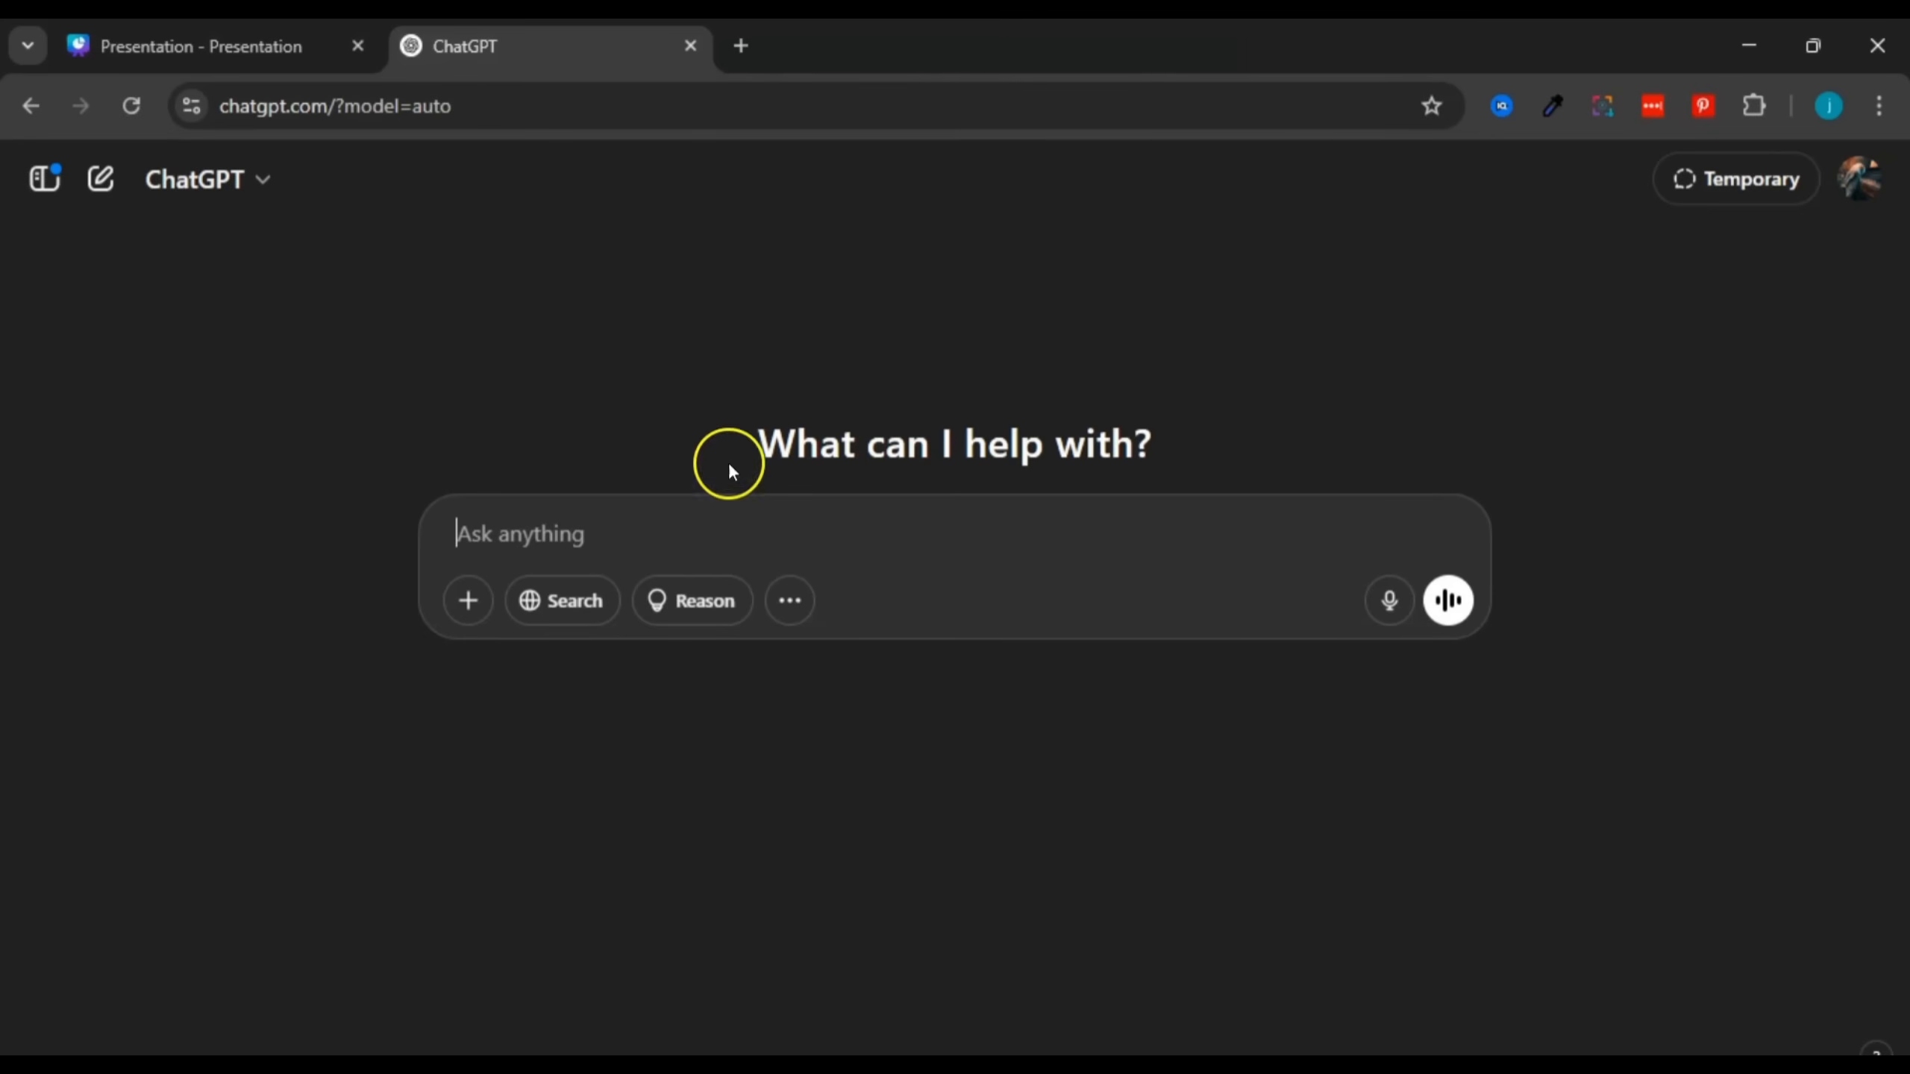
# Step: Paste the prompt "Help me define my brand by asking me 5 questions one by one." into the chat message
pyautogui.click(640, 526)
pyautogui.rightClick(640, 519)
pyautogui.click(693, 773)
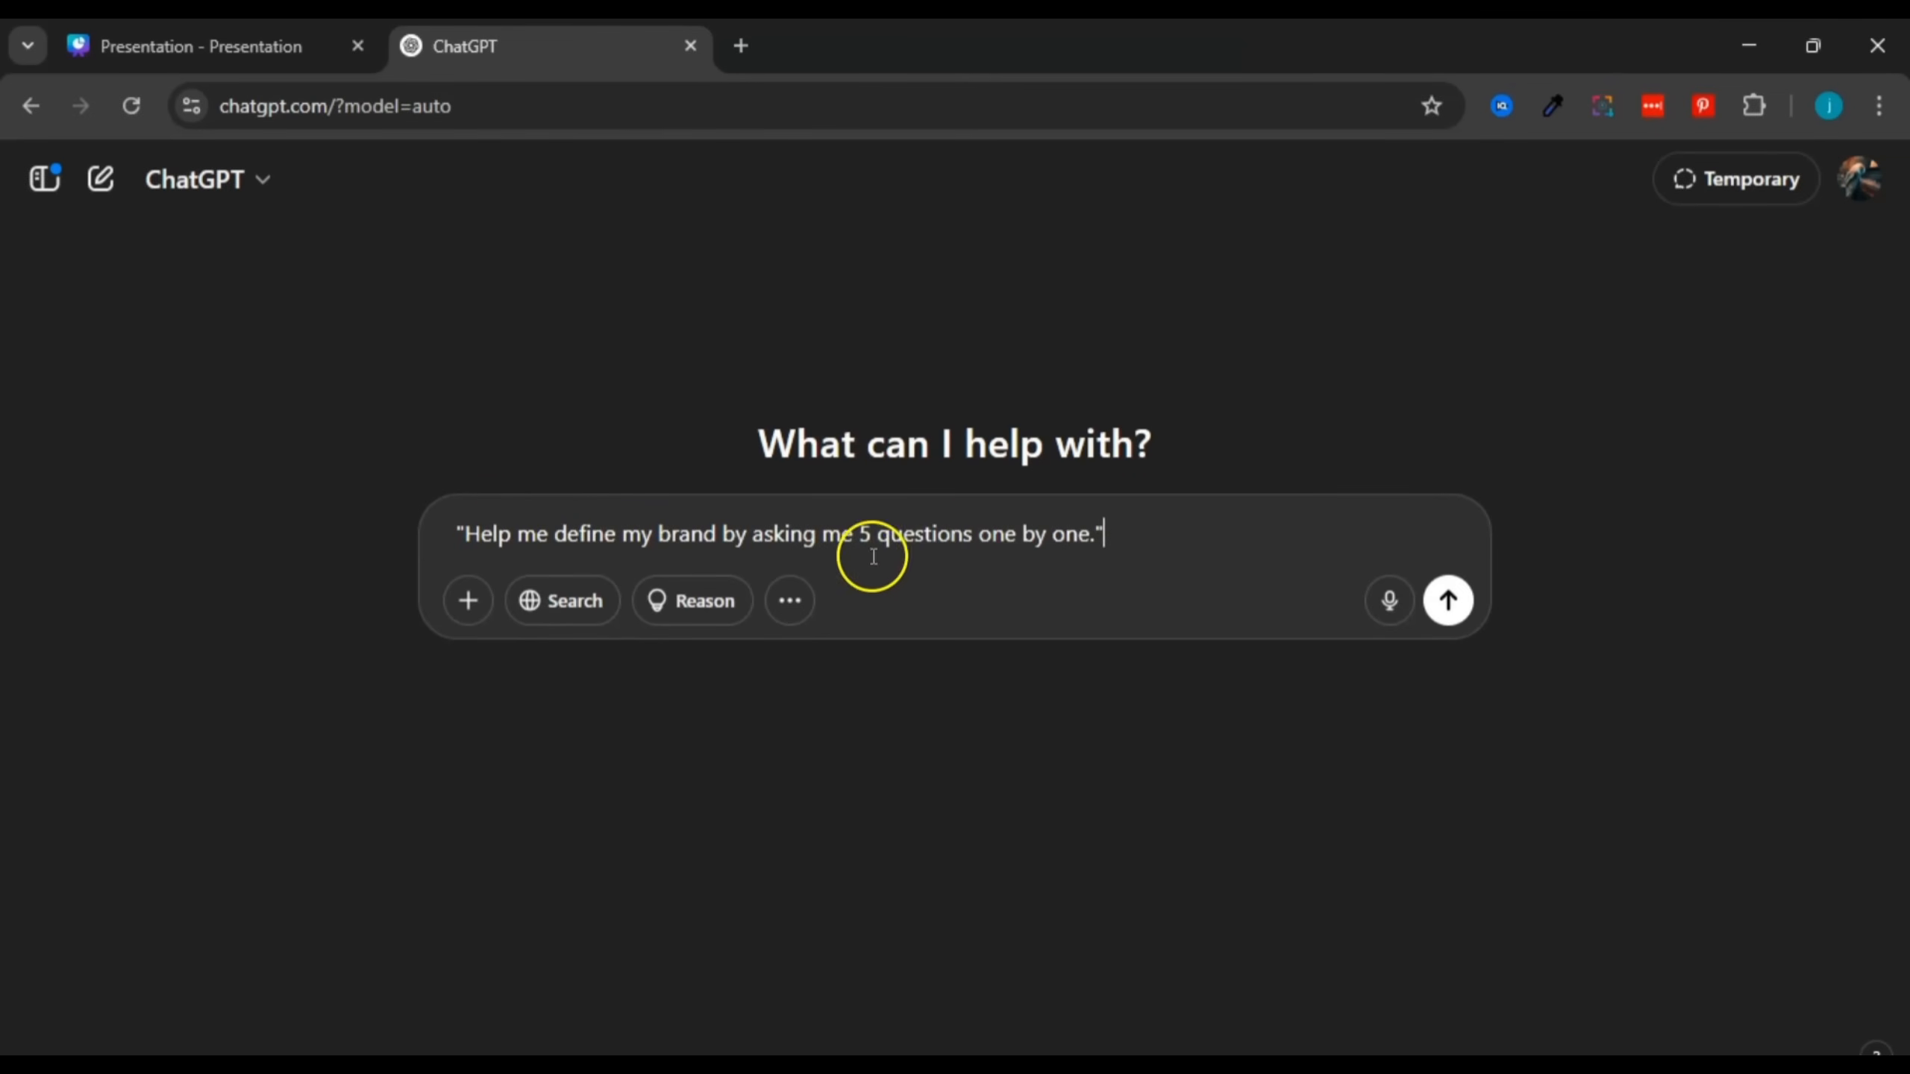
# Step: Switch to the Canva presentation and copy all five bulleted questions from the slide titled "The 5 Questions"
pyautogui.click(203, 46)
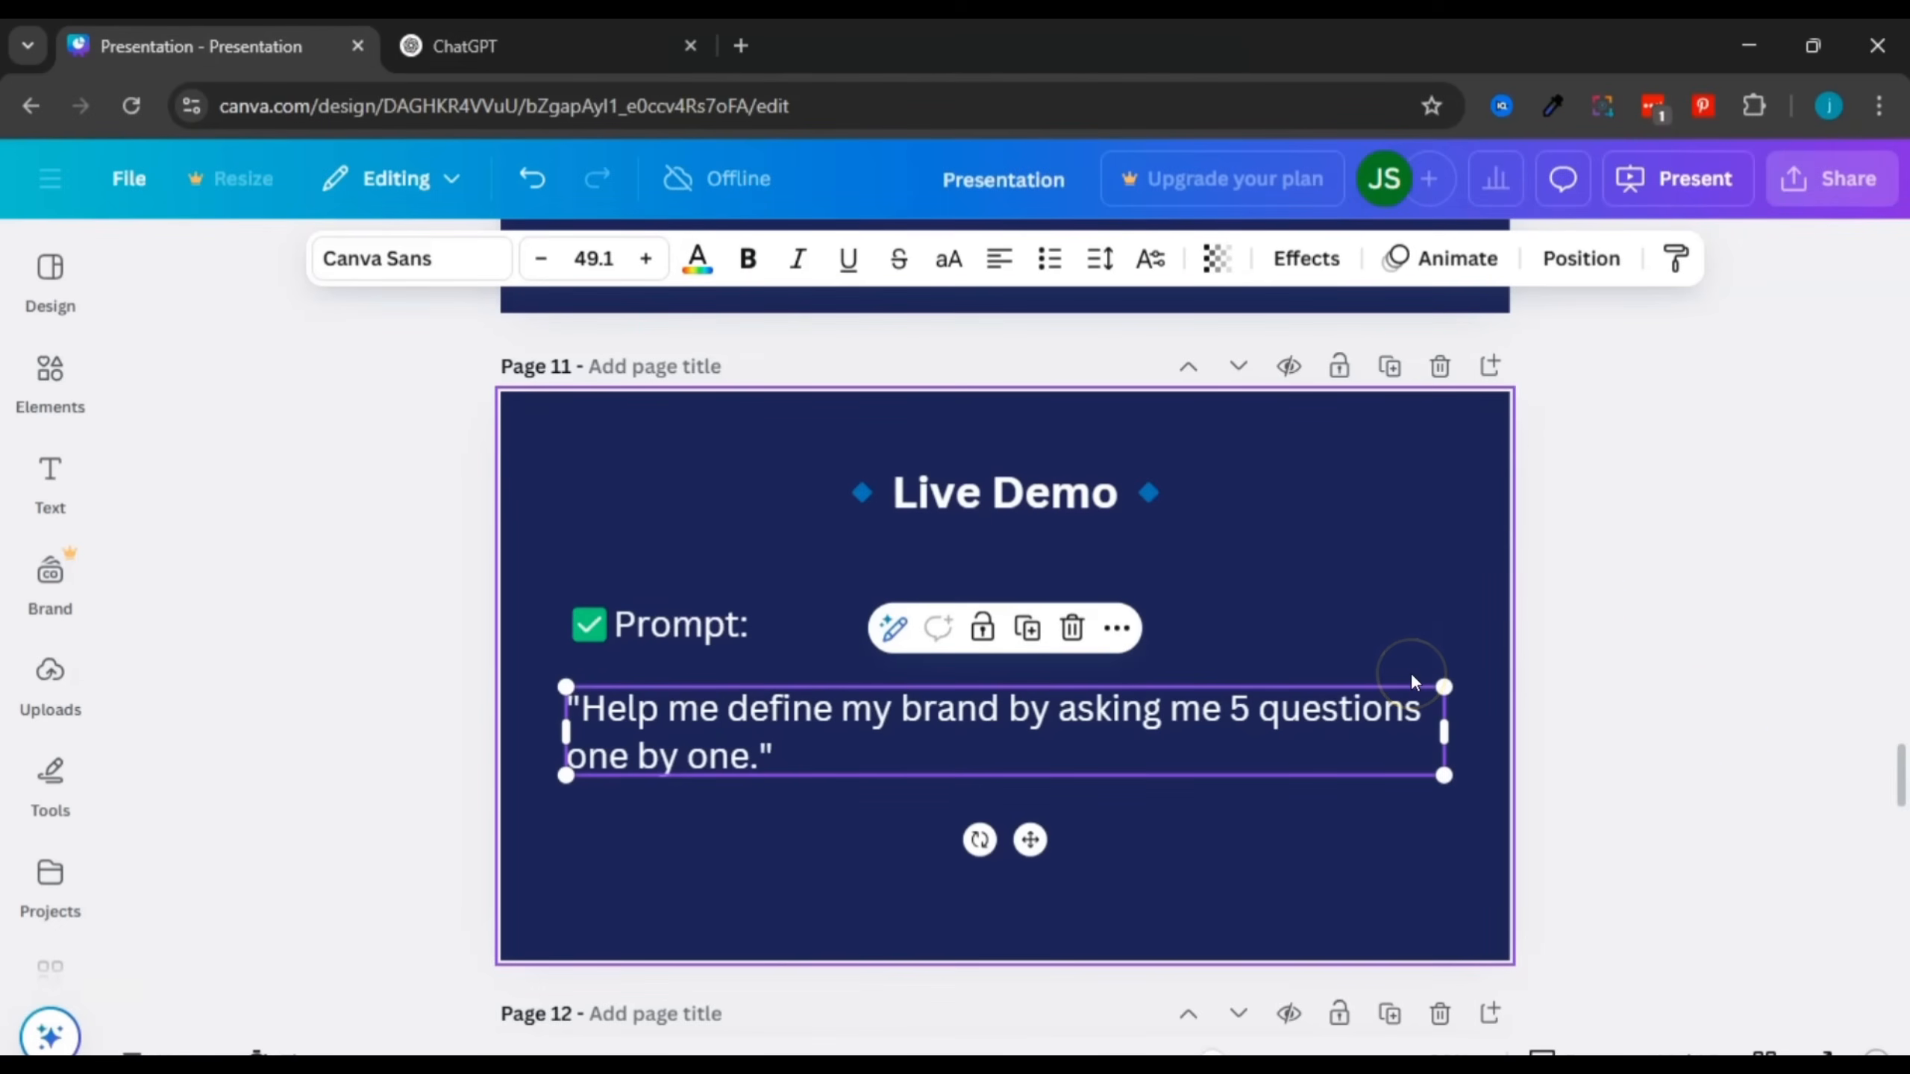
pyautogui.scroll(5, 1413, 682)
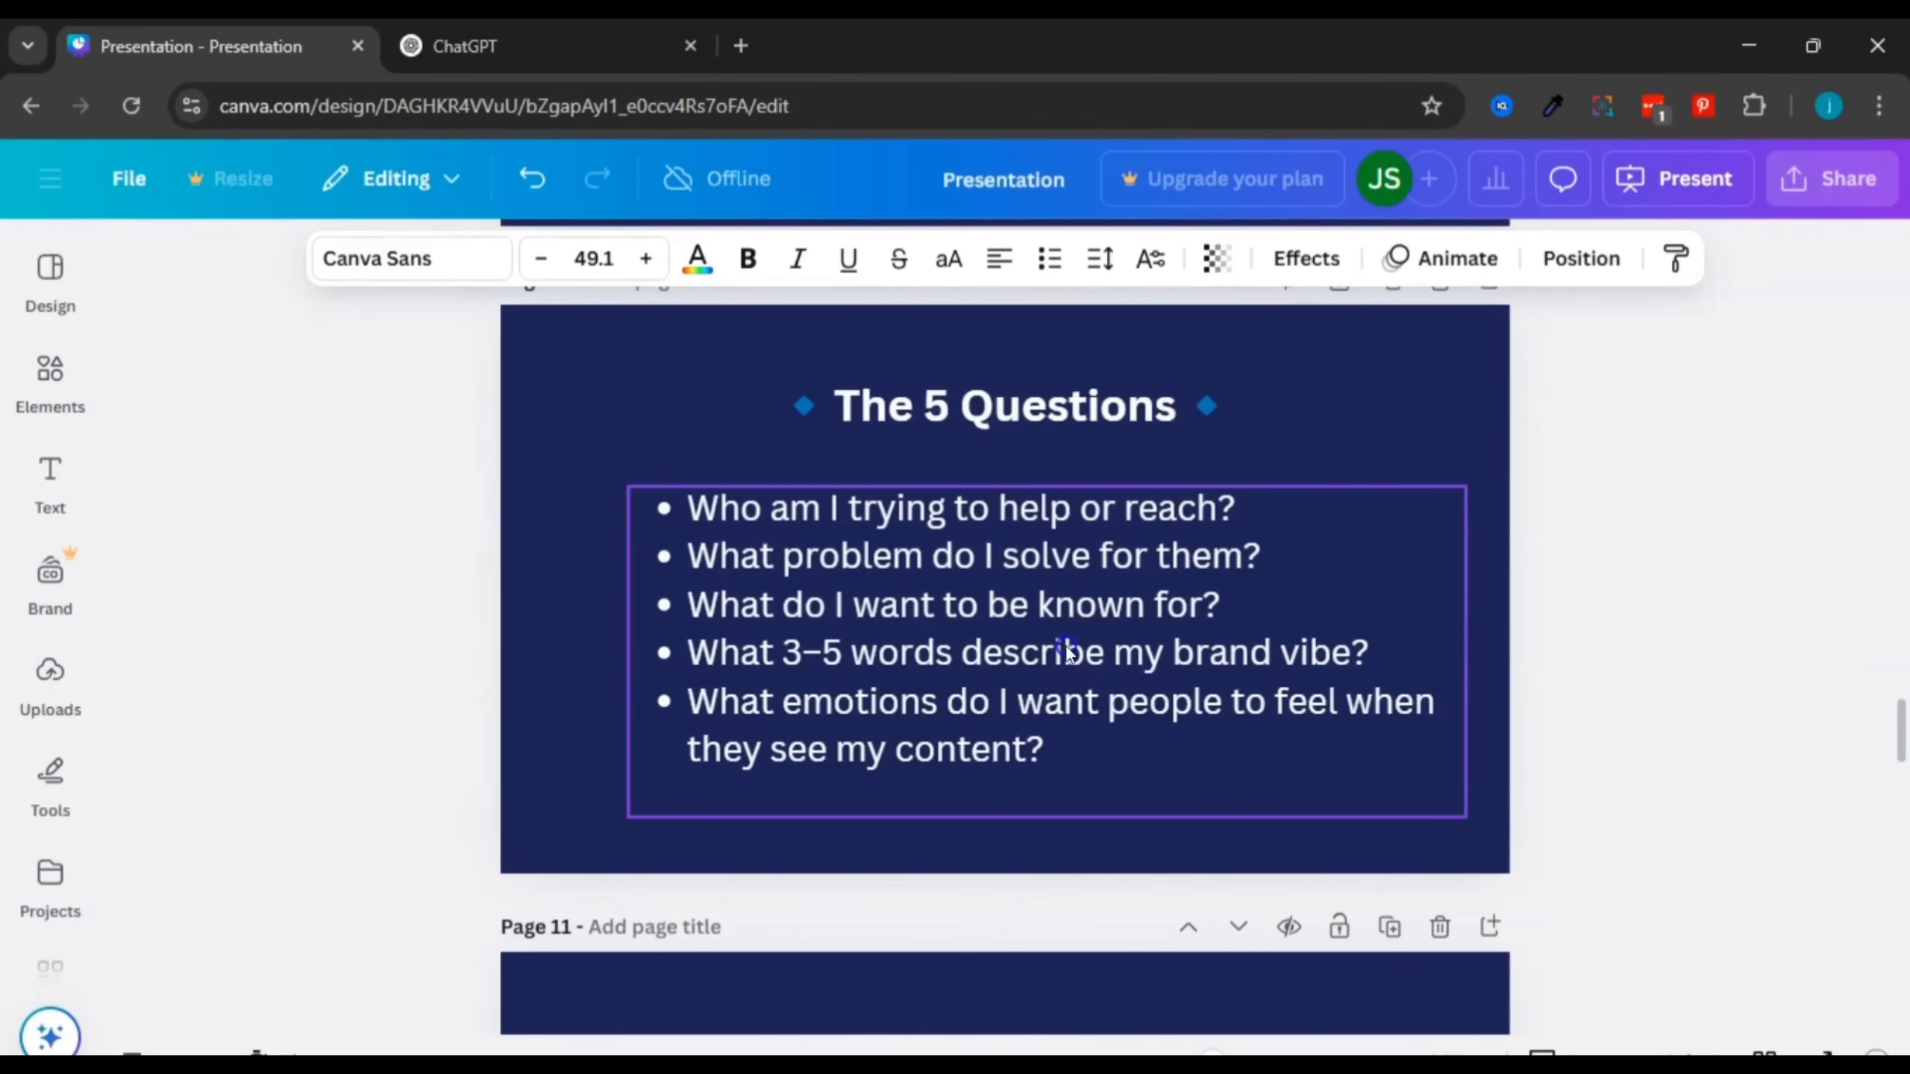
pyautogui.tripleClick(1069, 651)
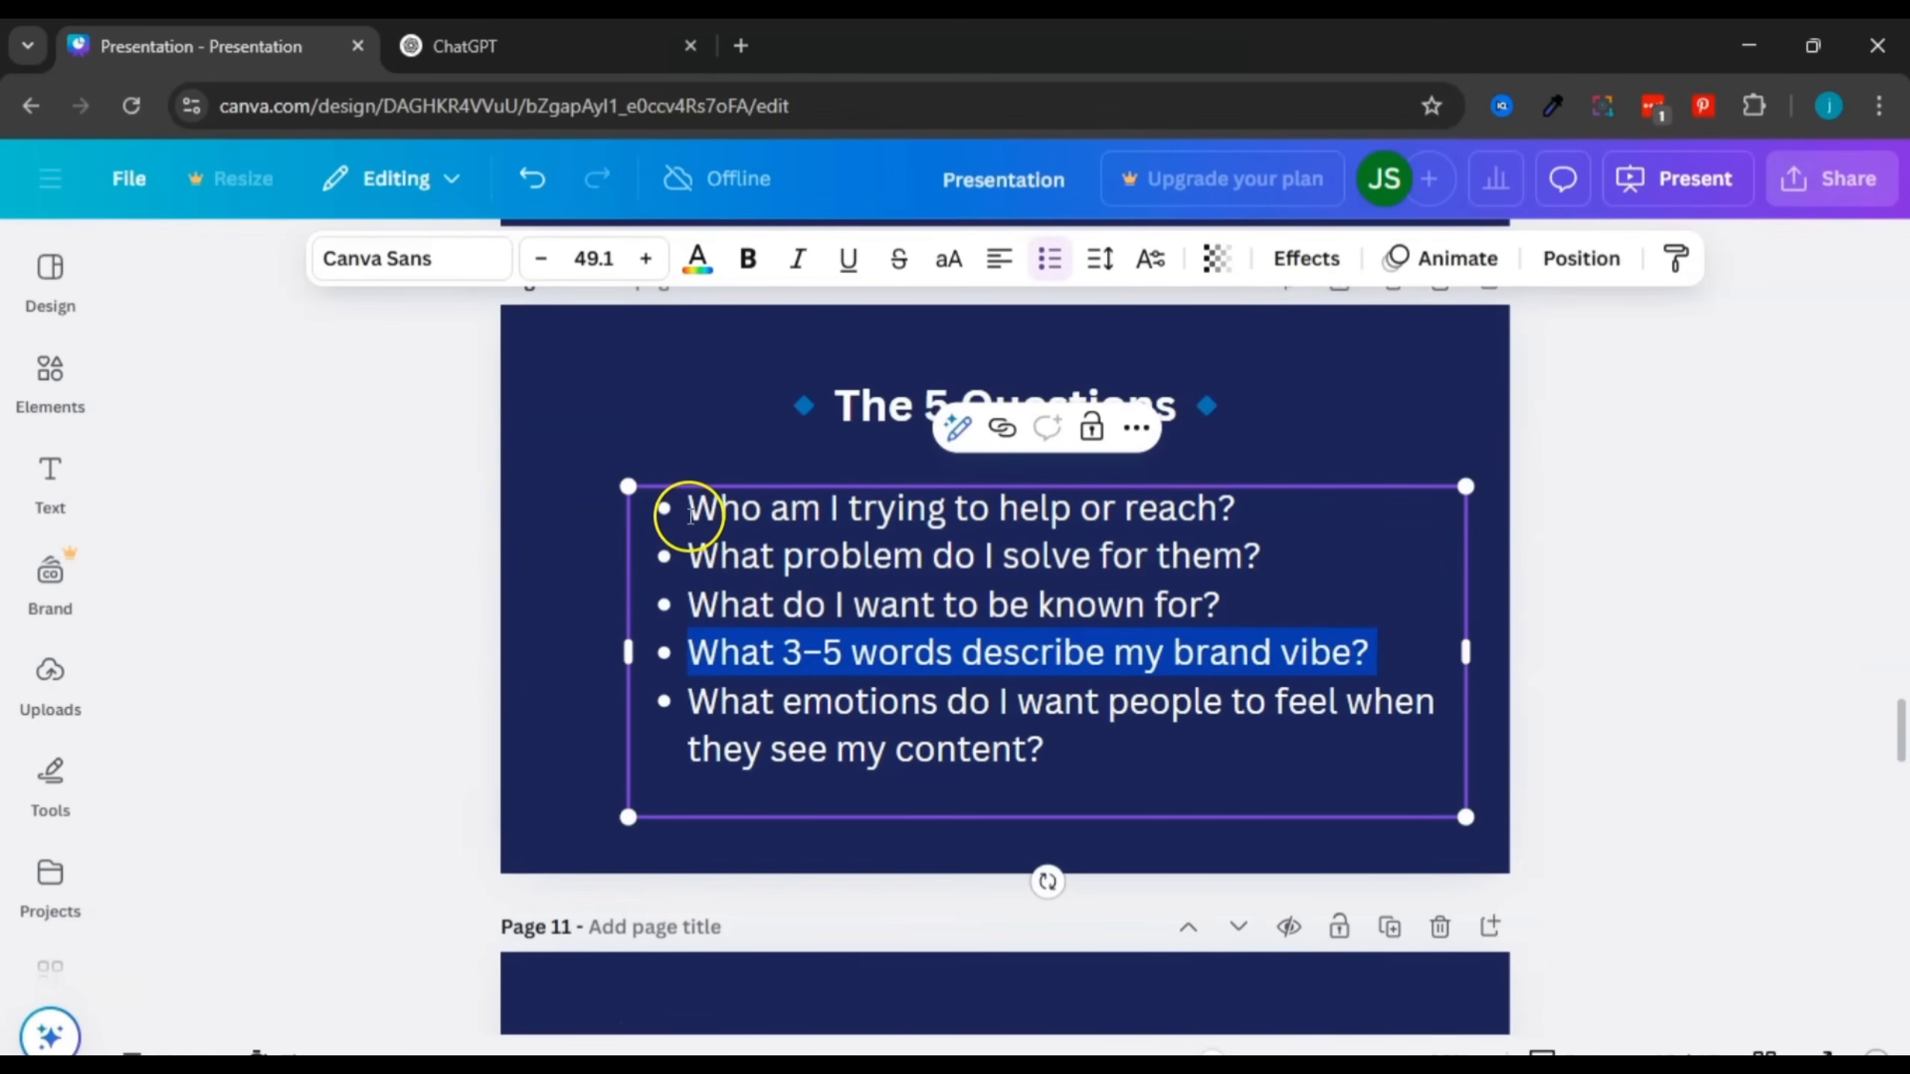
pyautogui.moveTo(689, 514); pyautogui.dragTo(1049, 787)
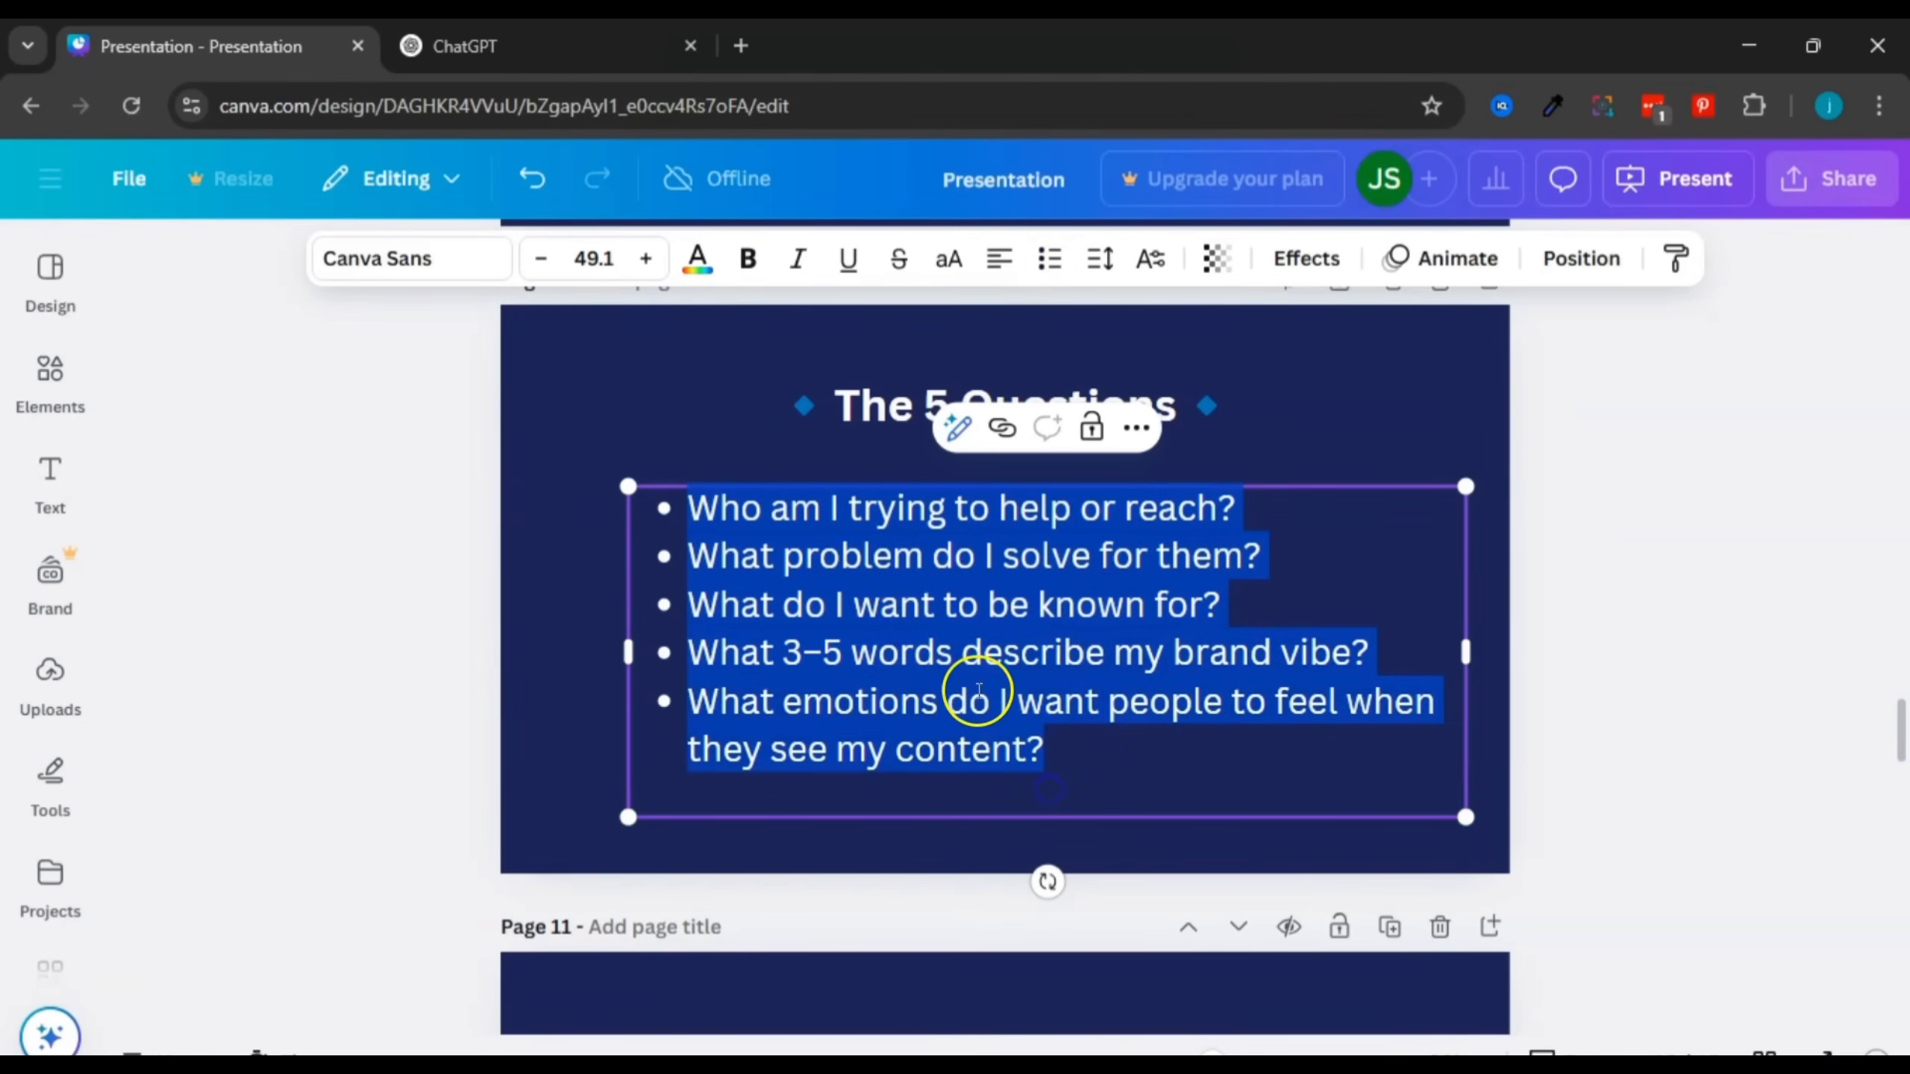
pyautogui.rightClick(976, 688)
pyautogui.click(1075, 516)
# Step: Switch to ChatGPT, paste the copied five questions after the brand prompt, and send the message
pyautogui.click(464, 46)
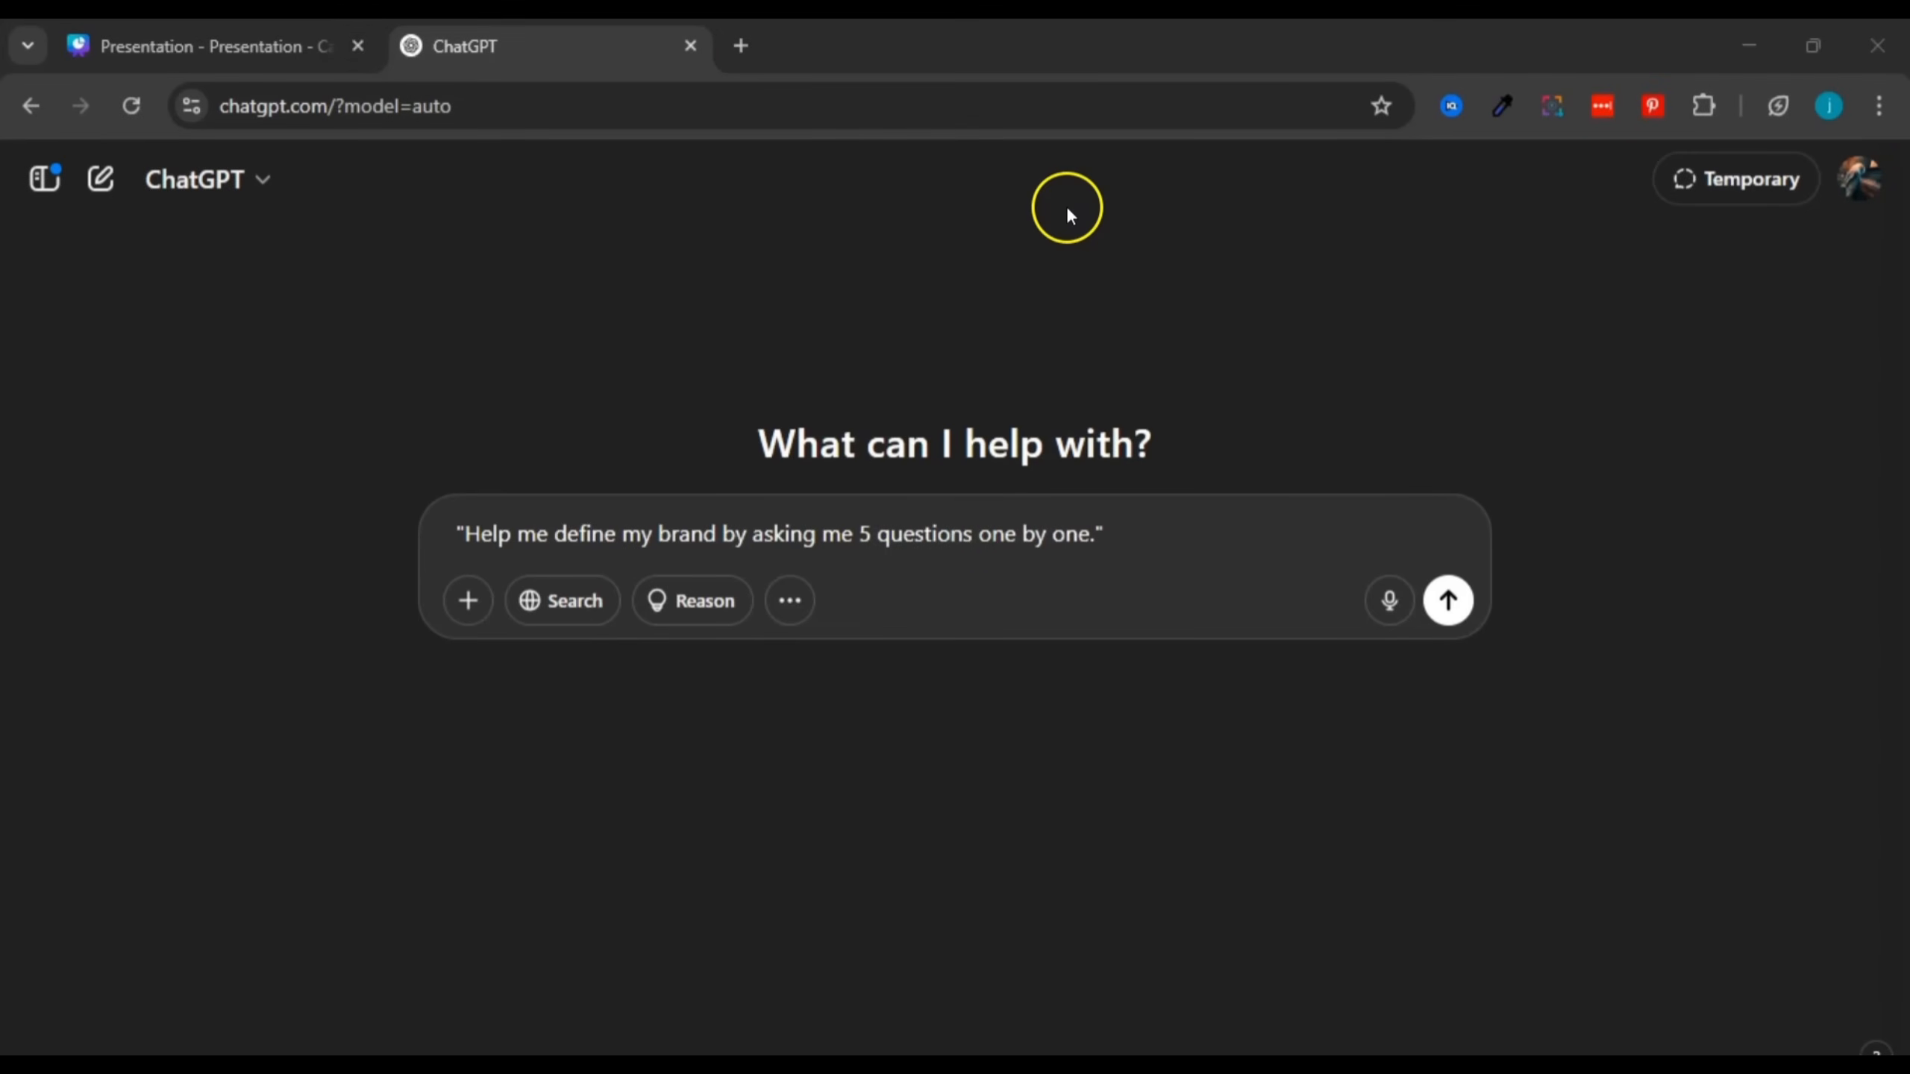
pyautogui.click(1180, 535)
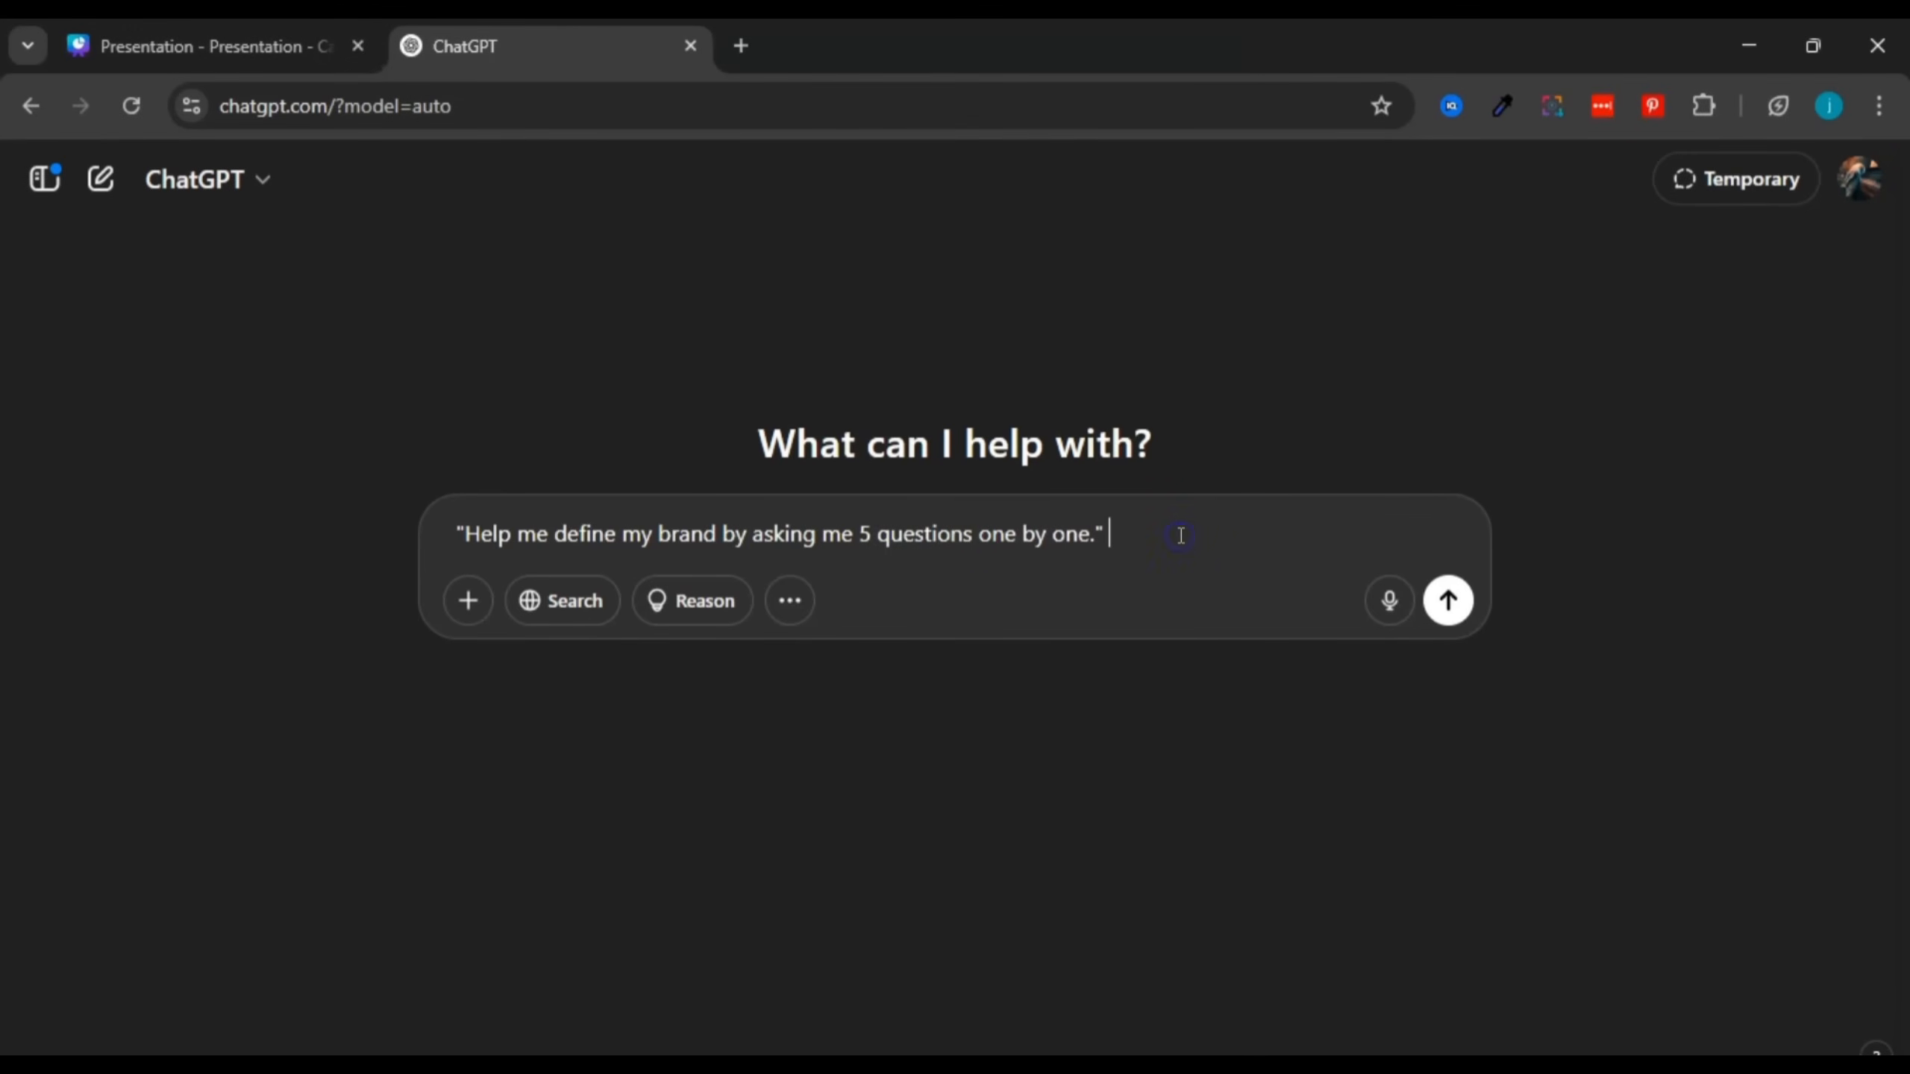
pyautogui.rightClick(1180, 536)
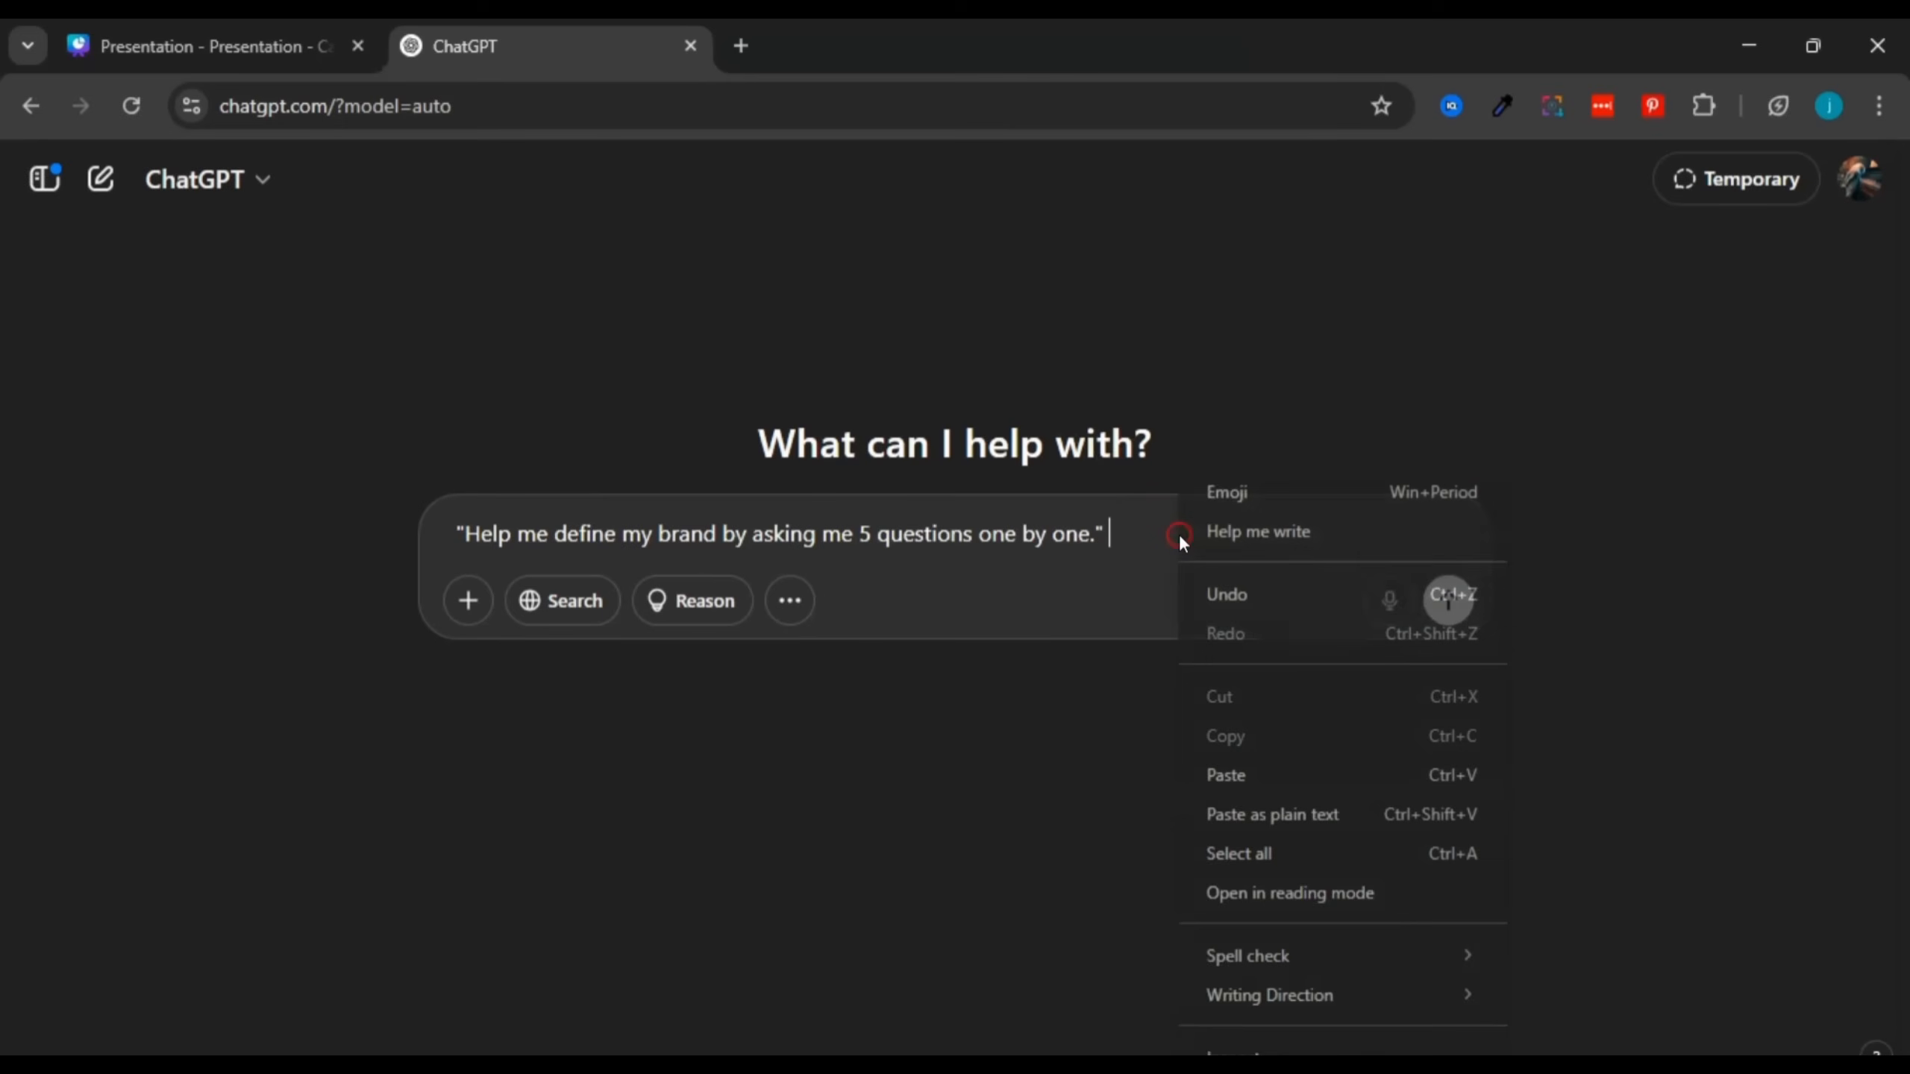
pyautogui.click(1214, 770)
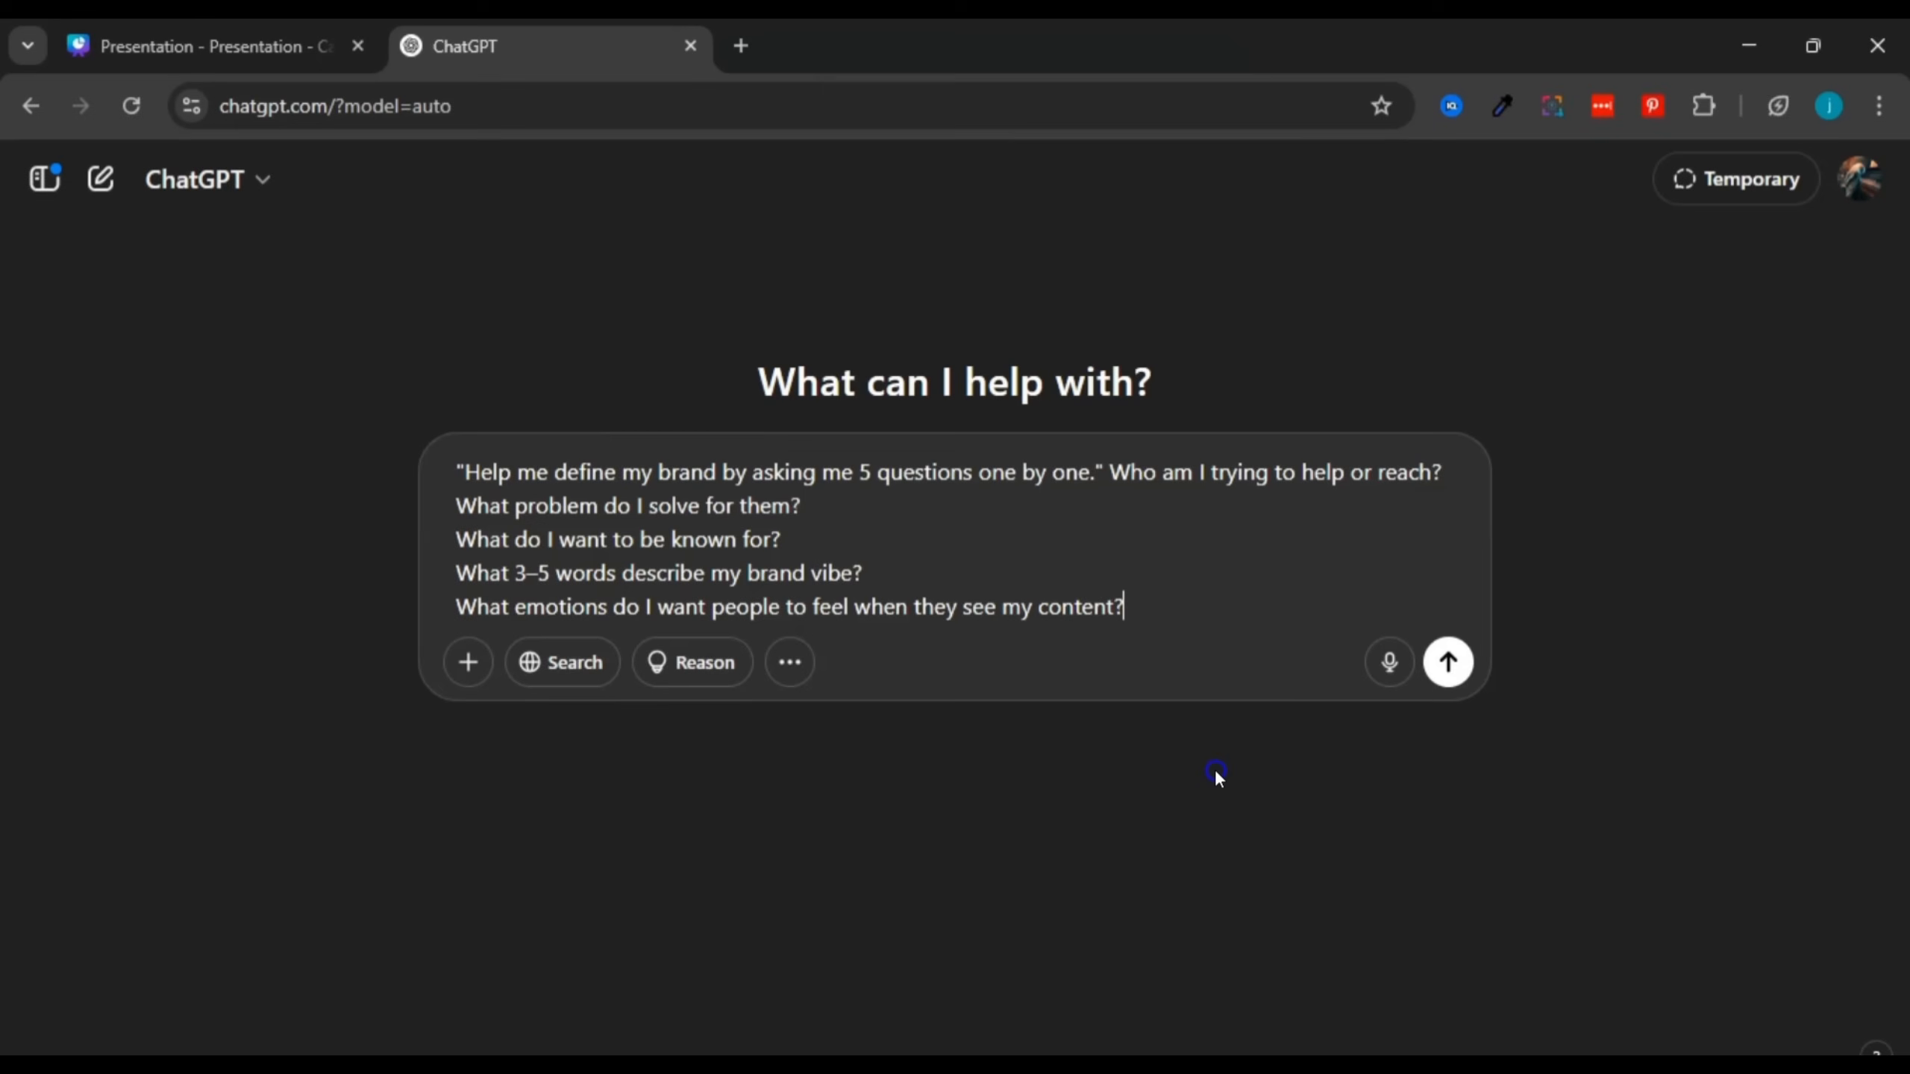
pyautogui.click(1448, 662)
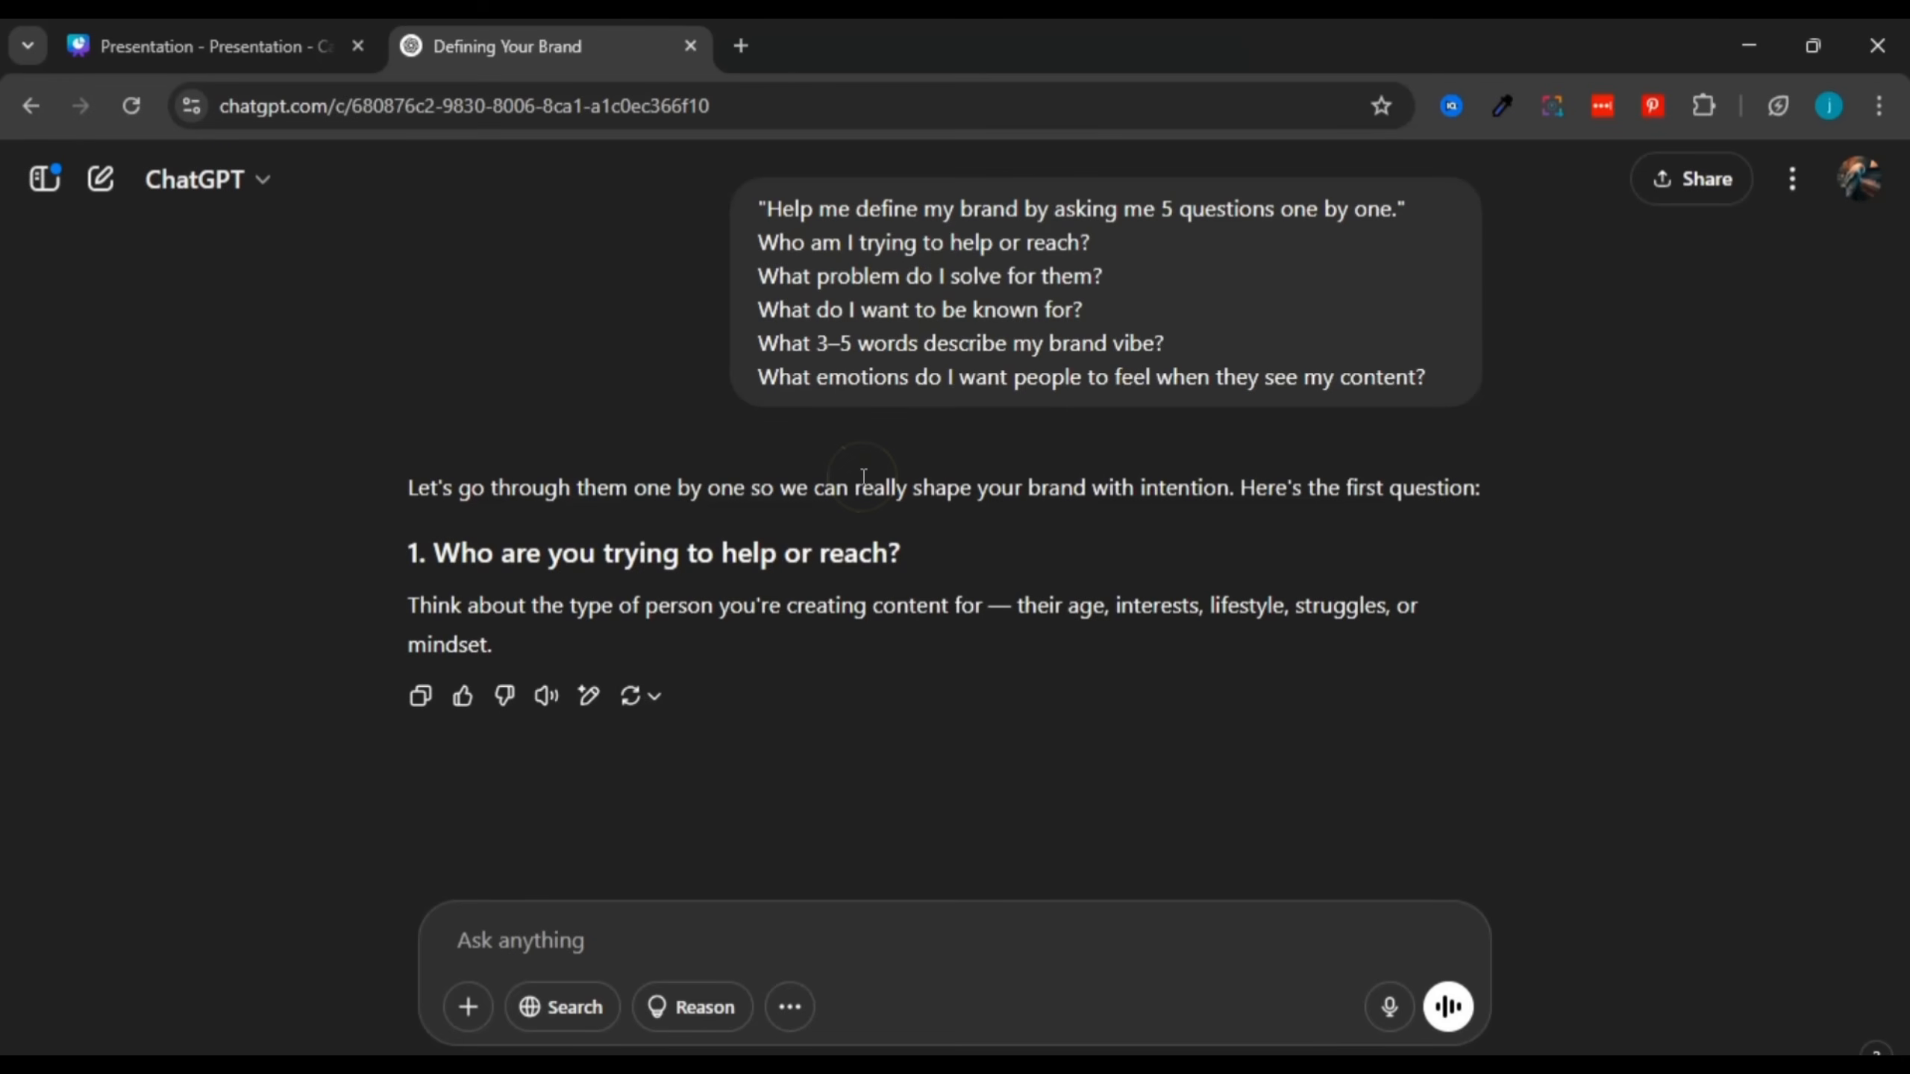
# Step: Read the first question in the reply and its guidance on describing the target audience
pyautogui.moveTo(408, 555); pyautogui.dragTo(907, 556)
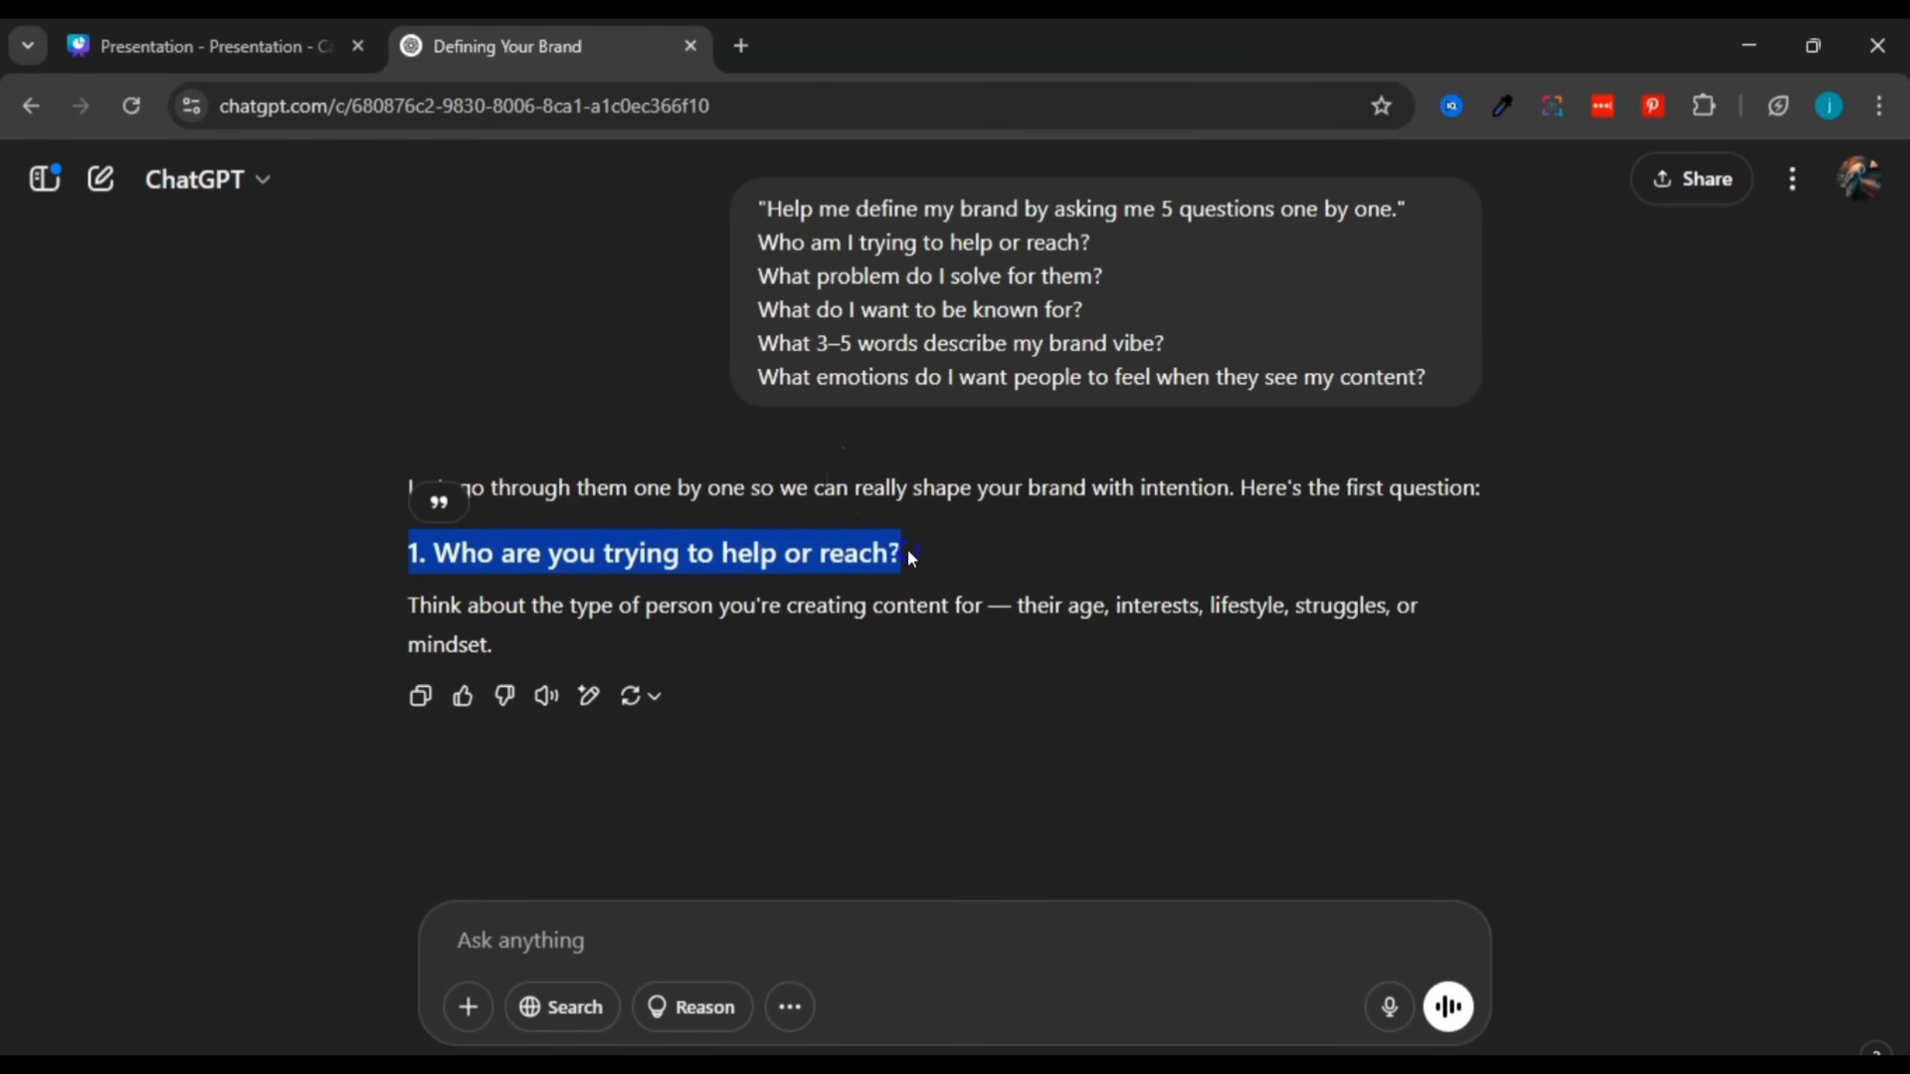
pyautogui.click(463, 608)
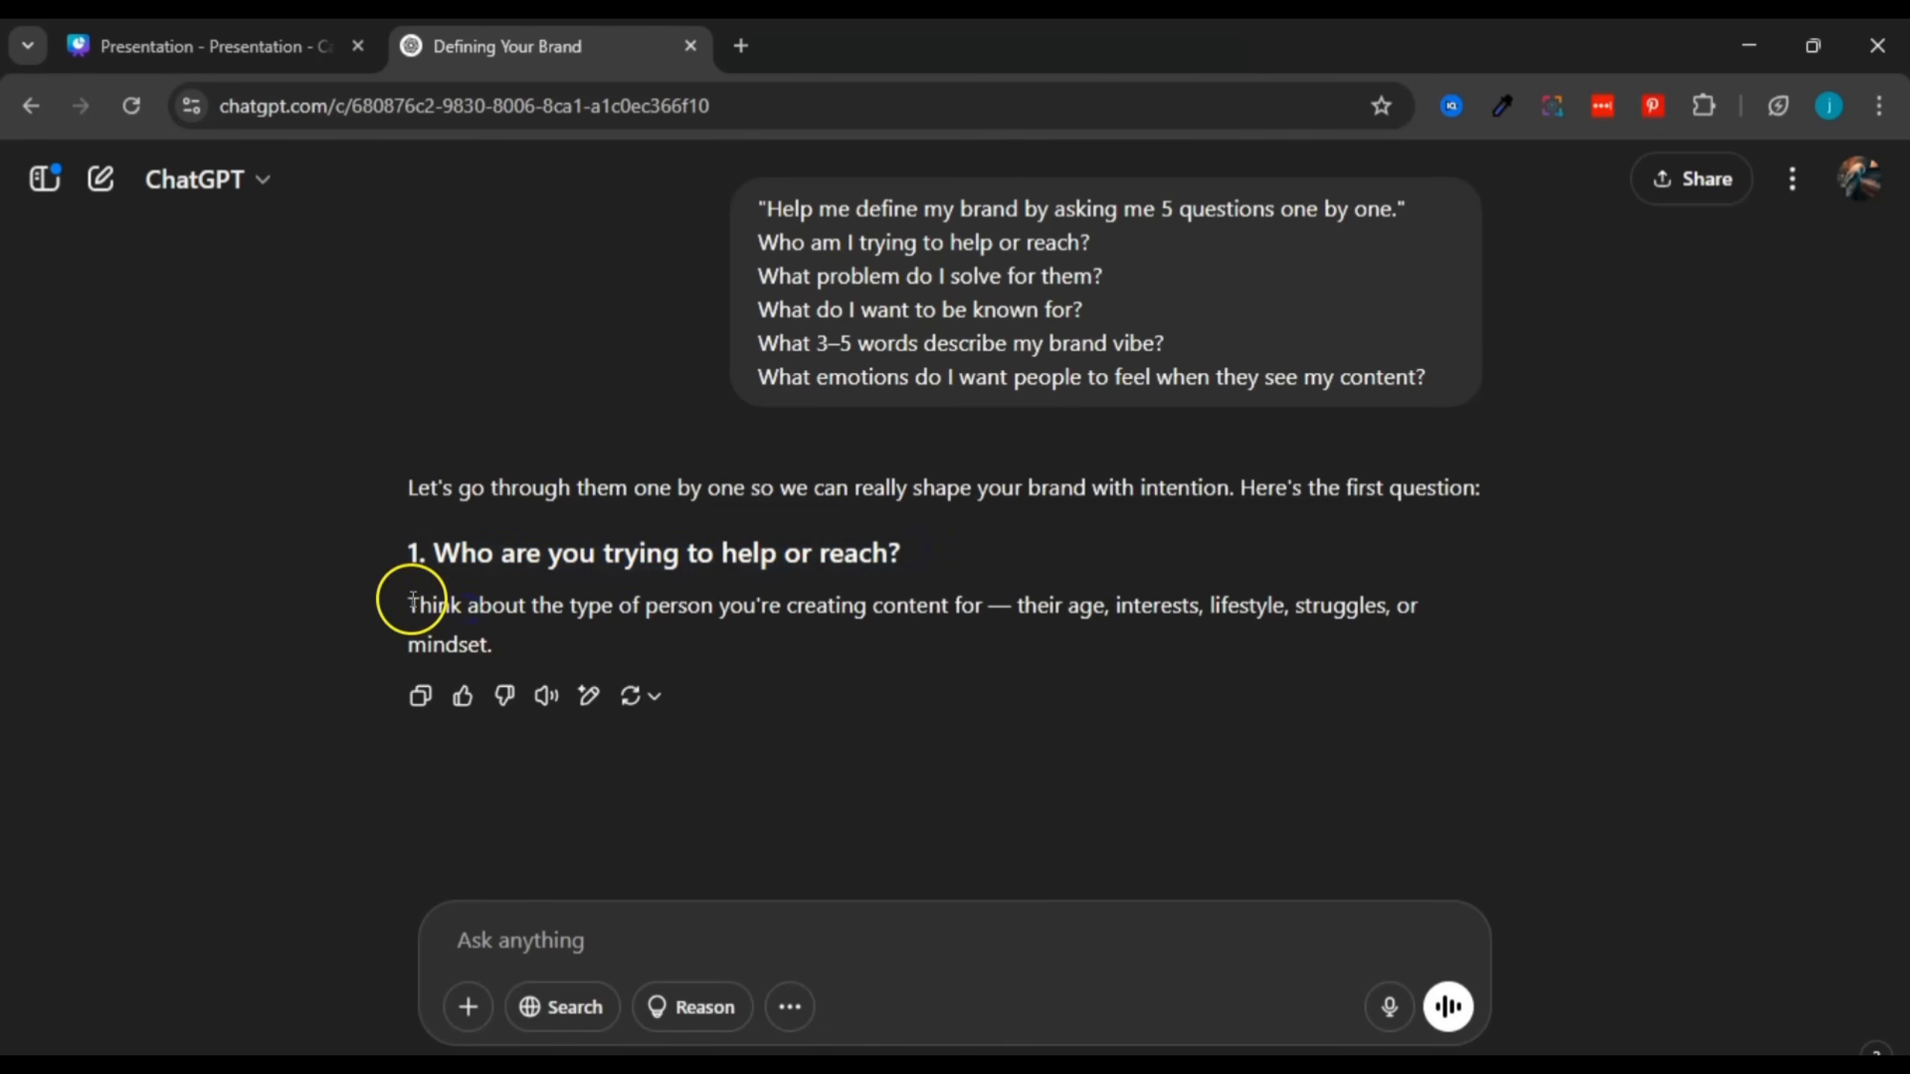
pyautogui.moveTo(413, 600); pyautogui.dragTo(992, 632)
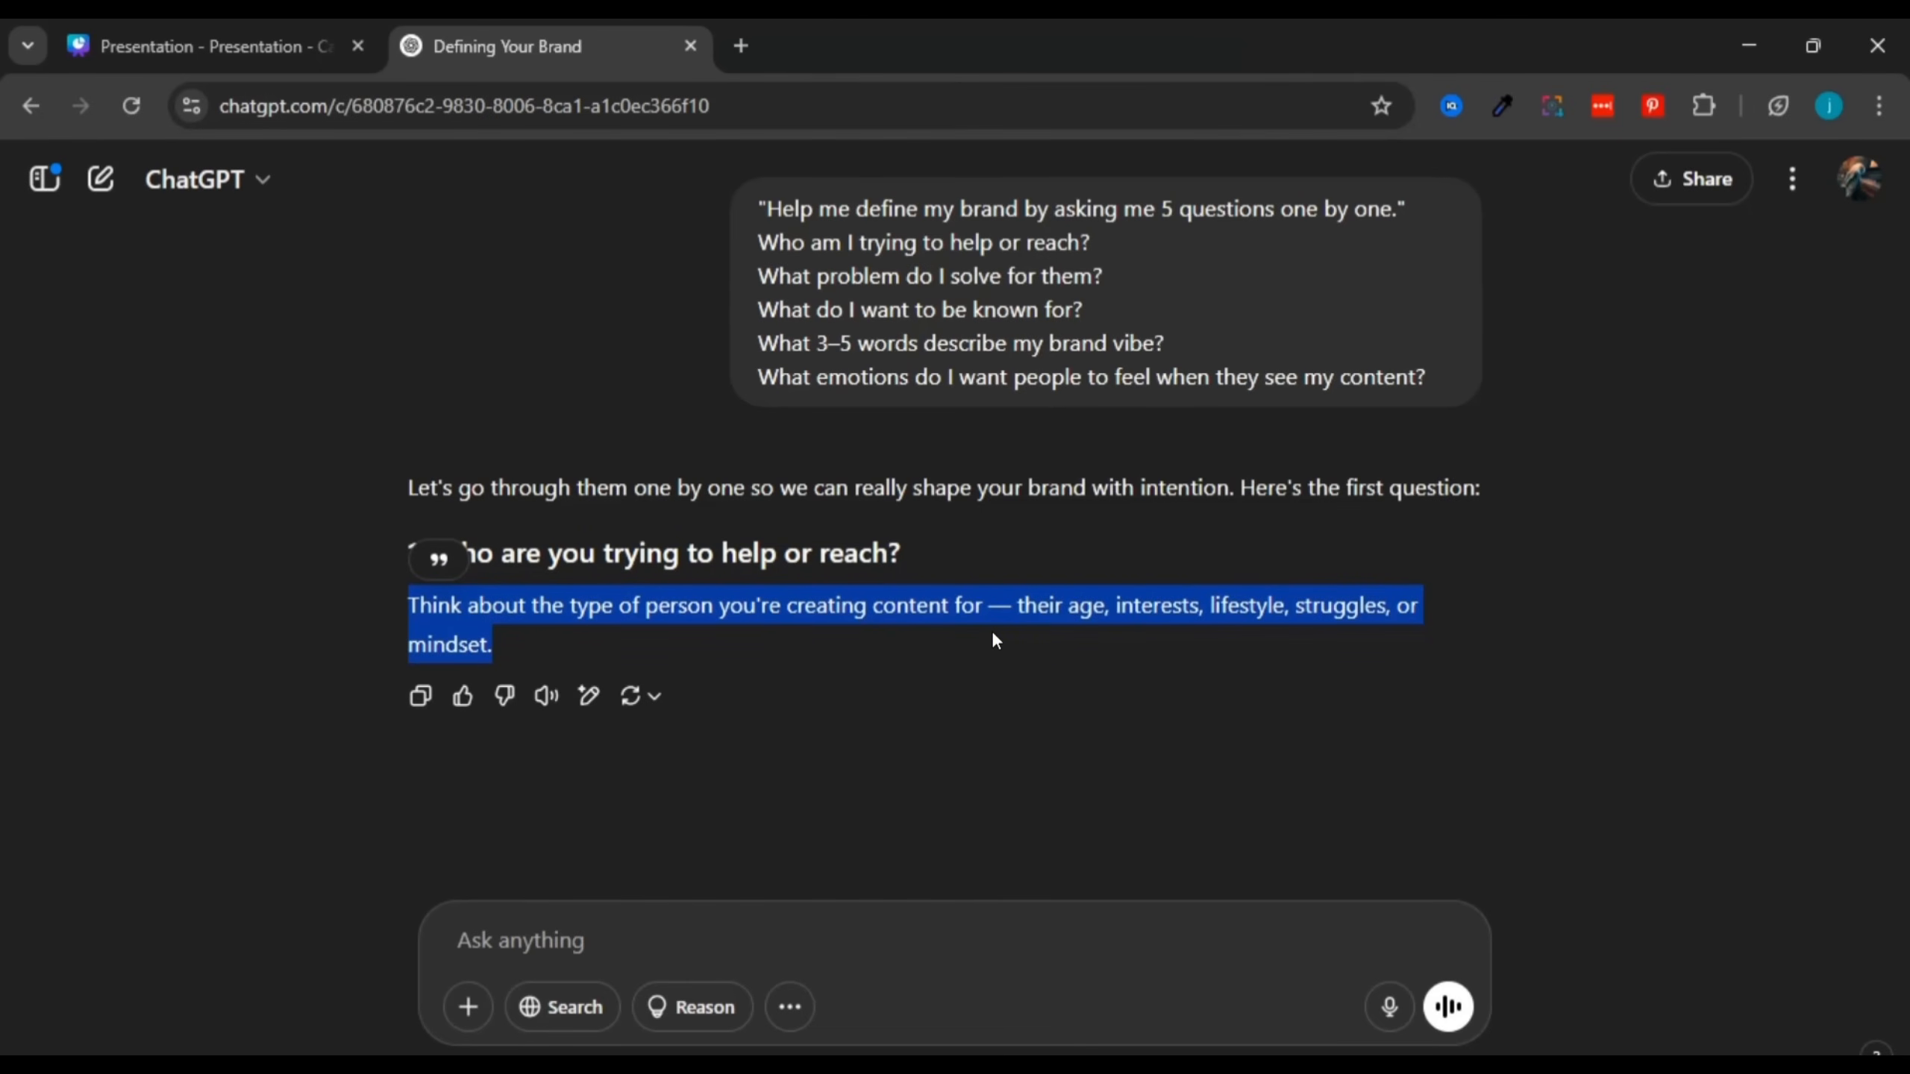
pyautogui.click(399, 558)
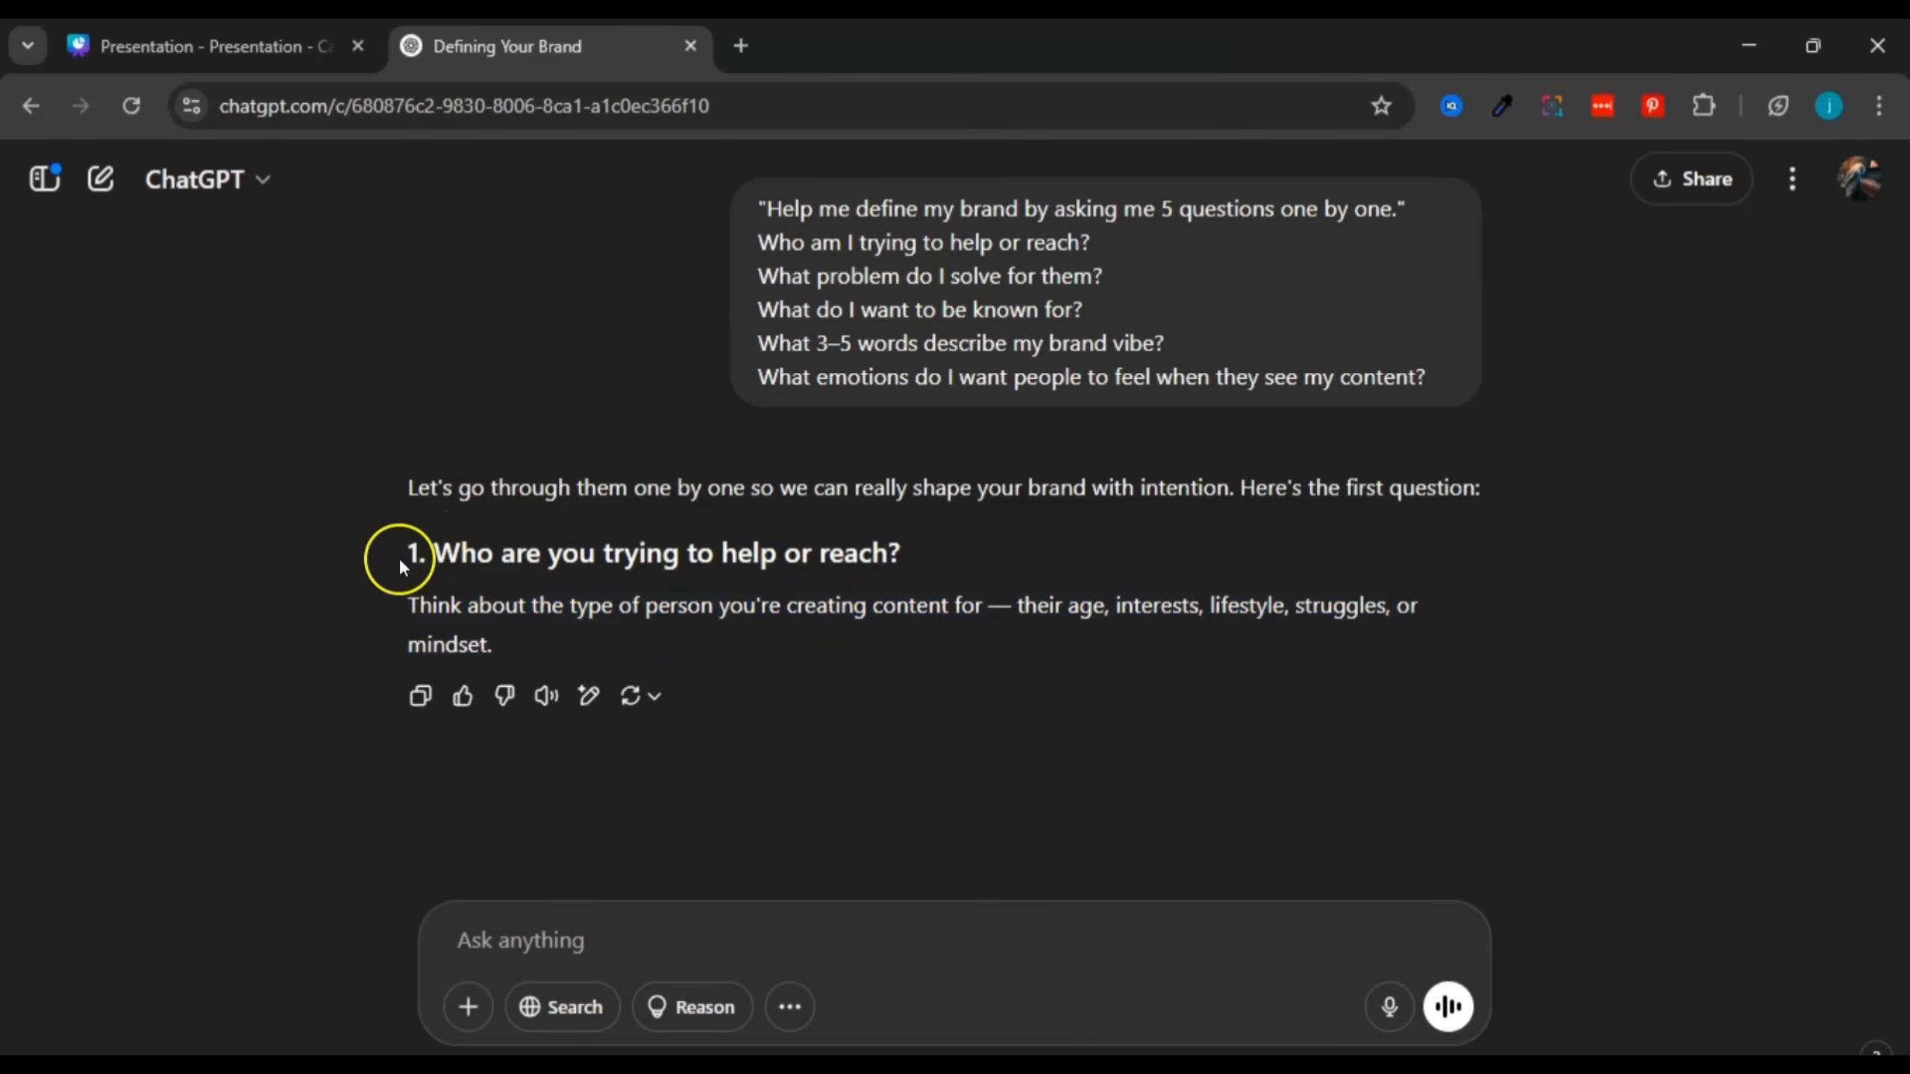
pyautogui.moveTo(407, 549); pyautogui.dragTo(915, 546)
pyautogui.click(915, 546)
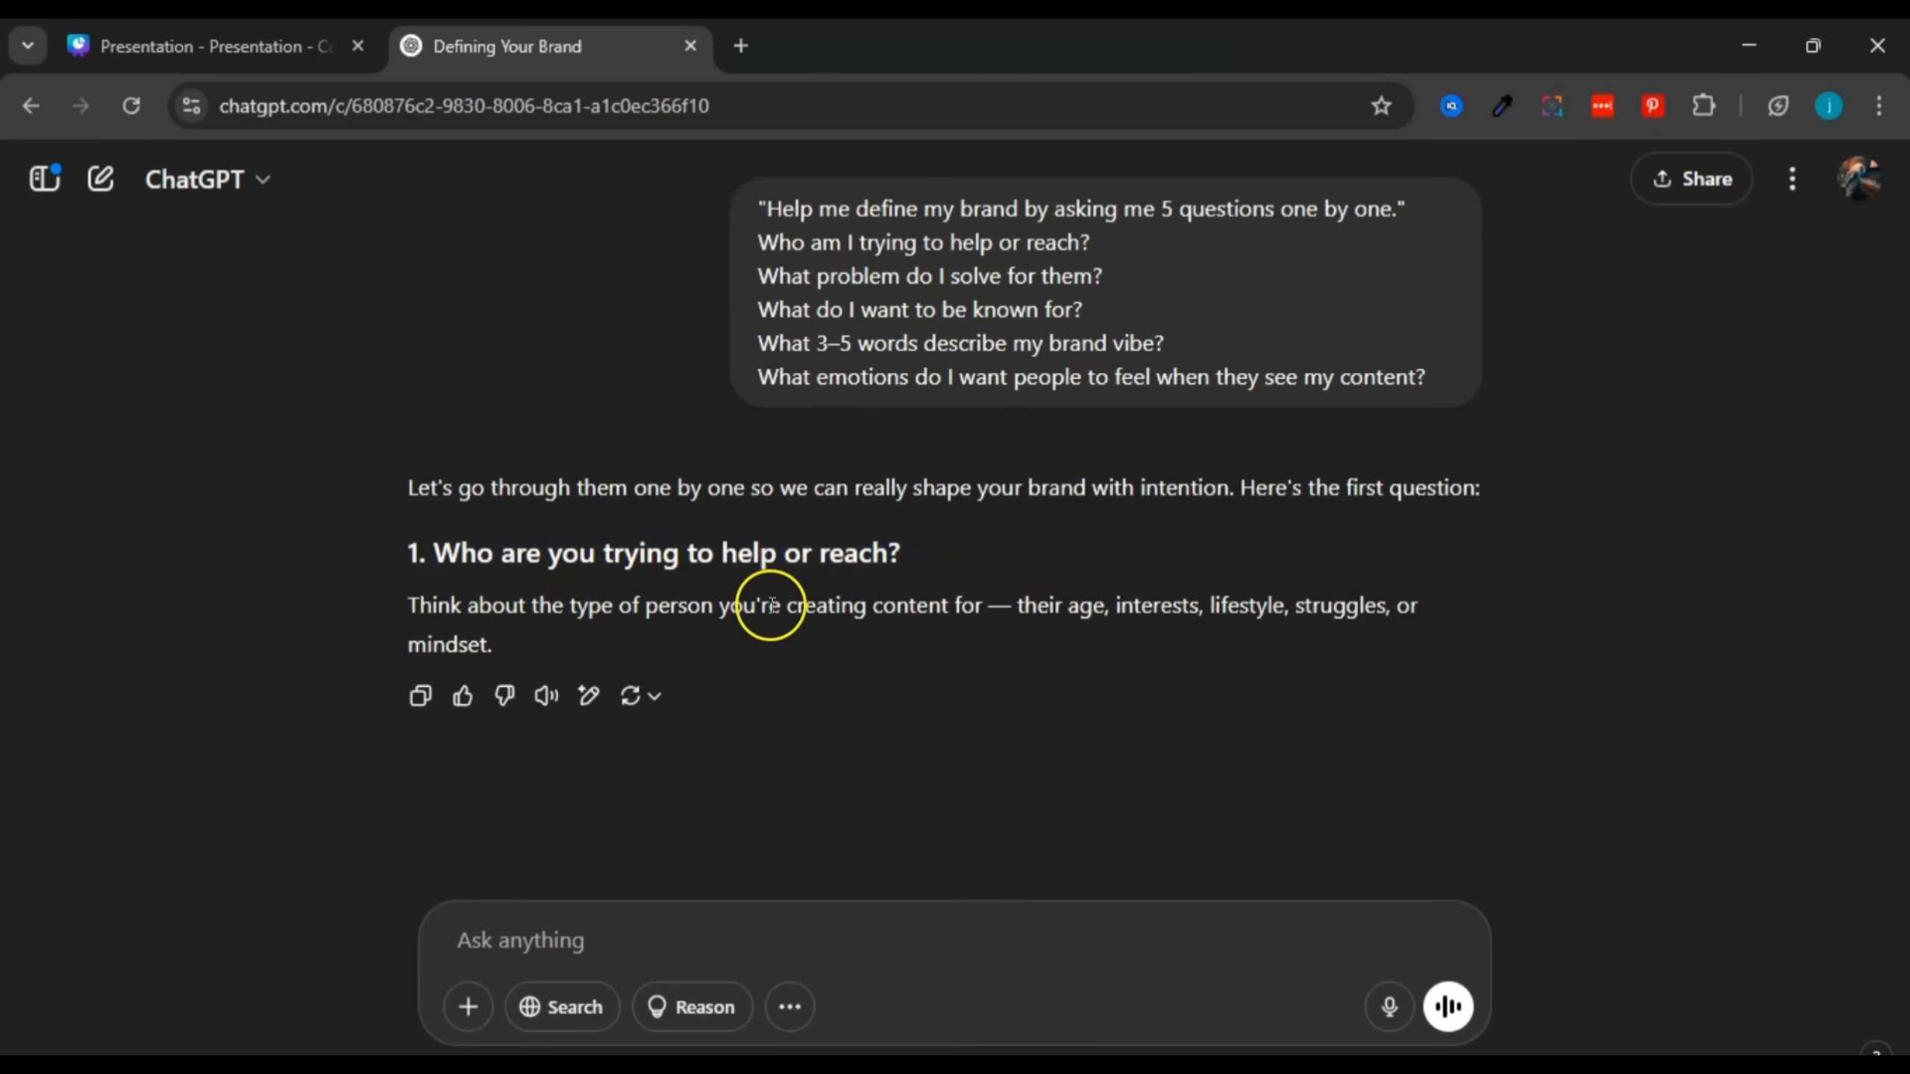
pyautogui.moveTo(737, 602); pyautogui.dragTo(961, 606)
pyautogui.click(962, 606)
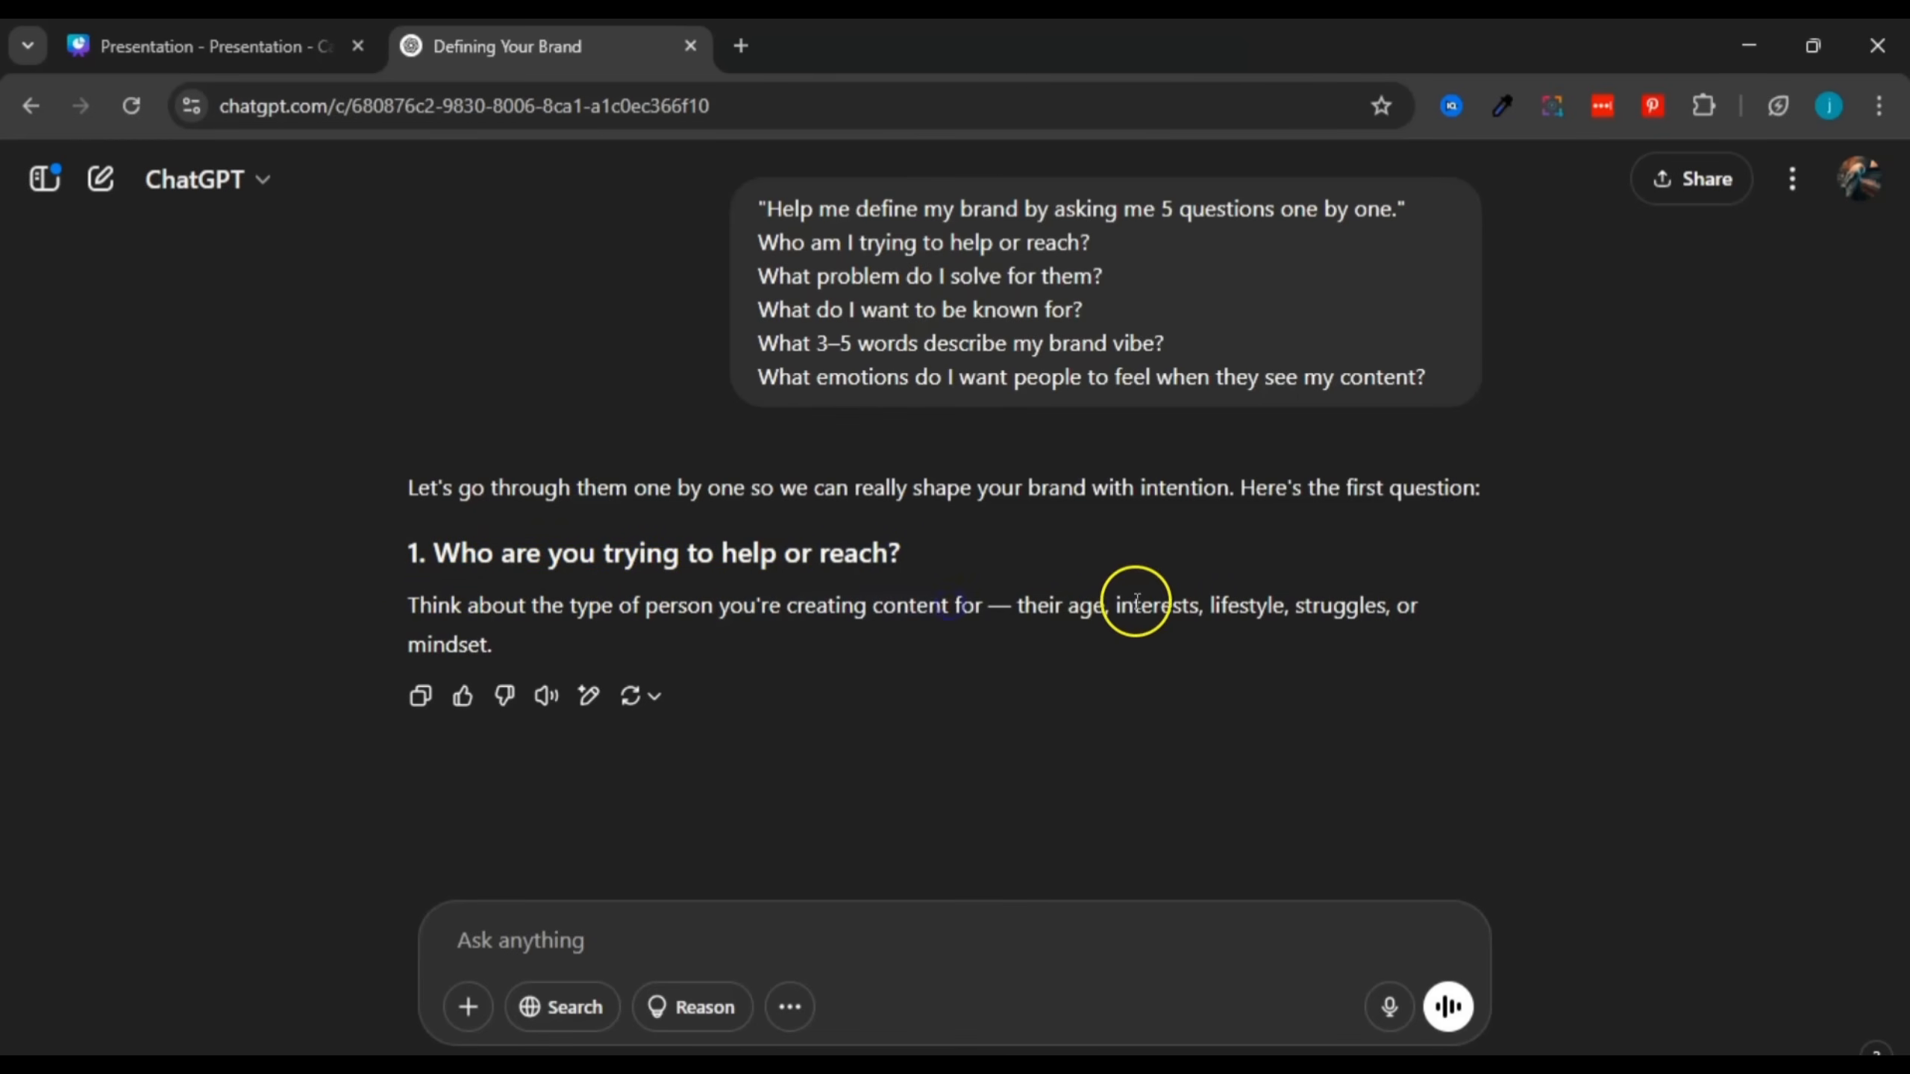
pyautogui.moveTo(1222, 605); pyautogui.dragTo(1386, 645)
pyautogui.click(1384, 643)
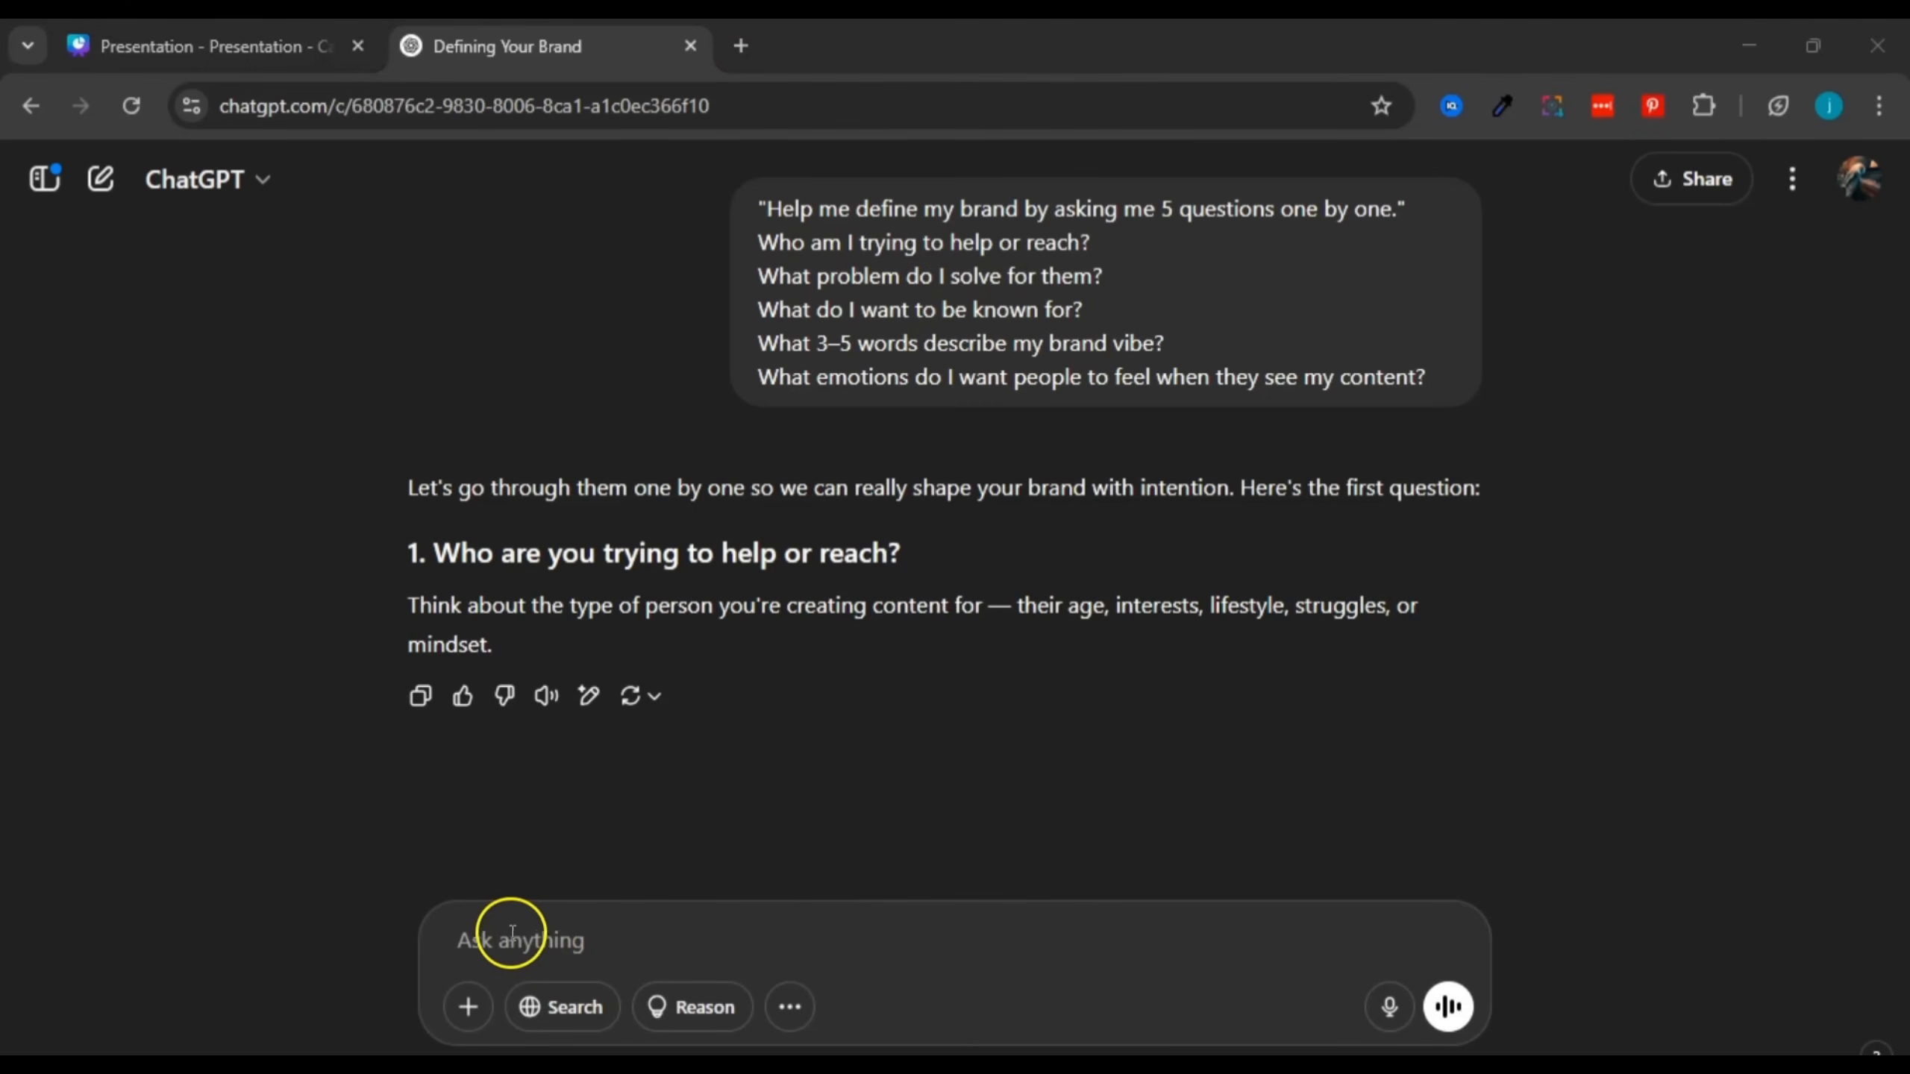
# Step: Answer the first question with "young people interested in history" and send it
pyautogui.click(559, 933)
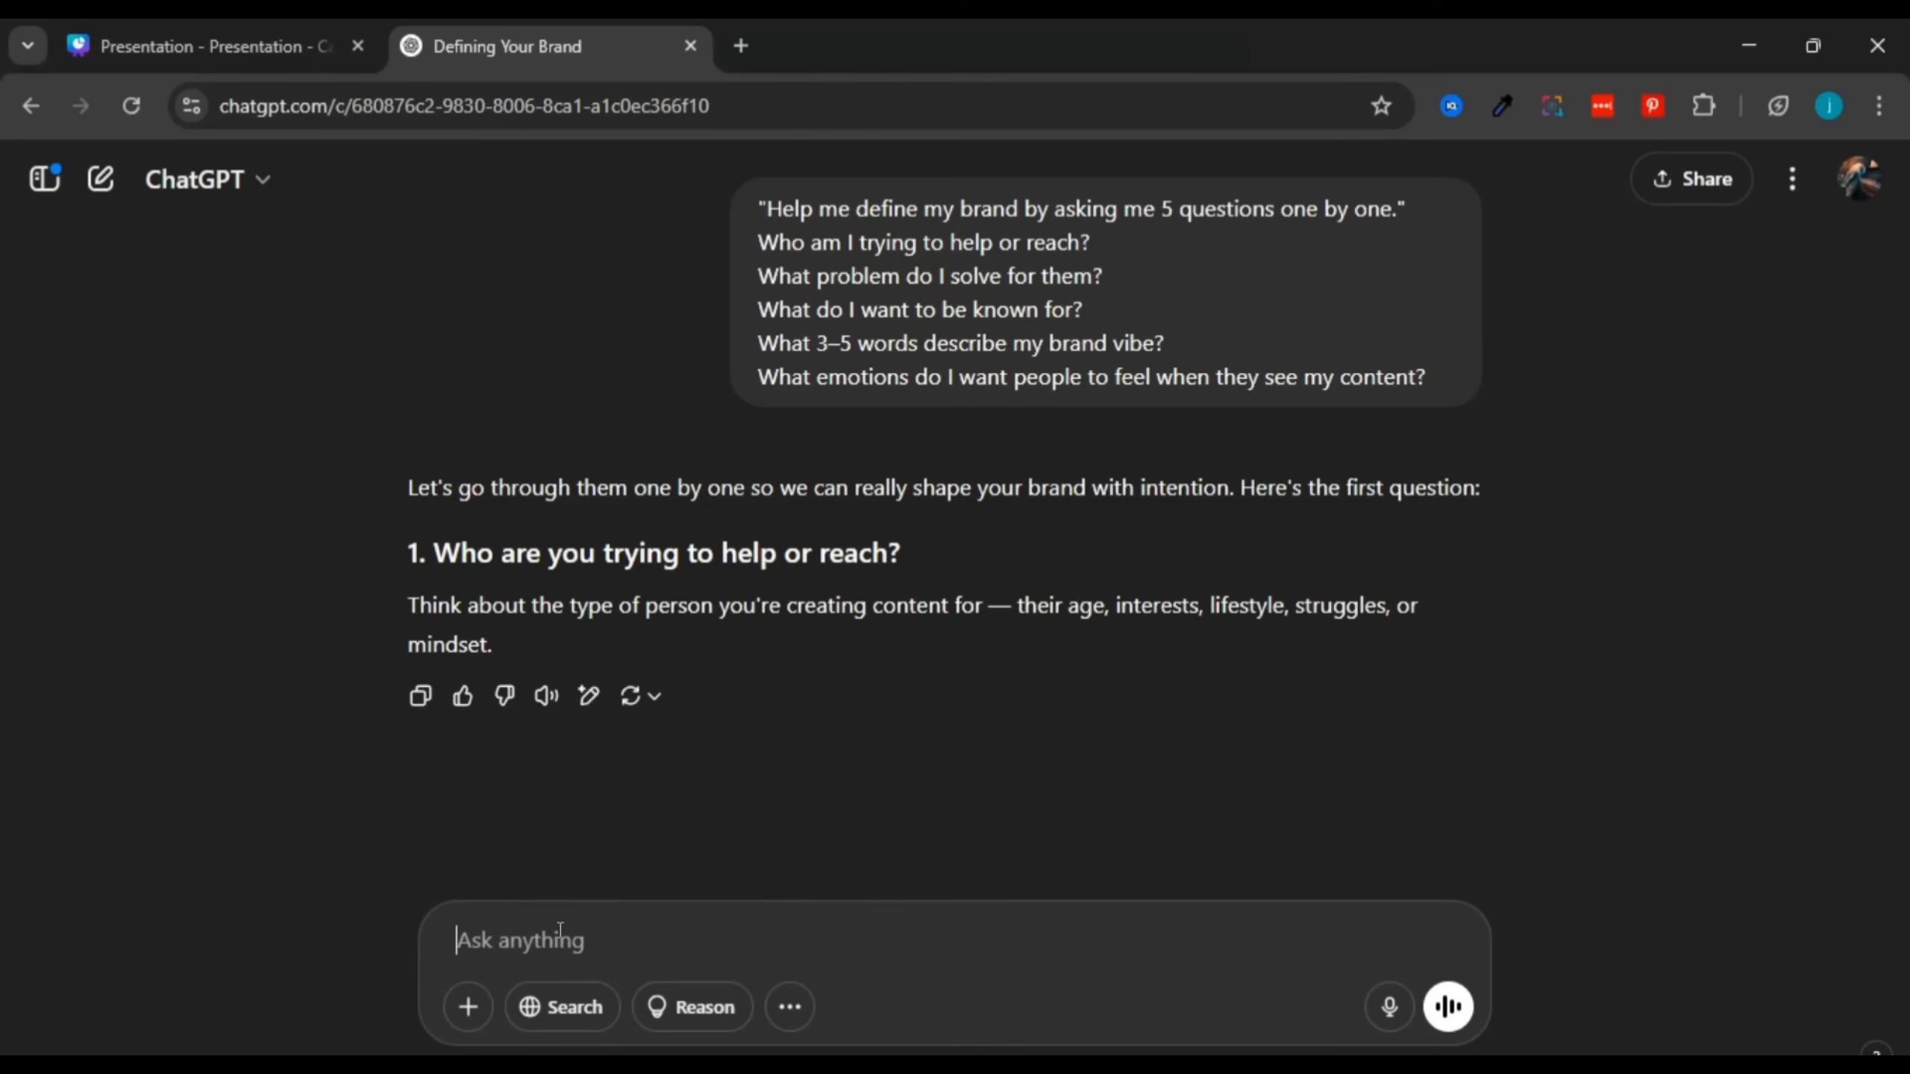
pyautogui.write('young people interested in history')
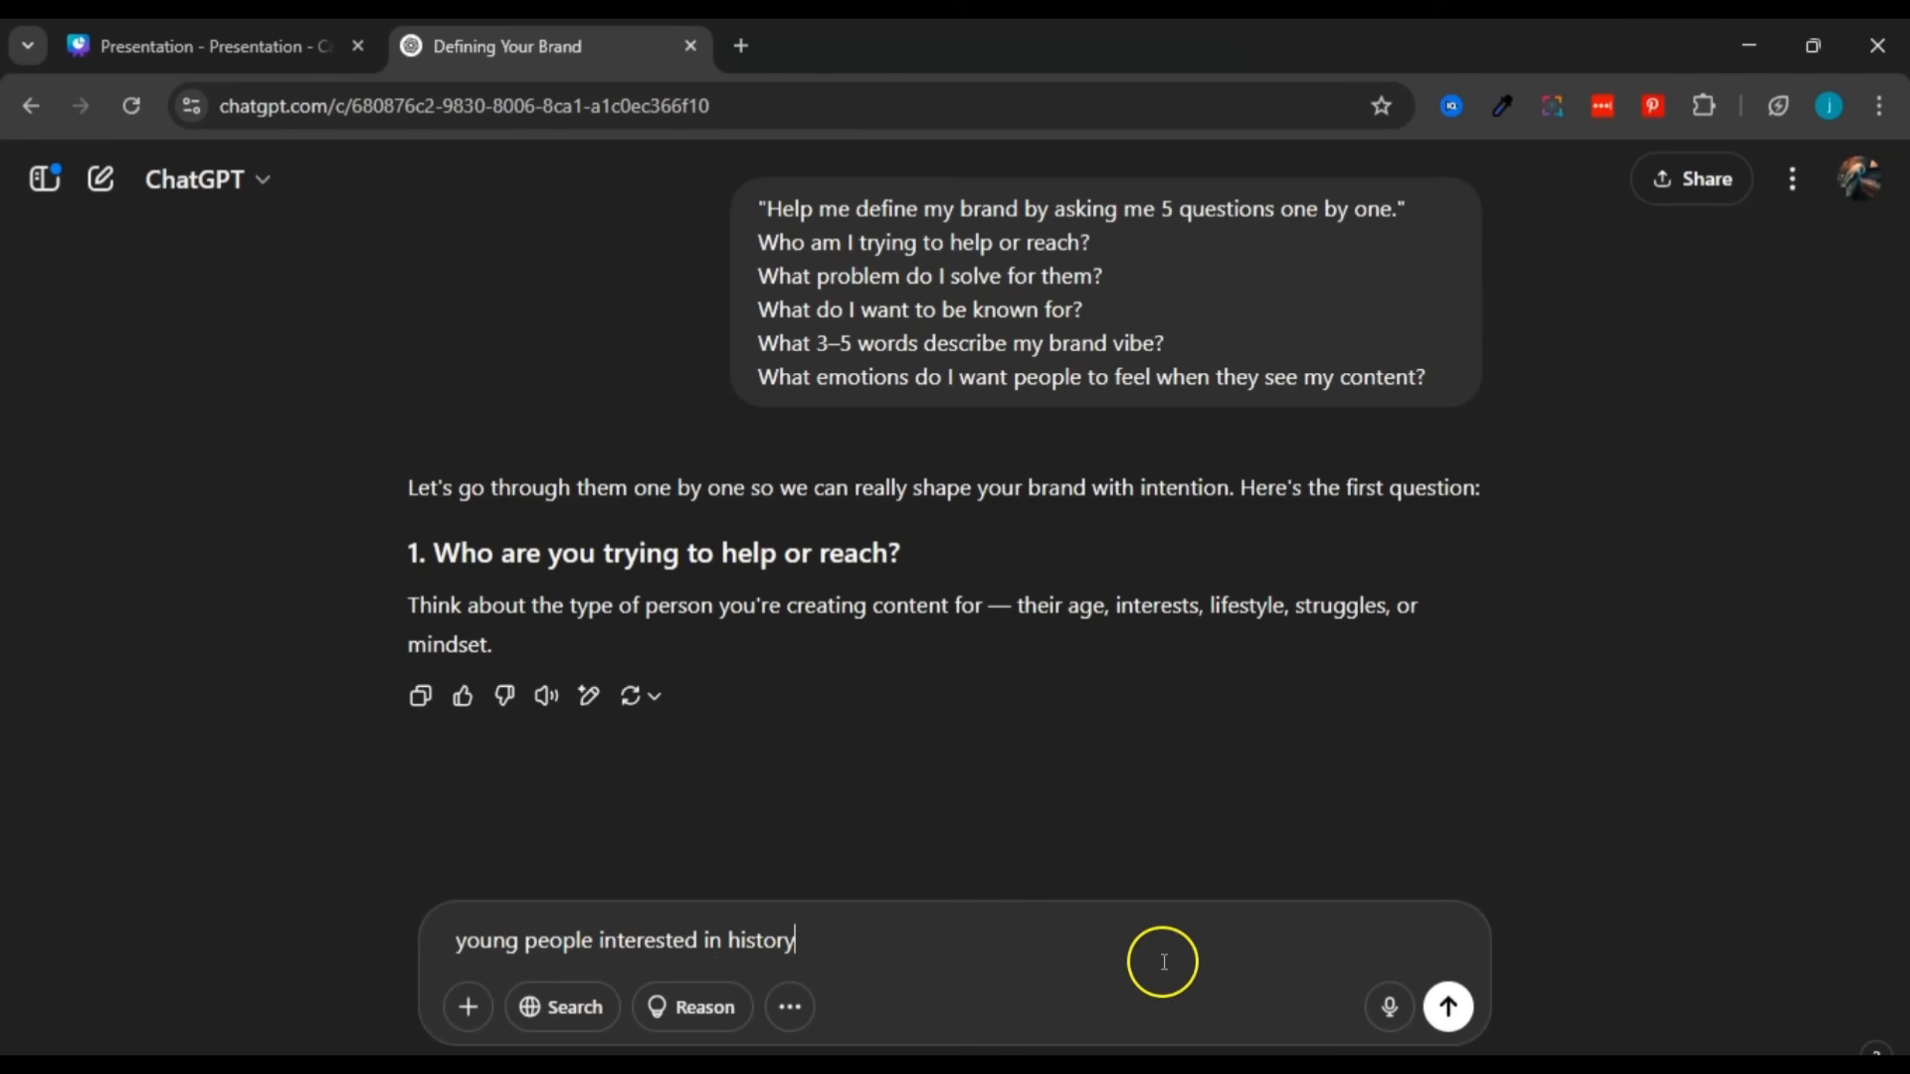
pyautogui.click(1447, 1006)
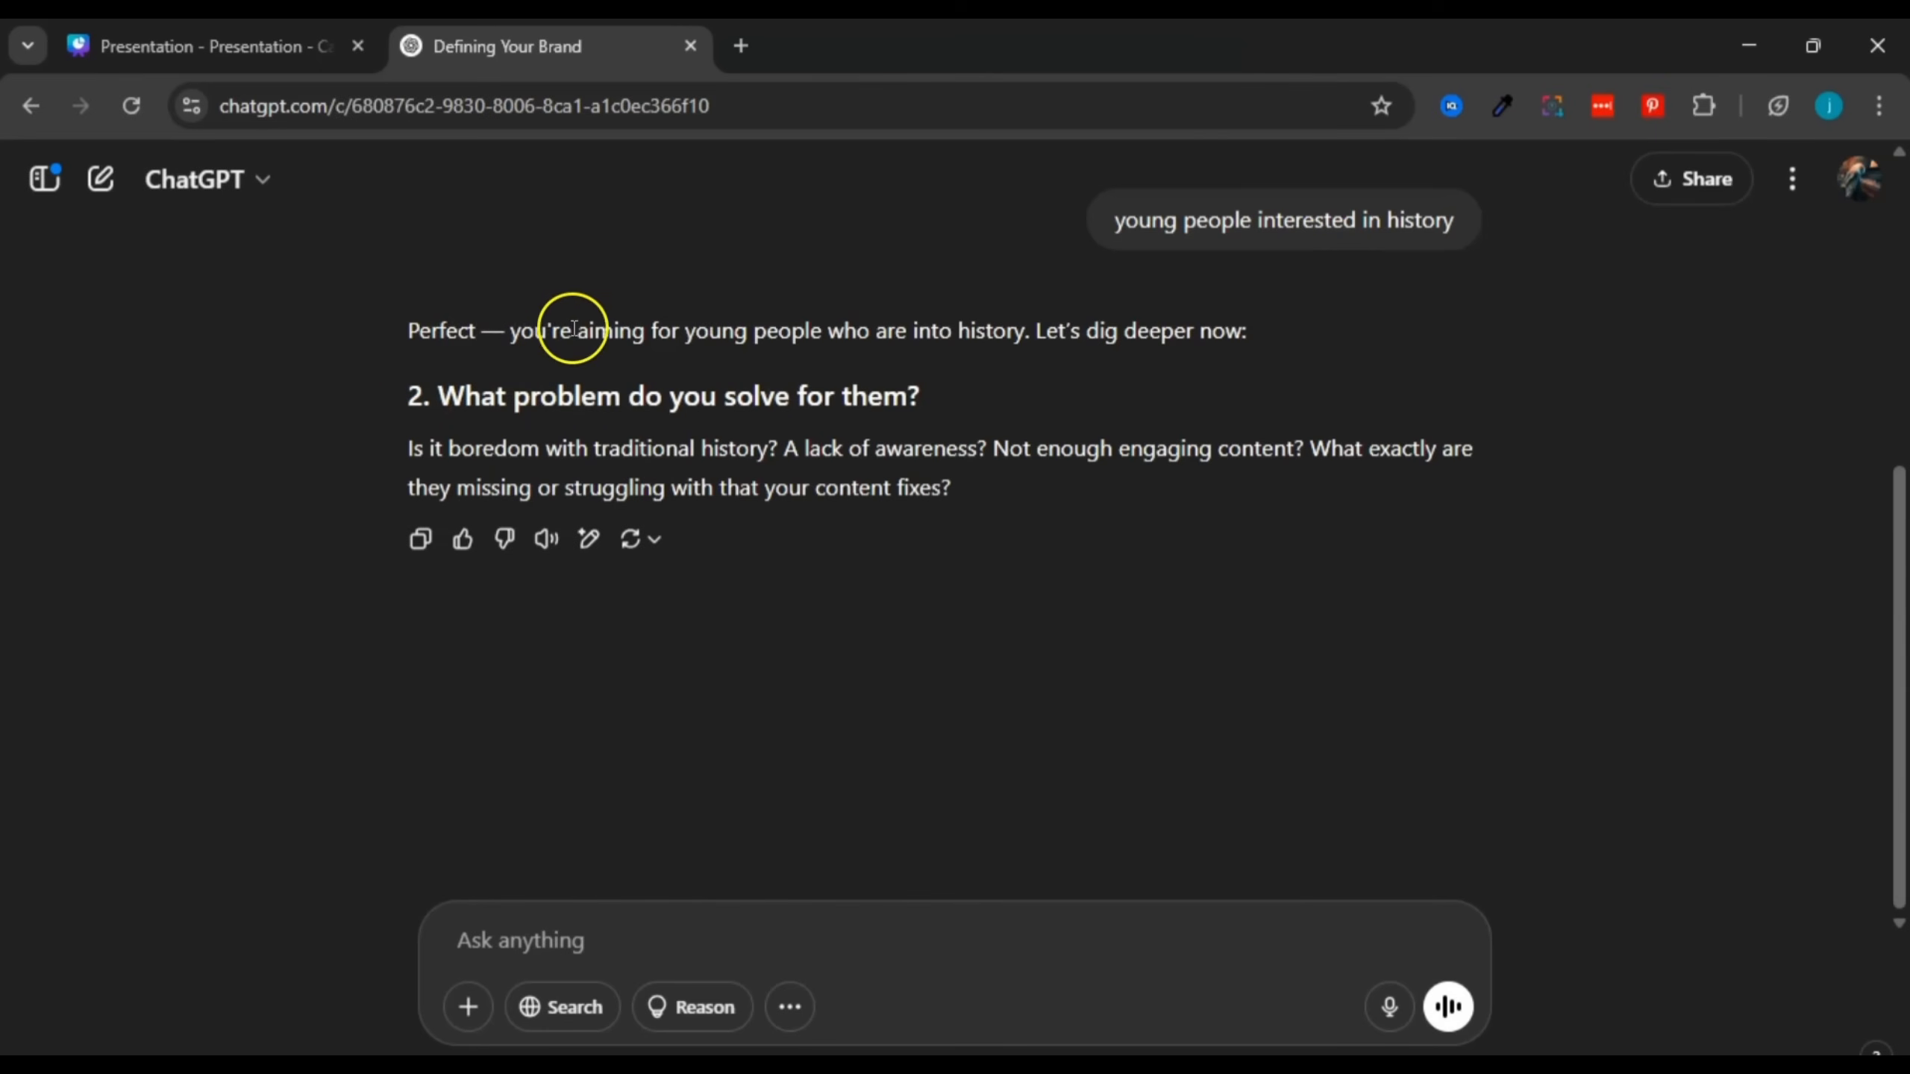
# Step: Read the second question in the reply and its guidance on the audience's problem
pyautogui.moveTo(574, 329); pyautogui.dragTo(1045, 325)
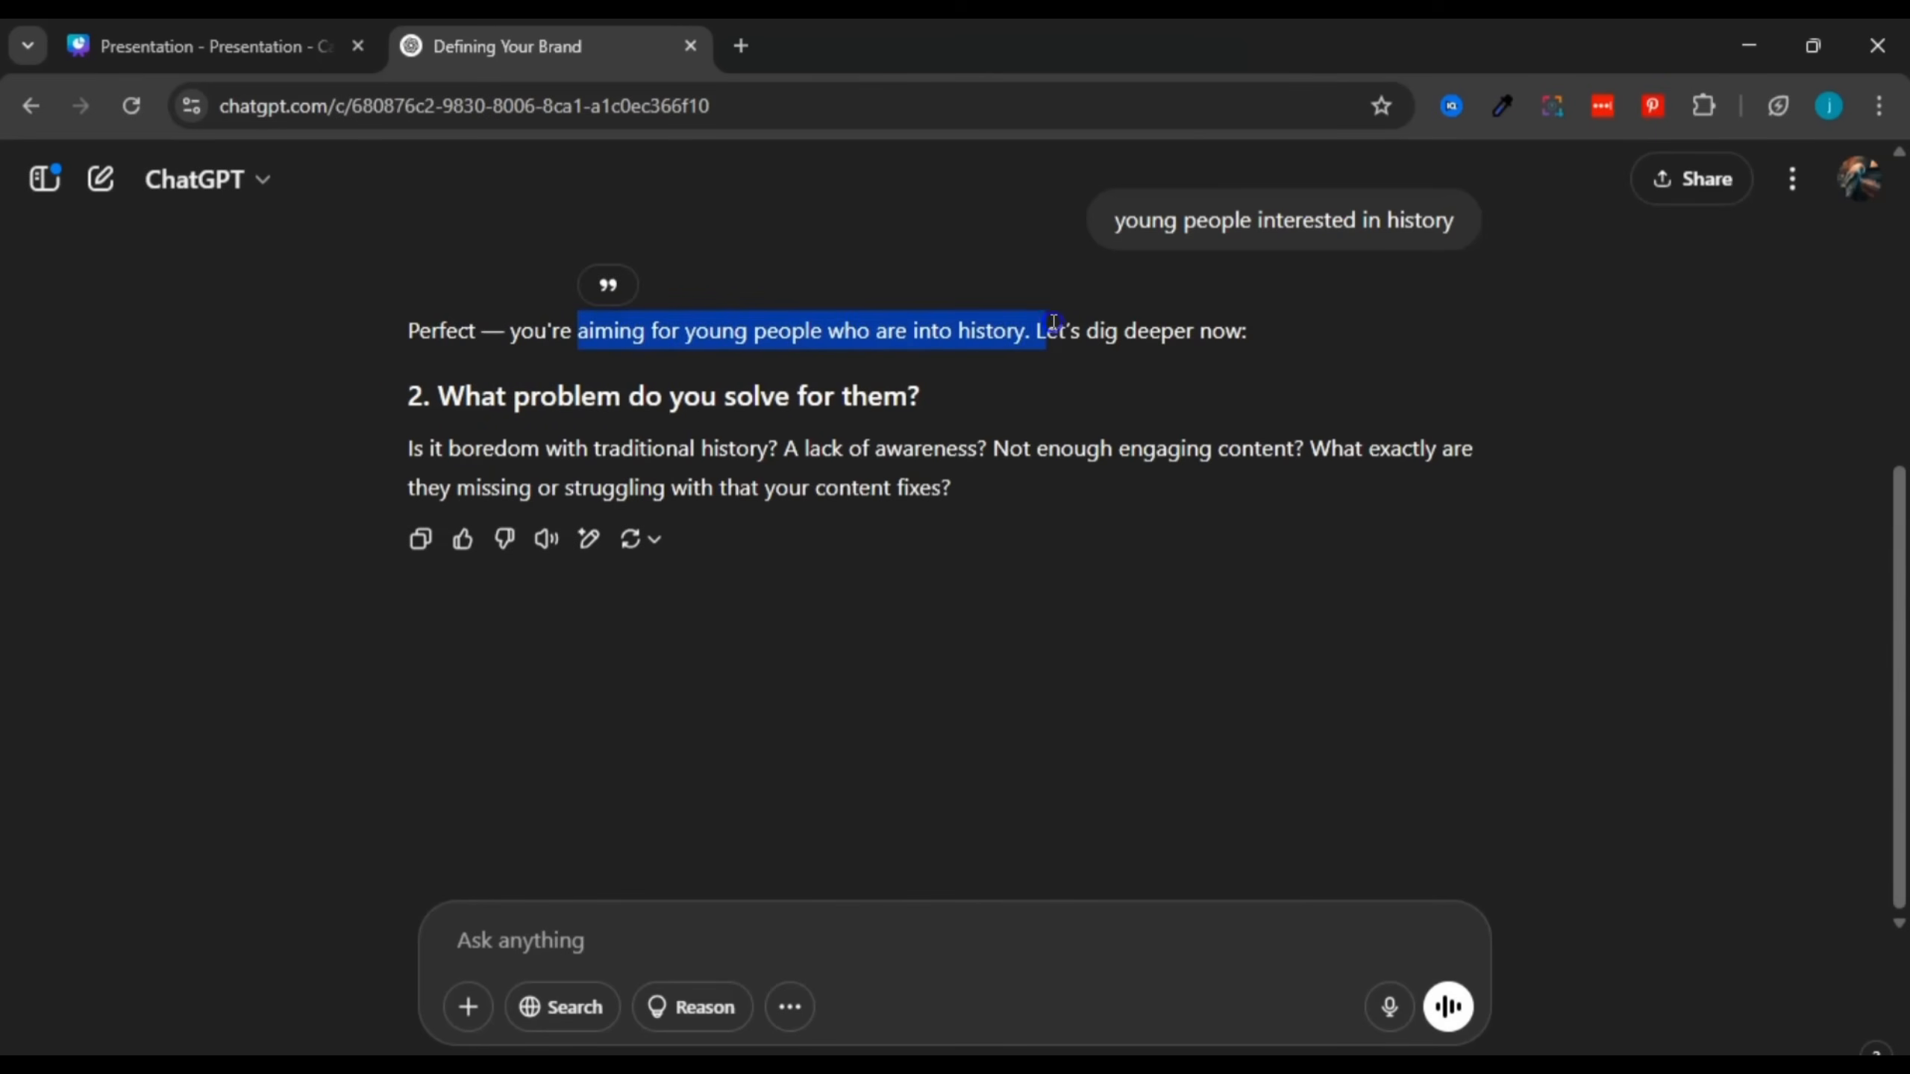
pyautogui.click(1053, 322)
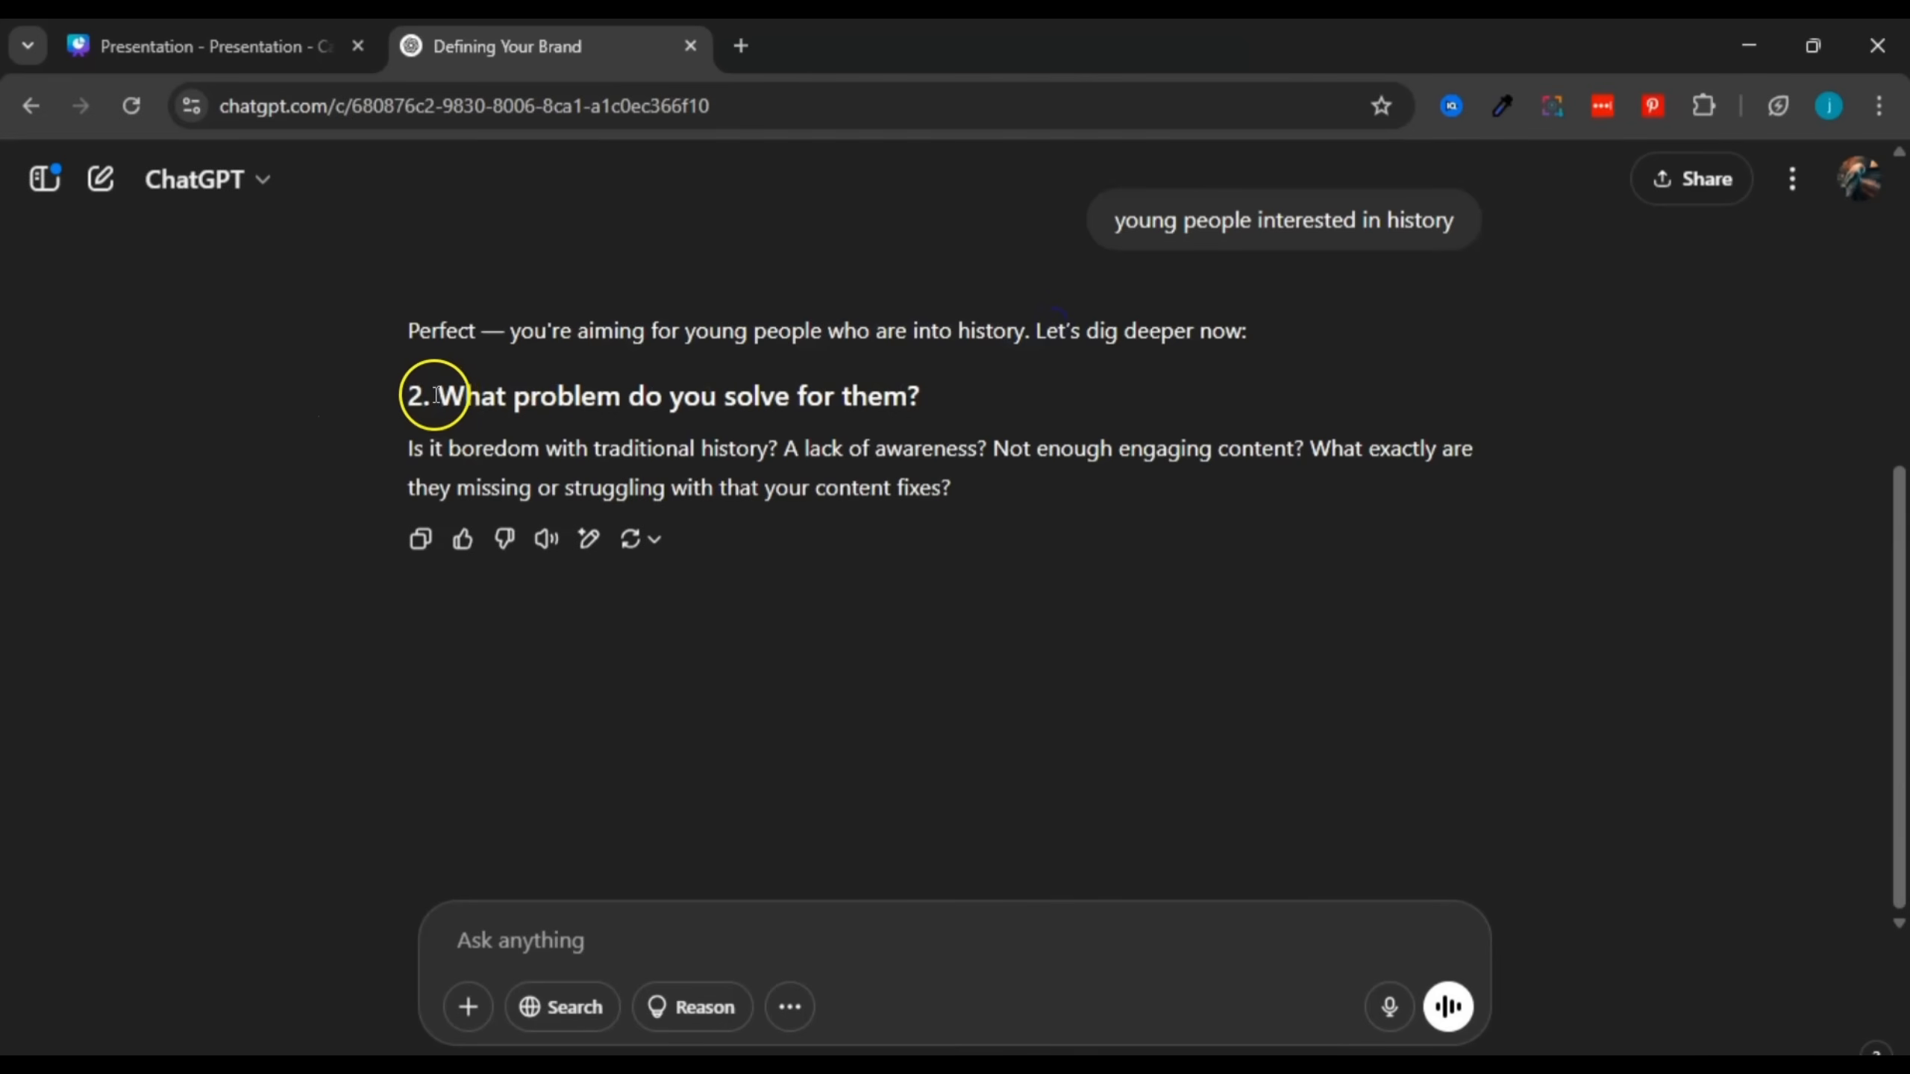
pyautogui.moveTo(444, 393); pyautogui.dragTo(908, 391)
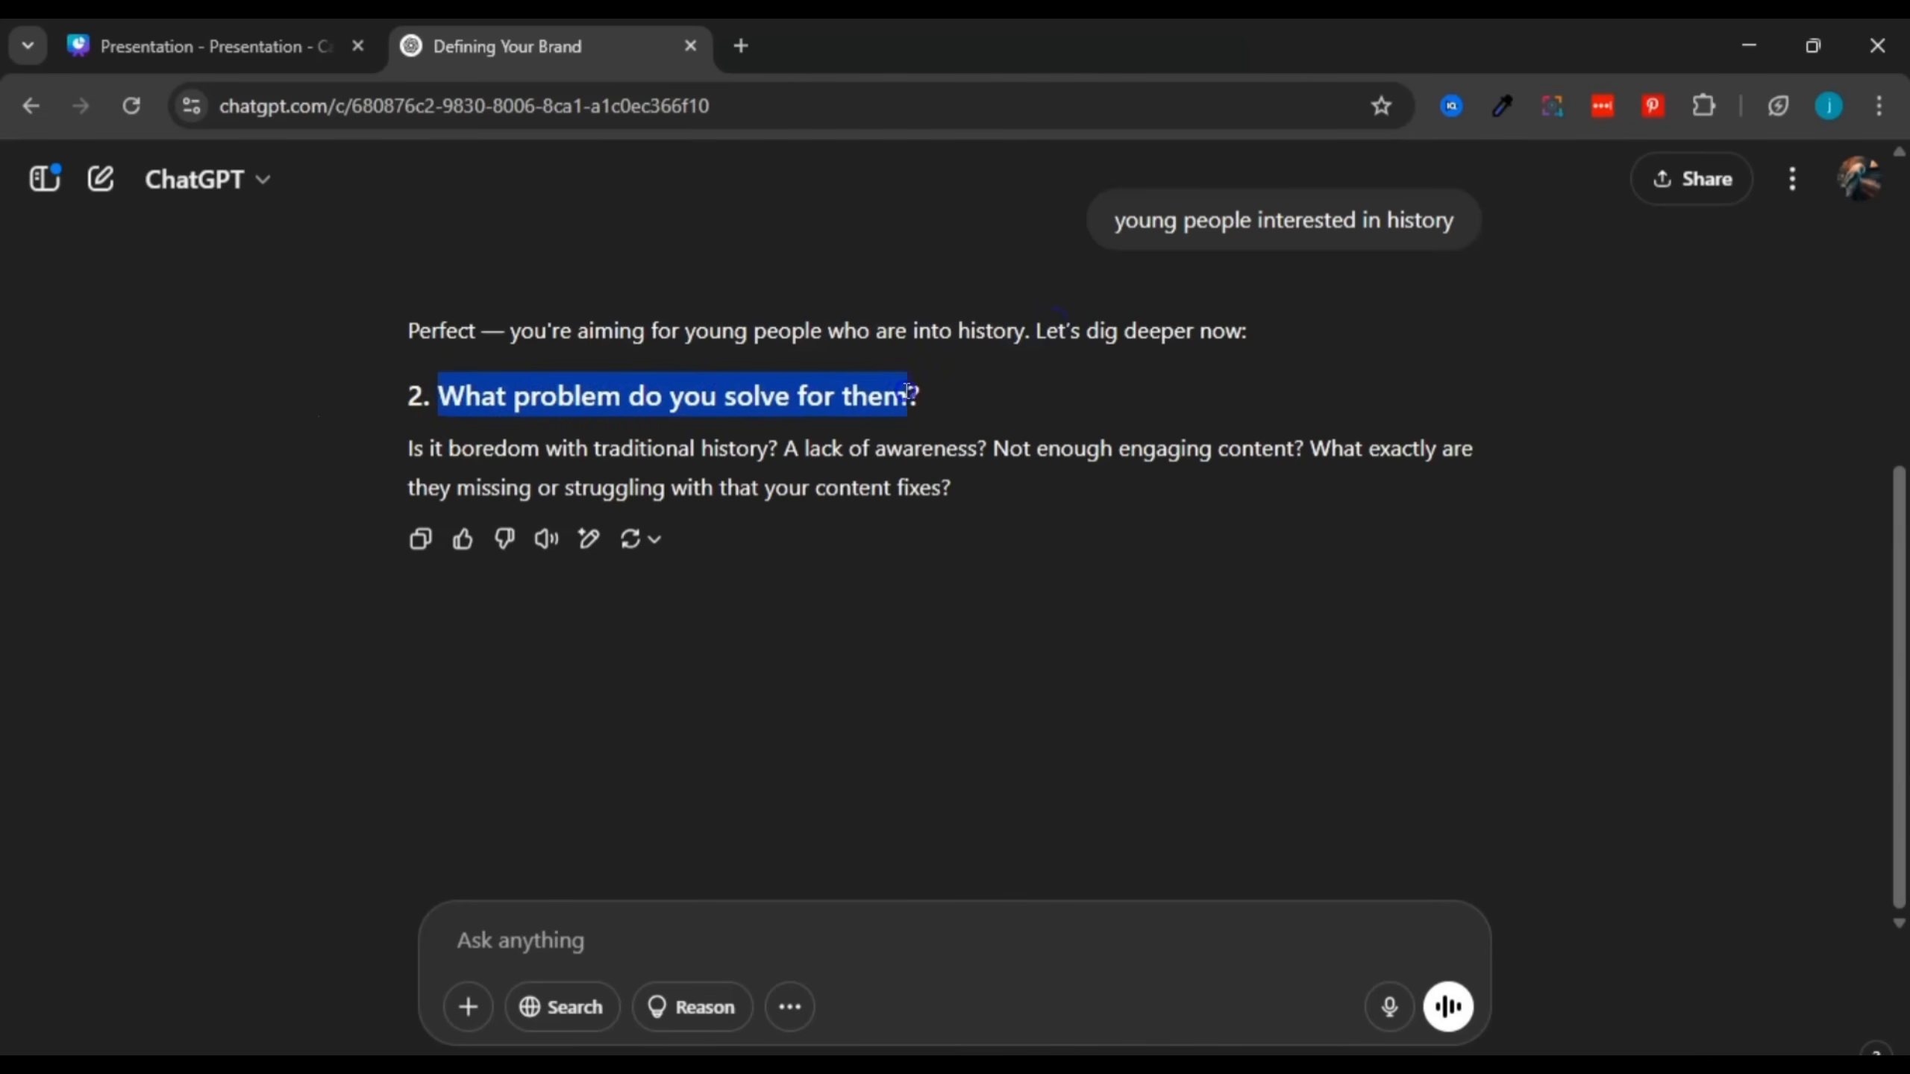
pyautogui.click(962, 391)
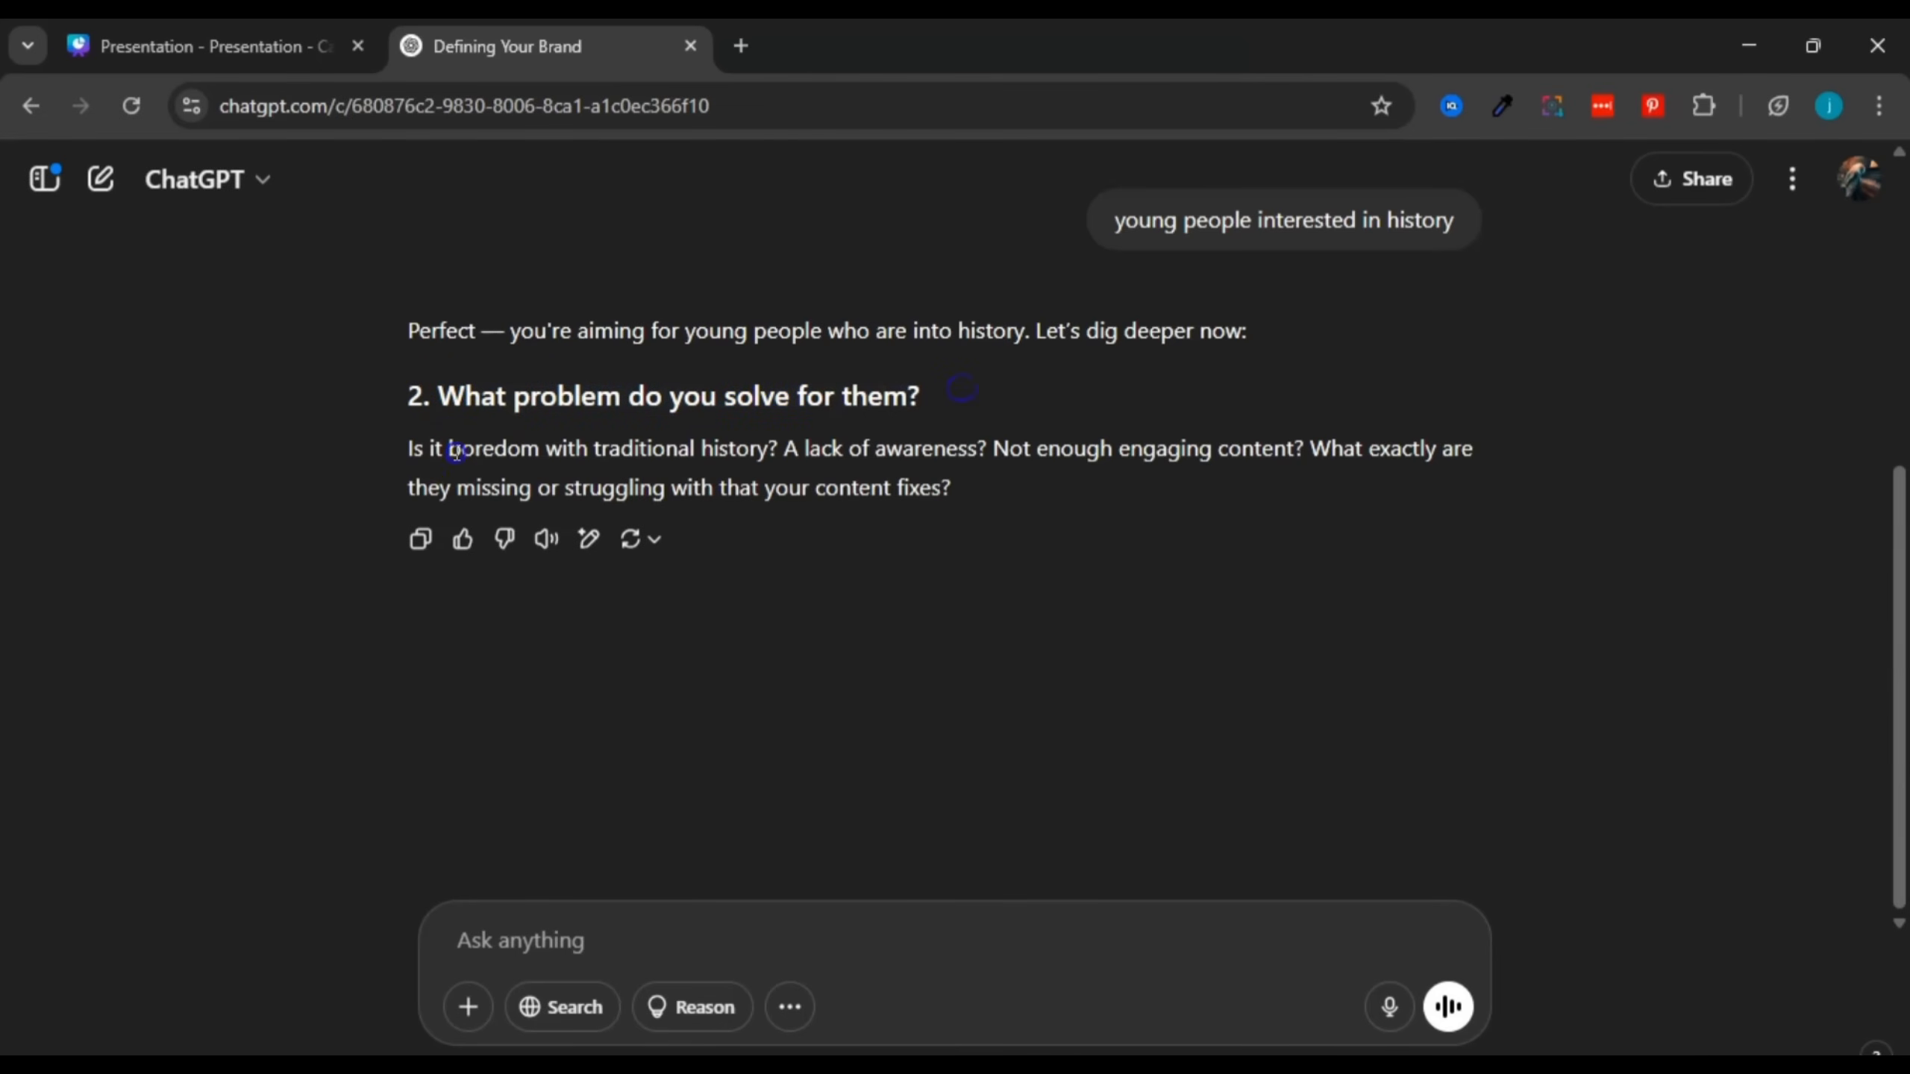
pyautogui.moveTo(449, 449); pyautogui.dragTo(1304, 424)
pyautogui.click(819, 449)
pyautogui.moveTo(440, 396); pyautogui.dragTo(910, 392)
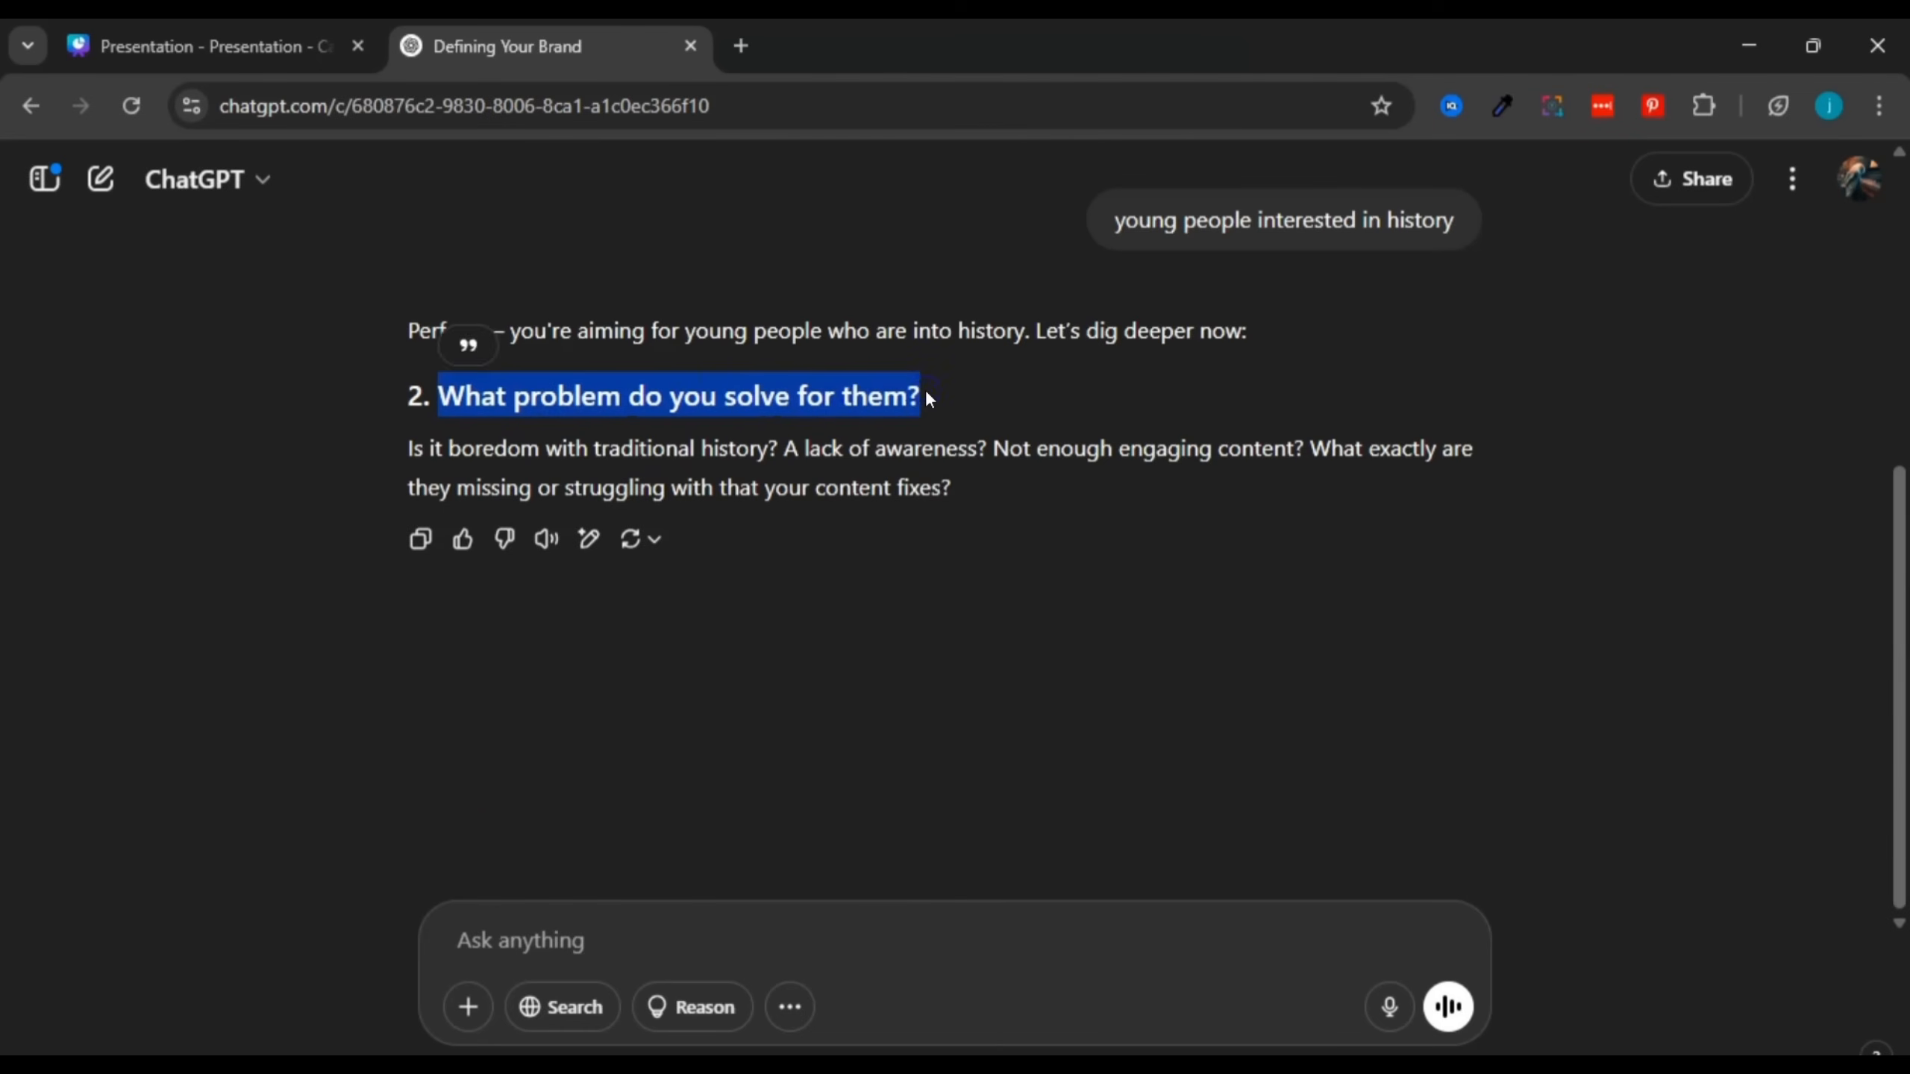
# Step: Answer the second question with "lack of awareness and curiosity" and send it
pyautogui.click(497, 948)
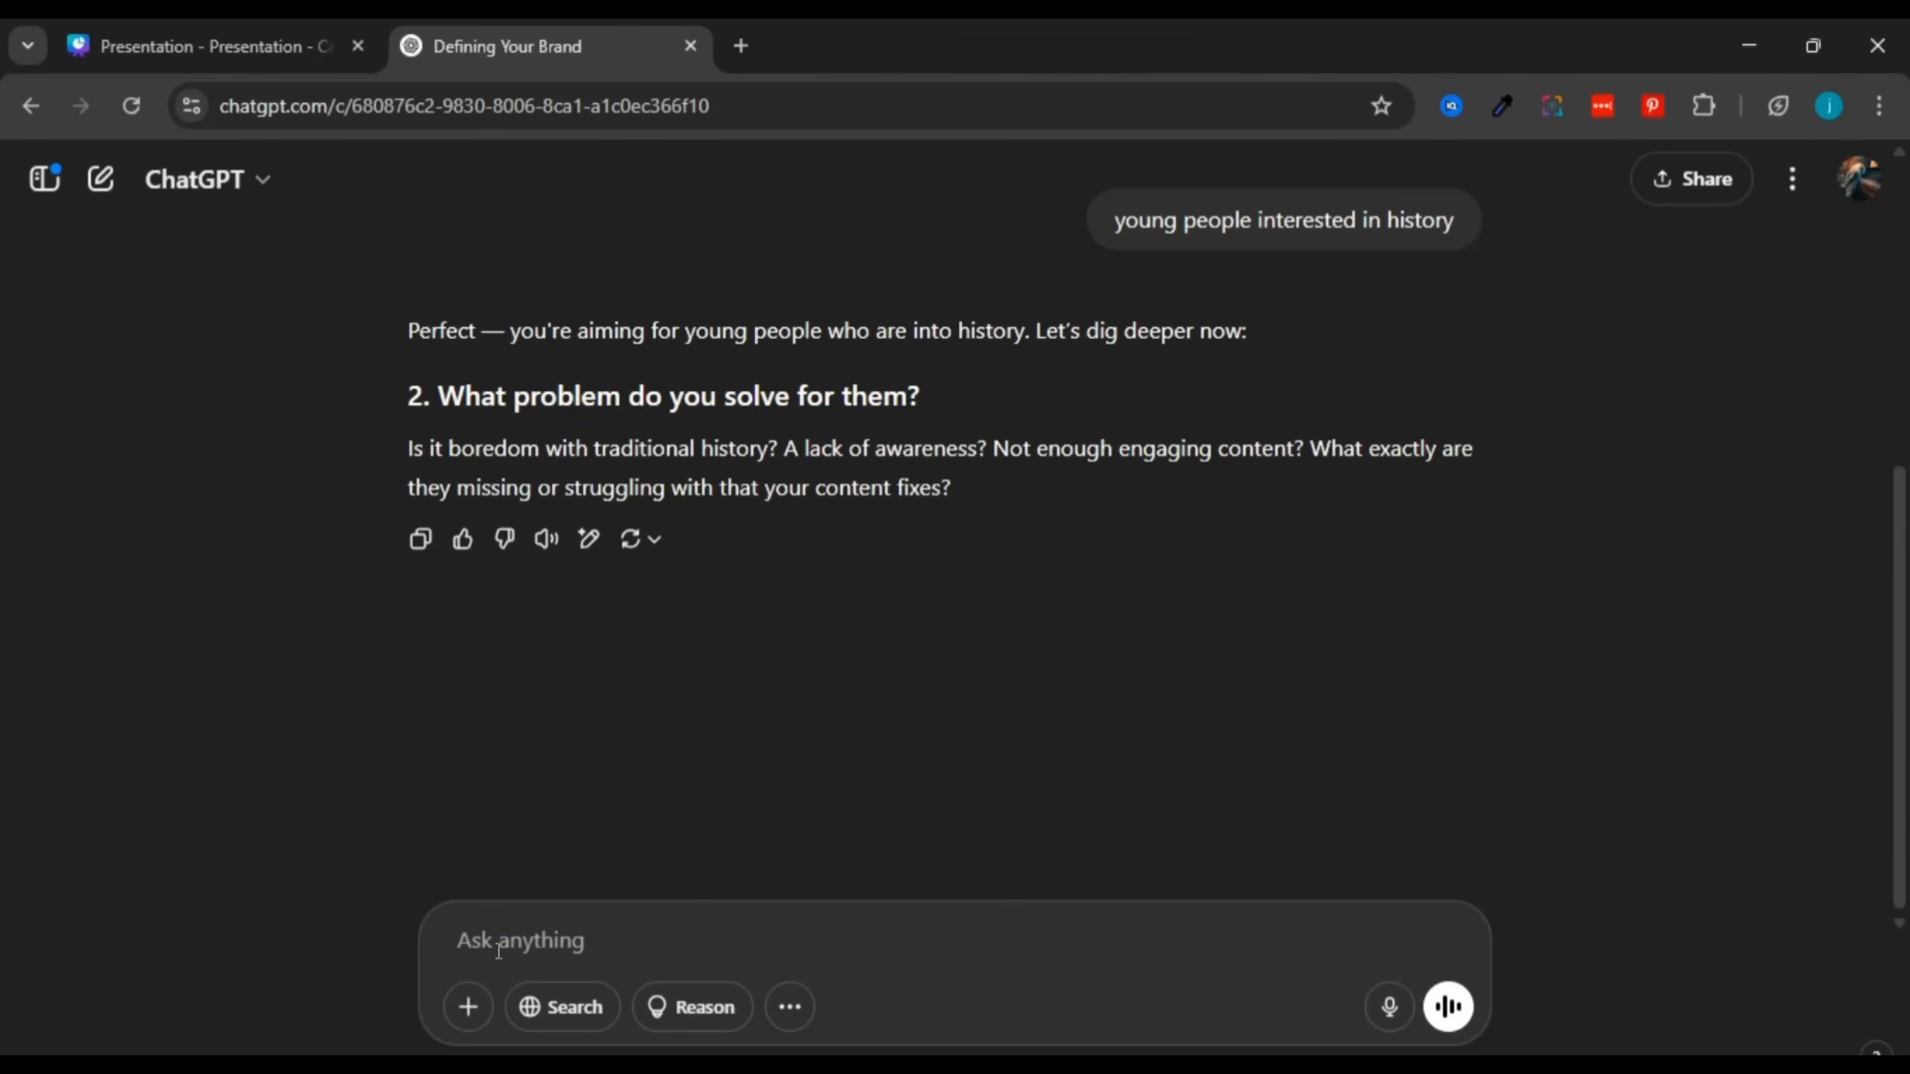
pyautogui.write('lack of awareness and curiosity')
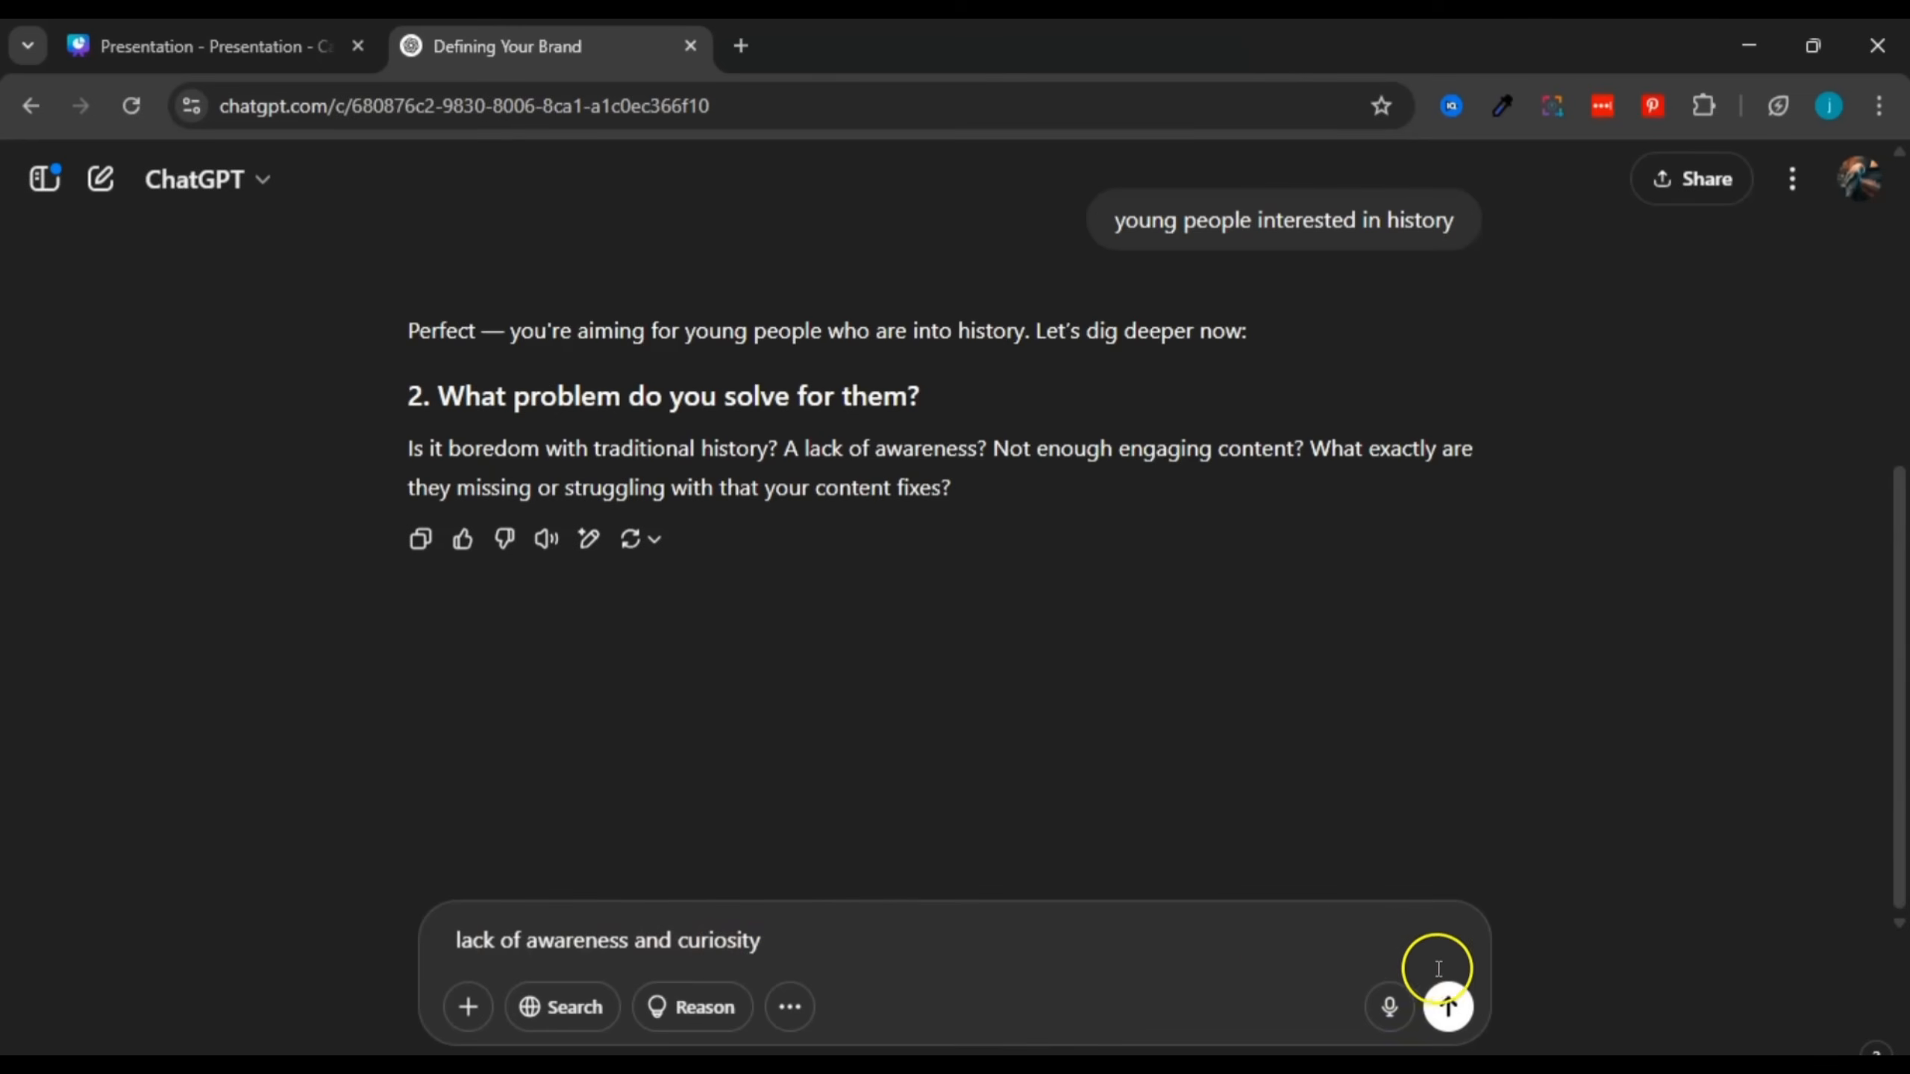
pyautogui.click(1455, 1004)
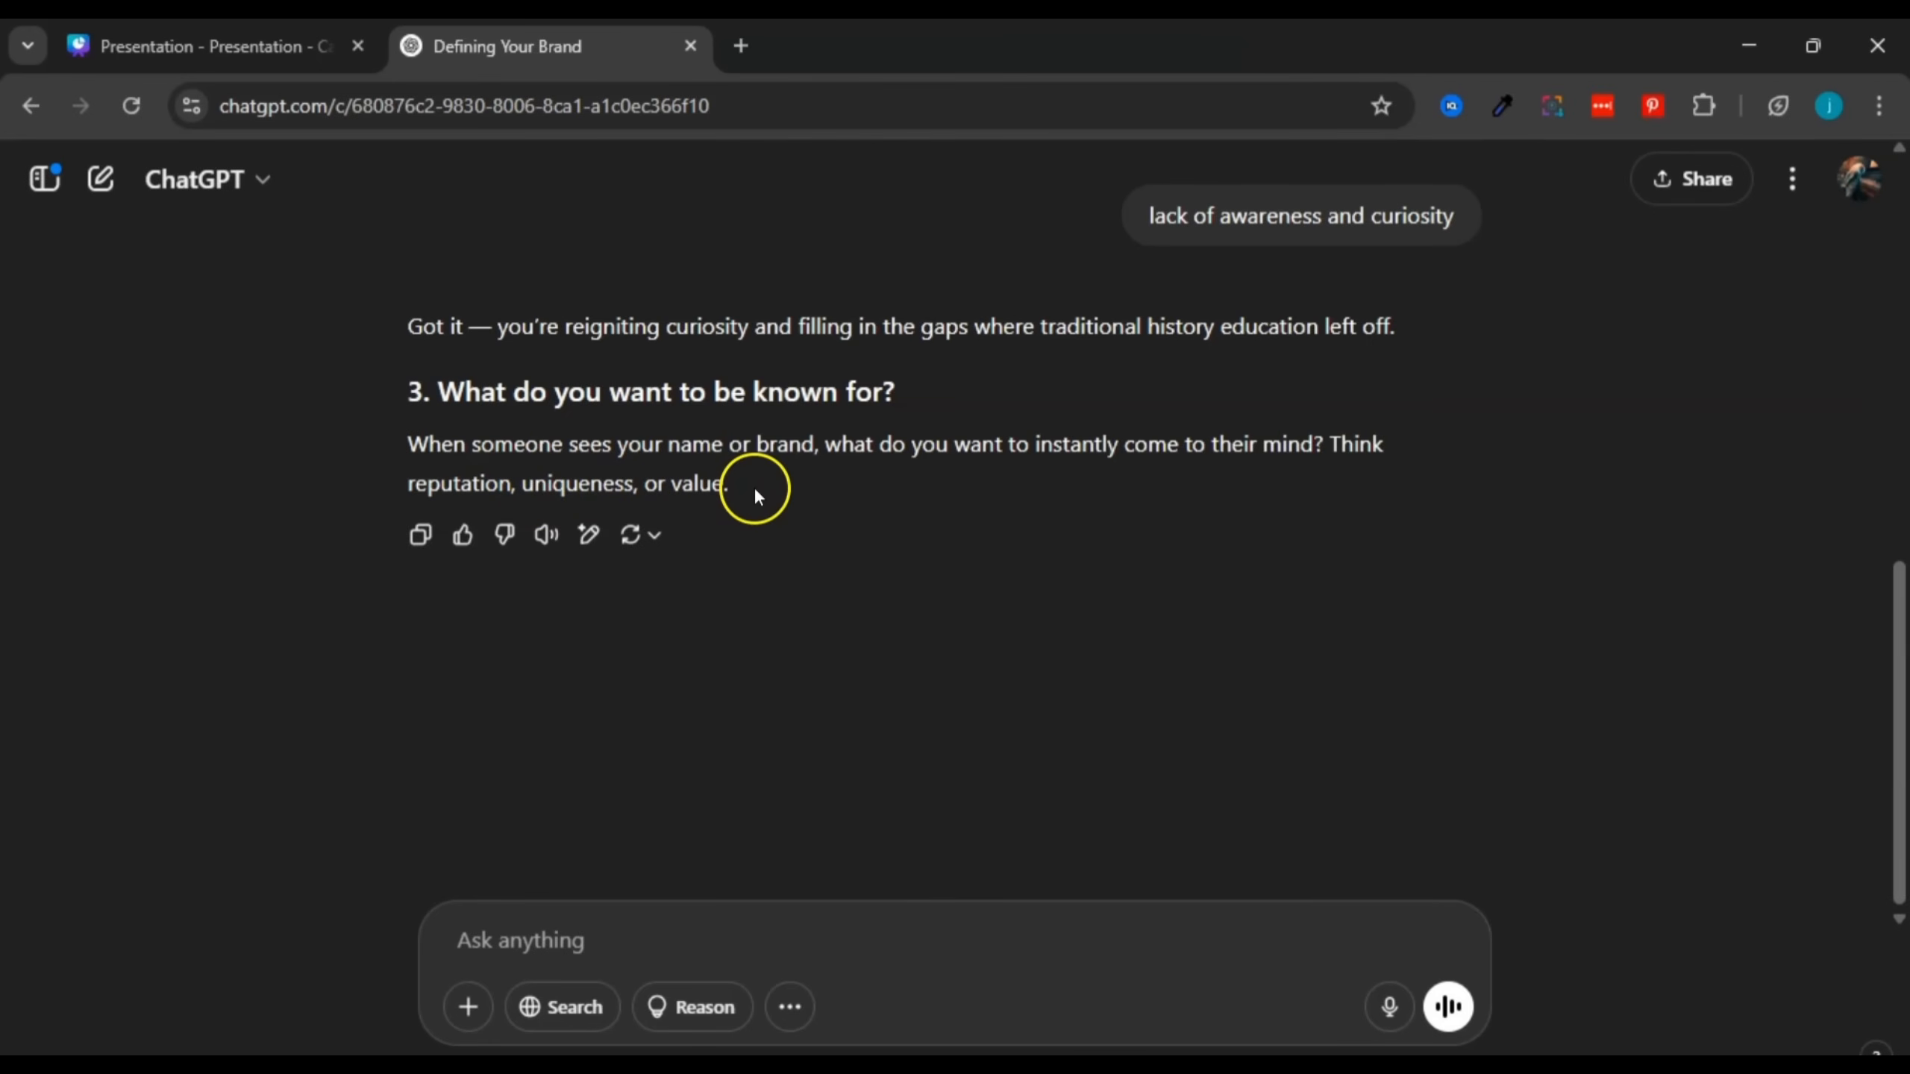
# Step: Send "i want to be known for sharing unknown but intresting facts and lessons about humans and our history" as the third answer
pyautogui.click(558, 933)
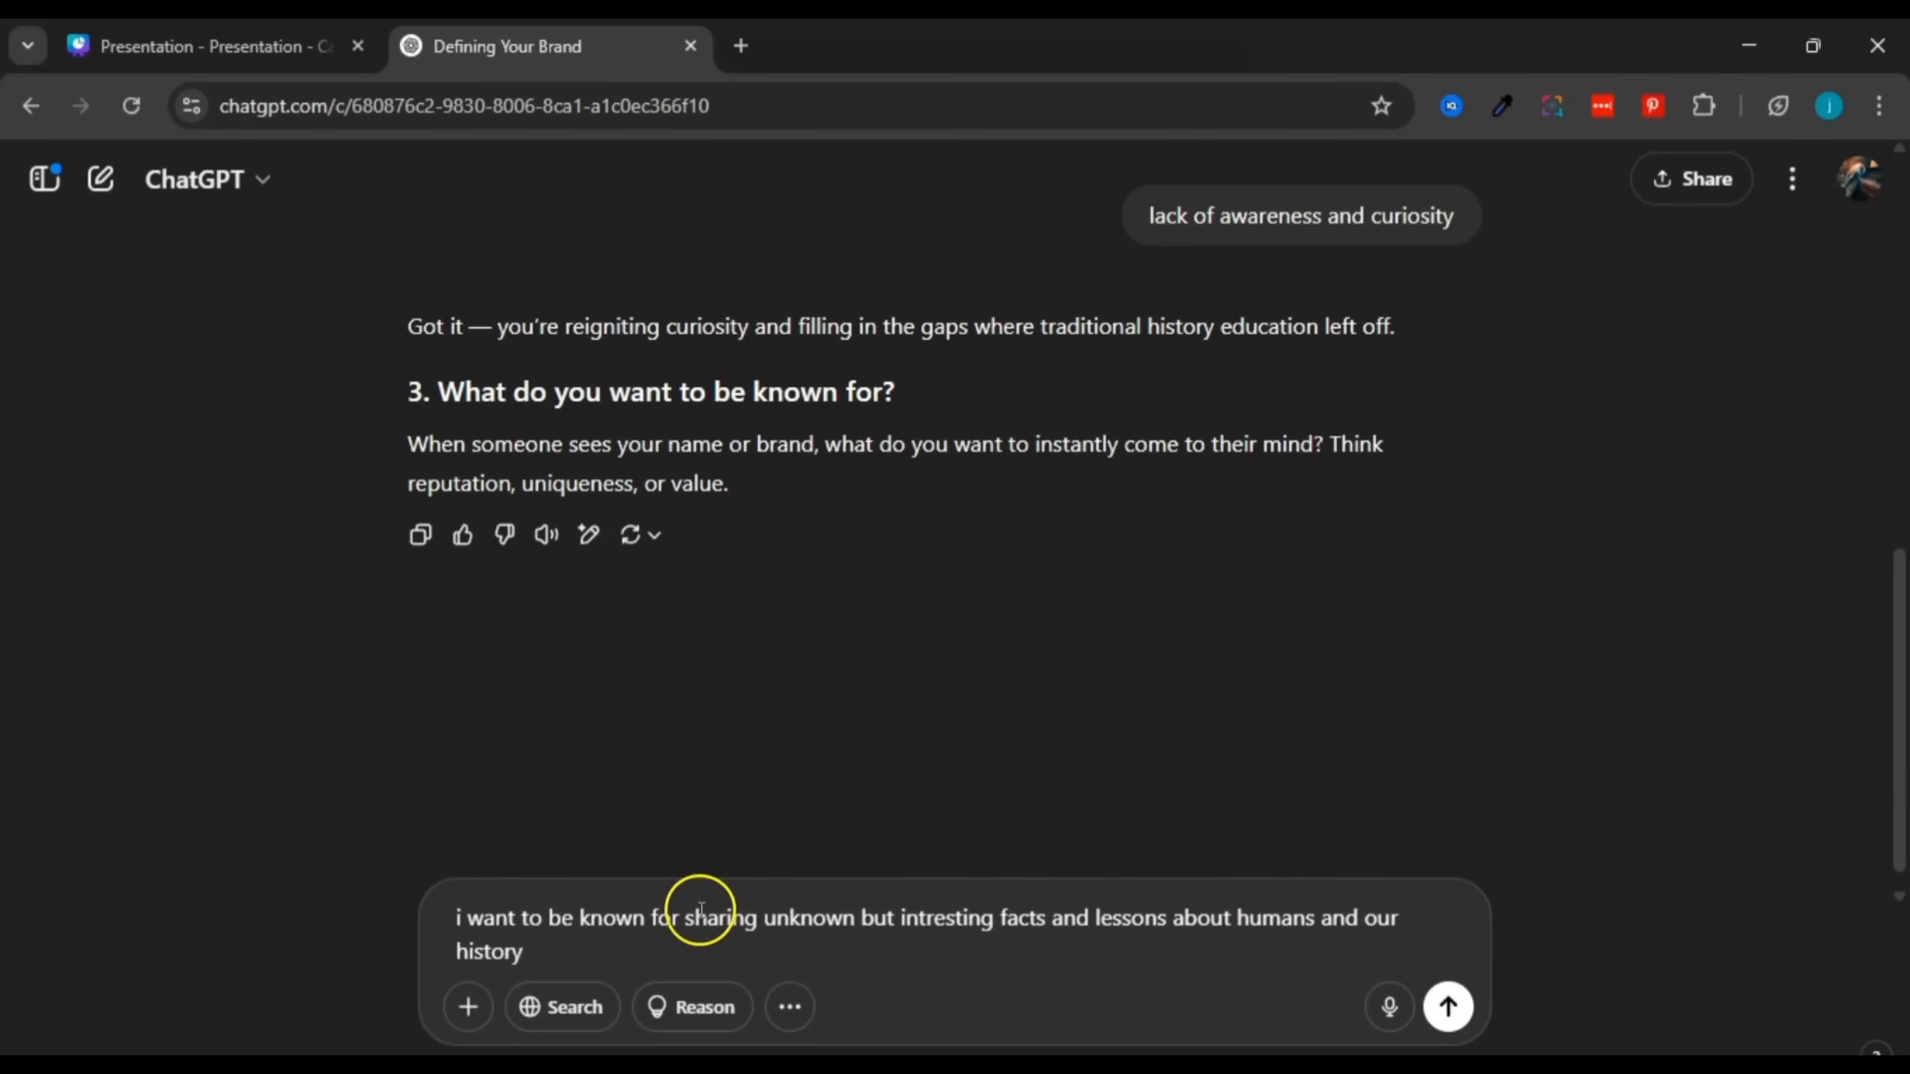
pyautogui.click(1449, 1007)
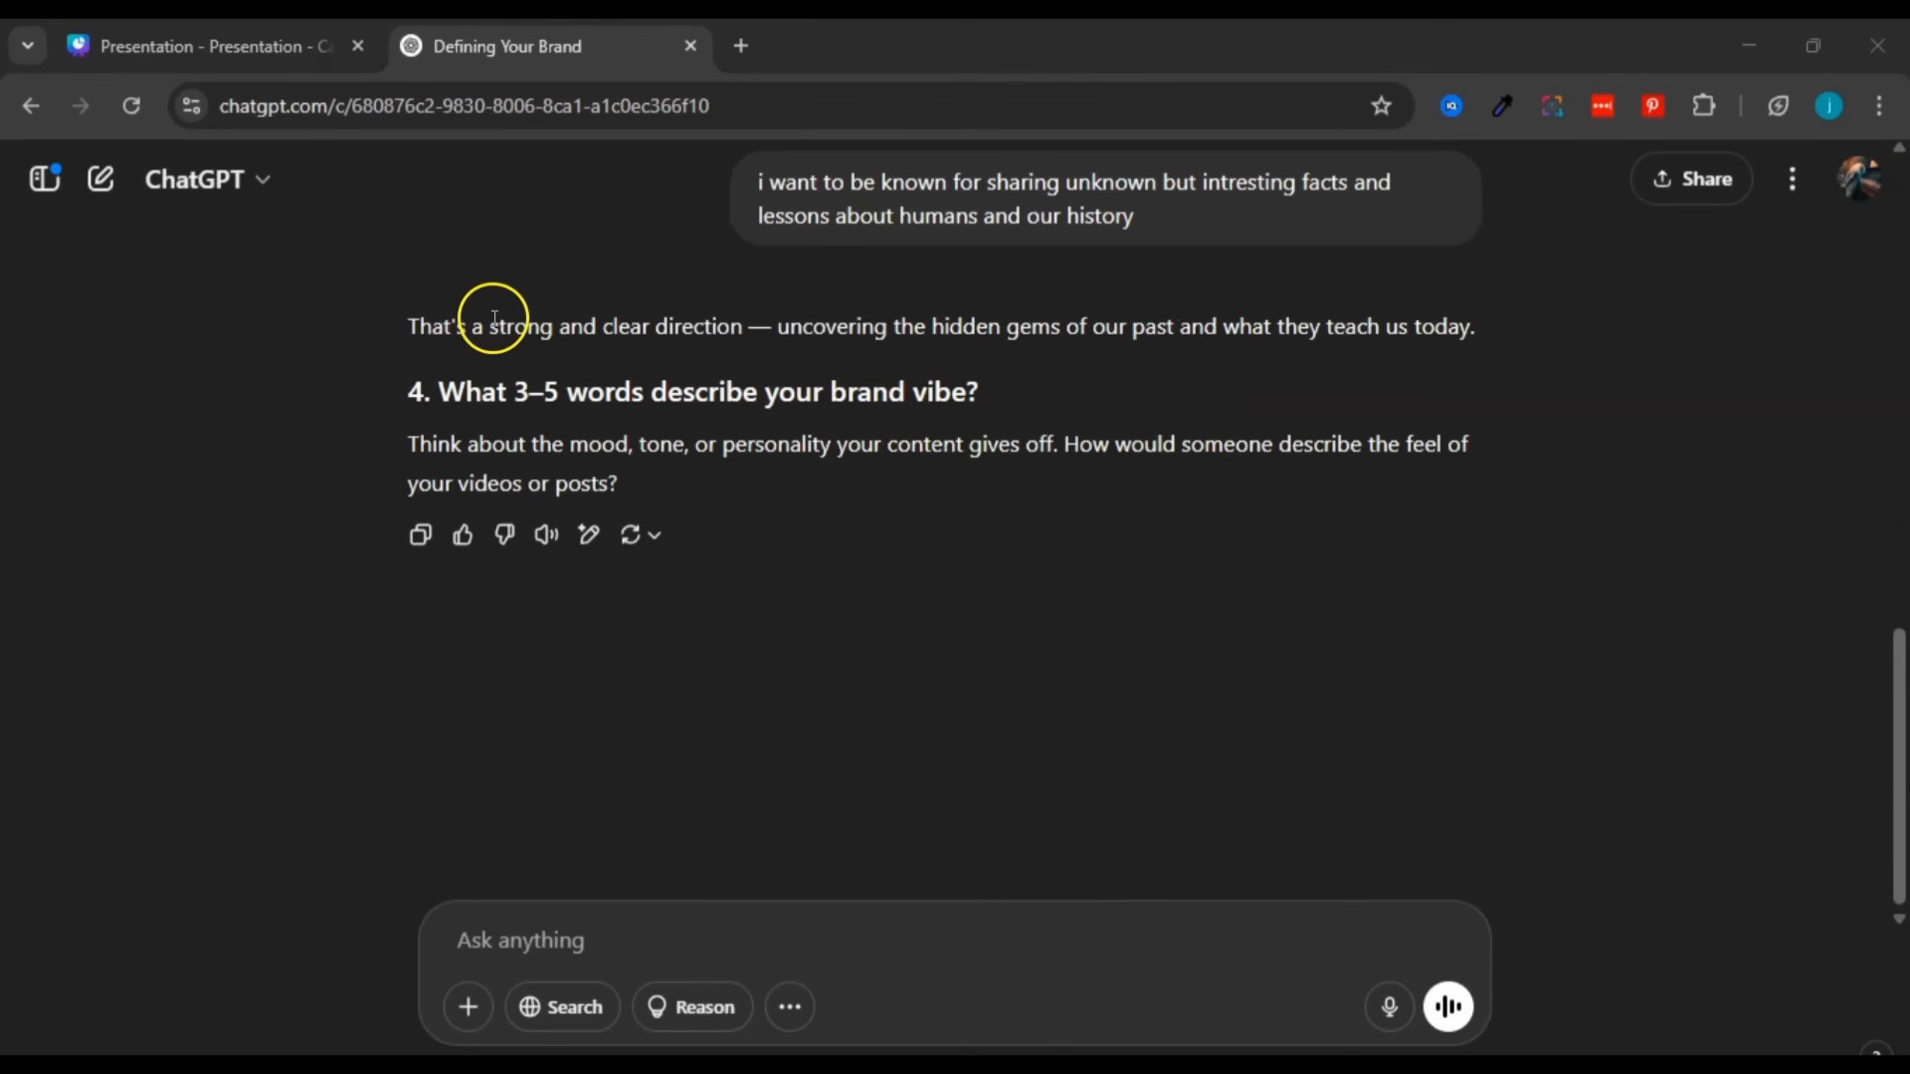
# Step: Review the fourth question about the brand vibe and send "mysterious, thought-provoking, educational" as the answer
pyautogui.moveTo(493, 322); pyautogui.dragTo(728, 319)
pyautogui.click(737, 321)
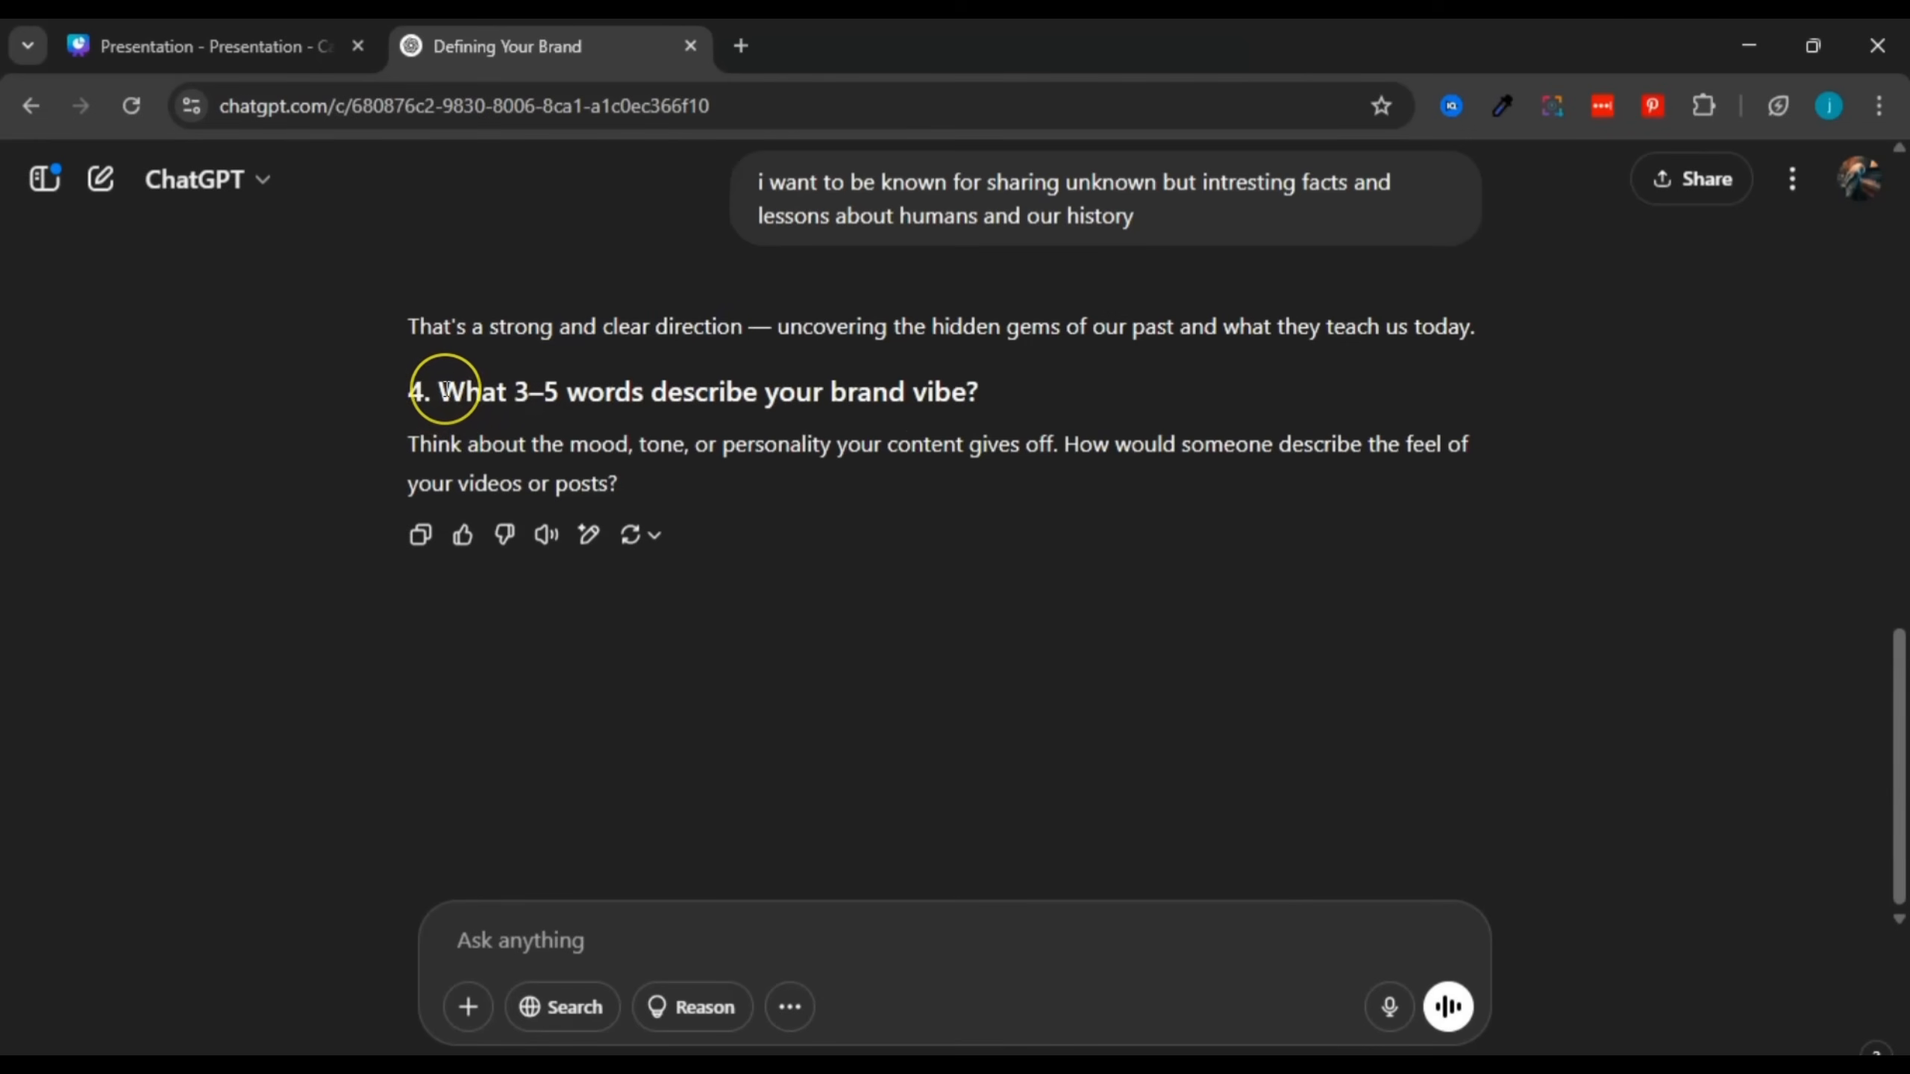
pyautogui.moveTo(444, 389); pyautogui.dragTo(1015, 396)
pyautogui.click(1014, 395)
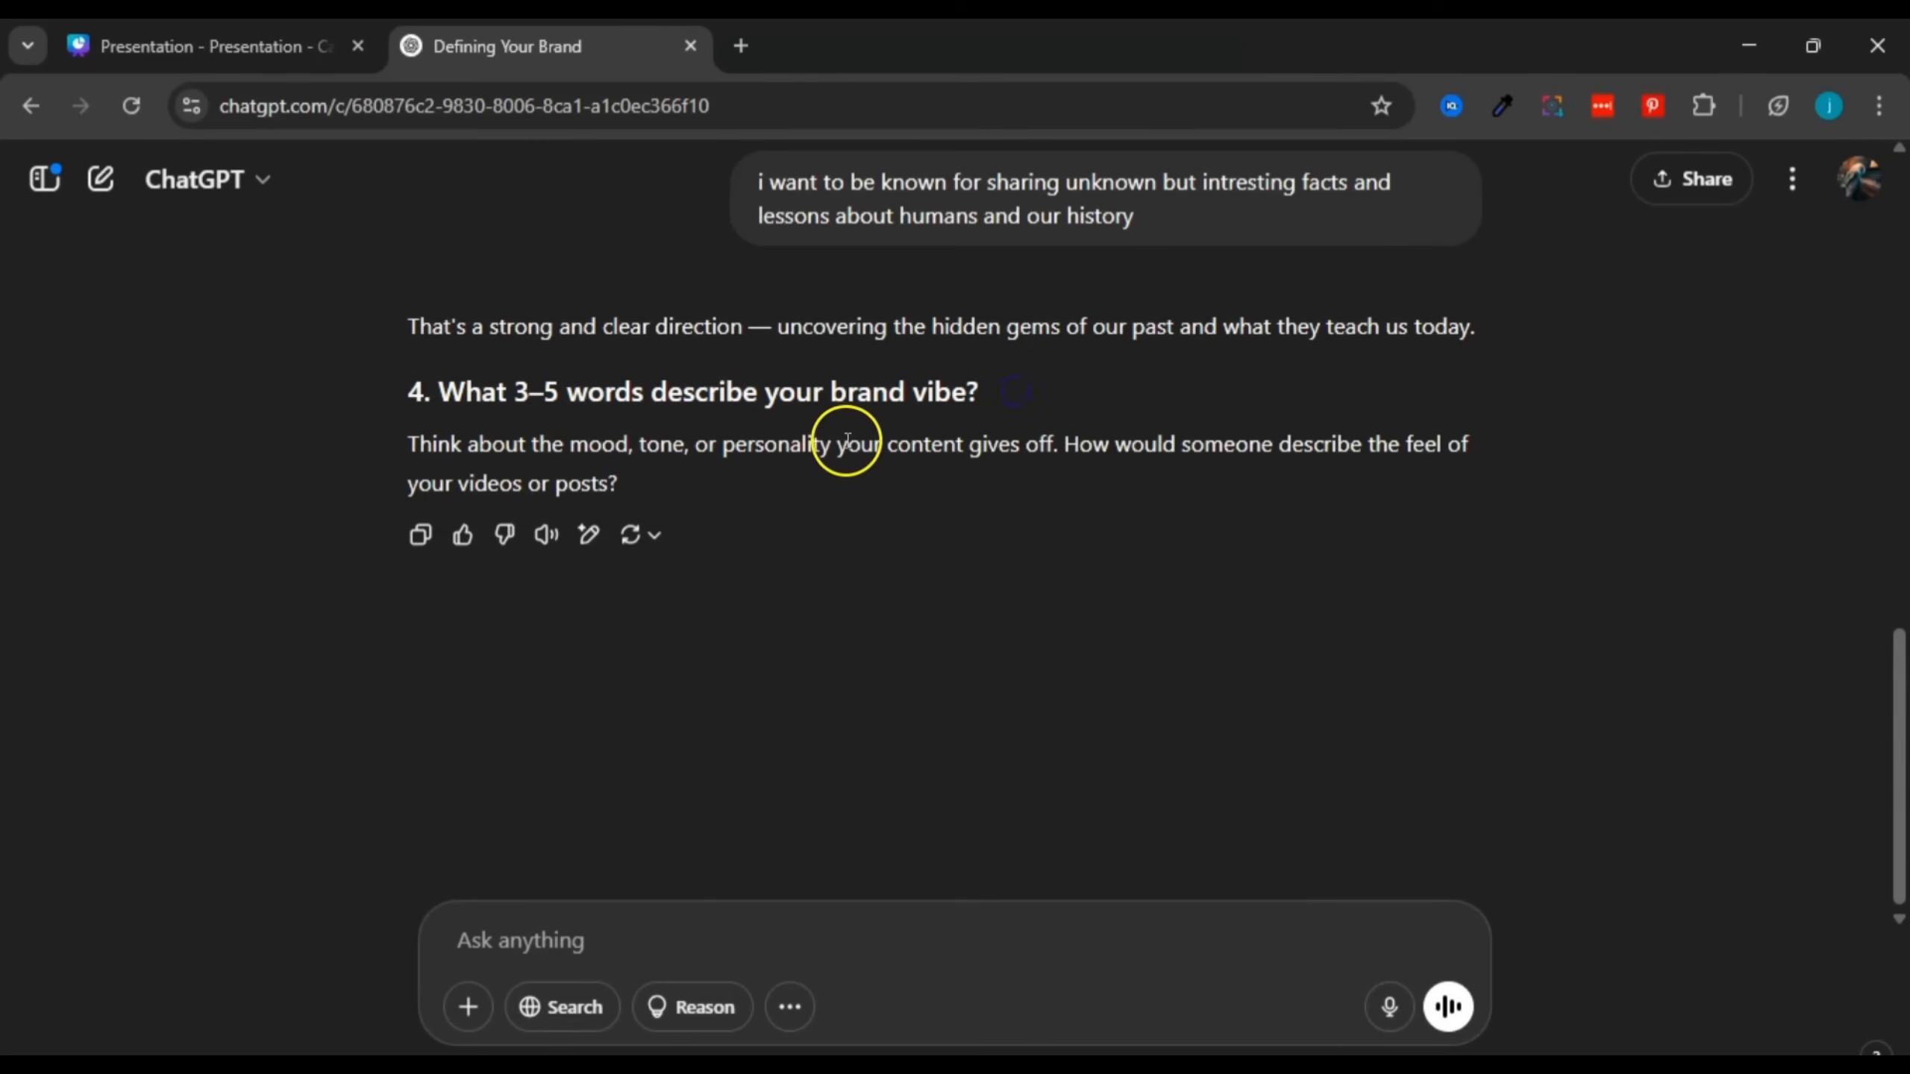
pyautogui.click(1051, 438)
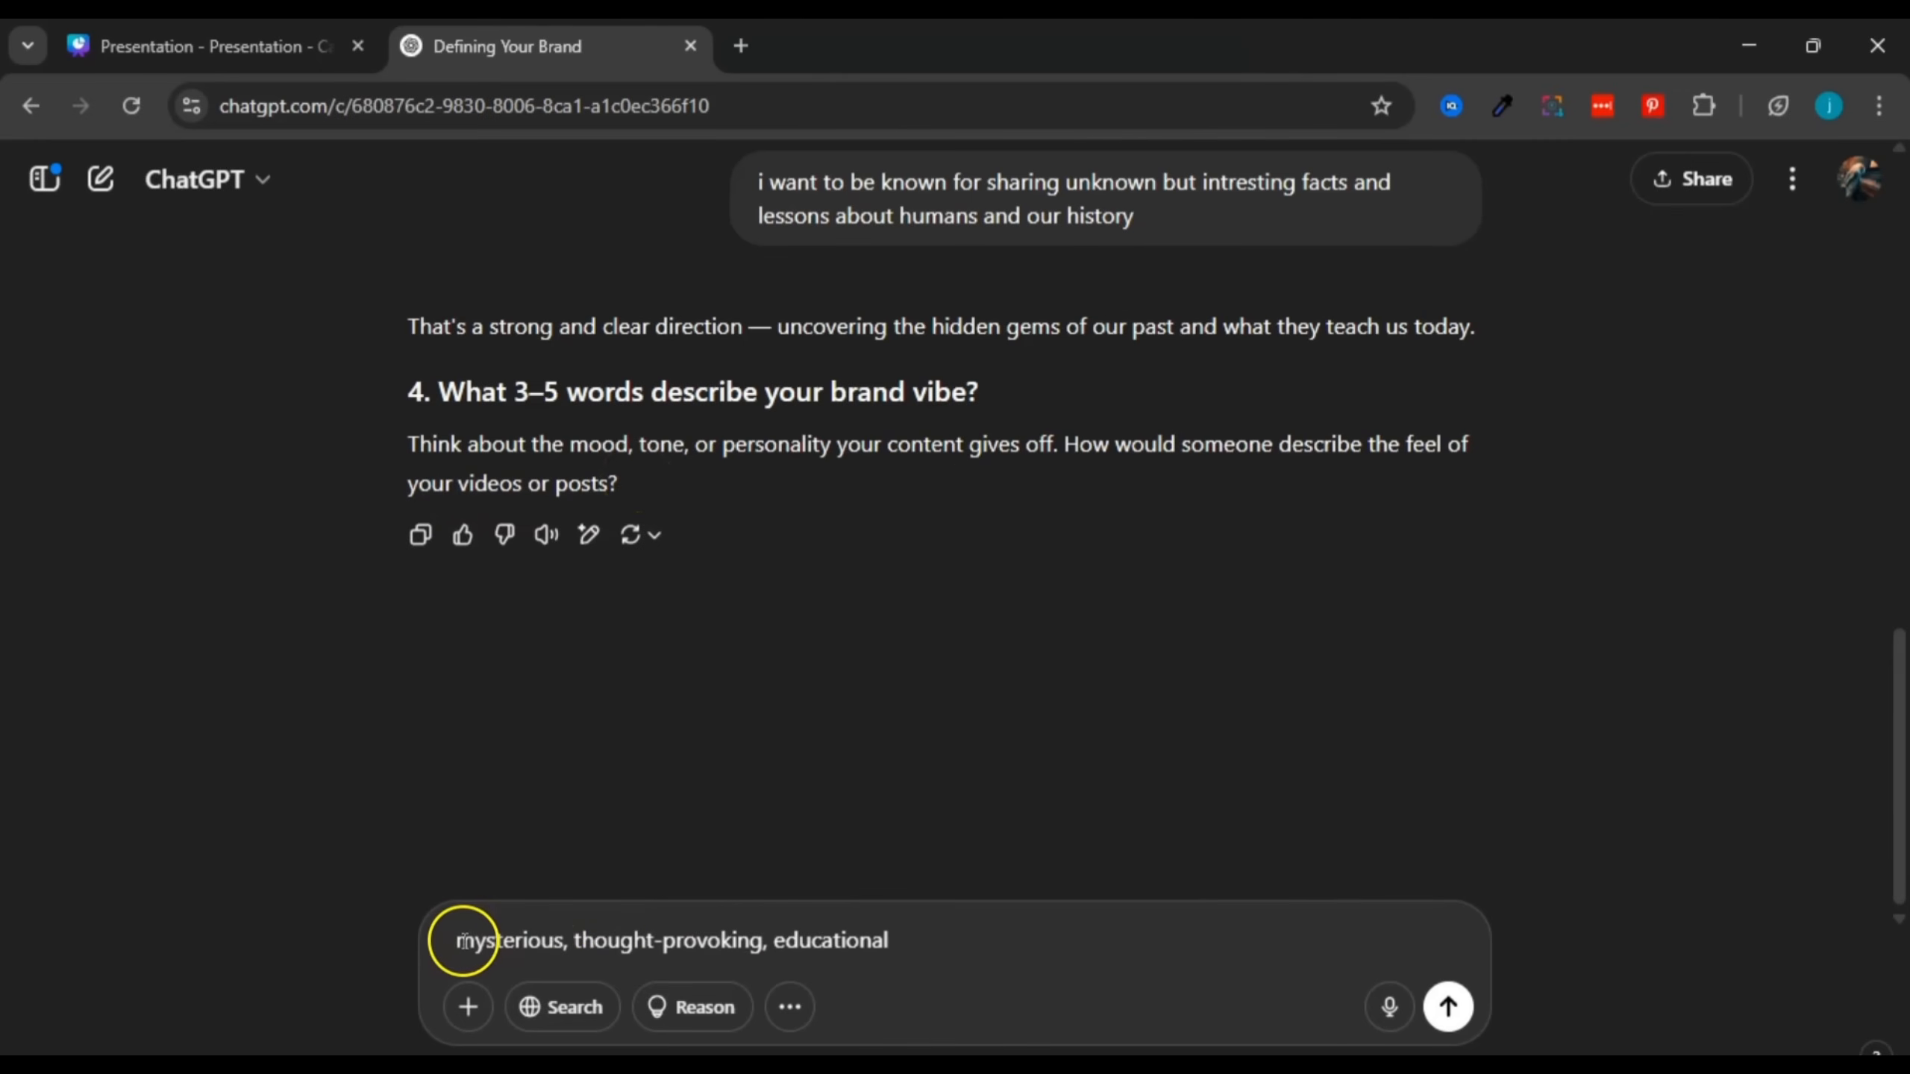
pyautogui.moveTo(462, 939); pyautogui.dragTo(929, 935)
pyautogui.click(573, 938)
pyautogui.click(780, 936)
pyautogui.click(930, 936)
pyautogui.click(1449, 1008)
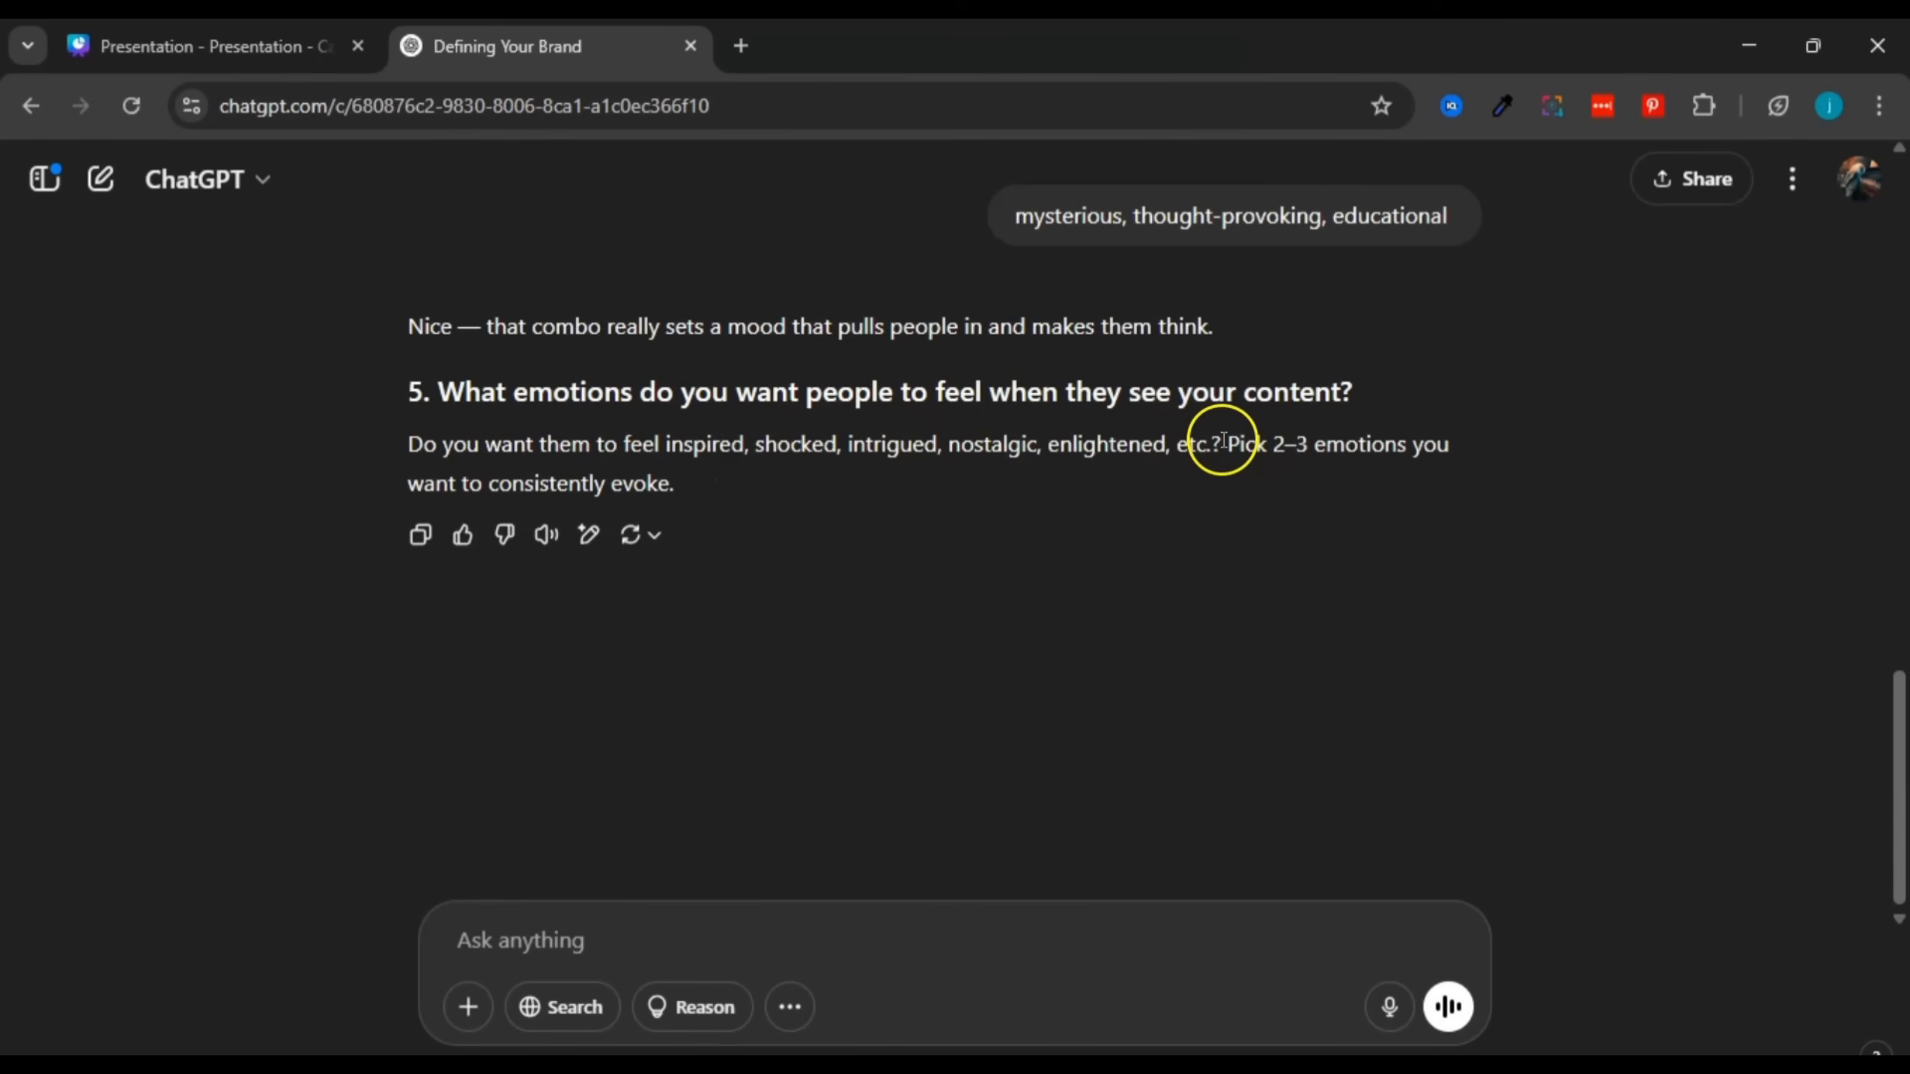
# Step: Review the fifth question about emotions and send "inspirational, and educational" as the answer
pyautogui.moveTo(1223, 445); pyautogui.dragTo(1346, 497)
pyautogui.click(1346, 495)
pyautogui.moveTo(668, 443); pyautogui.dragTo(739, 440)
pyautogui.rightClick(707, 448)
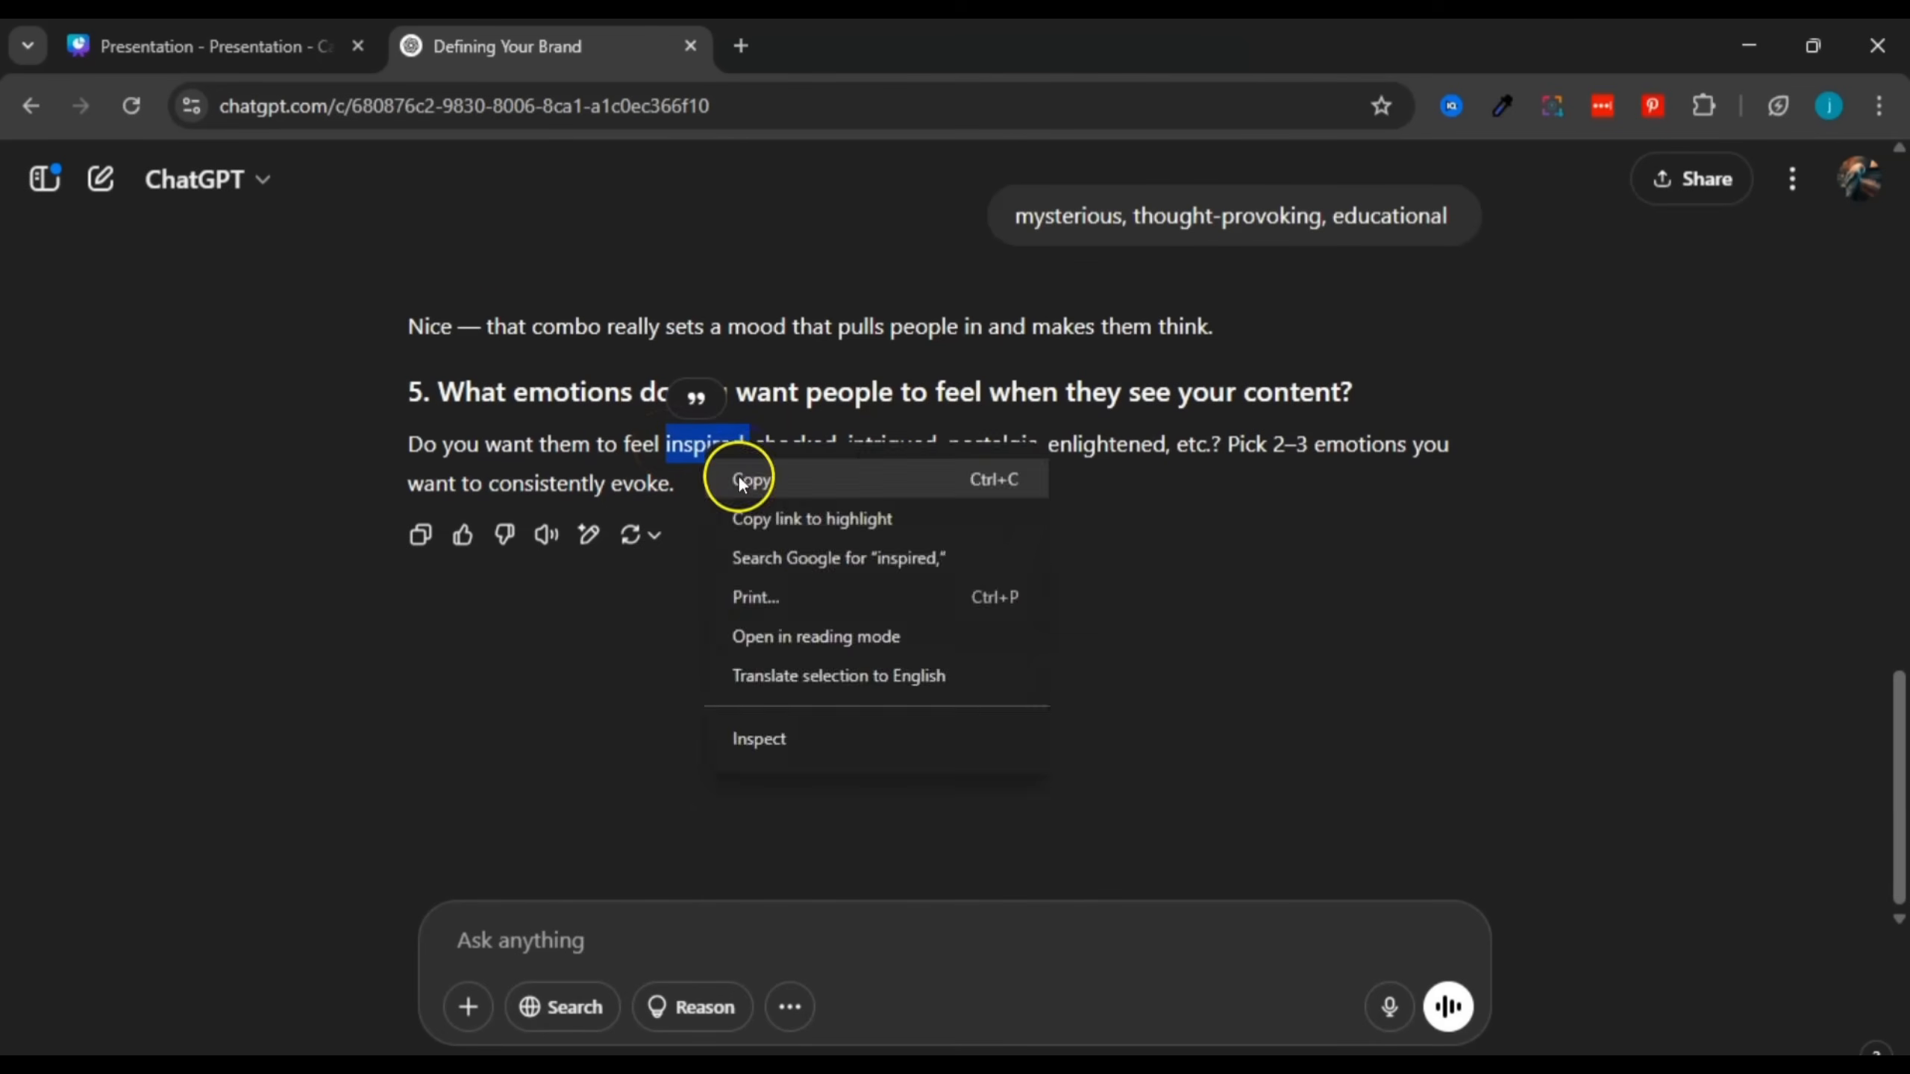
pyautogui.click(725, 478)
pyautogui.click(457, 940)
pyautogui.hotkey('ctrl', 'v')
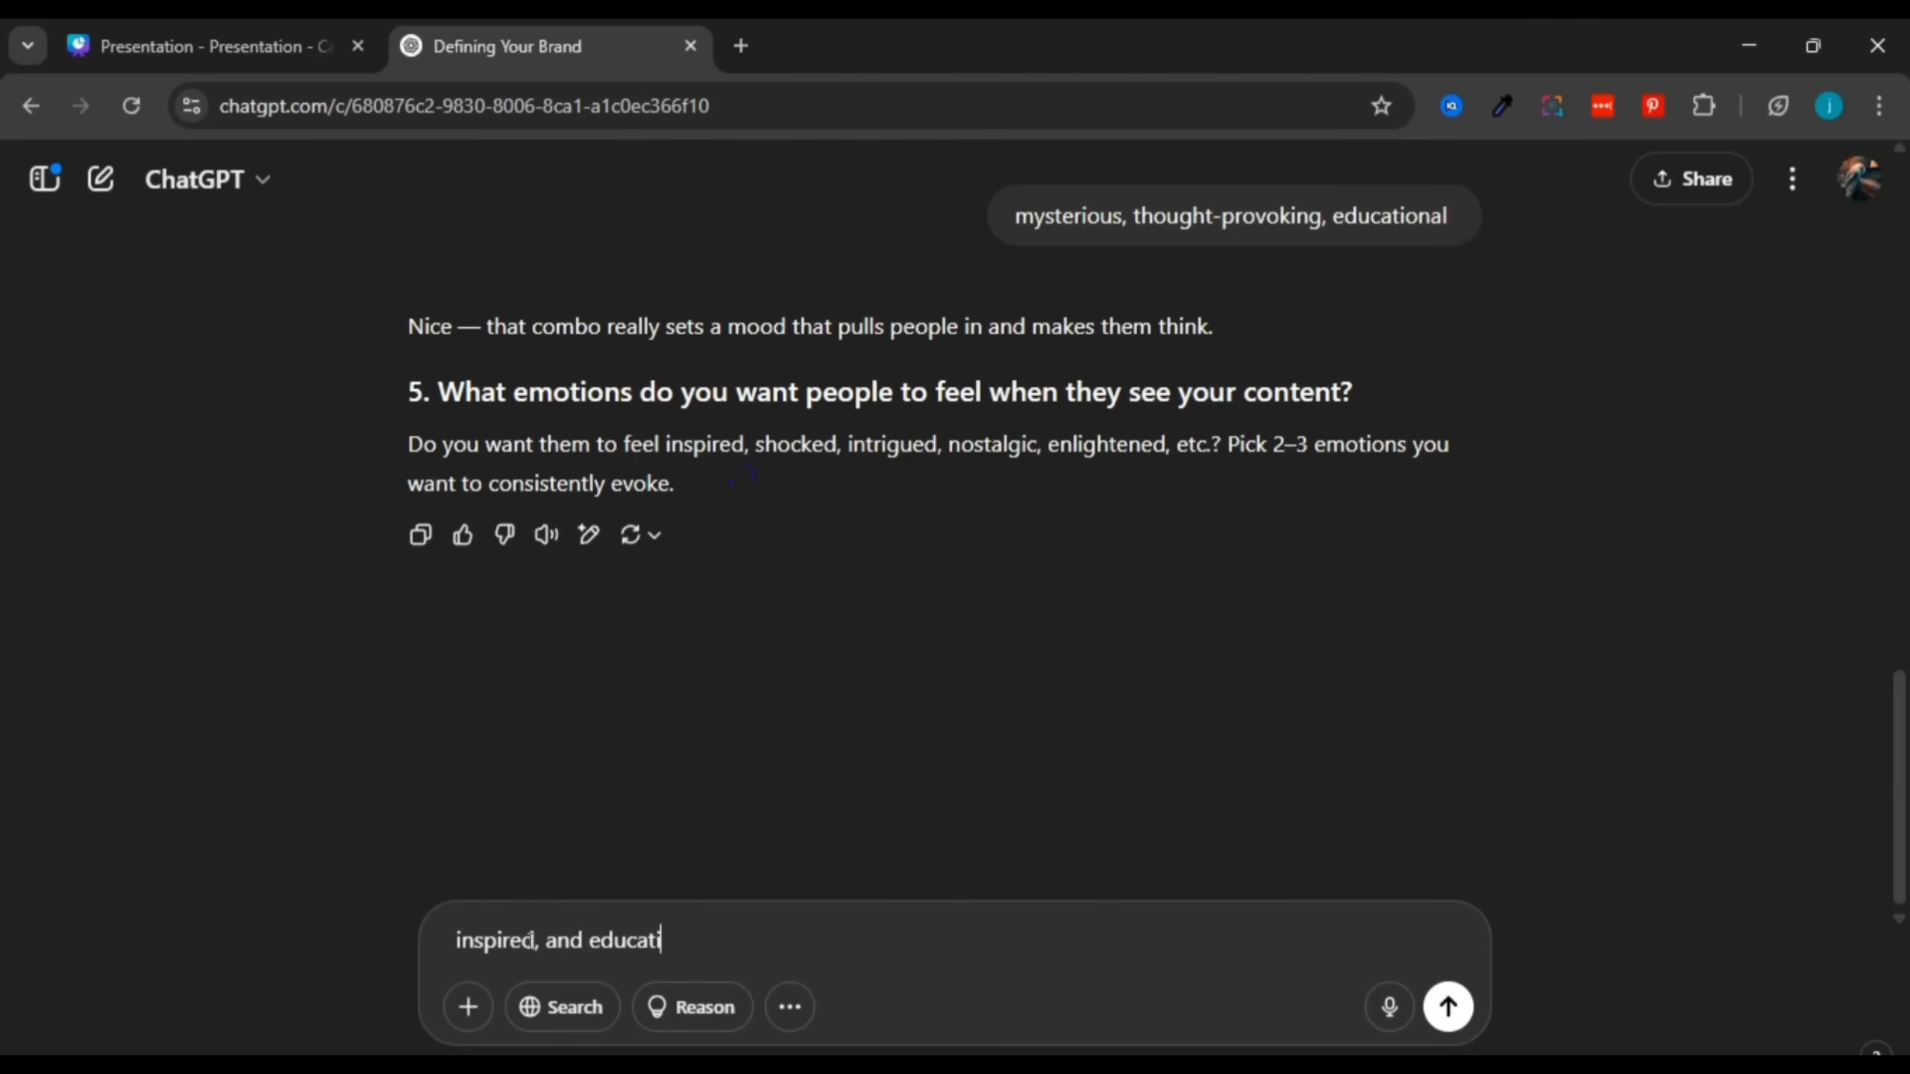
pyautogui.press('BackSpace')
pyautogui.press('BackSpace')
pyautogui.write('ational')
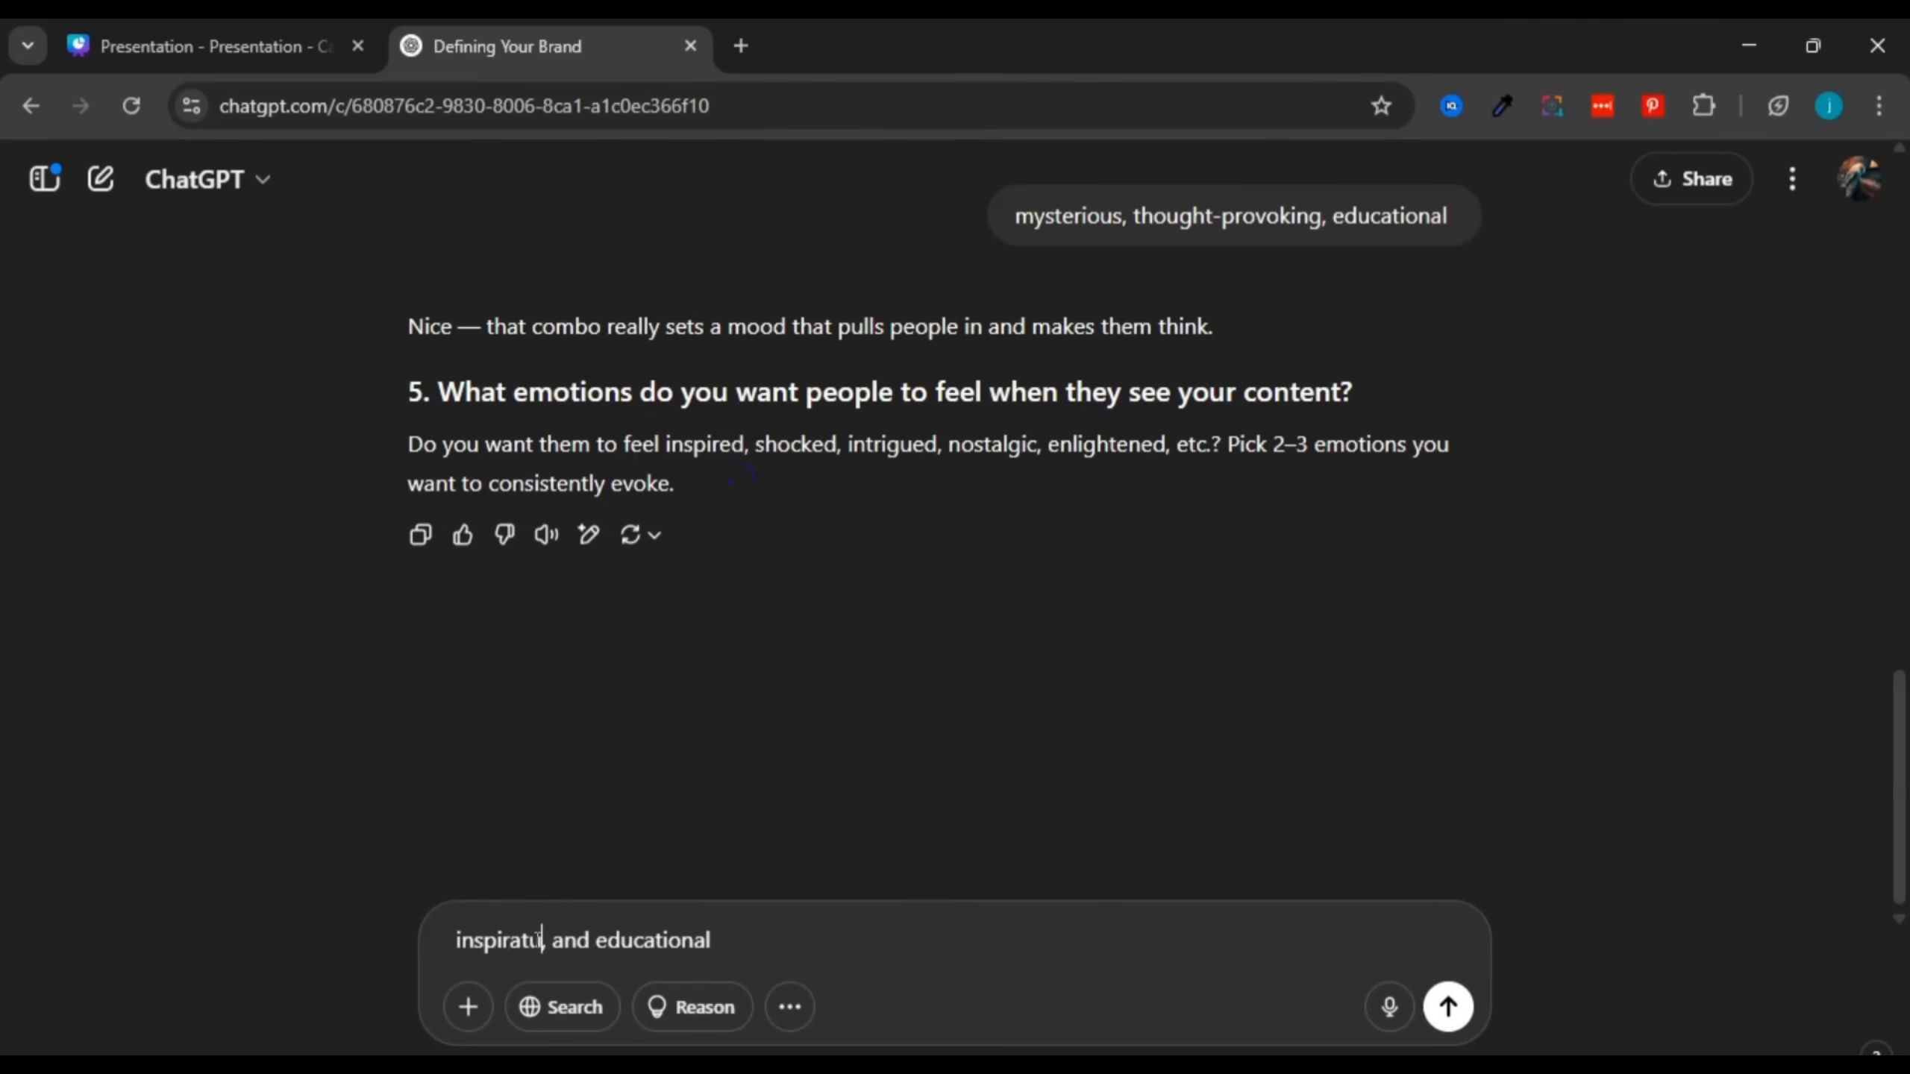
pyautogui.write('l')
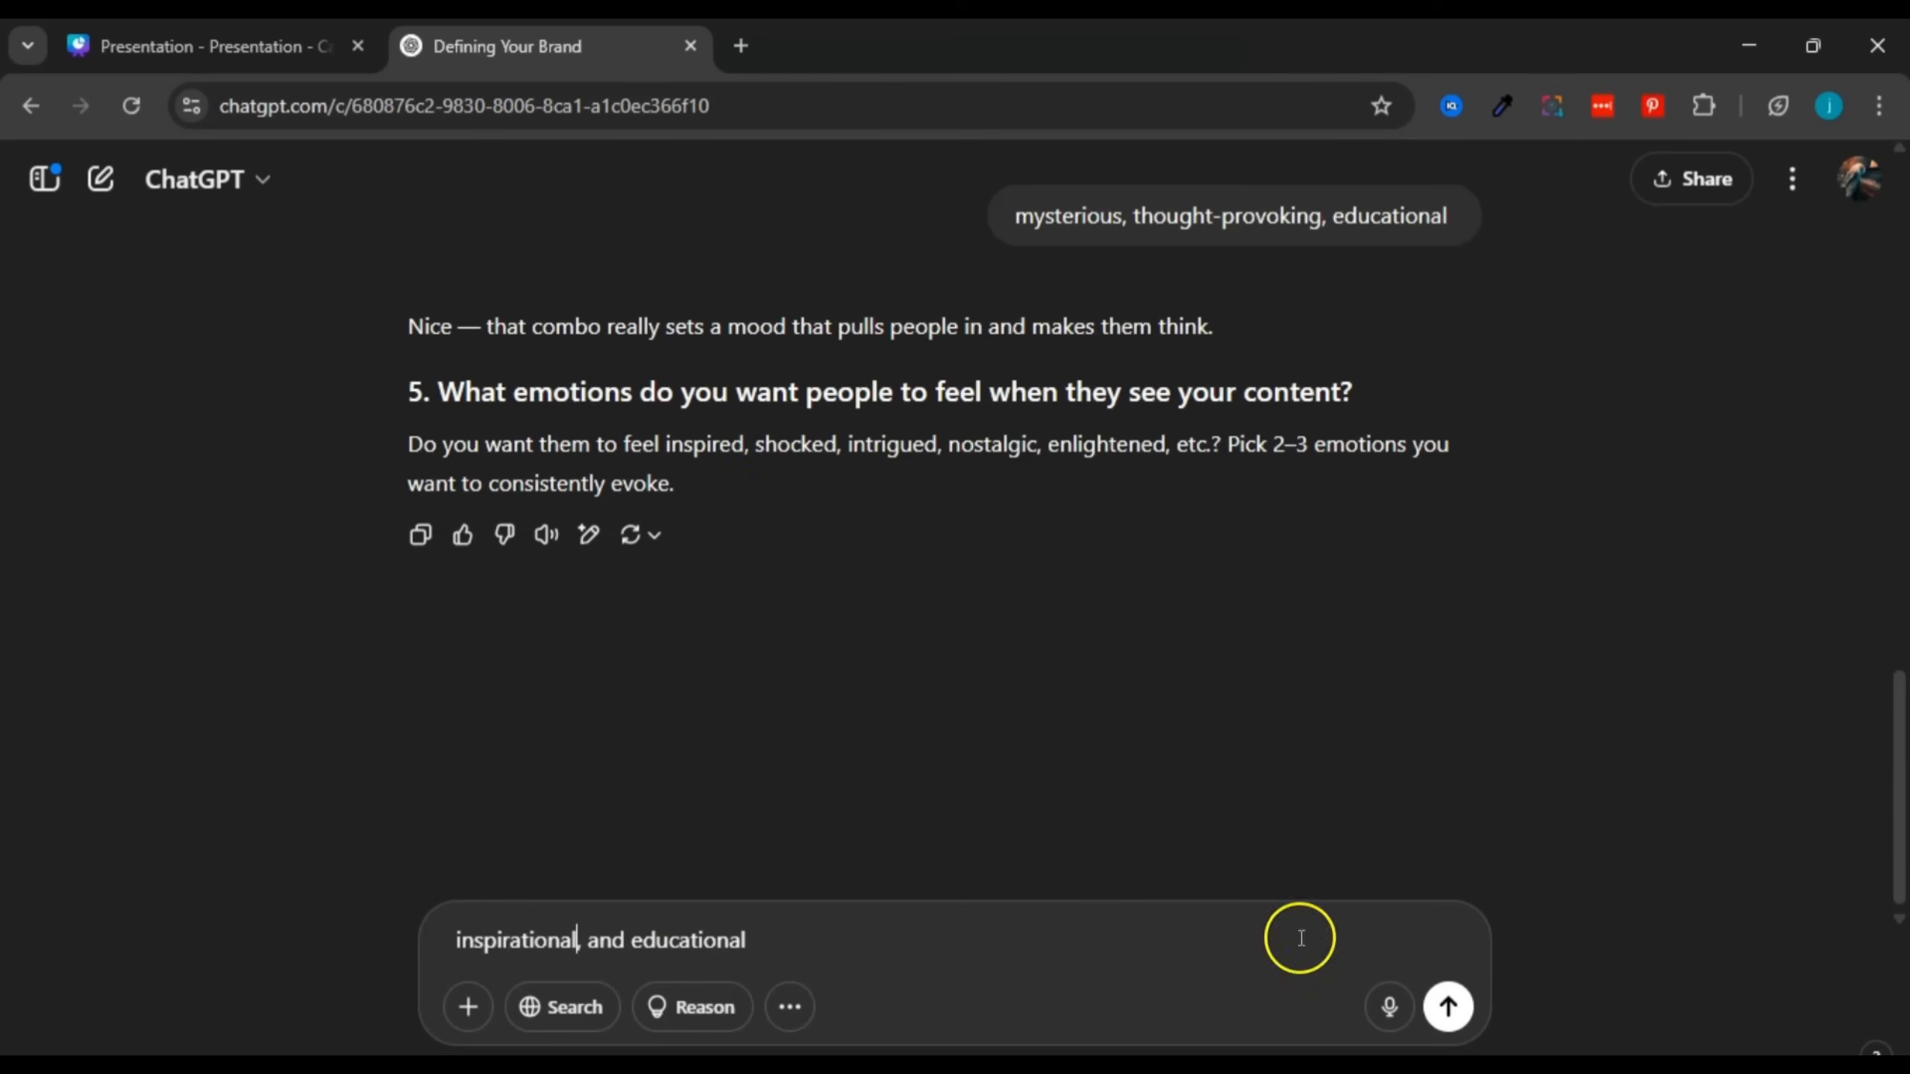
pyautogui.click(1450, 1005)
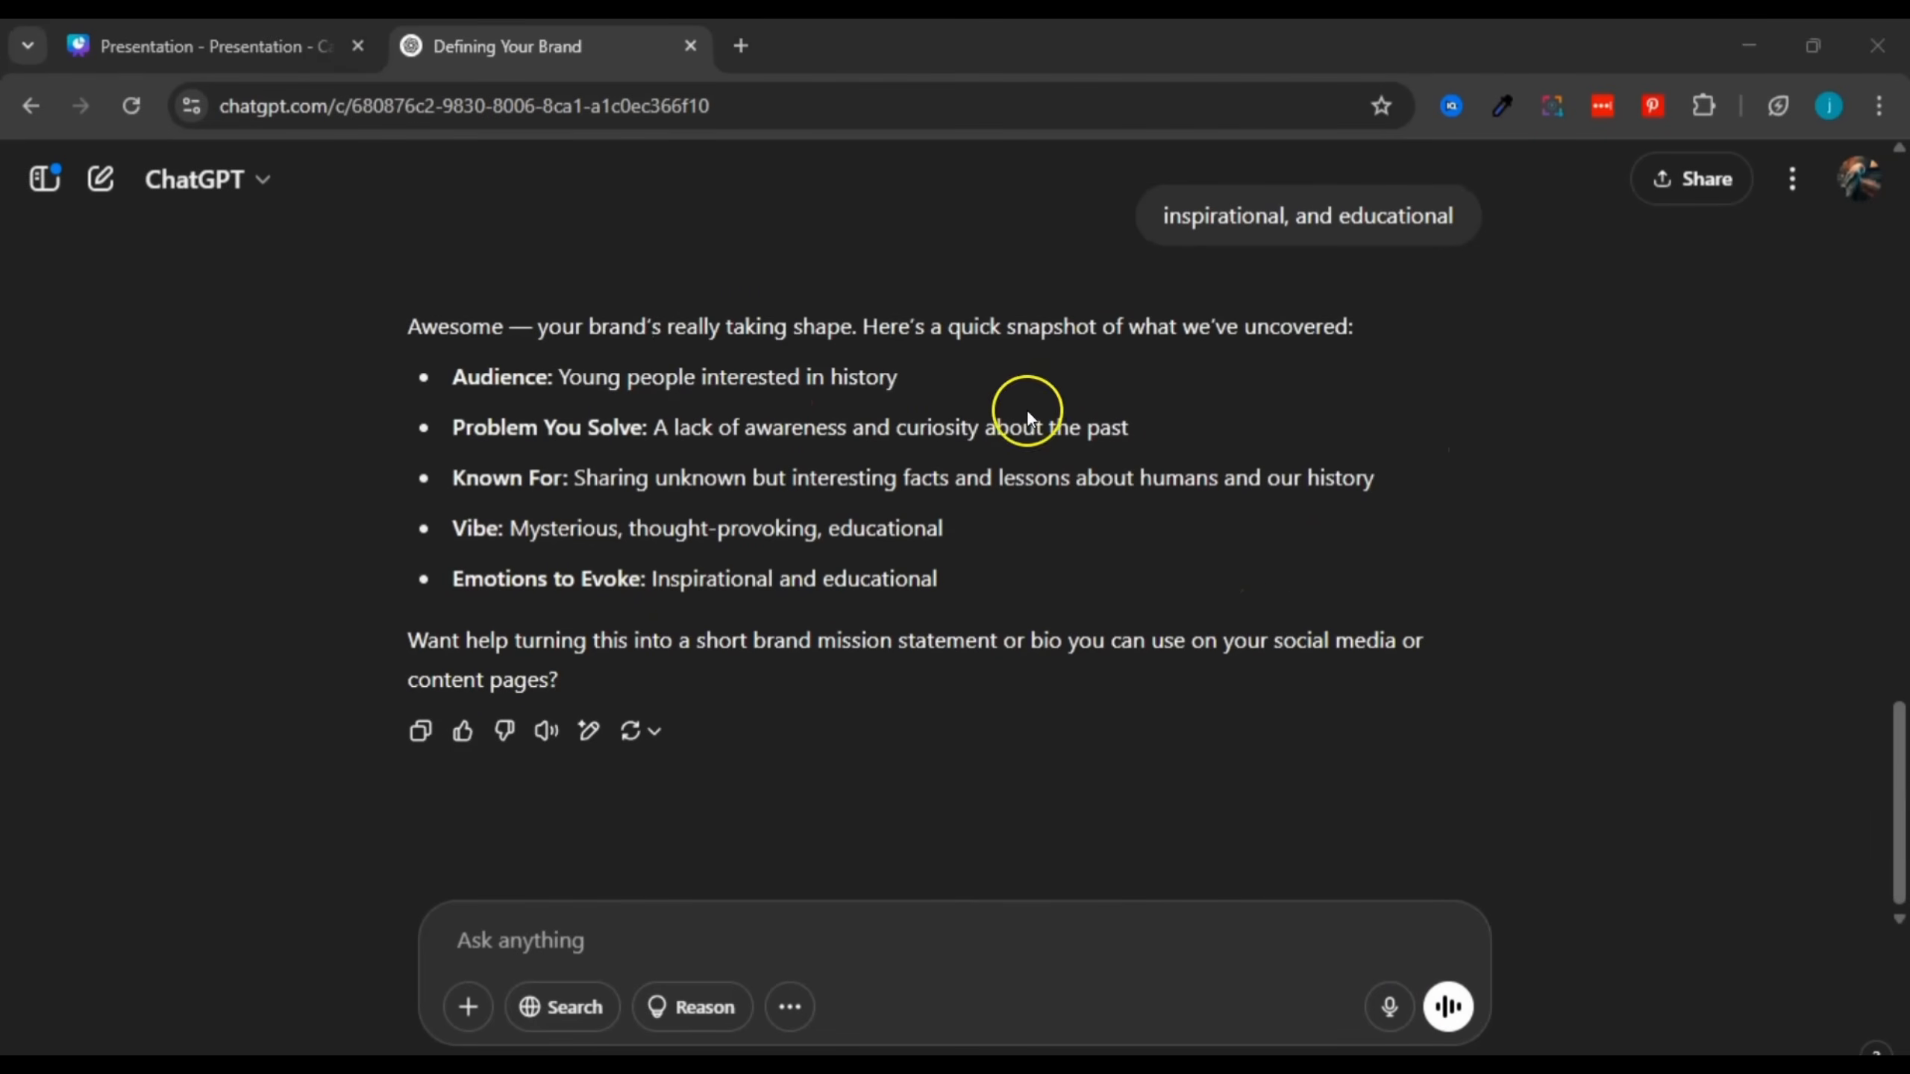
# Step: Read the brand snapshot covering audience, problem solved, what the brand is known for, vibe and emotions to evoke
pyautogui.moveTo(584, 326); pyautogui.dragTo(857, 329)
pyautogui.click(1132, 318)
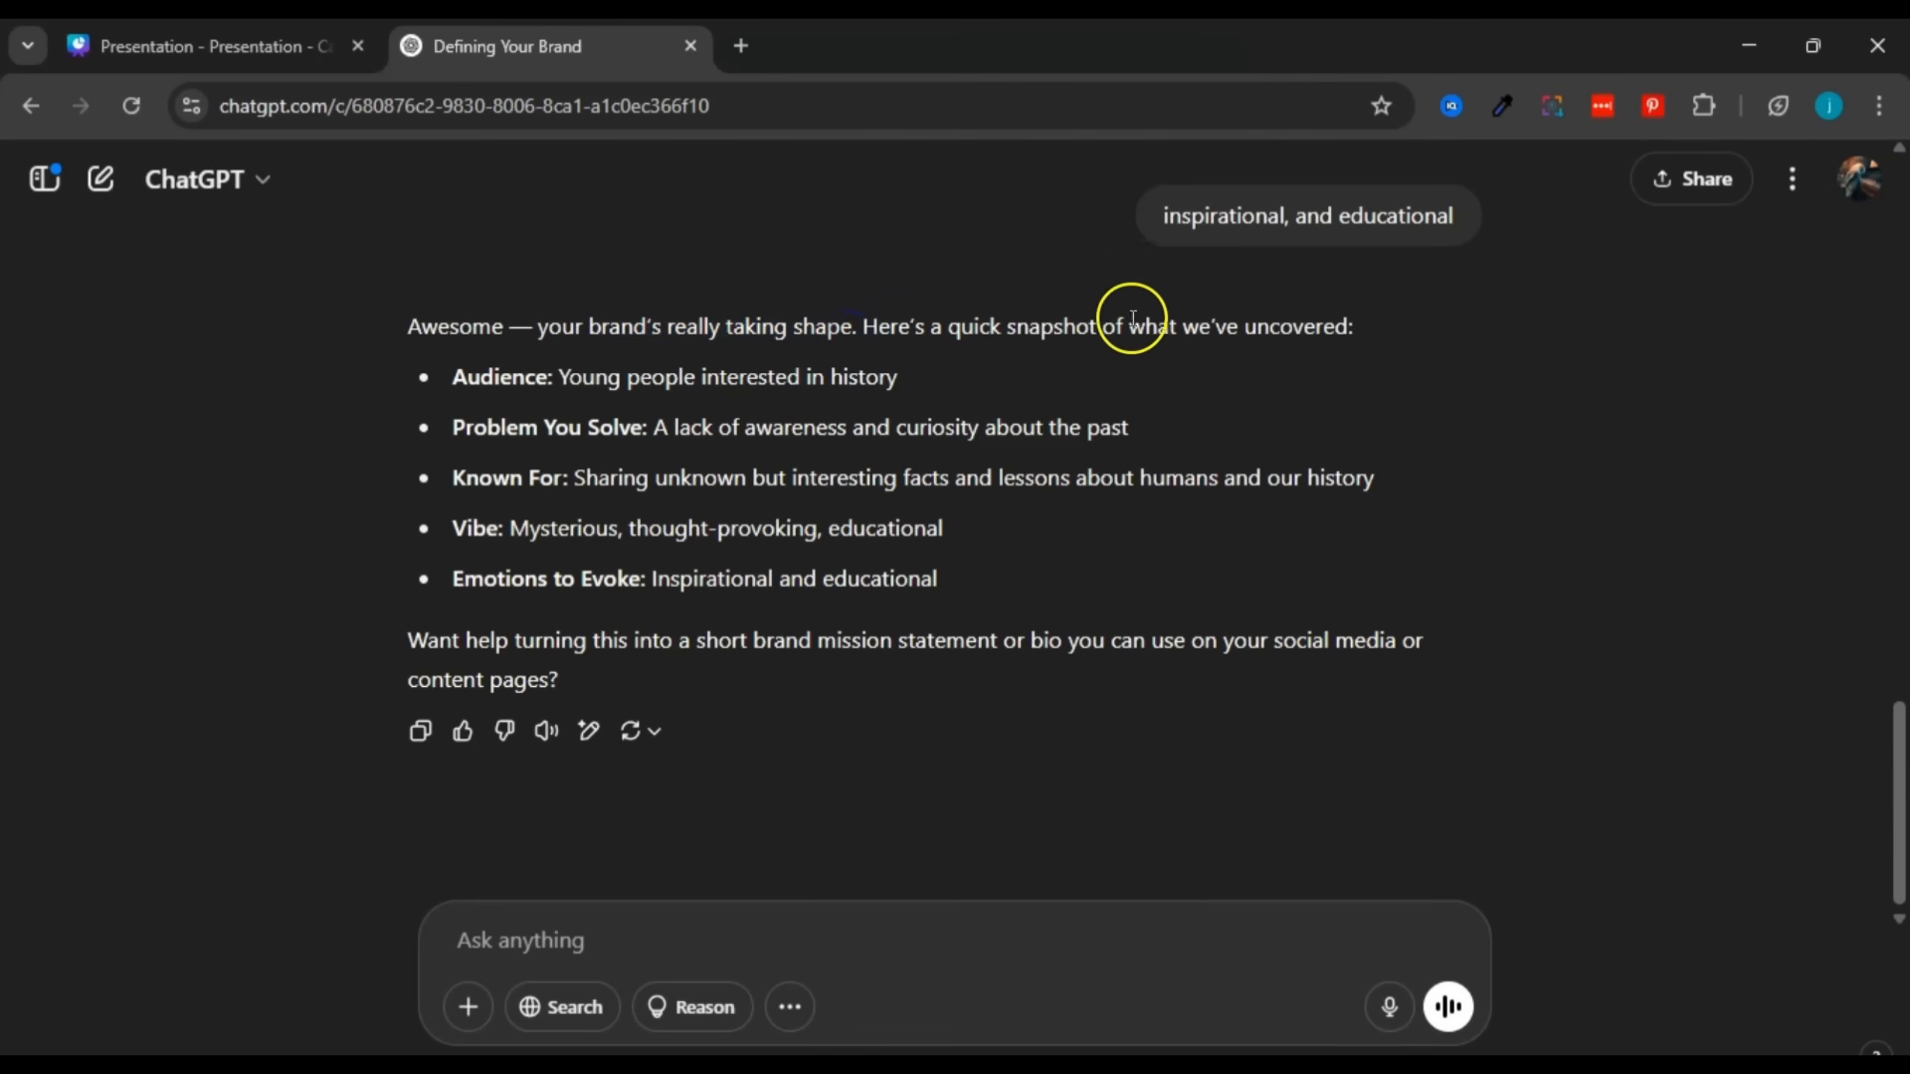
pyautogui.moveTo(1005, 326); pyautogui.dragTo(1399, 324)
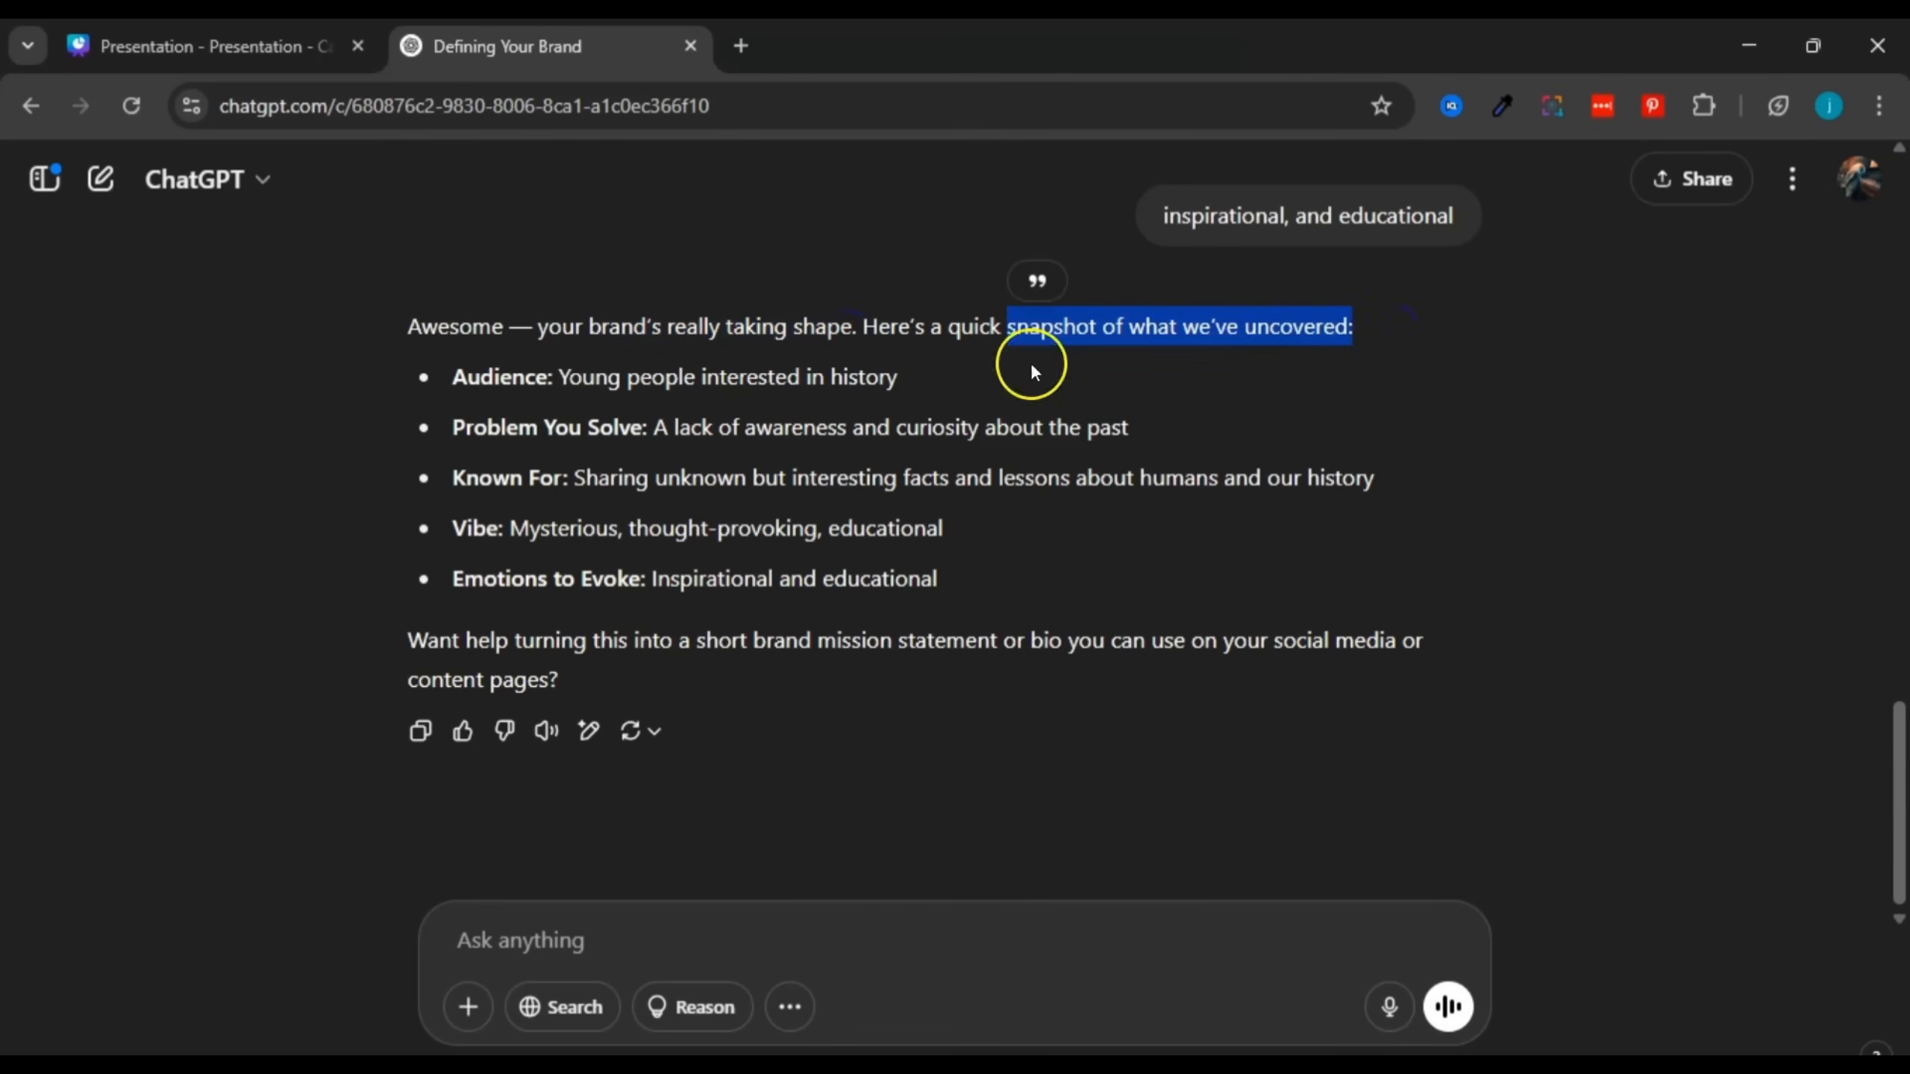
pyautogui.click(594, 376)
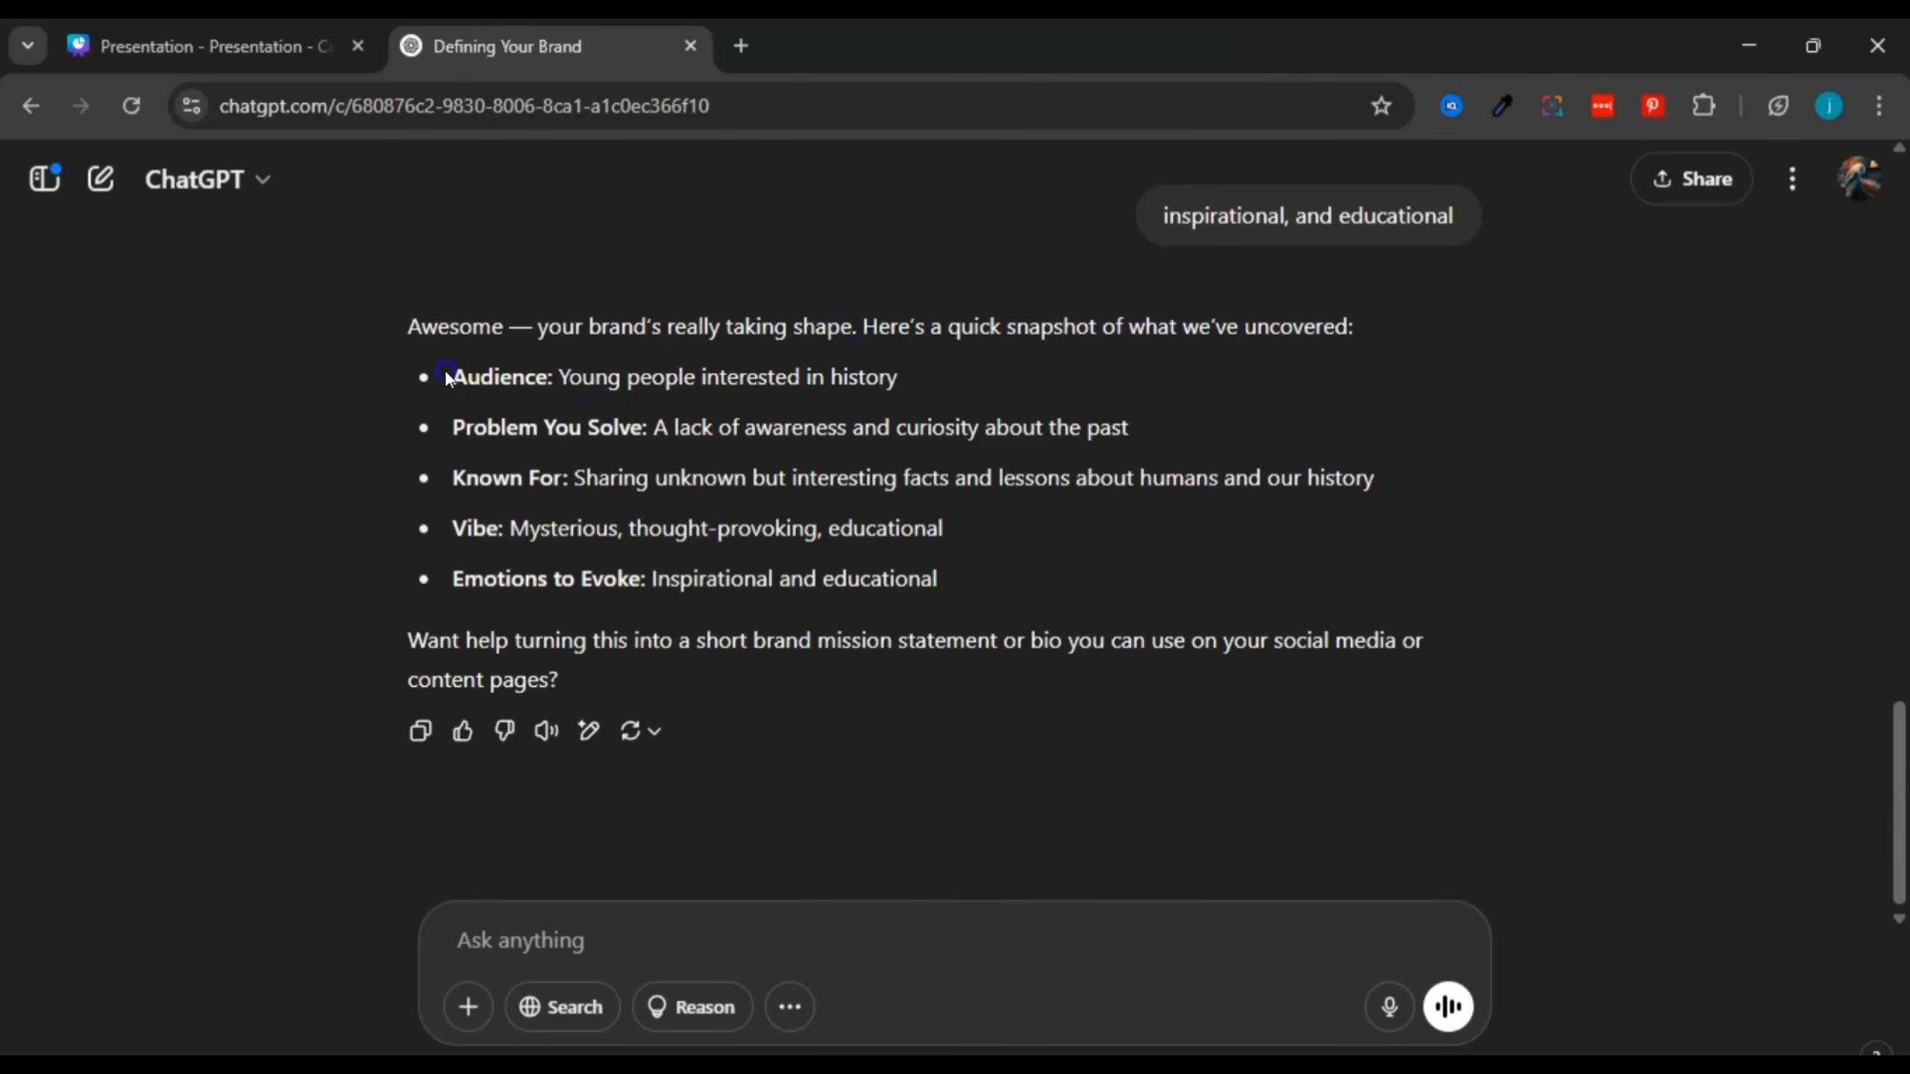
pyautogui.moveTo(445, 370); pyautogui.dragTo(917, 379)
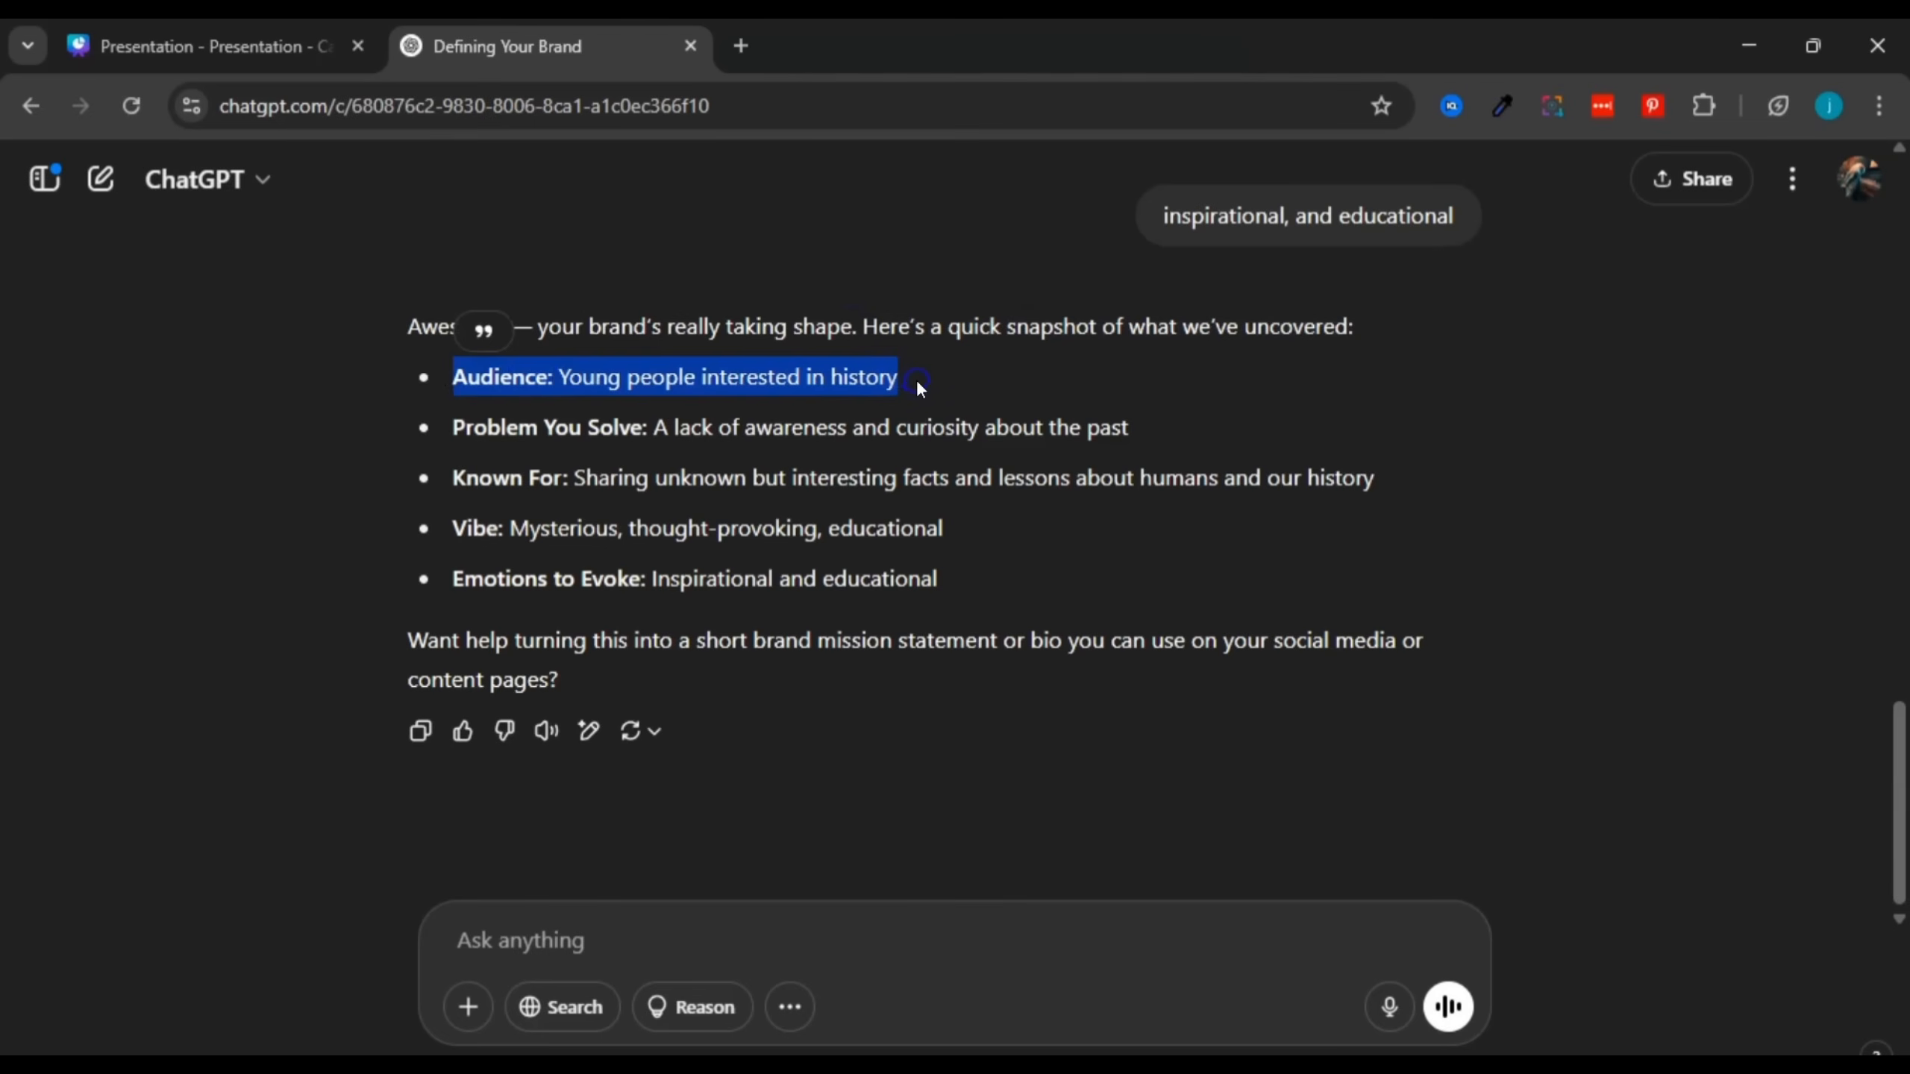
pyautogui.moveTo(454, 427); pyautogui.dragTo(1134, 435)
pyautogui.moveTo(453, 477); pyautogui.dragTo(567, 471)
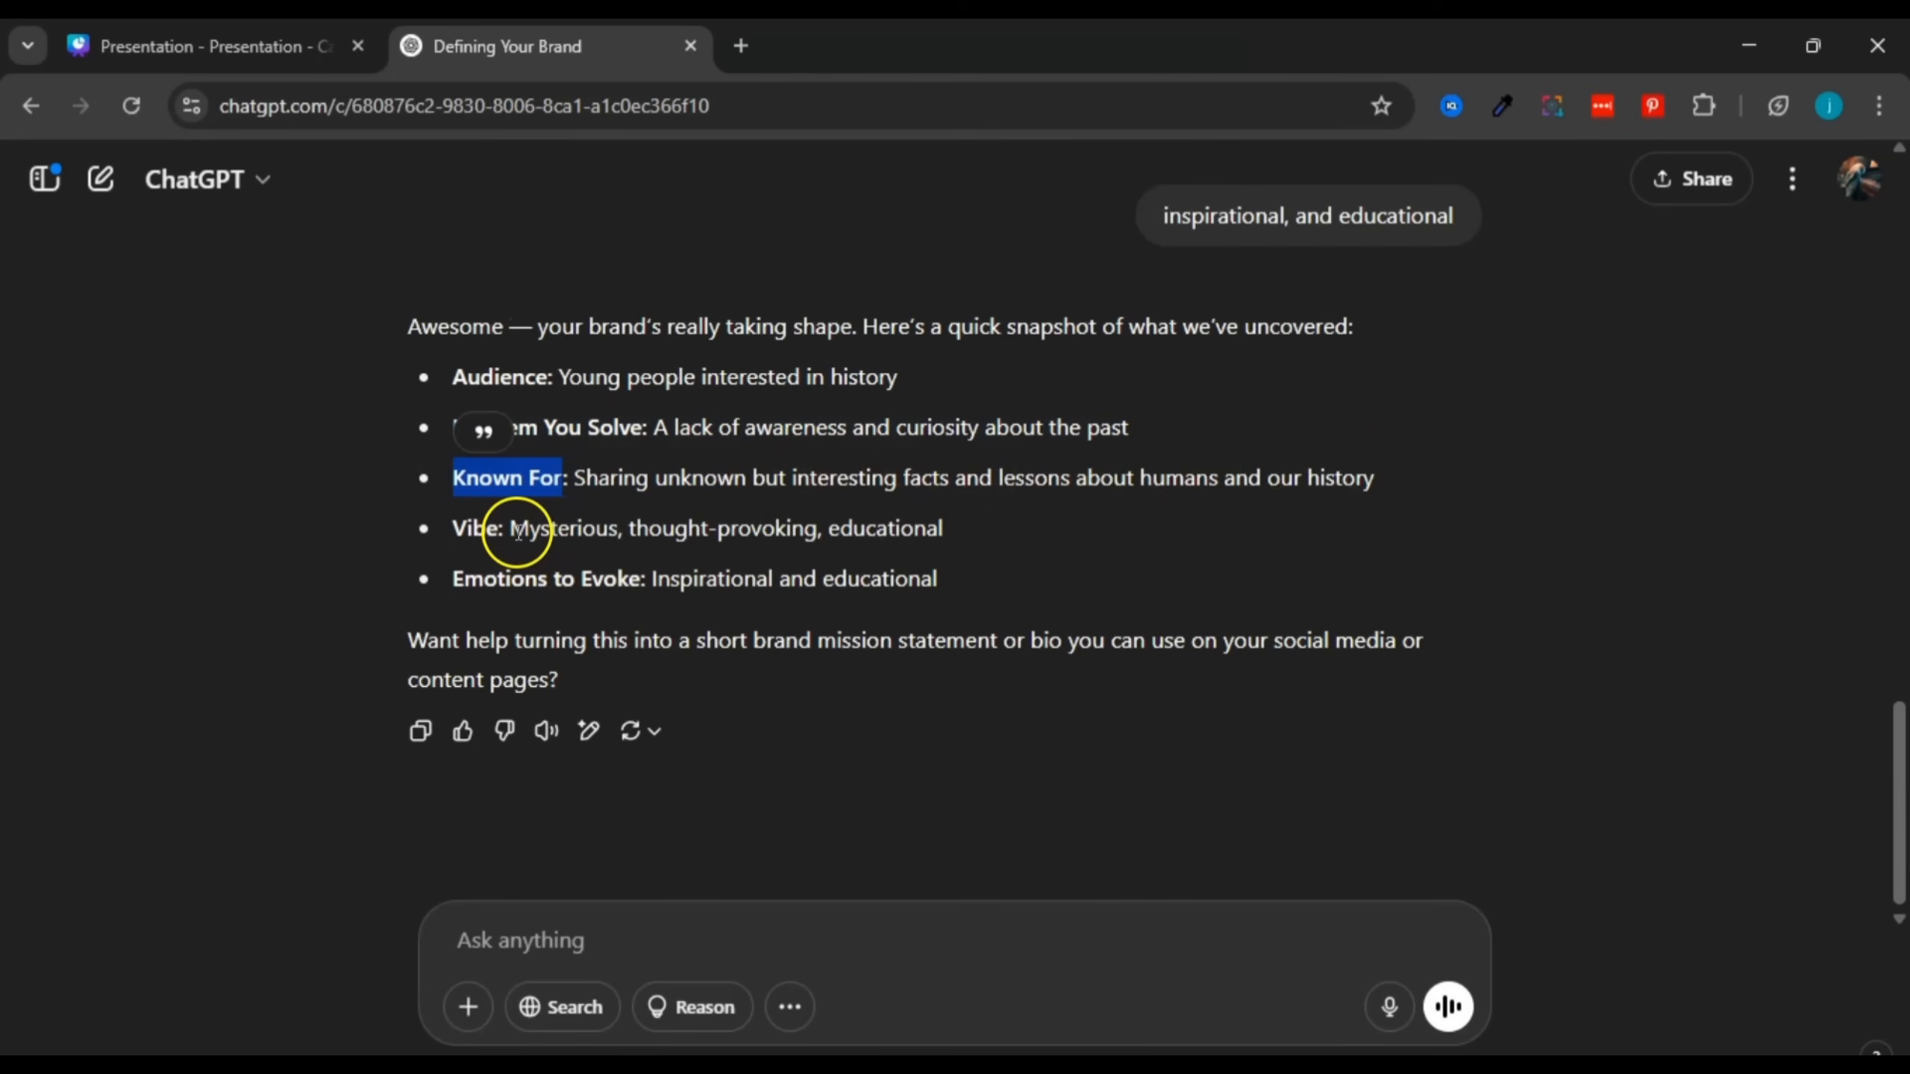
pyautogui.moveTo(517, 532); pyautogui.dragTo(985, 531)
pyautogui.click(985, 531)
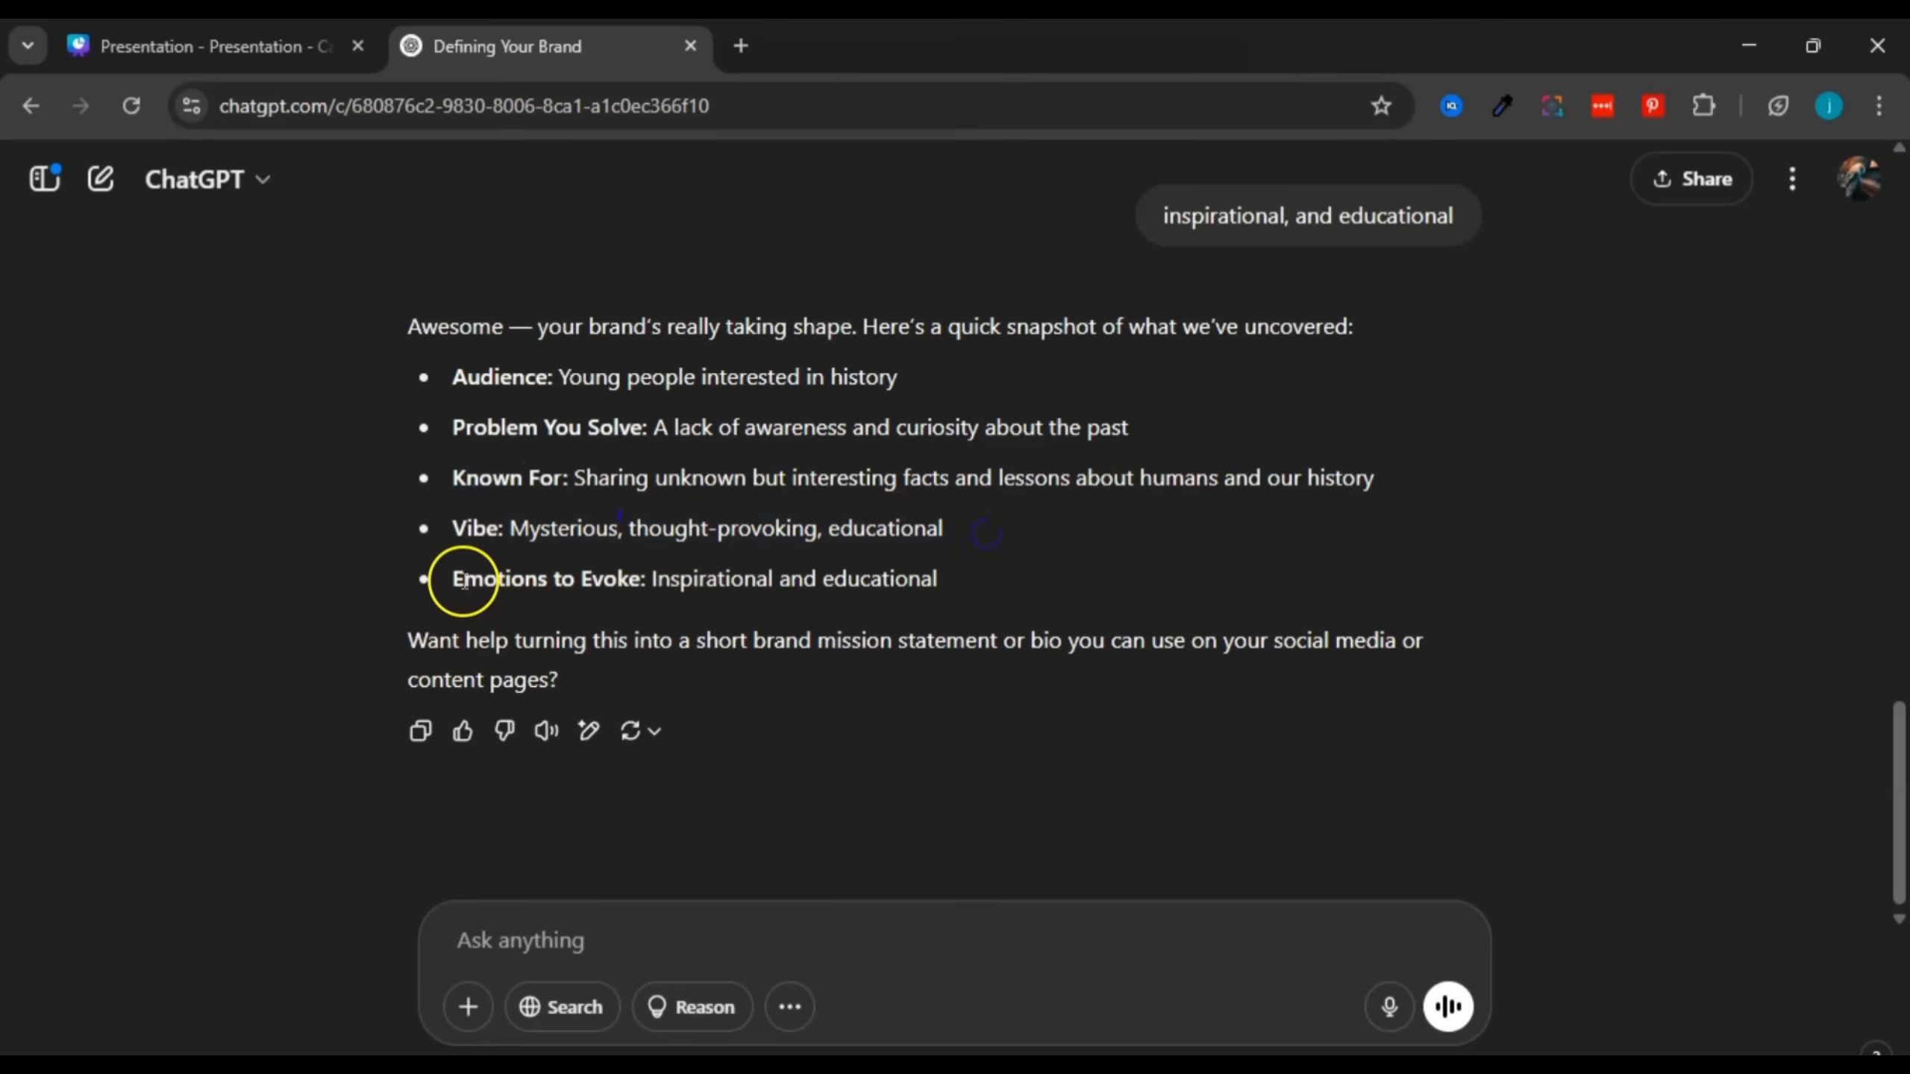
pyautogui.moveTo(464, 580); pyautogui.dragTo(978, 578)
pyautogui.click(641, 576)
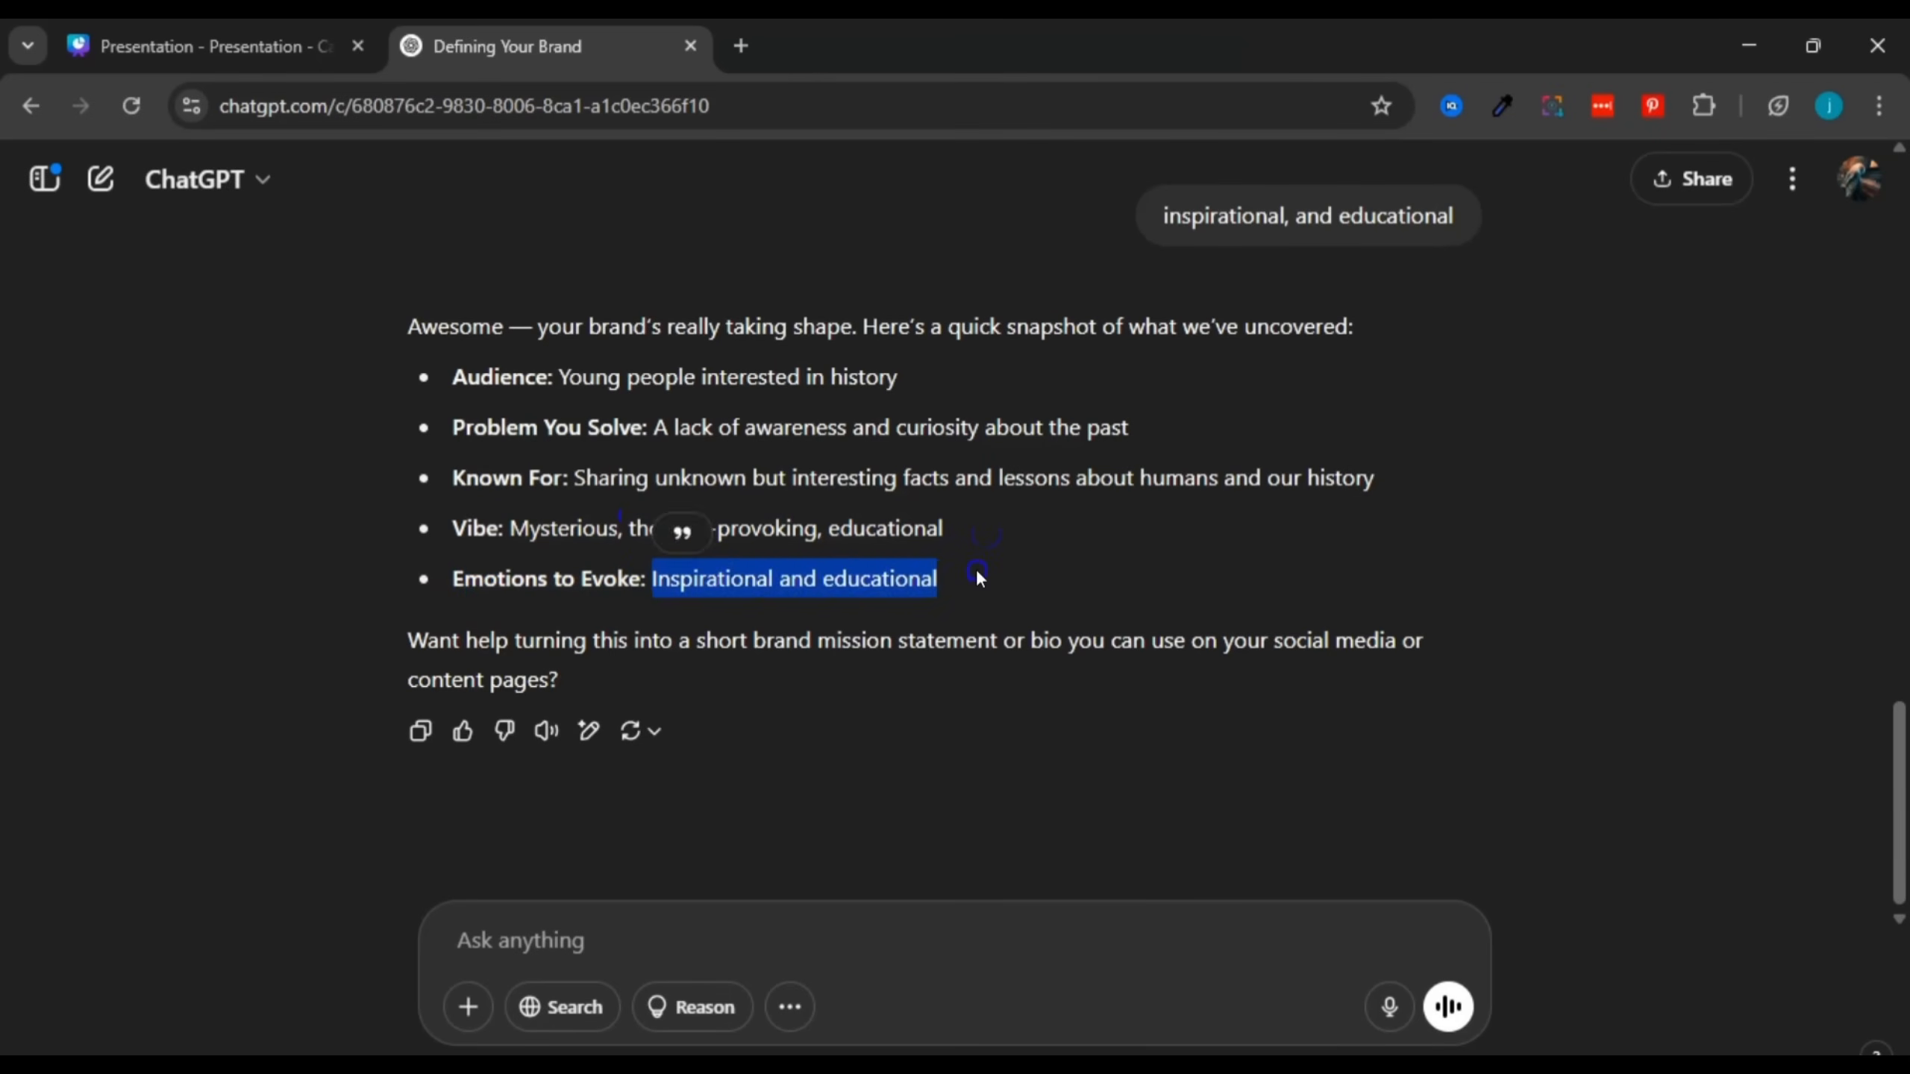
pyautogui.click(976, 569)
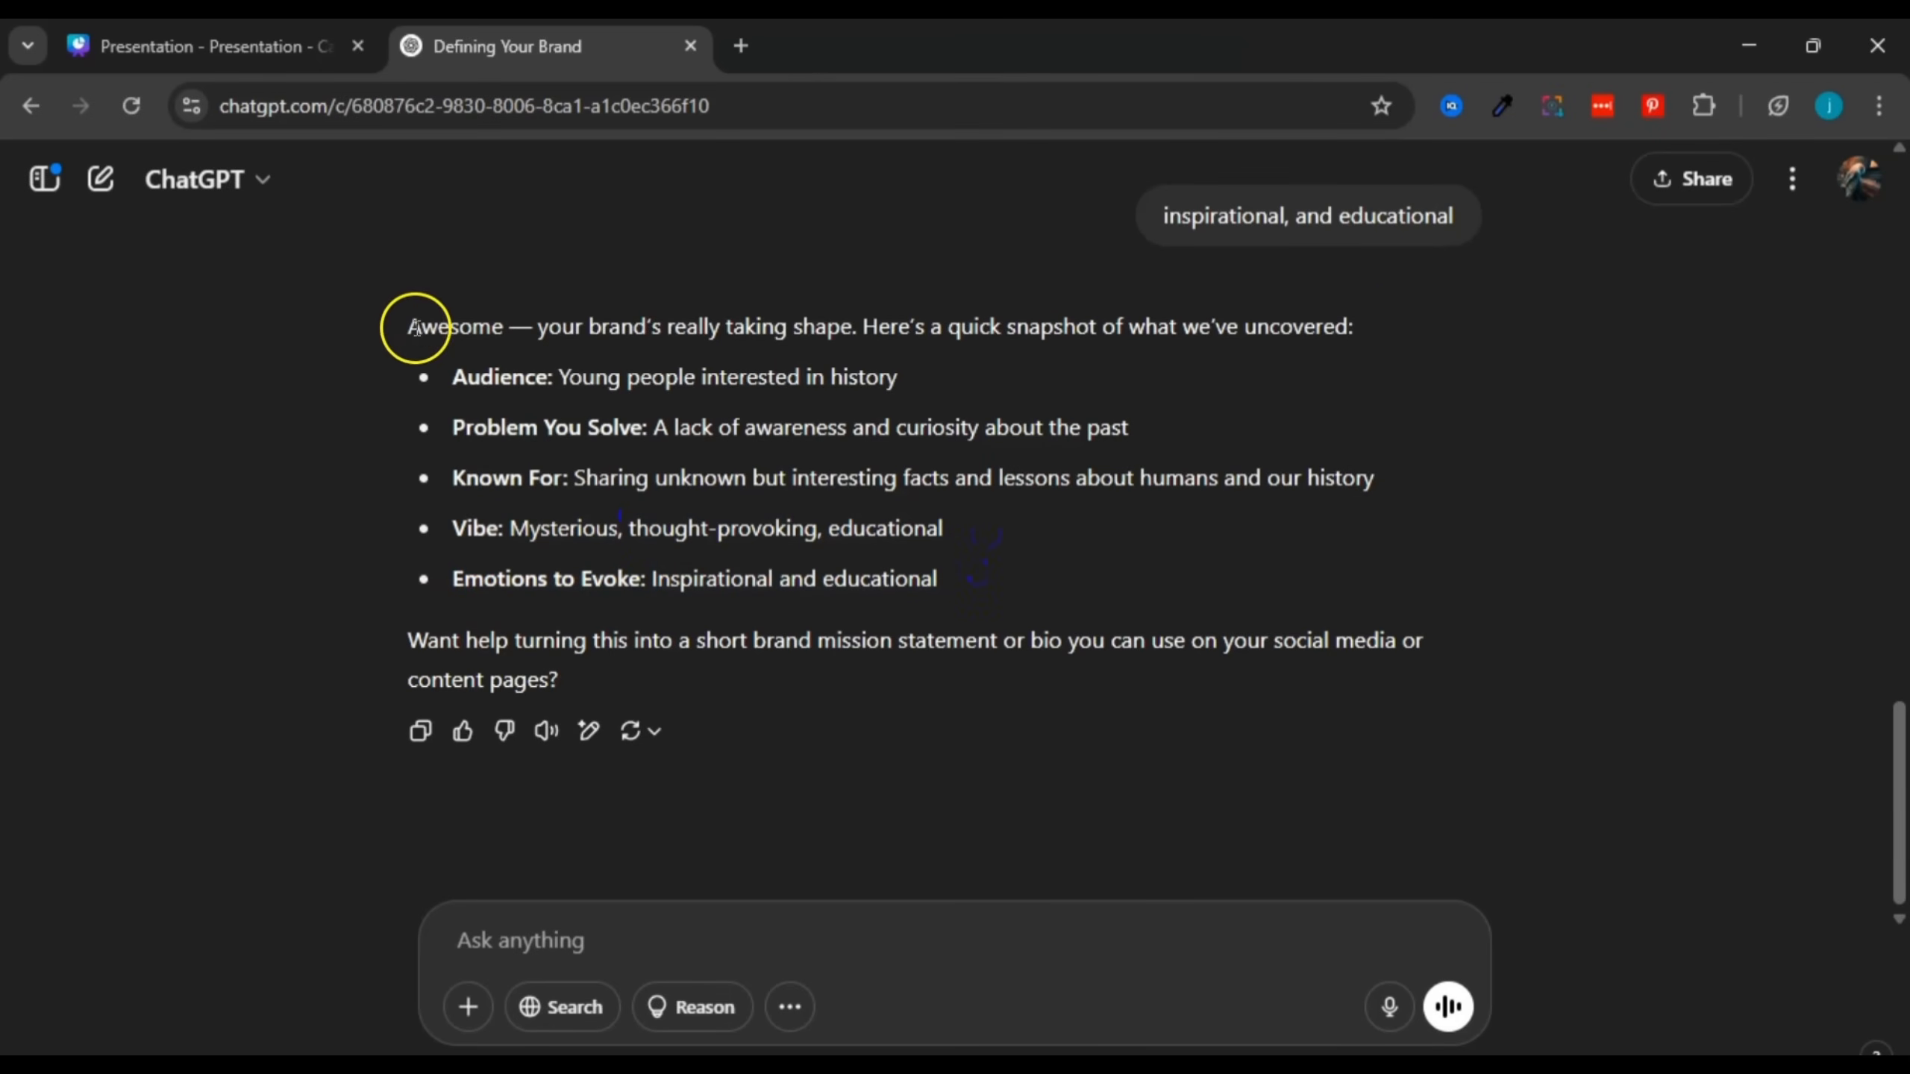
pyautogui.moveTo(415, 328); pyautogui.dragTo(893, 744)
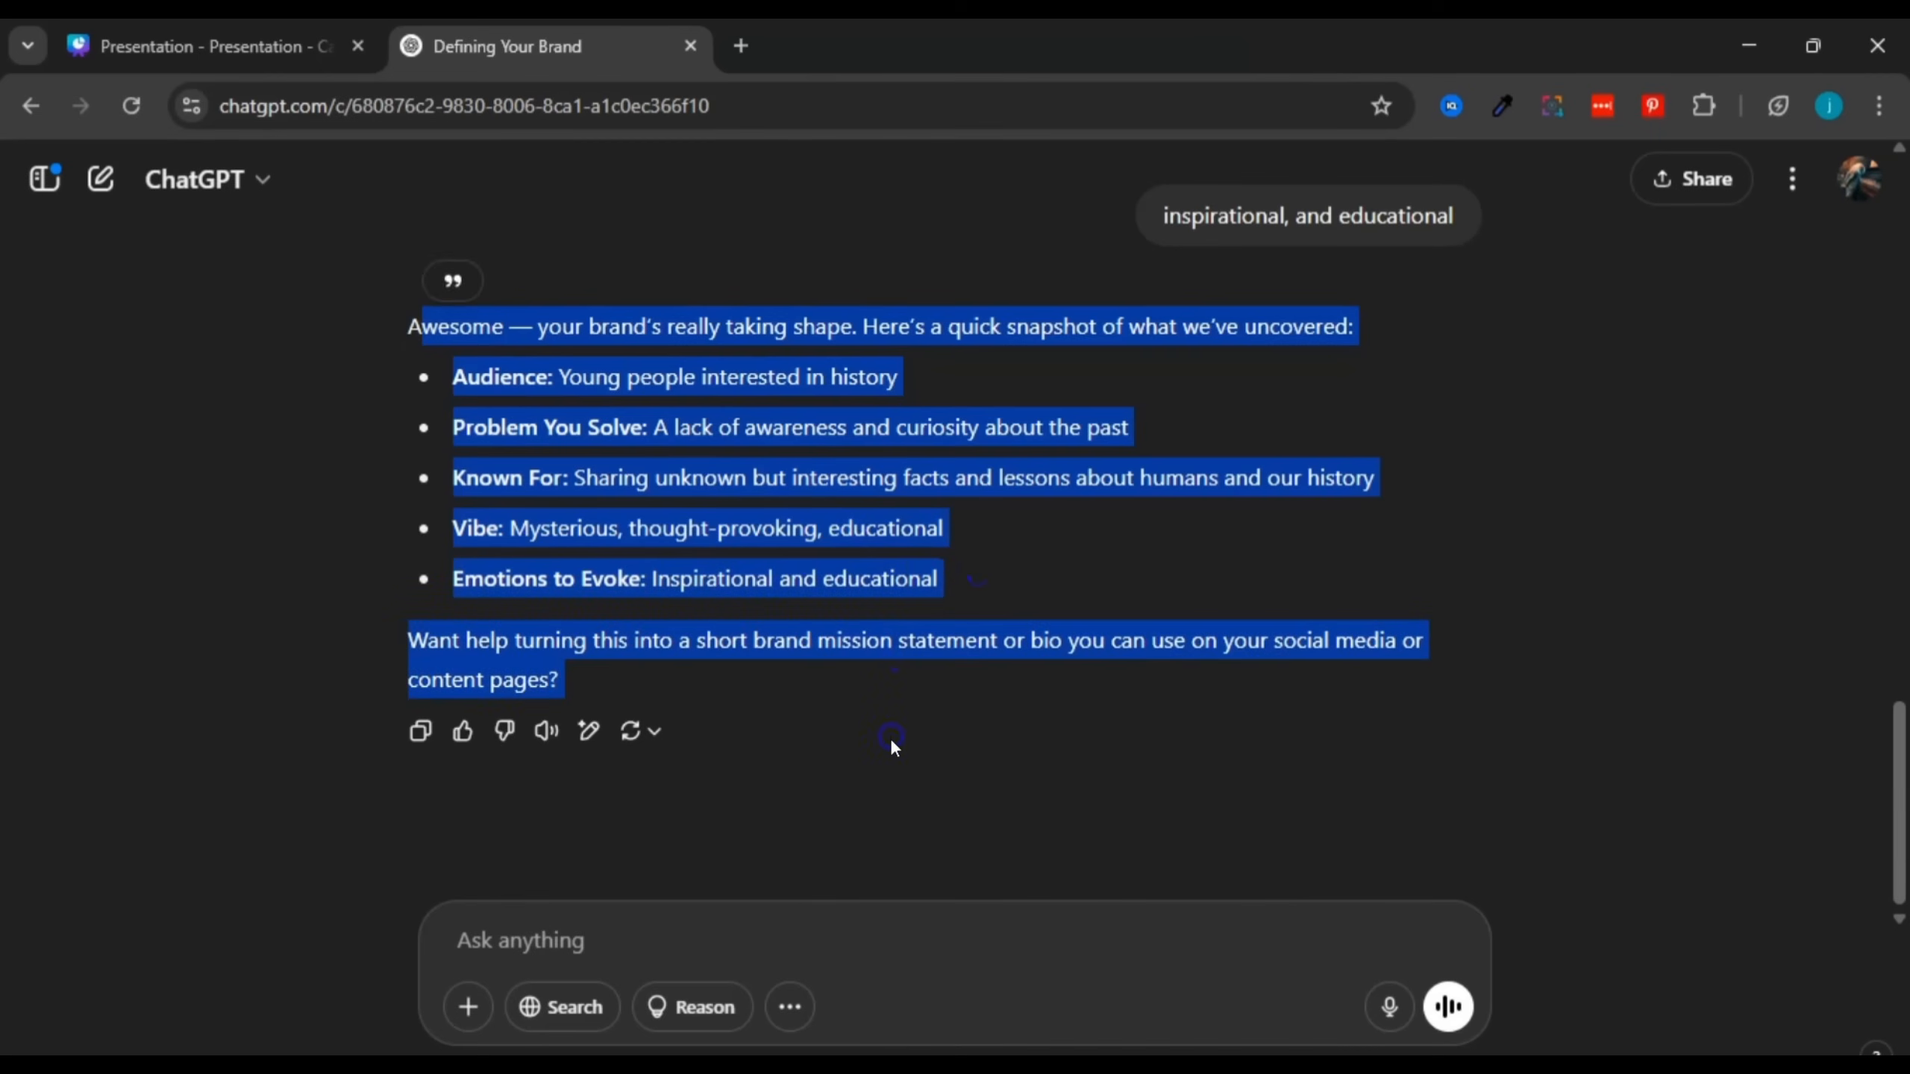
pyautogui.click(840, 564)
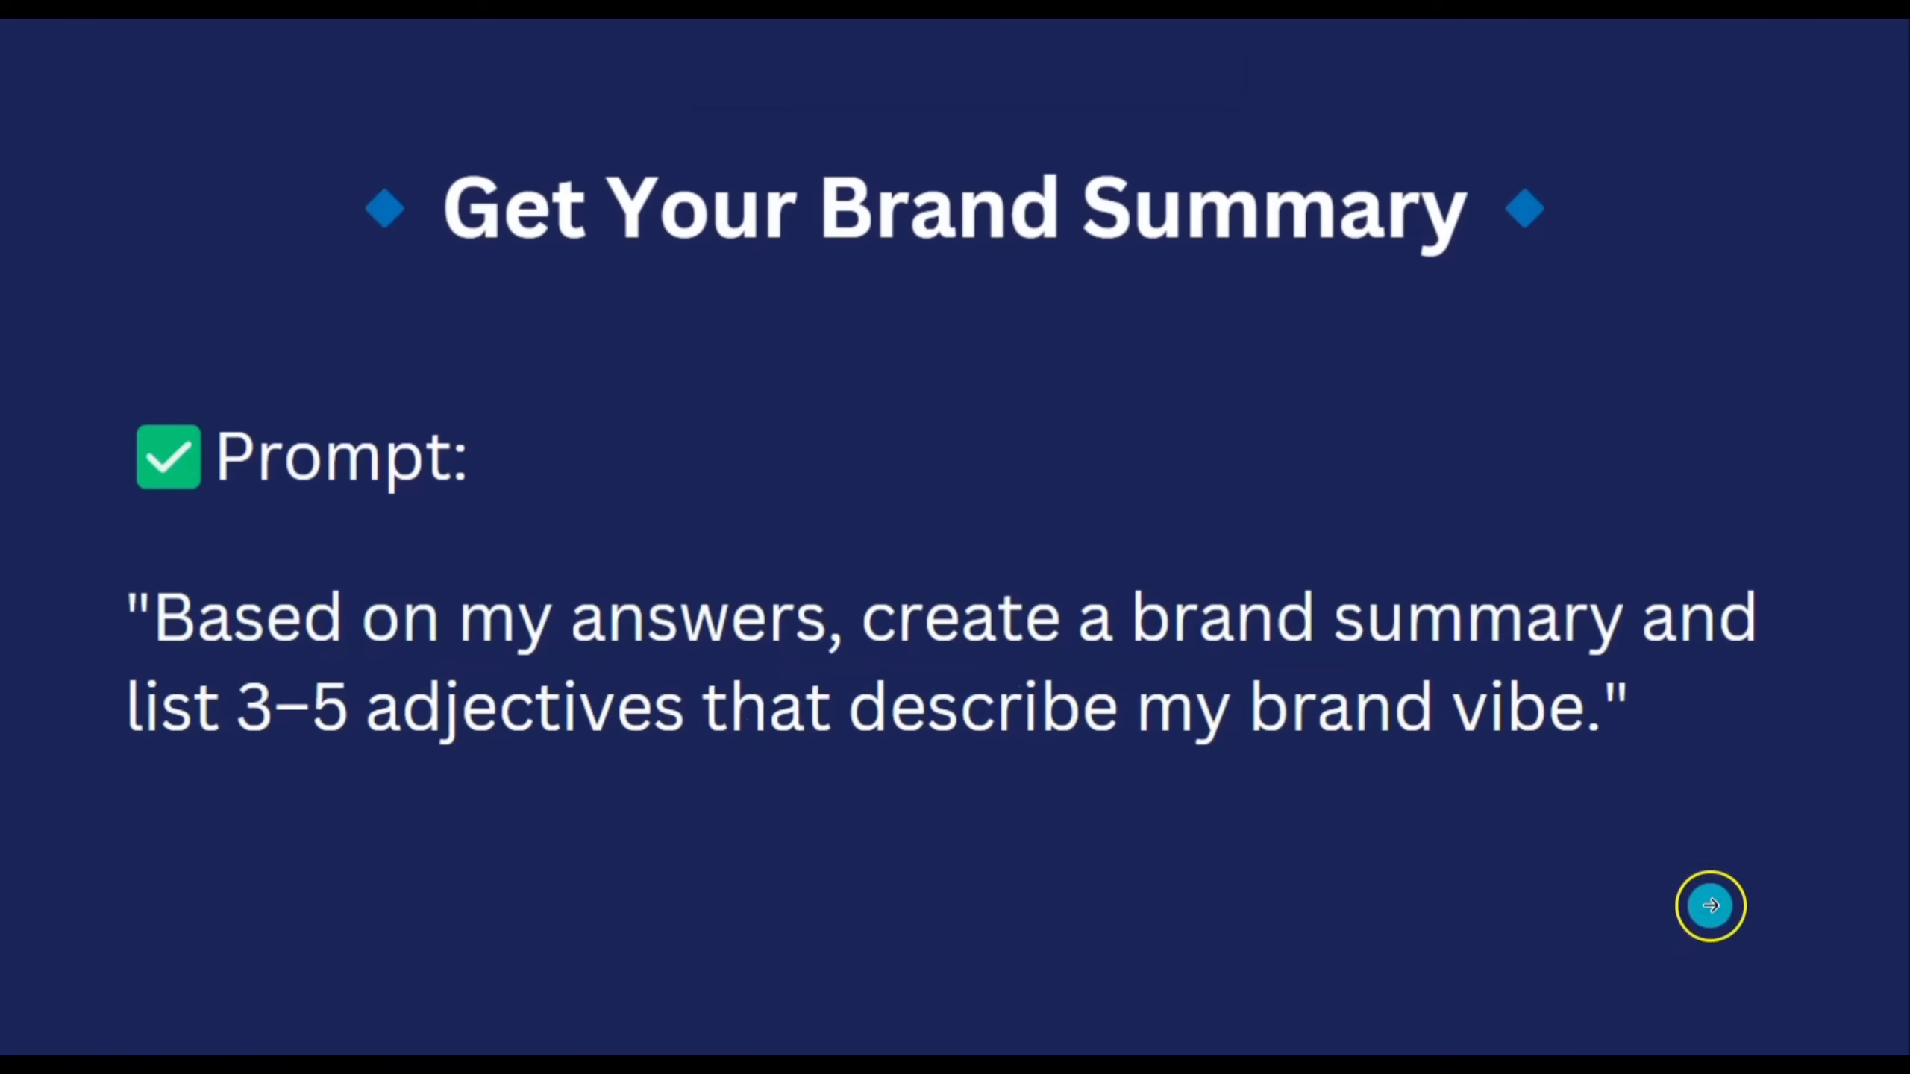
# Step: Exit the full-screen presentation and copy the prompt text from the "Get Your Brand Summary" slide in Canva
pyautogui.click(1857, 1050)
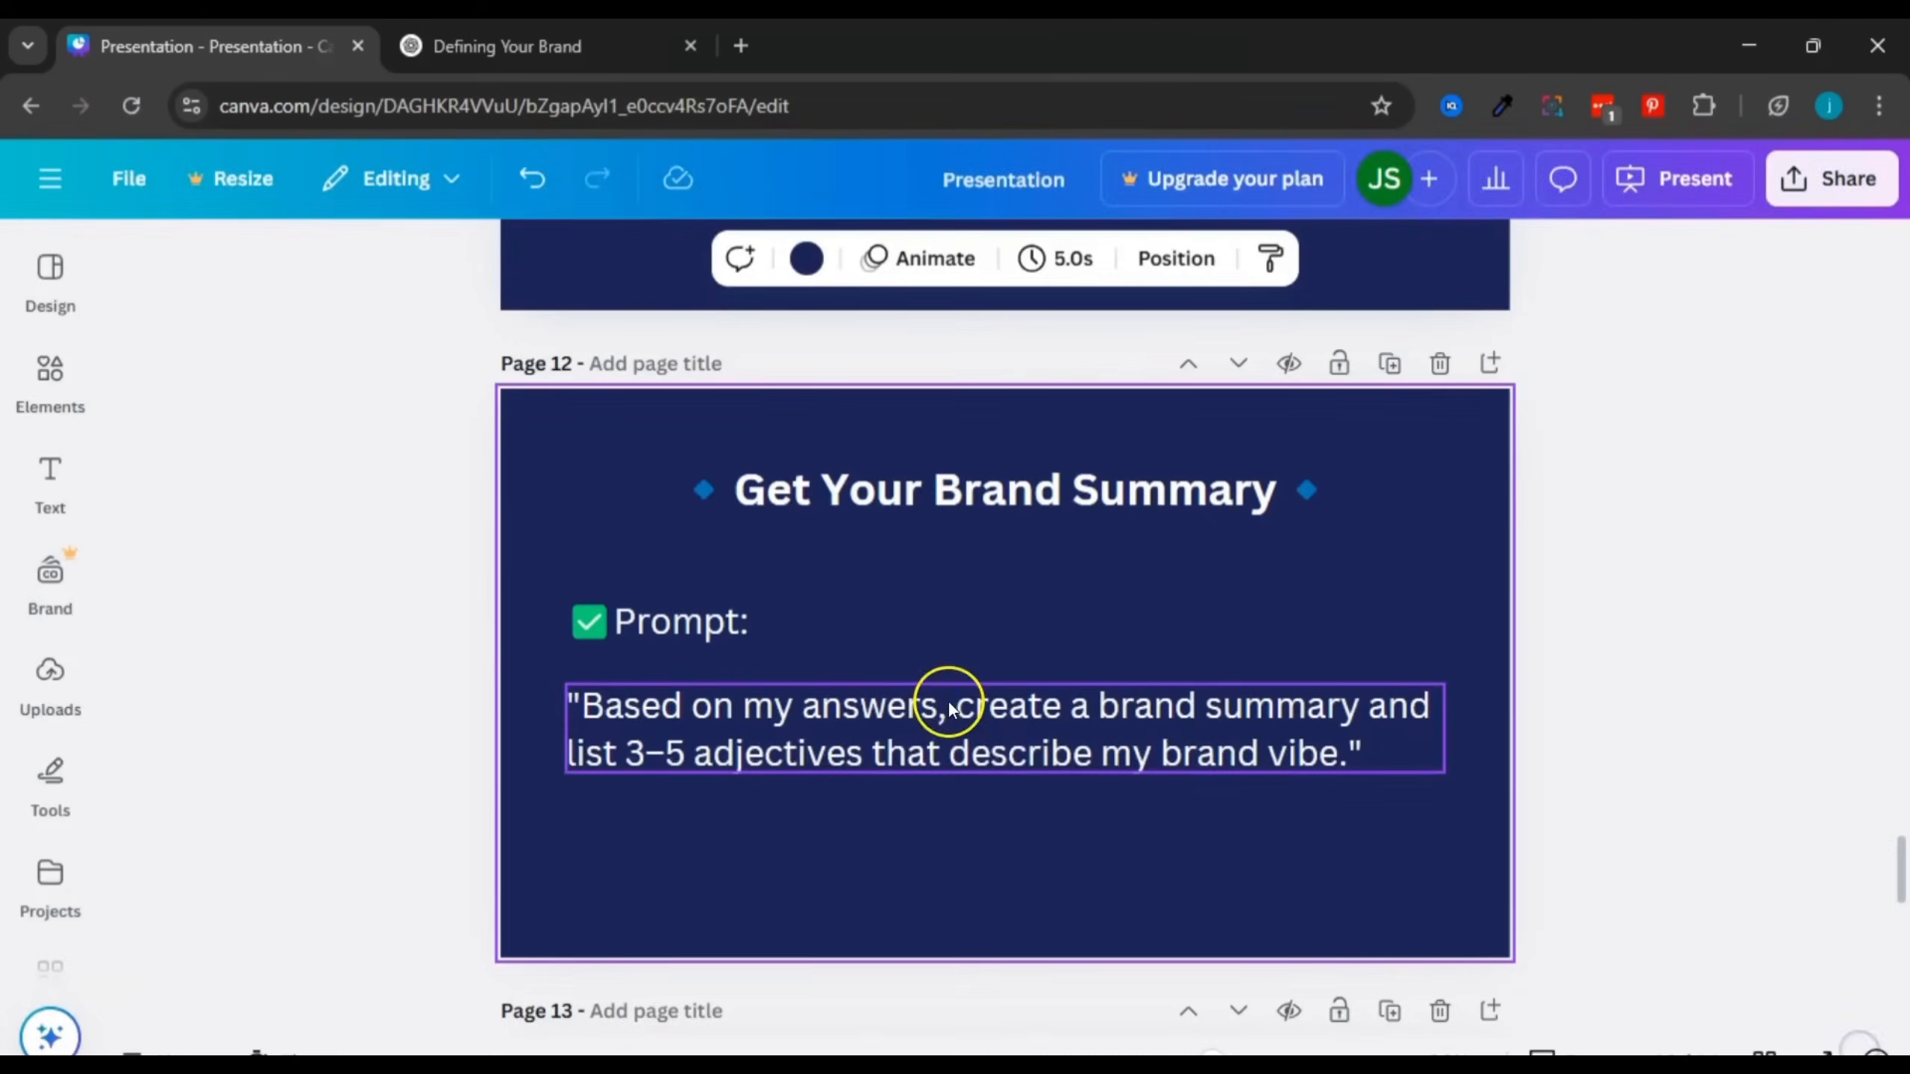
pyautogui.doubleClick(950, 705)
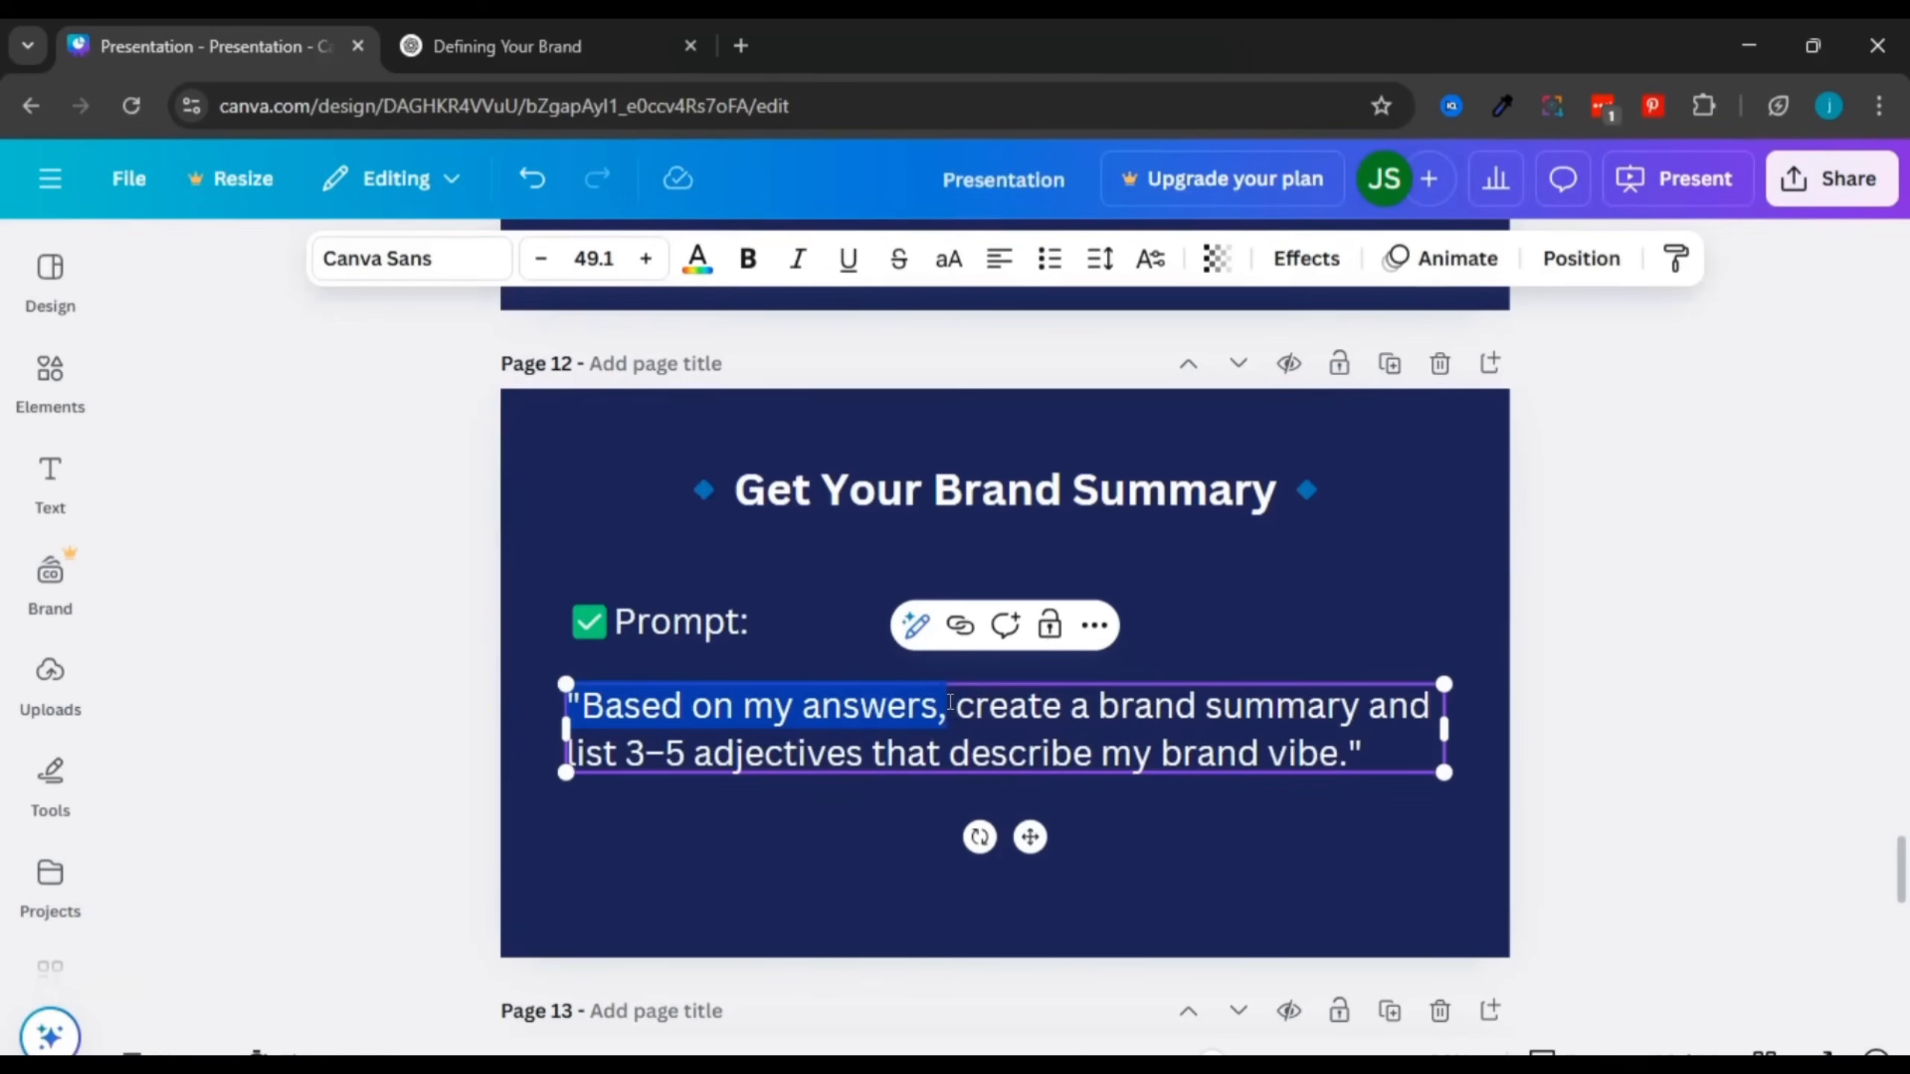
pyautogui.tripleClick(950, 705)
pyautogui.rightClick(949, 704)
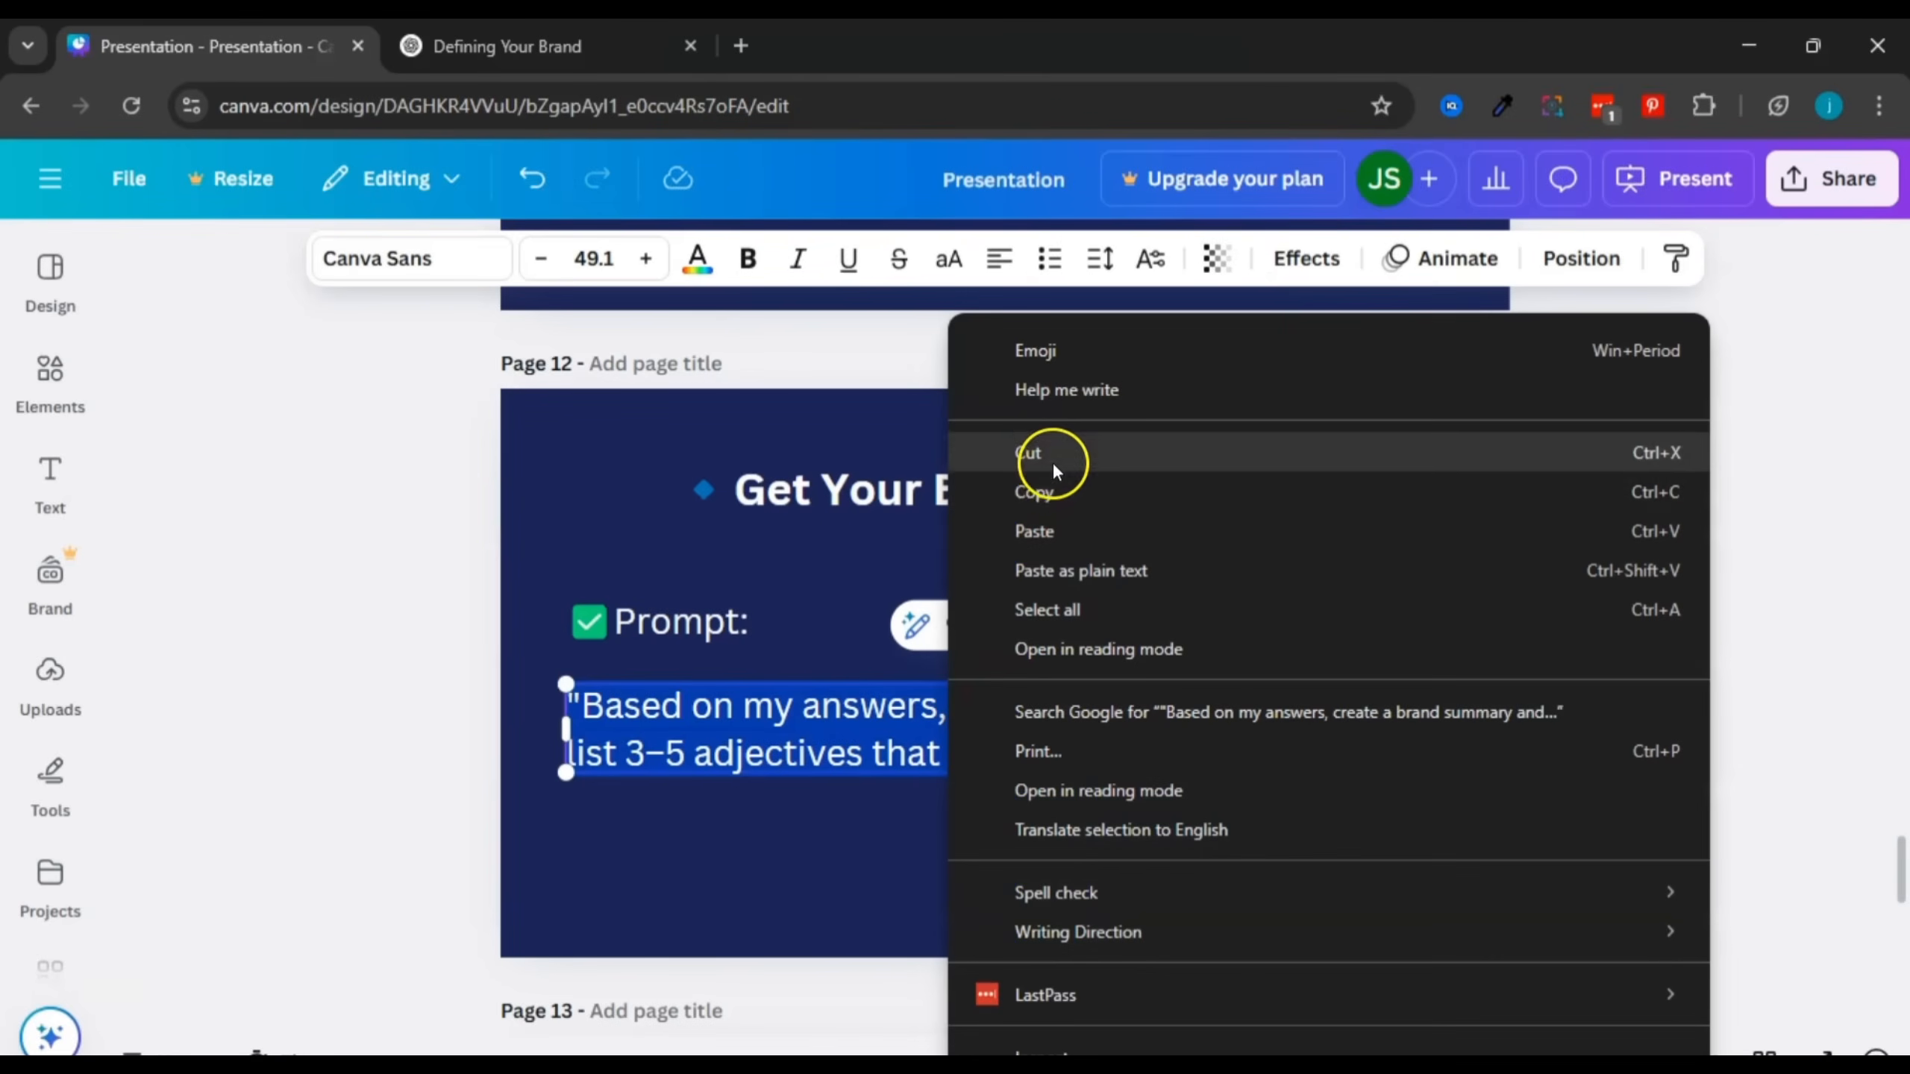
pyautogui.click(1056, 487)
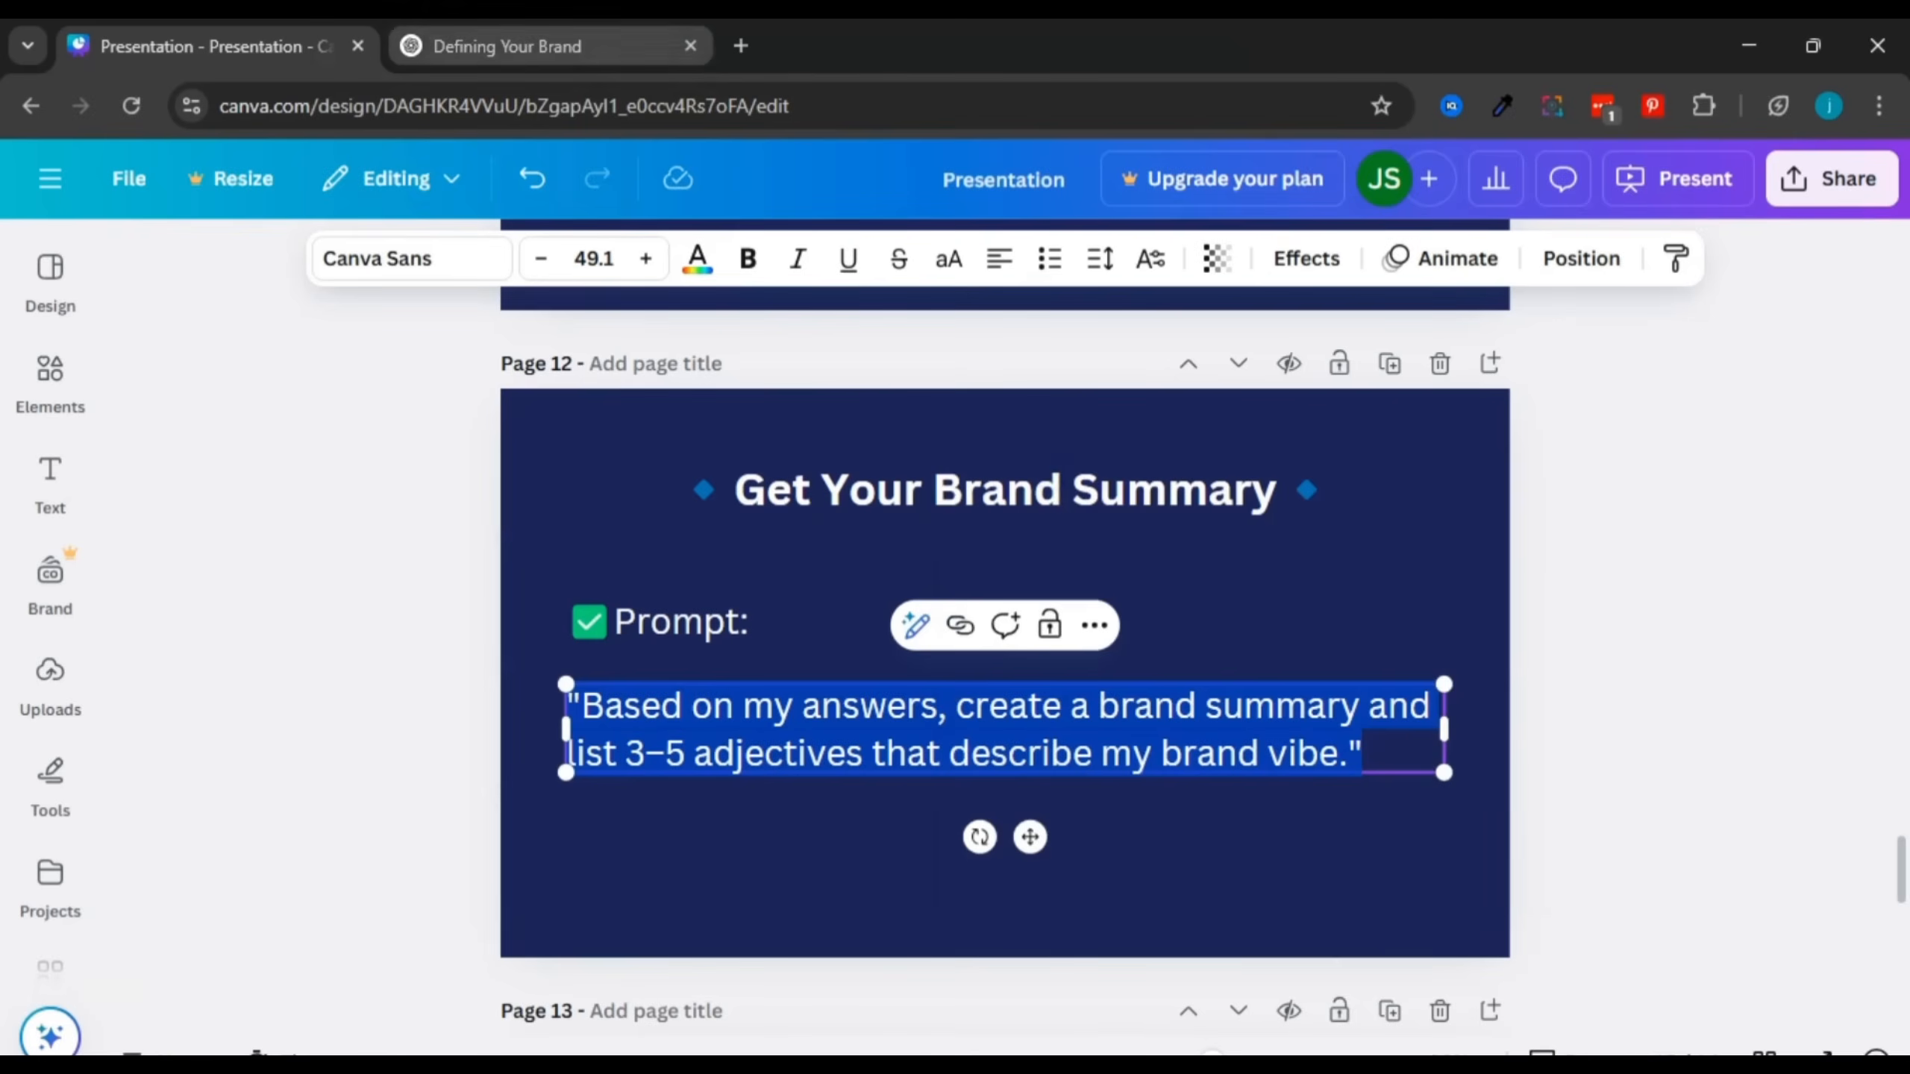
# Step: Switch to ChatGPT and send the copied prompt asking for a brand summary and 3–5 adjectives describing the brand vibe
pyautogui.click(527, 46)
pyautogui.click(593, 941)
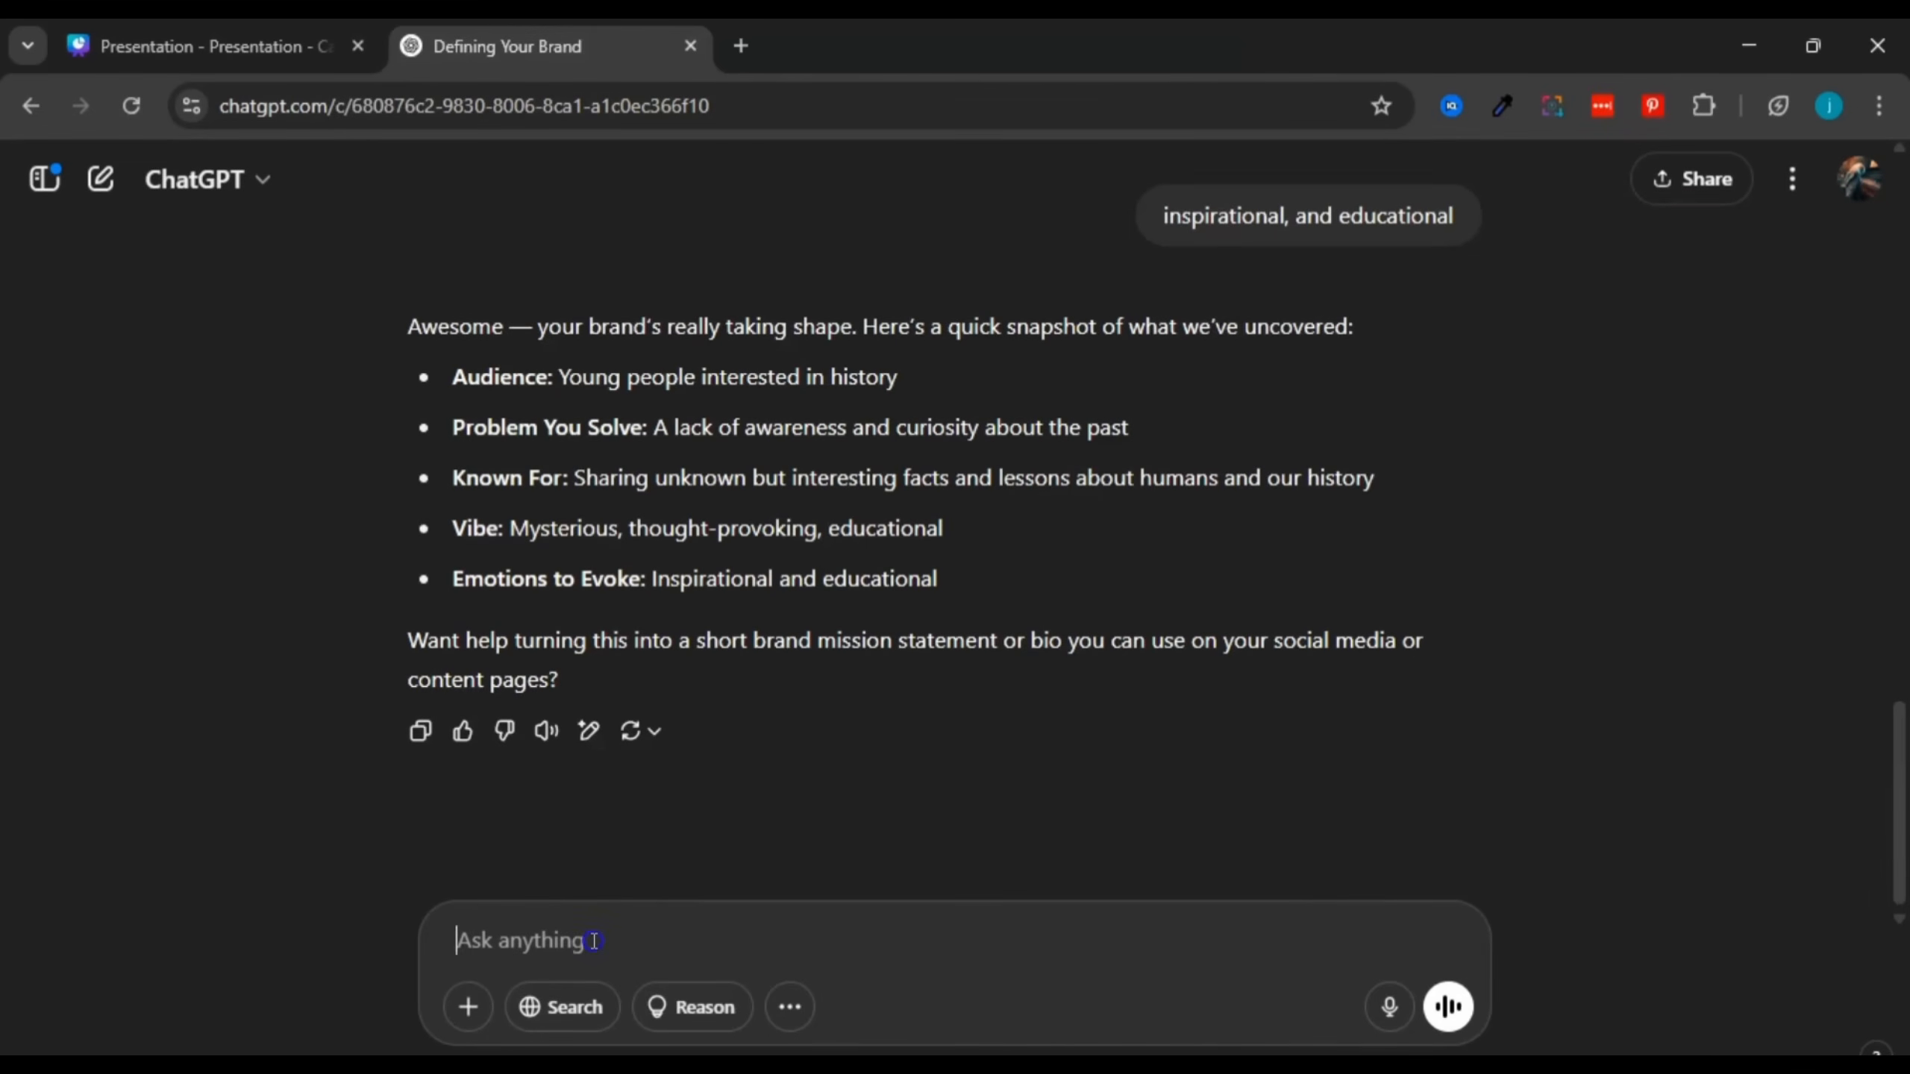
pyautogui.hotkey('ctrl', 'v')
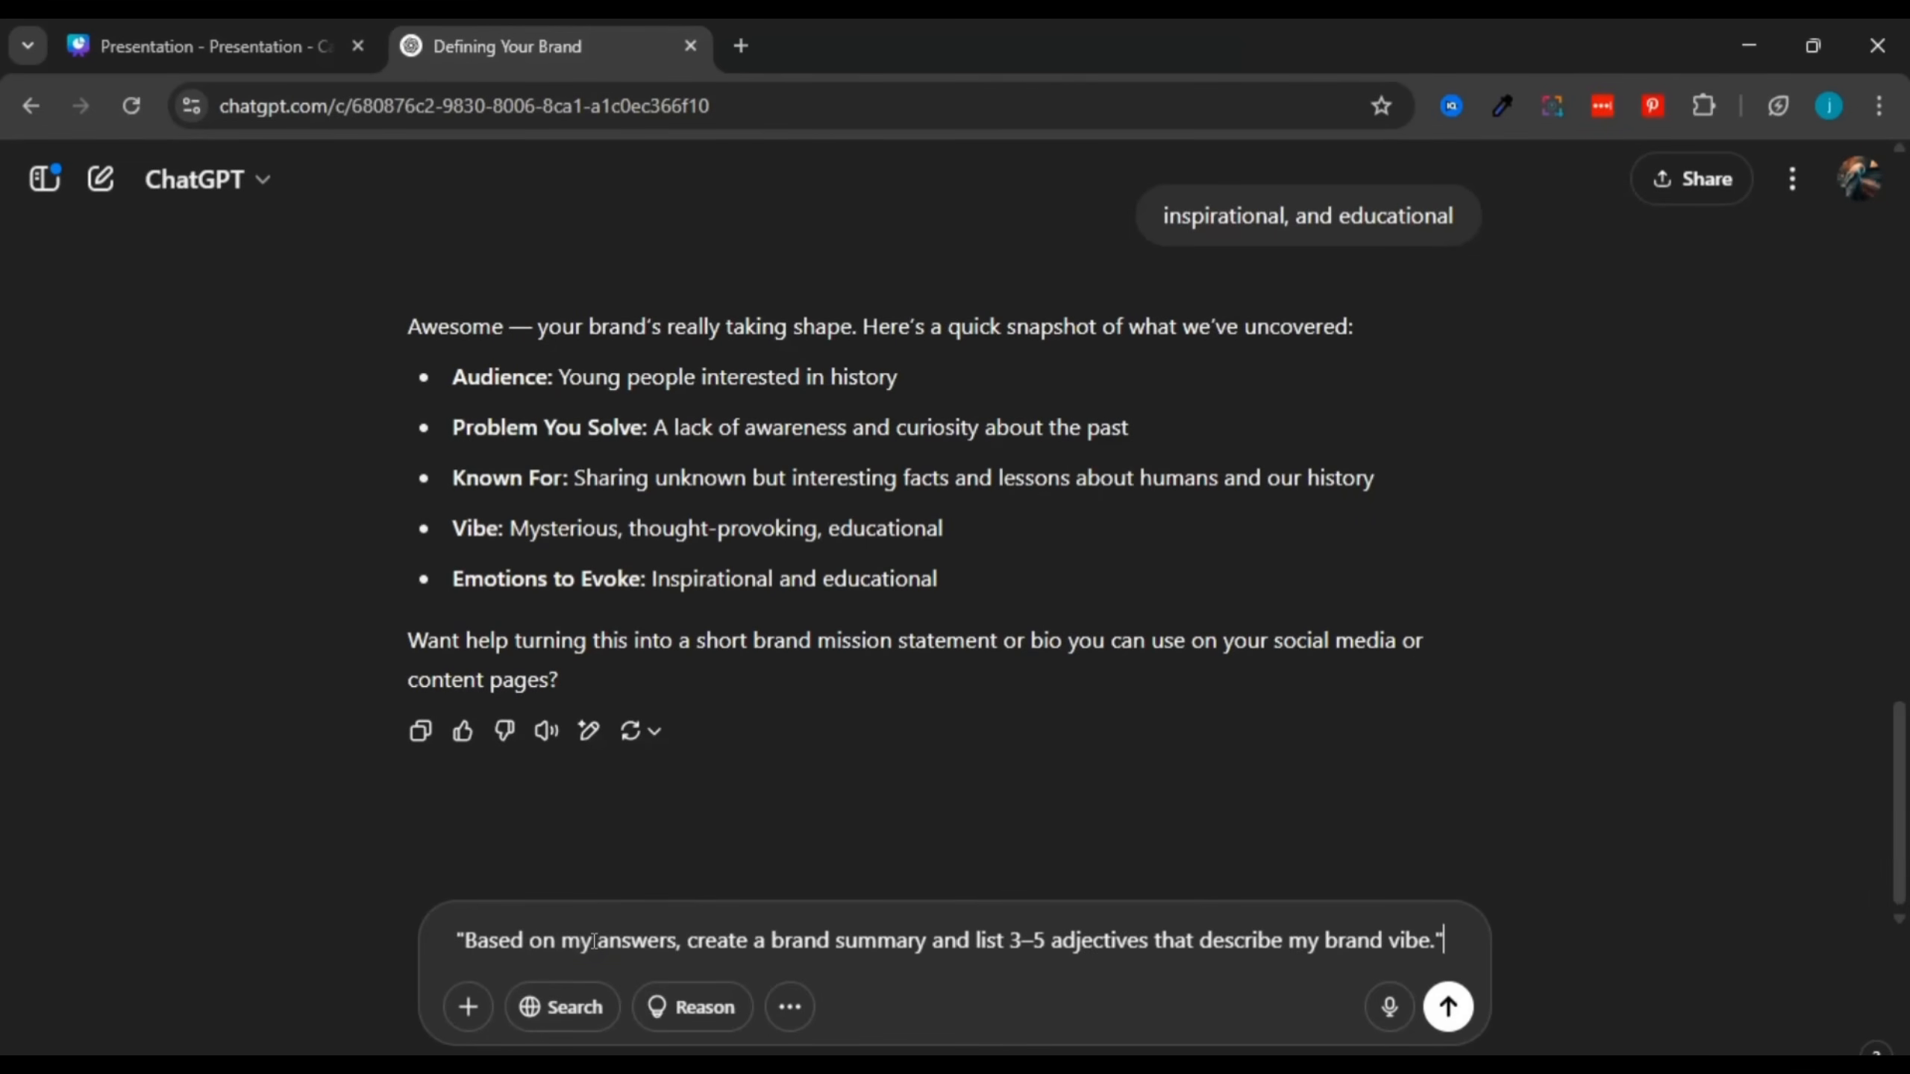
pyautogui.press('Return')
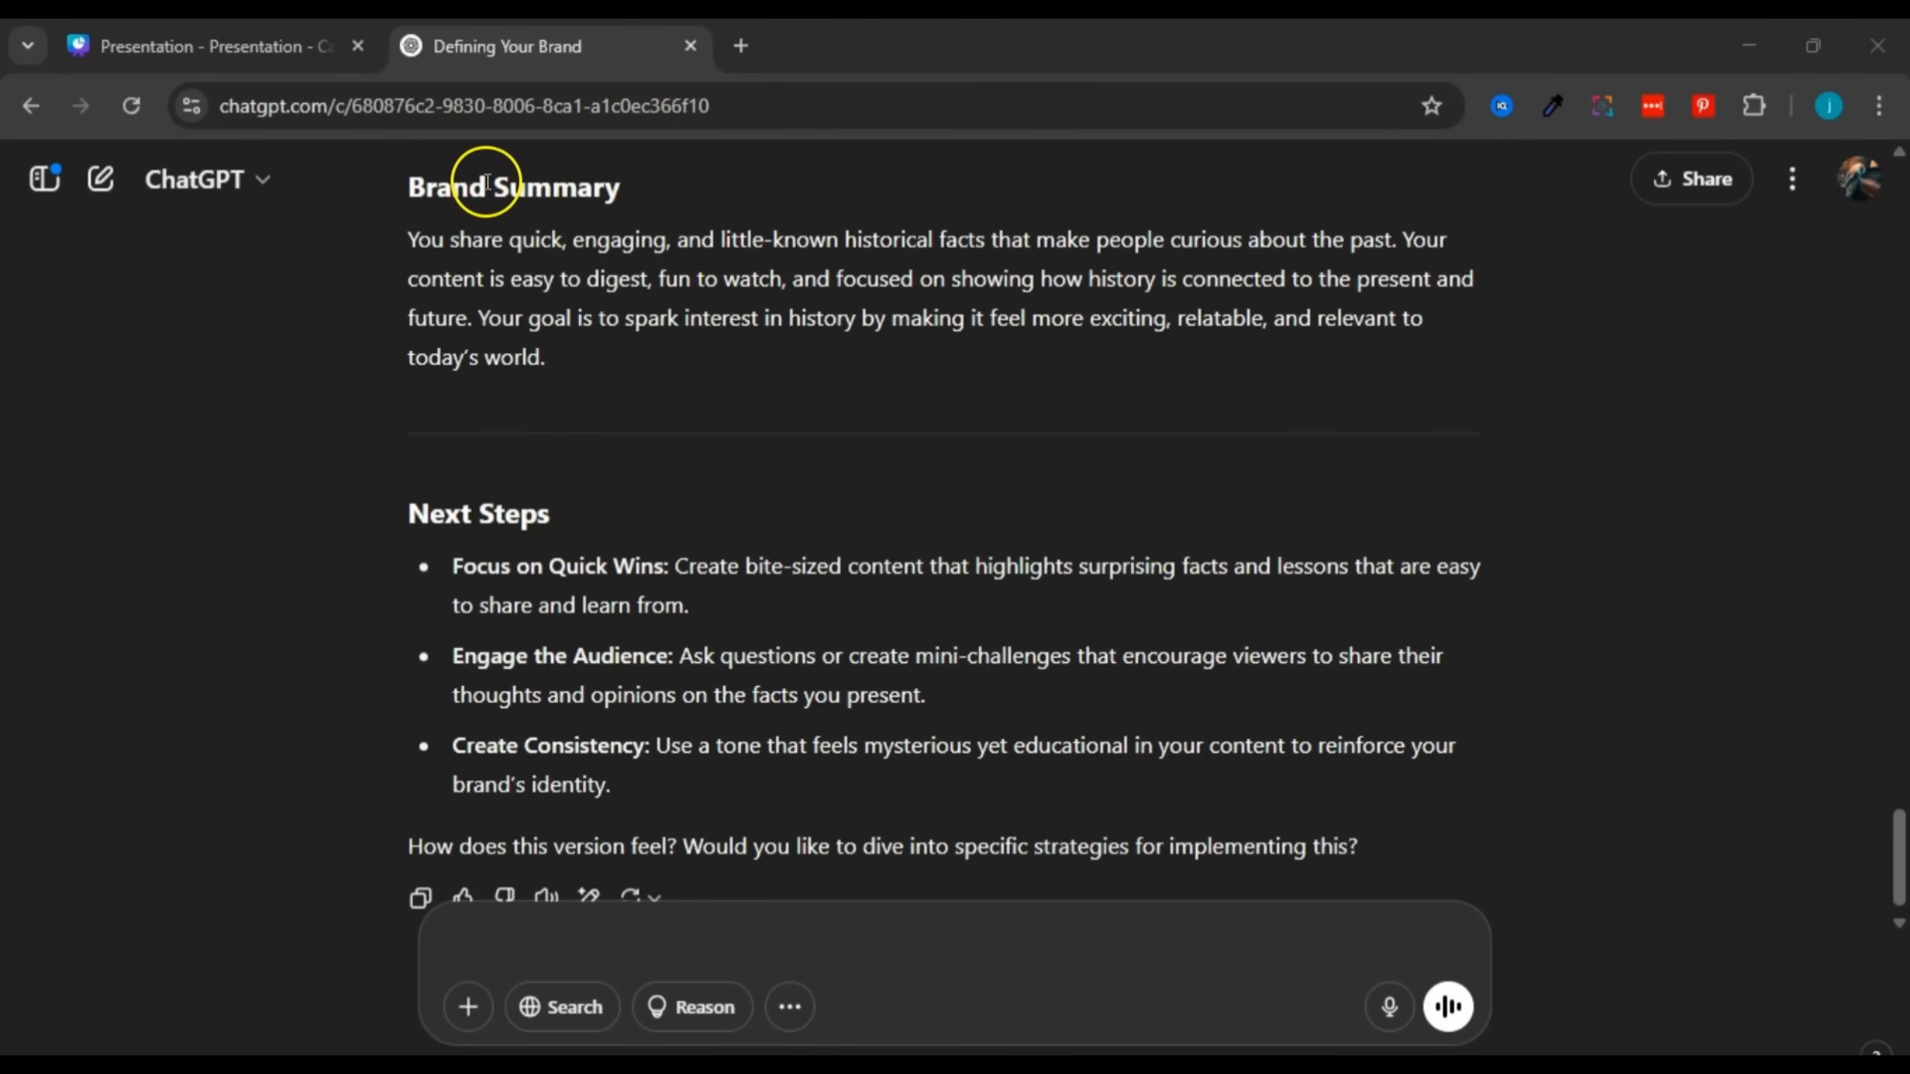
# Step: Read the Brand Summary paragraph in the reply
pyautogui.moveTo(411, 241); pyautogui.dragTo(583, 348)
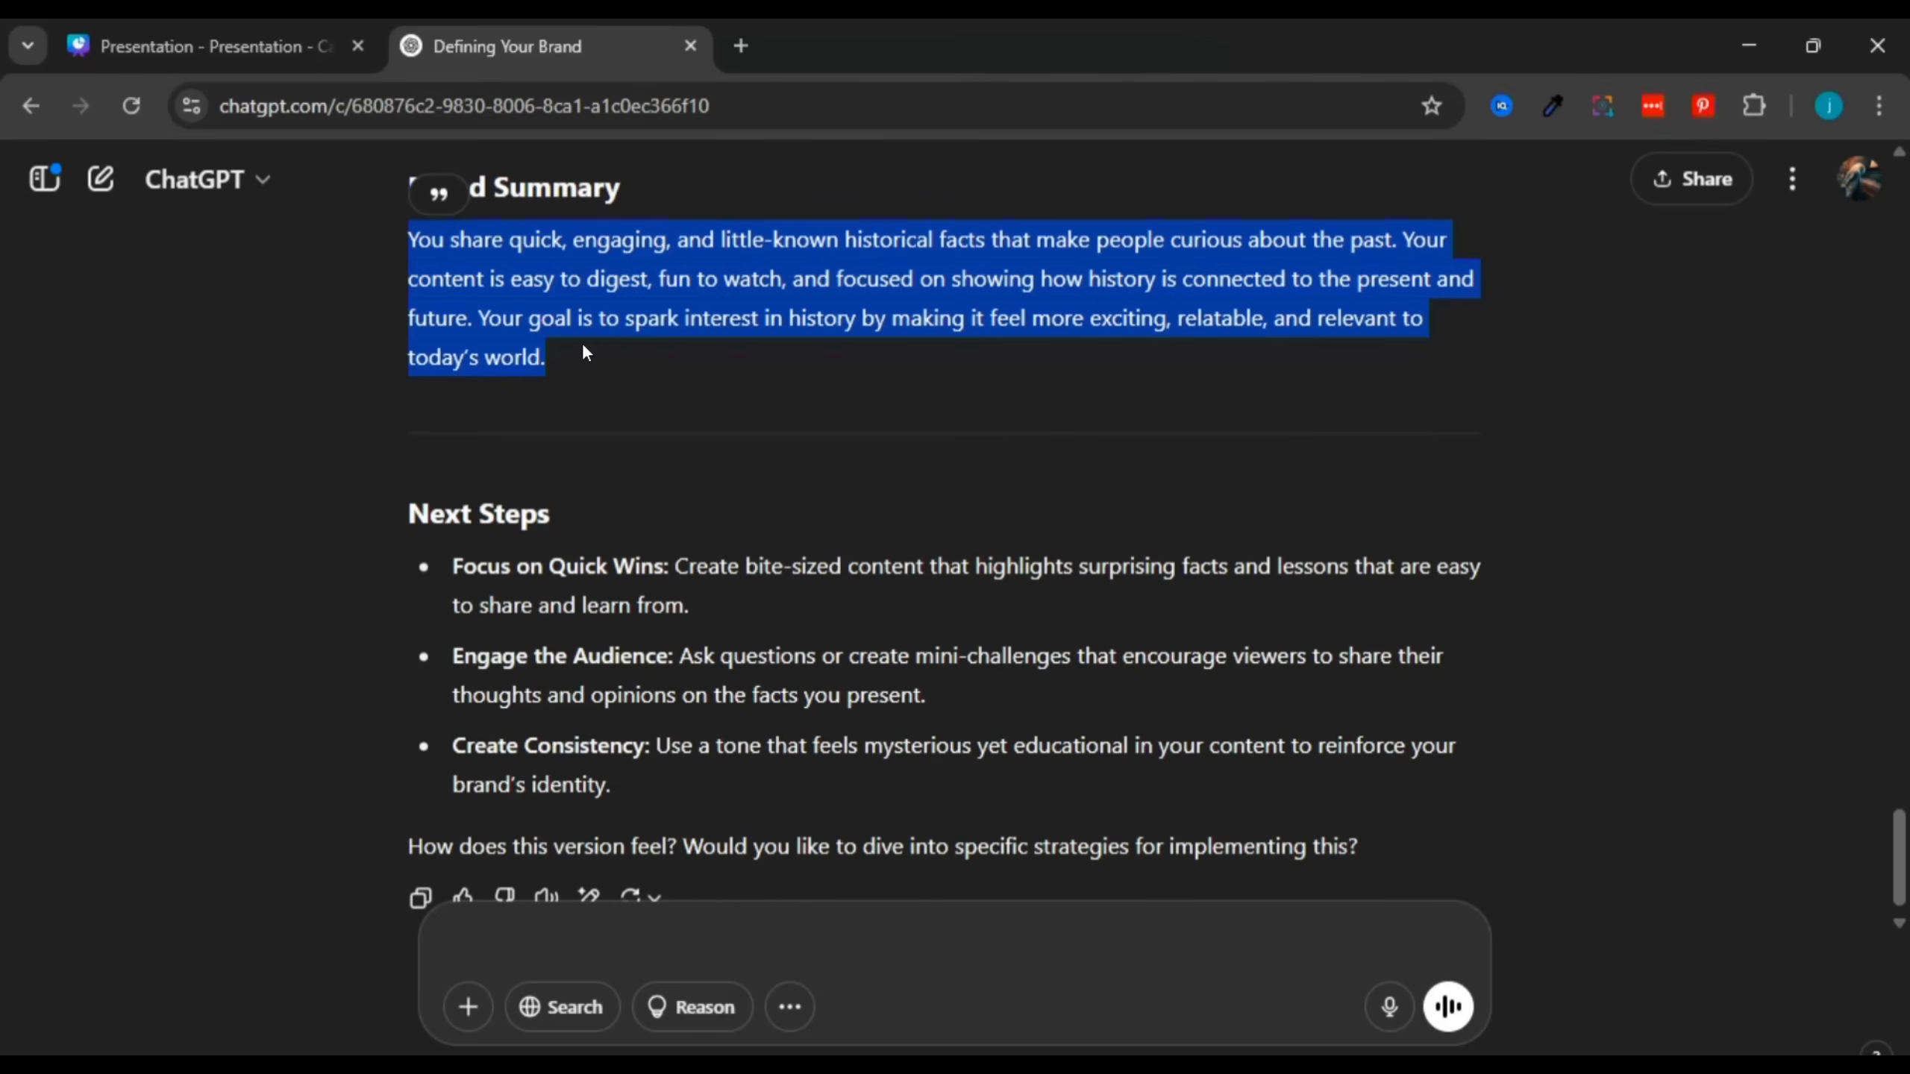
pyautogui.click(537, 399)
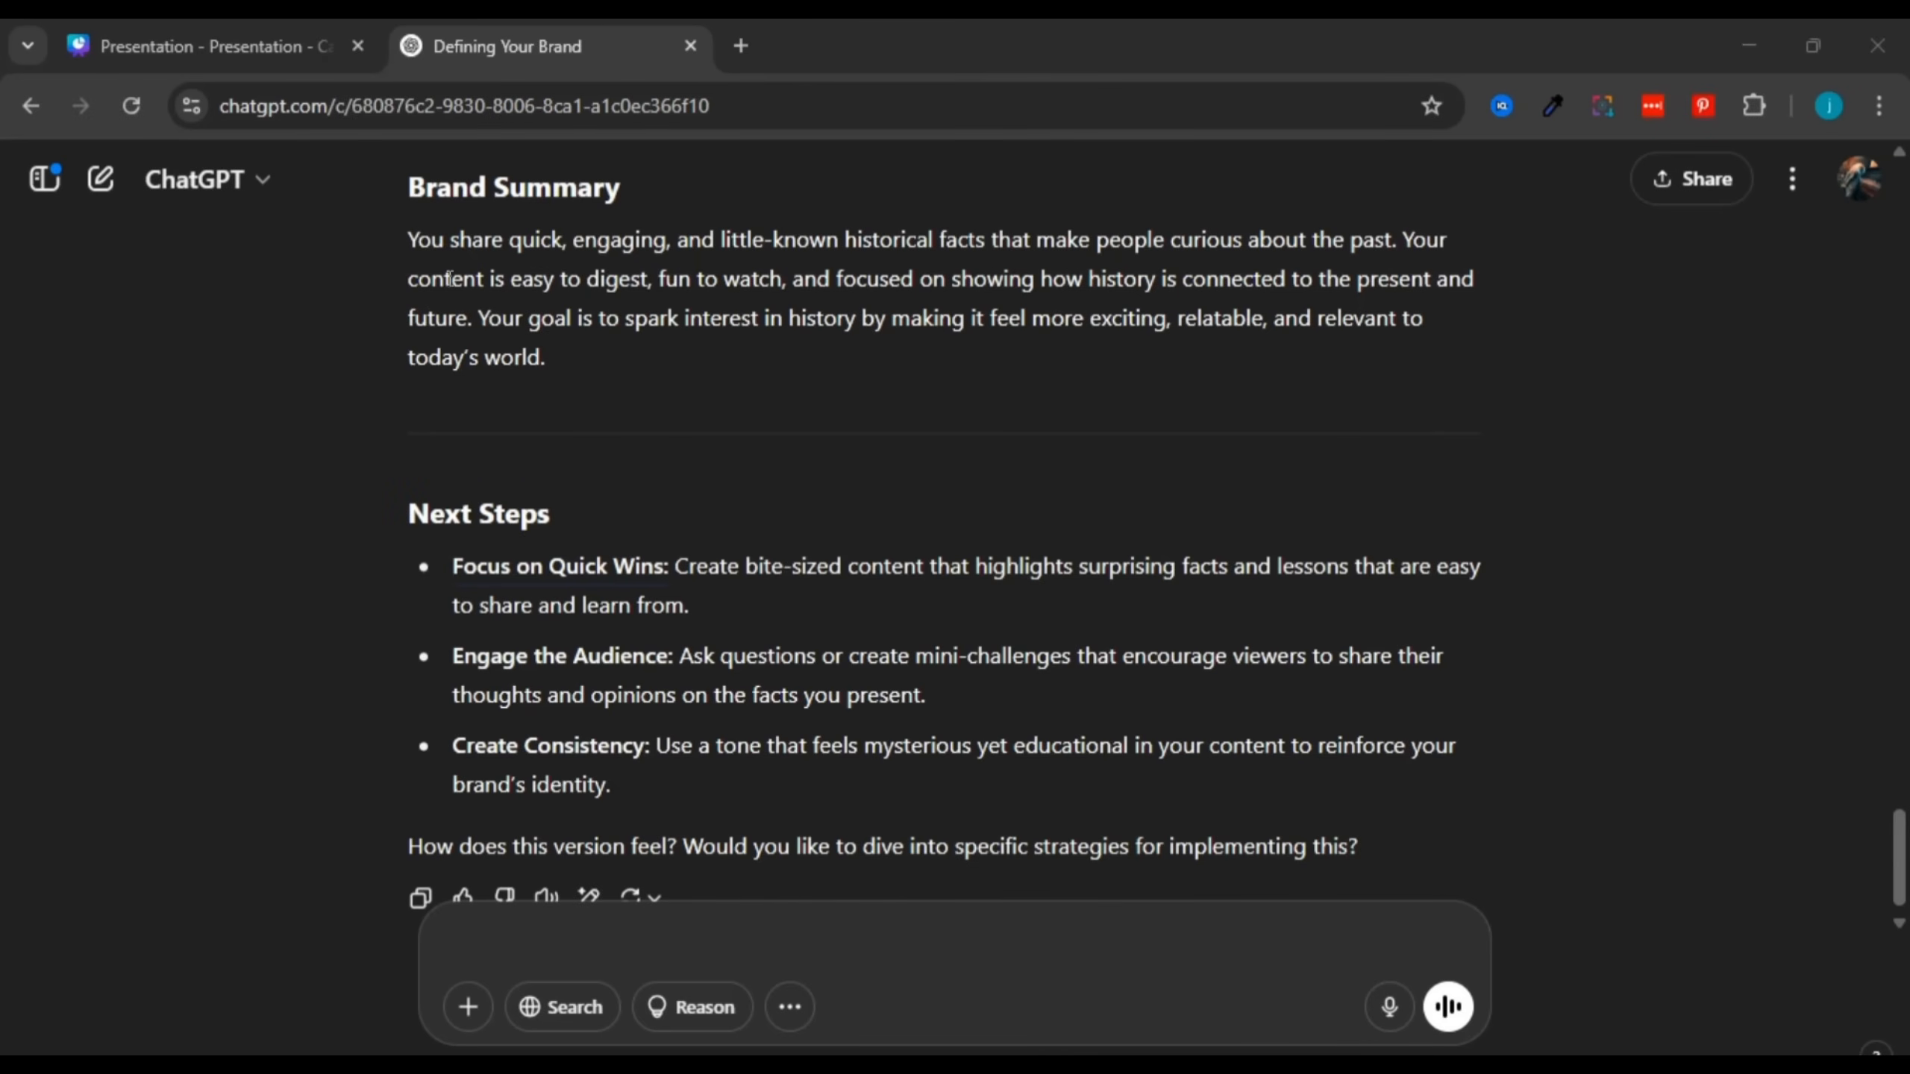
pyautogui.click(438, 253)
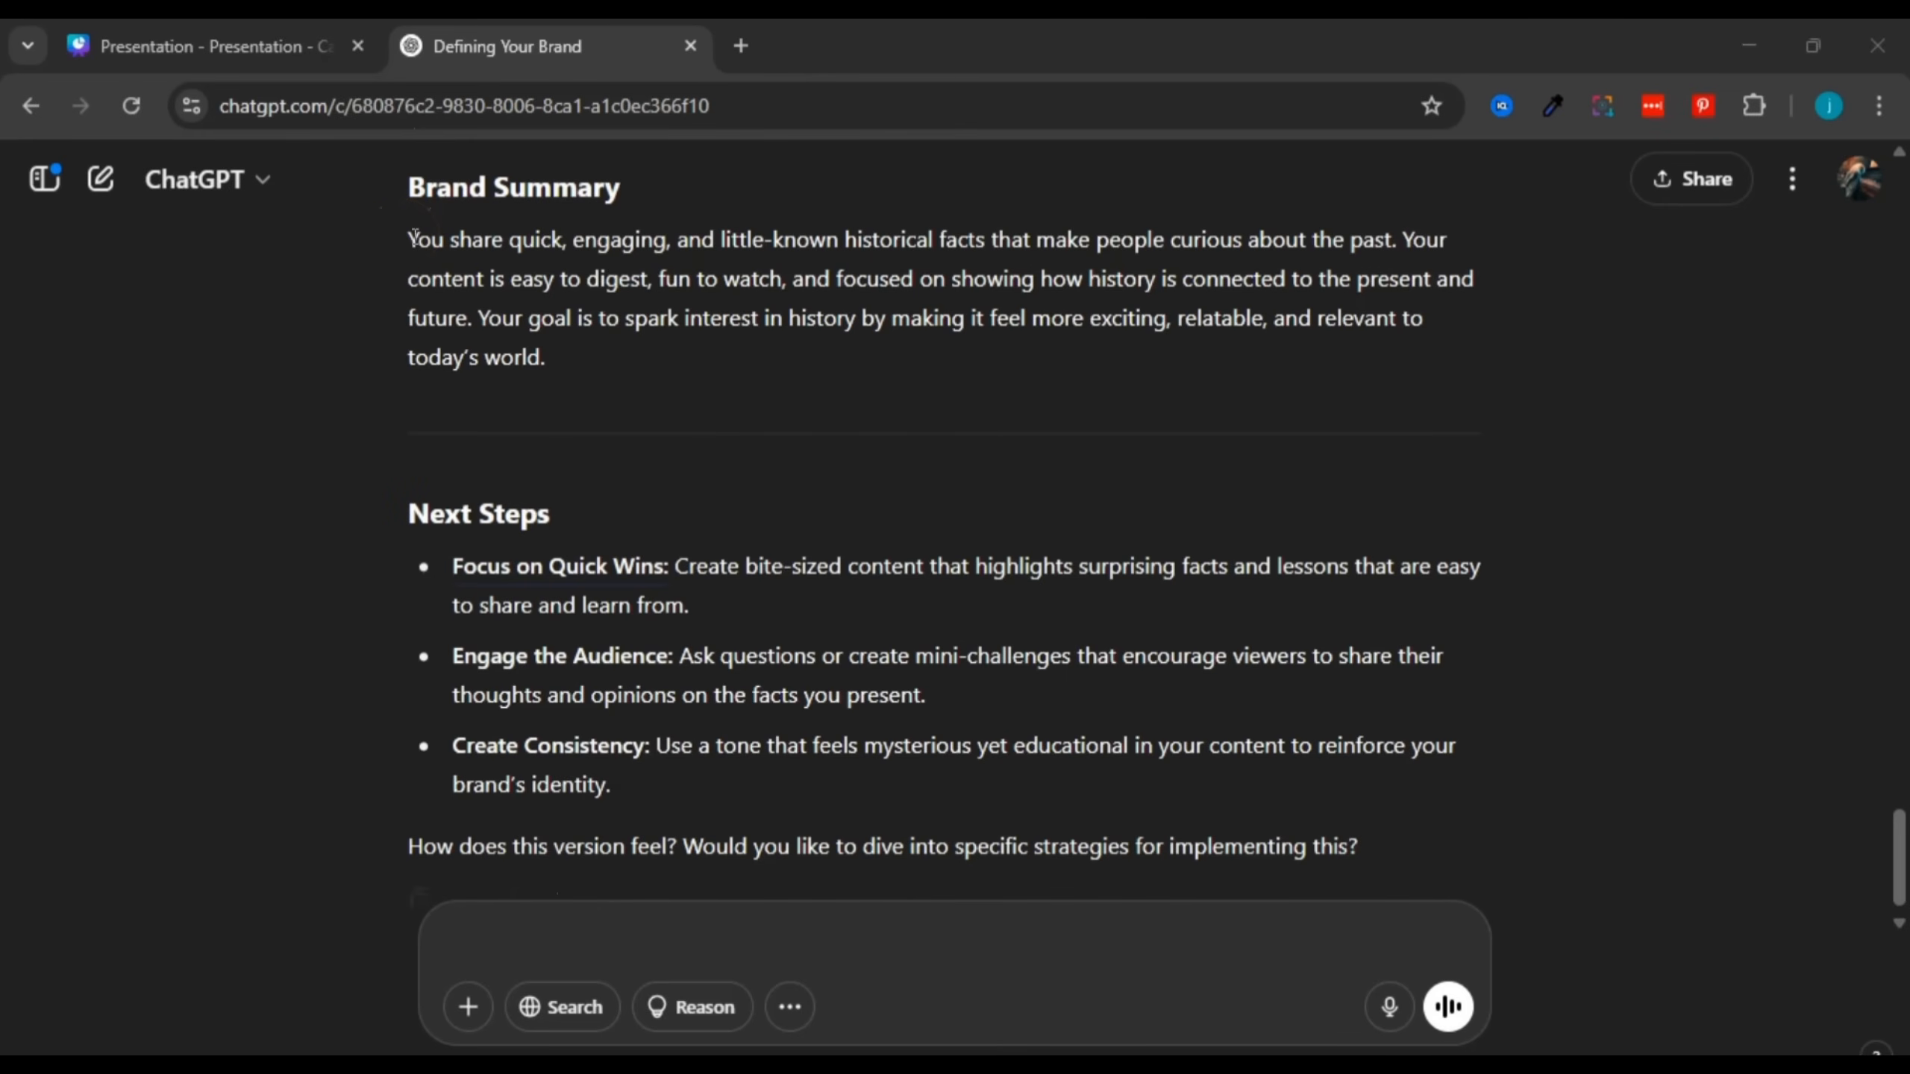
pyautogui.moveTo(412, 238); pyautogui.dragTo(547, 350)
pyautogui.click(548, 341)
pyautogui.click(437, 120)
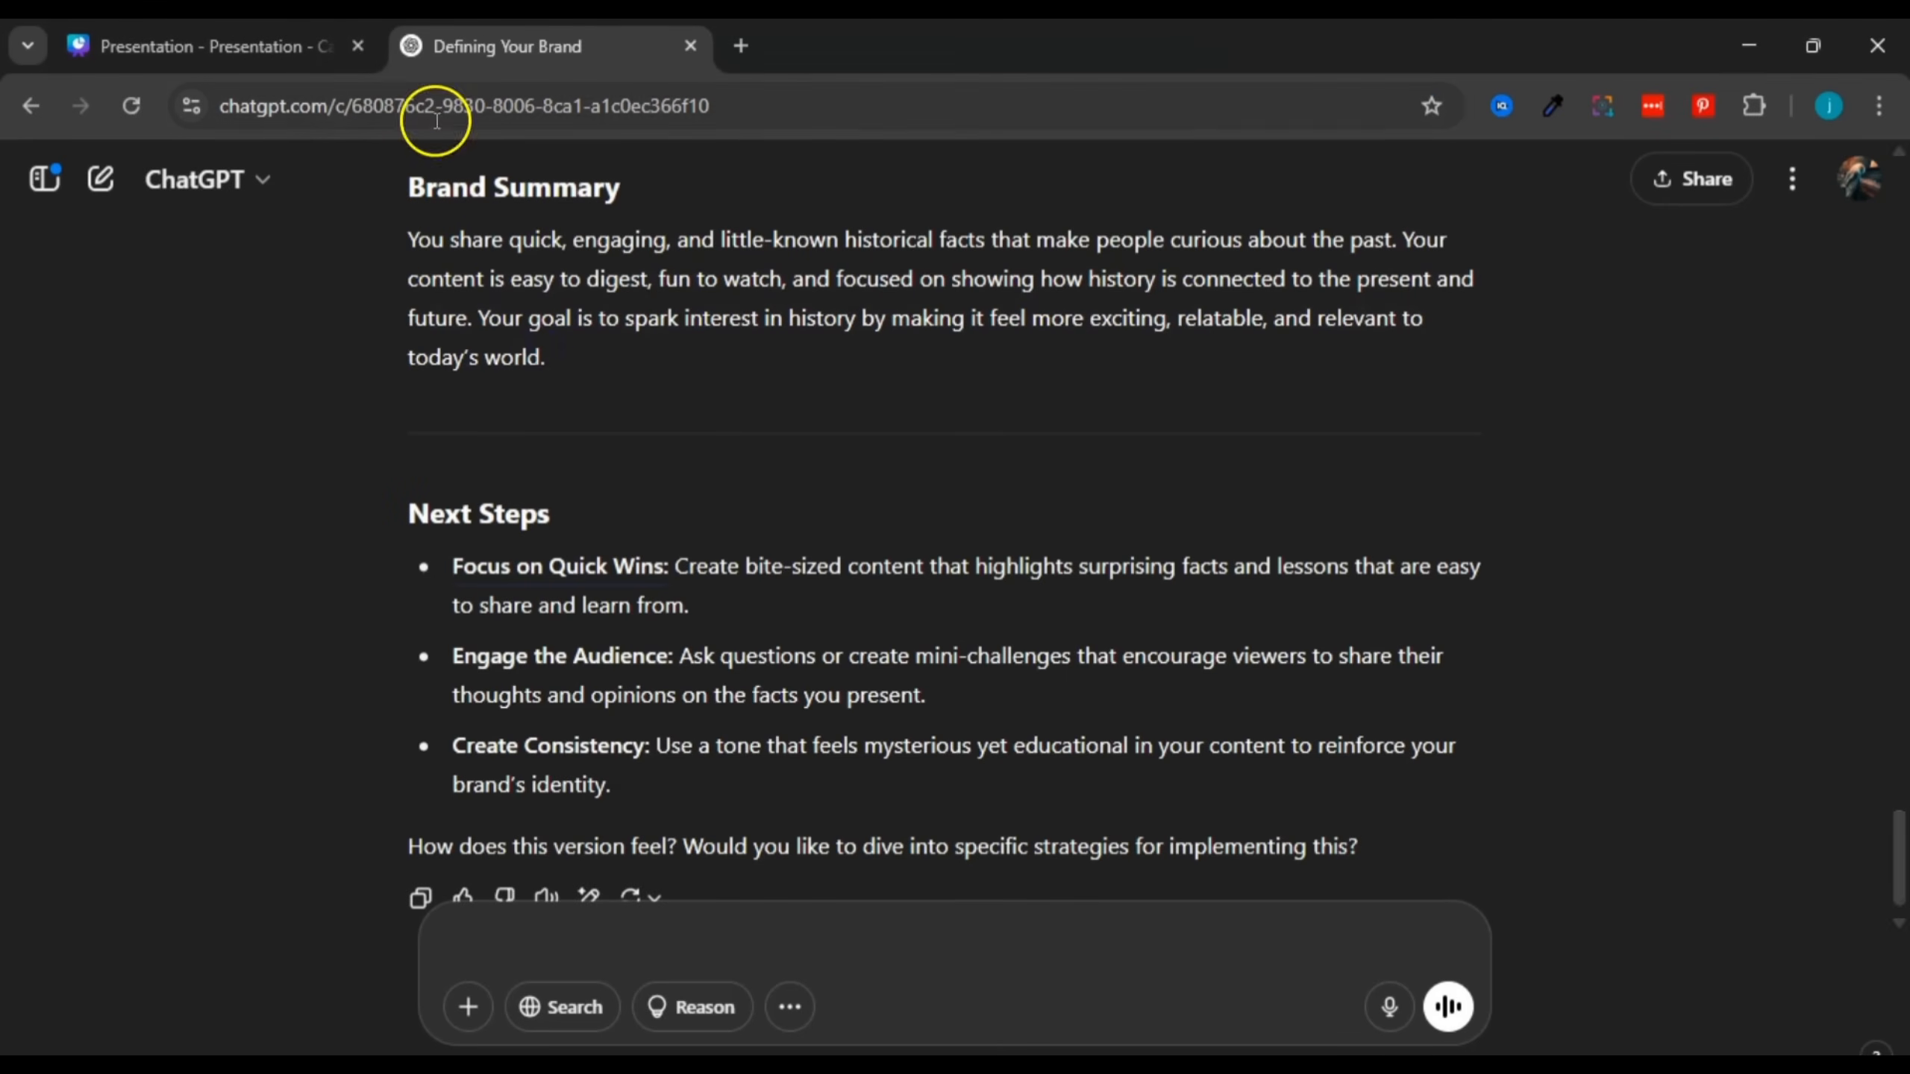
pyautogui.moveTo(397, 173); pyautogui.dragTo(601, 322)
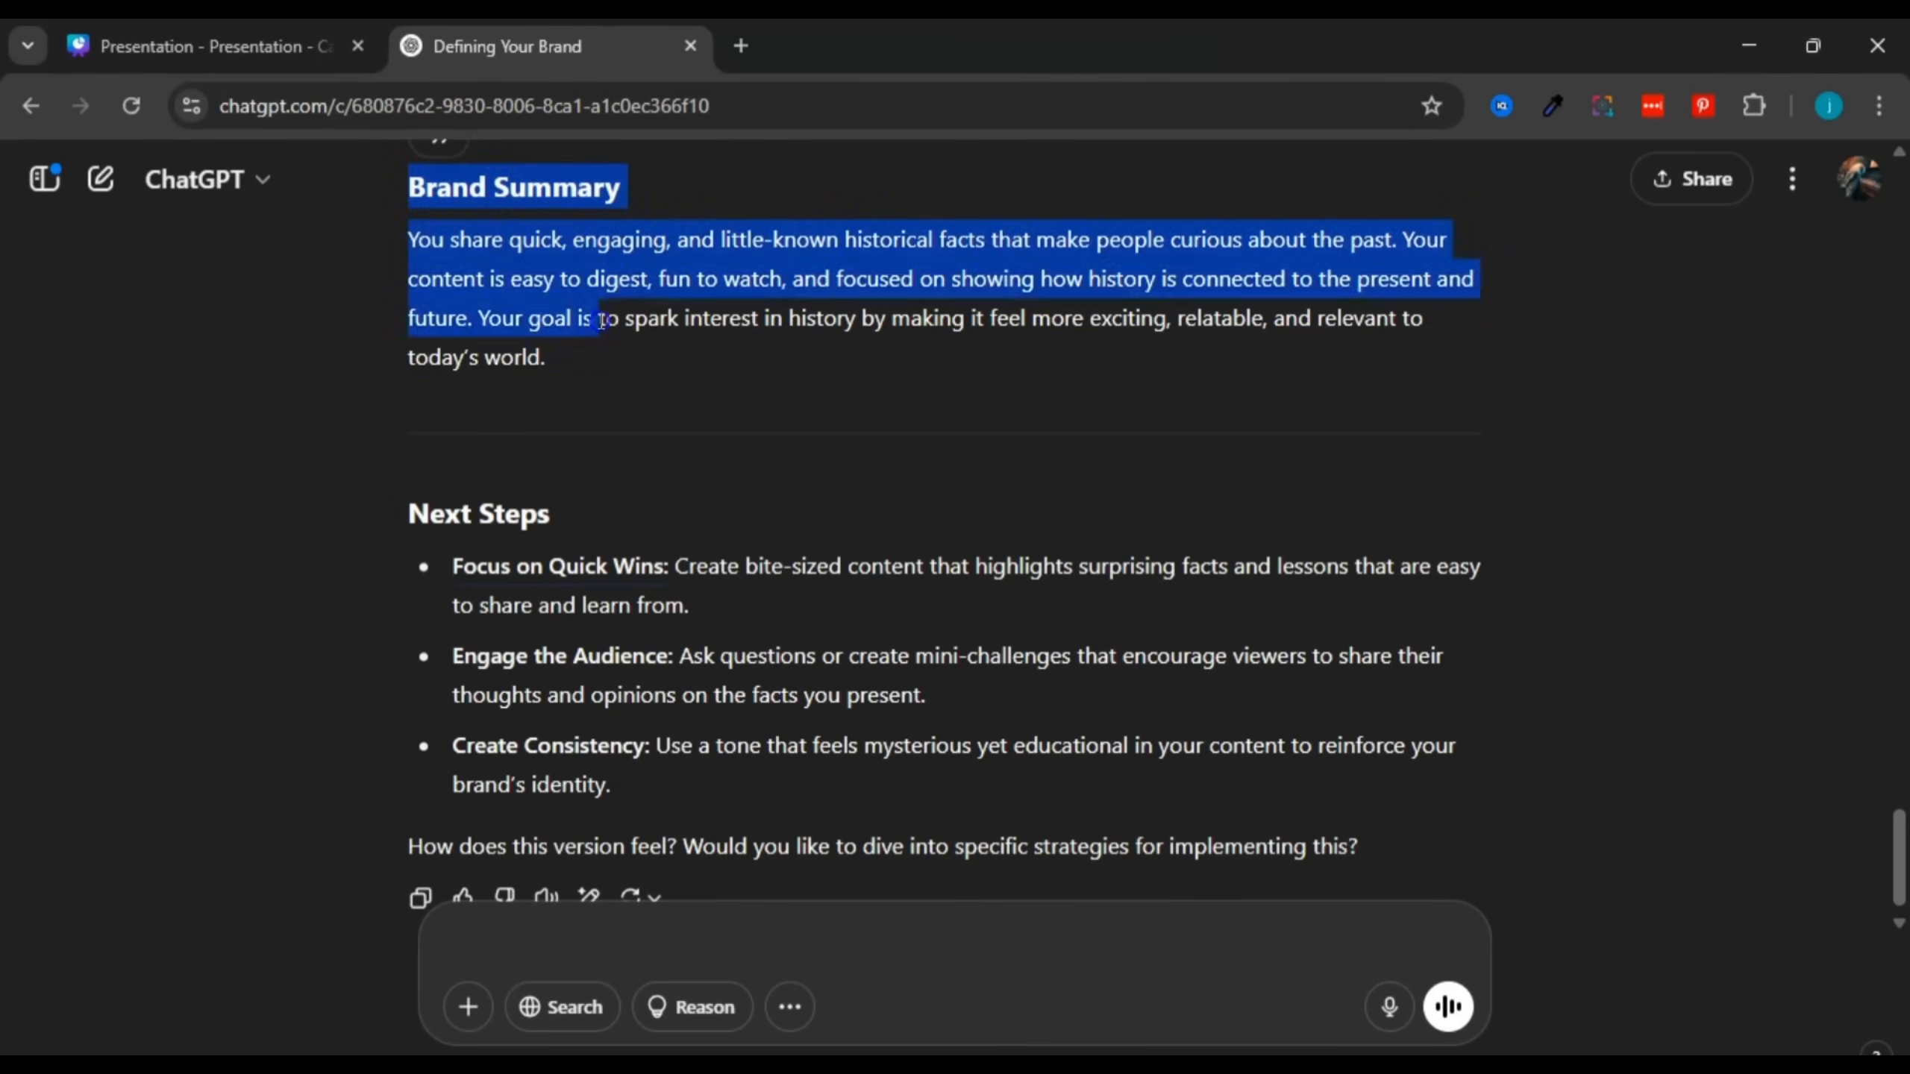
pyautogui.click(639, 799)
# Step: Ask for a table that advertises the brand, showing niche, target audience, value proposition and everything needed to clearly understand it
pyautogui.click(567, 938)
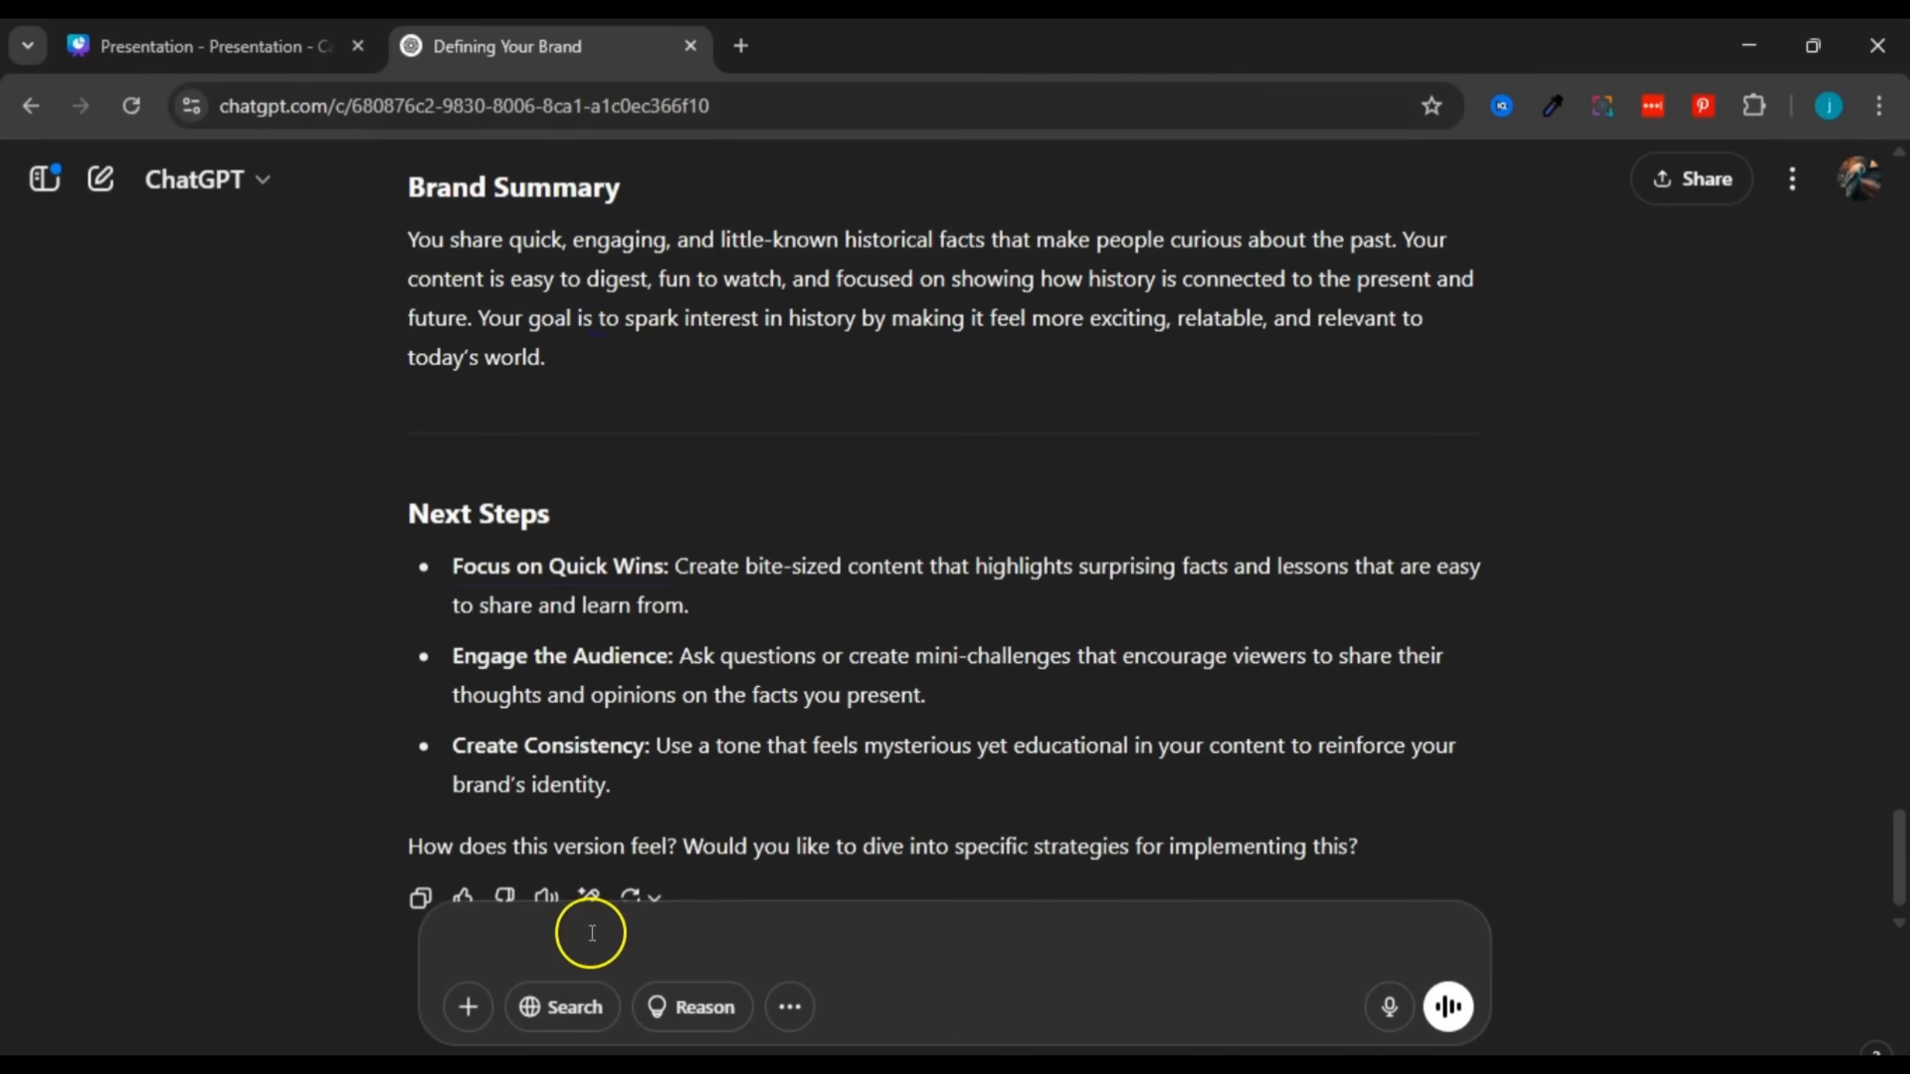
pyautogui.write('create this in a table format that advertizes my brand, show niche, target audience, value proposition and everything that is needed to fully have a clear understanding of the brand.')
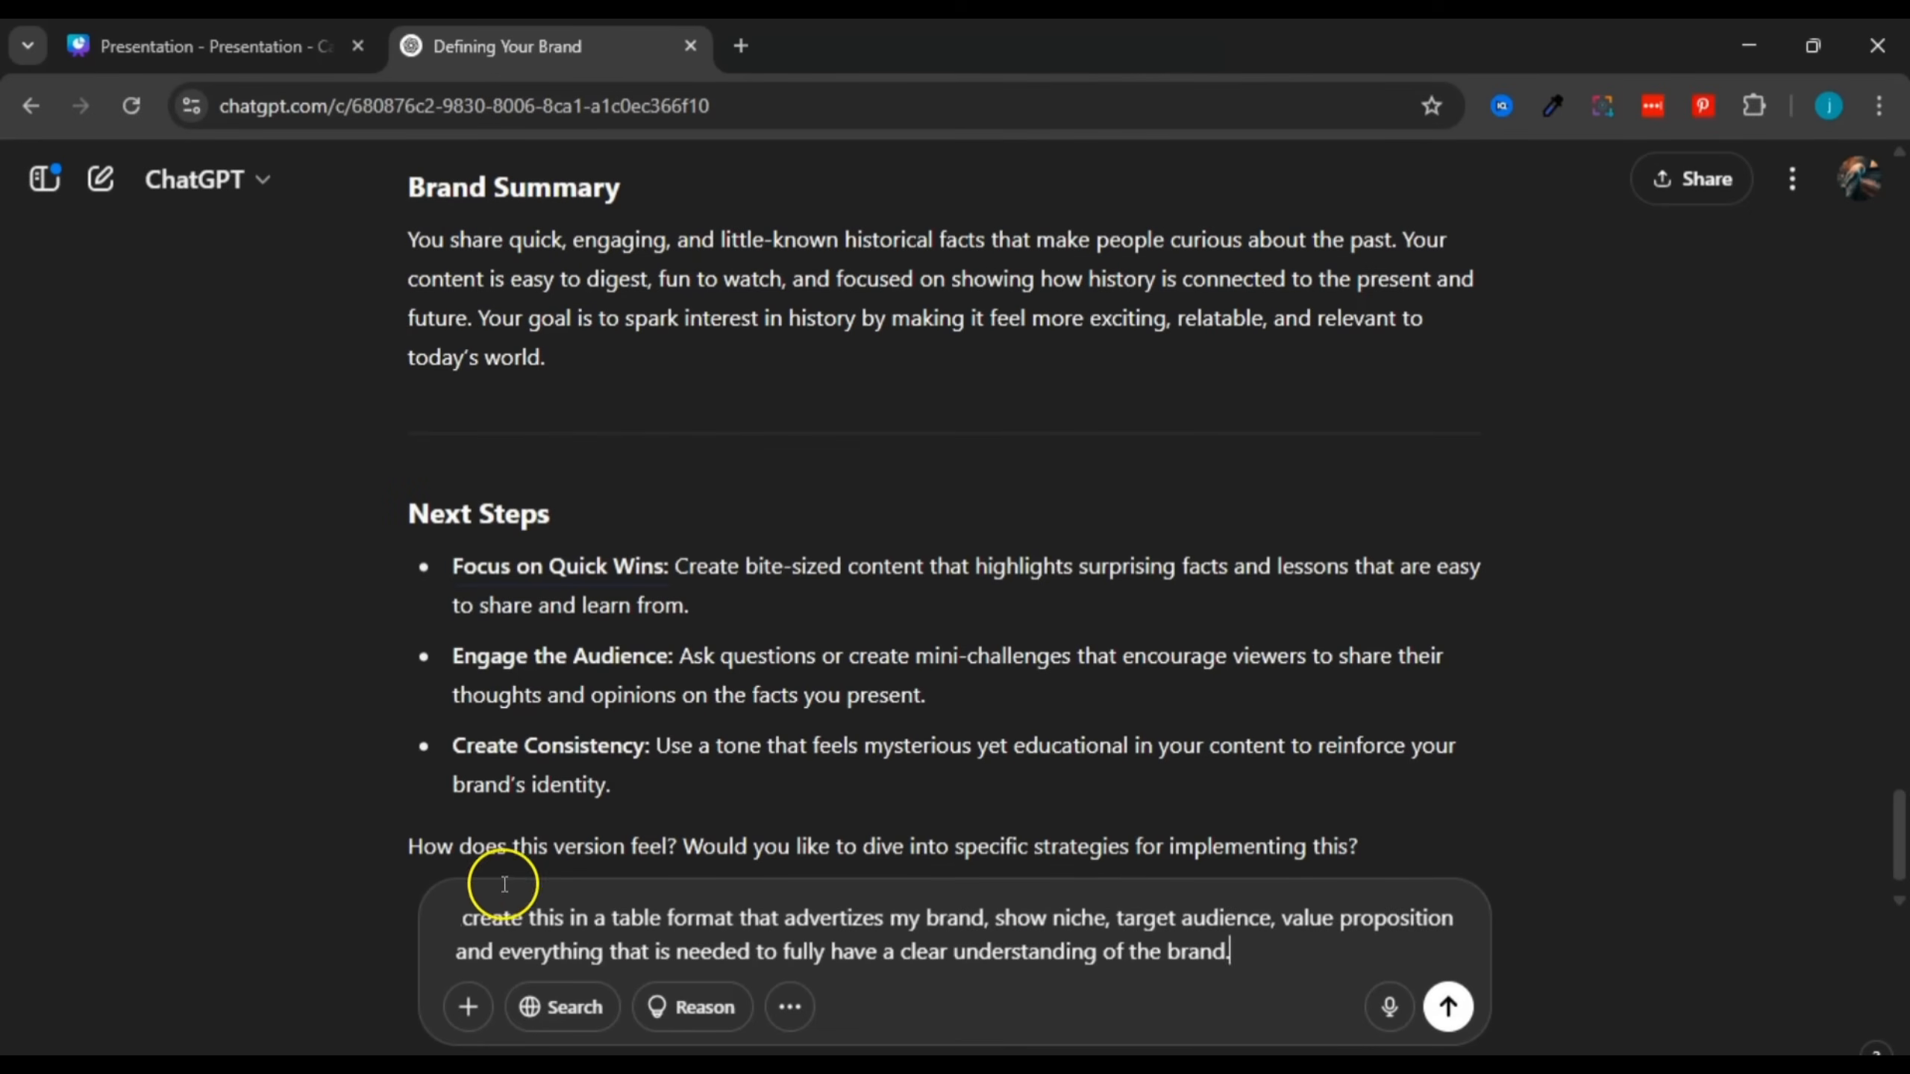
pyautogui.moveTo(461, 916); pyautogui.dragTo(1266, 955)
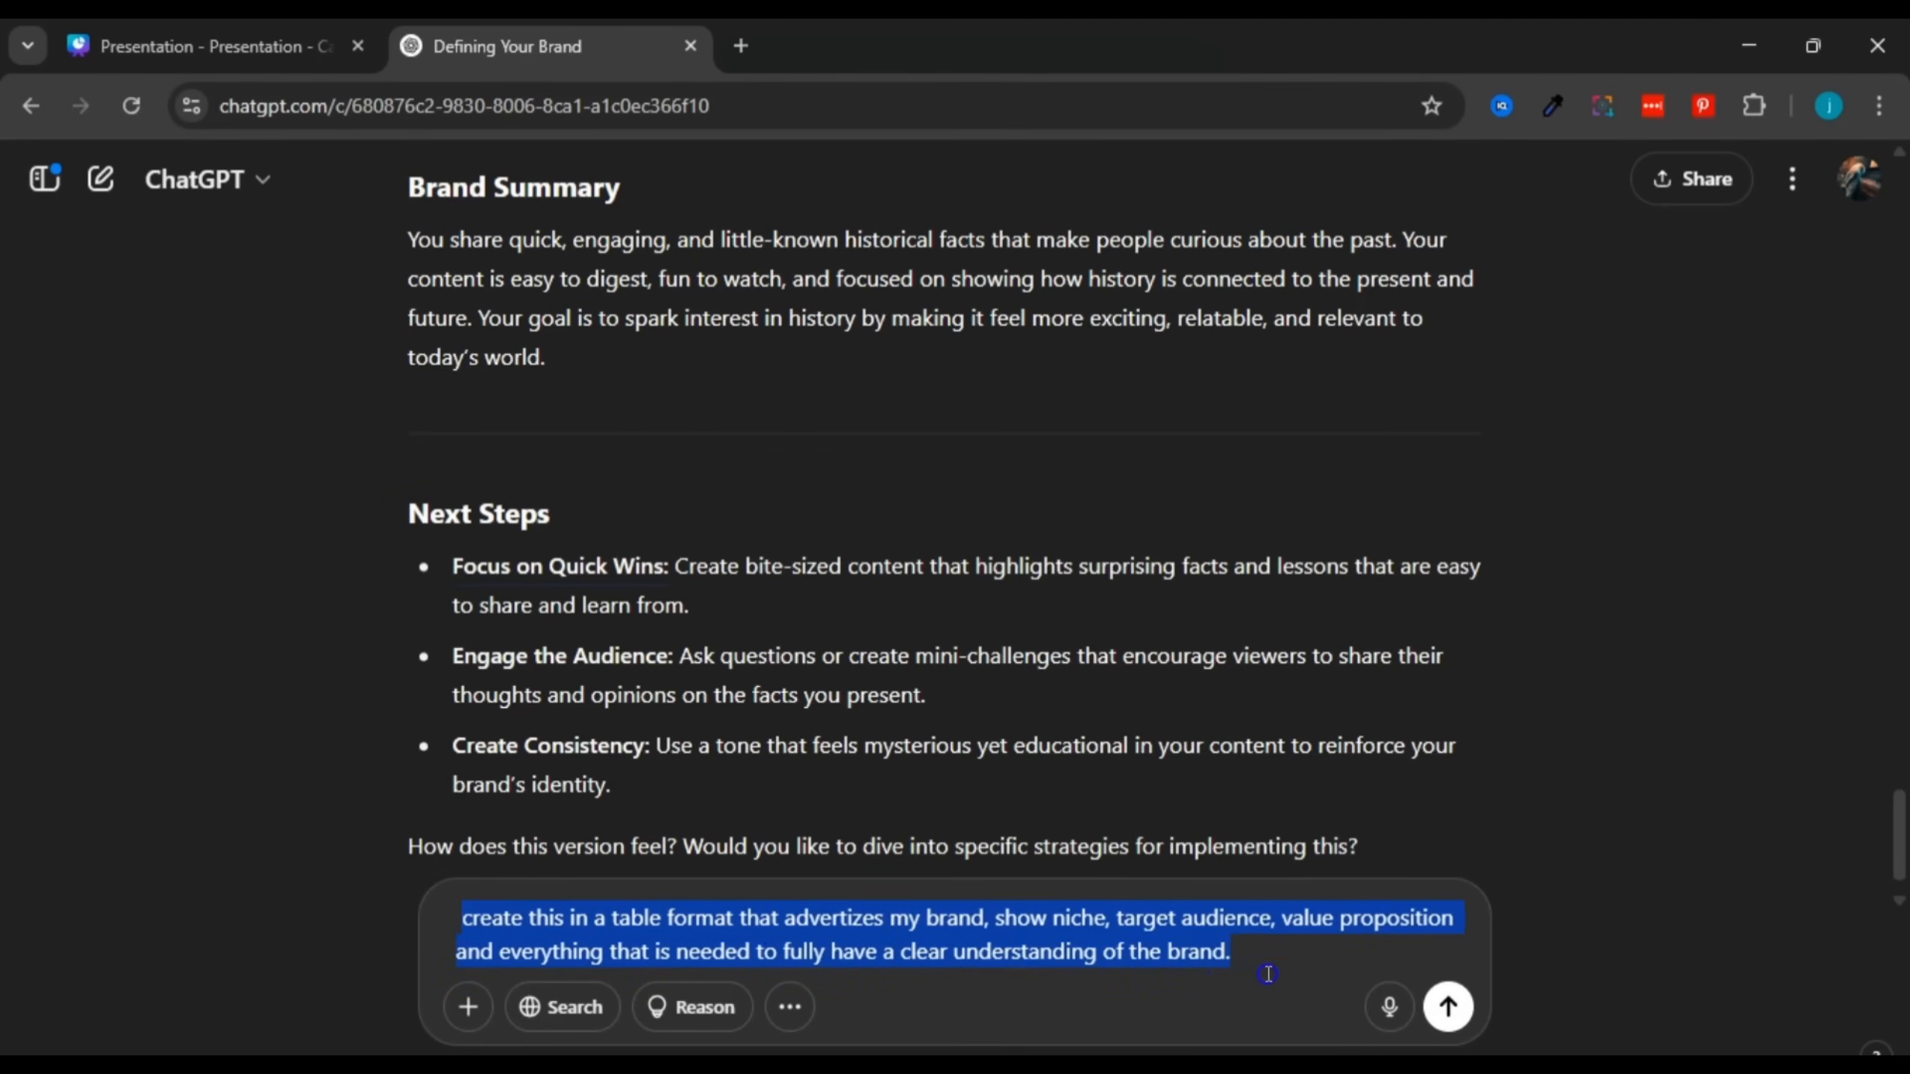
pyautogui.click(1266, 956)
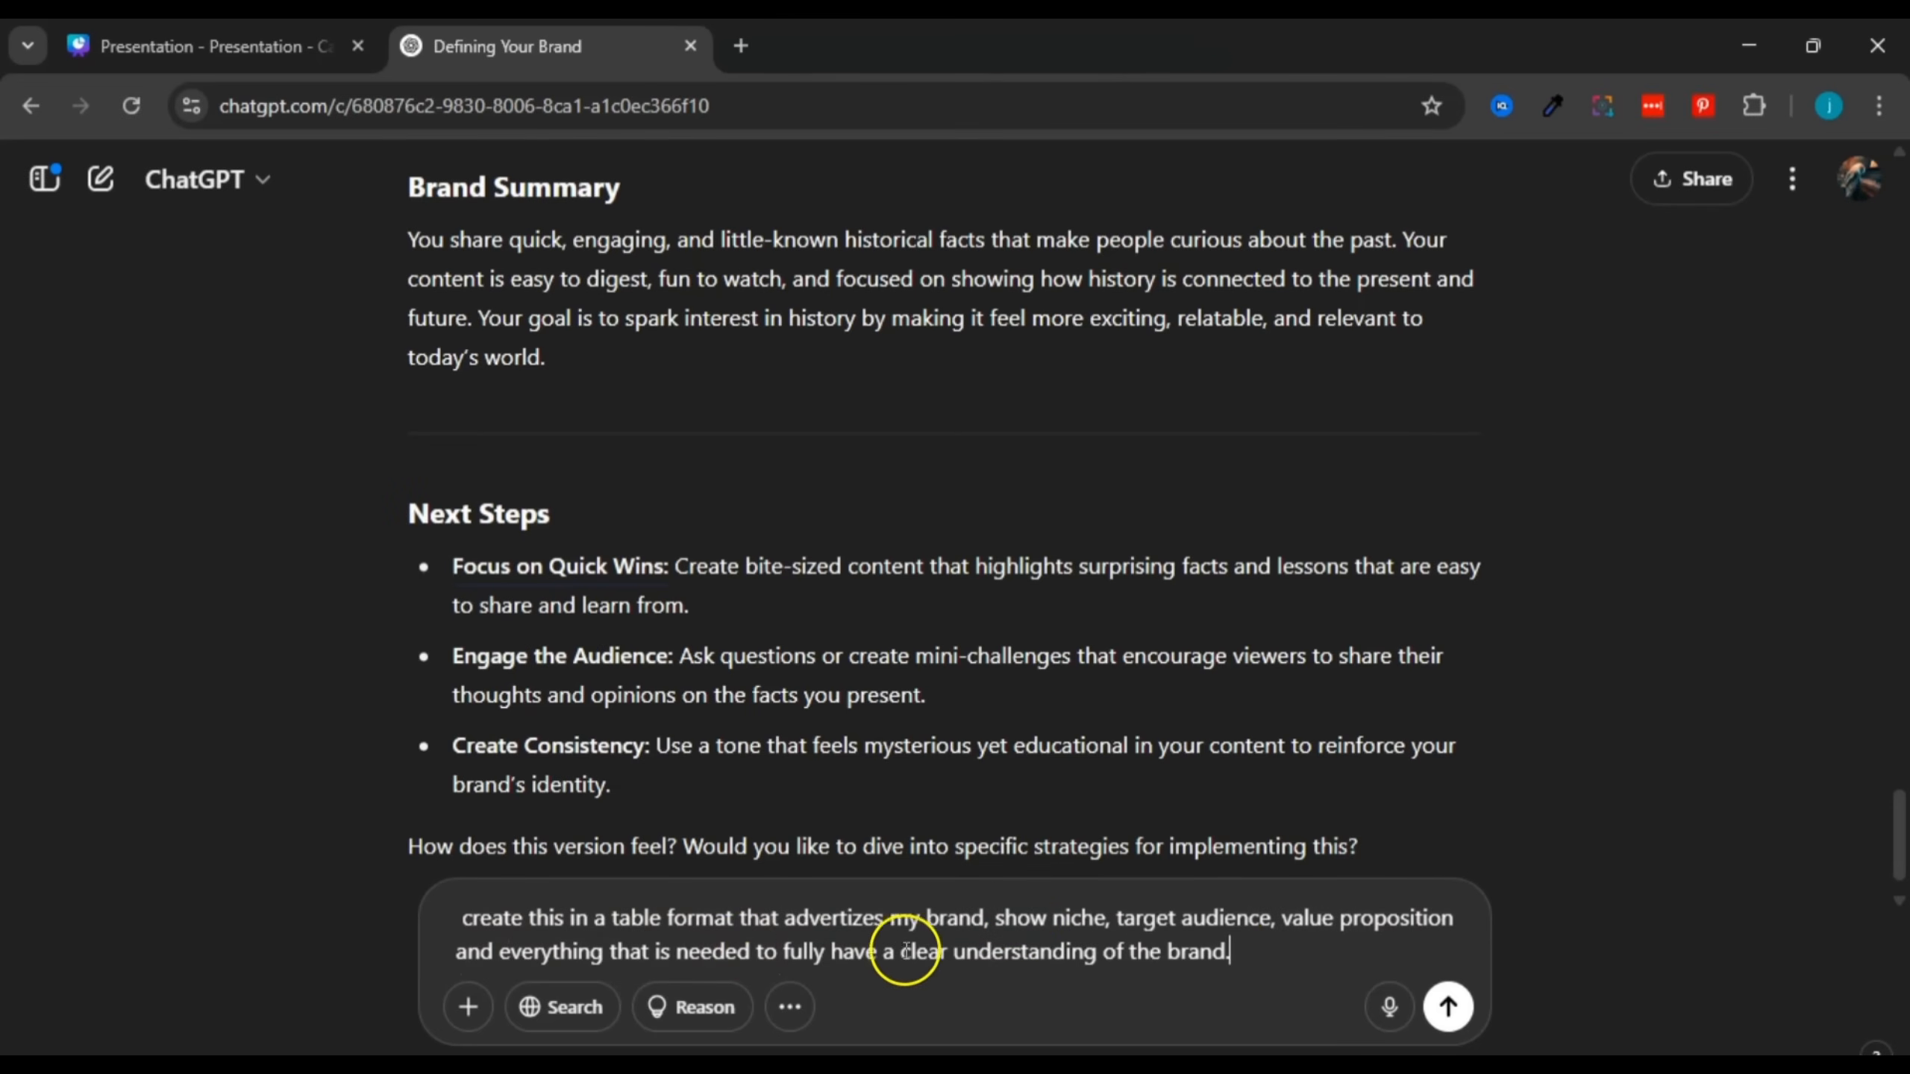
pyautogui.click(1448, 1006)
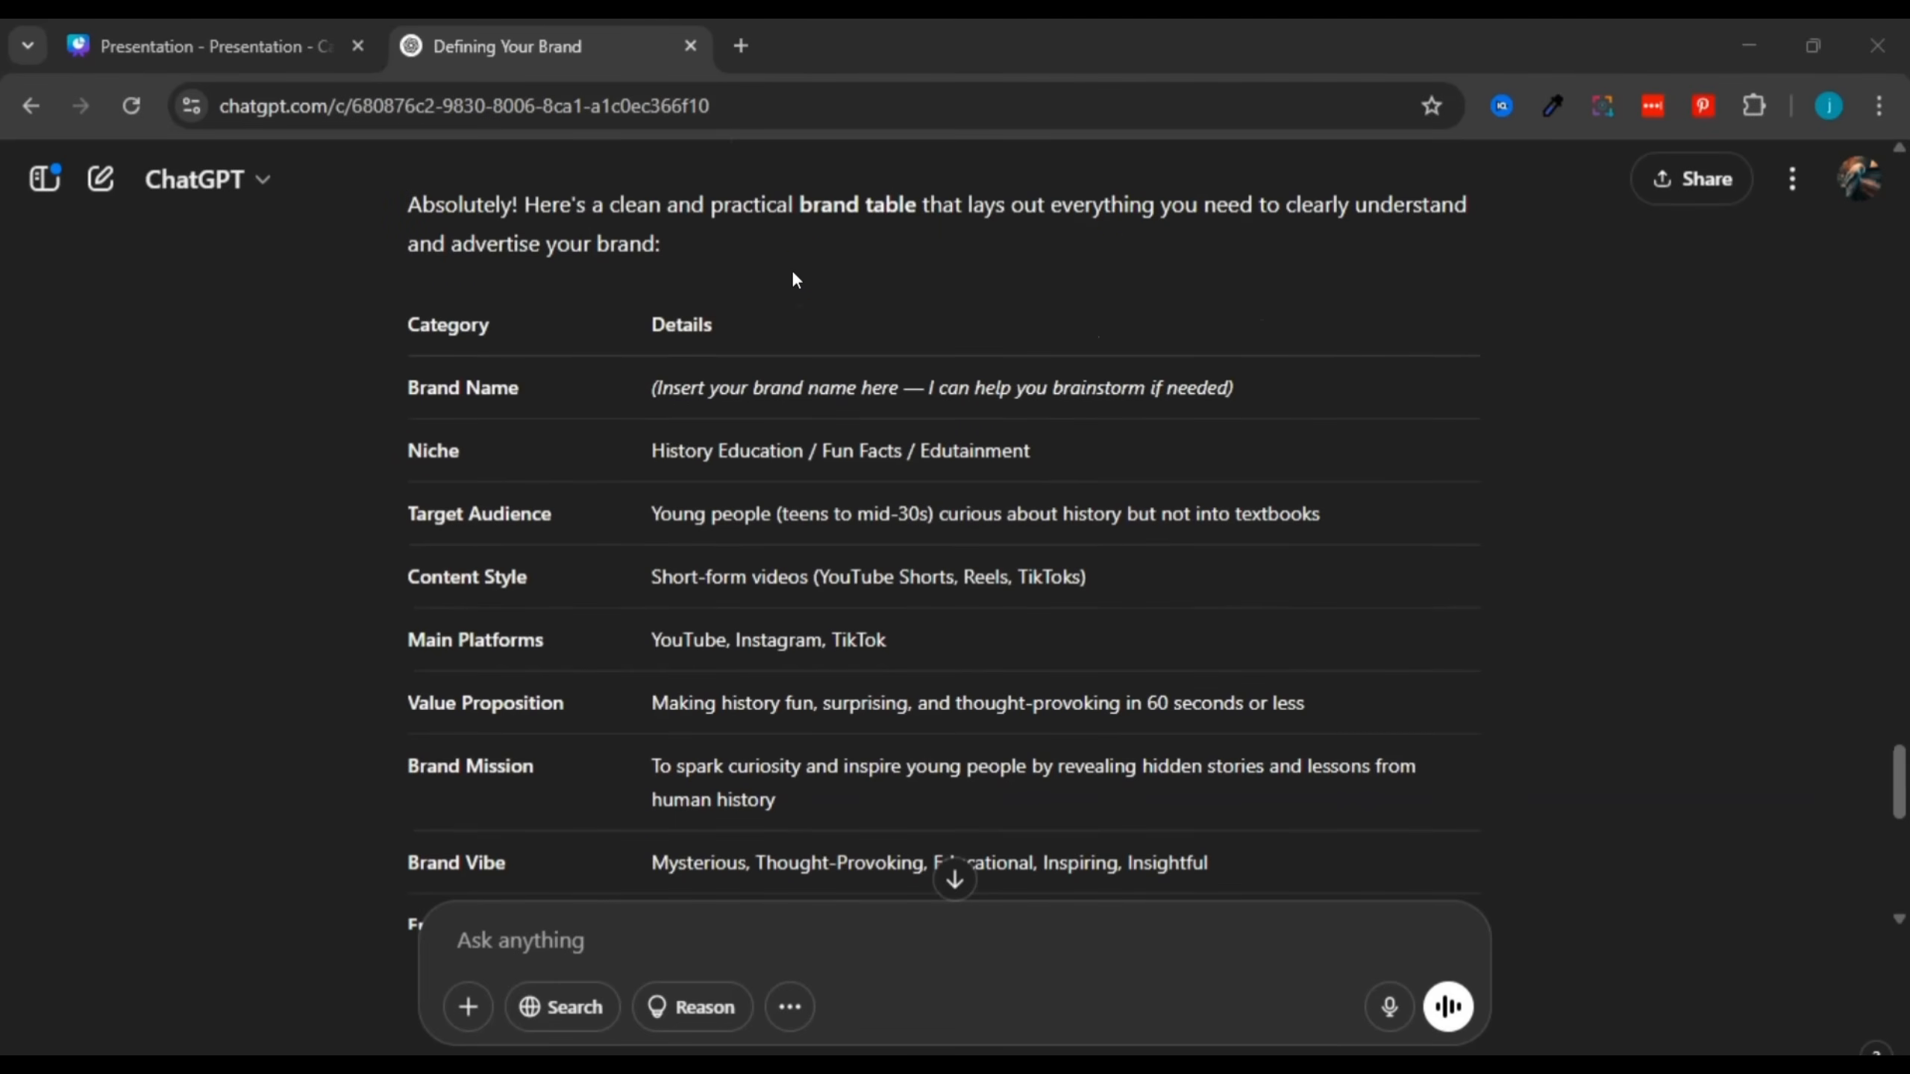
# Step: Look over the brand table reply, from its introduction and the Category and Details headings through the listed rows
pyautogui.moveTo(397, 332); pyautogui.dragTo(930, 706)
pyautogui.click(851, 482)
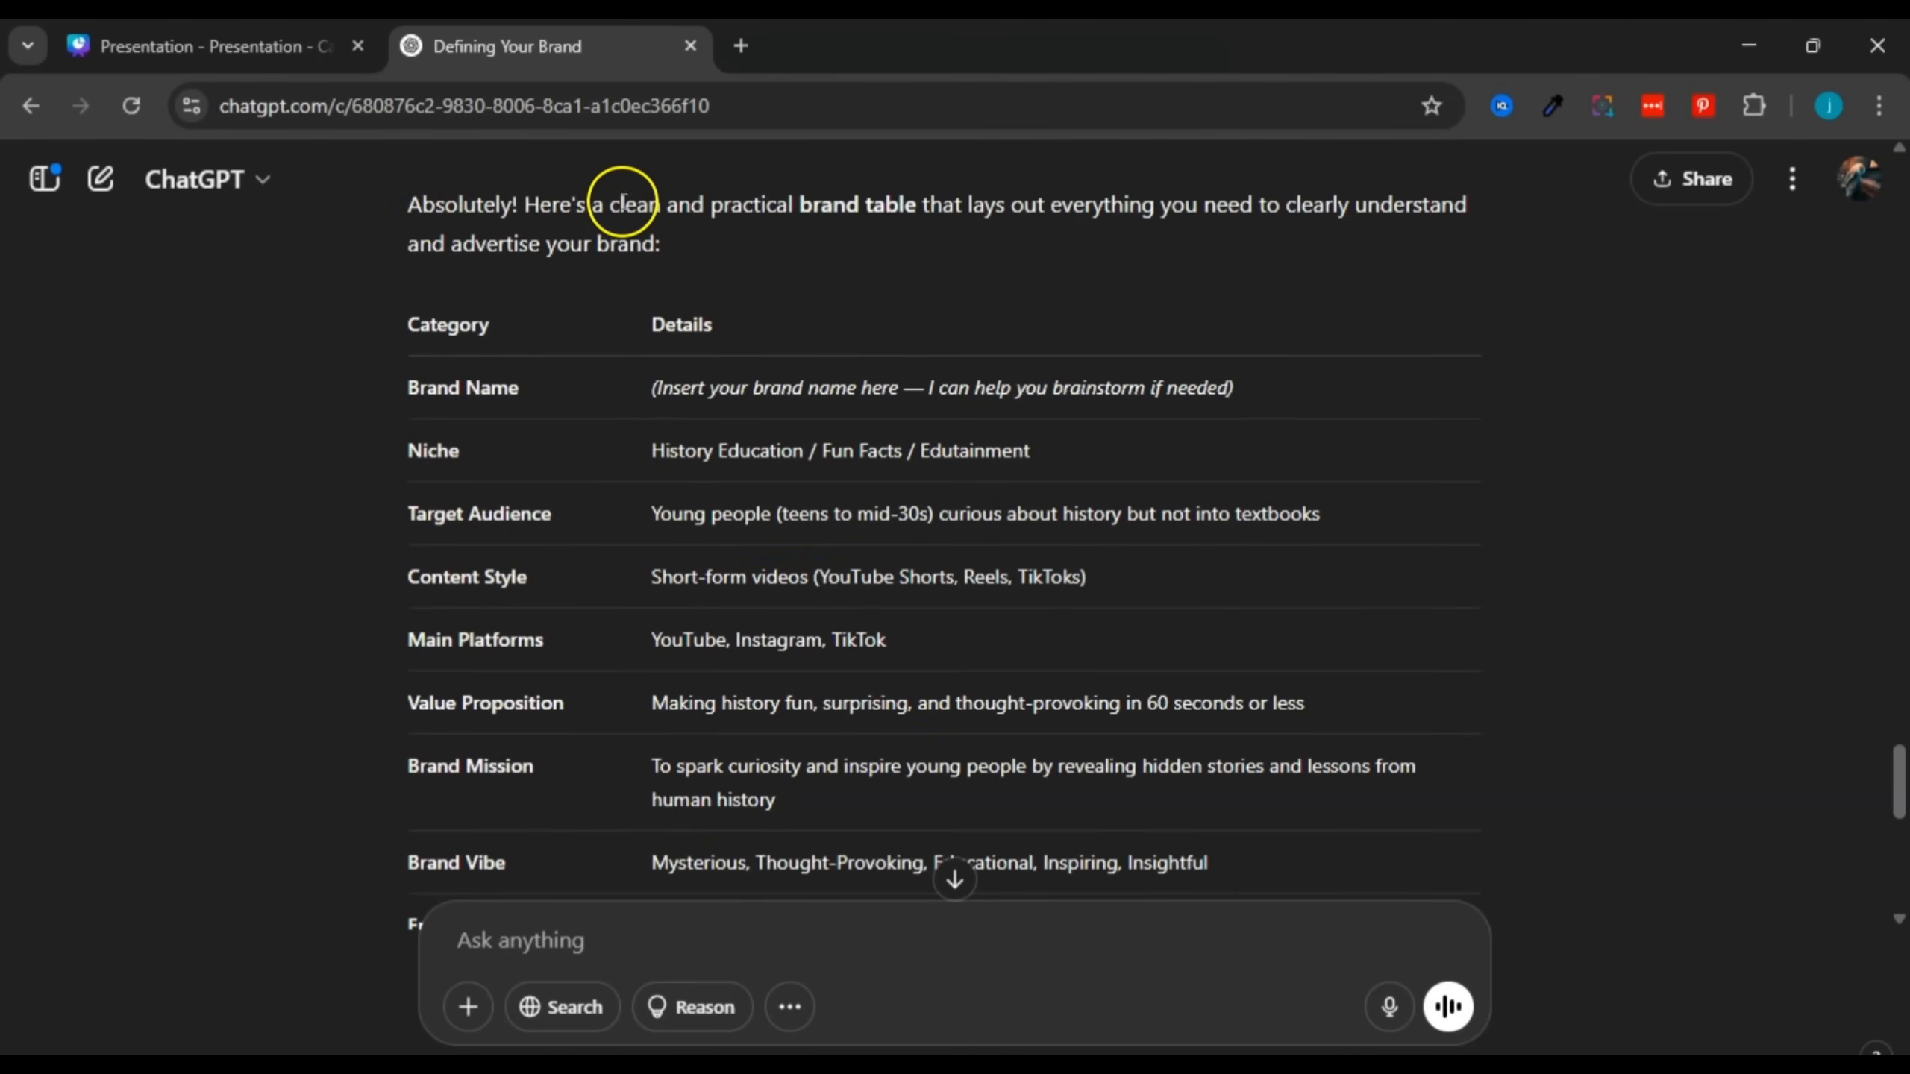
pyautogui.moveTo(603, 204); pyautogui.dragTo(662, 244)
pyautogui.click(755, 231)
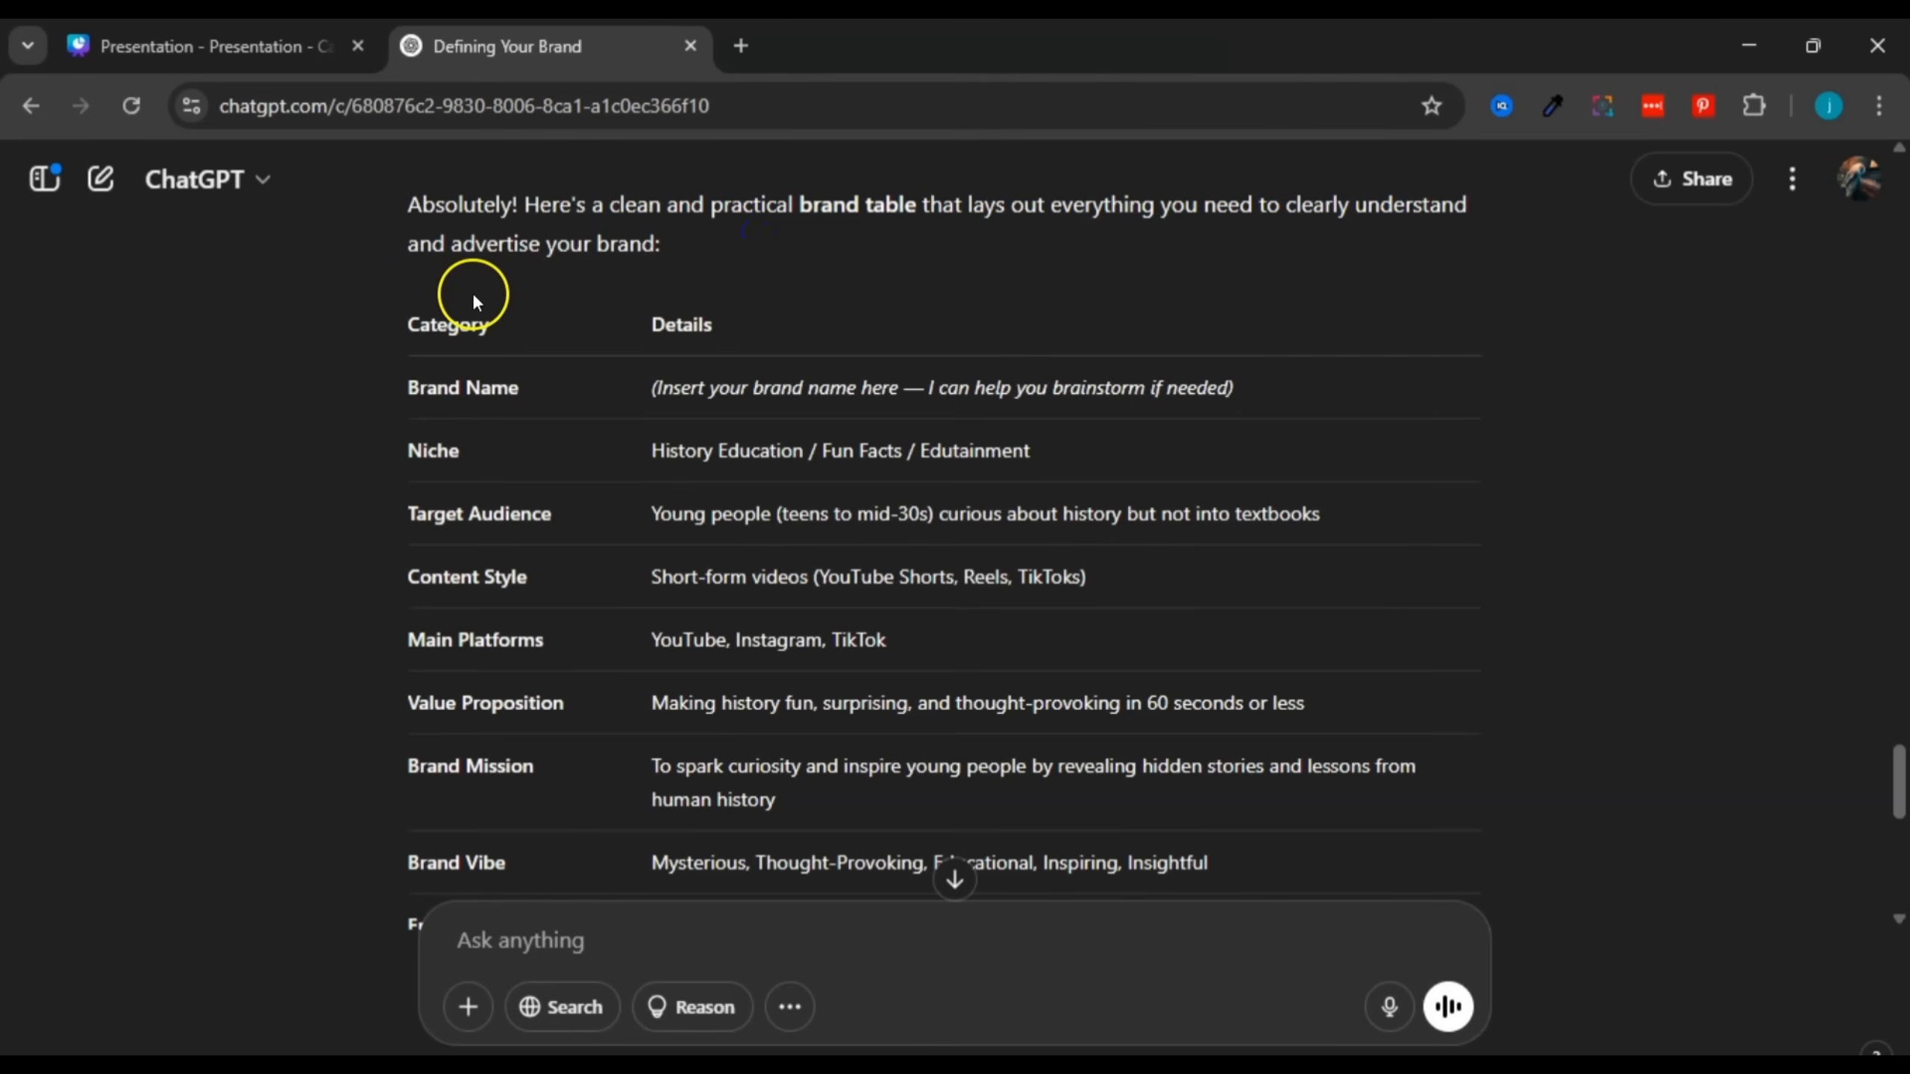
pyautogui.moveTo(405, 308); pyautogui.dragTo(501, 320)
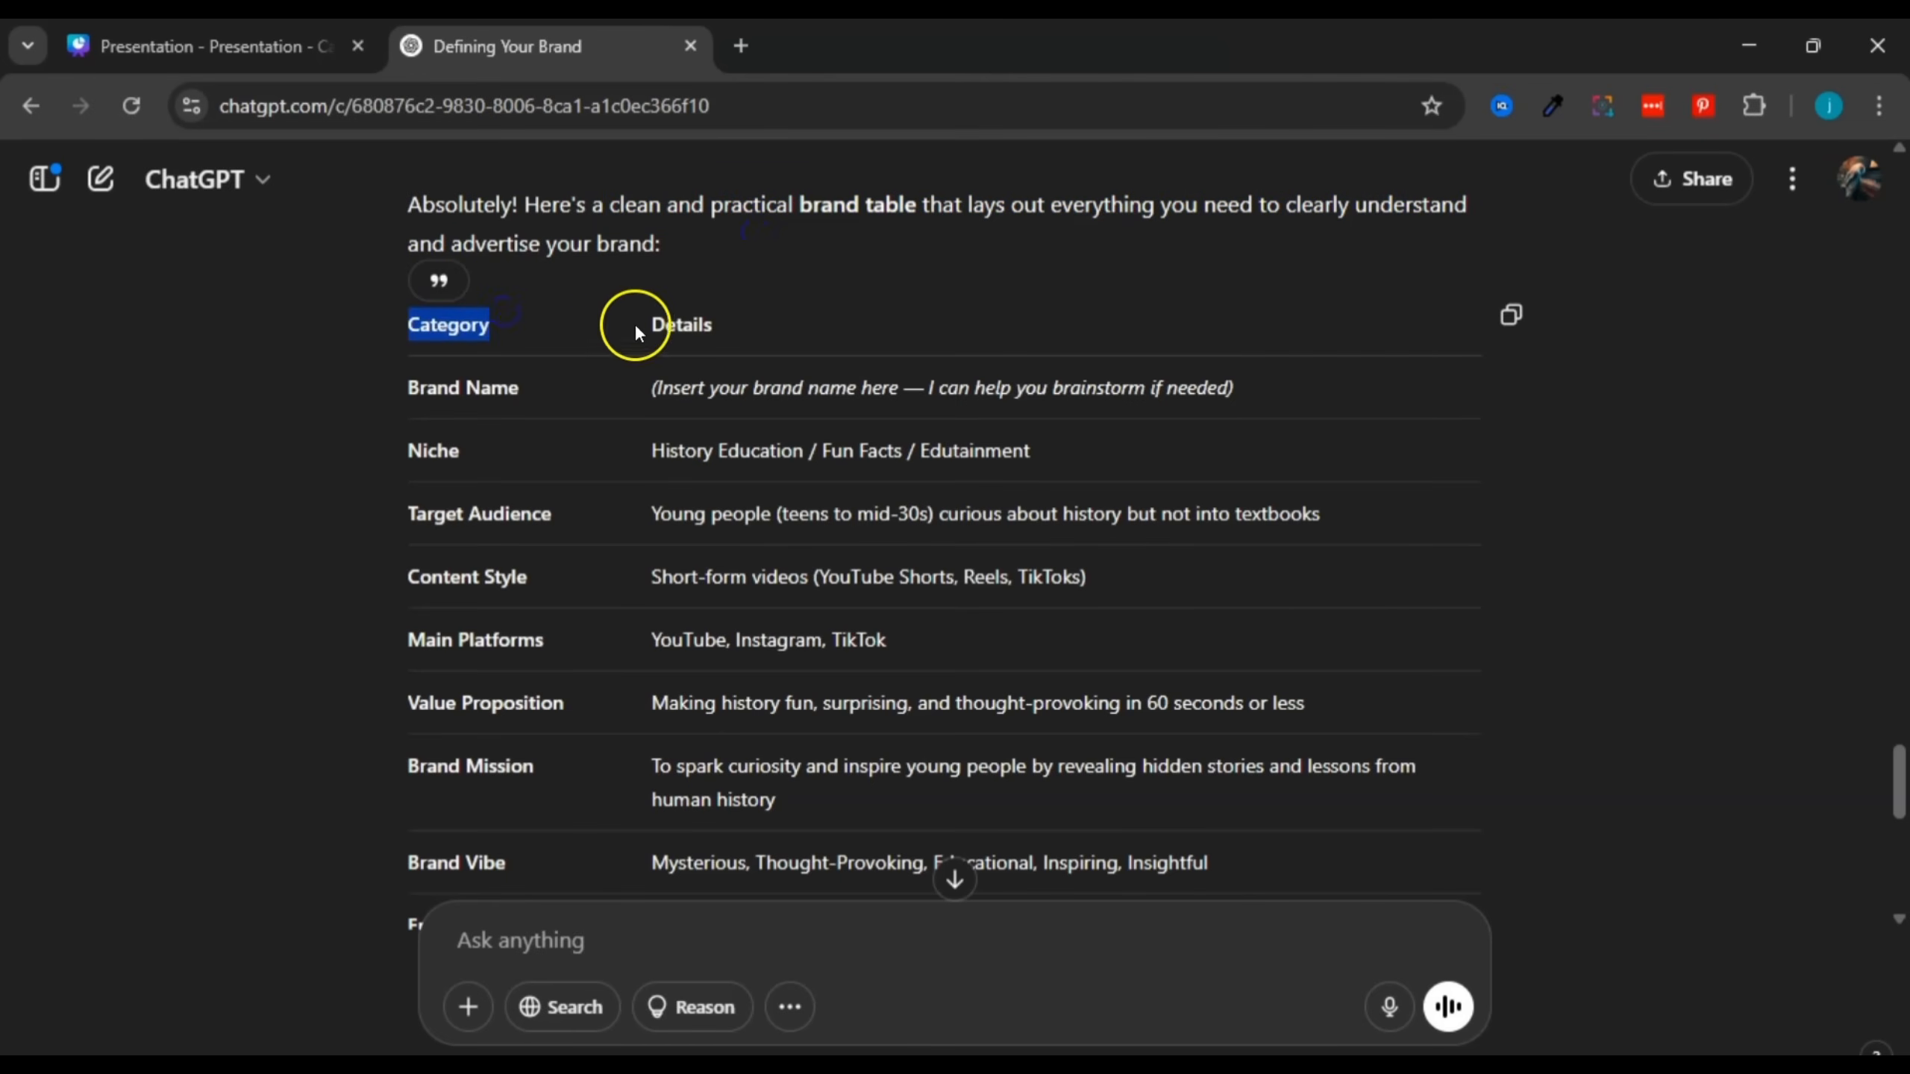
pyautogui.moveTo(639, 327); pyautogui.dragTo(745, 335)
pyautogui.click(745, 335)
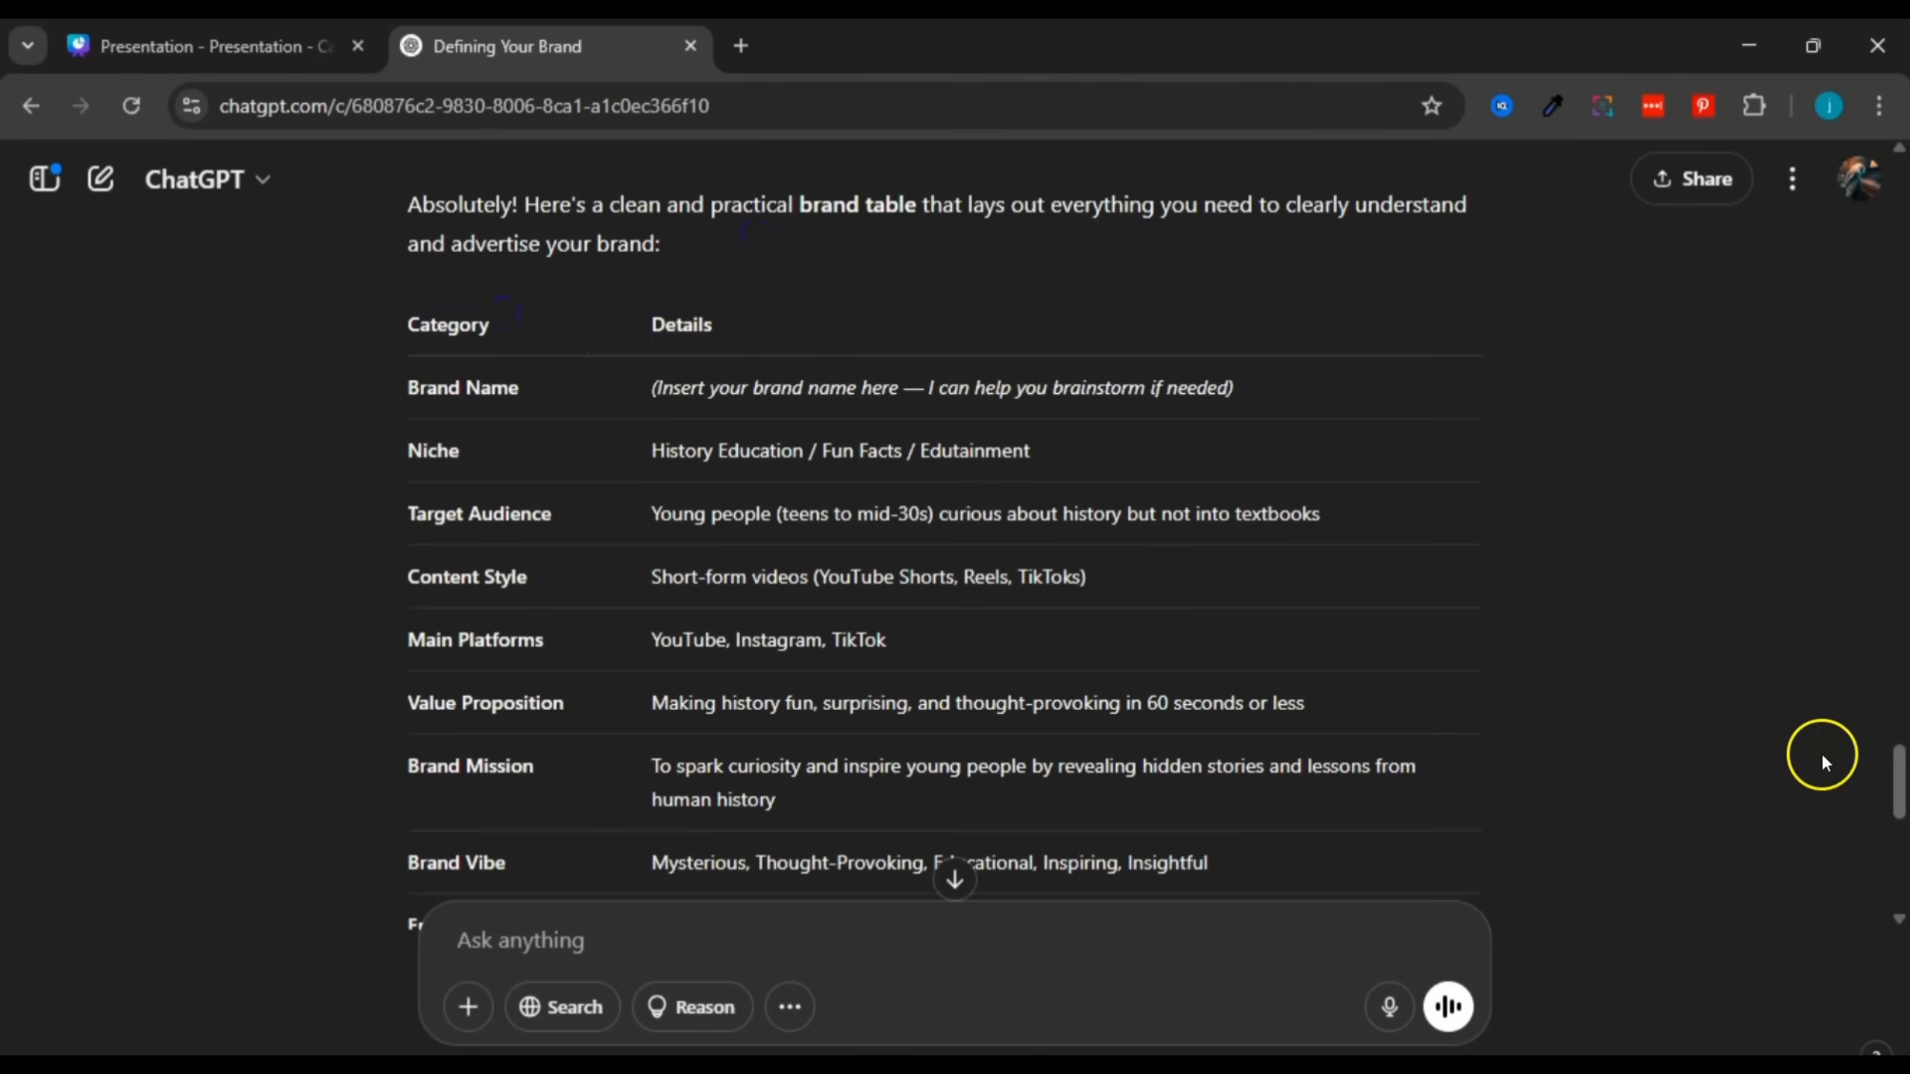
pyautogui.moveTo(1899, 781); pyautogui.dragTo(1904, 792)
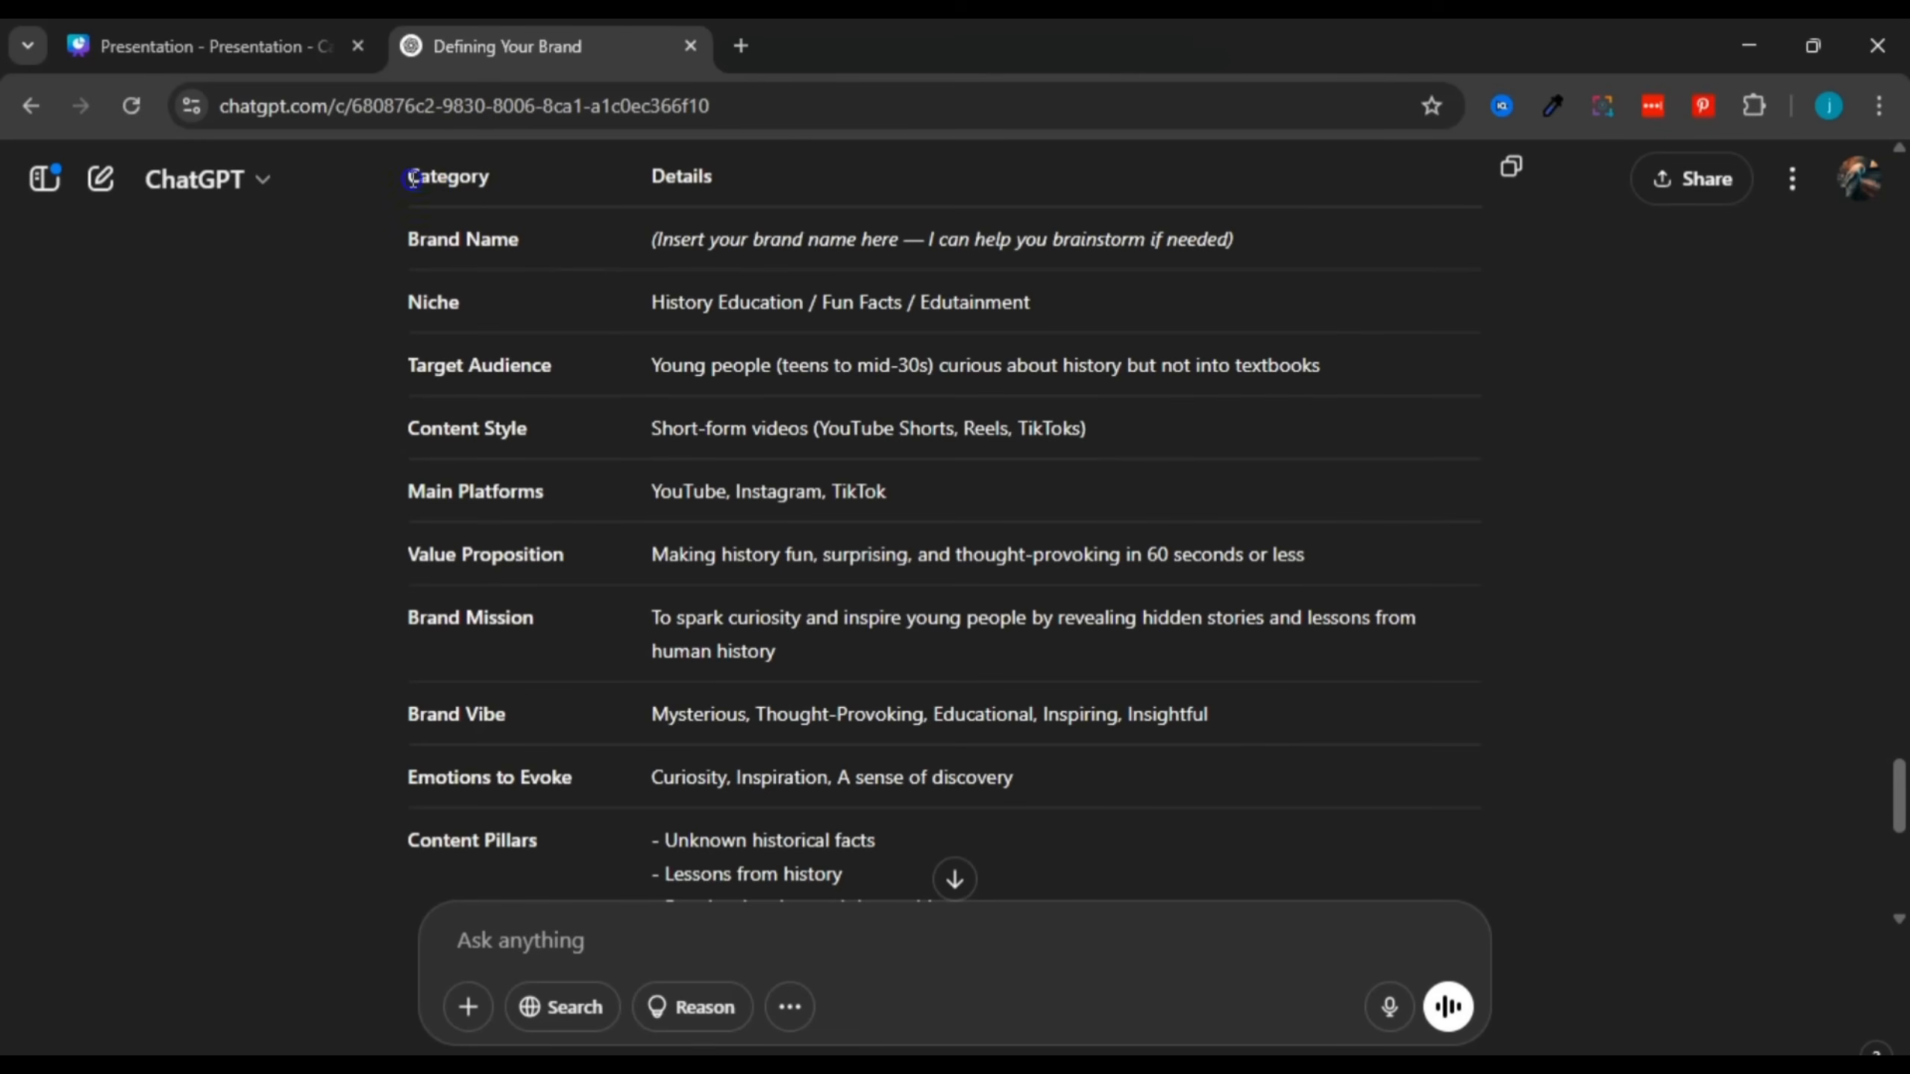
pyautogui.moveTo(406, 192); pyautogui.dragTo(889, 660)
pyautogui.click(890, 660)
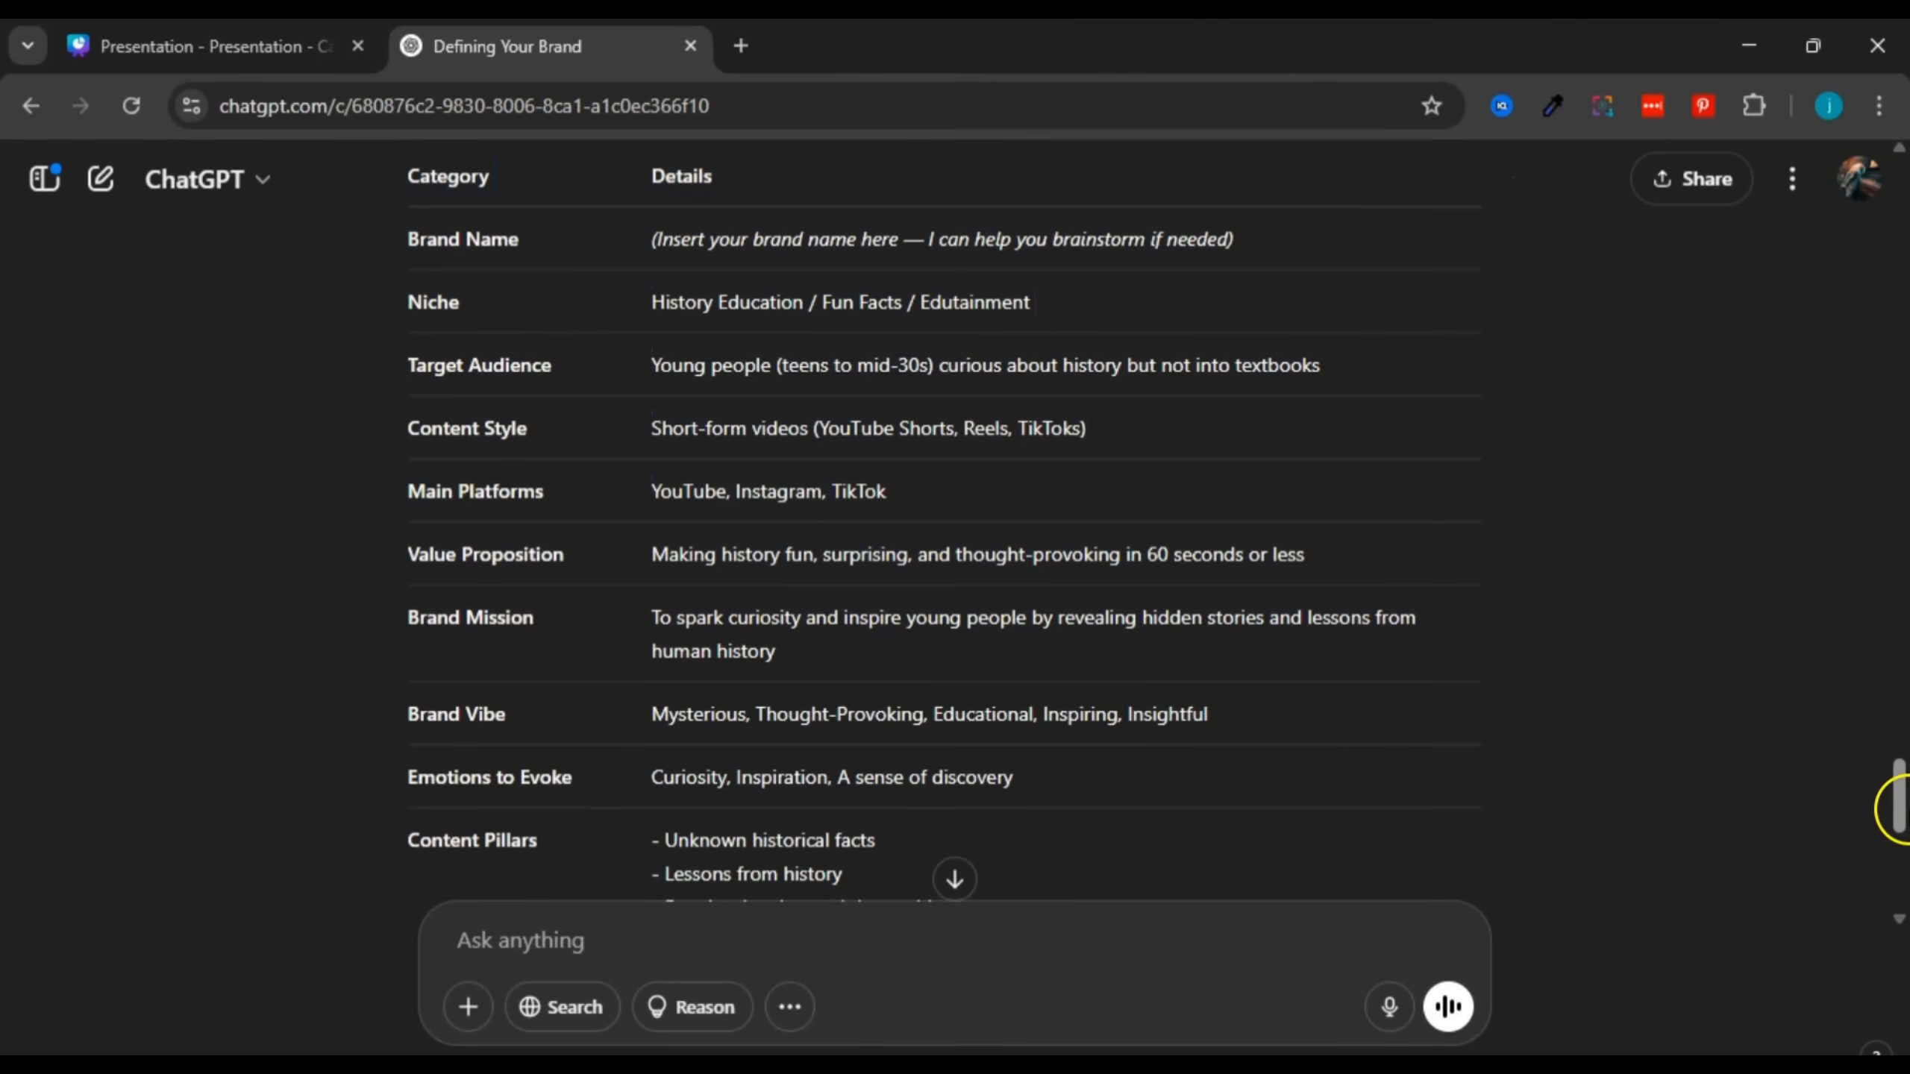
pyautogui.moveTo(1903, 806)
pyautogui.mouseDown()
pyautogui.moveTo(1905, 858)
pyautogui.moveTo(1904, 712)
pyautogui.moveTo(1903, 809)
pyautogui.mouseUp()
pyautogui.moveTo(418, 210); pyautogui.dragTo(861, 746)
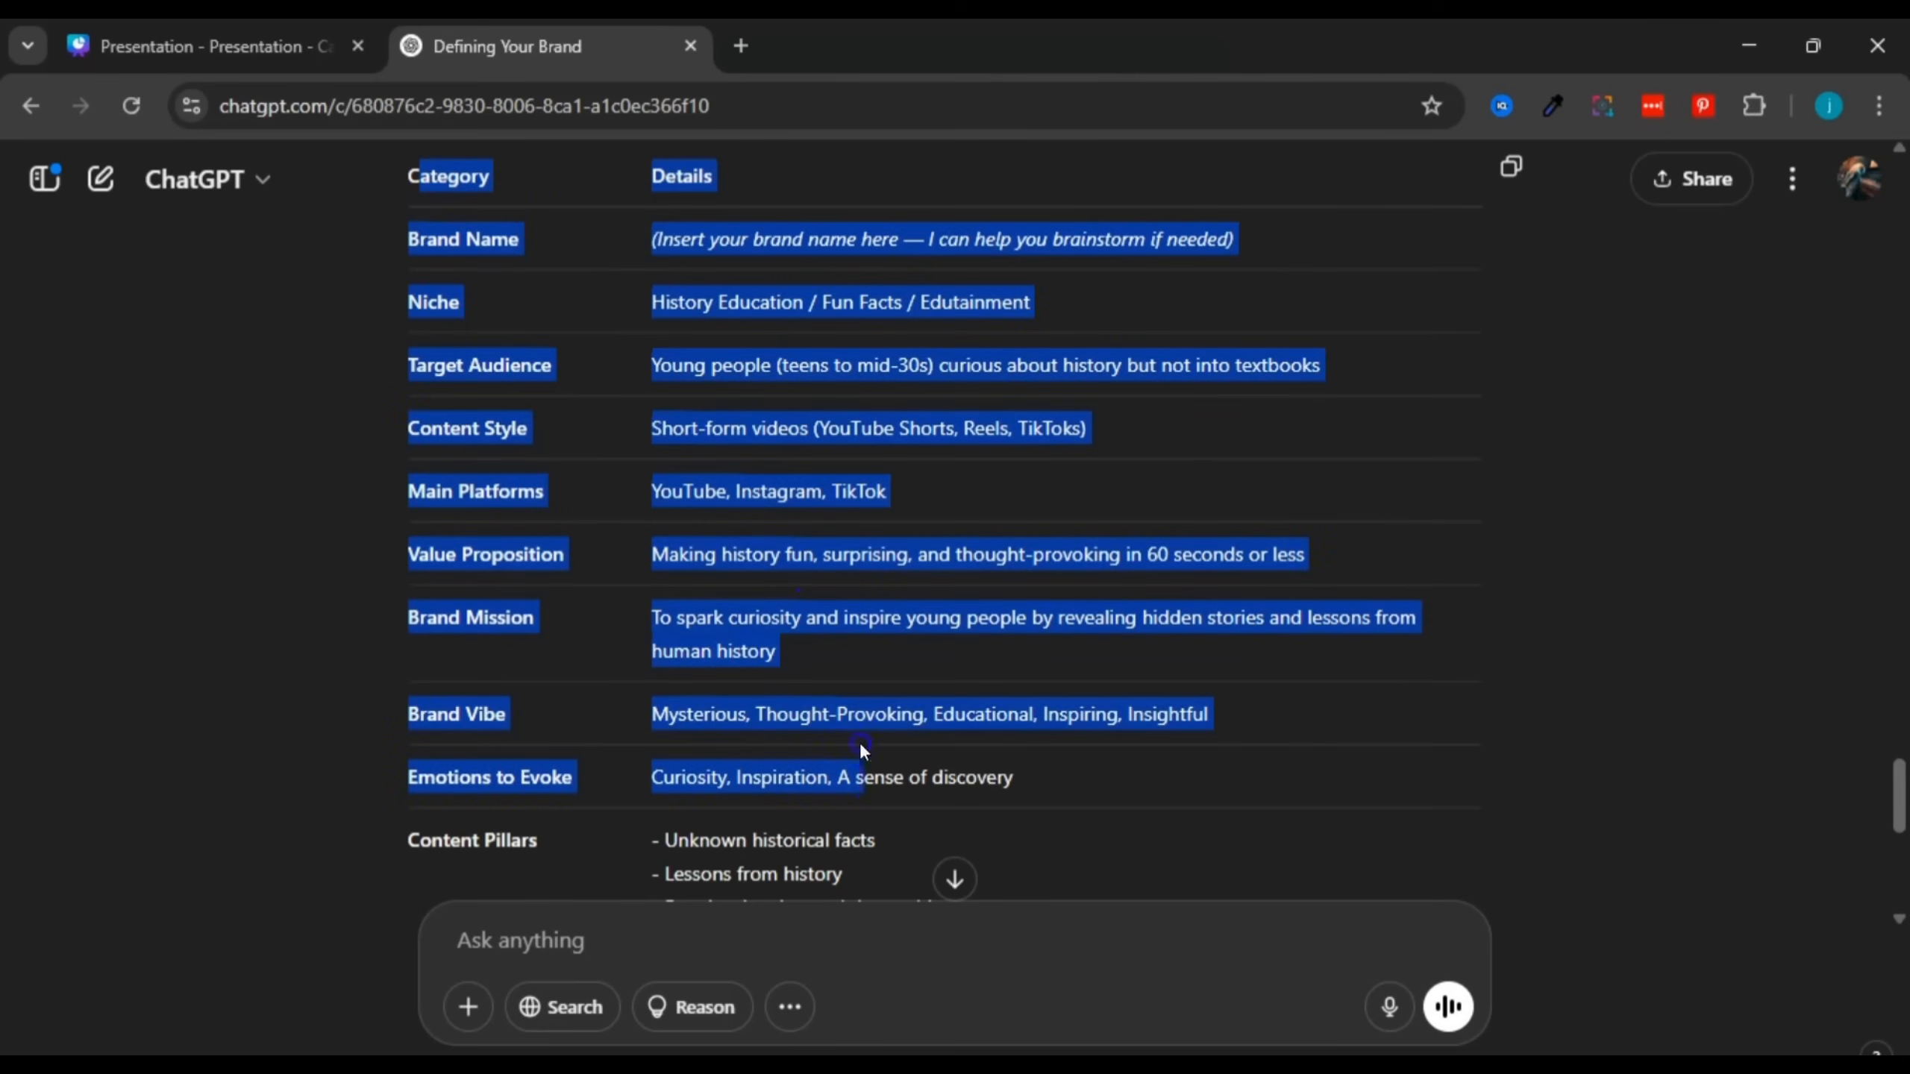
pyautogui.click(896, 772)
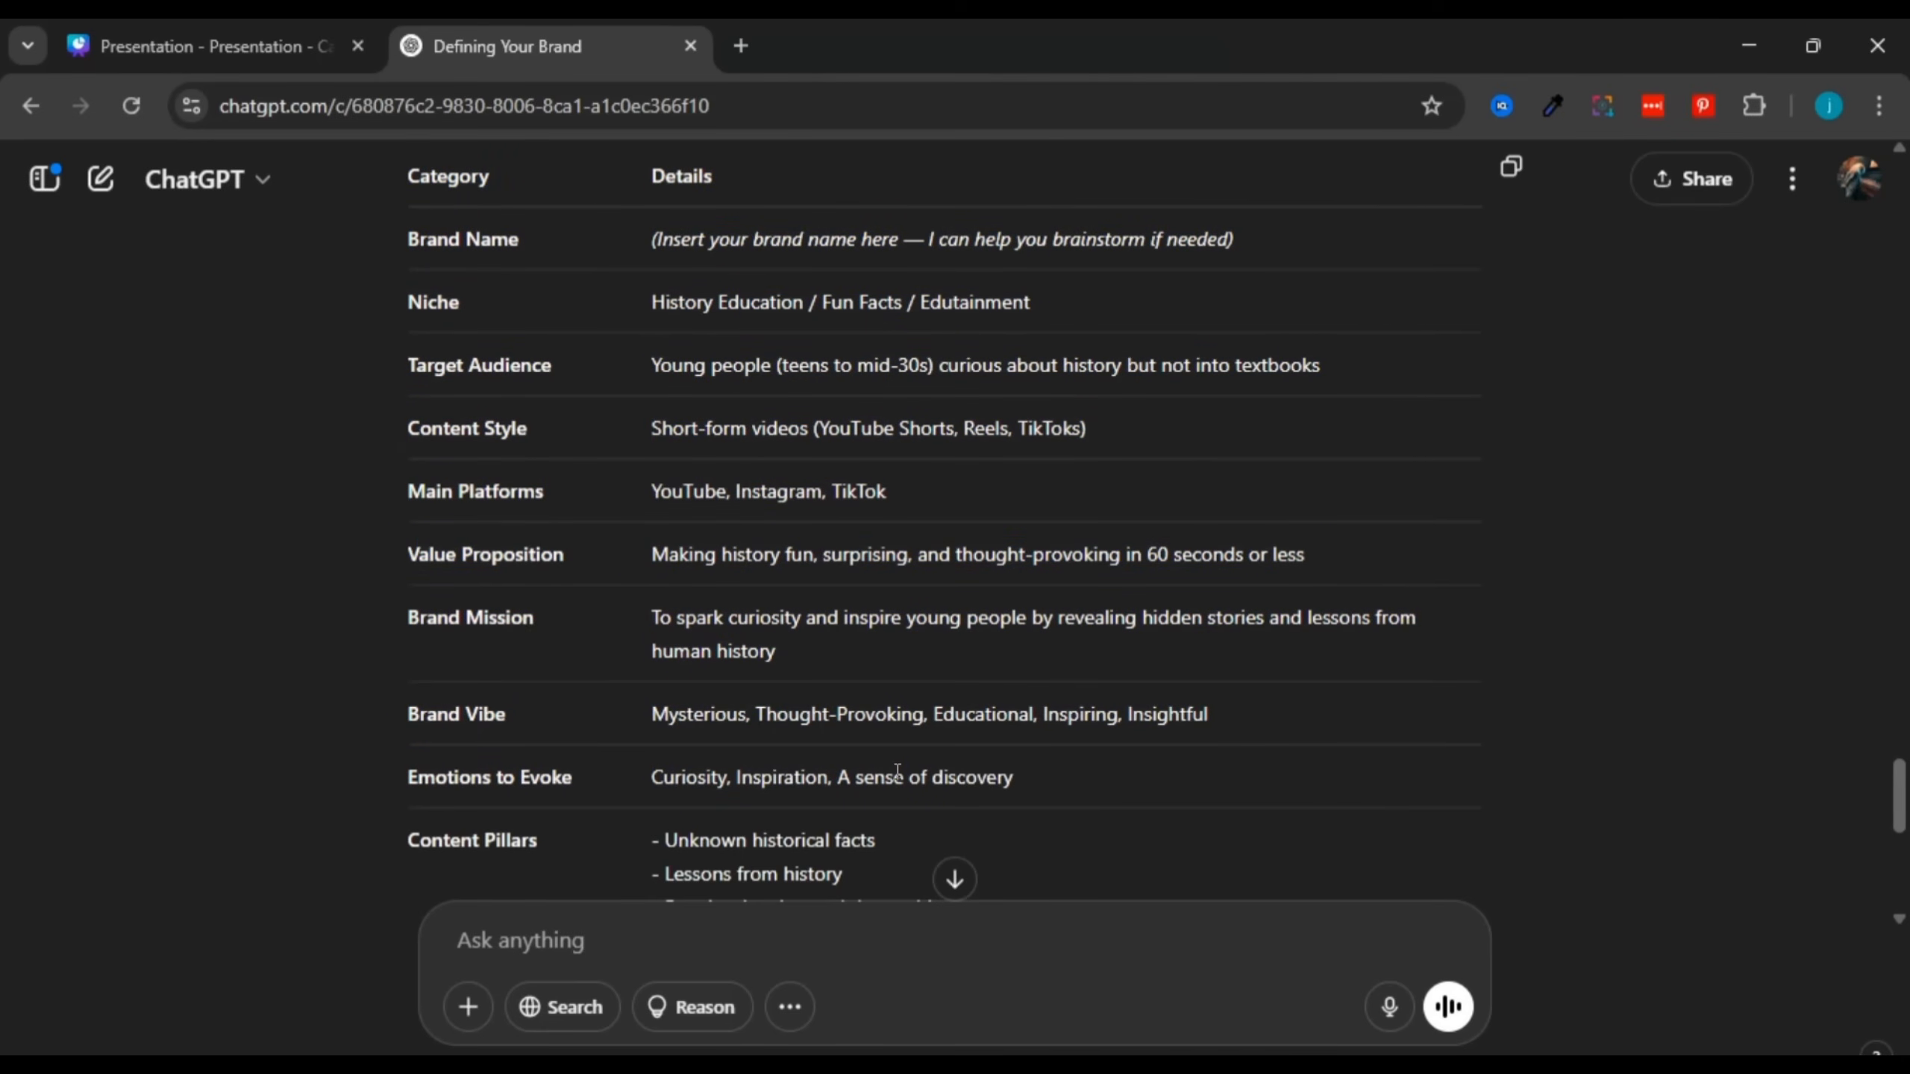
# Step: Read the Brand Name, Niche and Target Audience rows of the brand table
pyautogui.click(536, 180)
pyautogui.moveTo(409, 239); pyautogui.dragTo(1211, 230)
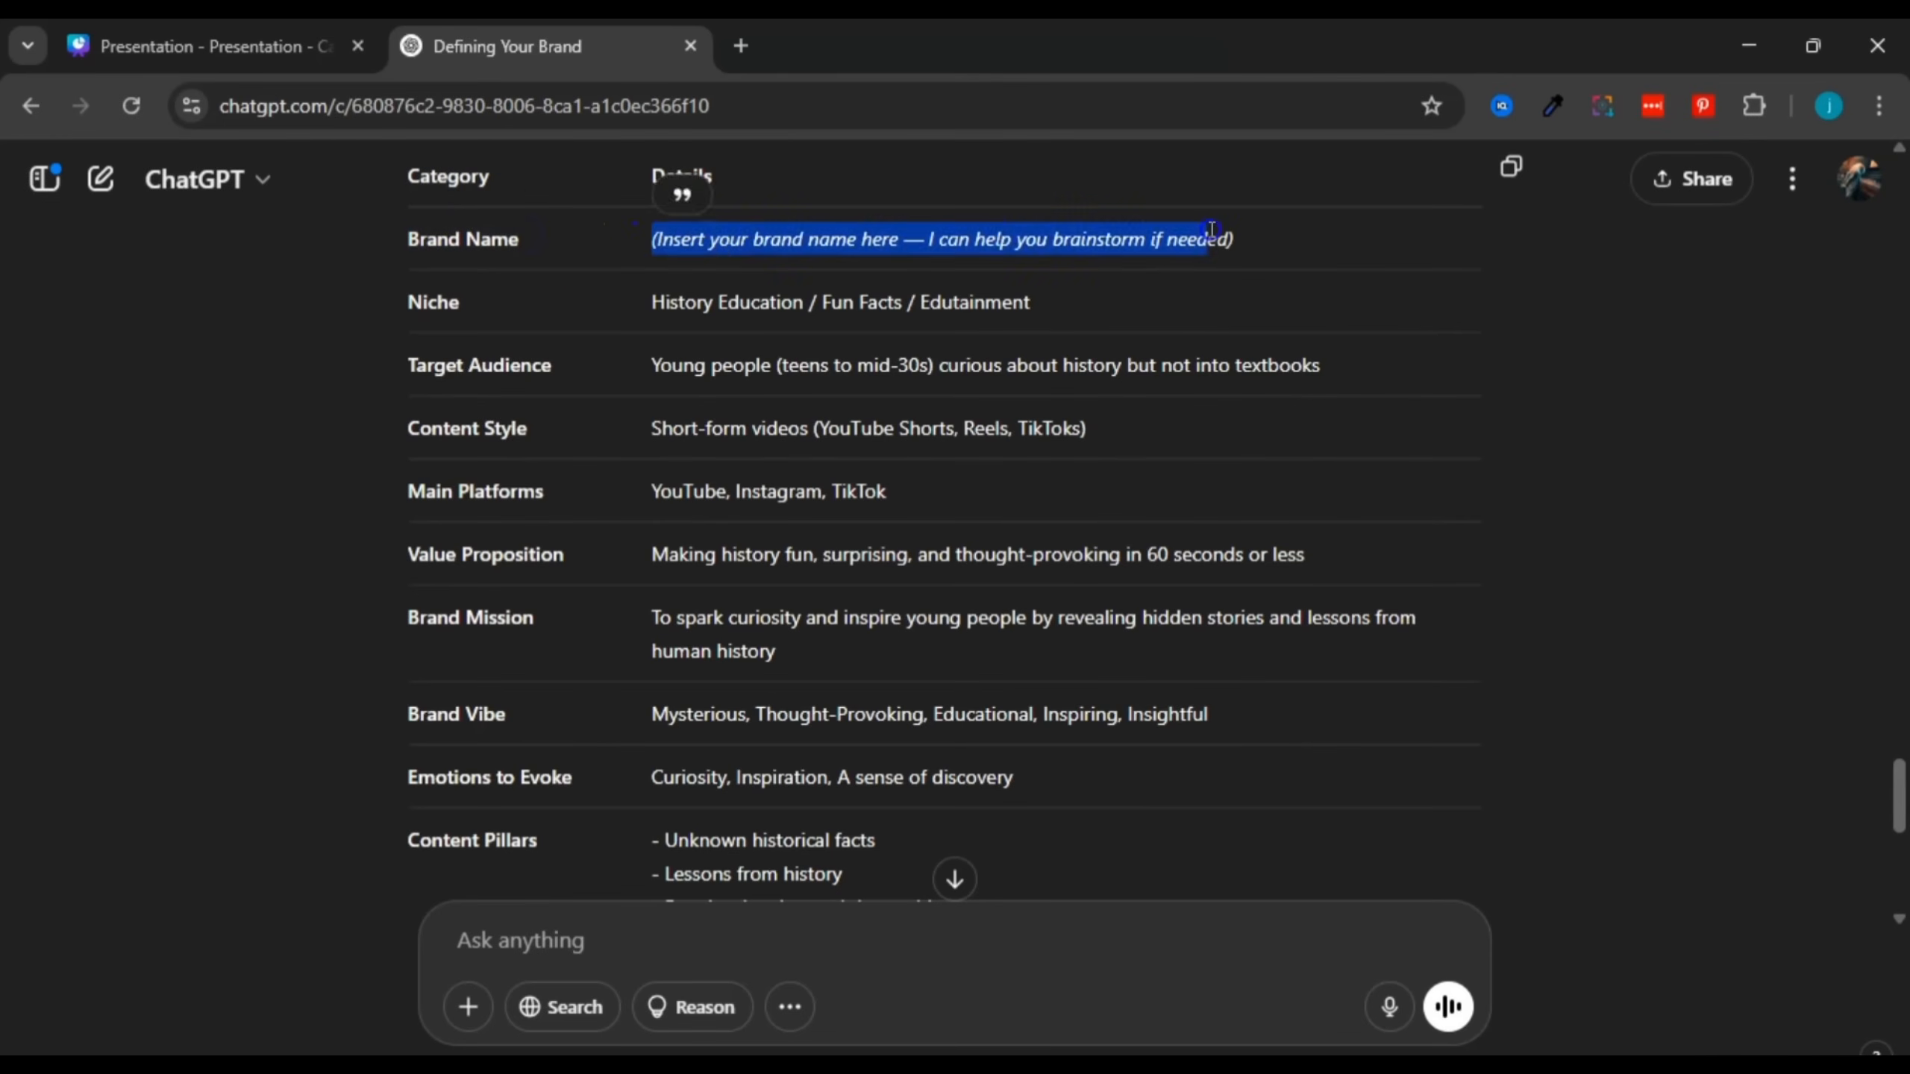
pyautogui.click(1211, 230)
pyautogui.doubleClick(415, 298)
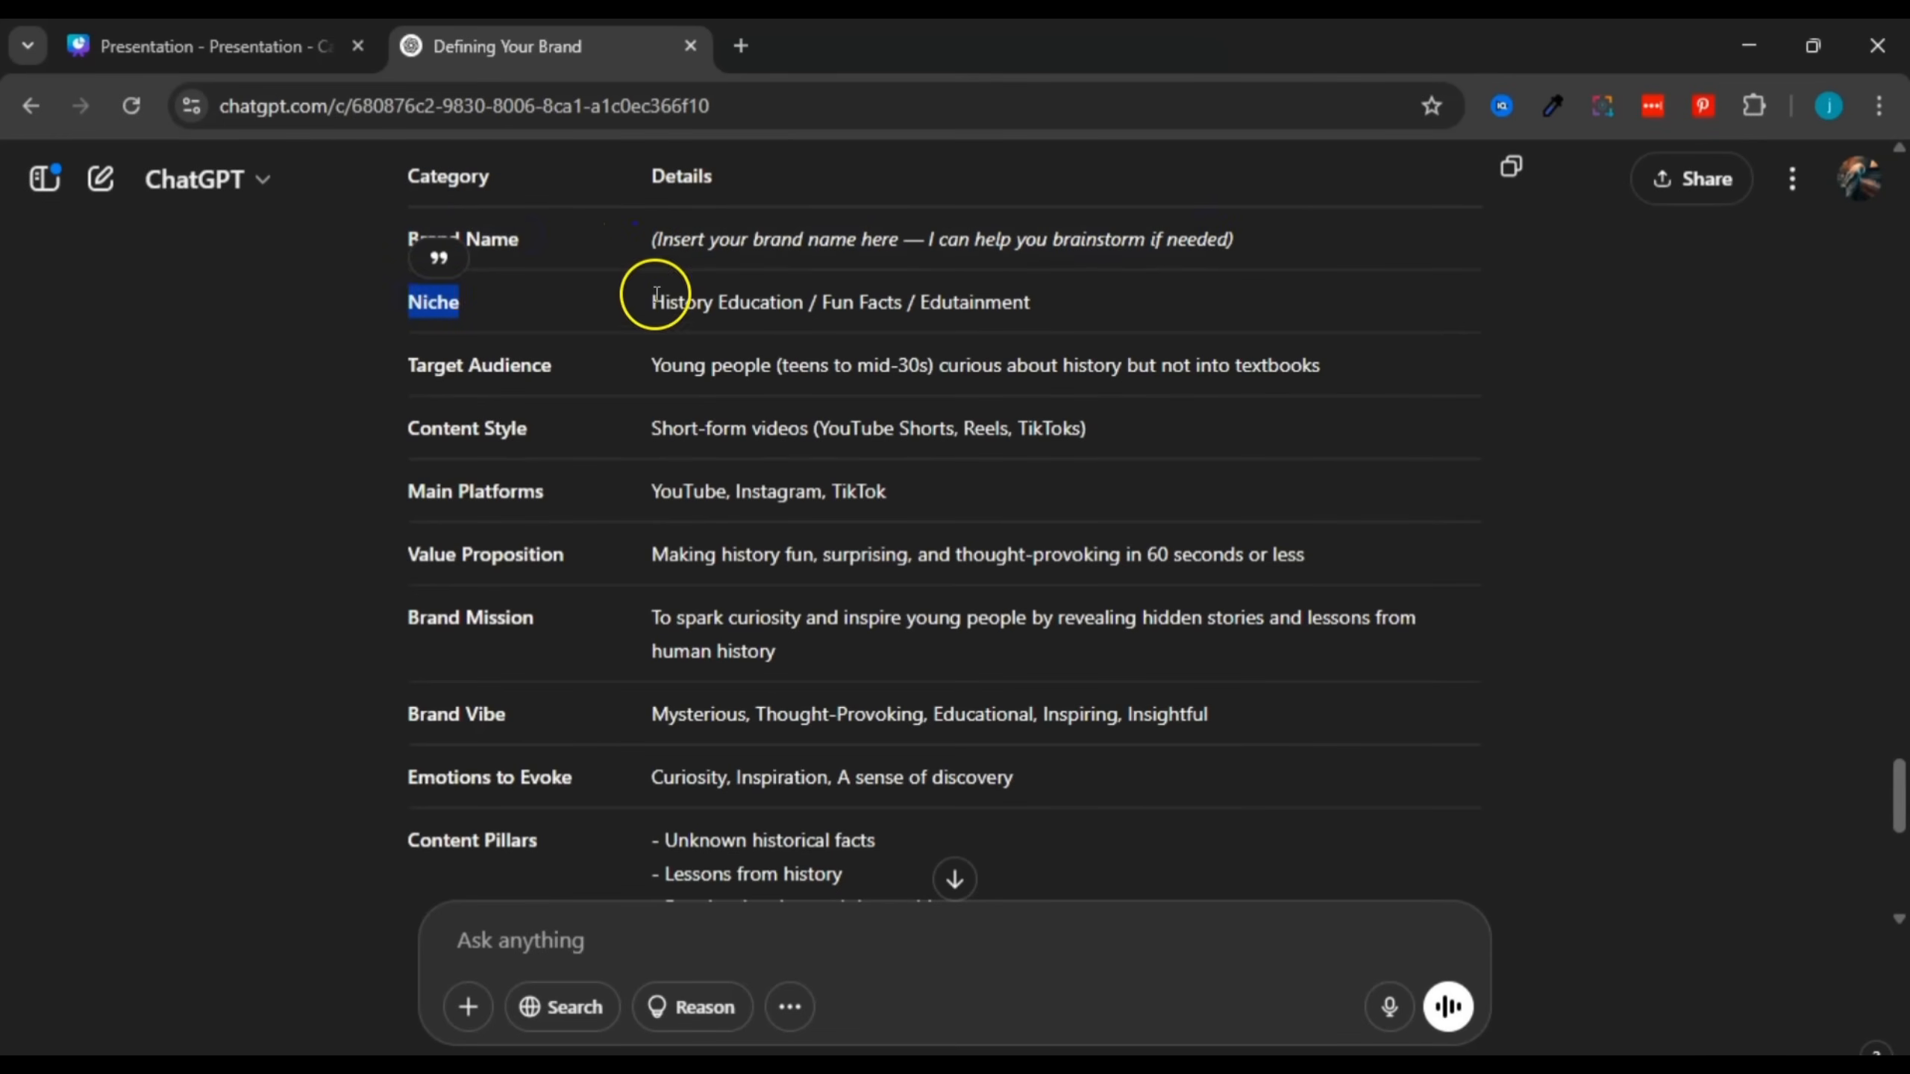
pyautogui.moveTo(656, 297); pyautogui.dragTo(1080, 307)
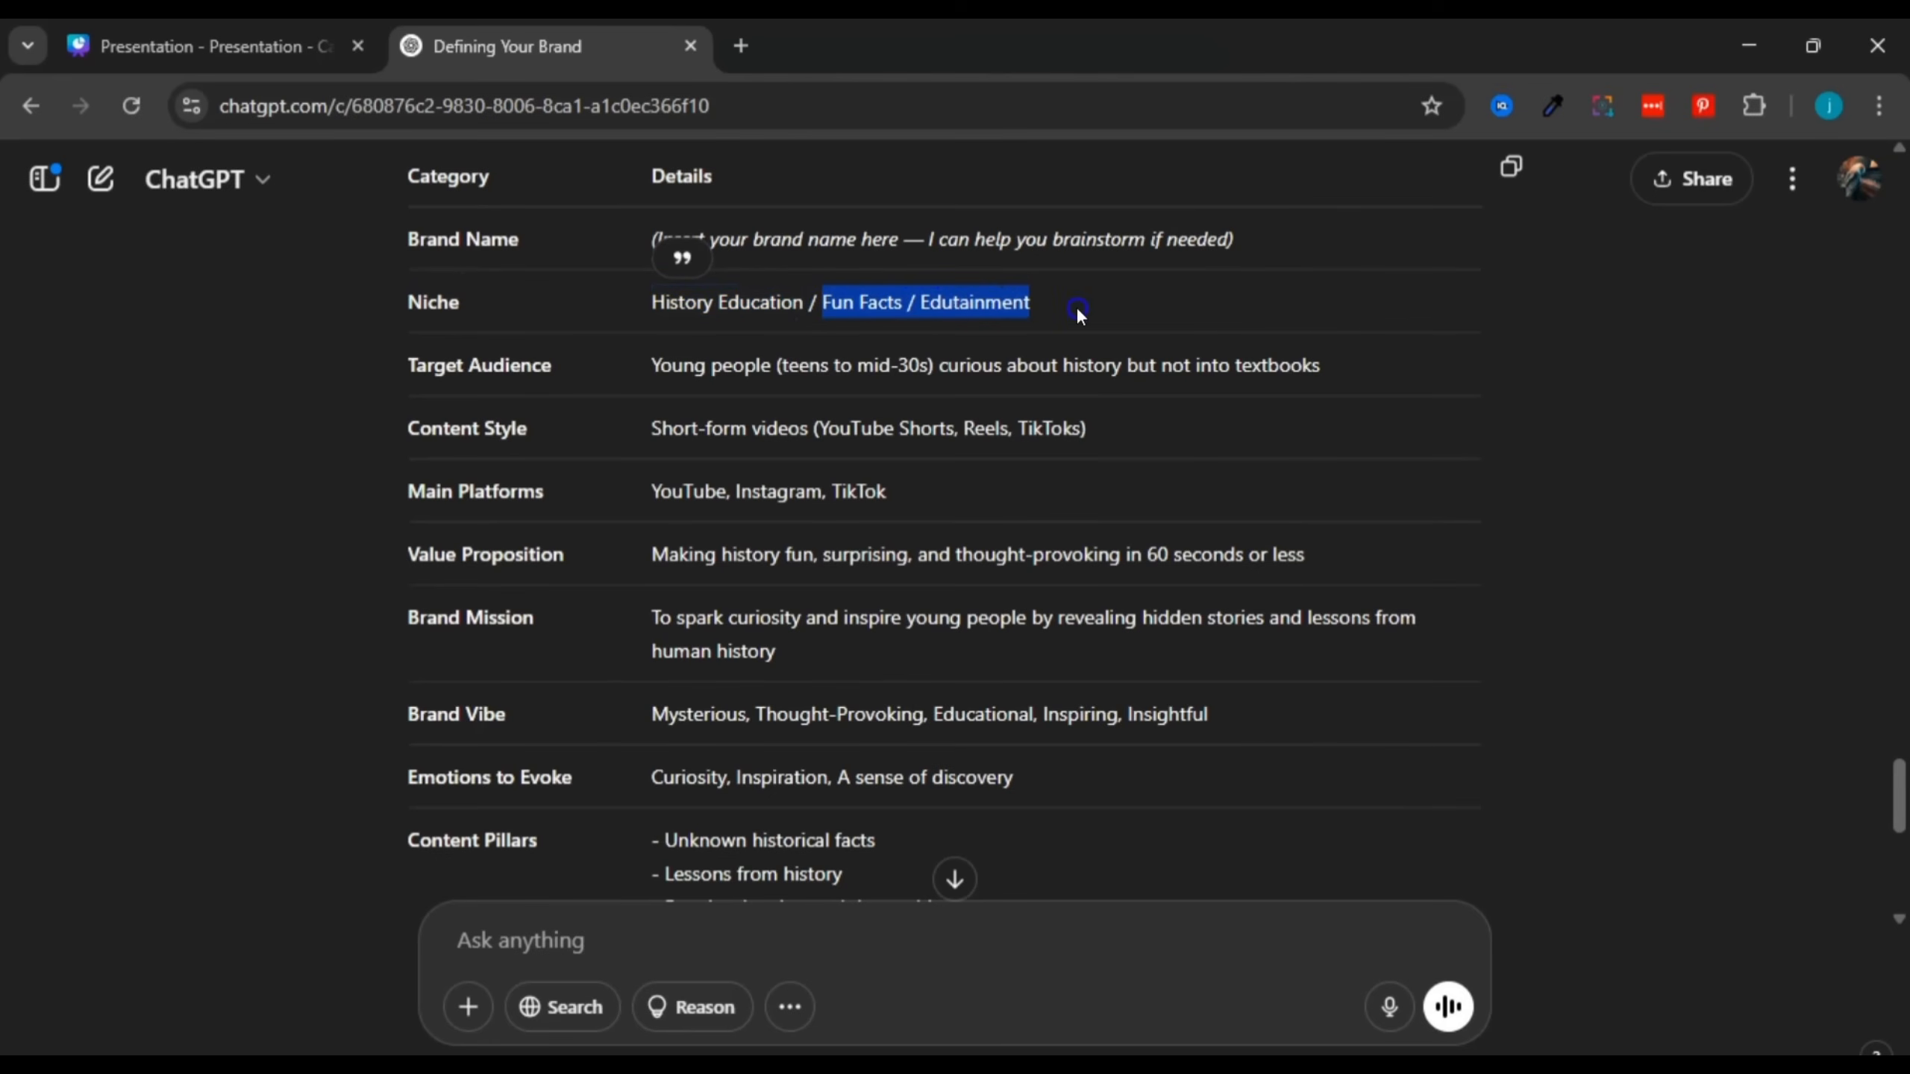
pyautogui.click(977, 303)
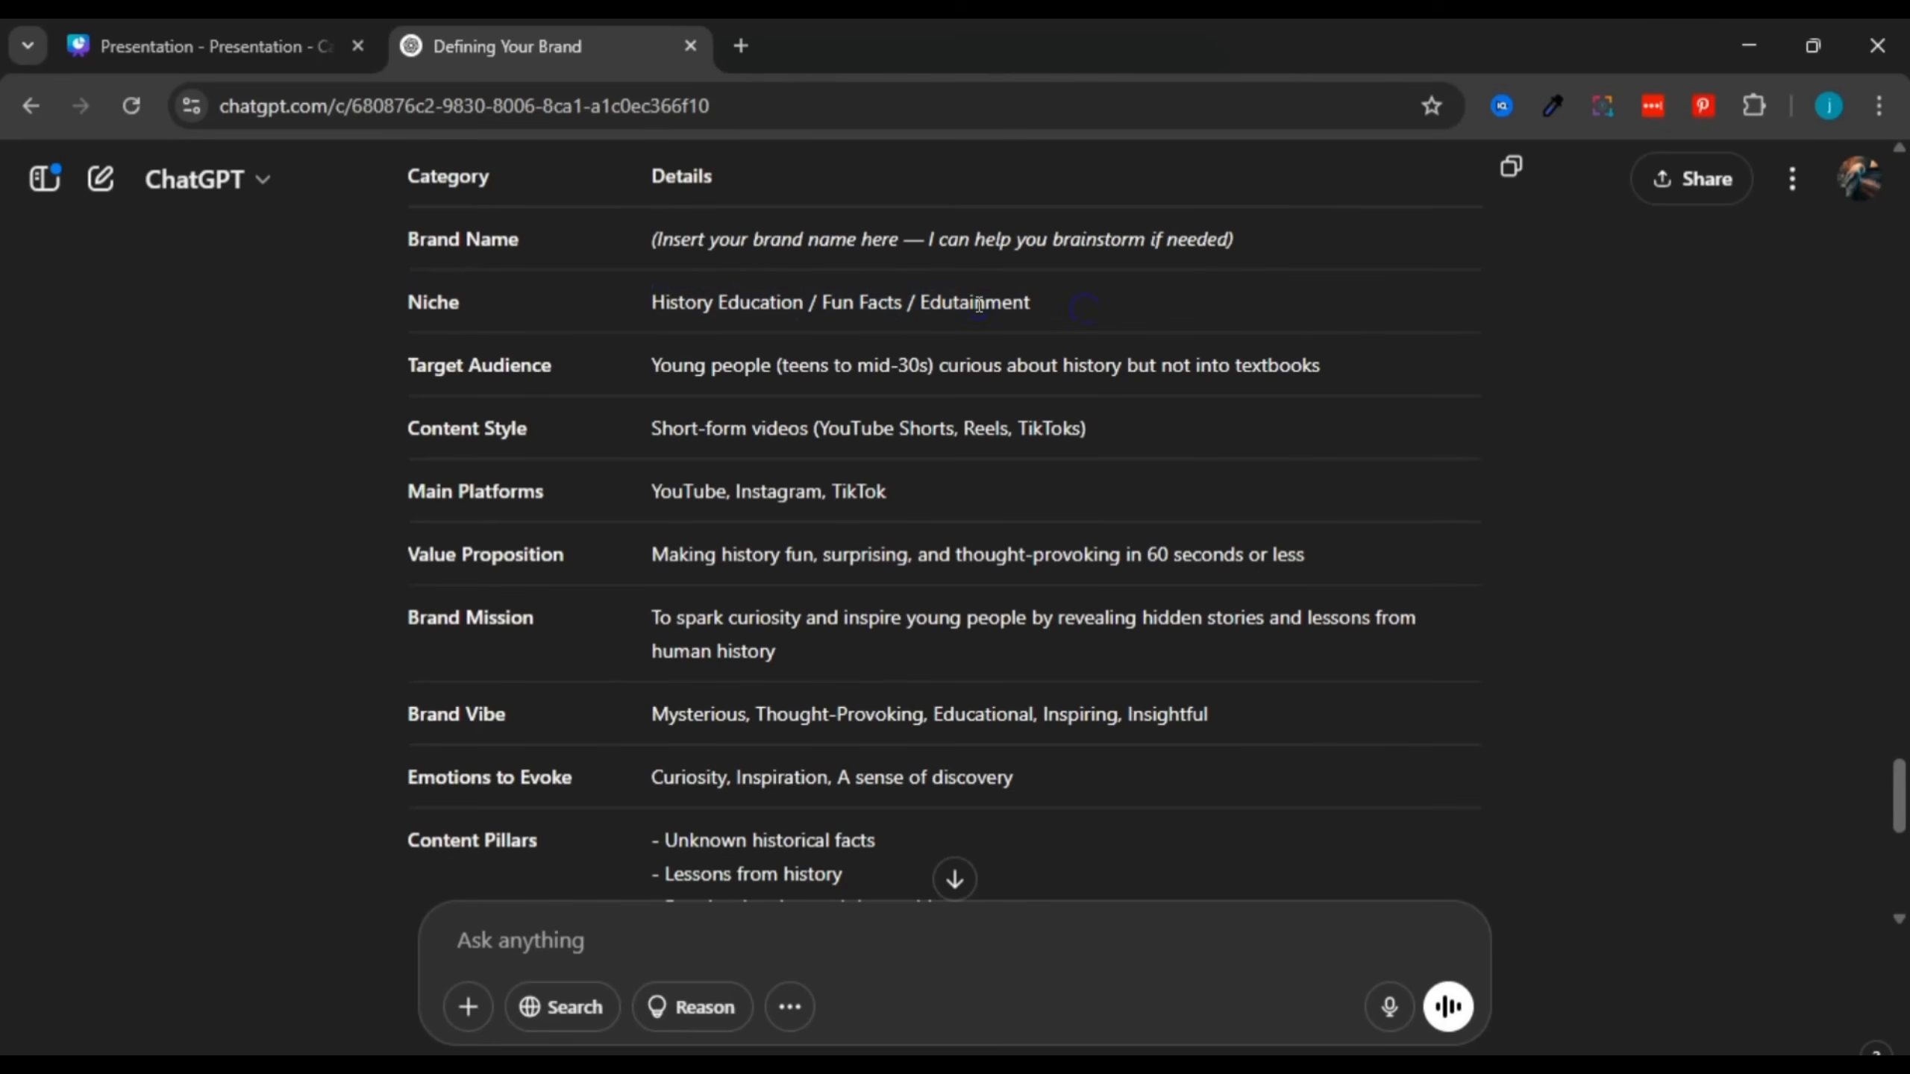
pyautogui.moveTo(924, 302); pyautogui.dragTo(1057, 304)
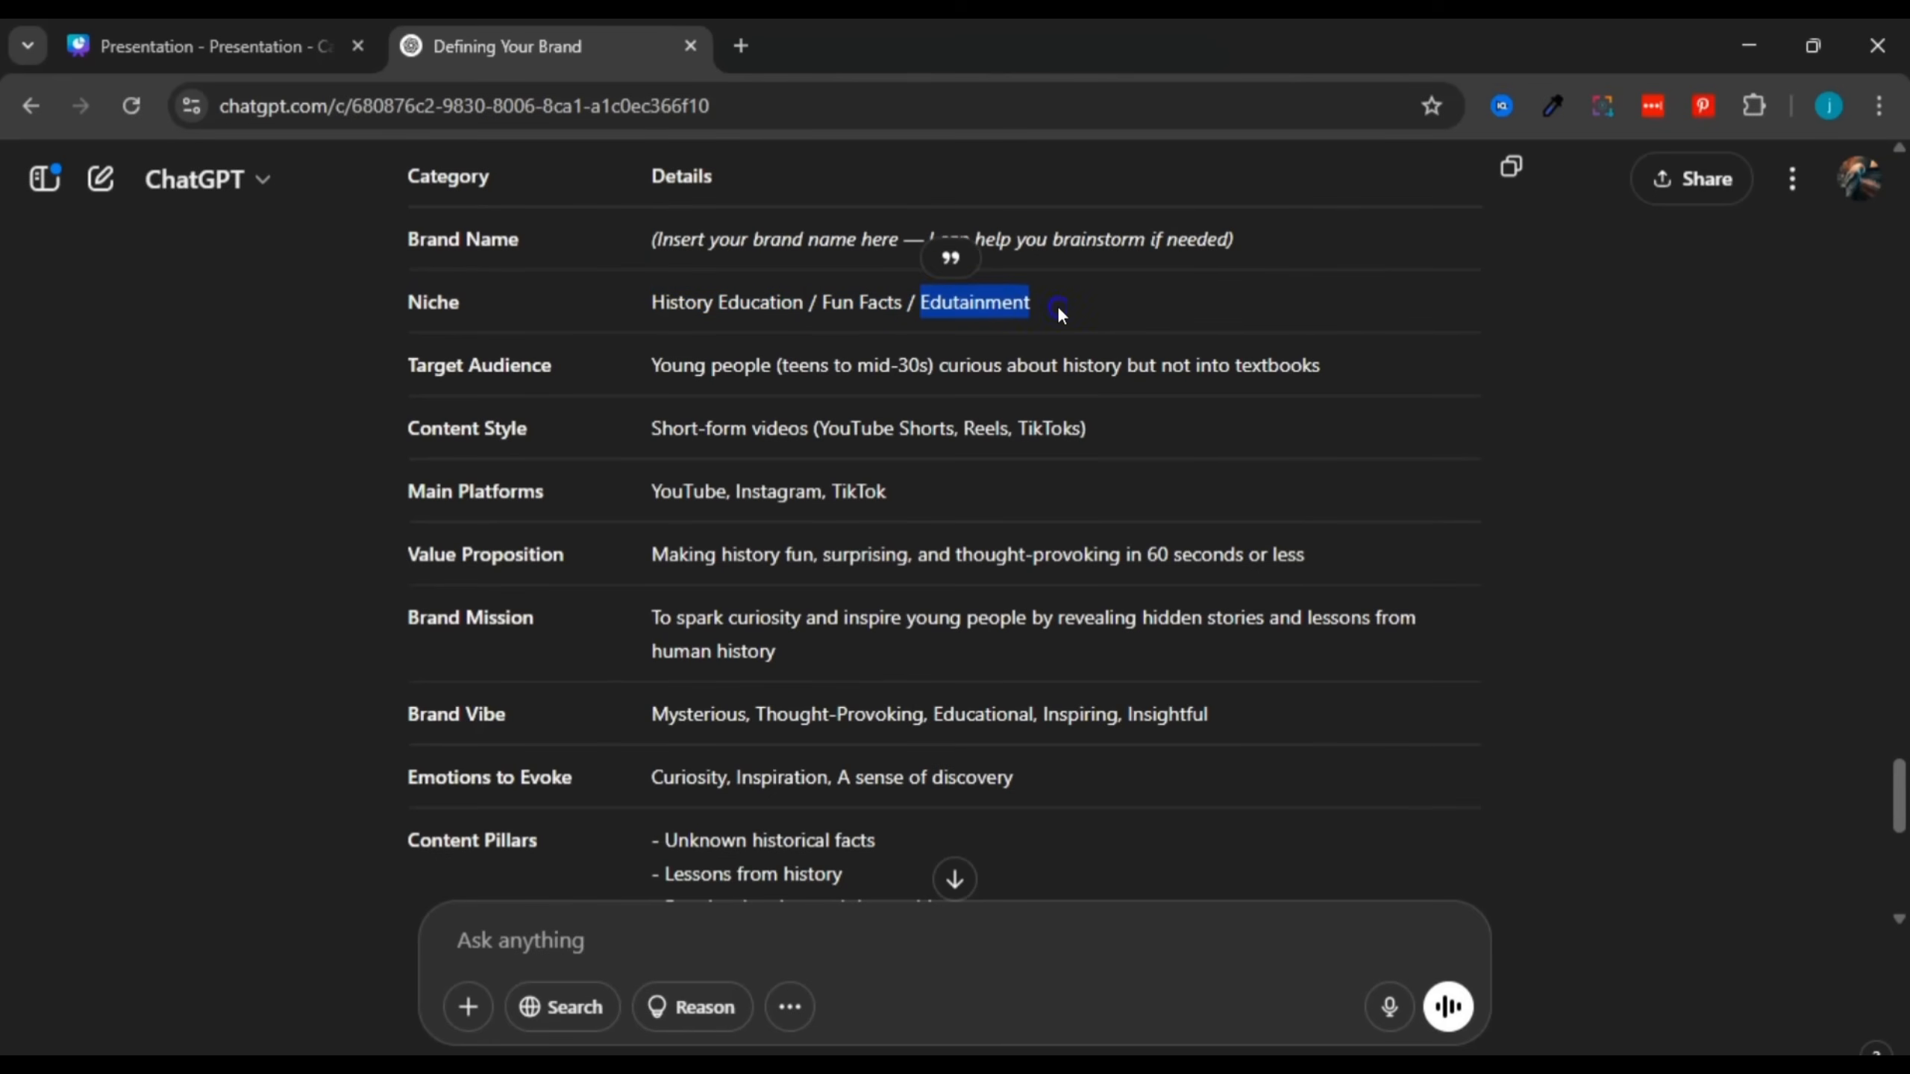
pyautogui.moveTo(460, 299); pyautogui.dragTo(940, 361)
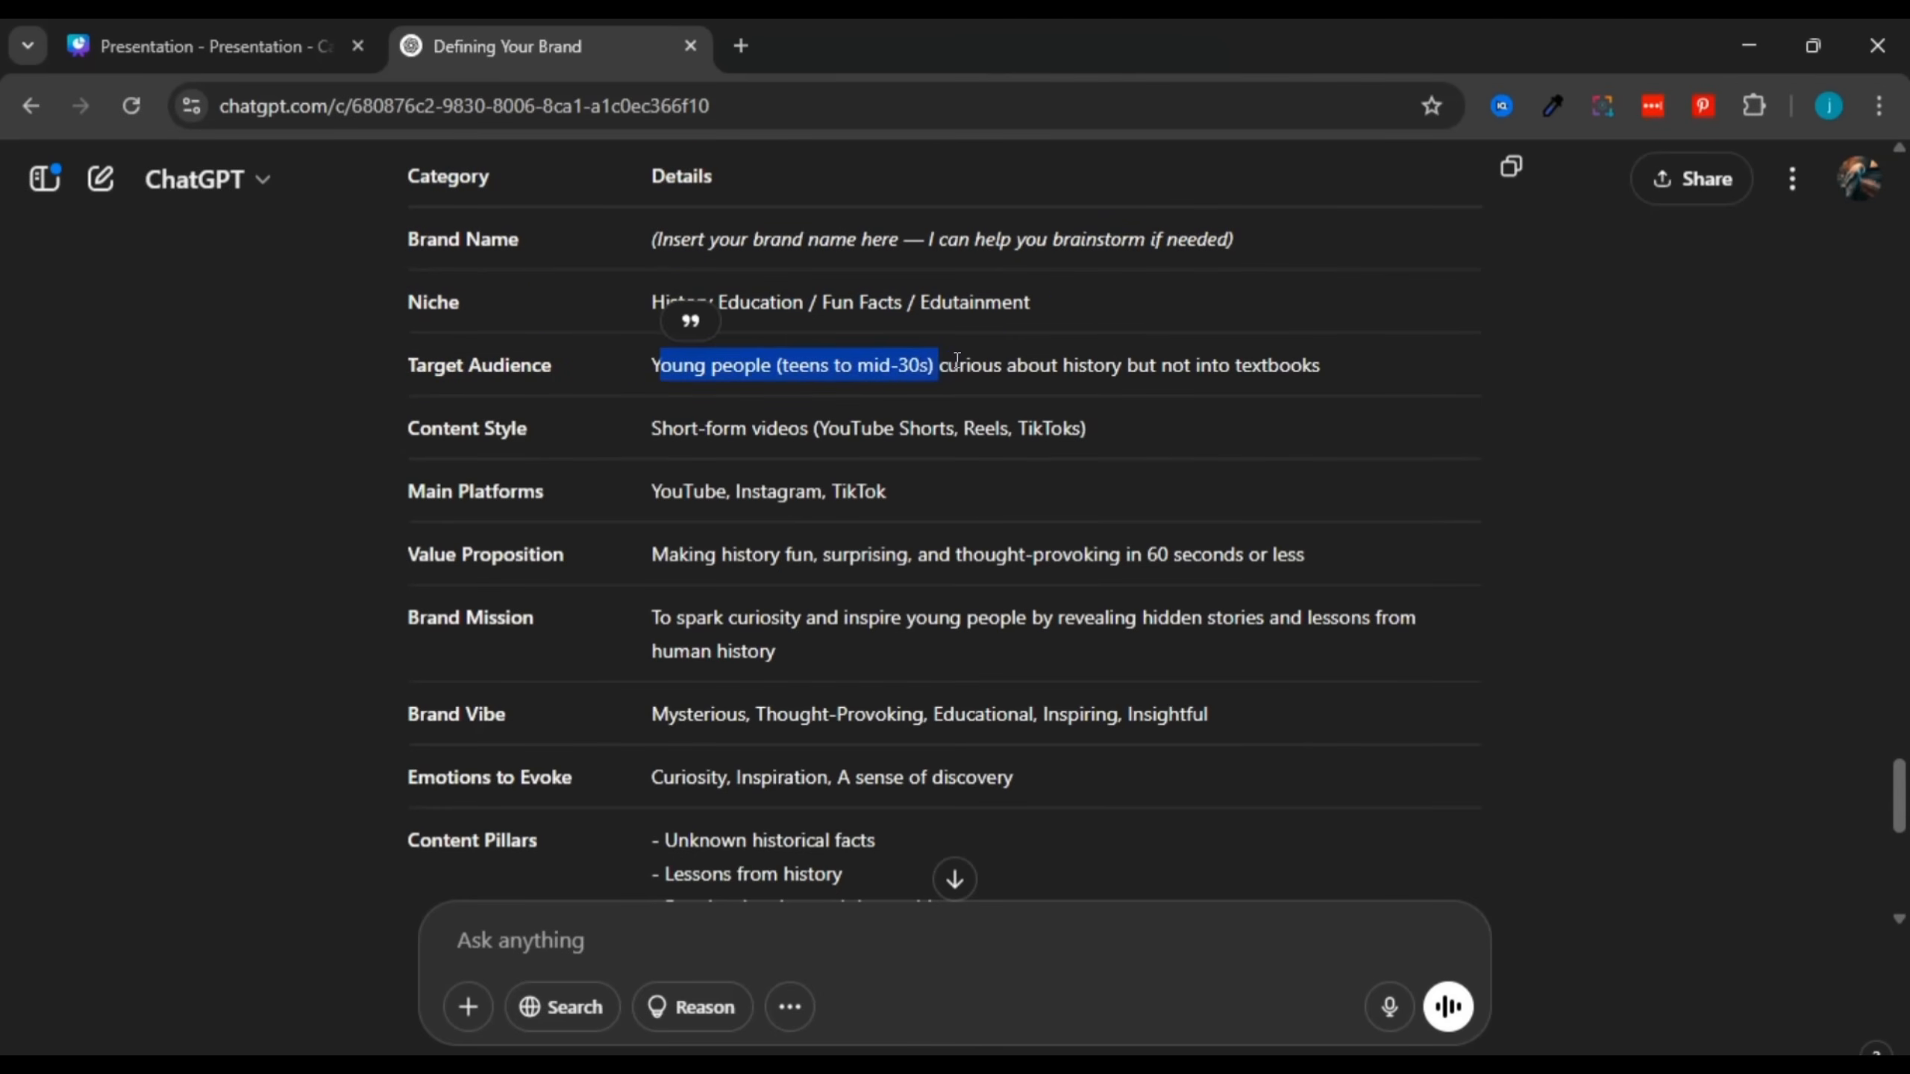
pyautogui.doubleClick(957, 363)
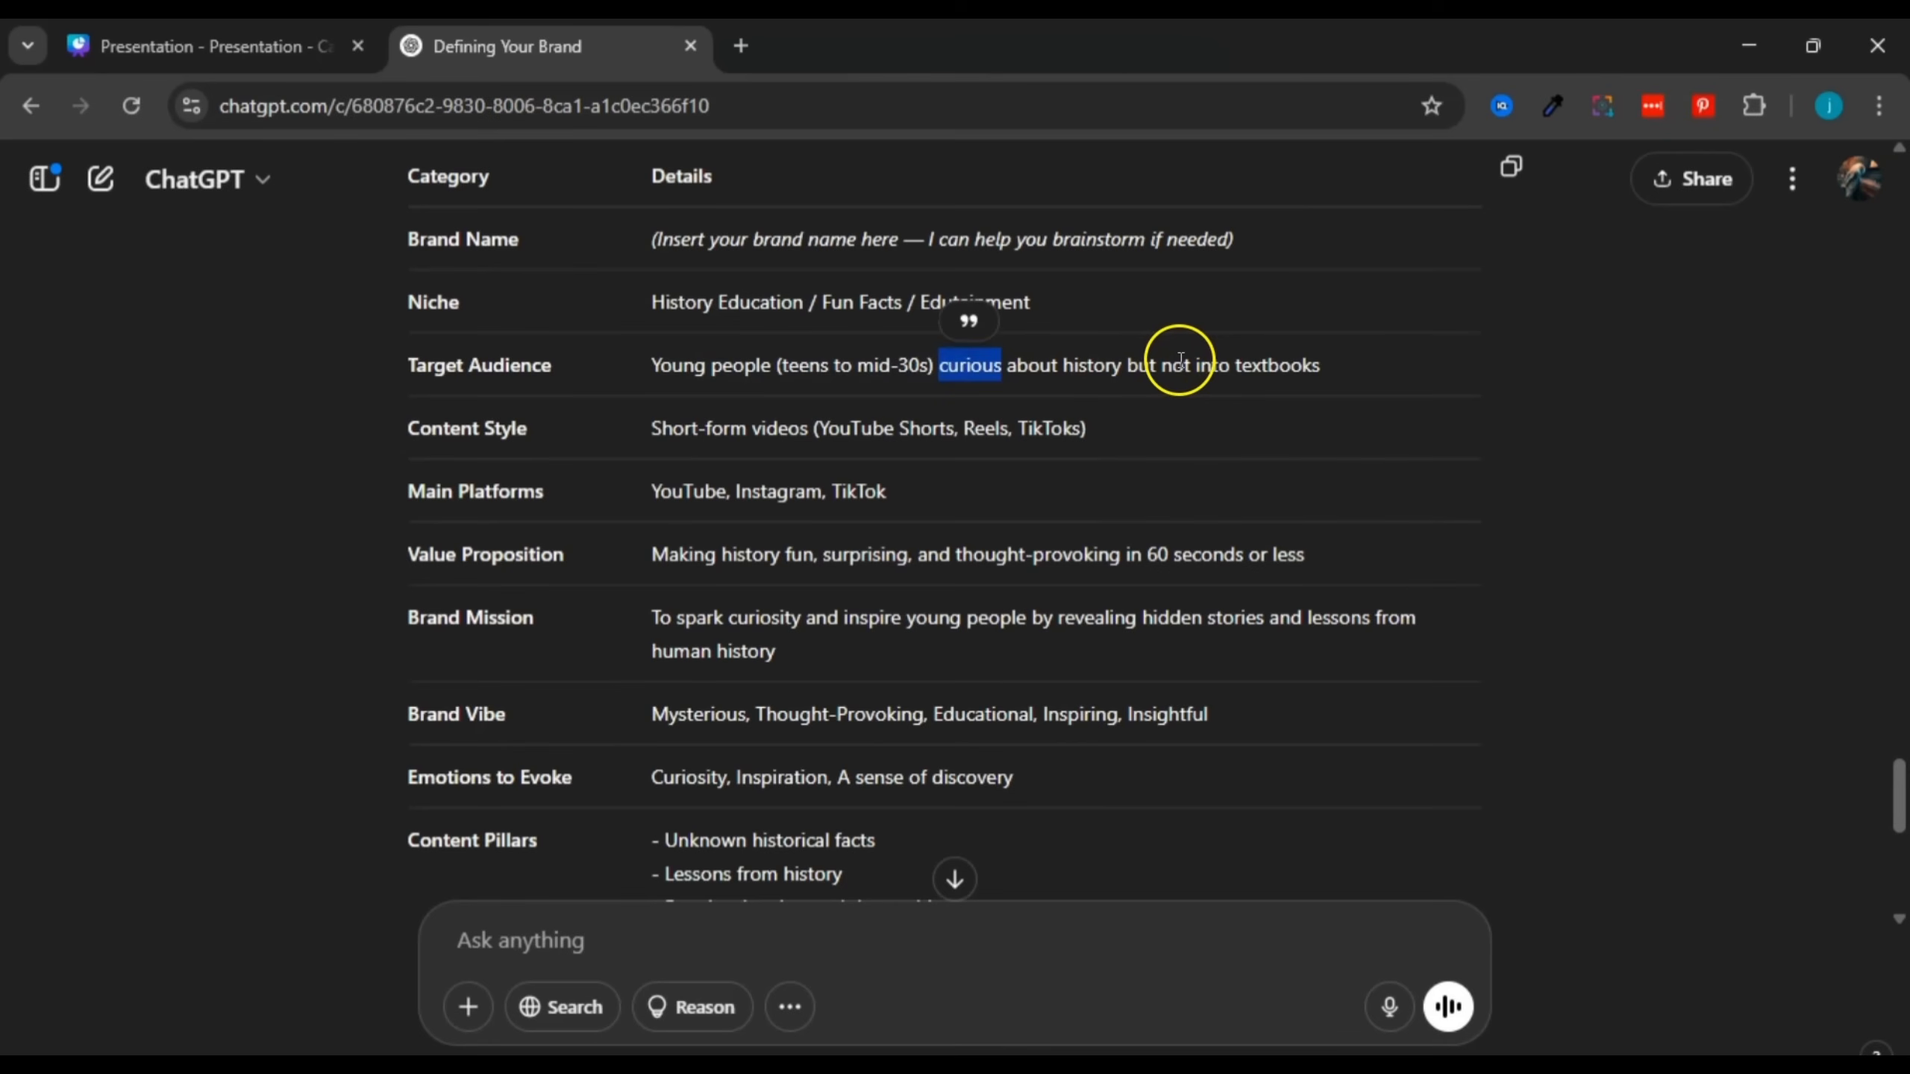
pyautogui.moveTo(1180, 359); pyautogui.dragTo(1343, 361)
pyautogui.click(1344, 364)
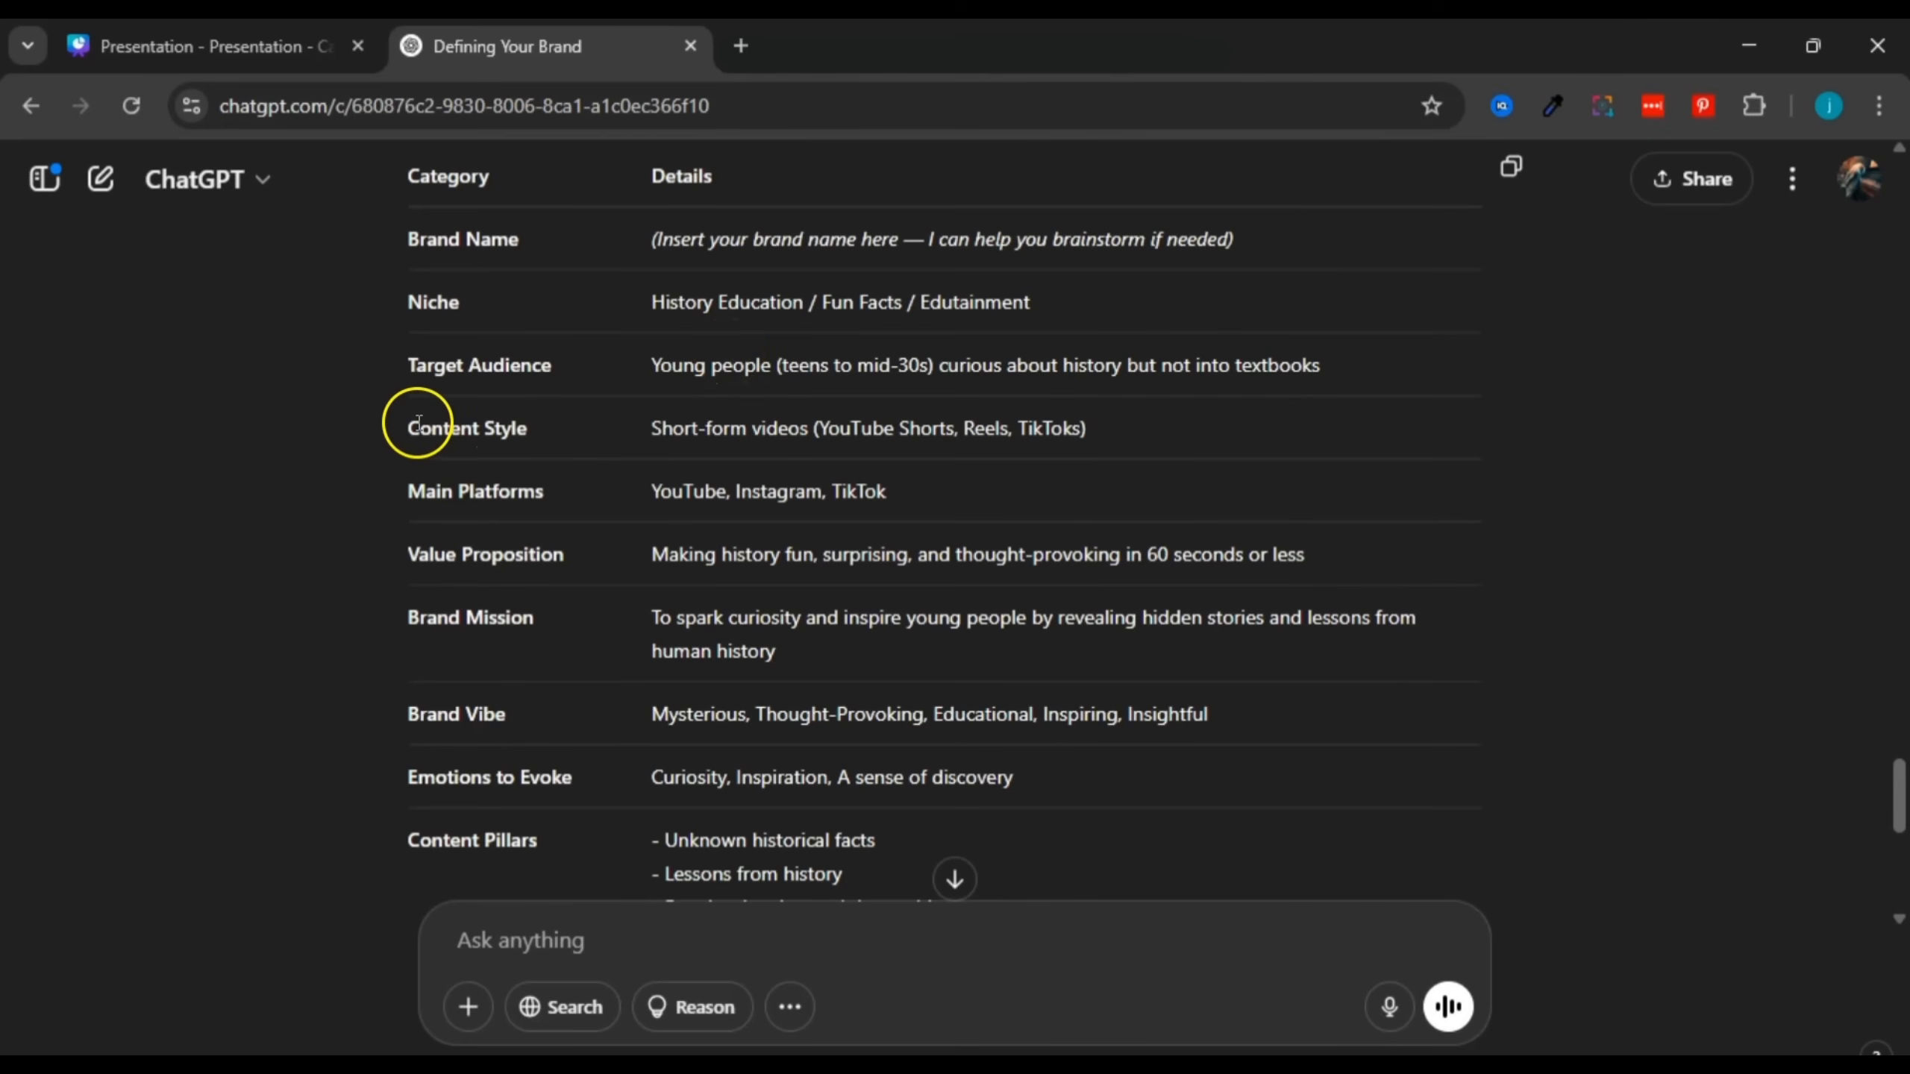
# Step: Read the Content Style and Main Platforms rows of the brand table
pyautogui.moveTo(419, 424); pyautogui.dragTo(539, 428)
pyautogui.click(540, 428)
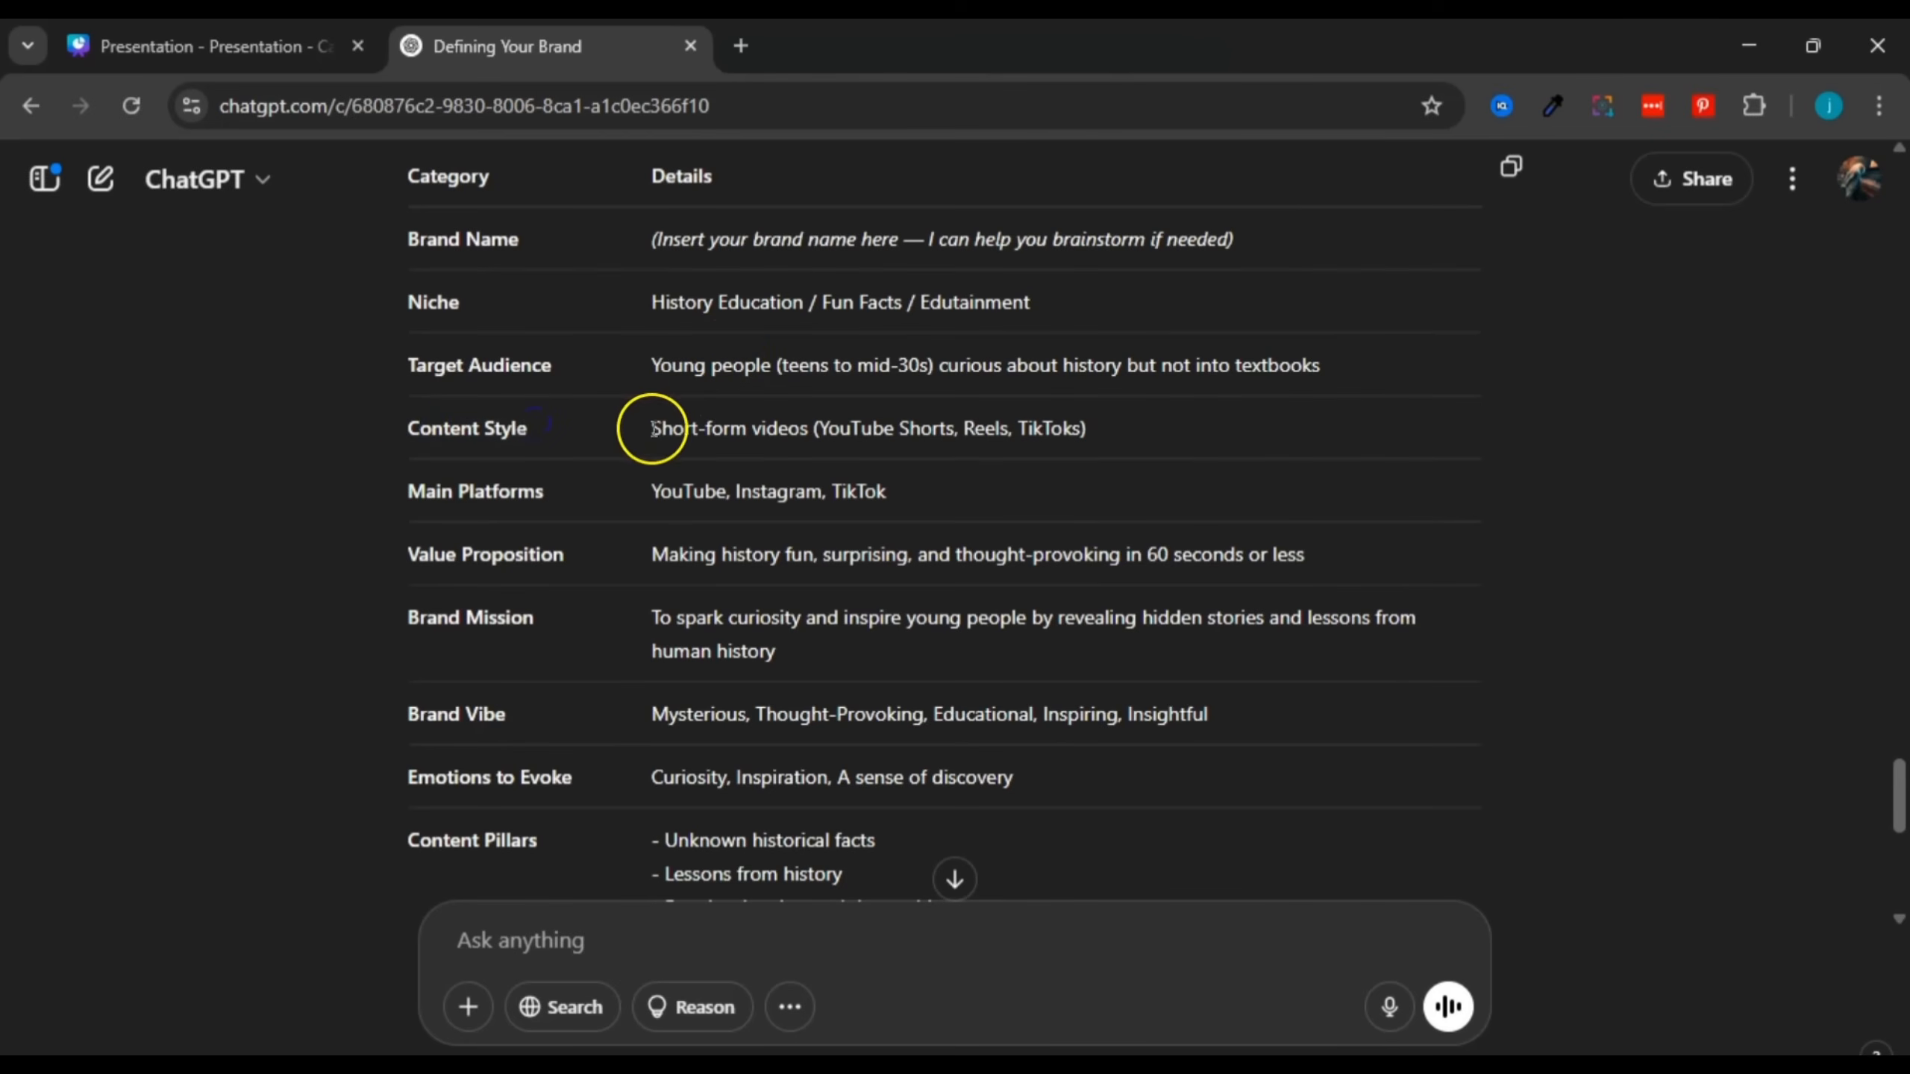
pyautogui.moveTo(652, 429); pyautogui.dragTo(944, 429)
pyautogui.click(826, 433)
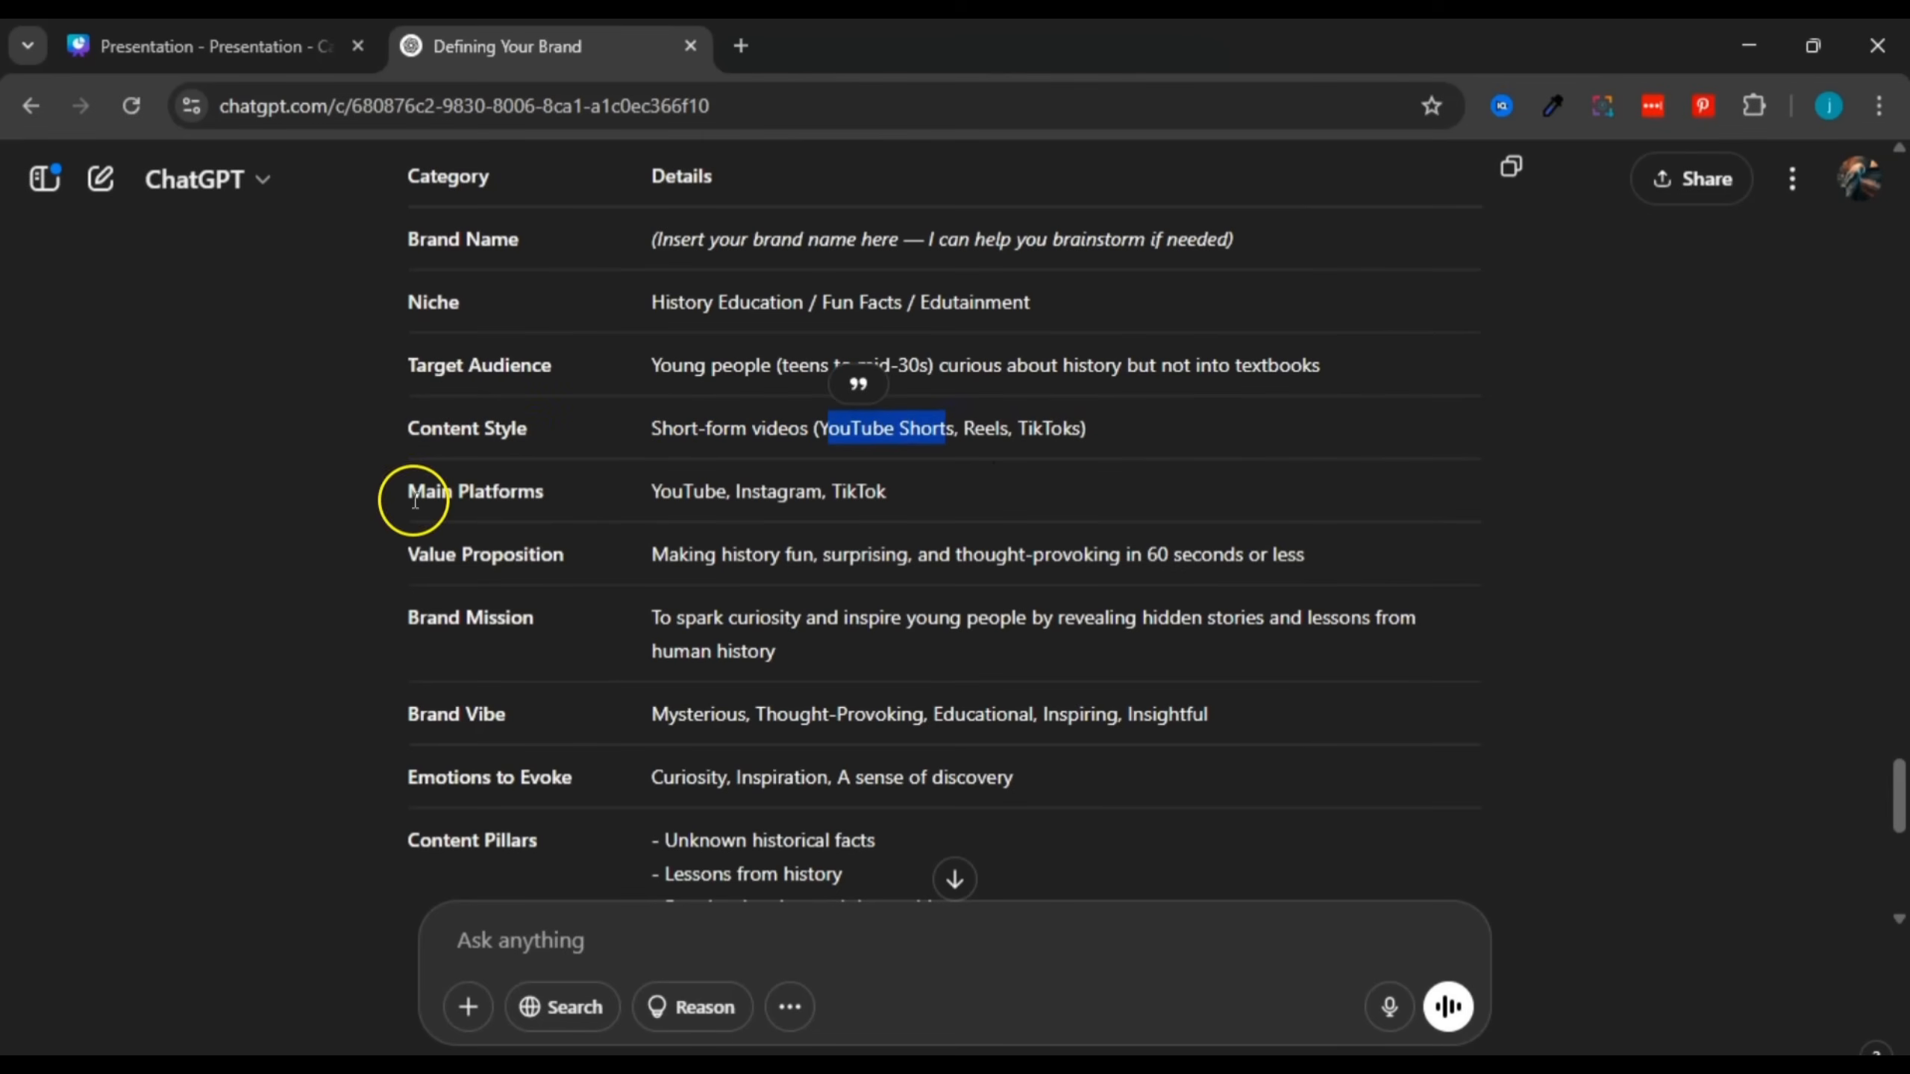
pyautogui.moveTo(414, 501); pyautogui.dragTo(555, 493)
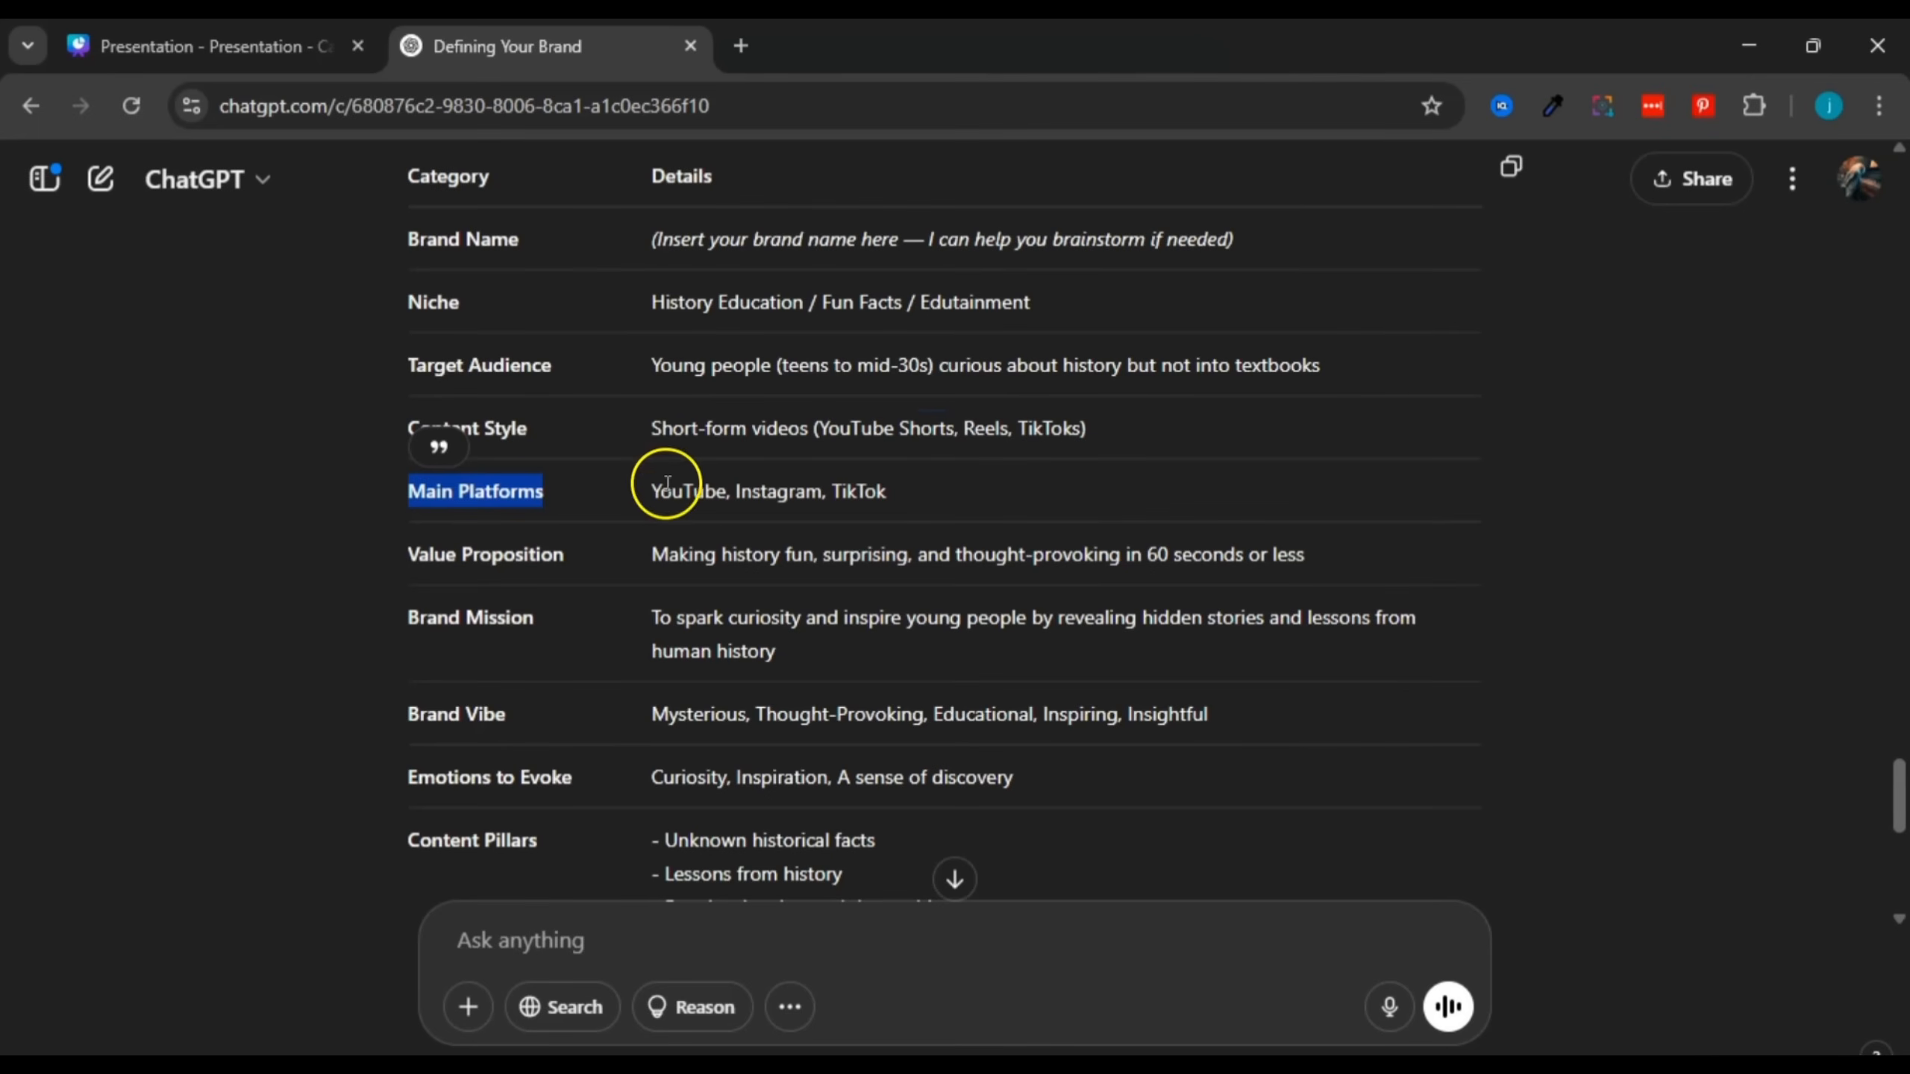
pyautogui.moveTo(667, 482); pyautogui.dragTo(912, 493)
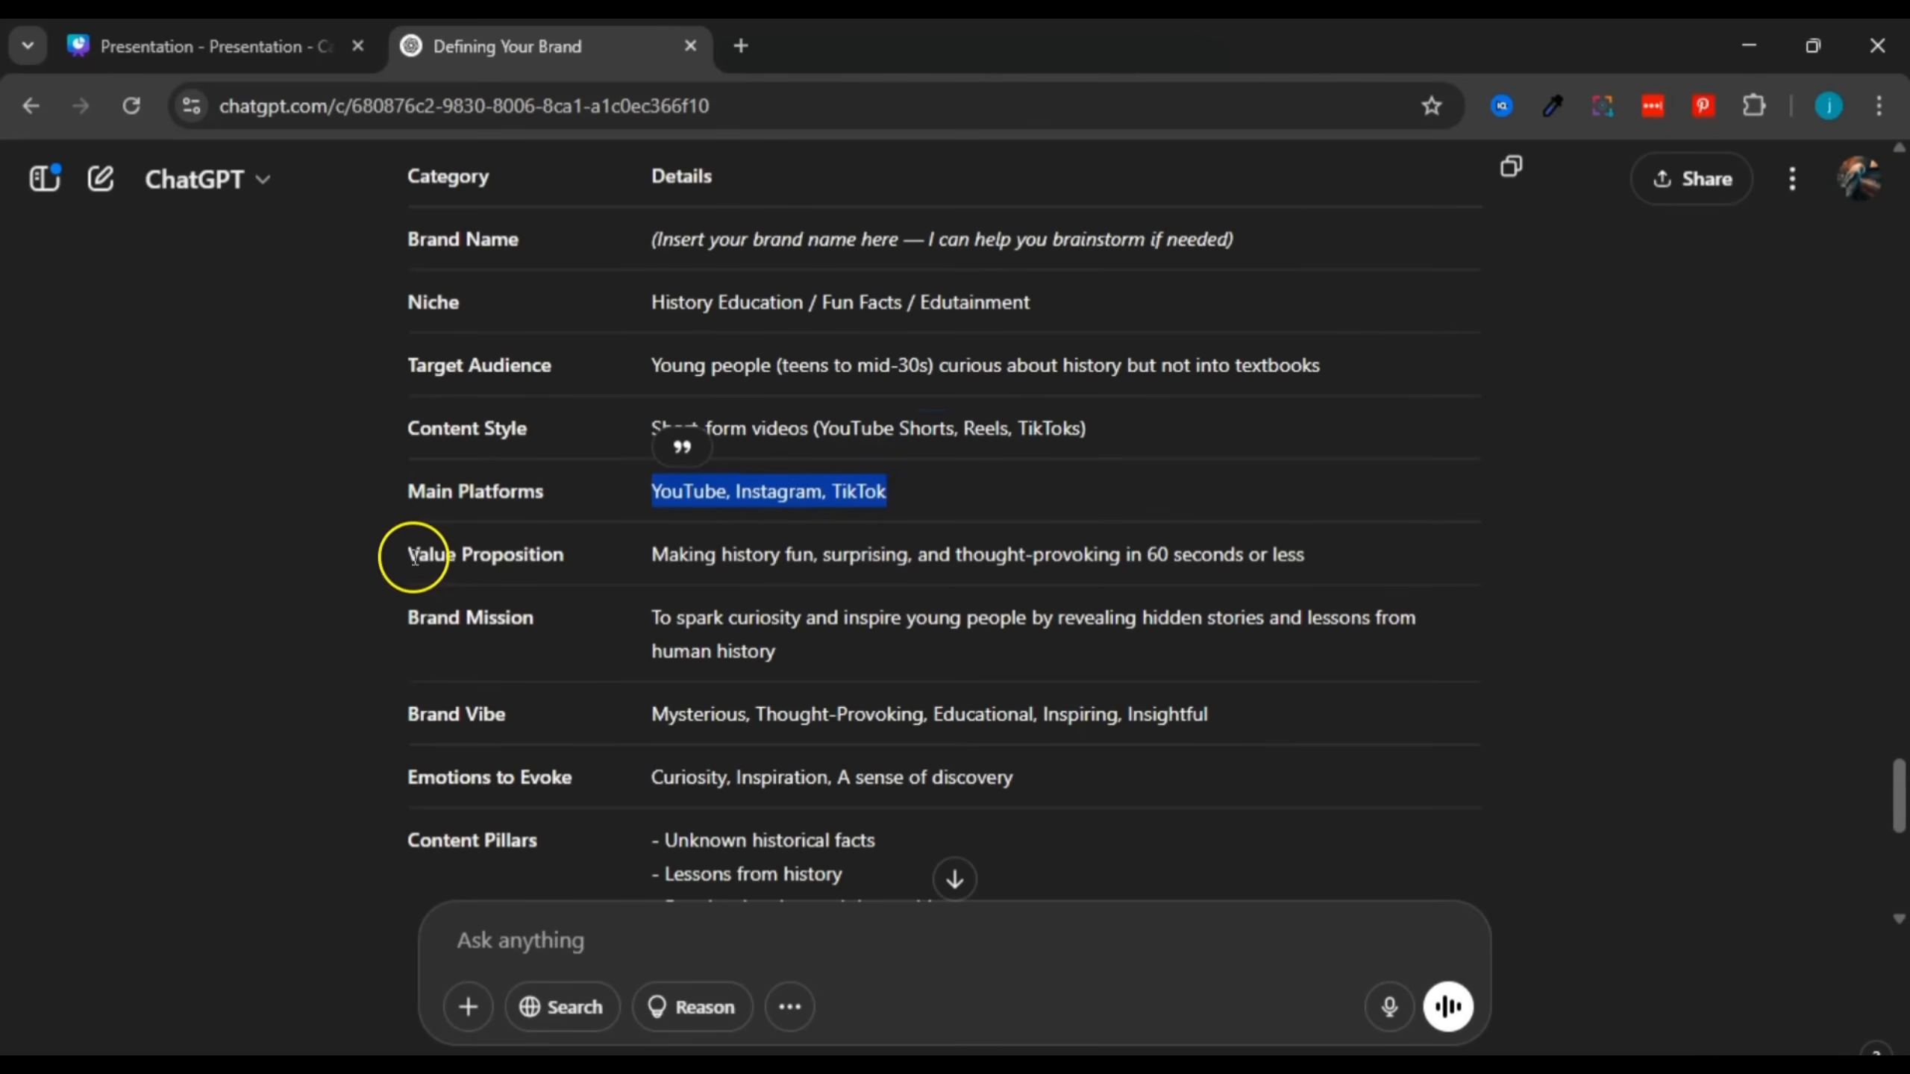
# Step: Examine the Value Proposition row of the brand table, reading its full statement
pyautogui.moveTo(412, 555); pyautogui.dragTo(804, 554)
pyautogui.click(804, 554)
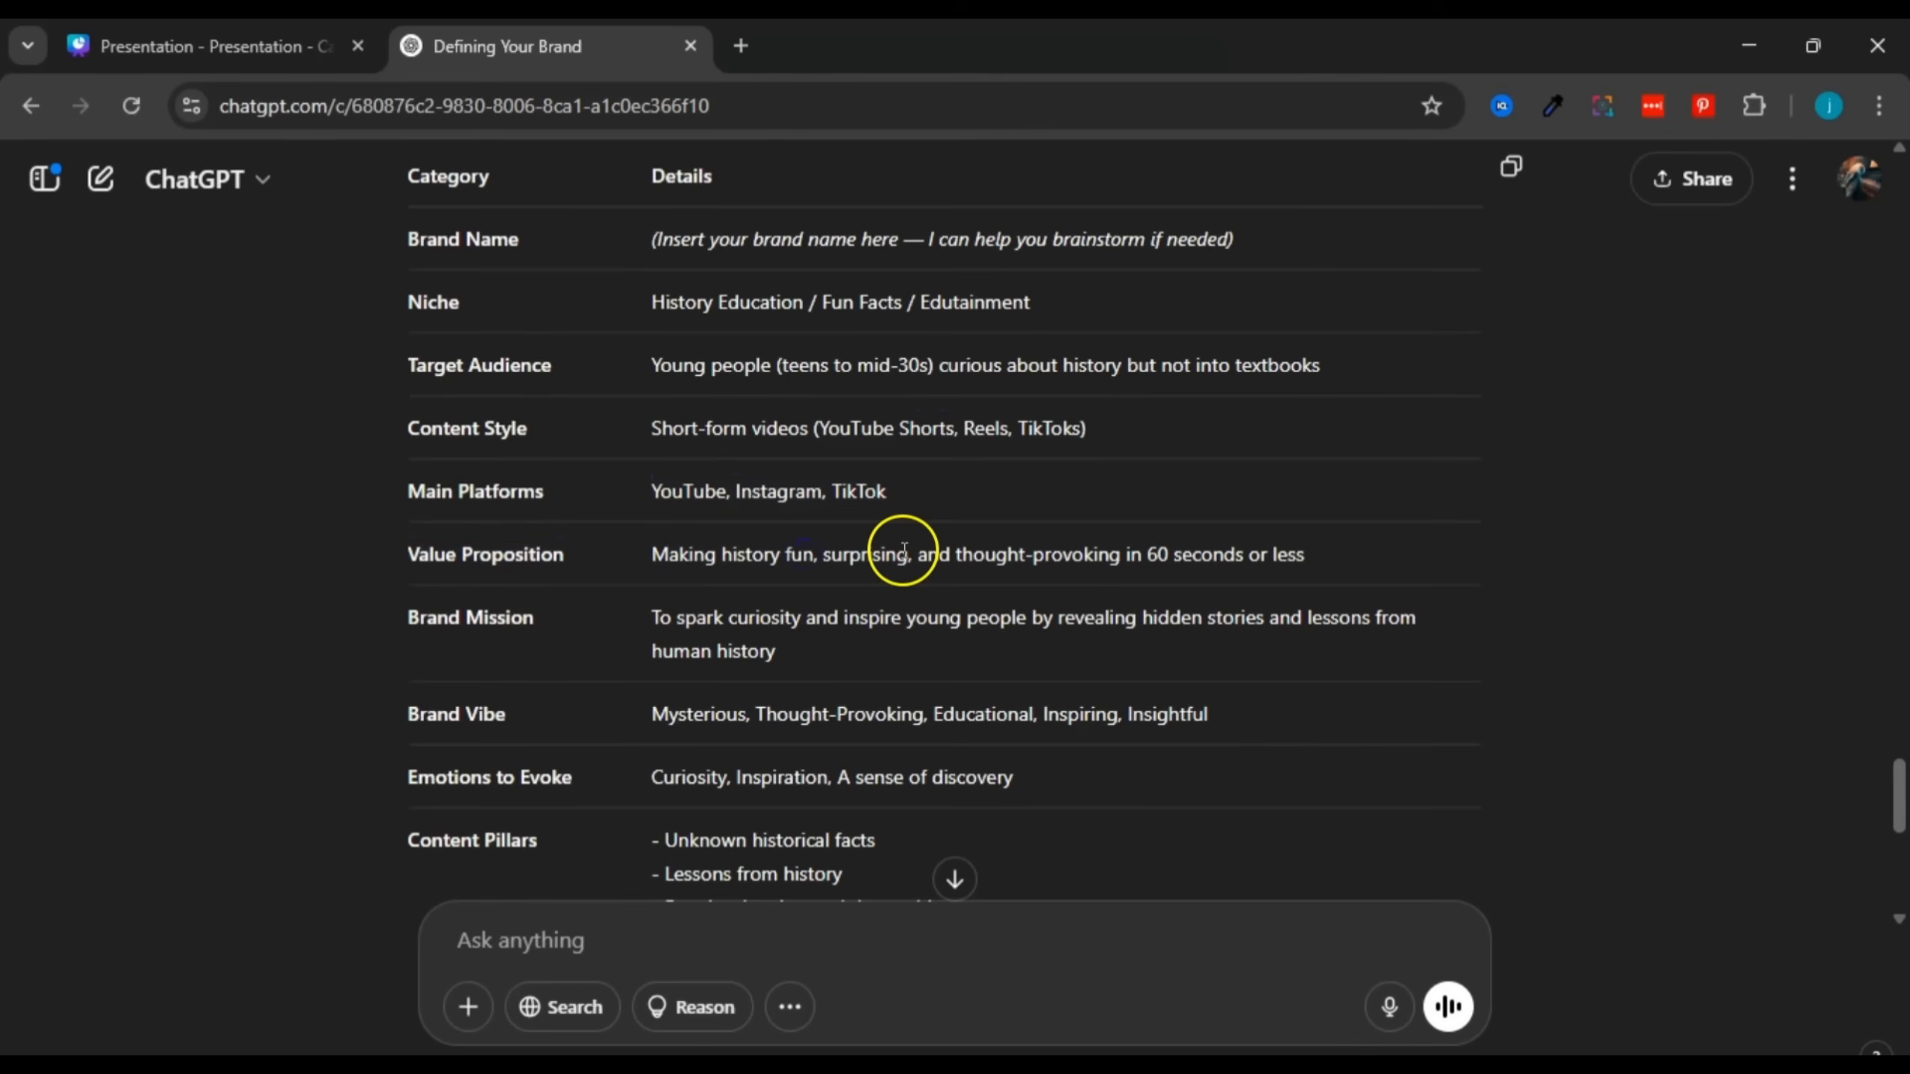
pyautogui.click(964, 555)
pyautogui.moveTo(964, 556); pyautogui.dragTo(1306, 557)
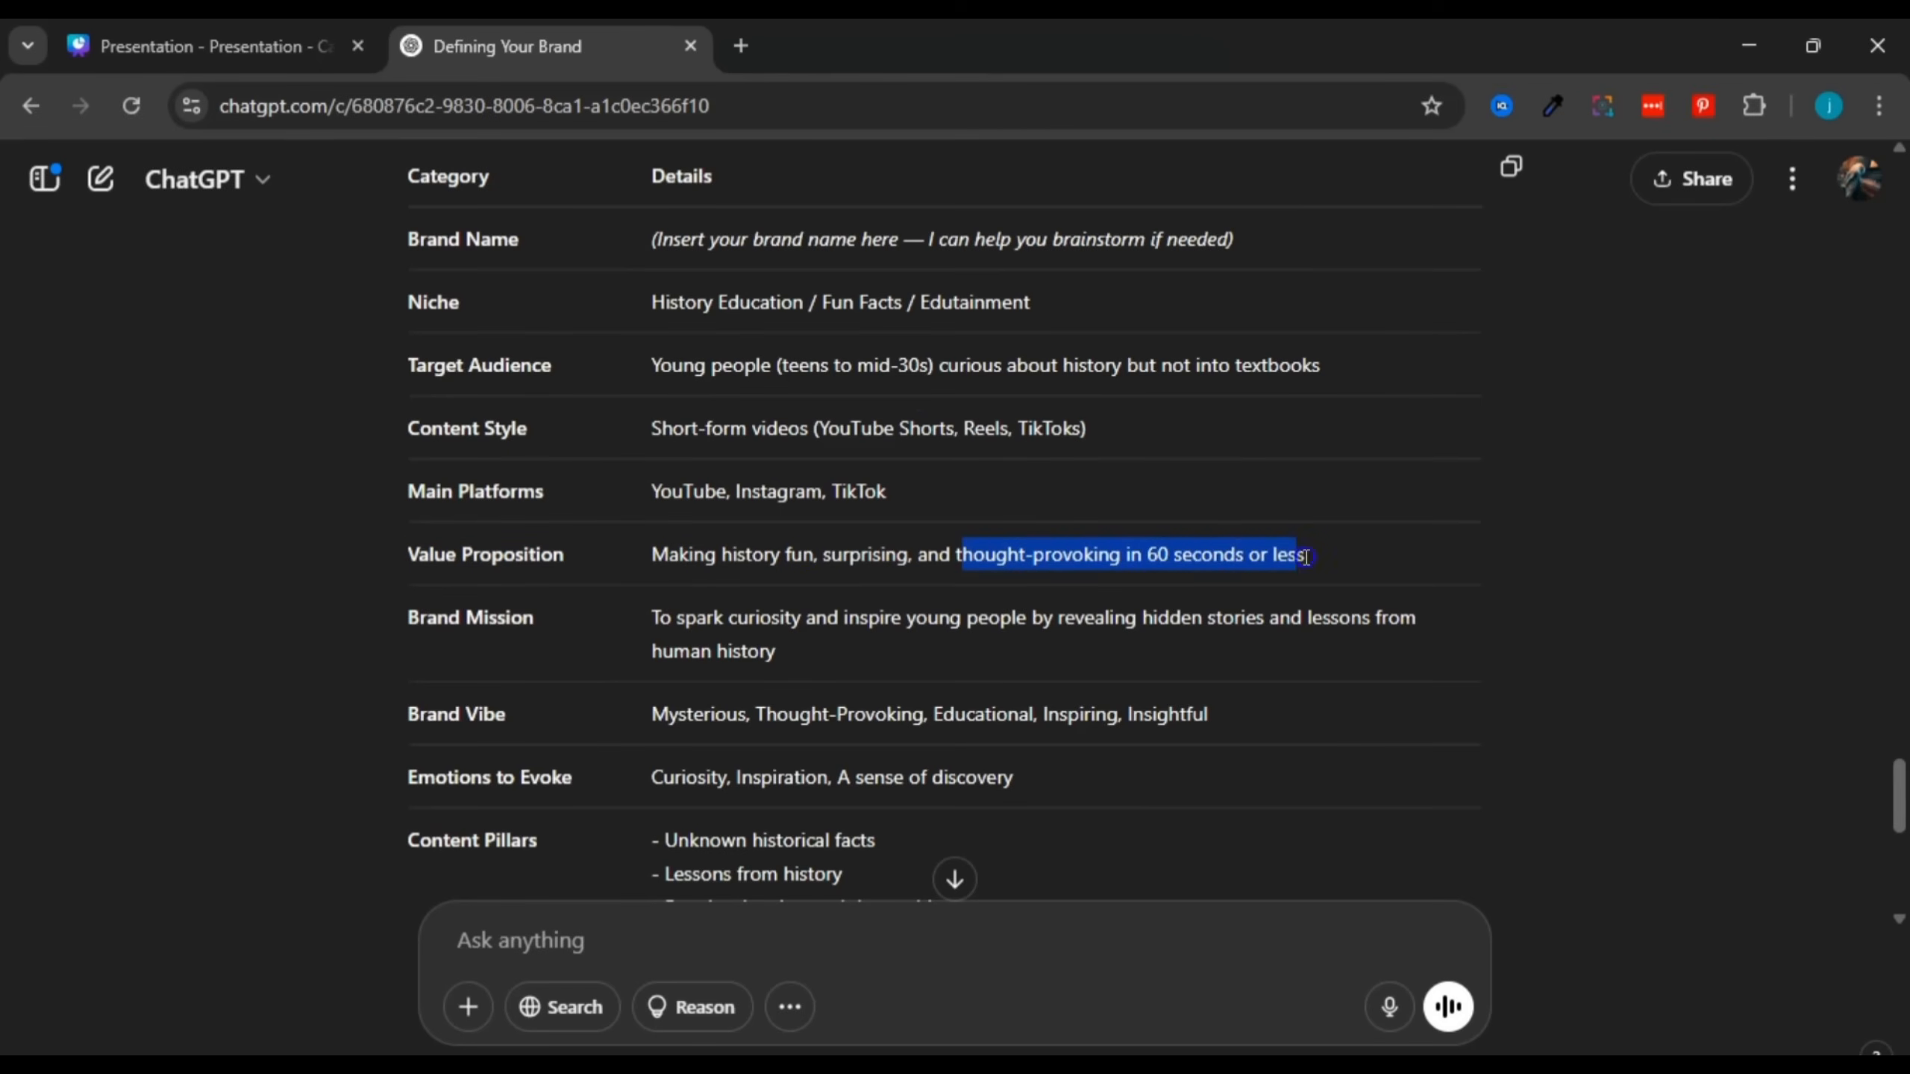
pyautogui.click(1340, 566)
pyautogui.moveTo(418, 535); pyautogui.dragTo(573, 557)
pyautogui.click(568, 554)
pyautogui.click(655, 550)
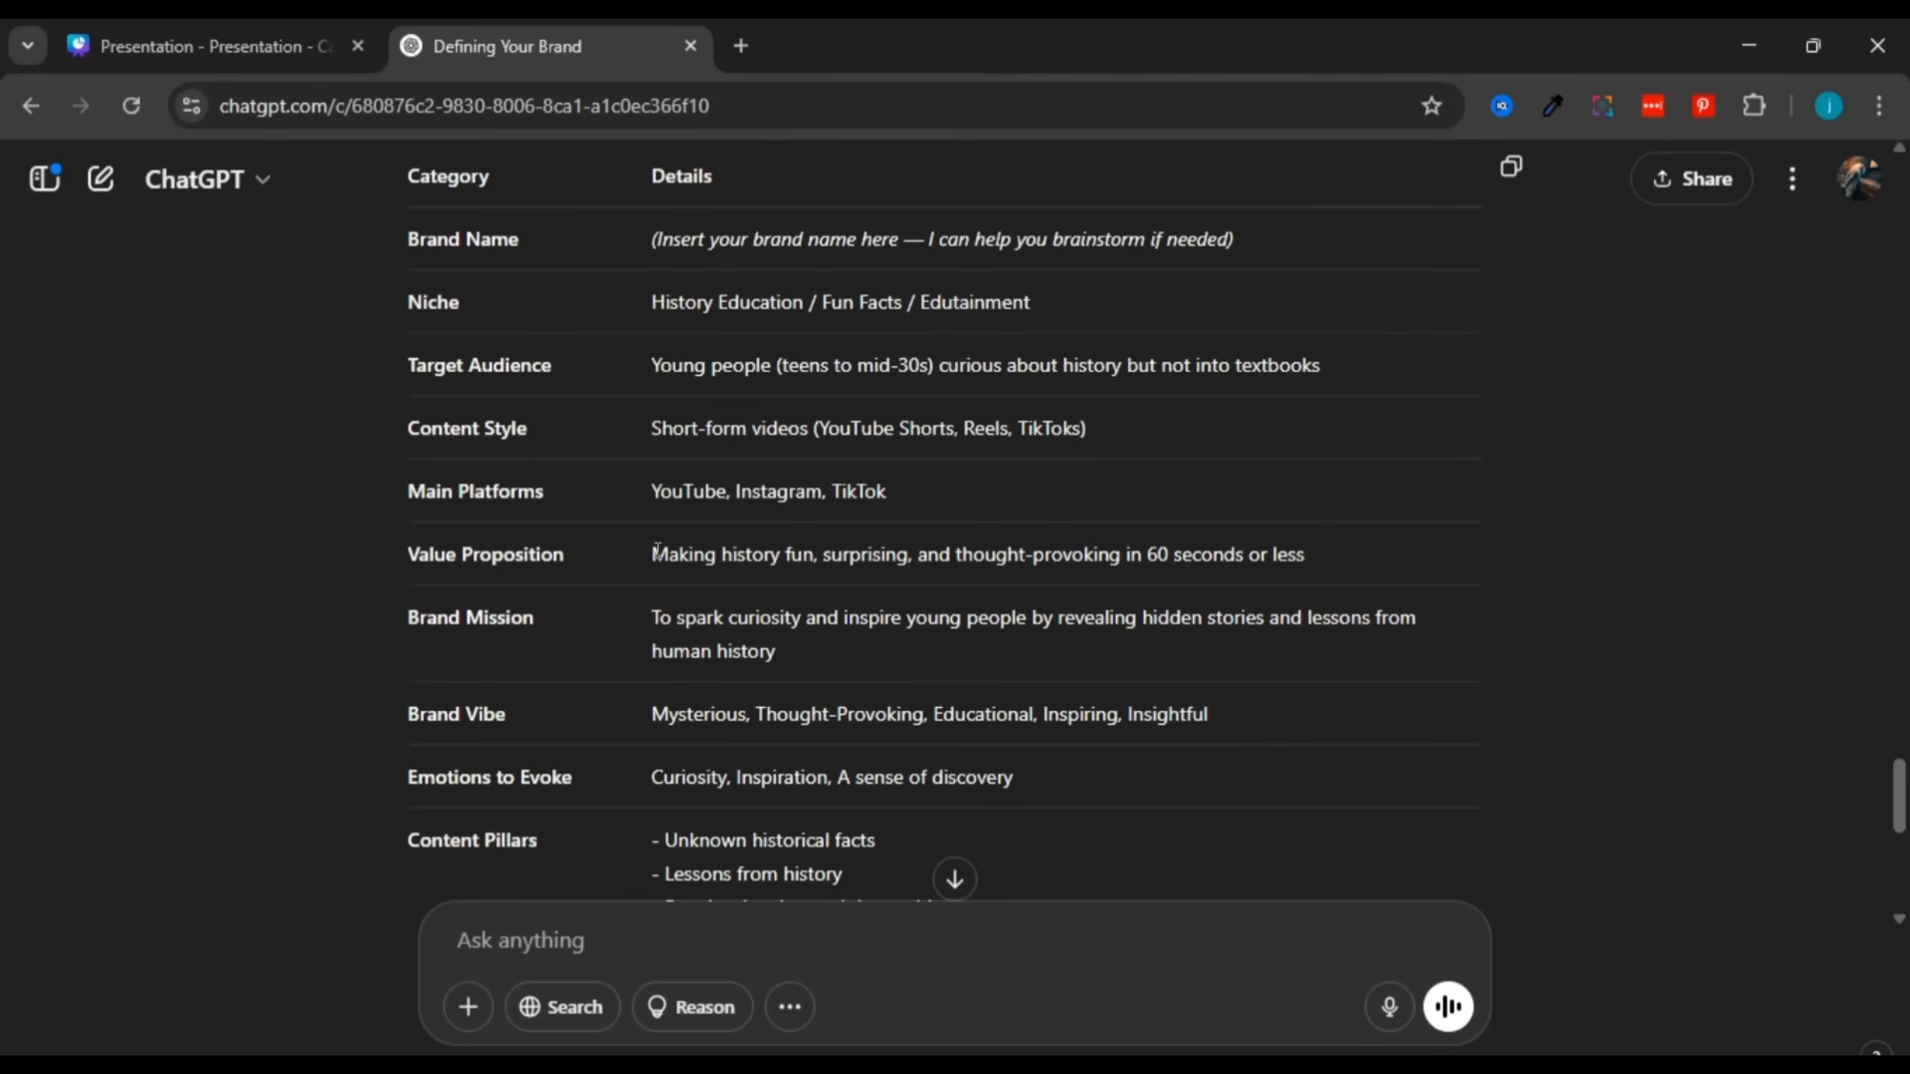
pyautogui.click(410, 555)
pyautogui.moveTo(408, 554); pyautogui.dragTo(579, 548)
pyautogui.click(578, 547)
pyautogui.moveTo(654, 554); pyautogui.dragTo(1234, 556)
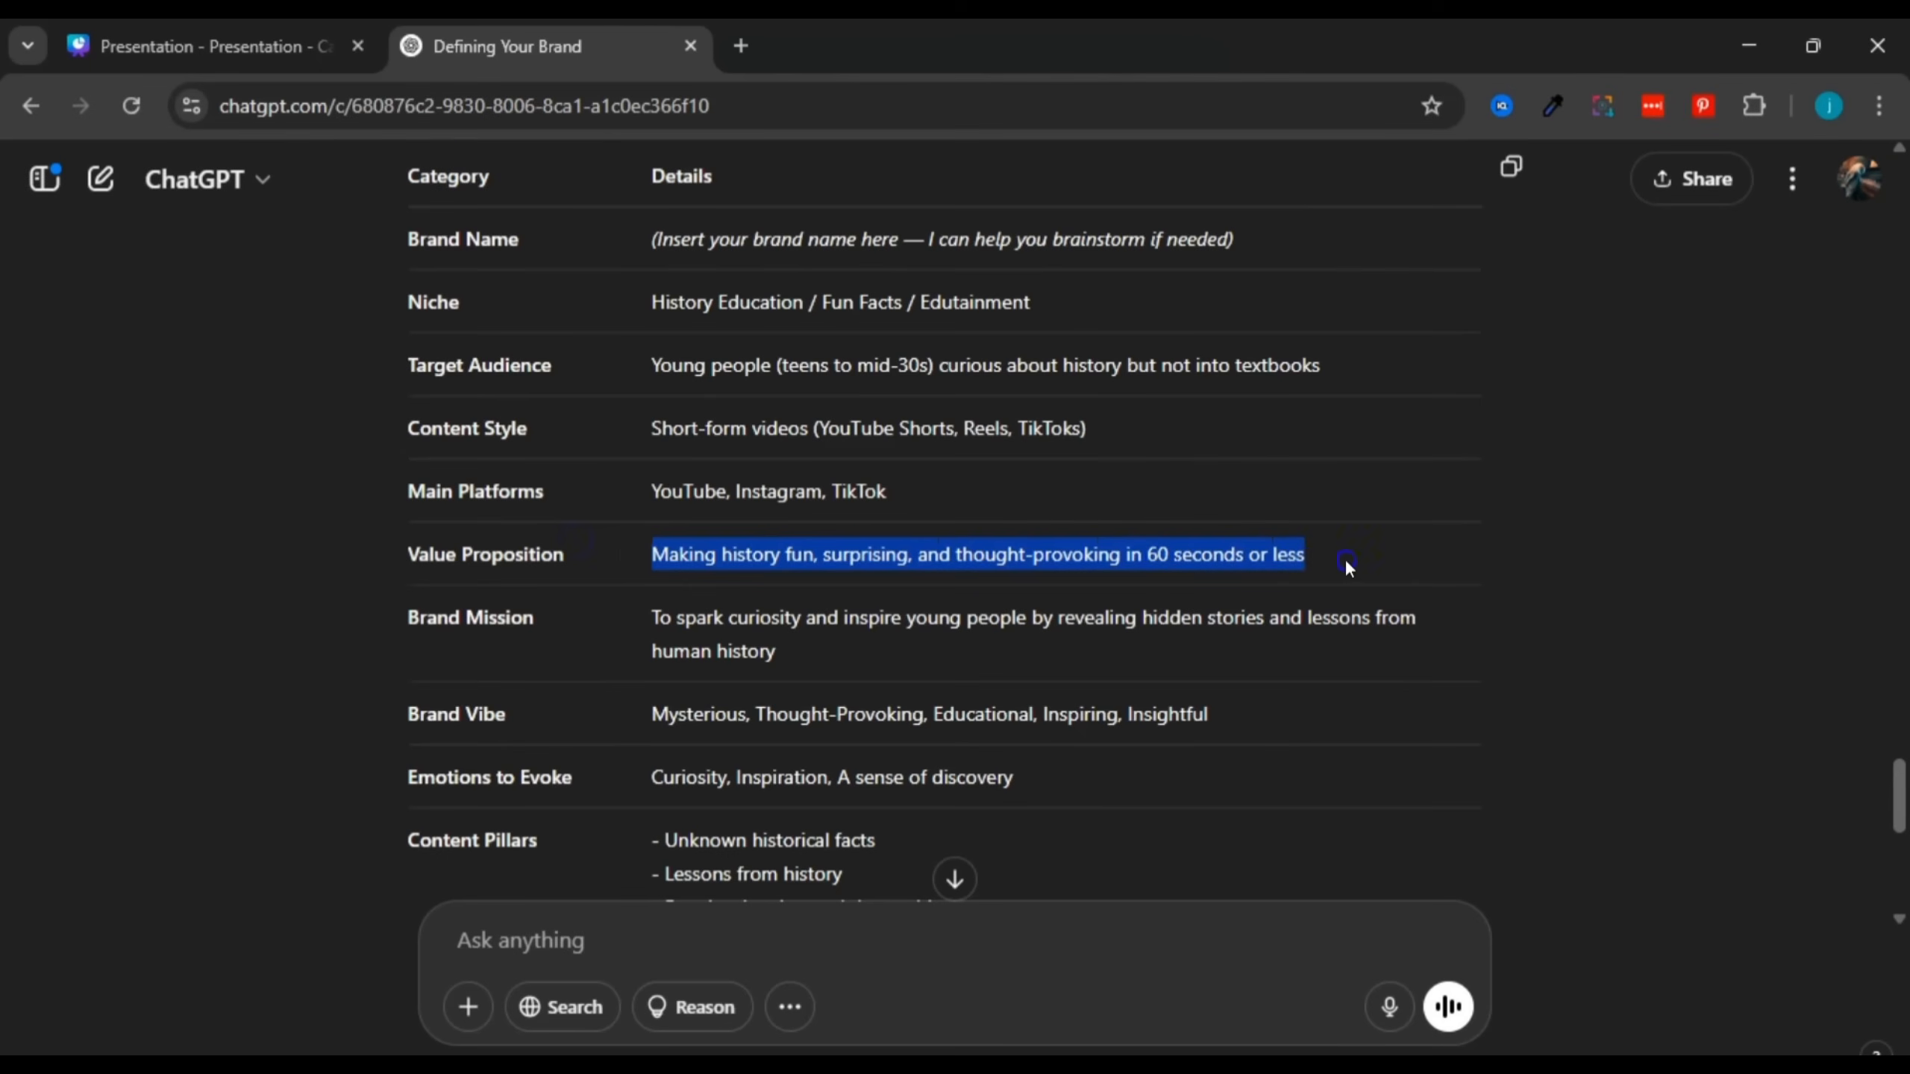
pyautogui.moveTo(1437, 559); pyautogui.dragTo(1489, 558)
pyautogui.click(852, 556)
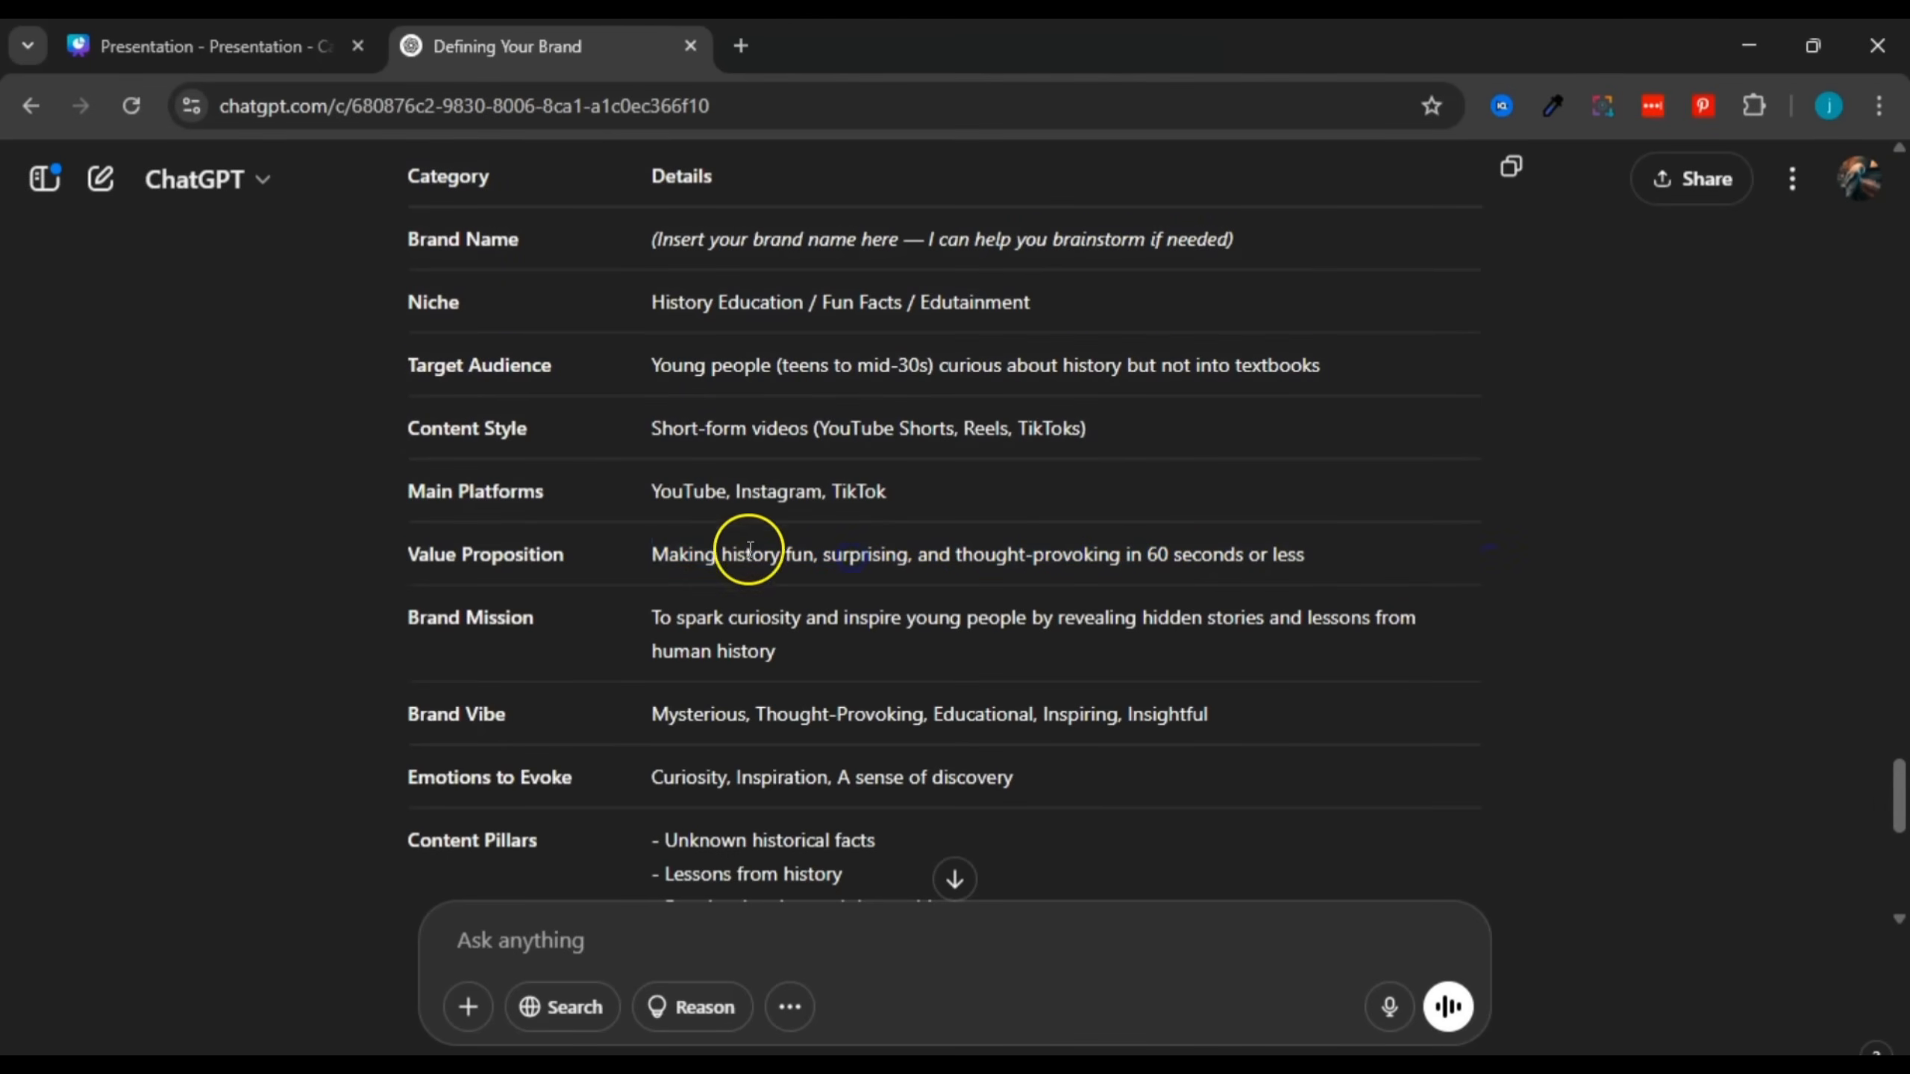
pyautogui.click(865, 555)
# Step: Read the Brand Mission, Brand Vibe and Emotions to Evoke rows of the brand table
pyautogui.moveTo(408, 623); pyautogui.dragTo(536, 618)
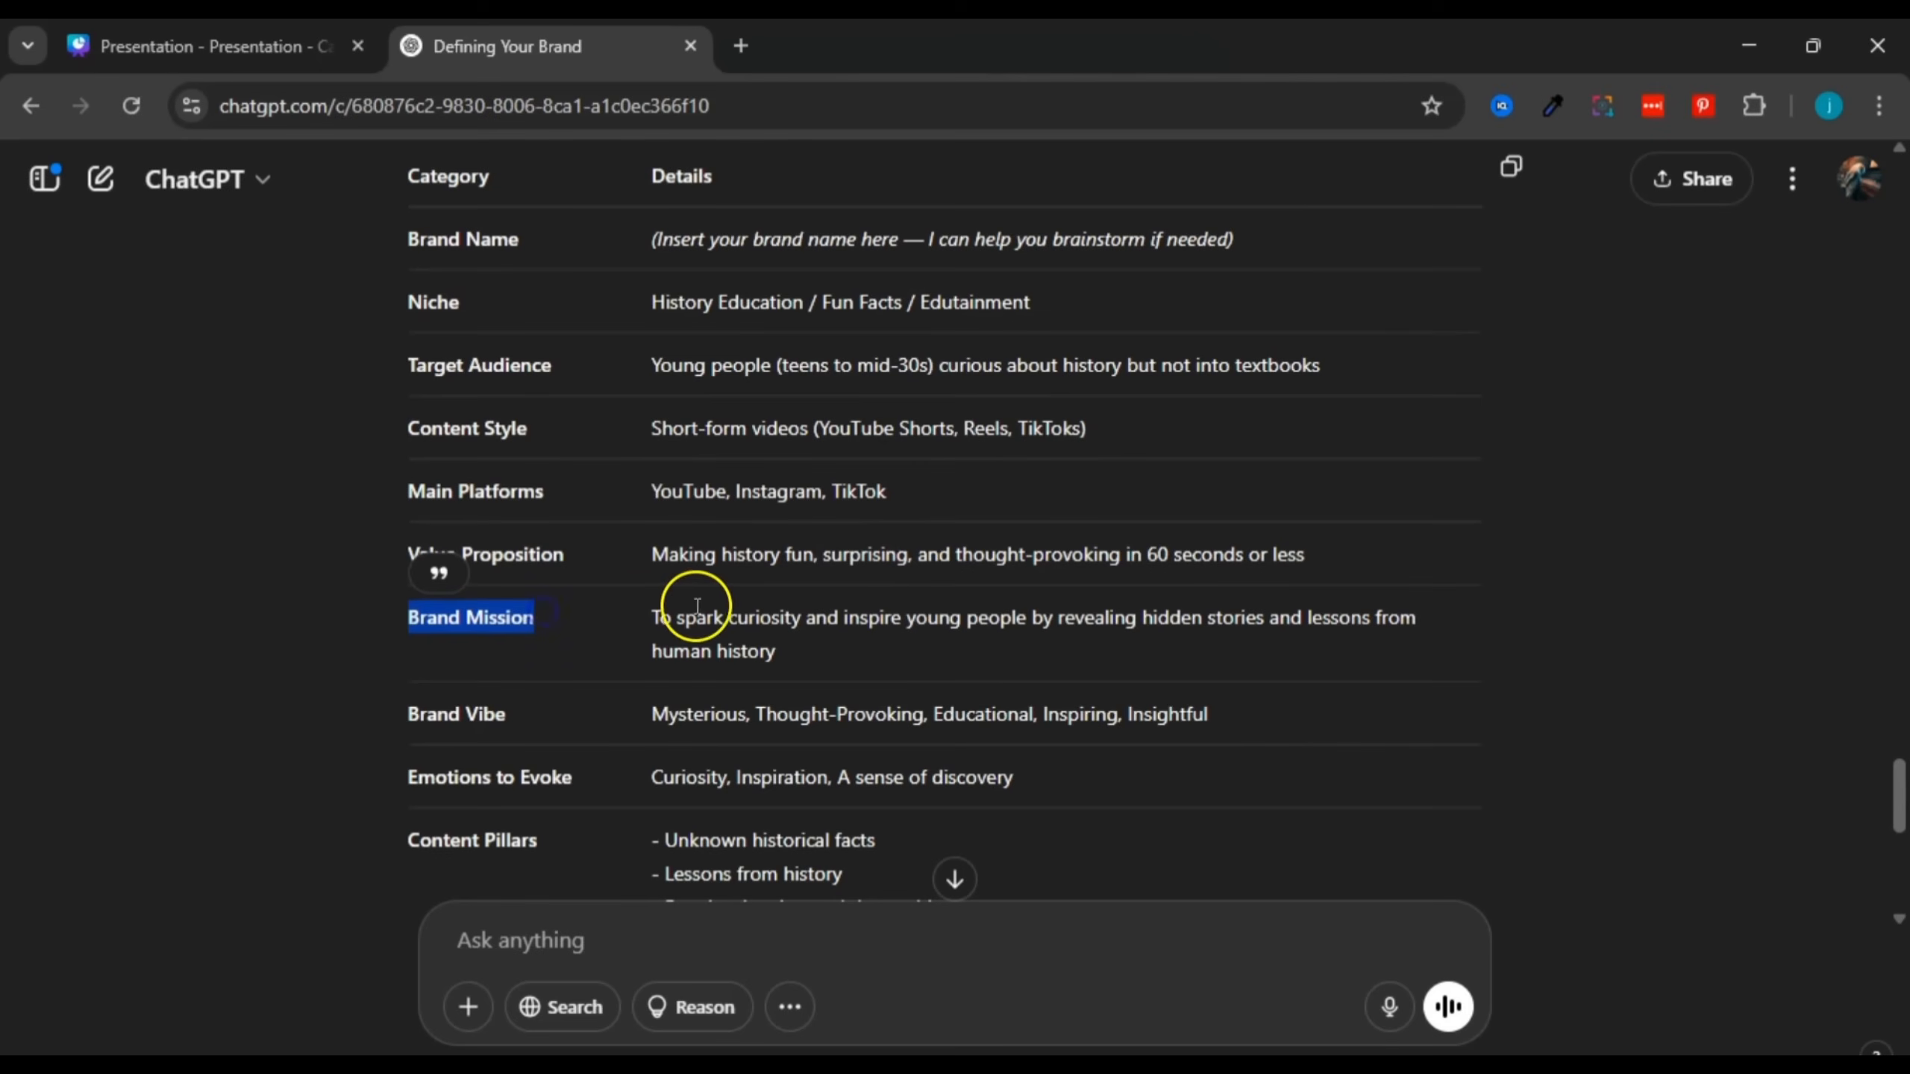
pyautogui.doubleClick(760, 619)
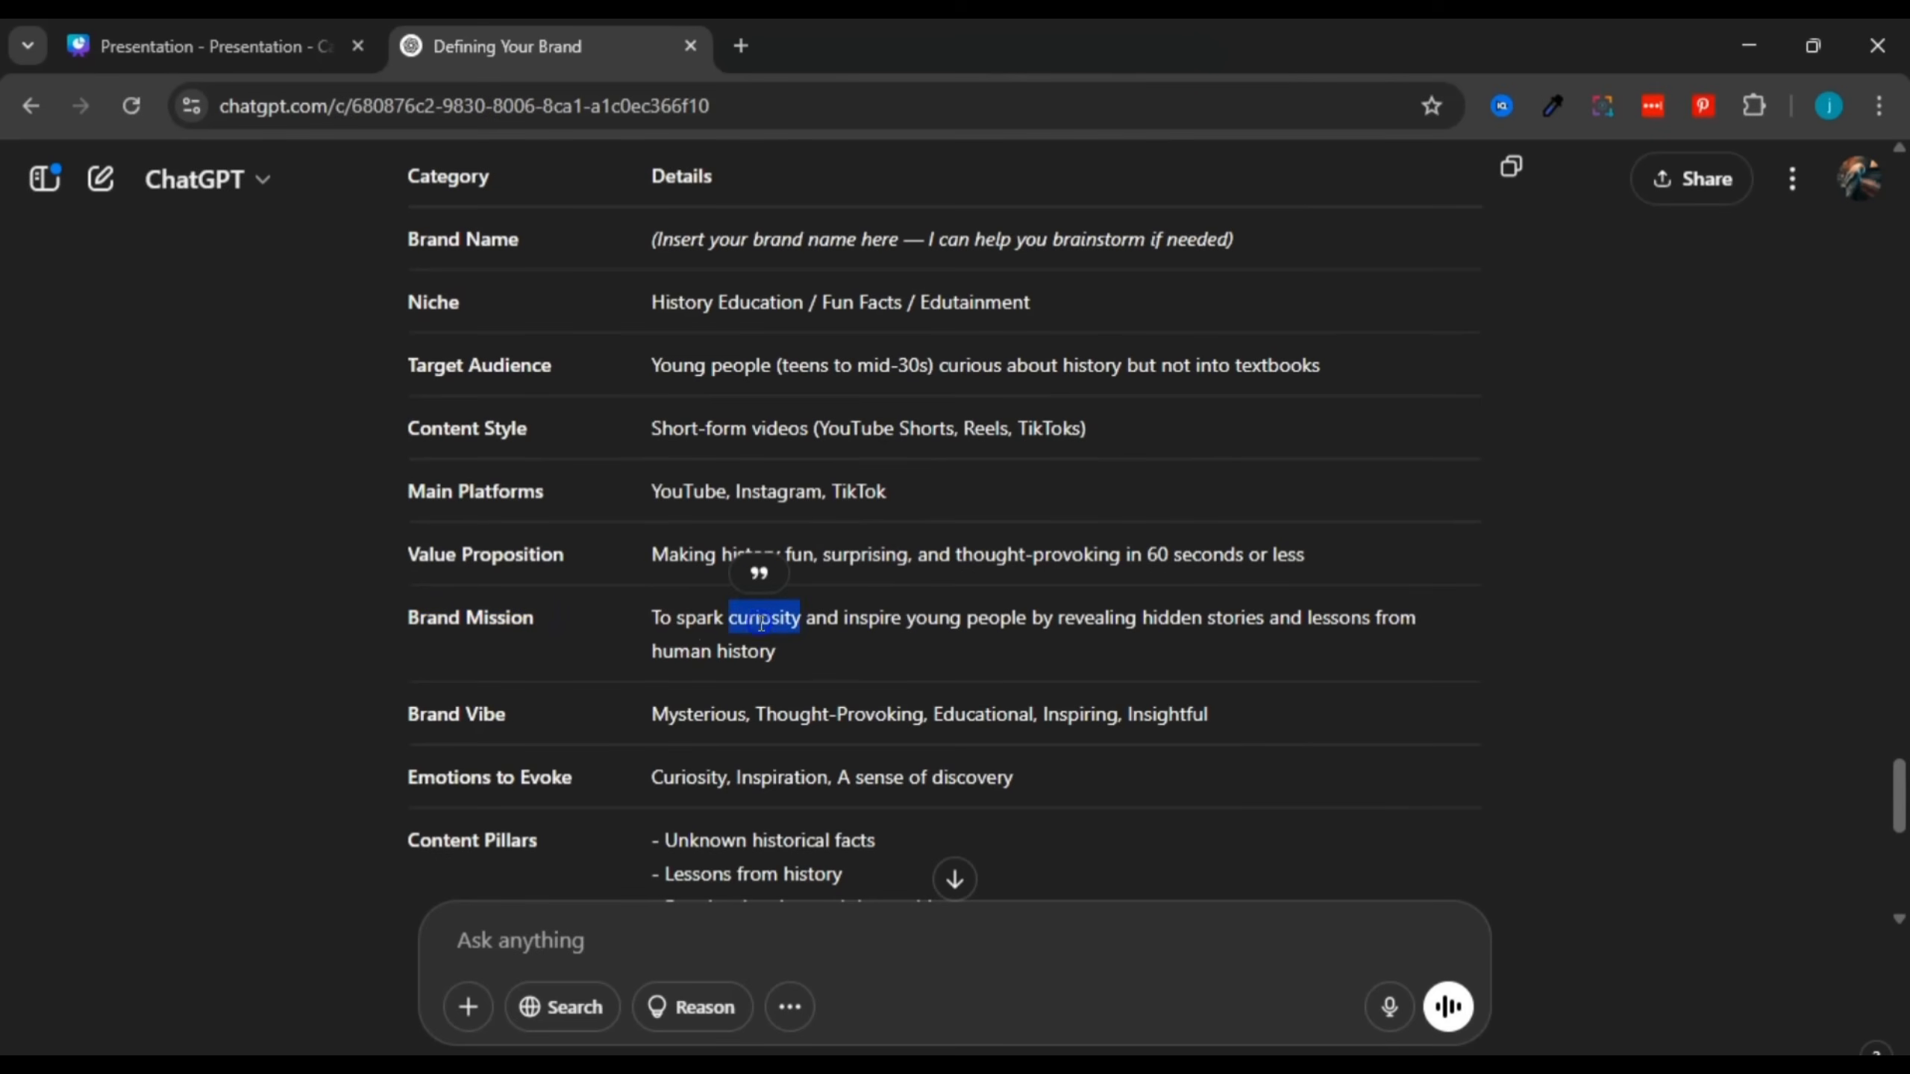
pyautogui.click(893, 617)
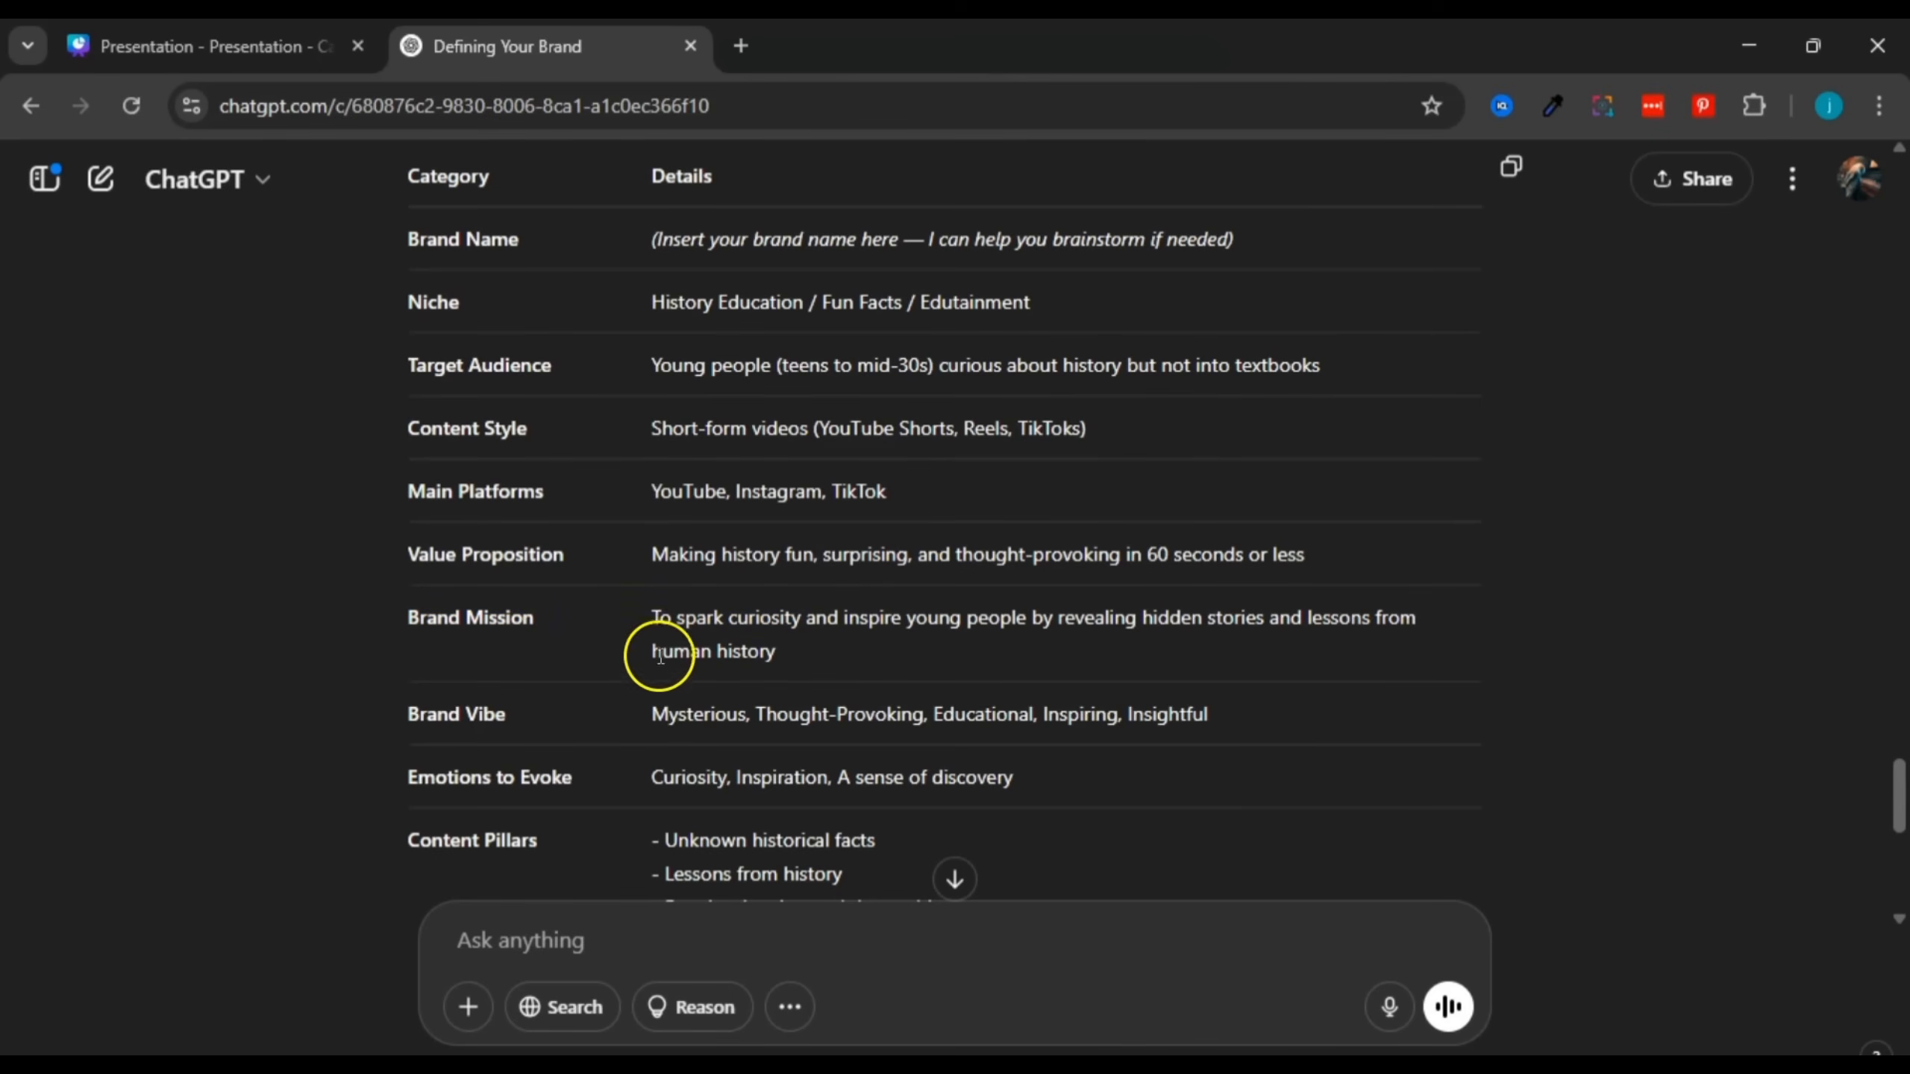
pyautogui.moveTo(1899, 781); pyautogui.dragTo(1900, 800)
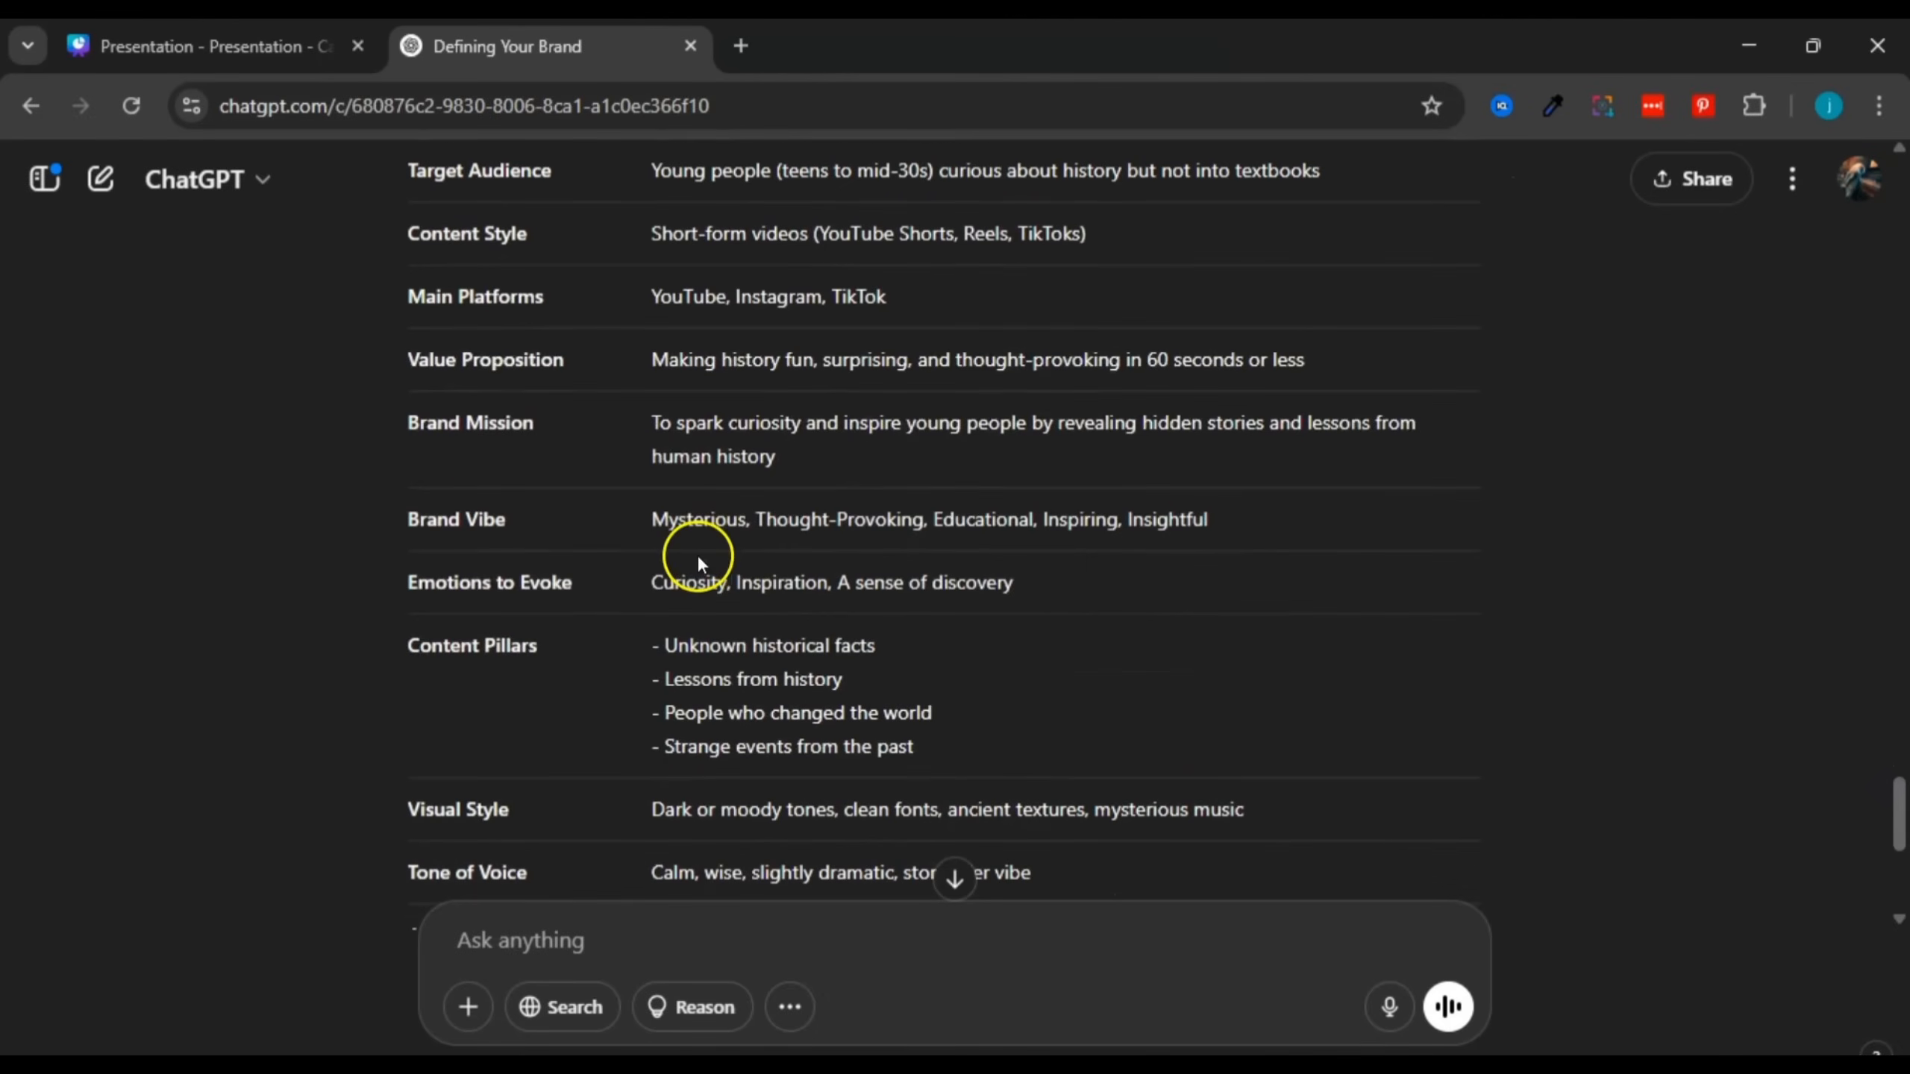
pyautogui.moveTo(406, 520); pyautogui.dragTo(490, 521)
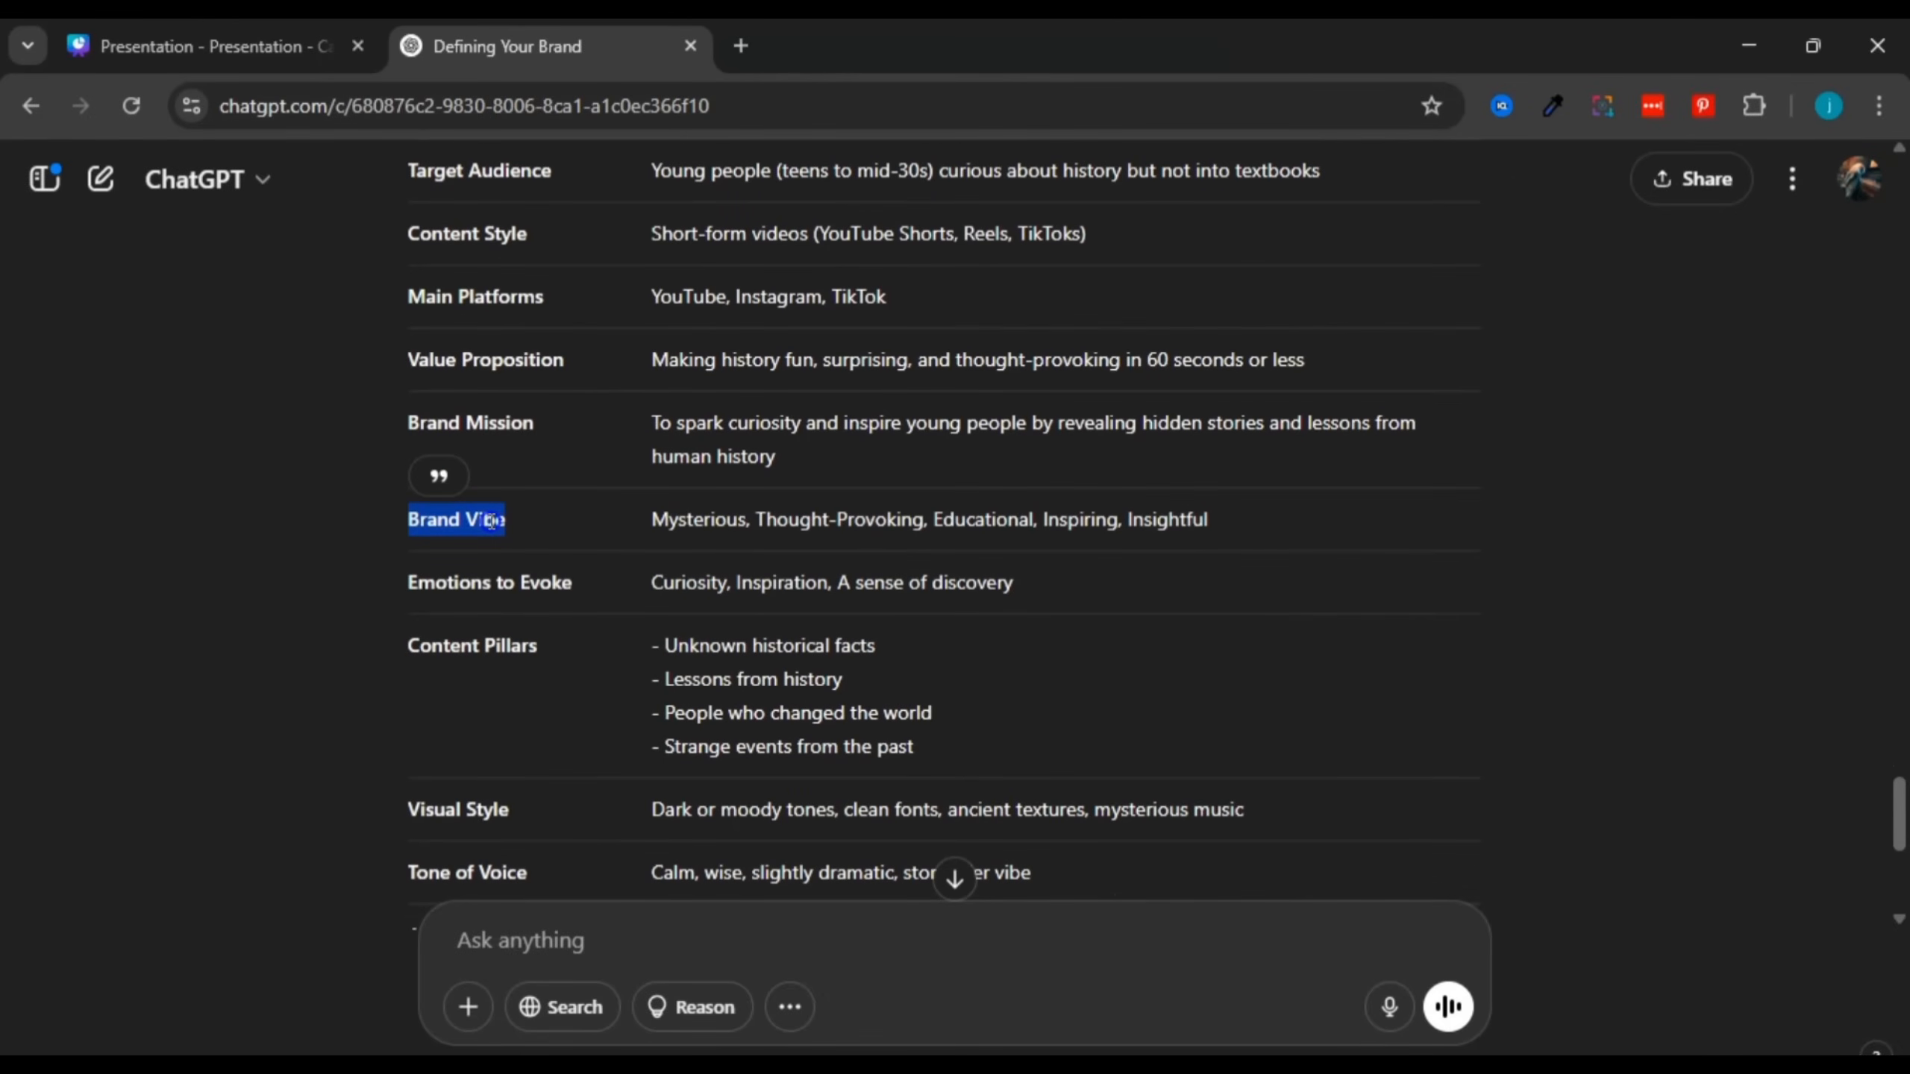
pyautogui.click(490, 521)
pyautogui.doubleClick(692, 520)
pyautogui.click(852, 527)
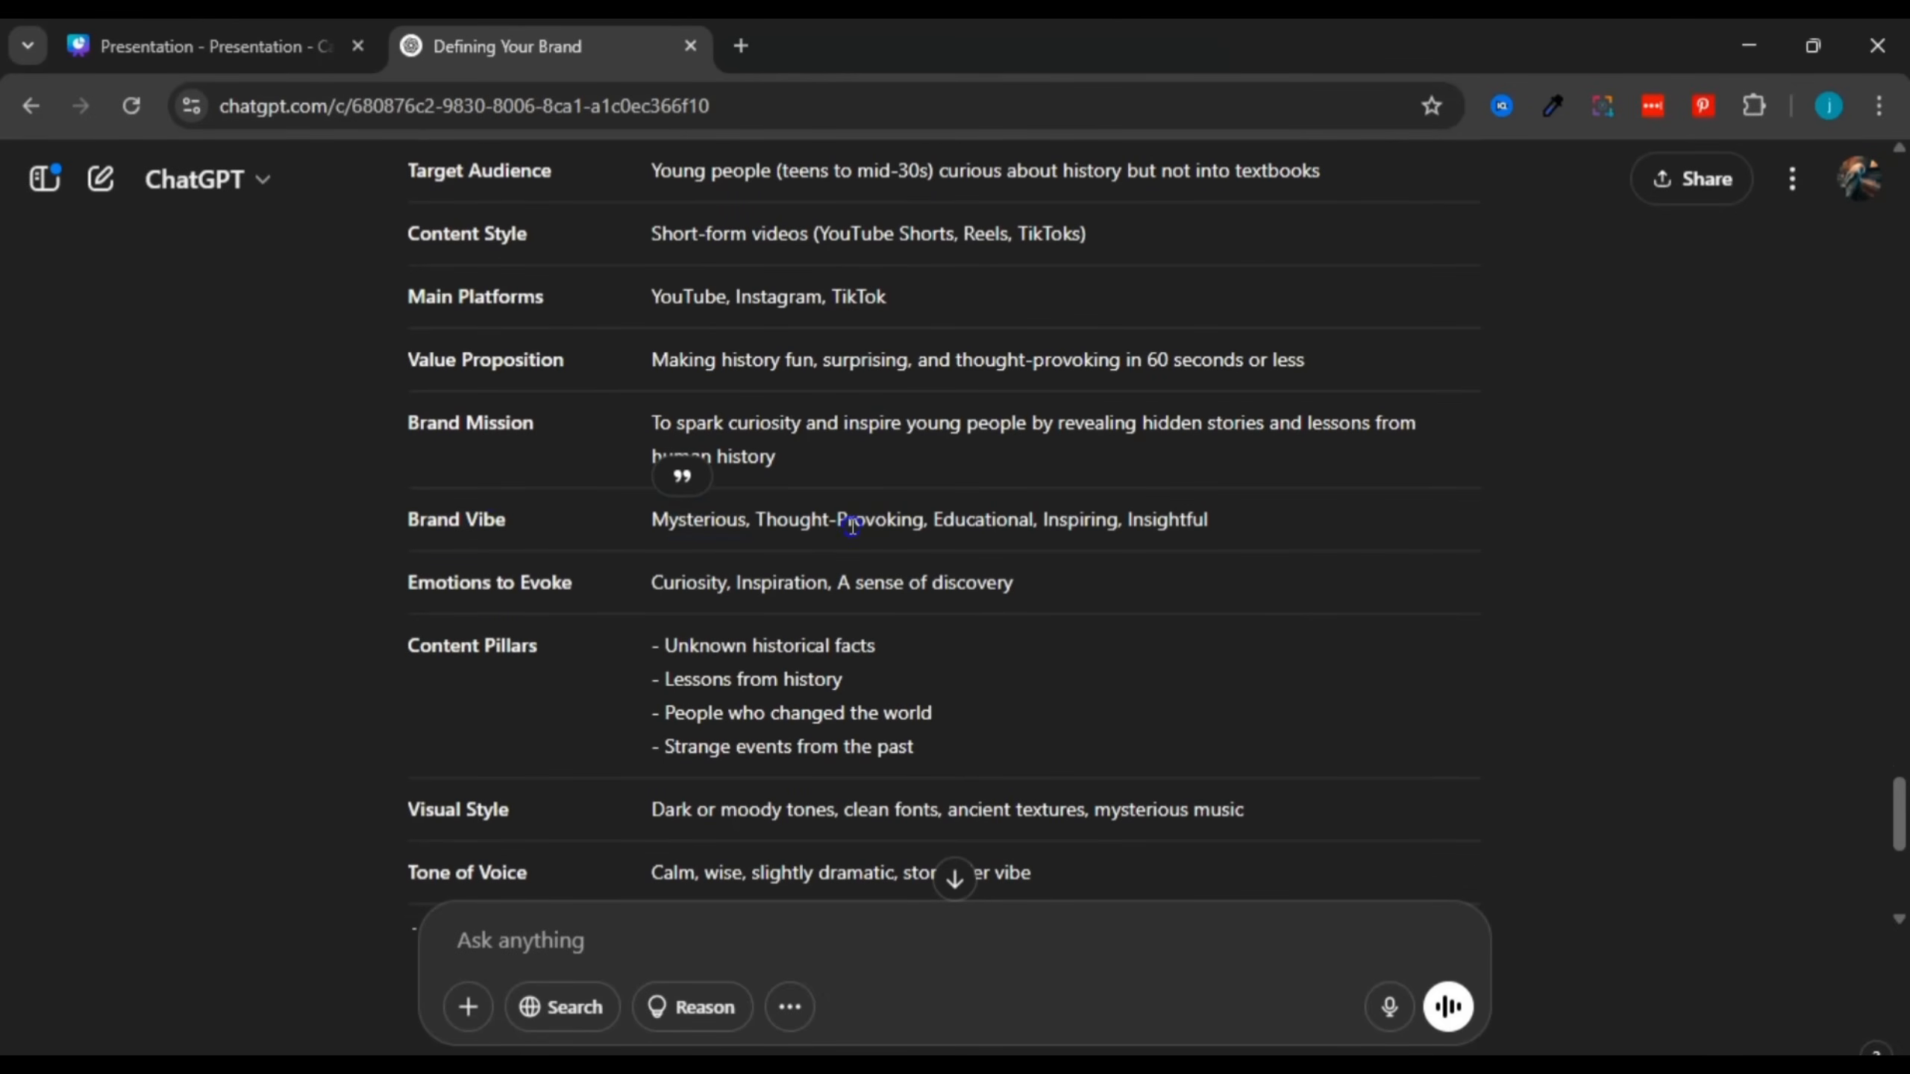
pyautogui.scroll(-3, 1061, 439)
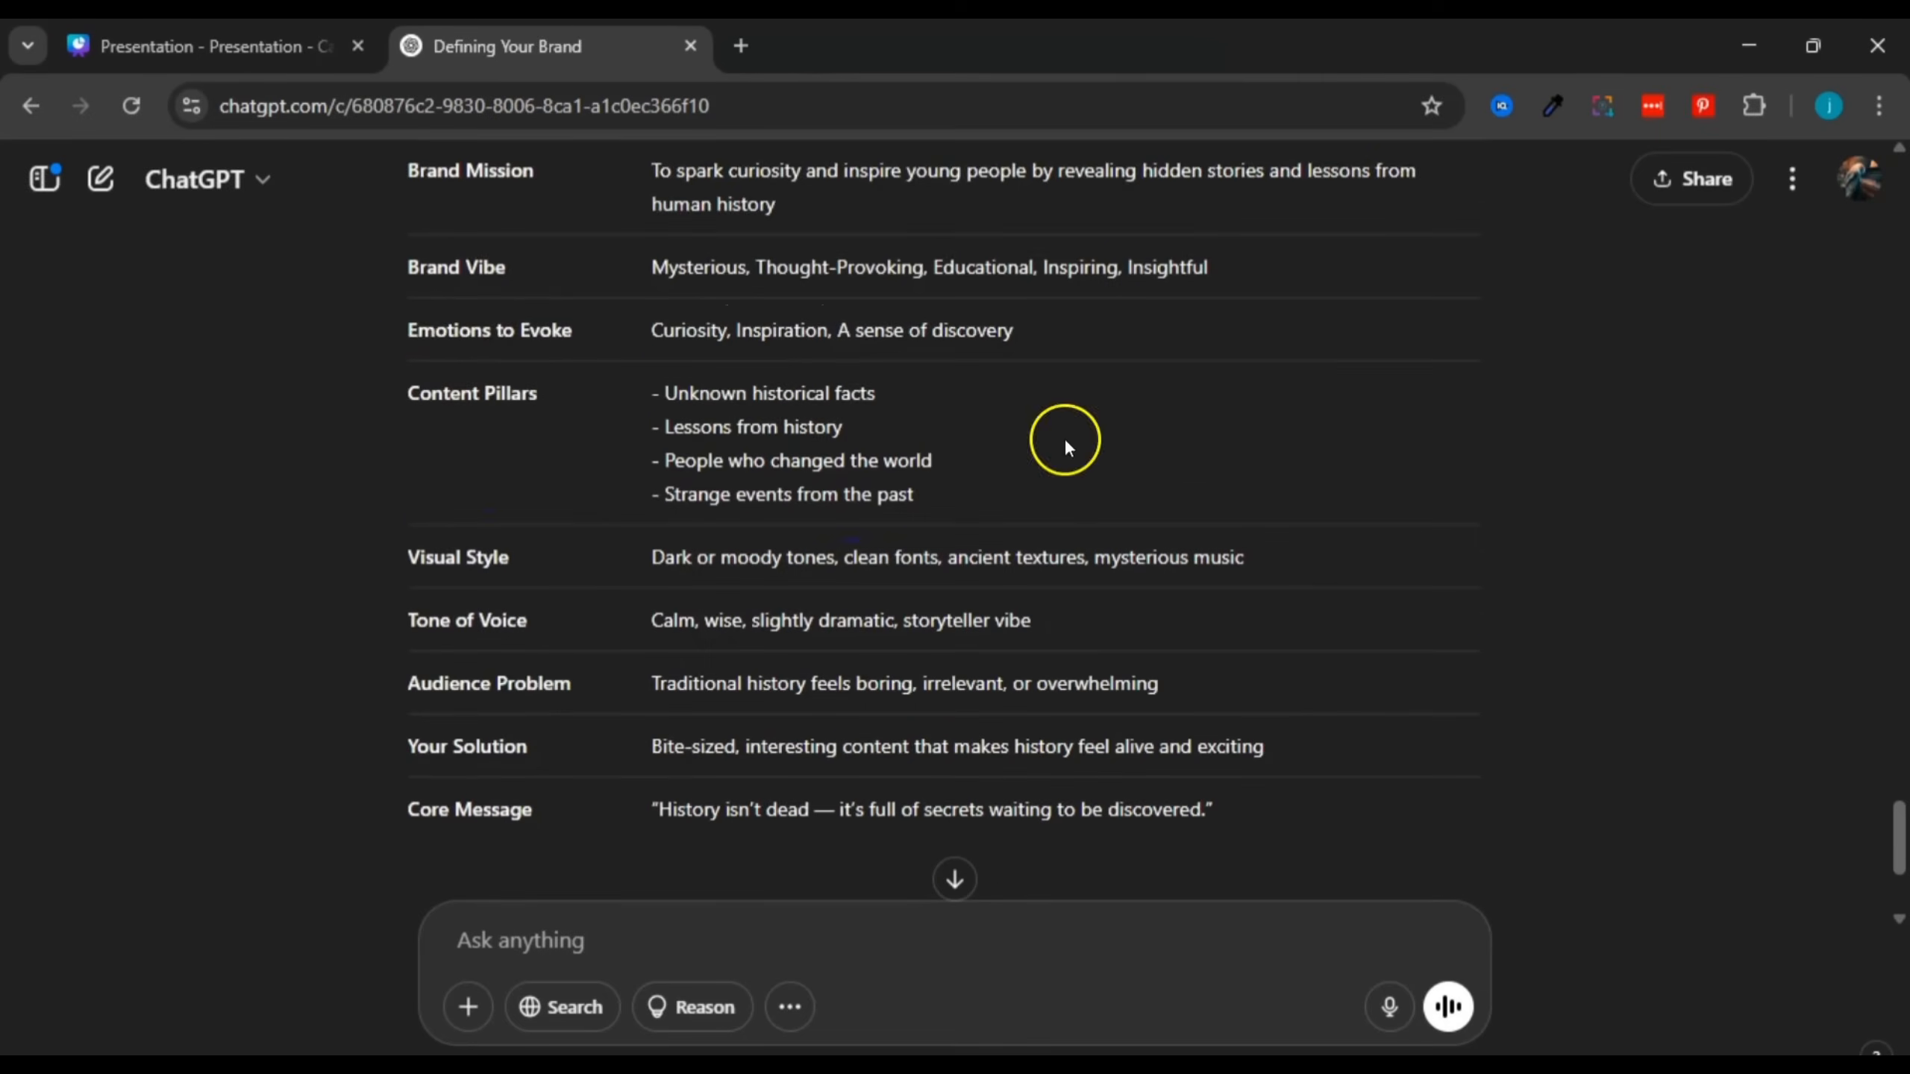
pyautogui.moveTo(391, 332); pyautogui.dragTo(575, 331)
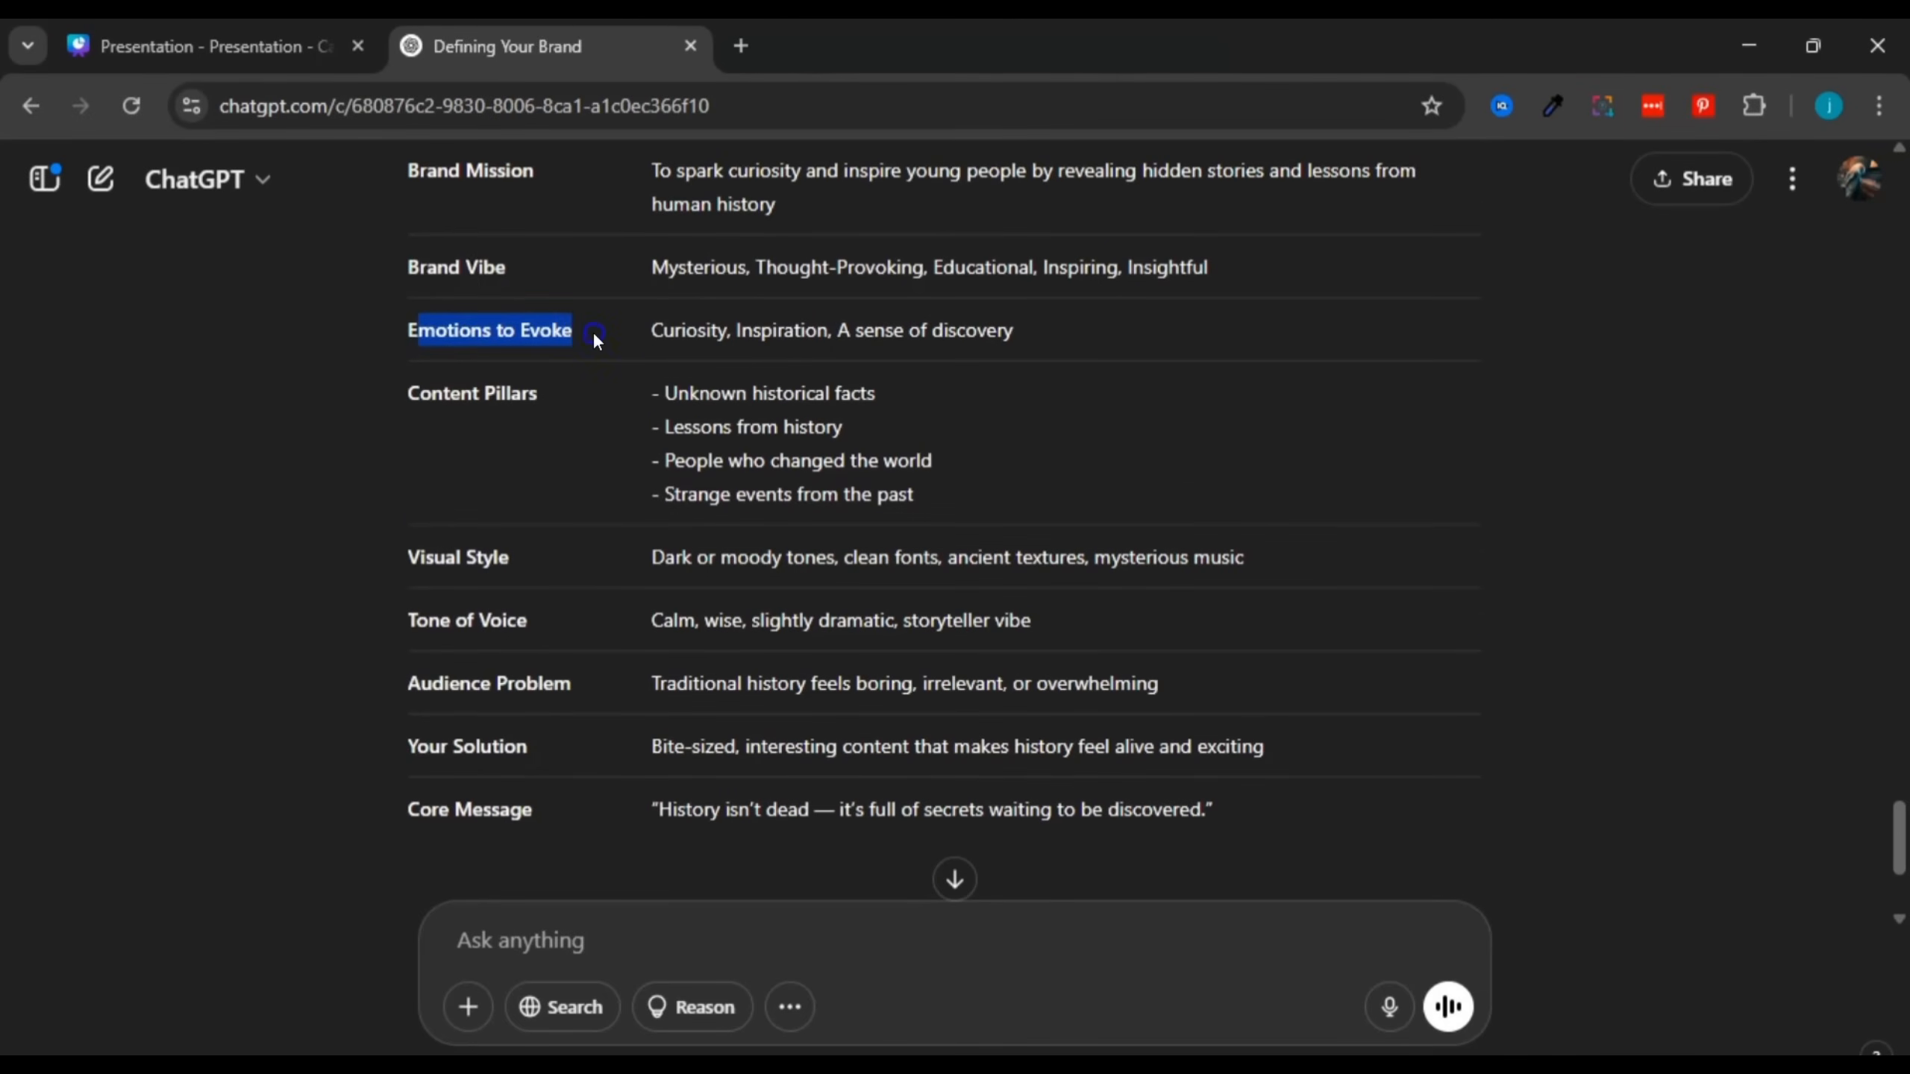
pyautogui.click(595, 339)
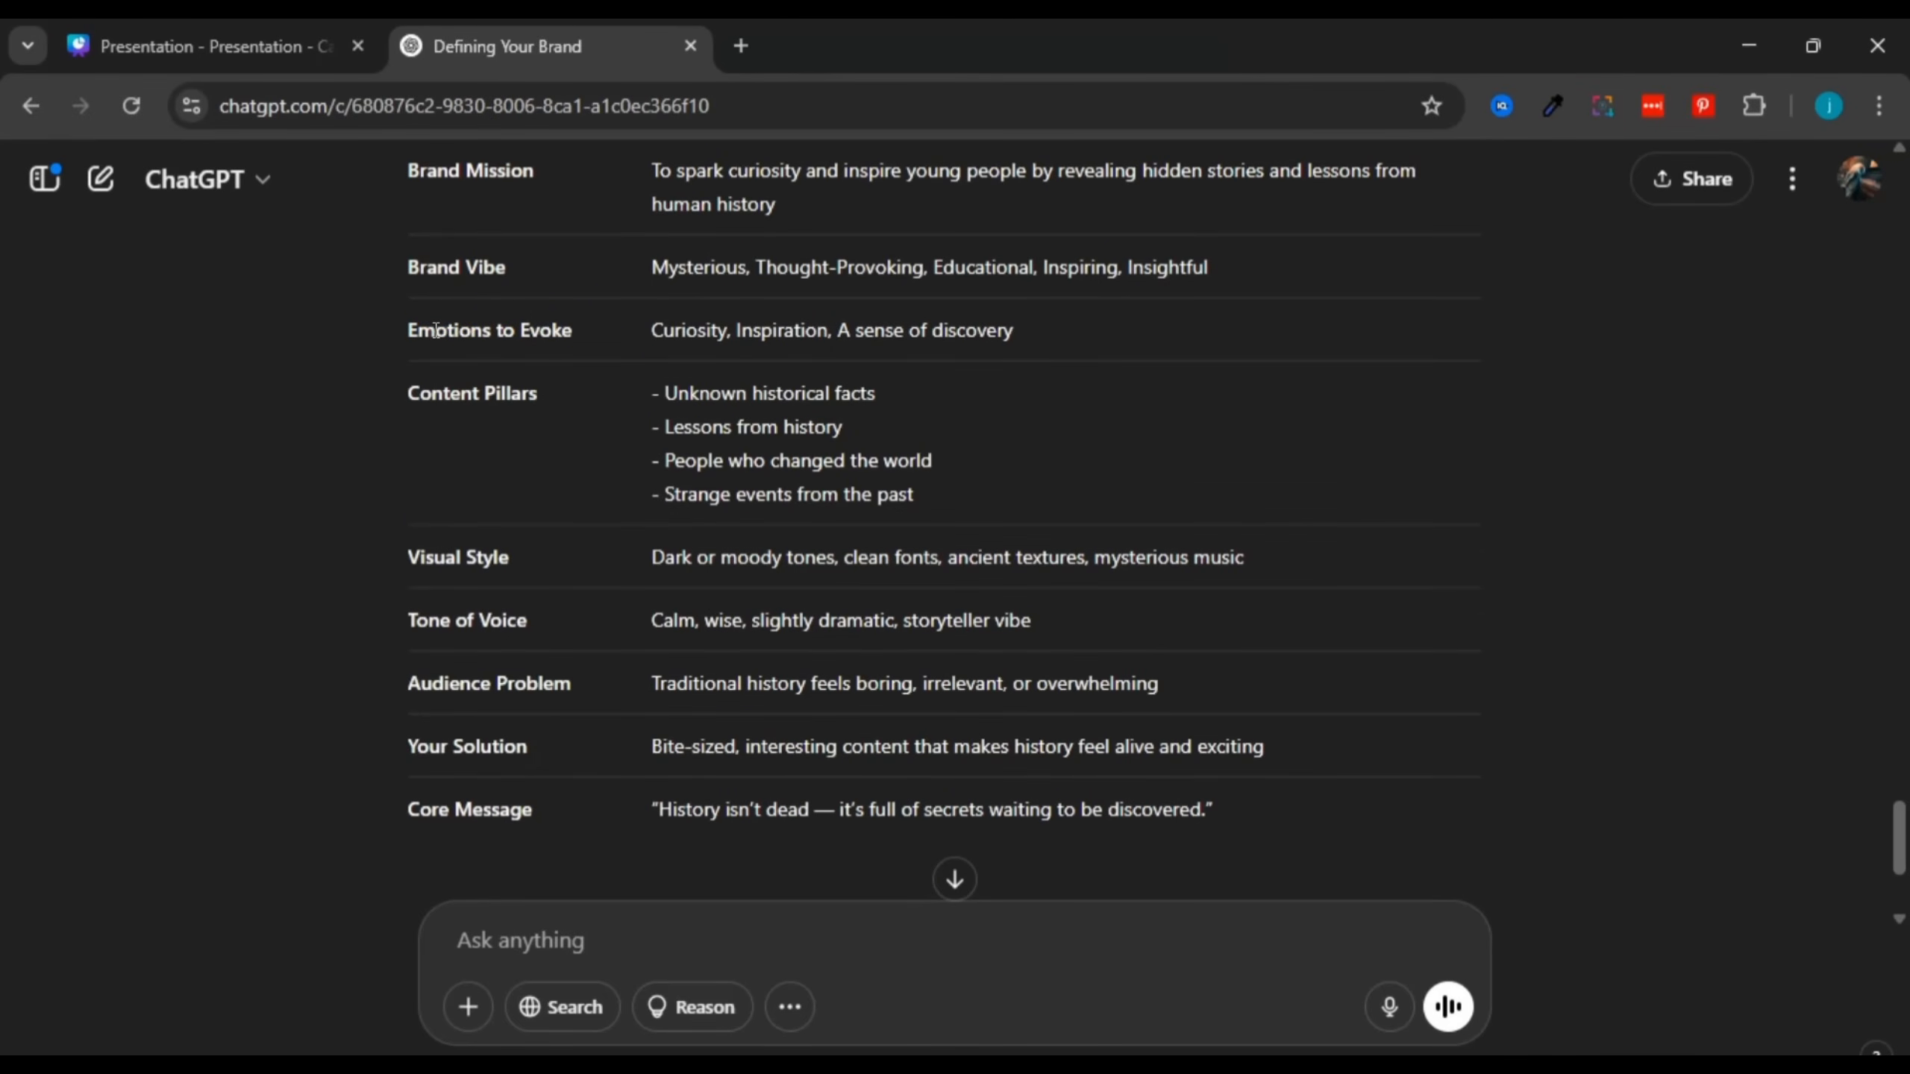
pyautogui.click(466, 323)
pyautogui.moveTo(648, 332); pyautogui.dragTo(1025, 329)
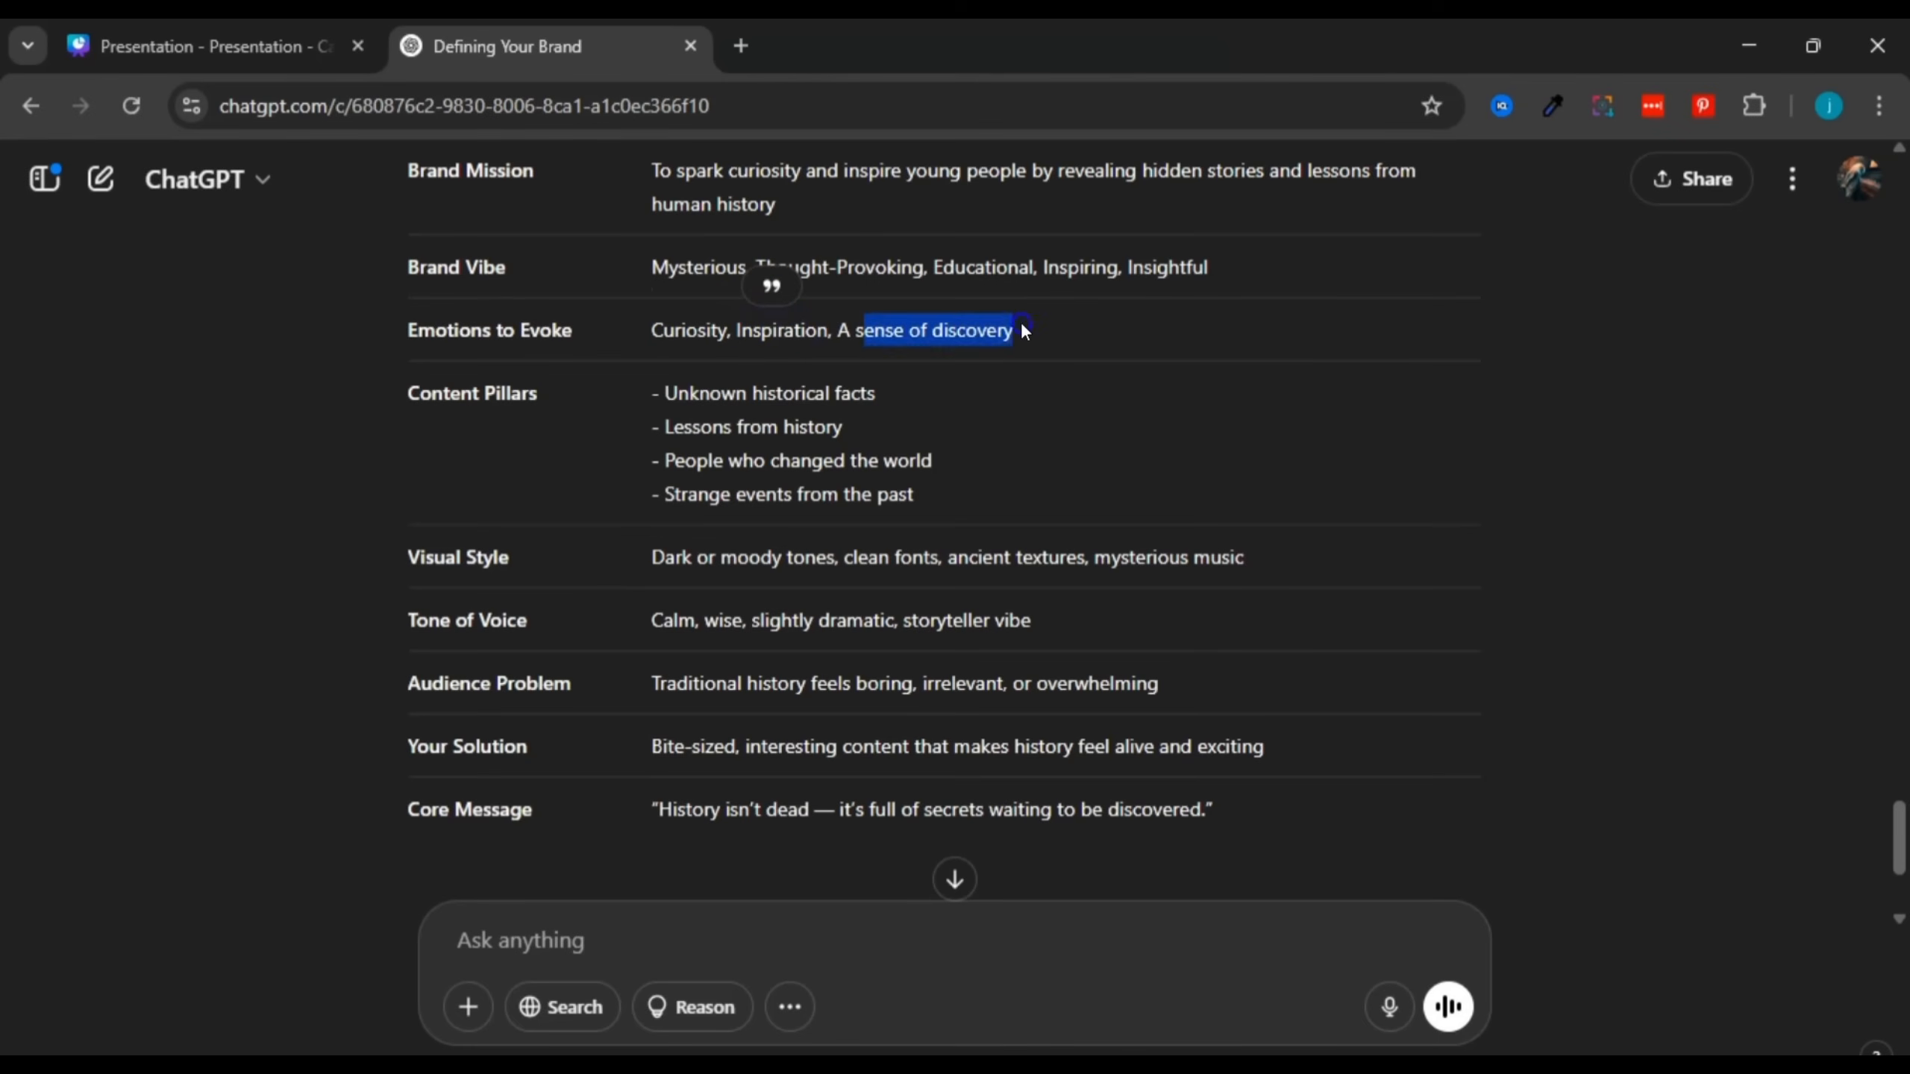
# Step: Read the Content Pillars row of the brand table, going through each of its listed pillars
pyautogui.click(1030, 332)
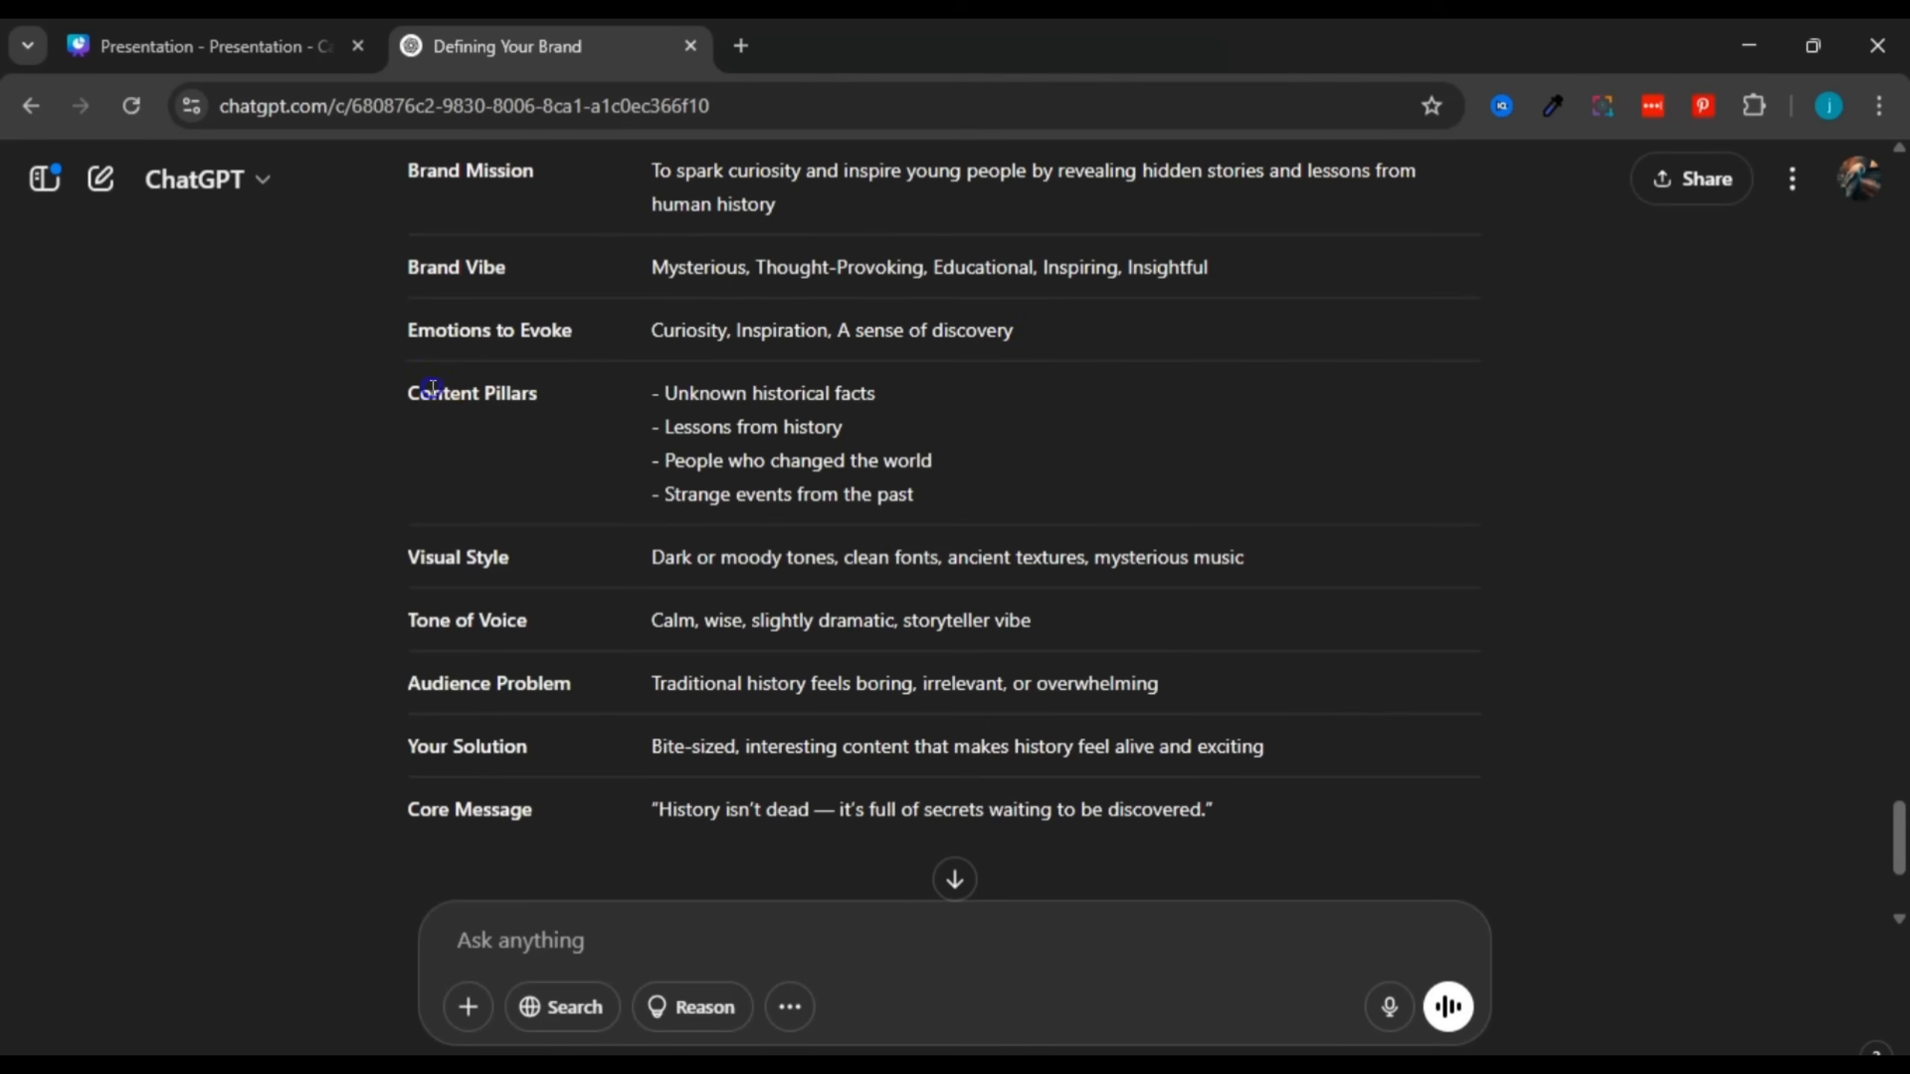
pyautogui.moveTo(419, 392); pyautogui.dragTo(555, 408)
pyautogui.click(669, 385)
pyautogui.moveTo(655, 391); pyautogui.dragTo(940, 489)
pyautogui.click(940, 491)
pyautogui.moveTo(669, 388); pyautogui.dragTo(877, 393)
pyautogui.moveTo(684, 426); pyautogui.dragTo(846, 427)
pyautogui.moveTo(668, 459); pyautogui.dragTo(954, 463)
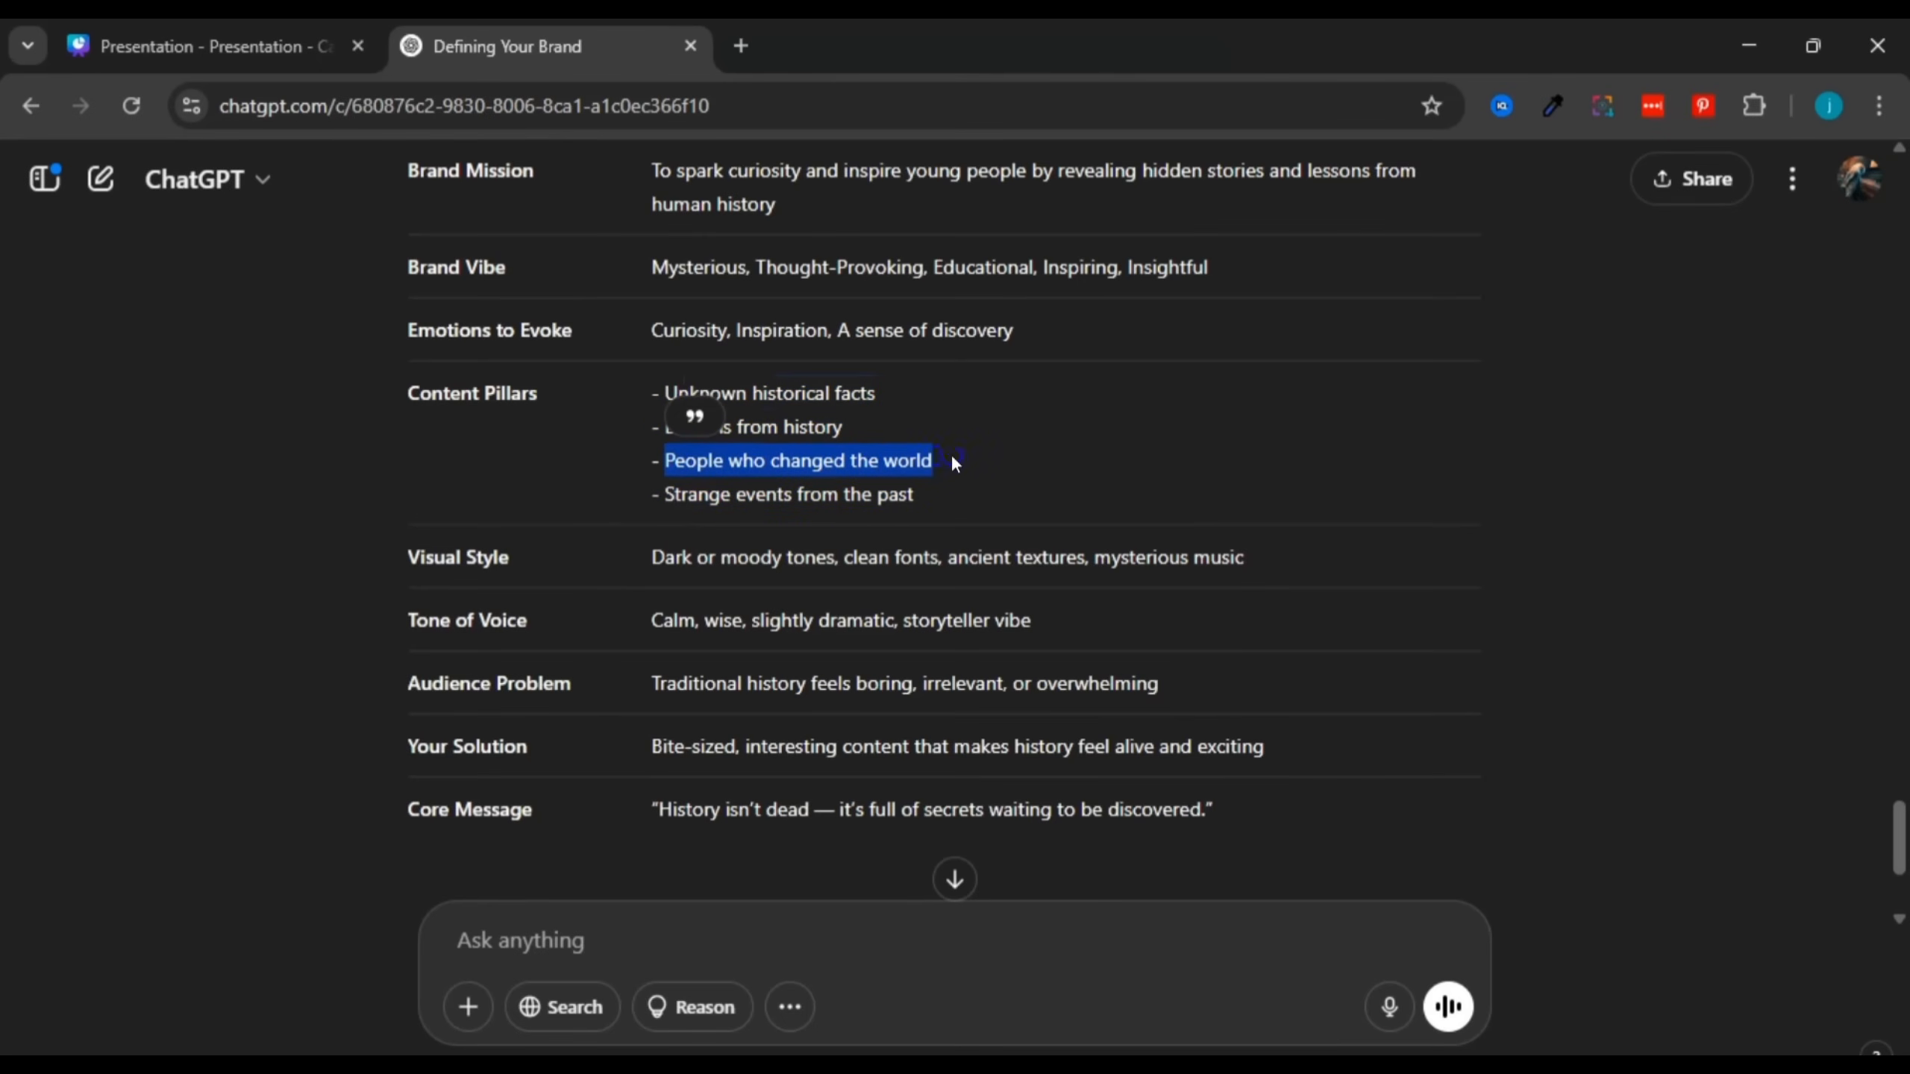
pyautogui.moveTo(663, 494); pyautogui.dragTo(936, 498)
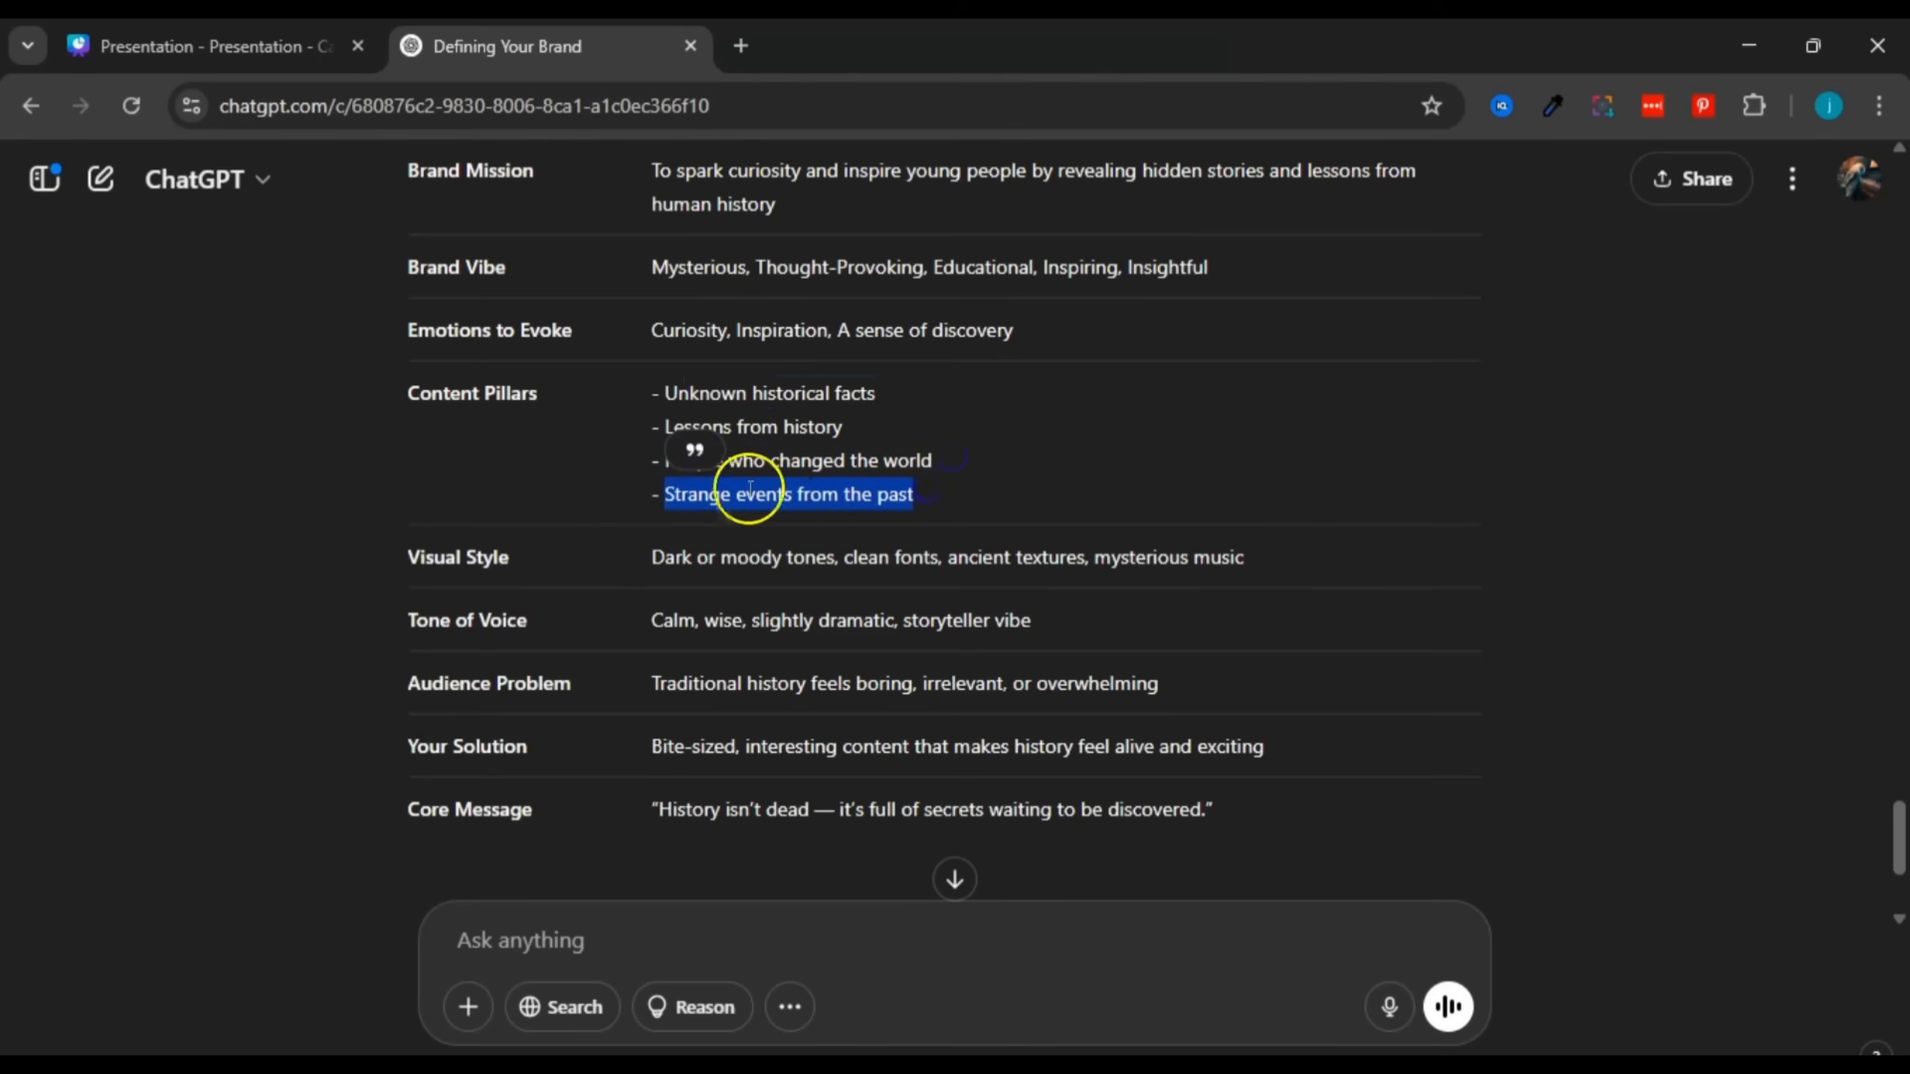
# Step: Read the Visual Style, Tone of Voice and Audience Problem rows of the brand table
pyautogui.click(417, 555)
pyautogui.moveTo(417, 555); pyautogui.dragTo(506, 557)
pyautogui.click(444, 554)
pyautogui.moveTo(408, 620); pyautogui.dragTo(588, 623)
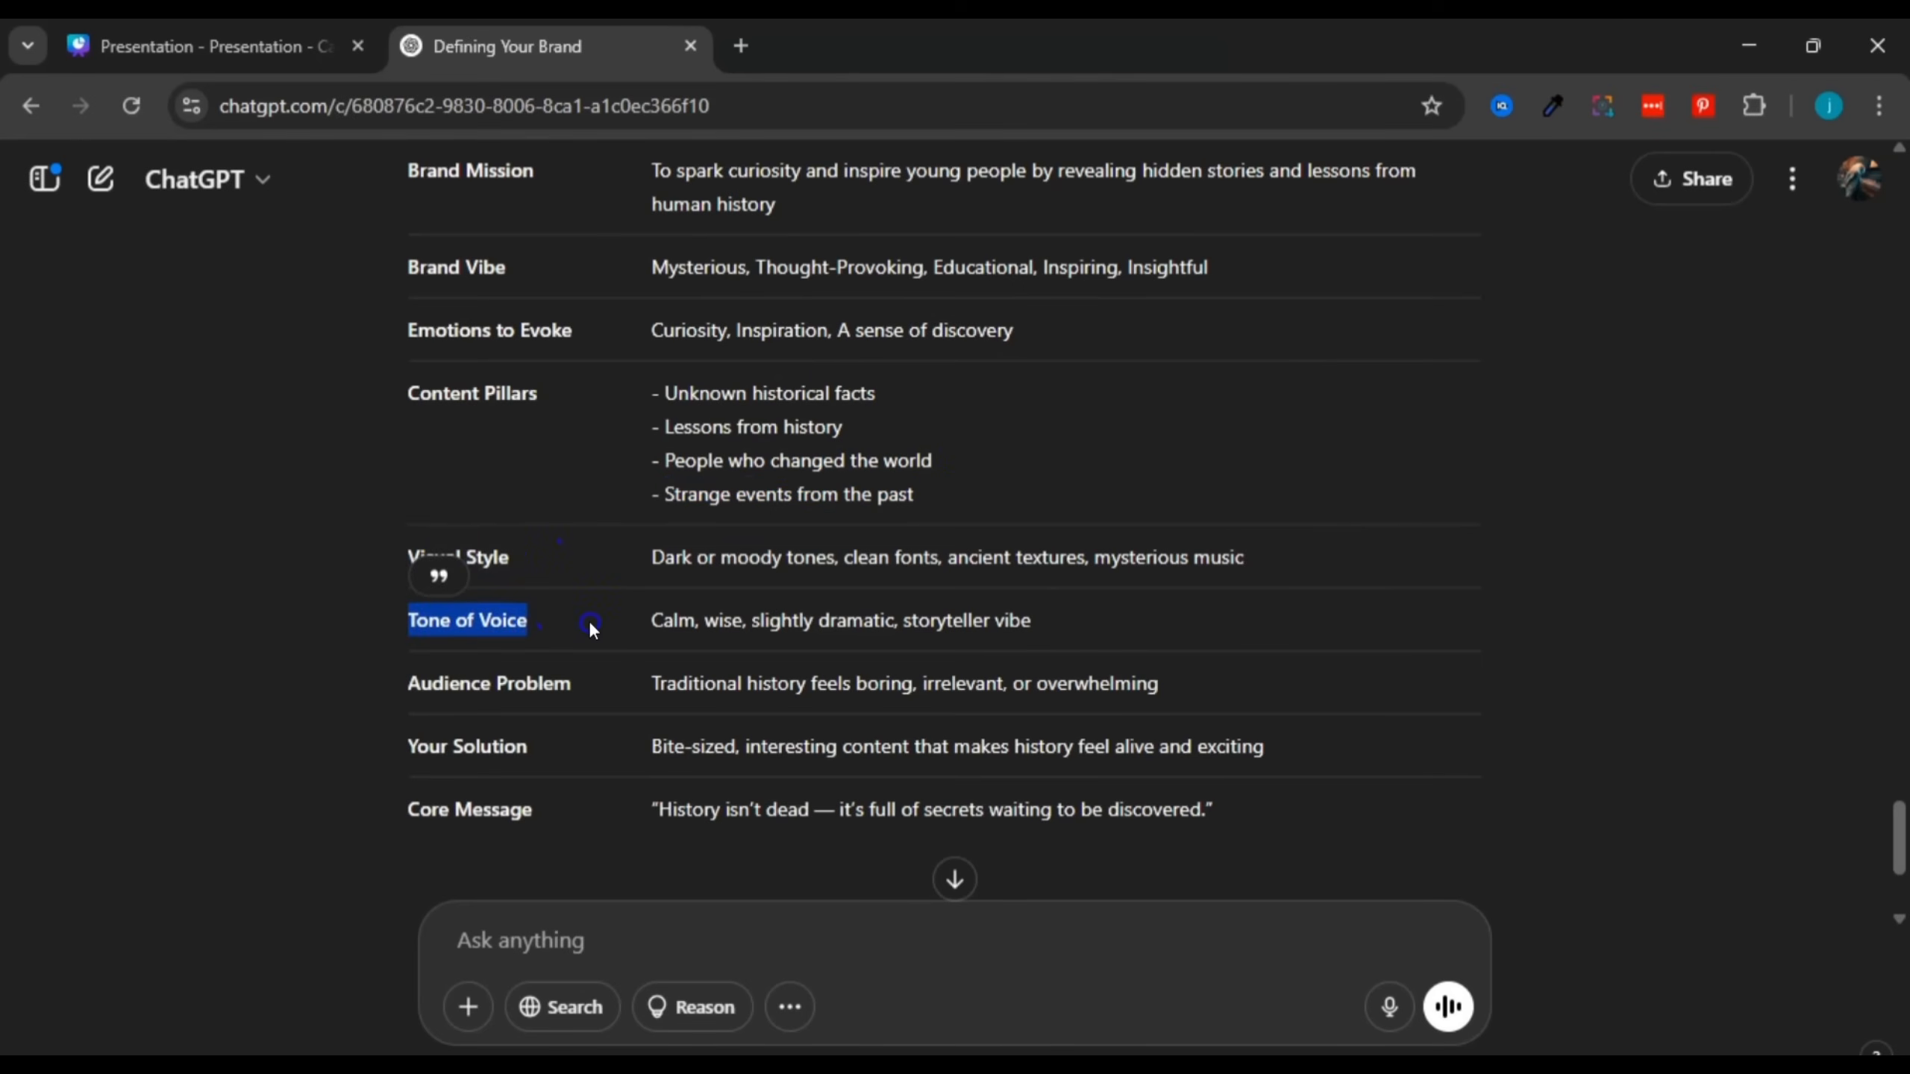
pyautogui.moveTo(421, 682); pyautogui.dragTo(587, 685)
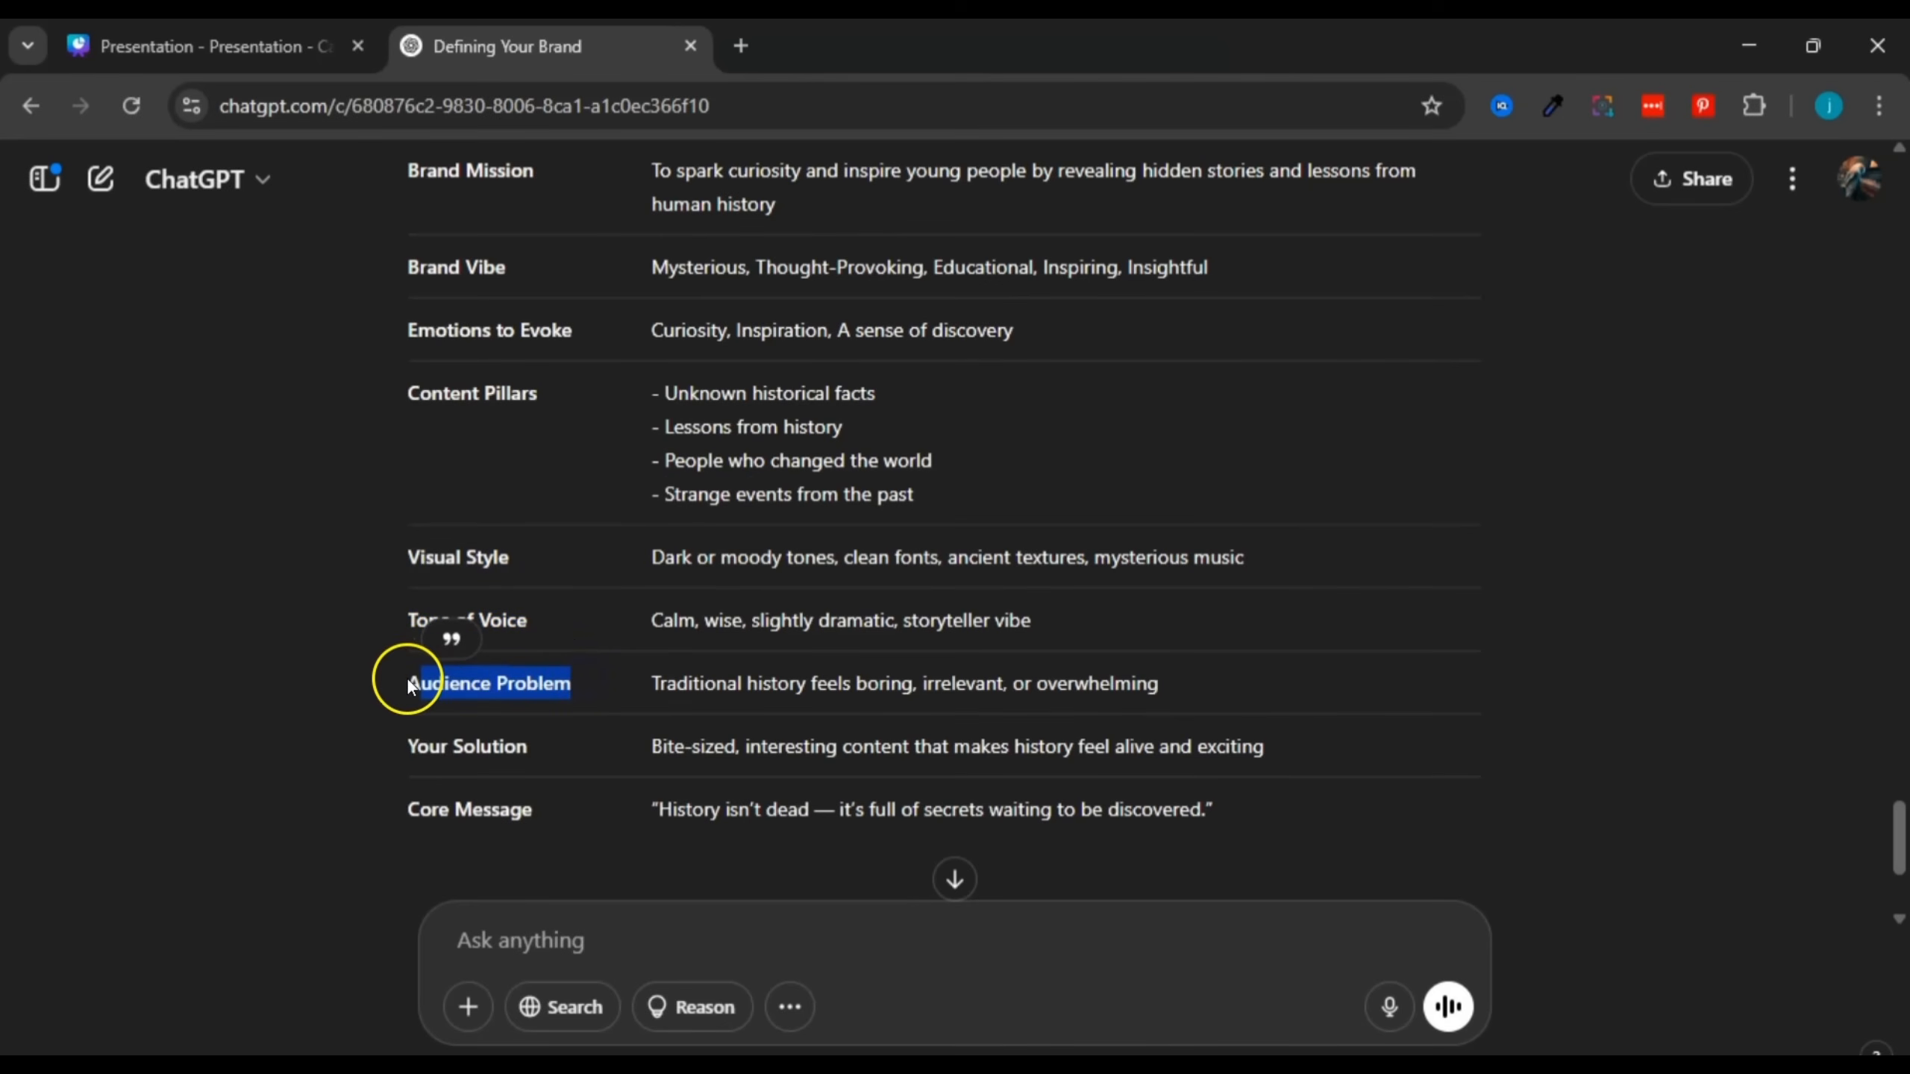
pyautogui.moveTo(407, 682); pyautogui.dragTo(1140, 700)
pyautogui.click(587, 680)
pyautogui.click(1139, 696)
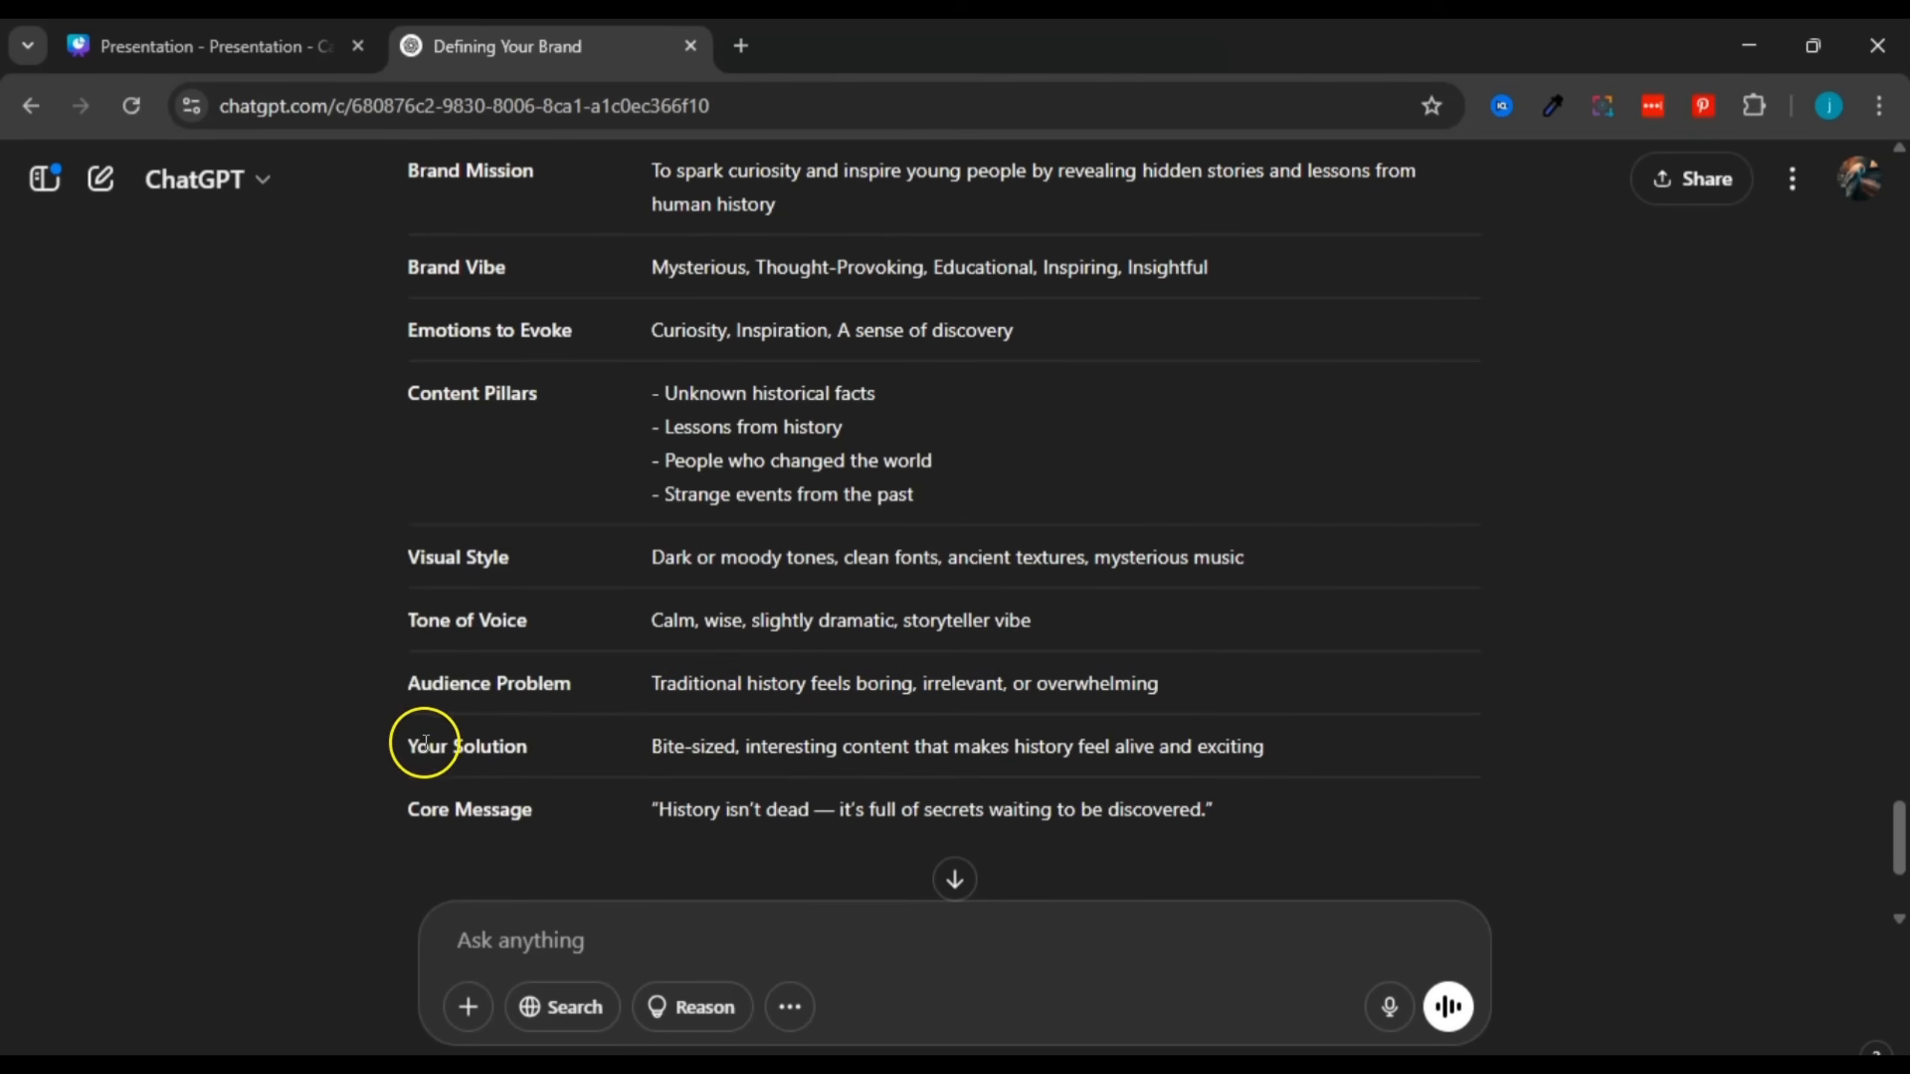
# Step: Read the Your Solution row of the brand table, including its full statement
pyautogui.moveTo(411, 744); pyautogui.dragTo(523, 746)
pyautogui.click(520, 747)
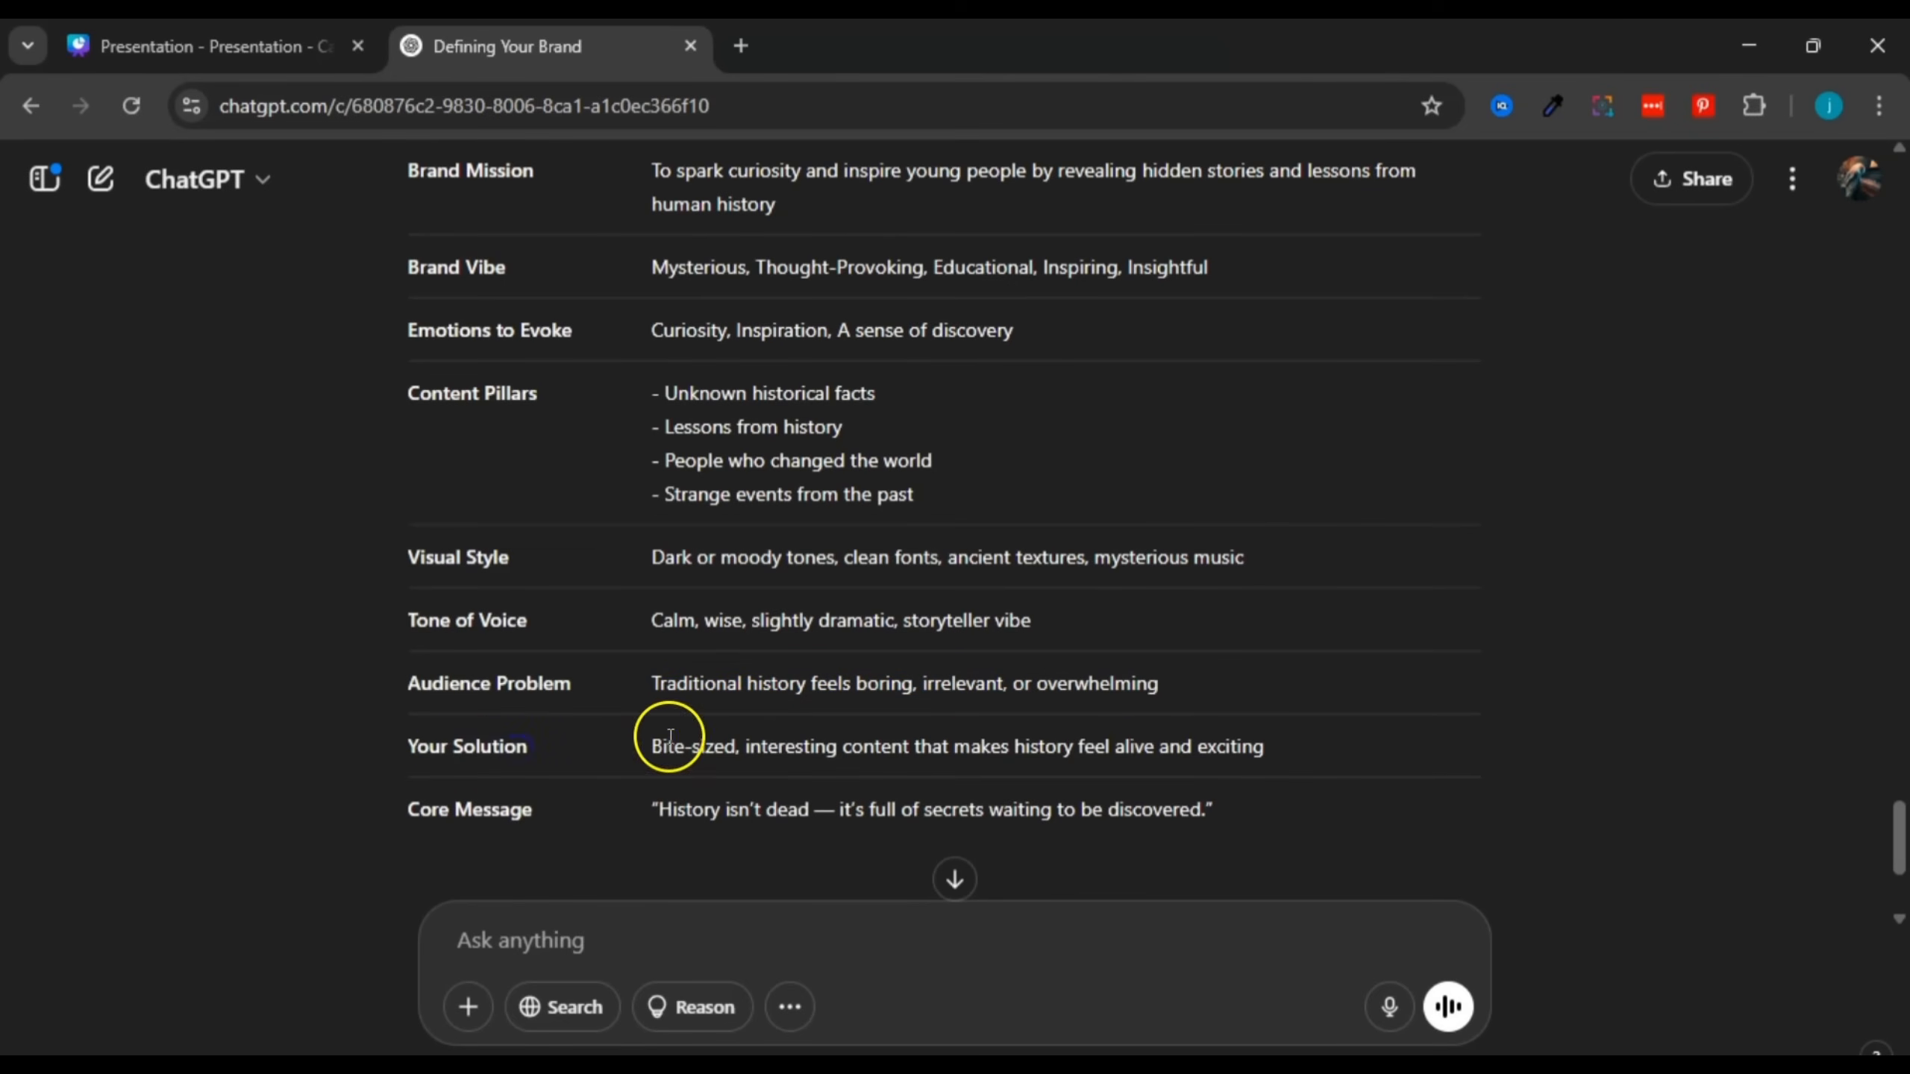
pyautogui.moveTo(652, 744); pyautogui.dragTo(1285, 749)
pyautogui.click(615, 777)
# Step: Read the Core Message row at the end of the brand table and look back over the earlier rows
pyautogui.scroll(-3, 615, 777)
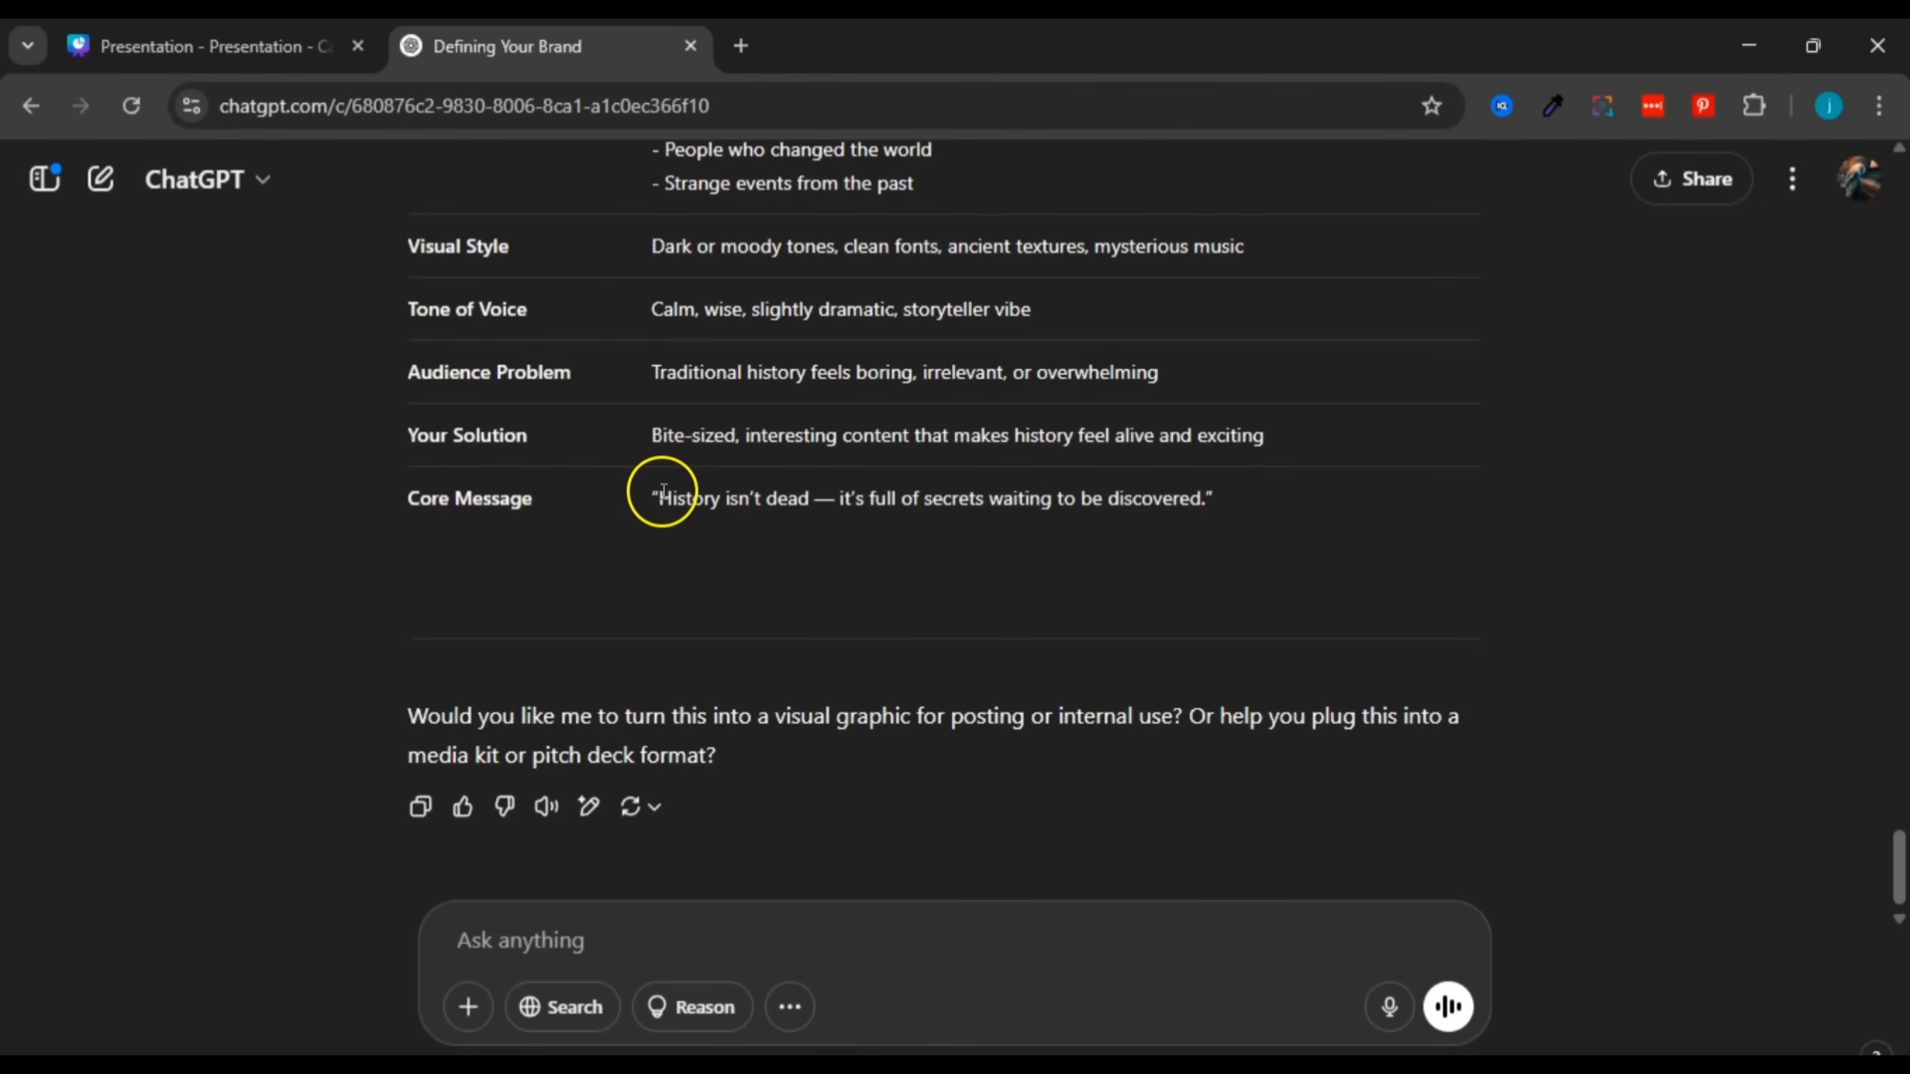
pyautogui.moveTo(660, 499); pyautogui.dragTo(1218, 499)
pyautogui.click(1216, 499)
pyautogui.moveTo(653, 497); pyautogui.dragTo(963, 497)
pyautogui.click(952, 496)
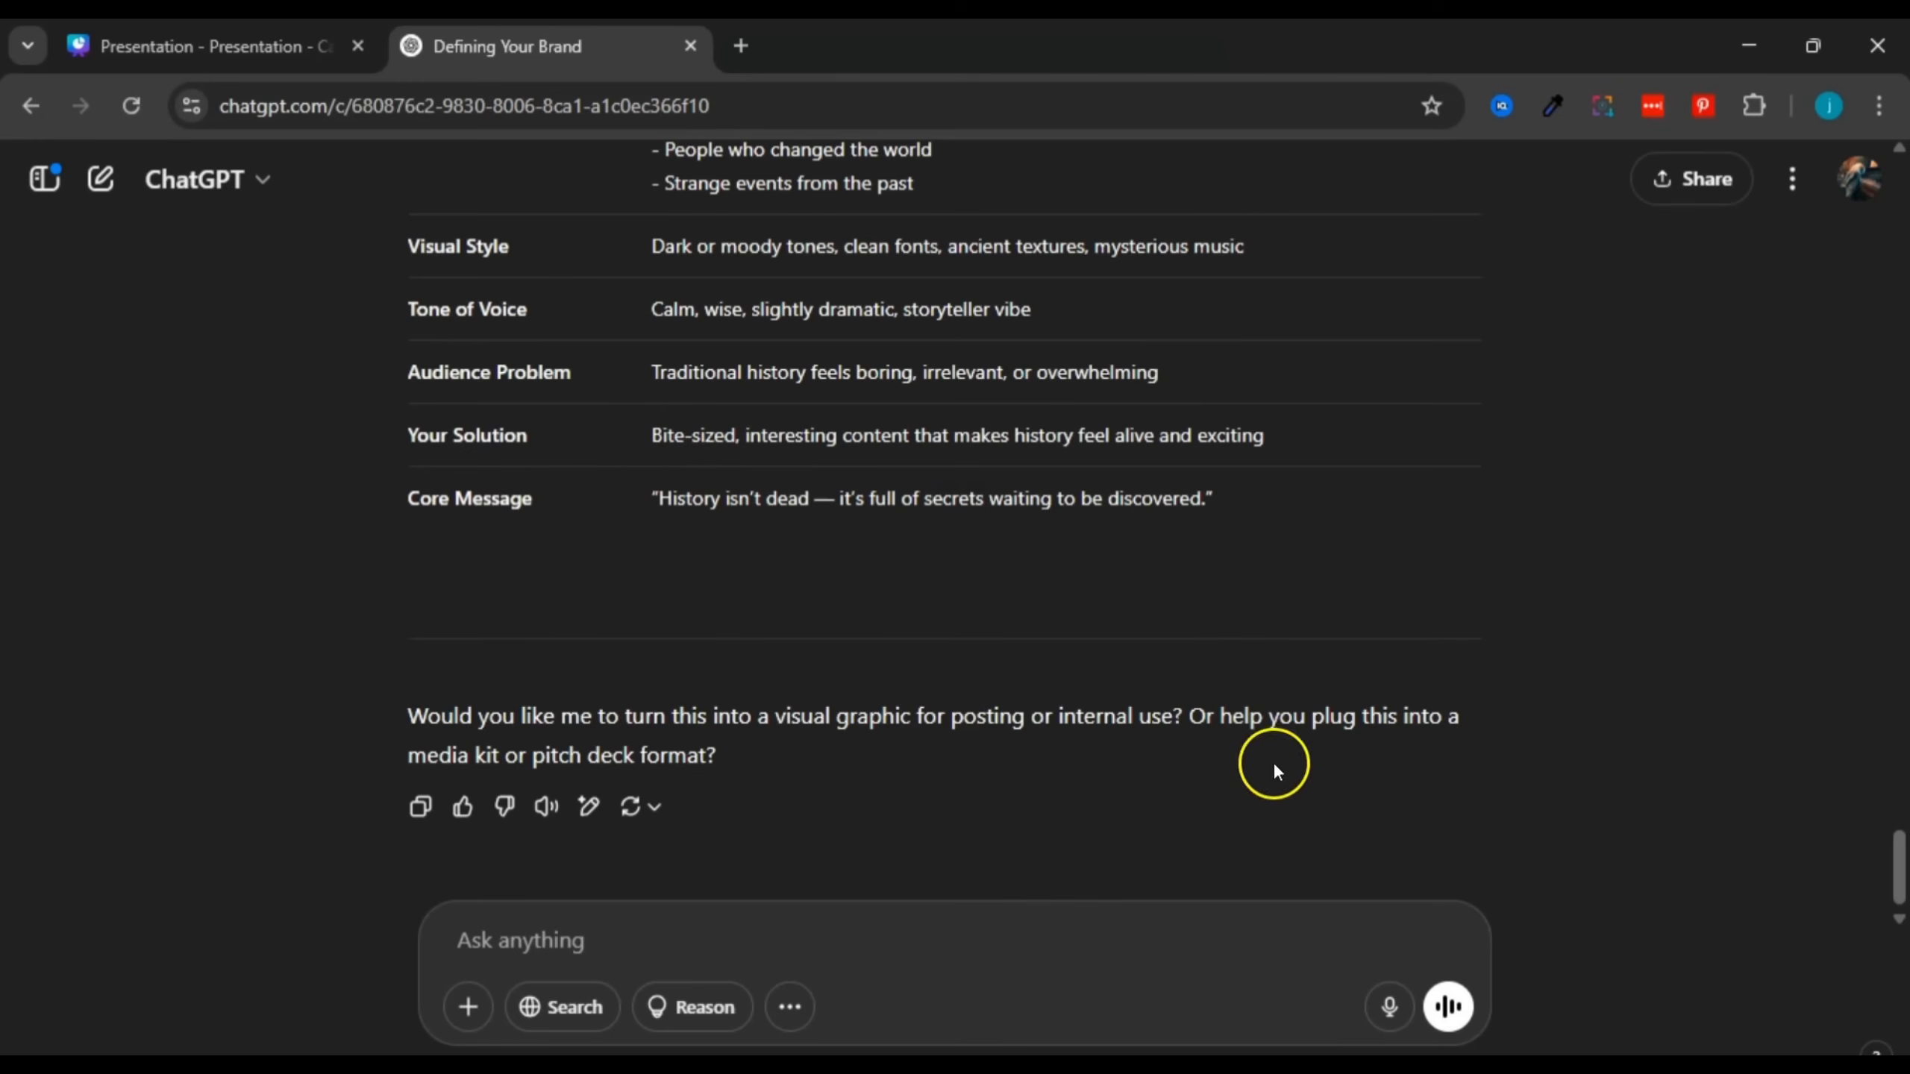
pyautogui.moveTo(1898, 866); pyautogui.dragTo(1903, 817)
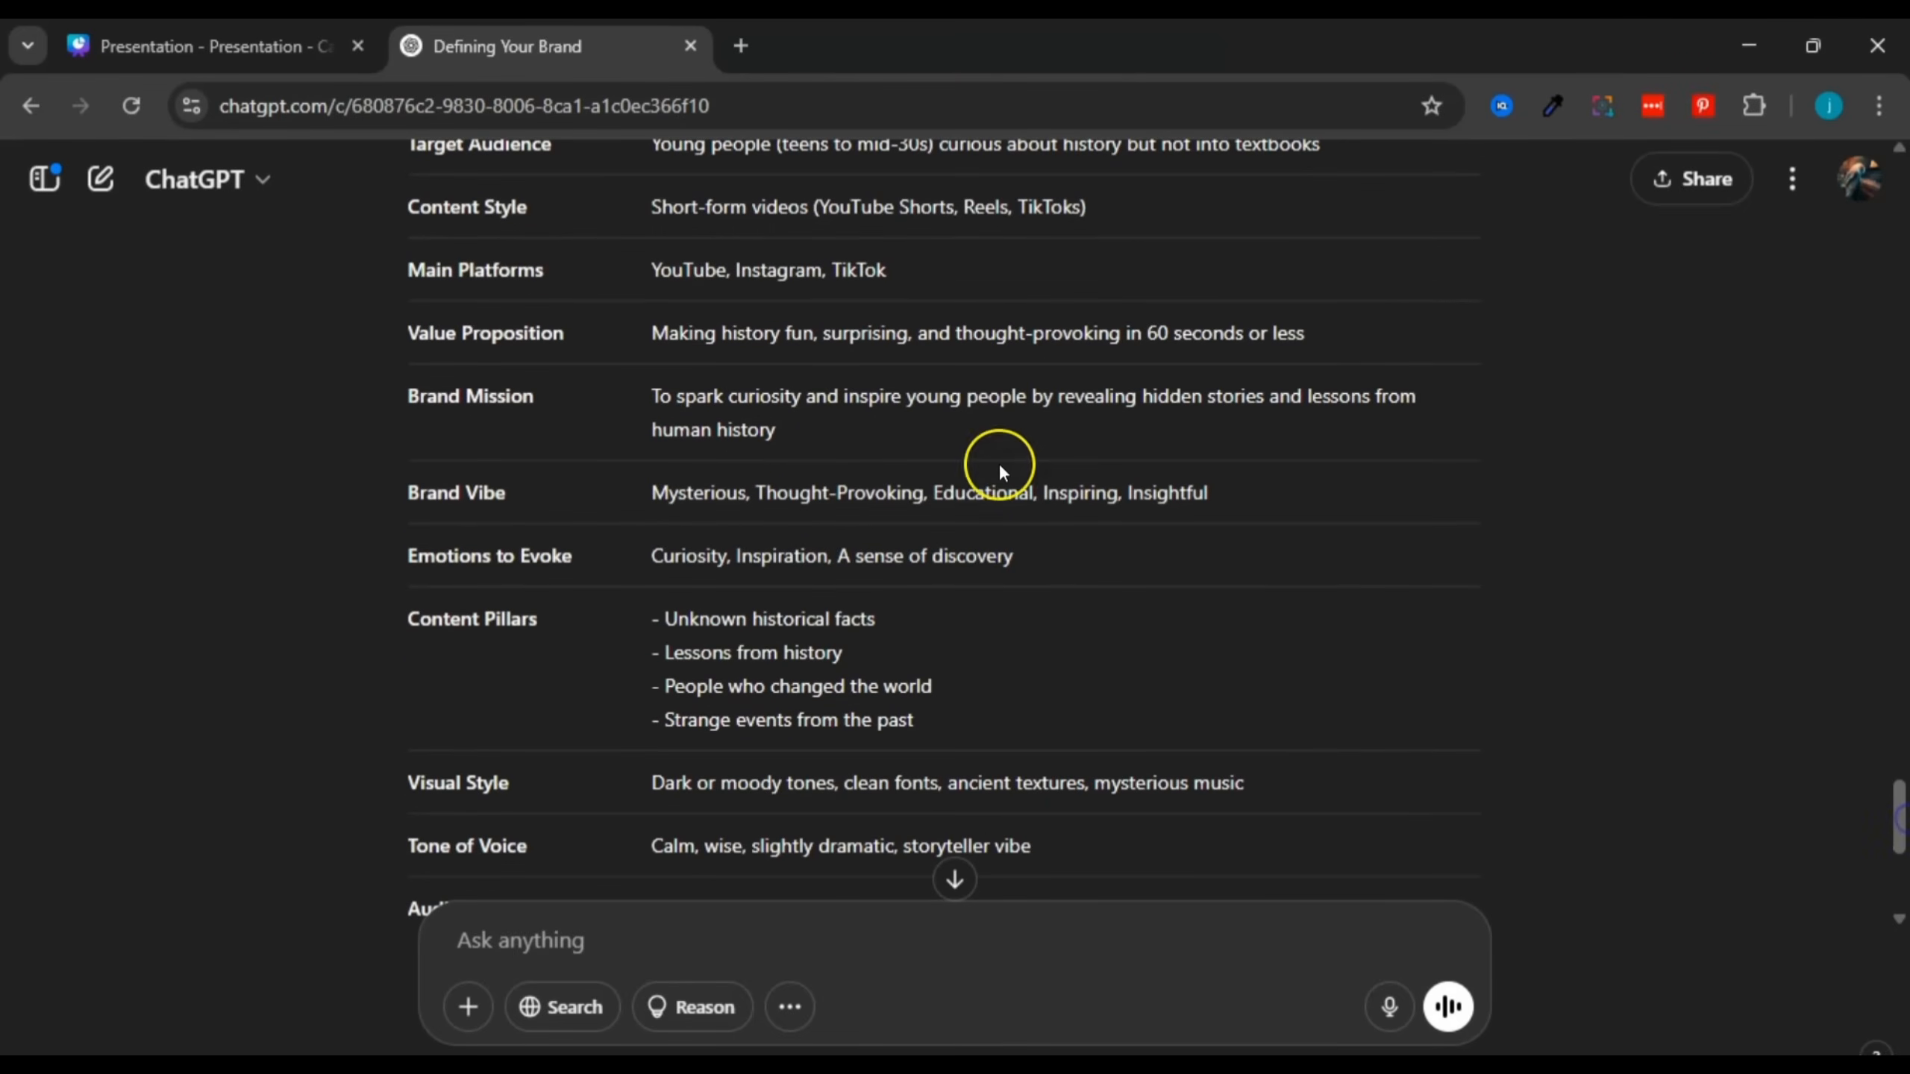
pyautogui.click(712, 505)
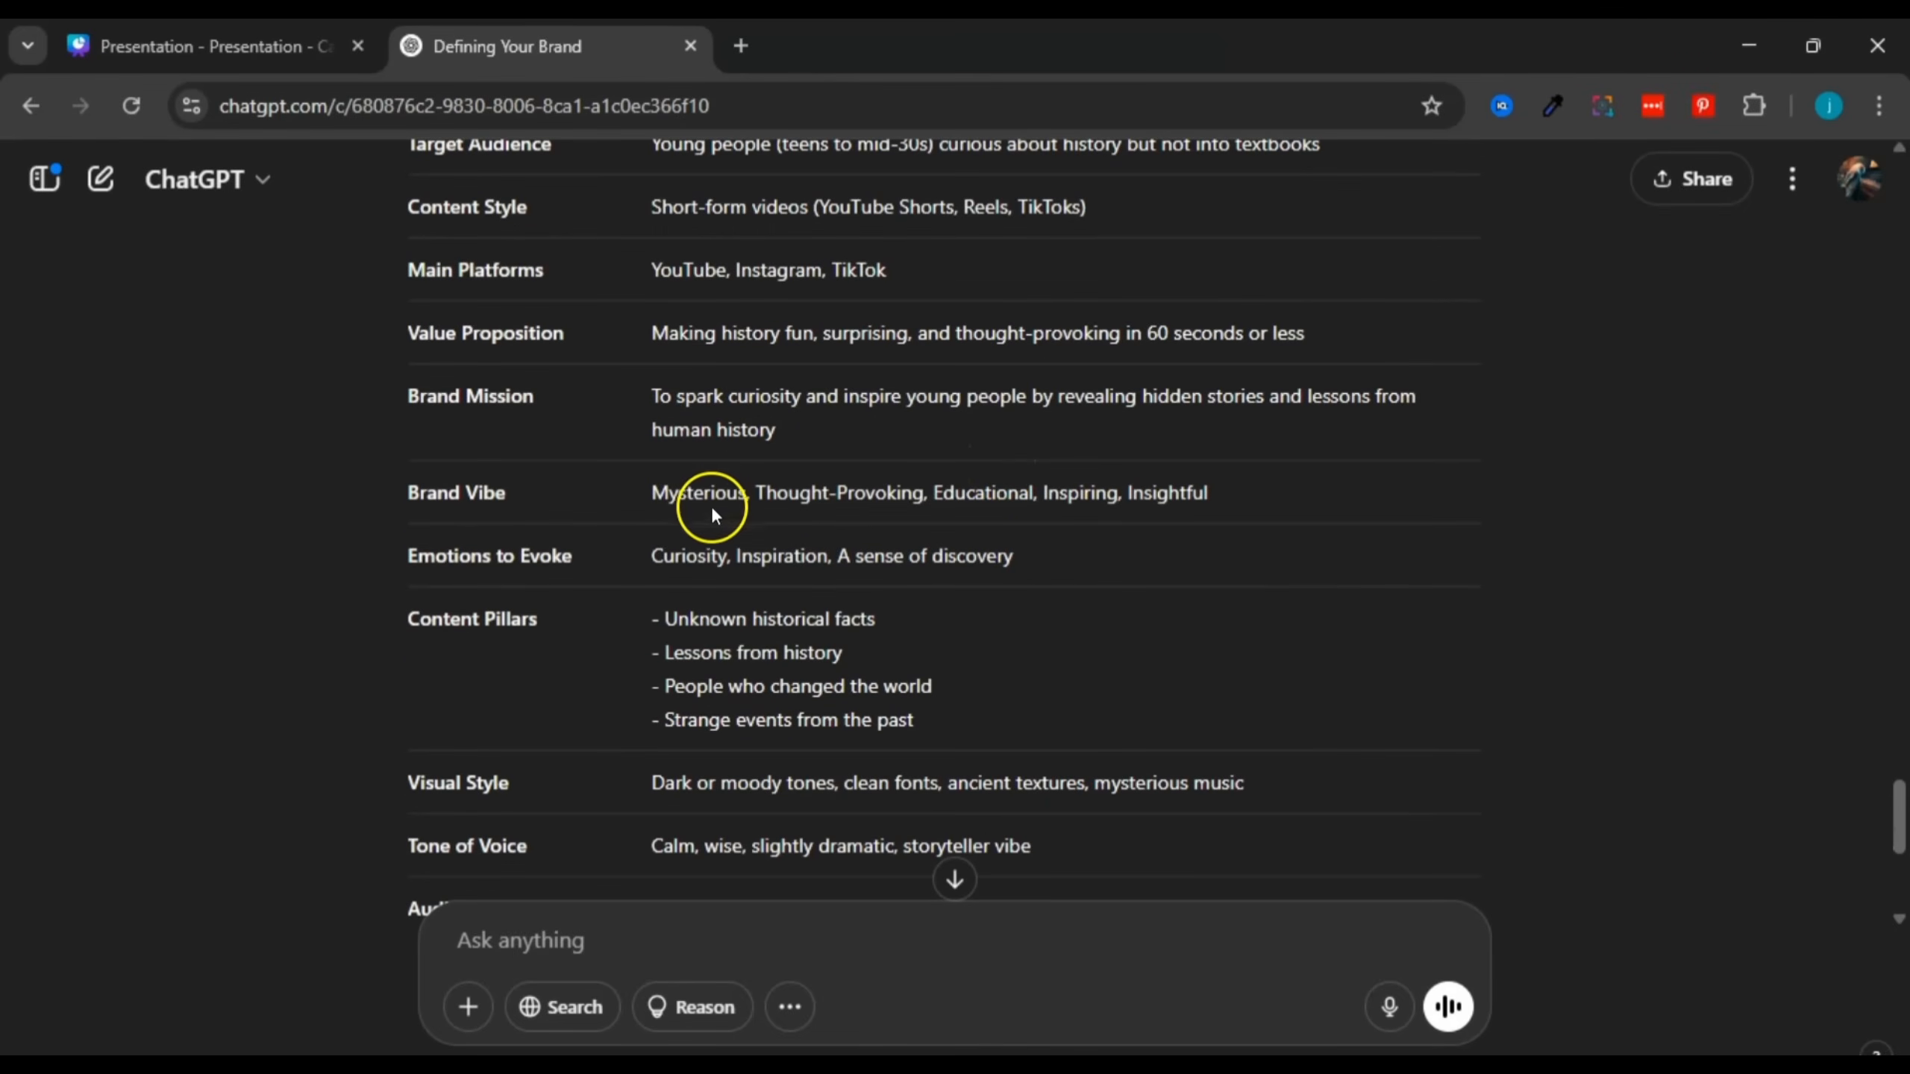
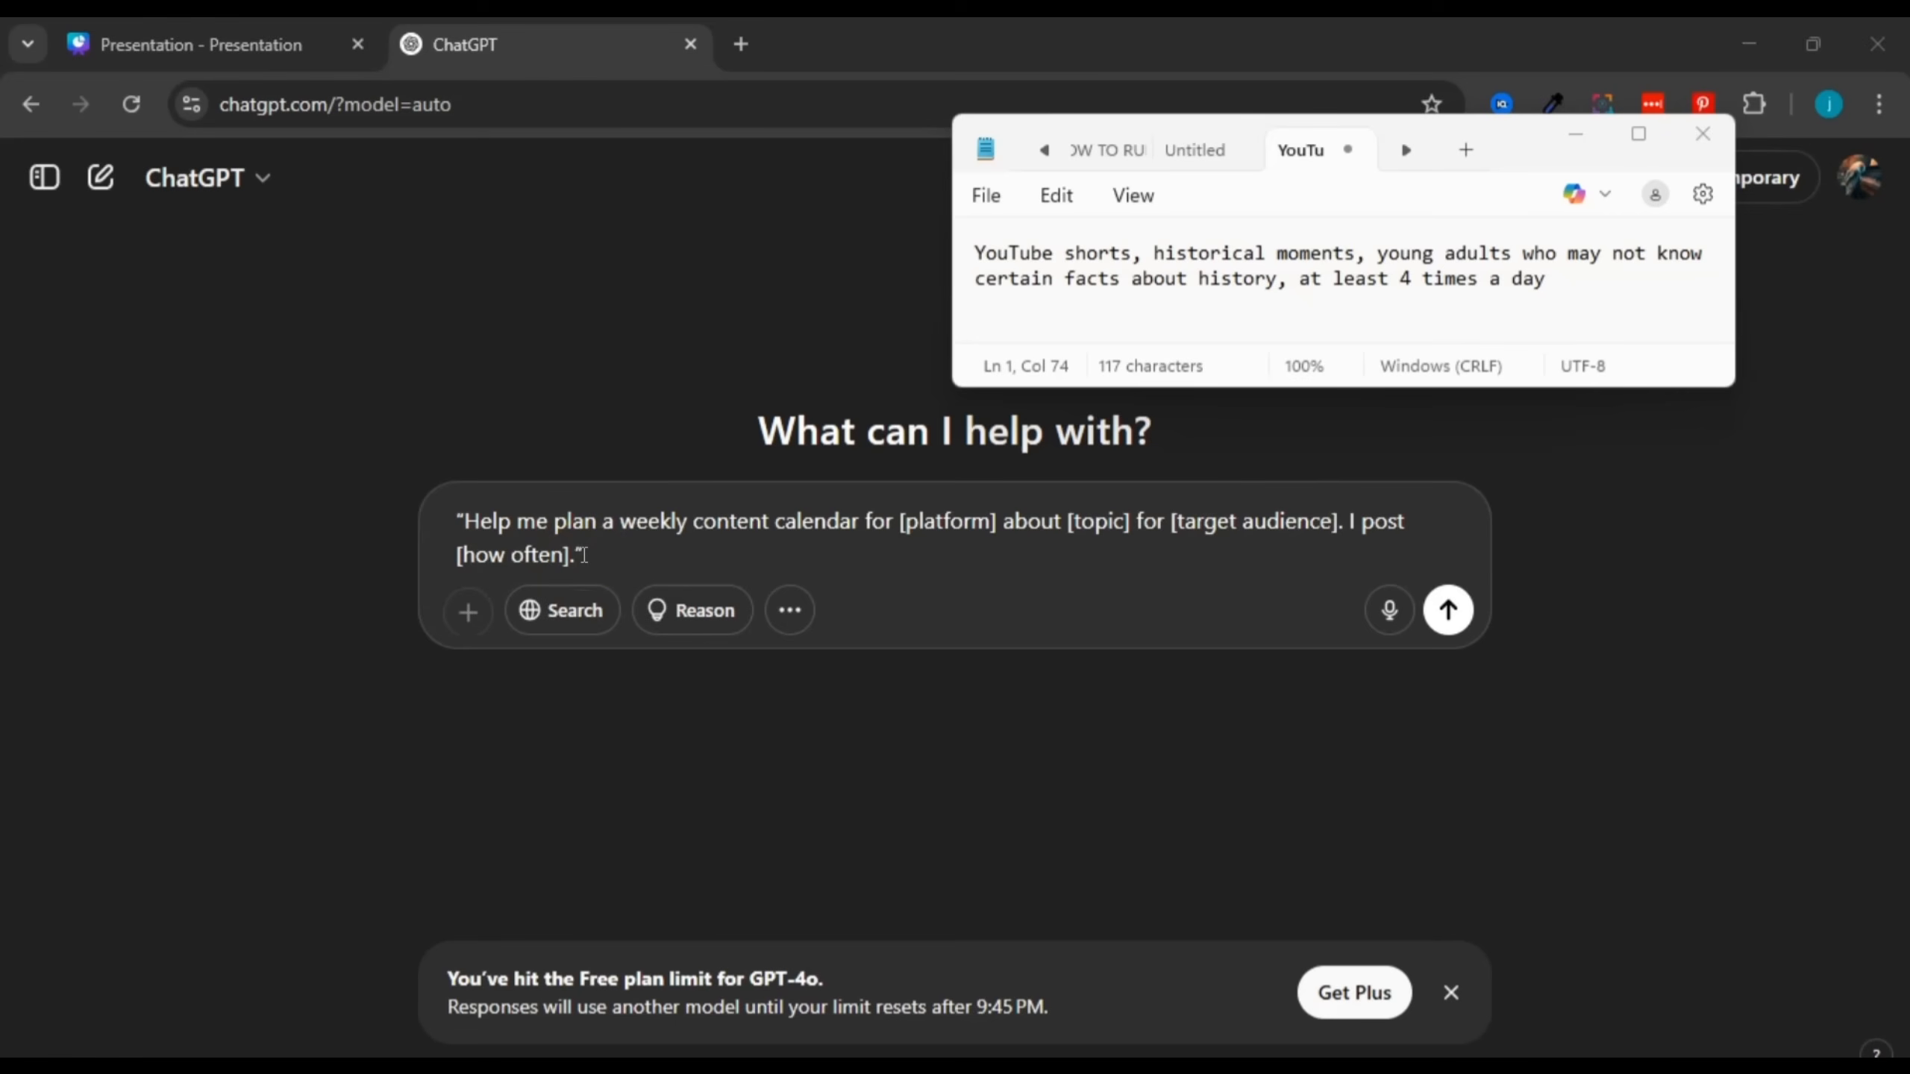
# Step: Cut "YouTube shorts" from the Notepad notes and paste it over the [platform] placeholder in the ChatGPT content calendar prompt
pyautogui.moveTo(975, 253); pyautogui.dragTo(1429, 276)
pyautogui.click(1523, 279)
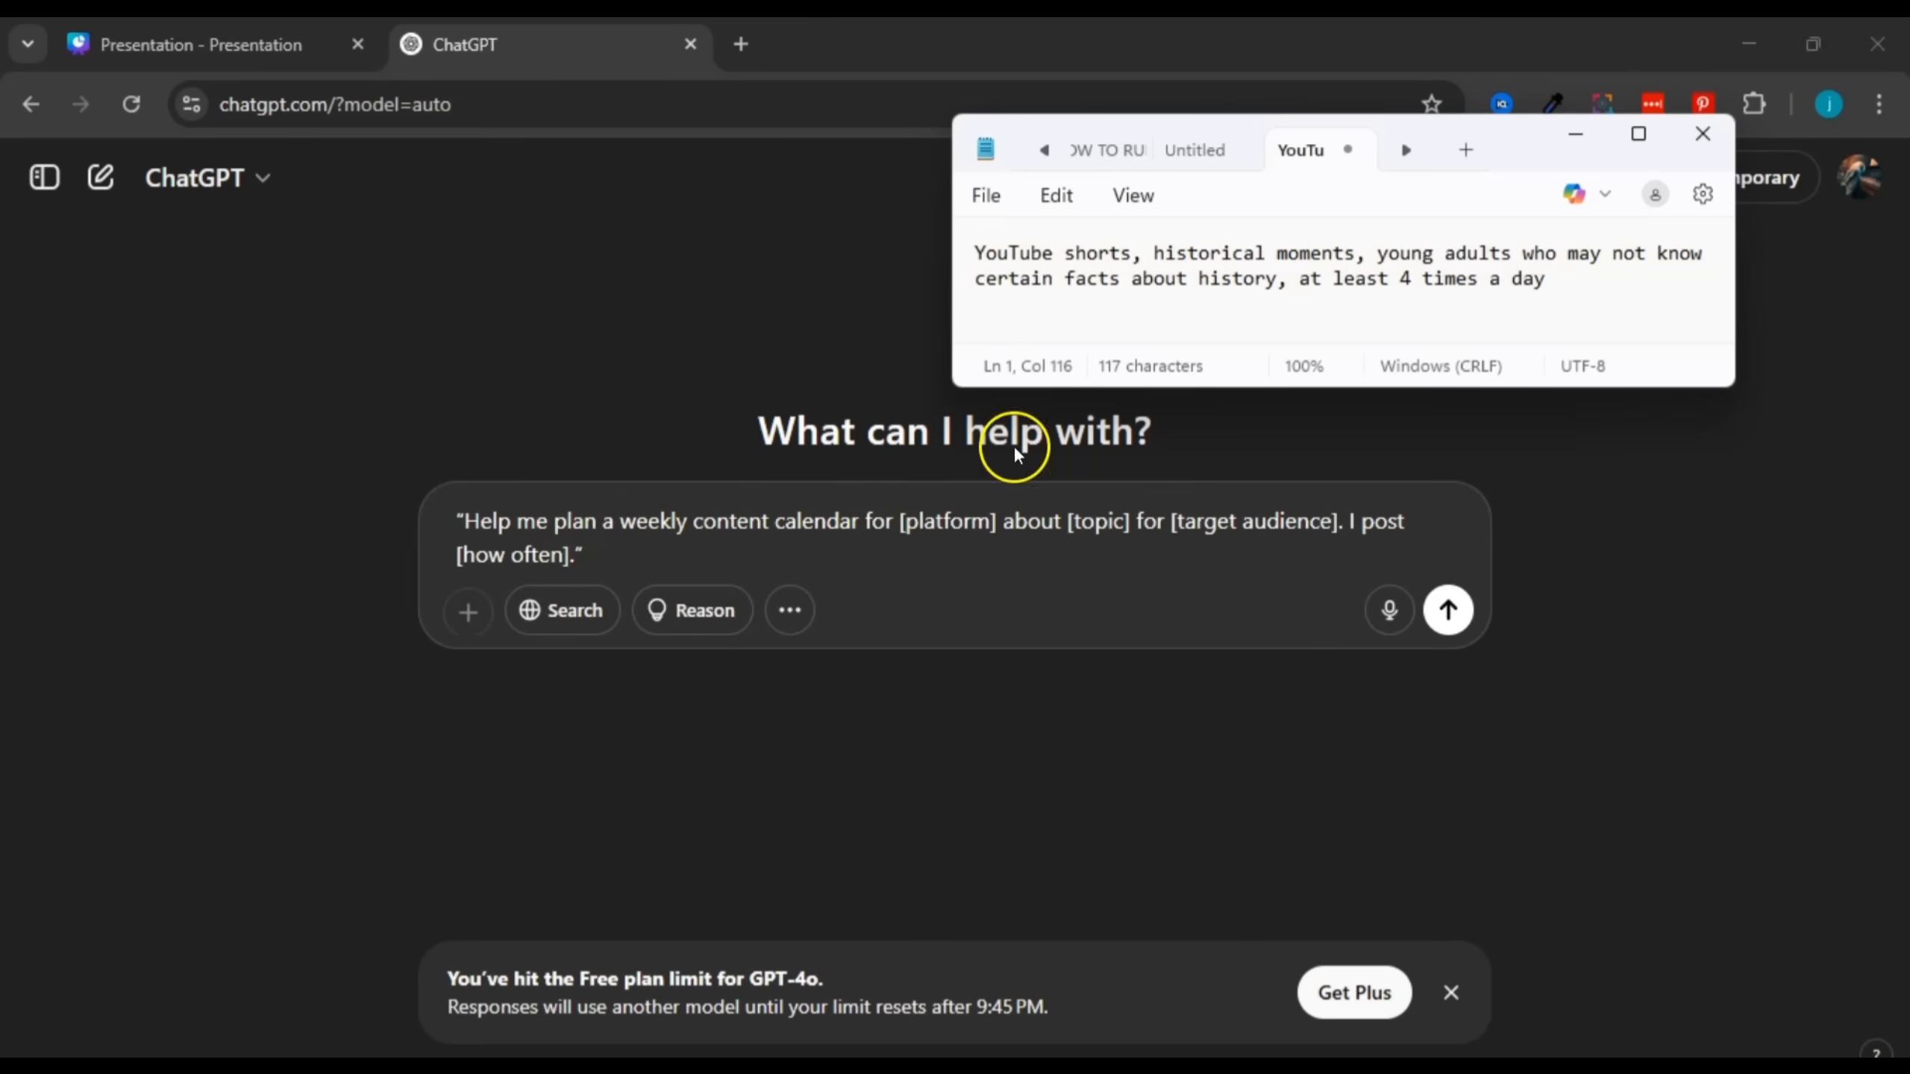
pyautogui.moveTo(975, 255); pyautogui.dragTo(1132, 258)
pyautogui.hotkey('ctrl', 'c')
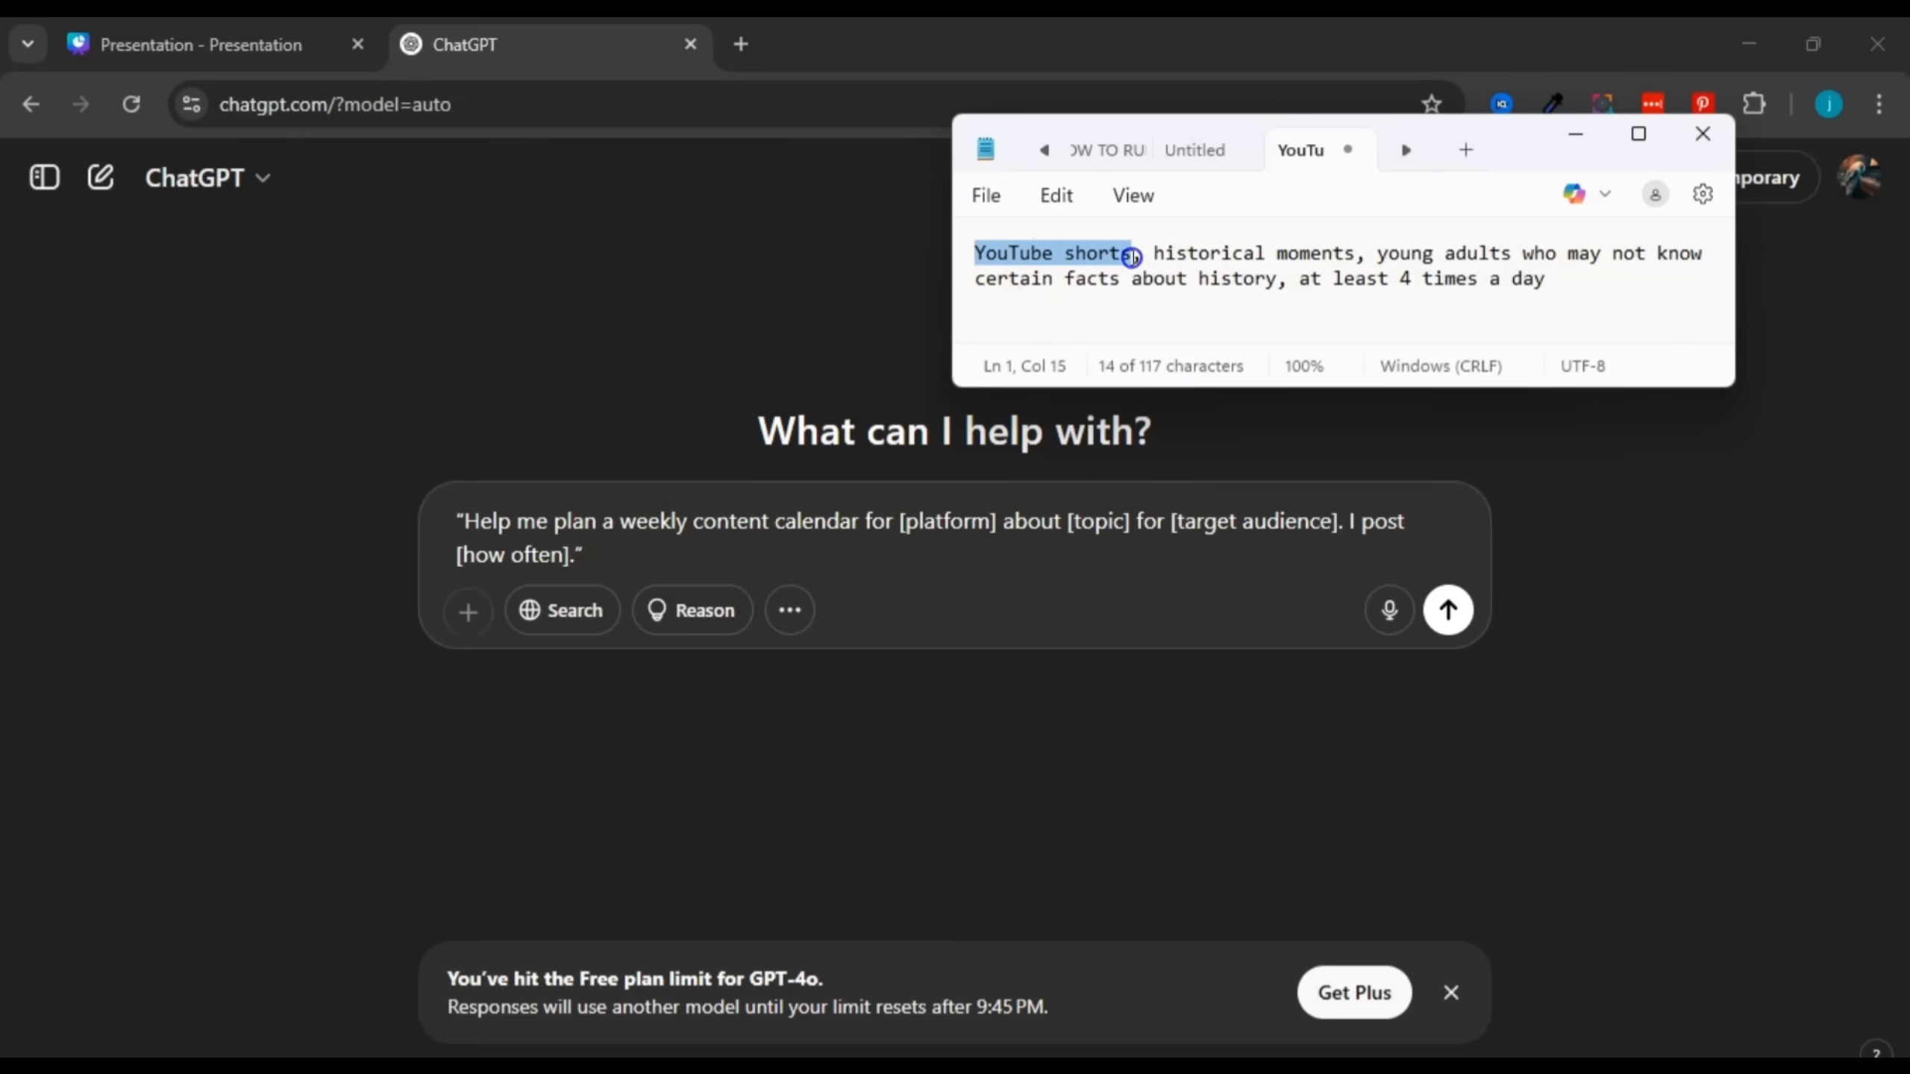
pyautogui.rightClick(1103, 256)
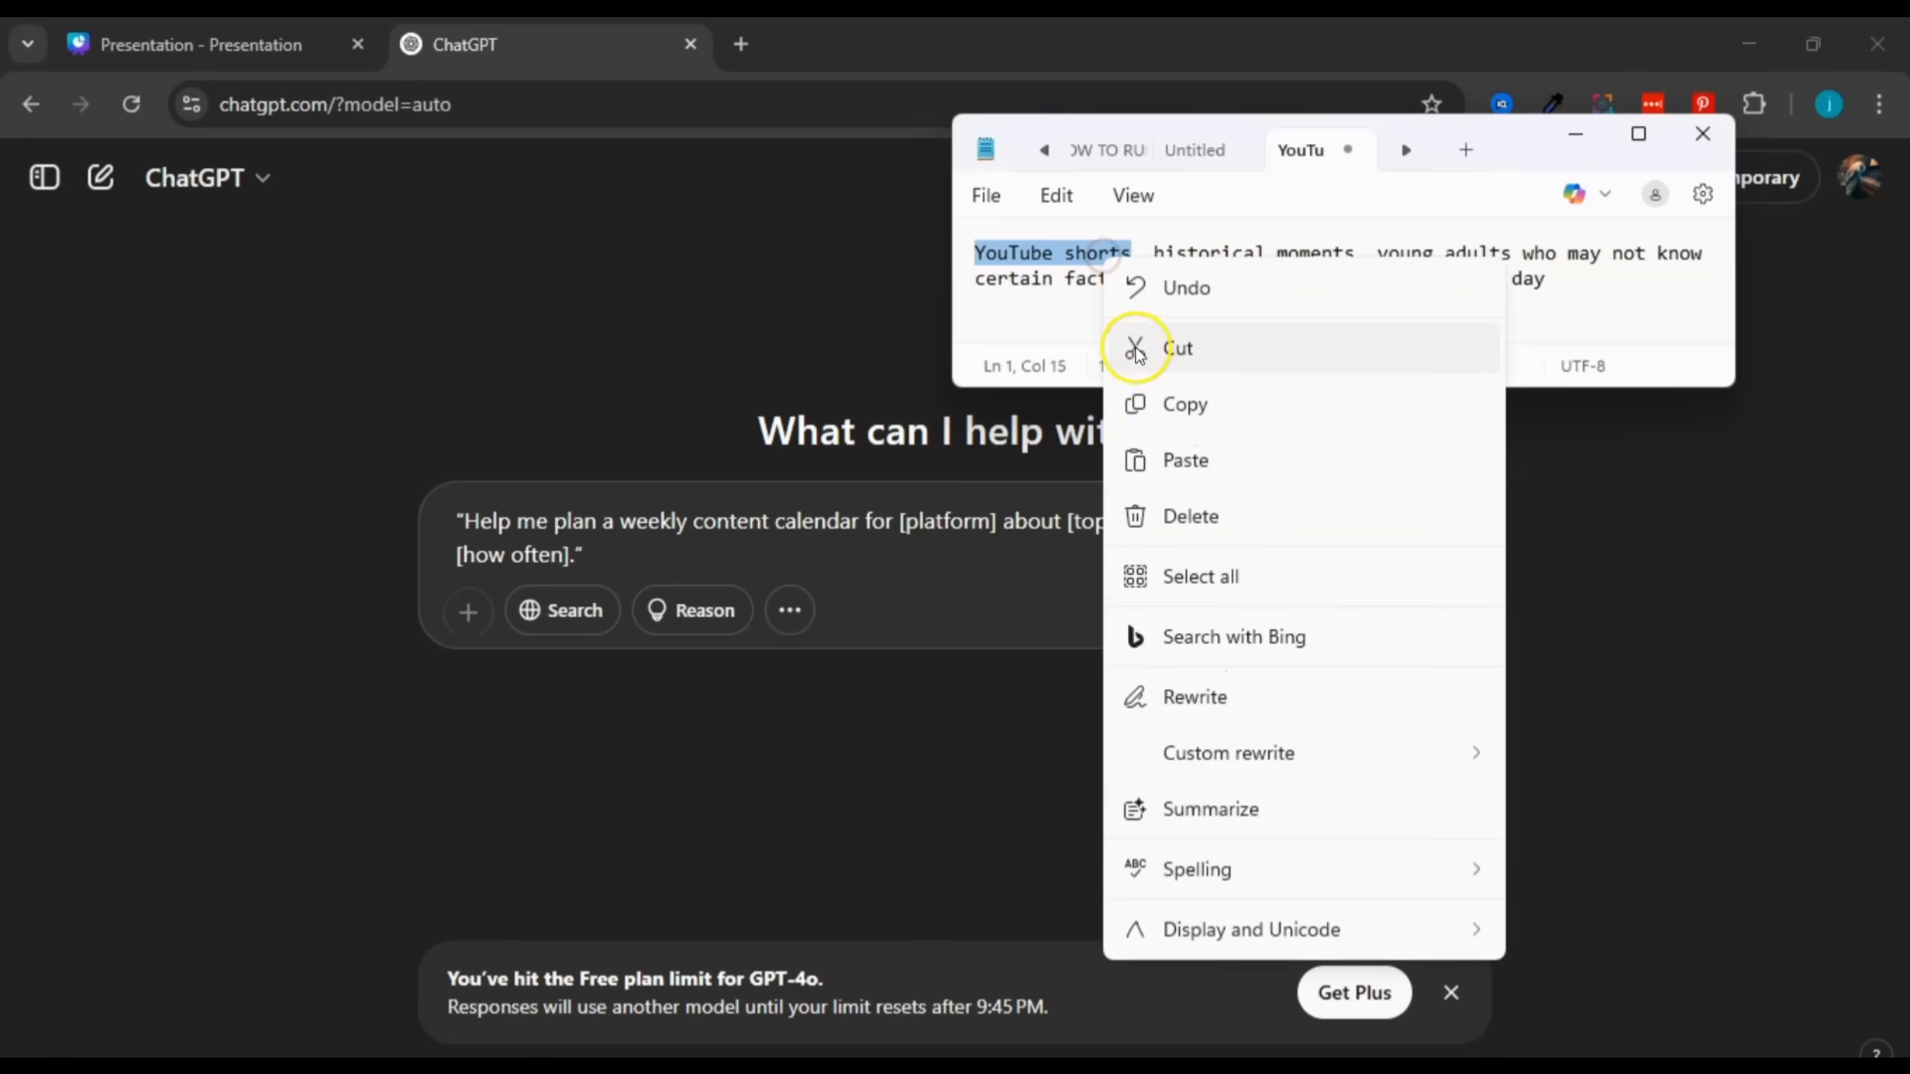
pyautogui.click(1151, 347)
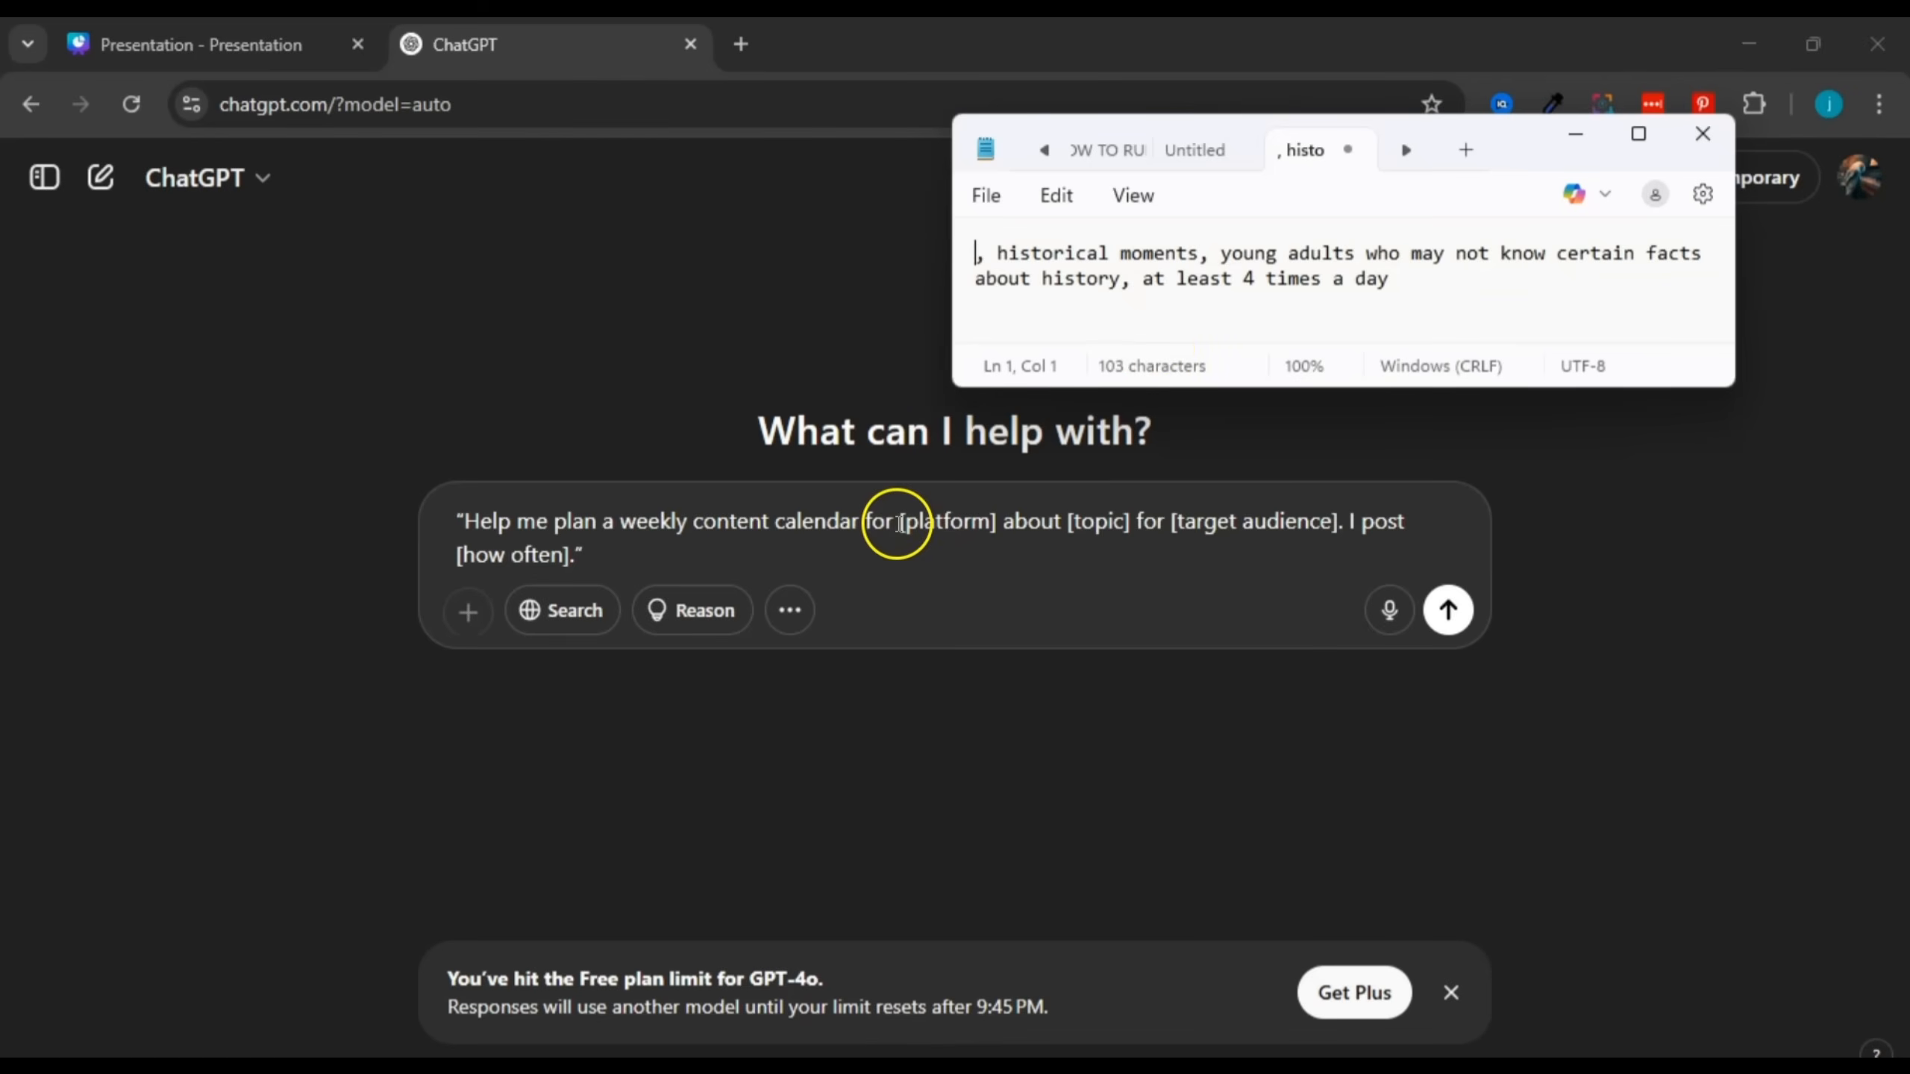
pyautogui.moveTo(898, 522); pyautogui.dragTo(932, 519)
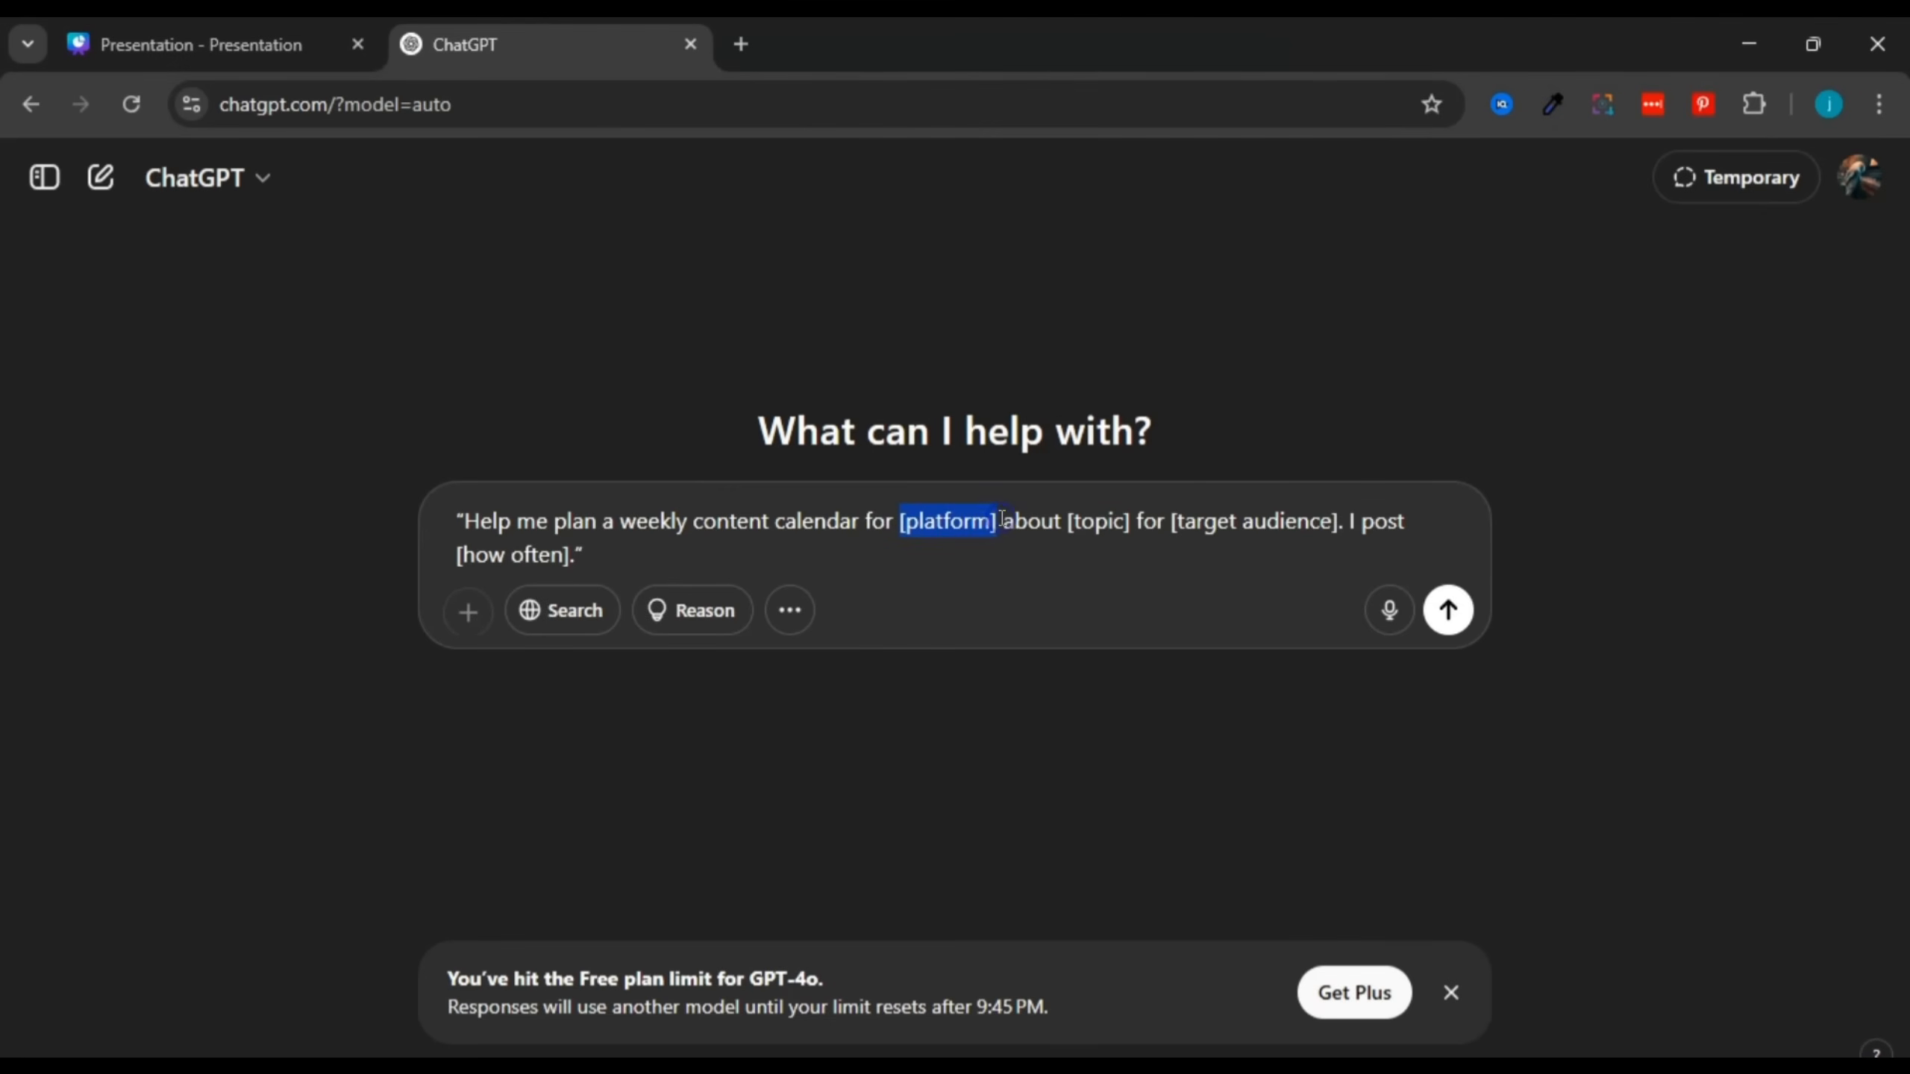
pyautogui.hotkey('ctrl', 'v')
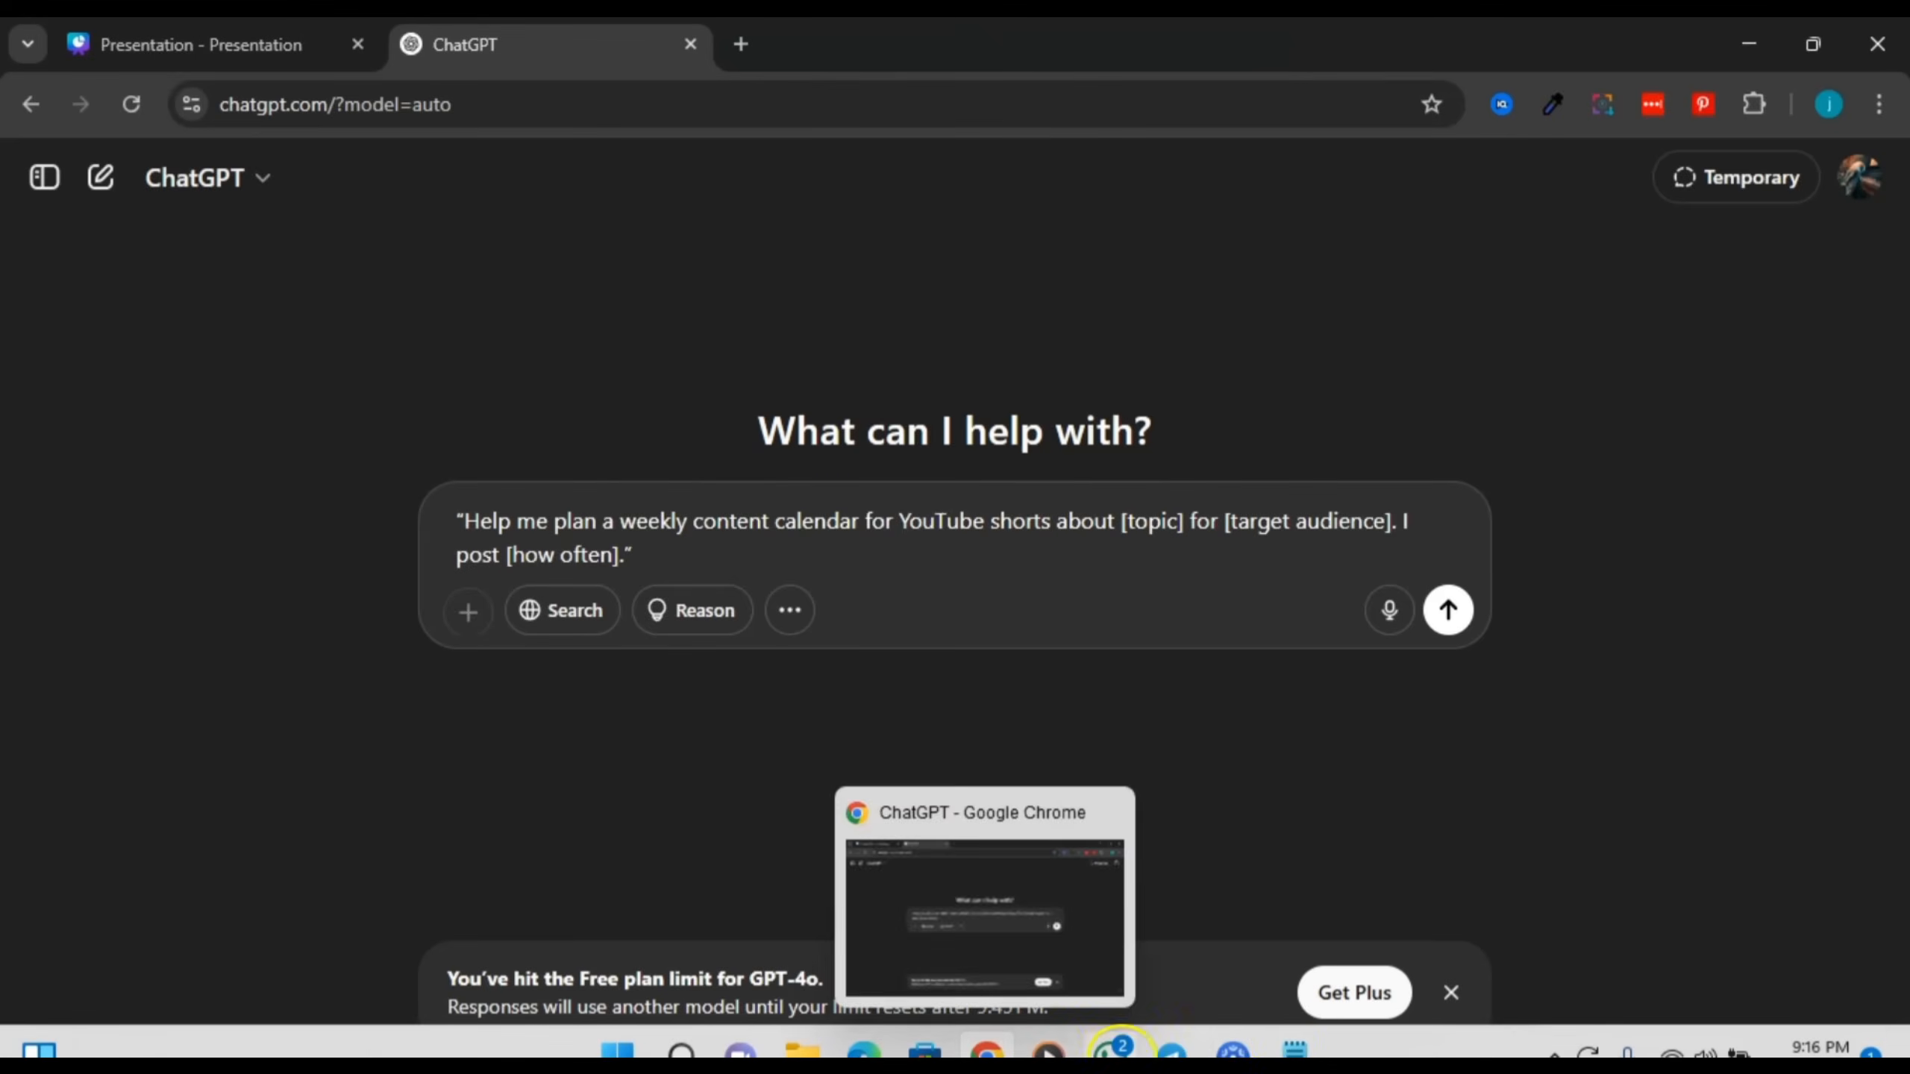
# Step: Cut "historical moments" from the Notepad notes and paste it over the [topic] placeholder in the ChatGPT prompt
pyautogui.click(1307, 937)
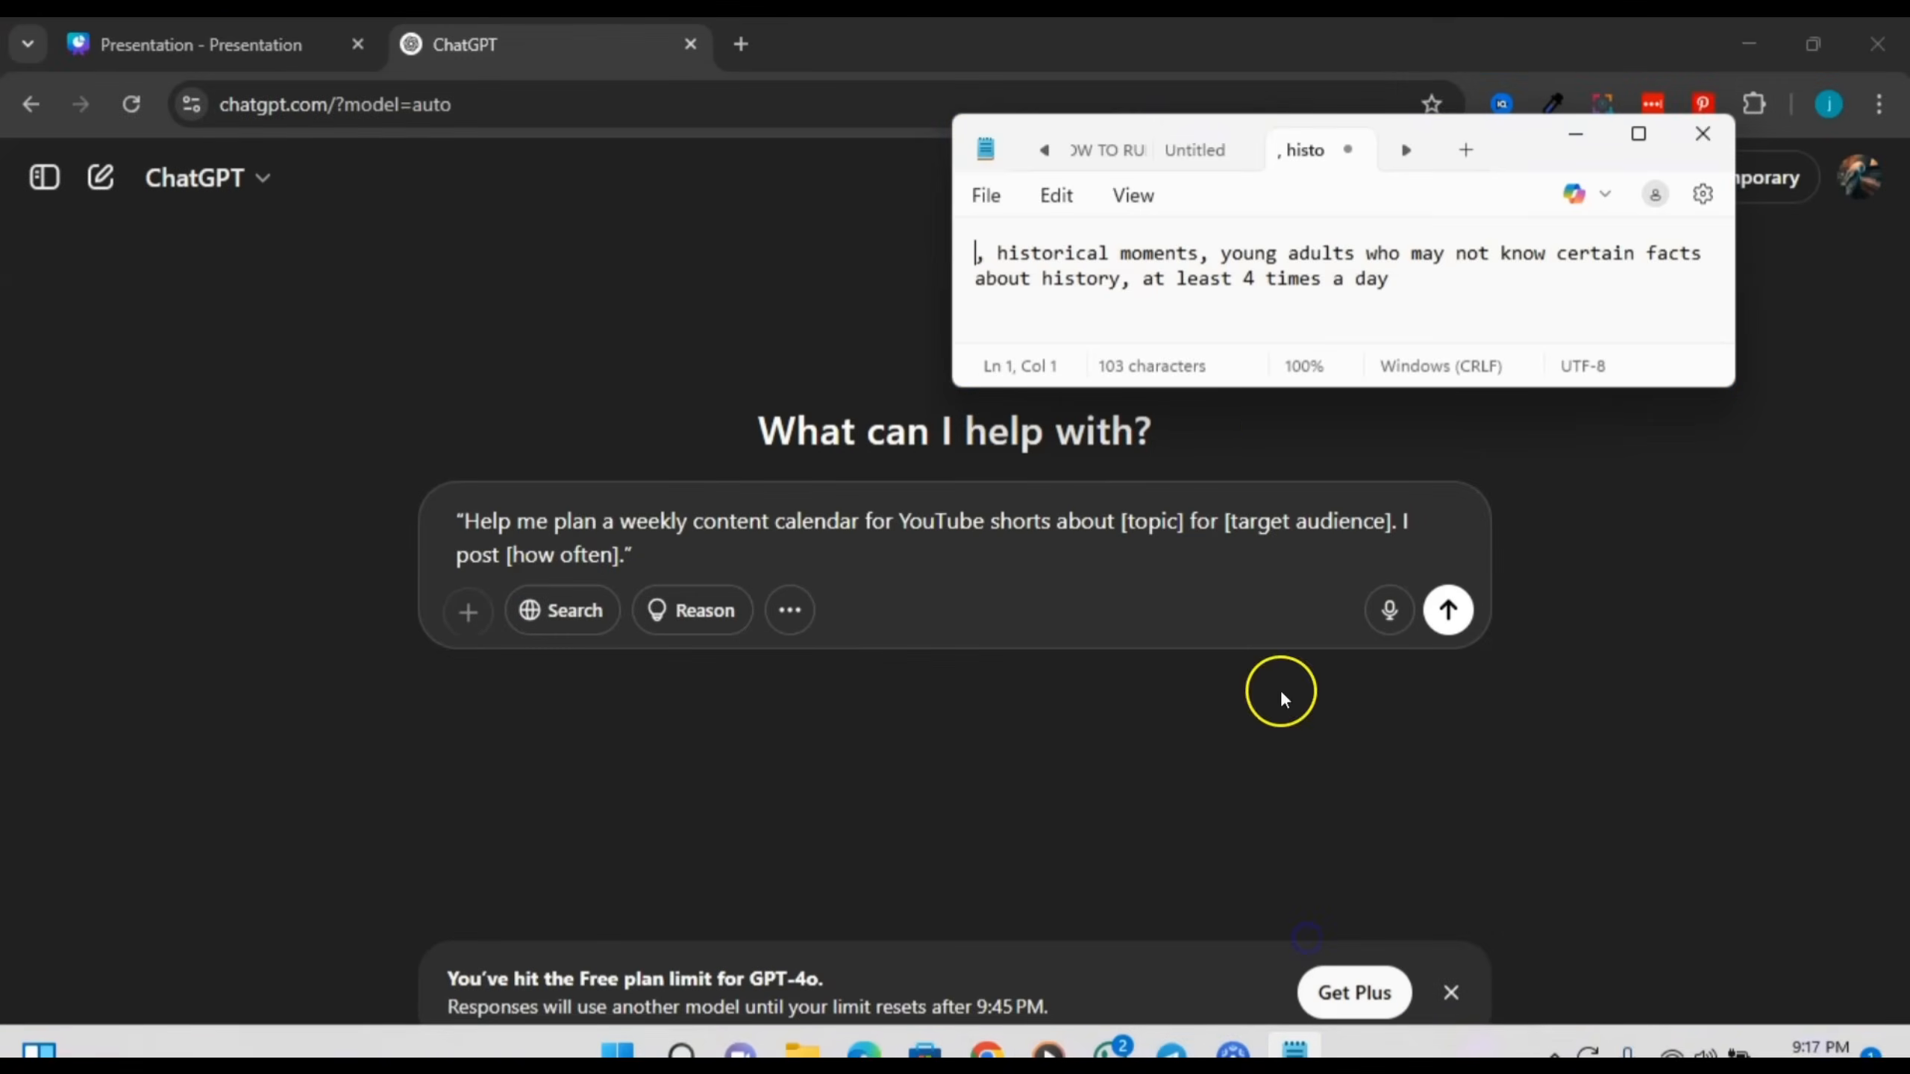
pyautogui.moveTo(992, 254)
pyautogui.mouseDown()
pyautogui.moveTo(1201, 252)
pyautogui.moveTo(1022, 251)
pyautogui.mouseUp()
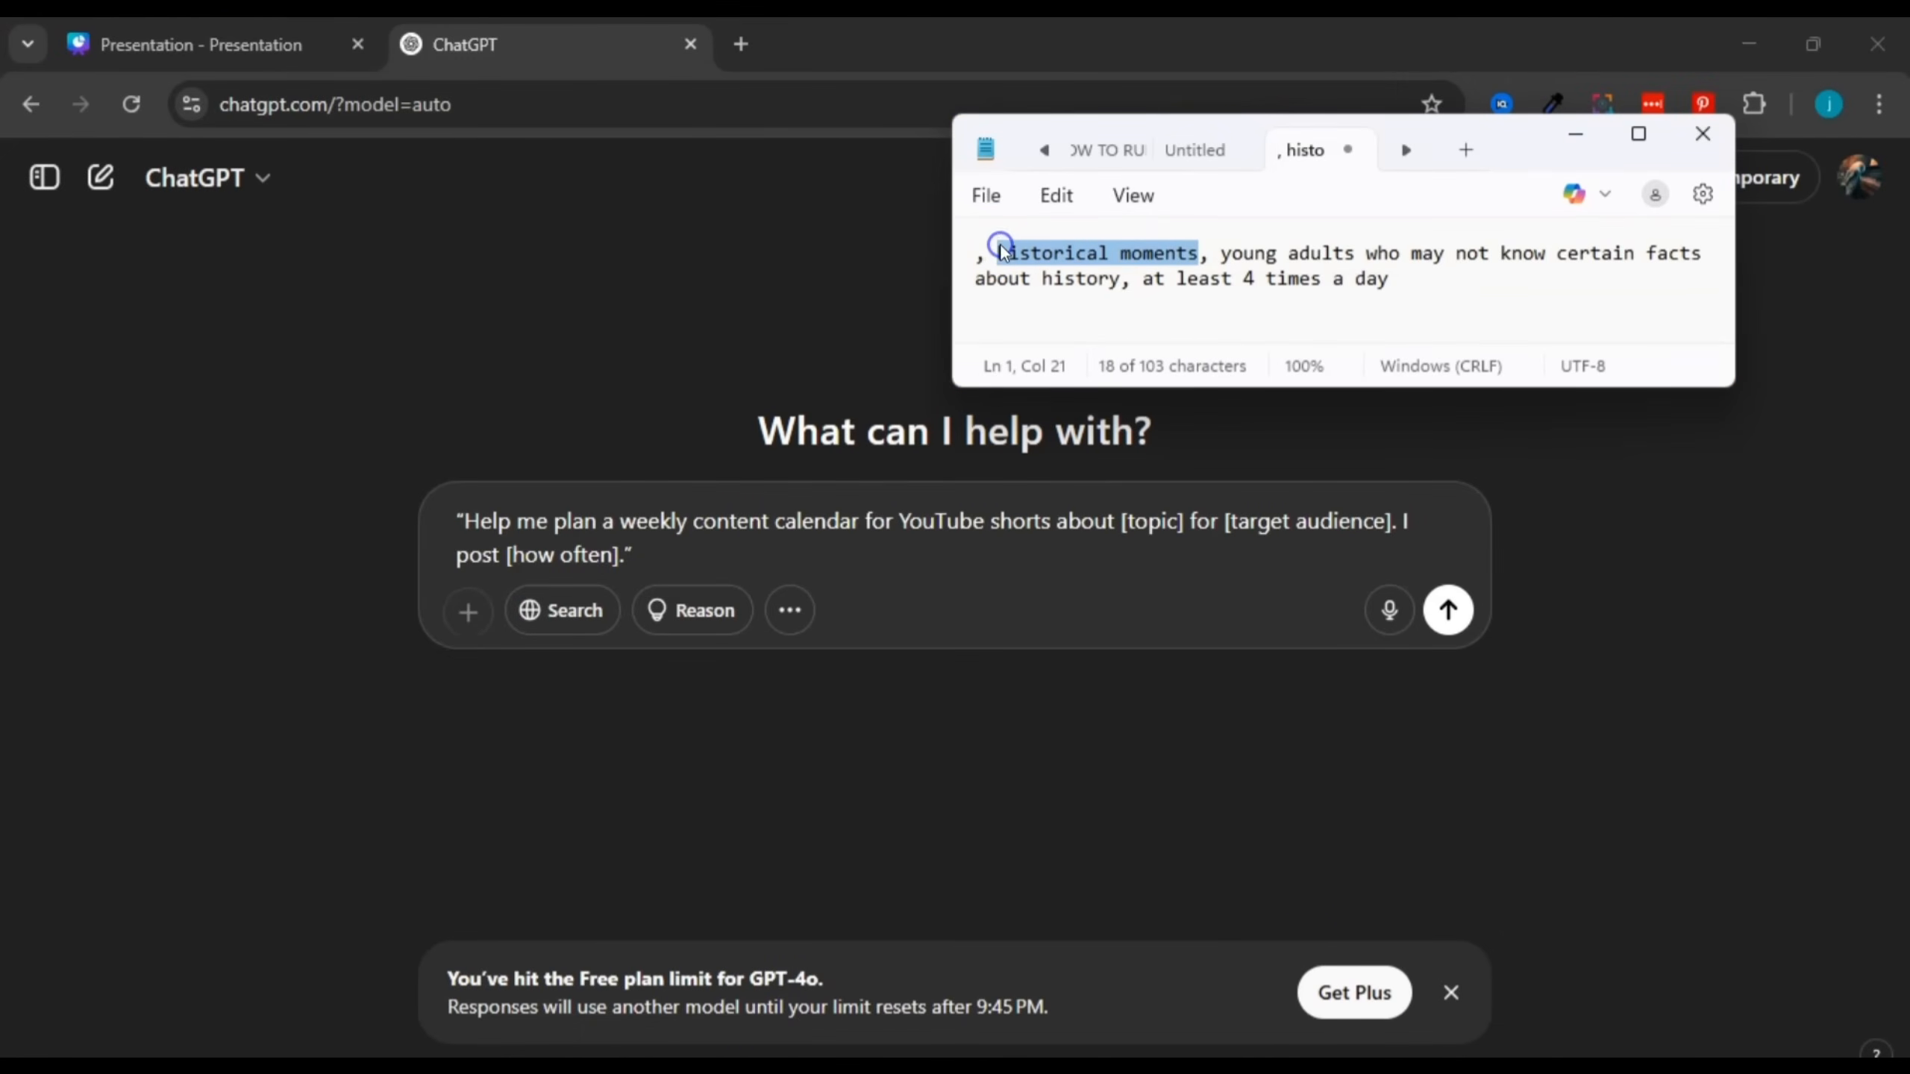
pyautogui.rightClick(1002, 253)
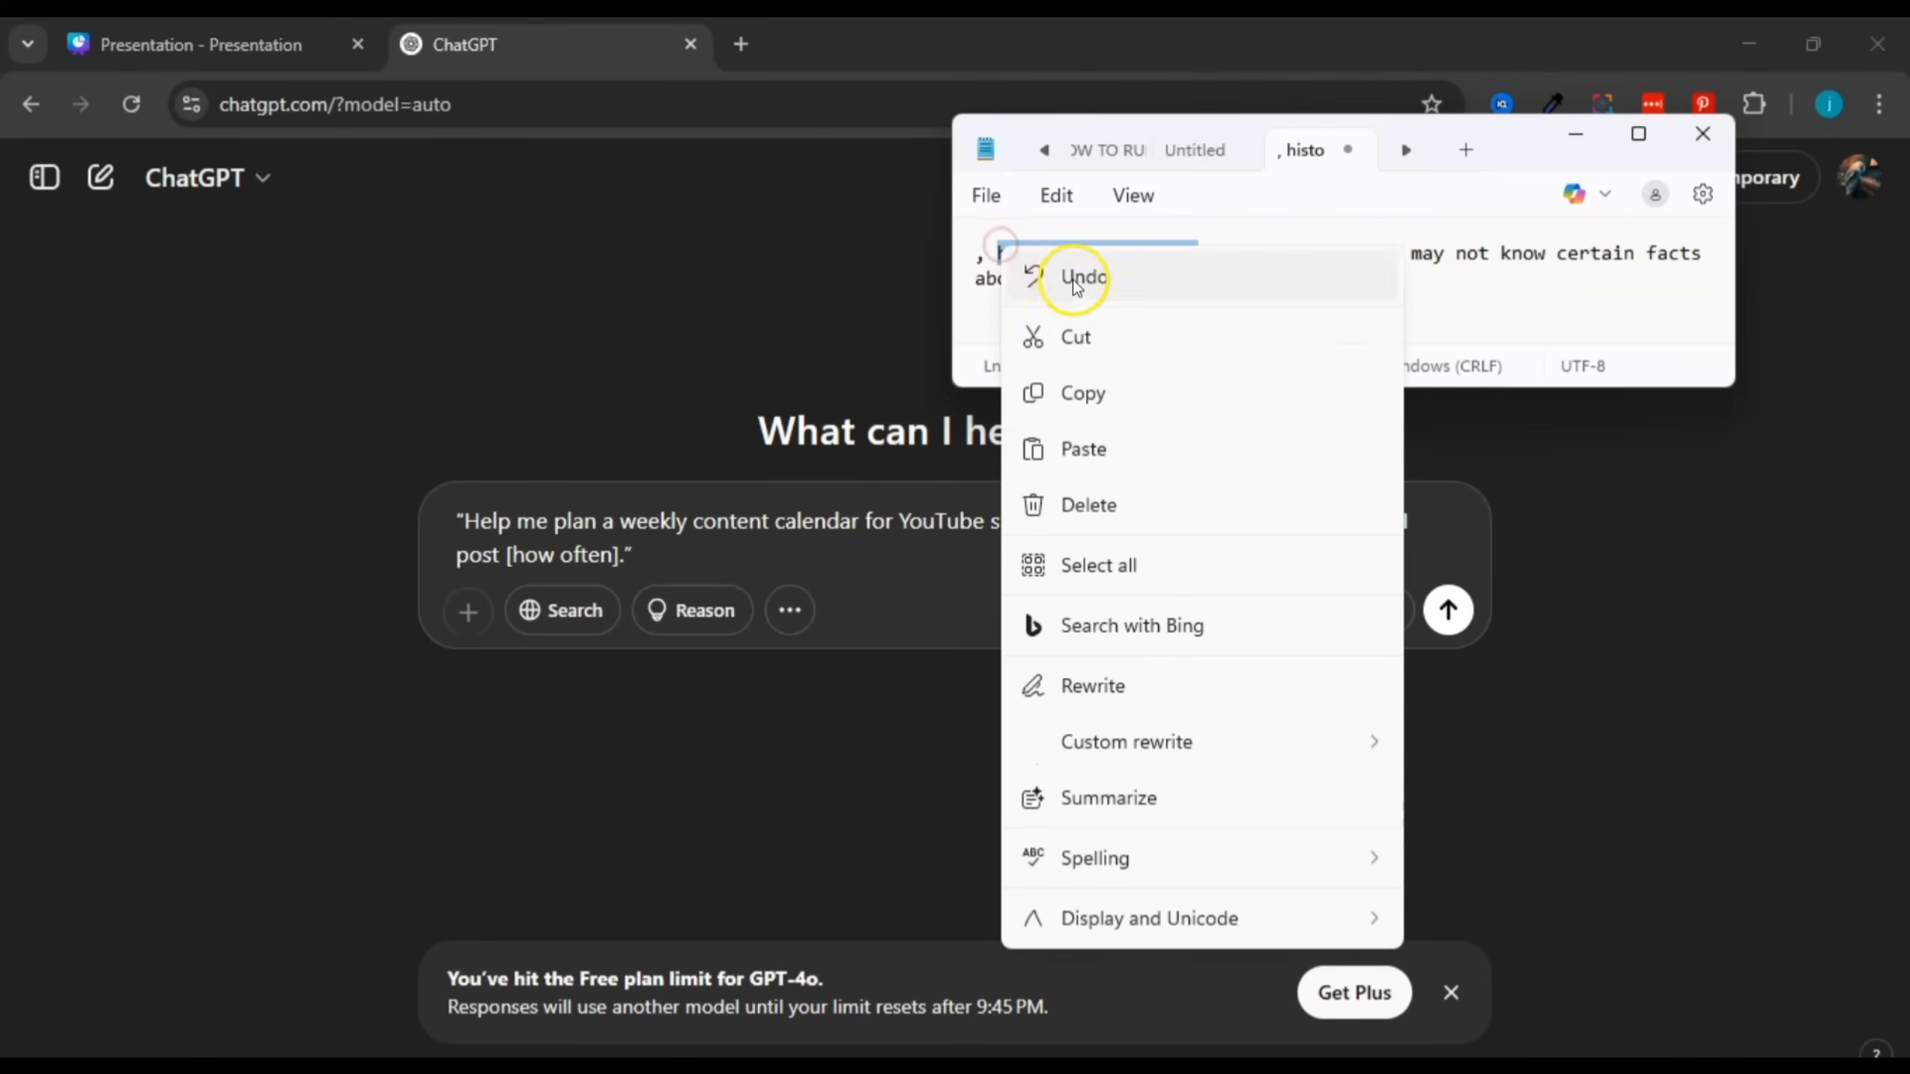
pyautogui.click(1075, 337)
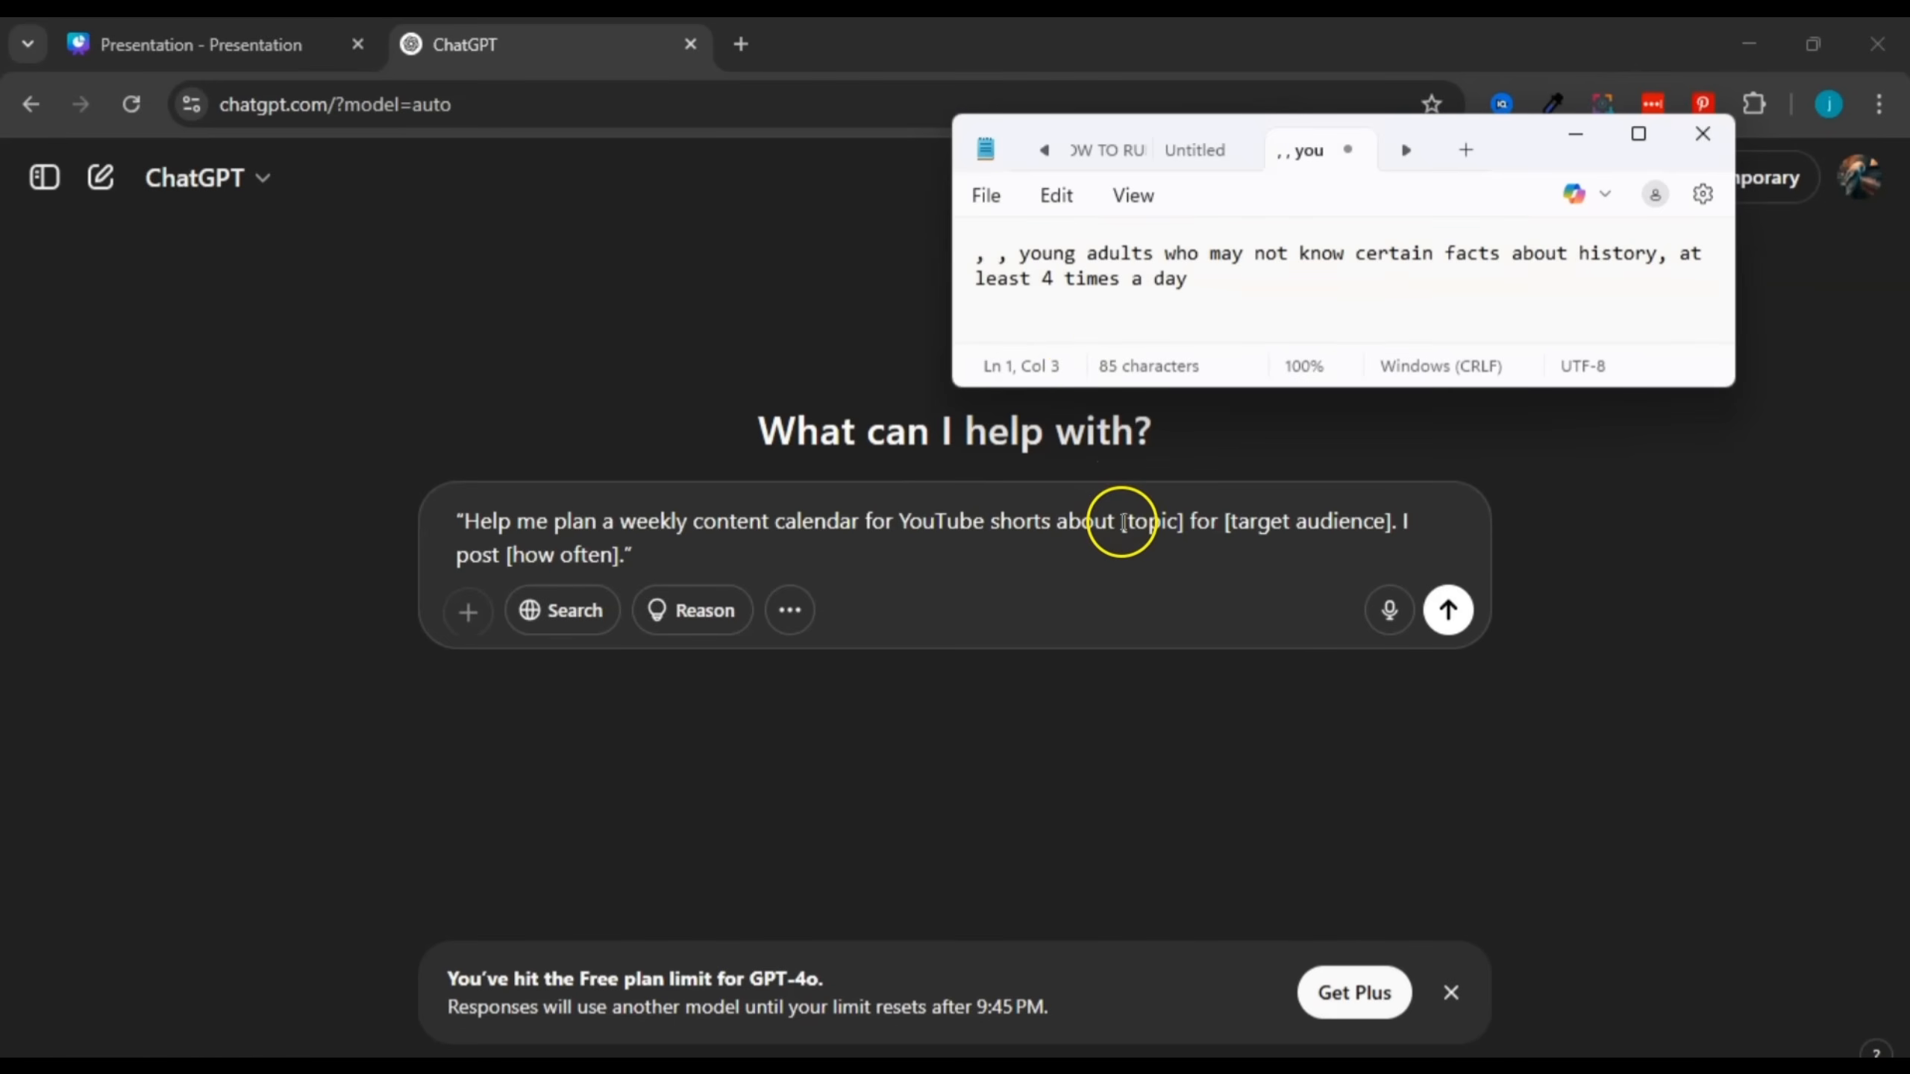
pyautogui.moveTo(1124, 521); pyautogui.dragTo(1174, 519)
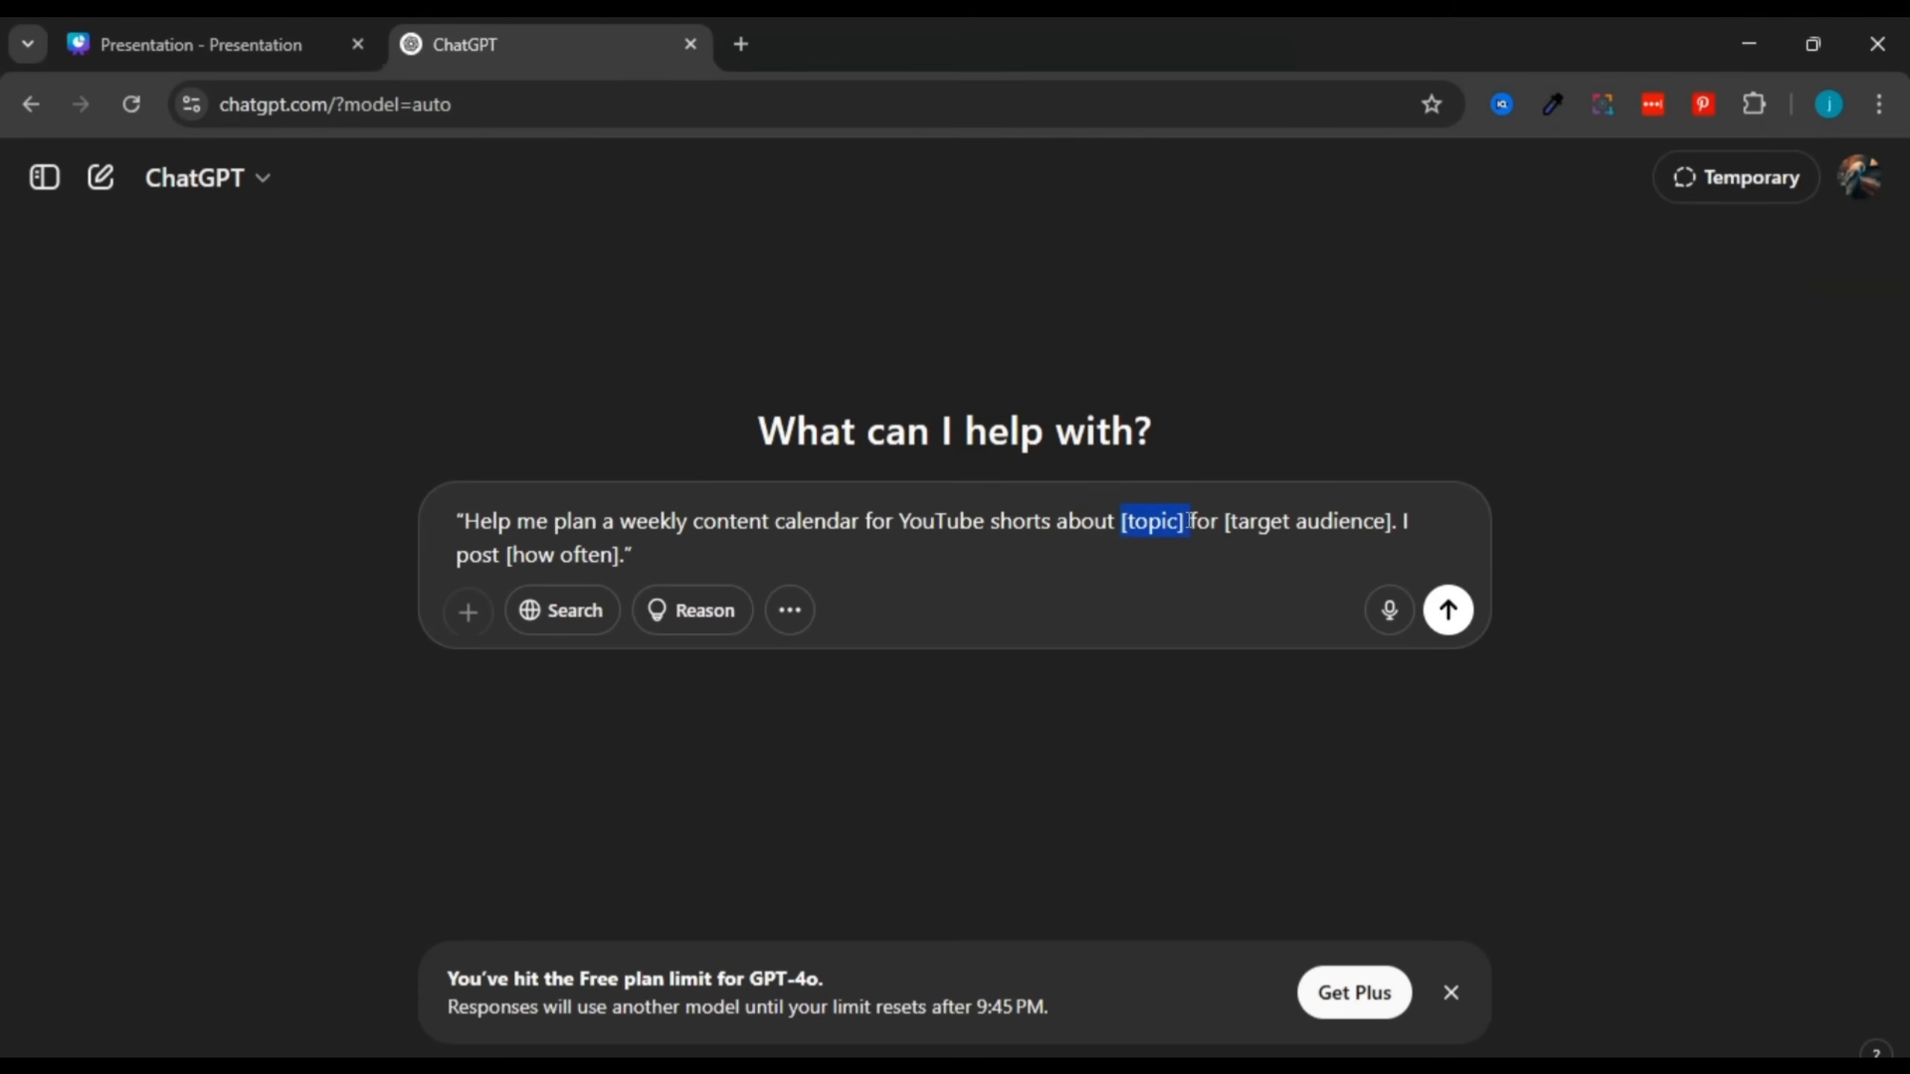
pyautogui.hotkey('ctrl', 'v')
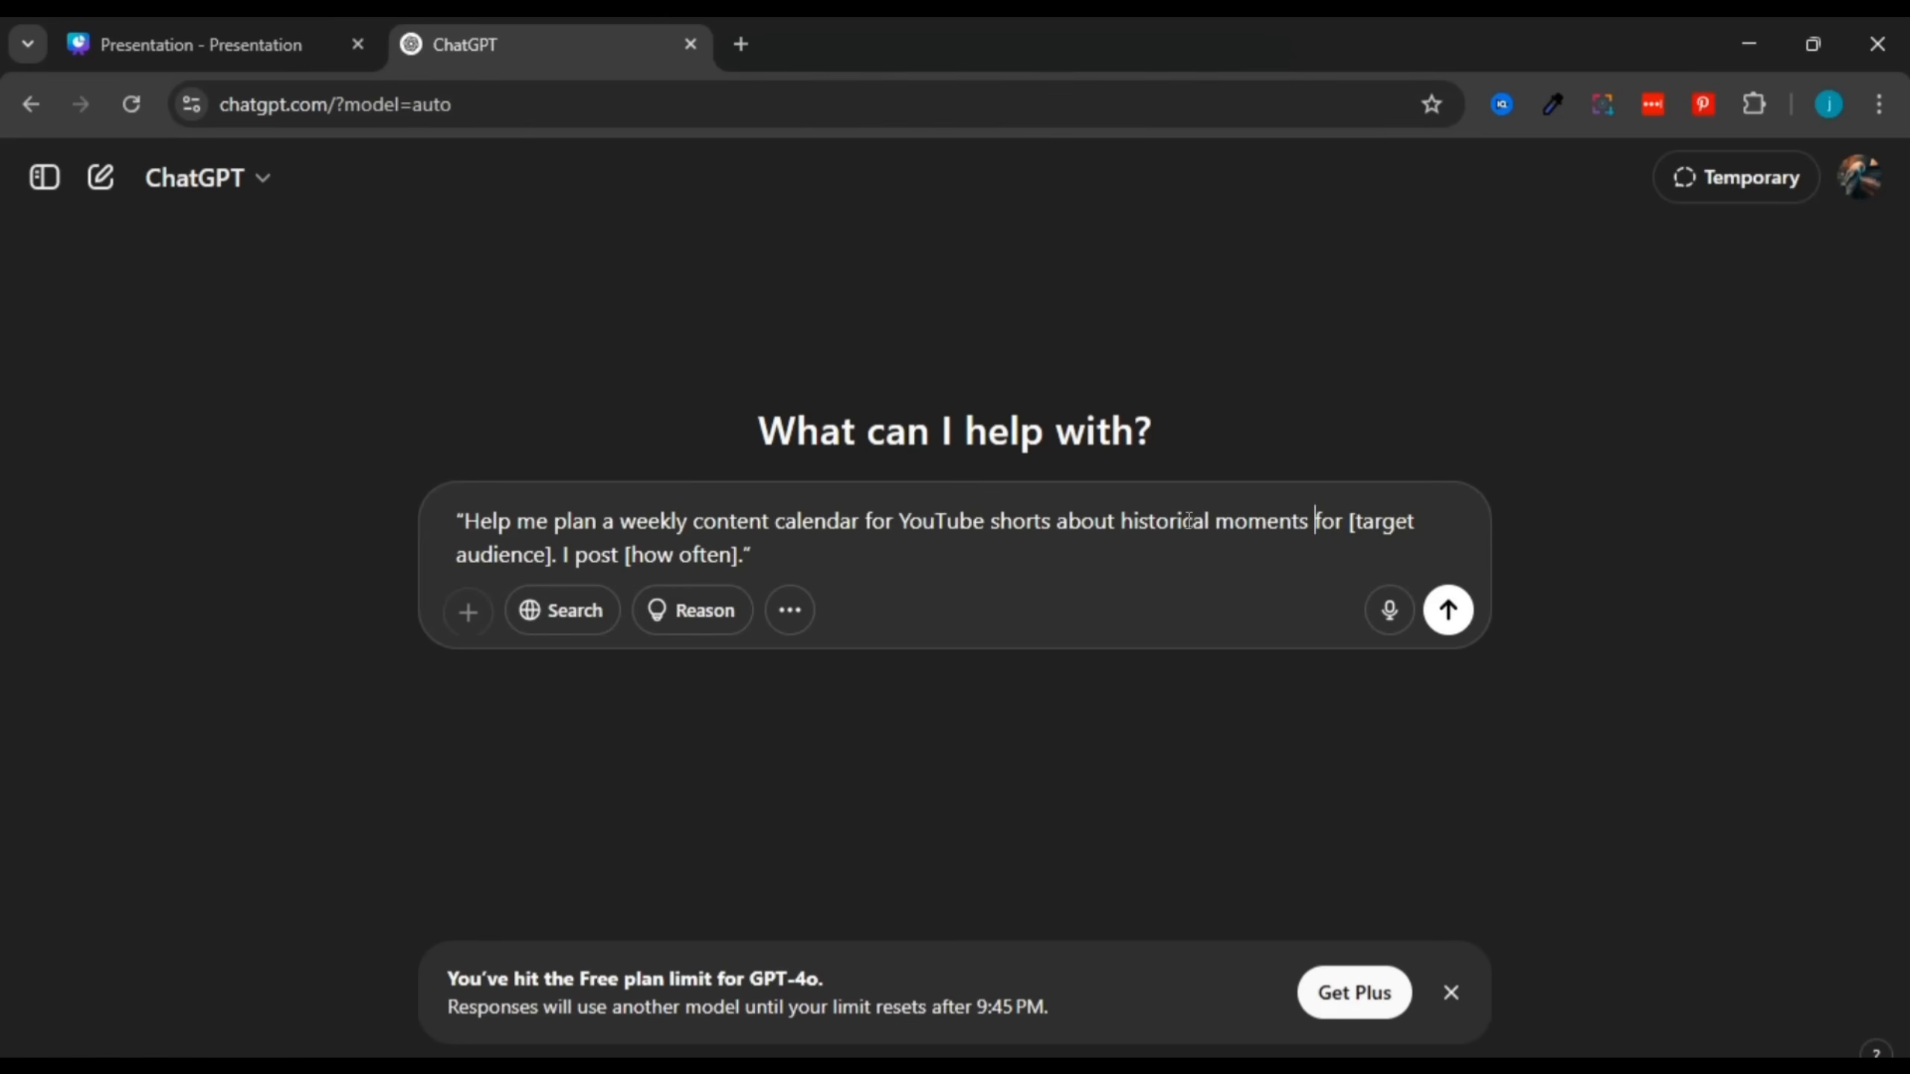
# Step: Move "young adults who may not know certain facts about history" from the Notepad notes into the ChatGPT prompt, replacing [target audience]
pyautogui.moveTo(1072, 1057)
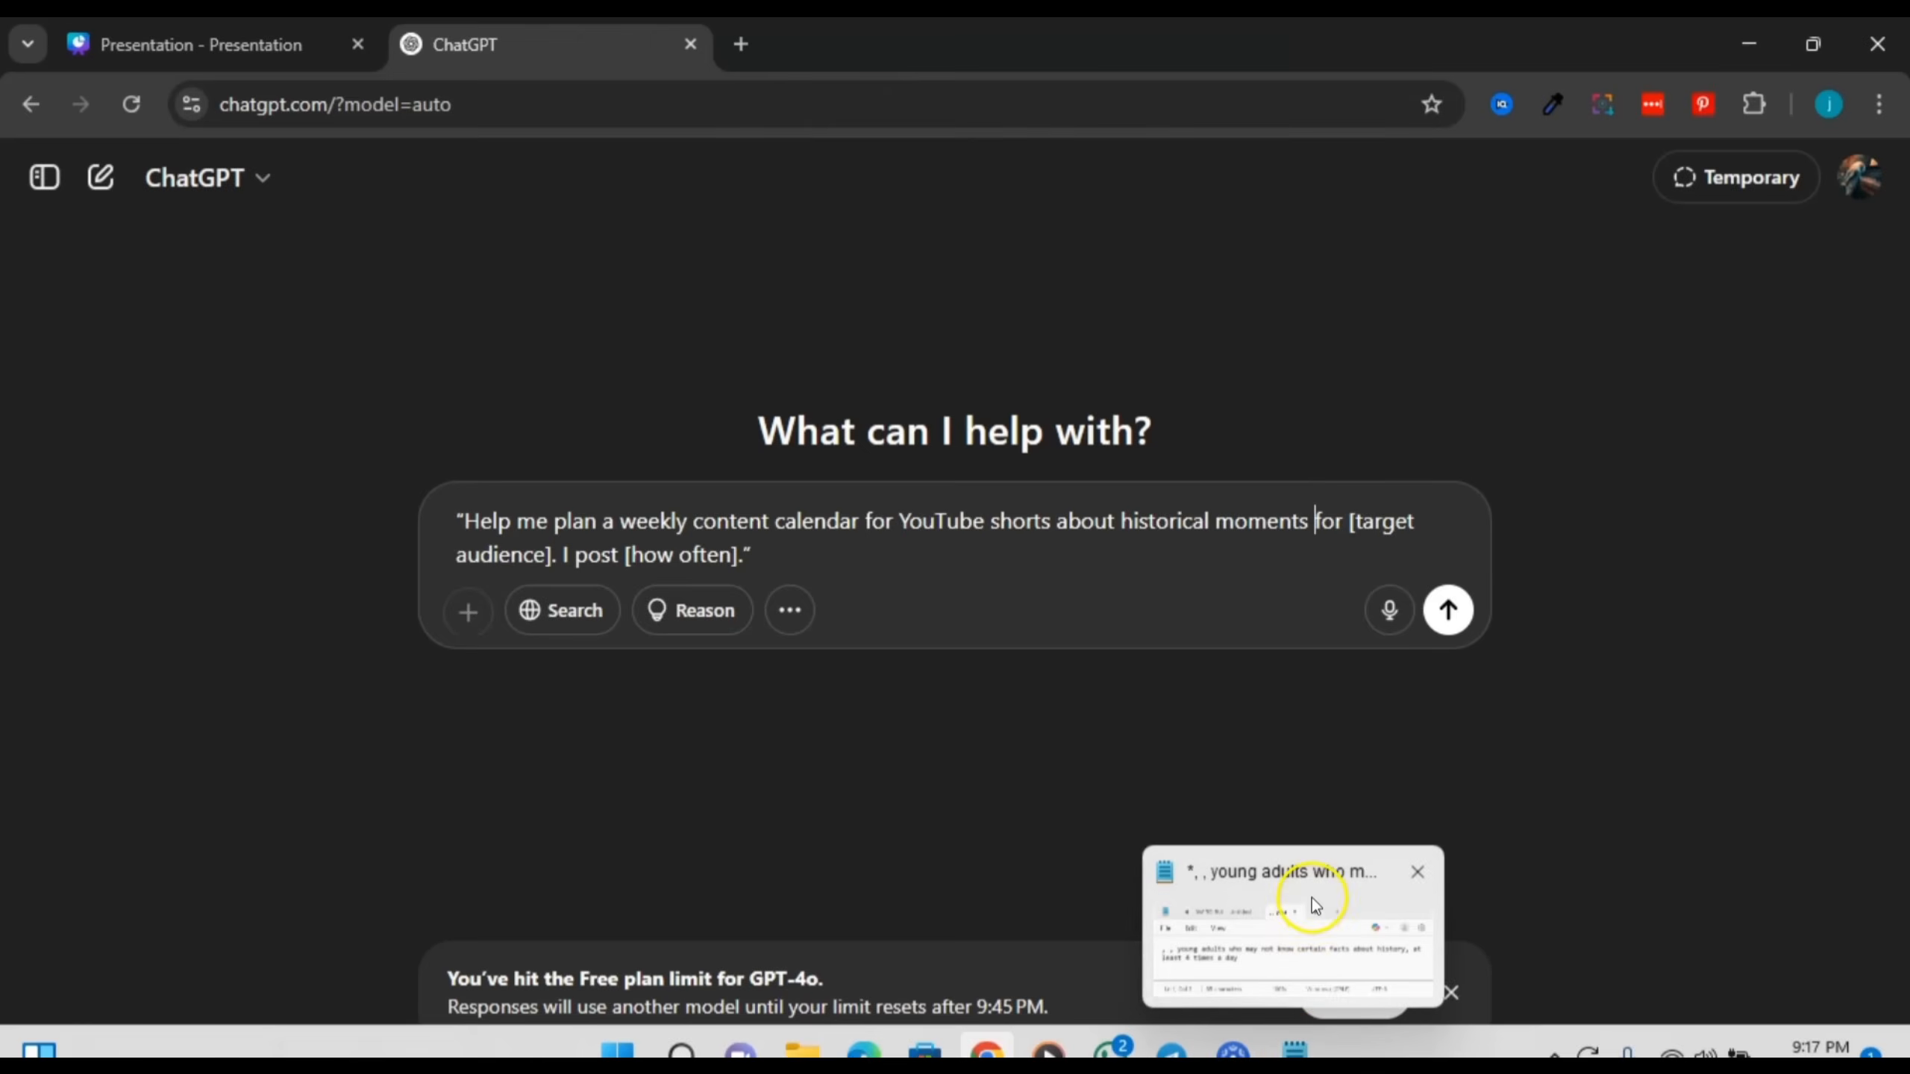
pyautogui.click(1313, 926)
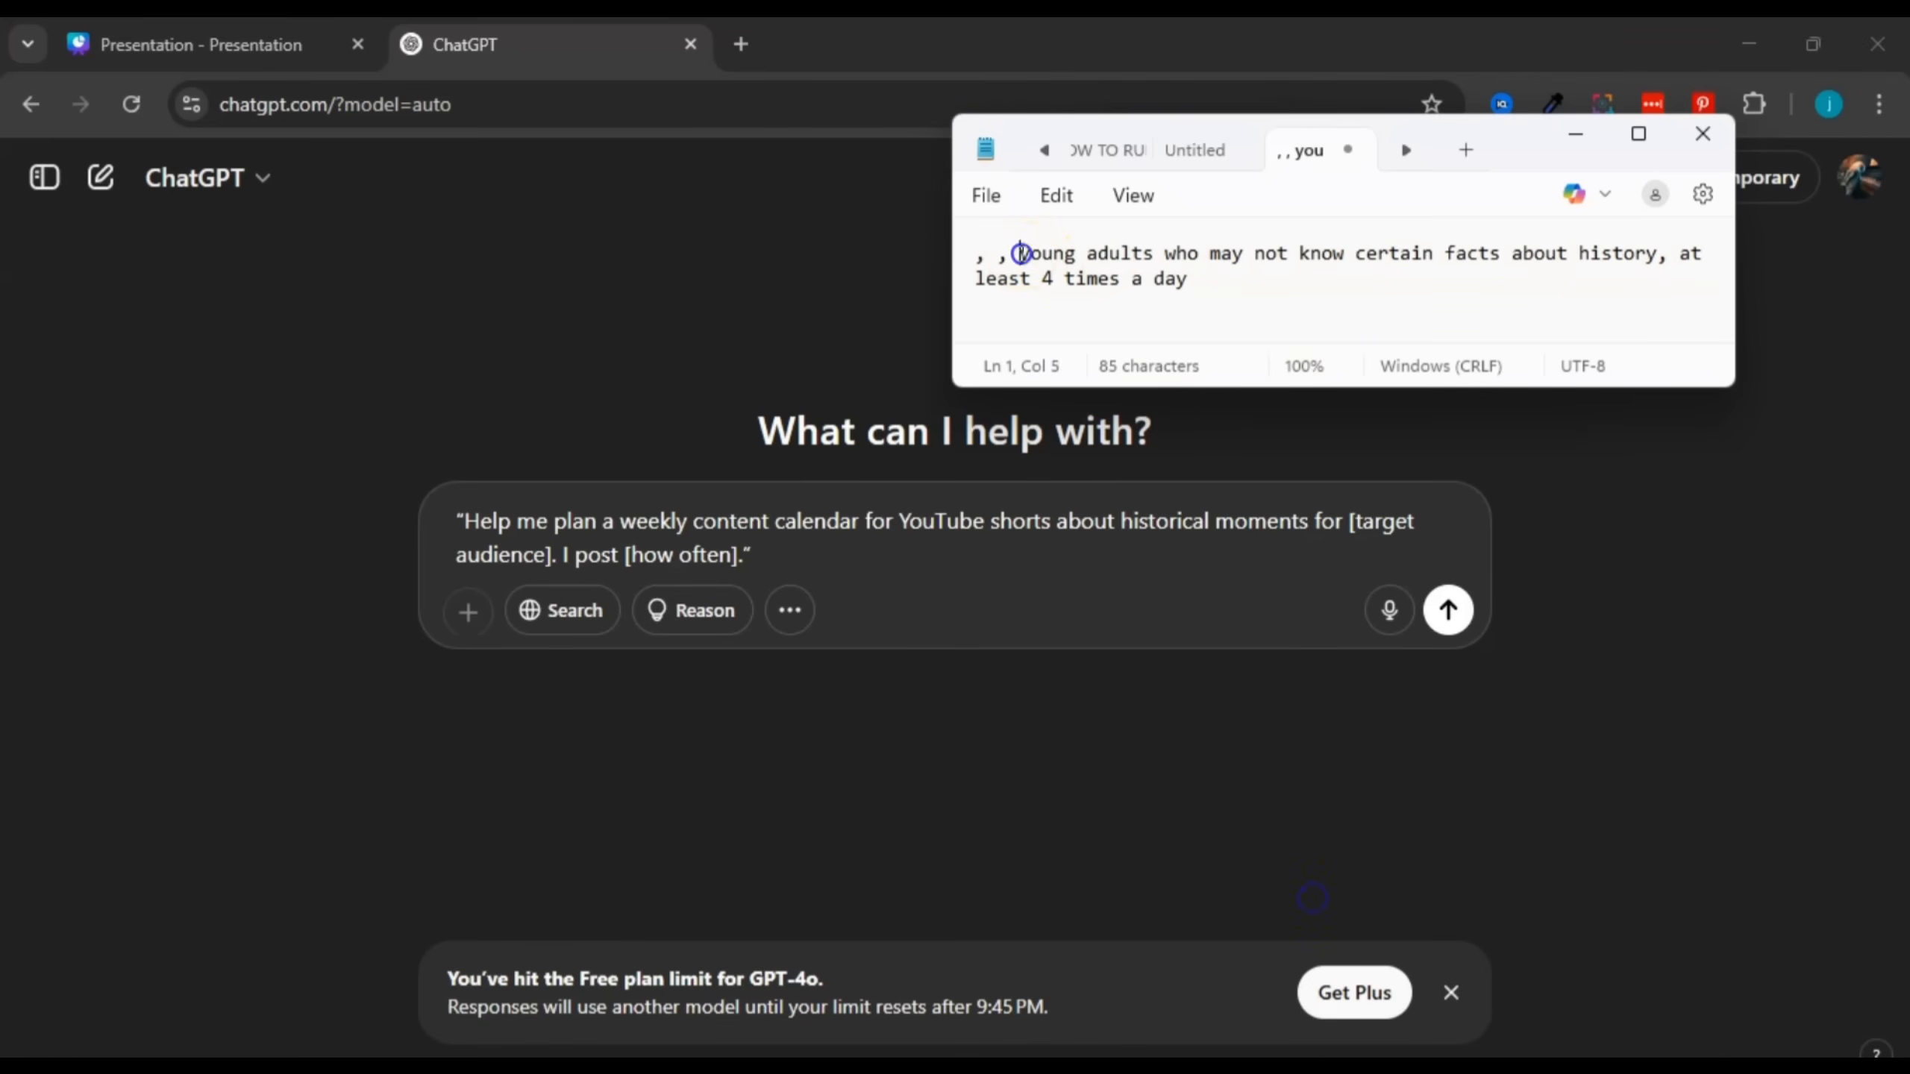
pyautogui.moveTo(1021, 254); pyautogui.dragTo(1655, 253)
pyautogui.rightClick(1591, 250)
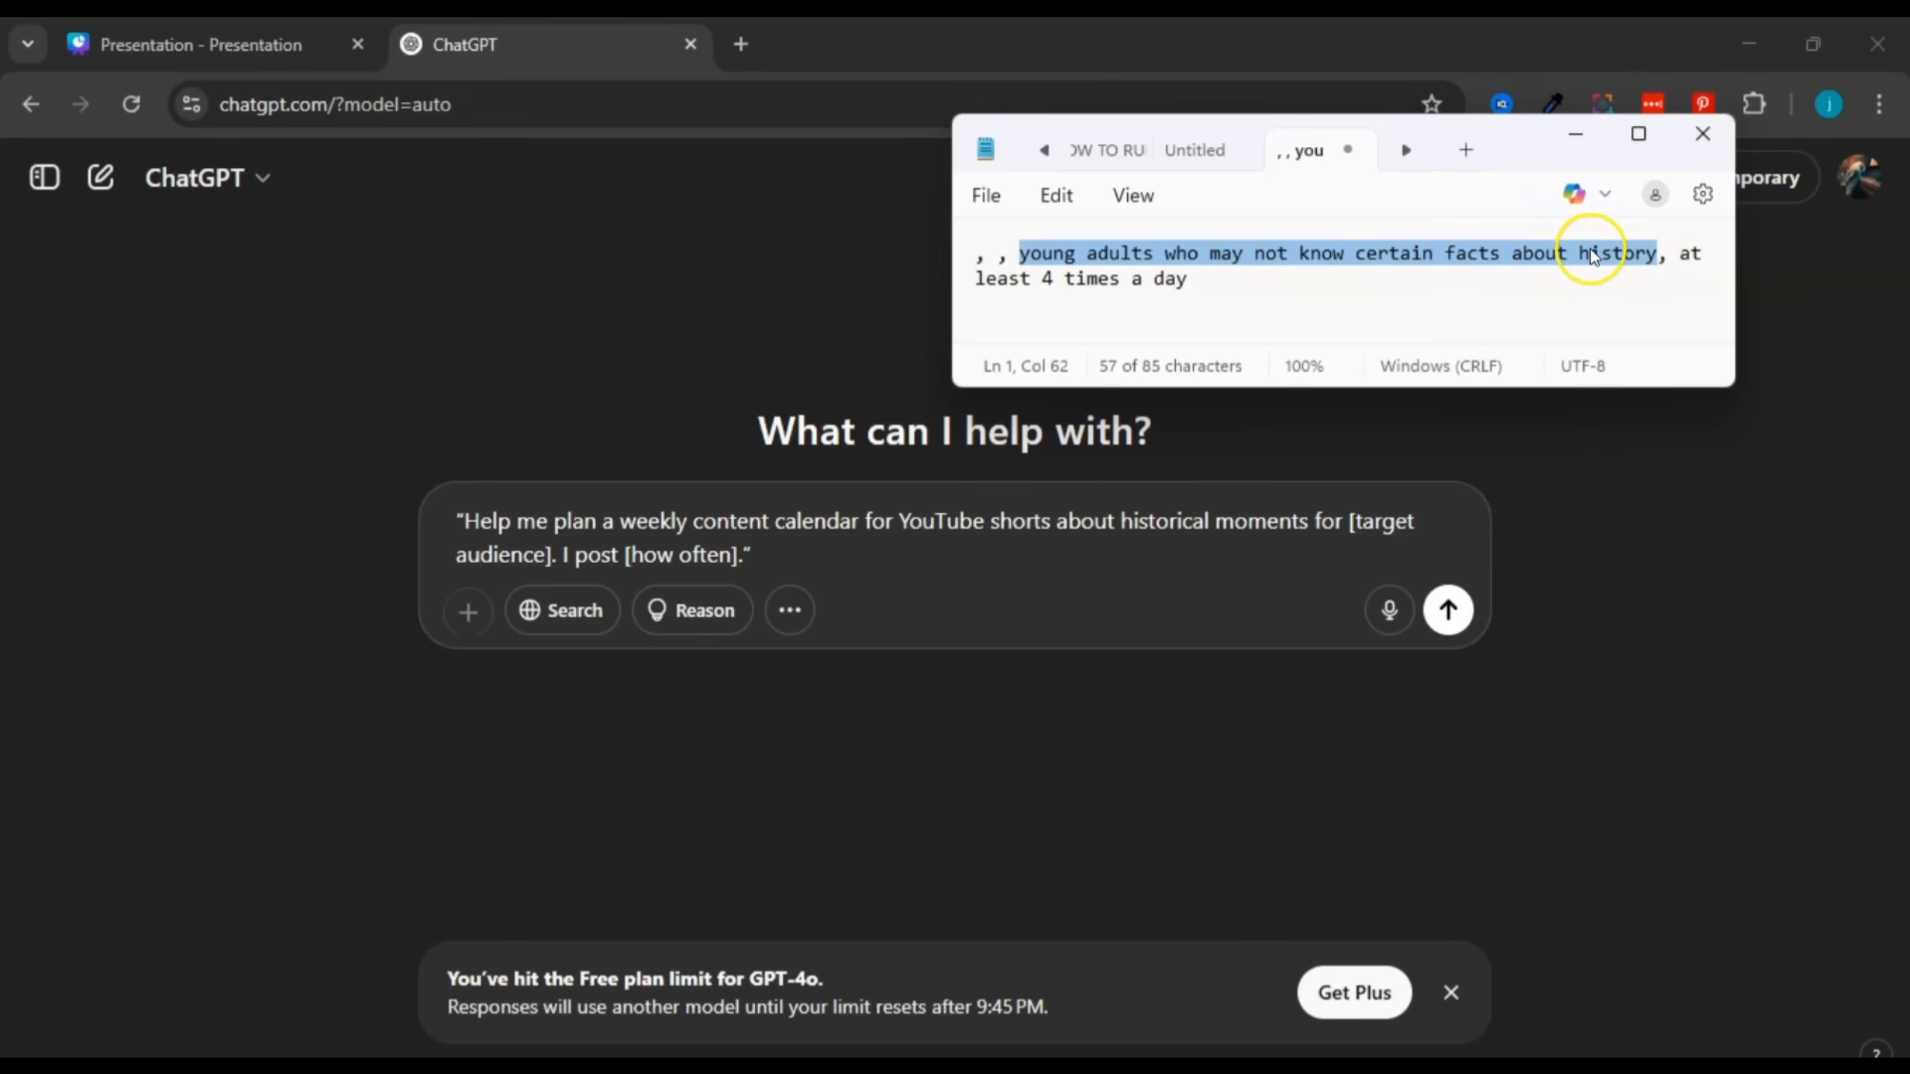
pyautogui.click(1258, 348)
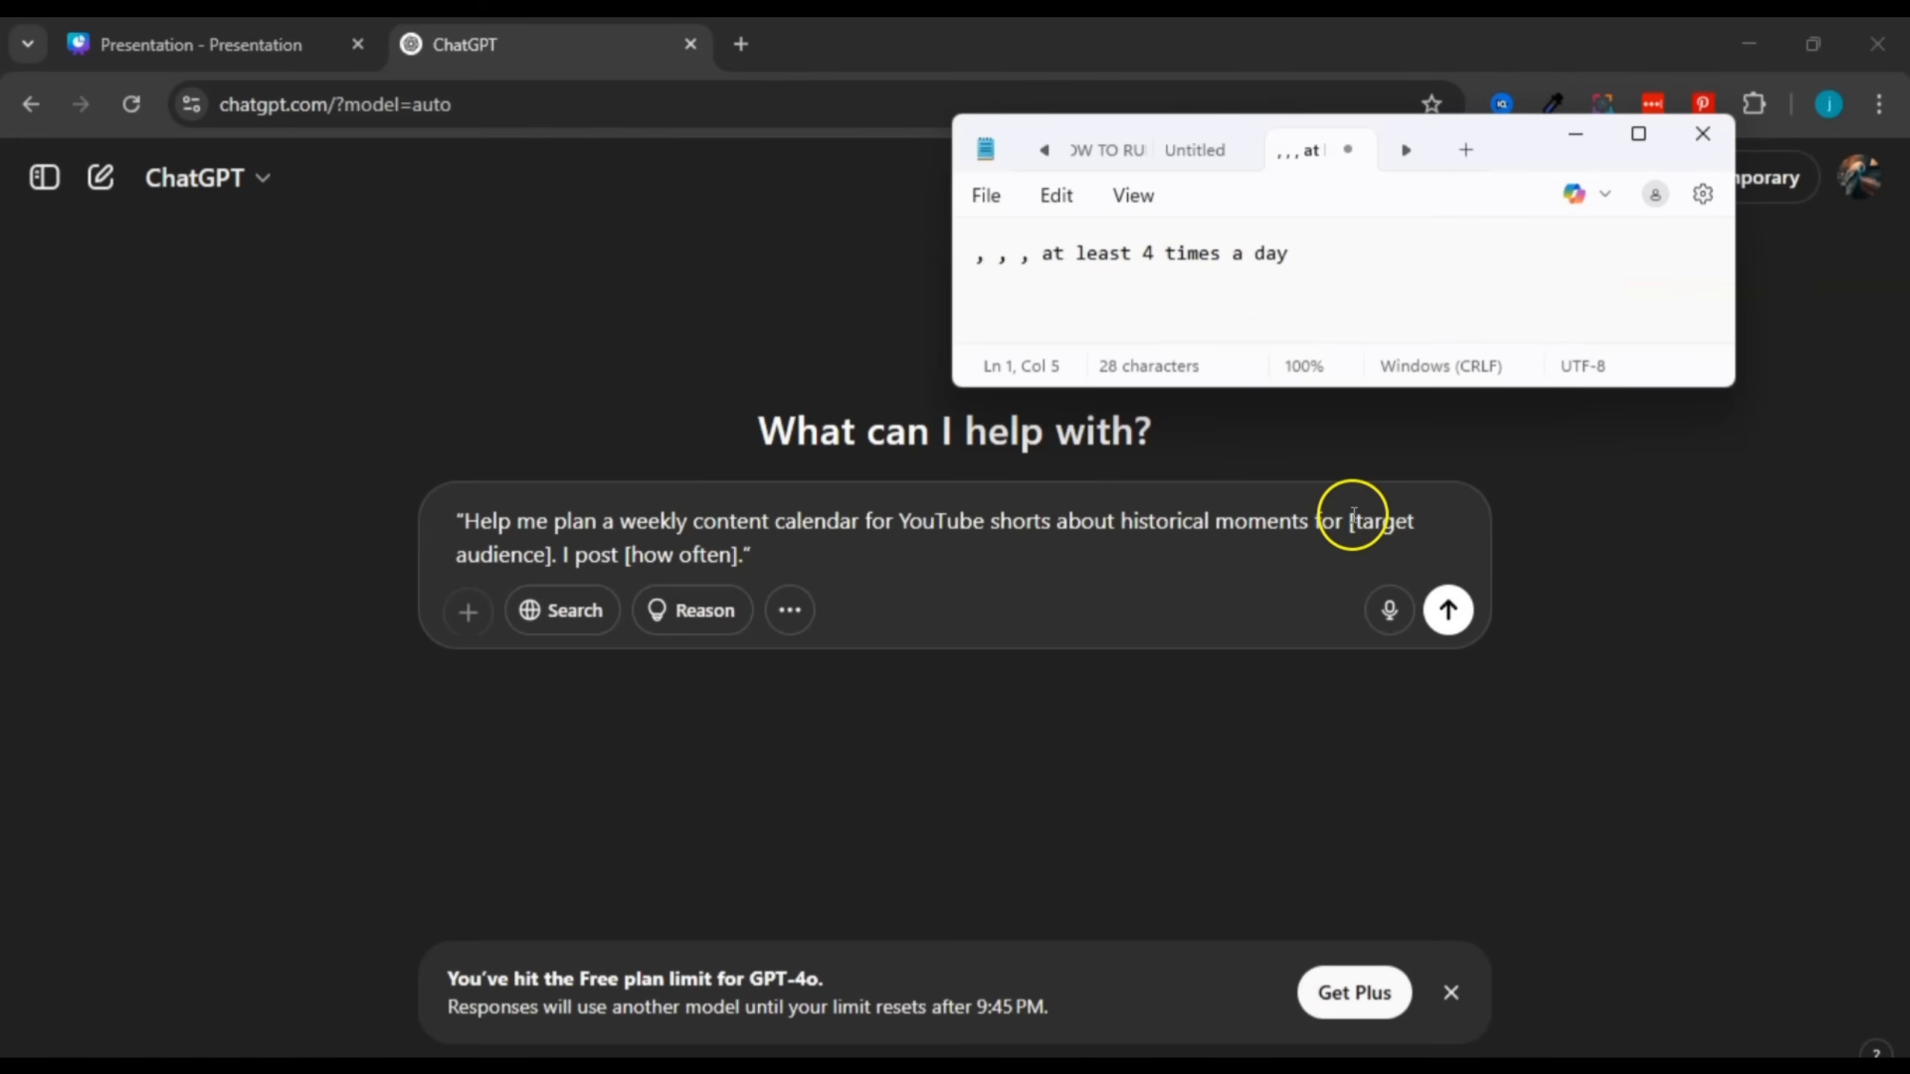
pyautogui.moveTo(1348, 521); pyautogui.dragTo(606, 555)
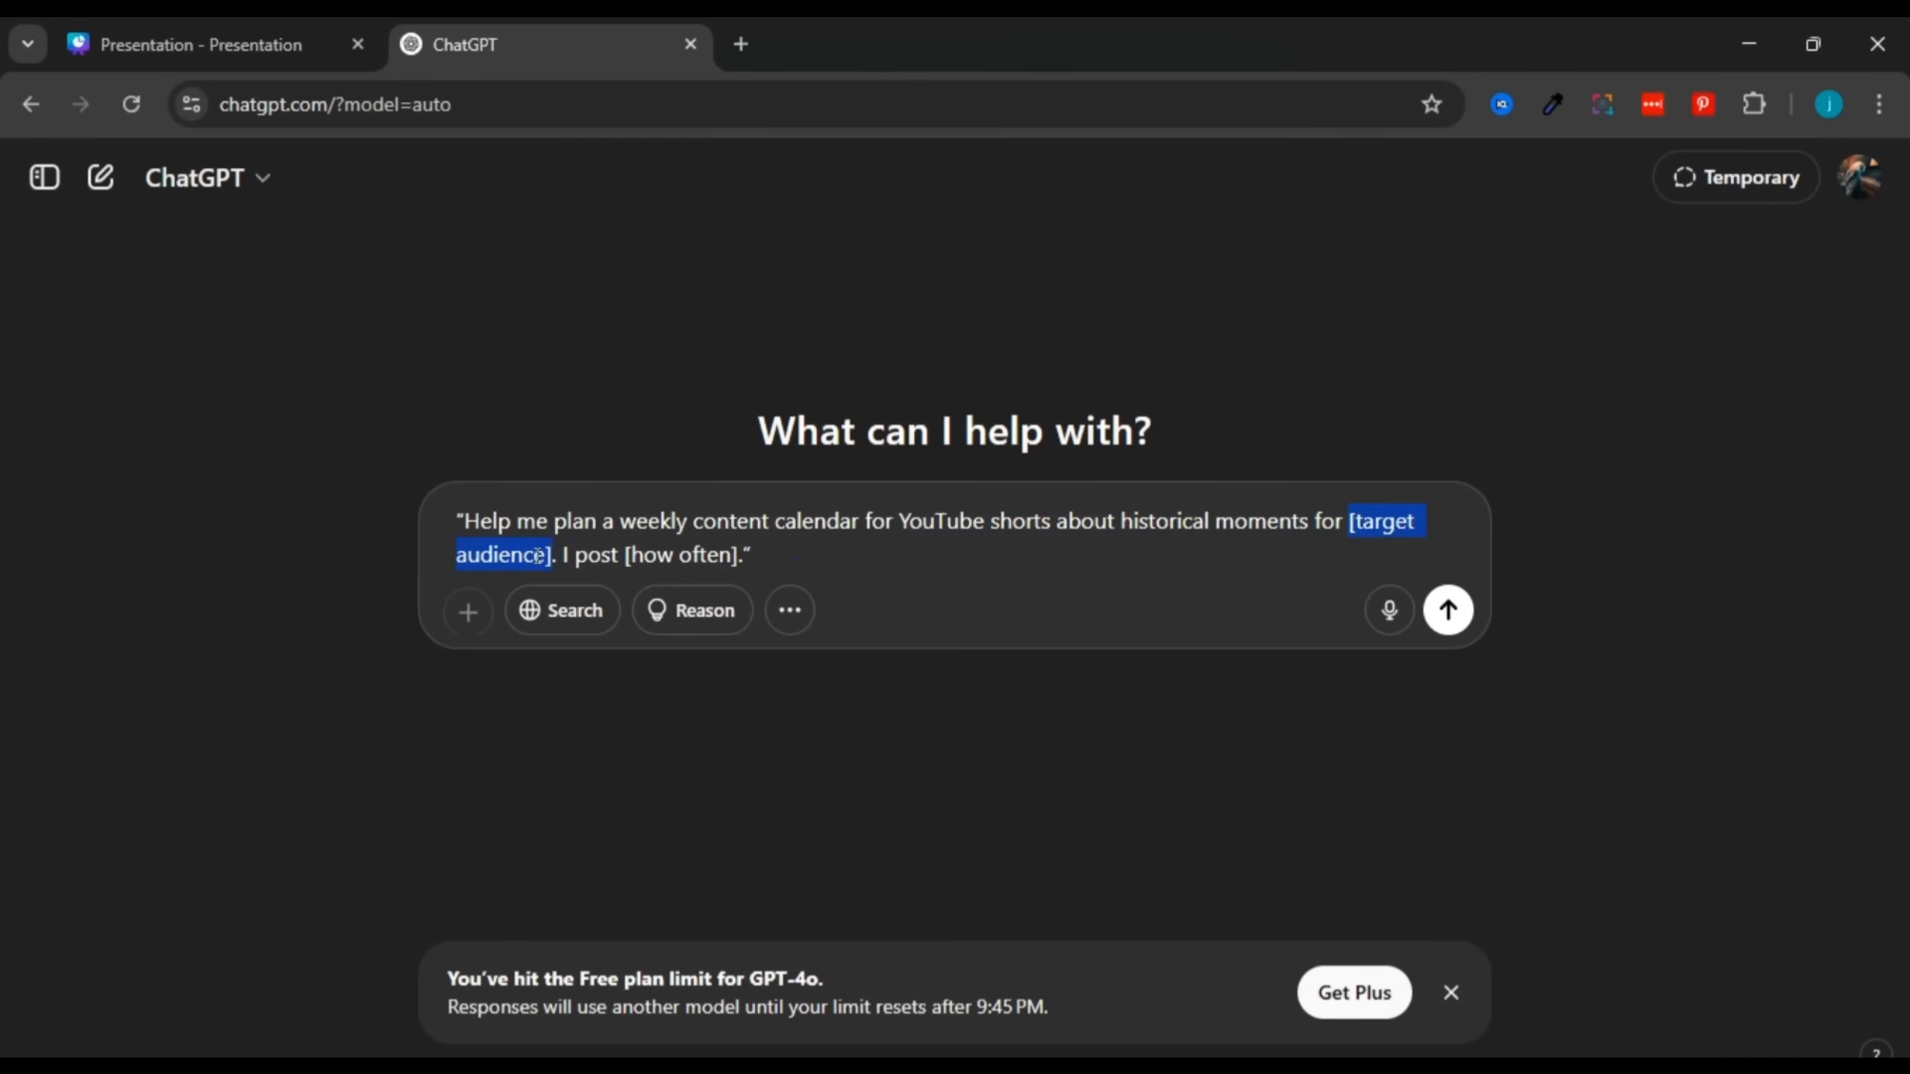
pyautogui.rightClick(538, 556)
pyautogui.click(590, 595)
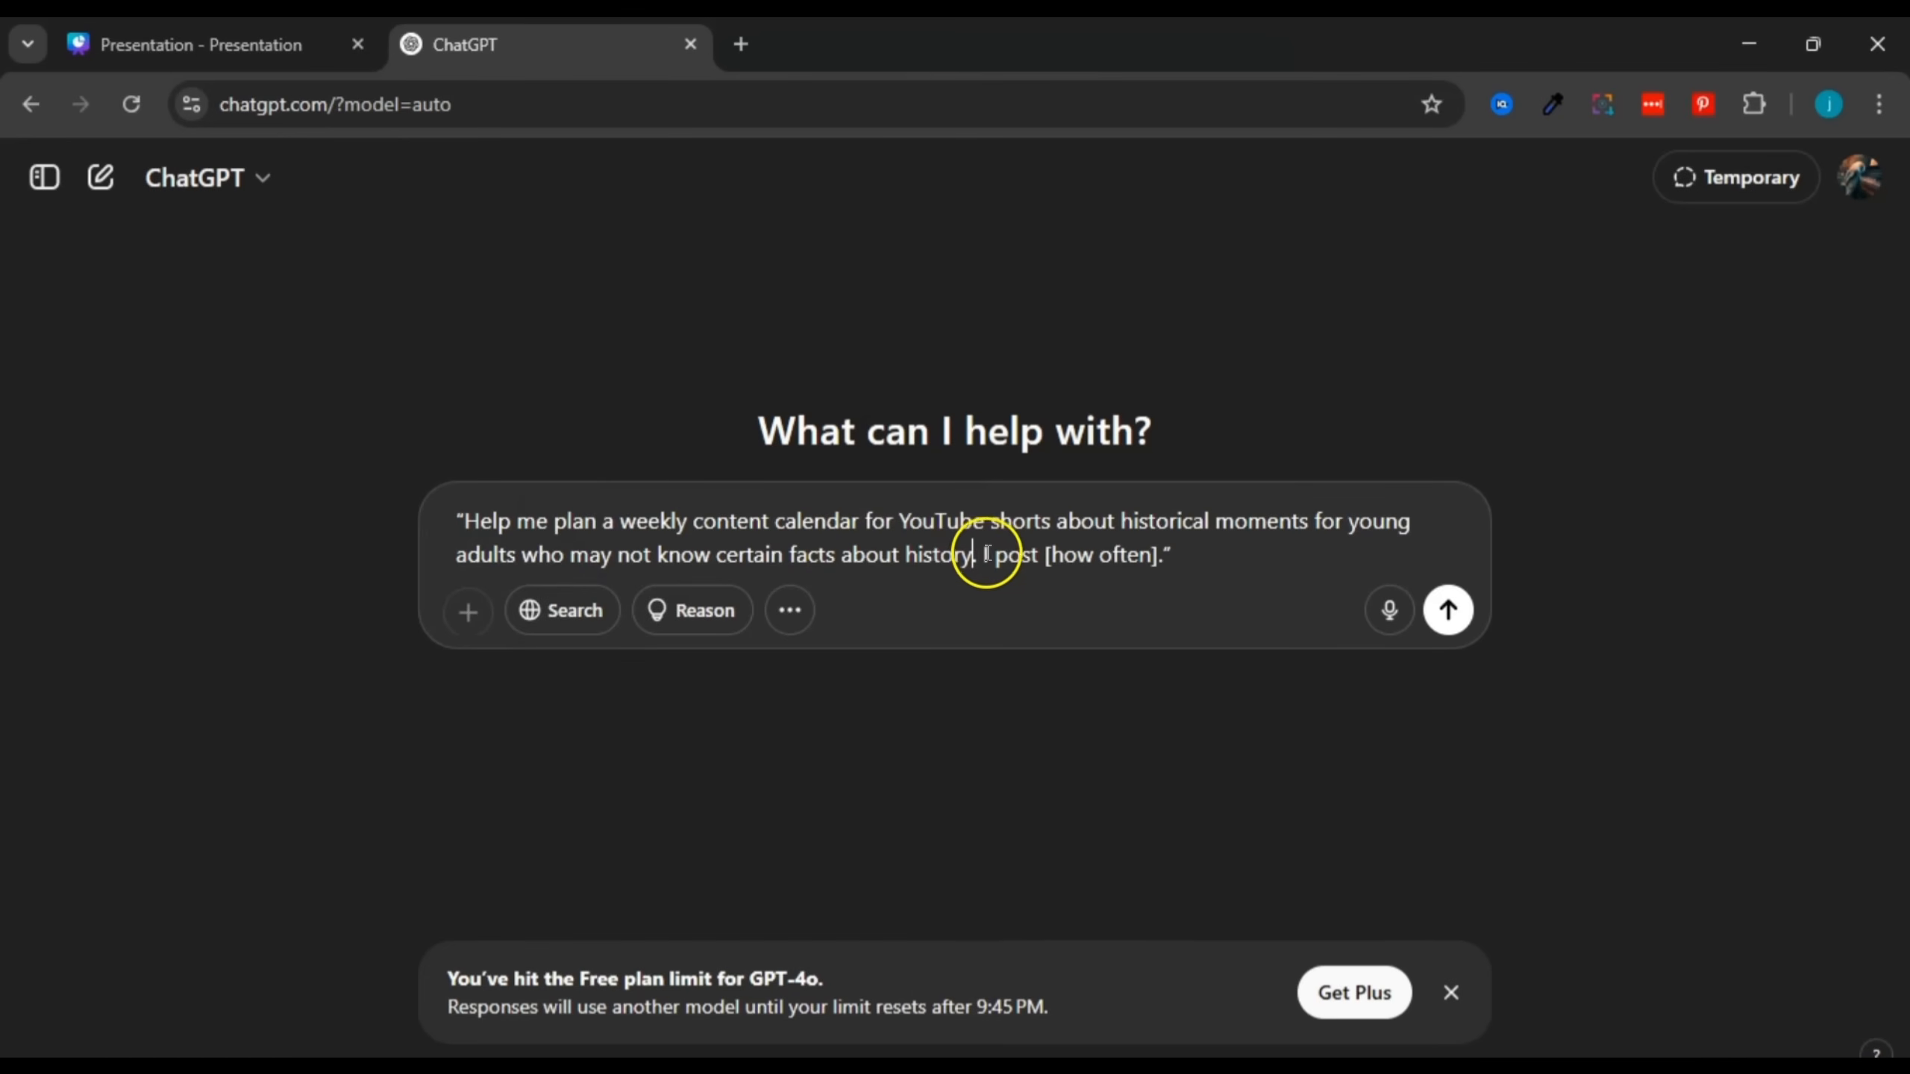
# Step: Cut "at least 4 times a day" from the Notepad notes and paste it over the [how often] placeholder in the ChatGPT prompt
pyautogui.moveTo(1045, 557); pyautogui.dragTo(1168, 566)
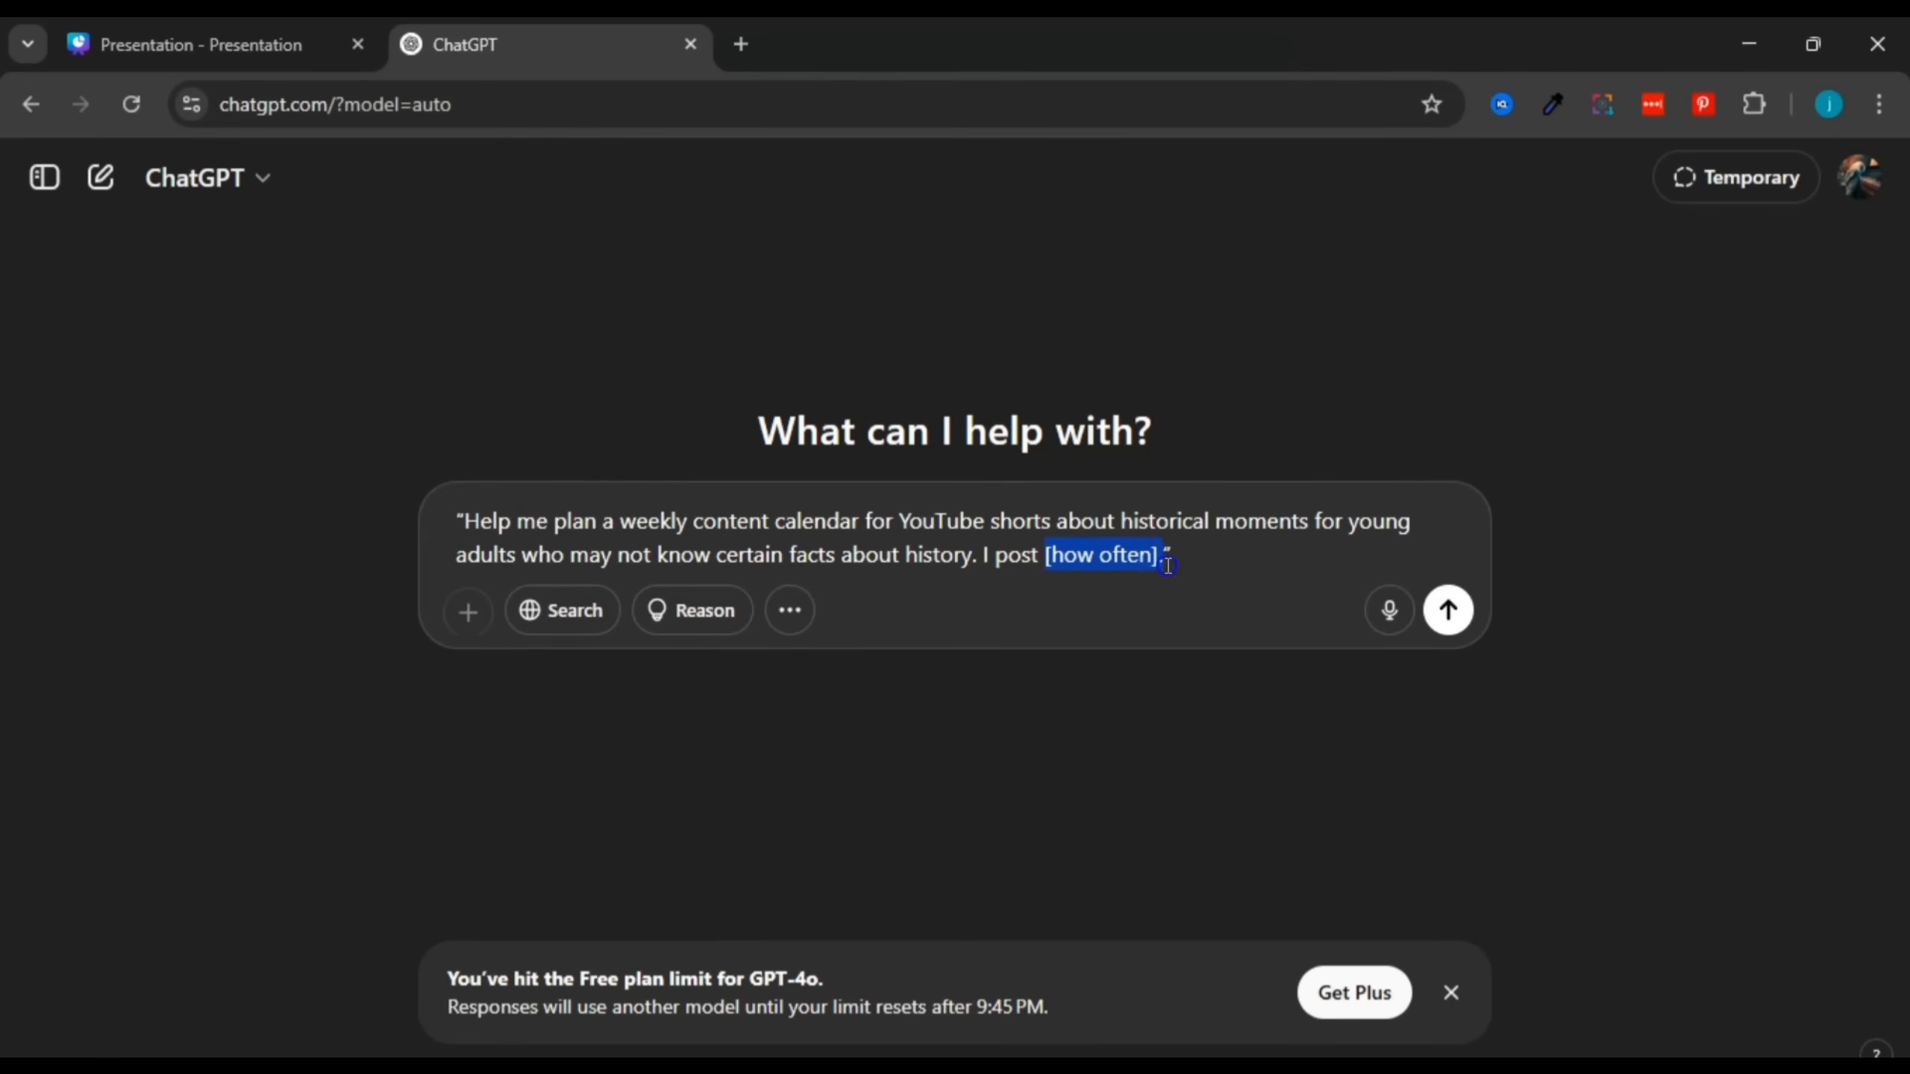
pyautogui.moveTo(1278, 1052)
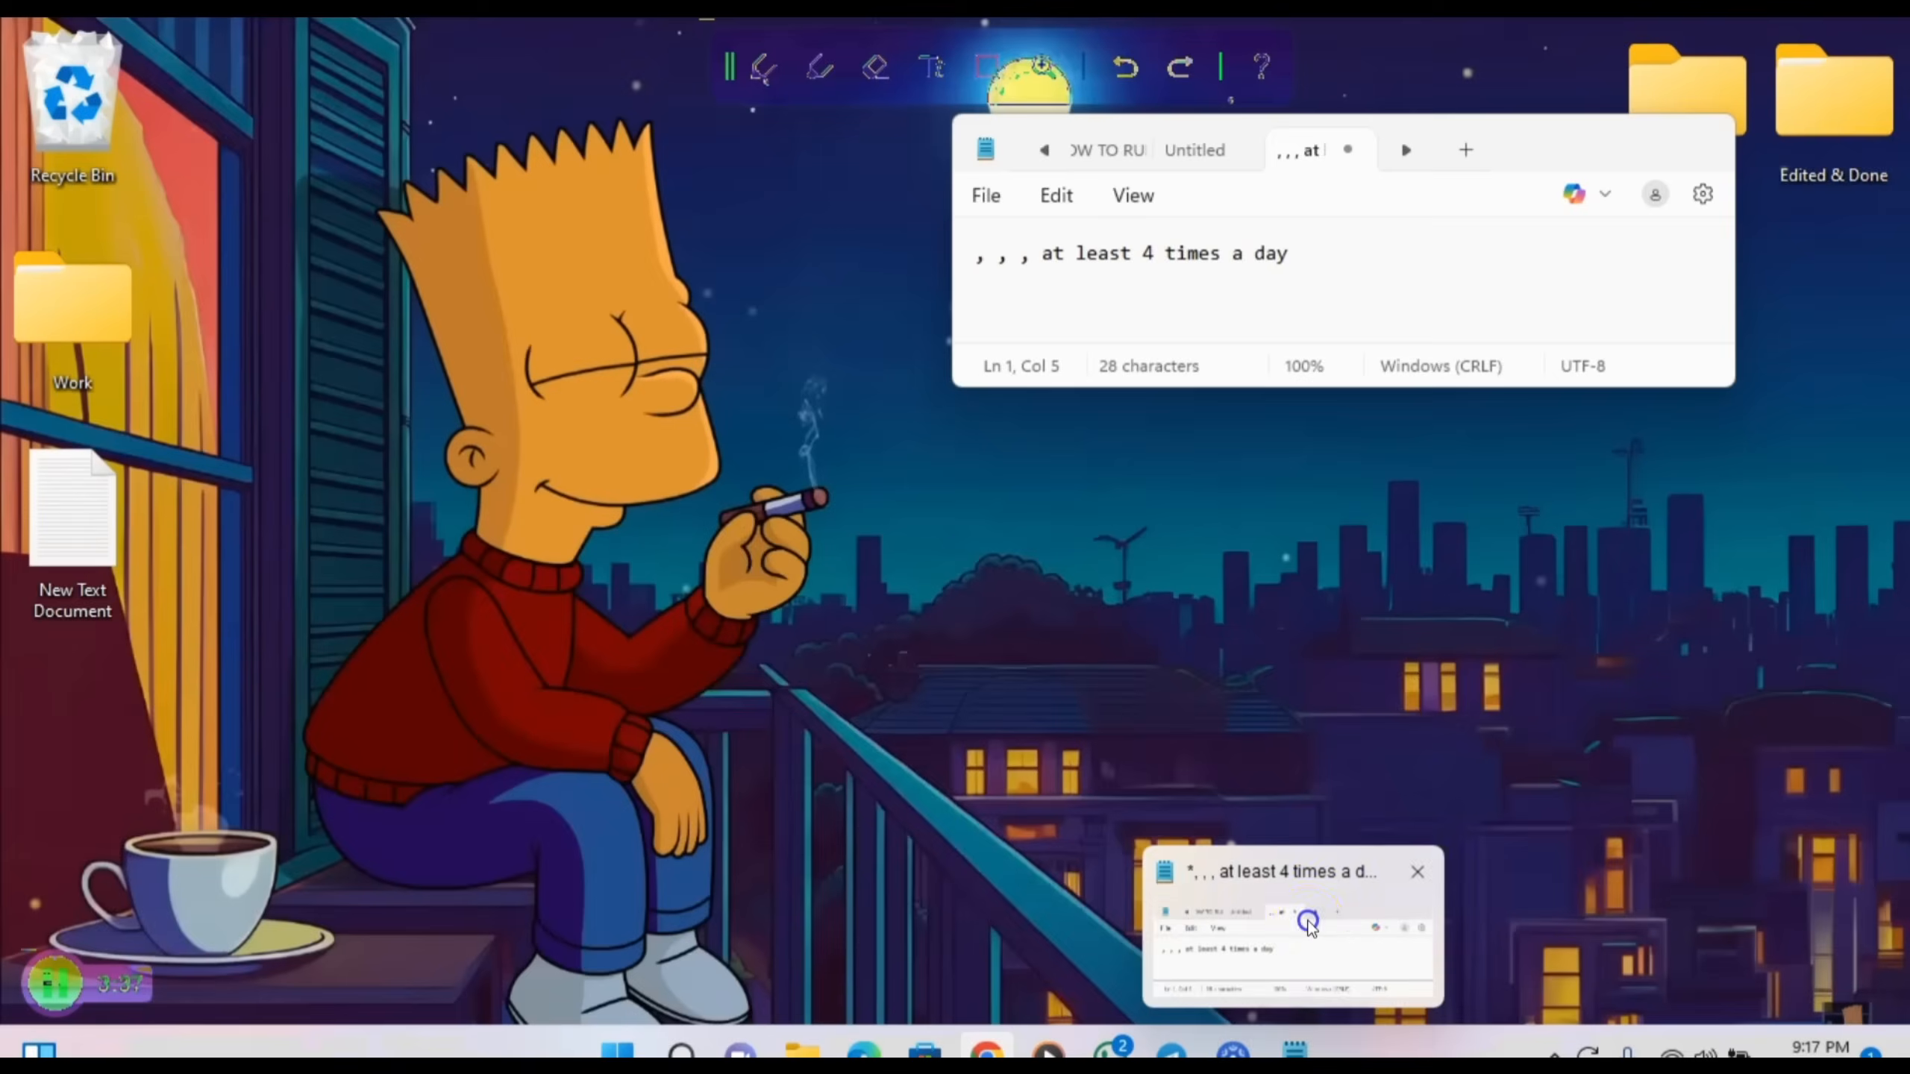
pyautogui.click(1300, 933)
pyautogui.click(1044, 258)
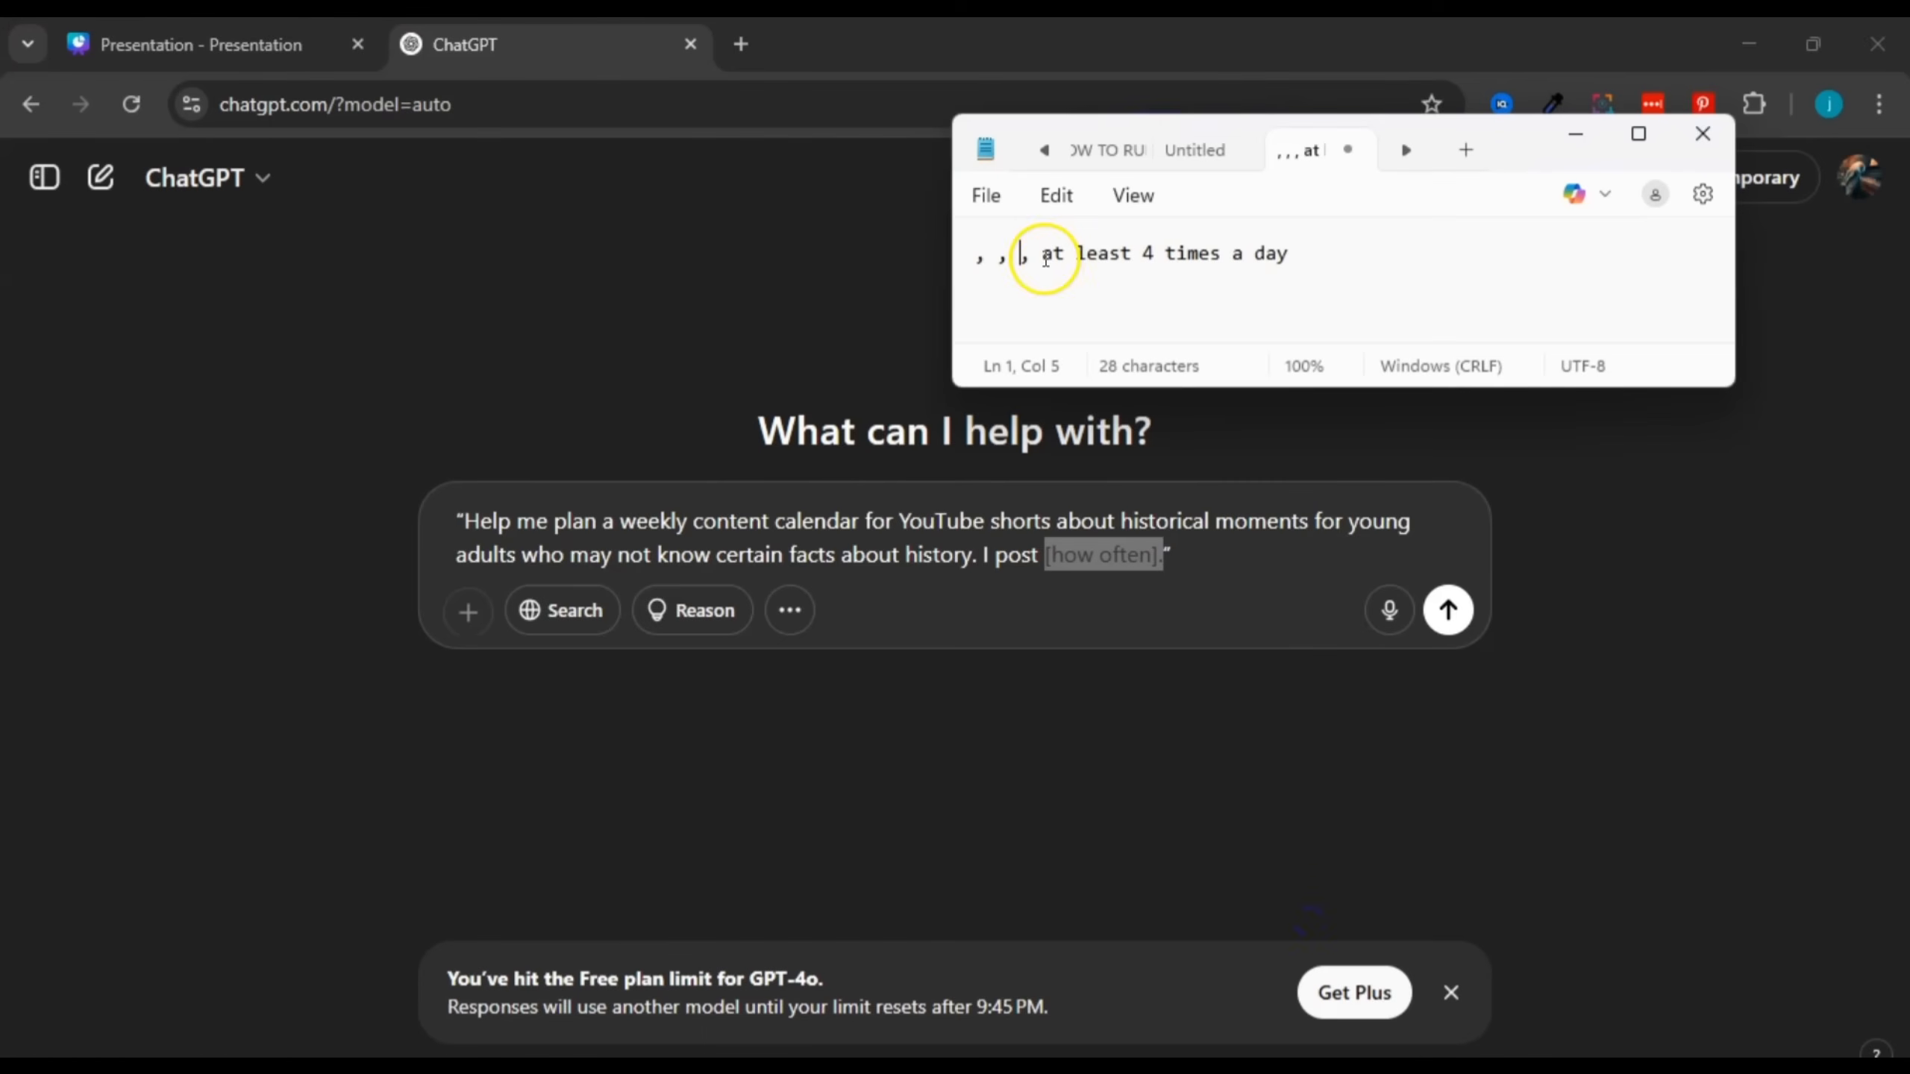
pyautogui.moveTo(1042, 255); pyautogui.dragTo(1305, 284)
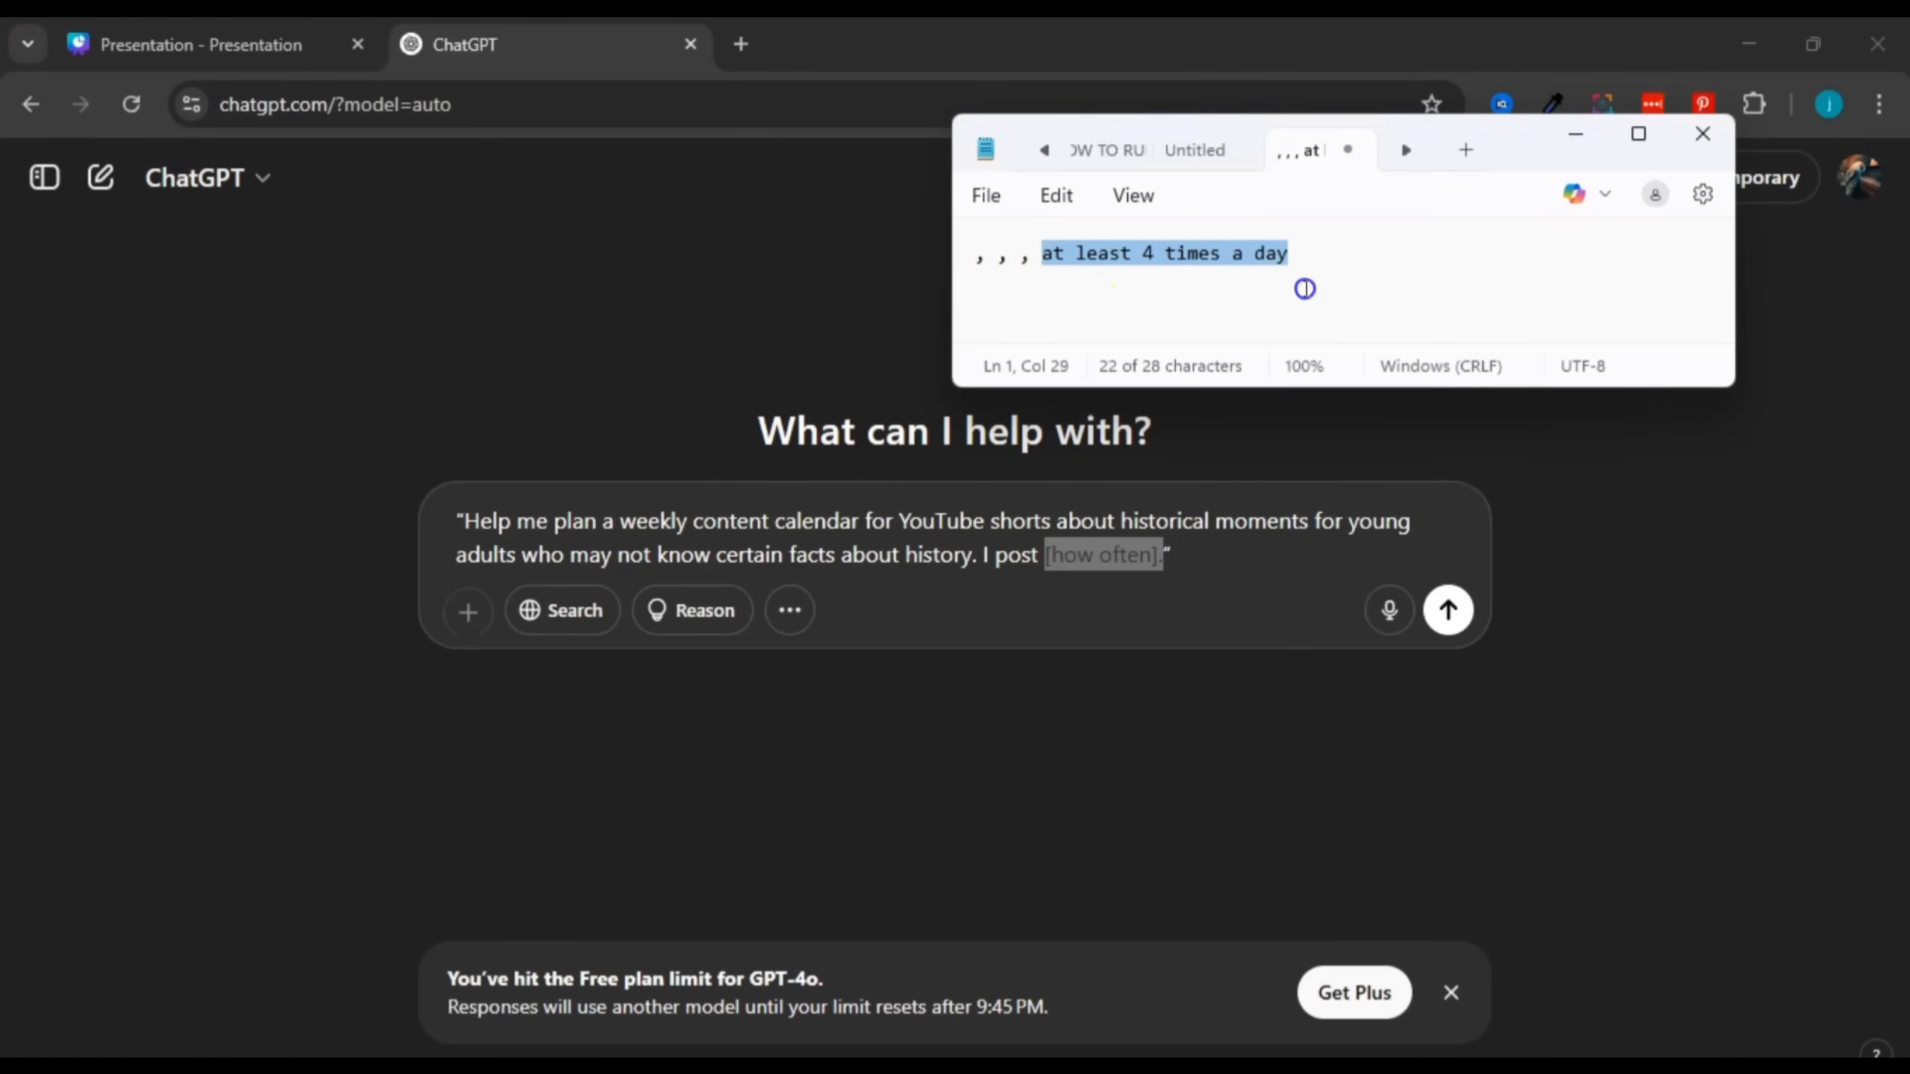
pyautogui.rightClick(1238, 254)
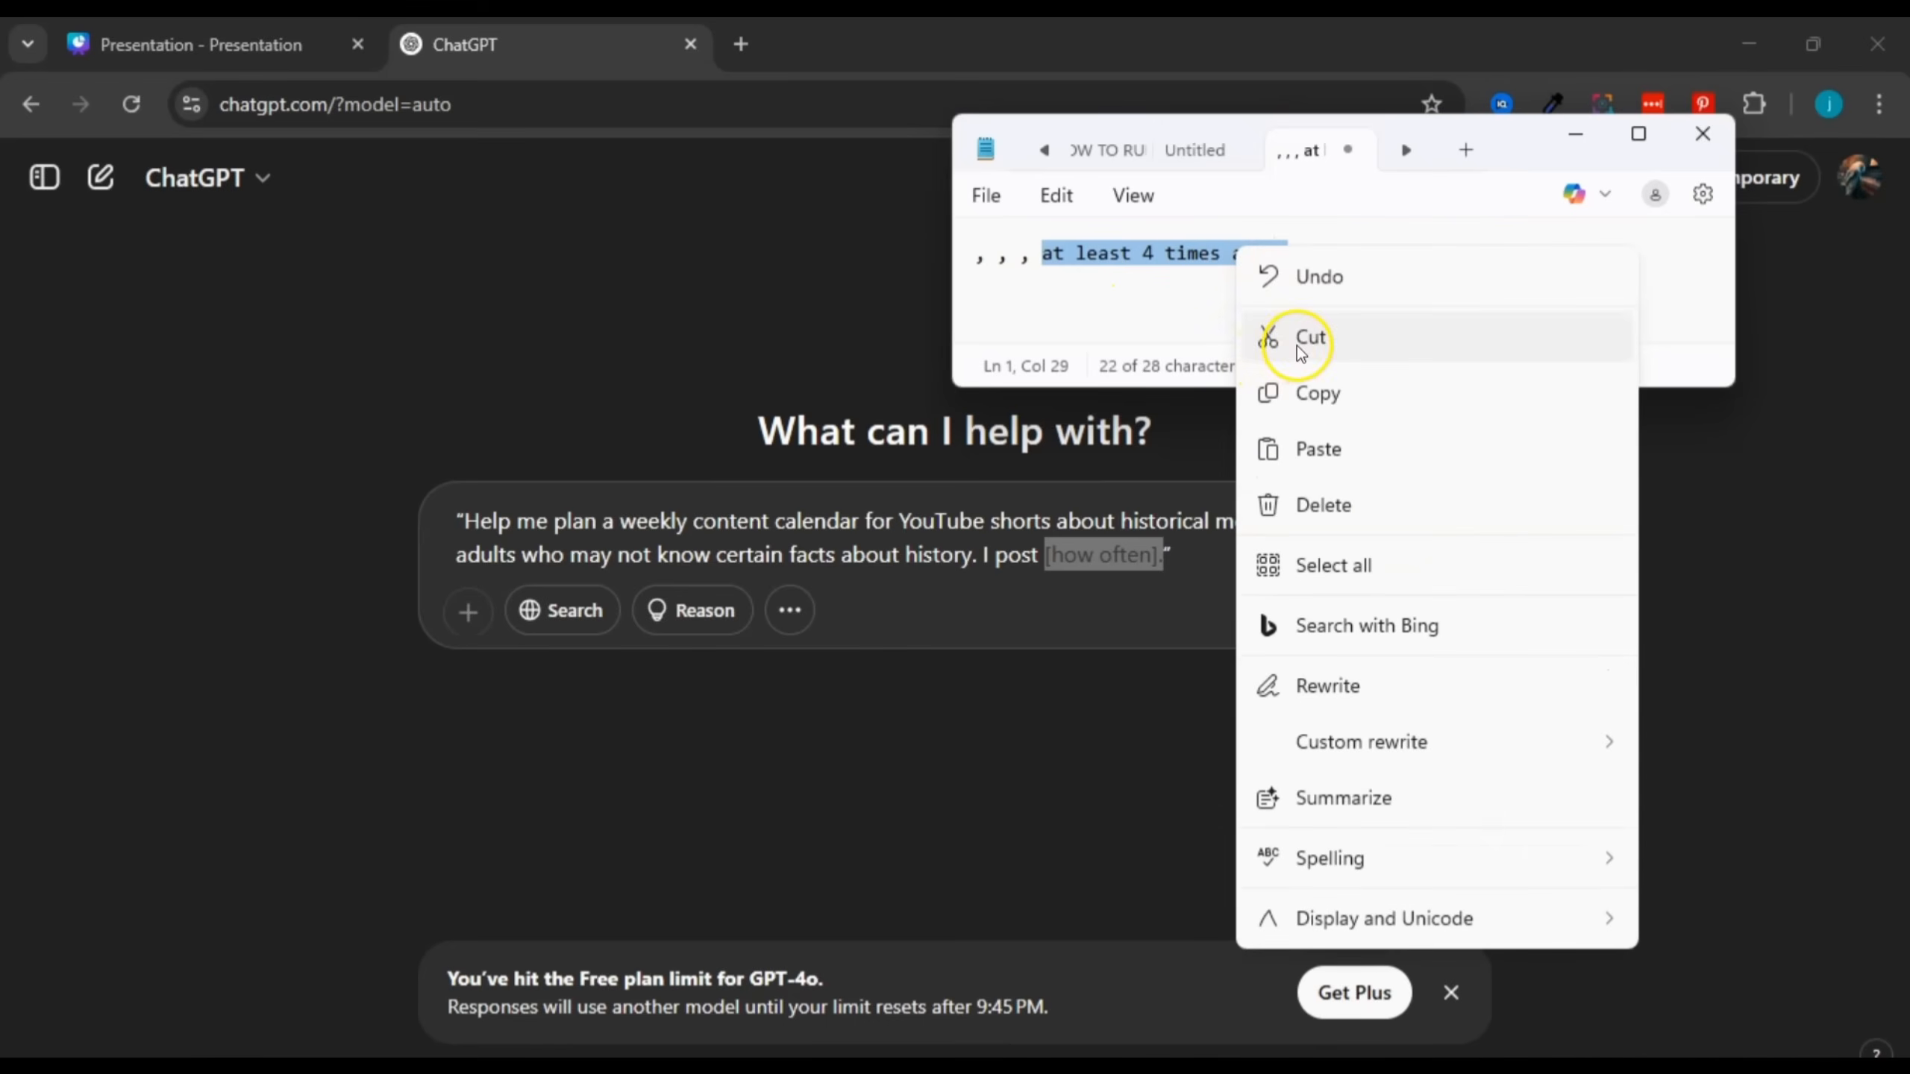
pyautogui.click(1301, 352)
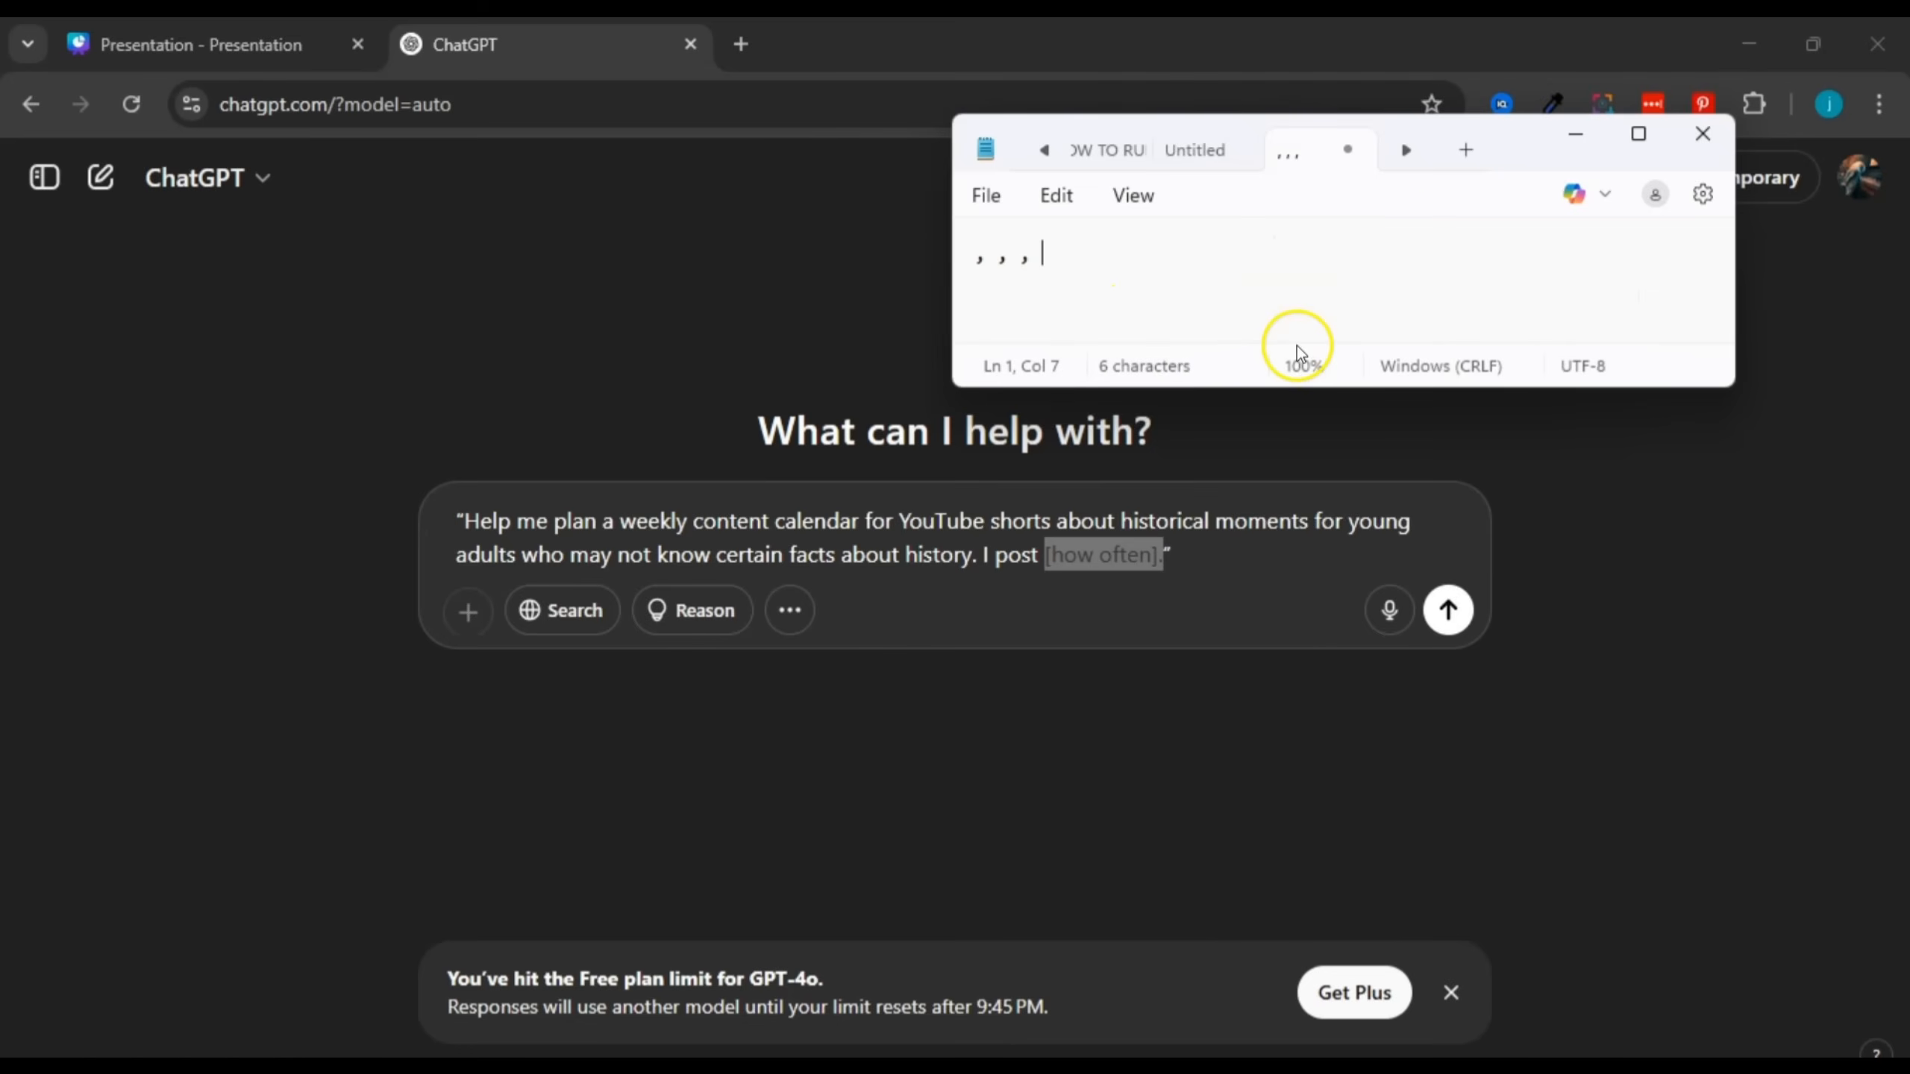
pyautogui.click(1693, 151)
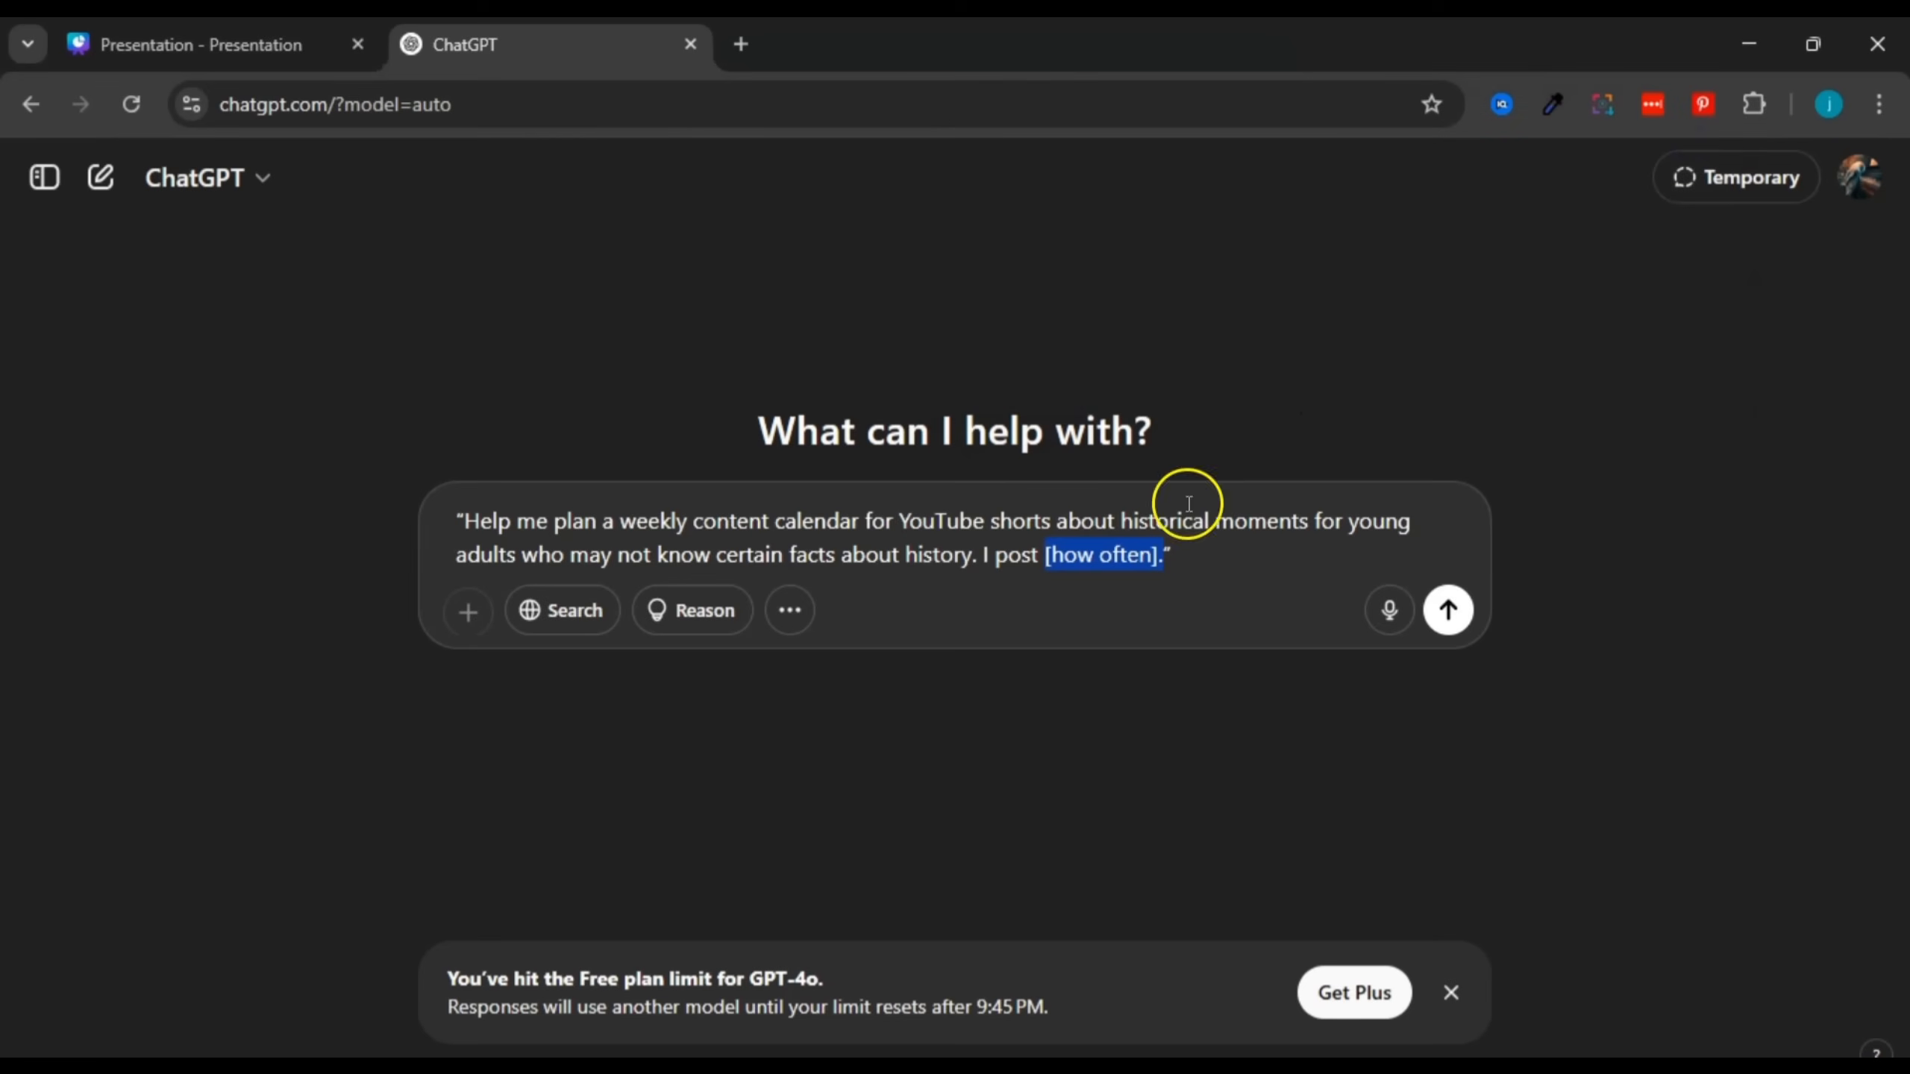
pyautogui.rightClick(1092, 555)
pyautogui.click(1141, 590)
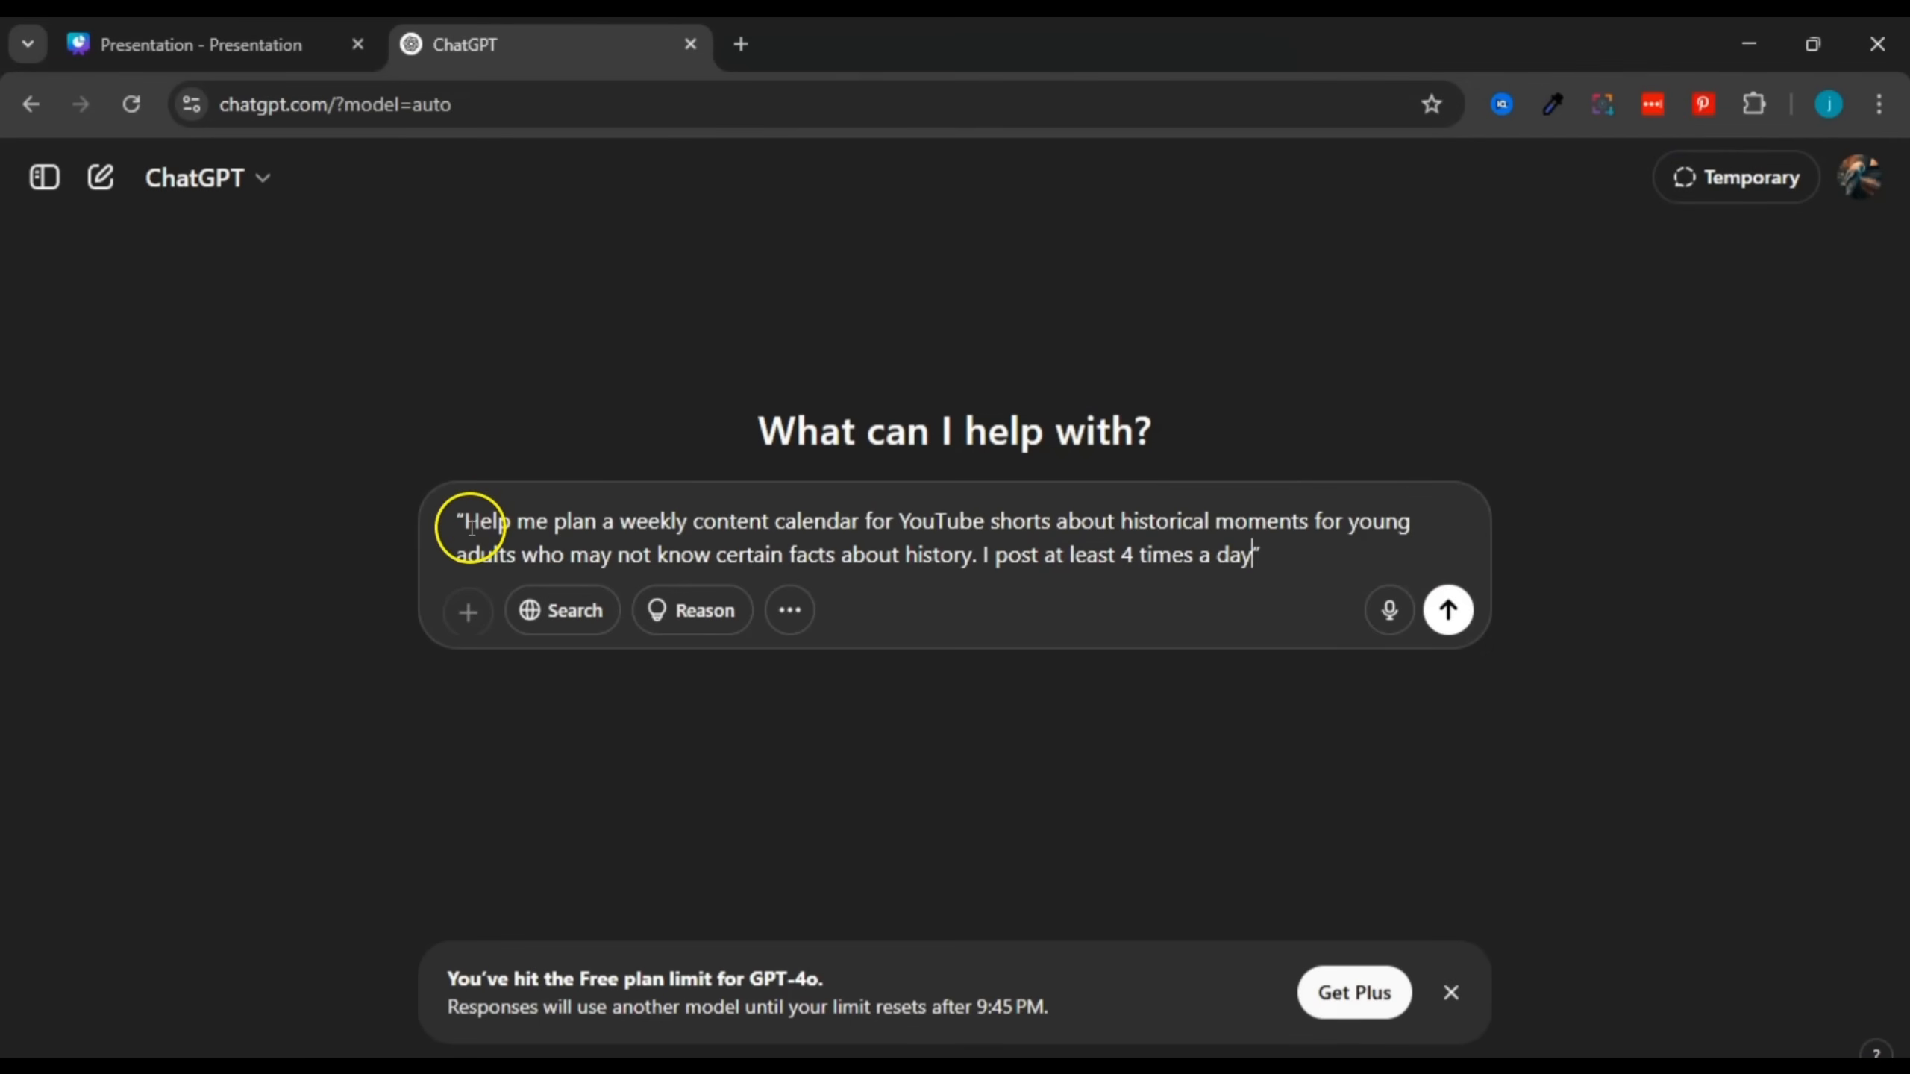
# Step: Reread the completed weekly content calendar prompt and send it to ChatGPT
pyautogui.moveTo(467, 526); pyautogui.dragTo(1139, 558)
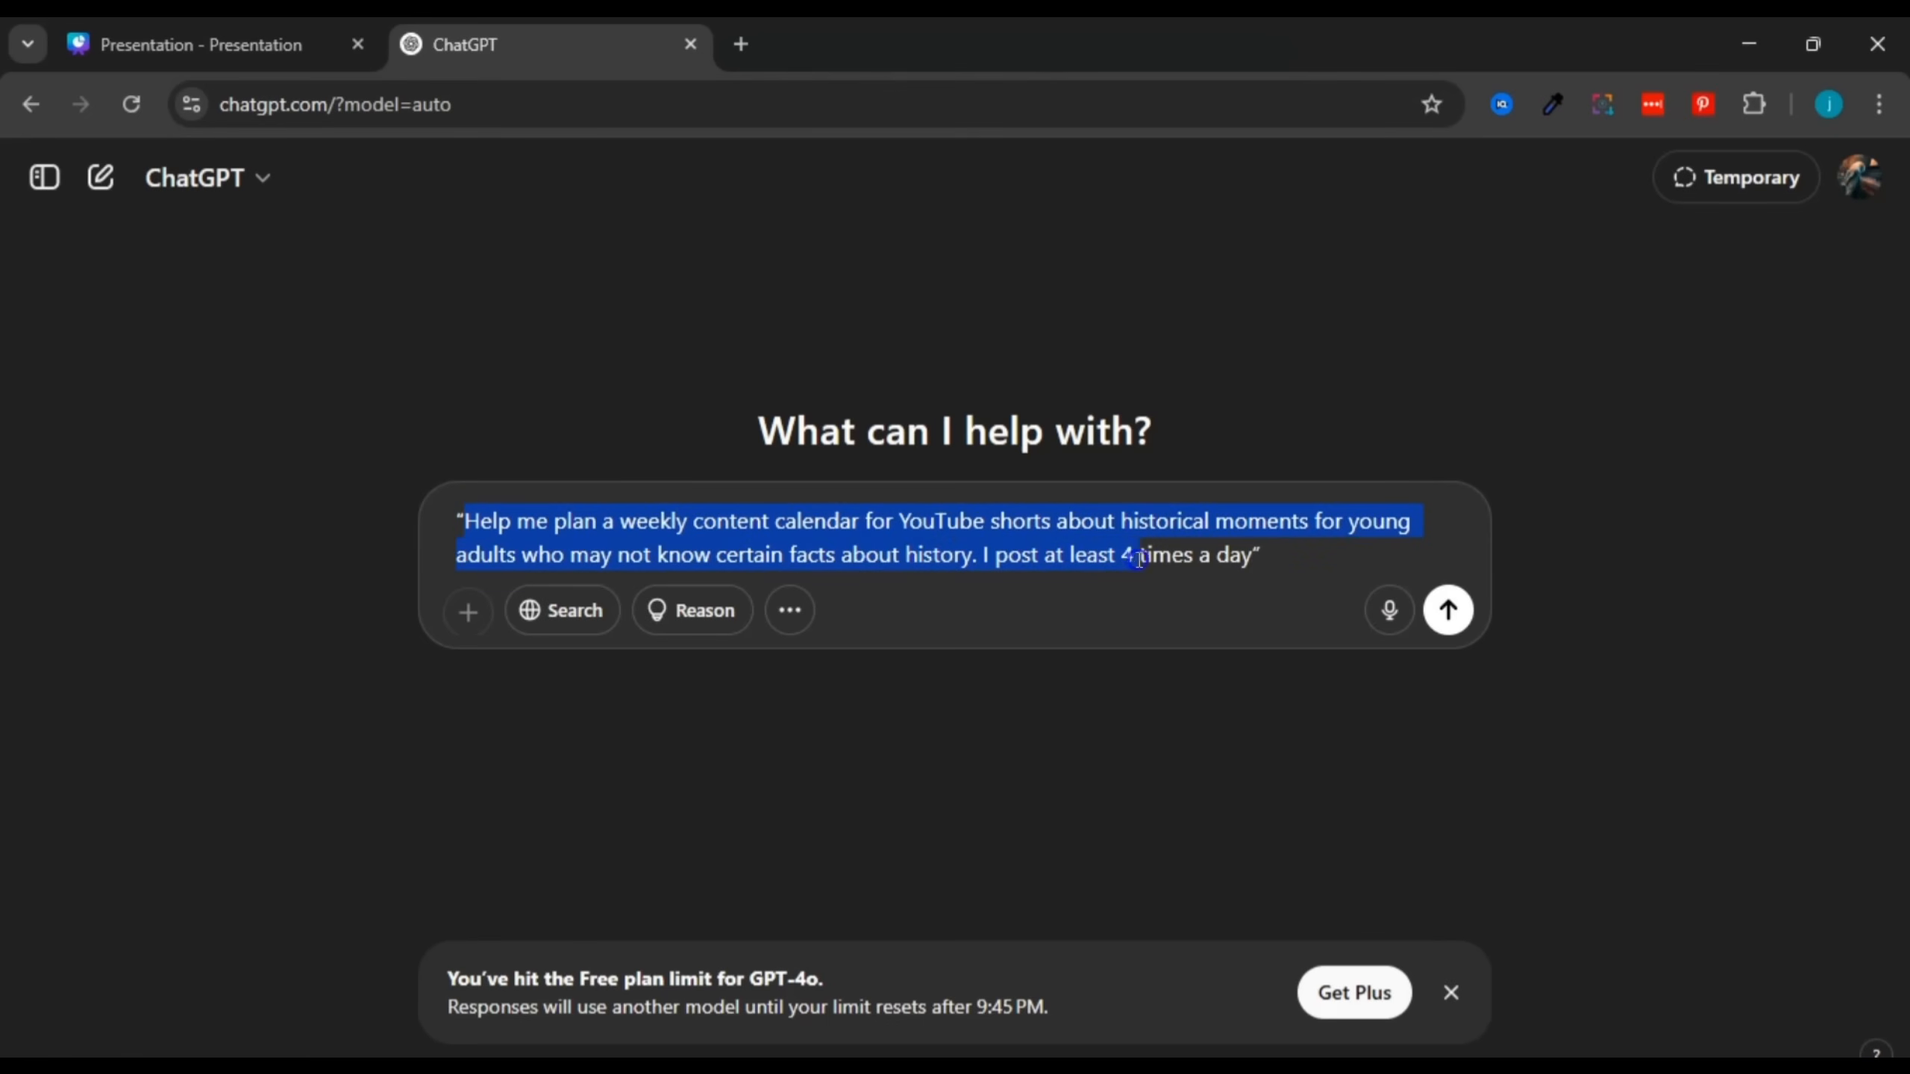
pyautogui.click(1291, 563)
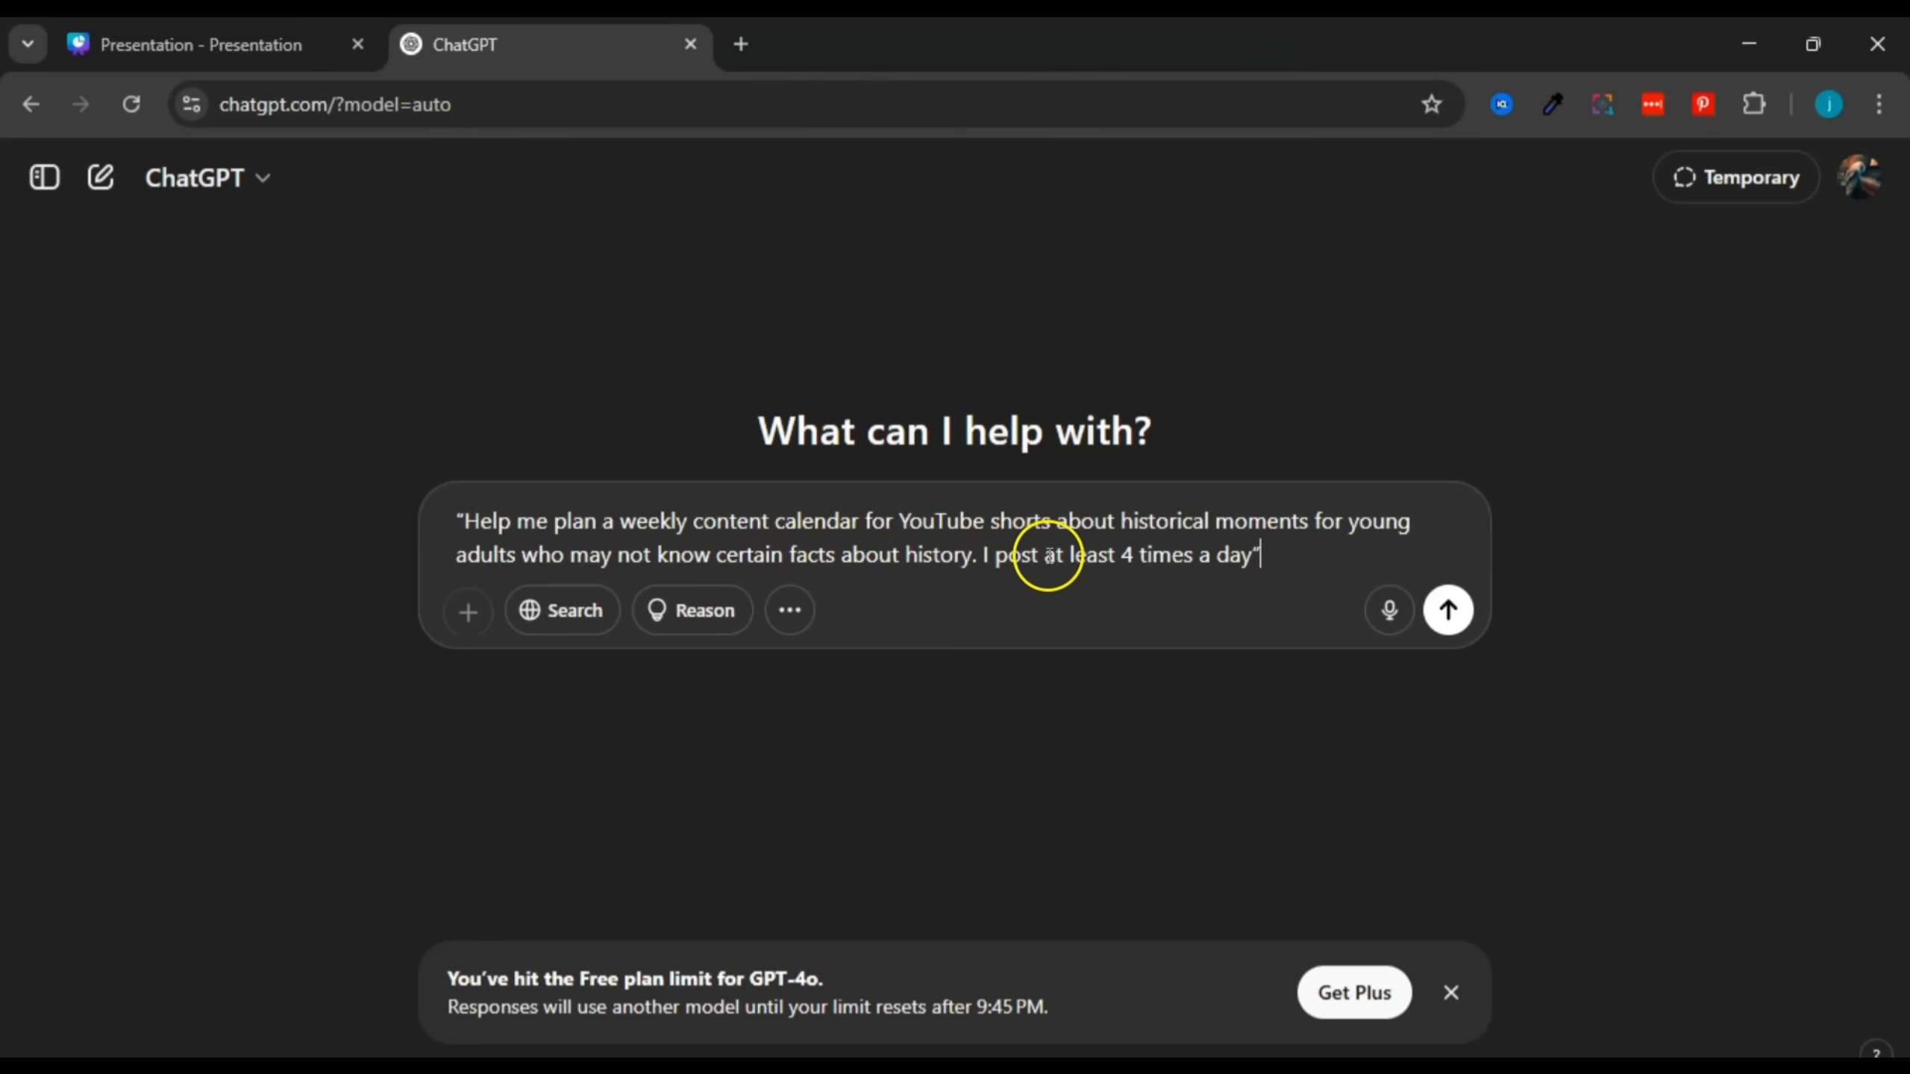
pyautogui.click(1449, 610)
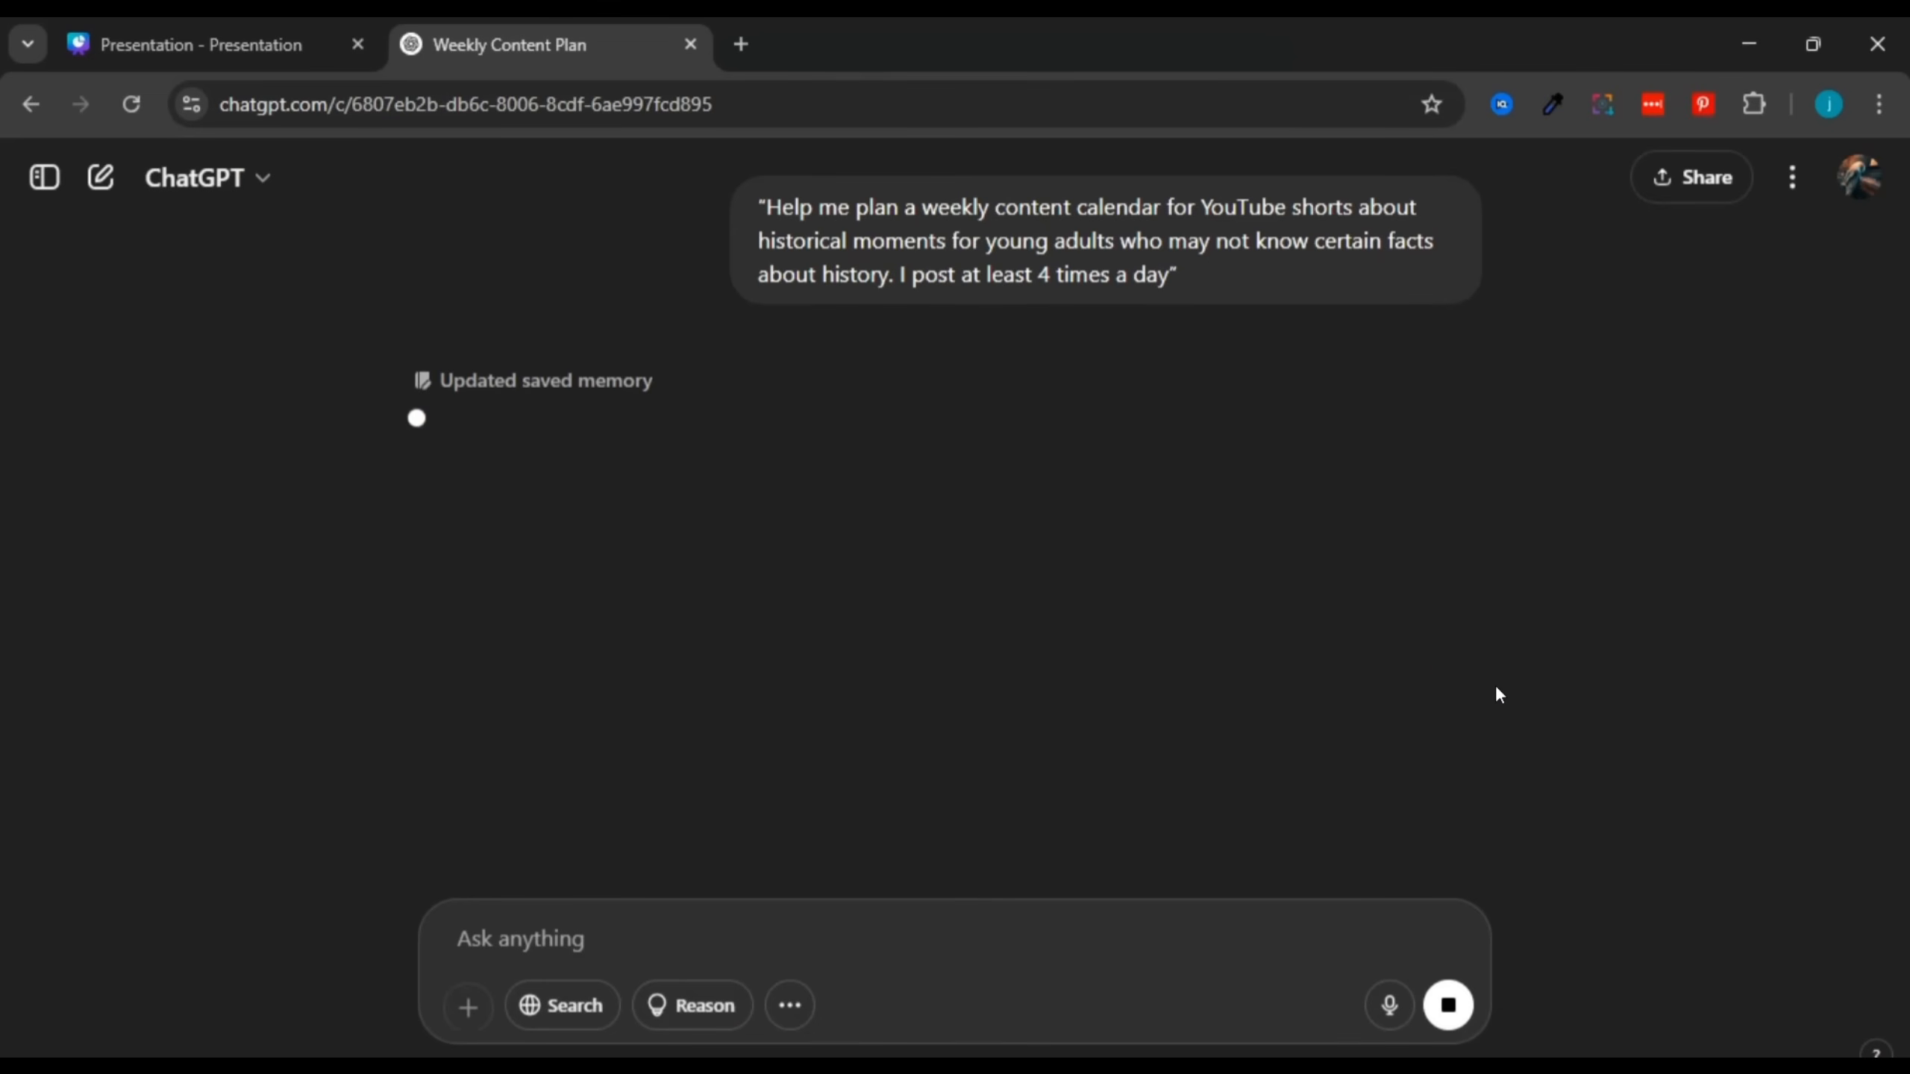
pyautogui.click(1463, 687)
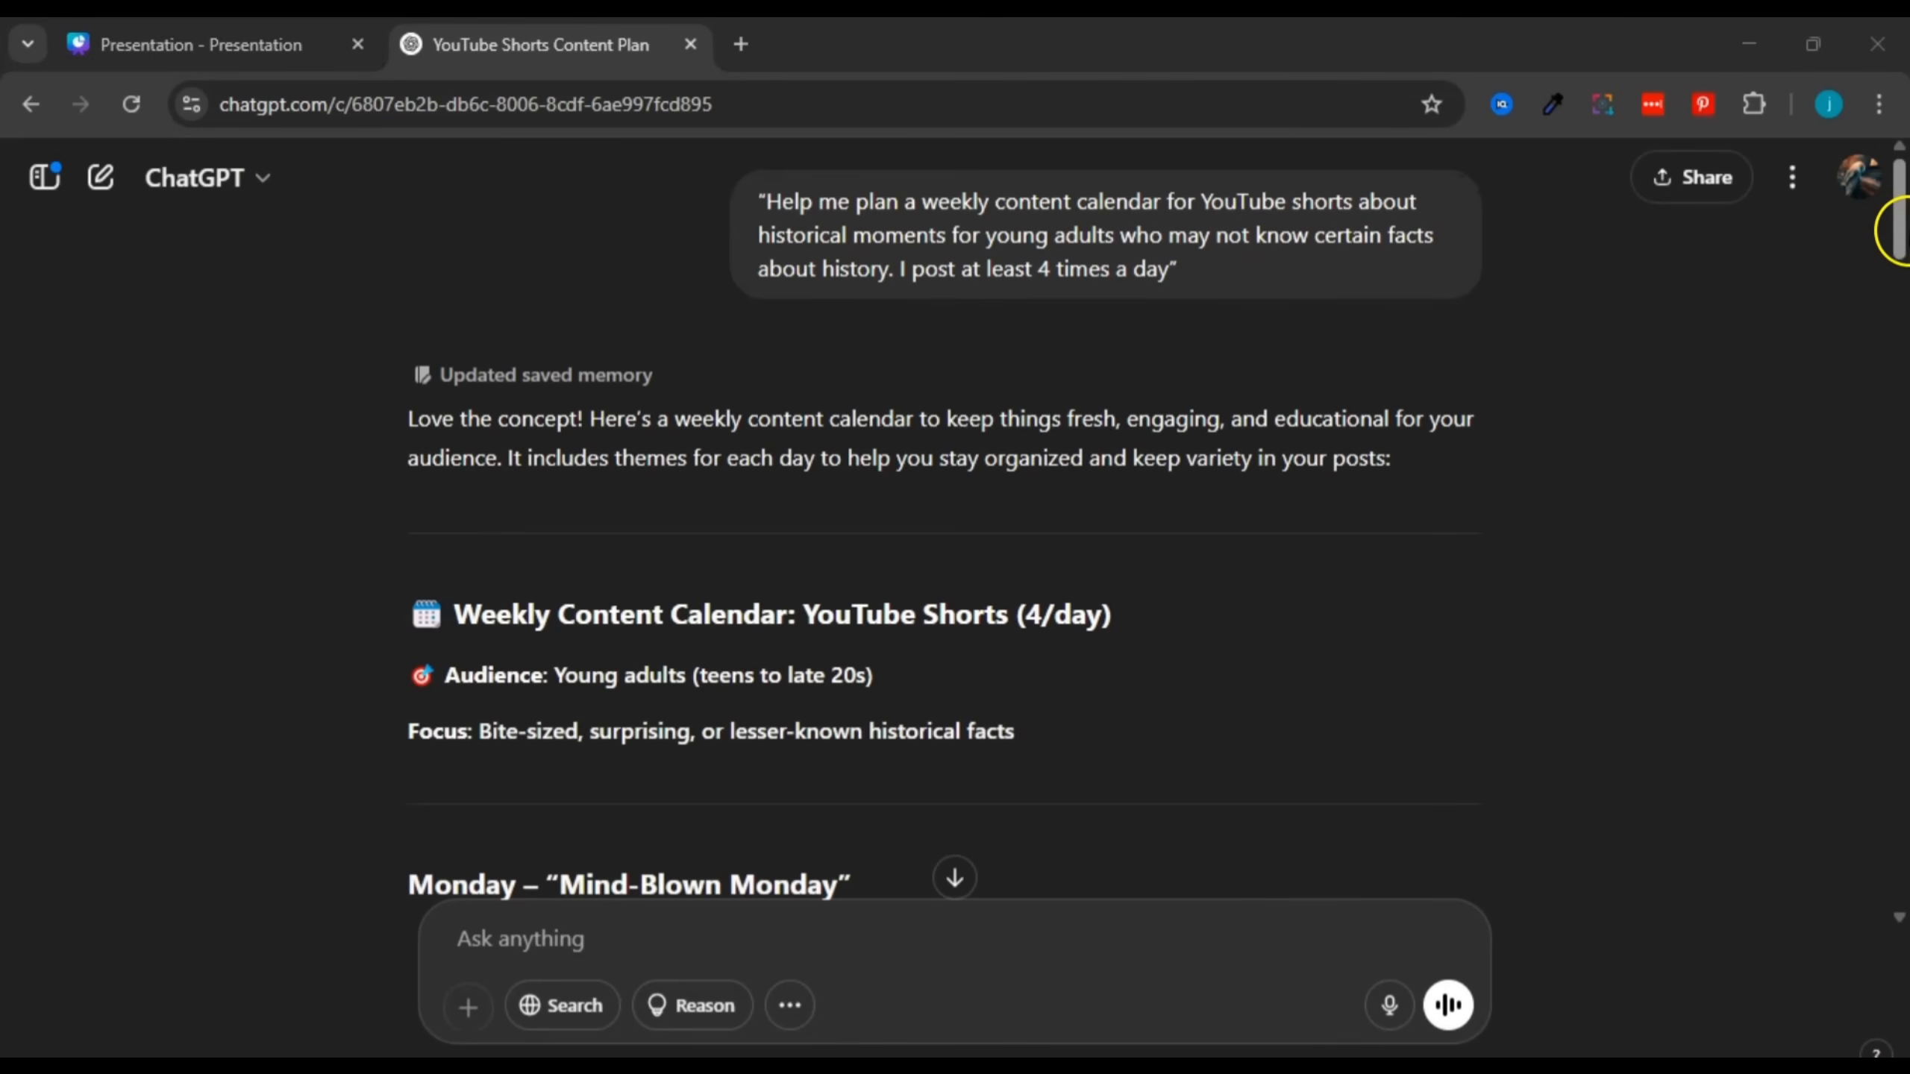
# Step: Read through the daily themes and video ideas in the generated calendar, including the Friday, Monday and Tuesday lists
pyautogui.moveTo(1897, 223); pyautogui.dragTo(1903, 462)
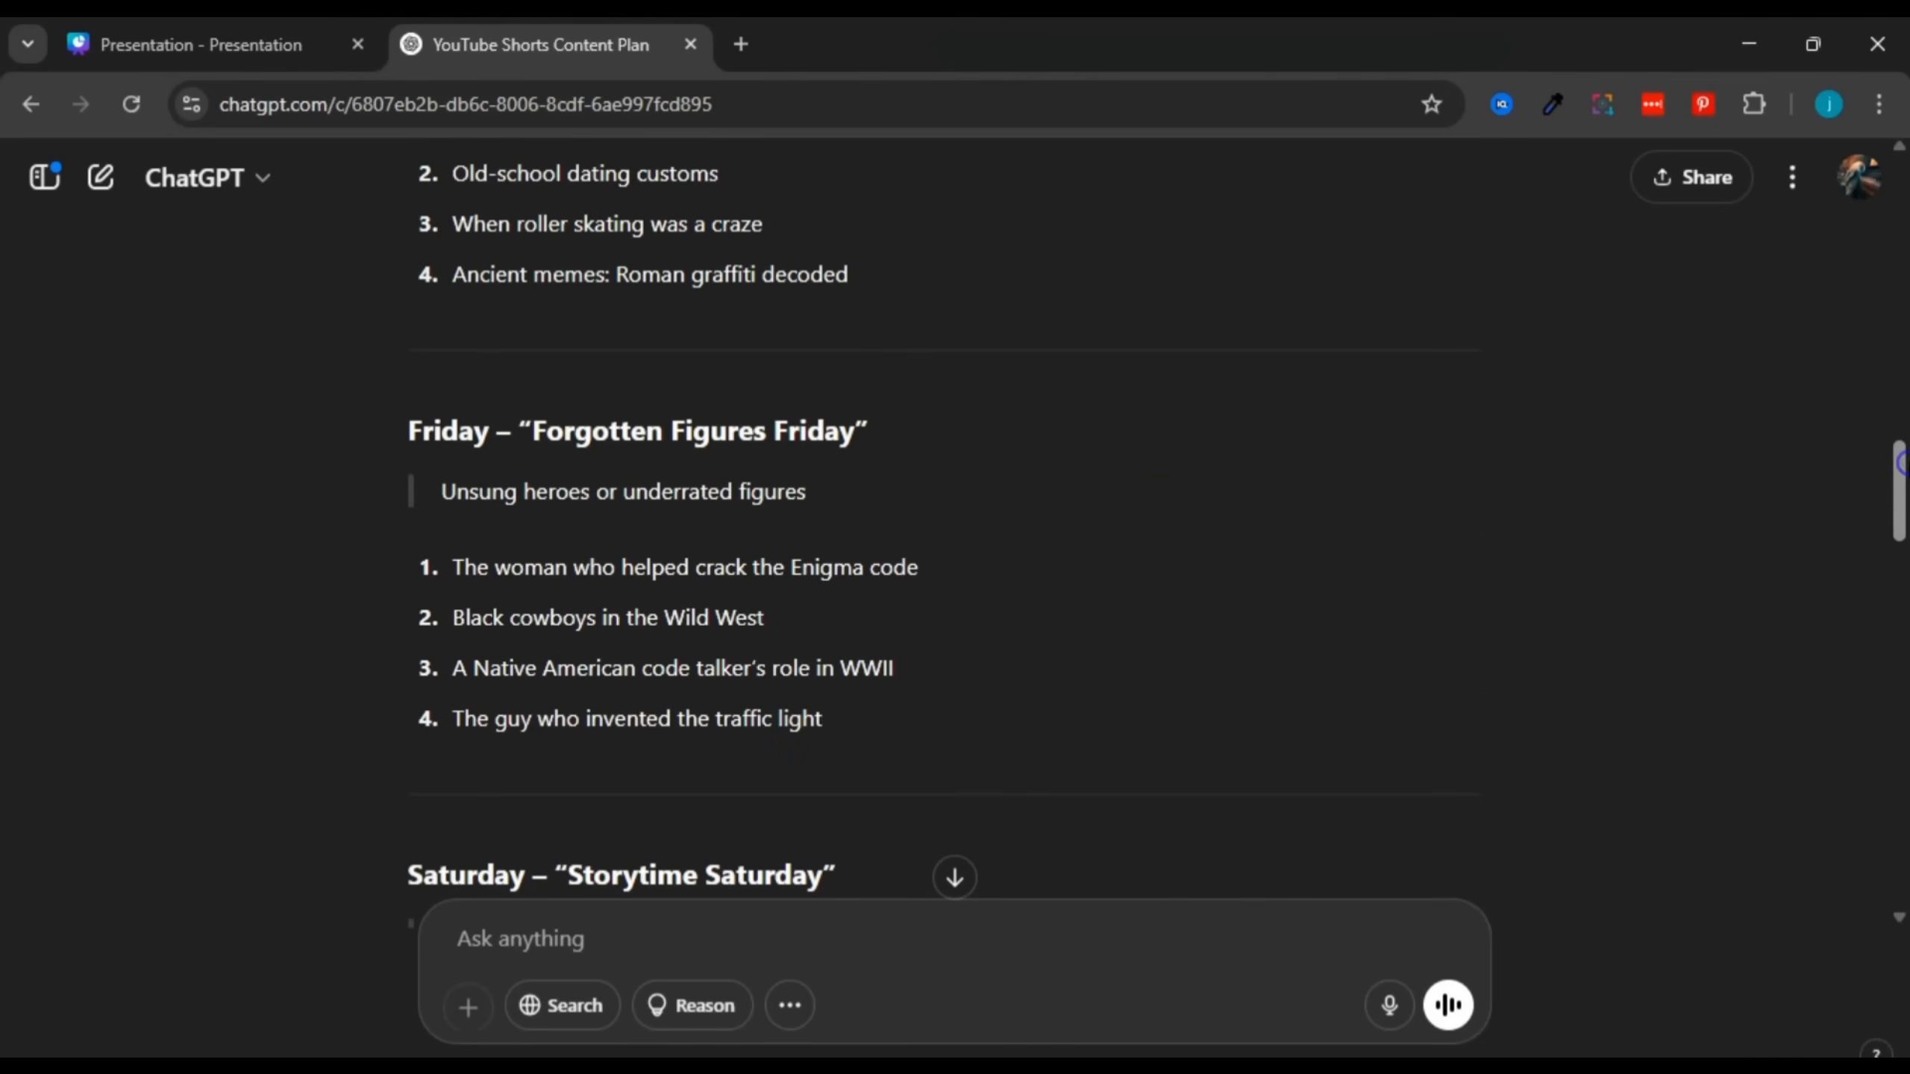
pyautogui.moveTo(462, 565); pyautogui.dragTo(798, 700)
pyautogui.click(1489, 620)
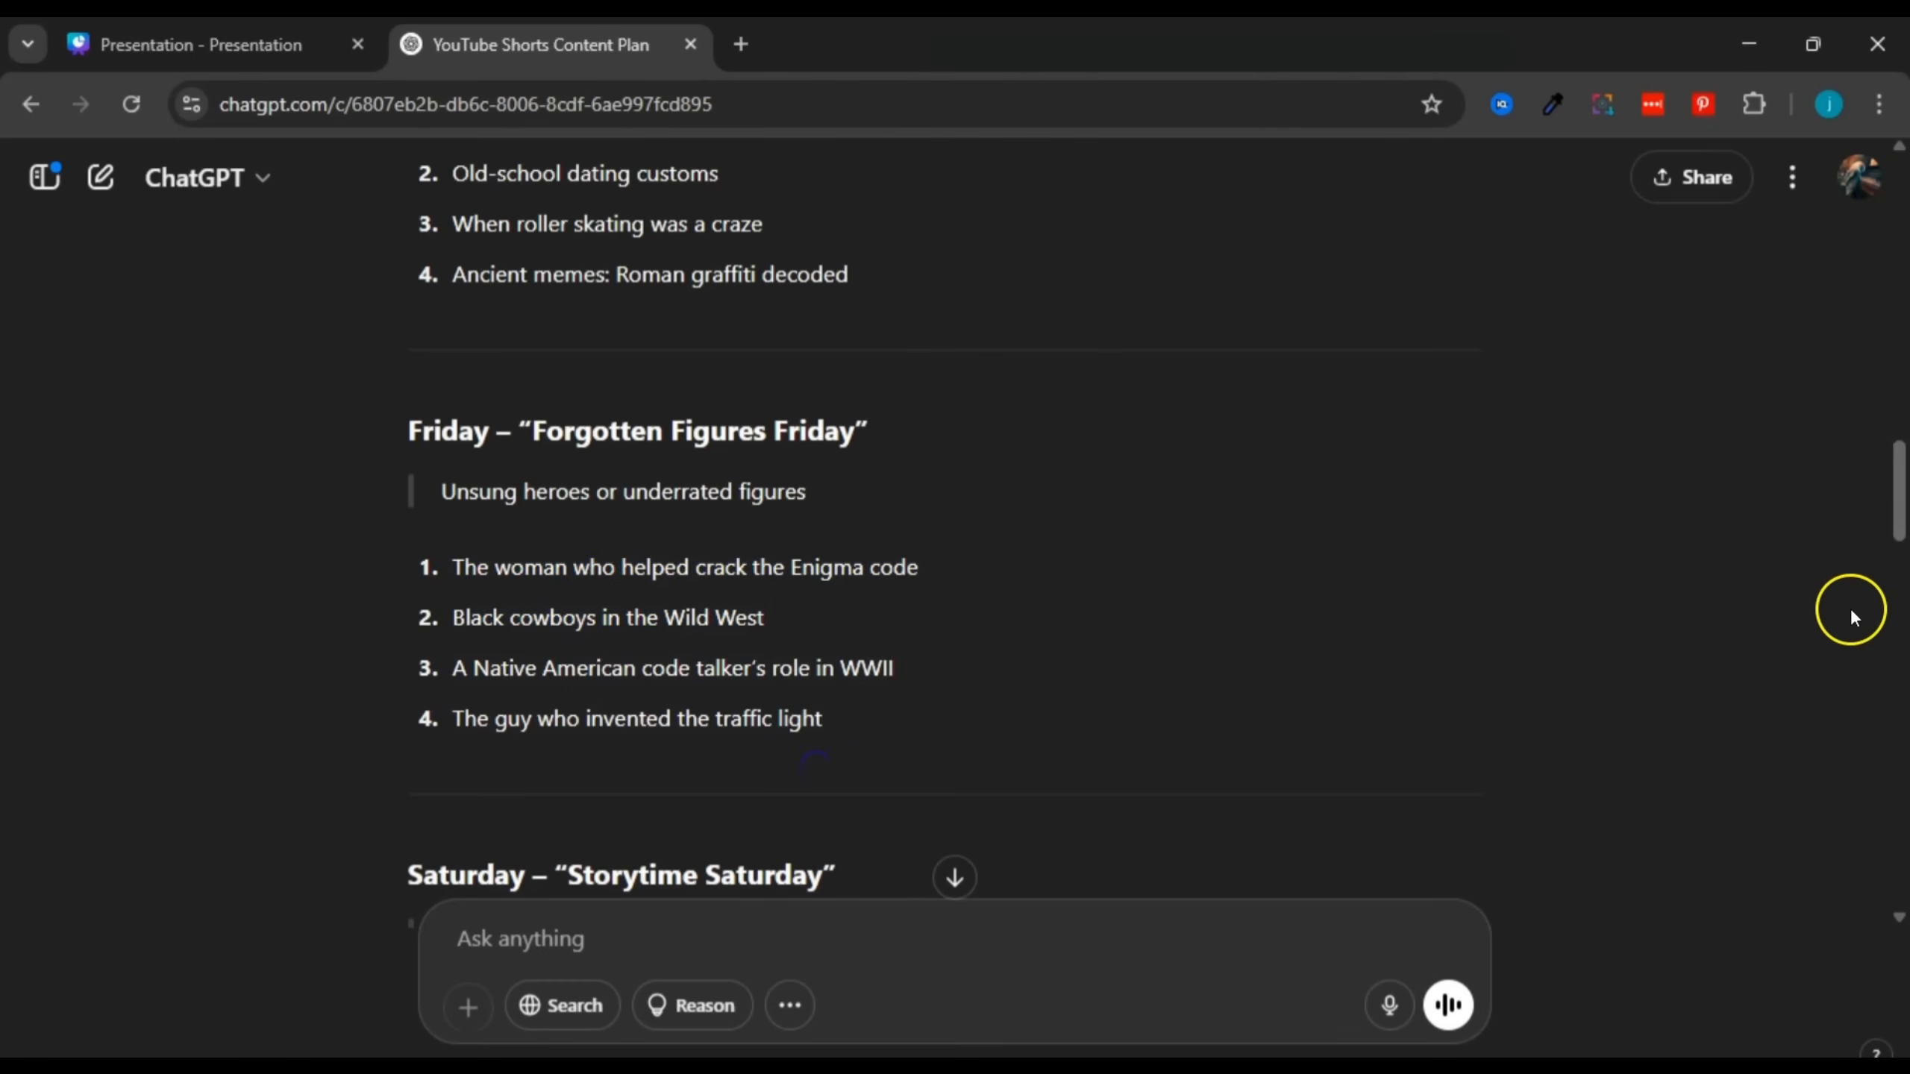
pyautogui.moveTo(1899, 503); pyautogui.dragTo(1902, 340)
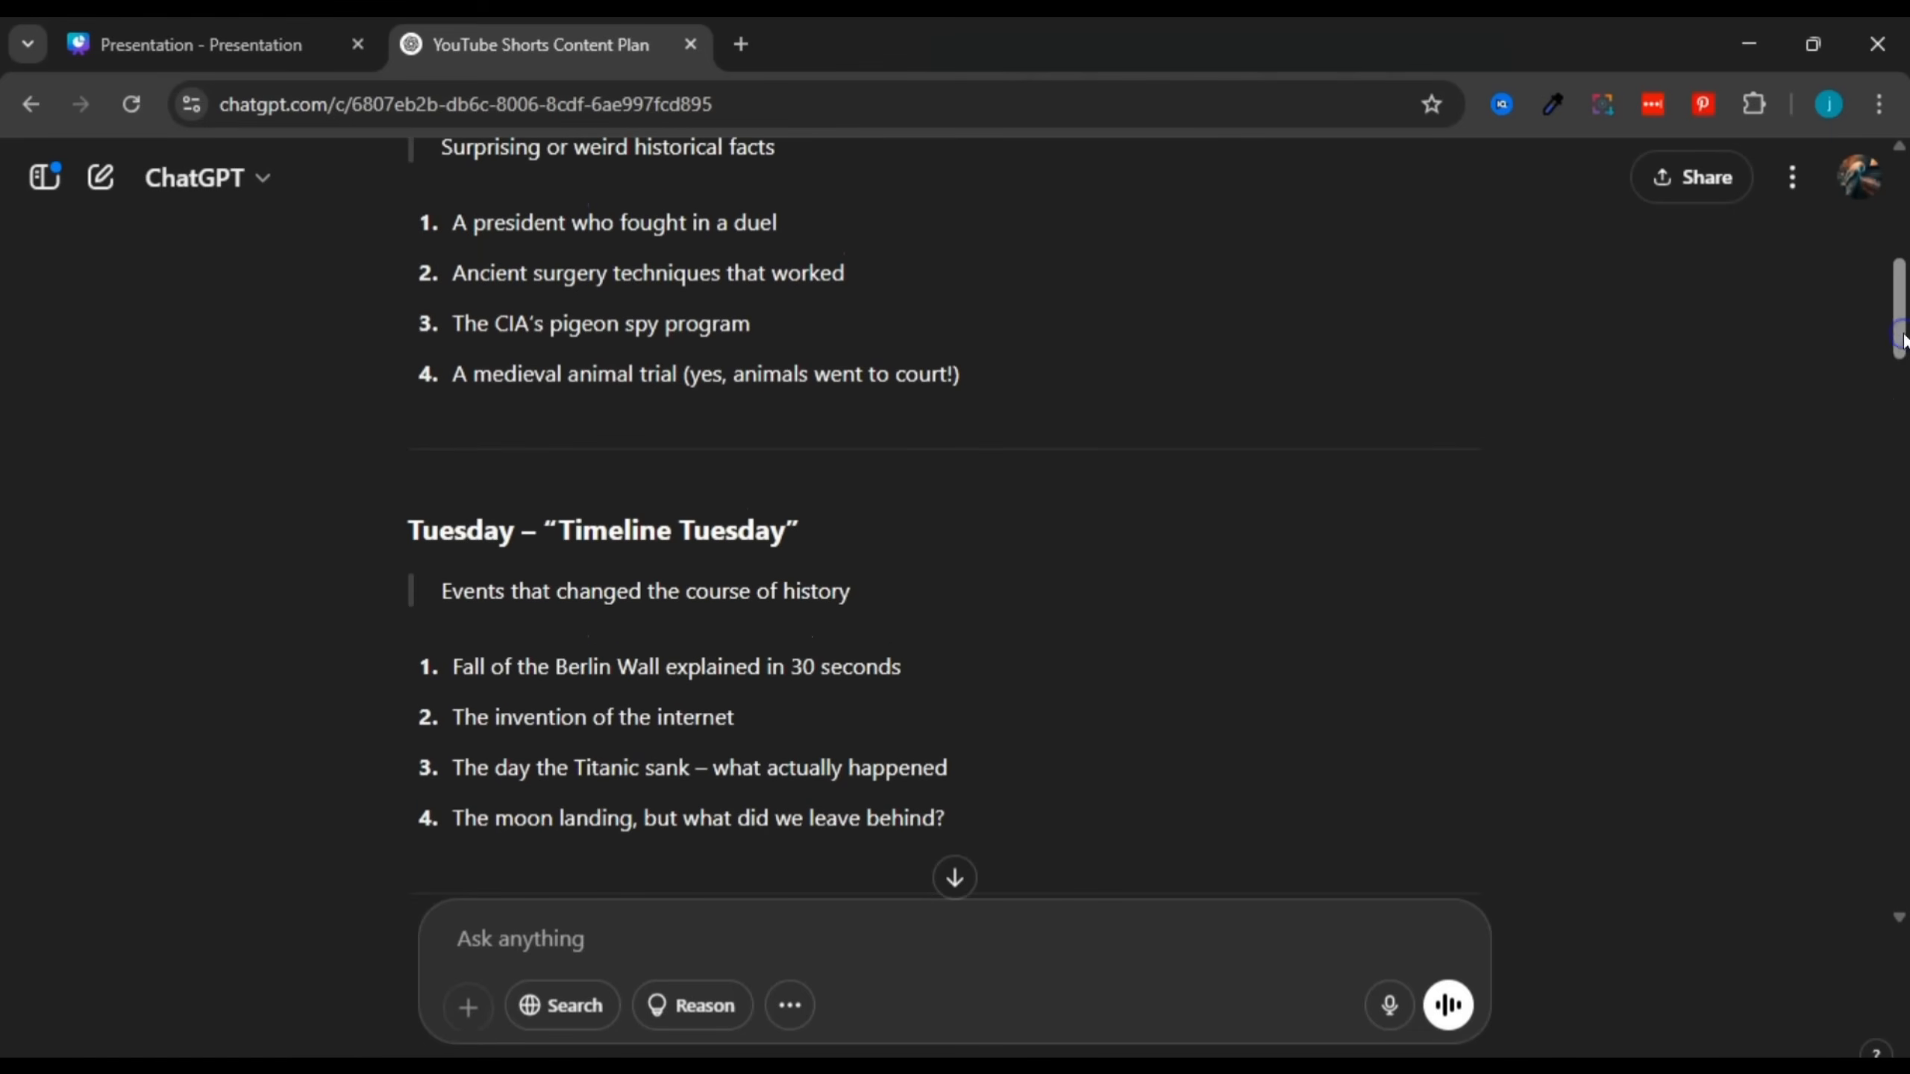
pyautogui.moveTo(438, 221); pyautogui.dragTo(759, 337)
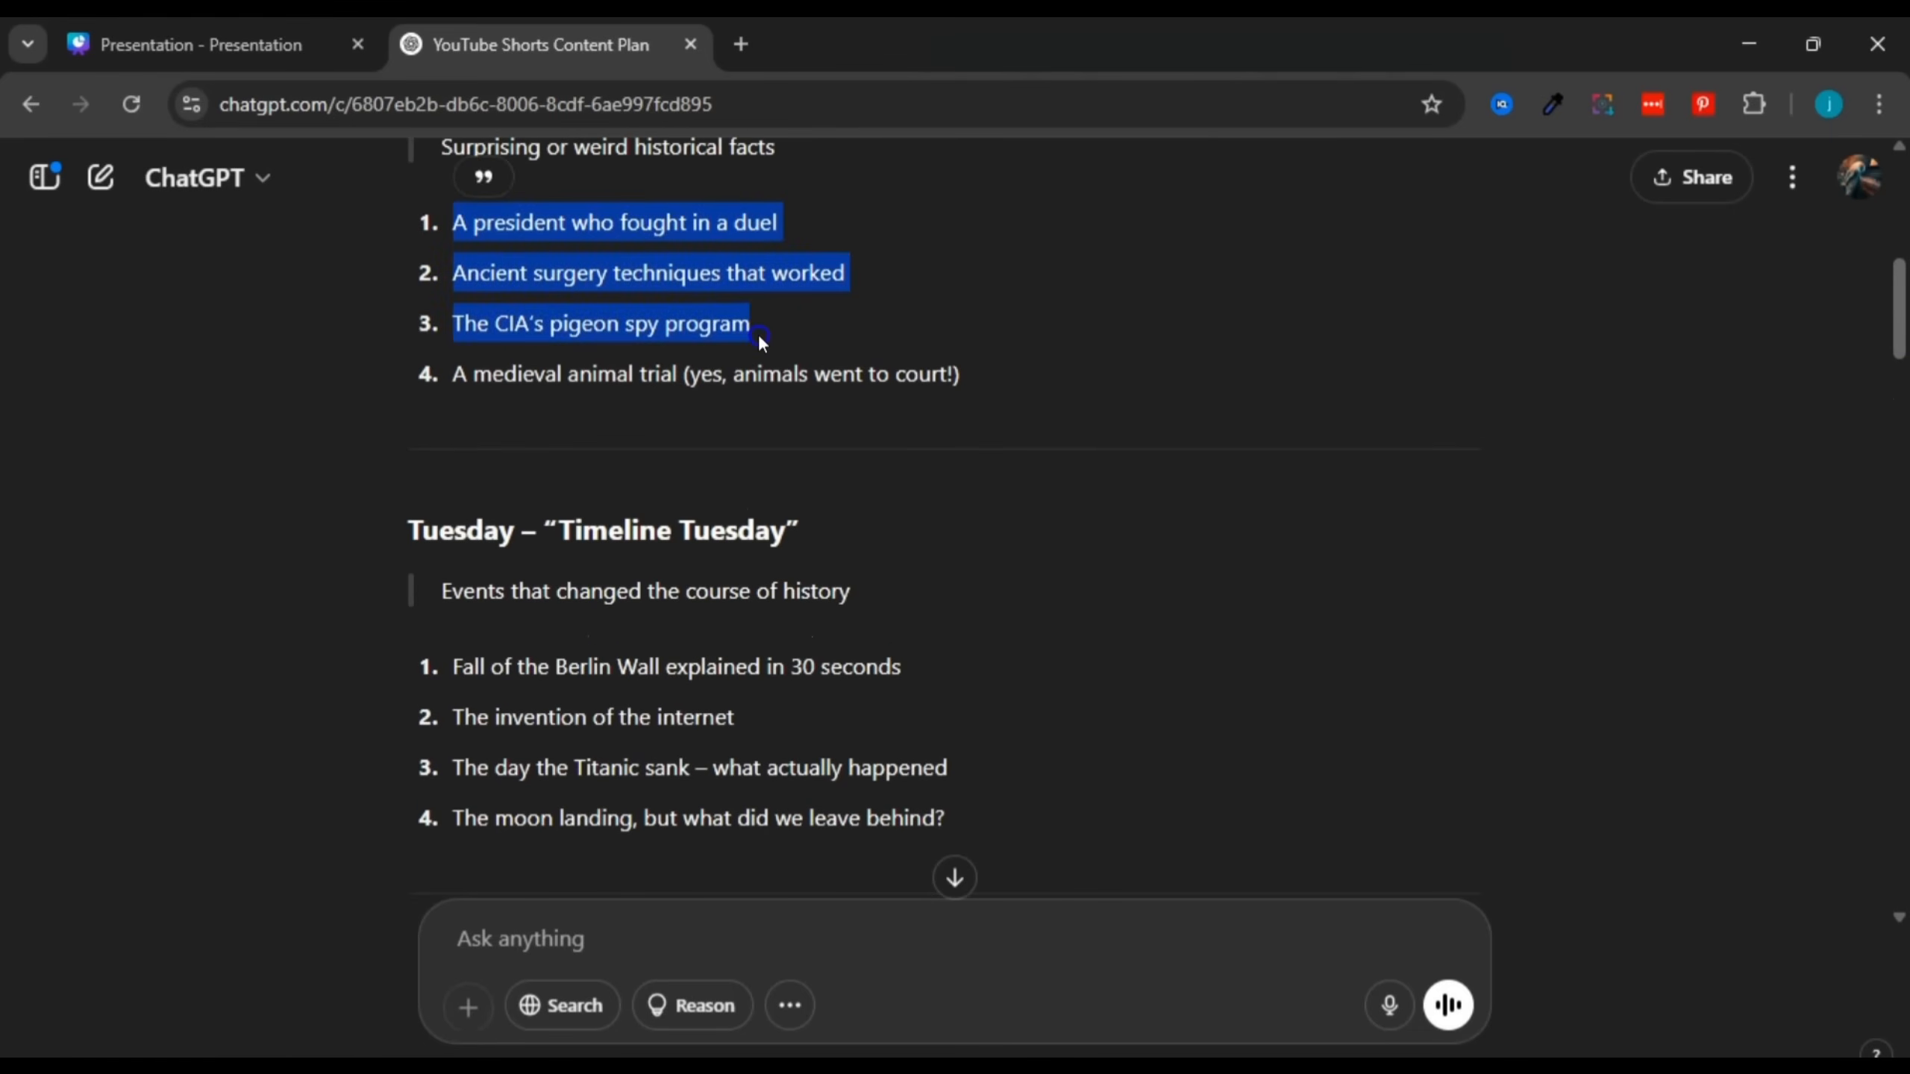
pyautogui.click(714, 622)
pyautogui.click(539, 946)
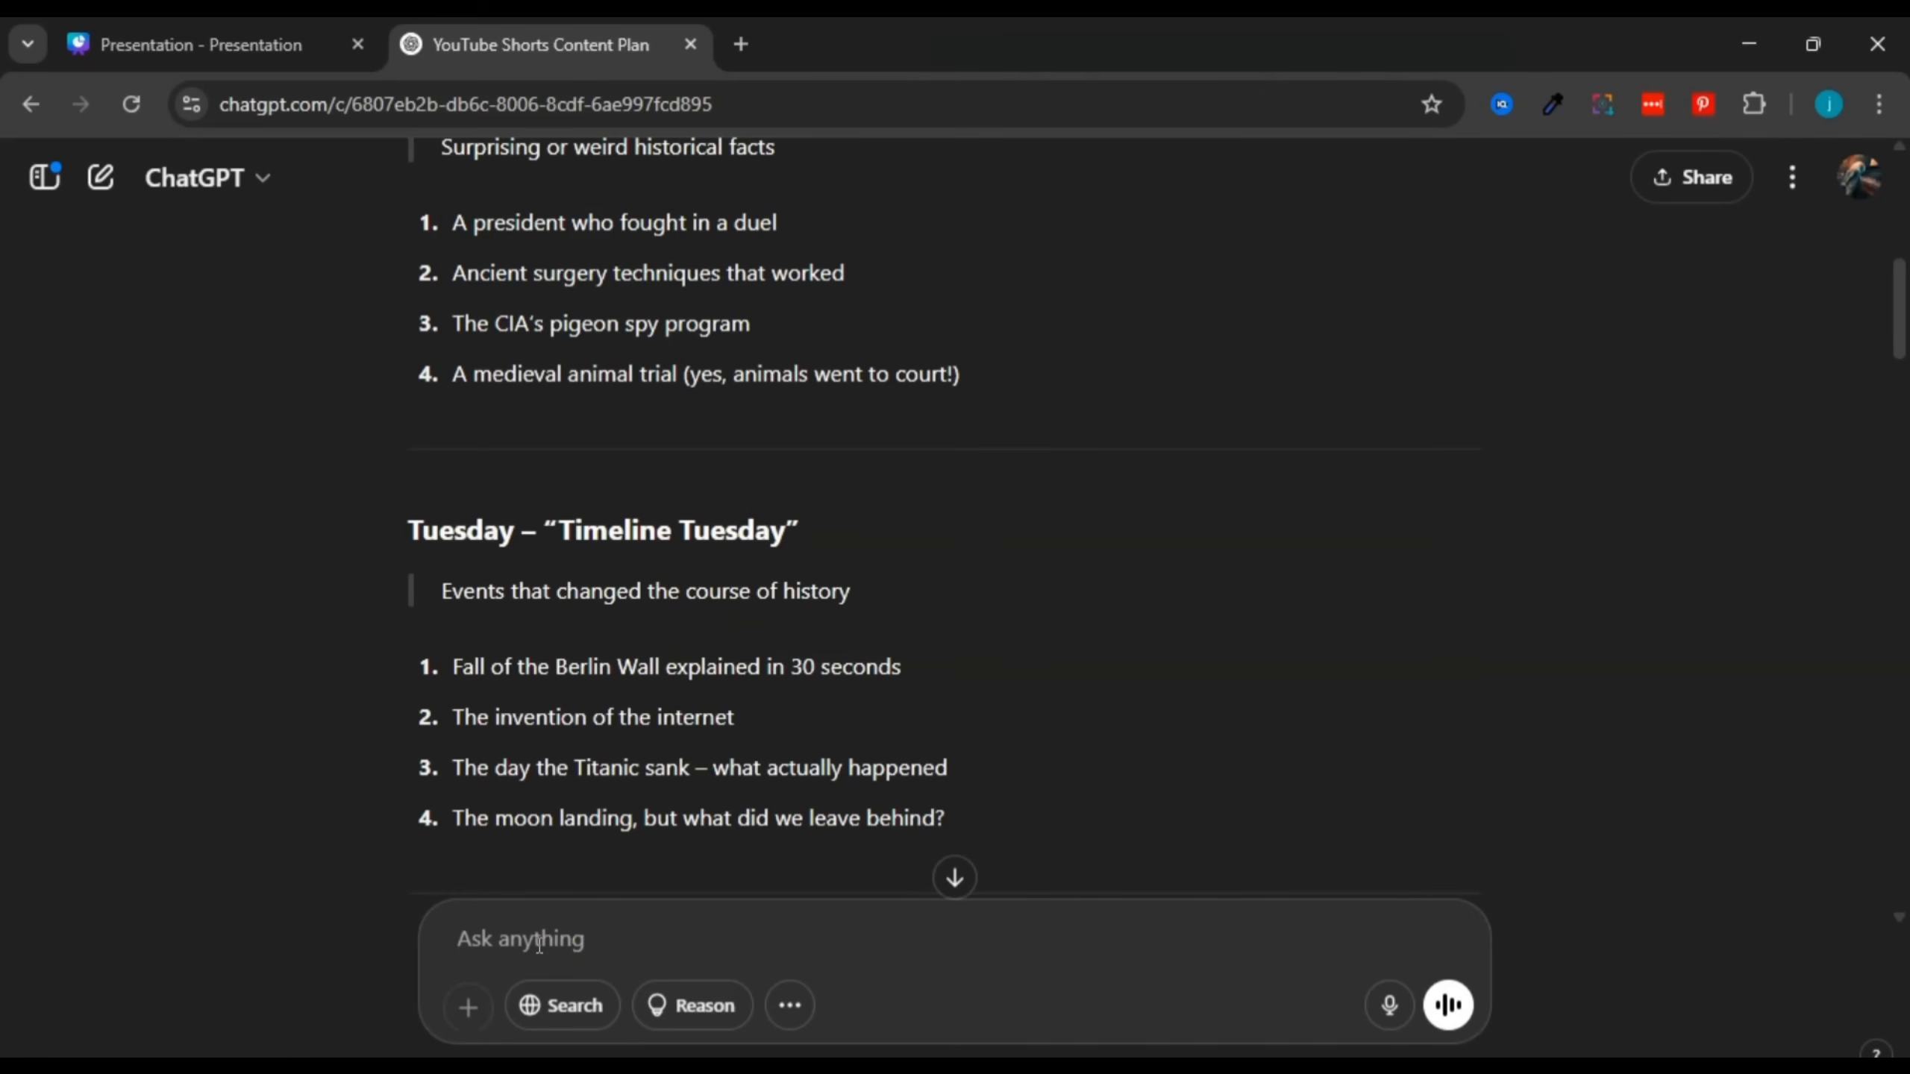
pyautogui.click(587, 666)
# Step: Go back to the submitted prompt and review its platform, topic, target audience and posting frequency
pyautogui.moveTo(1892, 348); pyautogui.dragTo(1899, 300)
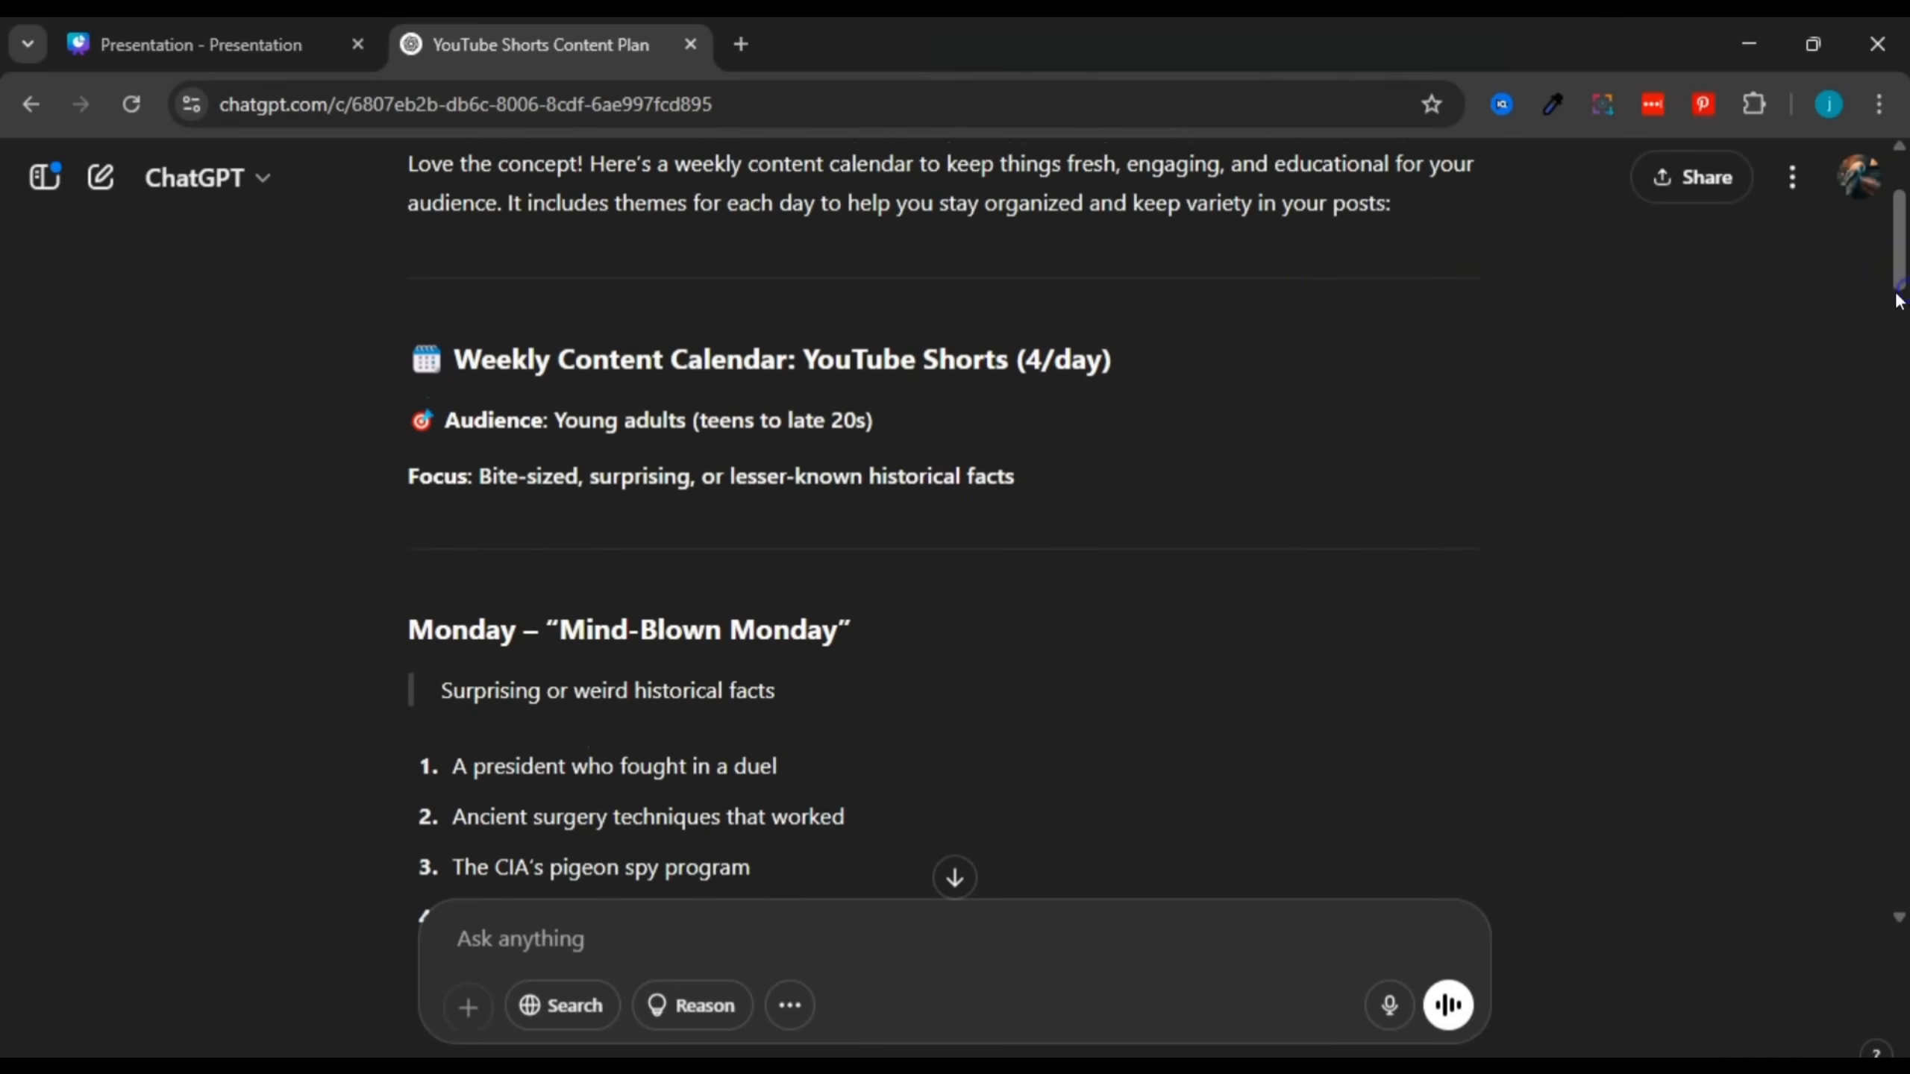
pyautogui.moveTo(1899, 211); pyautogui.dragTo(1900, 180)
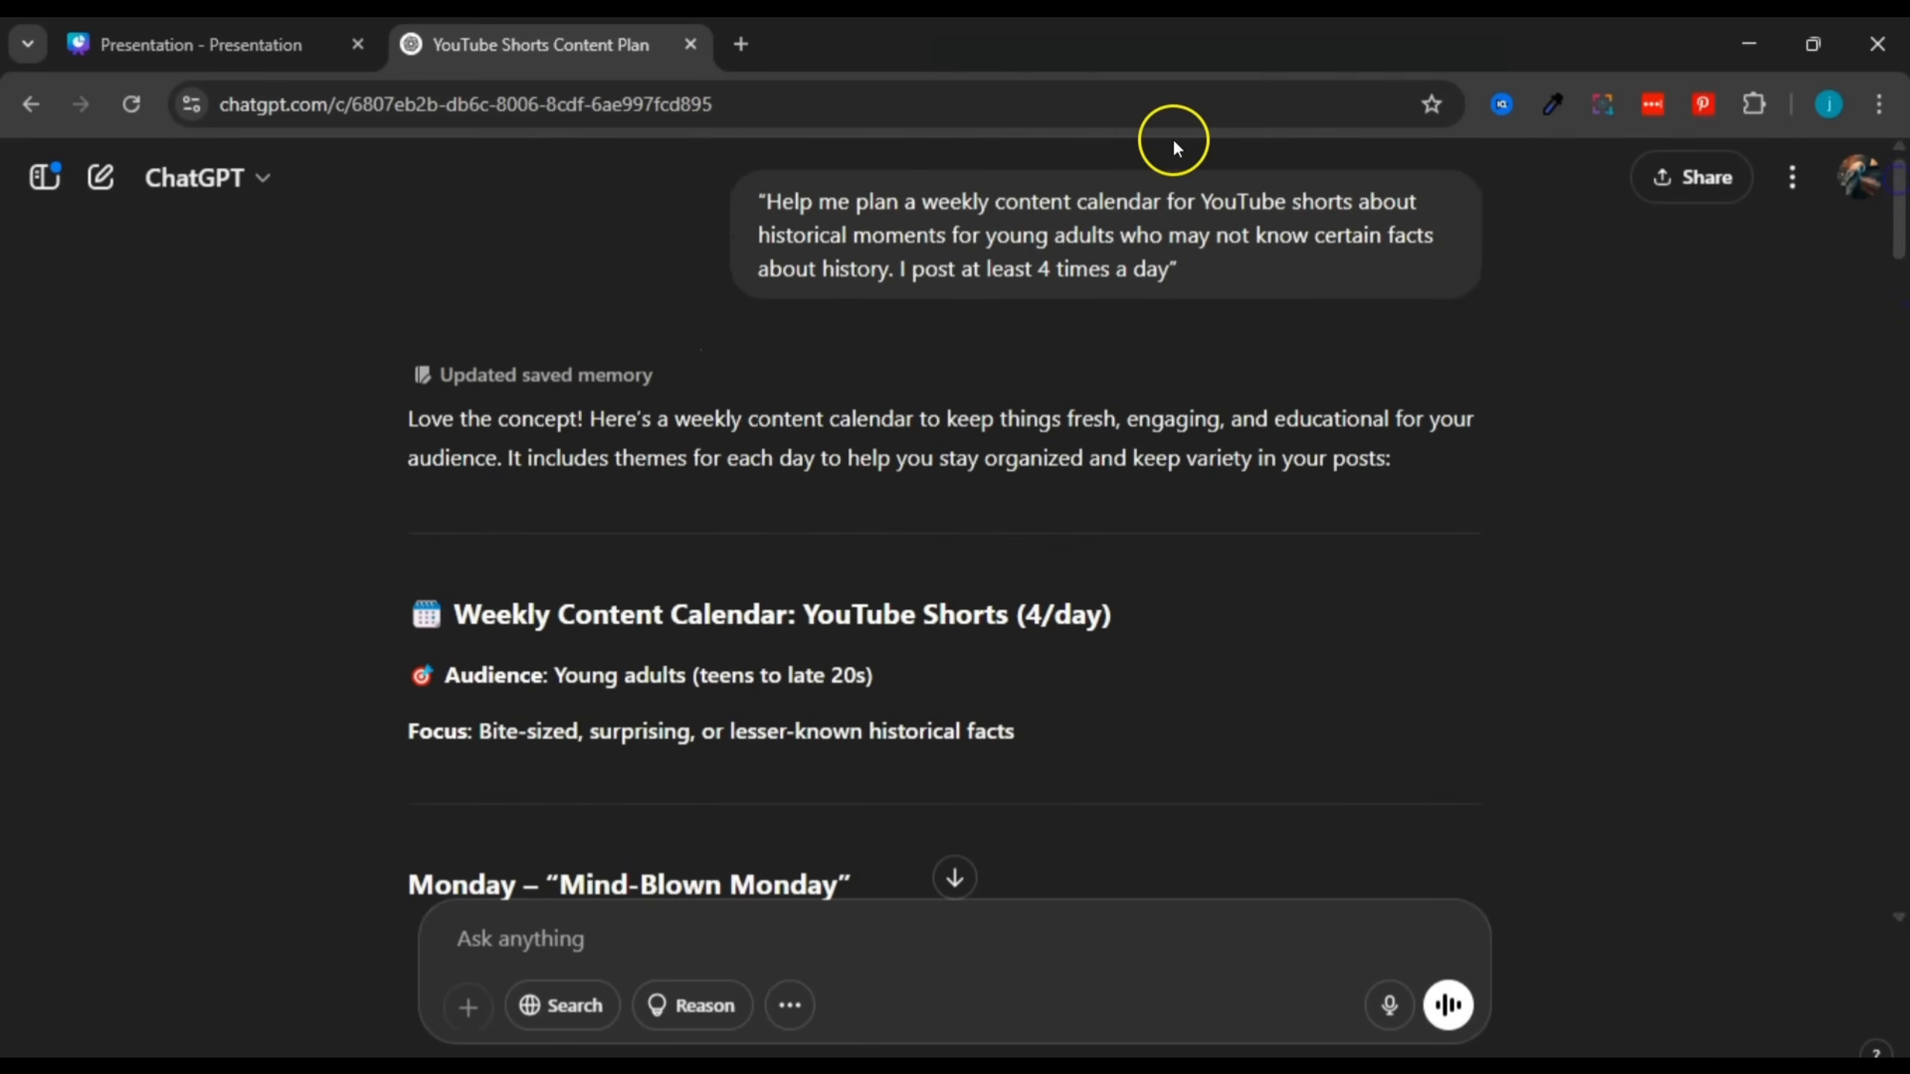
pyautogui.moveTo(759, 202); pyautogui.dragTo(1171, 270)
pyautogui.click(1177, 269)
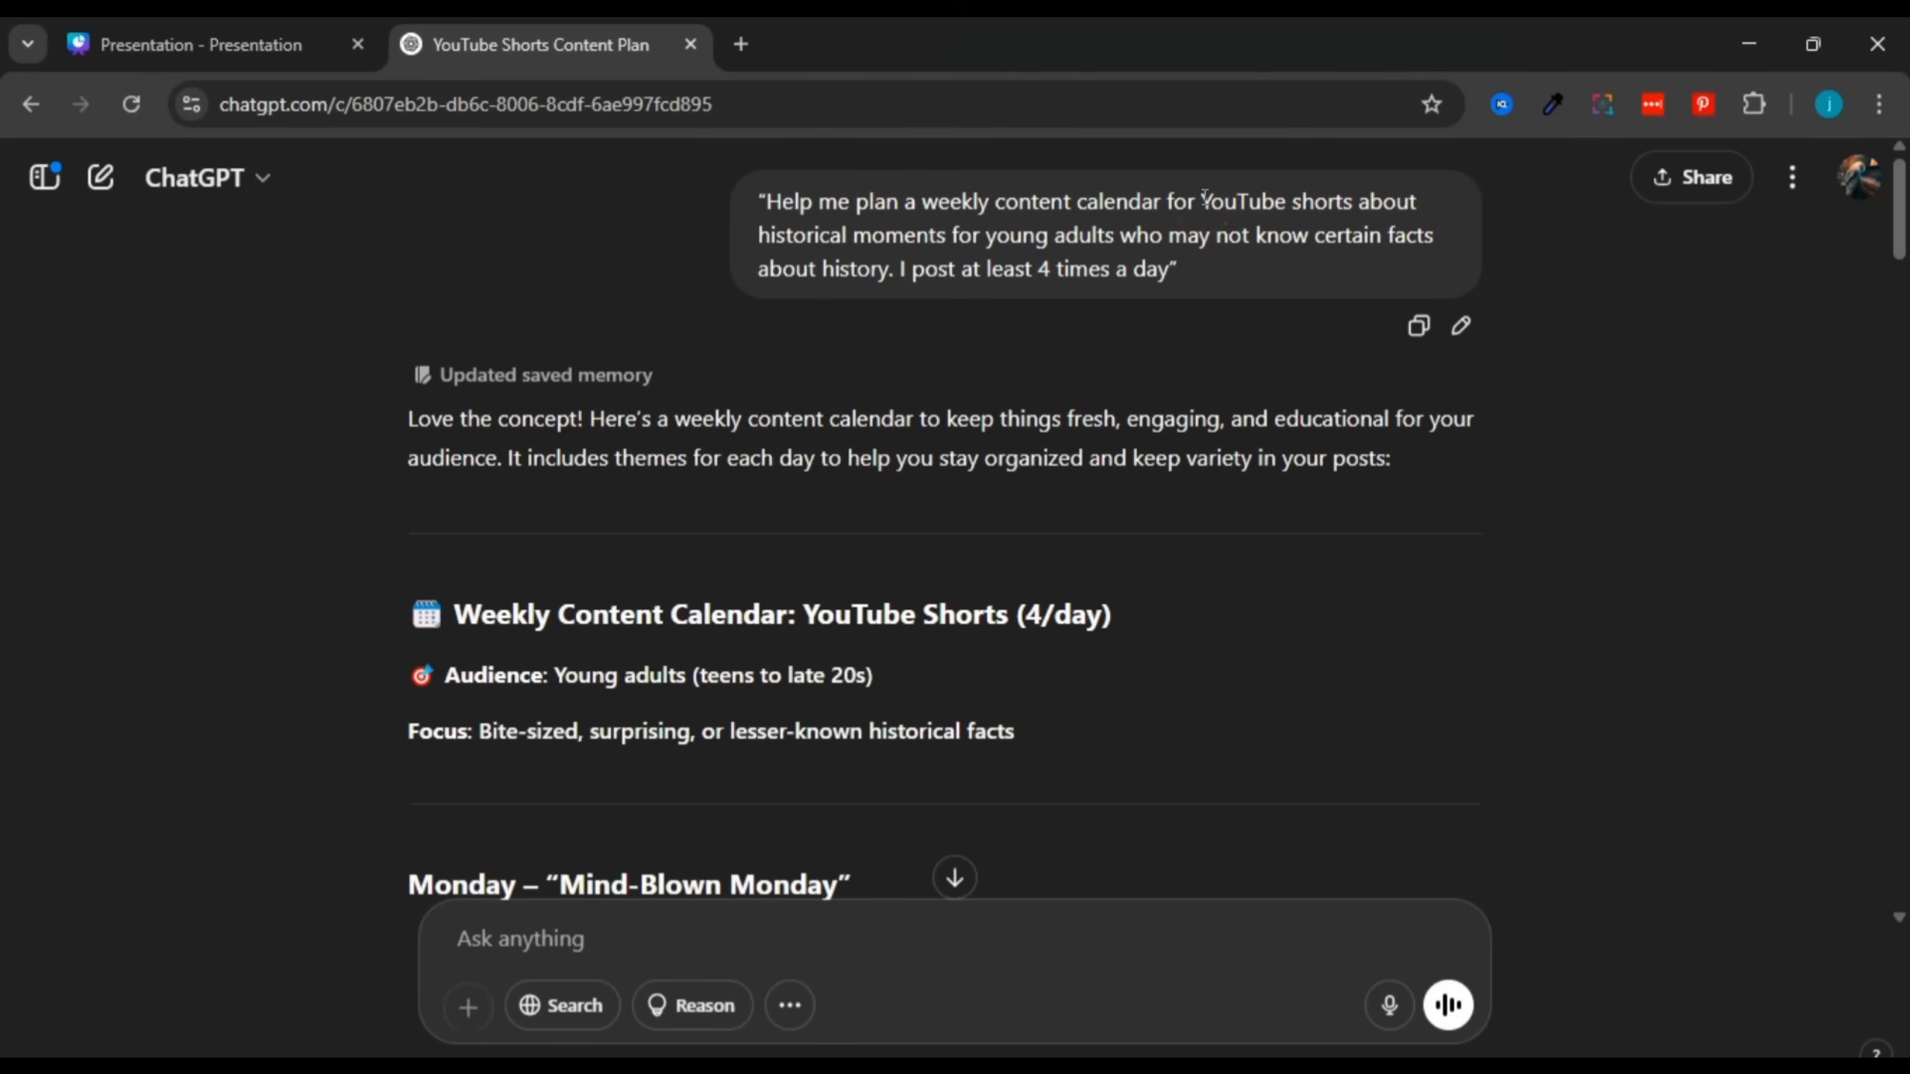
pyautogui.moveTo(1204, 197); pyautogui.dragTo(1291, 201)
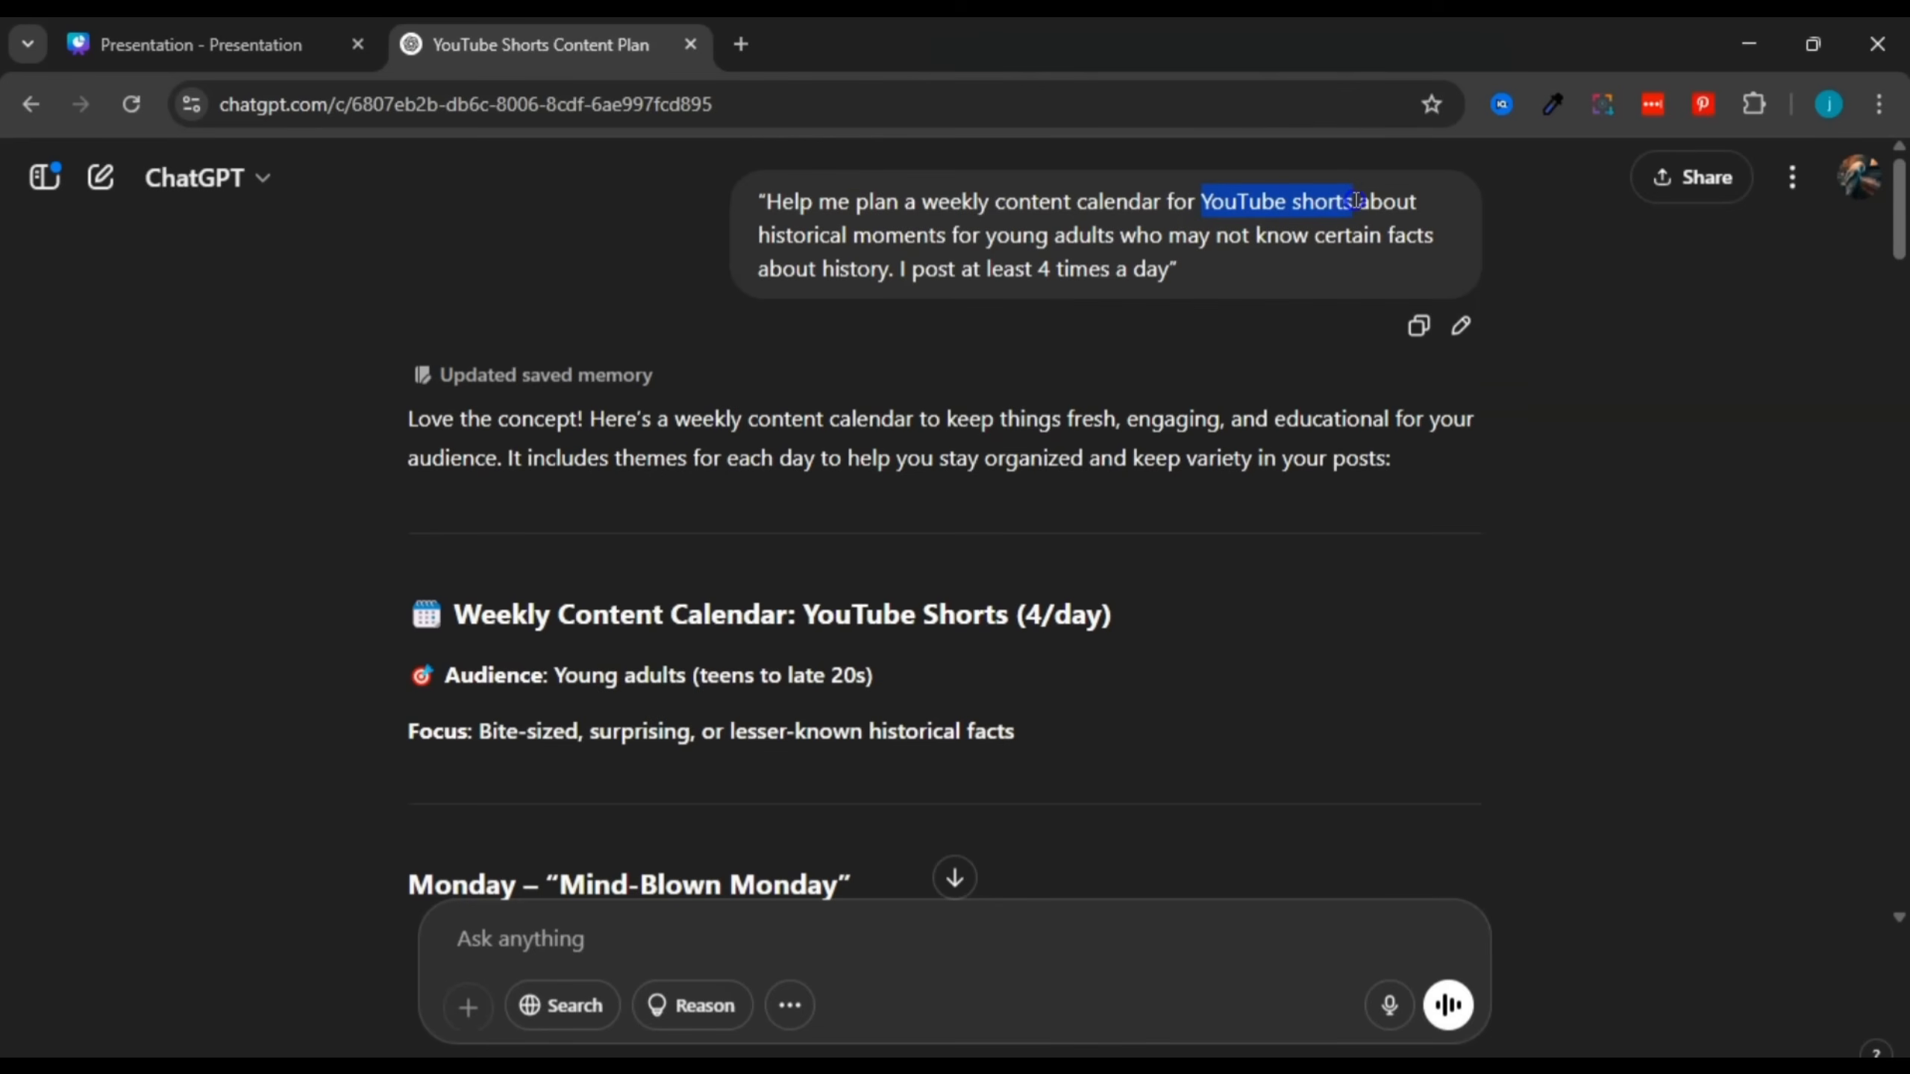
pyautogui.click(1161, 256)
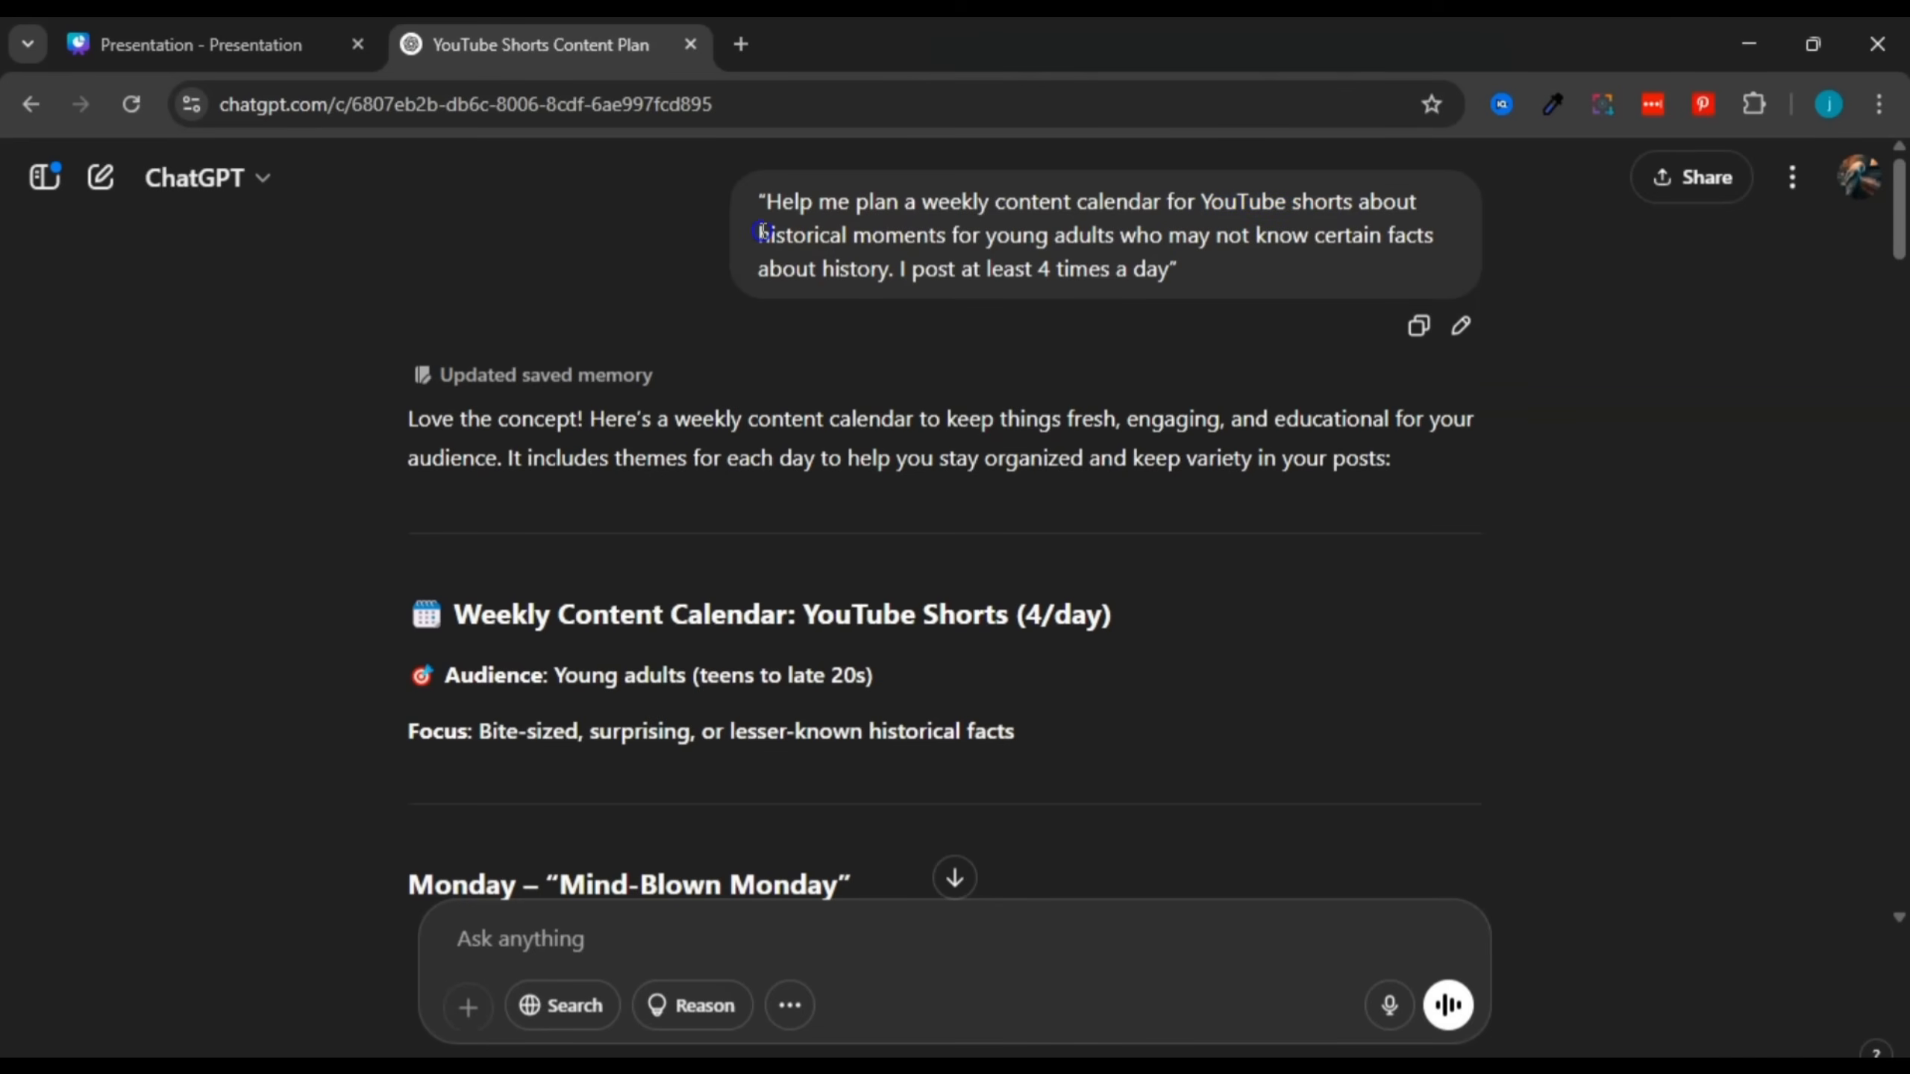
pyautogui.moveTo(759, 235); pyautogui.dragTo(933, 234)
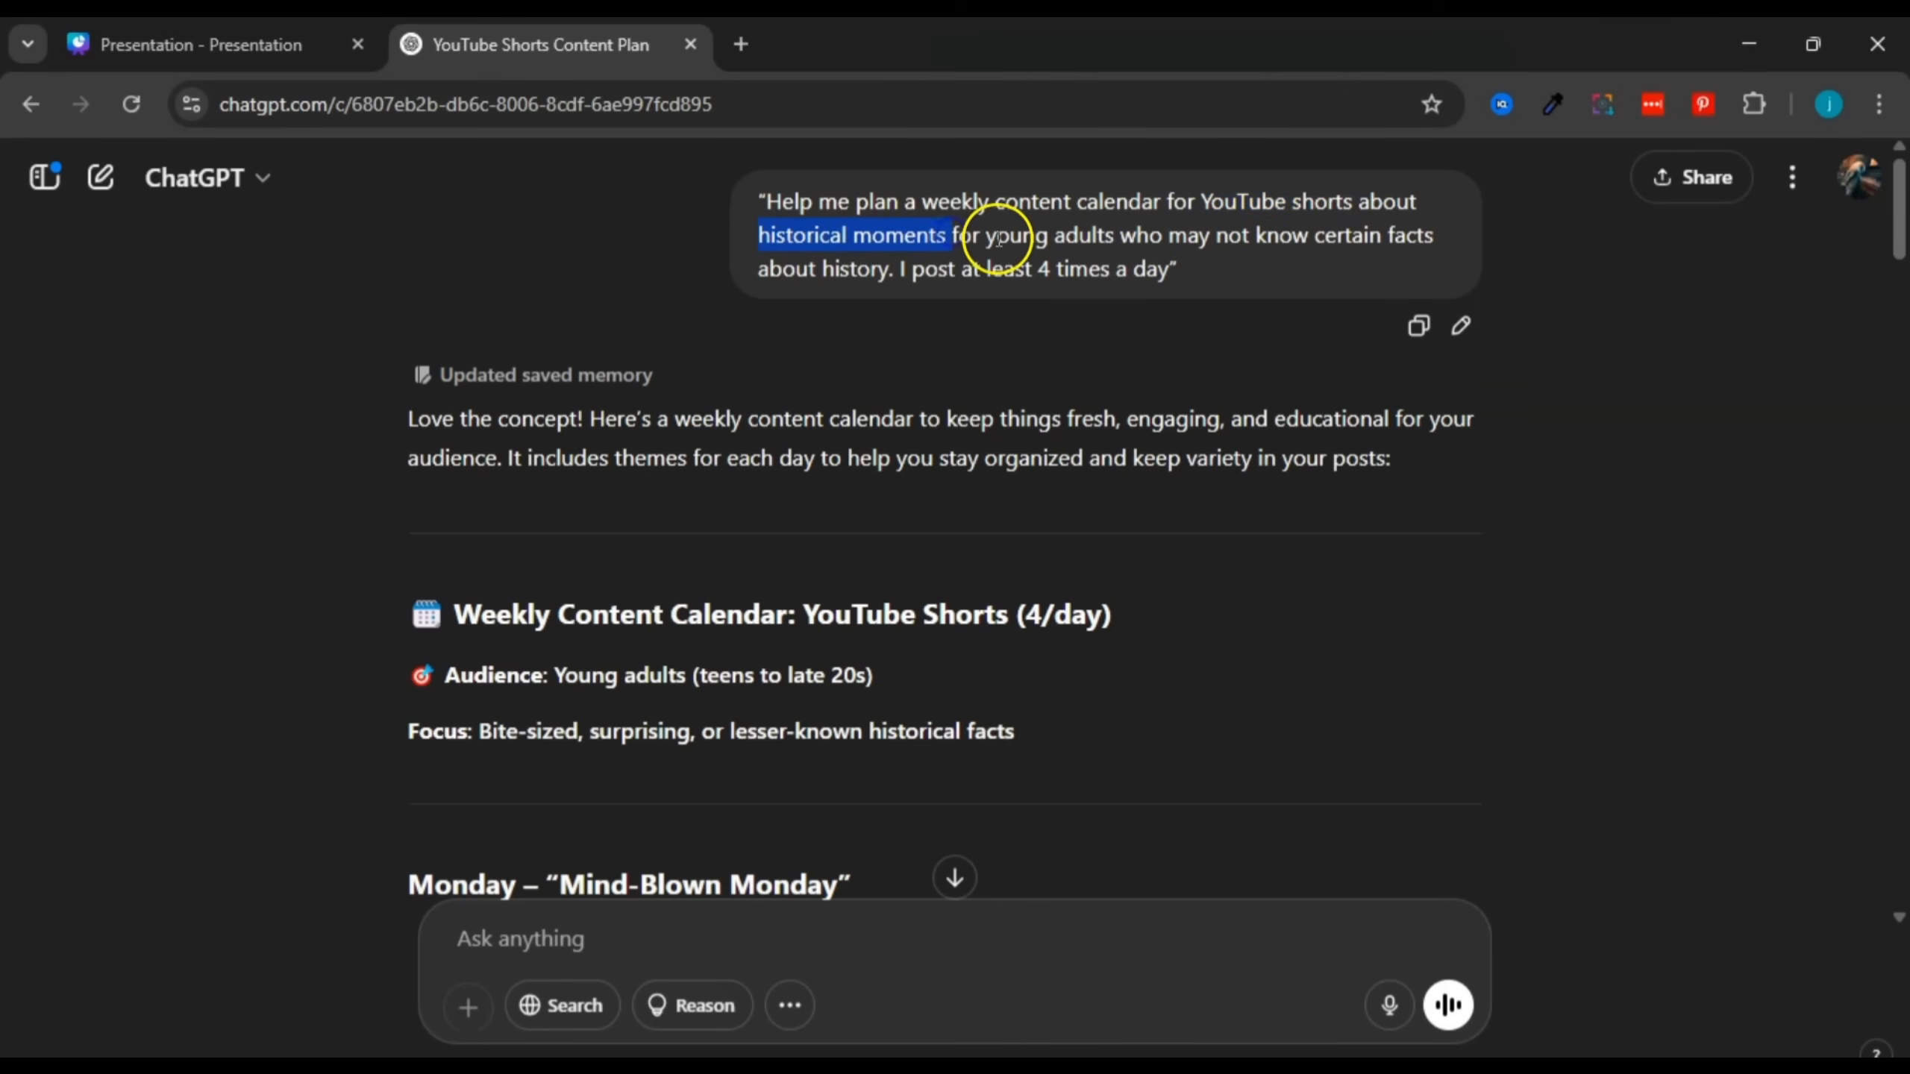
pyautogui.moveTo(986, 236); pyautogui.dragTo(1406, 238)
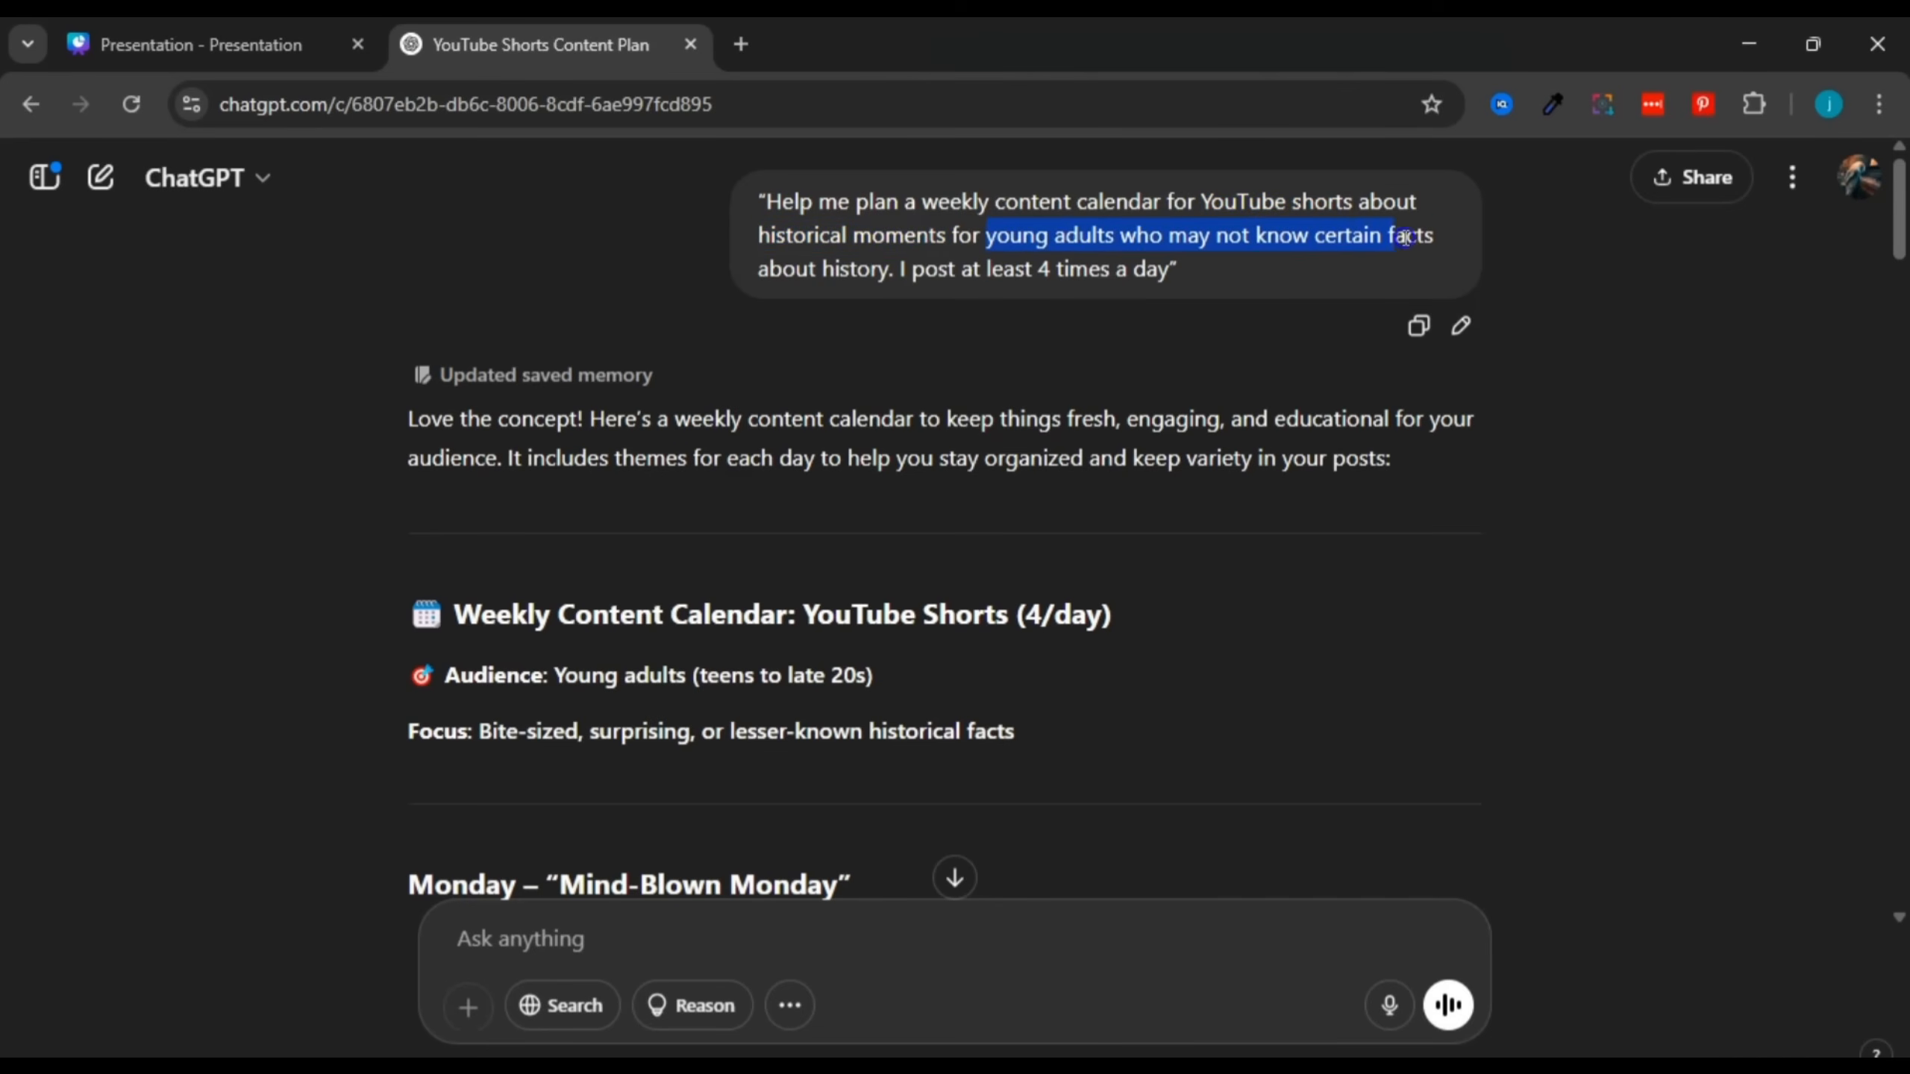
pyautogui.click(1464, 241)
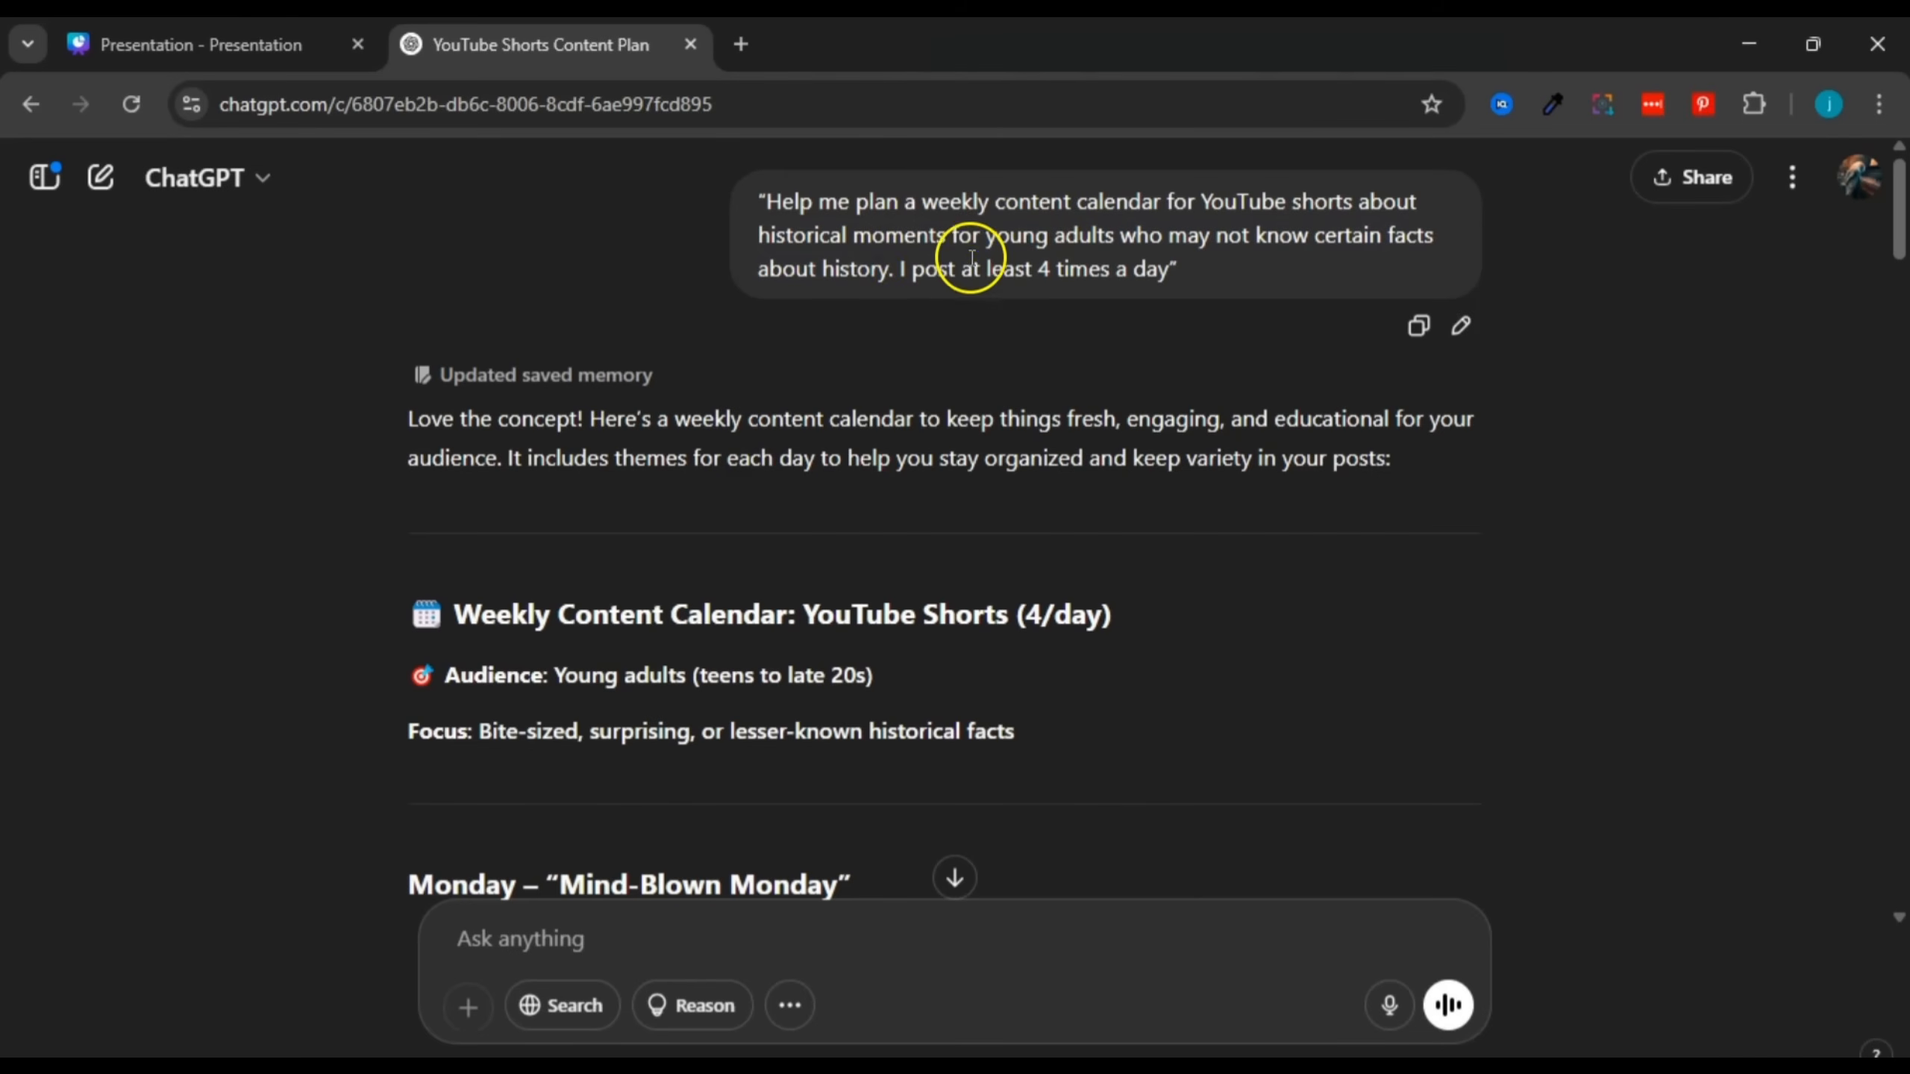
pyautogui.moveTo(971, 258); pyautogui.dragTo(1181, 261)
pyautogui.click(1179, 261)
# Step: Copy "Google Sheet format or Notion-style board" from the question at the end of the calendar response
pyautogui.scroll(-1, 1904, 225)
pyautogui.moveTo(1904, 222); pyautogui.dragTo(1904, 617)
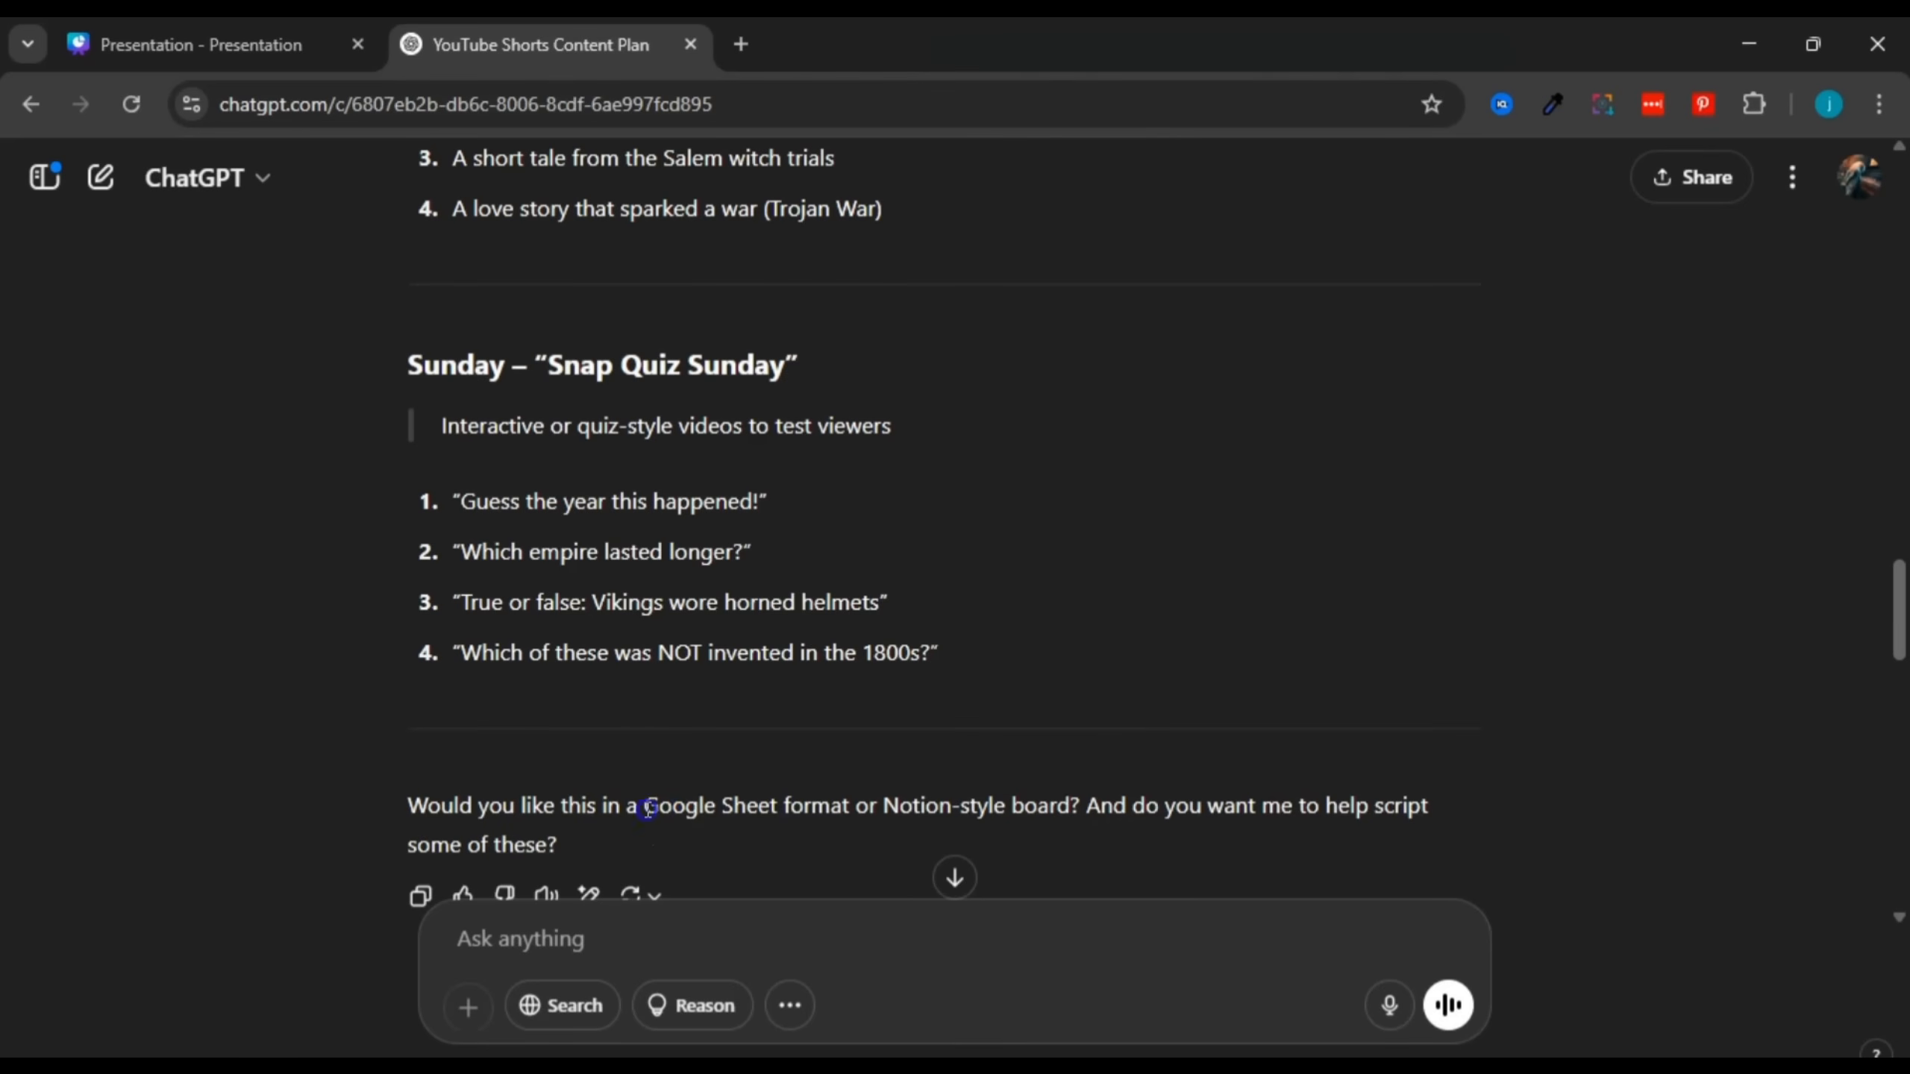
pyautogui.moveTo(645, 807); pyautogui.dragTo(1041, 796)
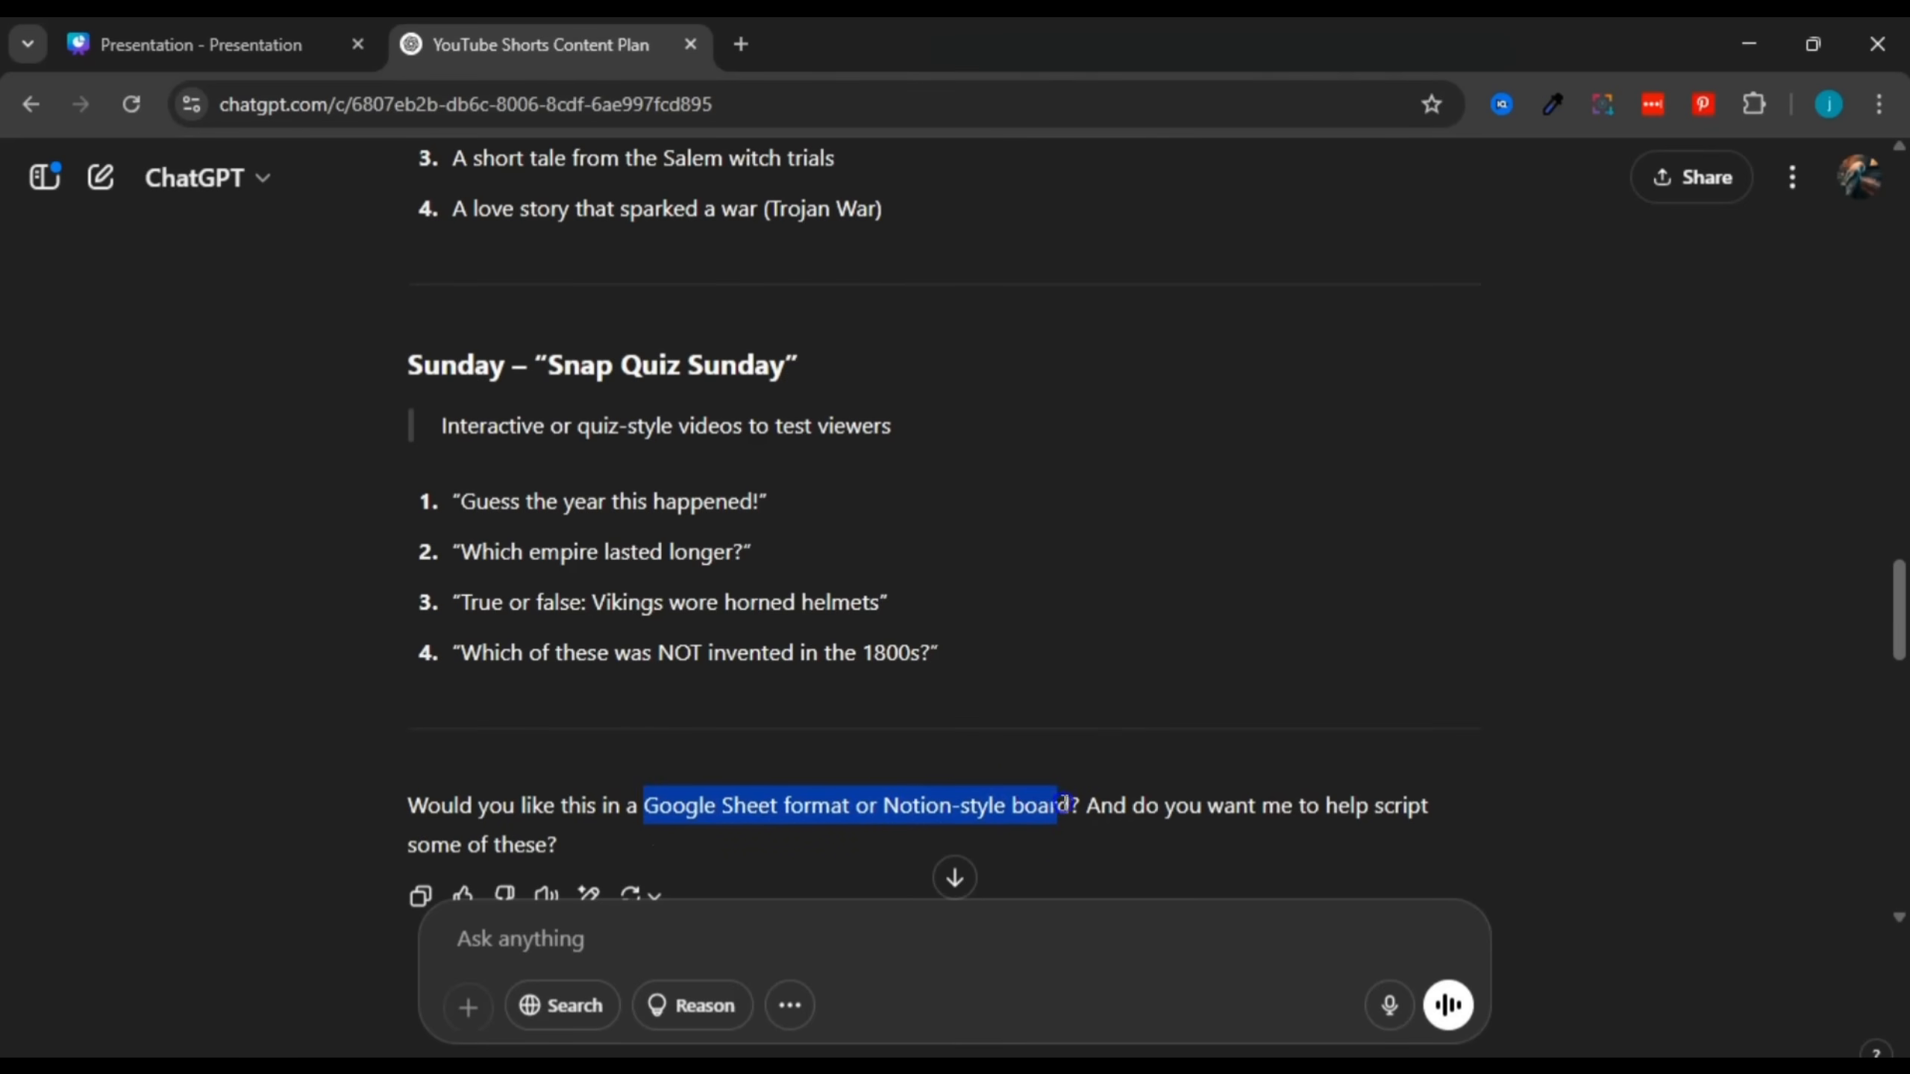
pyautogui.rightClick(1043, 797)
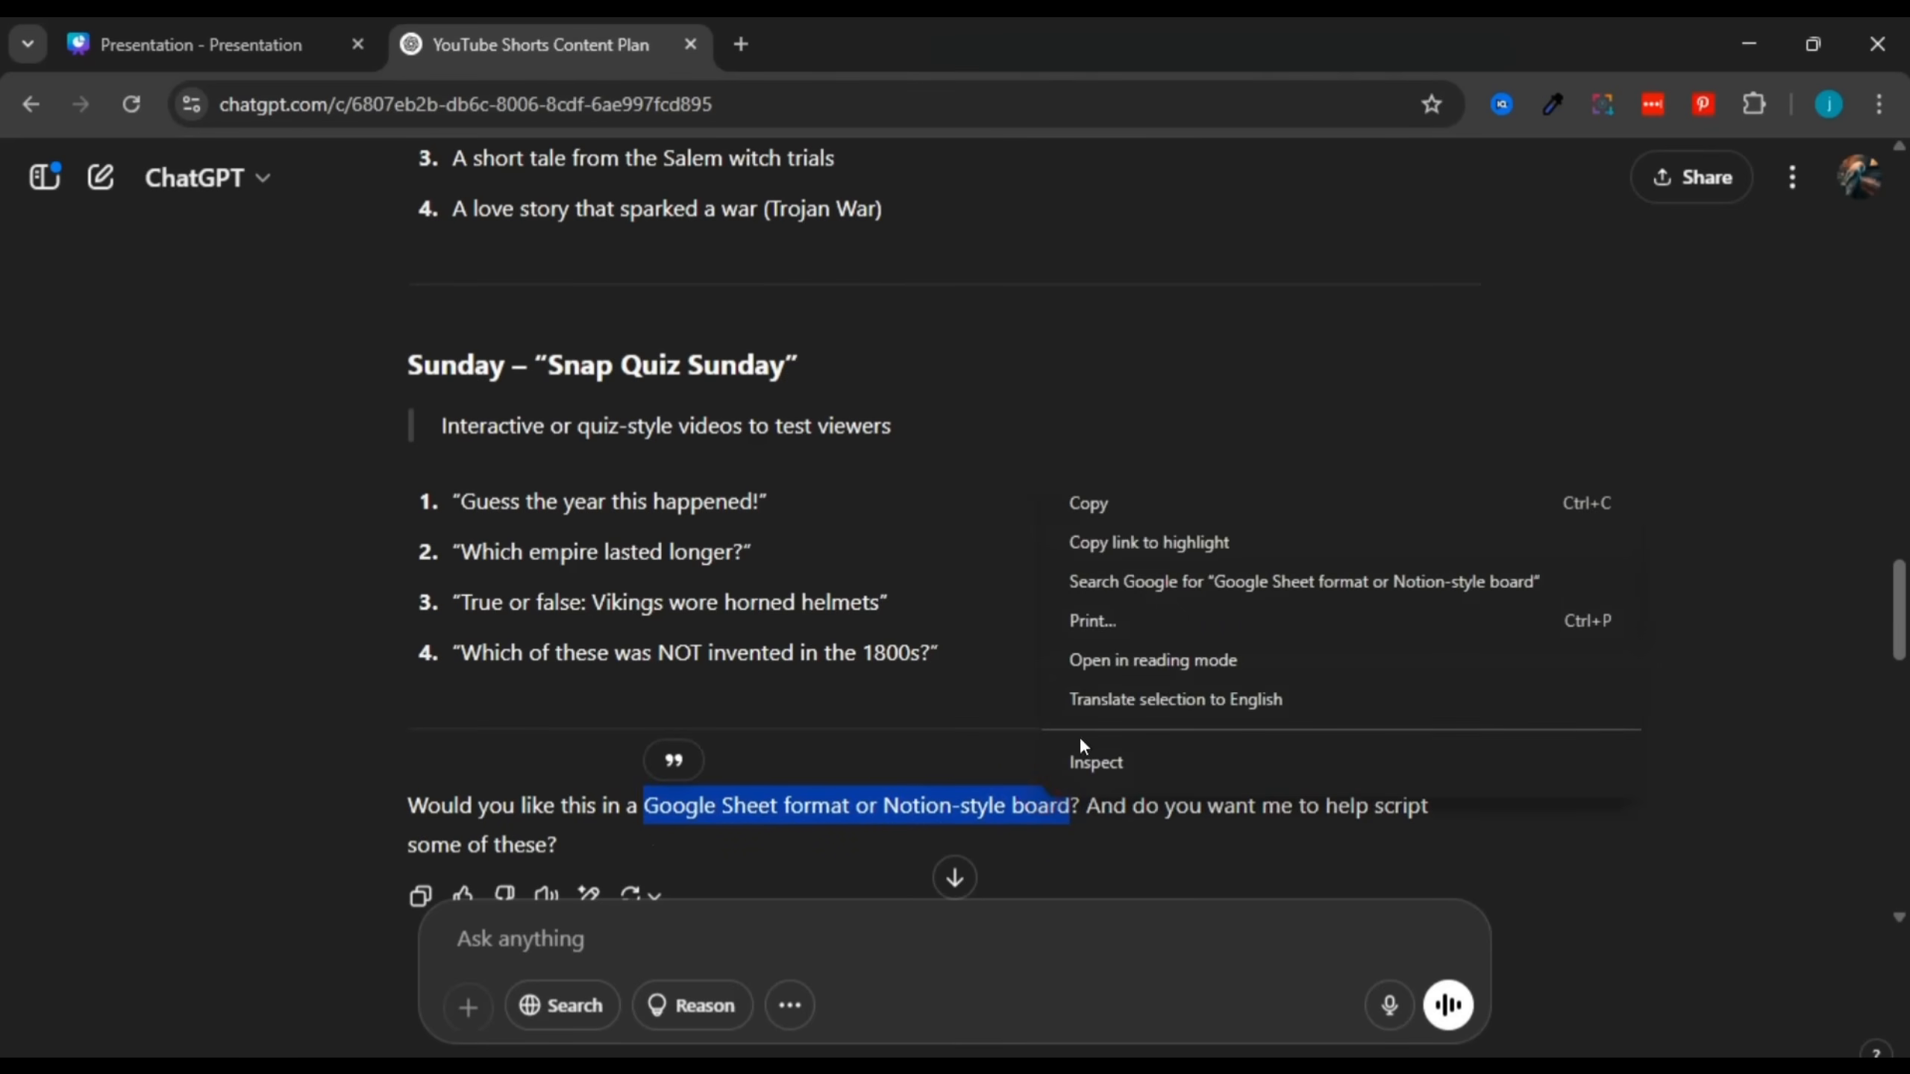
pyautogui.click(1150, 503)
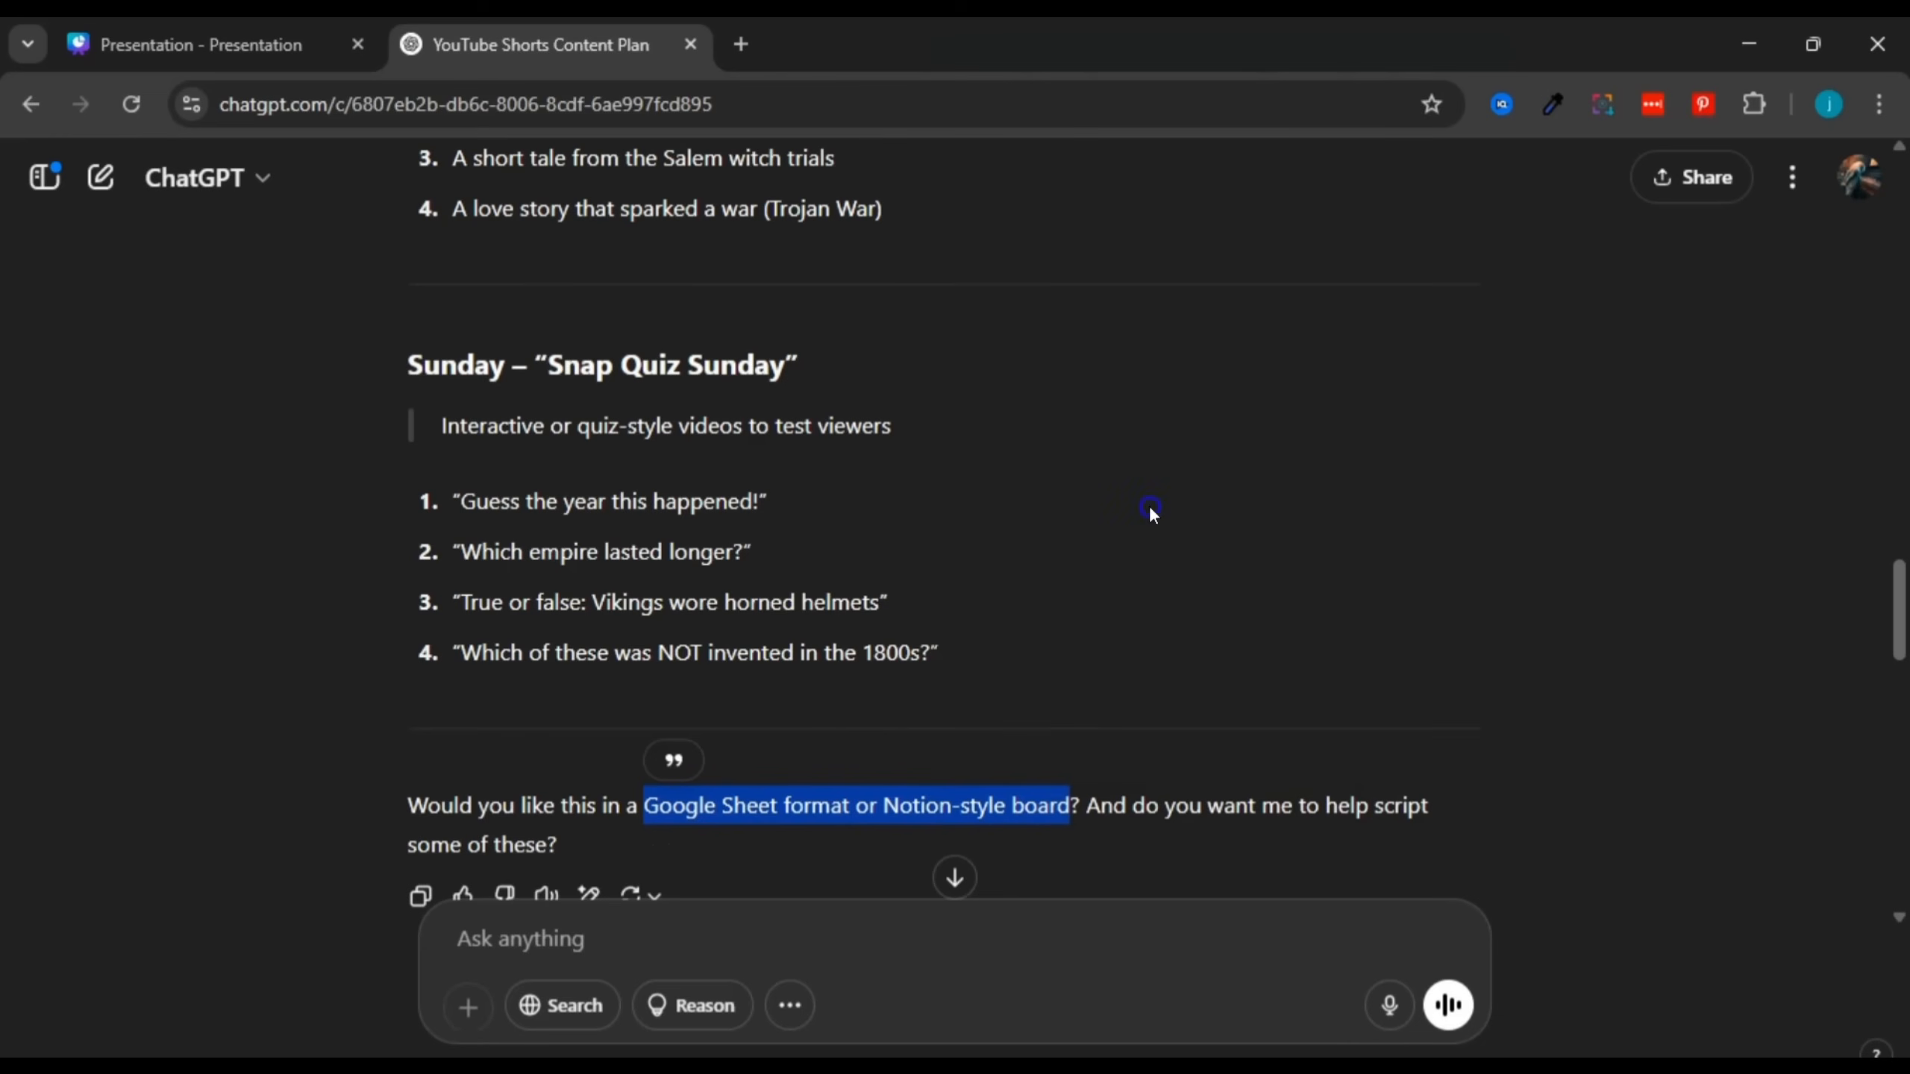
# Step: Send the follow-up prompt "add my content calendar in a Google Sheet format or Notion-style board", pasting in the copied phrase
pyautogui.click(553, 932)
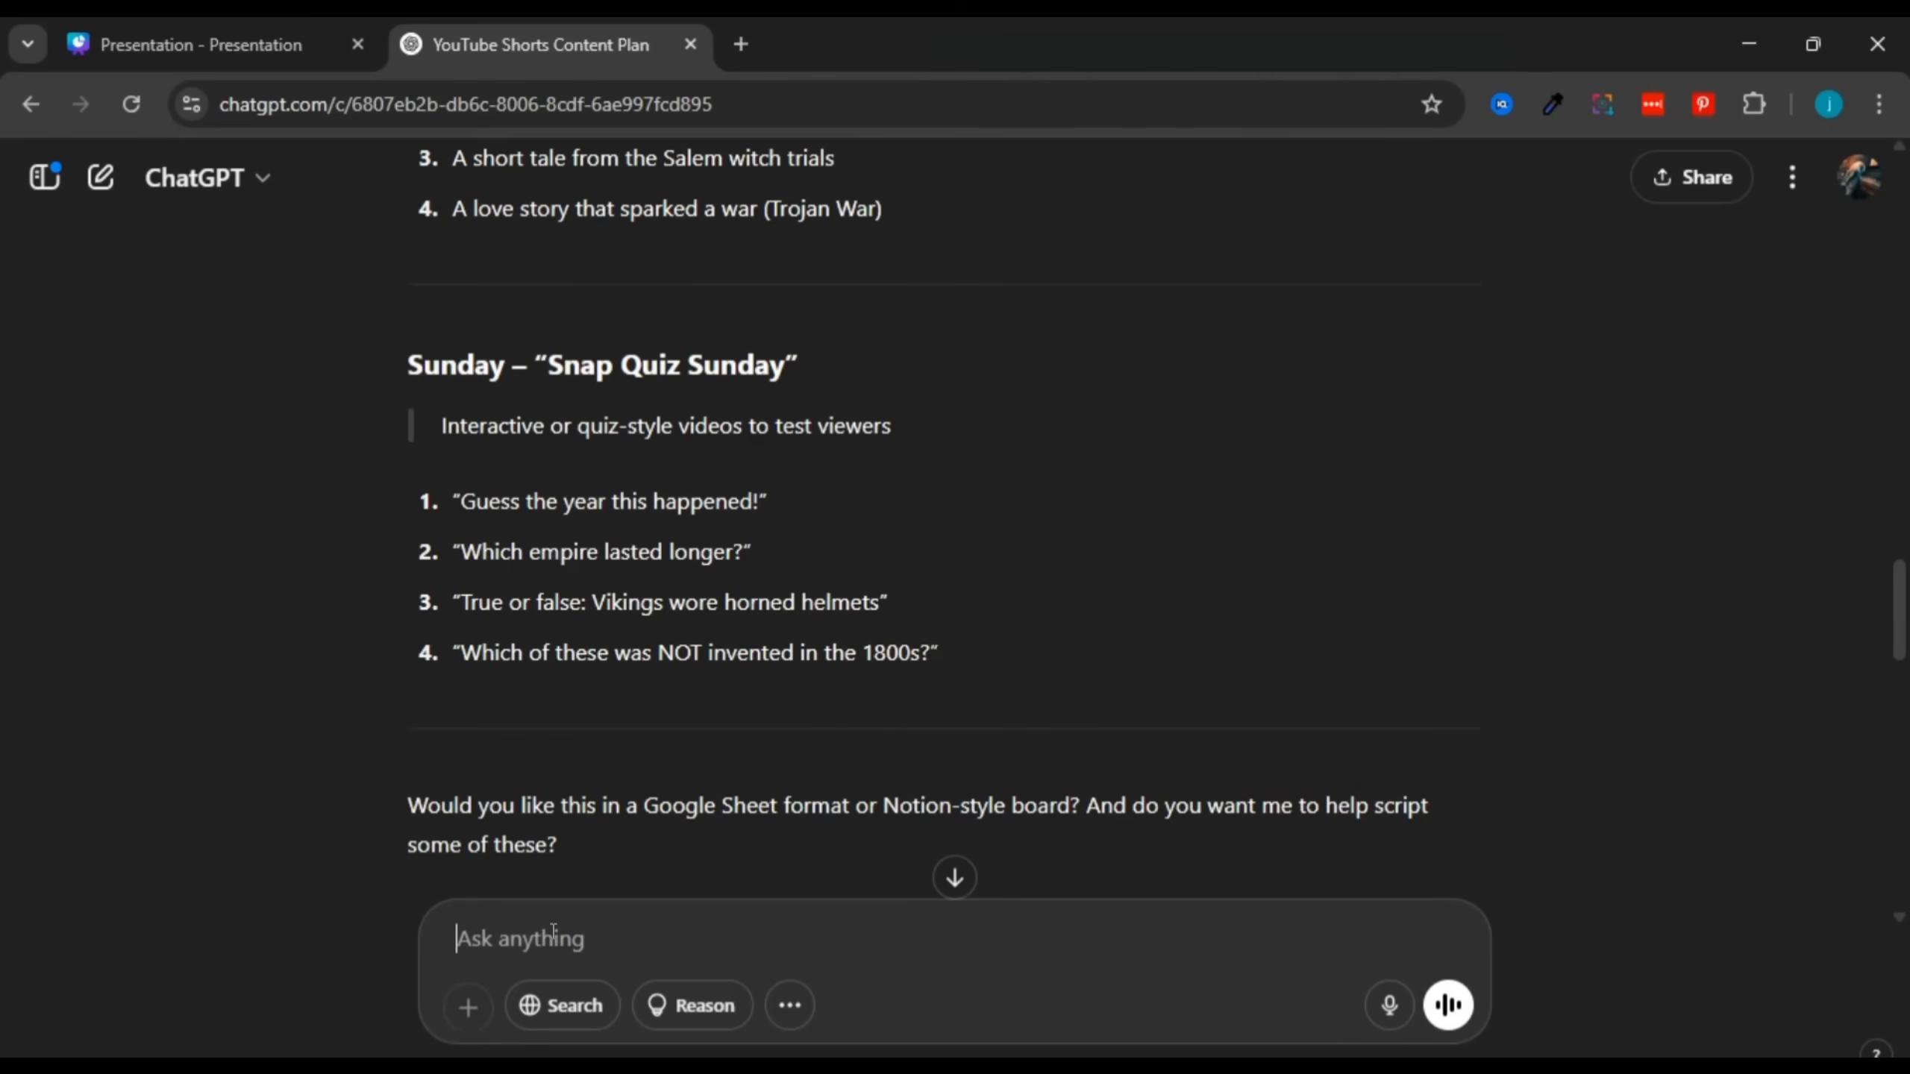
pyautogui.write('add')
pyautogui.click(498, 959)
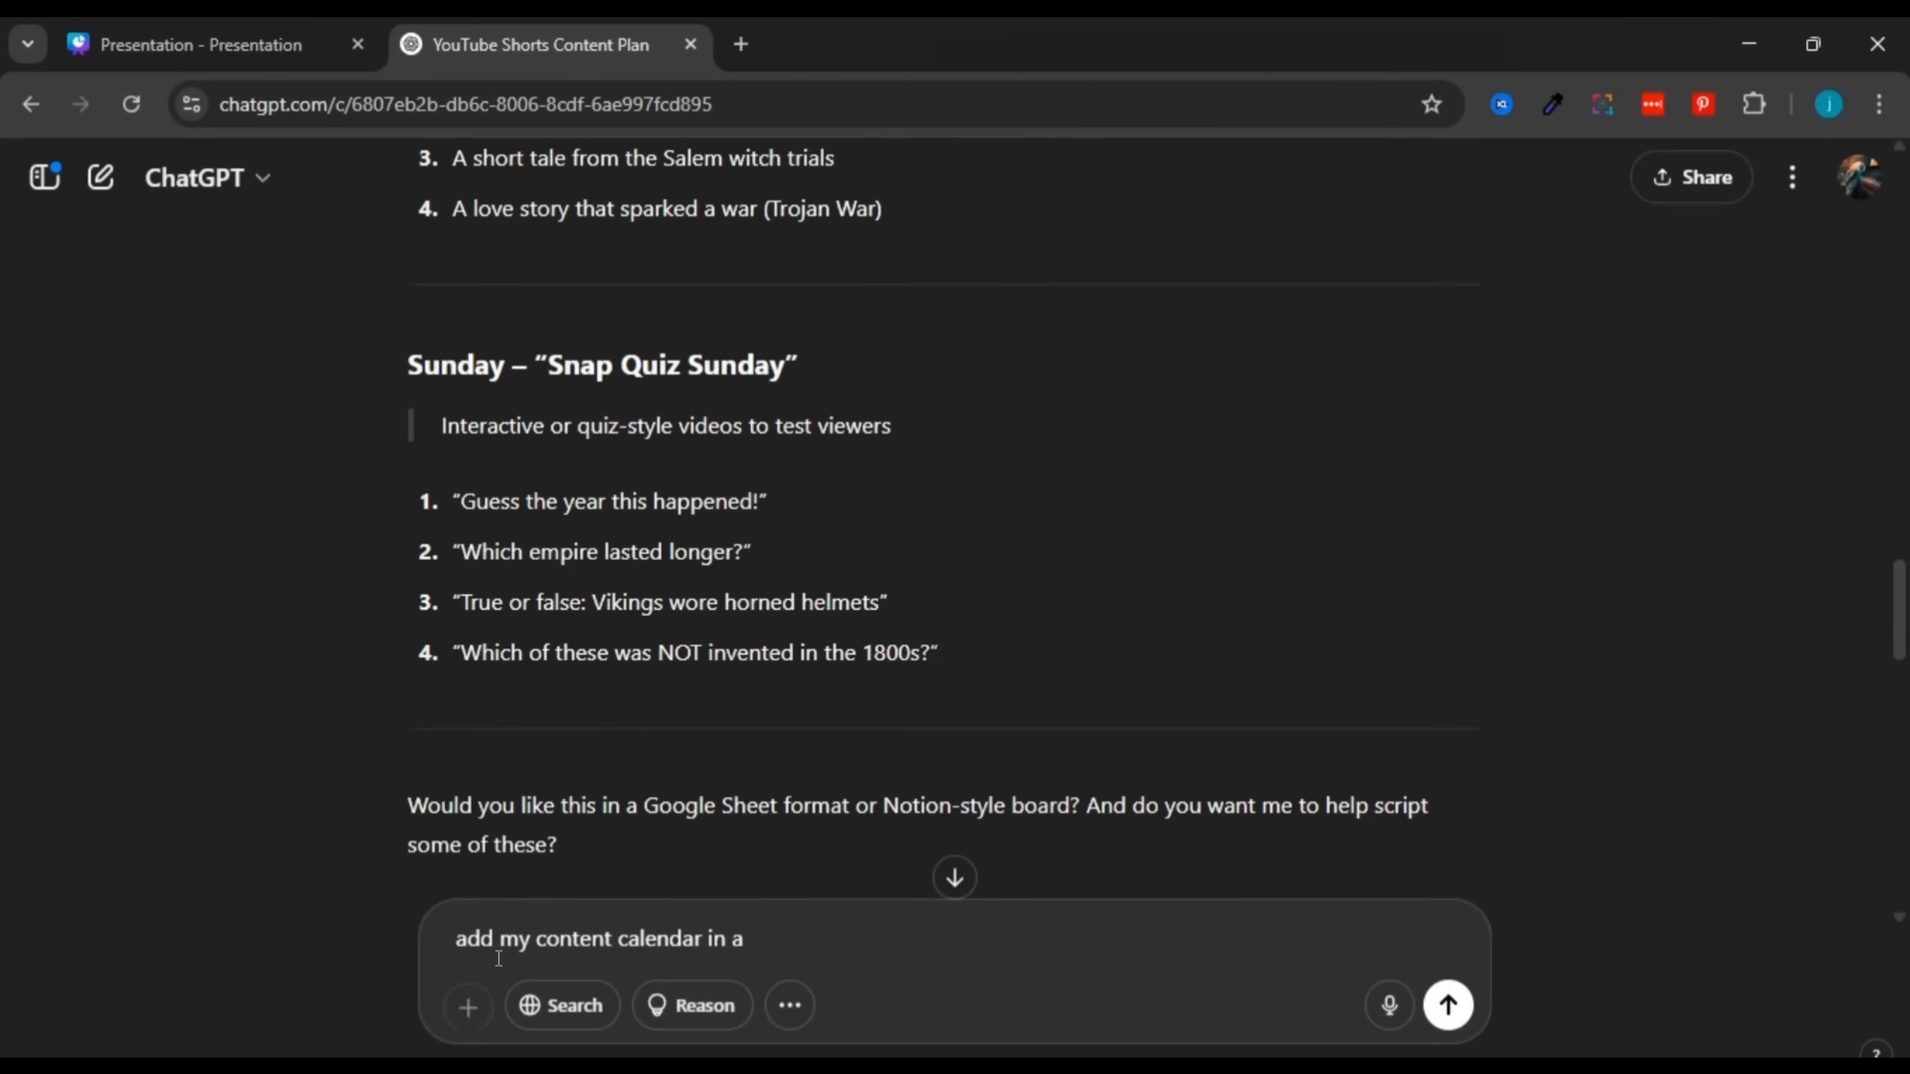
pyautogui.hotkey('ctrl', 'v')
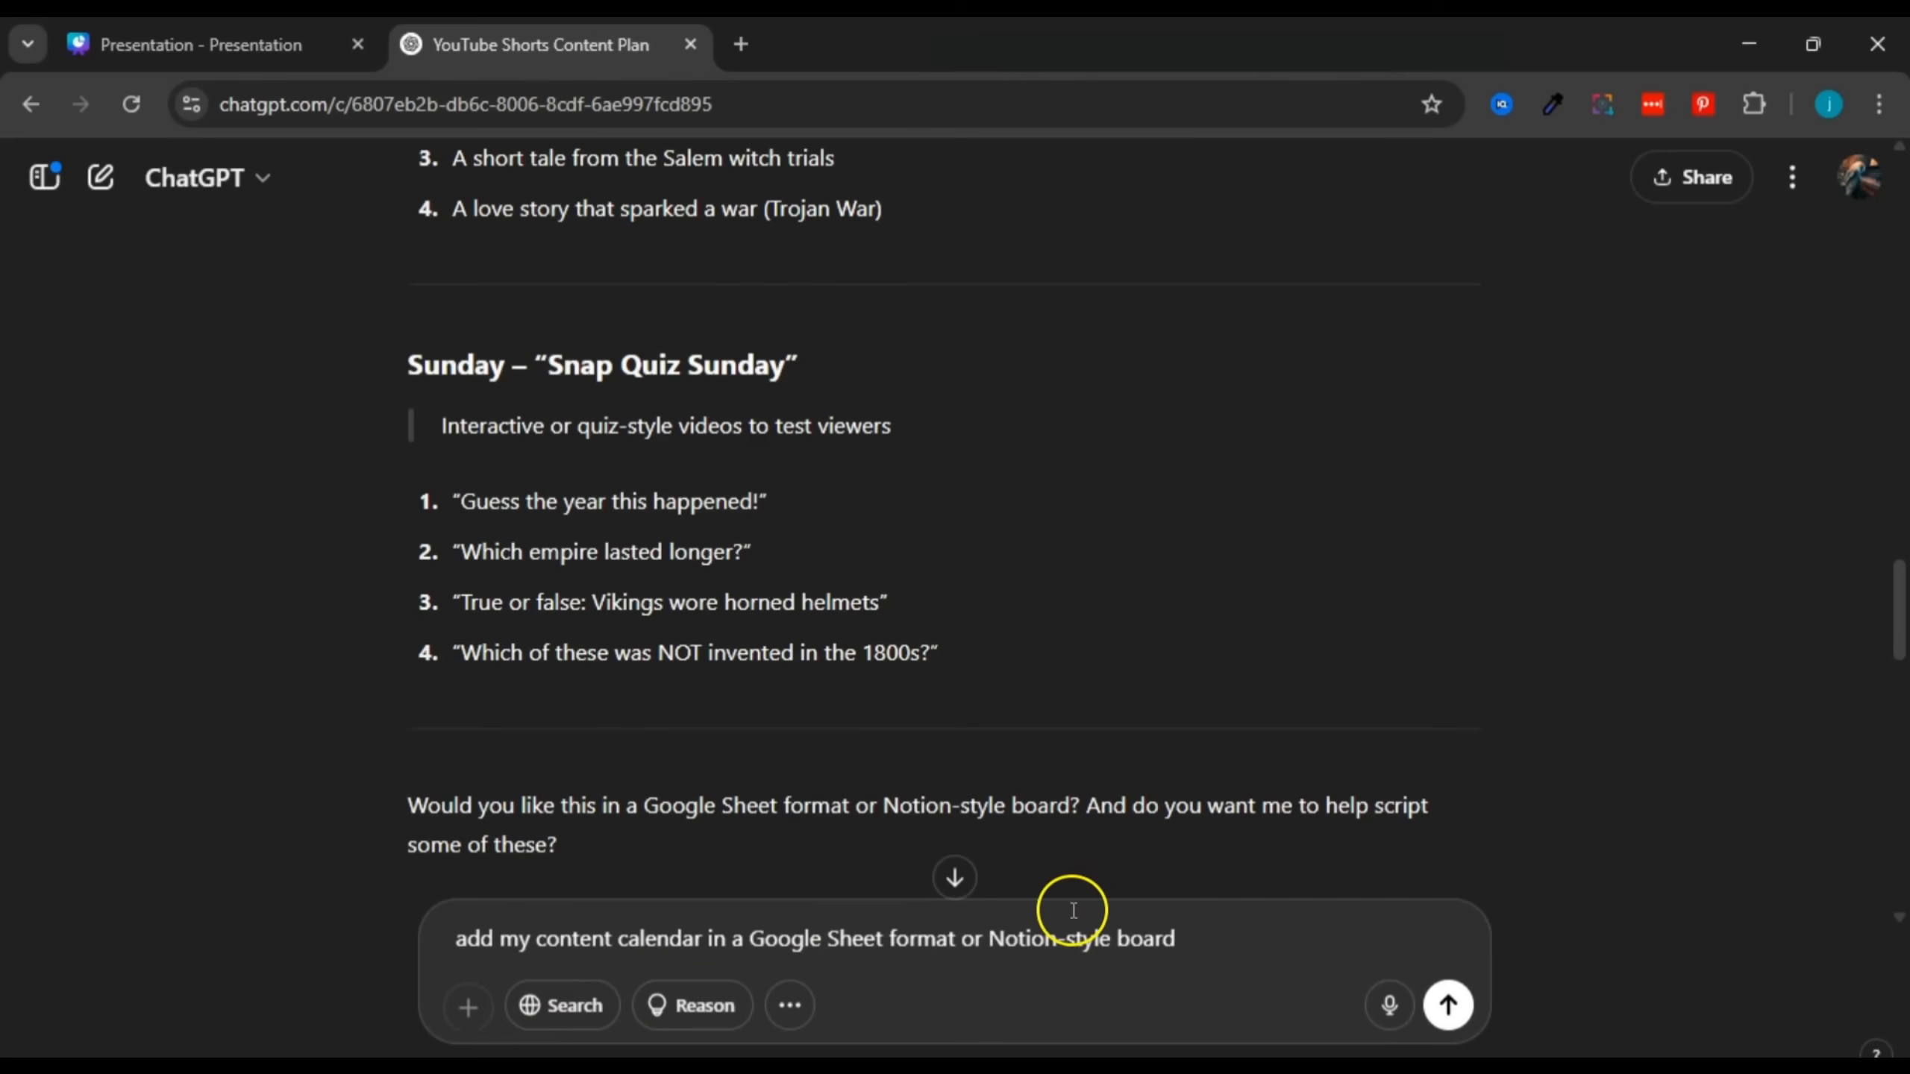
pyautogui.click(1449, 1003)
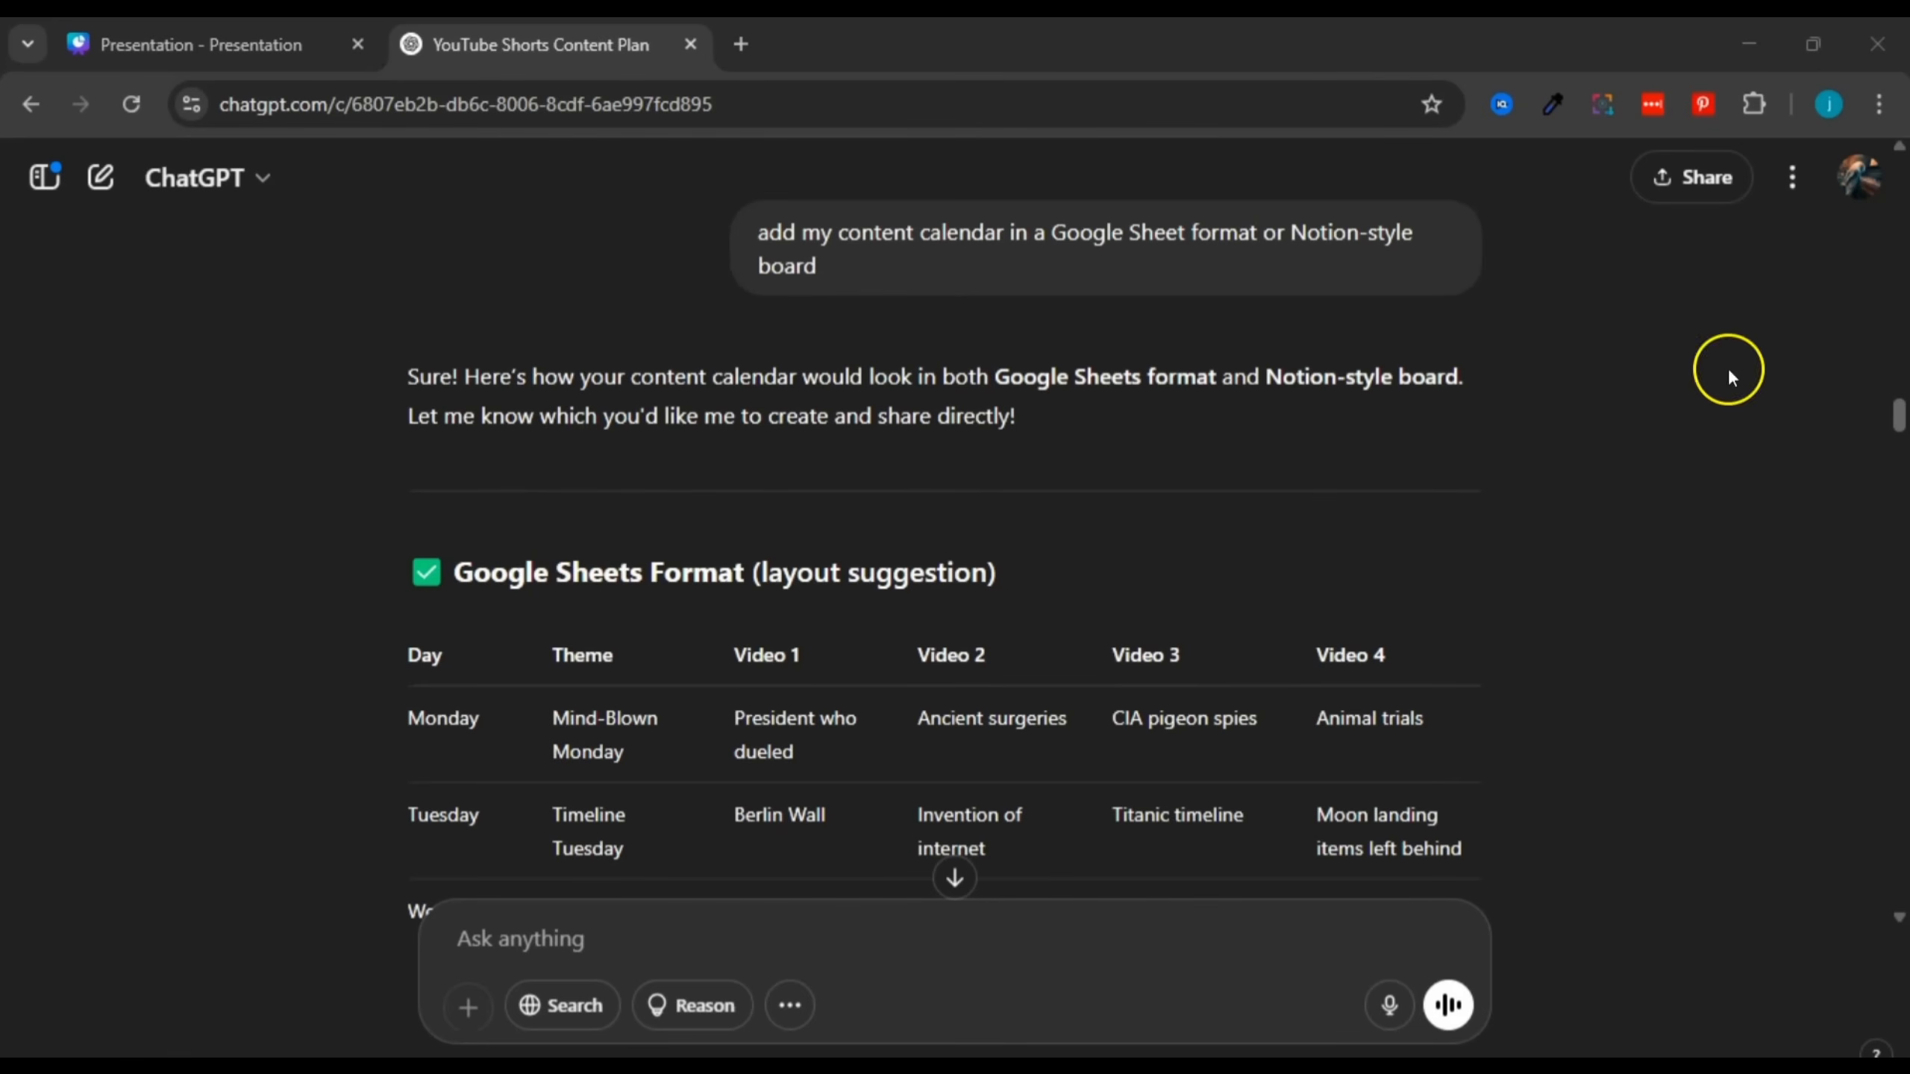
# Step: Examine the Google Sheets Format section of the response and how its table lays out the days
pyautogui.moveTo(1897, 415); pyautogui.dragTo(1901, 429)
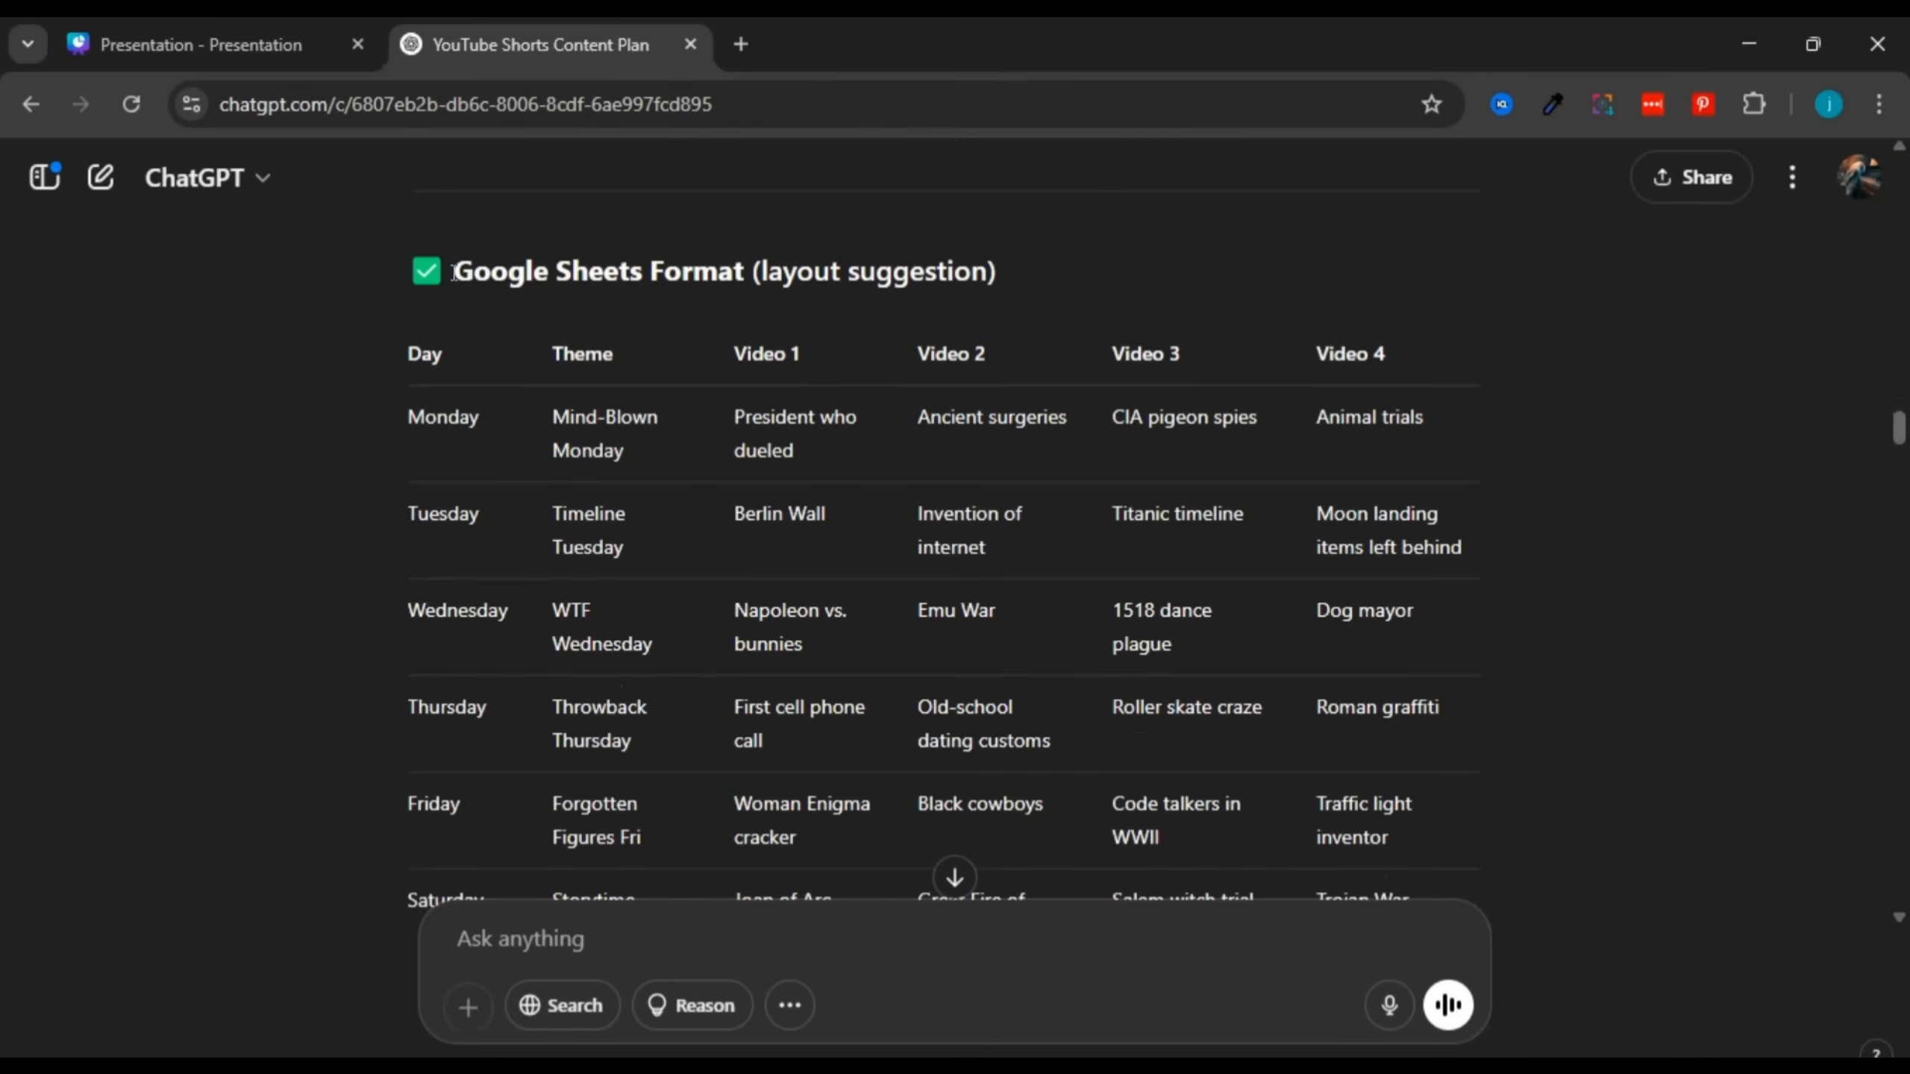
pyautogui.moveTo(453, 272); pyautogui.dragTo(759, 264)
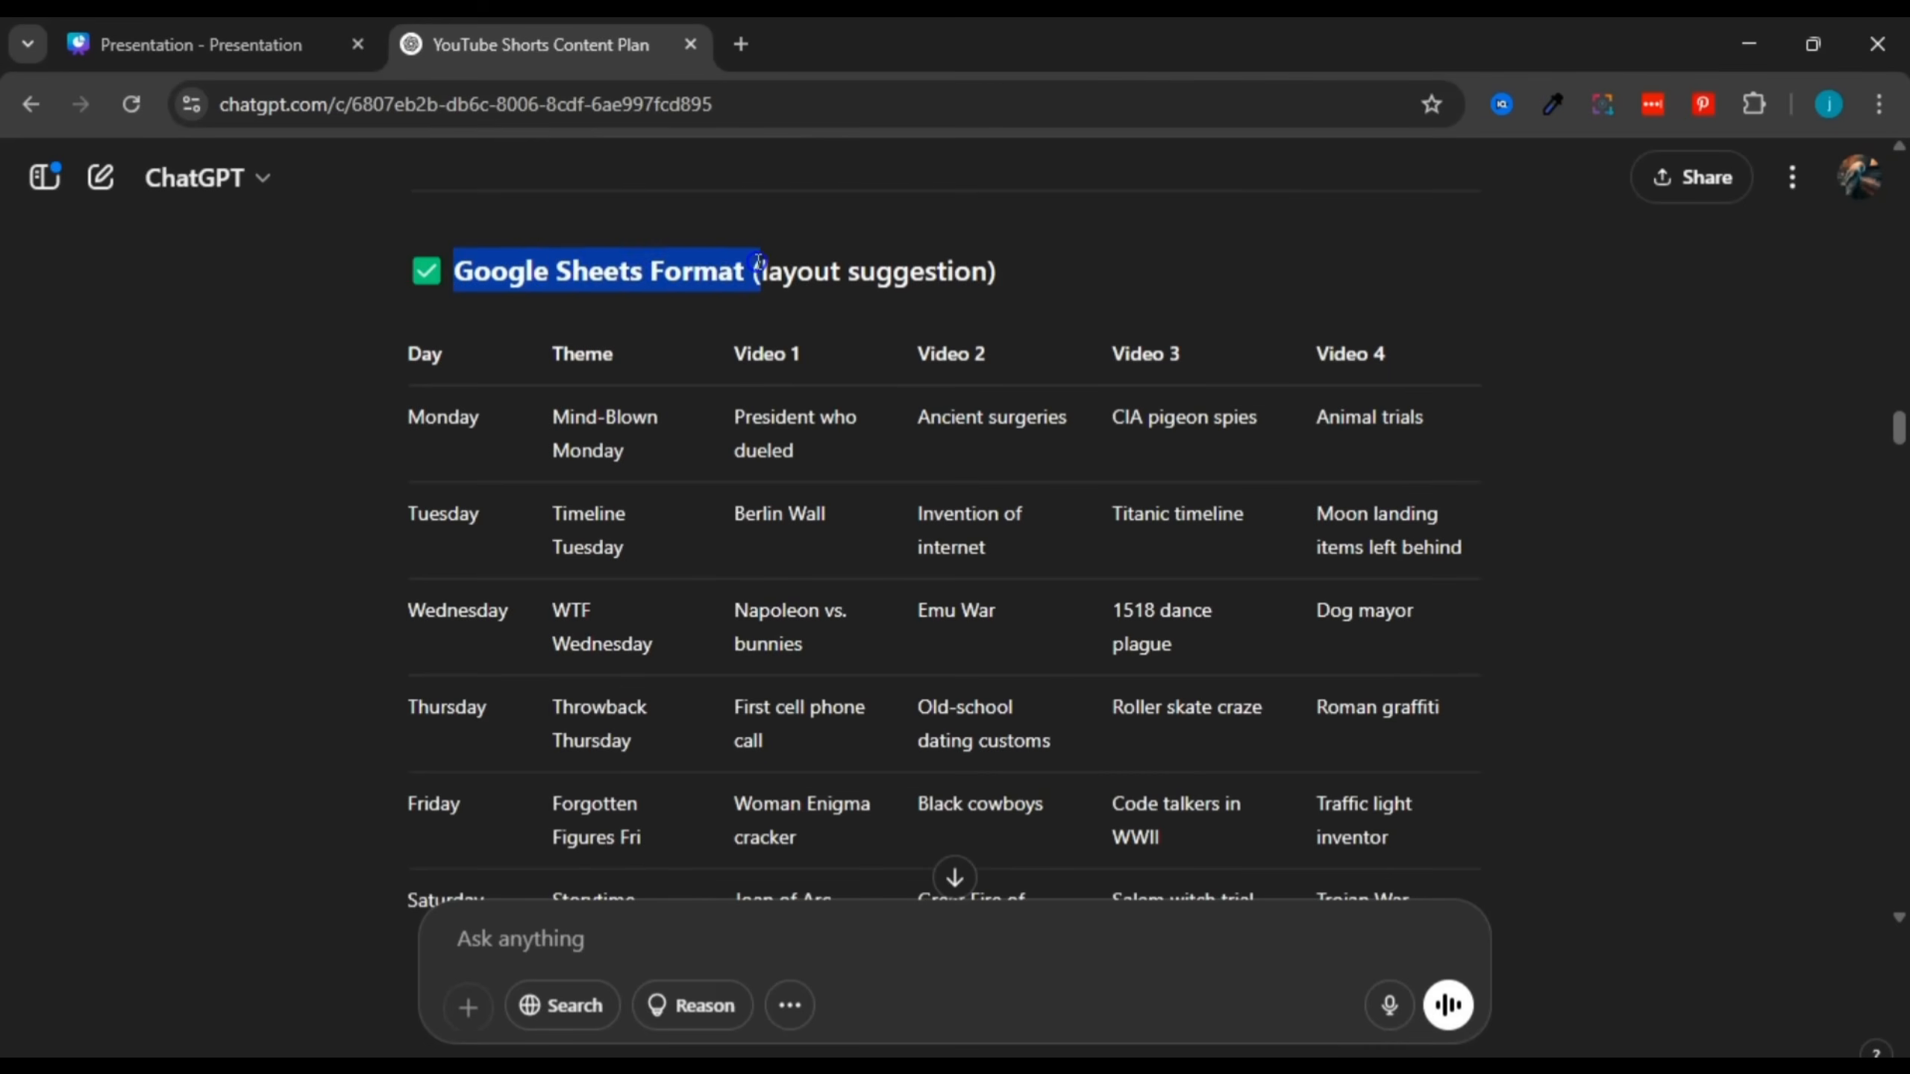
pyautogui.click(792, 272)
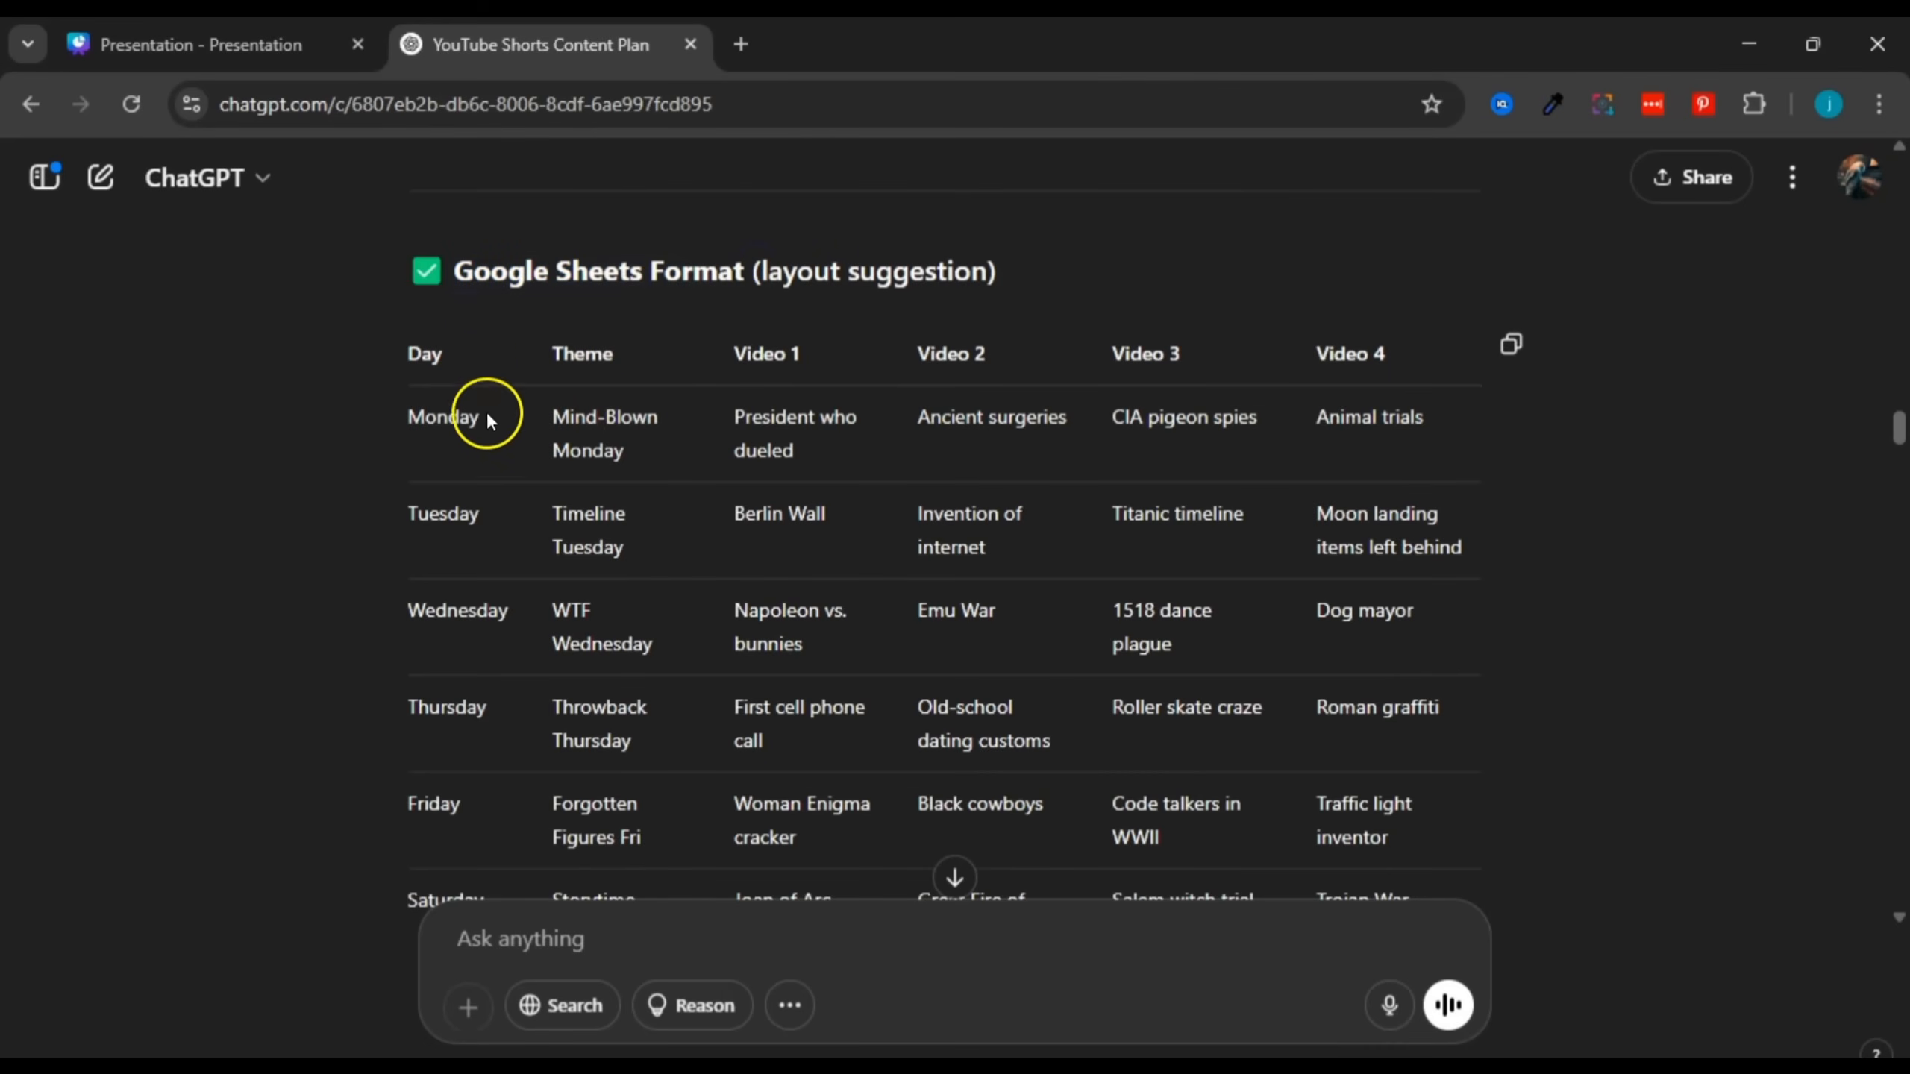
pyautogui.moveTo(412, 359); pyautogui.dragTo(1101, 598)
pyautogui.click(1101, 594)
pyautogui.moveTo(403, 351); pyautogui.dragTo(475, 419)
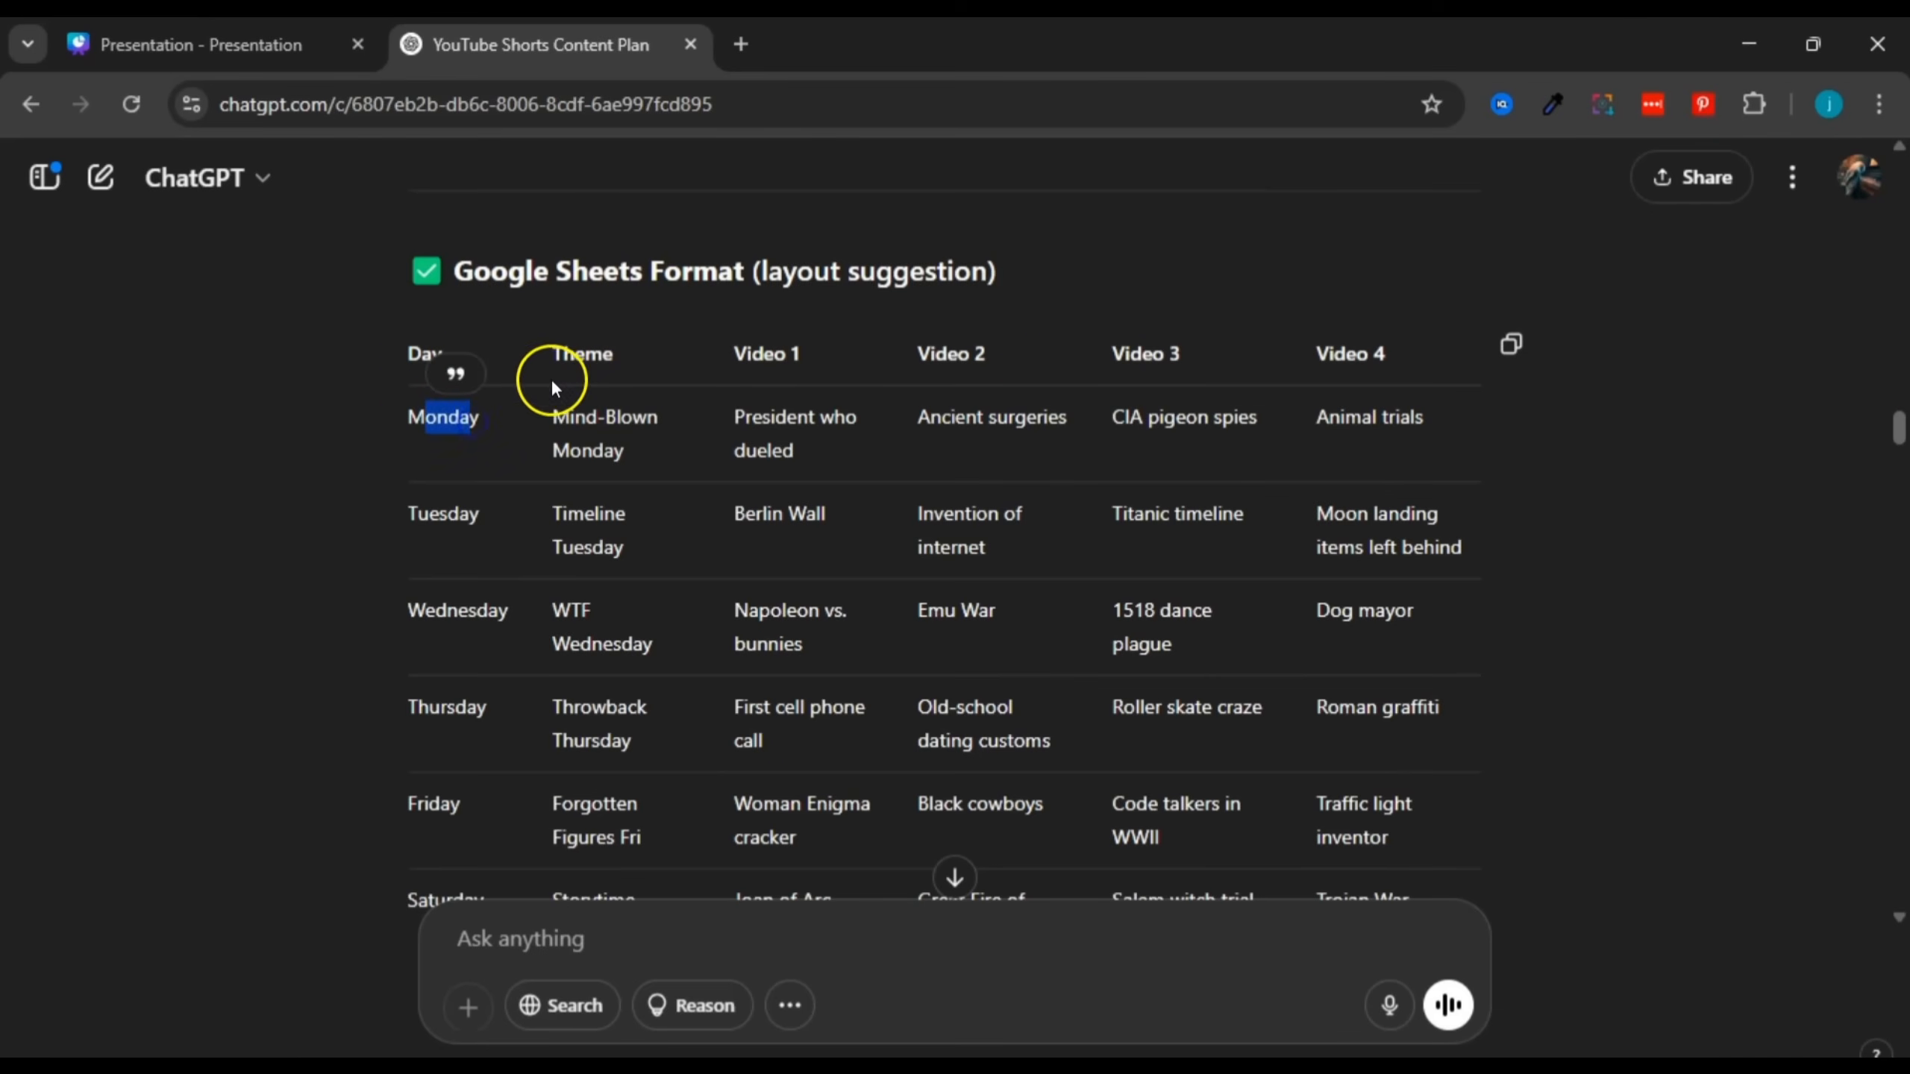
# Step: Read the Theme and Video columns of the Google Sheets table for the Monday and Tuesday rows
pyautogui.moveTo(554, 358); pyautogui.dragTo(631, 355)
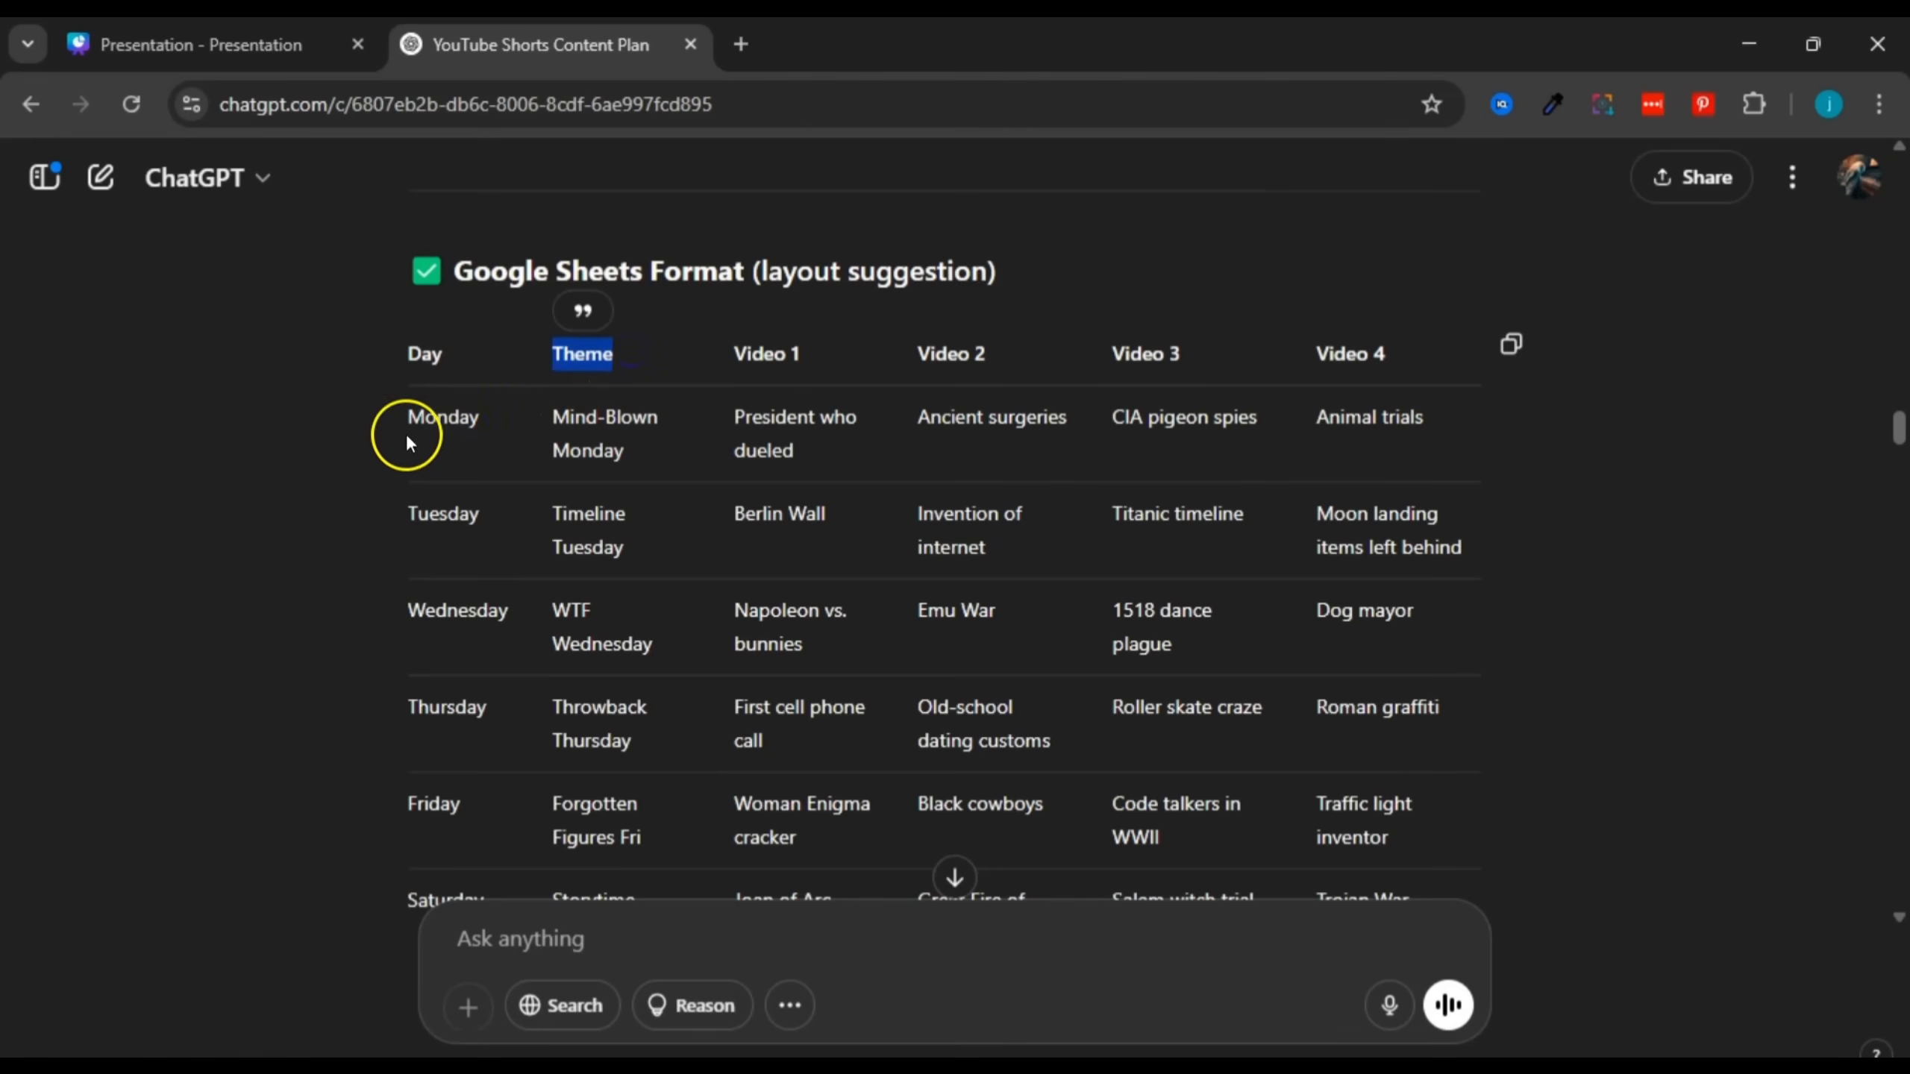
pyautogui.click(559, 416)
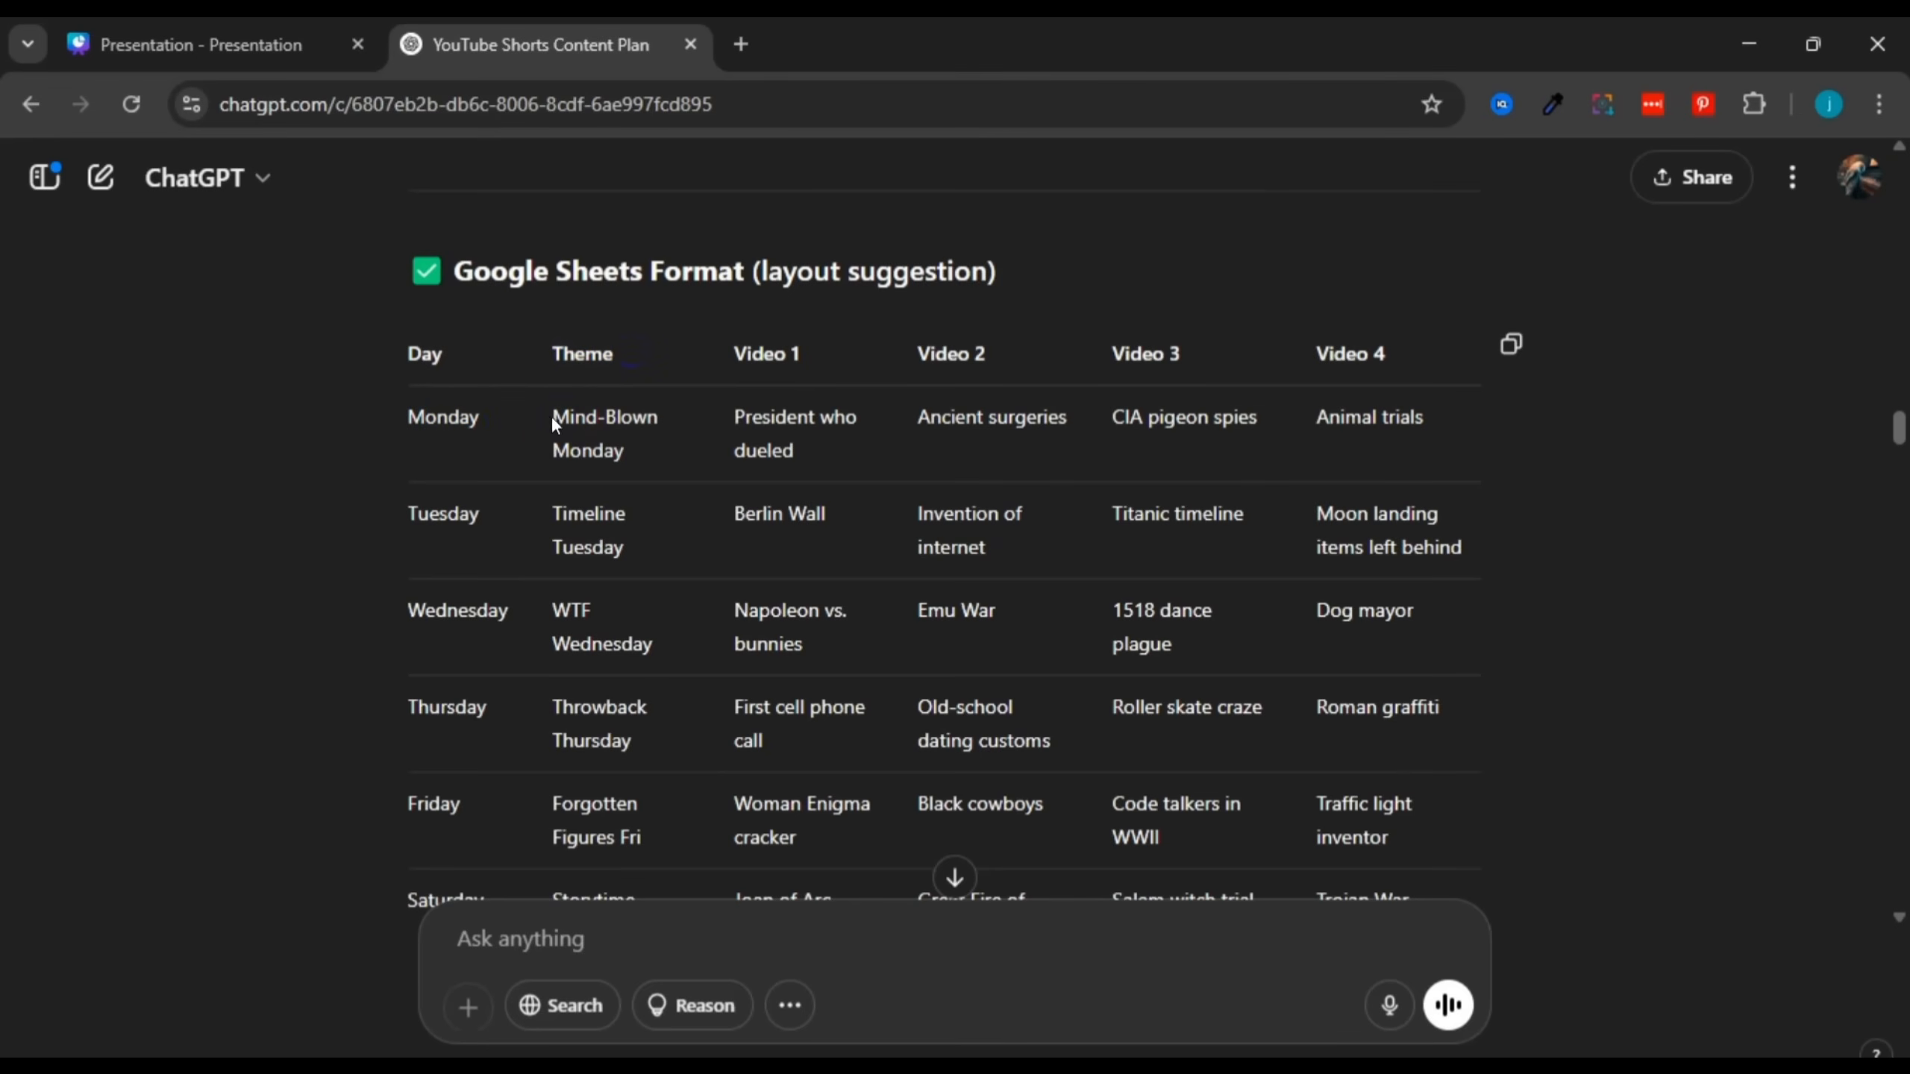
pyautogui.moveTo(555, 418); pyautogui.dragTo(637, 417)
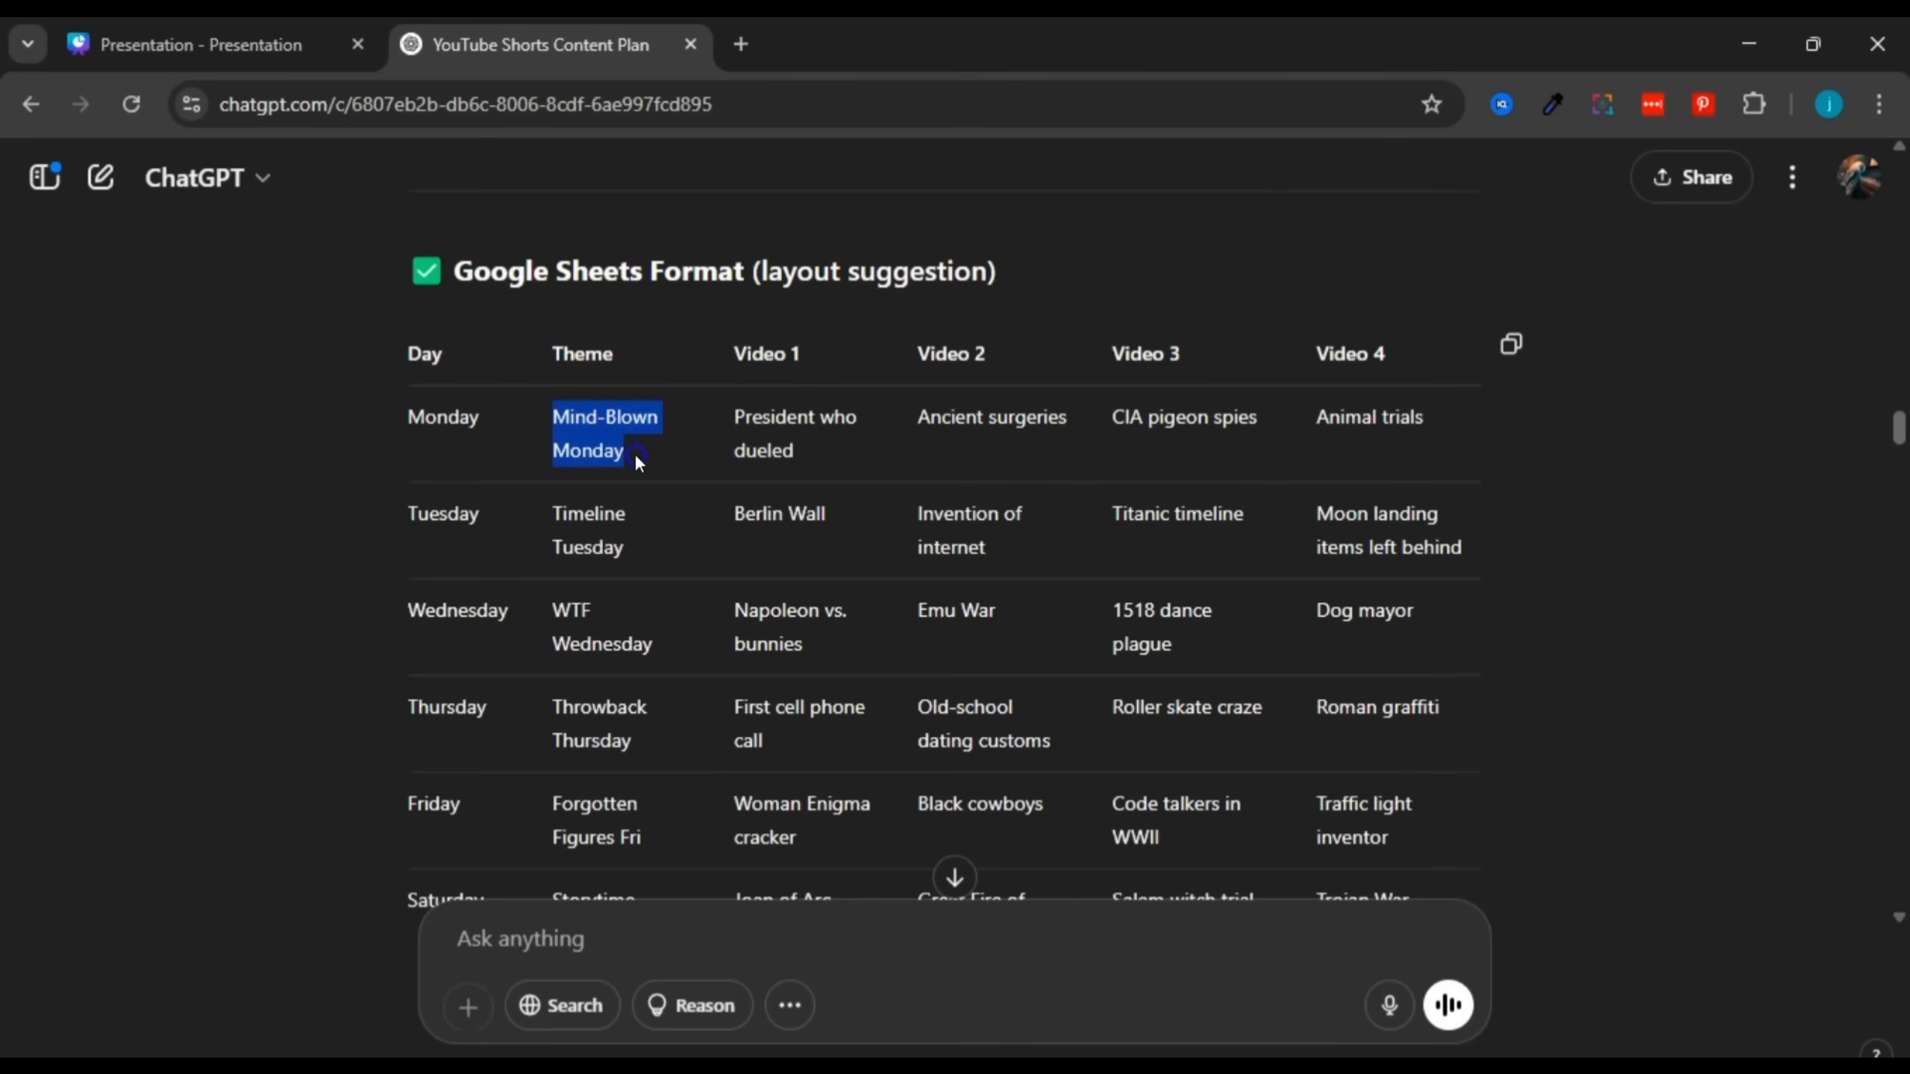
pyautogui.click(634, 454)
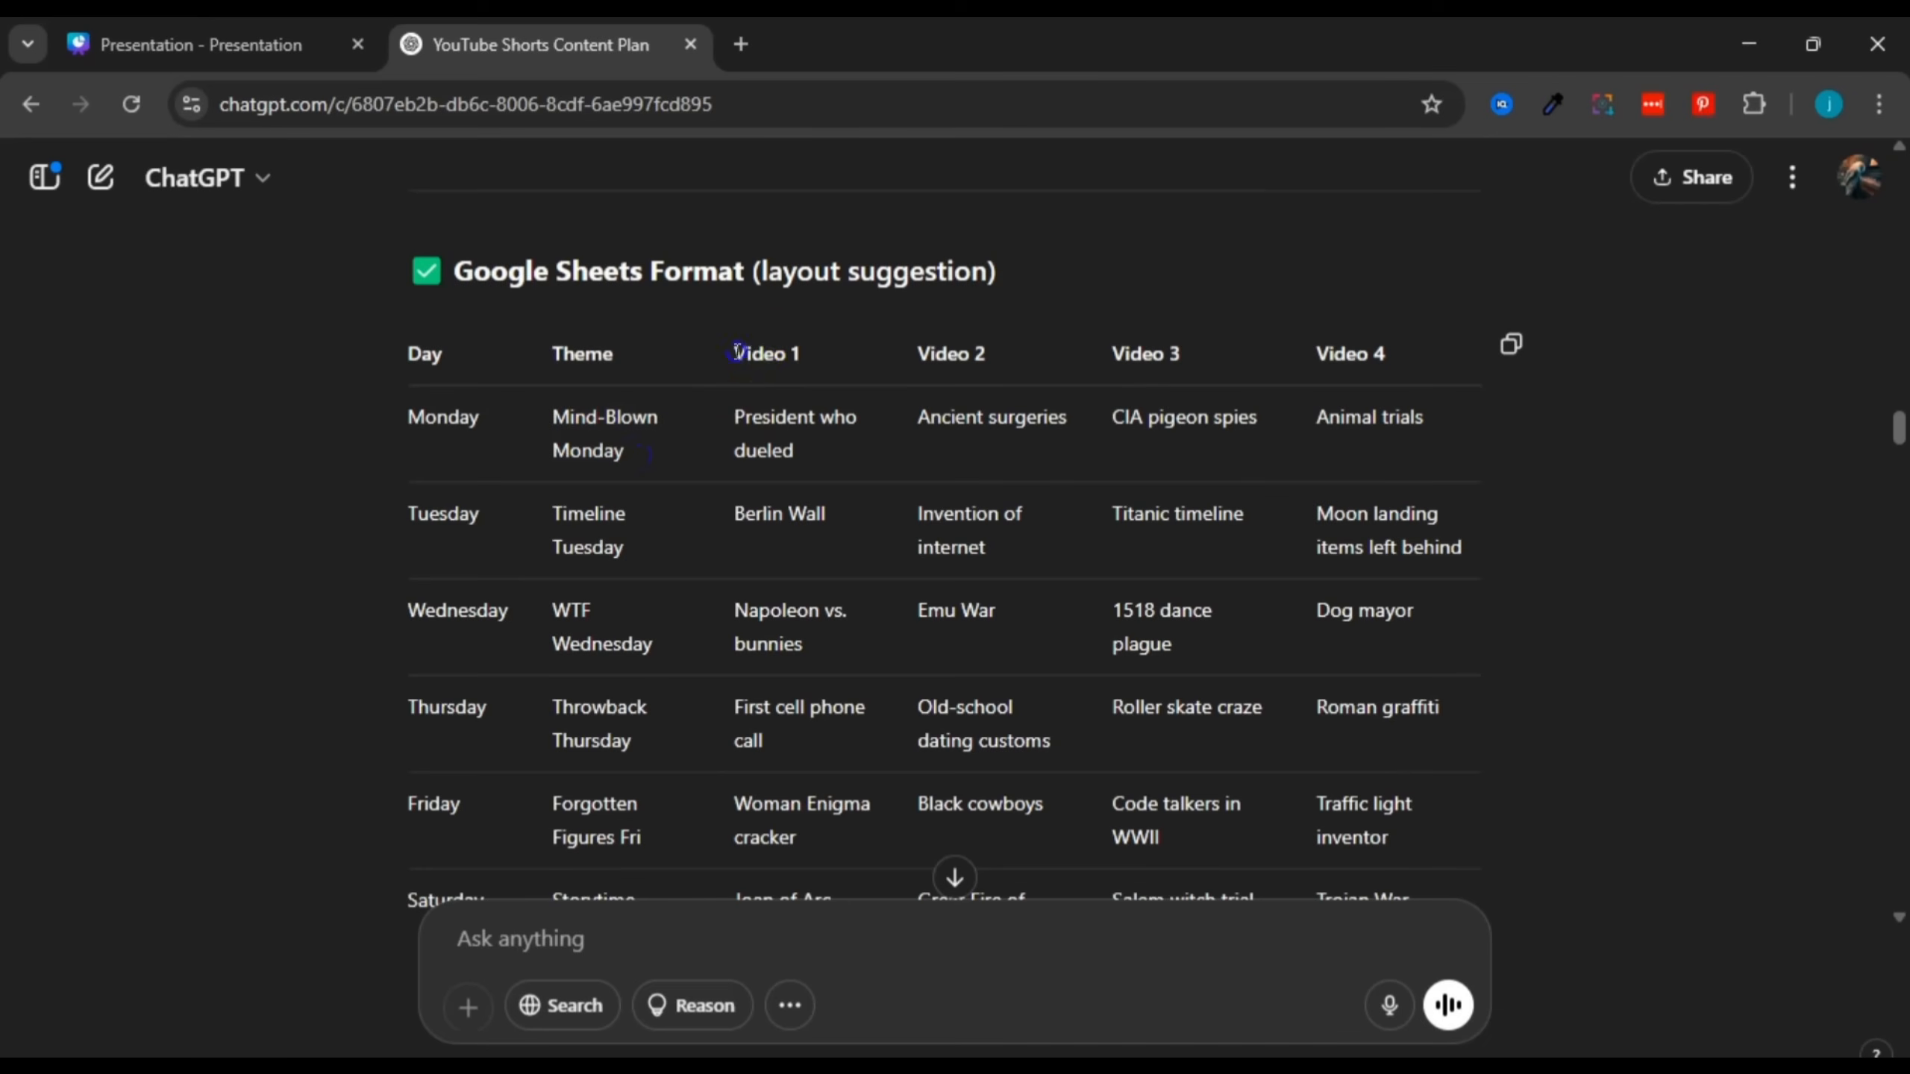
pyautogui.moveTo(737, 354); pyautogui.dragTo(808, 358)
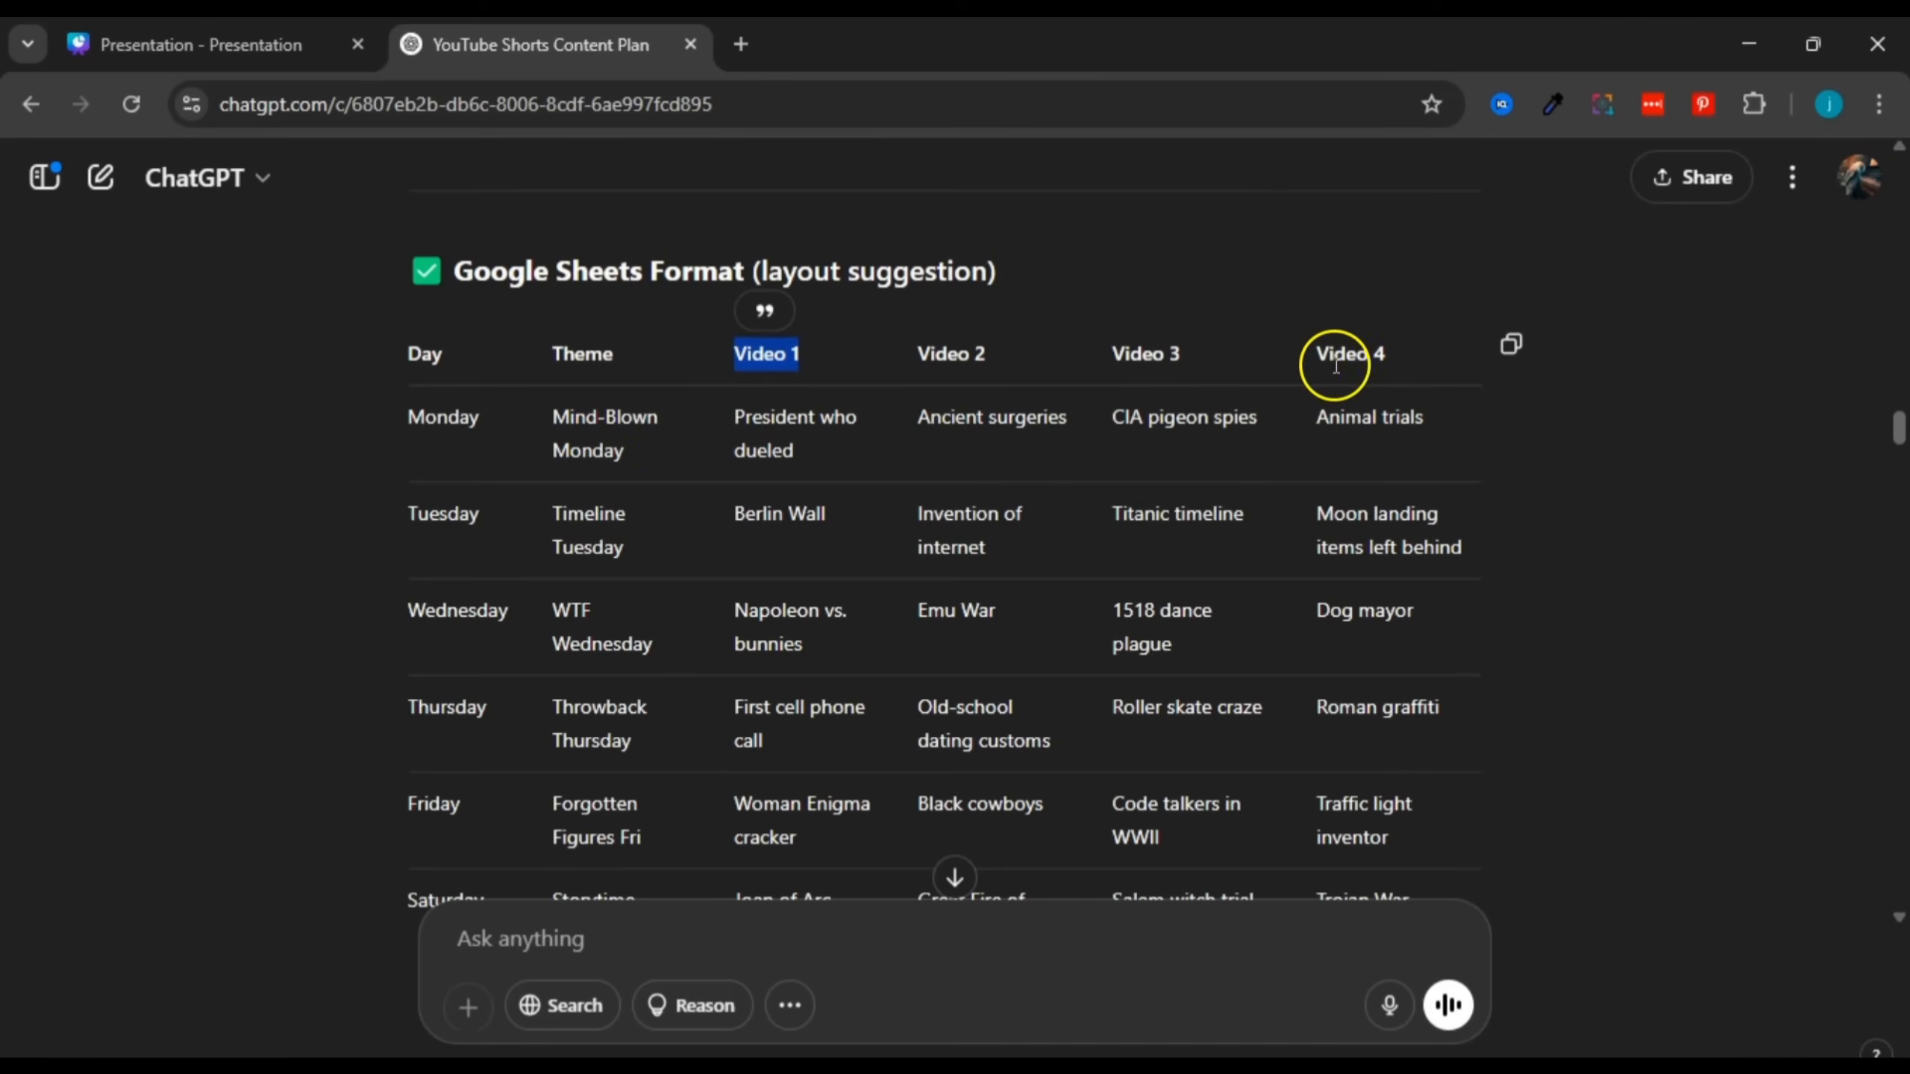
pyautogui.click(740, 417)
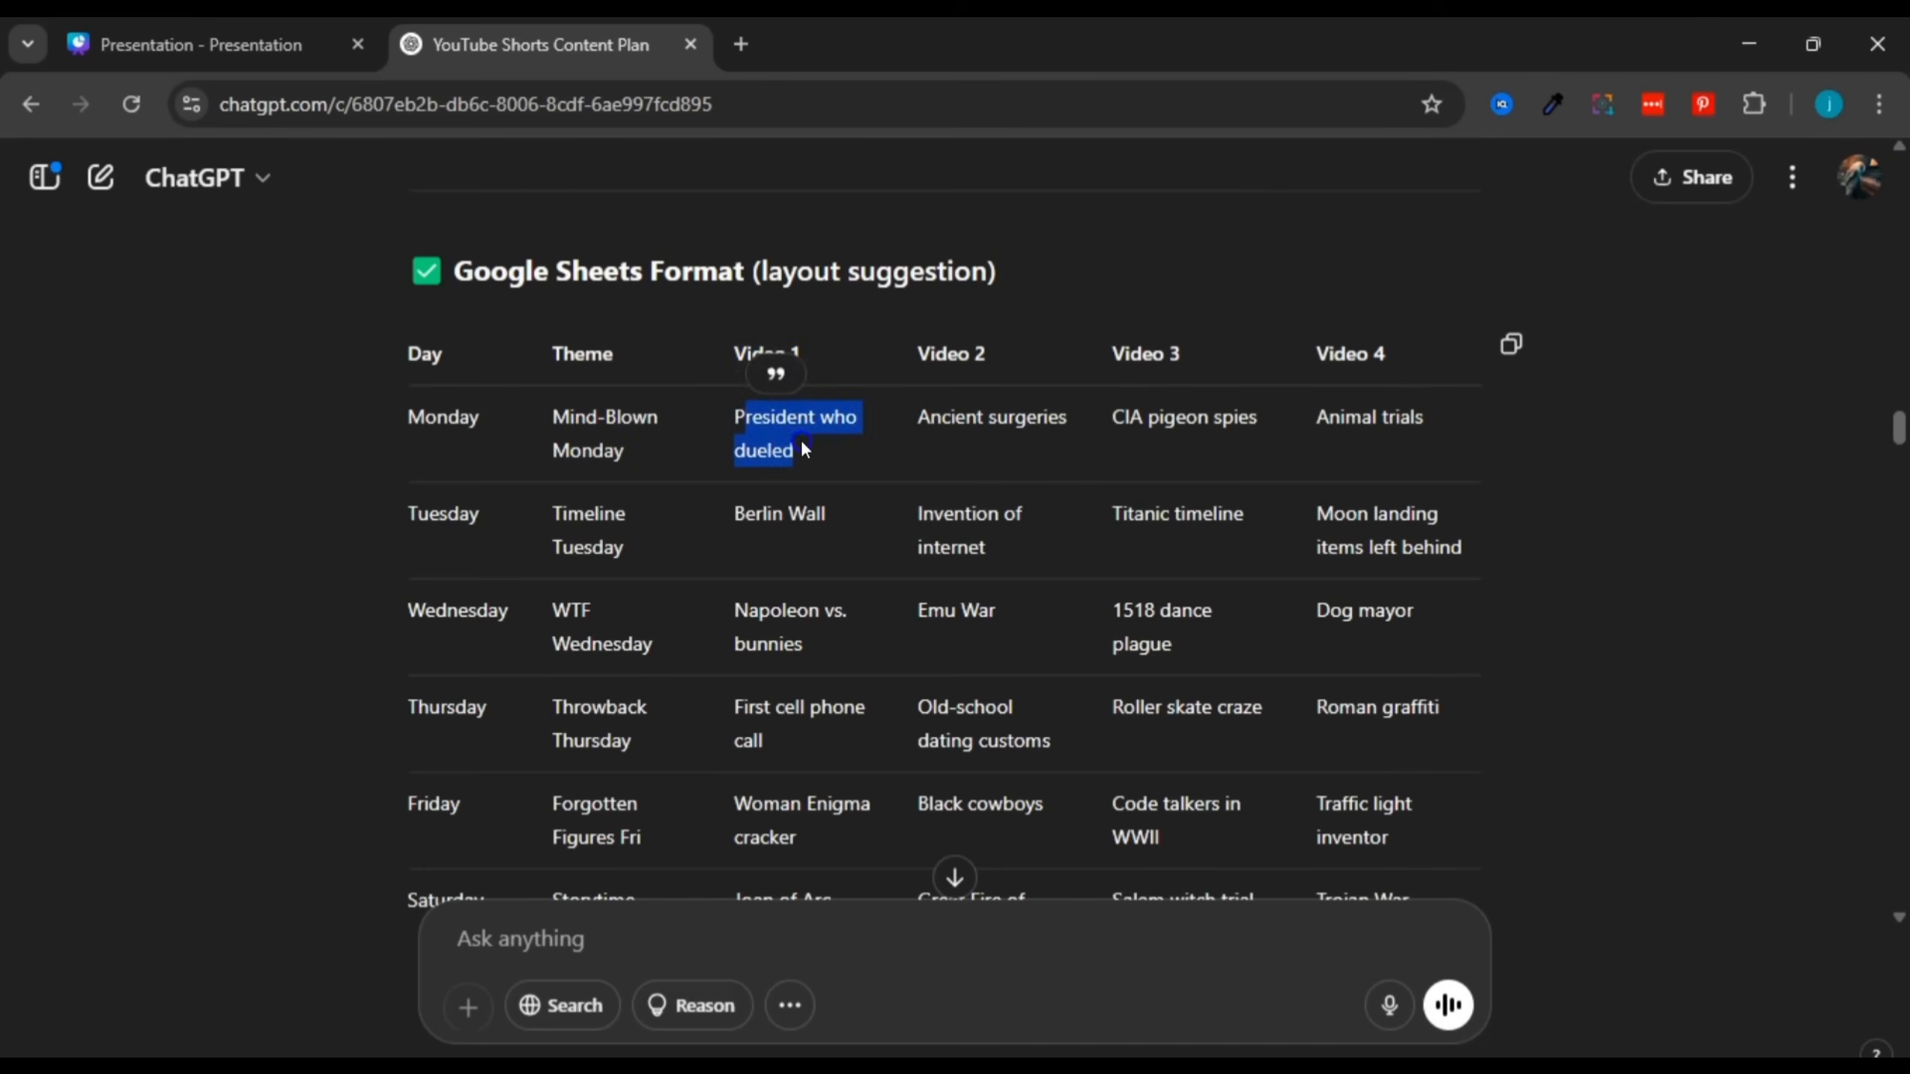
pyautogui.click(700, 413)
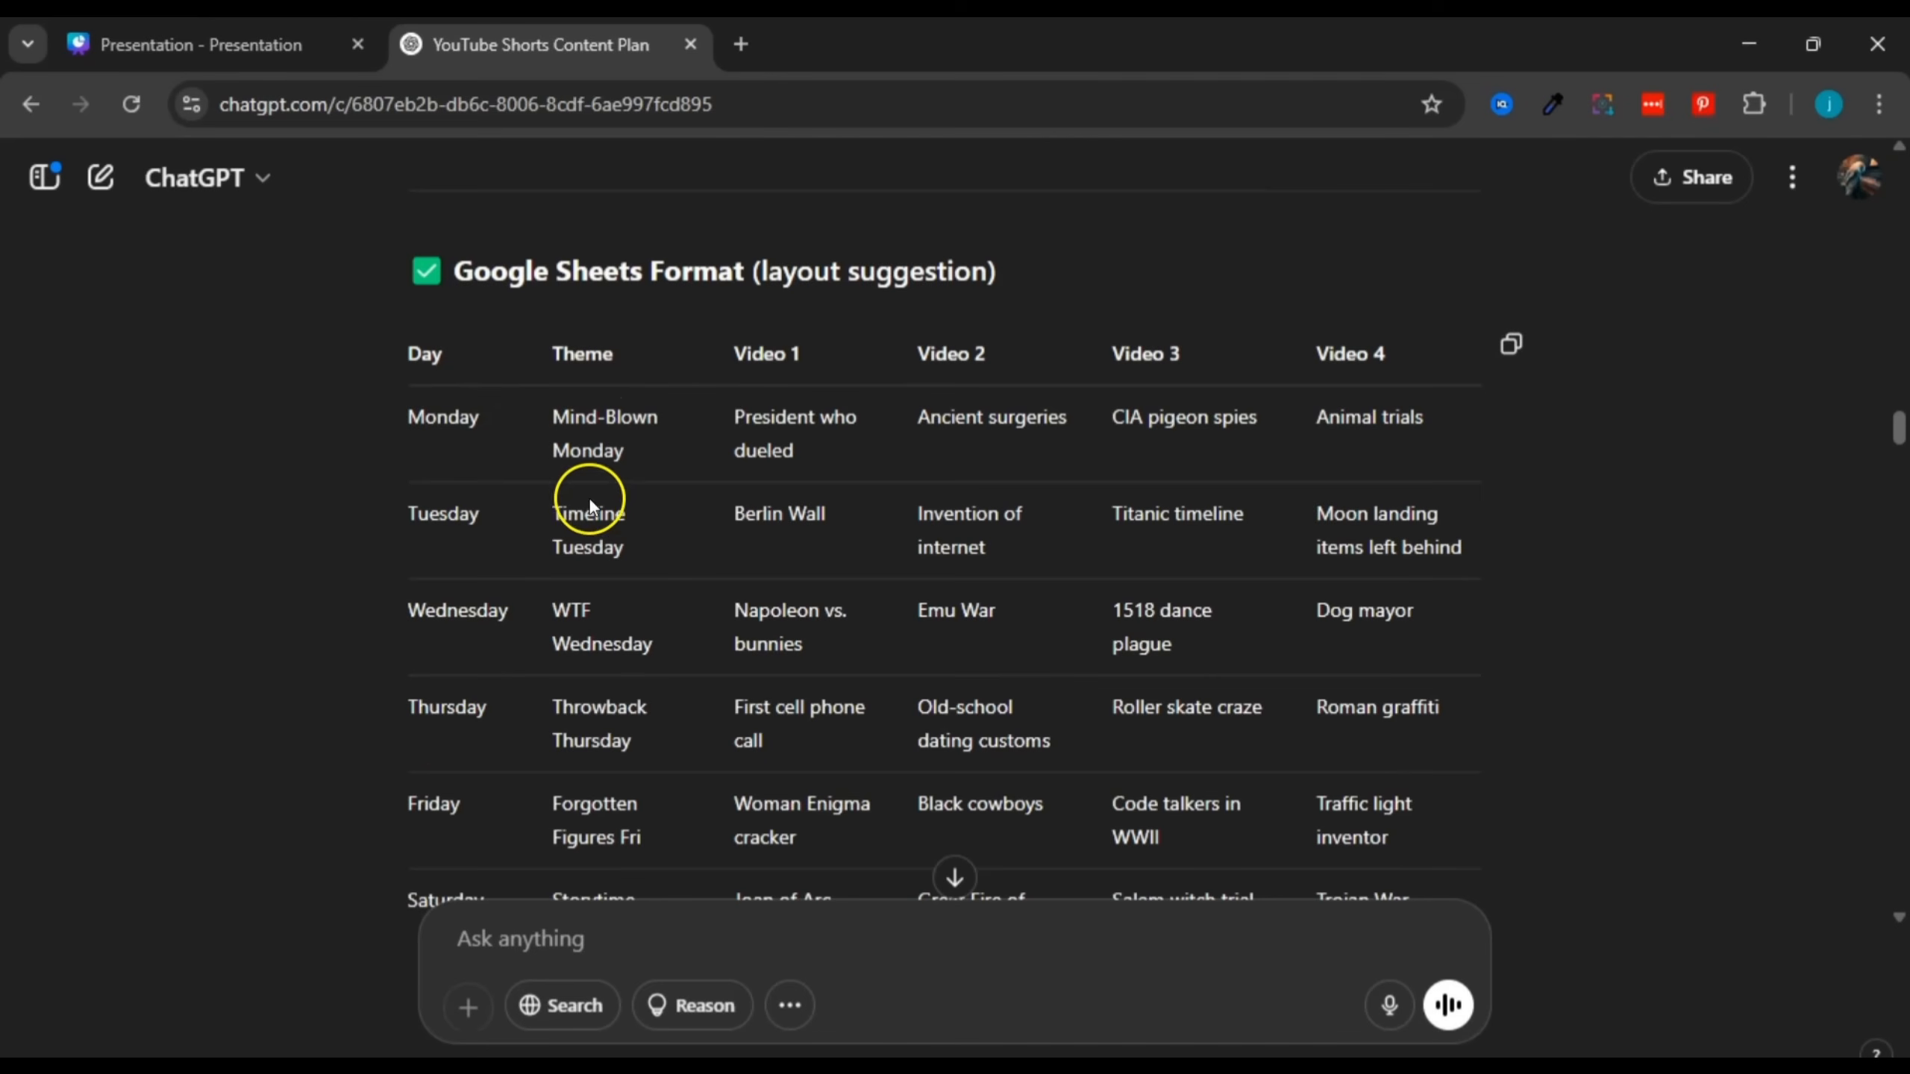
pyautogui.moveTo(562, 510); pyautogui.dragTo(620, 553)
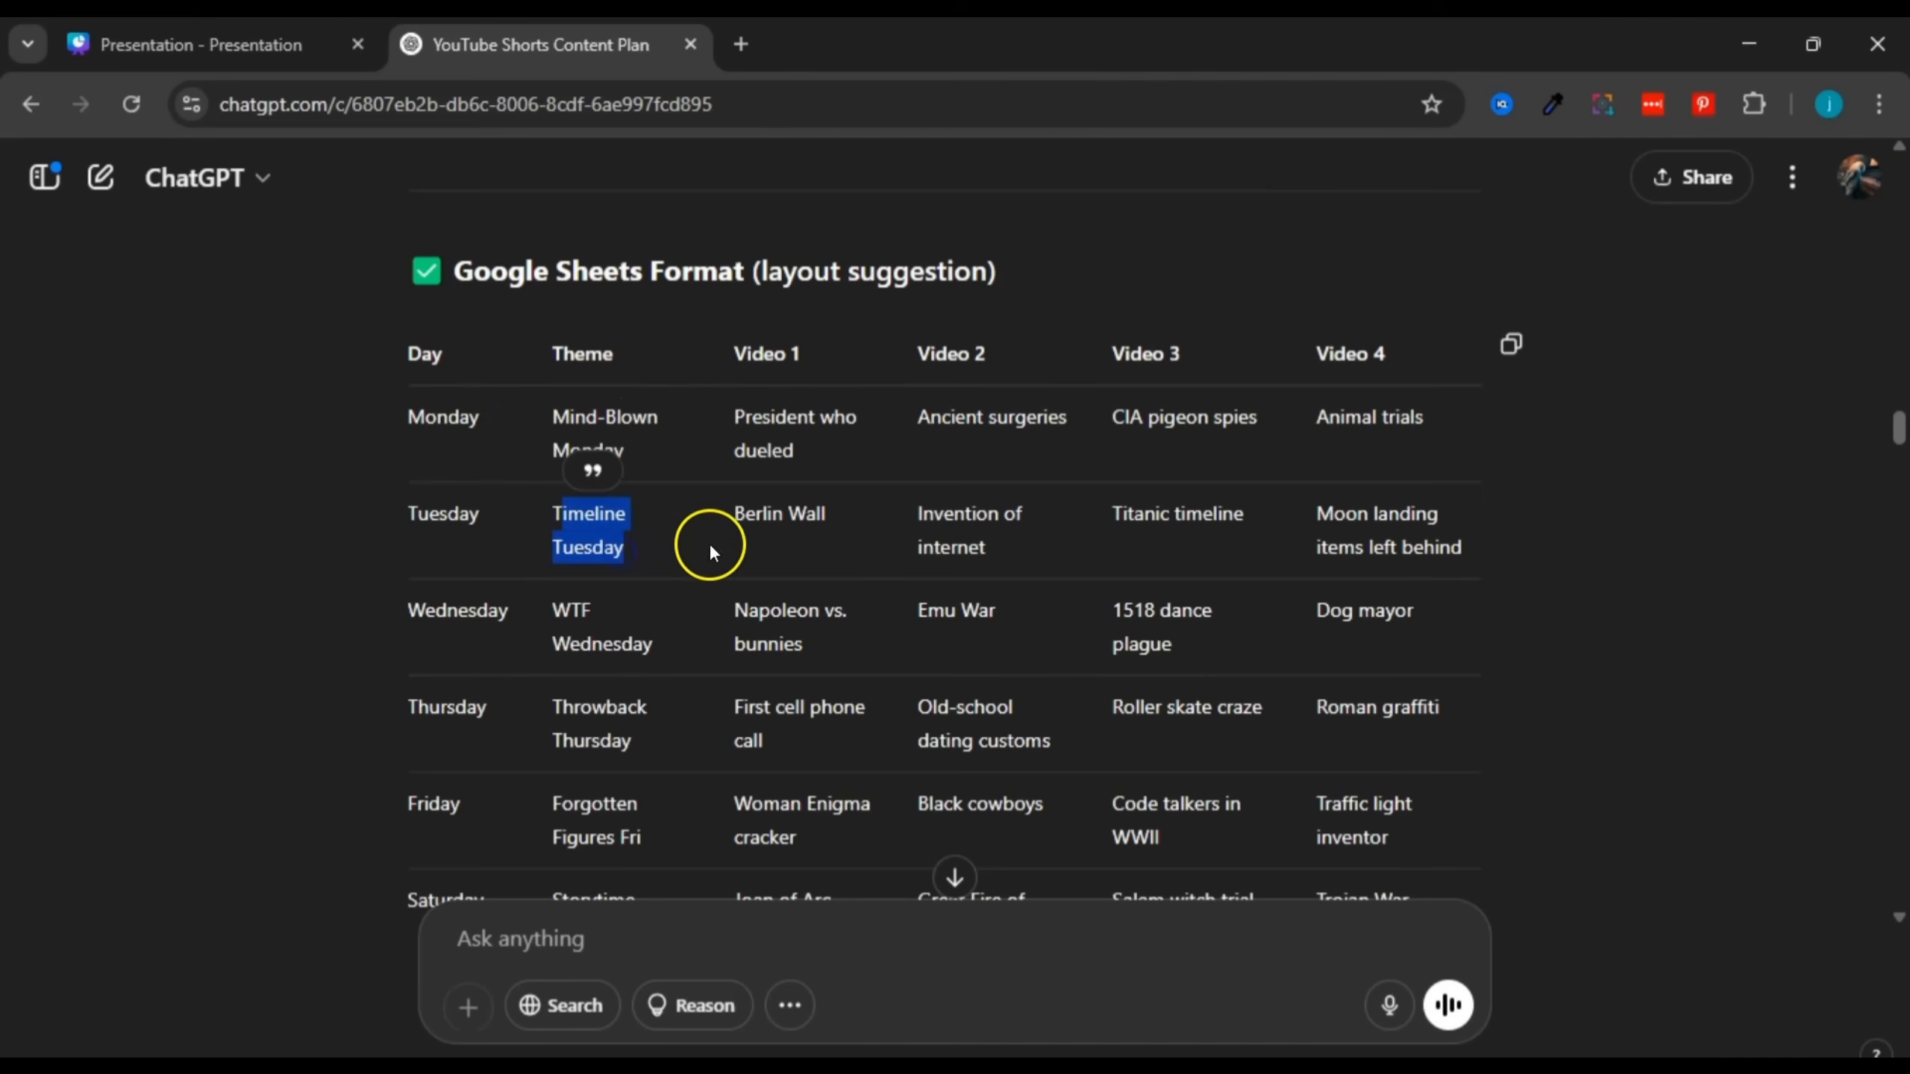
pyautogui.moveTo(732, 512); pyautogui.dragTo(1167, 537)
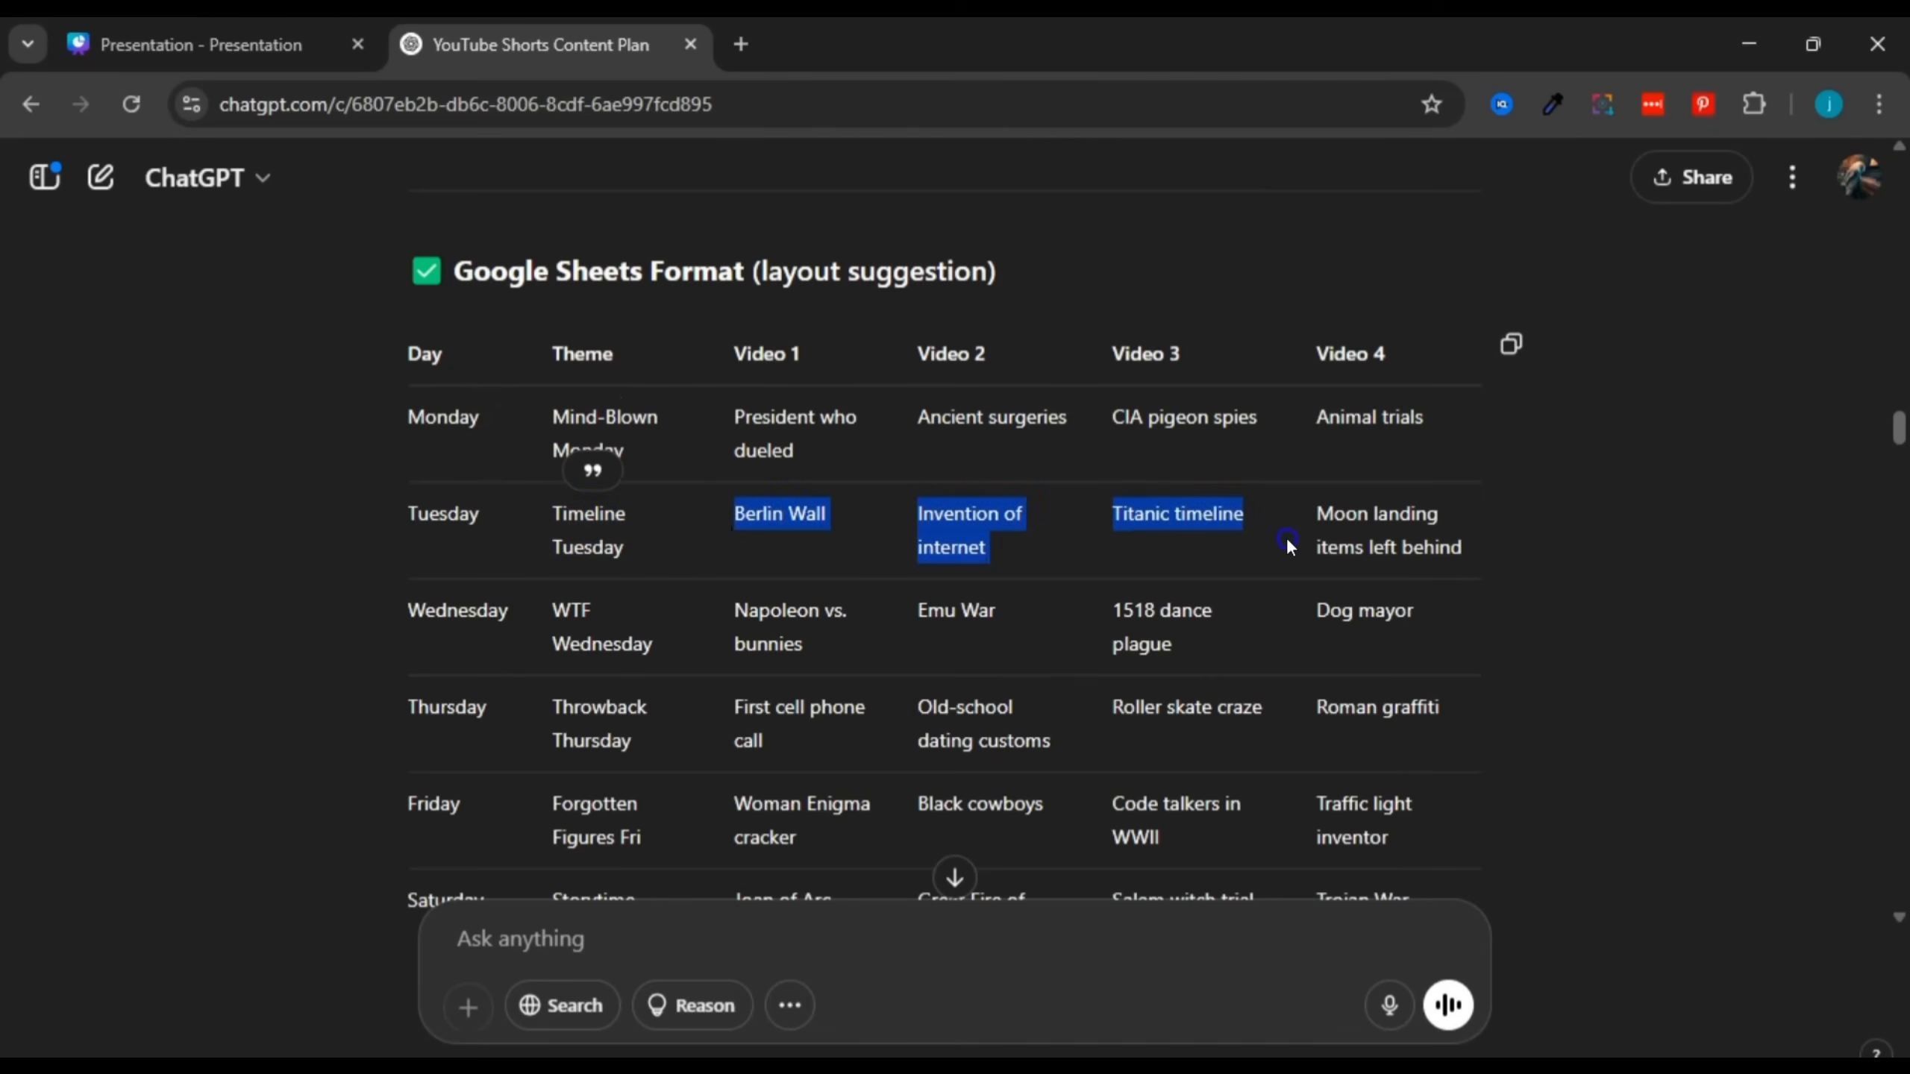
pyautogui.moveTo(1286, 537); pyautogui.dragTo(1361, 540)
pyautogui.click(1359, 538)
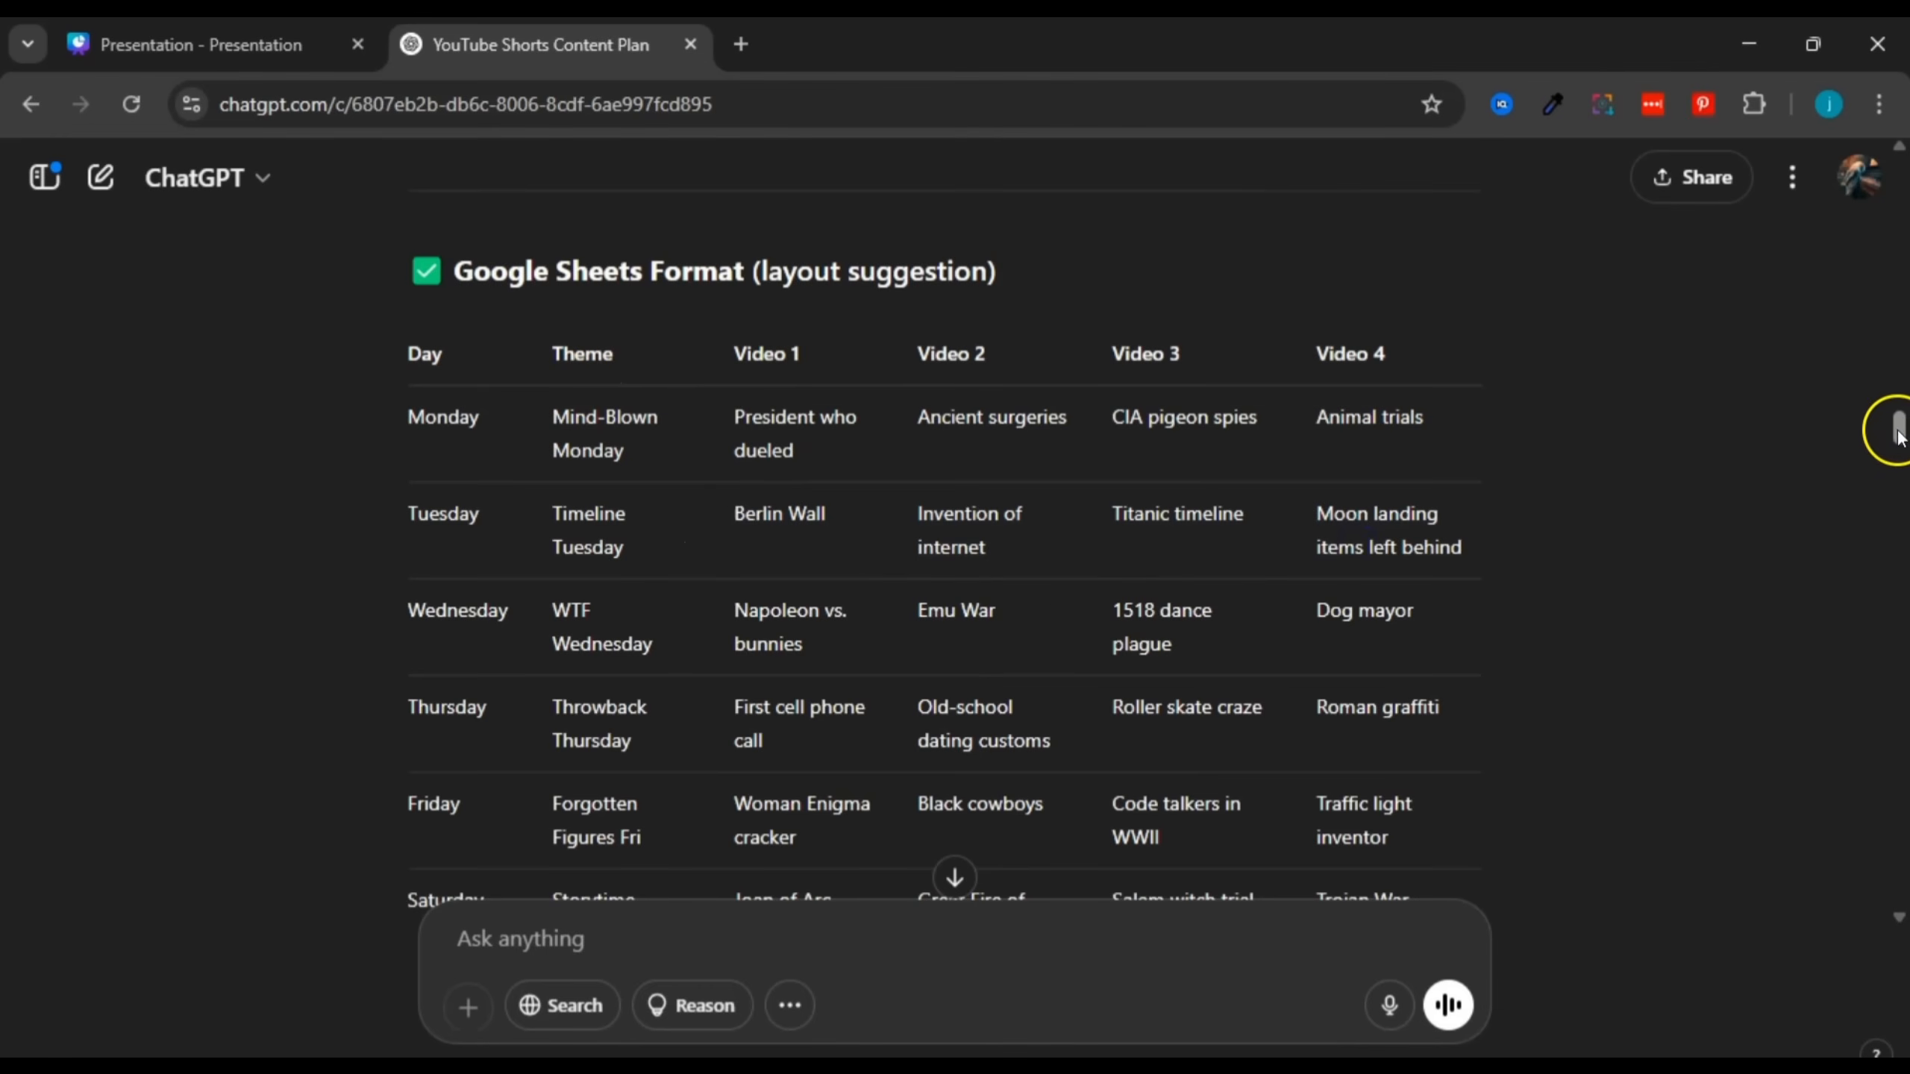
# Step: Examine the Notion-Style Board section of the response and its list of daily columns
pyautogui.moveTo(1900, 437); pyautogui.dragTo(1900, 472)
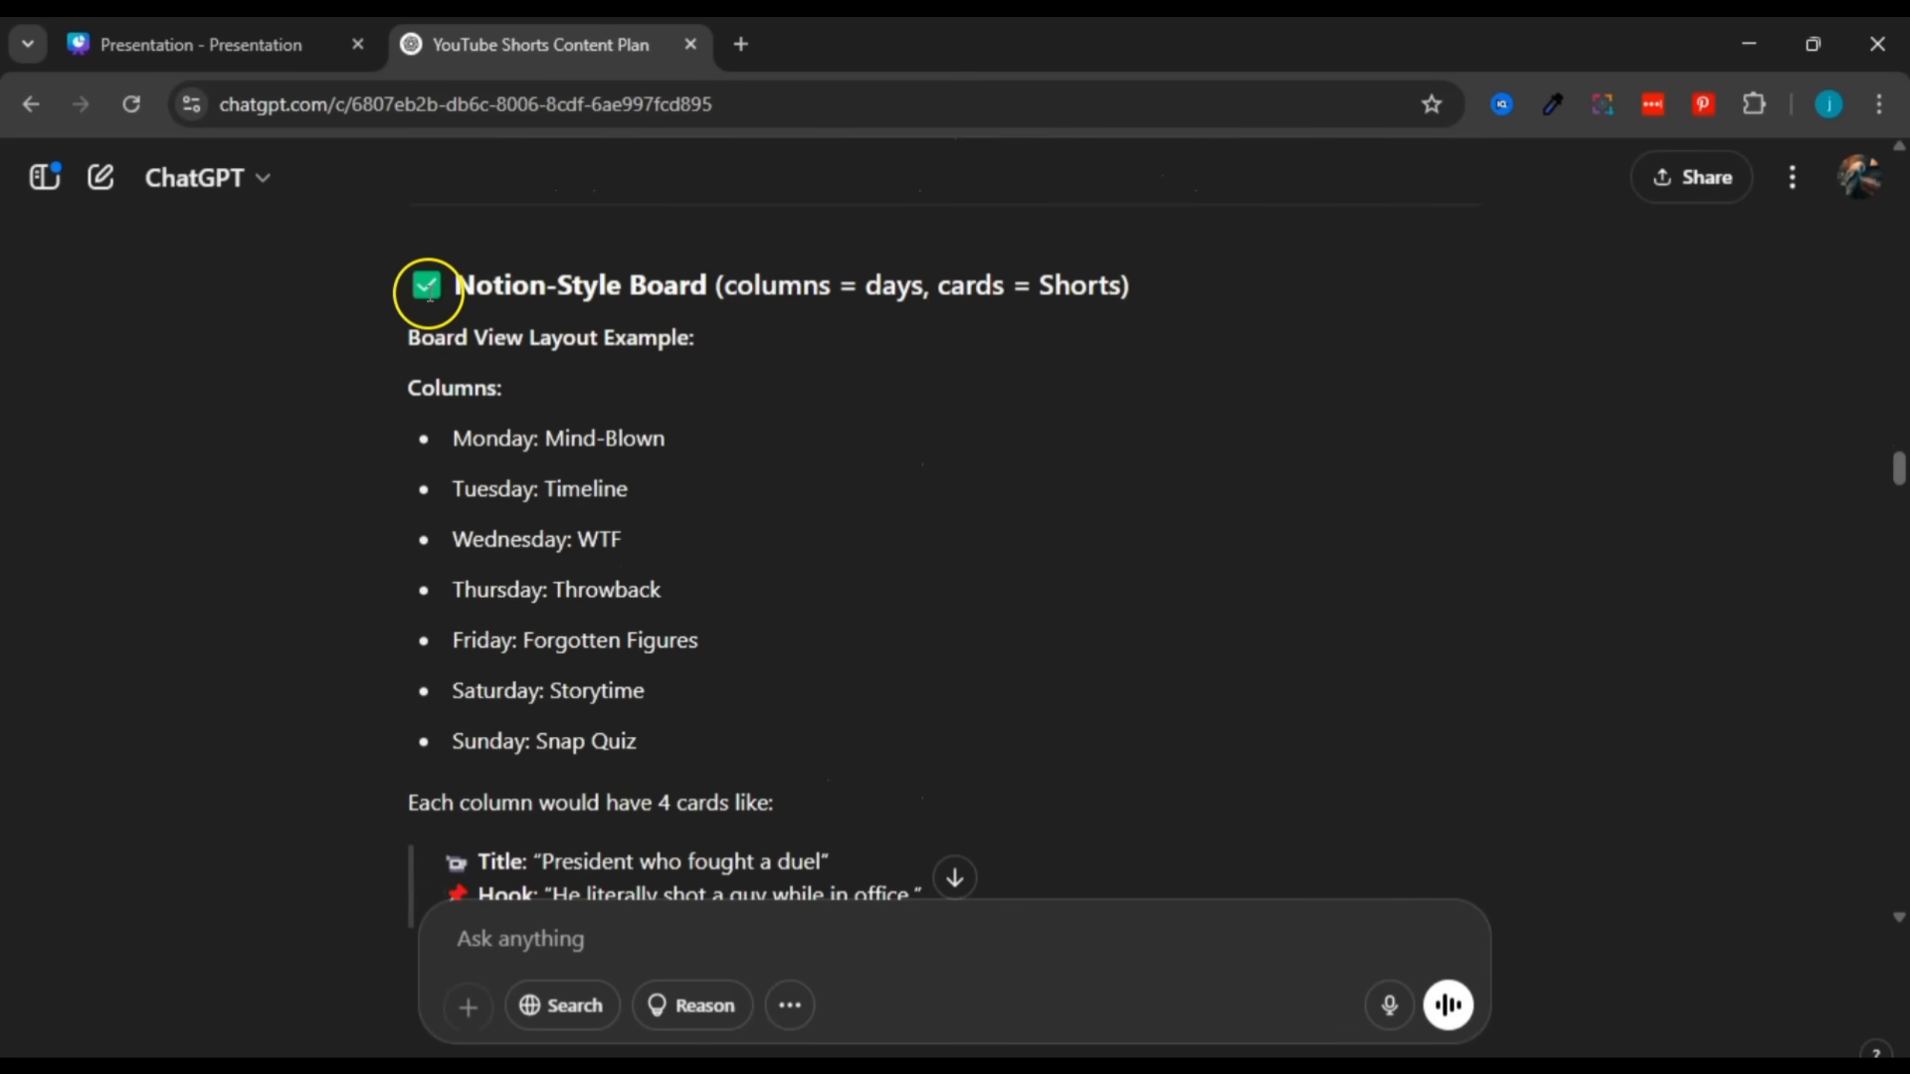
pyautogui.moveTo(429, 293); pyautogui.dragTo(545, 539)
pyautogui.click(546, 539)
pyautogui.click(591, 282)
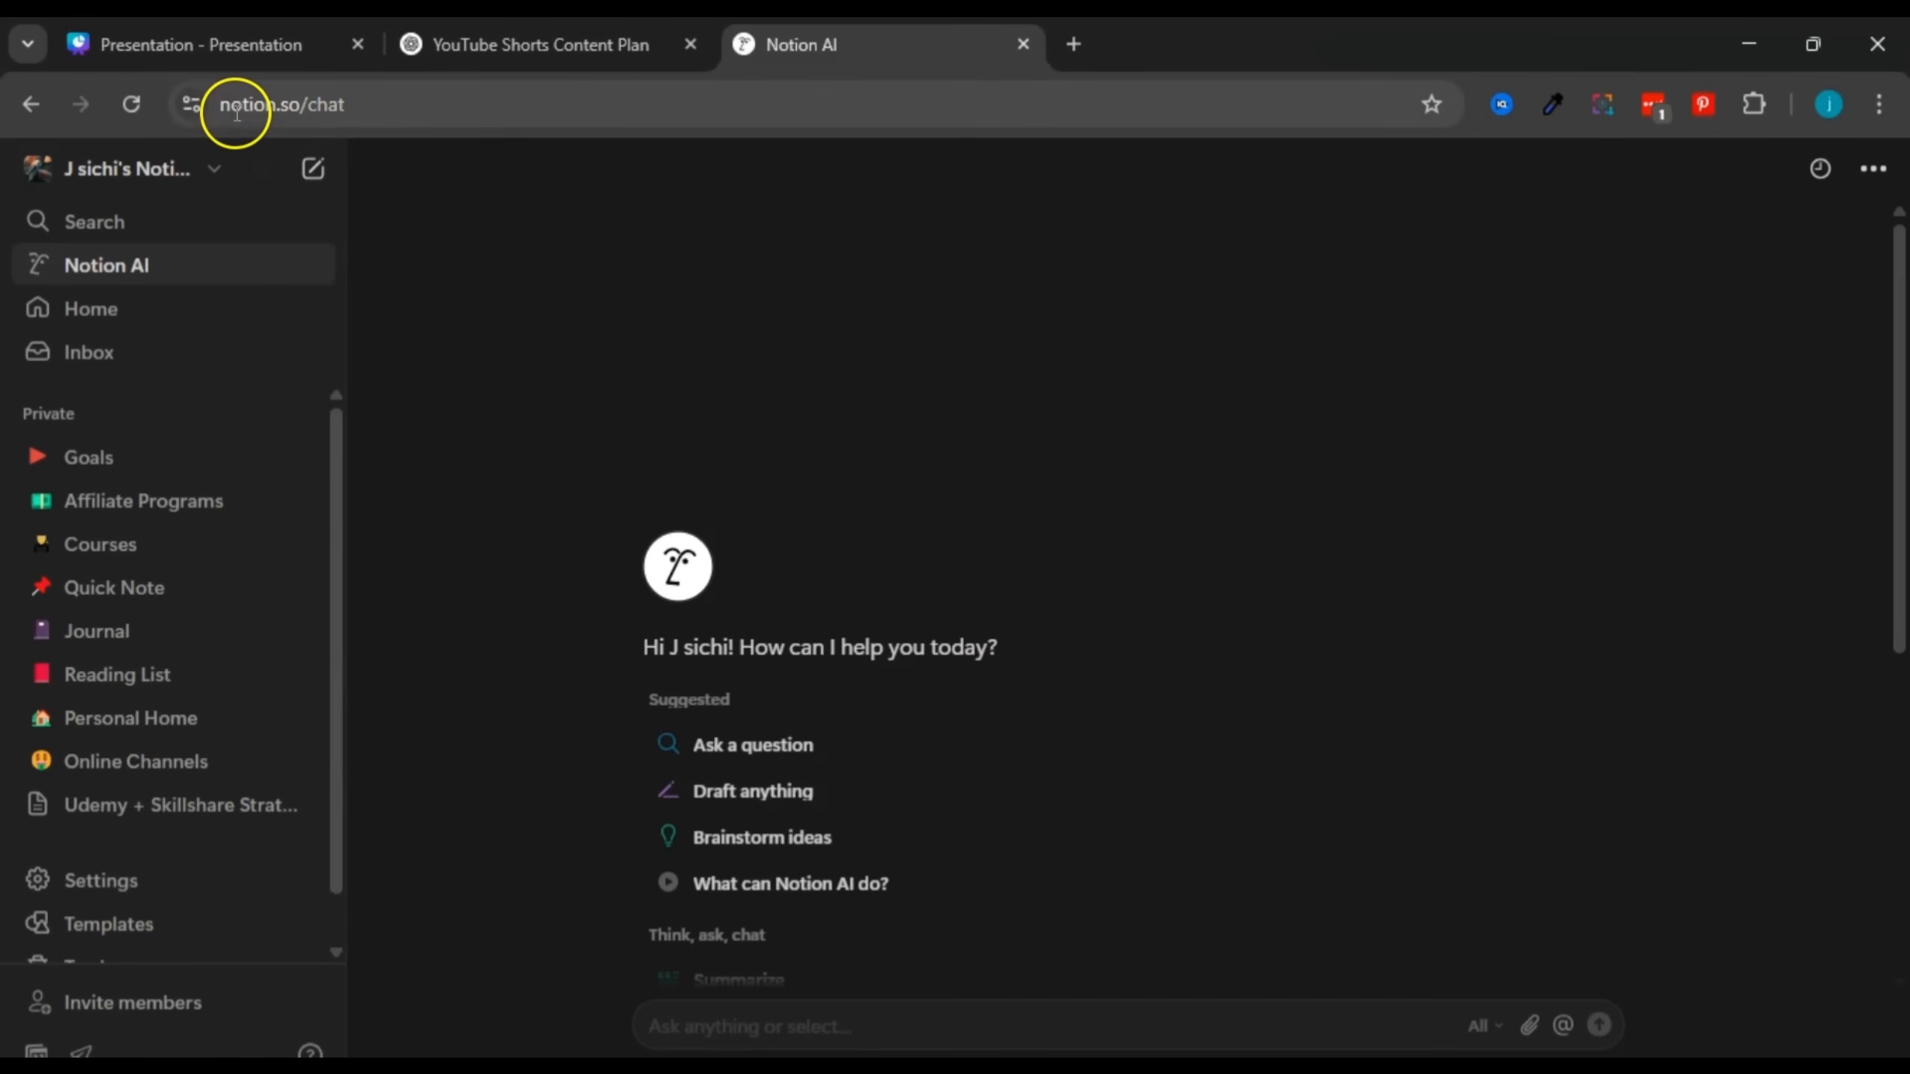
# Step: Switch to Notion and check its web address
pyautogui.moveTo(222, 105); pyautogui.dragTo(293, 105)
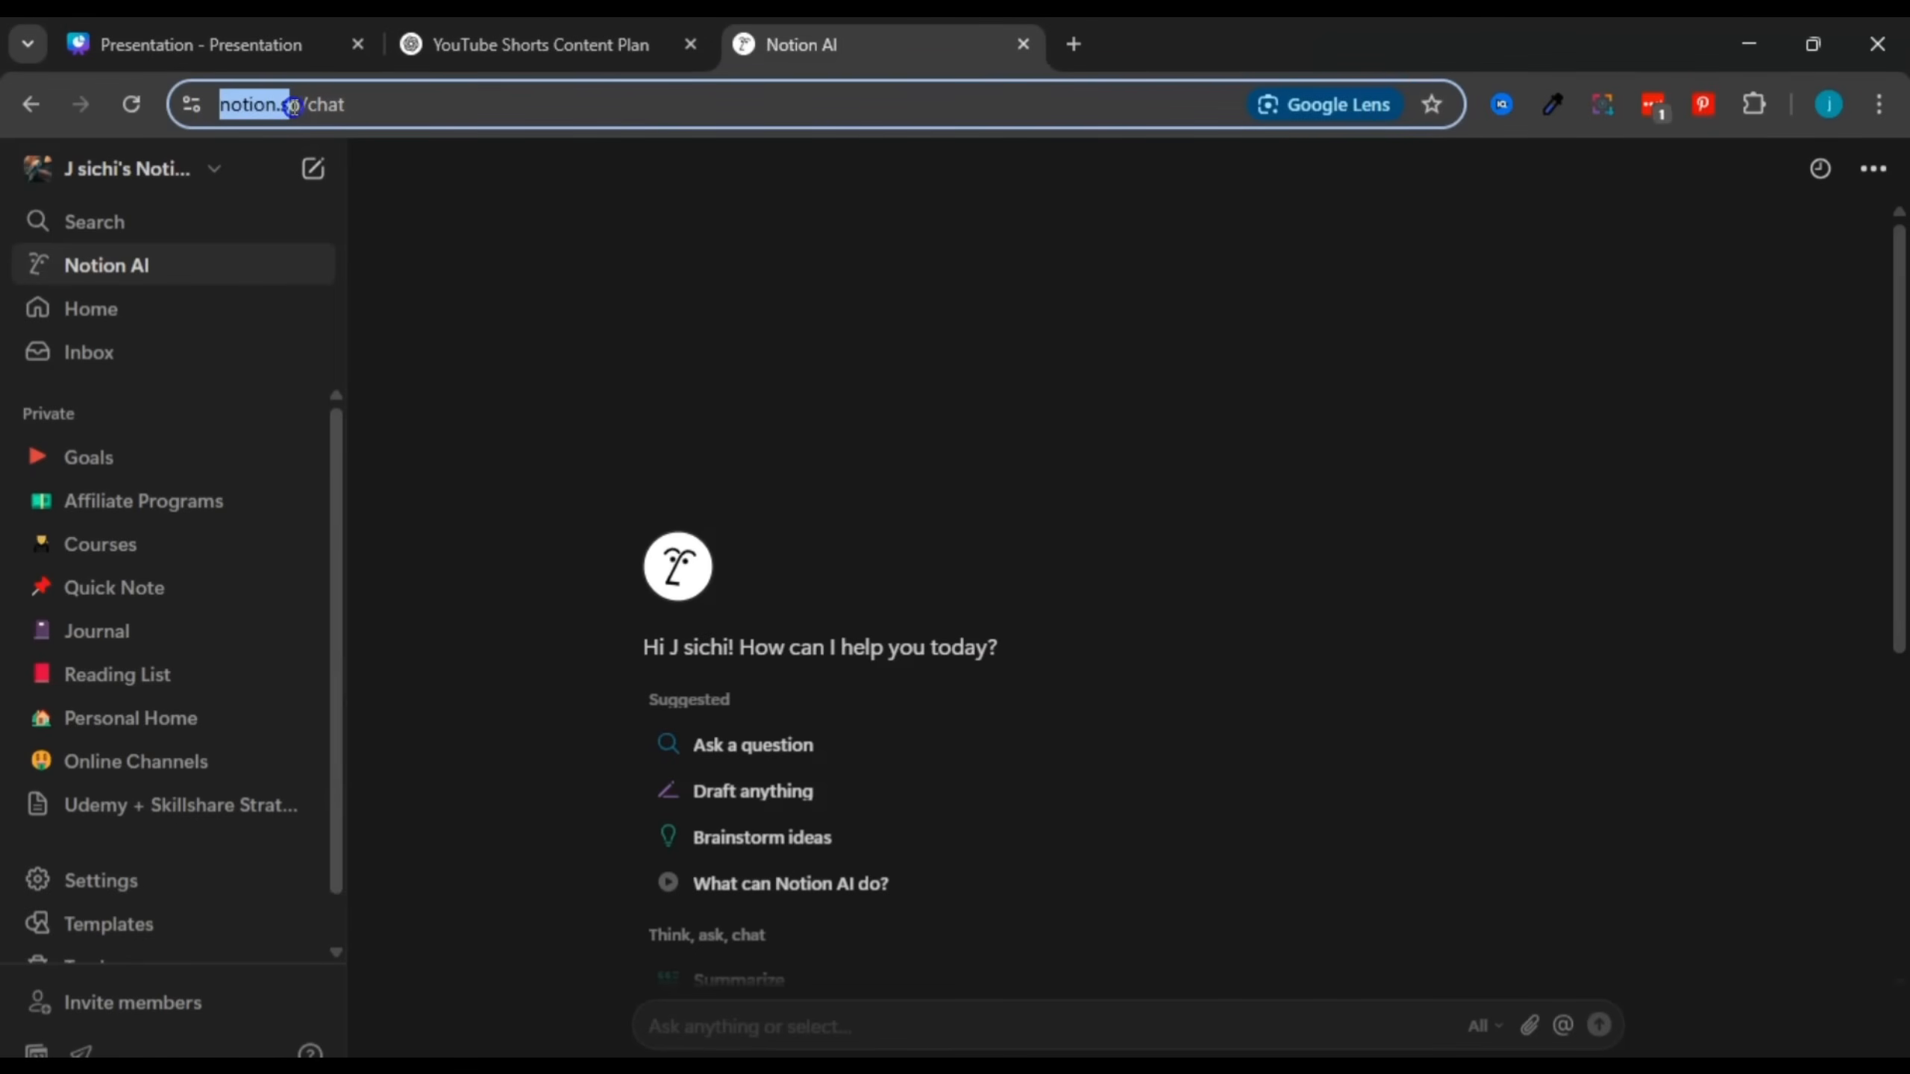
pyautogui.click(573, 236)
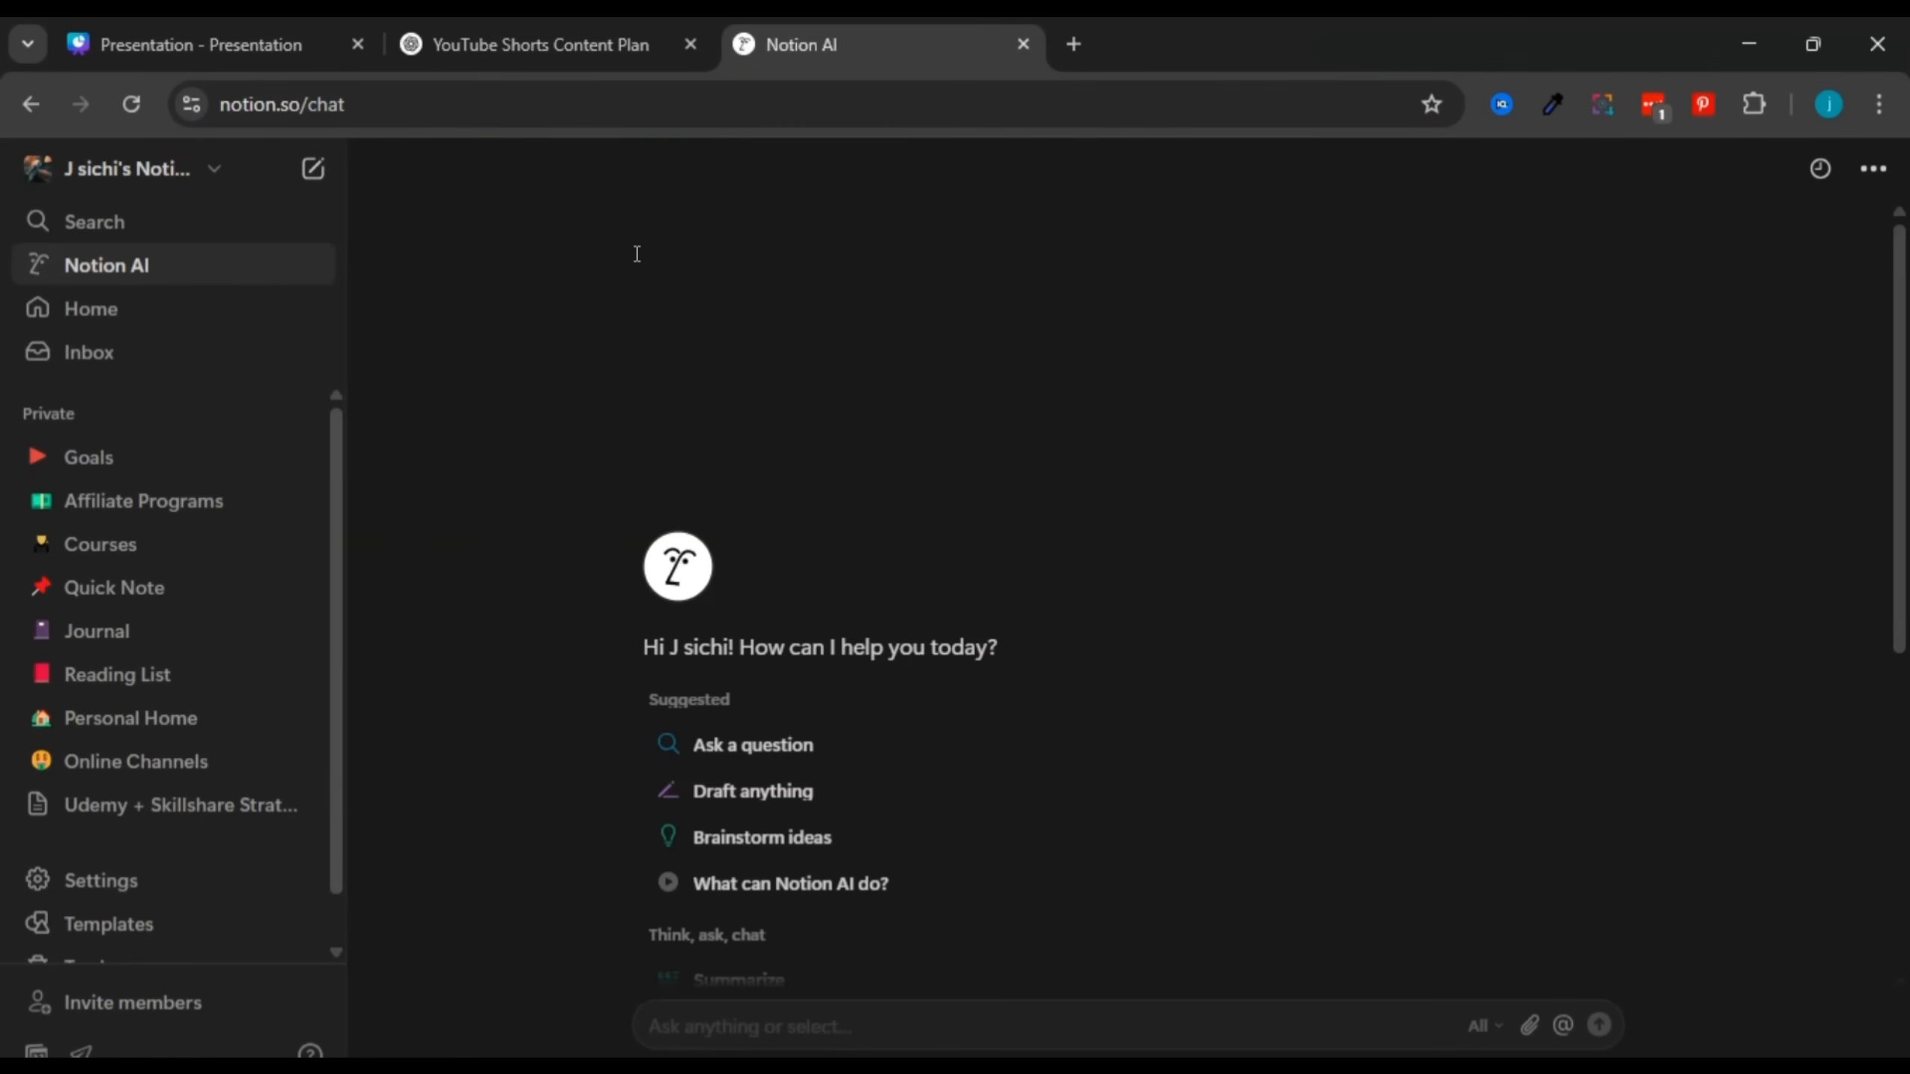
pyautogui.click(787, 276)
pyautogui.click(267, 169)
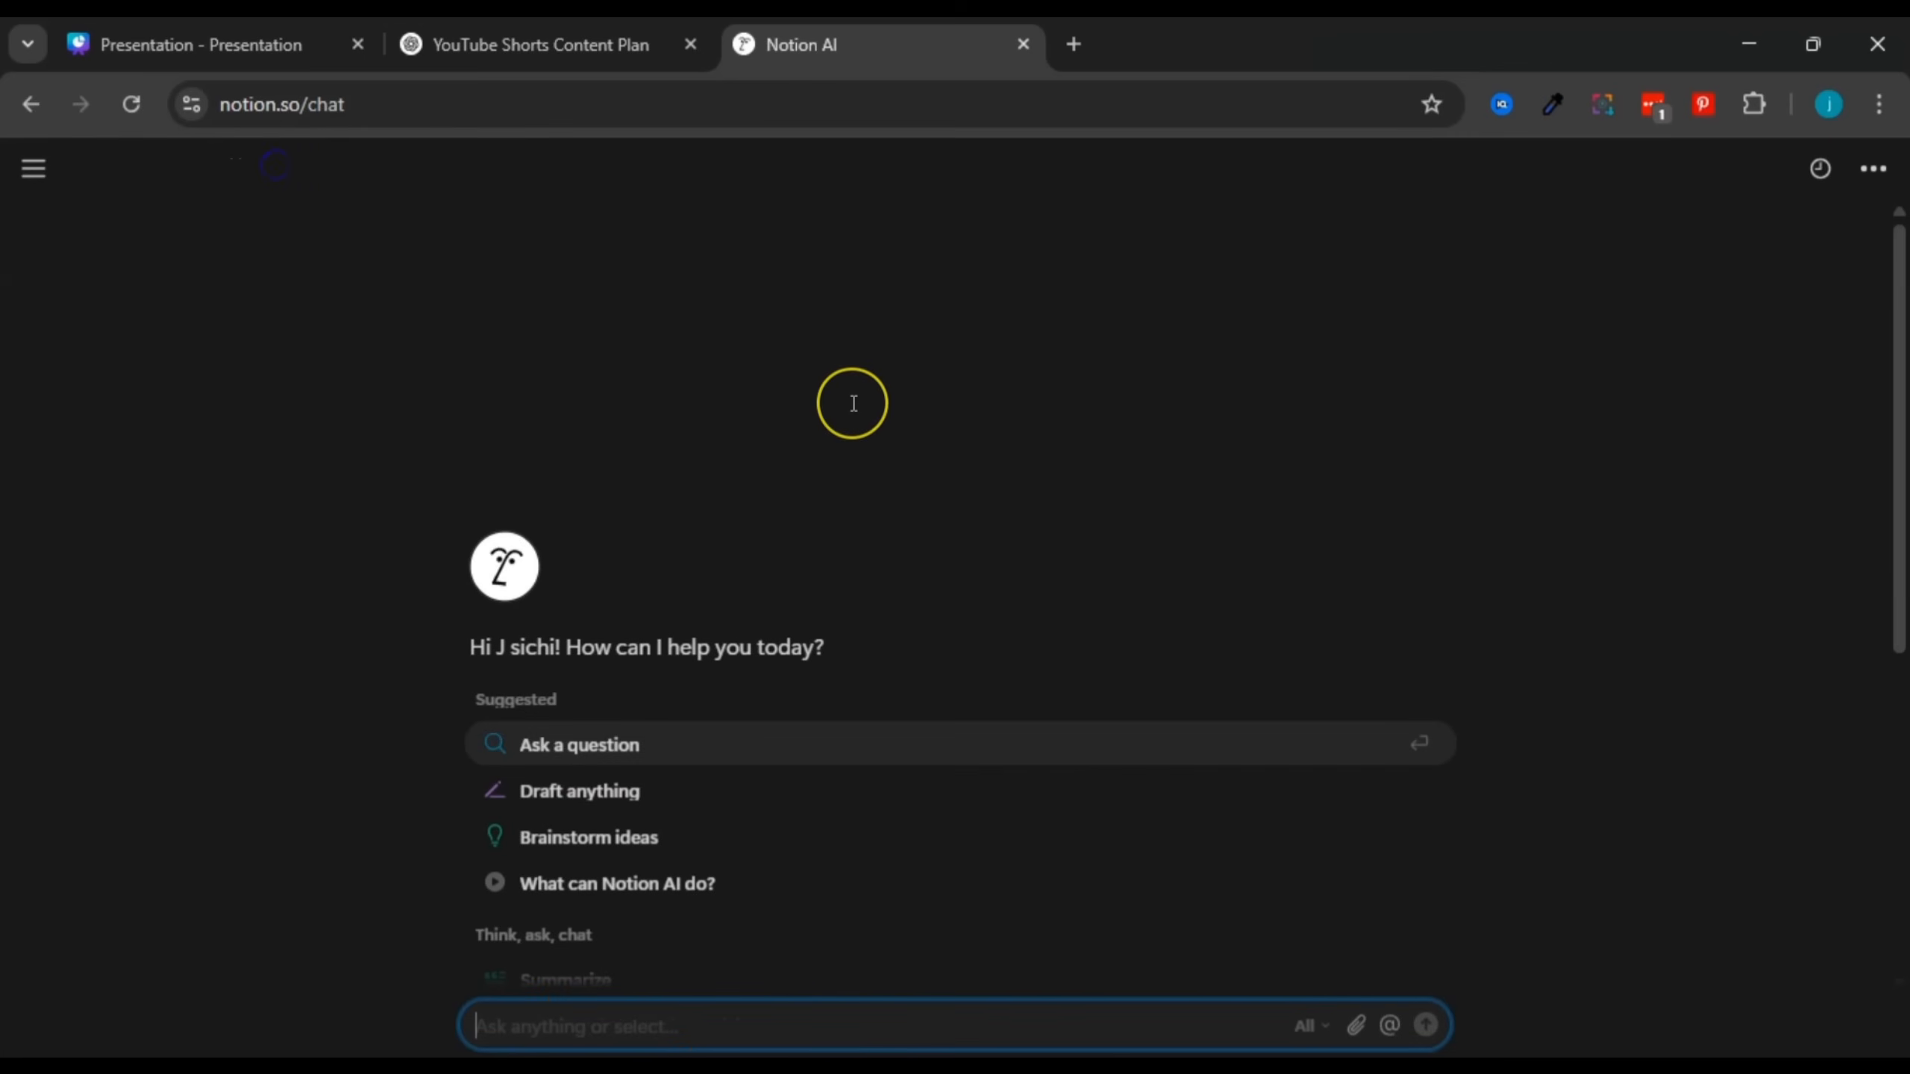
pyautogui.click(591, 379)
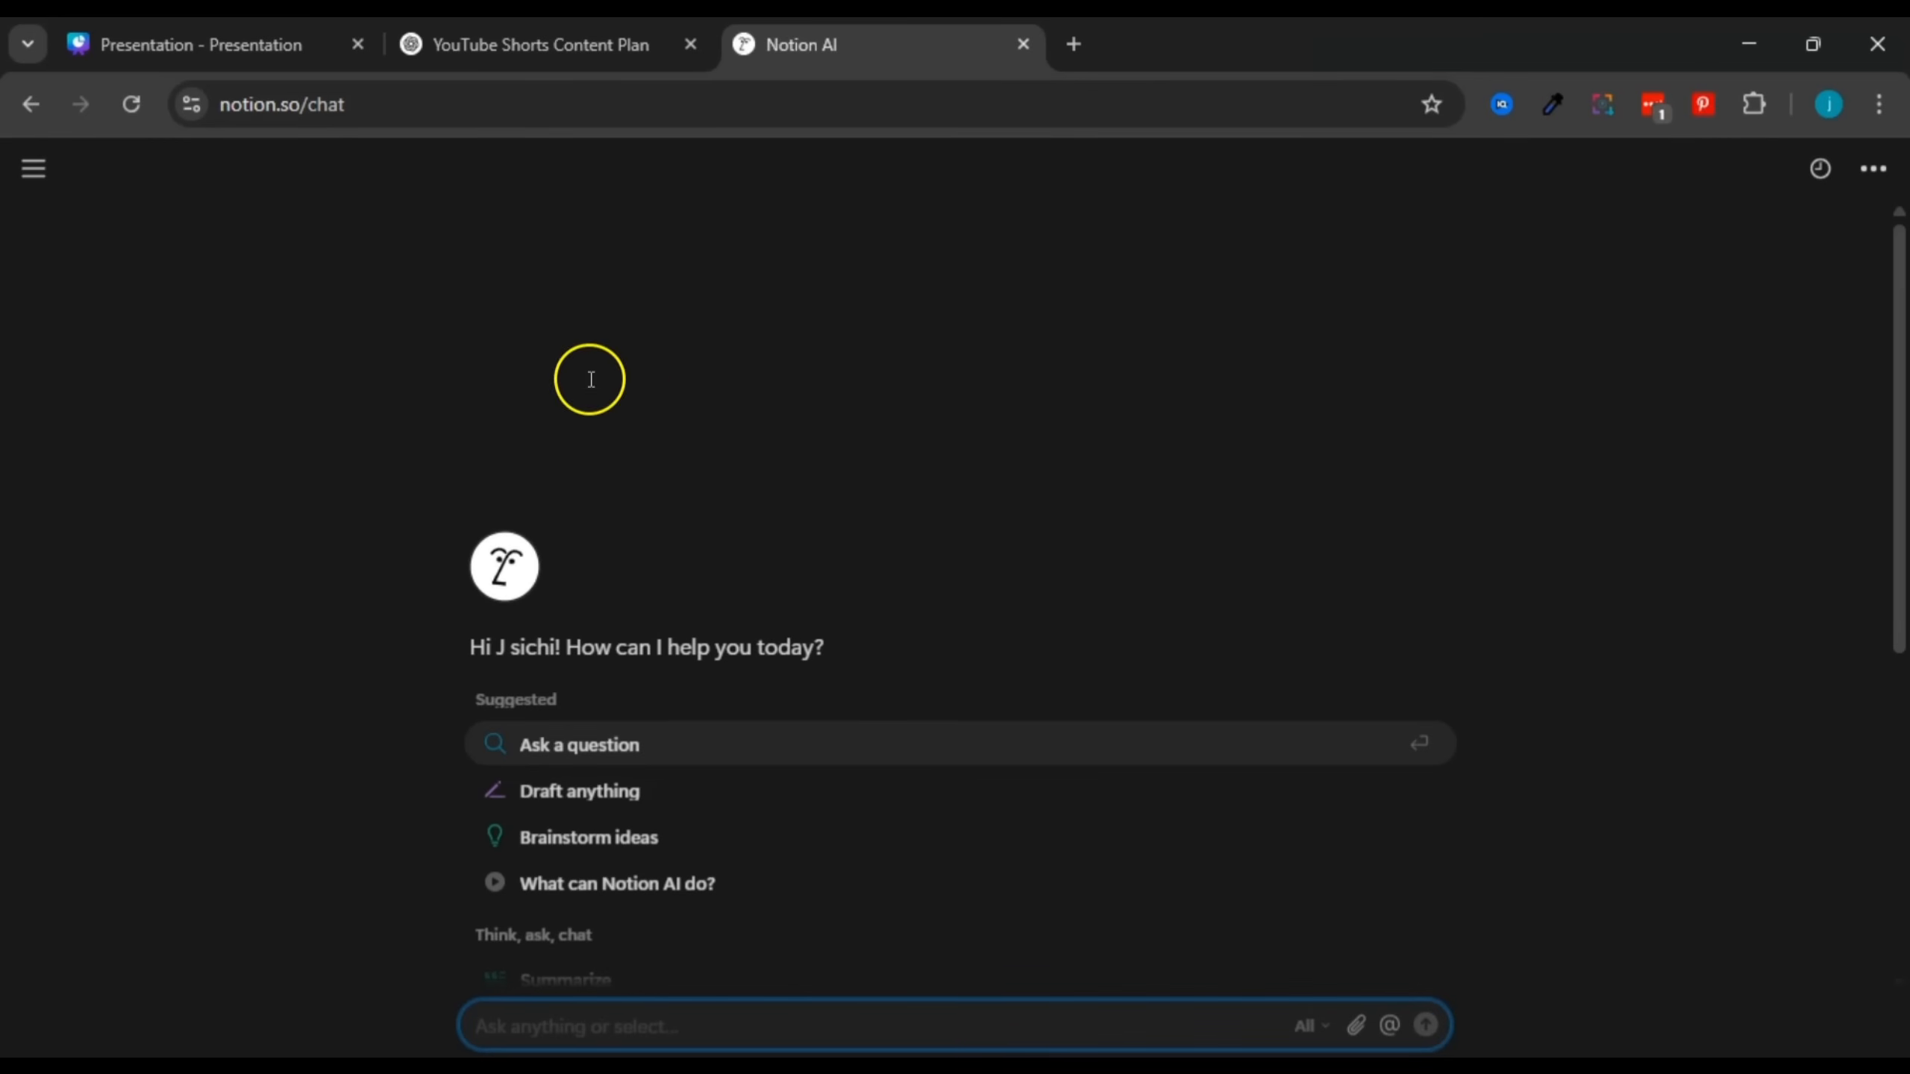
pyautogui.moveTo(23, 376)
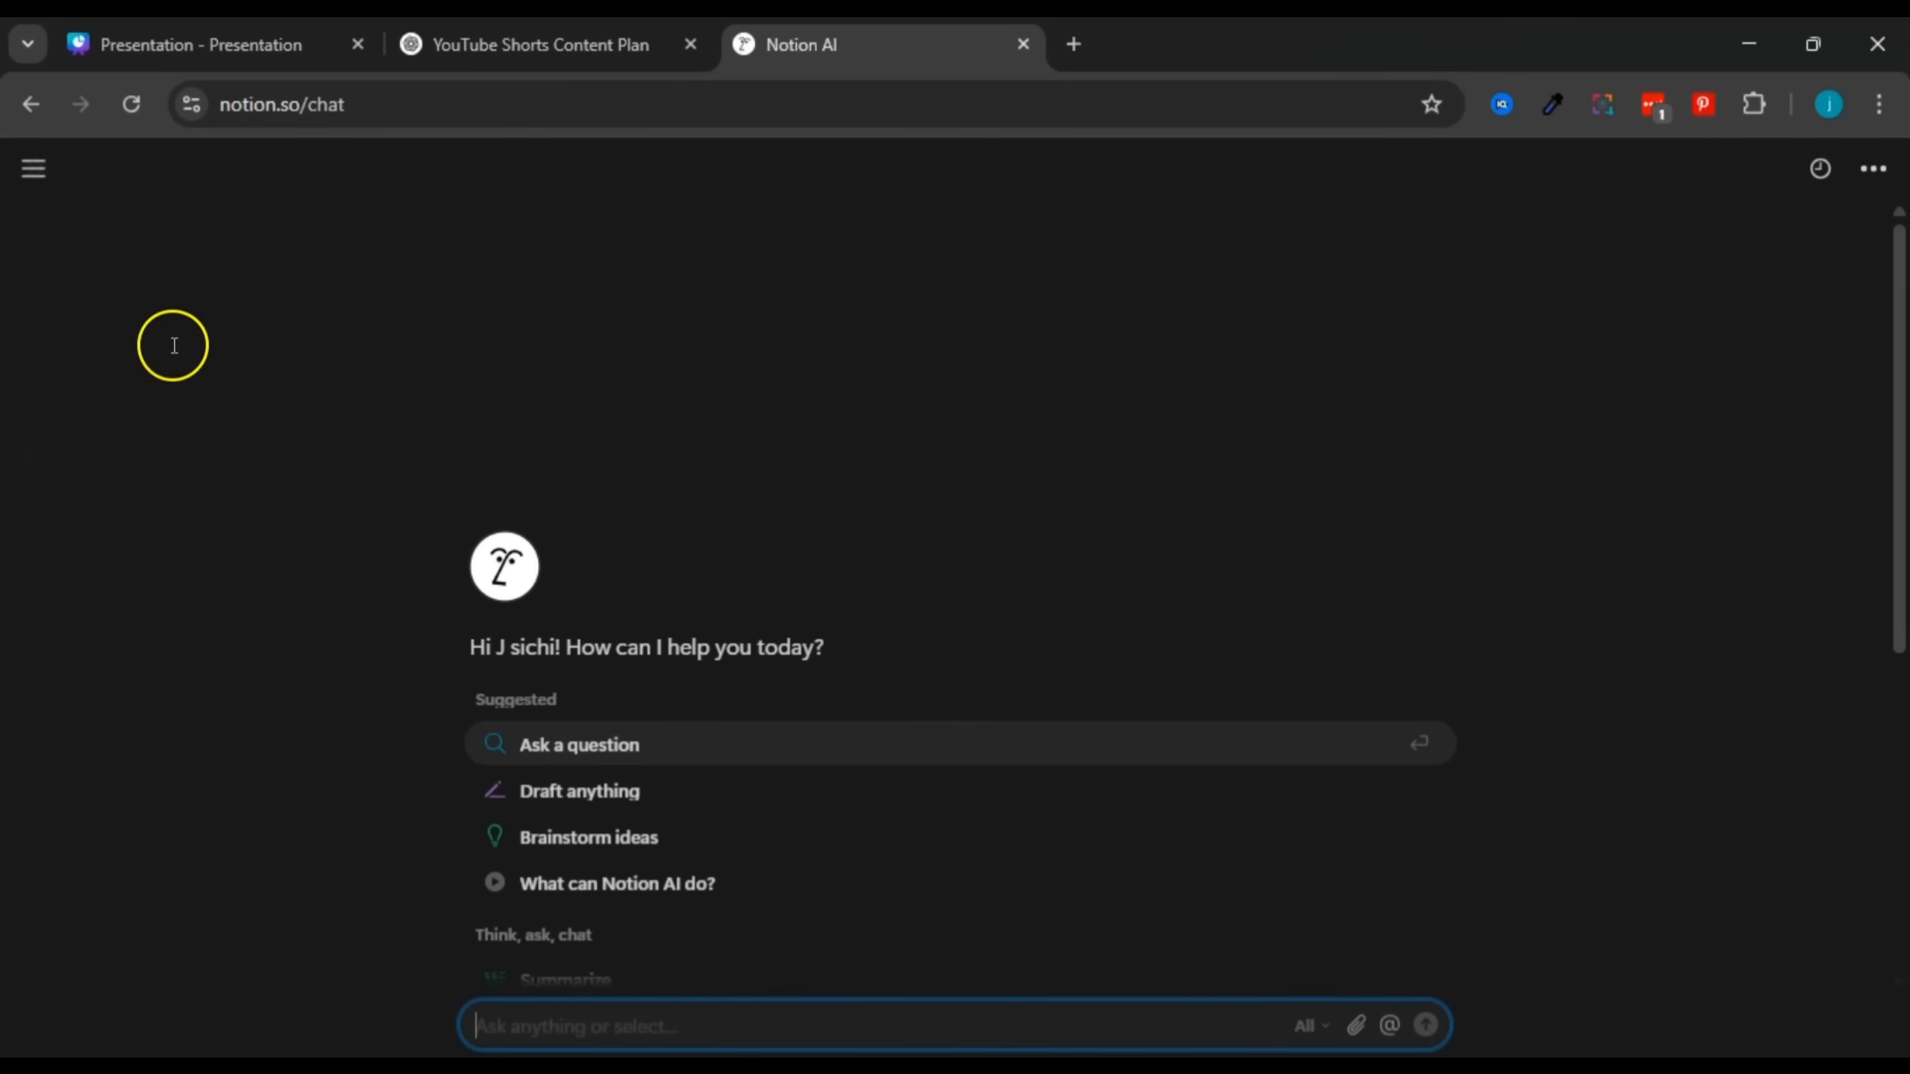
pyautogui.click(31, 170)
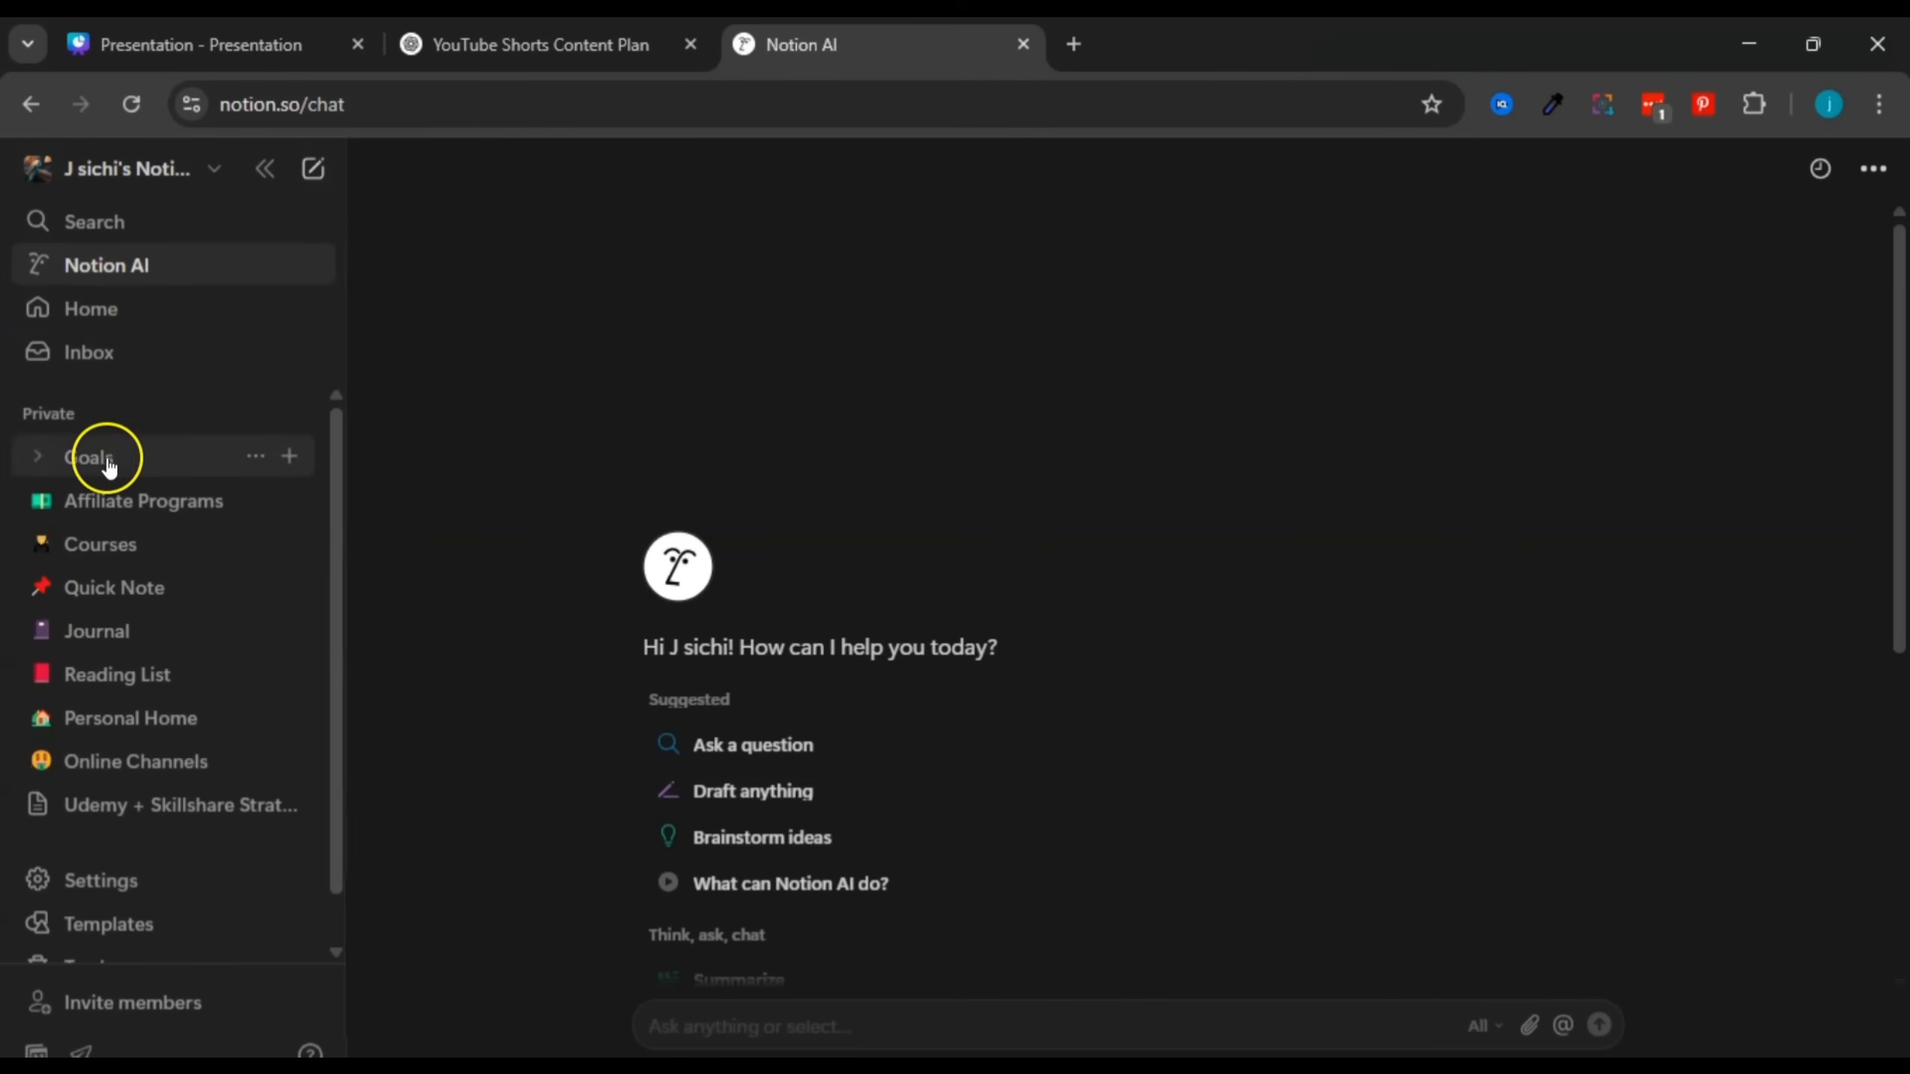
# Step: Create a new page in the Private section and title it "Content calendar"
pyautogui.moveTo(56, 415)
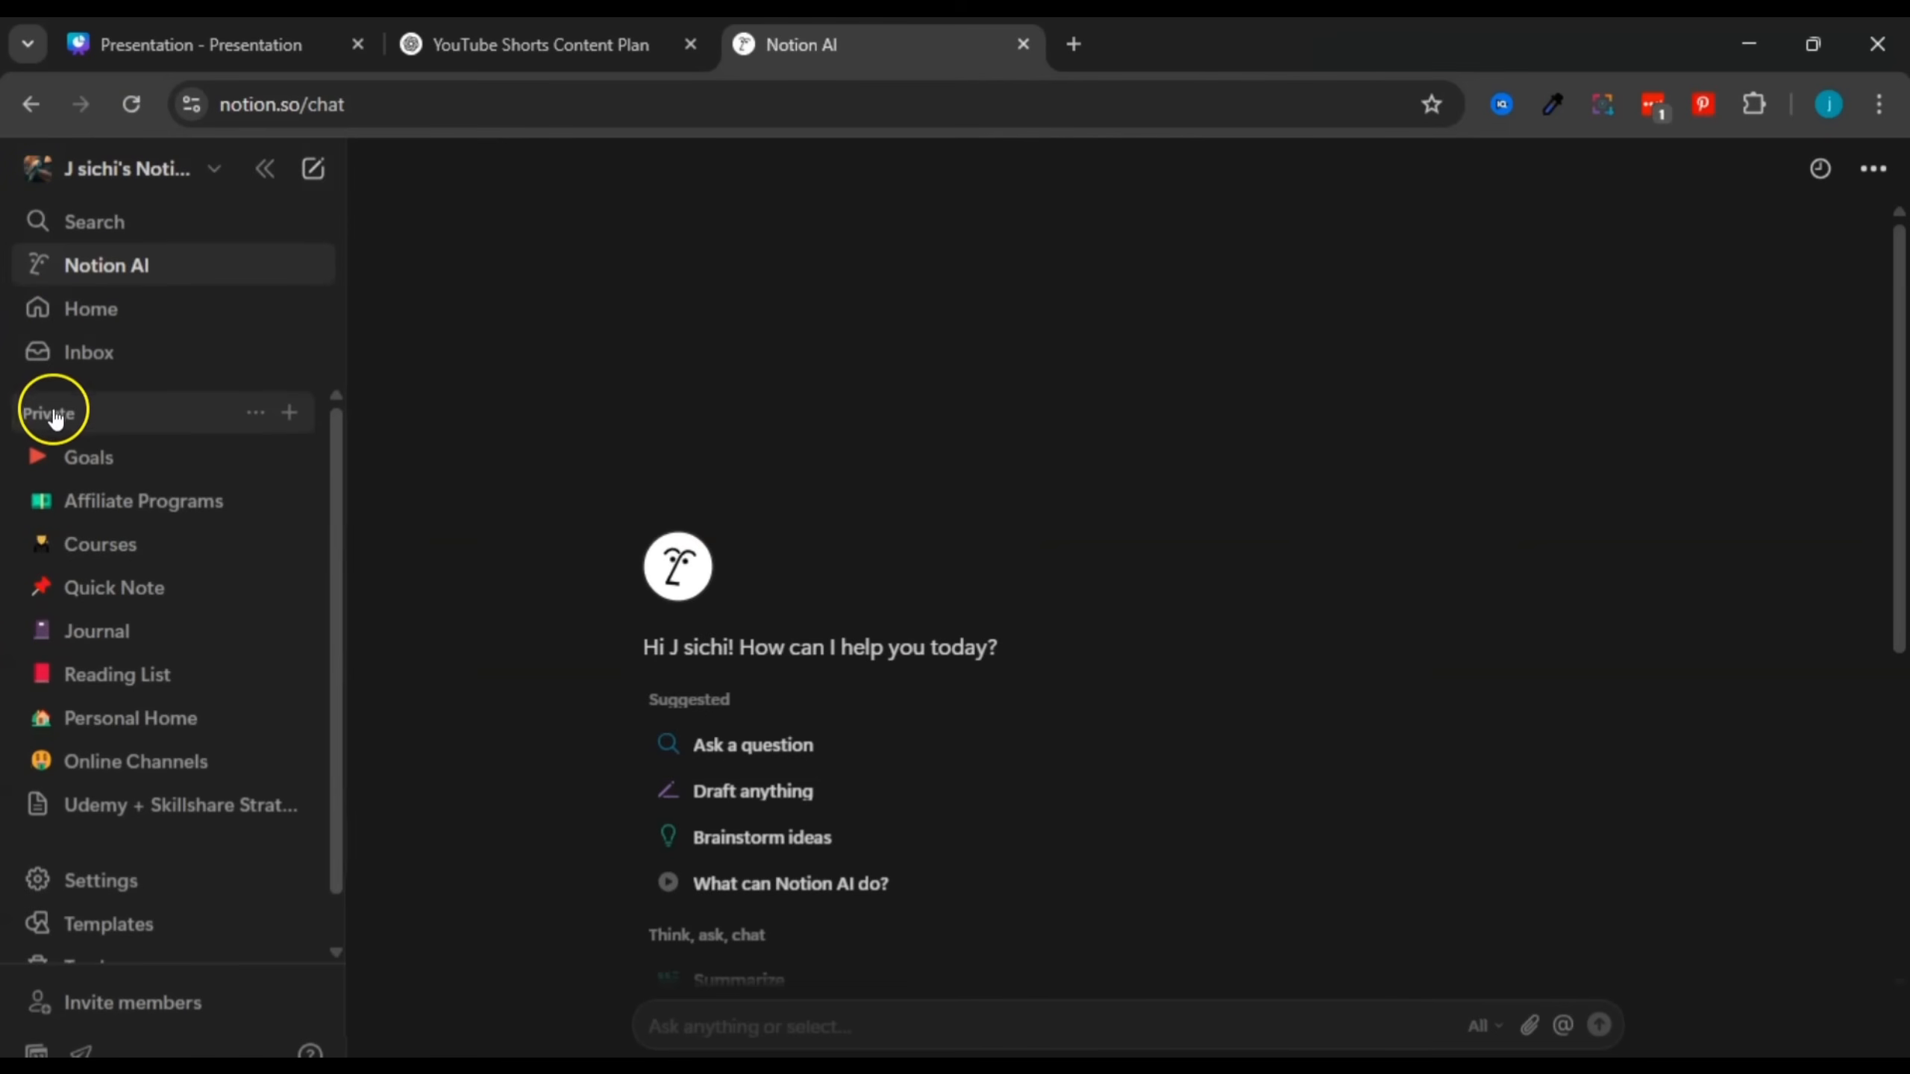
pyautogui.click(290, 414)
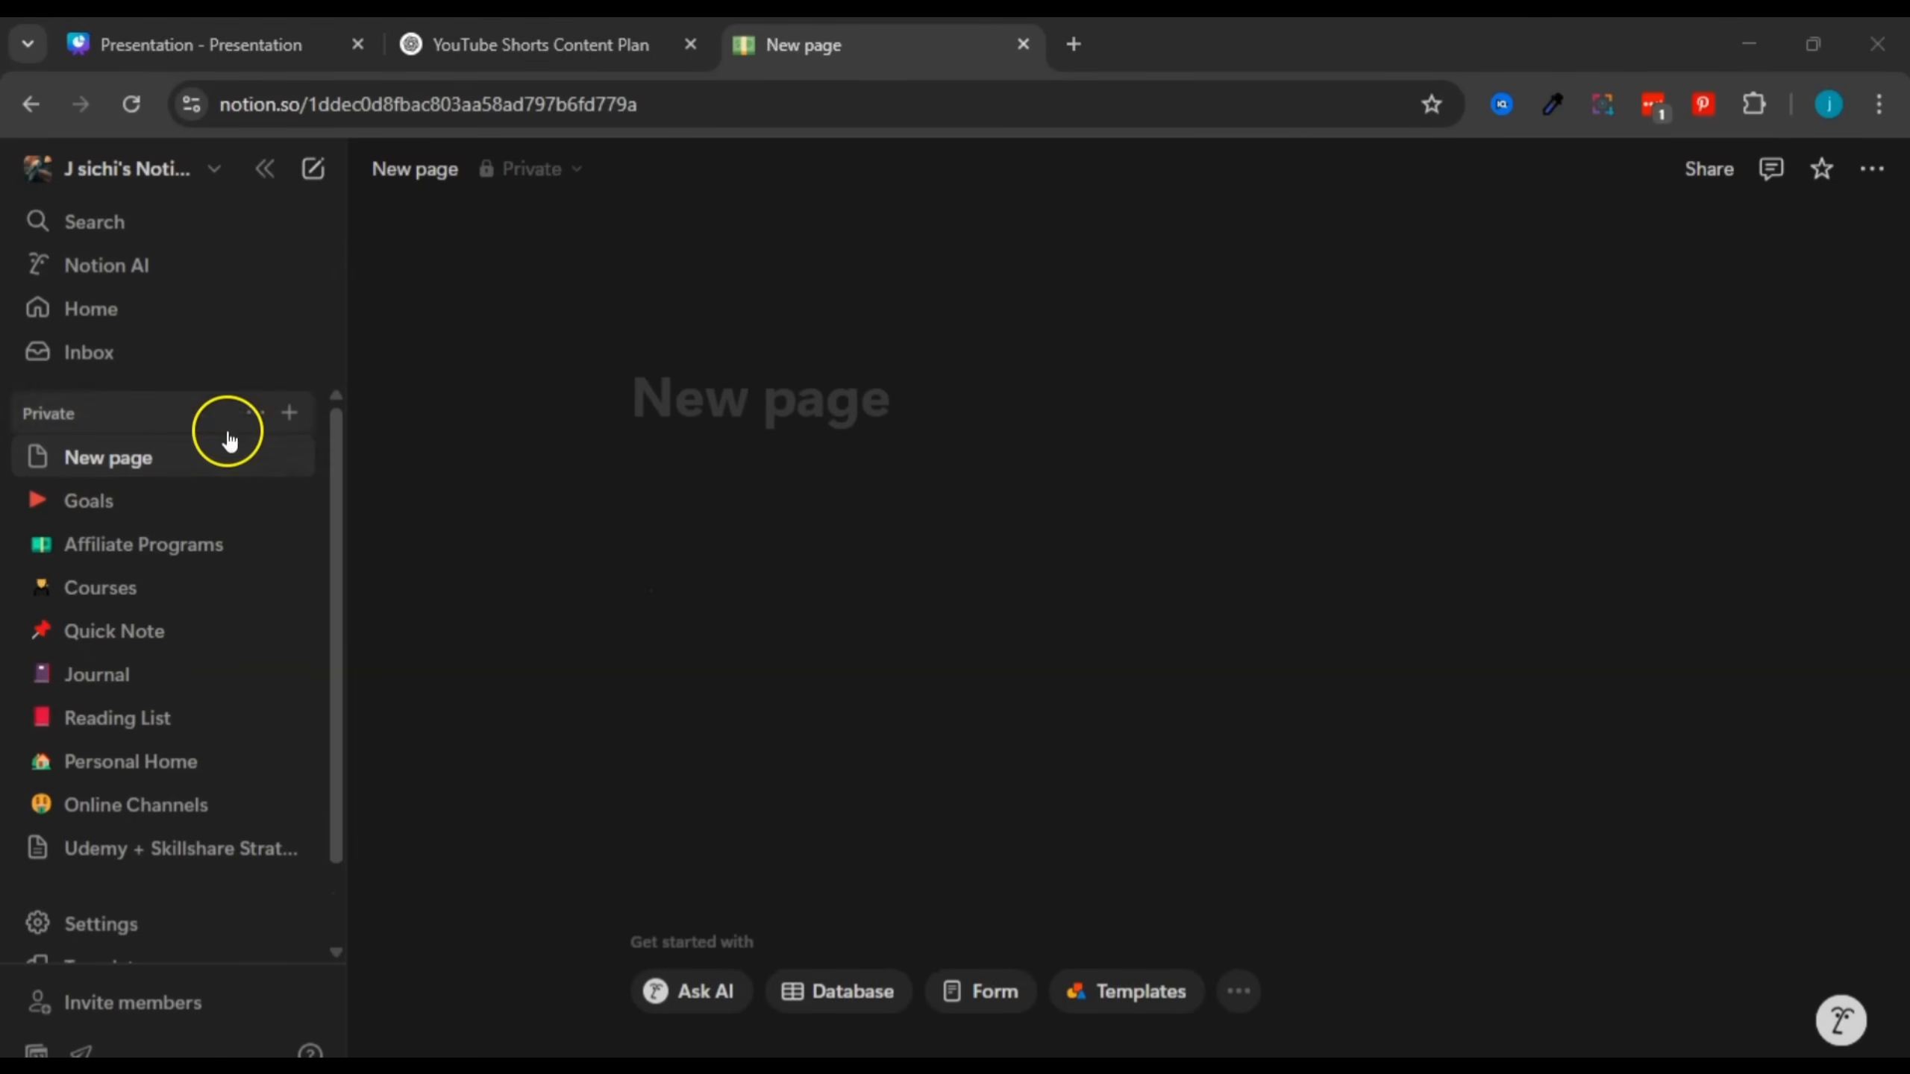
pyautogui.click(723, 407)
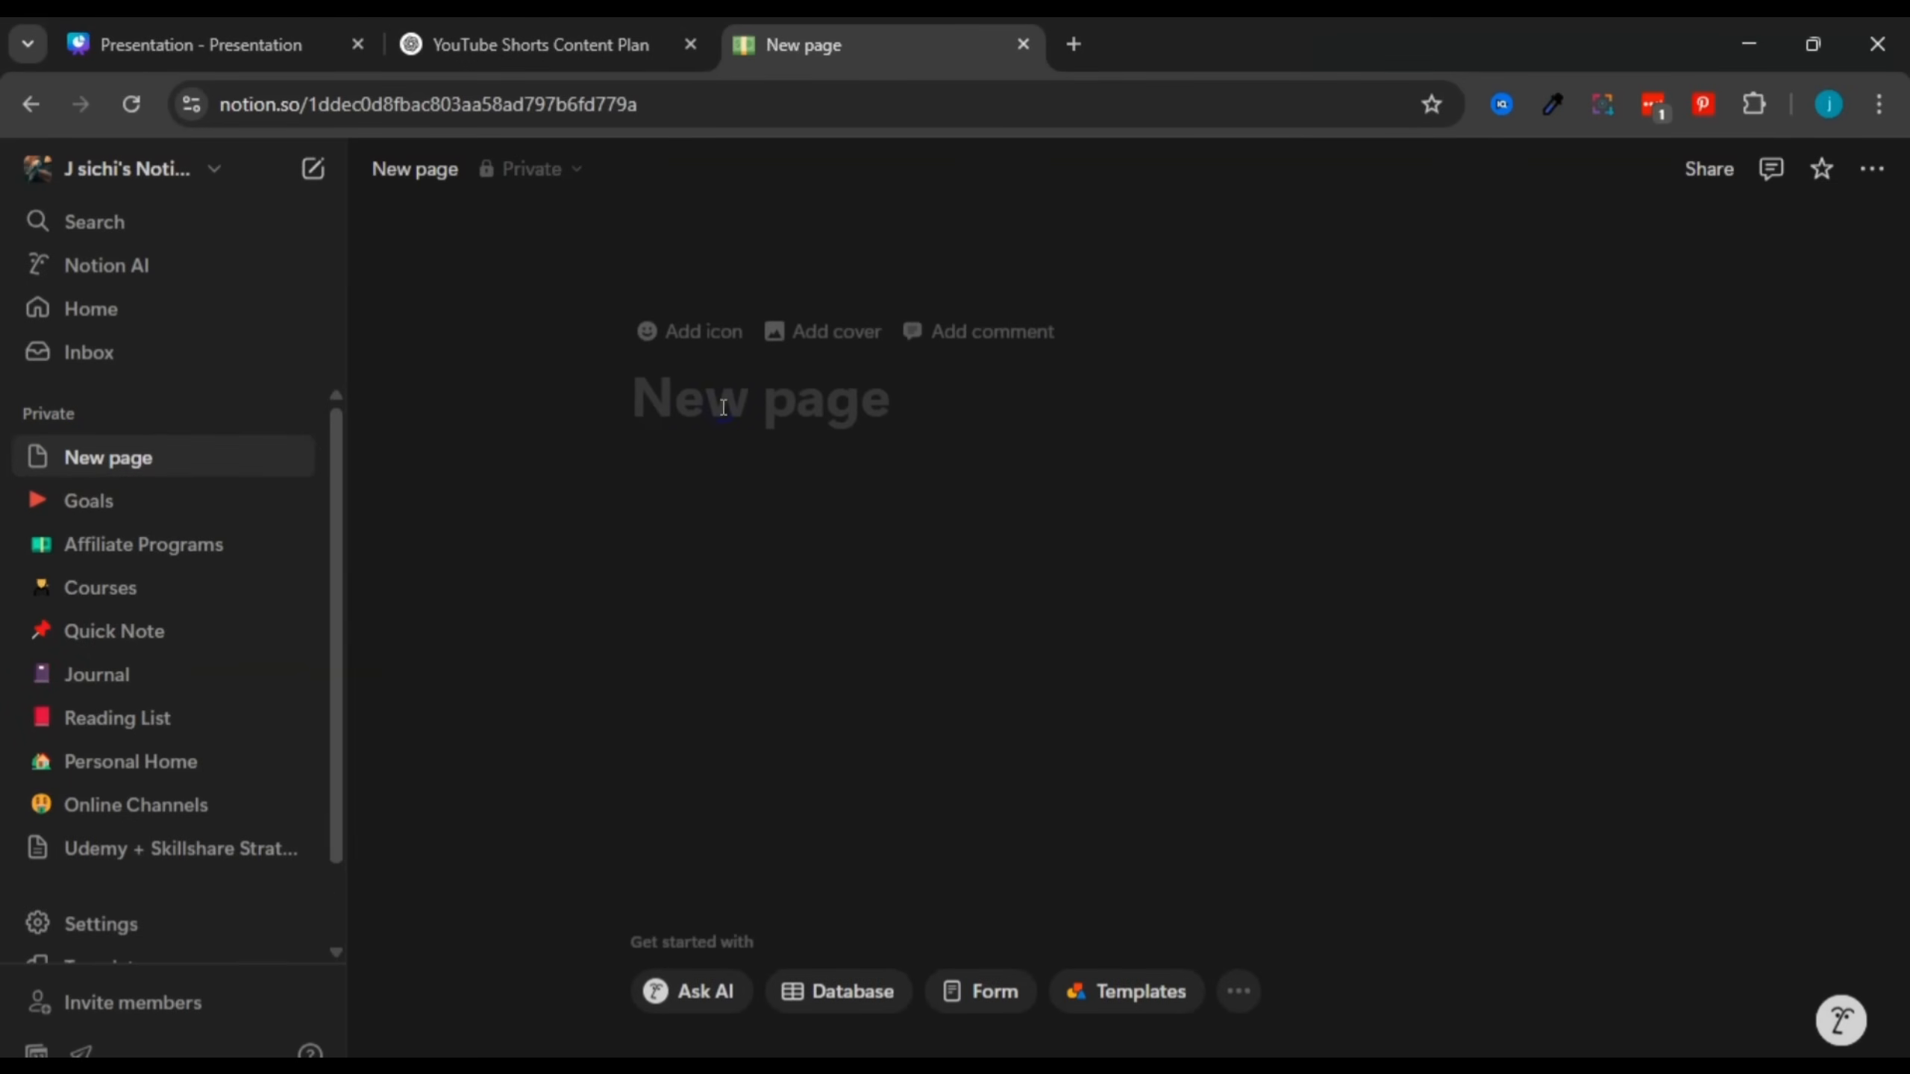
pyautogui.rightClick(723, 407)
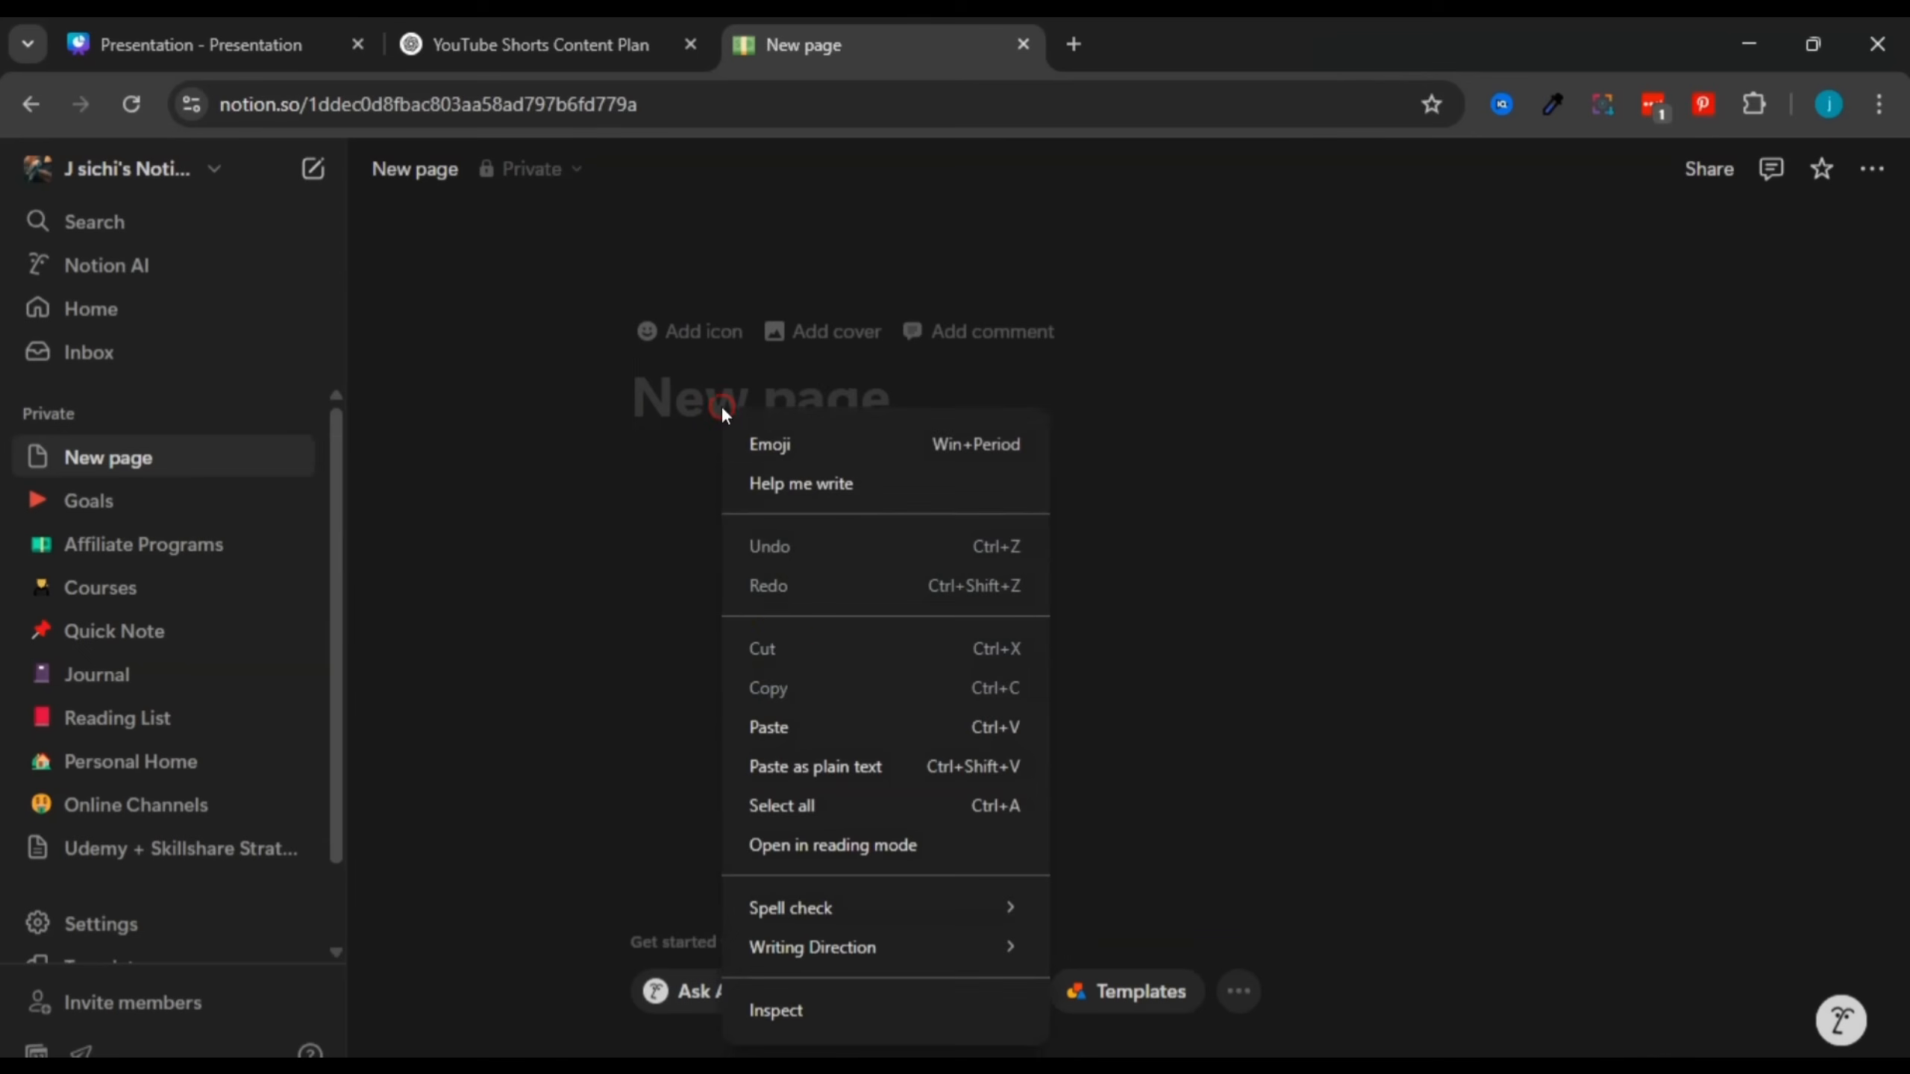
pyautogui.click(782, 724)
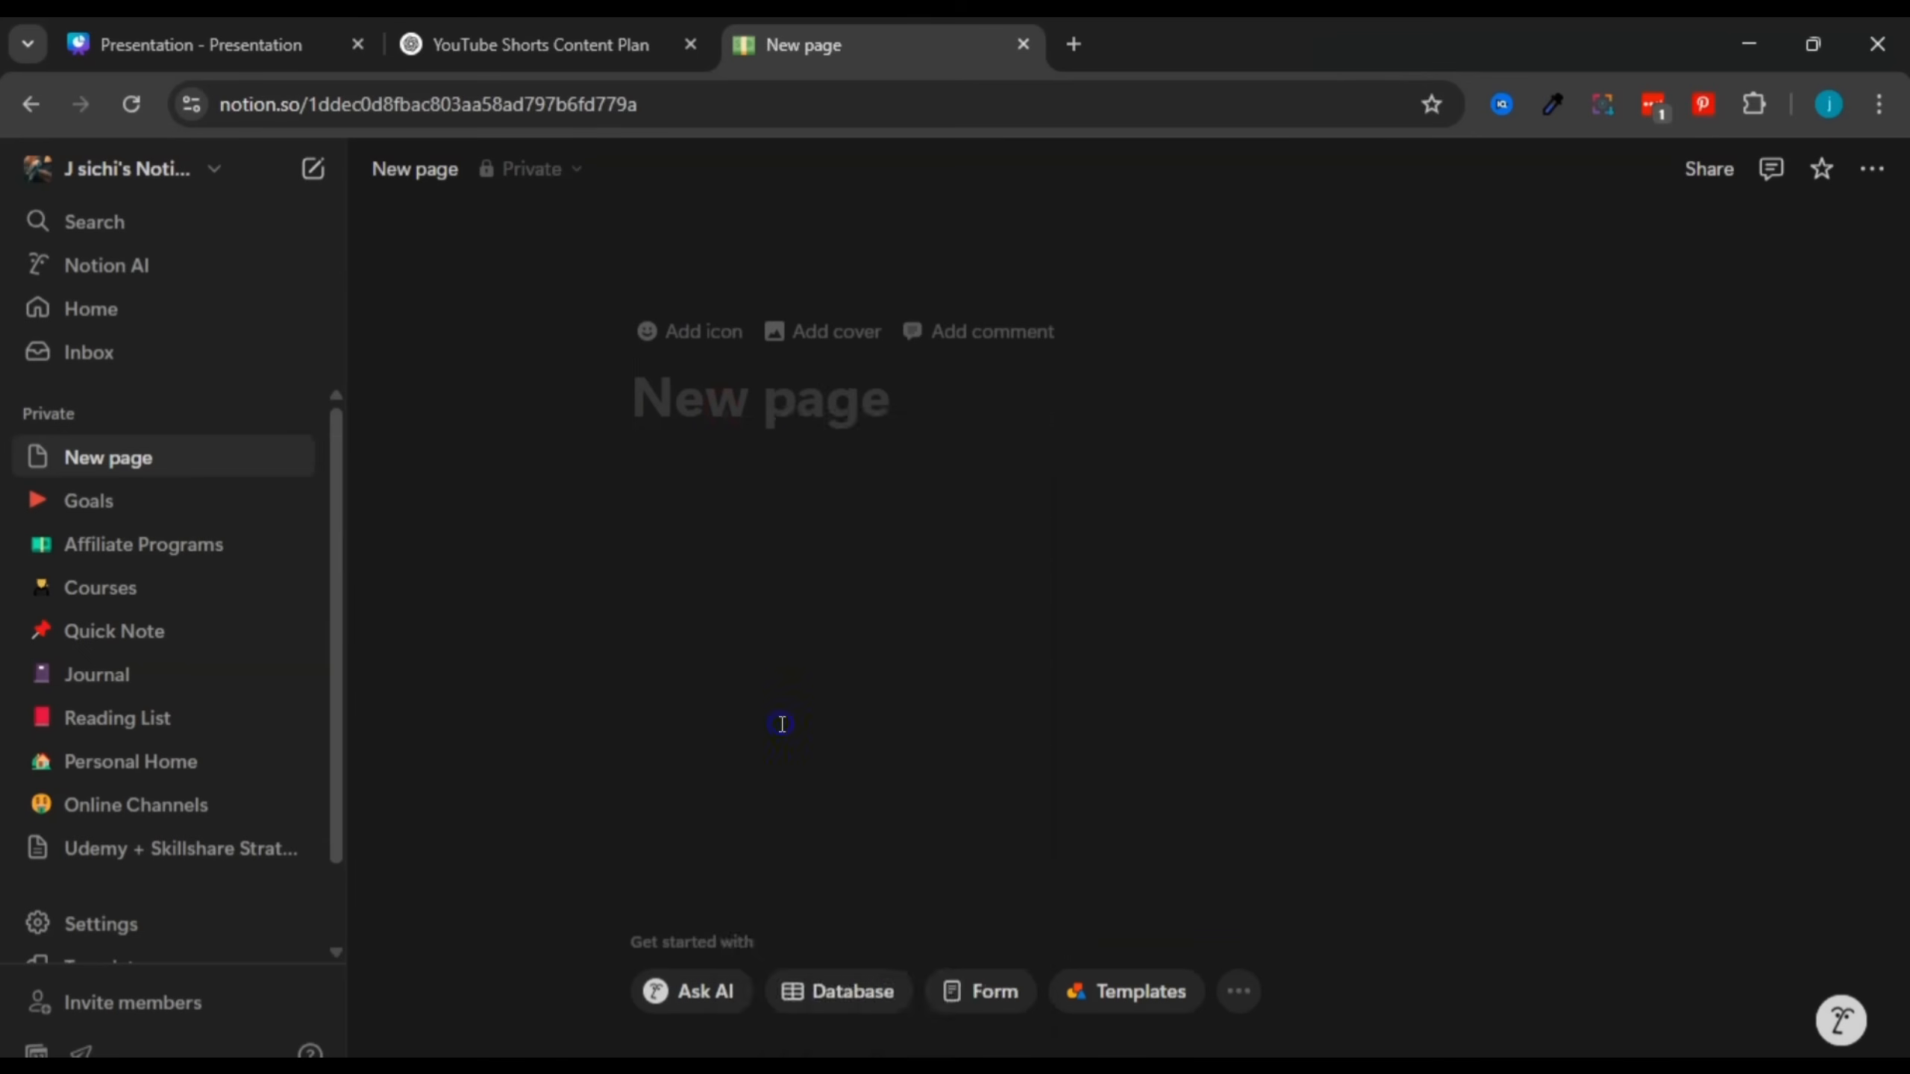
pyautogui.click(667, 407)
pyautogui.press('BackSpace')
pyautogui.write('C')
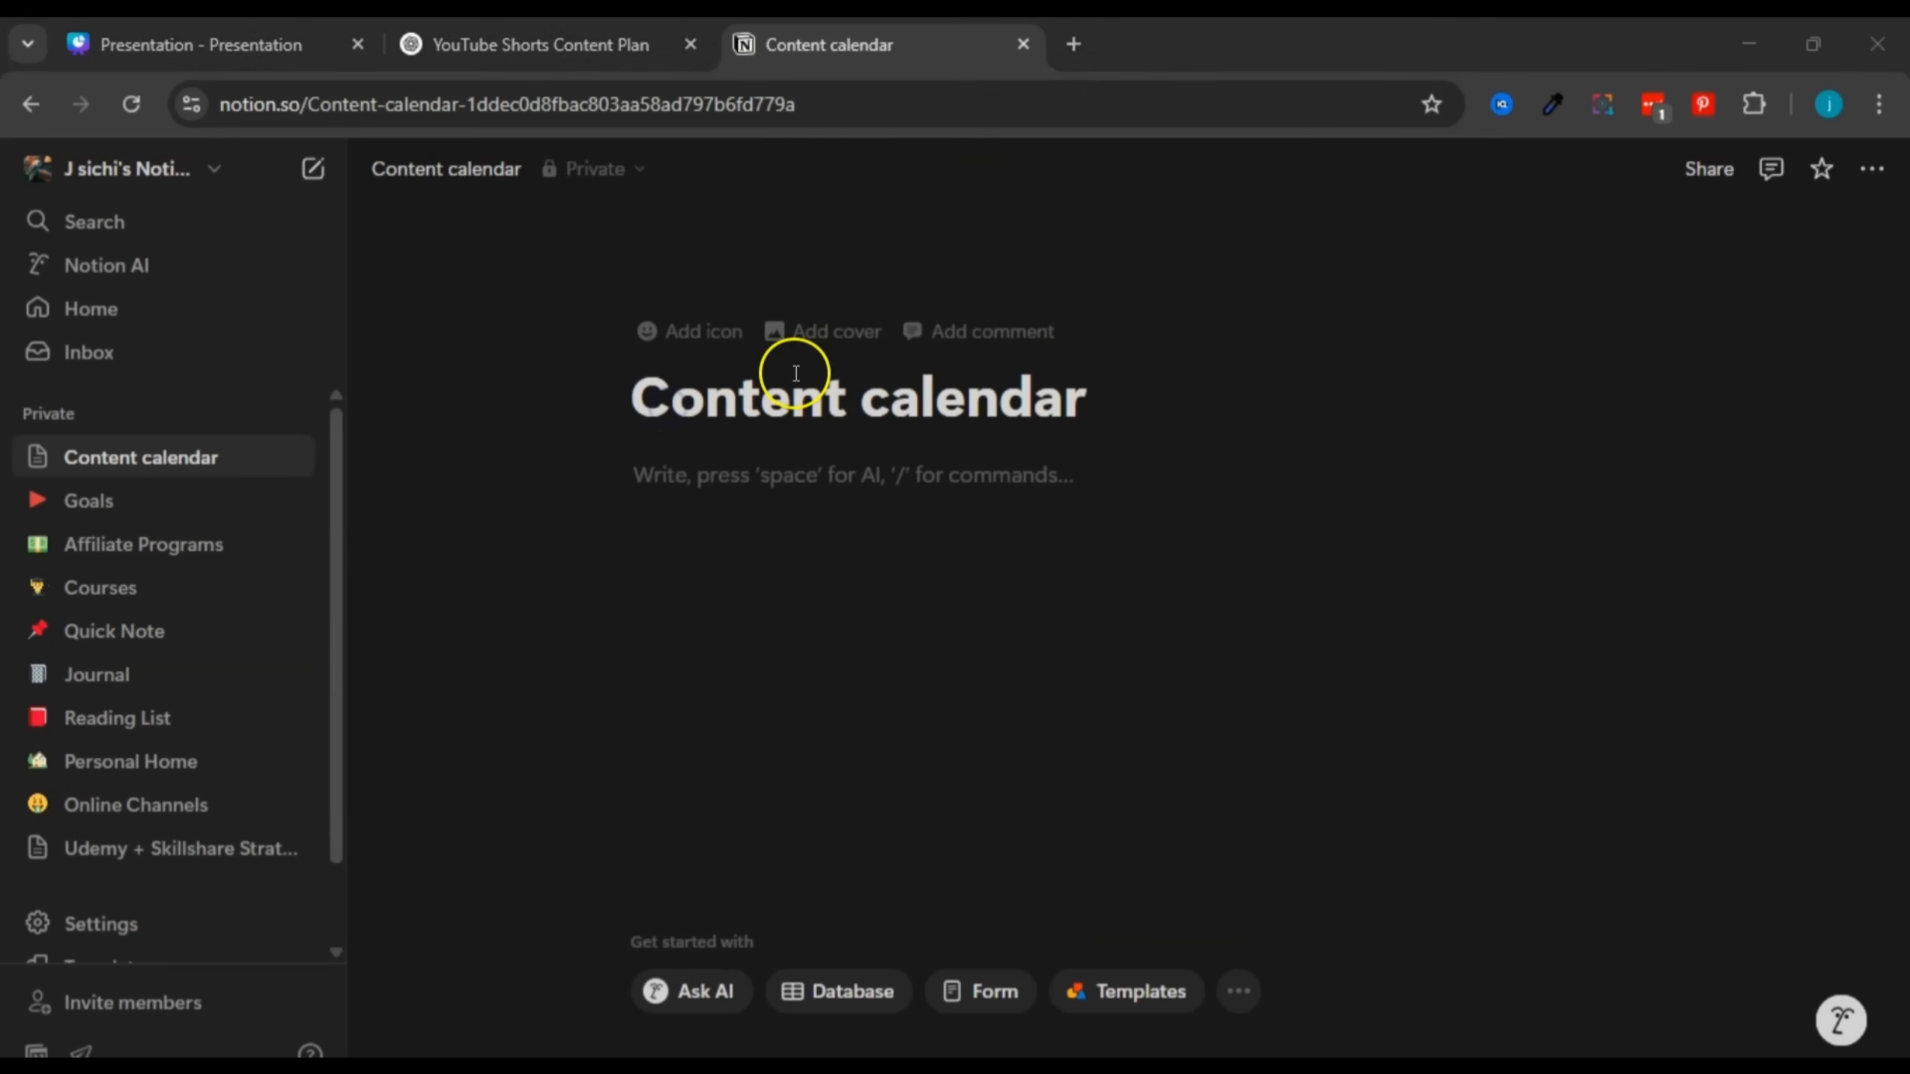
# Step: Add an icon to the Content calendar page, filtering the emojis by "cale" and choosing the calendar emoji
pyautogui.click(650, 350)
pyautogui.click(667, 365)
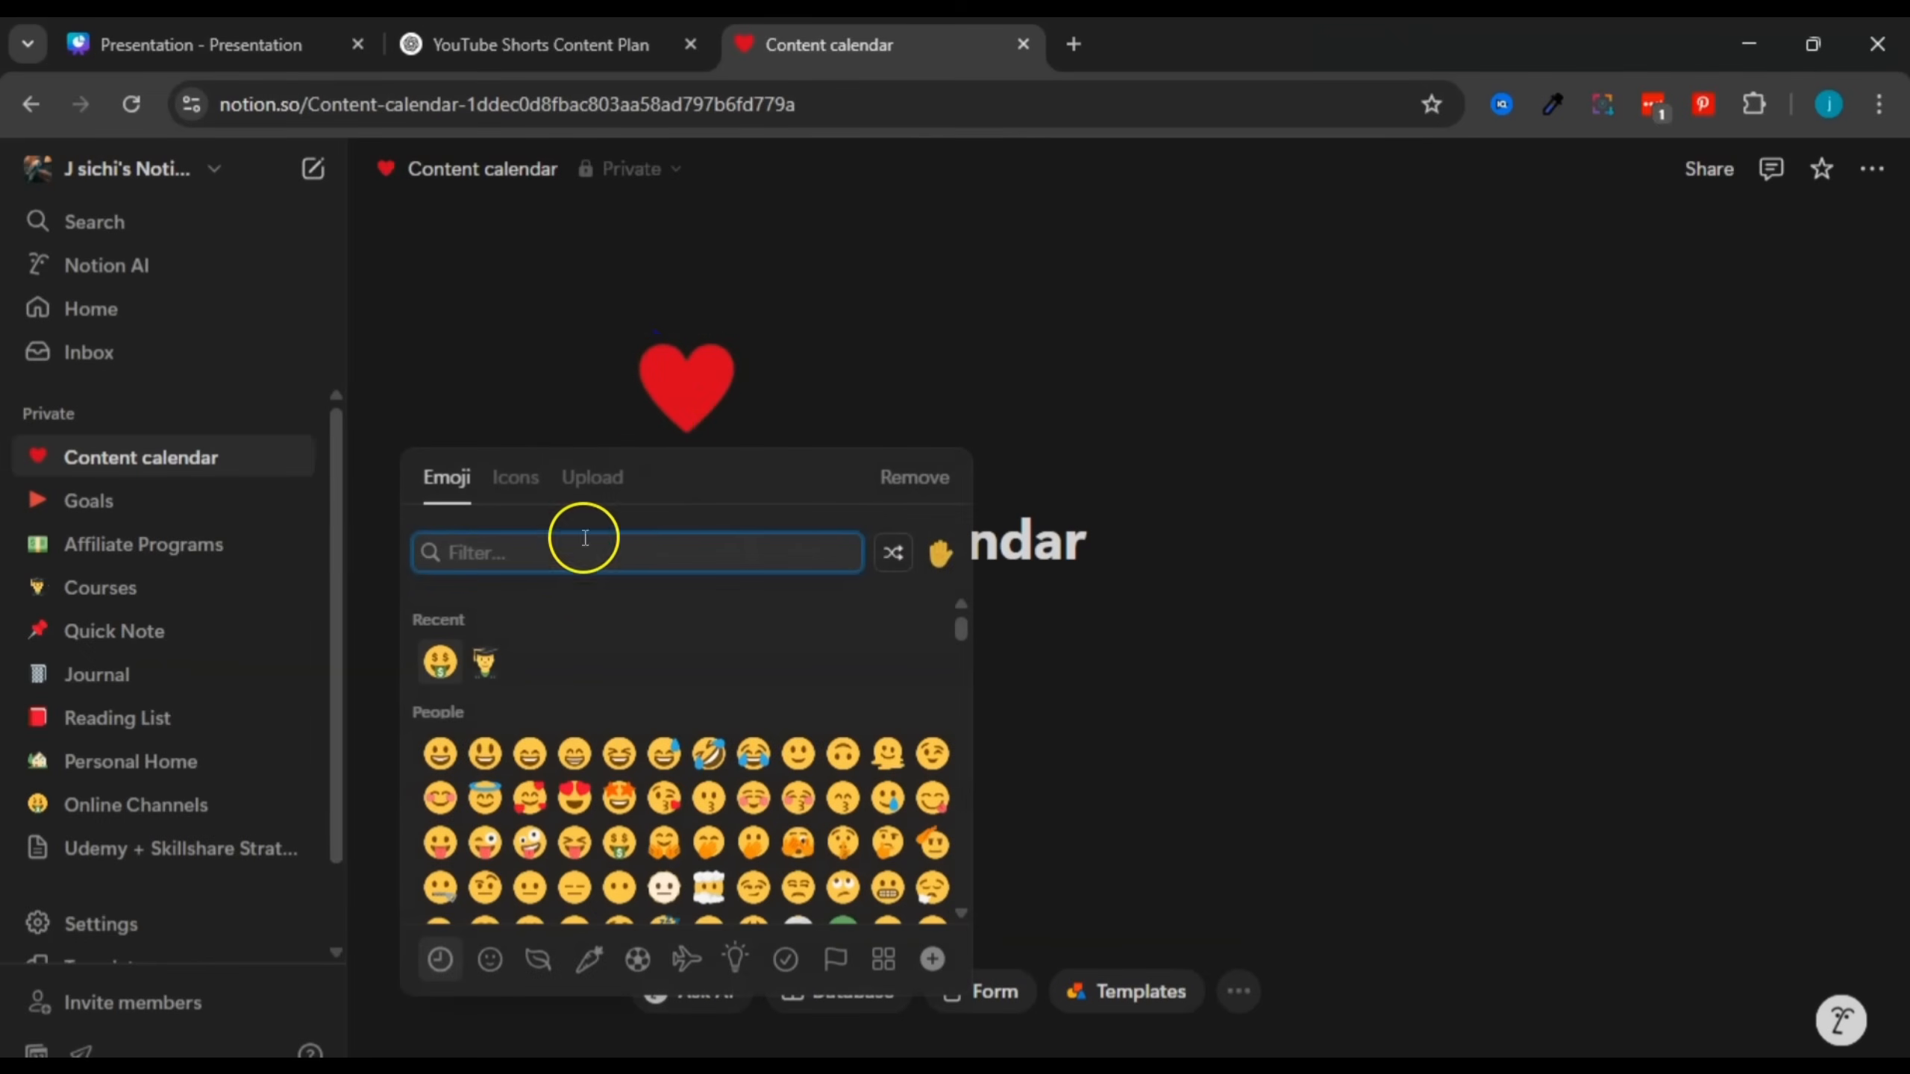
pyautogui.write('c')
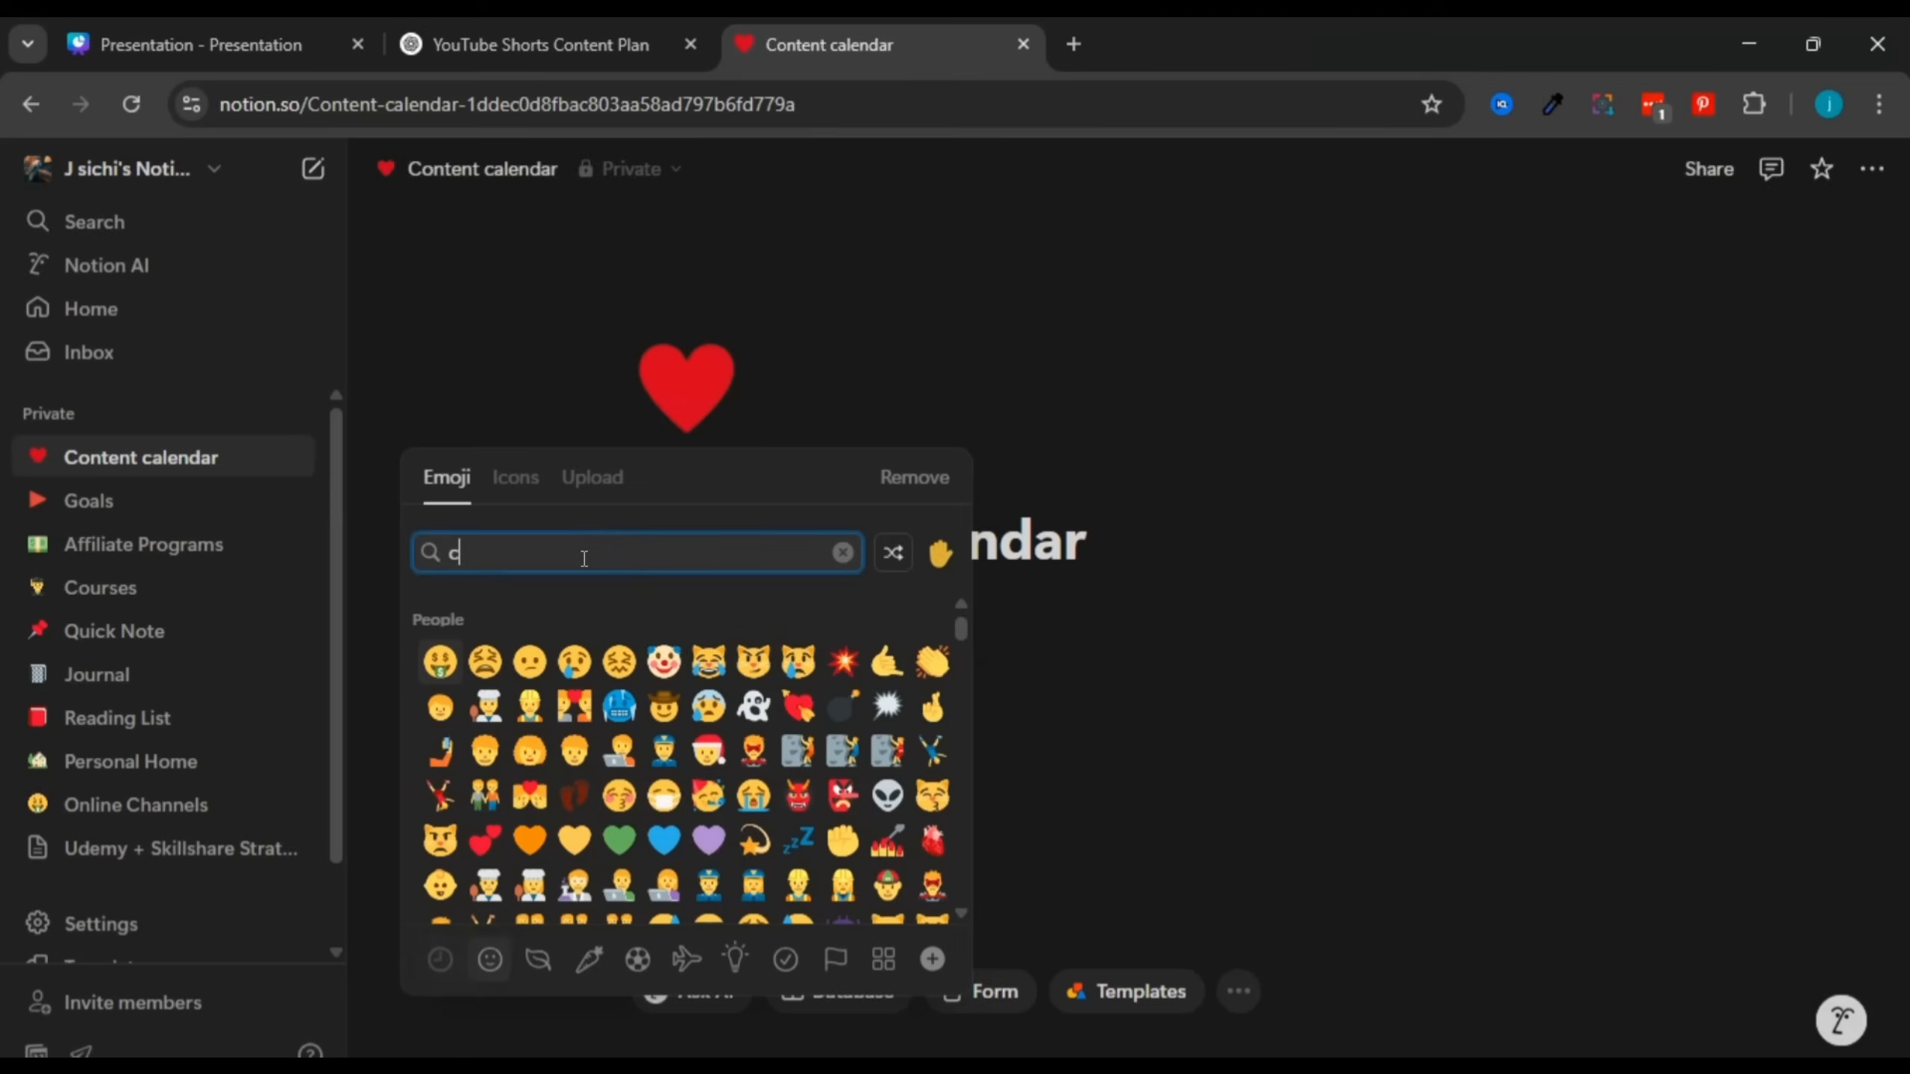
pyautogui.write('ale')
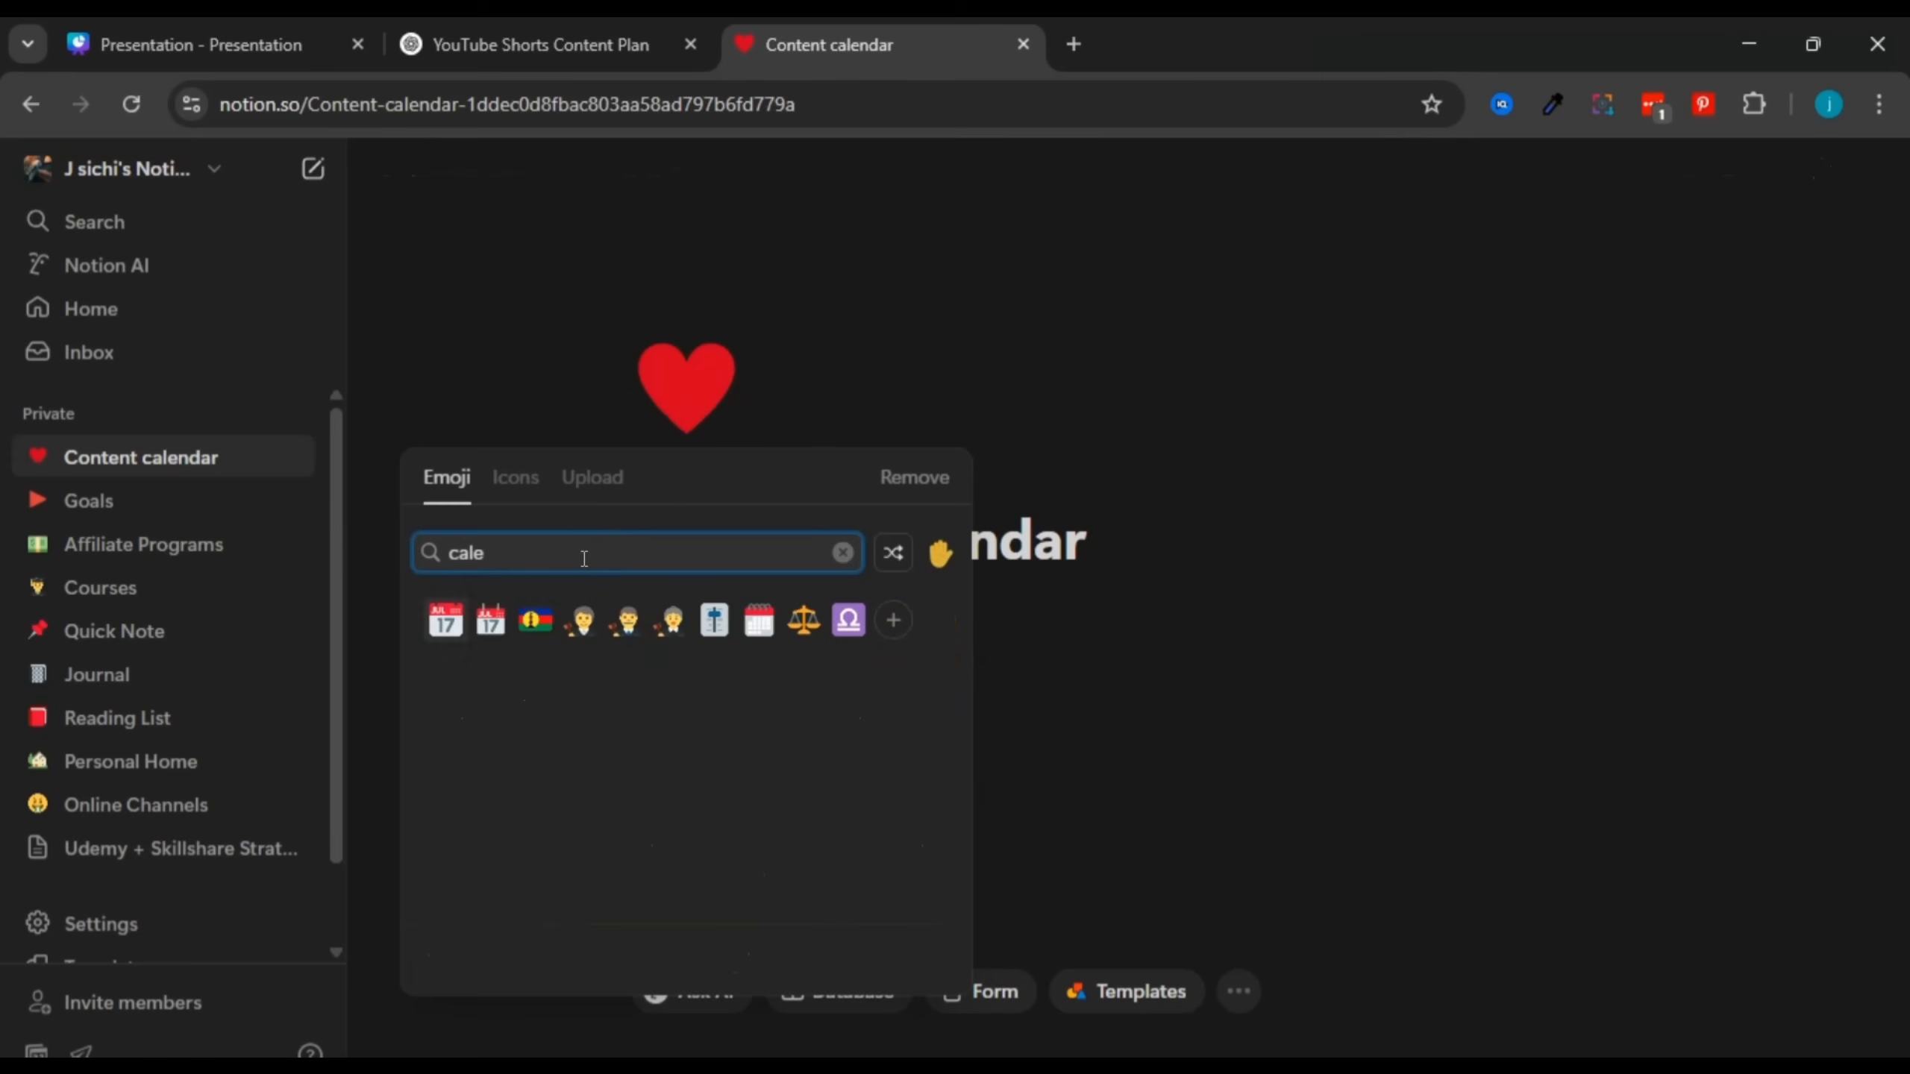
pyautogui.click(444, 619)
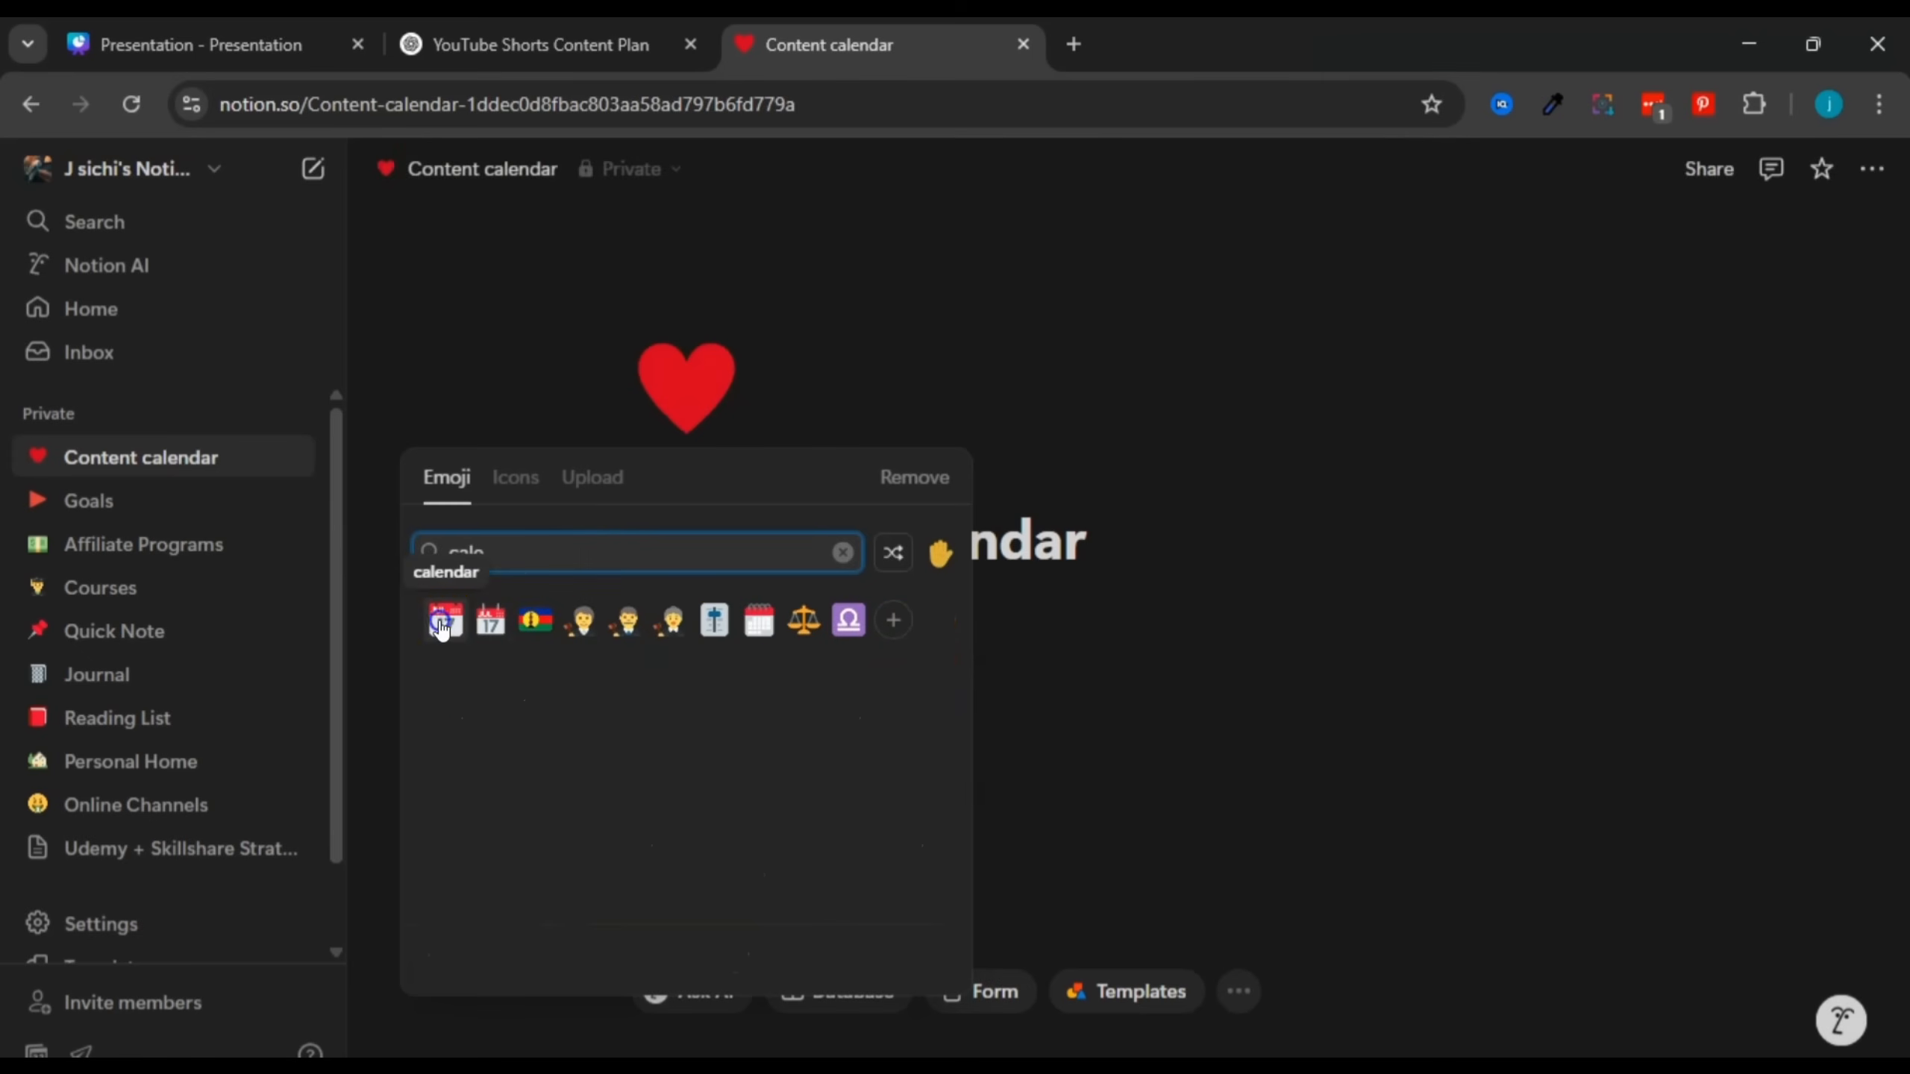
pyautogui.click(593, 509)
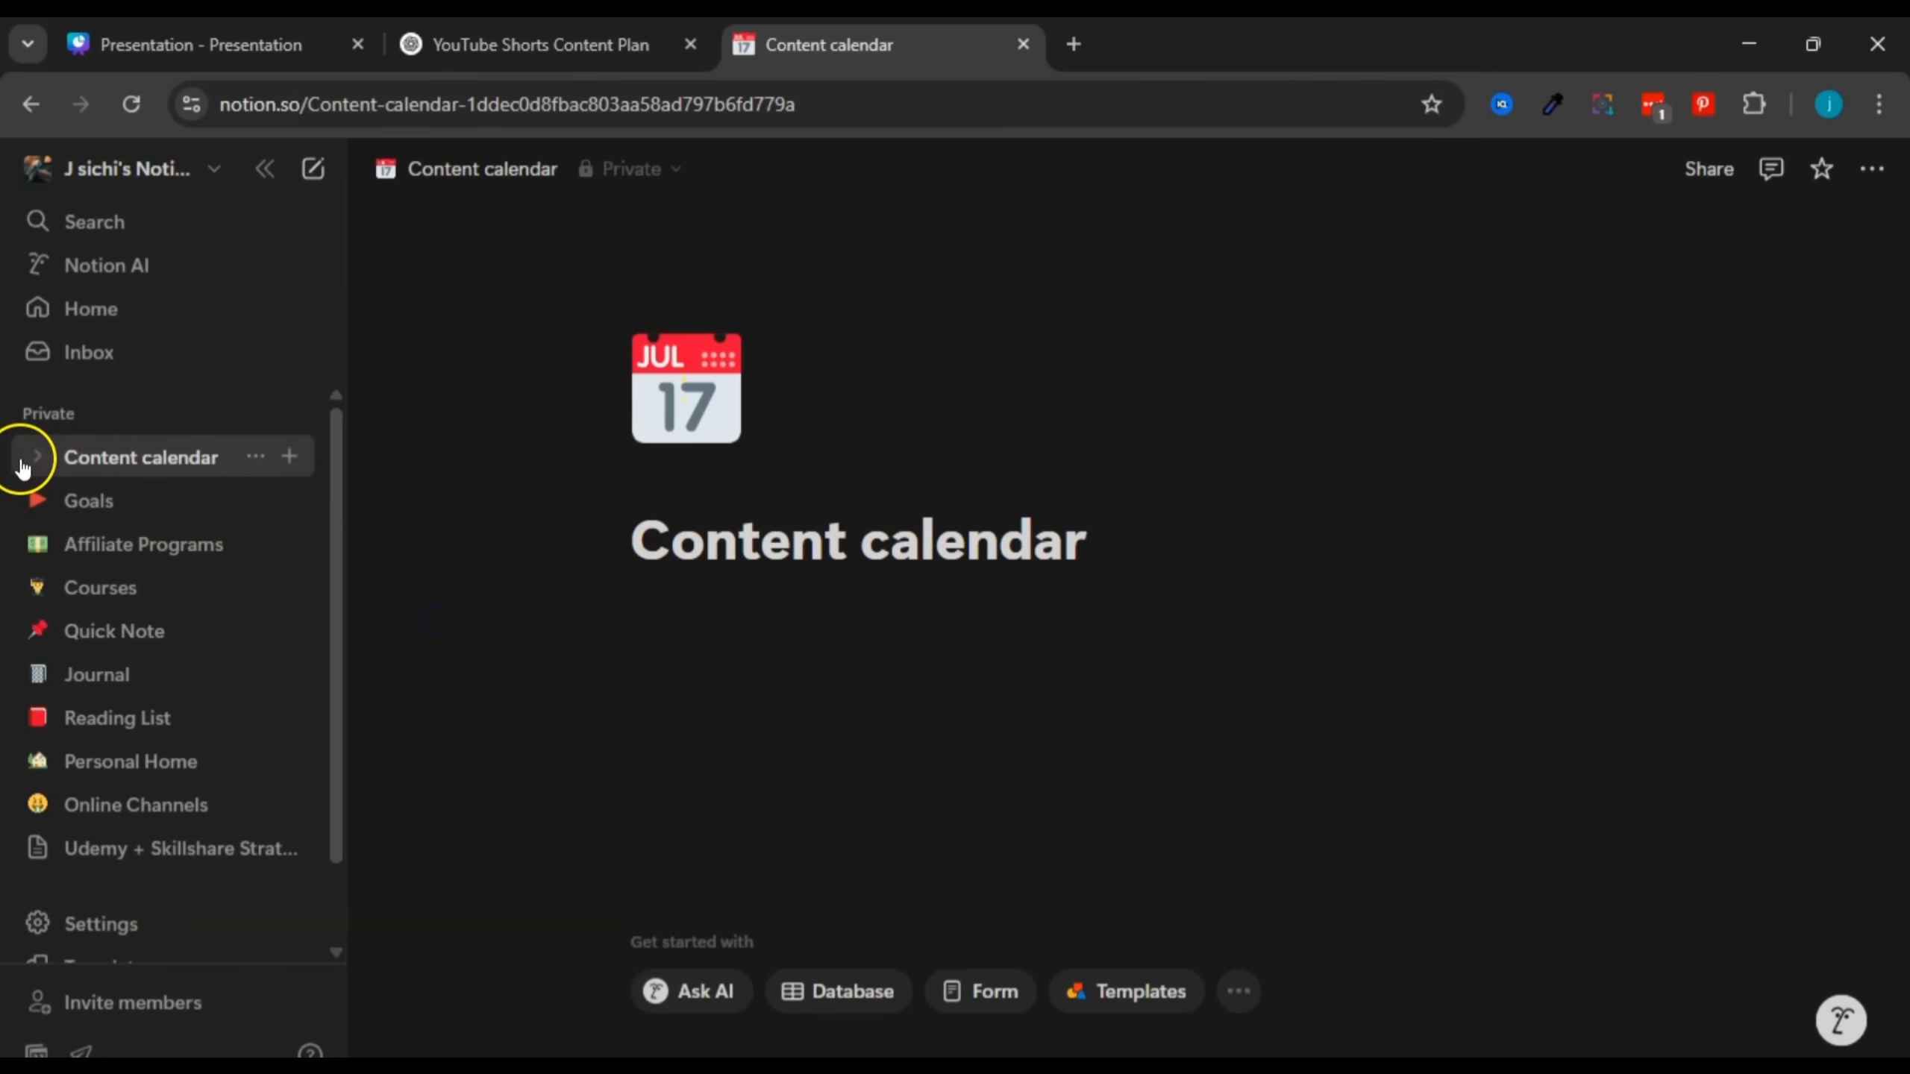
# Step: Copy "Monday: Mind-Blown" from the ChatGPT board columns and paste it into the body of the Notion Content calendar page
pyautogui.click(801, 615)
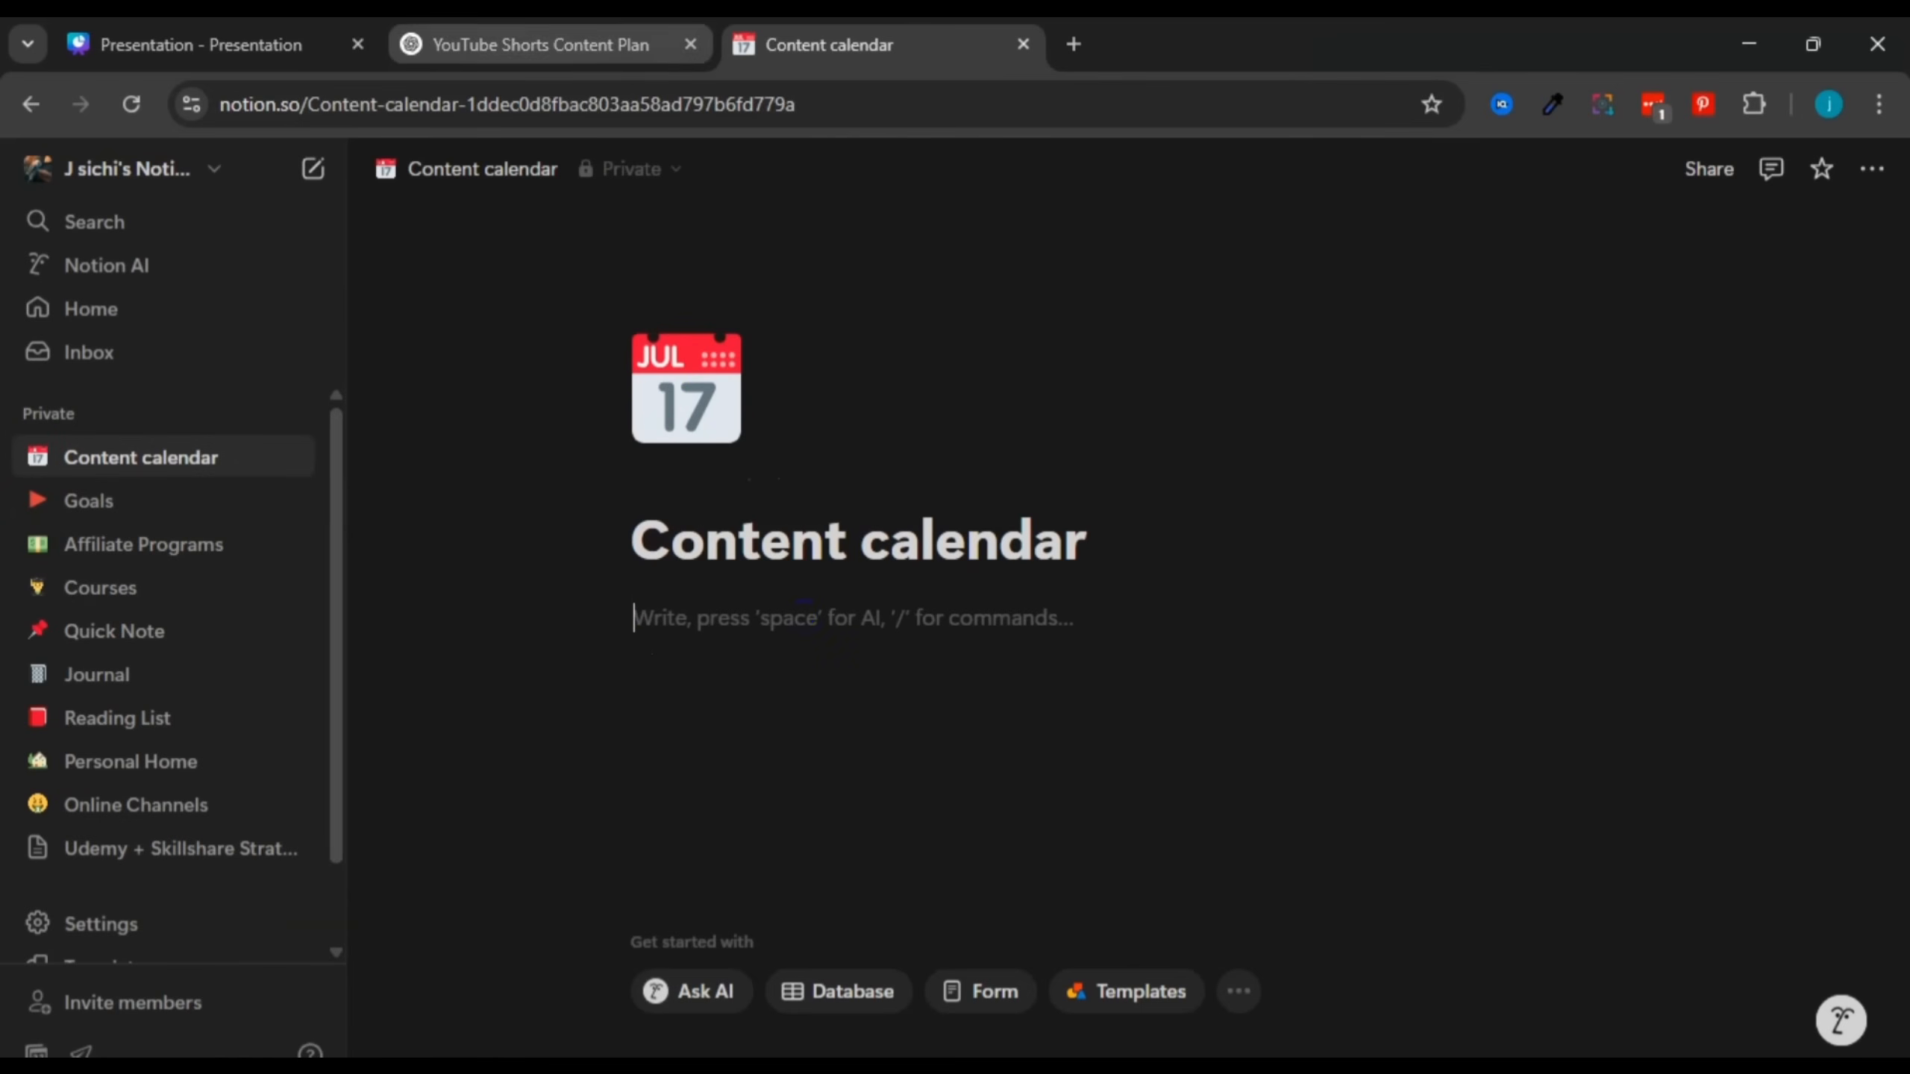
pyautogui.click(538, 44)
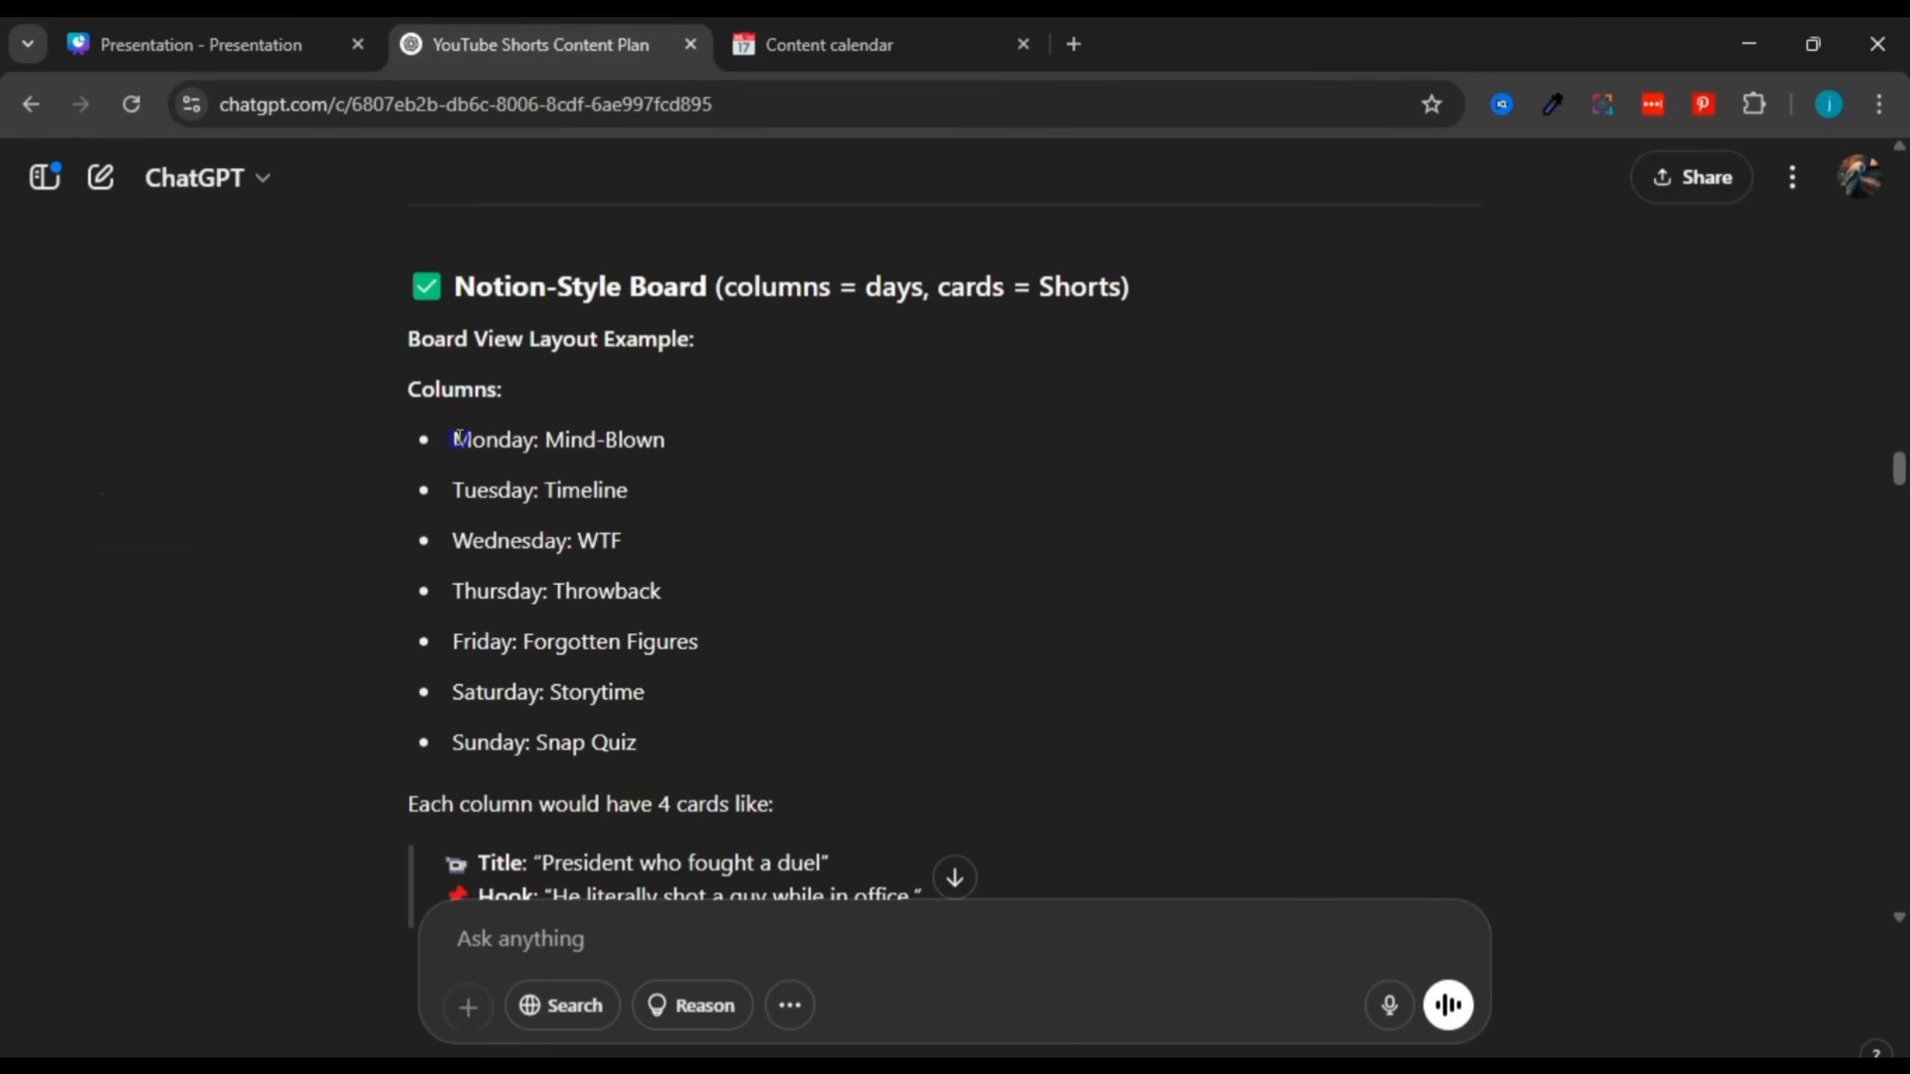
pyautogui.moveTo(454, 438); pyautogui.dragTo(656, 424)
pyautogui.rightClick(610, 444)
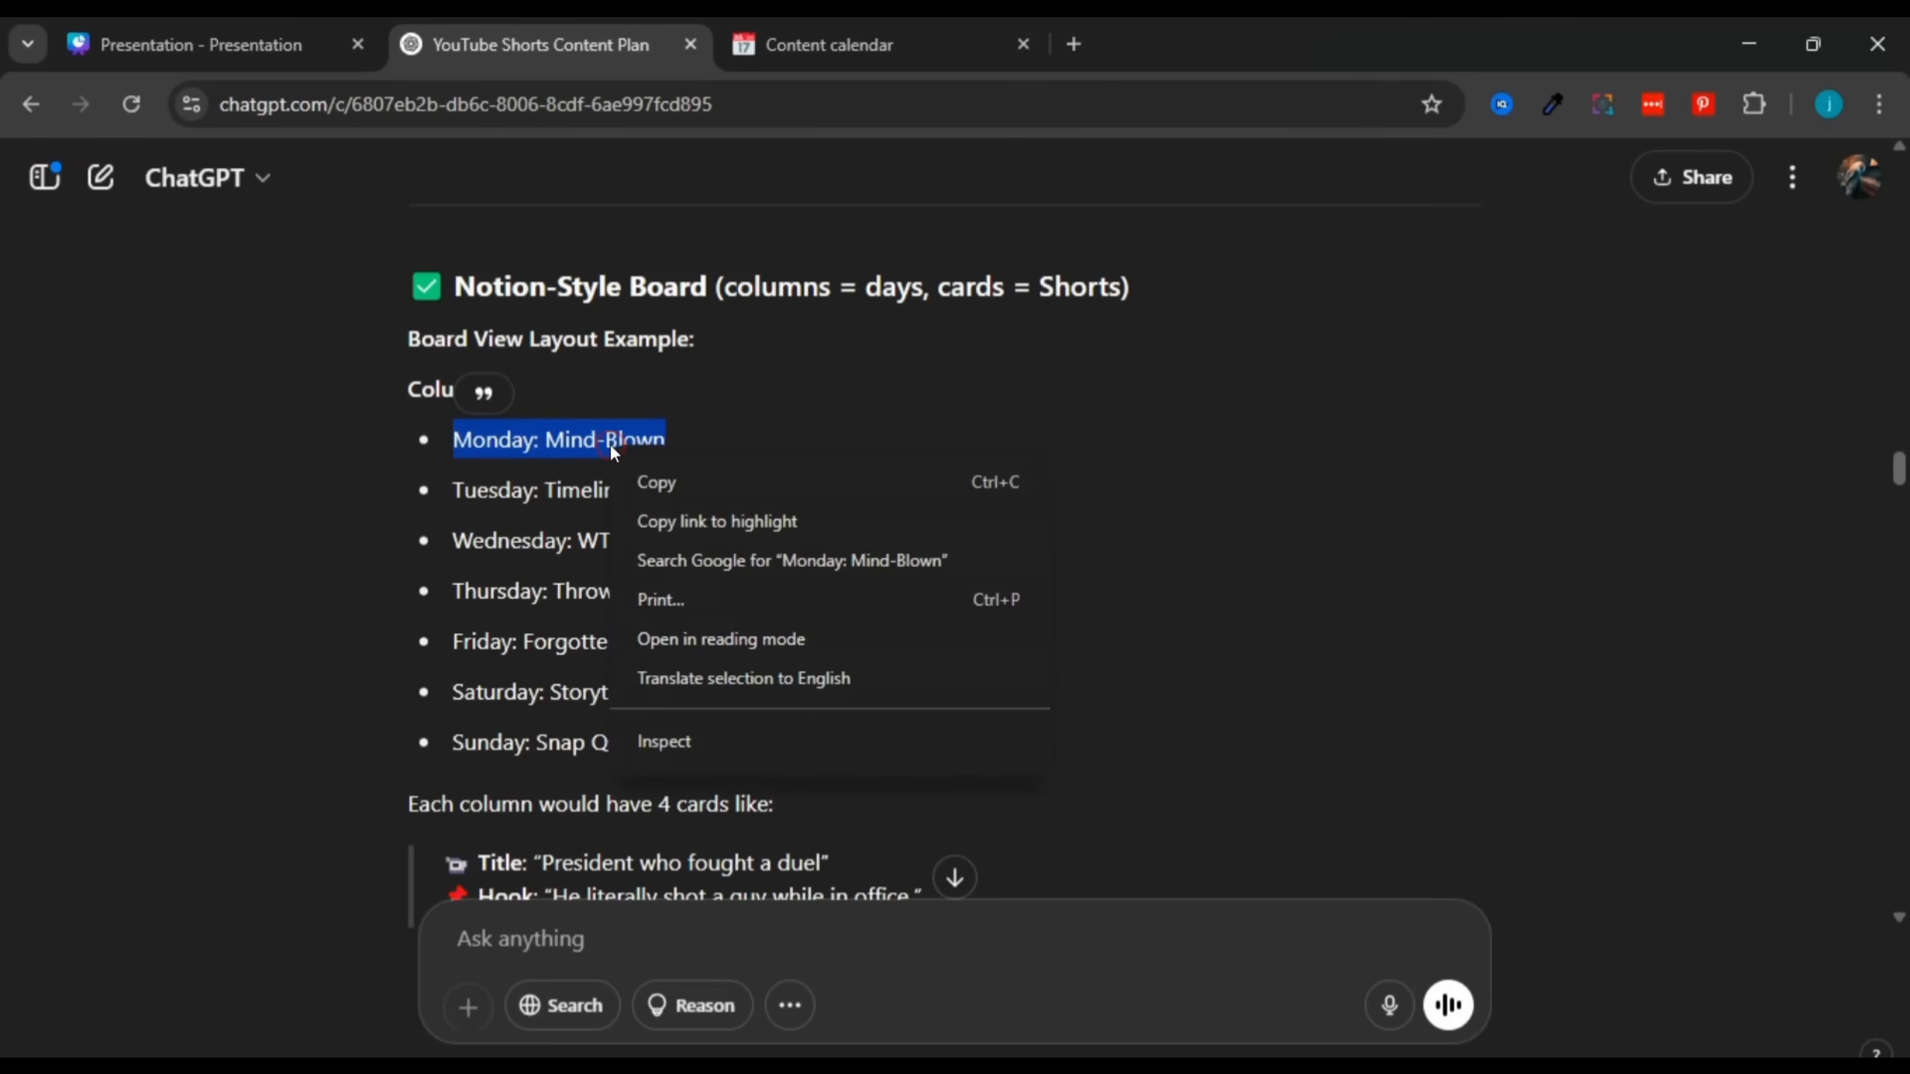
pyautogui.click(645, 479)
pyautogui.hotkey('ctrl', 'Tab')
pyautogui.click(675, 618)
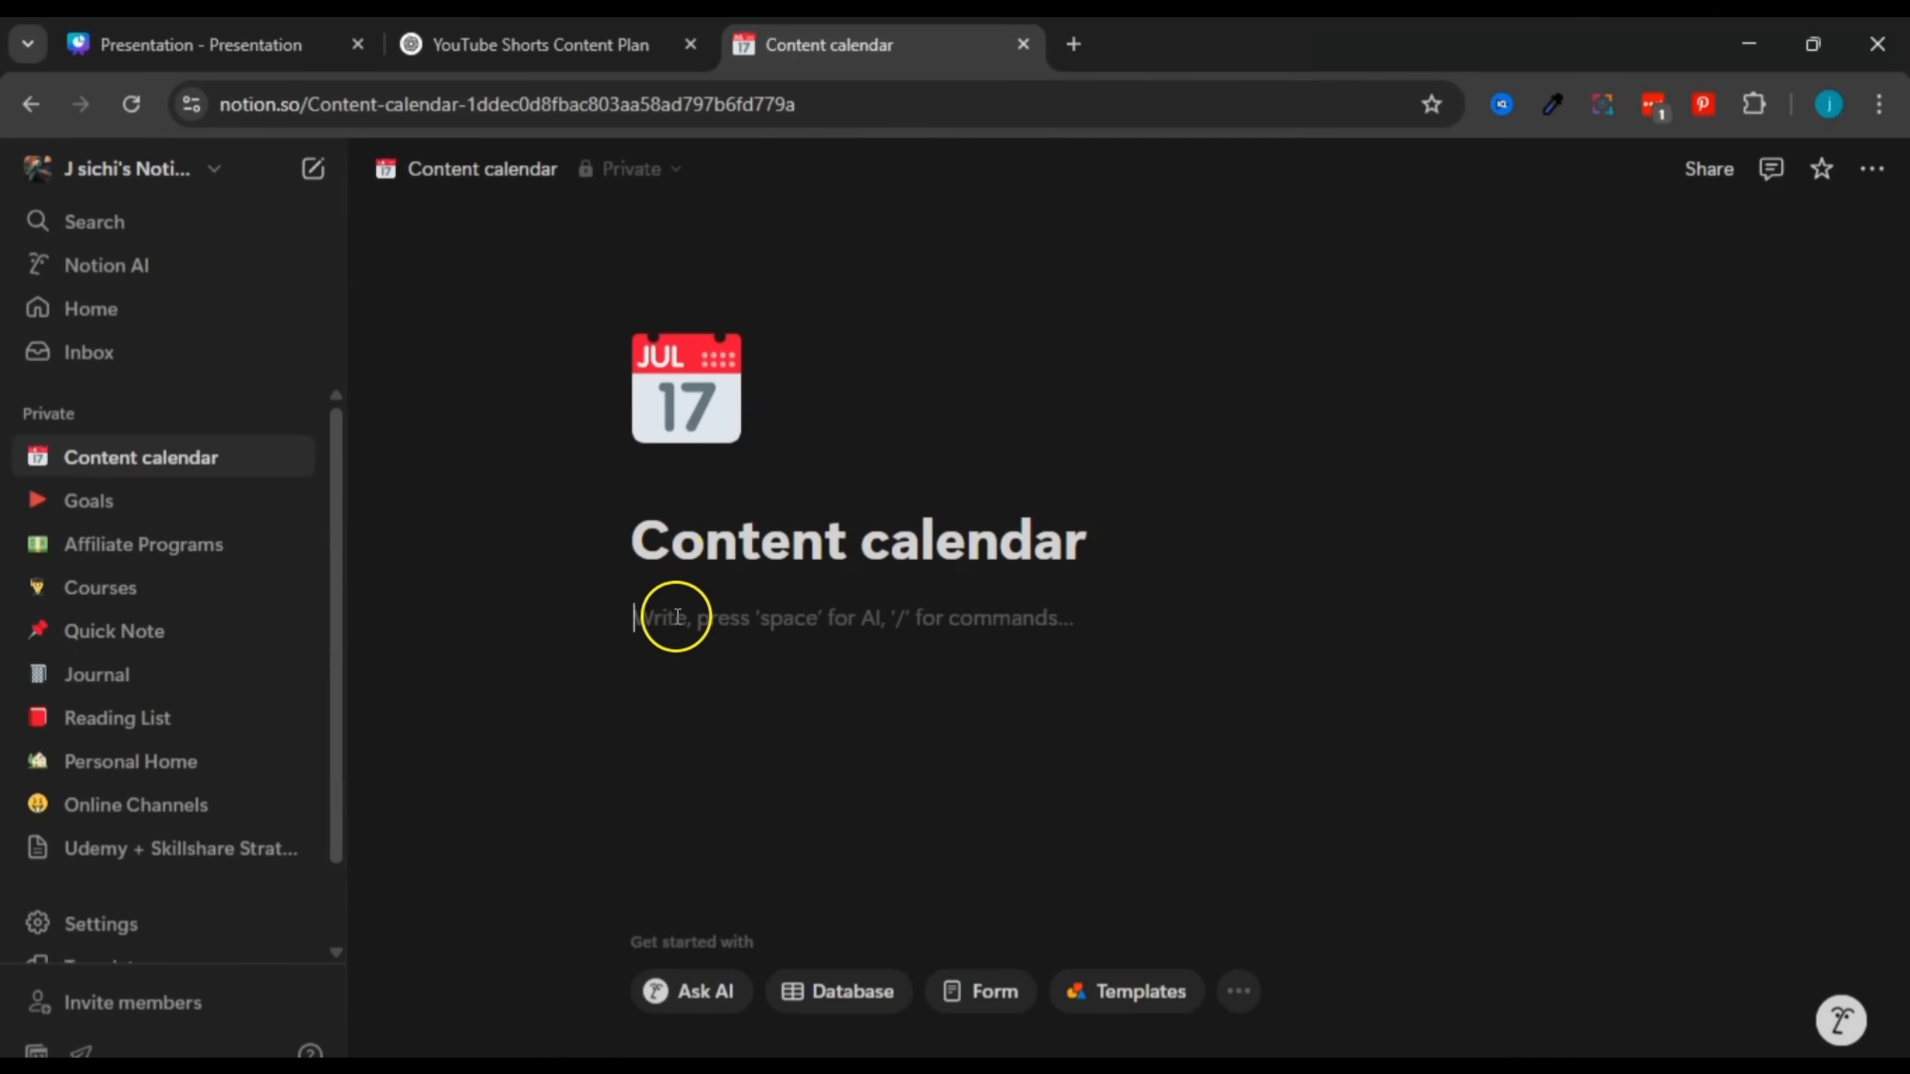
pyautogui.rightClick(677, 621)
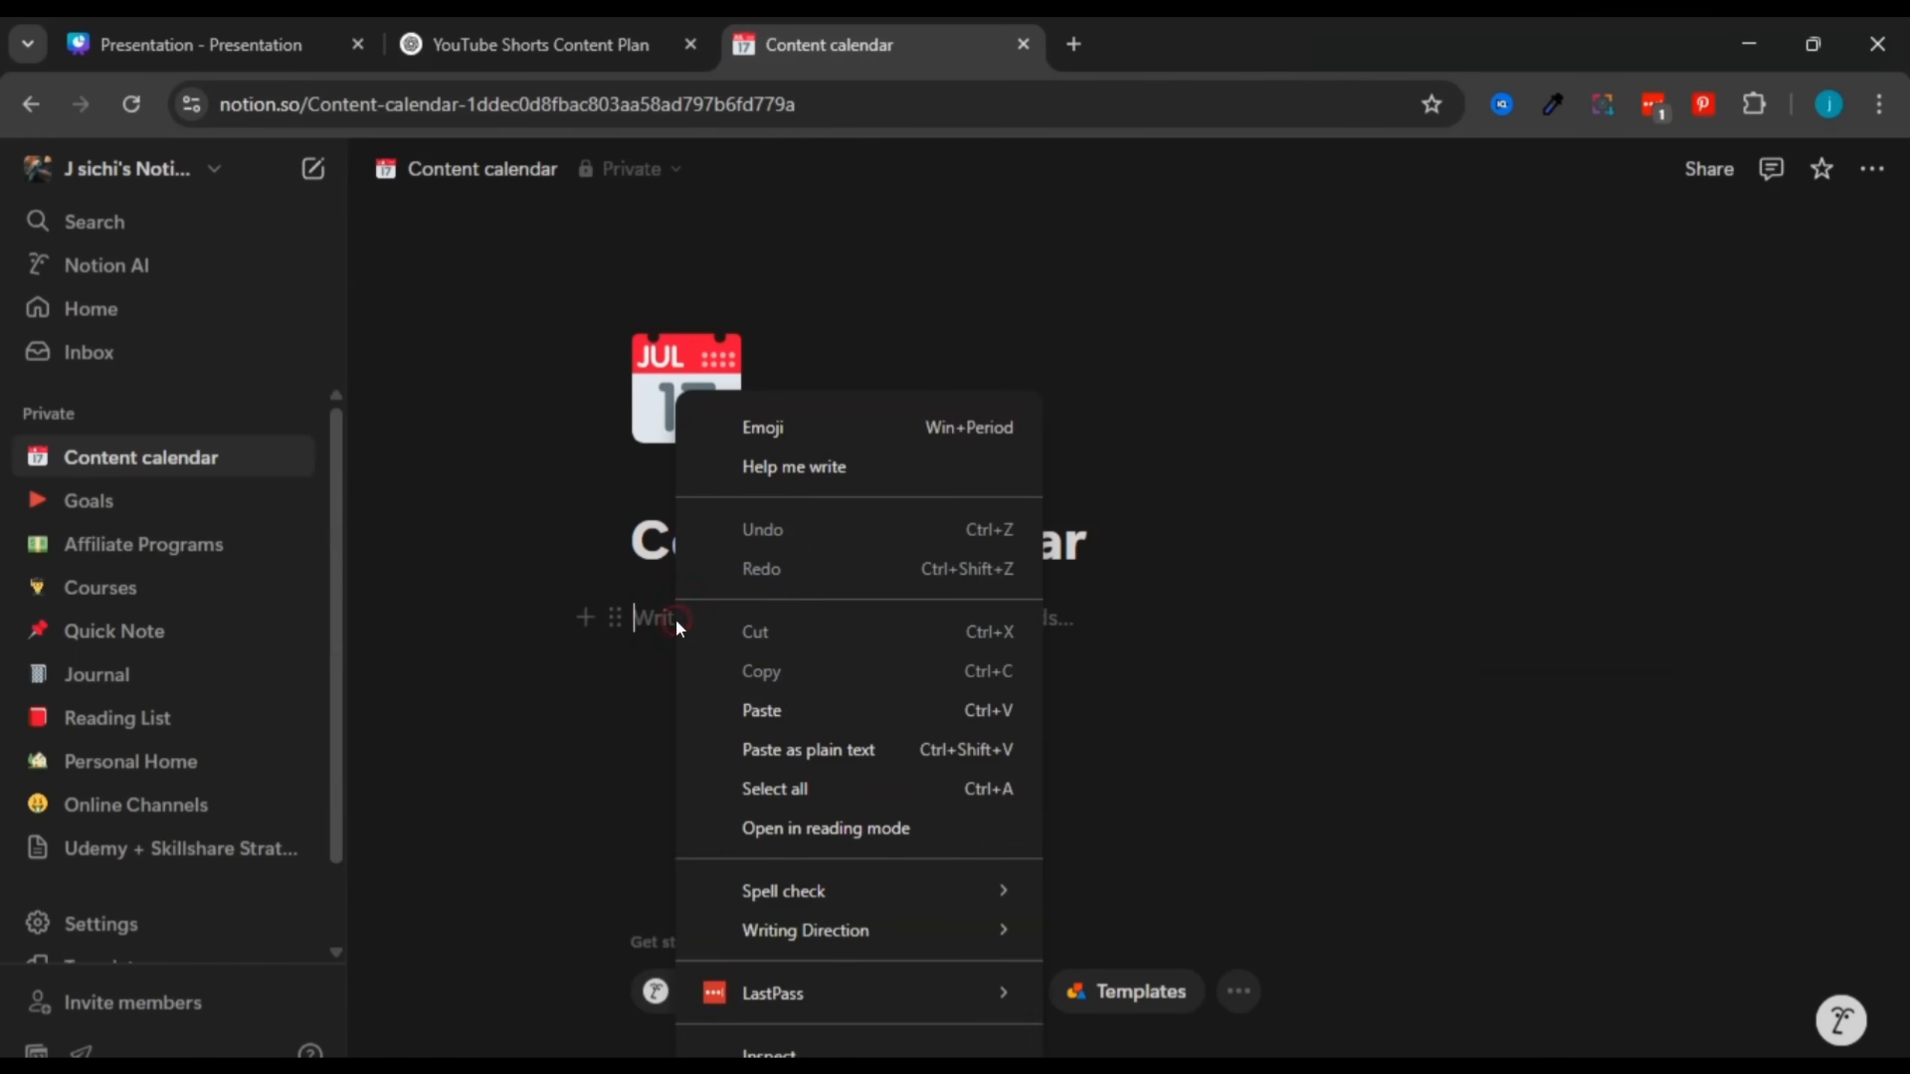
pyautogui.click(787, 700)
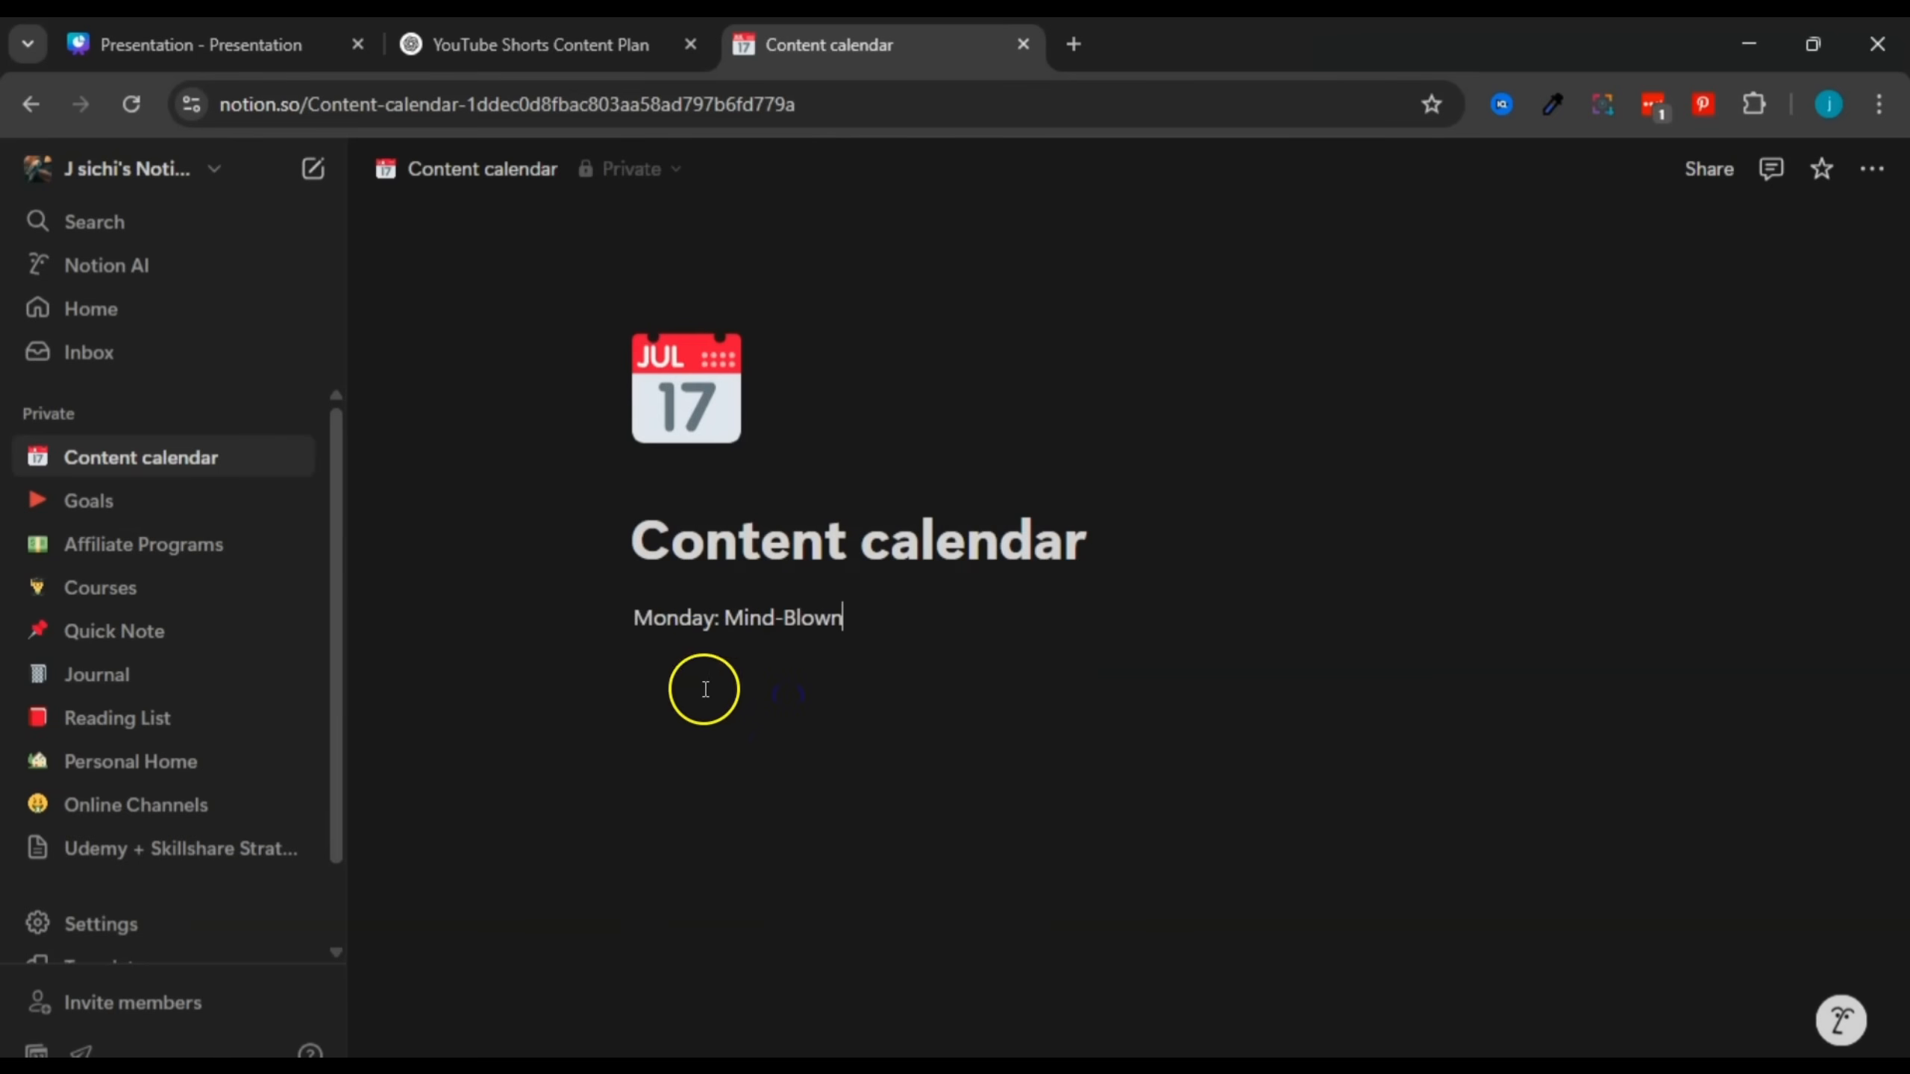
# Step: Copy the "Video 1" heading from ChatGPT's weekly table and paste it beneath the Monday: Mind-Blown line in Notion
pyautogui.click(540, 44)
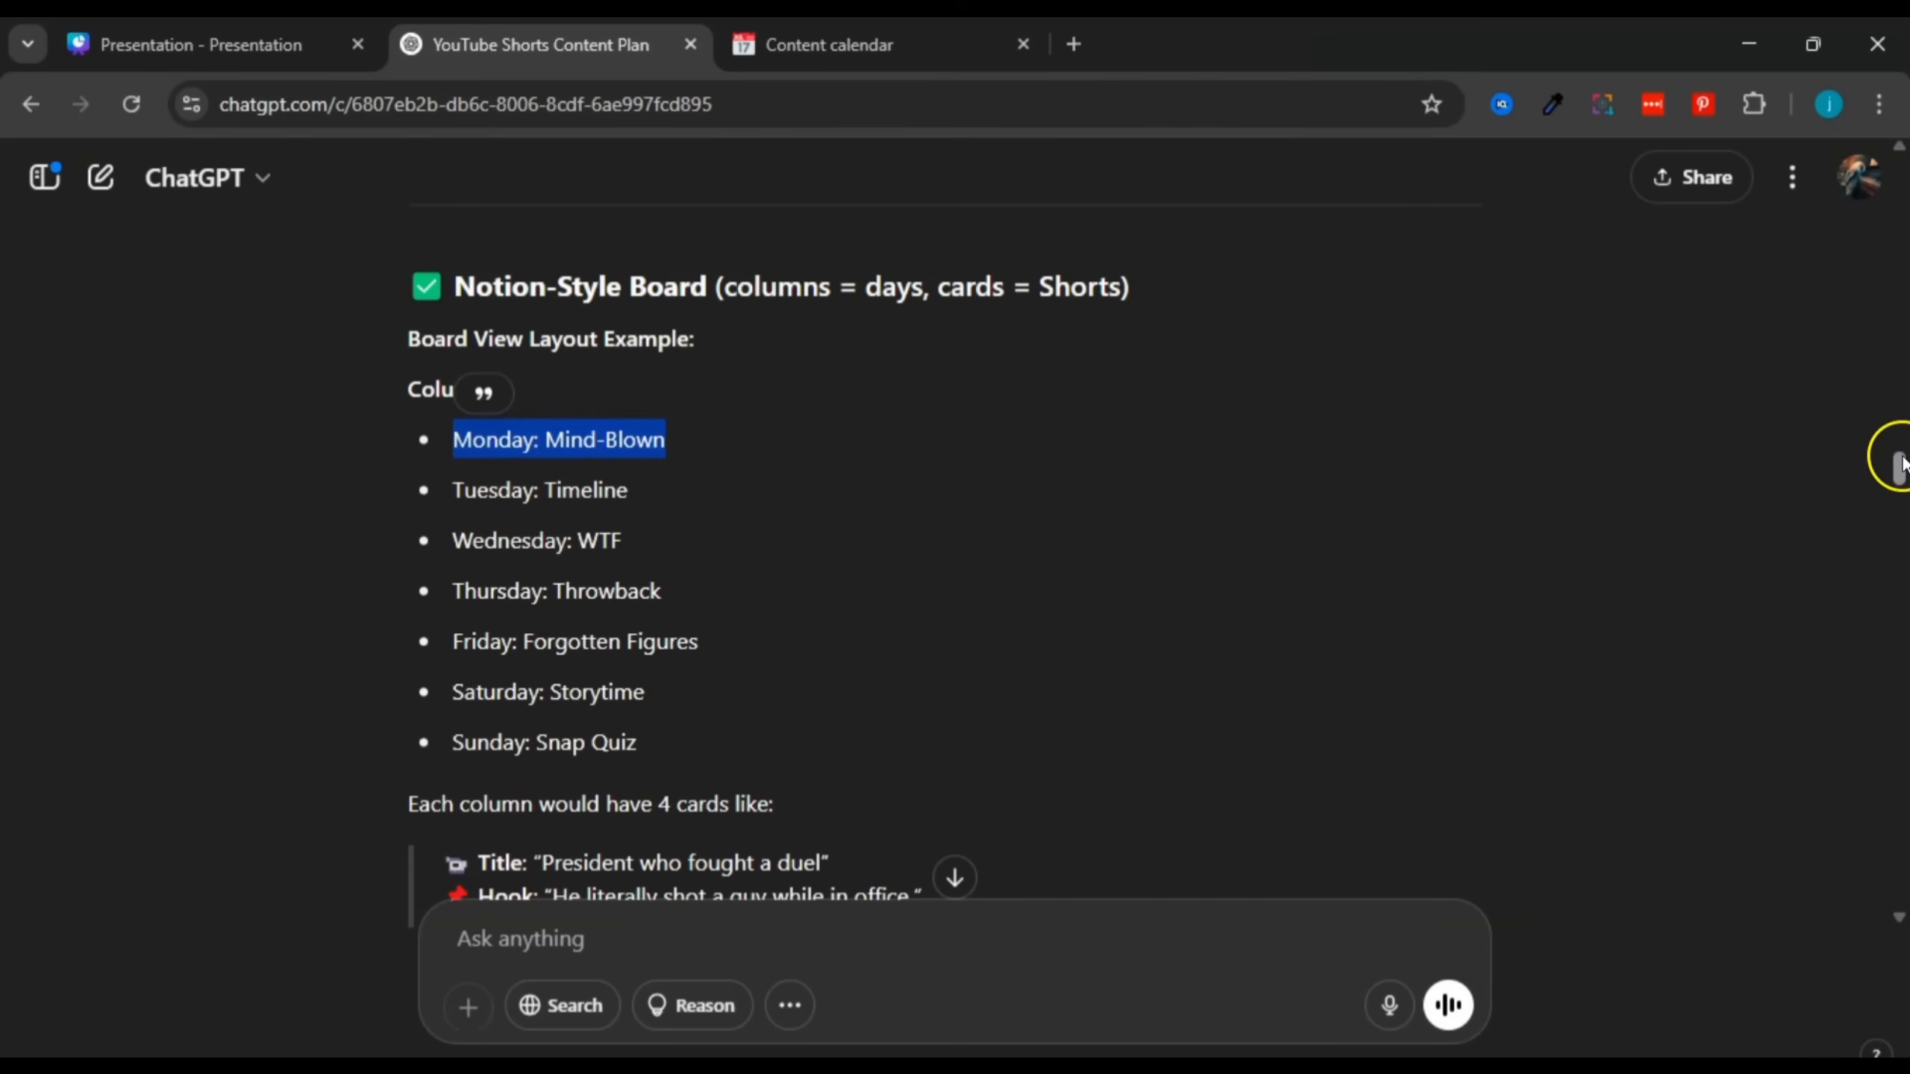
pyautogui.moveTo(1899, 462); pyautogui.dragTo(1901, 429)
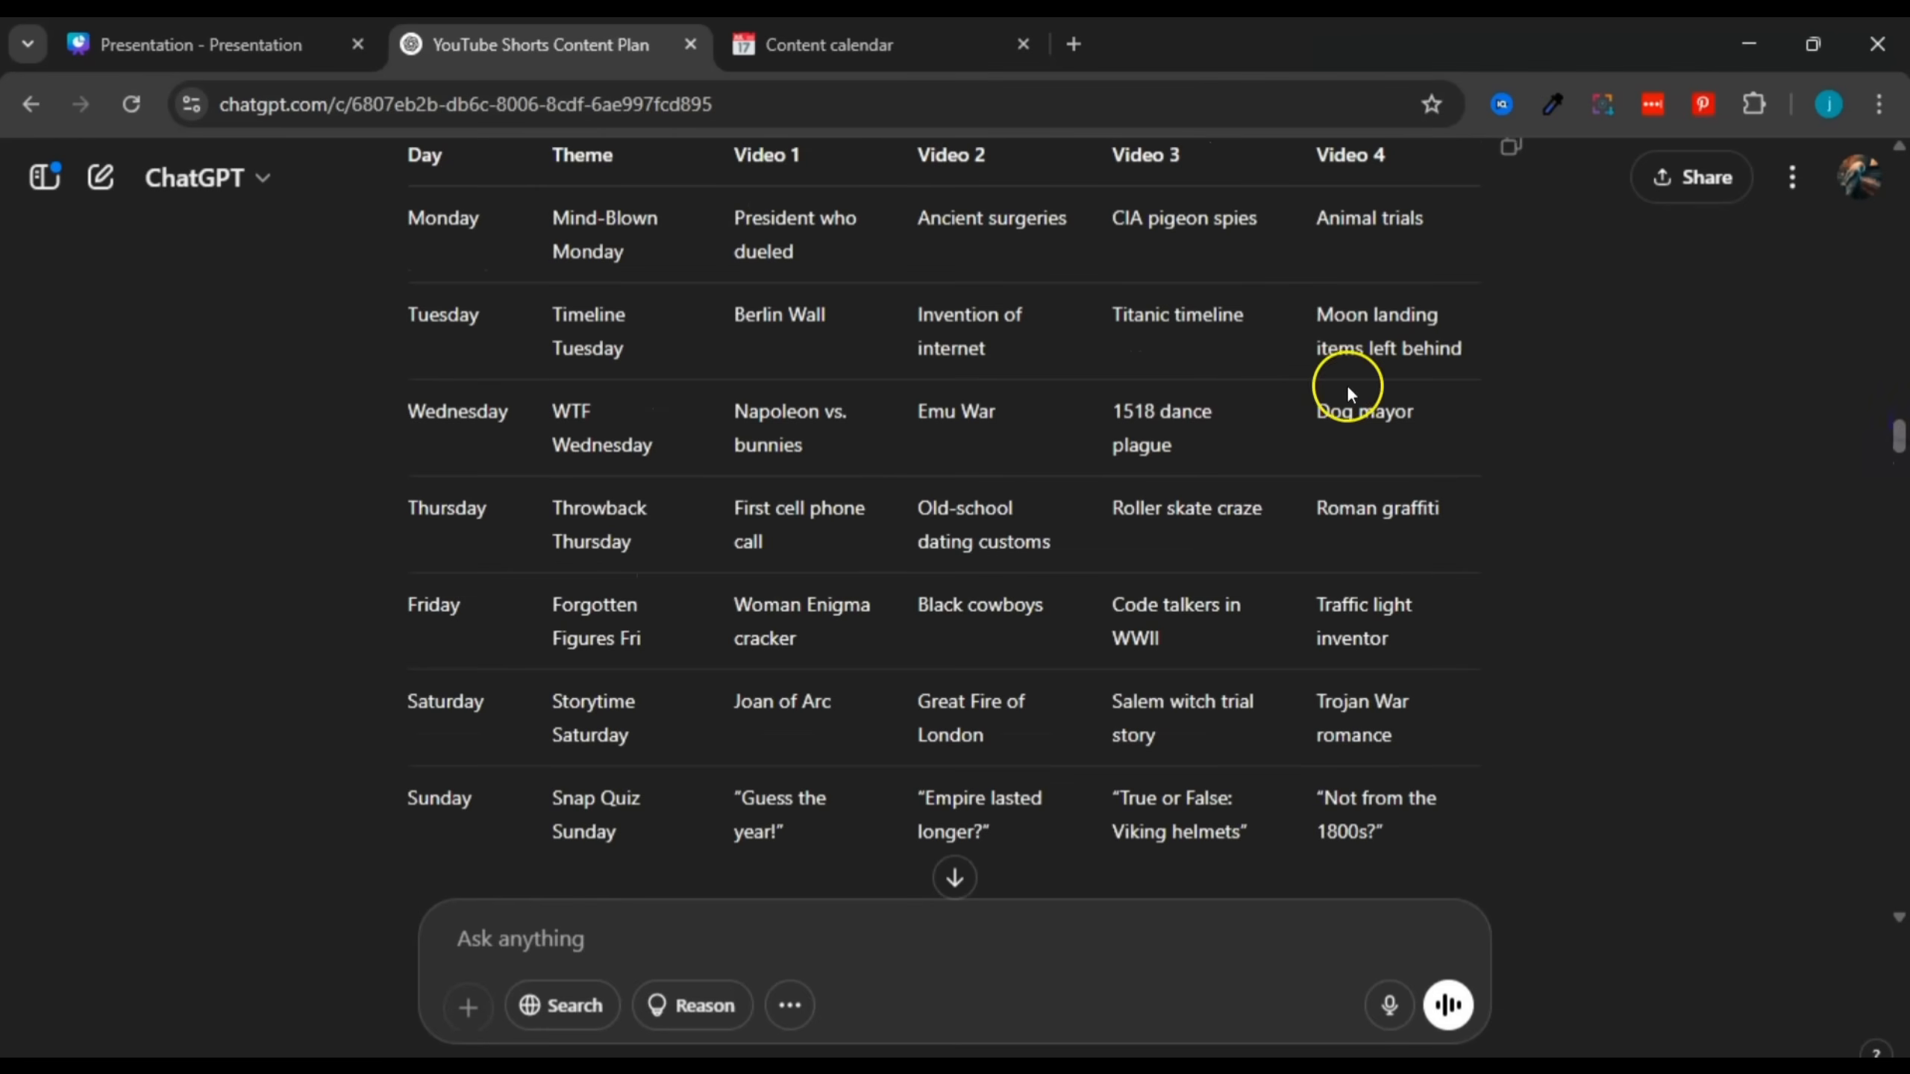
pyautogui.moveTo(737, 153); pyautogui.dragTo(791, 167)
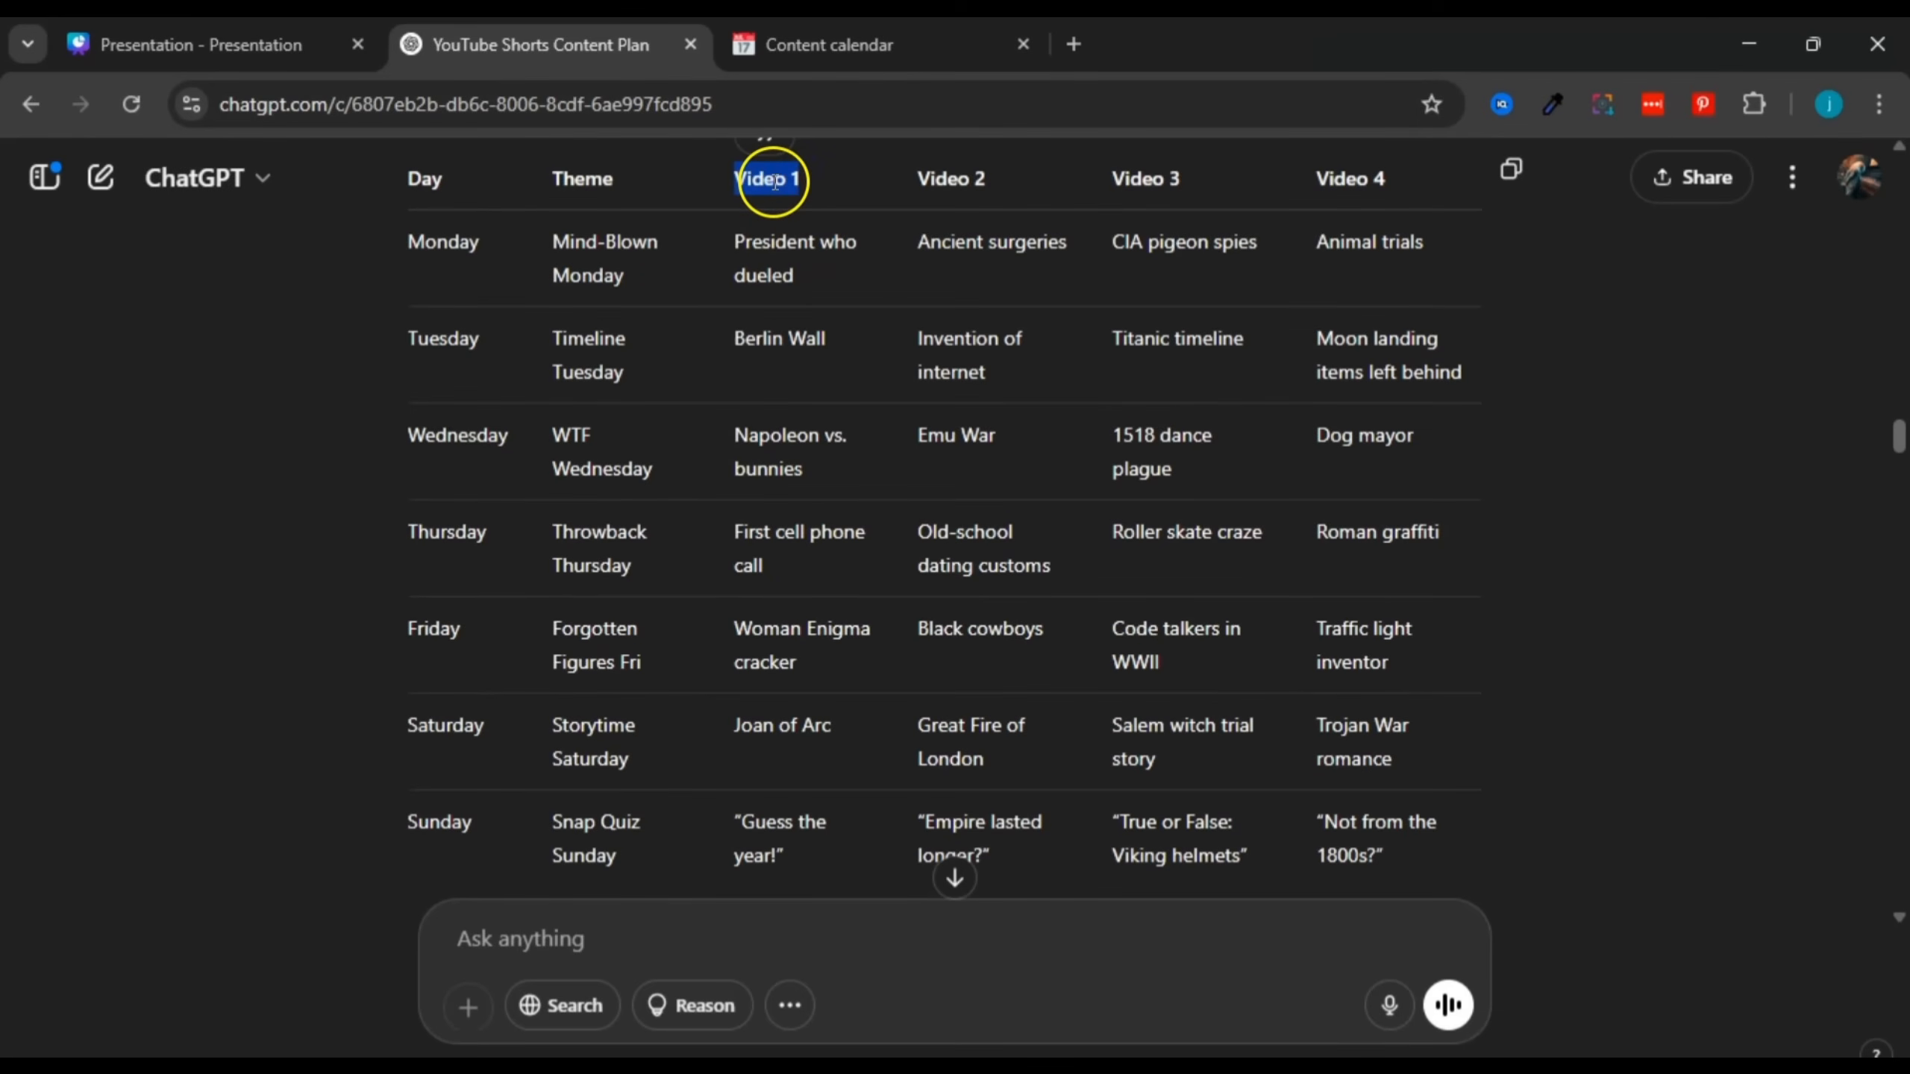
pyautogui.rightClick(774, 183)
pyautogui.click(798, 210)
pyautogui.click(823, 47)
pyautogui.click(785, 644)
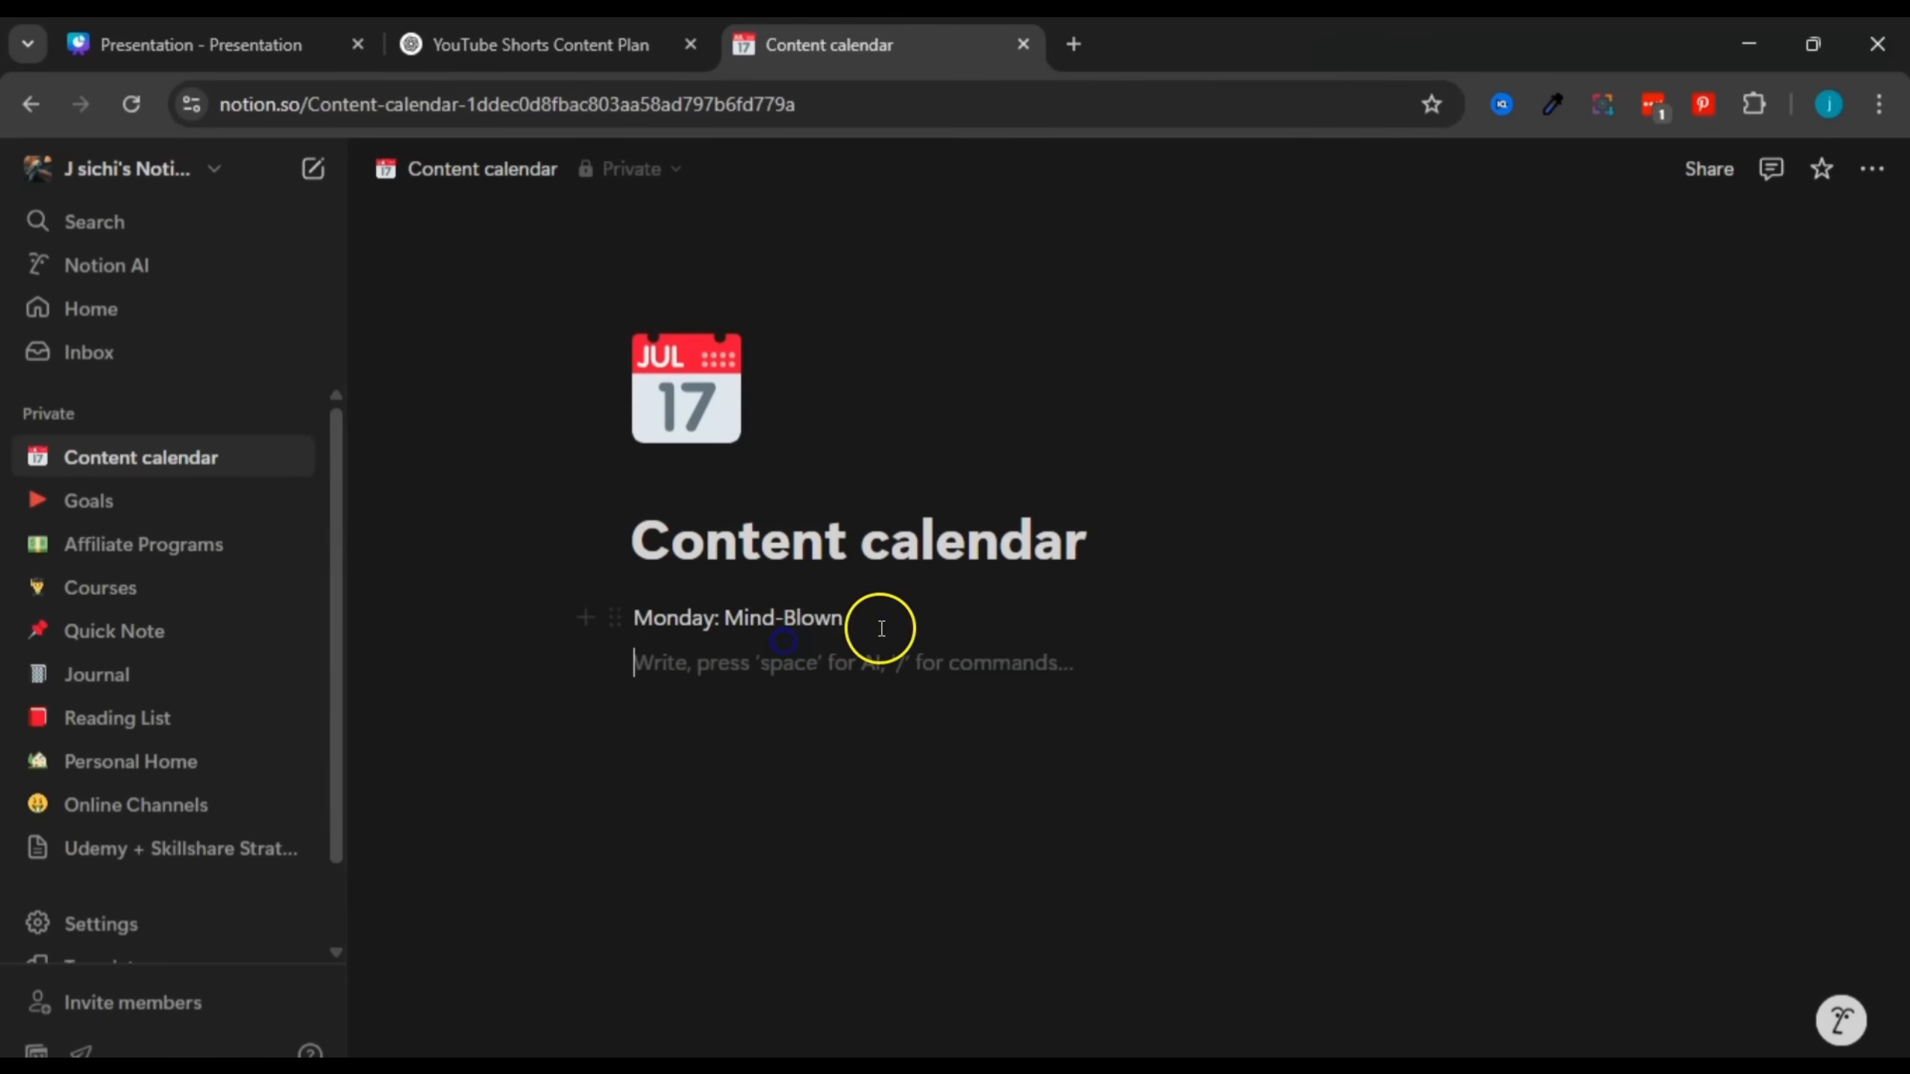
pyautogui.click(880, 627)
pyautogui.press('Return')
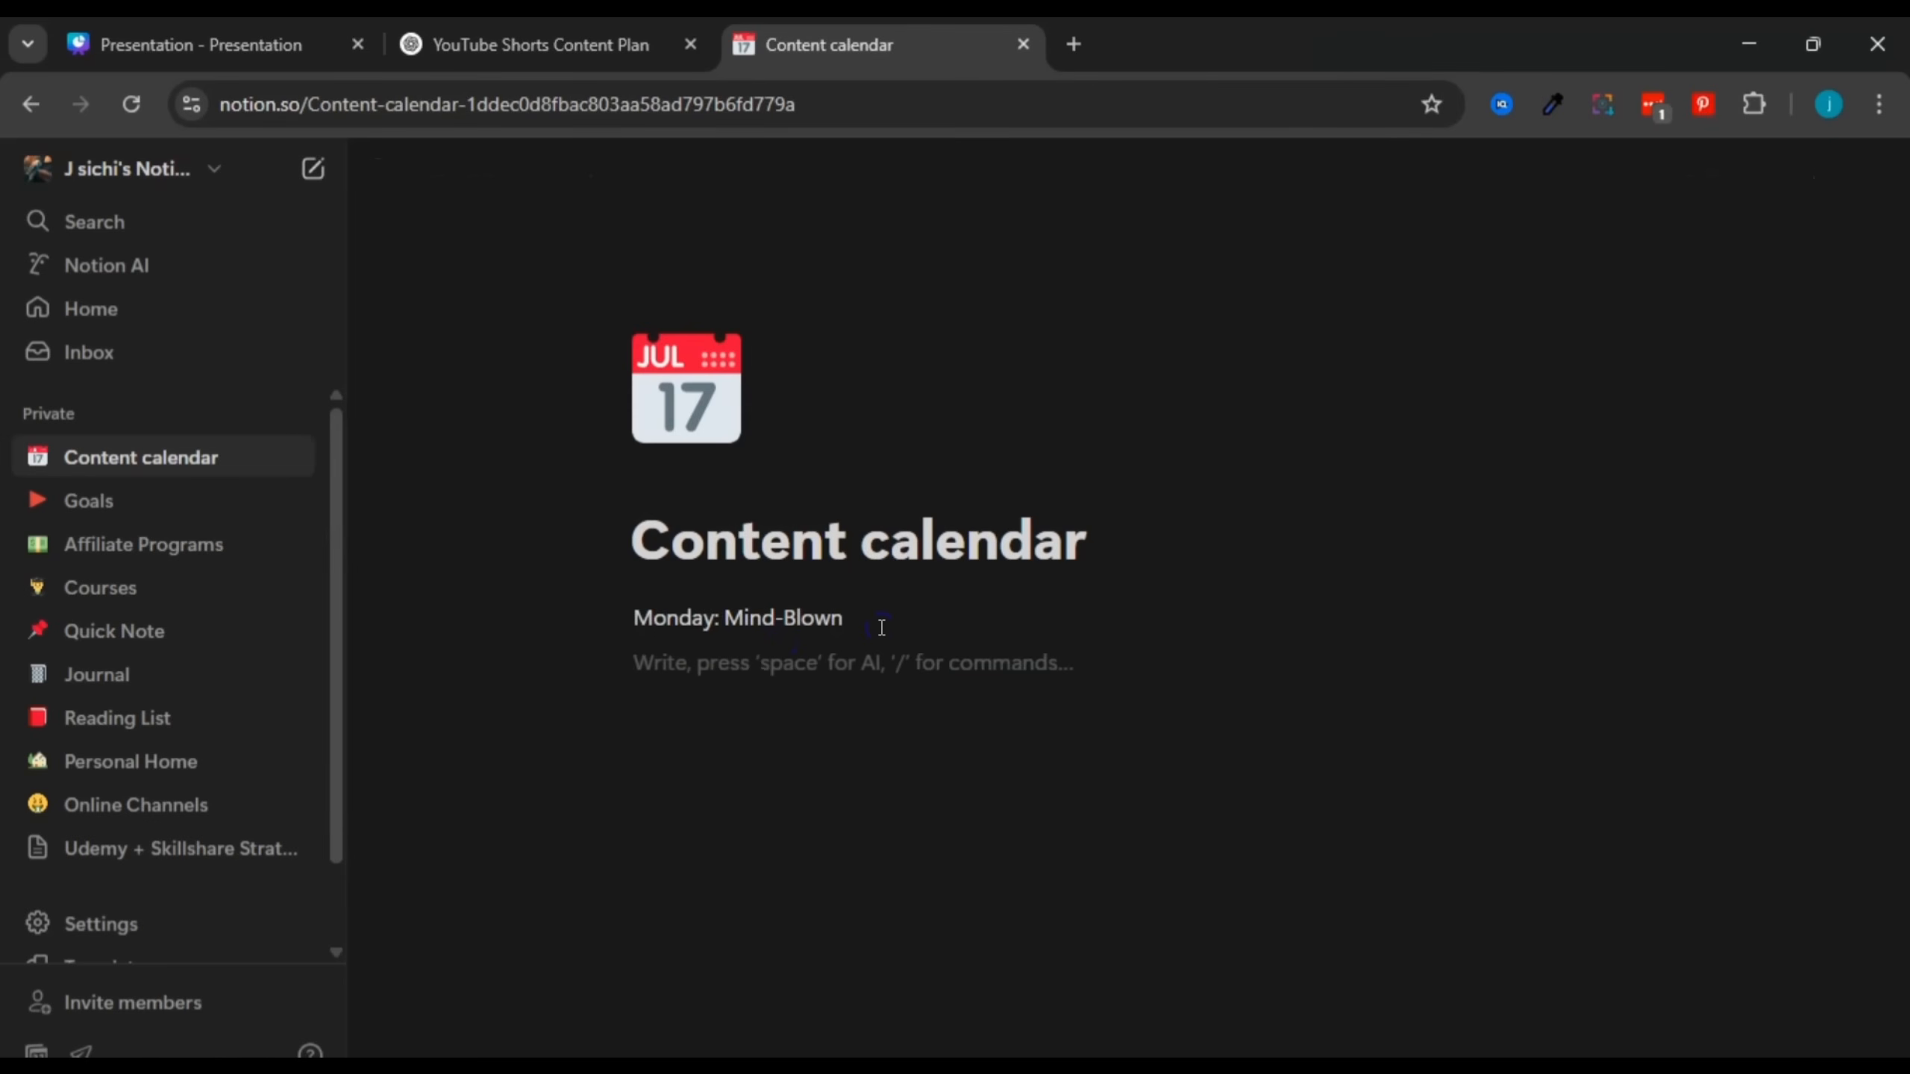
pyautogui.click(794, 661)
pyautogui.rightClick(794, 661)
pyautogui.click(872, 715)
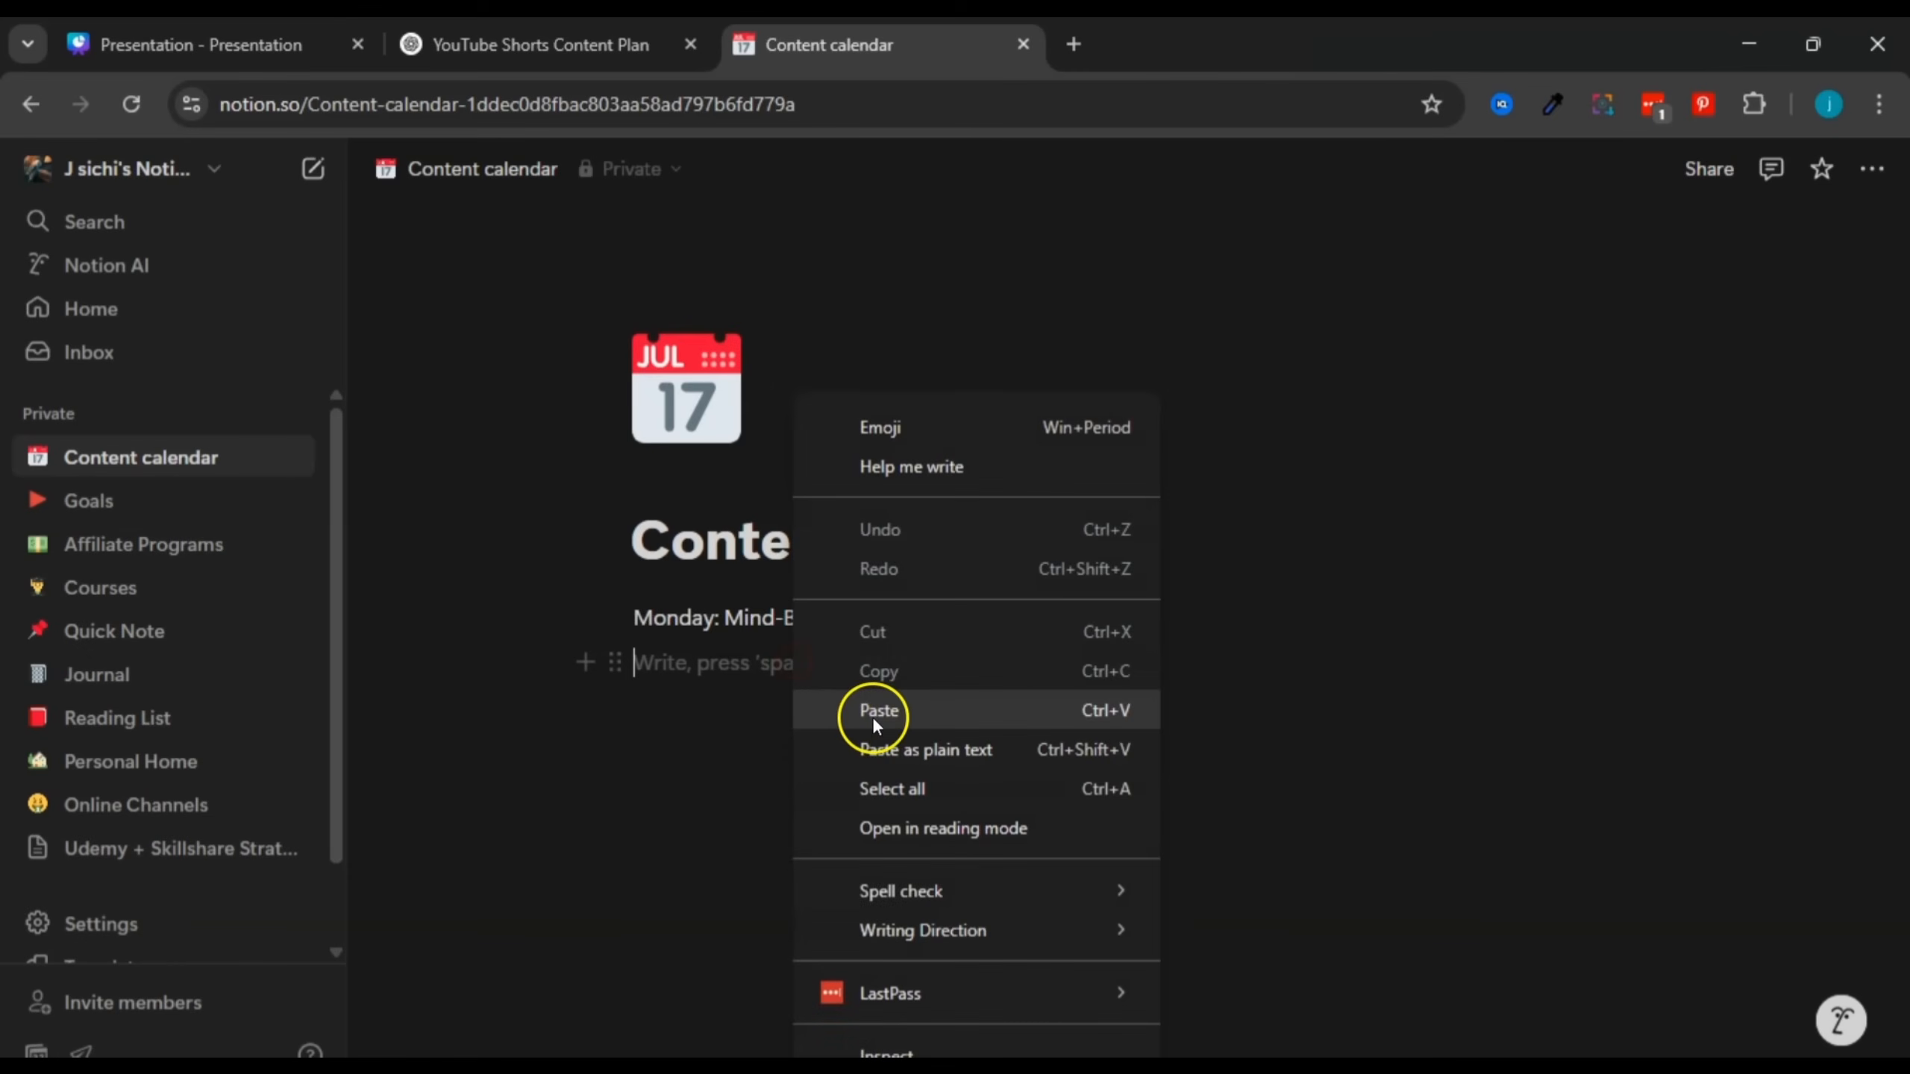
# Step: Copy the "Video 2" heading from the ChatGPT table and paste it on the line below Video 1 in Notion
pyautogui.click(527, 45)
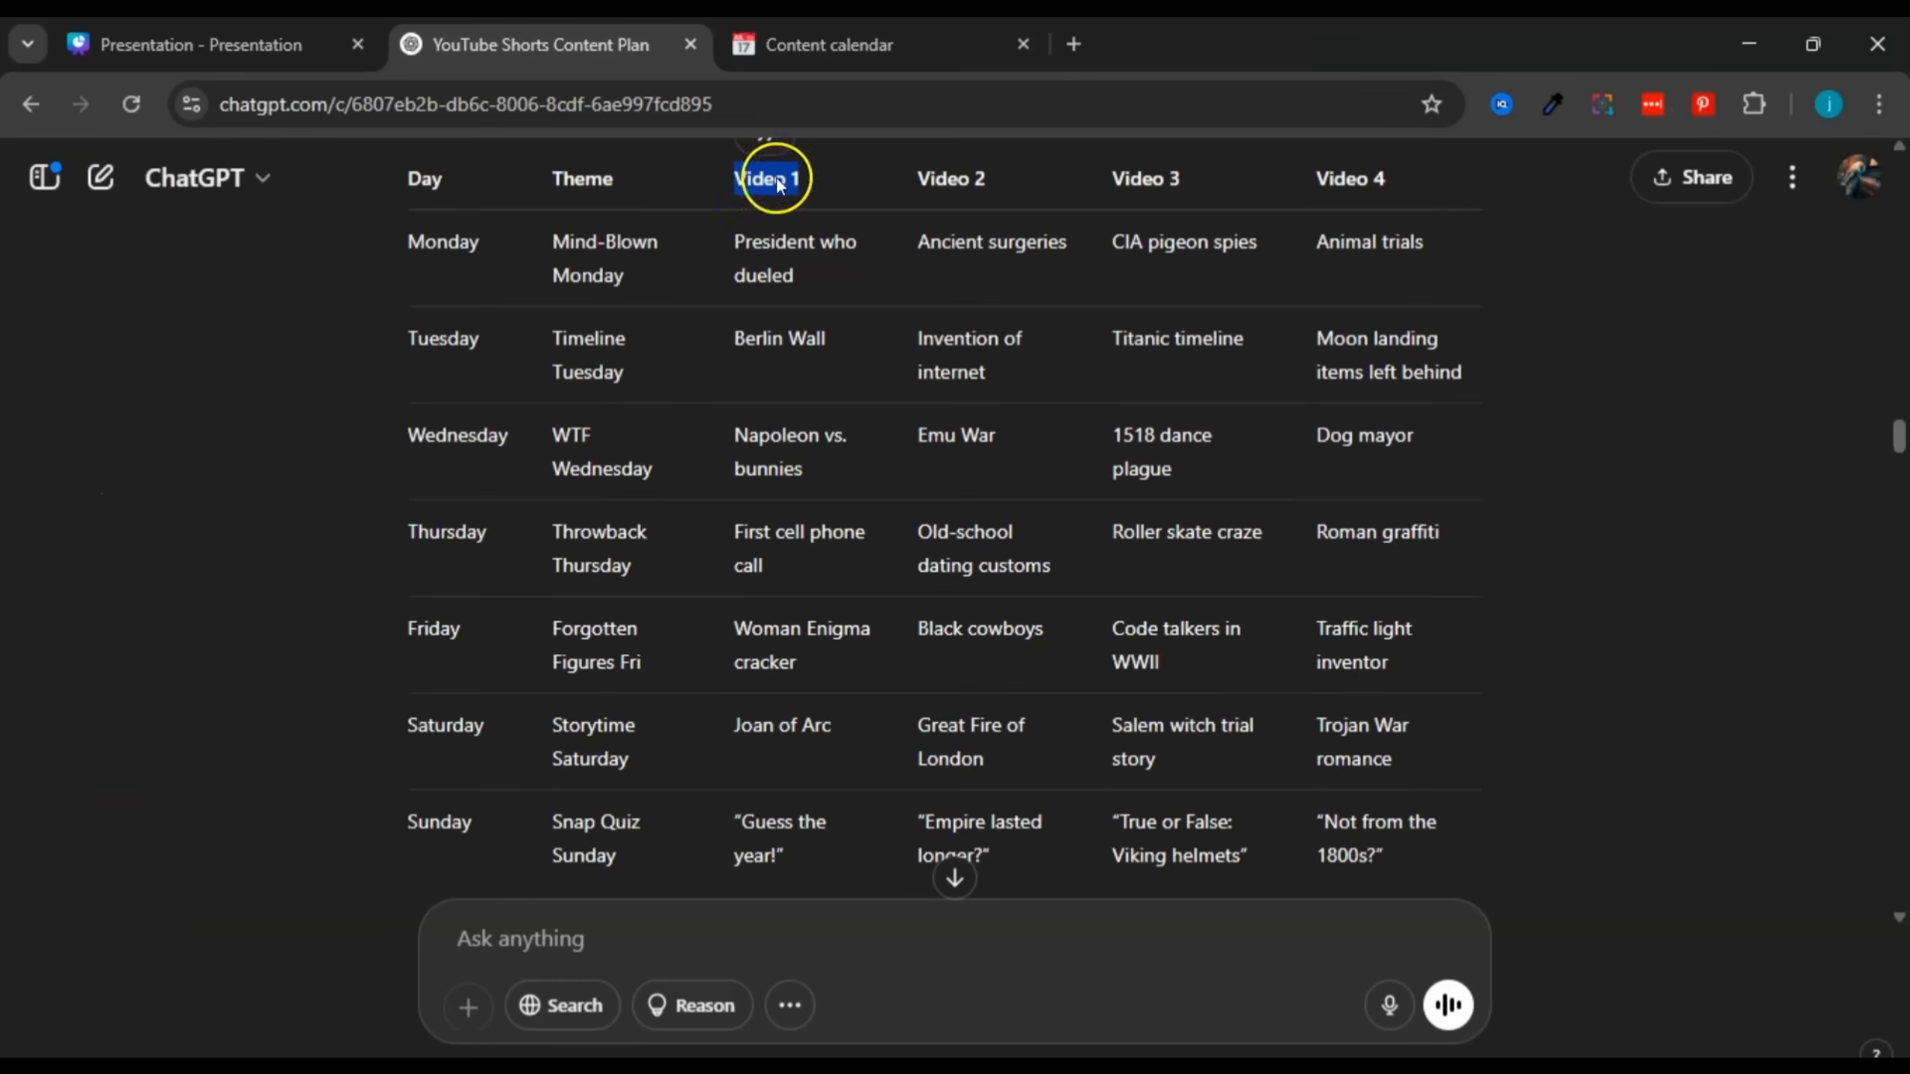
pyautogui.moveTo(919, 180); pyautogui.dragTo(1000, 194)
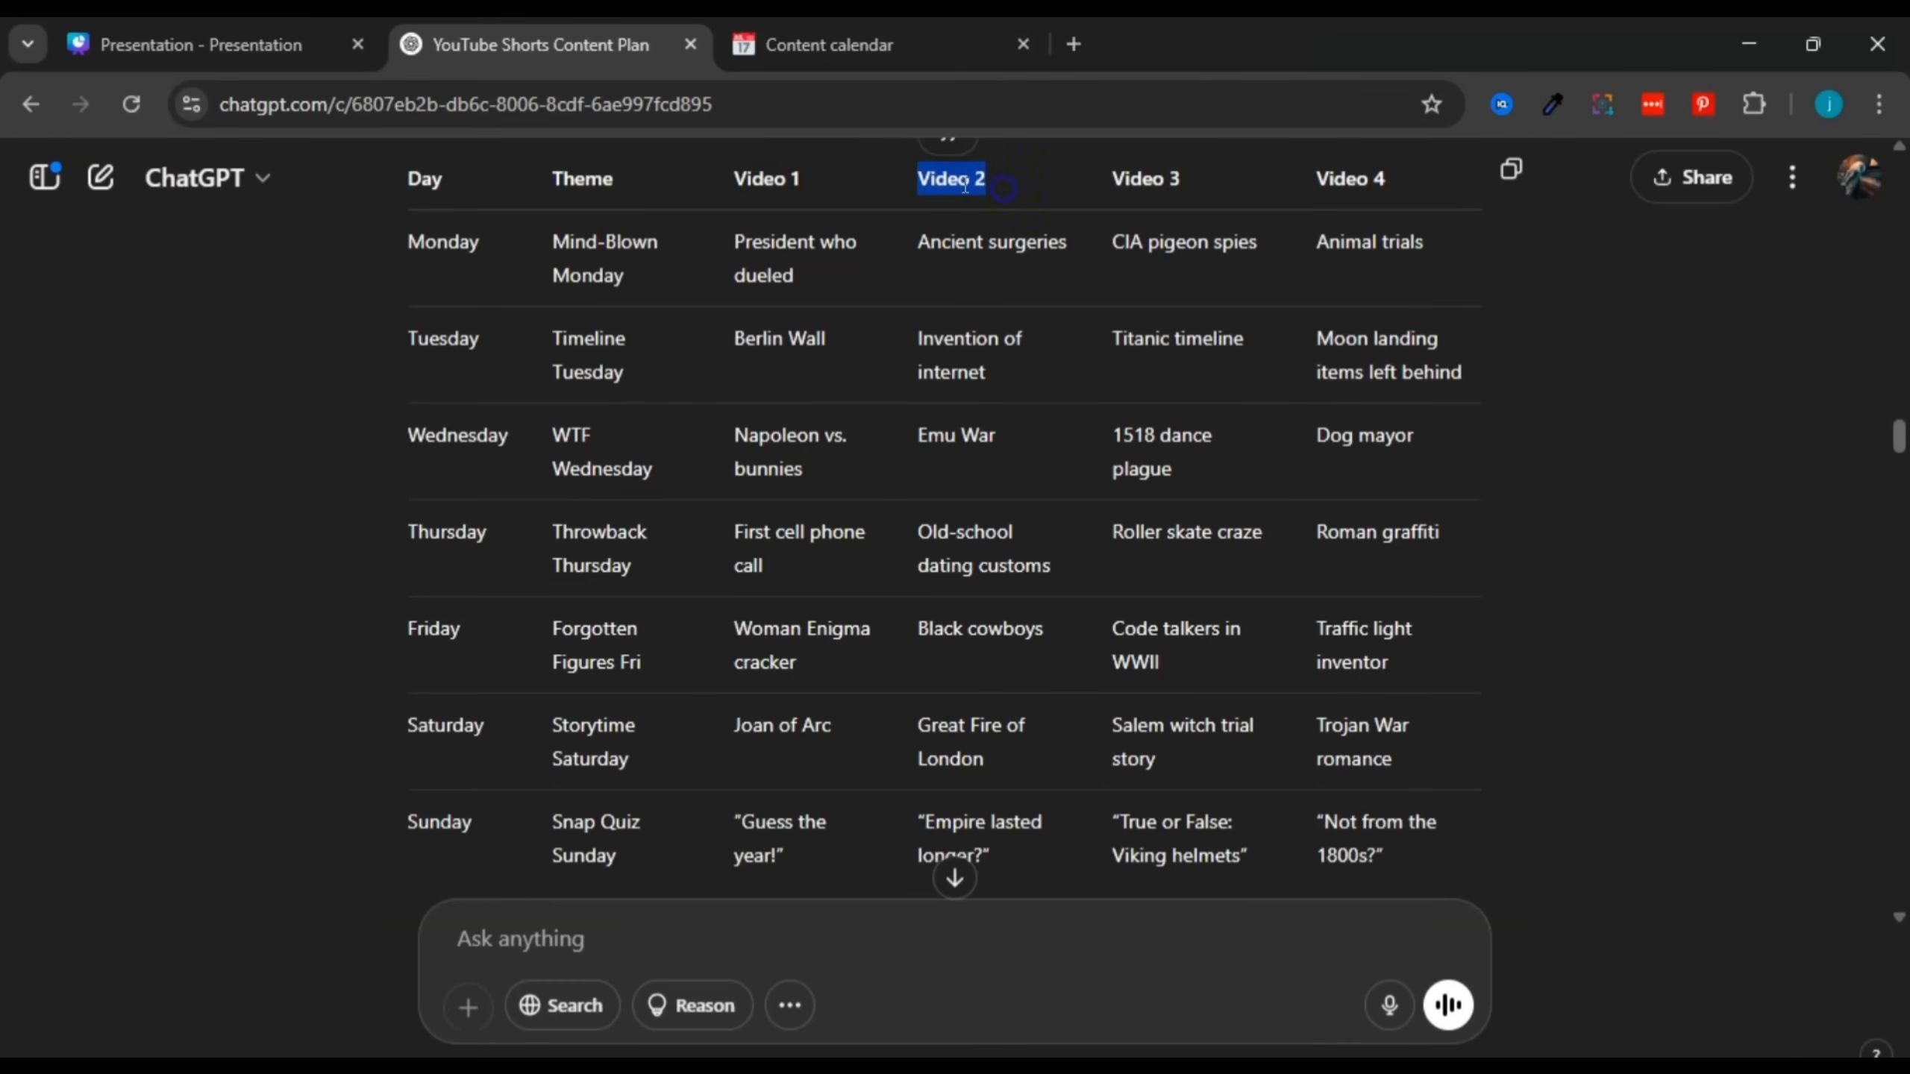
pyautogui.rightClick(965, 186)
pyautogui.click(985, 216)
pyautogui.click(827, 45)
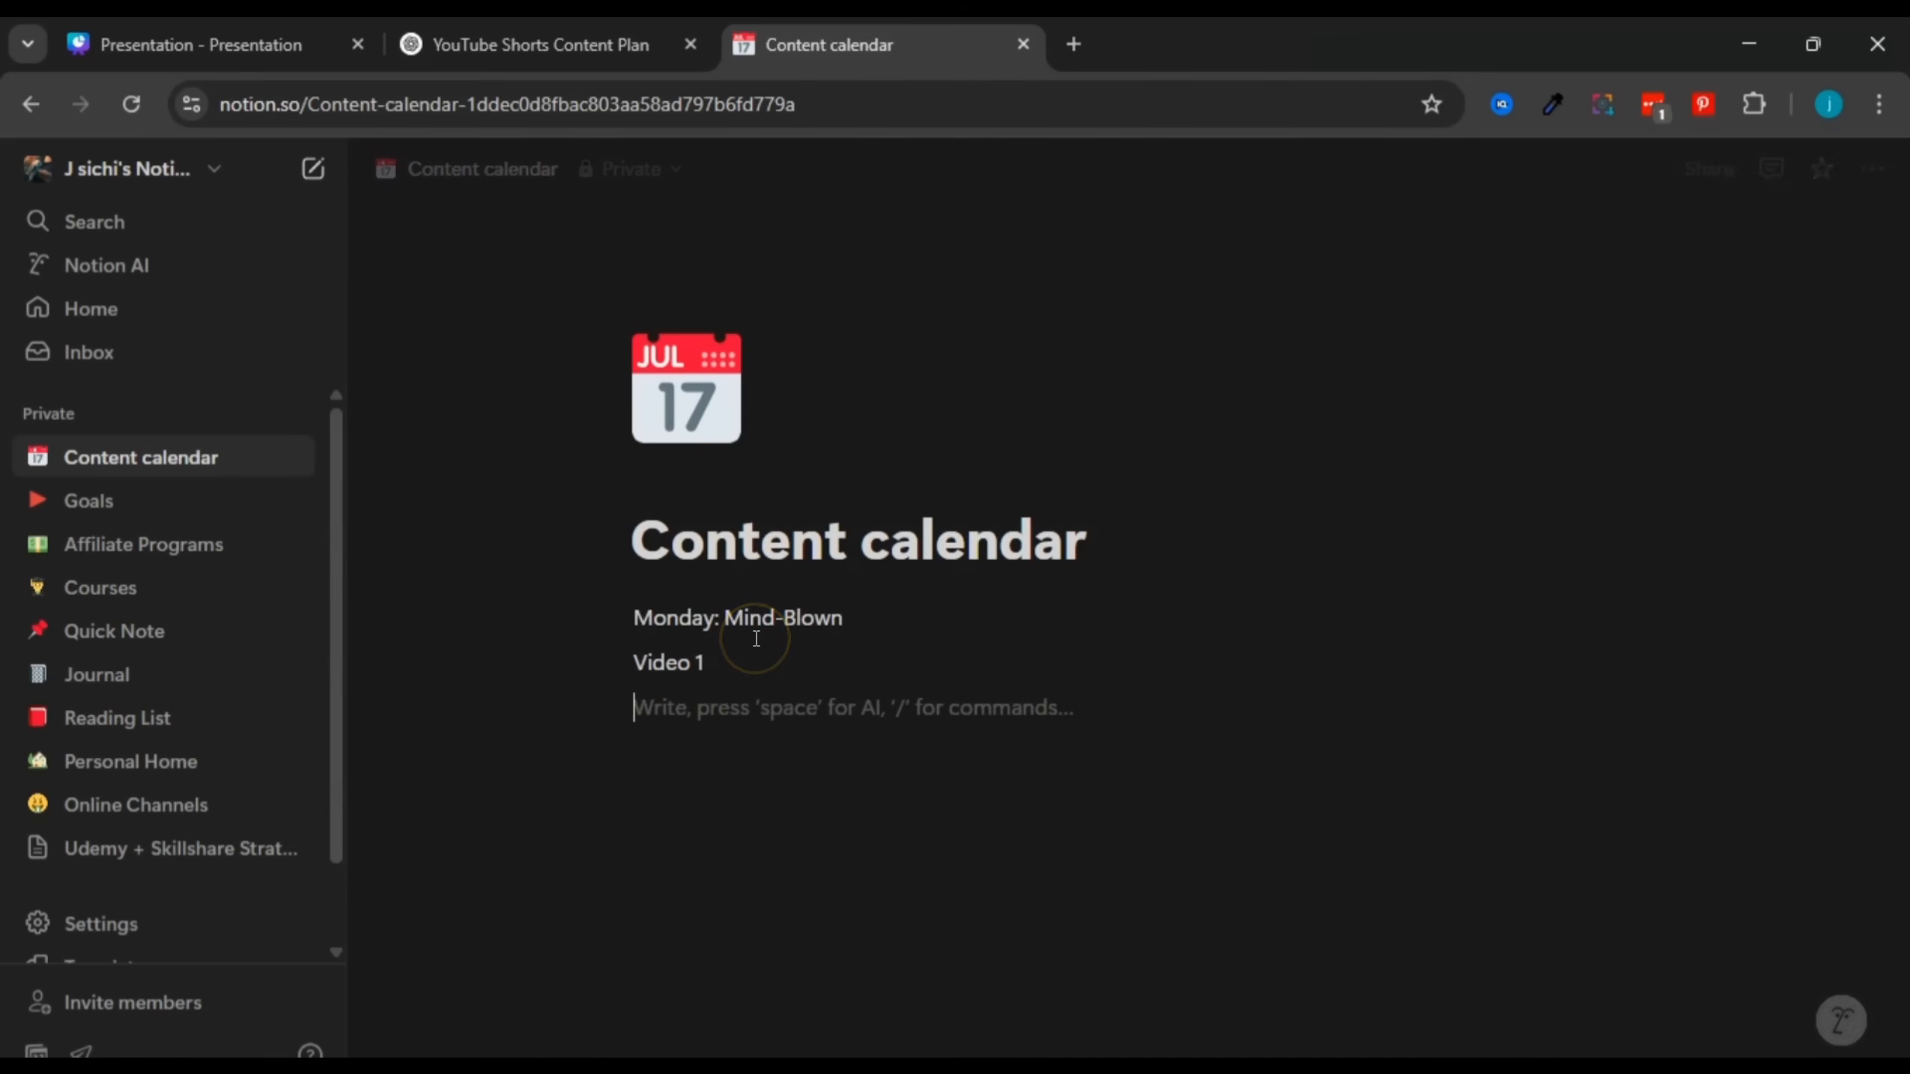
pyautogui.rightClick(684, 708)
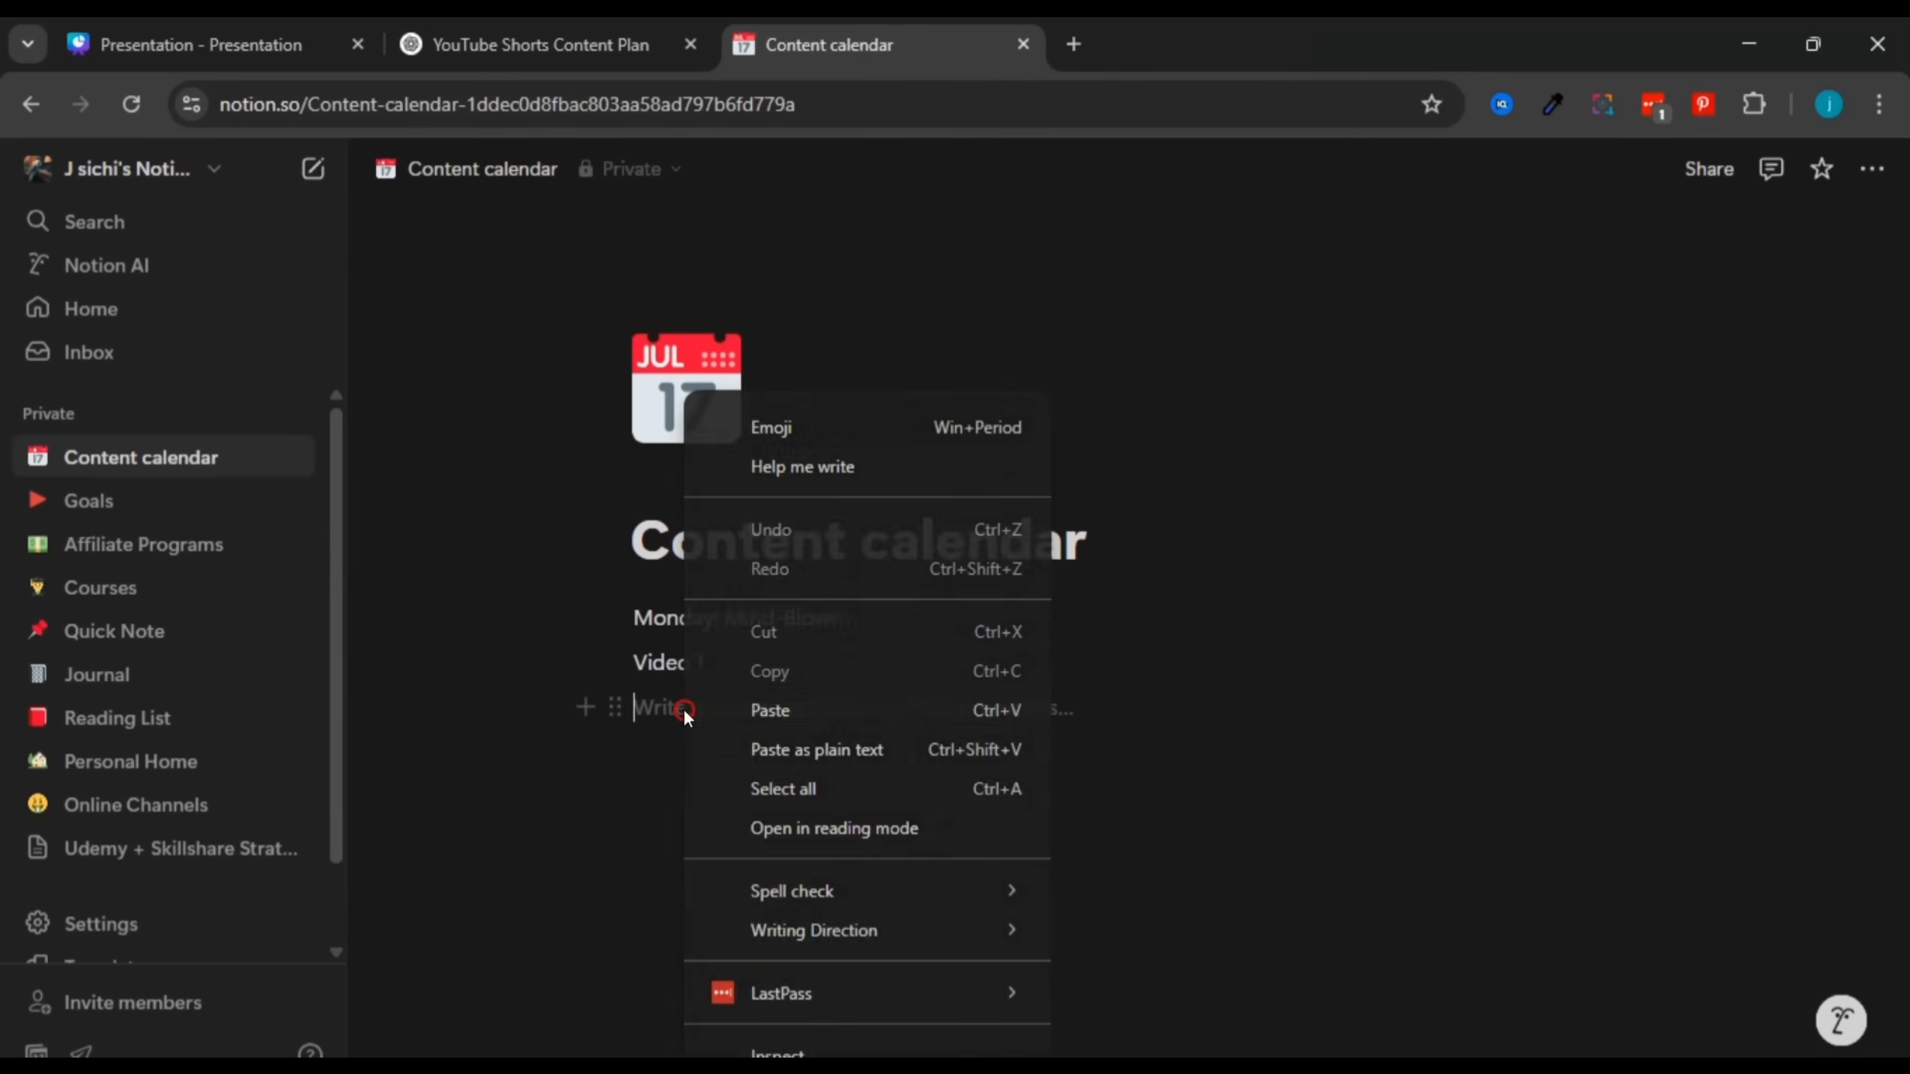
pyautogui.click(760, 709)
# Step: Add a hyphen after both the Video 1 and Video 2 labels
pyautogui.click(734, 673)
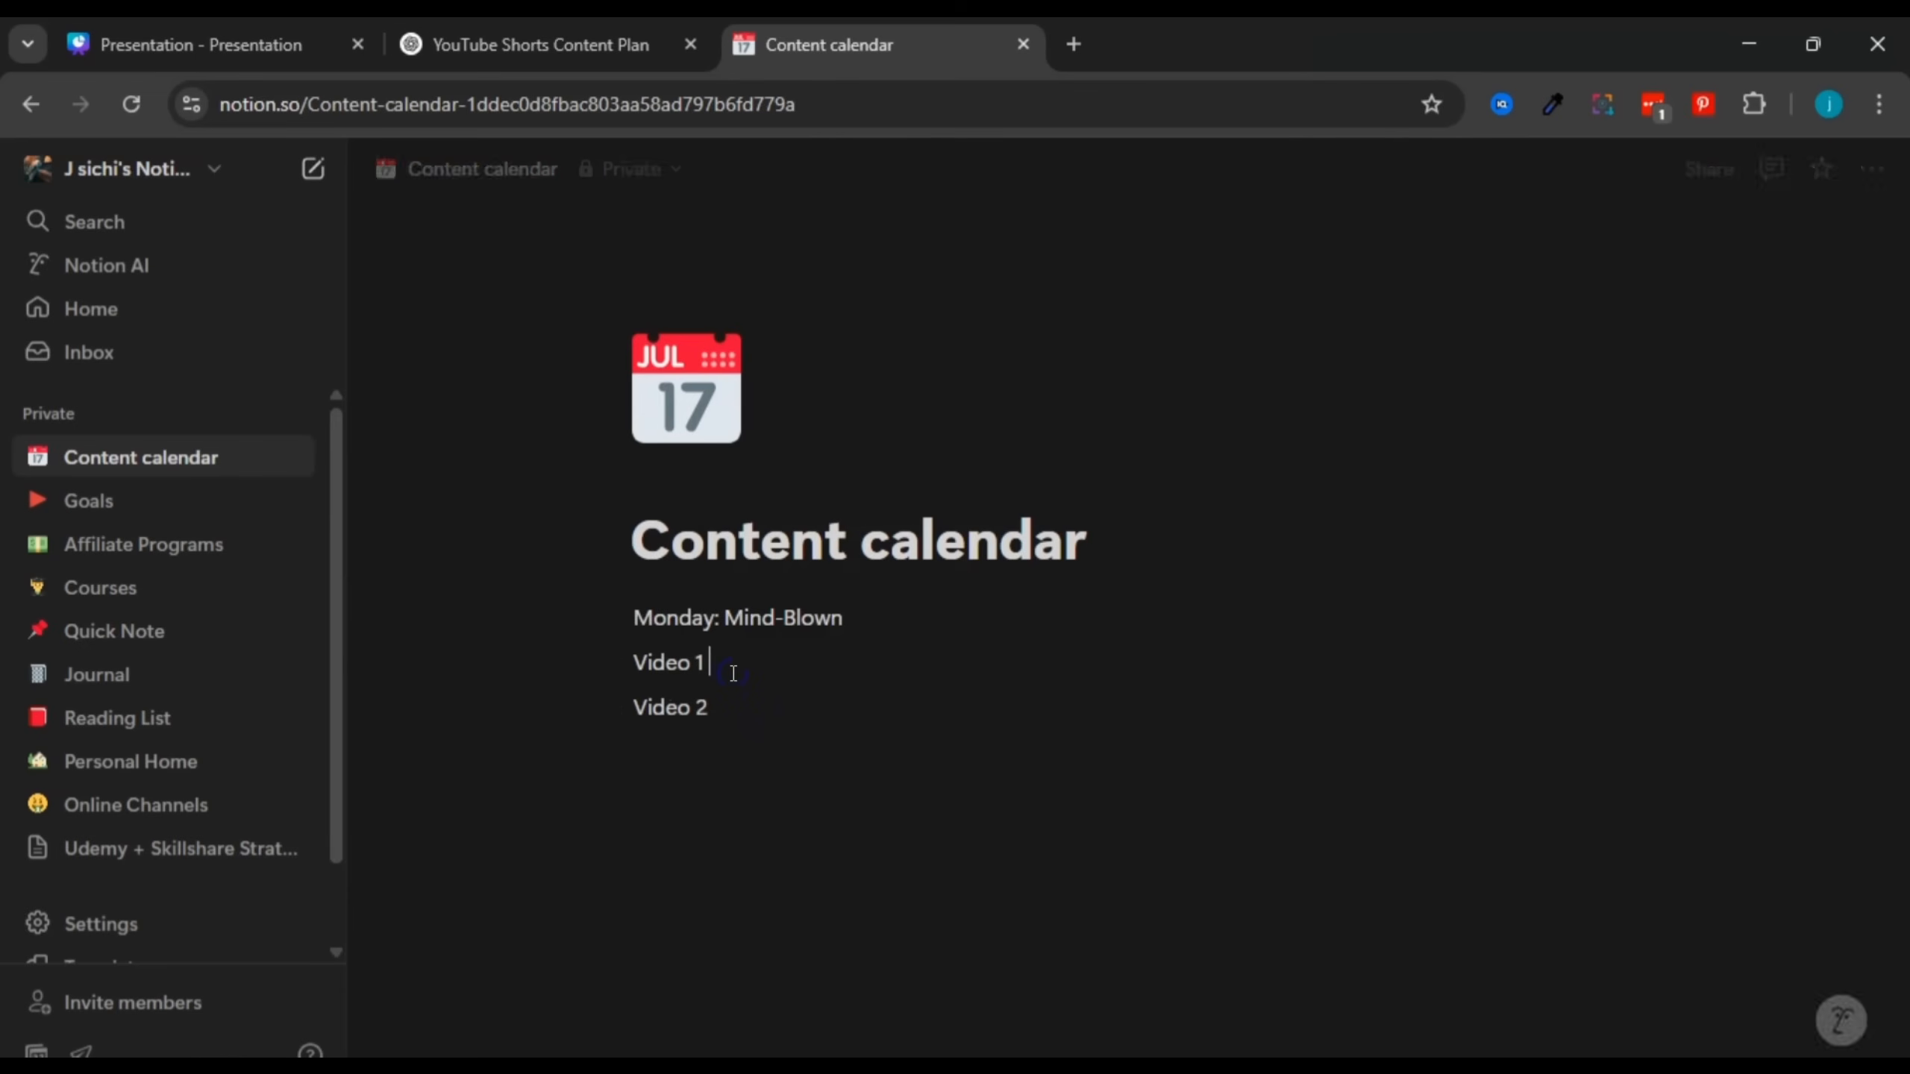
pyautogui.write('-')
pyautogui.click(713, 715)
pyautogui.write('-')
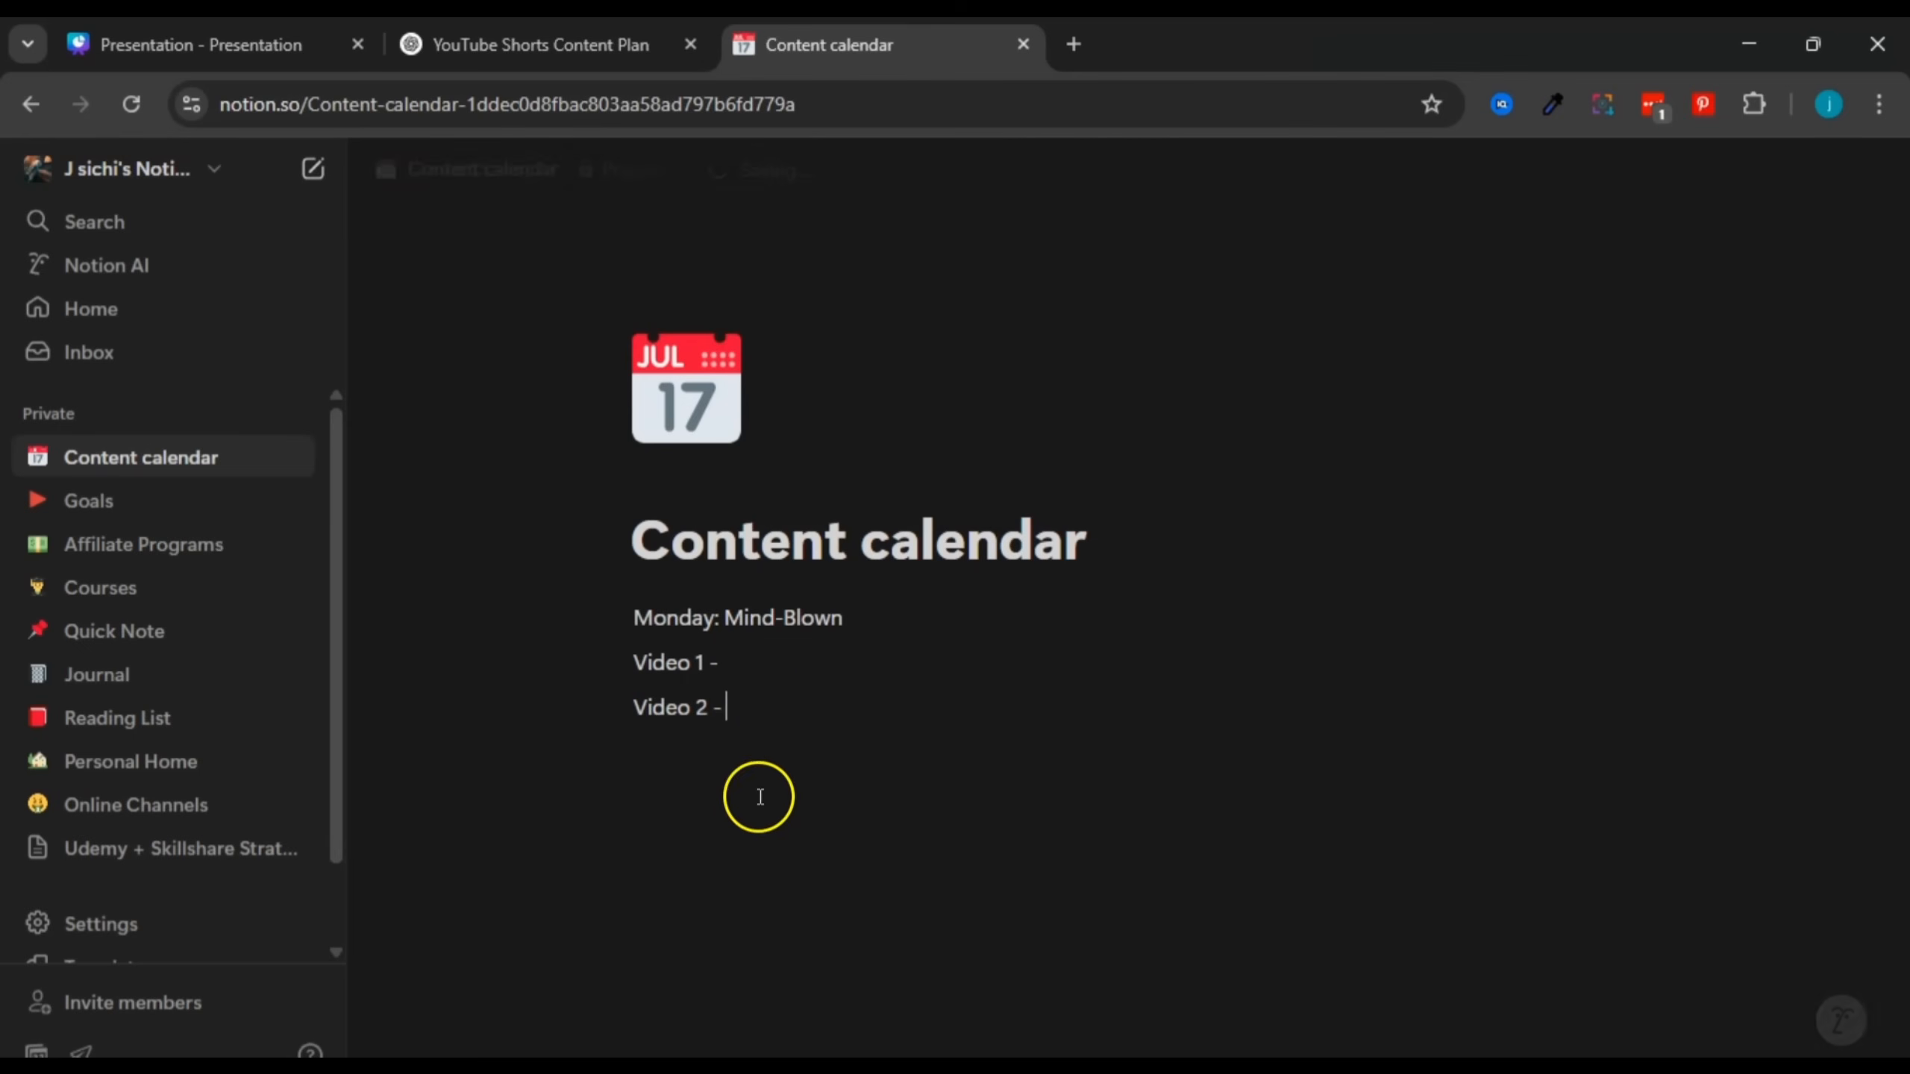
# Step: Copy Monday's Video 1 topic "President who dueled" from ChatGPT and paste it after the Video 1 hyphen in Notion
pyautogui.click(540, 44)
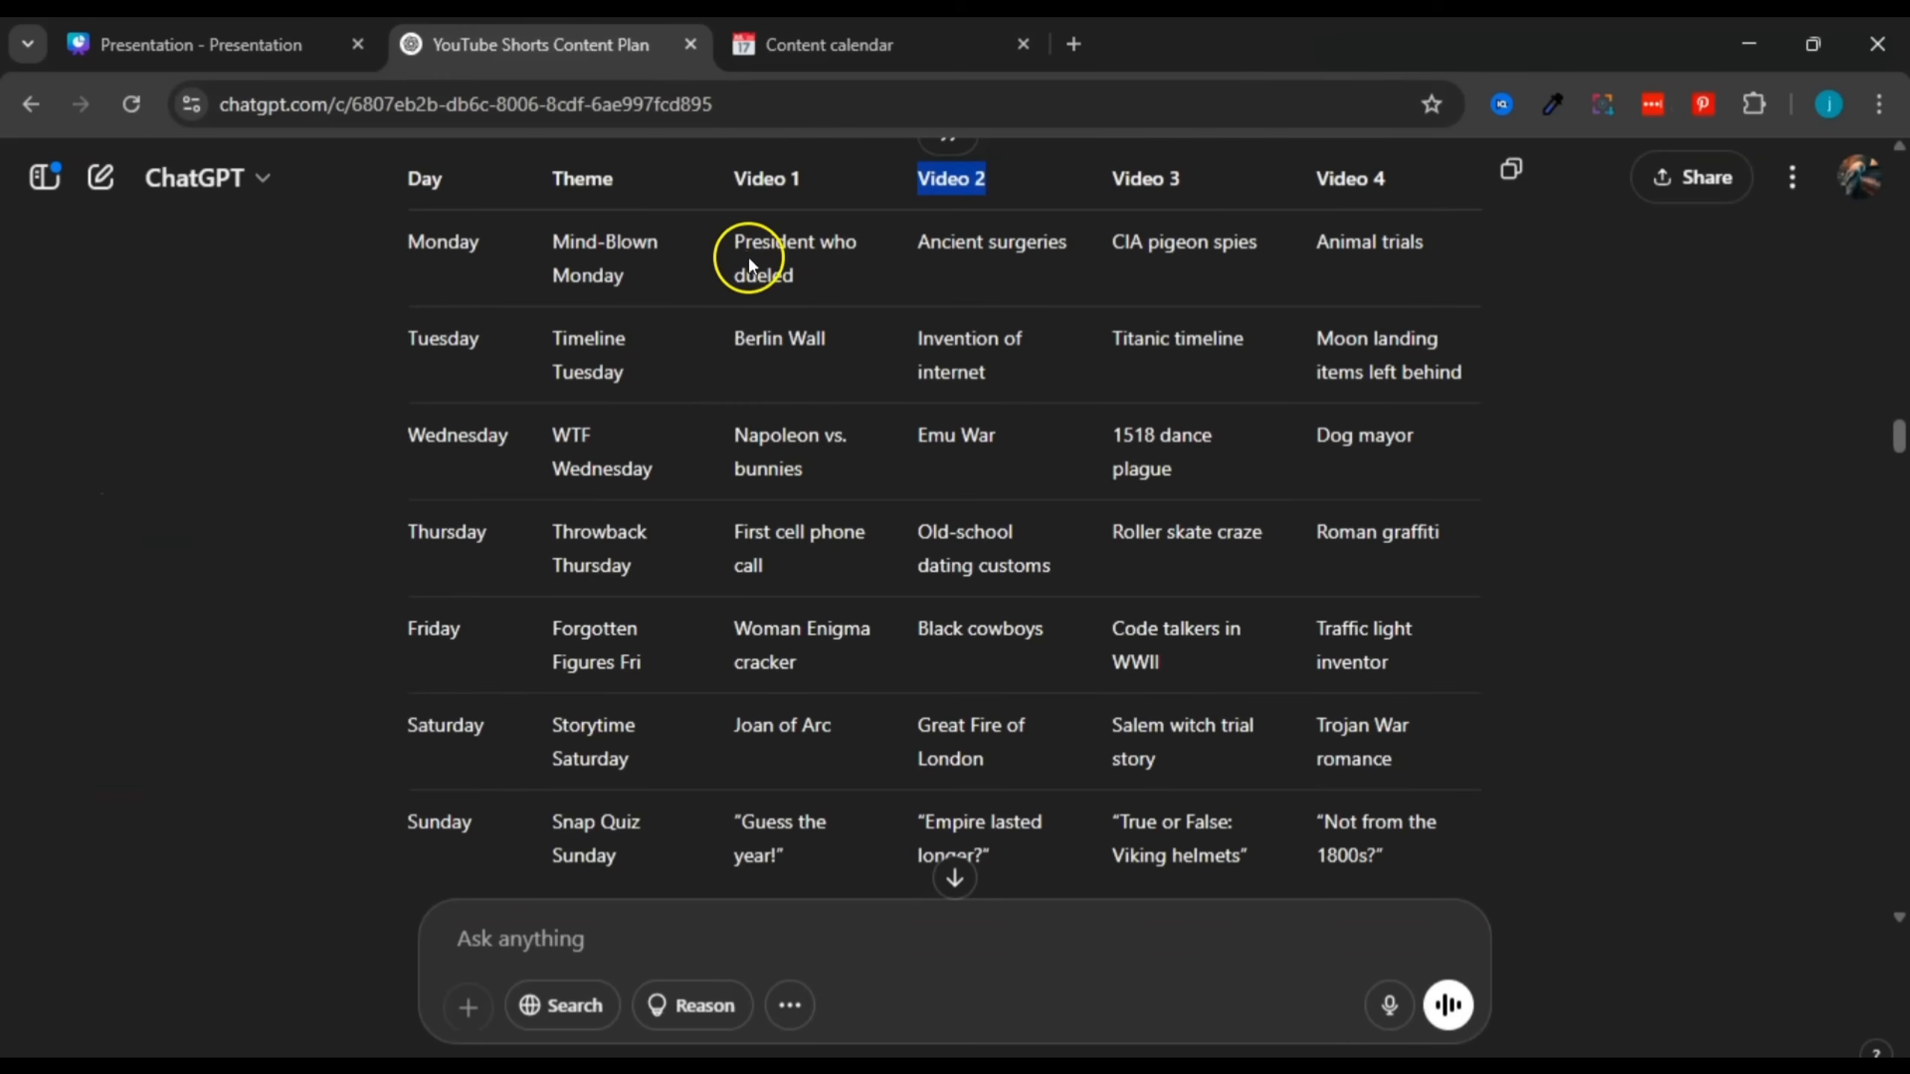
pyautogui.moveTo(742, 244); pyautogui.dragTo(820, 290)
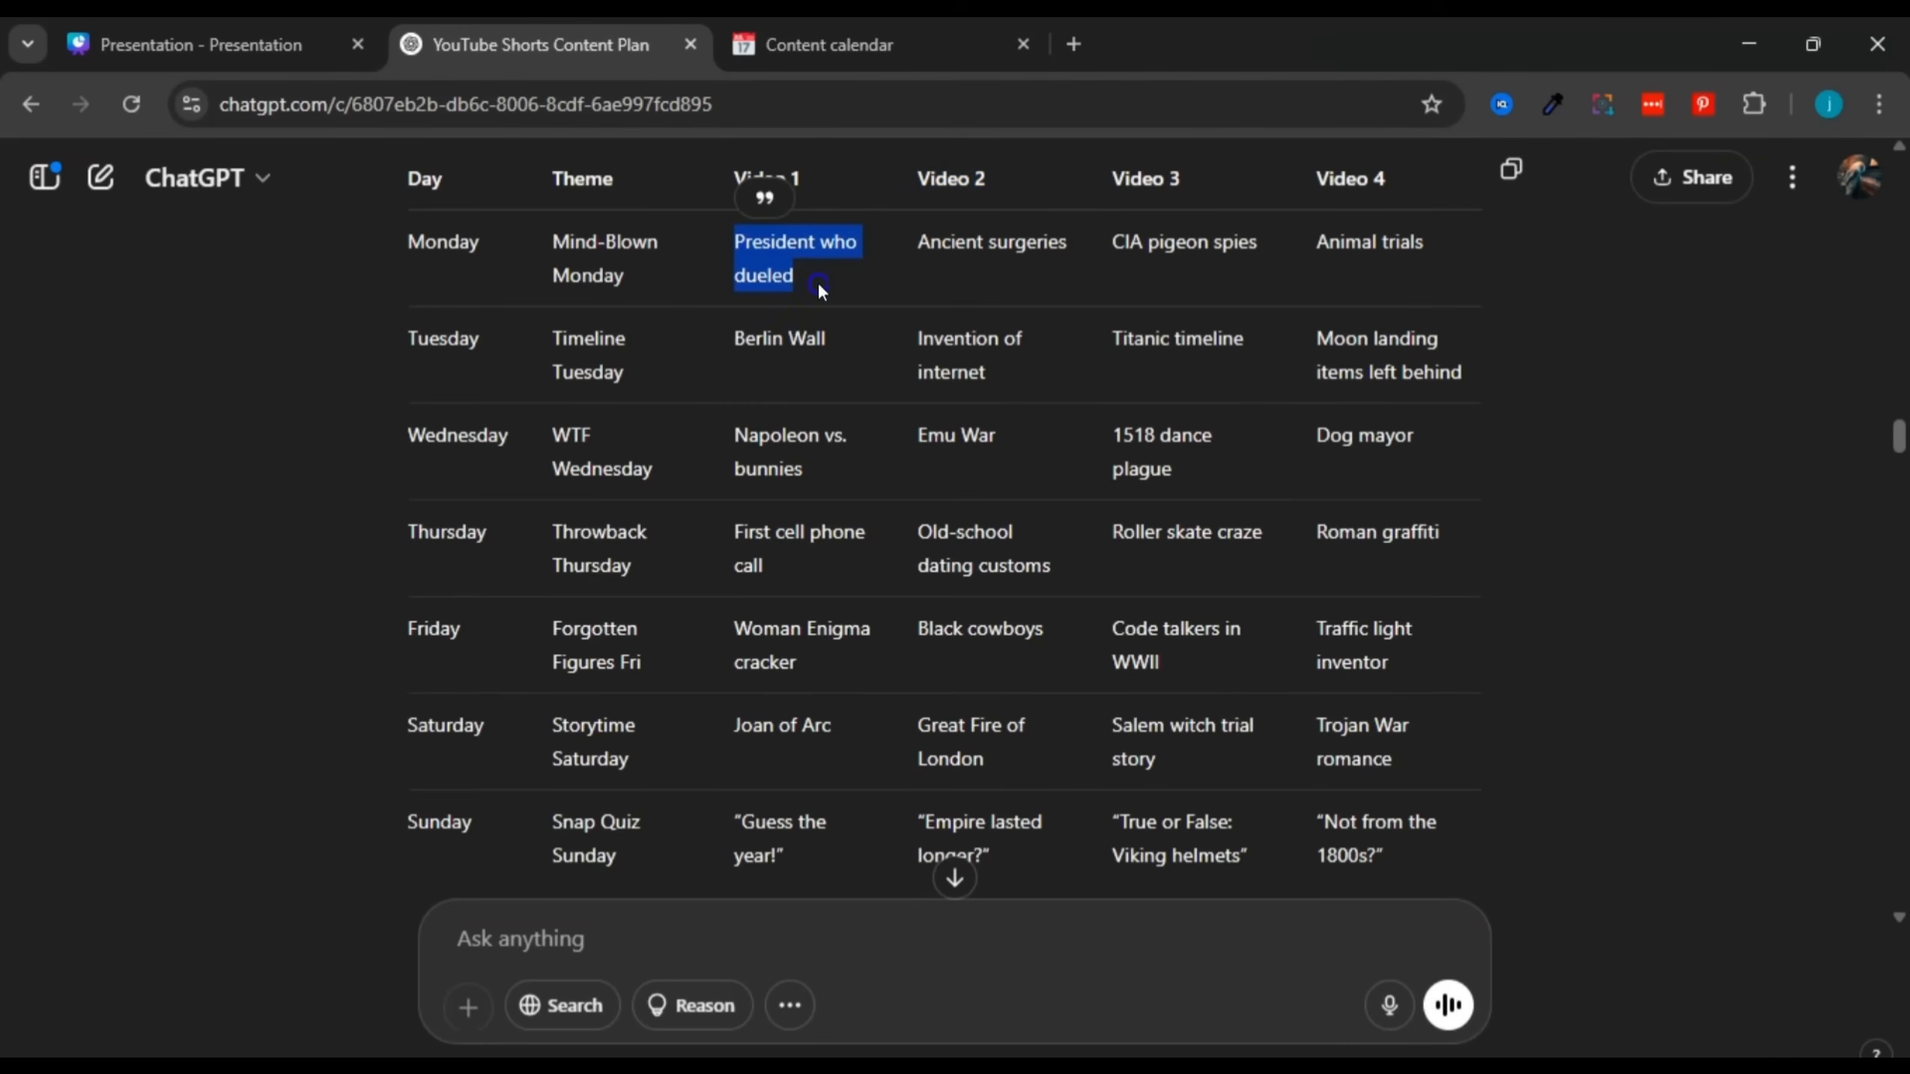
pyautogui.rightClick(752, 287)
pyautogui.click(824, 315)
pyautogui.hotkey('ctrl', 'Tab')
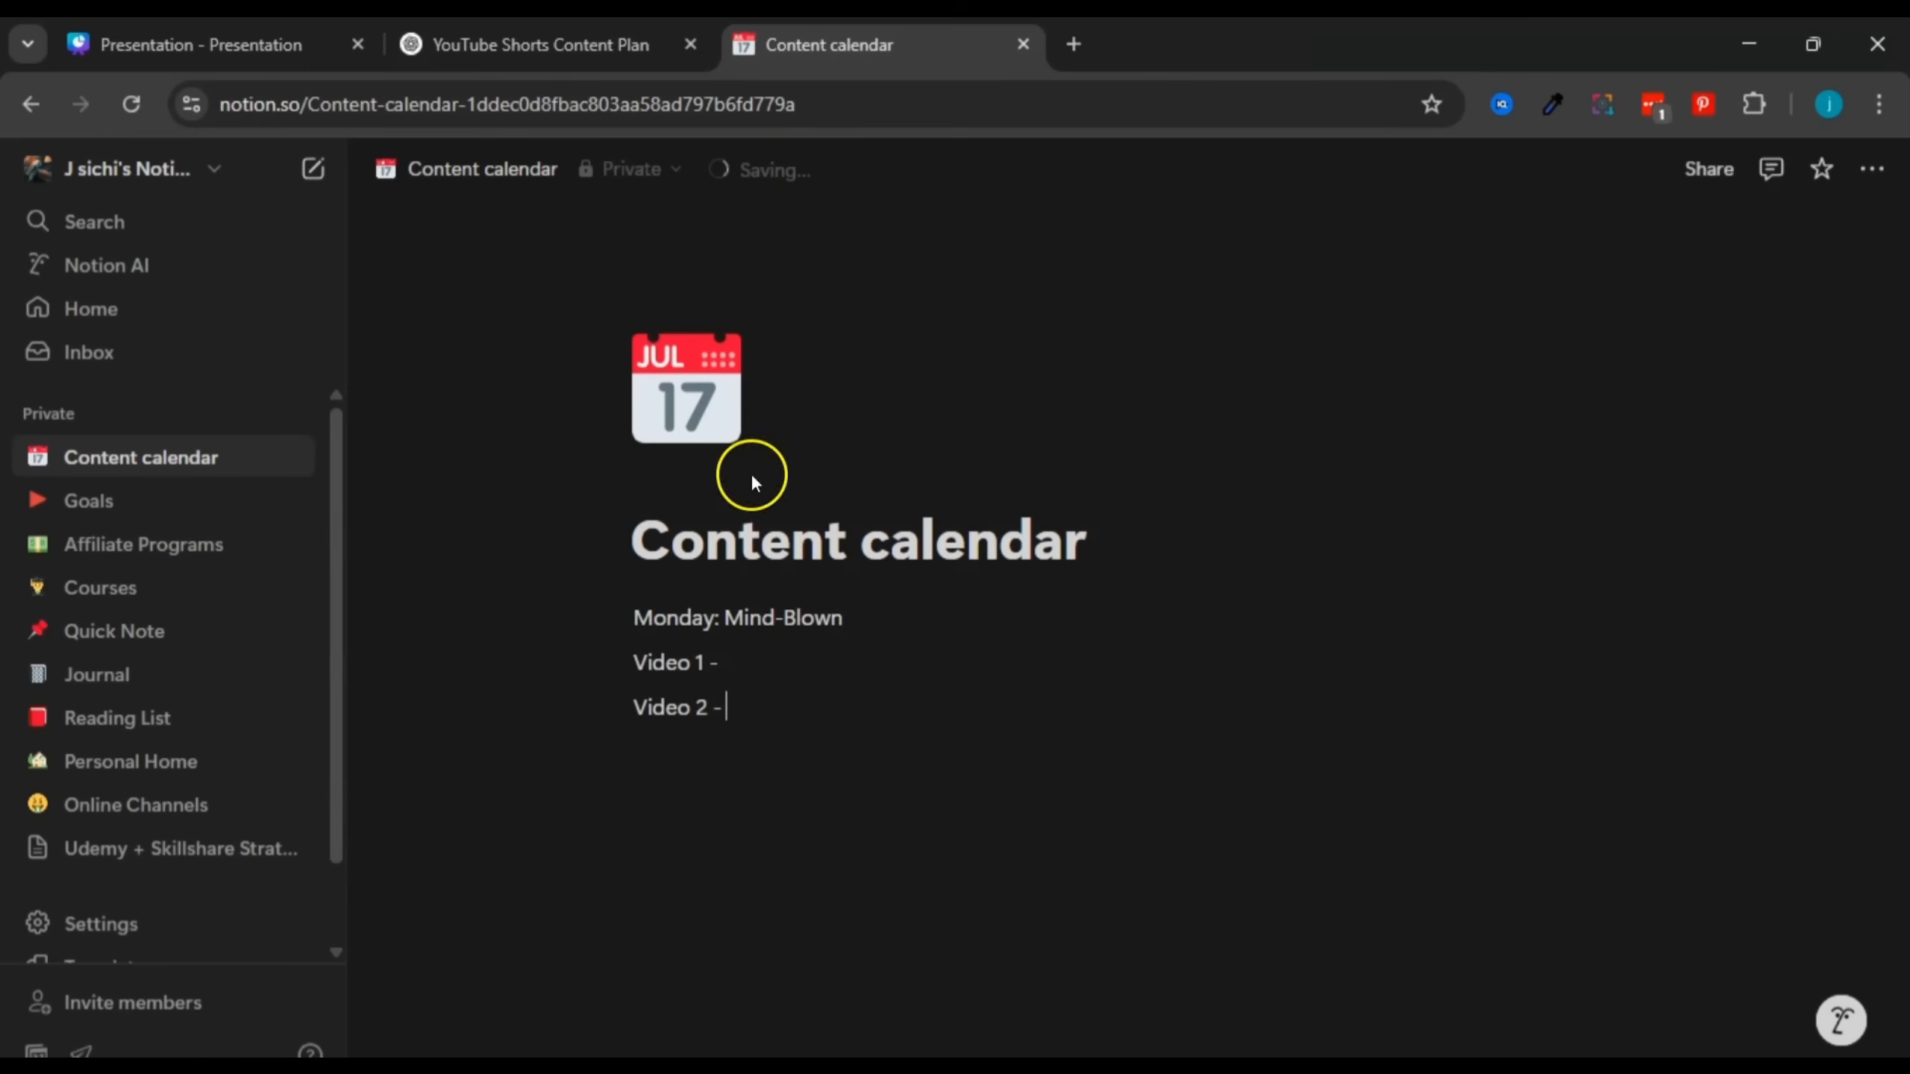
pyautogui.click(746, 654)
pyautogui.rightClick(746, 655)
pyautogui.click(837, 703)
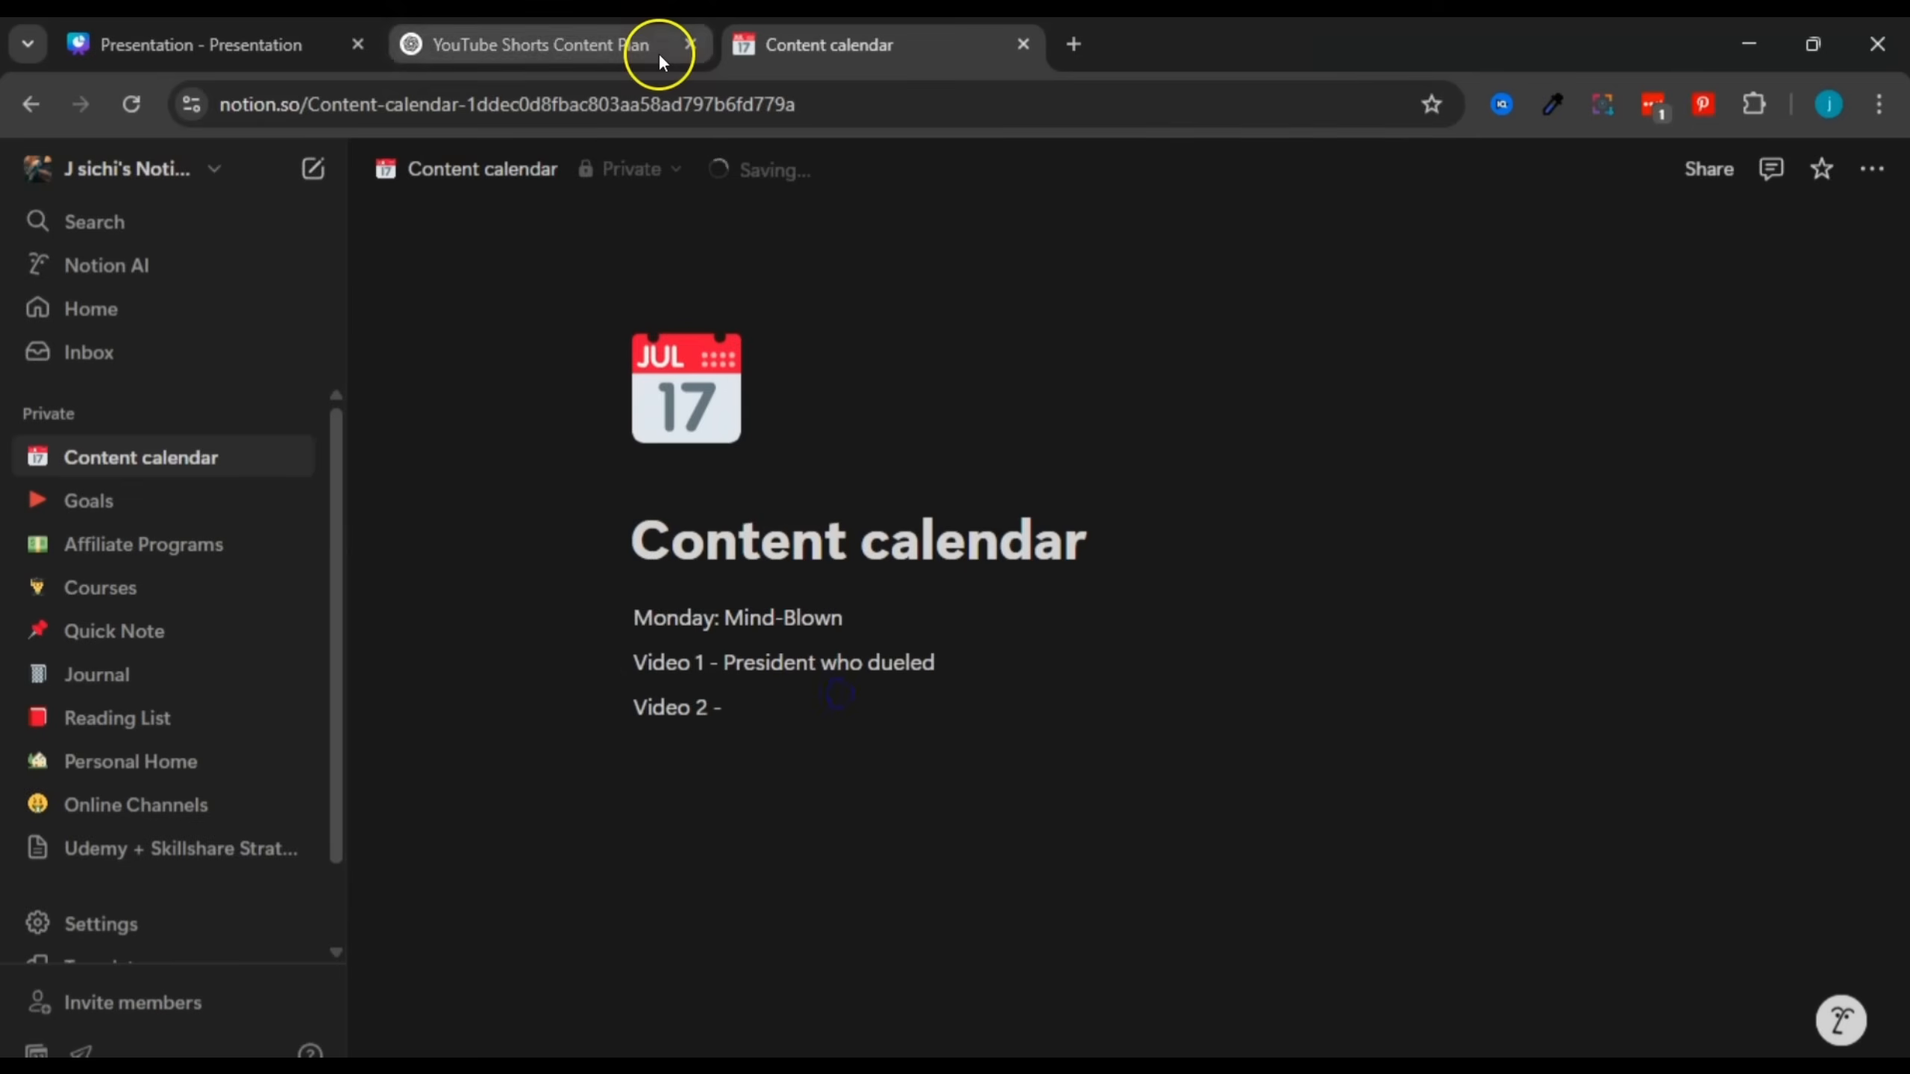
# Step: Copy Monday's Video 2 topic "Ancient surgeries" from ChatGPT and paste it after the Video 2 hyphen in Notion
pyautogui.click(658, 52)
pyautogui.moveTo(943, 239); pyautogui.dragTo(1078, 256)
pyautogui.rightClick(1026, 243)
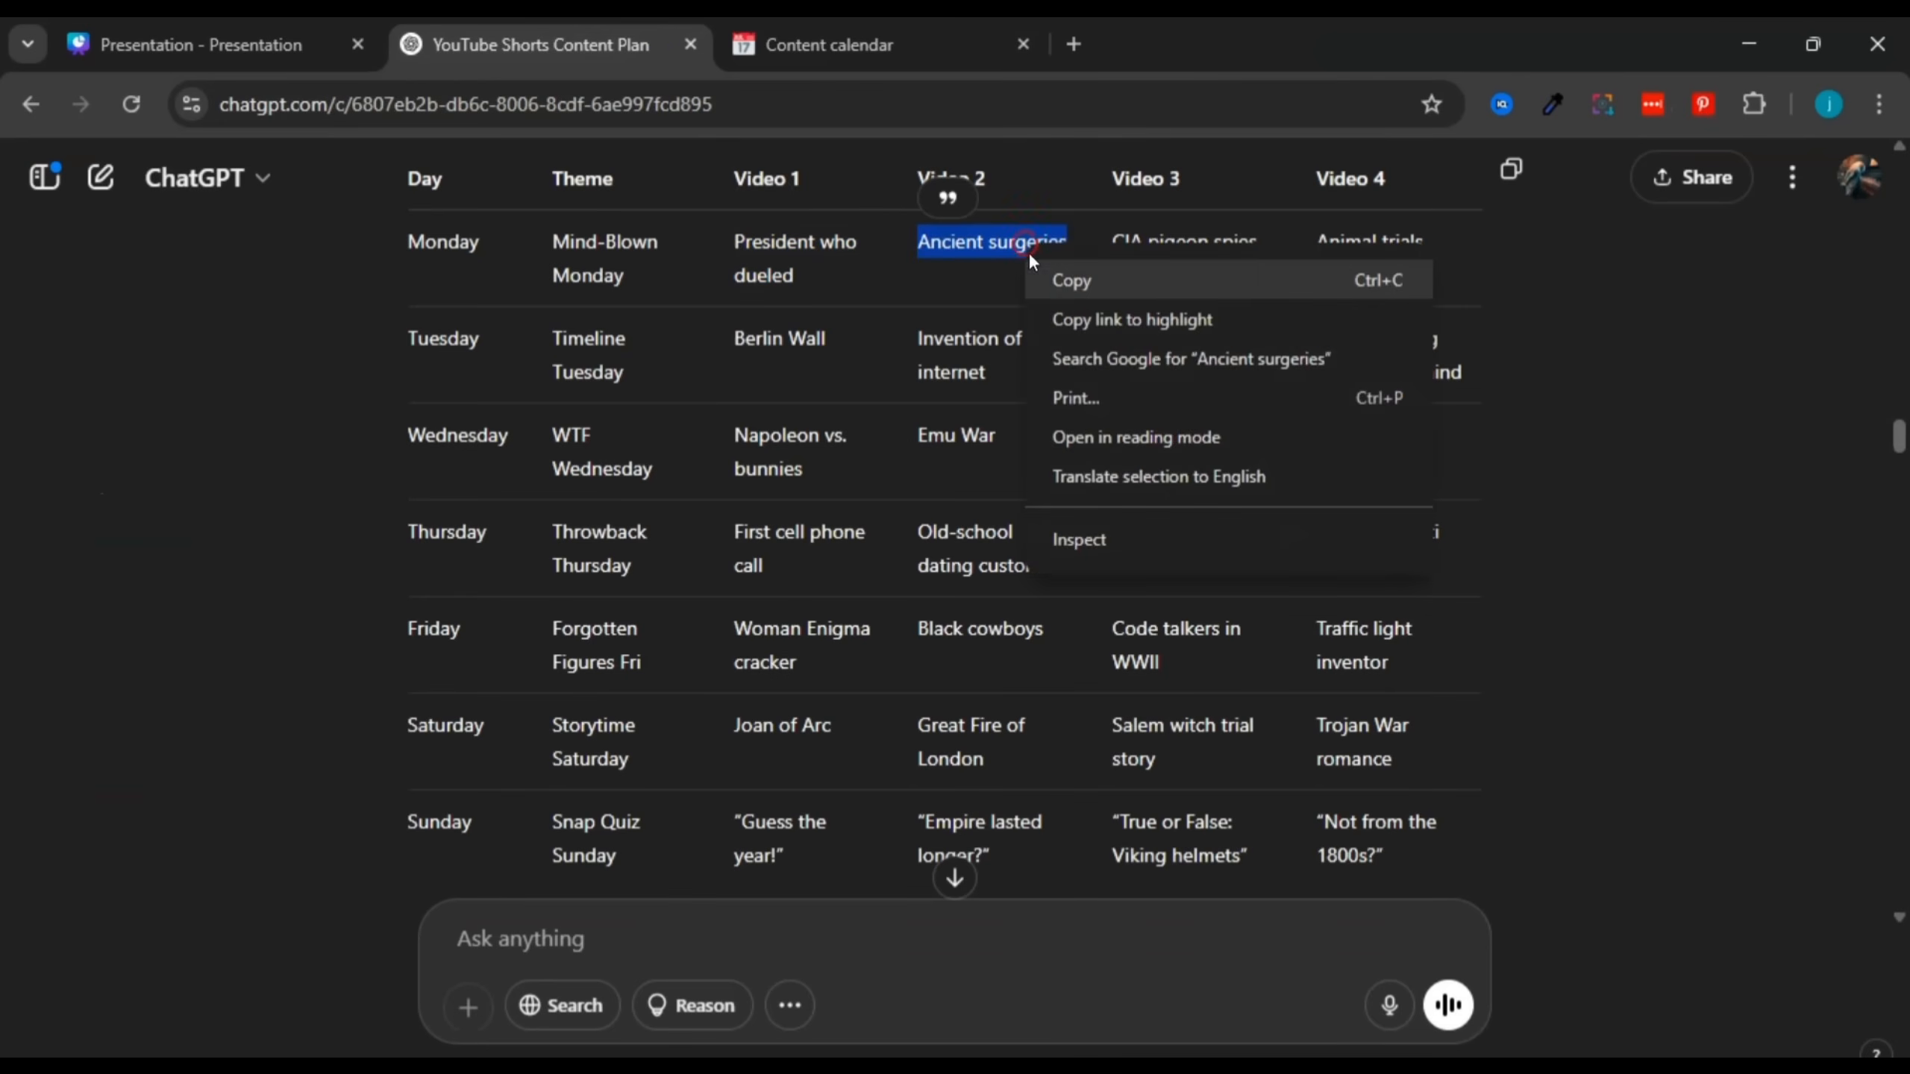
pyautogui.click(1074, 276)
pyautogui.click(827, 45)
pyautogui.click(773, 701)
pyautogui.rightClick(772, 700)
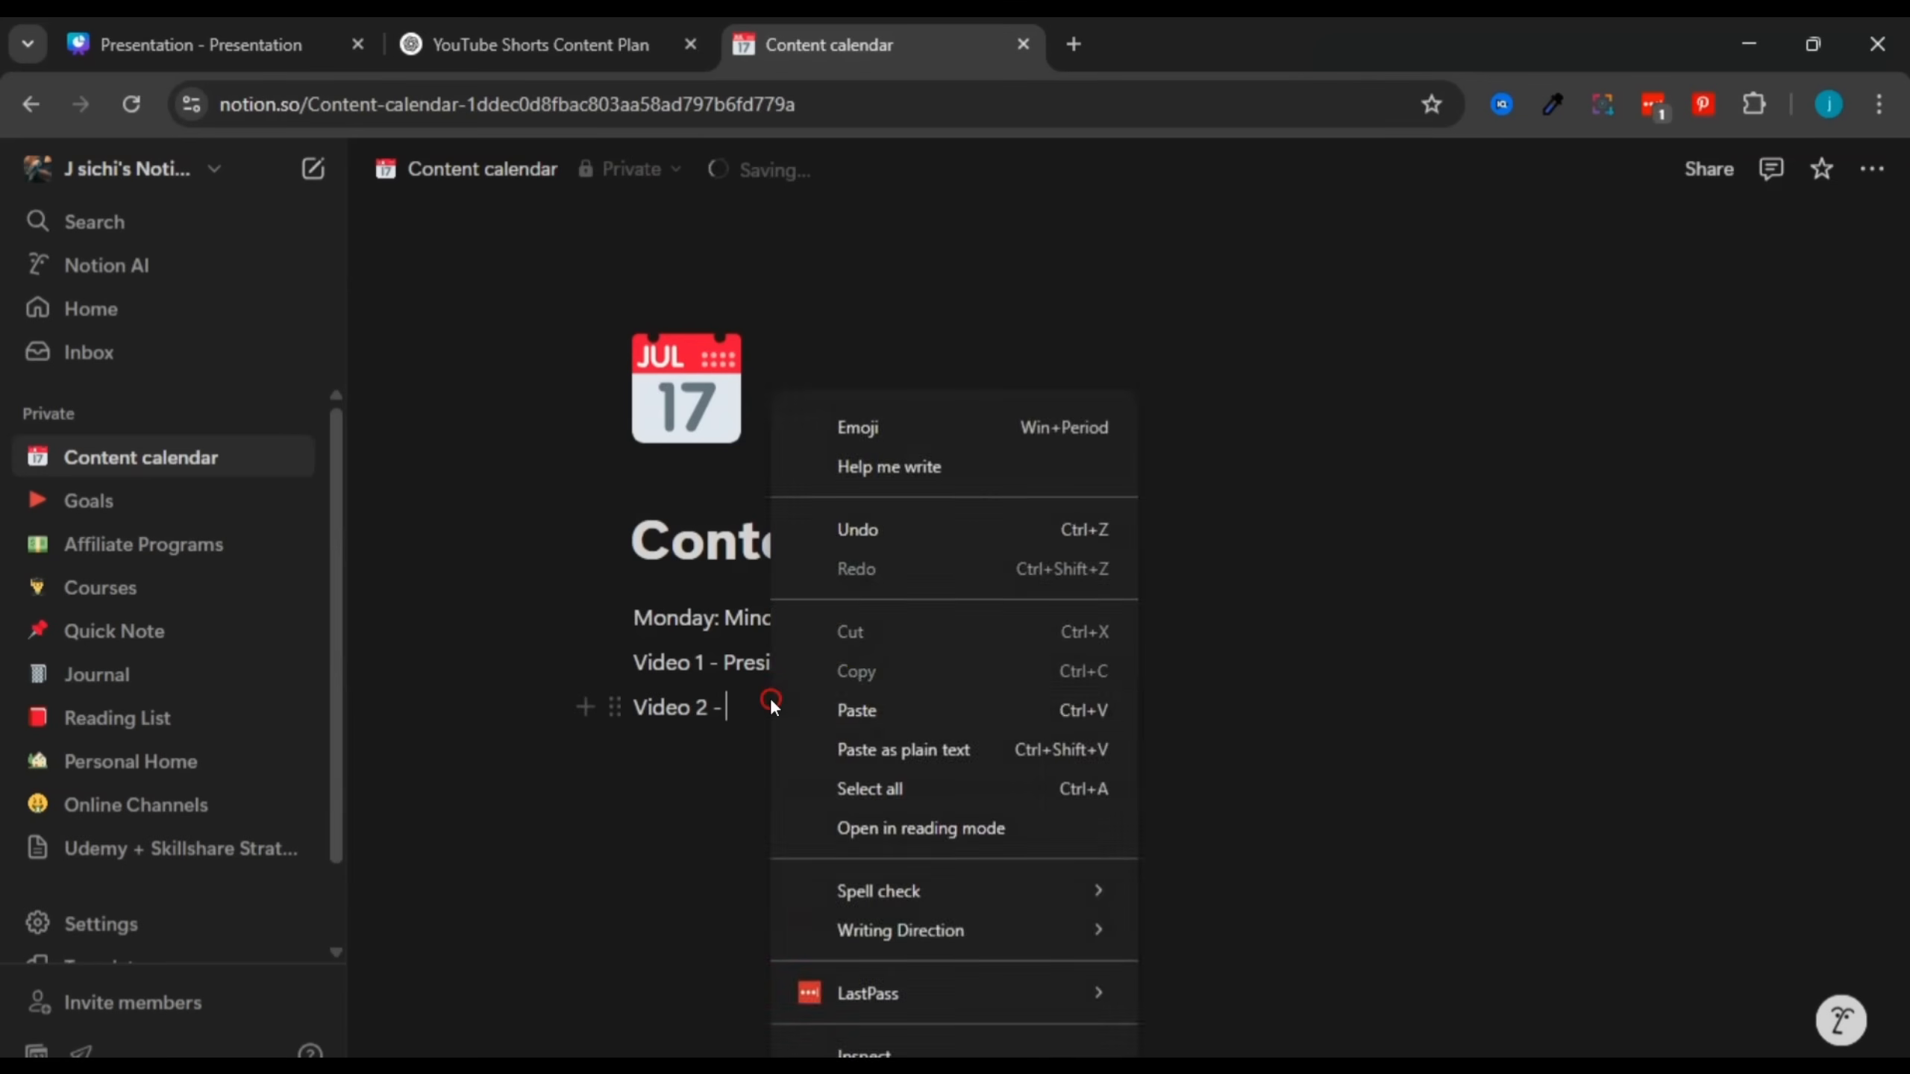
pyautogui.click(843, 712)
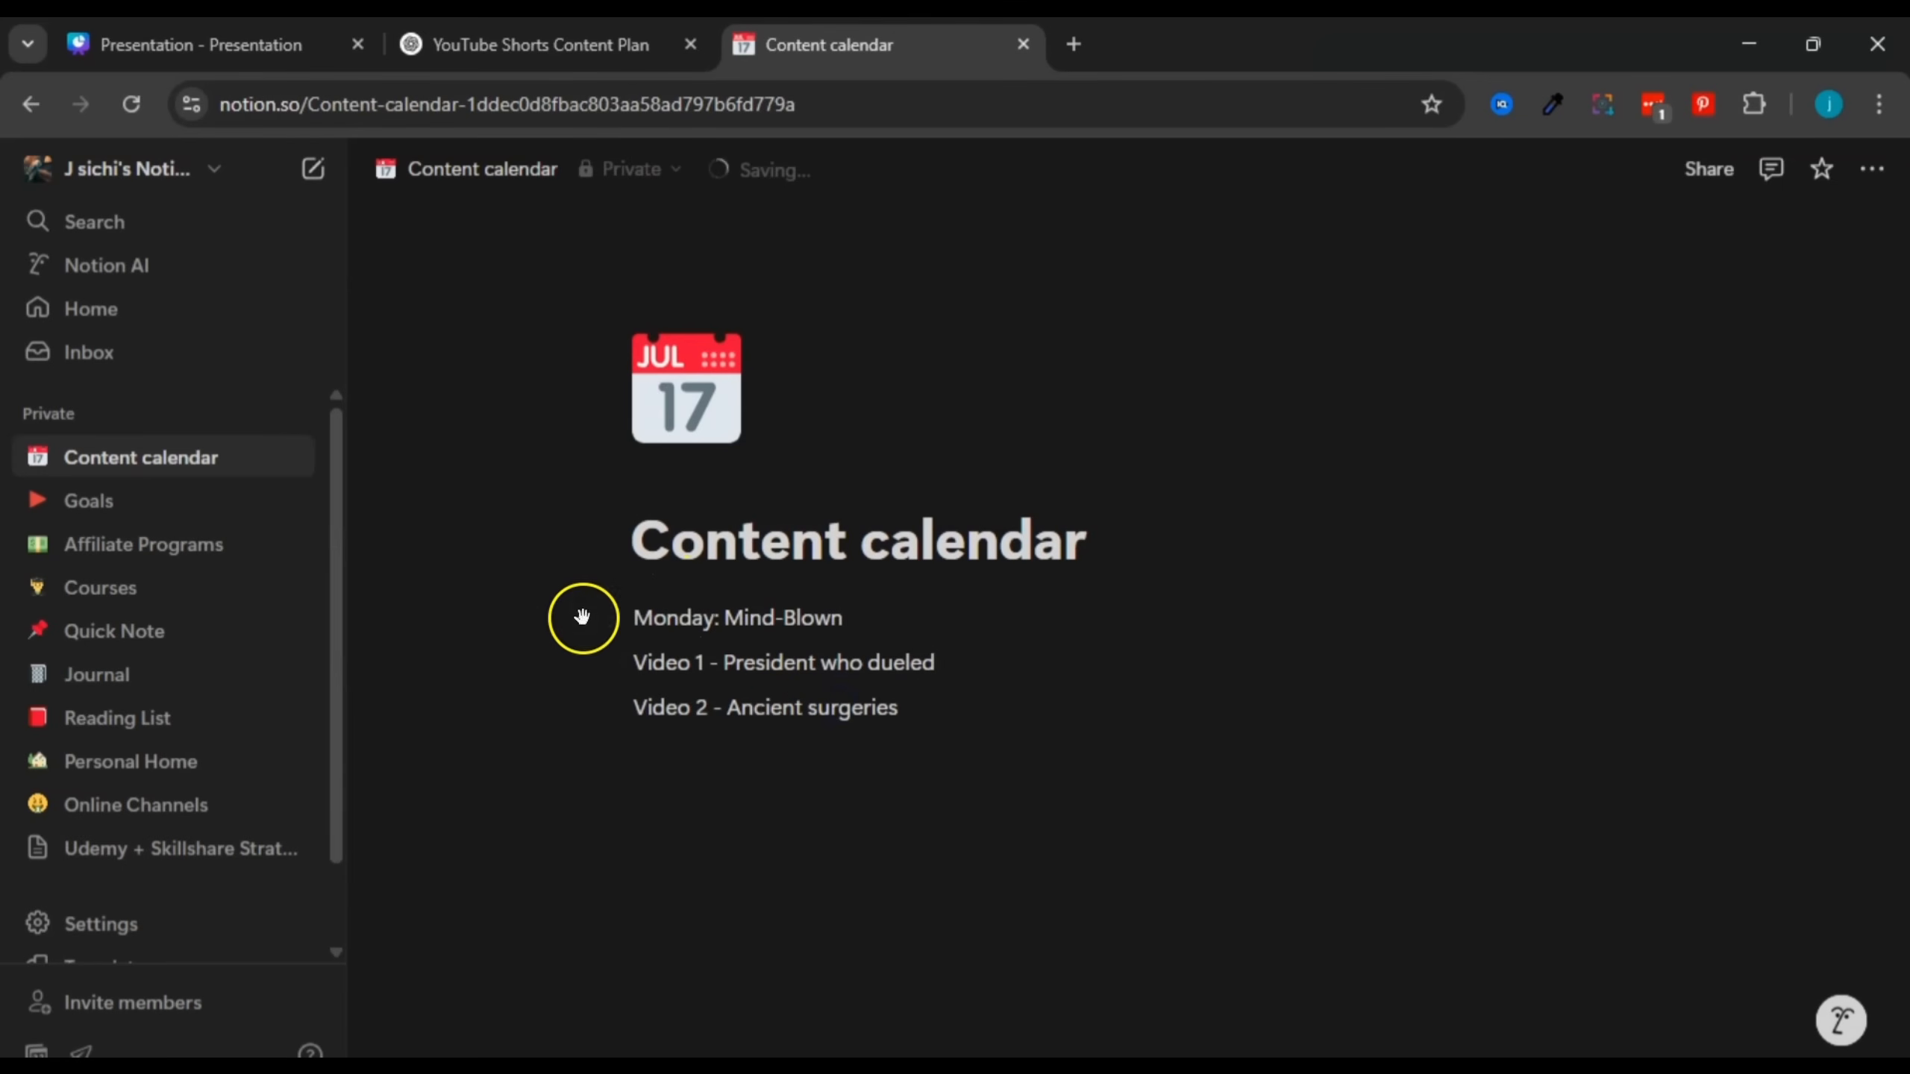
# Step: Turn the Monday: Mind-Blown line into a toggle list
pyautogui.moveTo(600, 620)
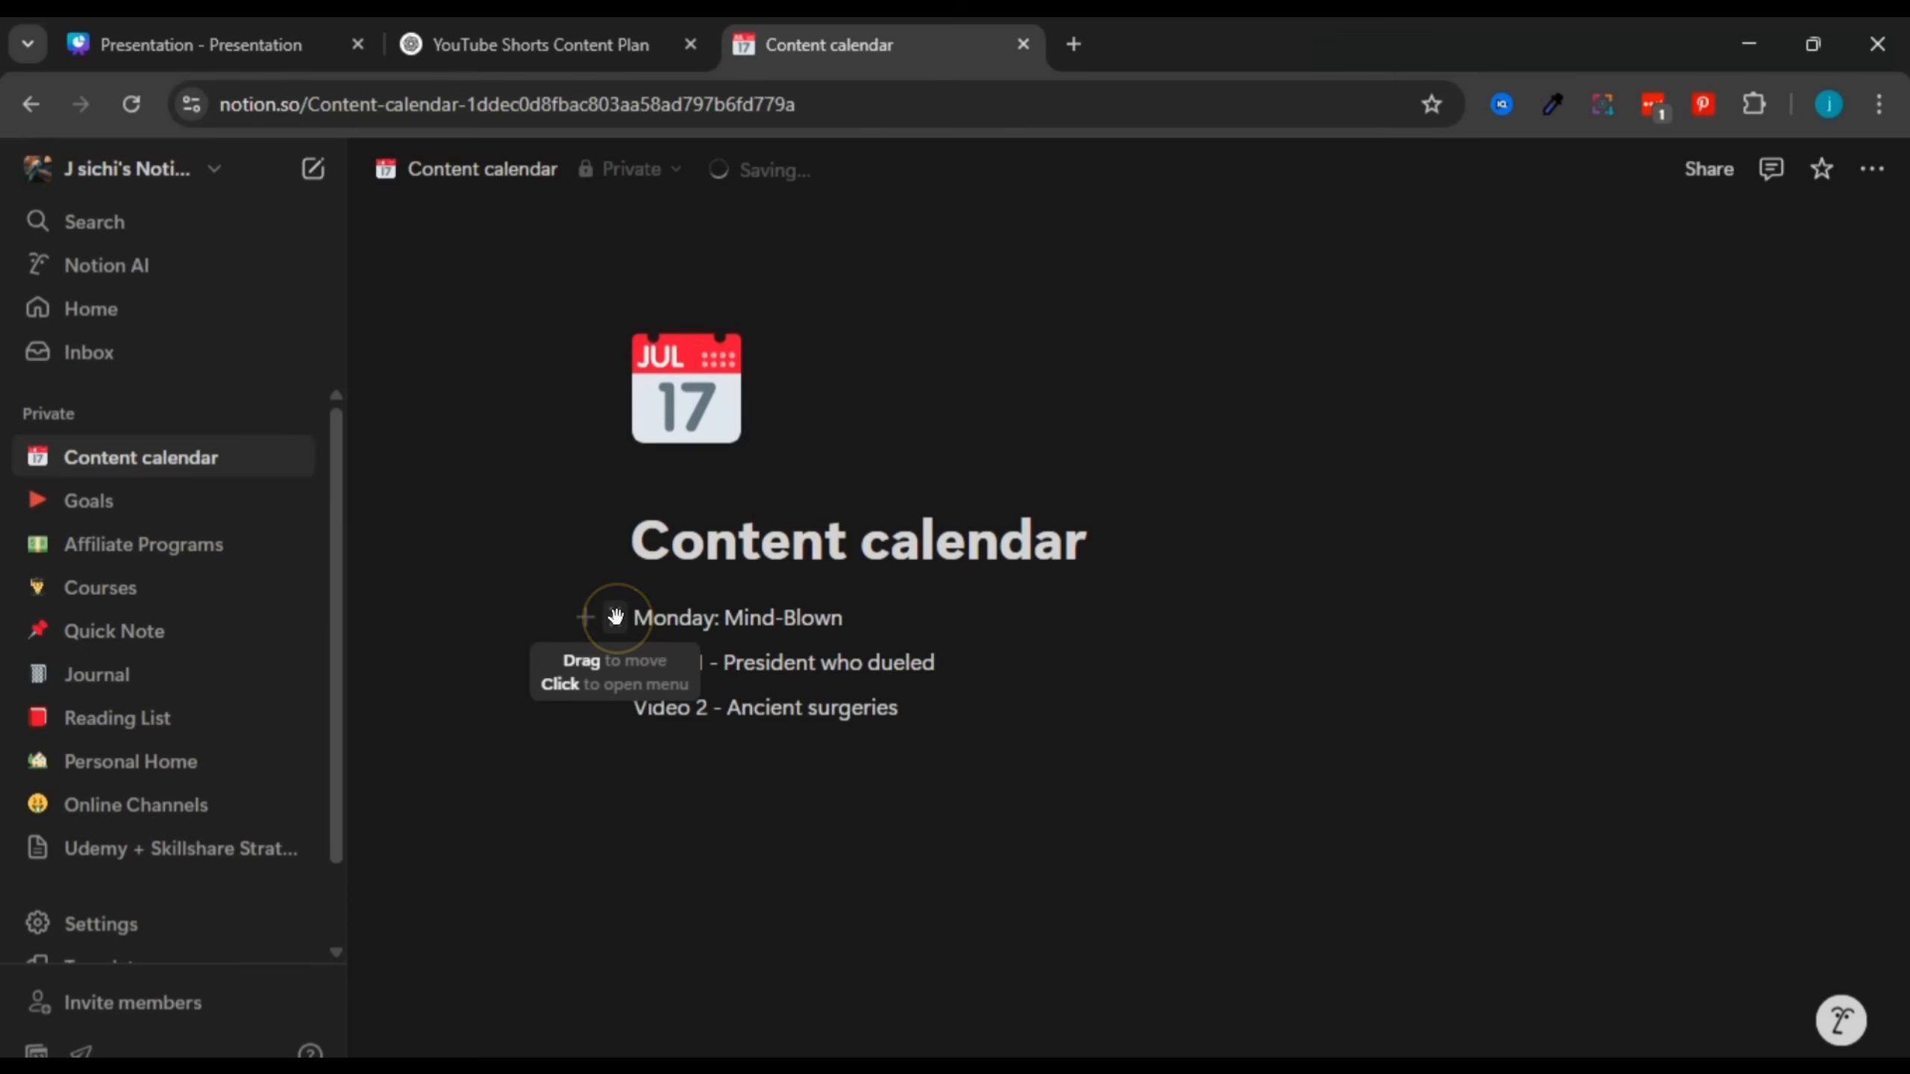
pyautogui.click(615, 617)
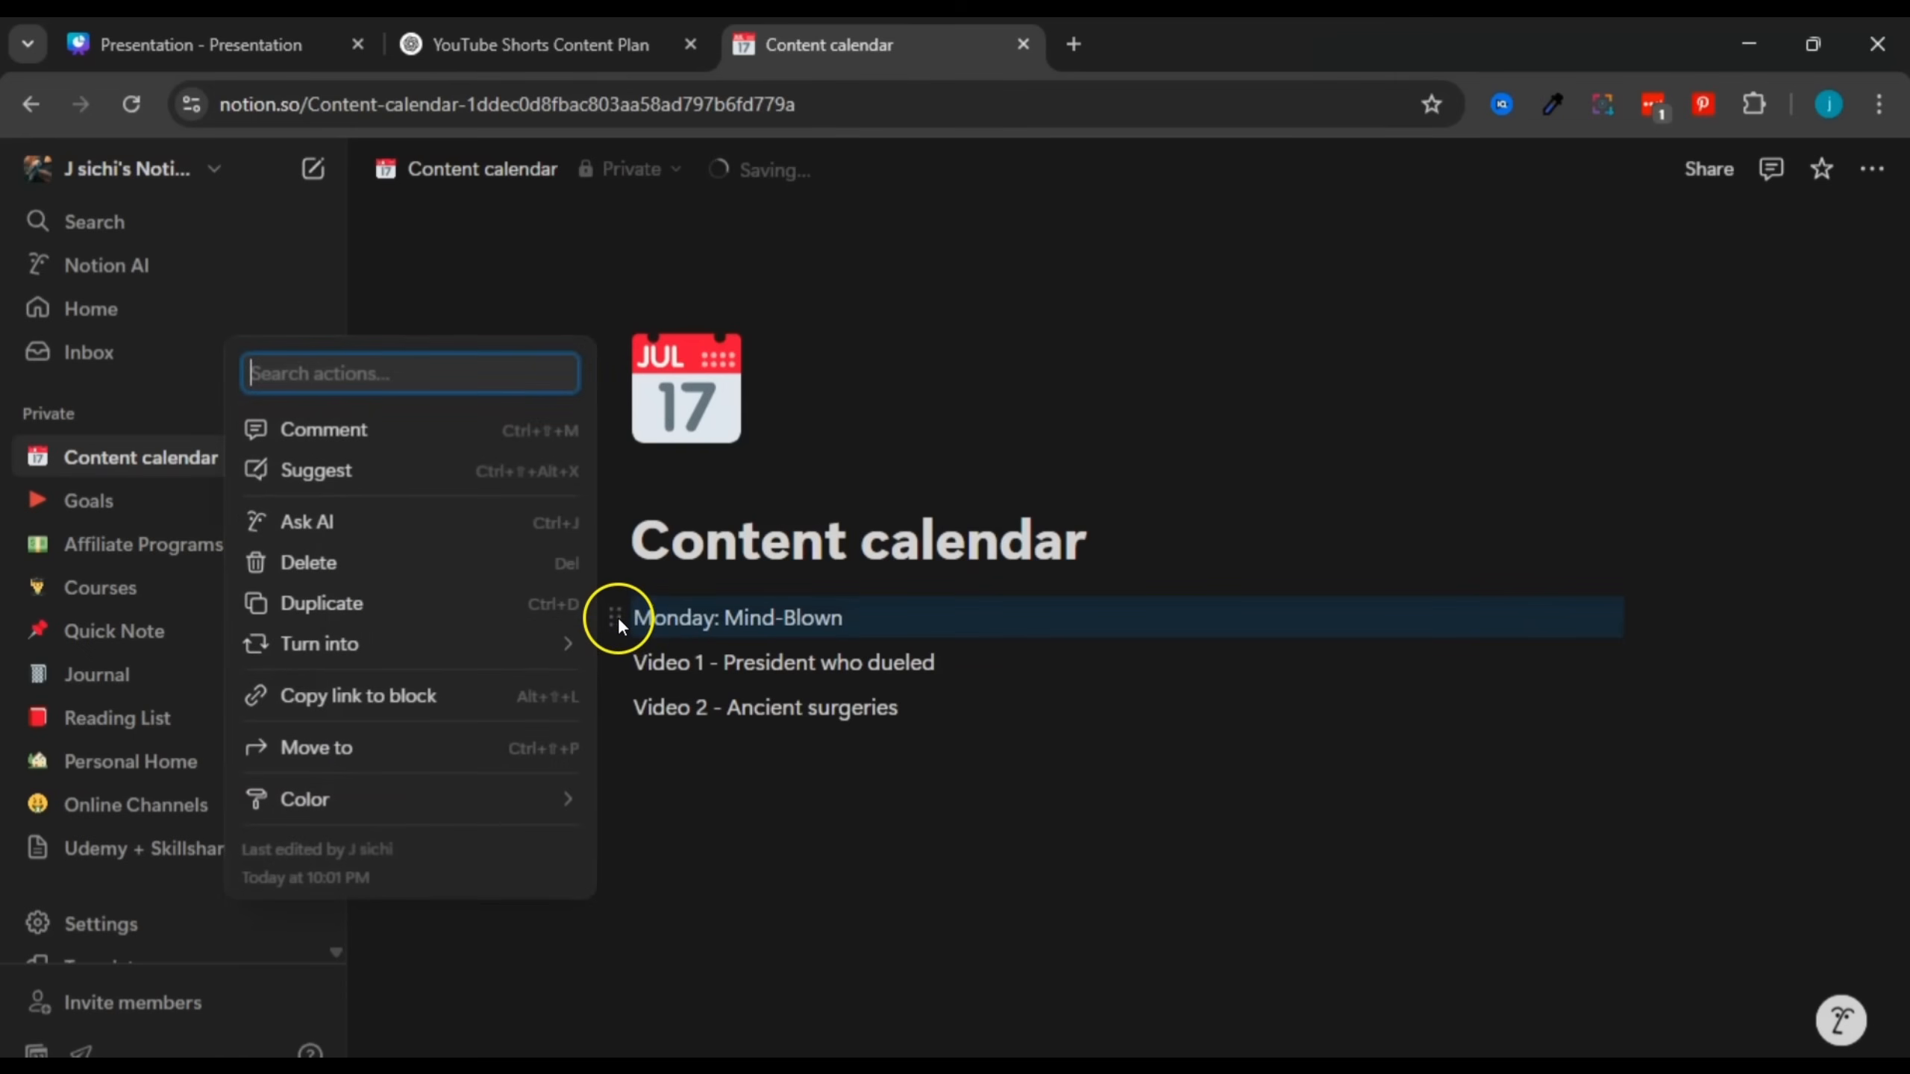
pyautogui.moveTo(314, 641)
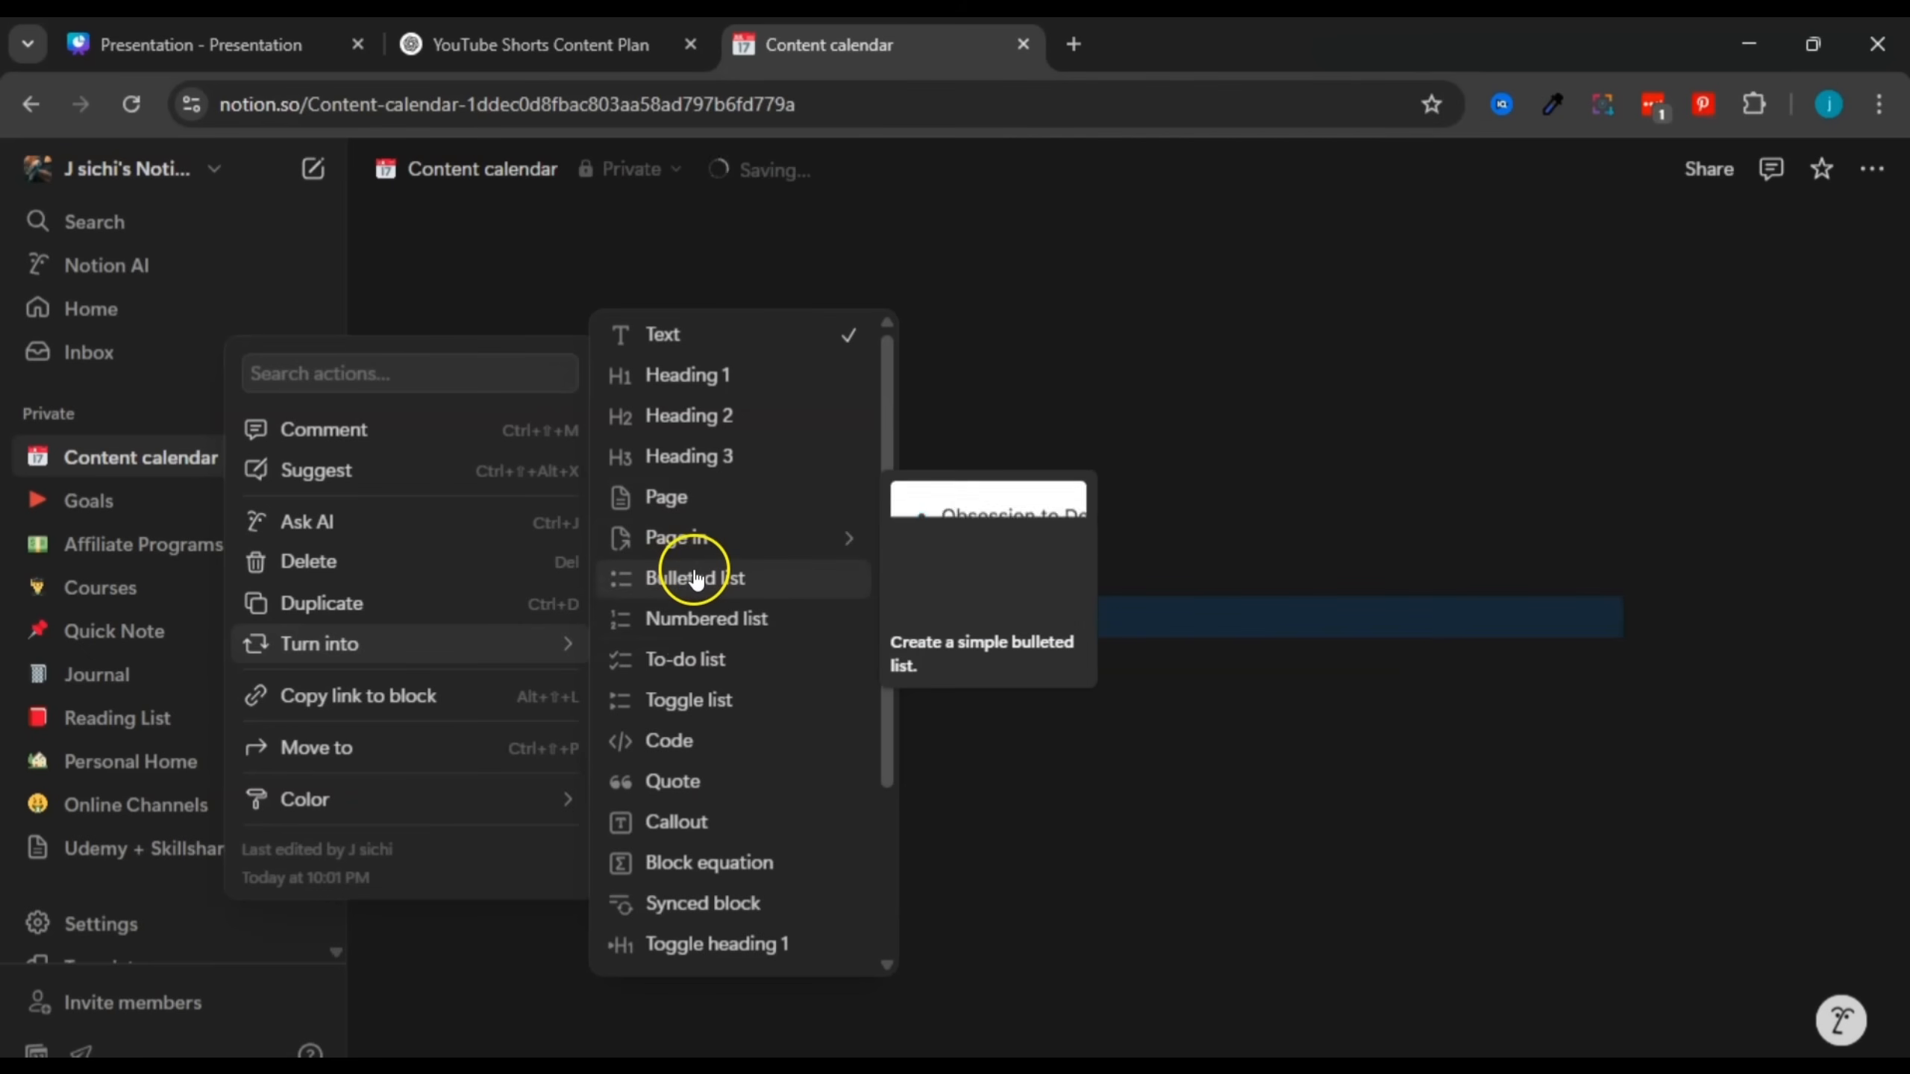
pyautogui.click(698, 708)
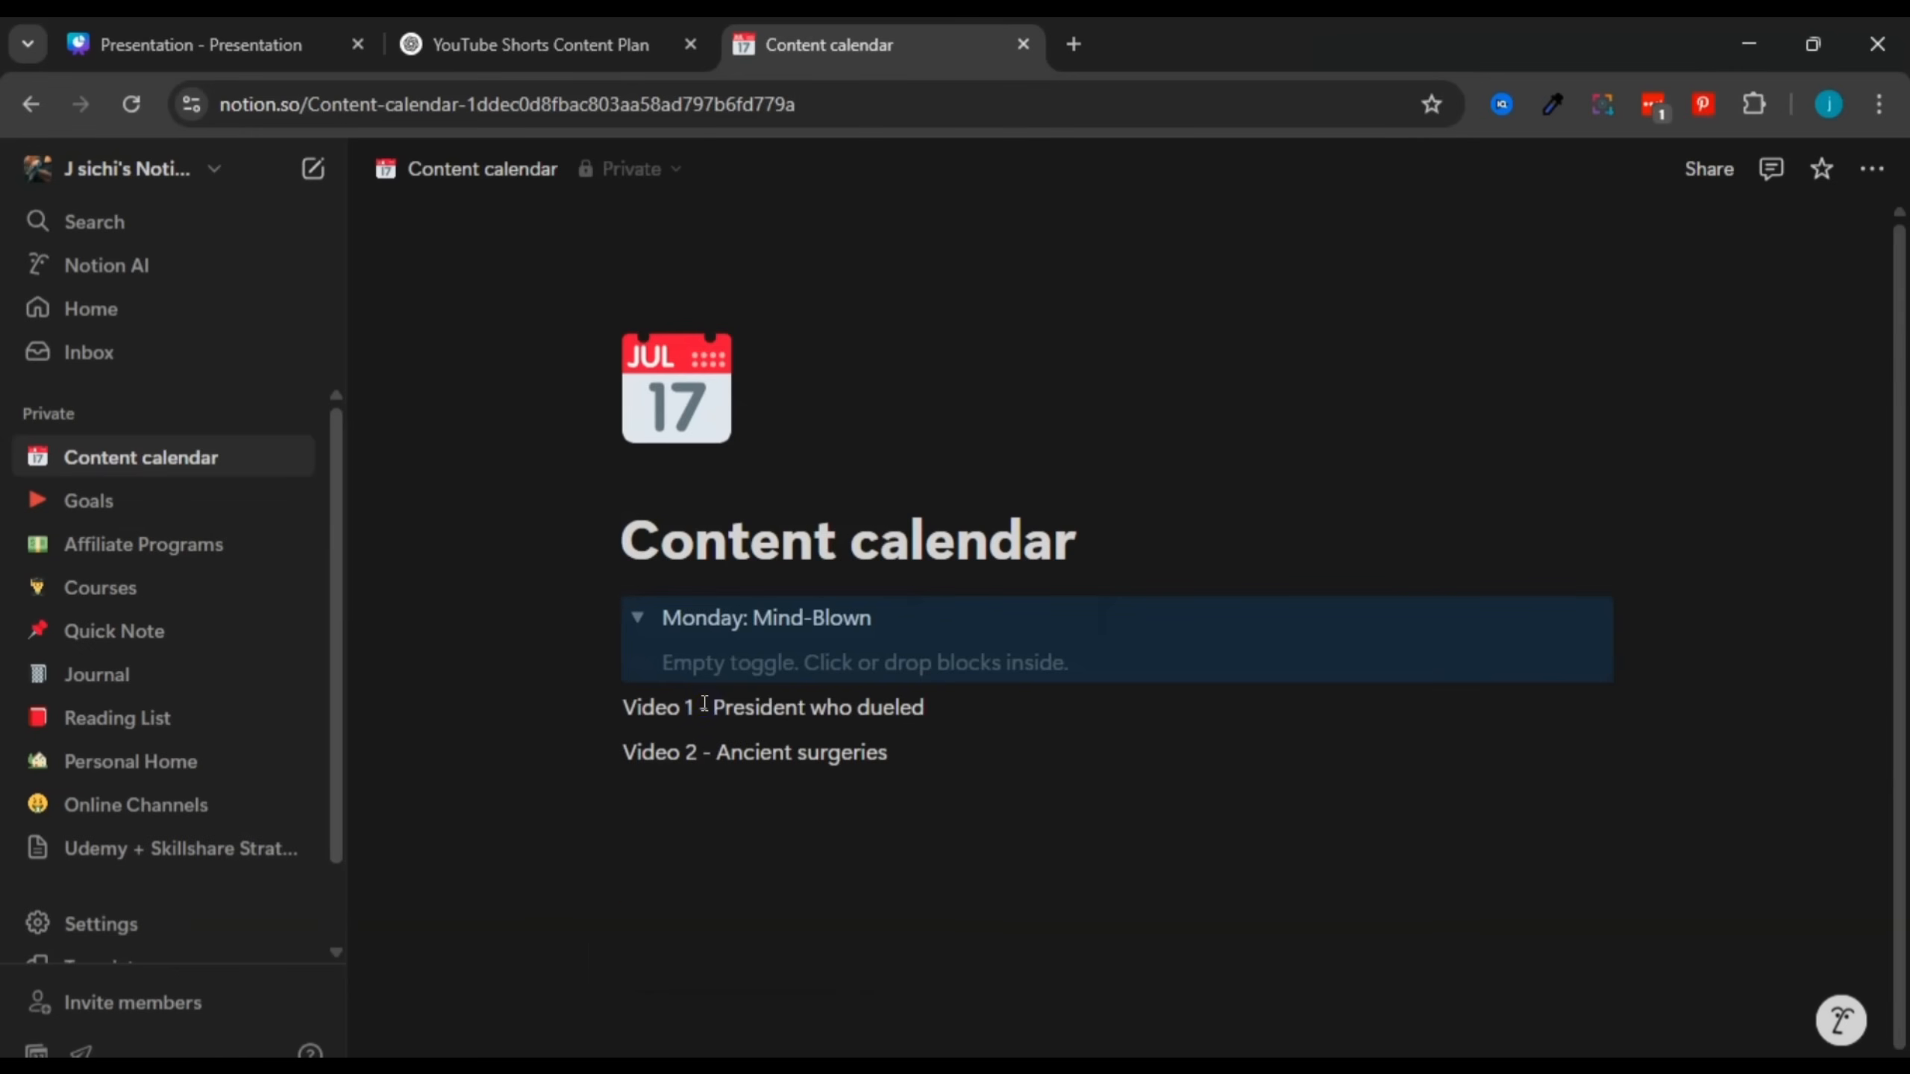
pyautogui.click(654, 925)
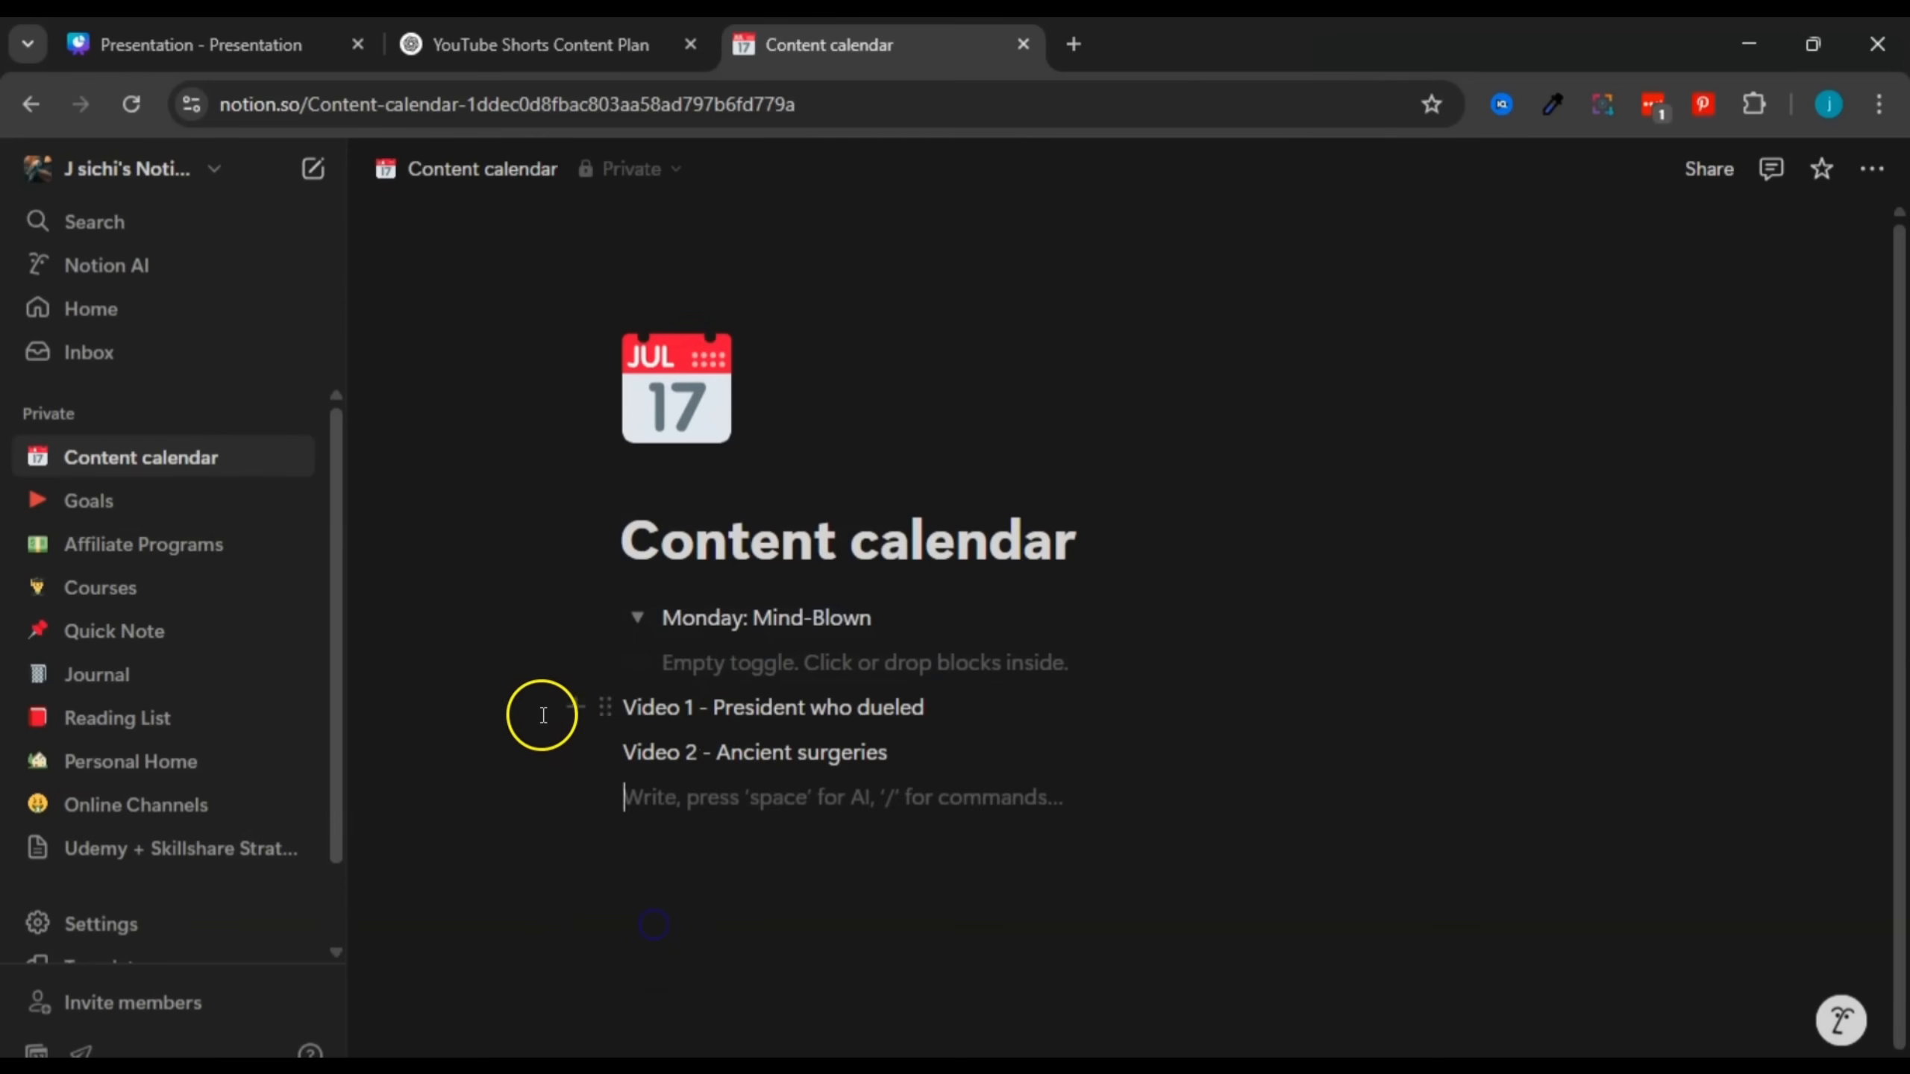
# Step: Move the Video 1 and Video 2 lines together inside the Monday: Mind-Blown toggle
pyautogui.moveTo(540, 712); pyautogui.dragTo(729, 752)
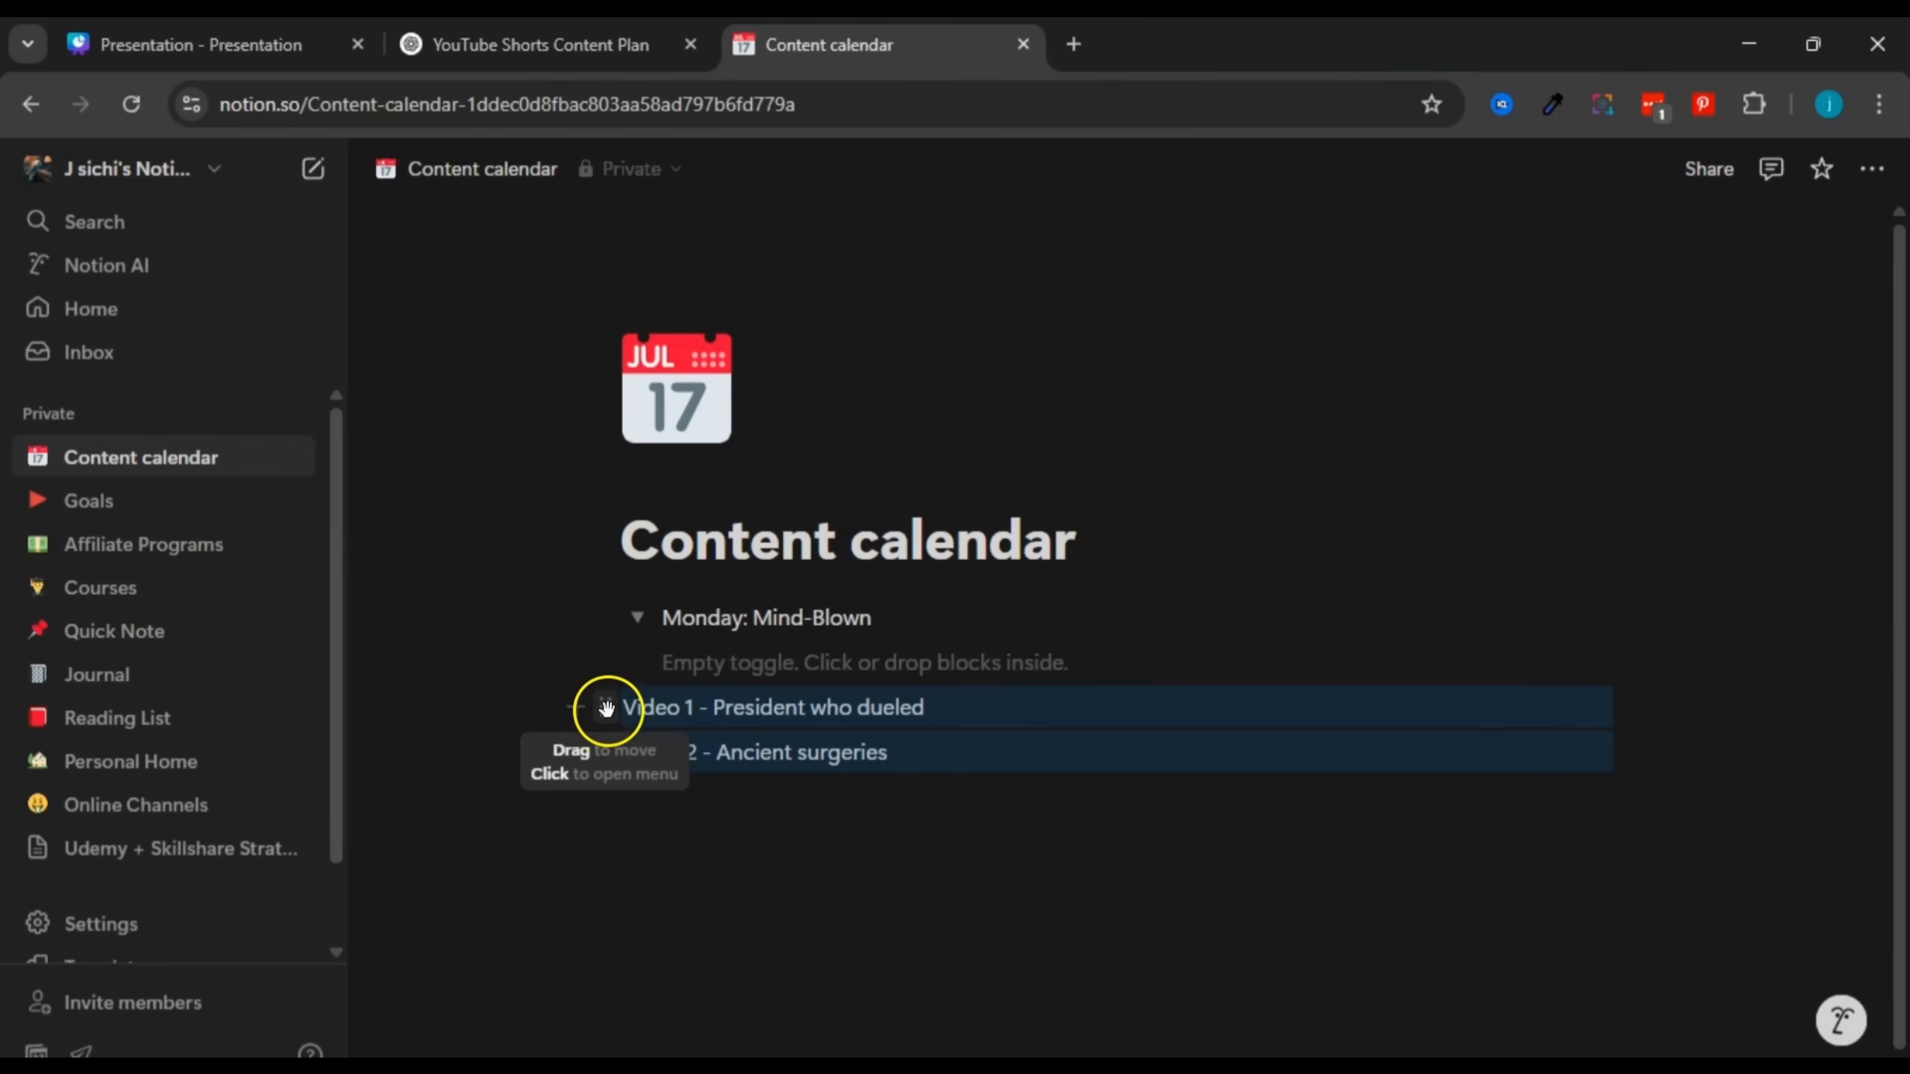
pyautogui.moveTo(605, 711); pyautogui.dragTo(770, 628)
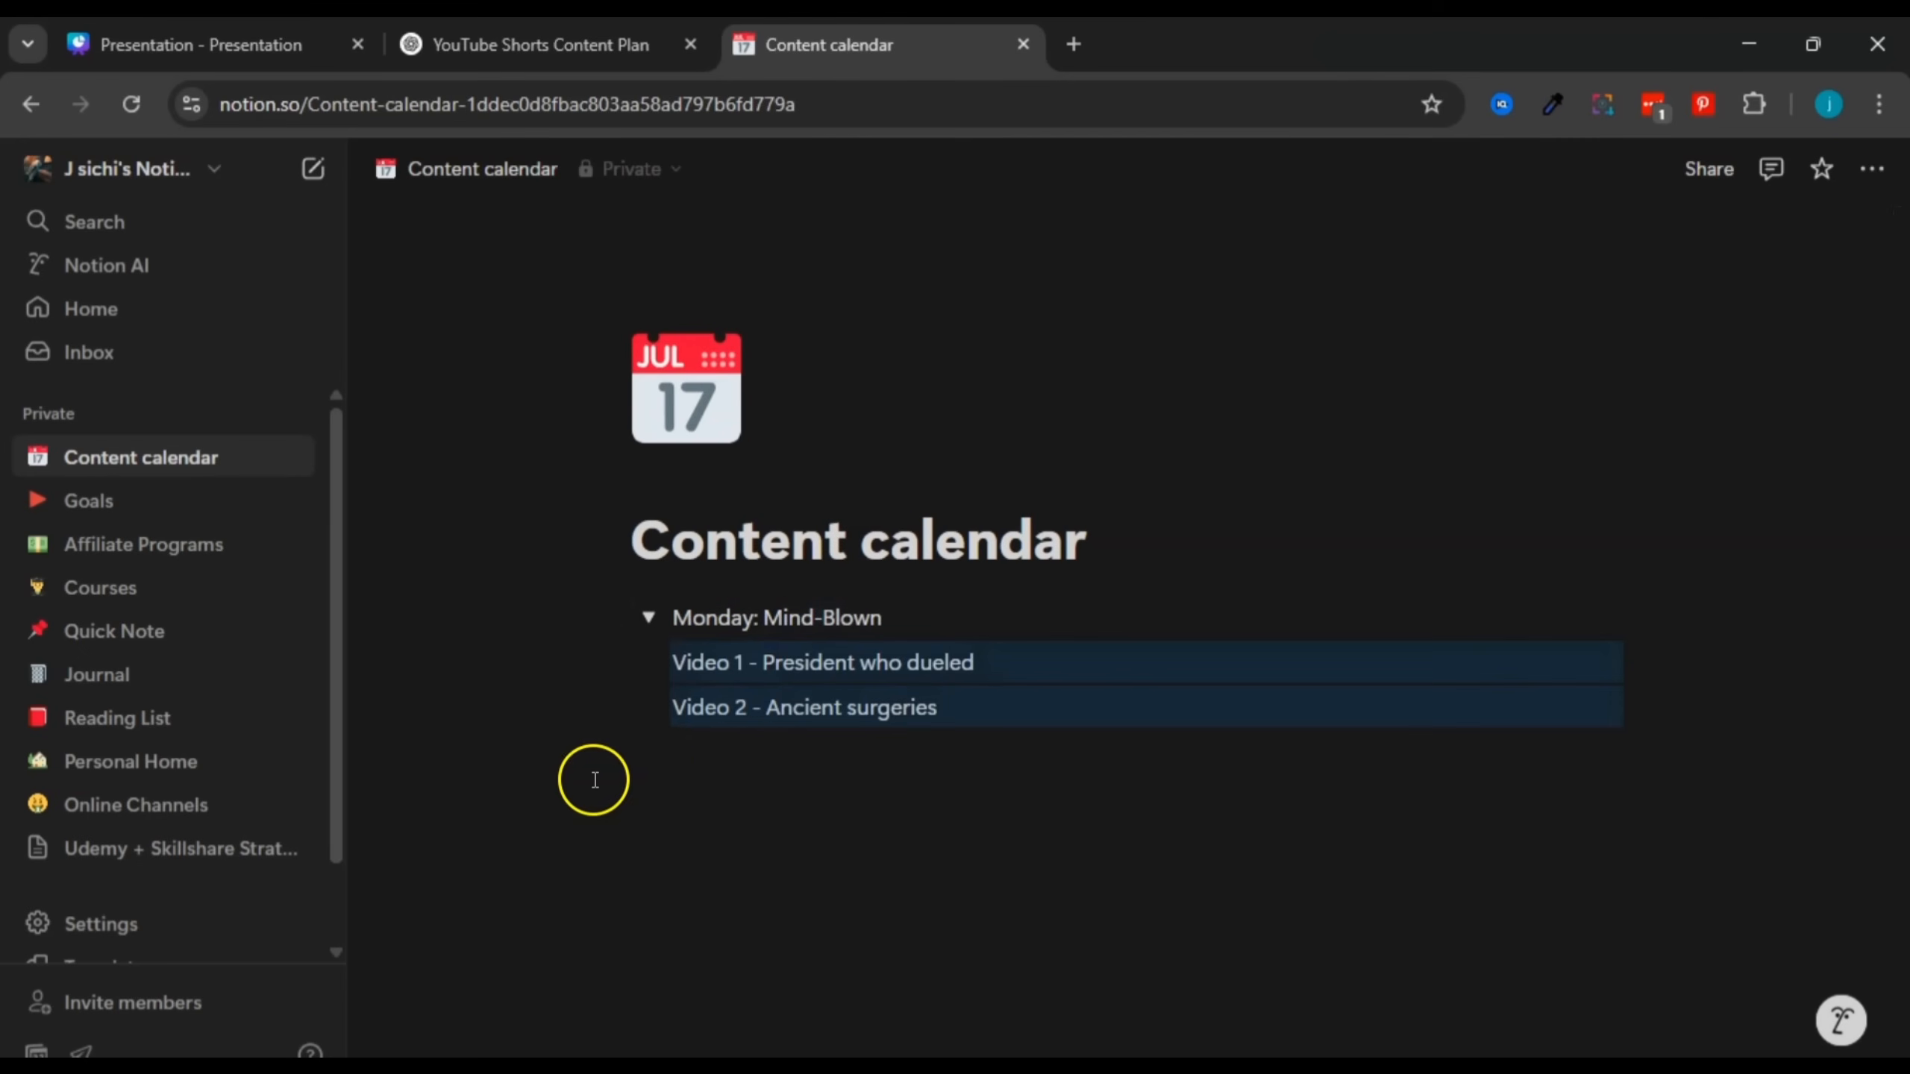
pyautogui.click(670, 833)
# Step: Collapse the Monday: Mind-Blown toggle to hide its video lines
pyautogui.moveTo(722, 662); pyautogui.dragTo(917, 705)
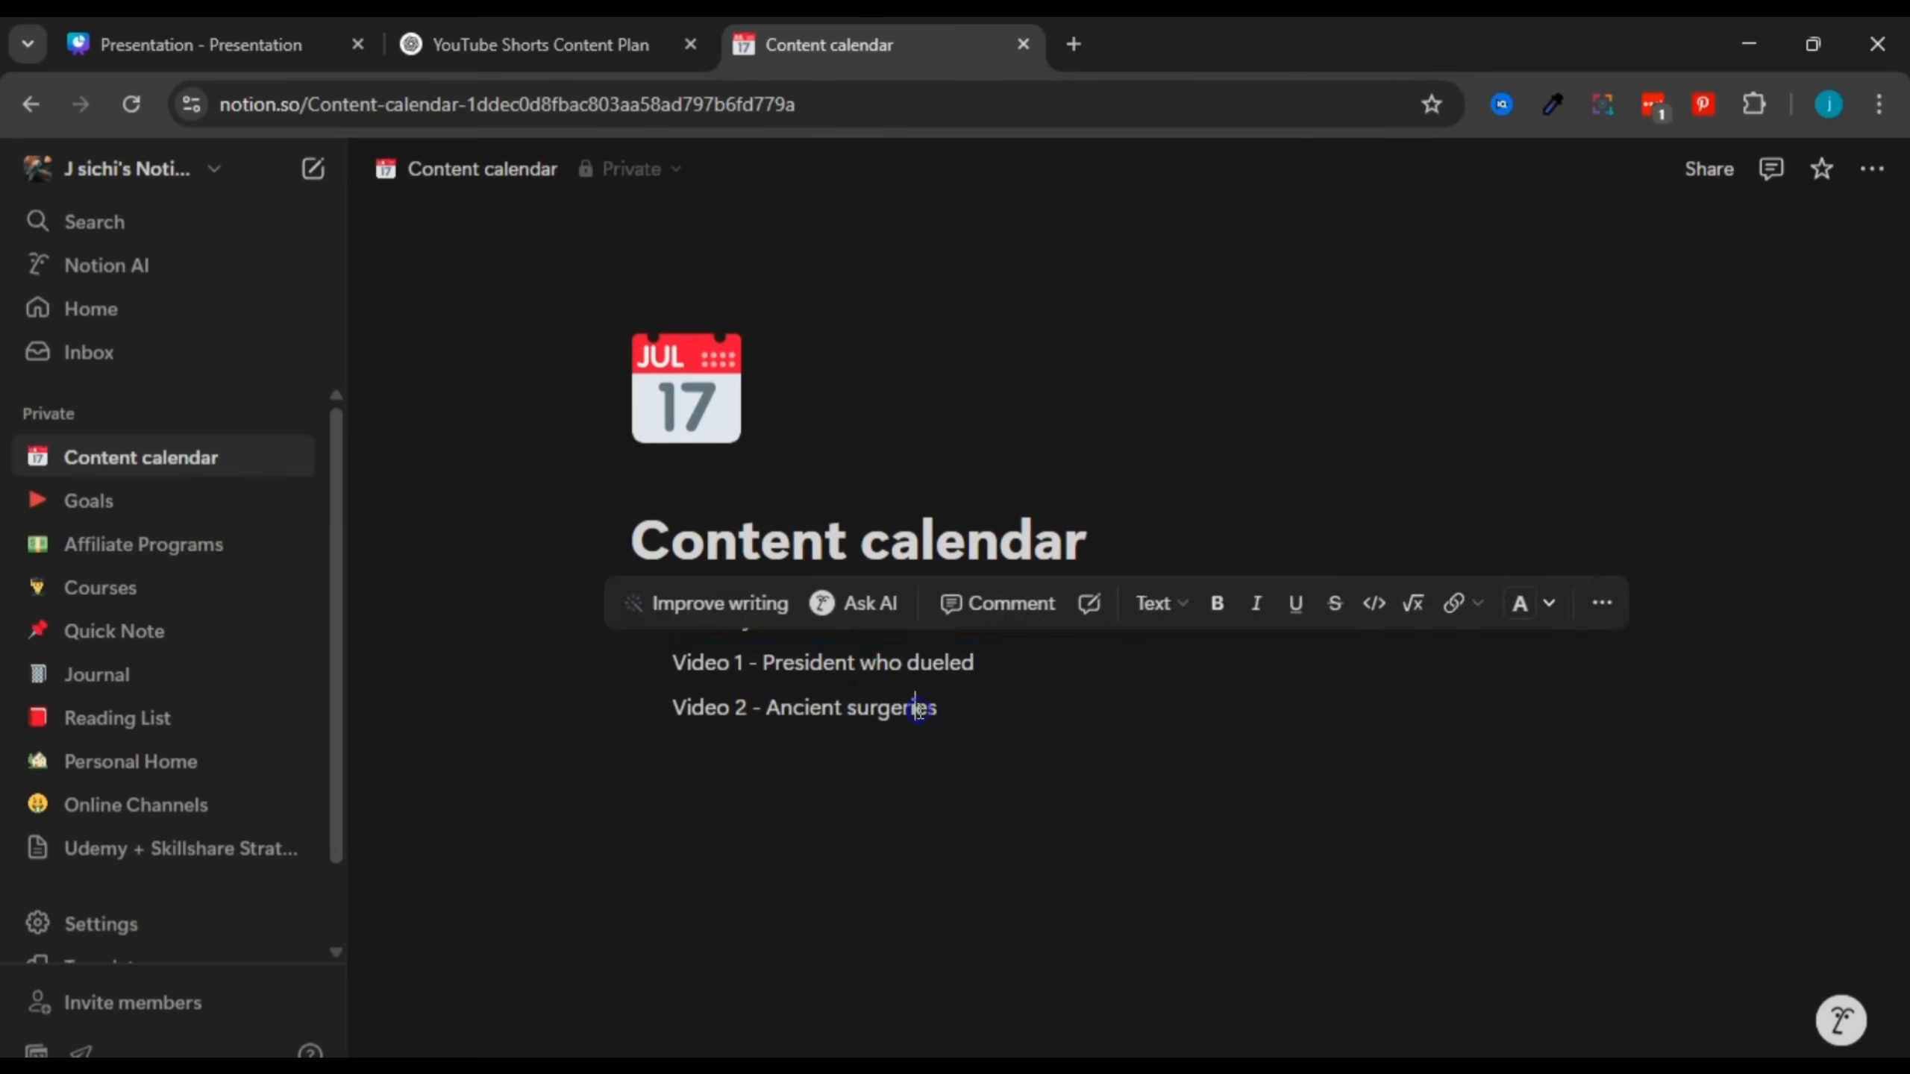
pyautogui.click(916, 708)
pyautogui.tripleClick(696, 611)
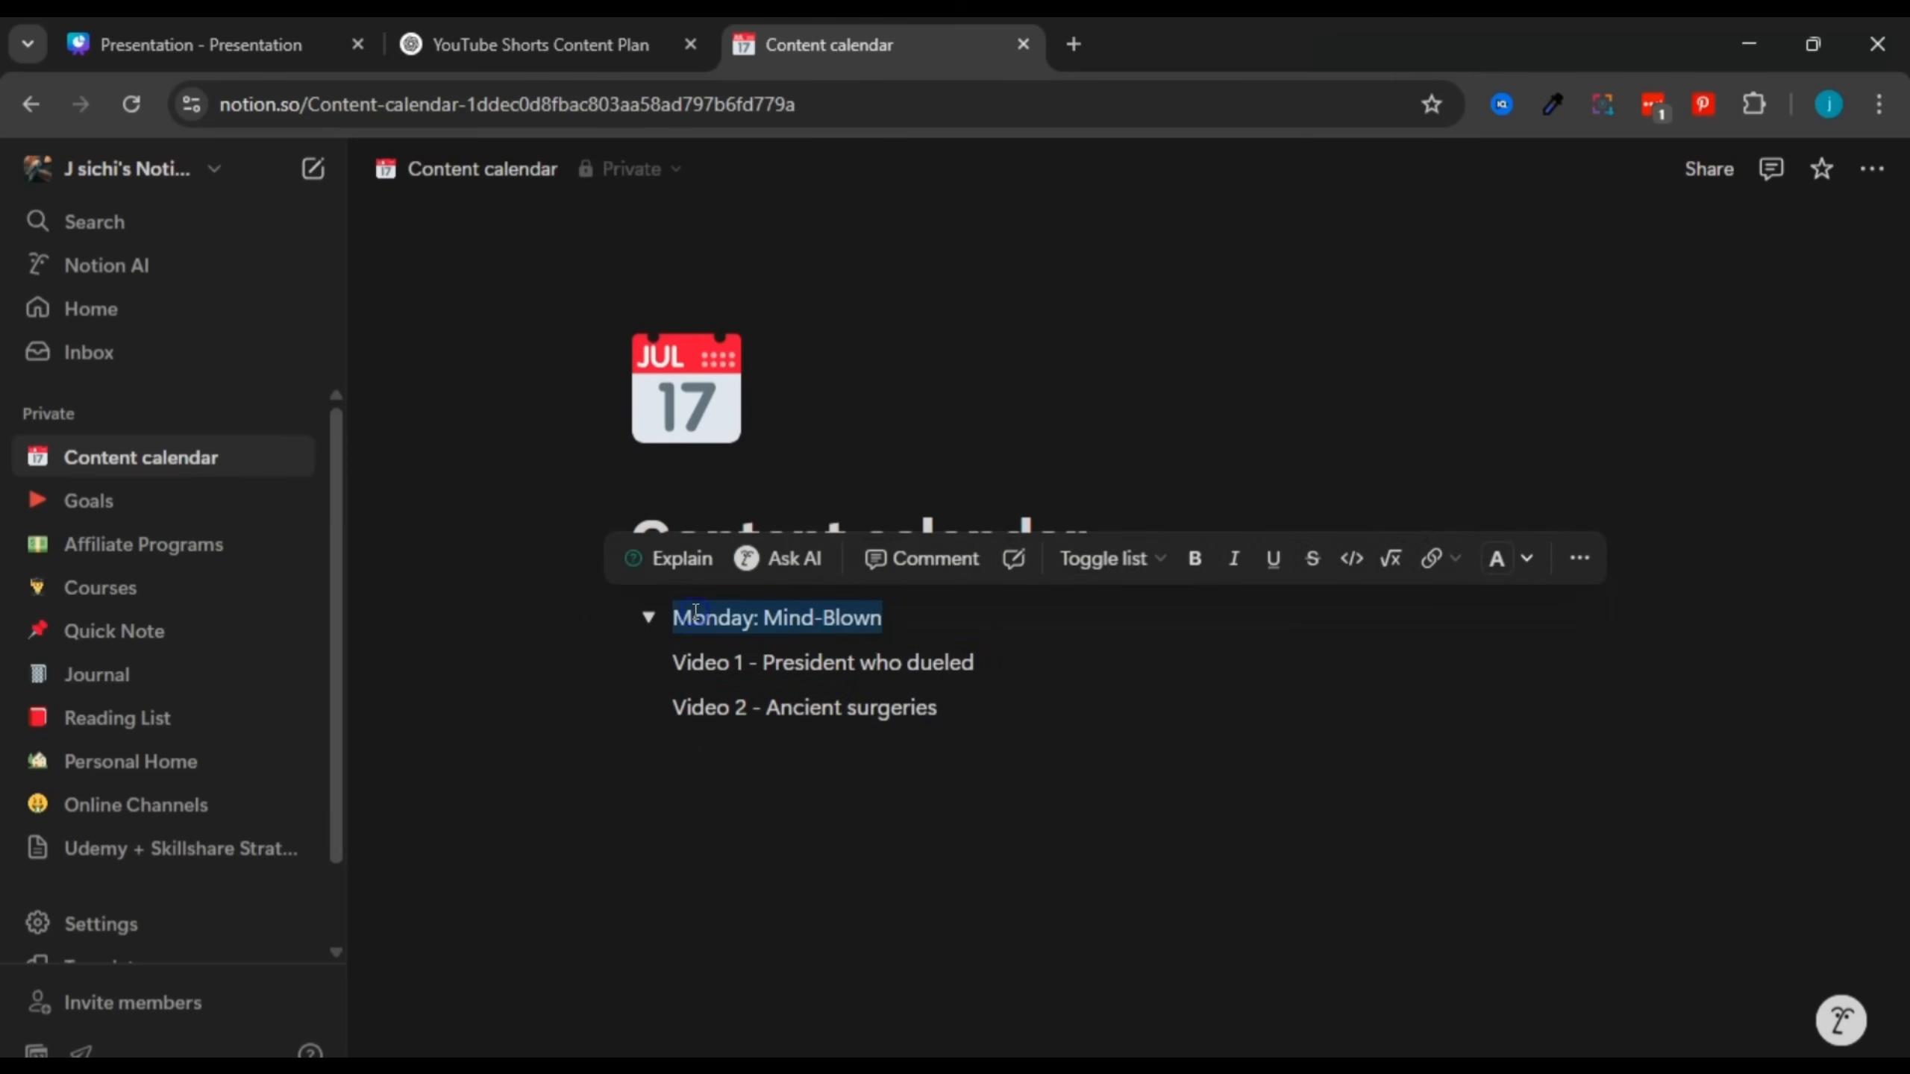
pyautogui.click(650, 618)
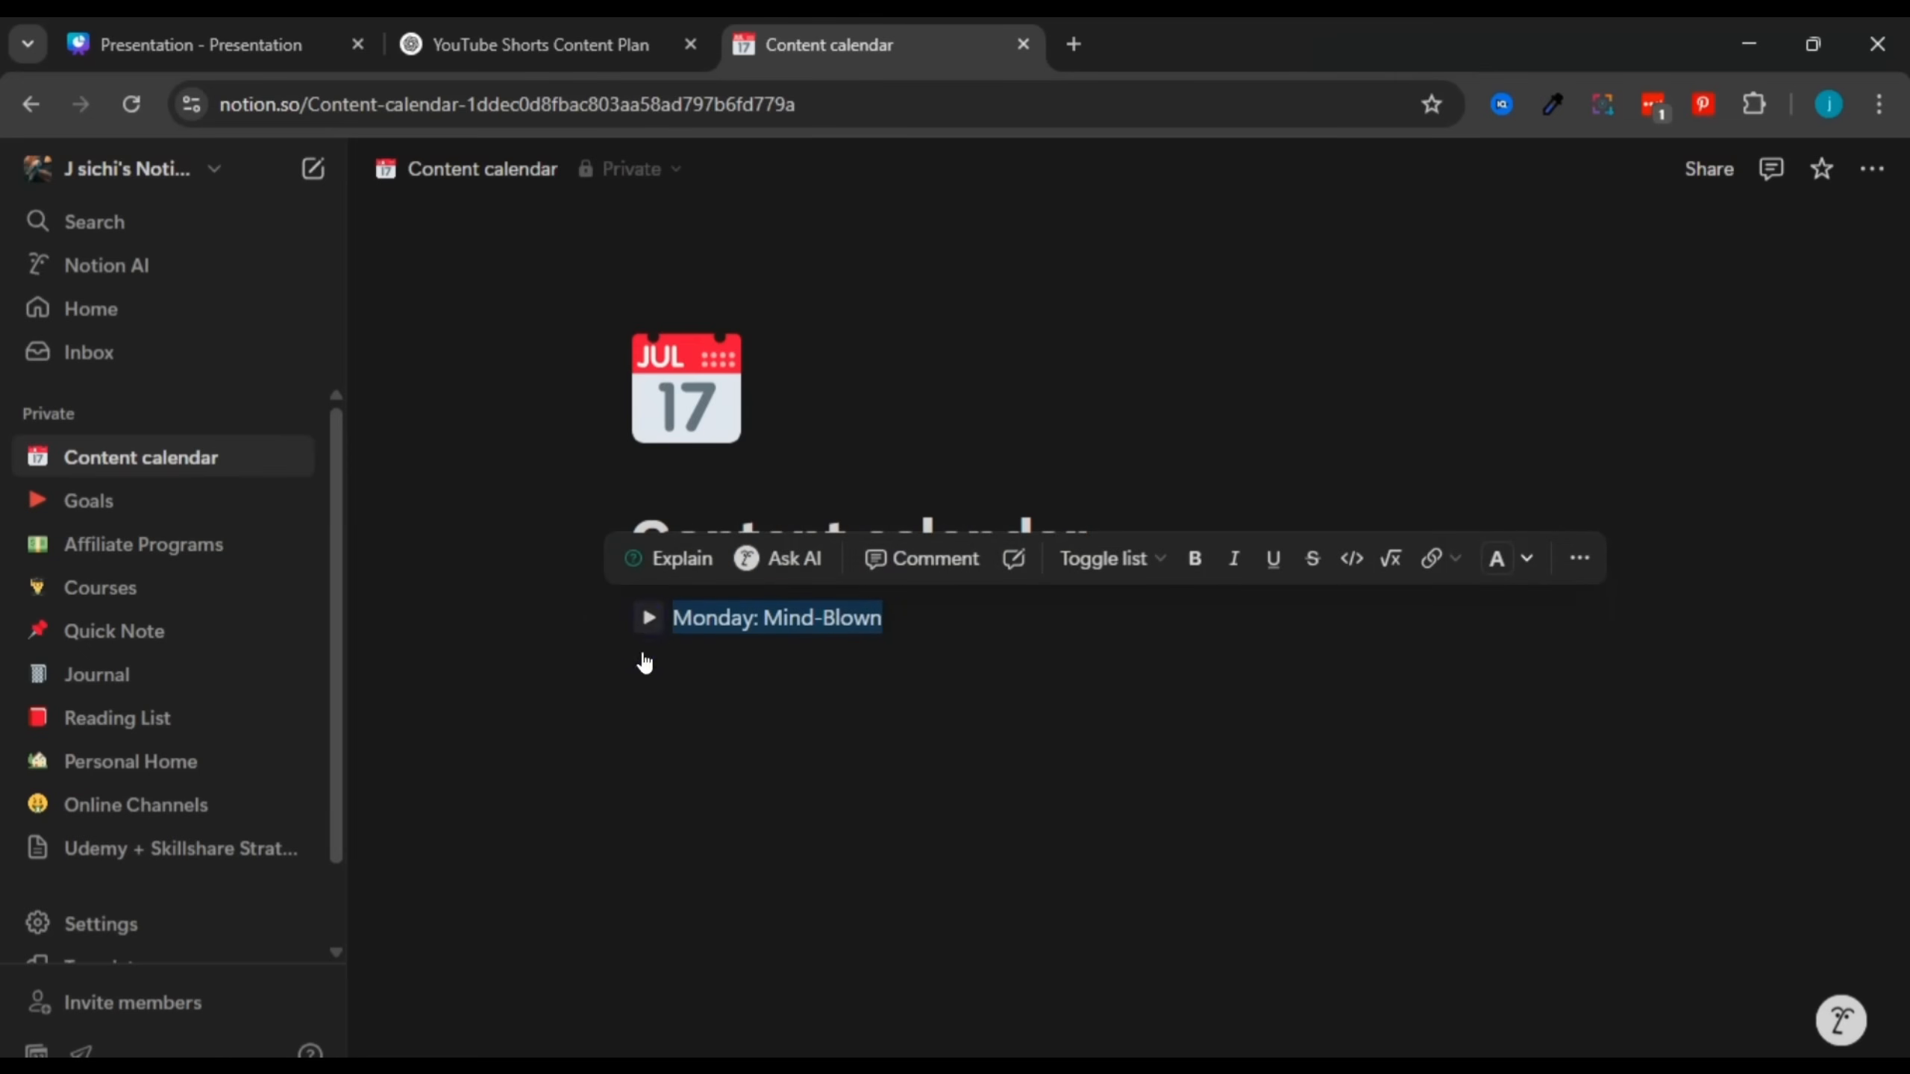
# Step: Expand the Monday: Mind-Blown toggle and format the word Monday as bold red text
pyautogui.click(645, 721)
pyautogui.click(615, 899)
pyautogui.click(711, 707)
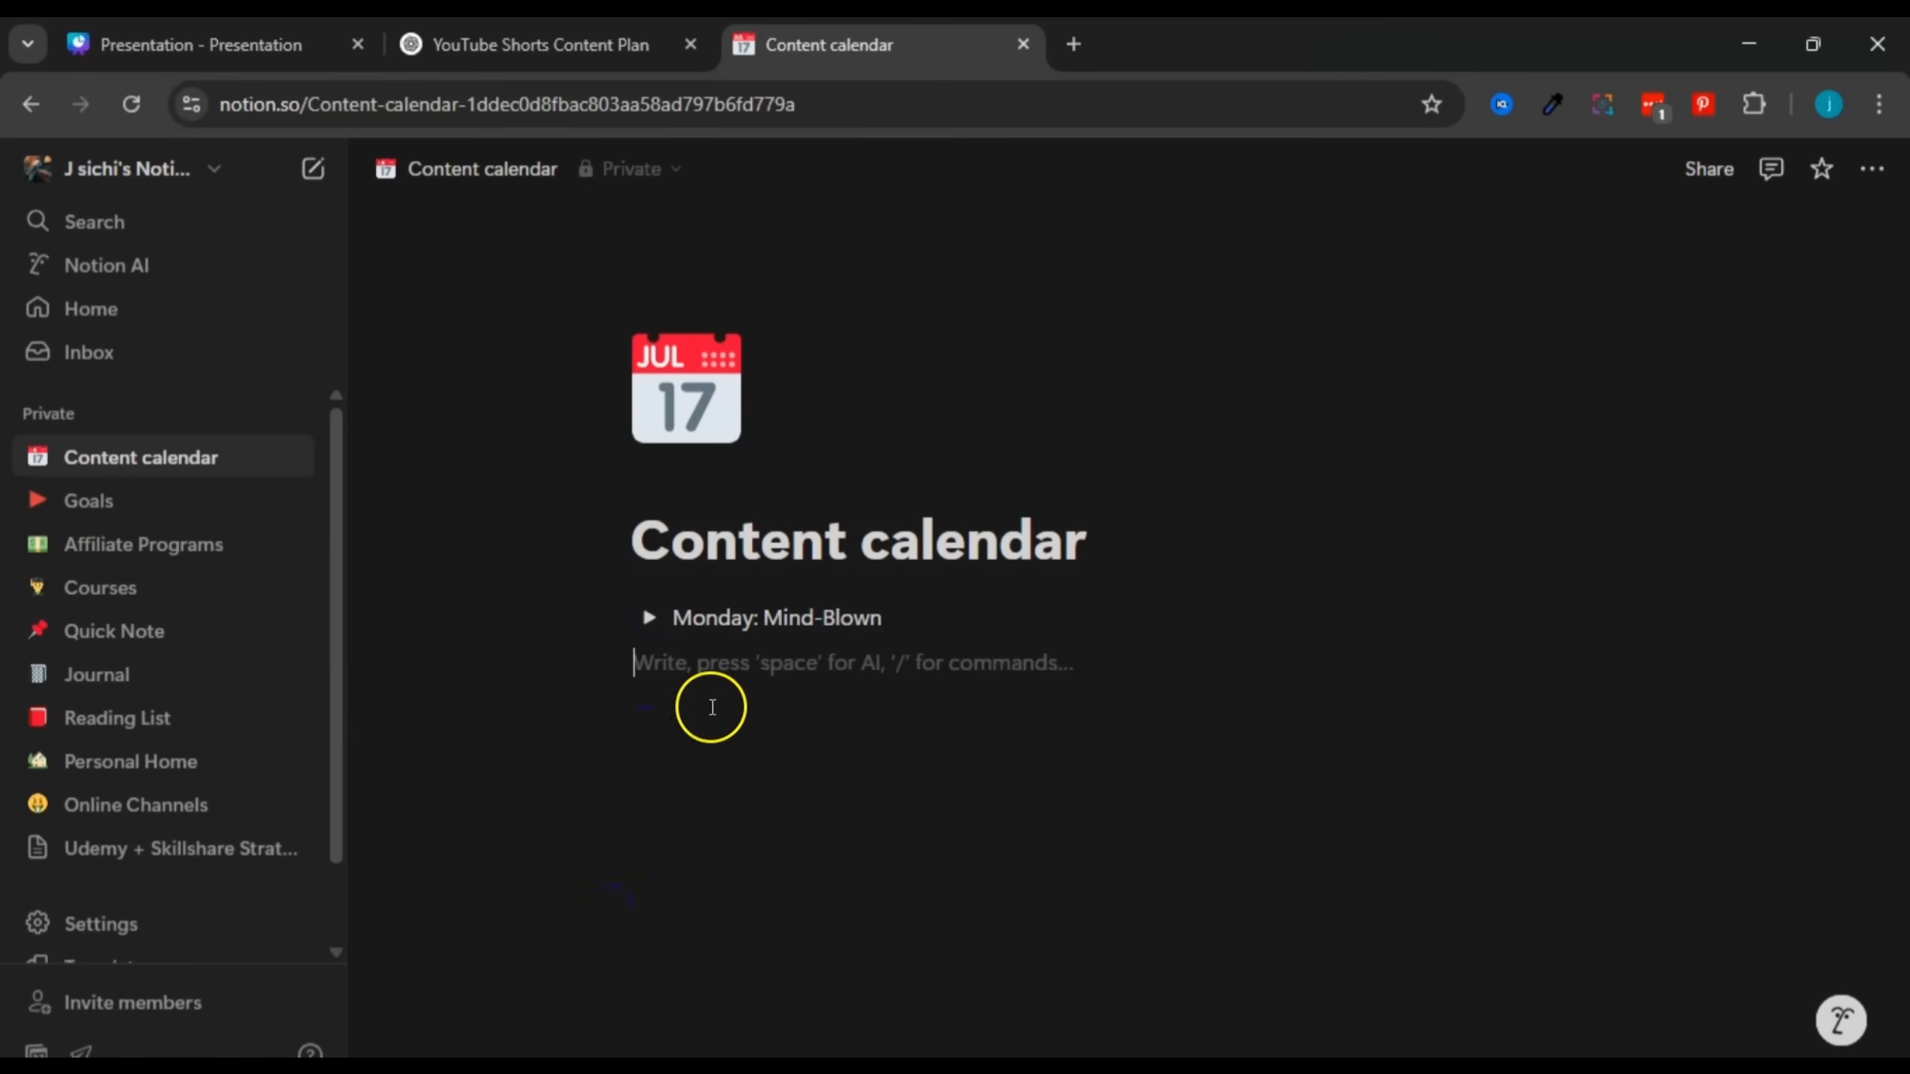
pyautogui.click(648, 619)
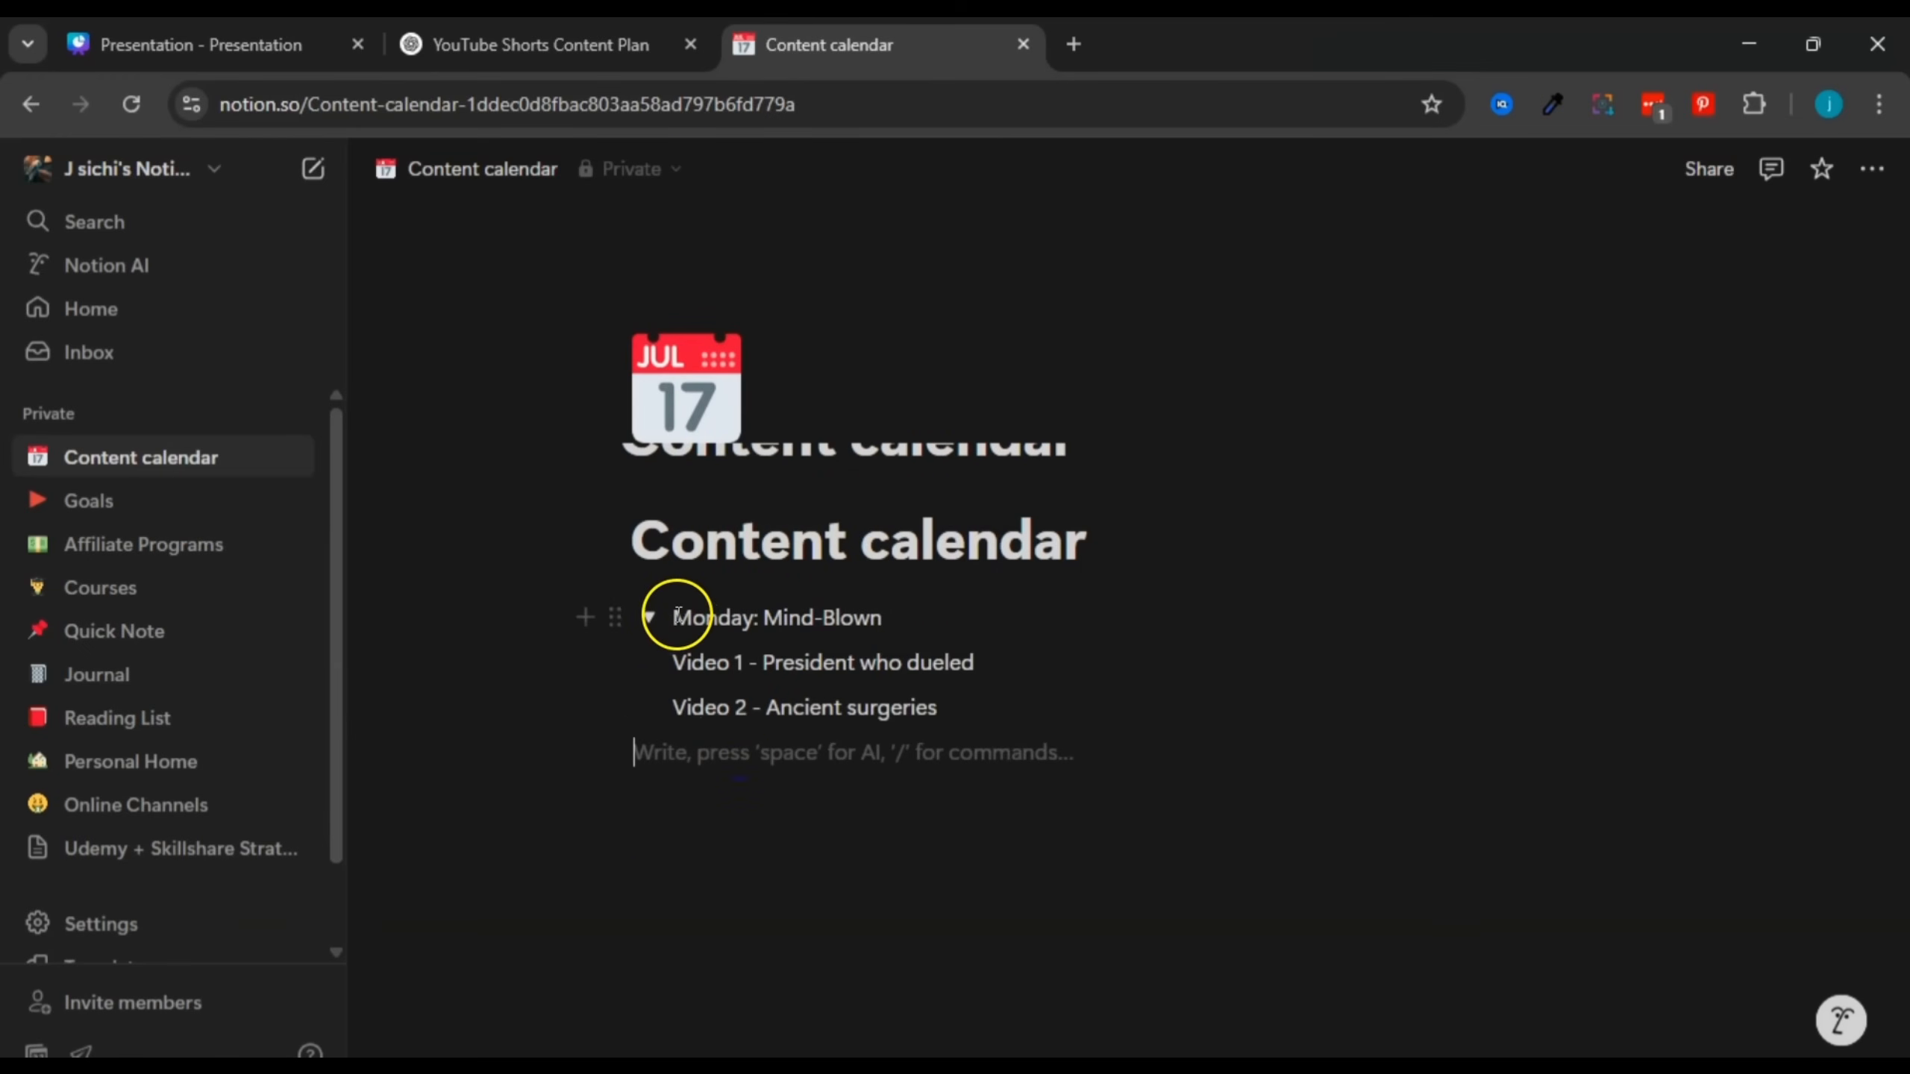
pyautogui.moveTo(751, 611); pyautogui.dragTo(752, 614)
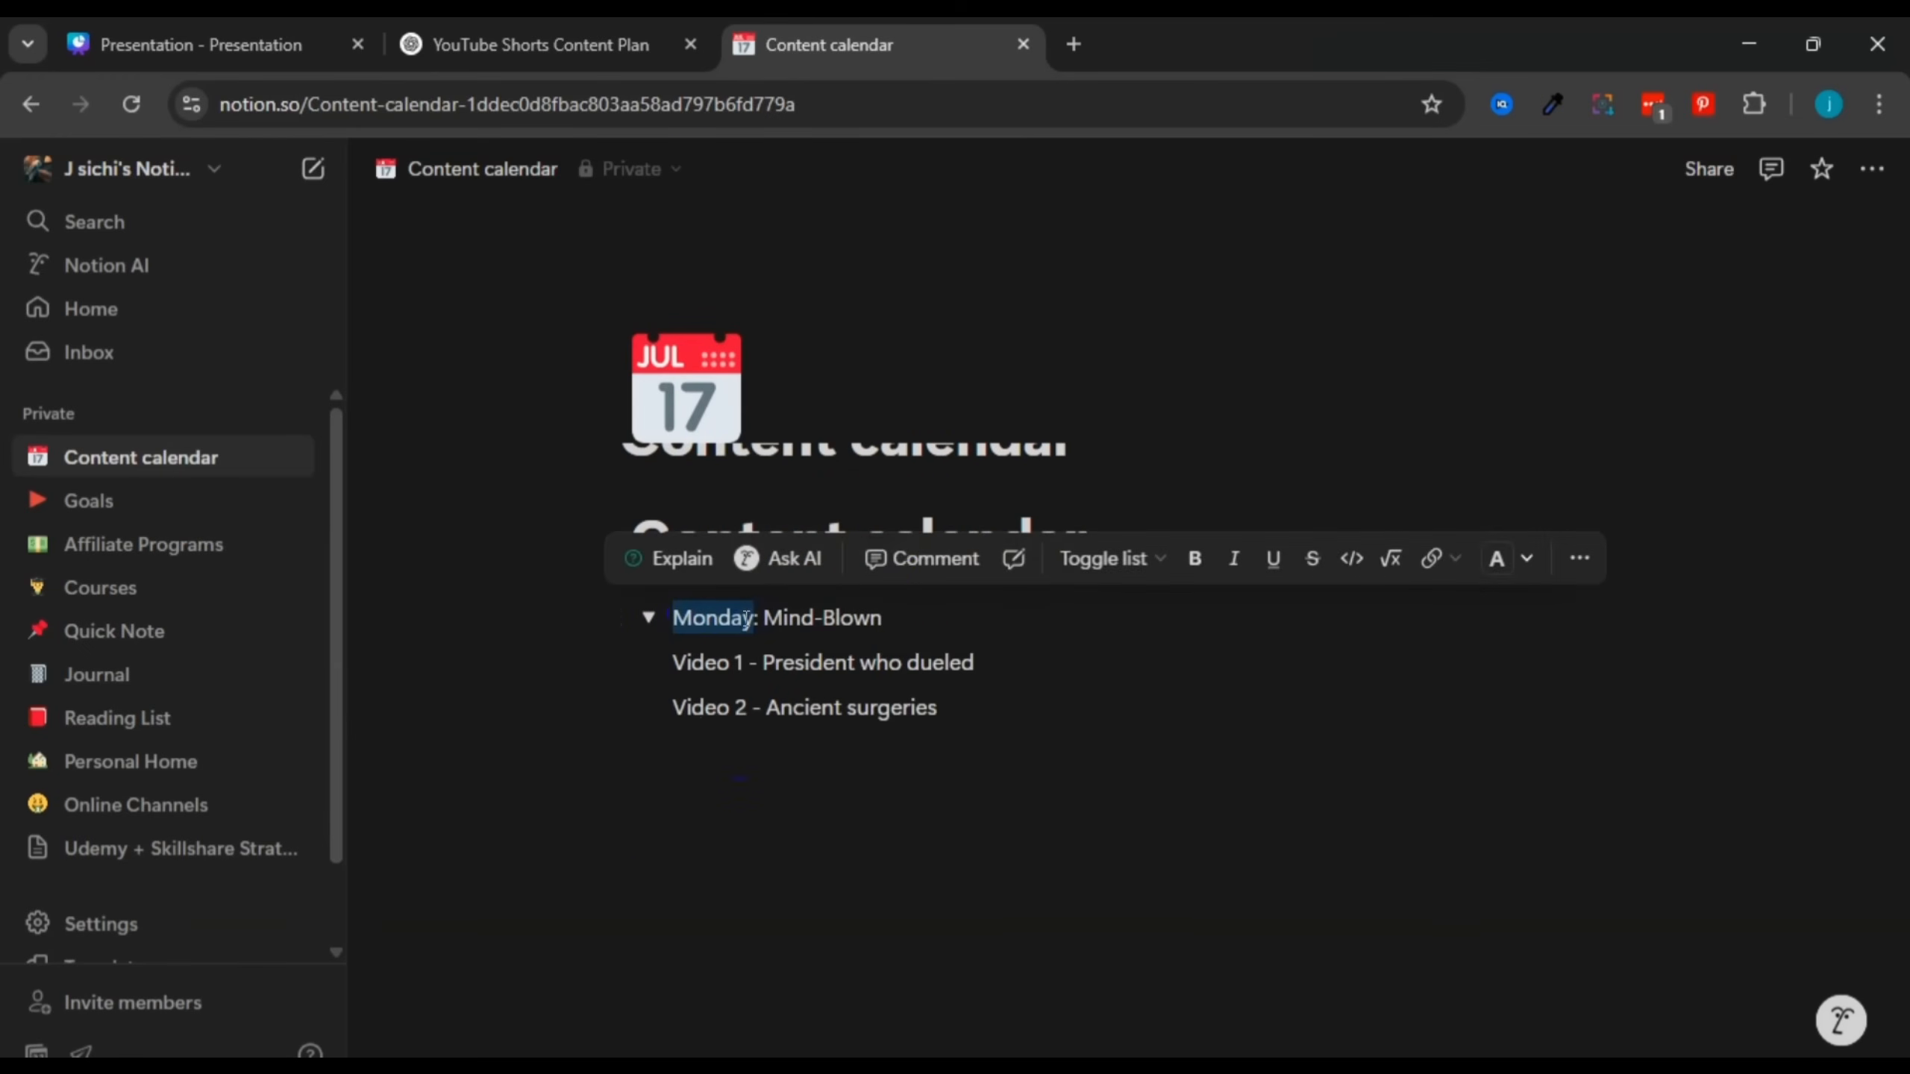
pyautogui.click(1191, 558)
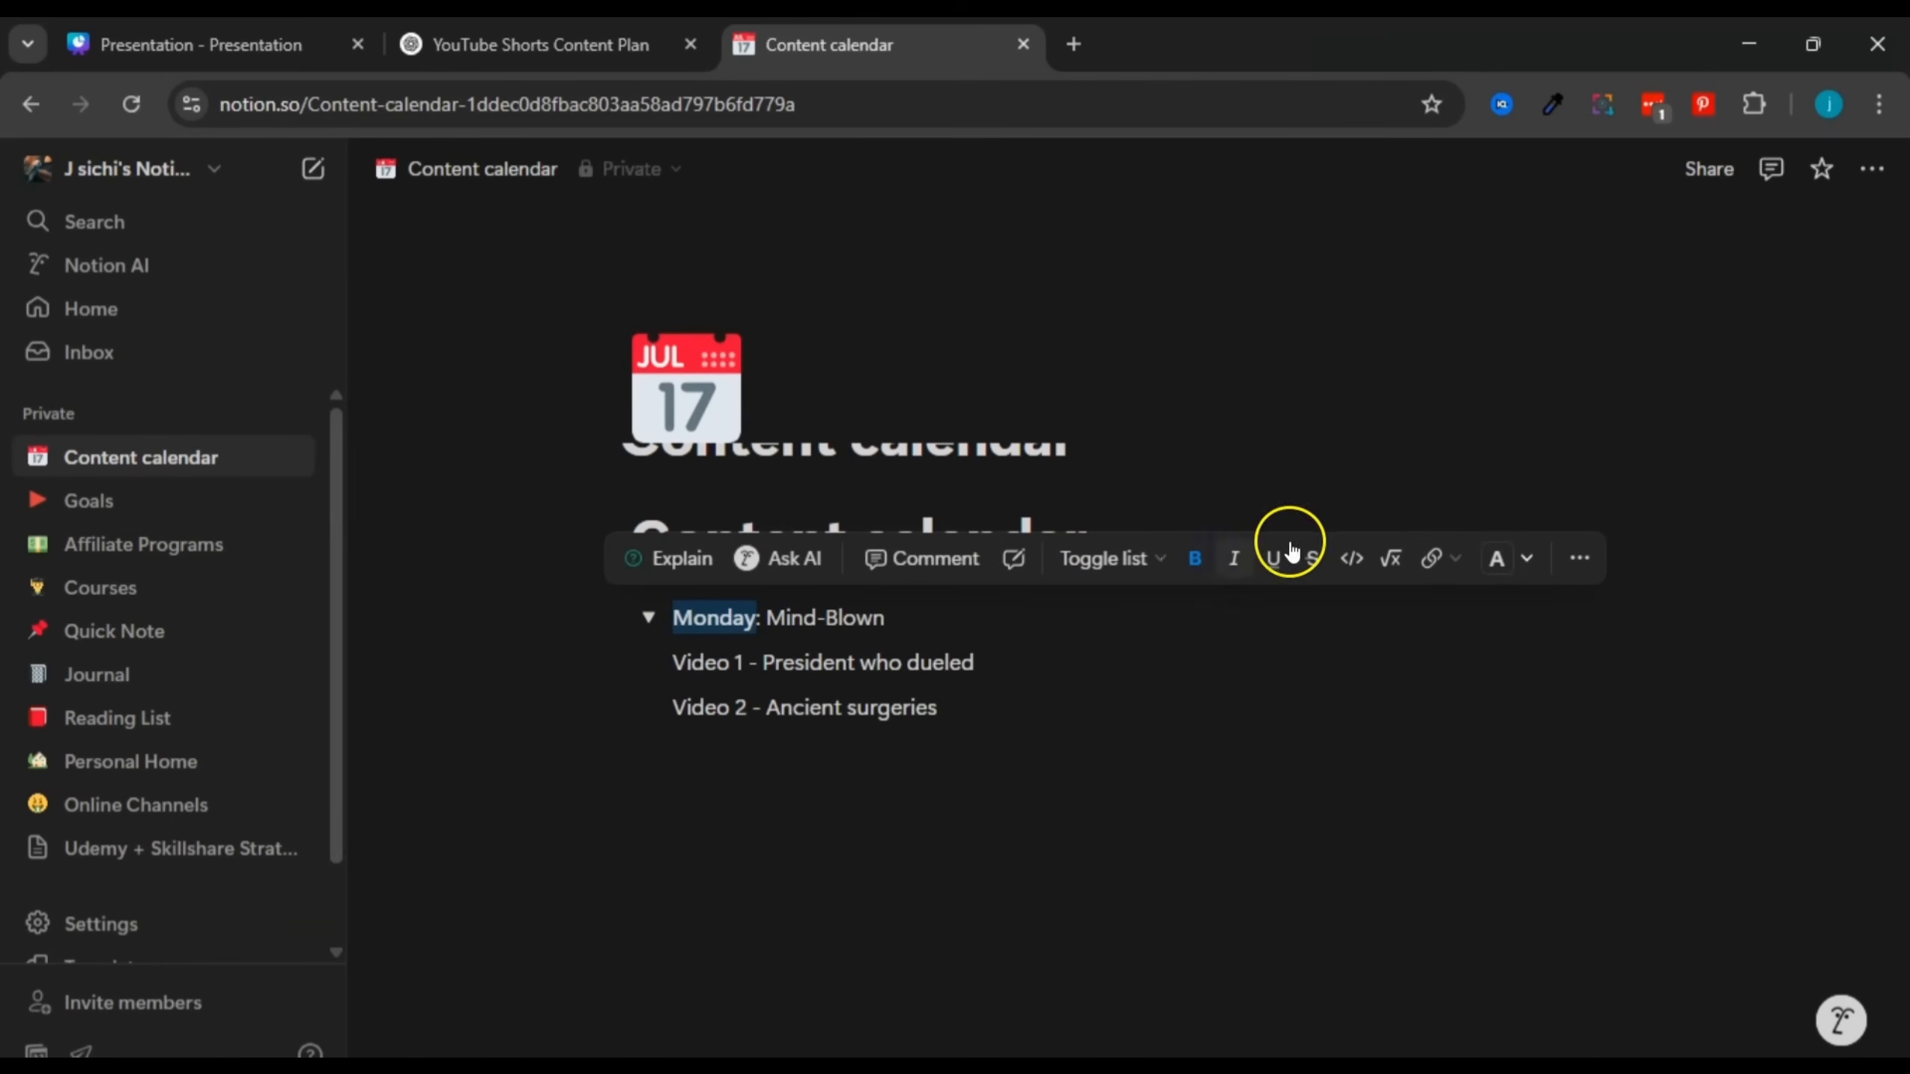
pyautogui.click(1526, 558)
pyautogui.click(1602, 665)
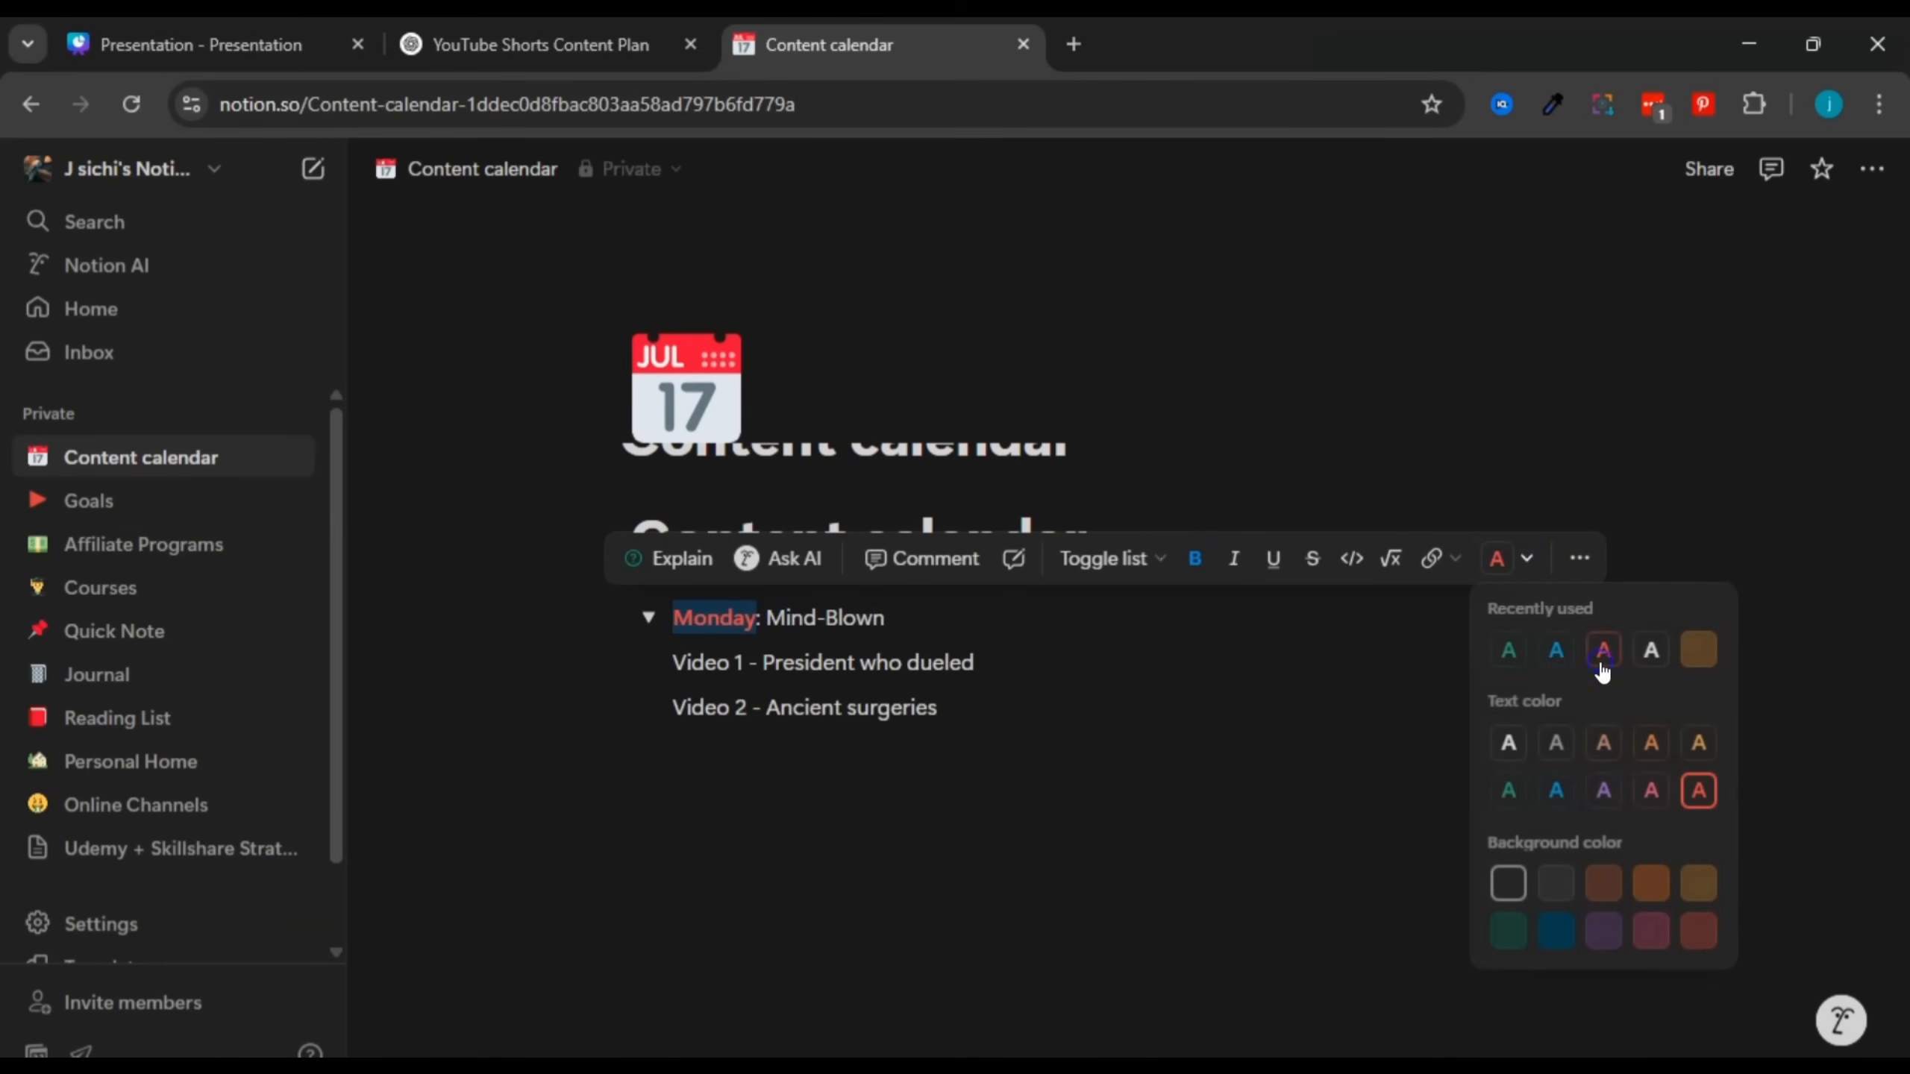
pyautogui.click(1130, 725)
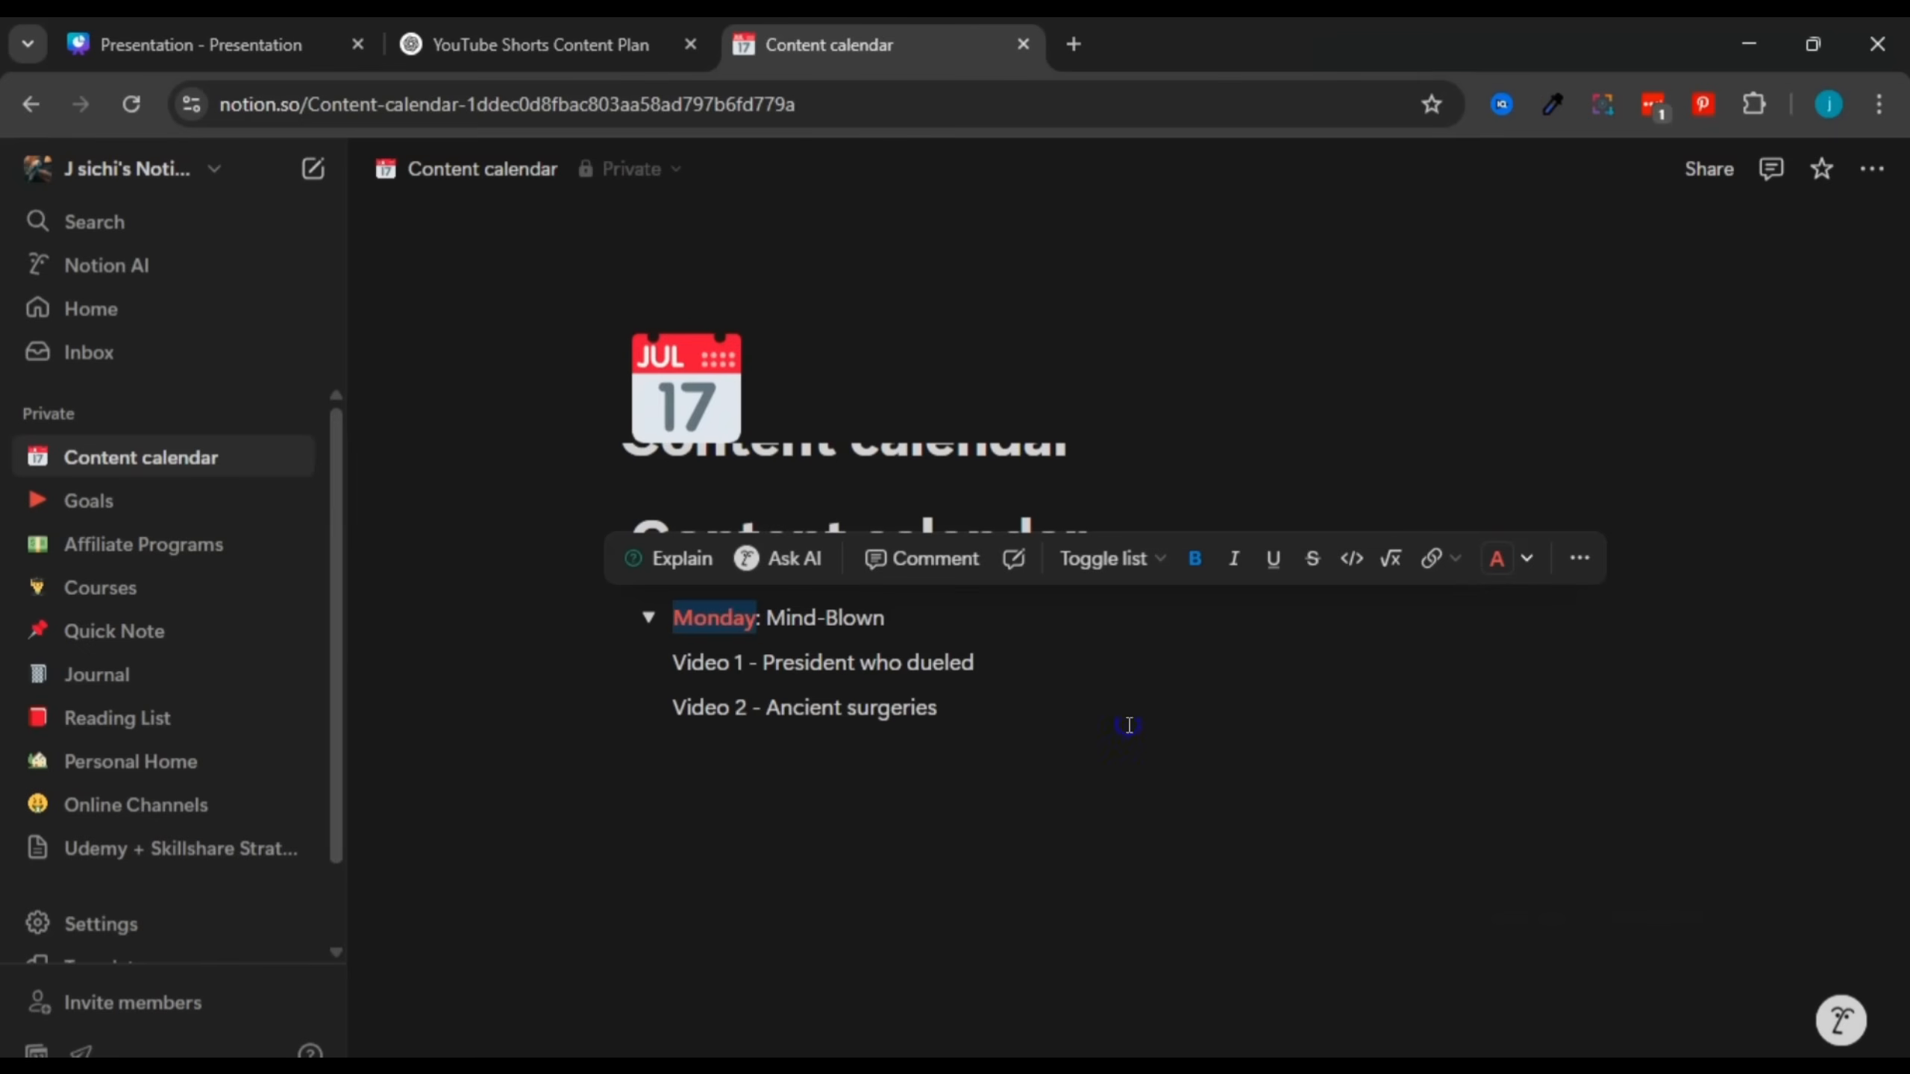
pyautogui.click(846, 663)
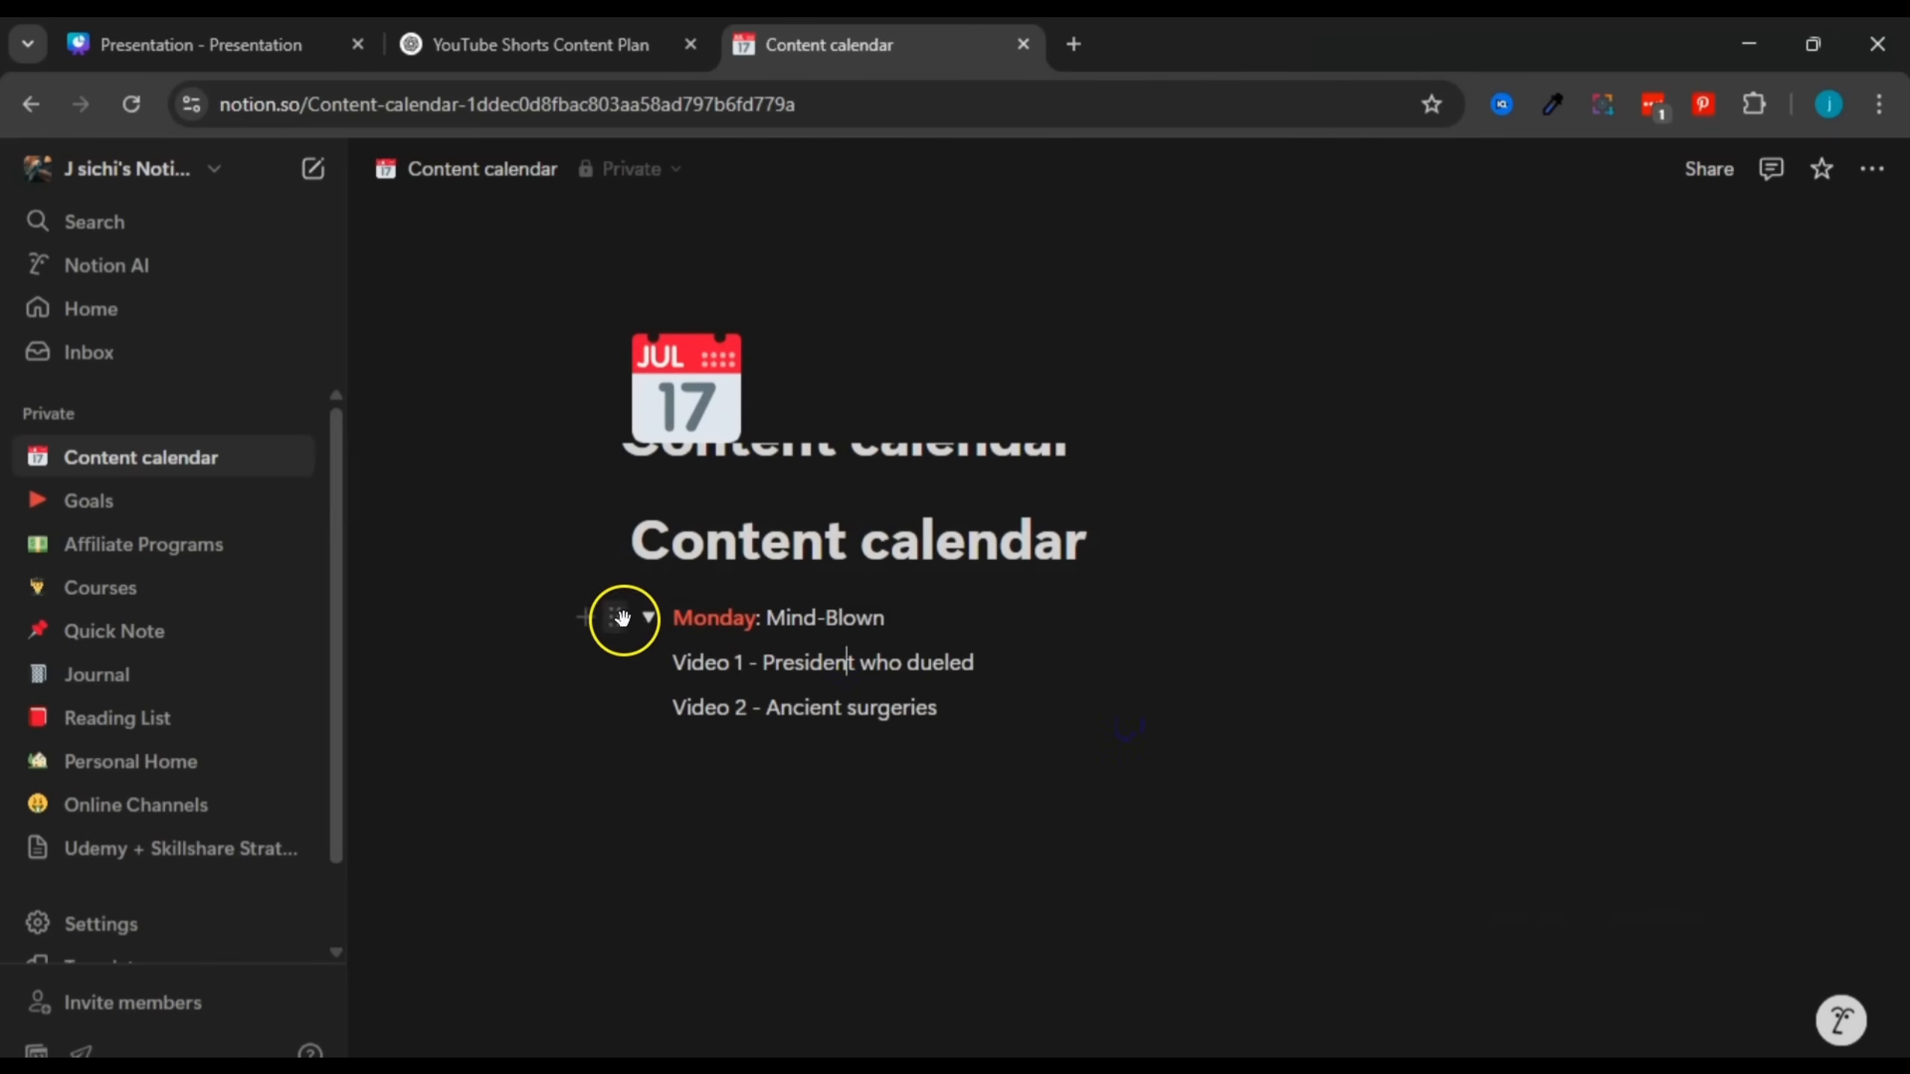
# Step: Collapse the Monday: Mind-Blown toggle and duplicate it with its contents
pyautogui.click(648, 629)
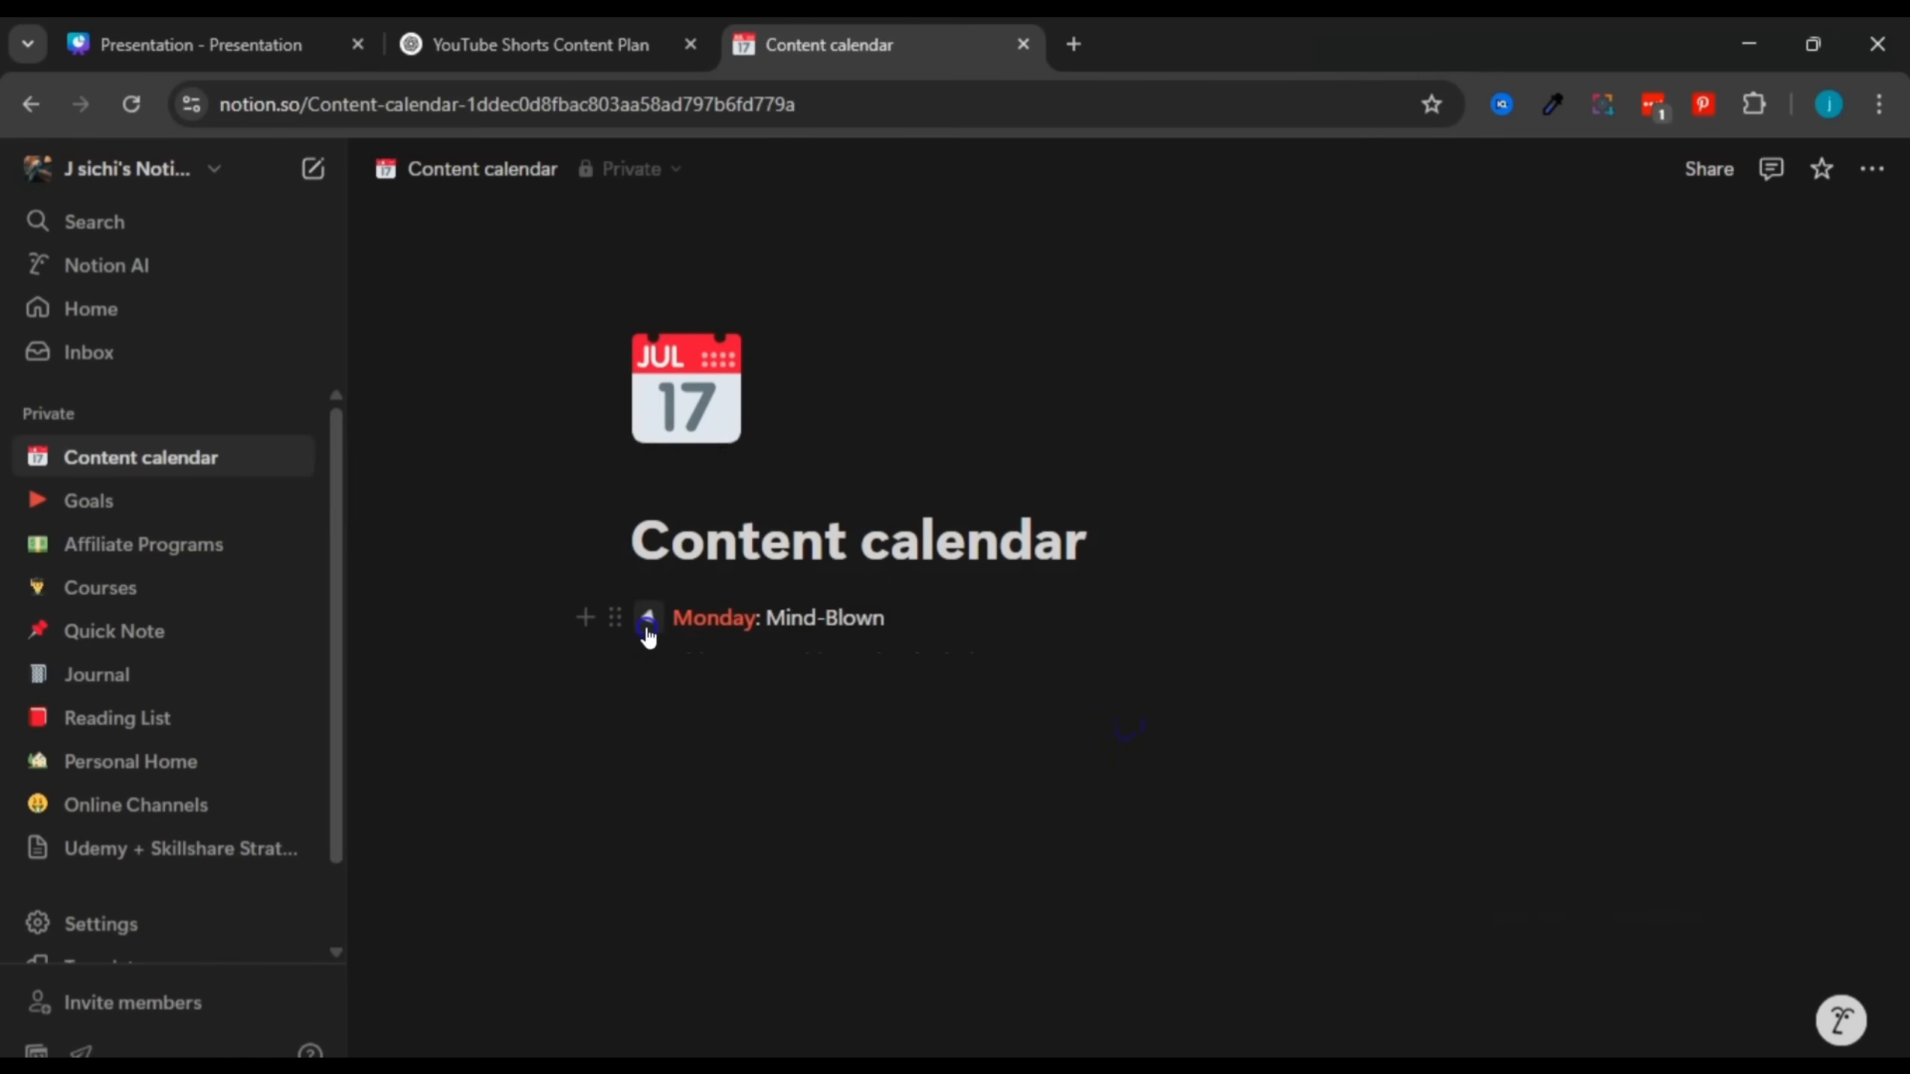
pyautogui.click(609, 618)
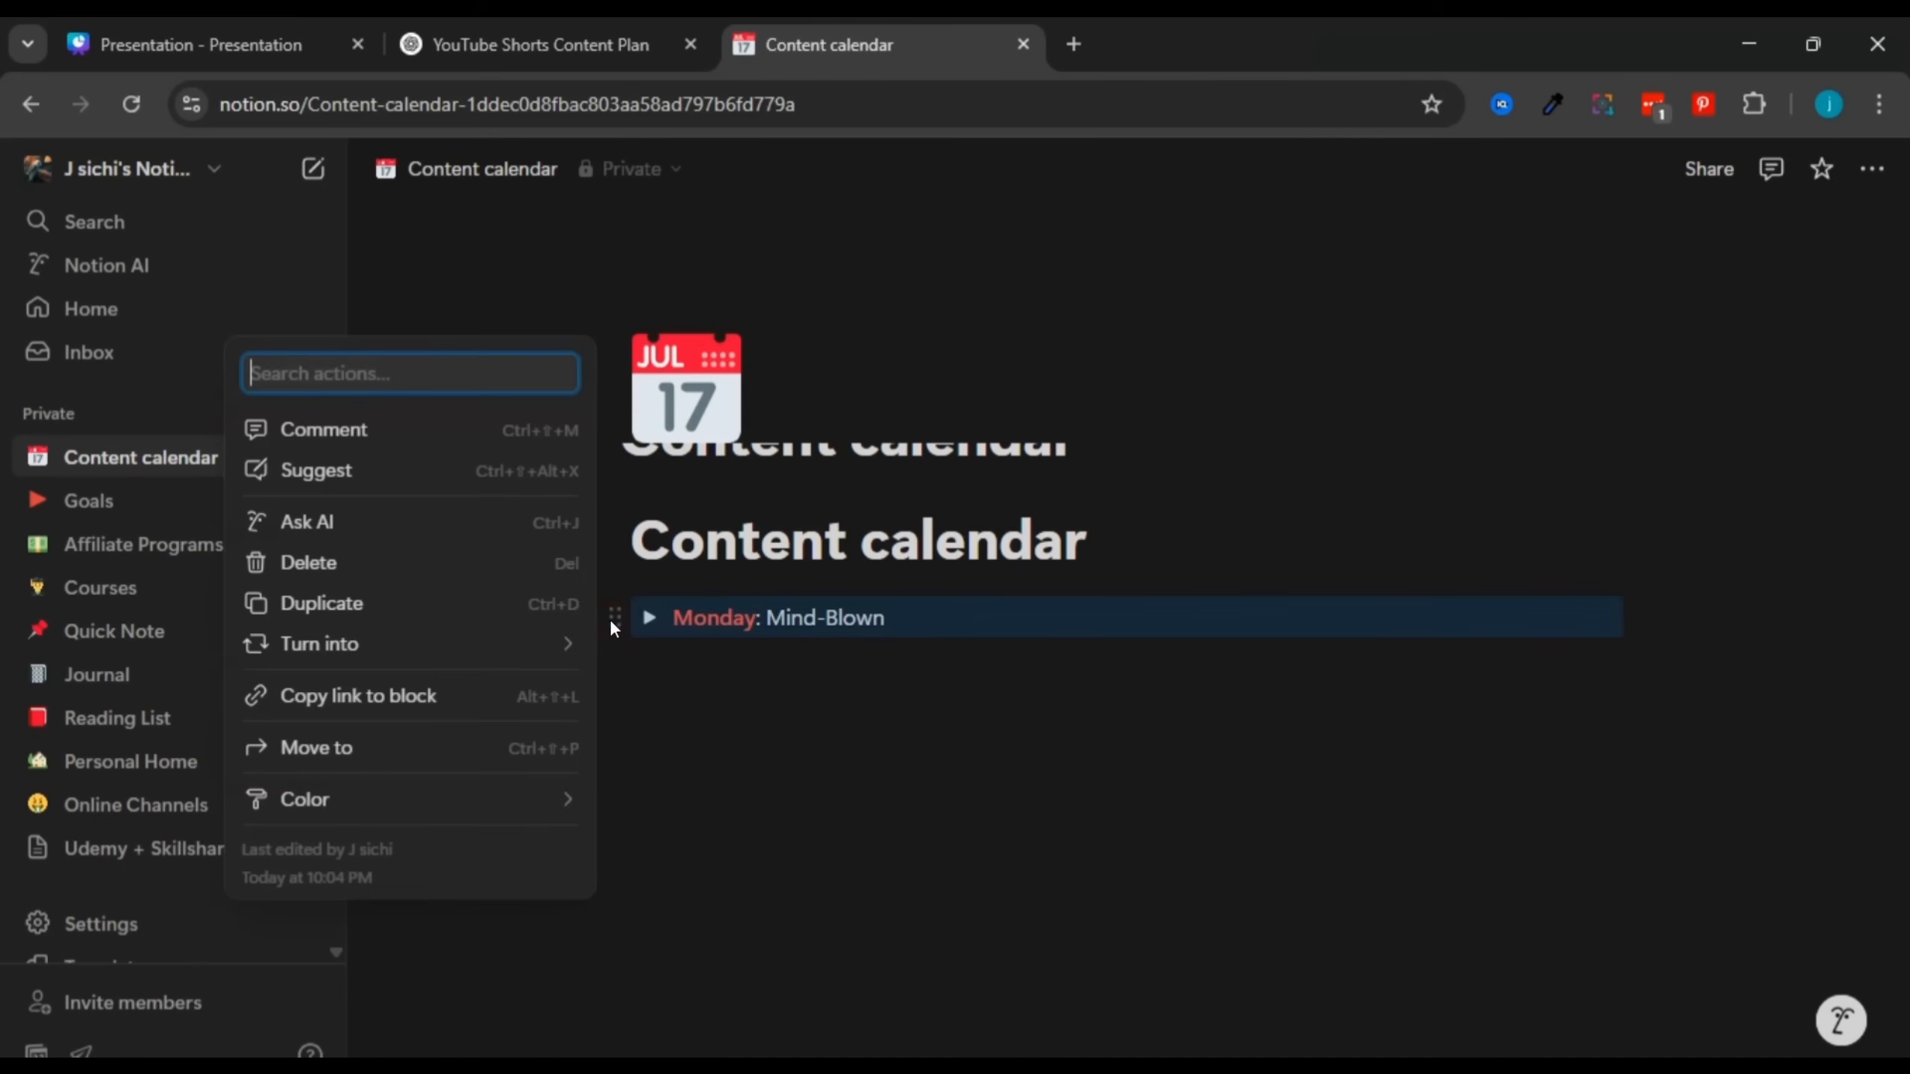
pyautogui.click(319, 607)
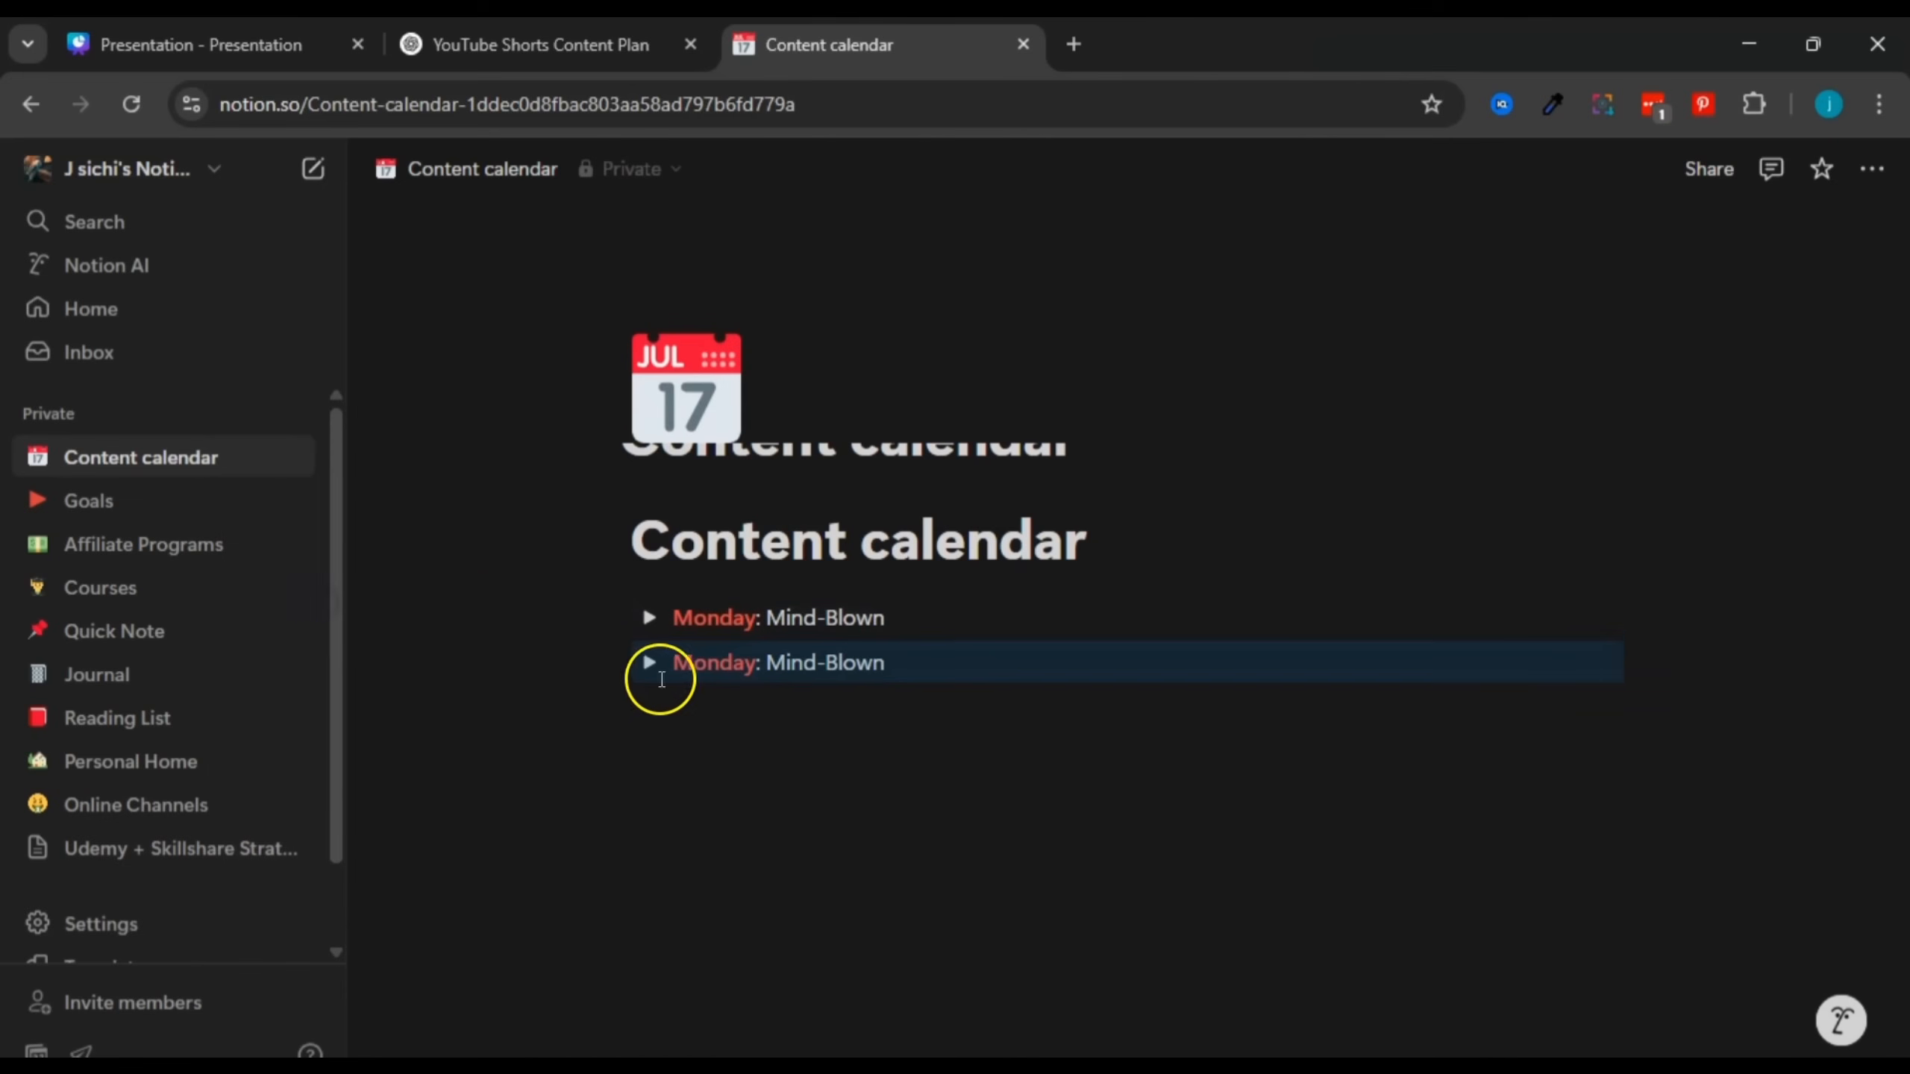
# Step: Change the day name in the duplicated toggle to Tuesday
pyautogui.click(745, 665)
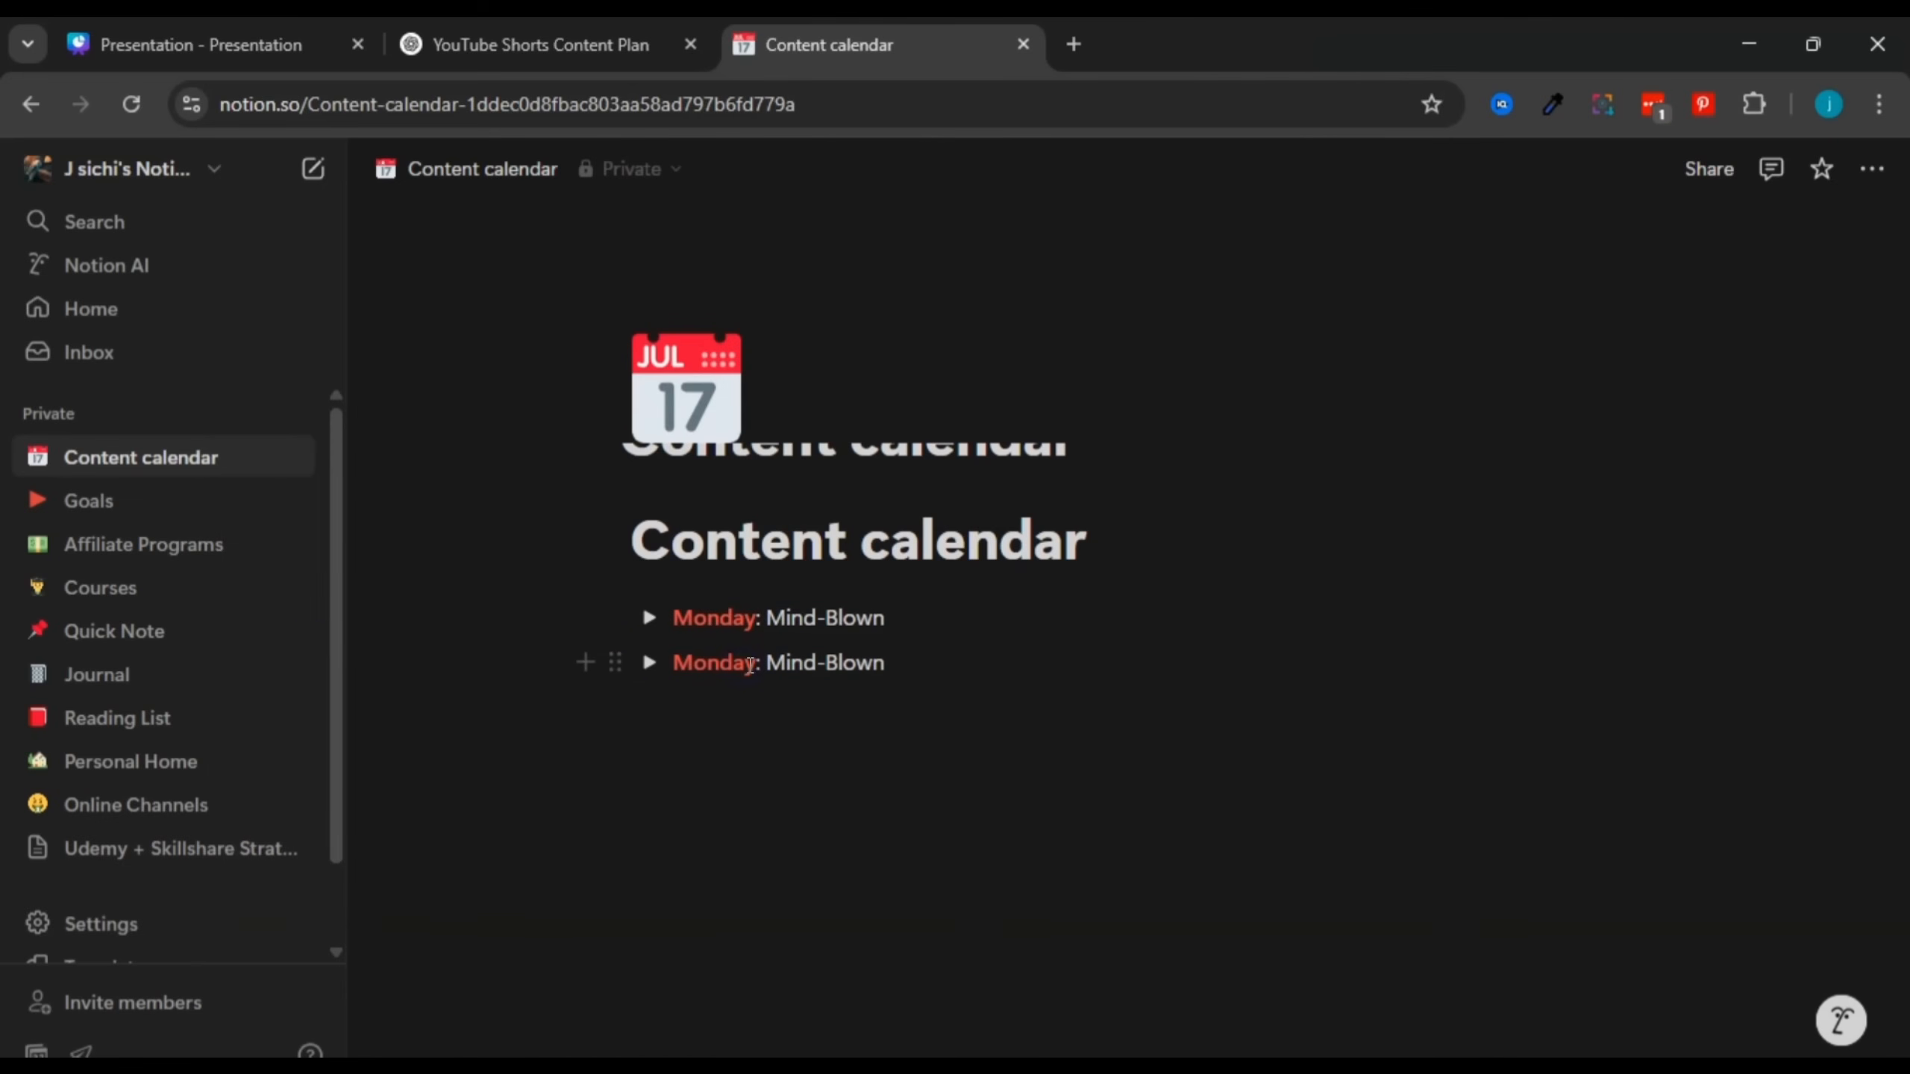
pyautogui.moveTo(726, 664); pyautogui.dragTo(689, 659)
pyautogui.write('Tues')
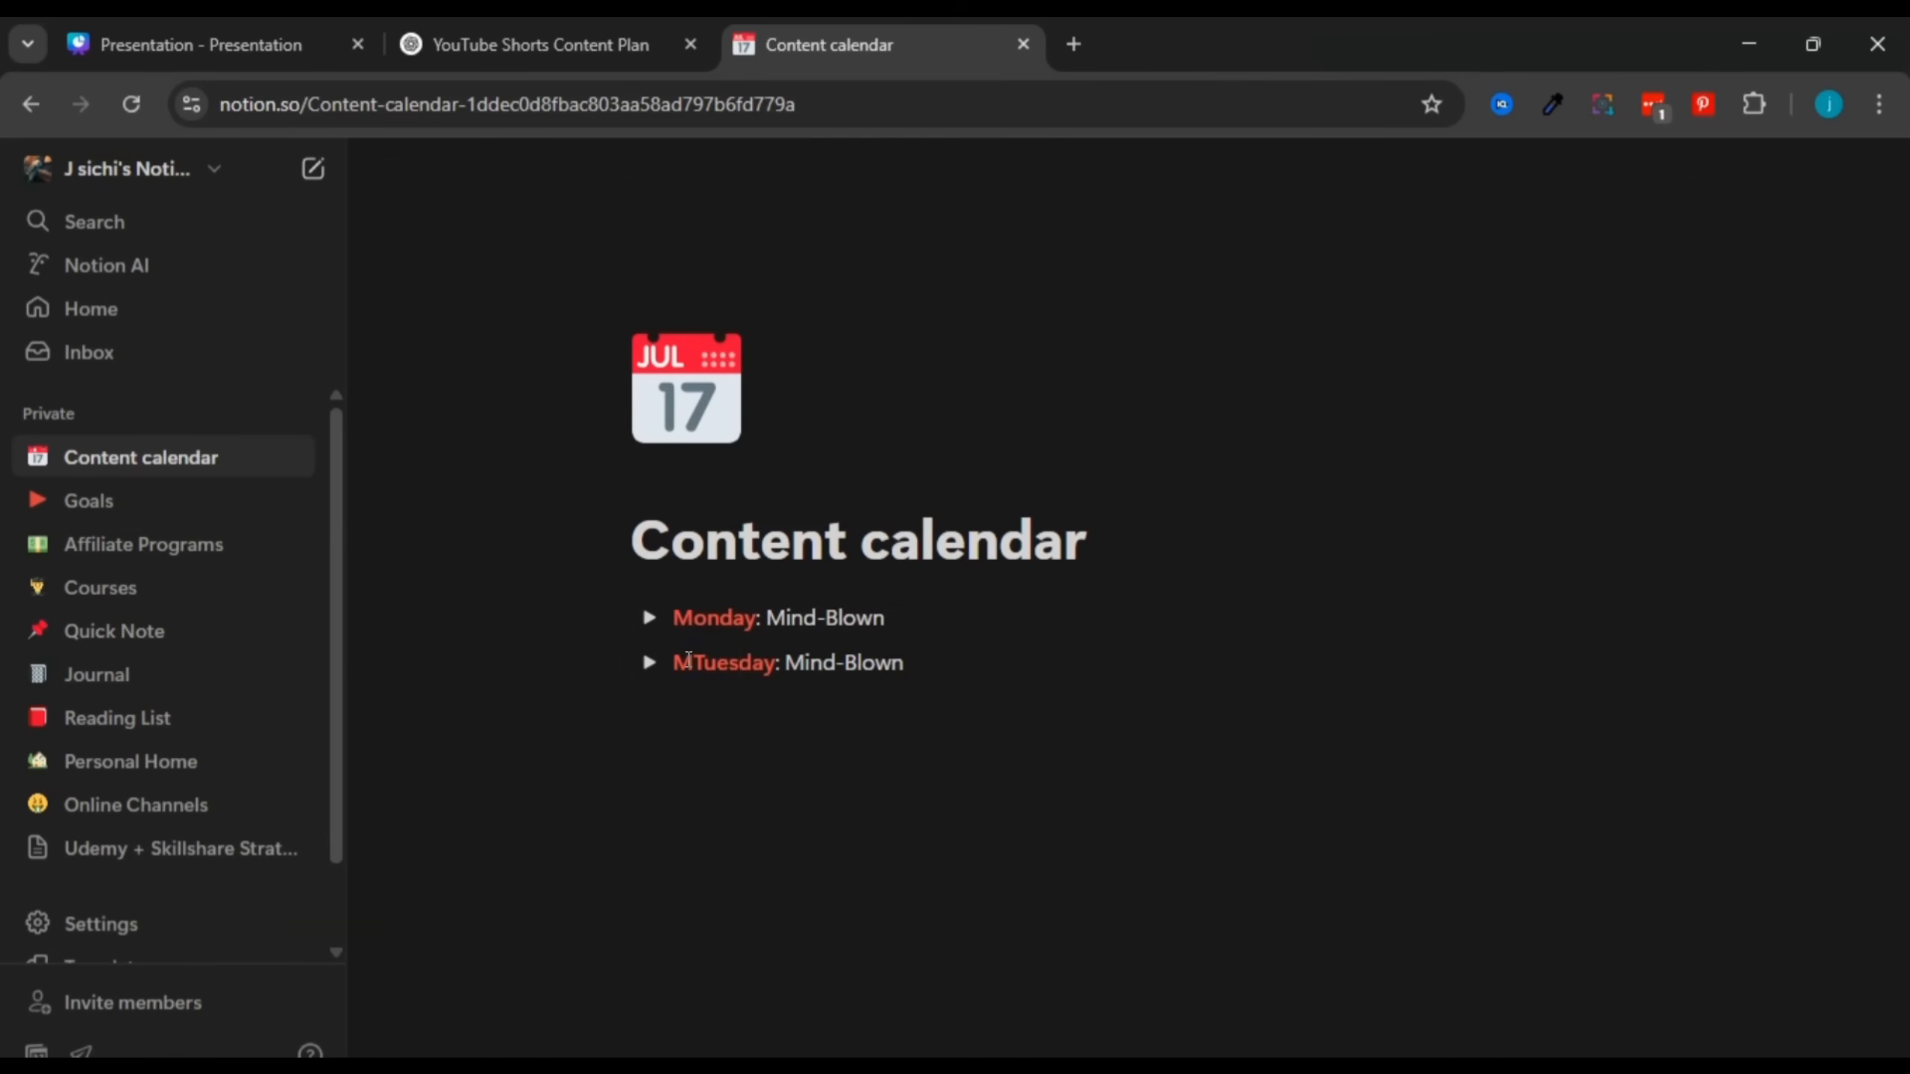
pyautogui.click(690, 663)
pyautogui.press('BackSpace')
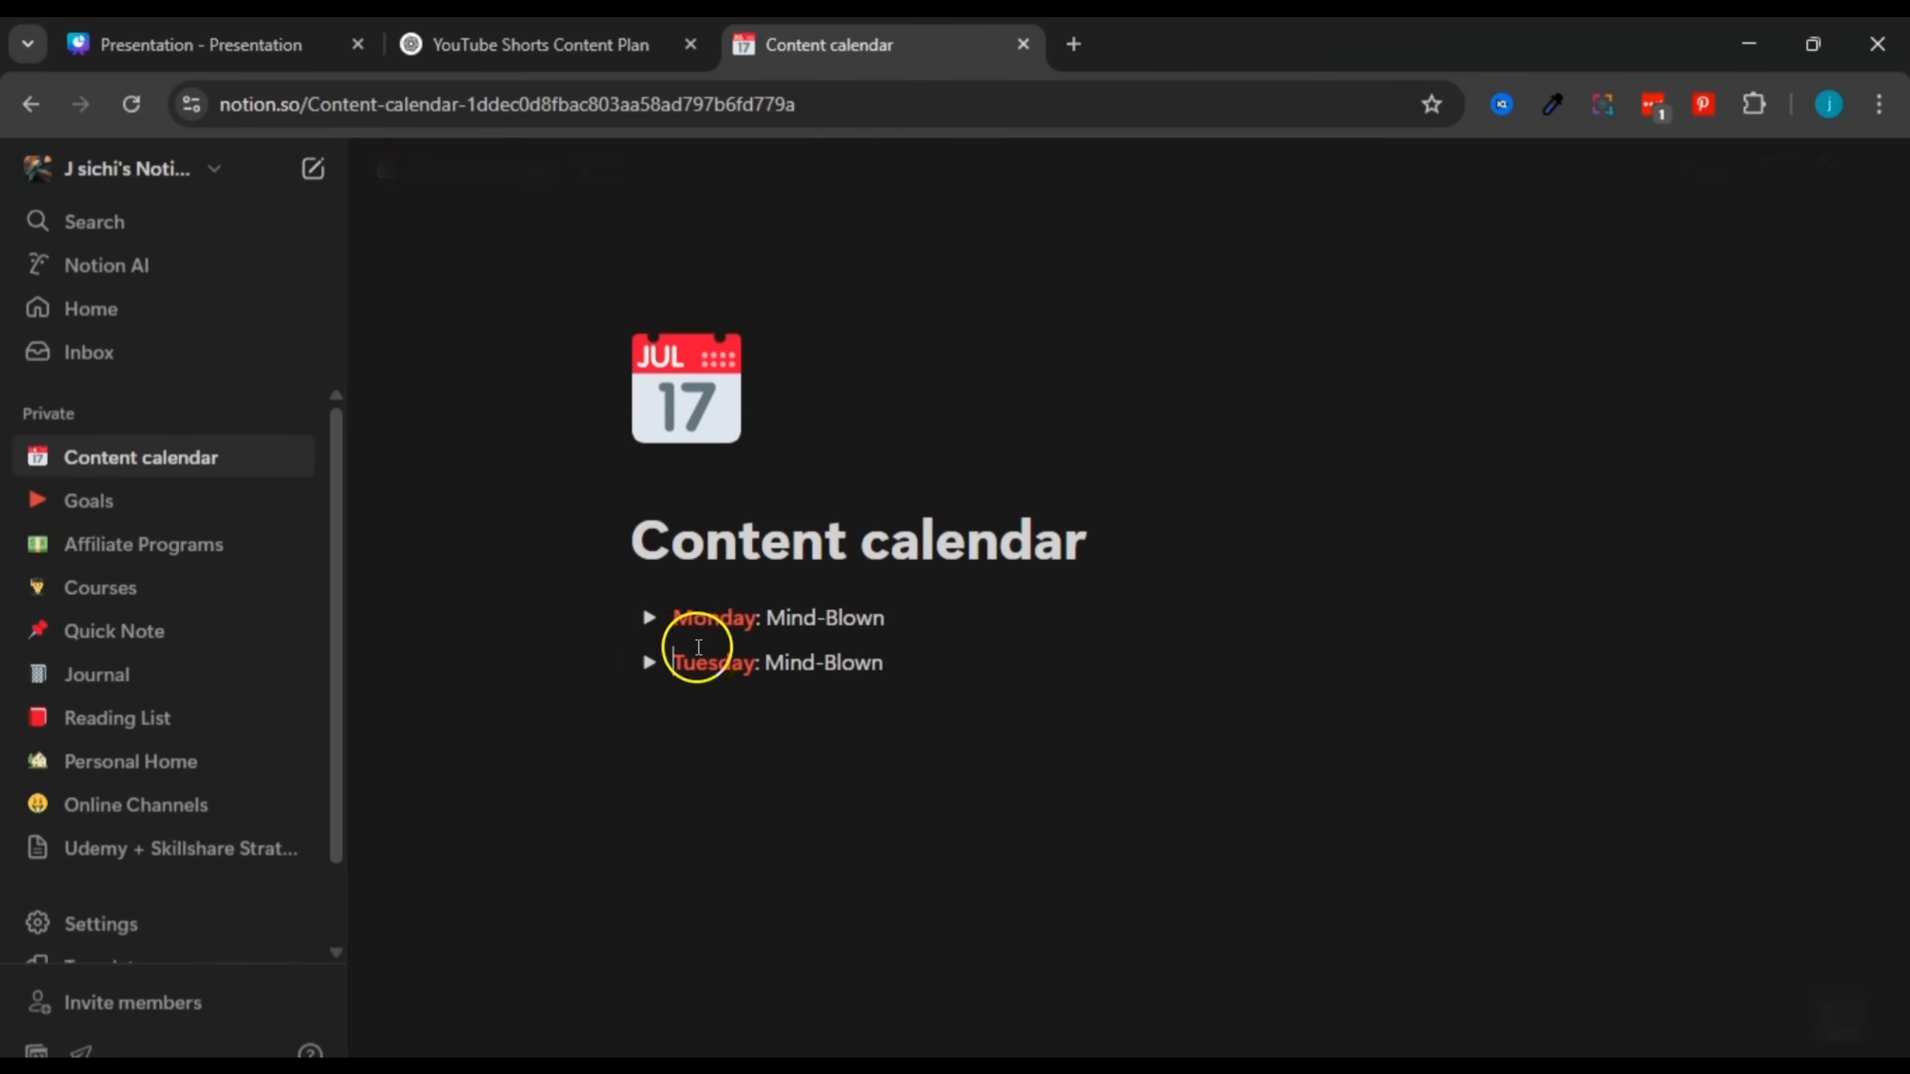
# Step: Copy the theme "Timeline Tuesday" from the ChatGPT table and paste it over Mind-Blown in Notion's Tuesday toggle
pyautogui.click(601, 39)
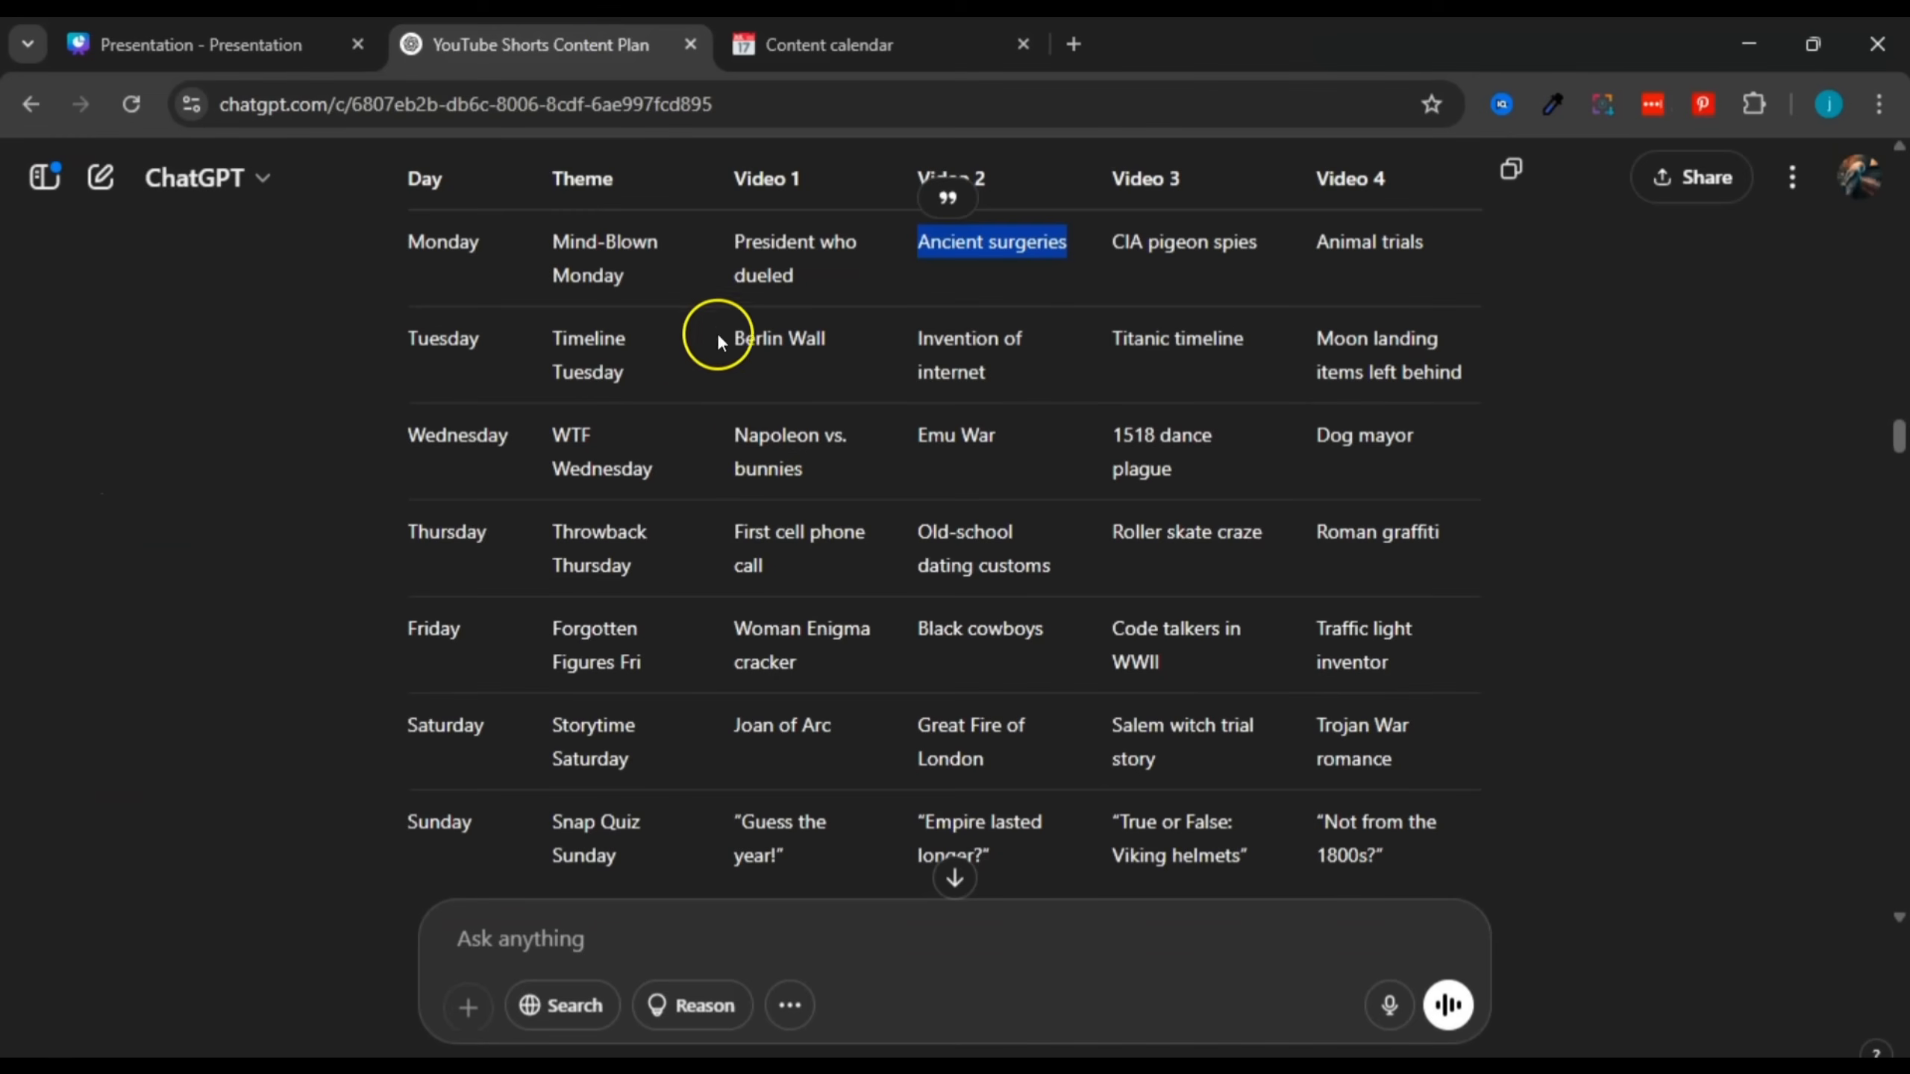
pyautogui.moveTo(554, 340); pyautogui.dragTo(621, 373)
pyautogui.rightClick(602, 367)
pyautogui.click(640, 401)
pyautogui.click(827, 44)
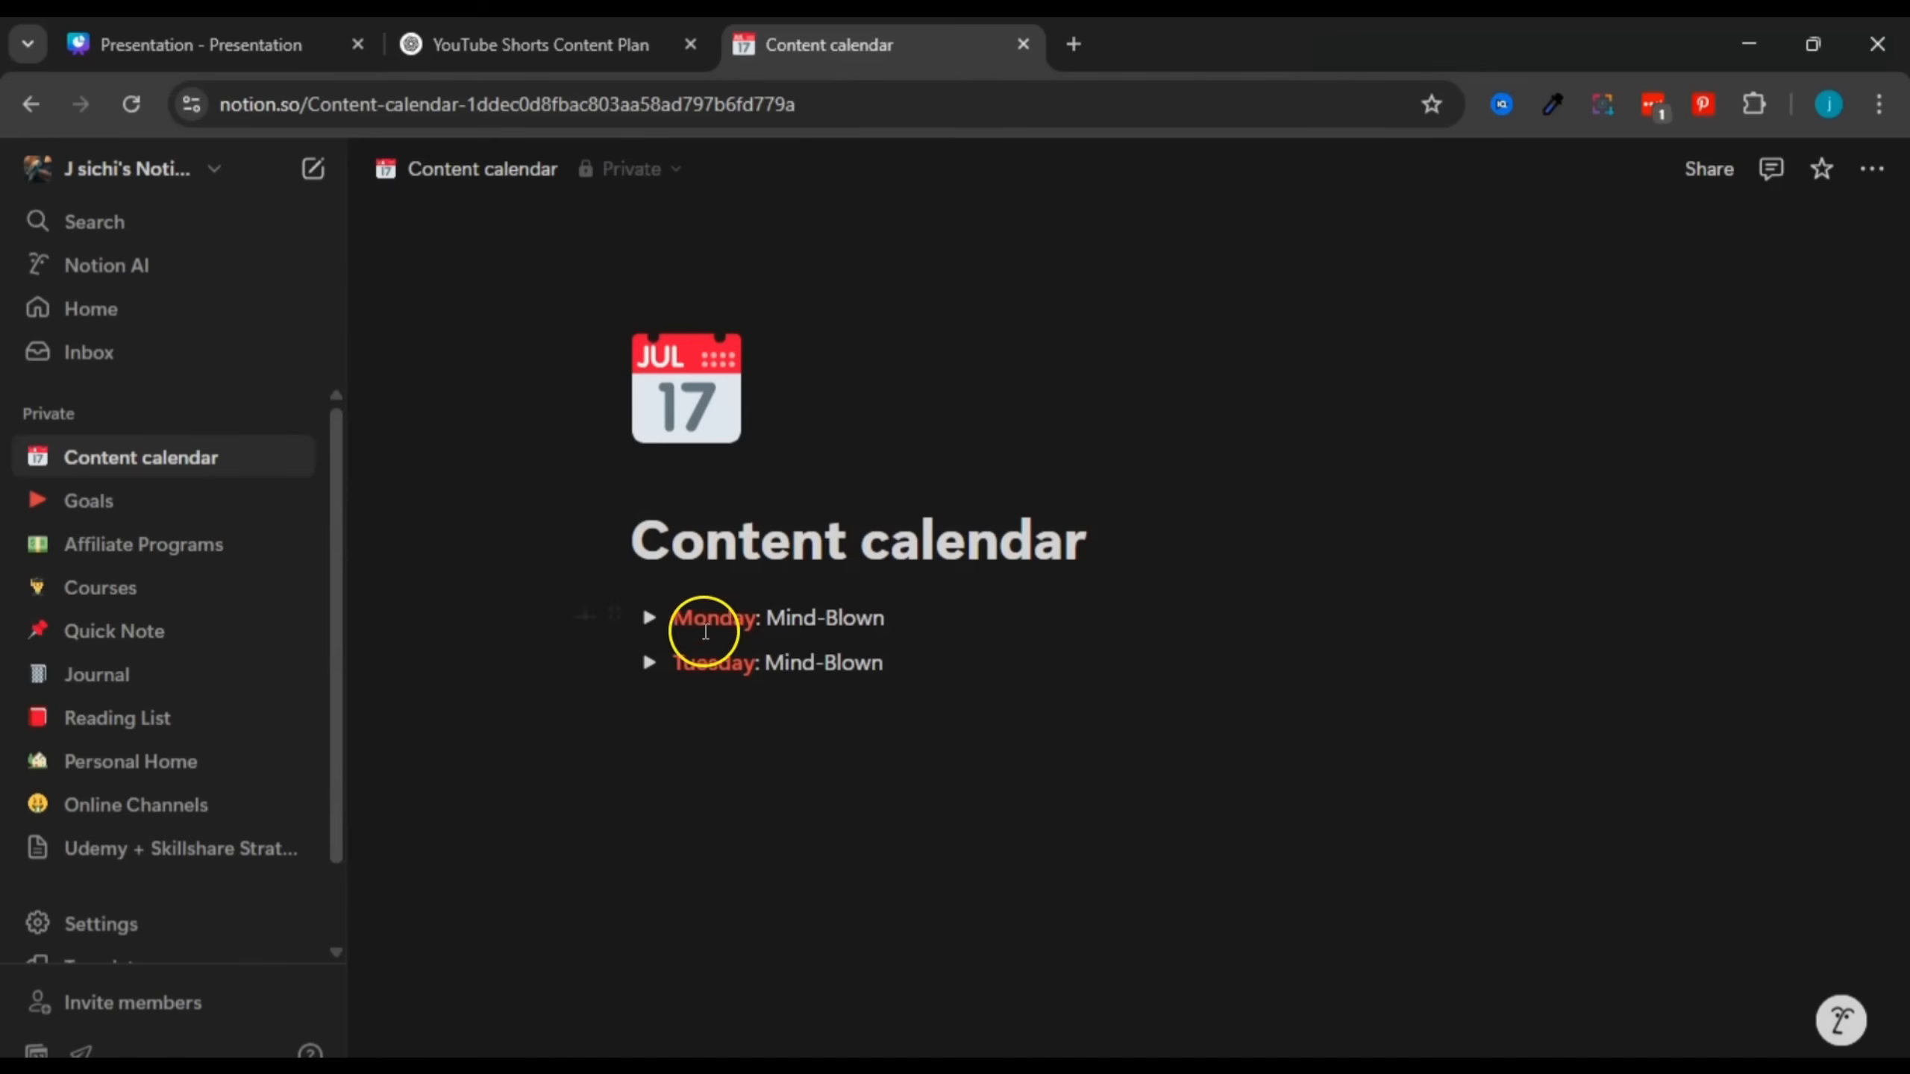
pyautogui.click(719, 665)
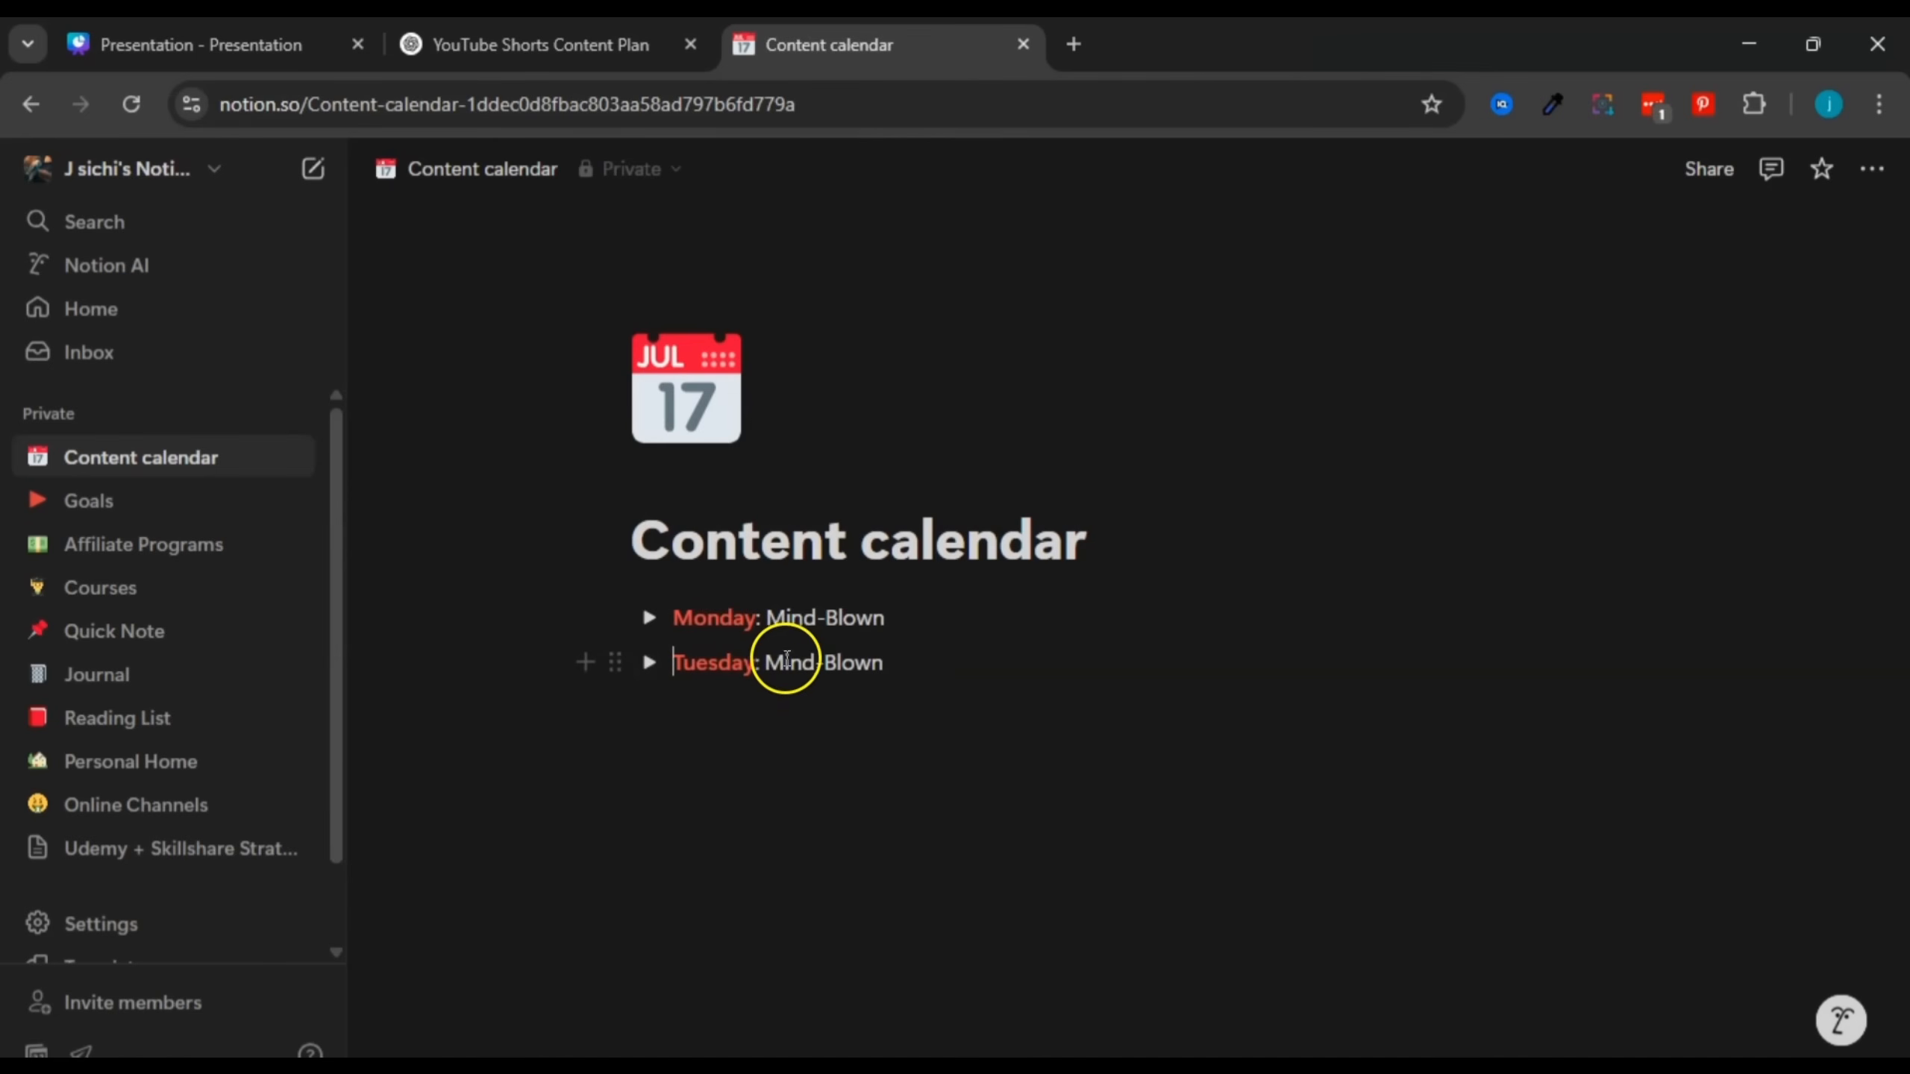
pyautogui.moveTo(766, 665); pyautogui.dragTo(883, 664)
pyautogui.rightClick(844, 665)
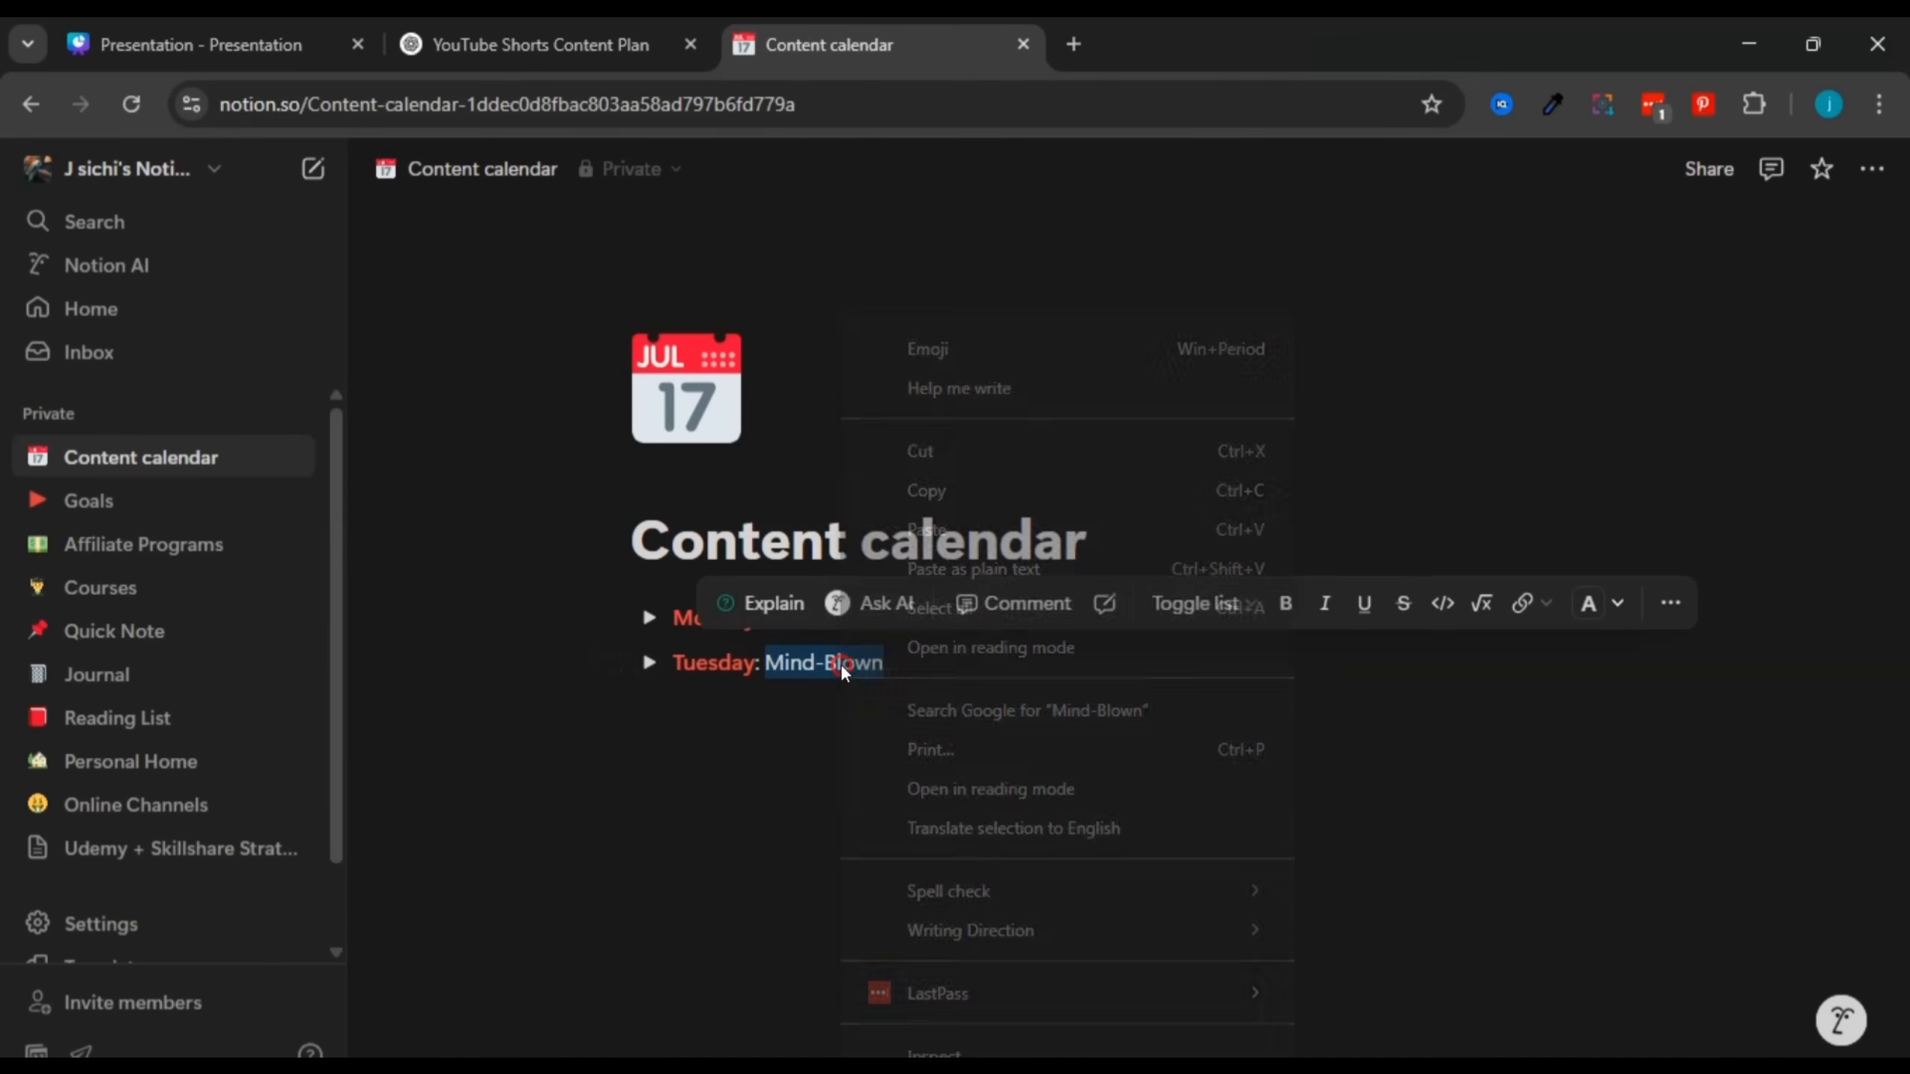
pyautogui.click(925, 530)
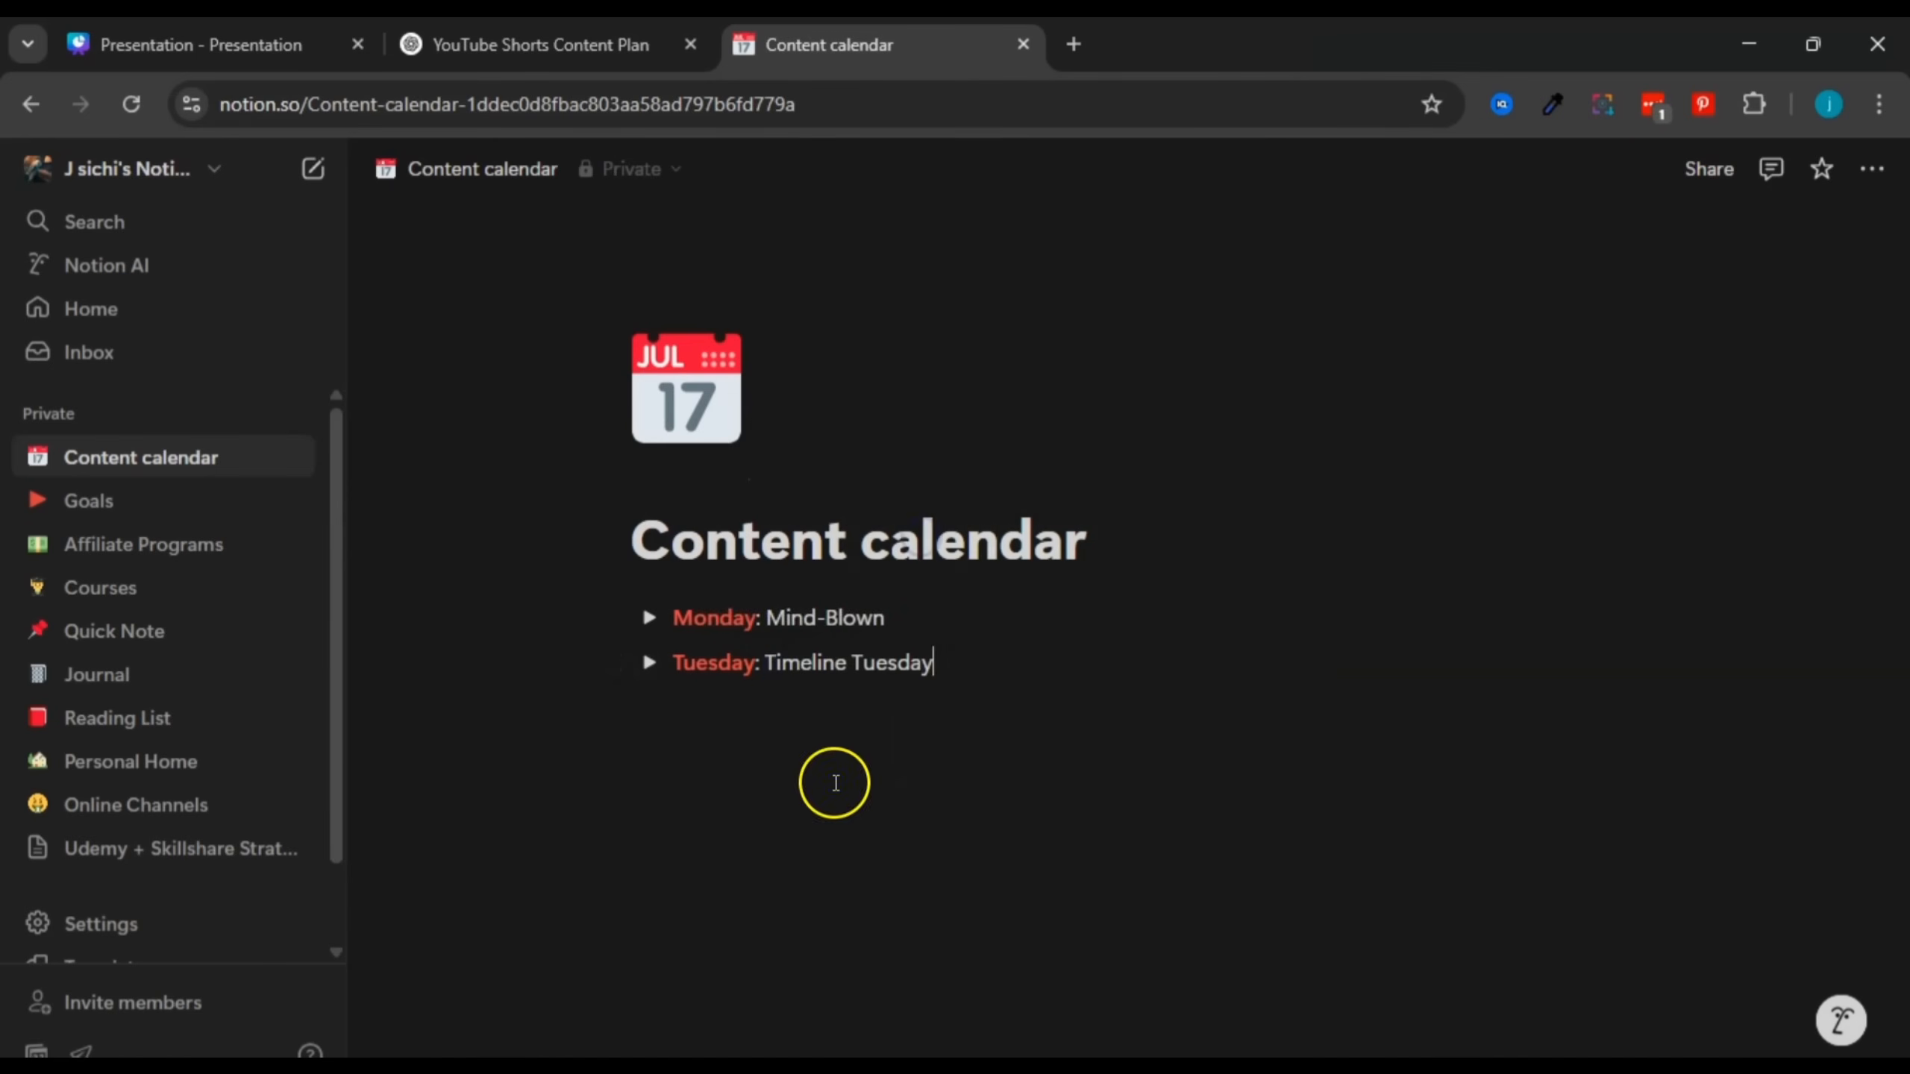
pyautogui.click(836, 782)
# Step: Turn the Video 1 and Video 2 lines inside the Monday: Mind-Blown toggle into to-do list items
pyautogui.click(651, 664)
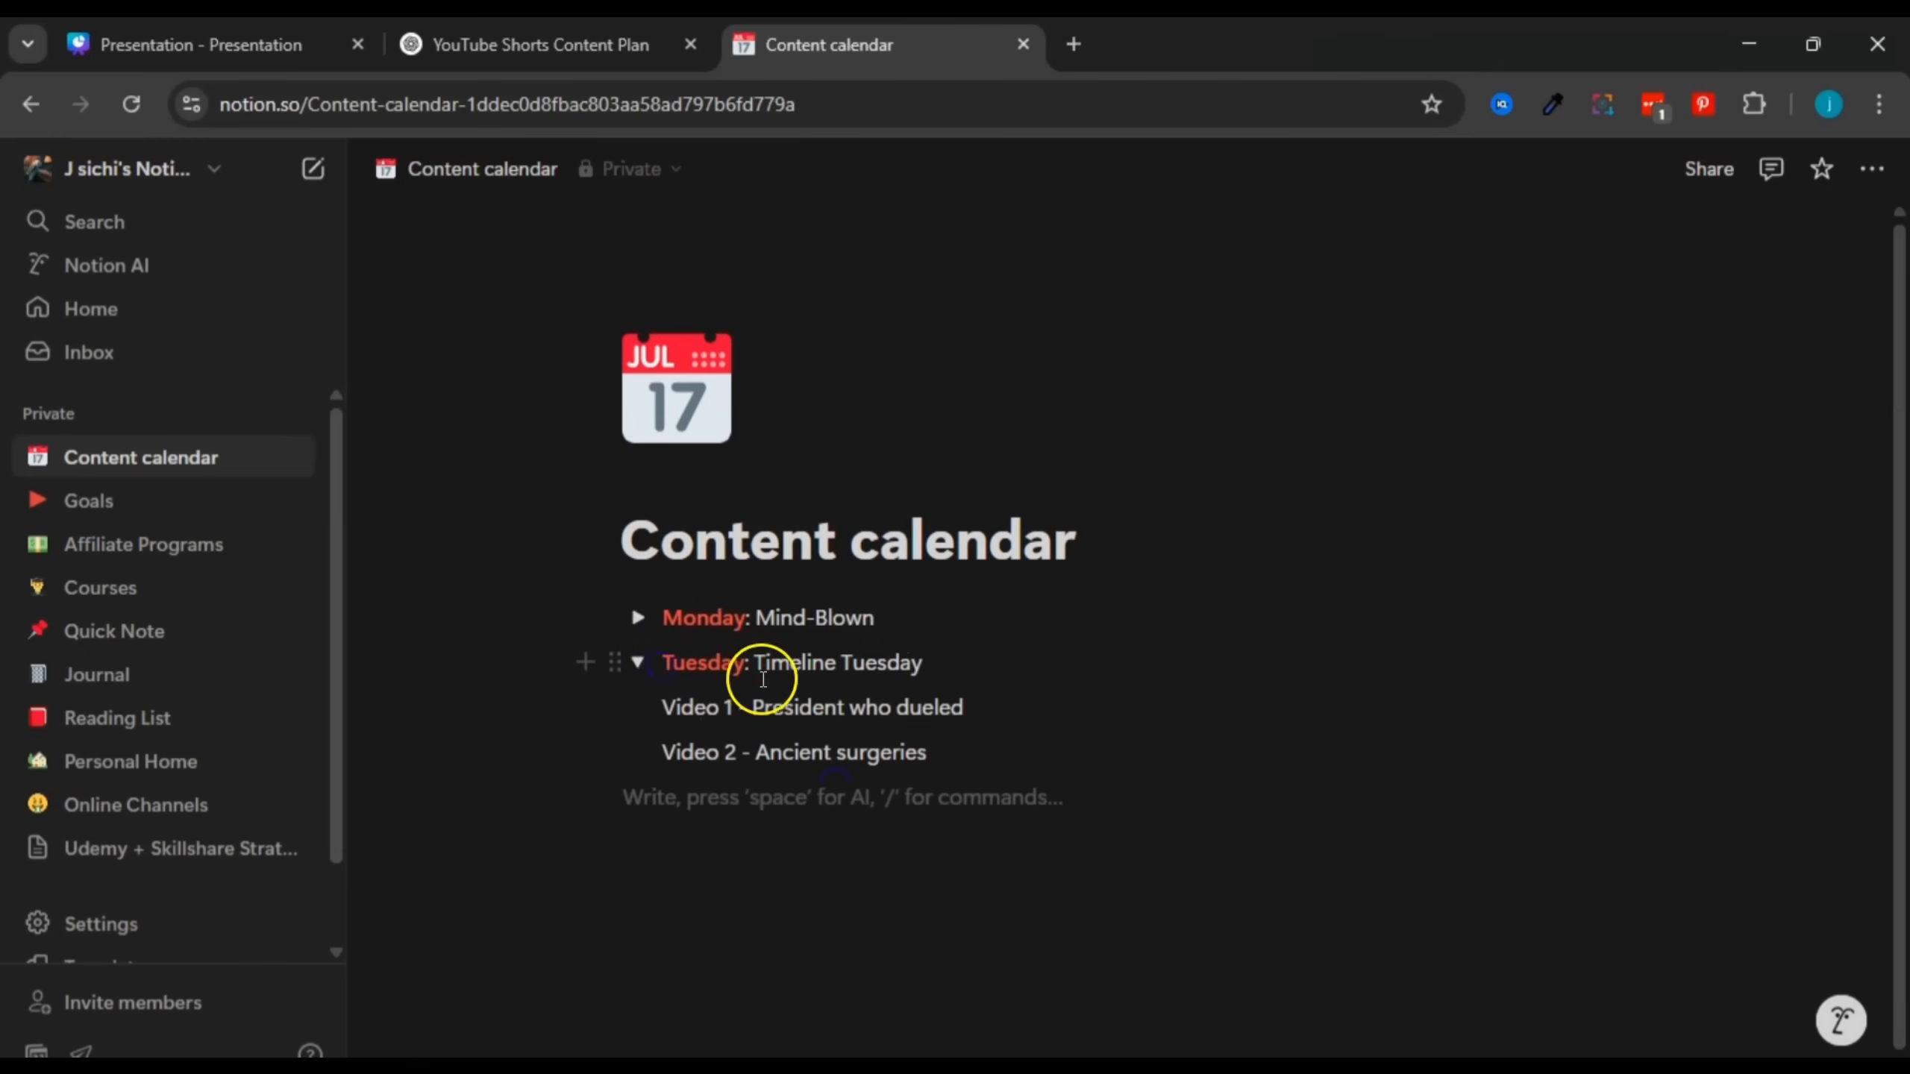
pyautogui.click(637, 662)
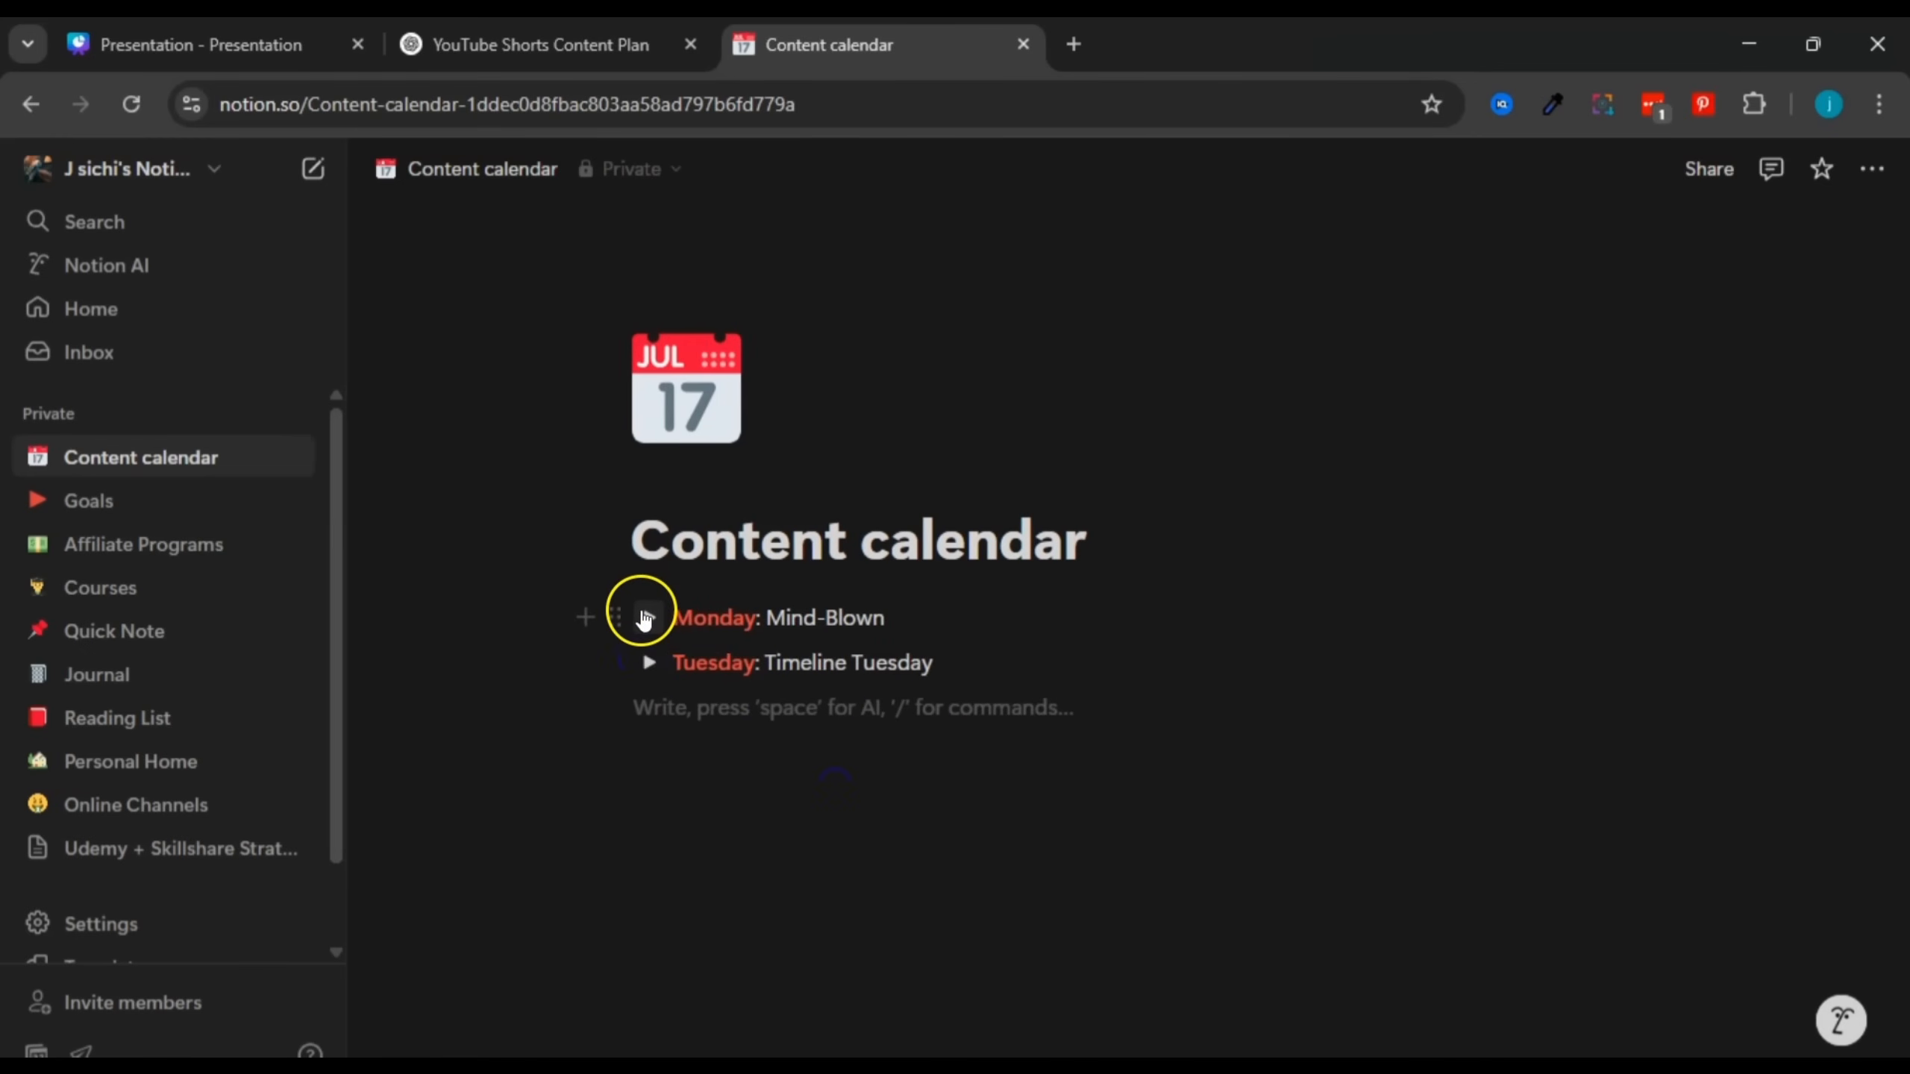
pyautogui.click(644, 618)
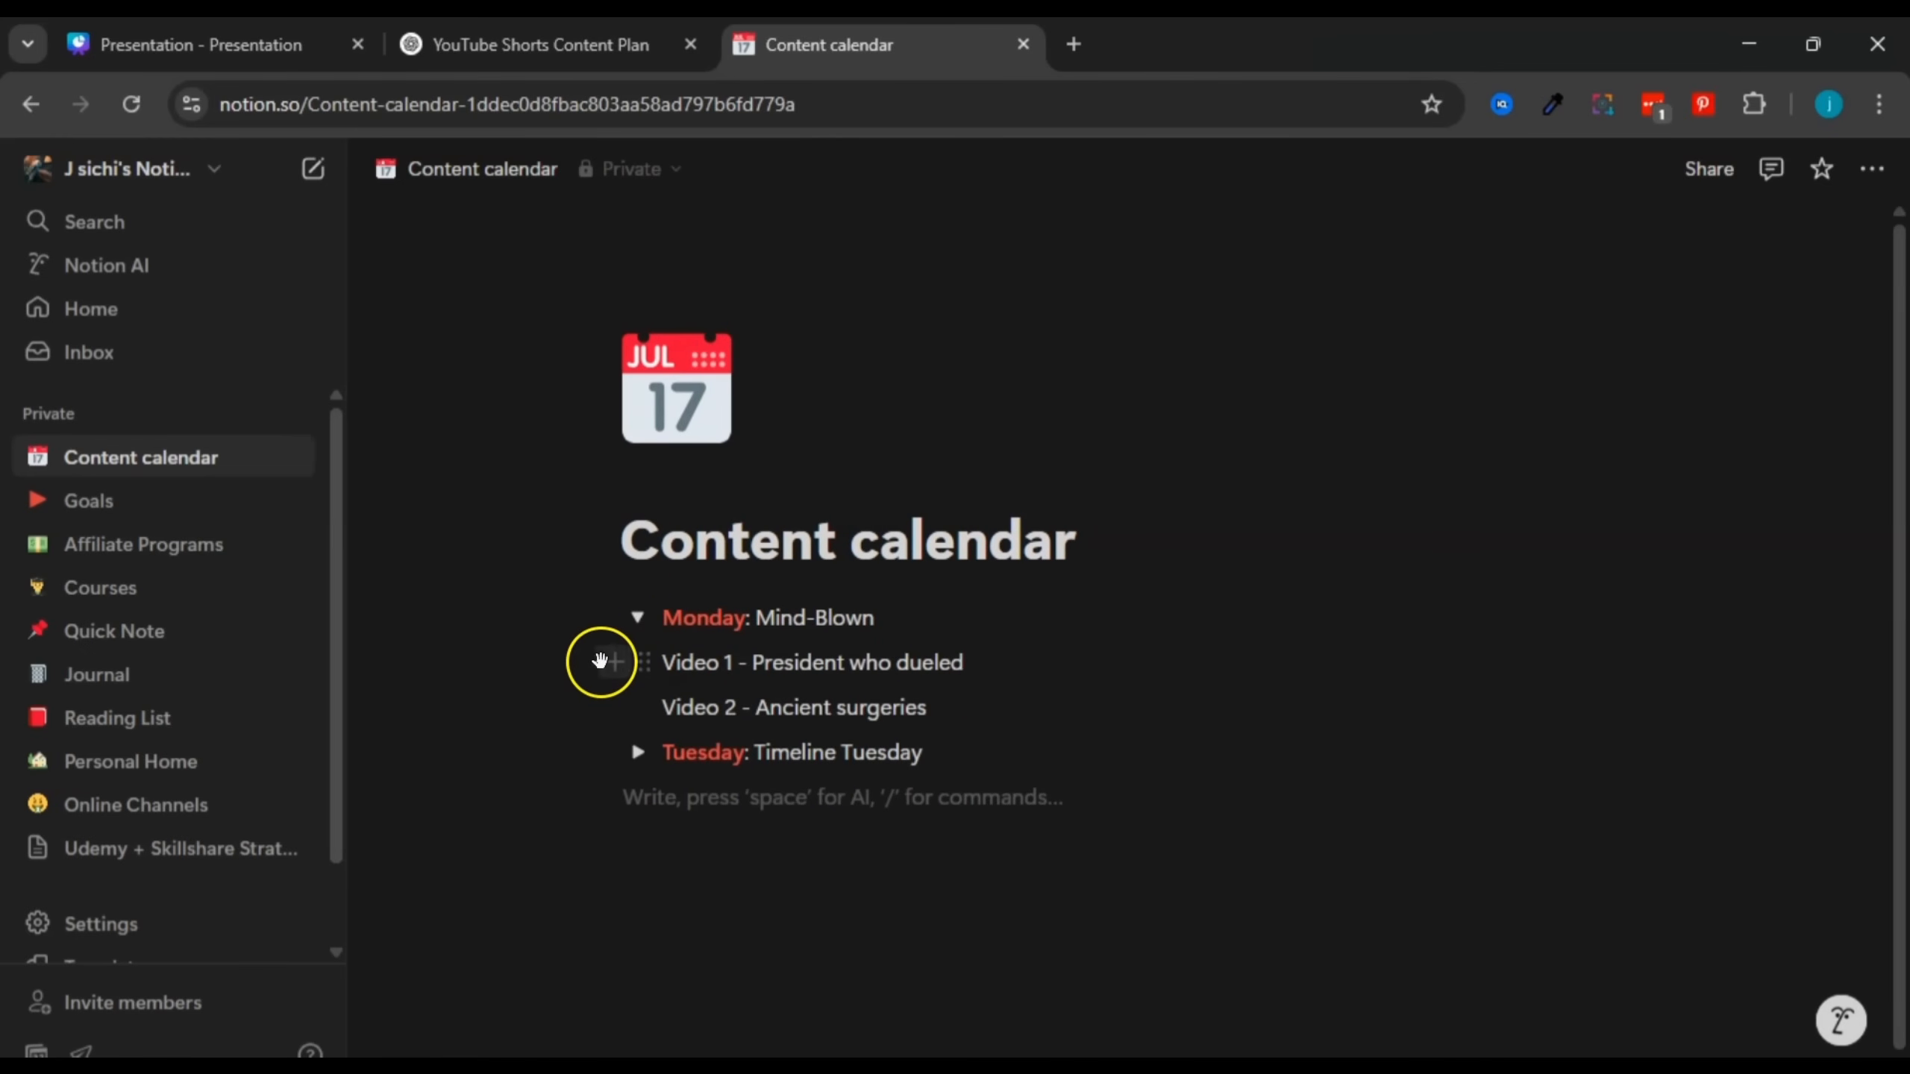
pyautogui.moveTo(600, 661); pyautogui.dragTo(731, 706)
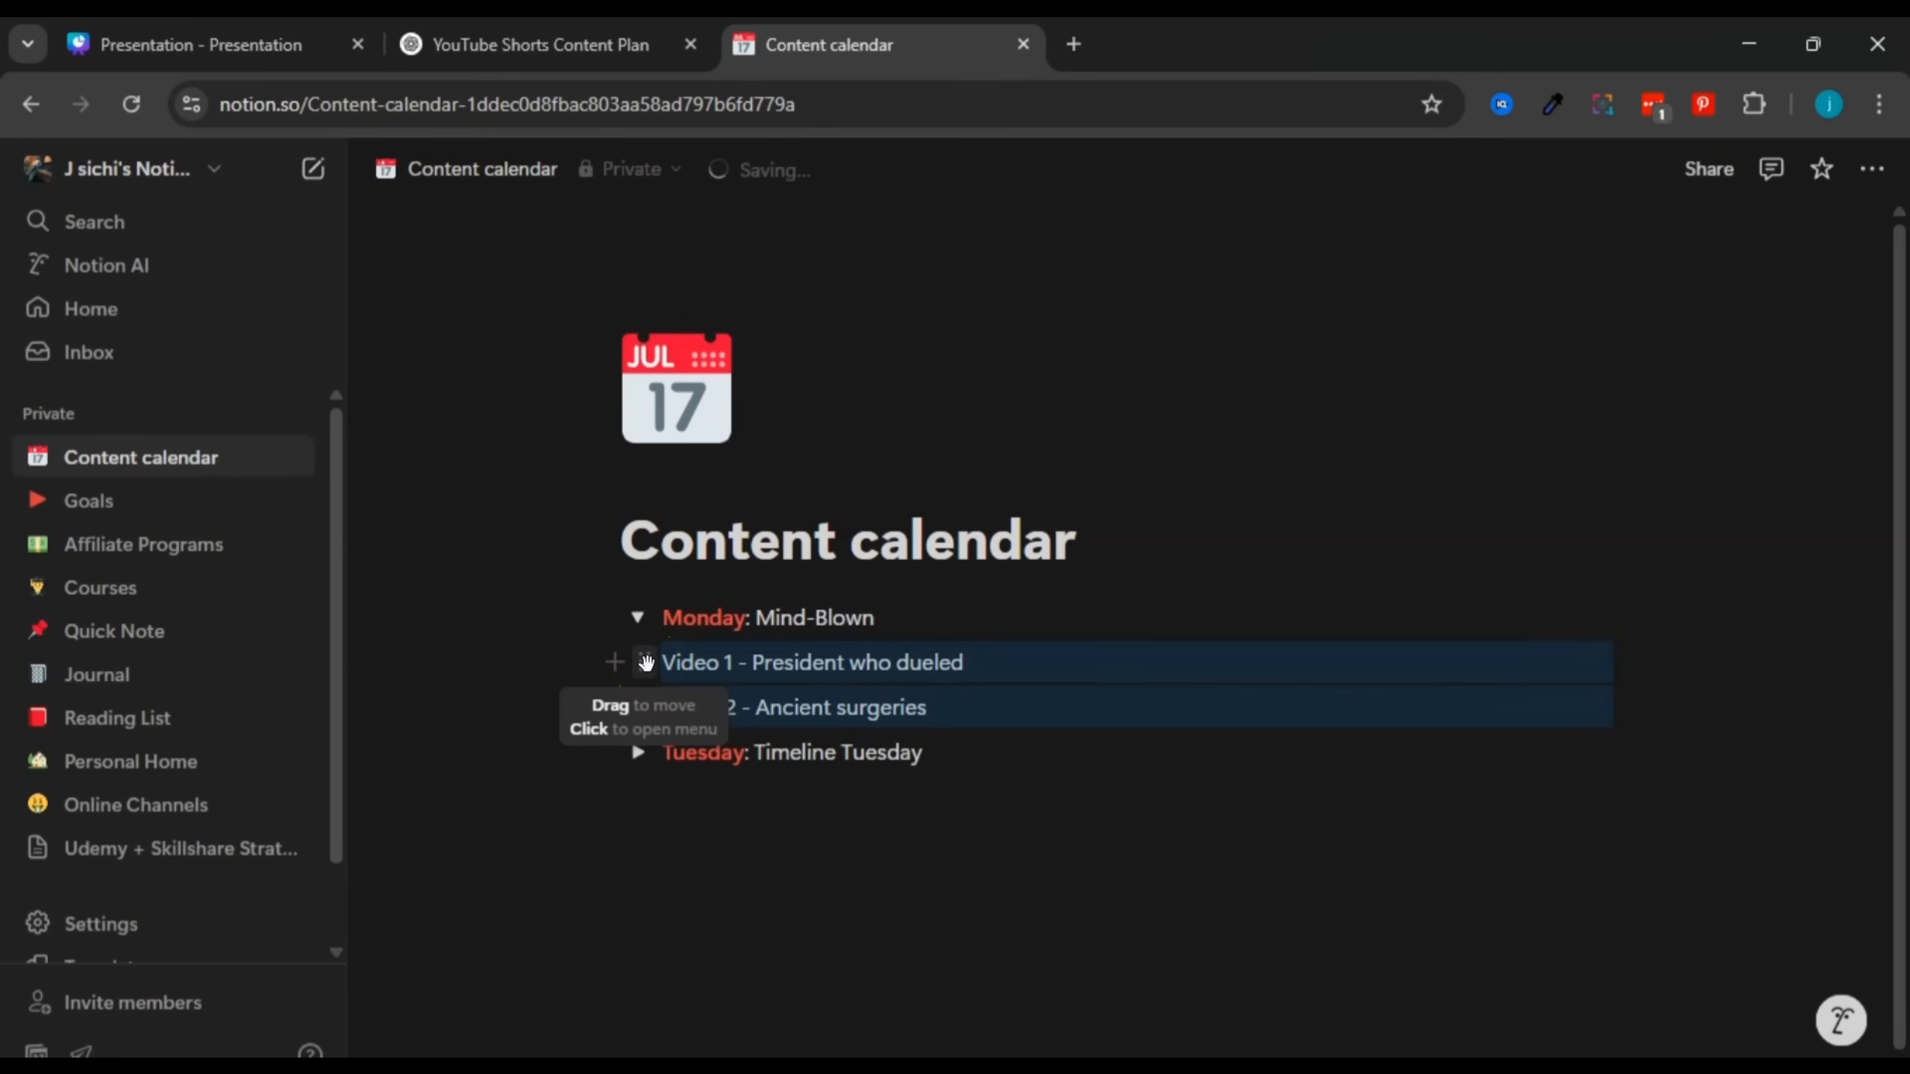
pyautogui.click(646, 661)
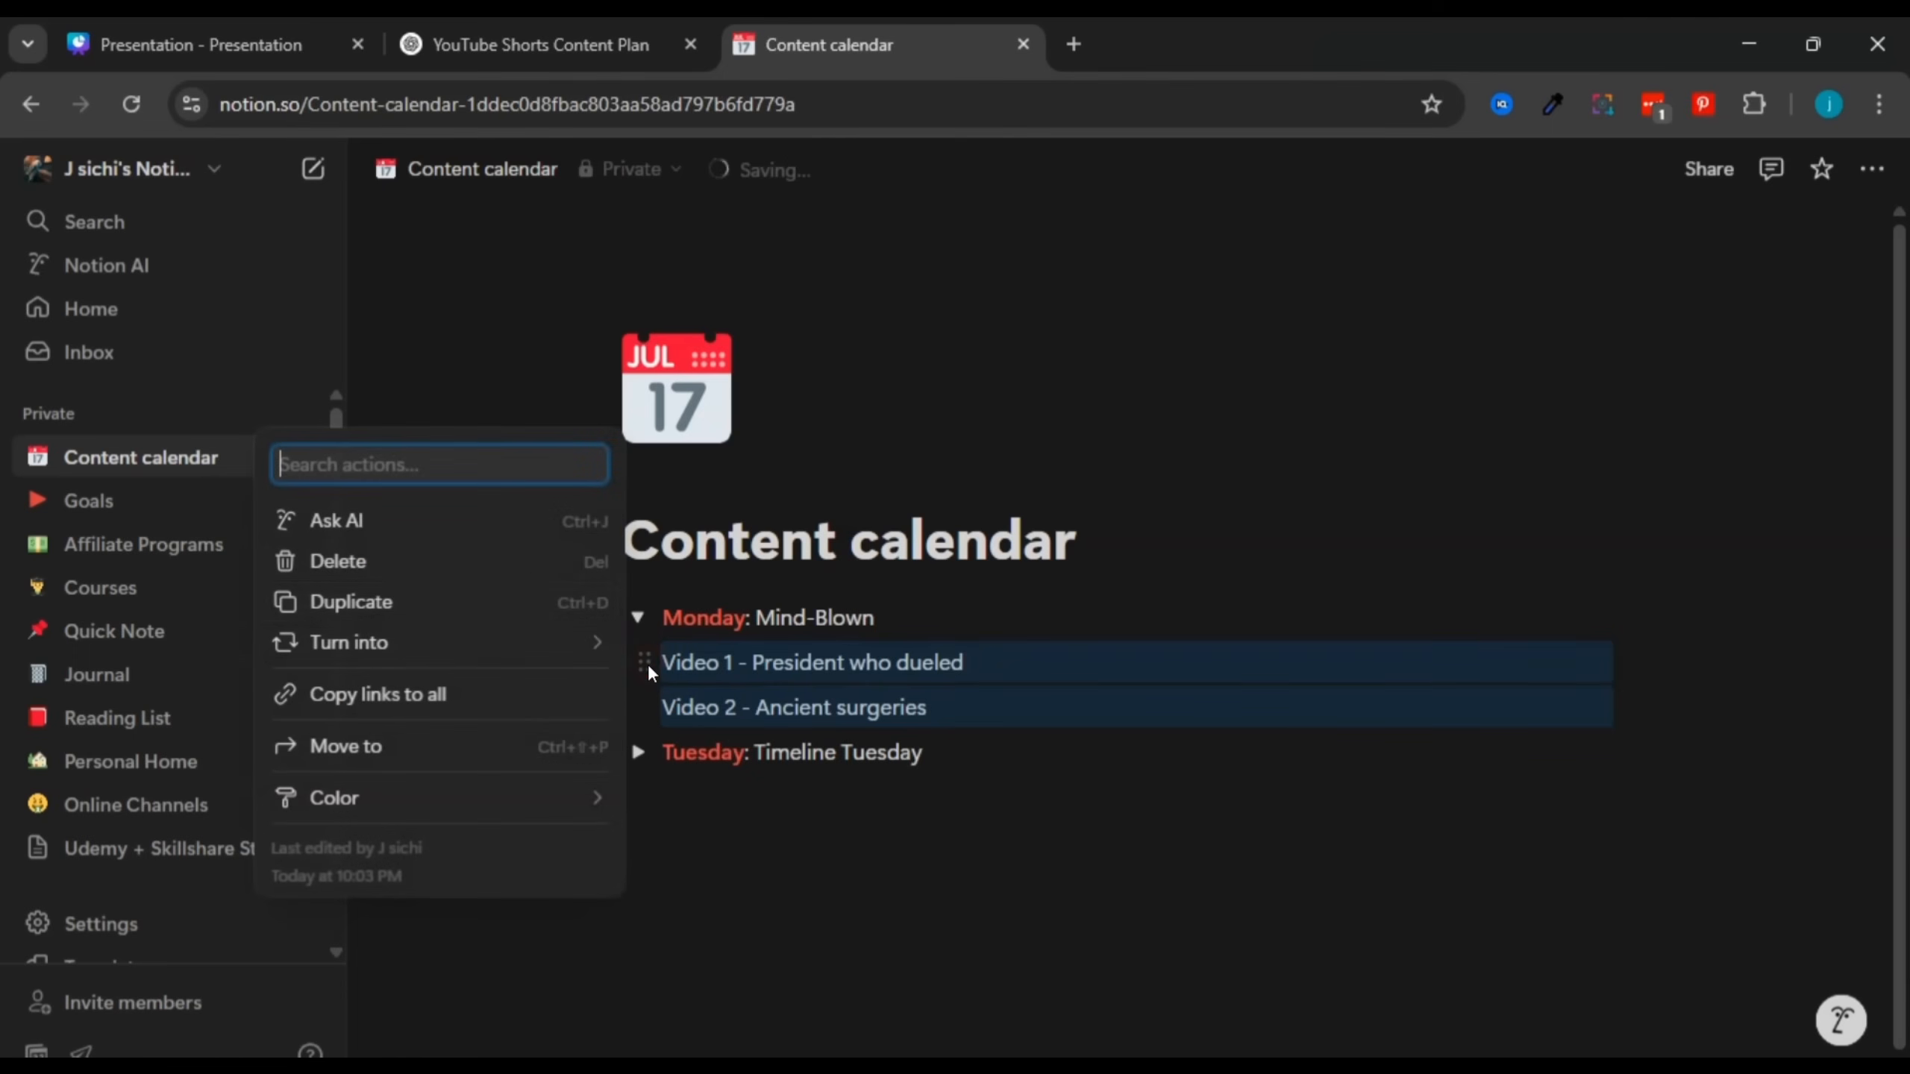
pyautogui.moveTo(362, 647)
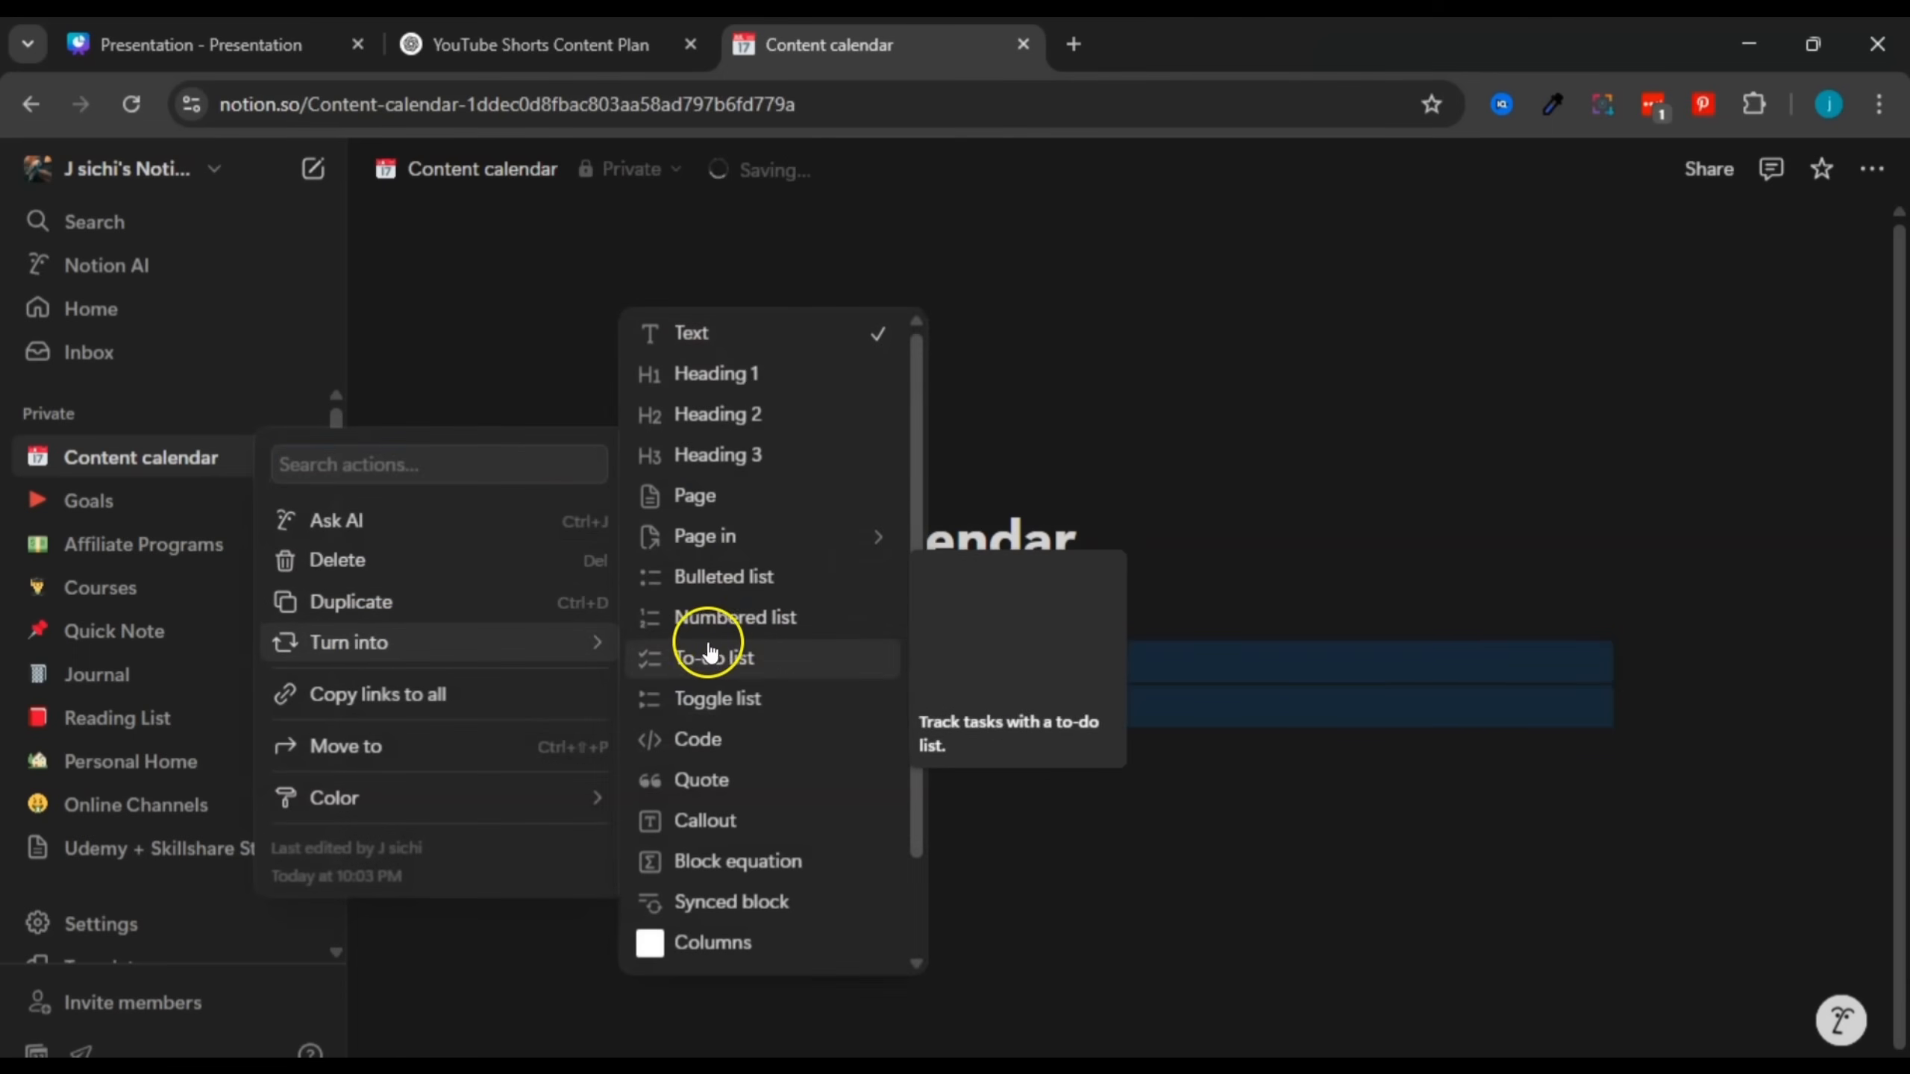
pyautogui.click(714, 656)
pyautogui.click(725, 799)
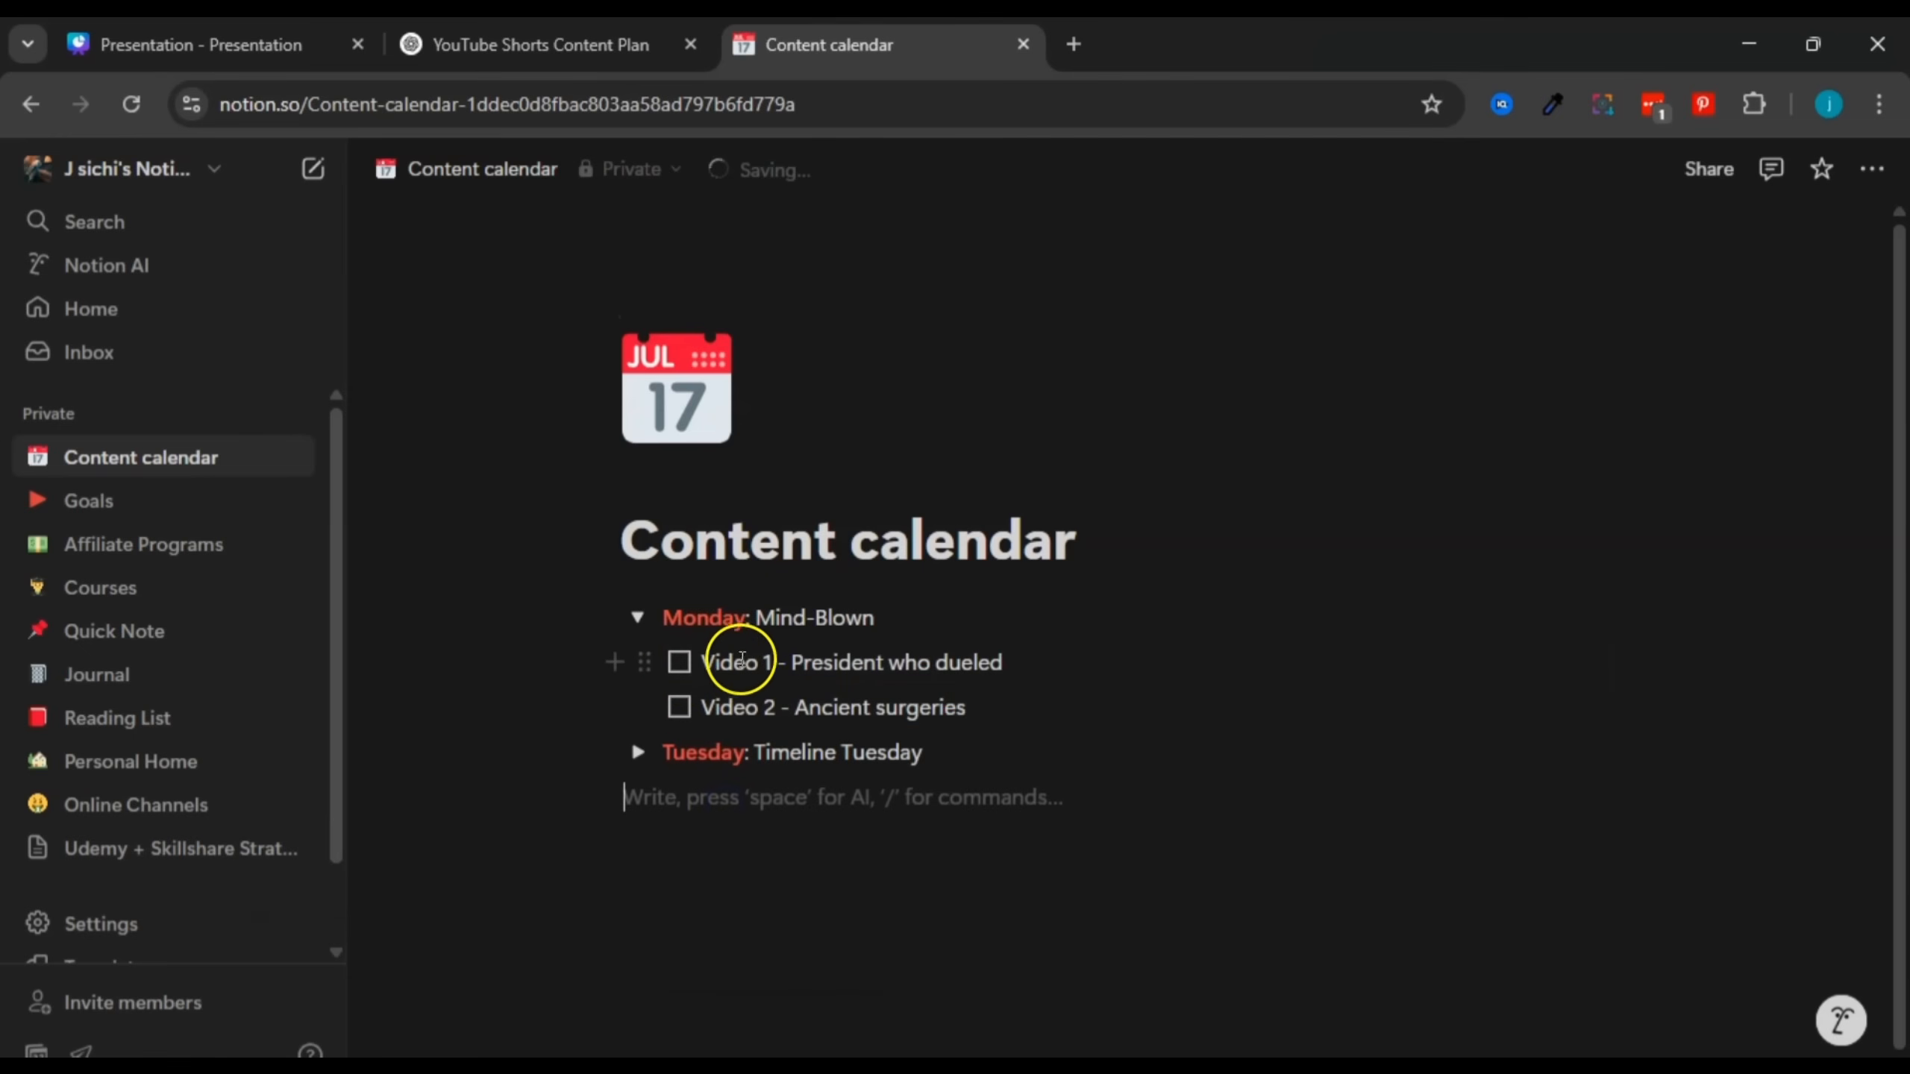
# Step: Check off Monday's Video 1 and Video 2 to-dos and collapse the Monday toggle
pyautogui.click(679, 663)
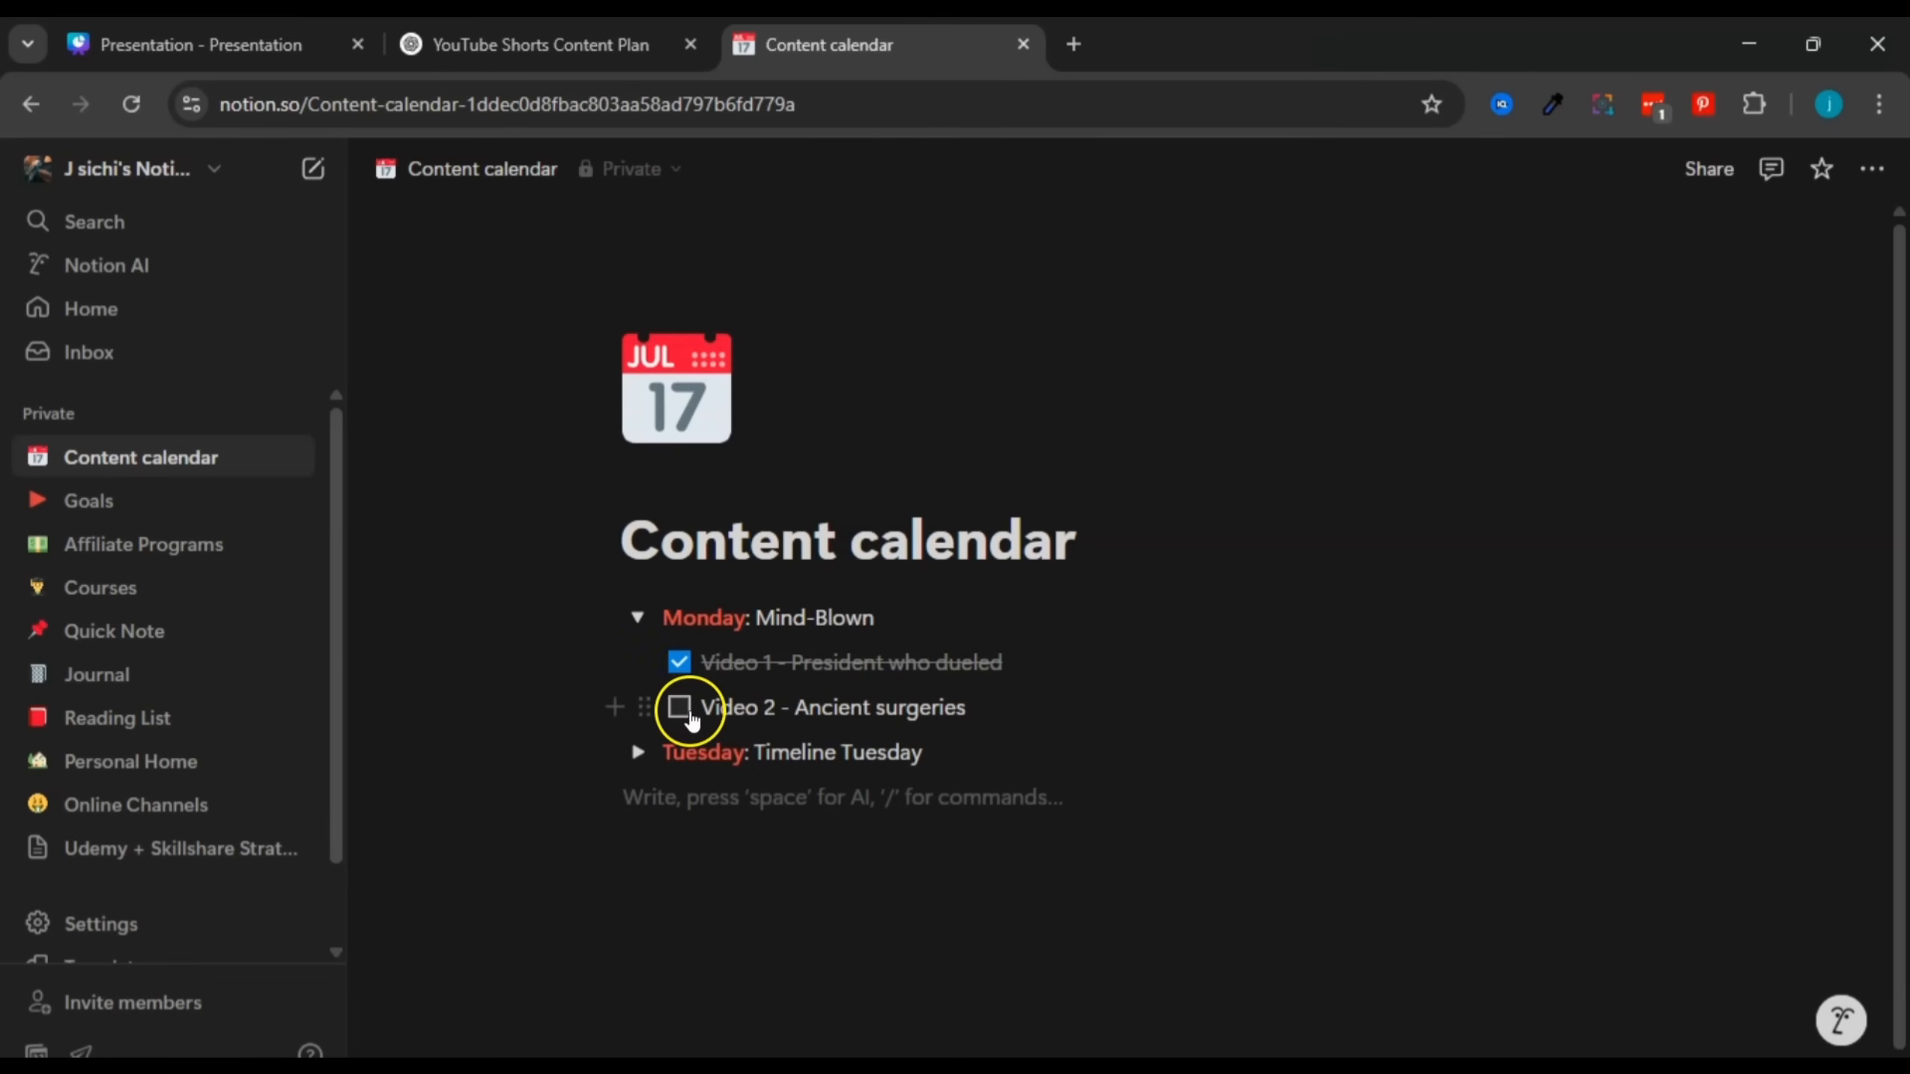
pyautogui.click(683, 709)
pyautogui.click(638, 618)
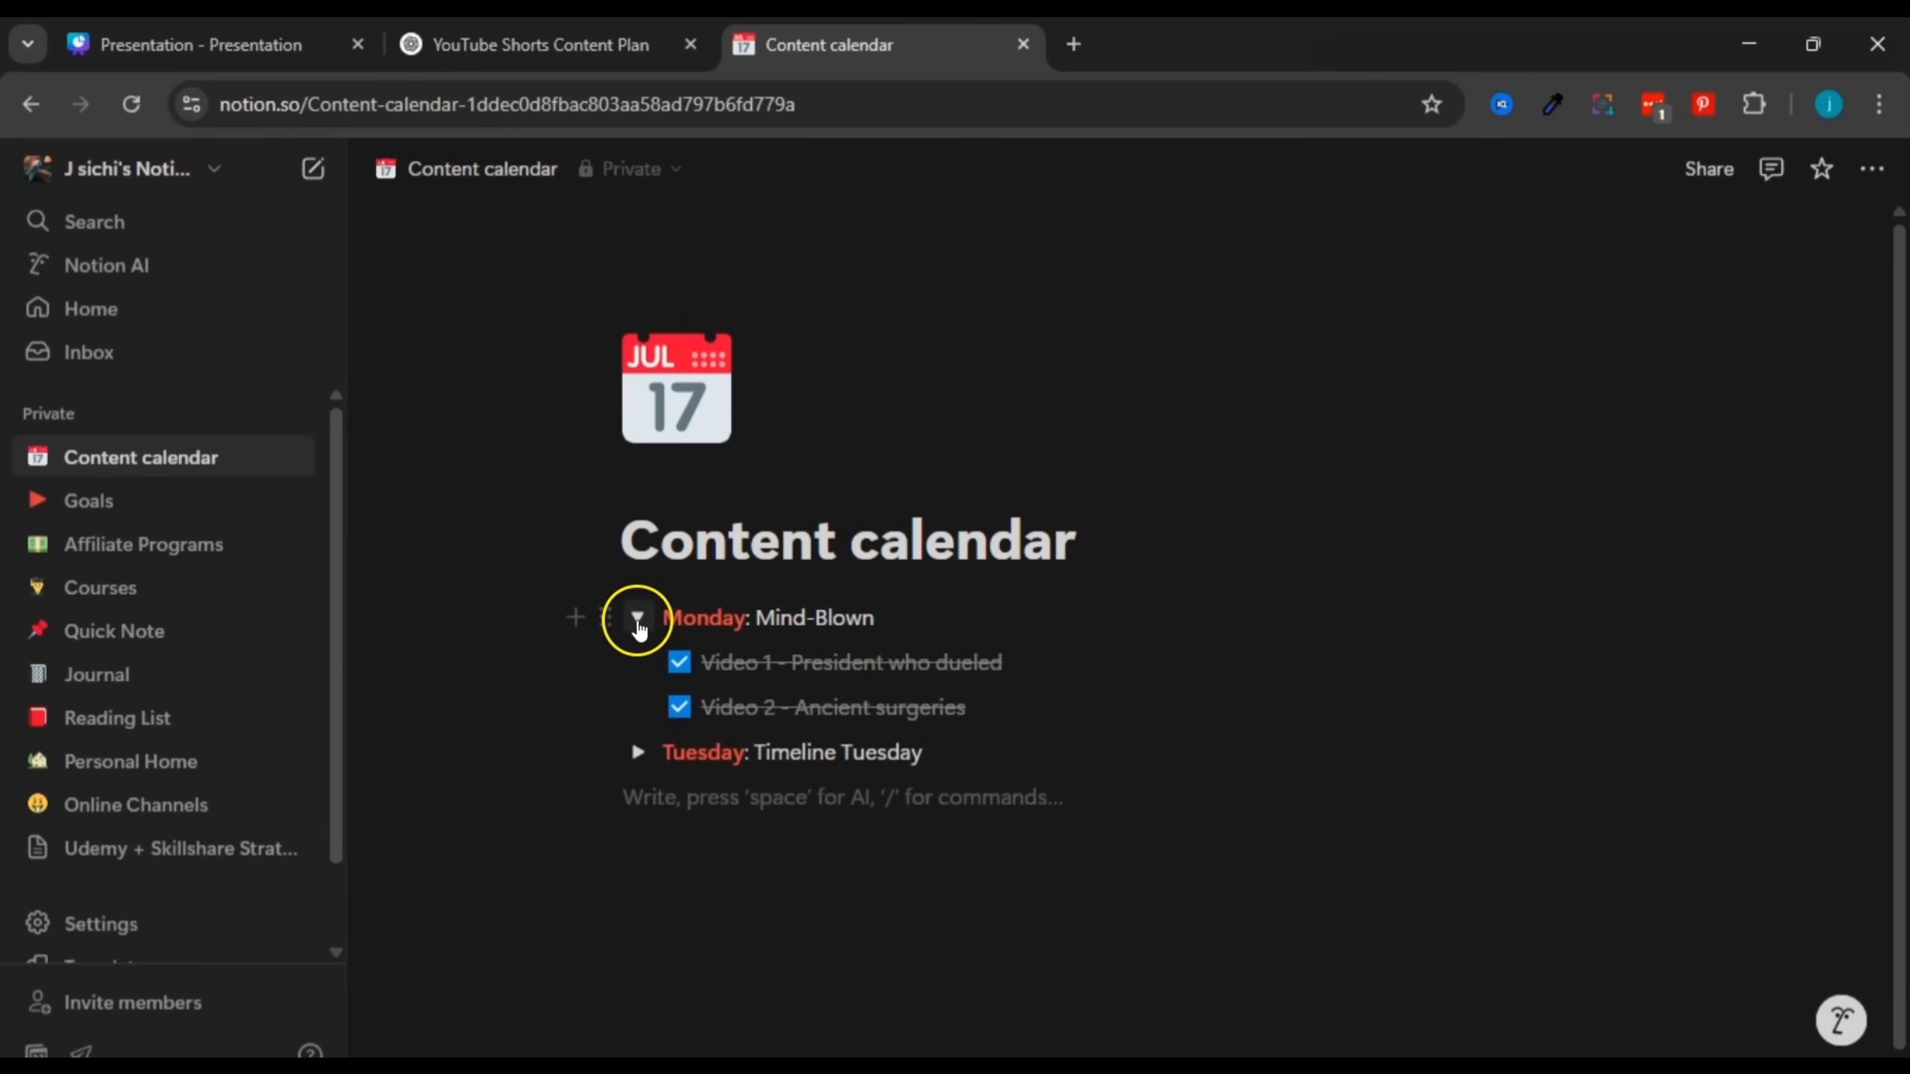
# Step: Expand the Tuesday: Timeline Tuesday toggle and turn its two video lines into to-do list items
pyautogui.click(647, 665)
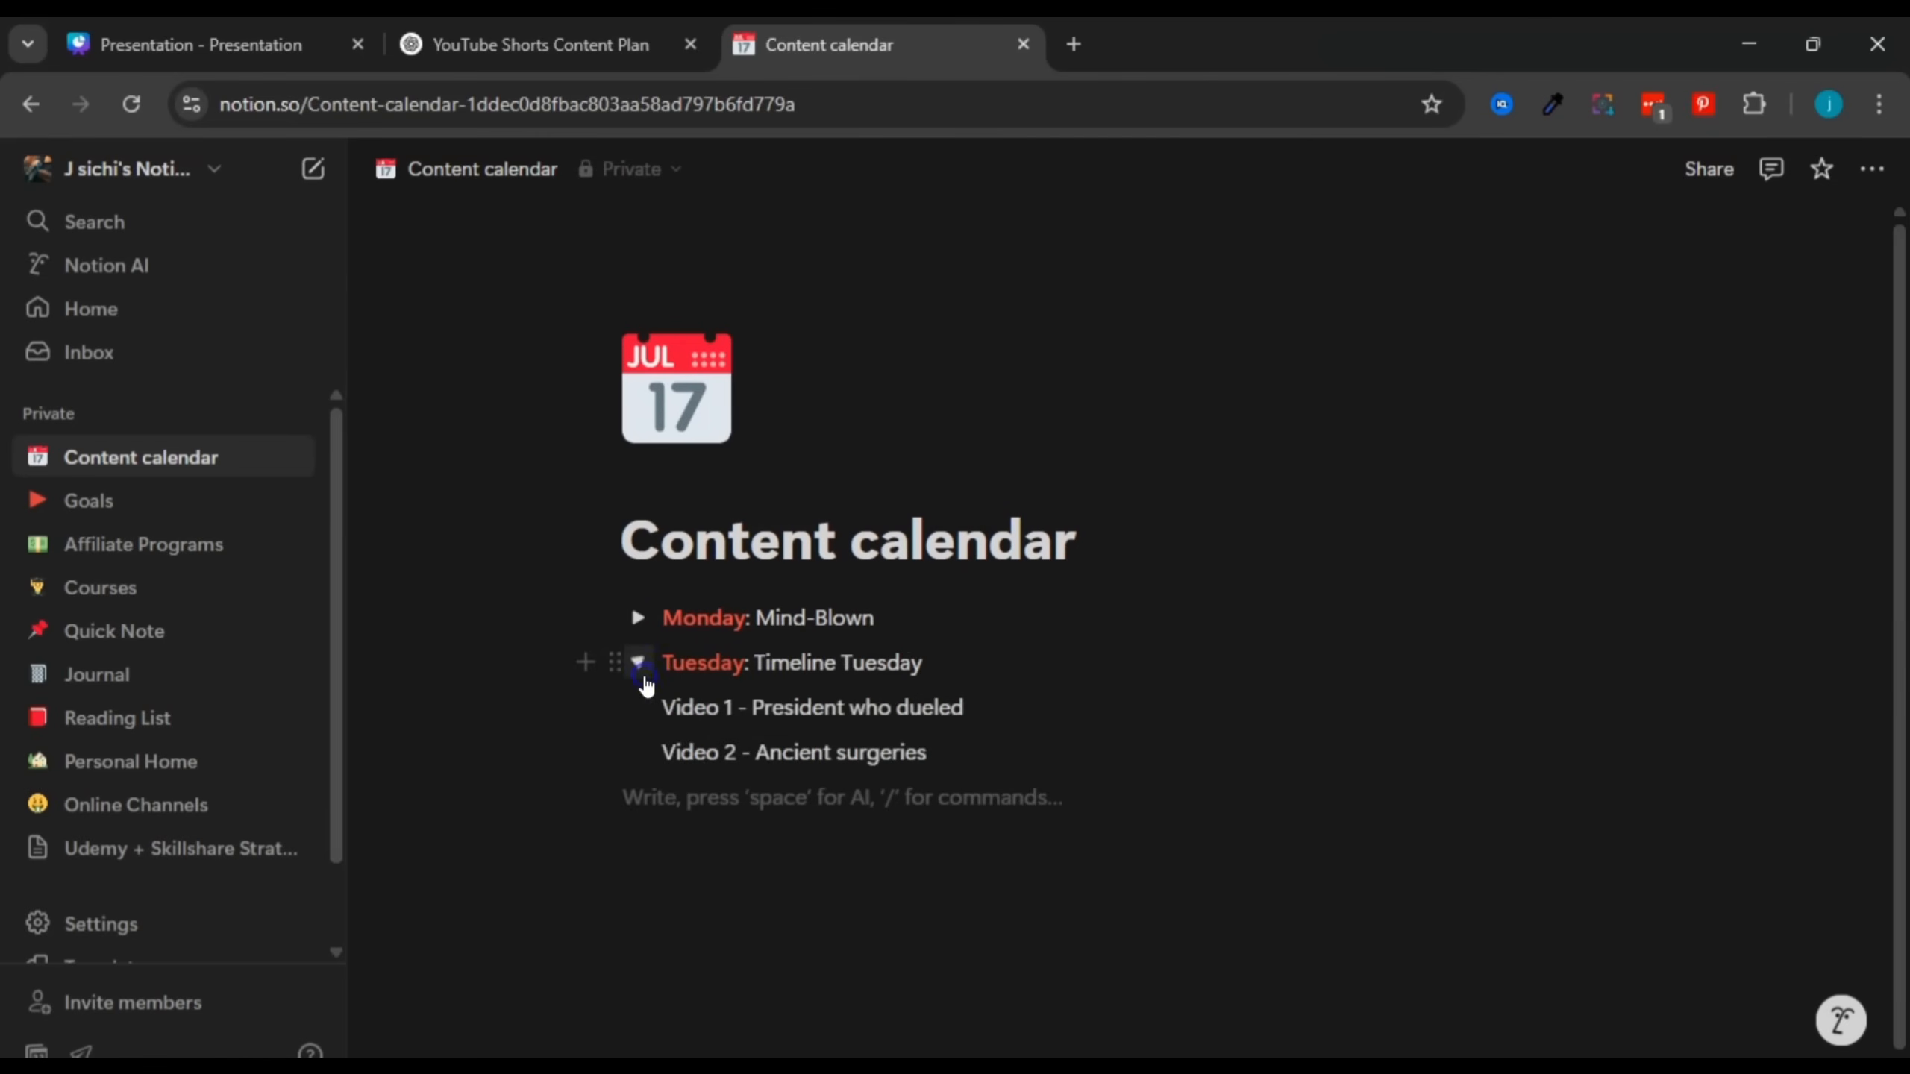
pyautogui.moveTo(572, 713); pyautogui.dragTo(725, 746)
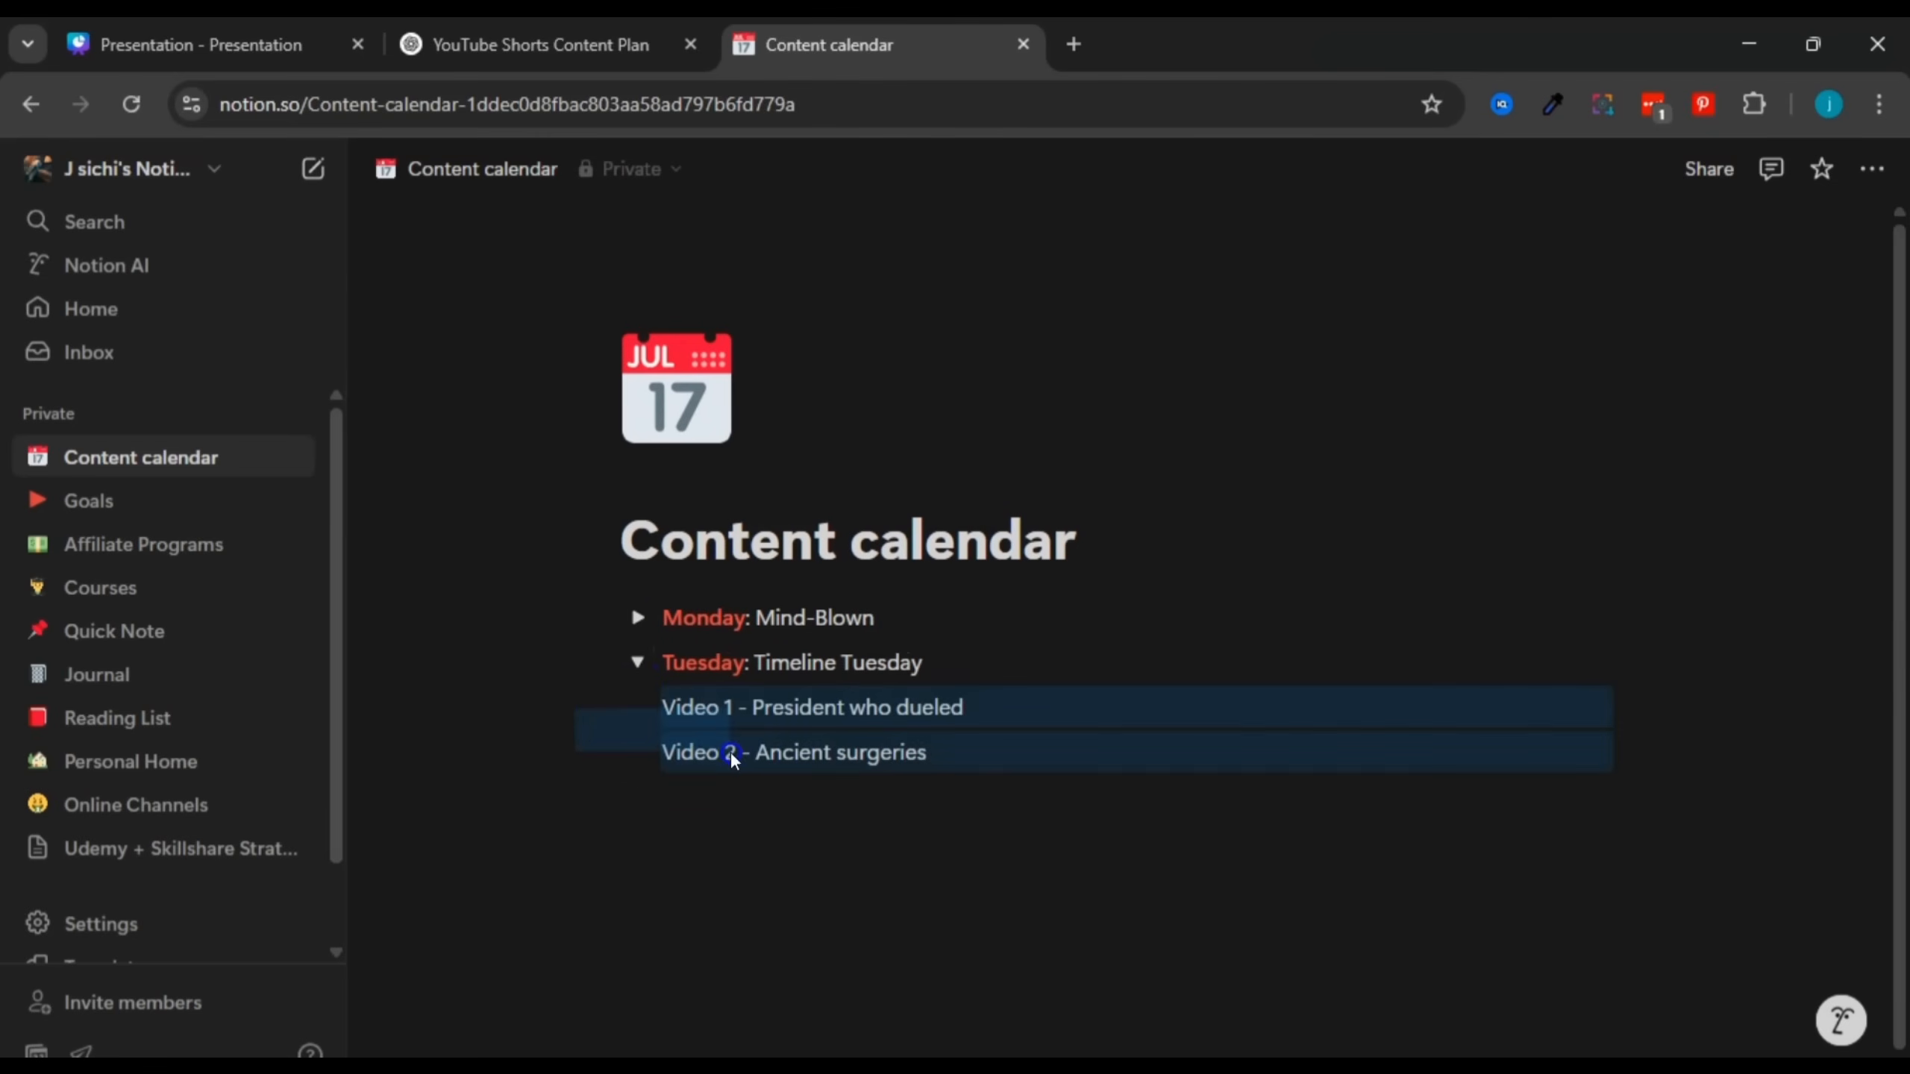
pyautogui.click(643, 703)
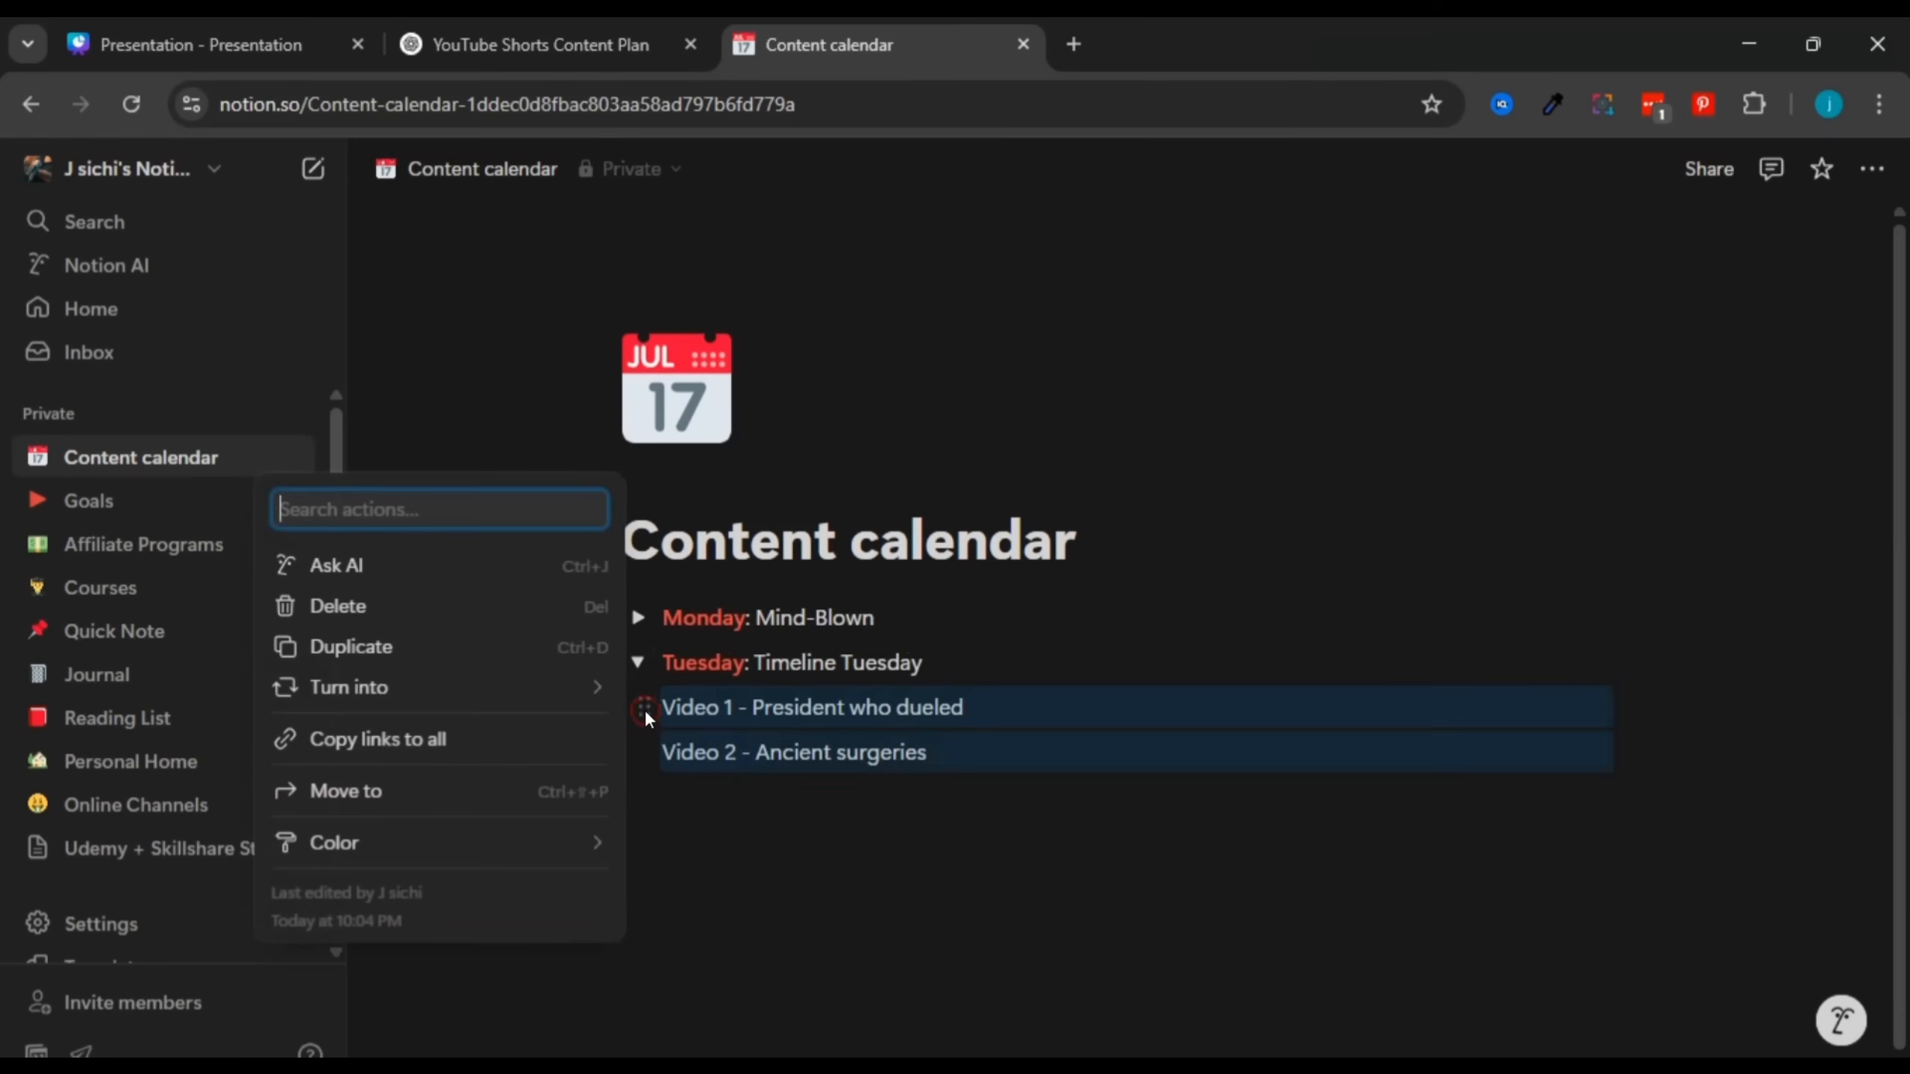
pyautogui.moveTo(419, 707)
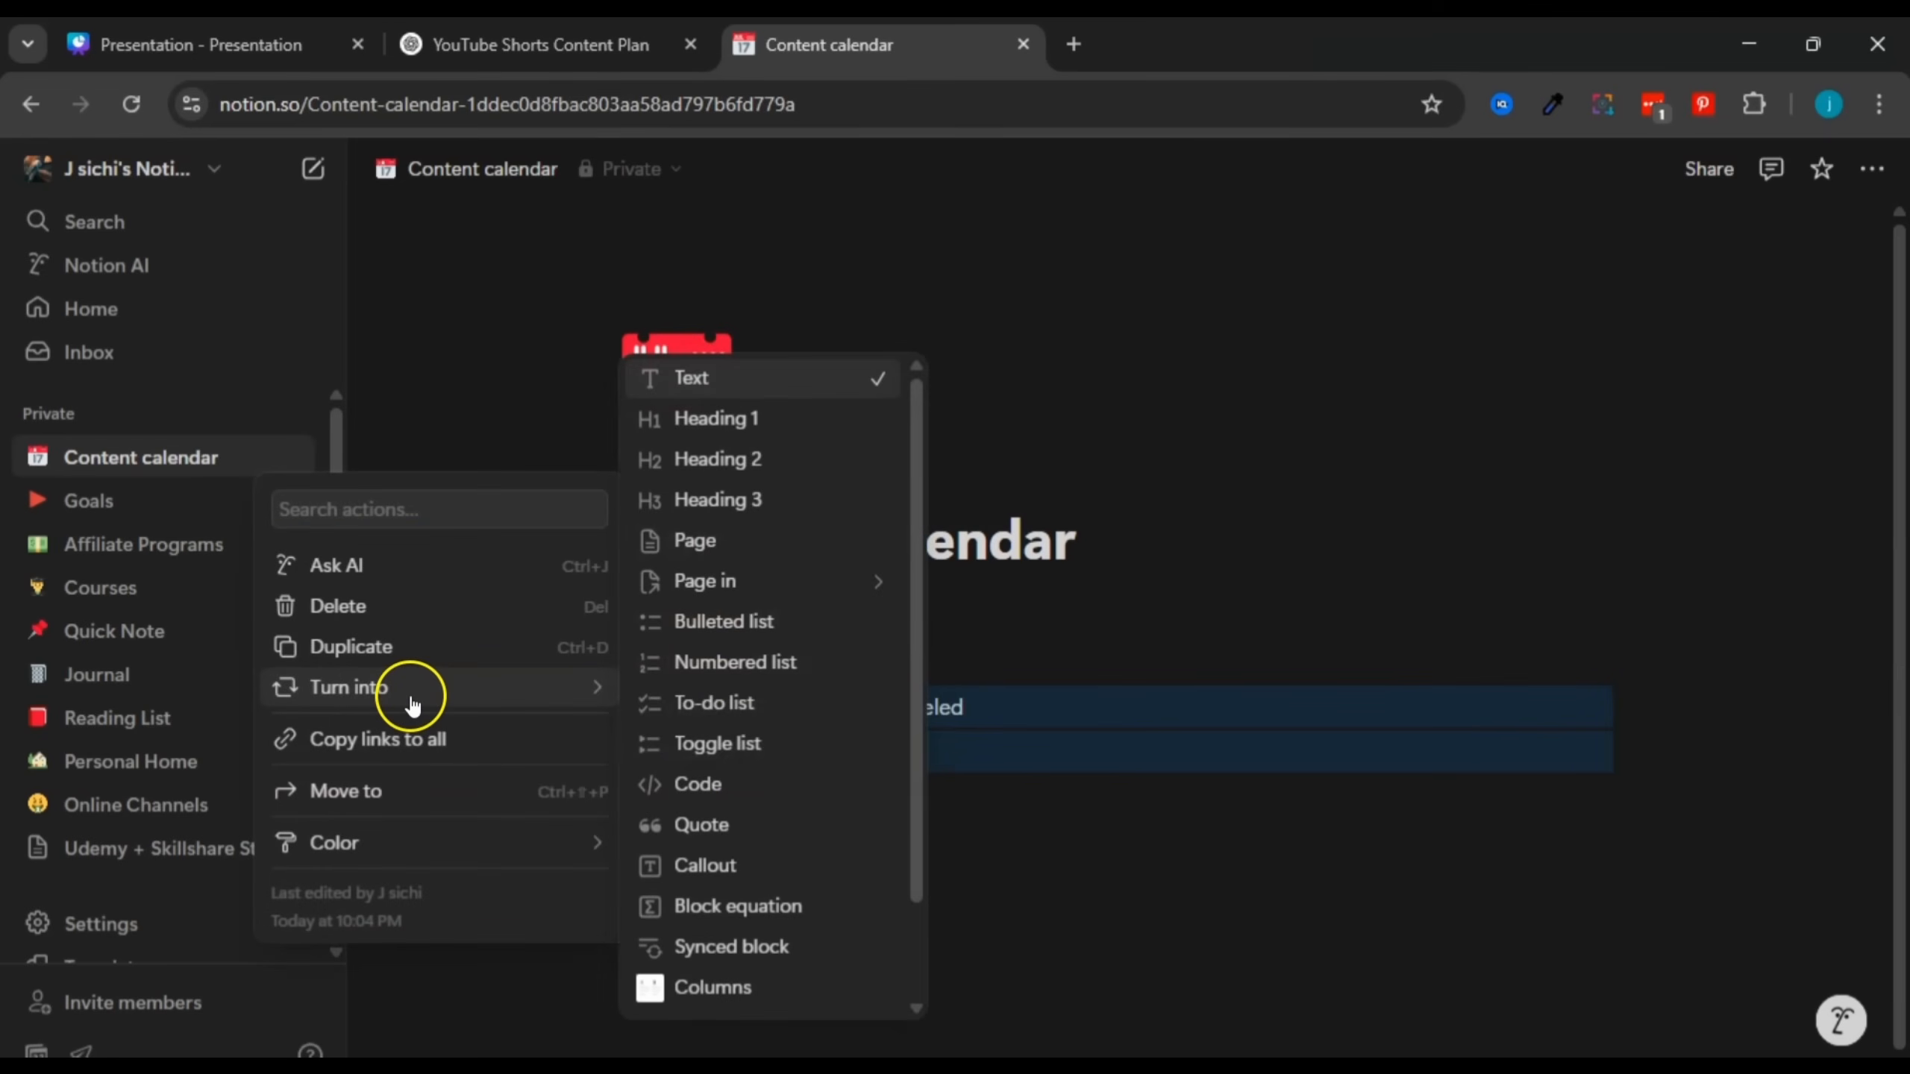
pyautogui.click(705, 721)
pyautogui.click(782, 814)
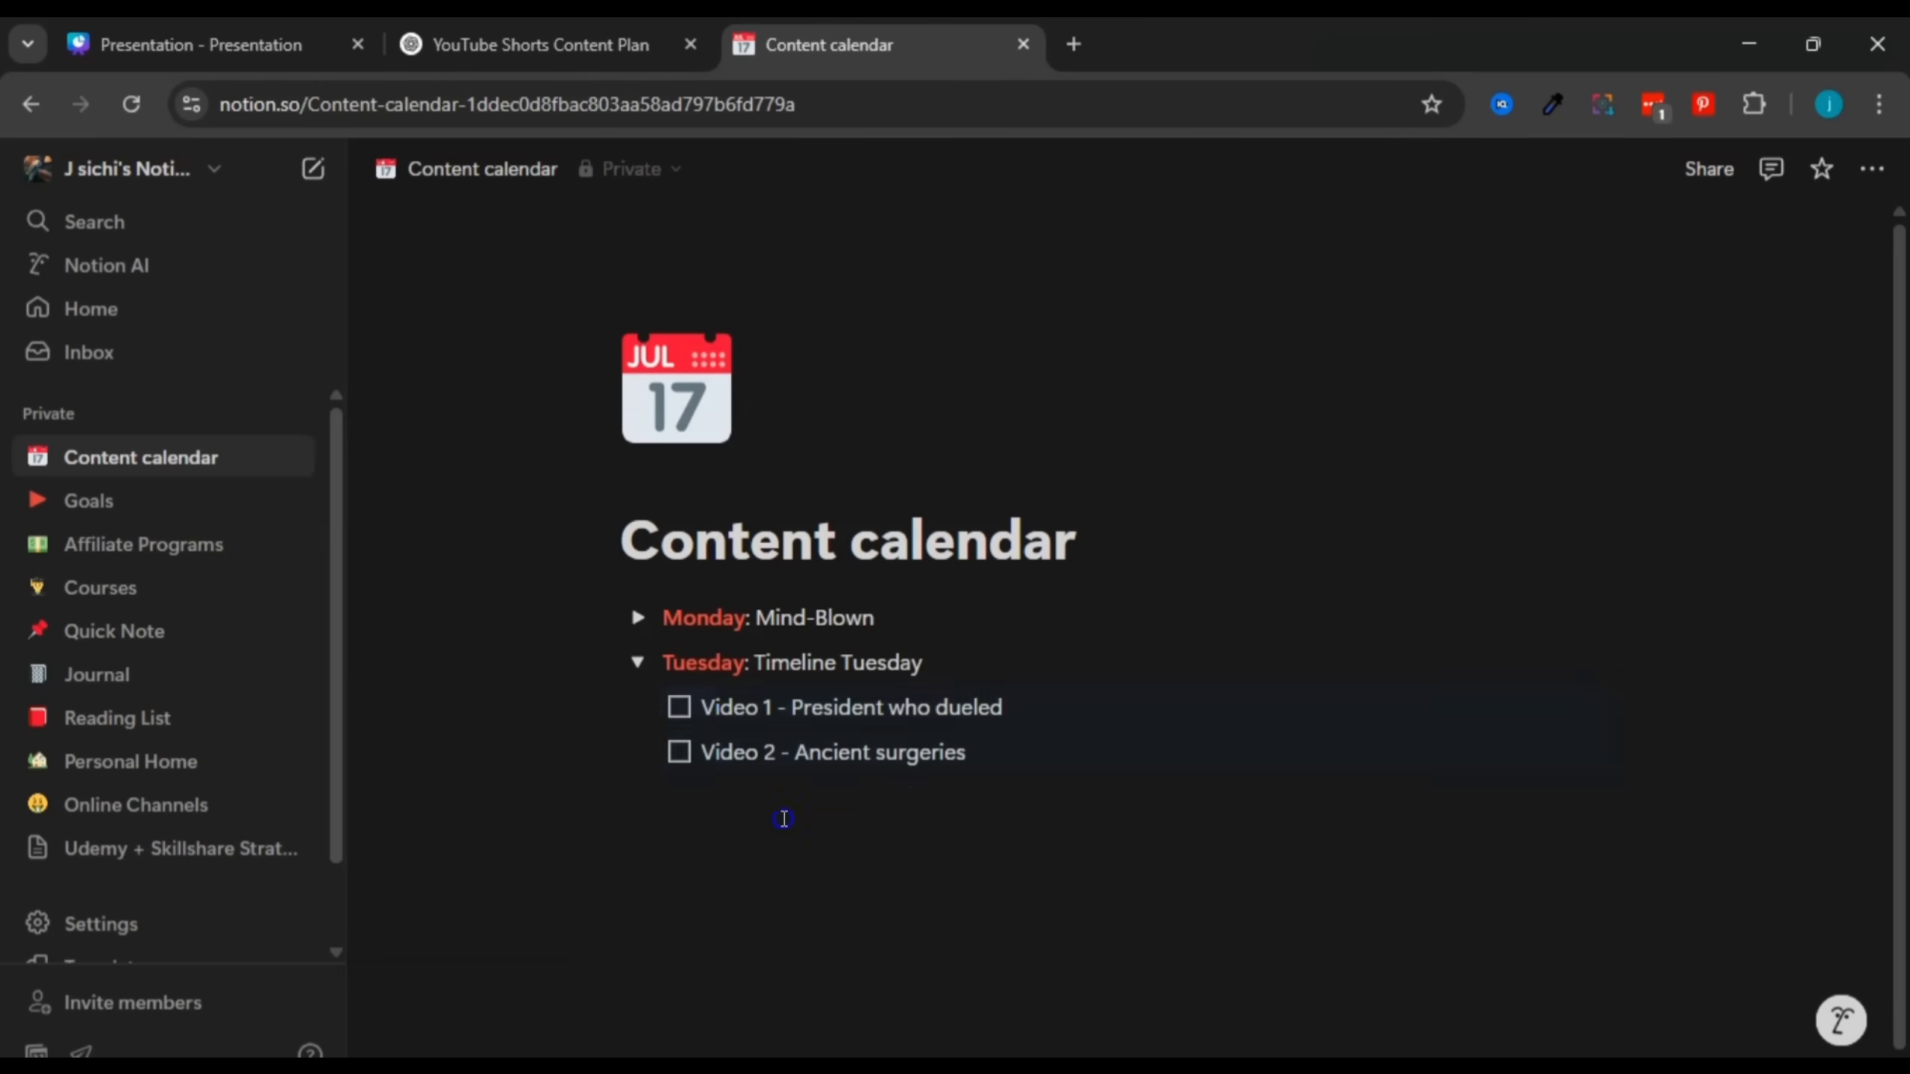
# Step: Check off the Video 1 and Video 2 to-dos under Tuesday and uncheck them again
pyautogui.click(678, 707)
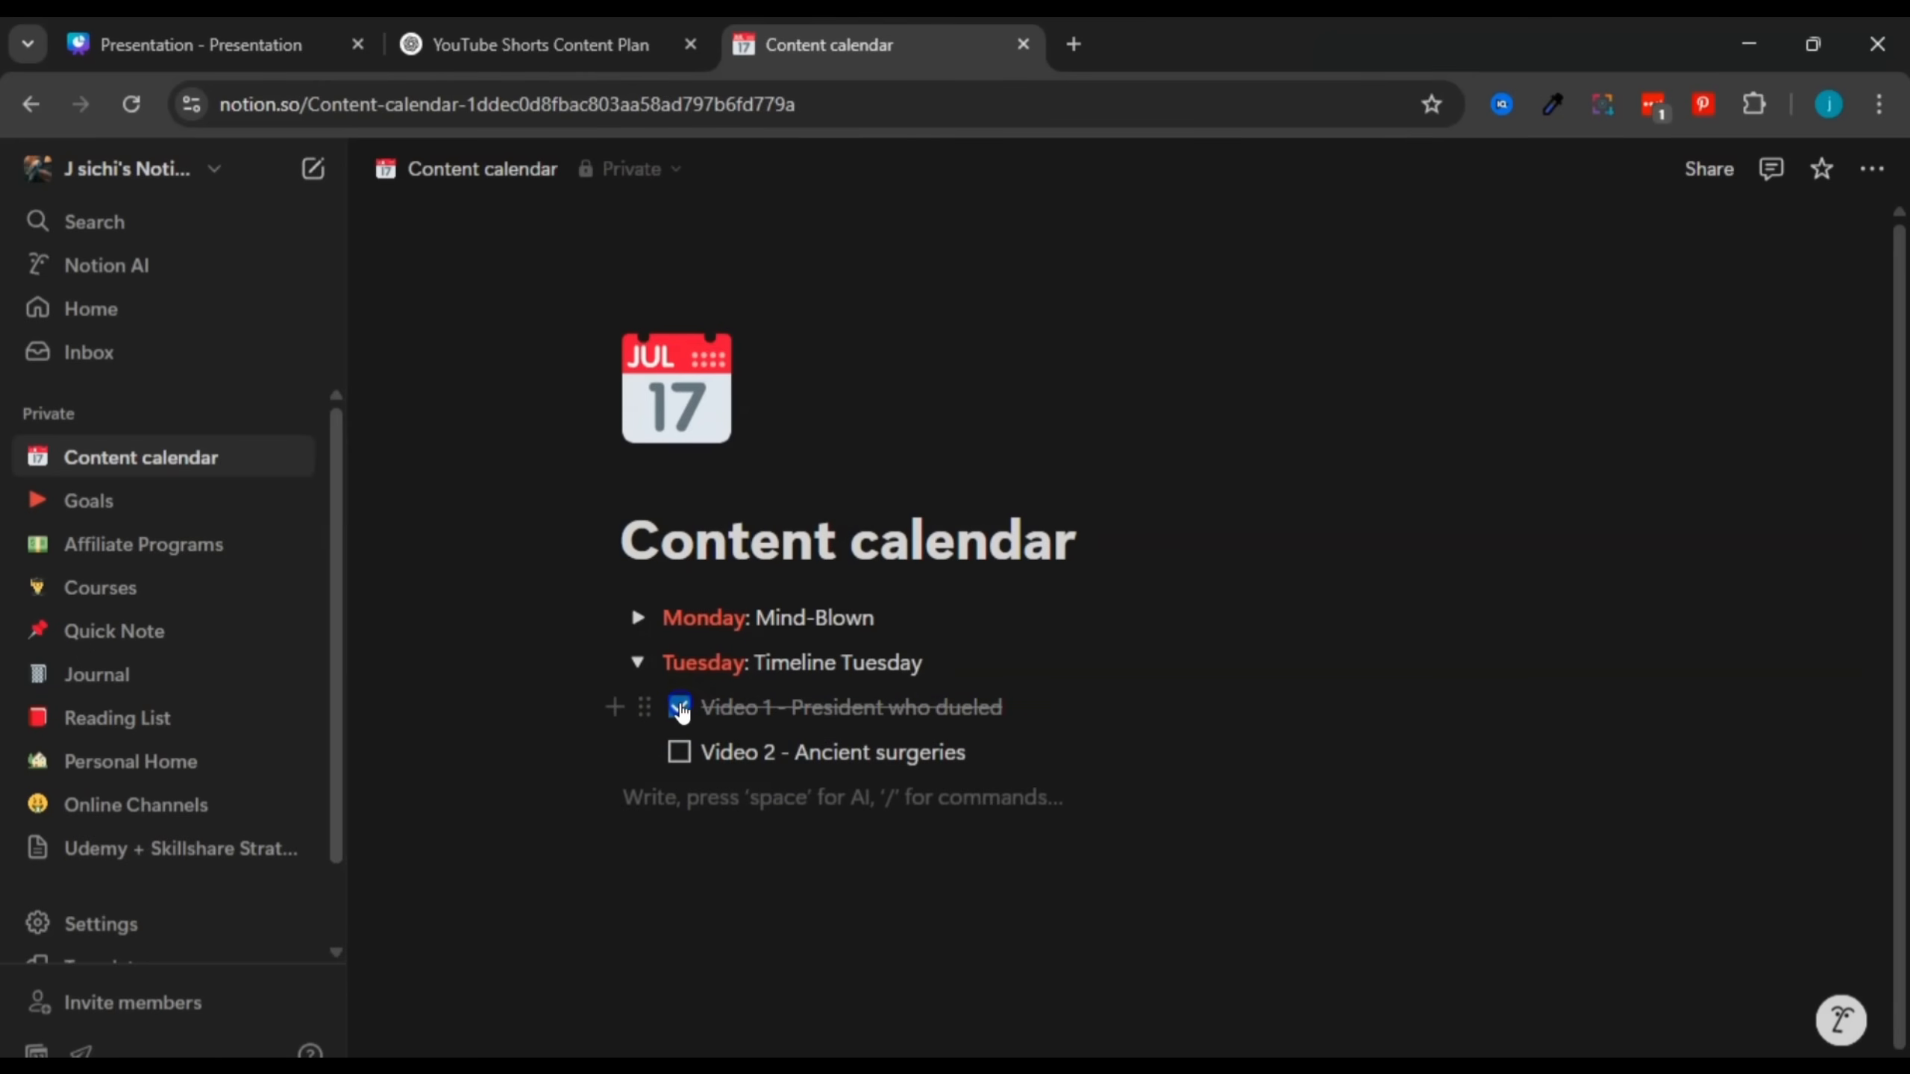
pyautogui.click(679, 752)
pyautogui.click(679, 707)
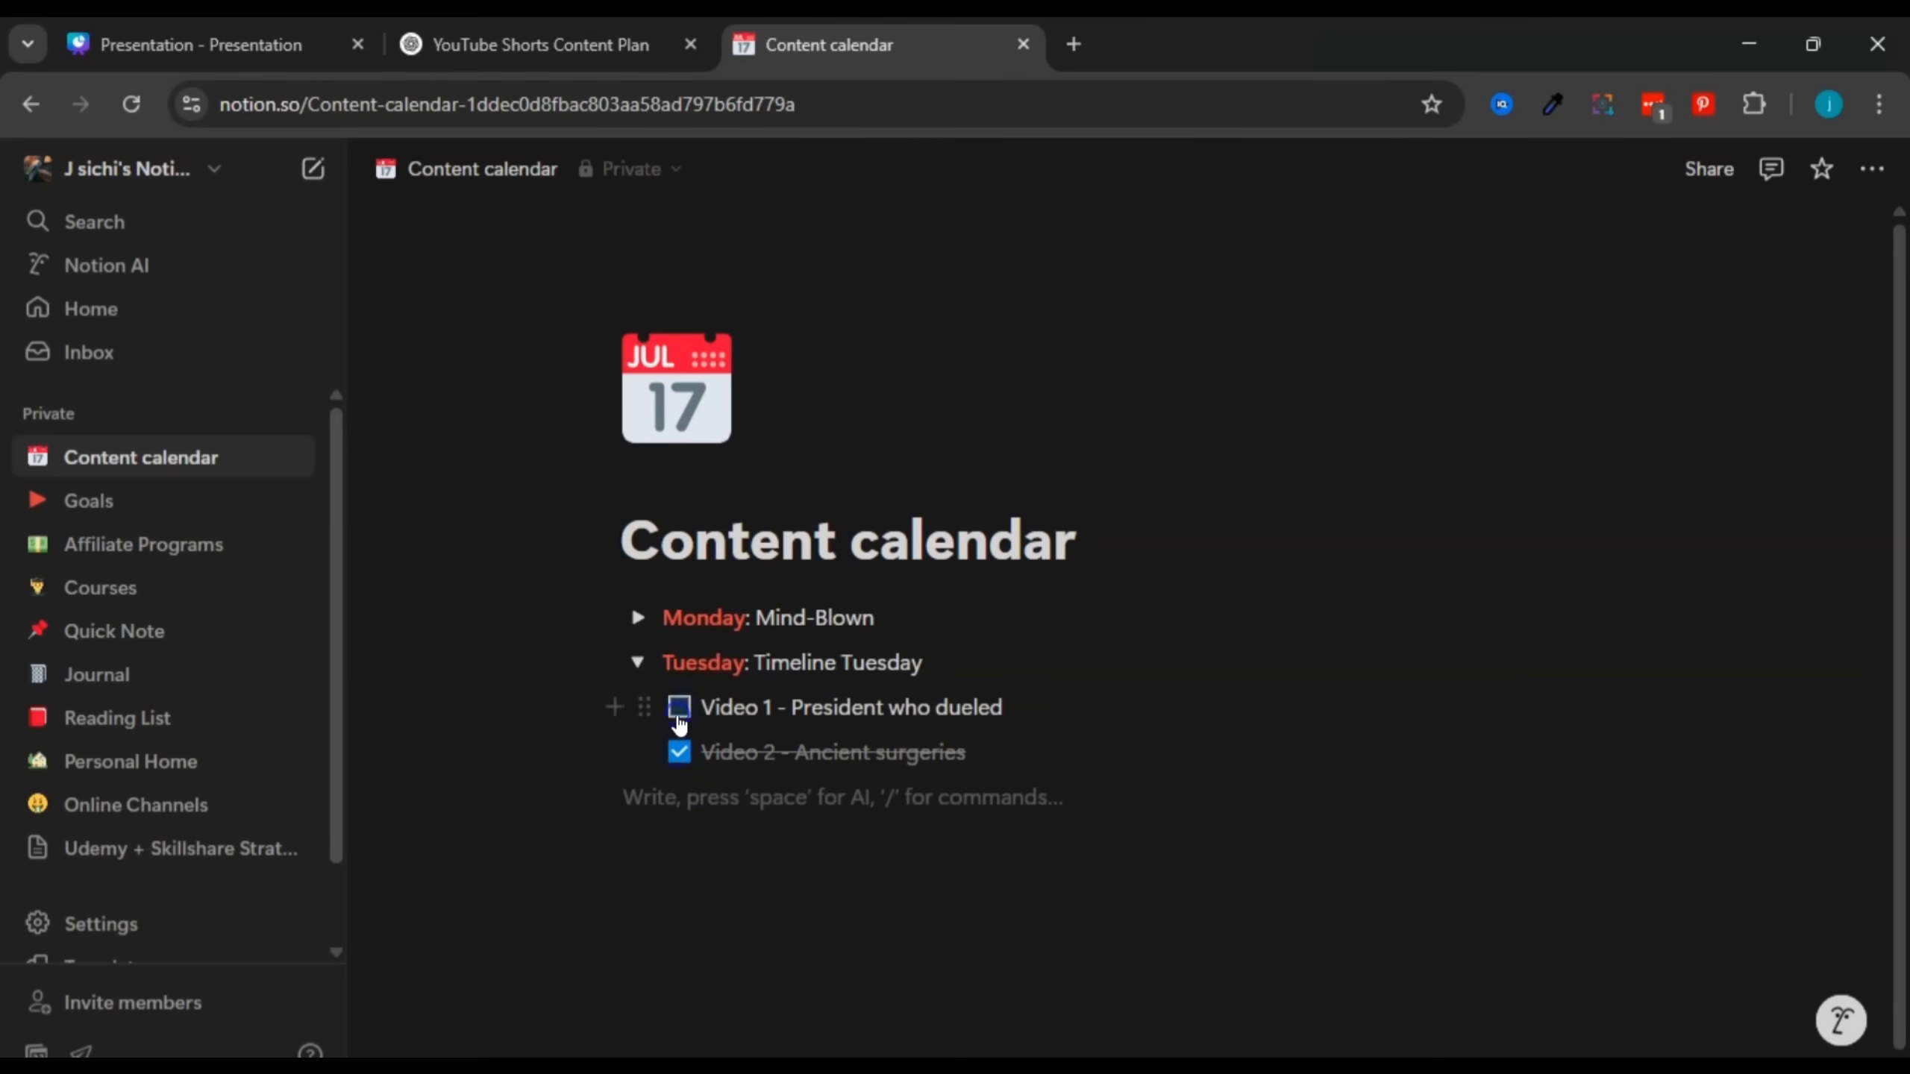
pyautogui.click(679, 754)
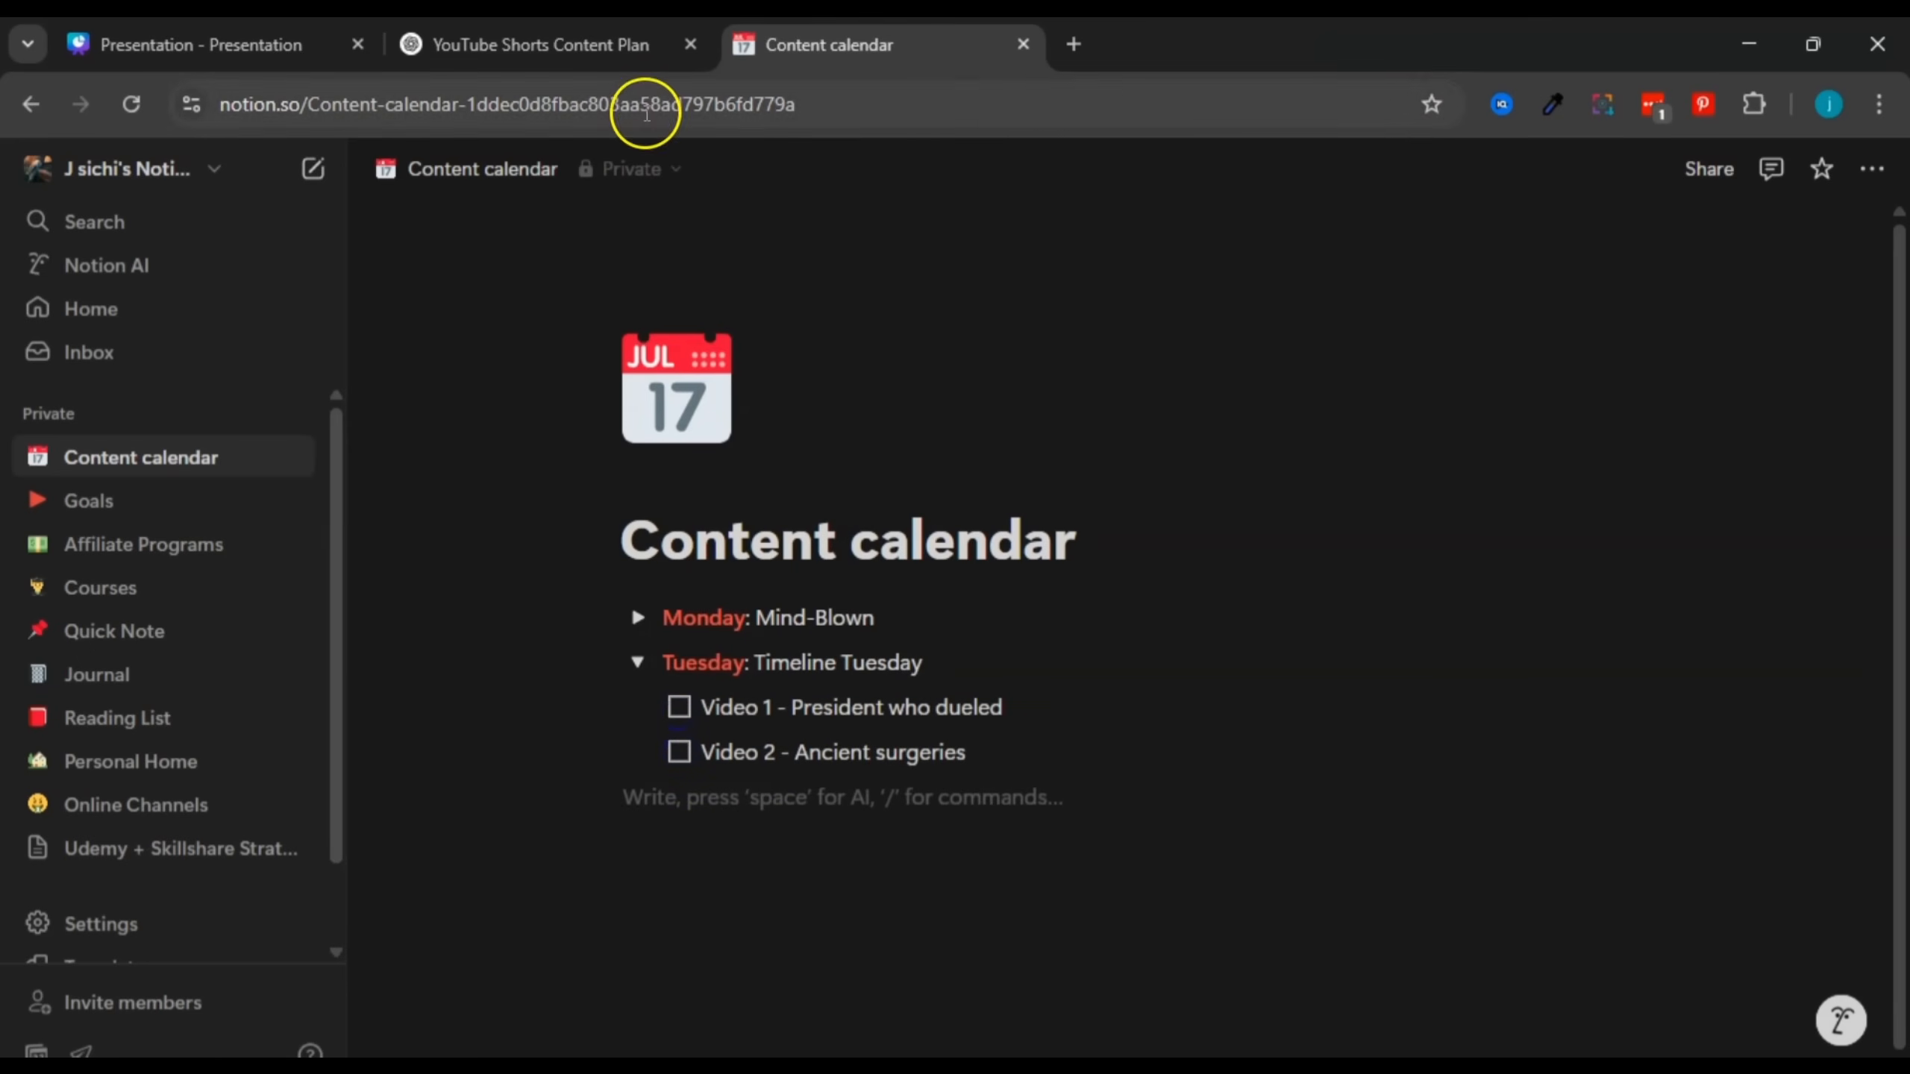
# Step: Replace Tuesday's Video 1 topic in the Notion calendar with "Berlin Wall", copied from Tuesday's row in ChatGPT's table
pyautogui.click(594, 47)
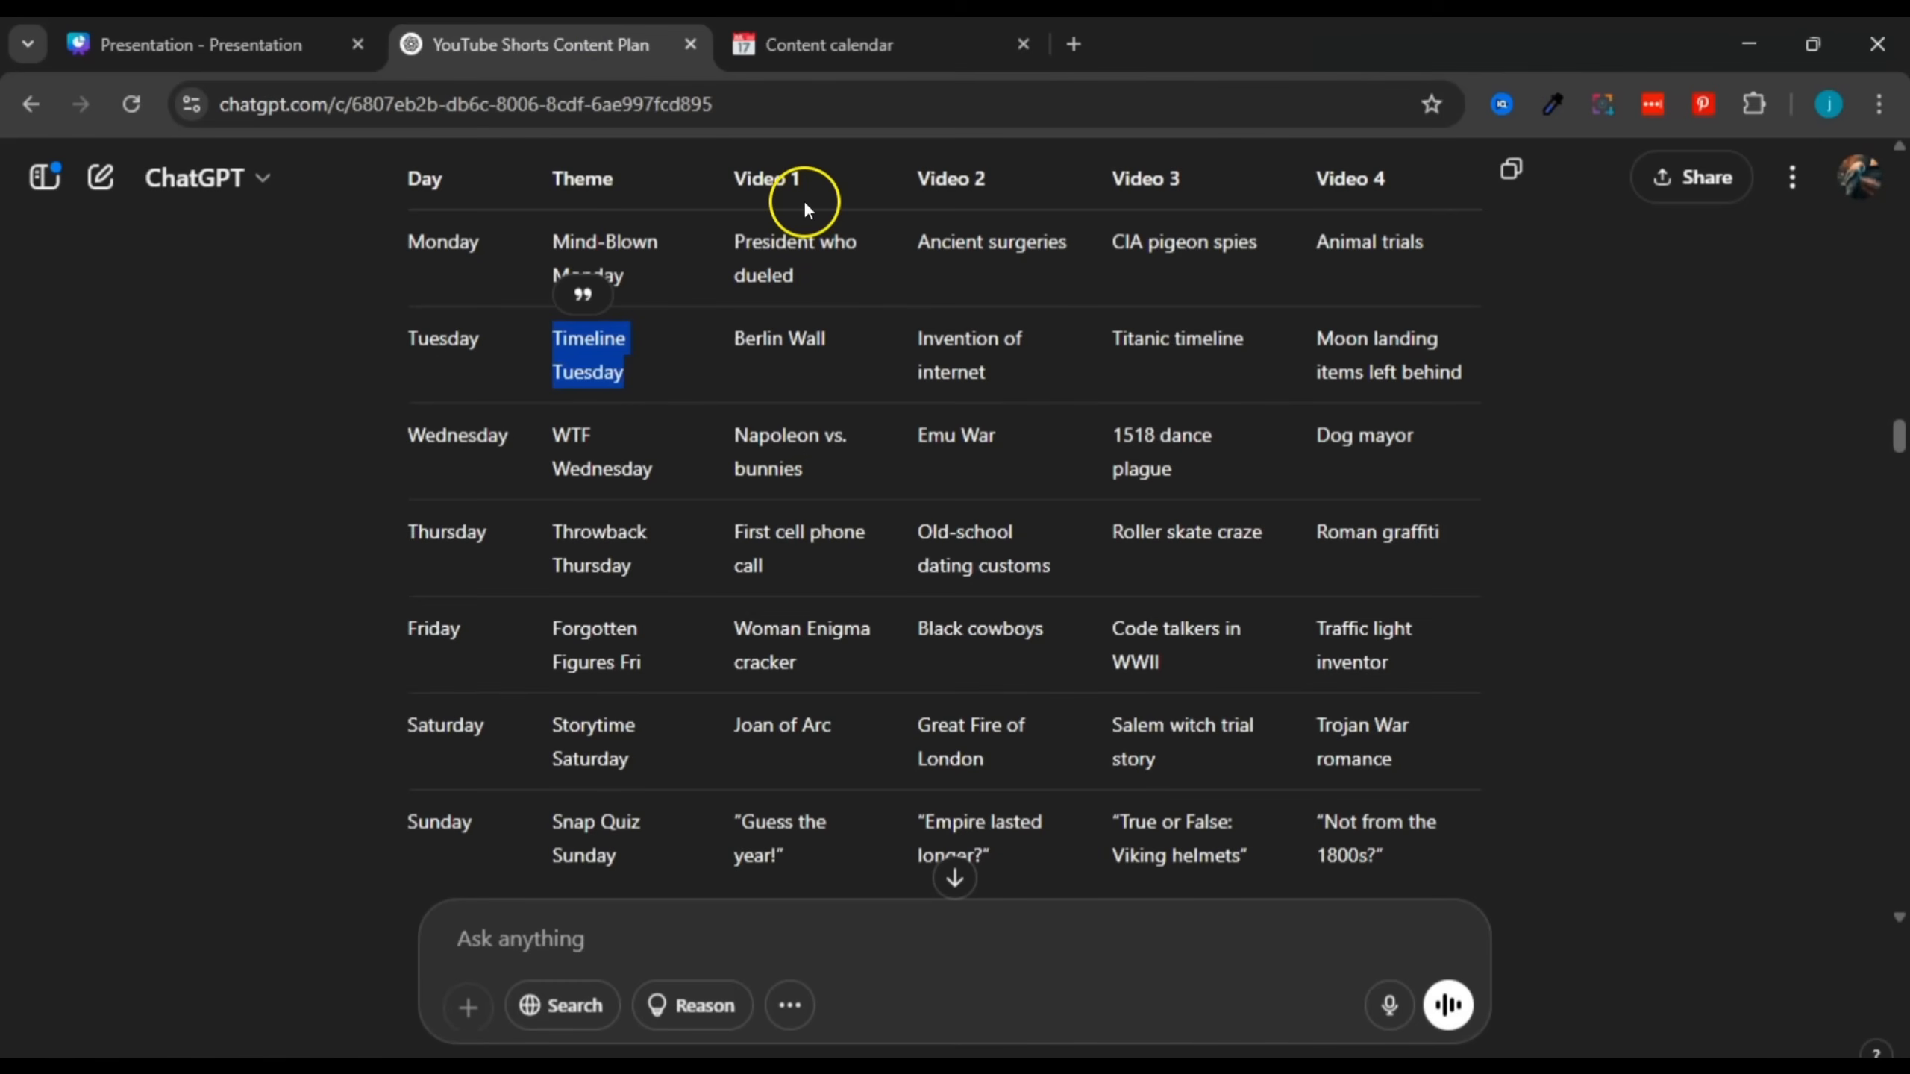
pyautogui.click(736, 331)
pyautogui.moveTo(819, 331); pyautogui.dragTo(826, 336)
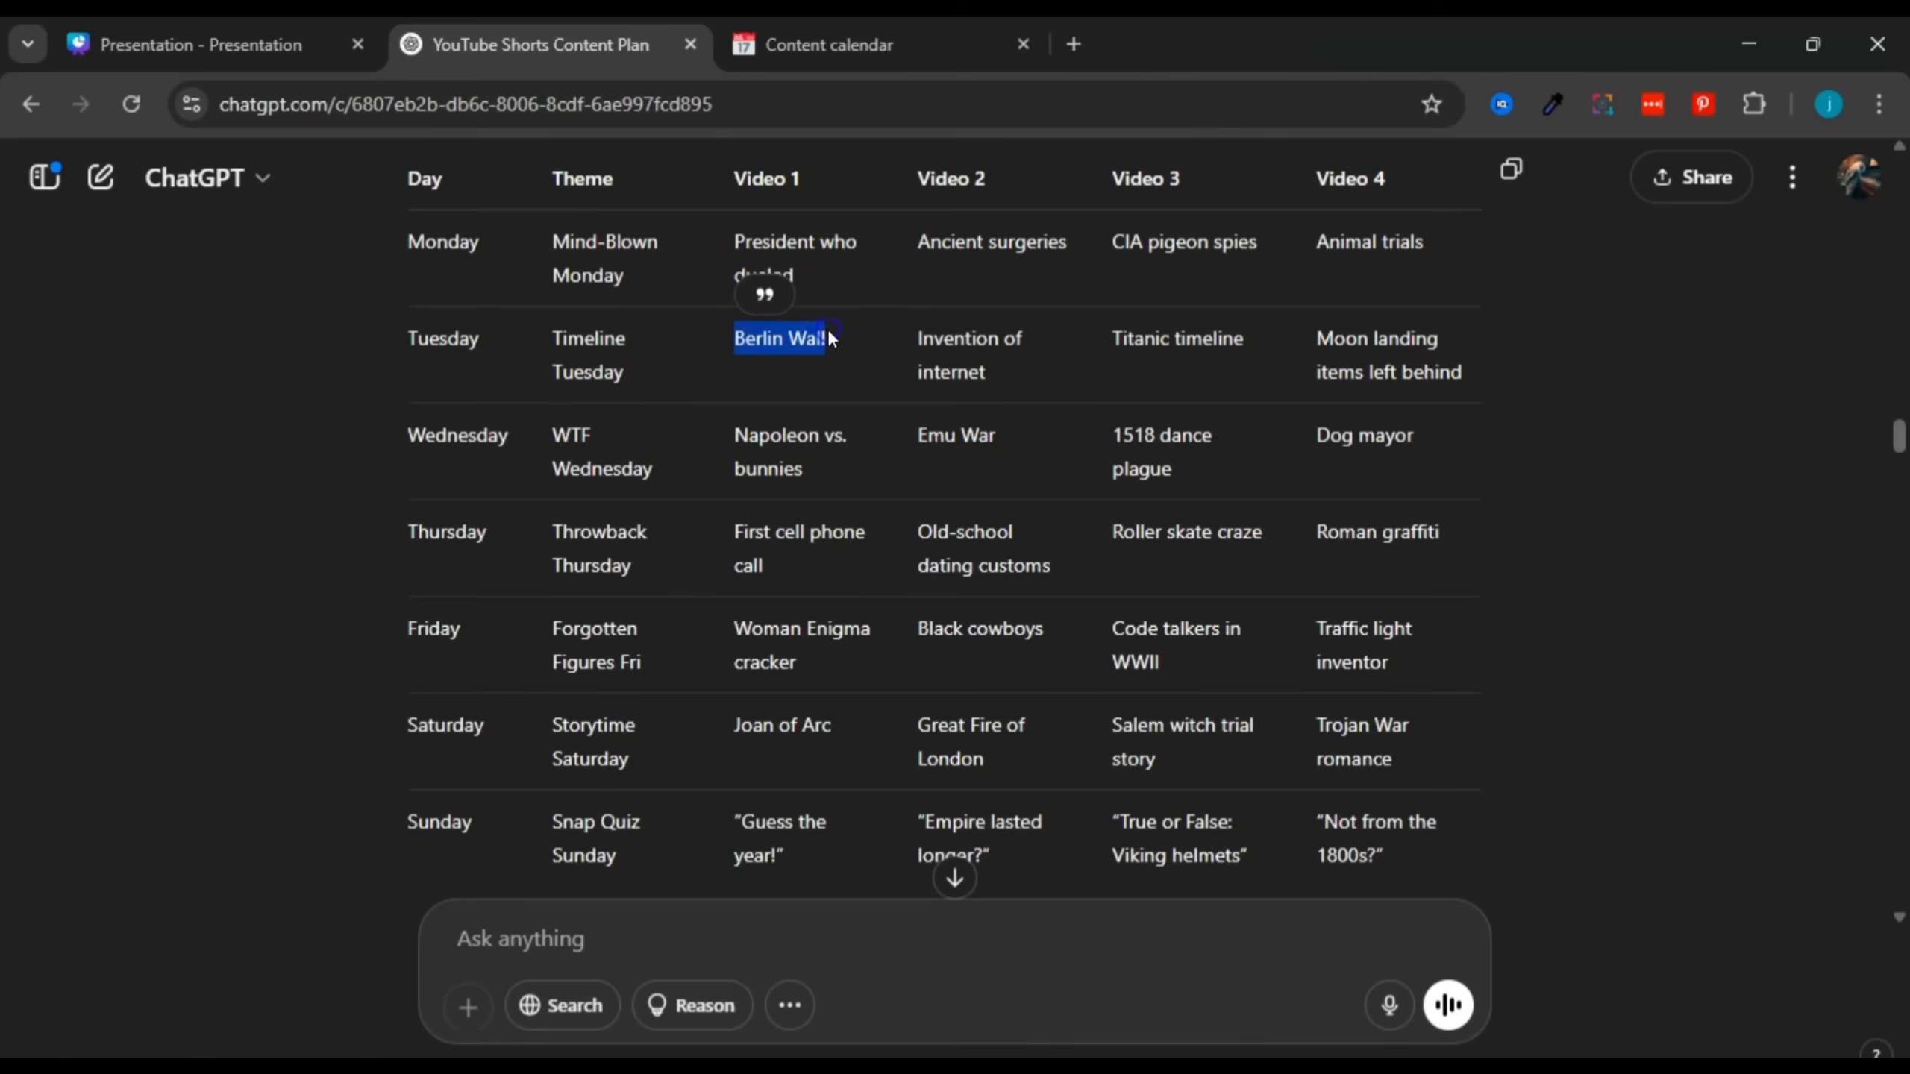
pyautogui.rightClick(829, 355)
pyautogui.click(831, 356)
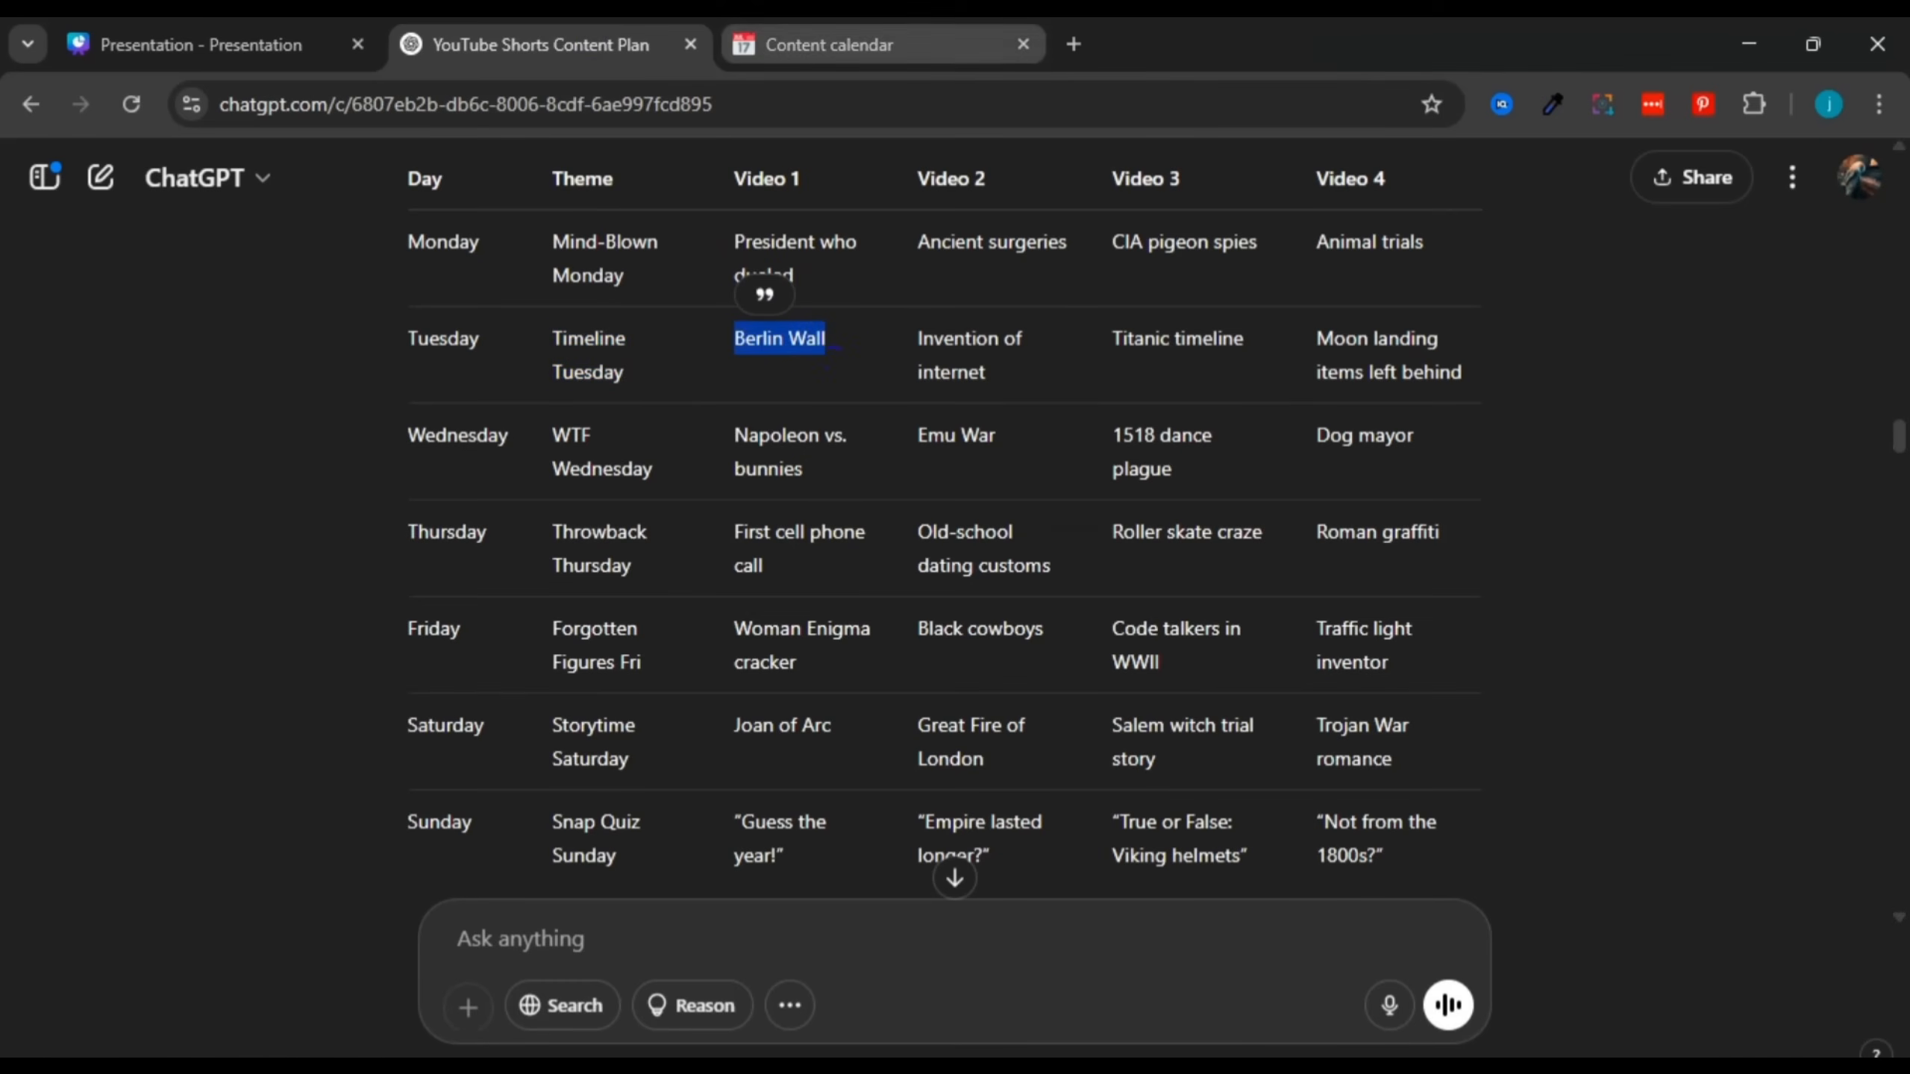
pyautogui.click(887, 44)
pyautogui.moveTo(790, 707); pyautogui.dragTo(1002, 707)
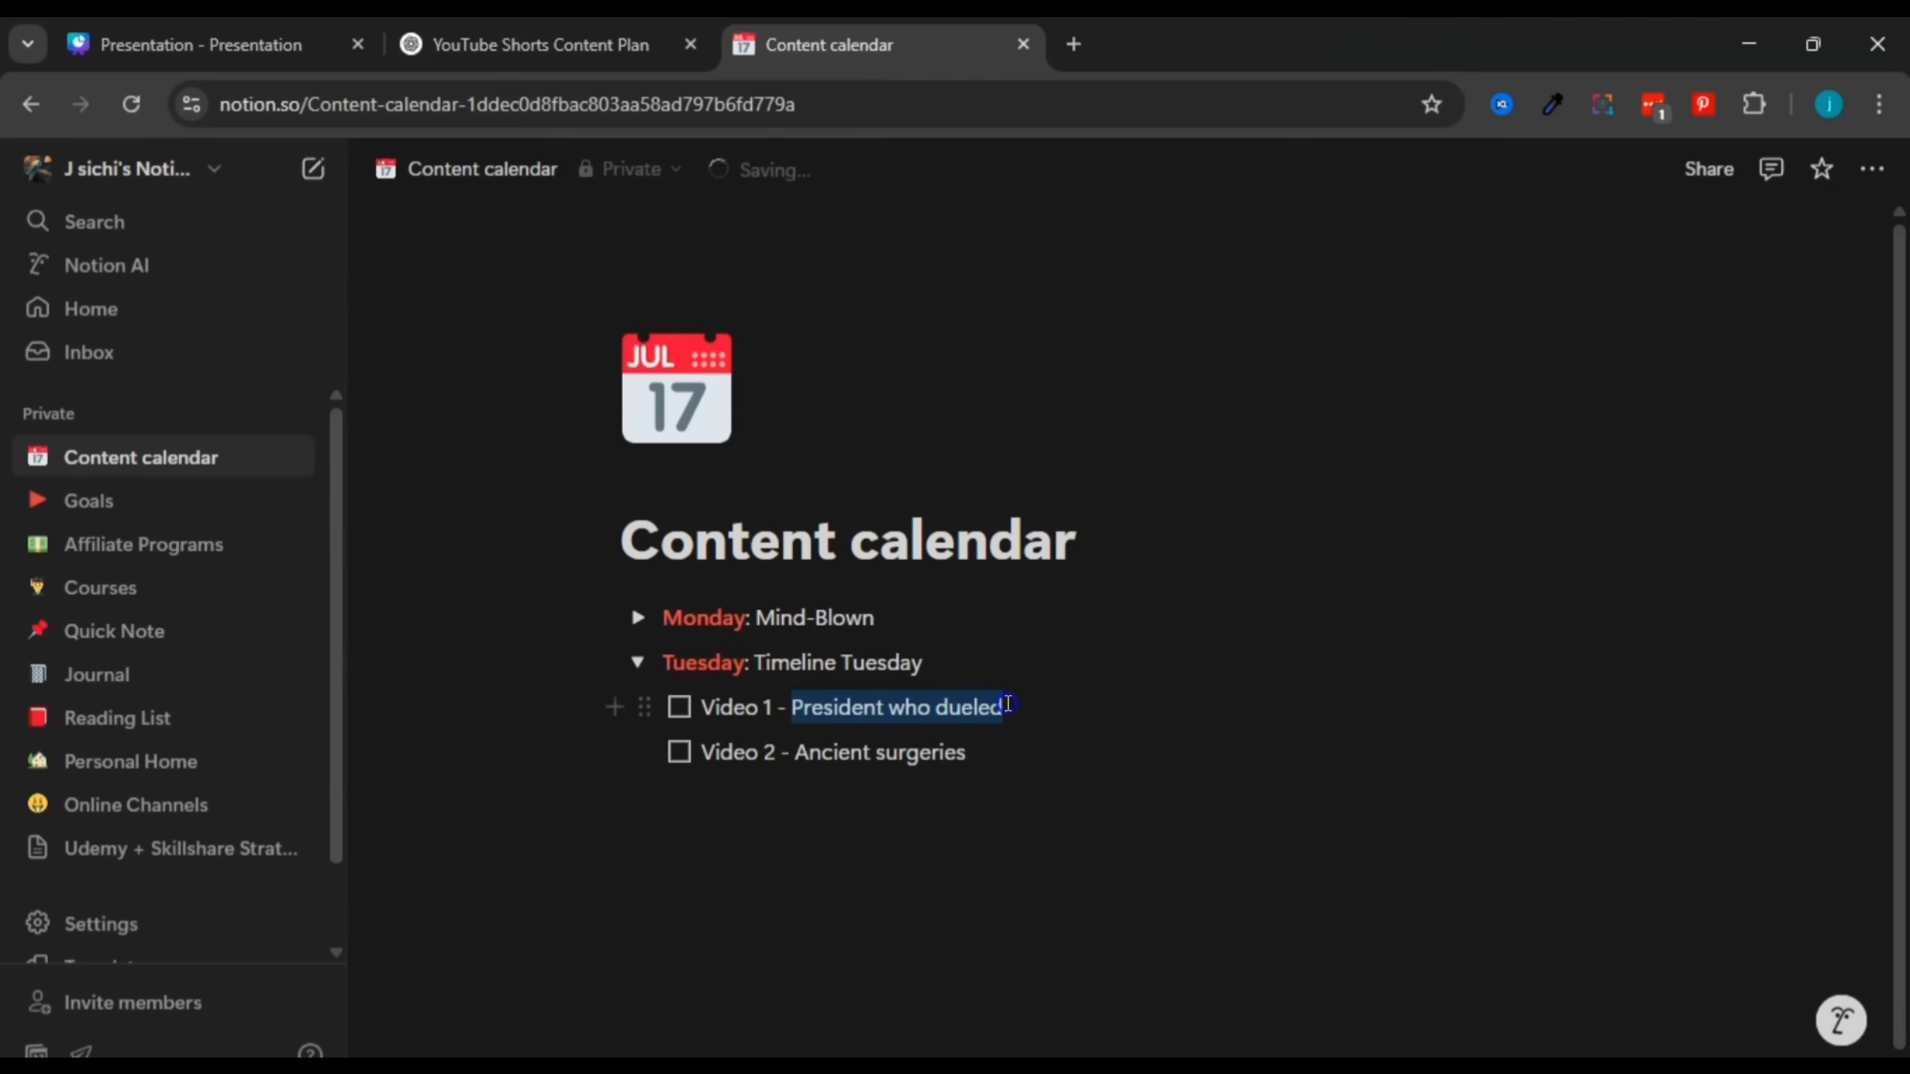
pyautogui.rightClick(981, 708)
pyautogui.click(1083, 529)
# Step: Replace Tuesday's Video 2 topic with "Invention of internet" copied from ChatGPT's table, and collapse the Tuesday toggle
pyautogui.hotkey('ctrl', 'shift', 'Tab')
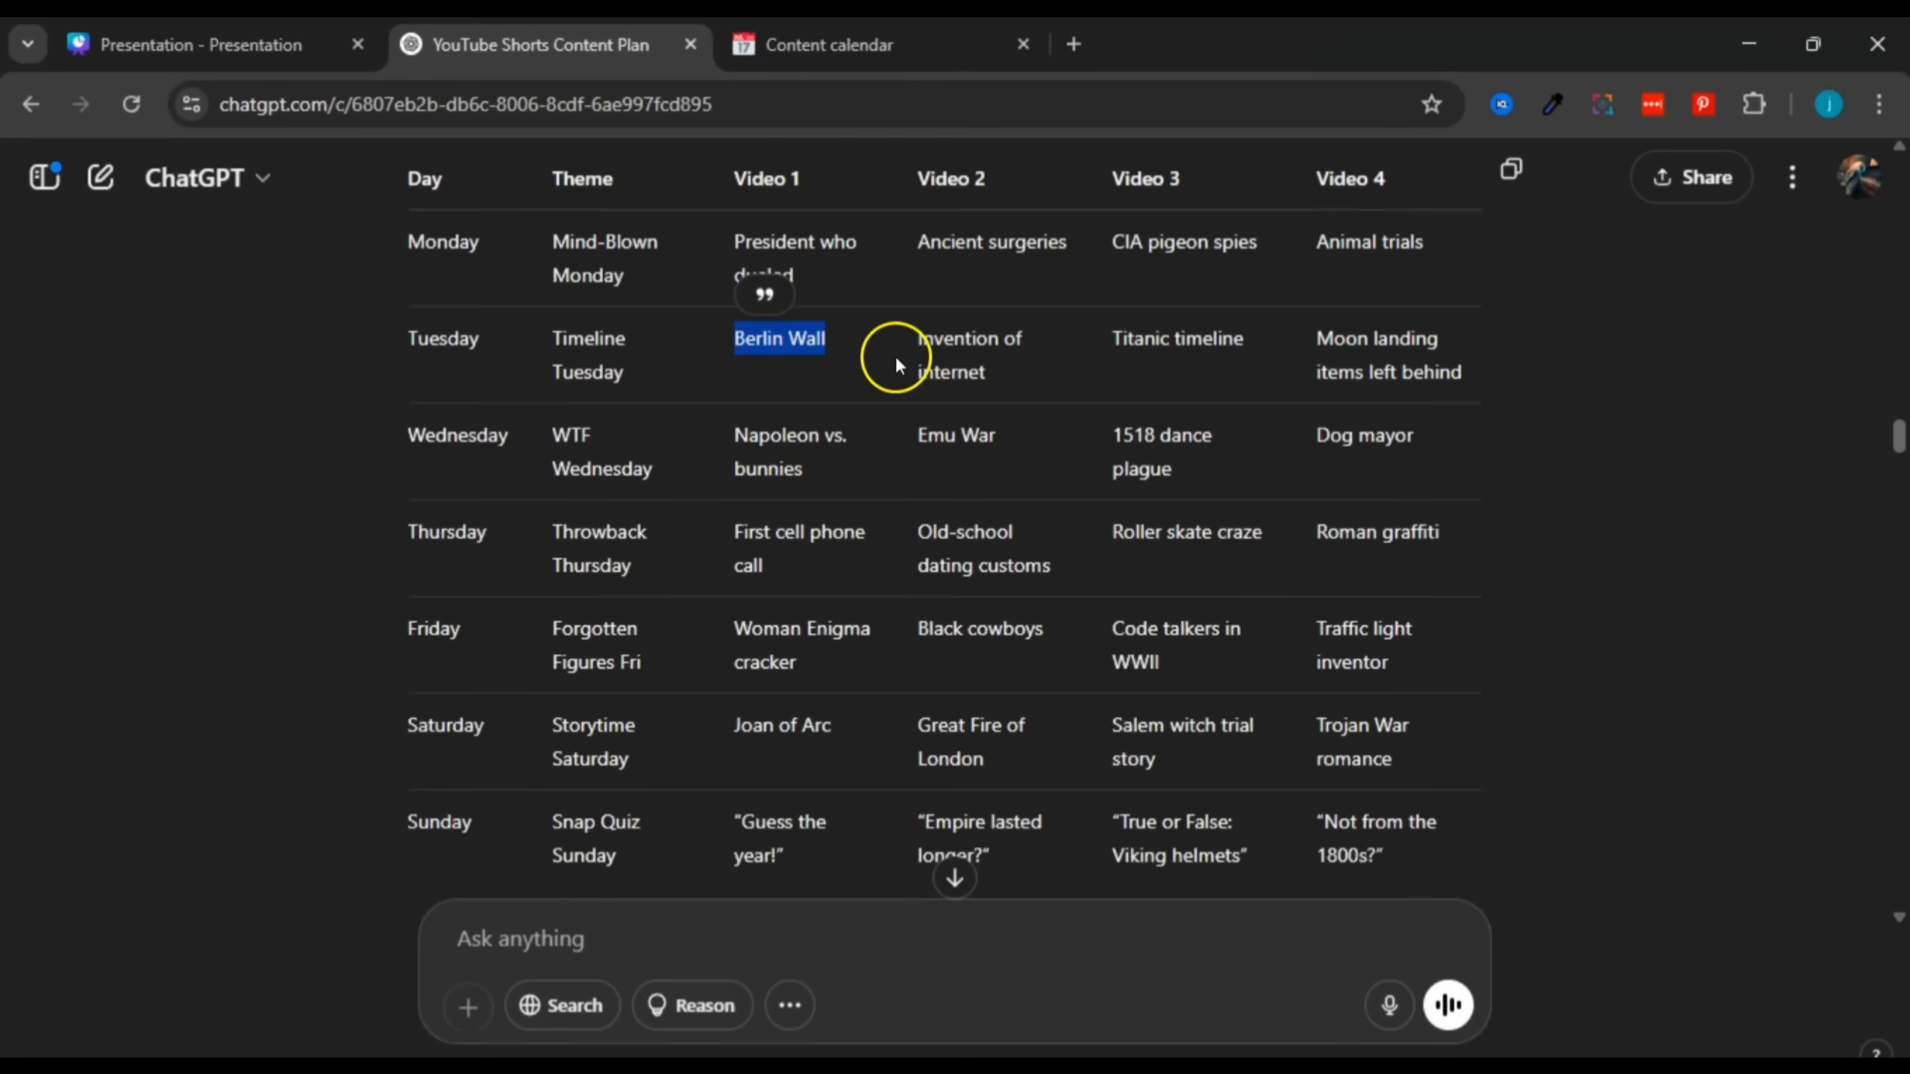
pyautogui.moveTo(916, 333); pyautogui.dragTo(974, 372)
pyautogui.rightClick(971, 376)
pyautogui.click(1000, 400)
pyautogui.hotkey('ctrl', 'Tab')
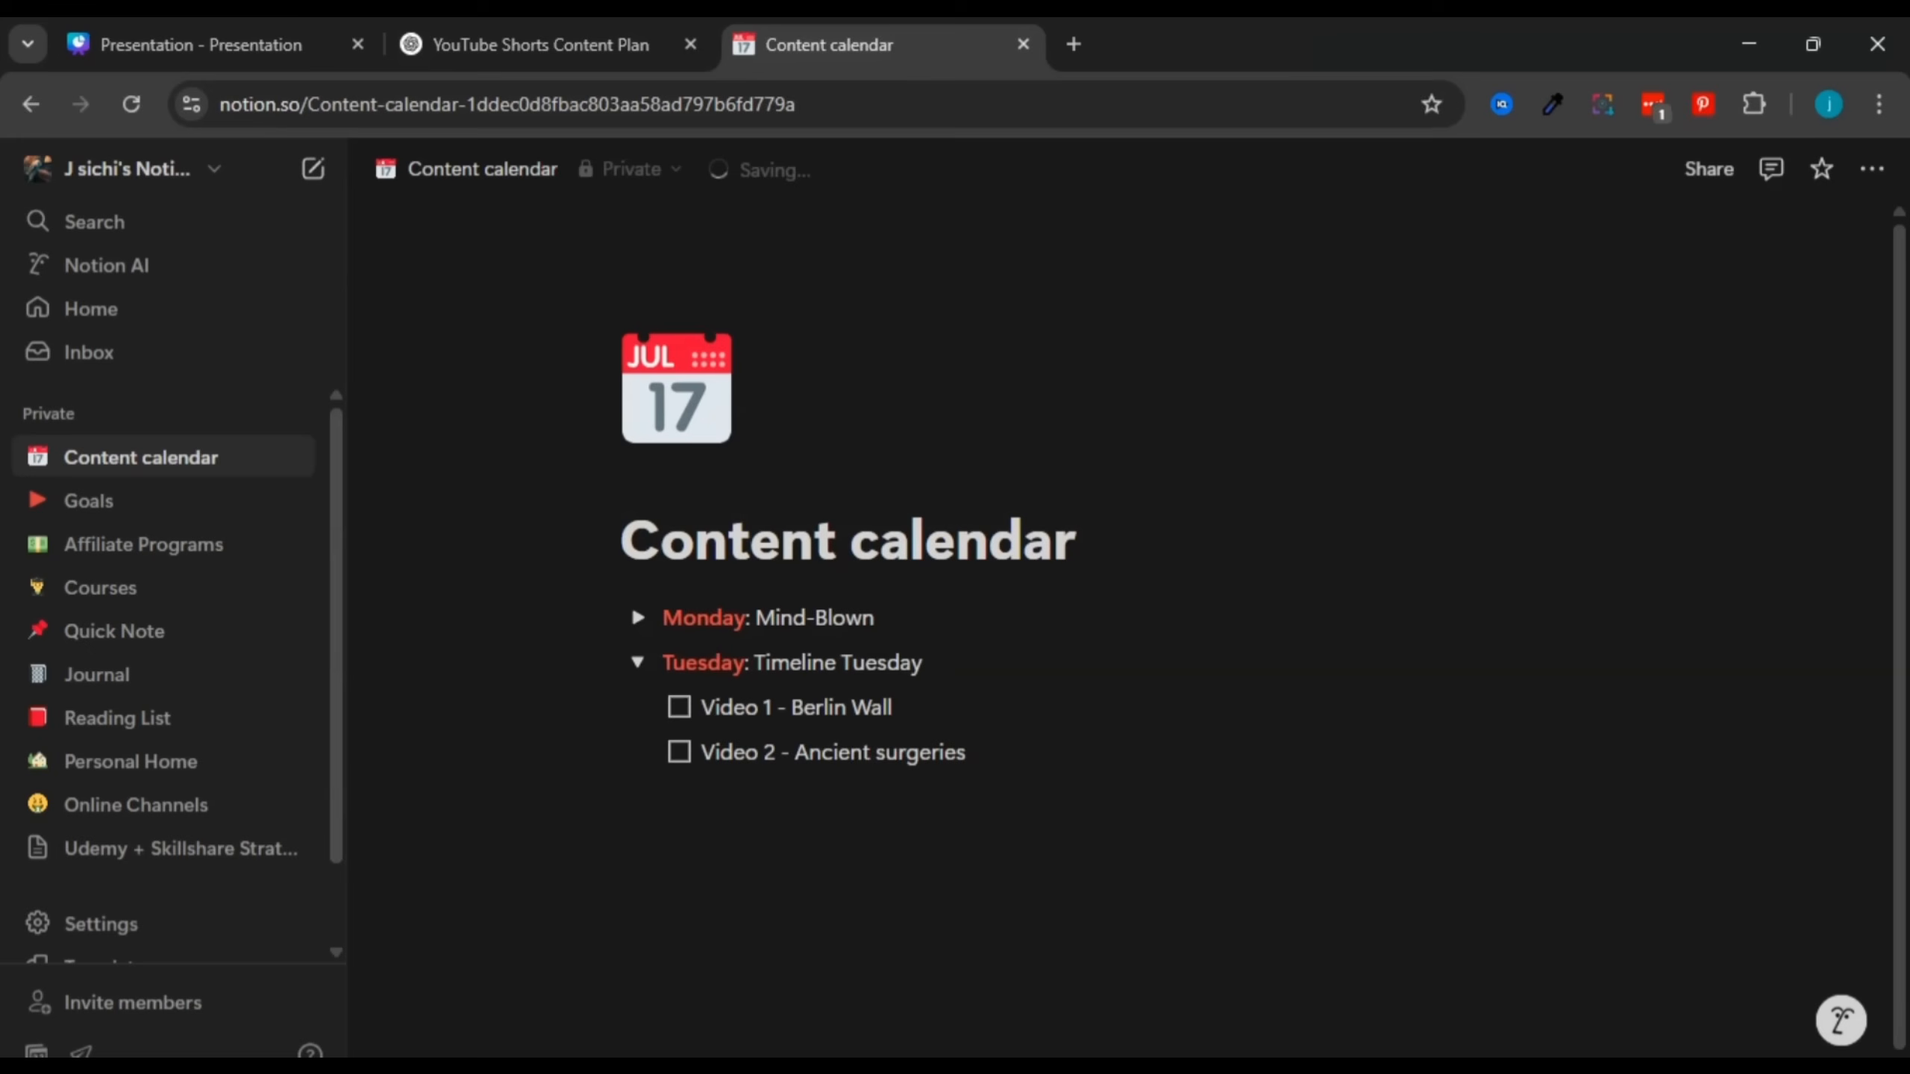
pyautogui.moveTo(806, 751); pyautogui.dragTo(981, 750)
pyautogui.rightClick(981, 750)
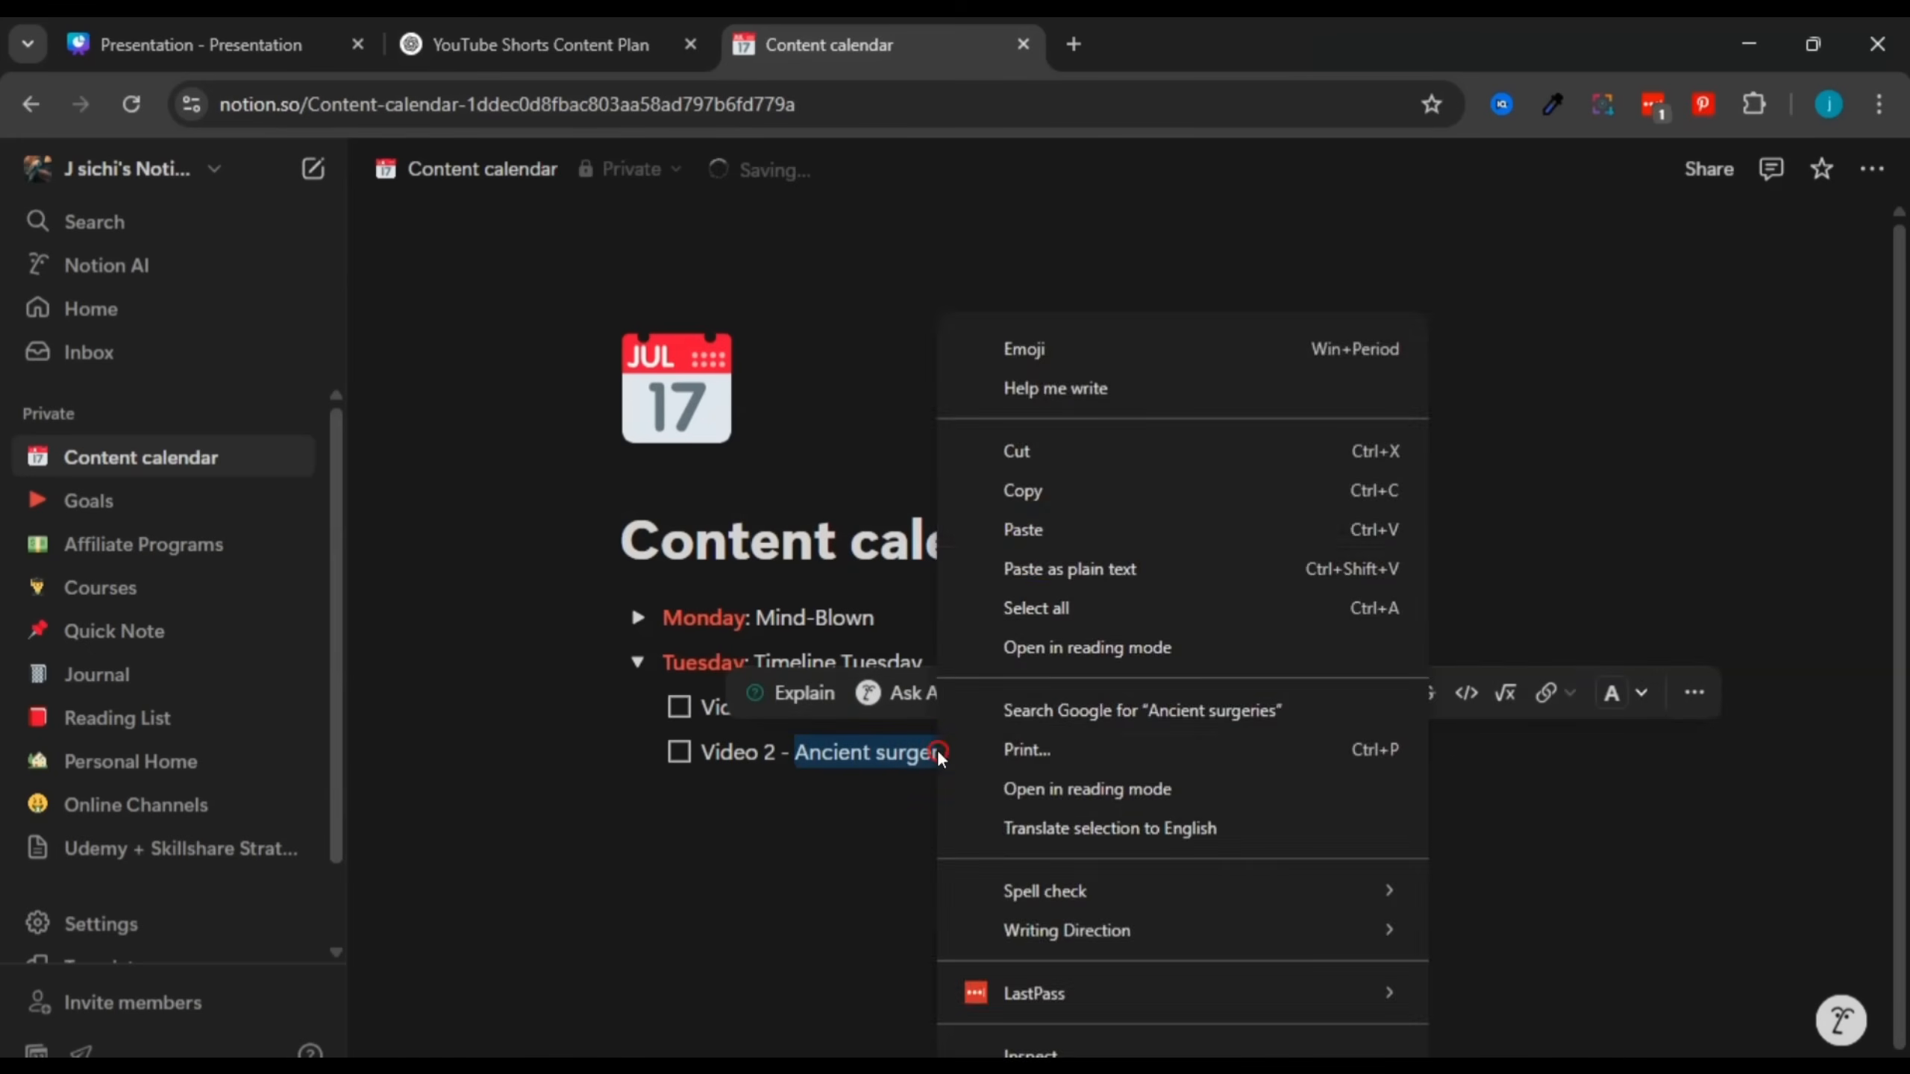
pyautogui.click(1032, 535)
pyautogui.click(639, 662)
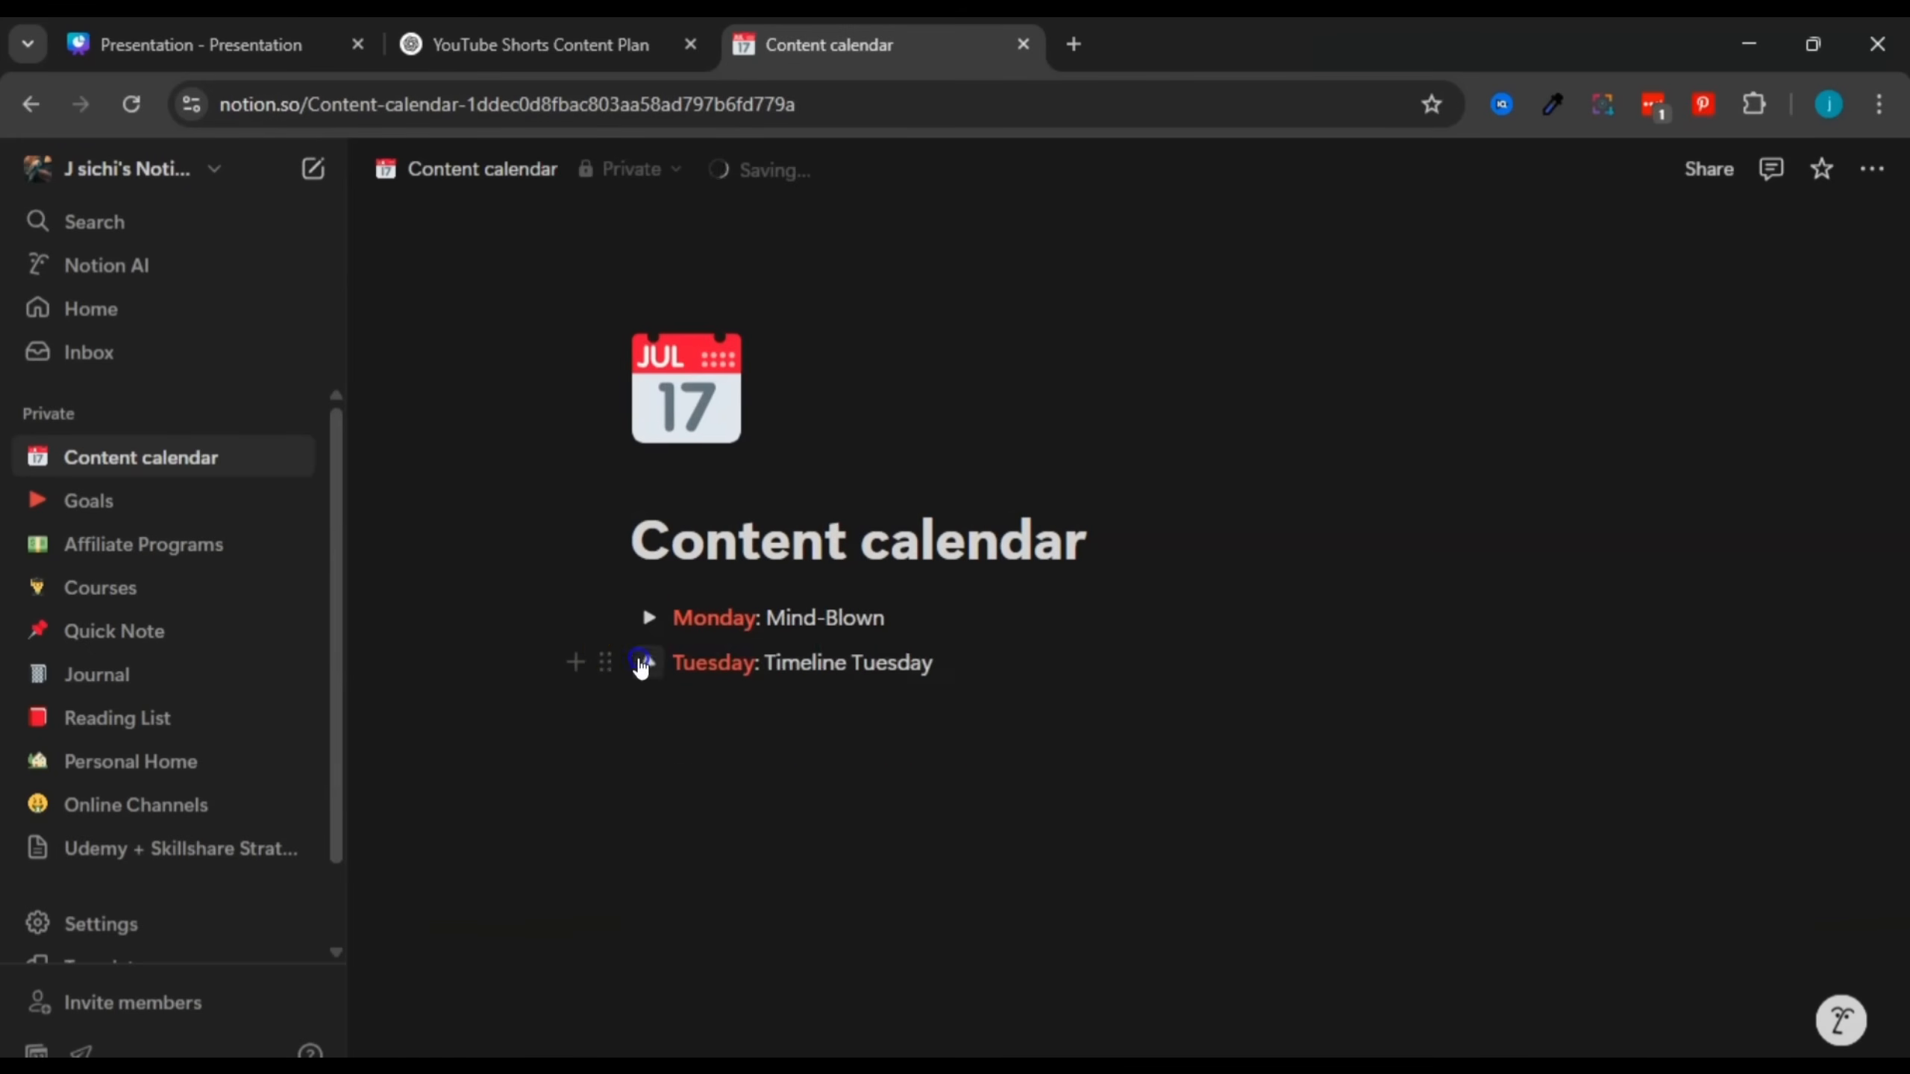
# Step: Expand the Monday: Mind-Blown toggle and add two empty to-do items below Video 2
pyautogui.click(644, 619)
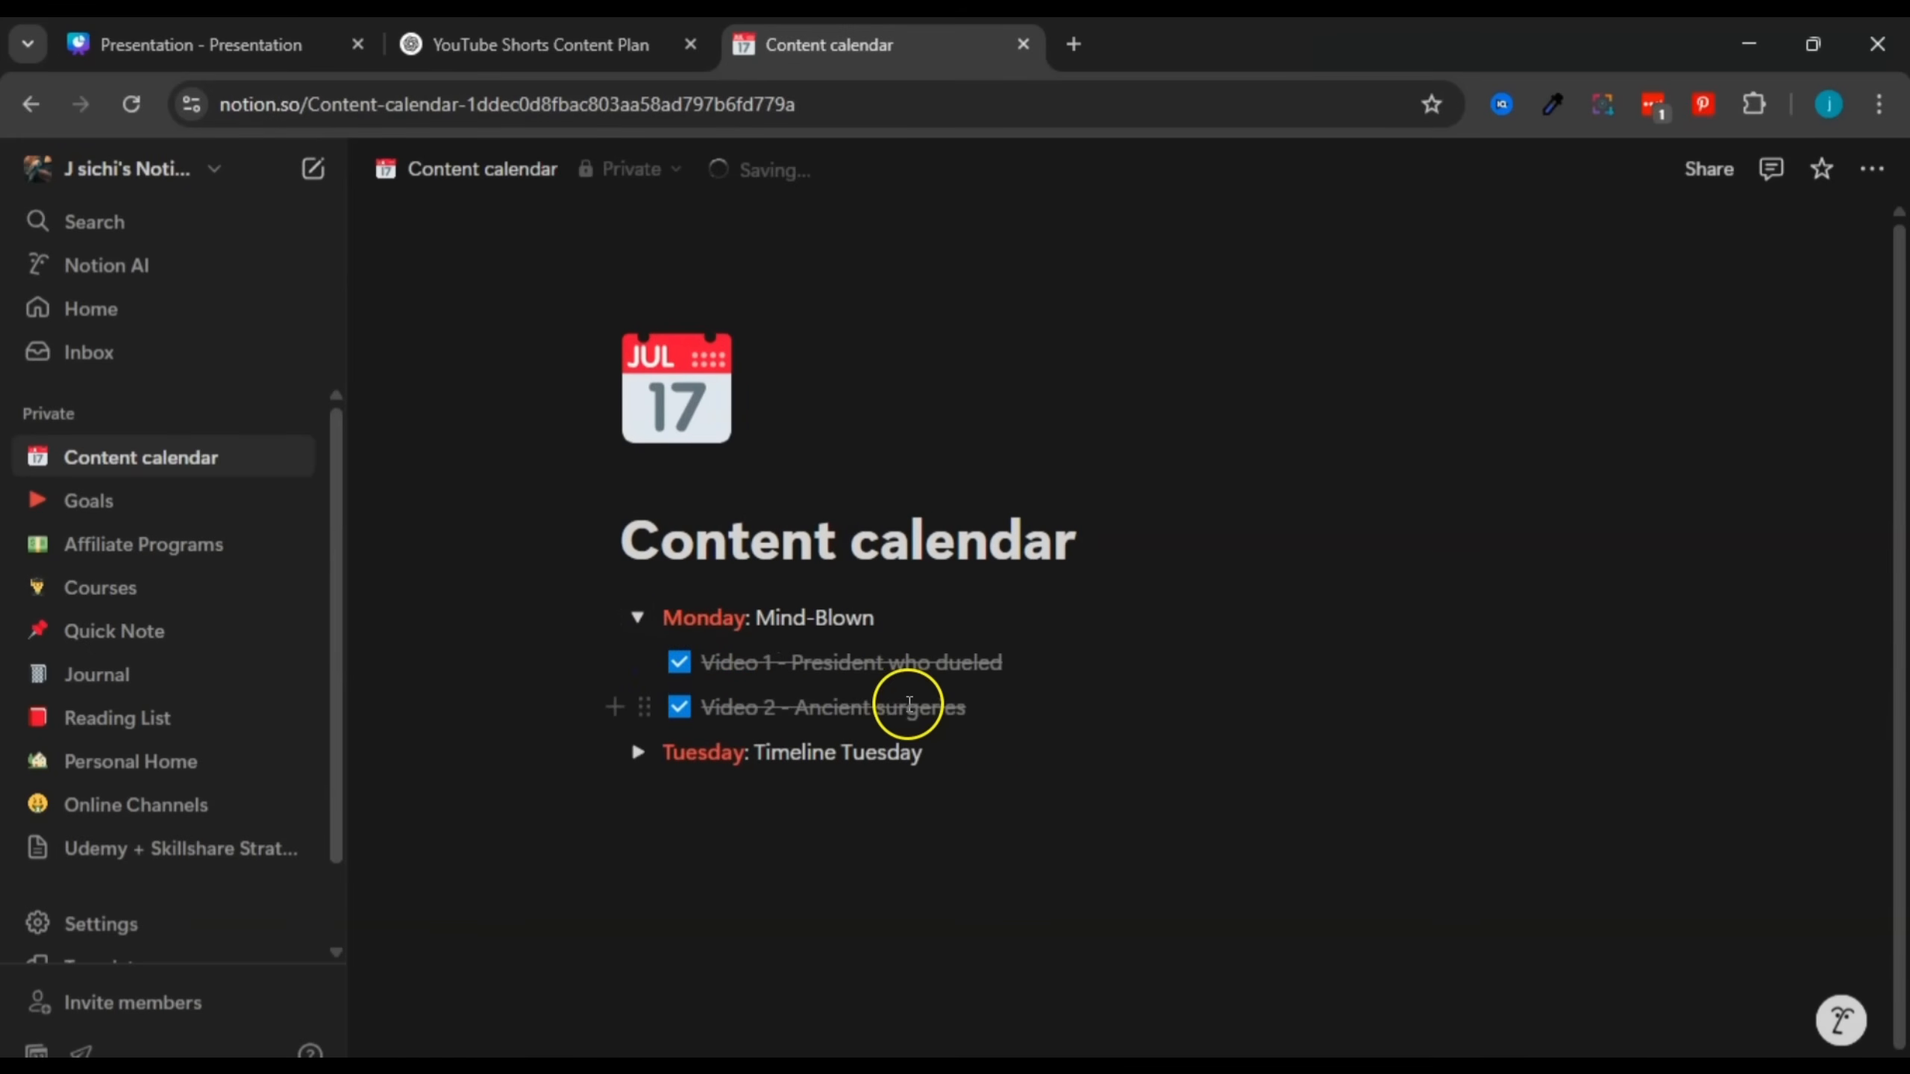
pyautogui.press('Return')
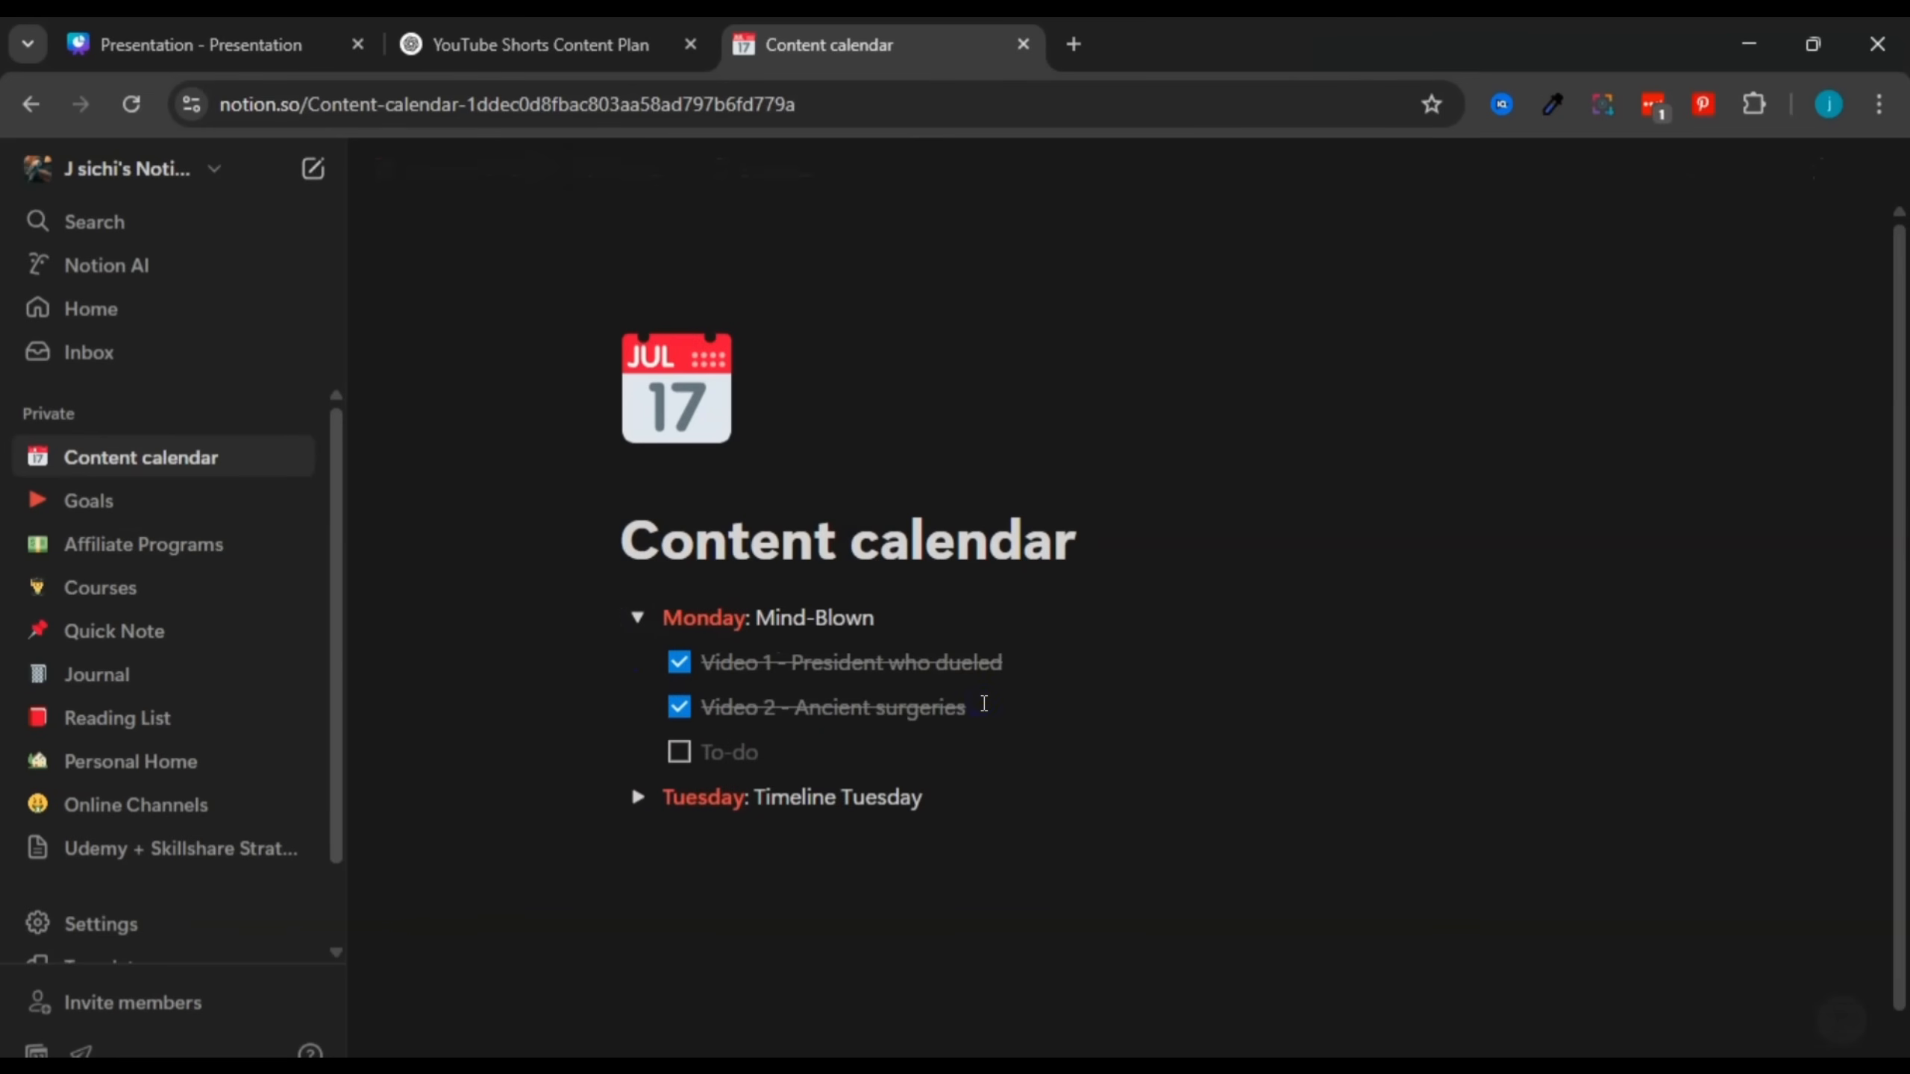
pyautogui.click(969, 702)
pyautogui.press('Return')
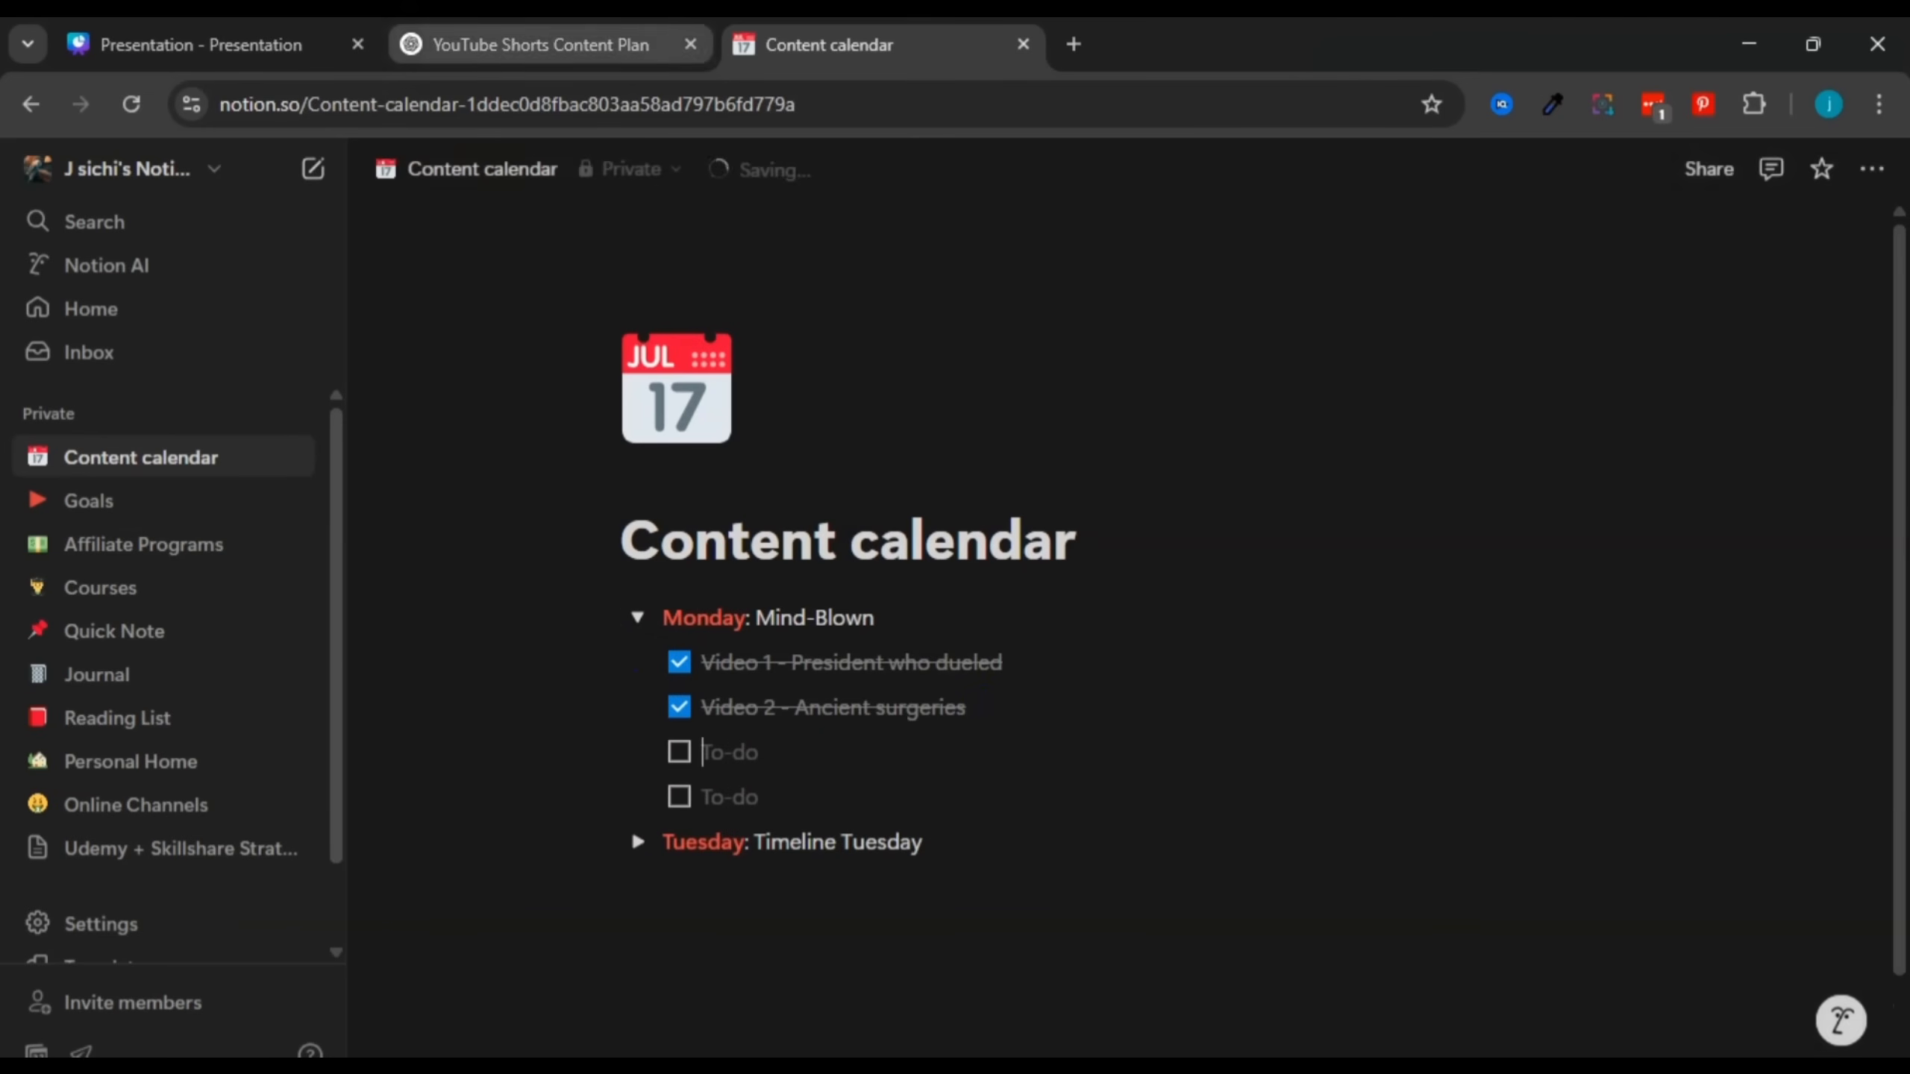
# Step: Copy the "Video 3" heading from ChatGPT's table into Monday's first empty to-do in Notion, followed by a dash
pyautogui.click(538, 44)
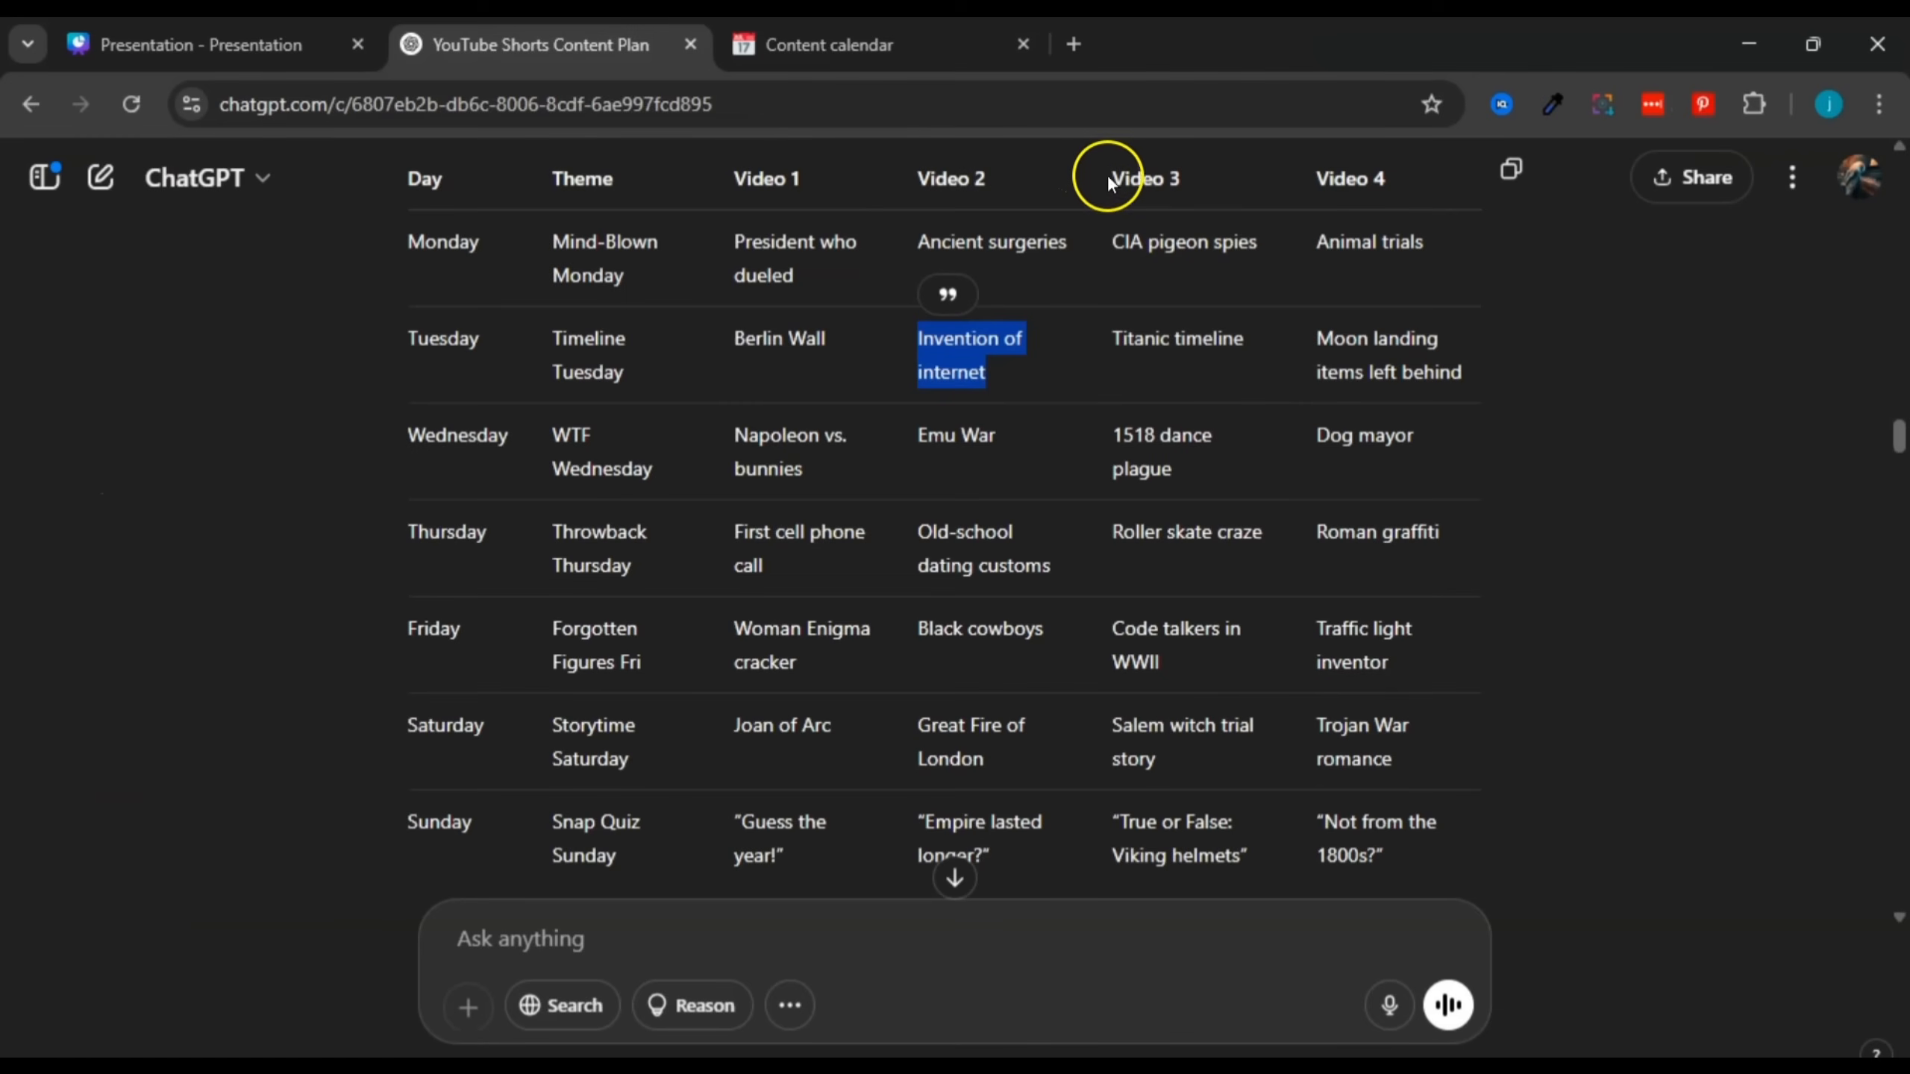
pyautogui.moveTo(1113, 178); pyautogui.dragTo(1120, 178)
pyautogui.rightClick(1186, 190)
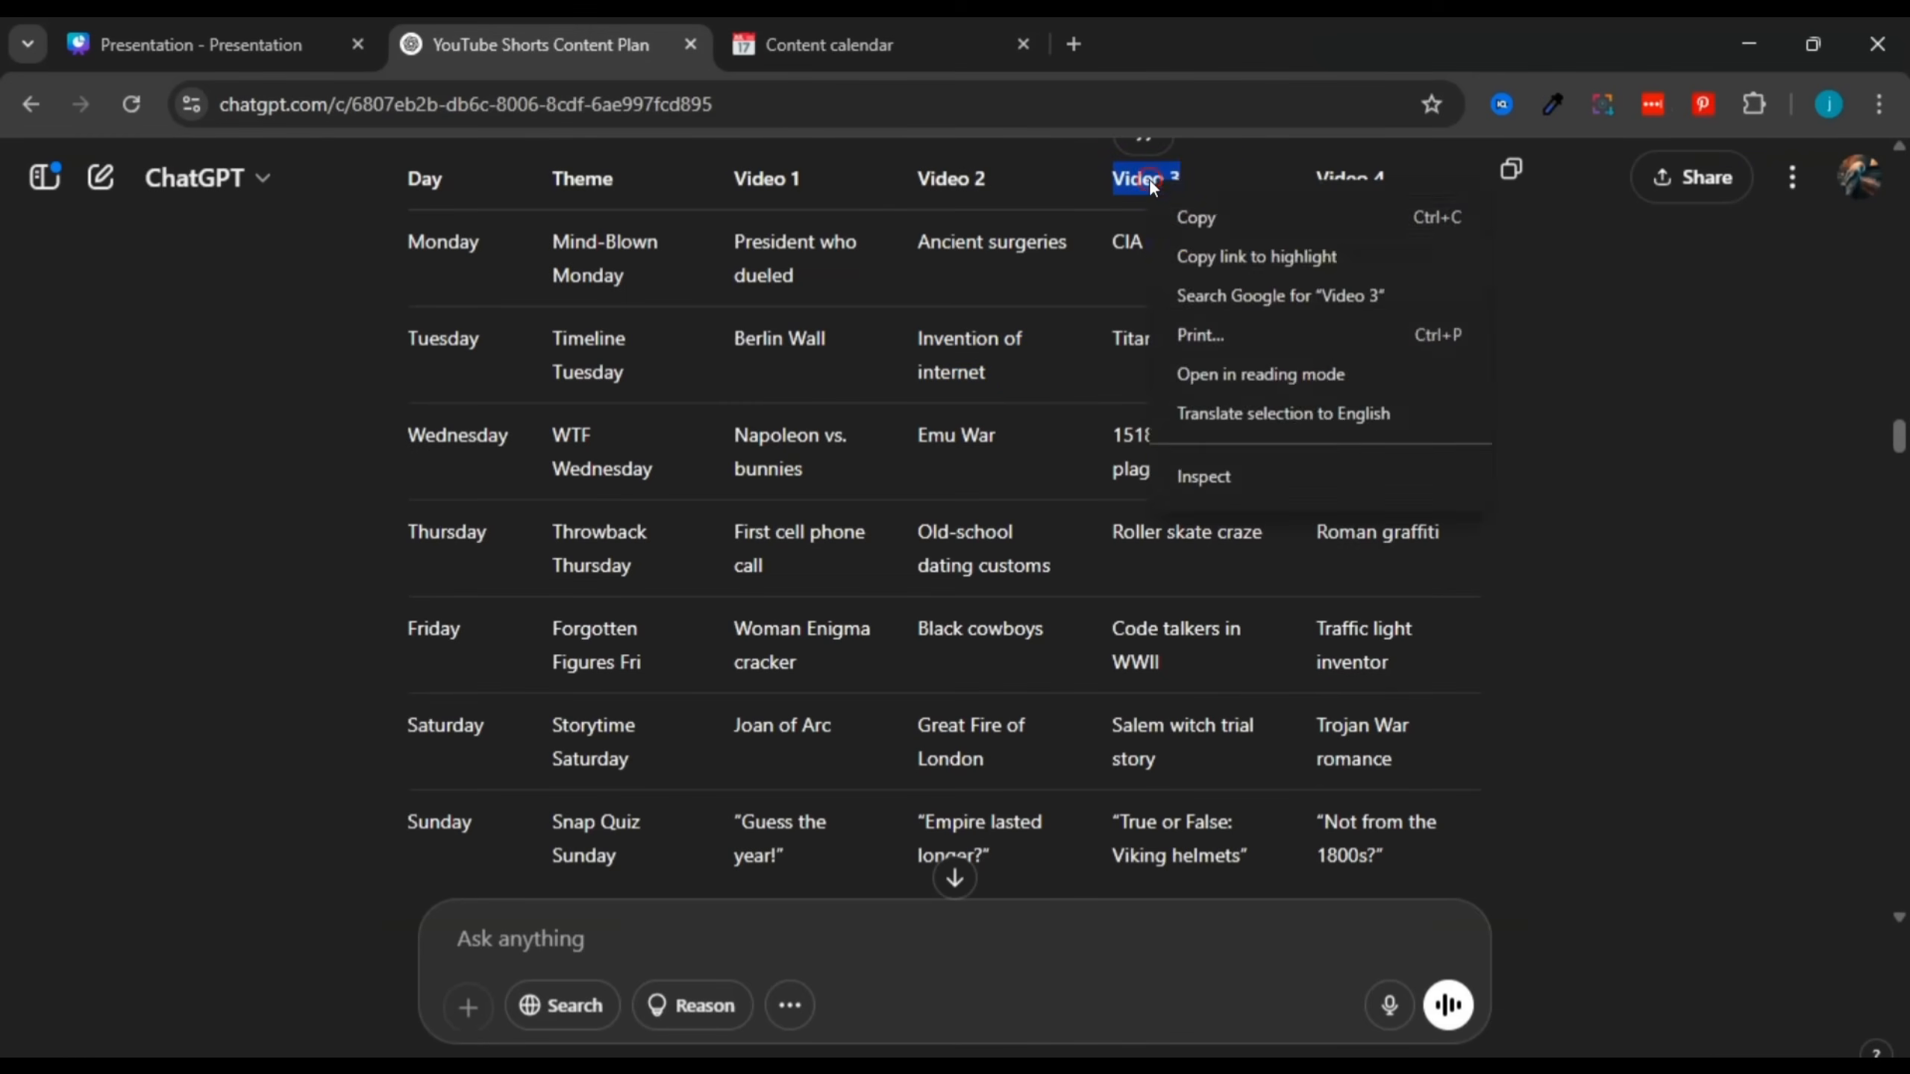
pyautogui.click(1170, 215)
pyautogui.click(828, 44)
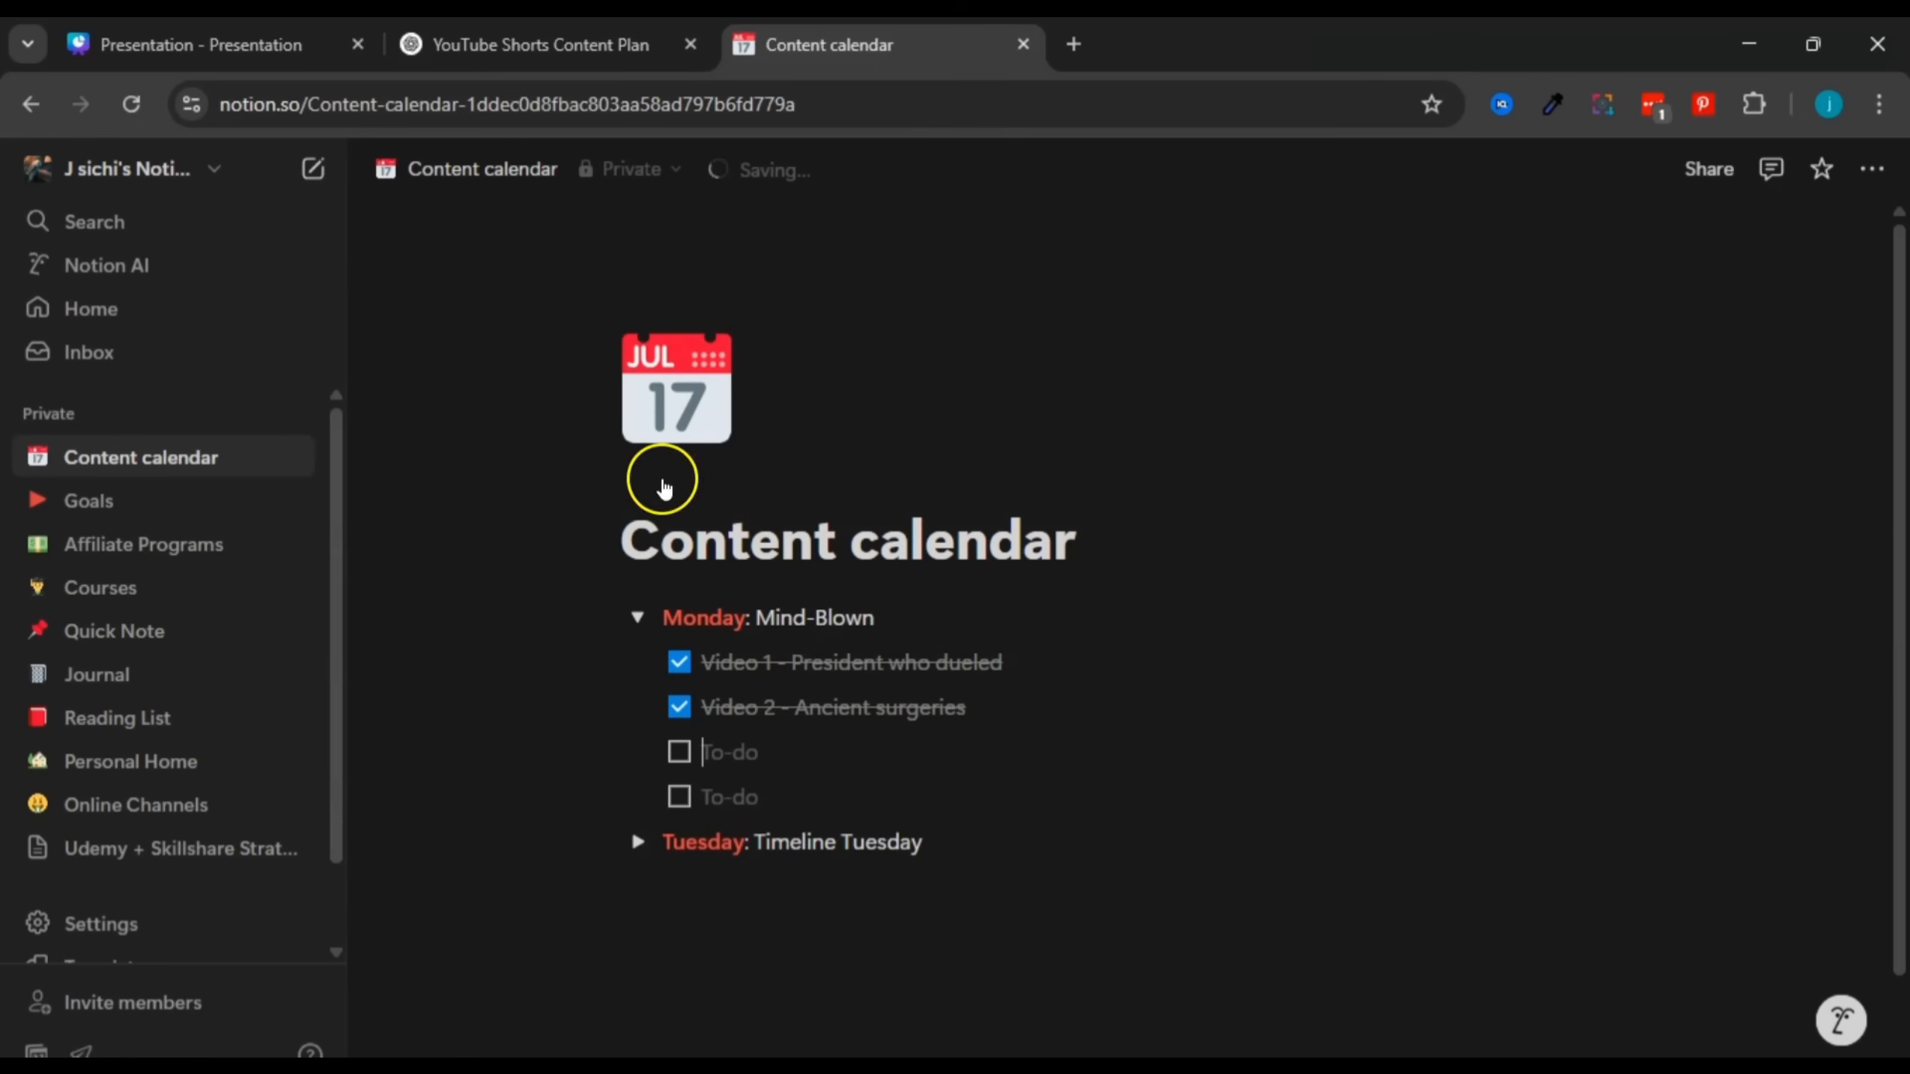
pyautogui.rightClick(746, 755)
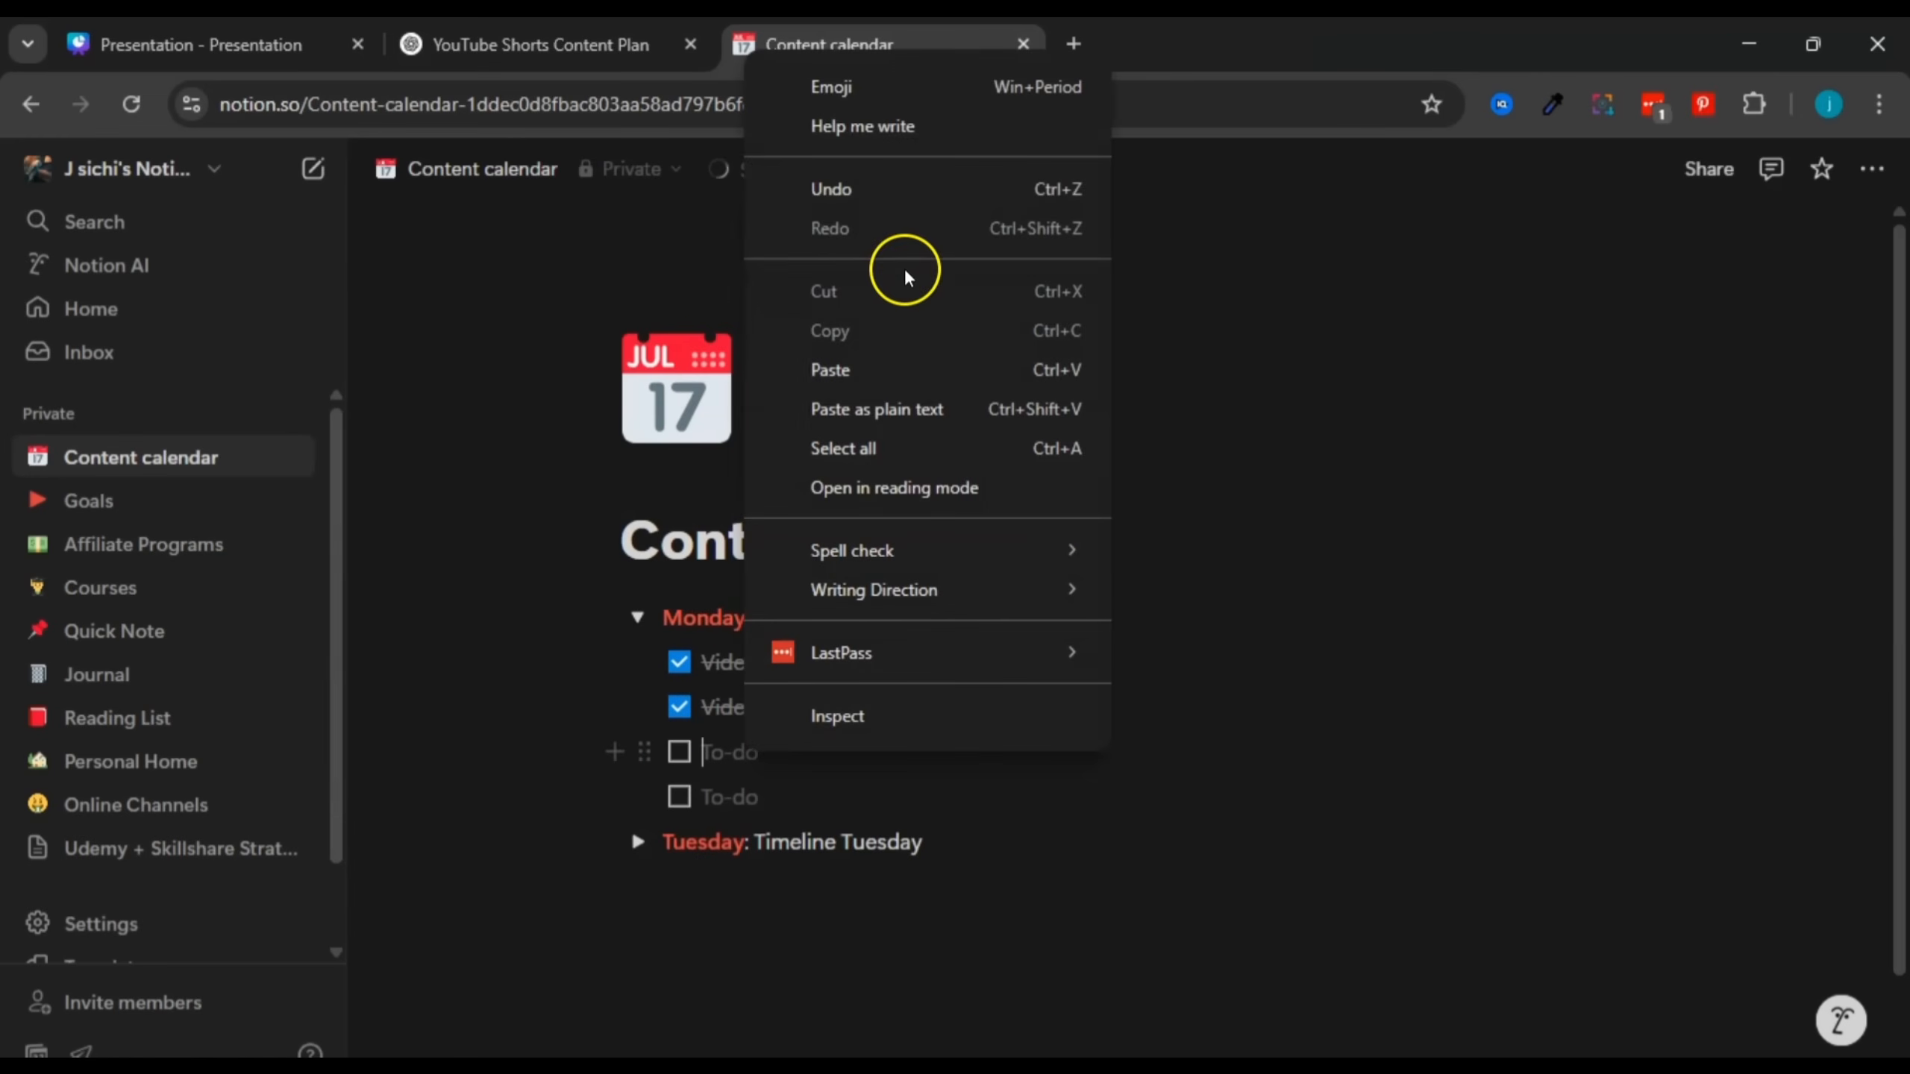
pyautogui.click(864, 370)
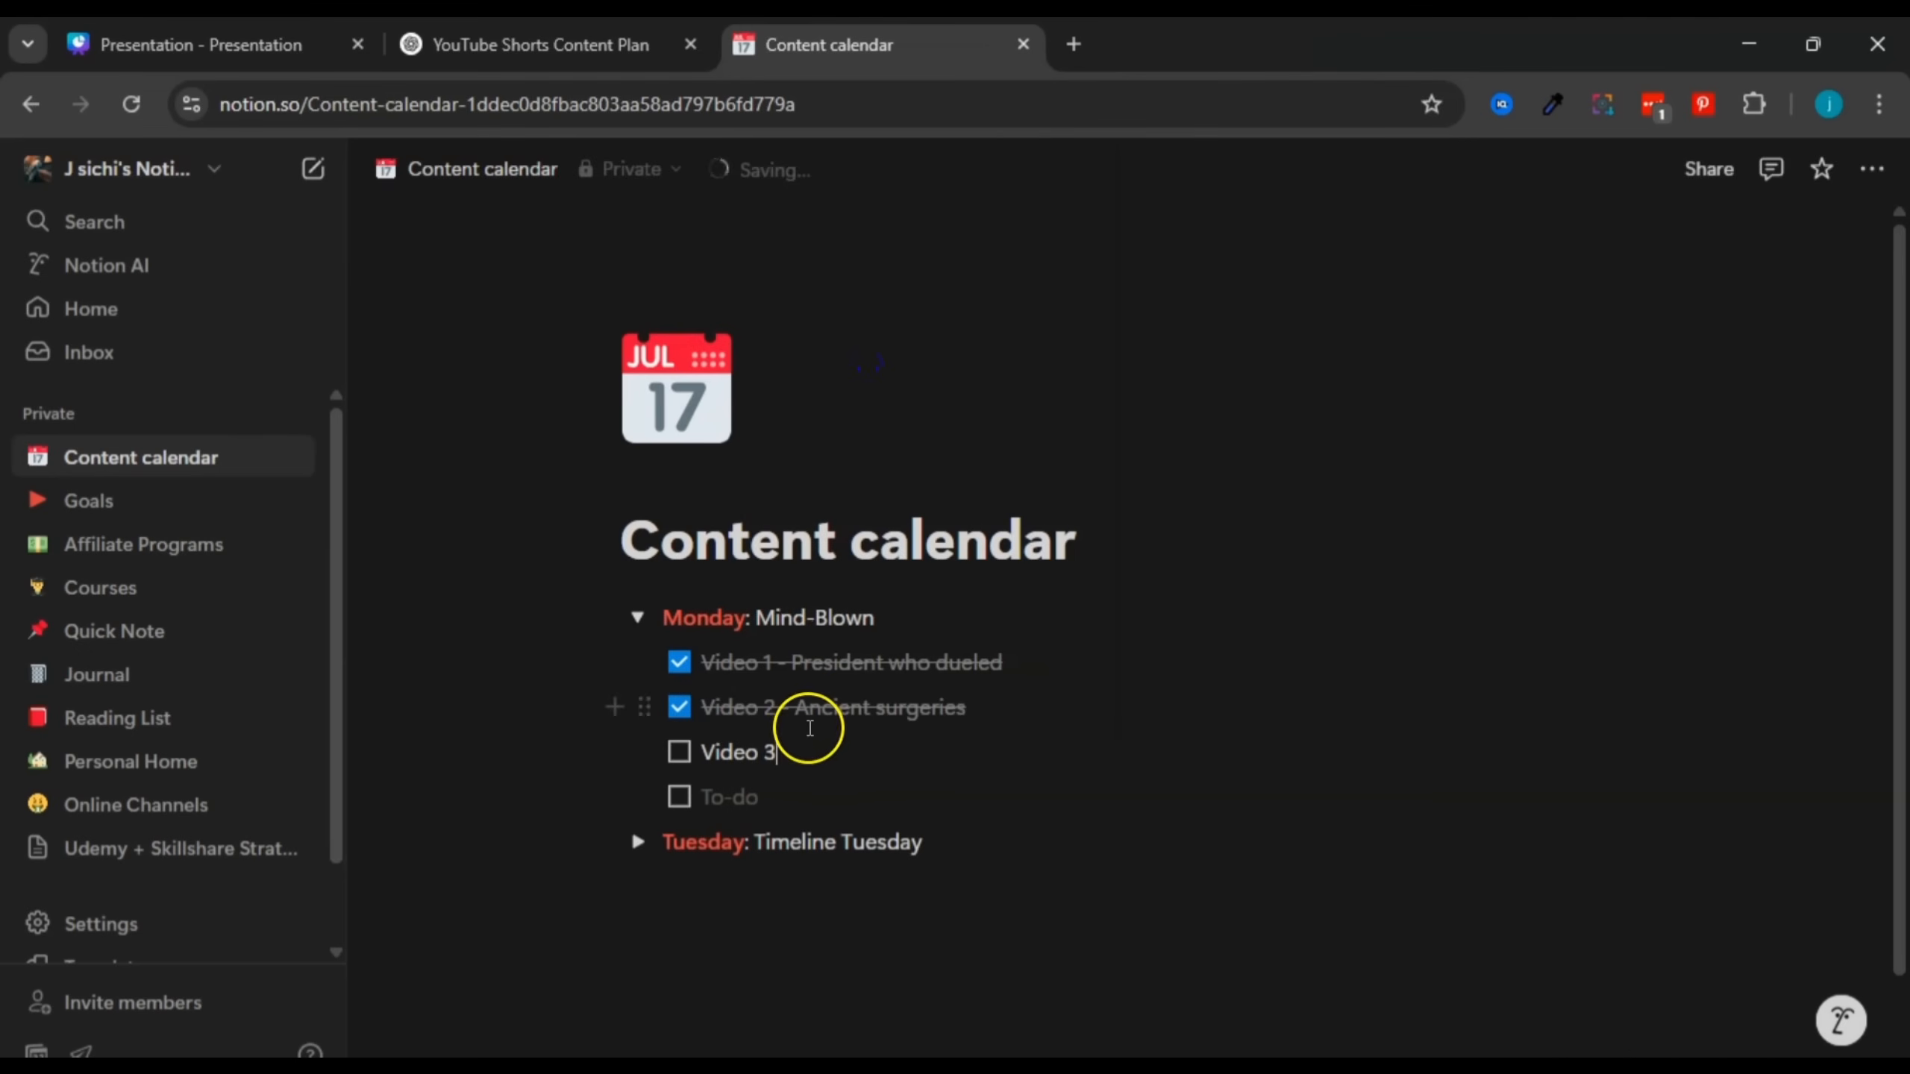
pyautogui.write('-')
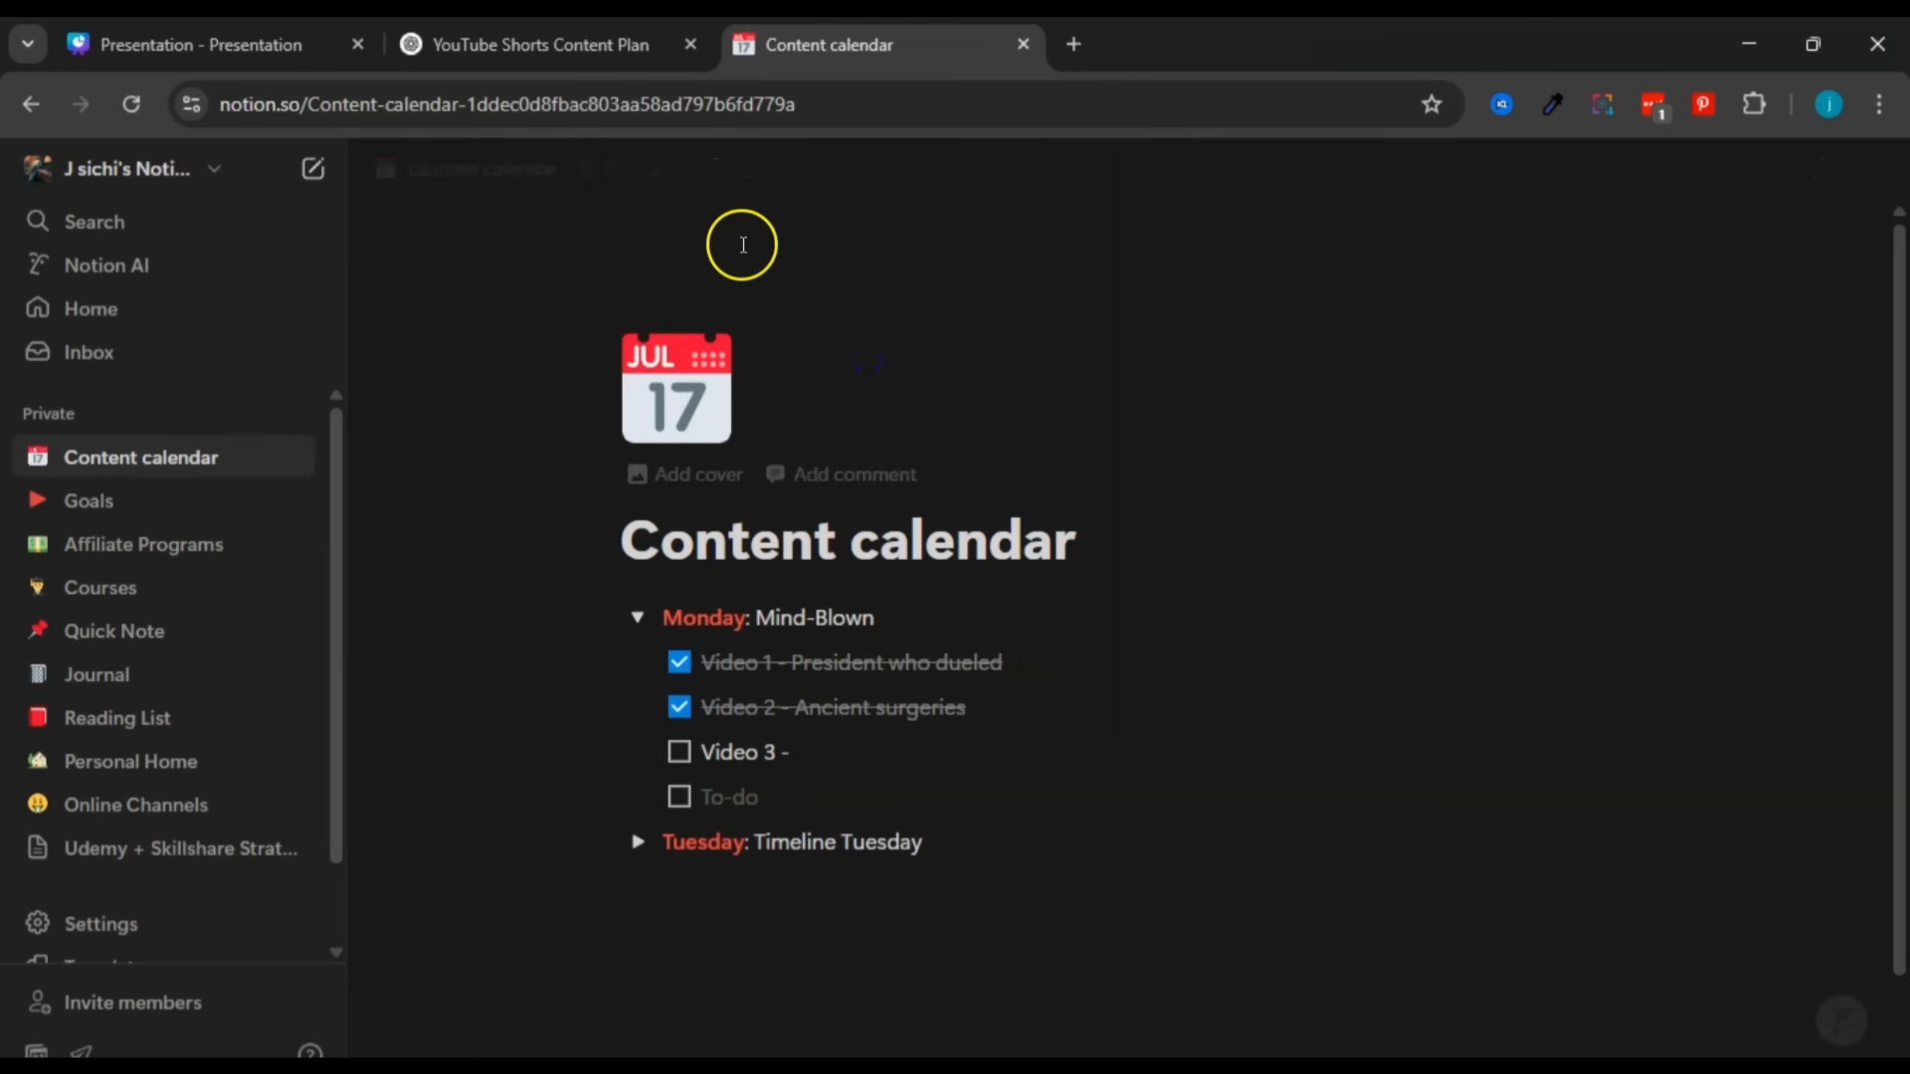
# Step: Add "CIA pigeon spies" from ChatGPT's table to Monday's Video 3 to-do in Notion and check the item off
pyautogui.click(573, 26)
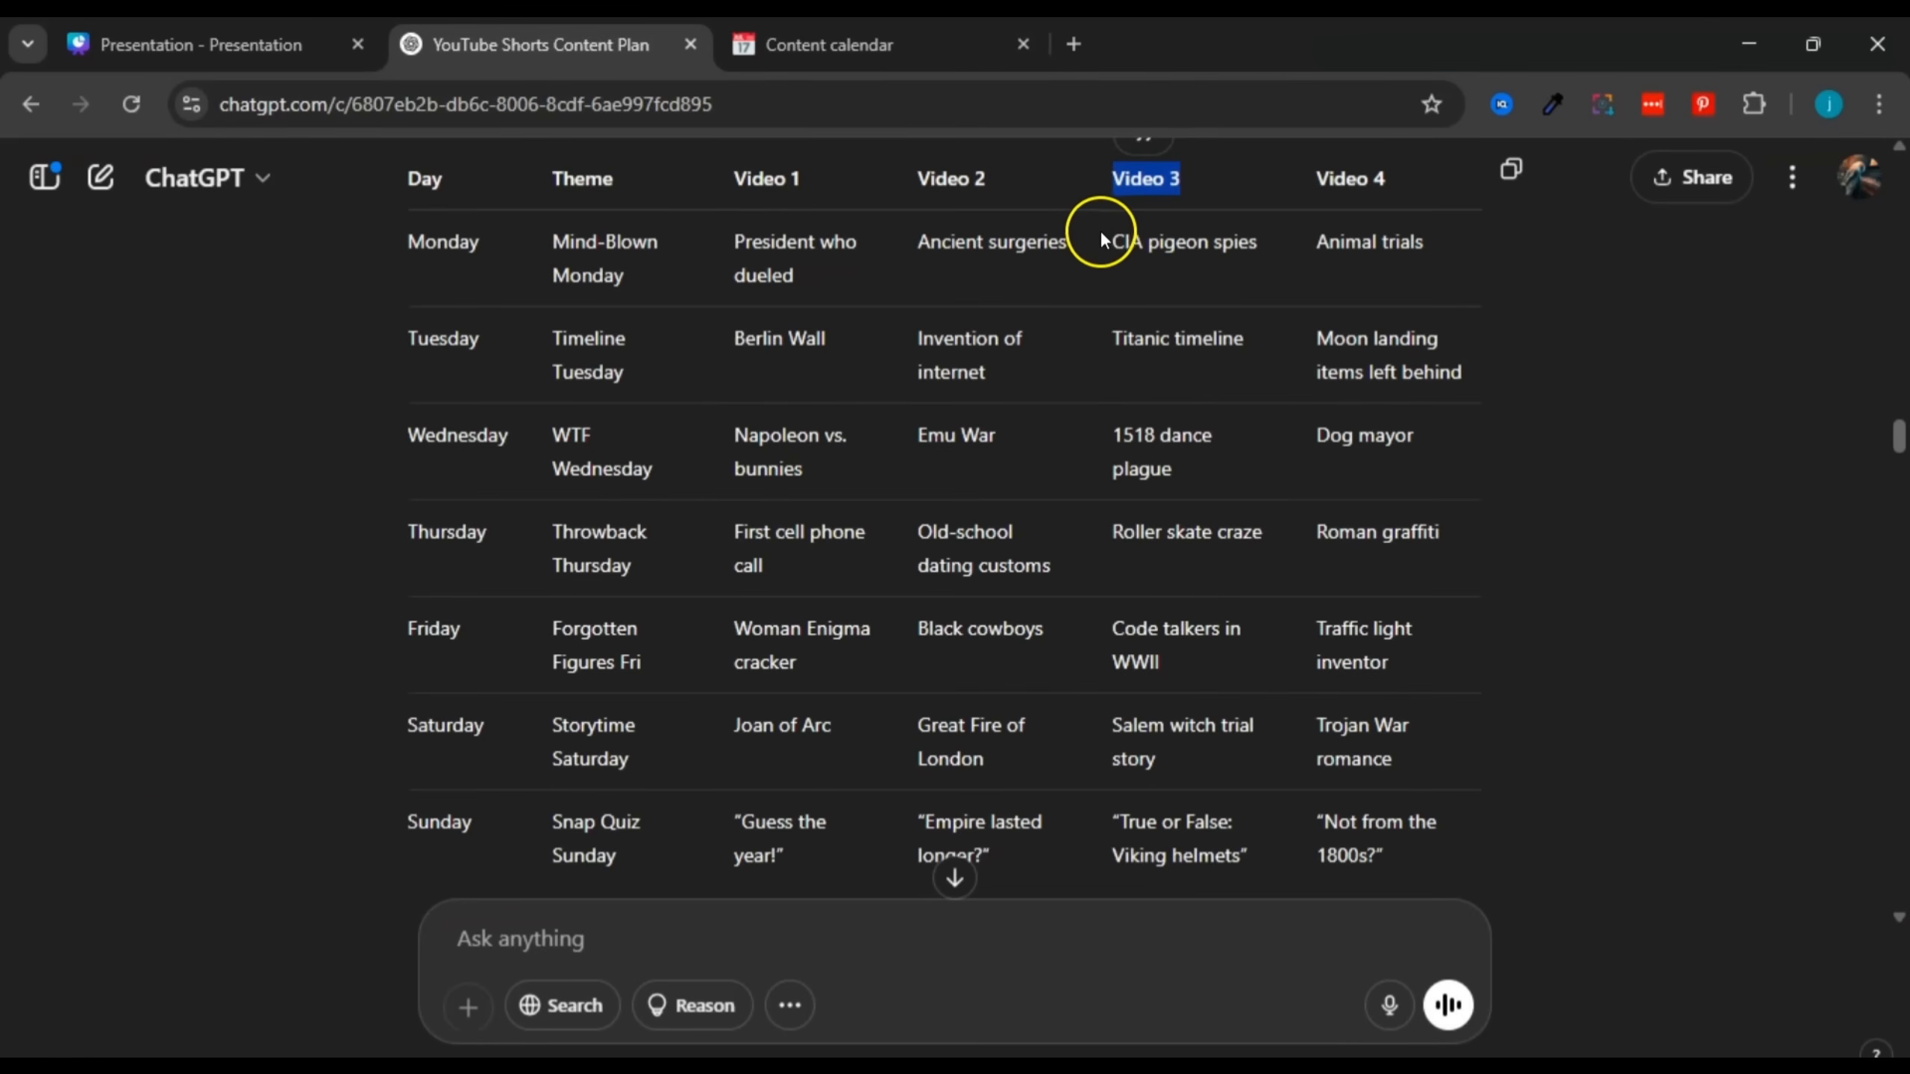
pyautogui.moveTo(1116, 239); pyautogui.dragTo(1257, 249)
pyautogui.rightClick(1209, 239)
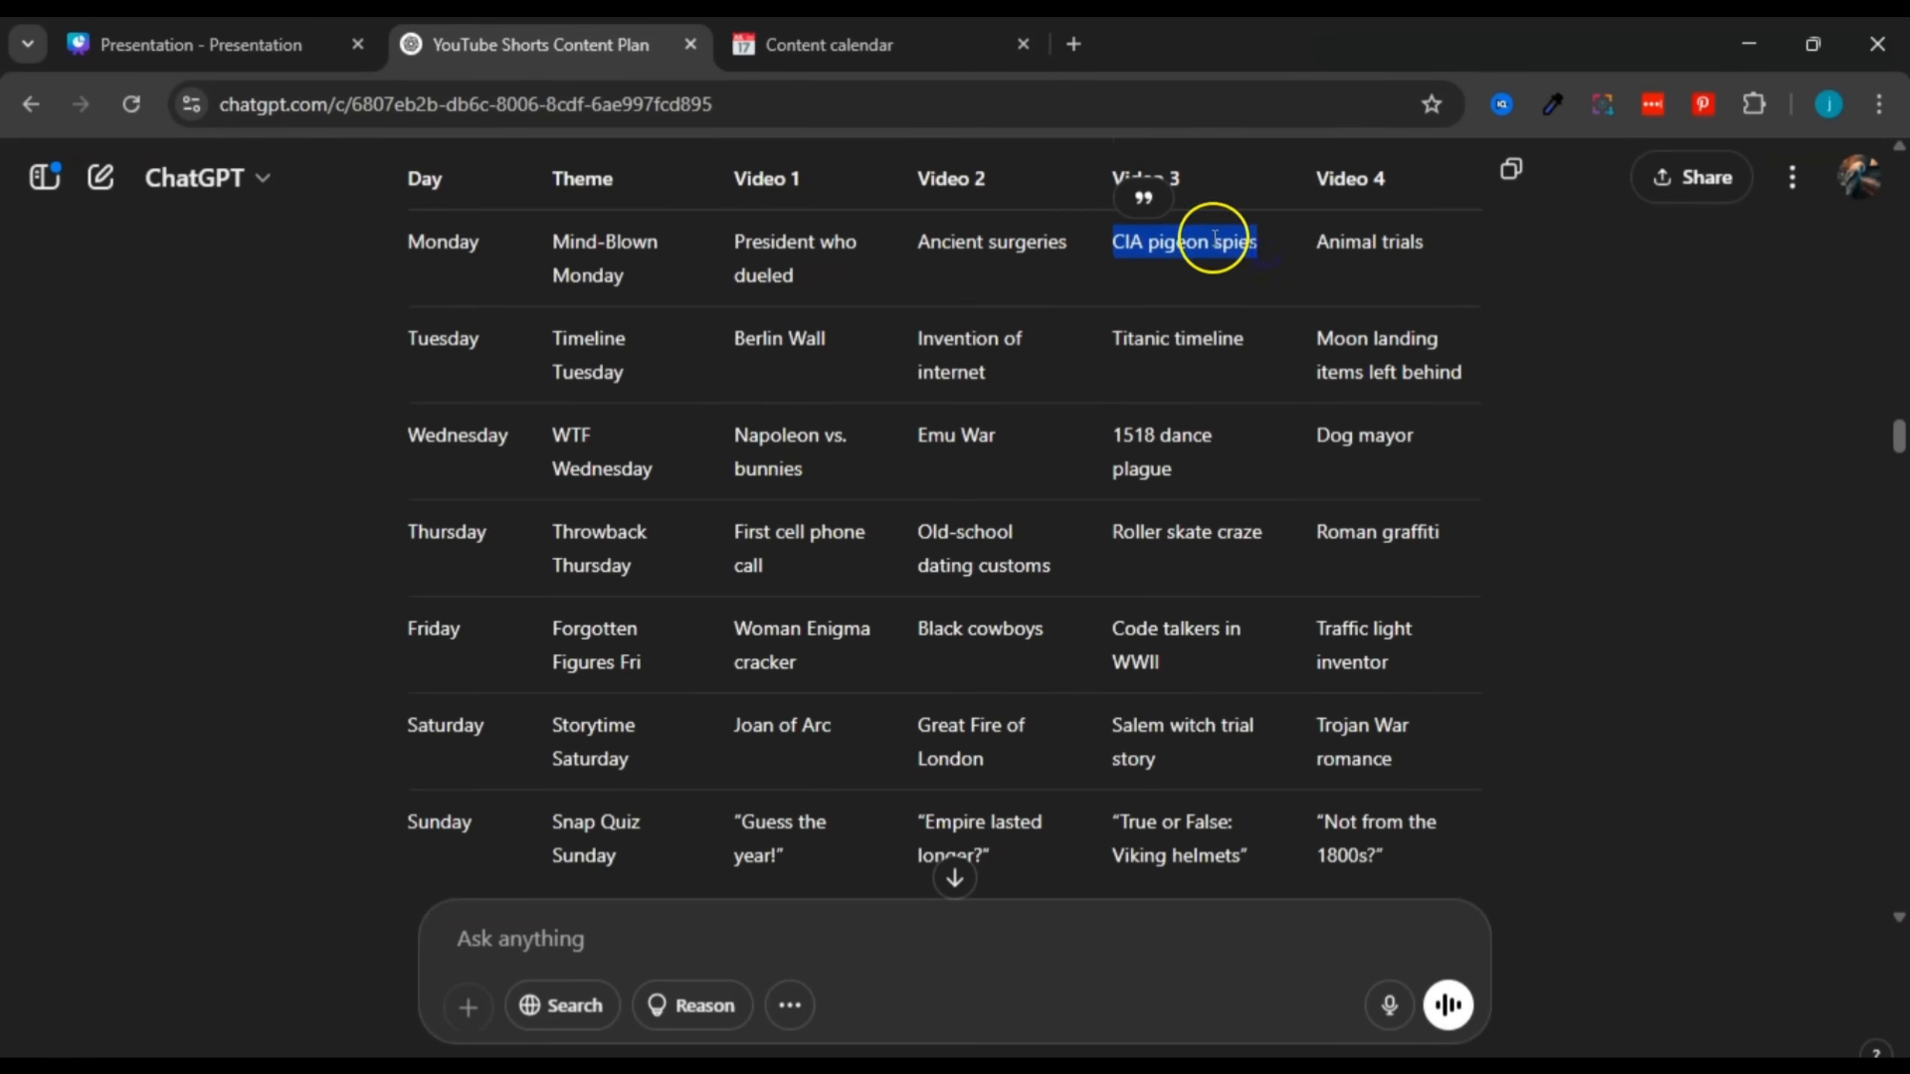
pyautogui.click(1255, 275)
pyautogui.hotkey('ctrl', 'Tab')
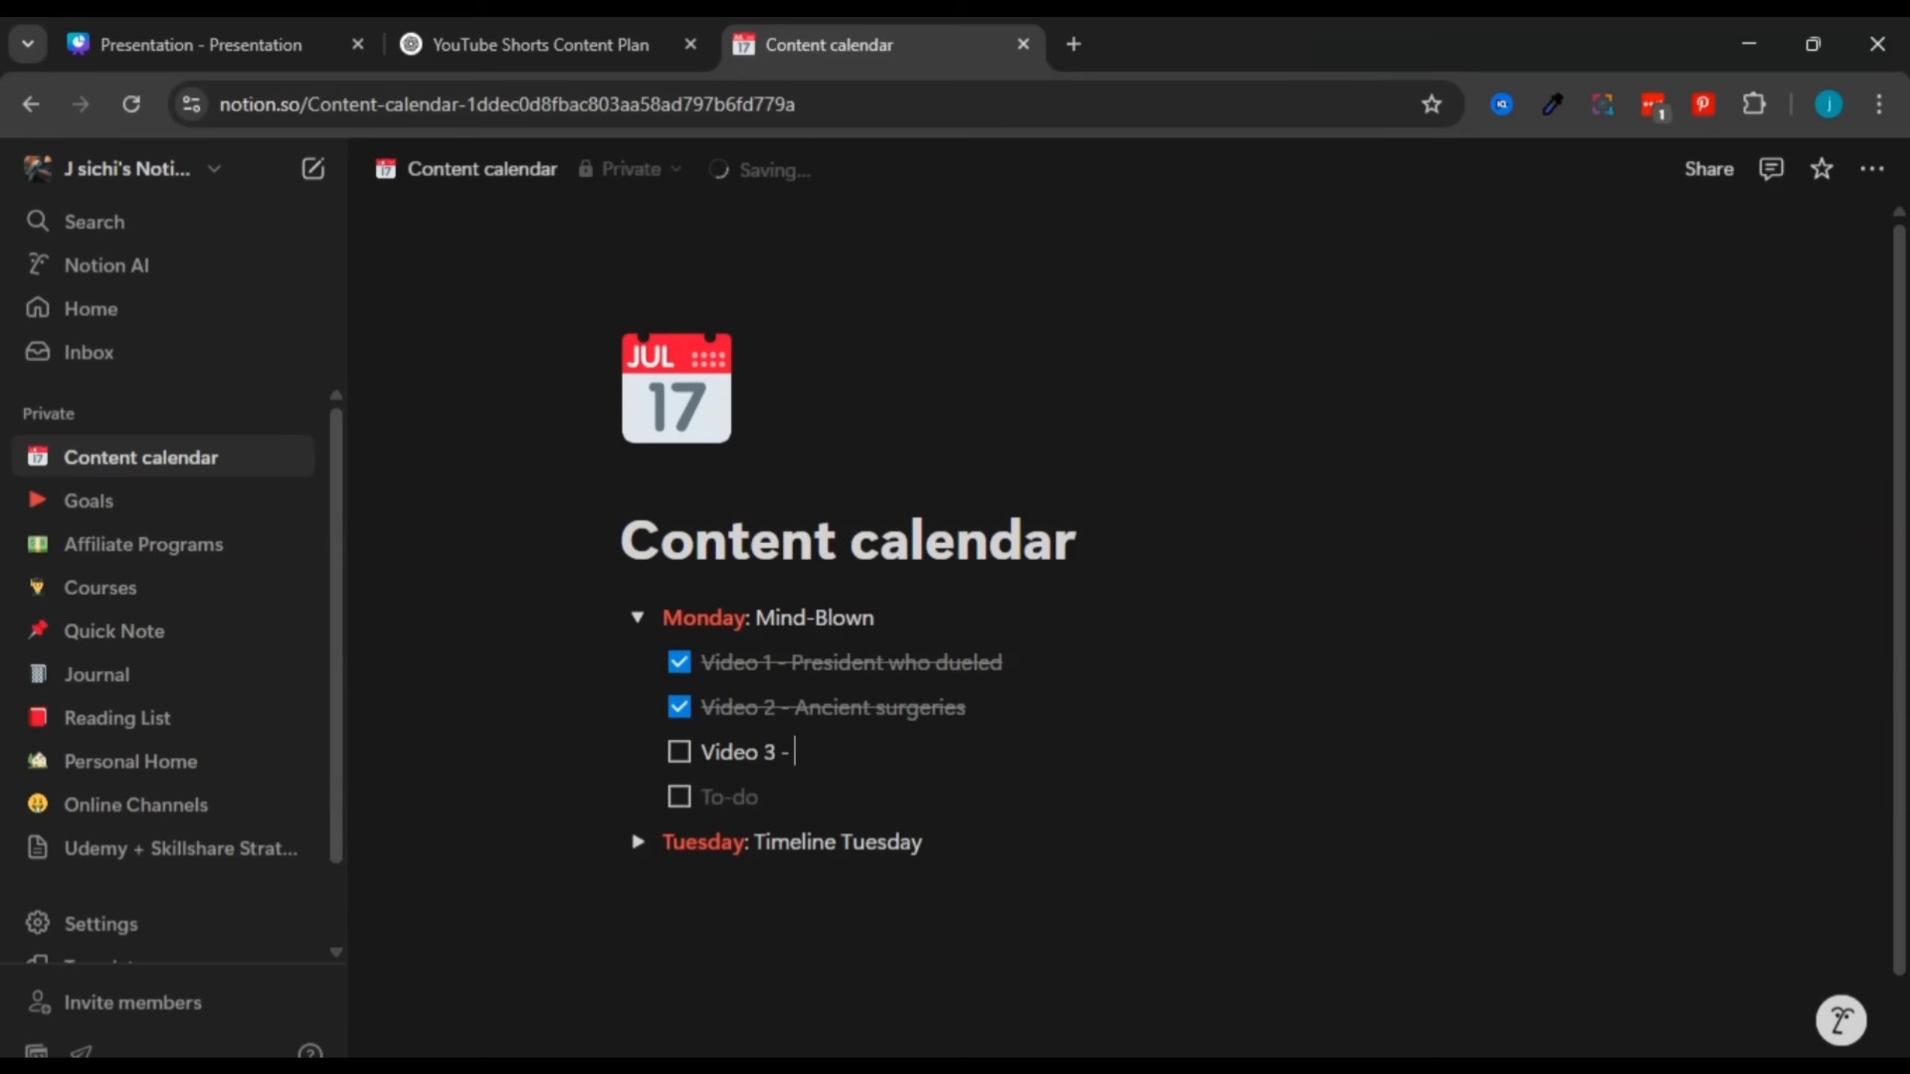
pyautogui.click(827, 753)
pyautogui.rightClick(827, 753)
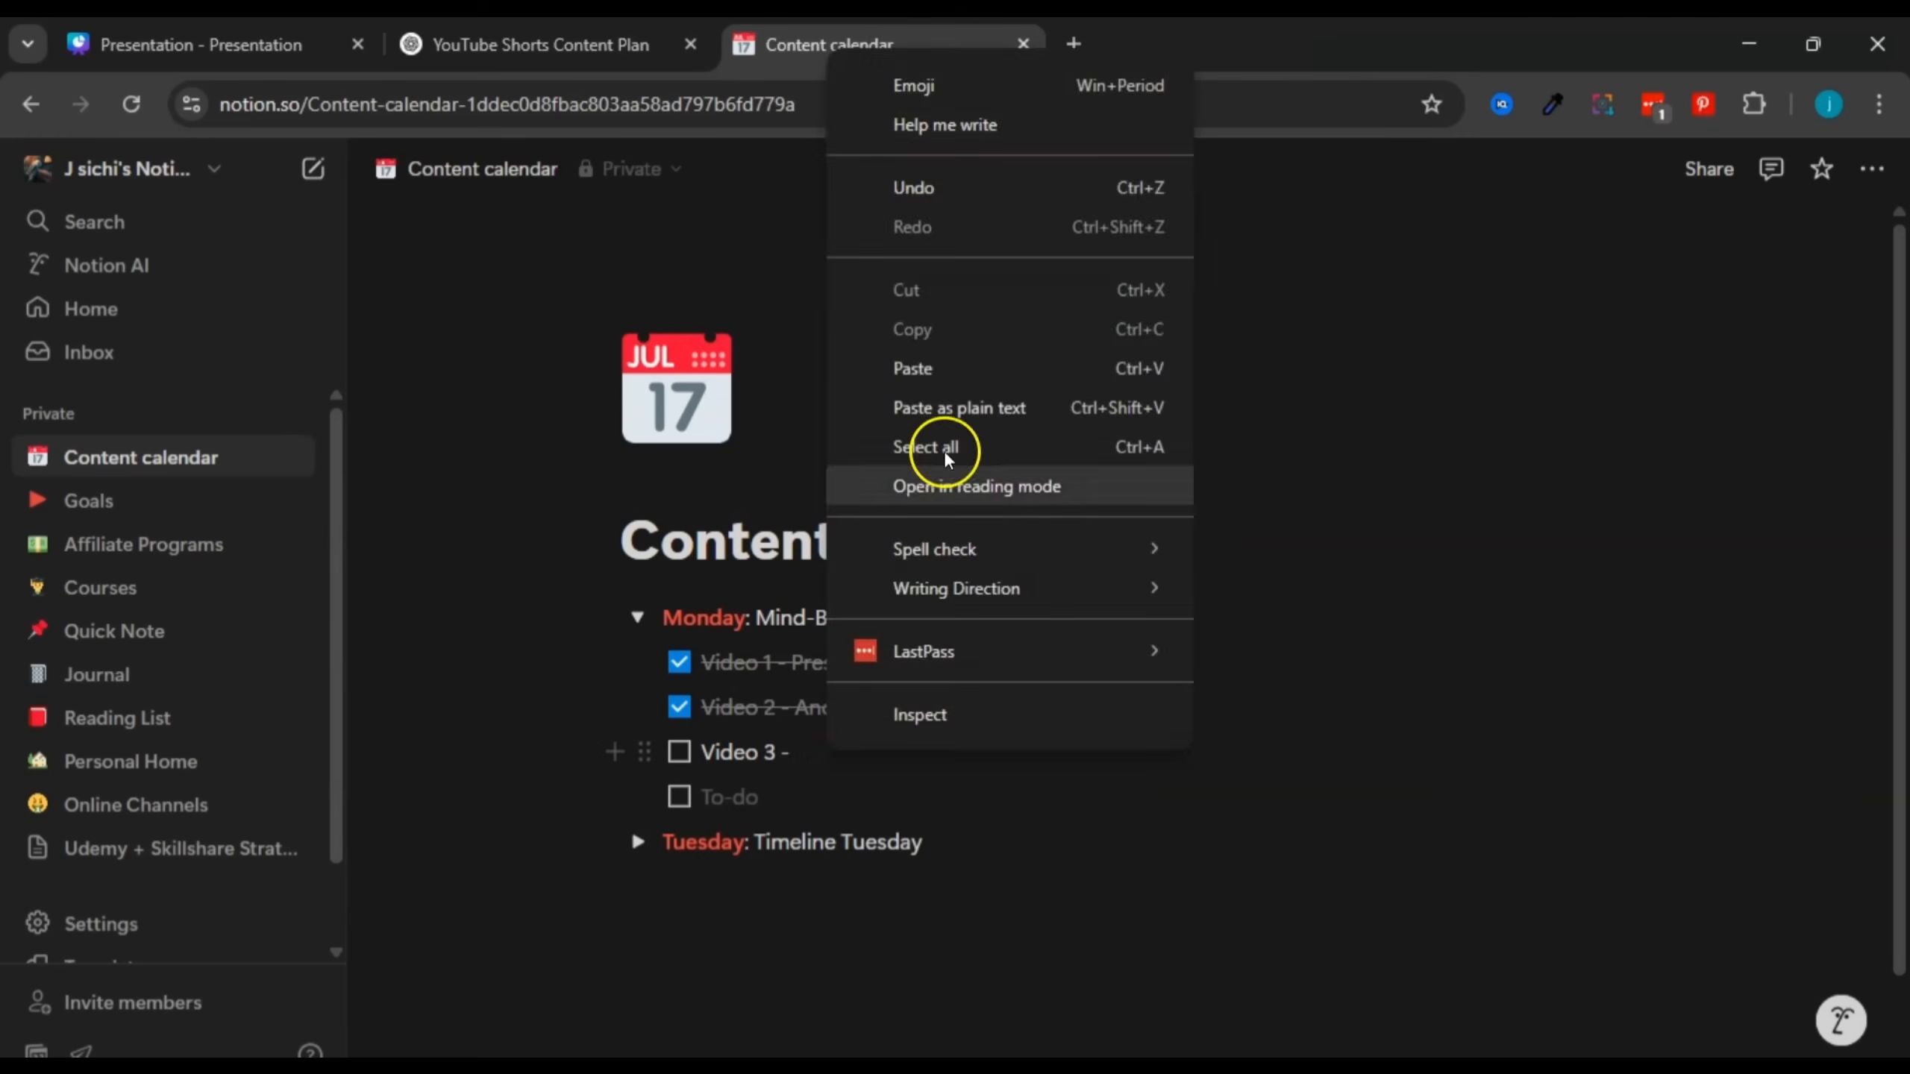
pyautogui.click(921, 373)
pyautogui.click(745, 795)
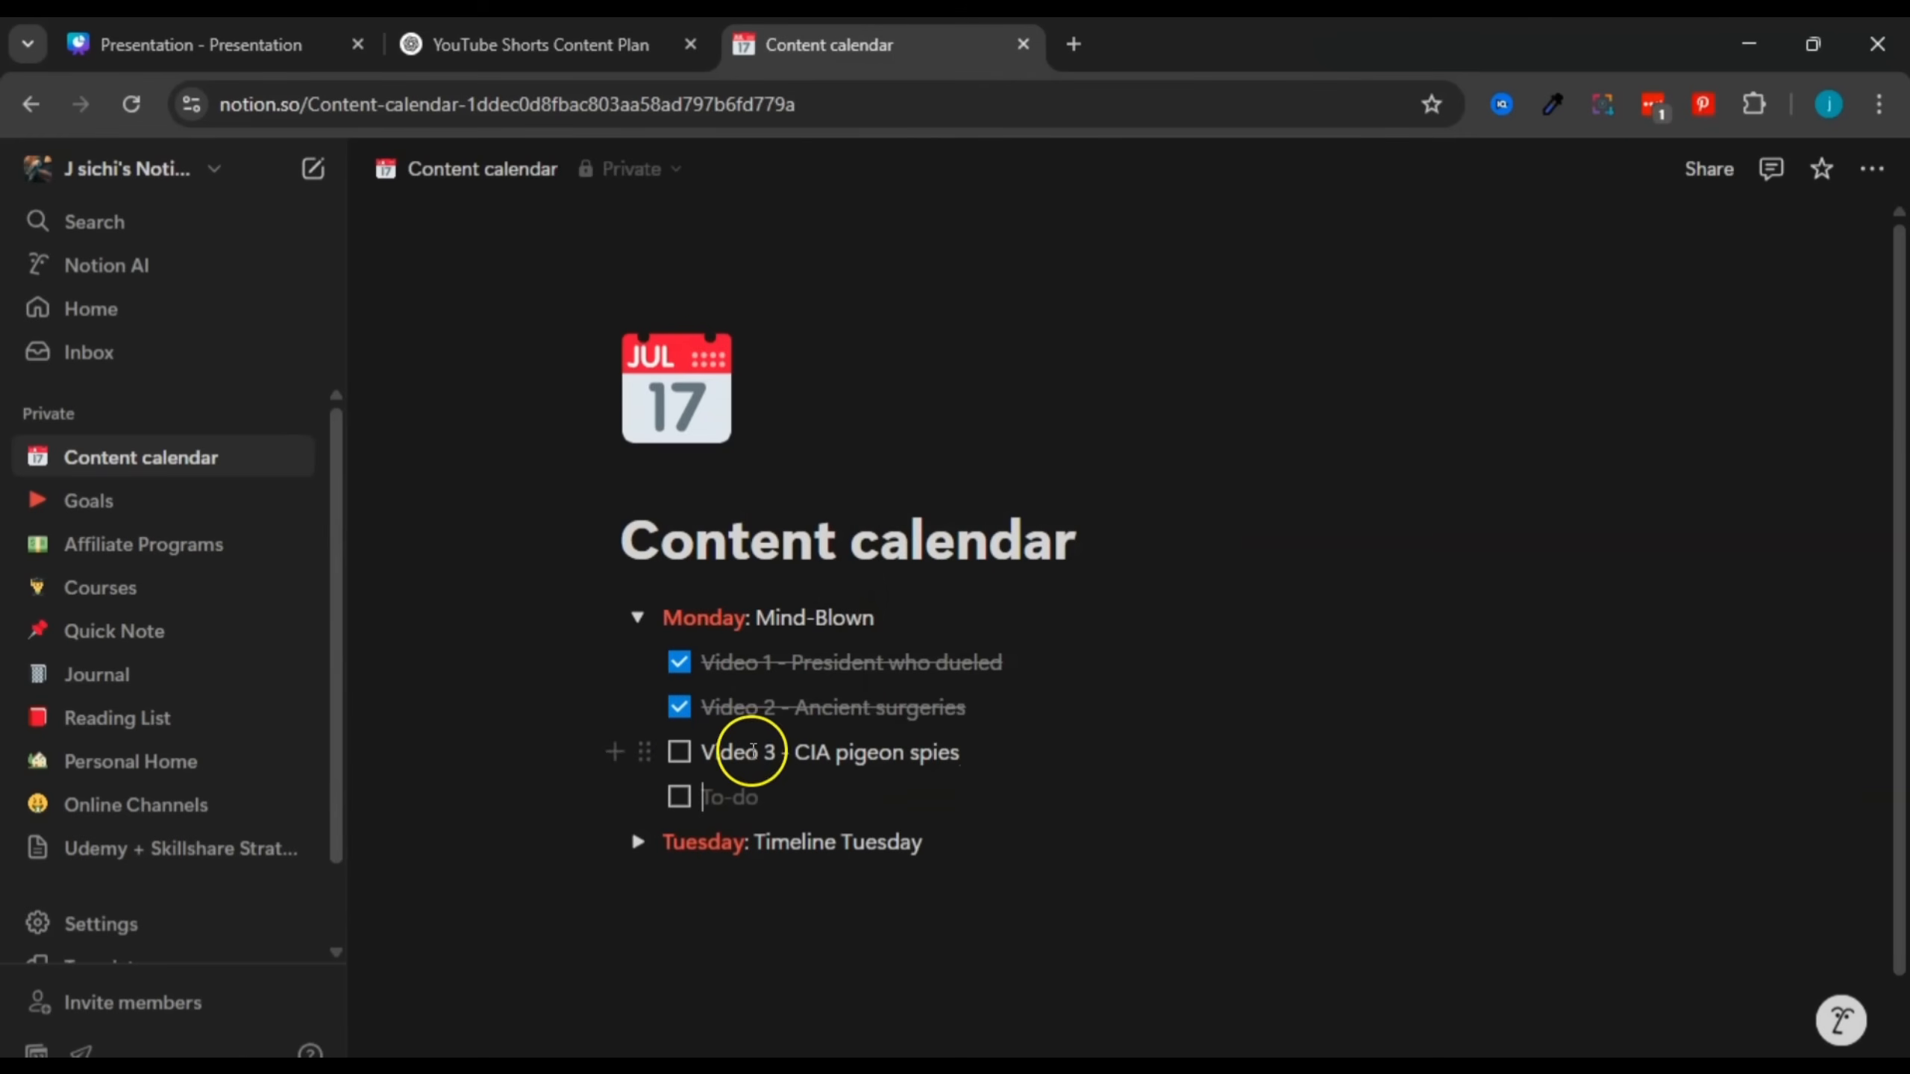
pyautogui.click(681, 755)
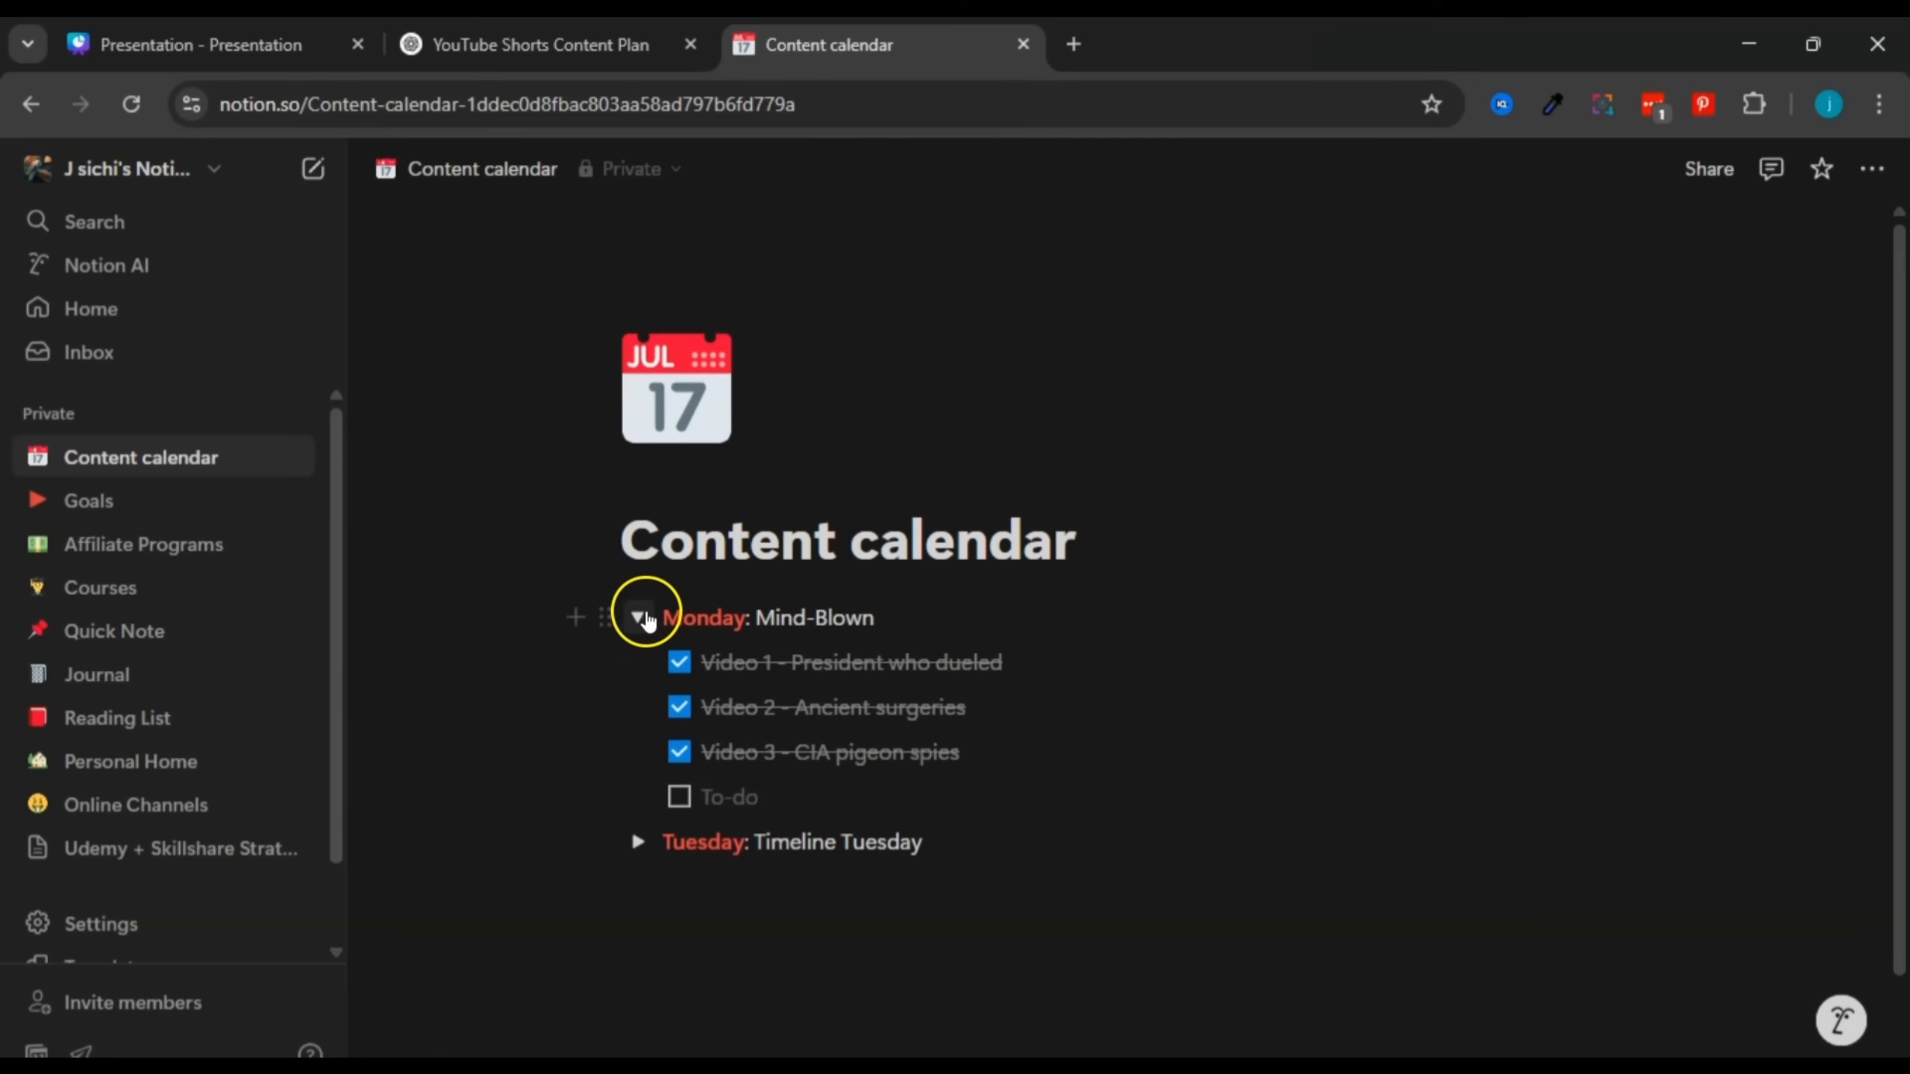
# Step: Expand the Tuesday toggle and duplicate the Monday and Tuesday toggles together with their to-dos
pyautogui.click(638, 842)
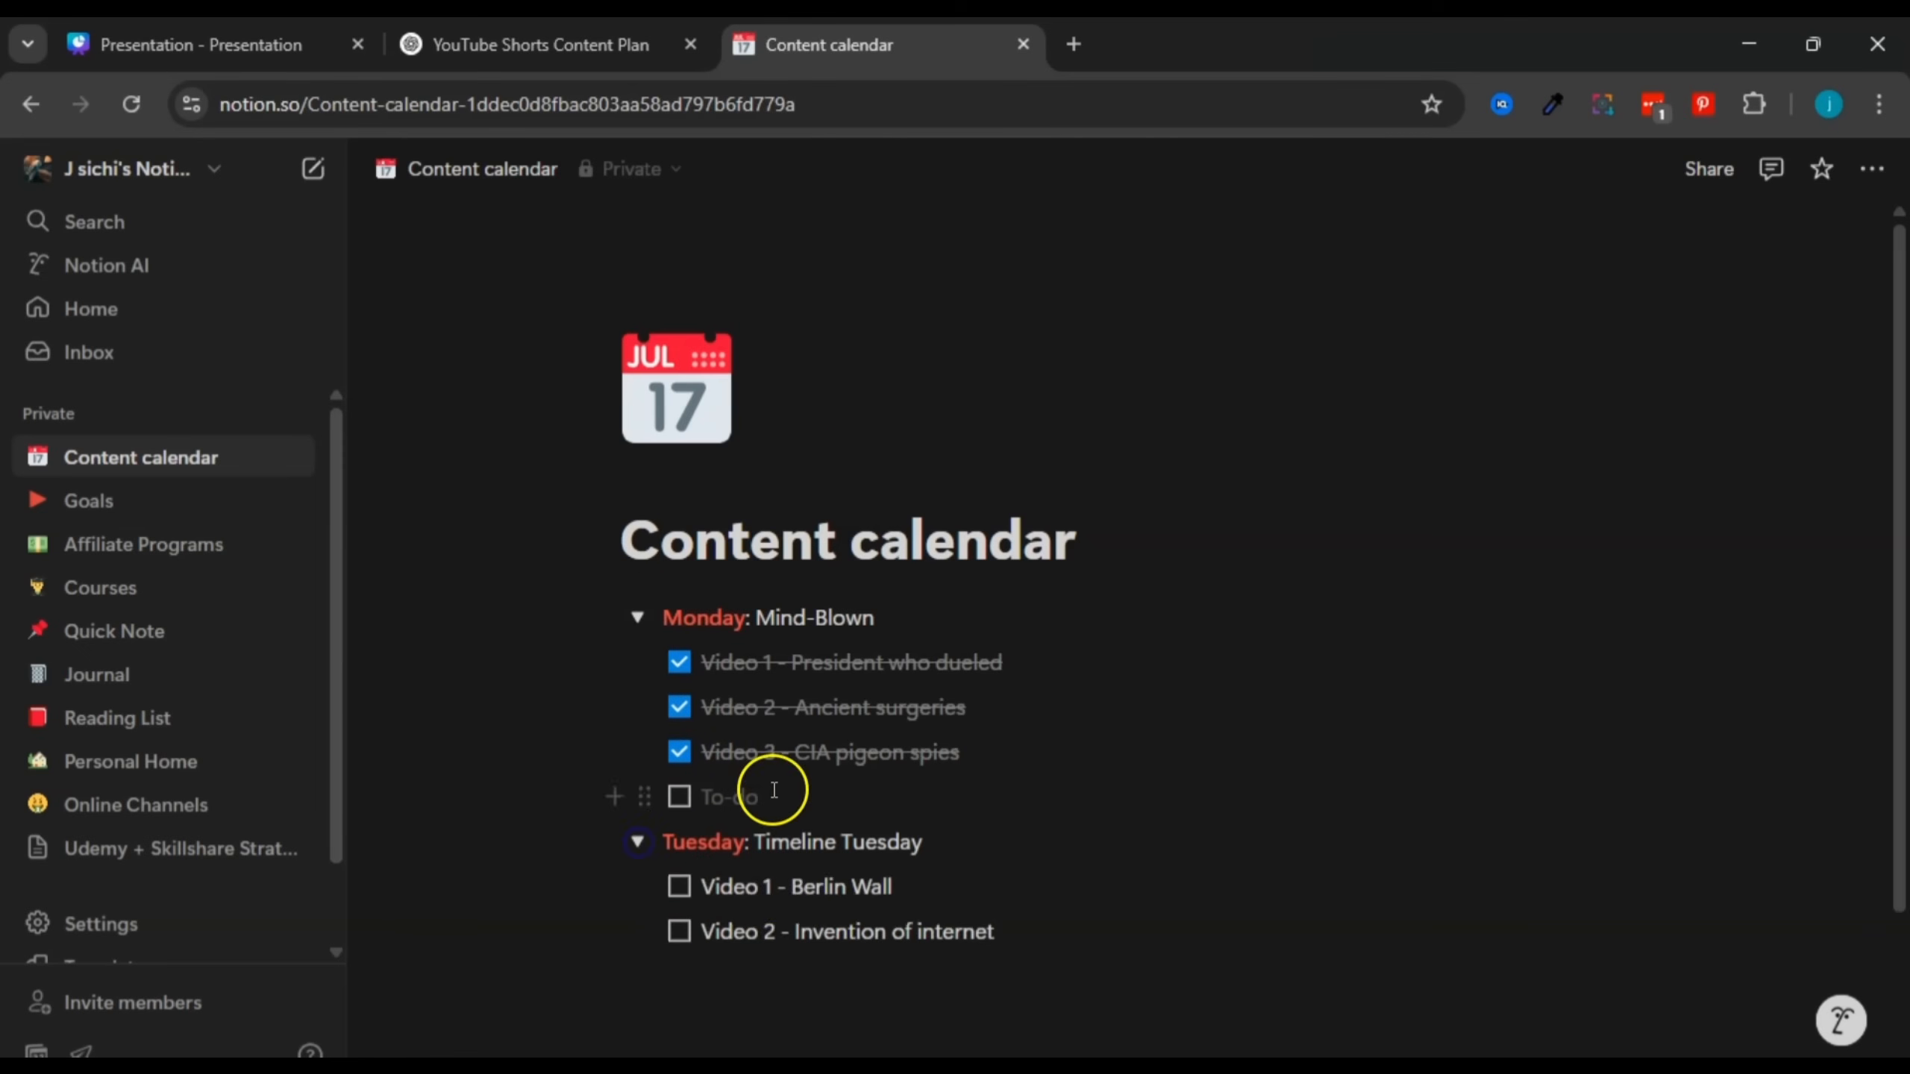
pyautogui.scroll(-3, 767, 789)
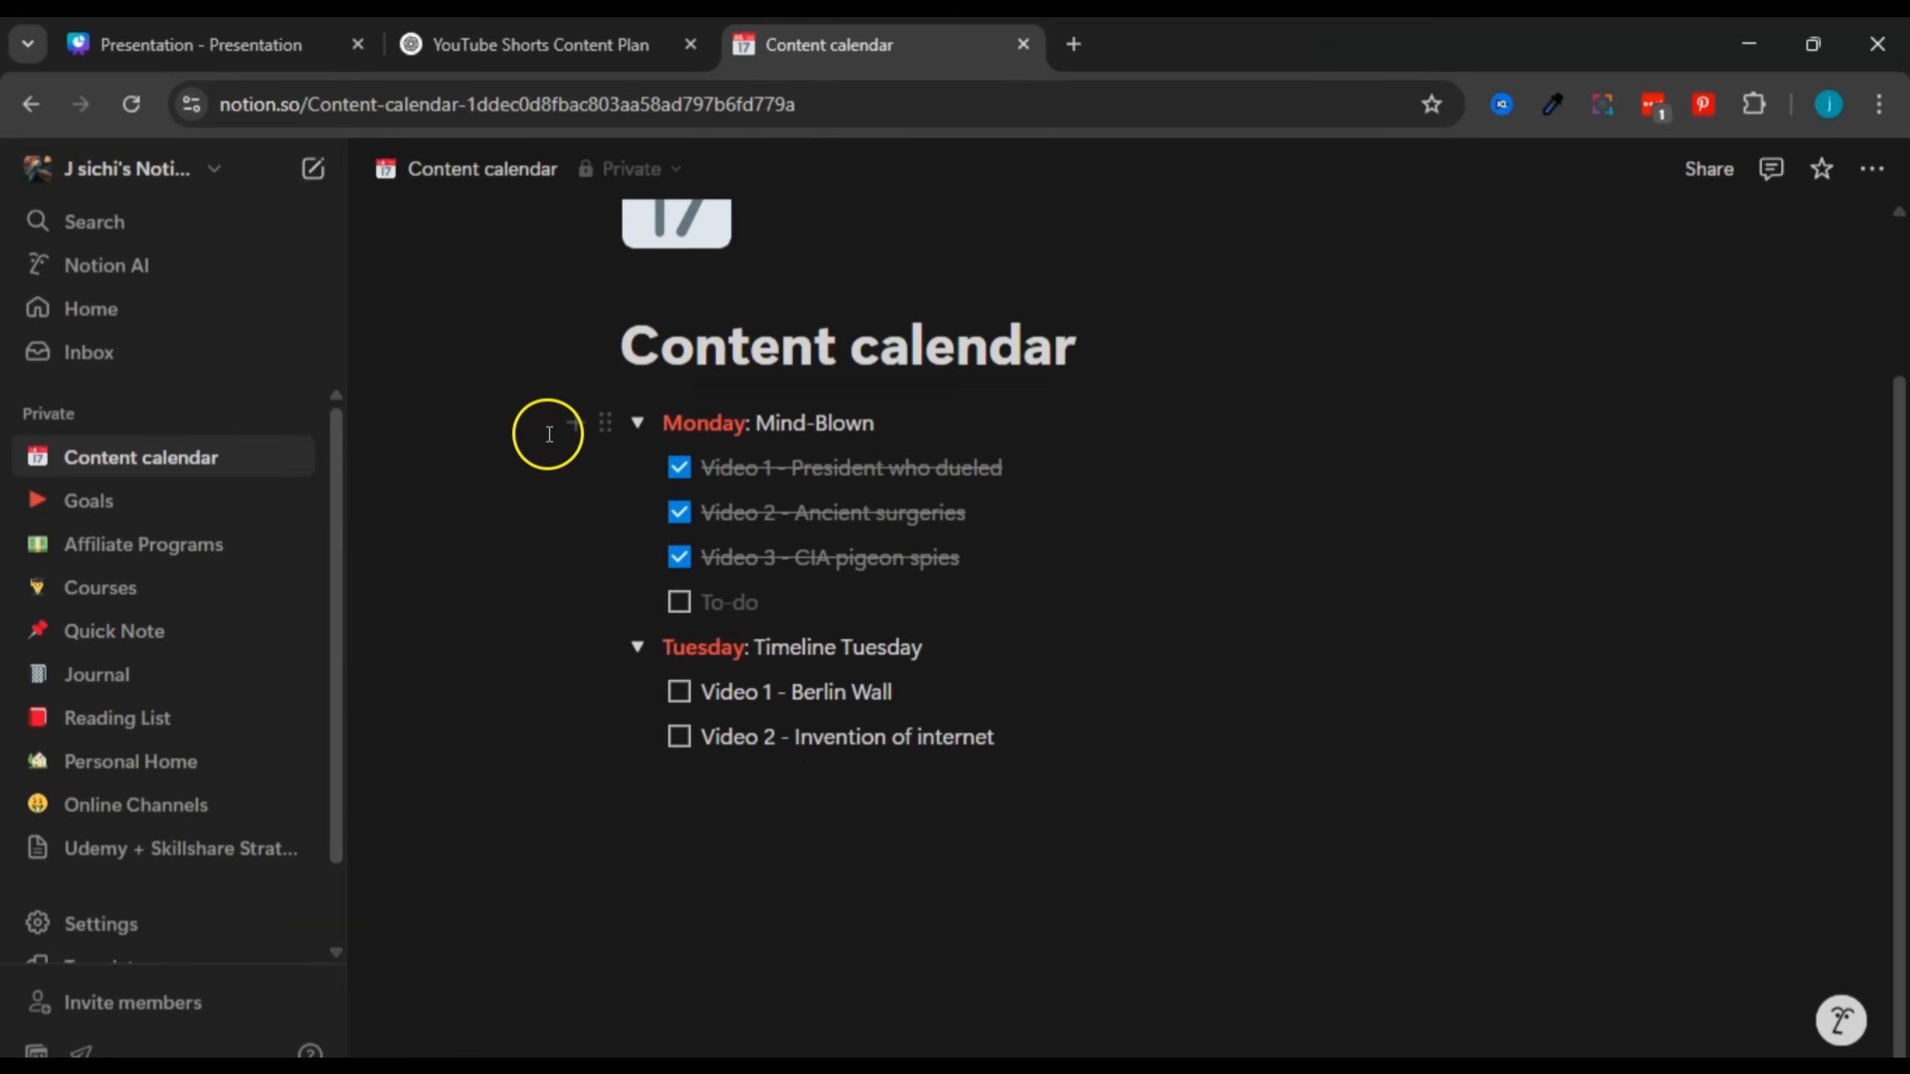
pyautogui.moveTo(550, 433); pyautogui.dragTo(860, 755)
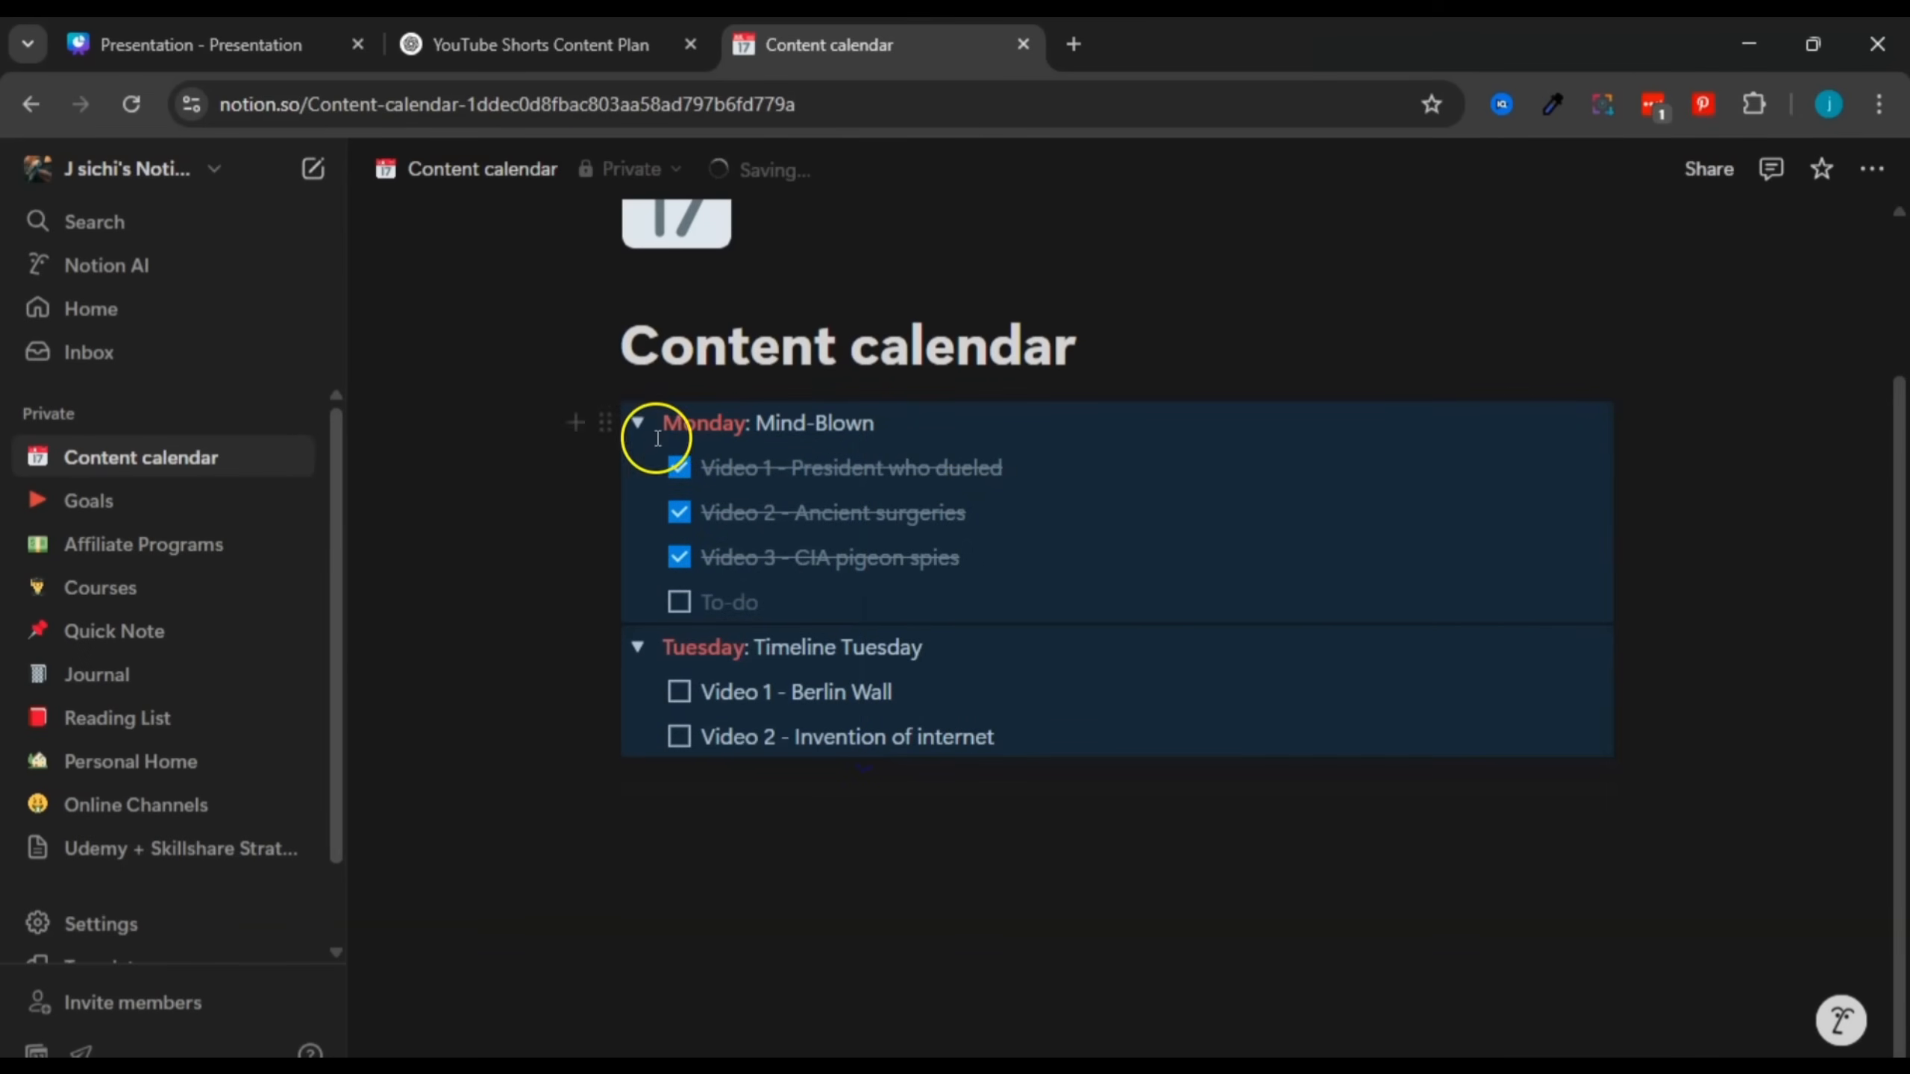
pyautogui.click(605, 418)
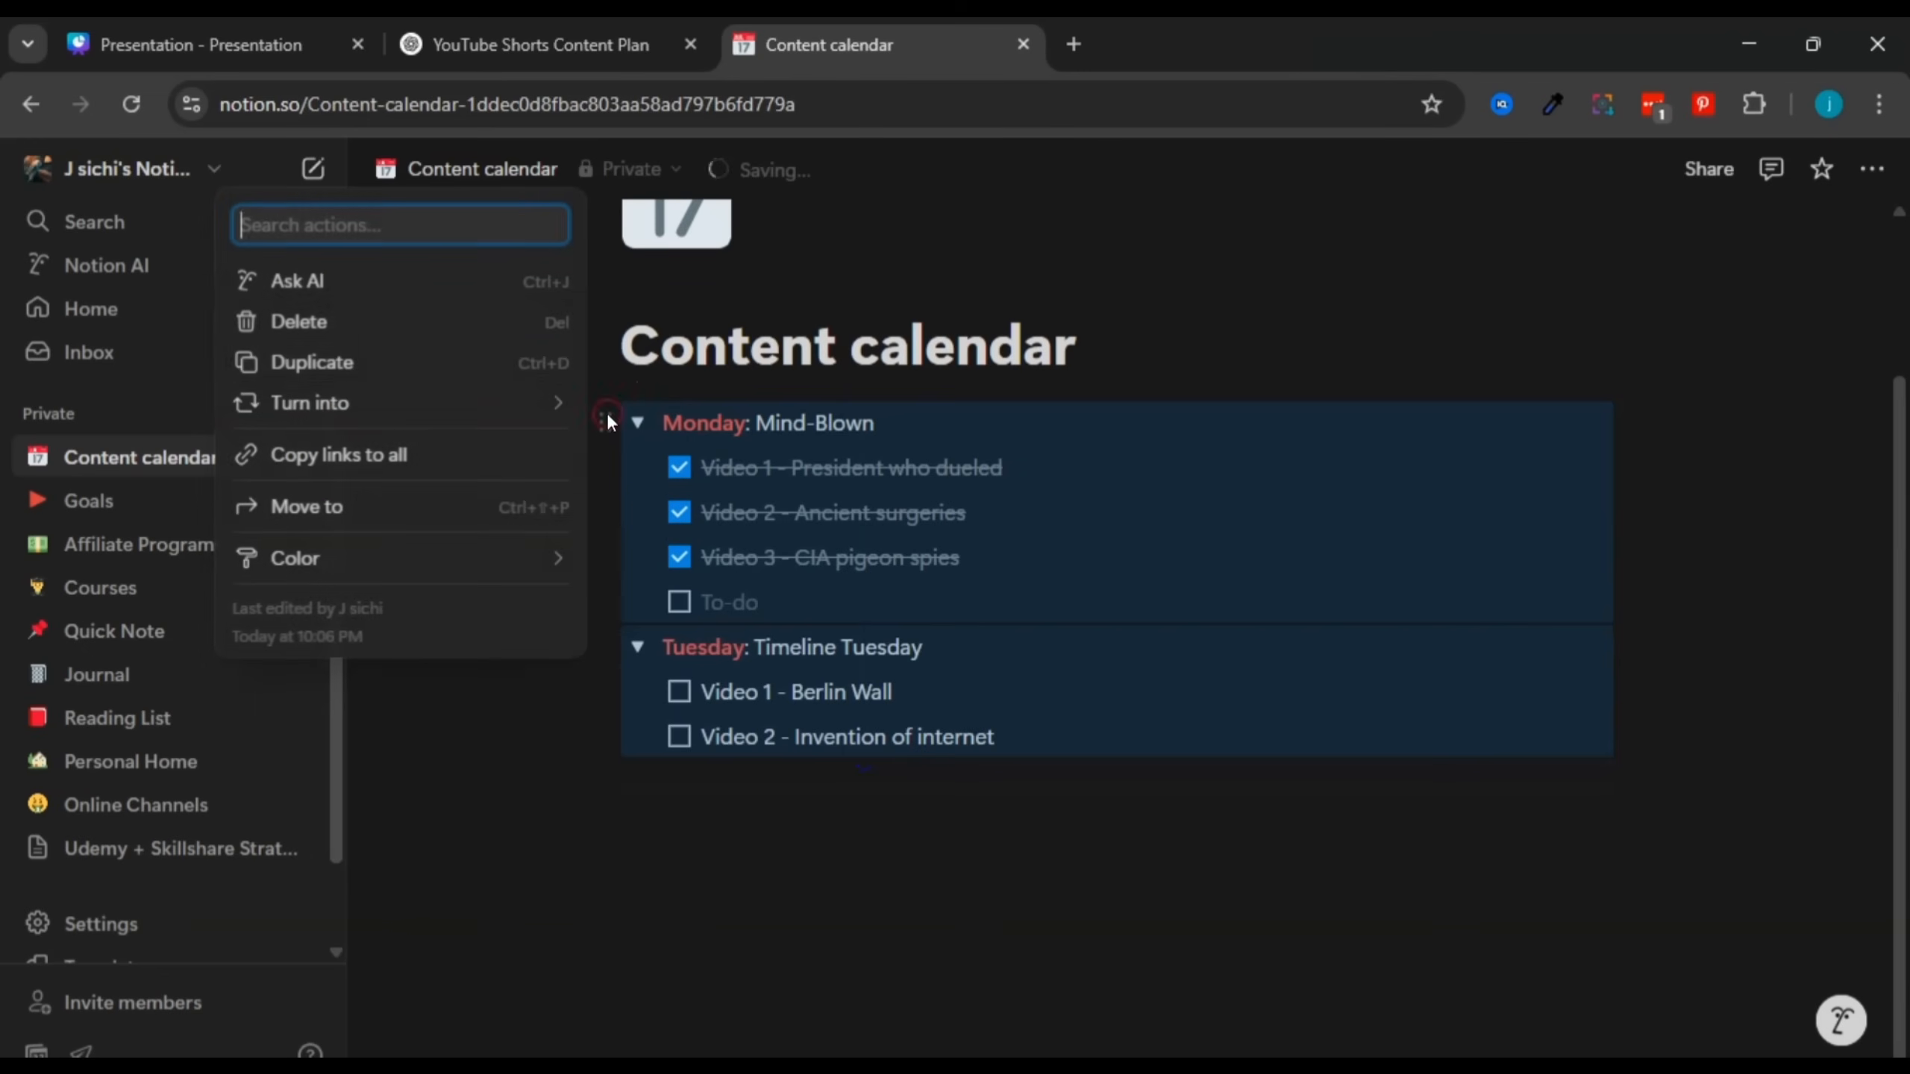
pyautogui.click(406, 372)
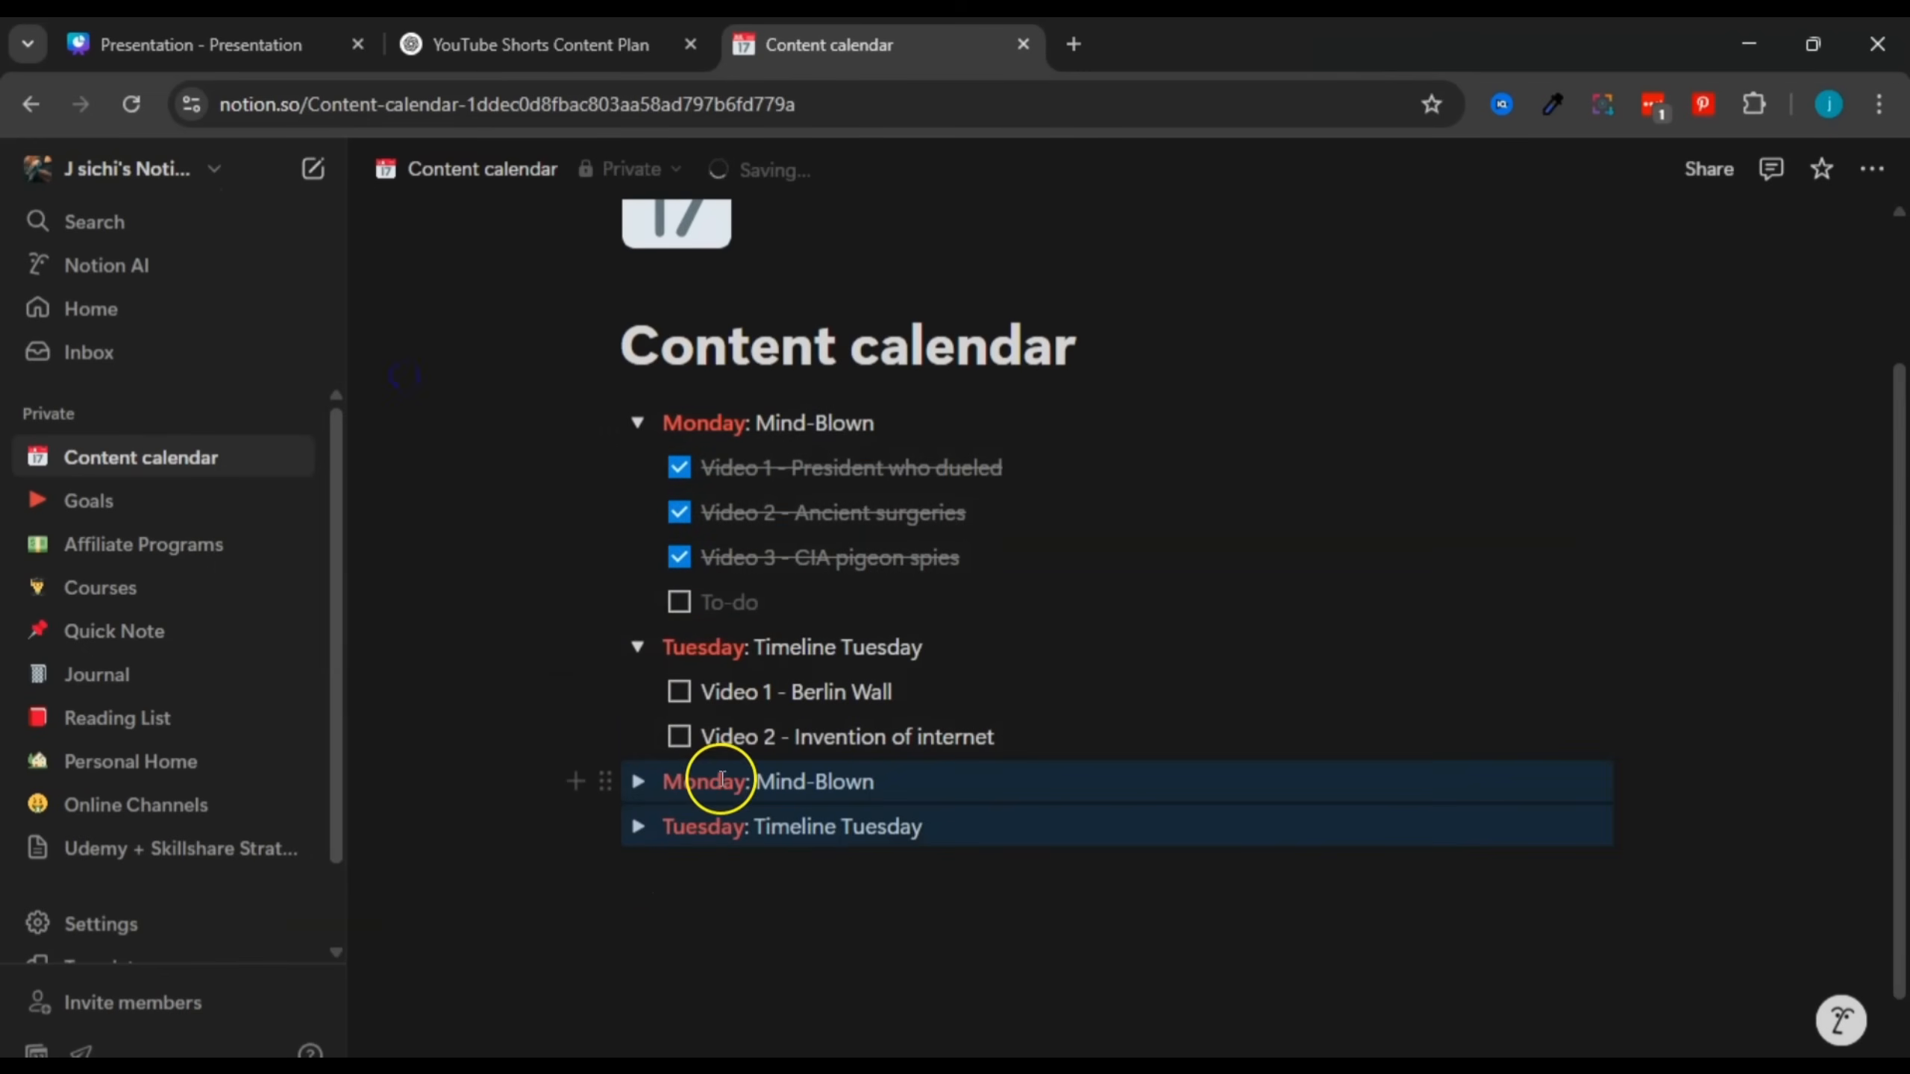
# Step: Rename the day in the duplicated Monday toggle to "Wedneday"
pyautogui.moveTo(743, 783); pyautogui.dragTo(720, 784)
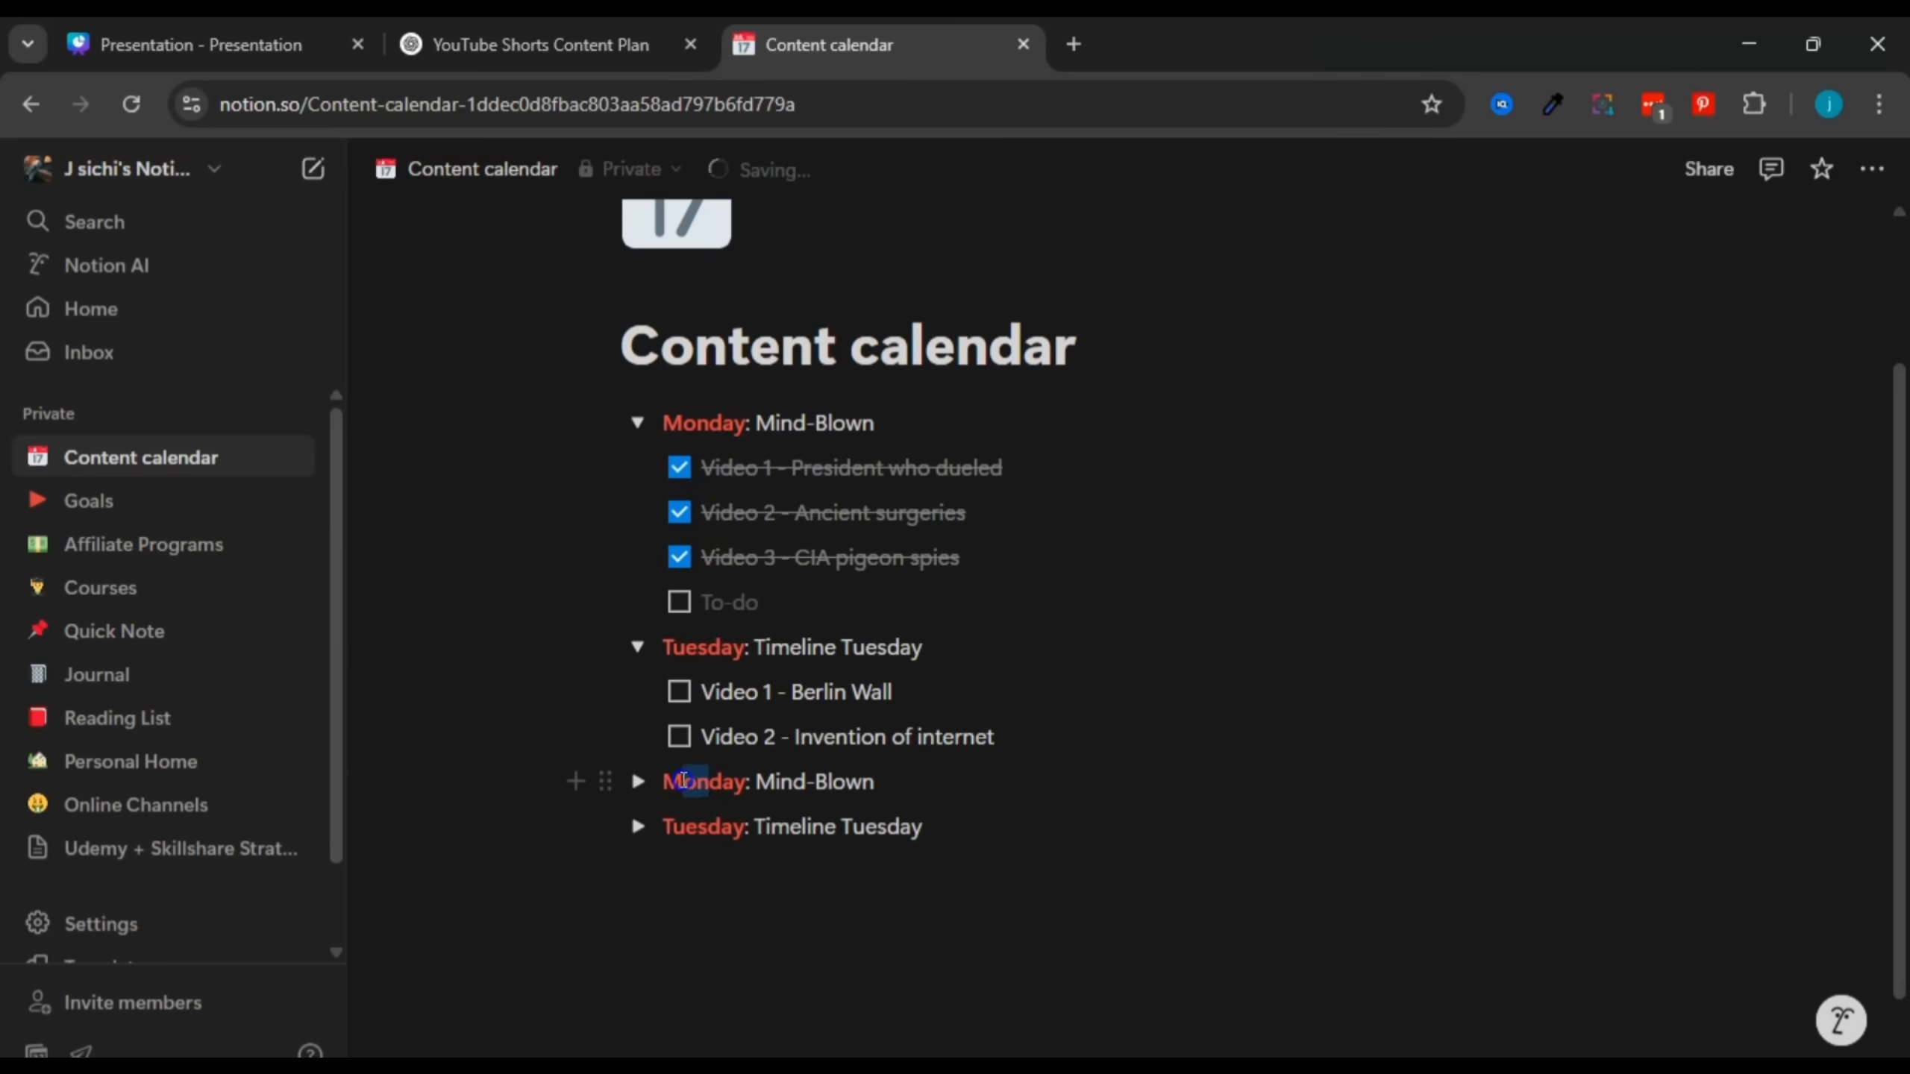
pyautogui.write('Wed')
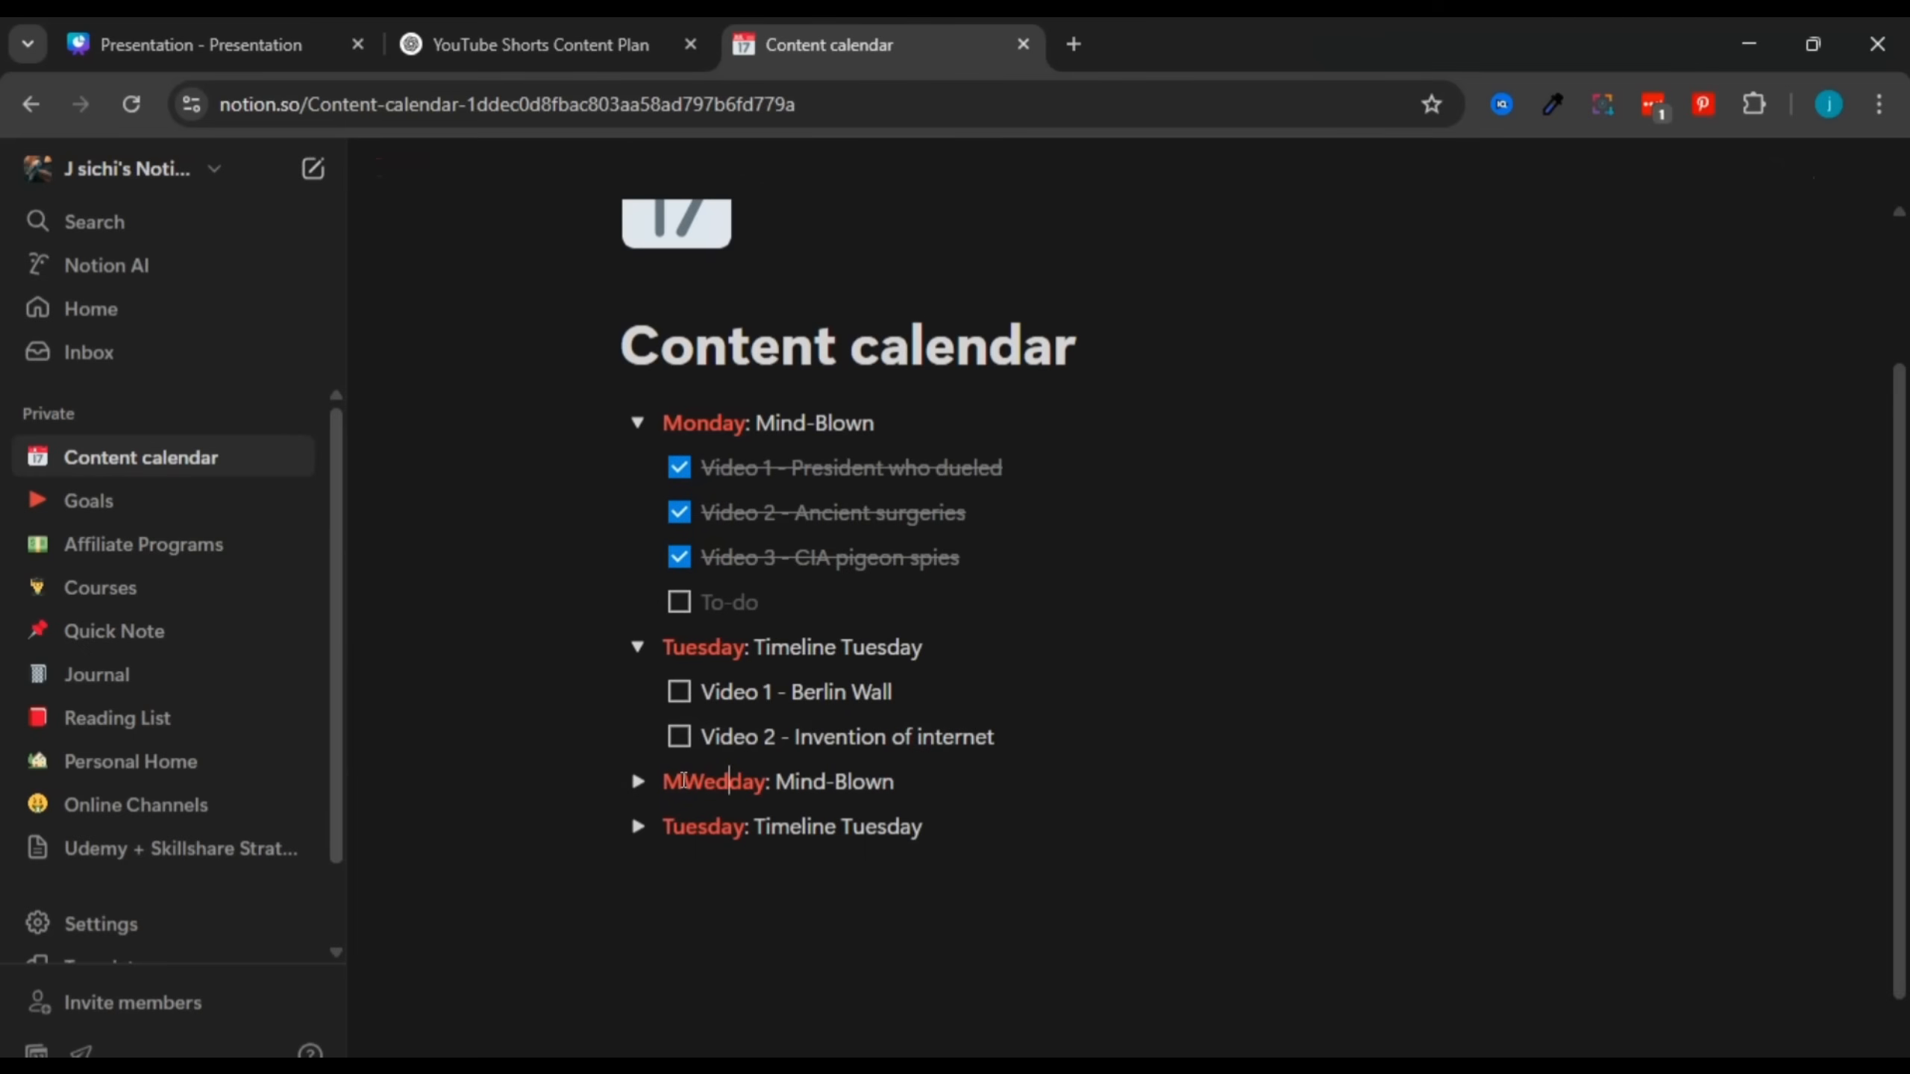
pyautogui.write('ne')
pyautogui.click(682, 781)
pyautogui.press('BackSpace')
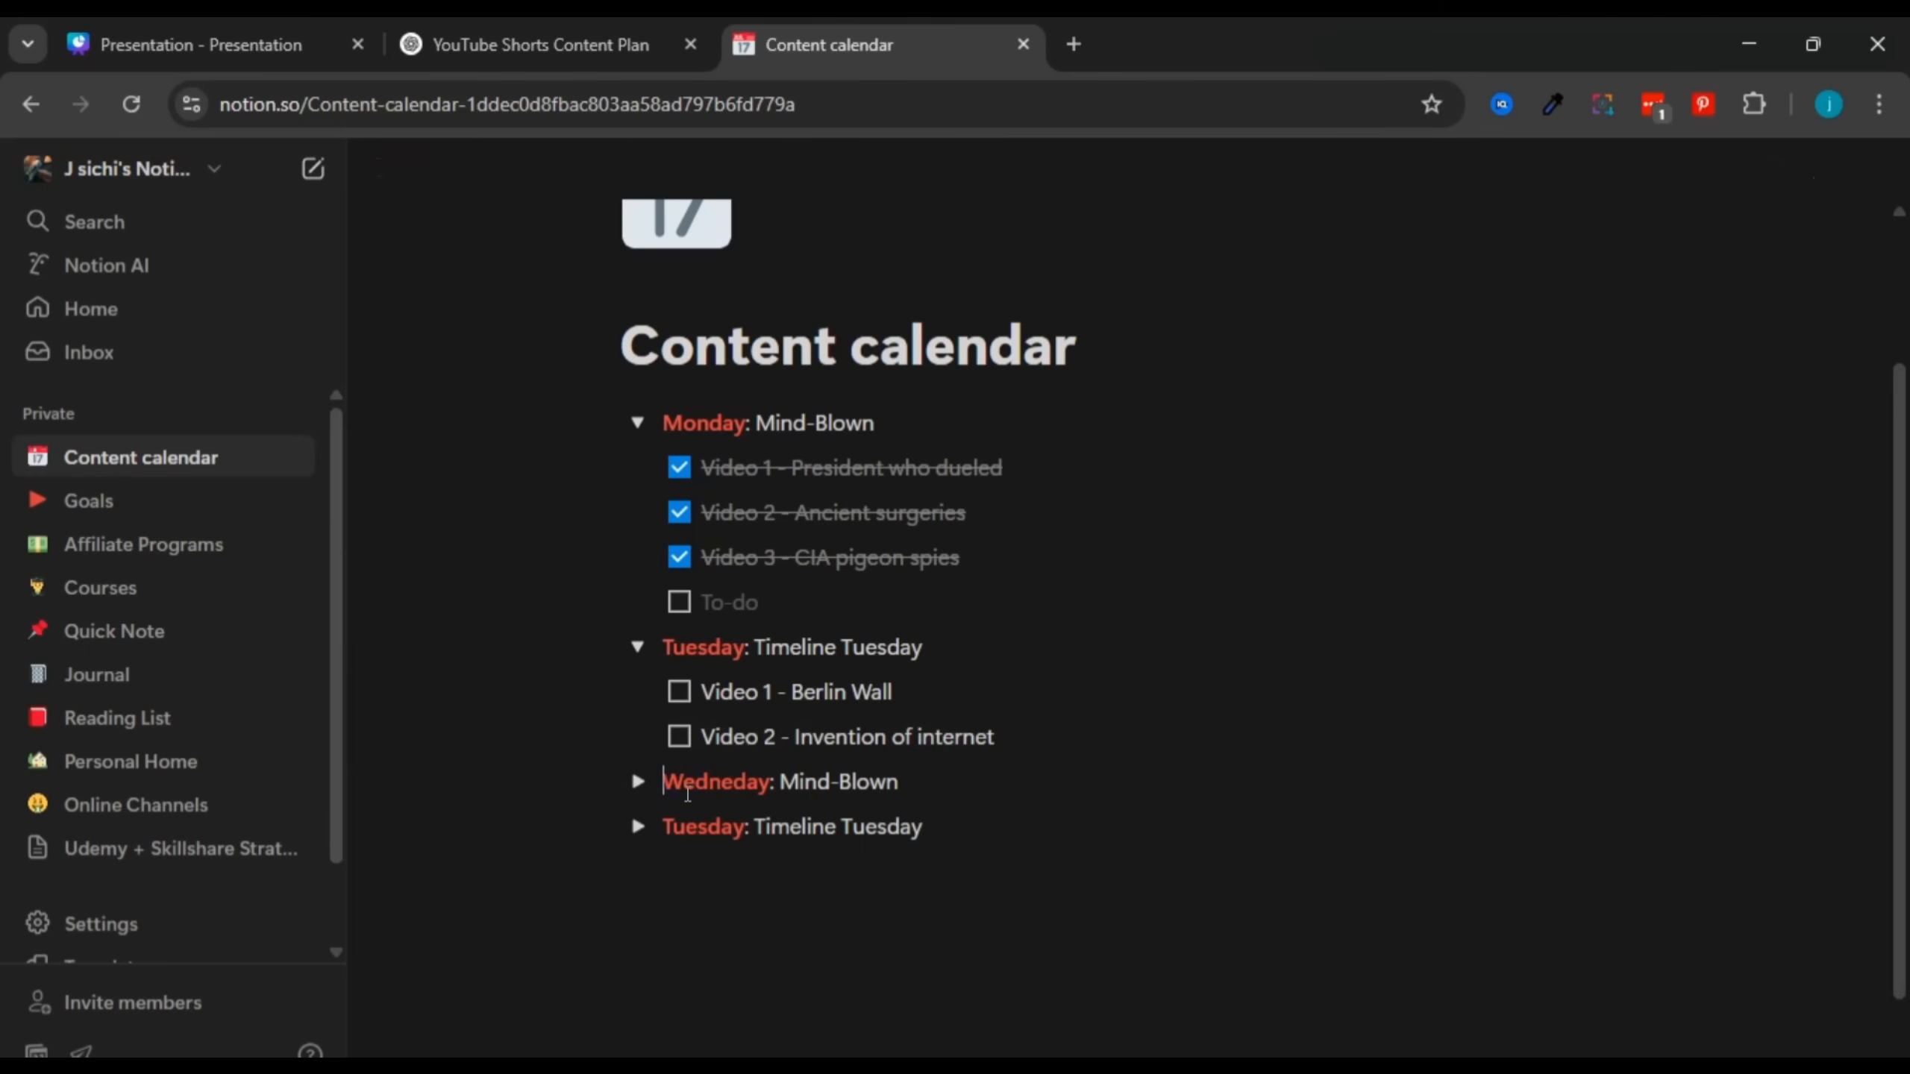
# Step: Rename the day in the duplicated Tuesday toggle to "Thursday"
pyautogui.click(675, 827)
pyautogui.write('hu')
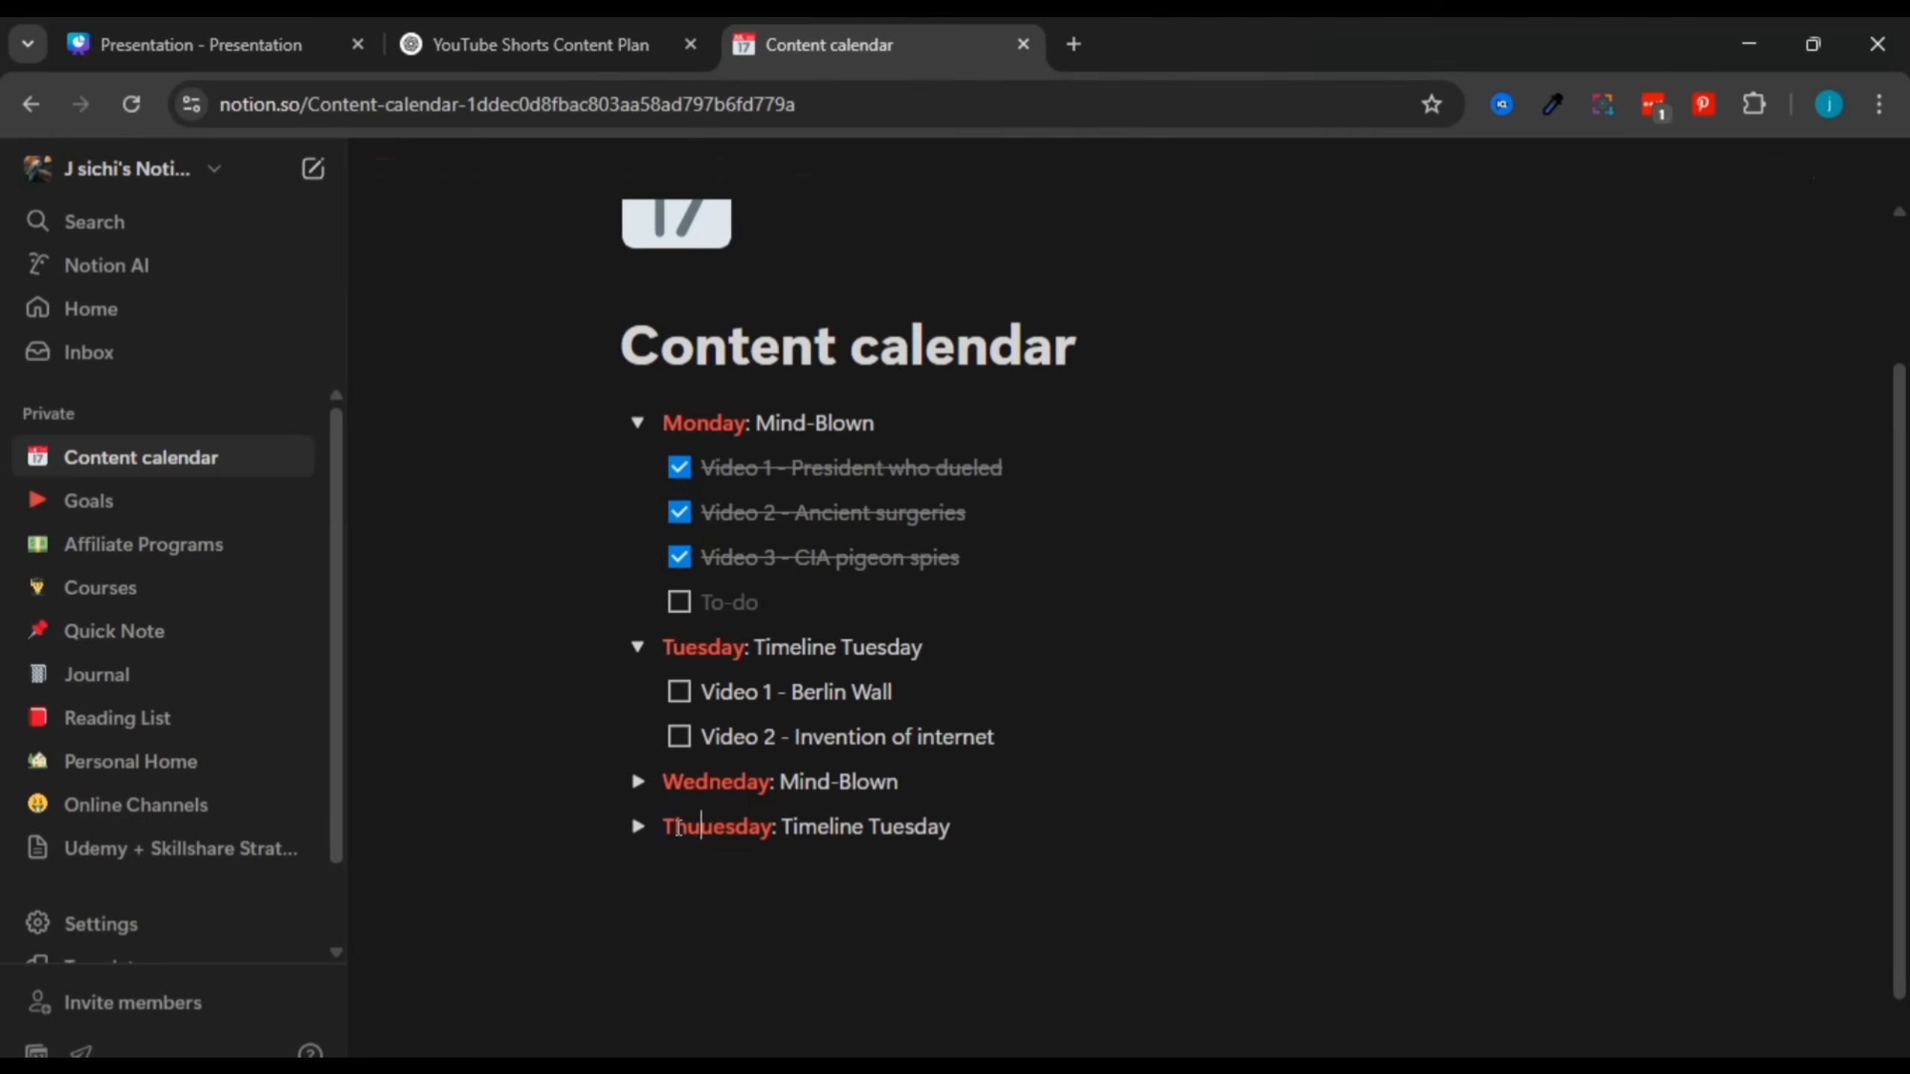
pyautogui.write('r')
pyautogui.moveTo(708, 826); pyautogui.dragTo(736, 825)
pyautogui.click(736, 825)
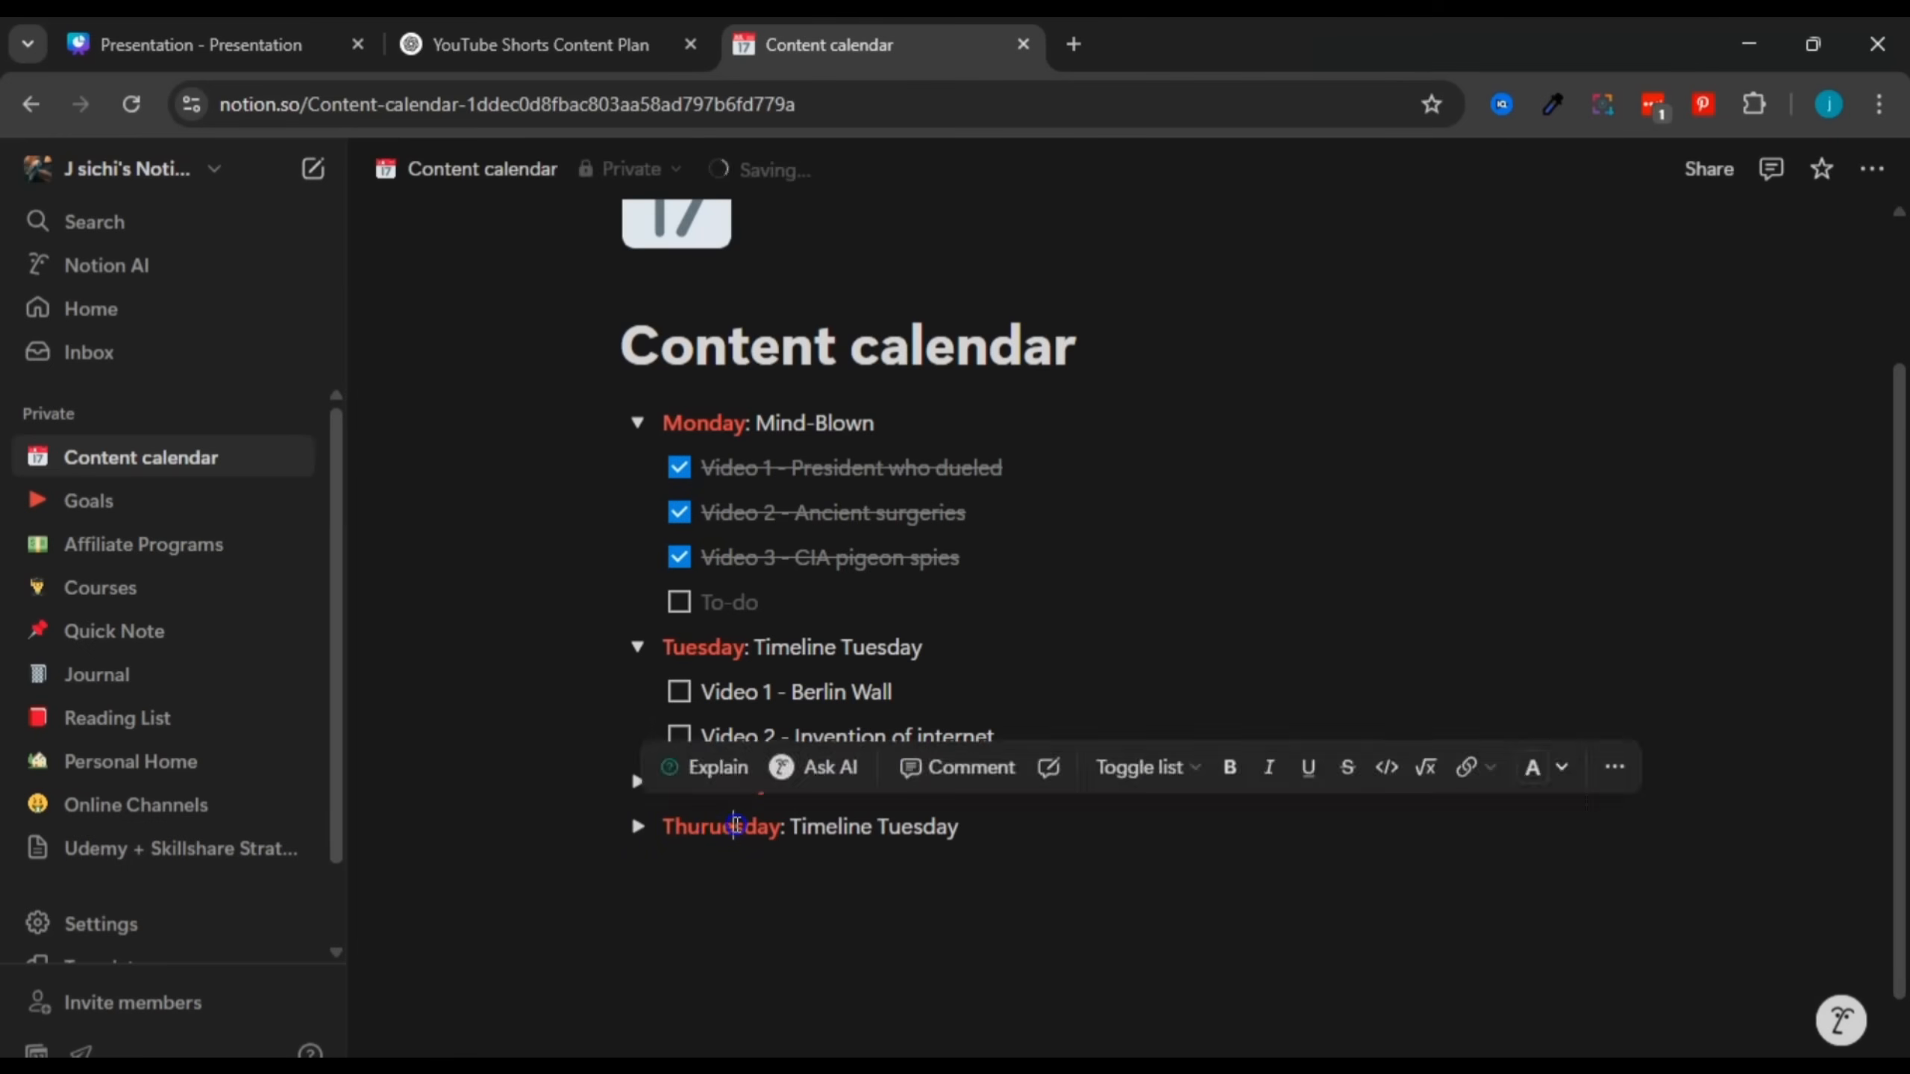
pyautogui.press('BackSpace')
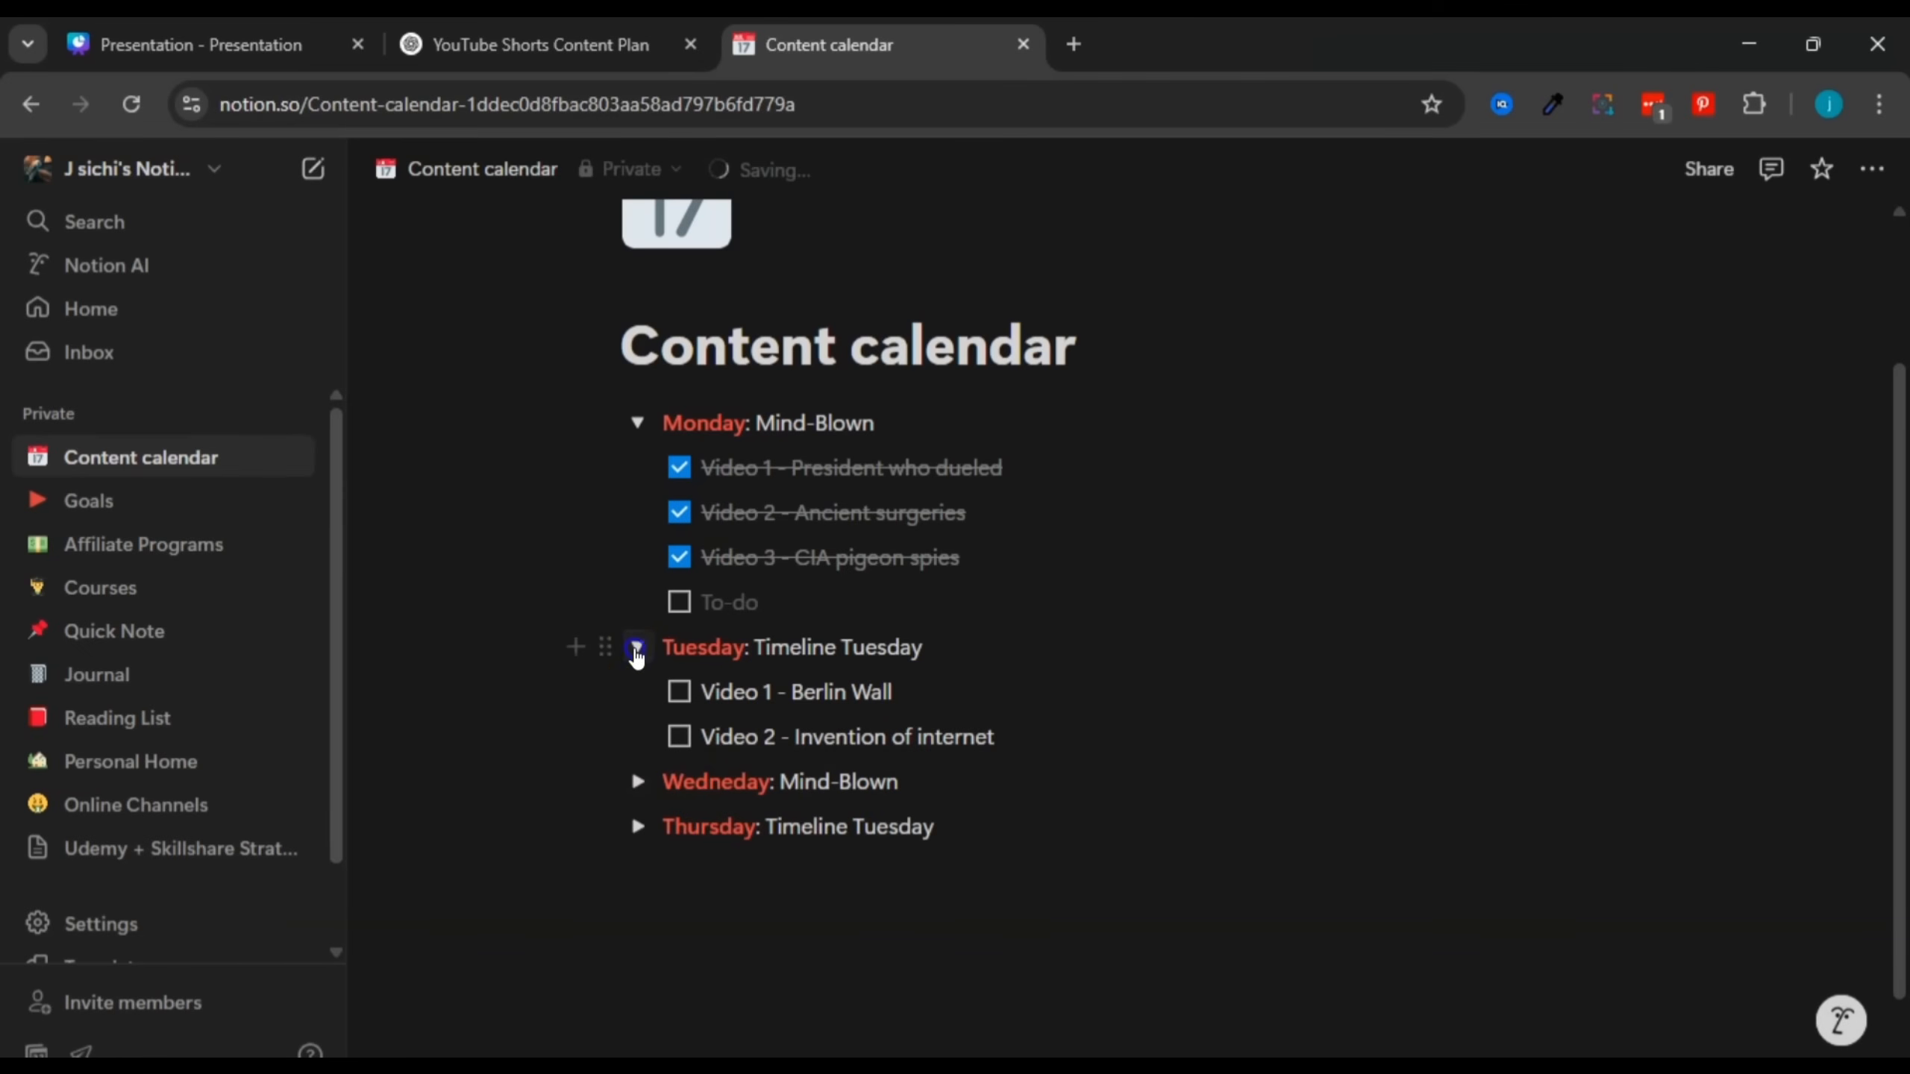
# Step: Collapse the original Tuesday and Monday toggles and switch to the calendar table in ChatGPT
pyautogui.click(635, 648)
pyautogui.click(637, 423)
pyautogui.hotkey('ctrl', 'shift', 'Tab')
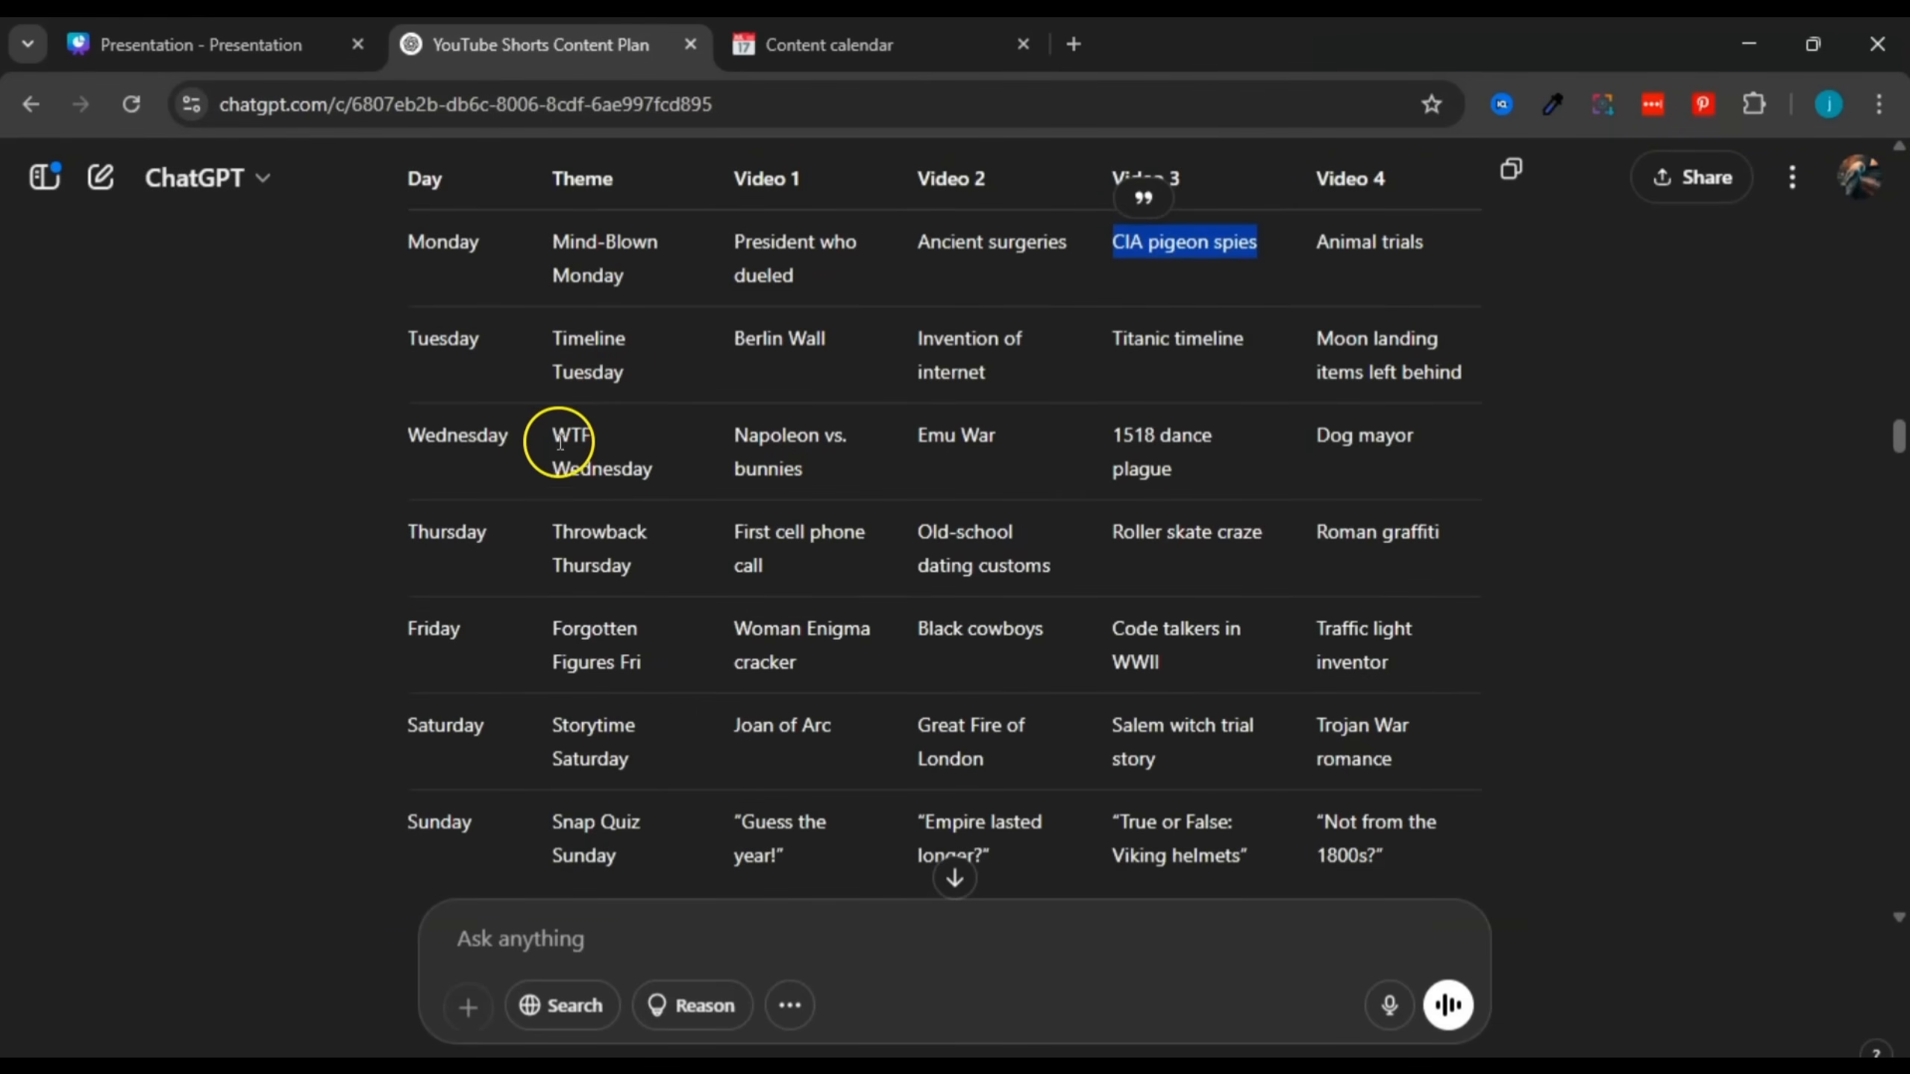
# Step: Copy the Wednesday theme from the ChatGPT table and replace the theme in Notion's "Wedneday" toggle with "WTF Wednesday"
pyautogui.moveTo(555, 436); pyautogui.dragTo(668, 490)
pyautogui.rightClick(607, 469)
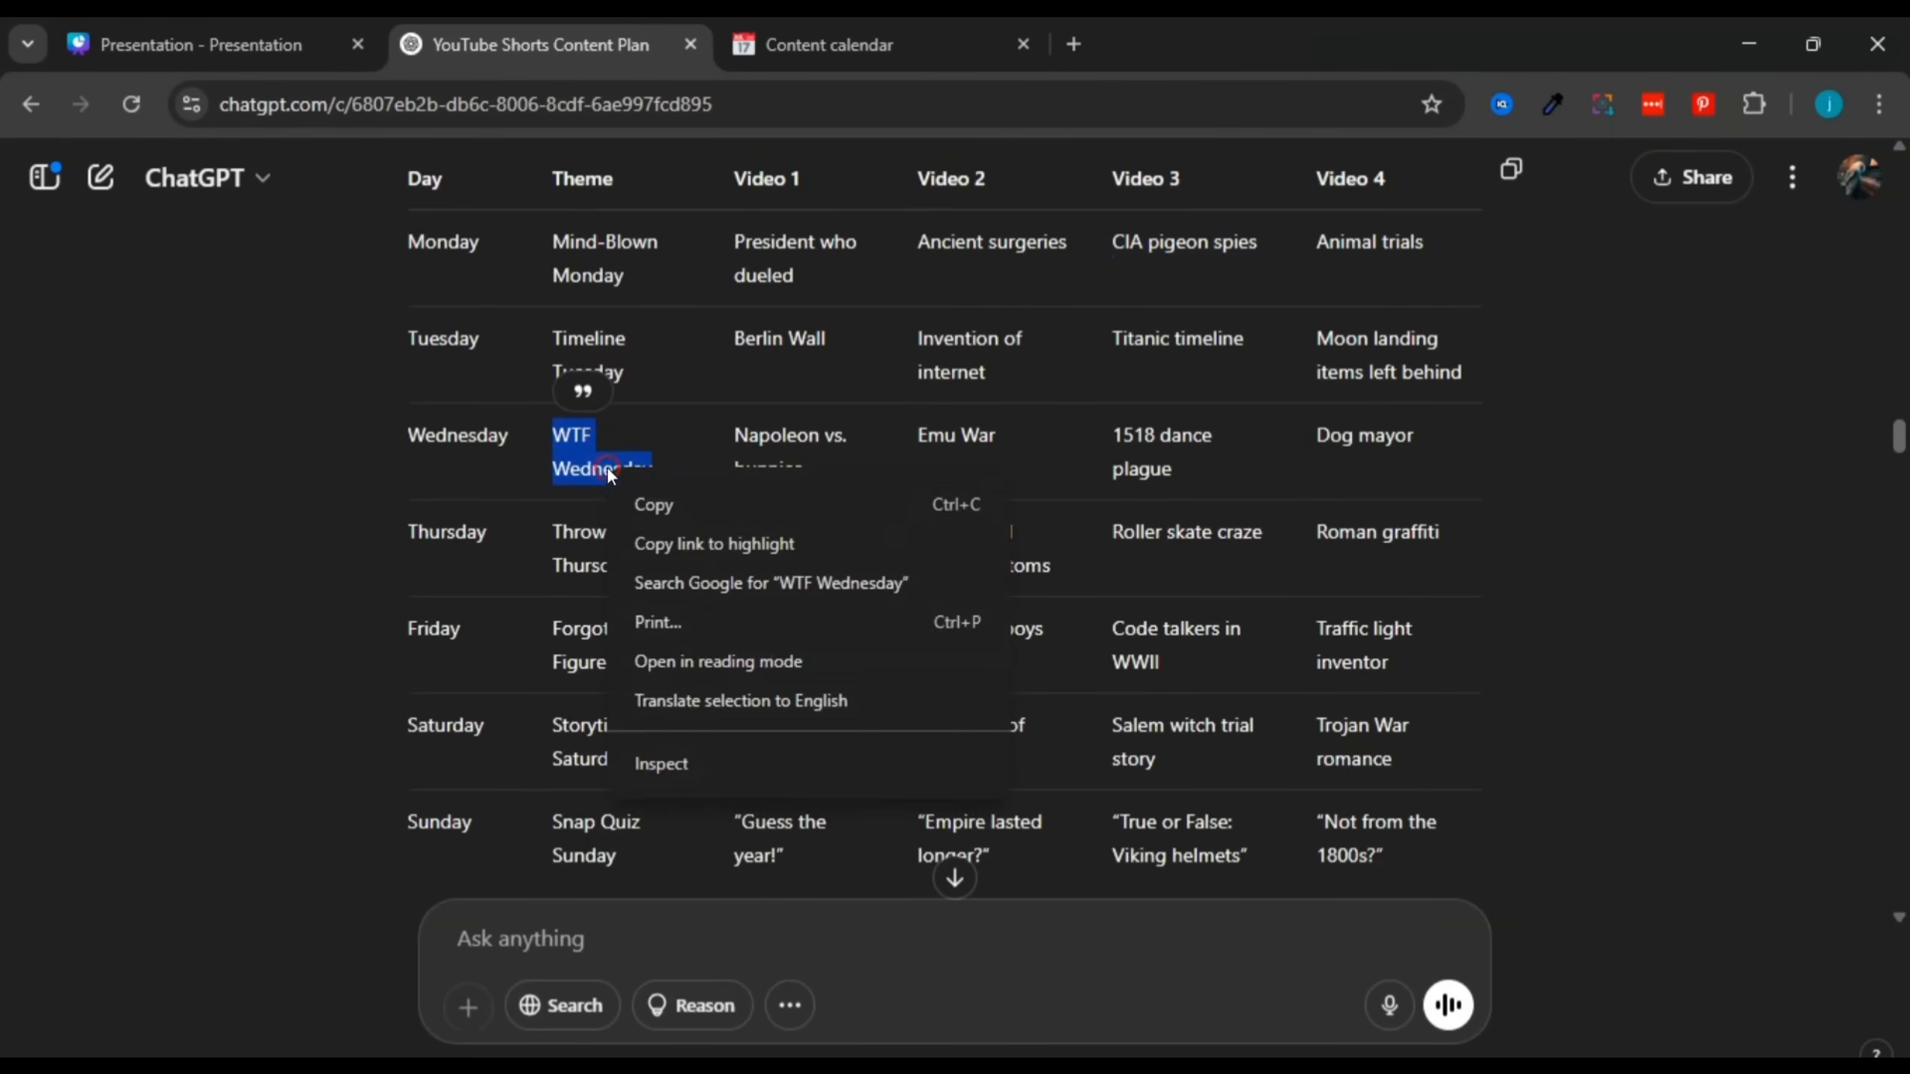
pyautogui.click(663, 491)
pyautogui.click(955, 42)
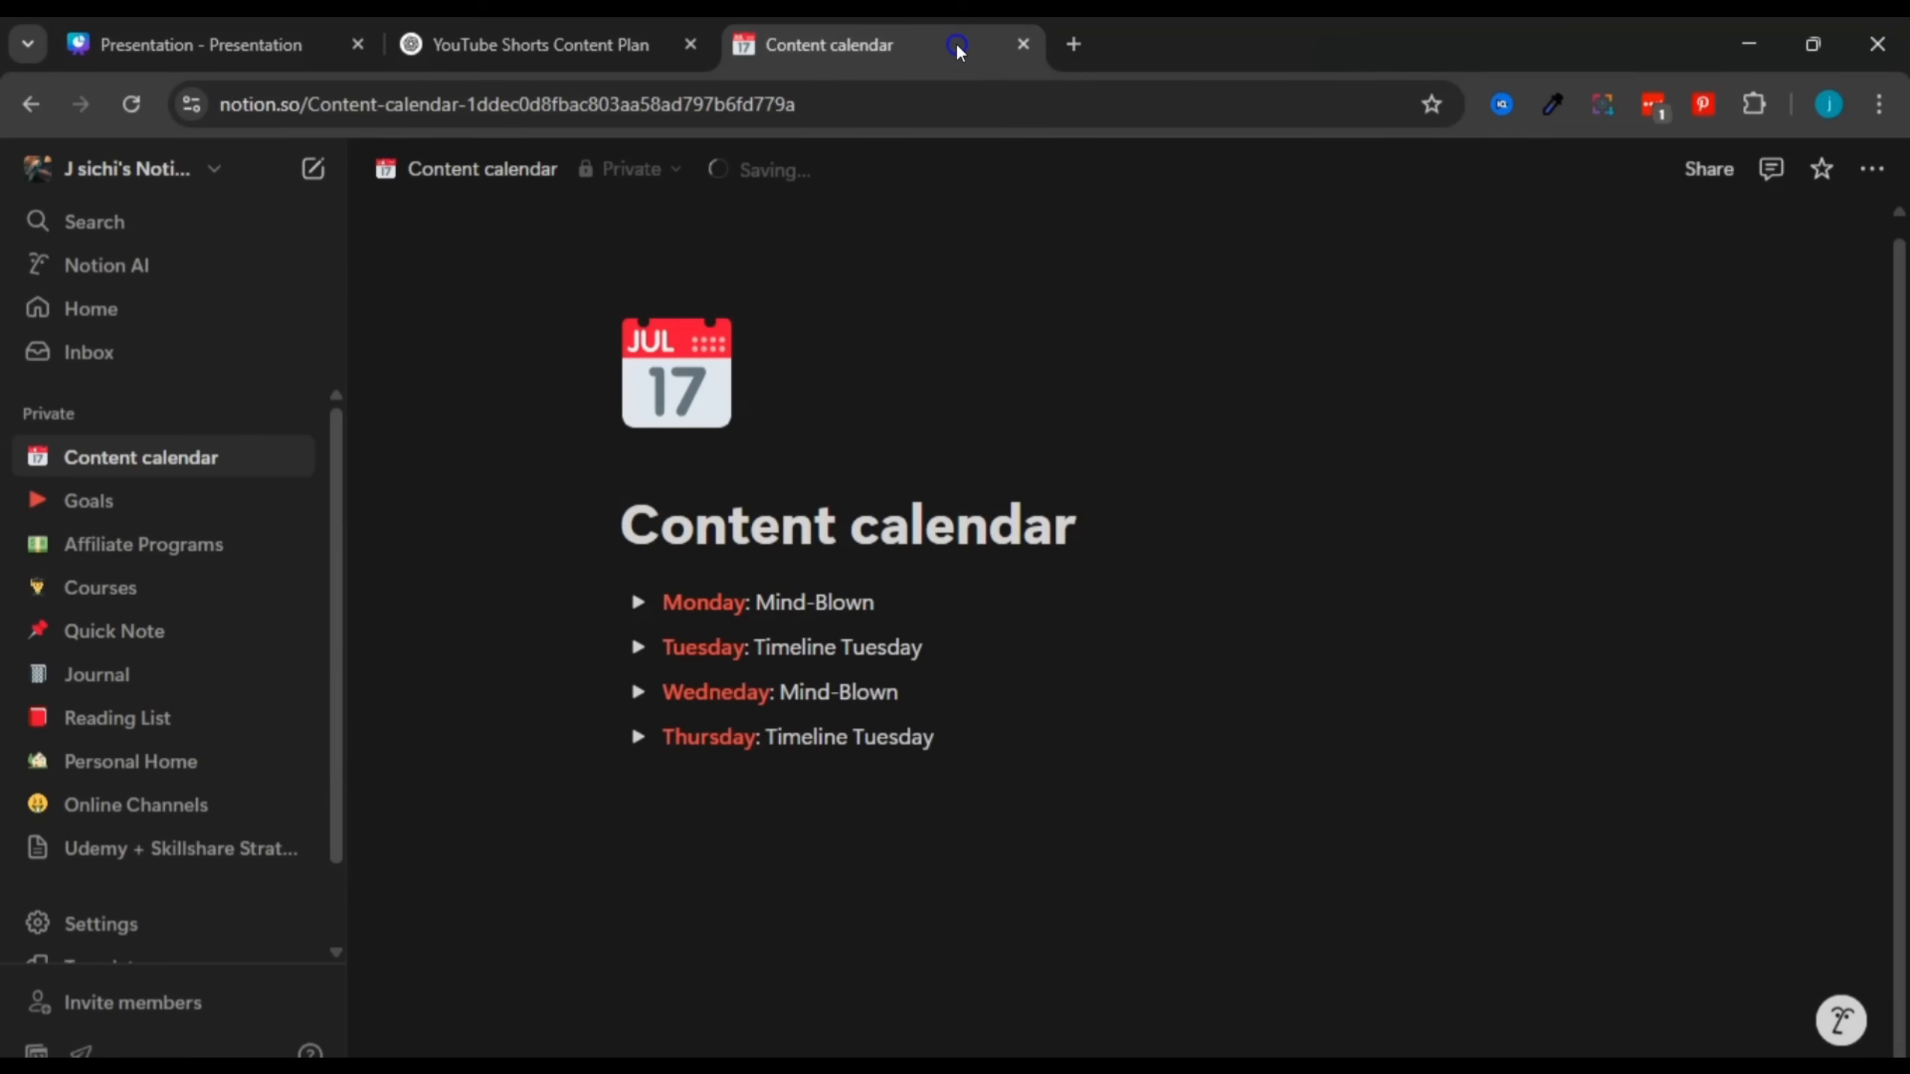
pyautogui.moveTo(780, 691); pyautogui.dragTo(899, 691)
pyautogui.rightClick(879, 690)
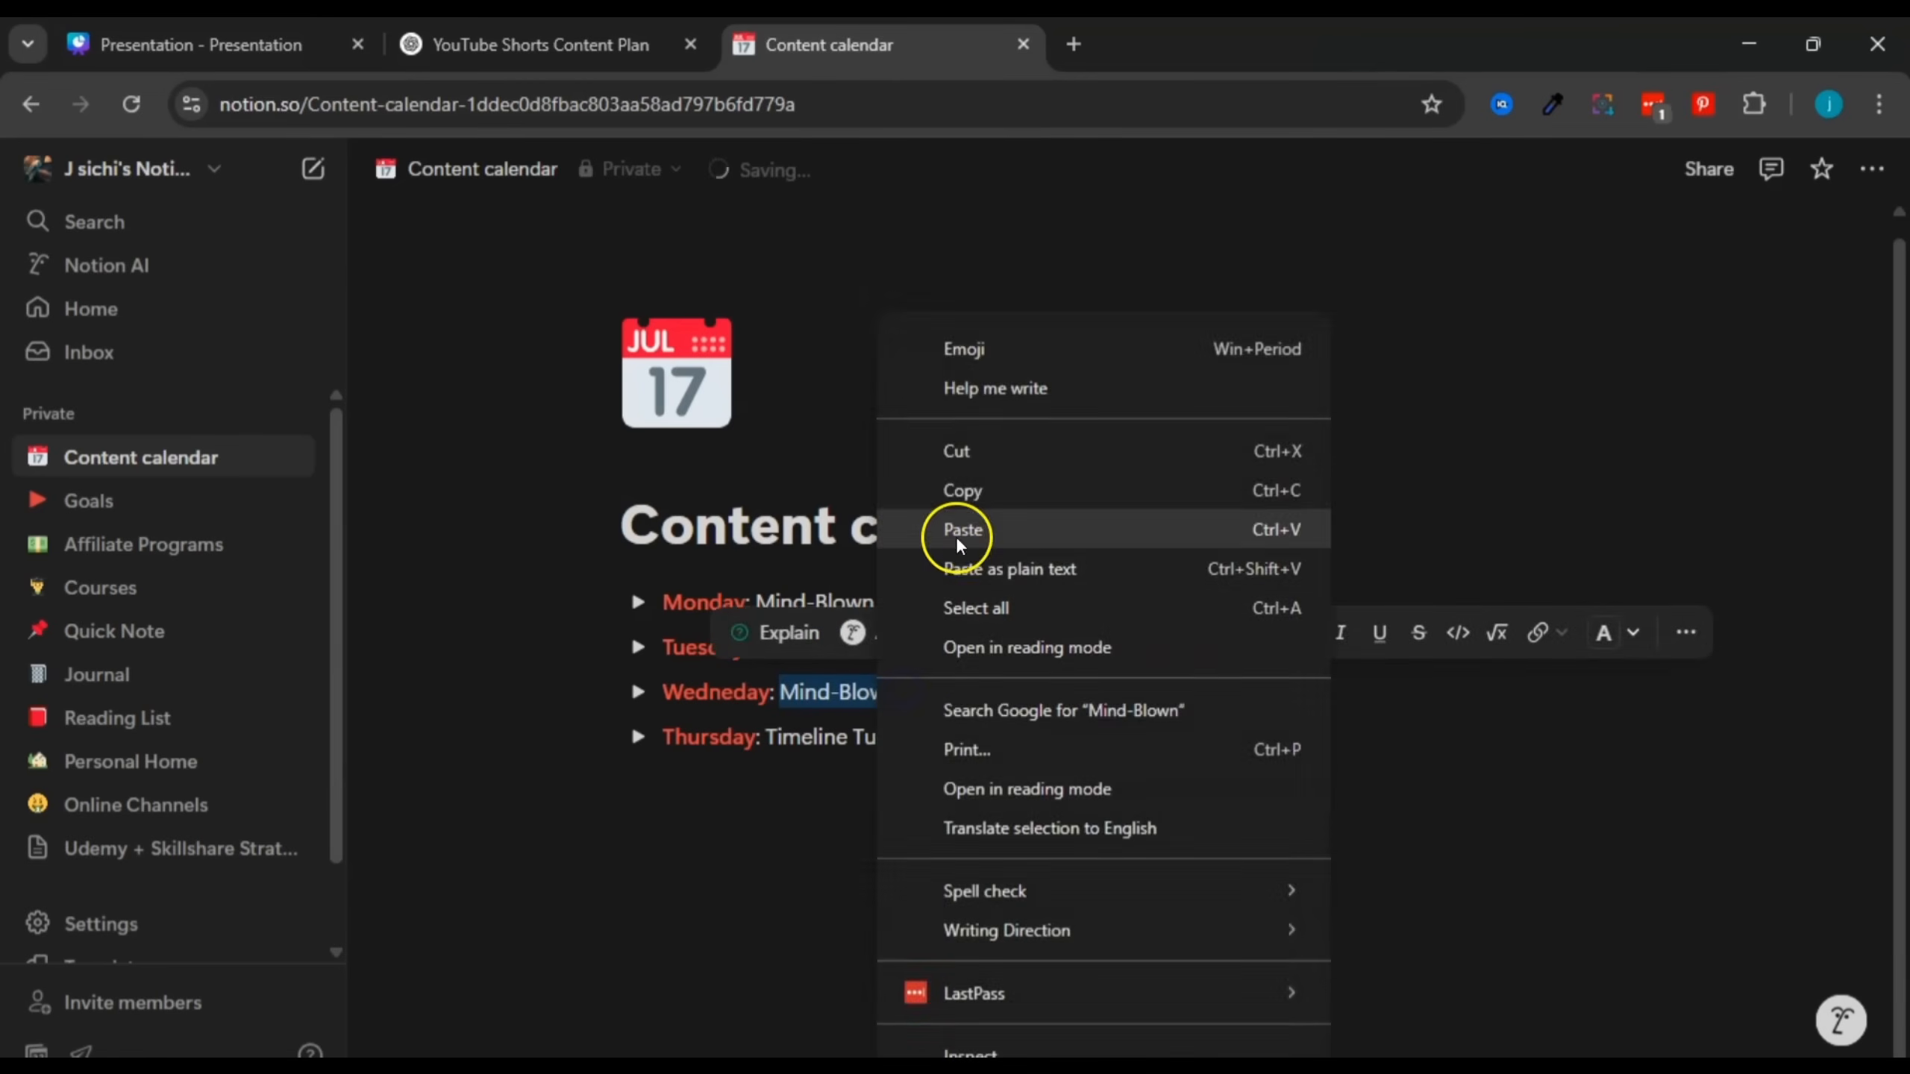
pyautogui.click(946, 524)
# Step: Copy the Thursday theme from the ChatGPT table and replace the theme in Notion's Thursday toggle with "Throwback Thursday"
pyautogui.click(541, 43)
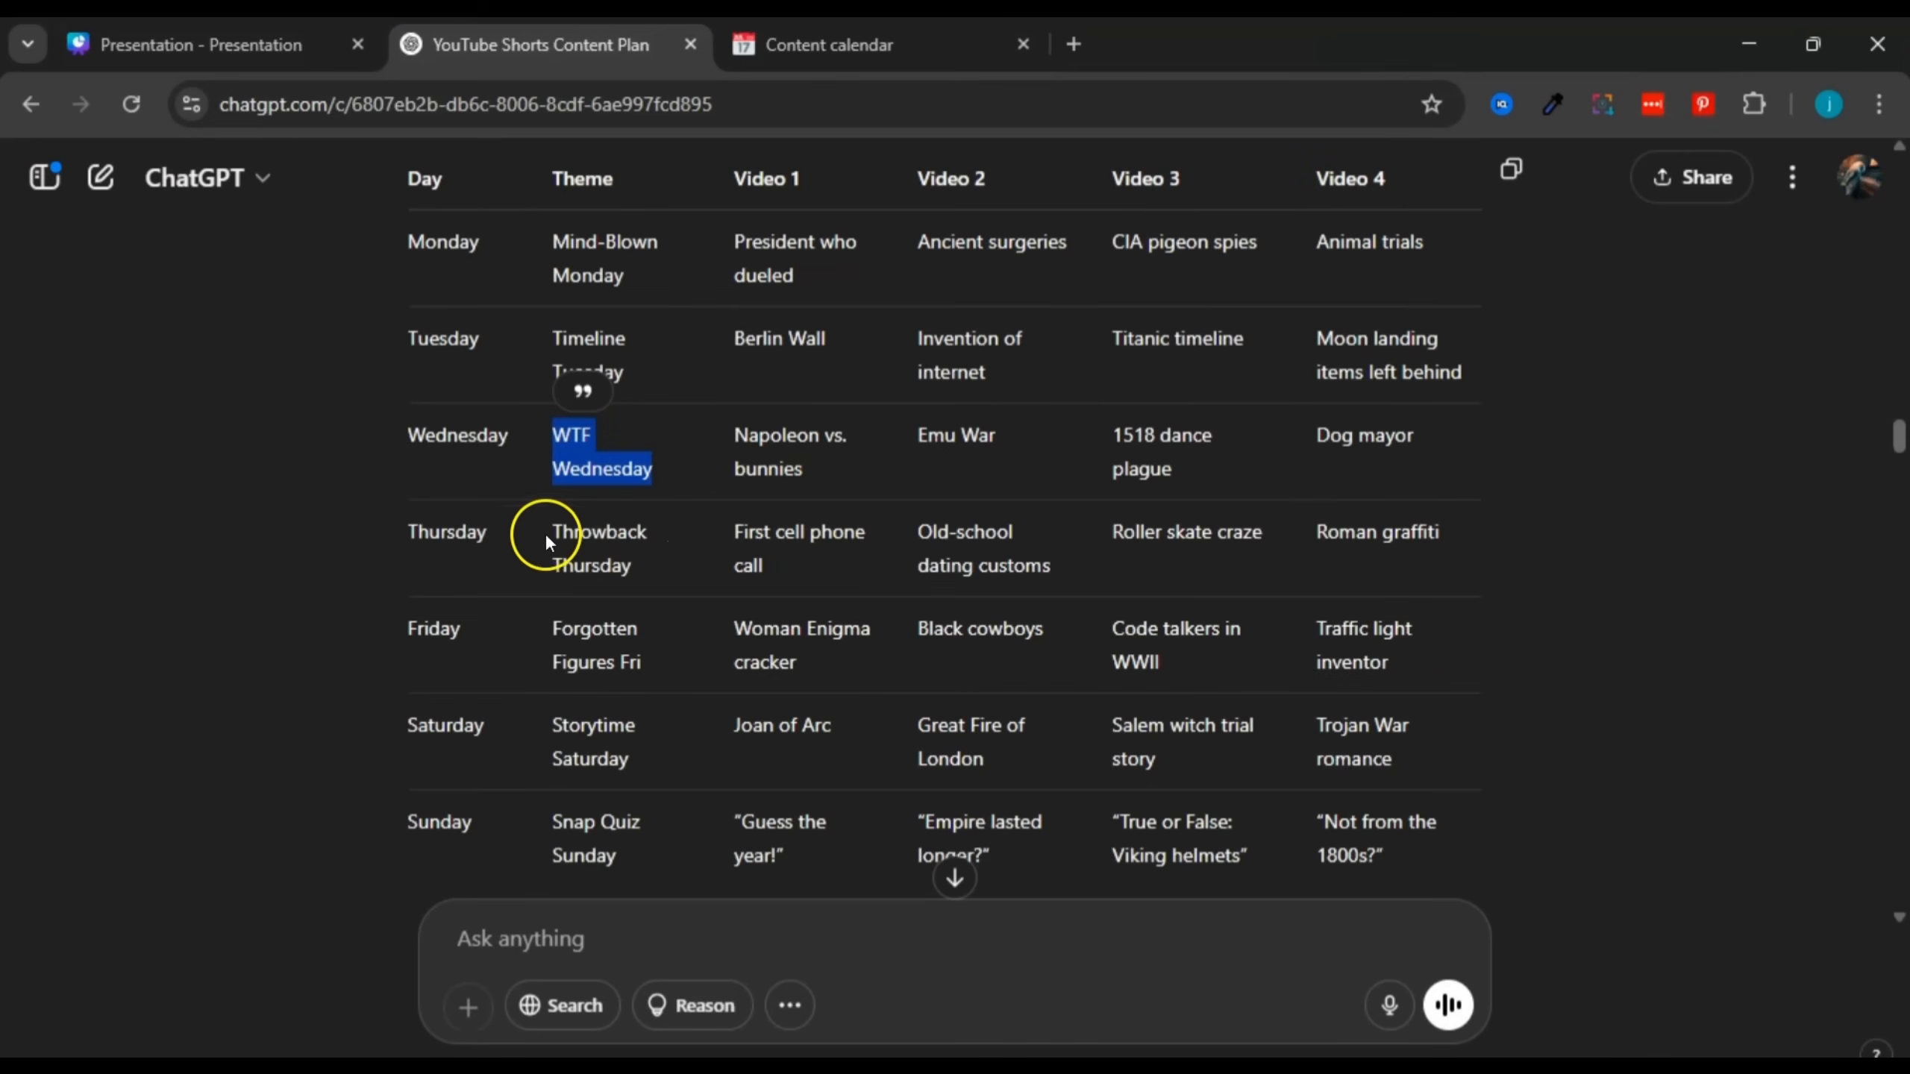
pyautogui.moveTo(556, 529); pyautogui.dragTo(642, 563)
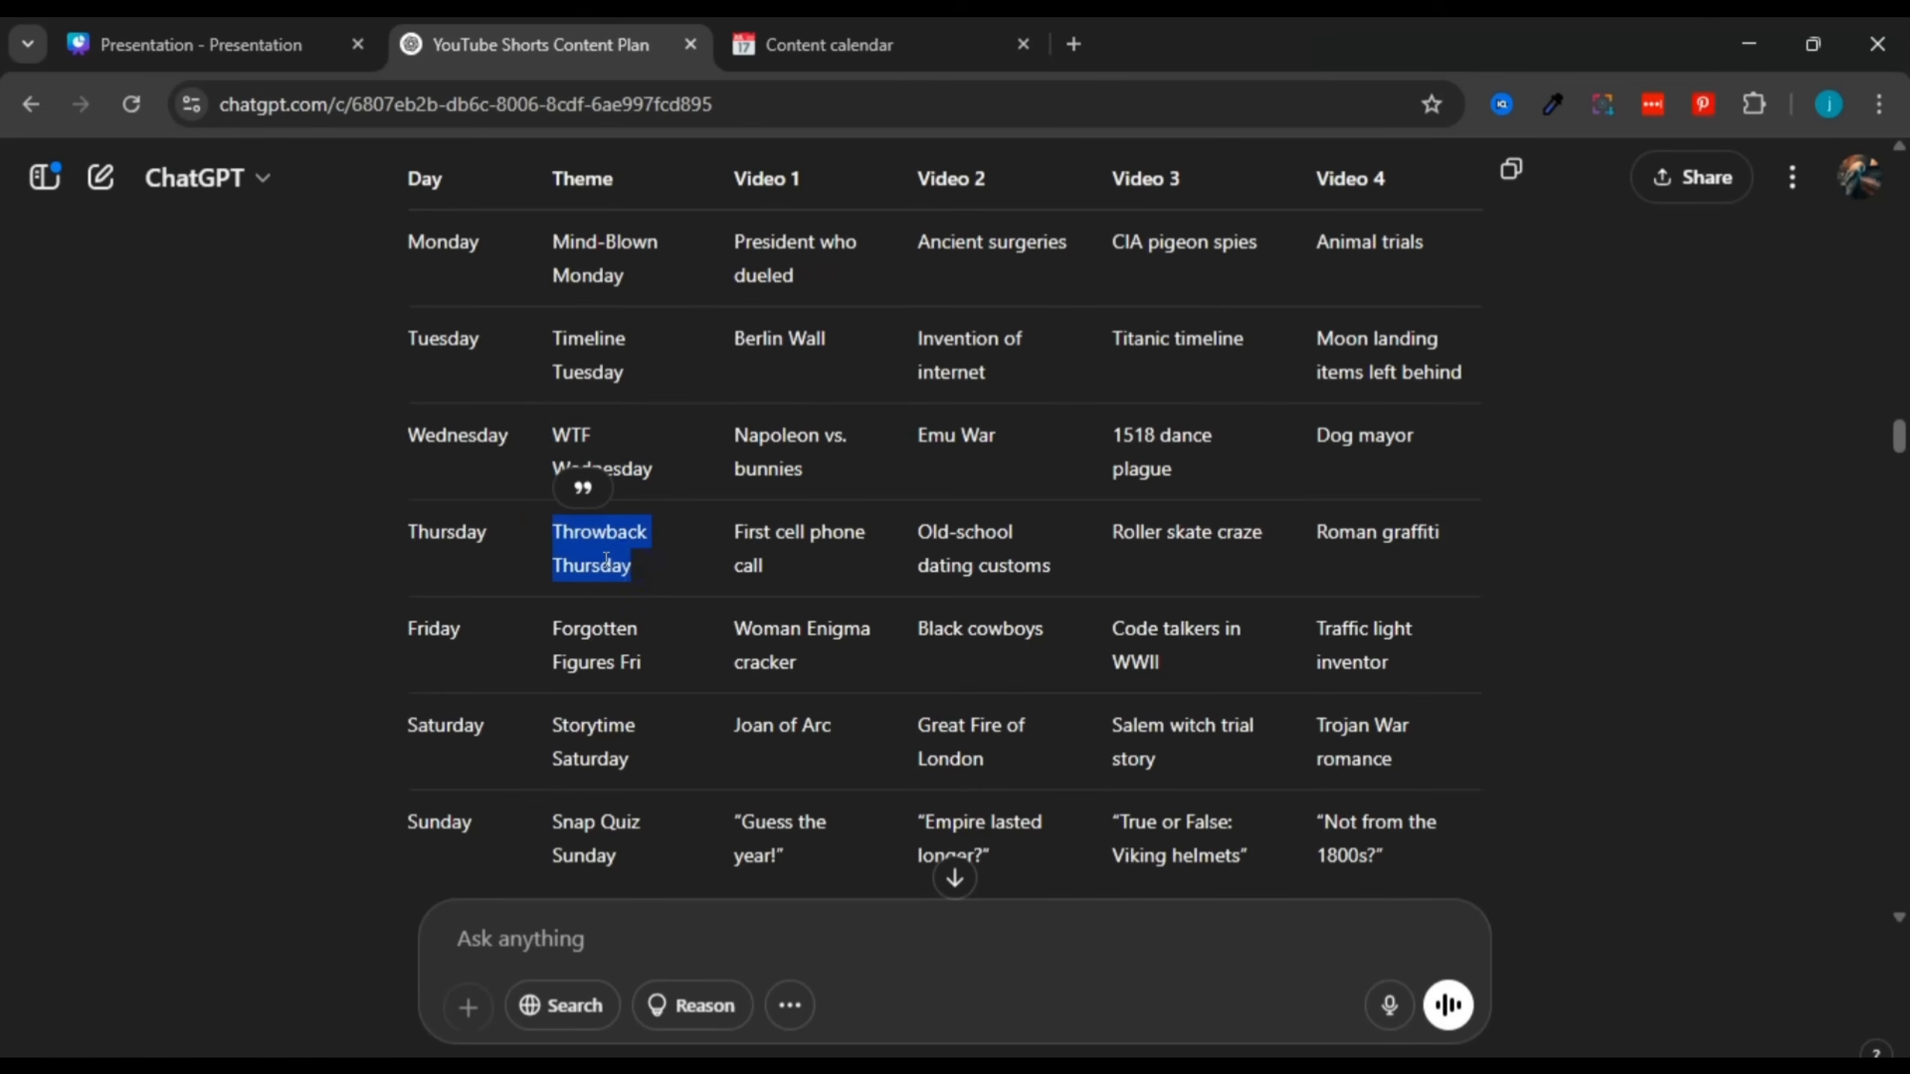
pyautogui.rightClick(609, 575)
pyautogui.click(646, 596)
pyautogui.click(864, 43)
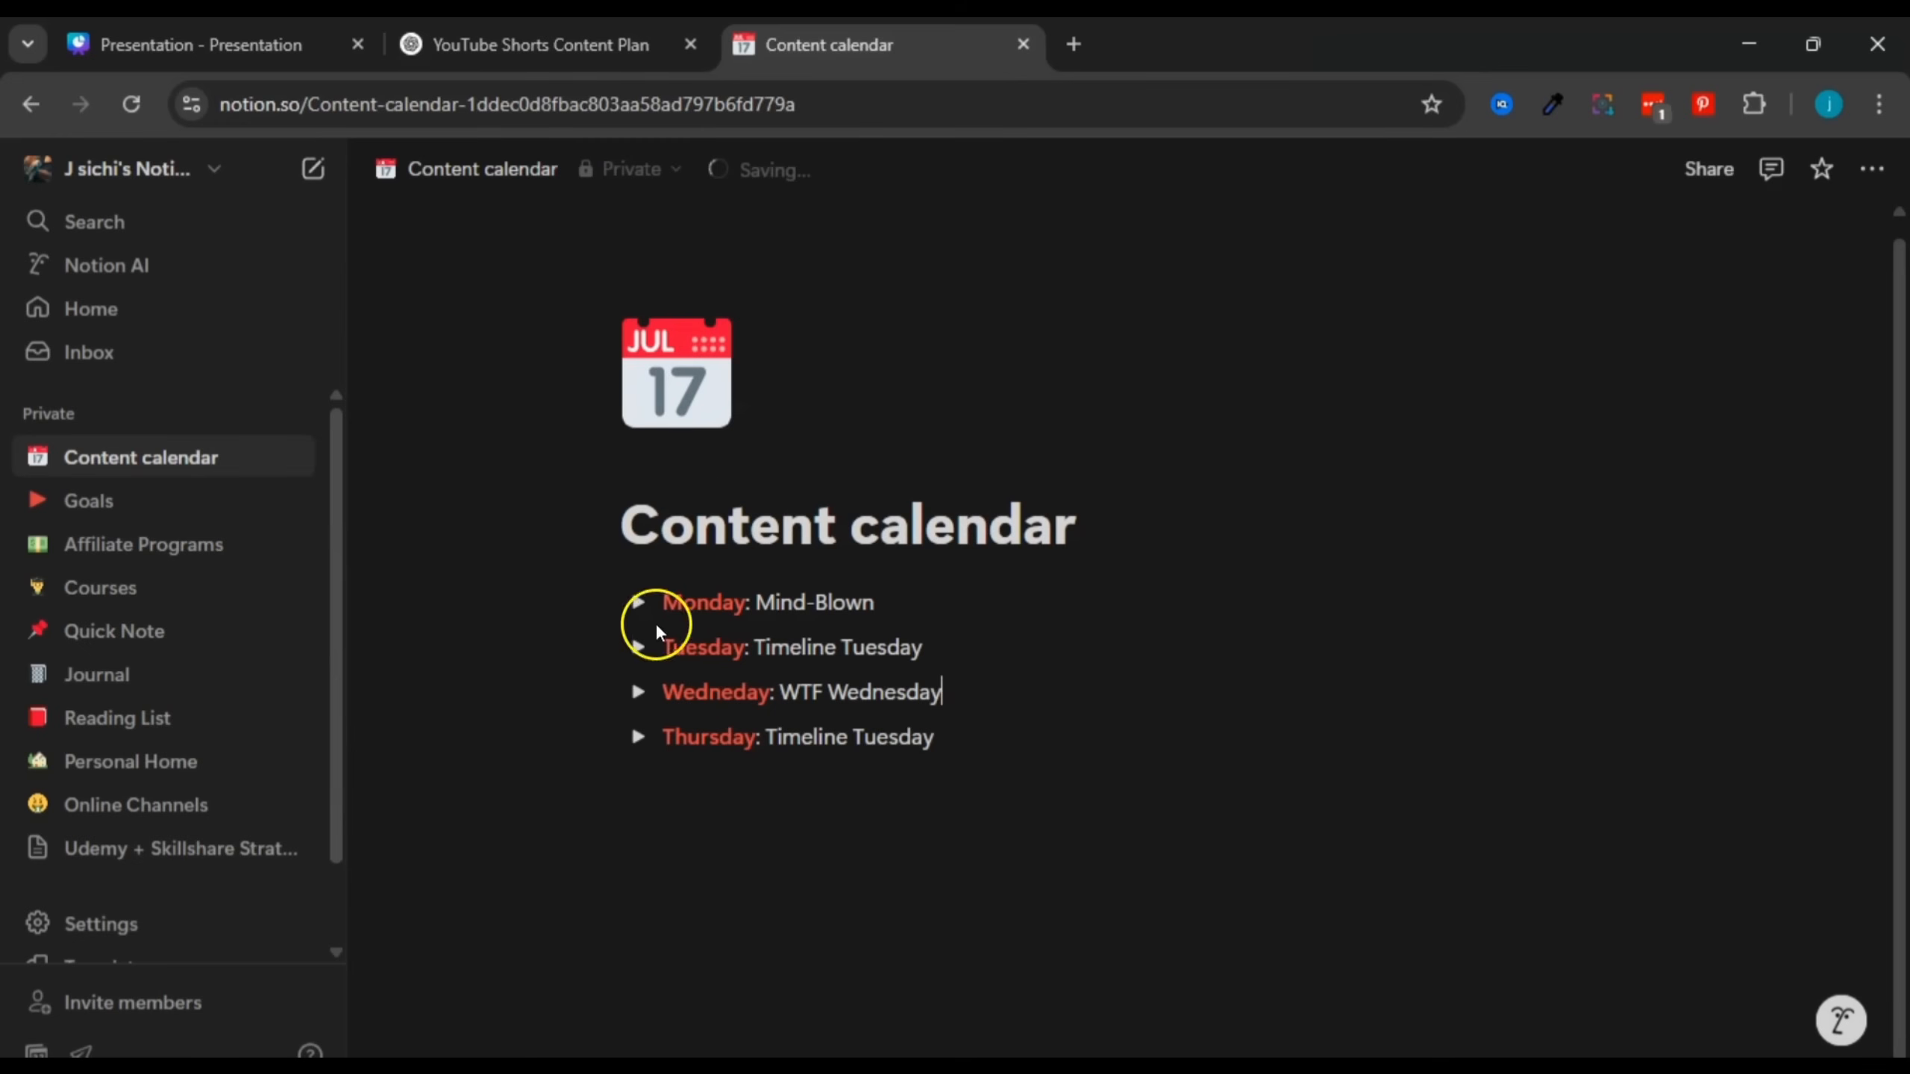
pyautogui.moveTo(765, 737); pyautogui.dragTo(944, 742)
pyautogui.rightClick(906, 739)
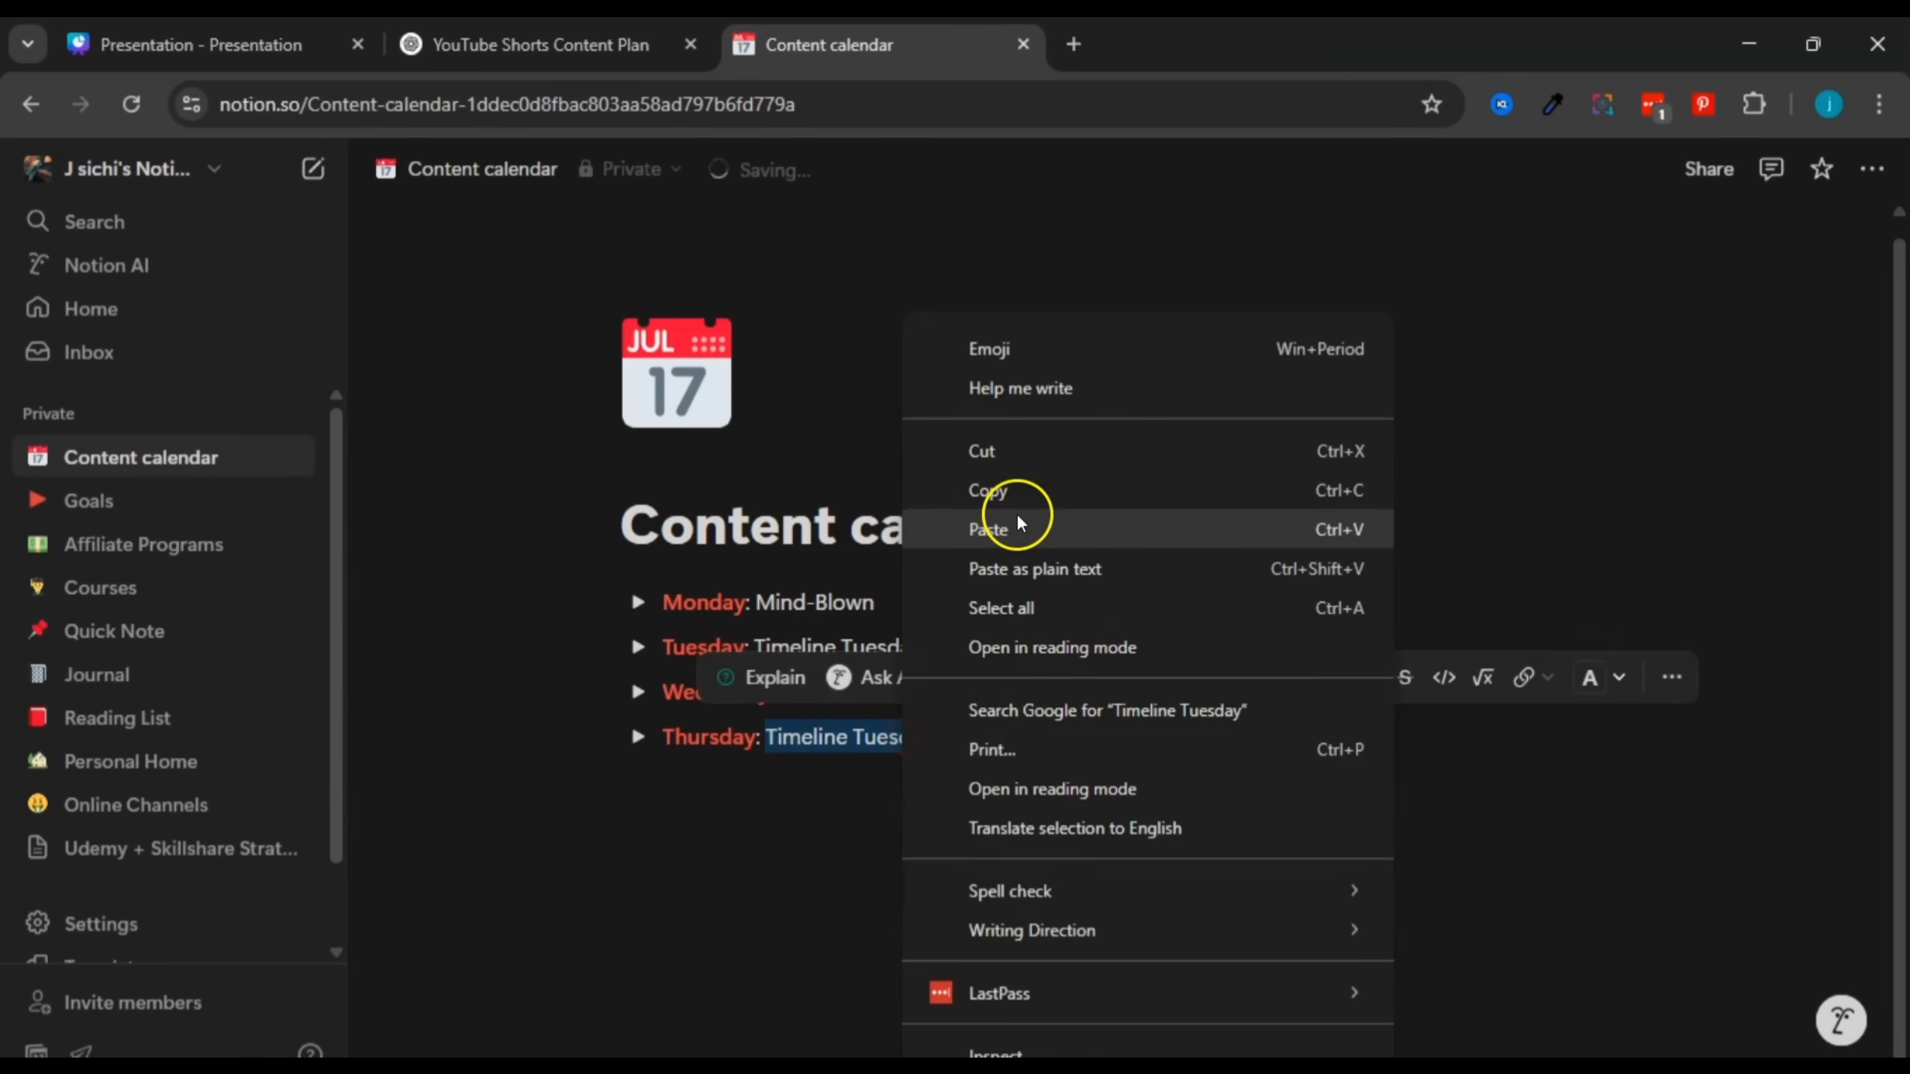
pyautogui.click(992, 529)
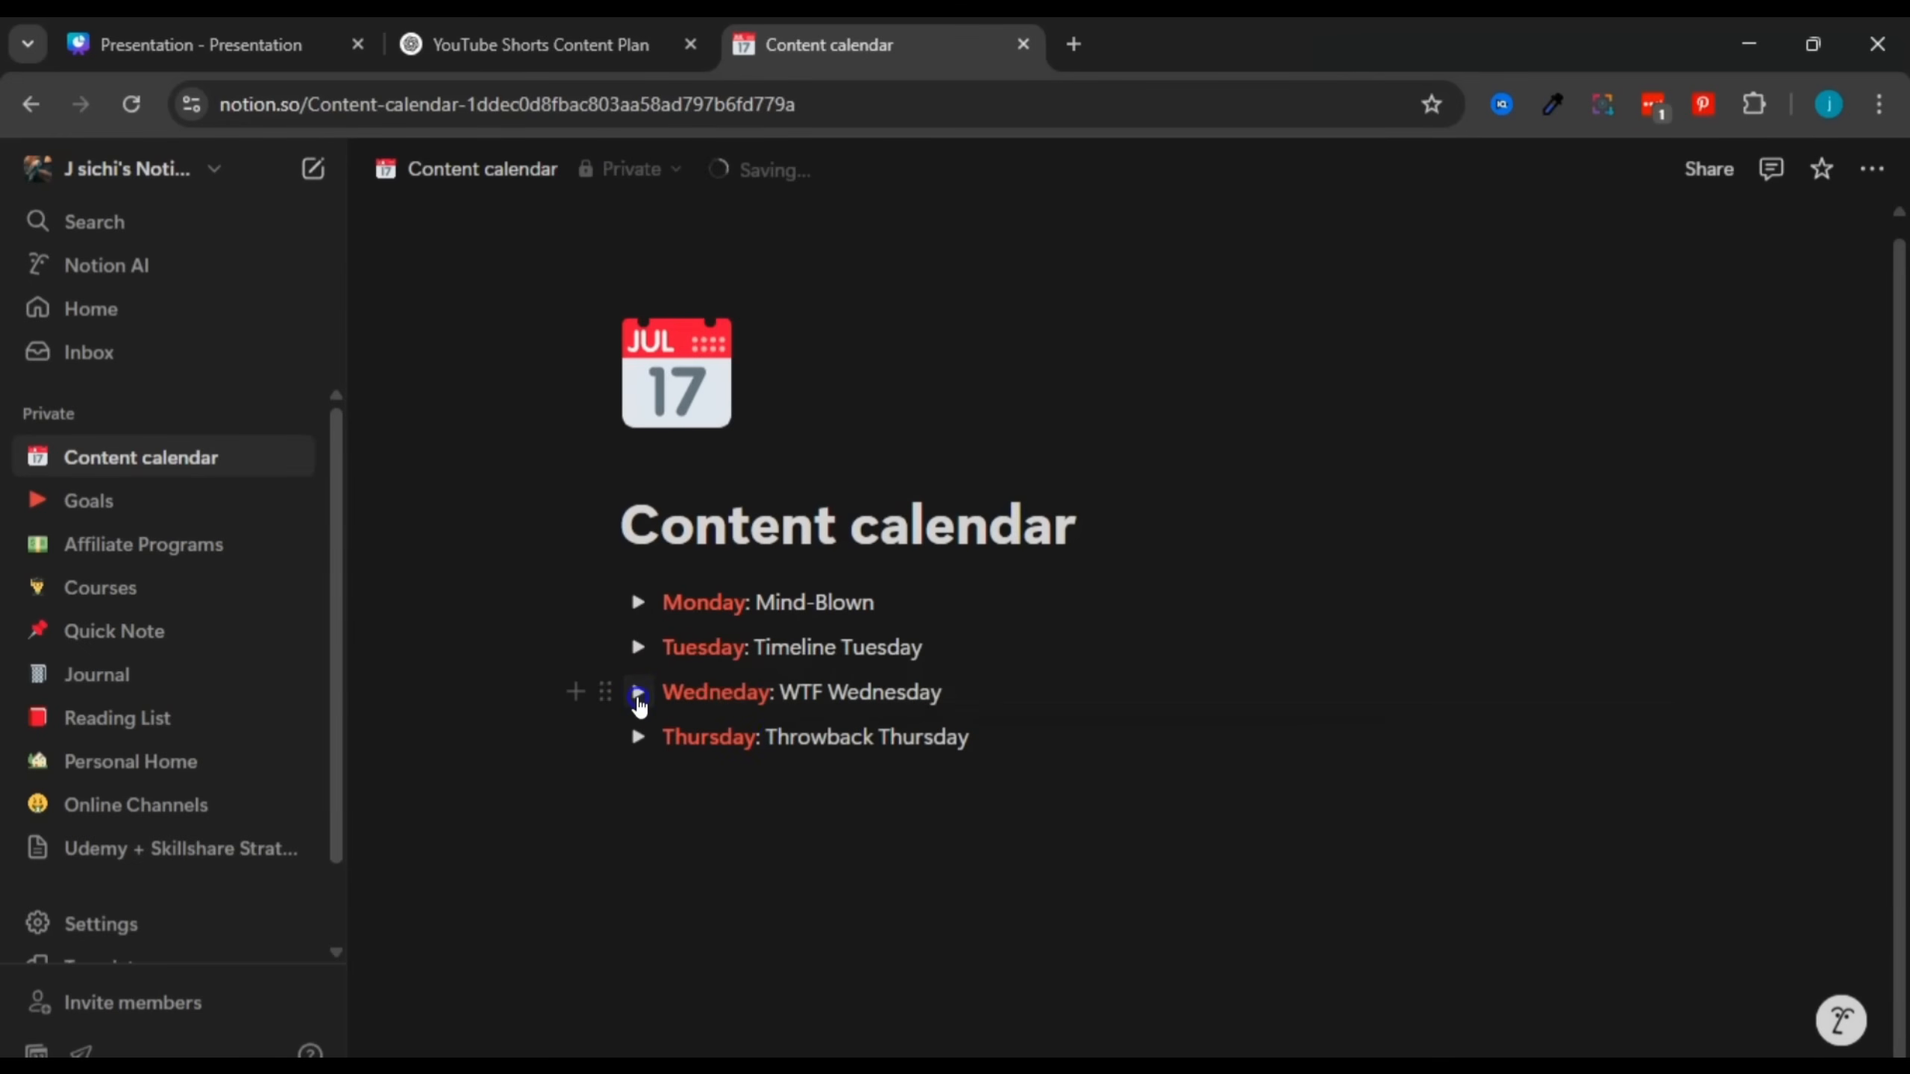
# Step: Expand the "Wedneday" toggle and uncheck its Video 1, Video 2 and Video 3 to-dos
pyautogui.click(638, 694)
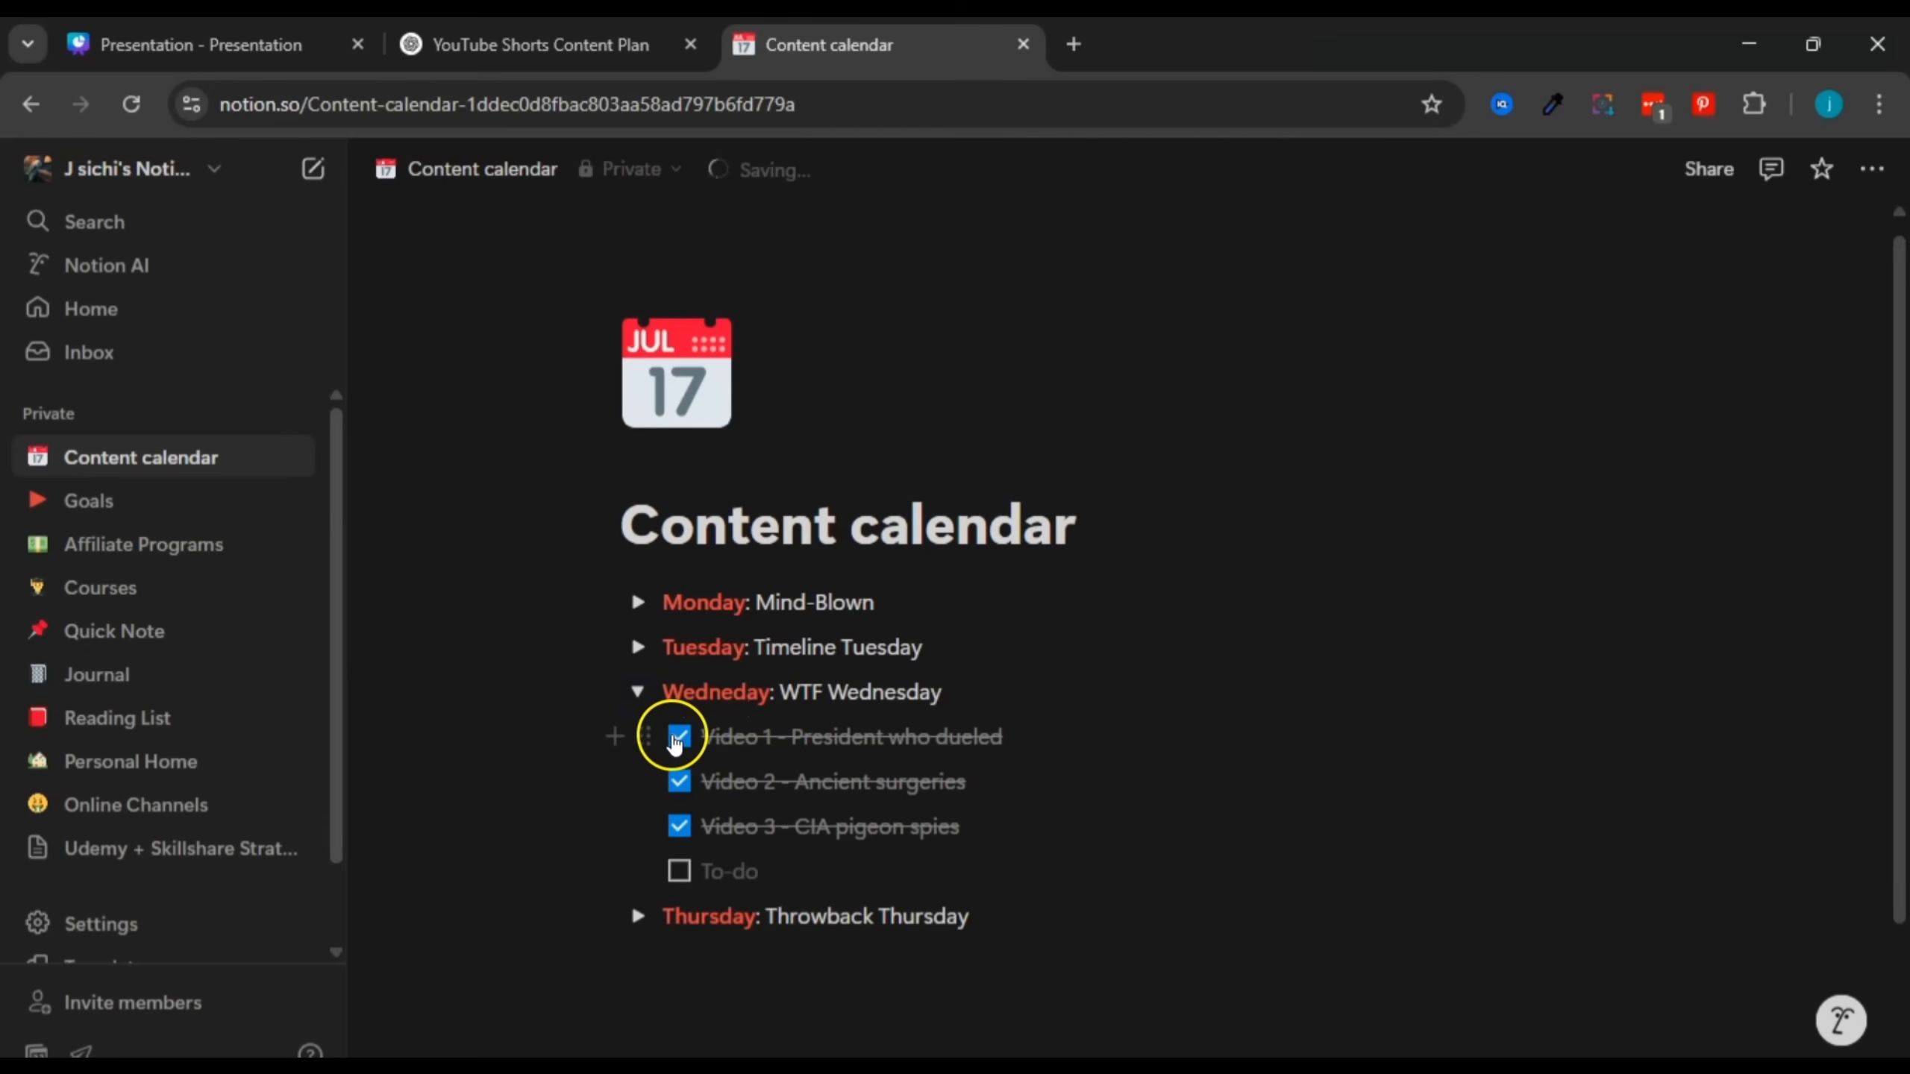
pyautogui.click(674, 739)
pyautogui.click(680, 784)
pyautogui.click(681, 831)
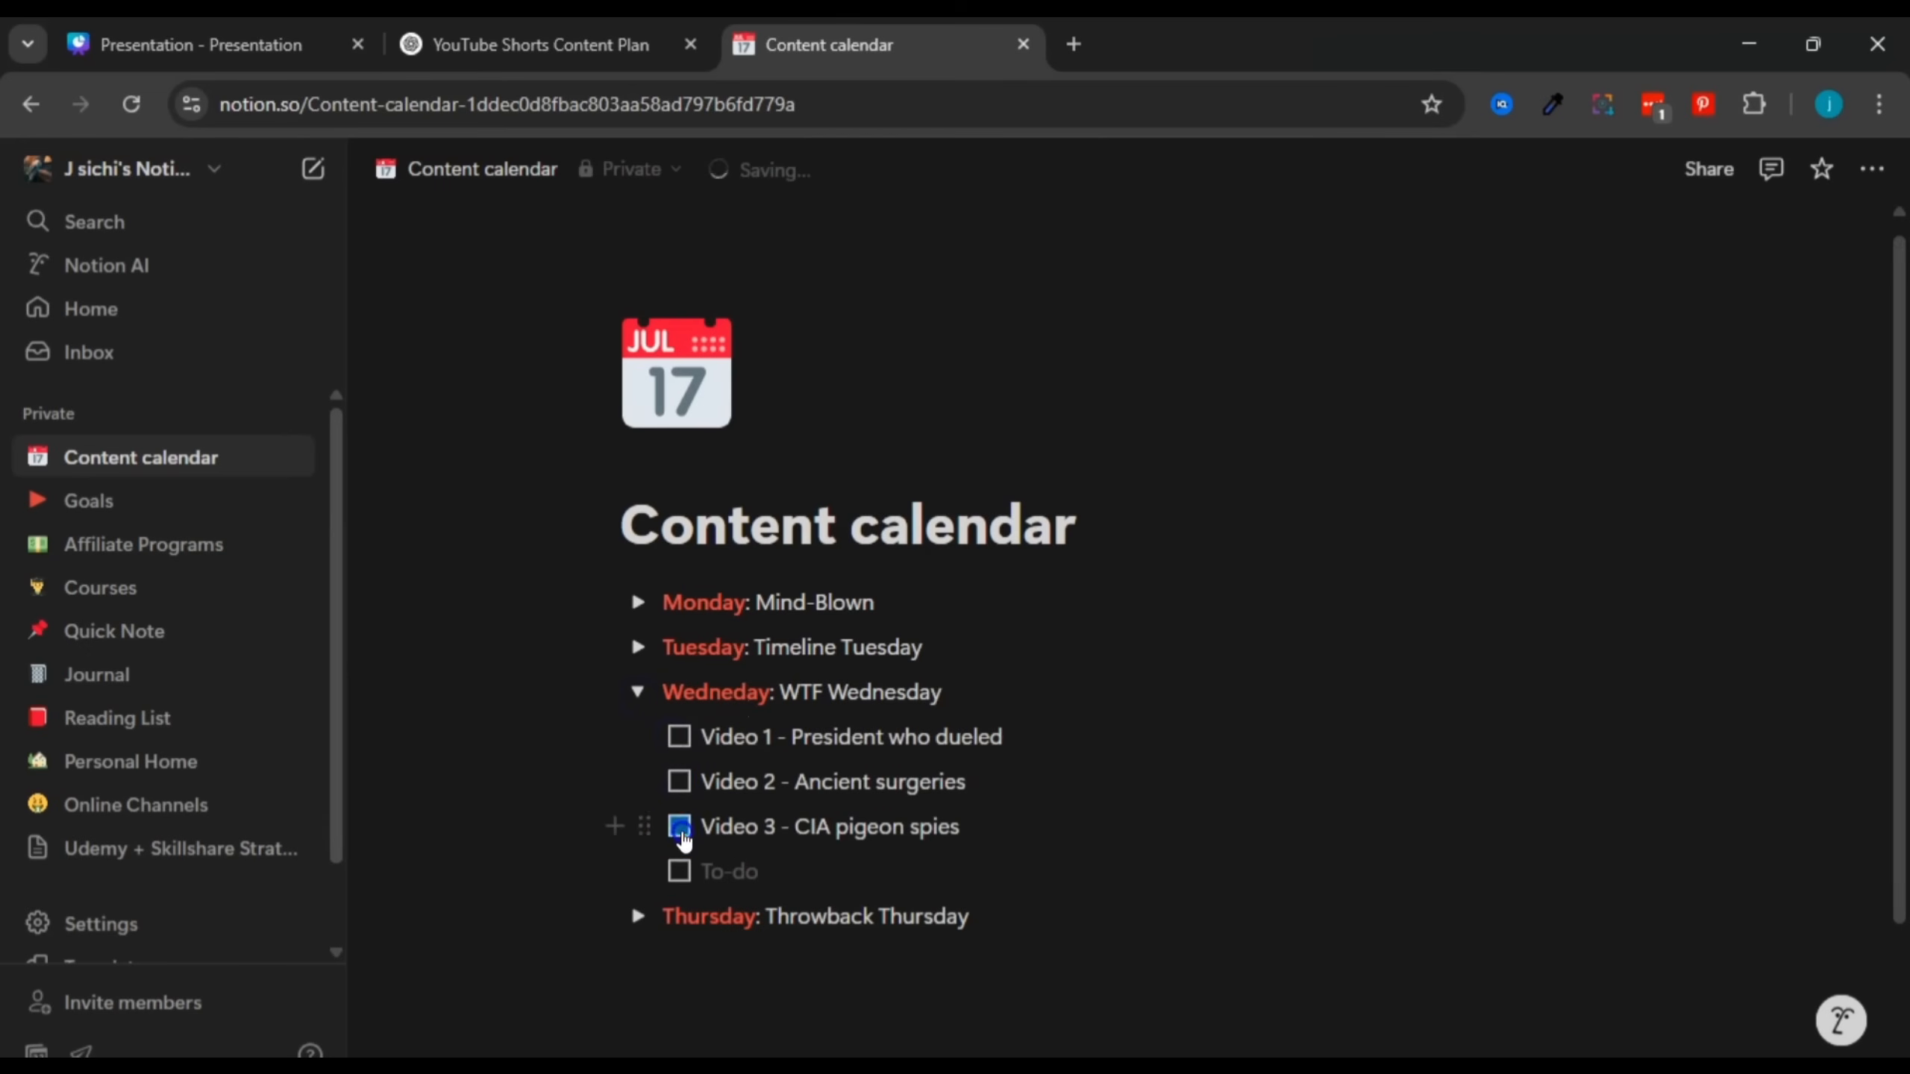
# Step: Replace the Video 1 topic under "Wedneday" with "Napoleon vs. bunnies" copied from the ChatGPT table, leaving the to-do unchecked
pyautogui.click(635, 47)
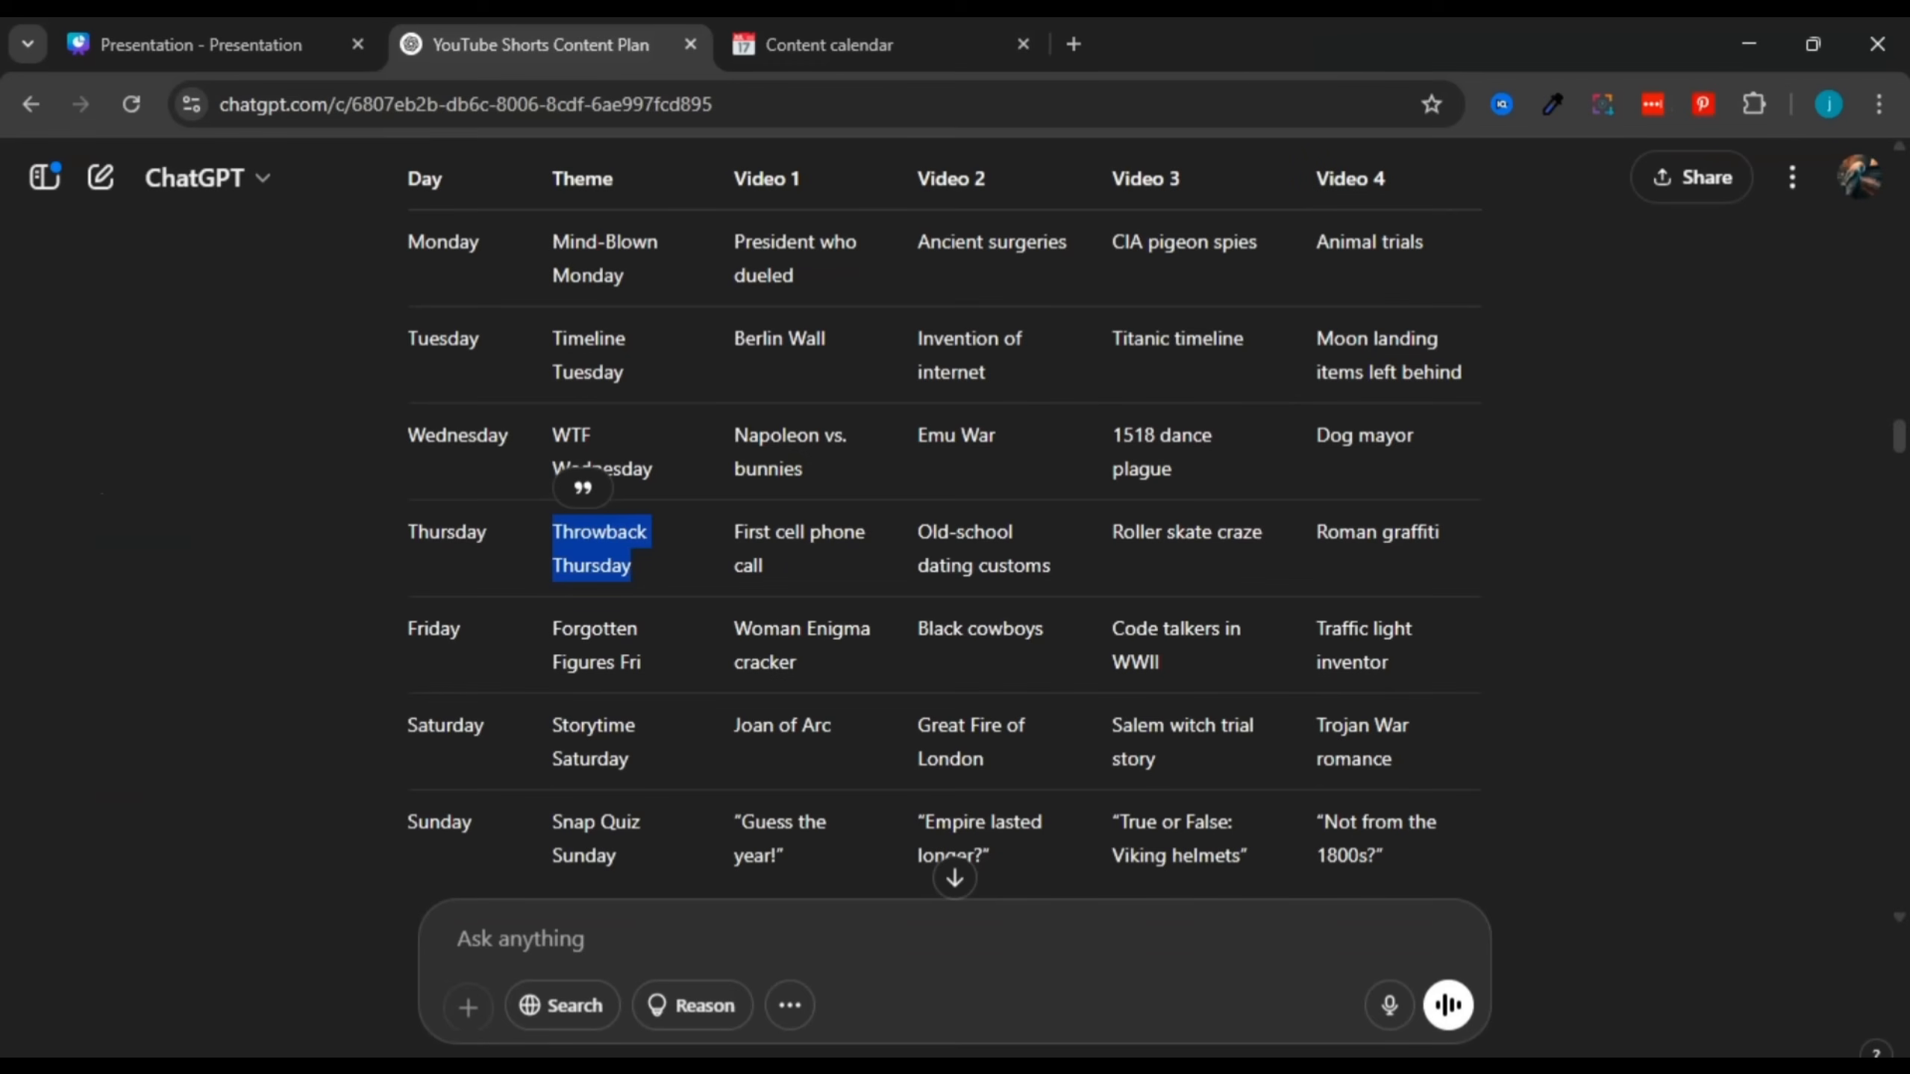
pyautogui.moveTo(733, 433); pyautogui.dragTo(844, 472)
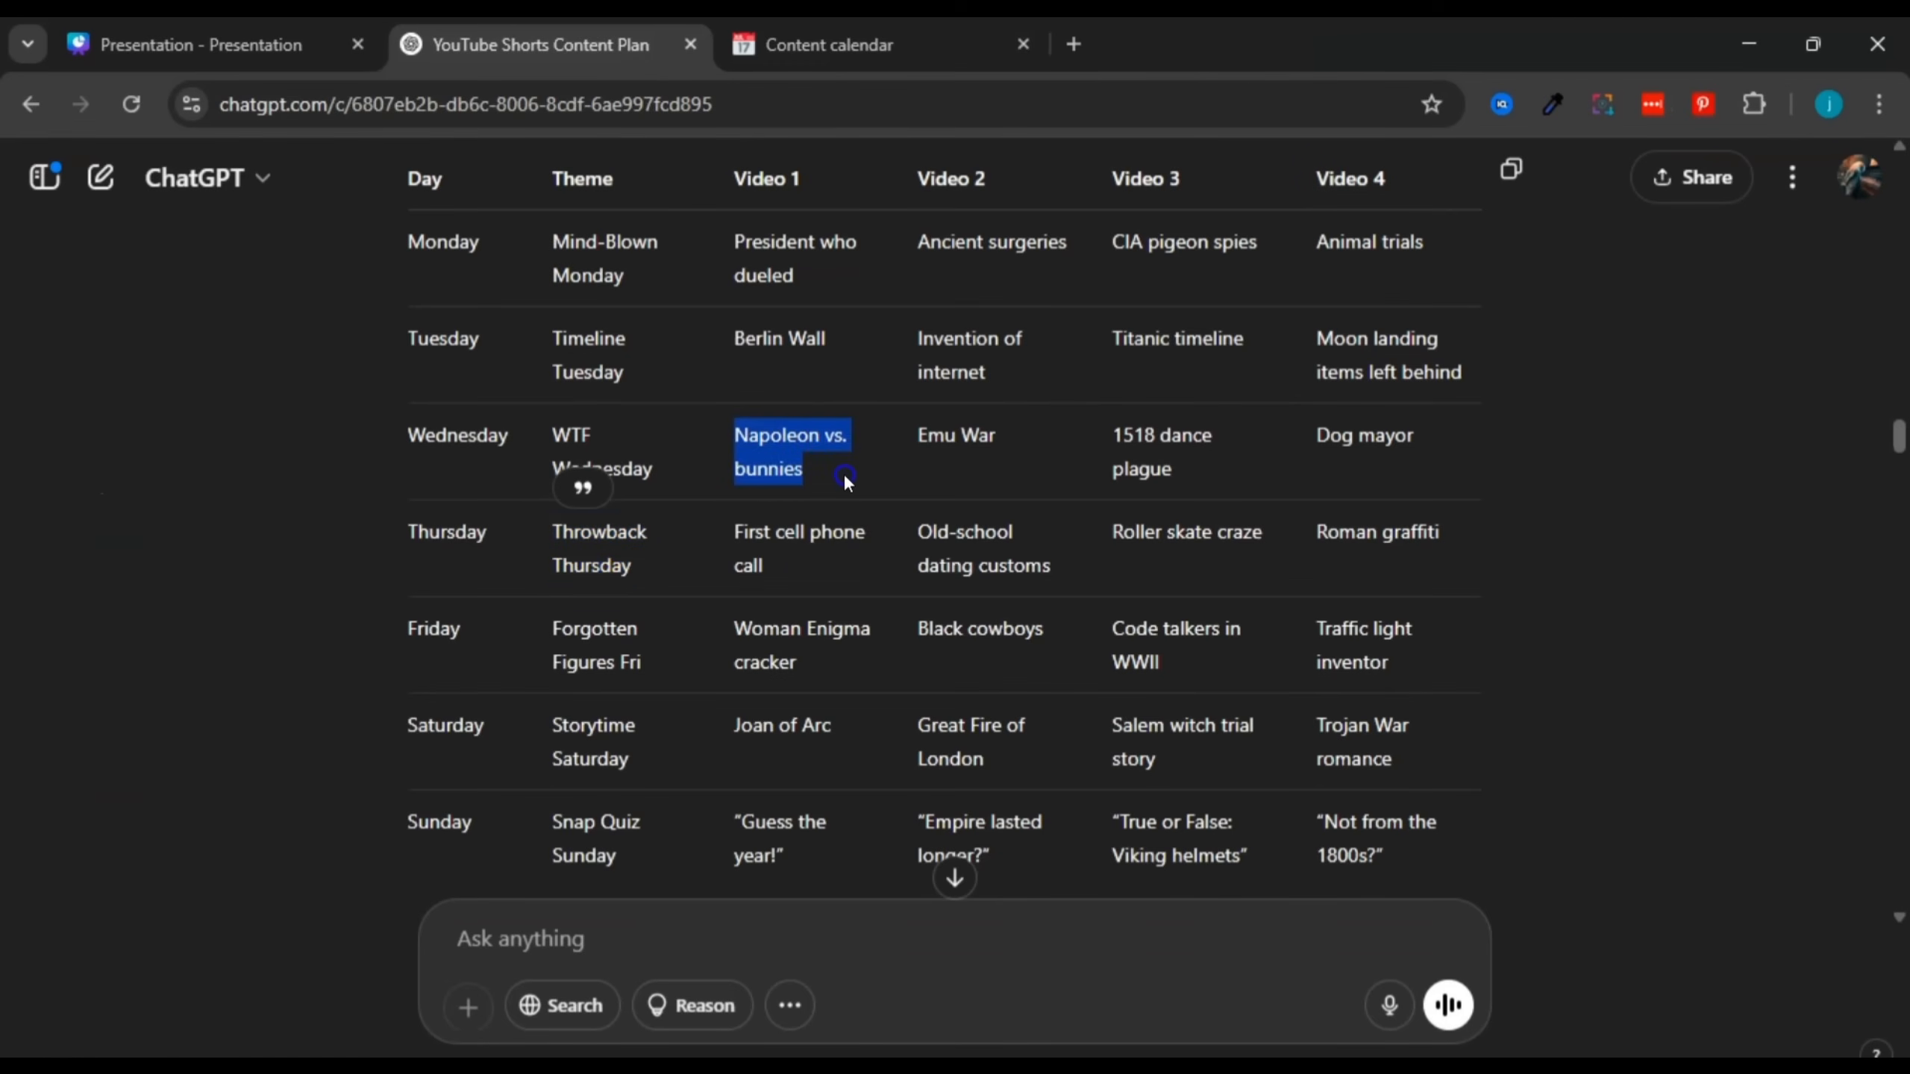
pyautogui.rightClick(785, 466)
pyautogui.click(823, 479)
pyautogui.click(778, 34)
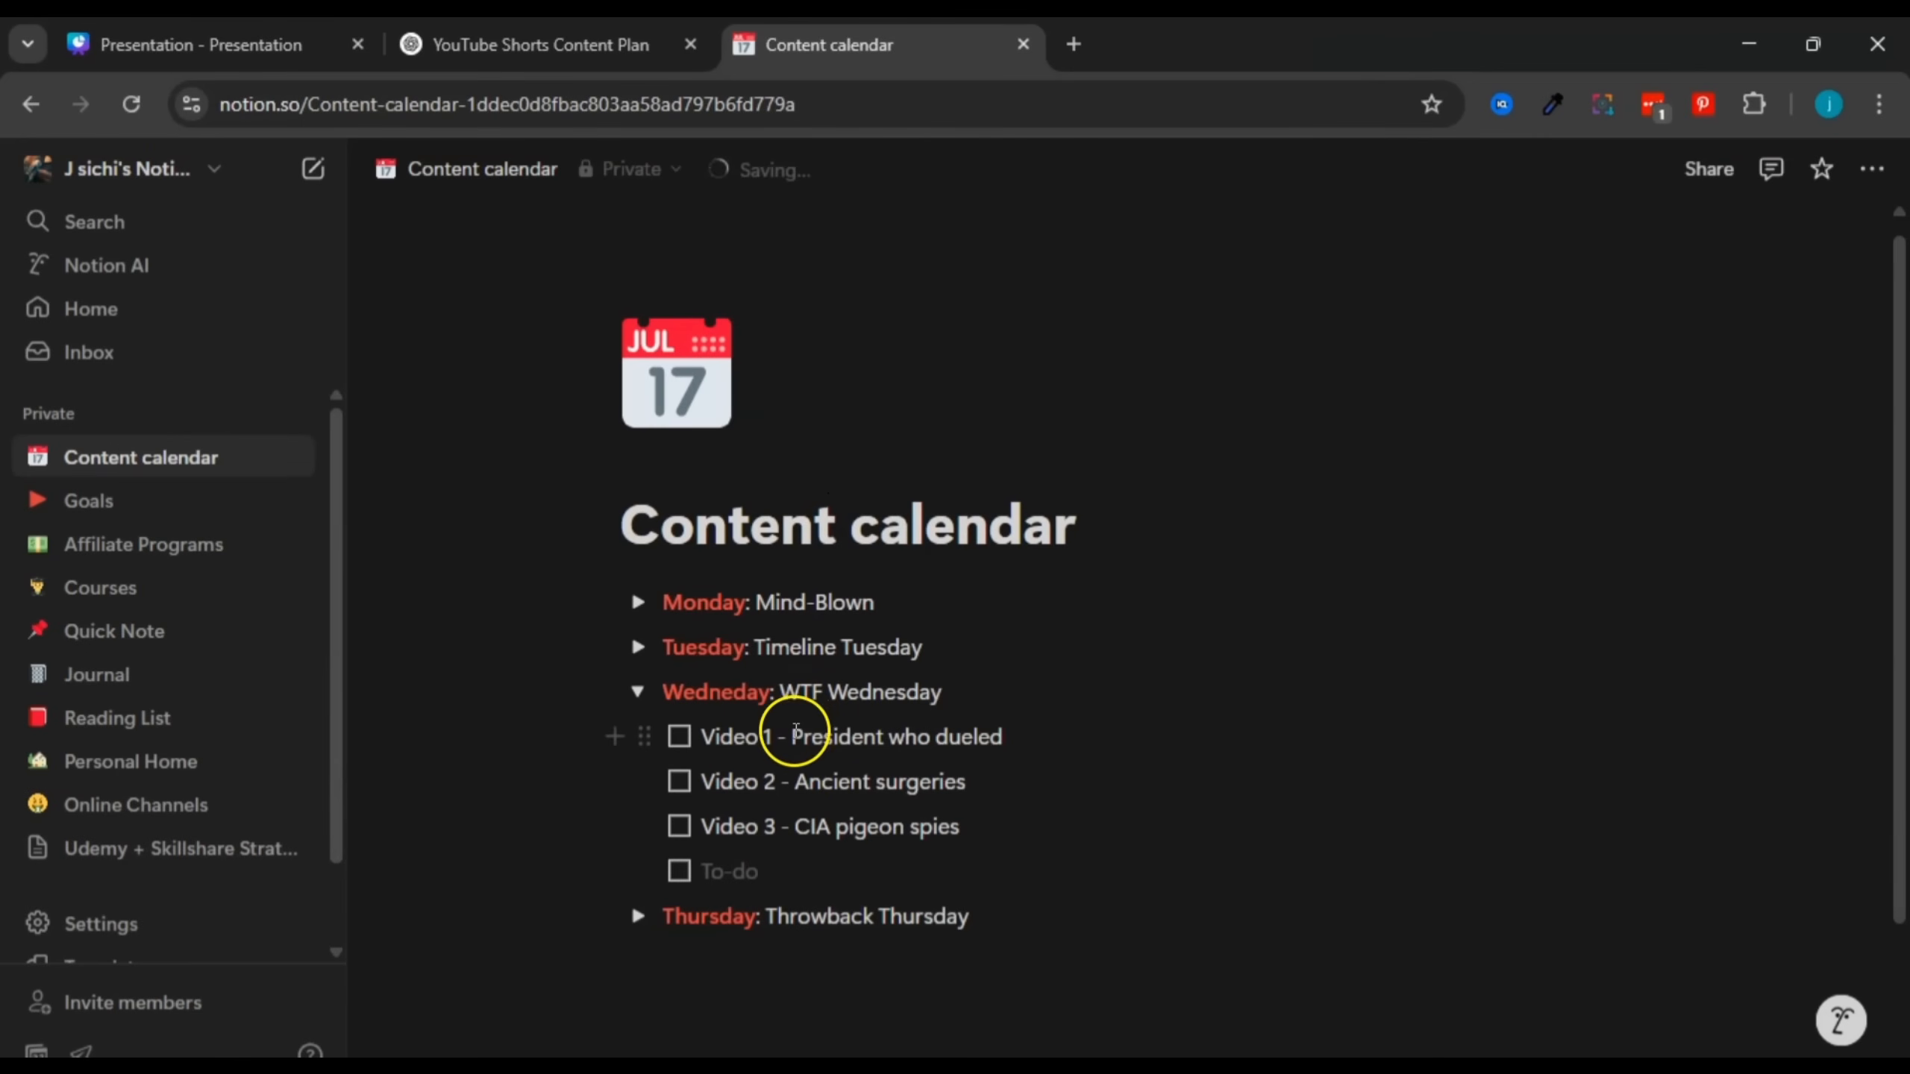
pyautogui.moveTo(795, 733); pyautogui.dragTo(1003, 738)
pyautogui.rightClick(959, 744)
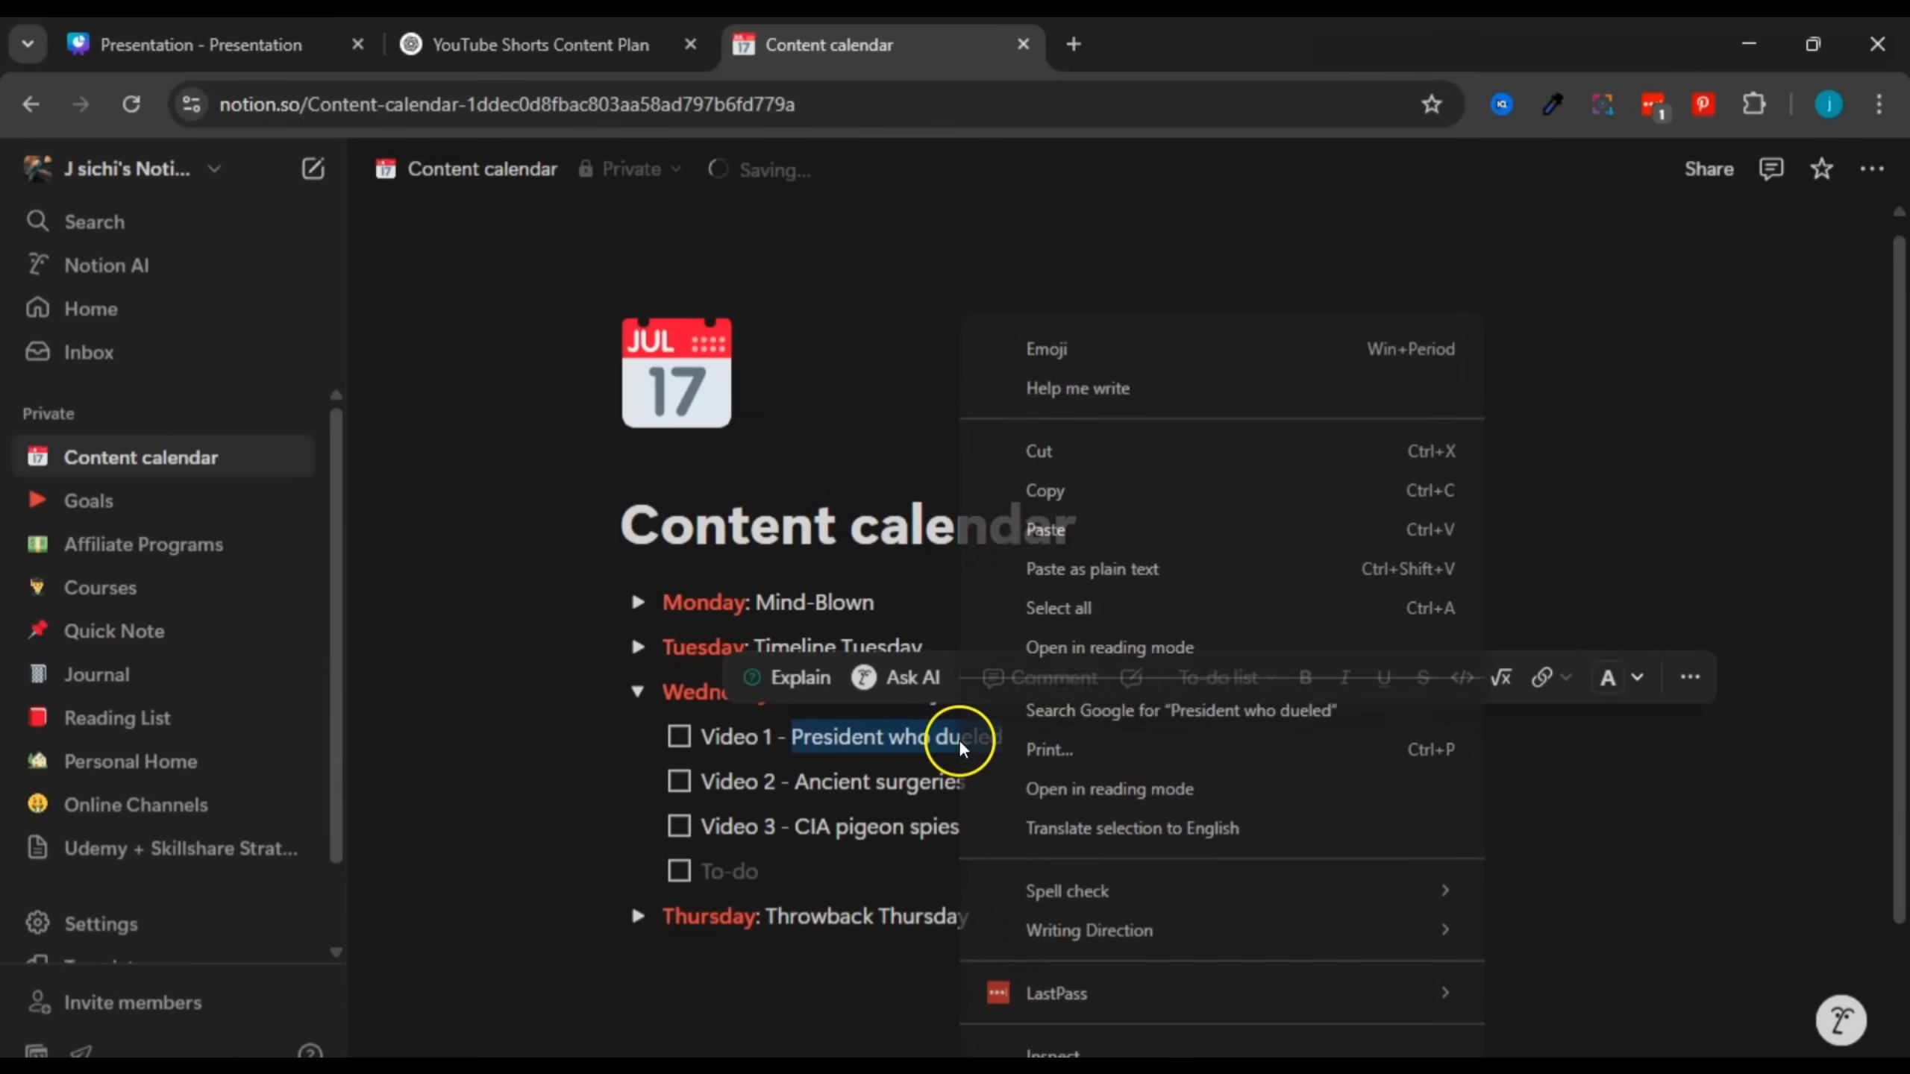
pyautogui.click(1051, 529)
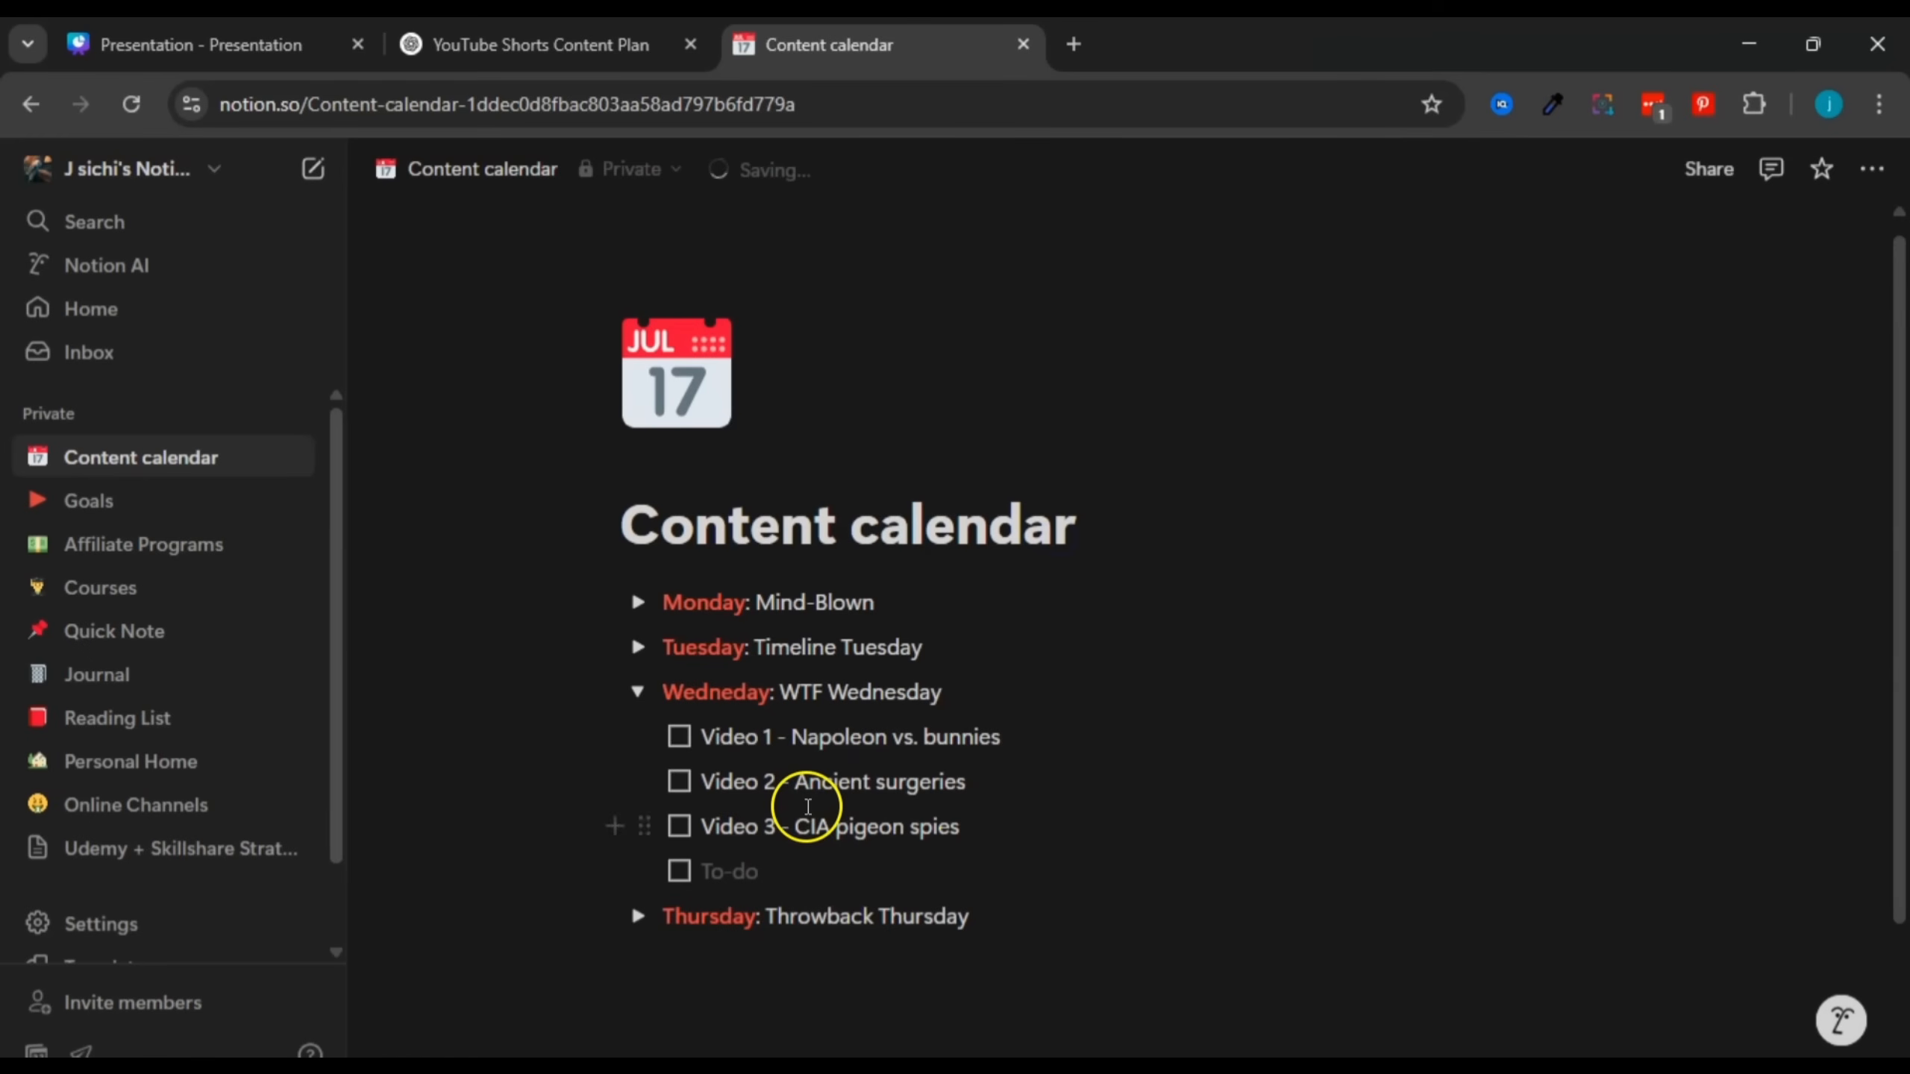
pyautogui.click(680, 737)
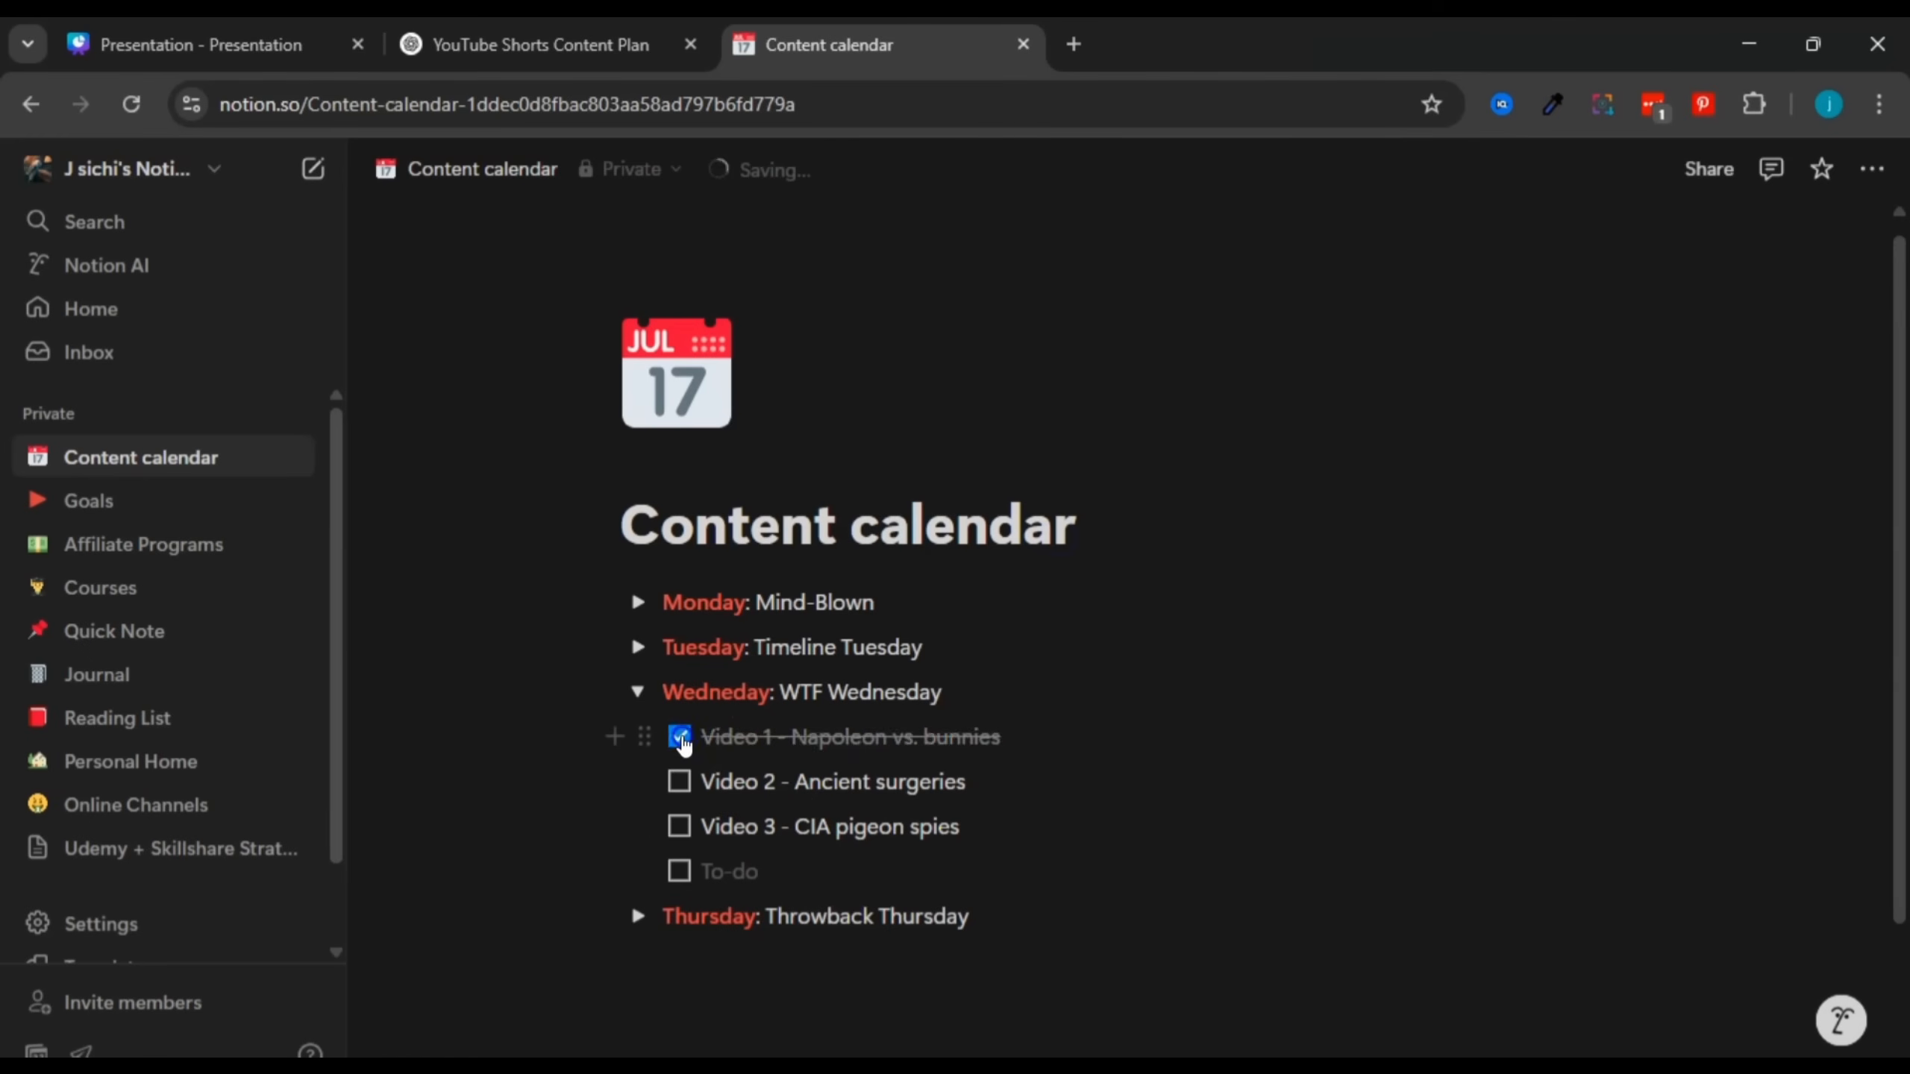
pyautogui.click(679, 737)
# Step: Replace the Video 2 topic under "Wedneday" in Notion with "Emu War" copied from the ChatGPT table
pyautogui.click(538, 44)
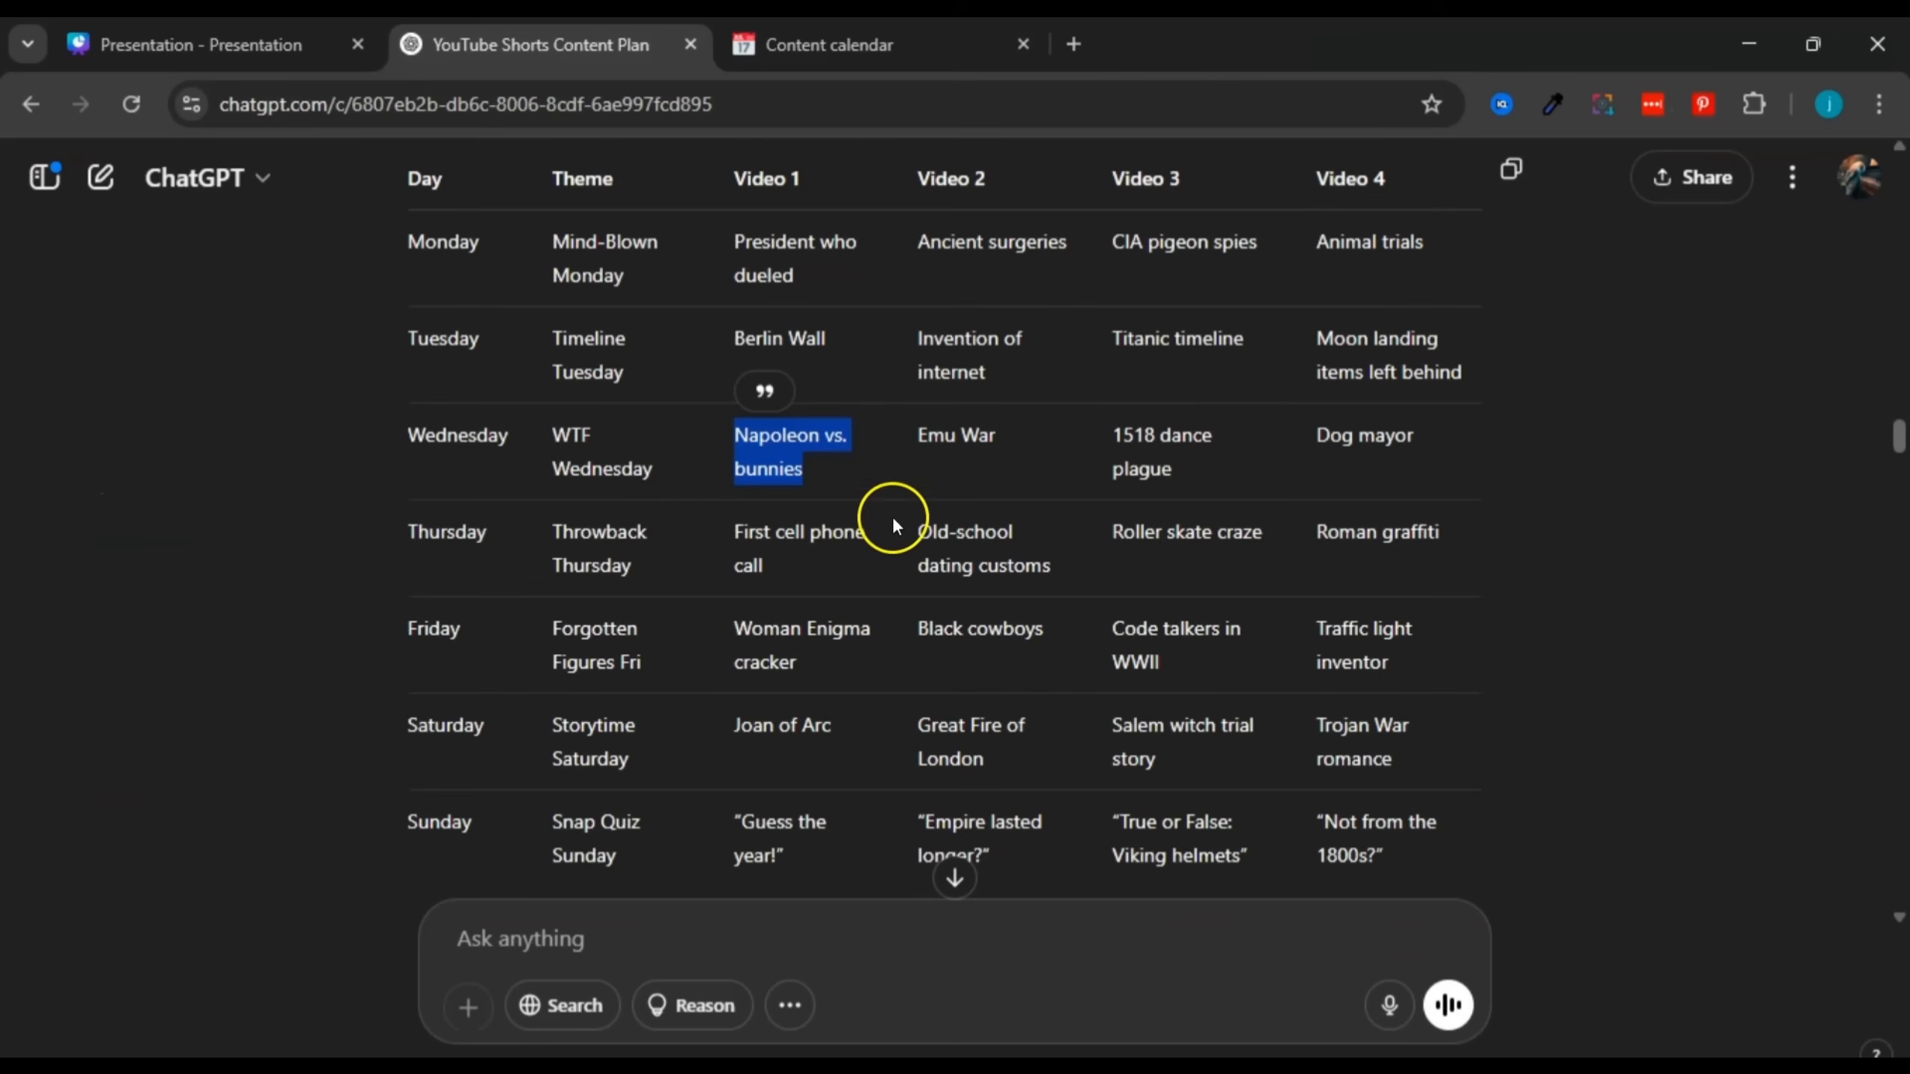
pyautogui.moveTo(923, 426); pyautogui.dragTo(1006, 433)
pyautogui.doubleClick(972, 435)
pyautogui.rightClick(968, 435)
pyautogui.click(993, 460)
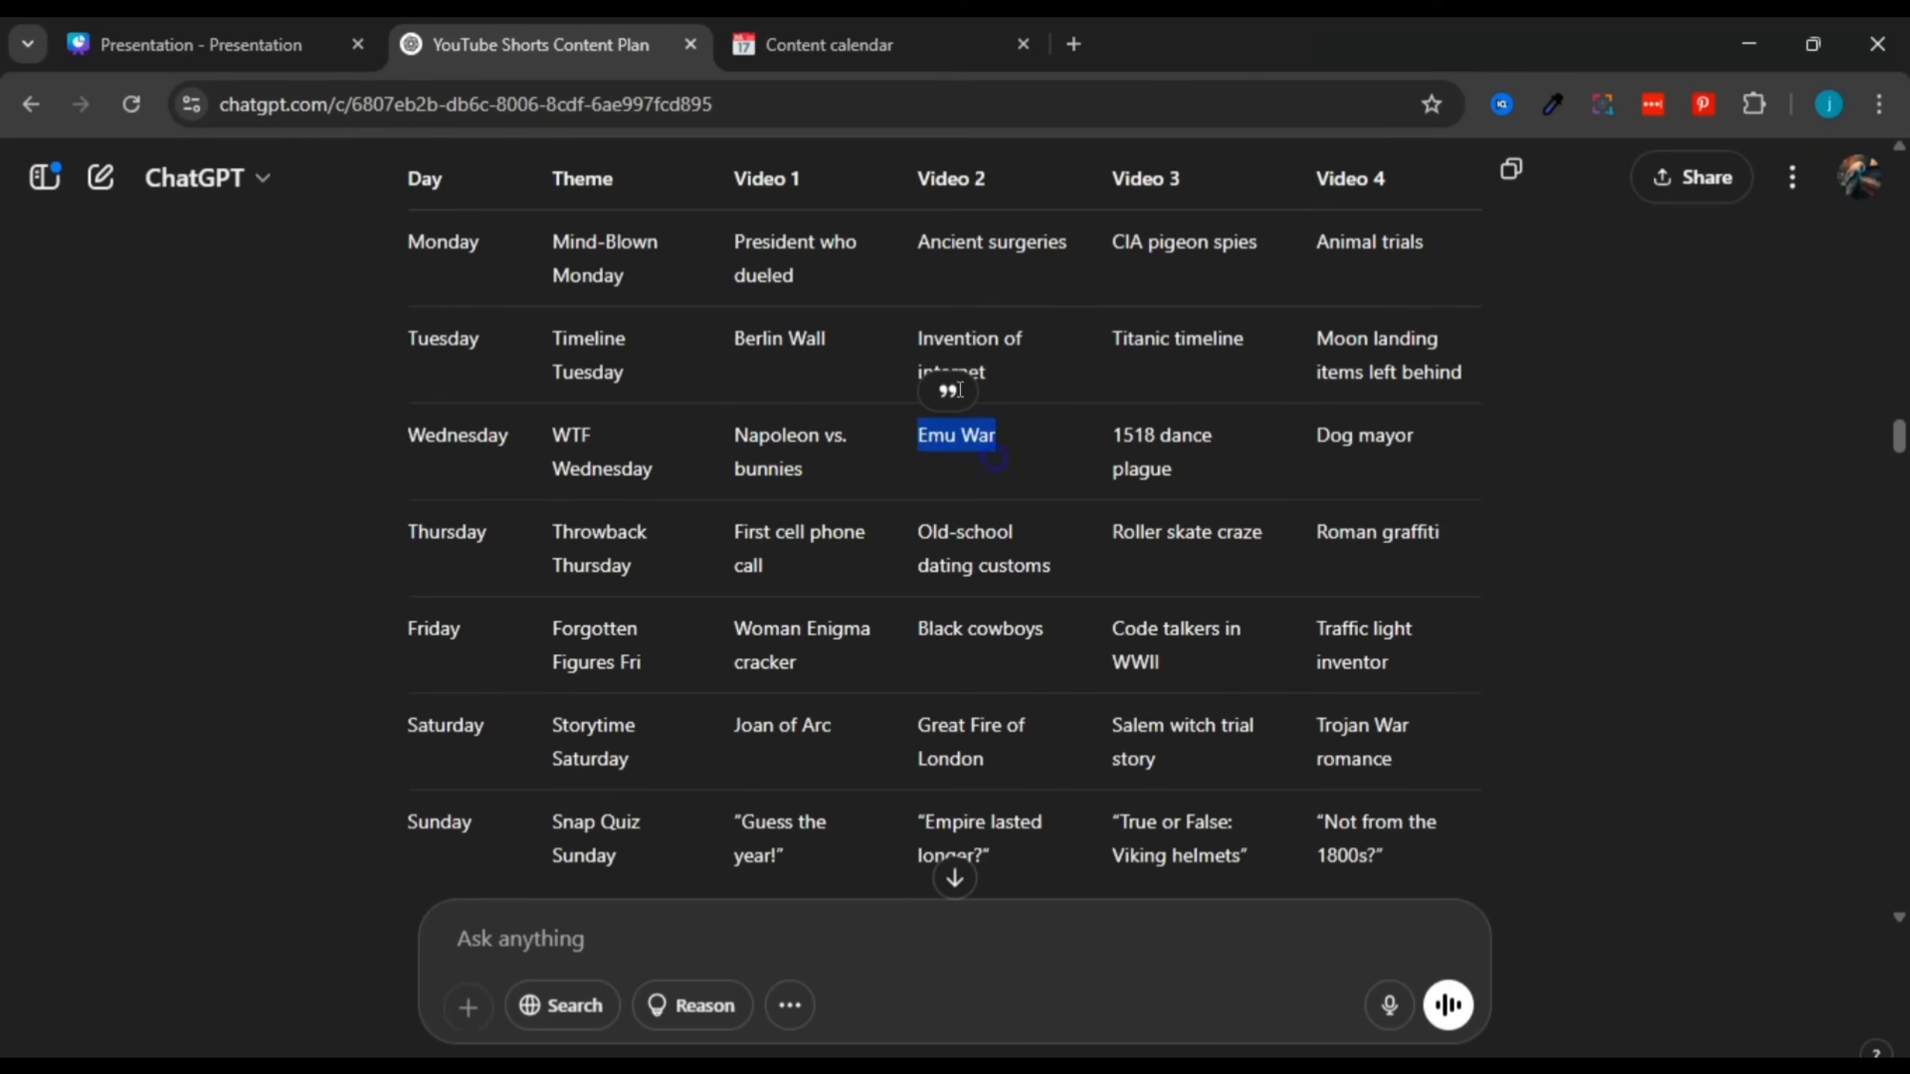
pyautogui.click(830, 44)
pyautogui.moveTo(795, 781); pyautogui.dragTo(967, 782)
pyautogui.rightClick(928, 789)
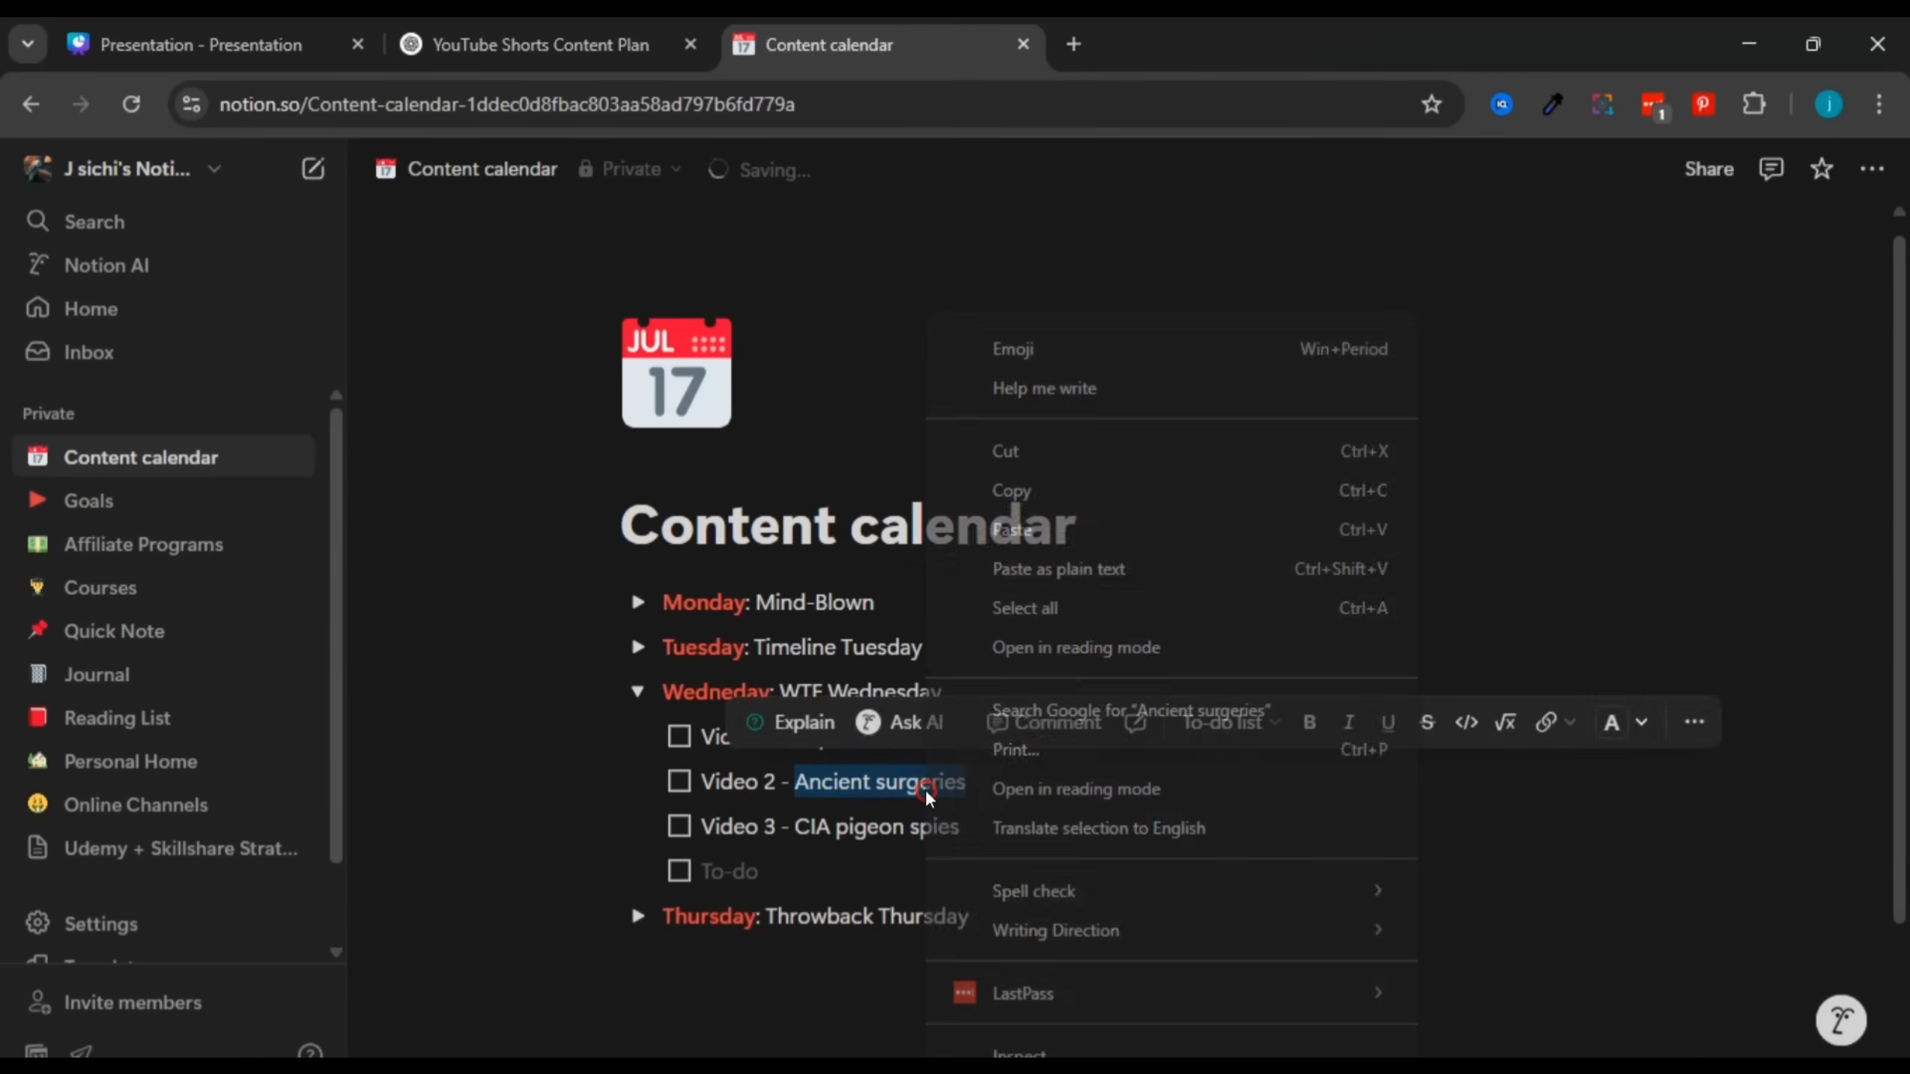
pyautogui.click(1011, 530)
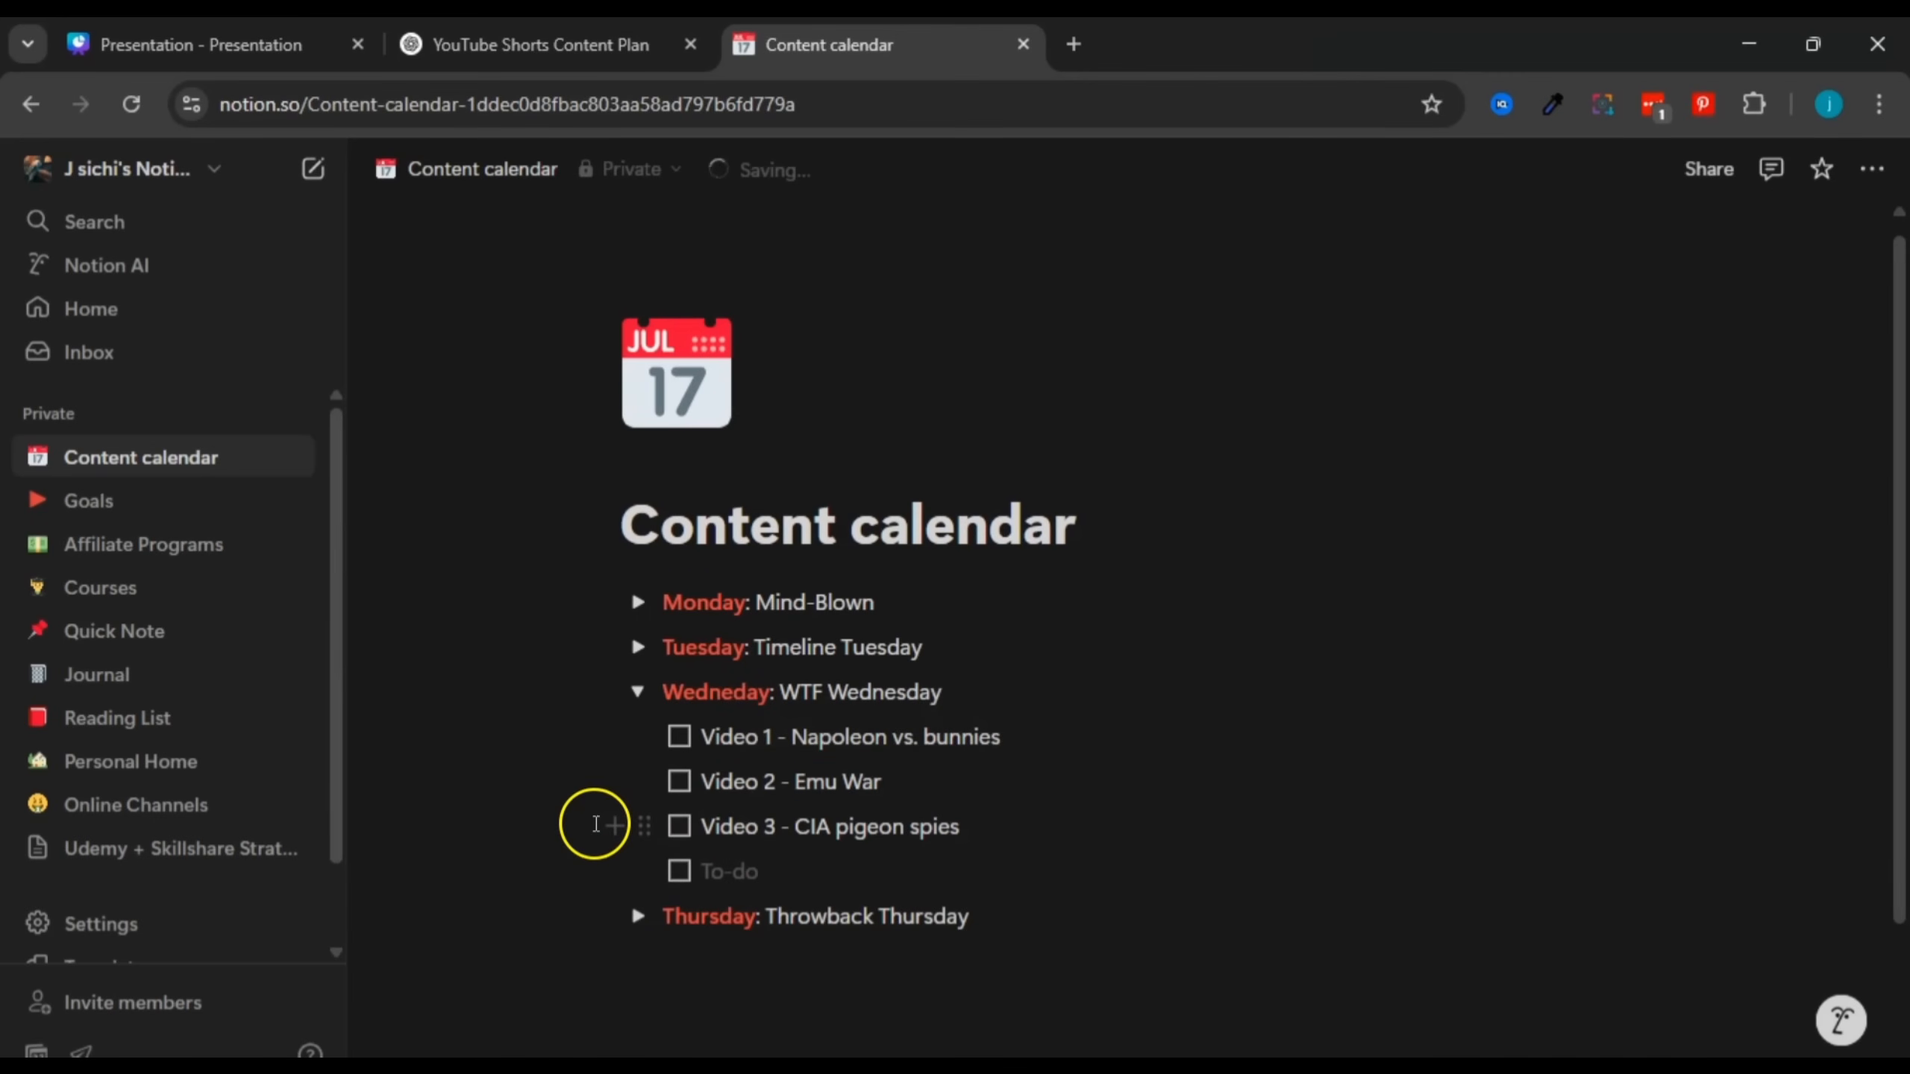
# Step: Delete the Video 3 and empty to-dos under "Wedneday" and expand the Thursday and Tuesday toggles
pyautogui.moveTo(595, 824); pyautogui.dragTo(624, 873)
pyautogui.press('BackSpace')
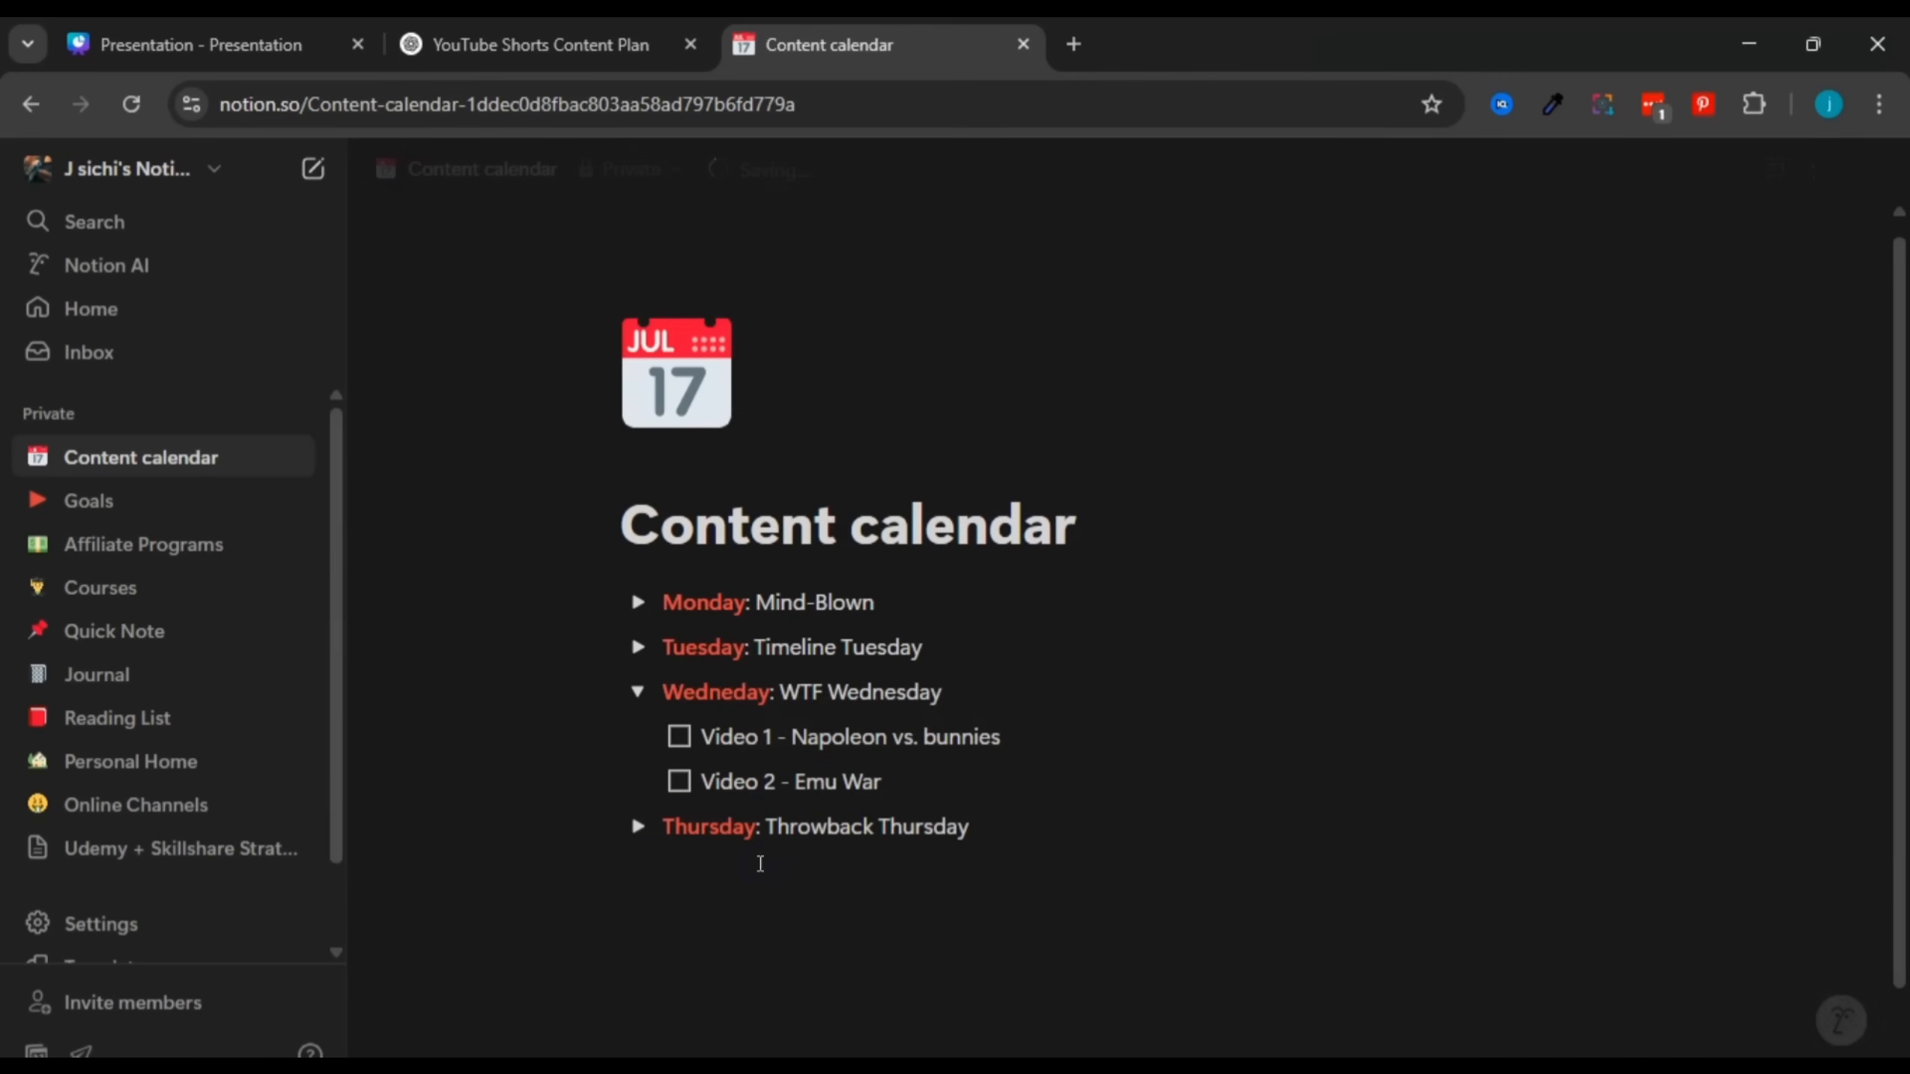
pyautogui.click(638, 827)
pyautogui.click(638, 647)
# Step: Expand the Monday toggle and uncheck its three video to-dos
pyautogui.click(639, 605)
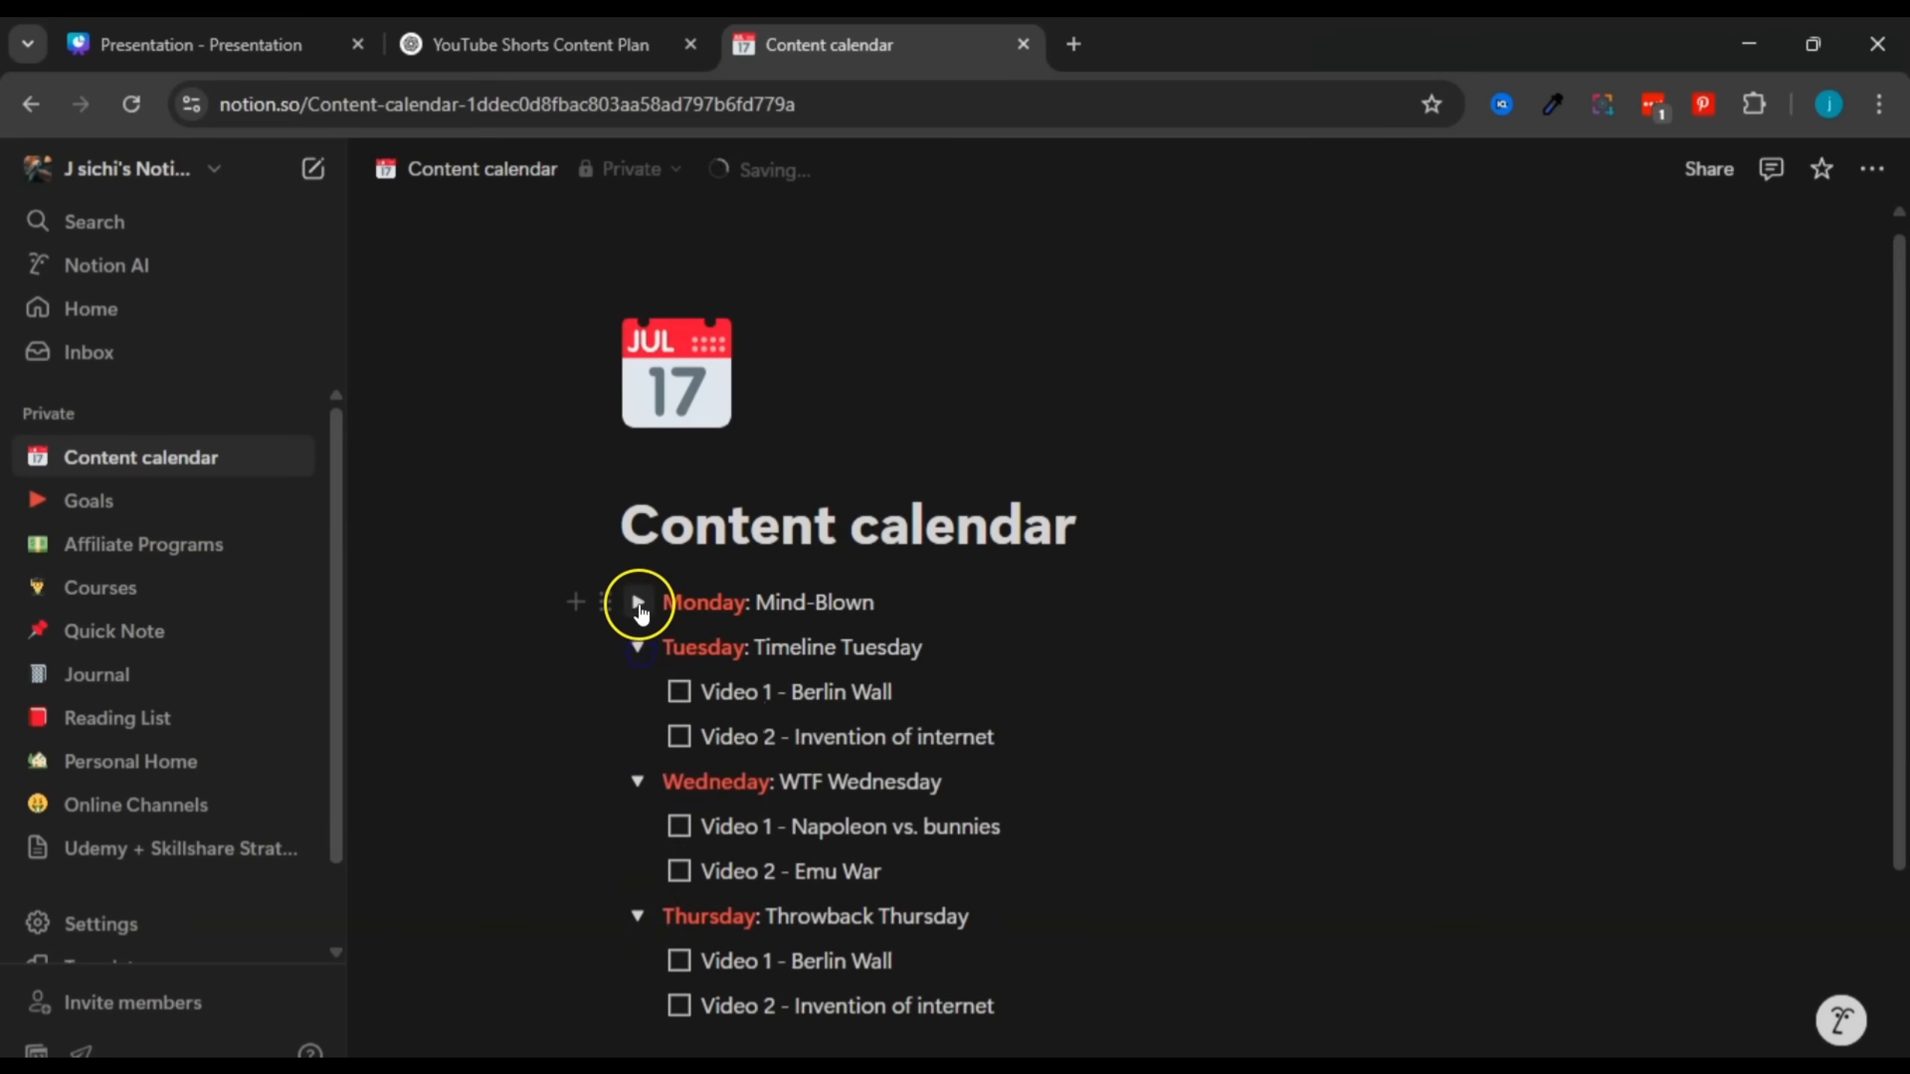
pyautogui.click(679, 649)
pyautogui.click(679, 693)
pyautogui.click(673, 743)
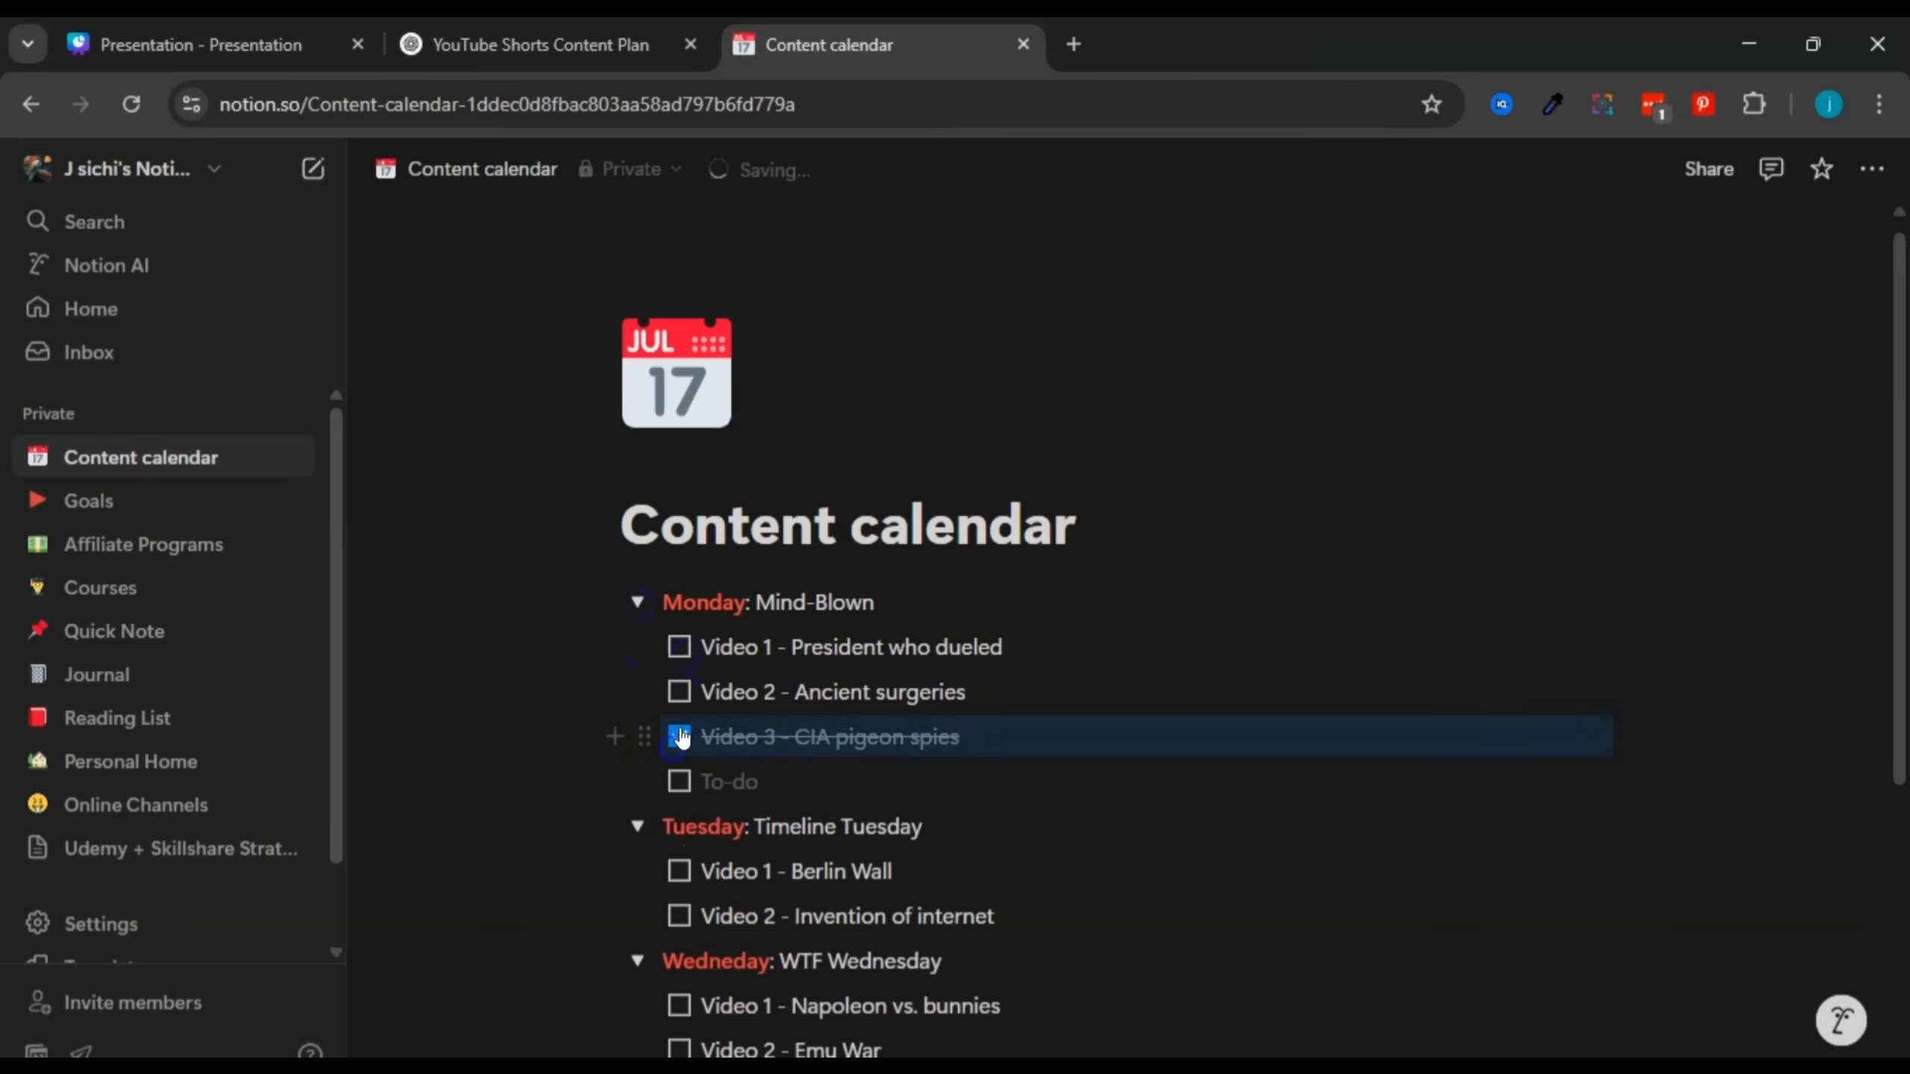
# Step: Remove the empty to-do line below Video 3 in the Monday toggle
pyautogui.click(757, 773)
pyautogui.press('BackSpace')
pyautogui.press('BackSpace')
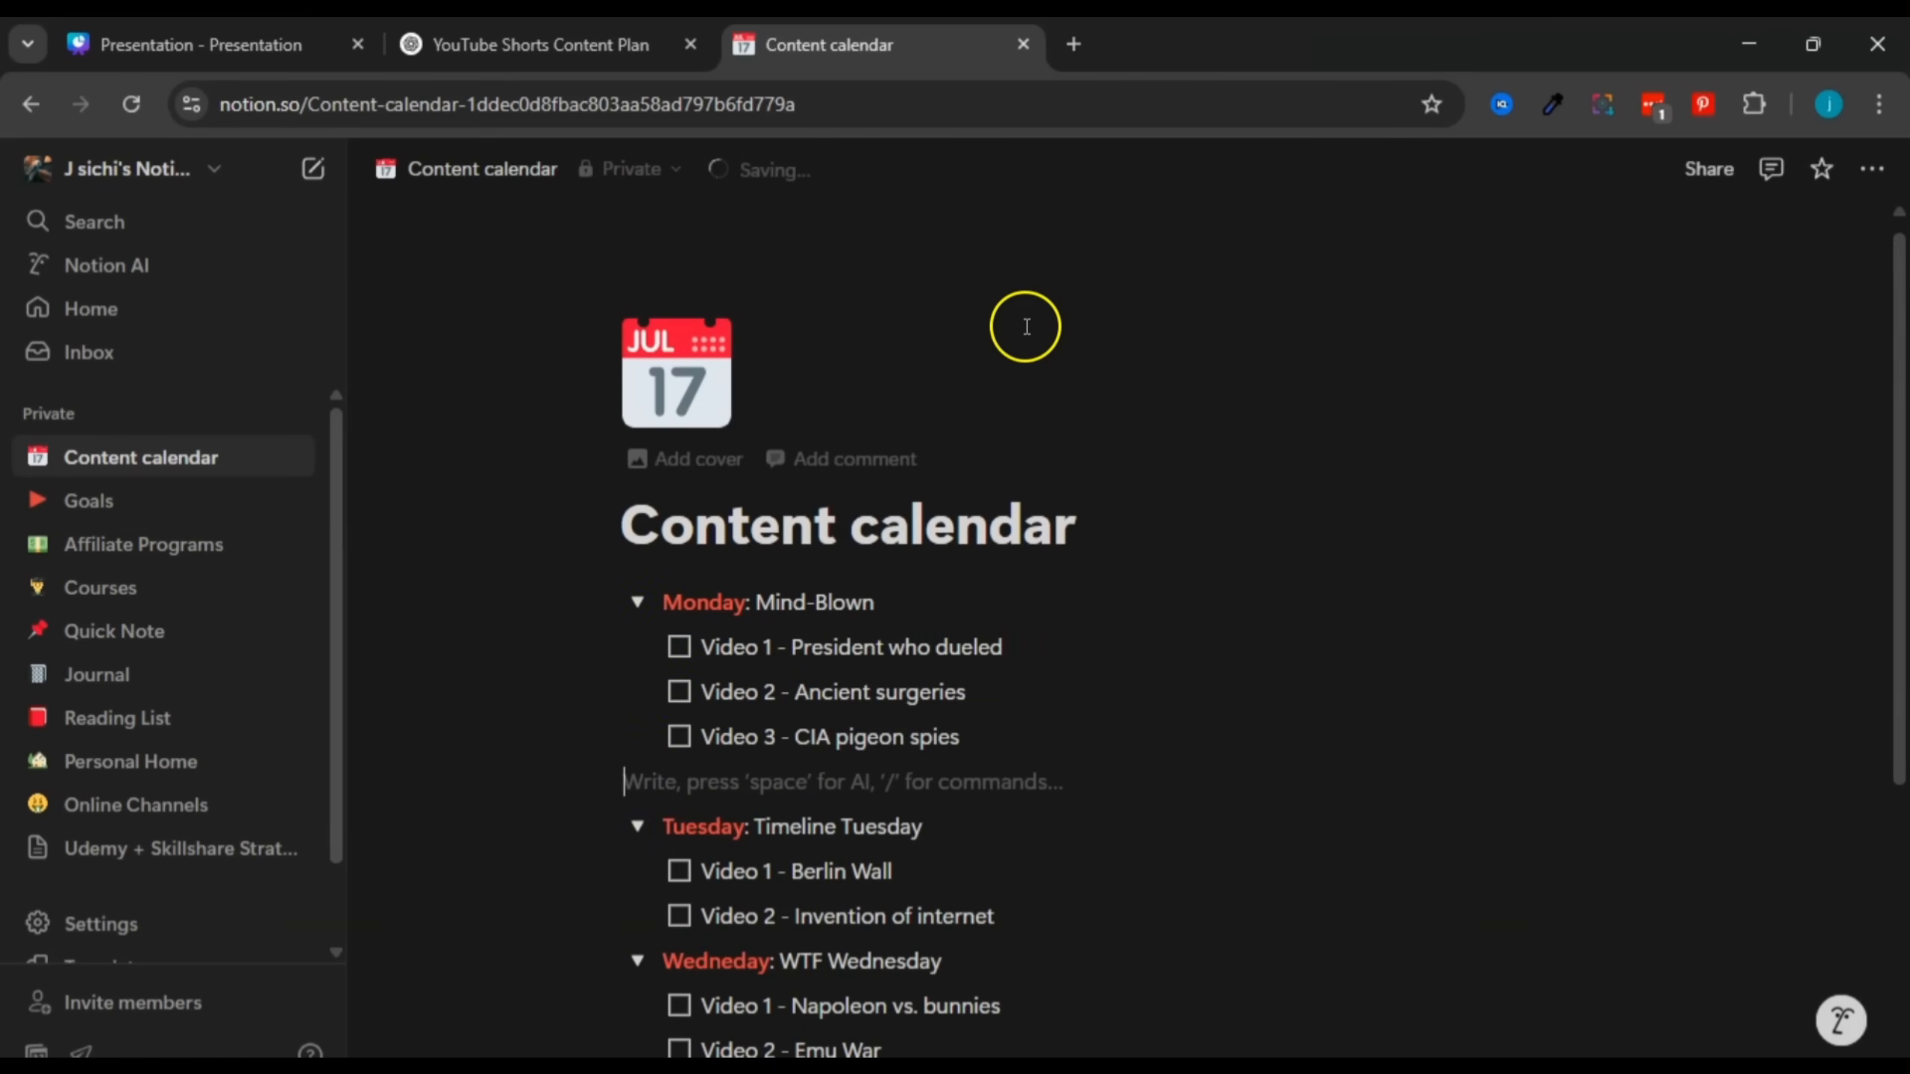
pyautogui.press('BackSpace')
pyautogui.click(1023, 235)
pyautogui.scroll(-2, 1145, 289)
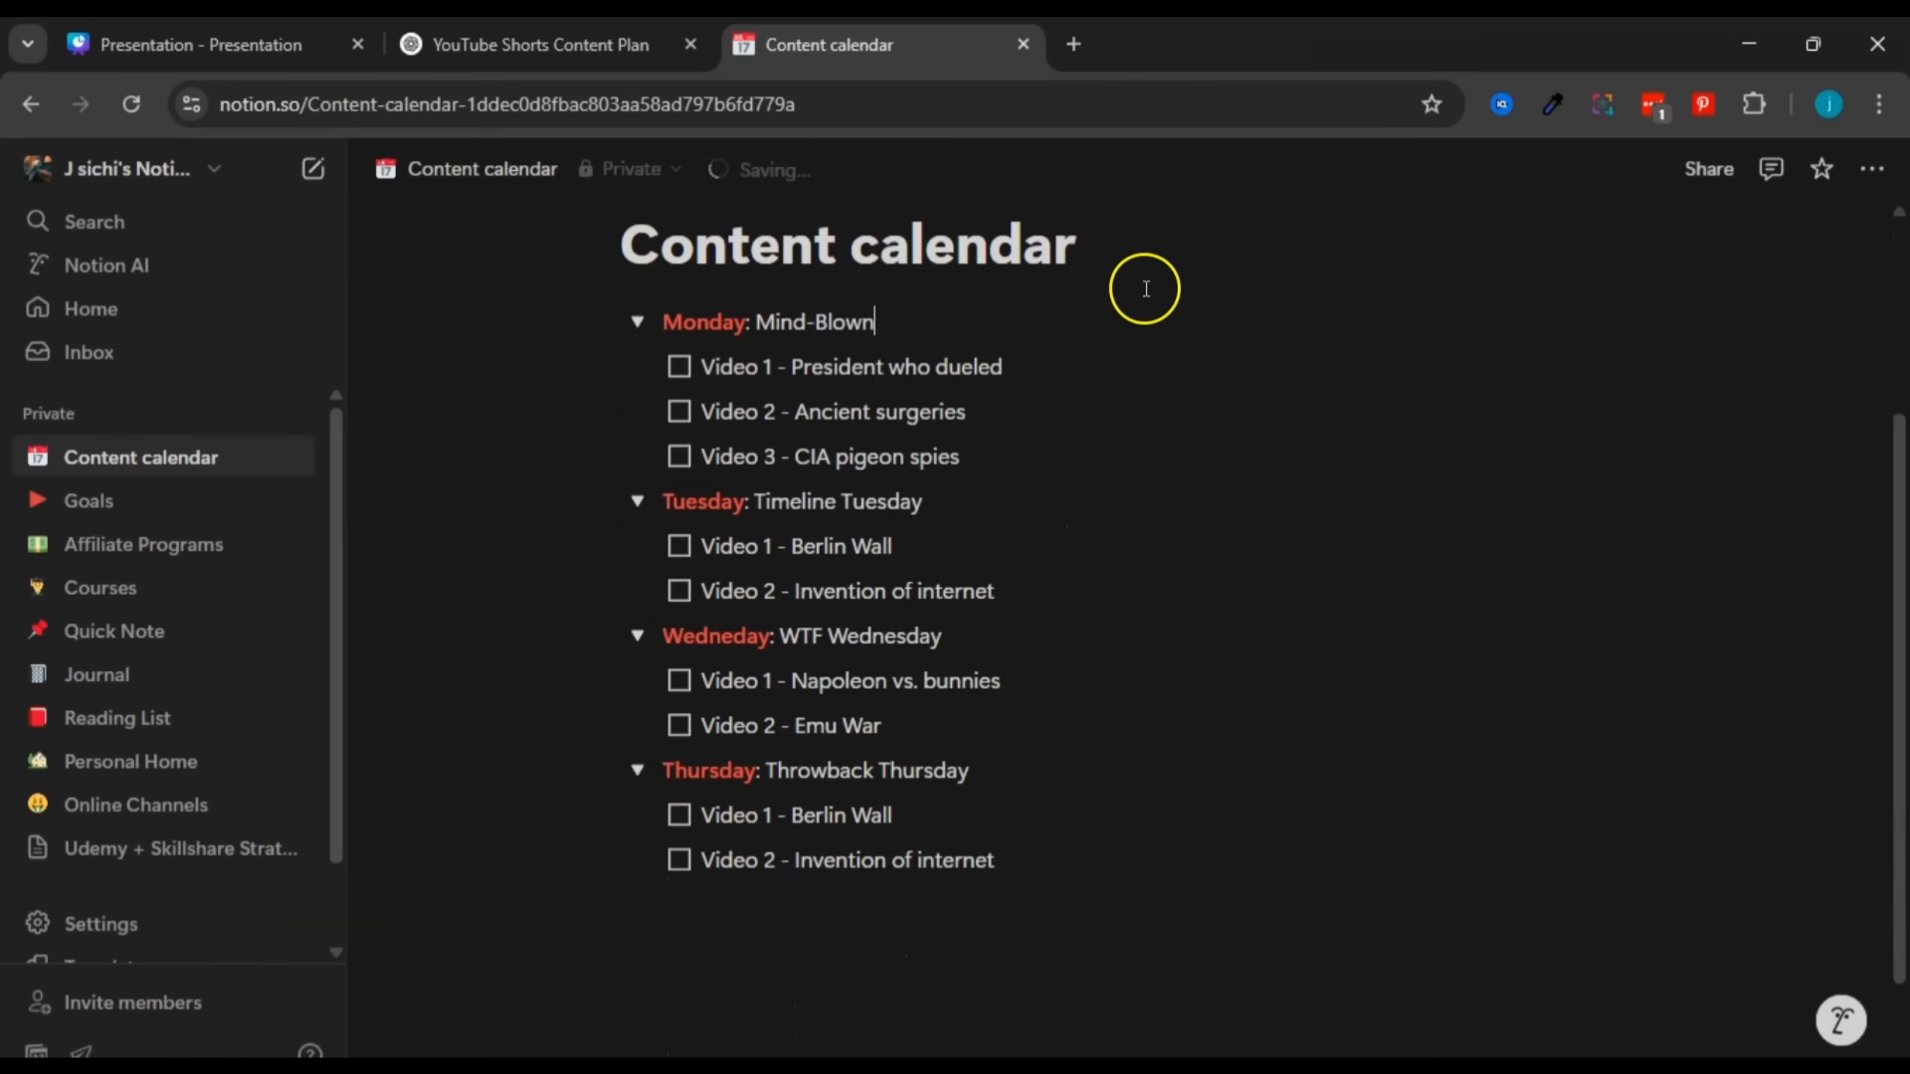
pyautogui.scroll(4, 1144, 288)
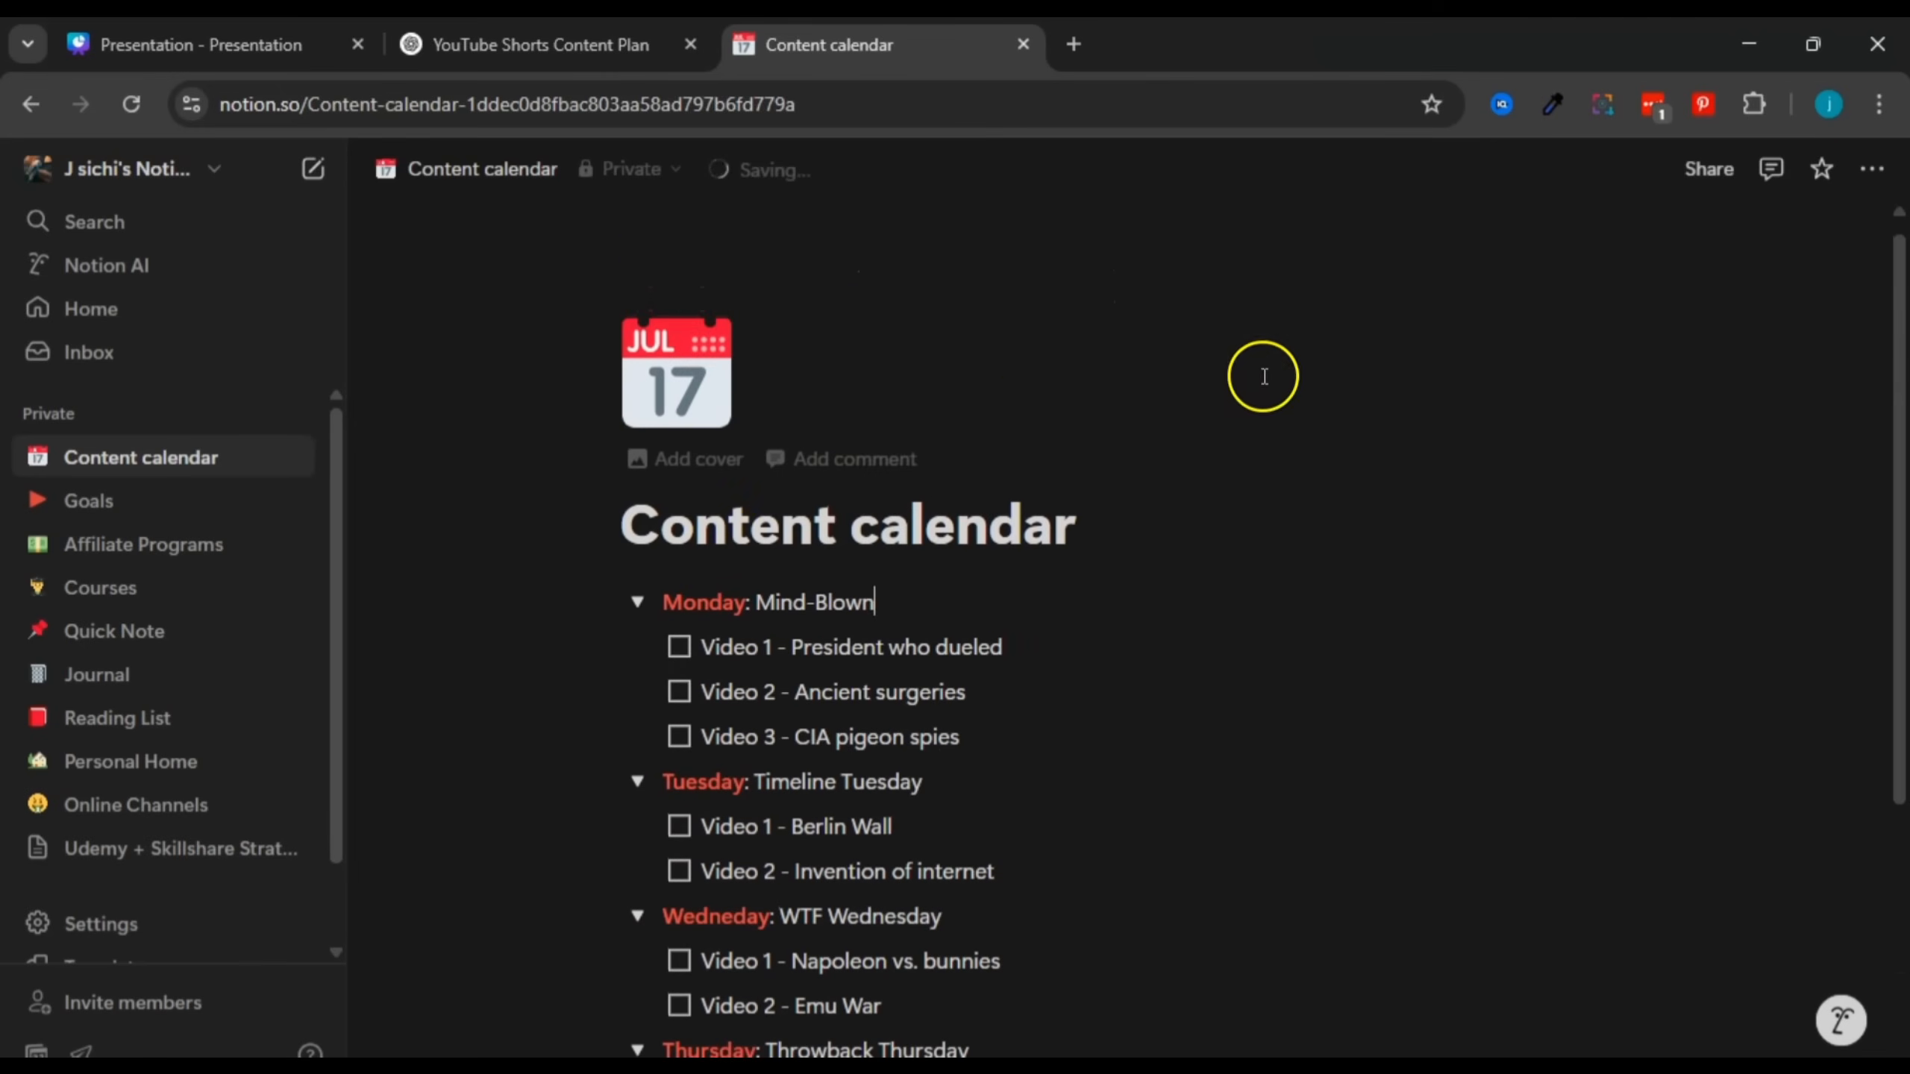
# Step: Mark all the video to-dos listed under Monday, Tuesday and Wednesday in the content calendar as done
pyautogui.moveTo(1895, 388); pyautogui.dragTo(1896, 519)
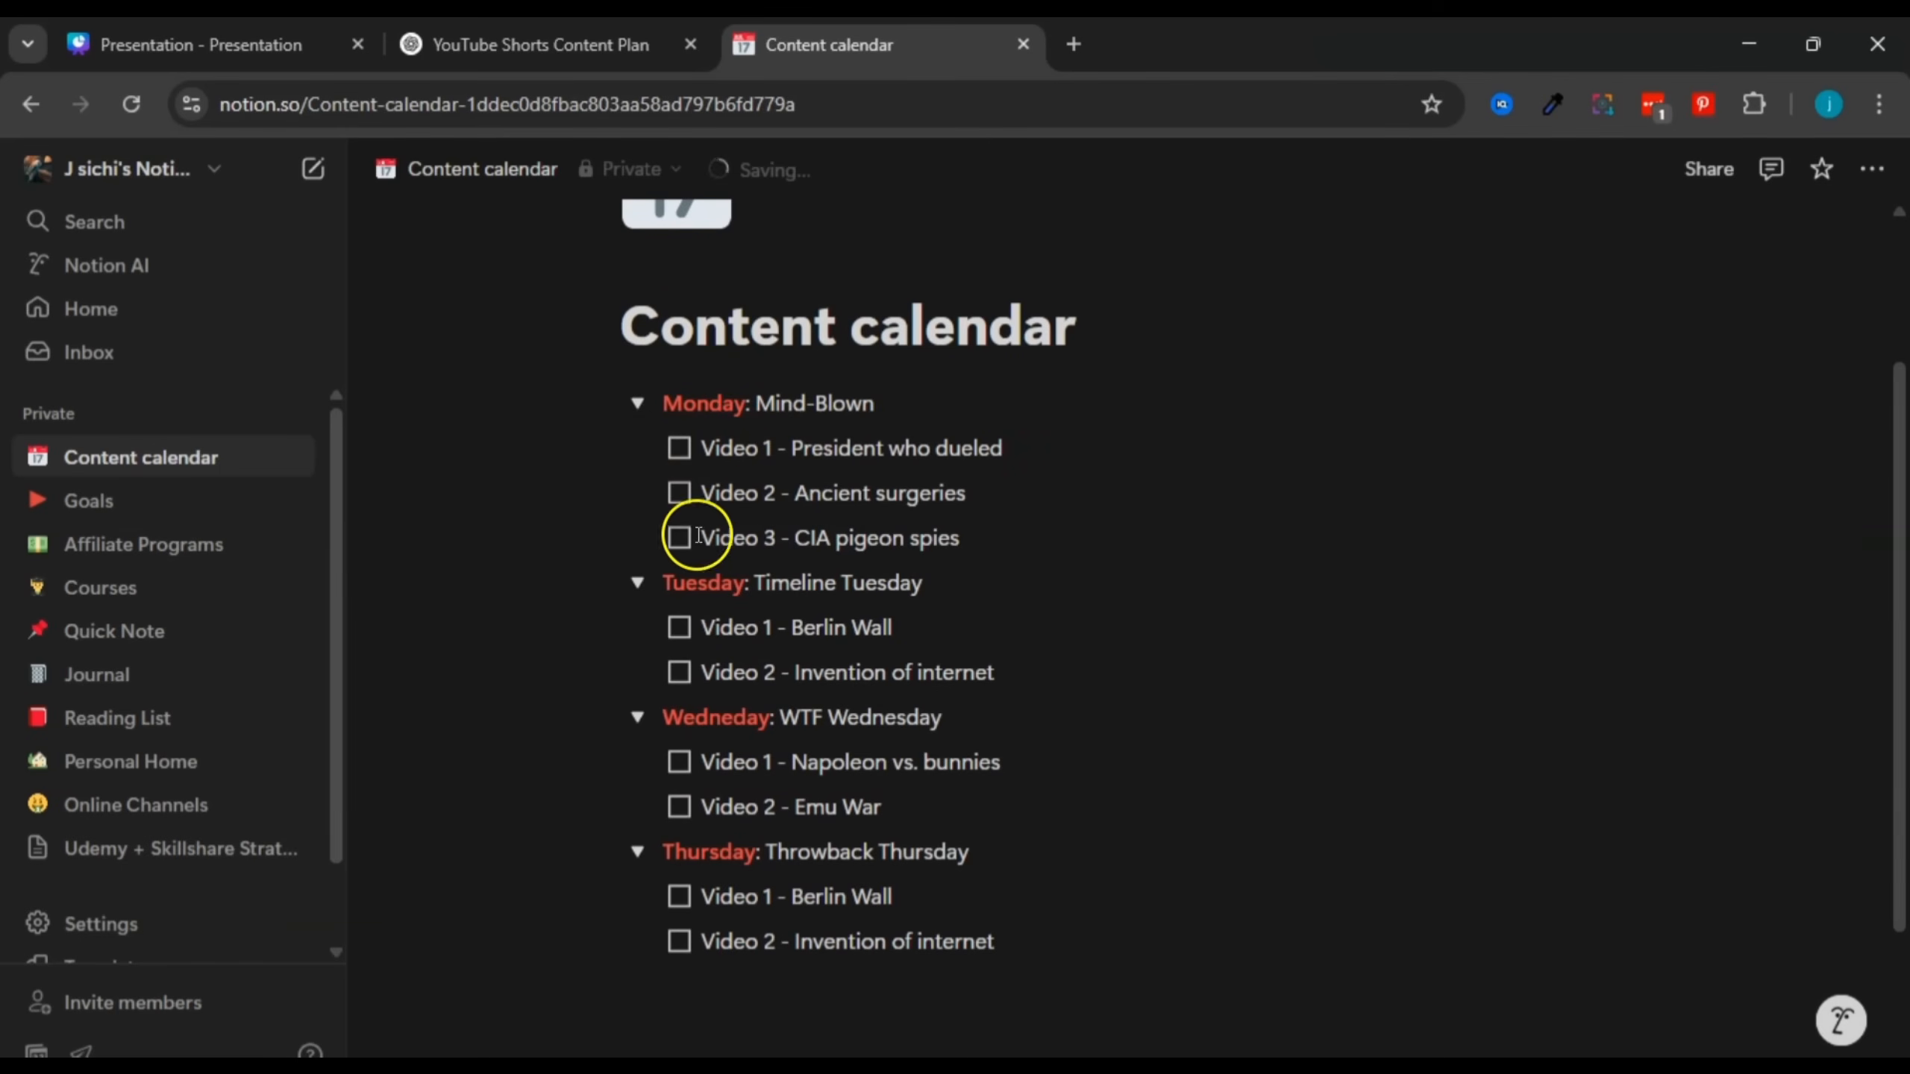
pyautogui.click(681, 452)
pyautogui.click(678, 494)
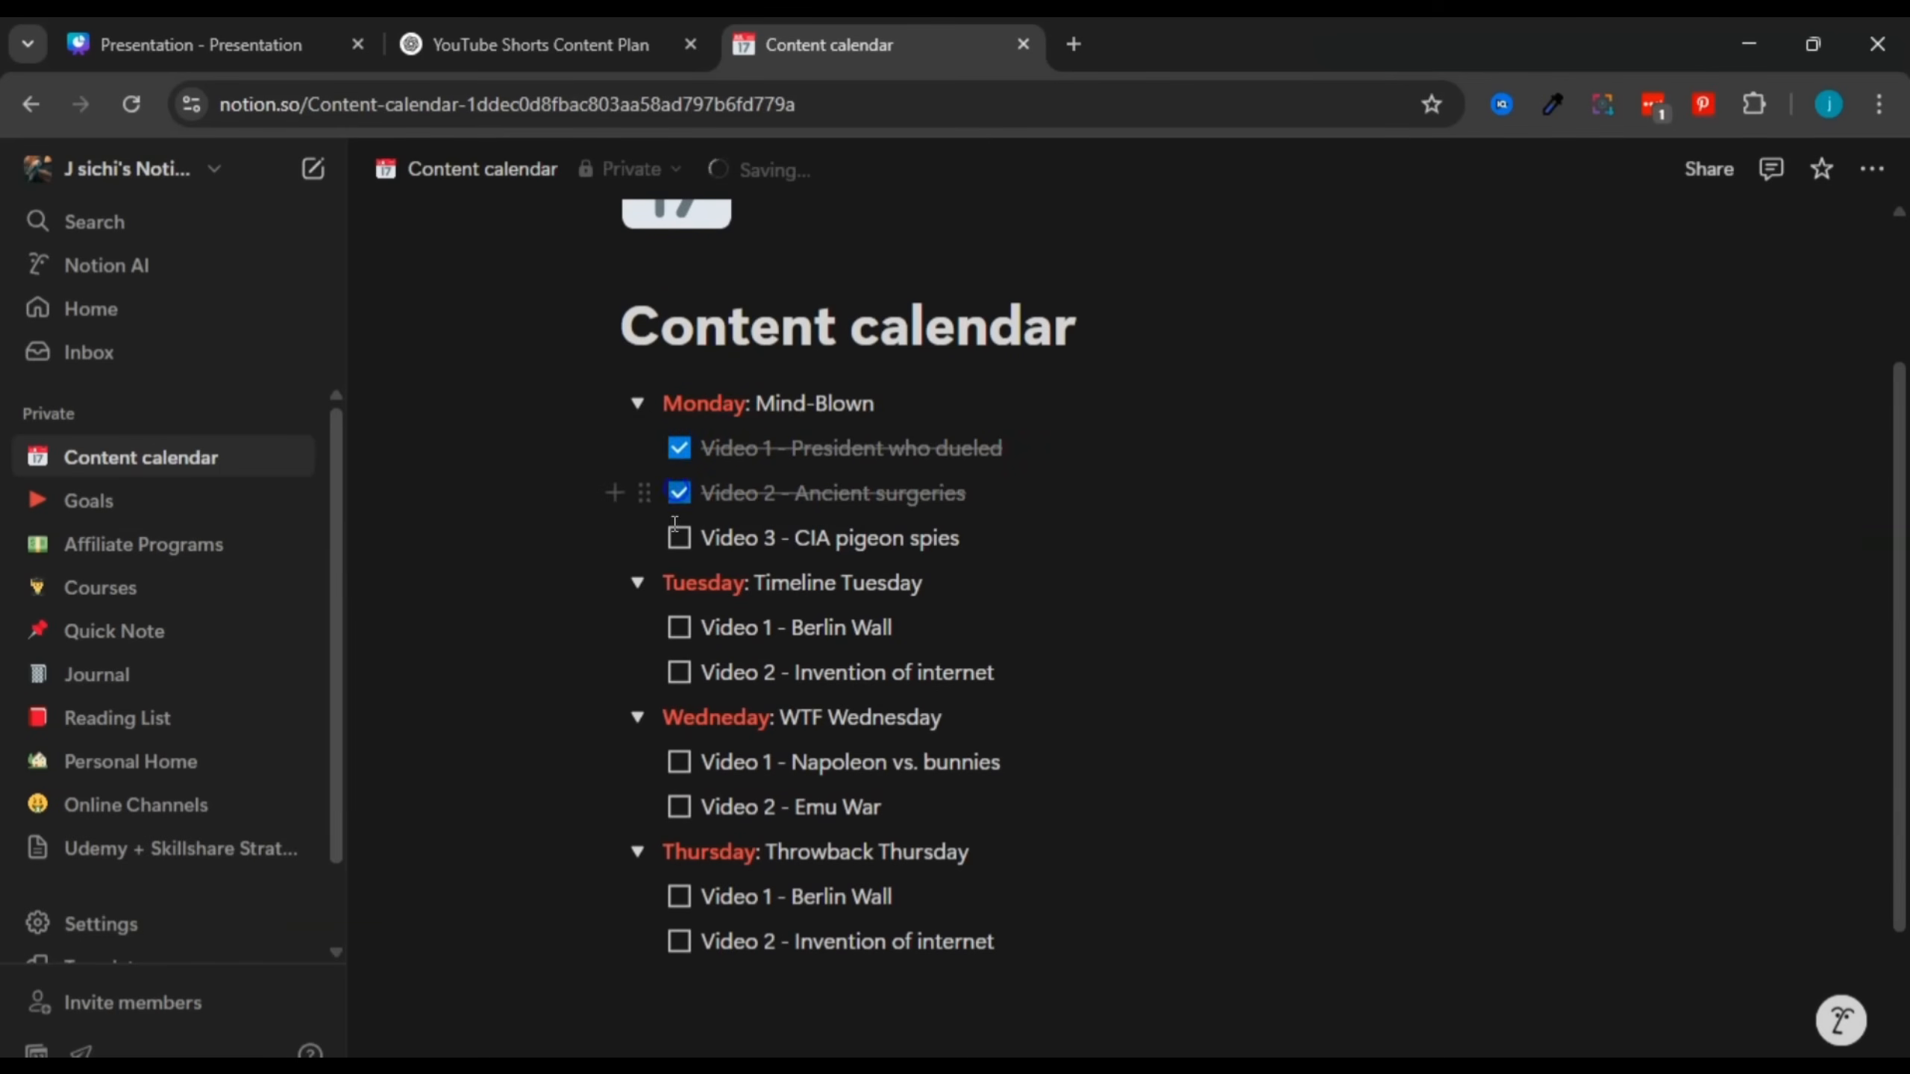
pyautogui.click(677, 538)
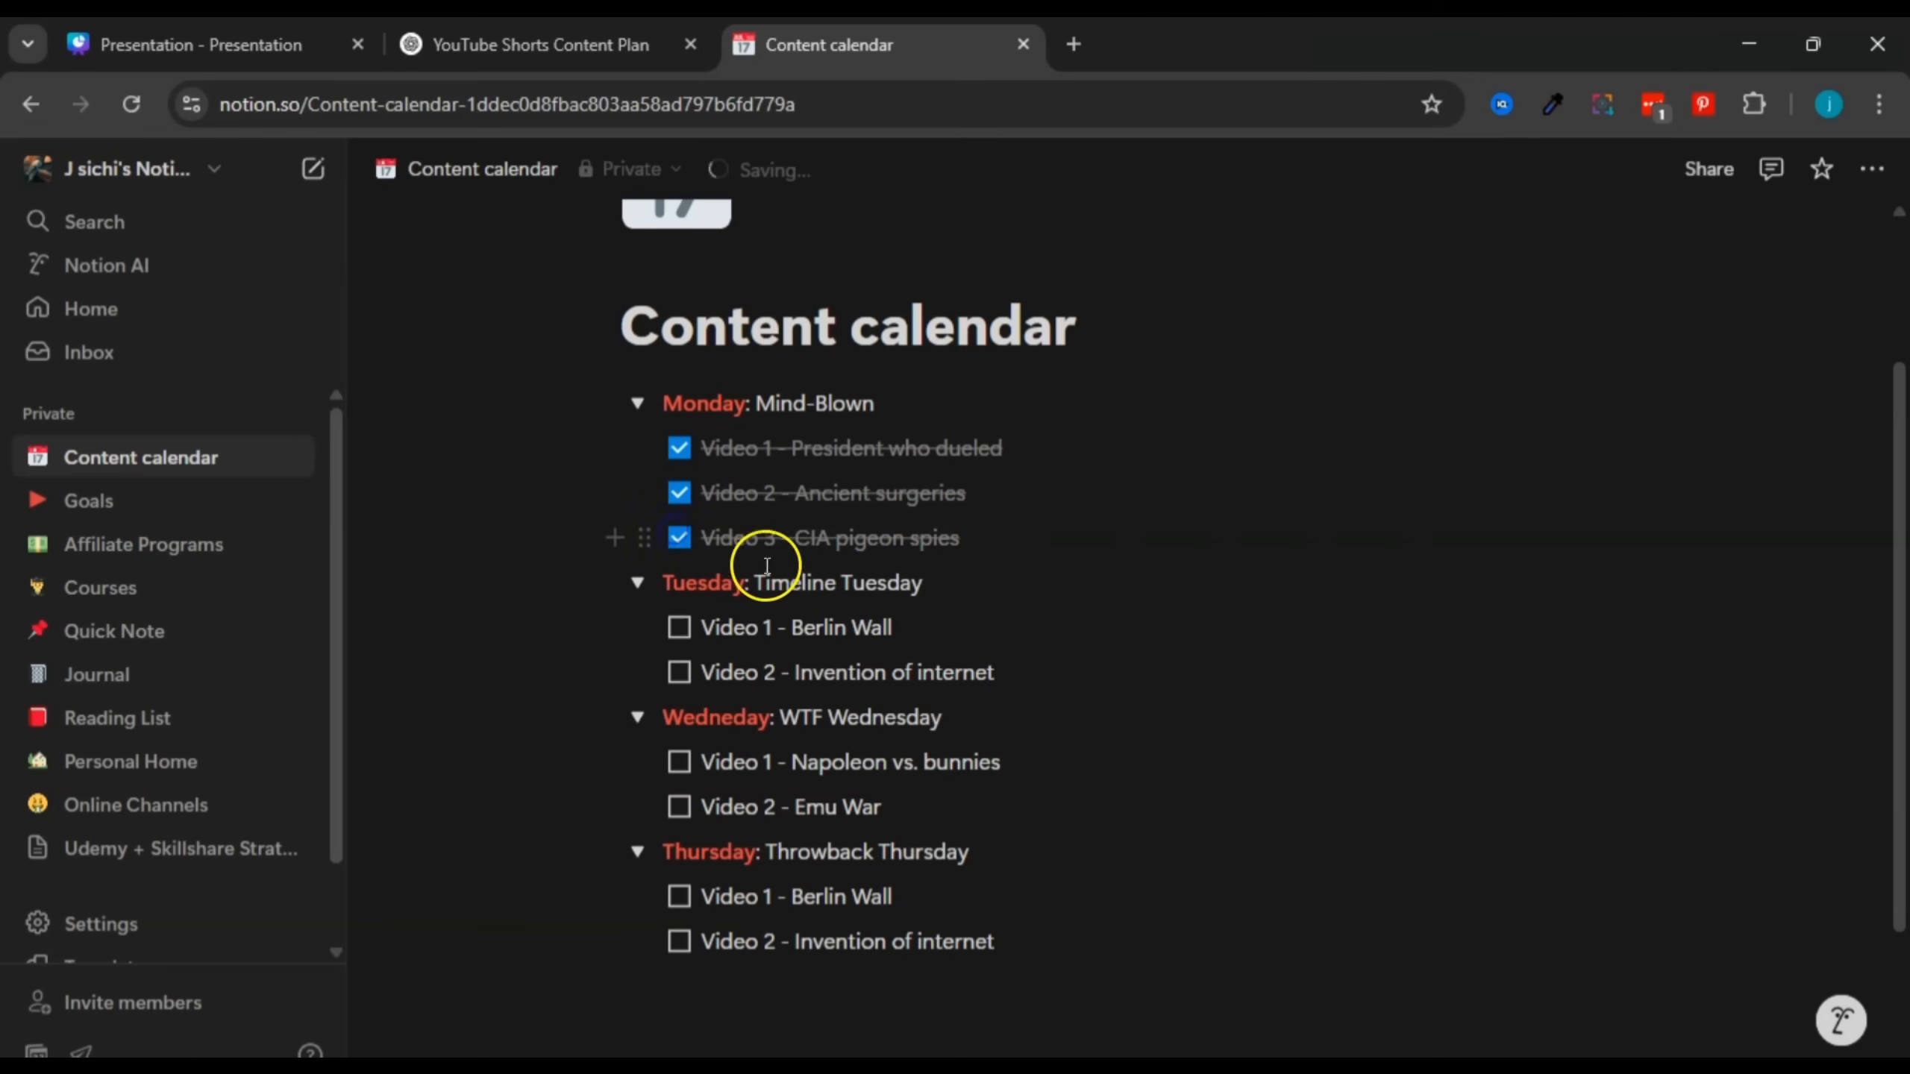
pyautogui.click(690, 632)
pyautogui.click(681, 673)
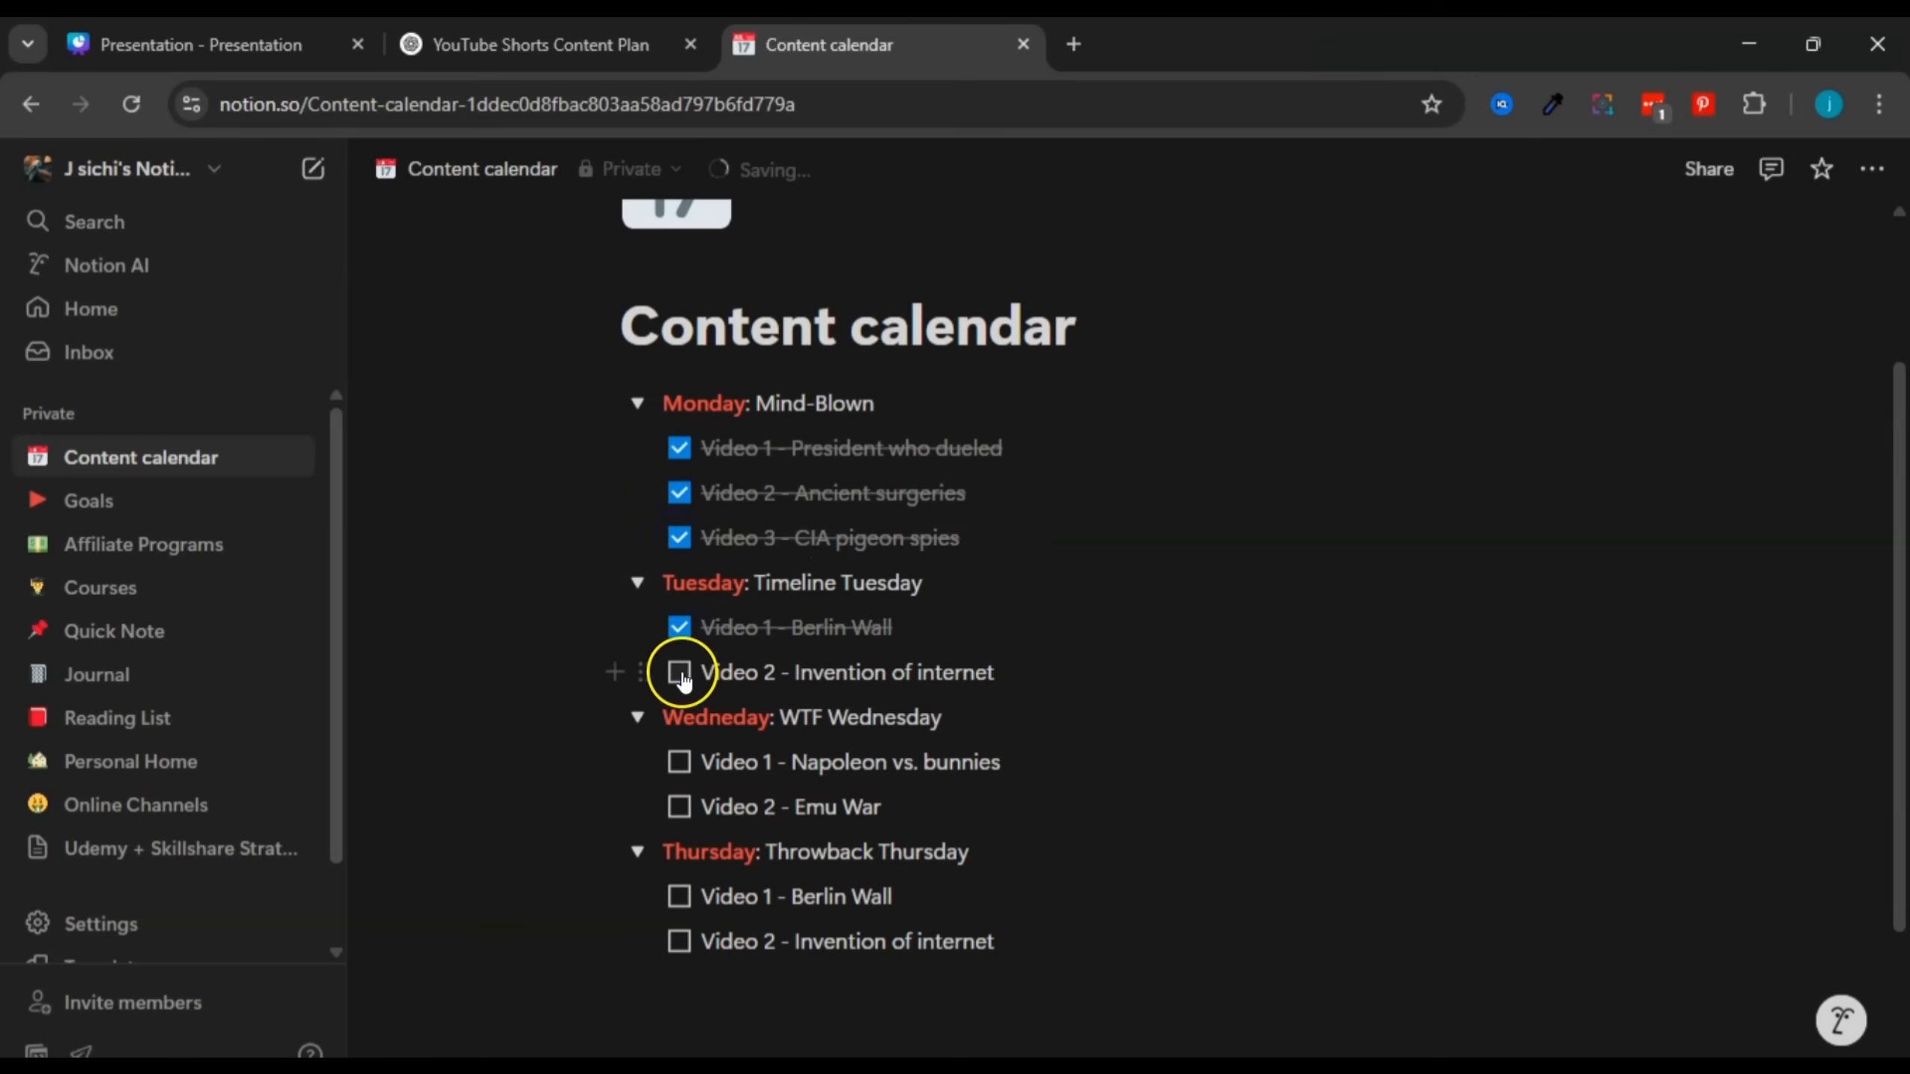
pyautogui.click(679, 764)
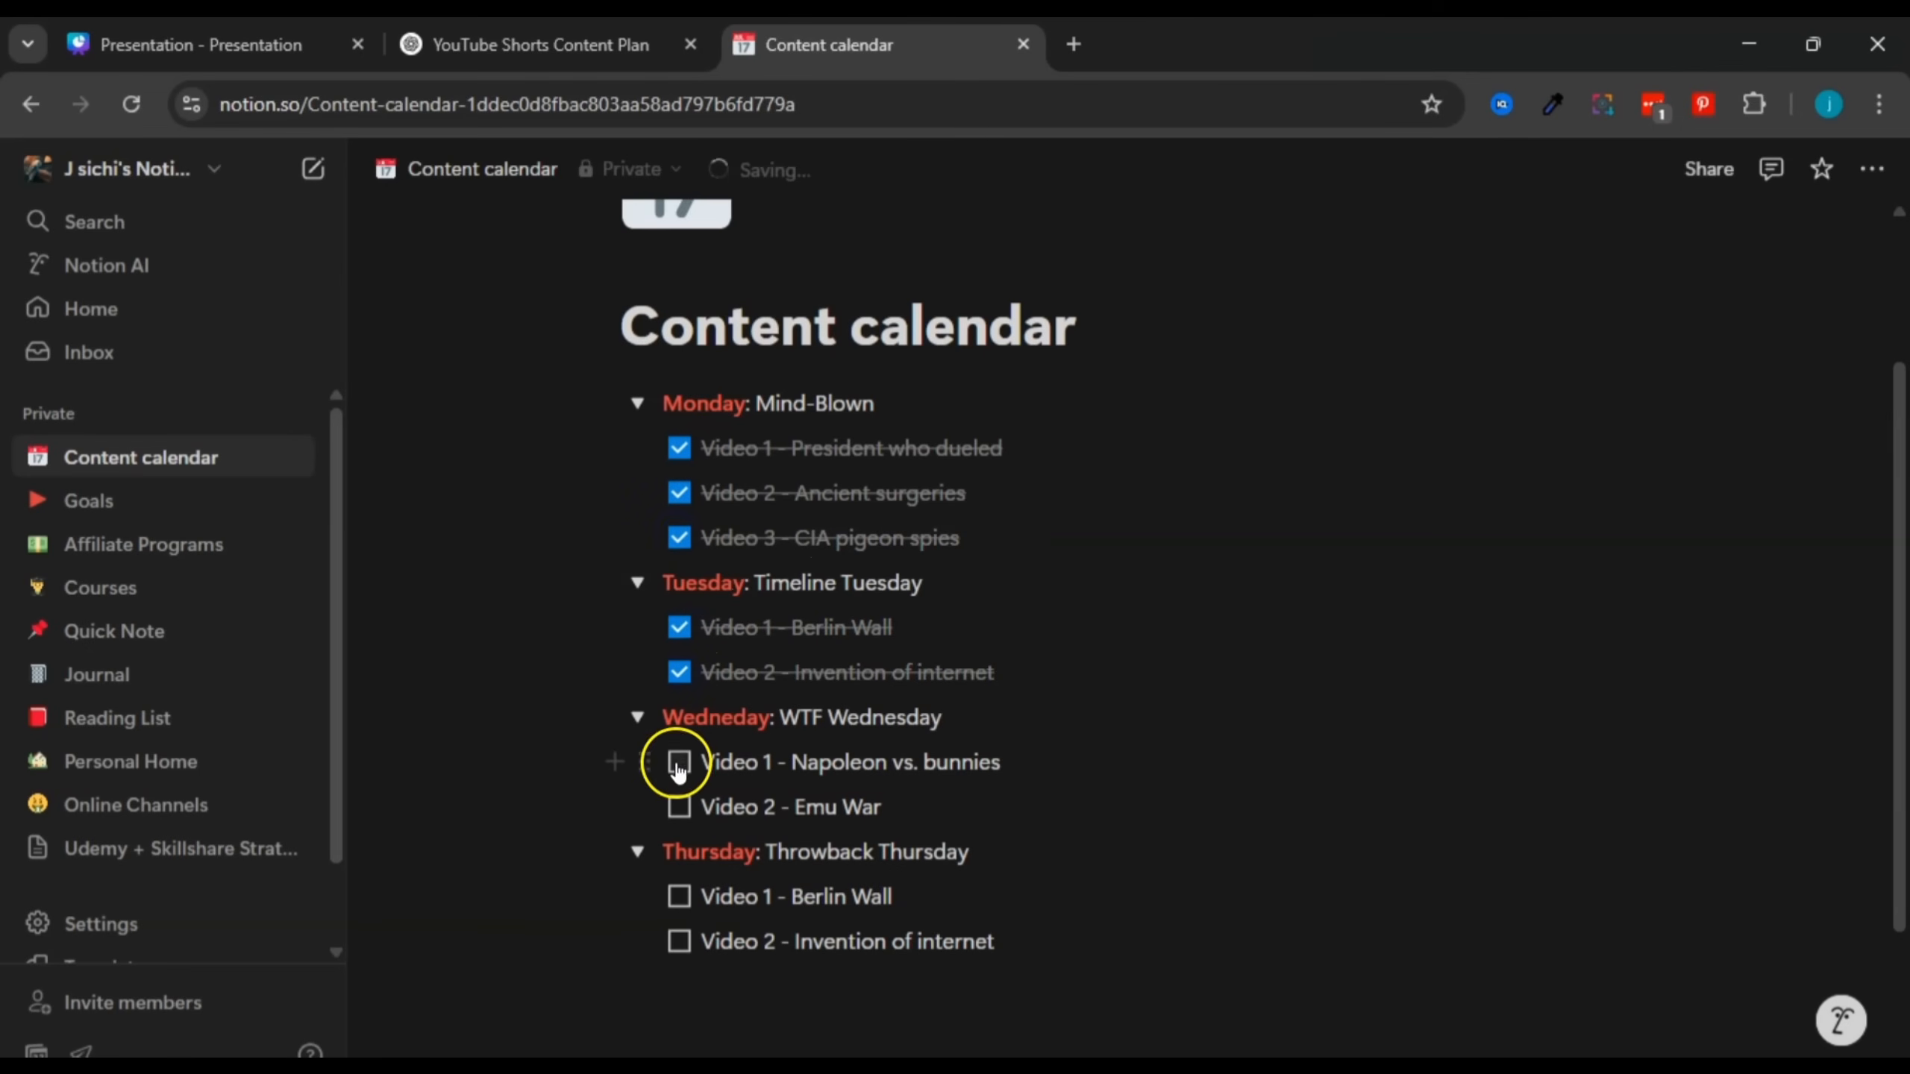
pyautogui.click(679, 808)
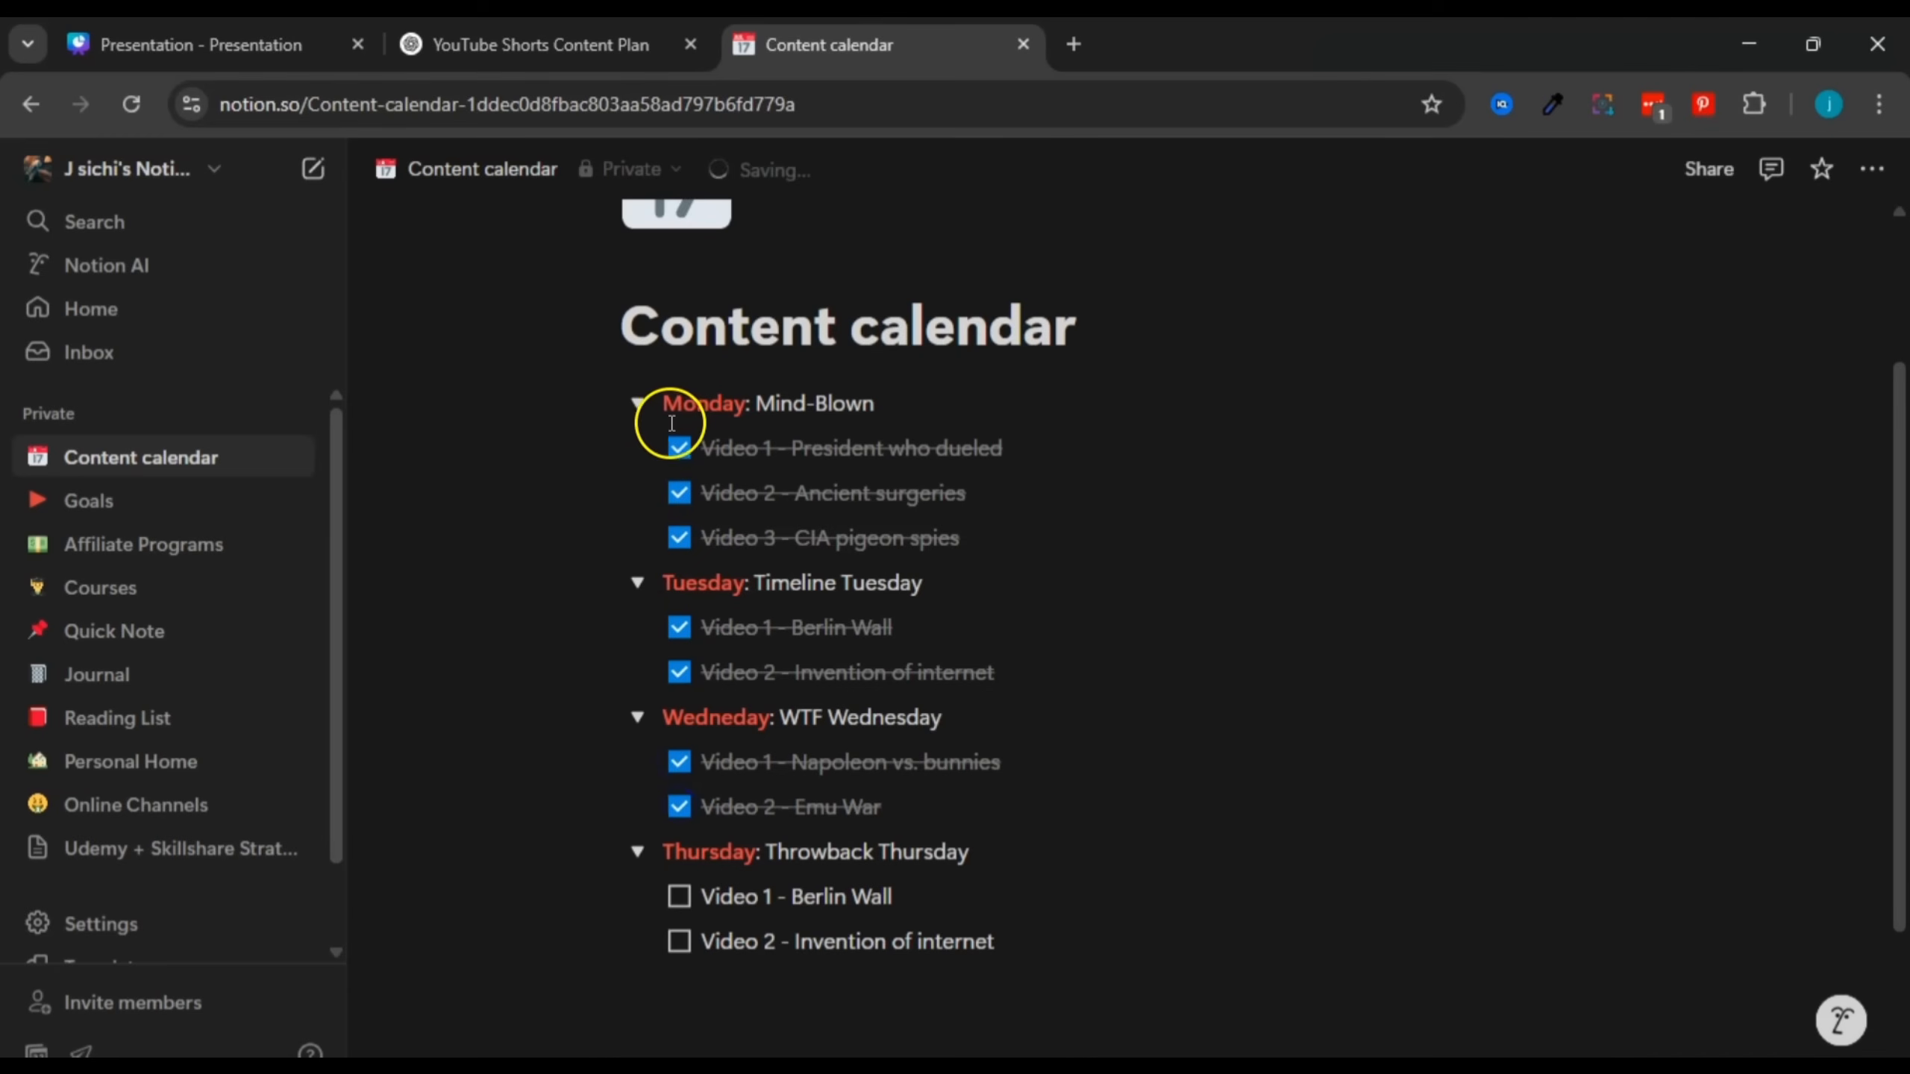
# Step: Collapse the Monday and Tuesday lists and uncheck both Wednesday videos
pyautogui.click(641, 407)
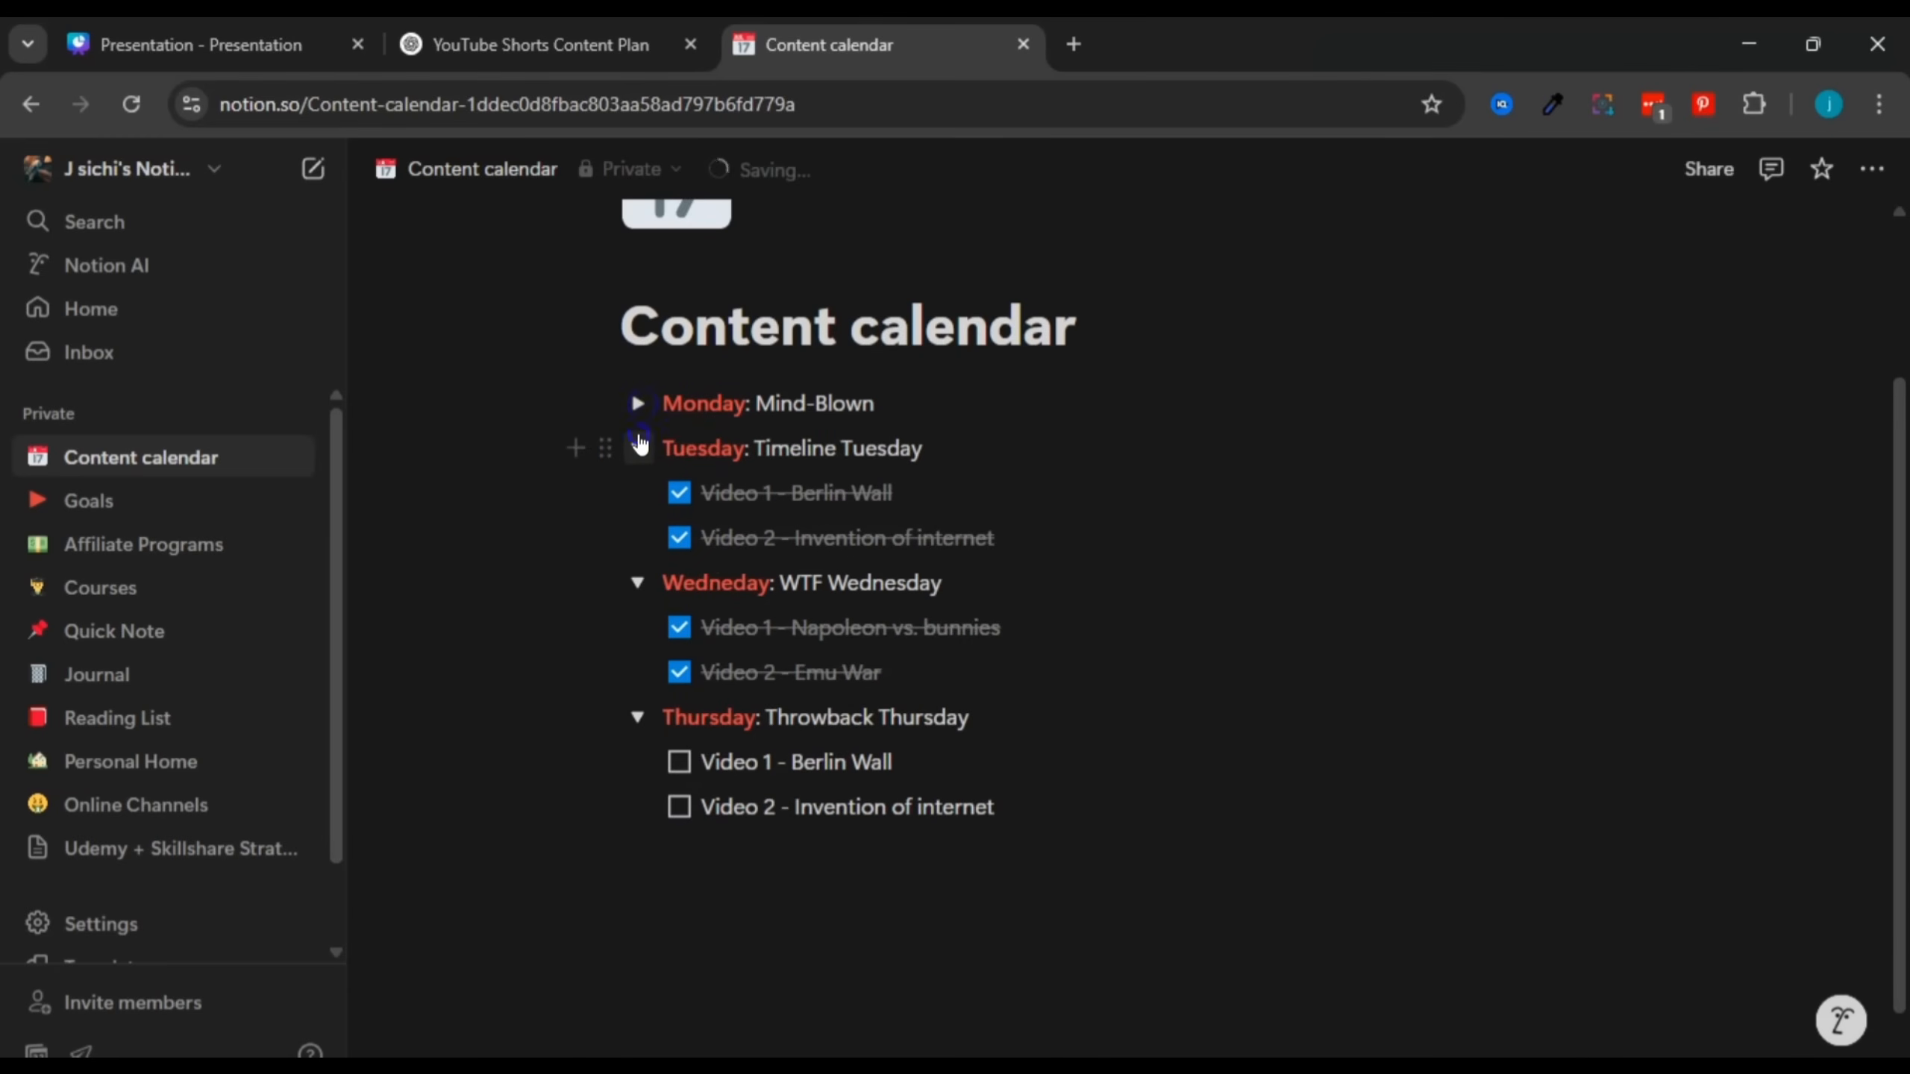
pyautogui.click(639, 446)
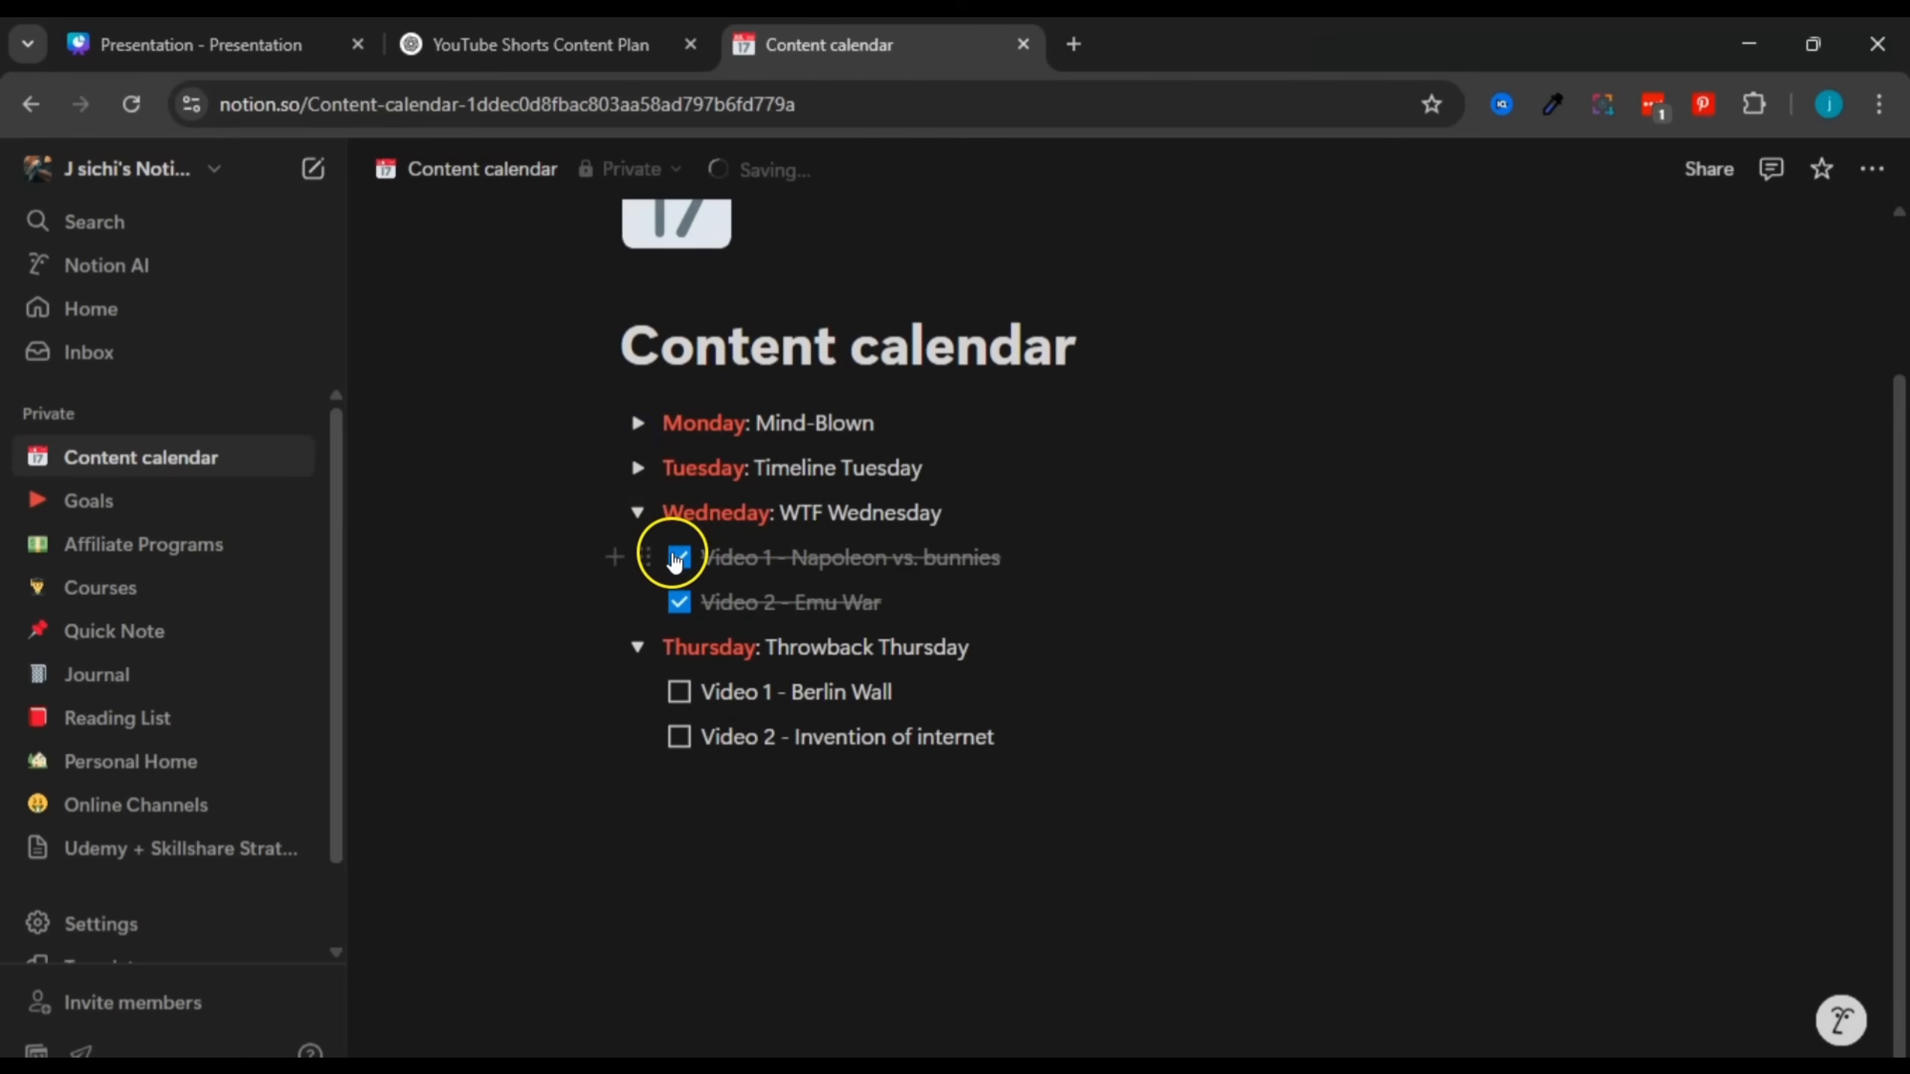
pyautogui.click(674, 557)
pyautogui.click(679, 603)
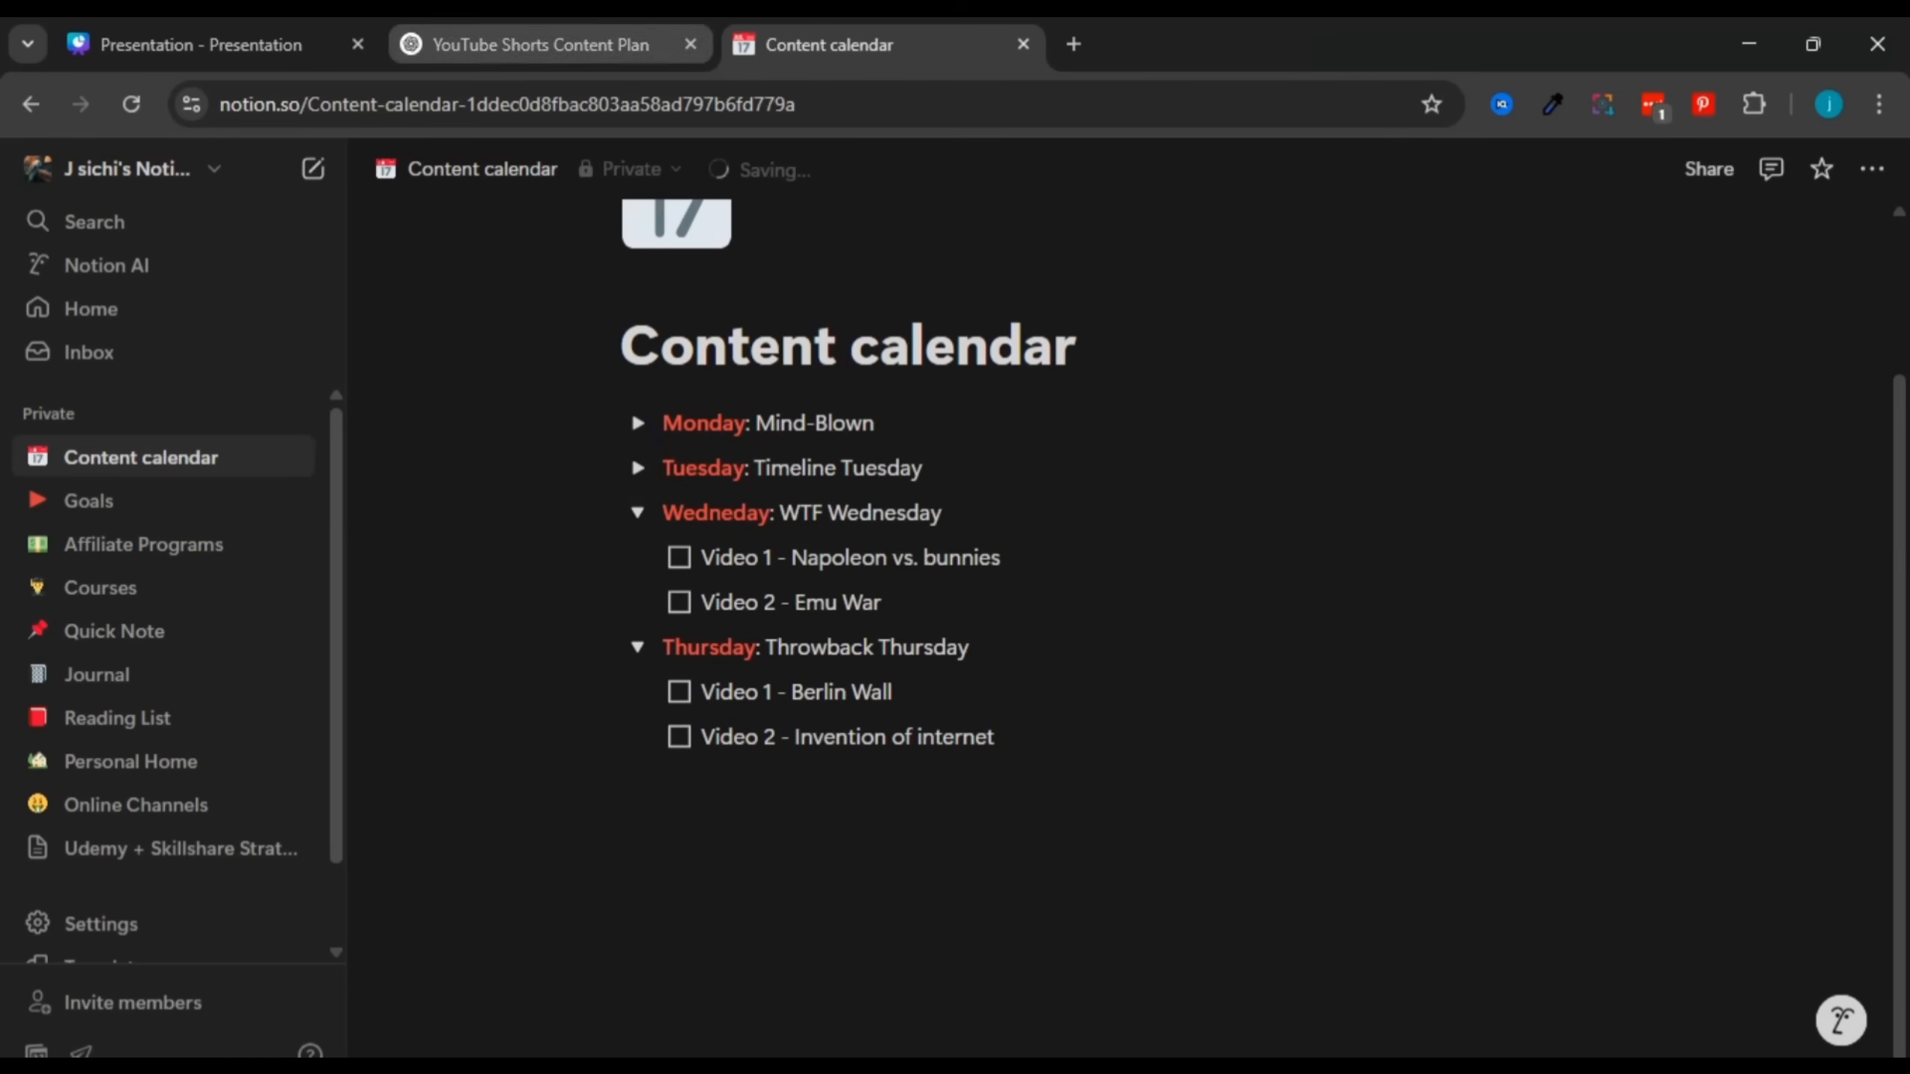
# Step: Switch to the YouTube Shorts Content Plan chat in ChatGPT and examine its Notion-Style Board section
pyautogui.click(526, 44)
pyautogui.scroll(3, 687, 415)
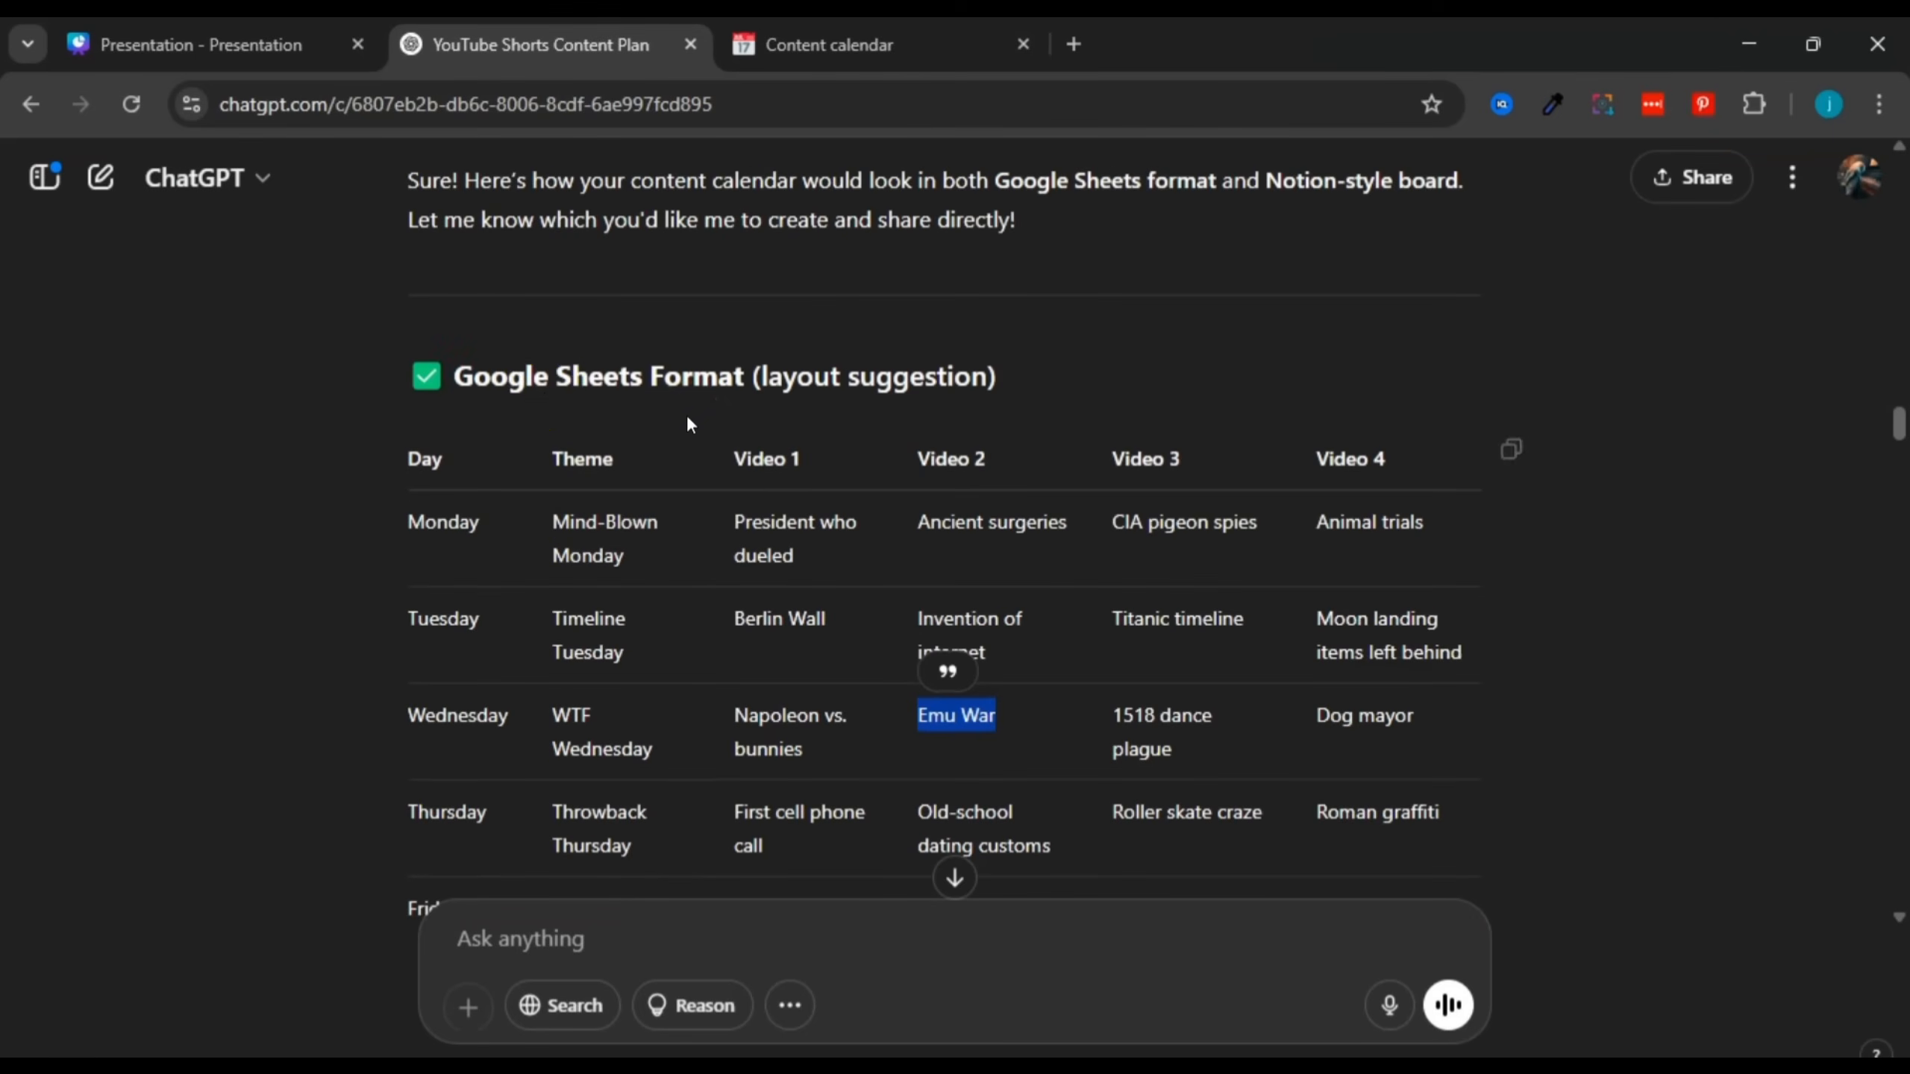
pyautogui.scroll(-3, 543, 391)
pyautogui.scroll(-10, 544, 391)
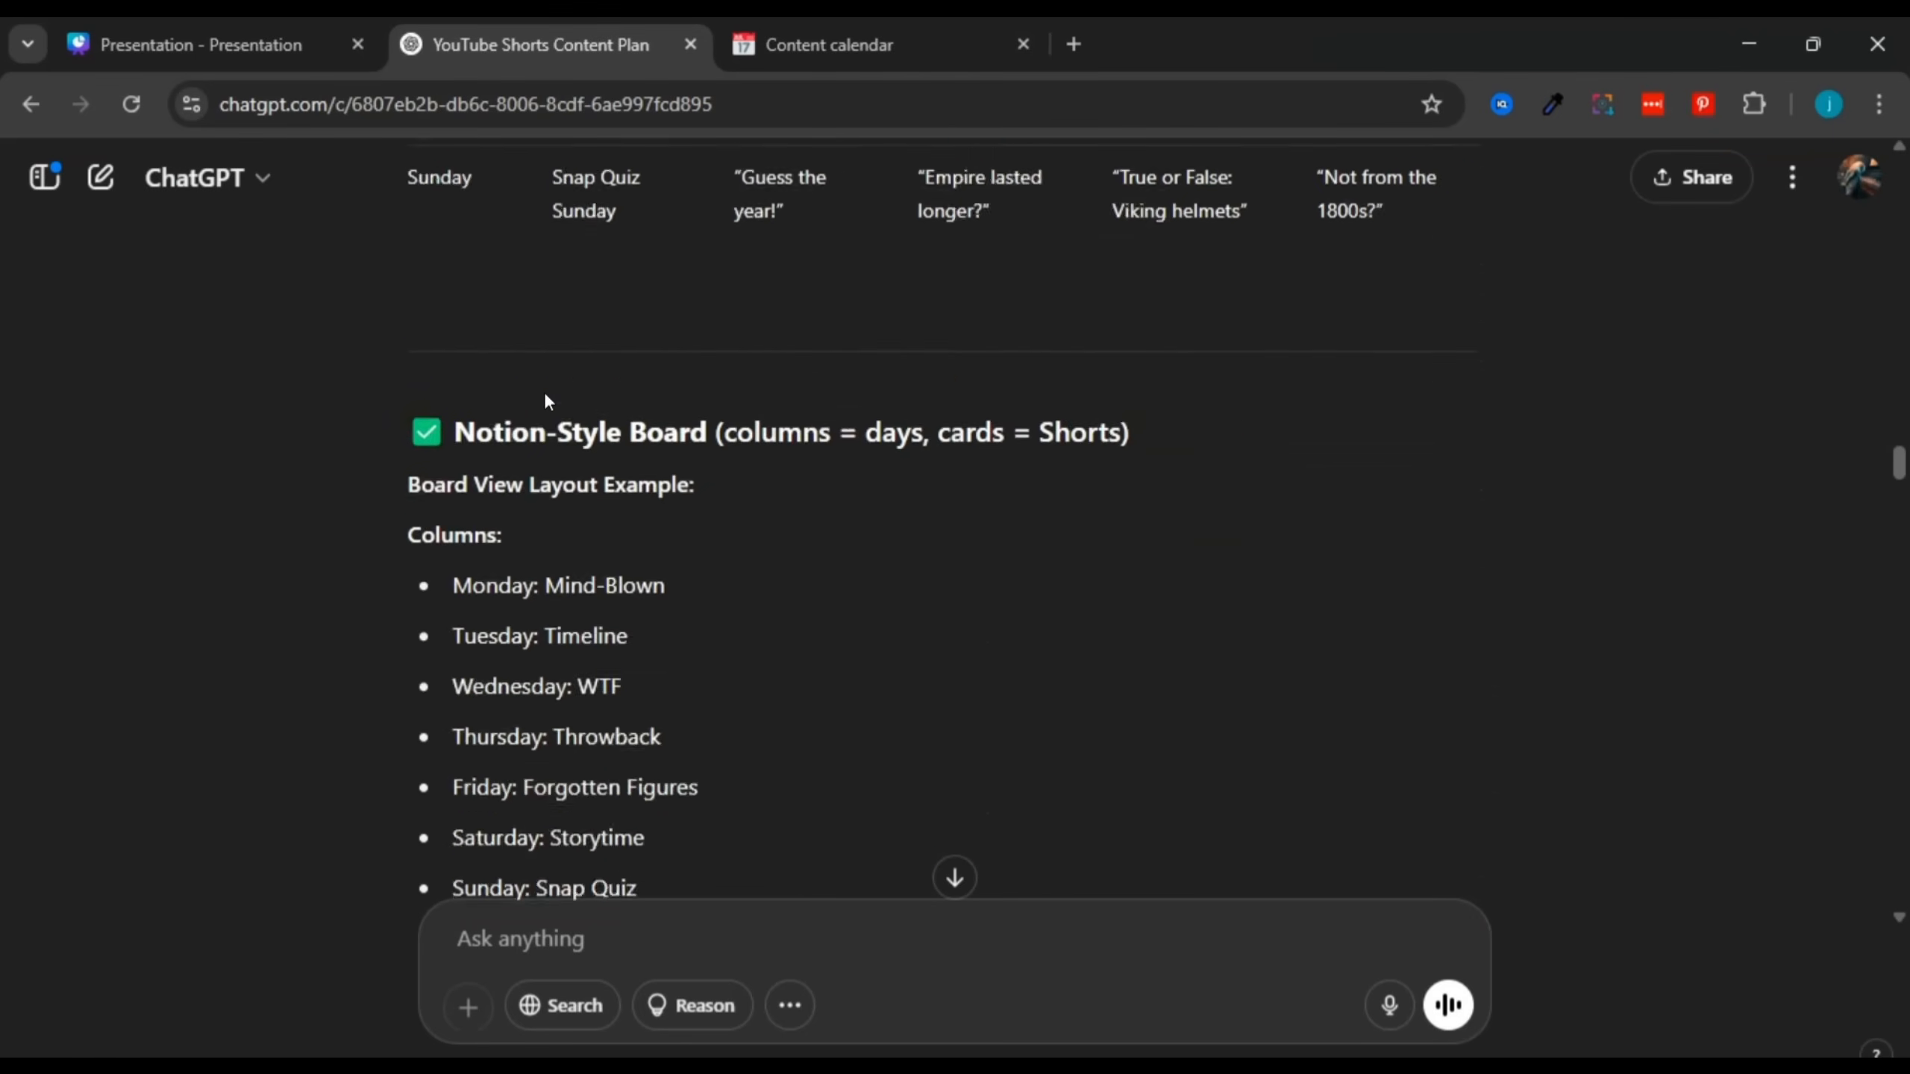
pyautogui.moveTo(449, 376); pyautogui.dragTo(670, 373)
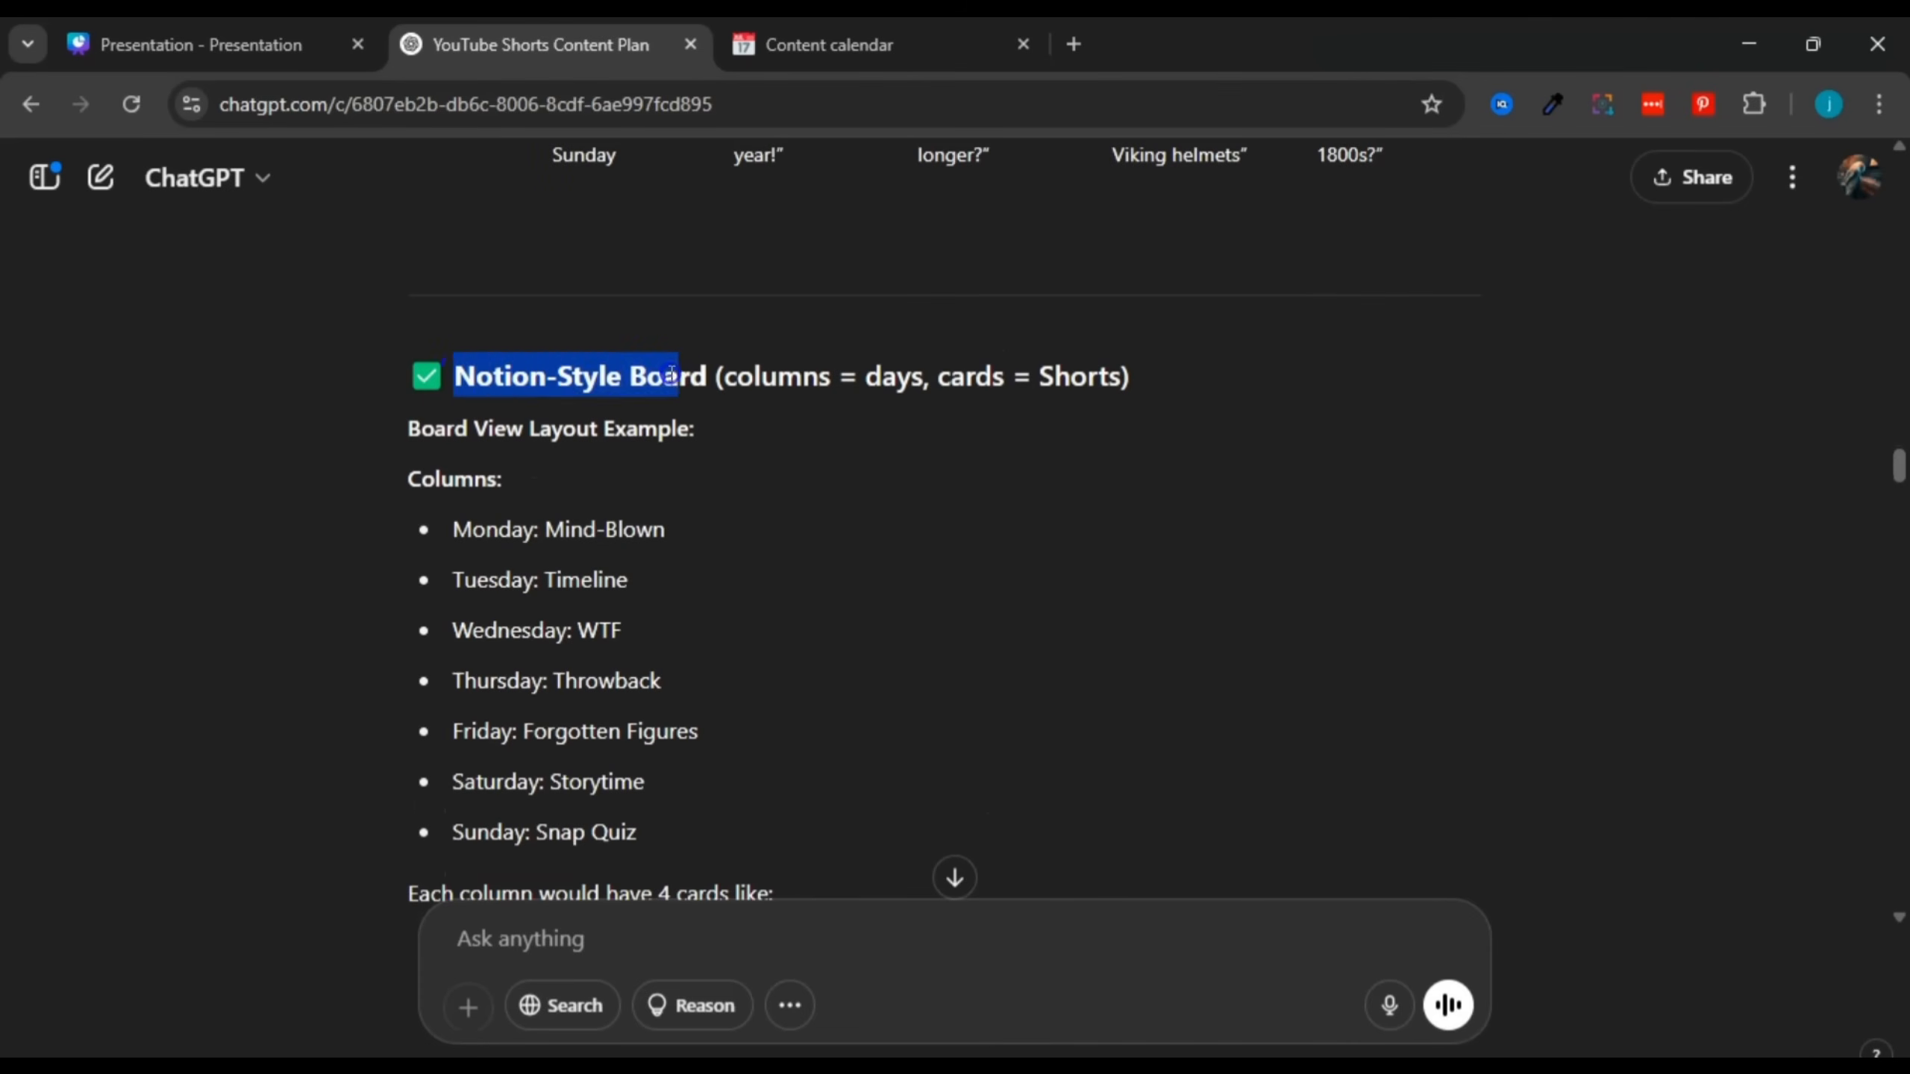
pyautogui.click(703, 375)
# Step: Return to the Content calendar page in Notion and expand the Tuesday and Monday lists
pyautogui.click(813, 45)
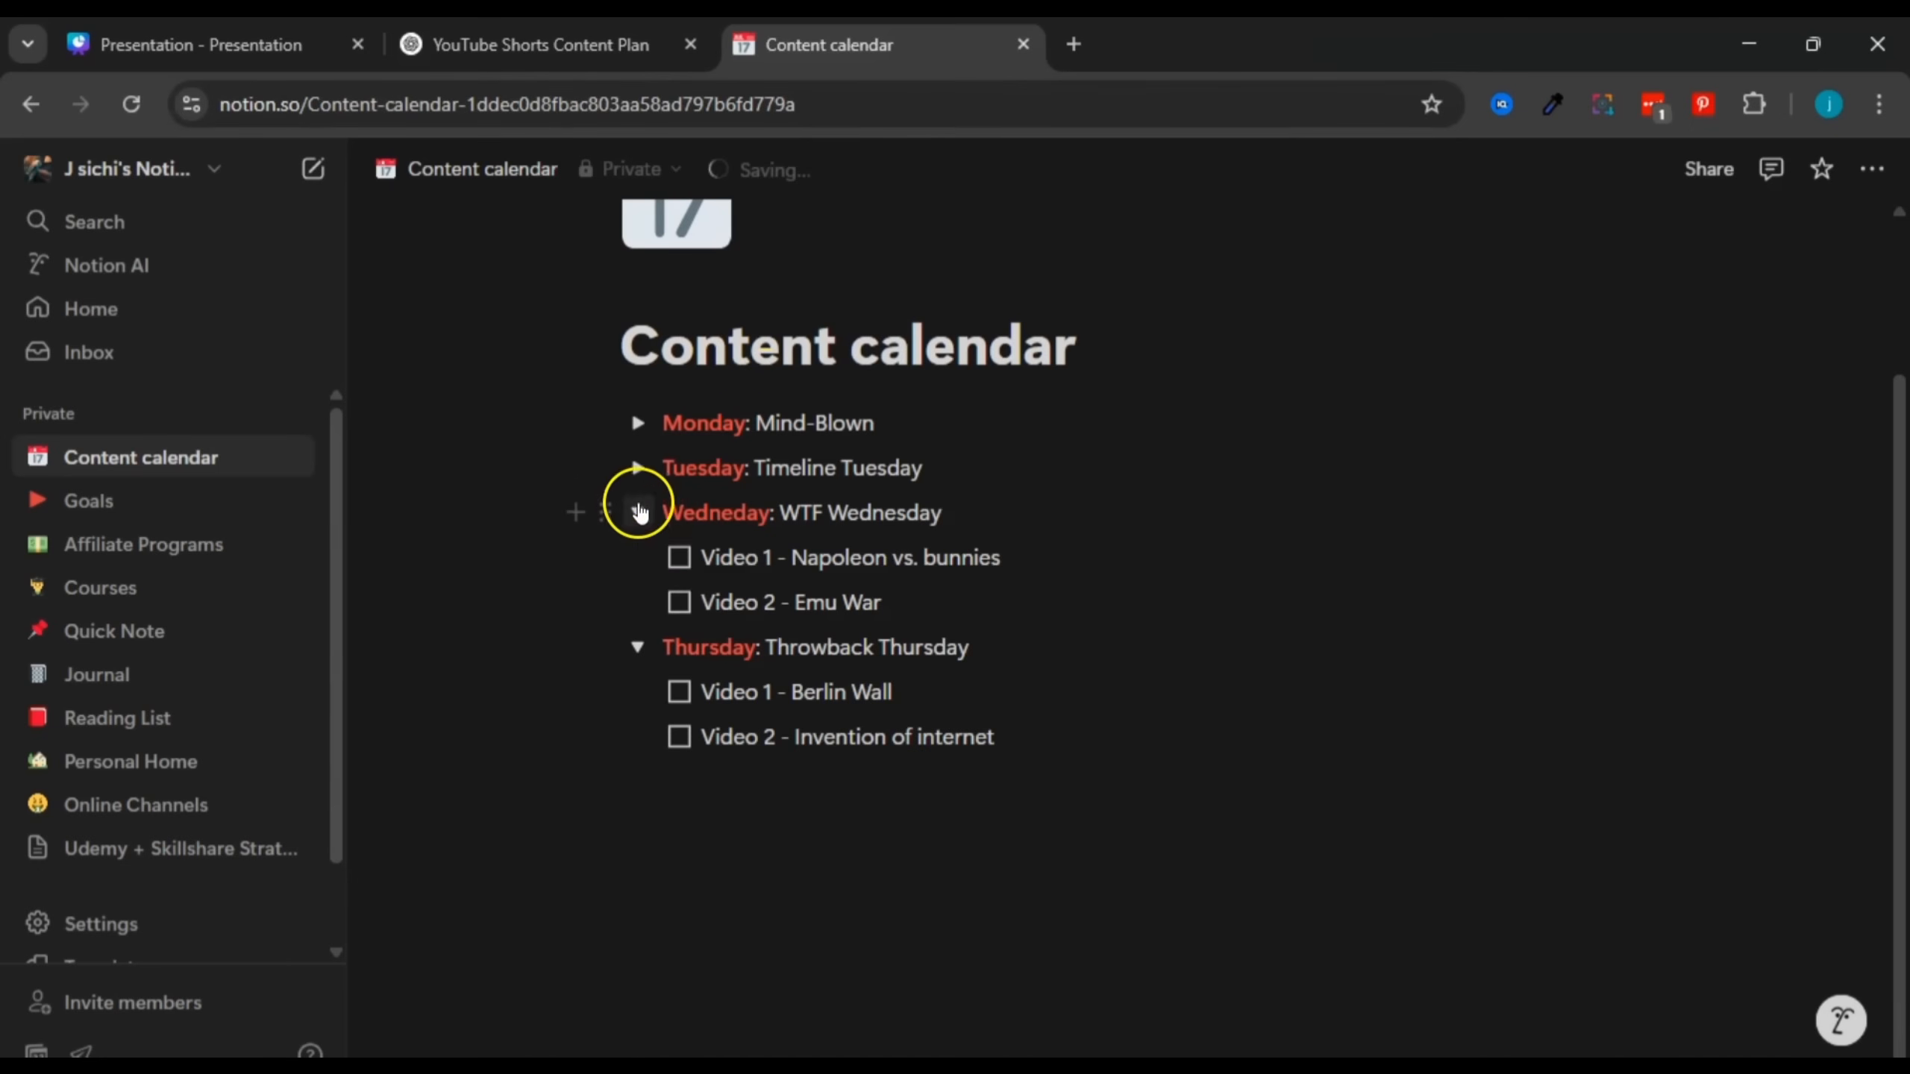
pyautogui.click(636, 469)
pyautogui.click(638, 429)
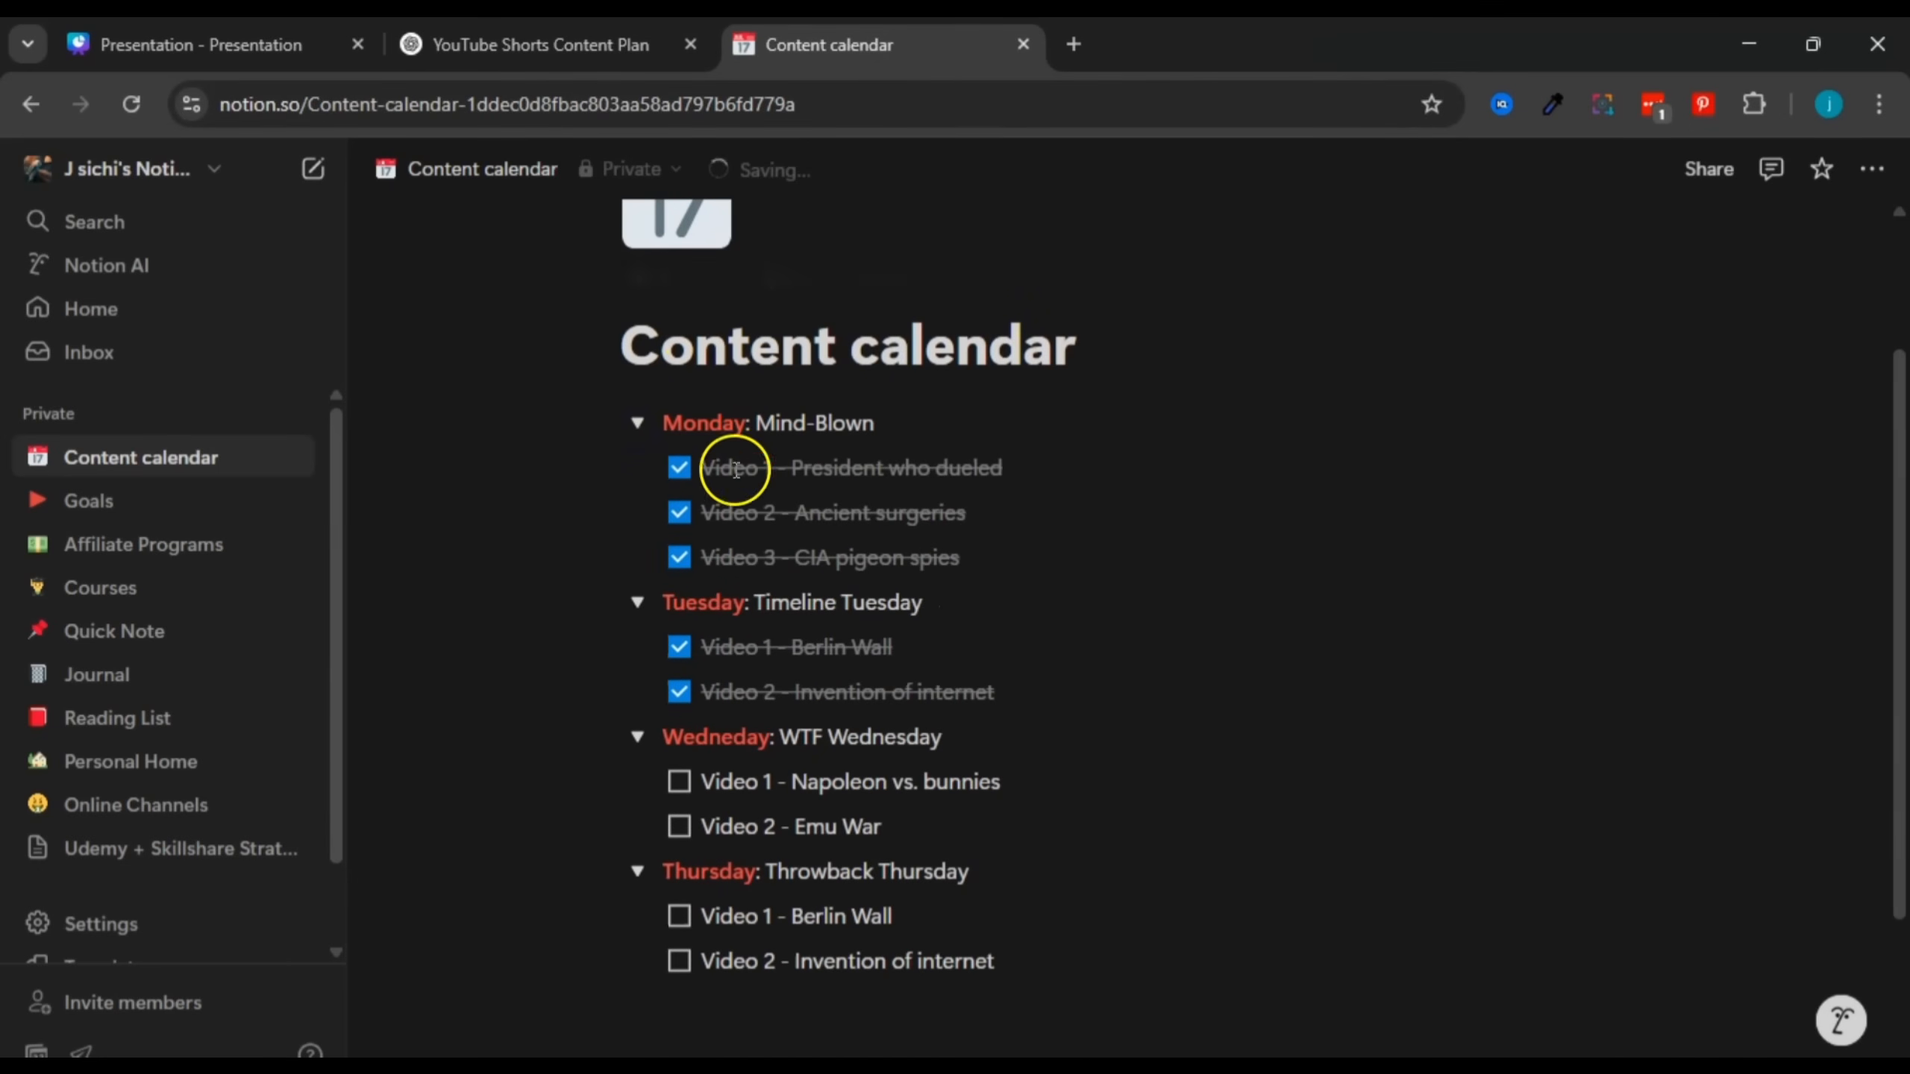
pyautogui.moveTo(679, 423); pyautogui.dragTo(885, 743)
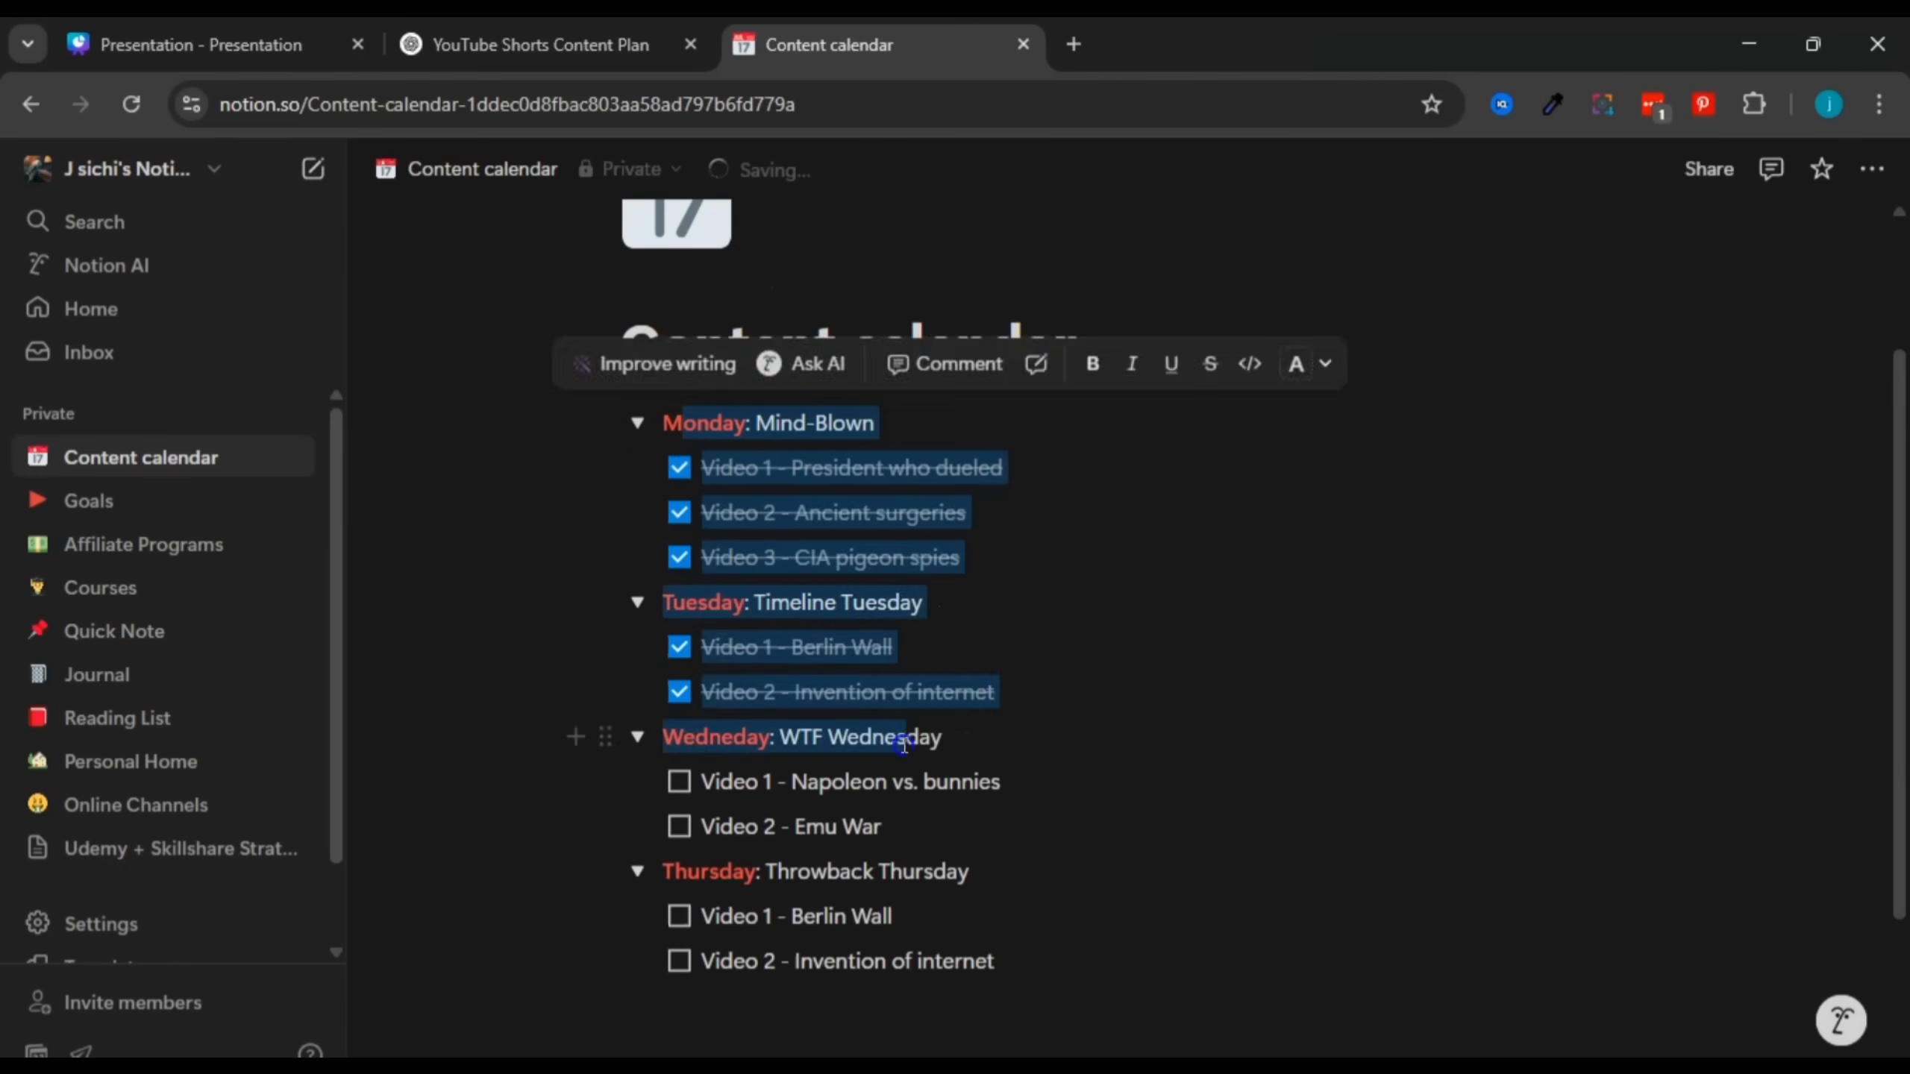
pyautogui.click(904, 740)
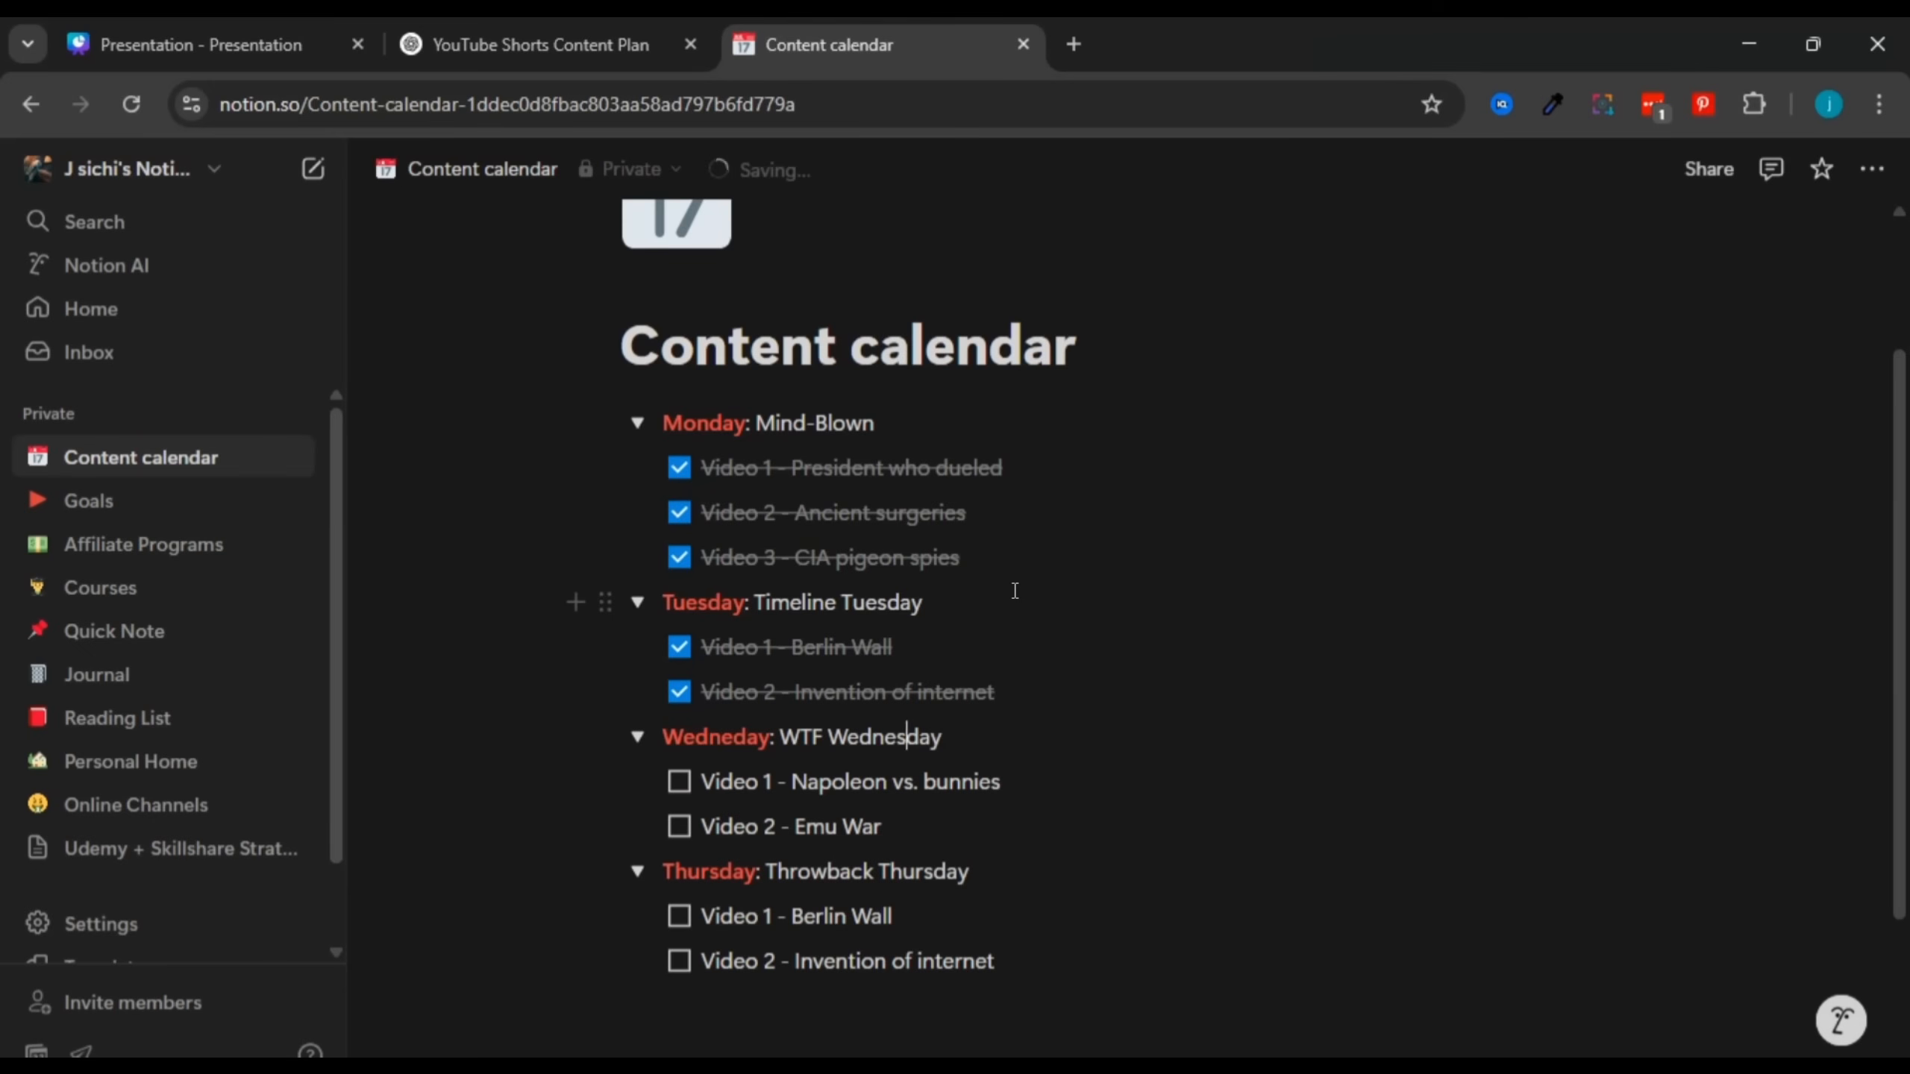
pyautogui.click(315, 105)
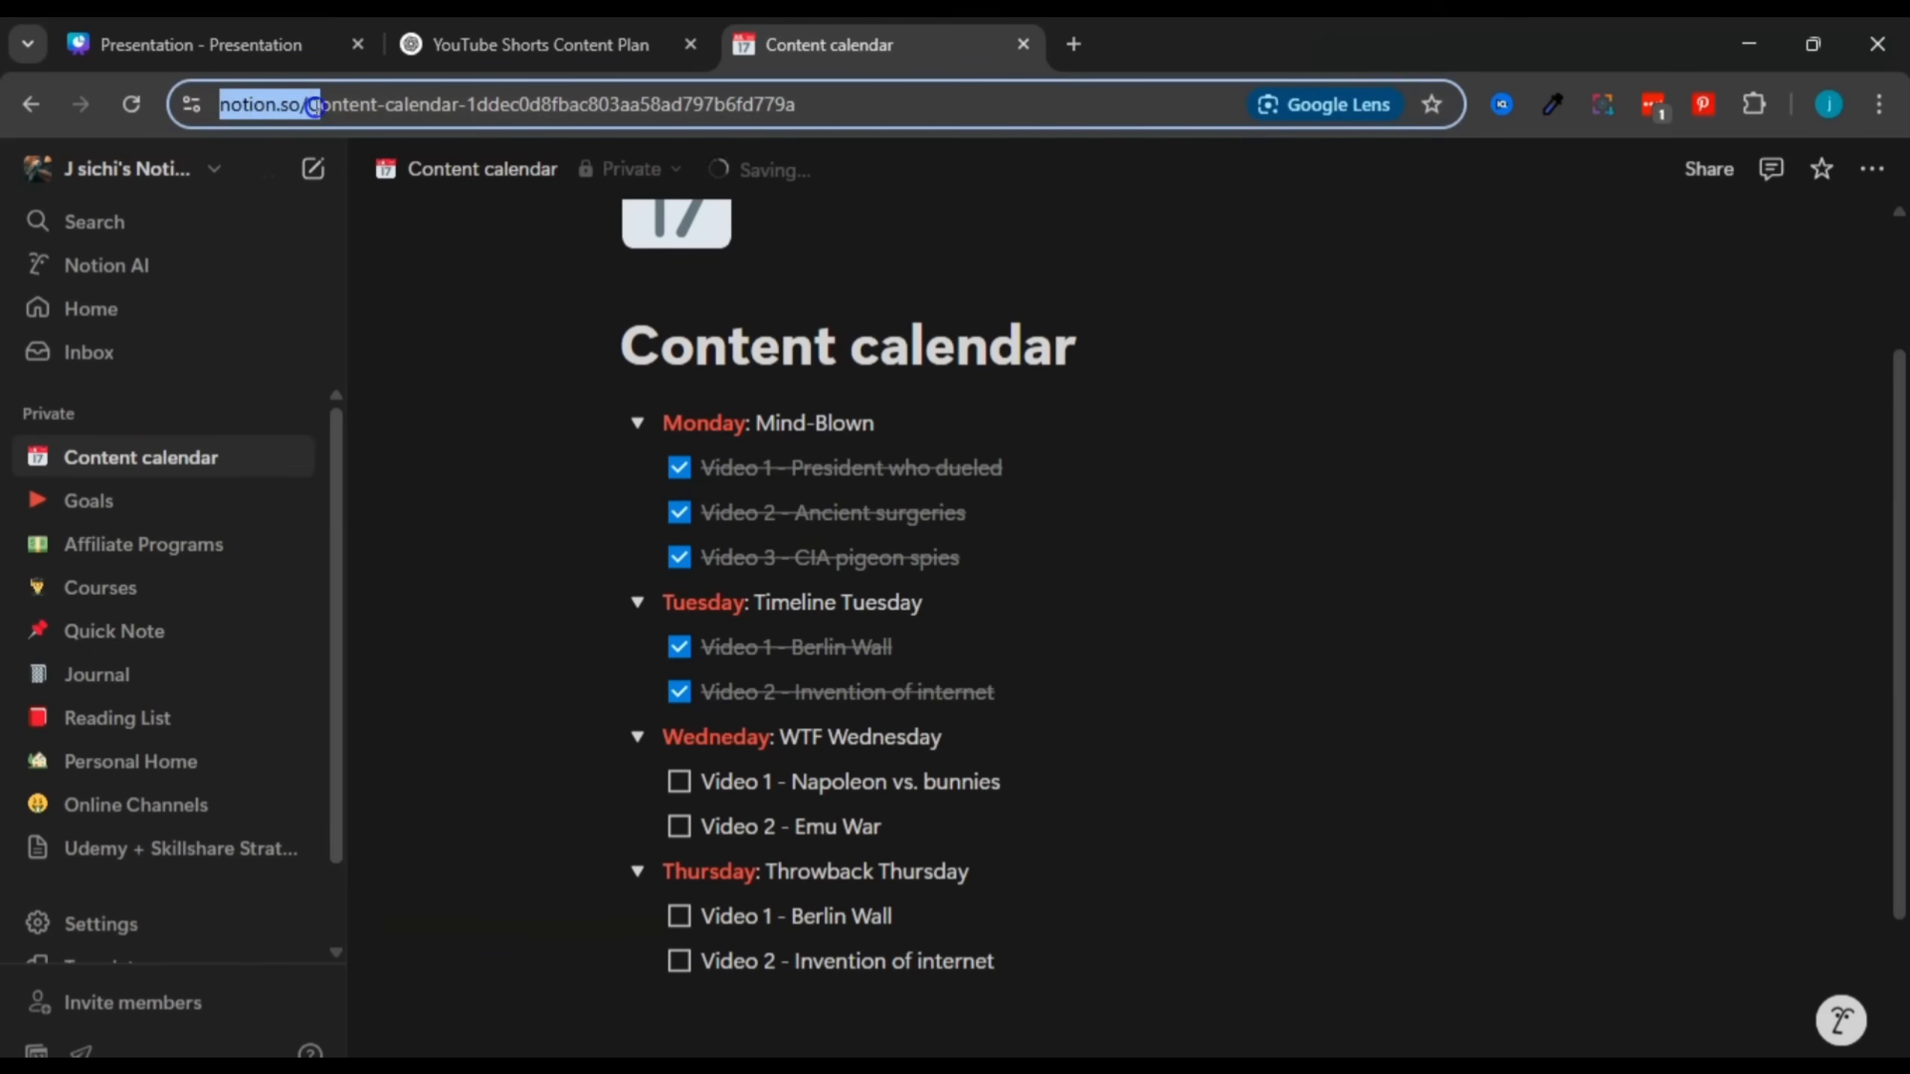
pyautogui.click(316, 105)
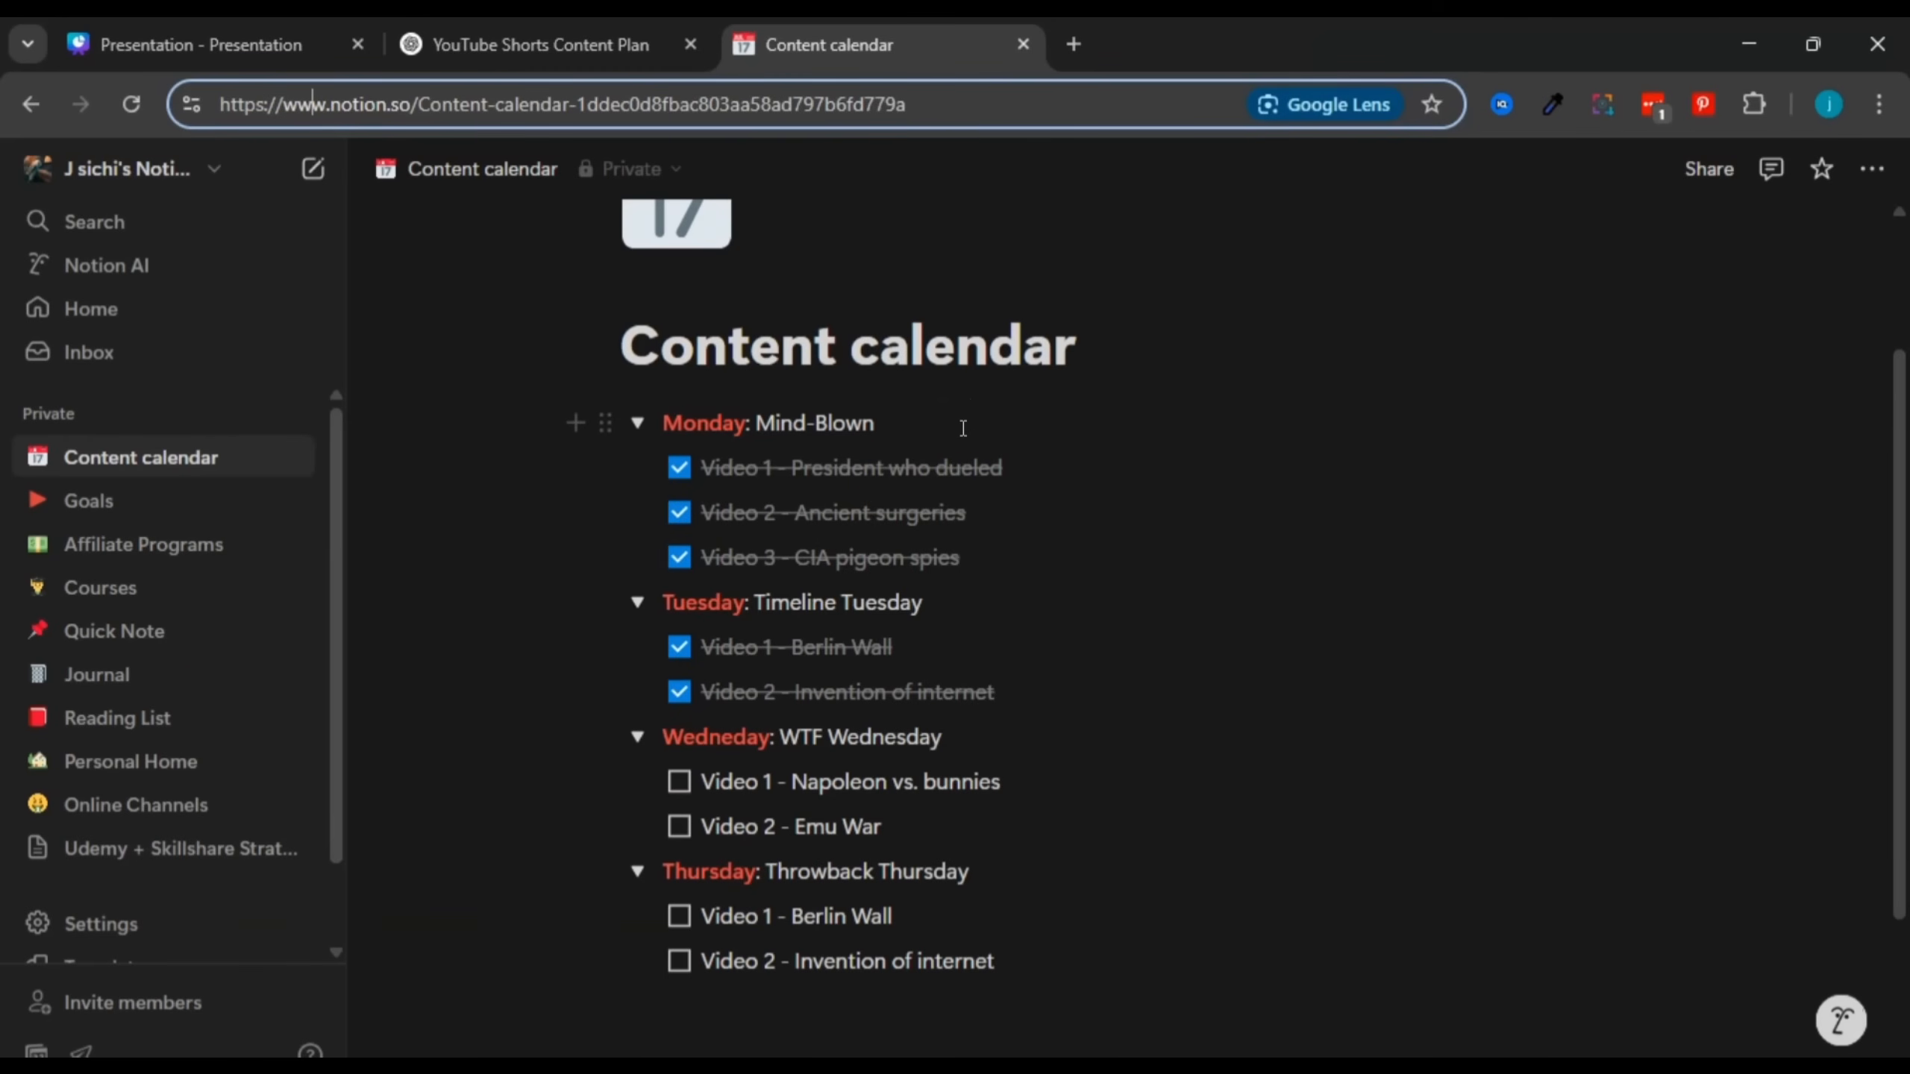
pyautogui.click(151, 1069)
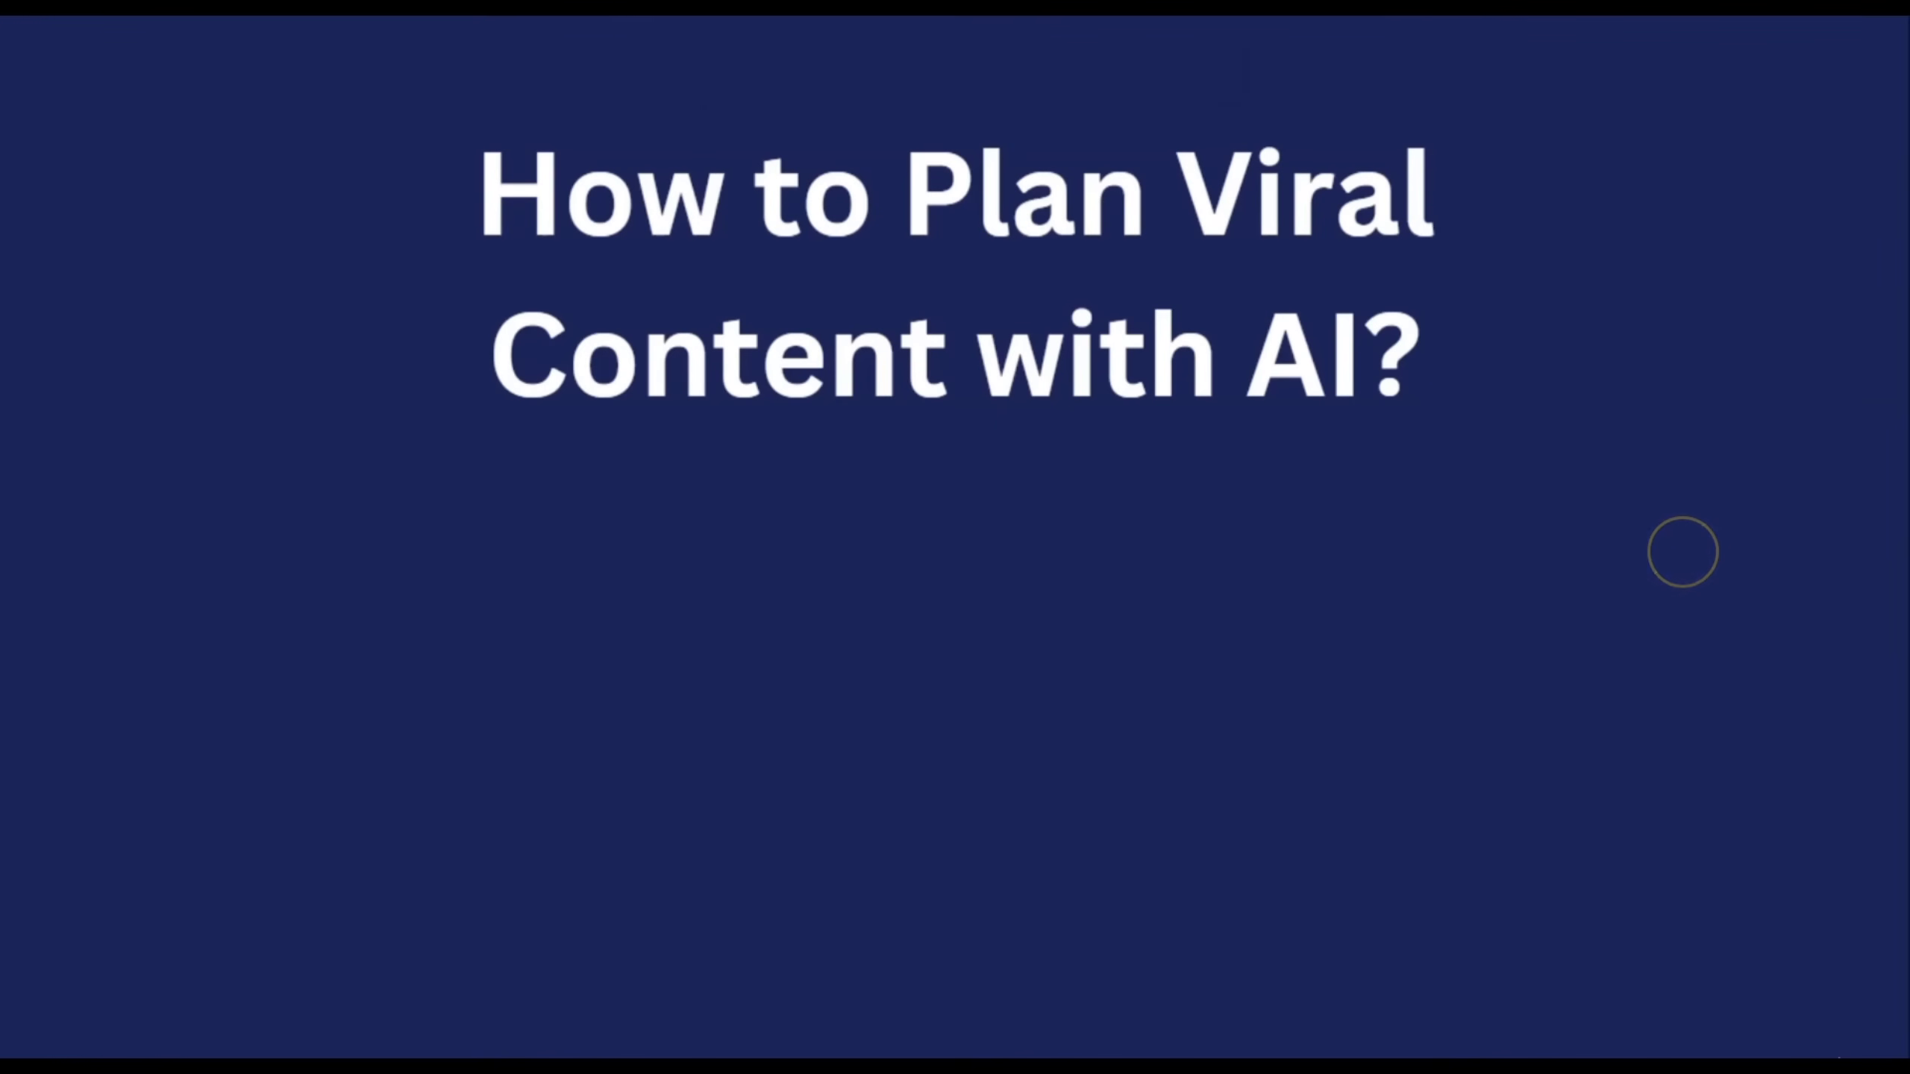
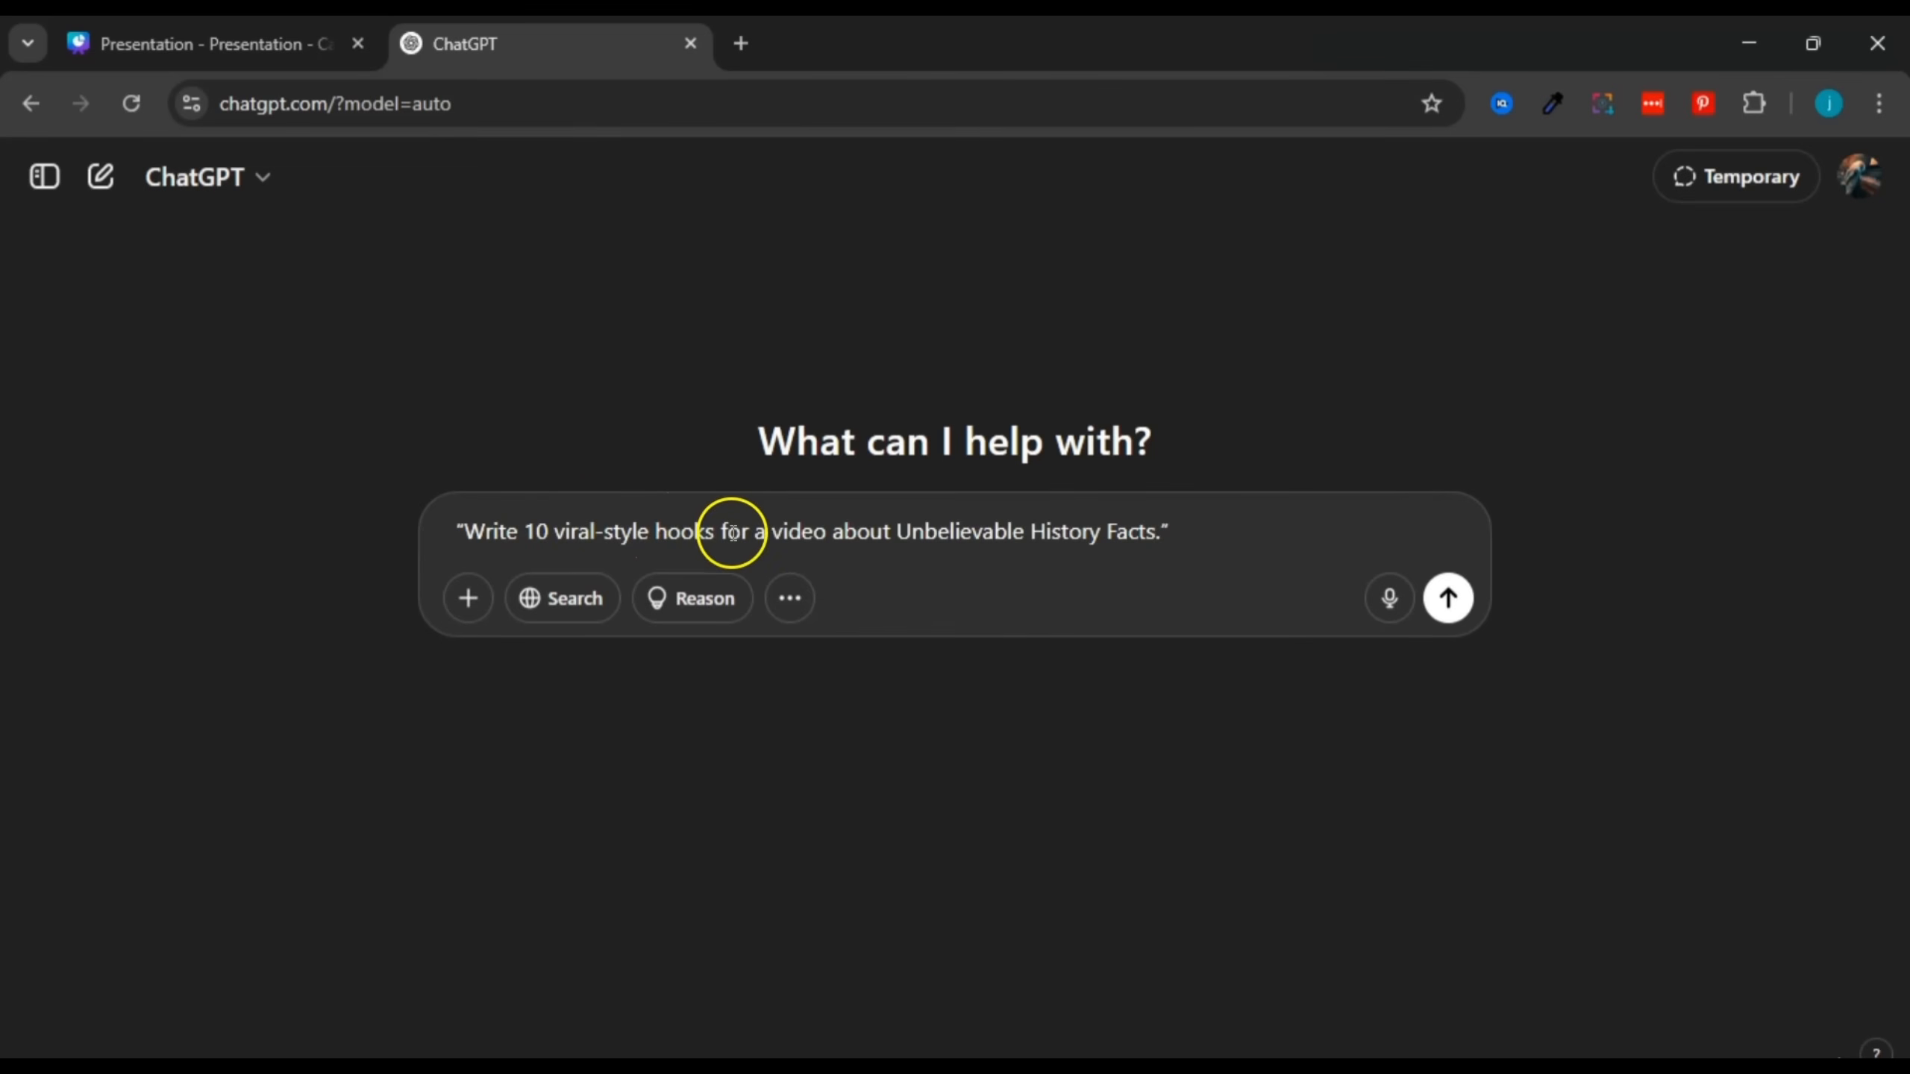
# Step: Send ChatGPT the prompt "Write 10 viral-style hooks for a video about Unbelievable History Facts."
pyautogui.click(903, 529)
pyautogui.moveTo(903, 529); pyautogui.dragTo(1094, 529)
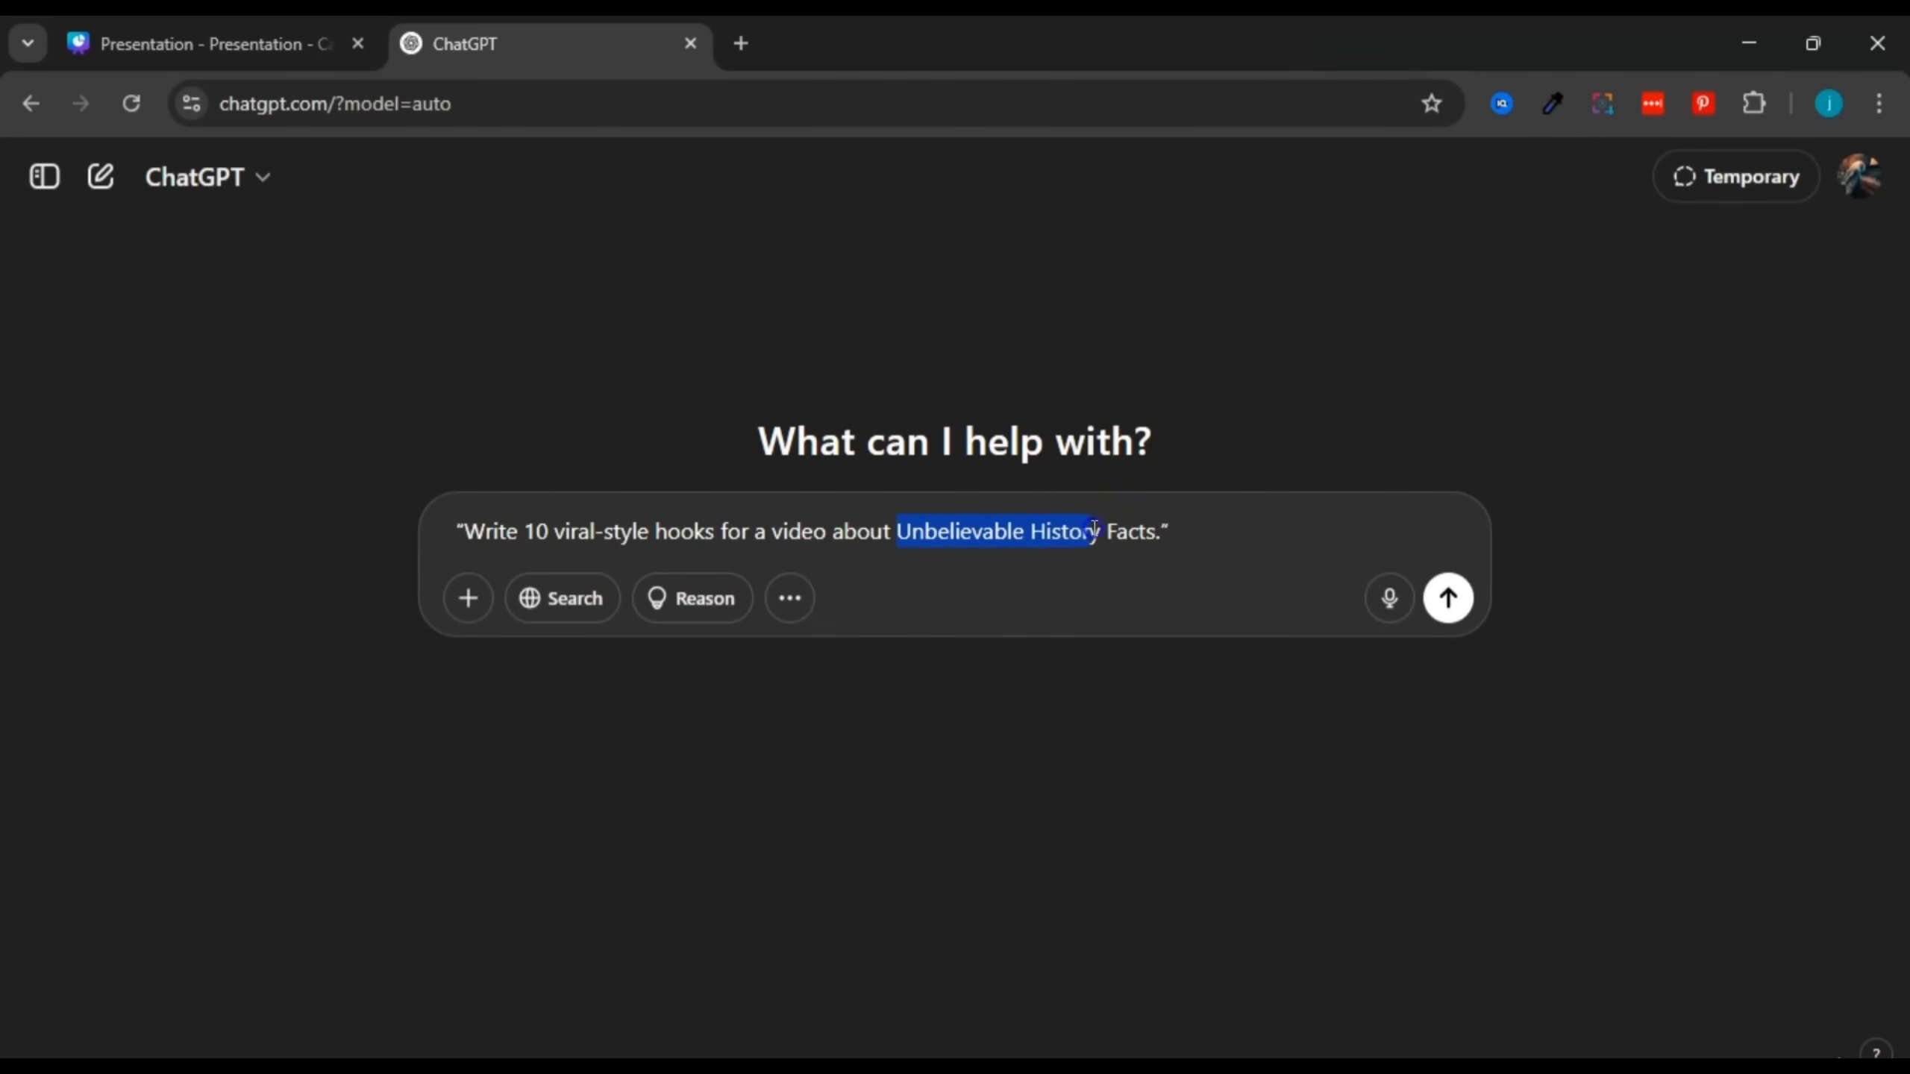
pyautogui.click(1154, 535)
pyautogui.click(1455, 600)
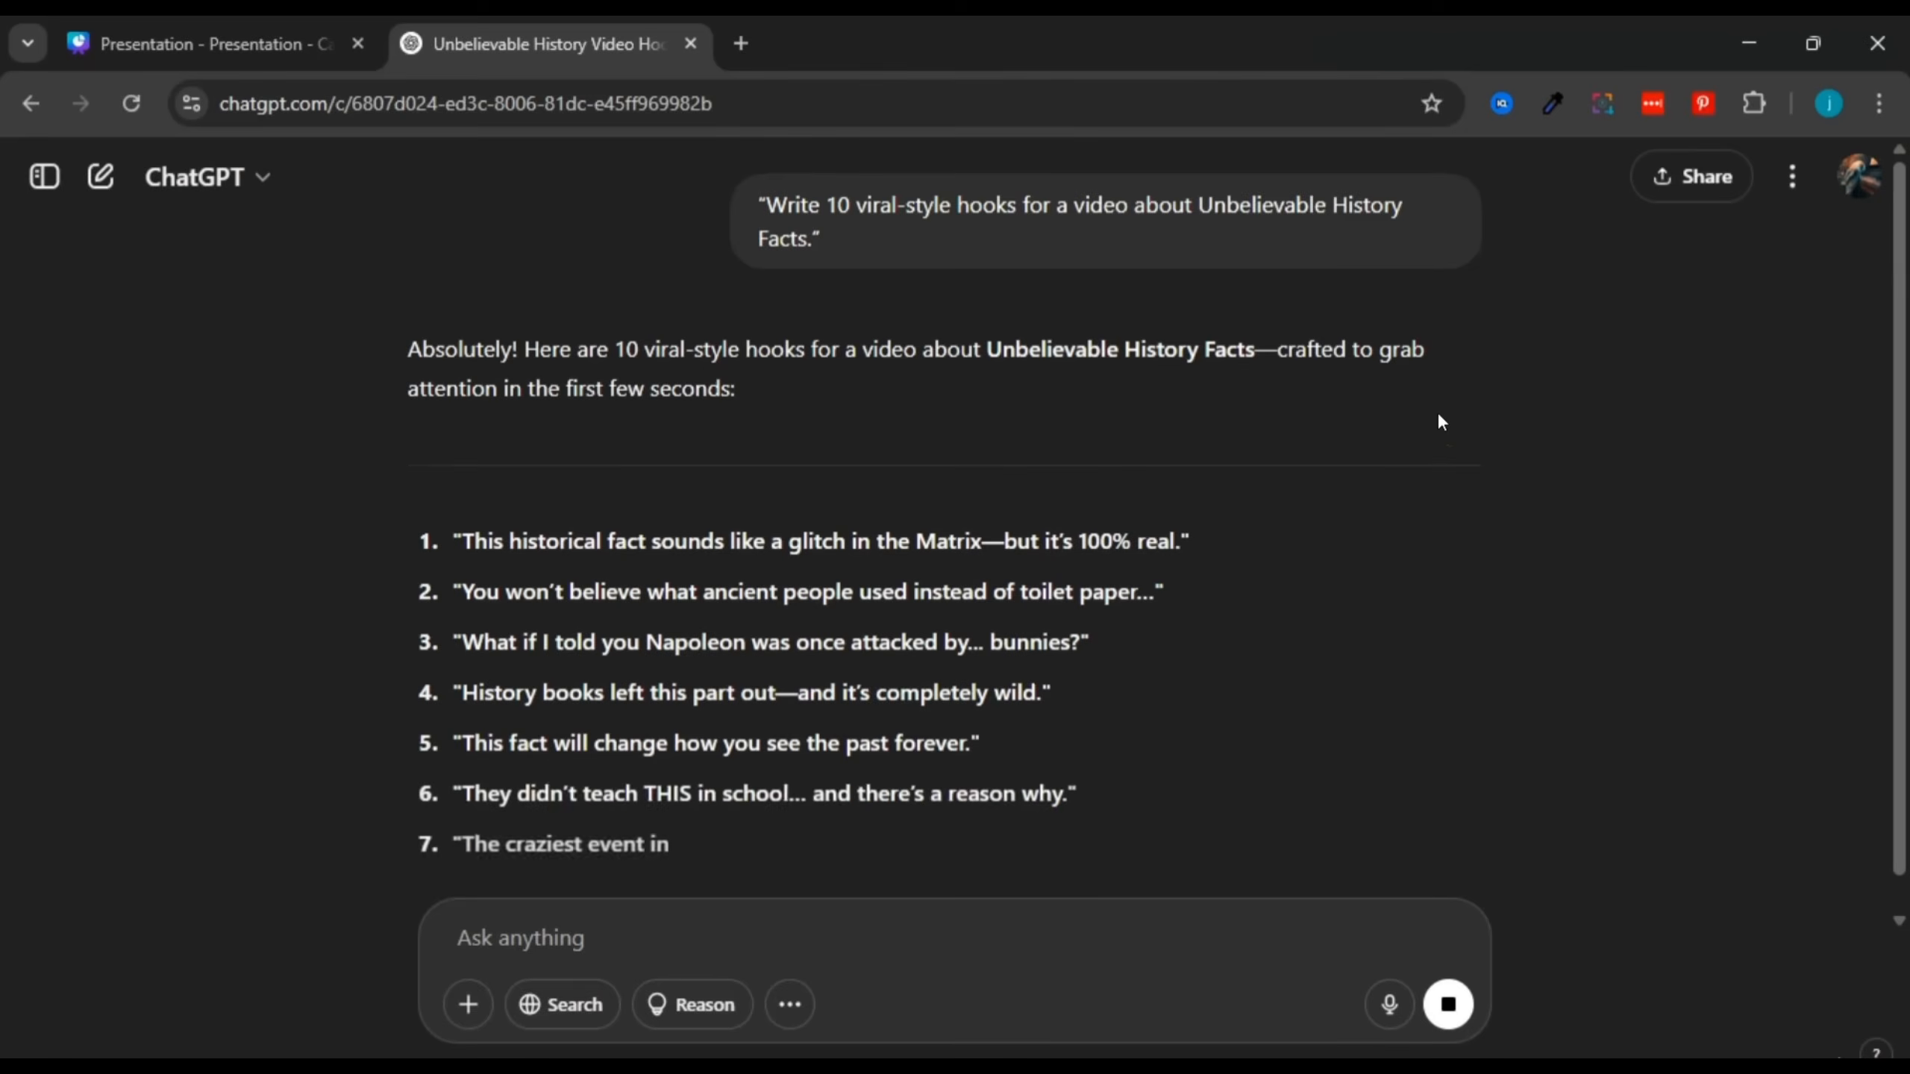
# Step: Look through the generated list of hooks and the introduction above it
pyautogui.scroll(-3, 1069, 412)
pyautogui.moveTo(455, 299); pyautogui.dragTo(1102, 830)
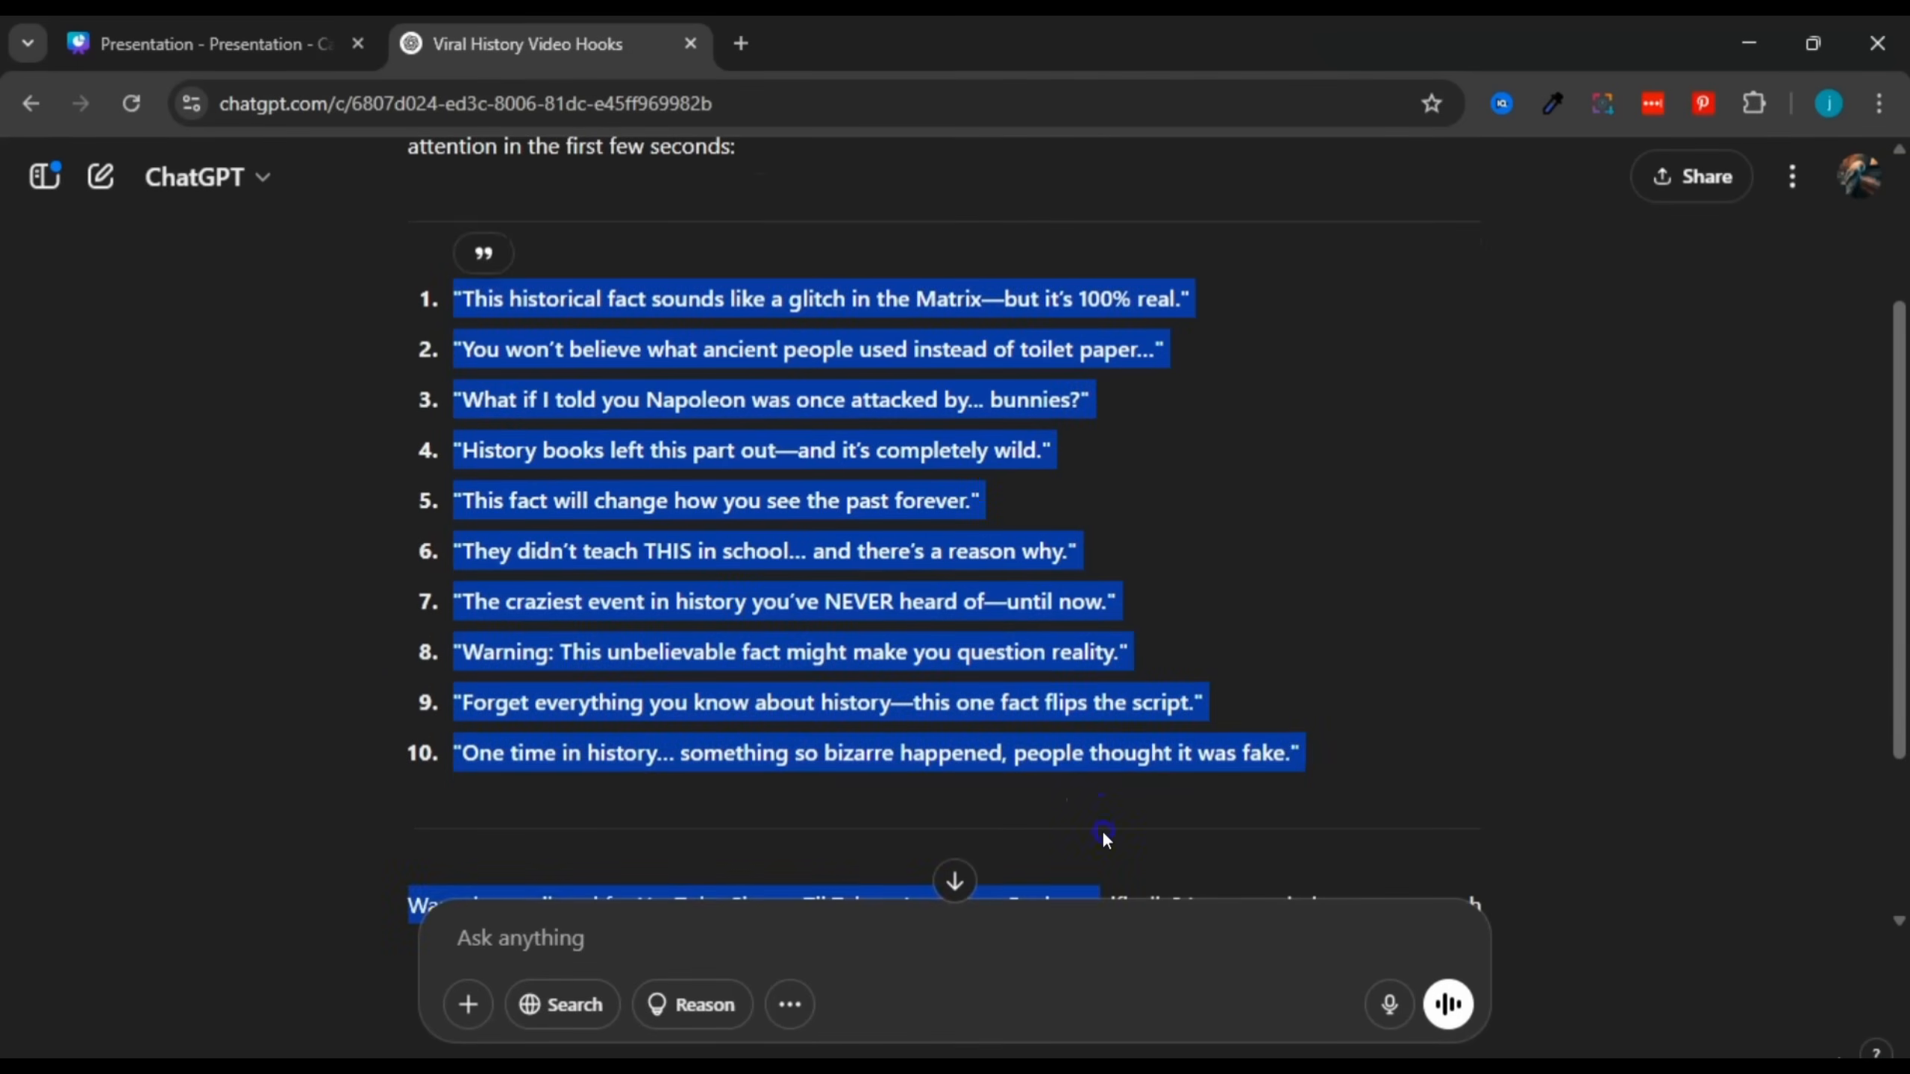
pyautogui.click(1101, 830)
pyautogui.scroll(3, 1027, 621)
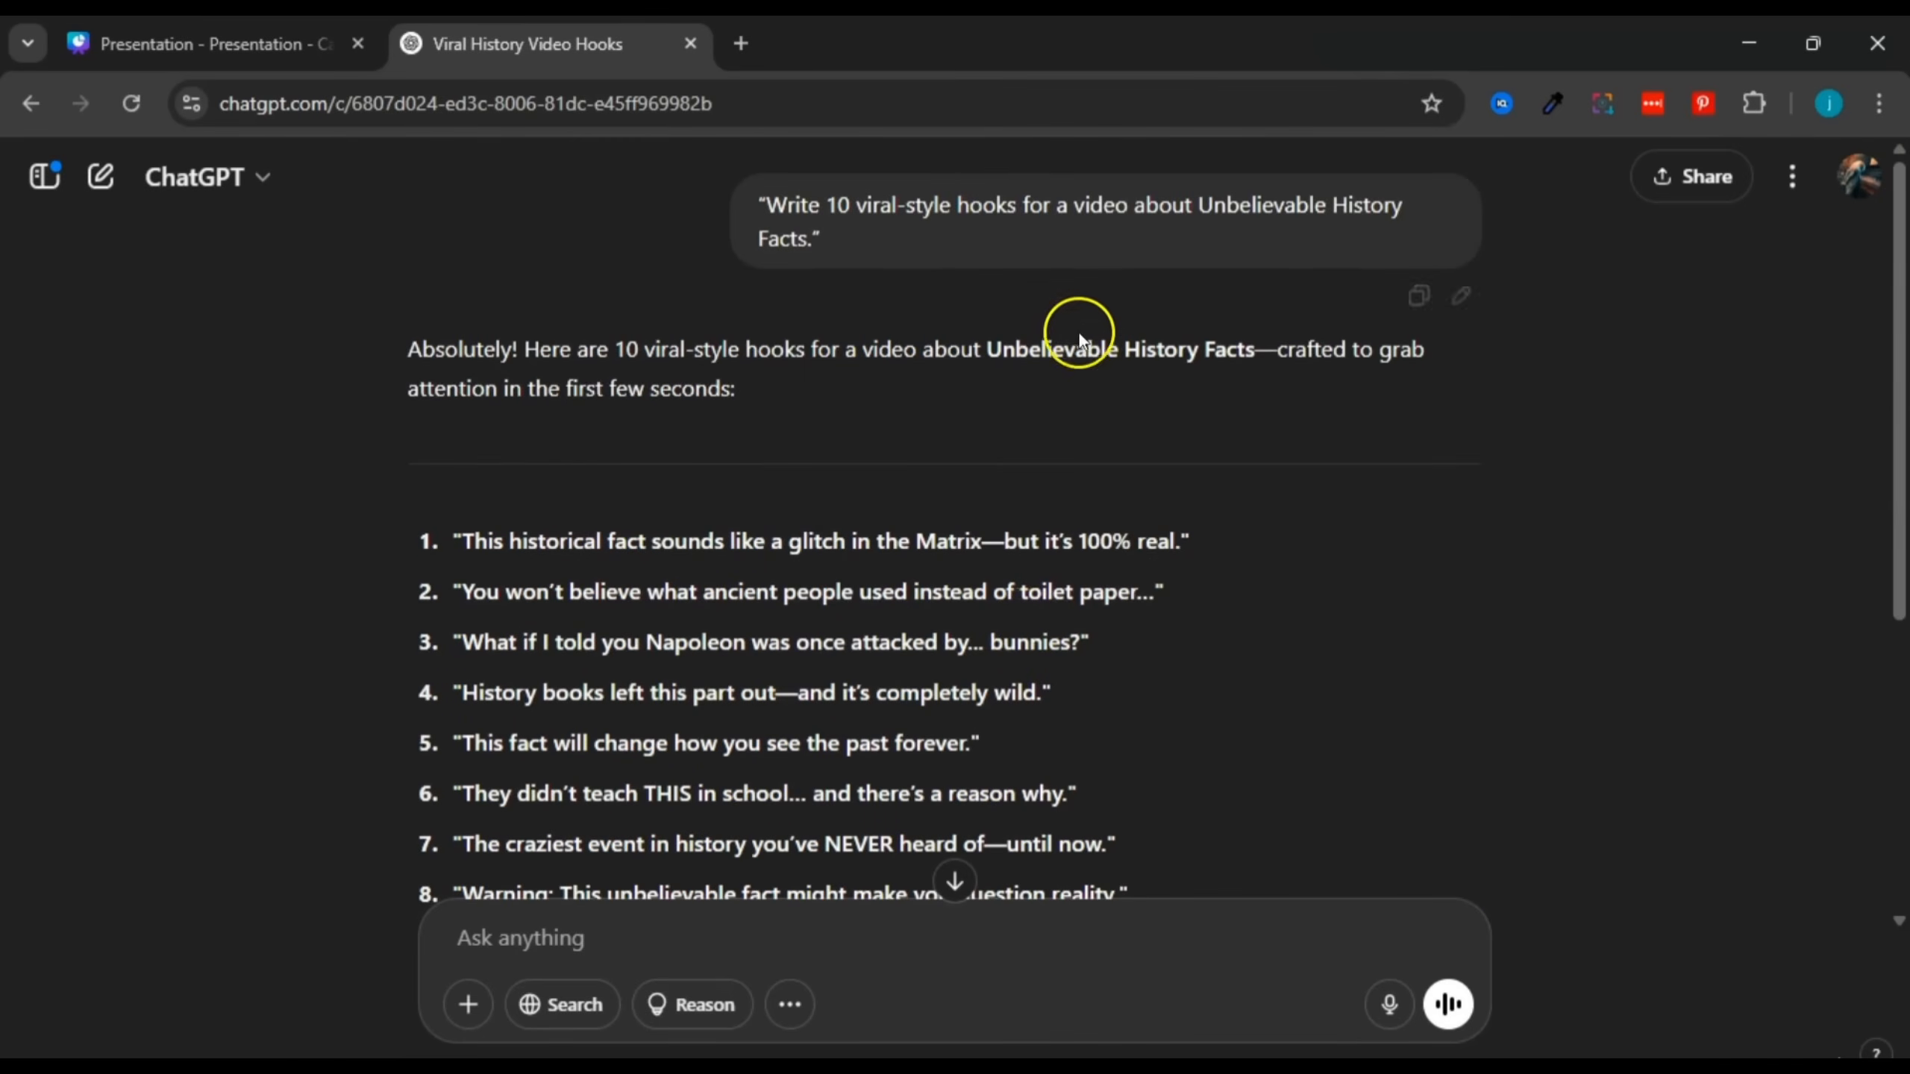
pyautogui.moveTo(959, 342); pyautogui.dragTo(1256, 354)
pyautogui.click(1463, 358)
pyautogui.moveTo(1897, 411); pyautogui.dragTo(1895, 555)
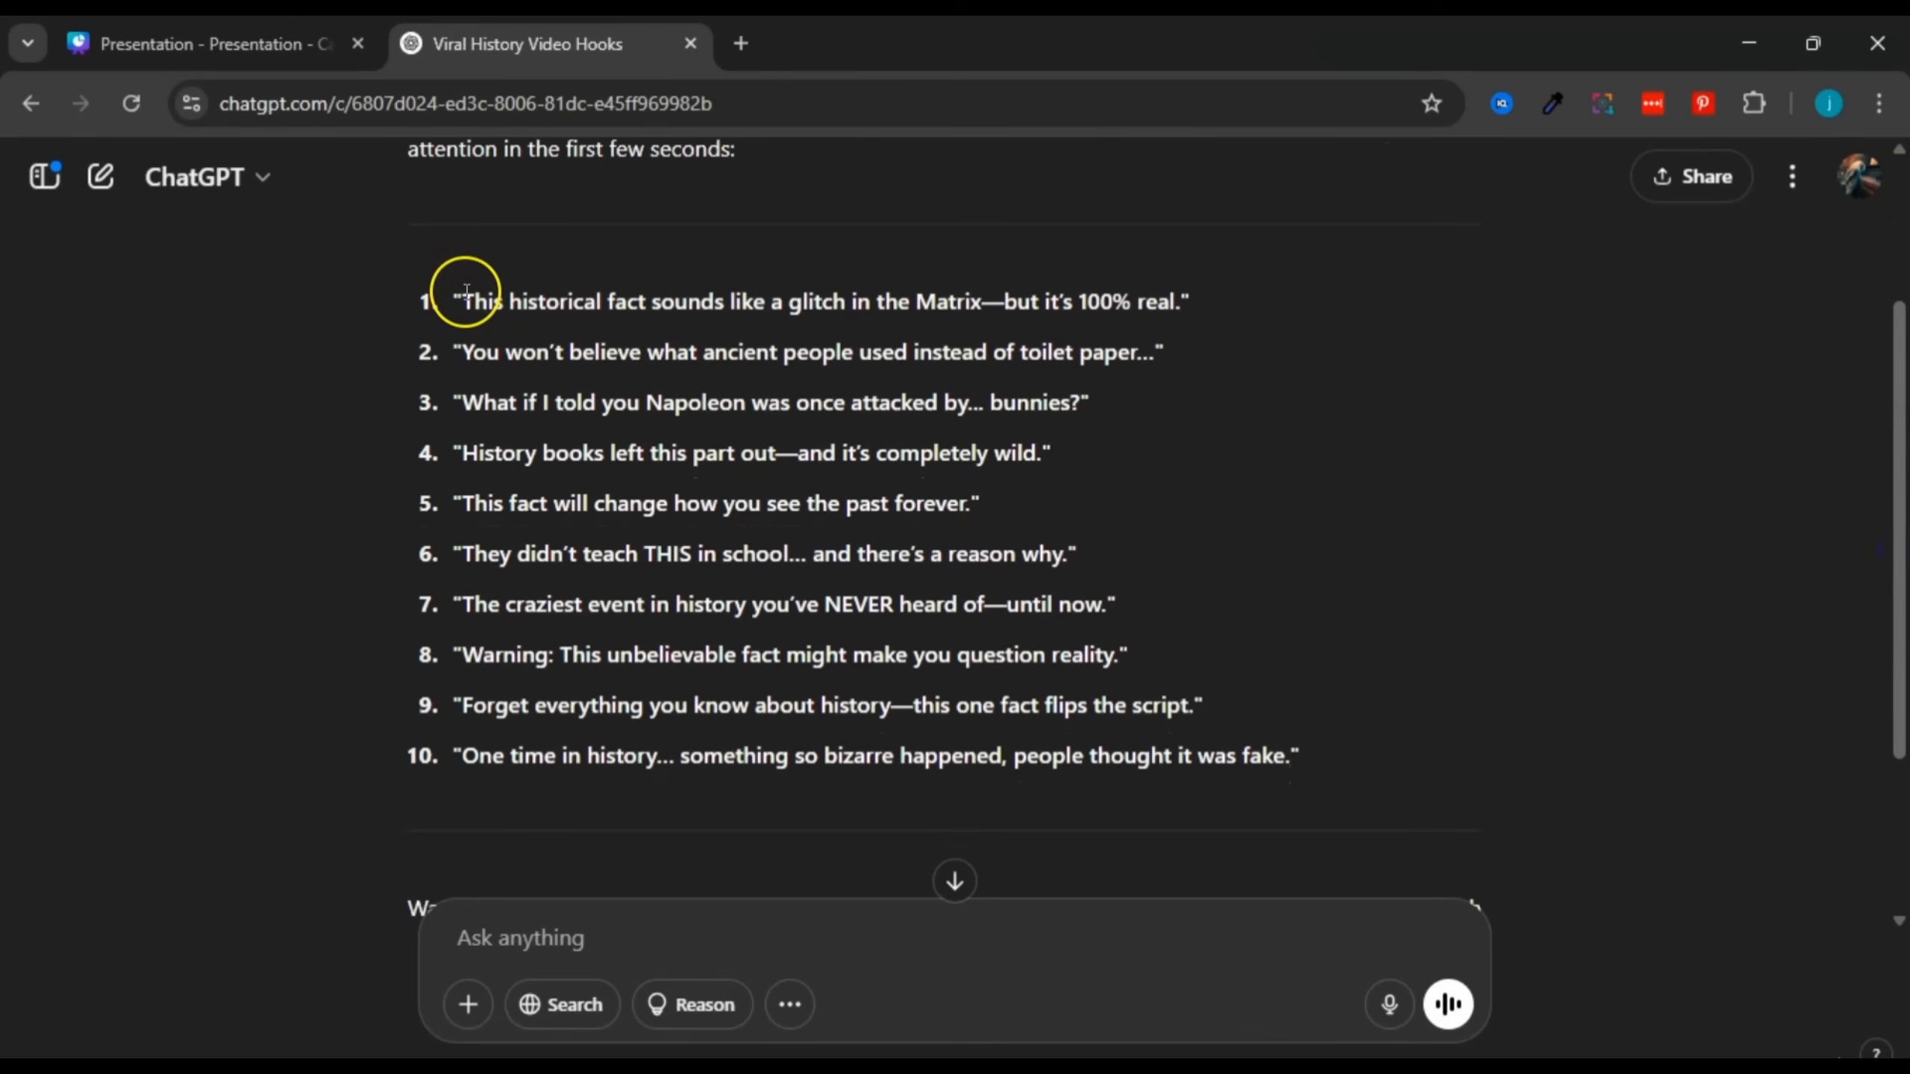
# Step: Read the first three hooks in the list one by one
pyautogui.moveTo(466, 292); pyautogui.dragTo(998, 285)
pyautogui.click(1228, 304)
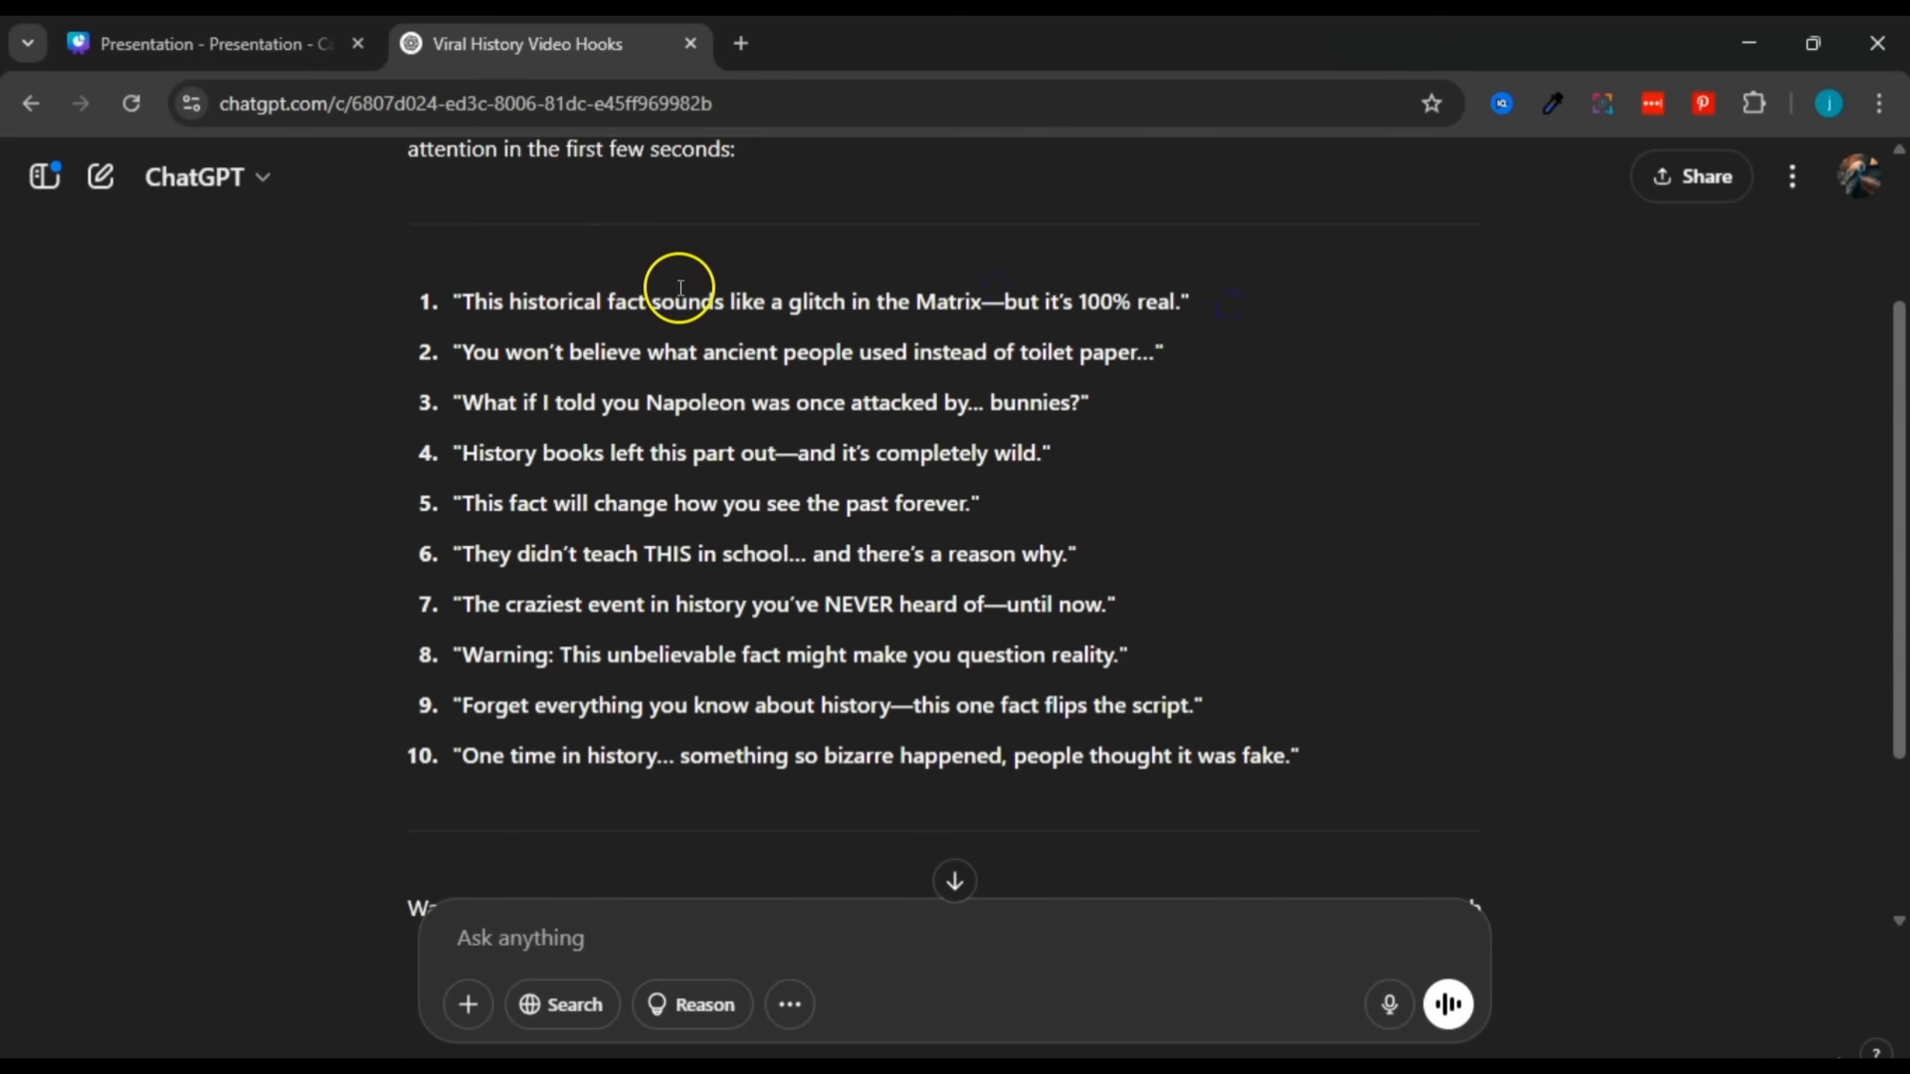
pyautogui.moveTo(791, 302); pyautogui.dragTo(1206, 301)
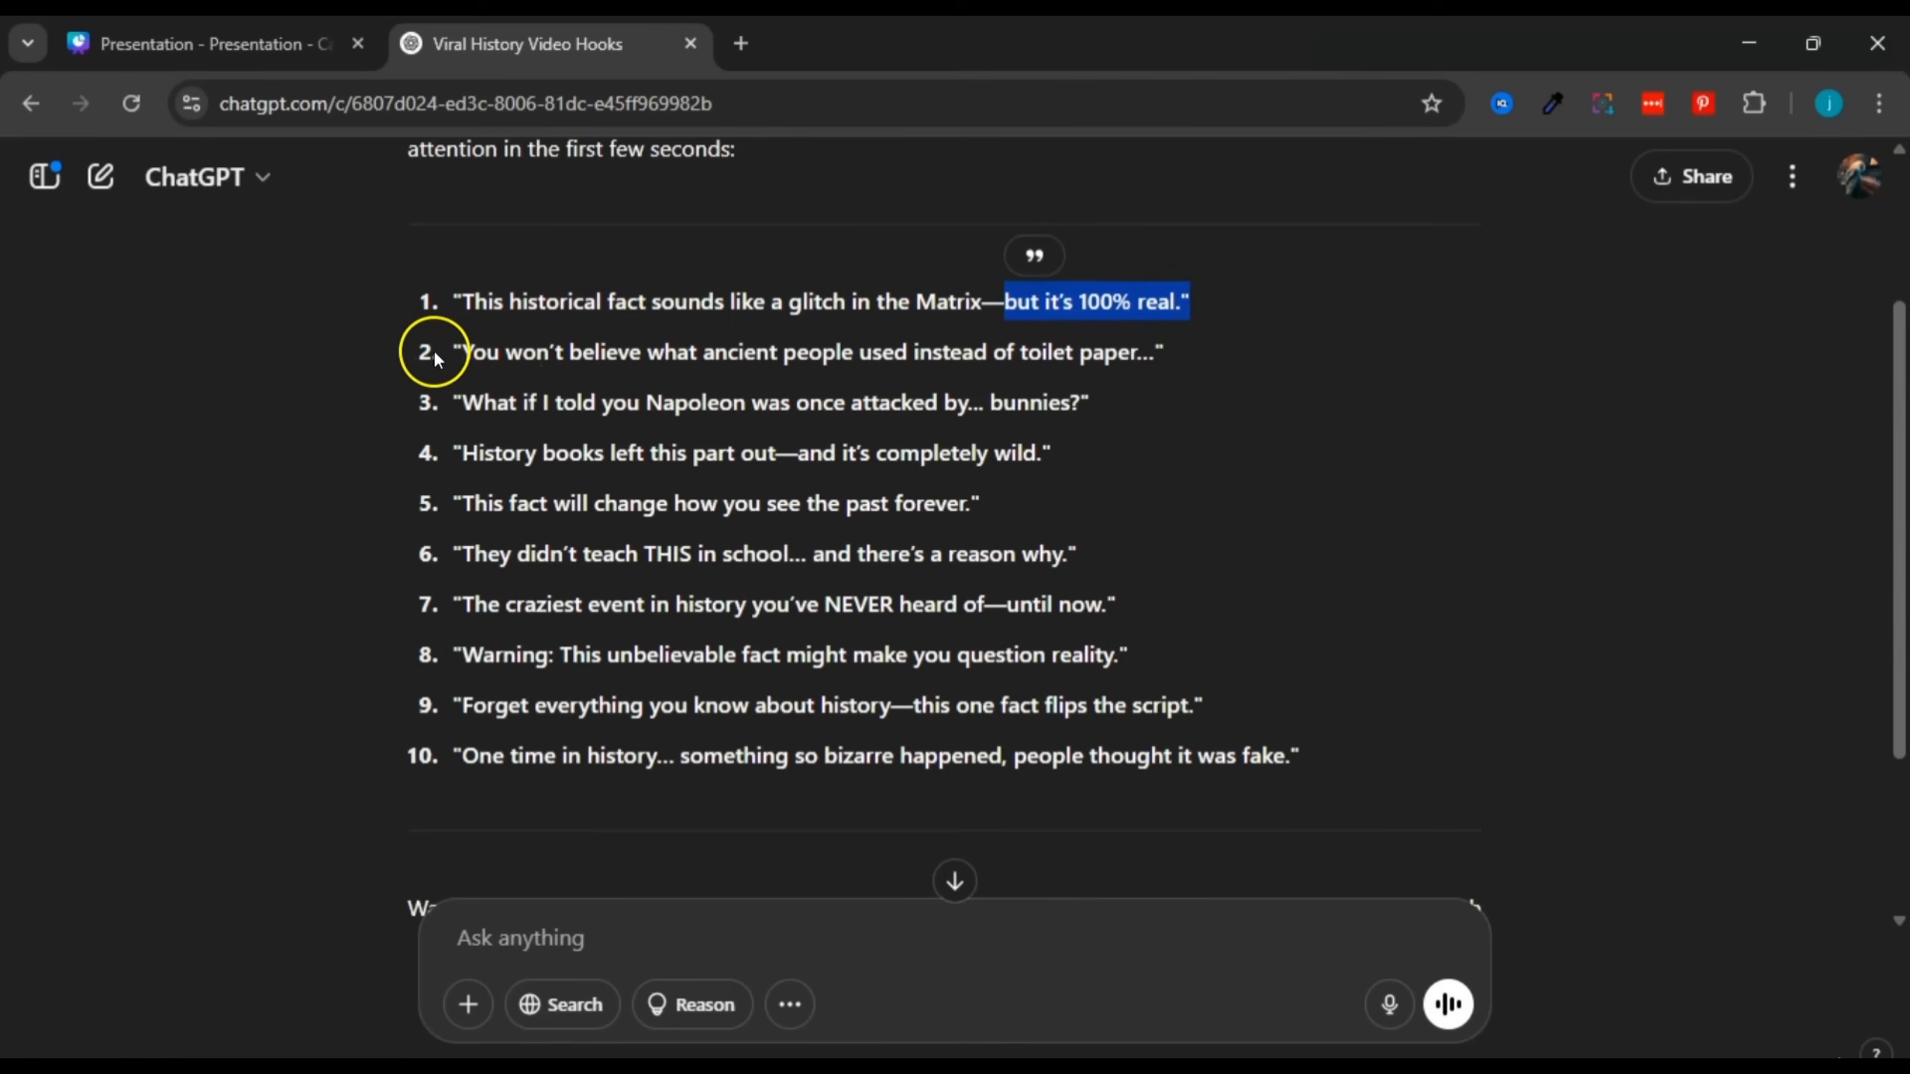
pyautogui.moveTo(462, 353); pyautogui.dragTo(1162, 351)
pyautogui.click(1163, 350)
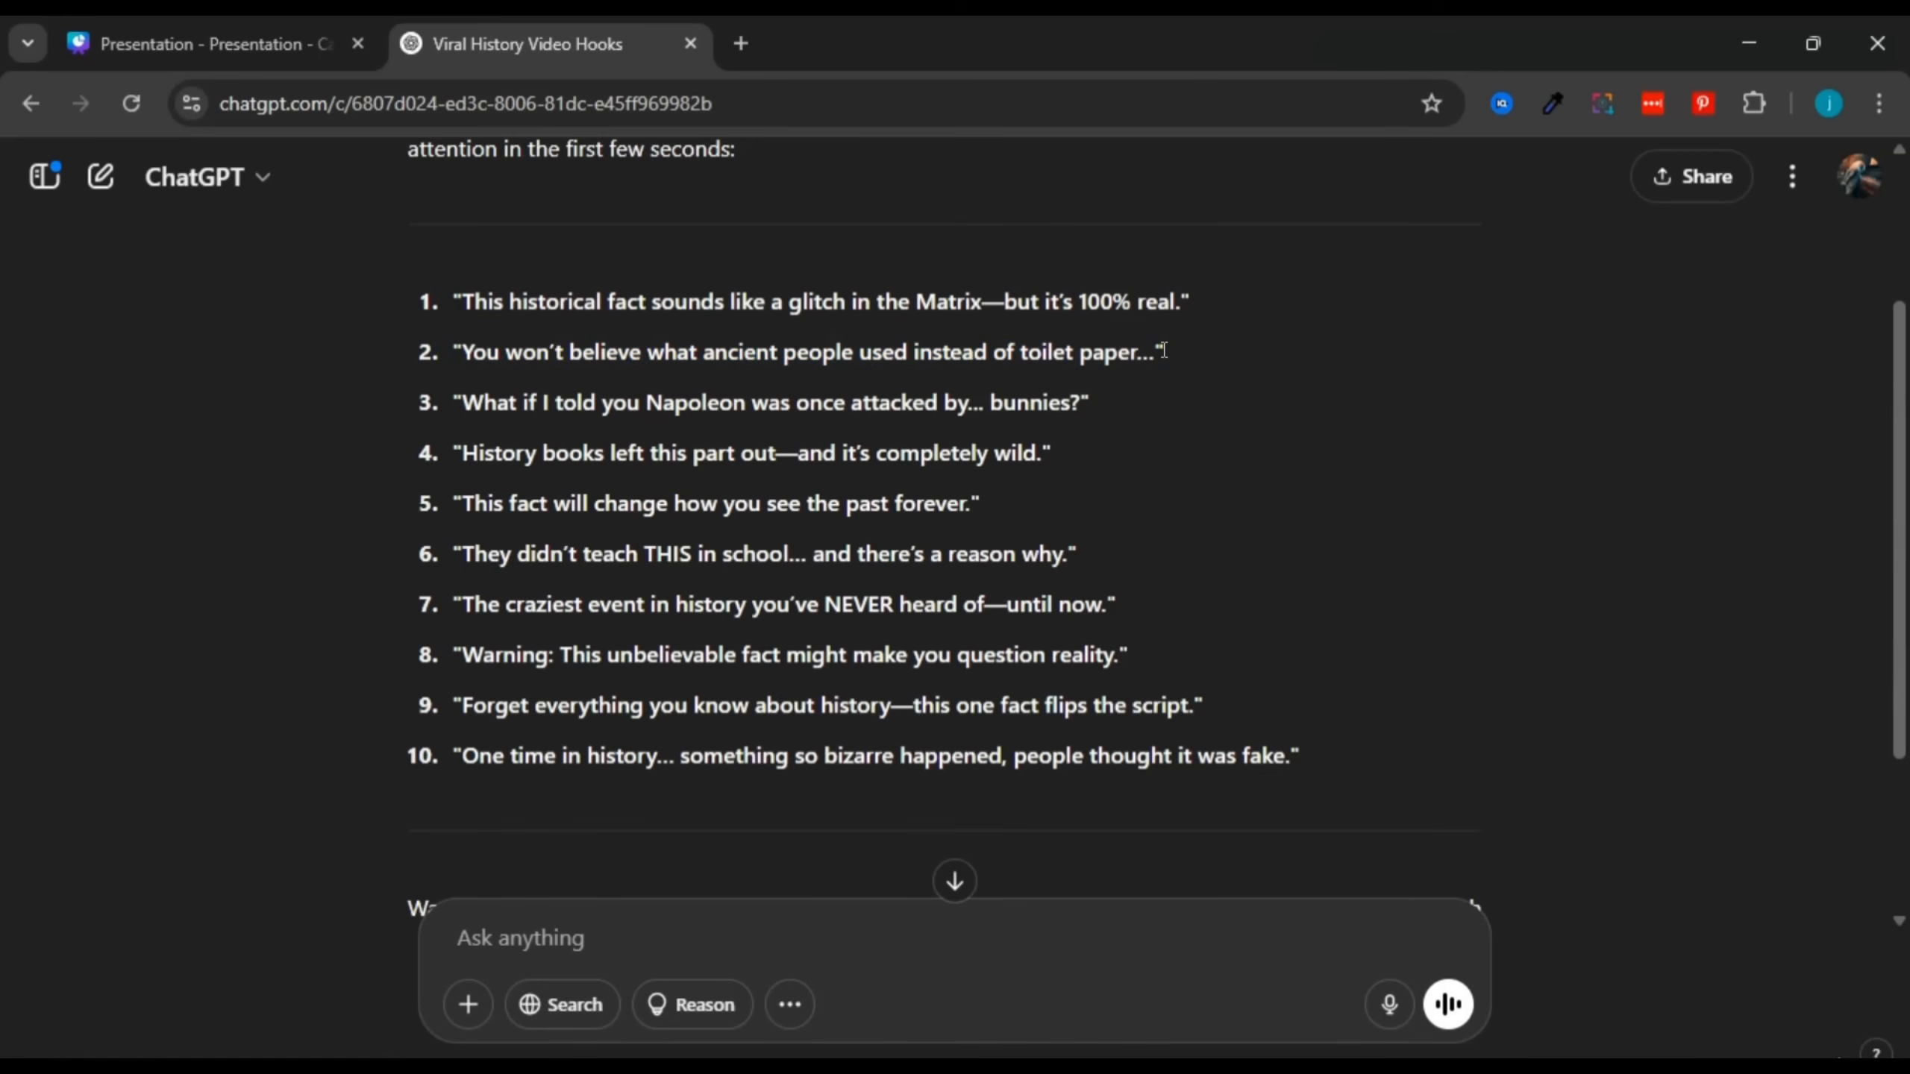
pyautogui.moveTo(460, 402); pyautogui.dragTo(1081, 405)
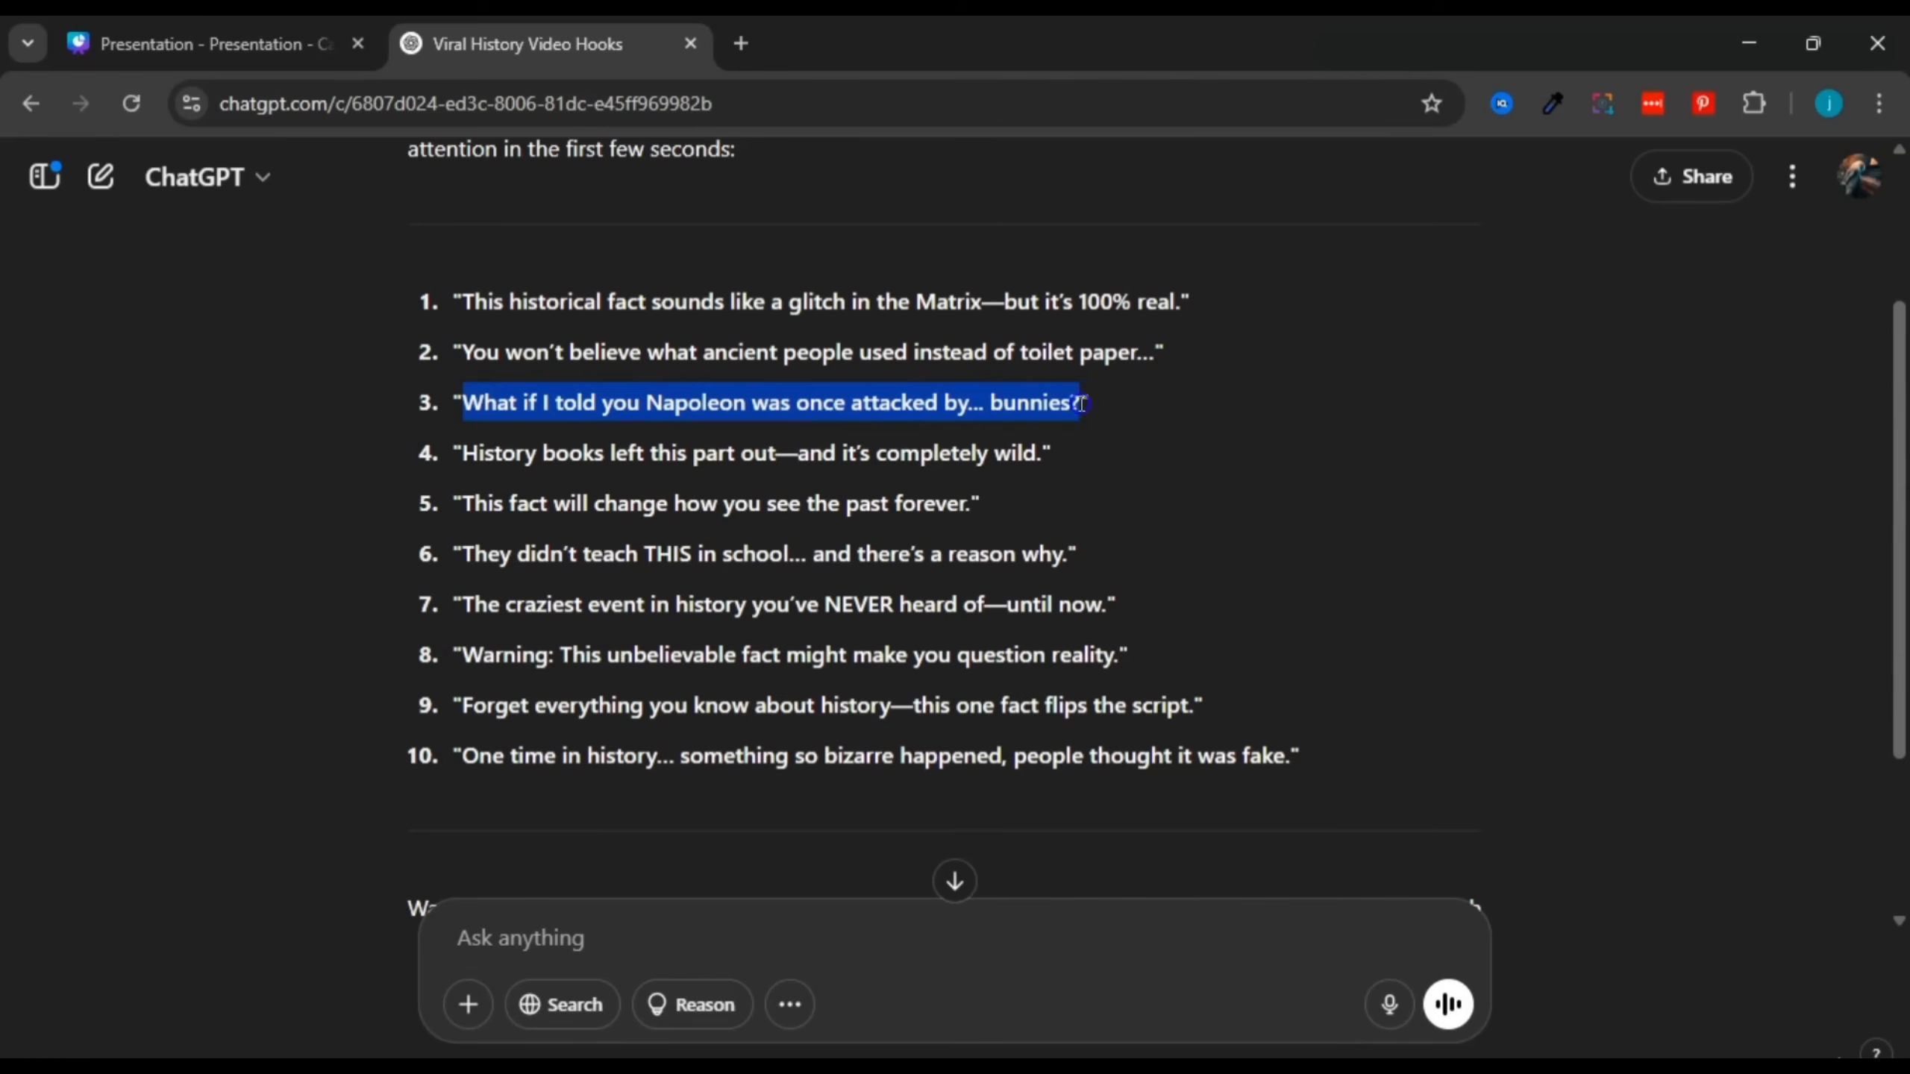
pyautogui.click(1134, 406)
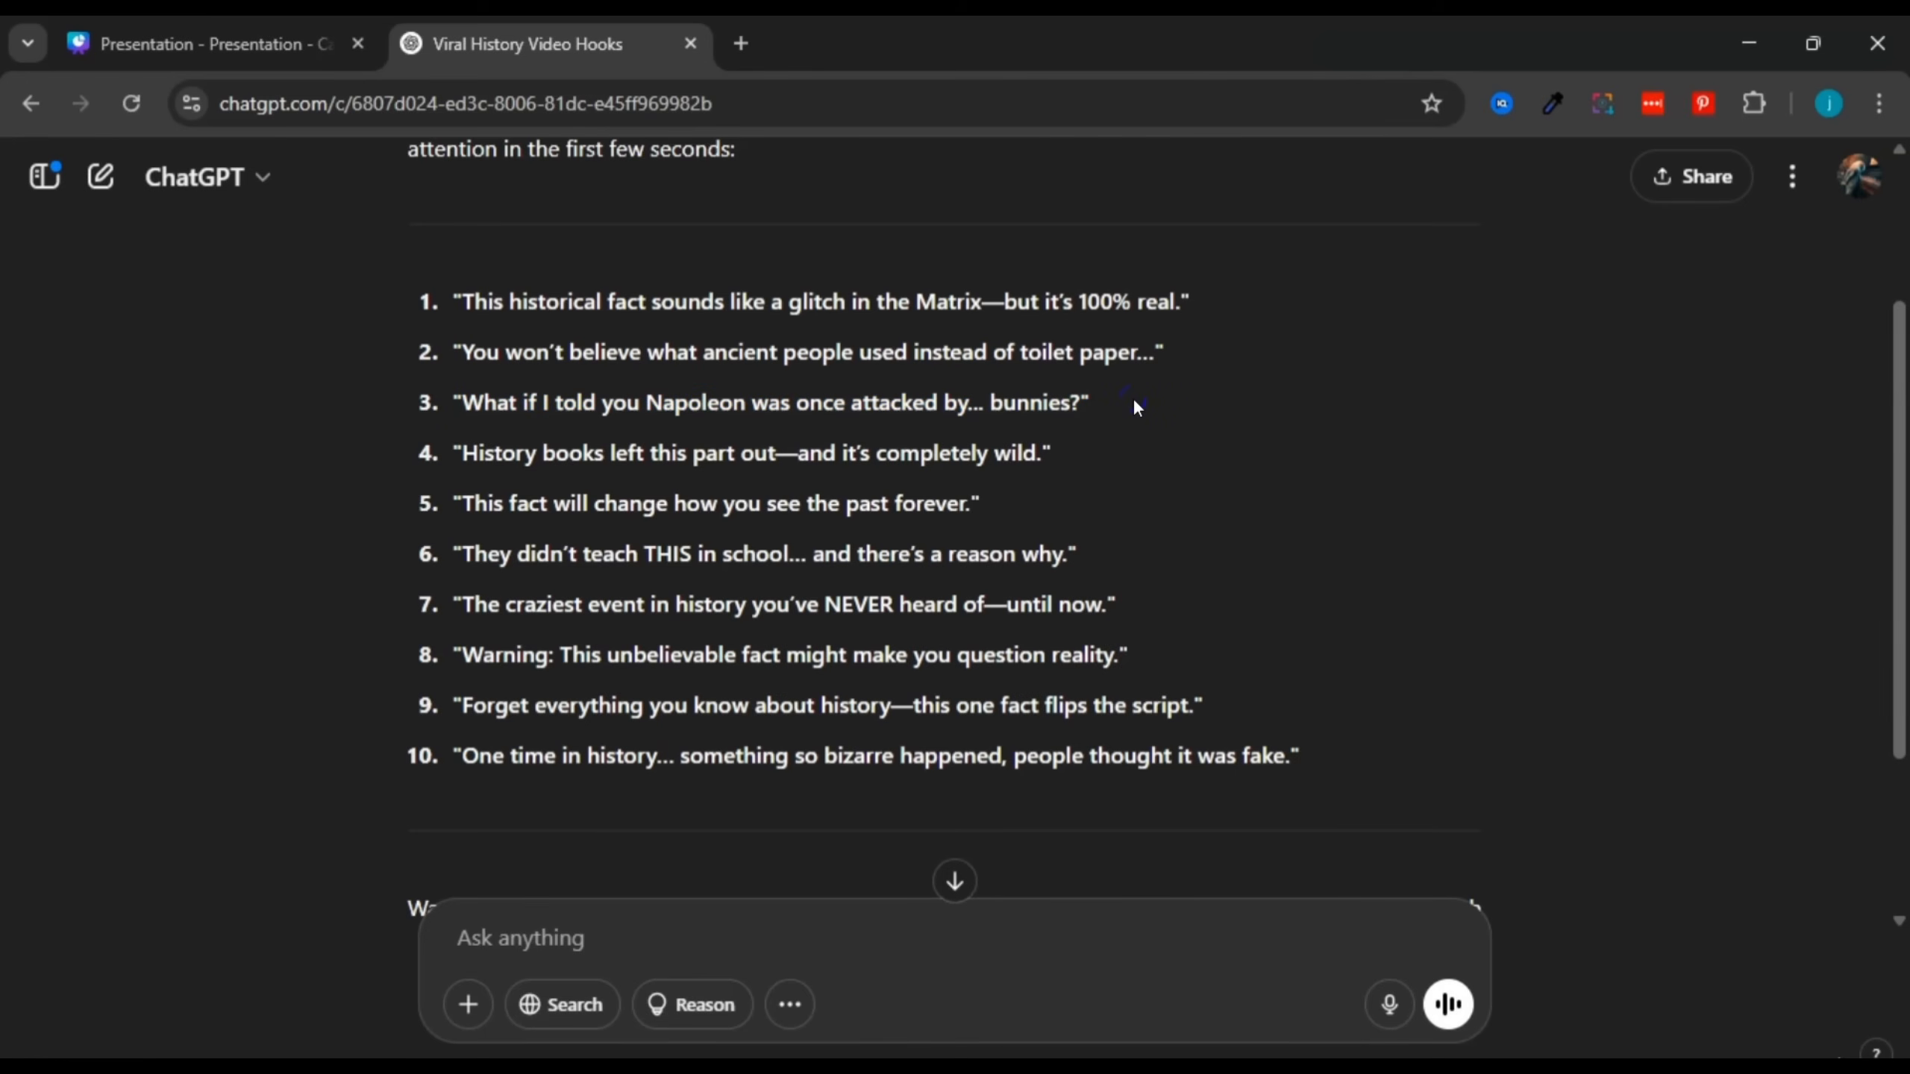
# Step: Go over the whole list of ten hooks once more, from the introduction to the last hook
pyautogui.scroll(3, 909, 402)
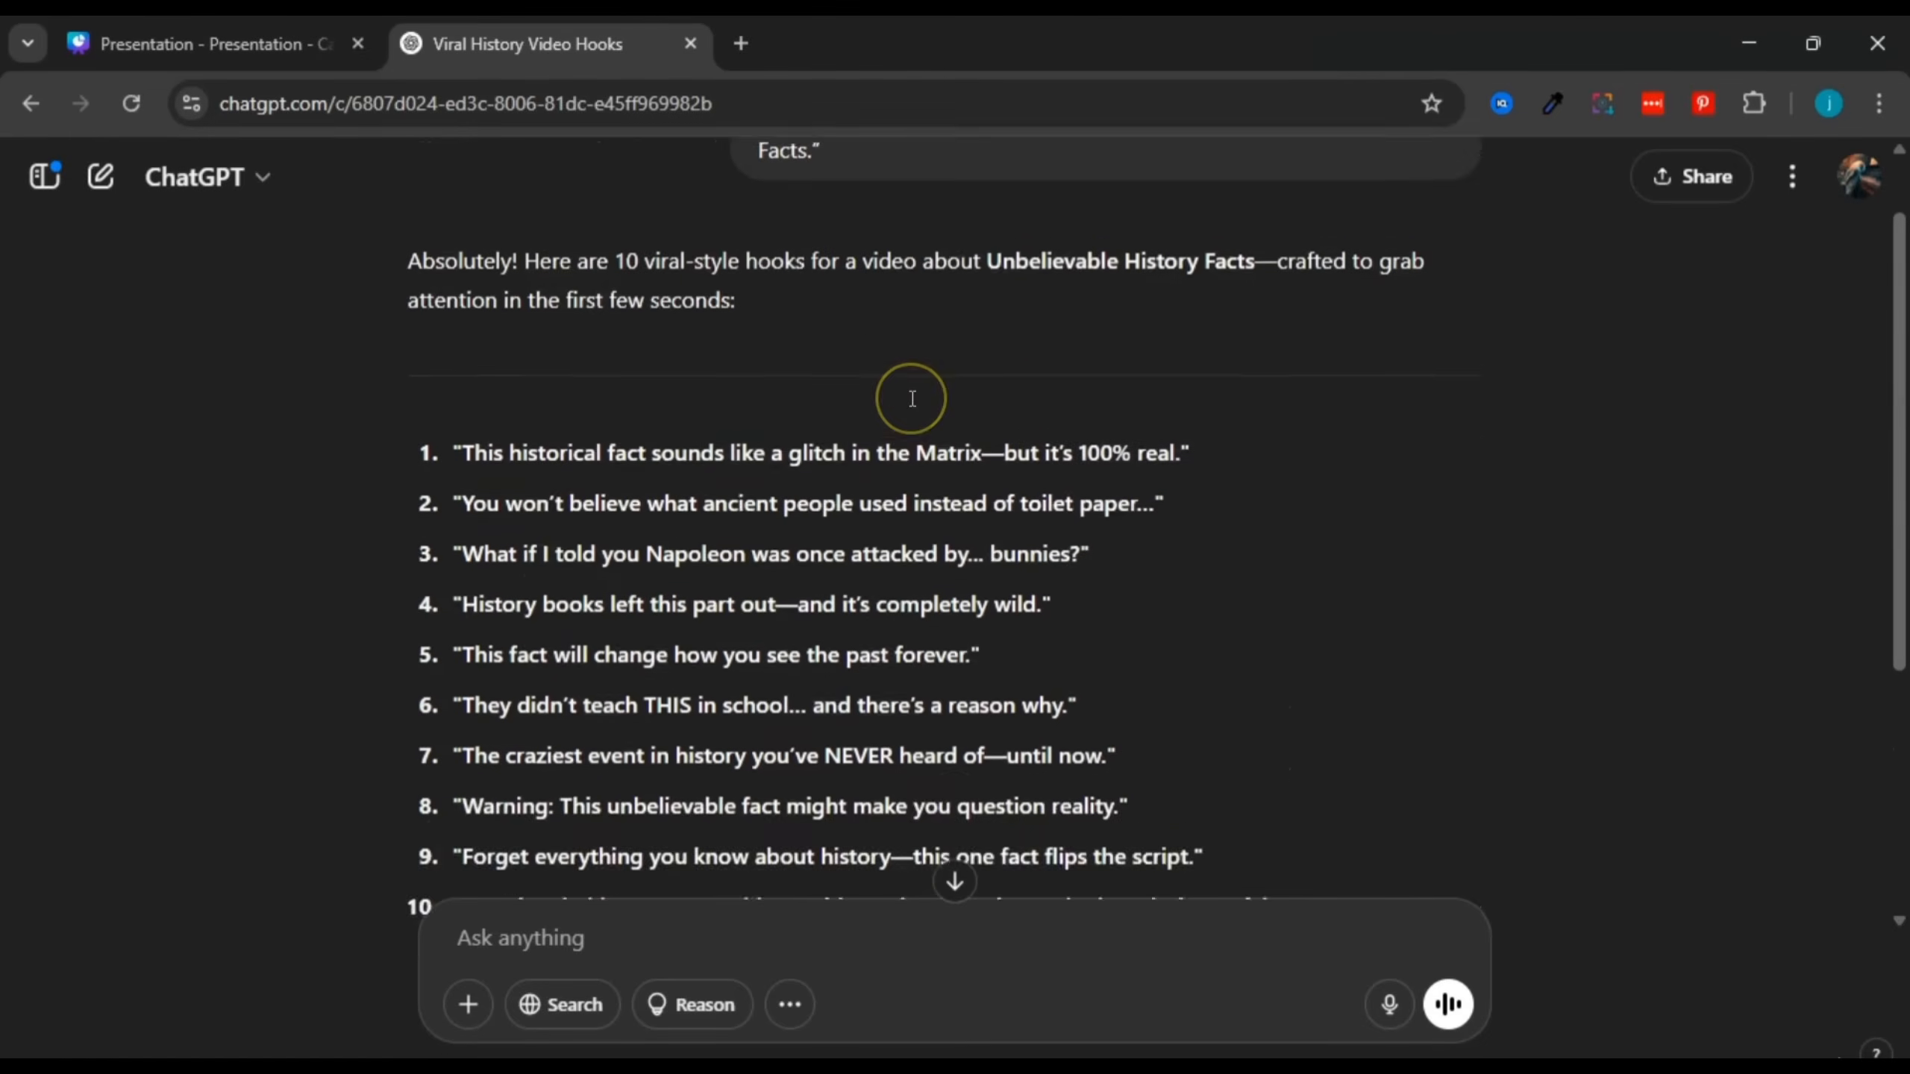
pyautogui.scroll(-2, 911, 397)
pyautogui.scroll(-2, 911, 397)
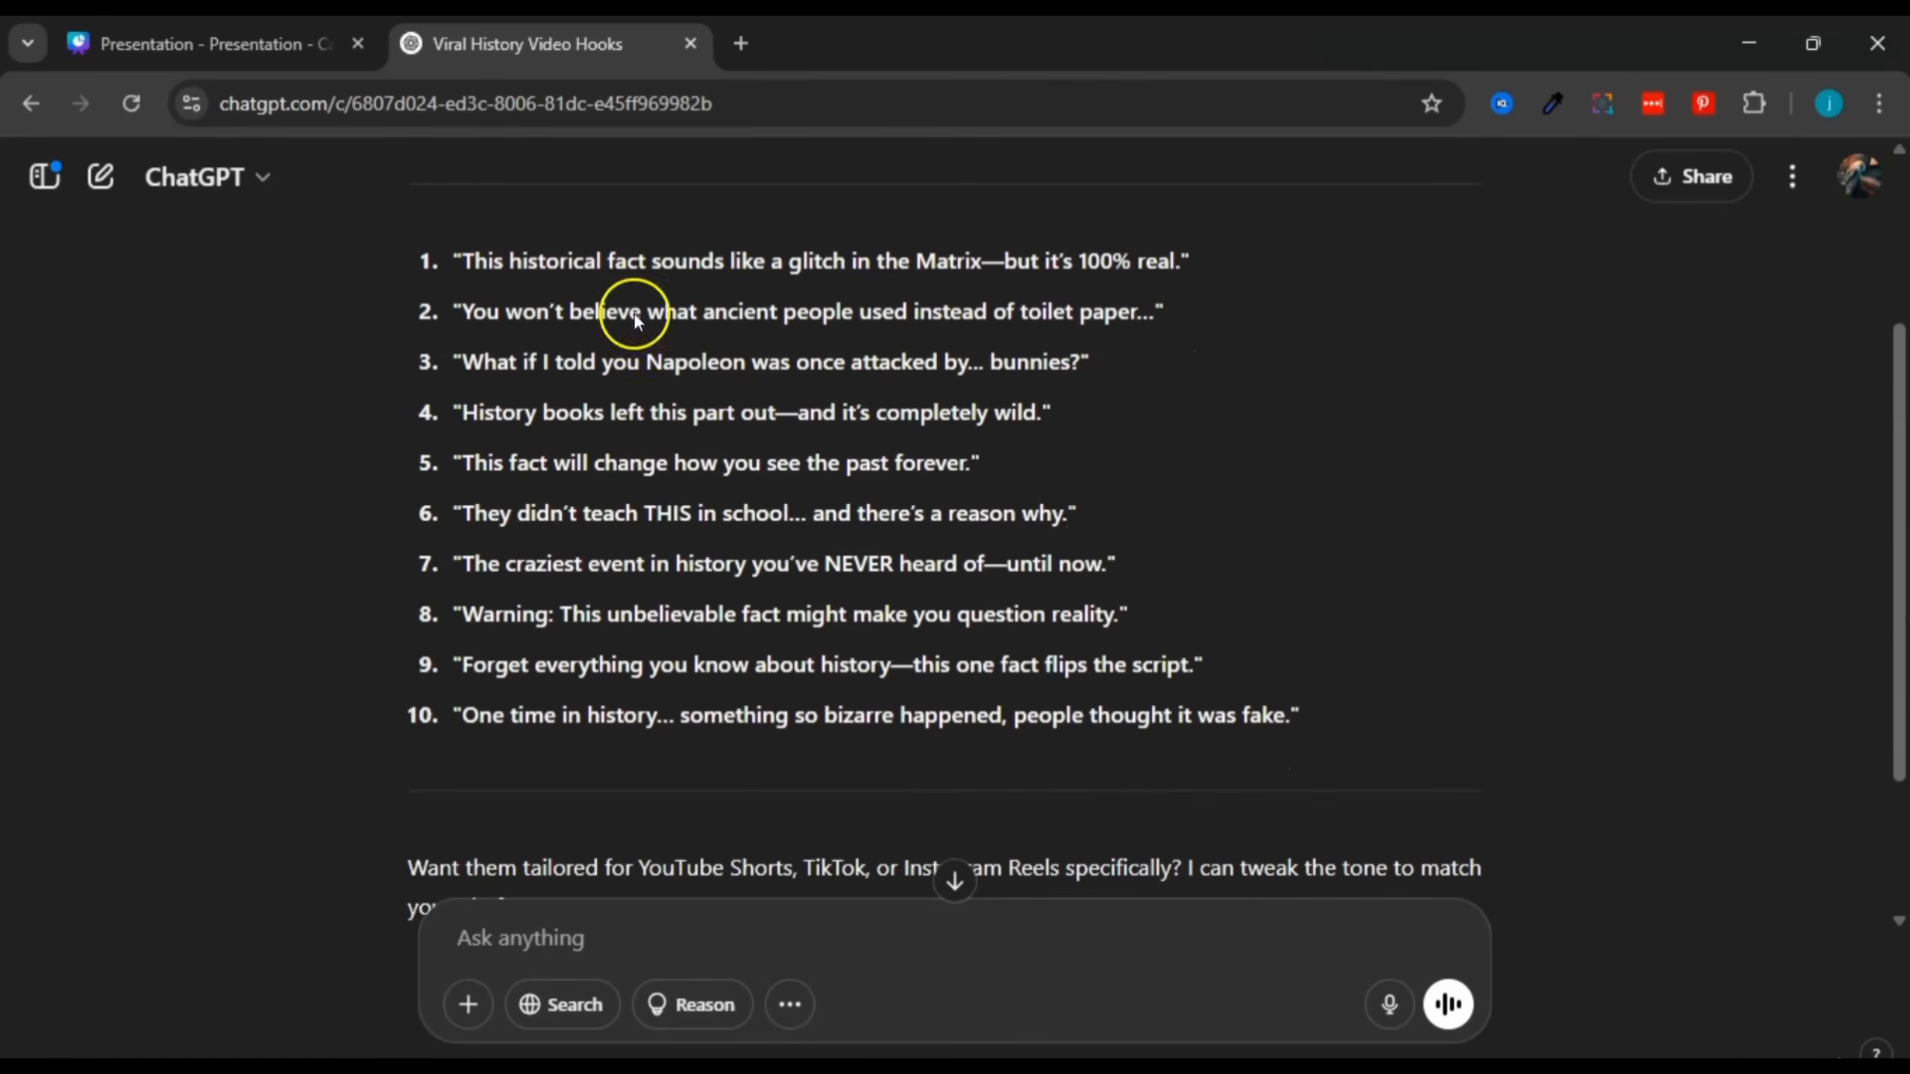
pyautogui.moveTo(461, 262); pyautogui.dragTo(970, 771)
pyautogui.click(970, 771)
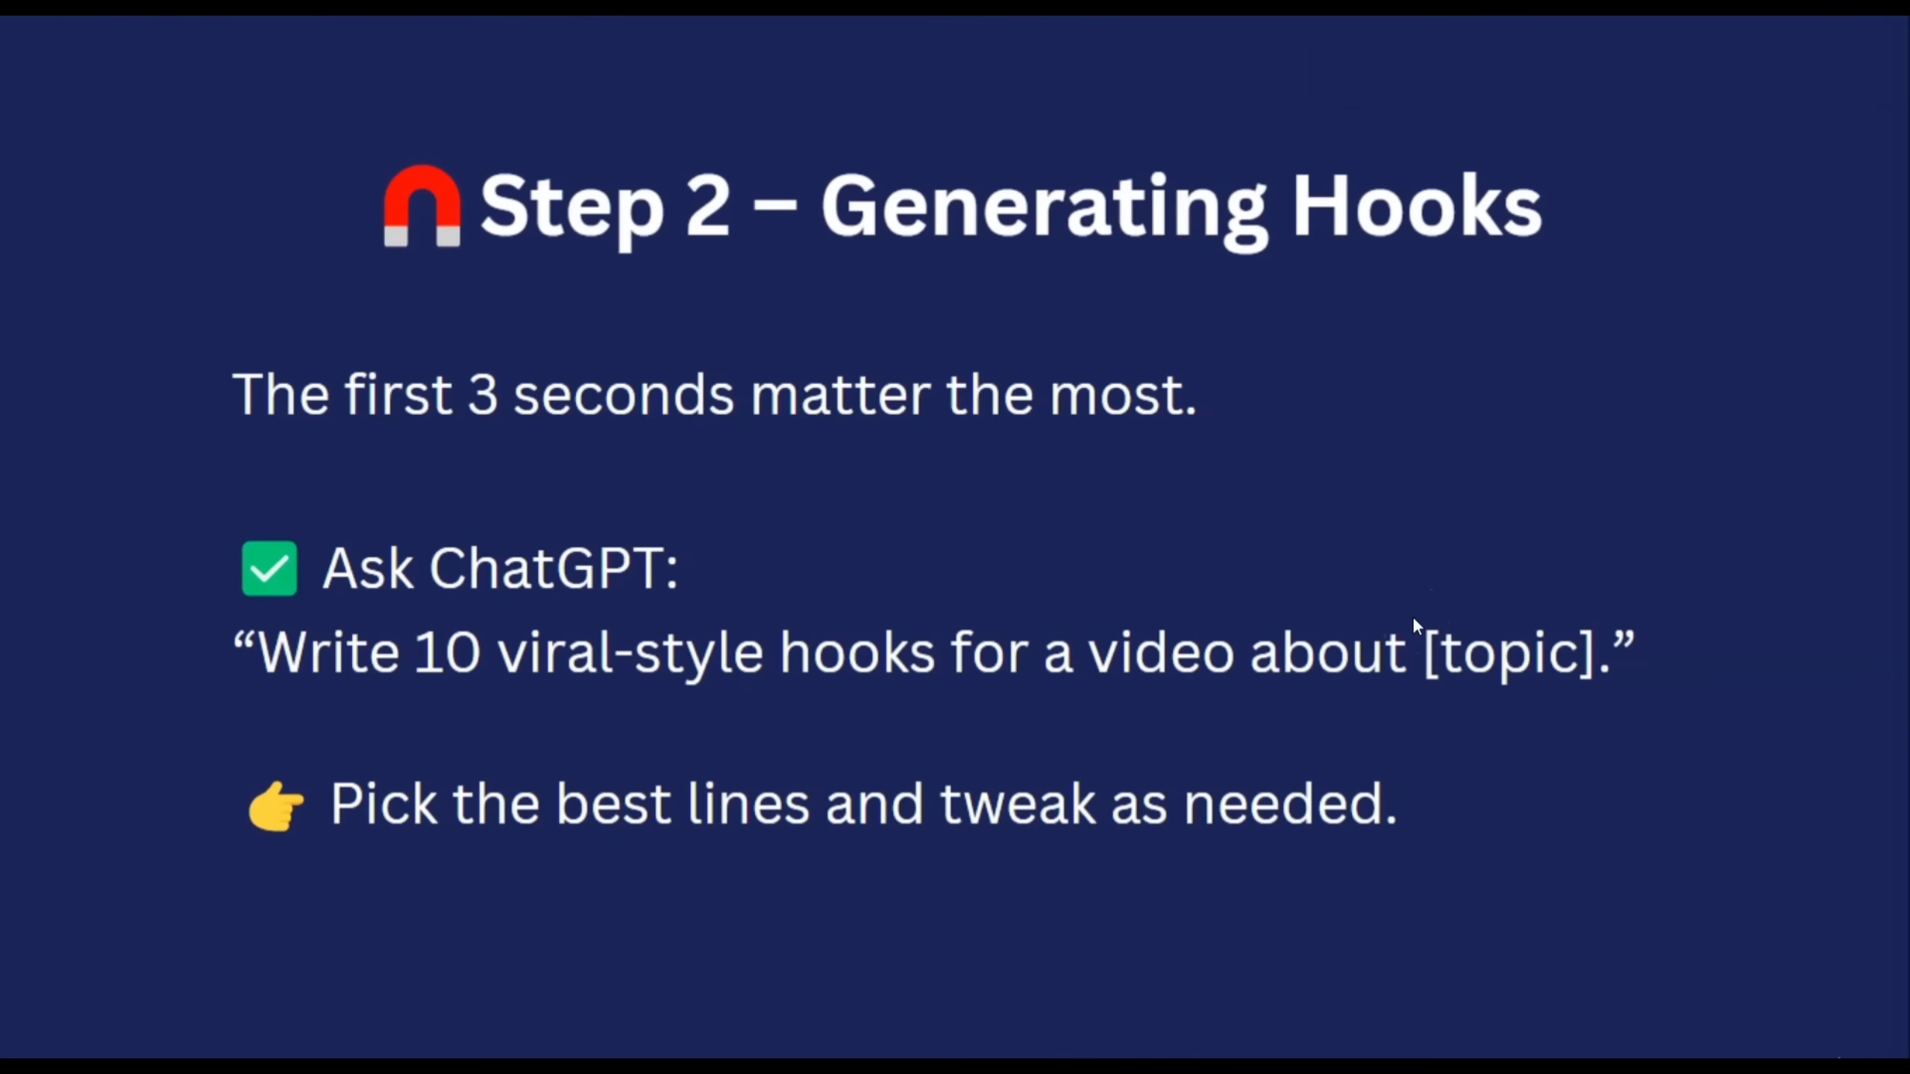
# Step: Advance the Canva slideshow to the "Step 3 – Structuring Your Video" slide and leave full-screen presentation mode
pyautogui.click(1539, 529)
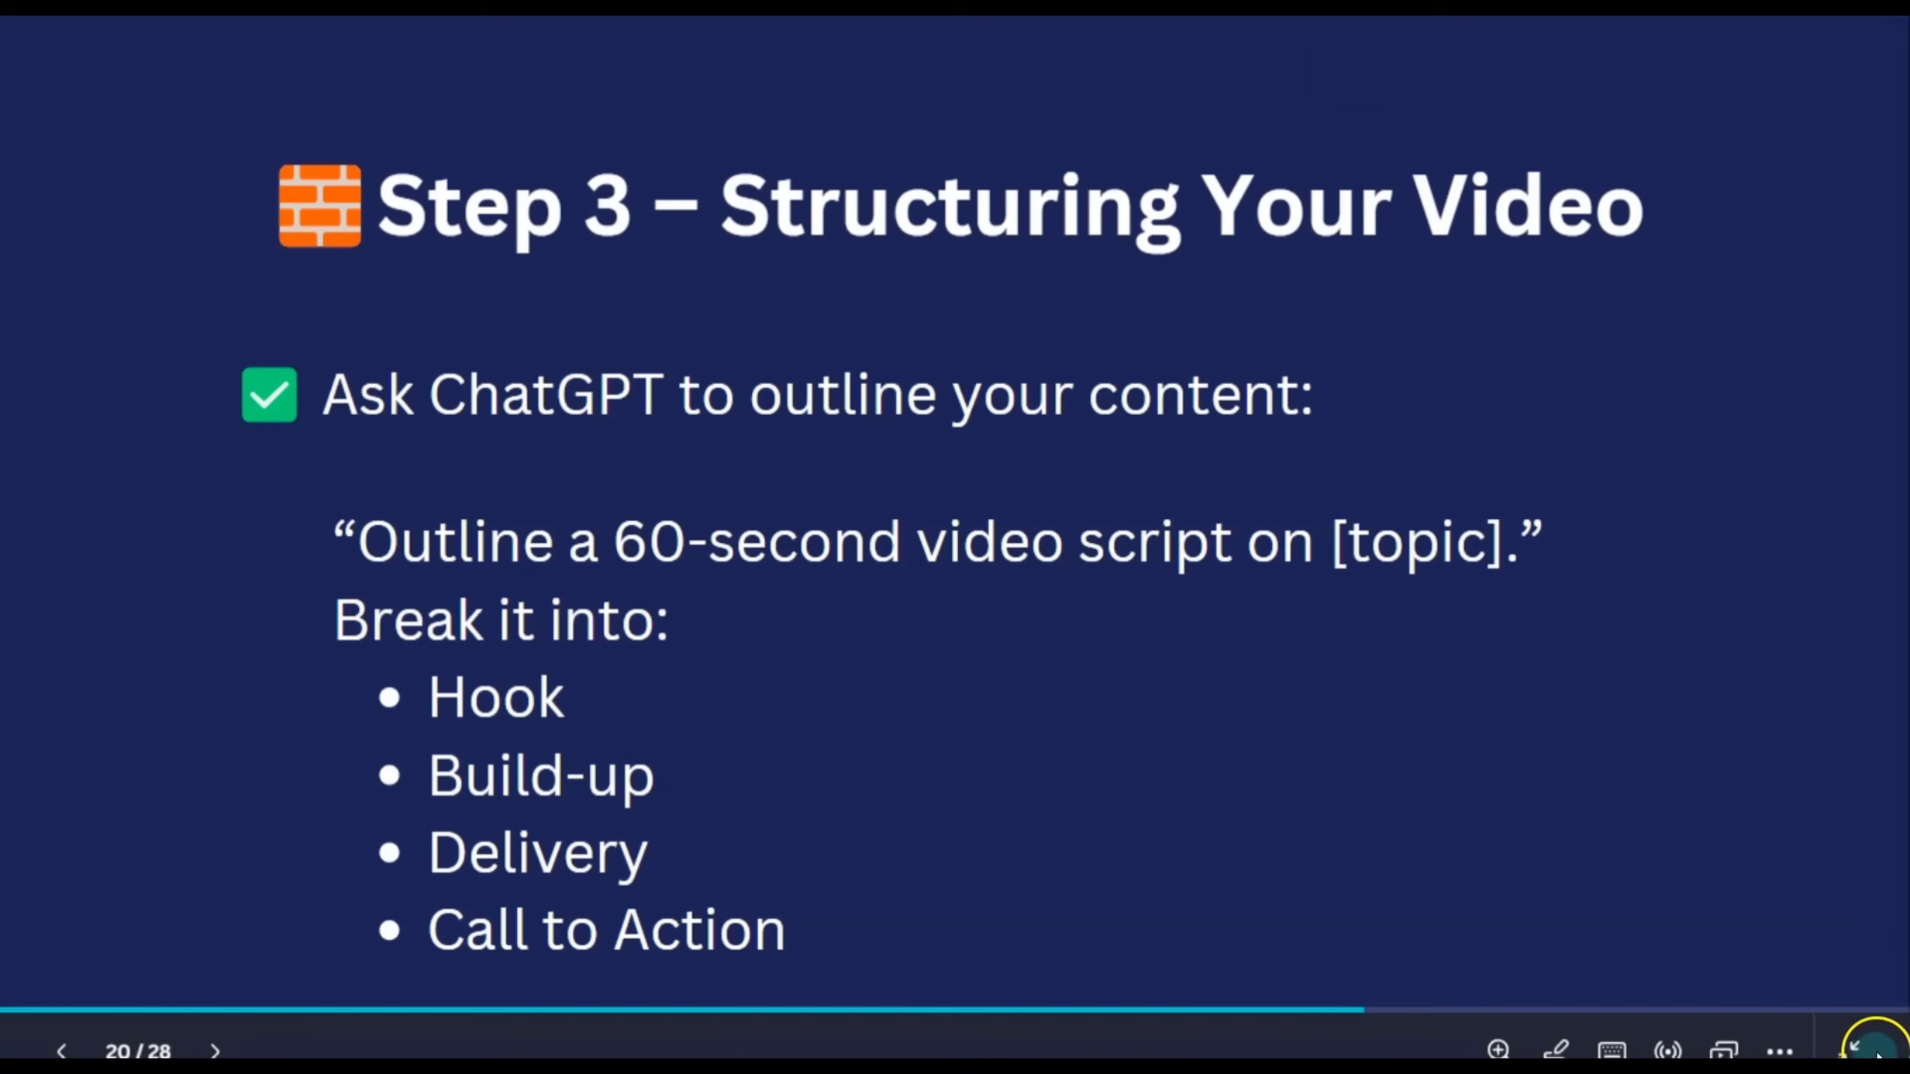
pyautogui.click(1867, 1041)
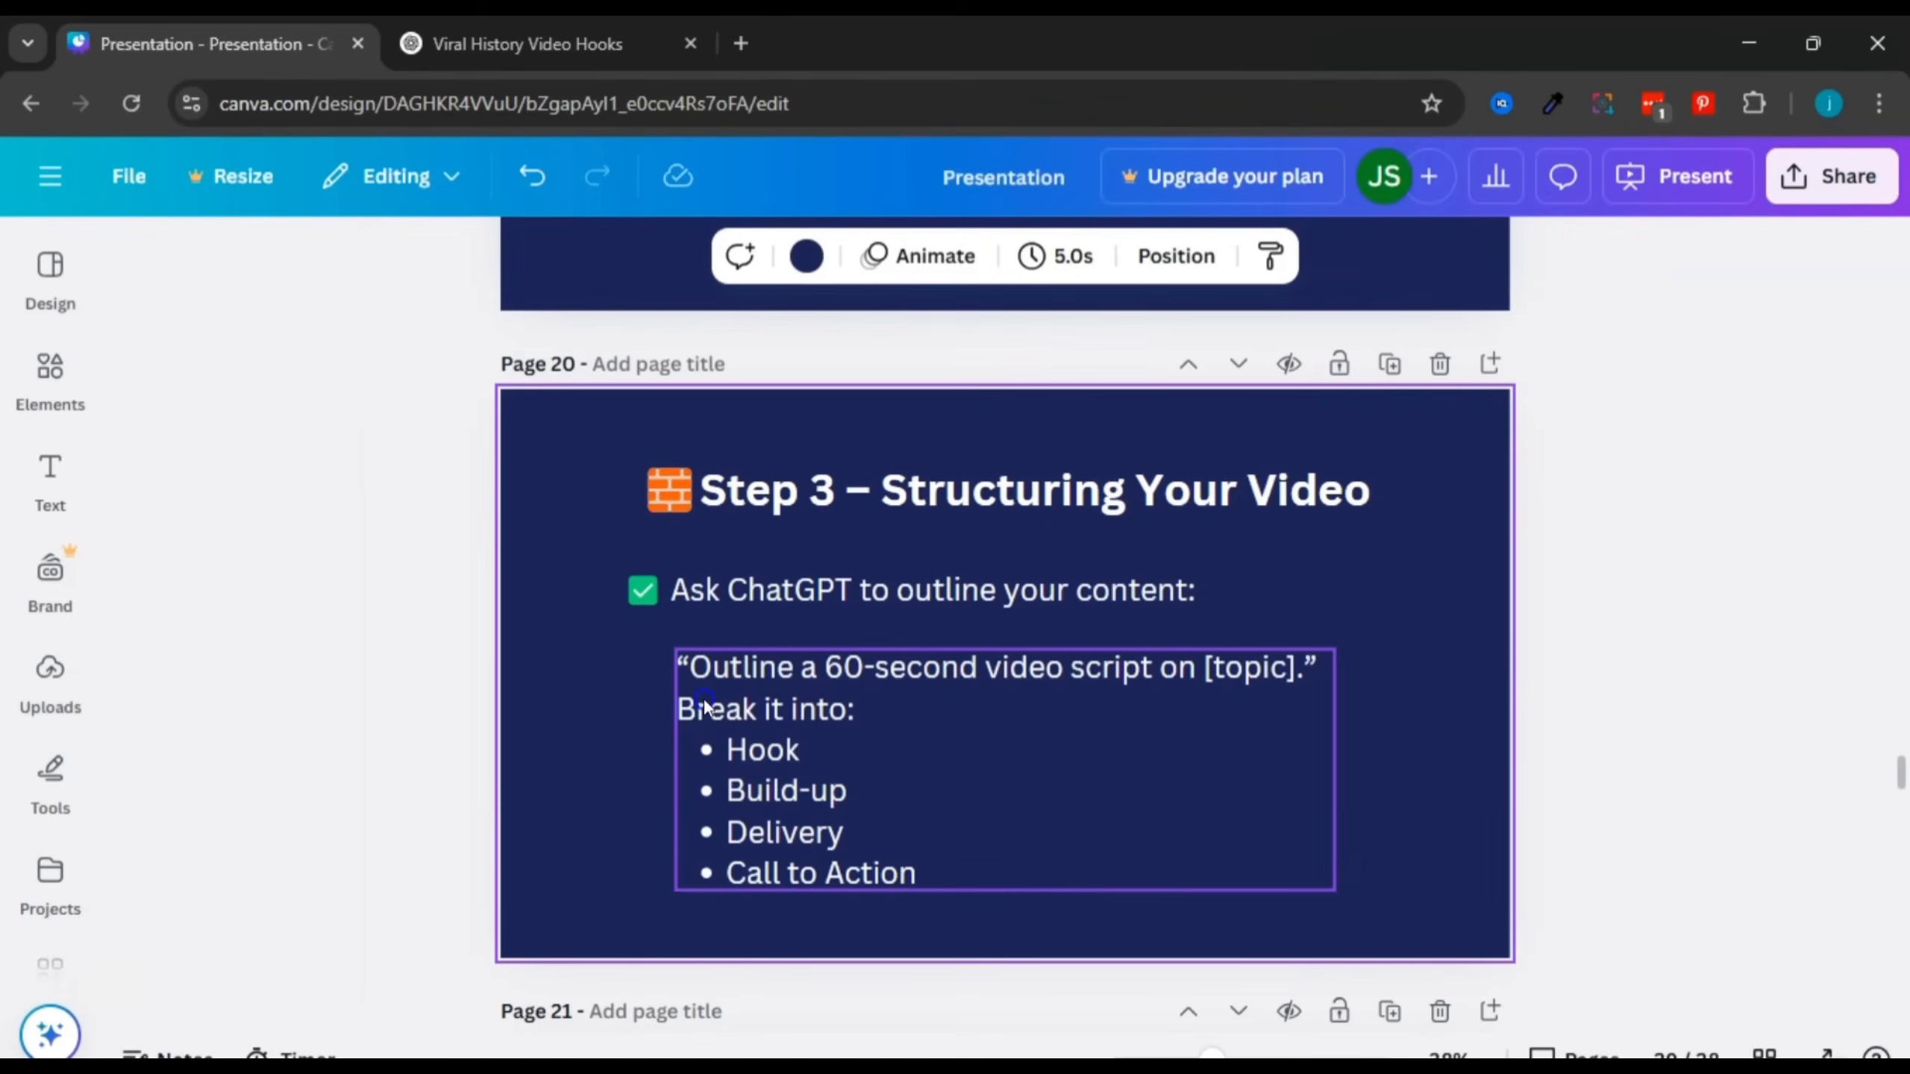
# Step: Copy the 60-second script outline prompt from the "Step 3" slide and paste it into the message box of the ChatGPT chat
pyautogui.click(682, 669)
pyautogui.doubleClick(692, 667)
pyautogui.moveTo(690, 667); pyautogui.dragTo(911, 874)
pyautogui.hotkey('ctrl', 'c')
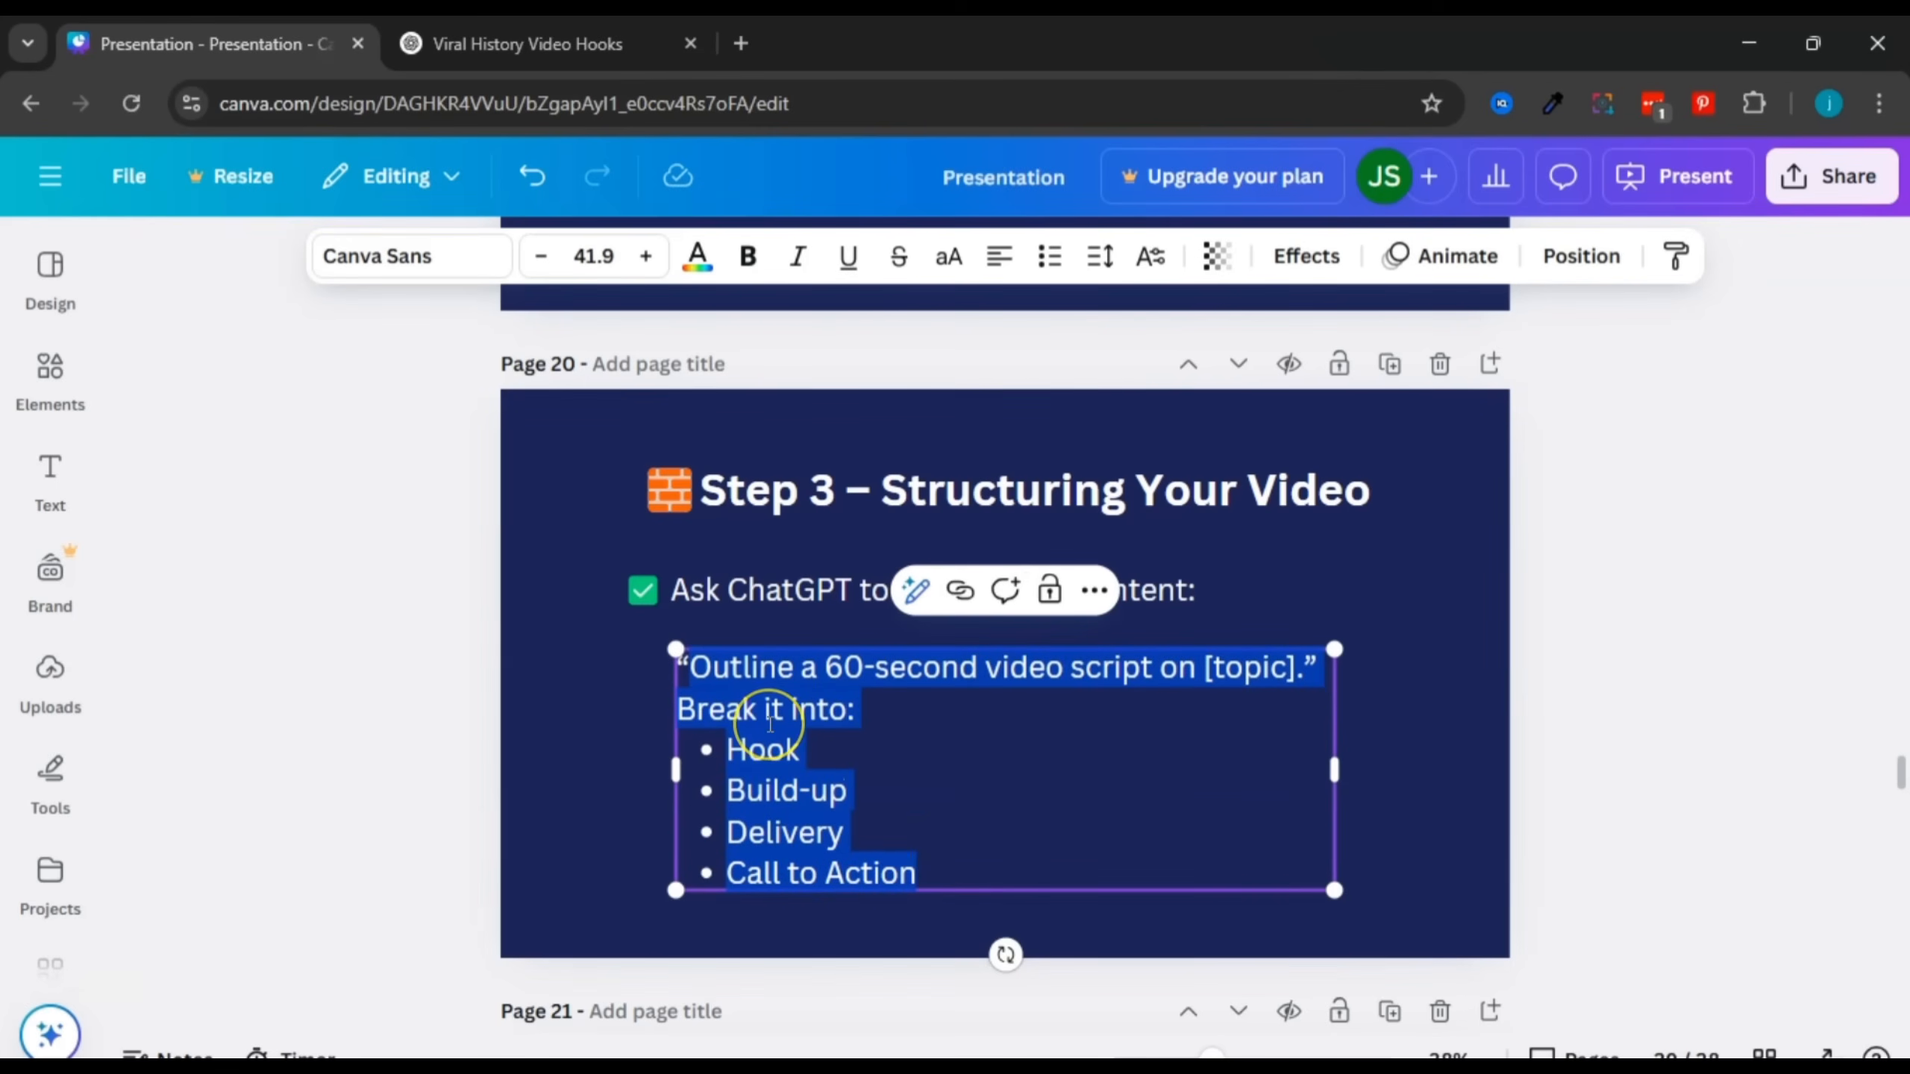
pyautogui.hotkey('ctrl', 'Tab')
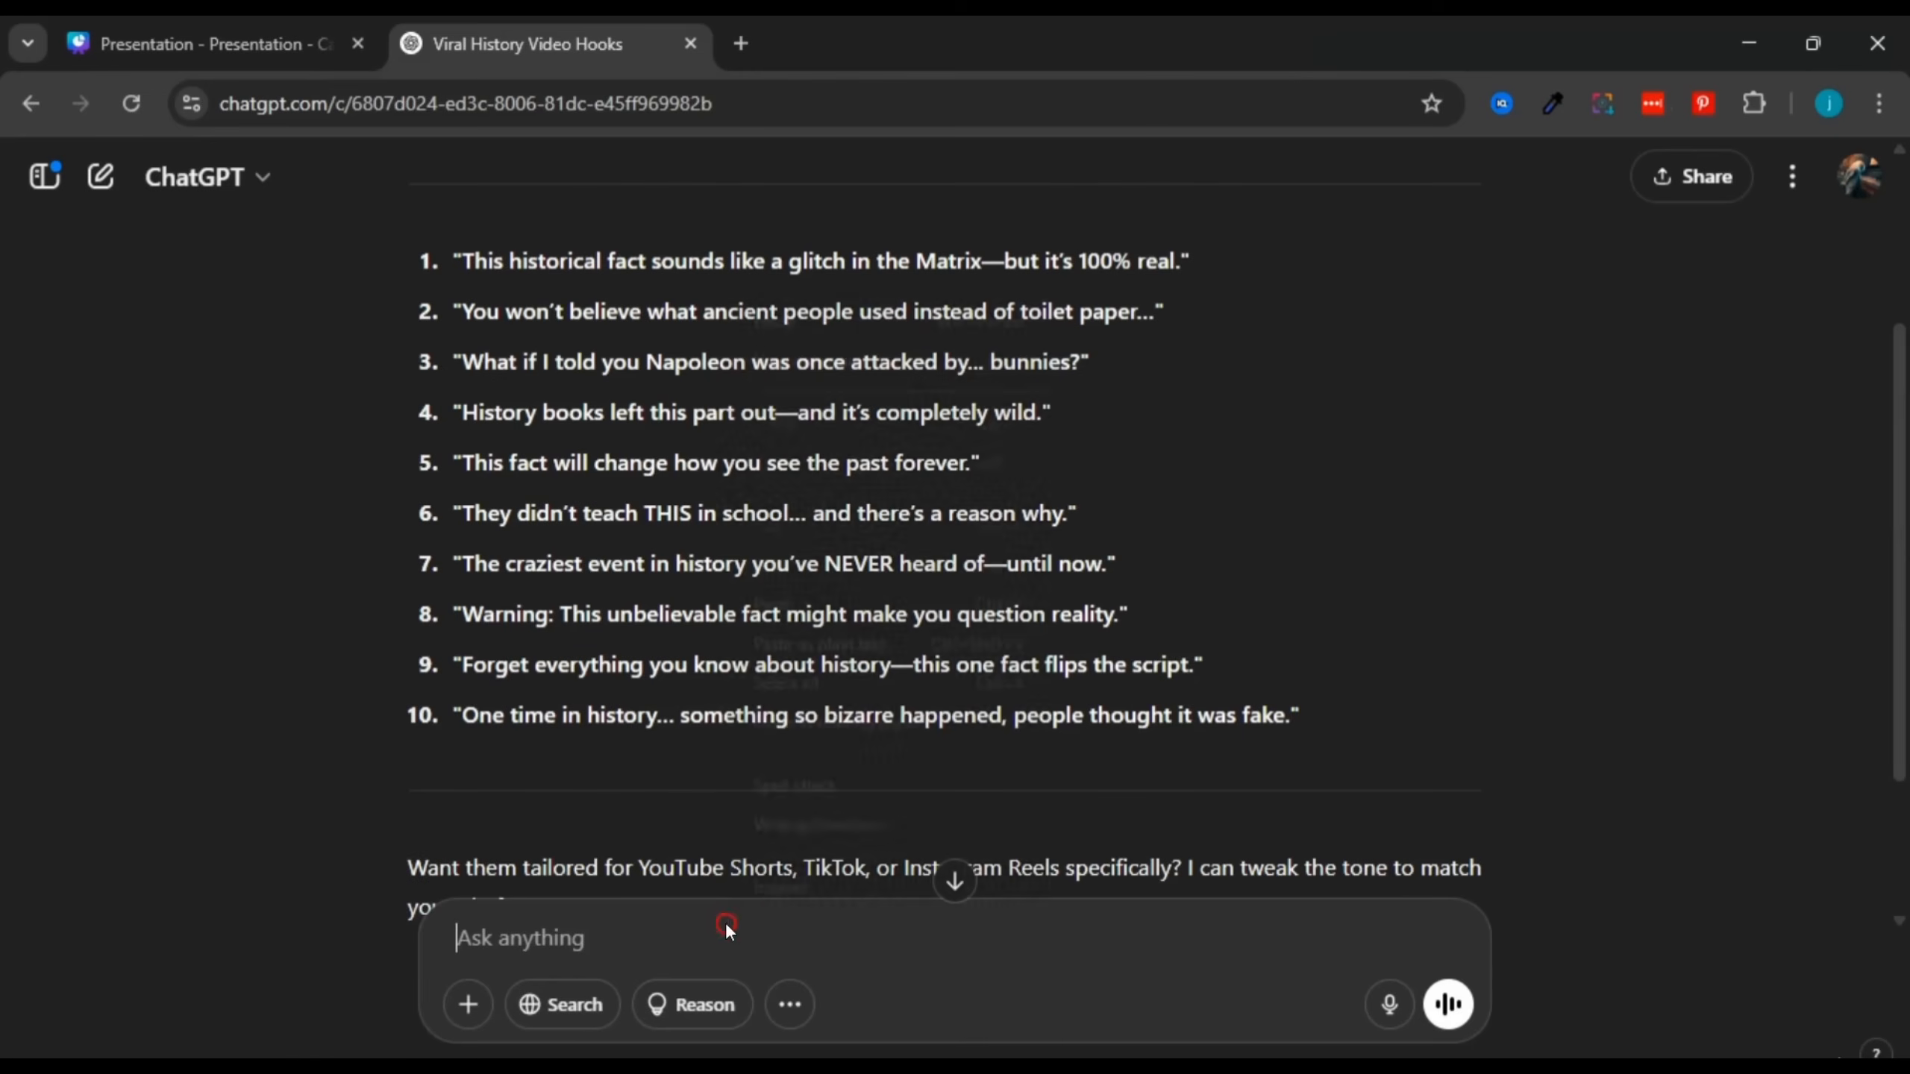
pyautogui.rightClick(726, 927)
pyautogui.click(774, 604)
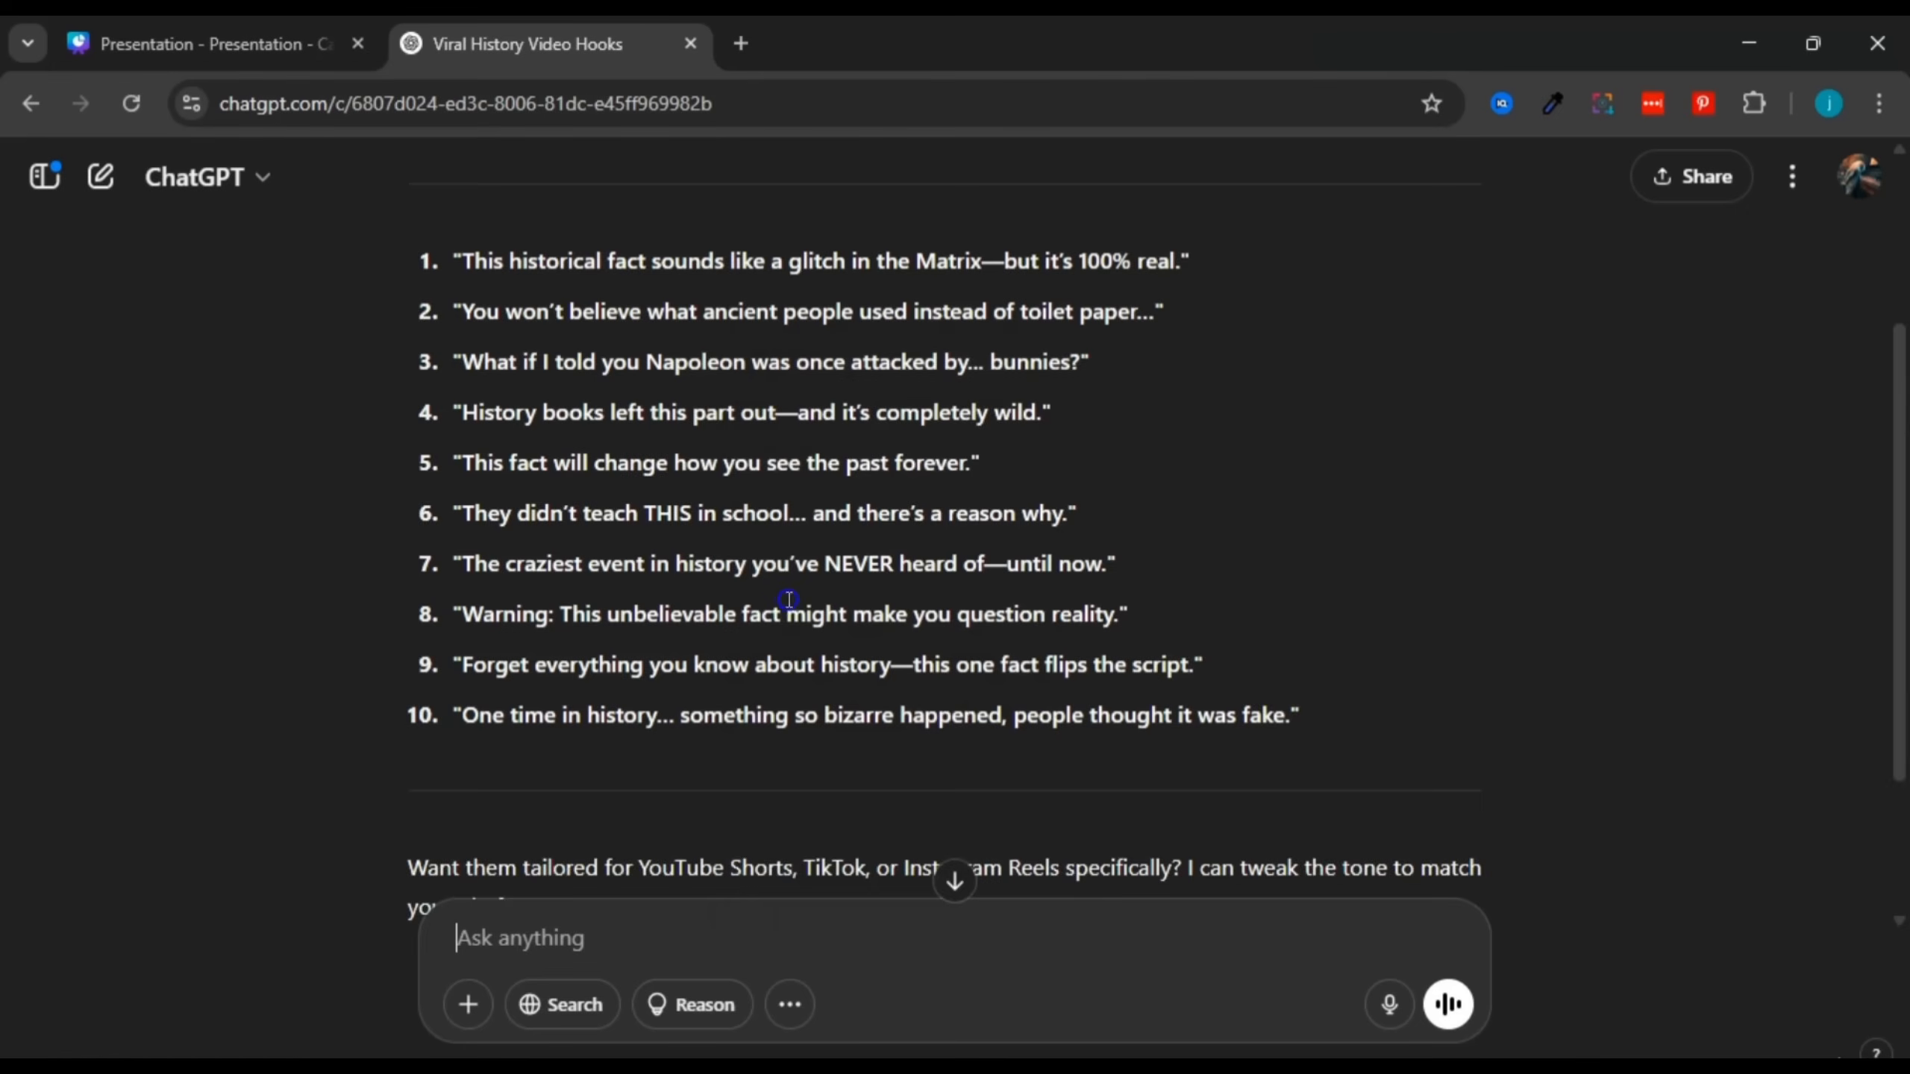
# Step: Replace the [topic] placeholder in the prompt with "Unbelievable History Facts" copied from the earlier reply, and send the prompt
pyautogui.scroll(4, 930, 467)
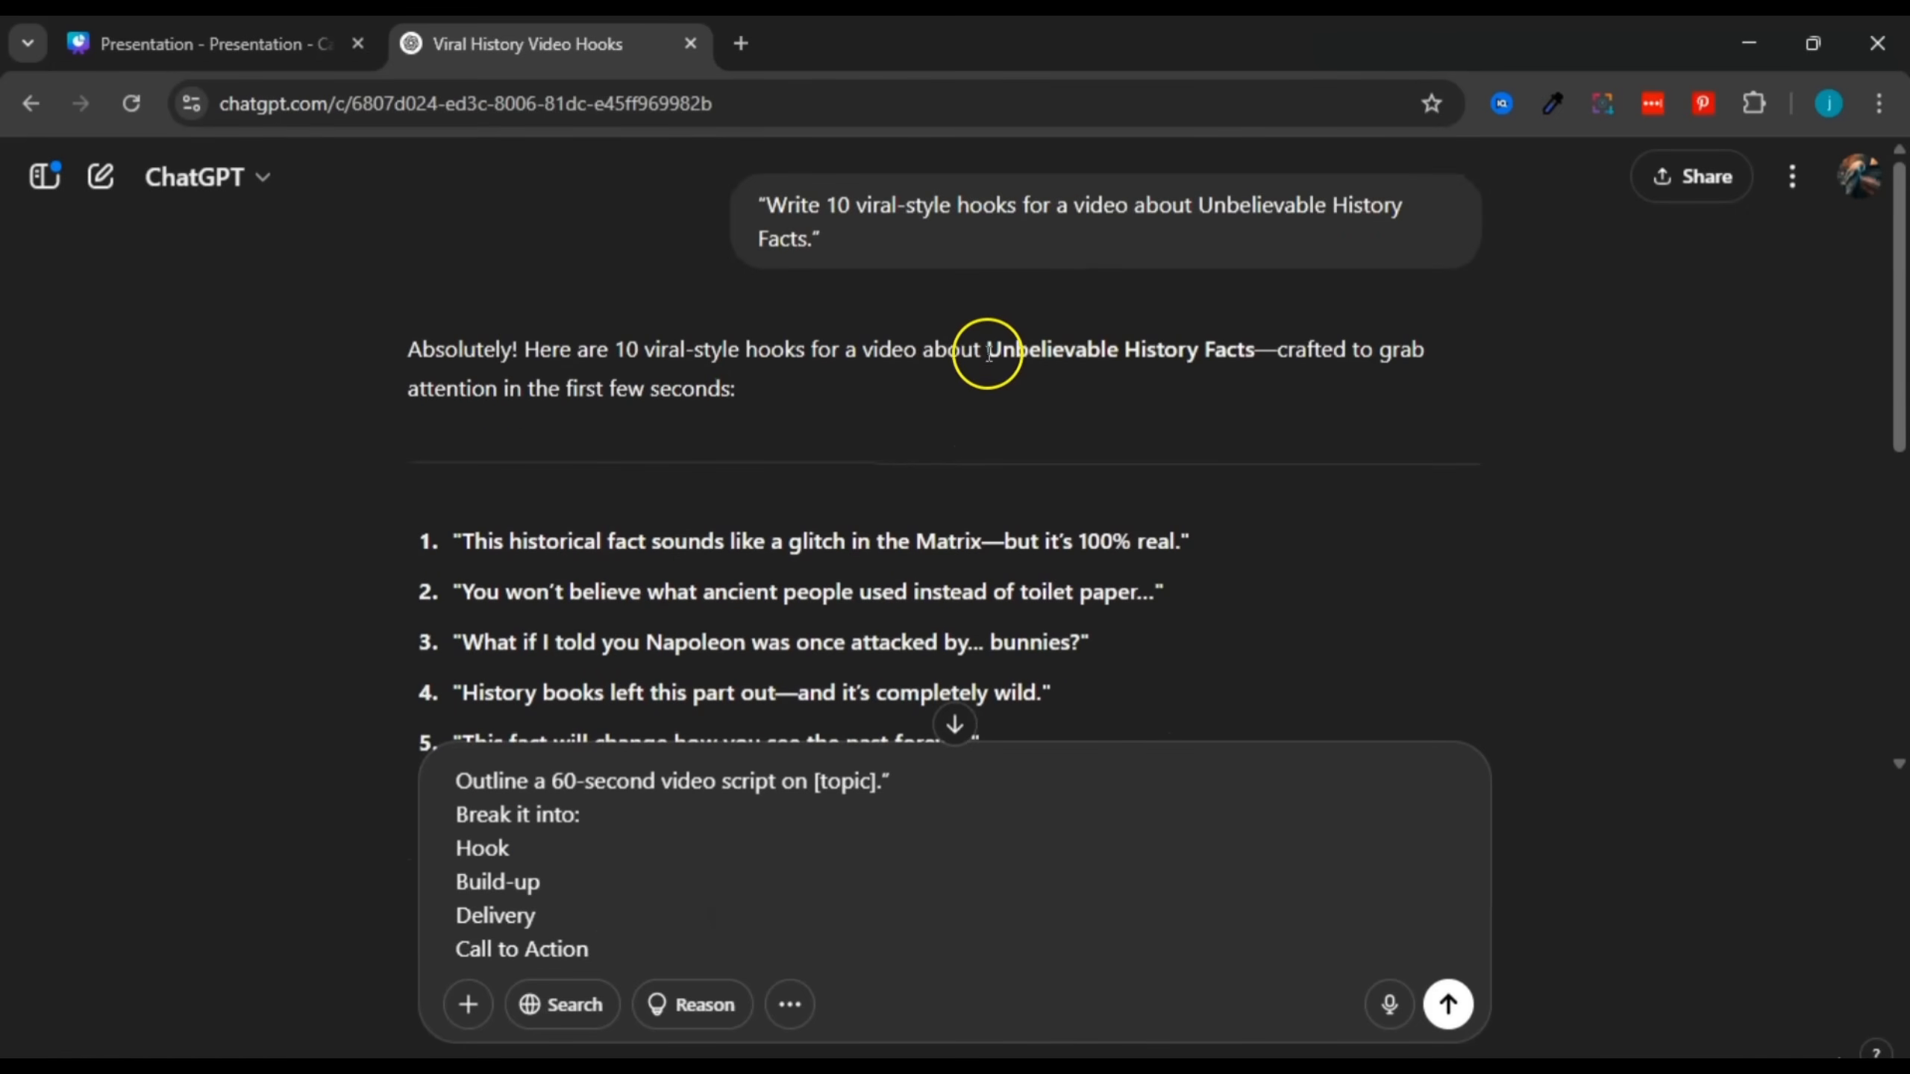
pyautogui.moveTo(987, 350); pyautogui.dragTo(1244, 350)
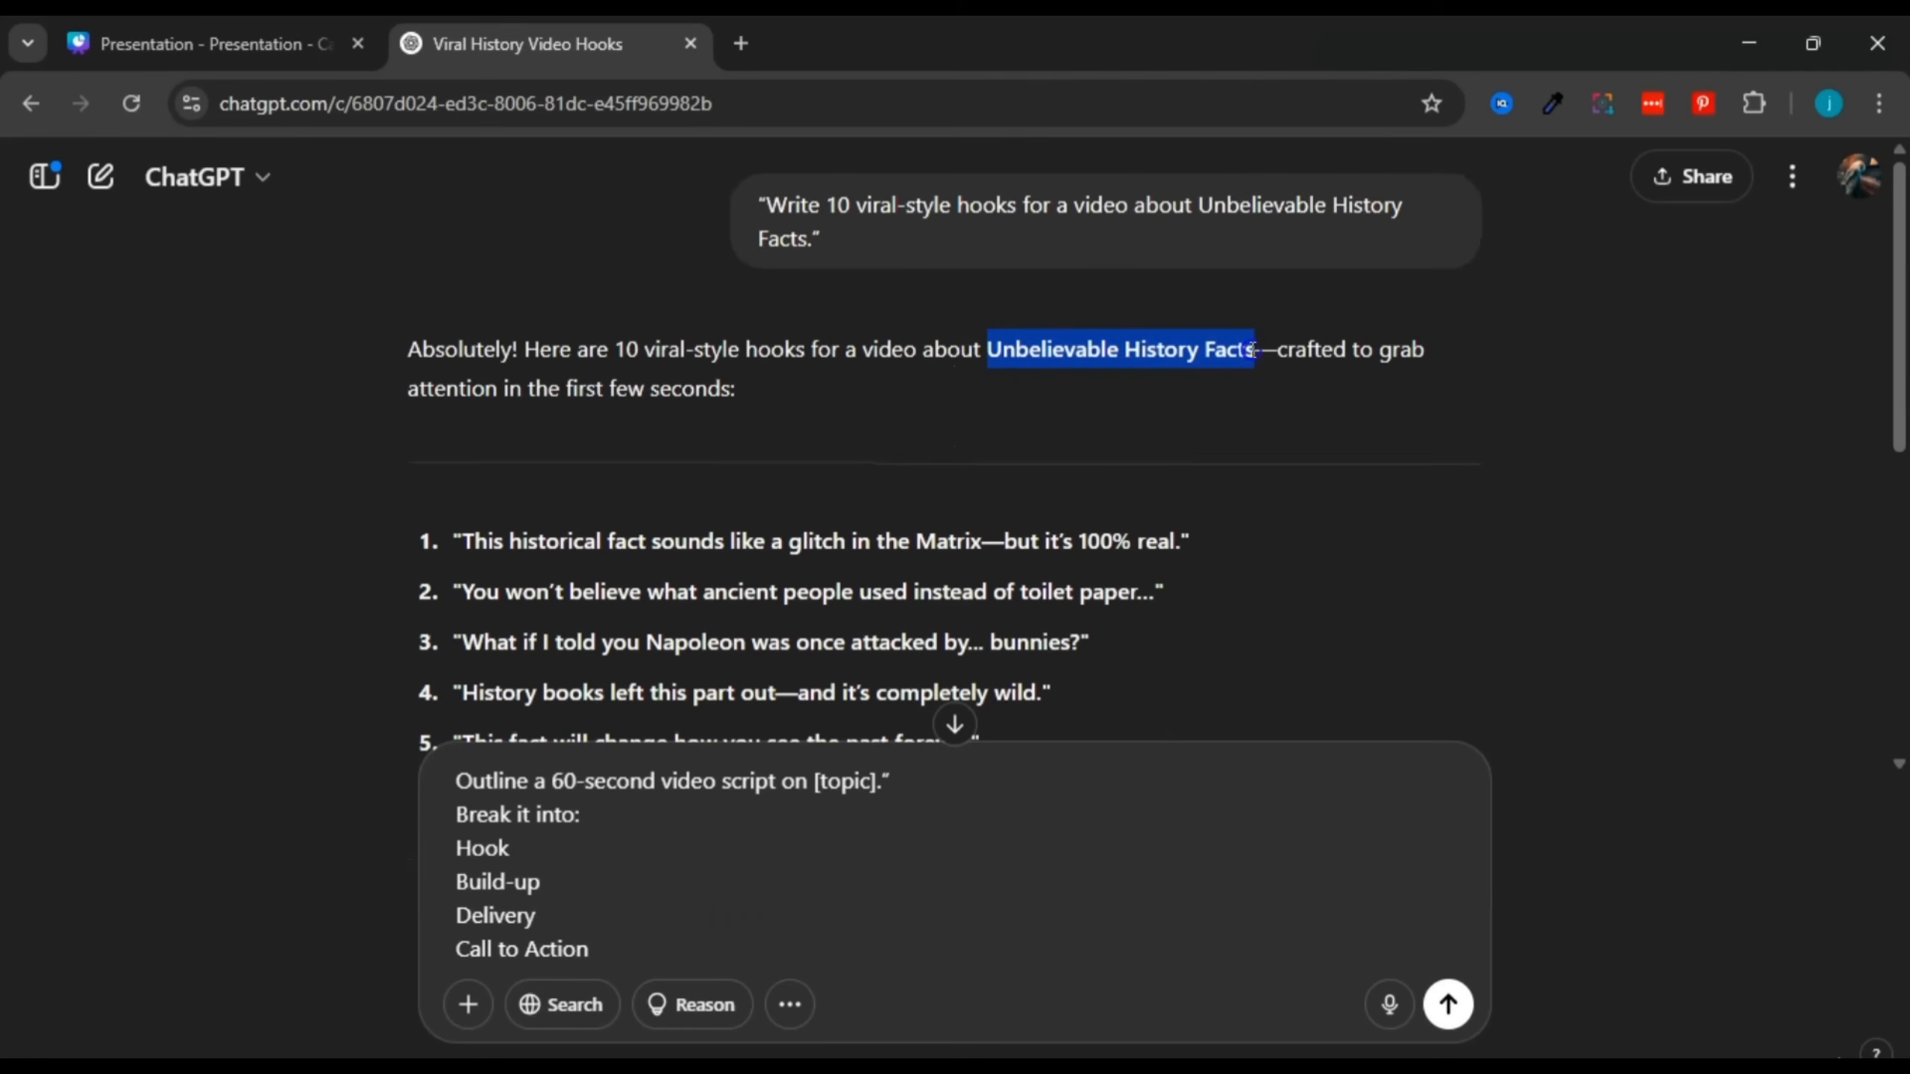
pyautogui.rightClick(1226, 352)
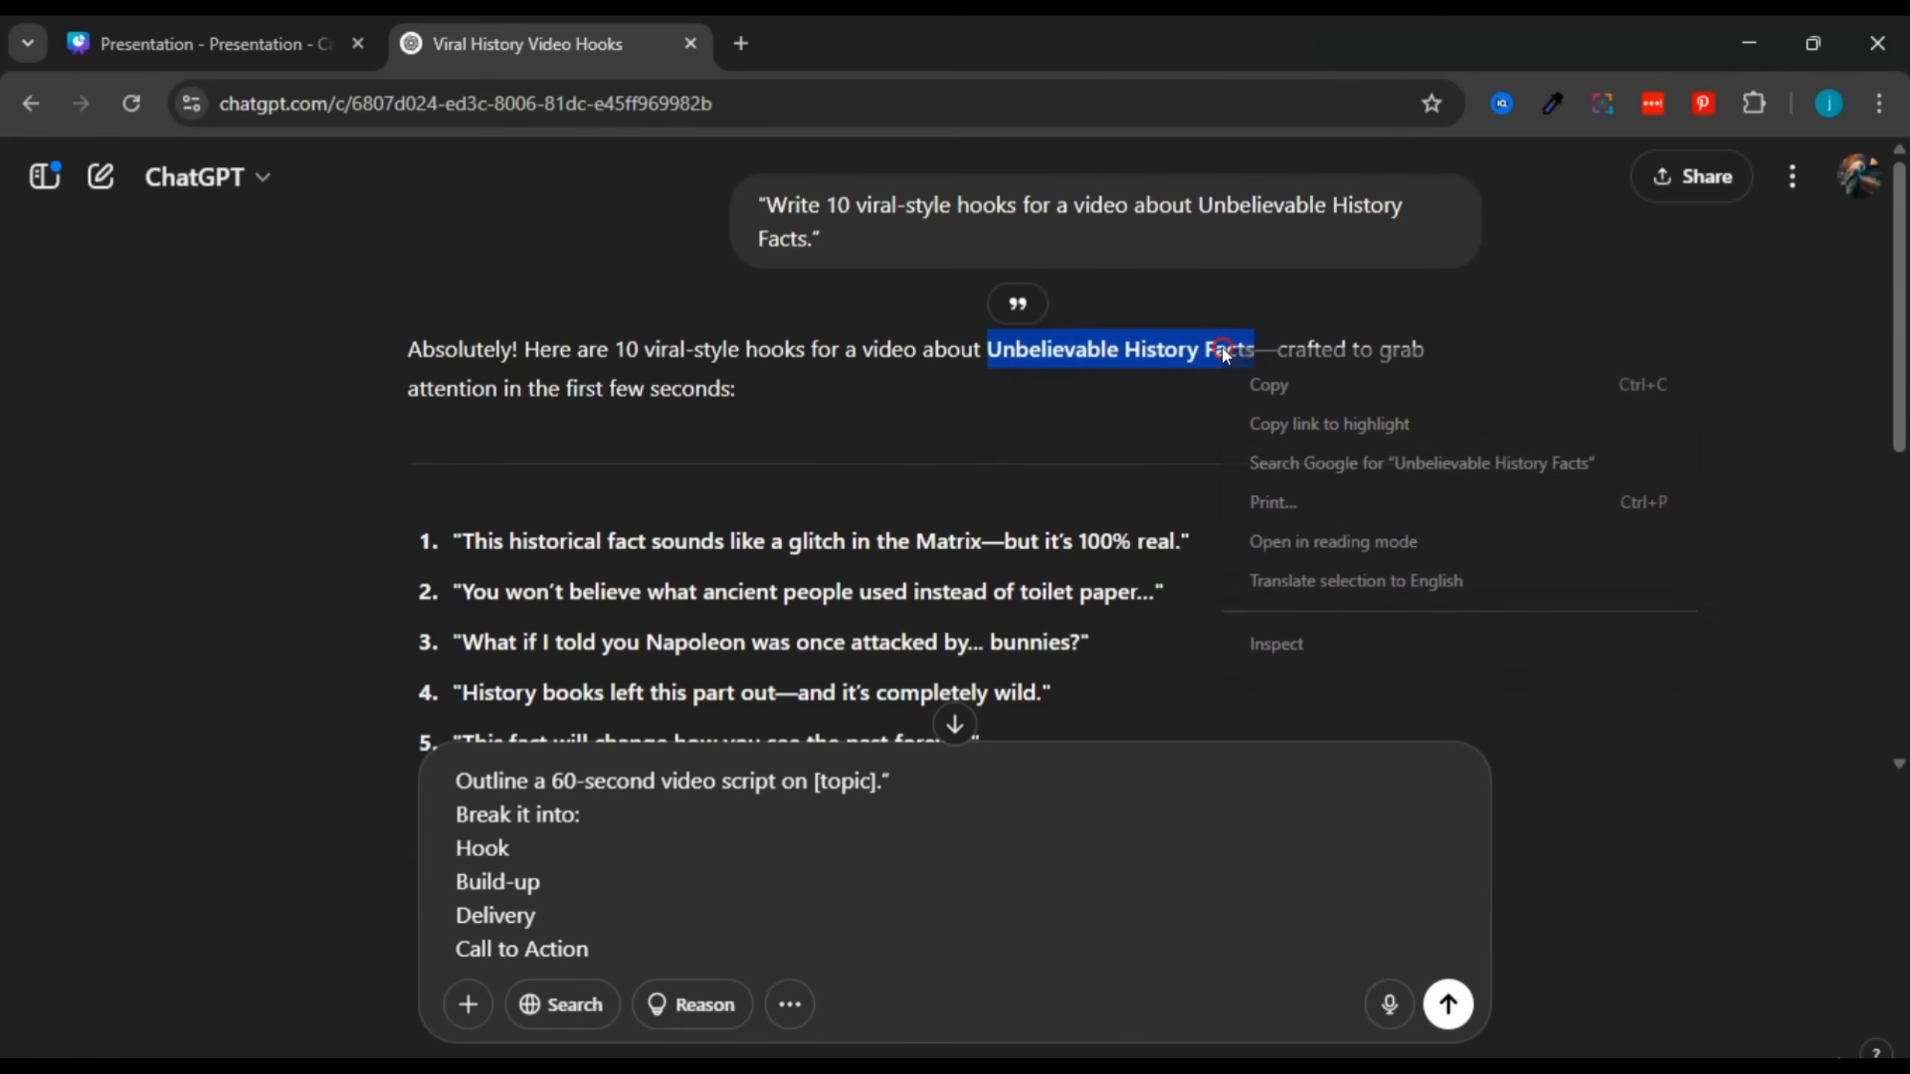
pyautogui.click(1268, 385)
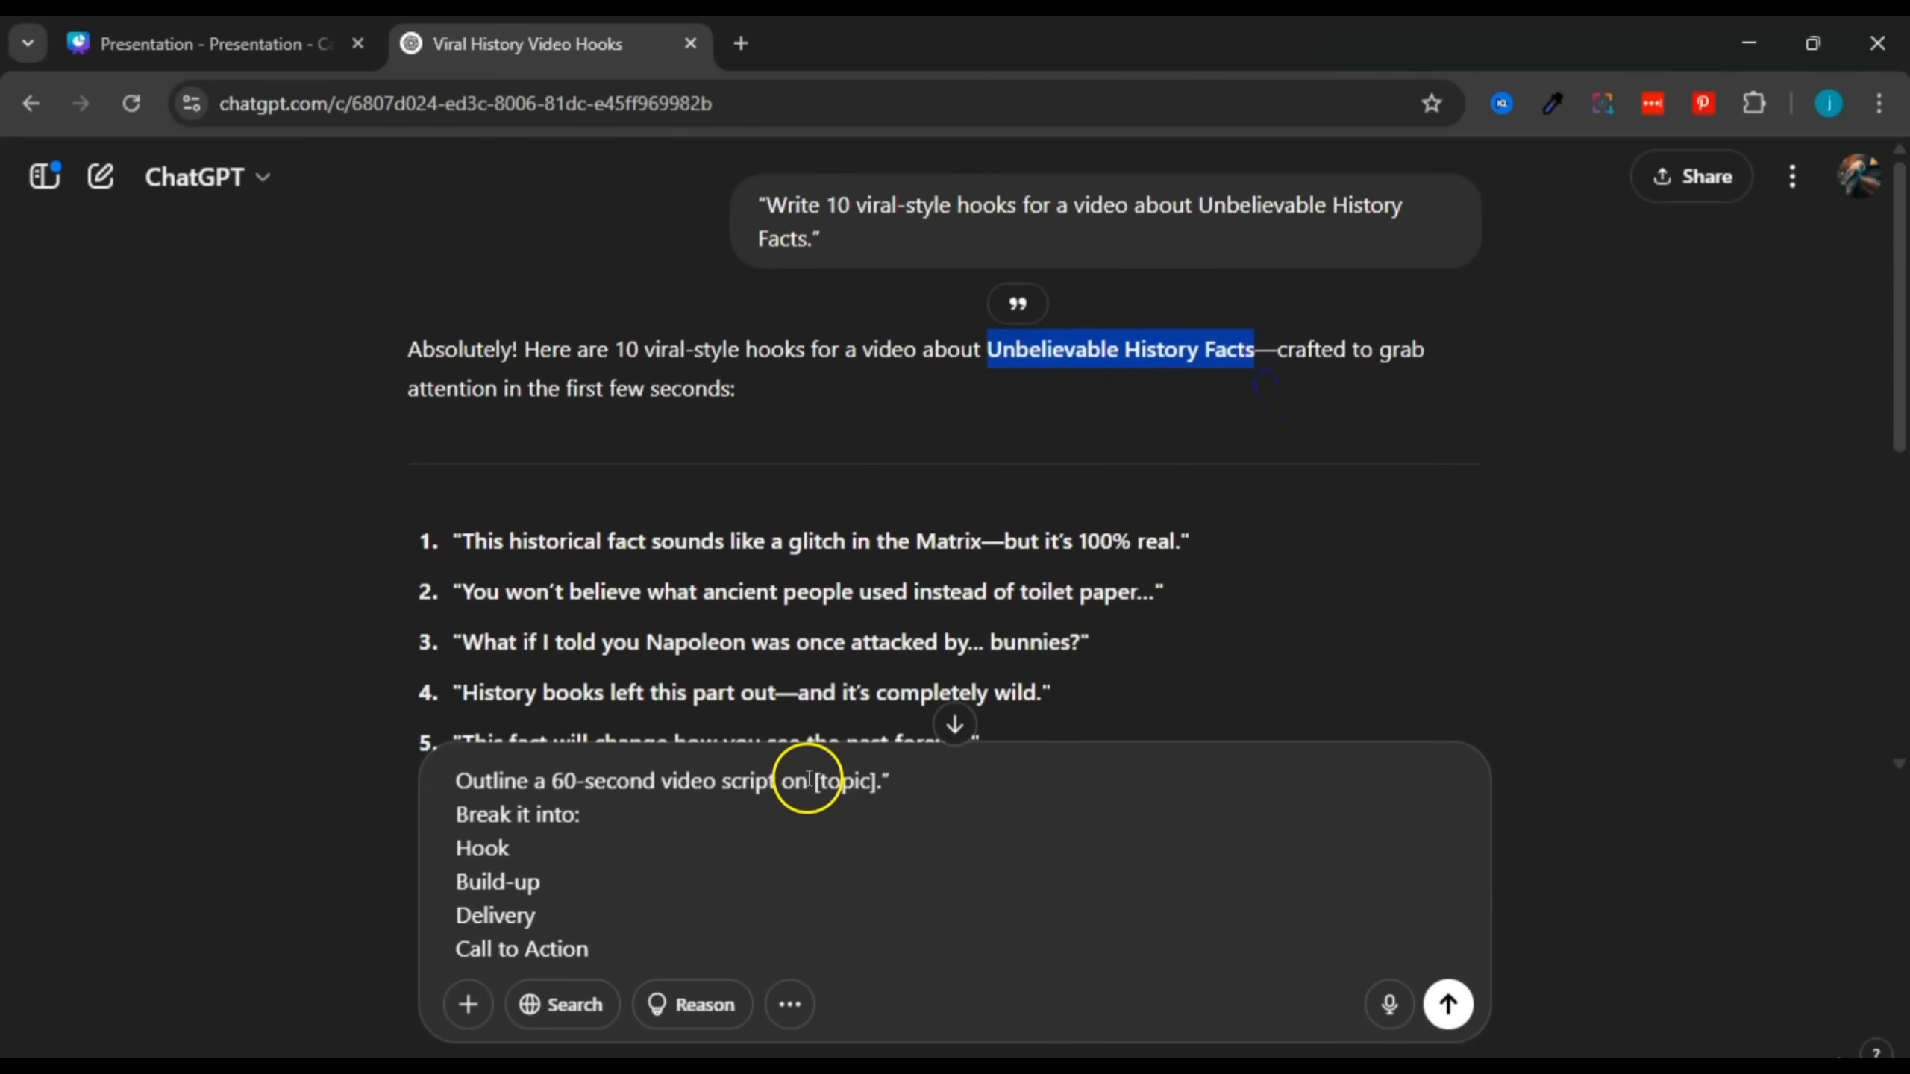
pyautogui.moveTo(815, 782); pyautogui.dragTo(876, 772)
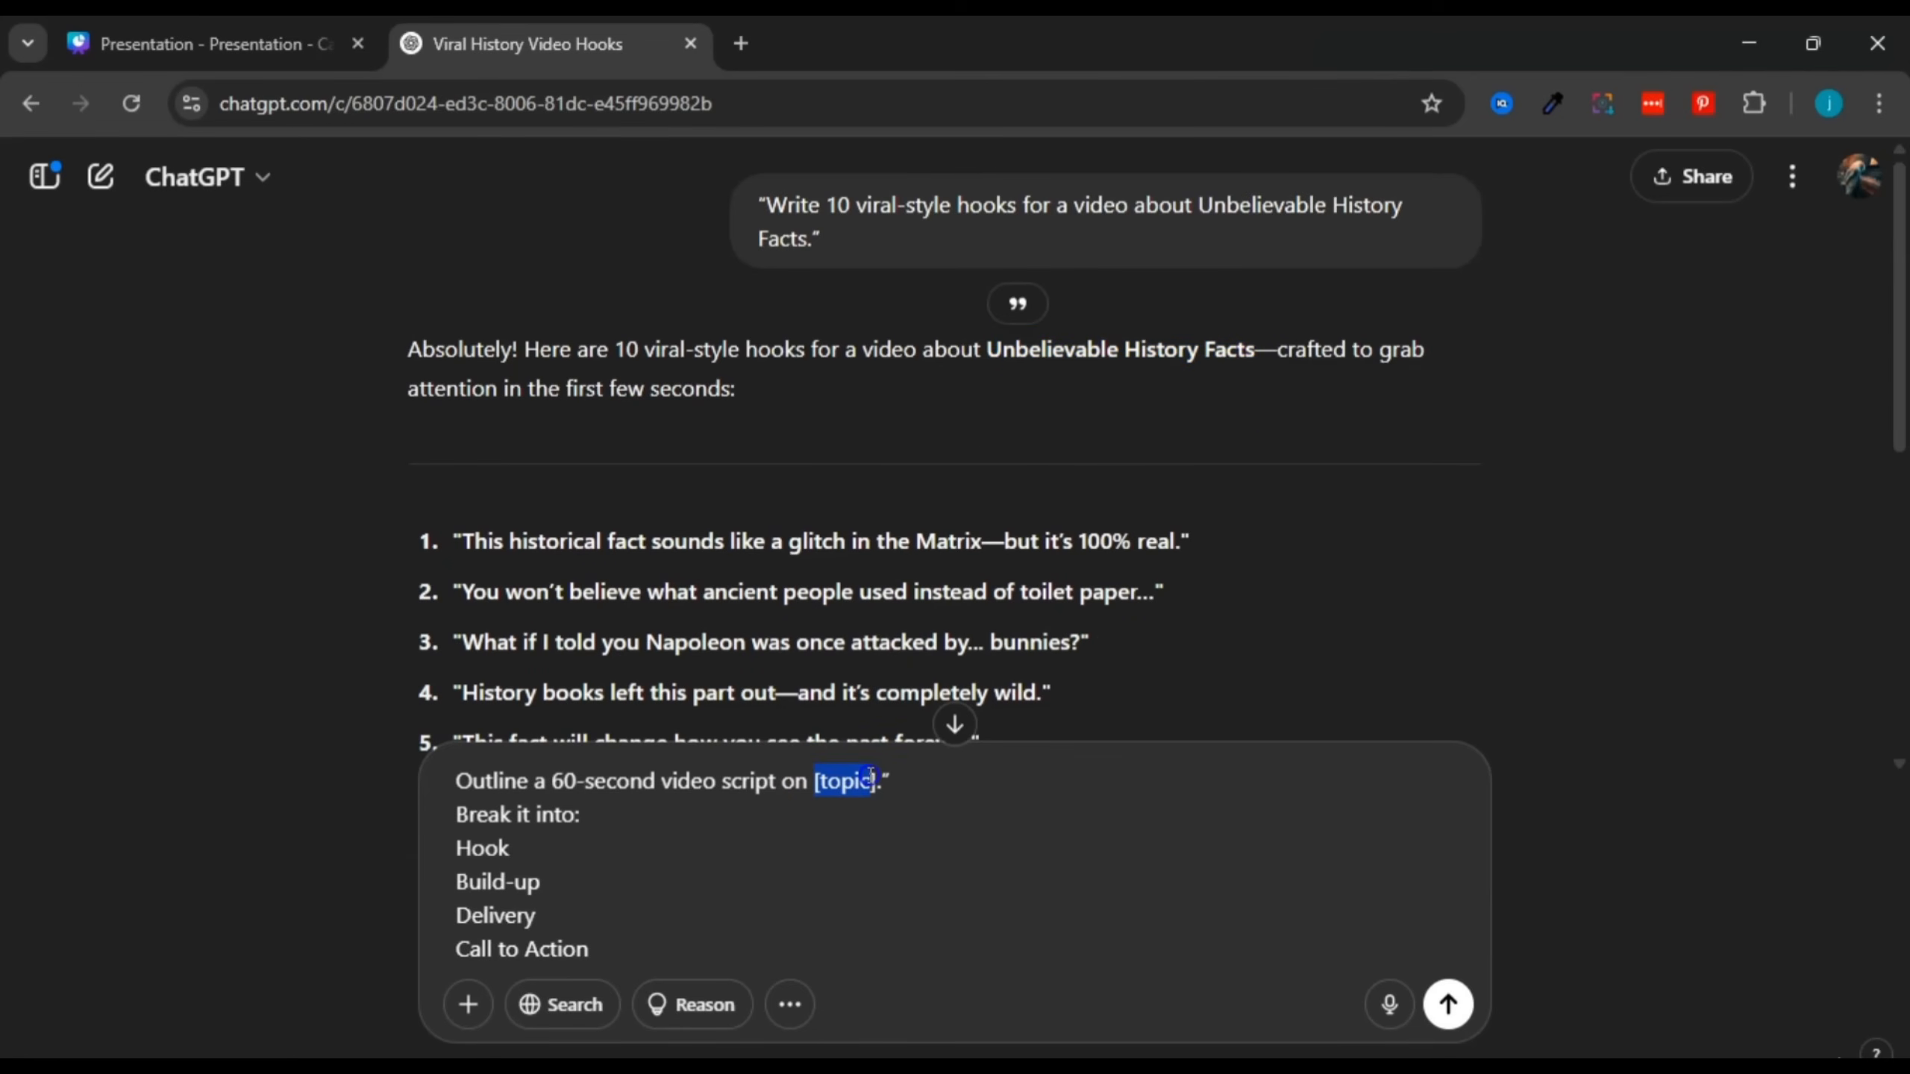
pyautogui.rightClick(853, 783)
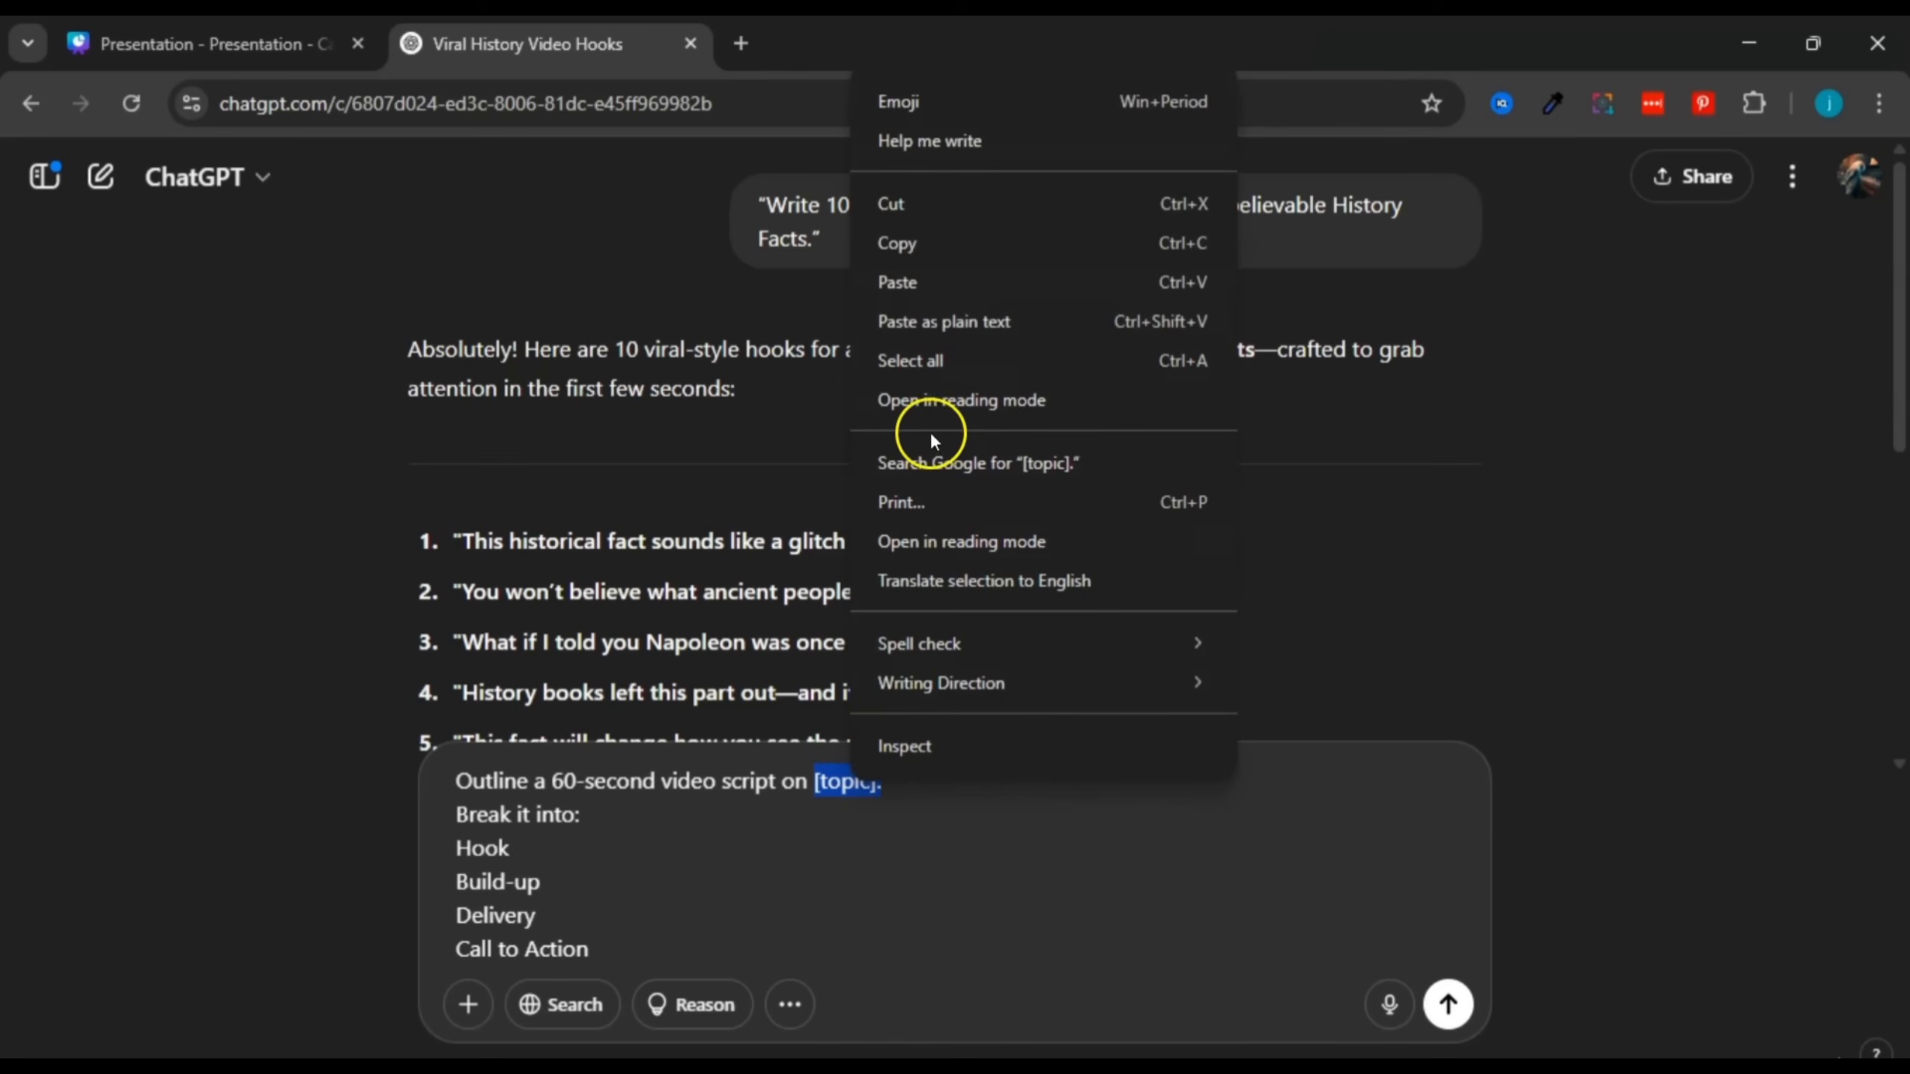
pyautogui.click(907, 283)
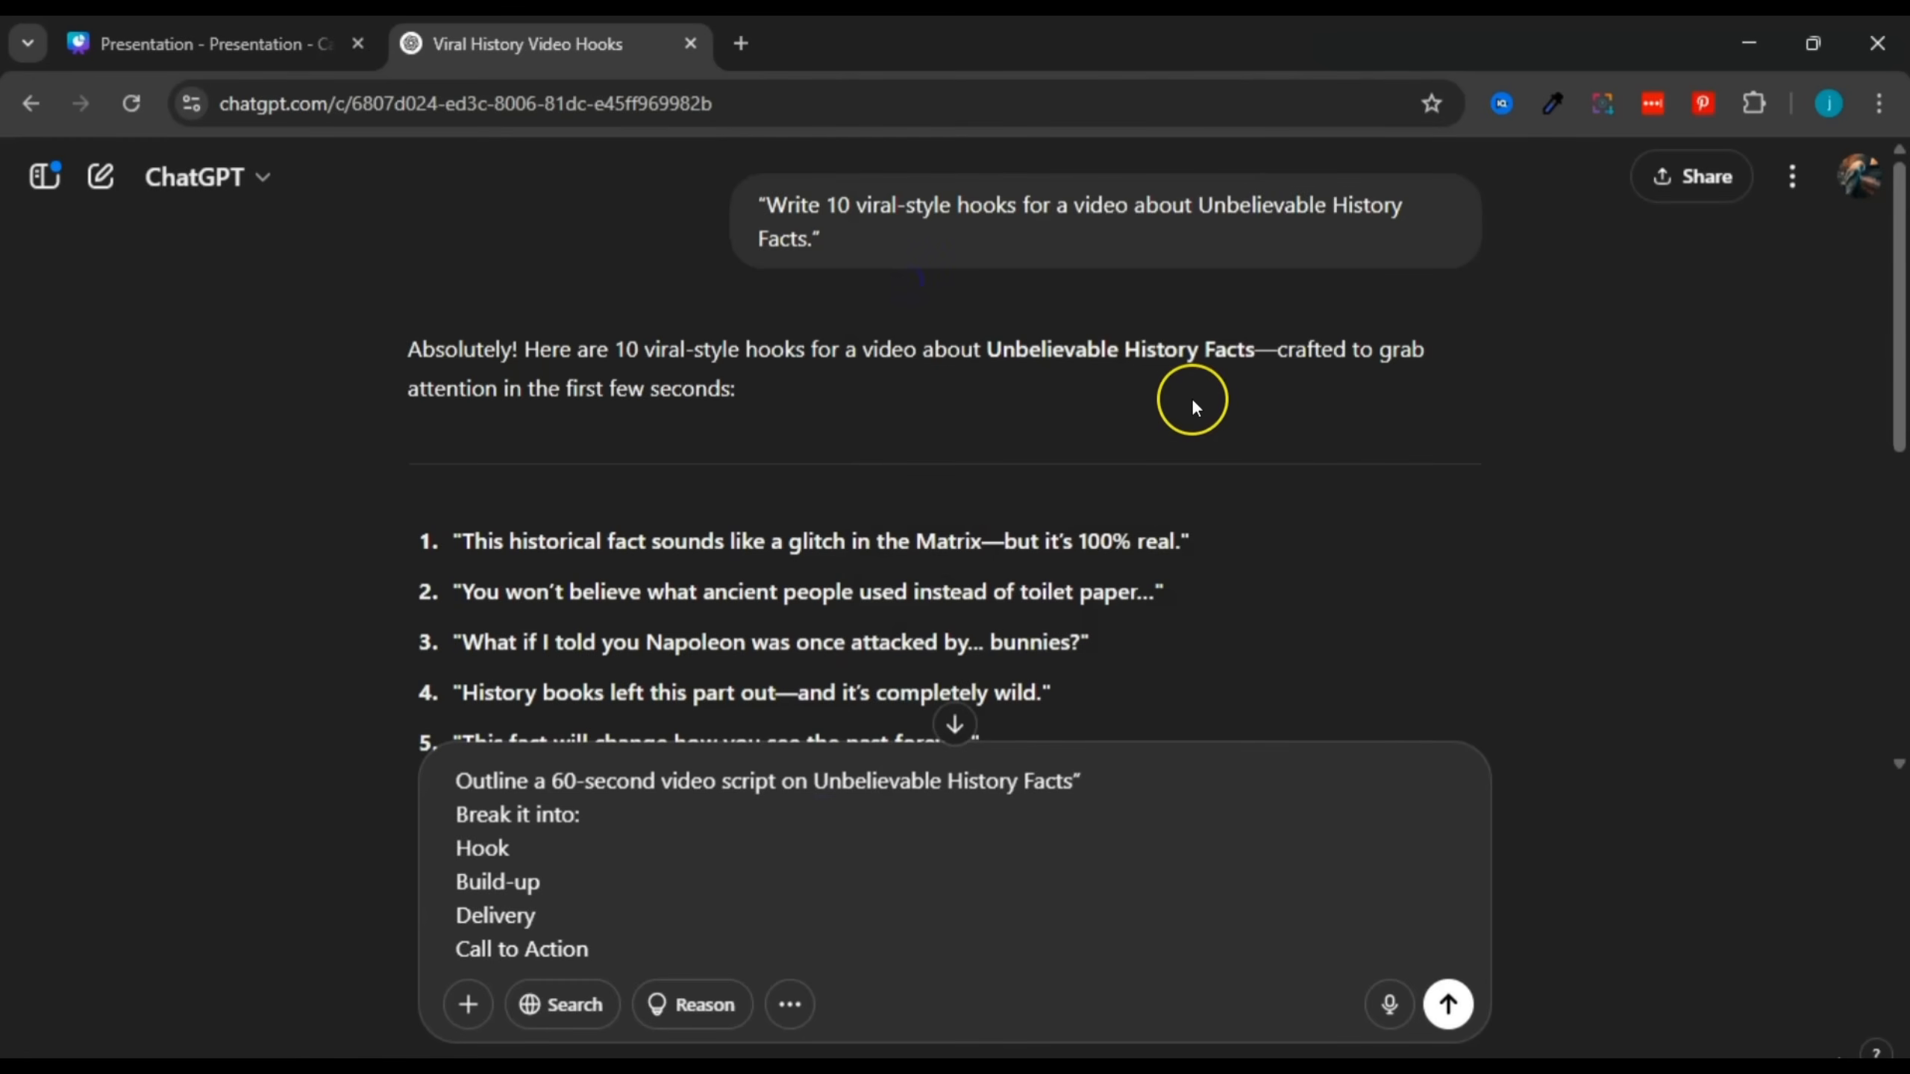
pyautogui.press('Return')
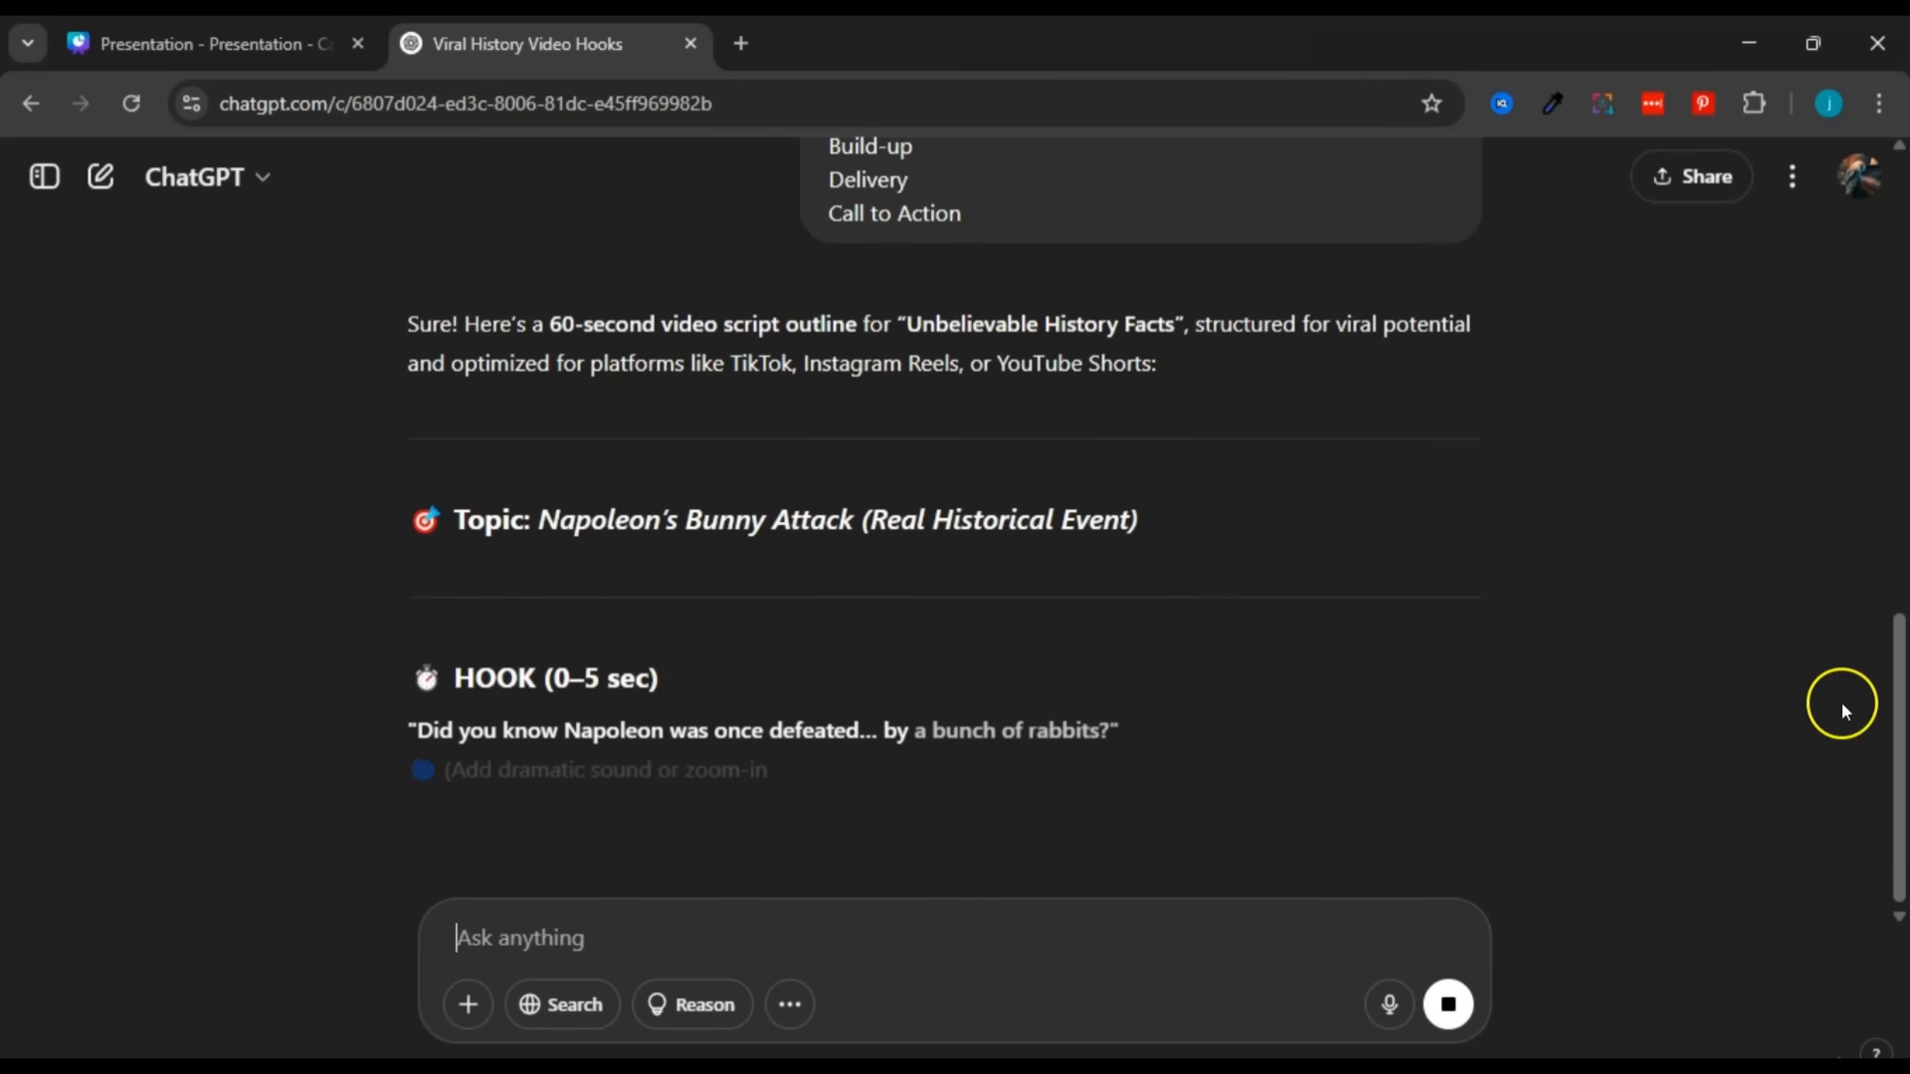
# Step: Skim the whole generated script outline and read its topic line
pyautogui.scroll(-10, 1710, 669)
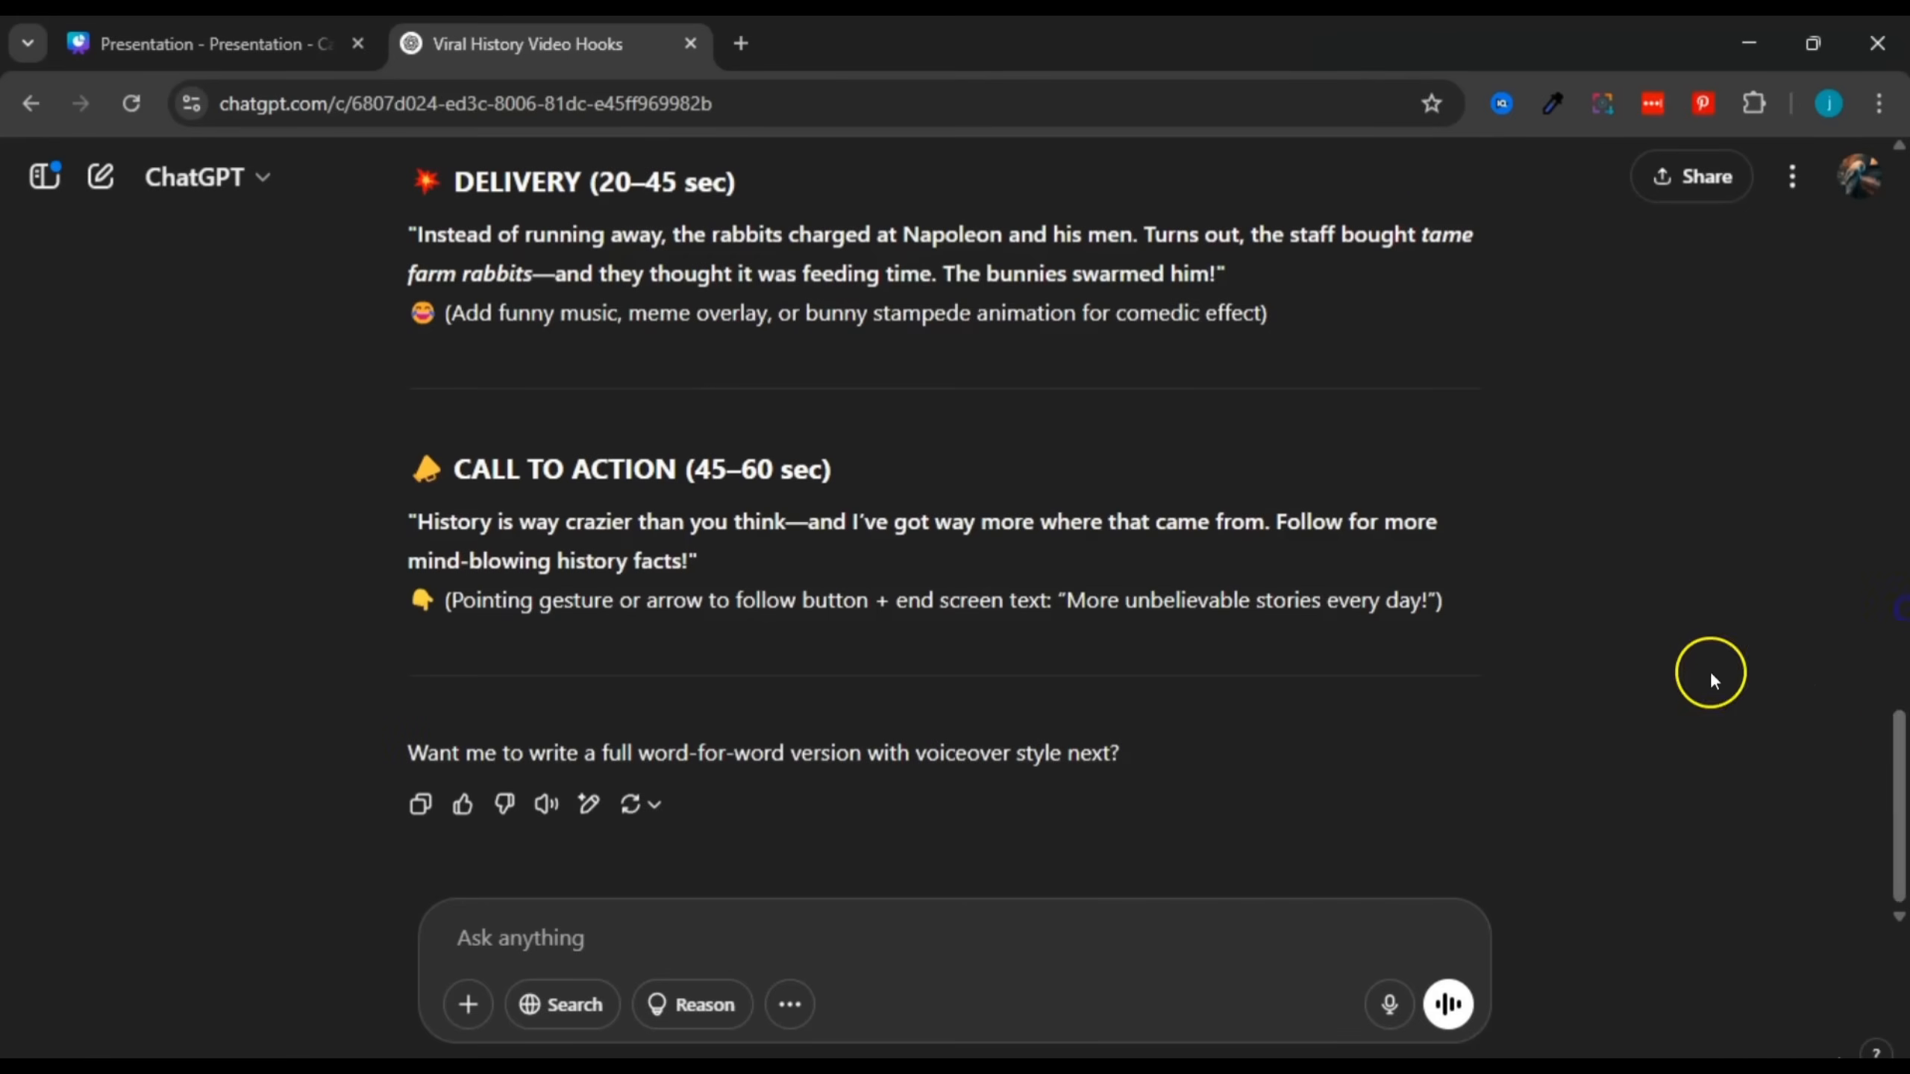
pyautogui.scroll(10, 1901, 738)
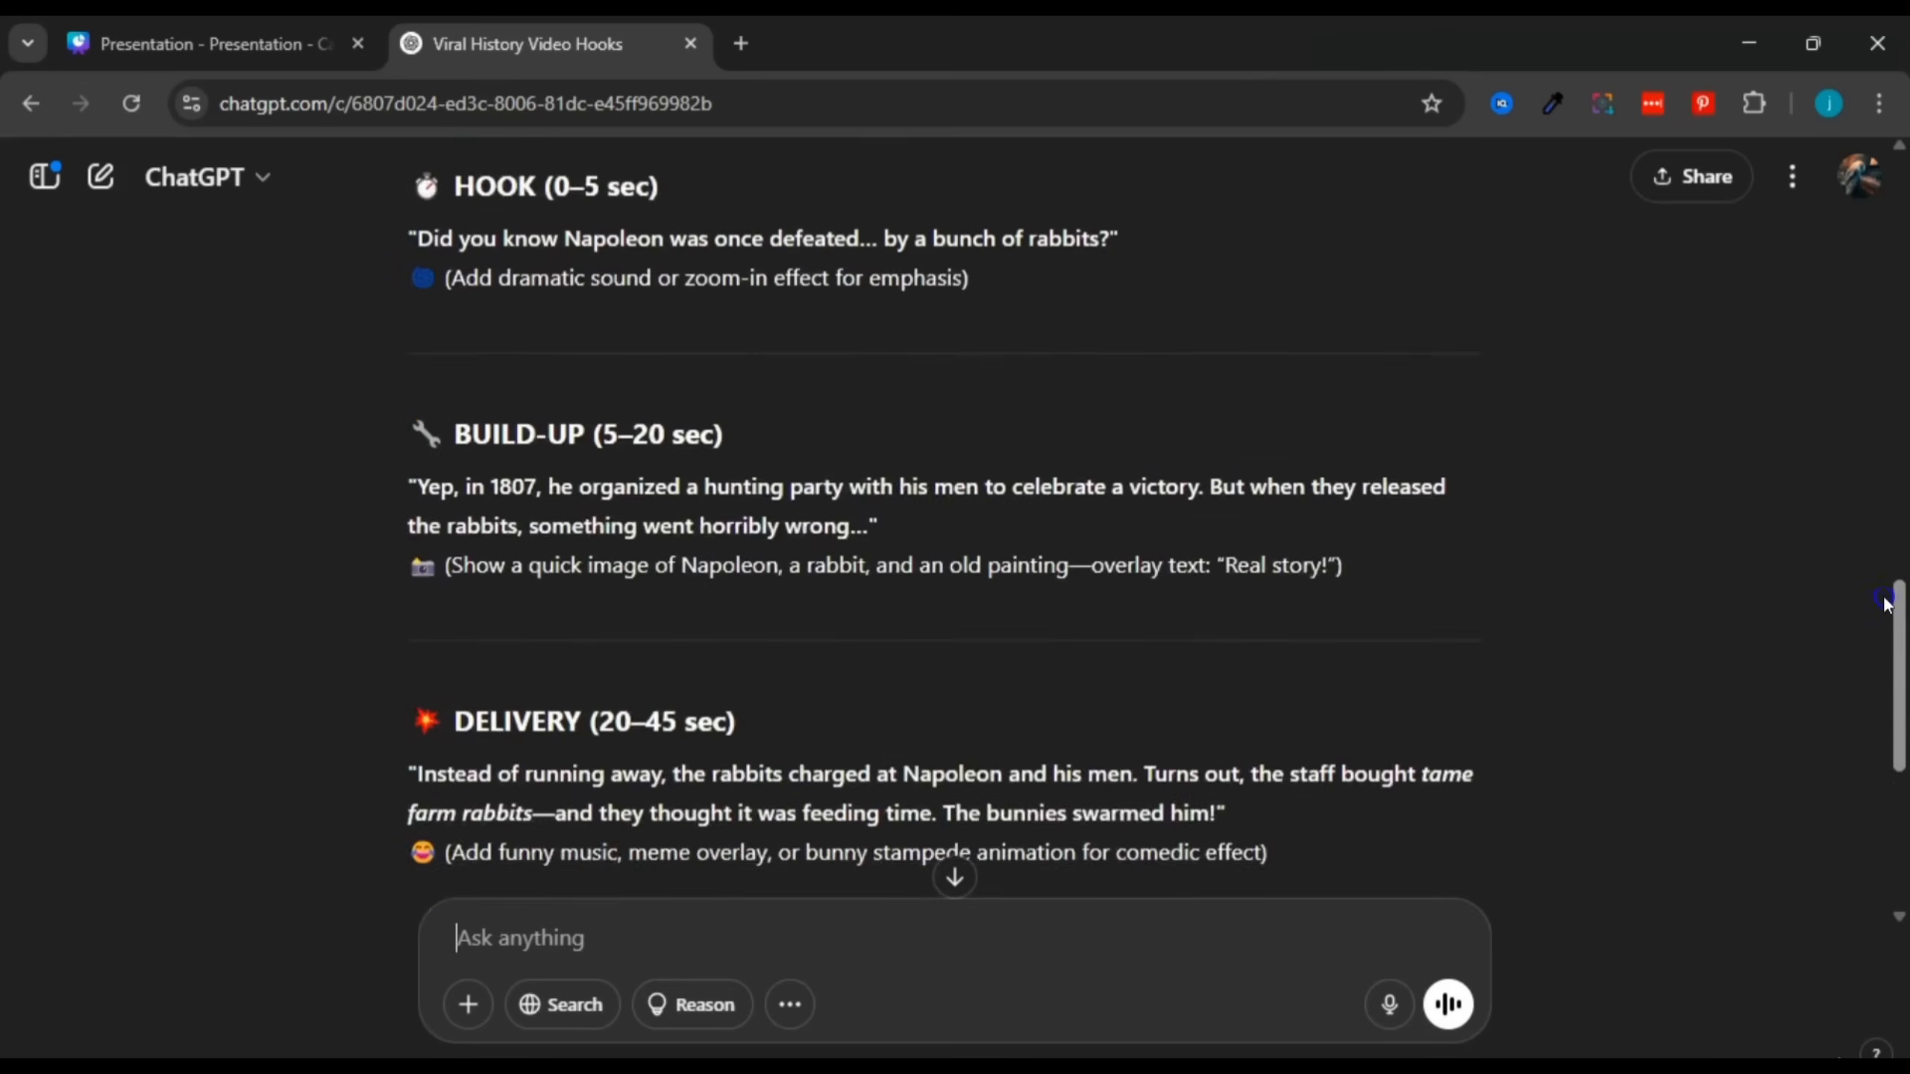
pyautogui.moveTo(1895, 551); pyautogui.dragTo(1901, 600)
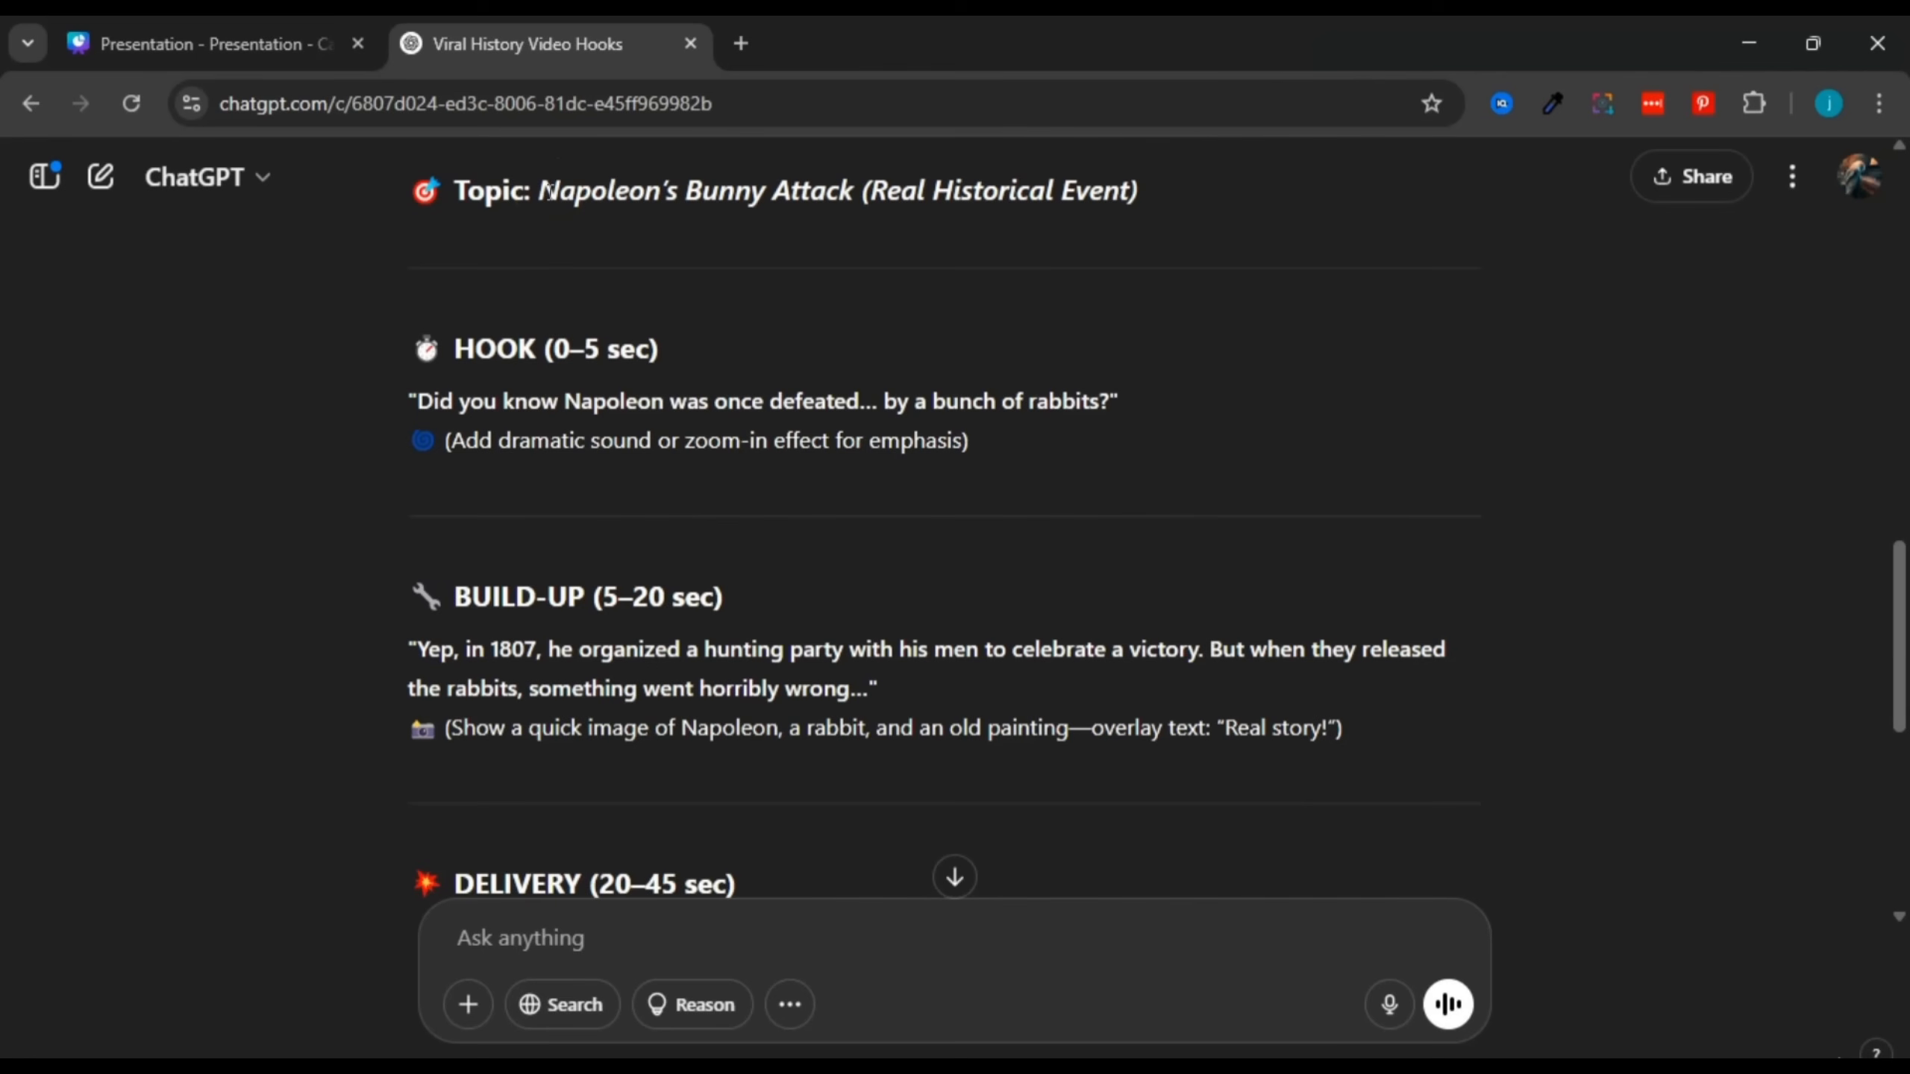
pyautogui.moveTo(556, 190); pyautogui.dragTo(703, 206)
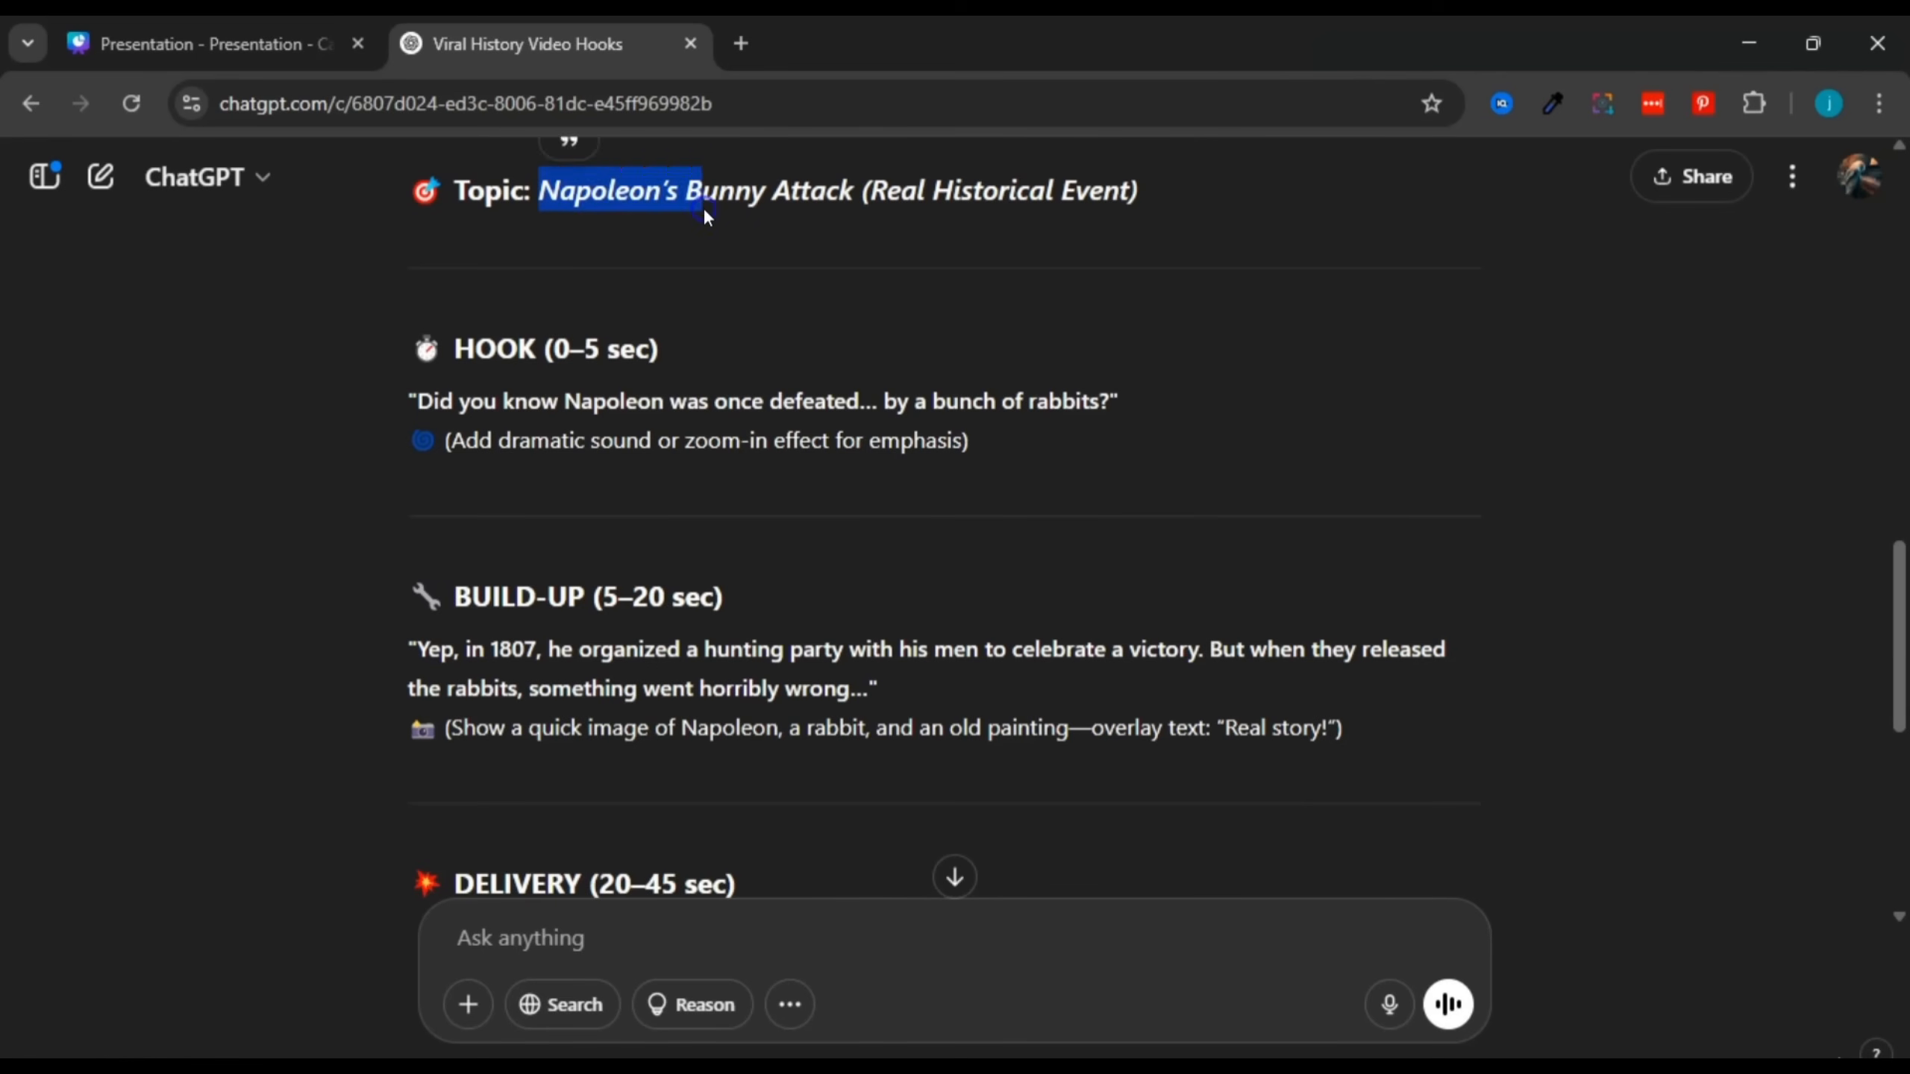
pyautogui.click(702, 205)
pyautogui.click(583, 187)
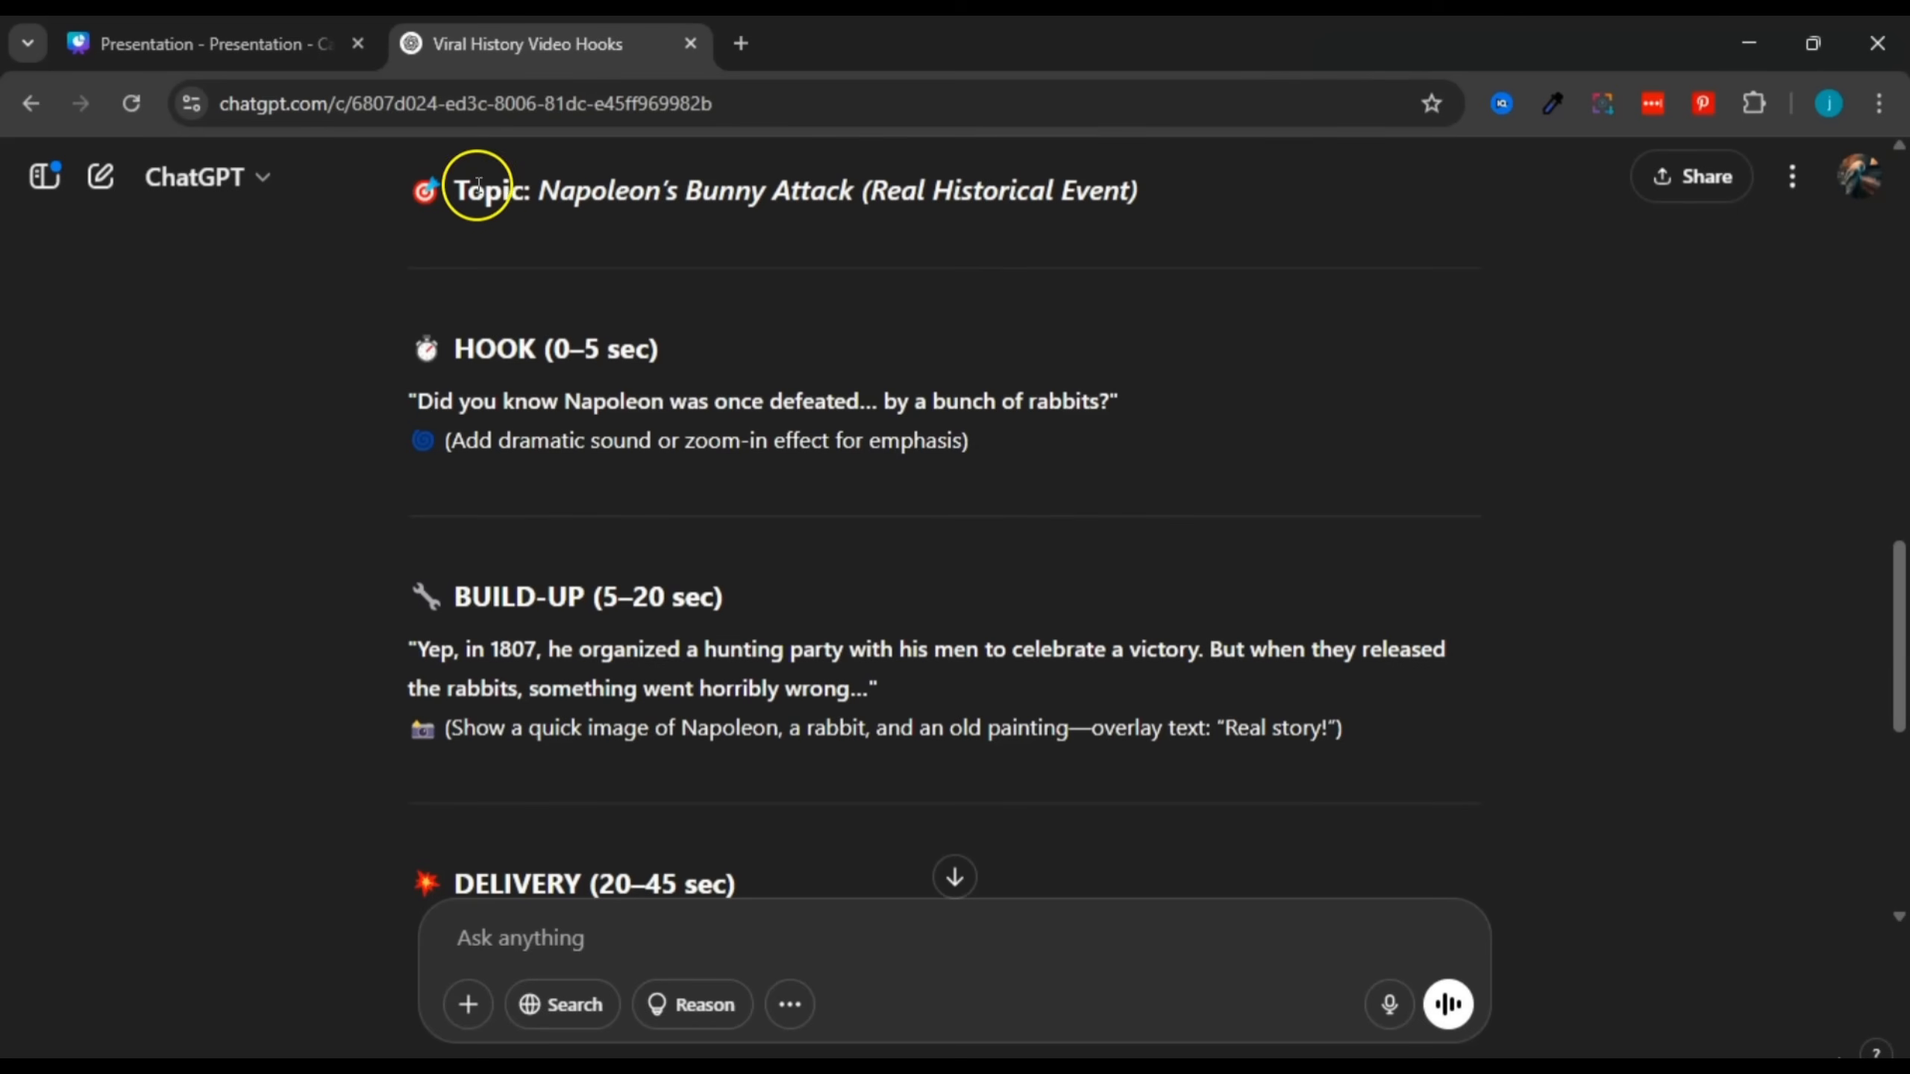
pyautogui.moveTo(544, 189); pyautogui.dragTo(917, 189)
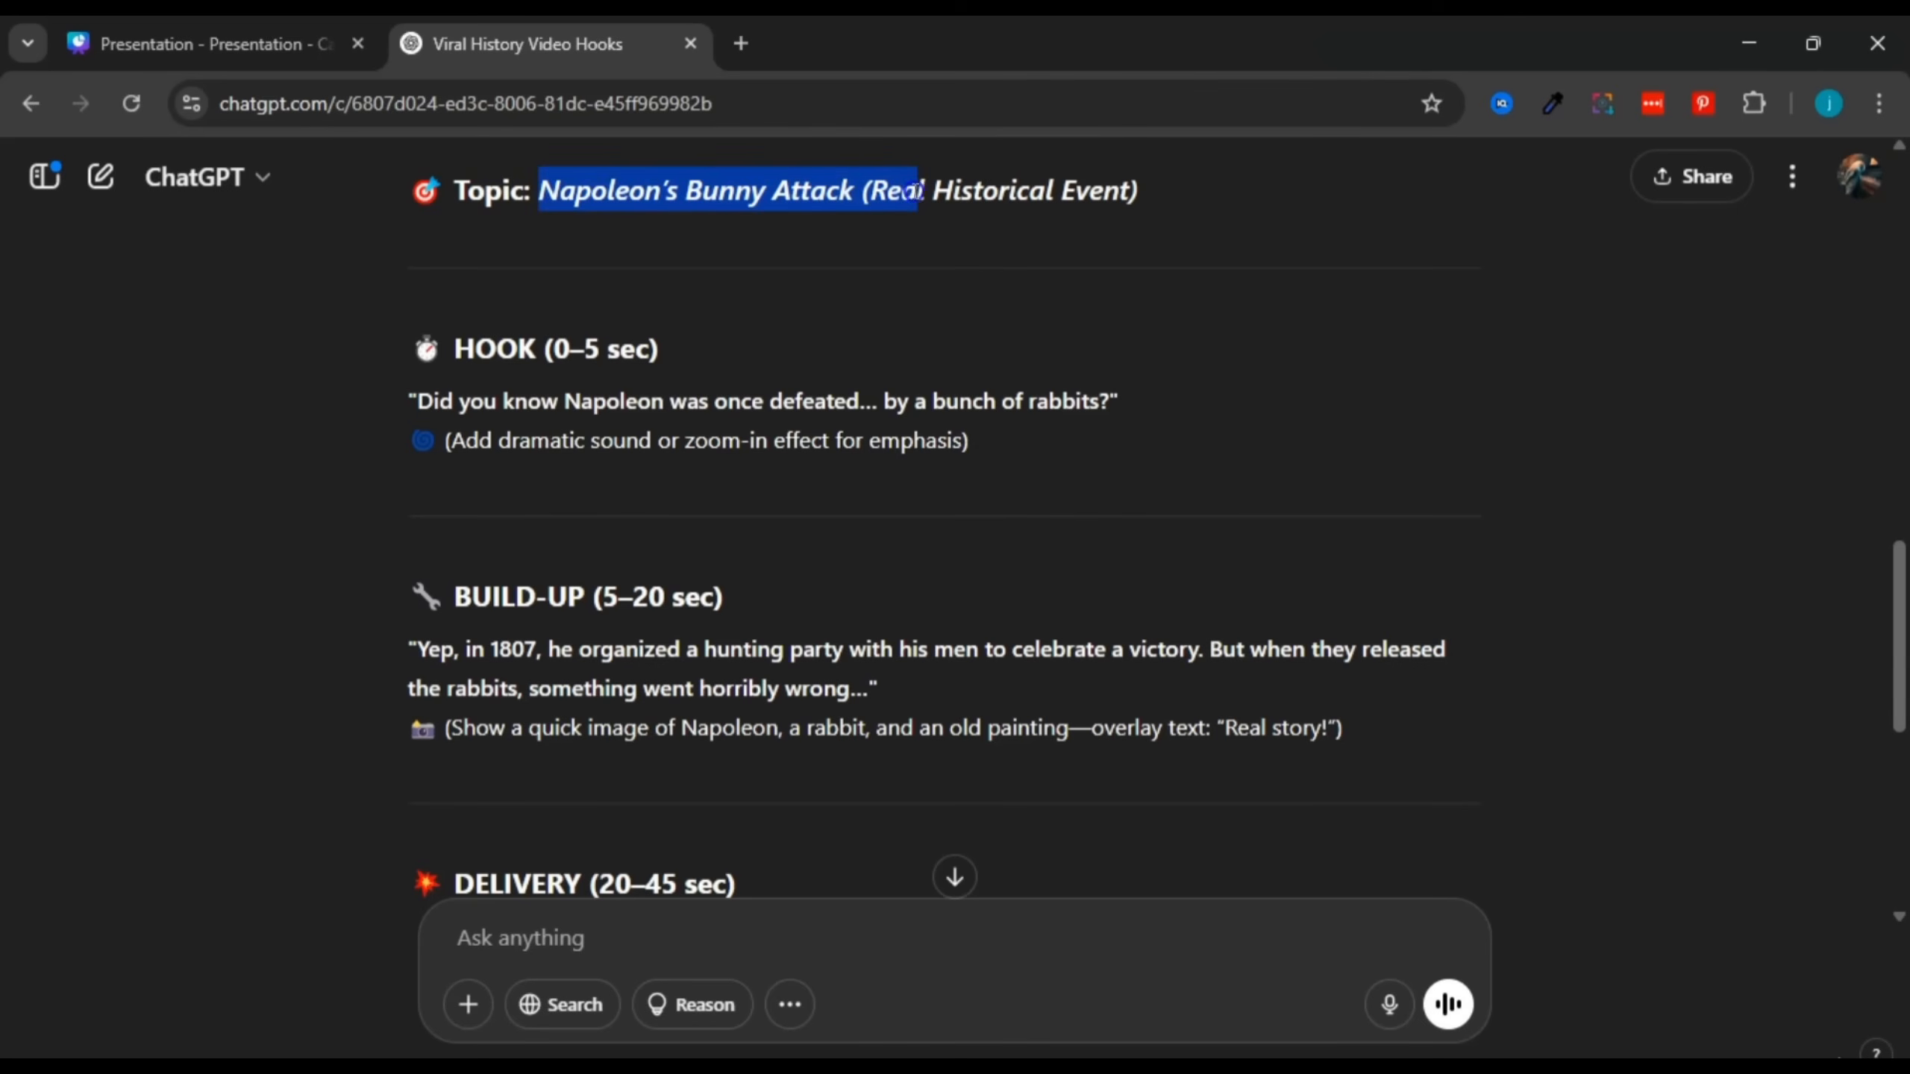
# Step: Read the Hook section of the script outline, including its opening line and time range
pyautogui.doubleClick(496, 347)
pyautogui.moveTo(412, 402); pyautogui.dragTo(1134, 396)
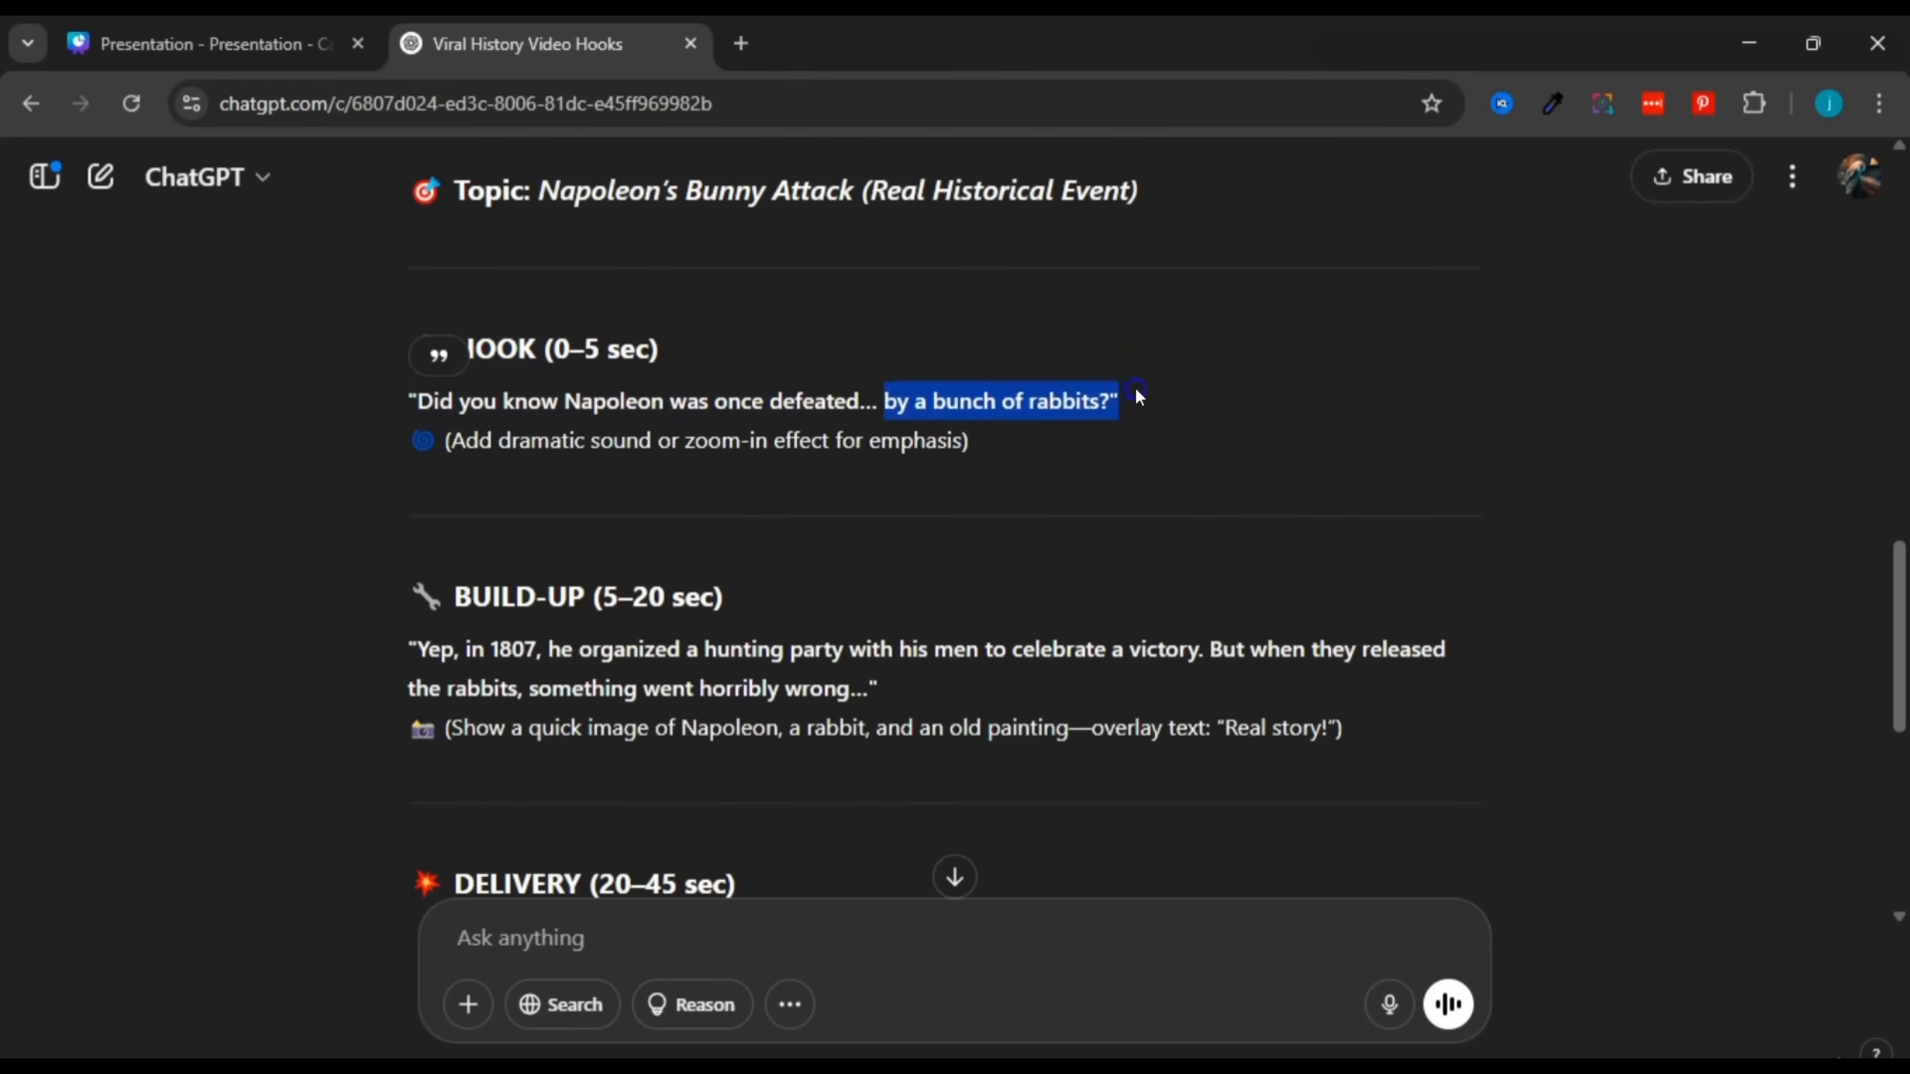
pyautogui.click(1134, 396)
pyautogui.click(919, 447)
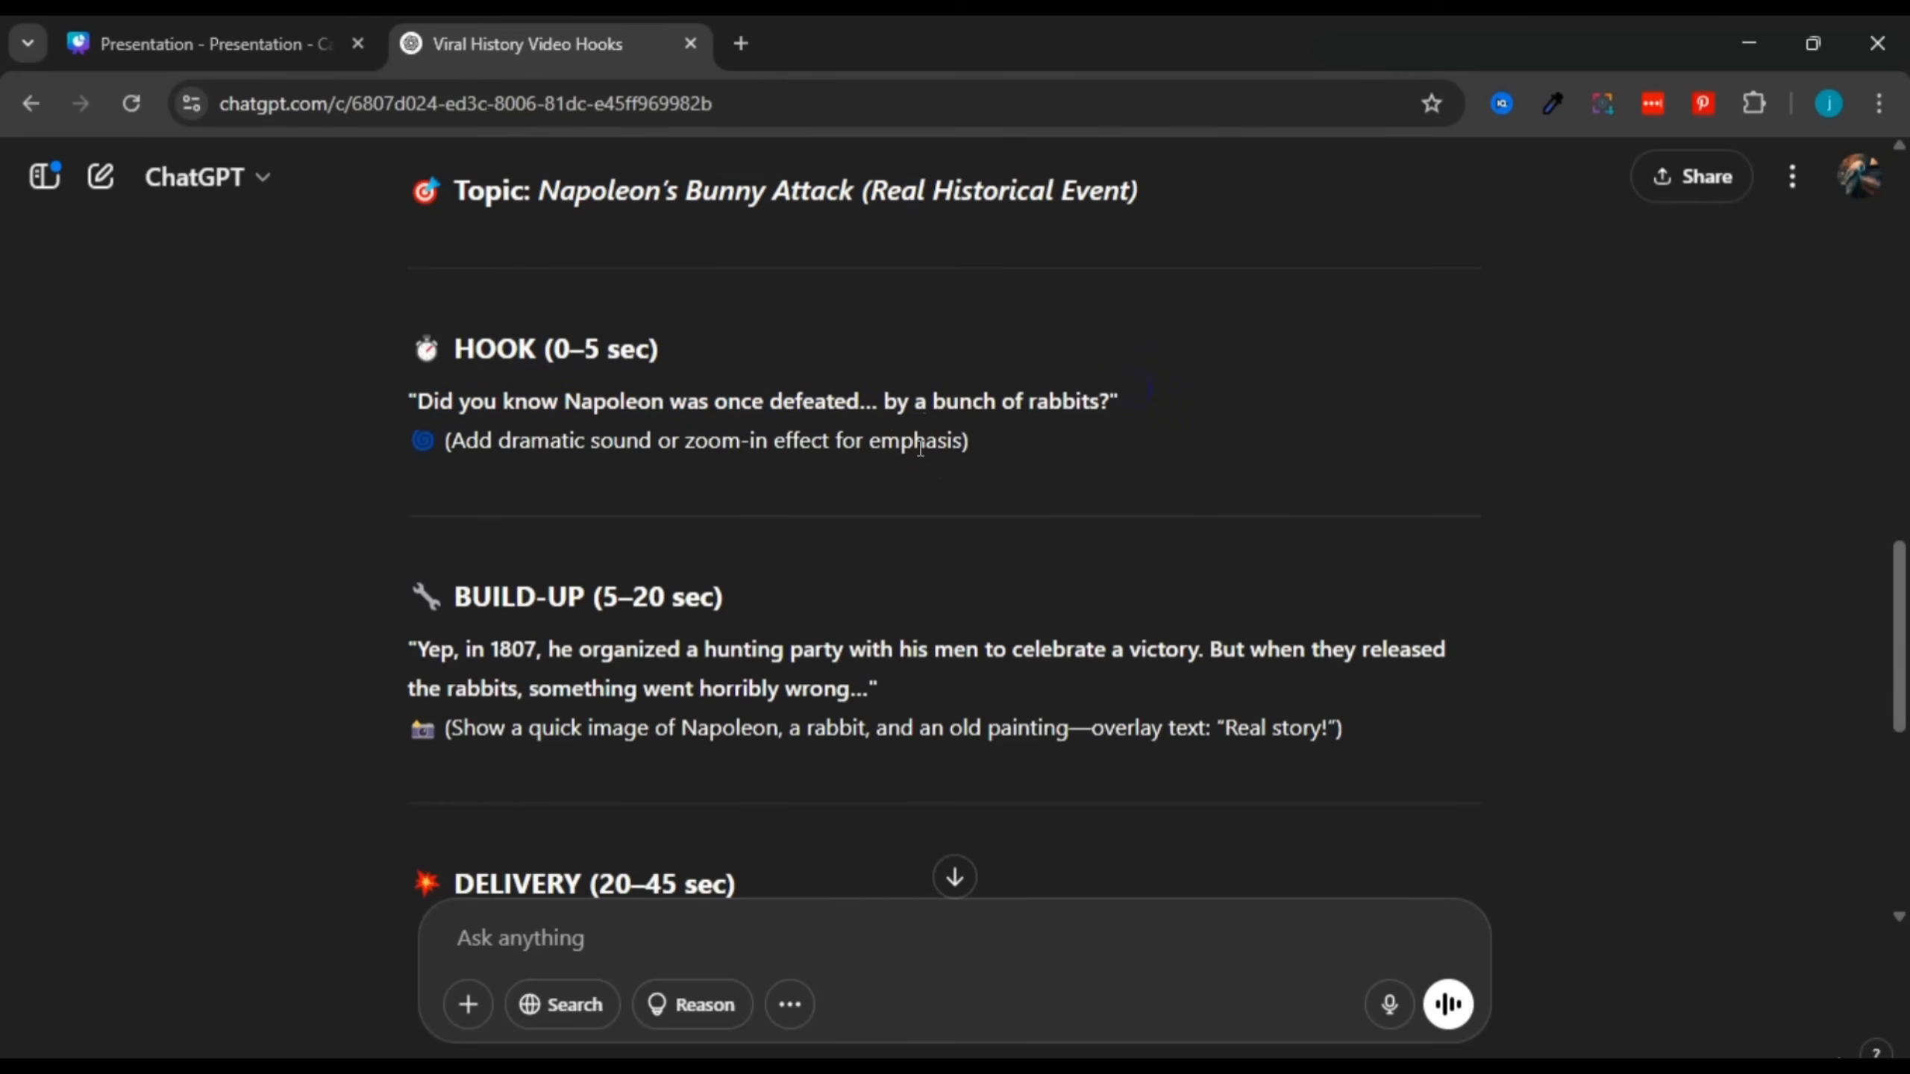
pyautogui.moveTo(527, 343); pyautogui.dragTo(636, 347)
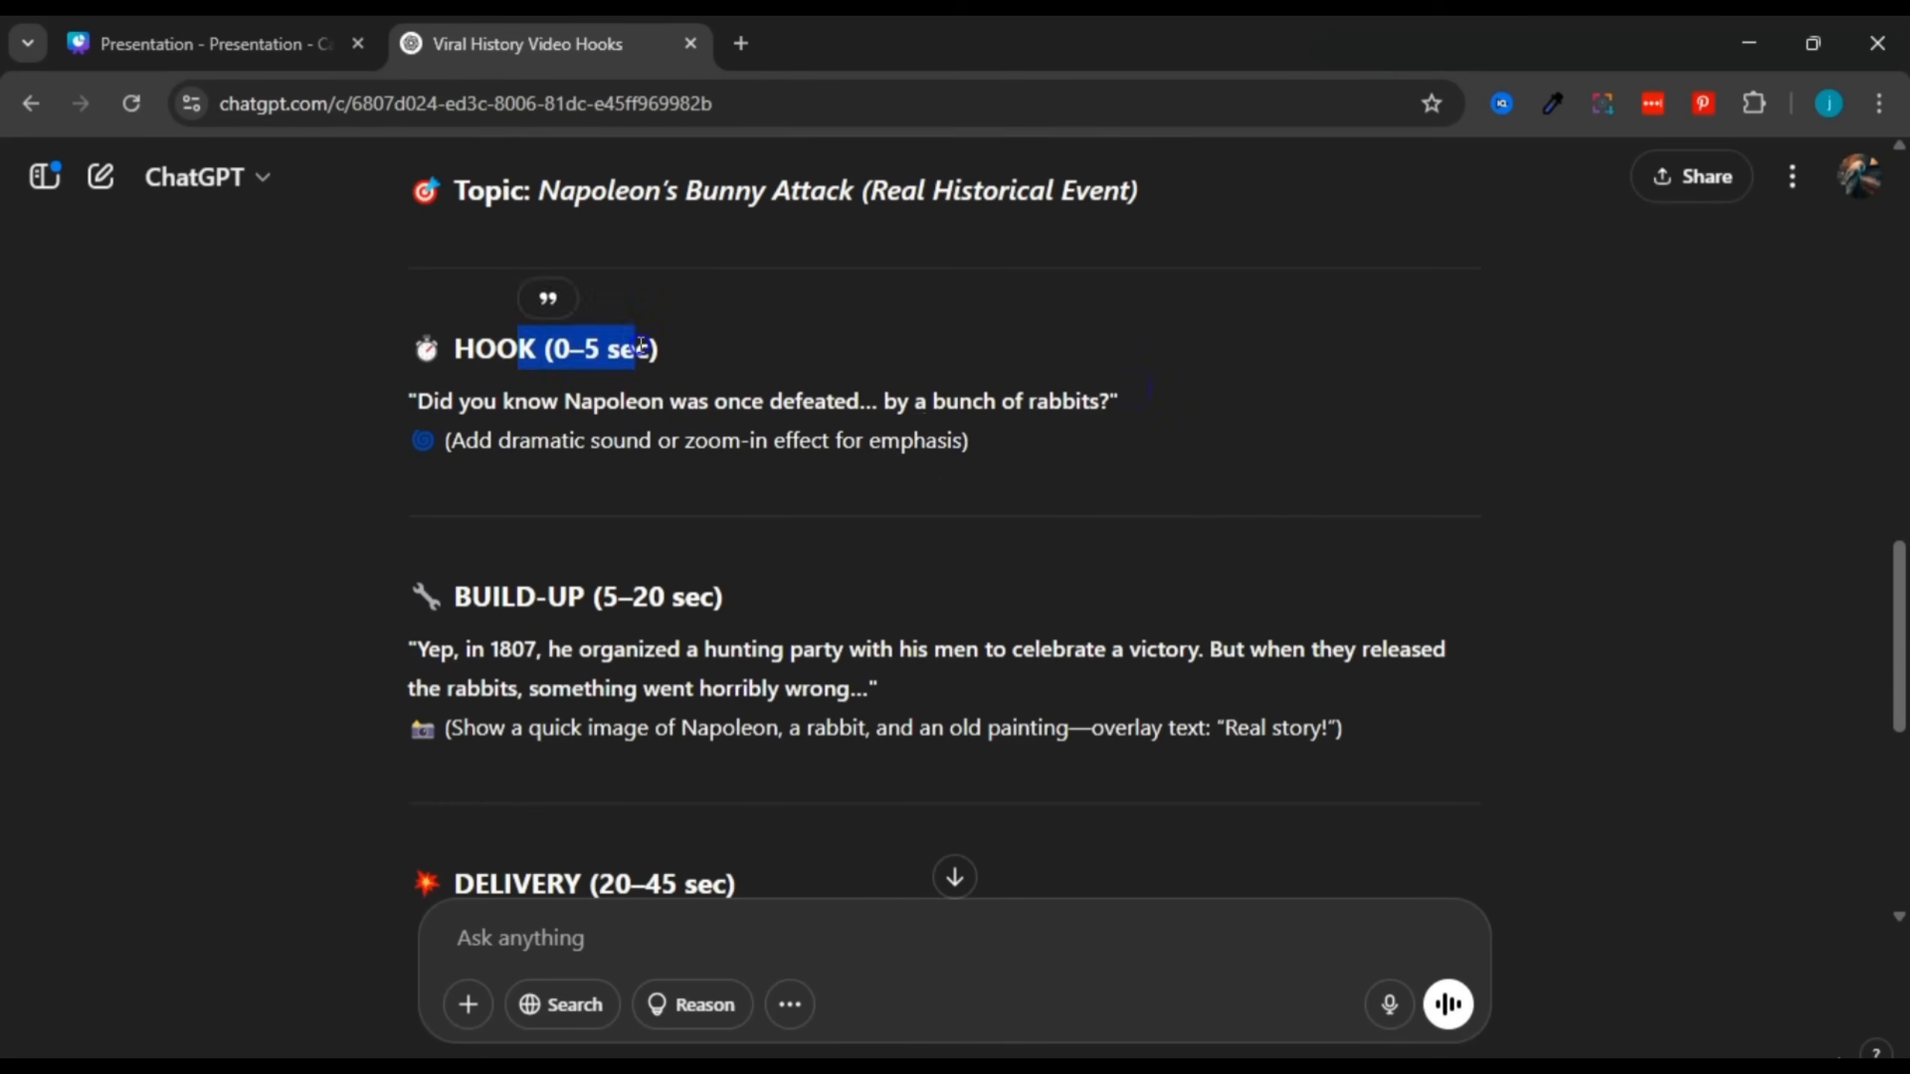
pyautogui.click(638, 344)
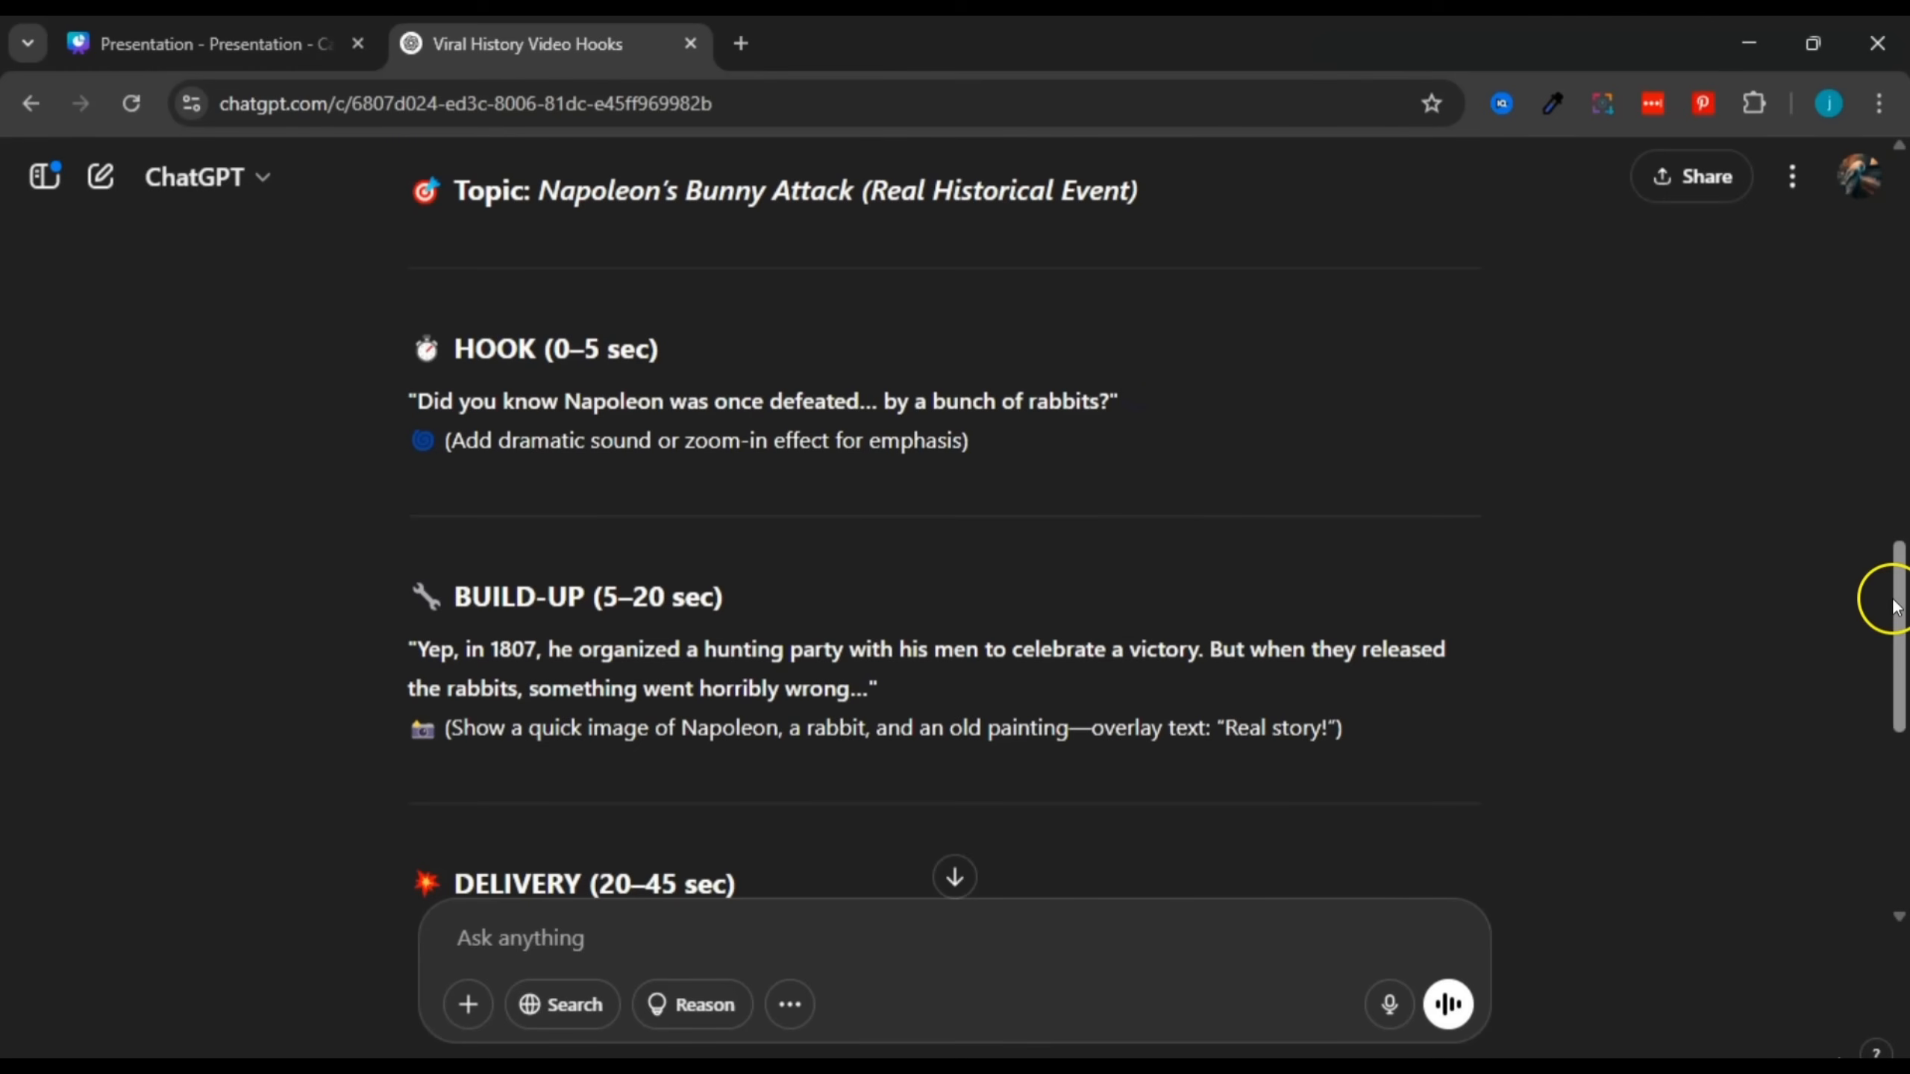
# Step: Read the Build-Up section of the script outline, including its time range and narration
pyautogui.moveTo(1898, 598); pyautogui.dragTo(1896, 669)
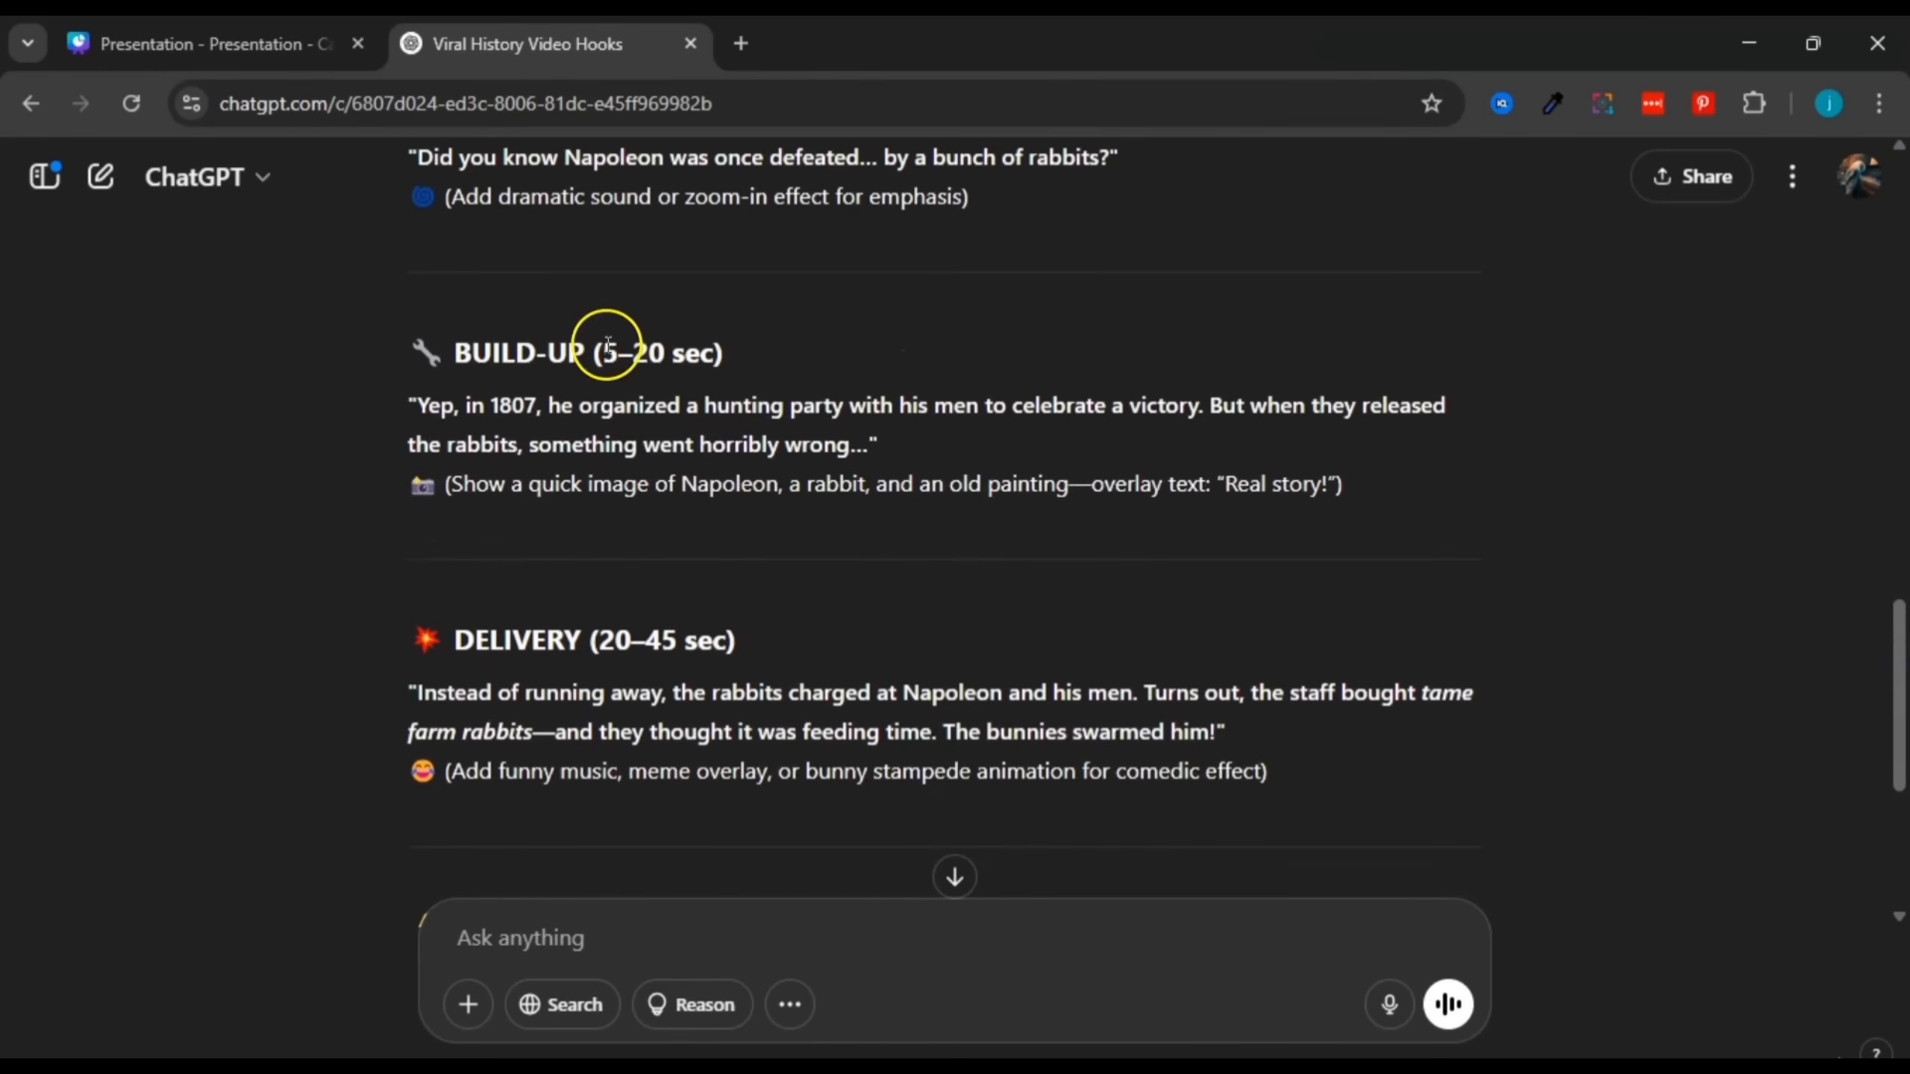
pyautogui.moveTo(606, 343); pyautogui.dragTo(722, 350)
pyautogui.click(482, 427)
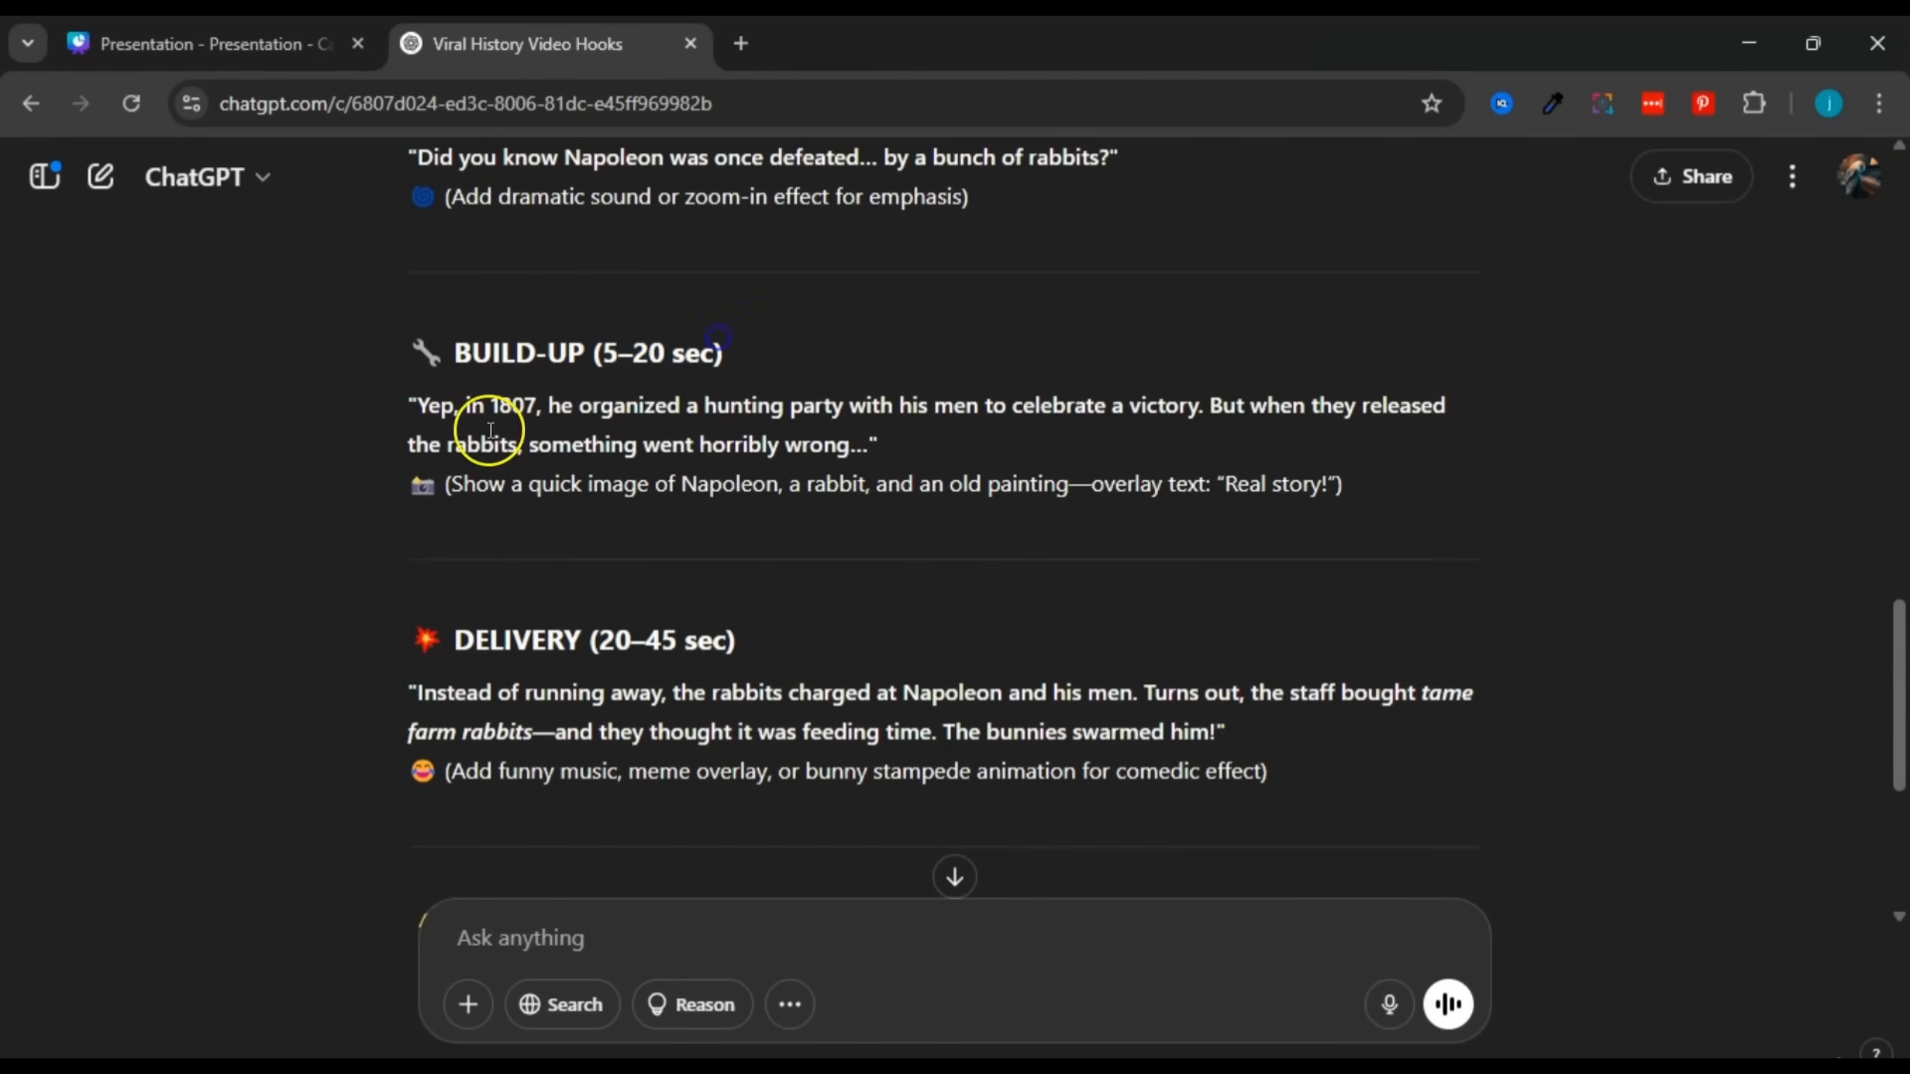
pyautogui.click(414, 408)
pyautogui.moveTo(414, 408); pyautogui.dragTo(876, 445)
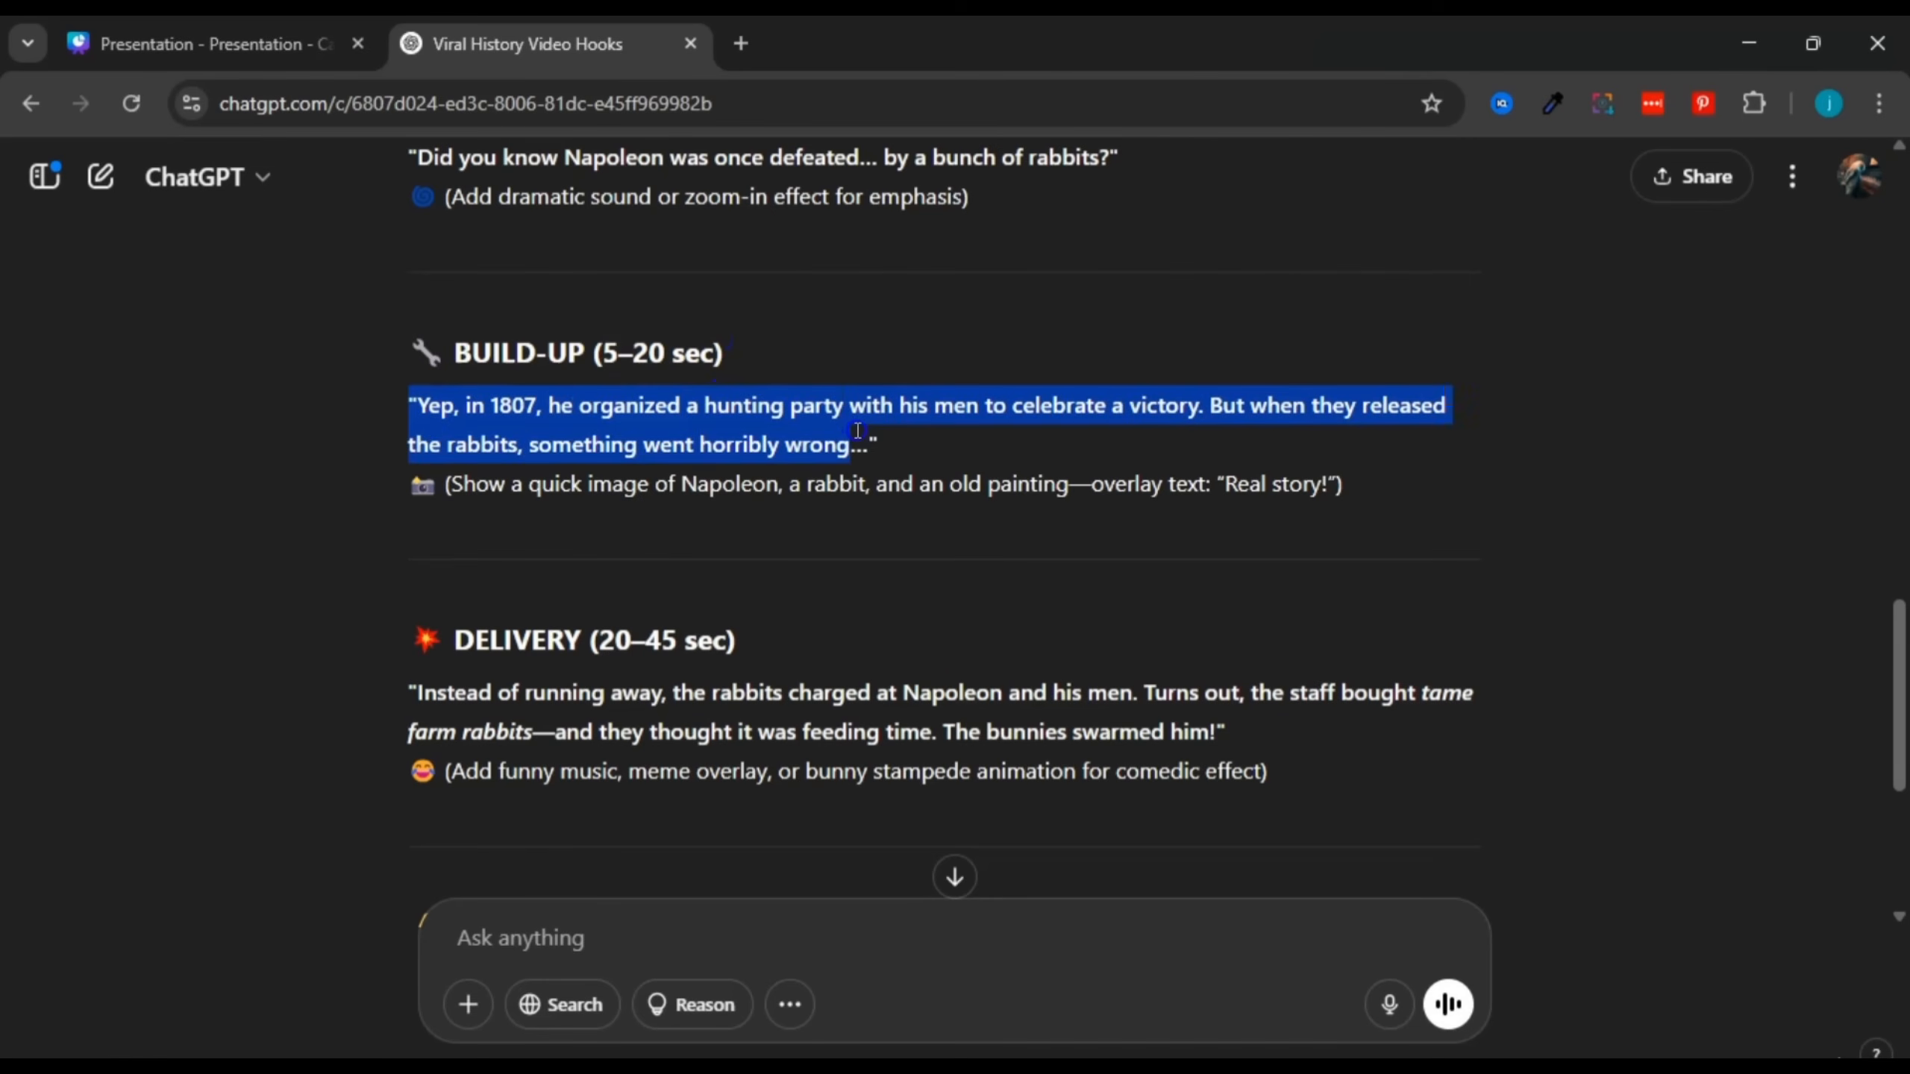
pyautogui.click(858, 431)
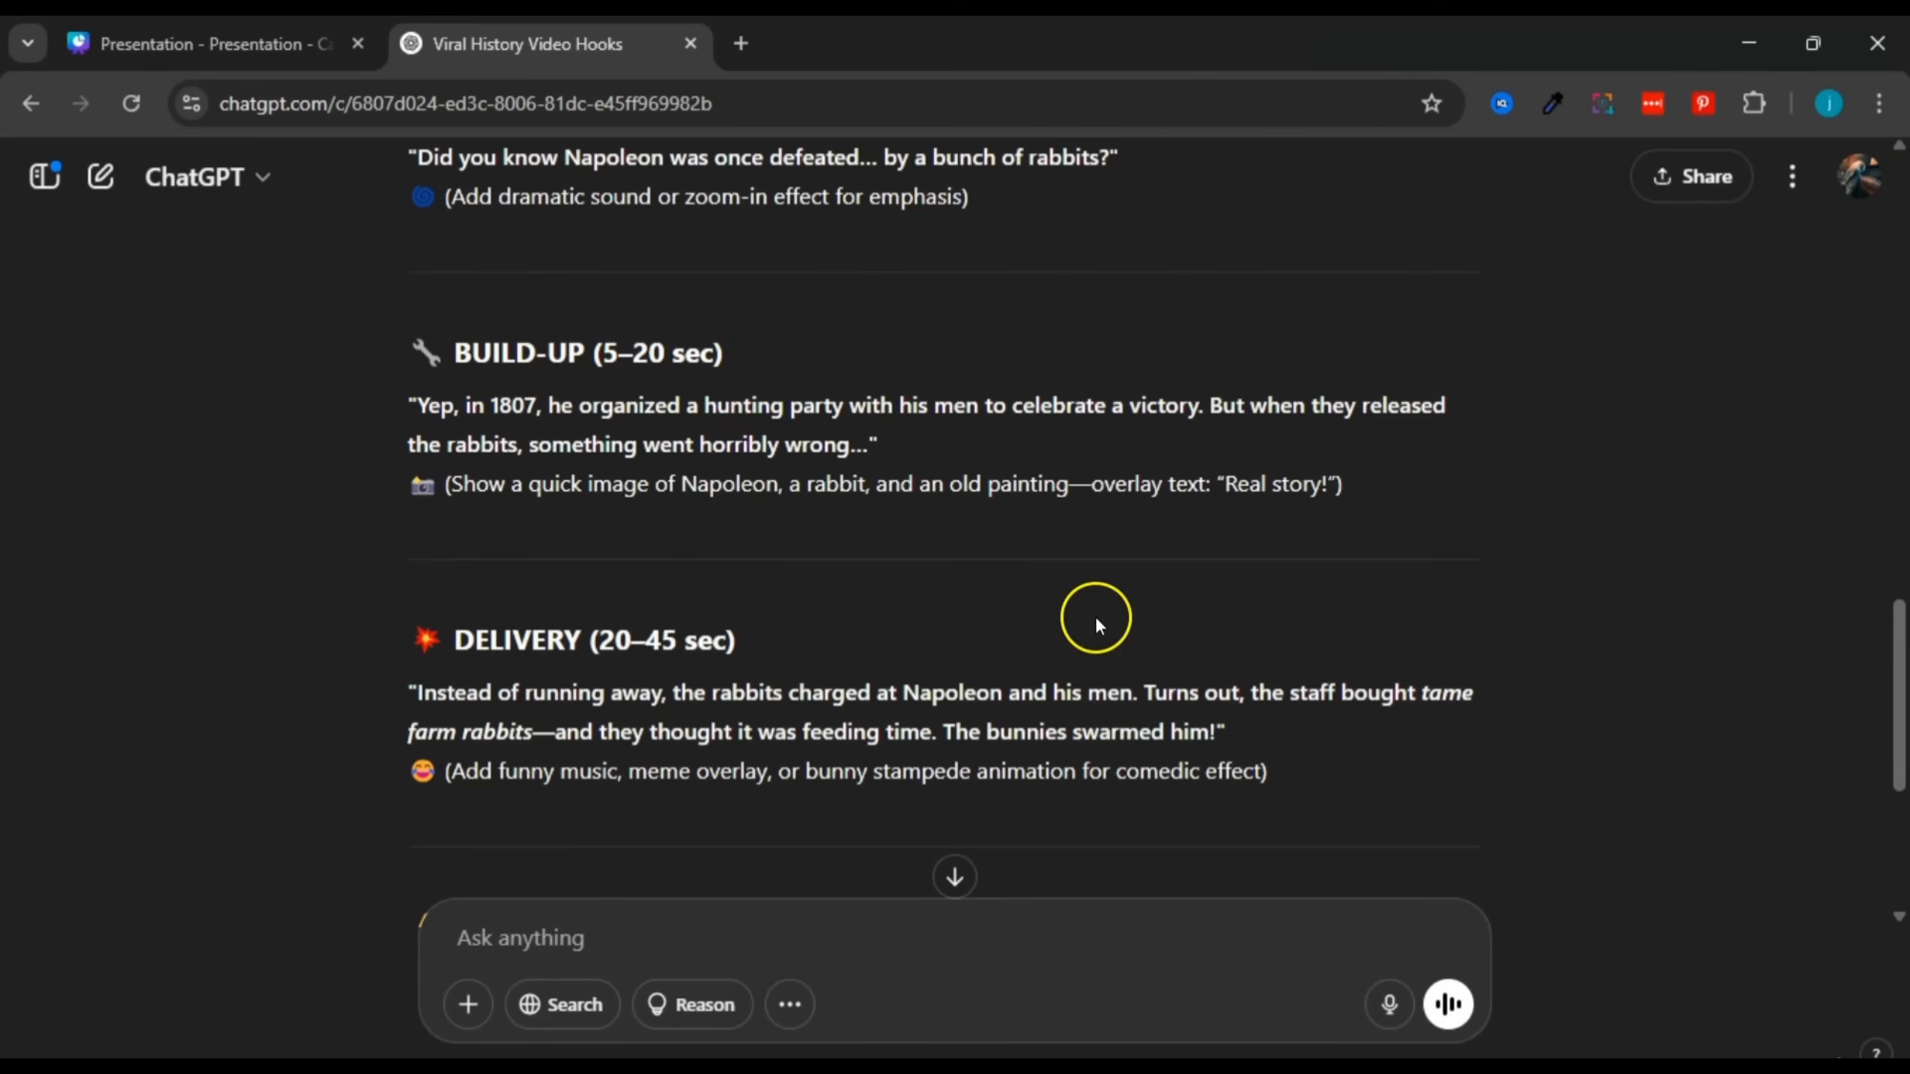
# Step: Read the Delivery section of the script outline and move on to the Call to Action section
pyautogui.moveTo(432, 639); pyautogui.dragTo(629, 640)
pyautogui.click(628, 639)
pyautogui.moveTo(398, 691); pyautogui.dragTo(1196, 721)
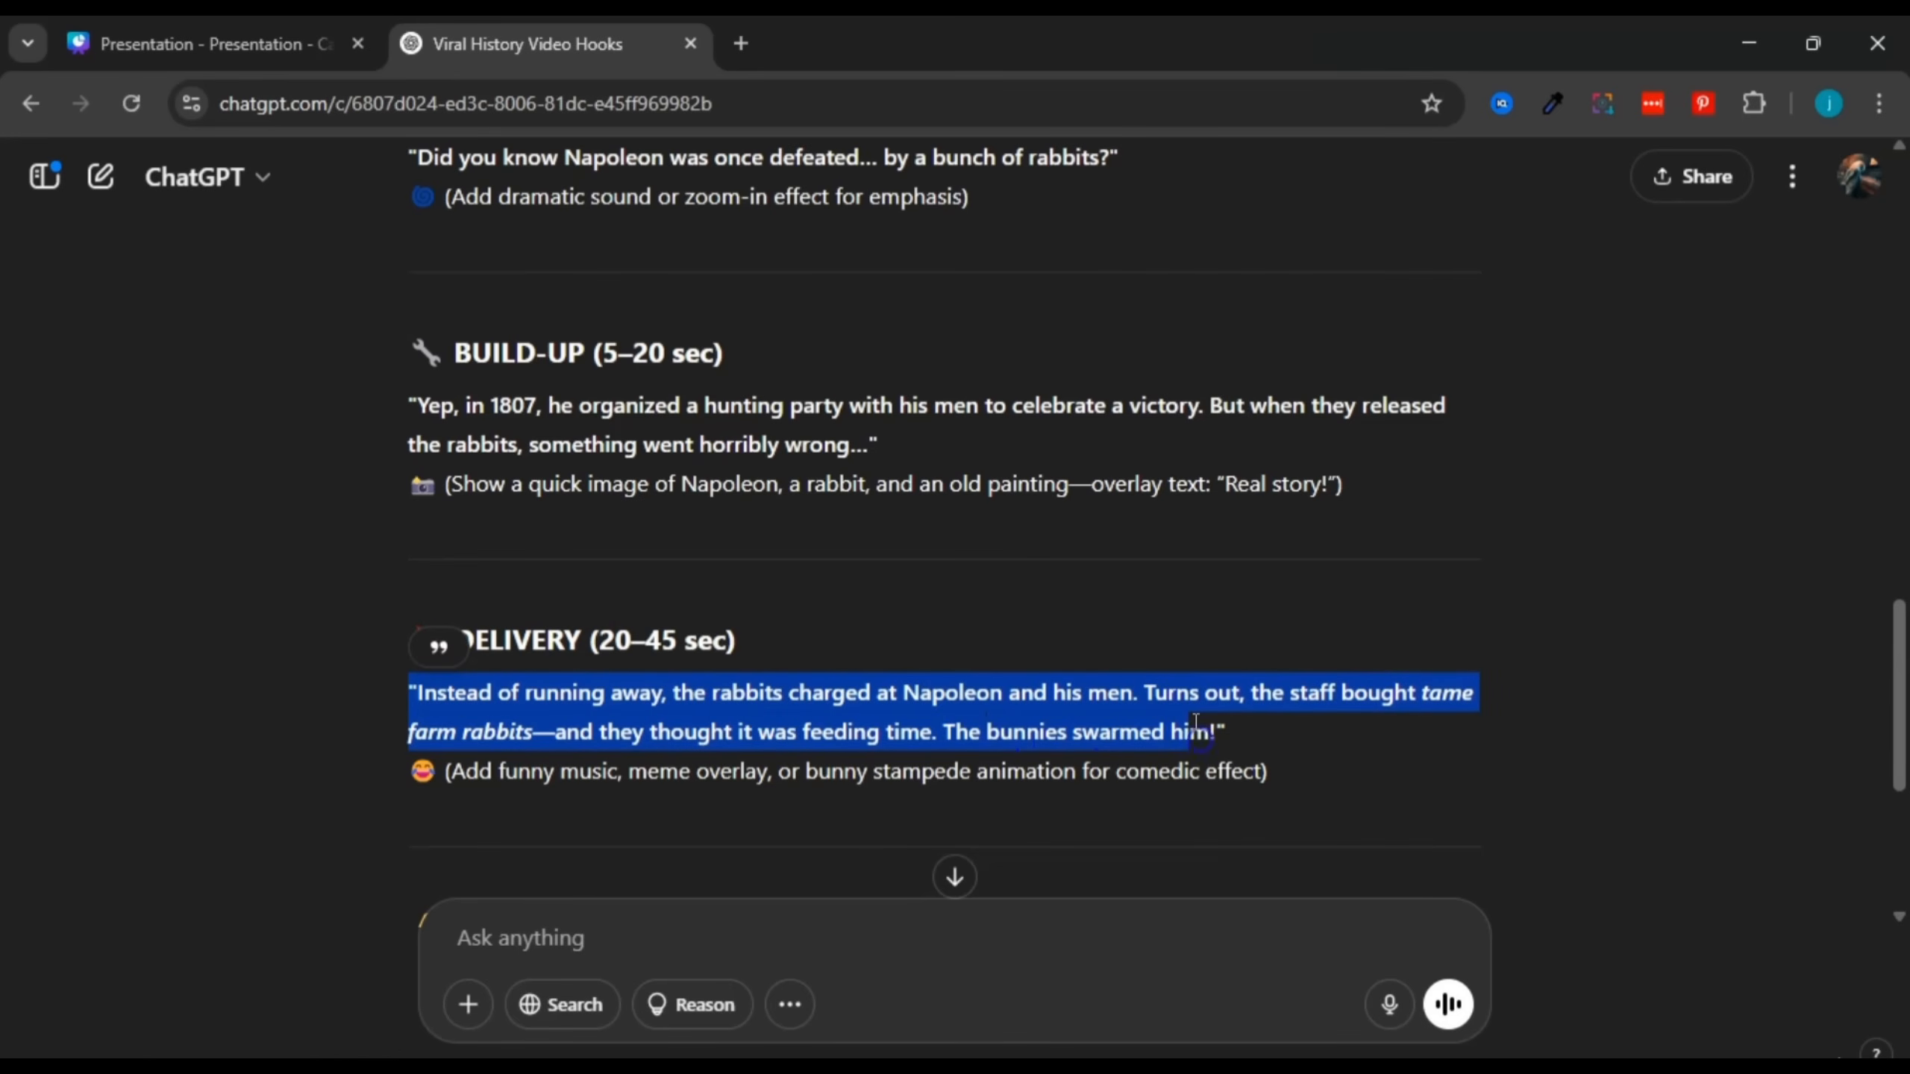
pyautogui.click(1182, 659)
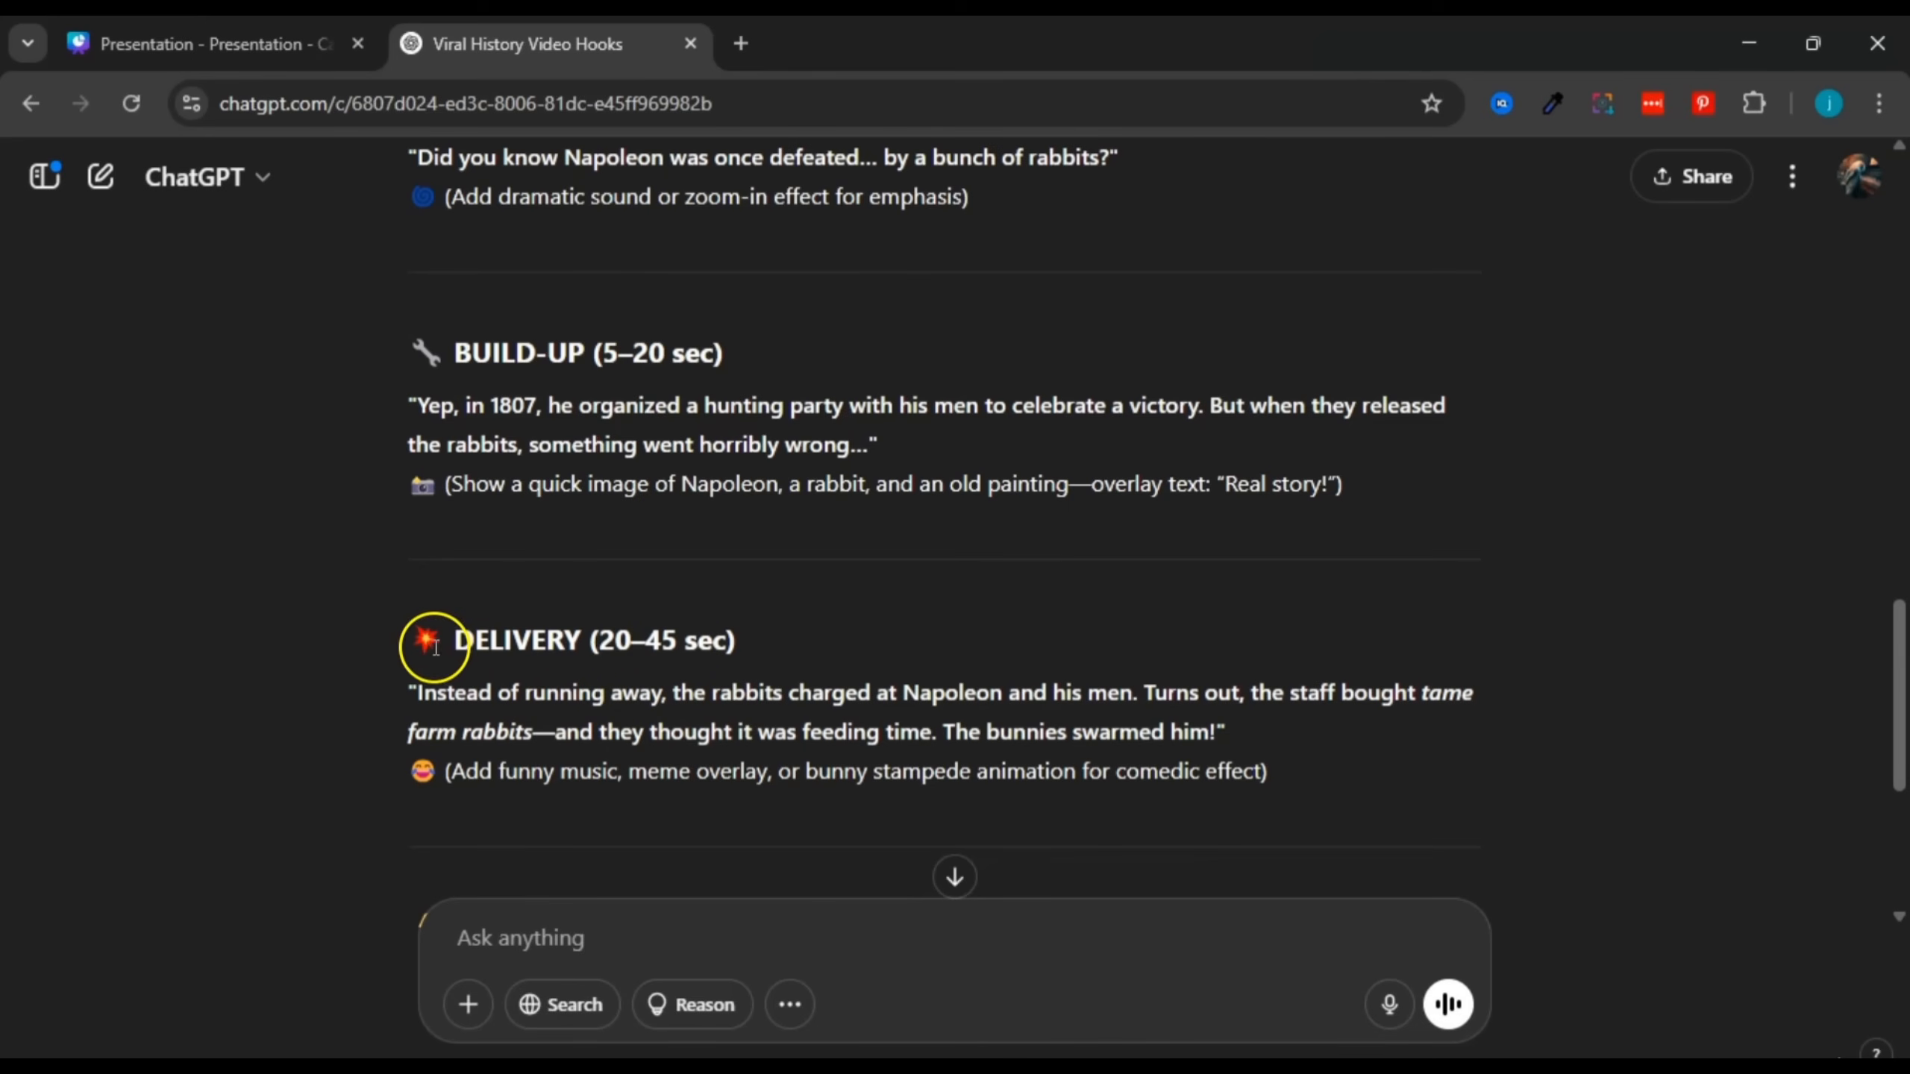
pyautogui.moveTo(437, 643); pyautogui.dragTo(620, 640)
pyautogui.click(620, 640)
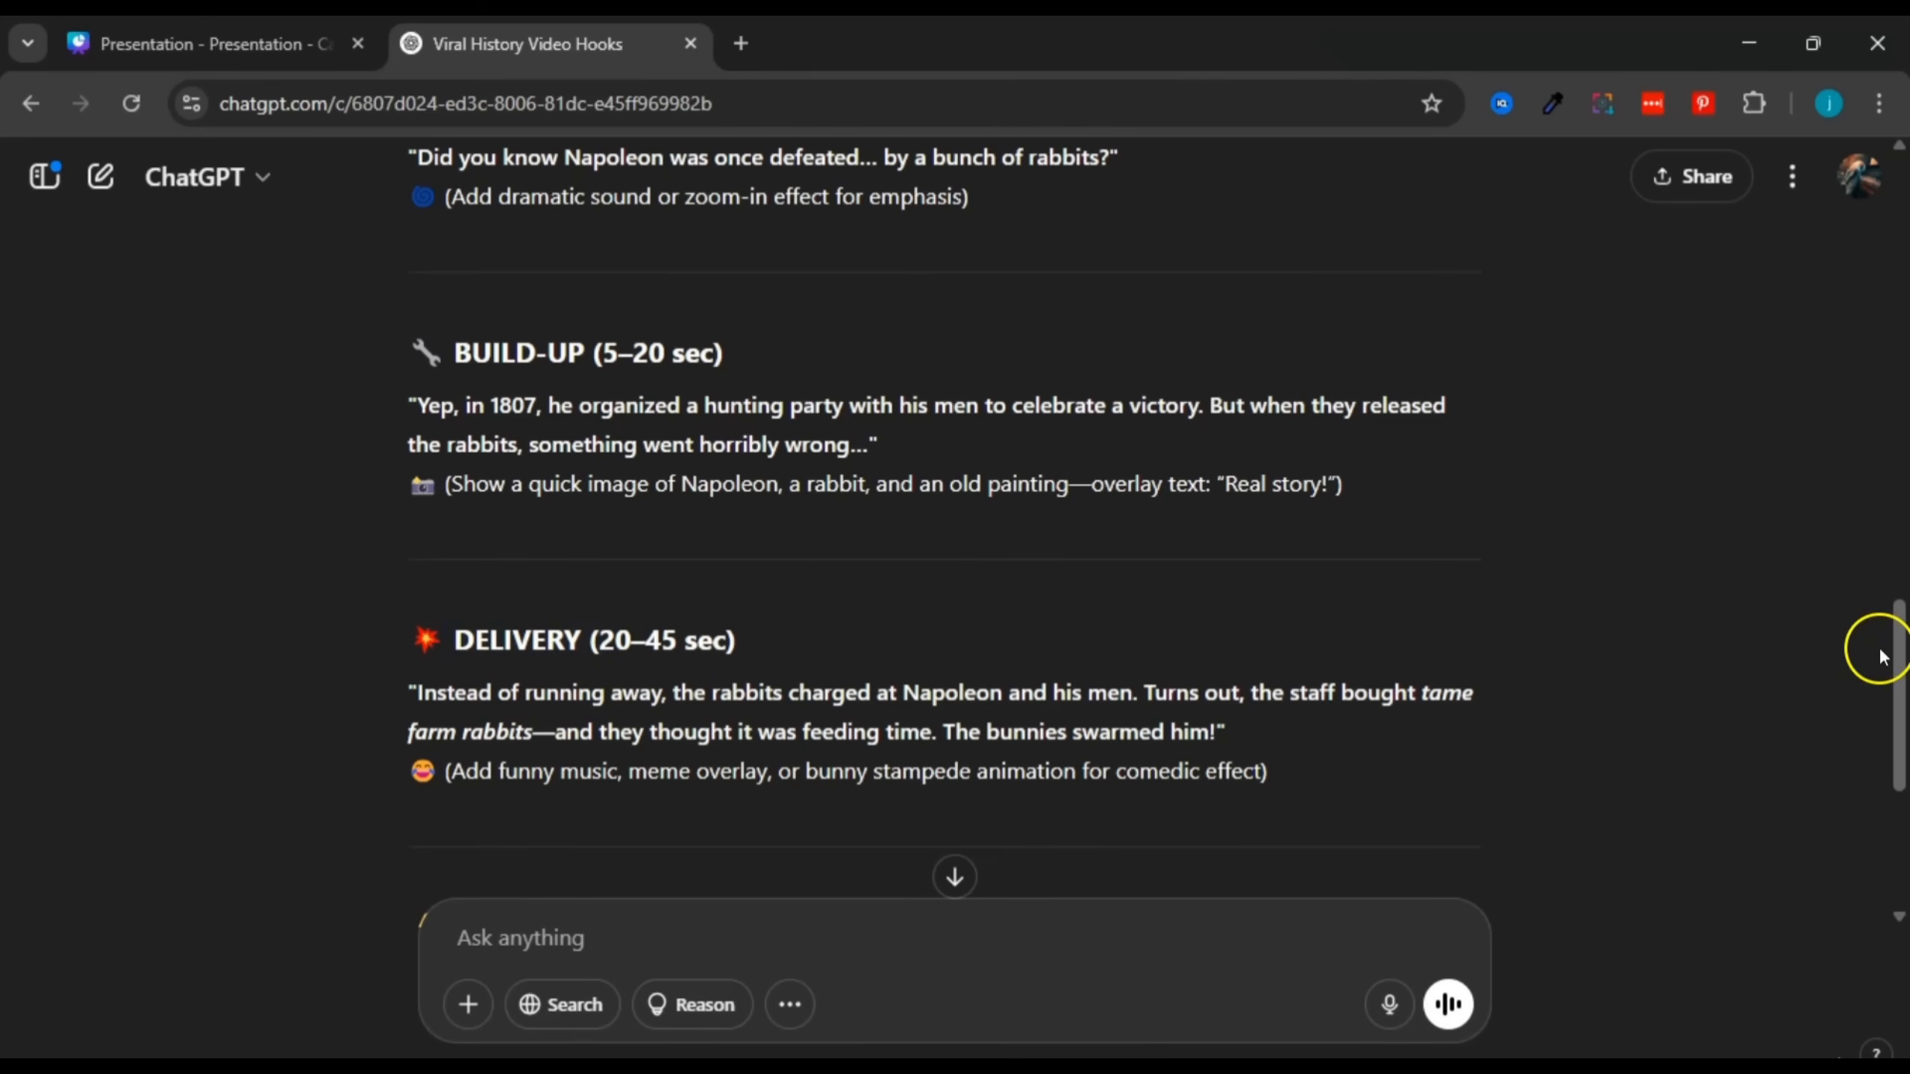
pyautogui.moveTo(1896, 648); pyautogui.dragTo(1897, 764)
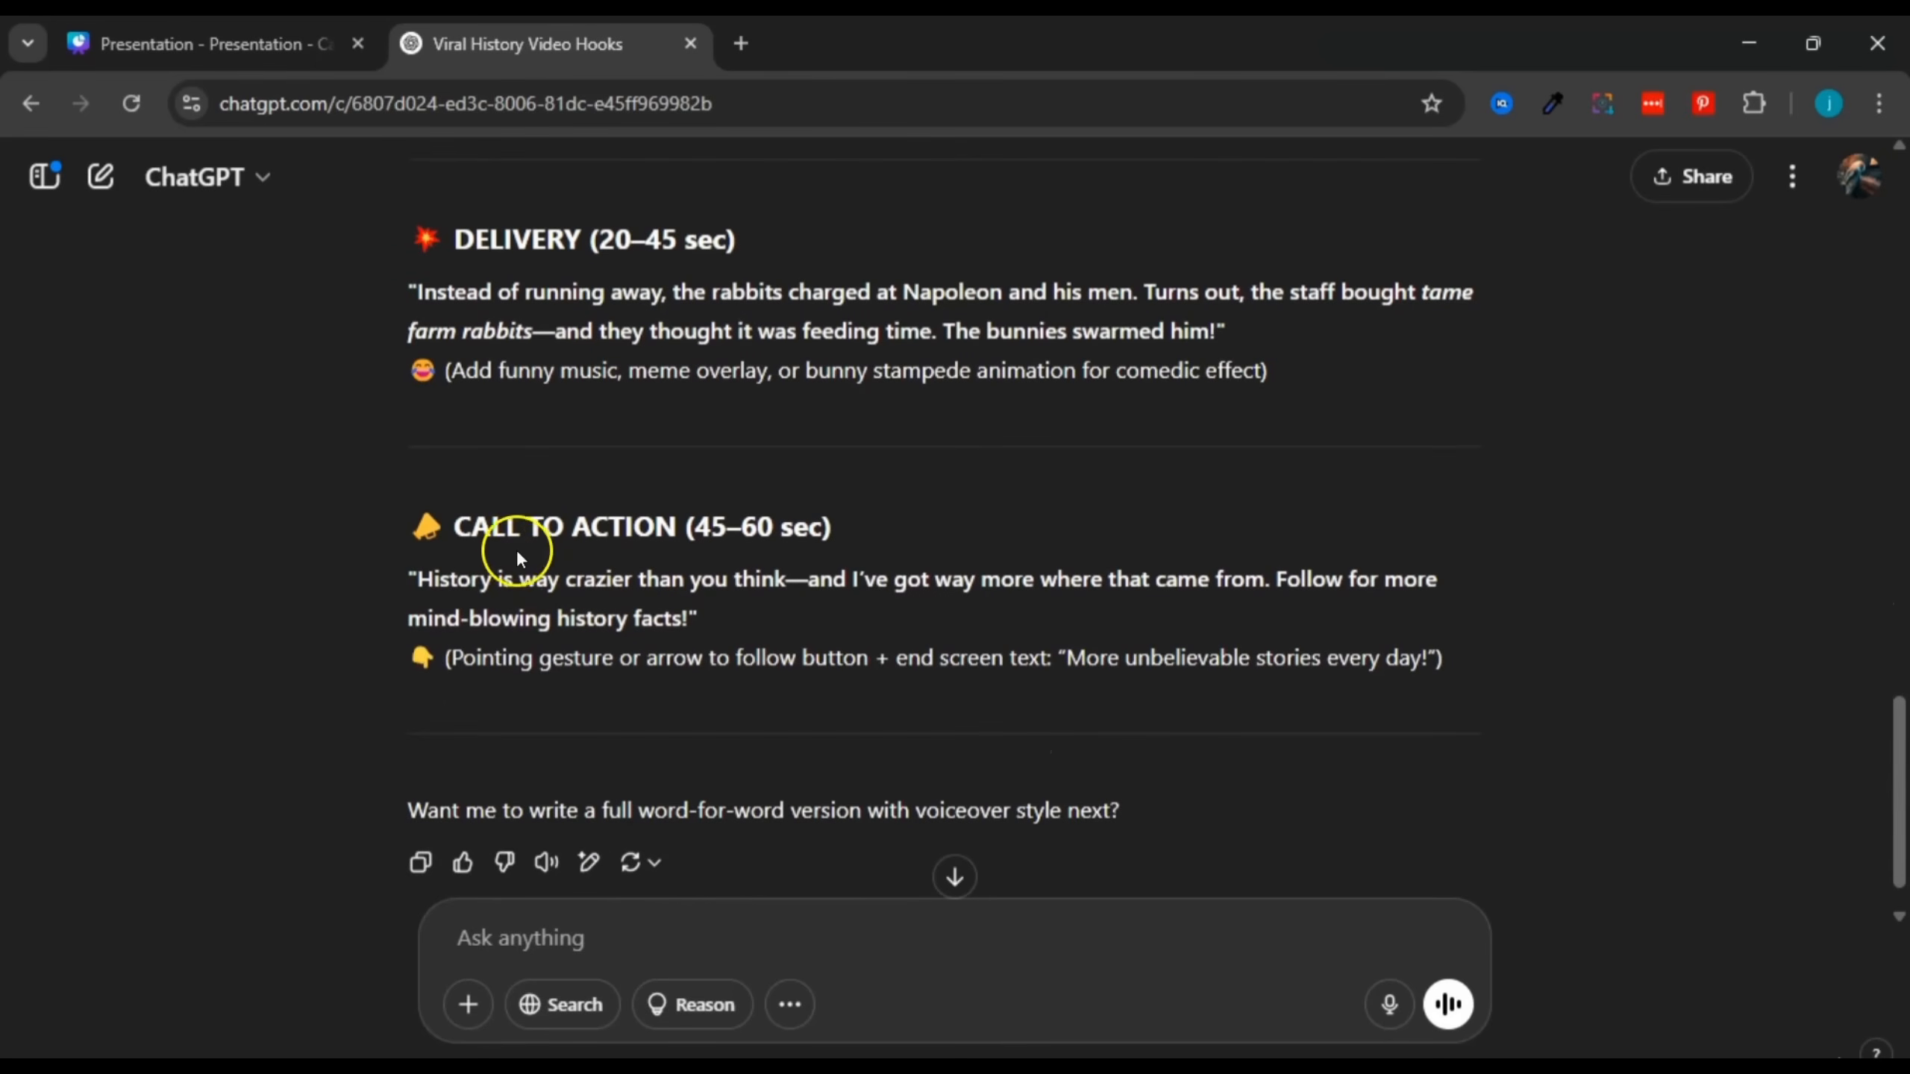
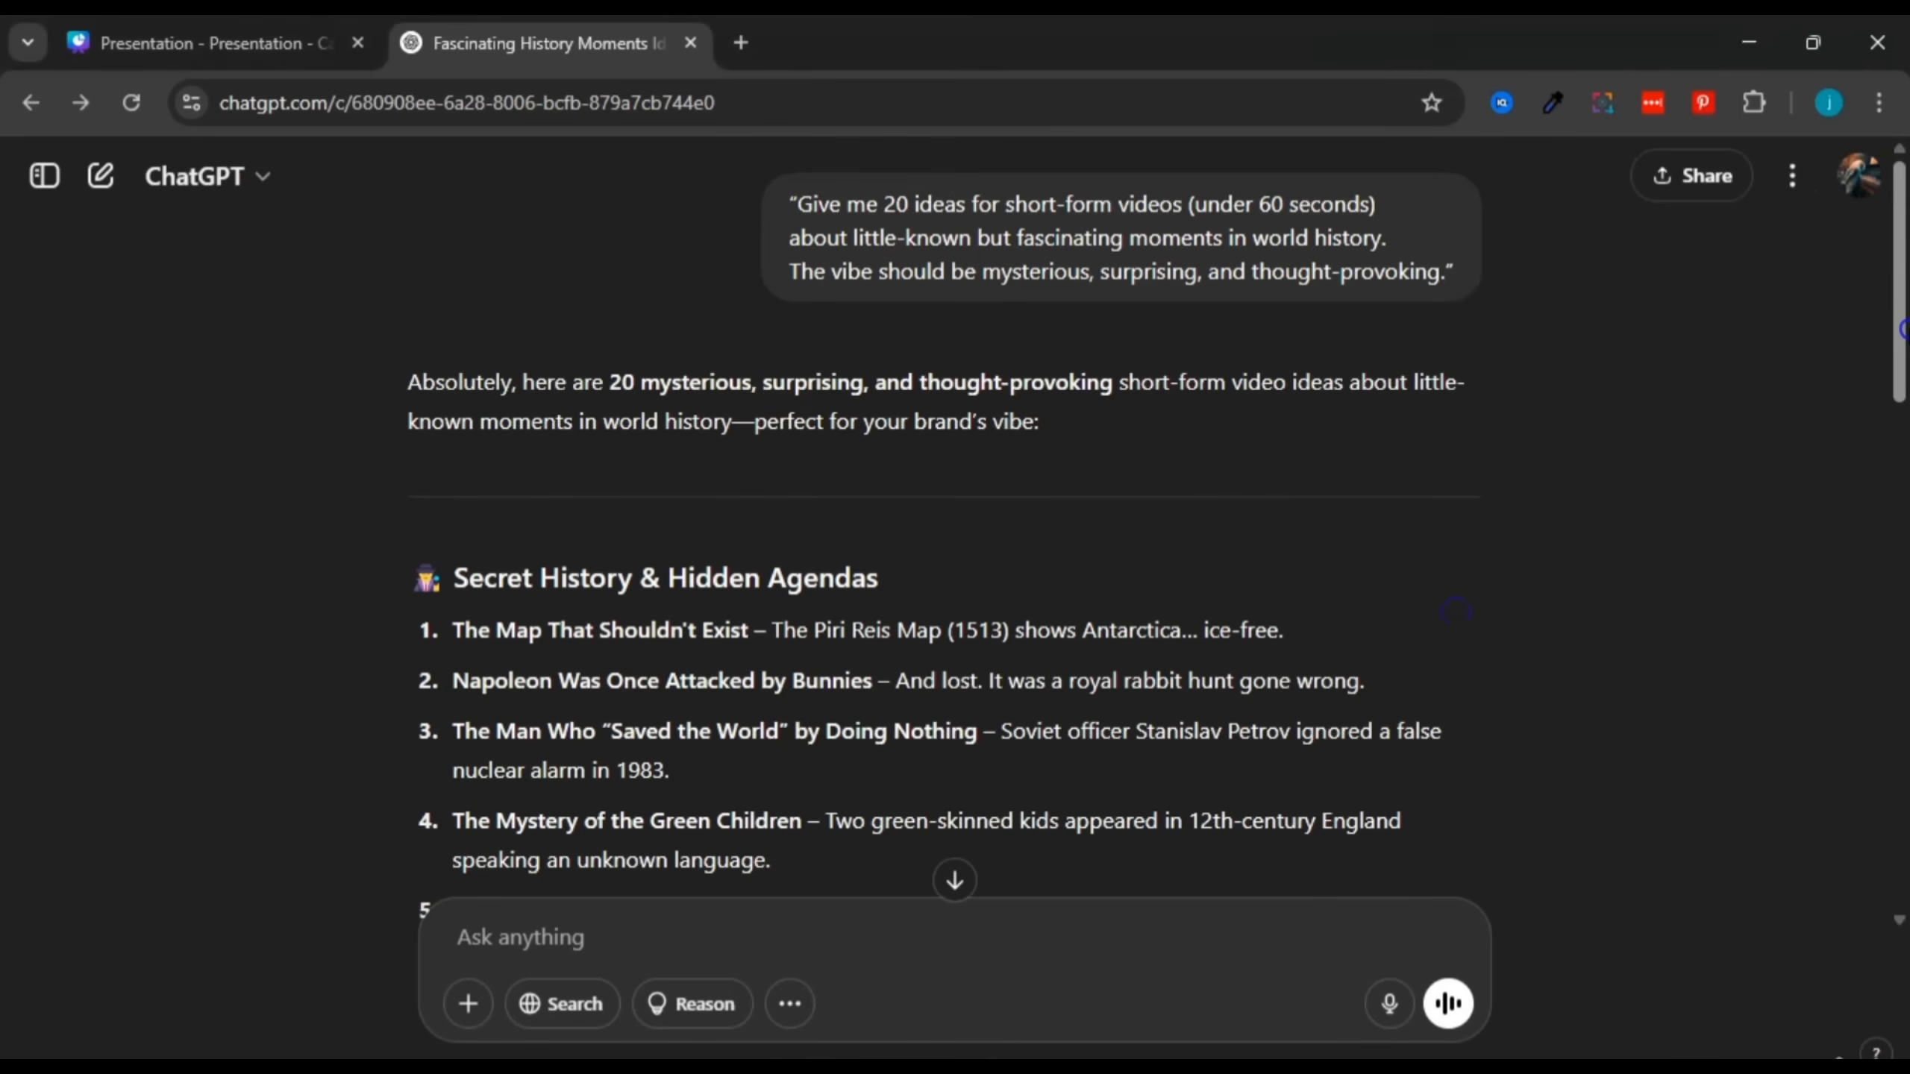
# Step: Look through the list of 20 short-form history video ideas and examine the "Secret History & Hidden Agendas" group
pyautogui.moveTo(1898, 339); pyautogui.dragTo(1898, 775)
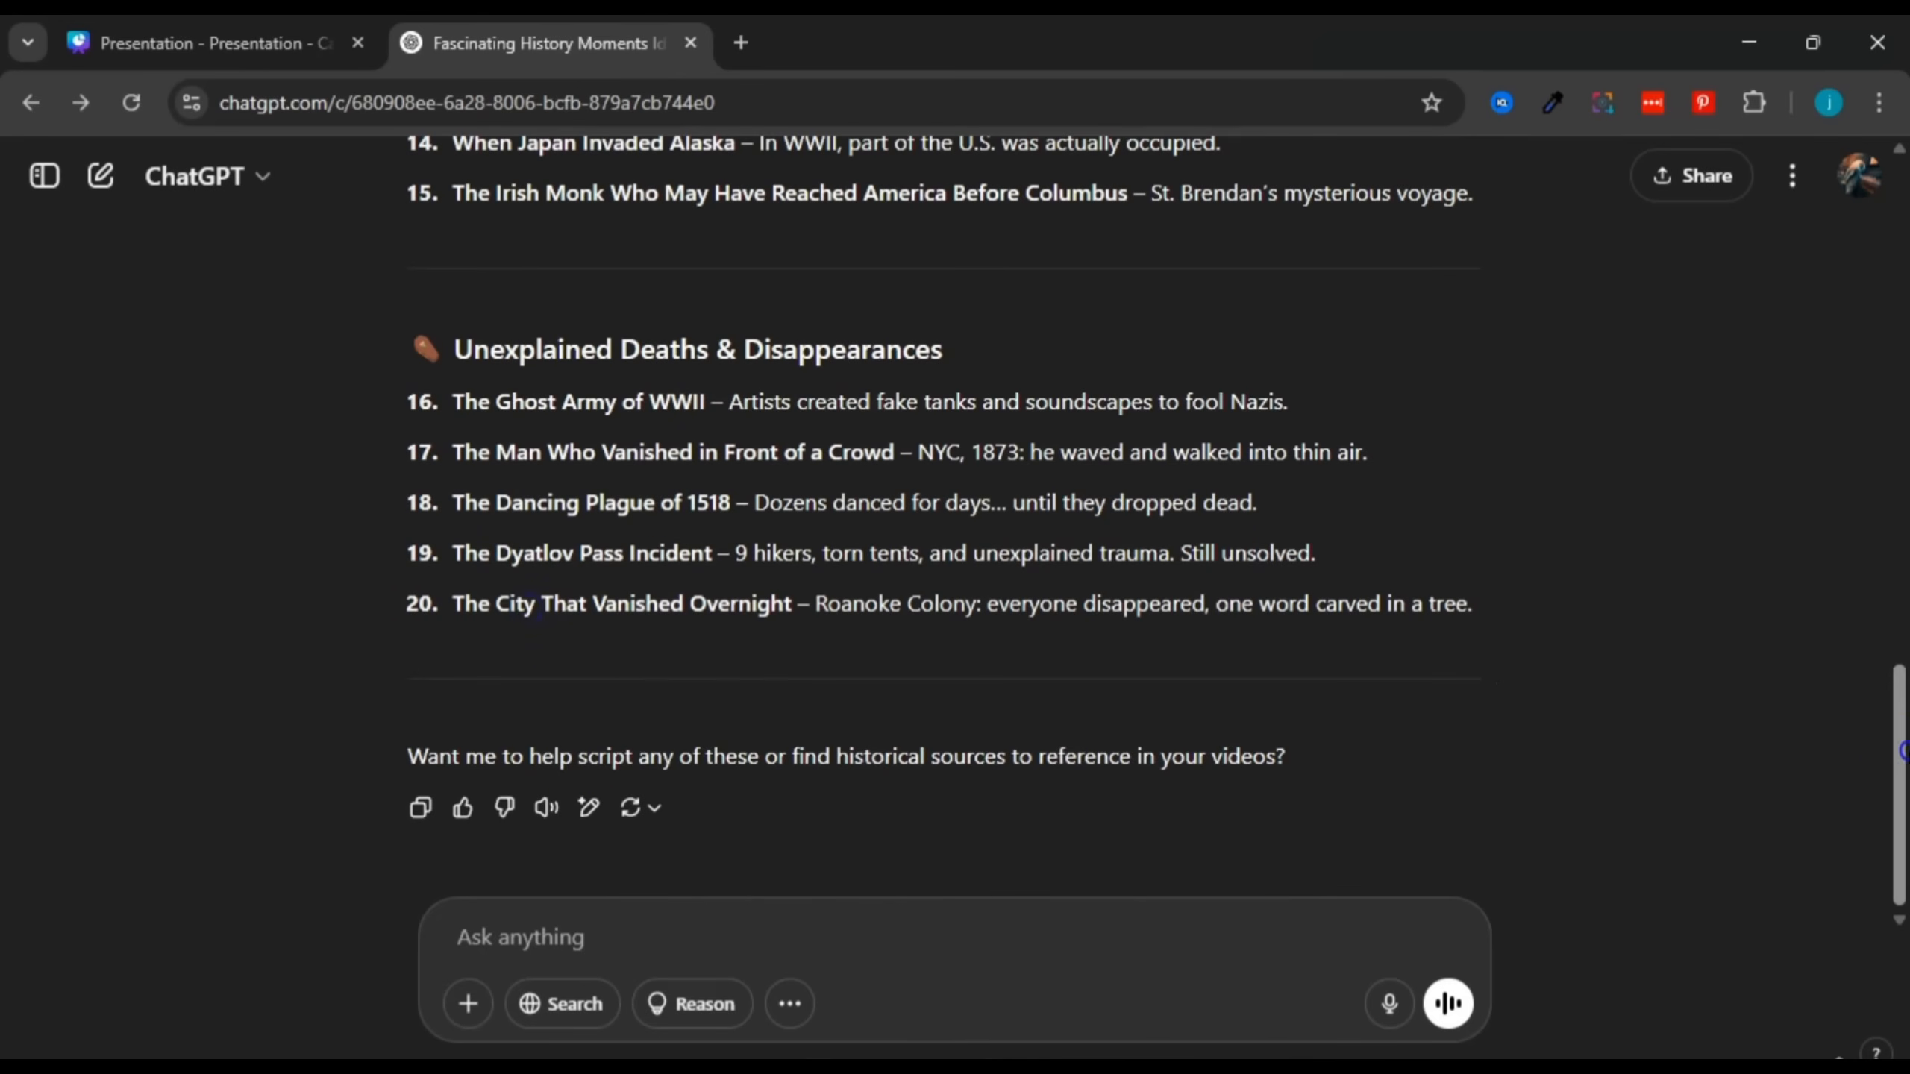
pyautogui.moveTo(1900, 751); pyautogui.dragTo(1903, 371)
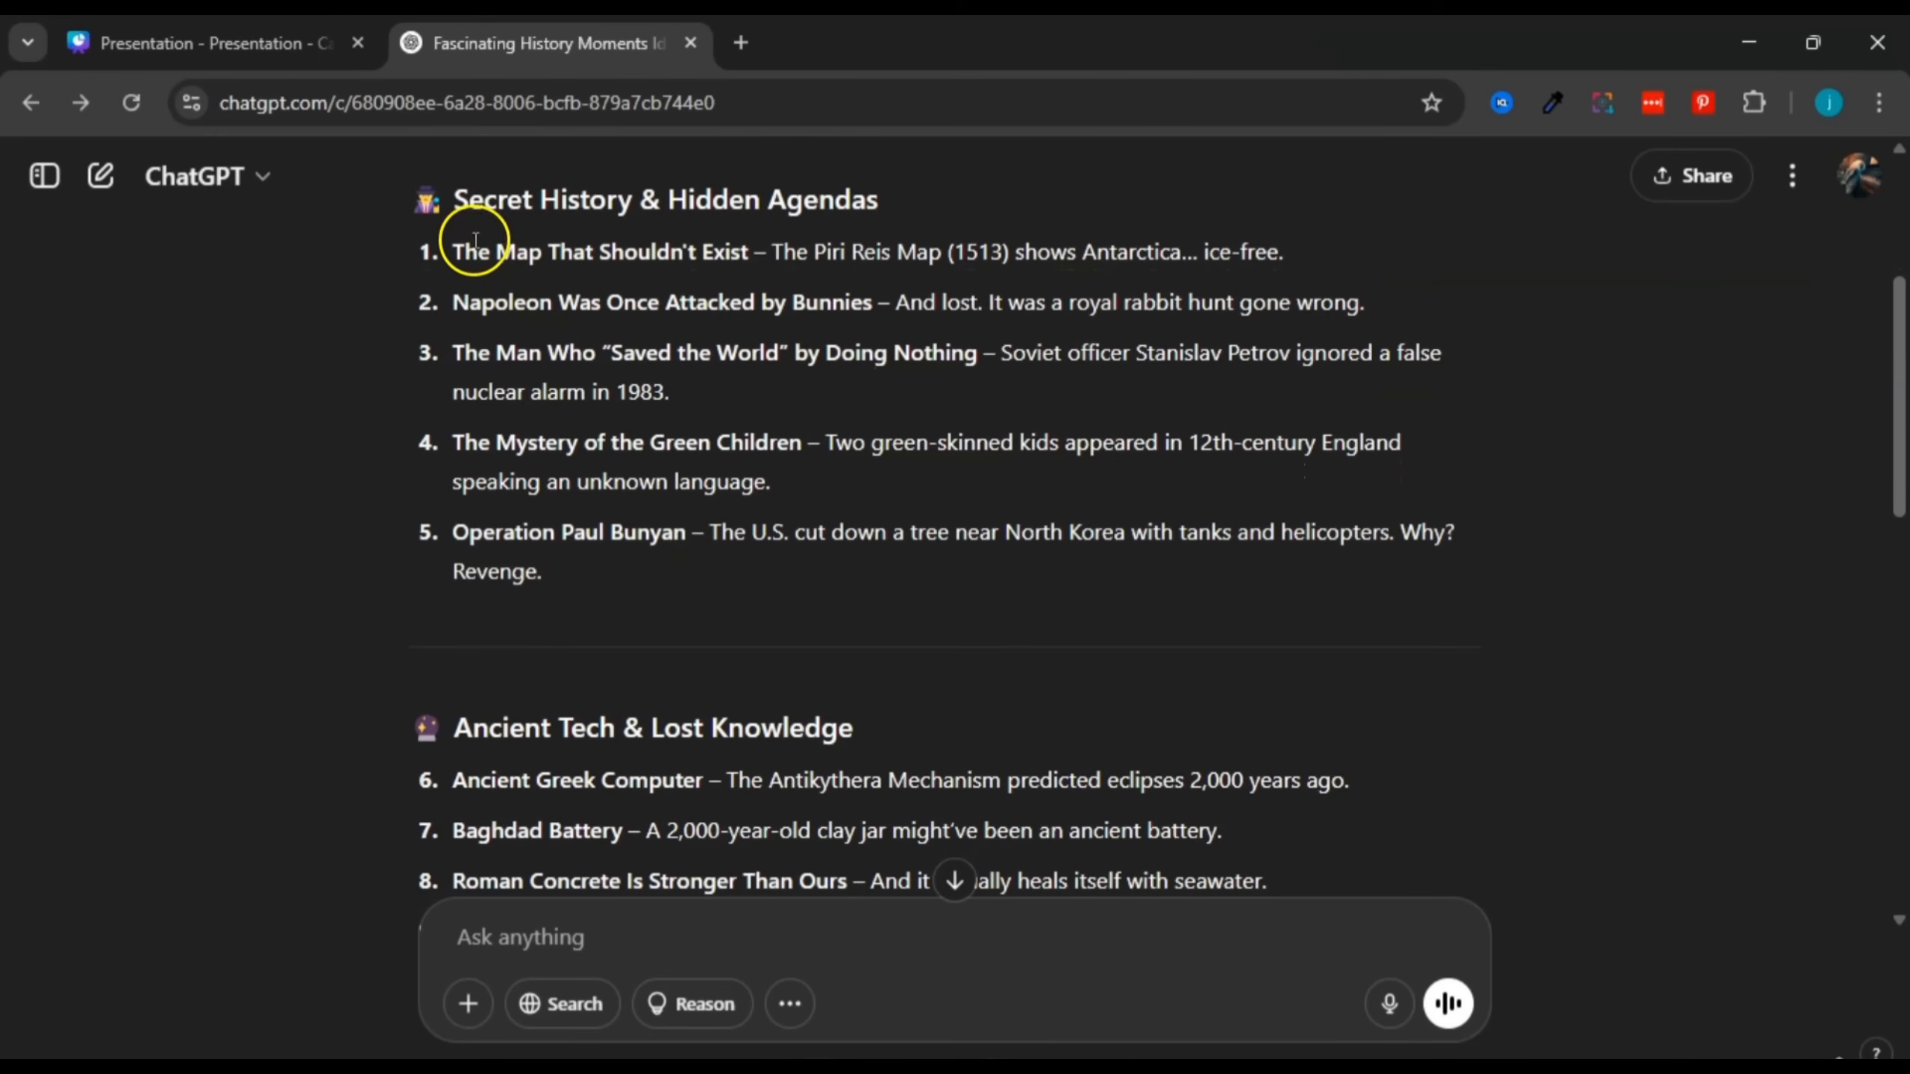
pyautogui.moveTo(415, 200); pyautogui.dragTo(900, 209)
pyautogui.moveTo(451, 267); pyautogui.dragTo(700, 569)
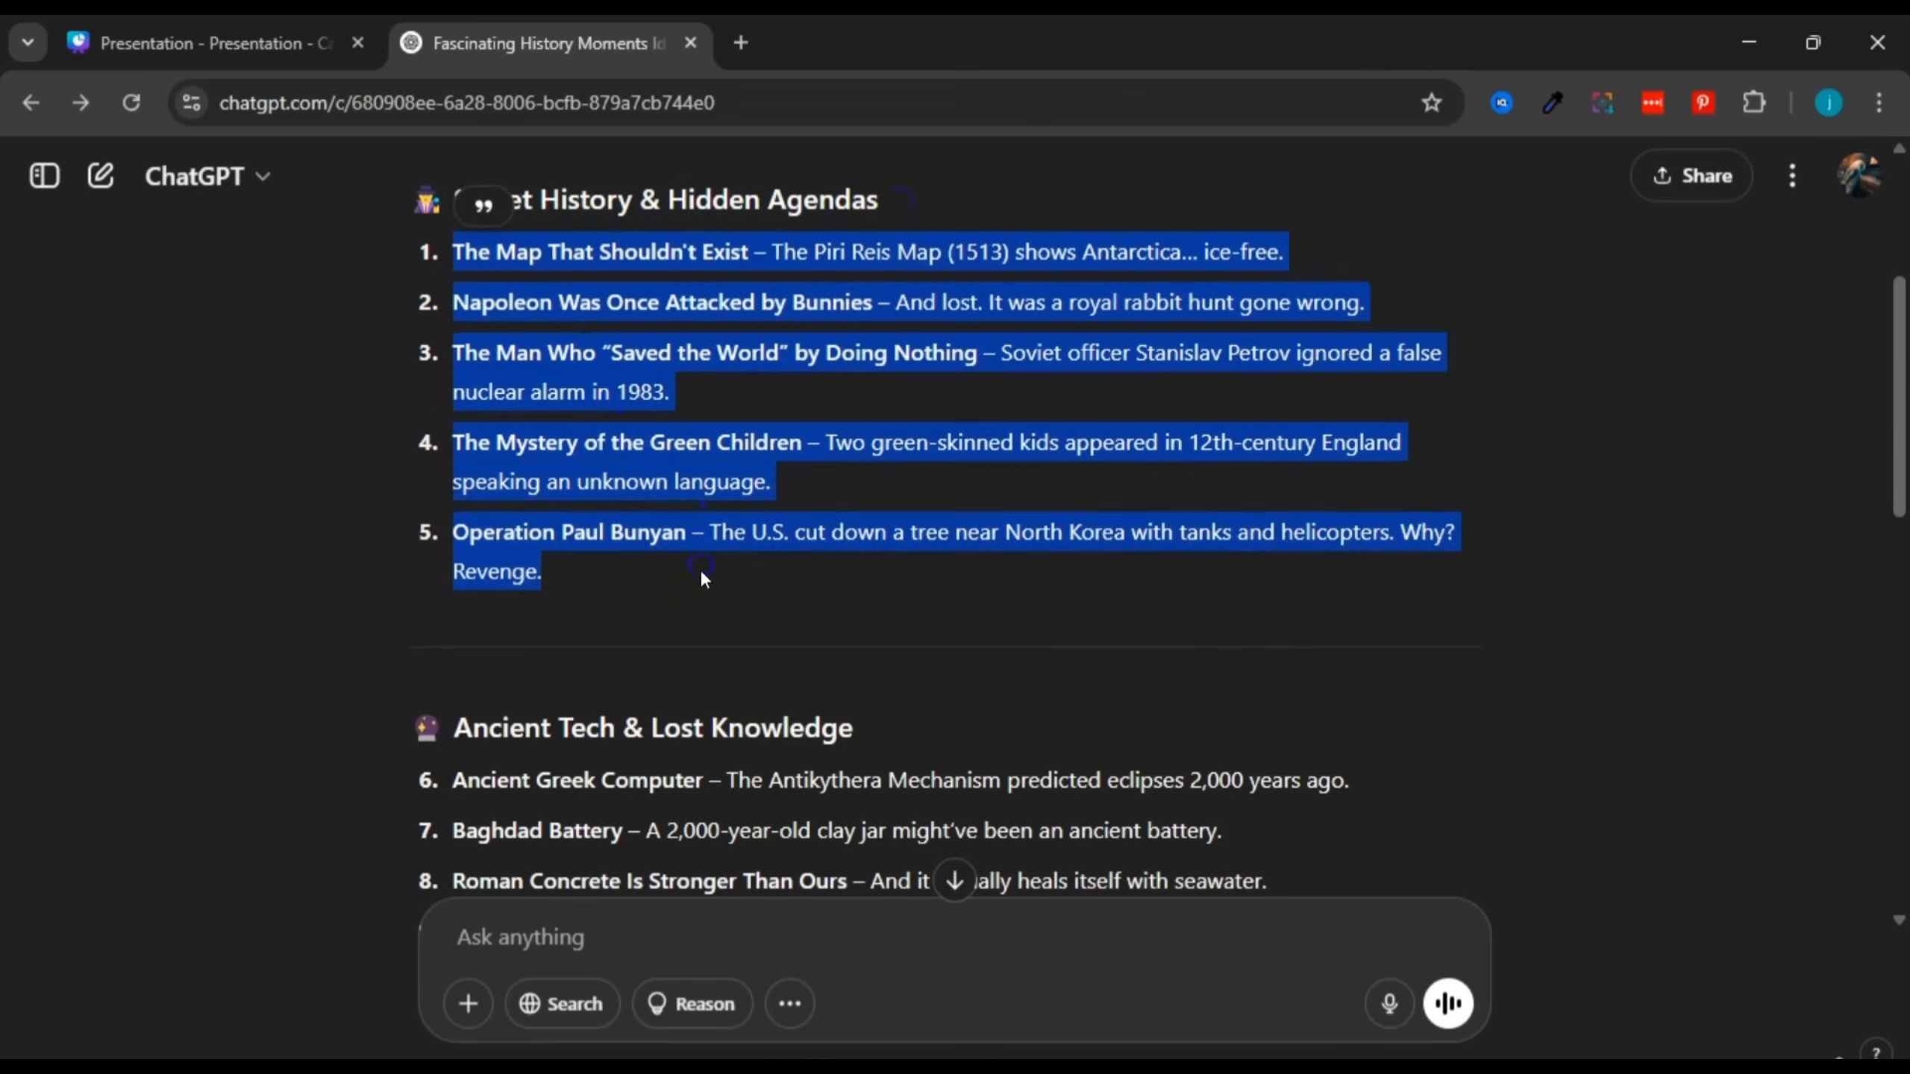
pyautogui.click(698, 563)
# Step: Search Google for the idea title "Napoleon Was Once Attacked by Bunnies" from the list
pyautogui.moveTo(460, 300)
pyautogui.mouseDown()
pyautogui.moveTo(855, 303)
pyautogui.moveTo(488, 289)
pyautogui.mouseUp()
pyautogui.click(876, 301)
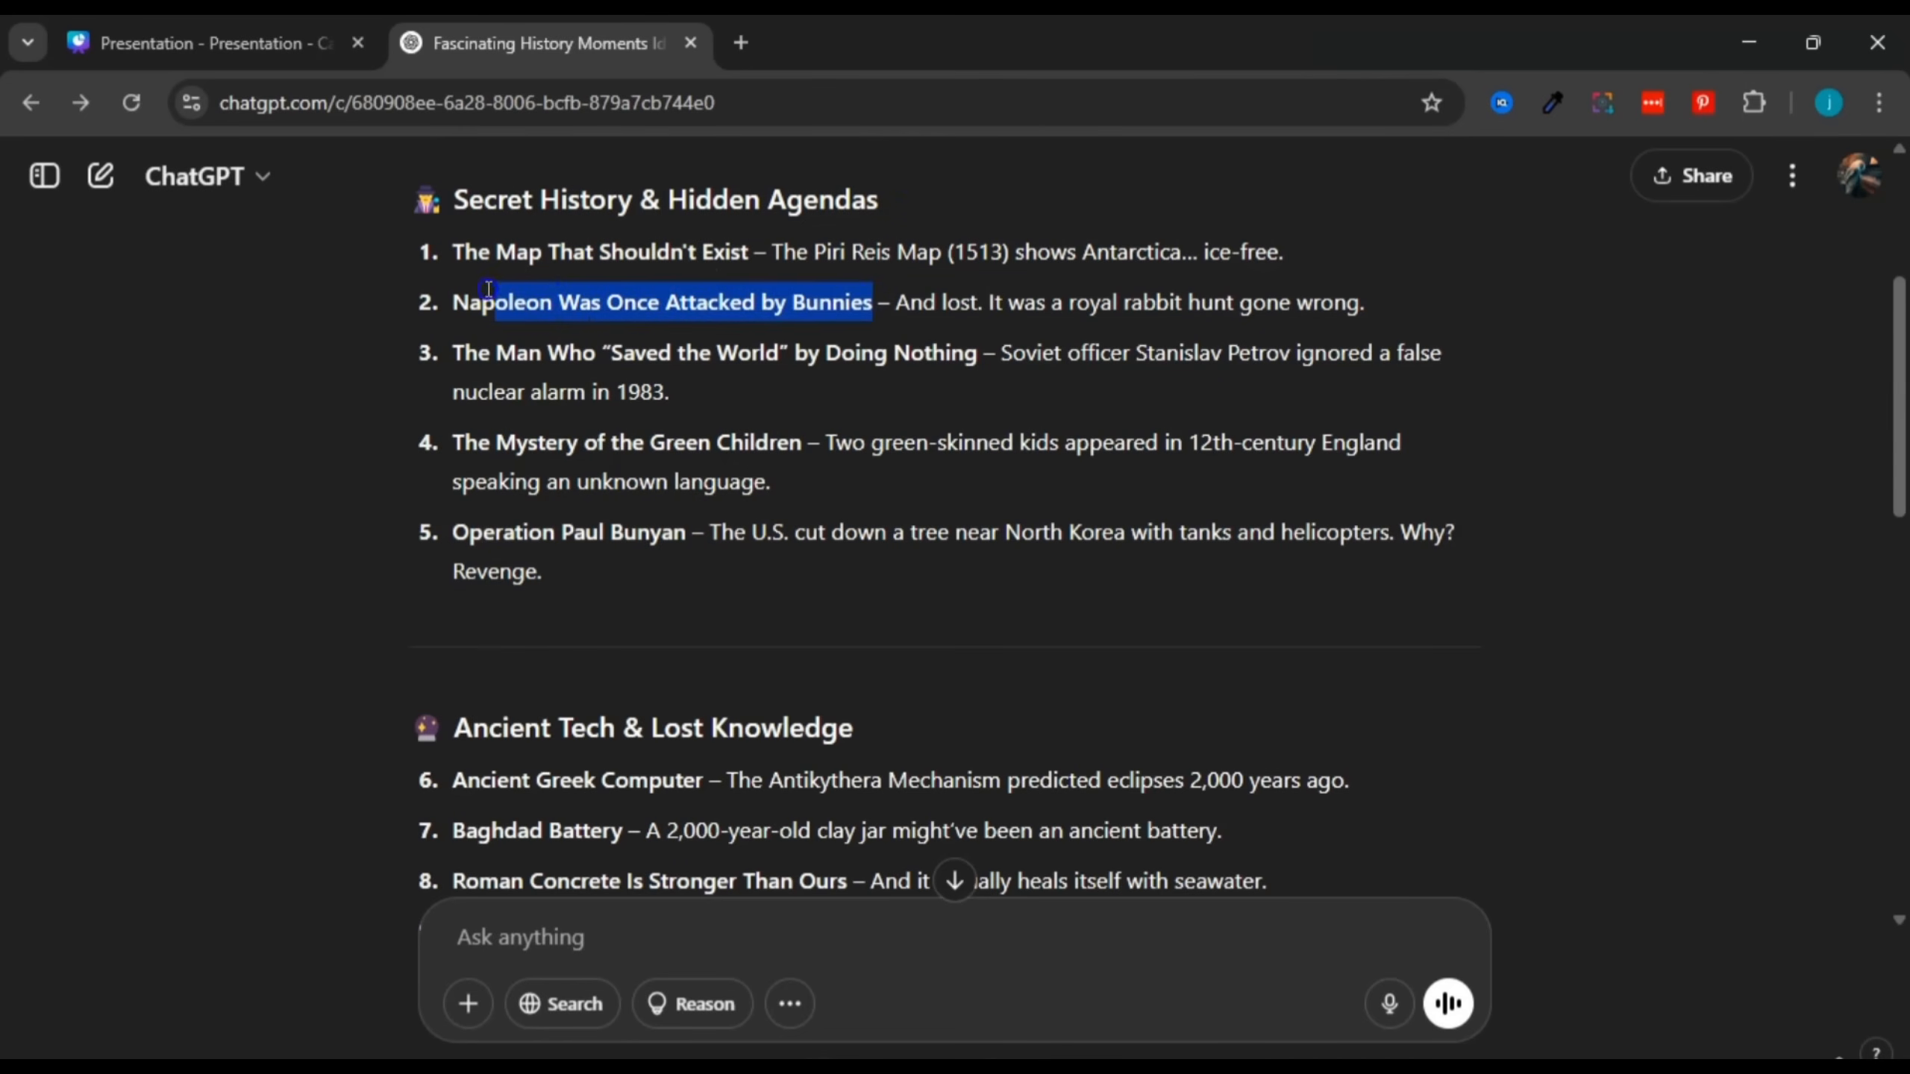
pyautogui.rightClick(489, 313)
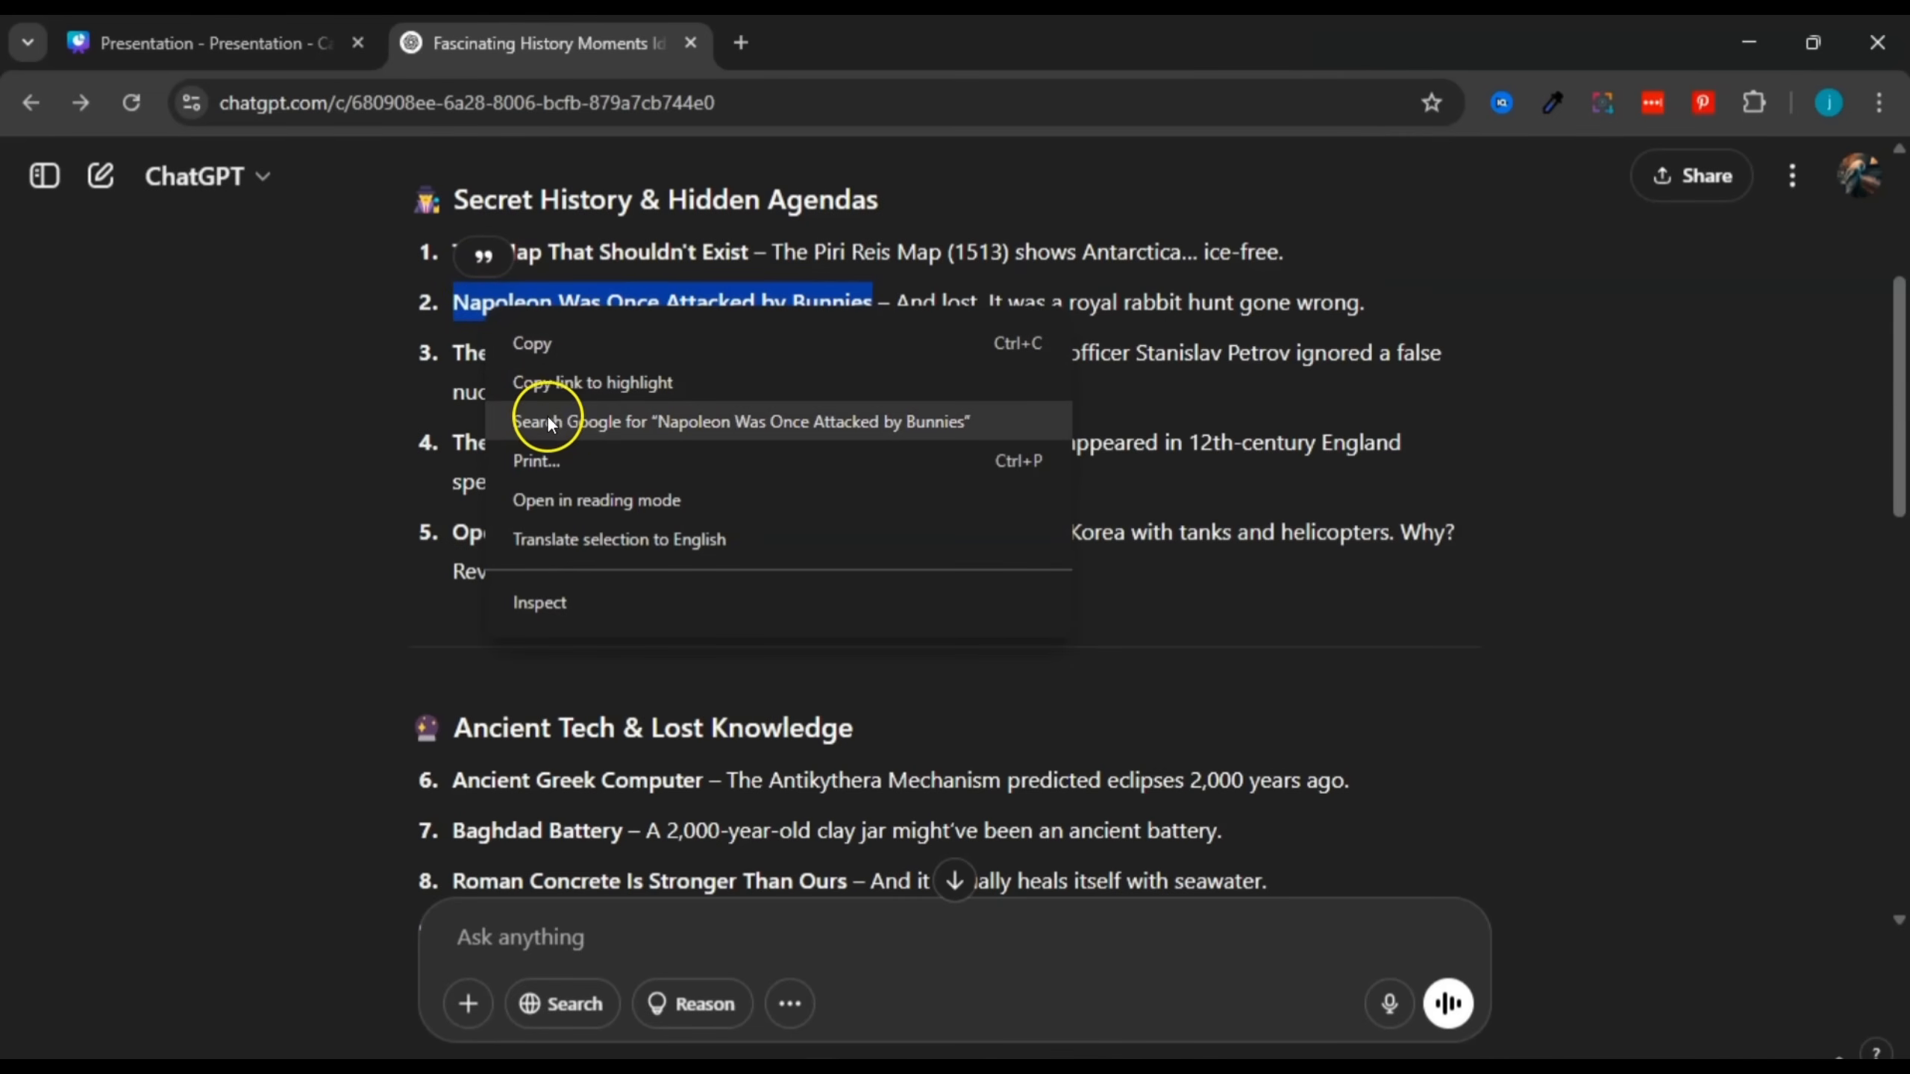
pyautogui.click(636, 423)
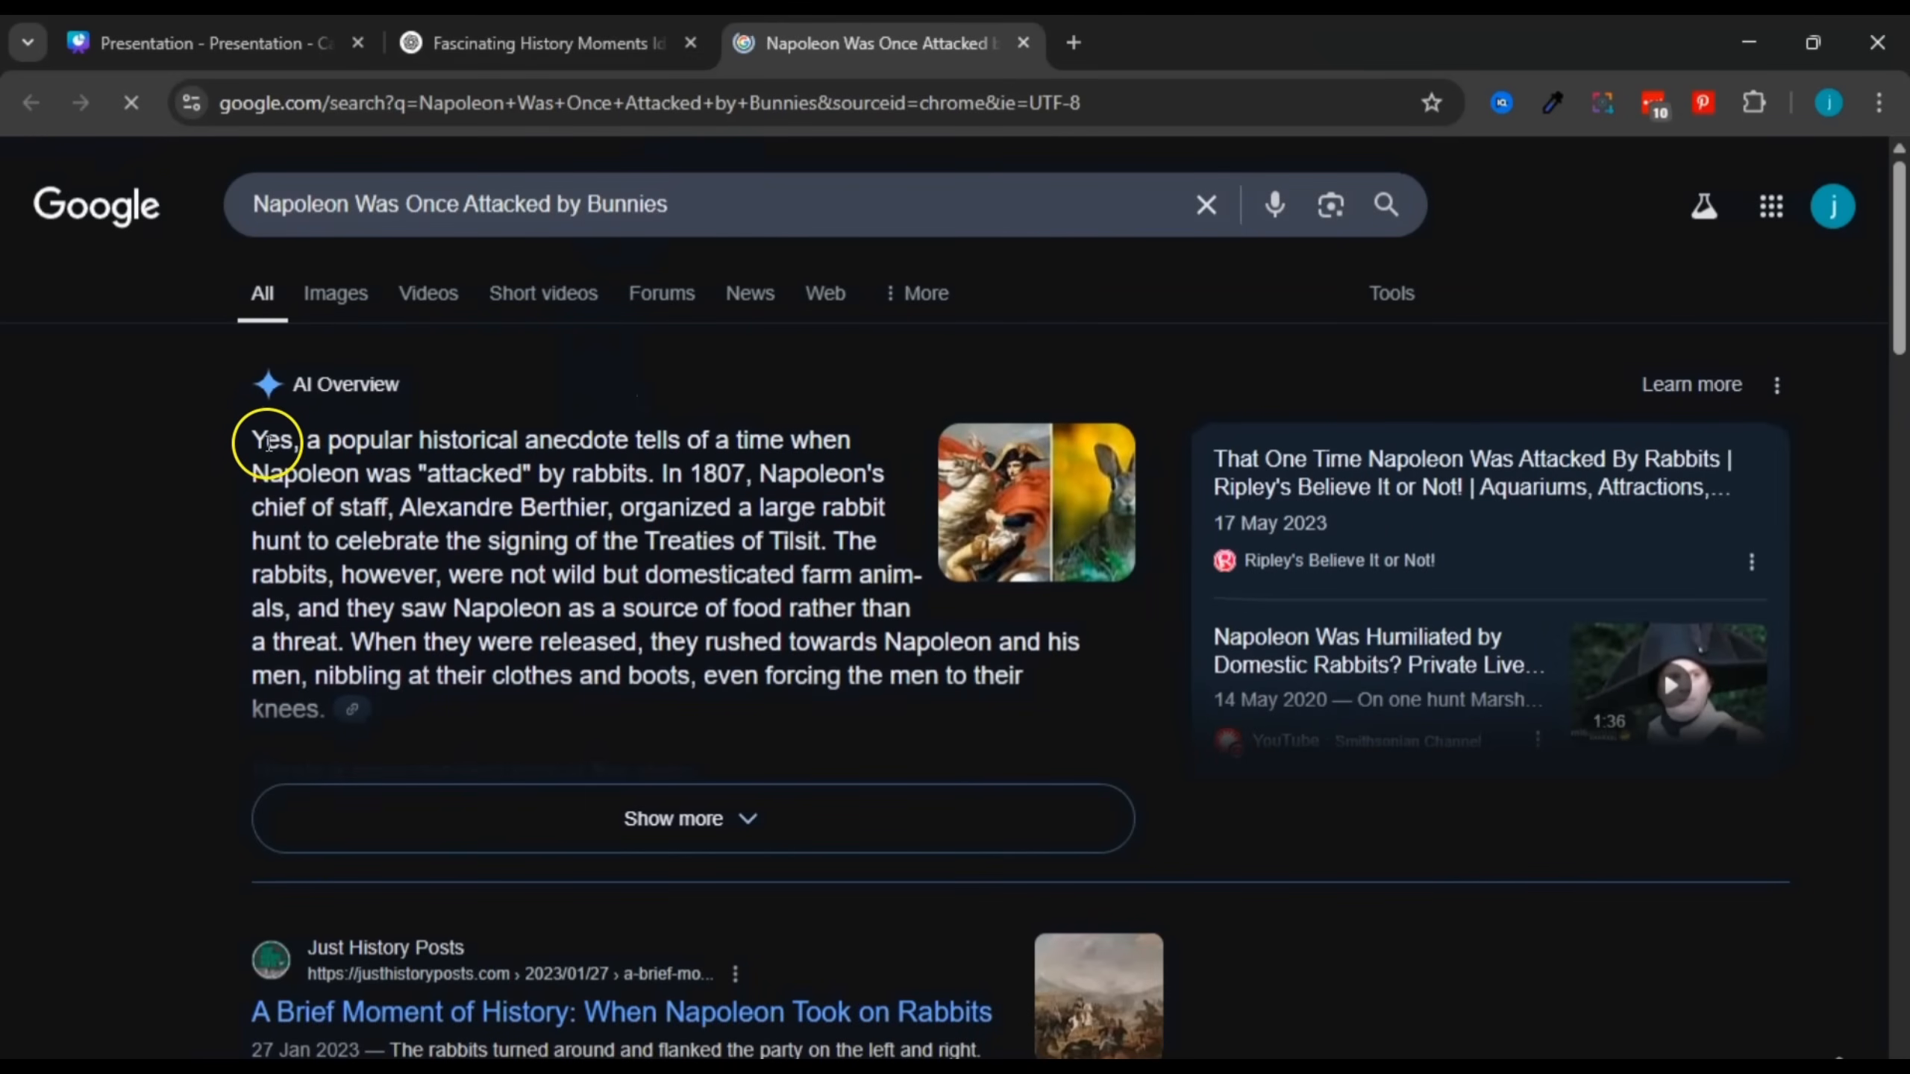
# Step: Look through the search results on Napoleon and the rabbits for supporting sources, and close the results page
pyautogui.scroll(-12, 291, 602)
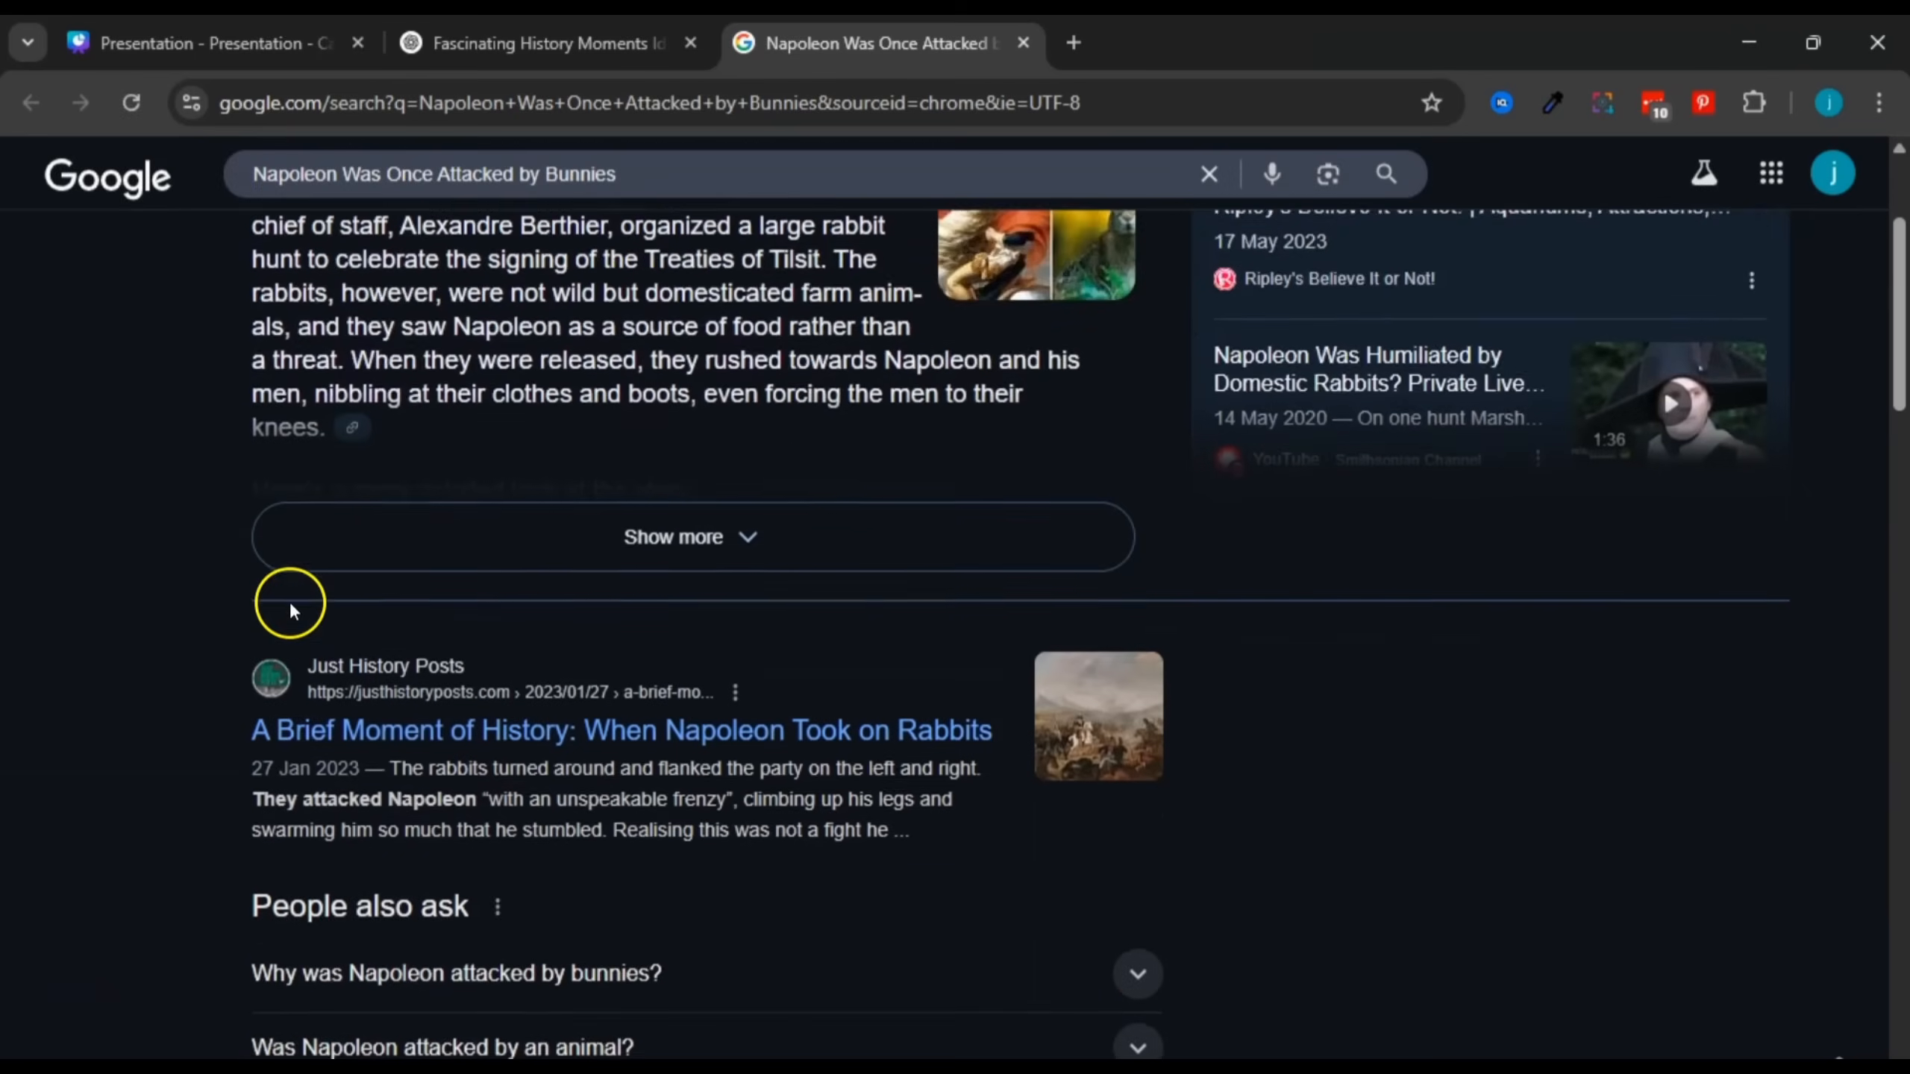
pyautogui.scroll(-9, 440, 451)
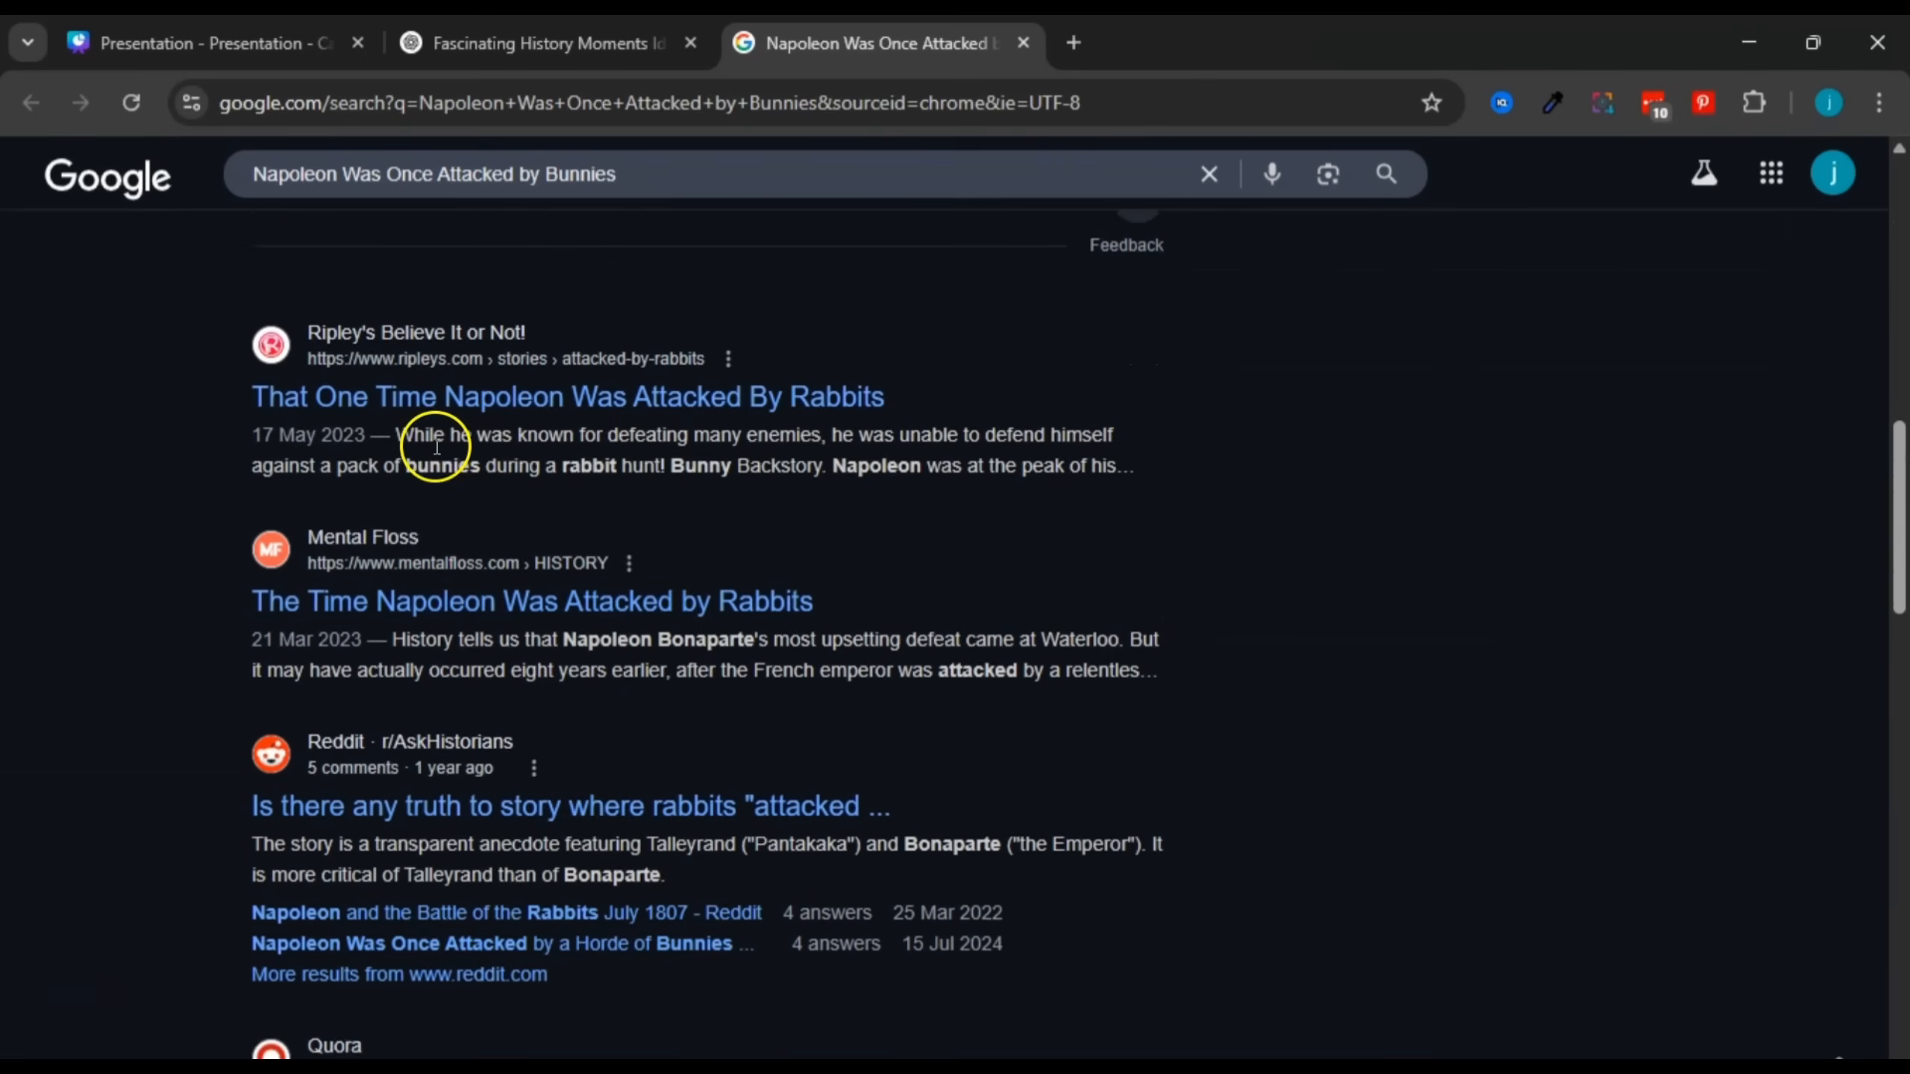
pyautogui.scroll(8, 437, 452)
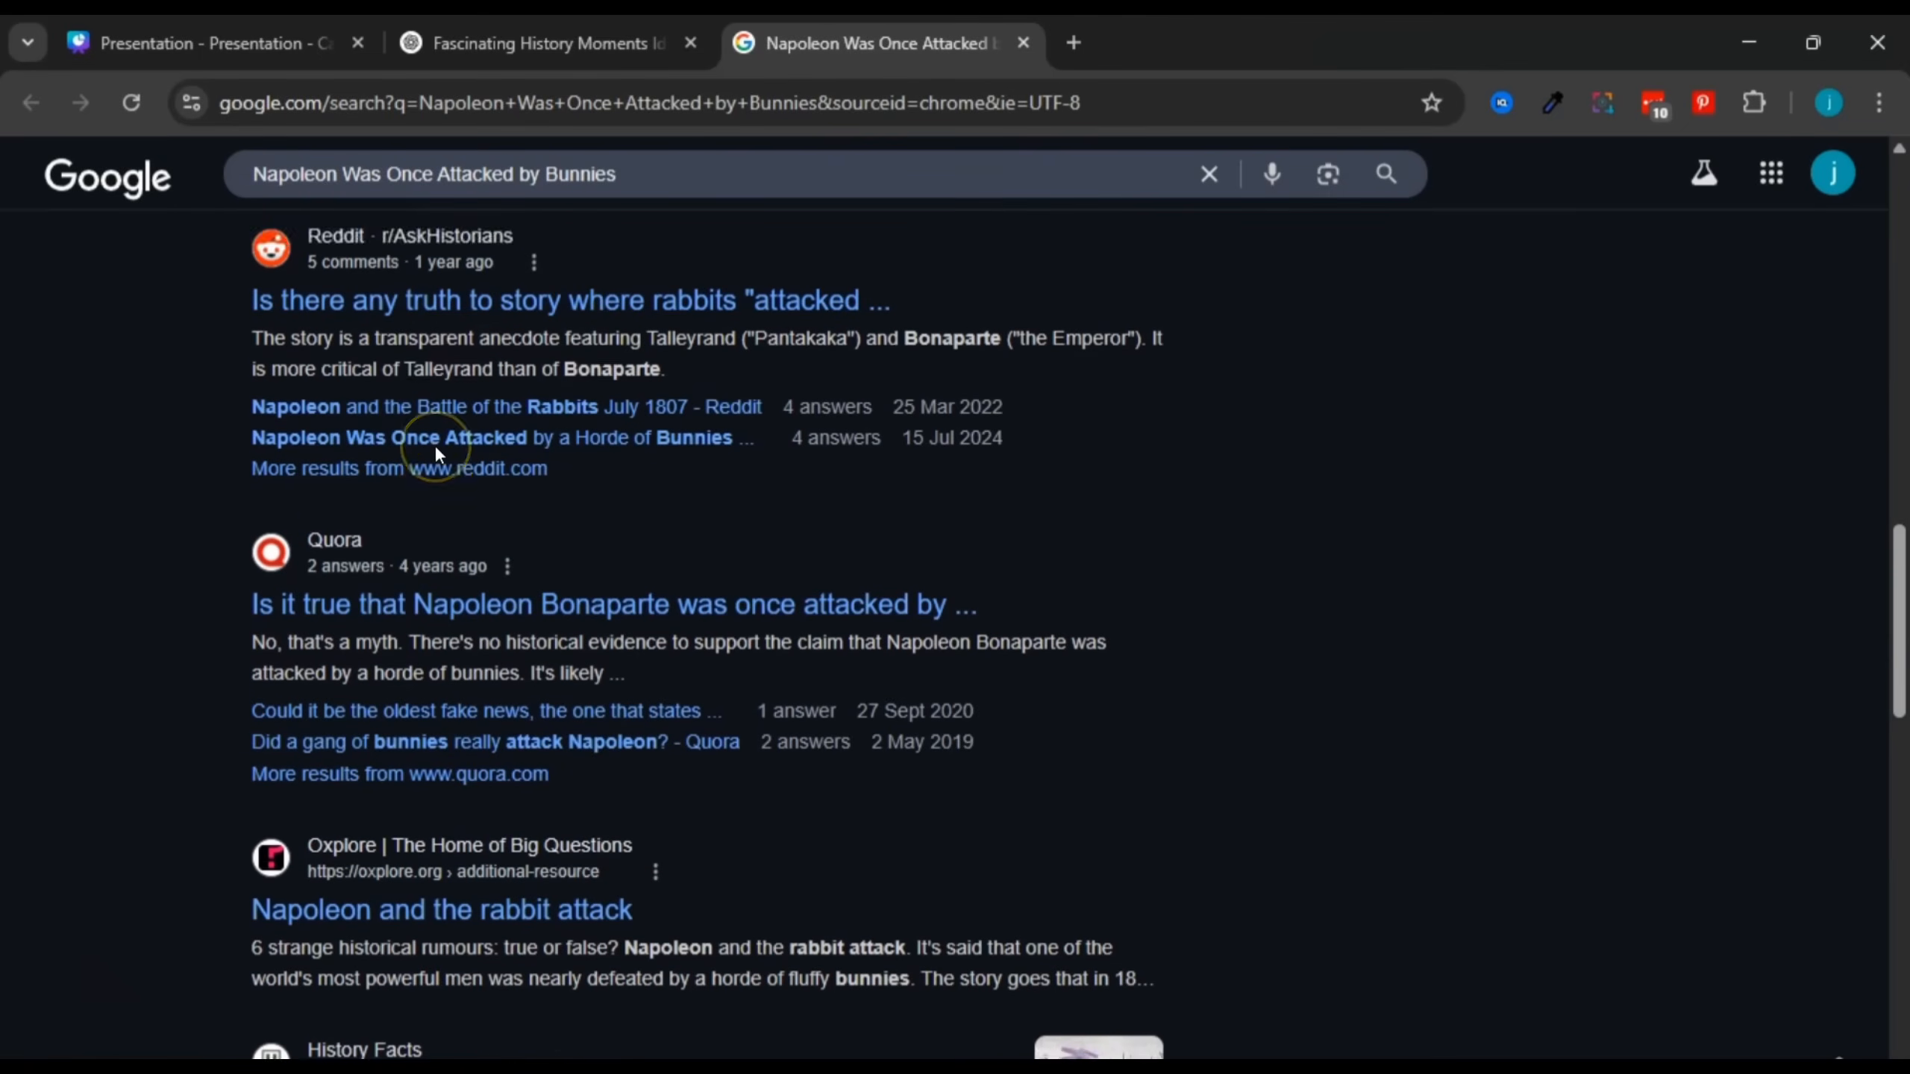
pyautogui.hotkey('ctrl', 'w')
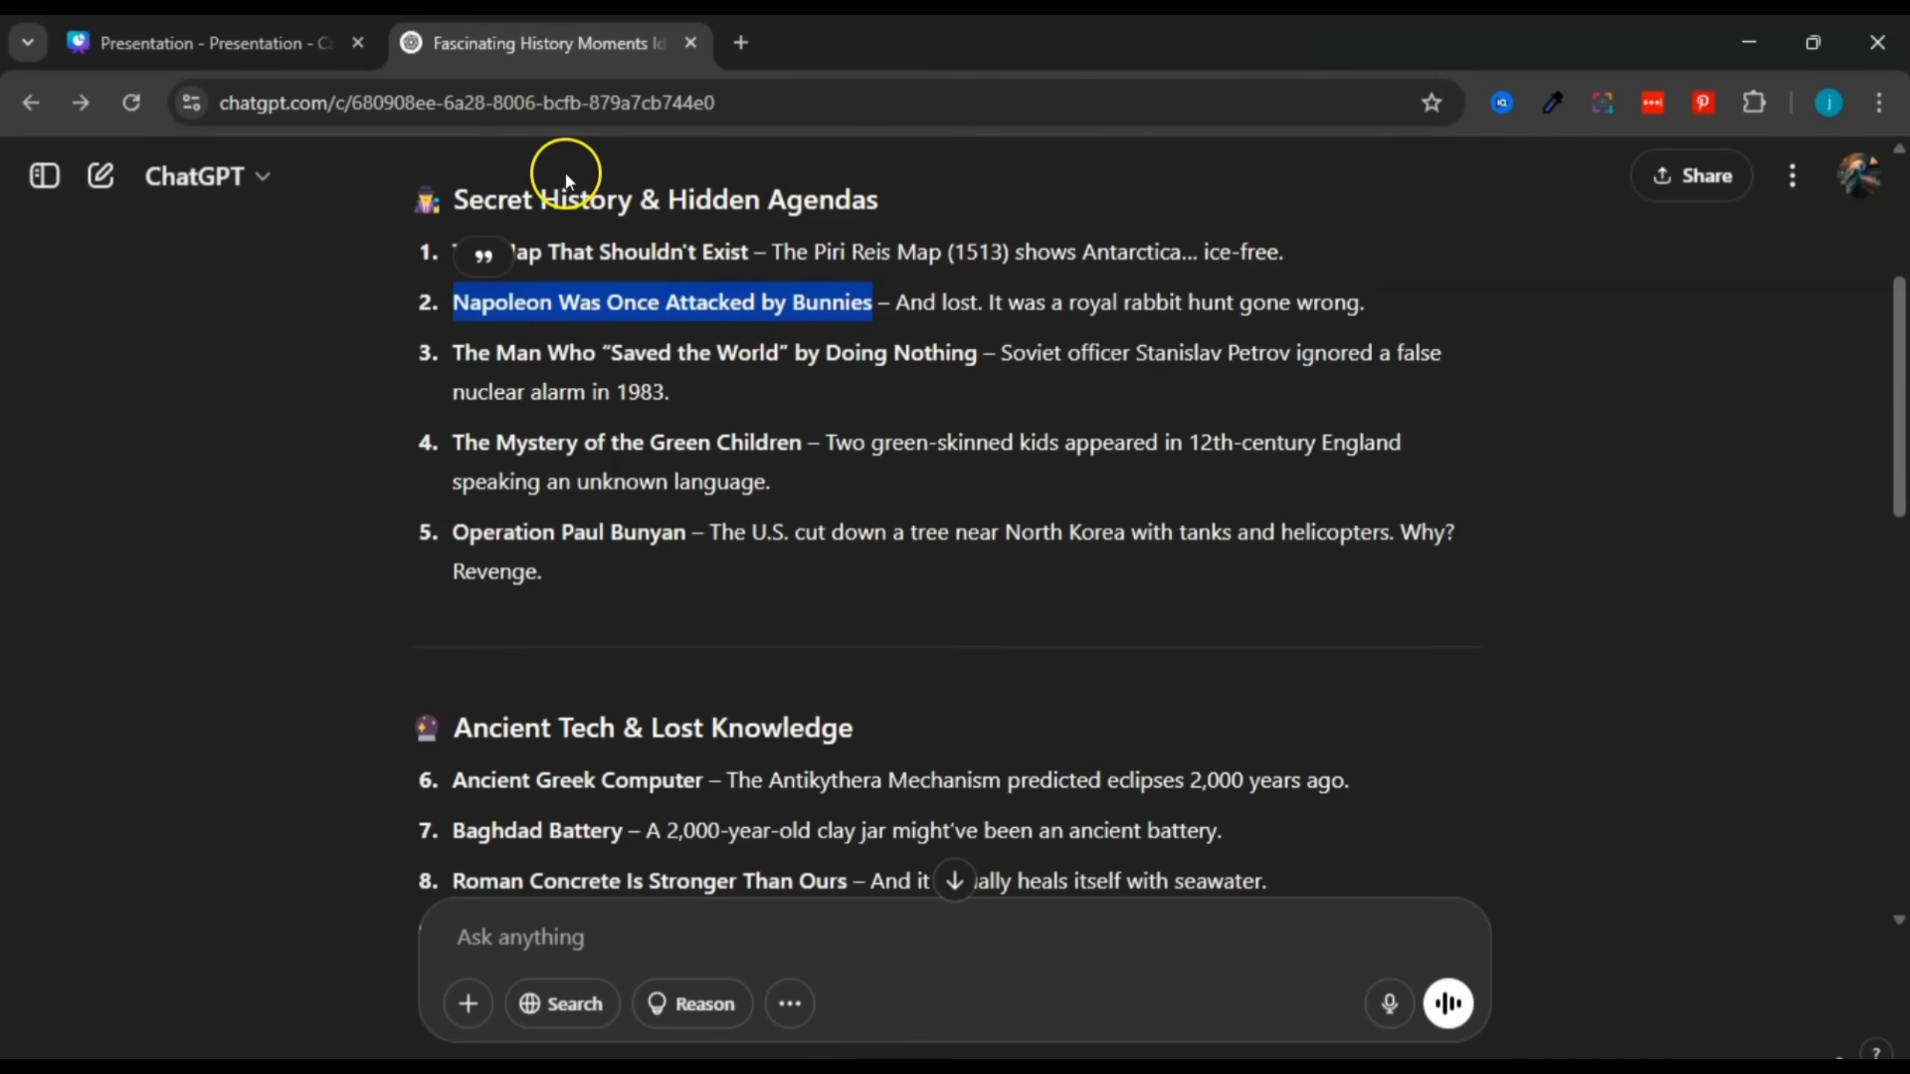
# Step: Review the "Secret History & Hidden Agendas" ideas and the original request, and move on to the following idea groups
pyautogui.moveTo(541, 199); pyautogui.dragTo(632, 207)
pyautogui.click(633, 208)
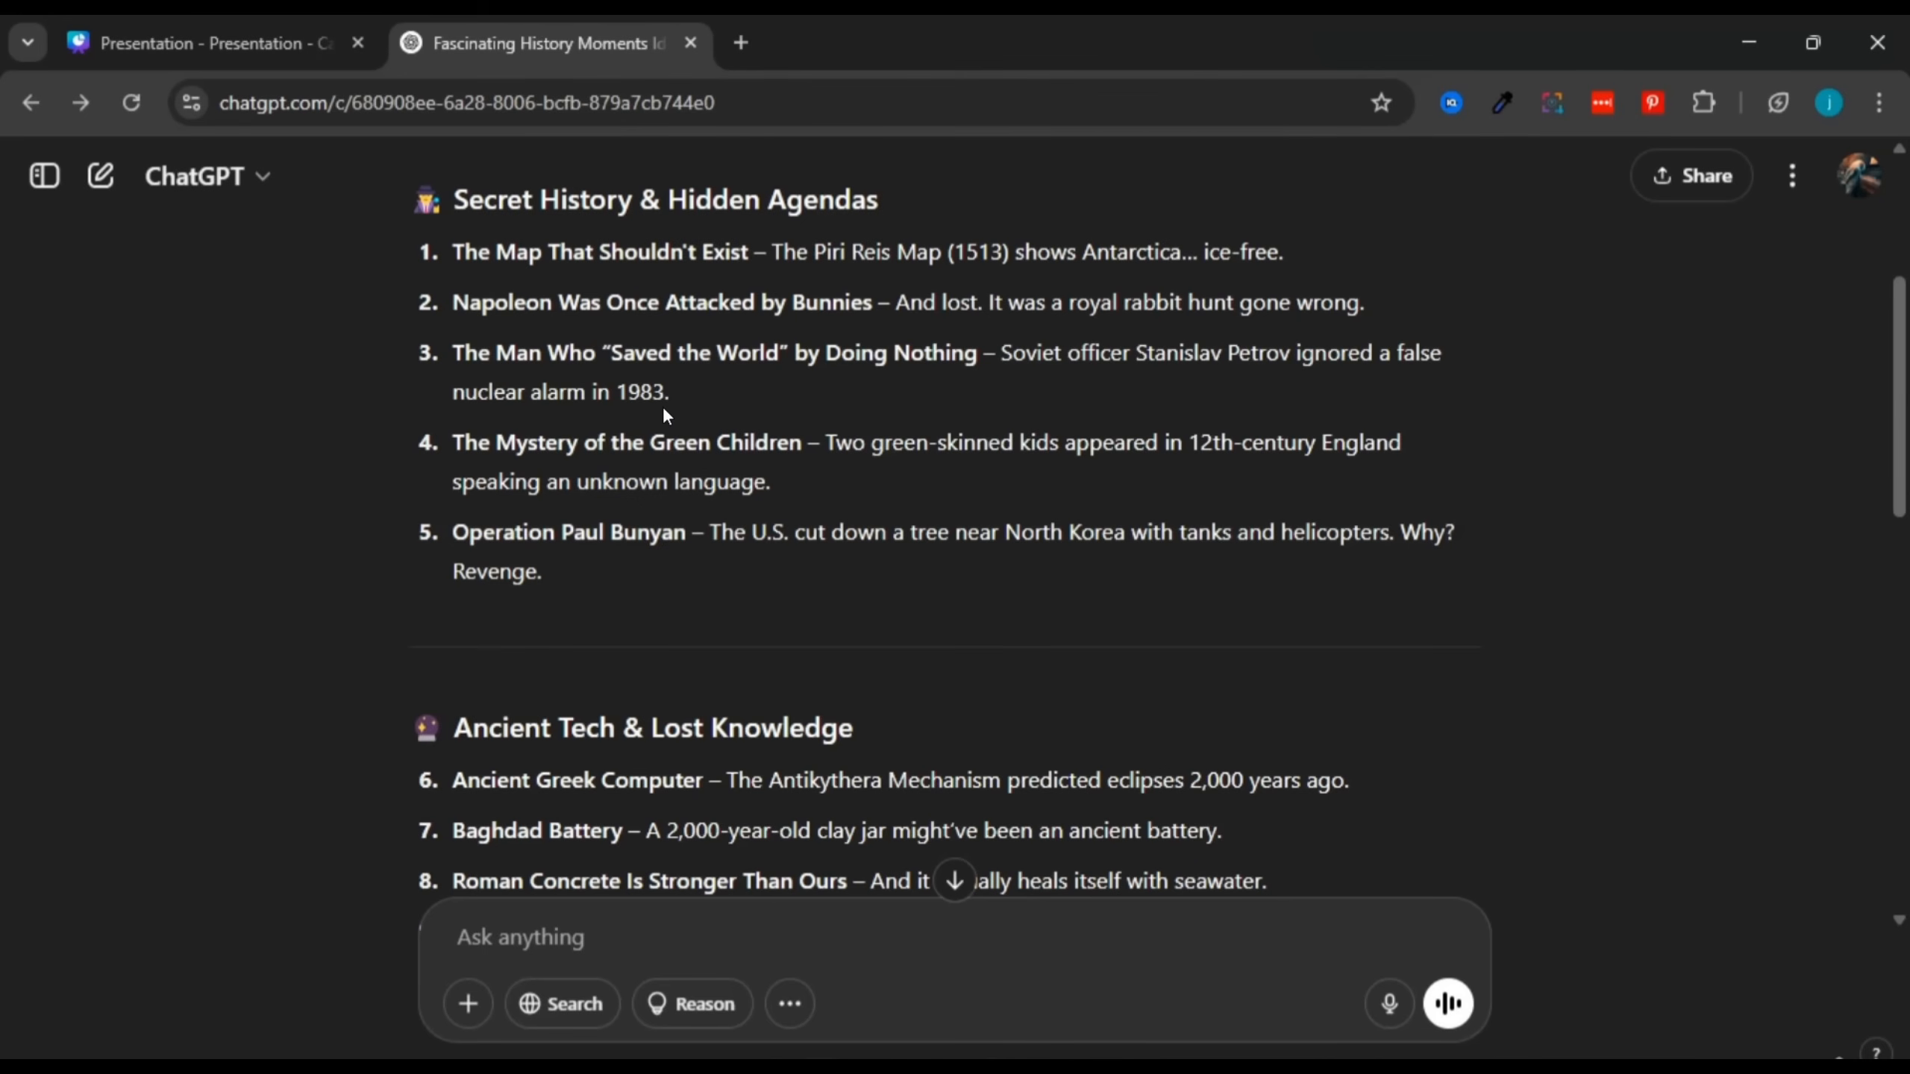
pyautogui.click(450, 318)
pyautogui.moveTo(1895, 385); pyautogui.dragTo(1904, 183)
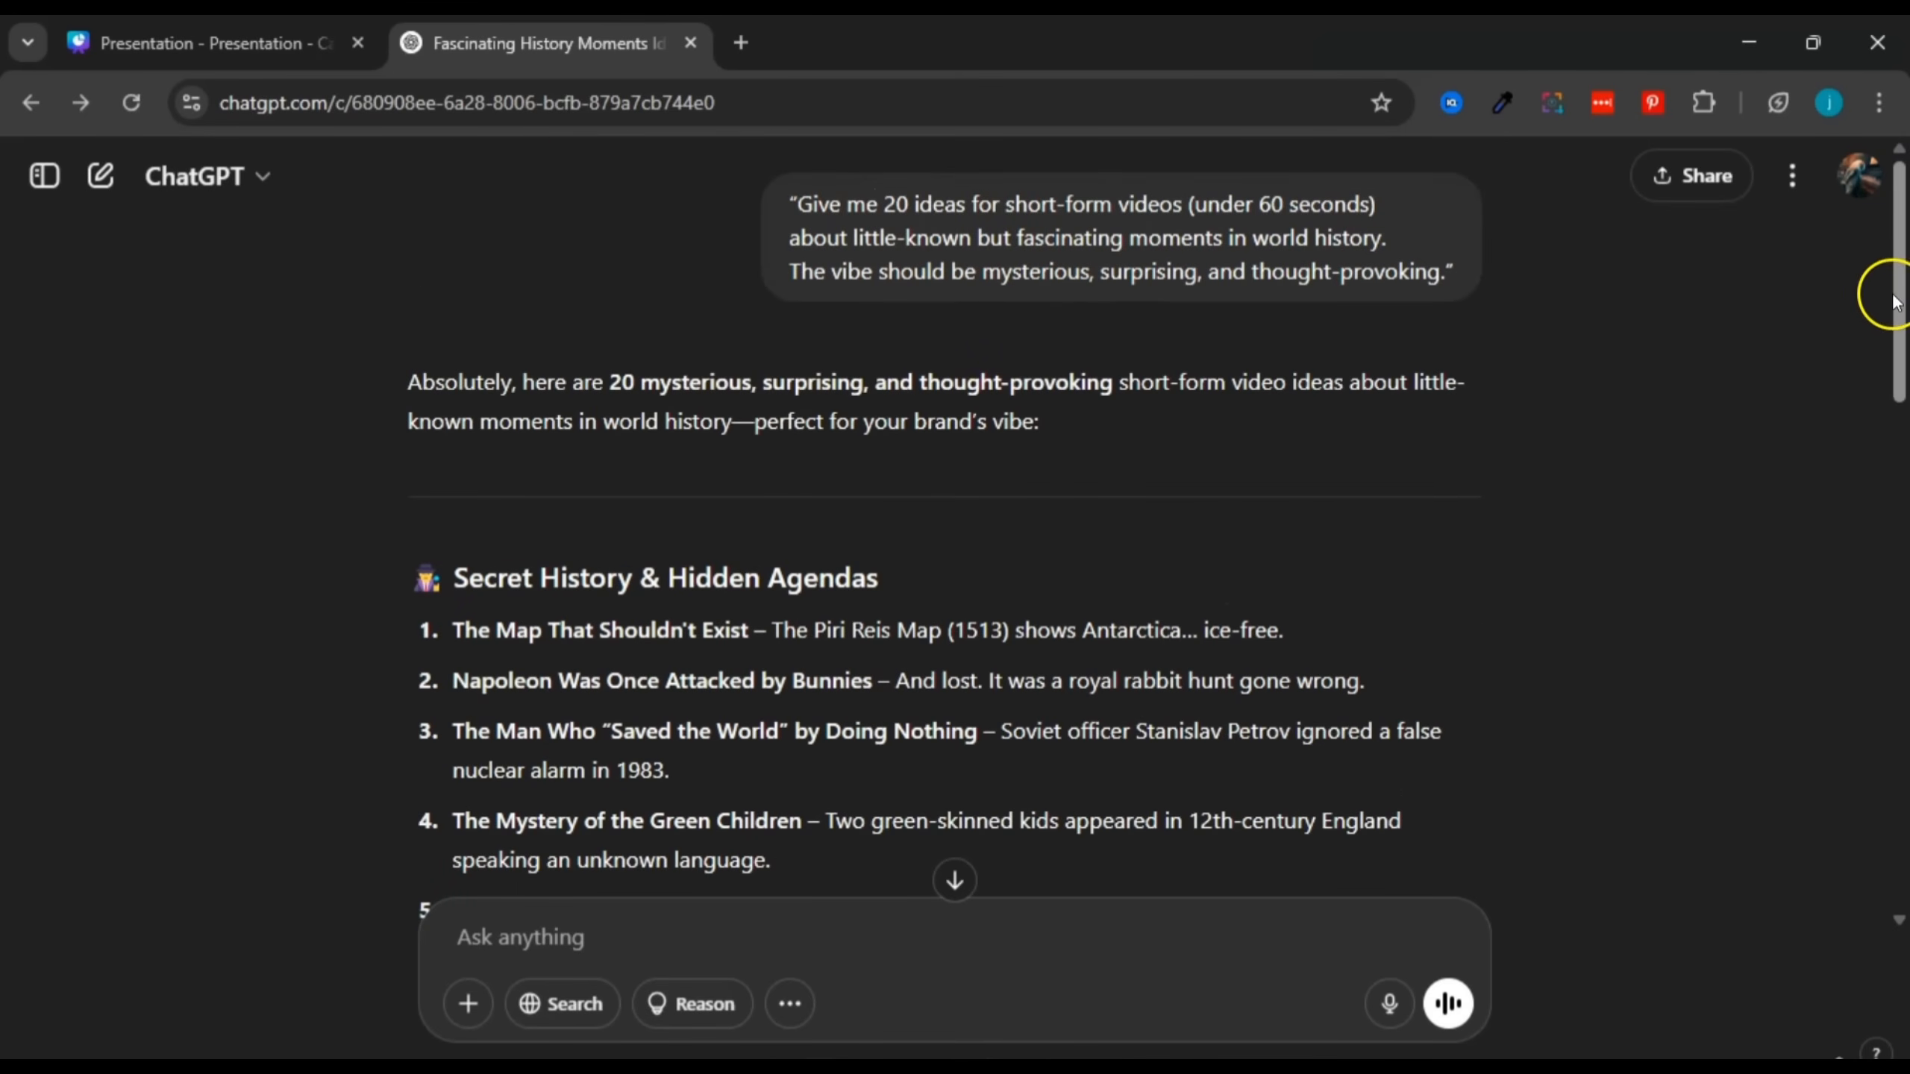
pyautogui.moveTo(1896, 291); pyautogui.dragTo(1873, 528)
pyautogui.scroll(3, 1805, 519)
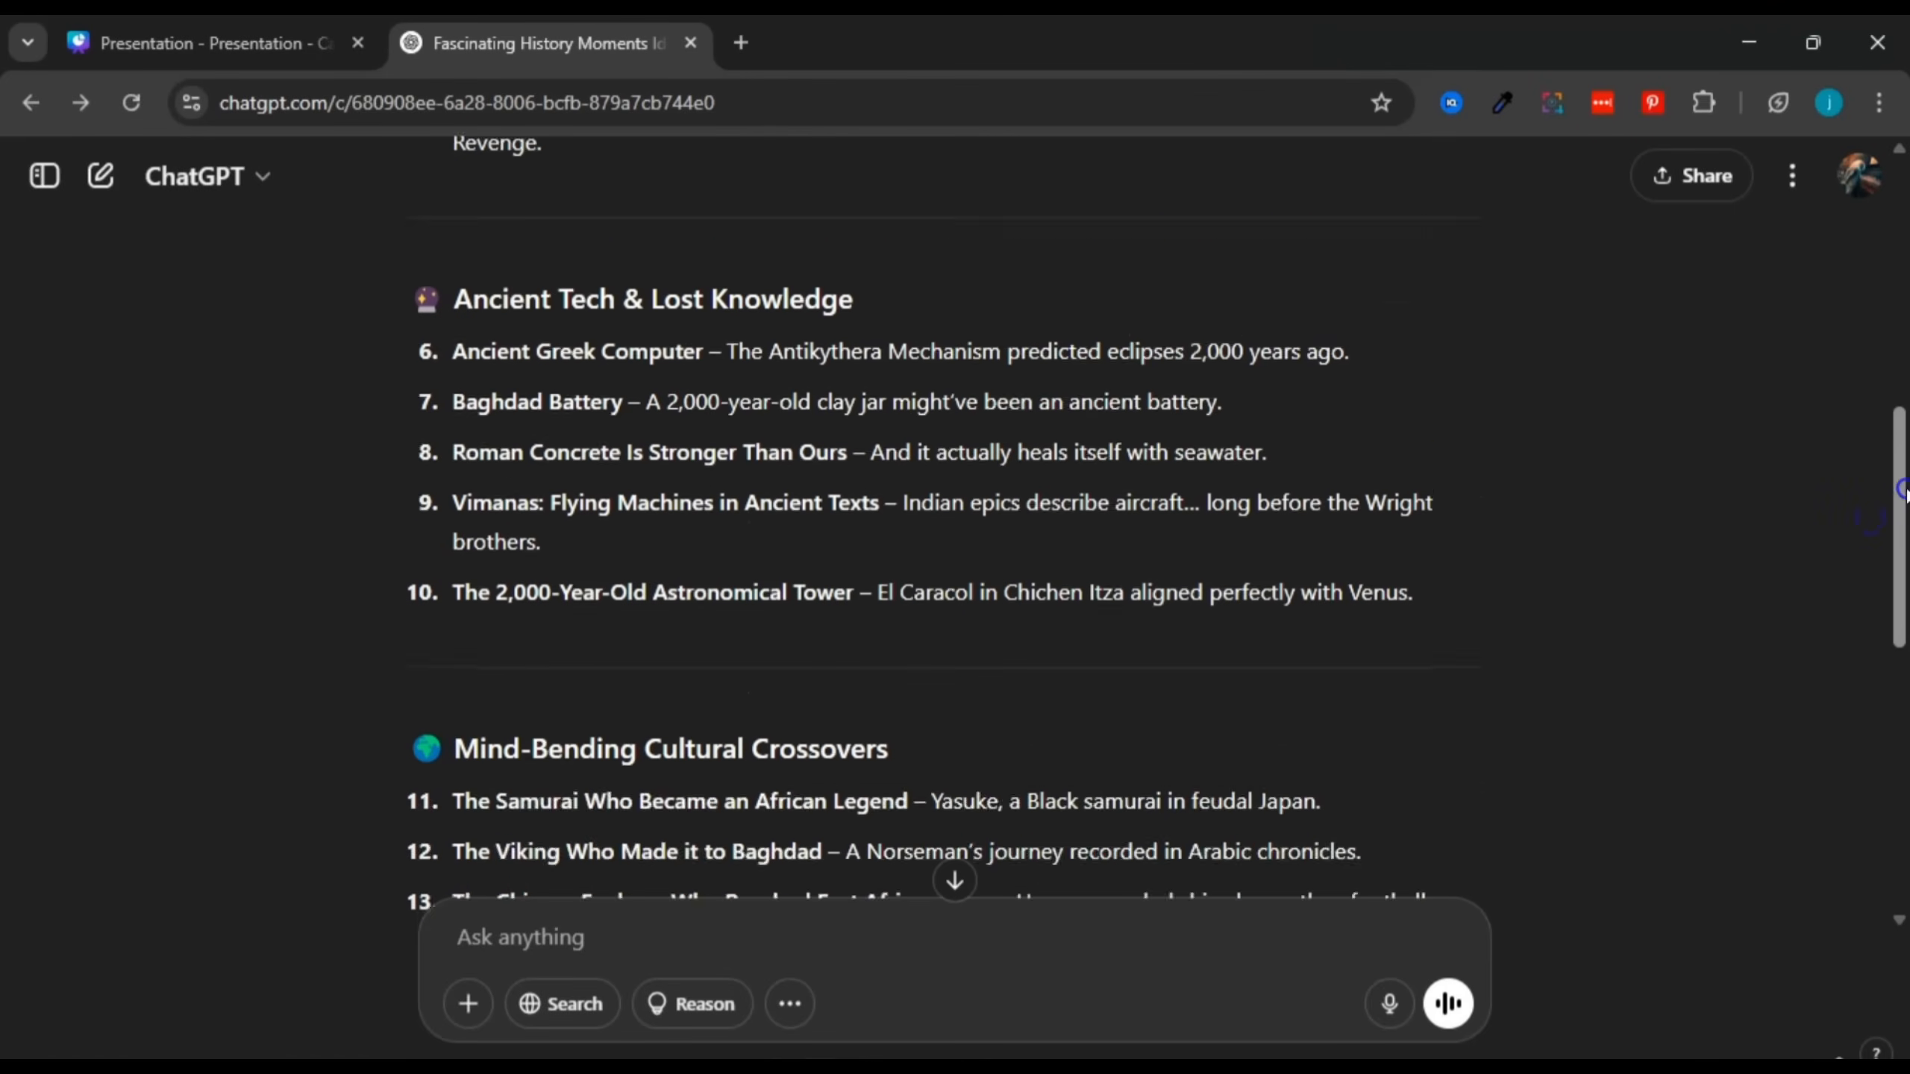
# Step: Read the "Ancient Tech & Lost Knowledge" heading and the "Ancient Greek Computer" idea with its description
pyautogui.moveTo(461, 452); pyautogui.dragTo(834, 426)
pyautogui.click(444, 476)
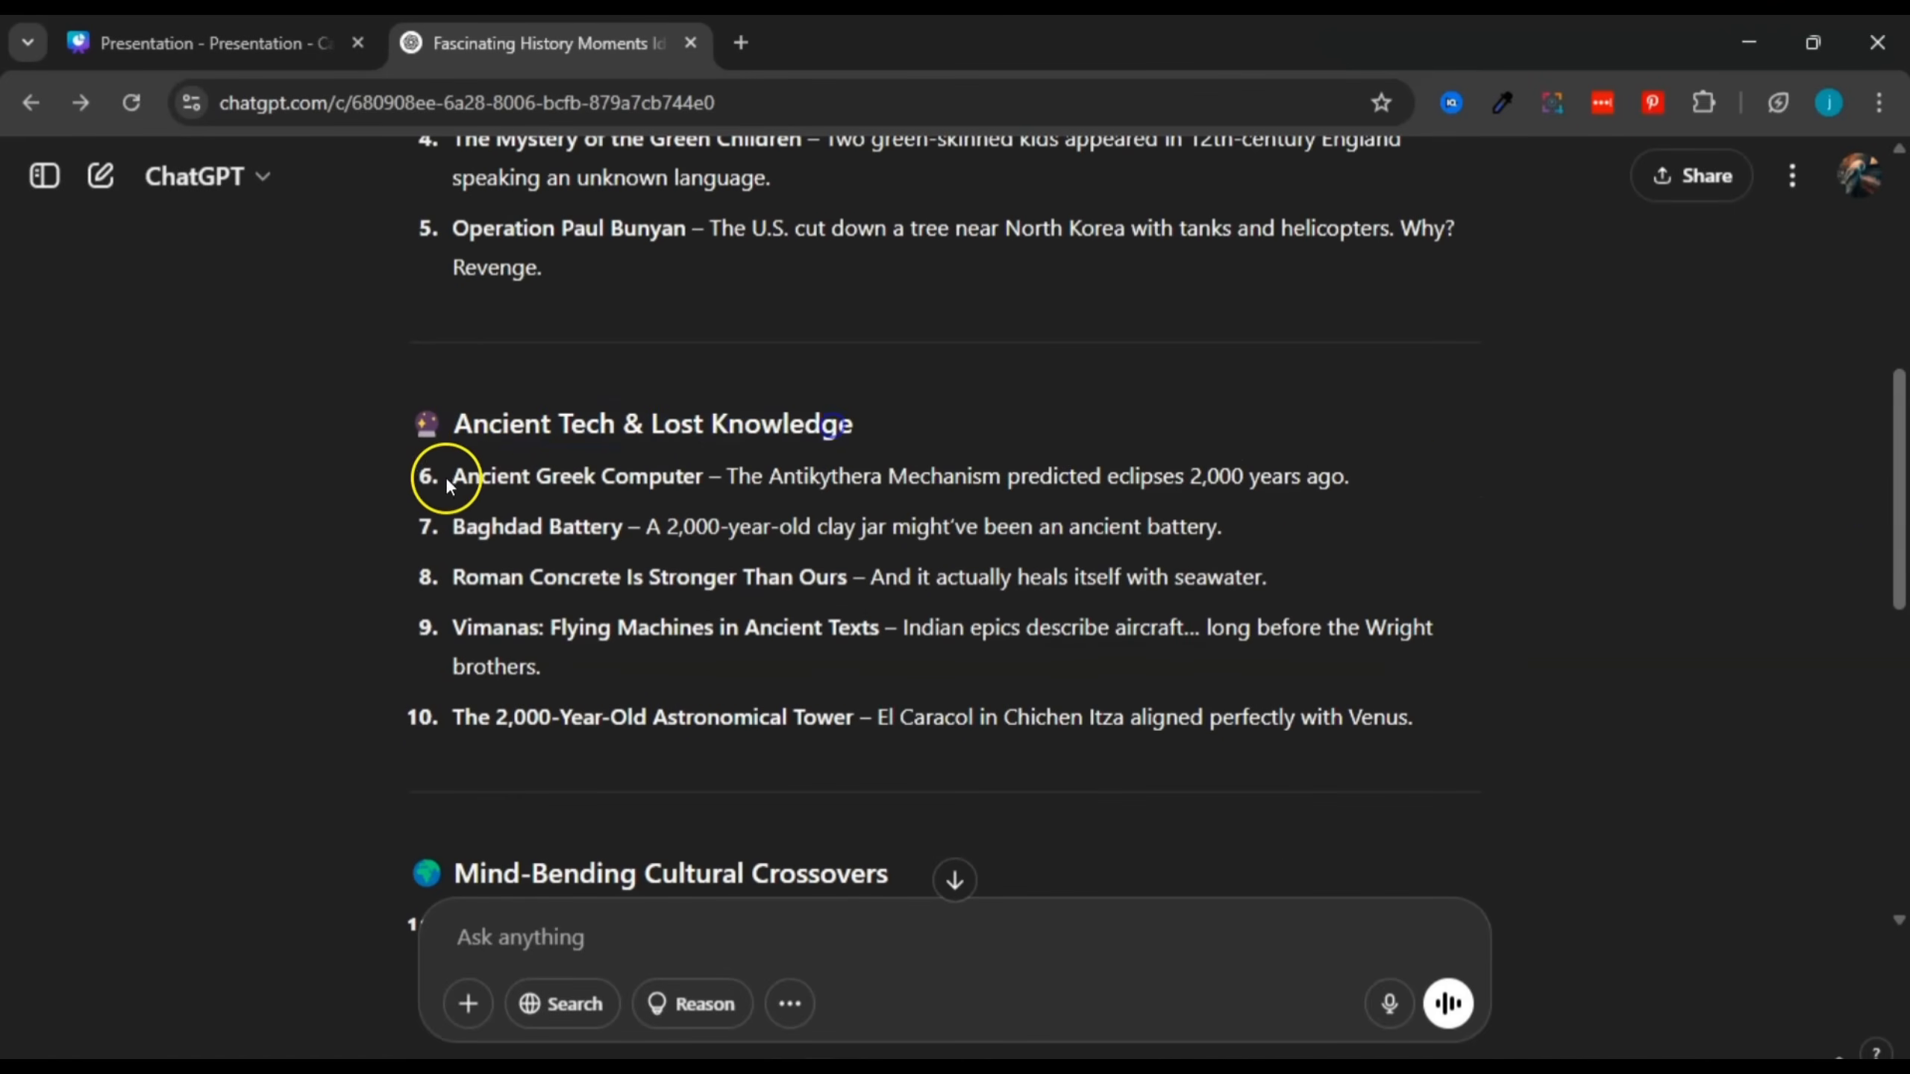
pyautogui.moveTo(461, 418); pyautogui.dragTo(680, 416)
pyautogui.click(678, 413)
pyautogui.moveTo(452, 475); pyautogui.dragTo(704, 474)
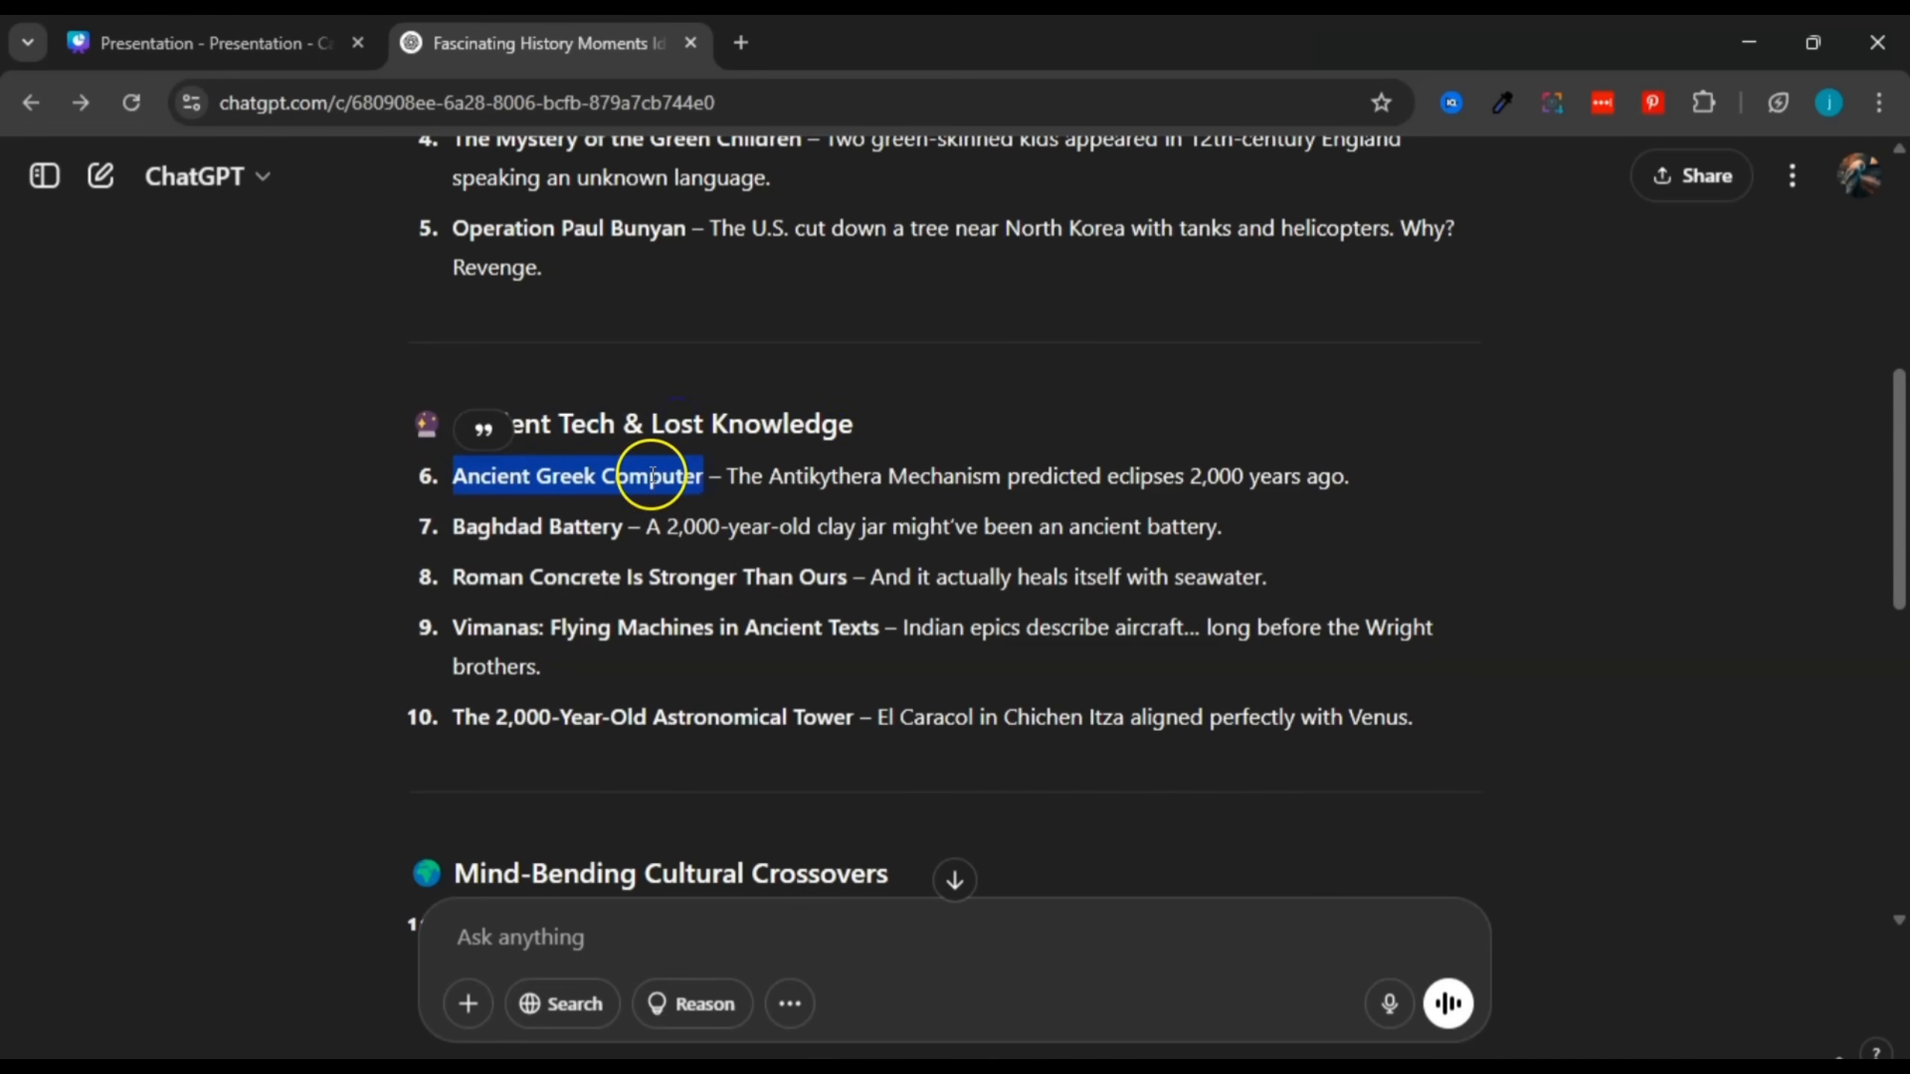
pyautogui.click(651, 476)
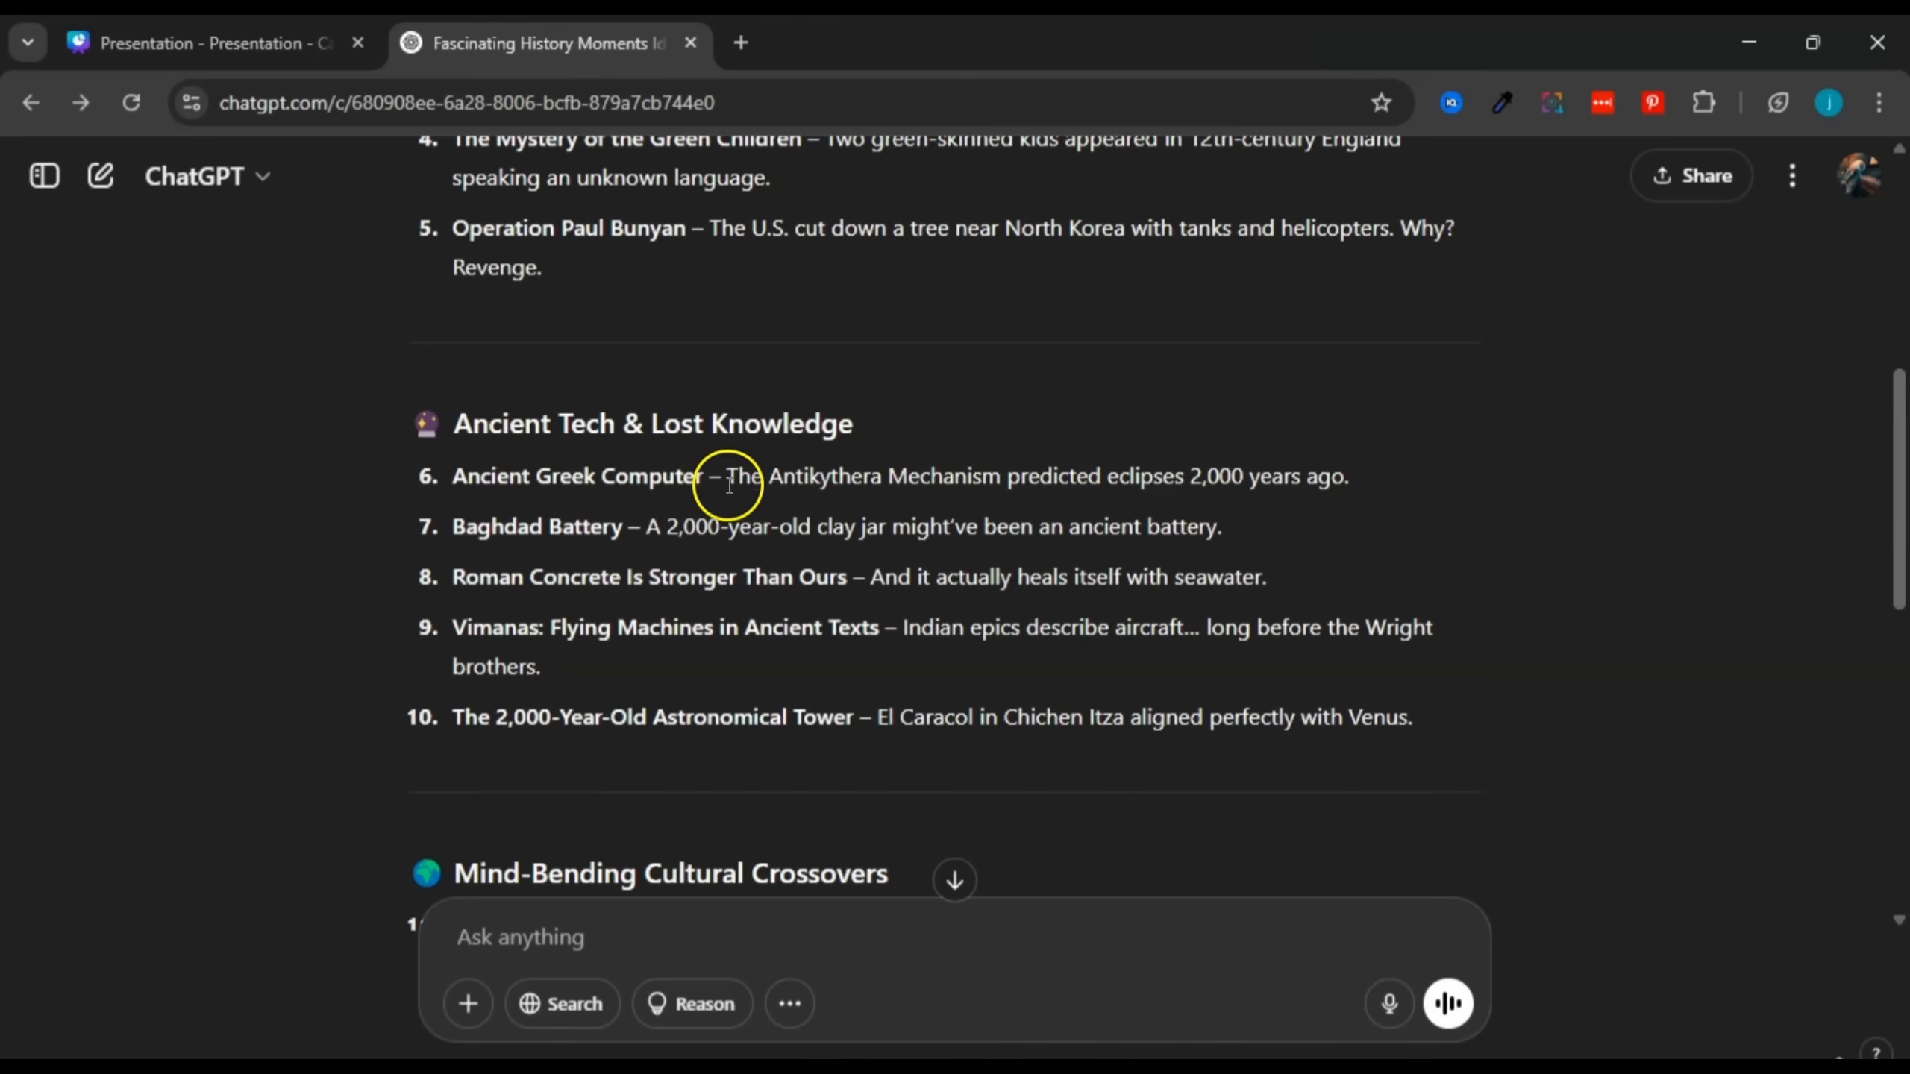
pyautogui.moveTo(775, 477); pyautogui.dragTo(1325, 470)
pyautogui.click(1325, 467)
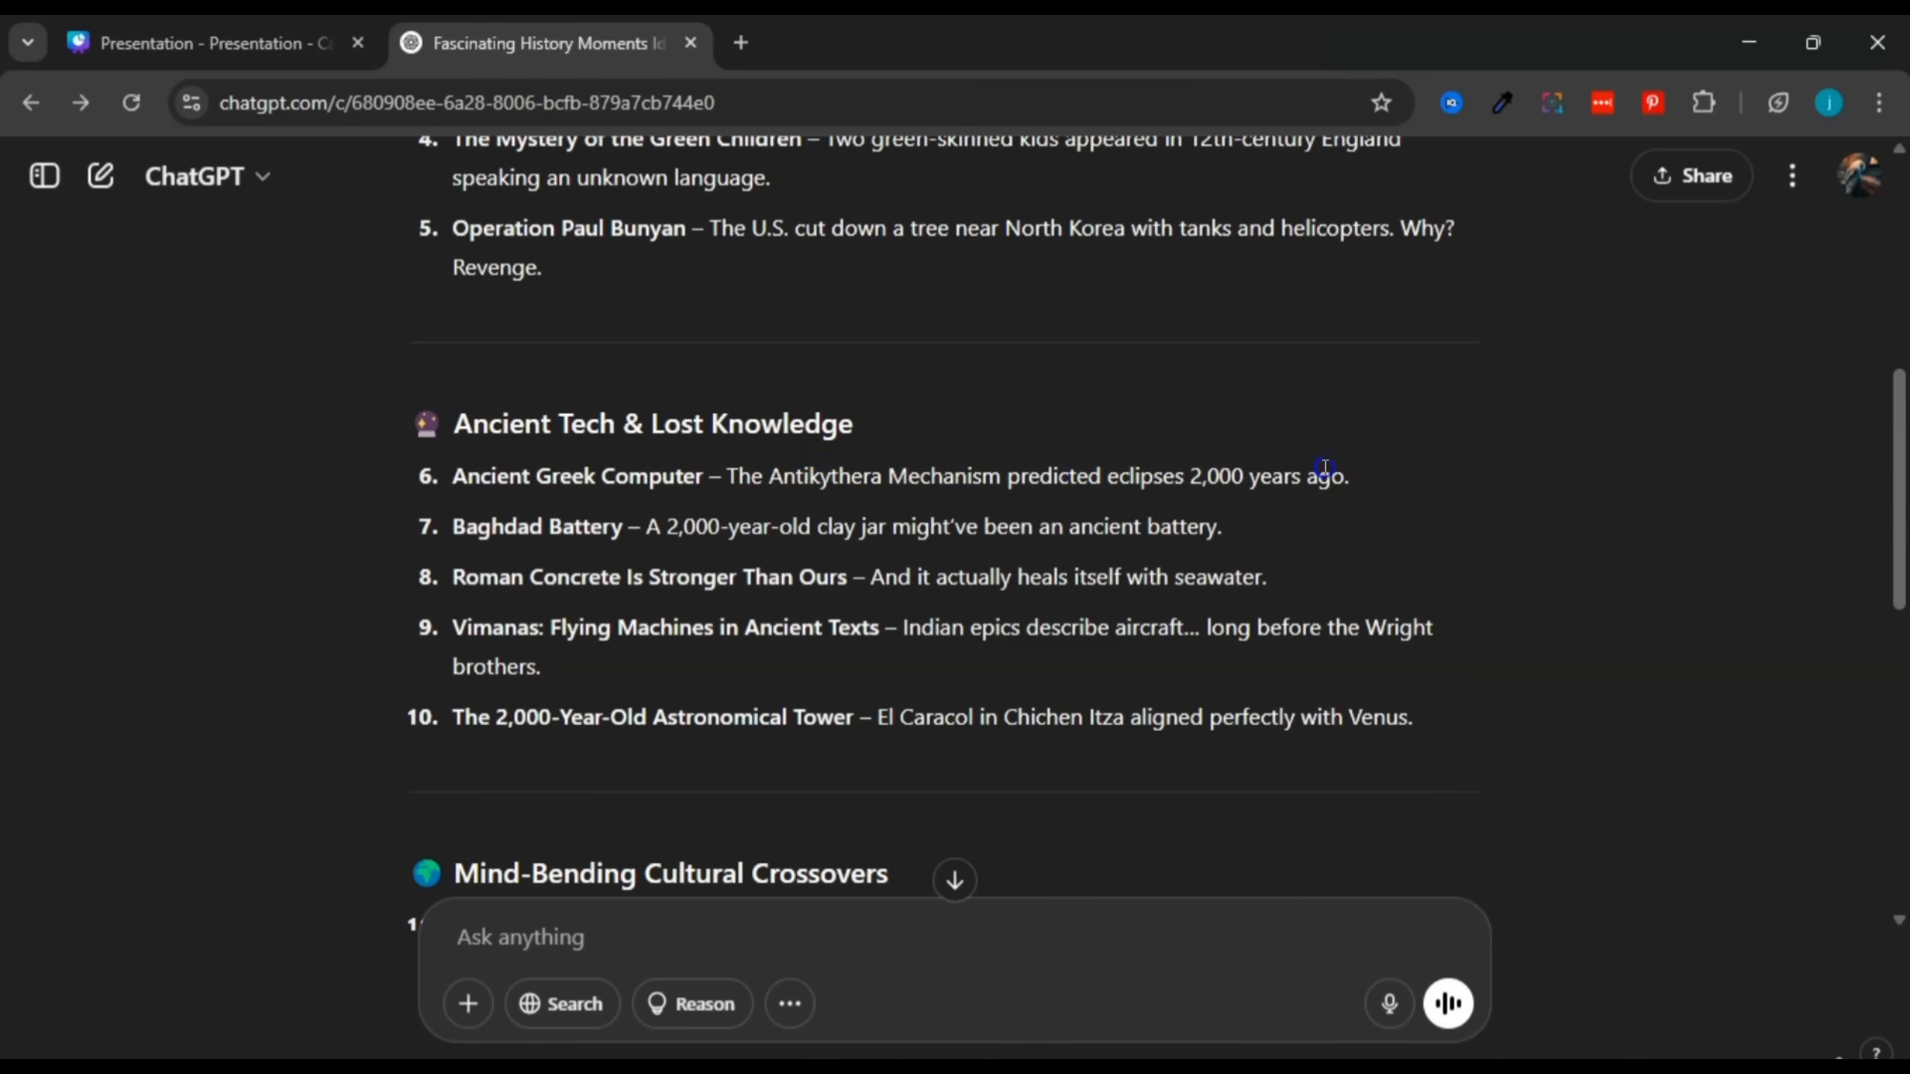
# Step: Search Google for "Antikythera Mechanism" from the "Ancient Greek Computer" idea
pyautogui.click(810, 476)
pyautogui.moveTo(771, 476); pyautogui.dragTo(994, 475)
pyautogui.rightClick(943, 475)
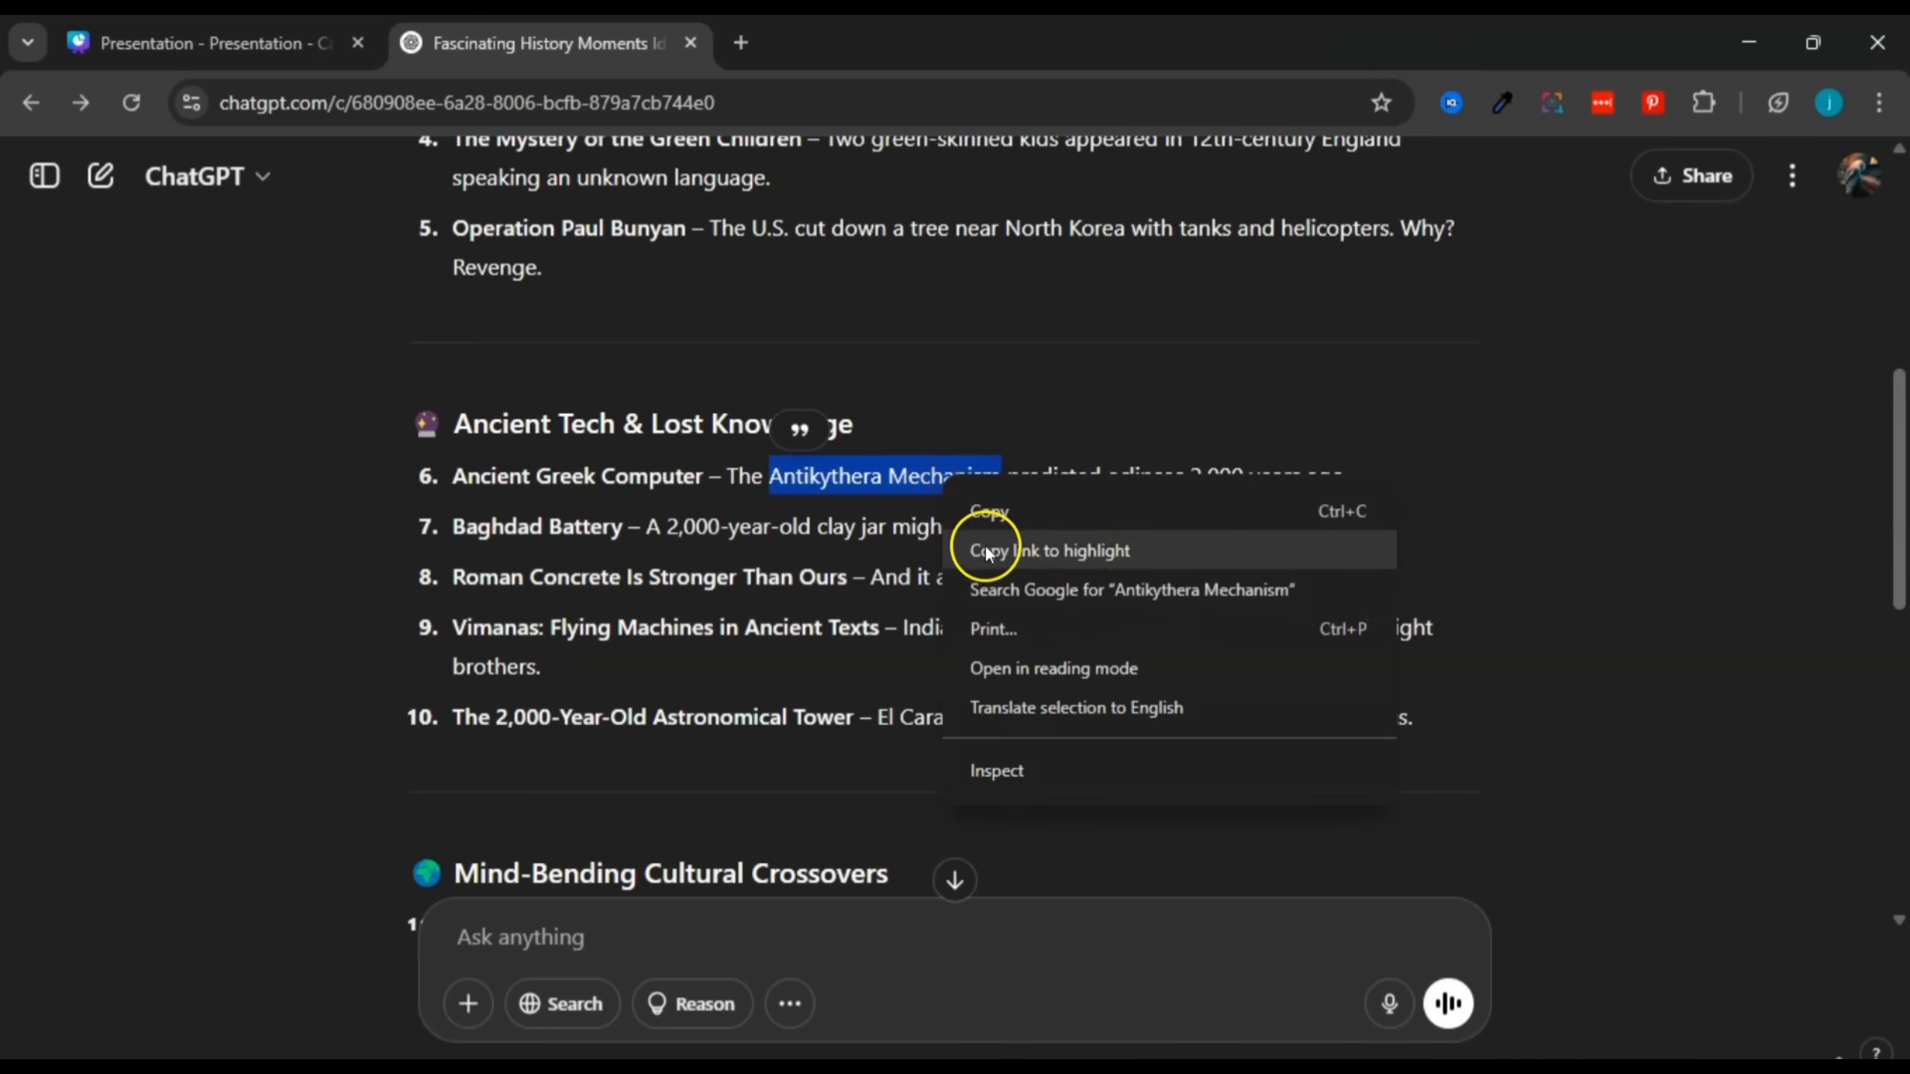
pyautogui.click(977, 592)
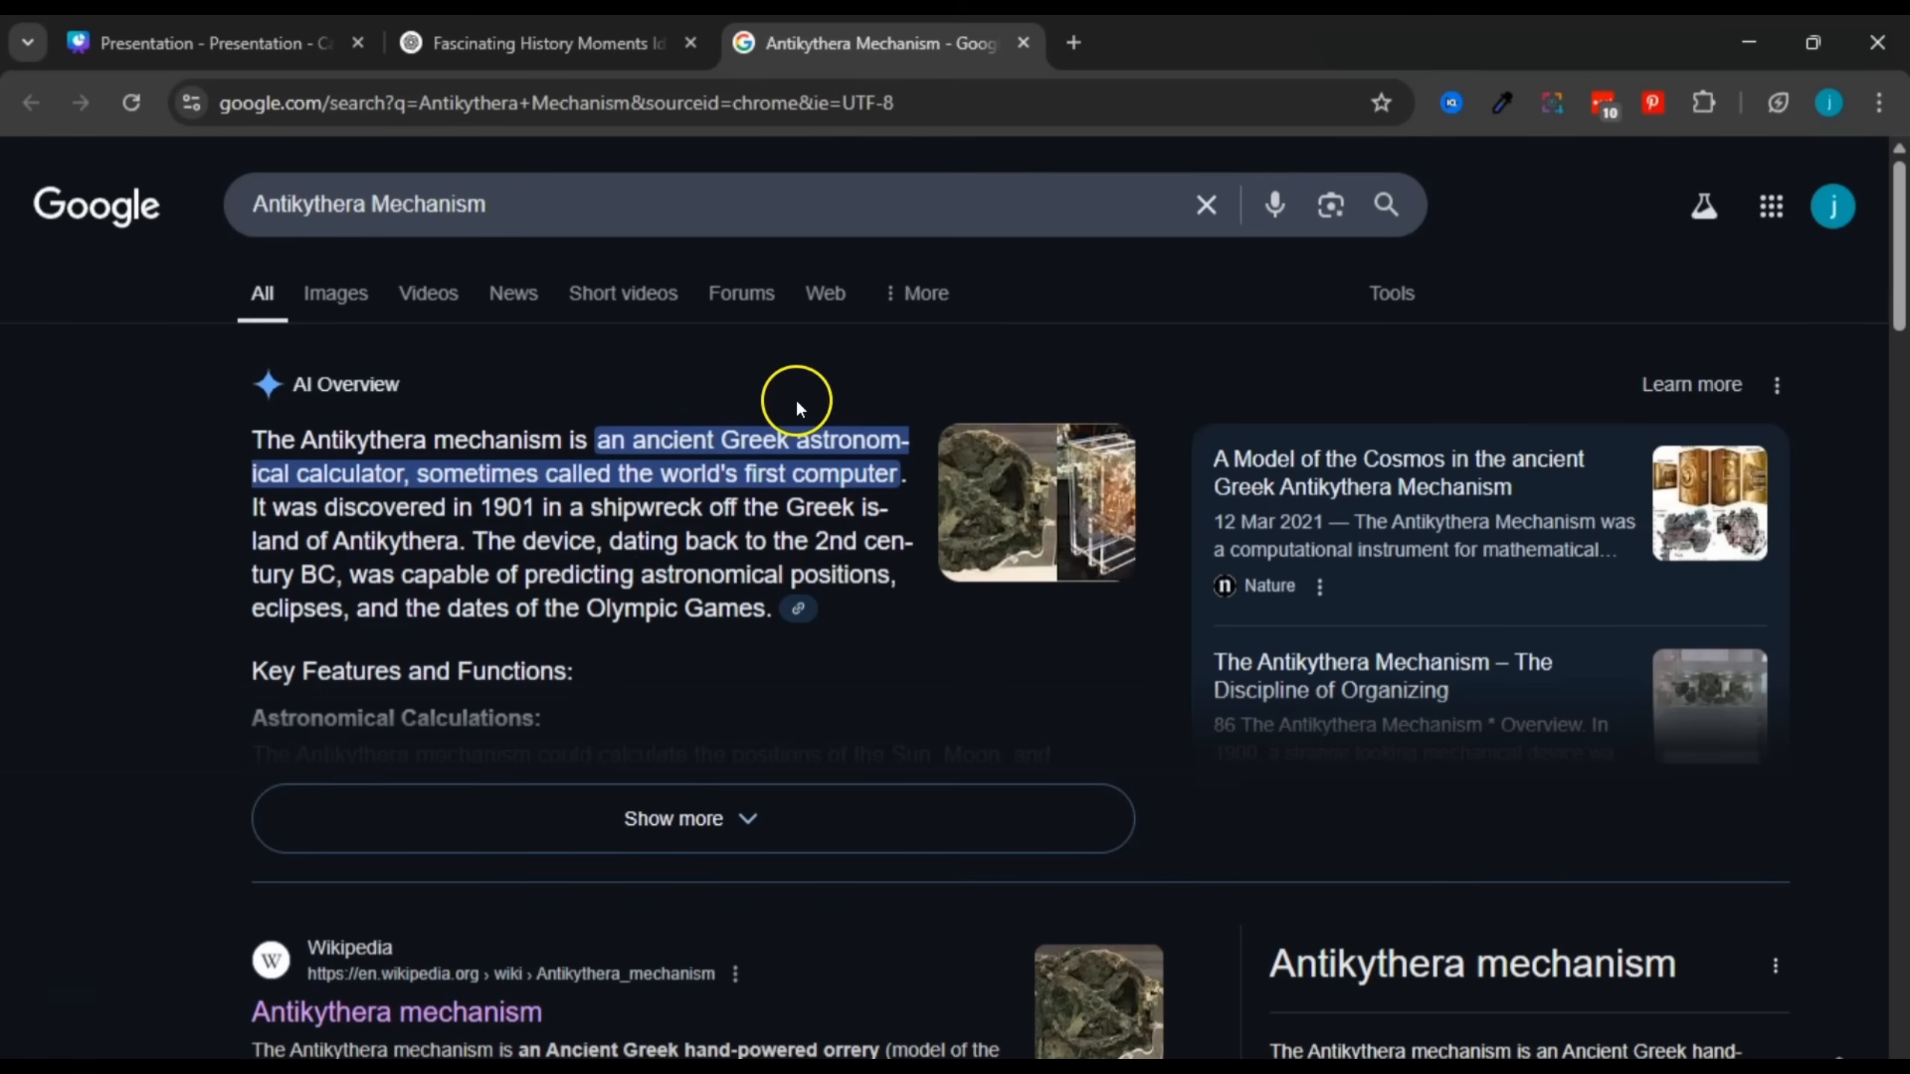
# Step: Open the Wikipedia article on the Antikythera mechanism and read its introduction about predicting astronomical positions and eclipses, plus the infobox
pyautogui.scroll(-5, 835, 572)
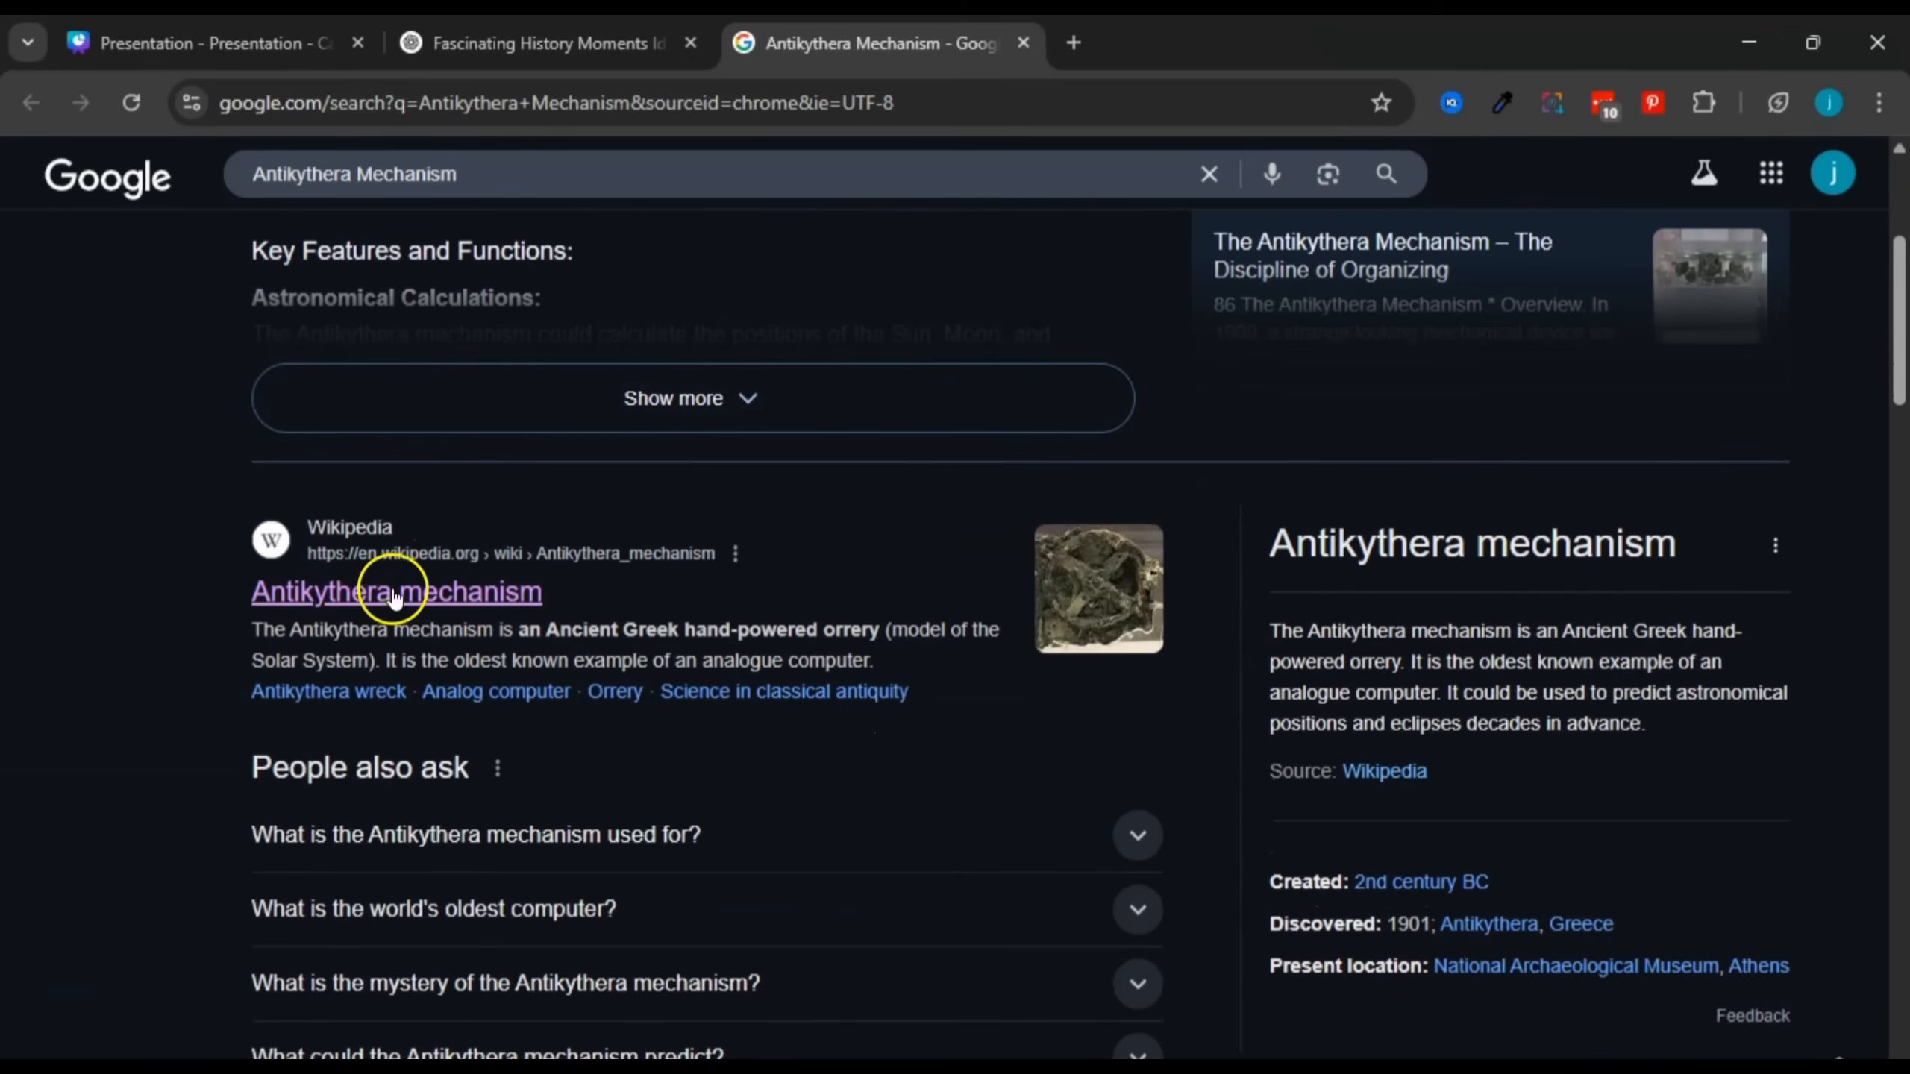
pyautogui.click(392, 594)
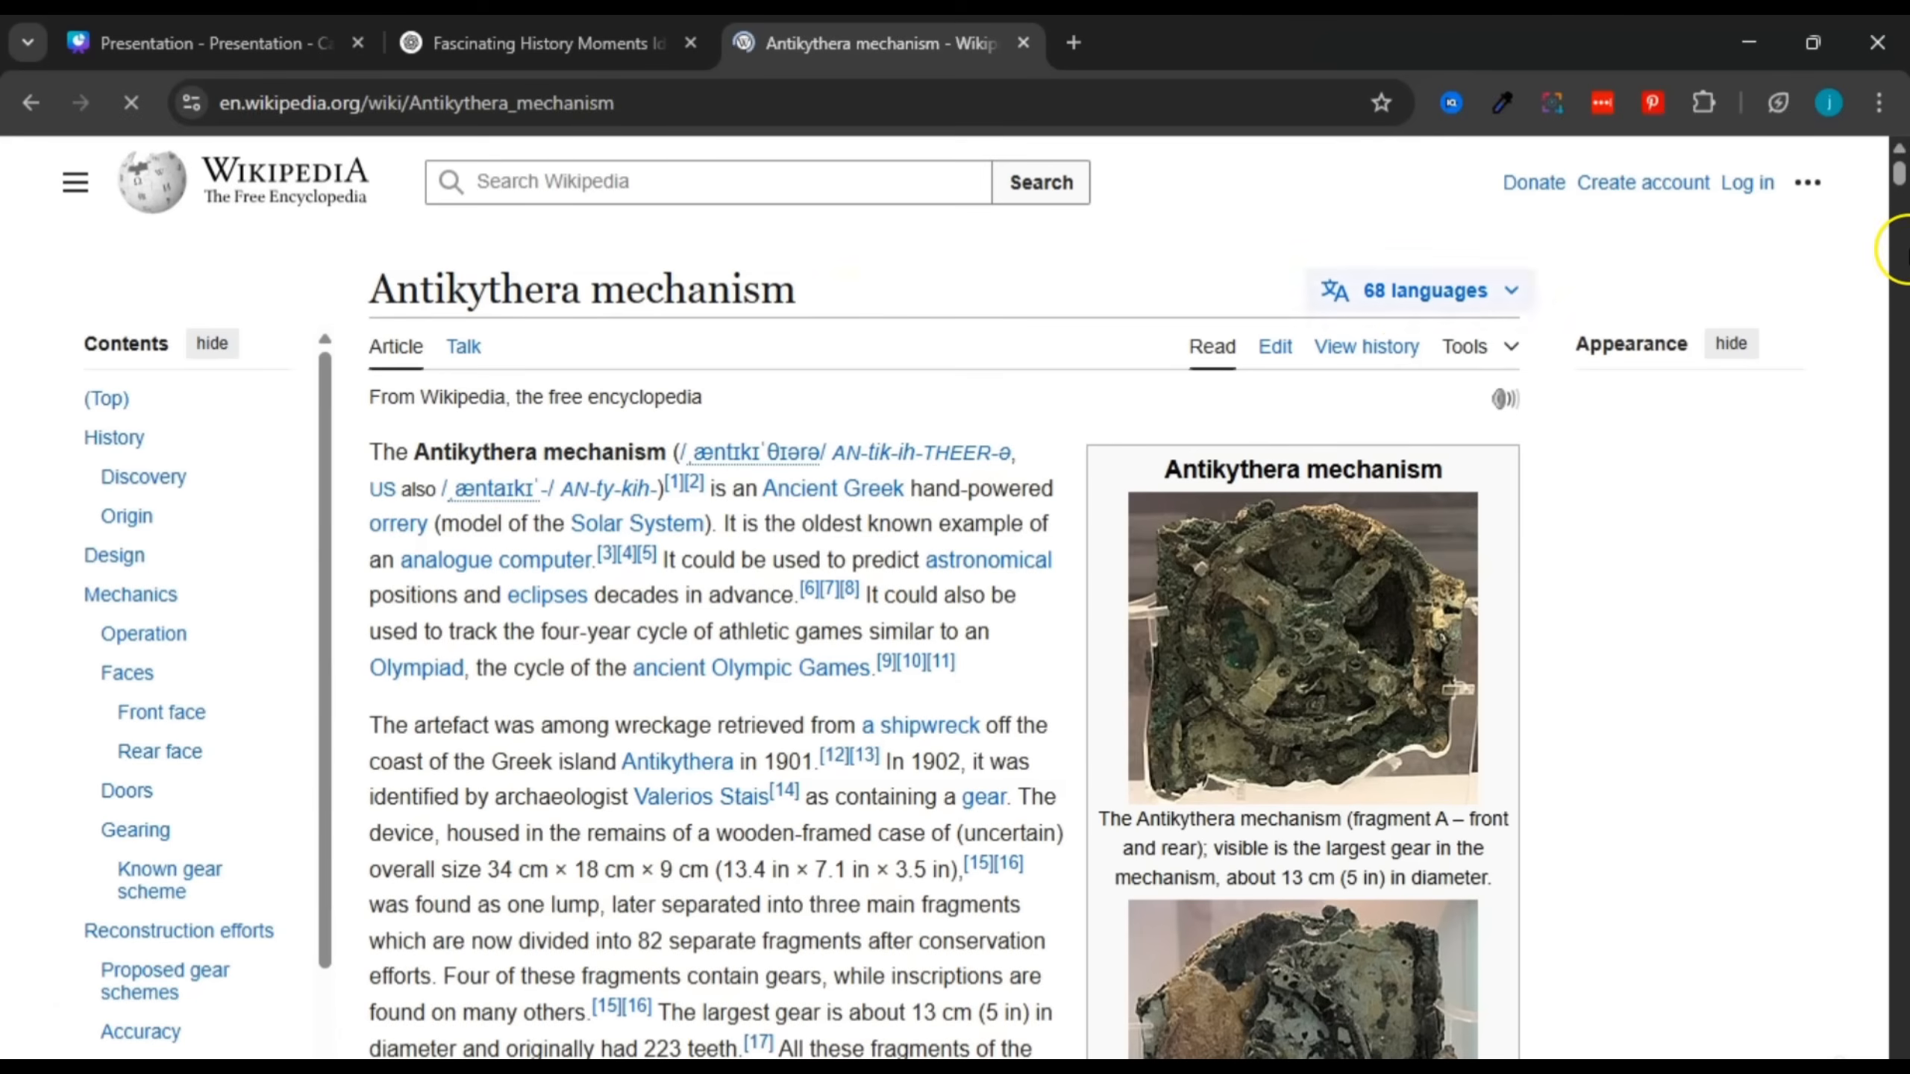
pyautogui.moveTo(1904, 178); pyautogui.dragTo(1908, 185)
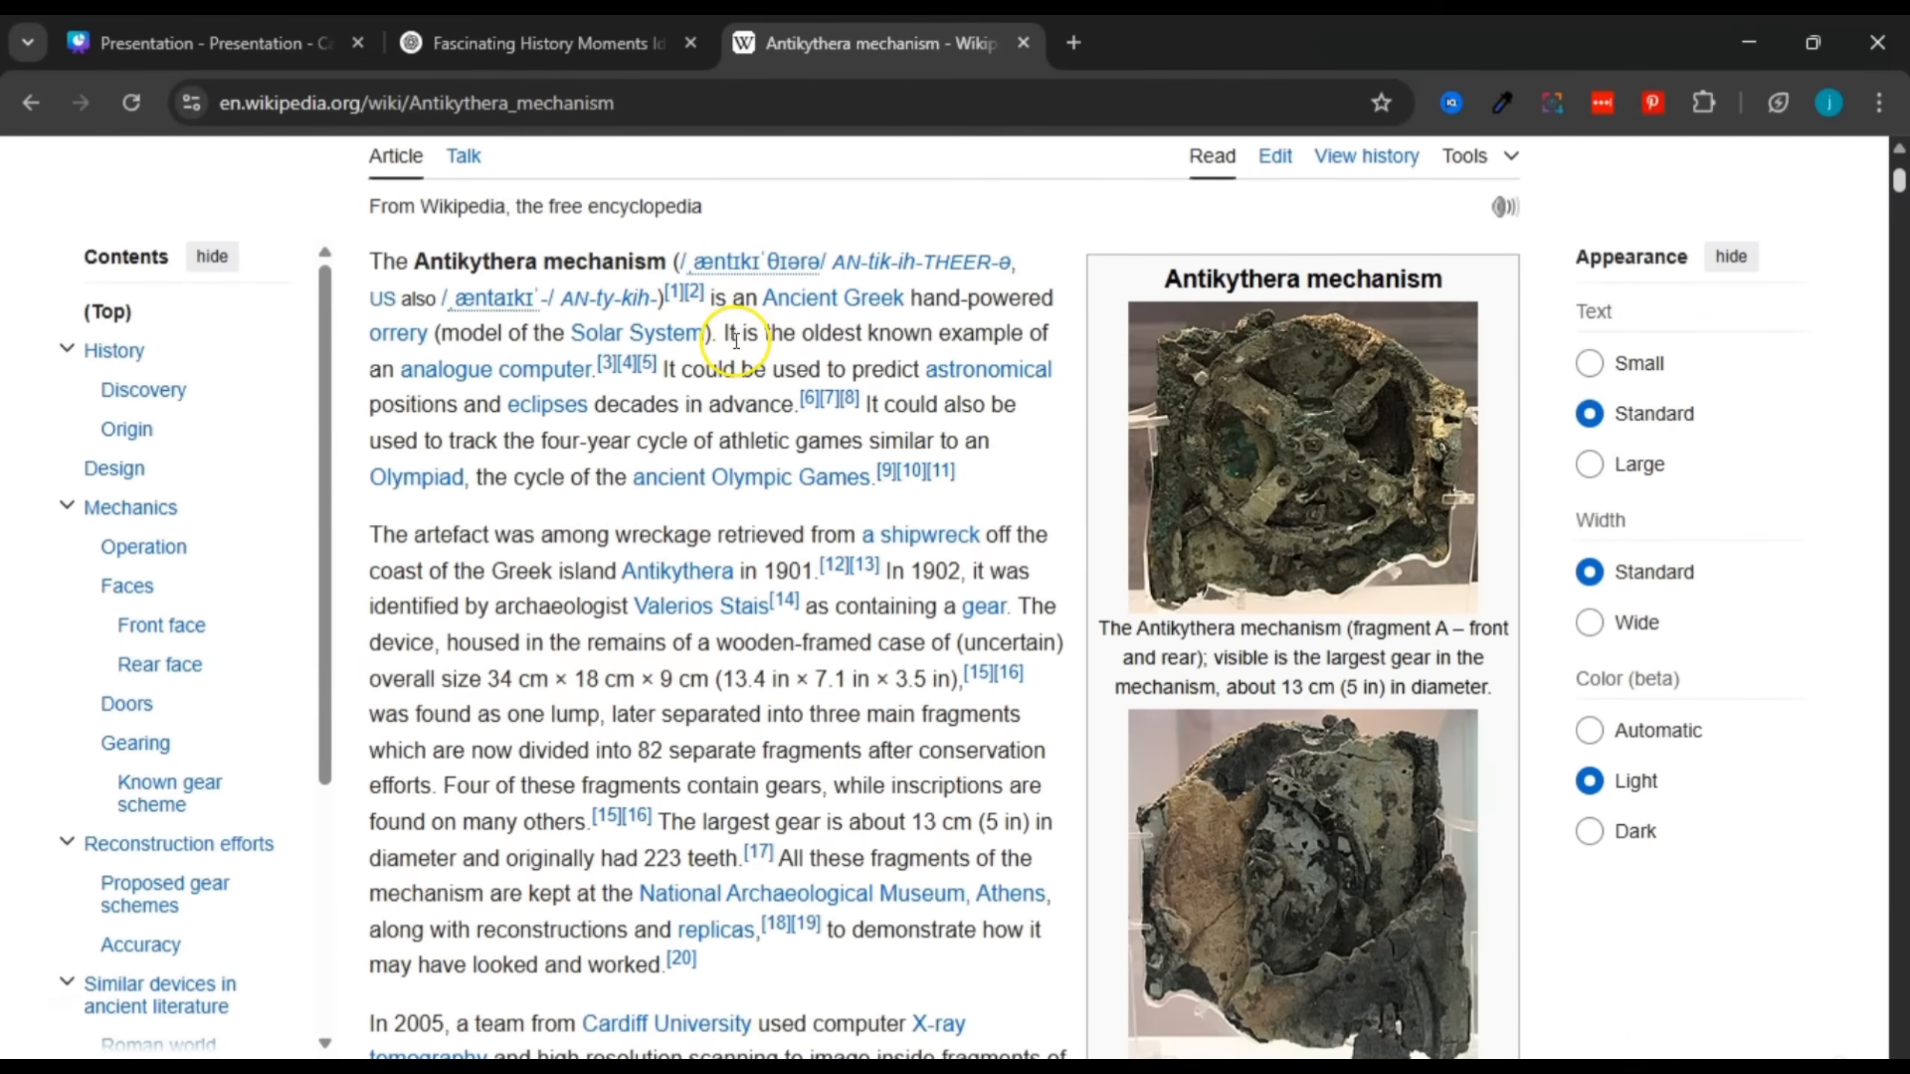
pyautogui.moveTo(674, 369); pyautogui.dragTo(883, 370)
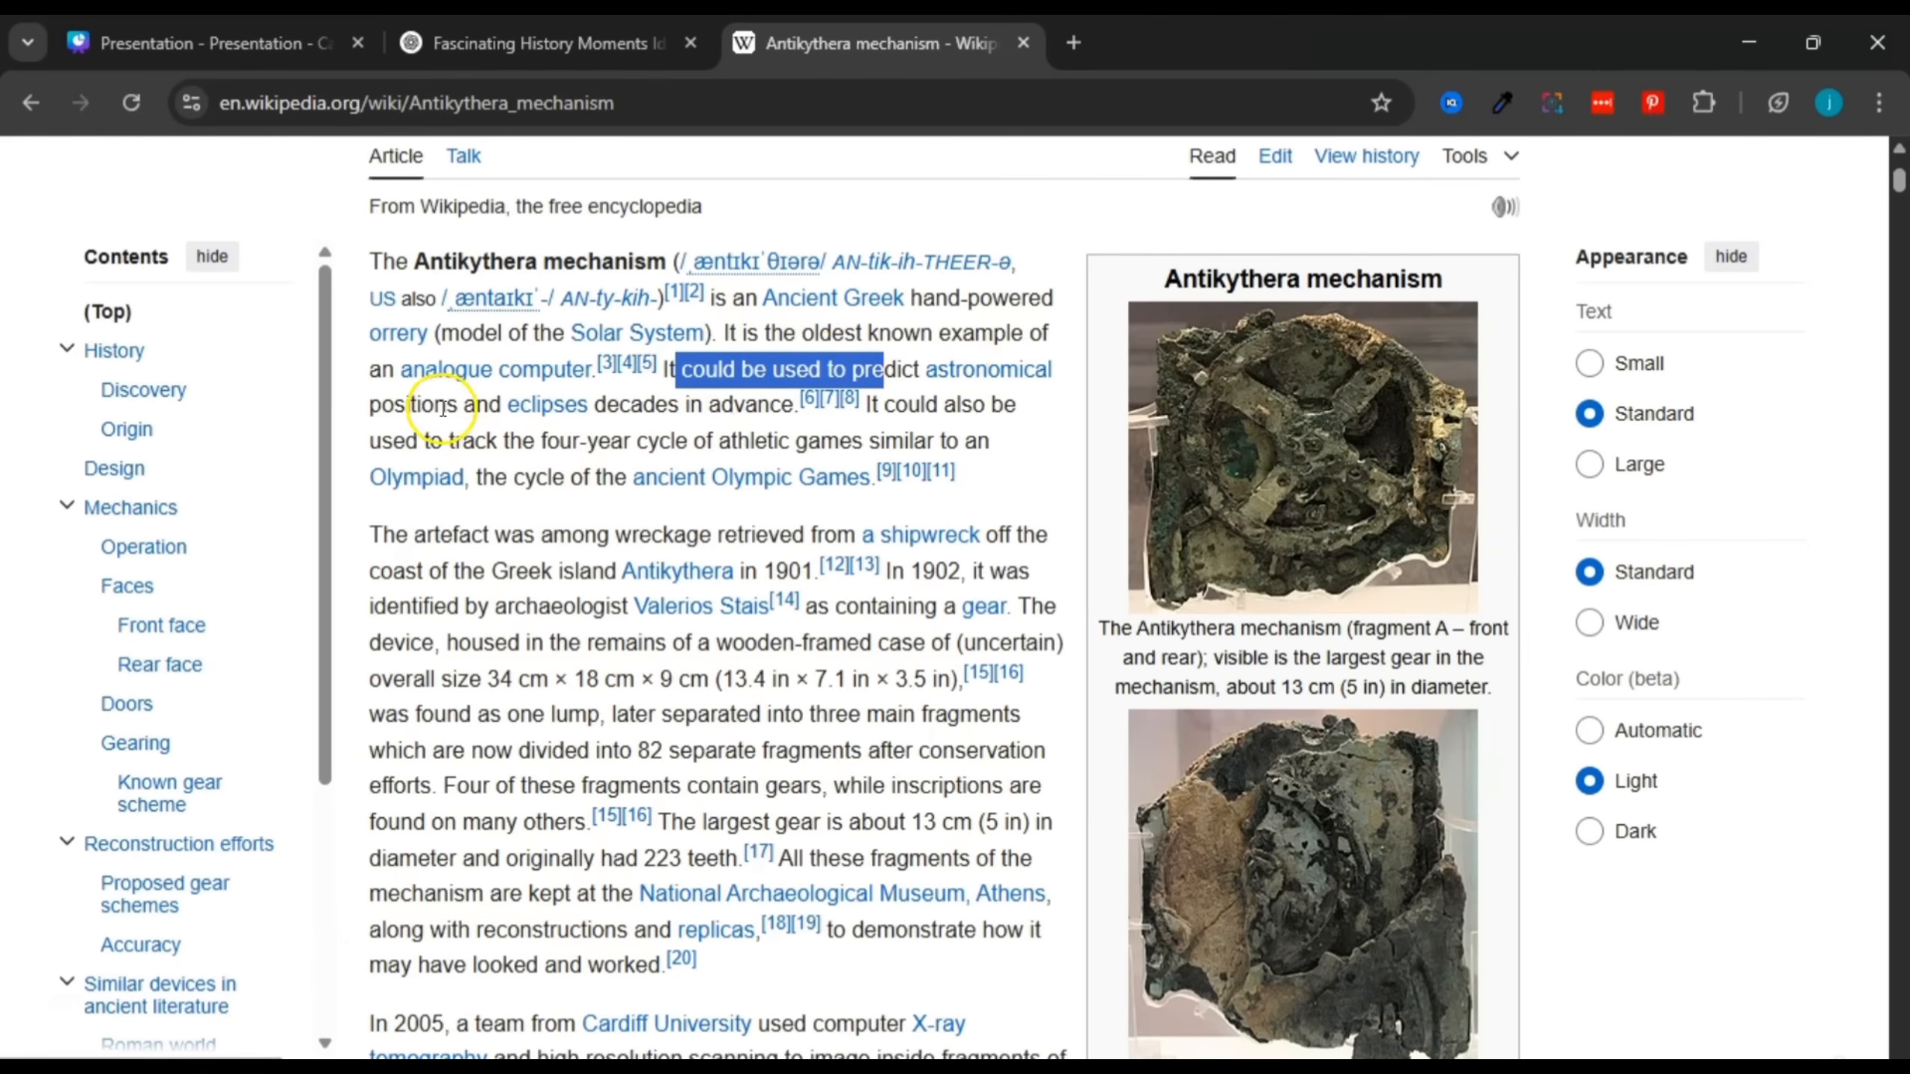
pyautogui.moveTo(547, 405)
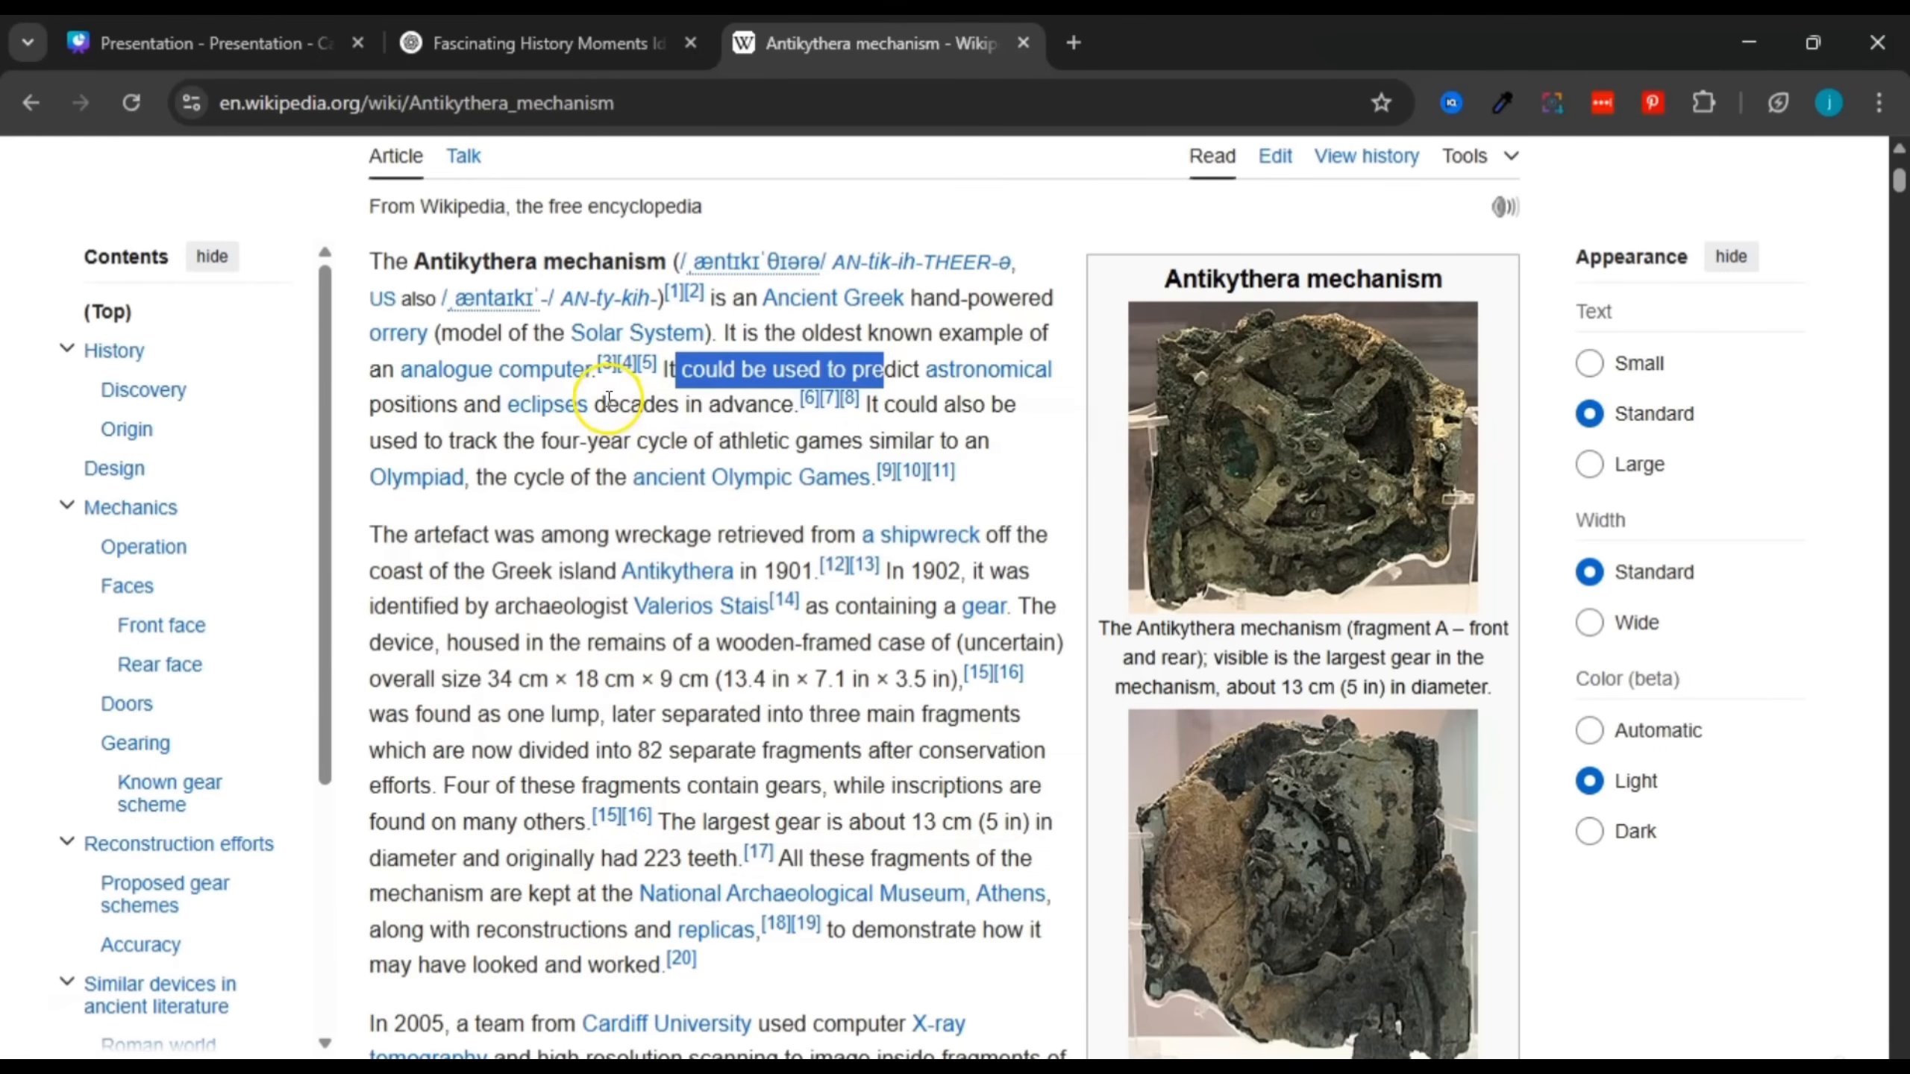
pyautogui.moveTo(594, 406); pyautogui.dragTo(754, 411)
pyautogui.click(754, 413)
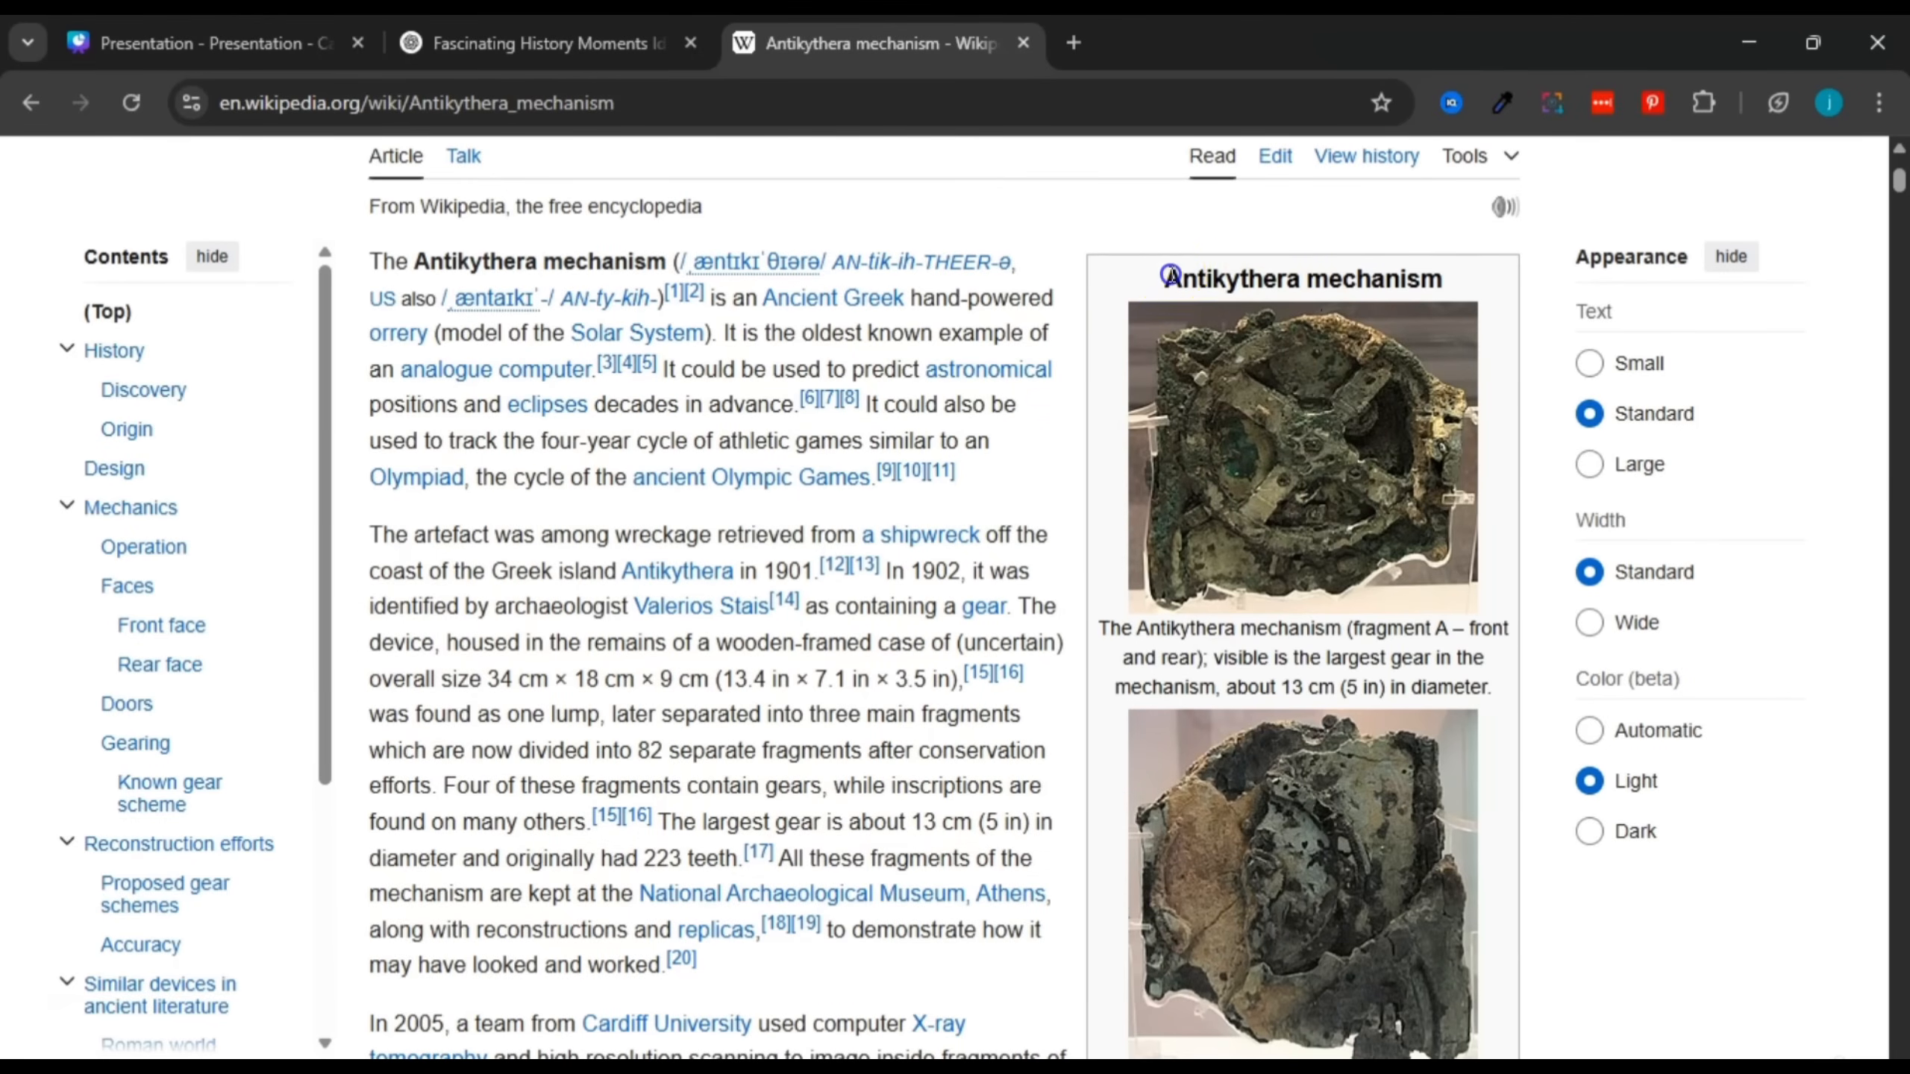
pyautogui.moveTo(1169, 276); pyautogui.dragTo(1355, 657)
# Step: Compare the "Ancient Greek Computer" idea in ChatGPT with the Wikipedia article on the Antikythera mechanism
pyautogui.click(549, 44)
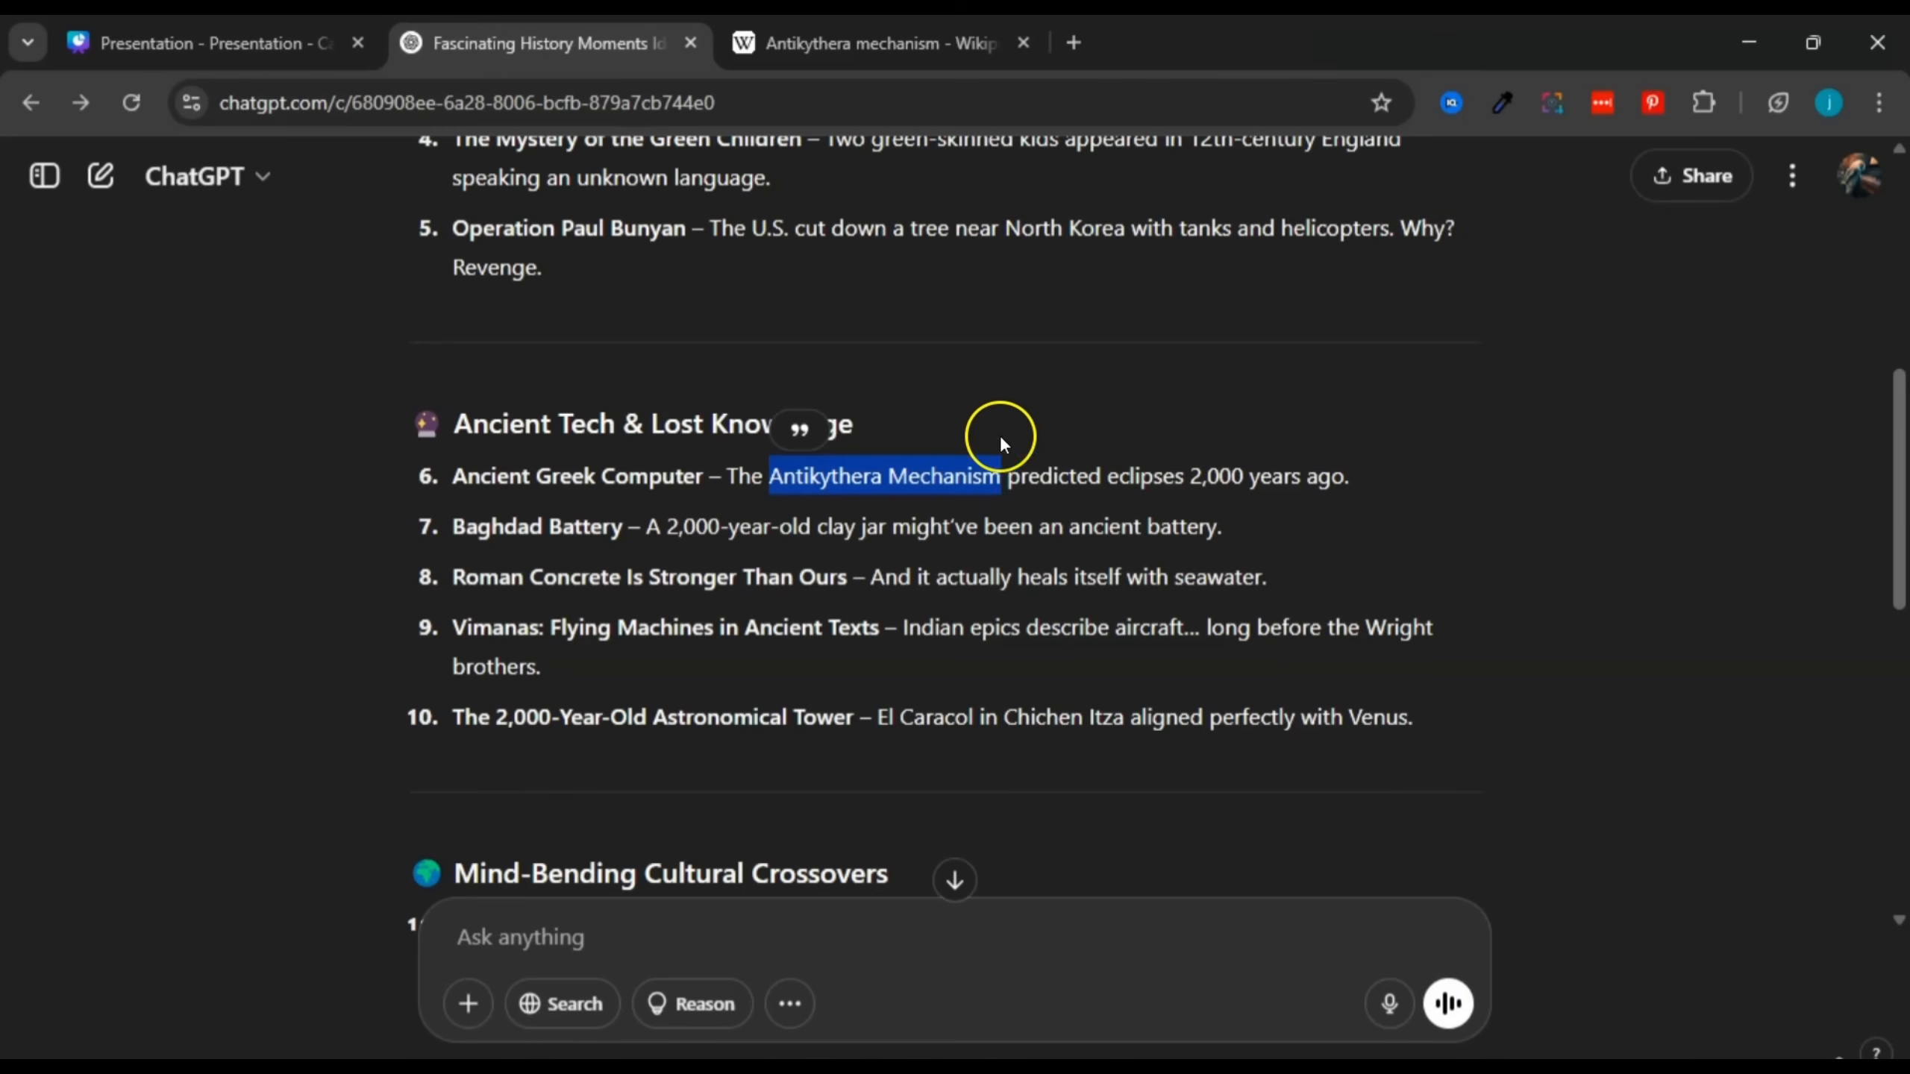
pyautogui.click(955, 431)
pyautogui.click(876, 43)
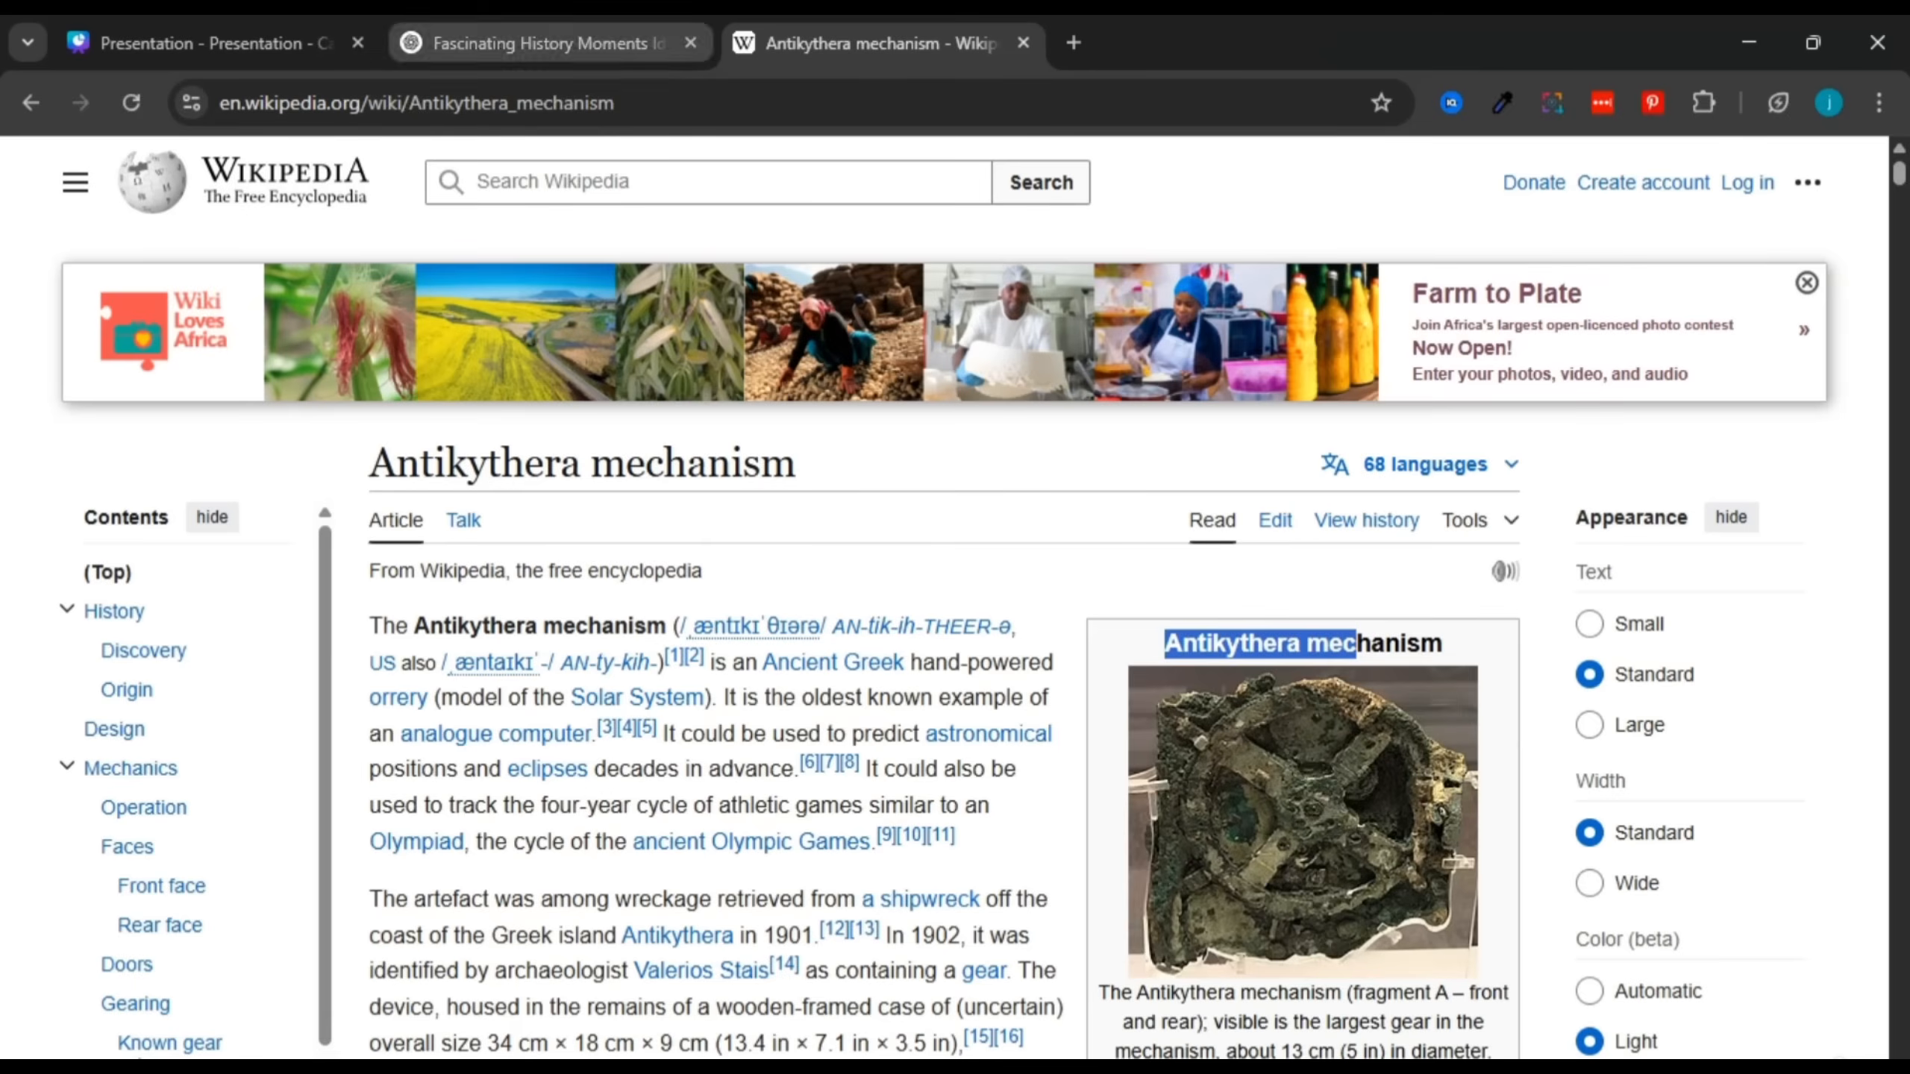
pyautogui.click(549, 43)
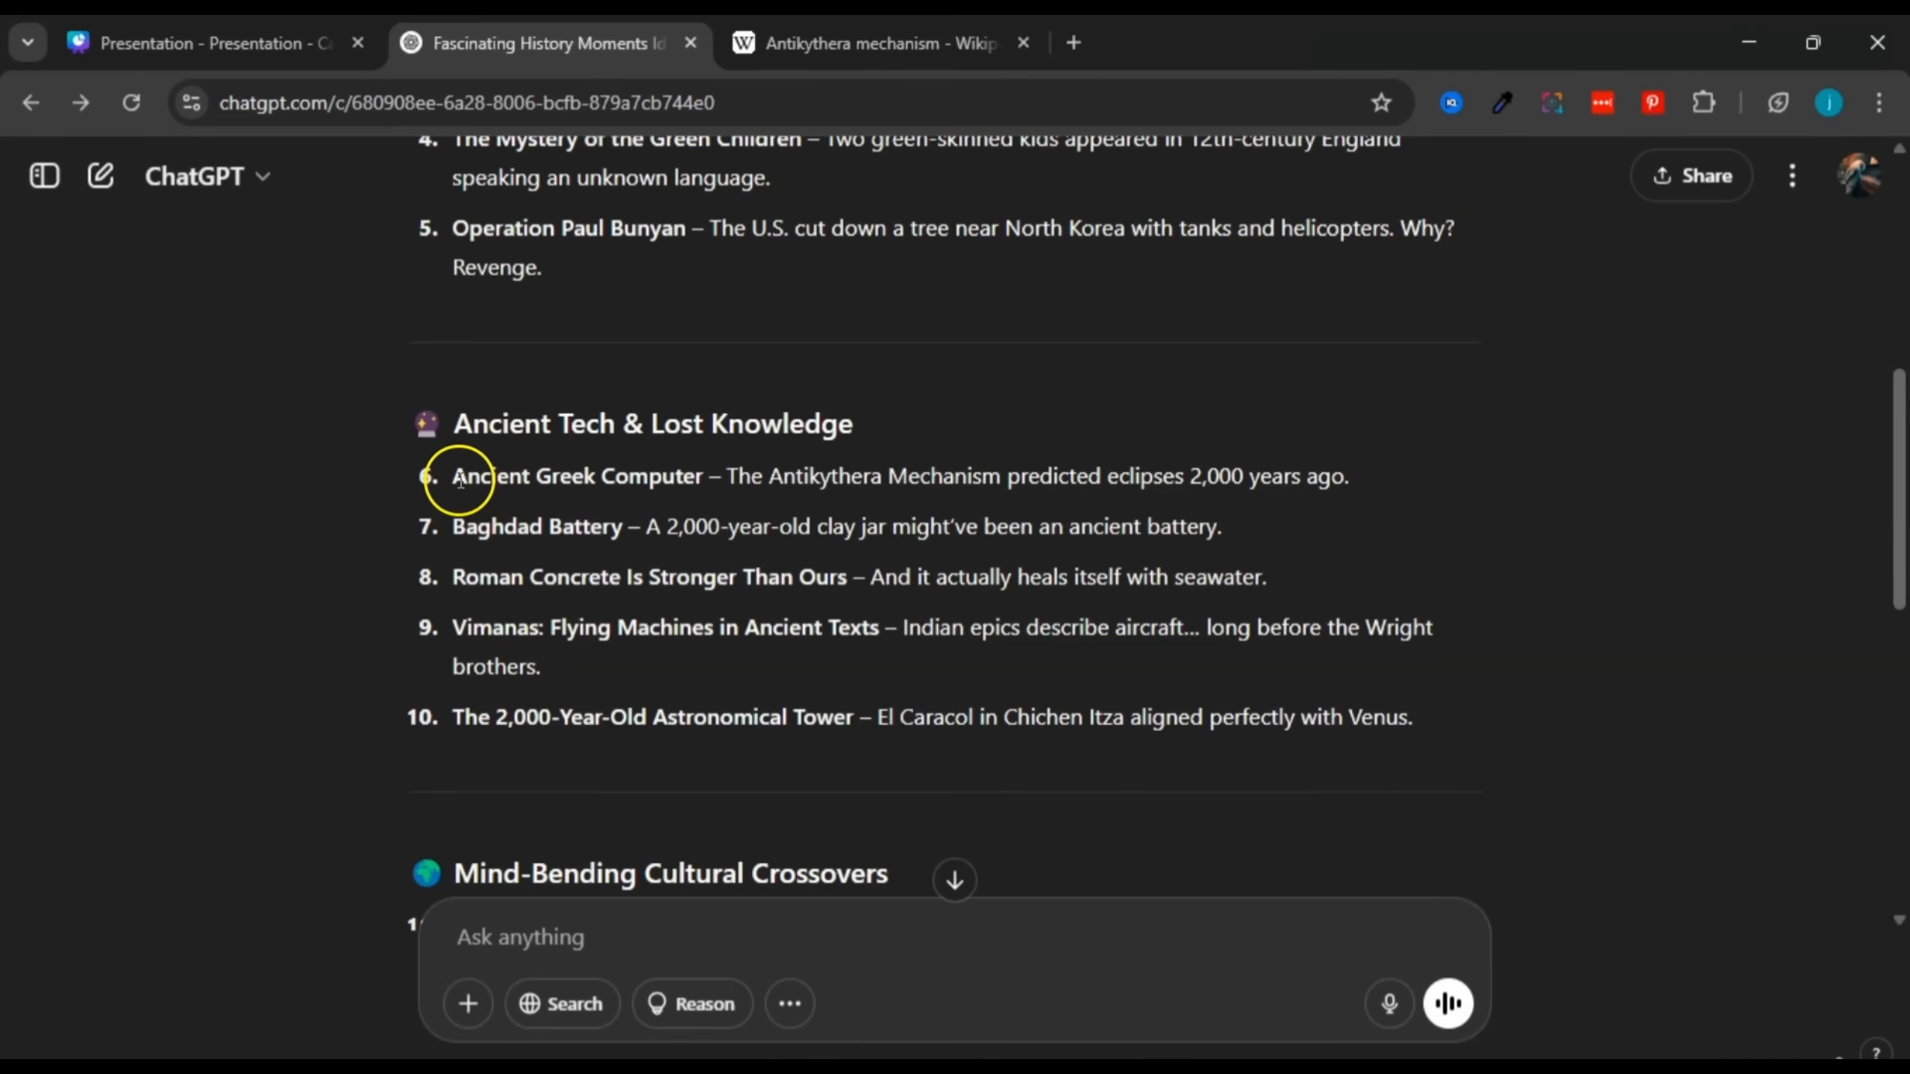
pyautogui.moveTo(766, 475); pyautogui.dragTo(1353, 476)
pyautogui.click(872, 43)
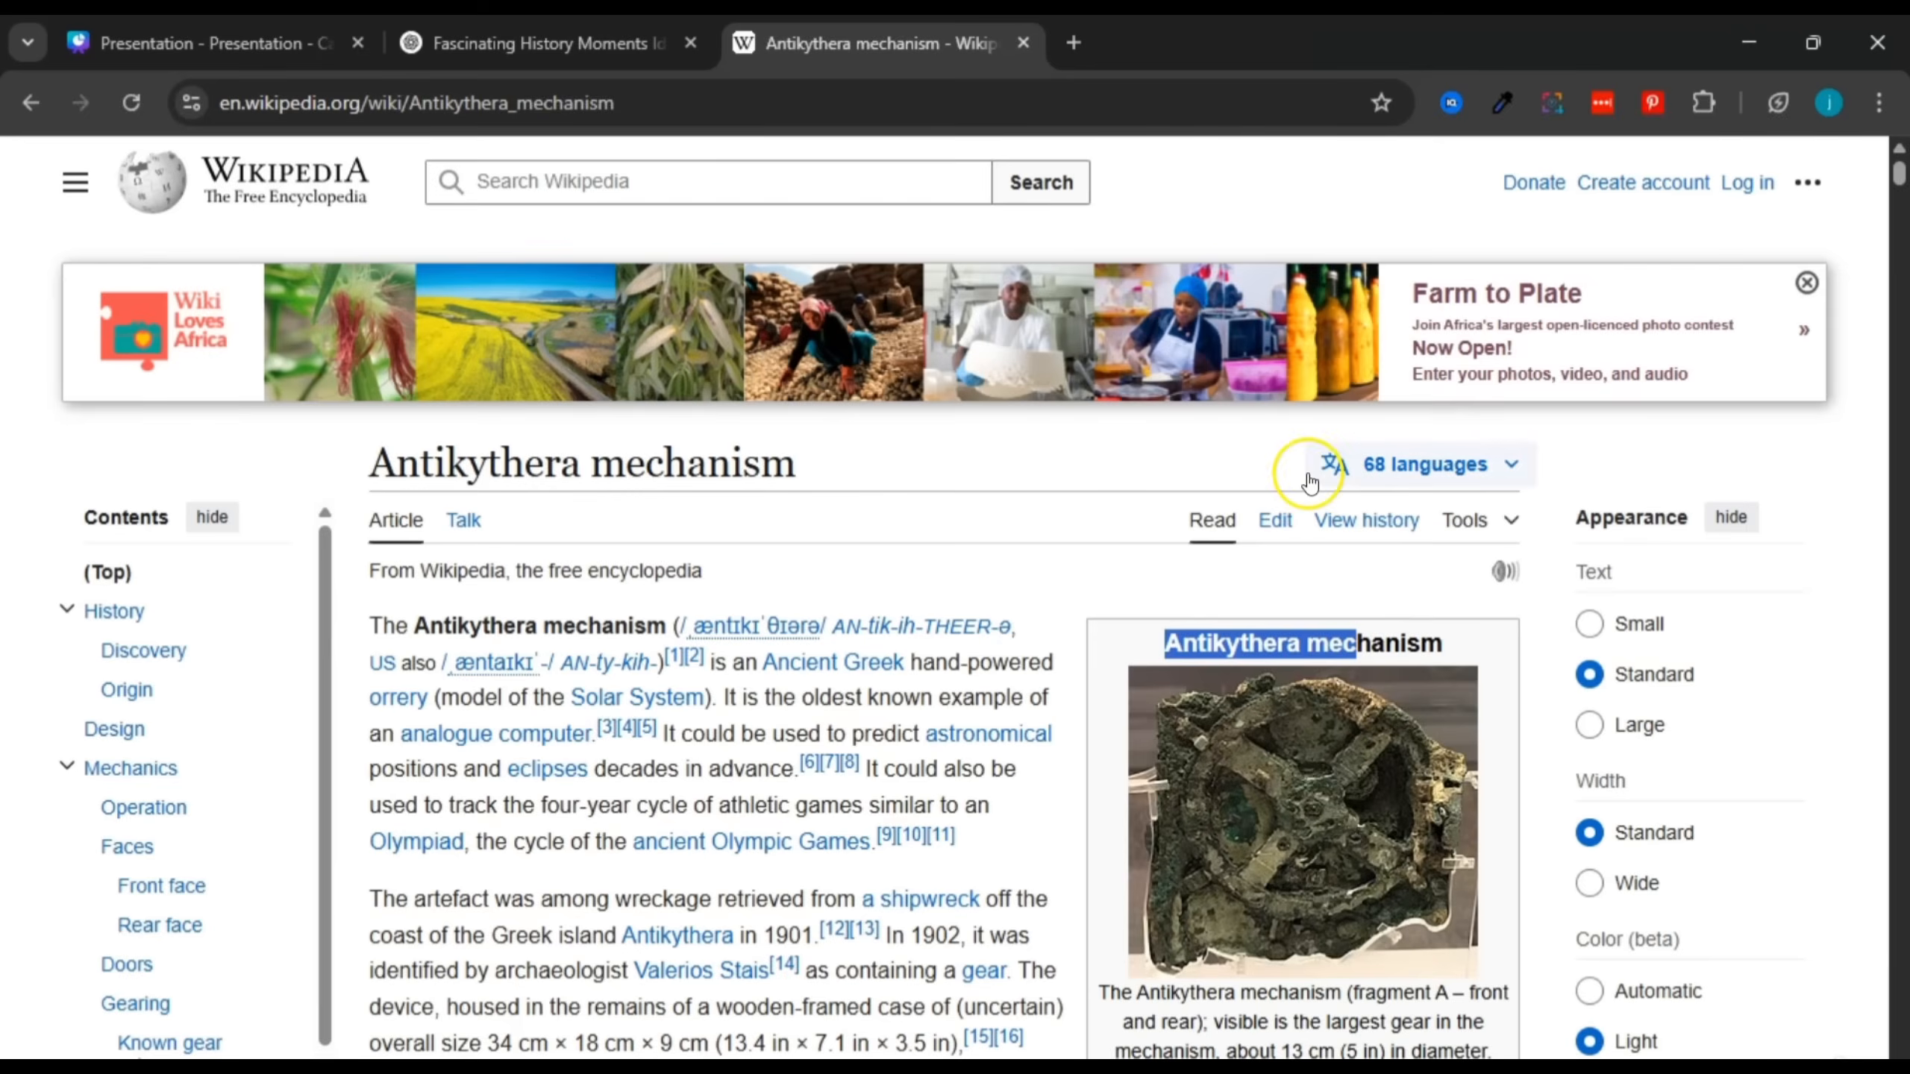
# Step: Examine the article's images and introduction, and check them against the "Ancient Tech & Lost Knowledge" ideas in ChatGPT
pyautogui.scroll(-2, 1266, 460)
pyautogui.click(1256, 456)
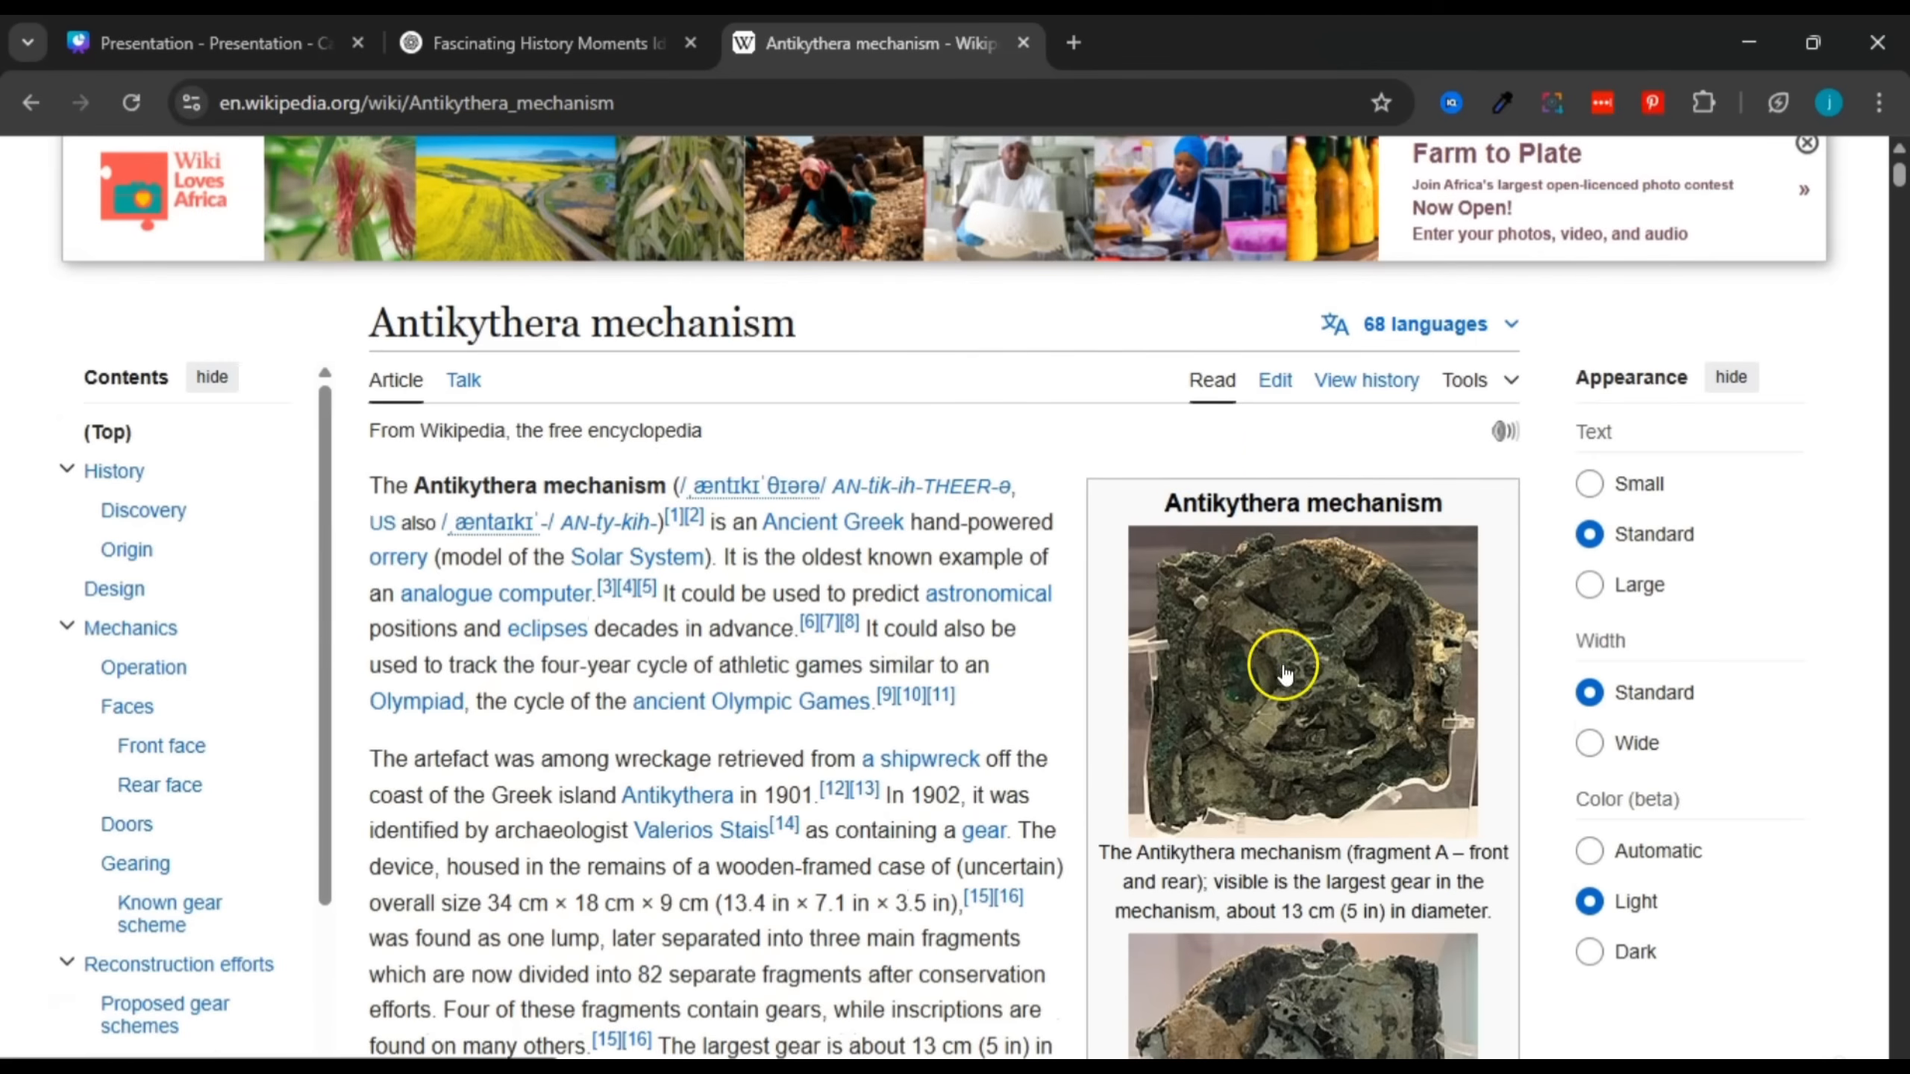
pyautogui.scroll(-6, 1375, 666)
pyautogui.scroll(2, 972, 439)
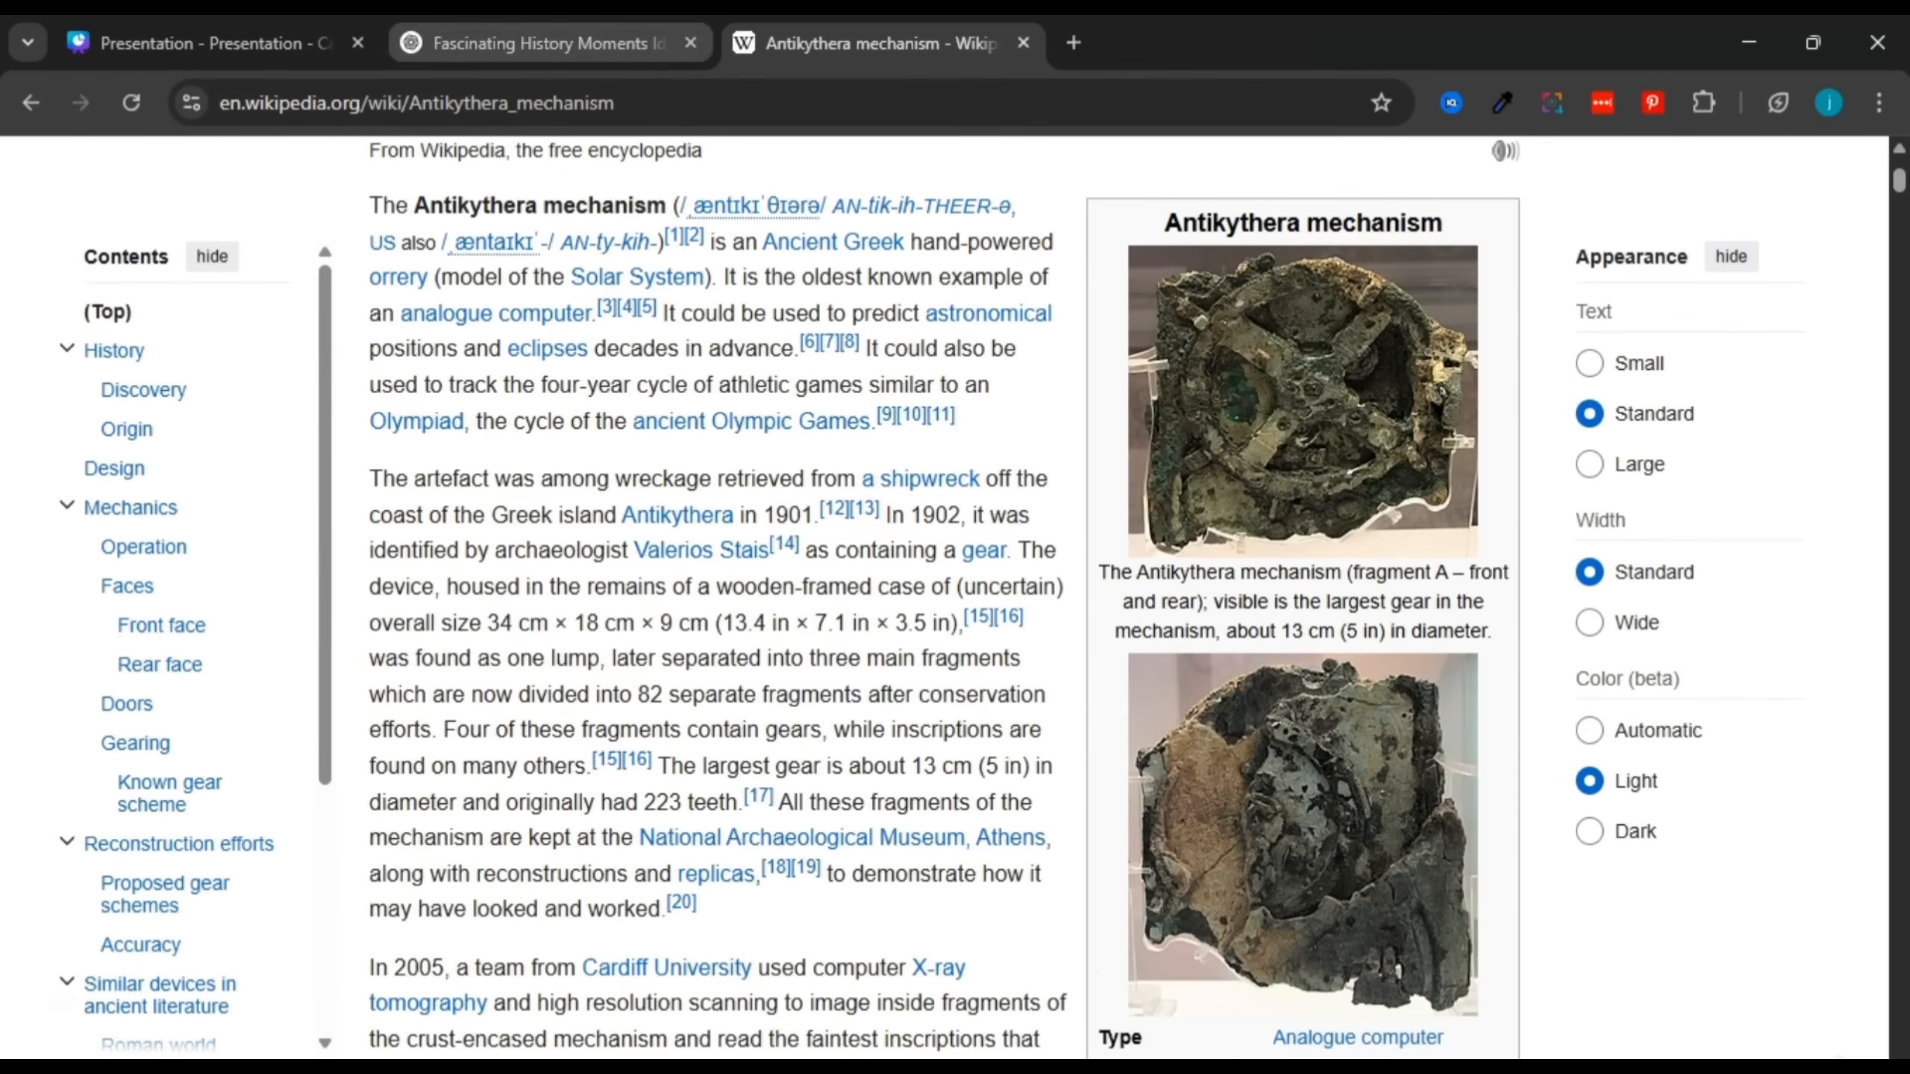
pyautogui.click(624, 44)
pyautogui.scroll(-6, 673, 521)
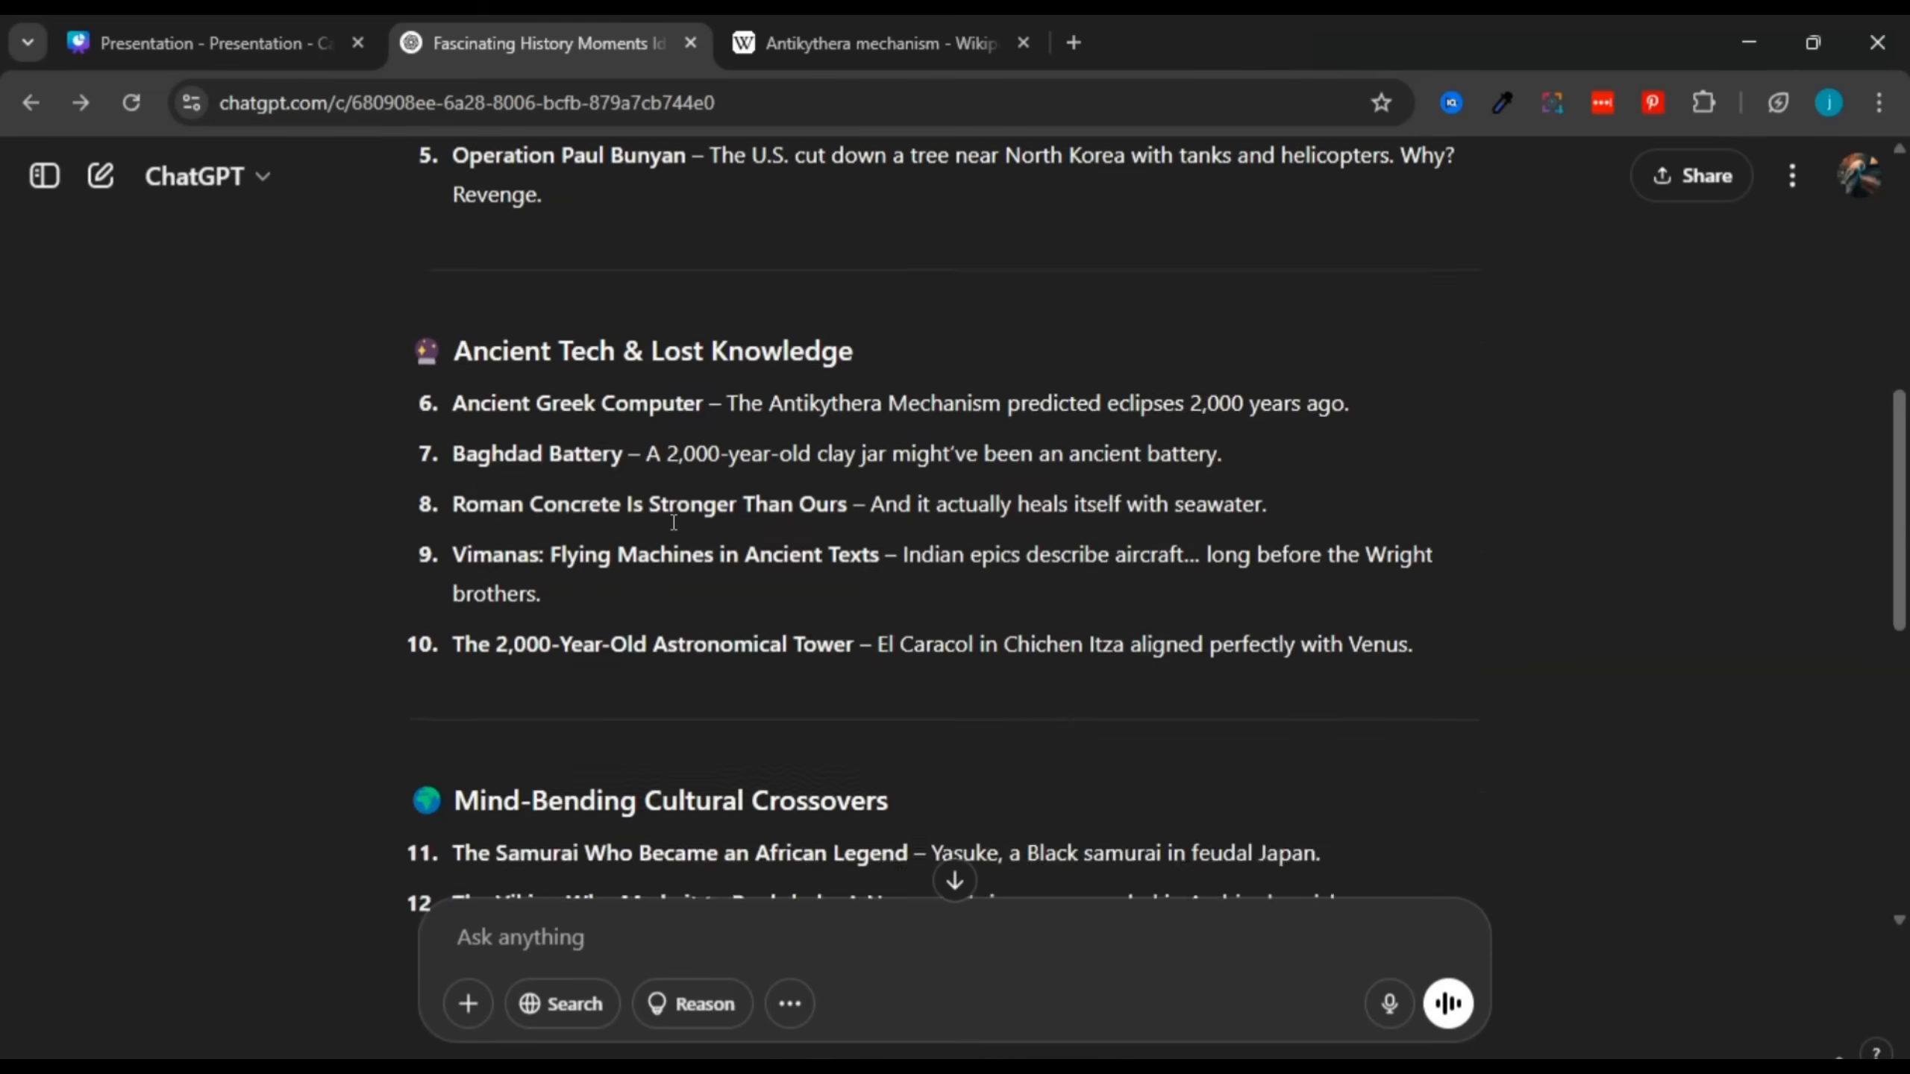
pyautogui.click(842, 43)
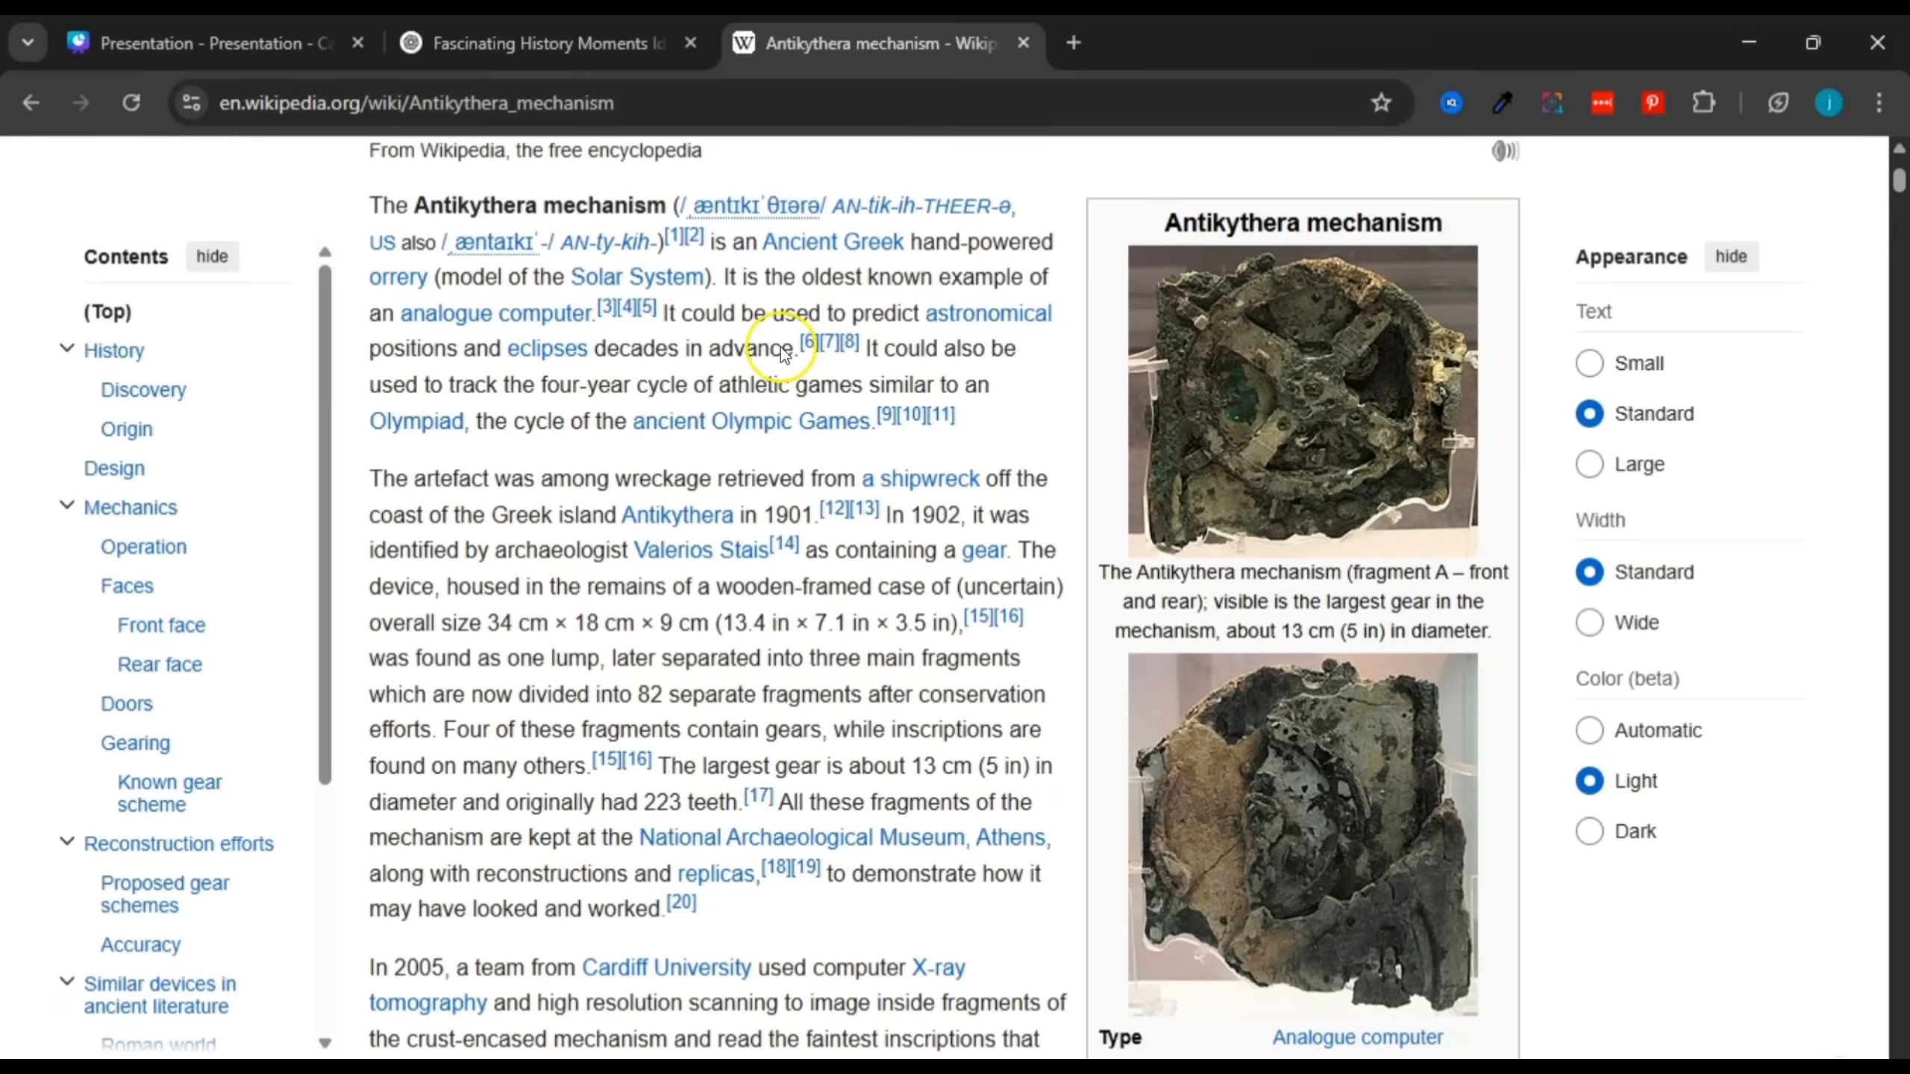
pyautogui.hotkey('ctrl', 'shift', 'Tab')
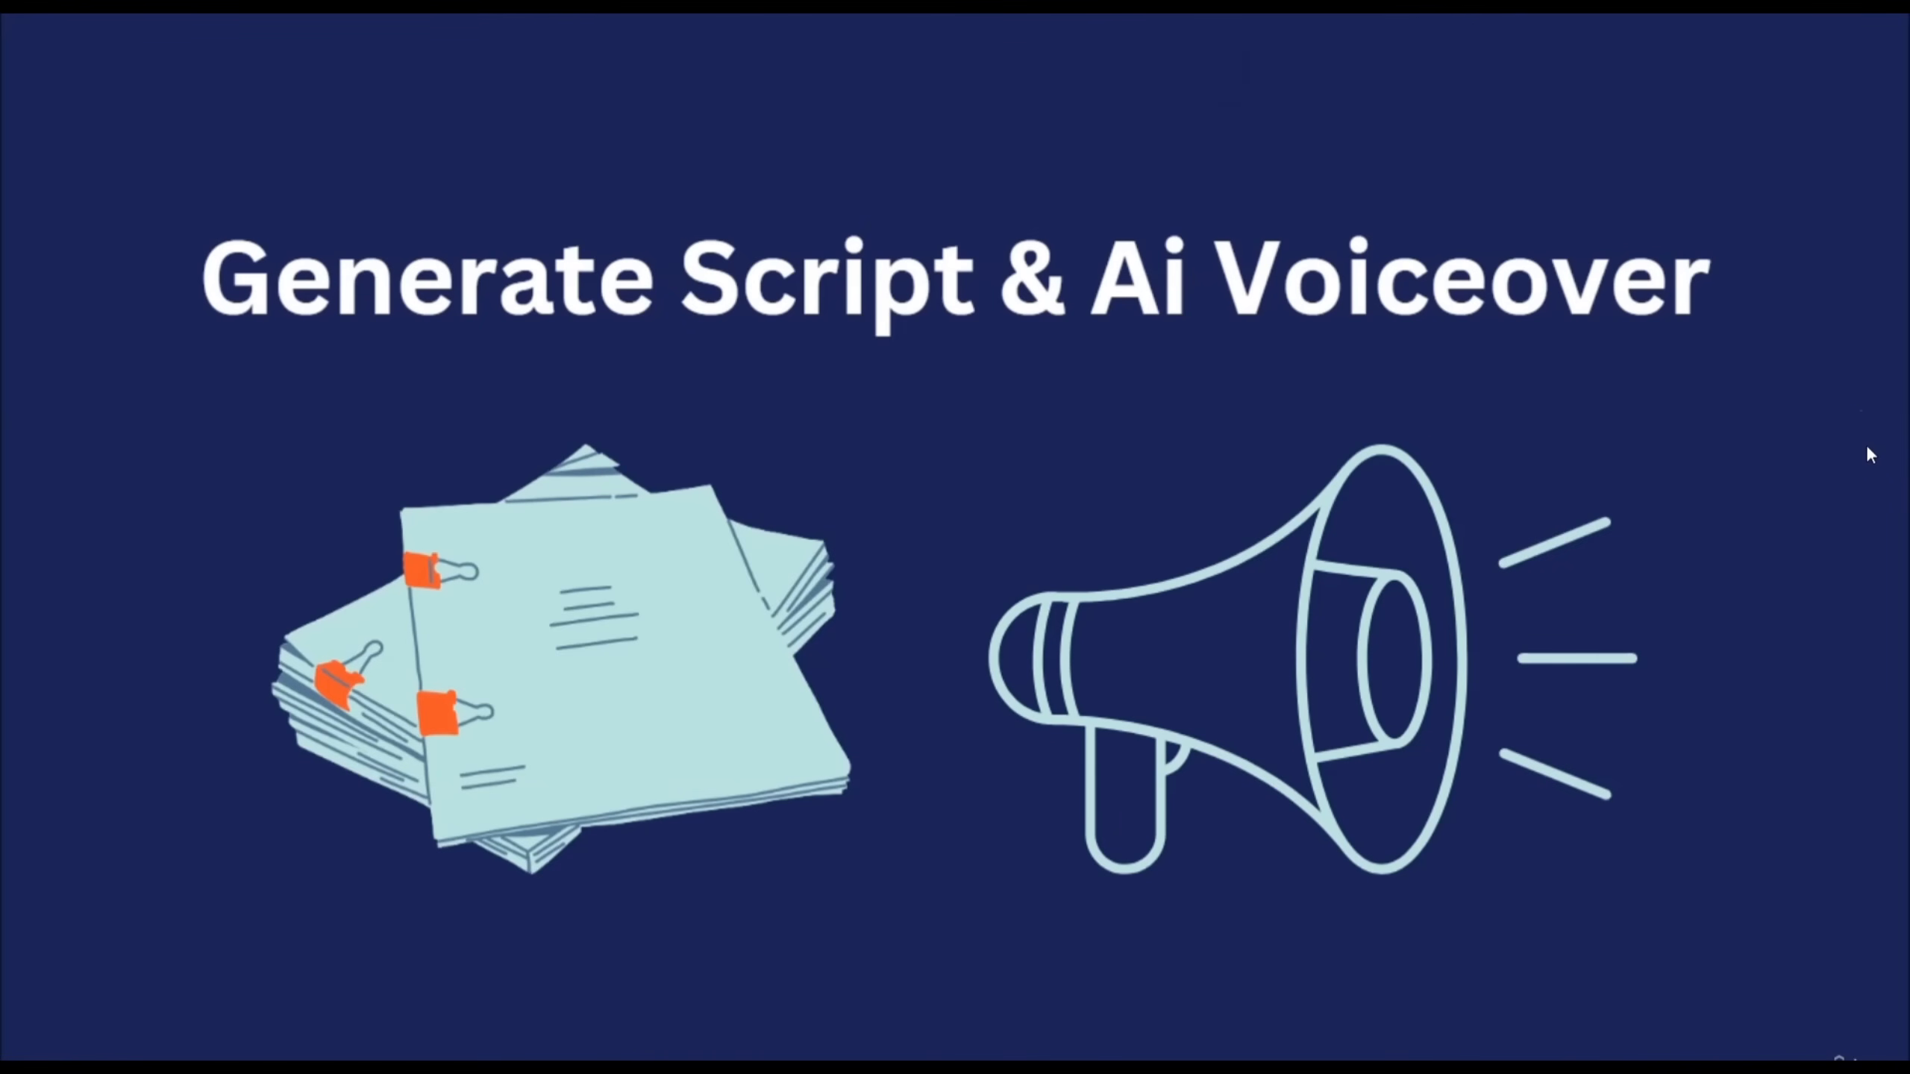
pyautogui.click(1586, 494)
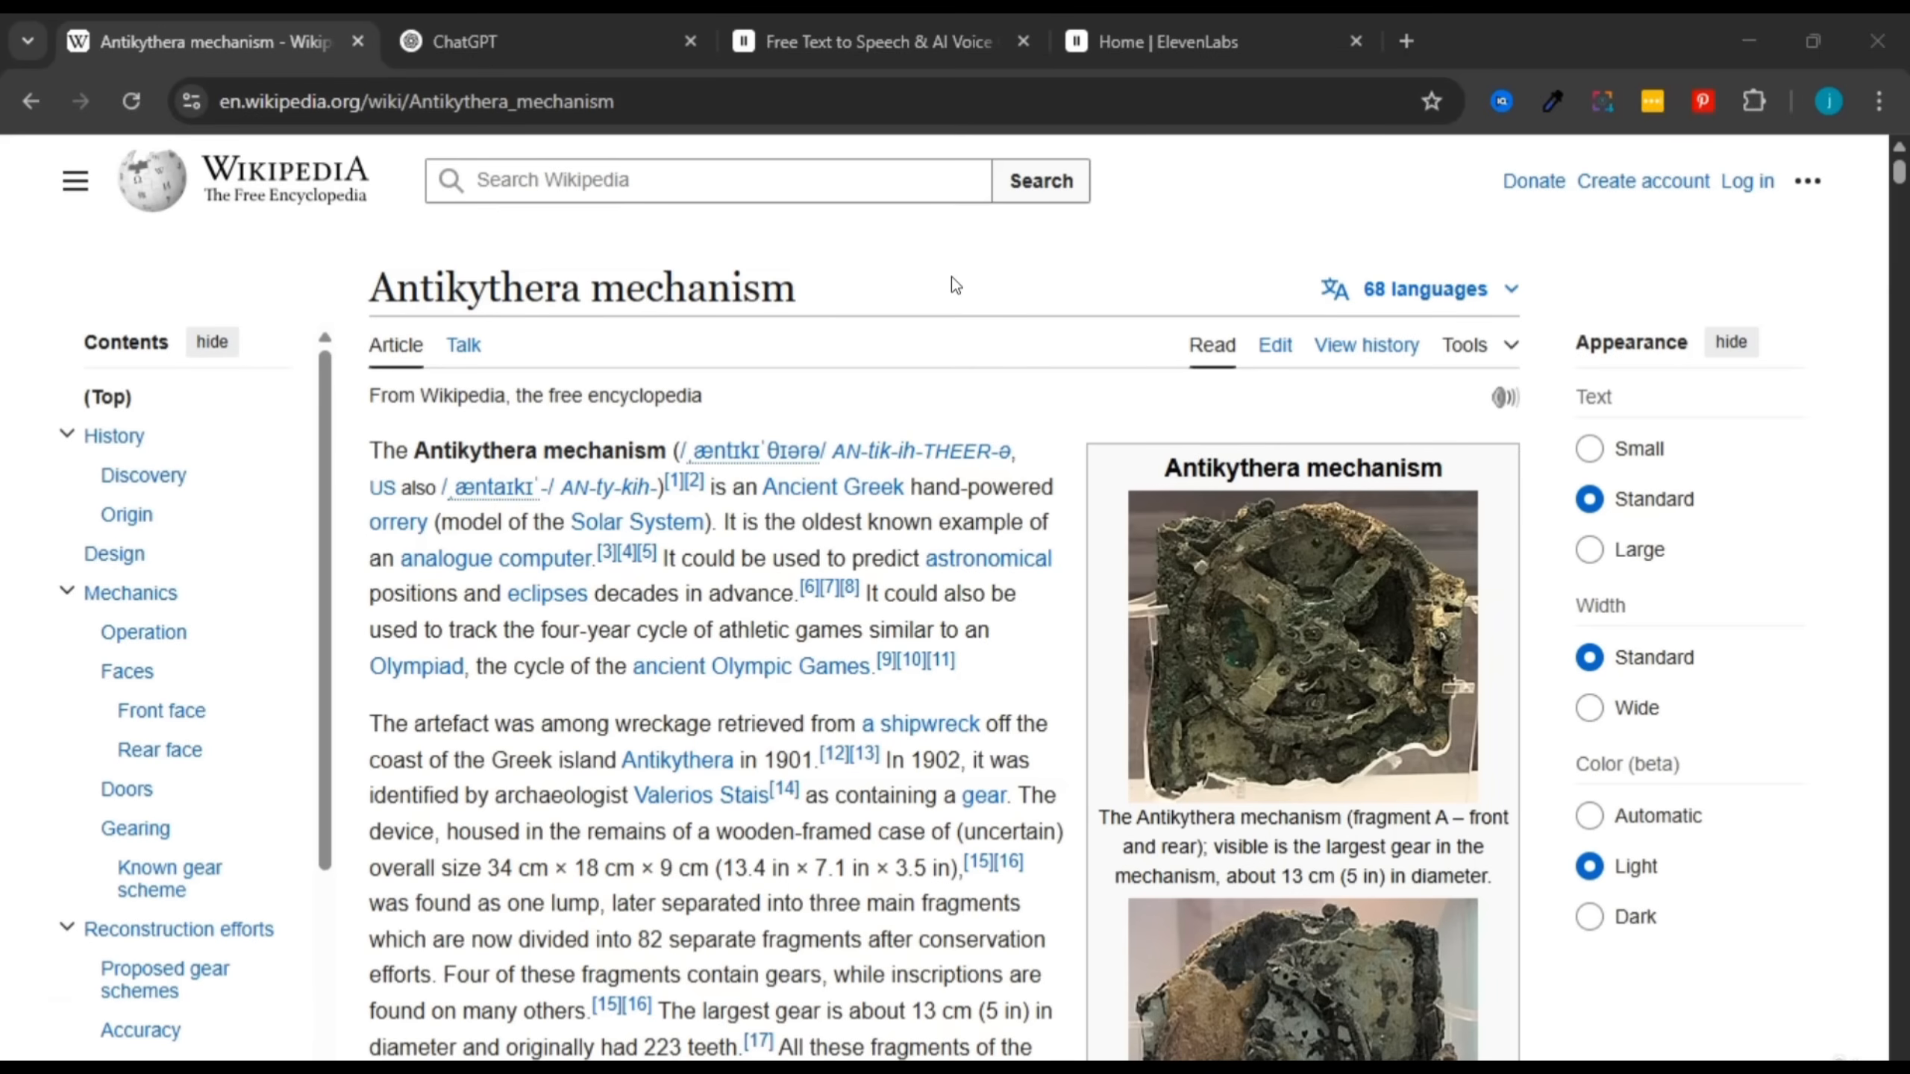
# Step: Copy the article title "Antikythera mechanism" from the Wikipedia page
pyautogui.click(930, 287)
pyautogui.moveTo(373, 291); pyautogui.dragTo(786, 290)
pyautogui.rightClick(703, 280)
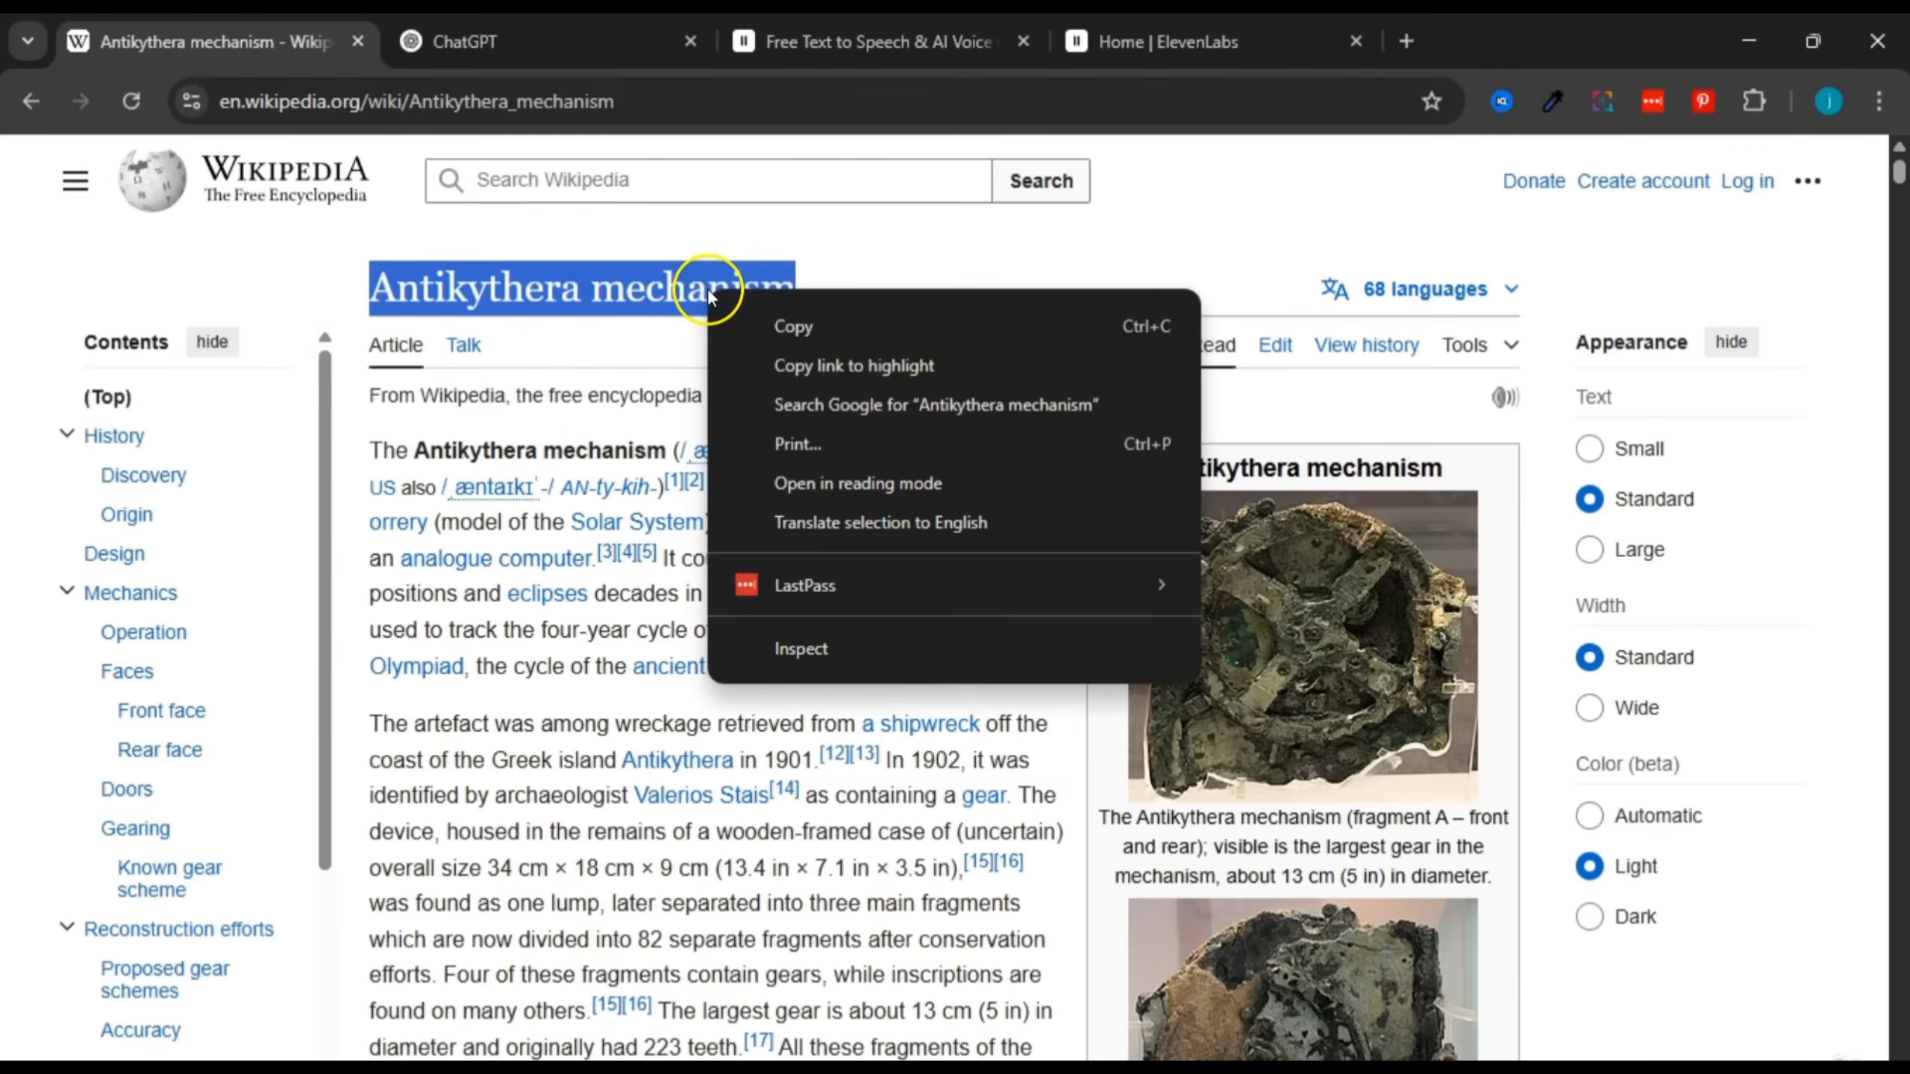
pyautogui.click(758, 326)
# Step: Switch to the new ChatGPT chat and begin a prompt with "write a short script for a youtube short/tiktok video"
pyautogui.hotkey('ctrl', 'Tab')
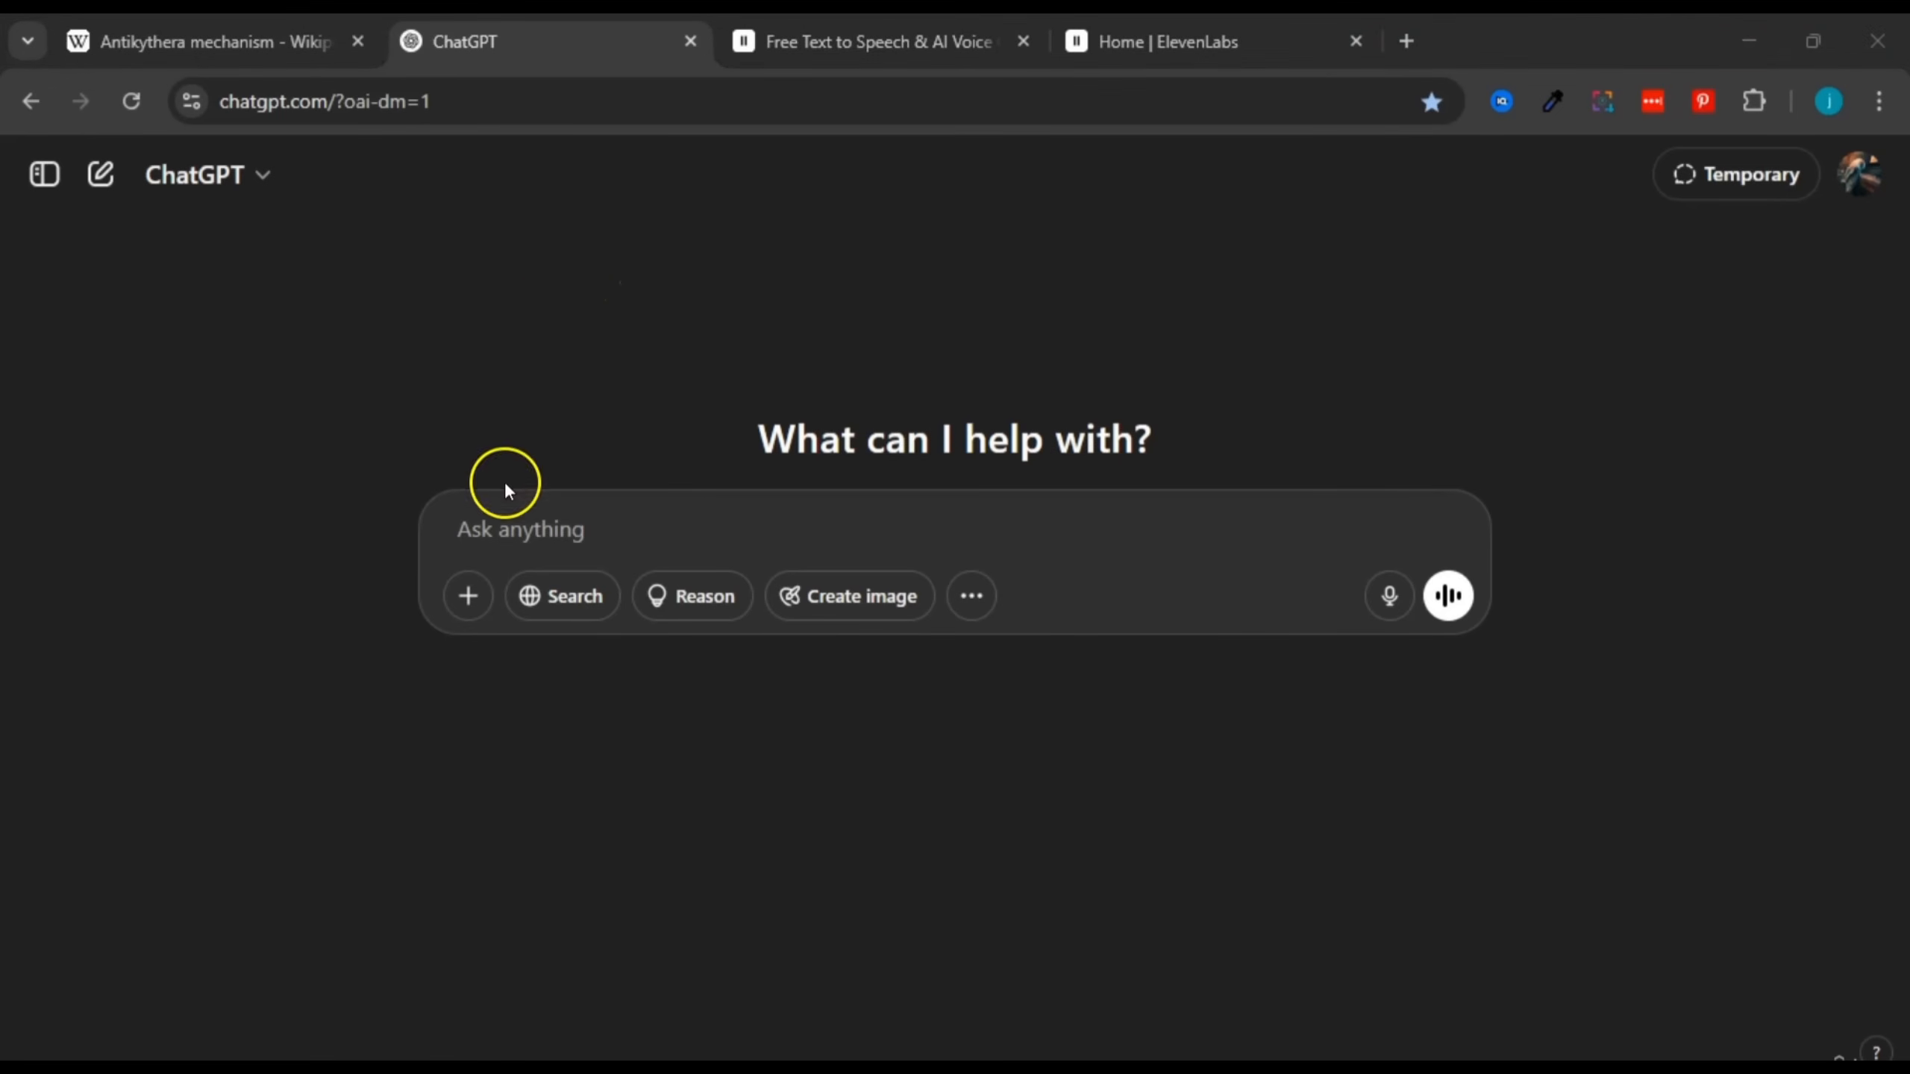
pyautogui.click(511, 525)
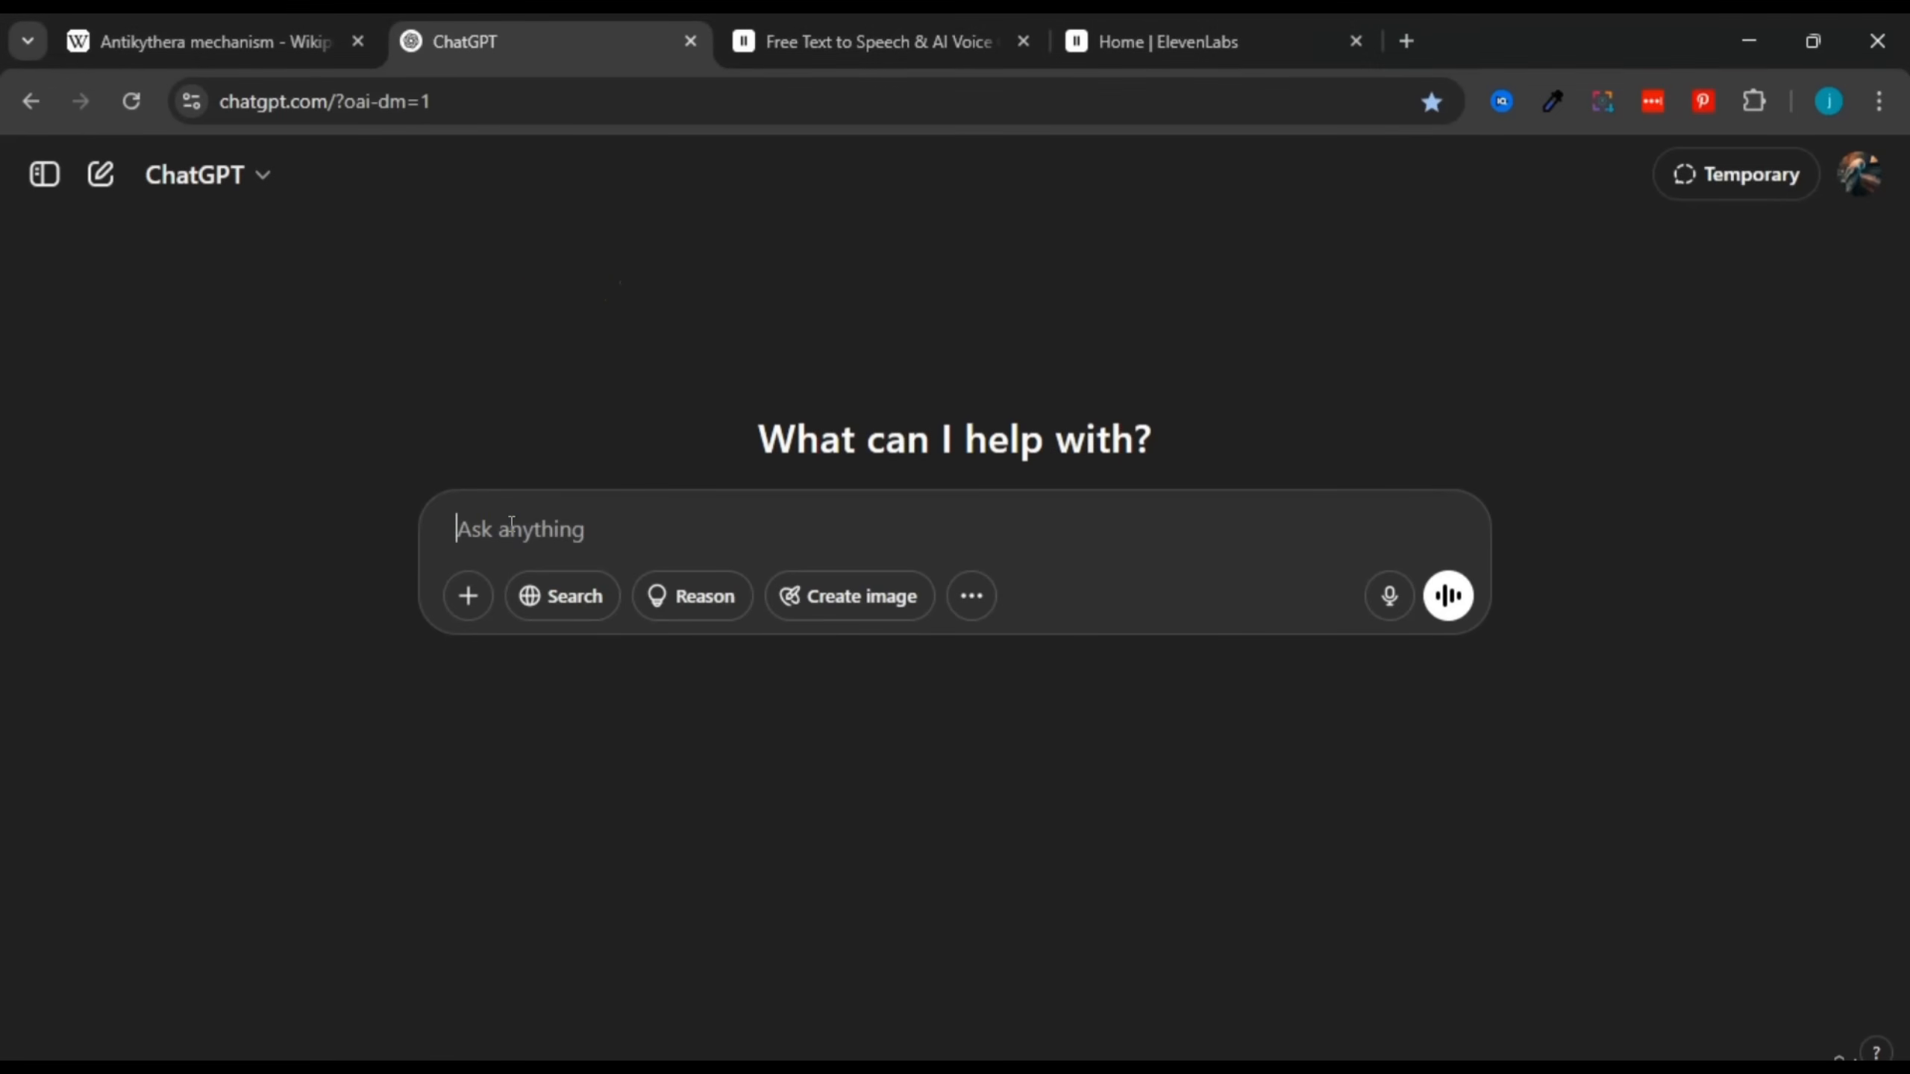
pyautogui.write('write a s')
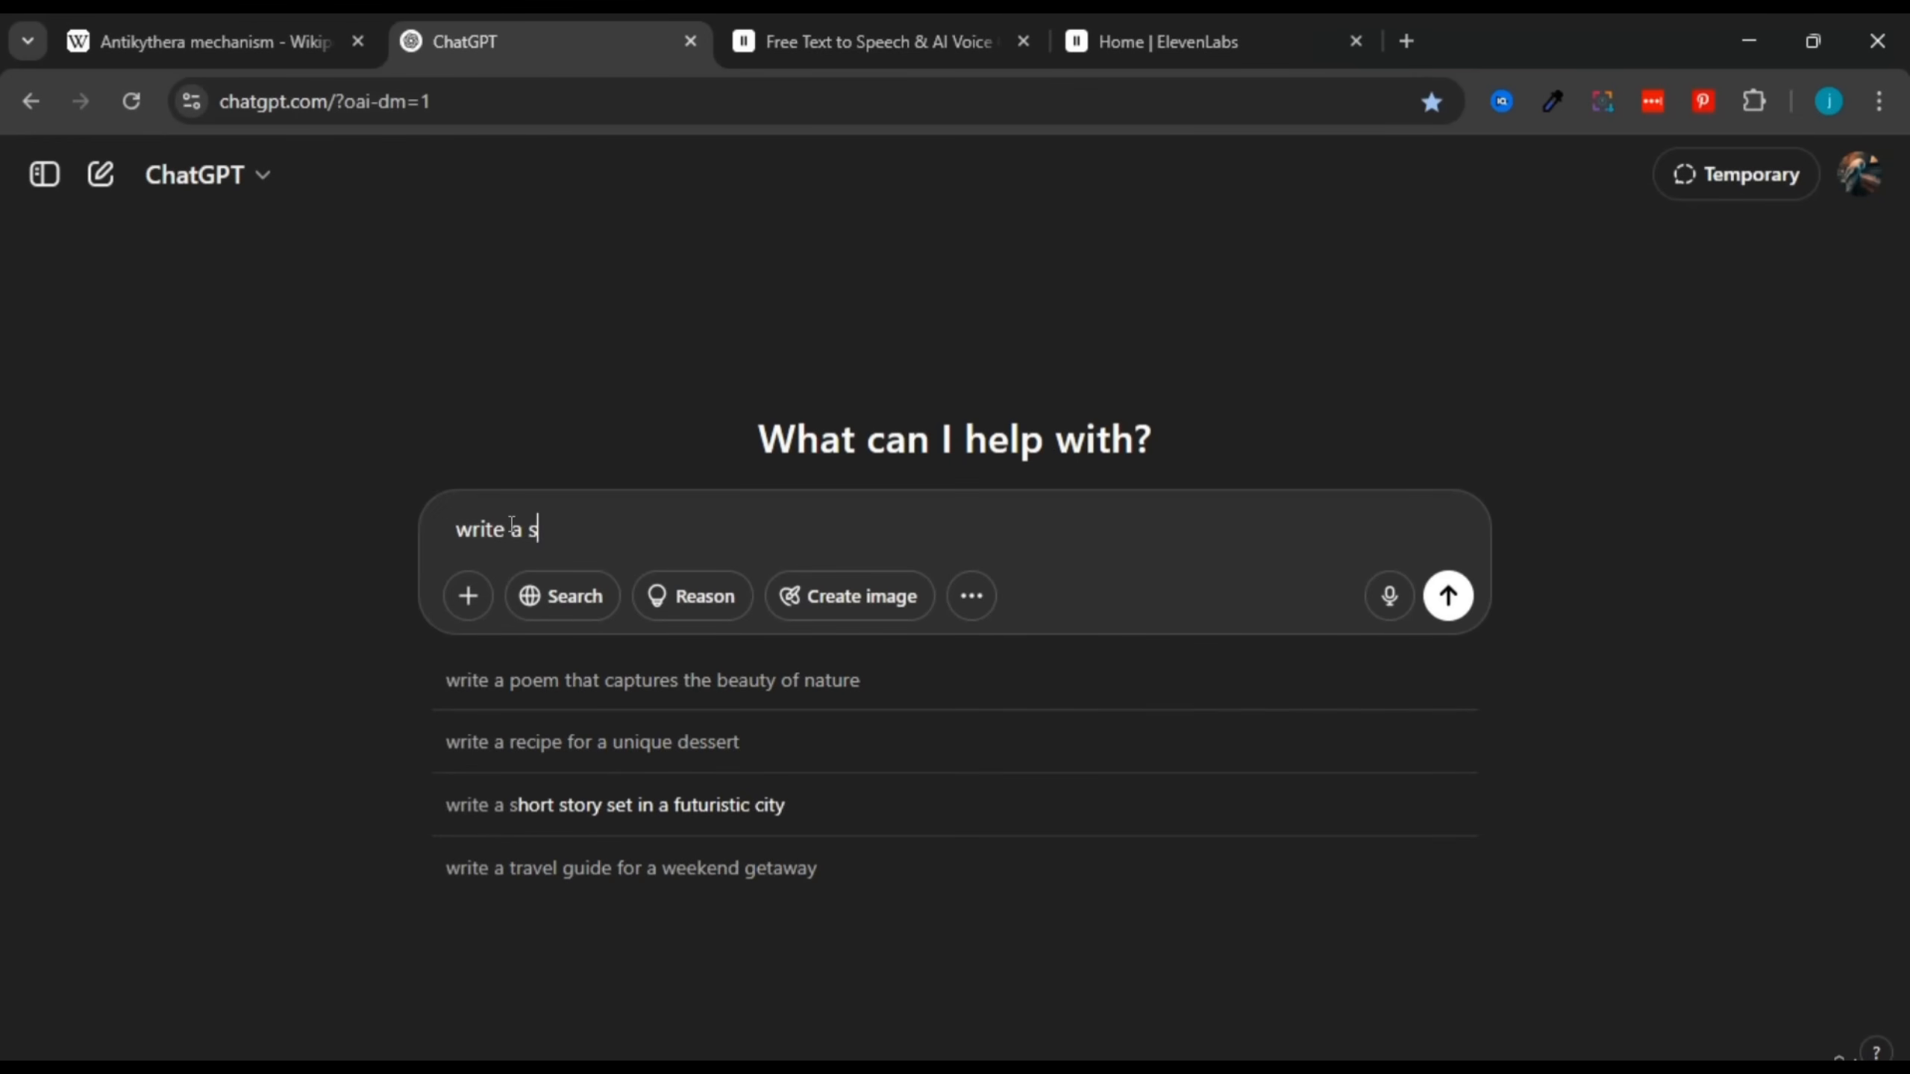
pyautogui.write('hort ')
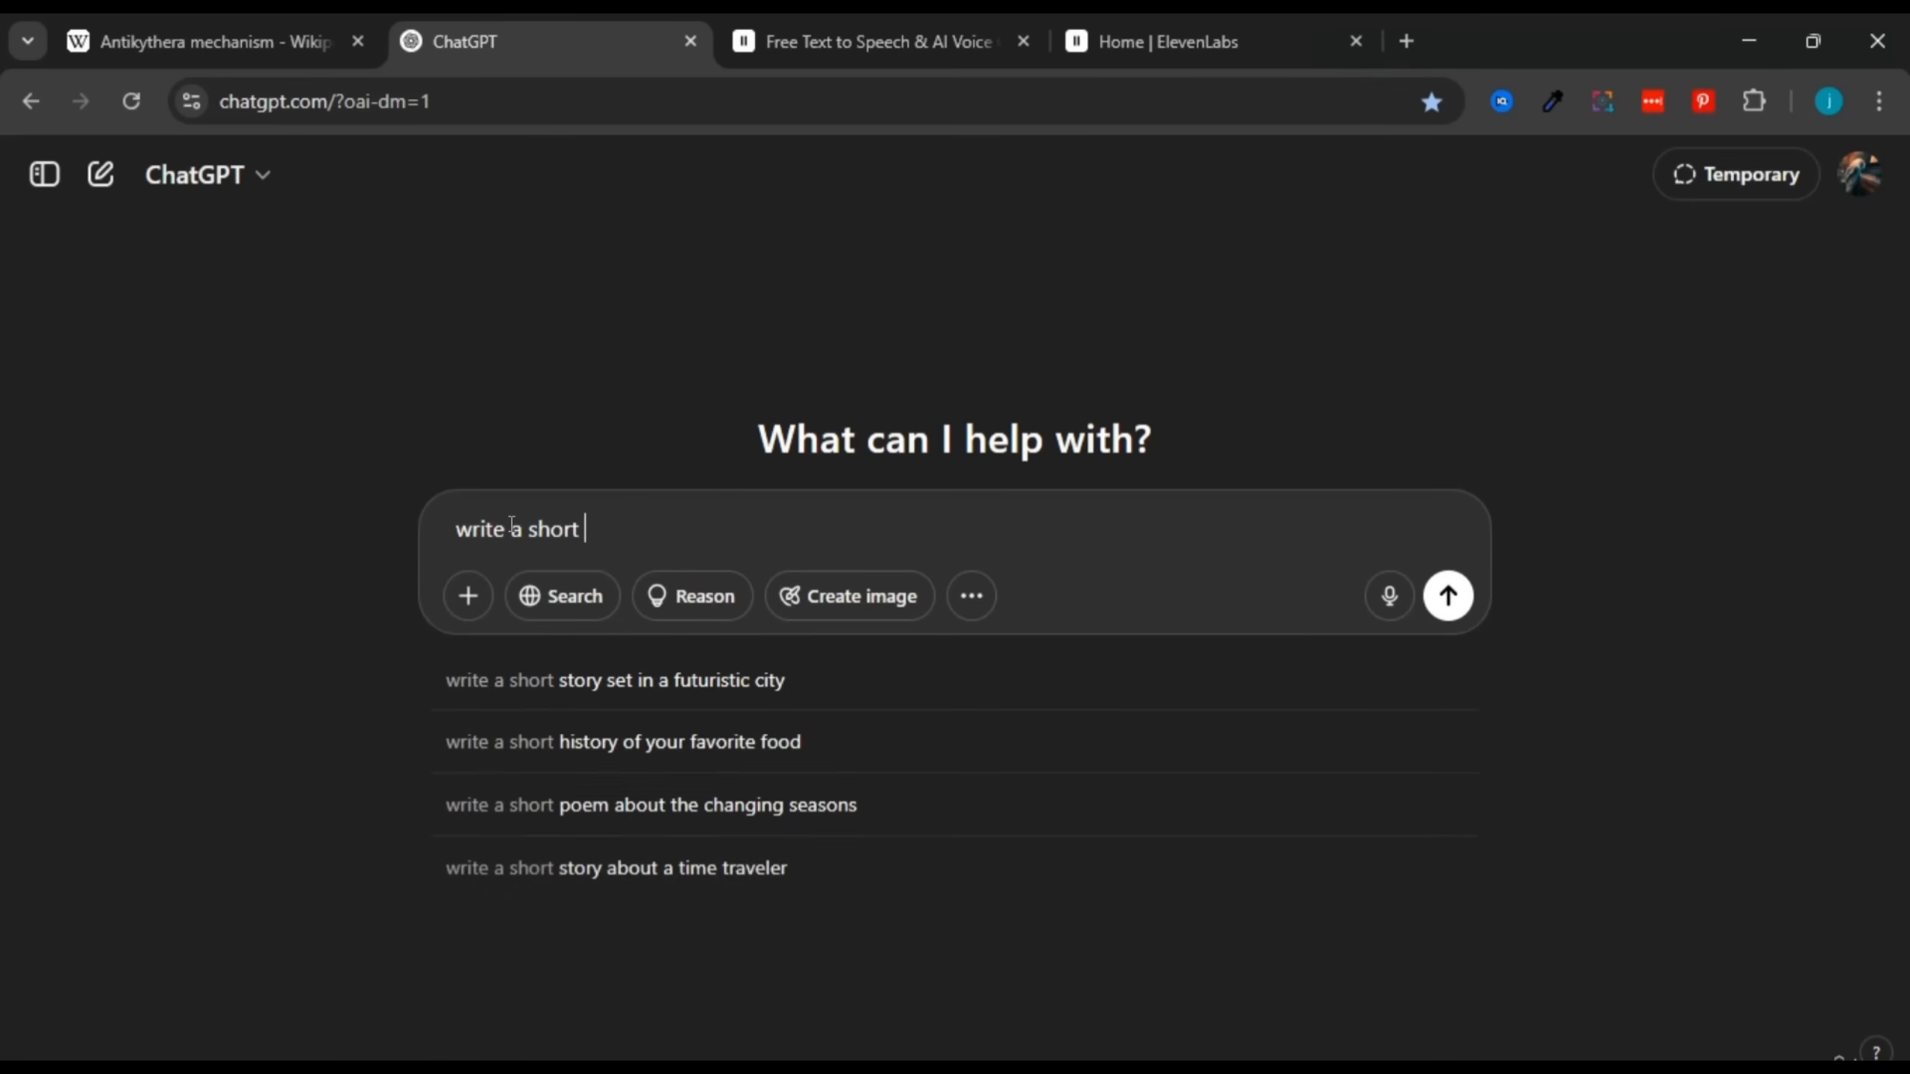
pyautogui.write('scri')
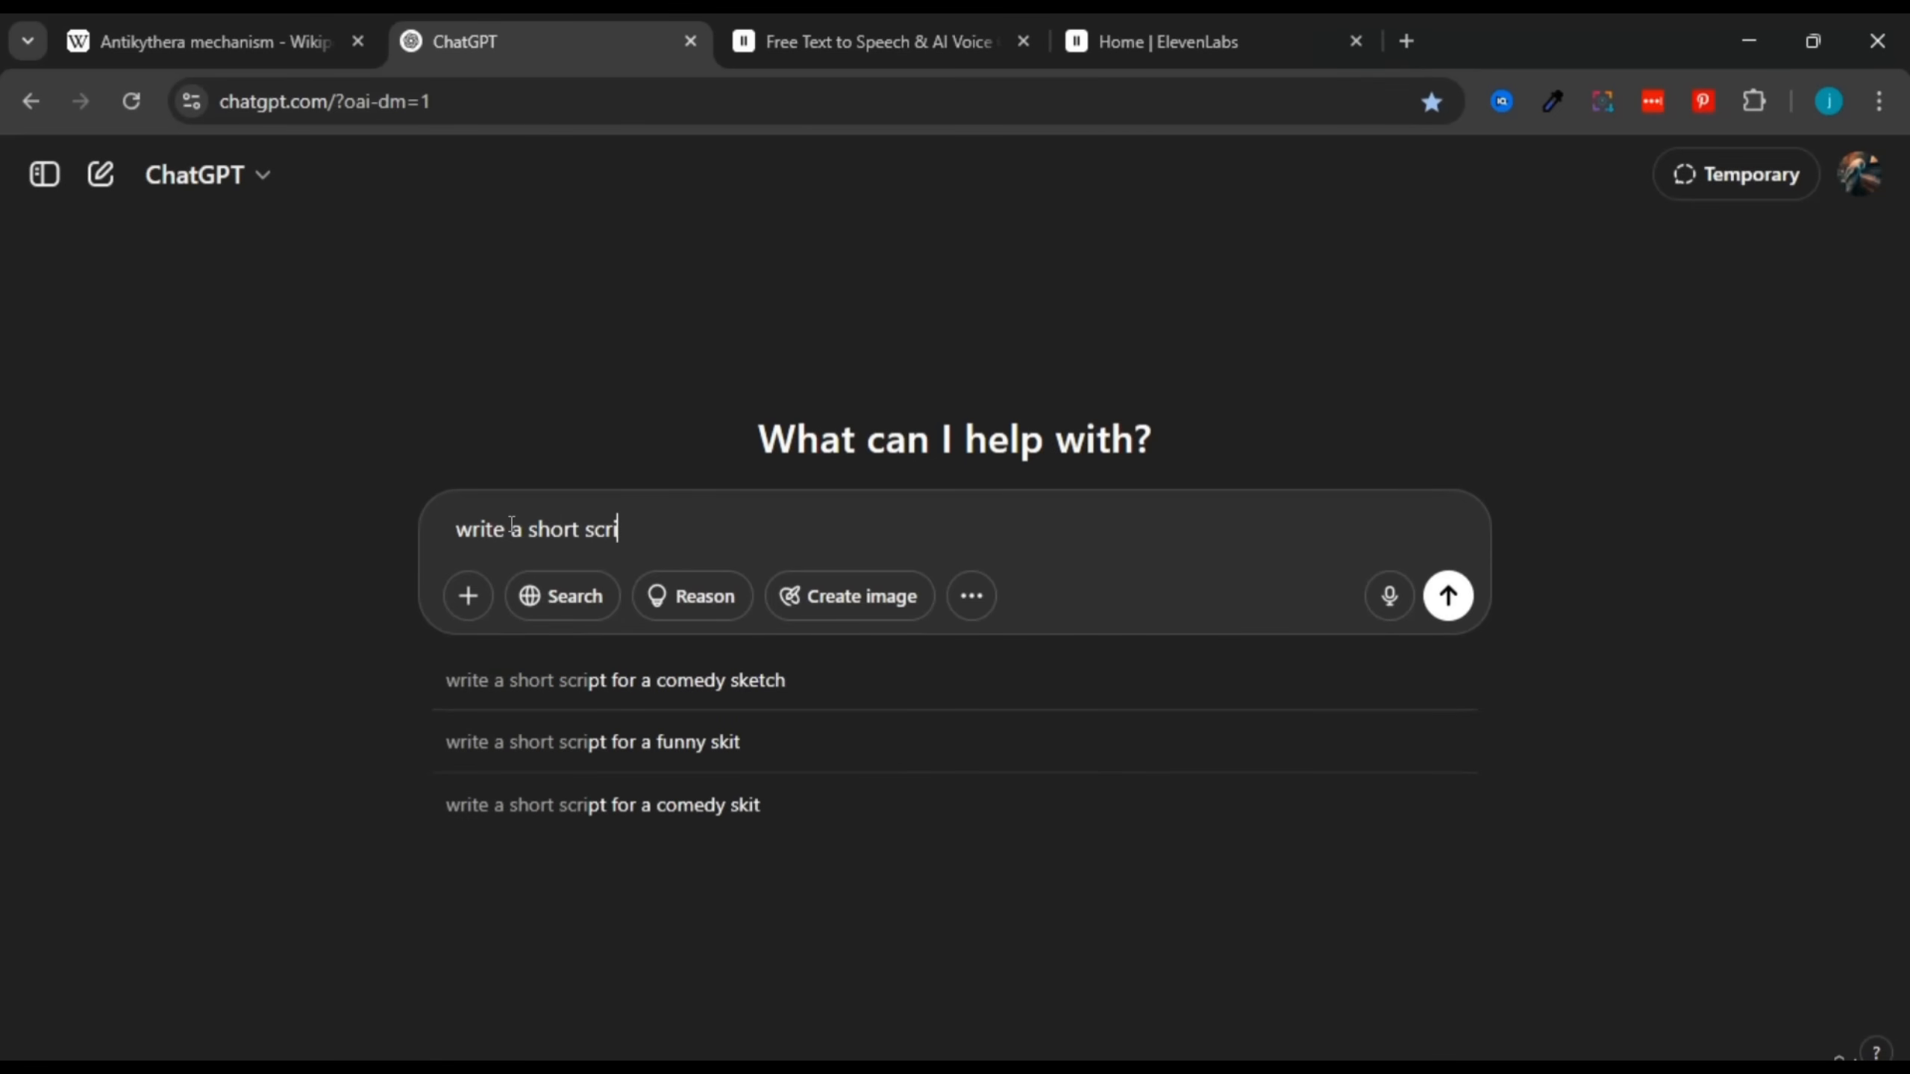
pyautogui.write('pt for')
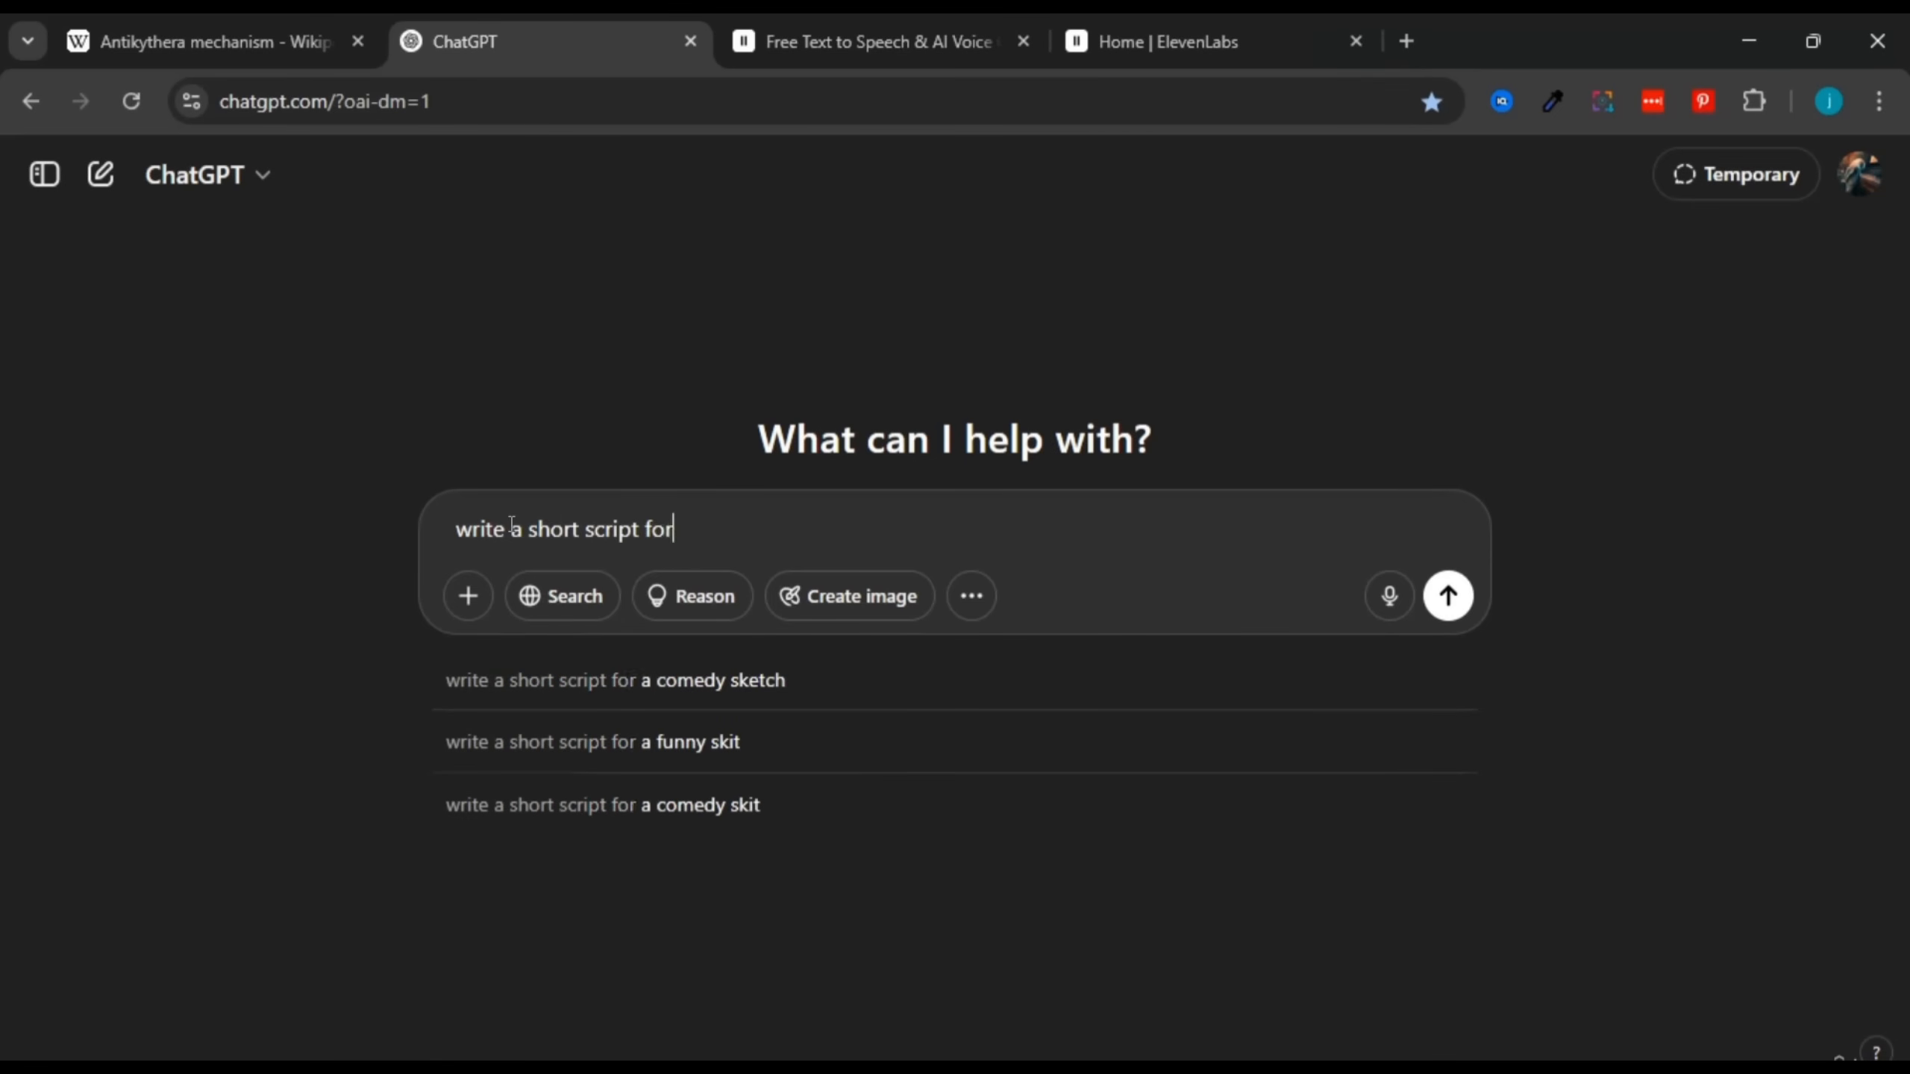
pyautogui.write(' a ')
pyautogui.write('y')
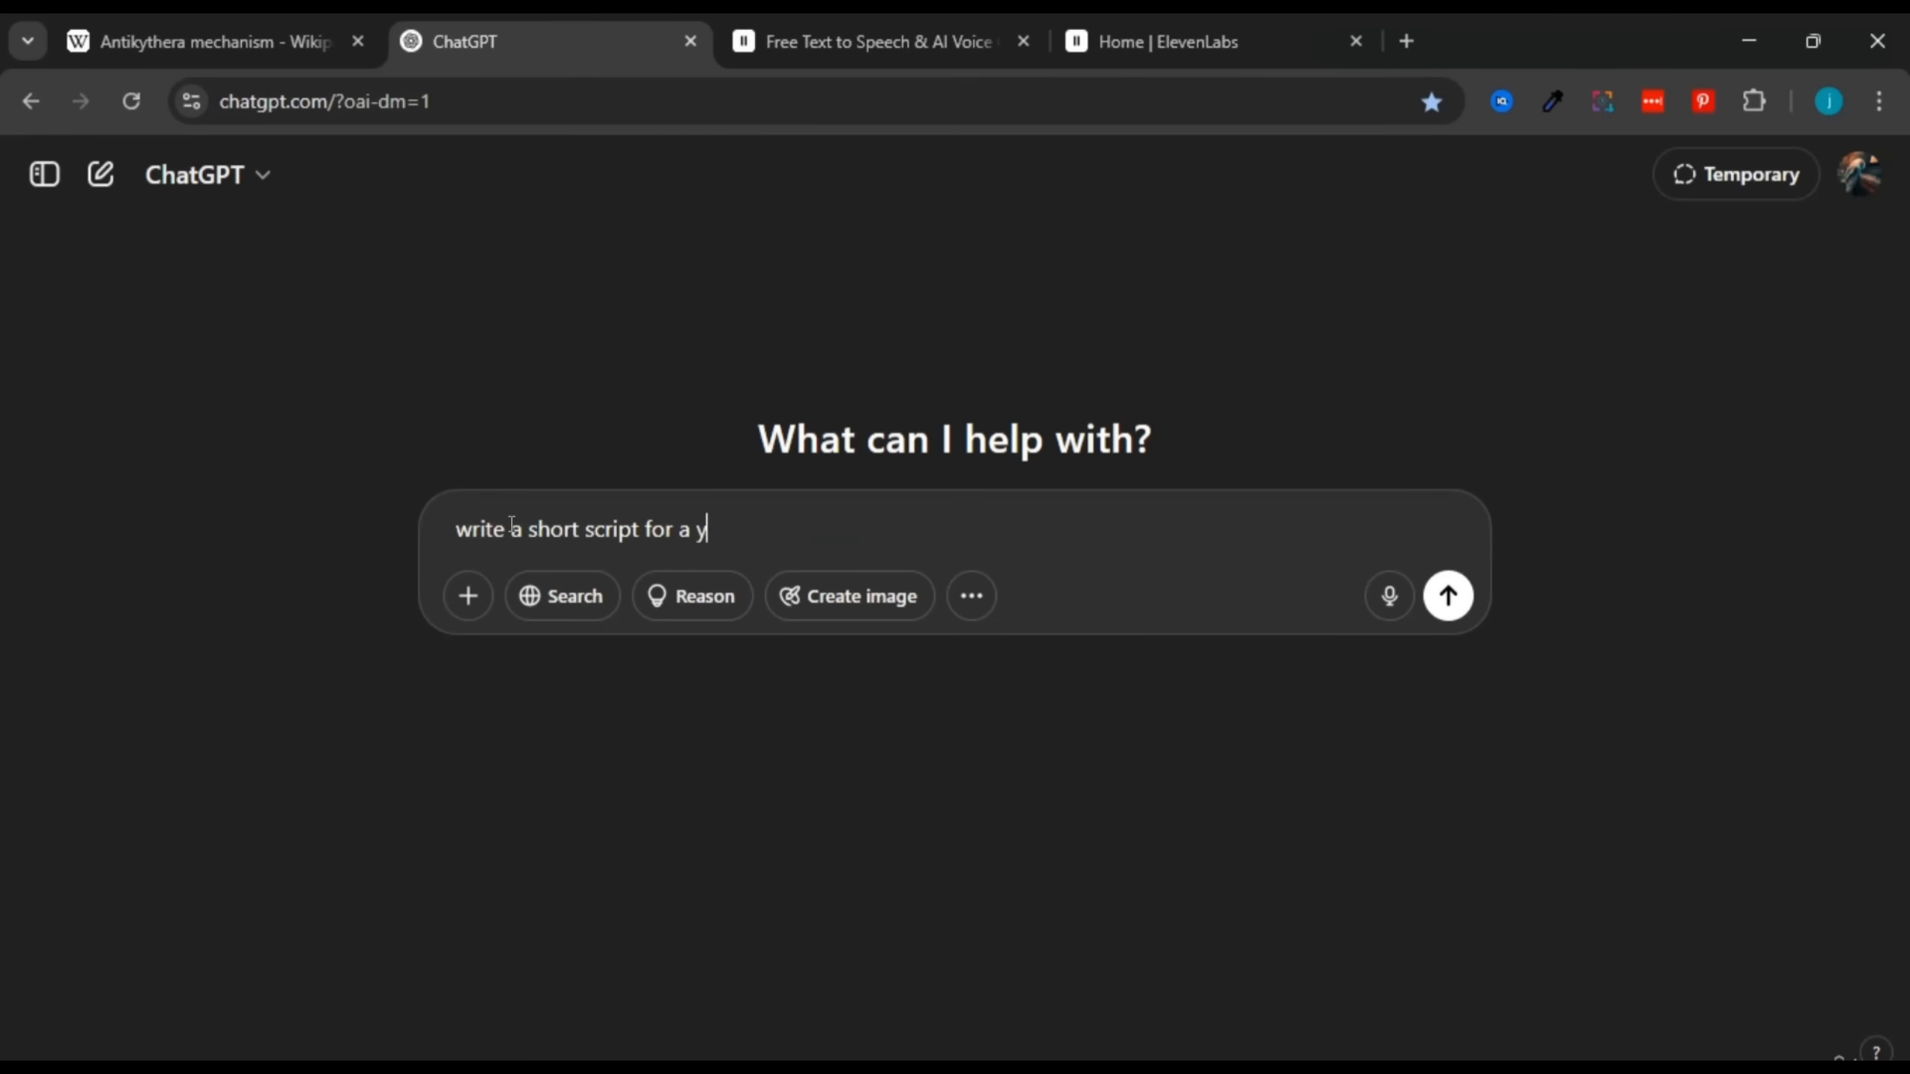
pyautogui.write('outube ')
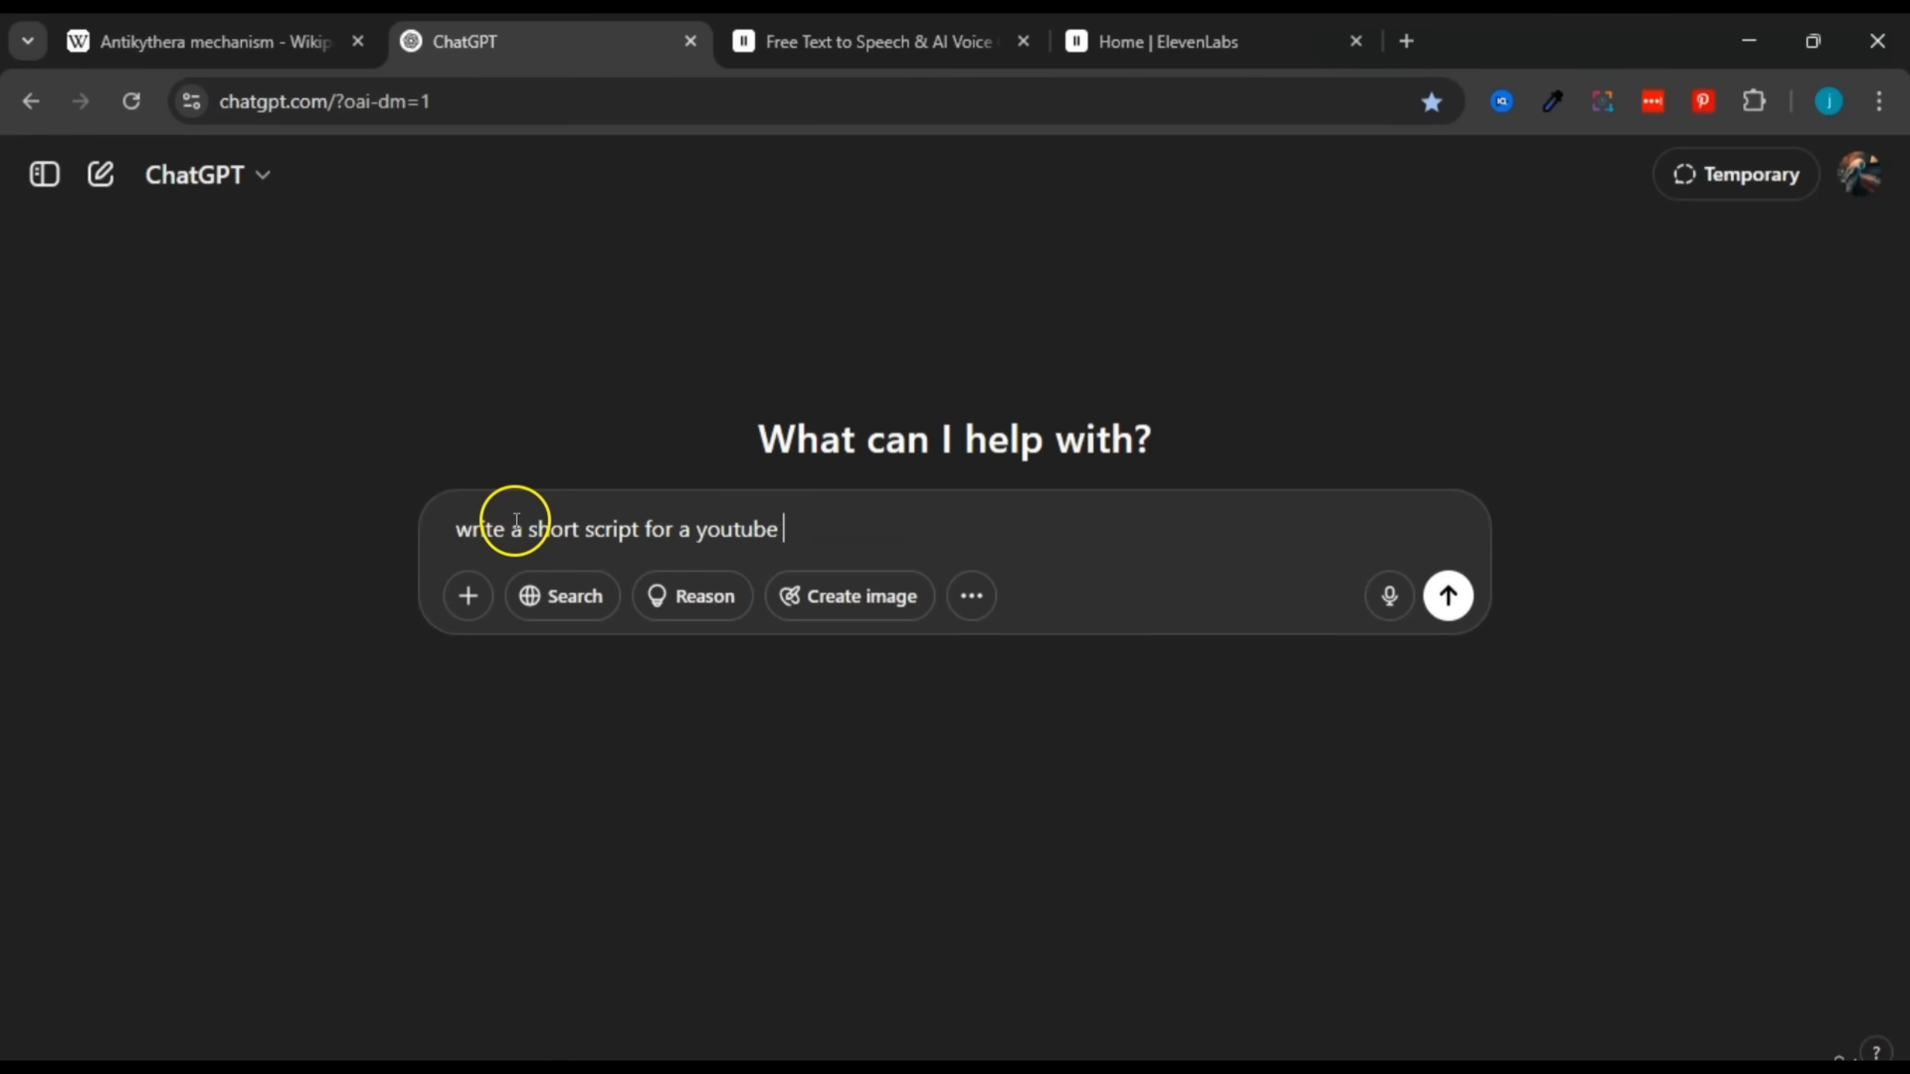
pyautogui.write('short/ti')
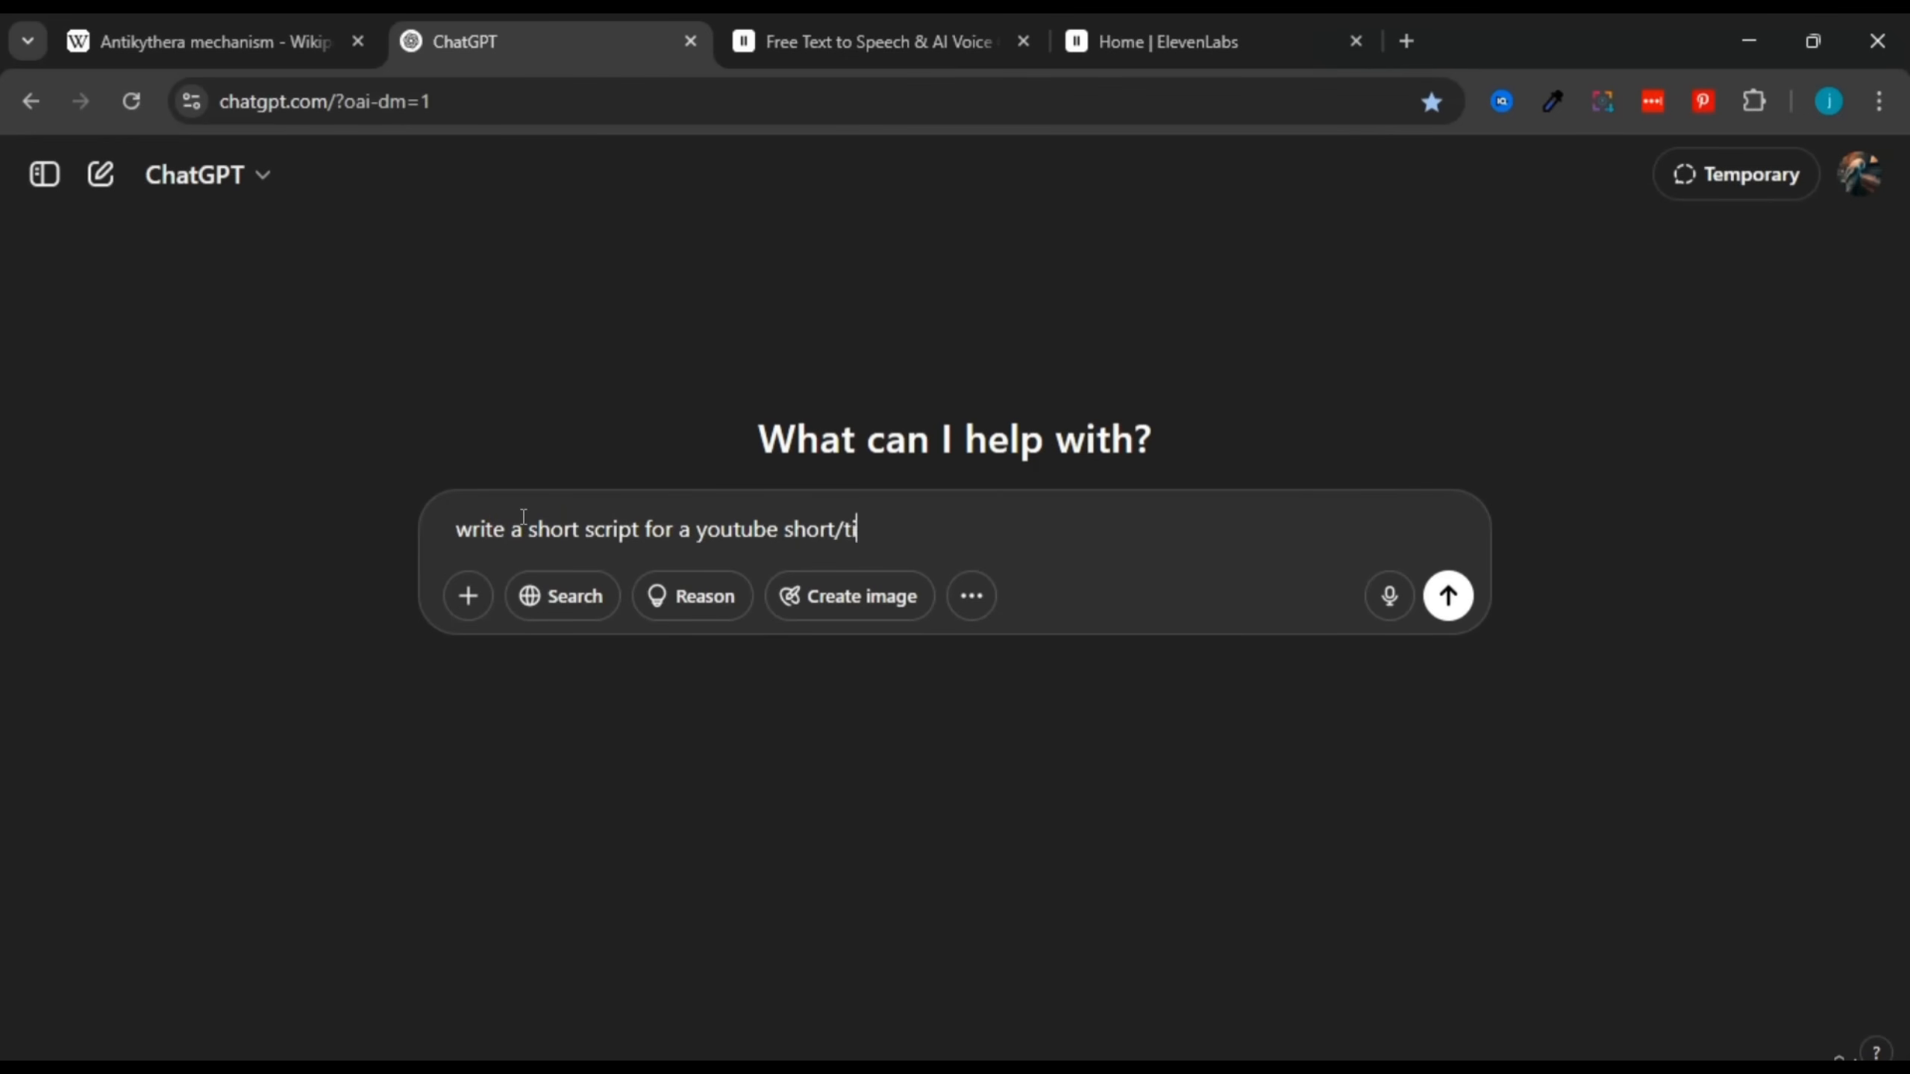
pyautogui.write('ktok video')
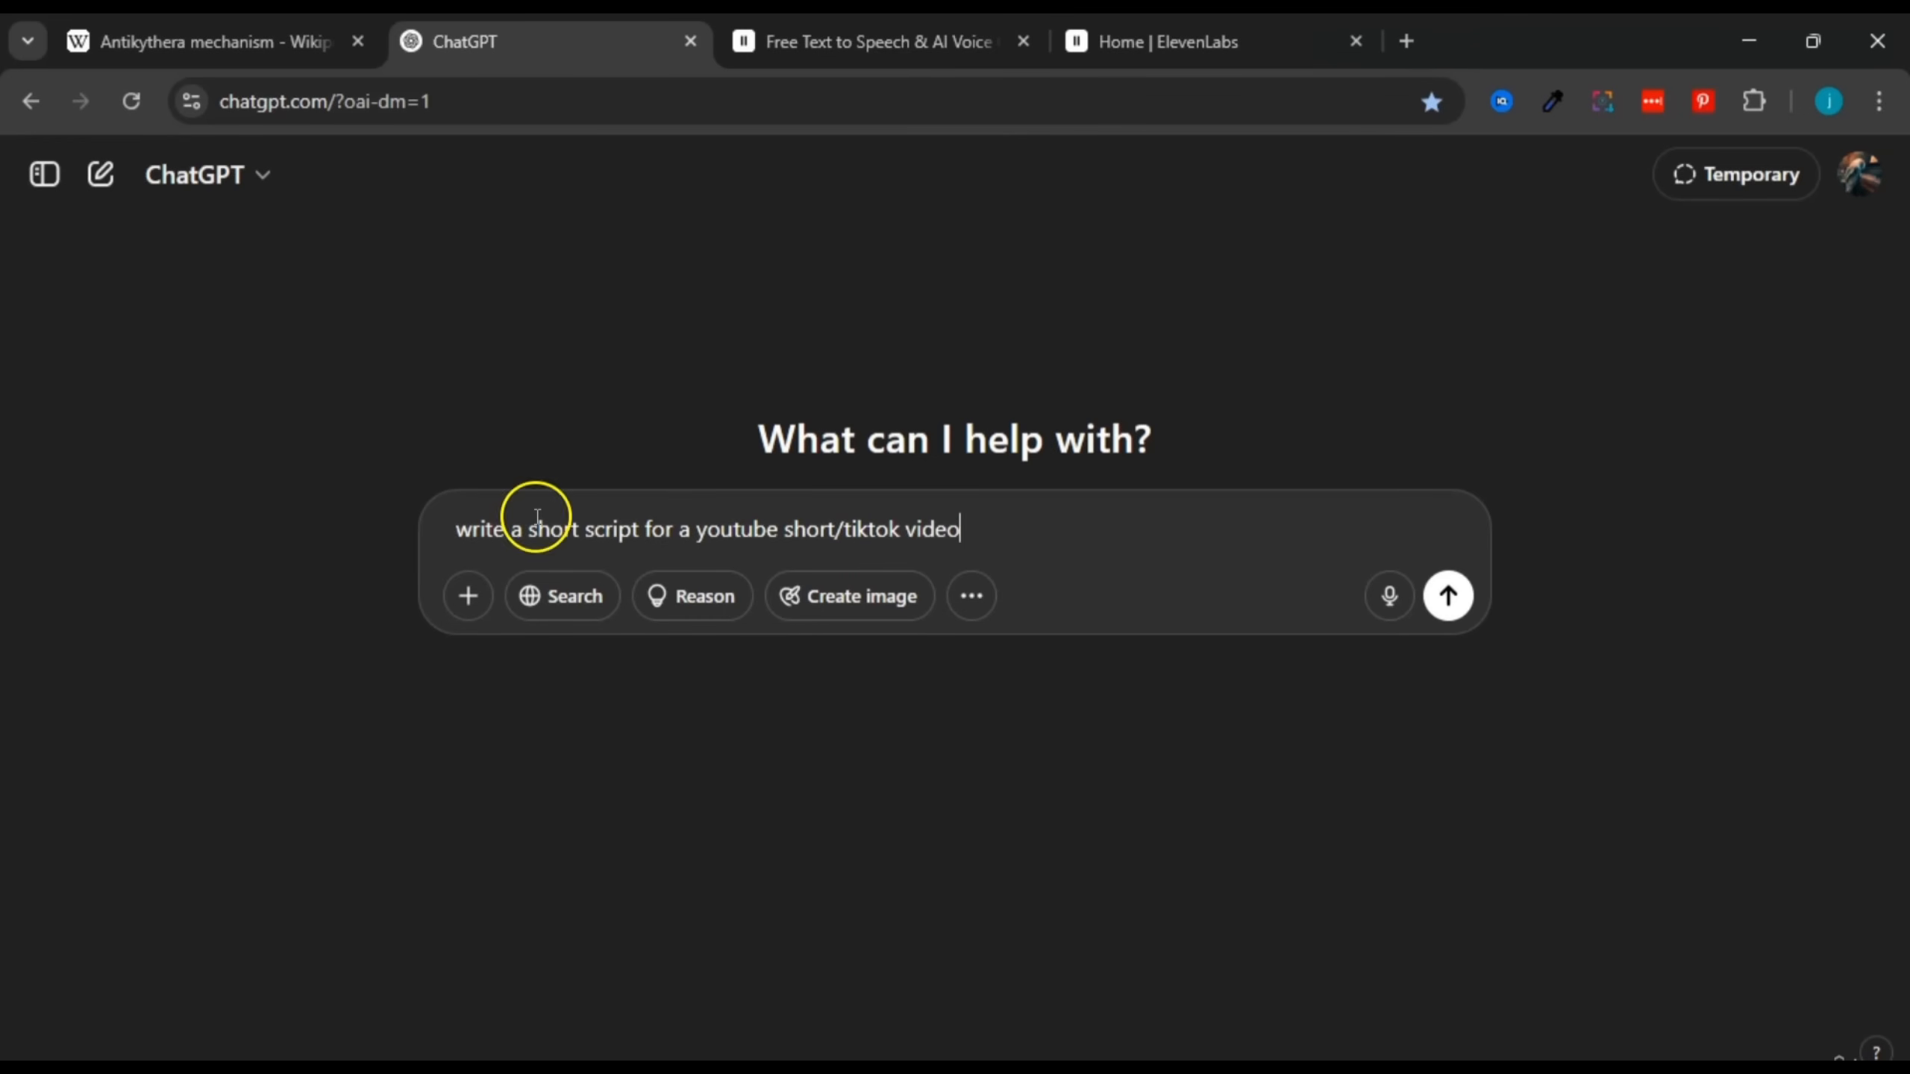
# Step: Insert "historical" before "video" in the prompt and append "about" followed by the copied title "Antikythera mechanism"
pyautogui.click(899, 529)
pyautogui.write('histo')
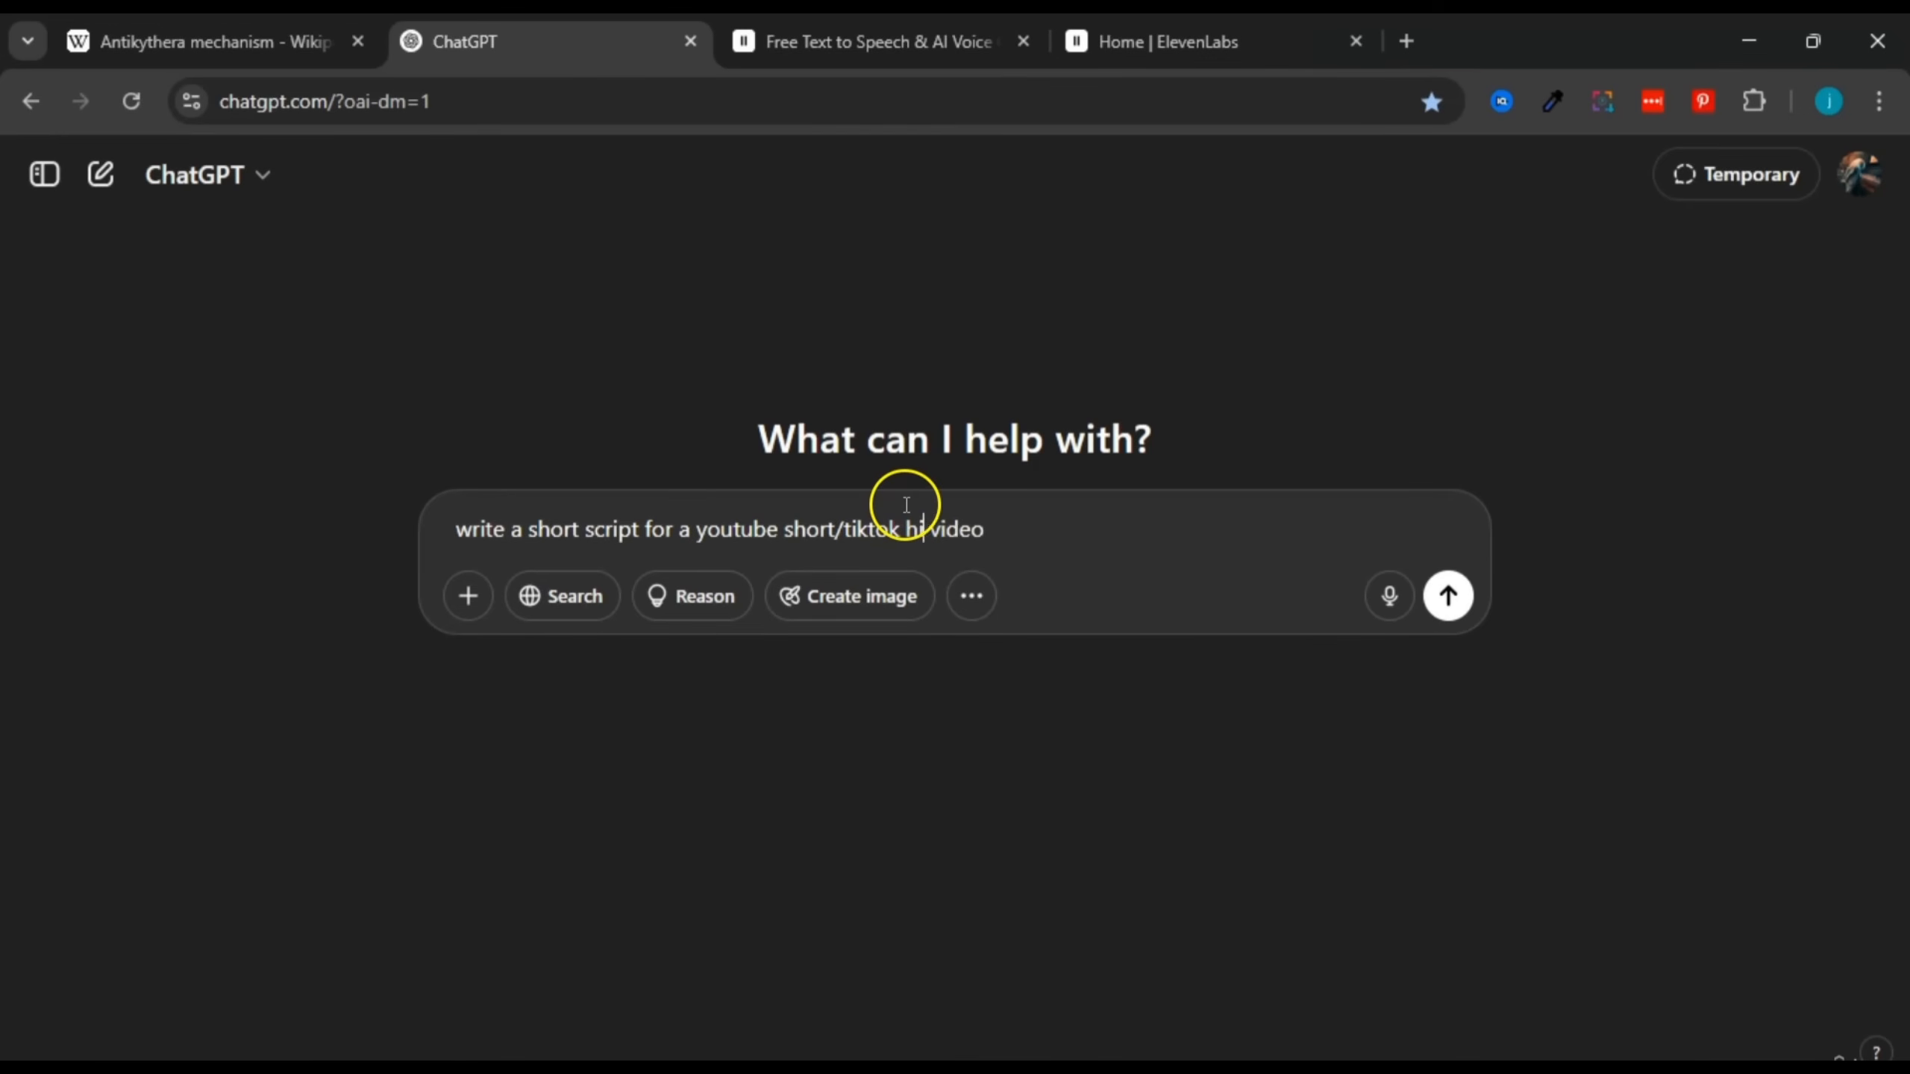
pyautogui.write('rical')
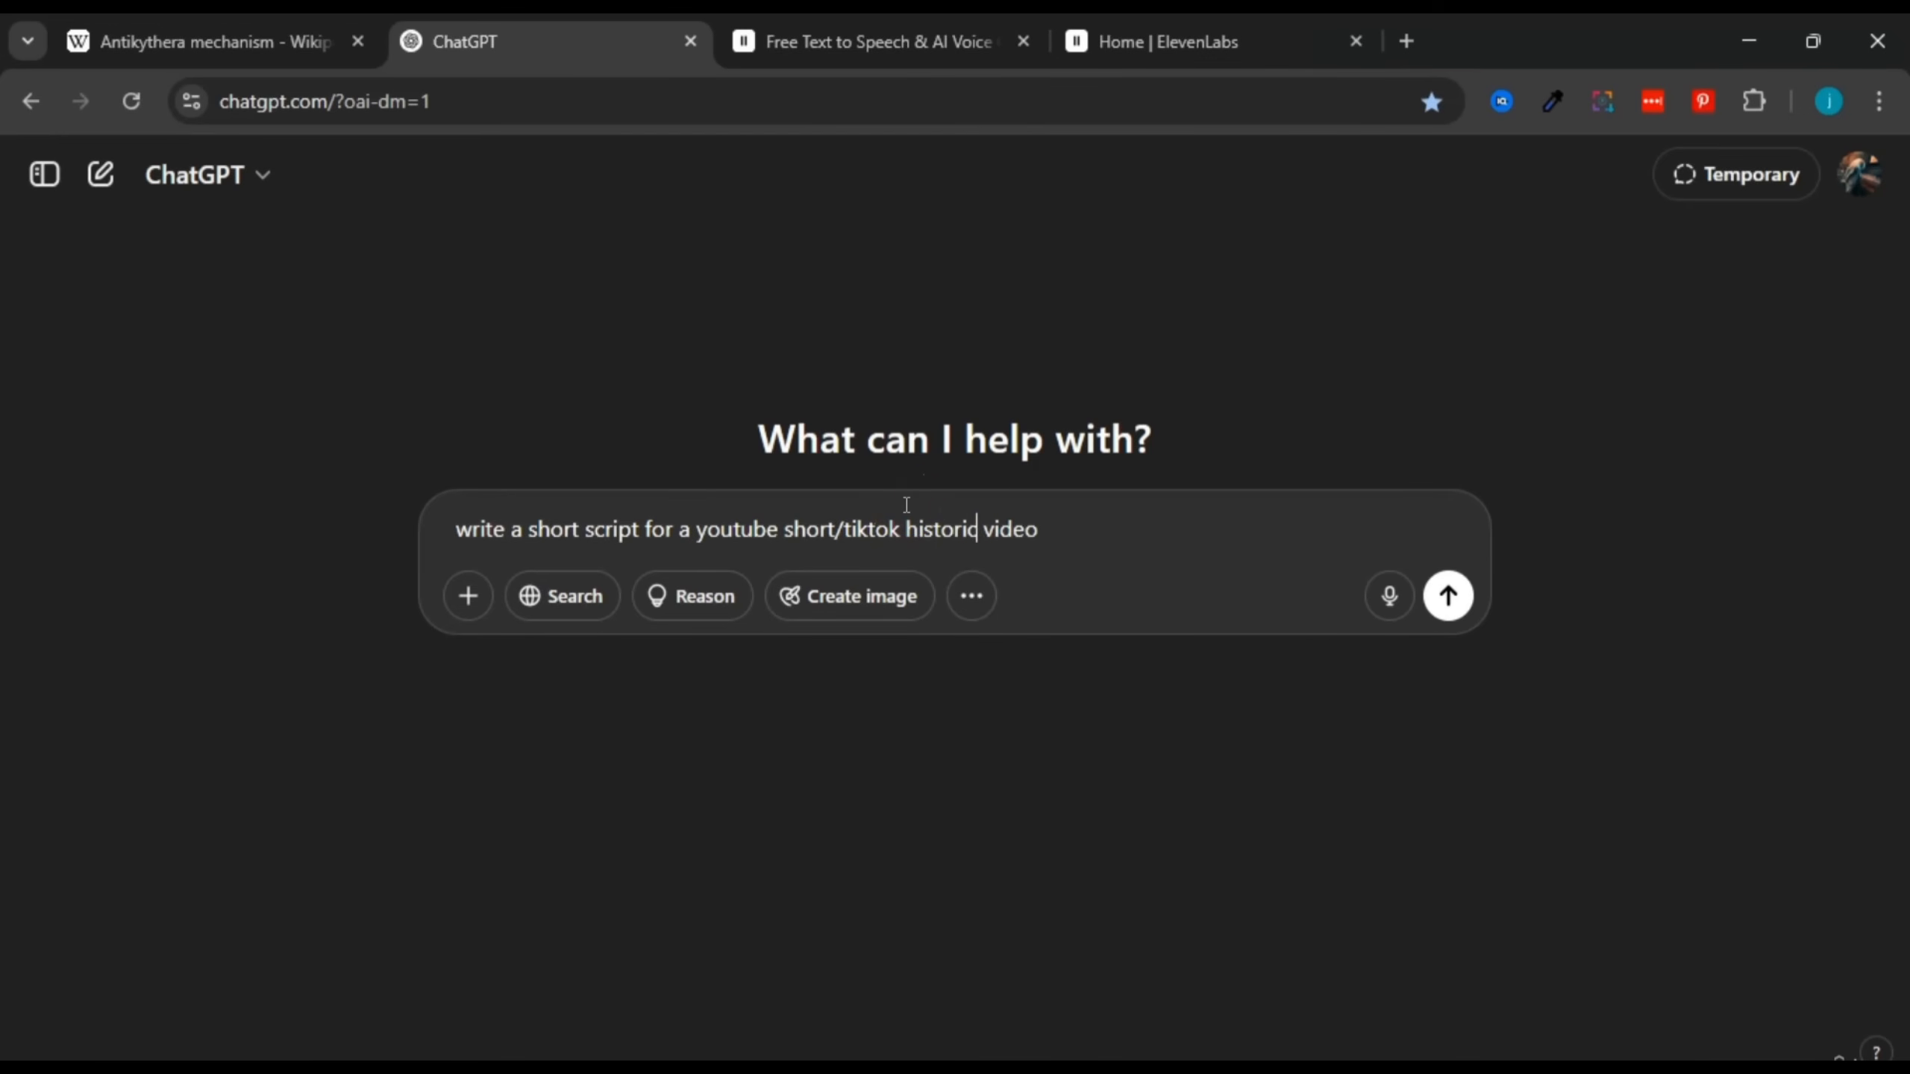
pyautogui.click(1078, 520)
pyautogui.write('about')
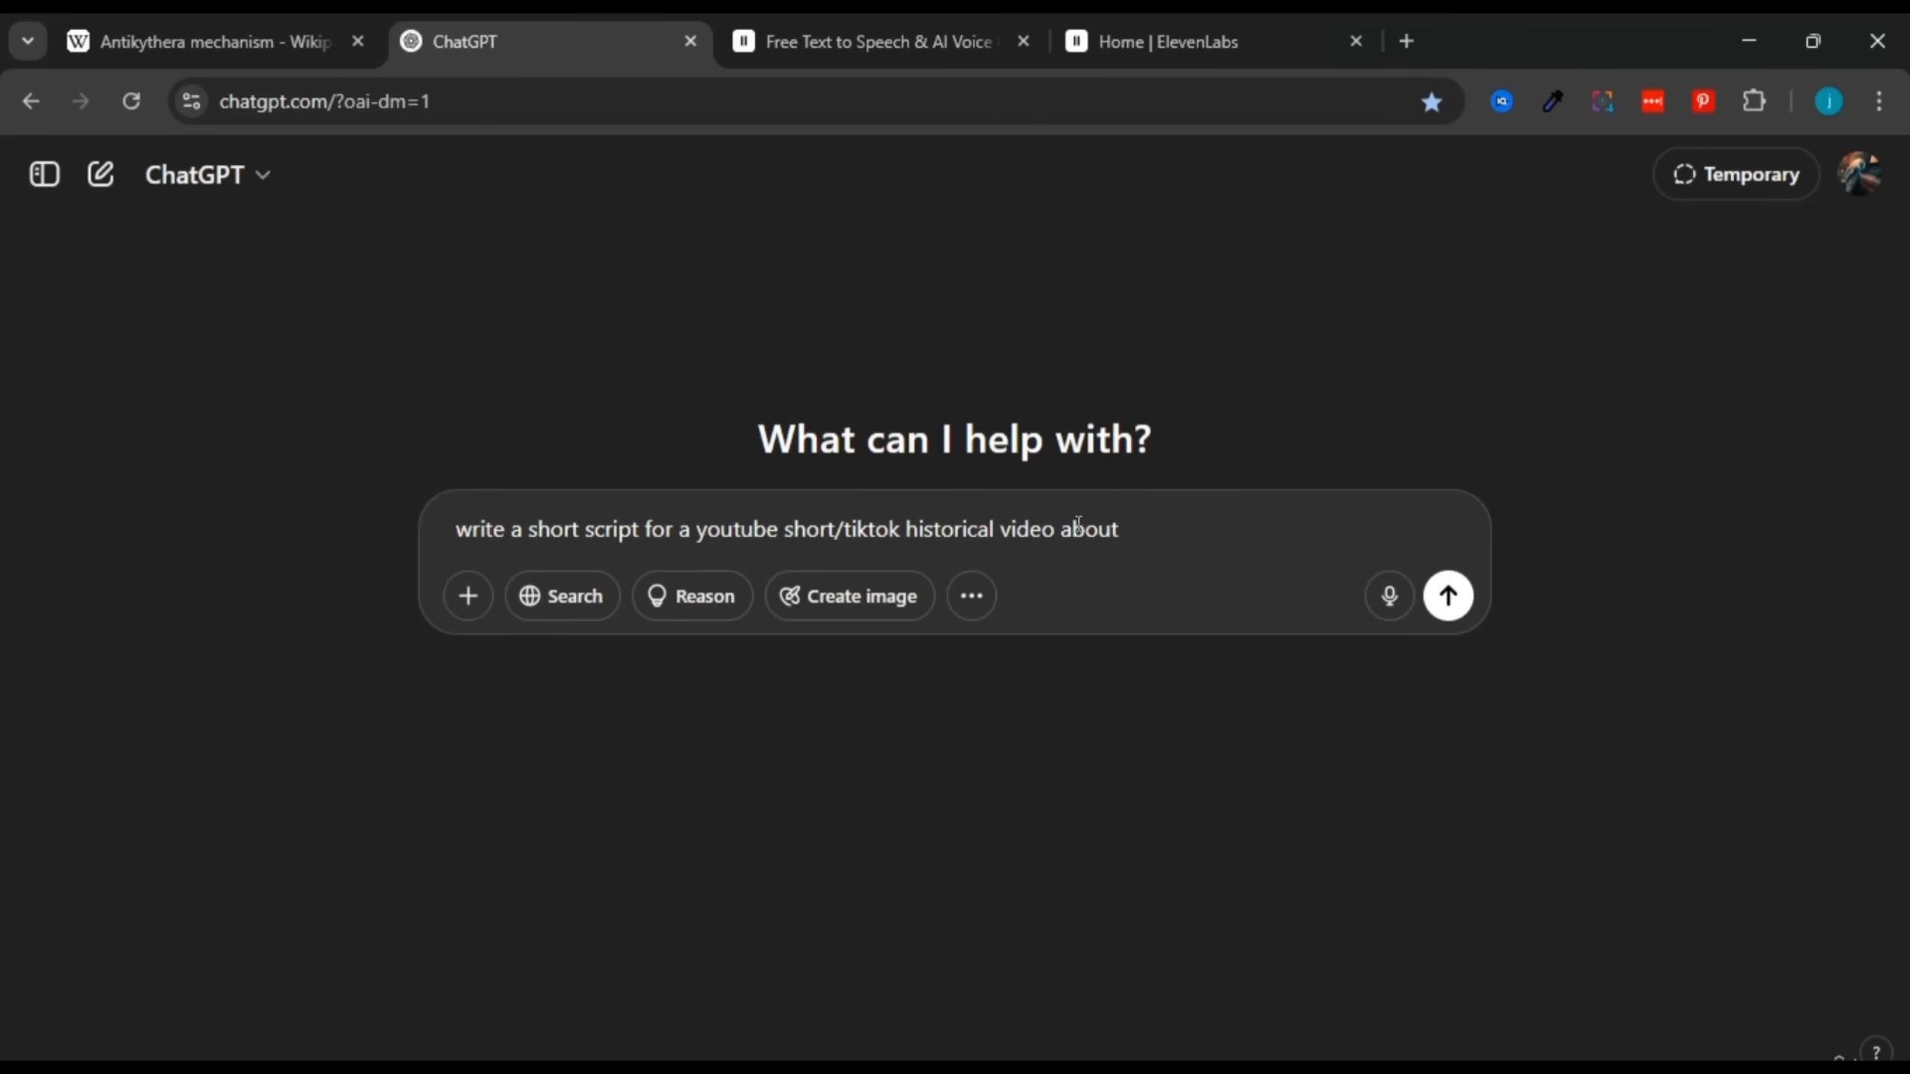
pyautogui.hotkey('ctrl', 'v')
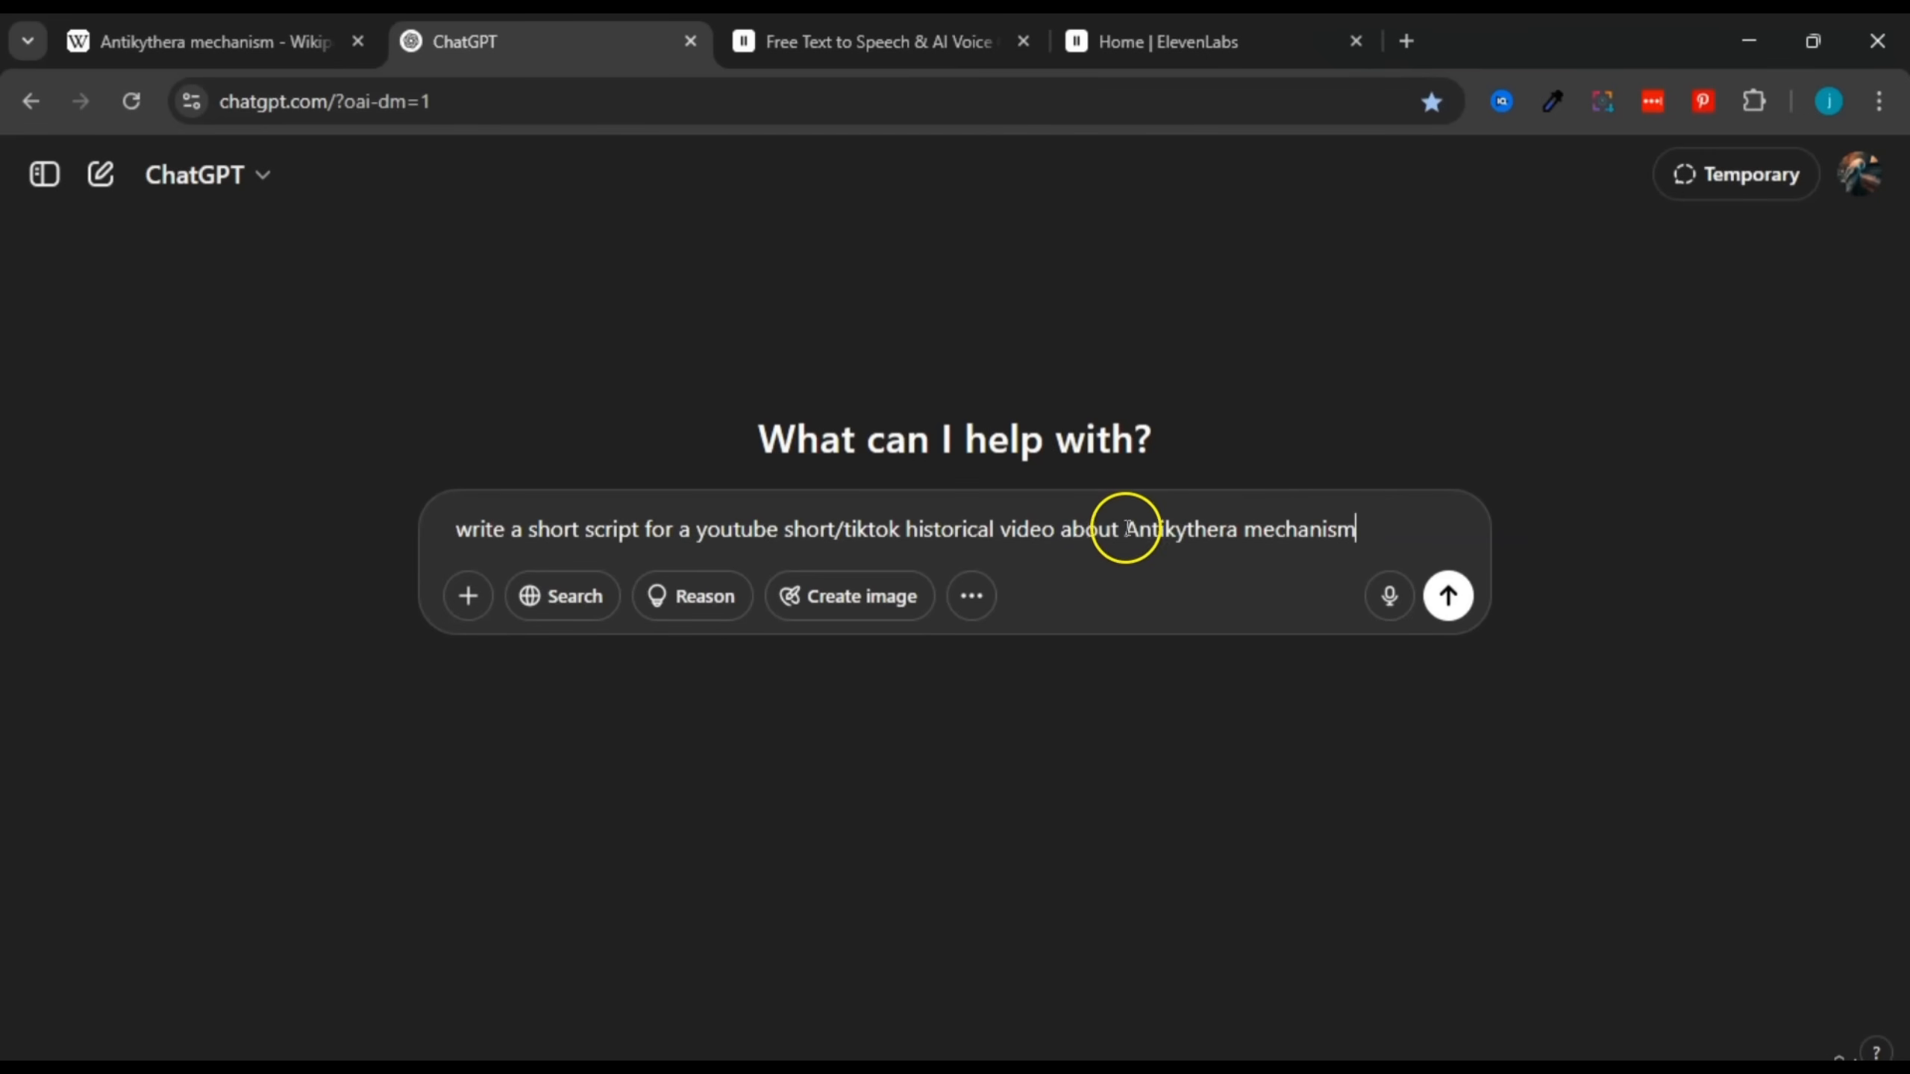
pyautogui.moveTo(1125, 530); pyautogui.dragTo(1377, 515)
pyautogui.click(460, 532)
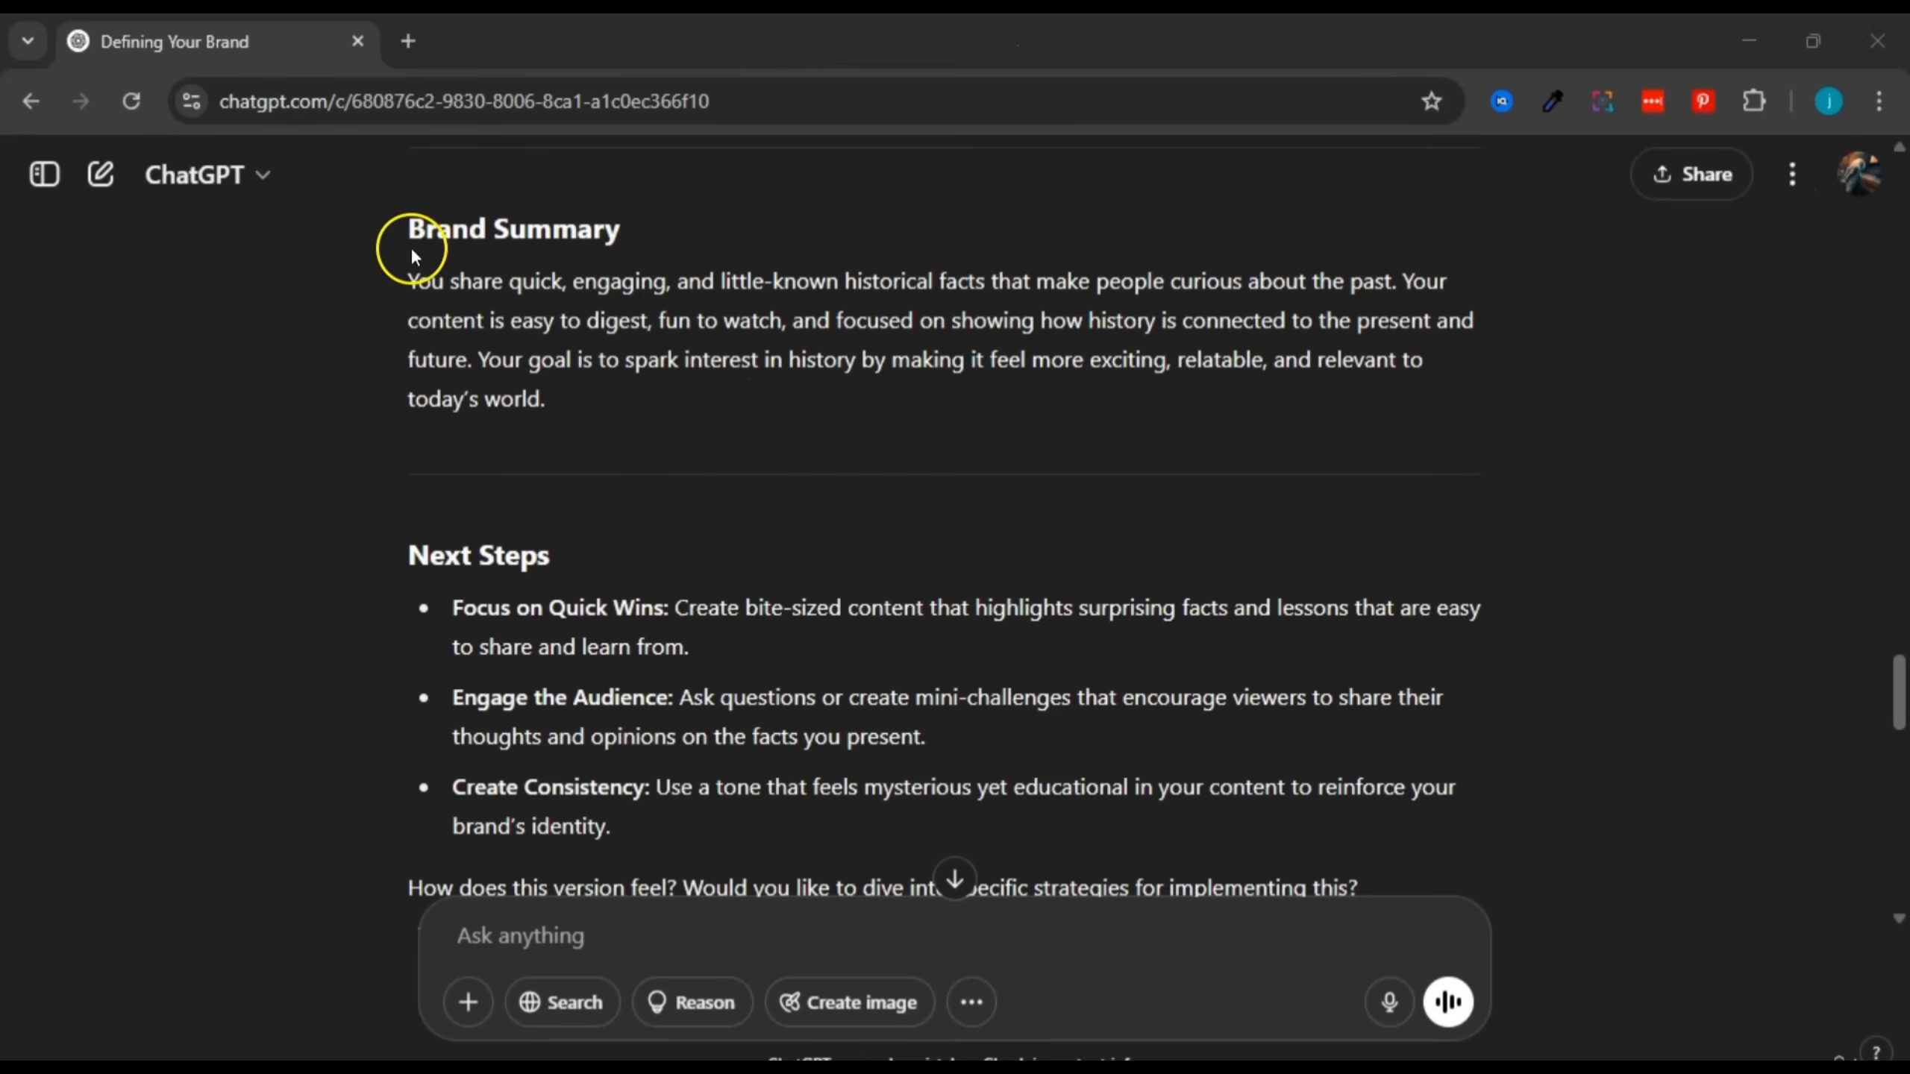
# Step: Copy "spark curiosity" from the Brand Mission row of the brand table in the "Defining Your Brand" chat
pyautogui.moveTo(406, 234); pyautogui.dragTo(622, 232)
pyautogui.click(629, 231)
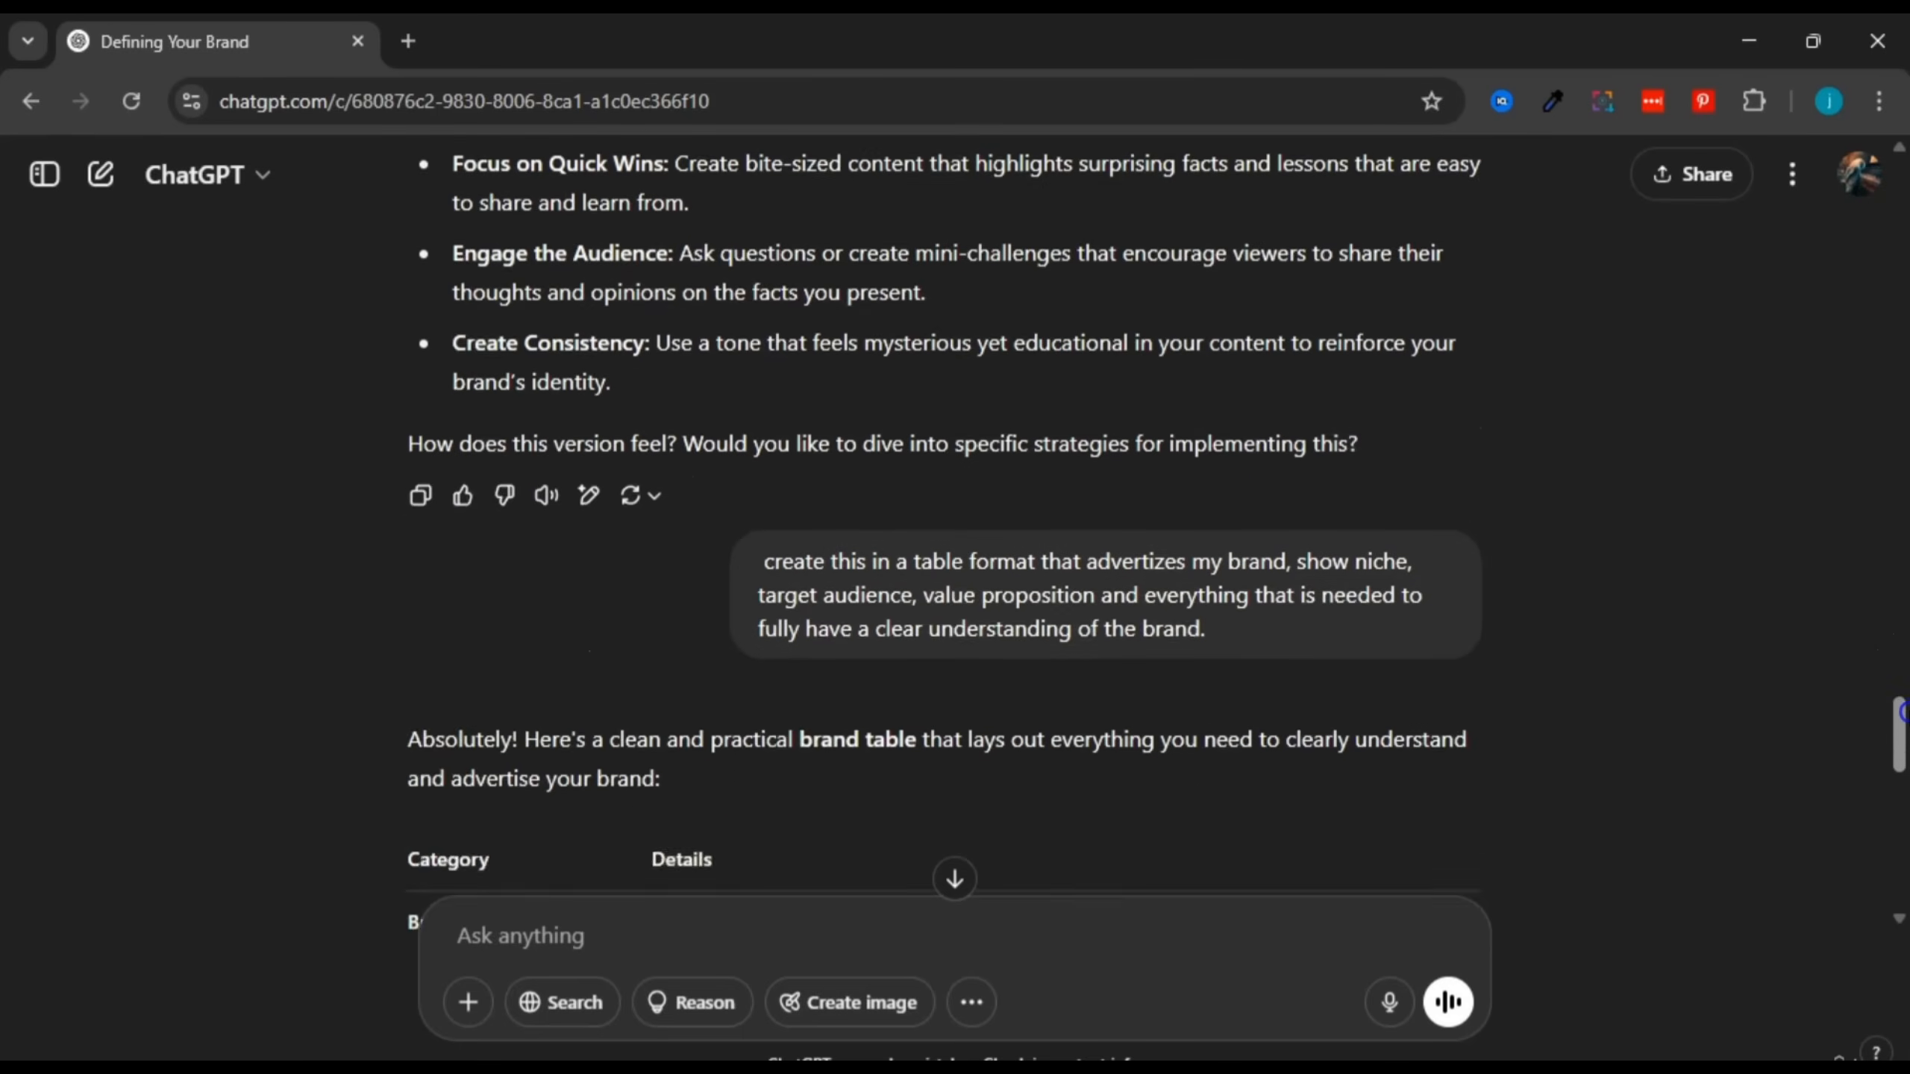
pyautogui.moveTo(1905, 712); pyautogui.dragTo(1905, 802)
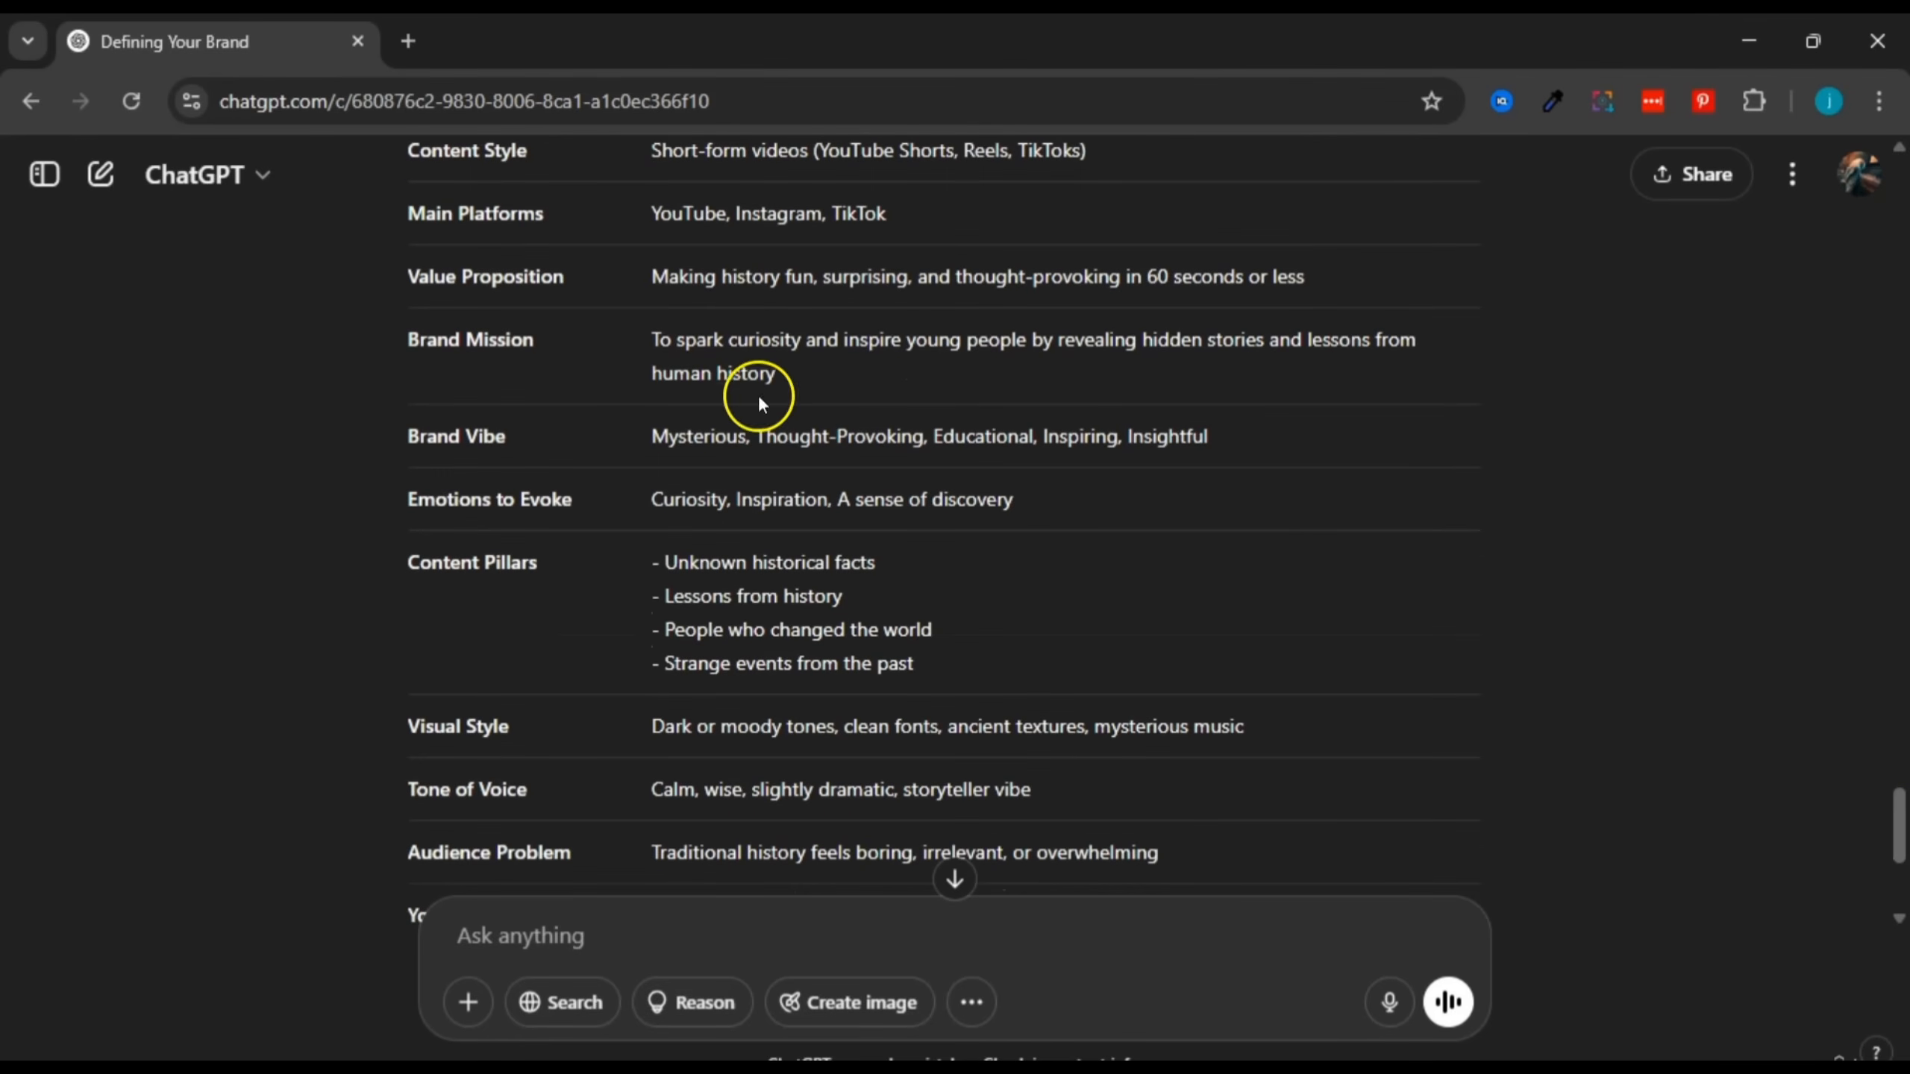
pyautogui.moveTo(677, 340); pyautogui.dragTo(799, 343)
pyautogui.rightClick(778, 357)
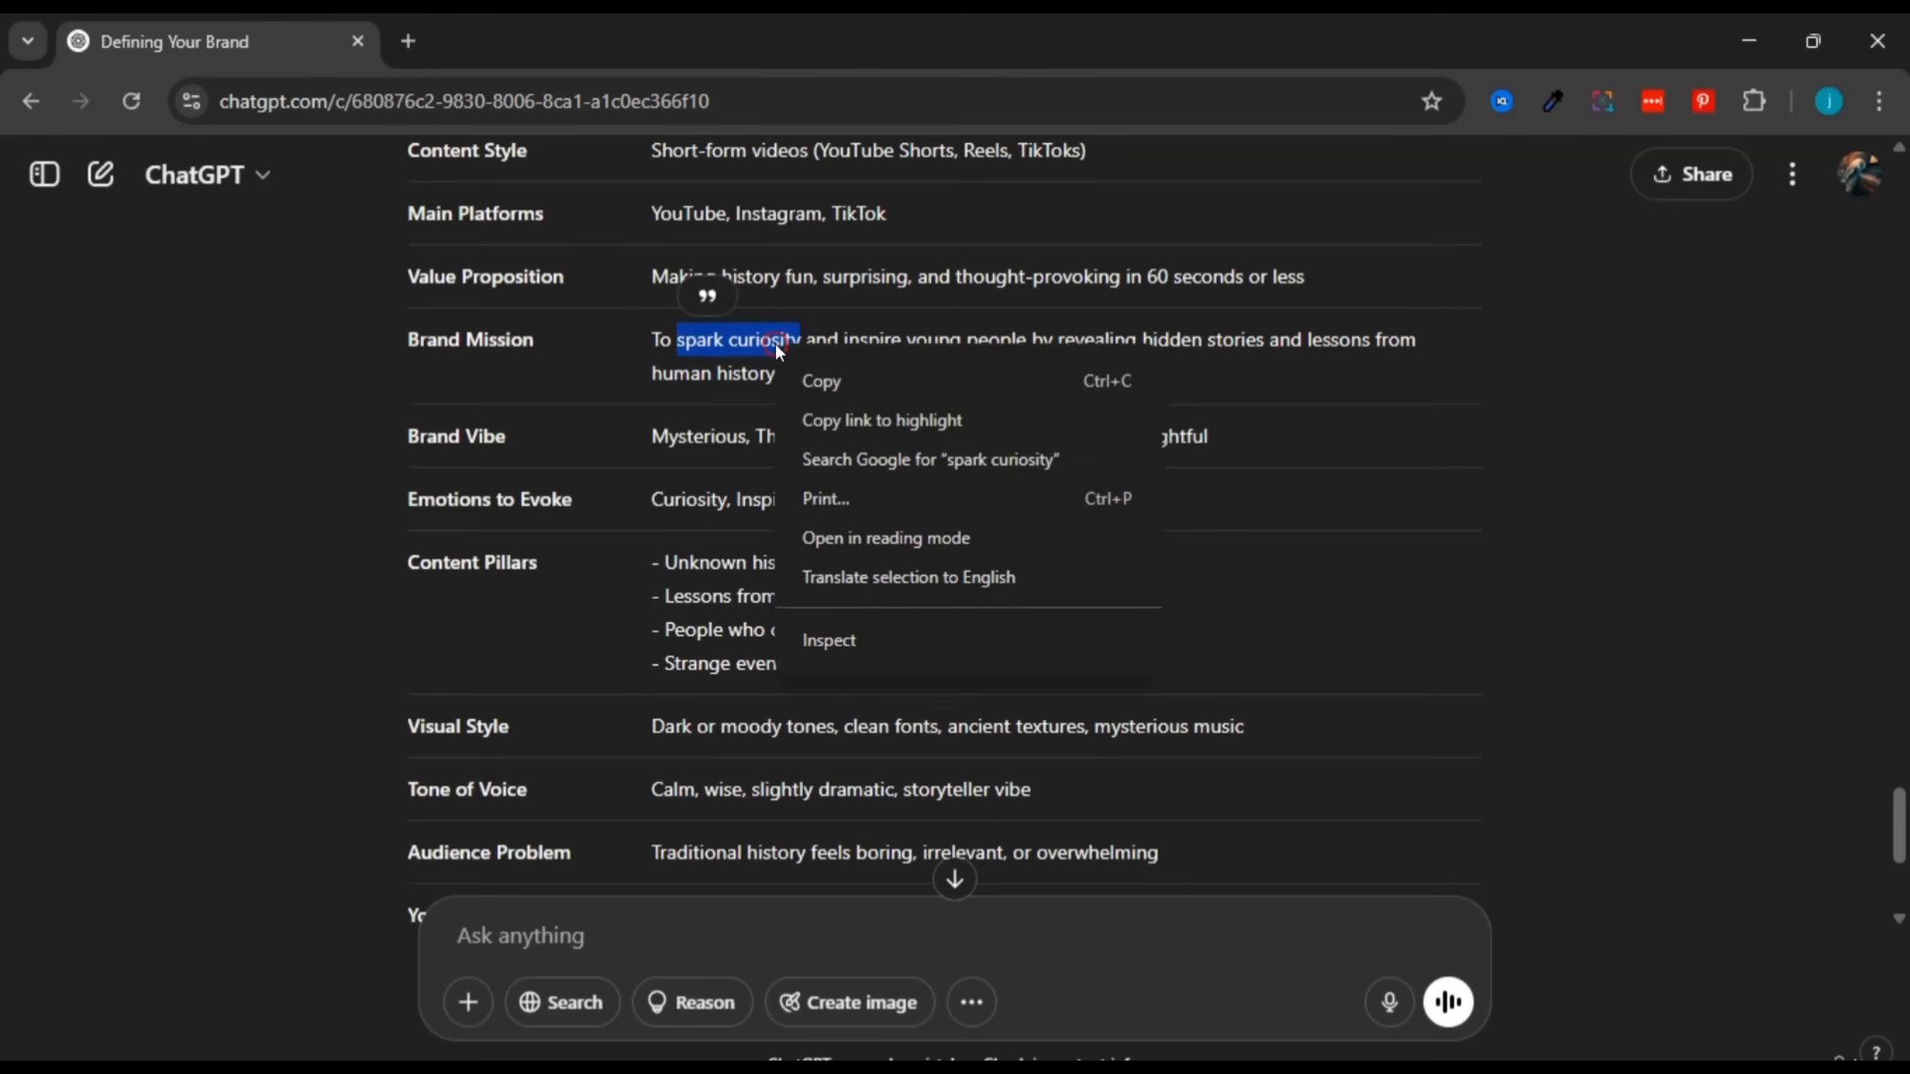
pyautogui.click(822, 380)
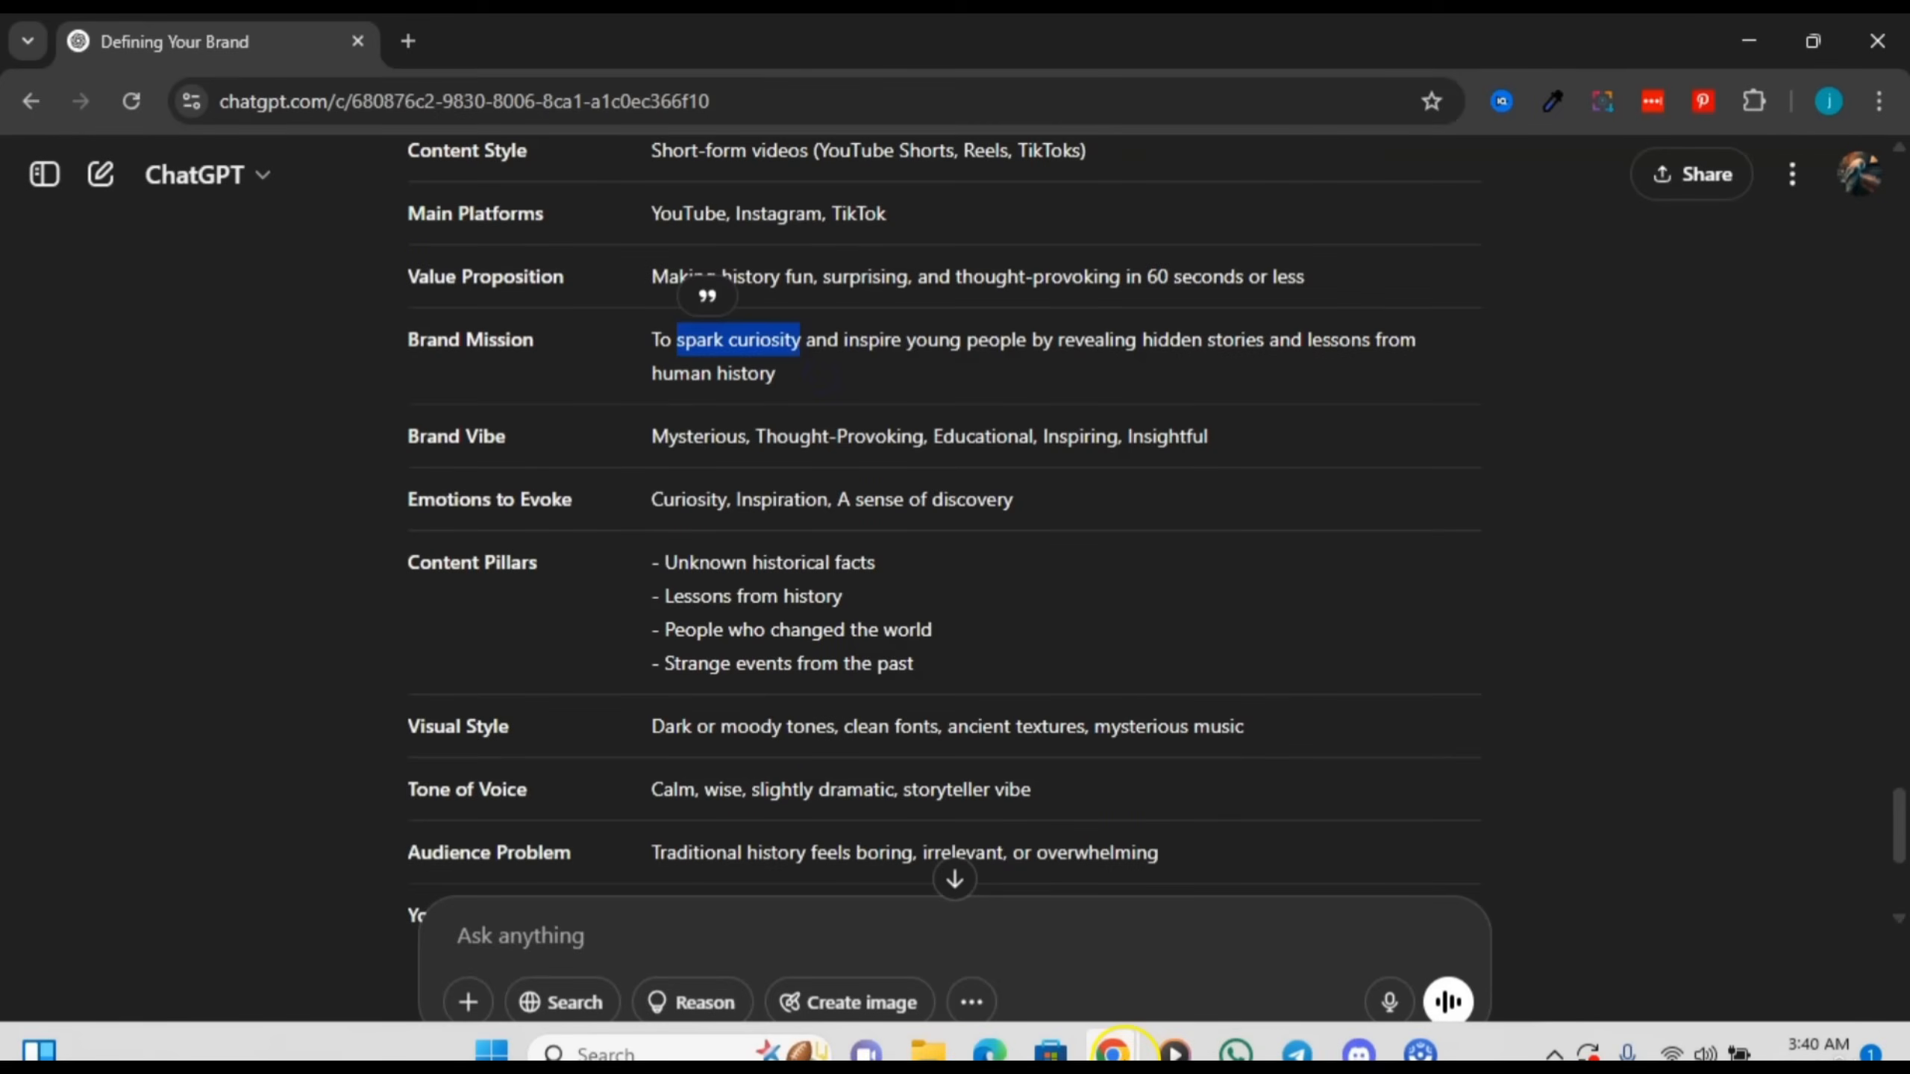
# Step: Return to the script prompt and append "spark curiosity and" after "Antikythera mechanism"
pyautogui.moveTo(1113, 1049)
pyautogui.click(963, 963)
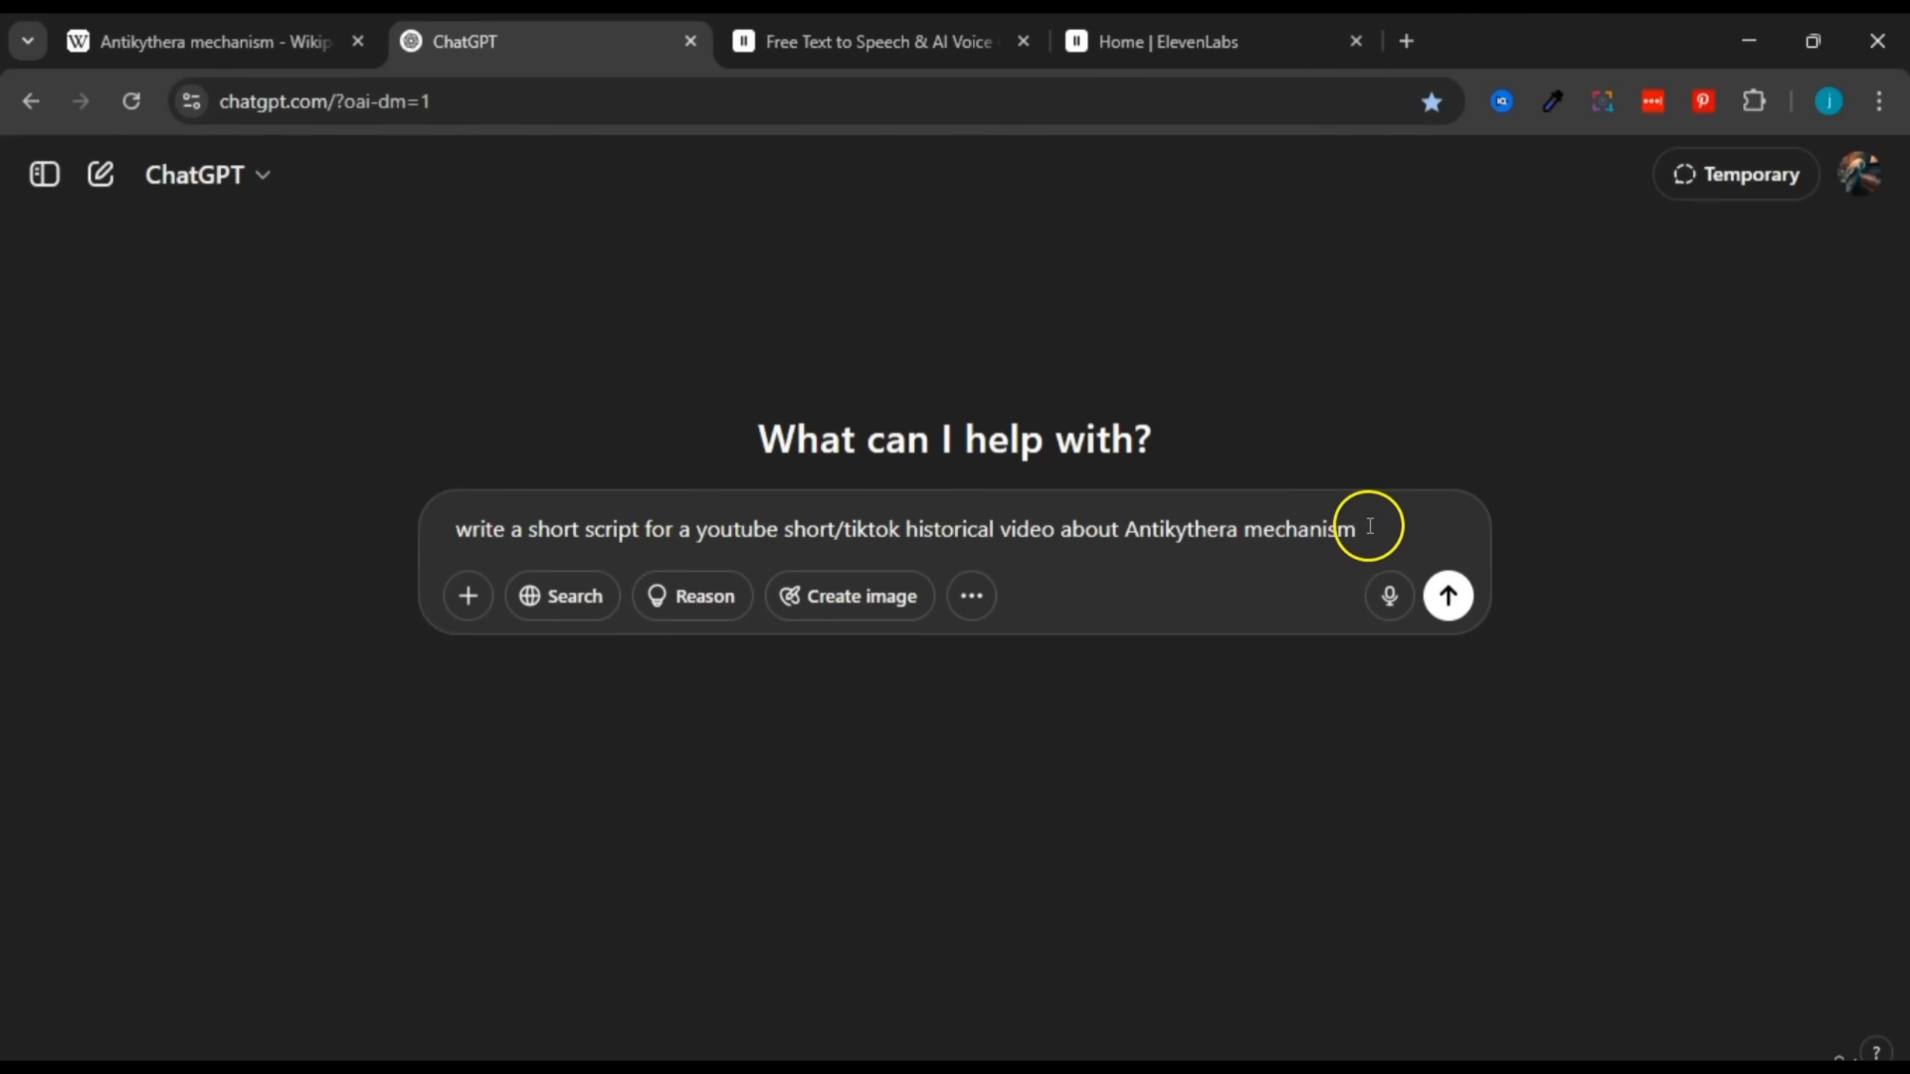
pyautogui.write('spark curiosity')
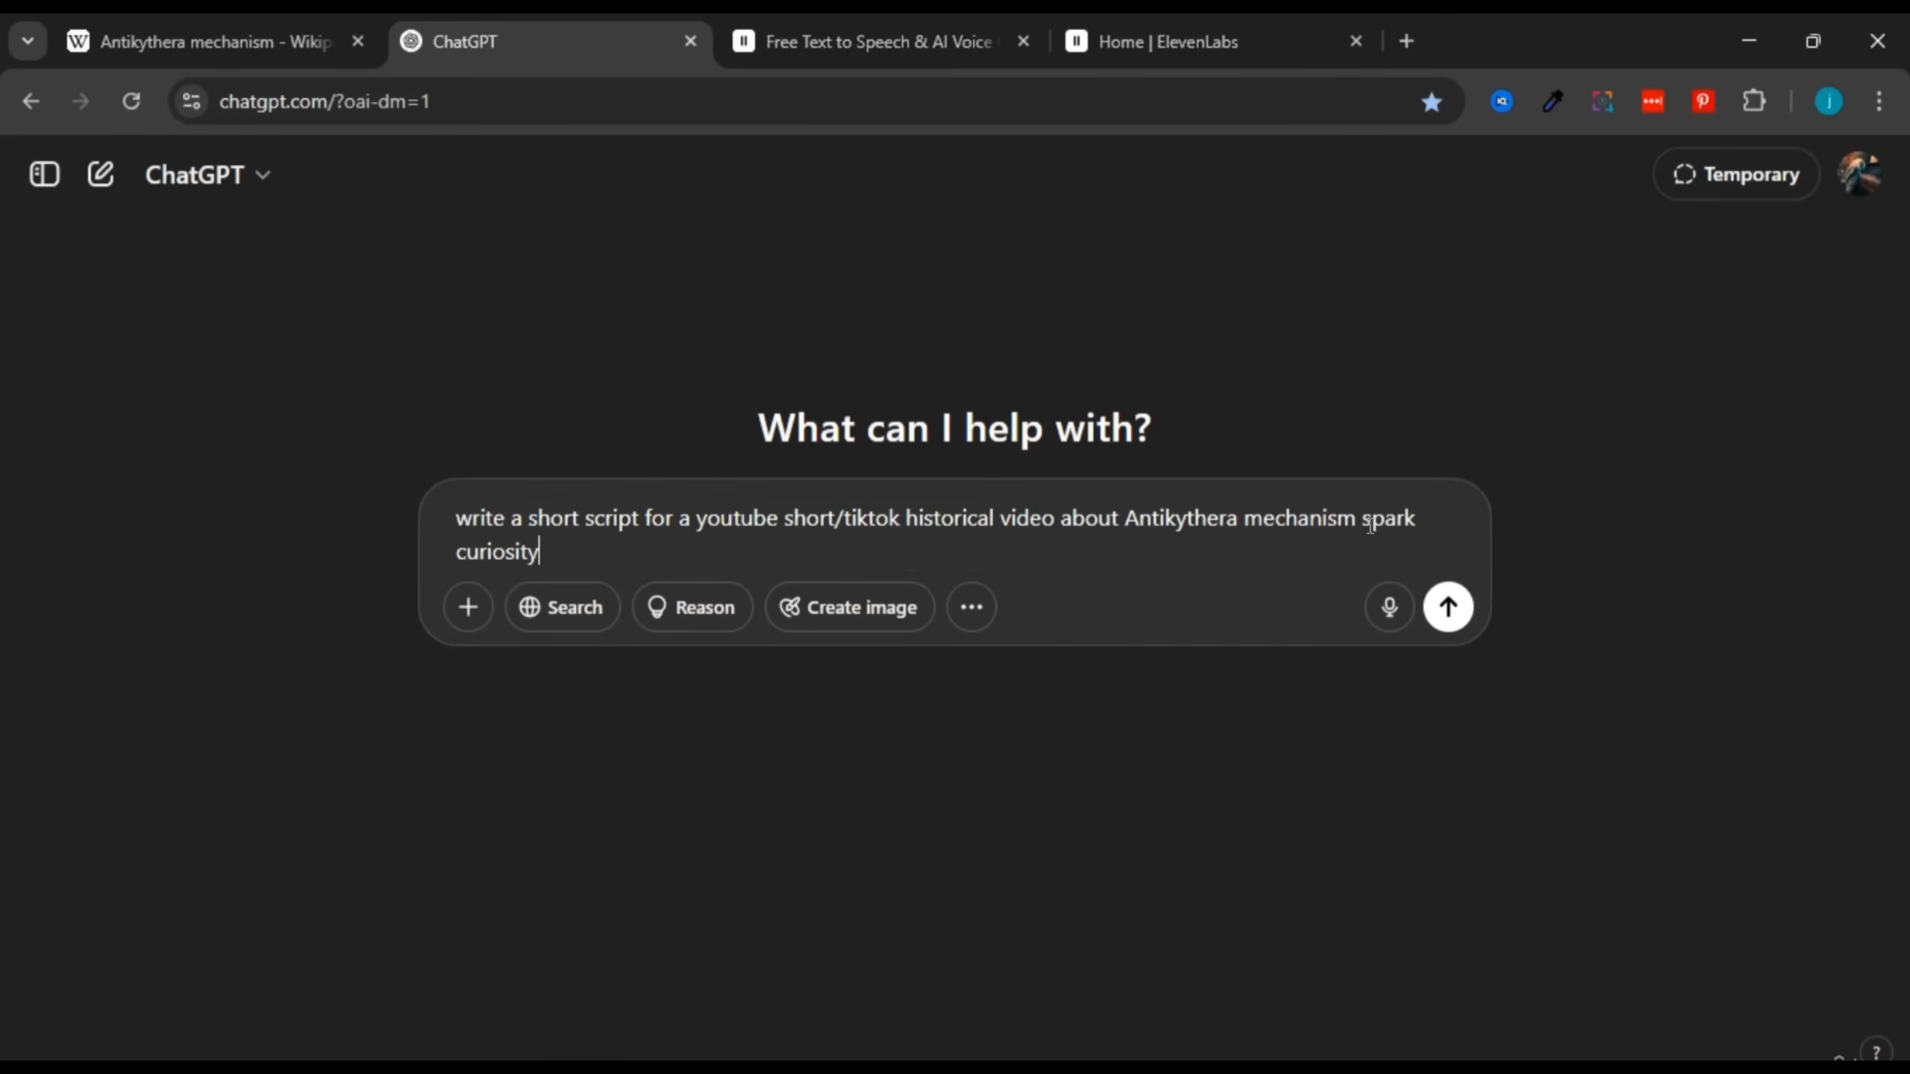
pyautogui.write(' and')
# Step: Copy the word "Mysterious" from the Brand Vibe row of the brand table in the "Defining Your Brand" chat
pyautogui.hotkey('alt', 'Tab')
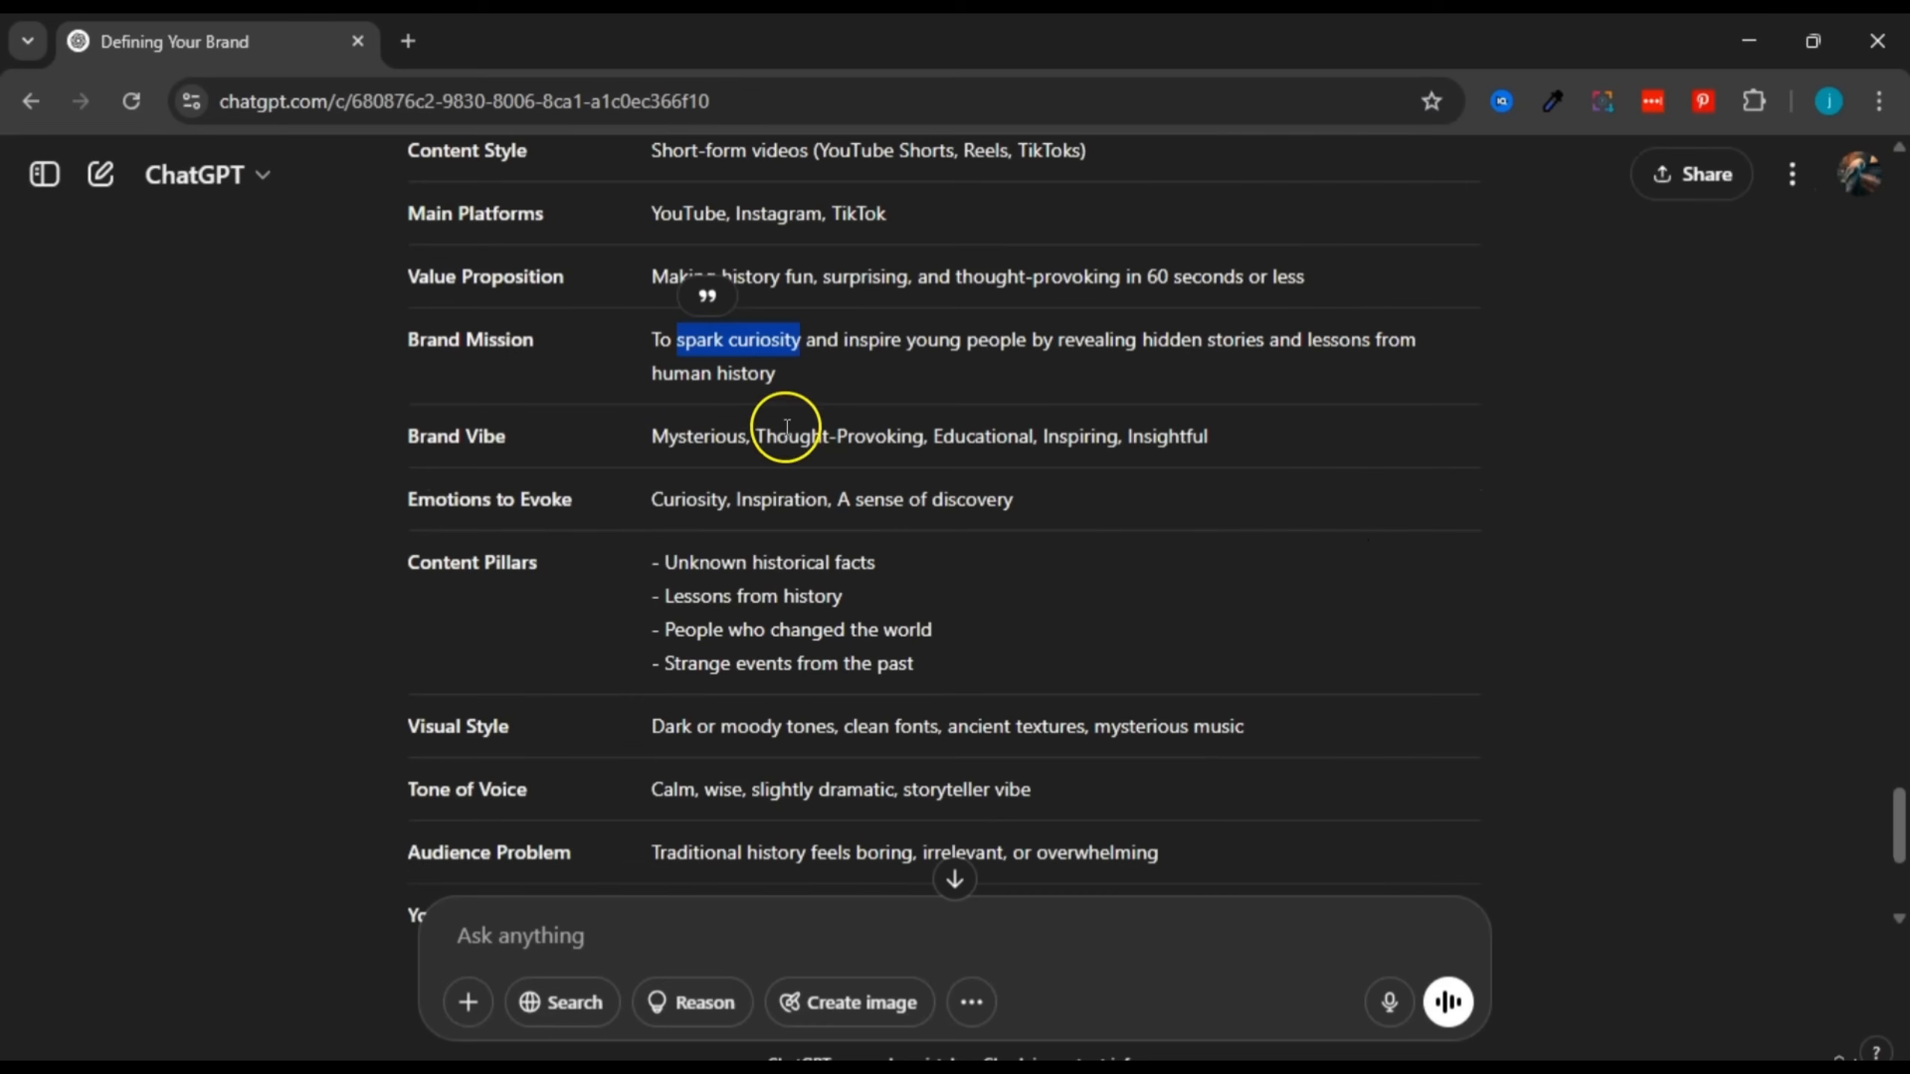
pyautogui.moveTo(652, 436); pyautogui.dragTo(747, 437)
pyautogui.rightClick(711, 444)
pyautogui.click(778, 477)
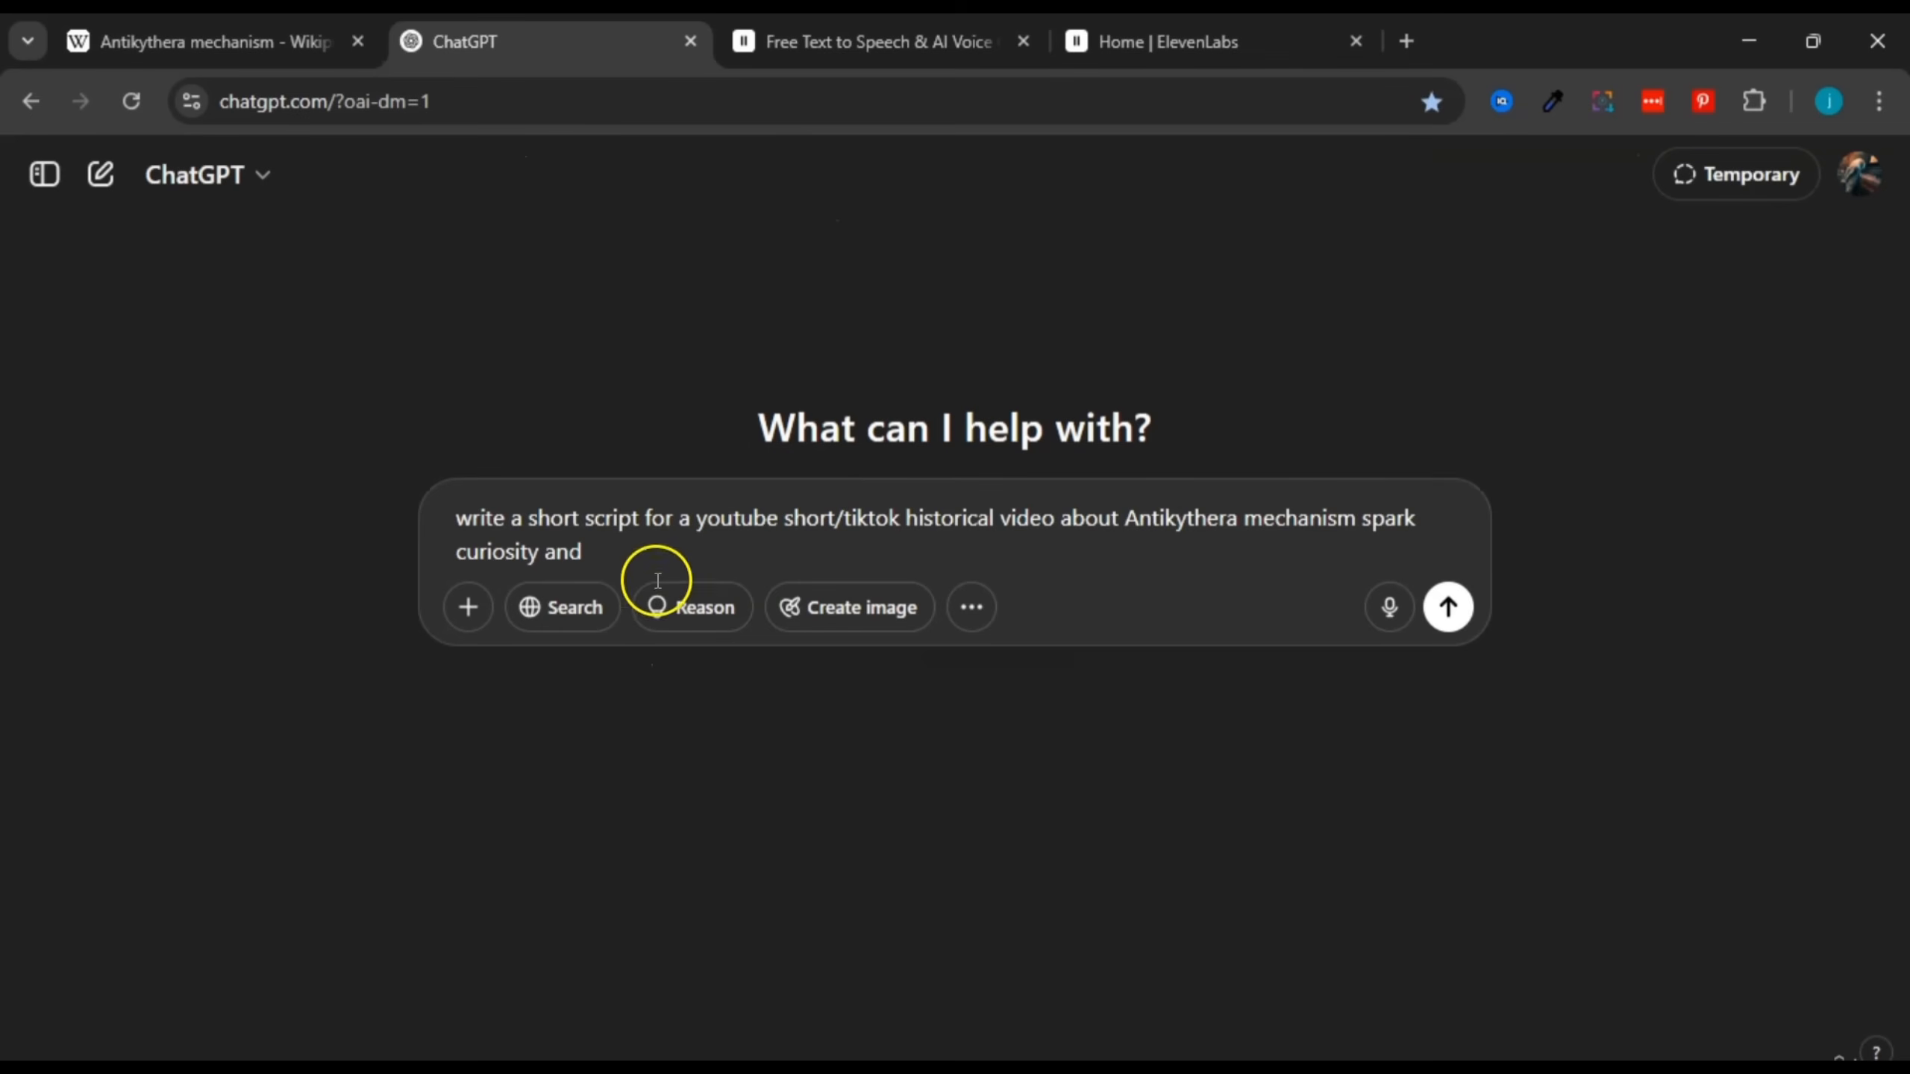
# Step: Extend the script prompt with "make it feel Mysterious" and review the full wording
pyautogui.write('make it ')
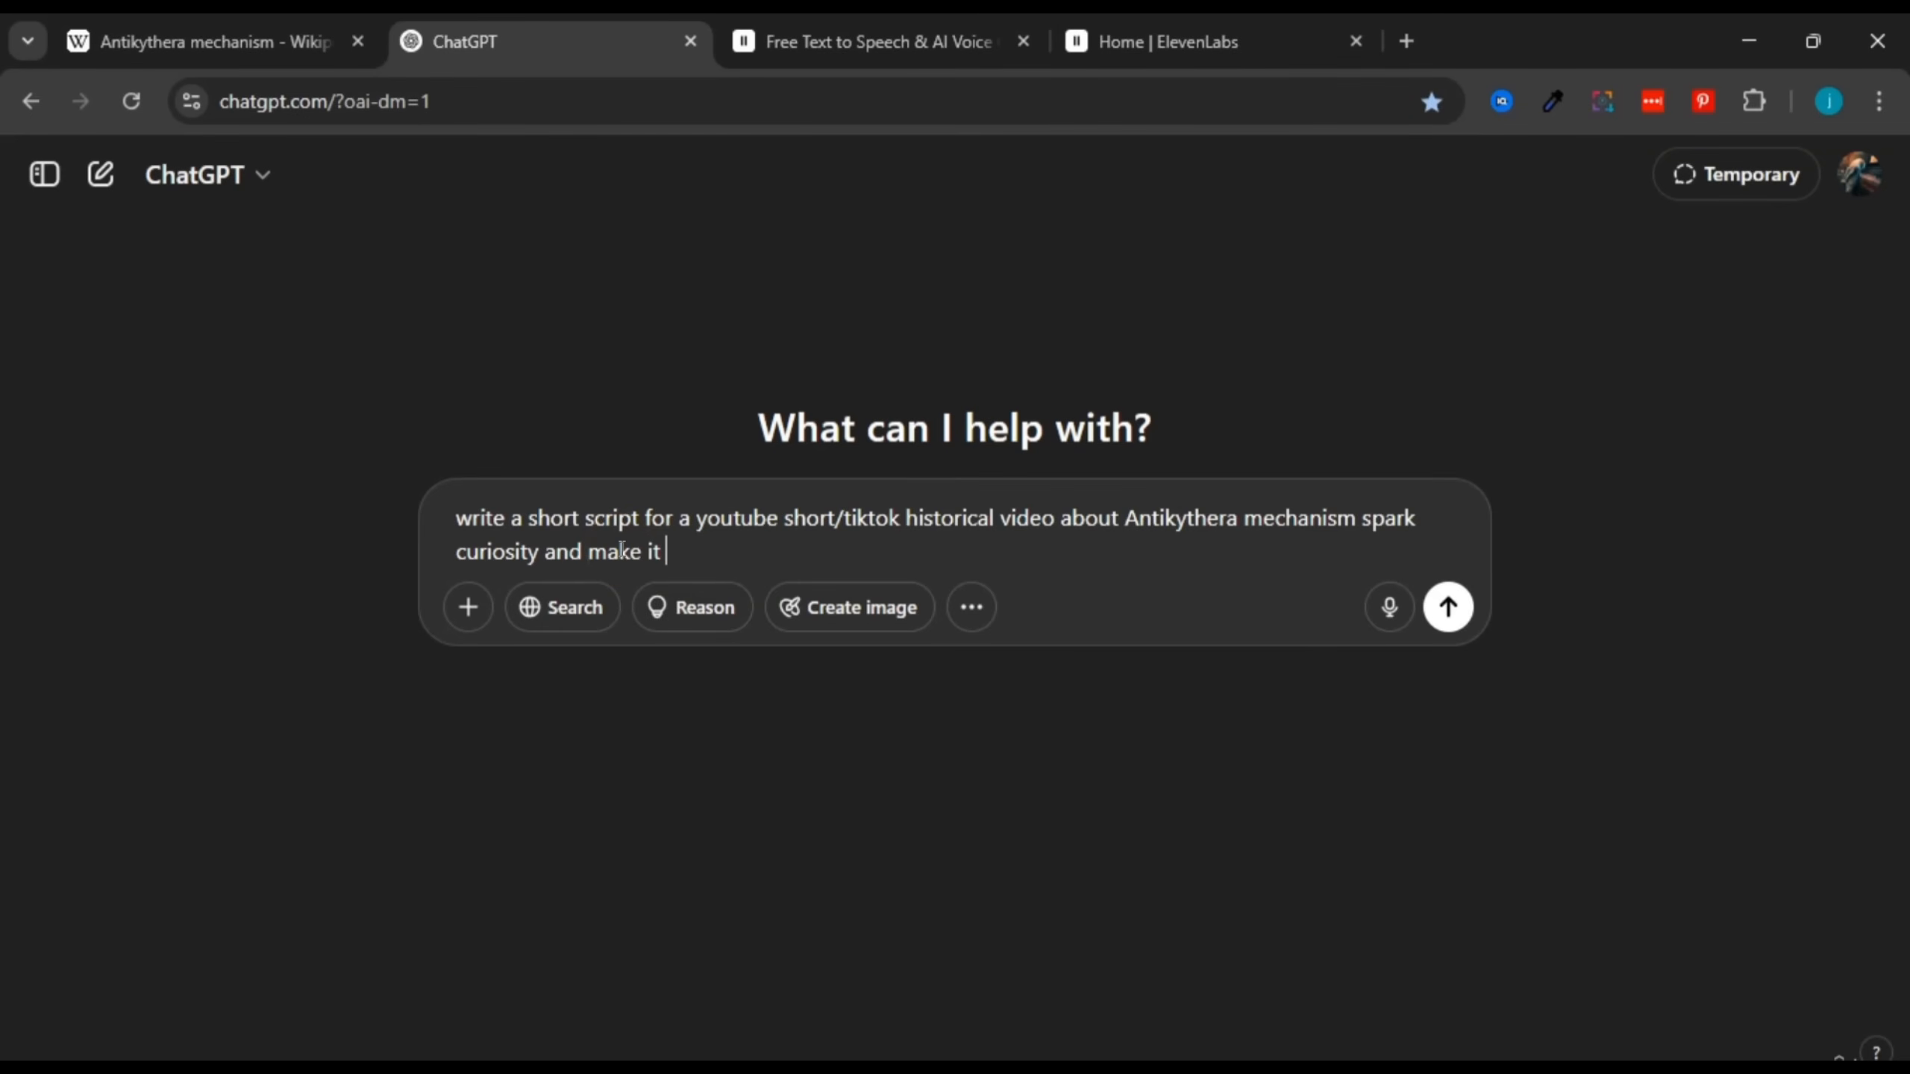
pyautogui.write('feel Mysterious')
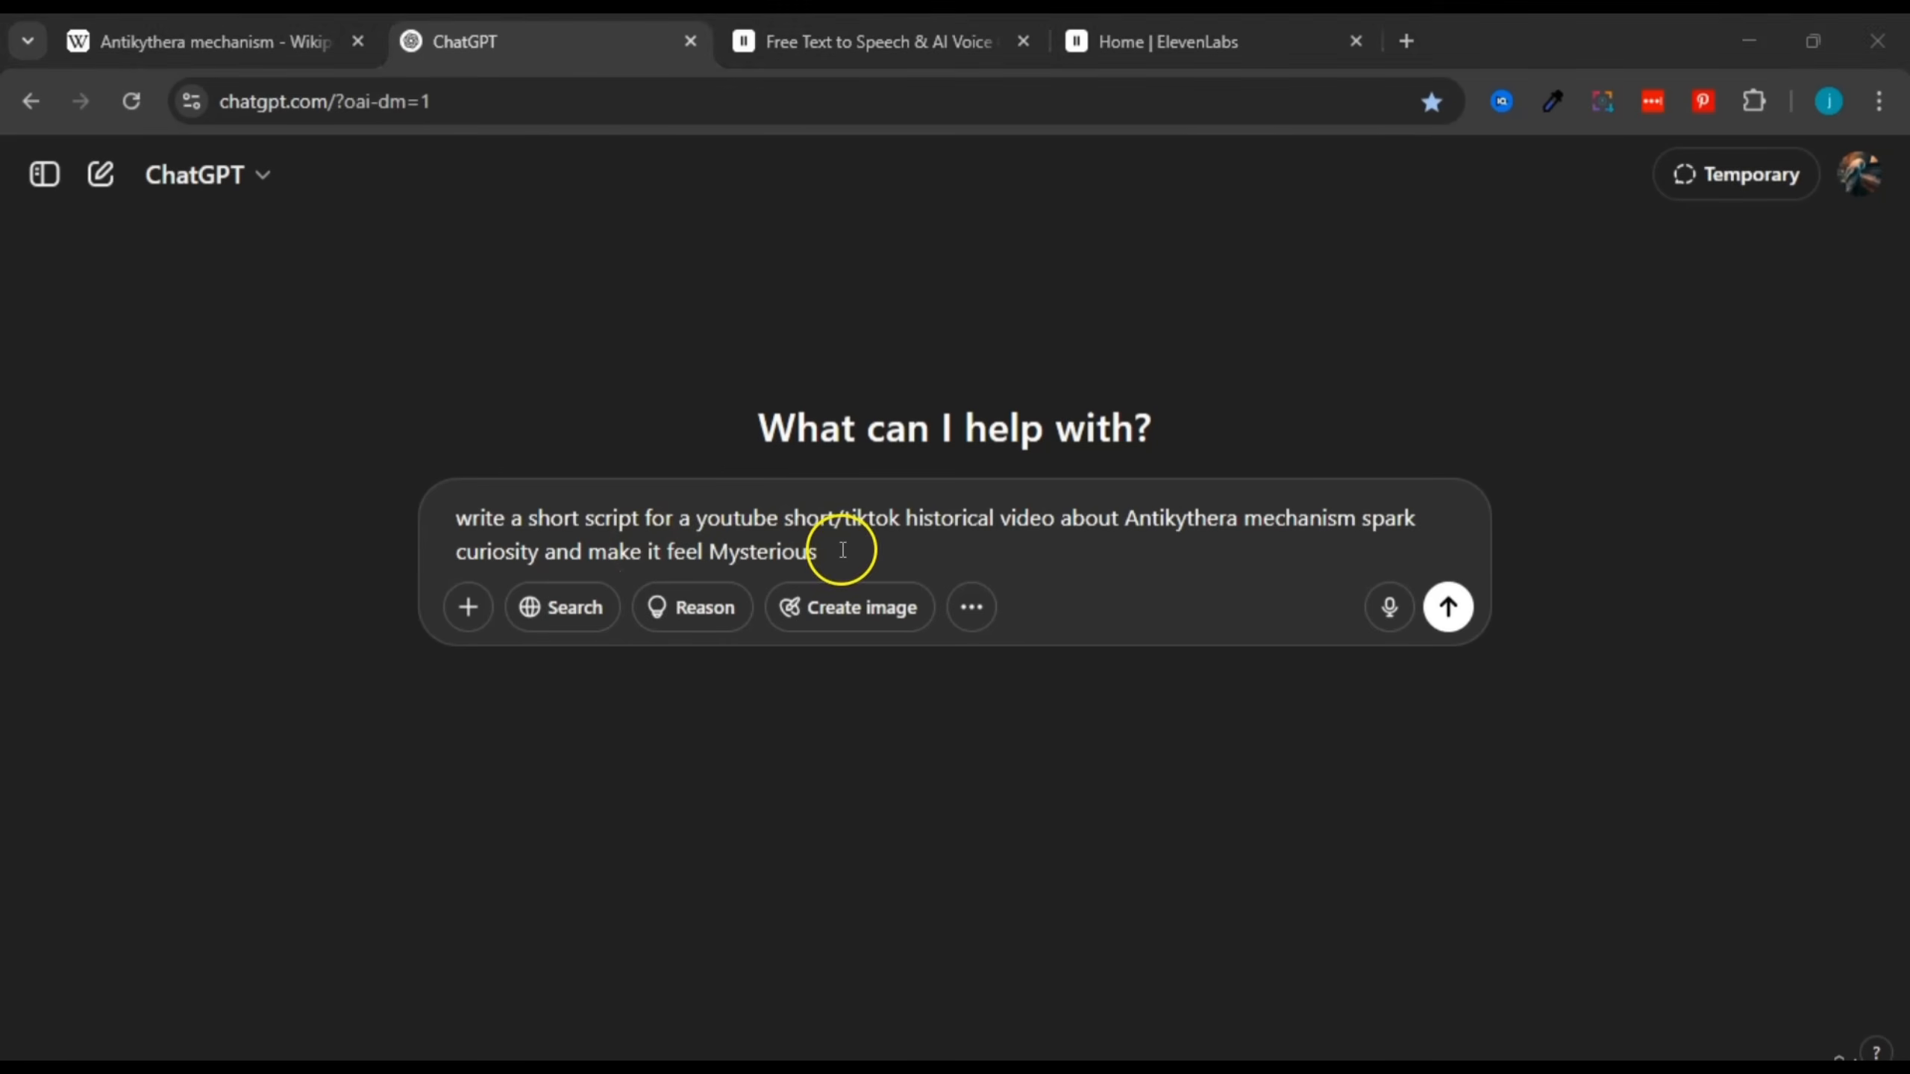
pyautogui.click(841, 551)
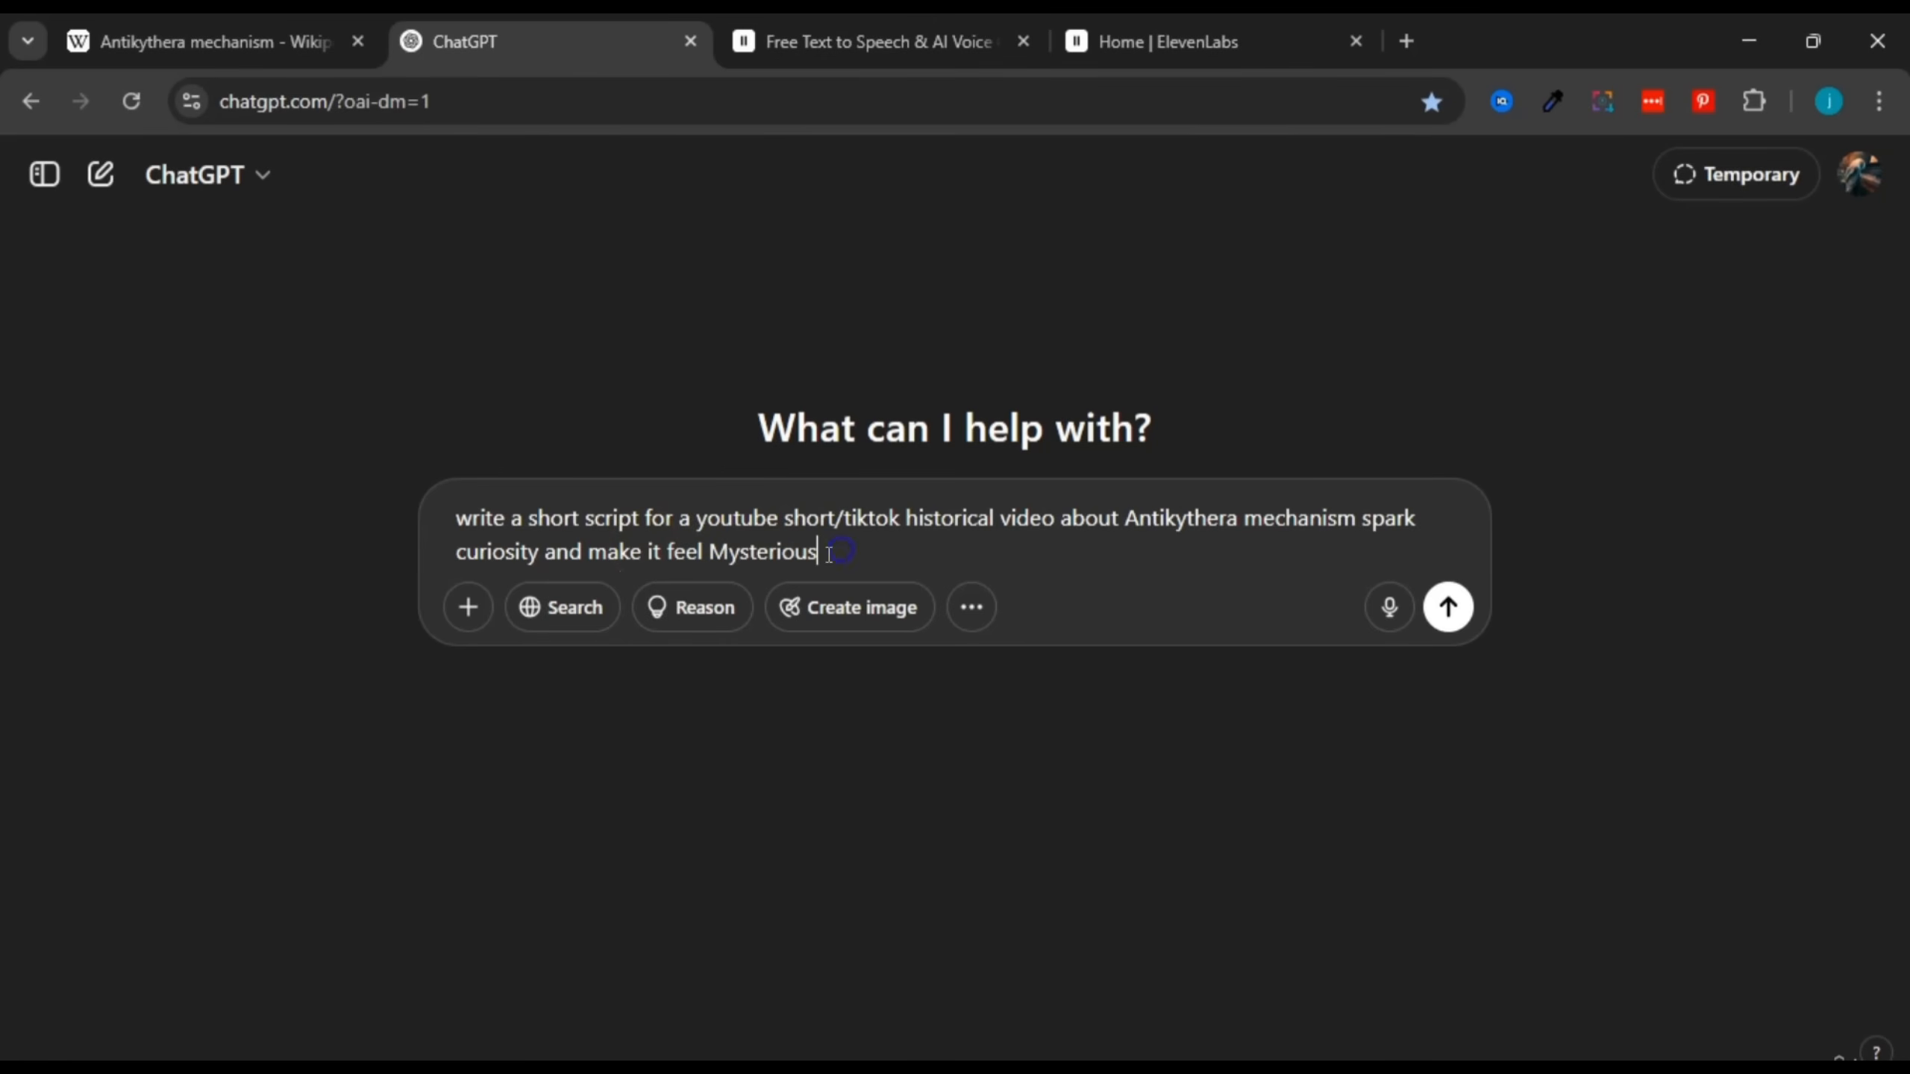
pyautogui.moveTo(459, 518); pyautogui.dragTo(823, 551)
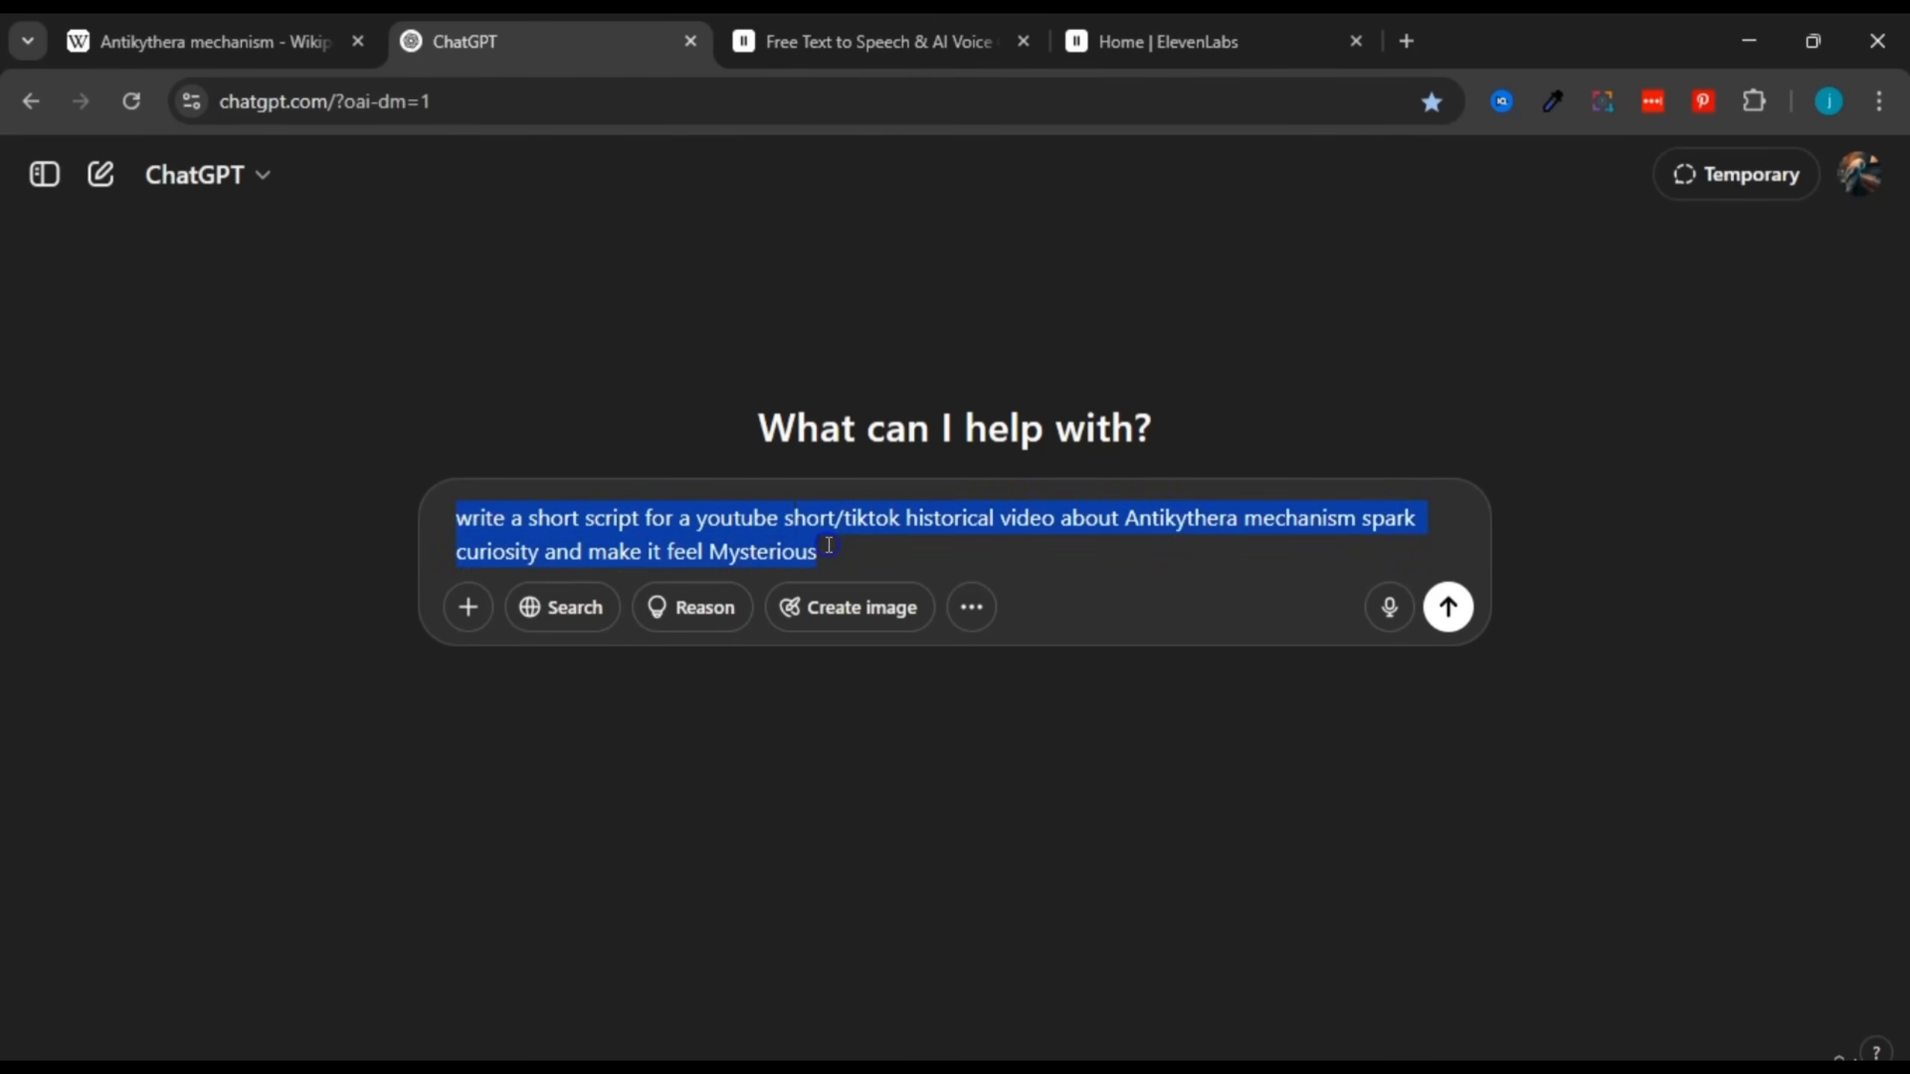
pyautogui.click(828, 544)
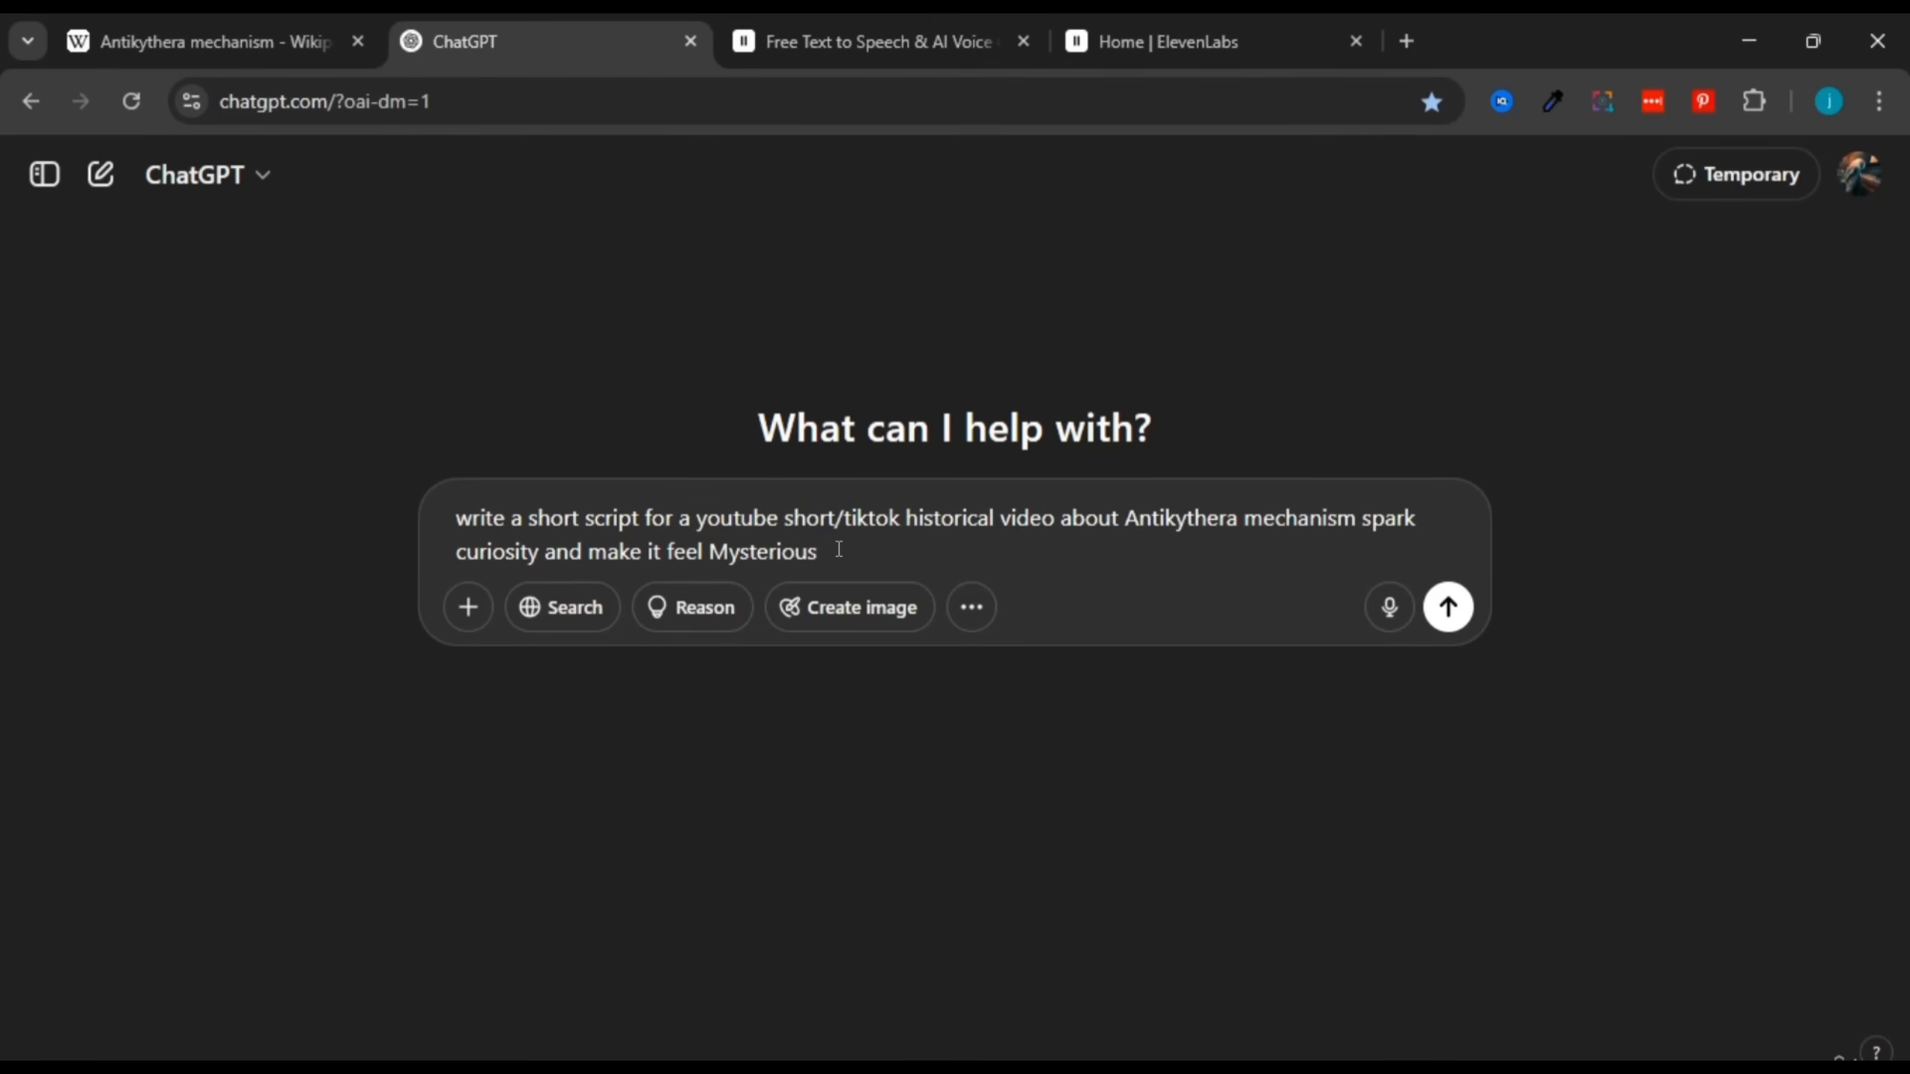
# Step: Append ", keep the script clean and simple for me to copy and paste into an ai voice generator" and submit the prompt
pyautogui.write(', keep the script clean a')
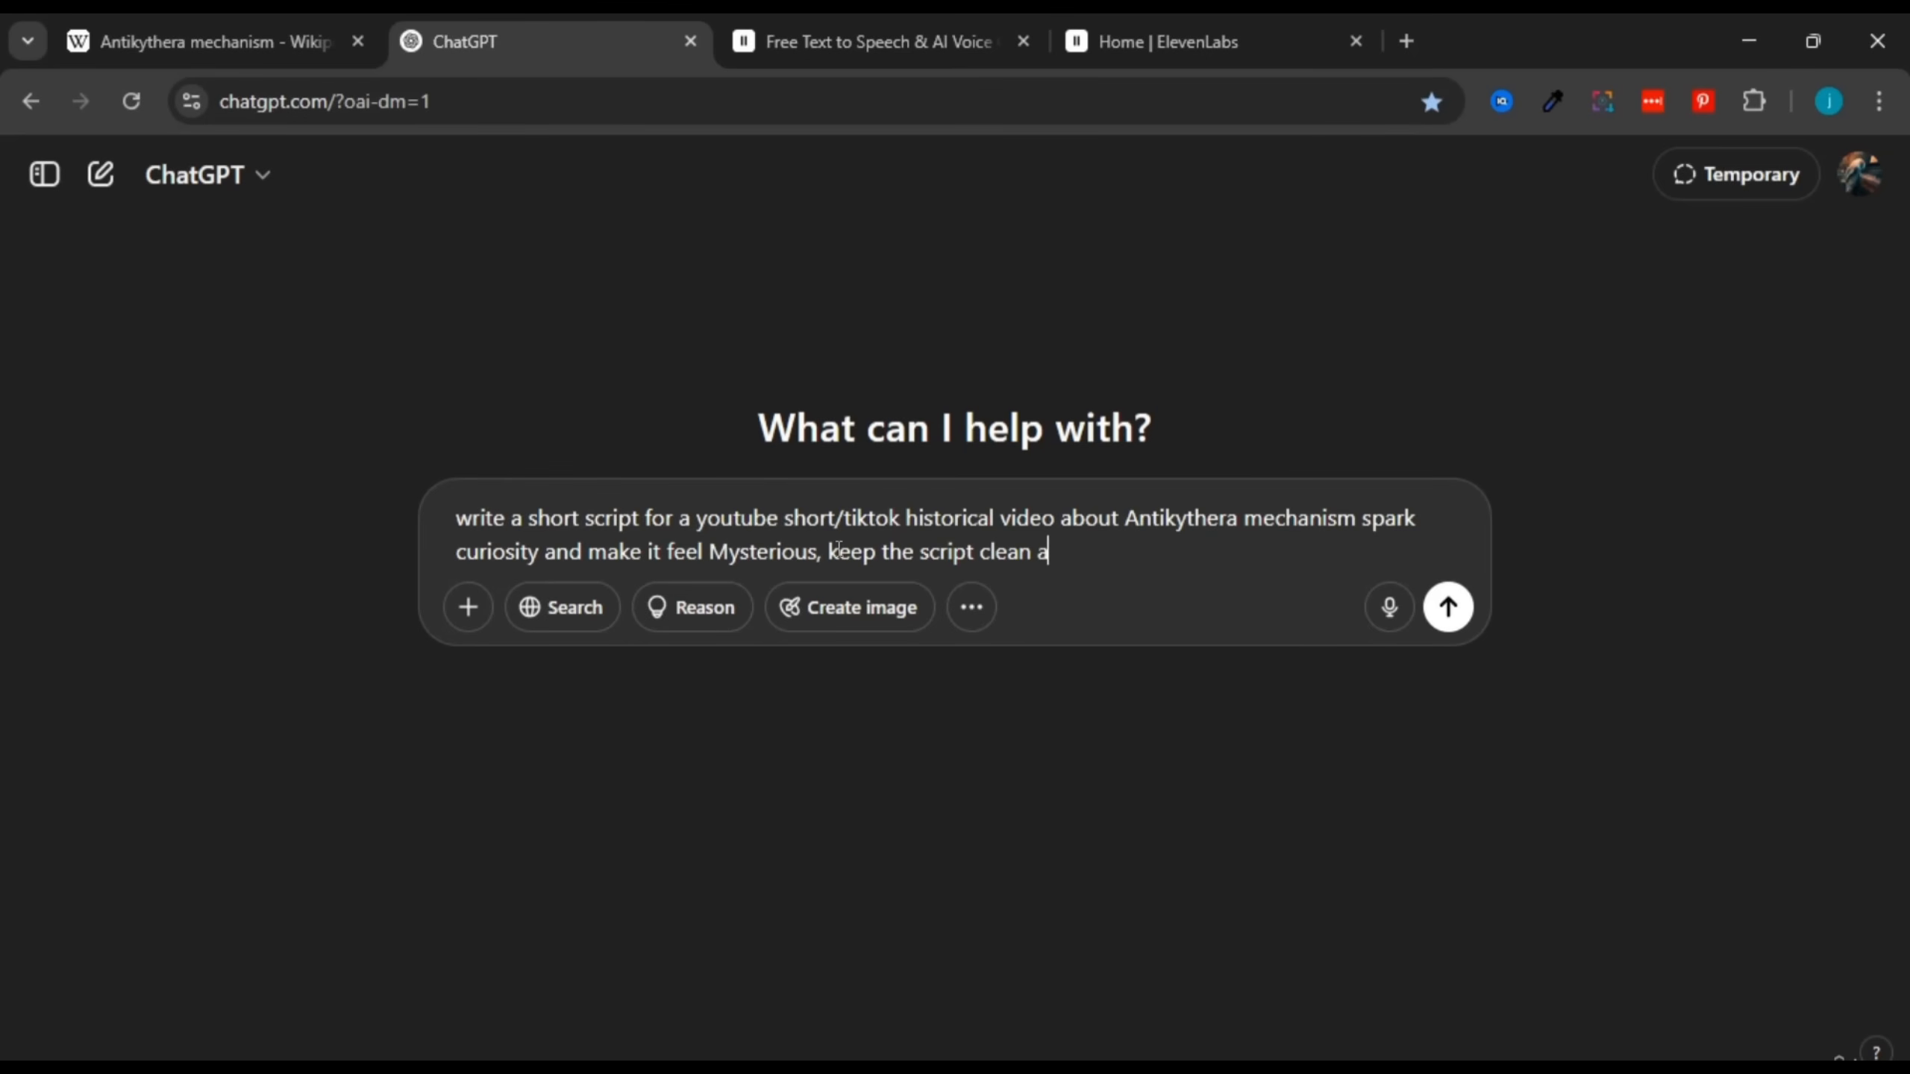
pyautogui.write('nd simple for me ')
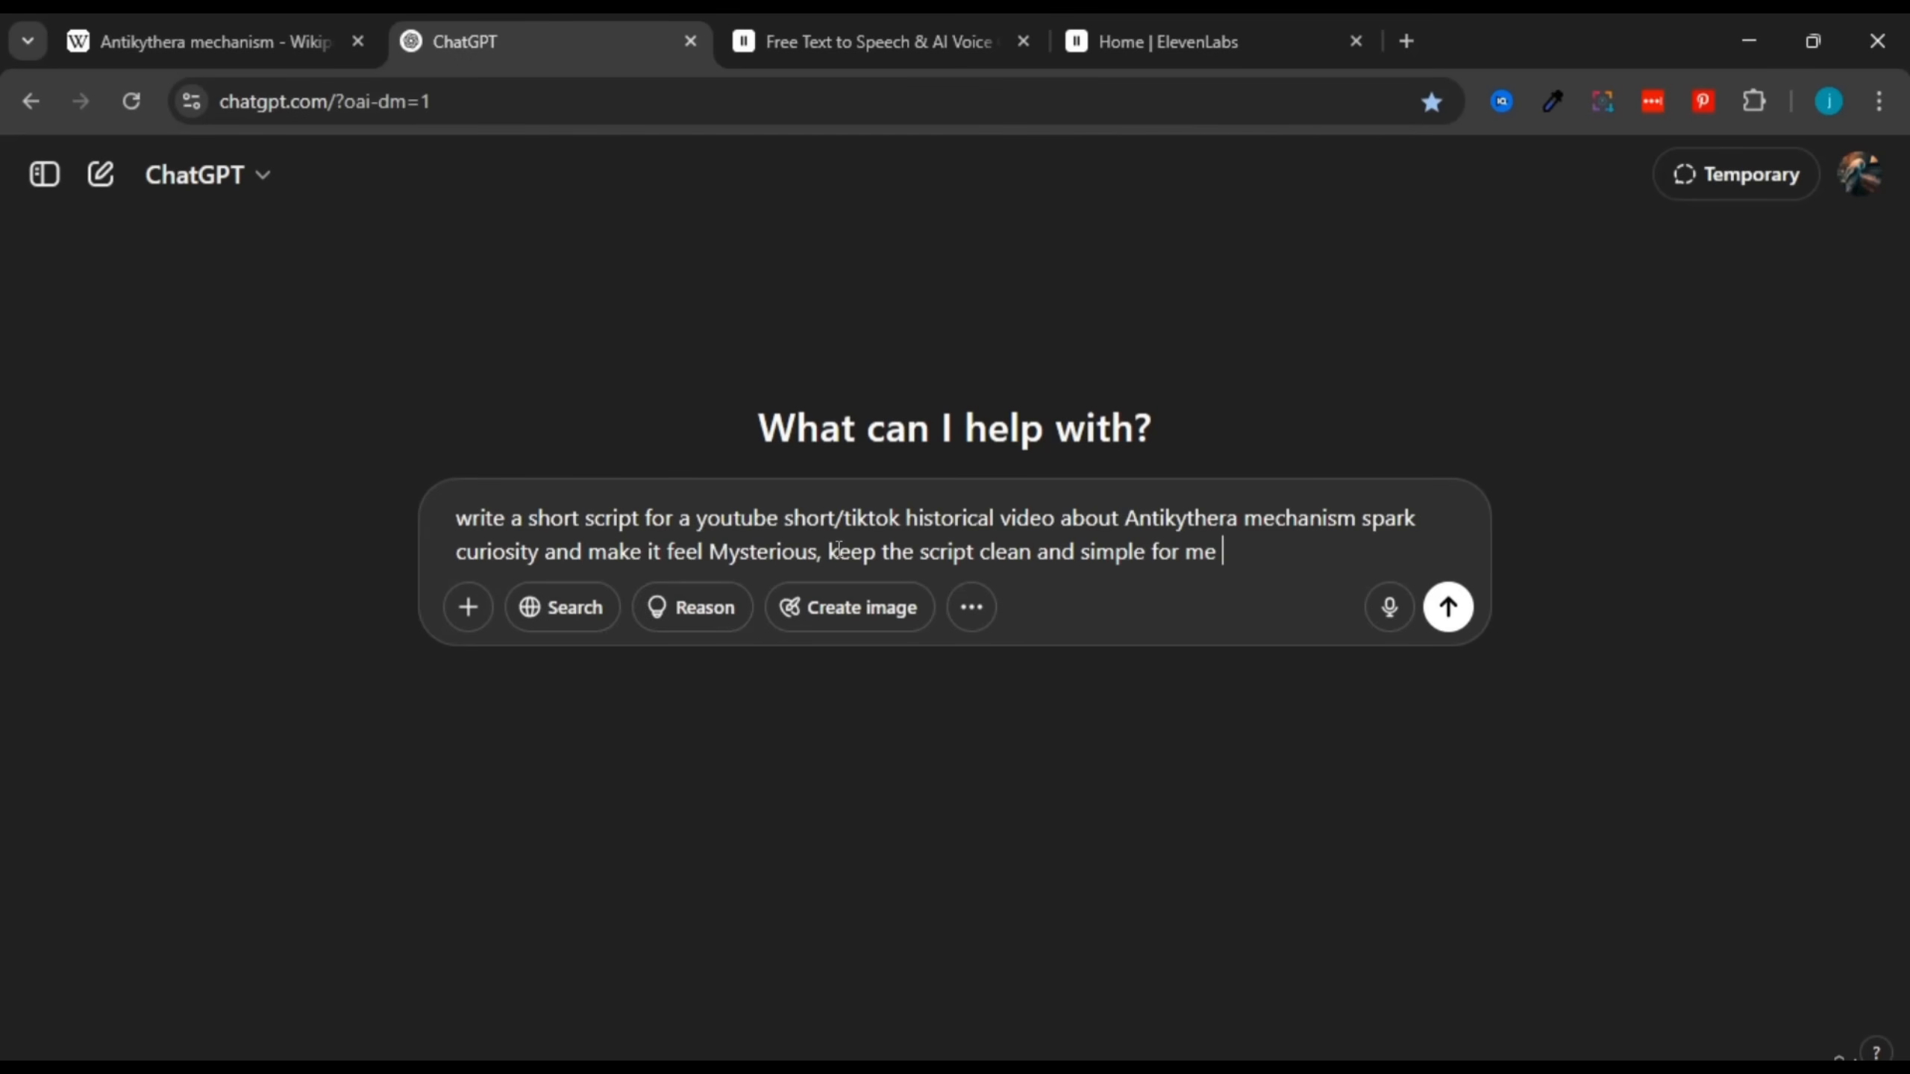
pyautogui.write('to copy and past')
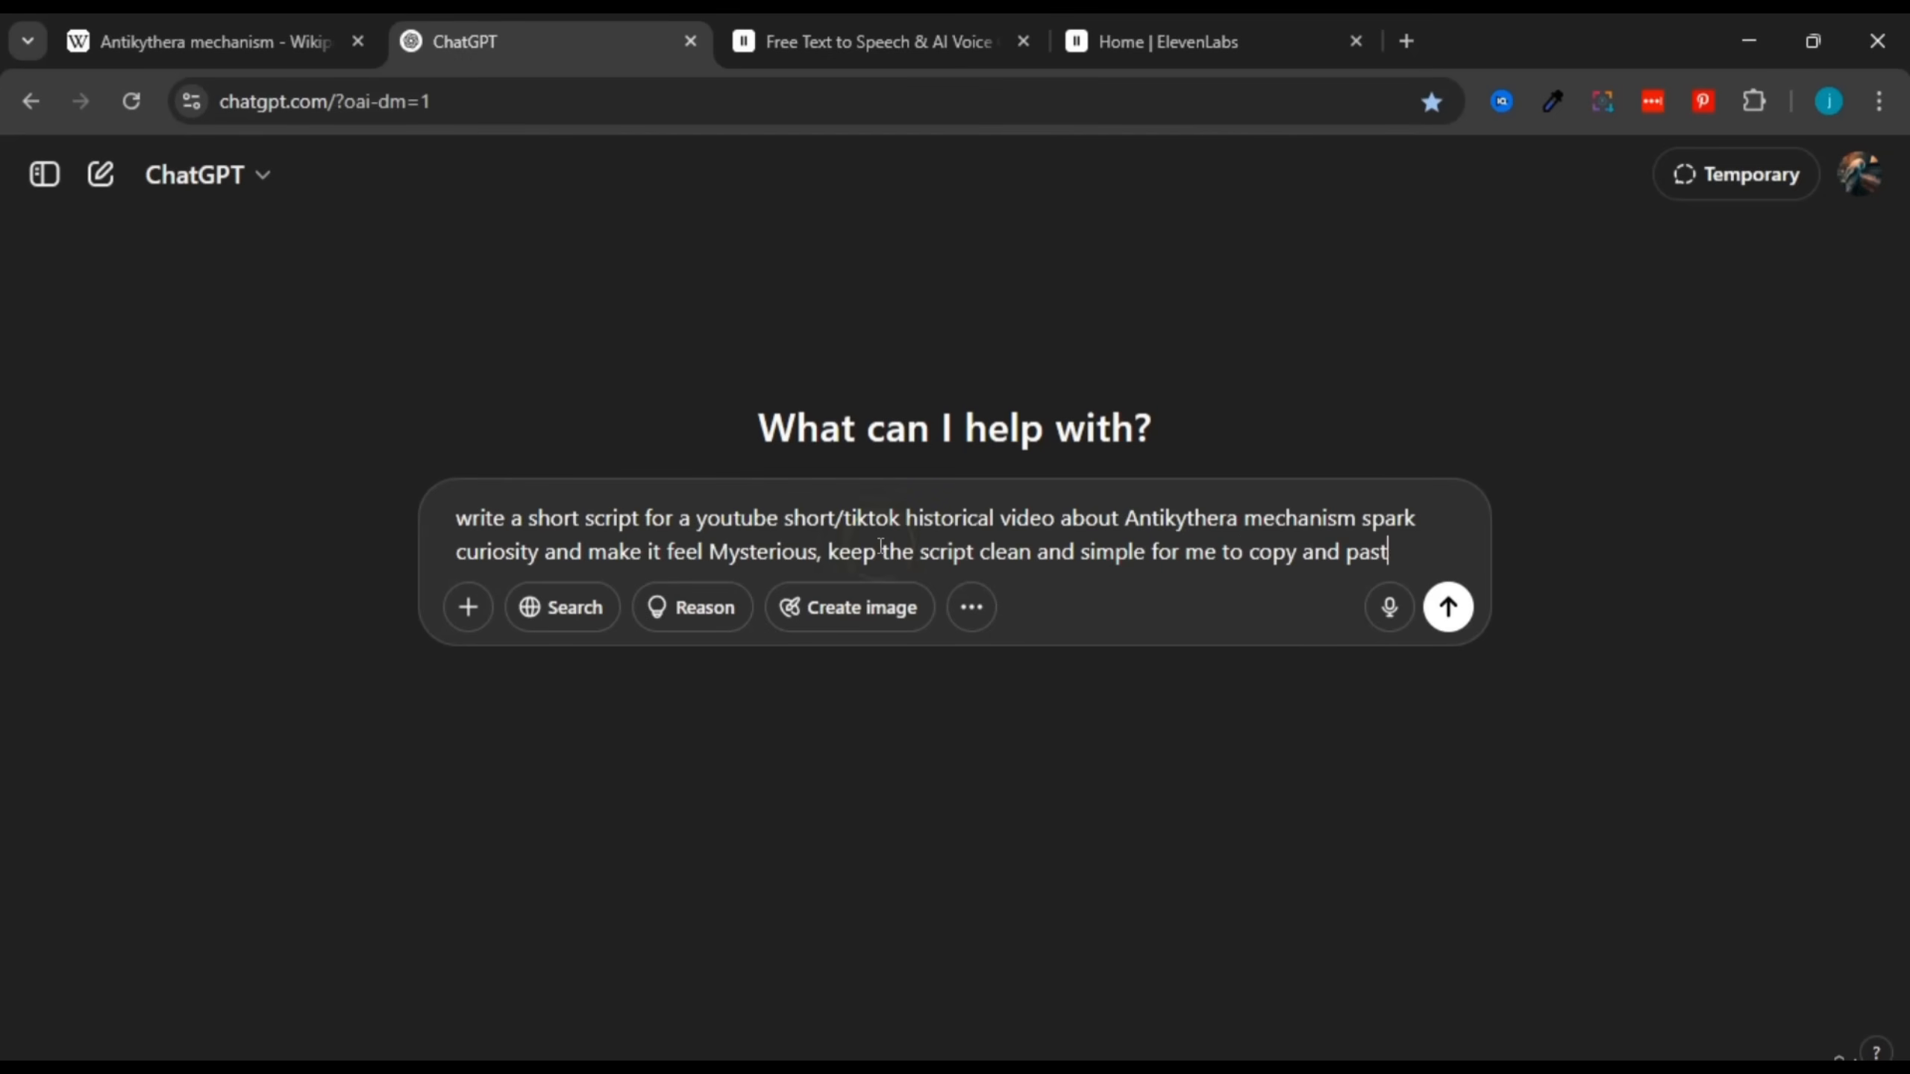
pyautogui.write('e into an ')
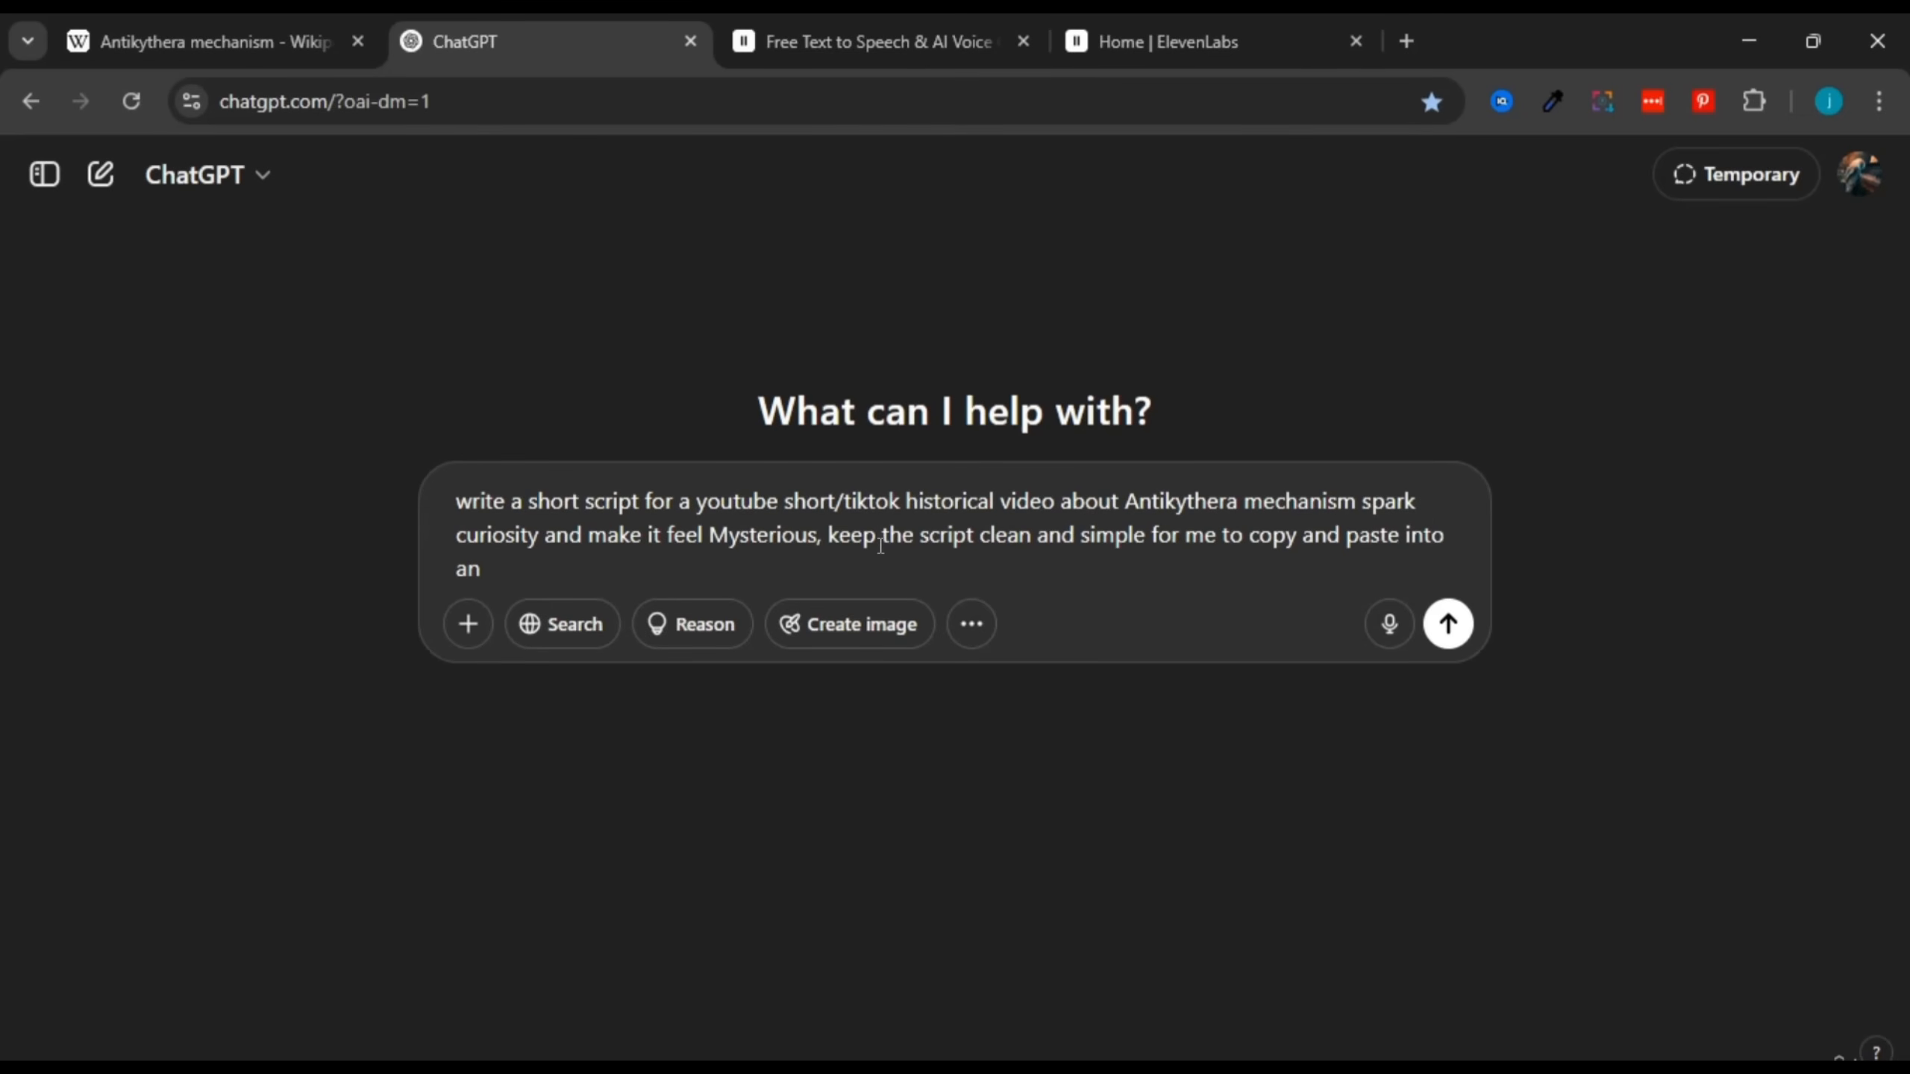
pyautogui.write('ai voice generat')
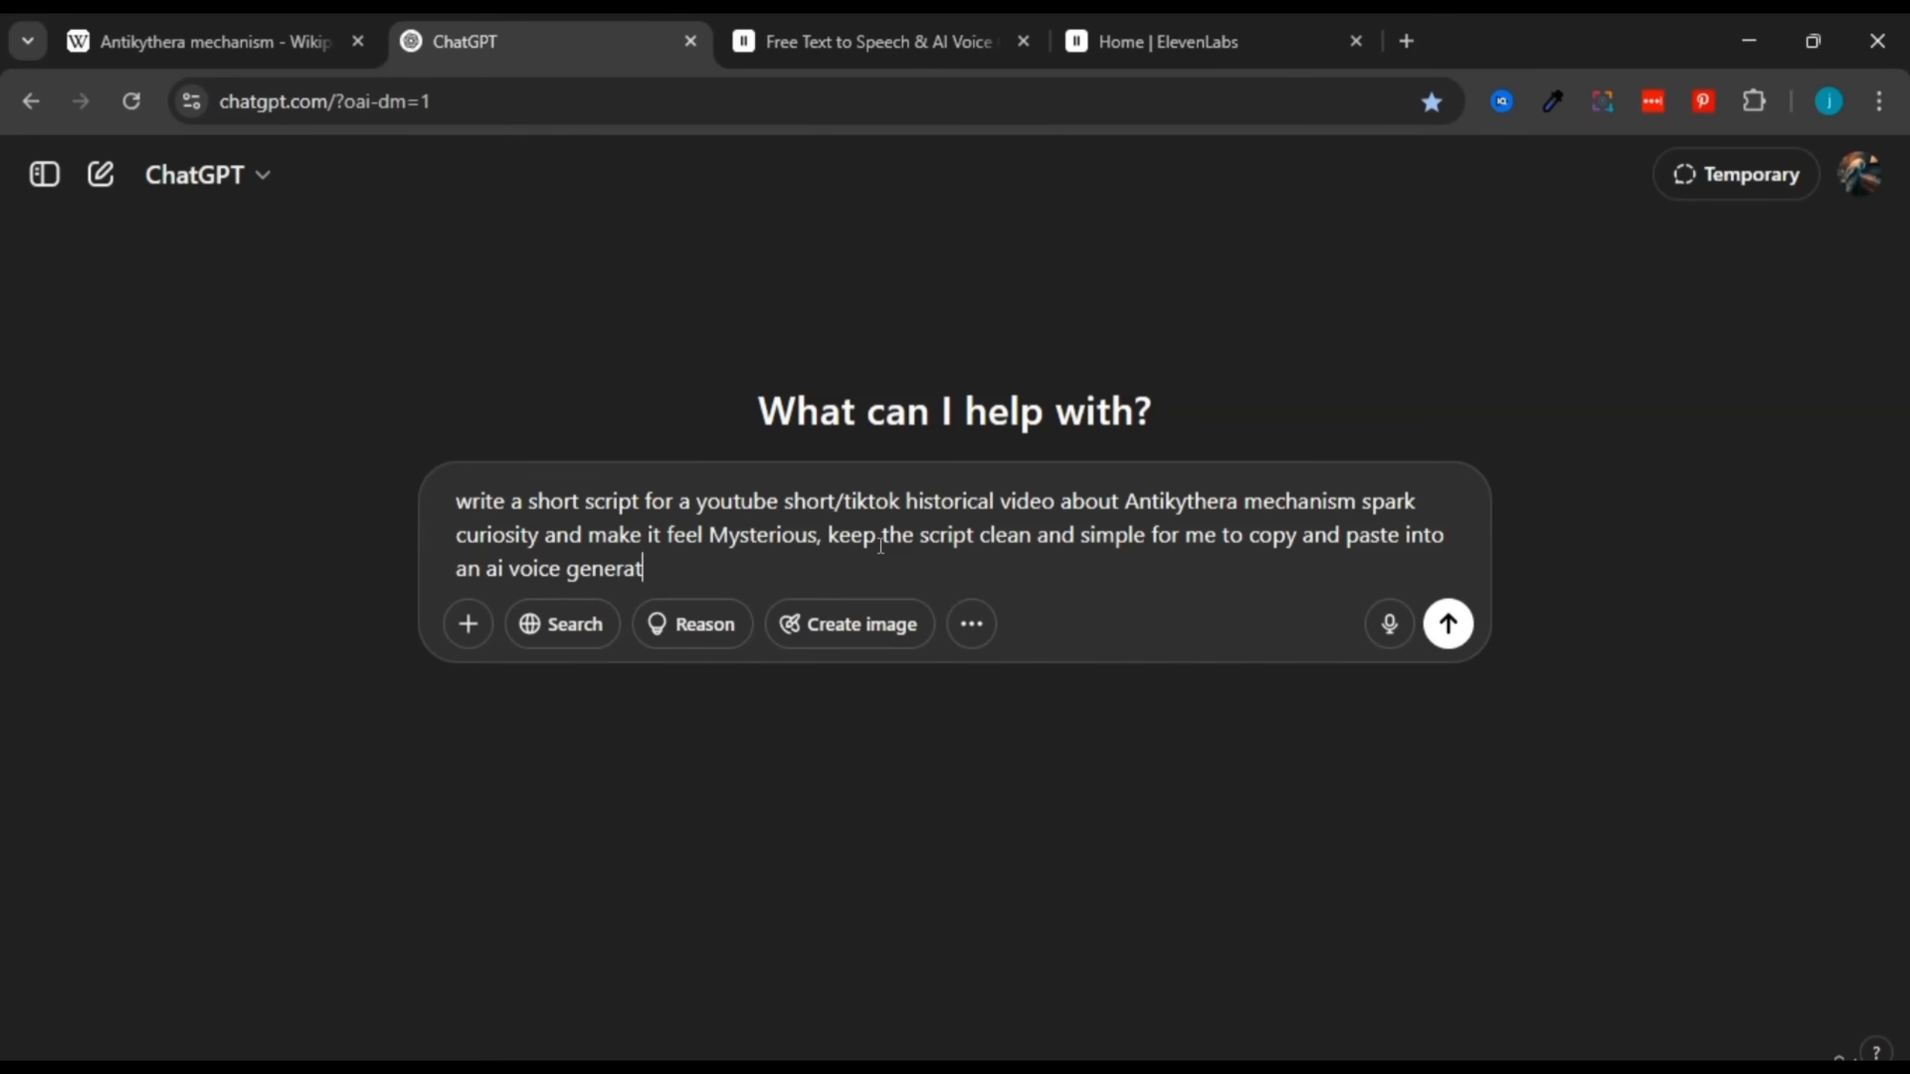
pyautogui.write('or')
pyautogui.click(1445, 630)
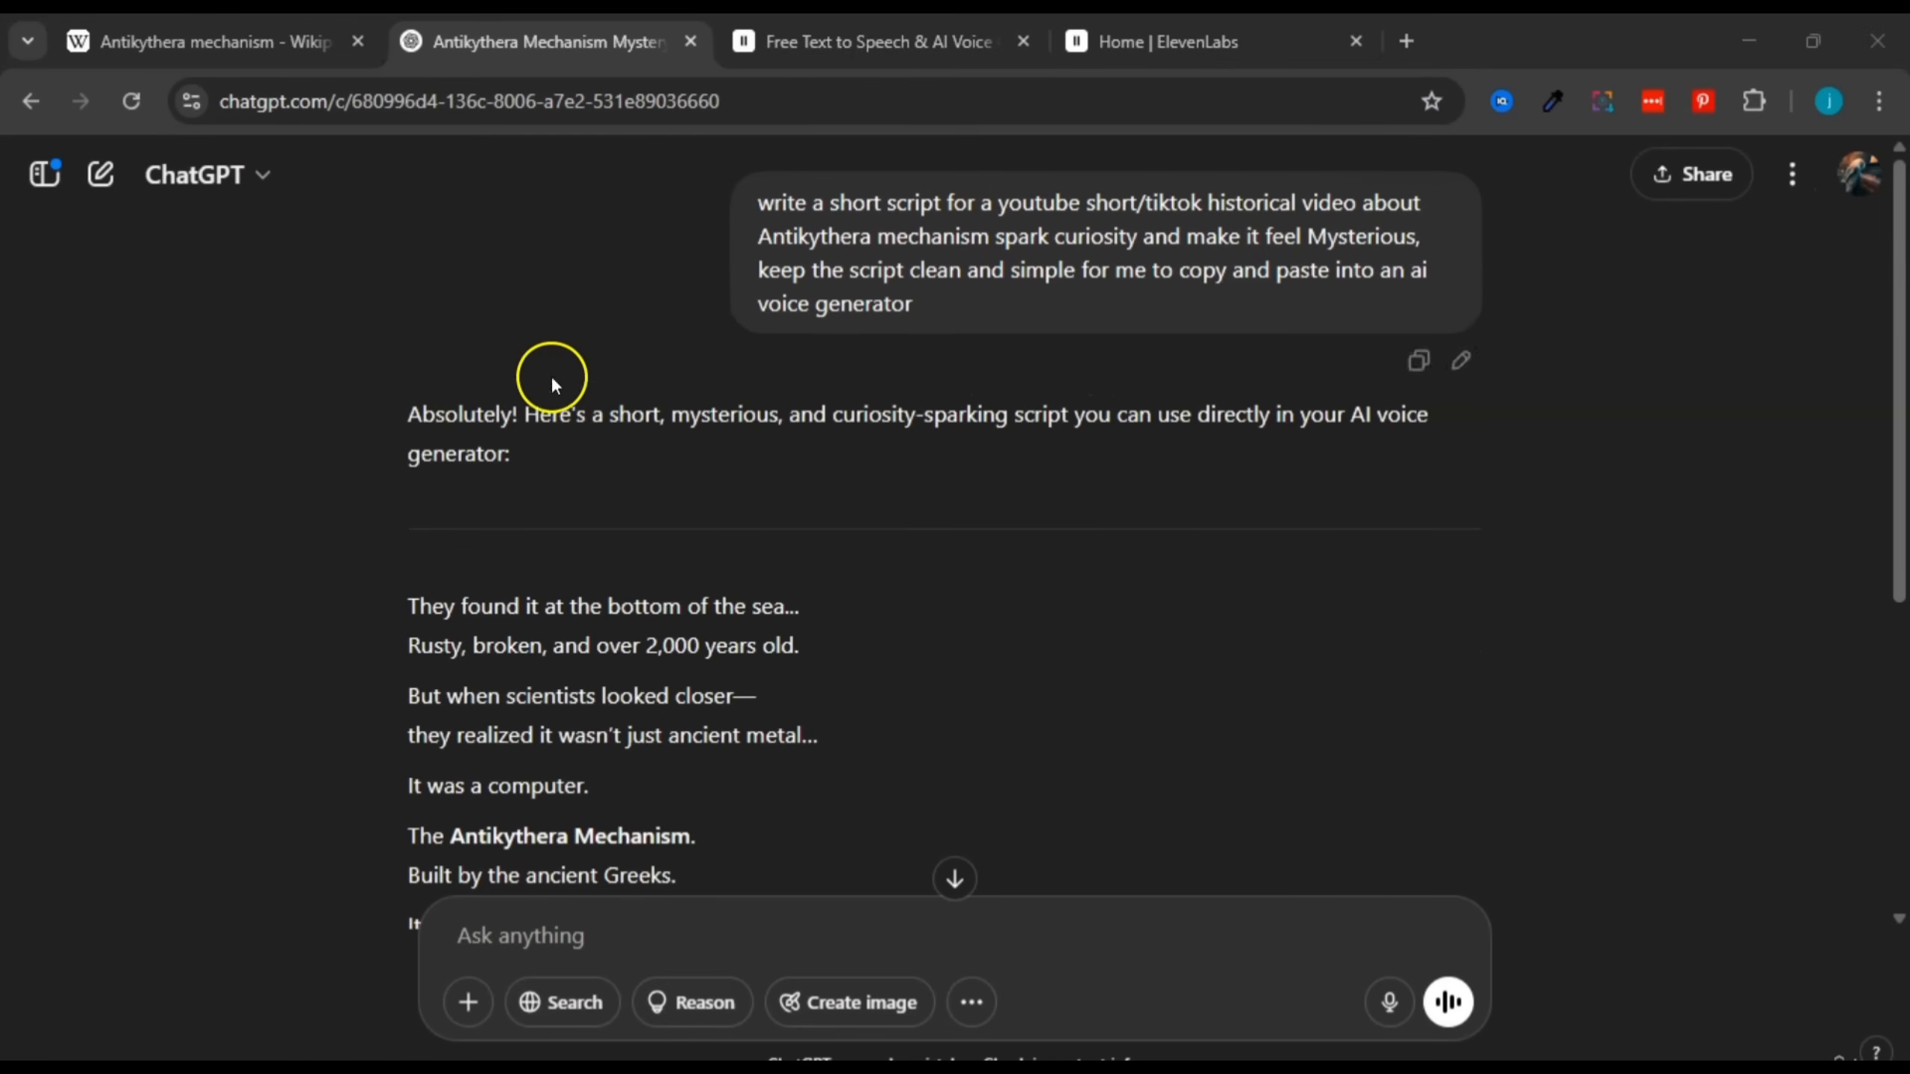
# Step: Read the generated Antikythera mechanism script, concentrating on its two opening hook lines
pyautogui.moveTo(672, 414); pyautogui.dragTo(1115, 414)
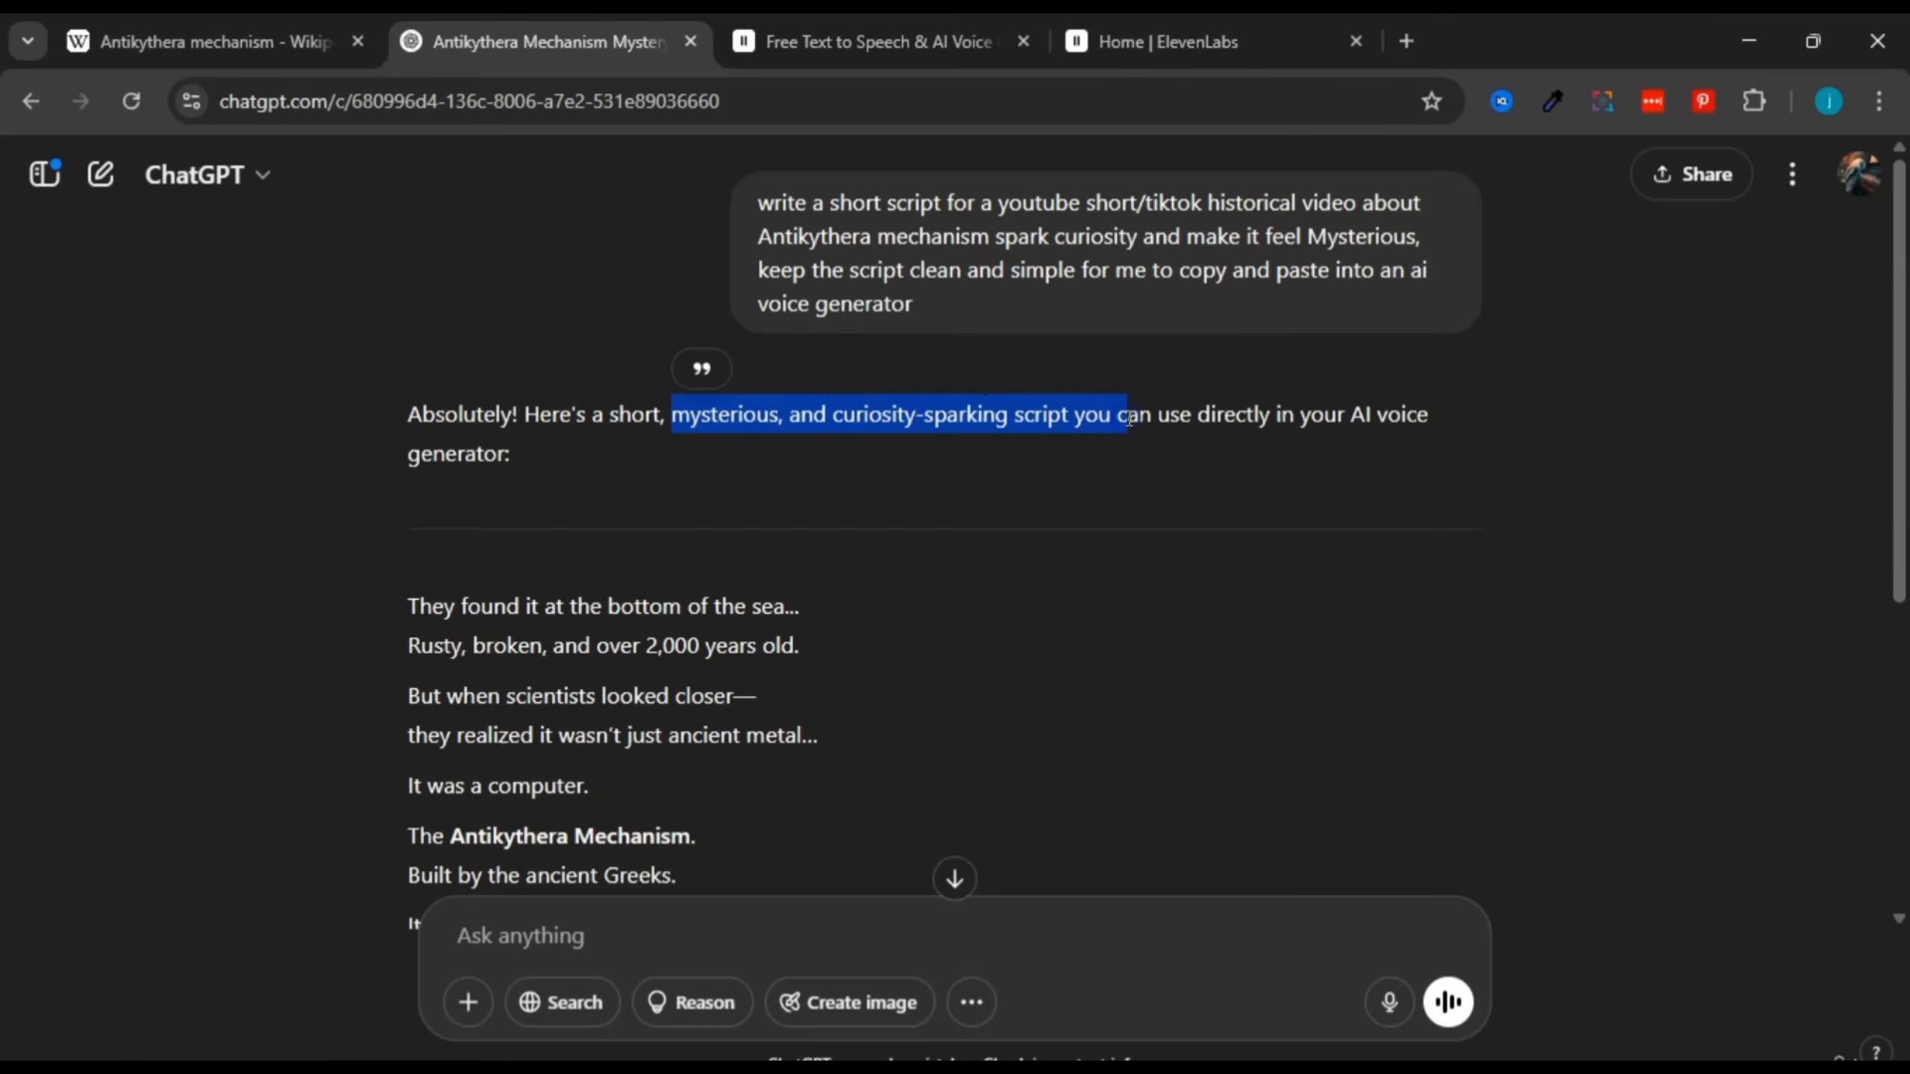
pyautogui.click(650, 474)
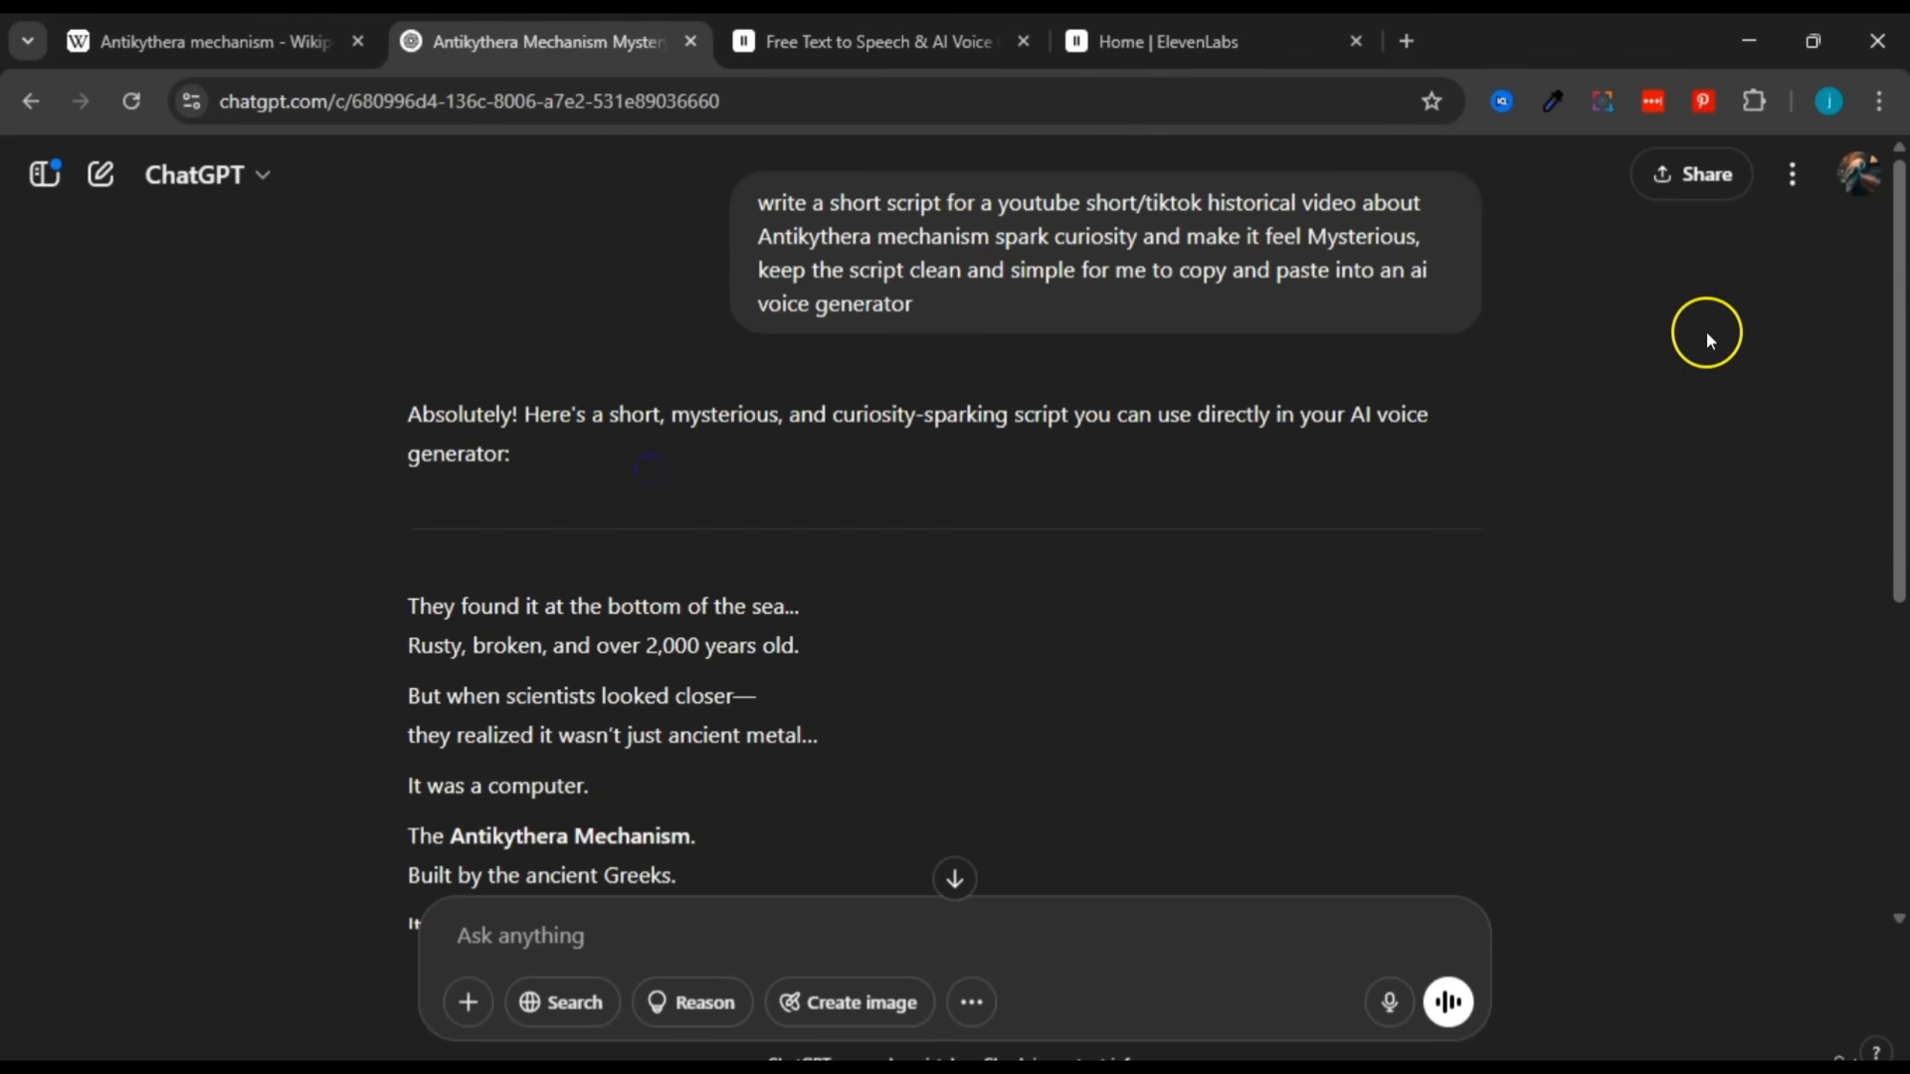
pyautogui.moveTo(1904, 279); pyautogui.dragTo(1907, 502)
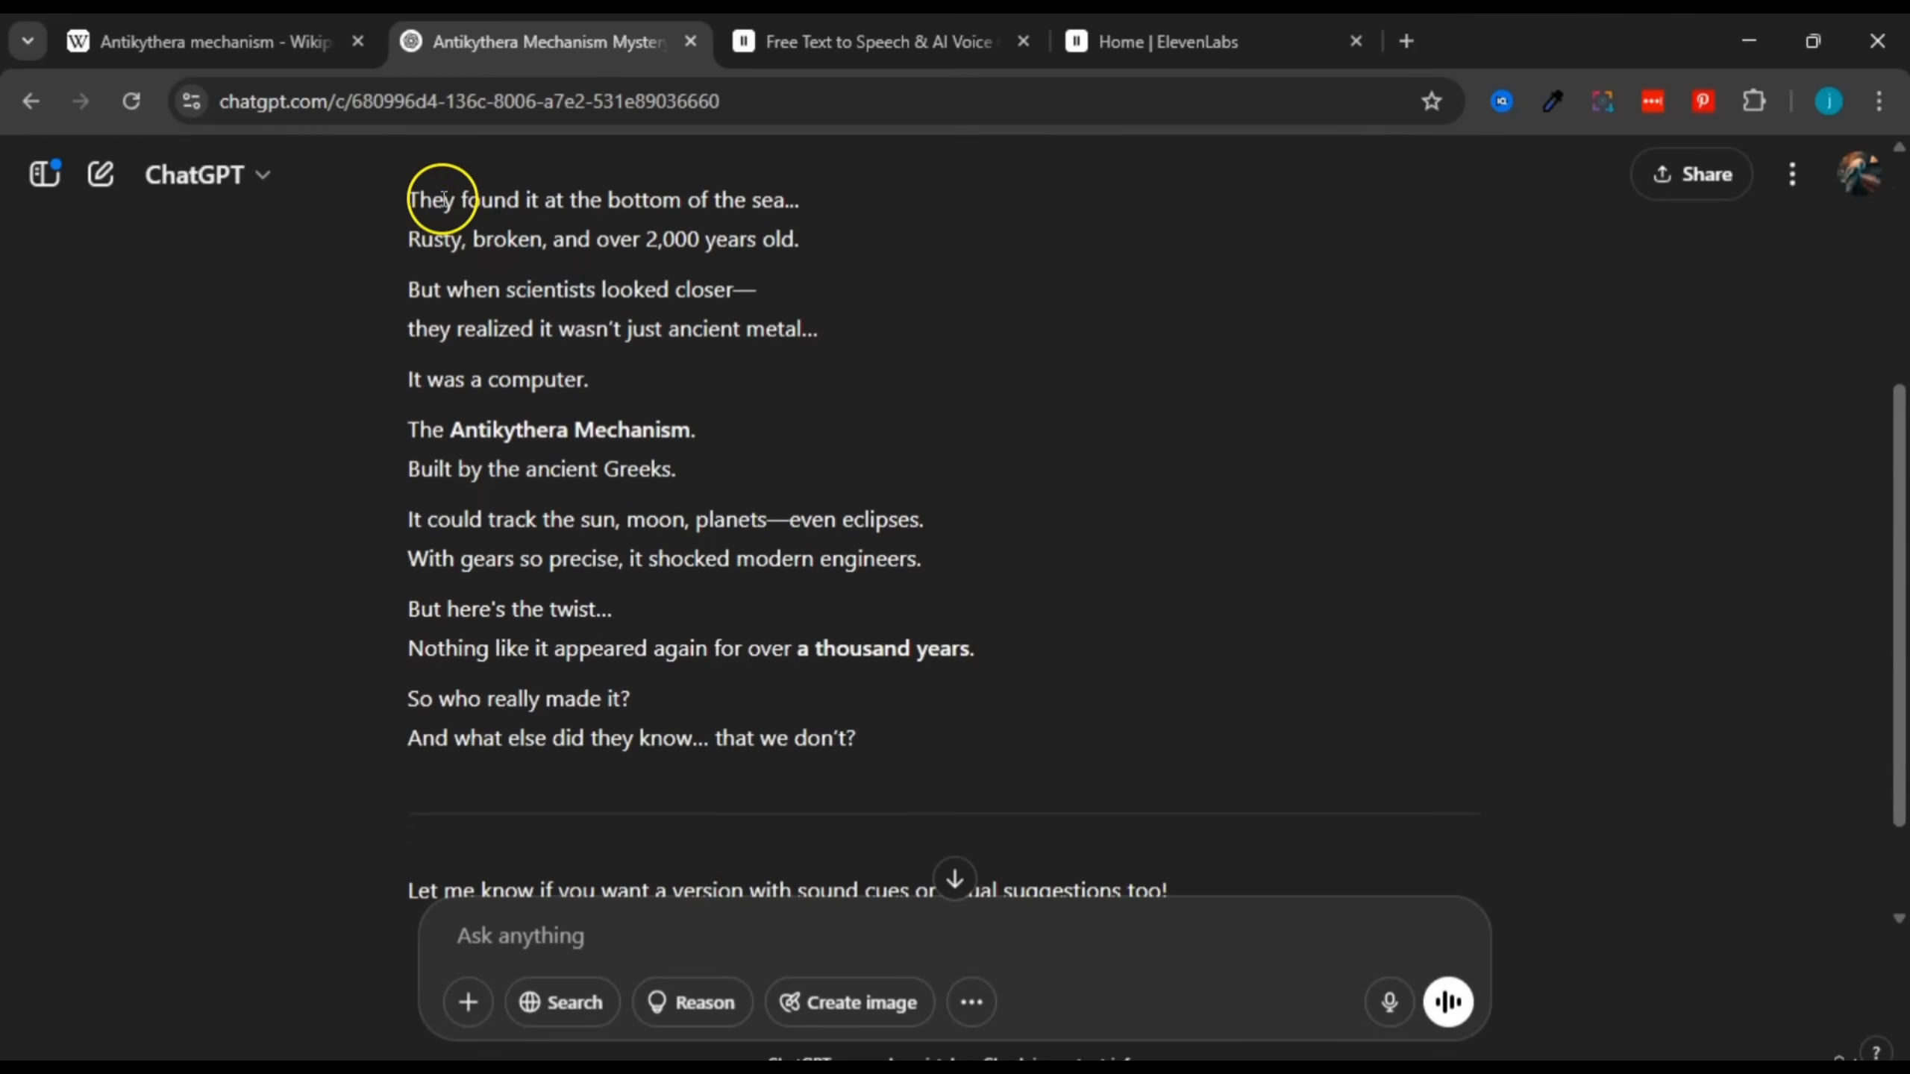
pyautogui.moveTo(444, 200); pyautogui.dragTo(716, 197)
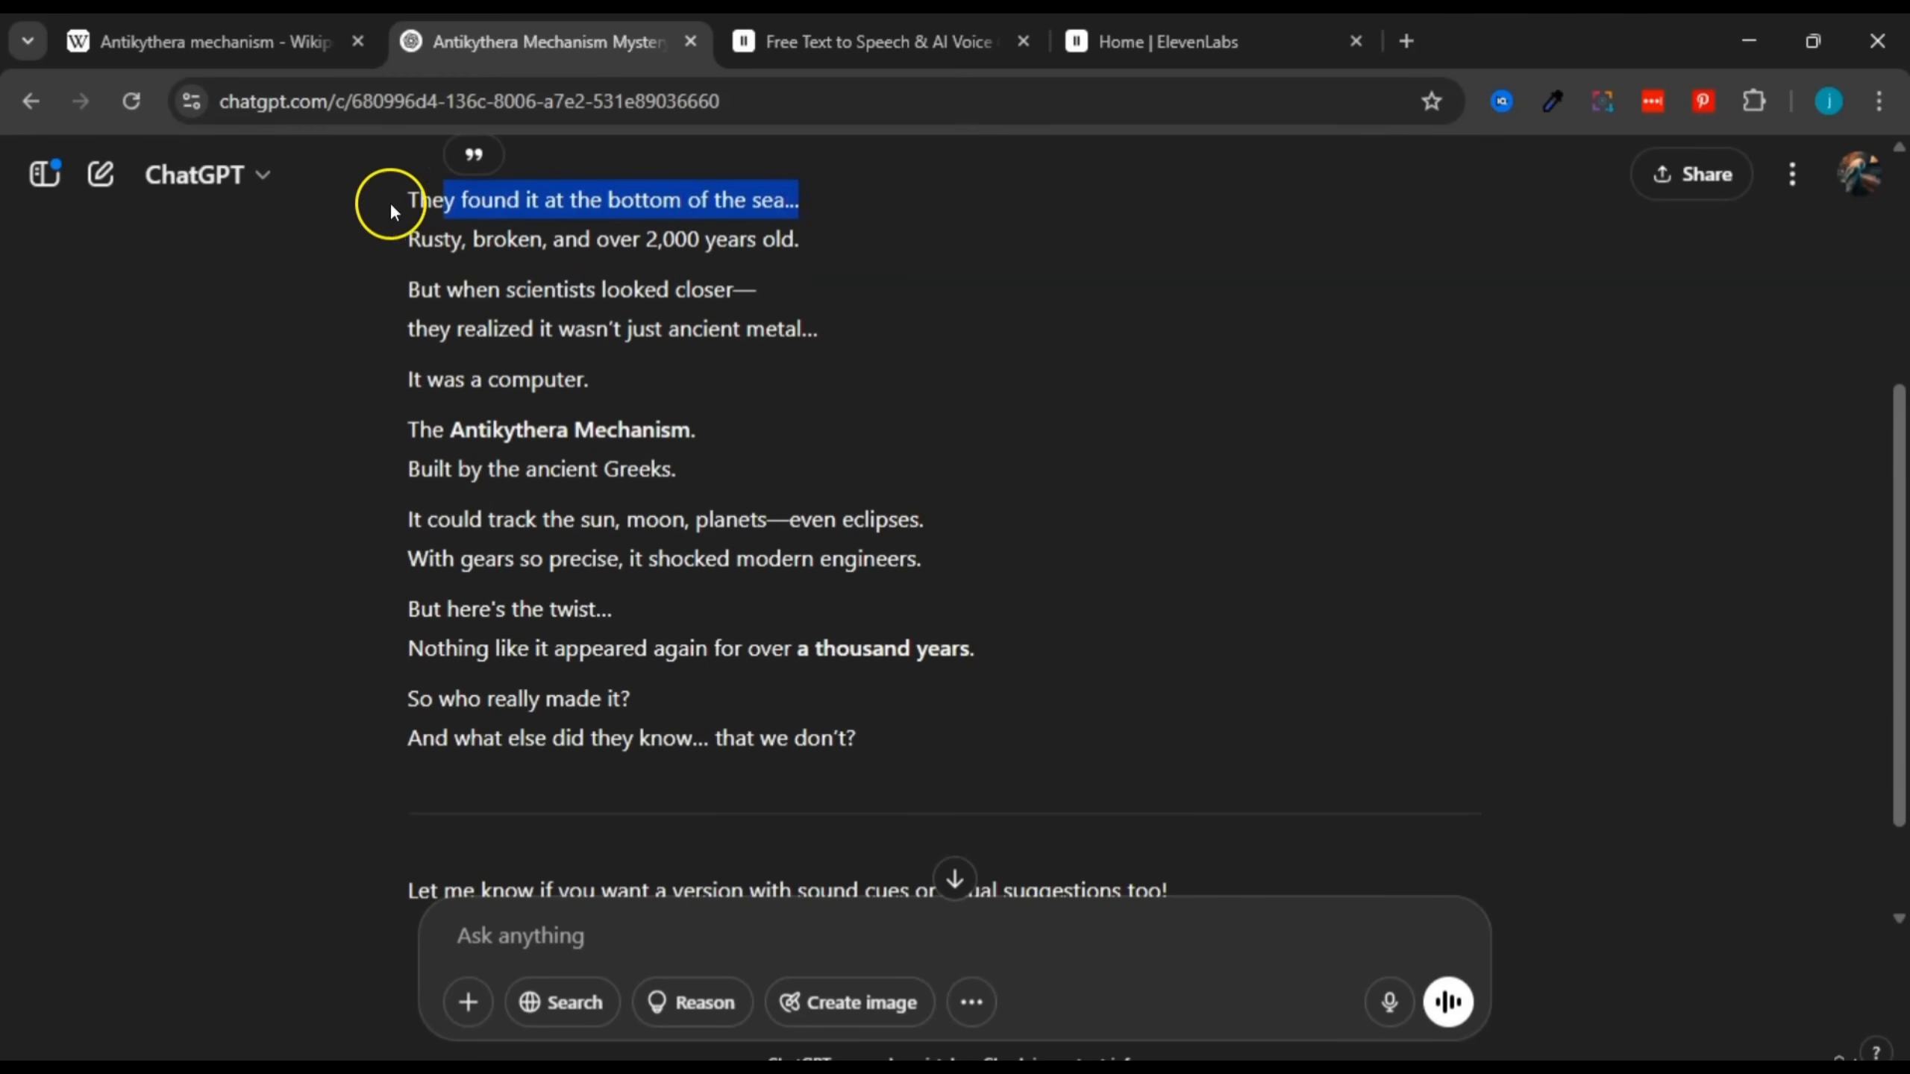
pyautogui.moveTo(406, 199); pyautogui.dragTo(839, 198)
pyautogui.moveTo(403, 245); pyautogui.dragTo(818, 247)
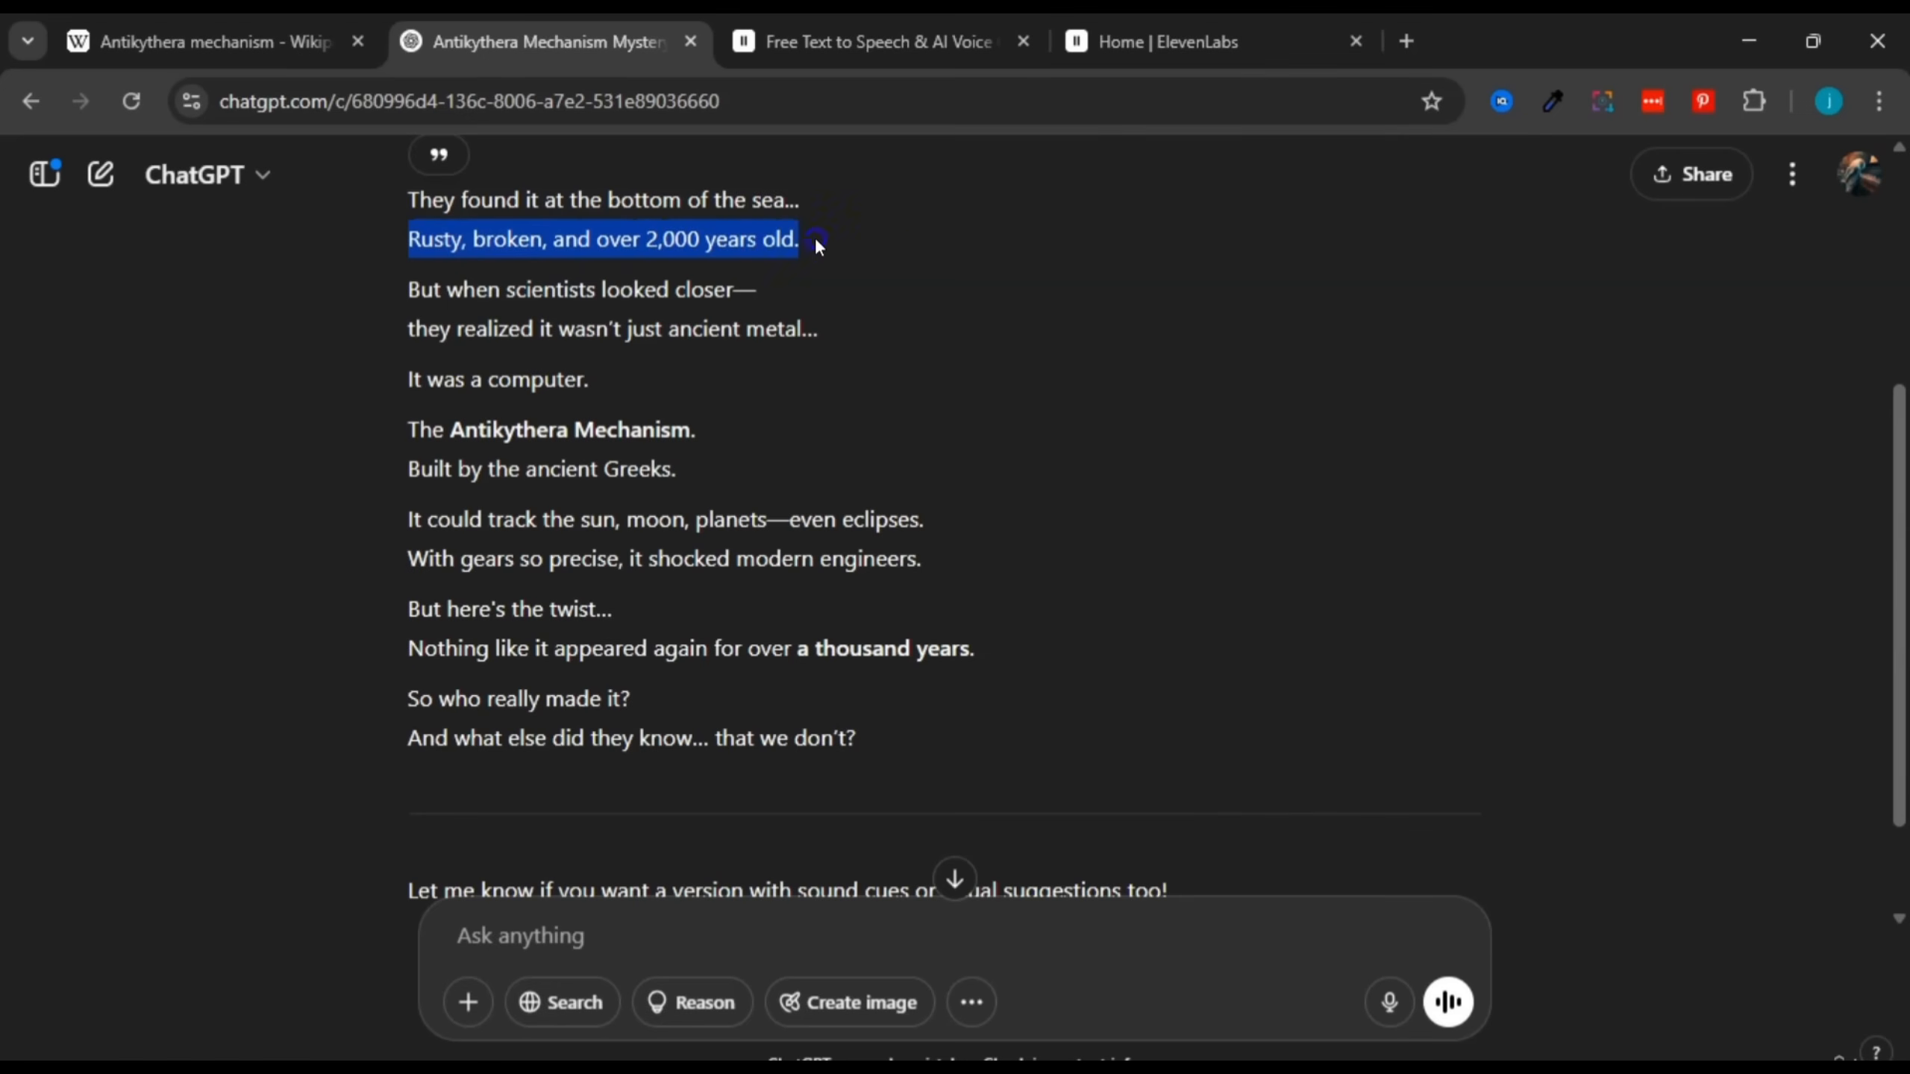
pyautogui.click(885, 241)
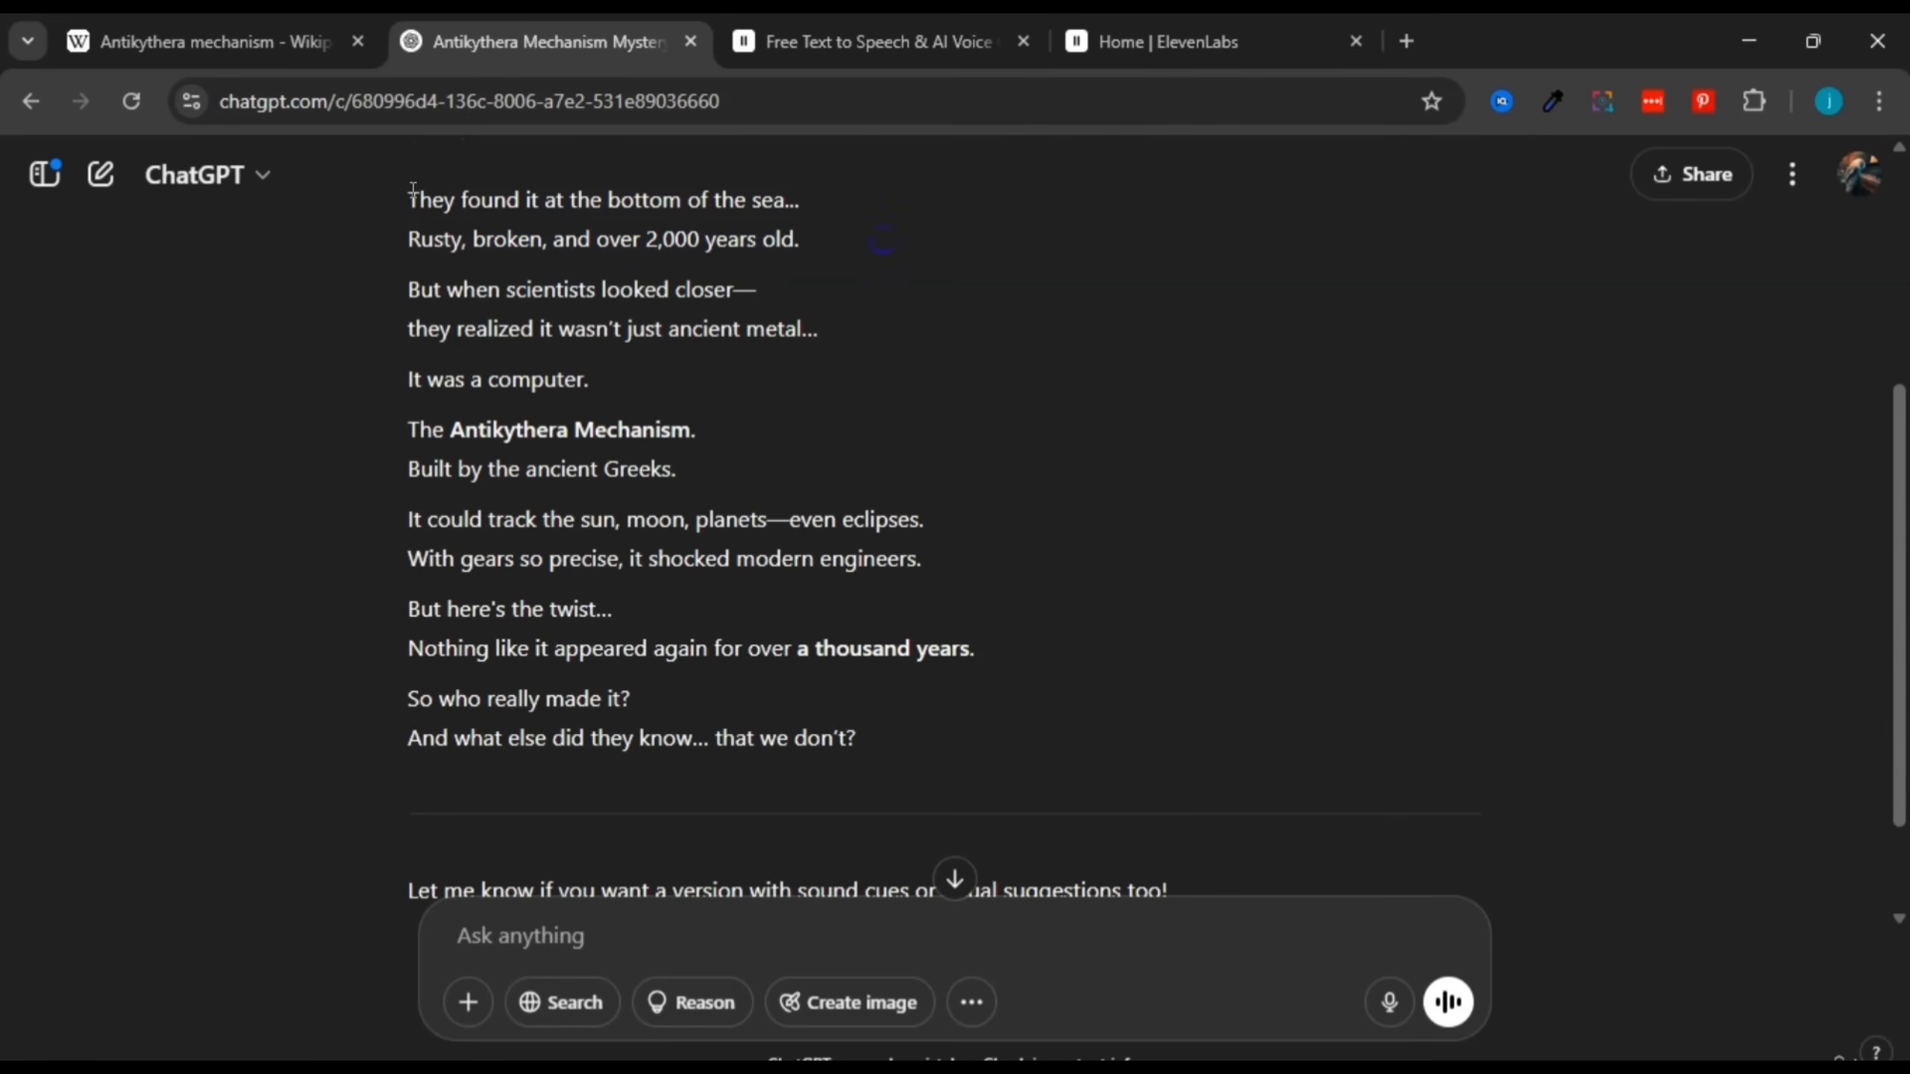
pyautogui.moveTo(413, 189); pyautogui.dragTo(784, 241)
pyautogui.click(784, 241)
pyautogui.scroll(-1, 833, 498)
pyautogui.scroll(2, 832, 497)
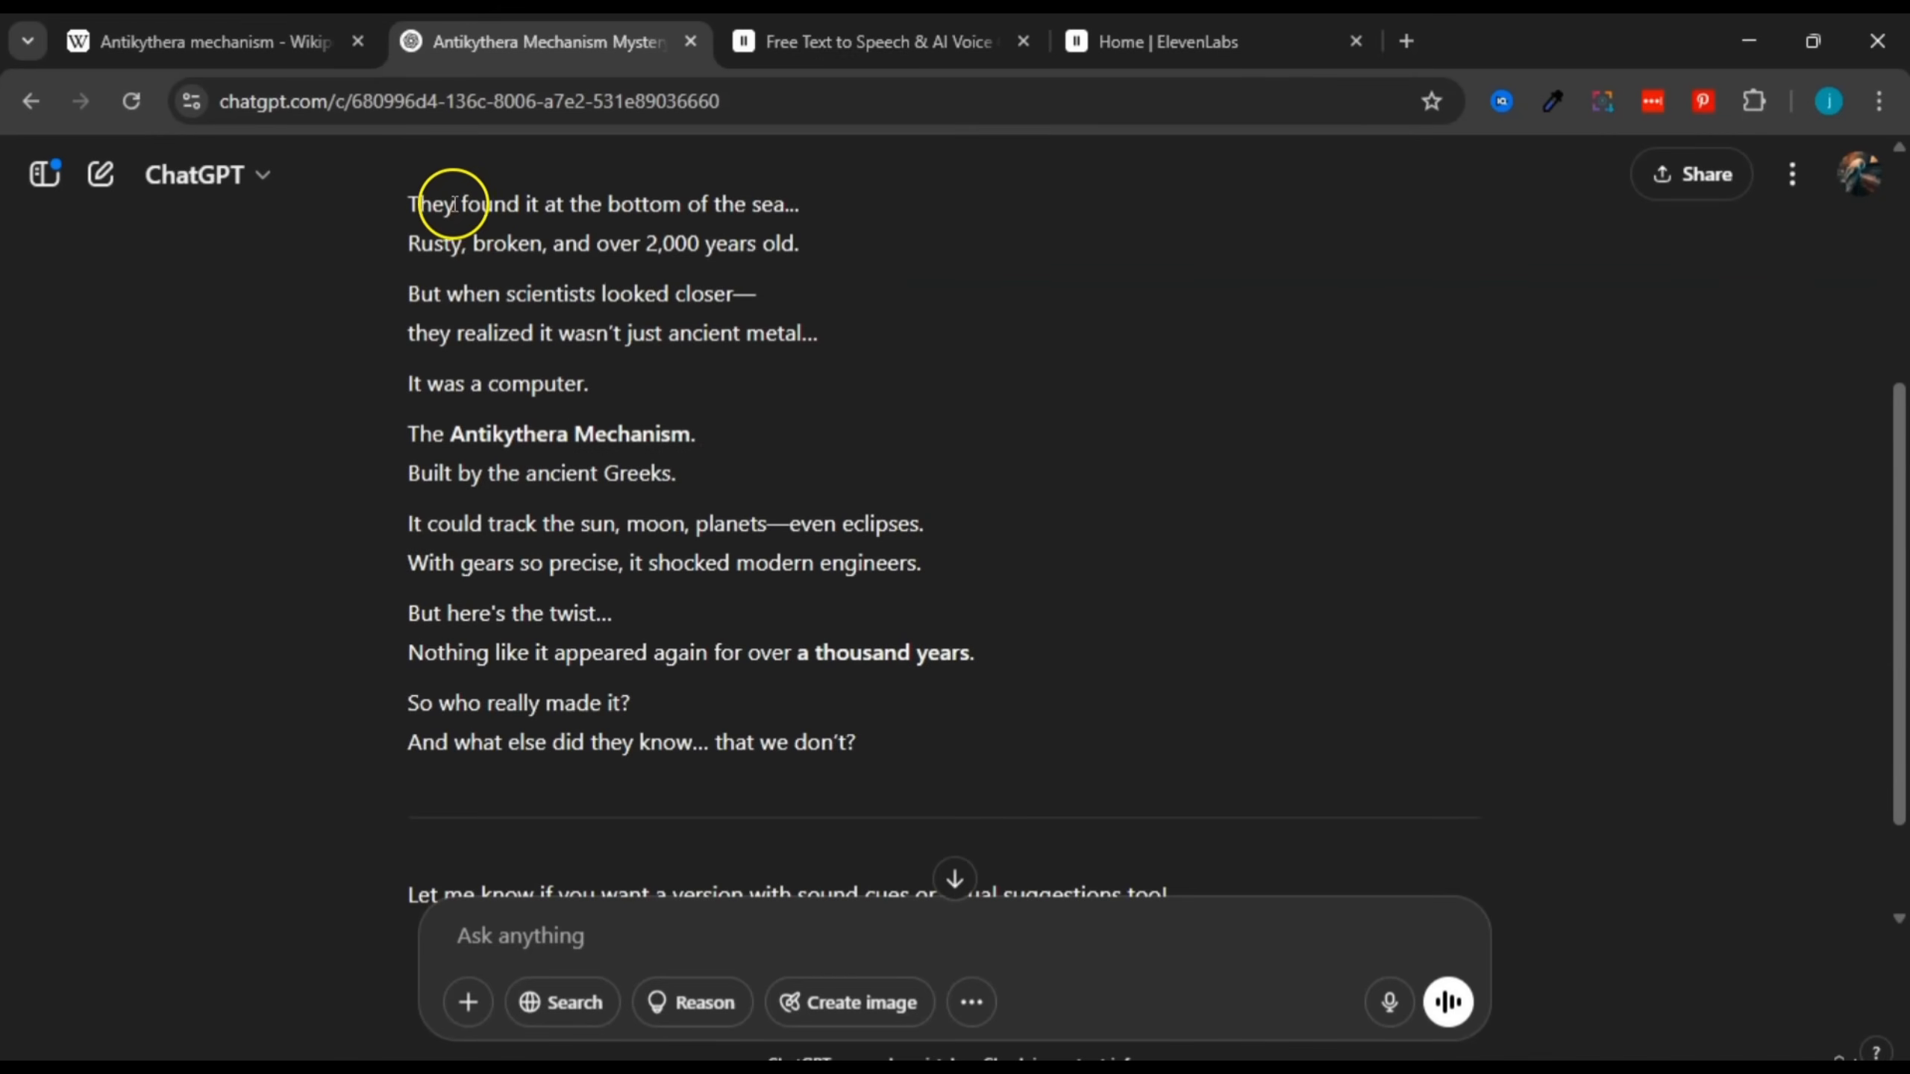
pyautogui.moveTo(410, 195); pyautogui.dragTo(796, 265)
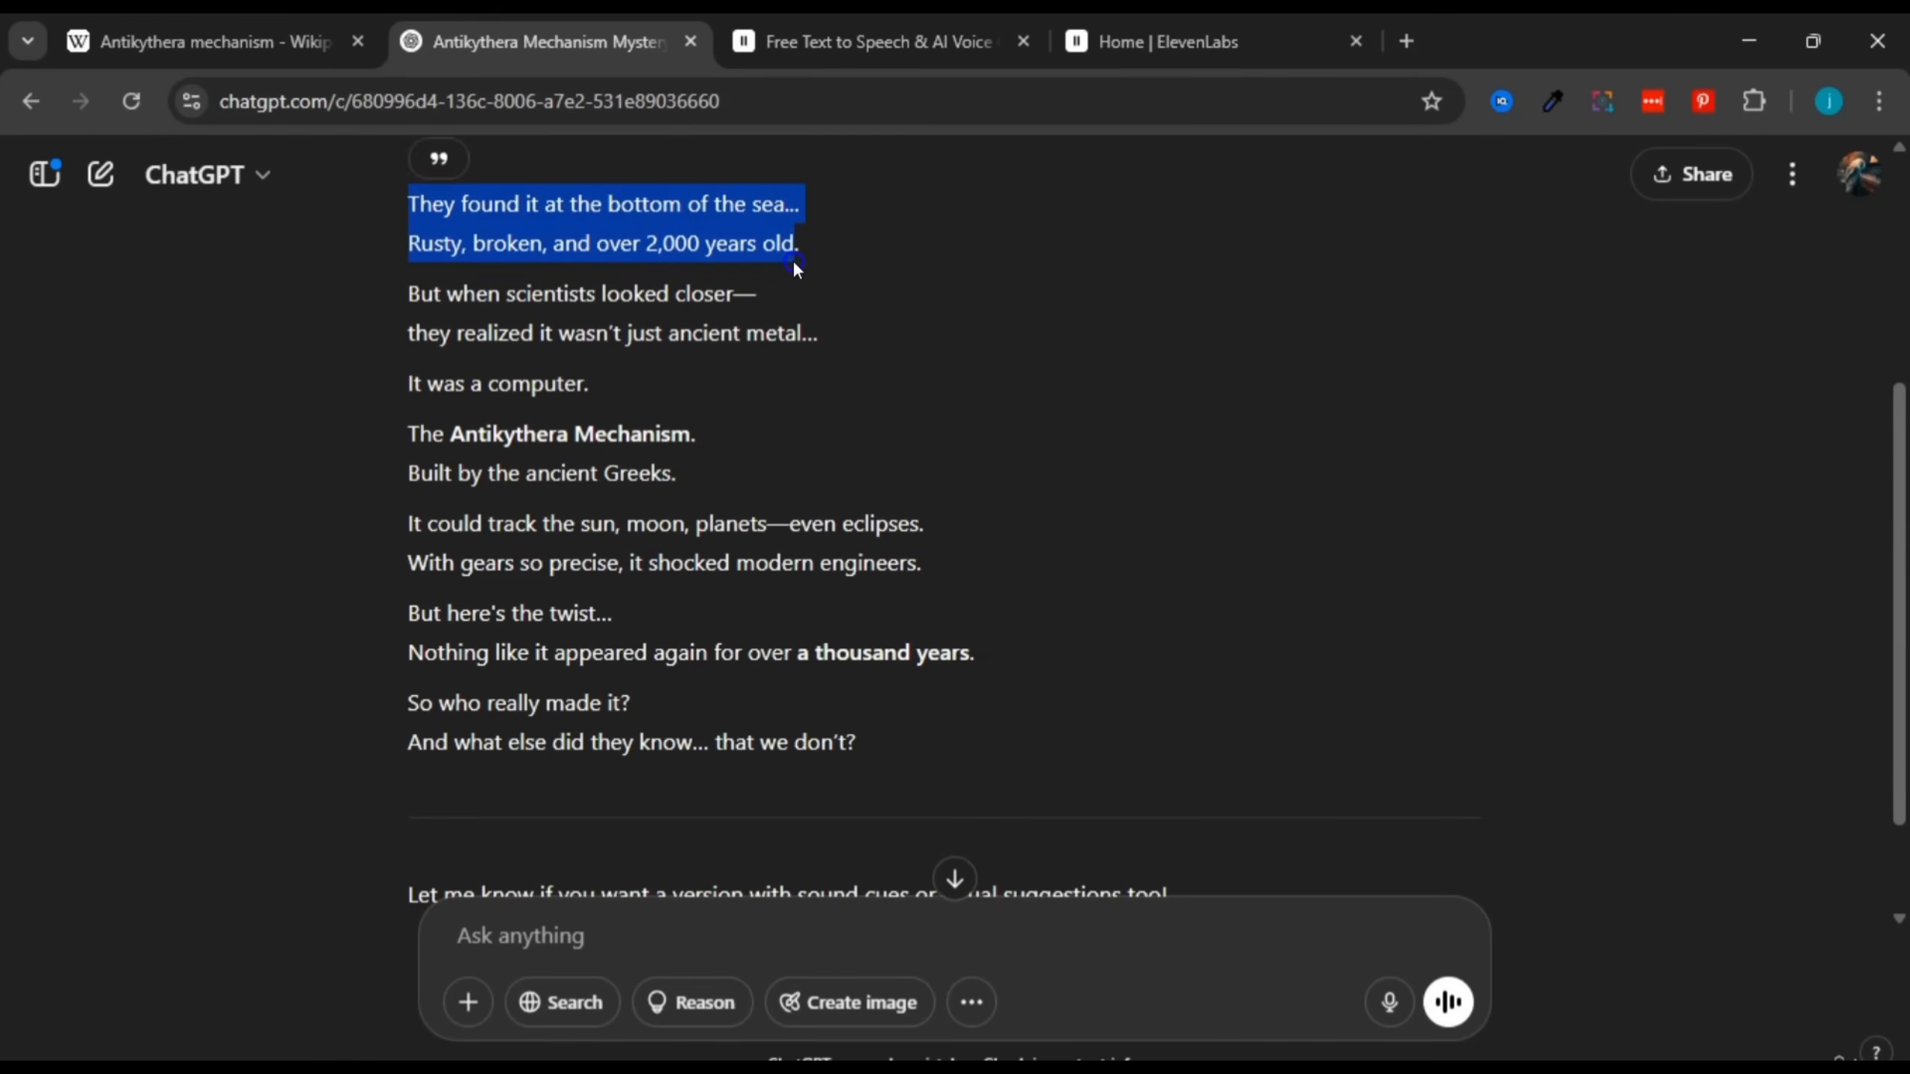
pyautogui.click(793, 260)
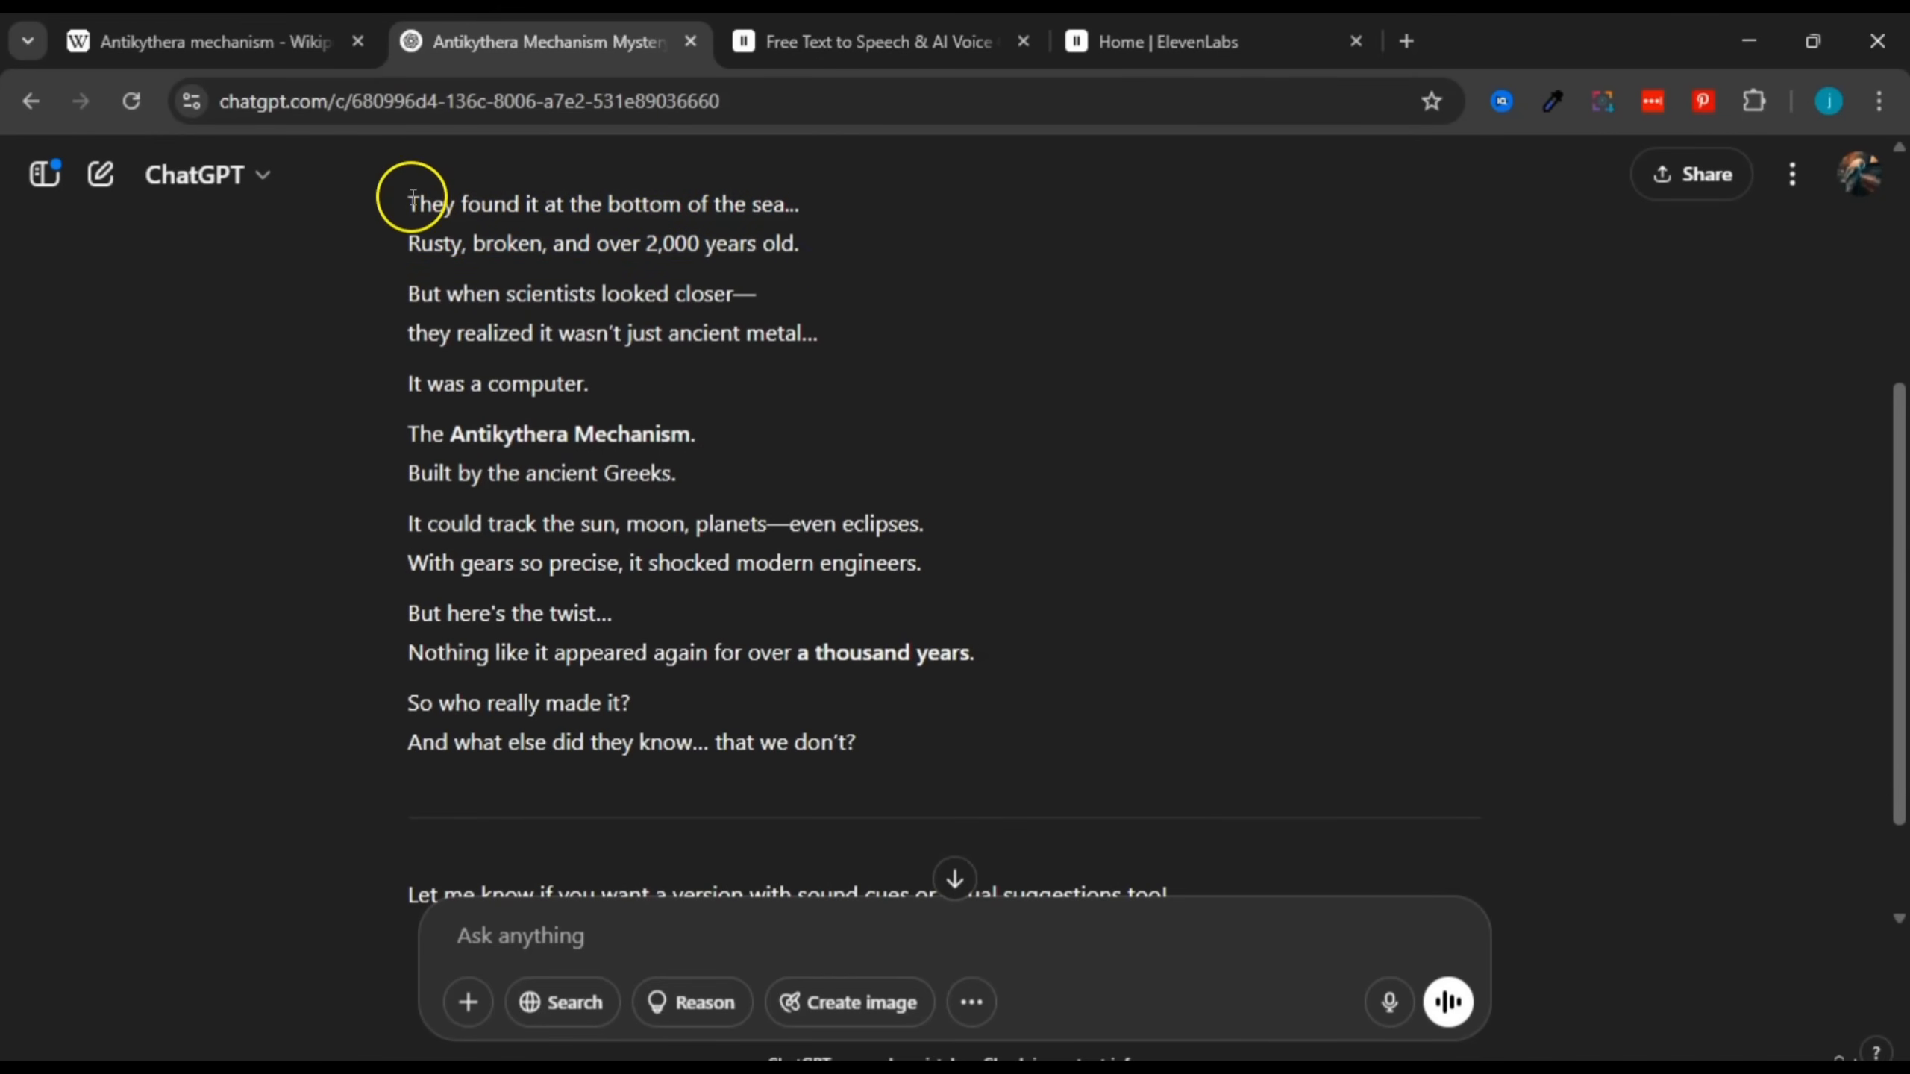
pyautogui.moveTo(414, 200); pyautogui.dragTo(841, 209)
pyautogui.scroll(-2, 866, 218)
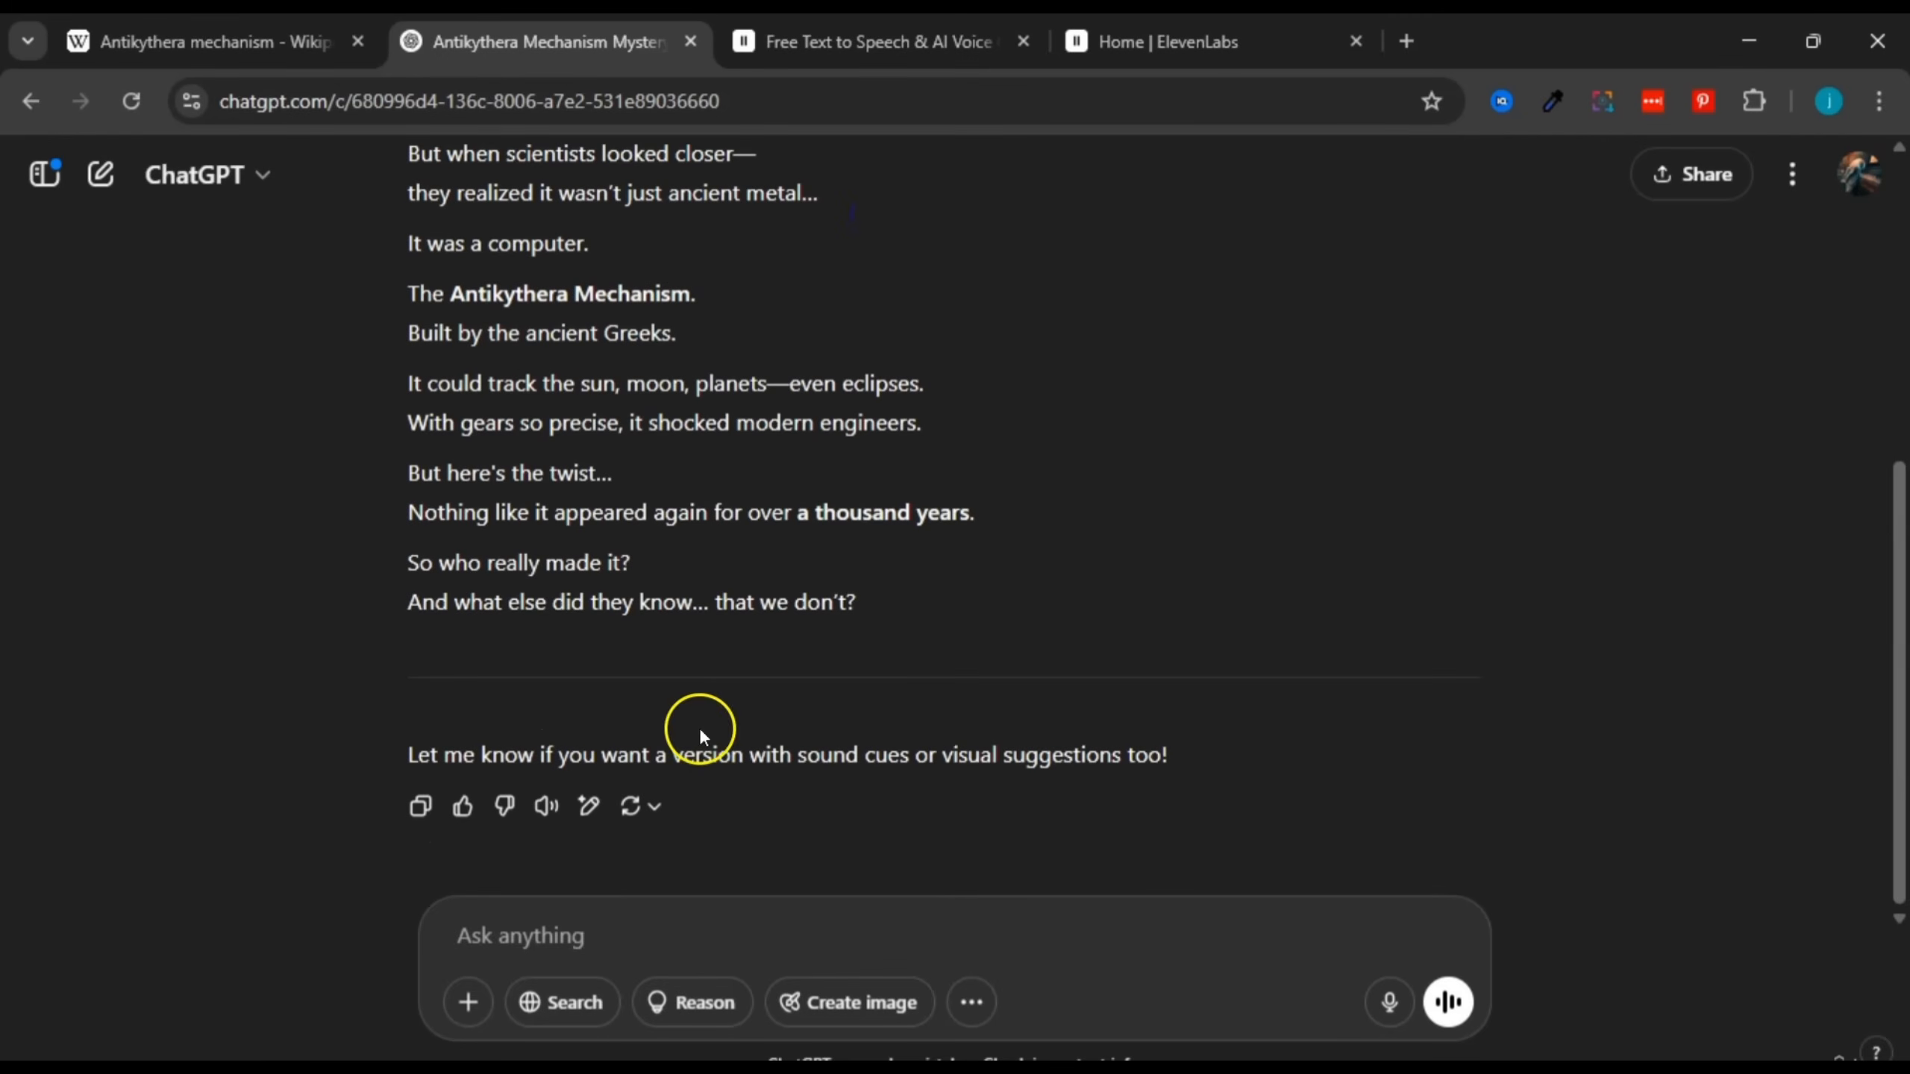
# Step: Submit the follow-up prompt "write a list of 5 hooks that are more intriguing"
pyautogui.click(652, 914)
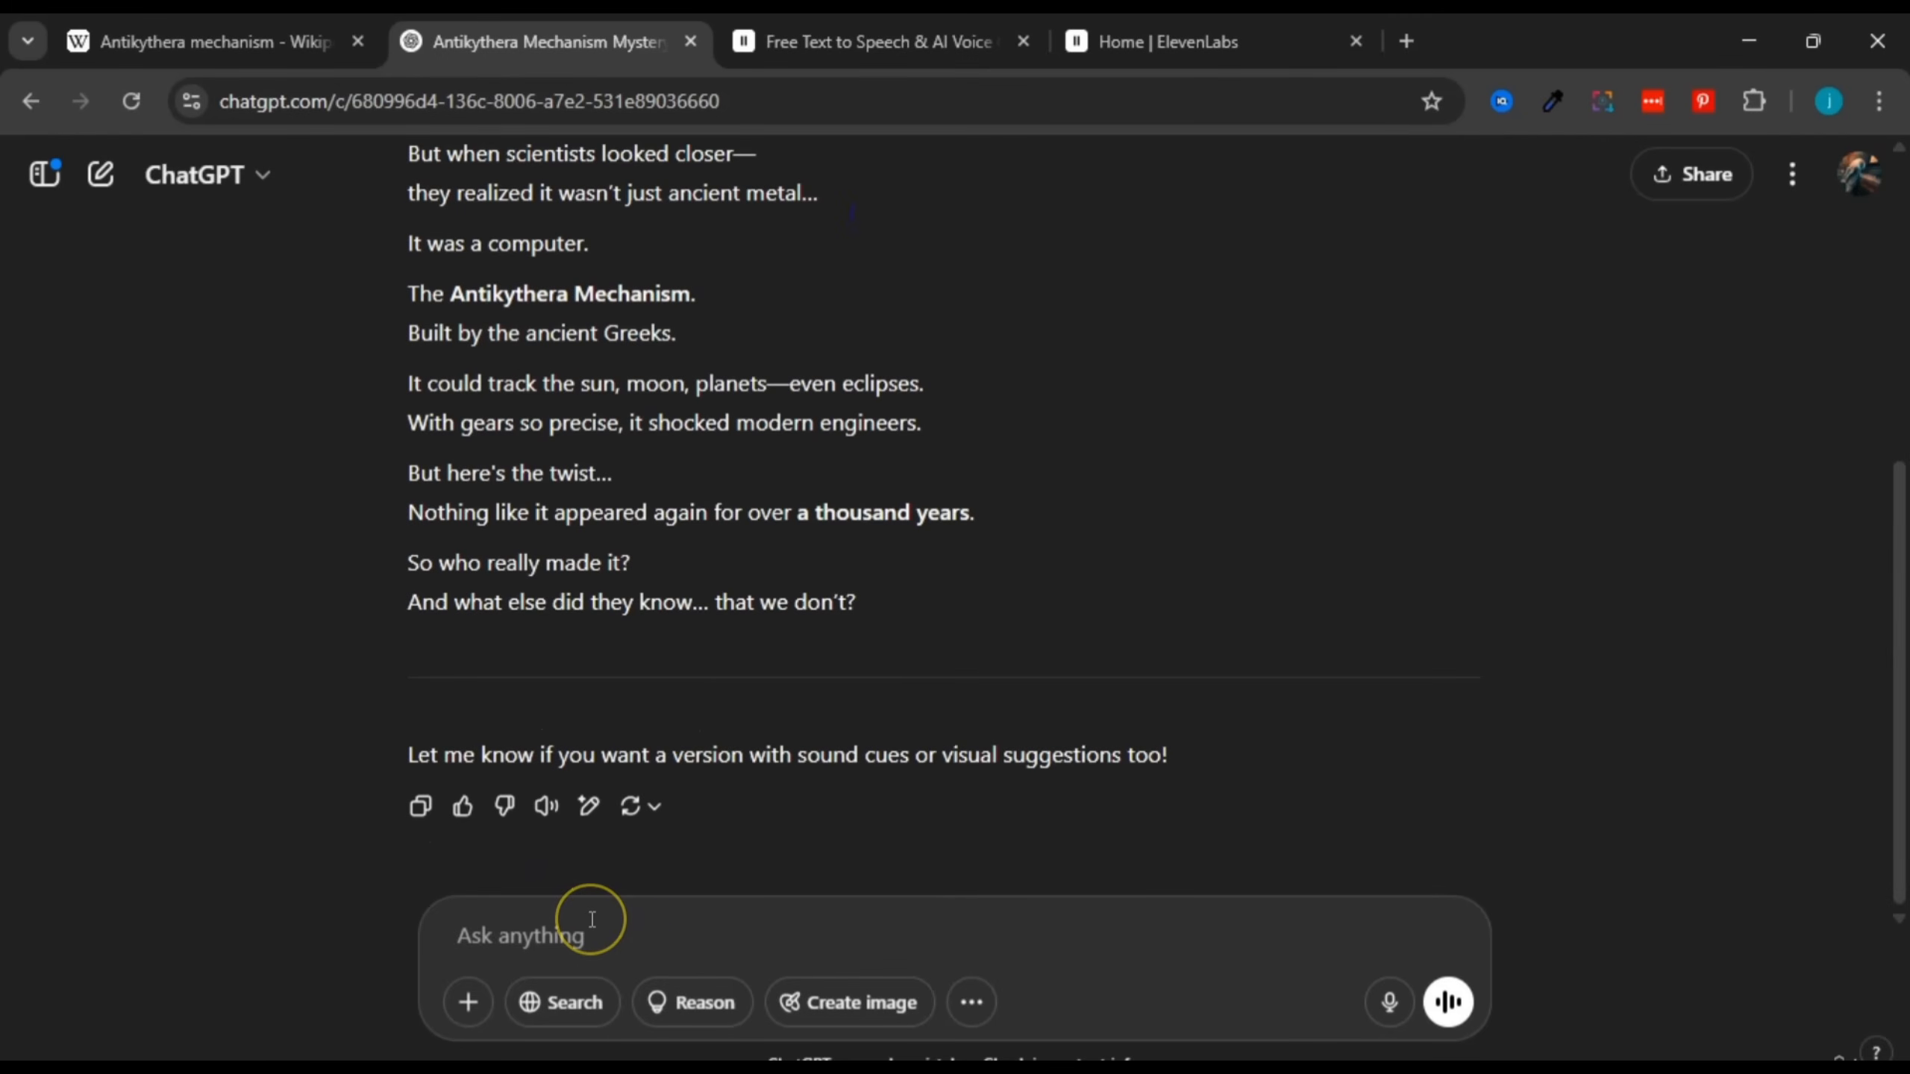
pyautogui.write('wr')
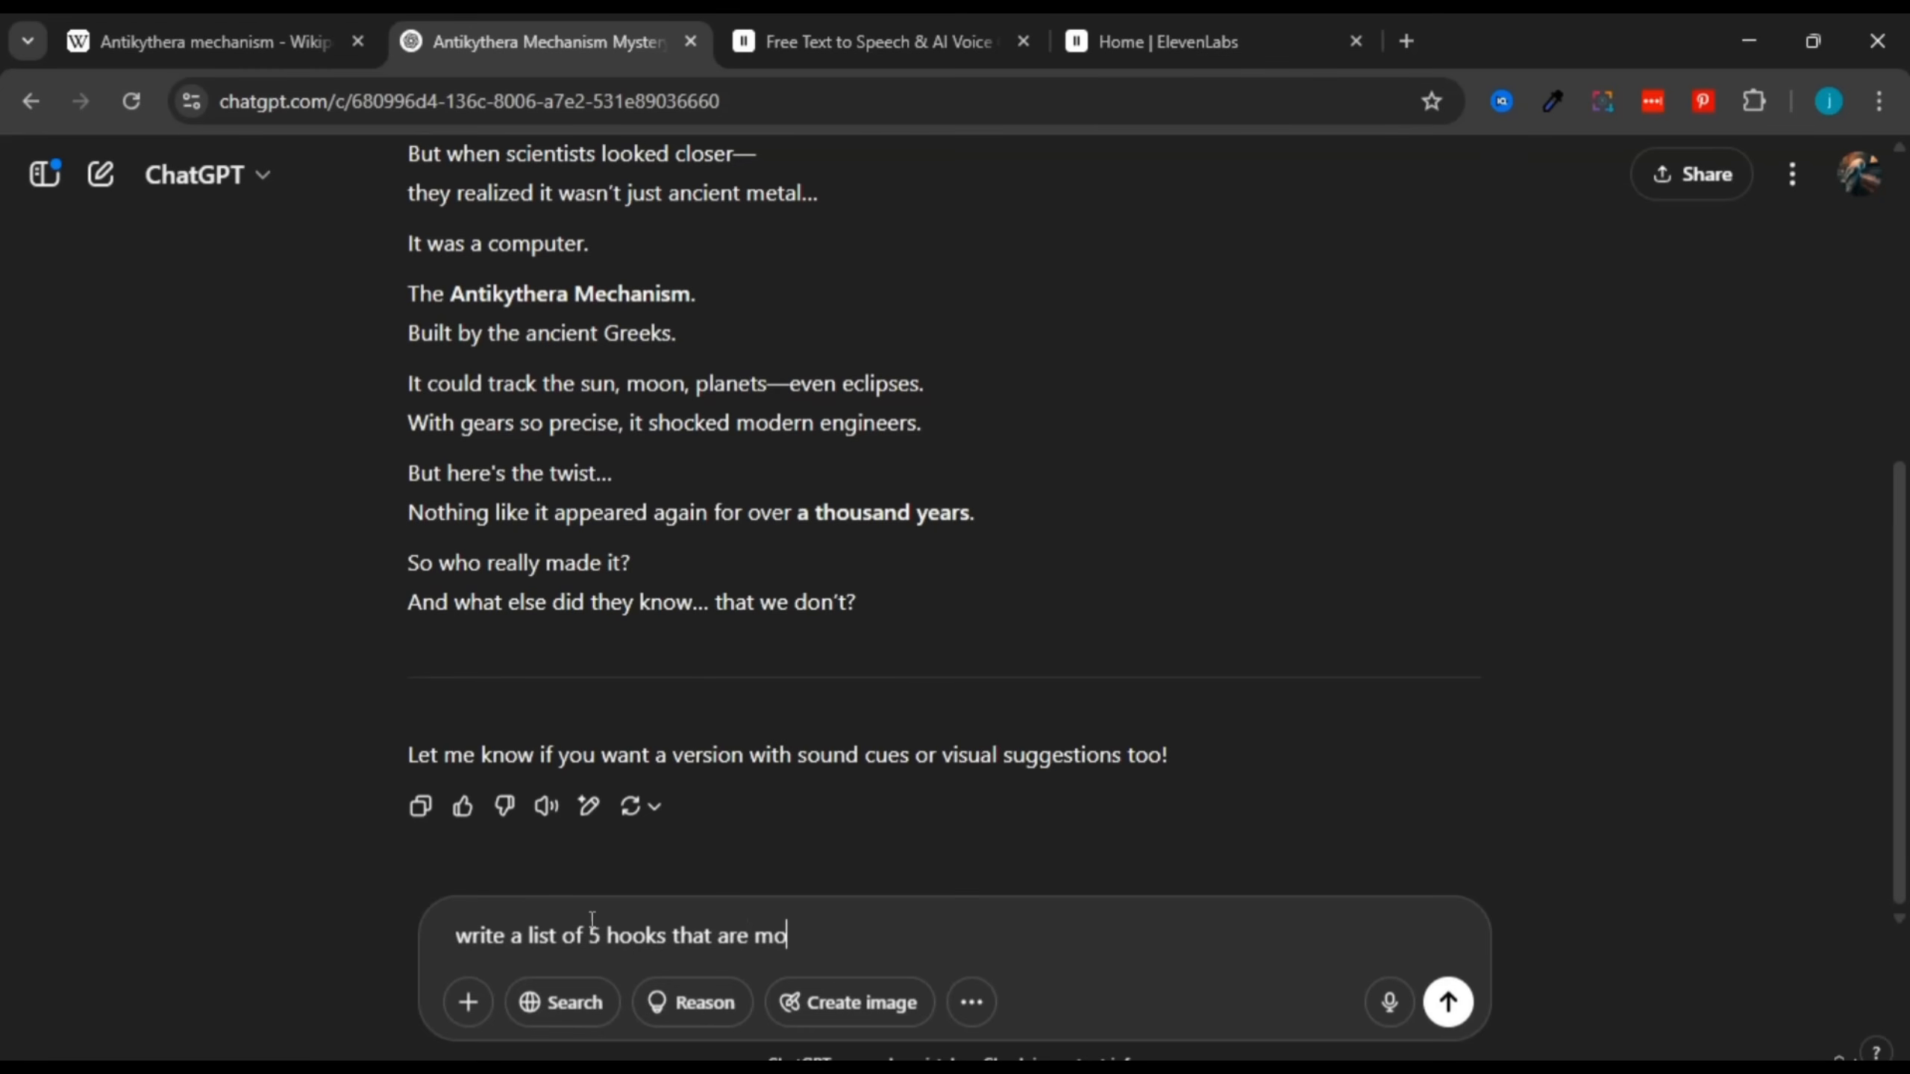
pyautogui.write('intriguing')
pyautogui.click(1448, 1002)
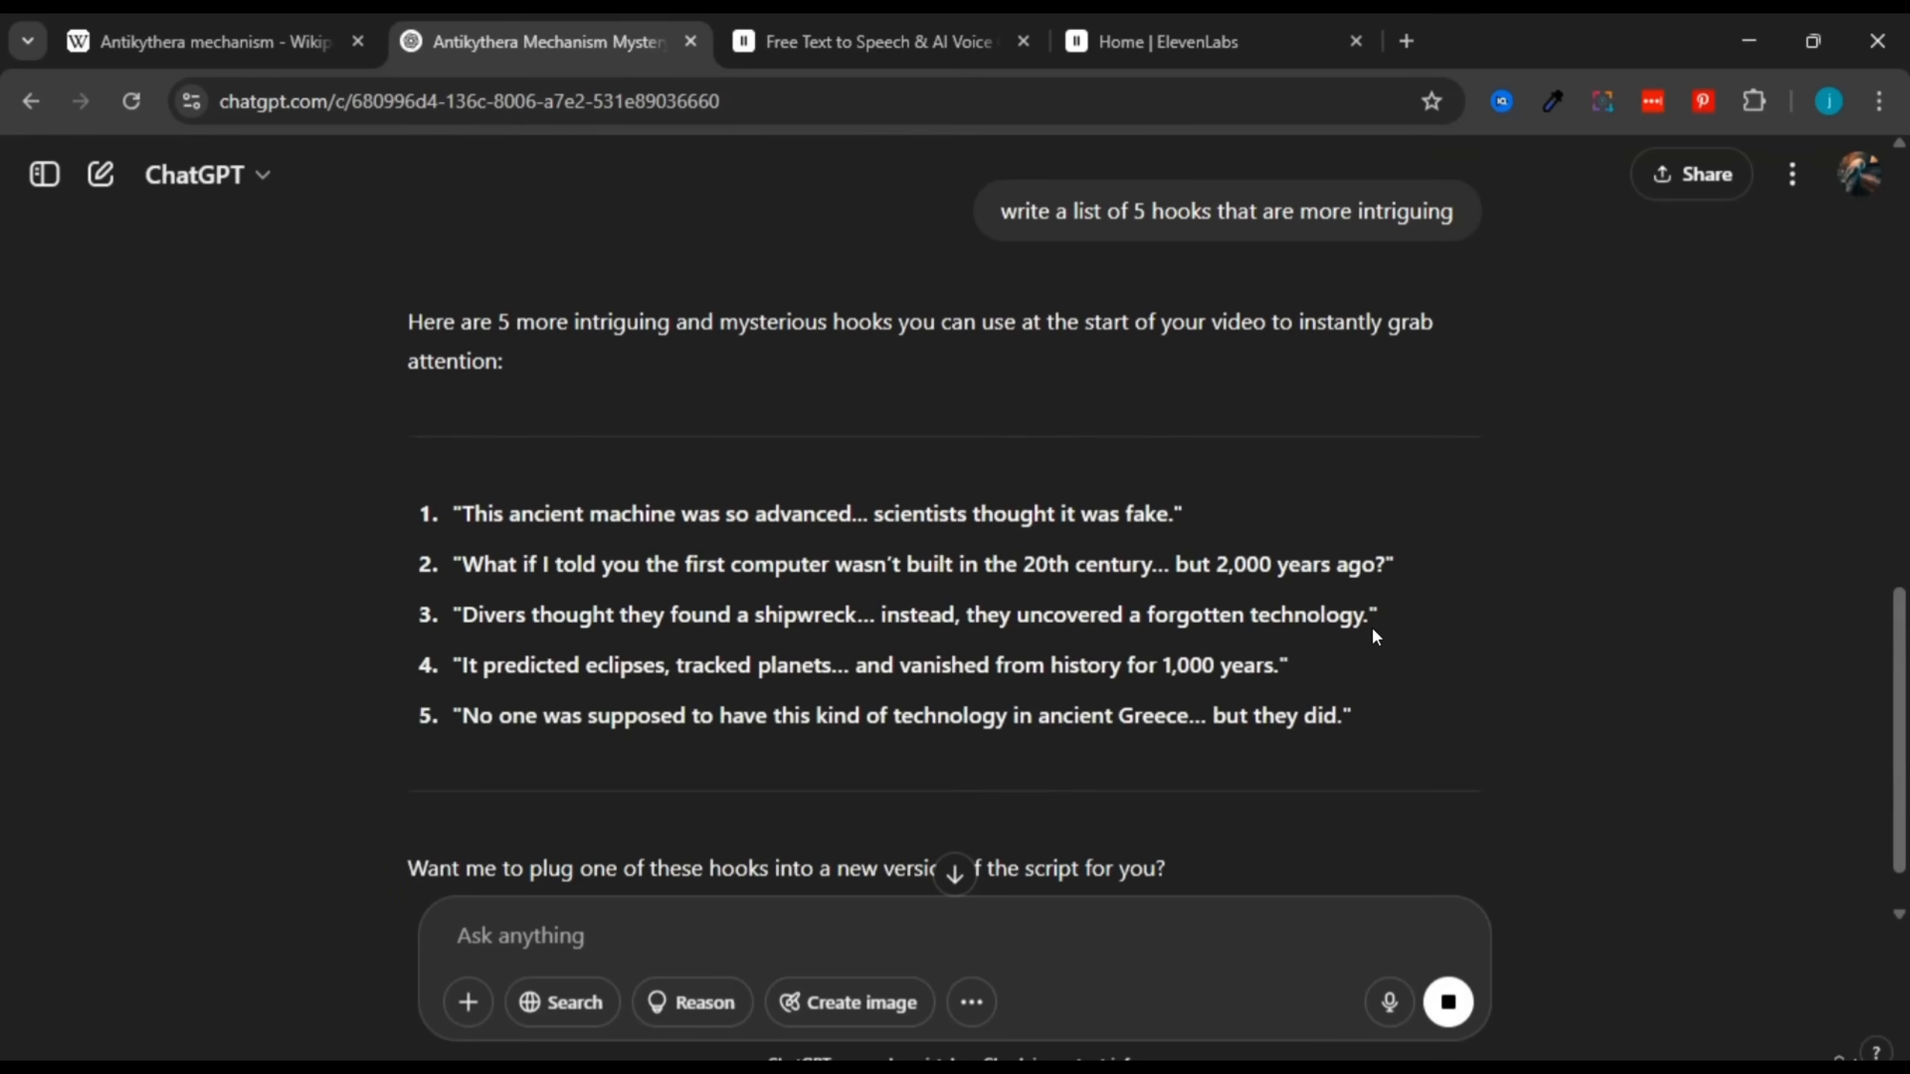
# Step: Review the full original script and the follow-up request for five more intriguing hooks
pyautogui.moveTo(1895, 628); pyautogui.dragTo(1903, 330)
pyautogui.moveTo(407, 260); pyautogui.dragTo(850, 870)
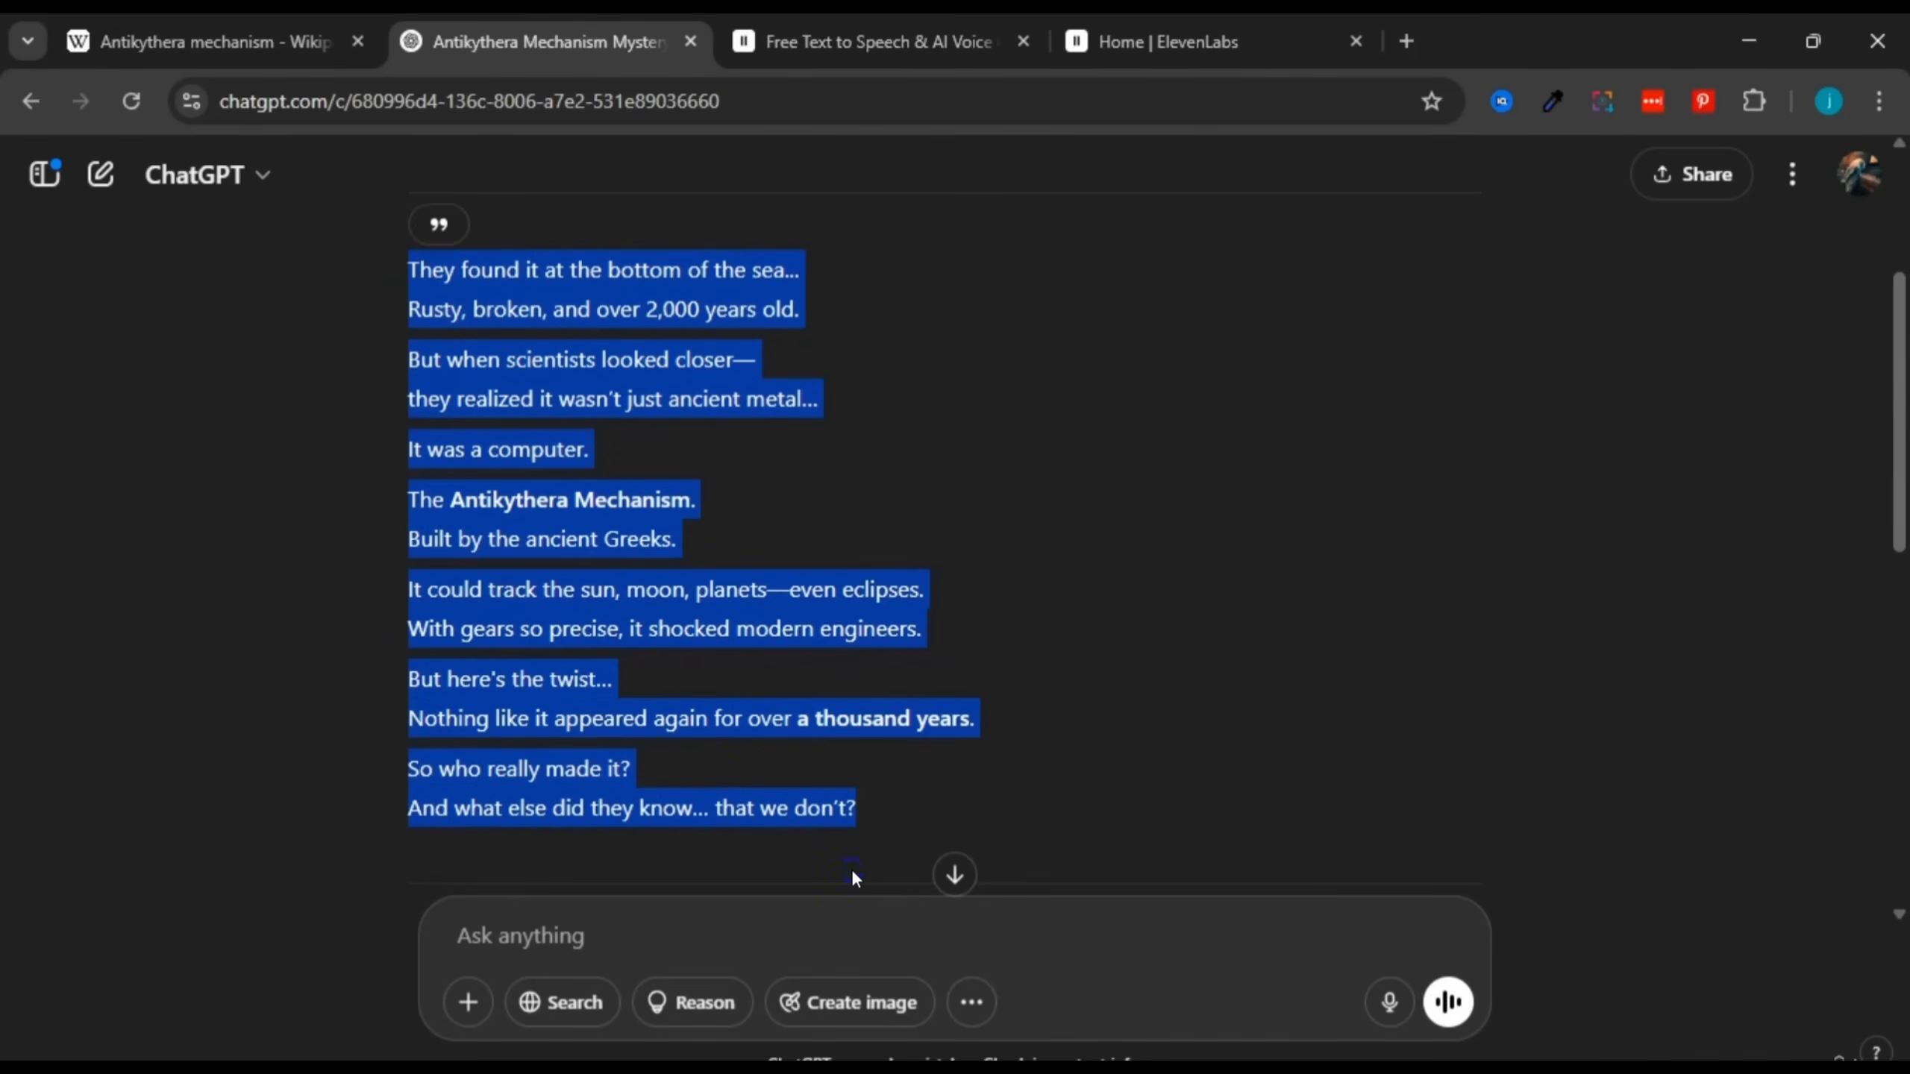
pyautogui.click(1071, 678)
pyautogui.scroll(-3, 1071, 679)
pyautogui.scroll(-2, 1072, 678)
pyautogui.moveTo(975, 648); pyautogui.dragTo(1297, 662)
pyautogui.click(991, 234)
pyautogui.scroll(-5, 991, 234)
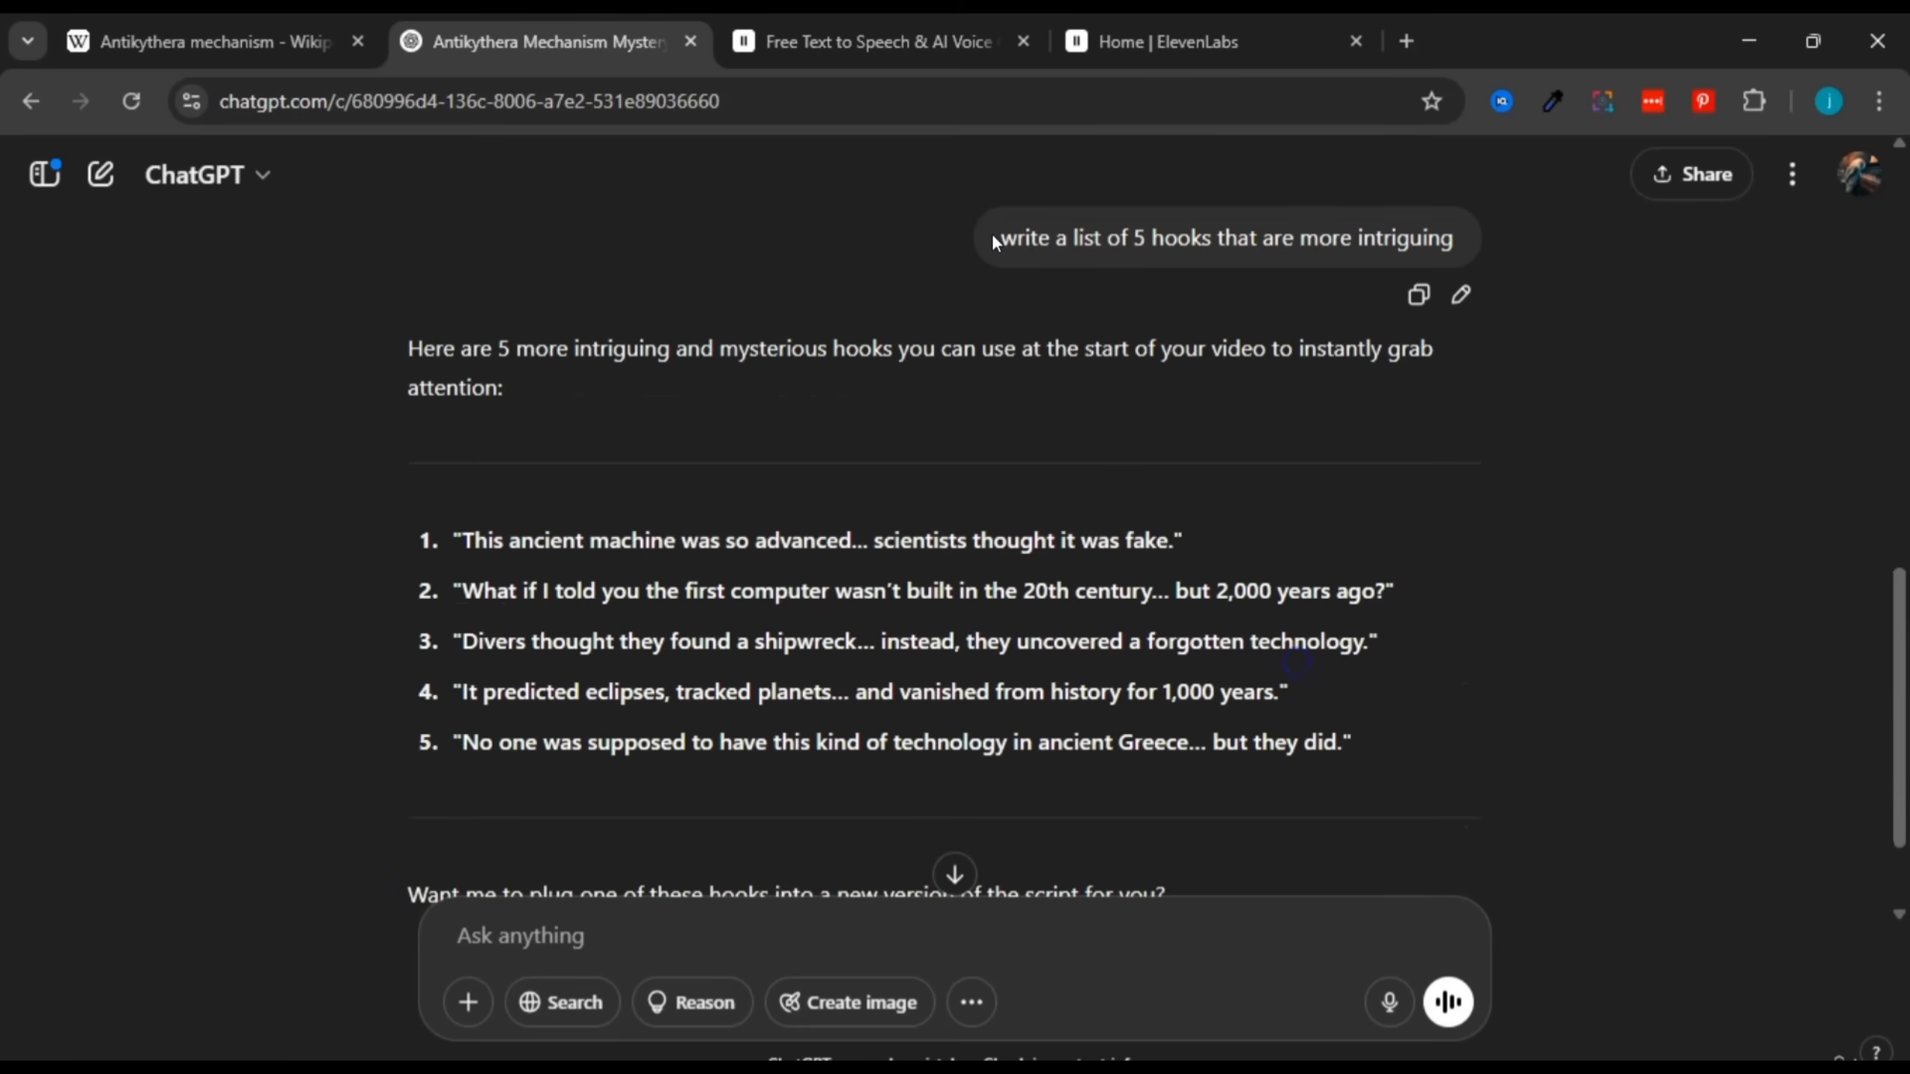
pyautogui.moveTo(1130, 235); pyautogui.dragTo(1266, 235)
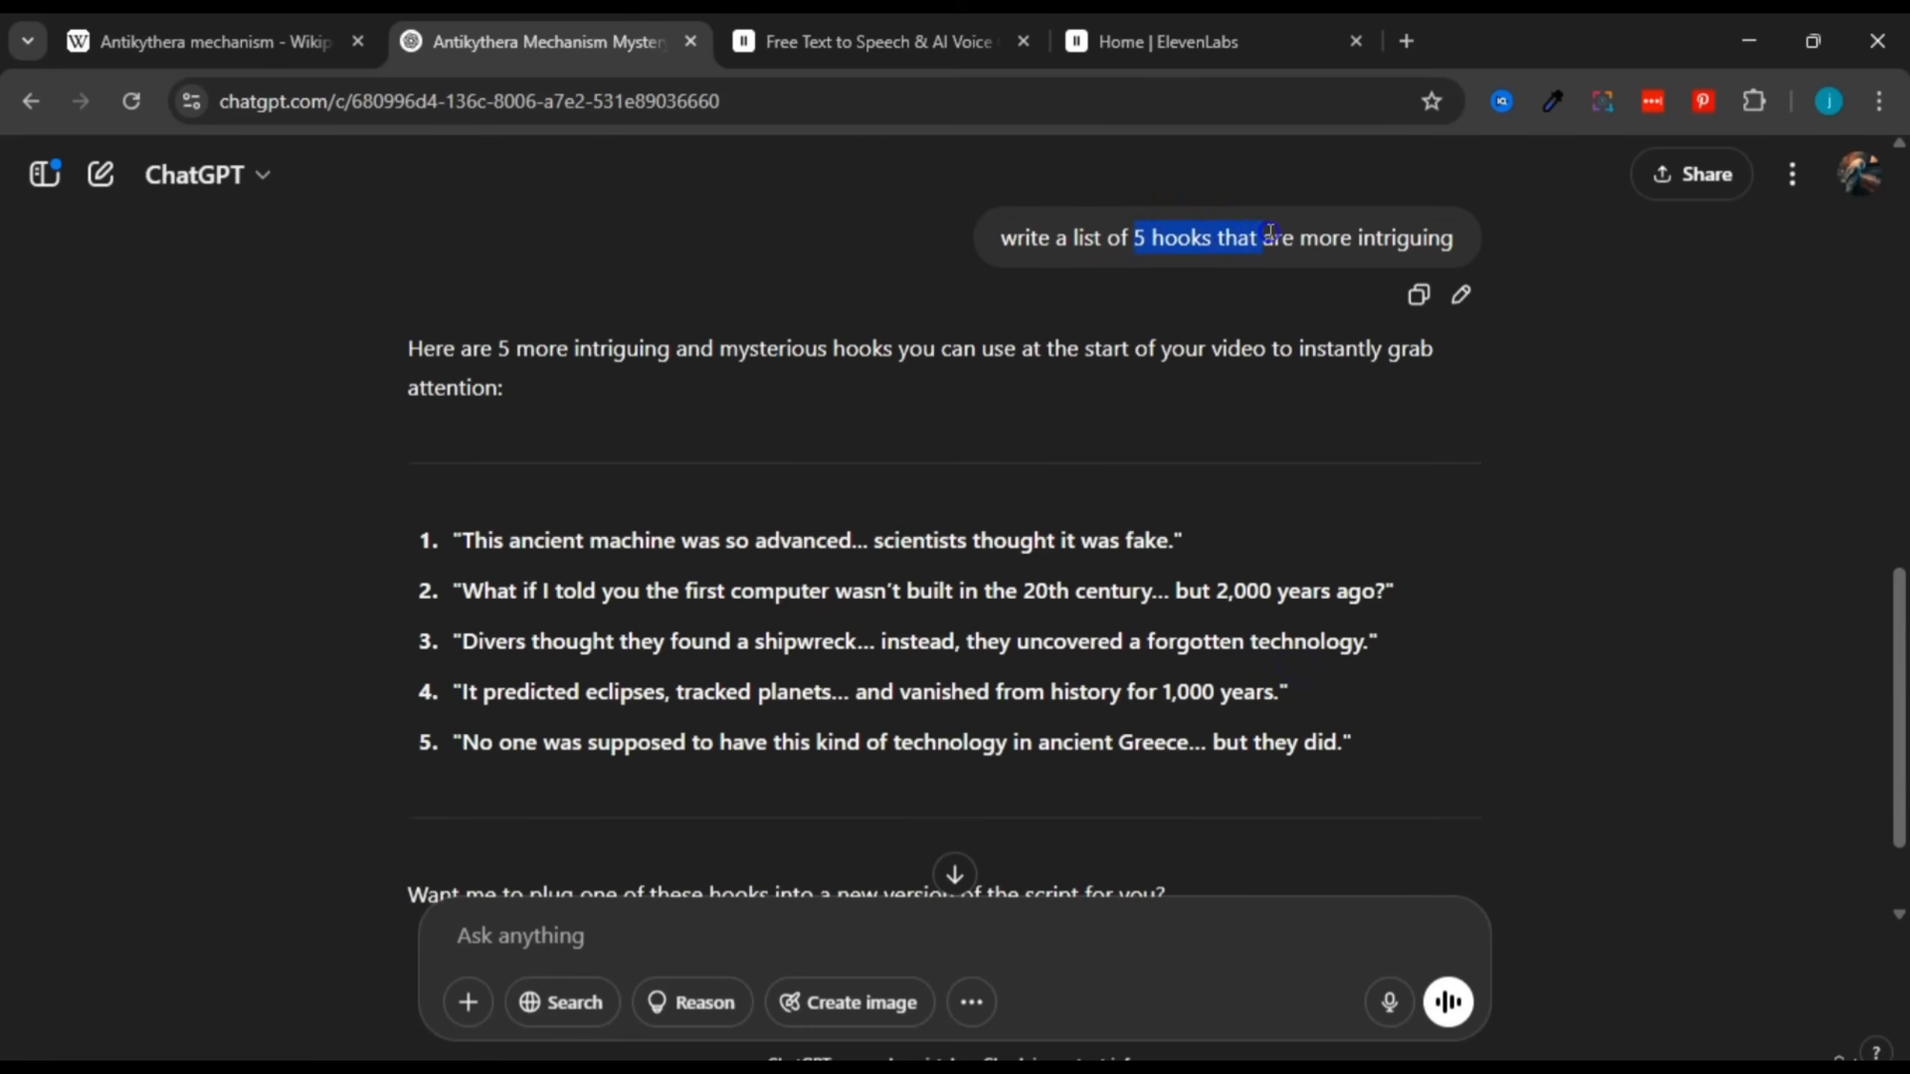
pyautogui.click(1270, 232)
pyautogui.scroll(-2, 976, 425)
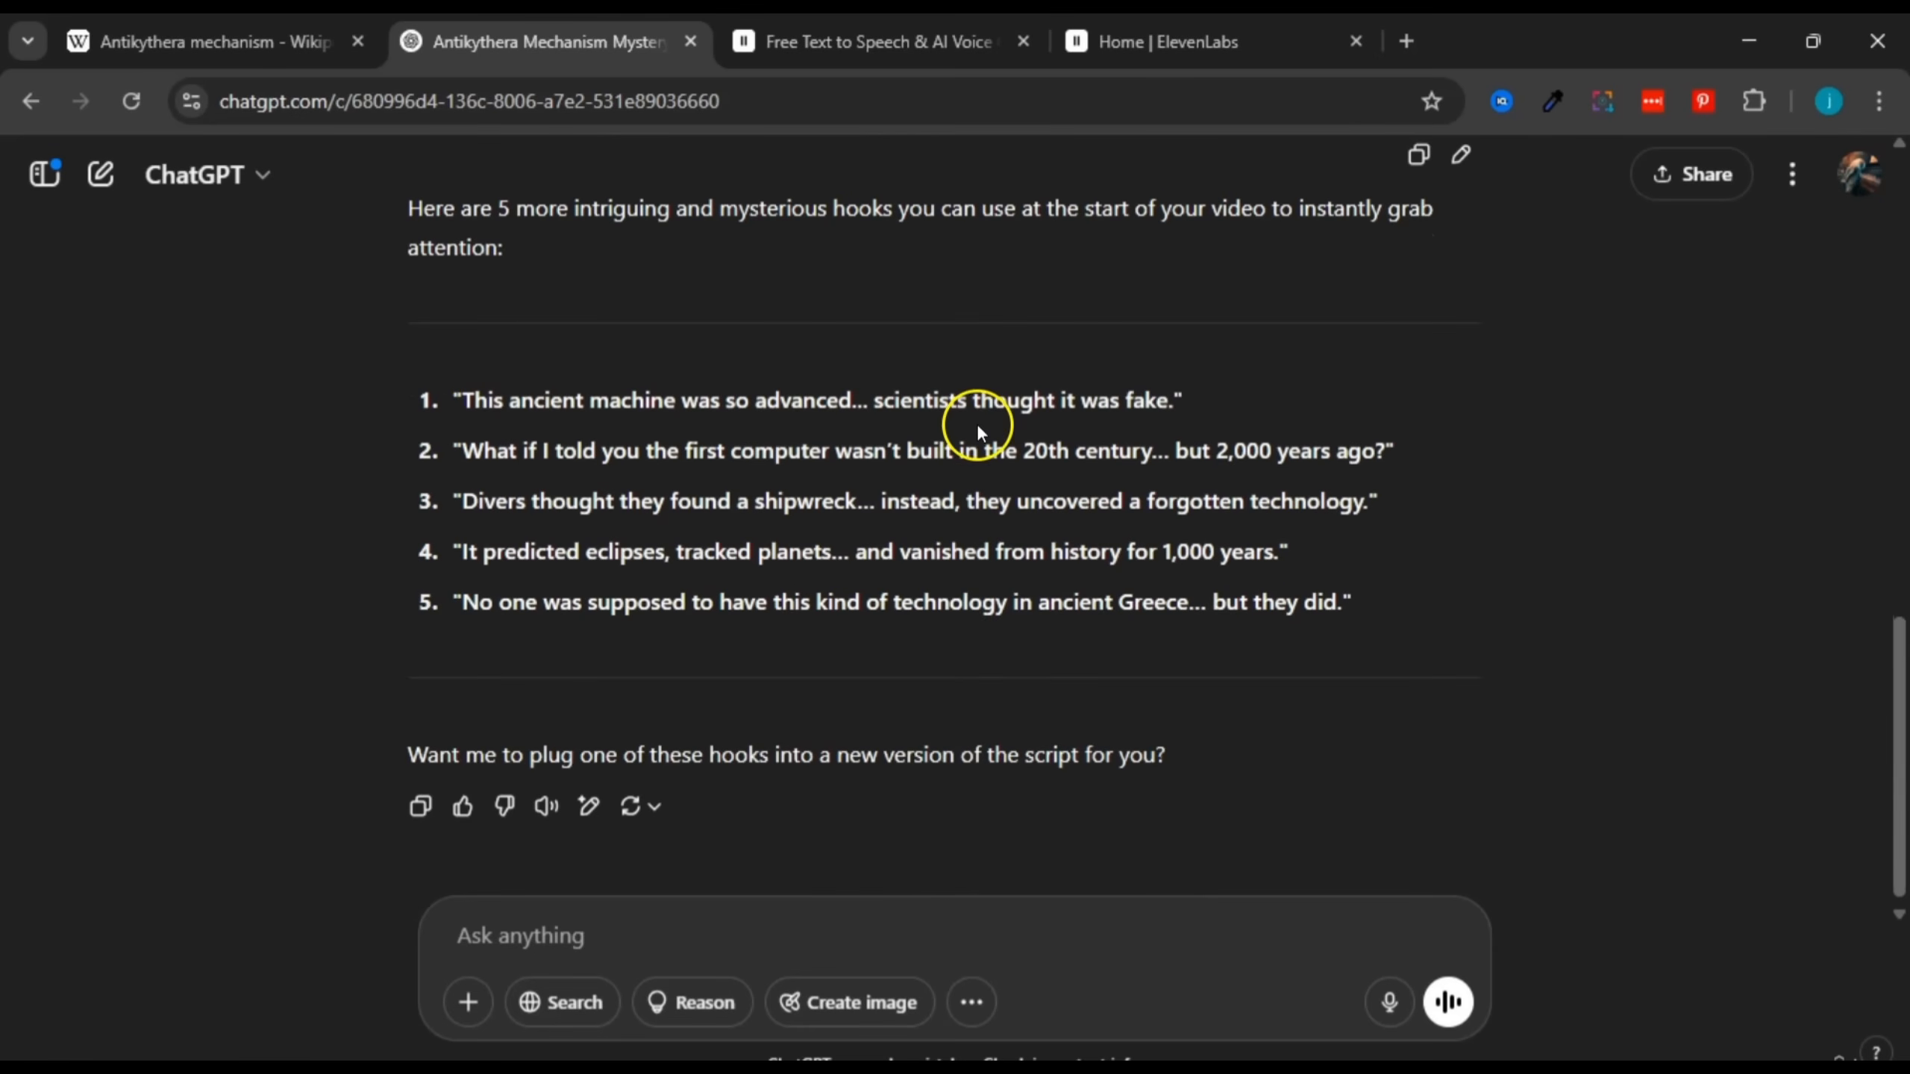
# Step: Read through the five suggested hooks in the numbered list
pyautogui.moveTo(449, 409); pyautogui.dragTo(1180, 398)
pyautogui.moveTo(460, 451); pyautogui.dragTo(1016, 451)
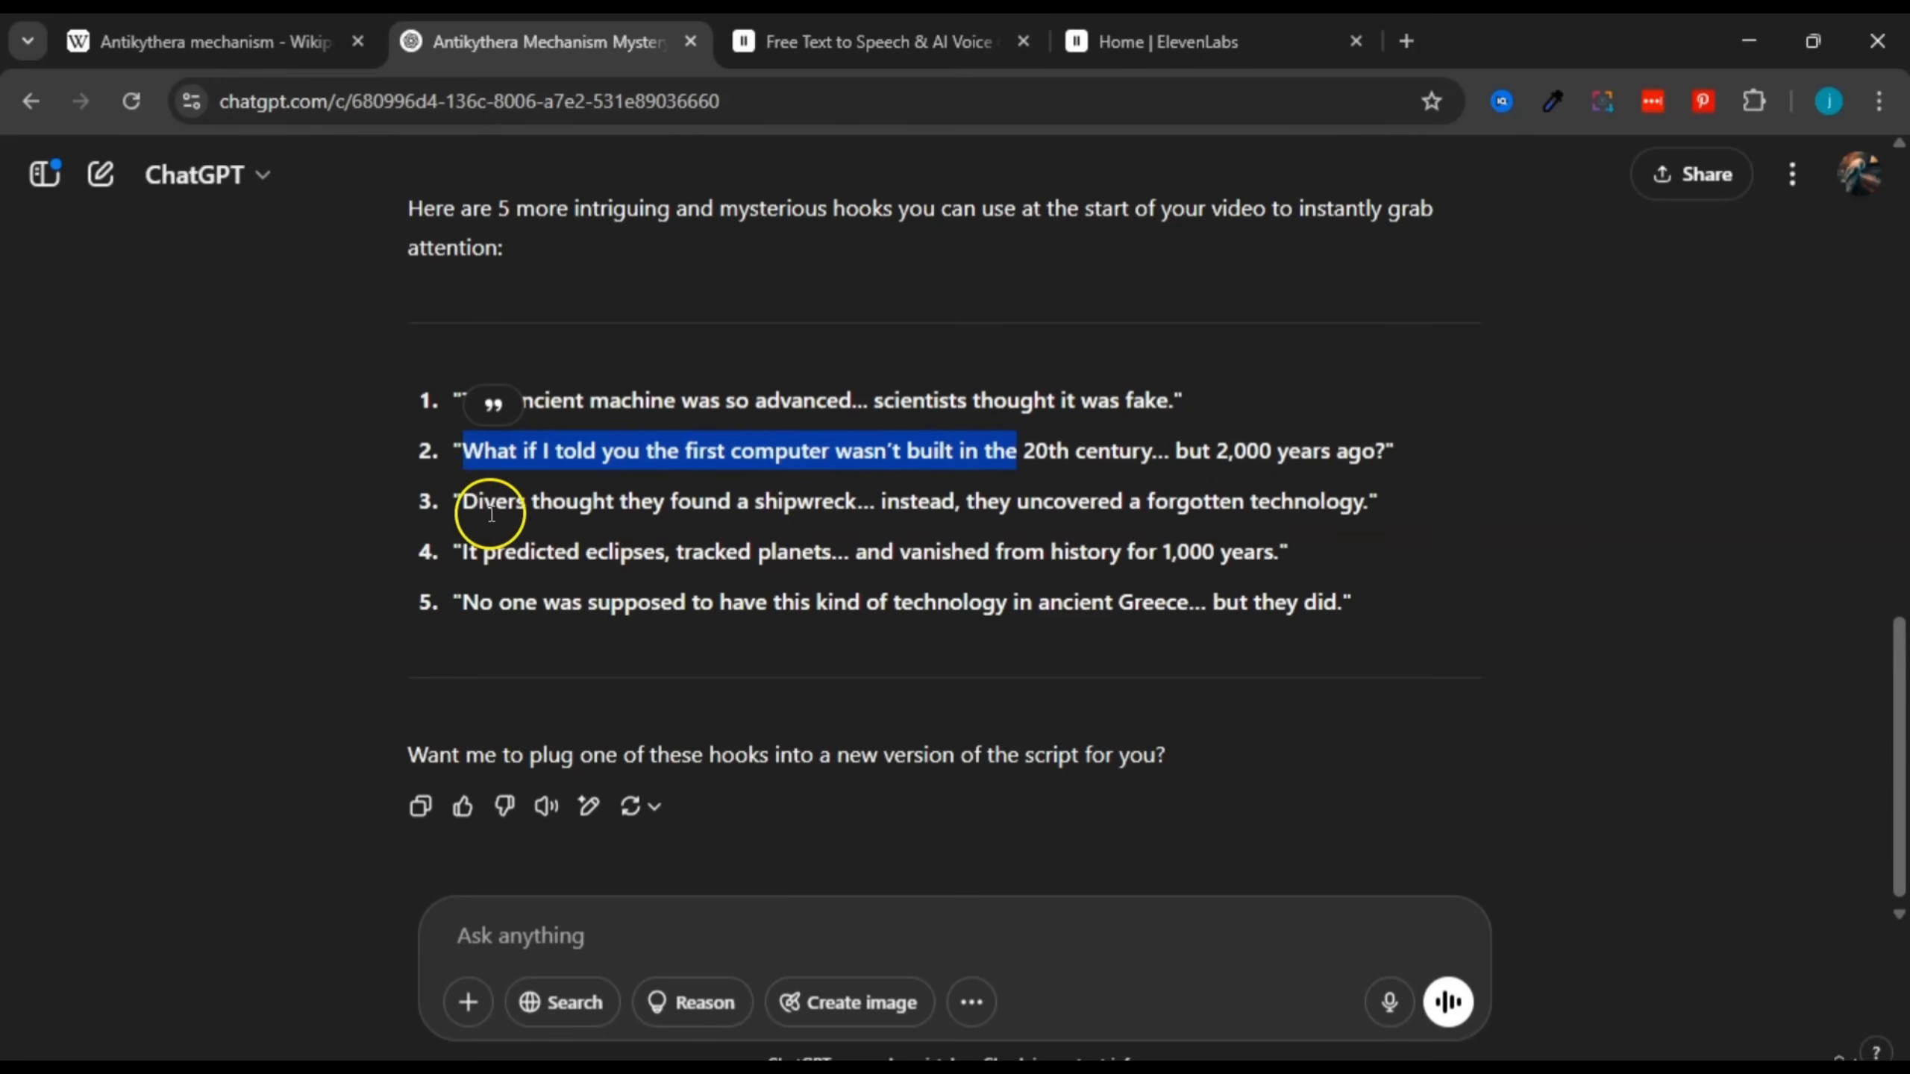
pyautogui.moveTo(462, 502); pyautogui.dragTo(1399, 597)
pyautogui.click(1401, 598)
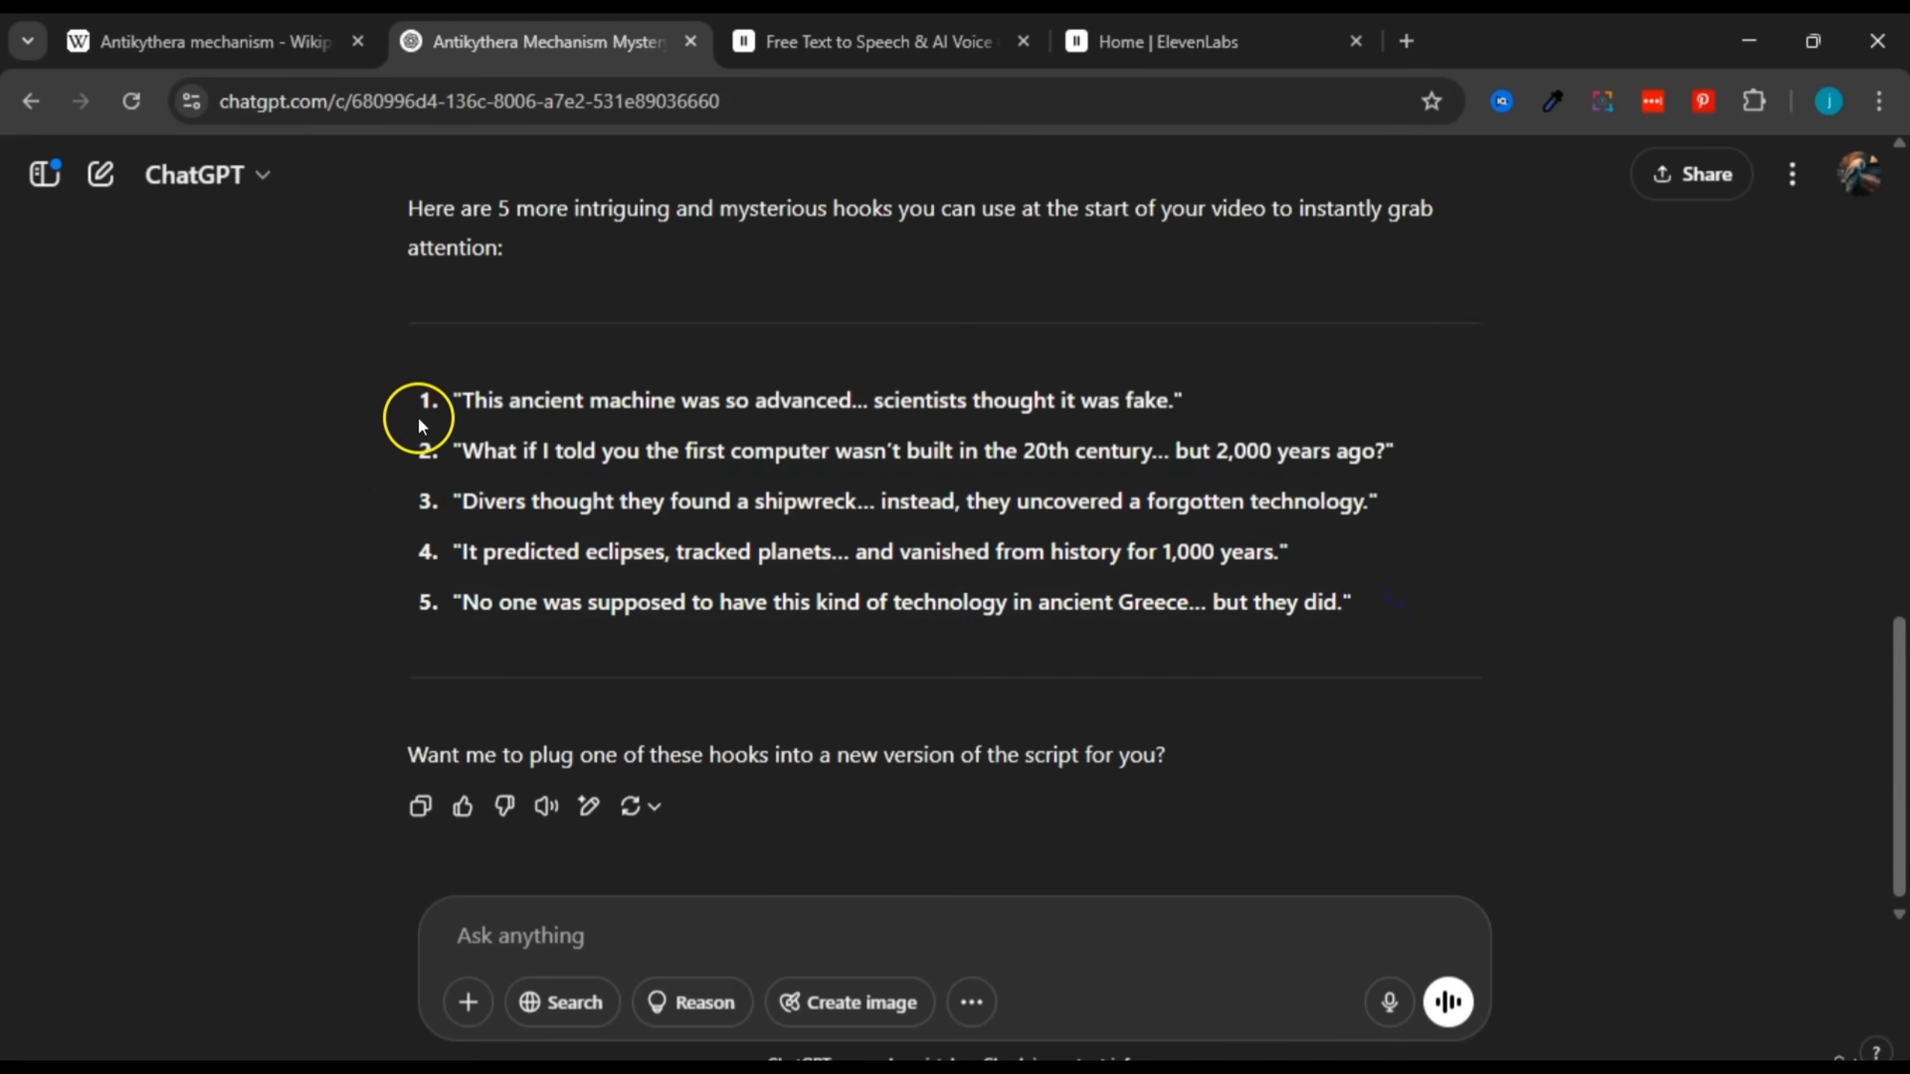
pyautogui.moveTo(417, 423); pyautogui.dragTo(703, 602)
pyautogui.click(703, 602)
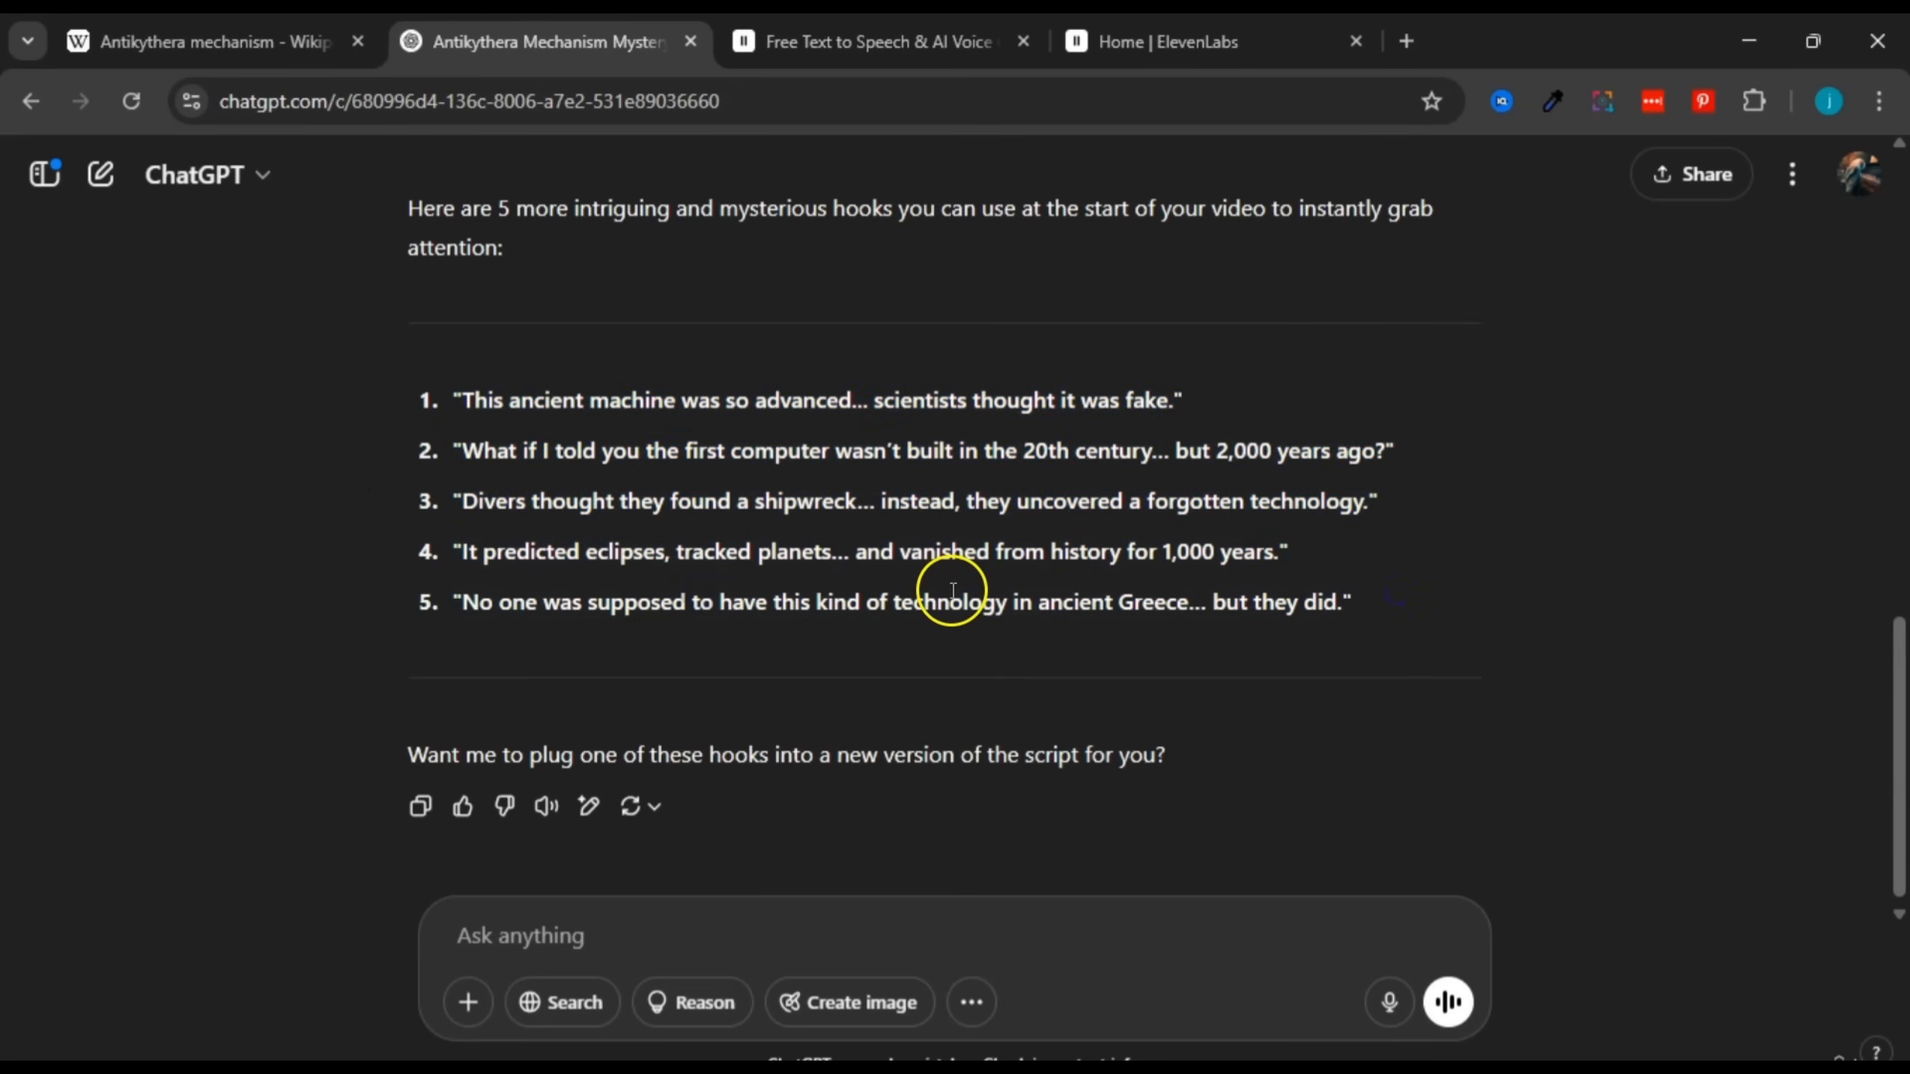
# Step: Reread the original script from its opening line through its closing question
pyautogui.scroll(10, 952, 591)
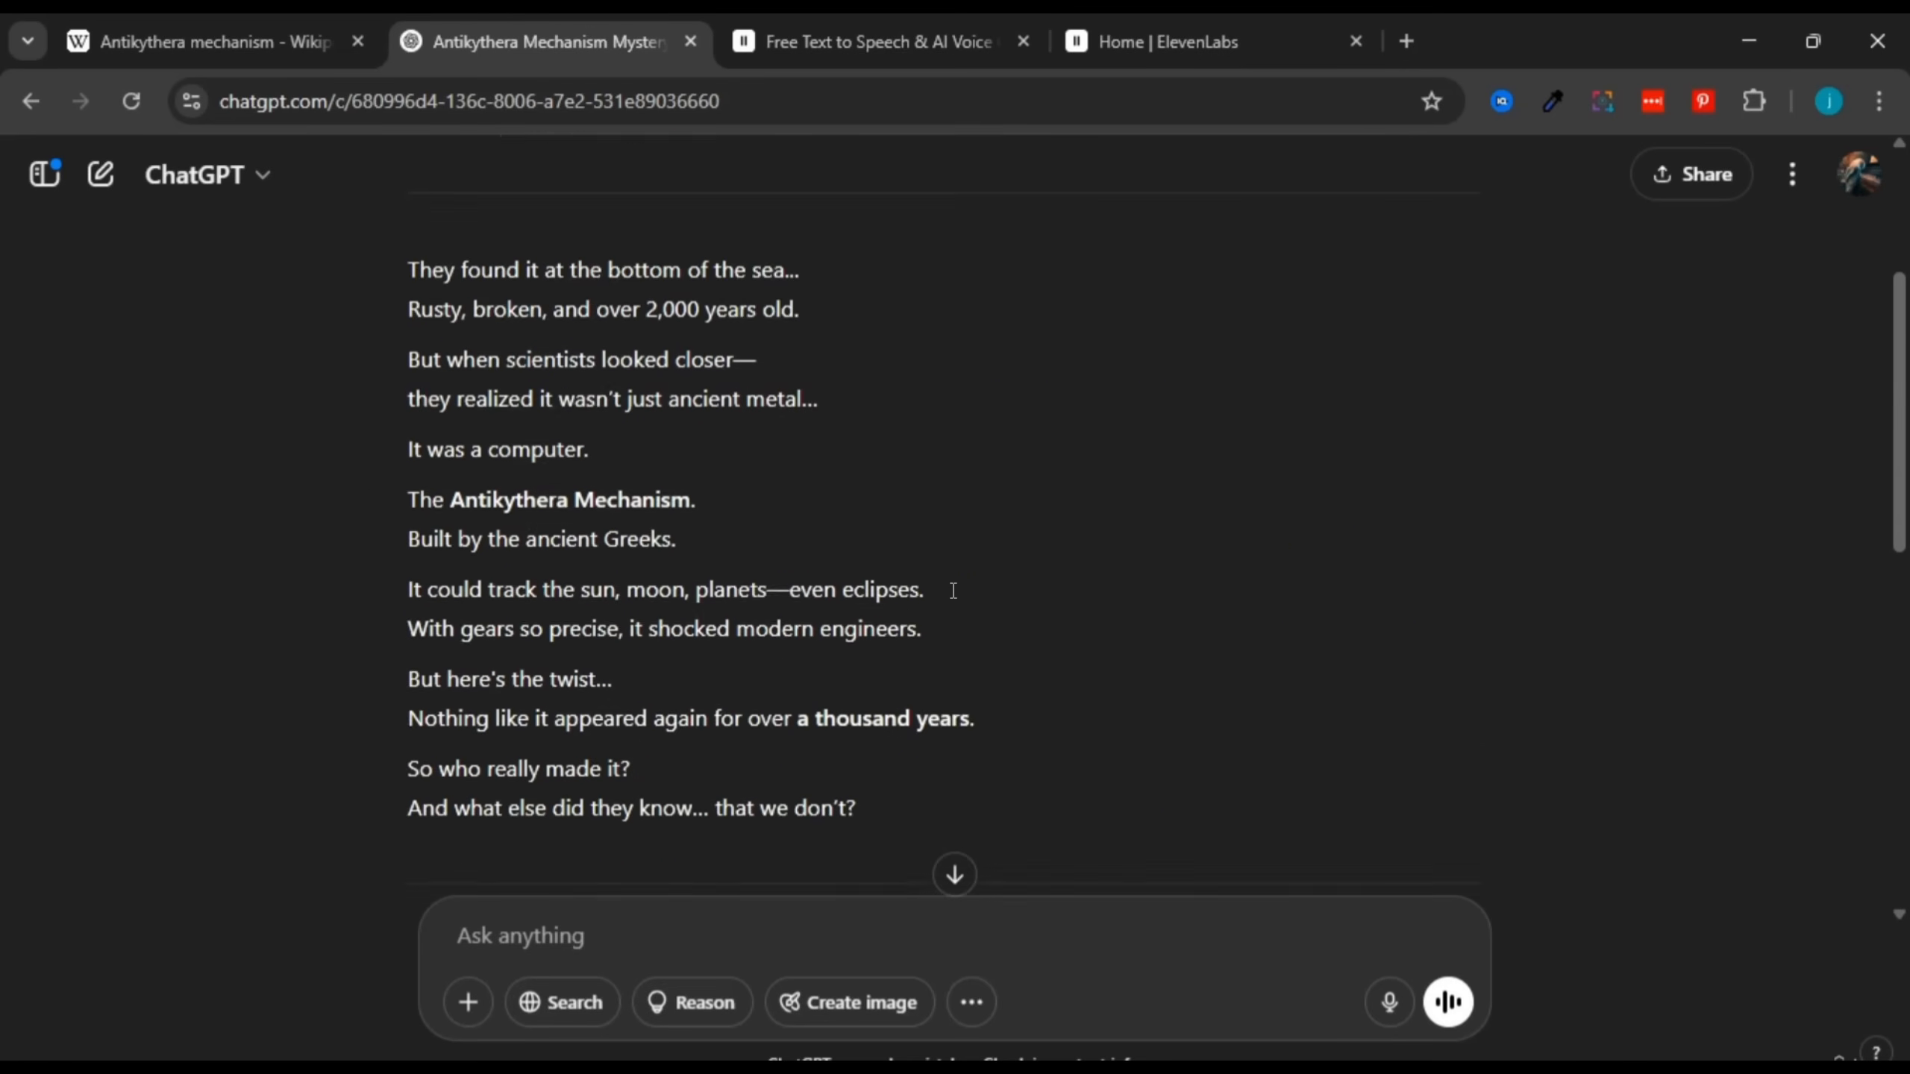
pyautogui.scroll(2, 952, 591)
pyautogui.moveTo(425, 406); pyautogui.dragTo(825, 729)
pyautogui.click(824, 730)
pyautogui.scroll(-2, 824, 730)
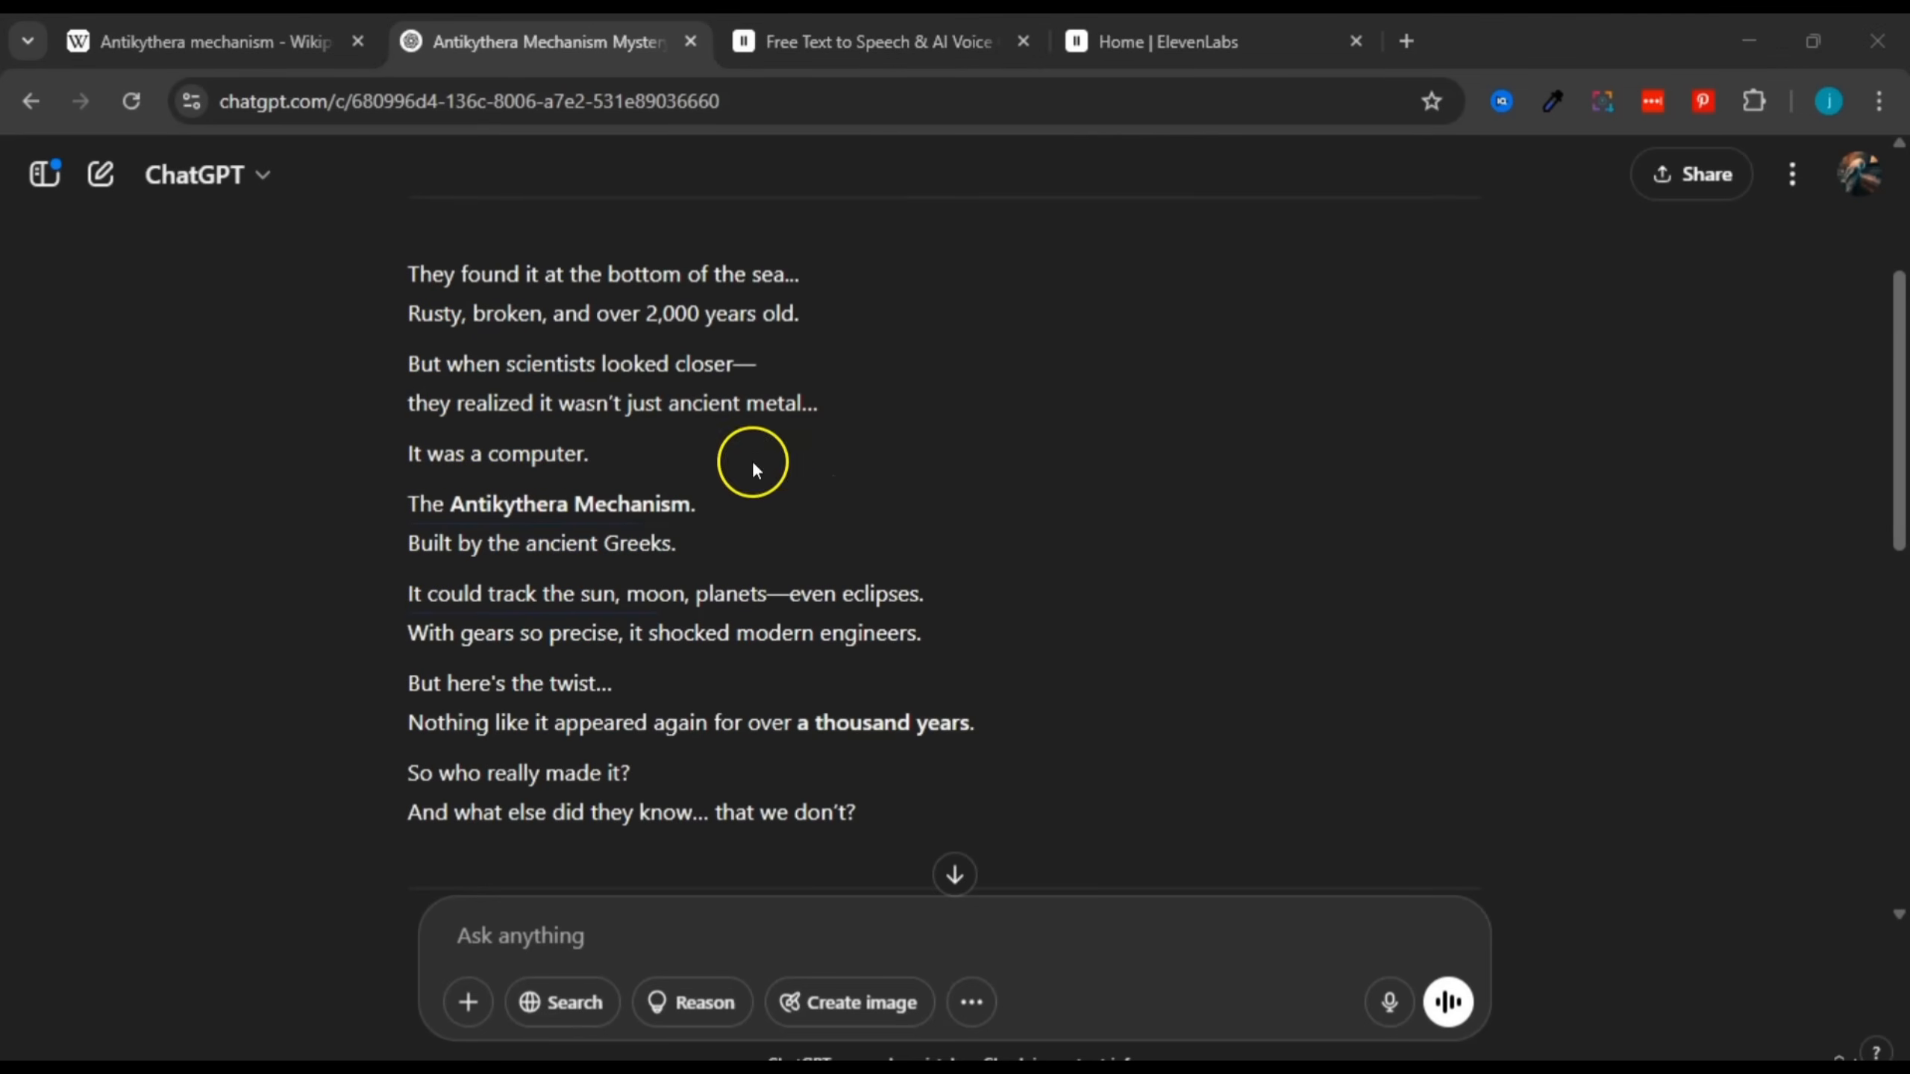
pyautogui.moveTo(408, 284); pyautogui.dragTo(831, 809)
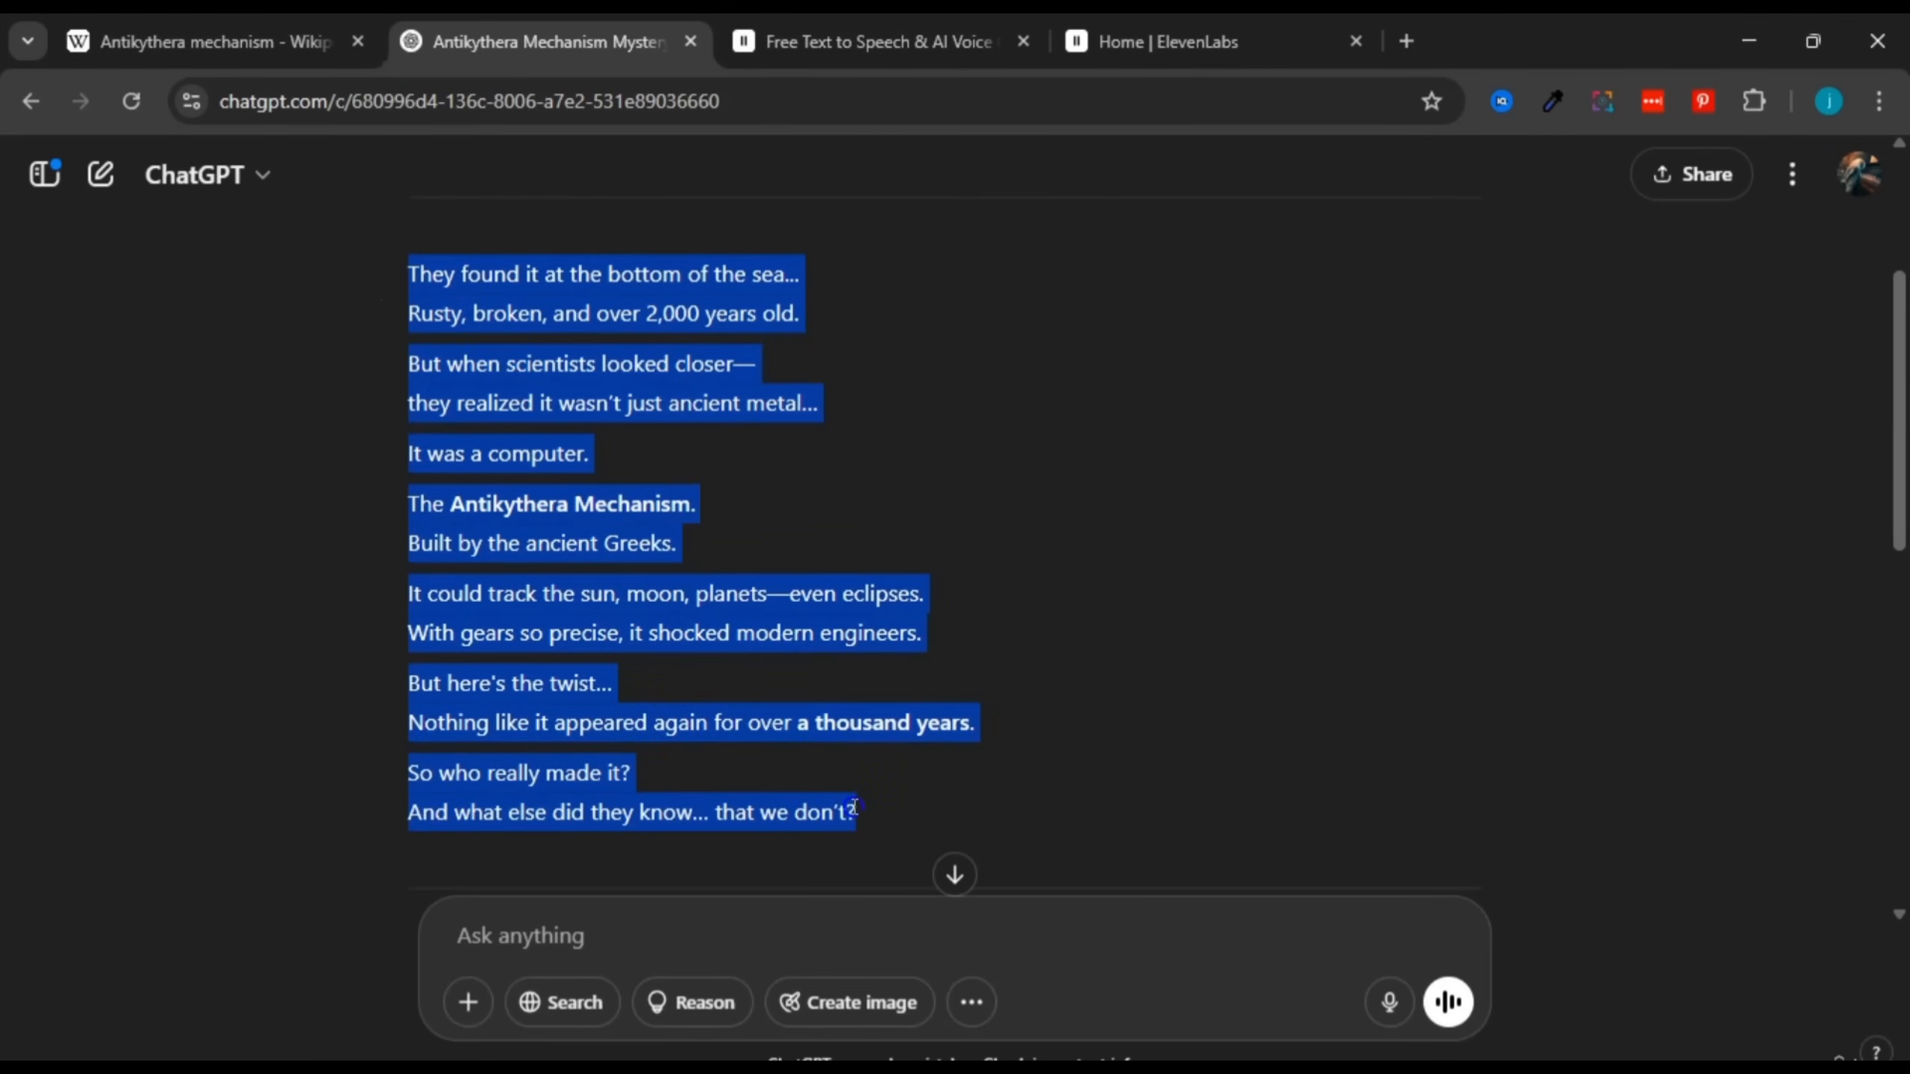
pyautogui.click(901, 485)
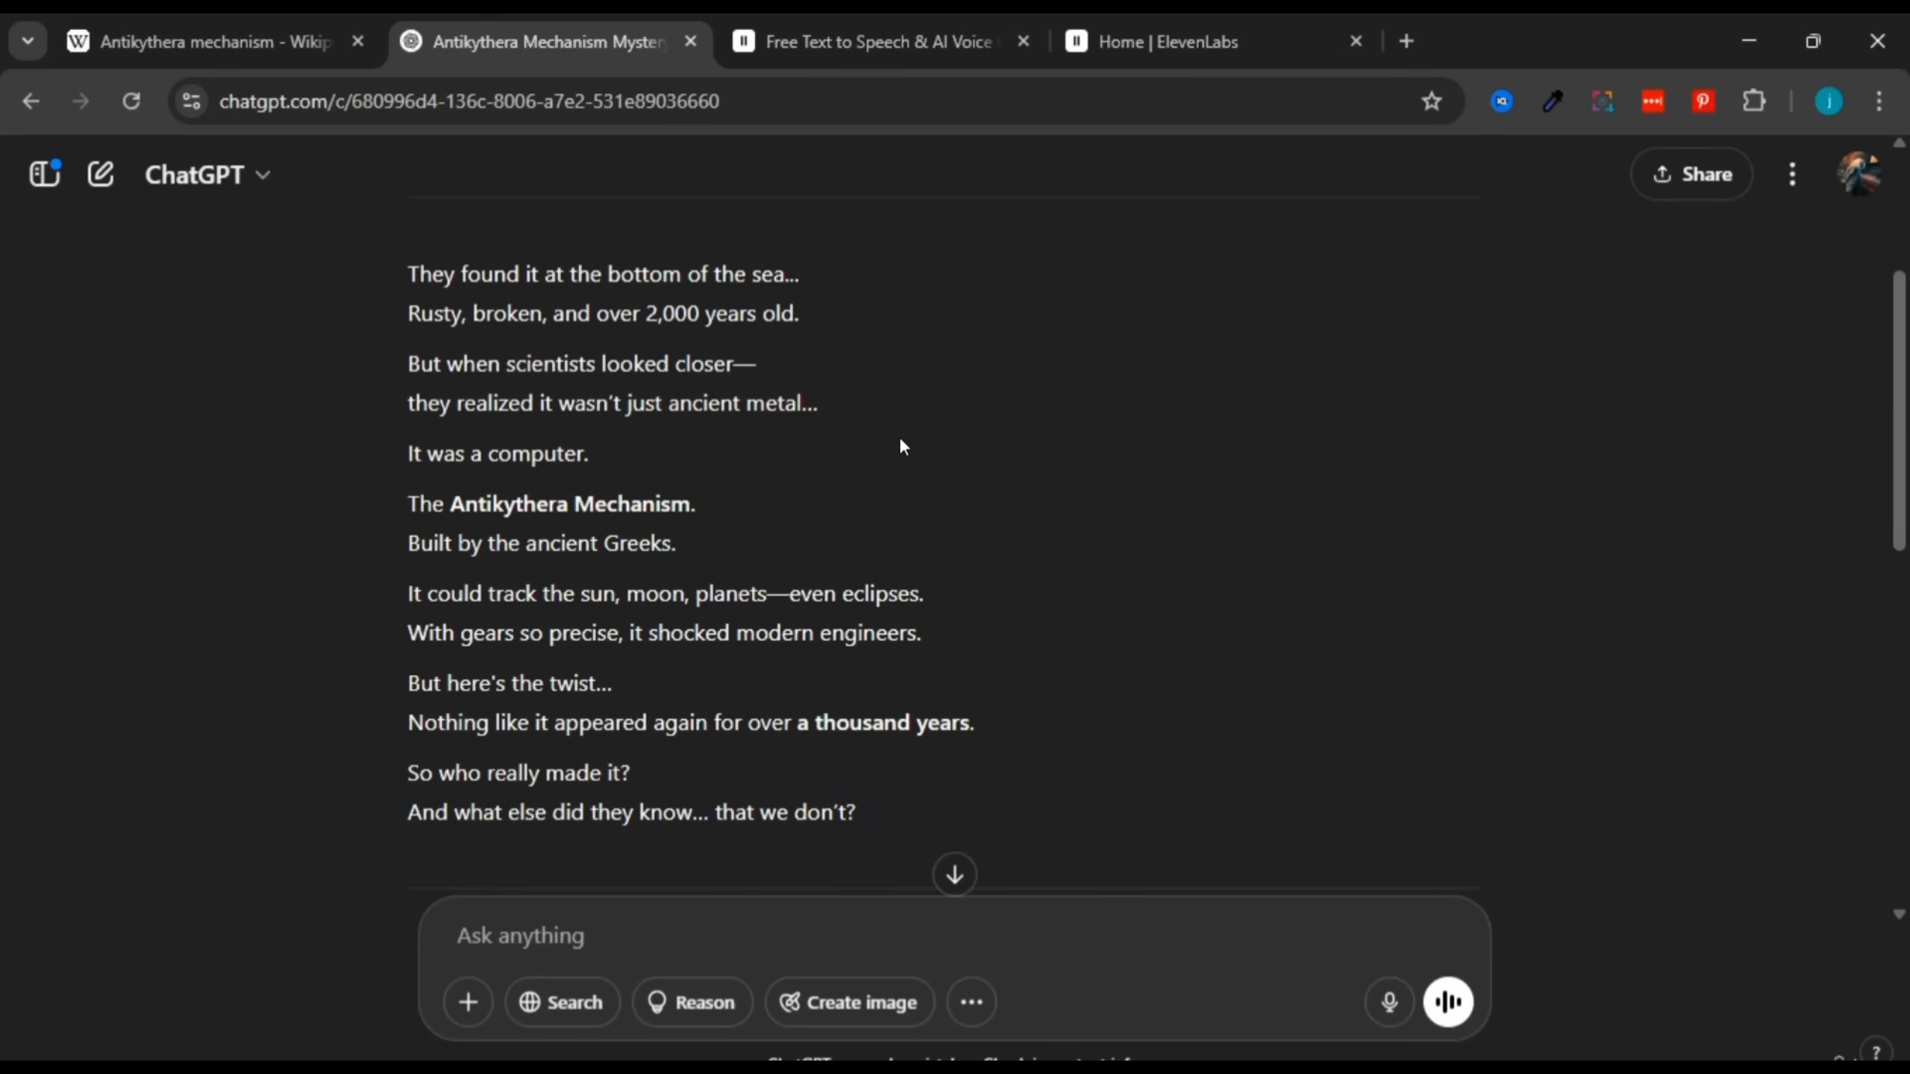
pyautogui.moveTo(410, 284); pyautogui.dragTo(842, 813)
pyautogui.click(656, 421)
pyautogui.click(442, 411)
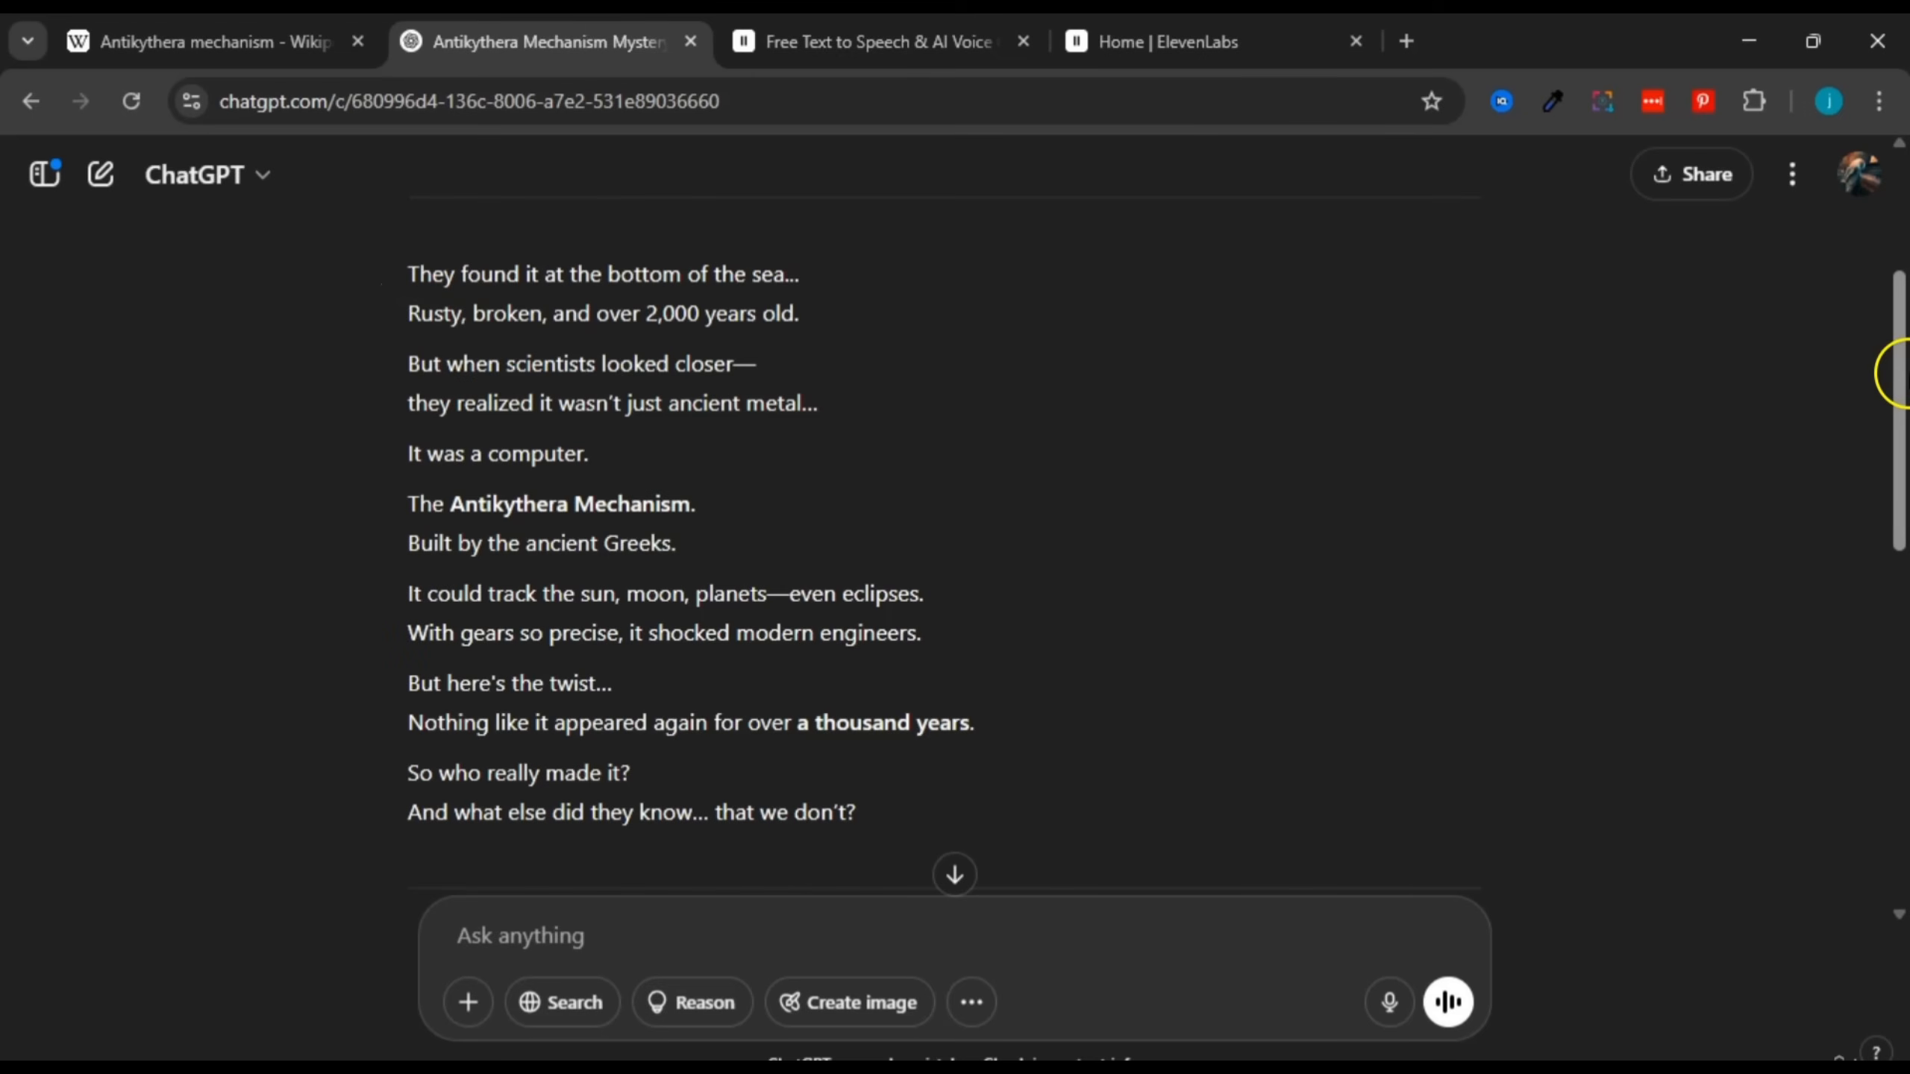
# Step: Examine the hooks request and the script's two closing lines, starting with "So who really made it?"
pyautogui.moveTo(1900, 370); pyautogui.dragTo(1904, 548)
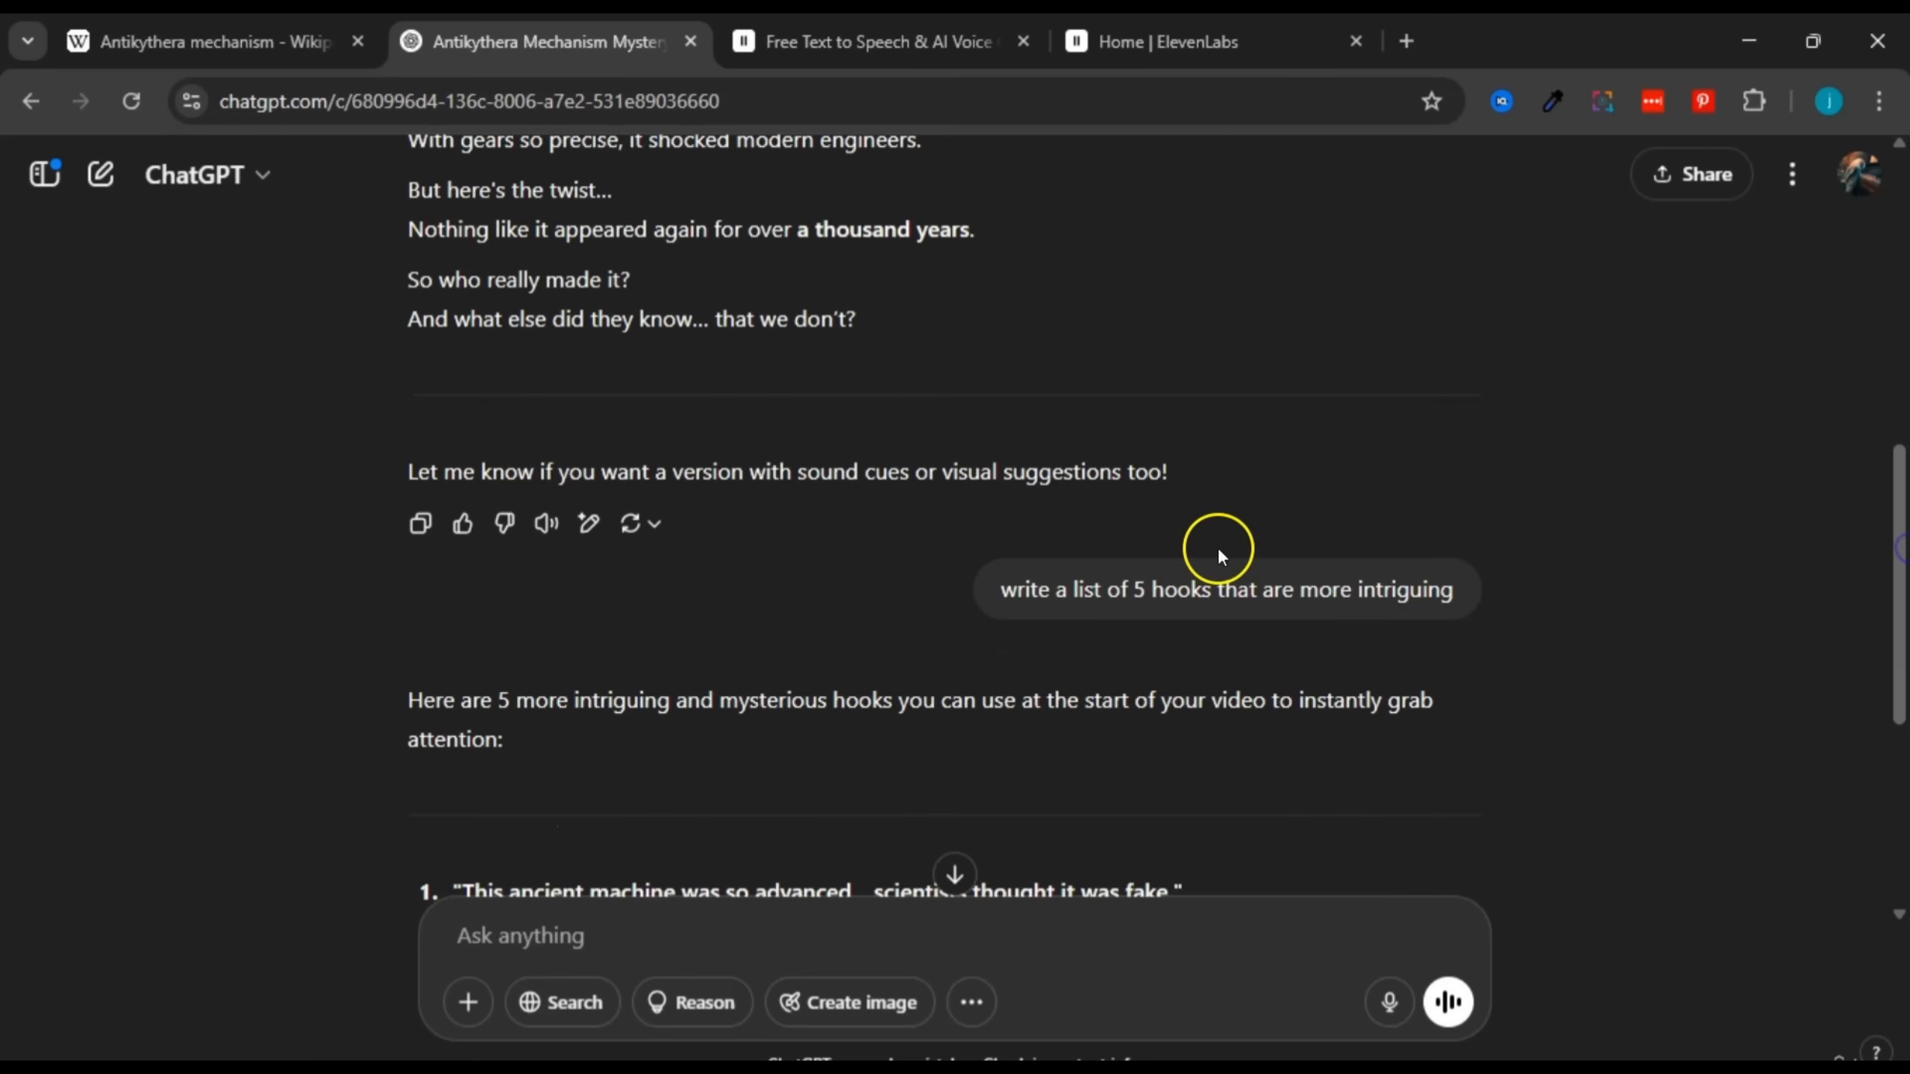
pyautogui.moveTo(1000, 587); pyautogui.dragTo(1403, 587)
pyautogui.click(957, 494)
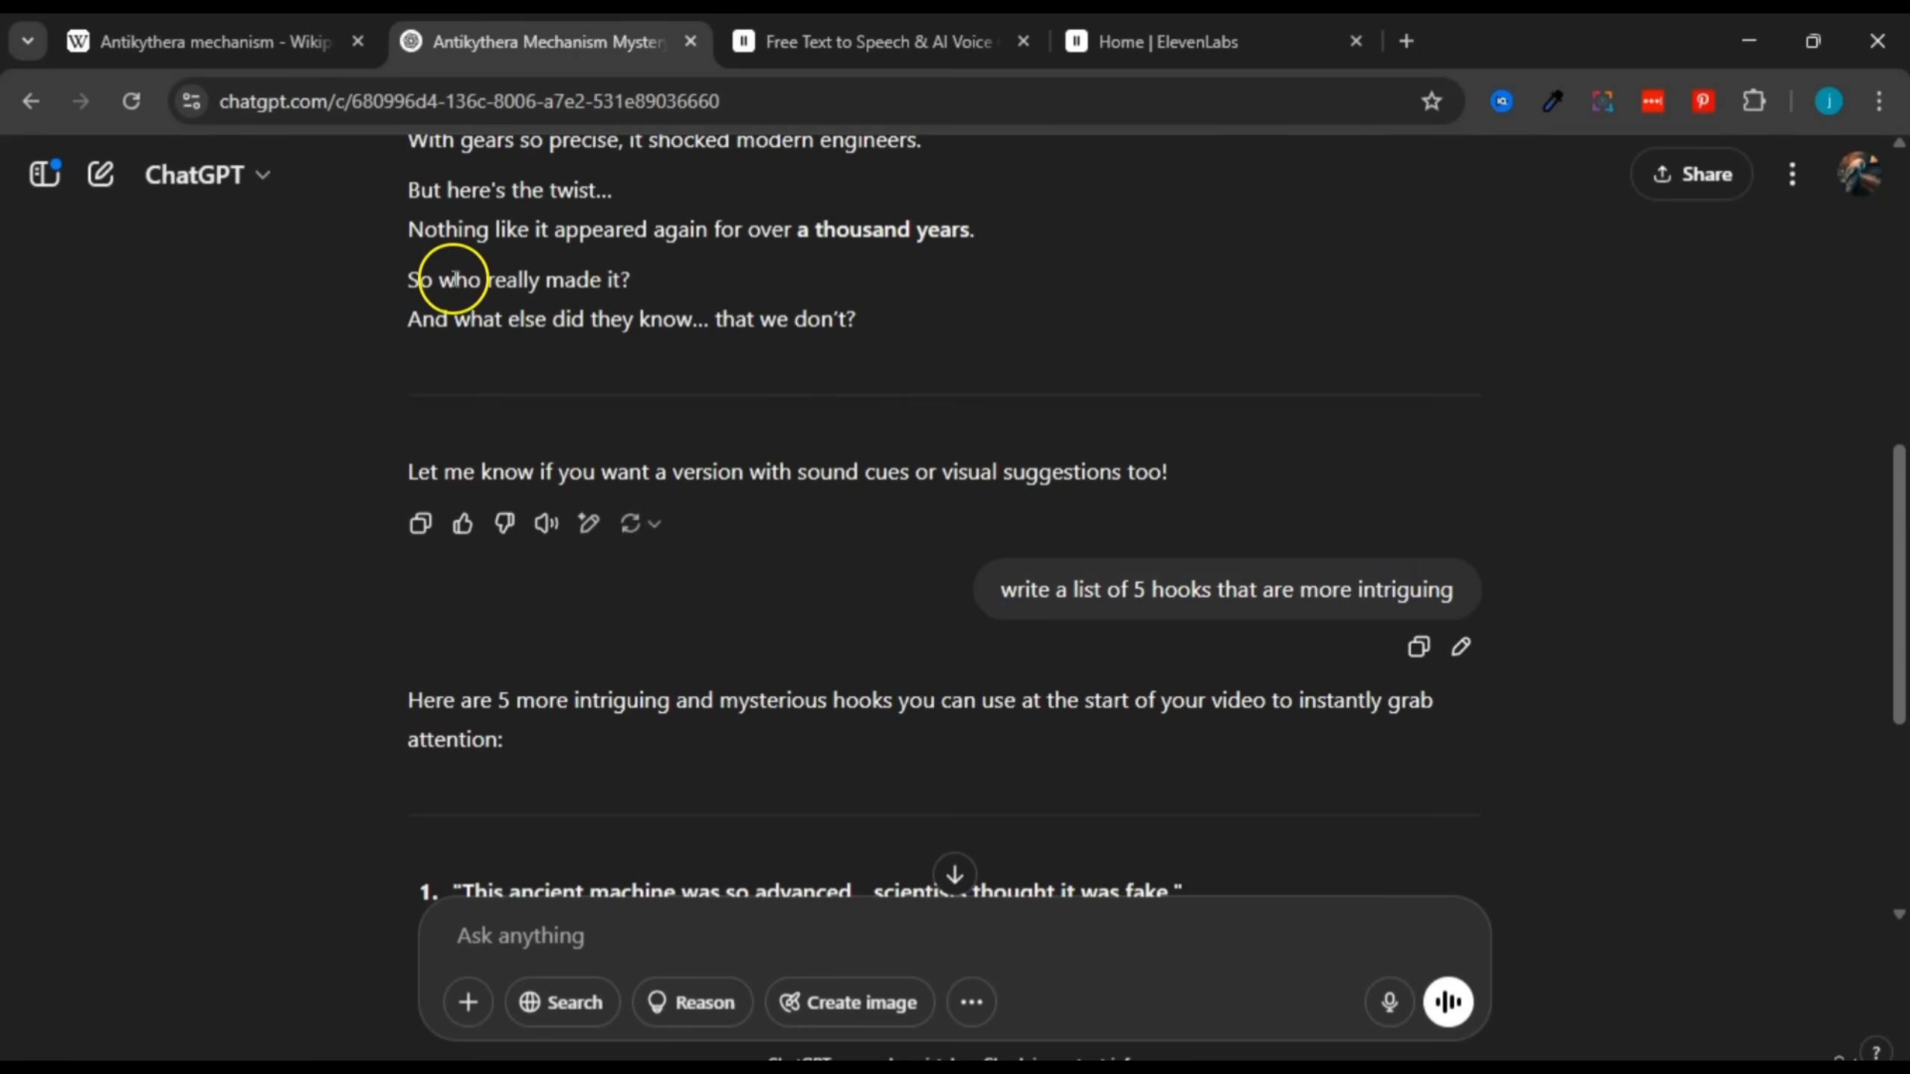
pyautogui.moveTo(409, 279); pyautogui.dragTo(864, 329)
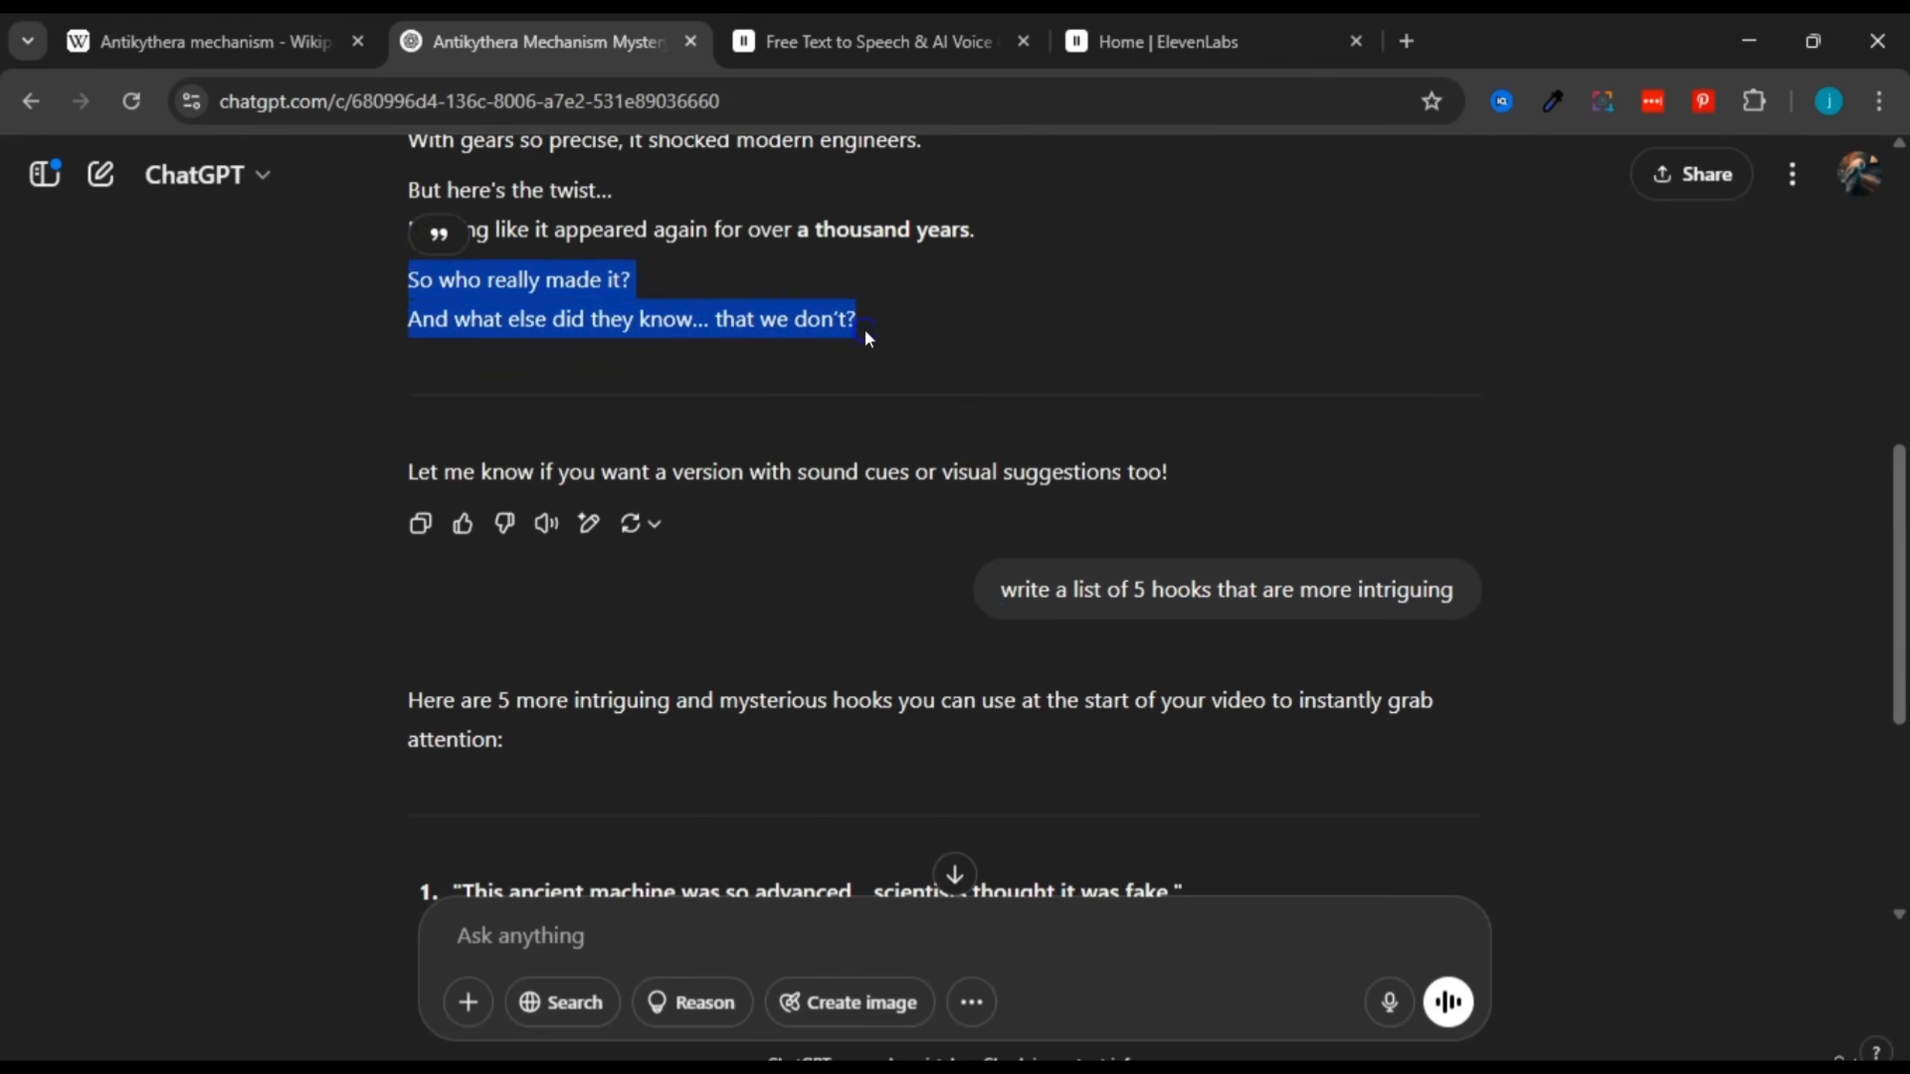
pyautogui.click(450, 343)
pyautogui.moveTo(409, 284); pyautogui.dragTo(887, 324)
pyautogui.click(897, 323)
pyautogui.scroll(-2, 1485, 477)
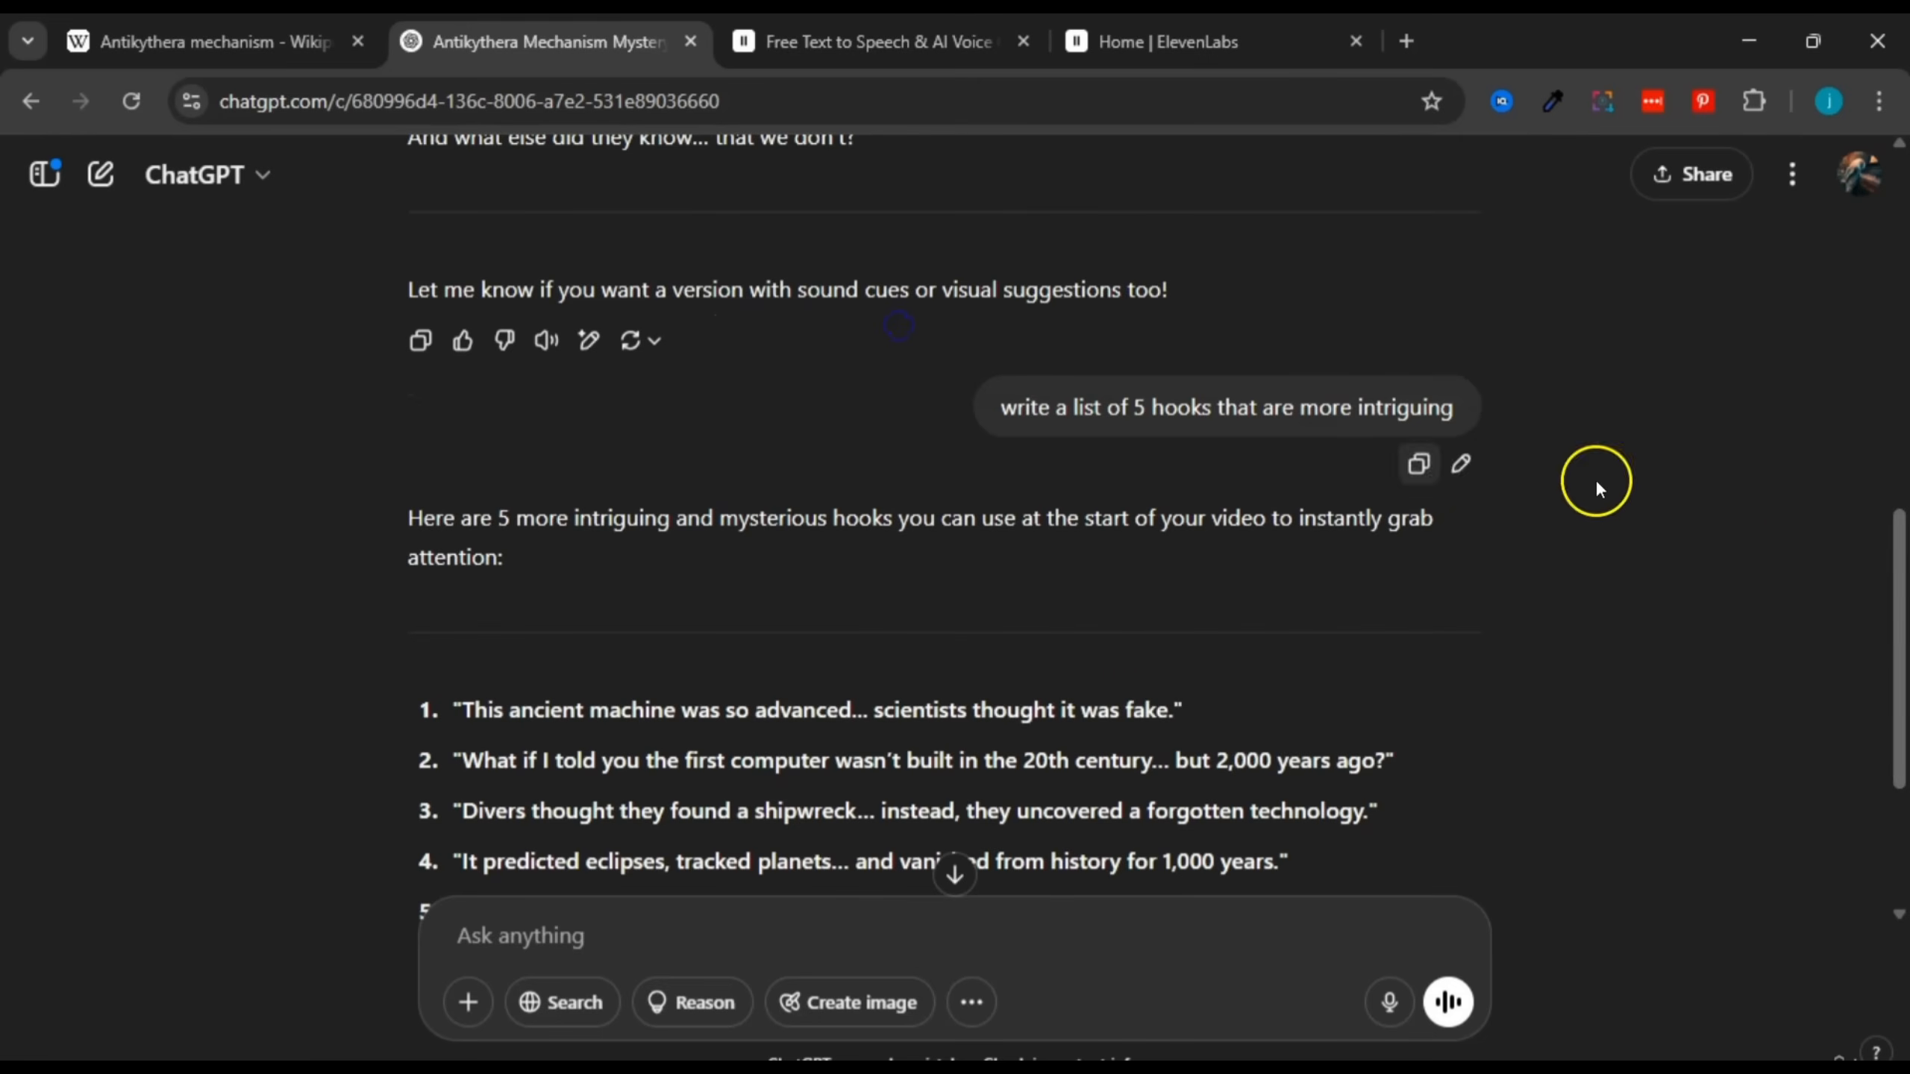
# Step: Copy the full script from "They found it at the bottom of the sea..." through "that we don't?"
pyautogui.moveTo(1903, 581); pyautogui.dragTo(1903, 373)
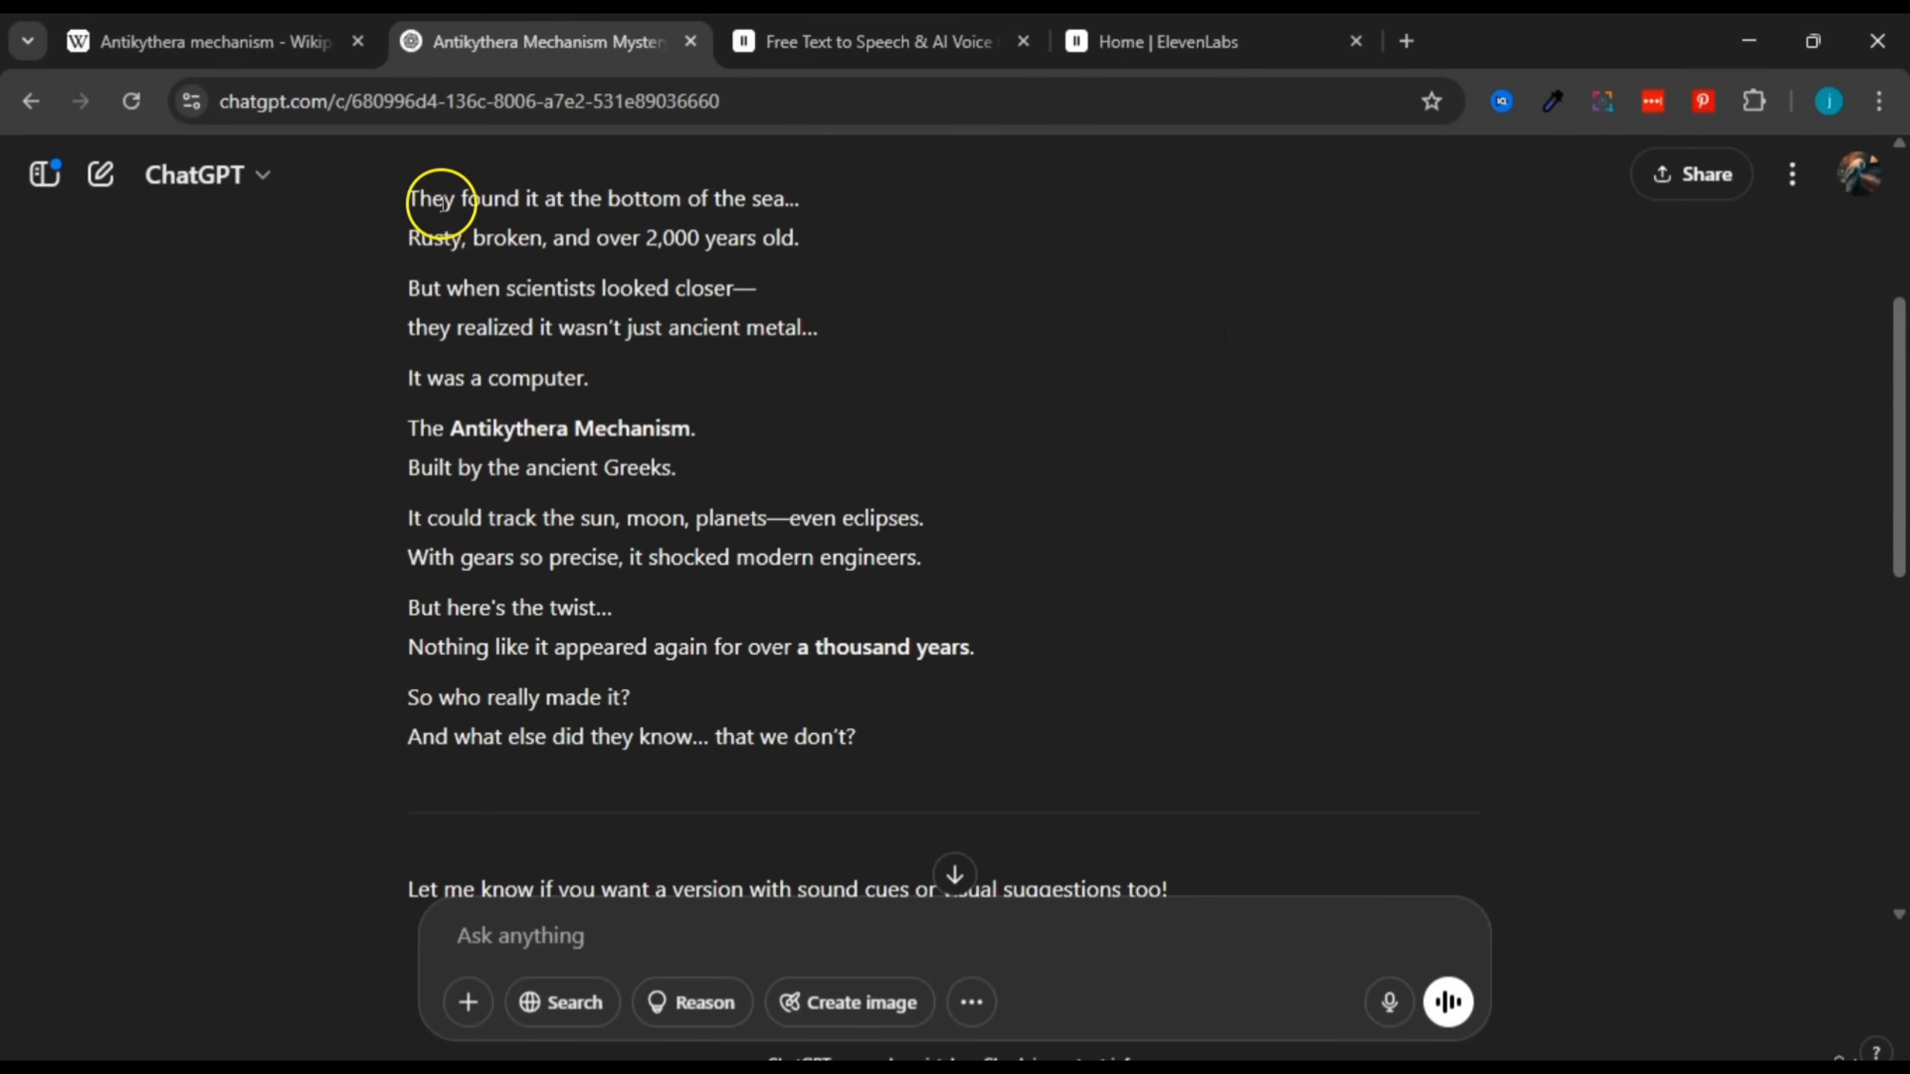
pyautogui.moveTo(409, 199); pyautogui.dragTo(847, 736)
pyautogui.rightClick(579, 543)
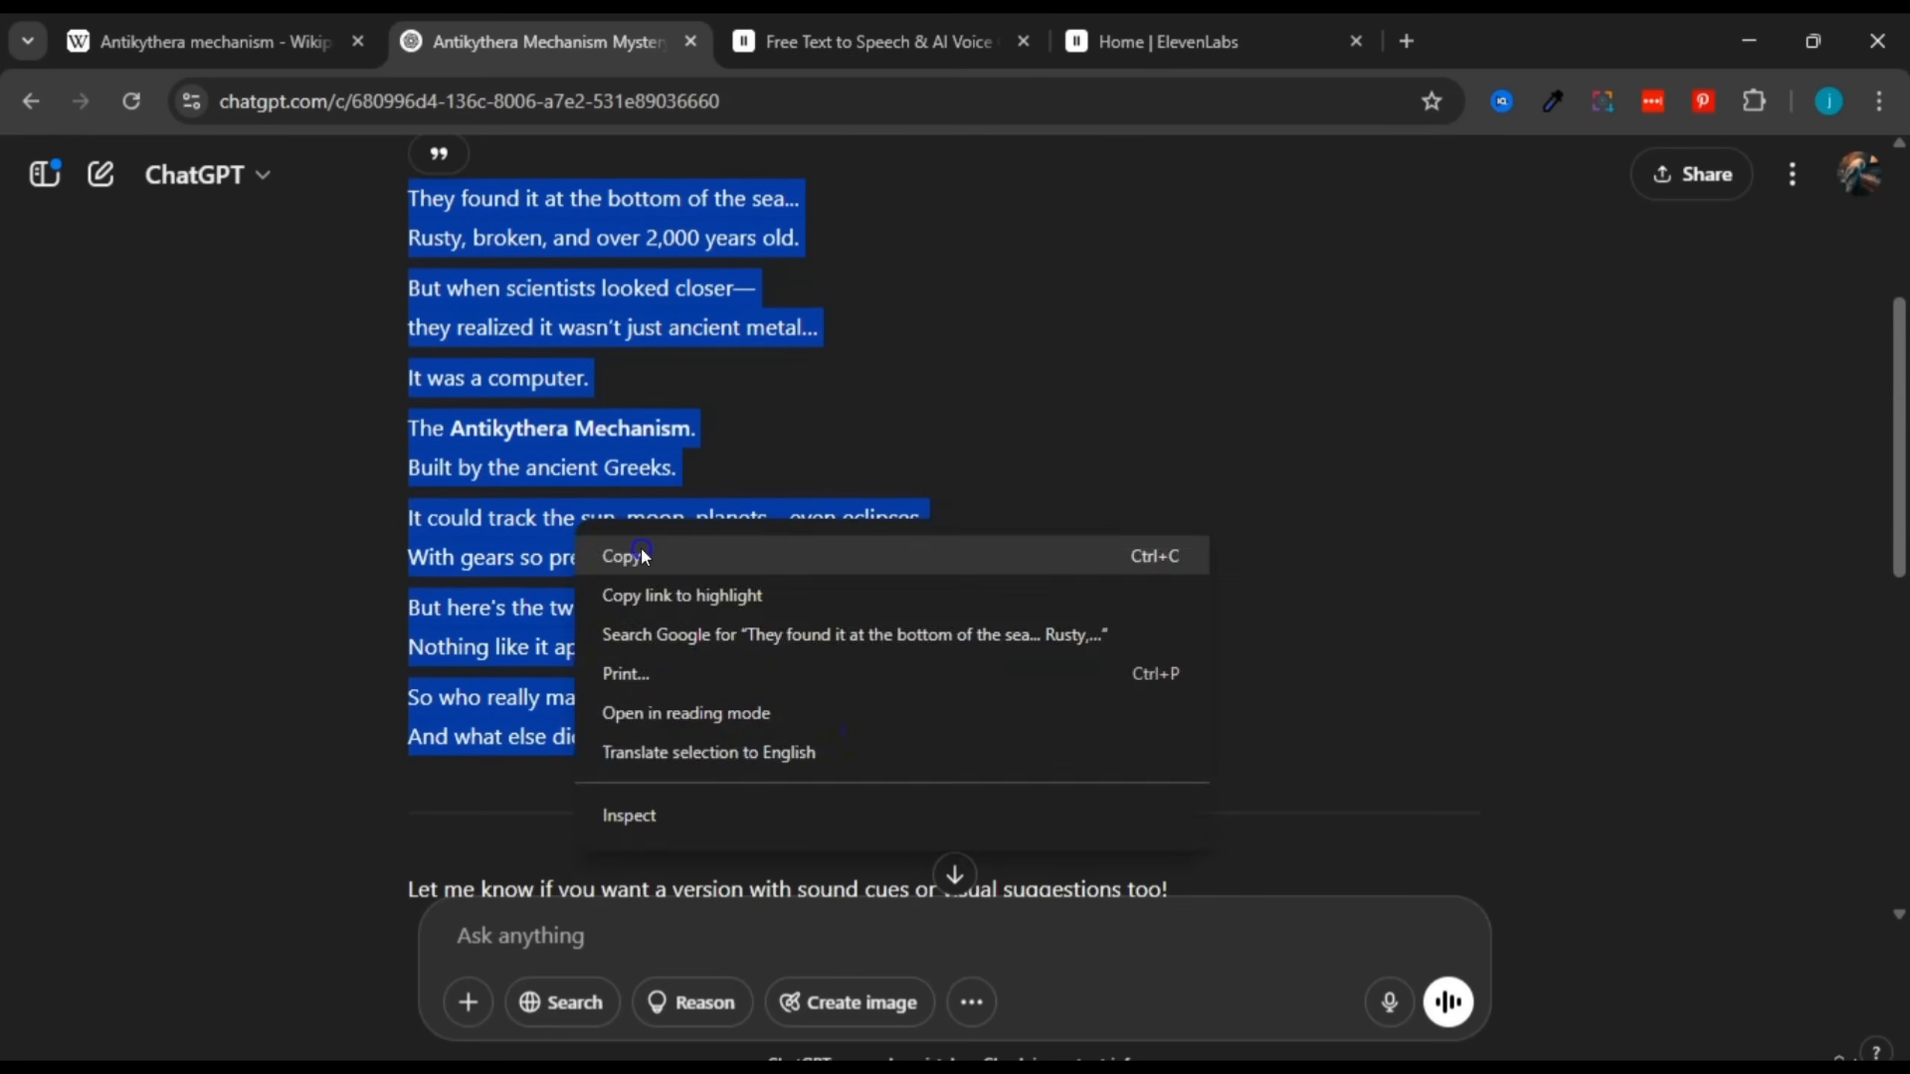
pyautogui.click(636, 555)
pyautogui.click(934, 287)
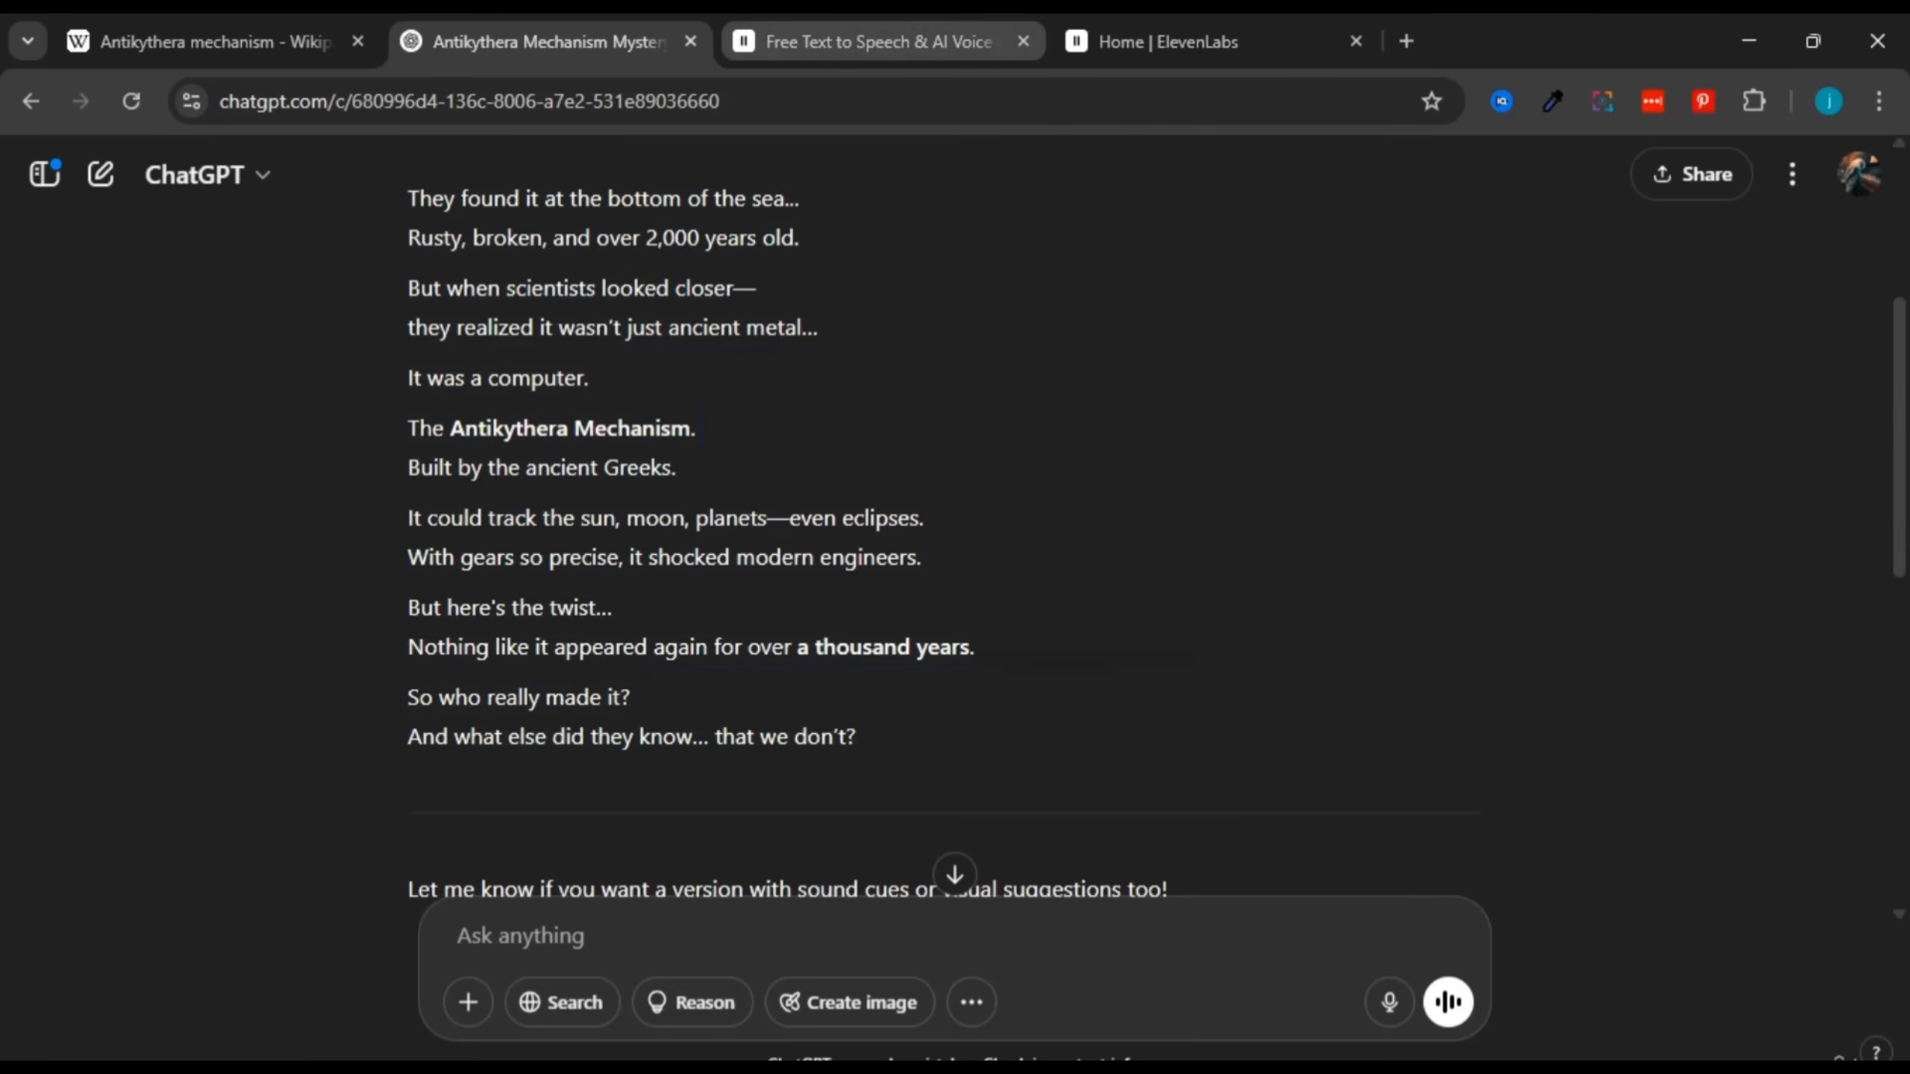
# Step: Switch to the ElevenLabs website, check its address, and go to the ElevenLabs app's home page
pyautogui.click(820, 45)
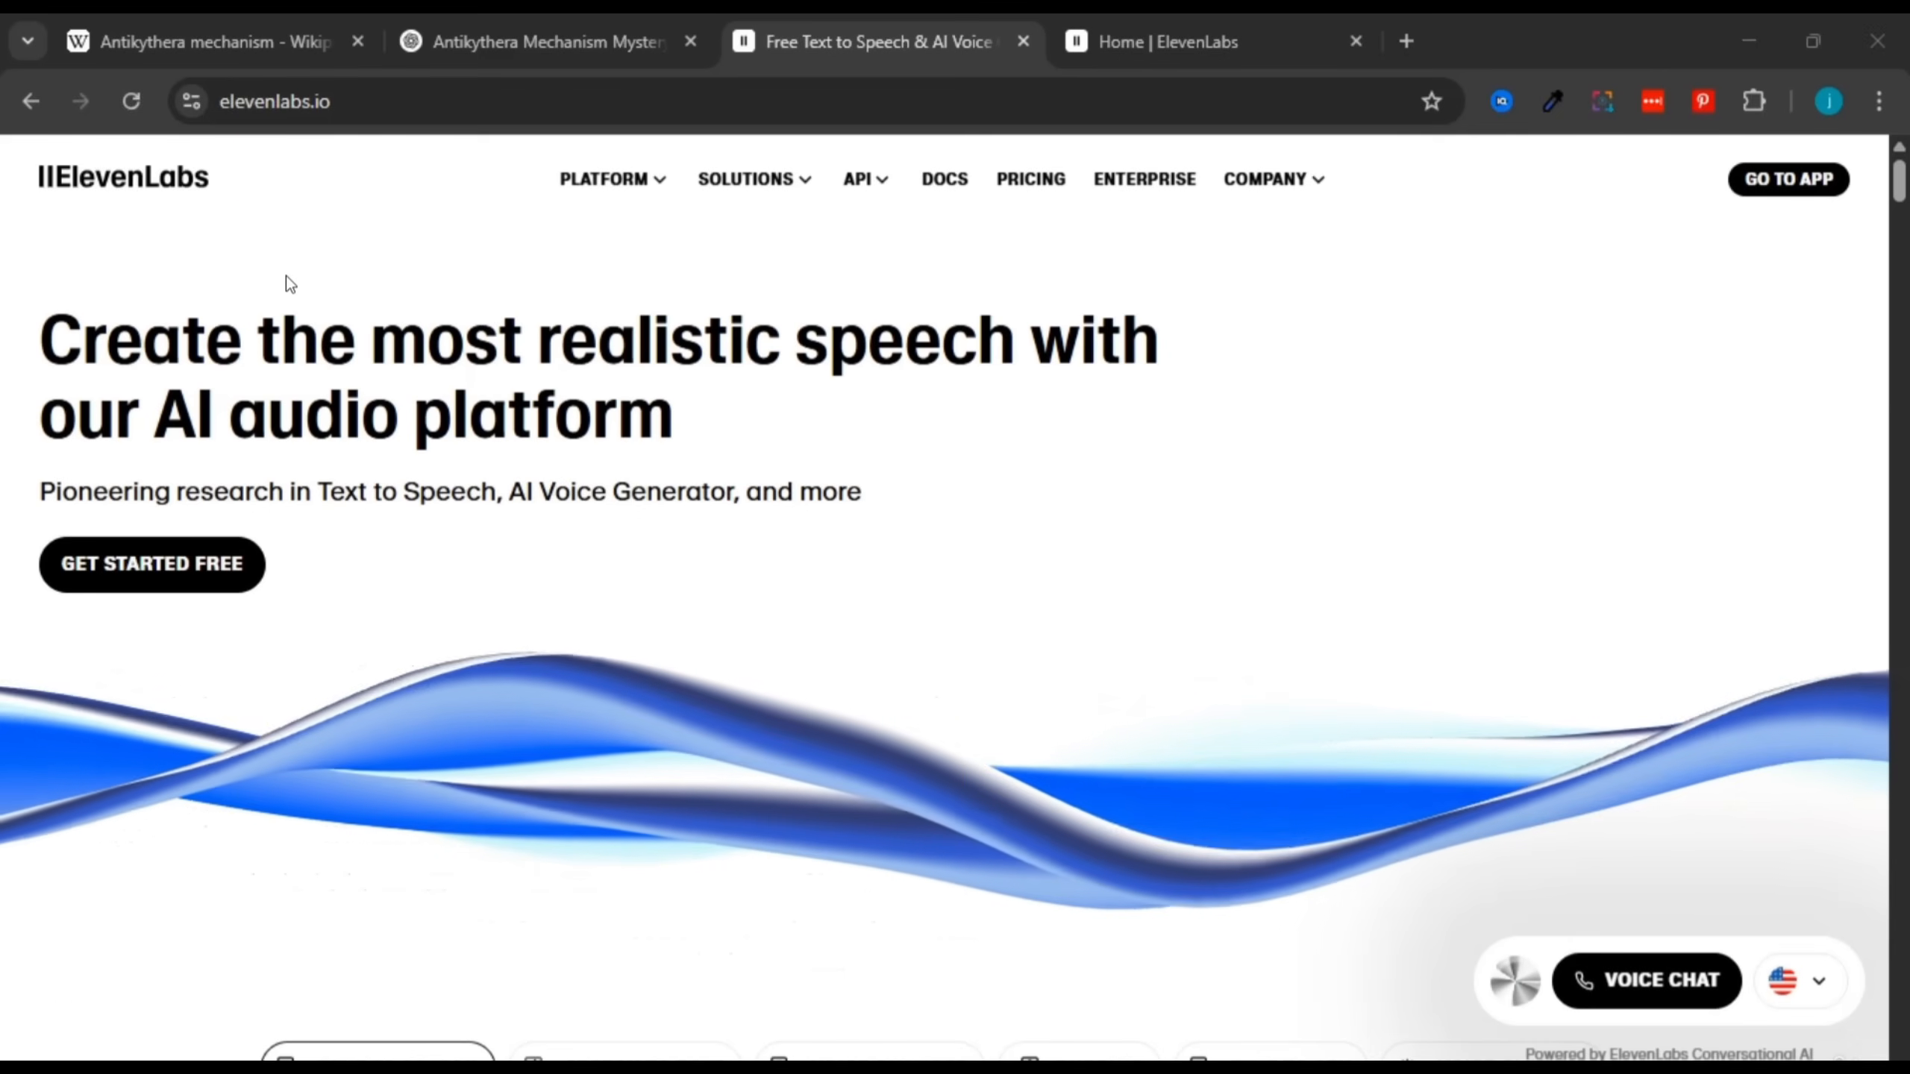
pyautogui.click(253, 102)
pyautogui.click(354, 213)
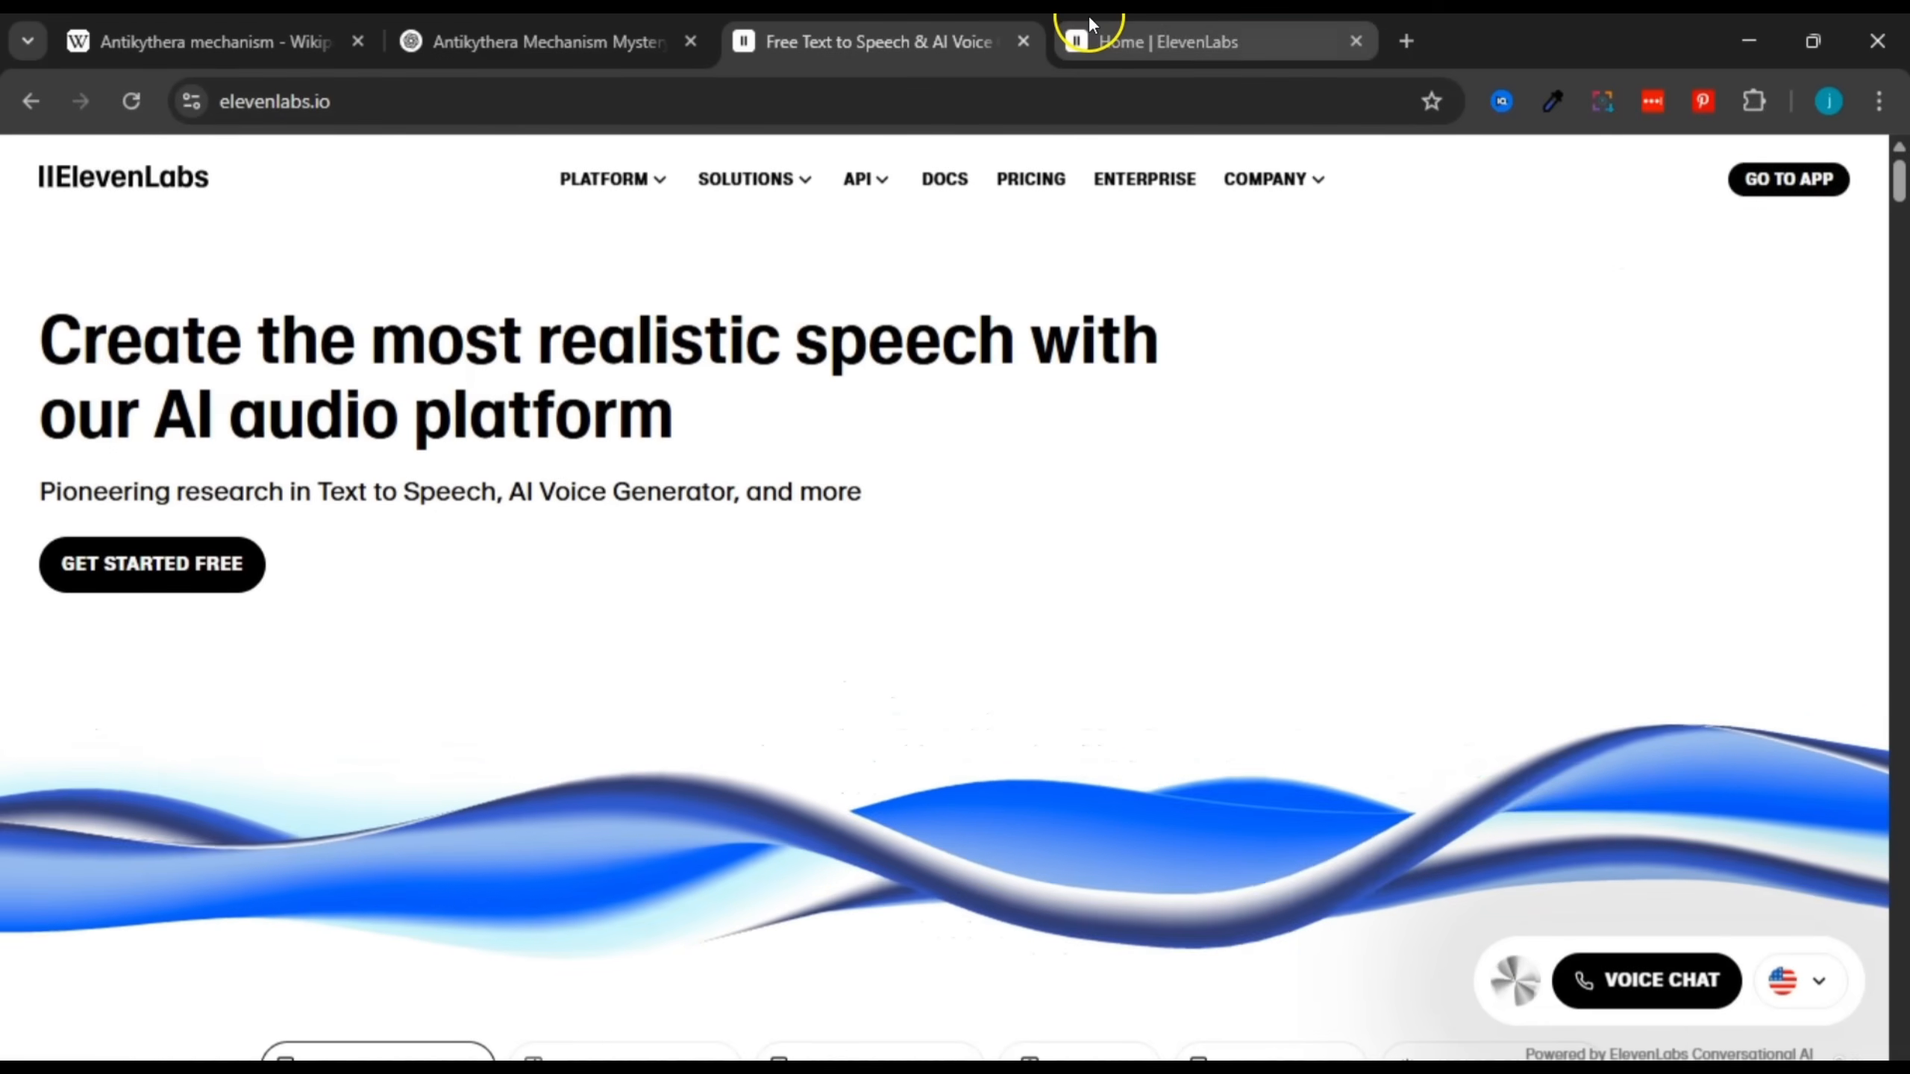
pyautogui.click(1090, 37)
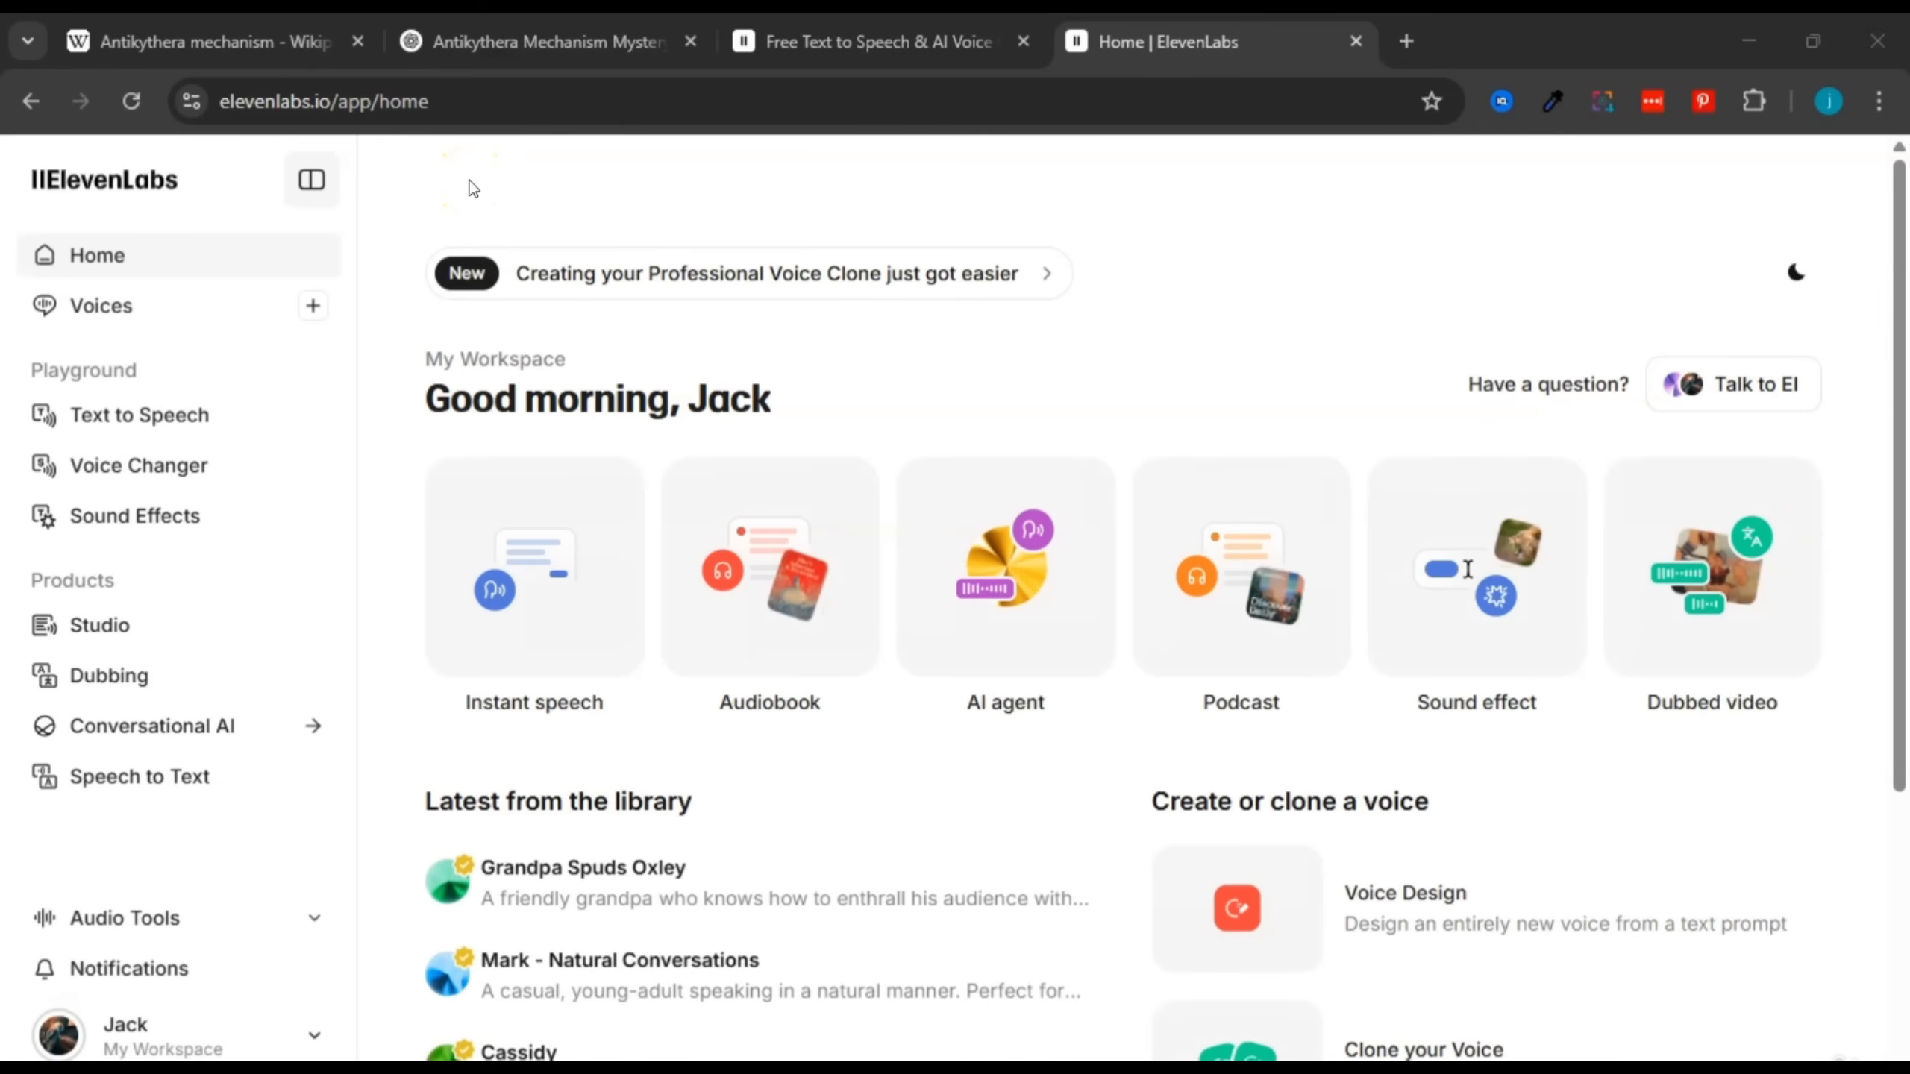
# Step: Go to the Text to Speech tool and clear the existing sample text from its script editor
pyautogui.click(38, 425)
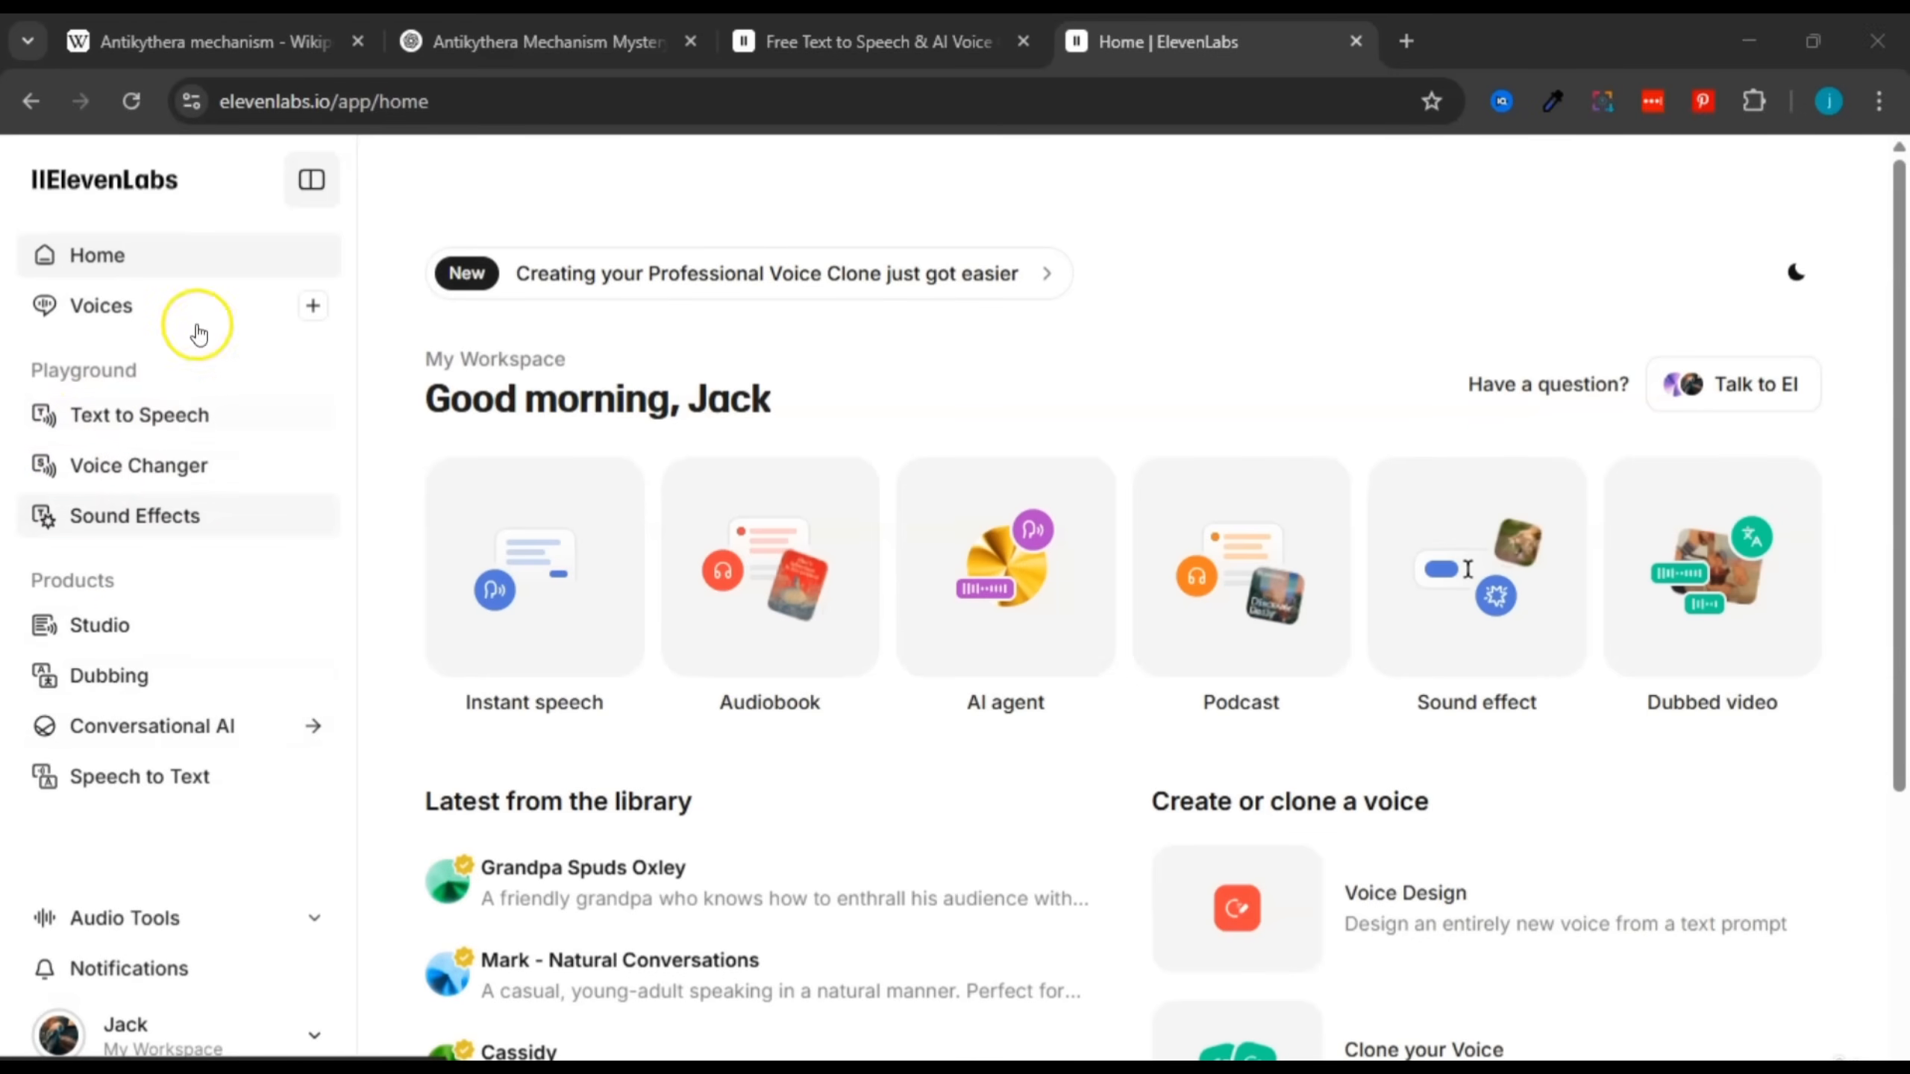
pyautogui.click(132, 434)
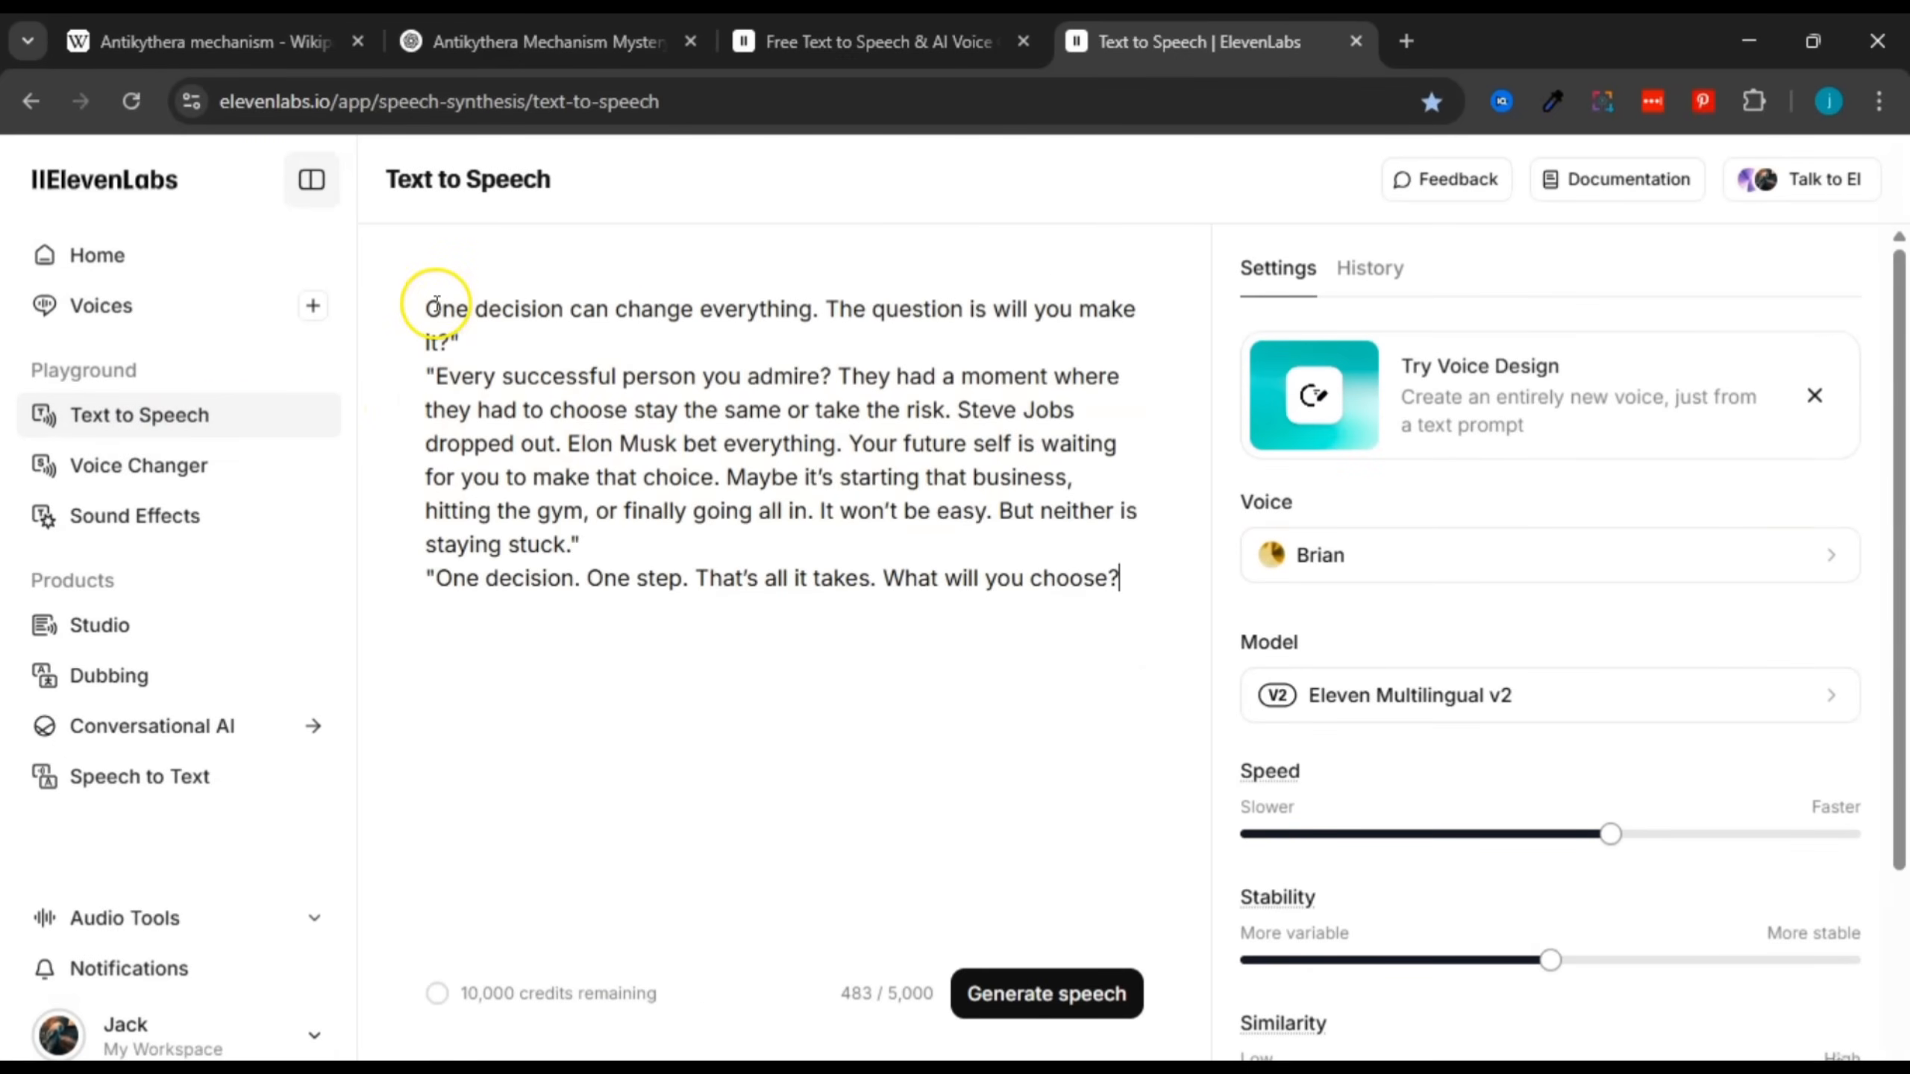
pyautogui.moveTo(443, 308); pyautogui.dragTo(1163, 565)
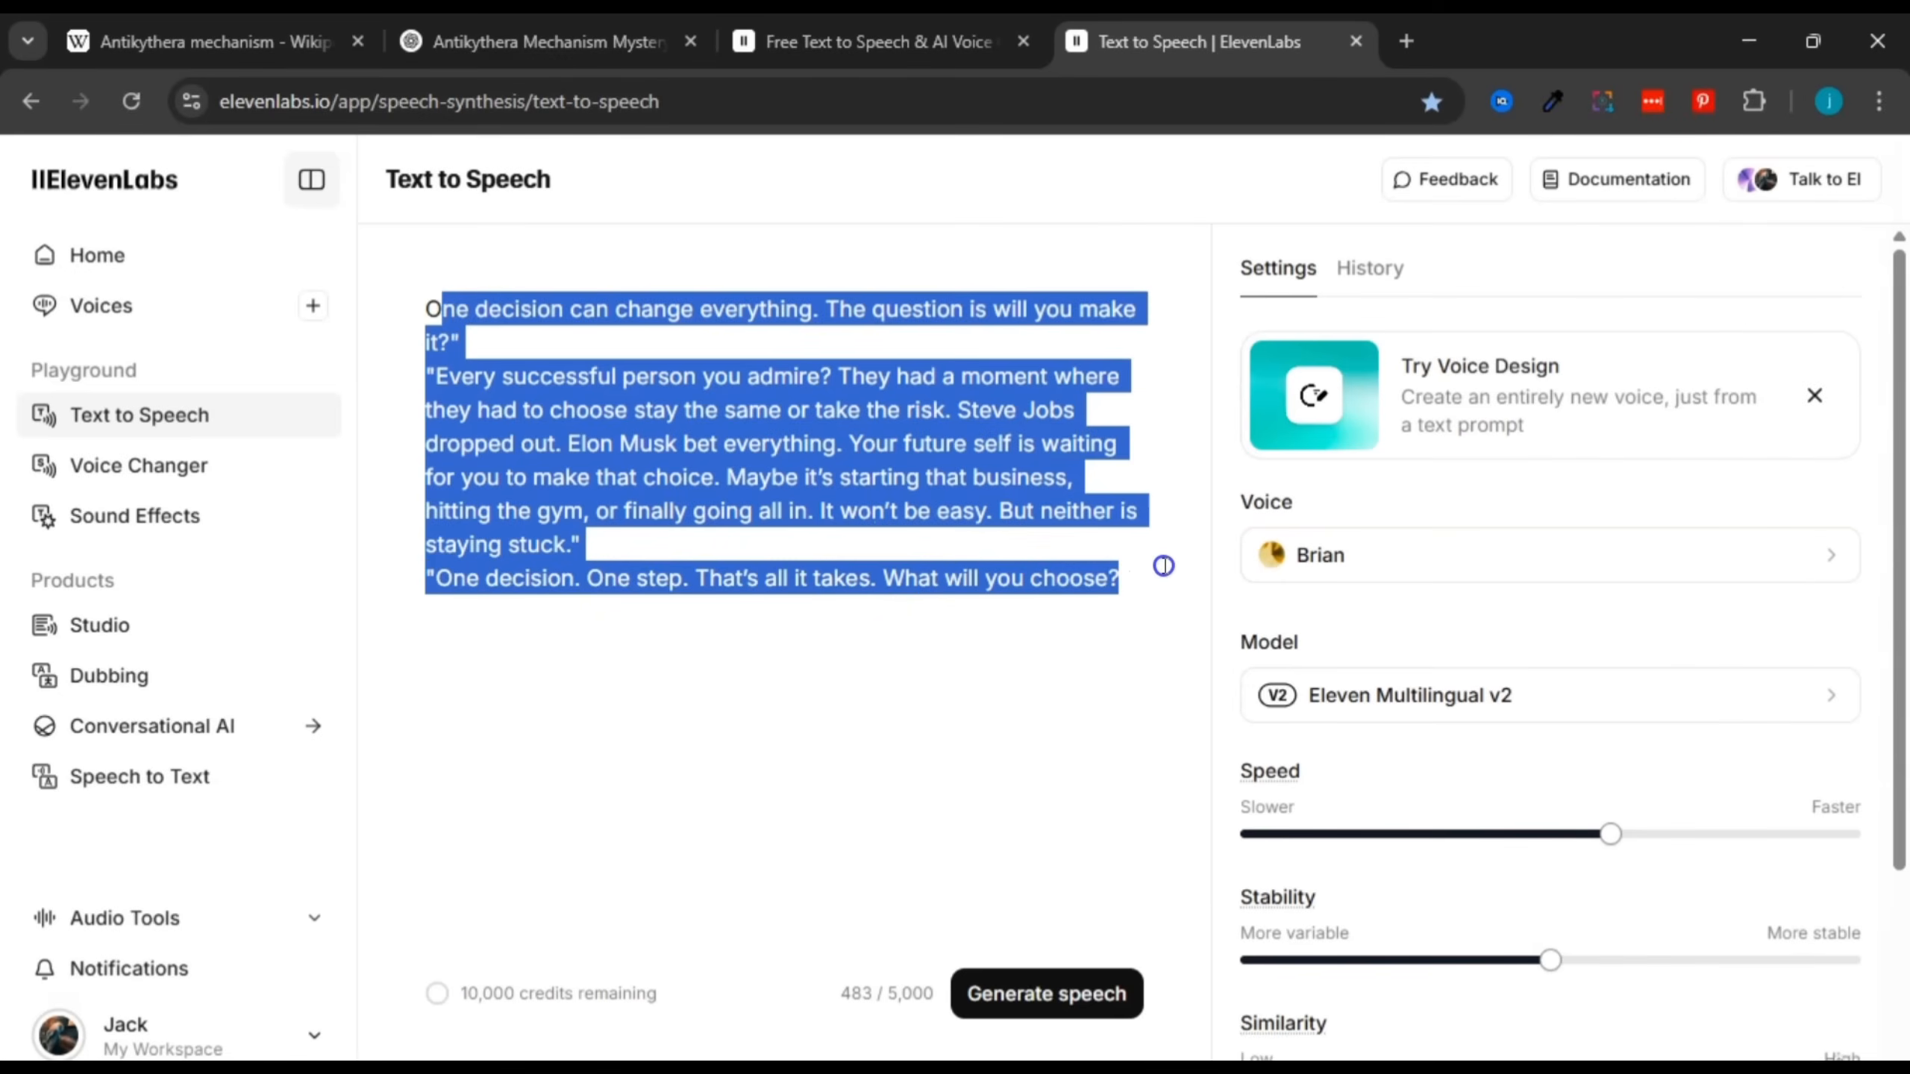
pyautogui.press('BackSpace')
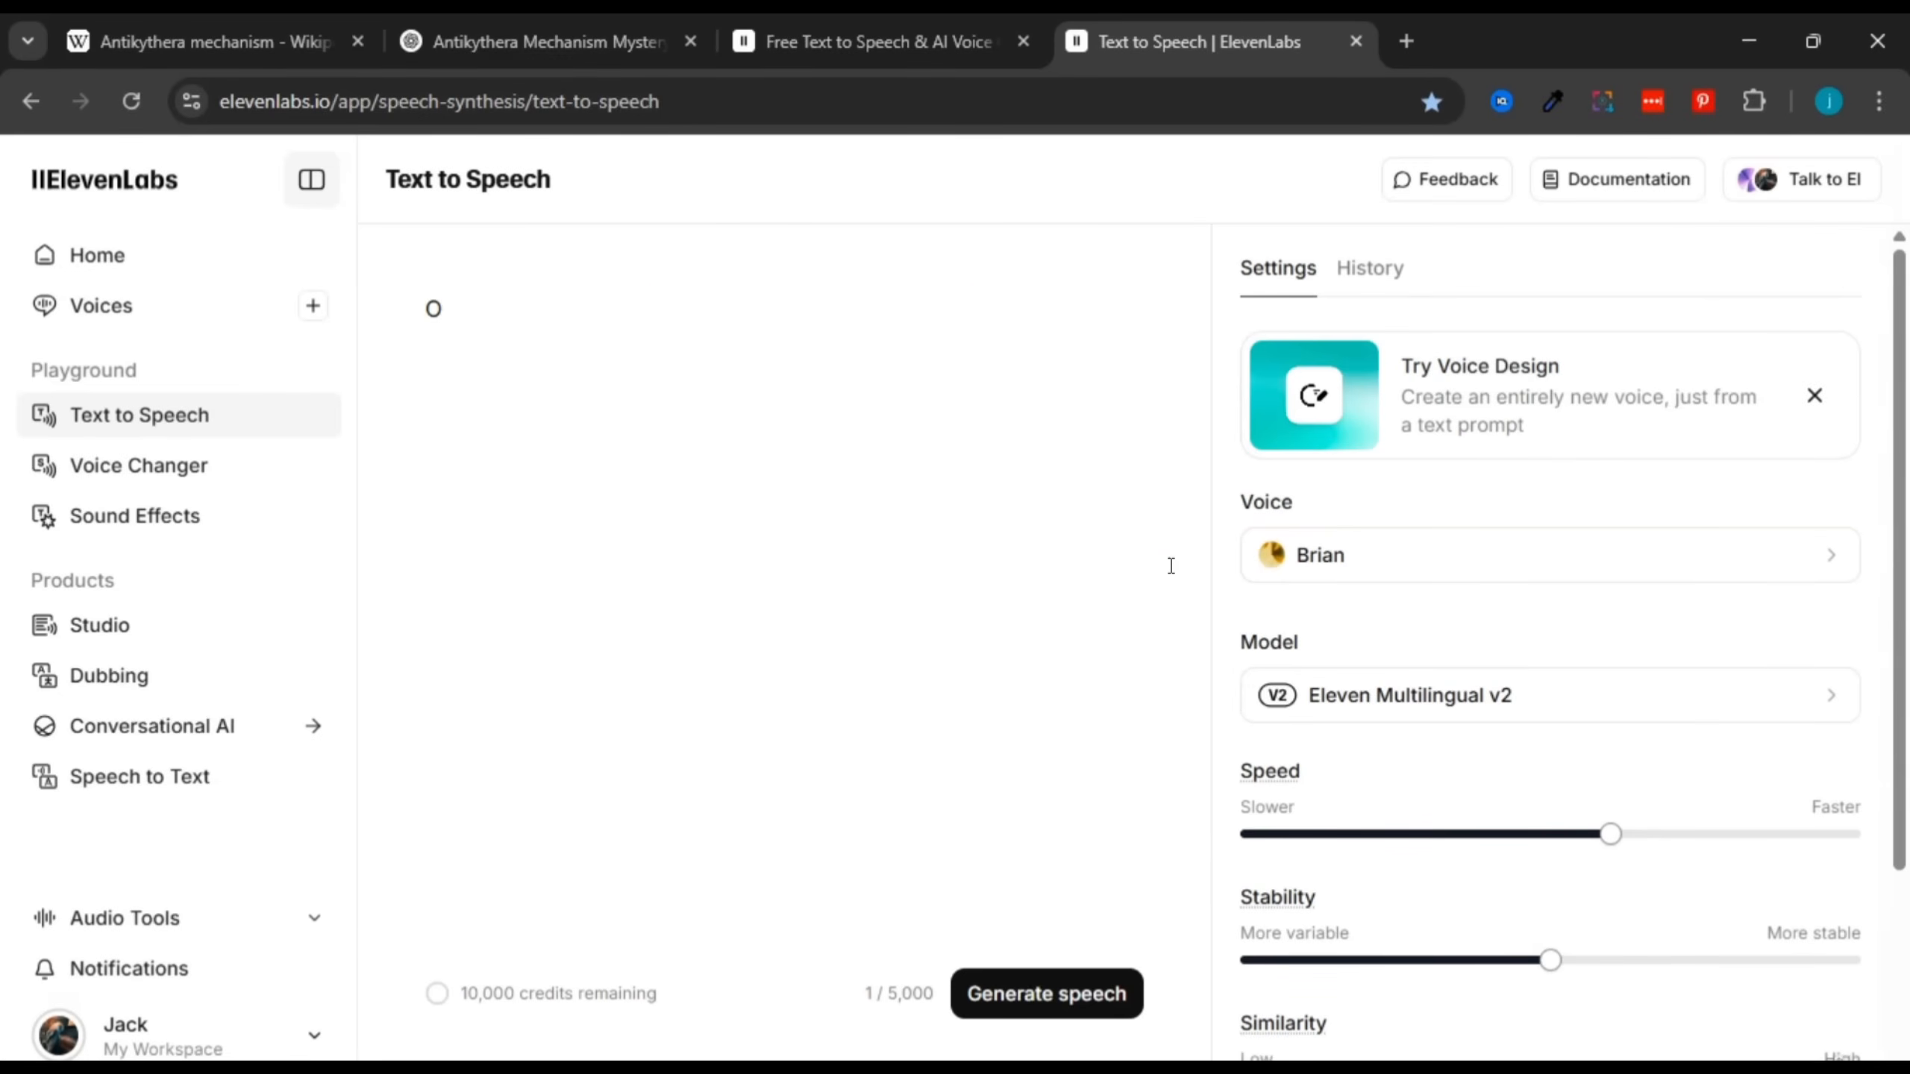
pyautogui.press('BackSpace')
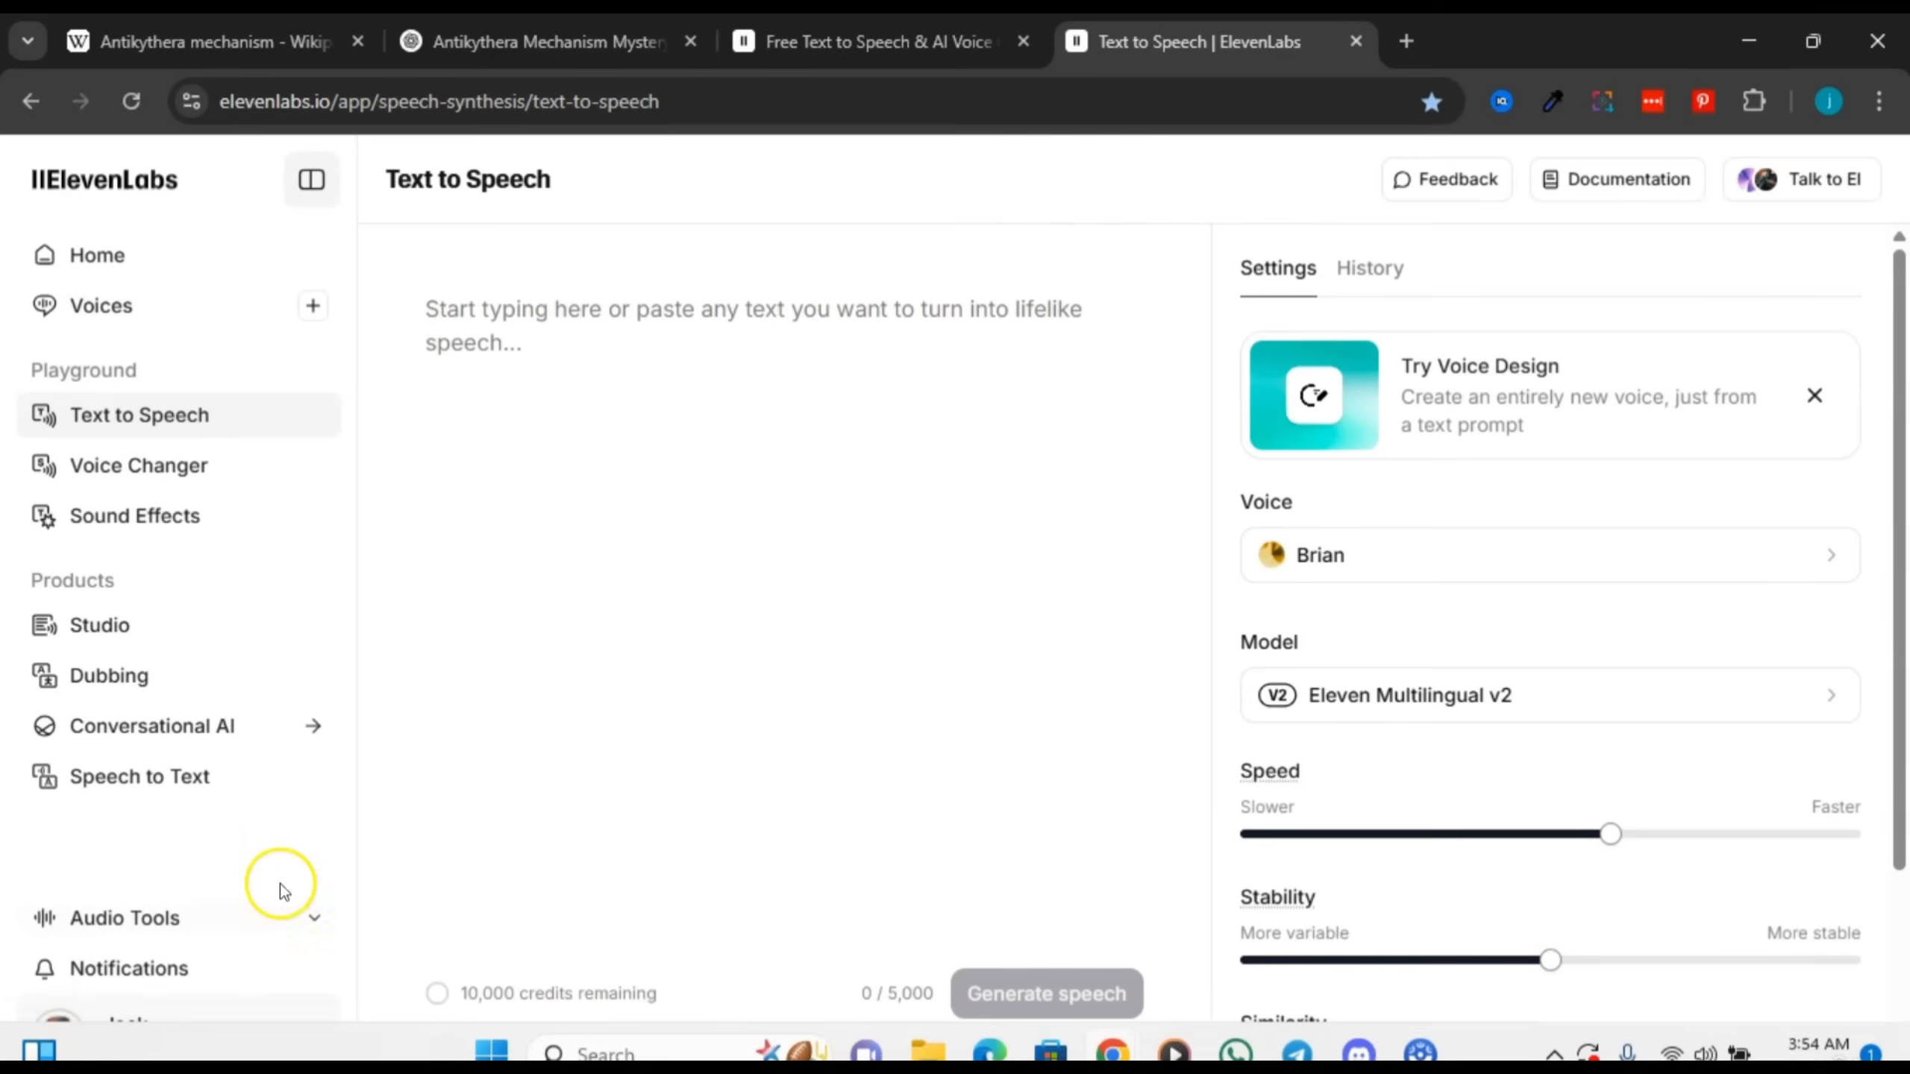
# Step: Check the account's total and remaining credits, and return to the empty speech text editor
pyautogui.click(87, 1036)
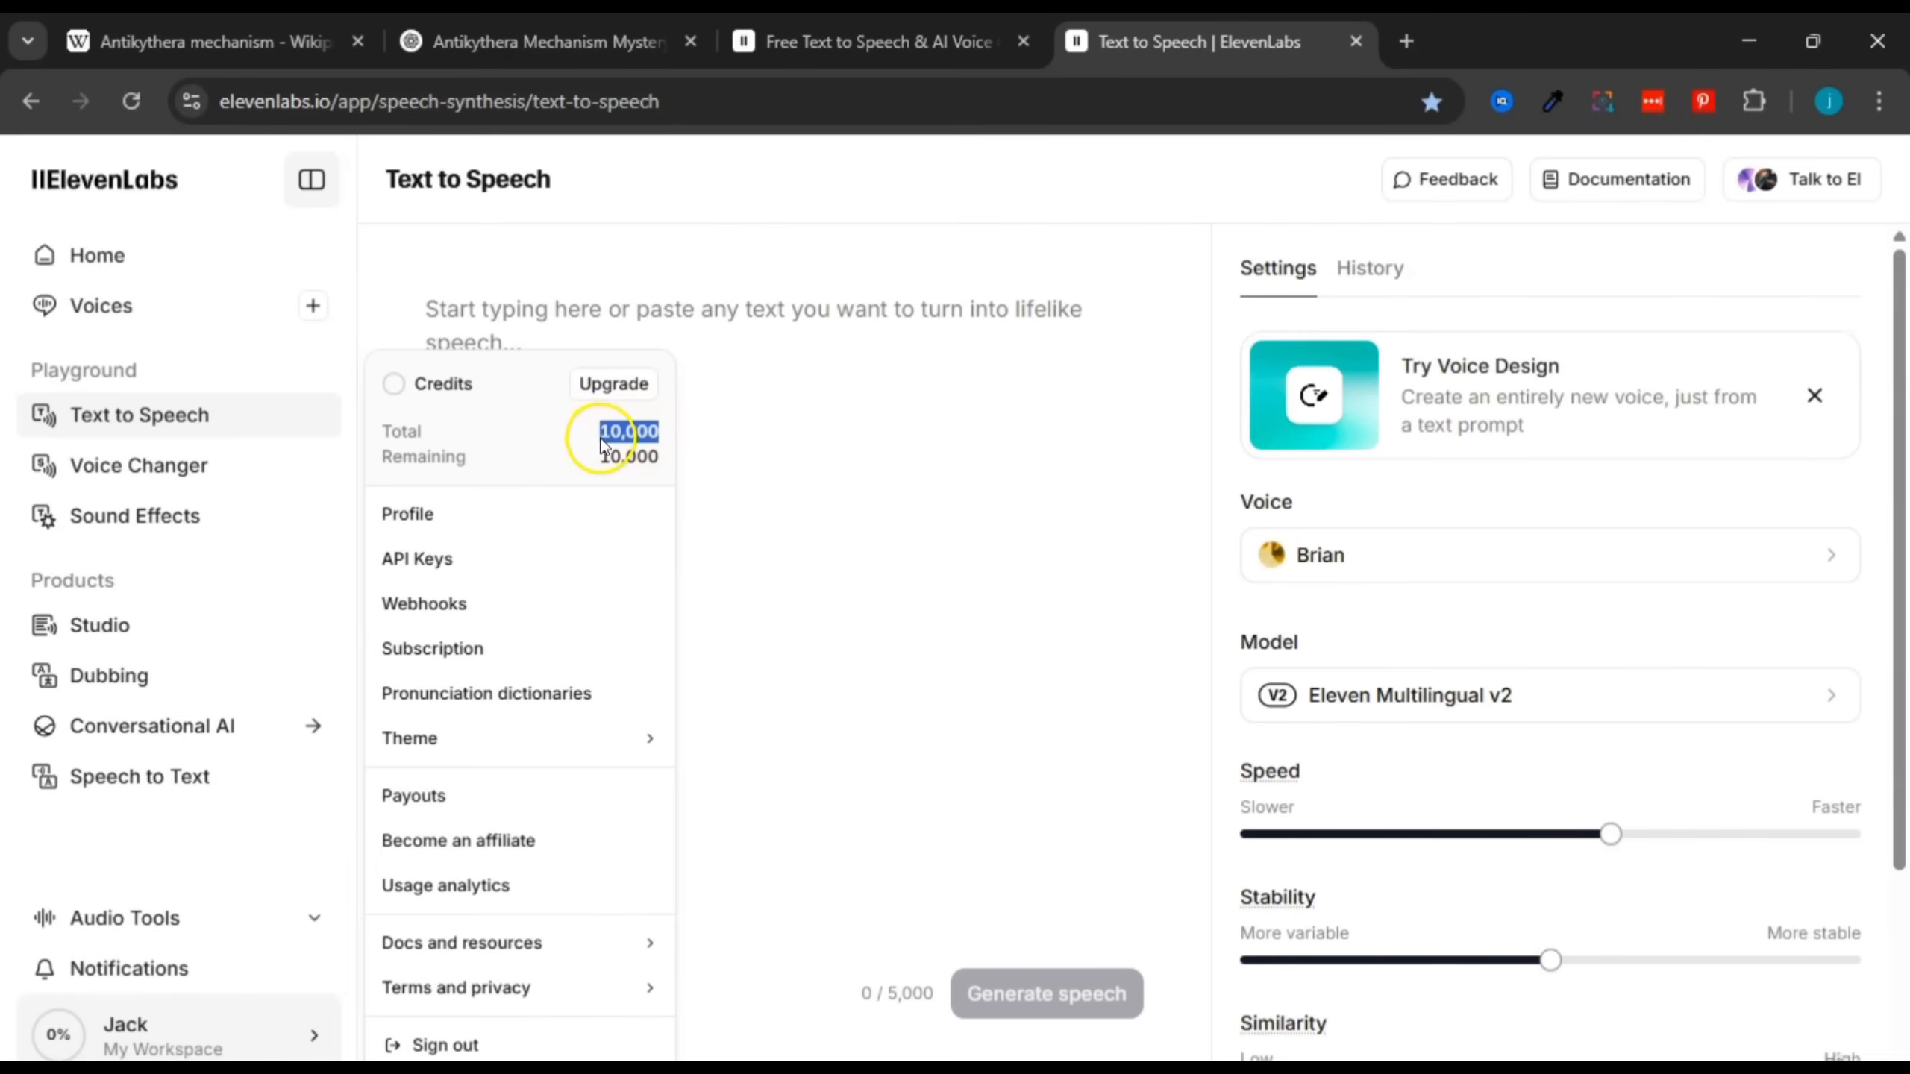
pyautogui.click(763, 344)
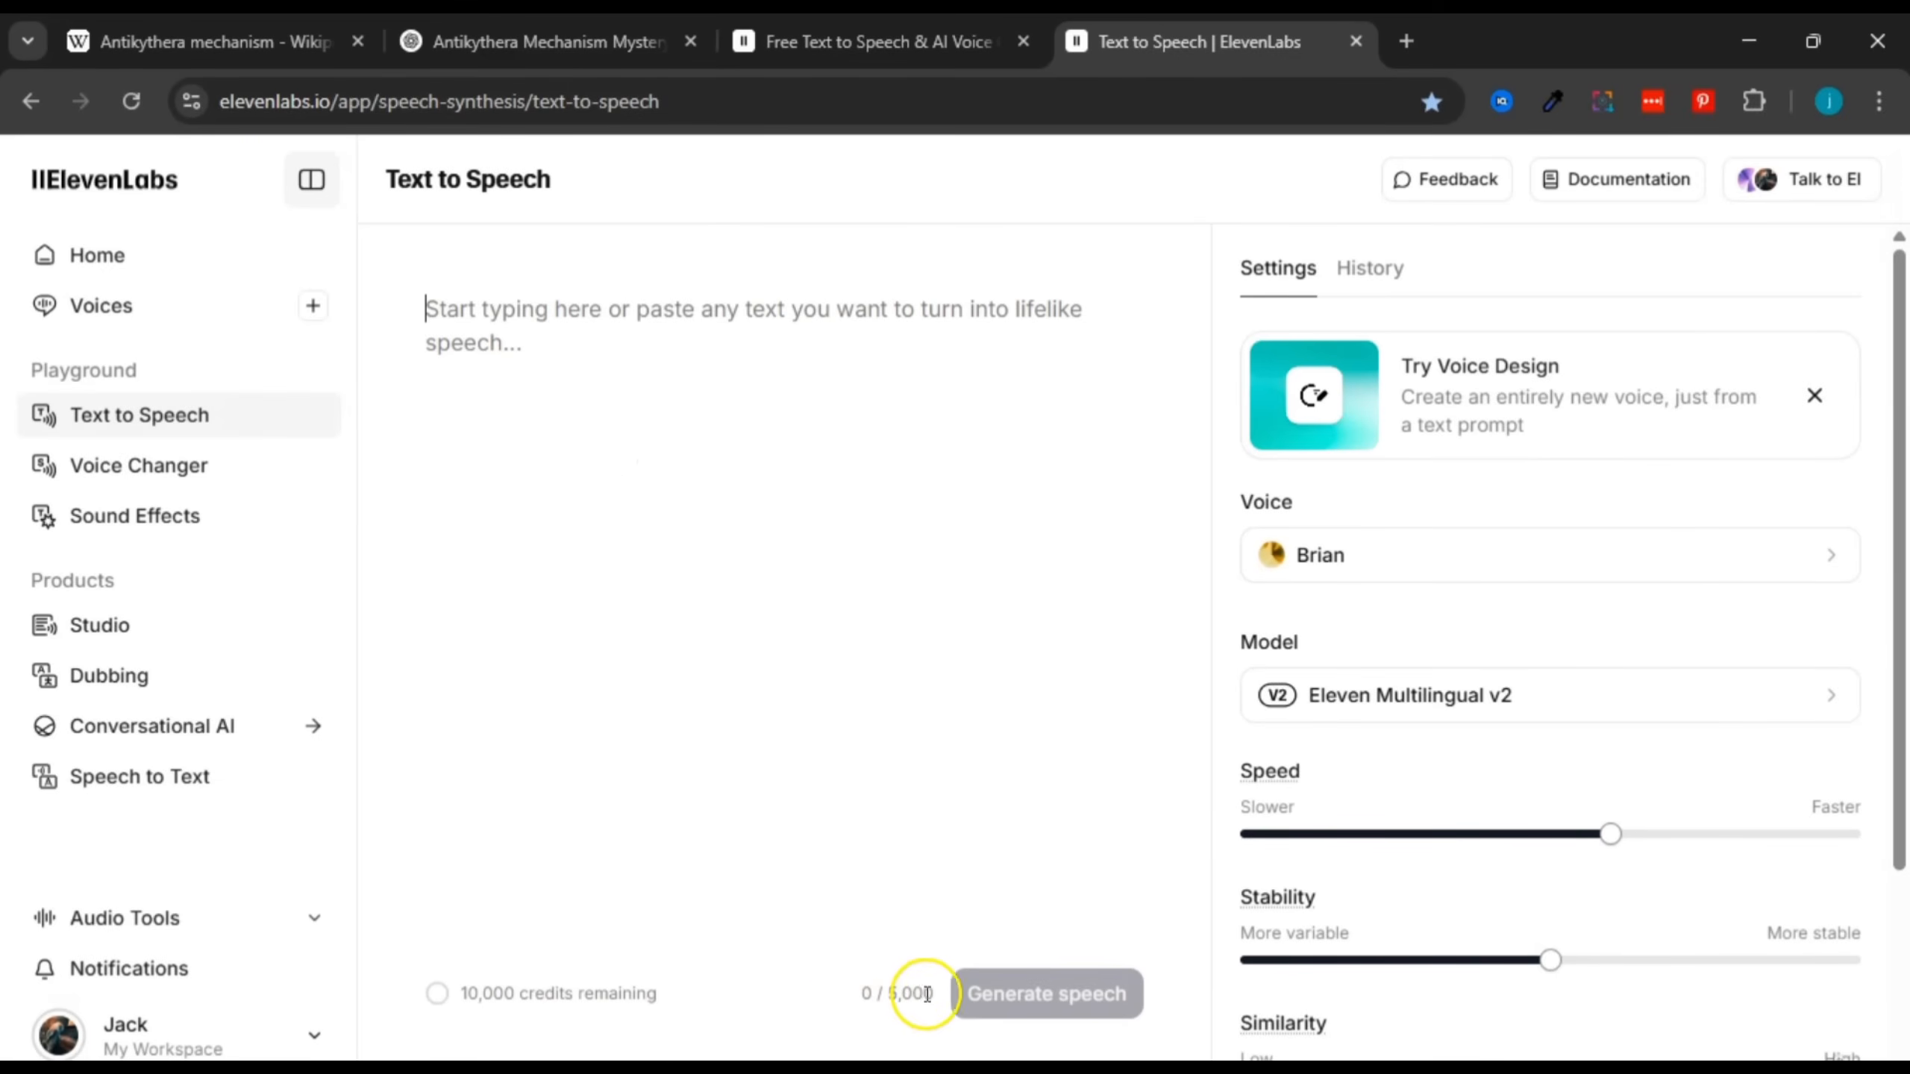
pyautogui.click(484, 300)
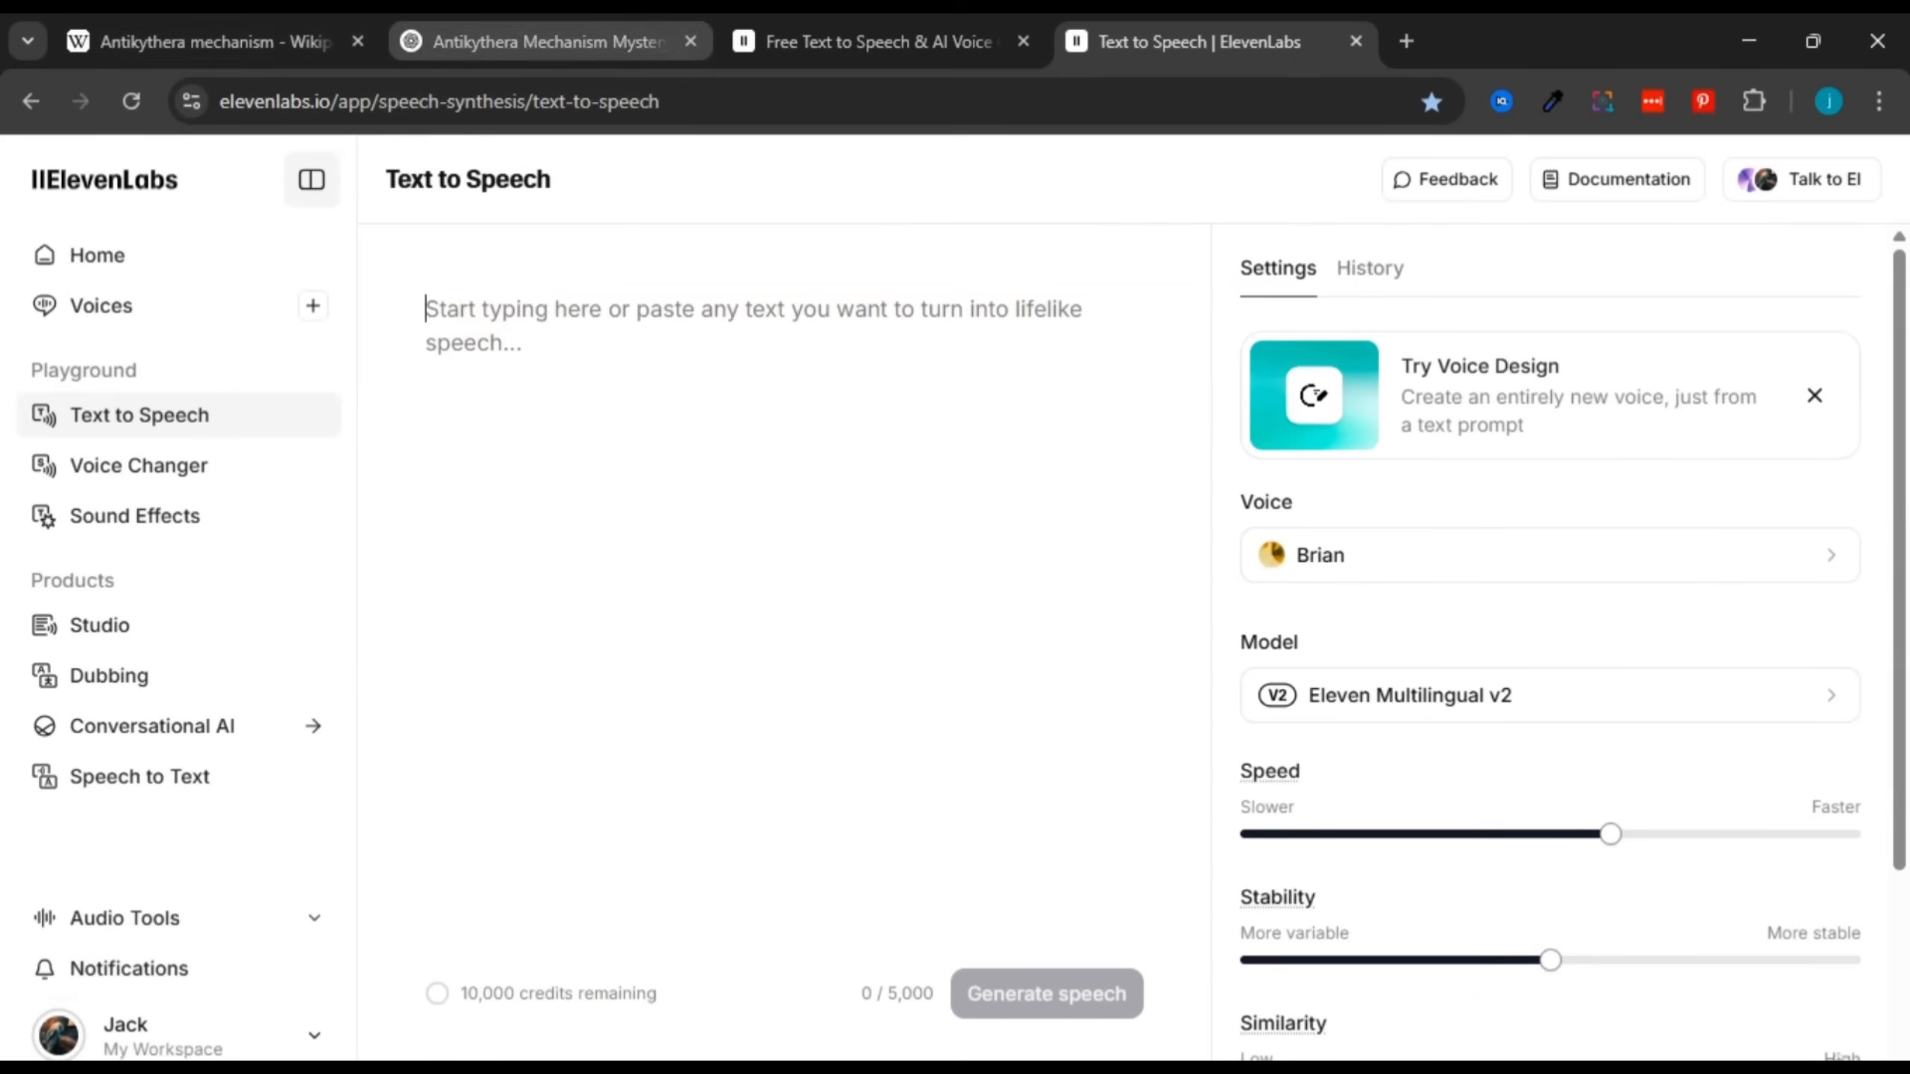
# Step: Switch to the ChatGPT conversation and copy the script from "They found it at the bottom of the sea..." through "that we don't?"
pyautogui.click(542, 41)
pyautogui.click(412, 200)
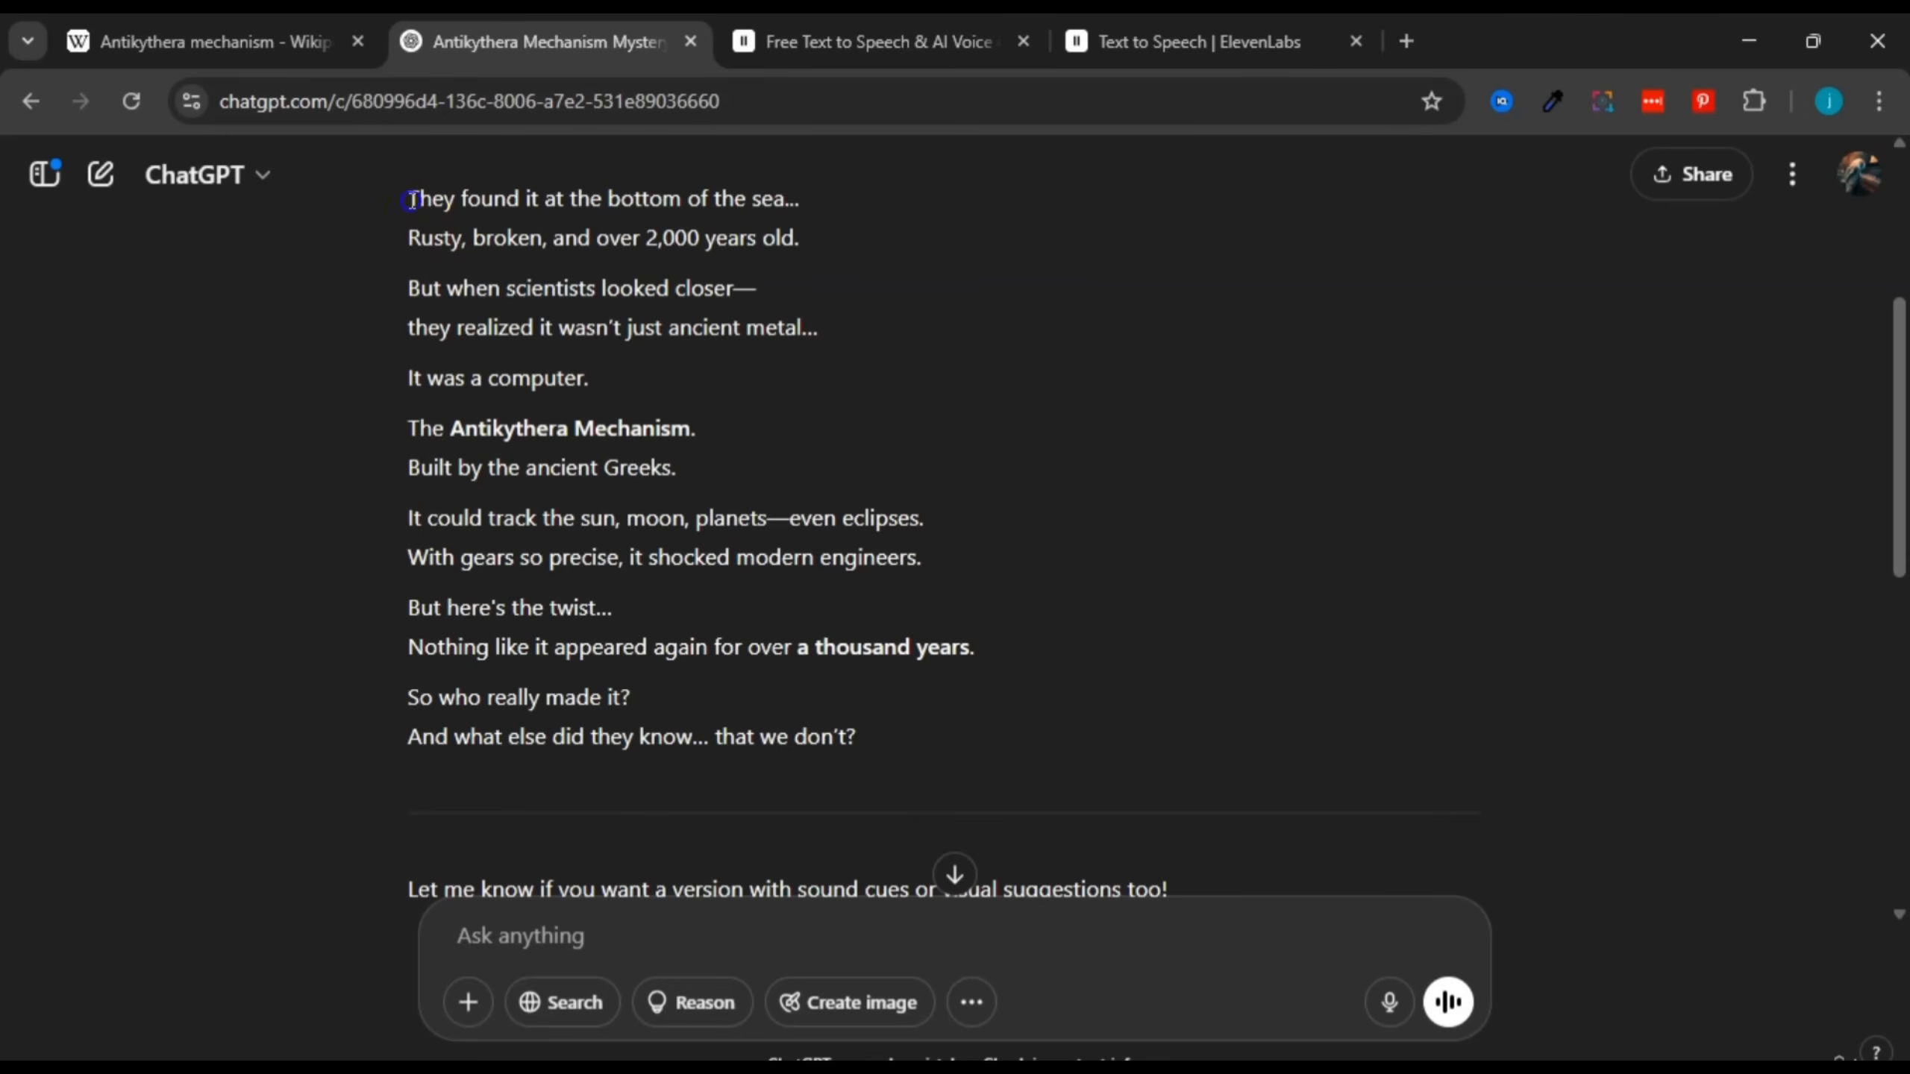
pyautogui.moveTo(412, 200); pyautogui.dragTo(852, 771)
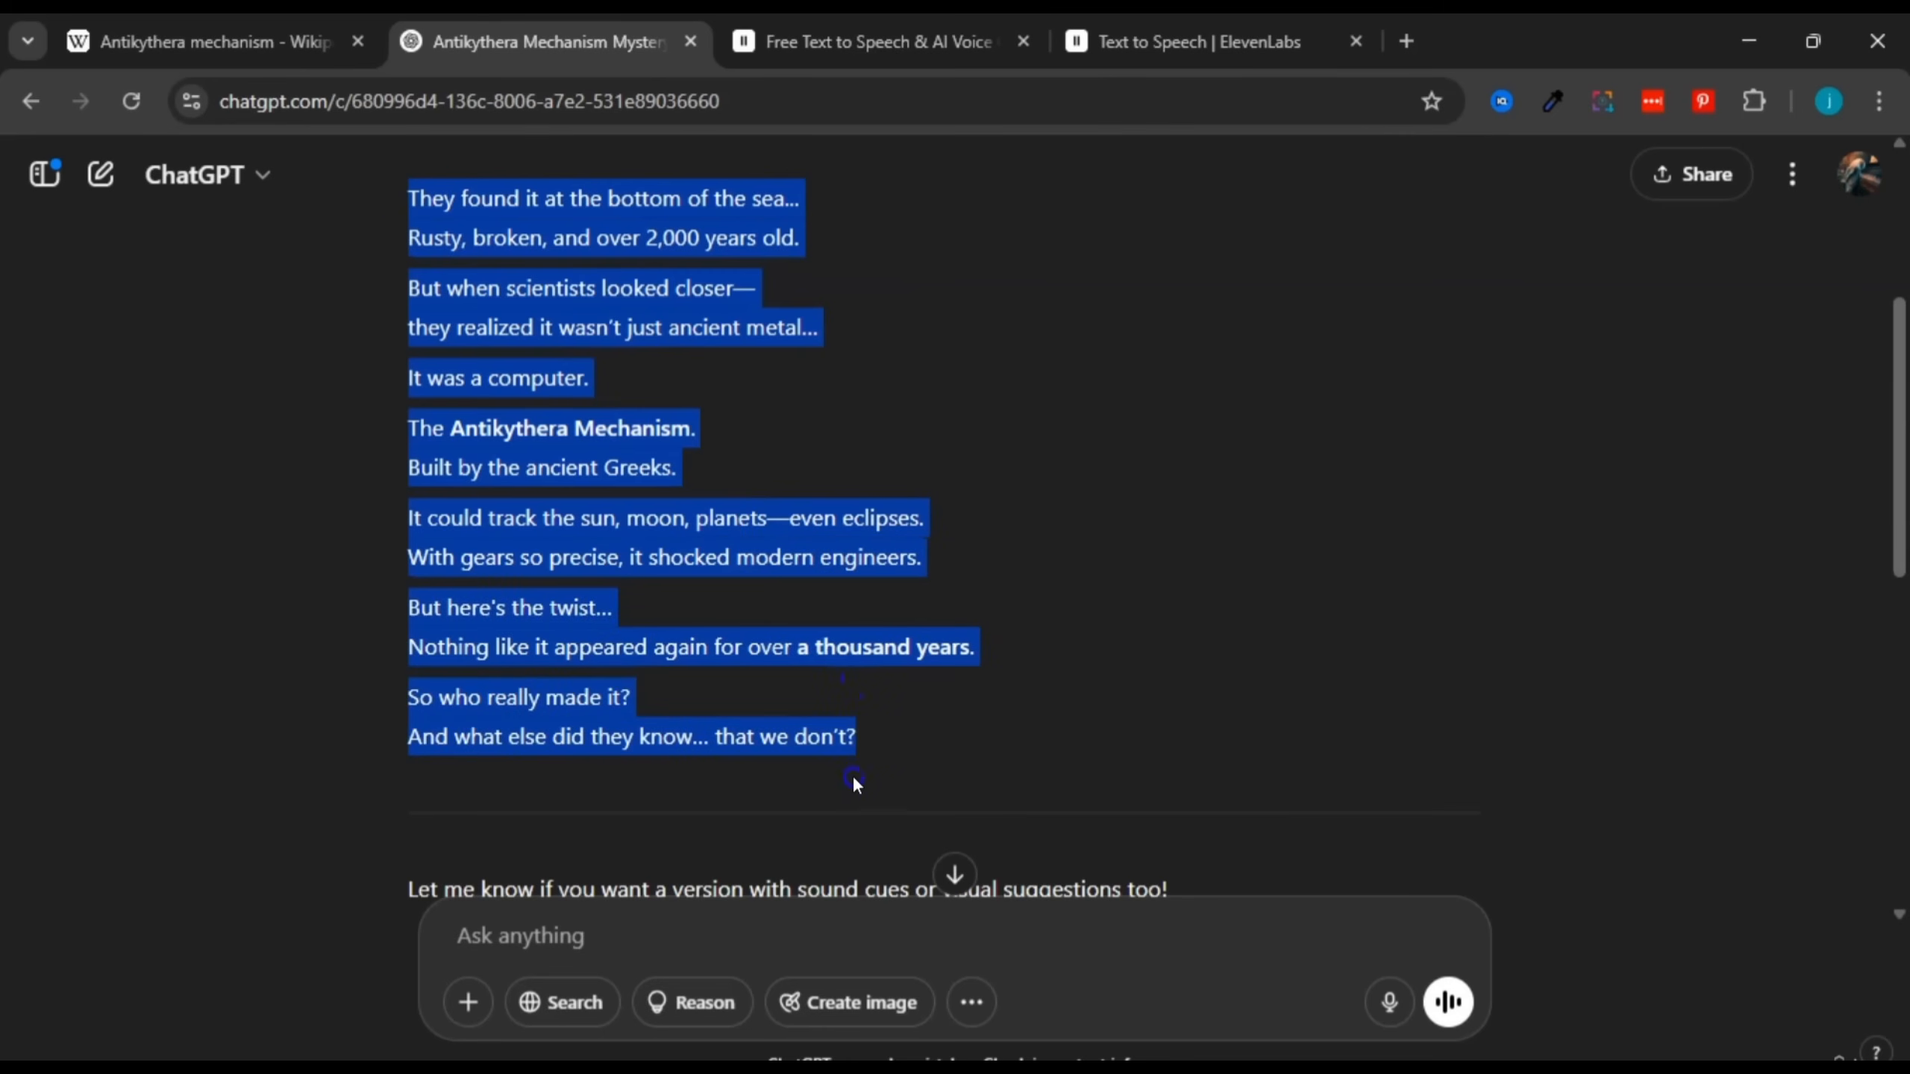
pyautogui.rightClick(540, 622)
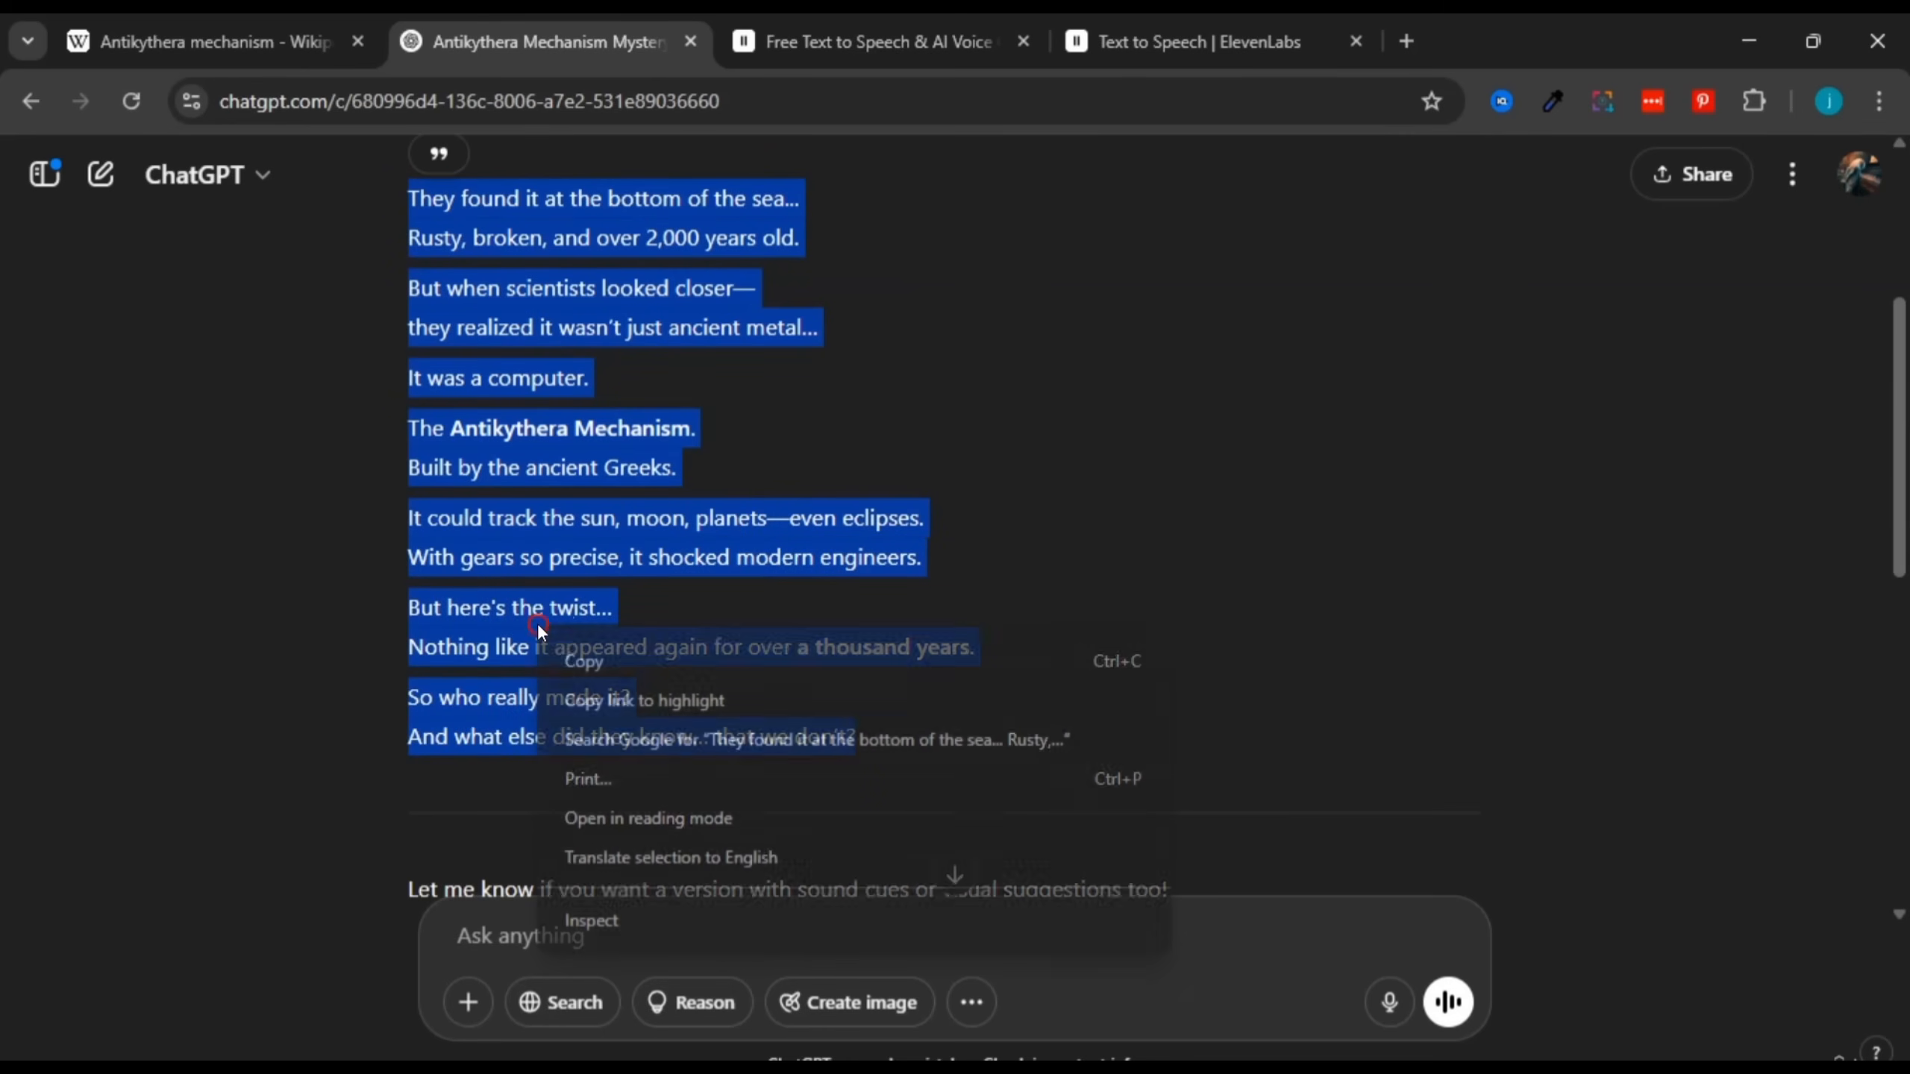
pyautogui.click(611, 661)
# Step: Return to ElevenLabs and paste the copied Antikythera script into the empty Text to Speech editor
pyautogui.click(1196, 41)
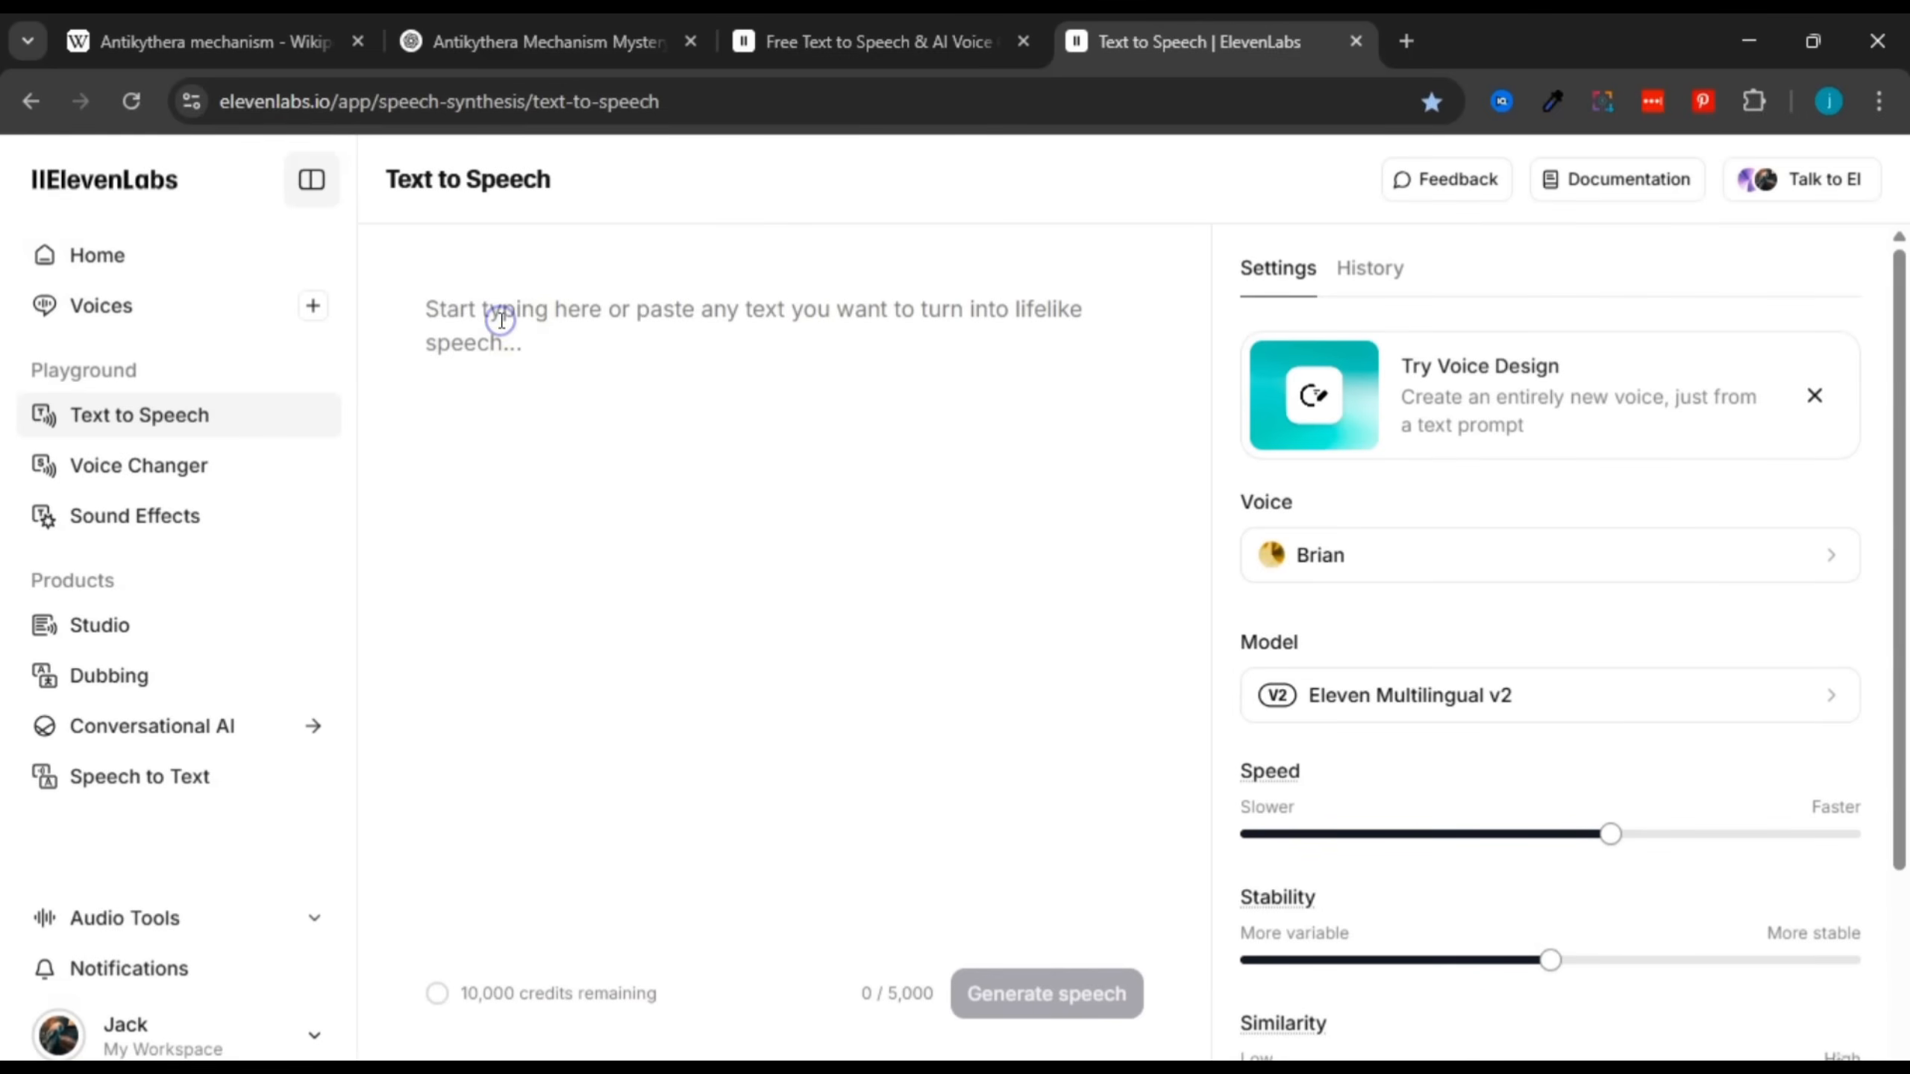
pyautogui.rightClick(499, 323)
pyautogui.click(329, 363)
pyautogui.rightClick(462, 318)
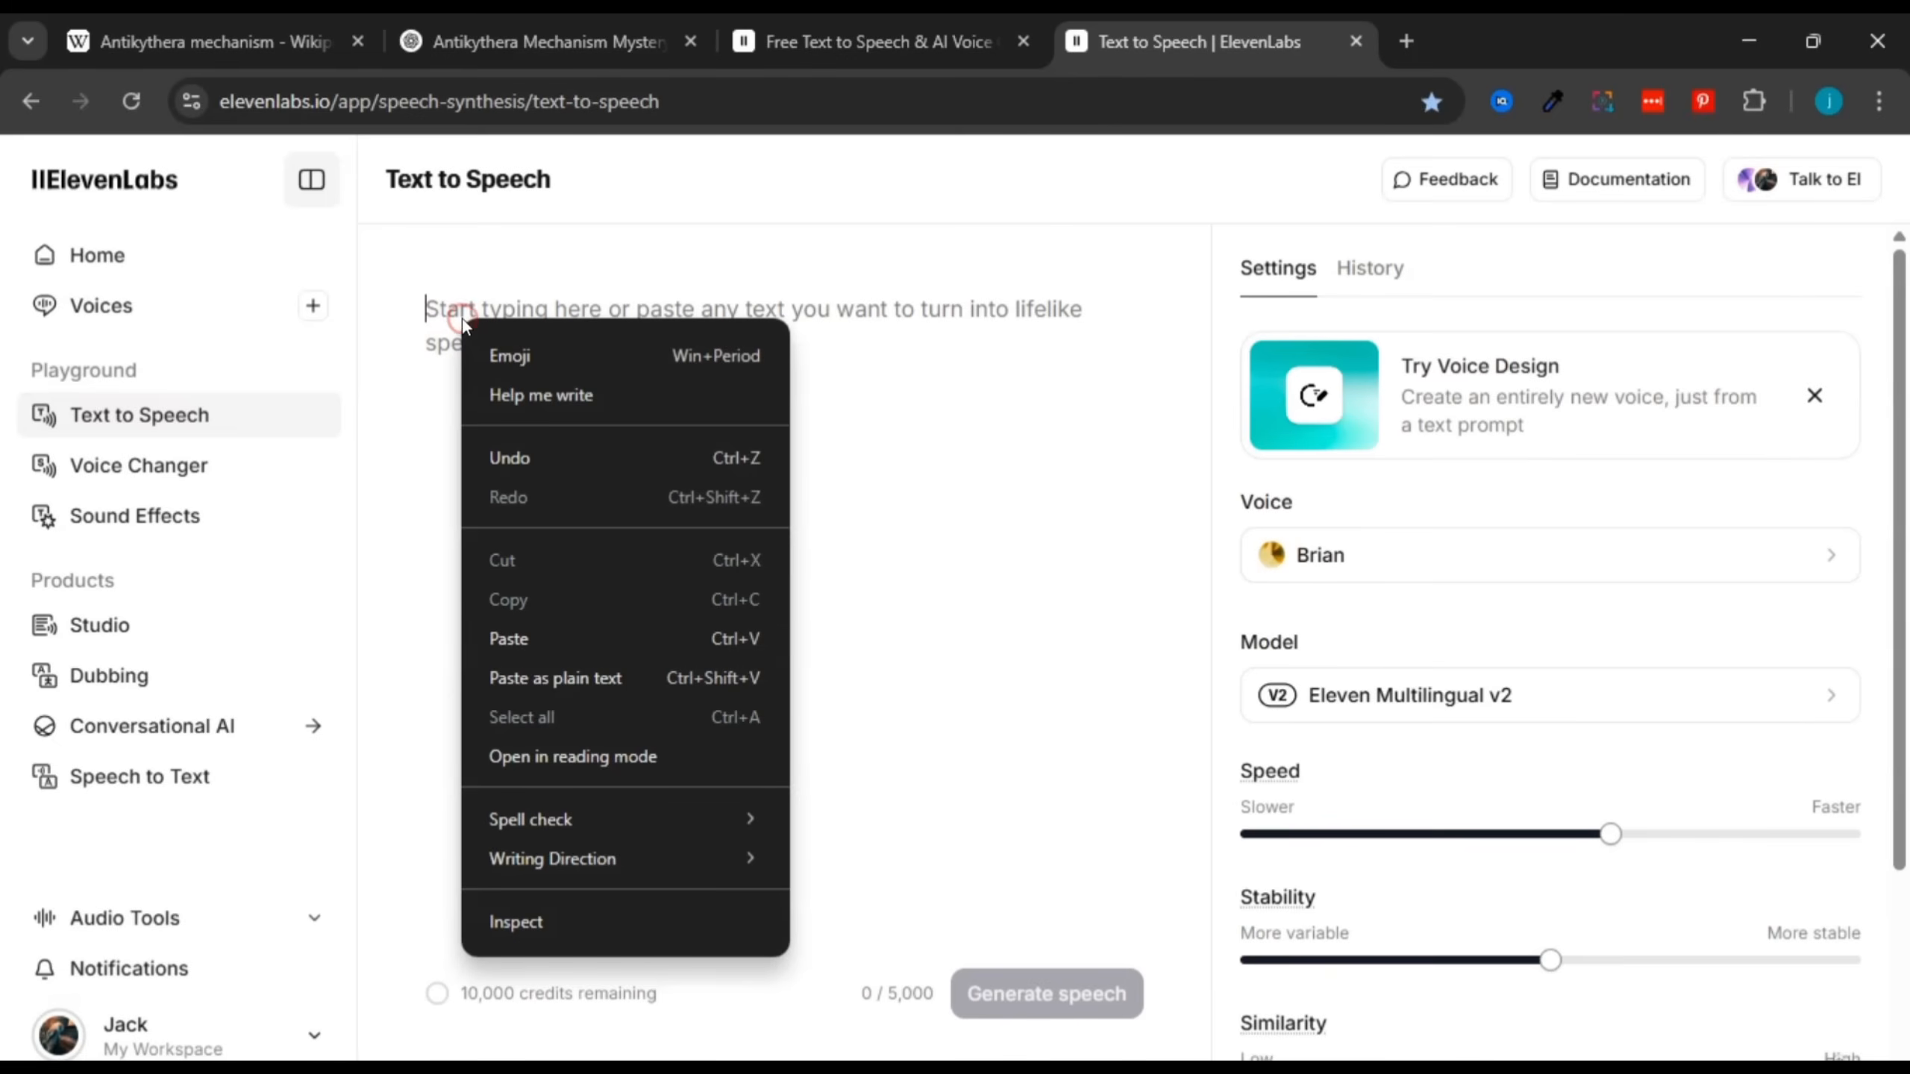
pyautogui.click(524, 639)
# Step: Review the pasted script and its character count, and generate speech with the Brian voice and Eleven Multilingual v2 model
pyautogui.scroll(1, 584, 363)
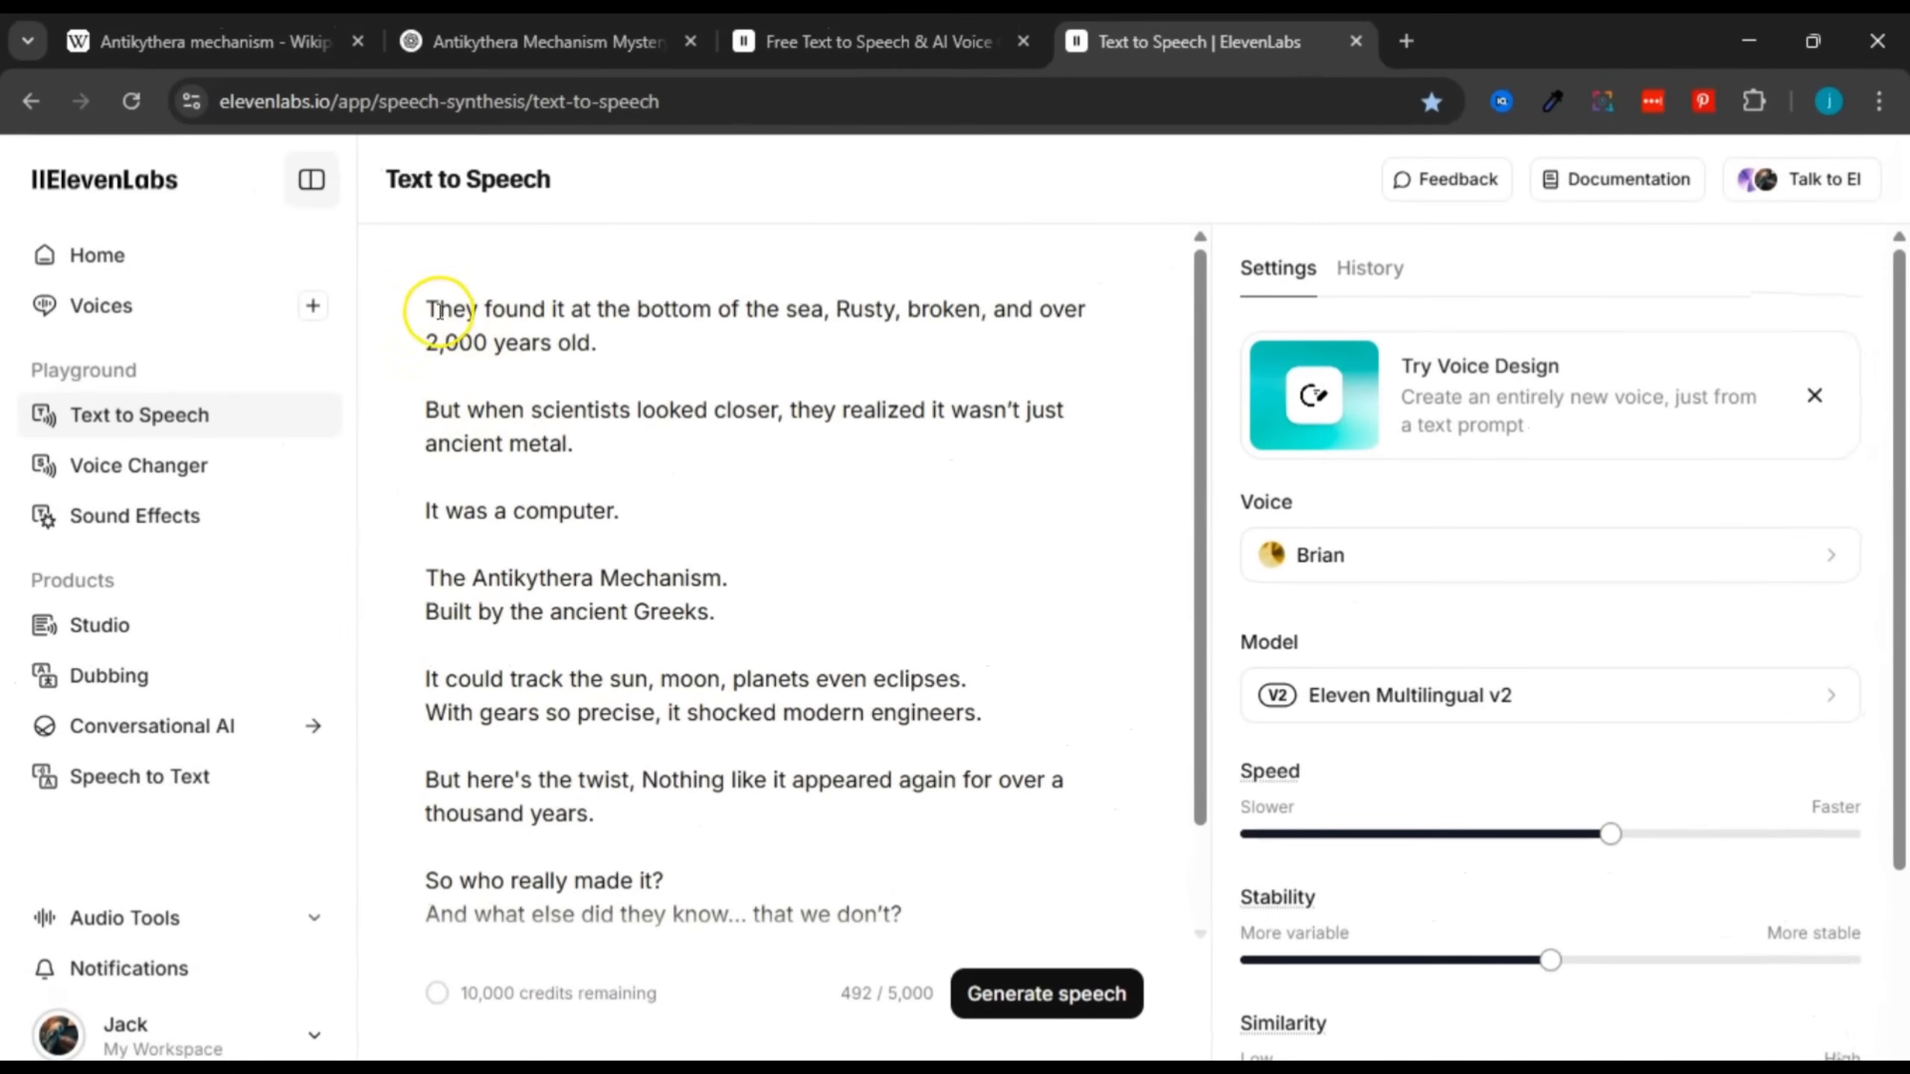
pyautogui.scroll(-2, 610, 623)
pyautogui.scroll(2, 789, 631)
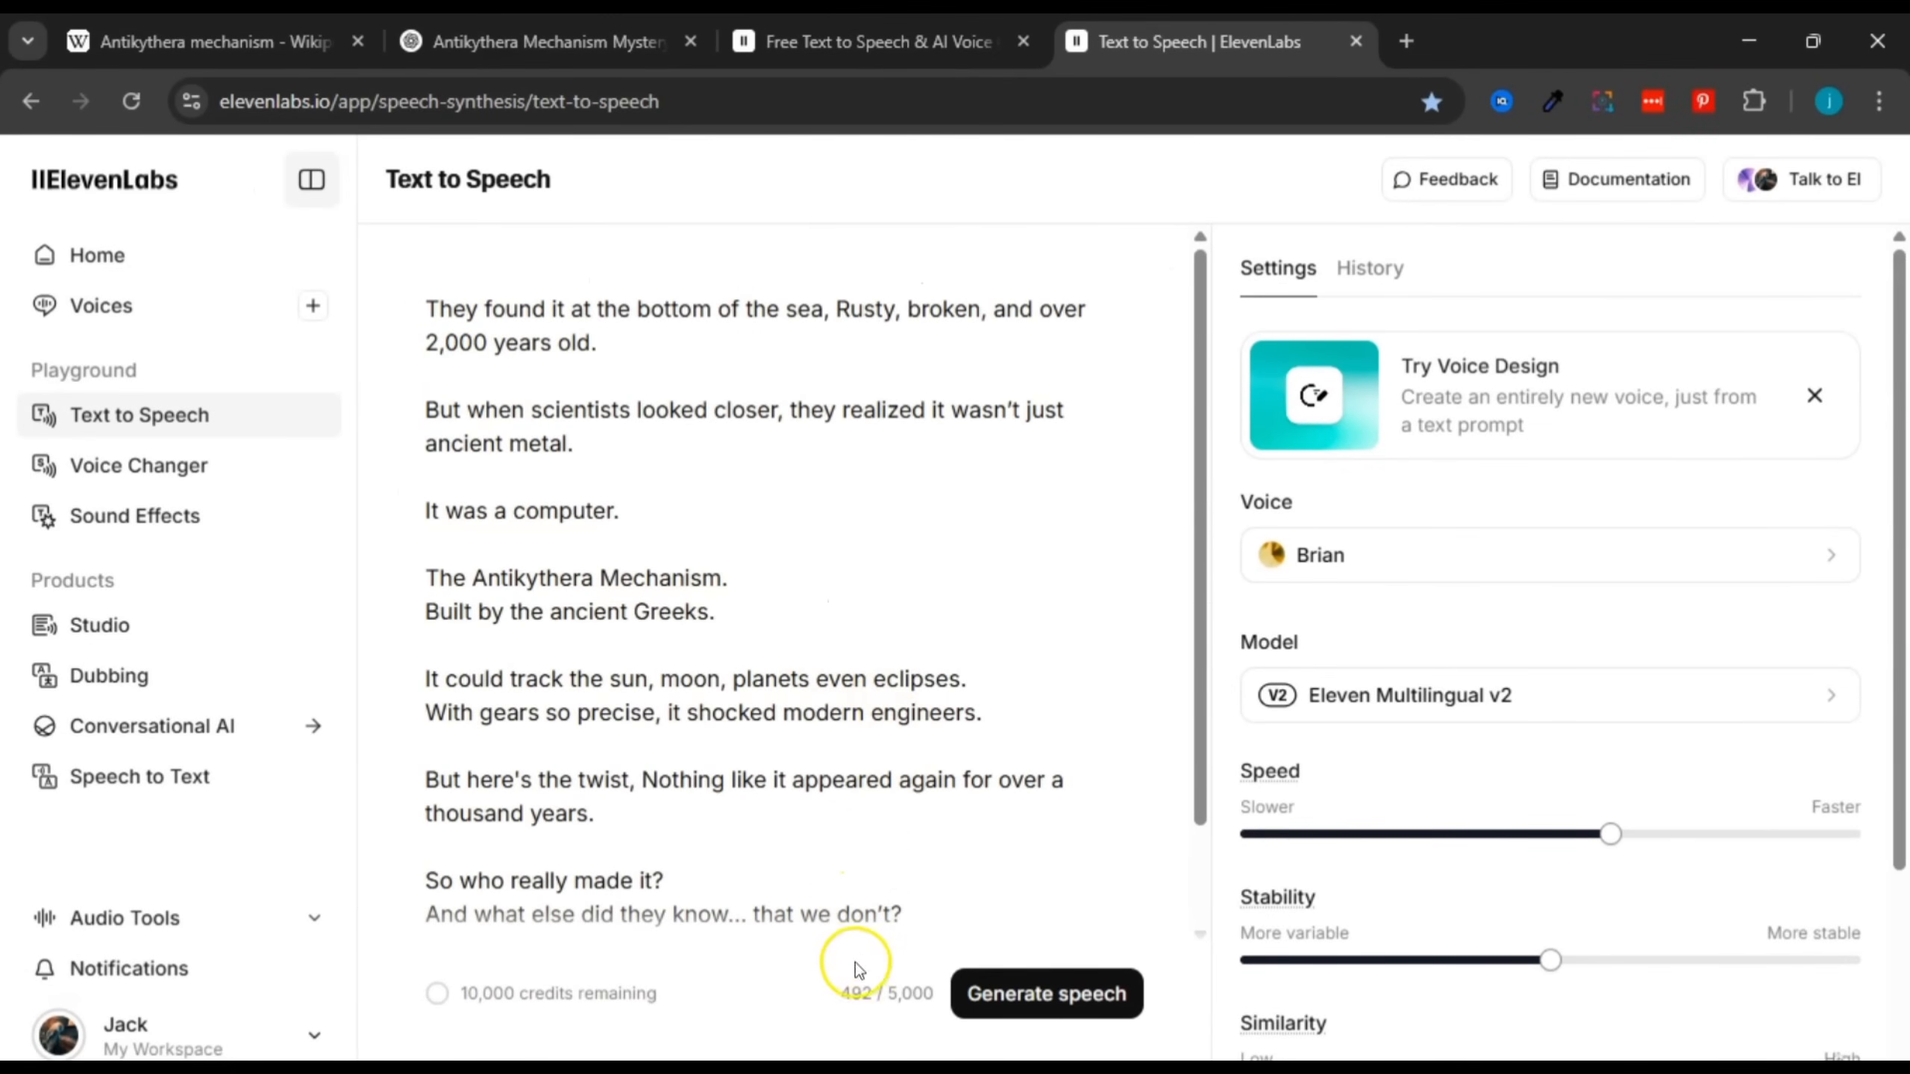
pyautogui.moveTo(844, 993); pyautogui.dragTo(874, 991)
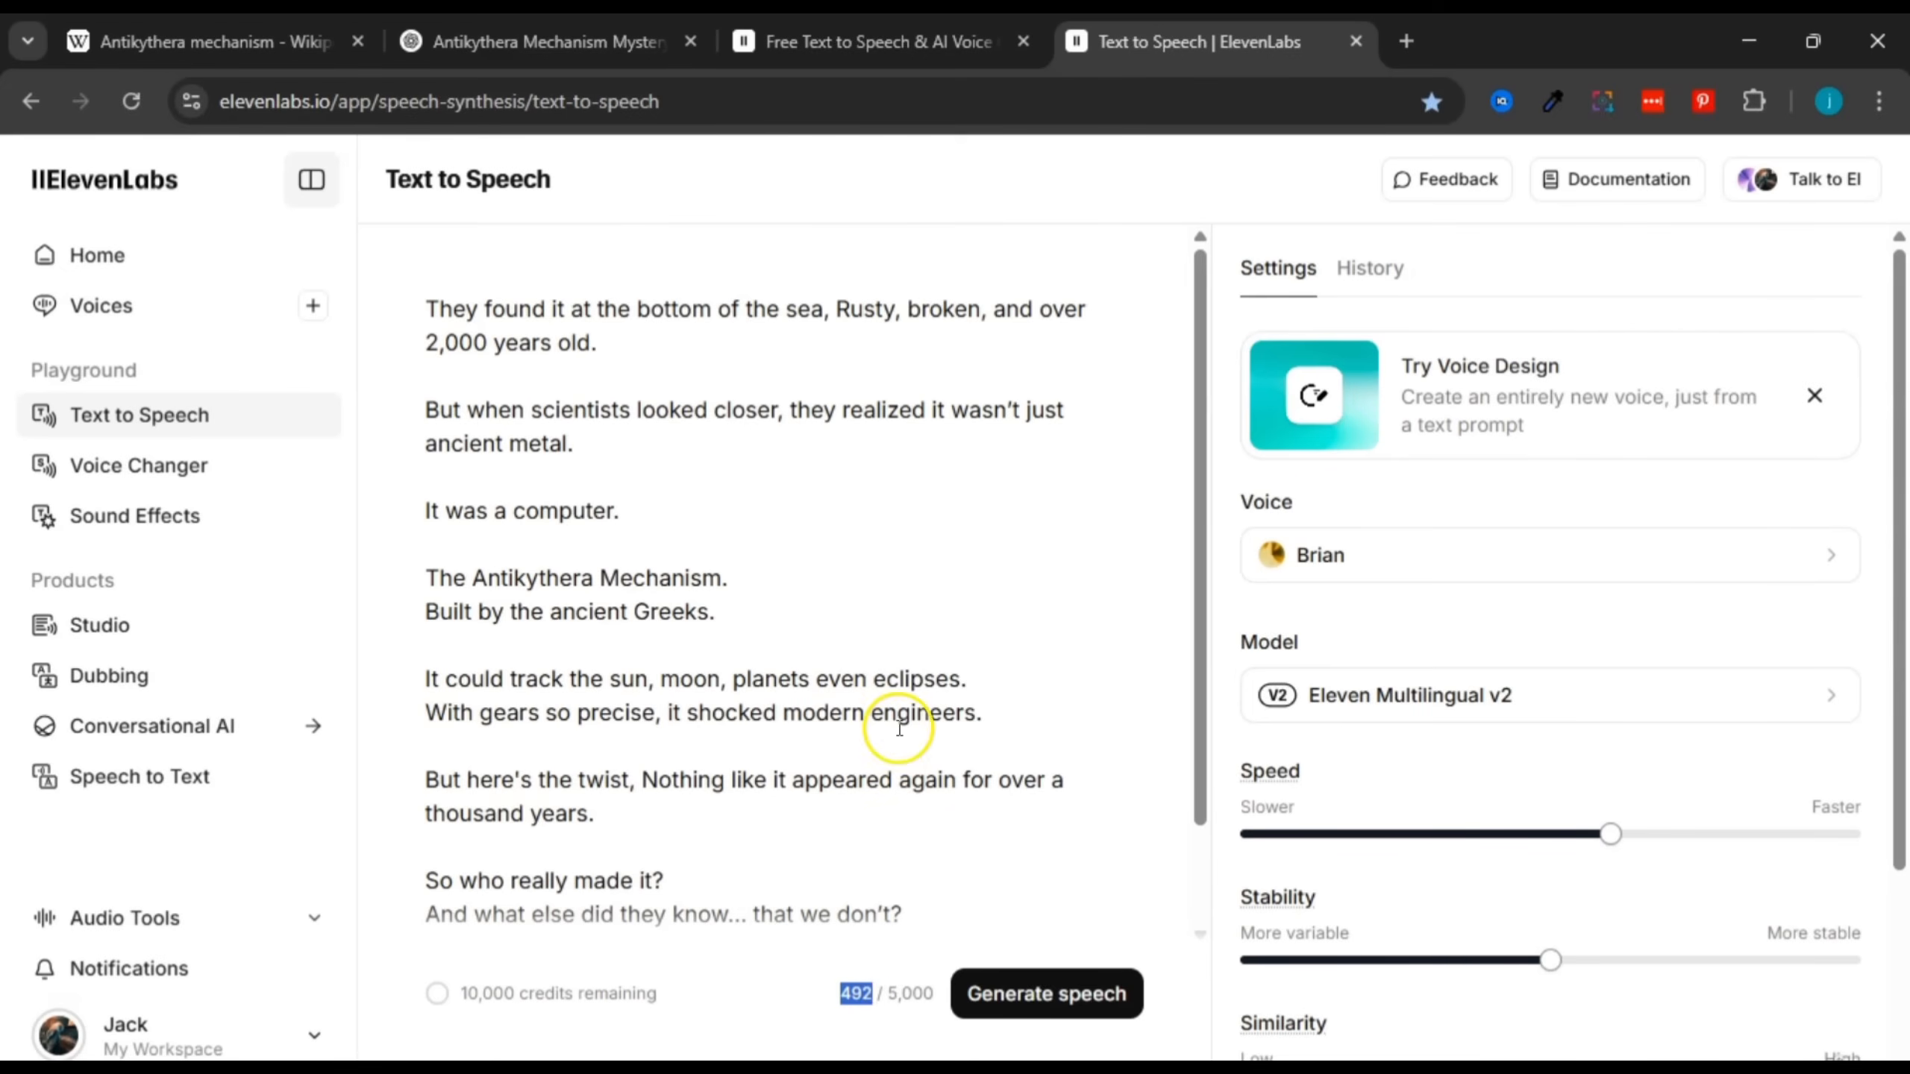
pyautogui.click(899, 730)
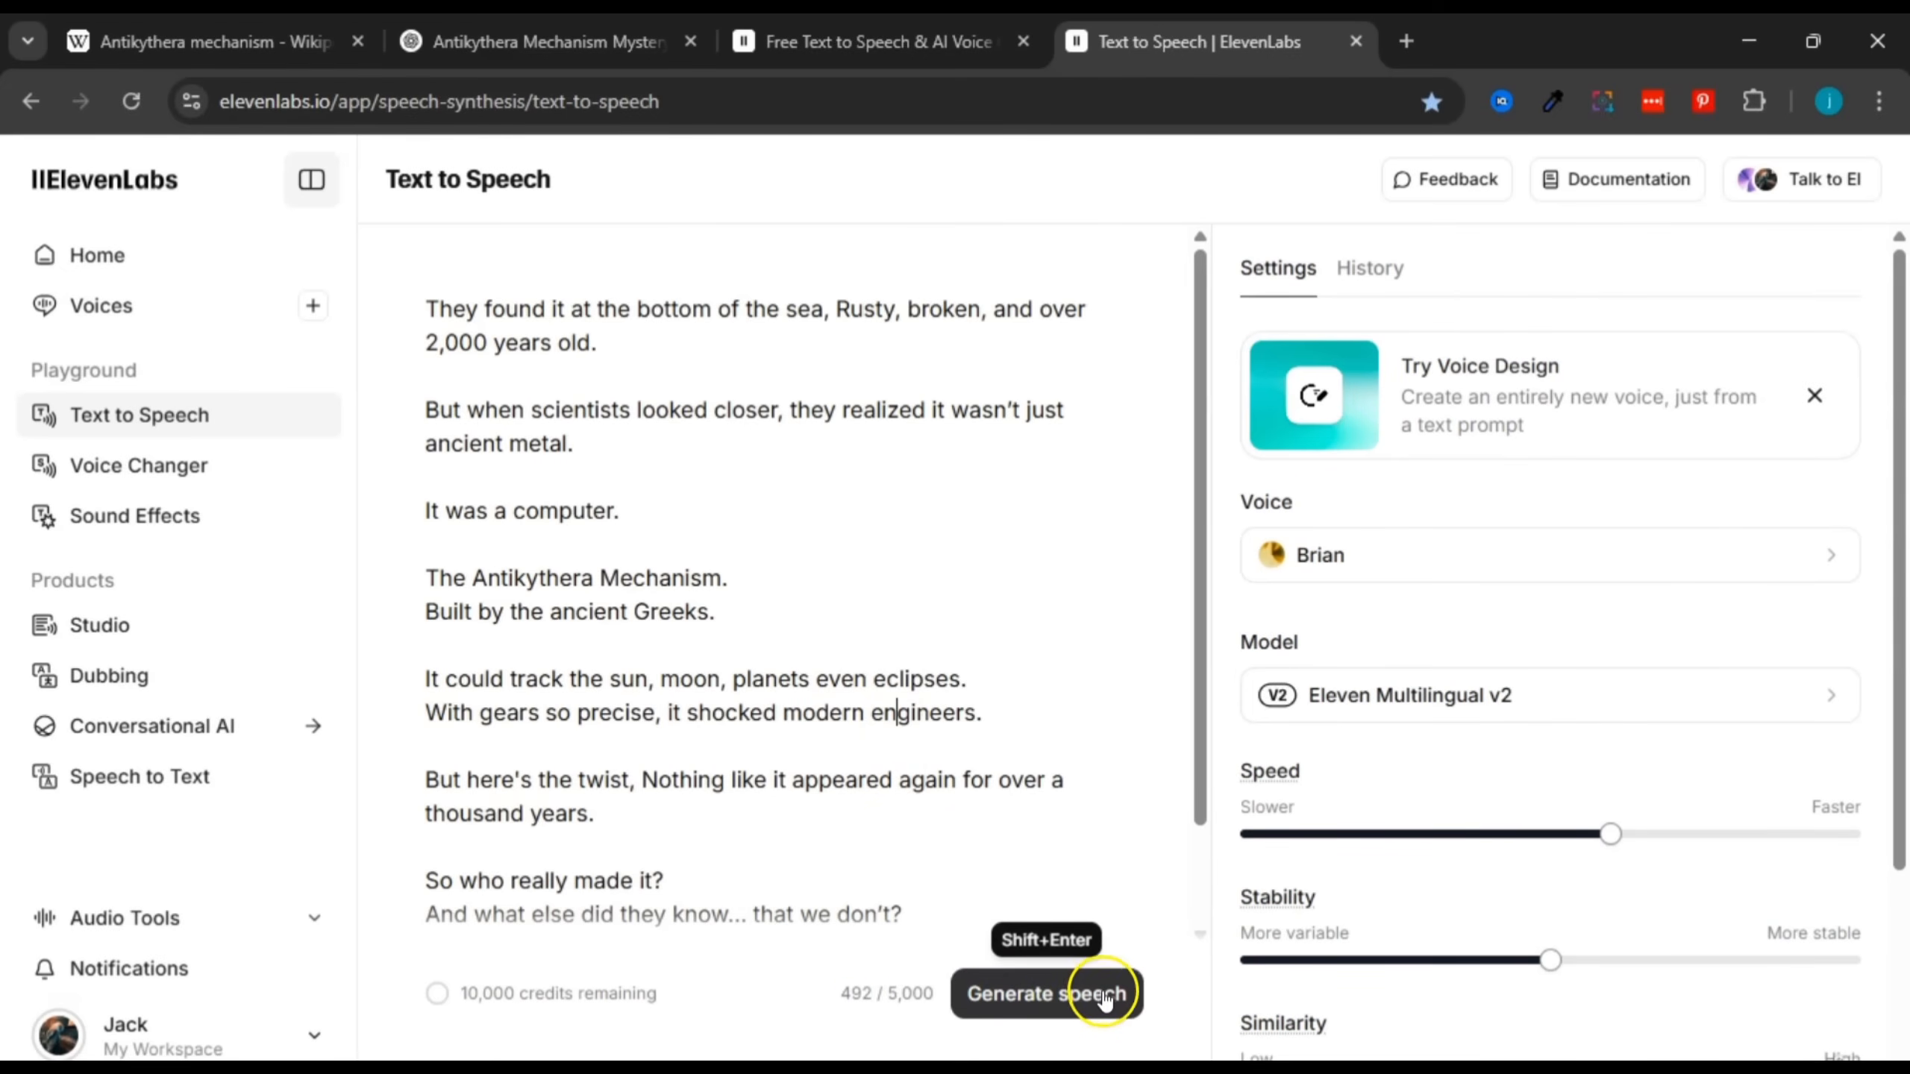
pyautogui.click(1072, 998)
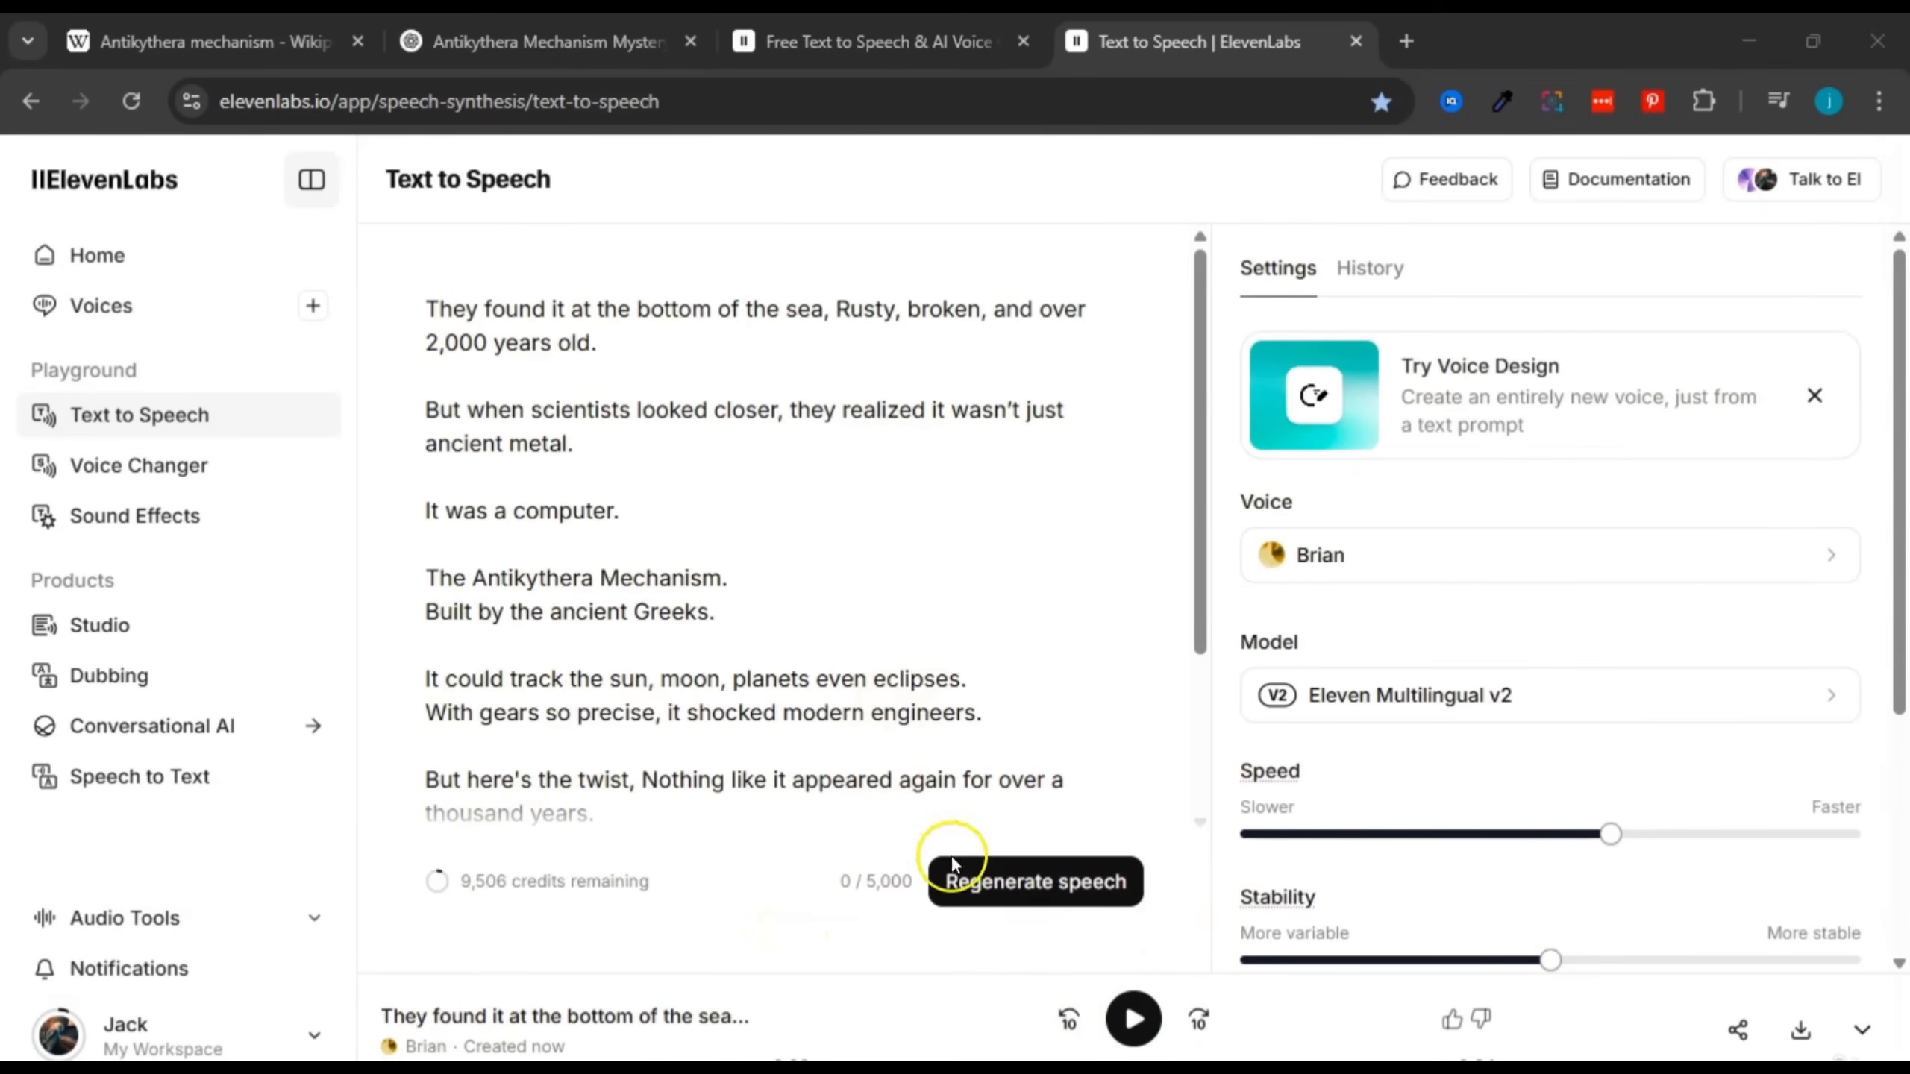
# Step: Play the generated Brian voiceover while following the script down to its closing question
pyautogui.click(1135, 1015)
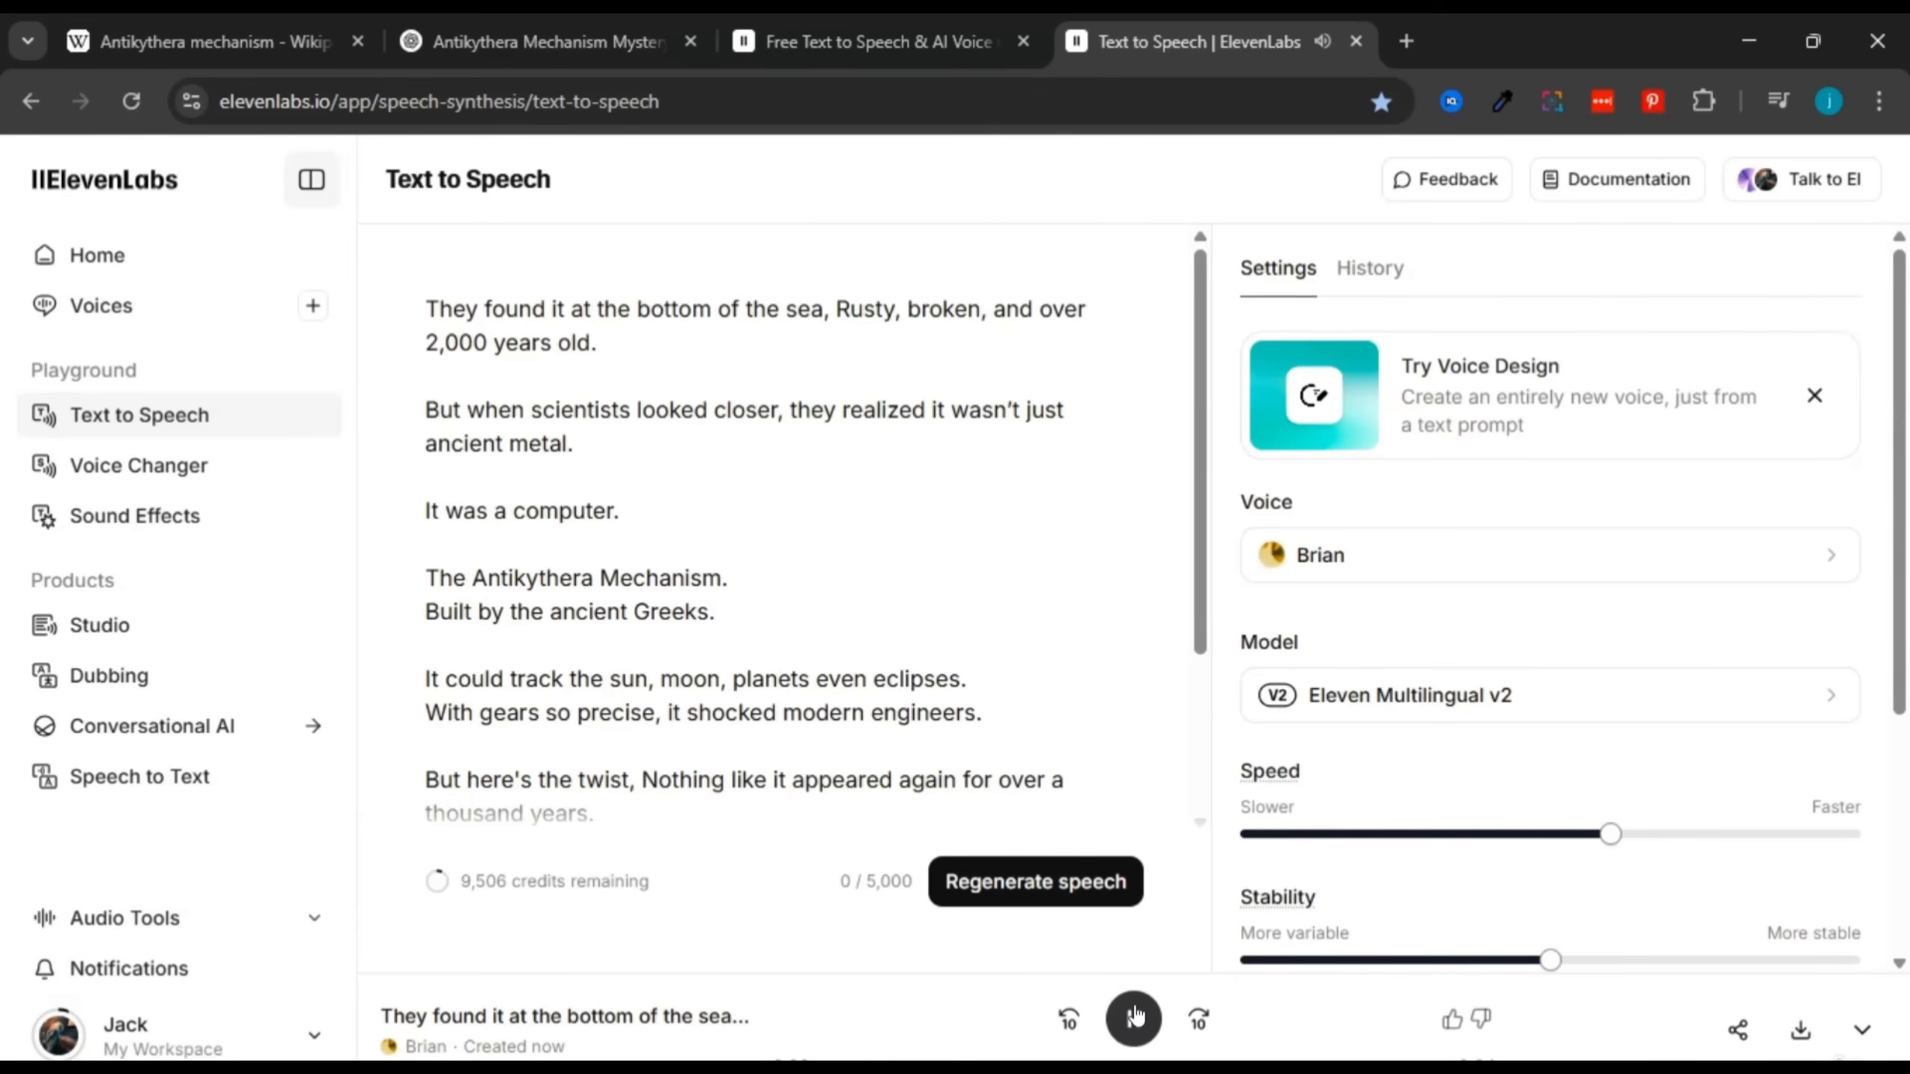
pyautogui.scroll(-2, 1151, 638)
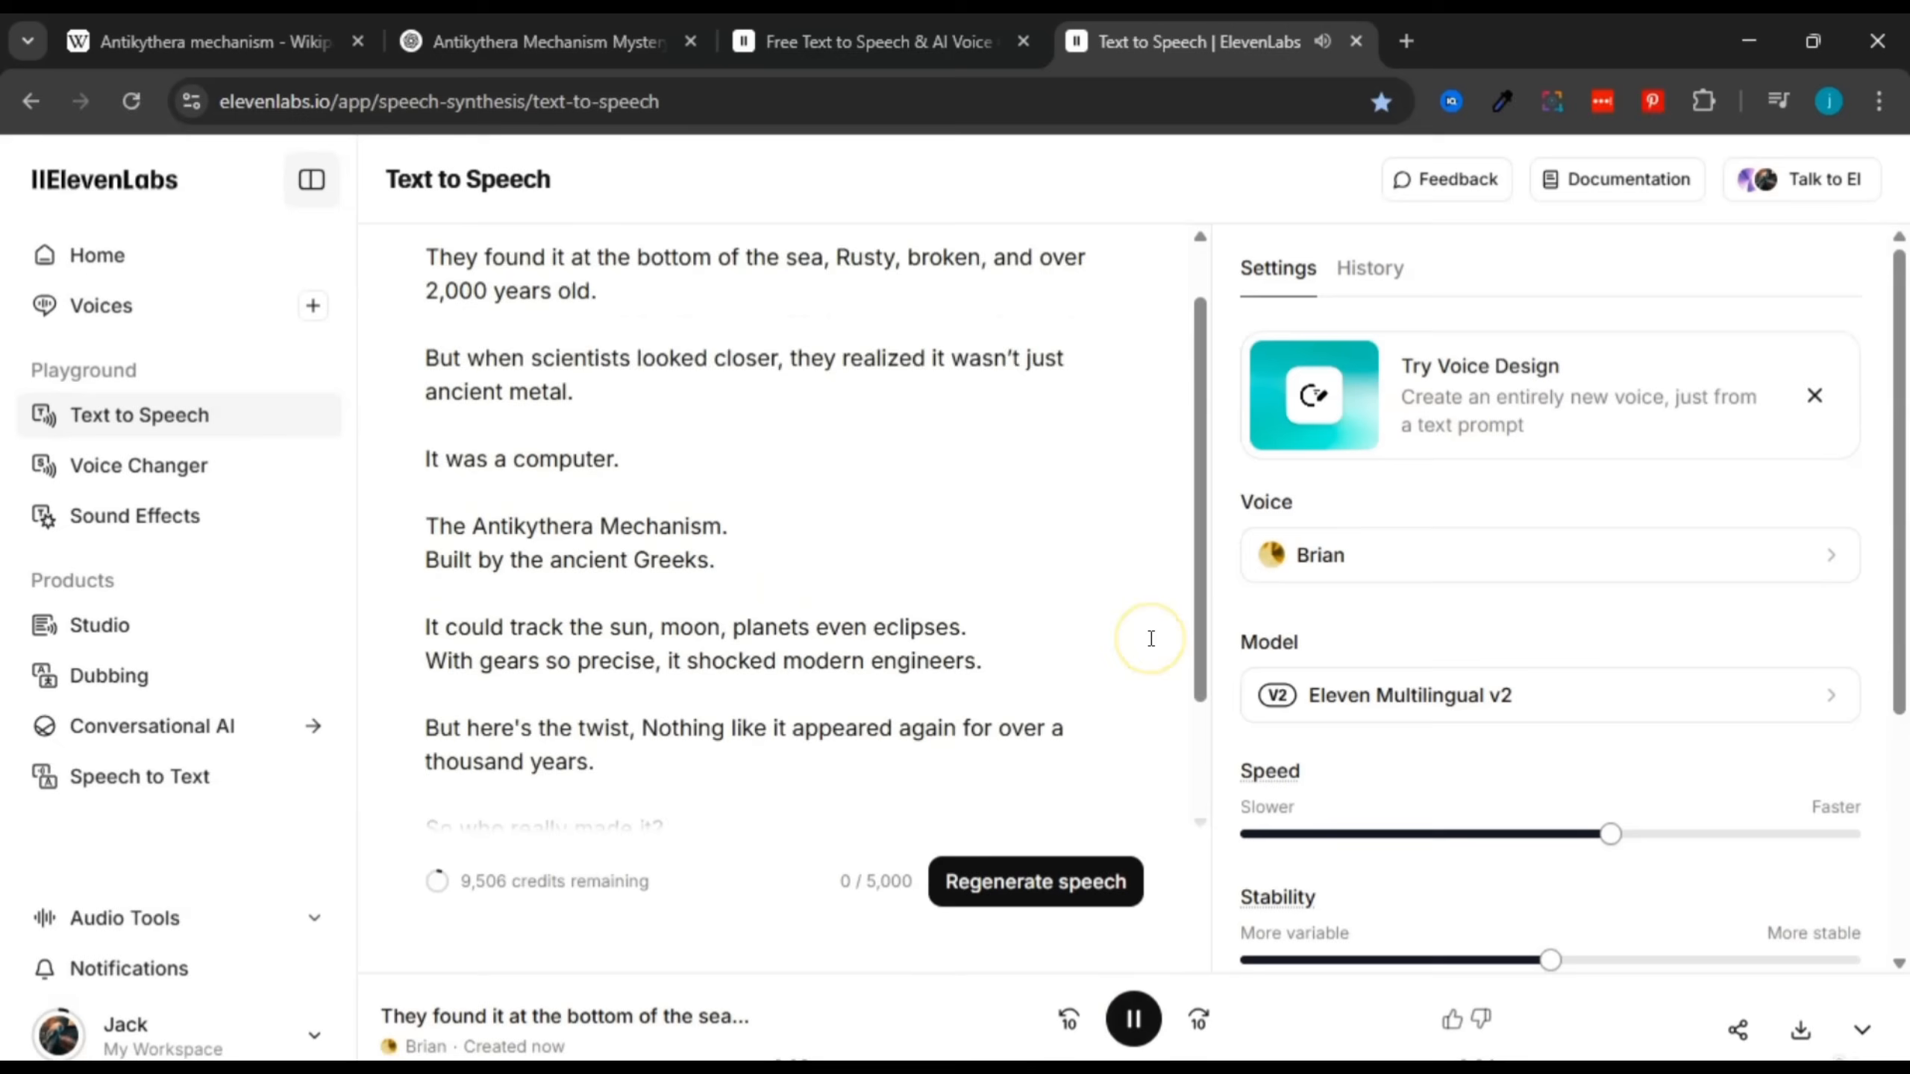
pyautogui.scroll(-3, 1151, 638)
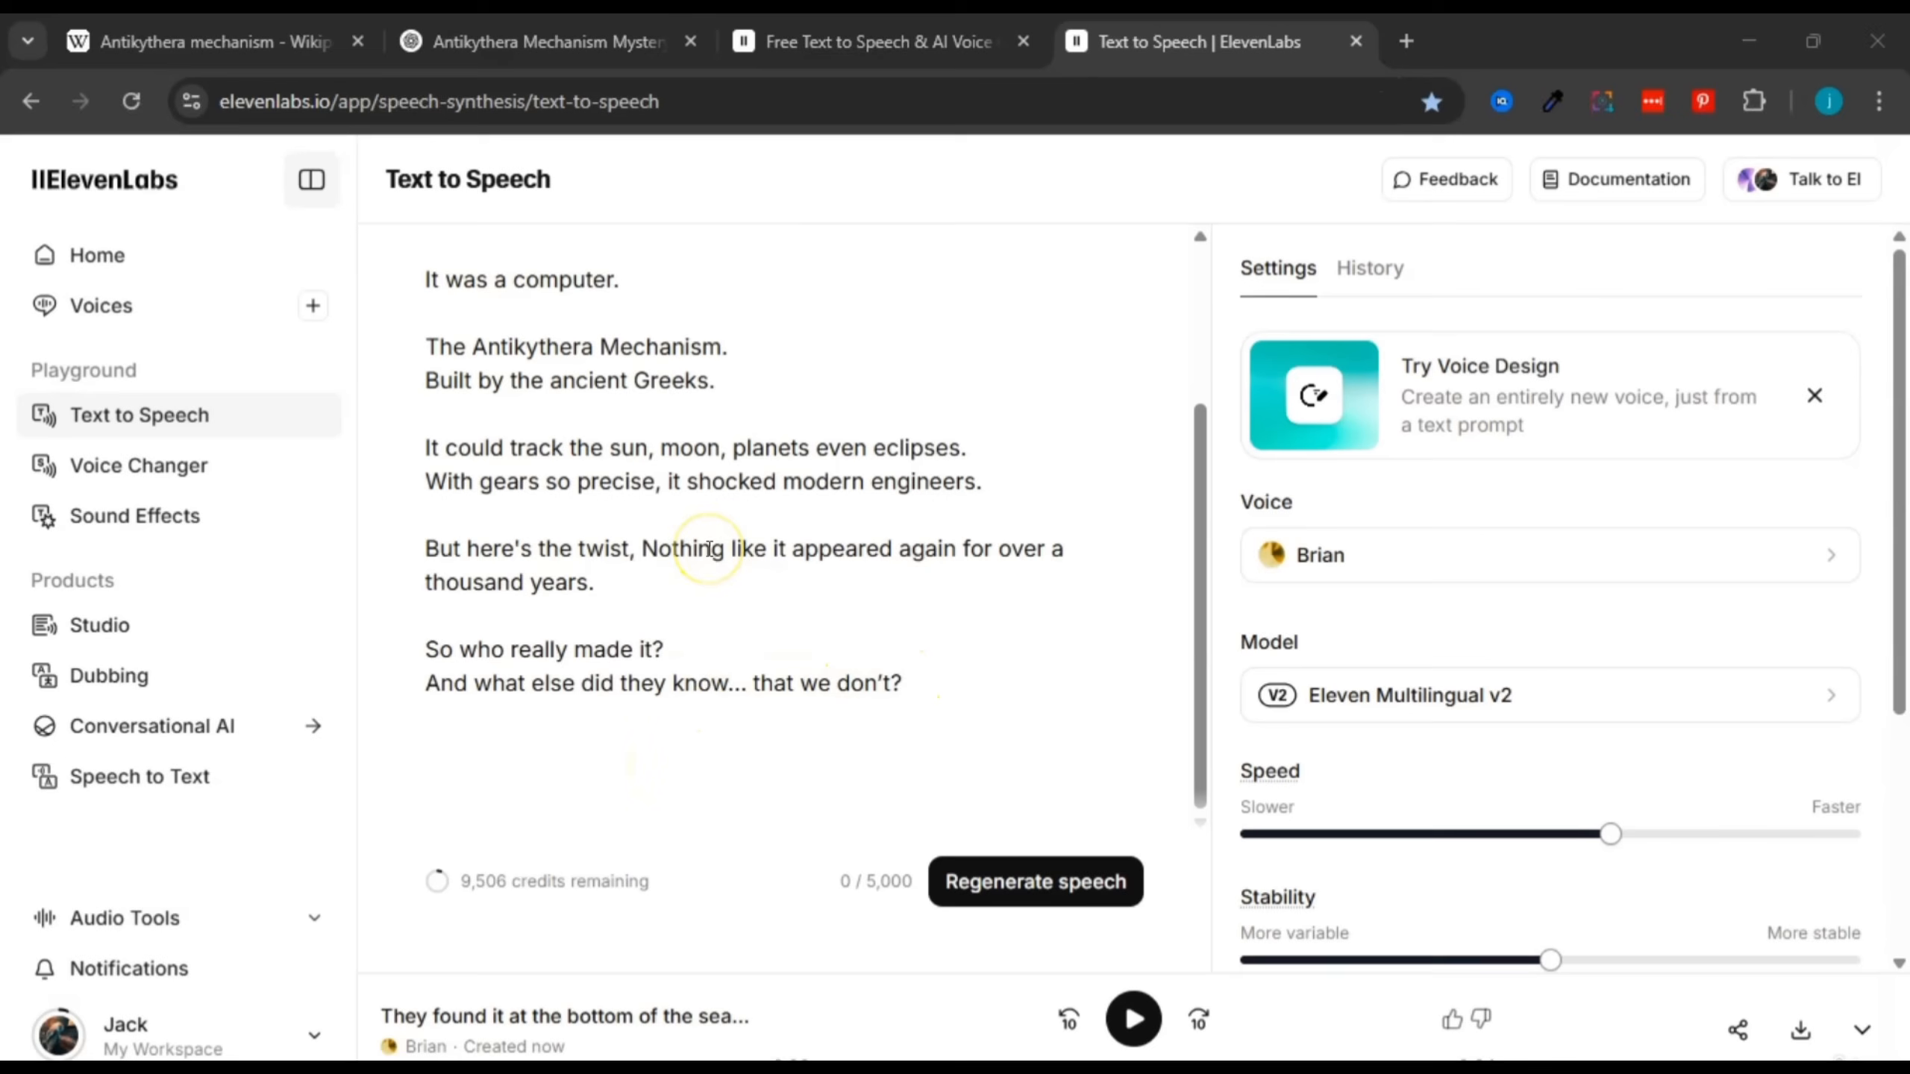
pyautogui.scroll(3, 709, 548)
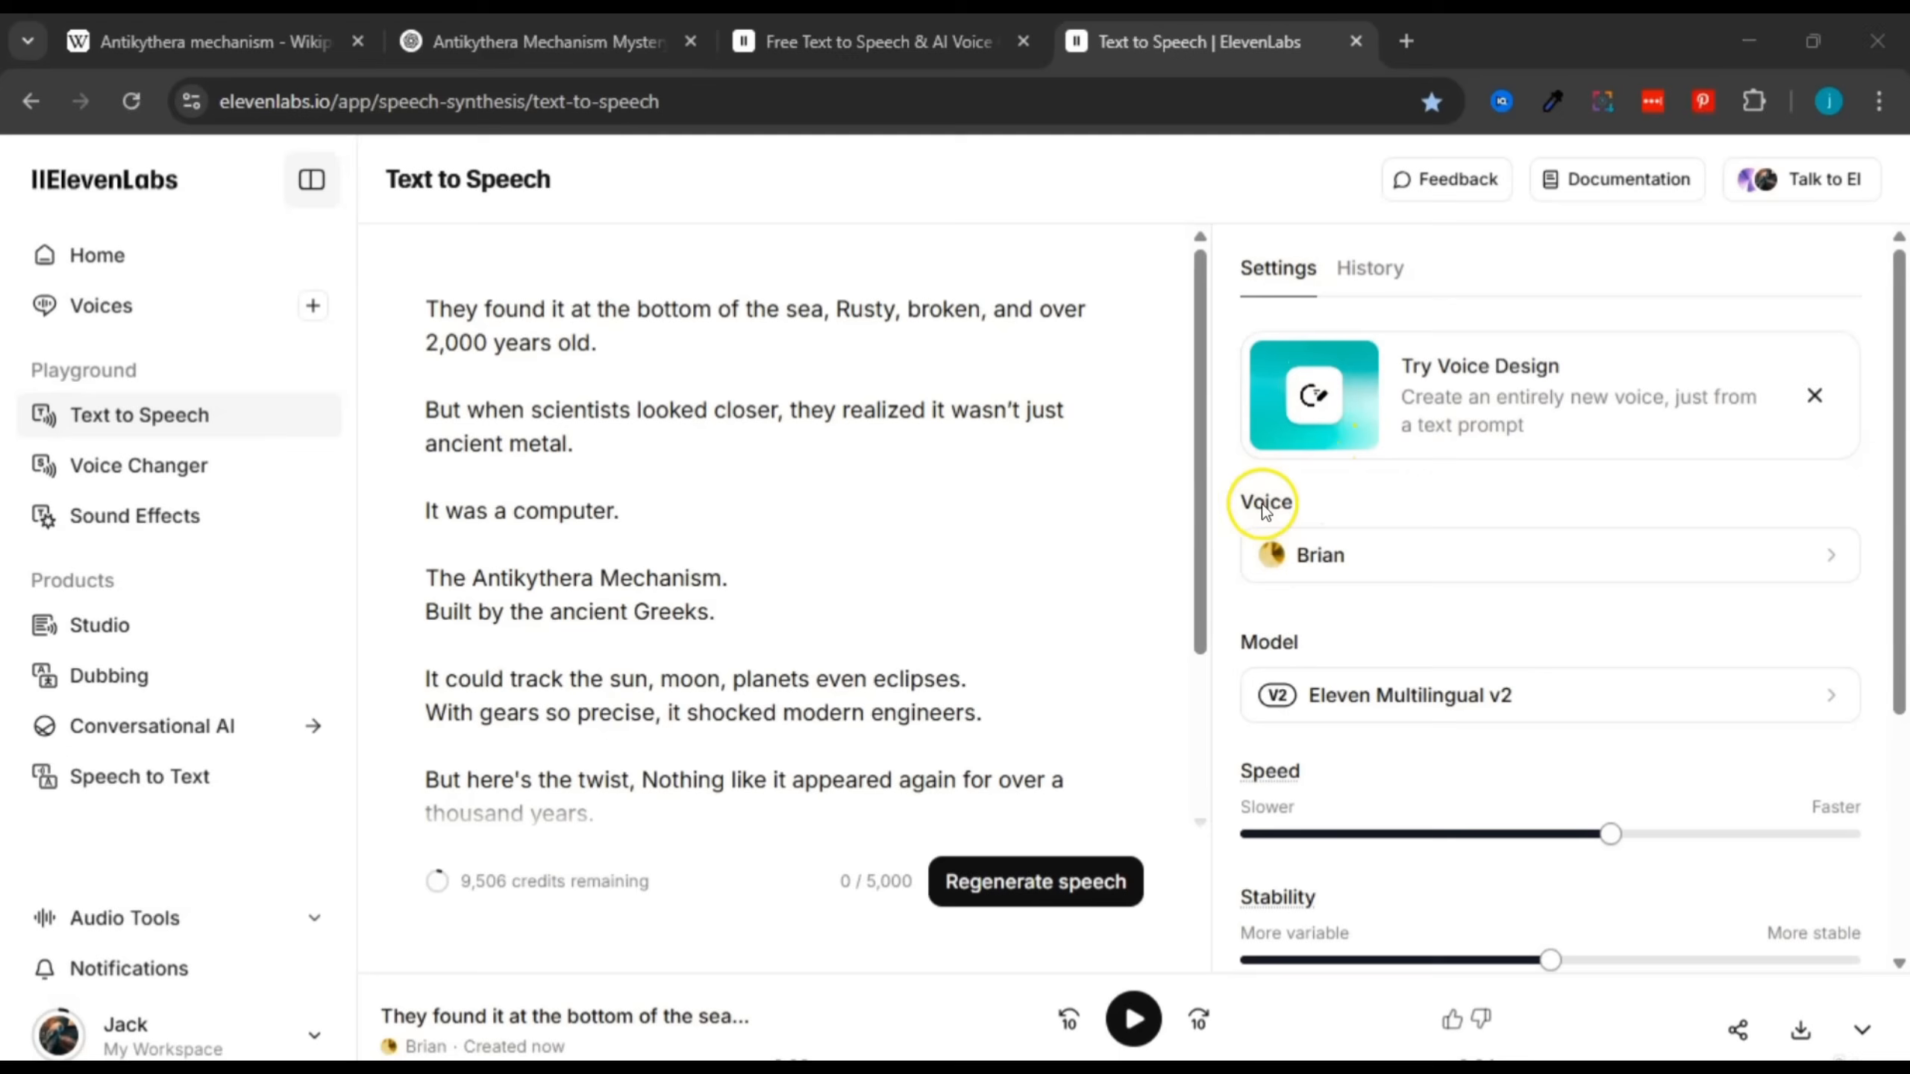
# Step: Open the voice selection for the speech and listen to the preview of the Rachel voice
pyautogui.click(1495, 555)
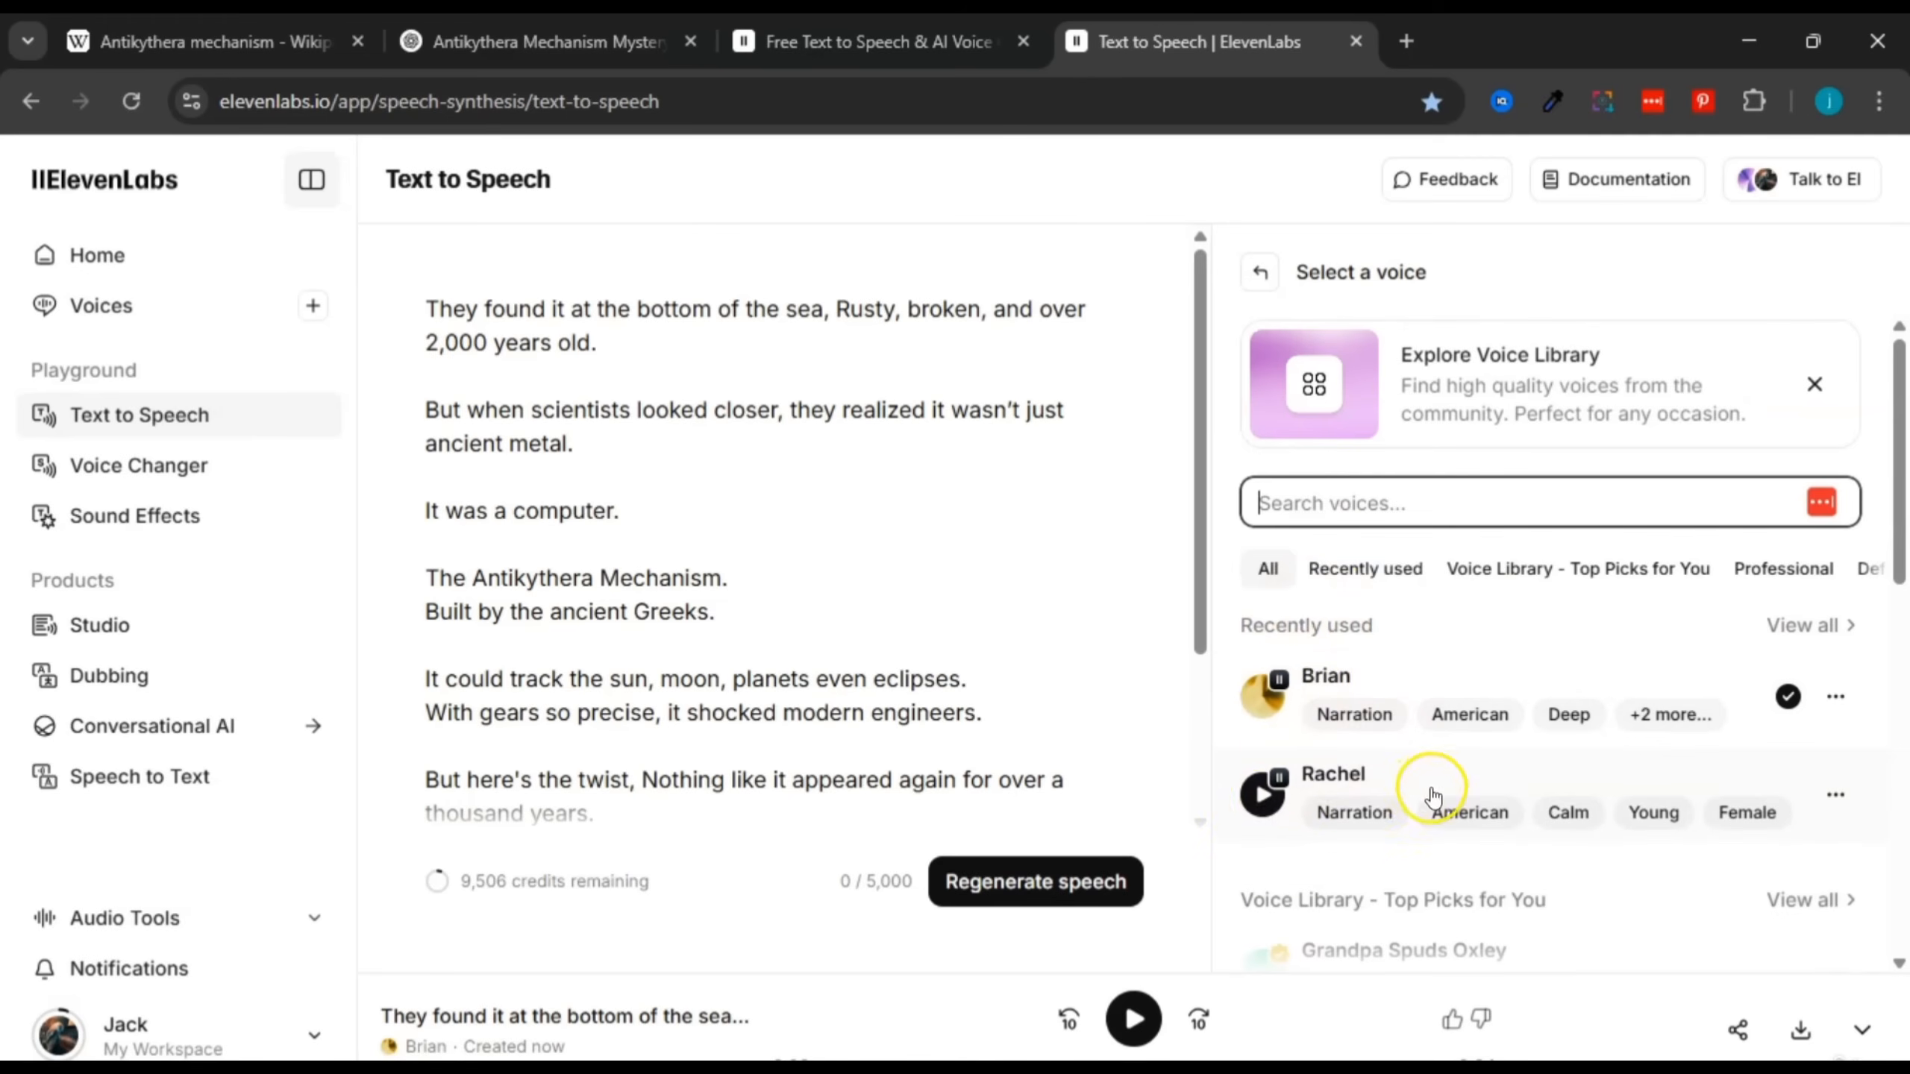
pyautogui.scroll(-2, 1424, 784)
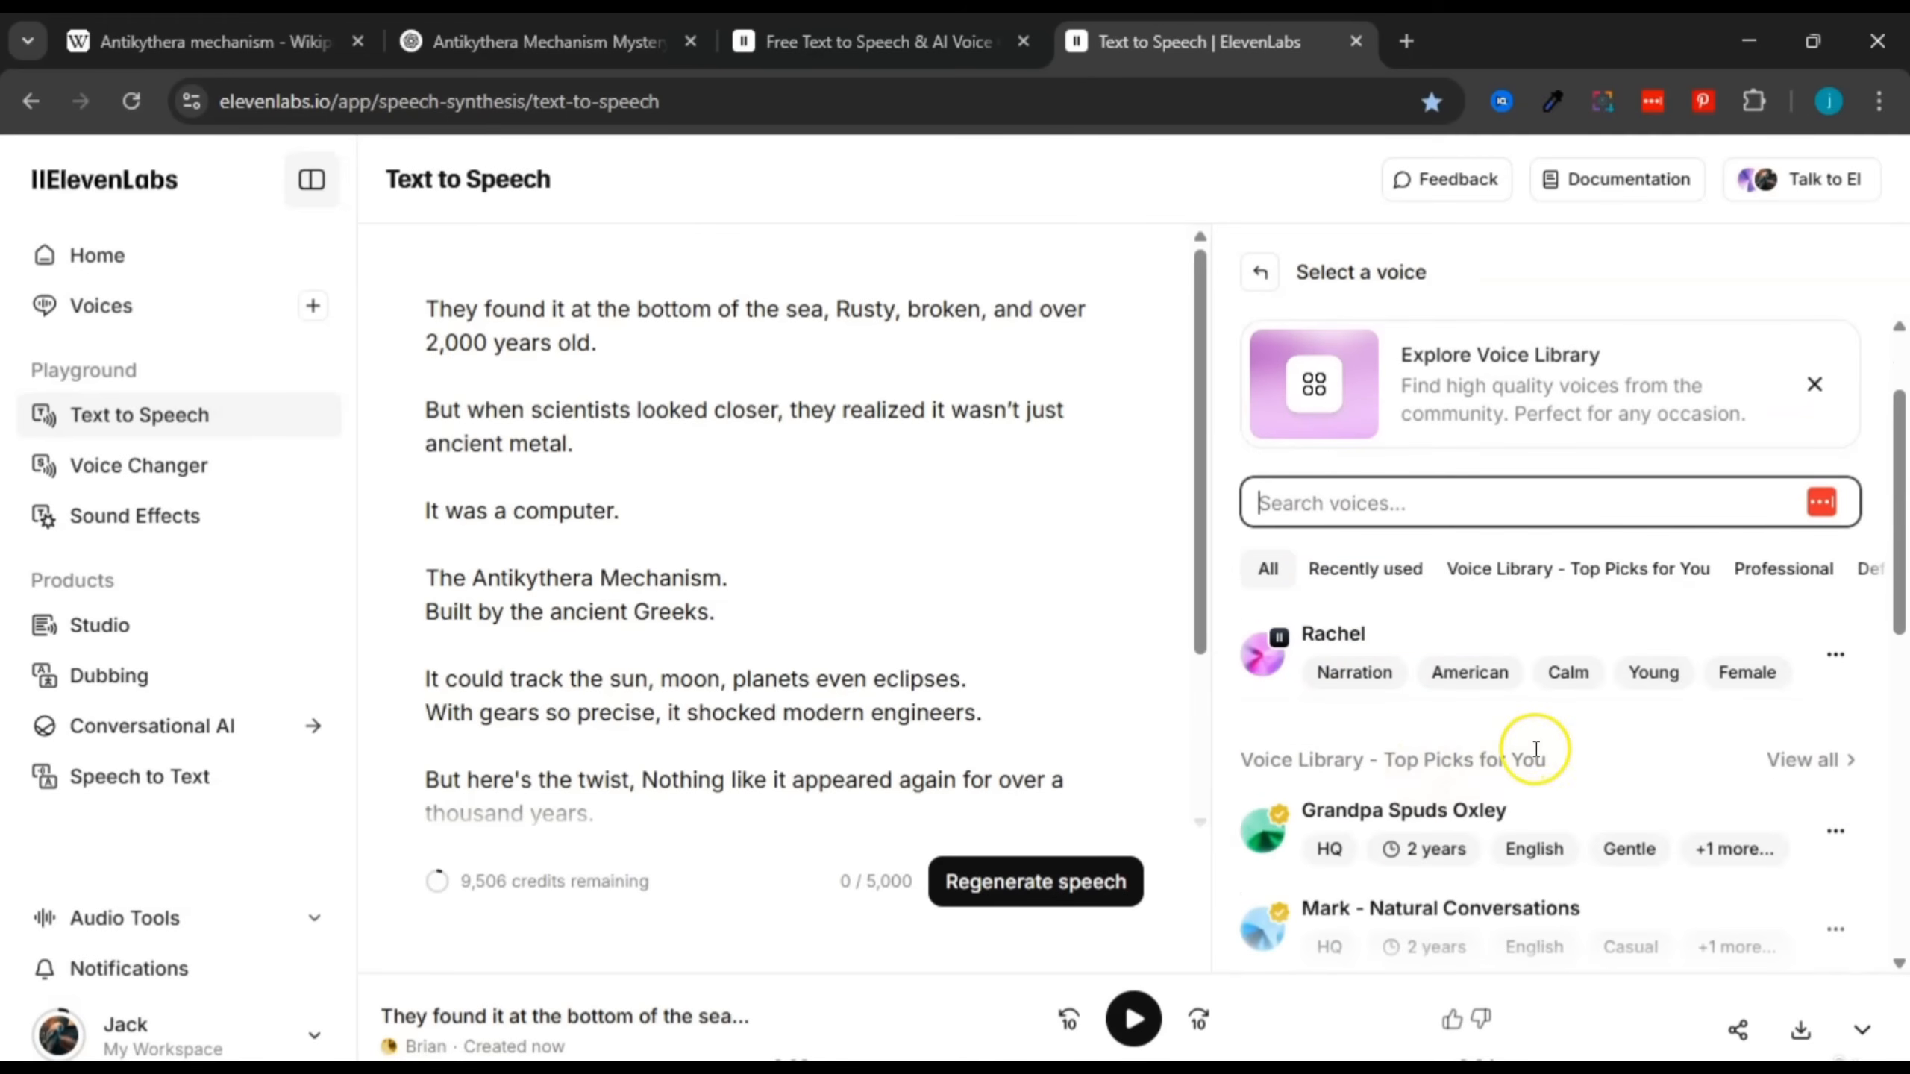
pyautogui.scroll(2, 1282, 674)
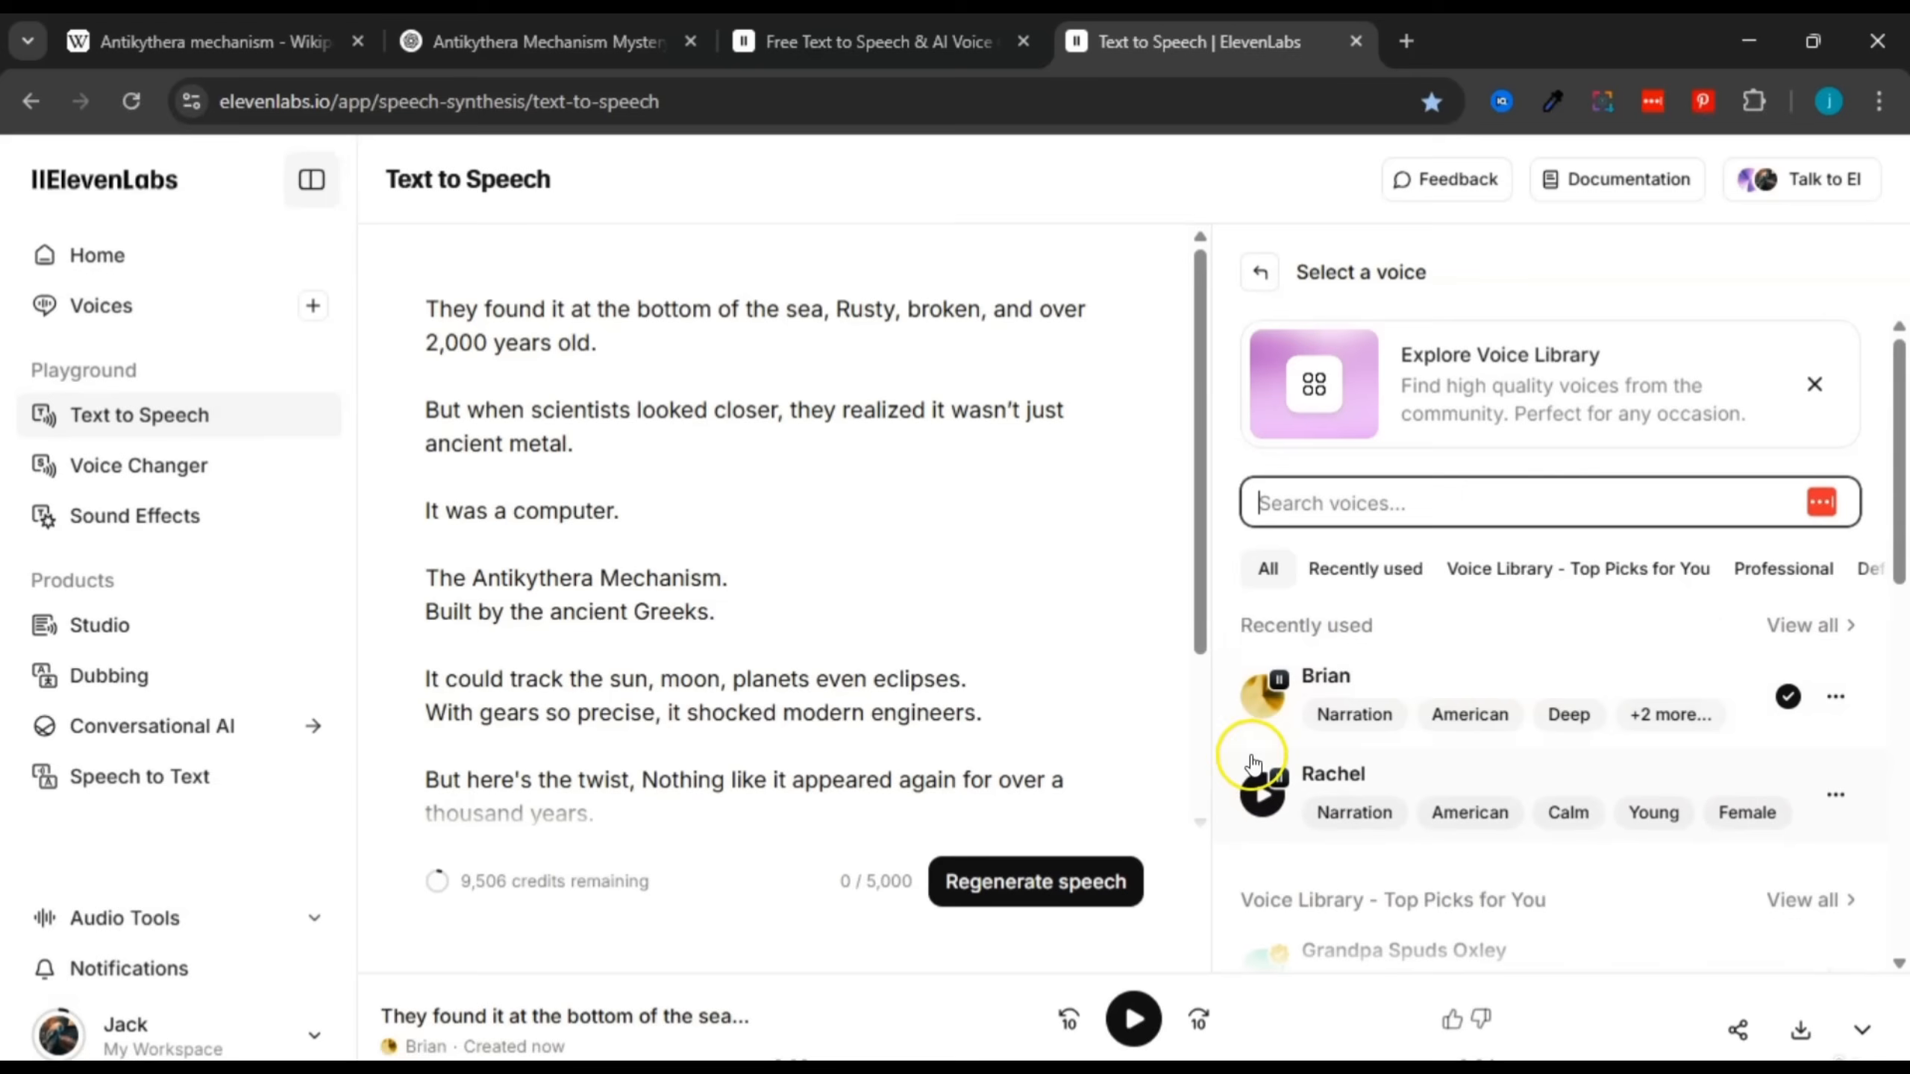
pyautogui.click(1263, 796)
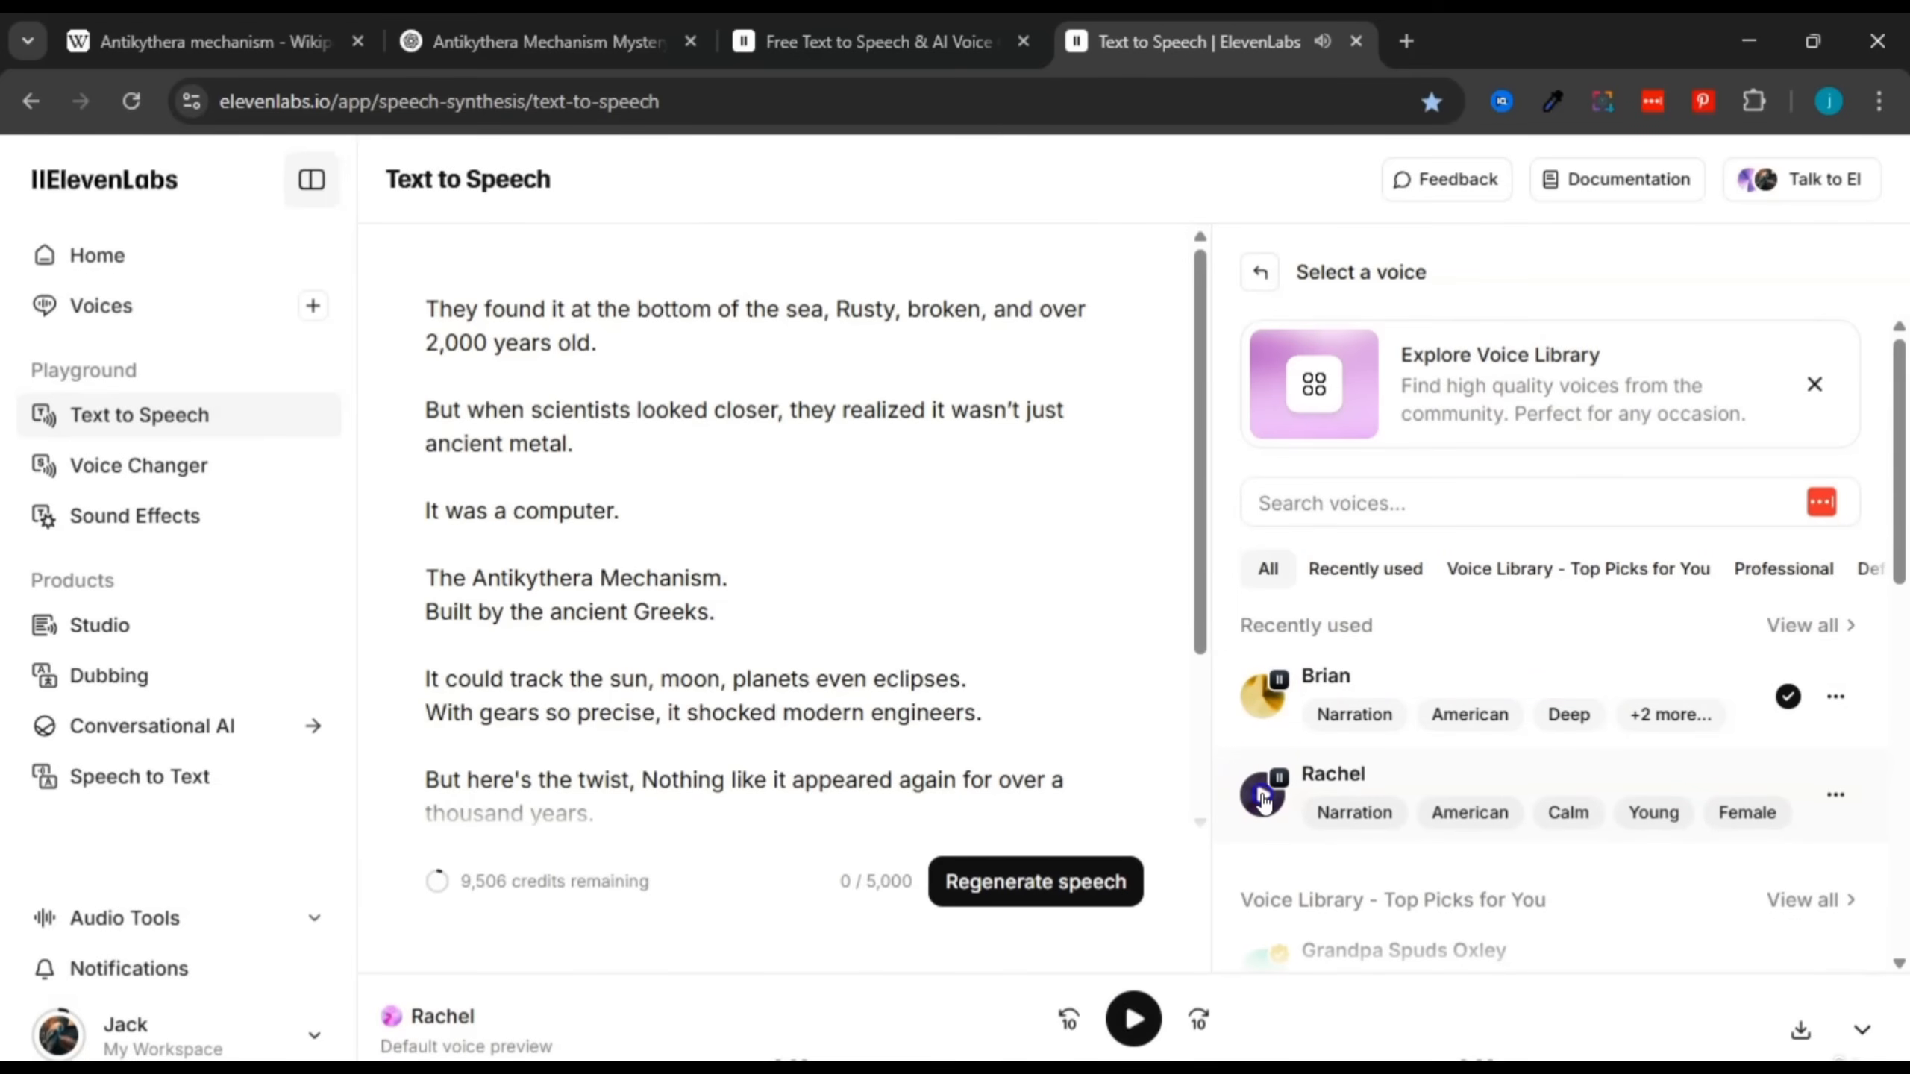
pyautogui.click(1263, 802)
# Step: Browse the Voice Library top picks, professional voices and default voices for alternative narrators
pyautogui.scroll(-4, 1339, 800)
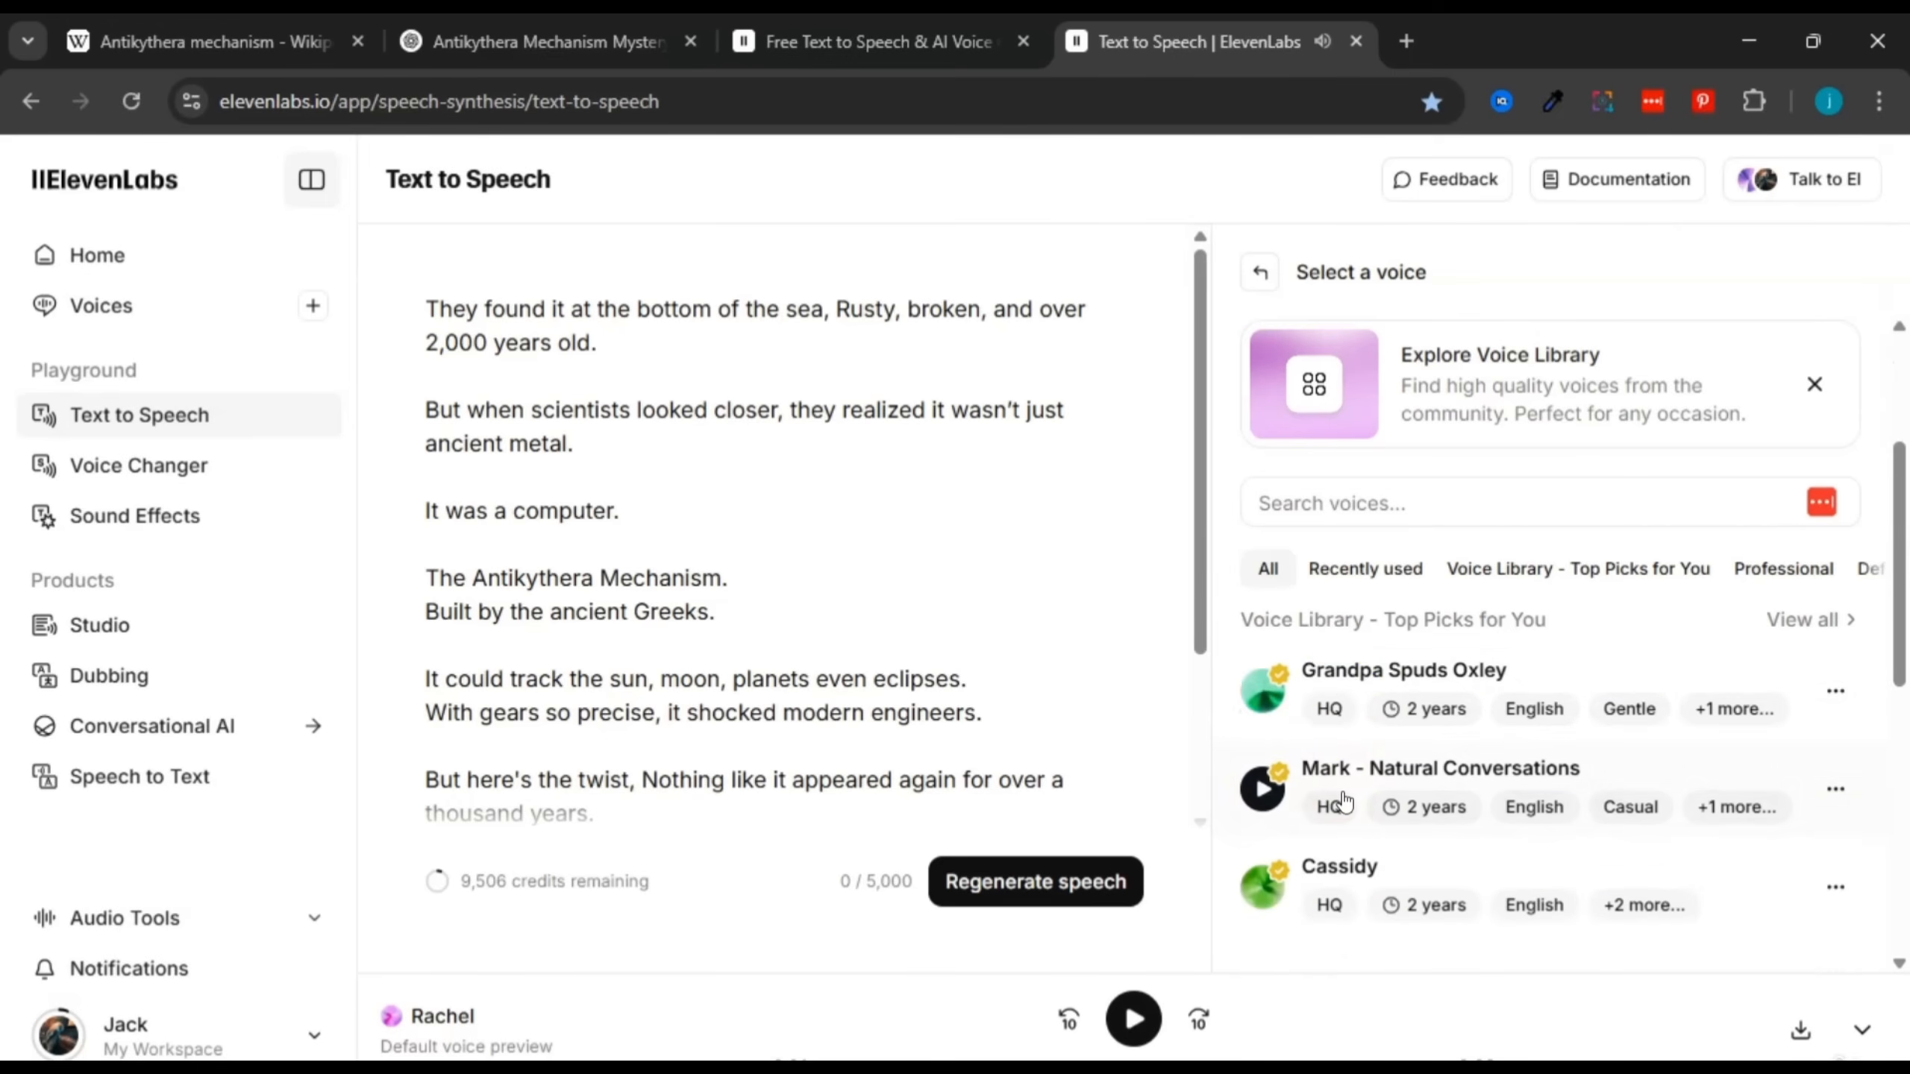
pyautogui.click(1337, 697)
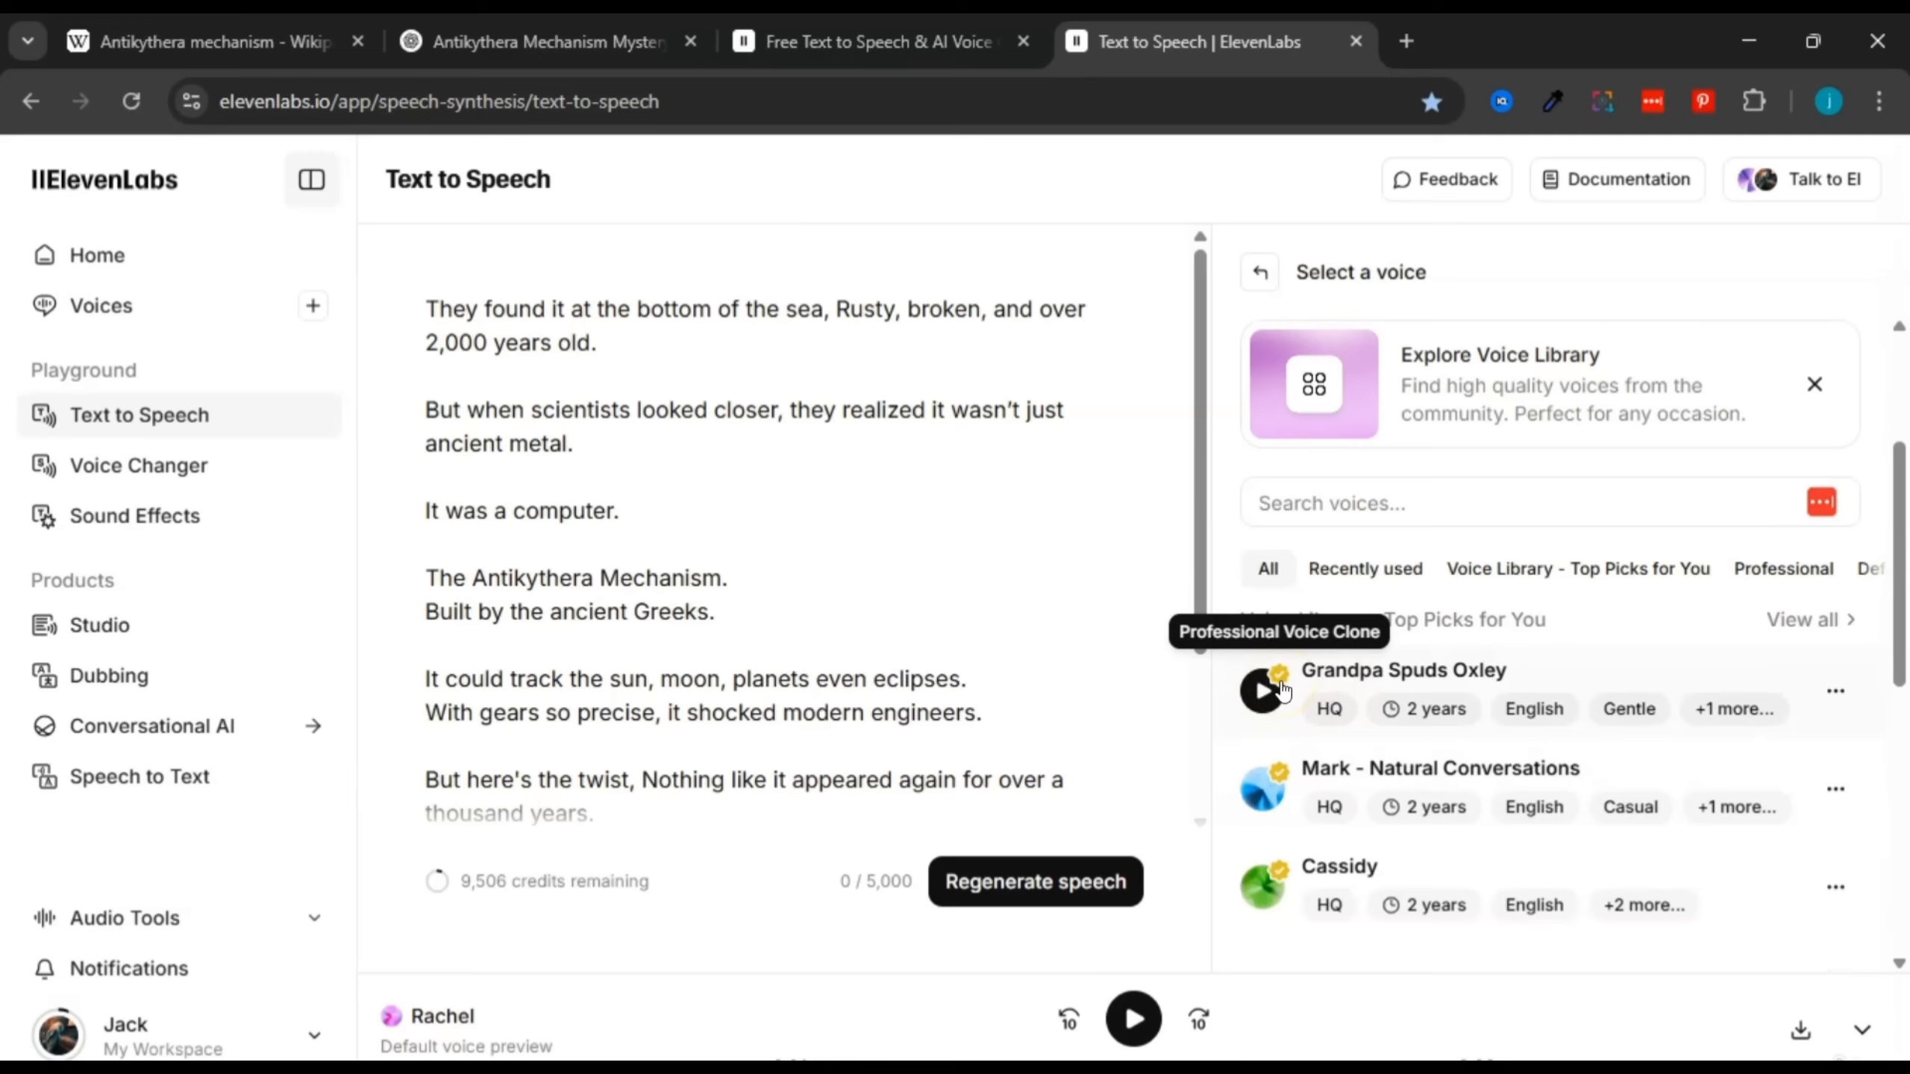
pyautogui.scroll(-5, 1279, 775)
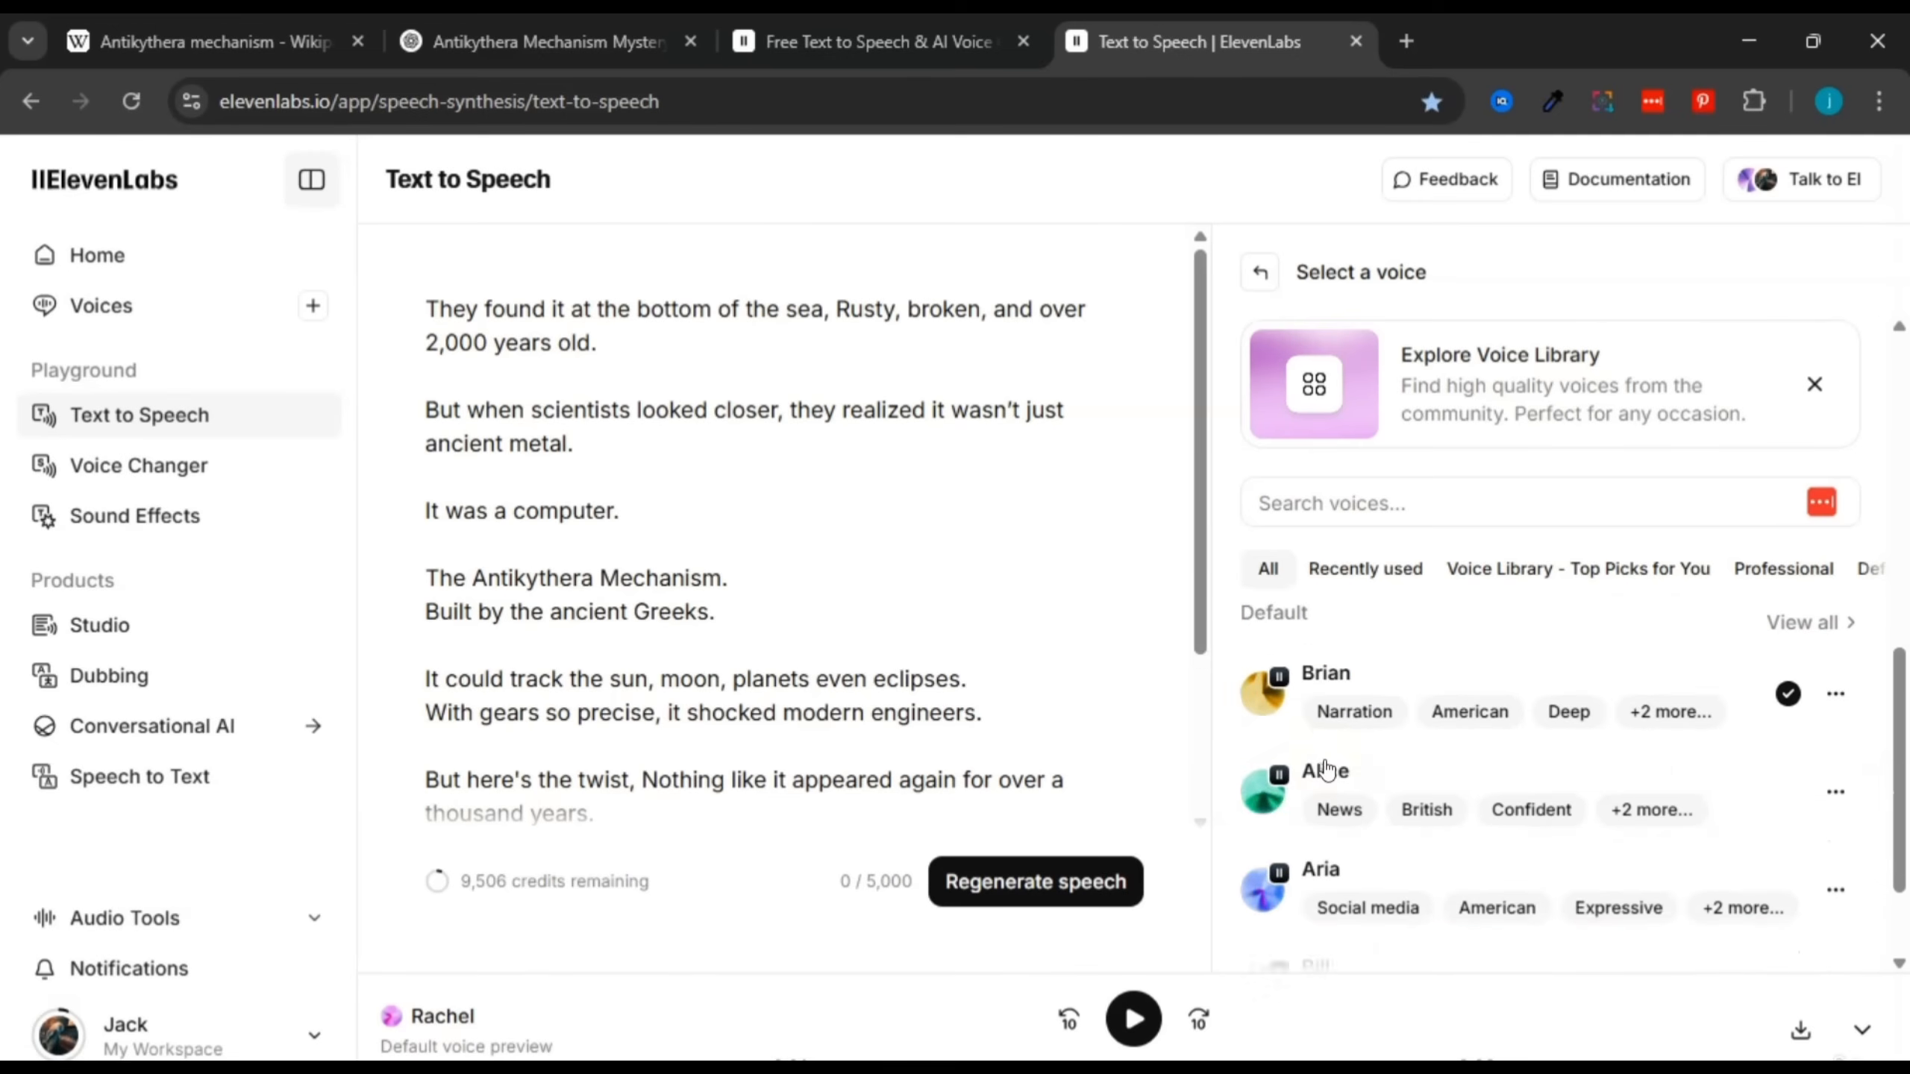
pyautogui.scroll(1, 1324, 763)
pyautogui.scroll(-1, 1324, 764)
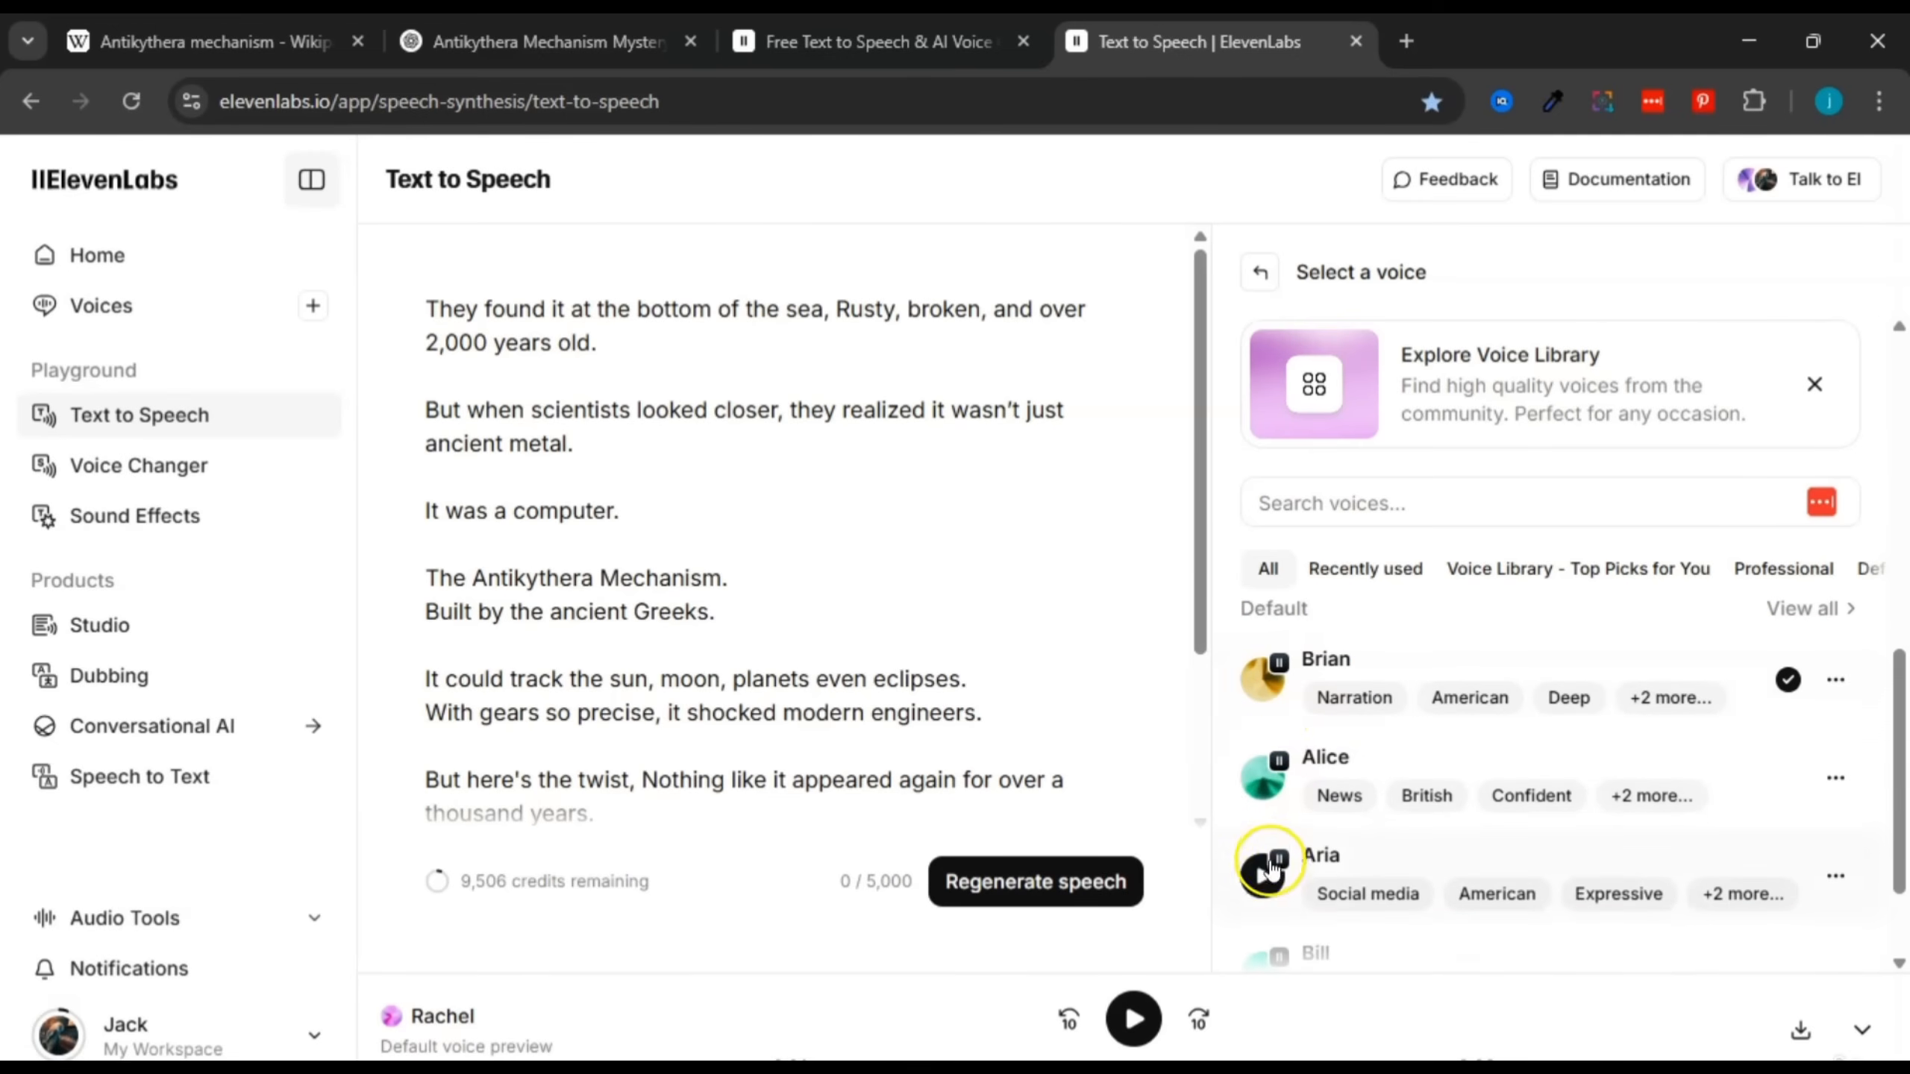
pyautogui.scroll(3, 1267, 783)
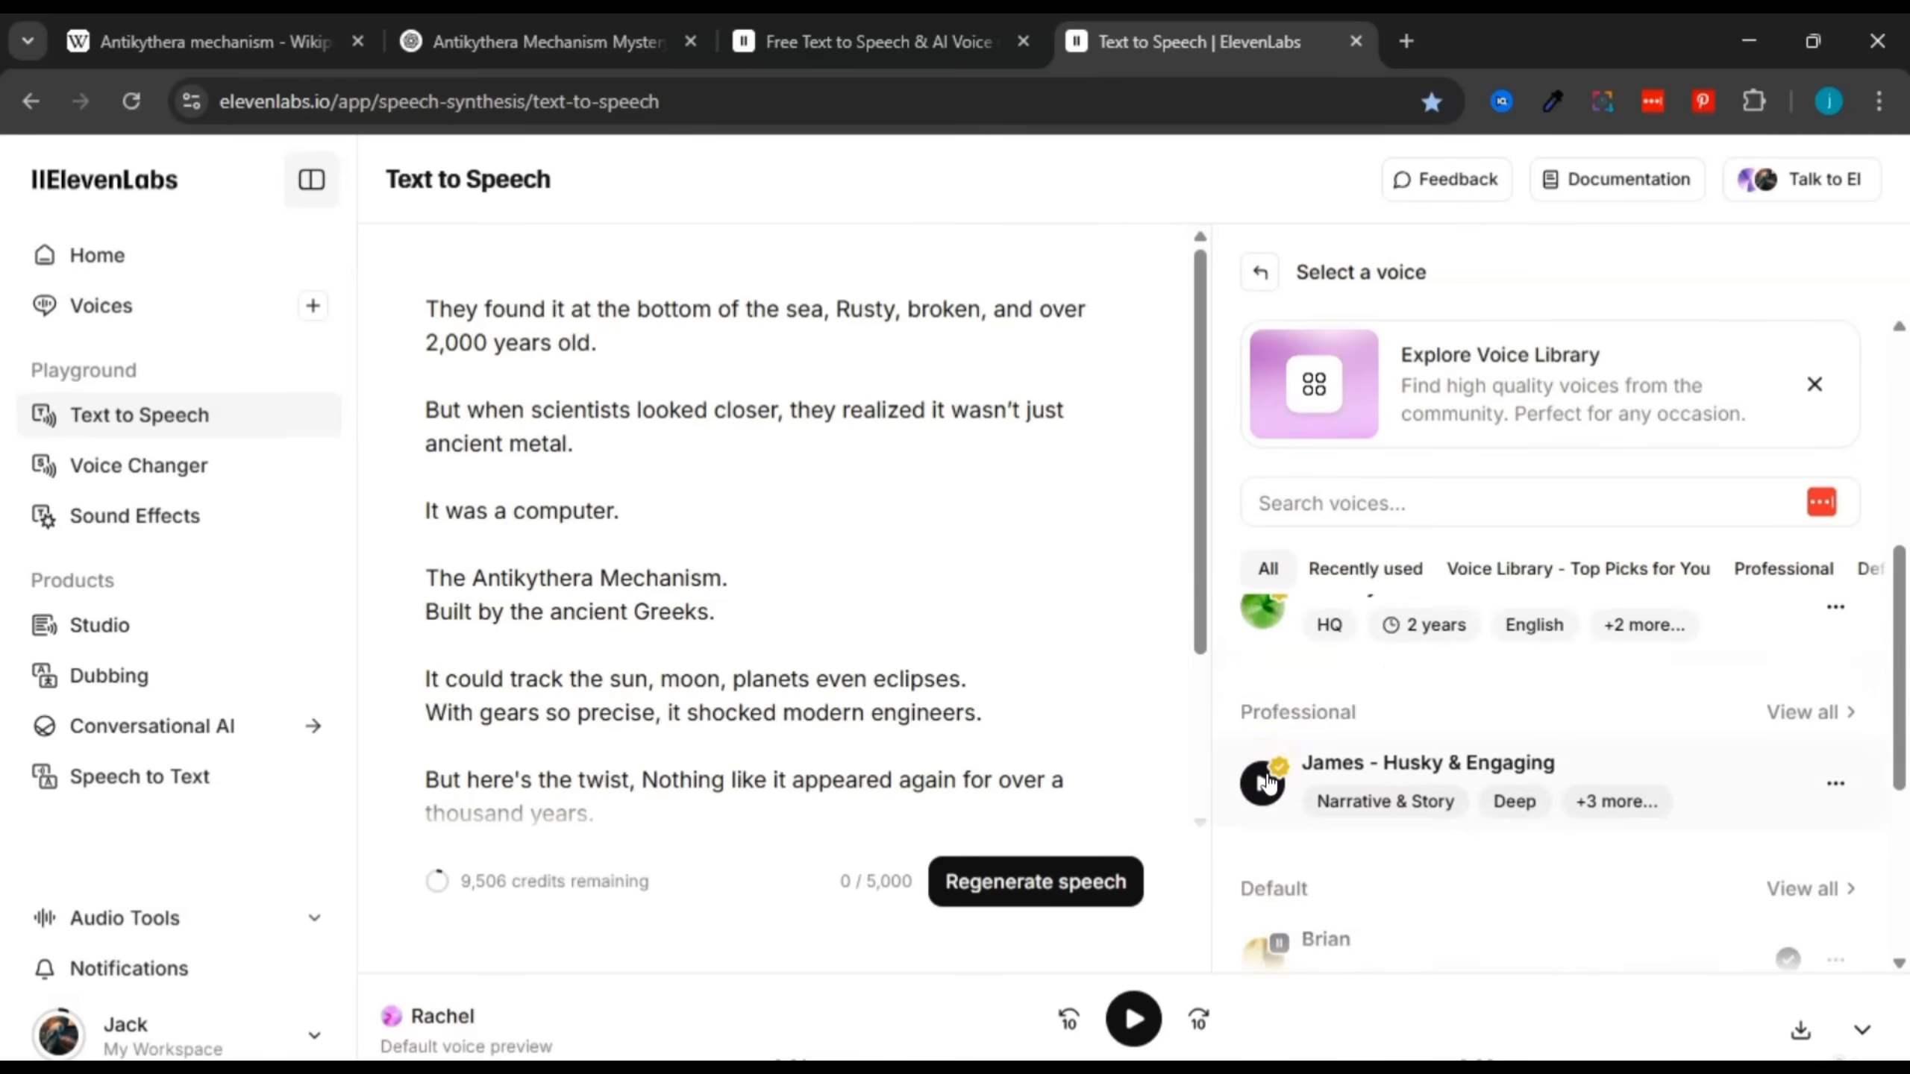
pyautogui.scroll(-3, 1269, 782)
pyautogui.scroll(-1, 1269, 783)
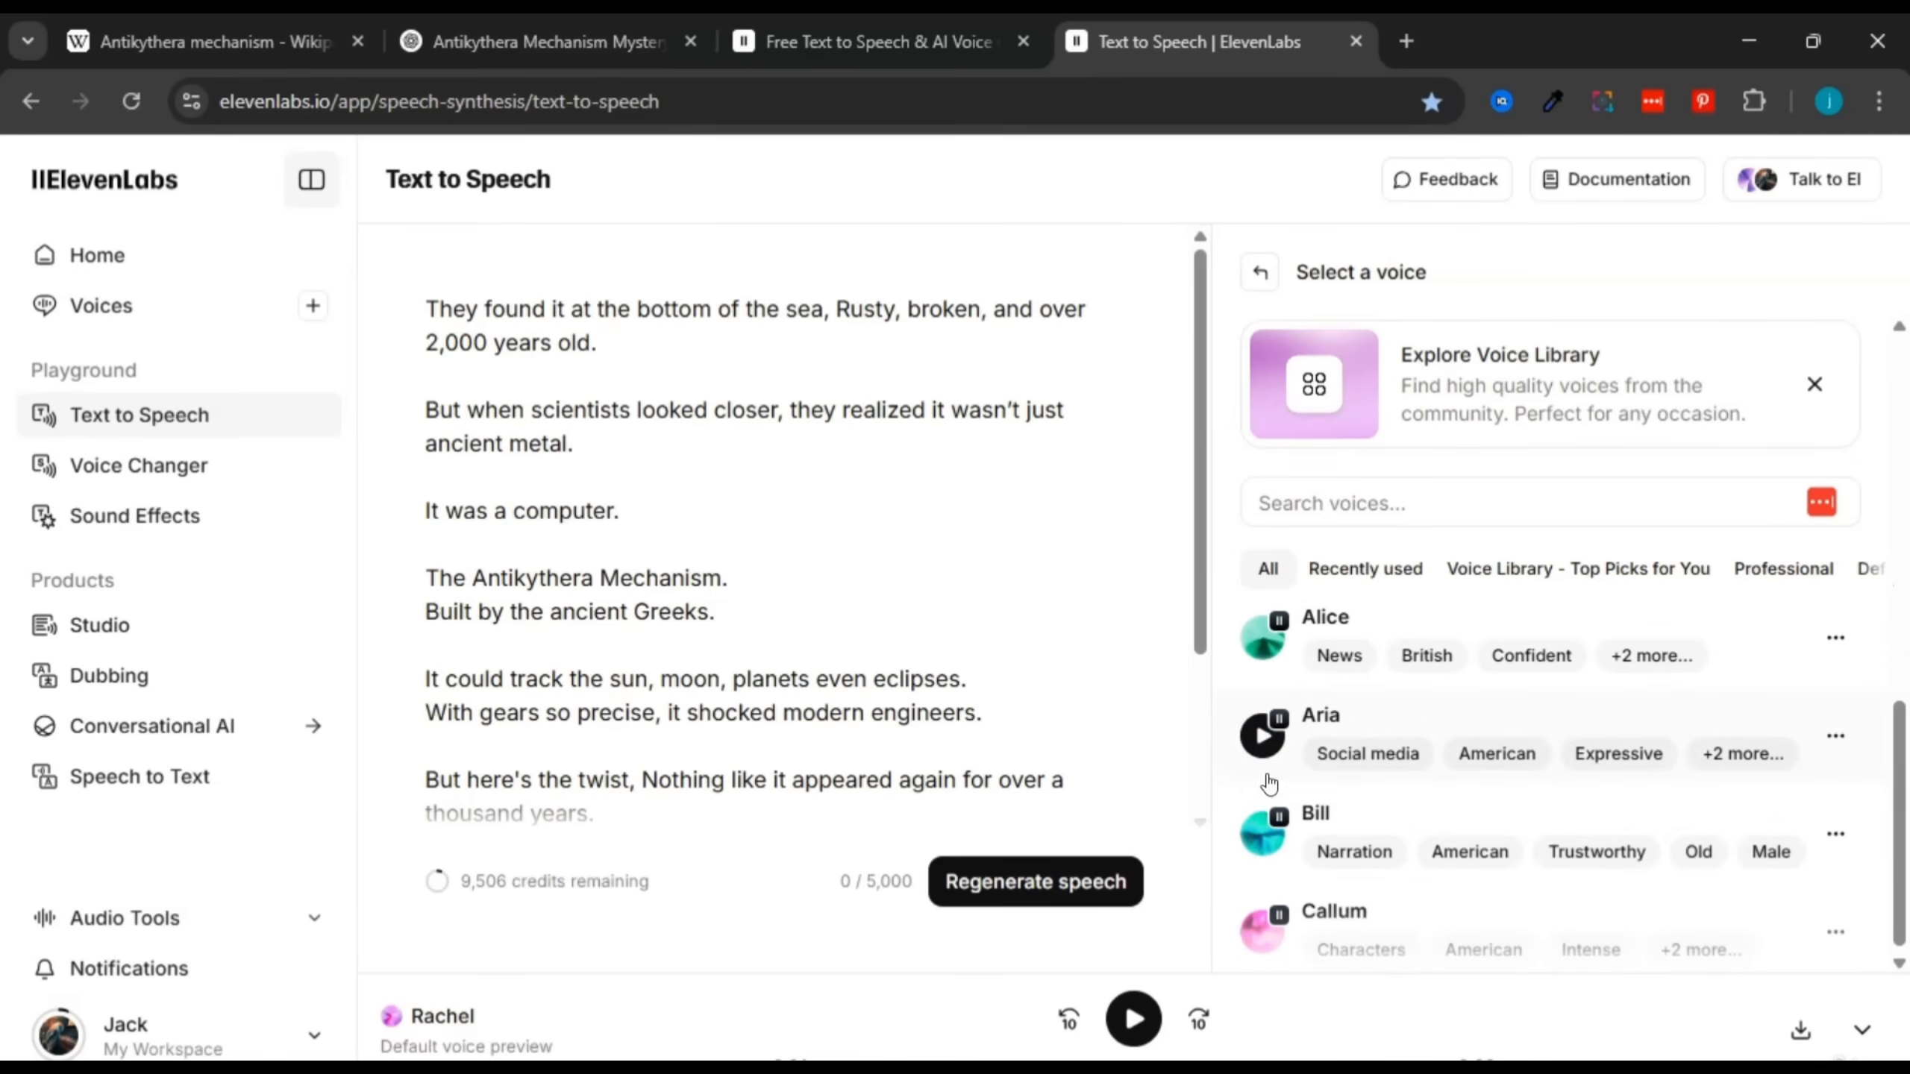
# Step: Listen to the previews of the default voices Bill and Callum
pyautogui.click(1265, 836)
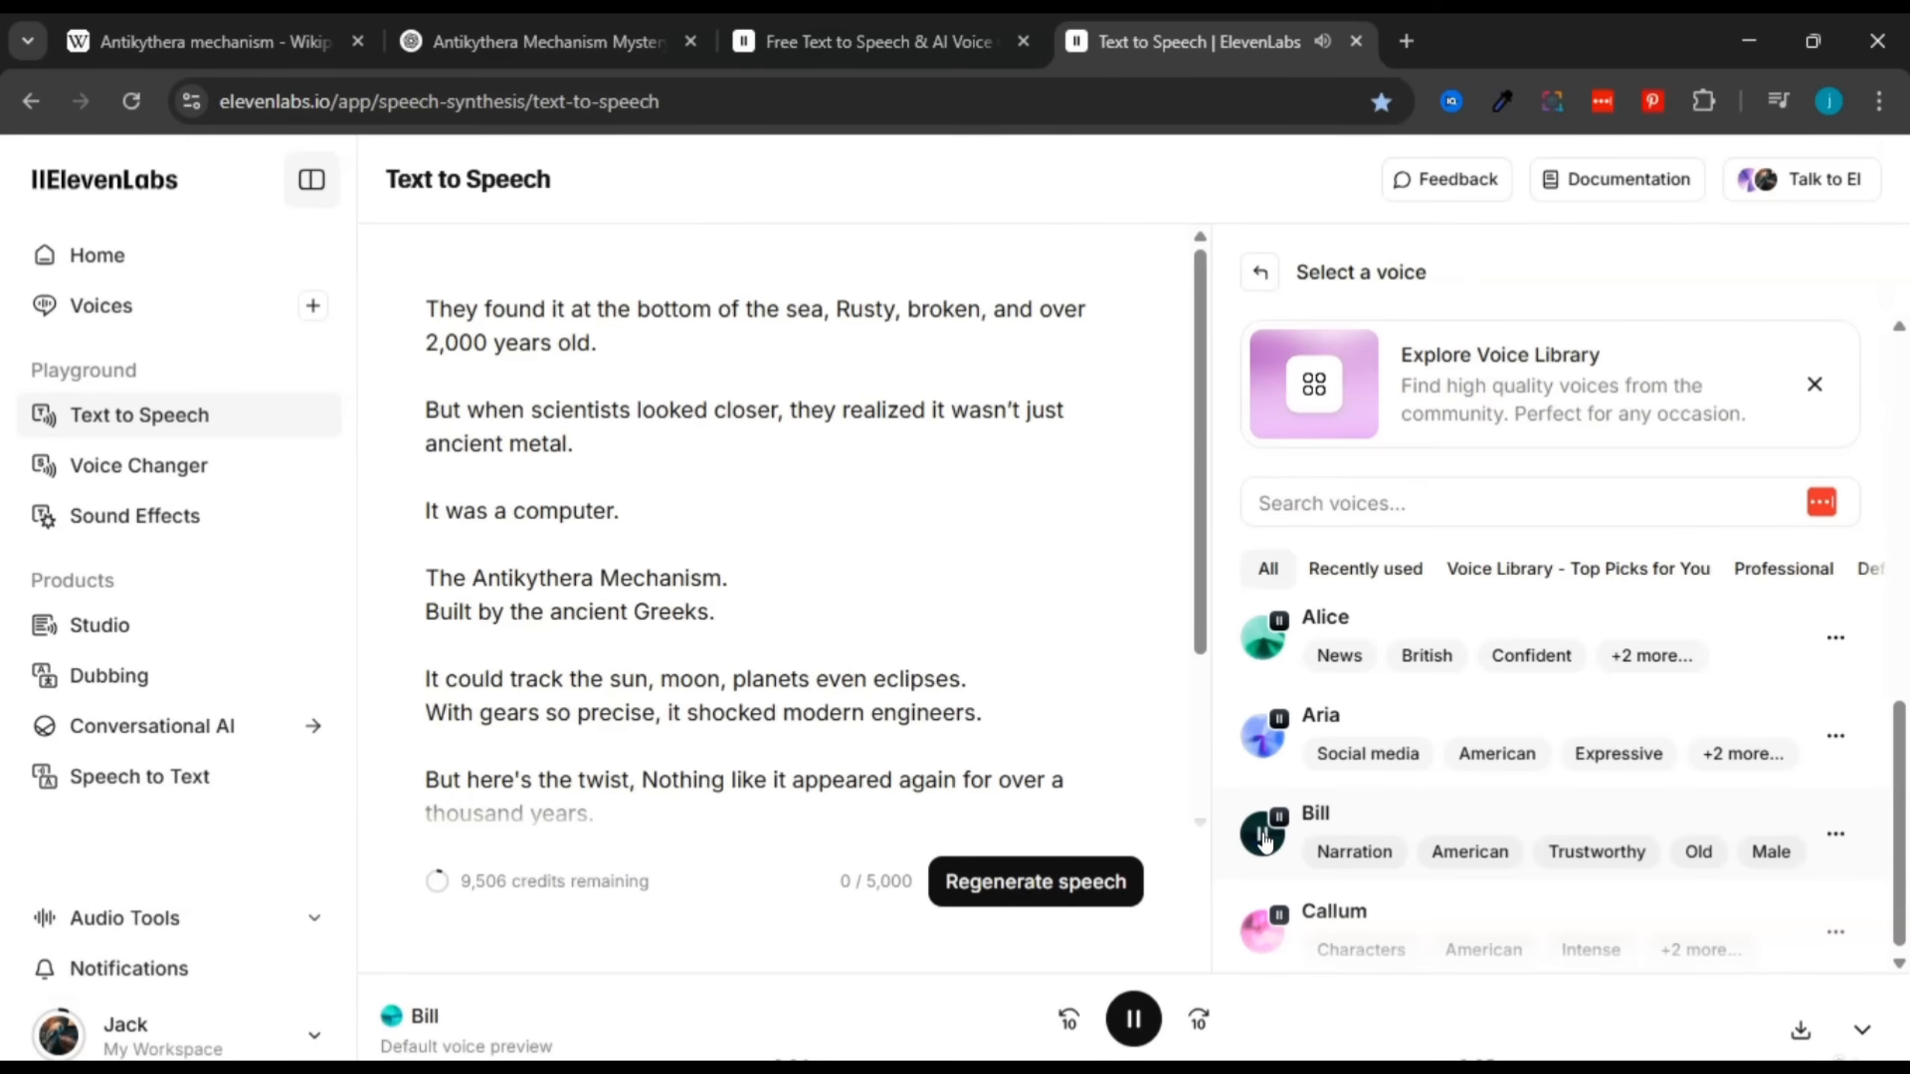
pyautogui.click(1348, 849)
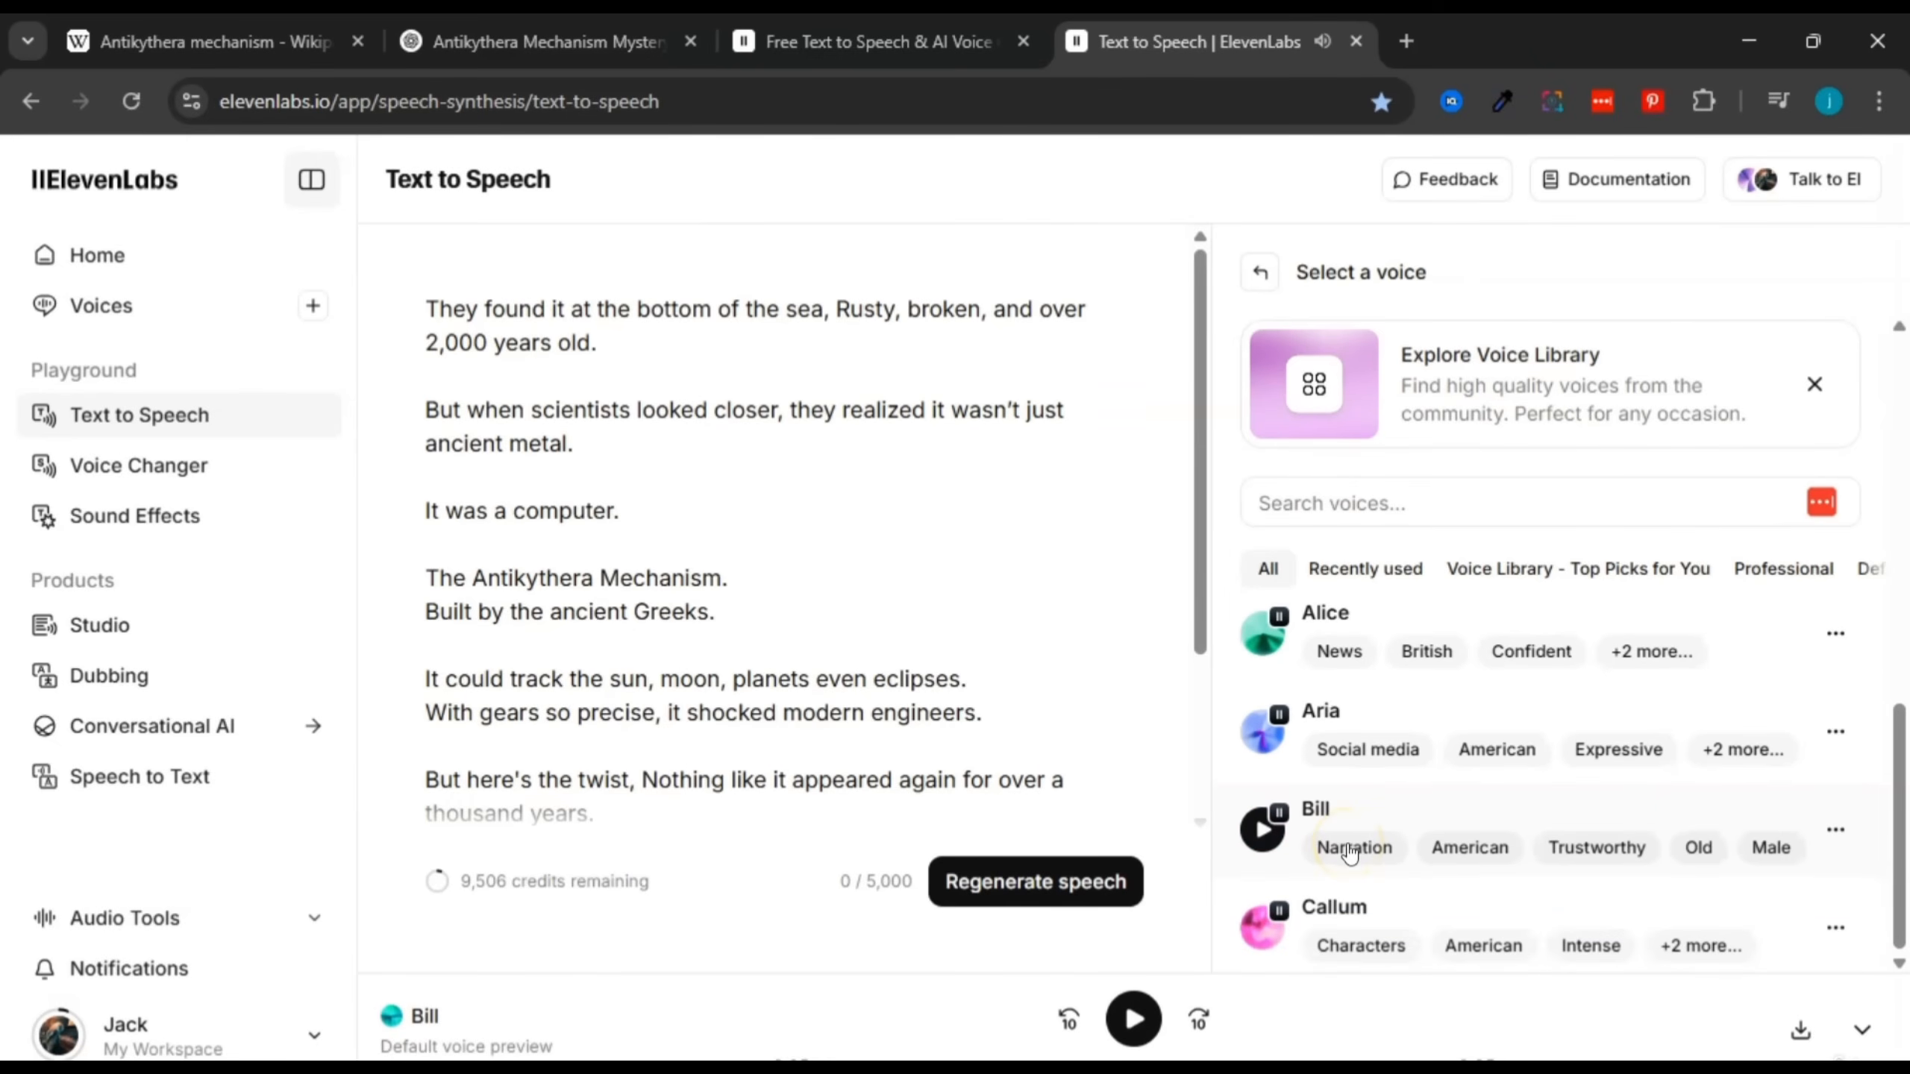
pyautogui.click(1265, 931)
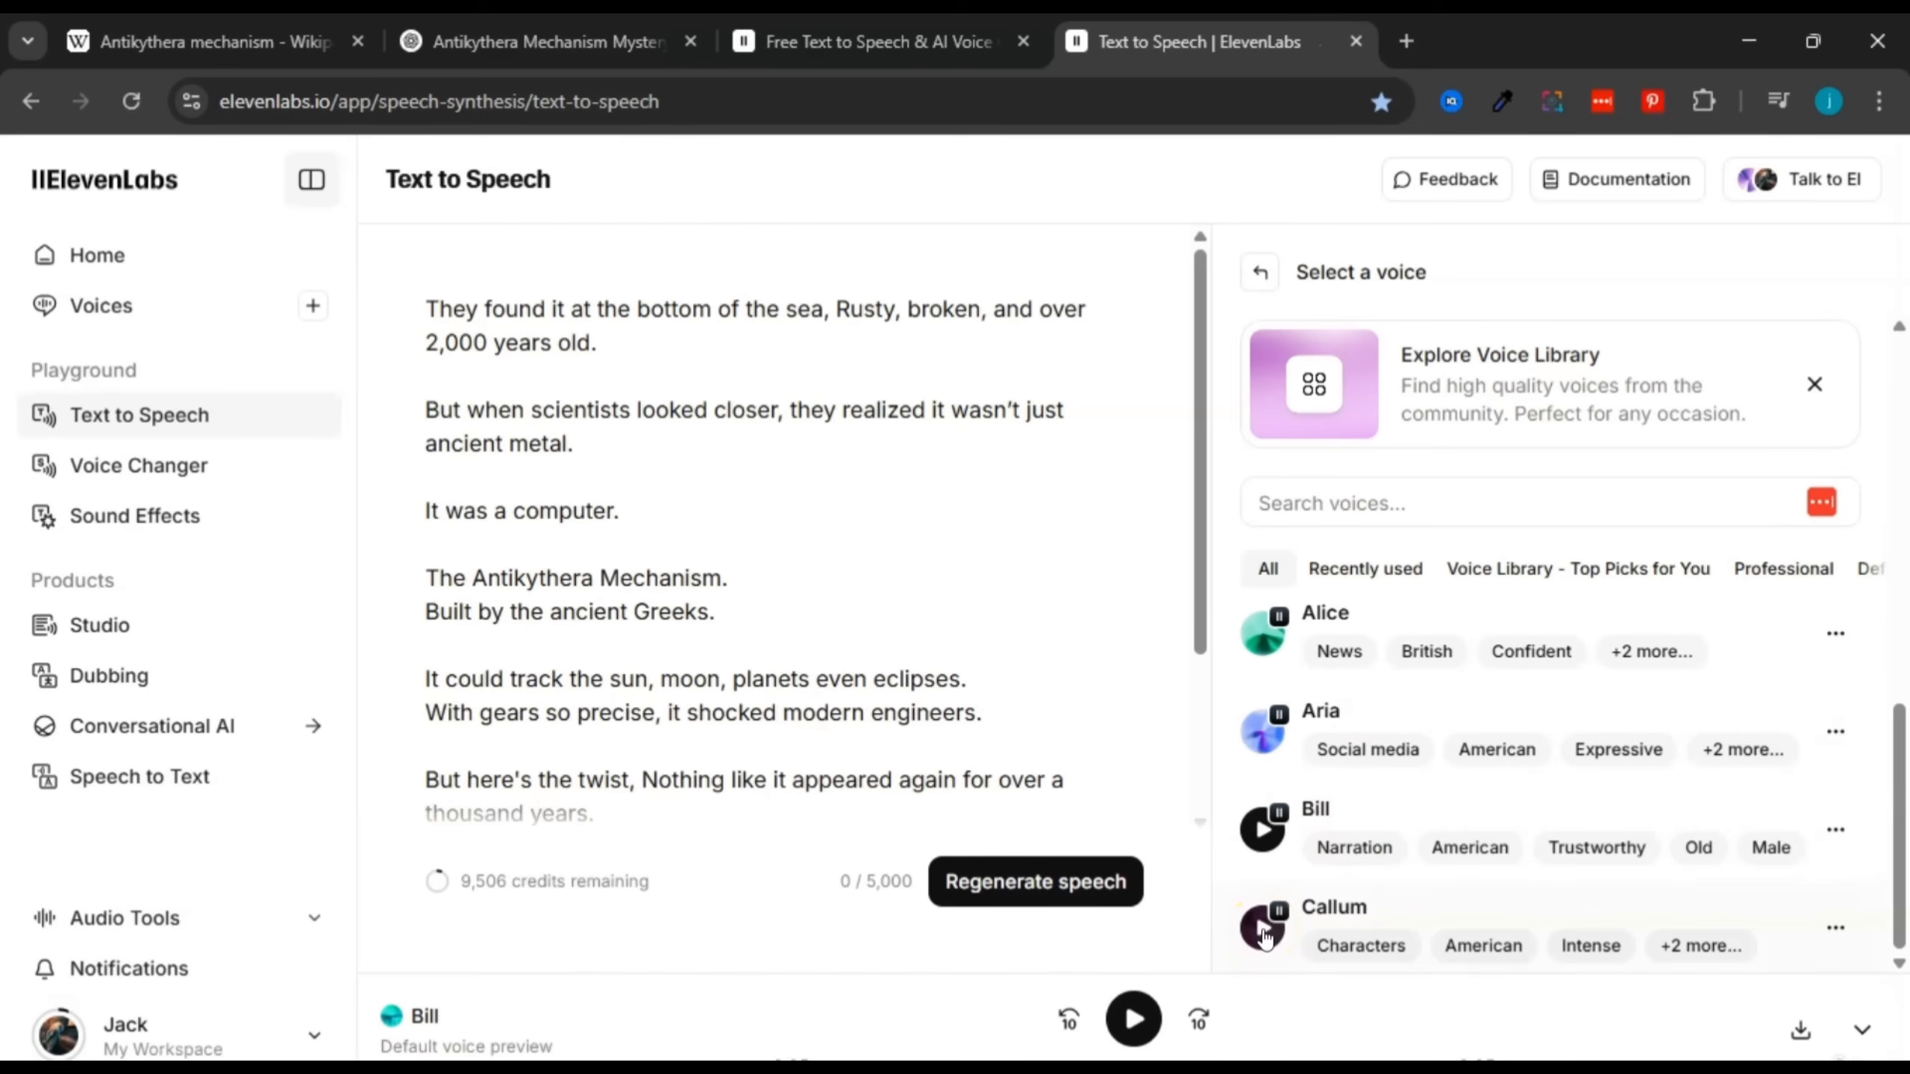
# Step: Return from the voice selection to the speech settings and review the speed, stability, similarity and style exaggeration of the Brian voice
pyautogui.click(1263, 931)
pyautogui.click(1261, 277)
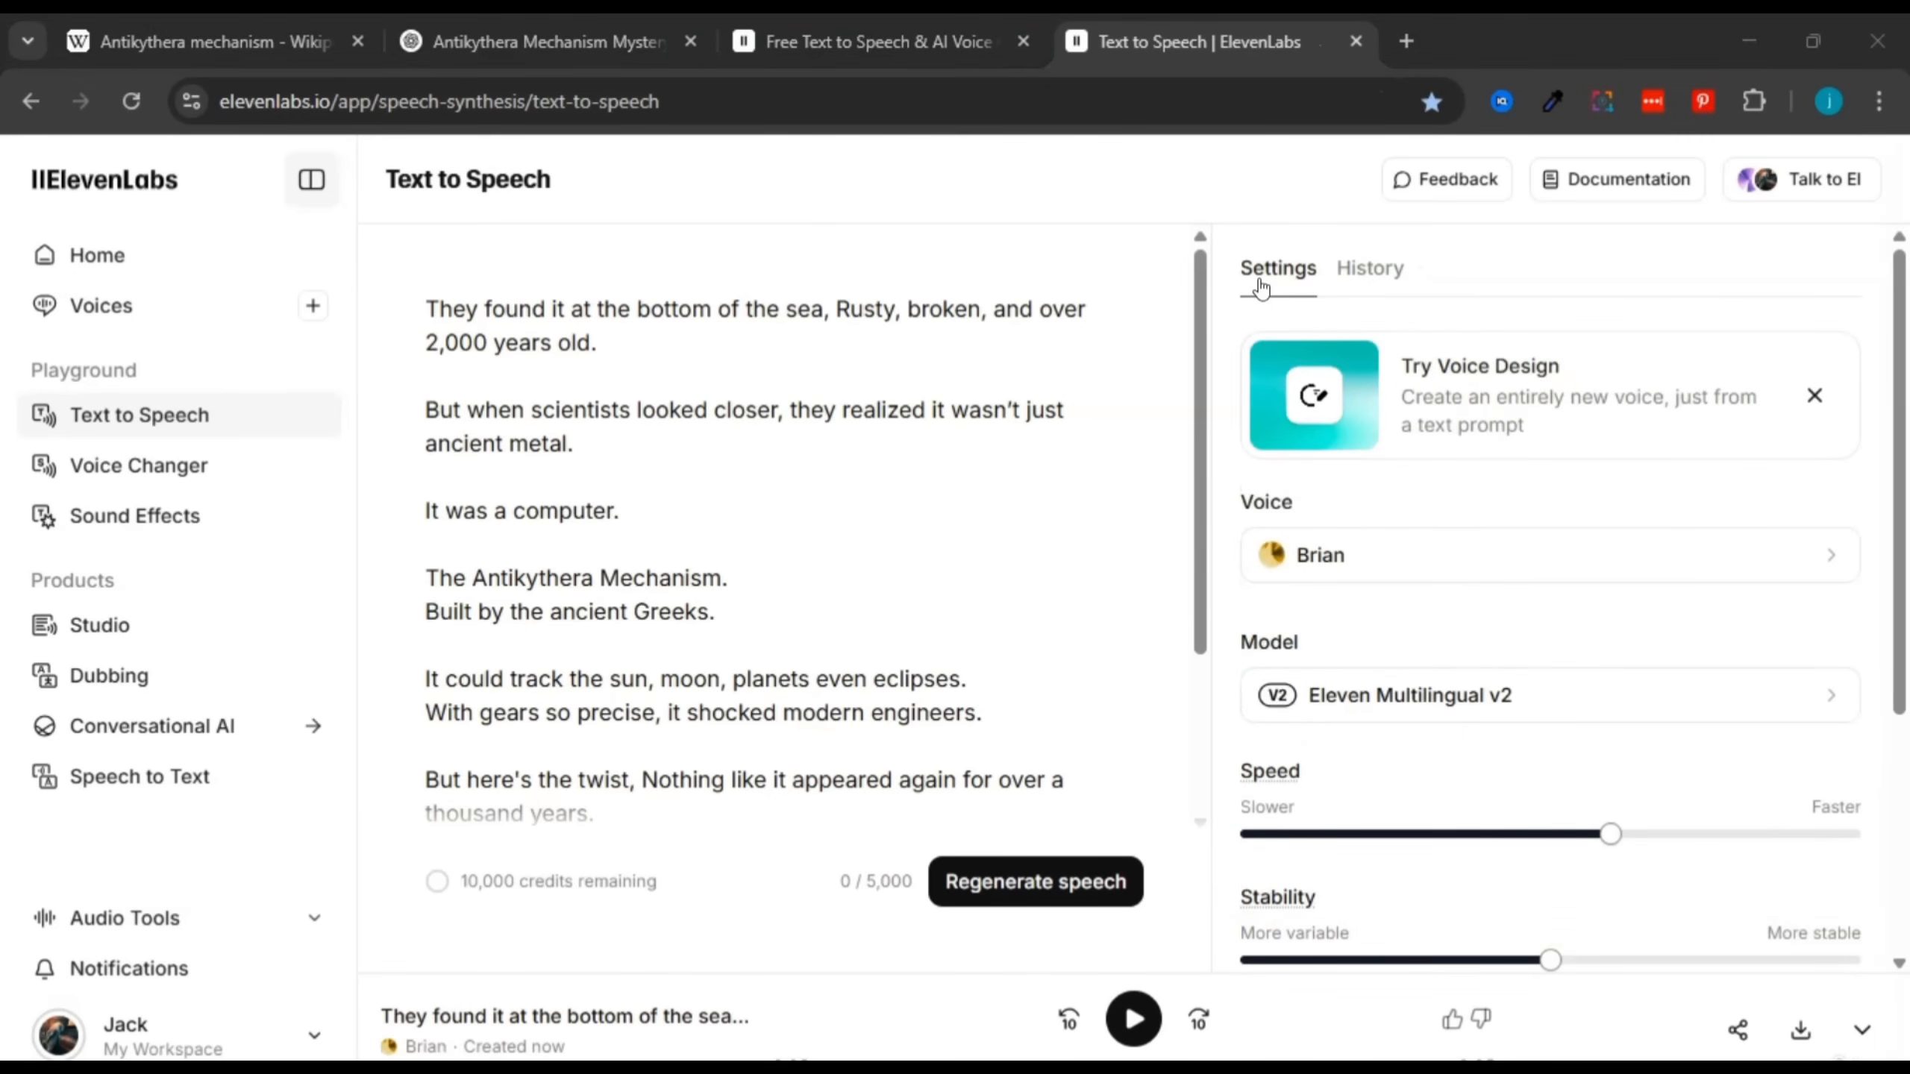
pyautogui.click(1550, 563)
pyautogui.scroll(-2, 1549, 563)
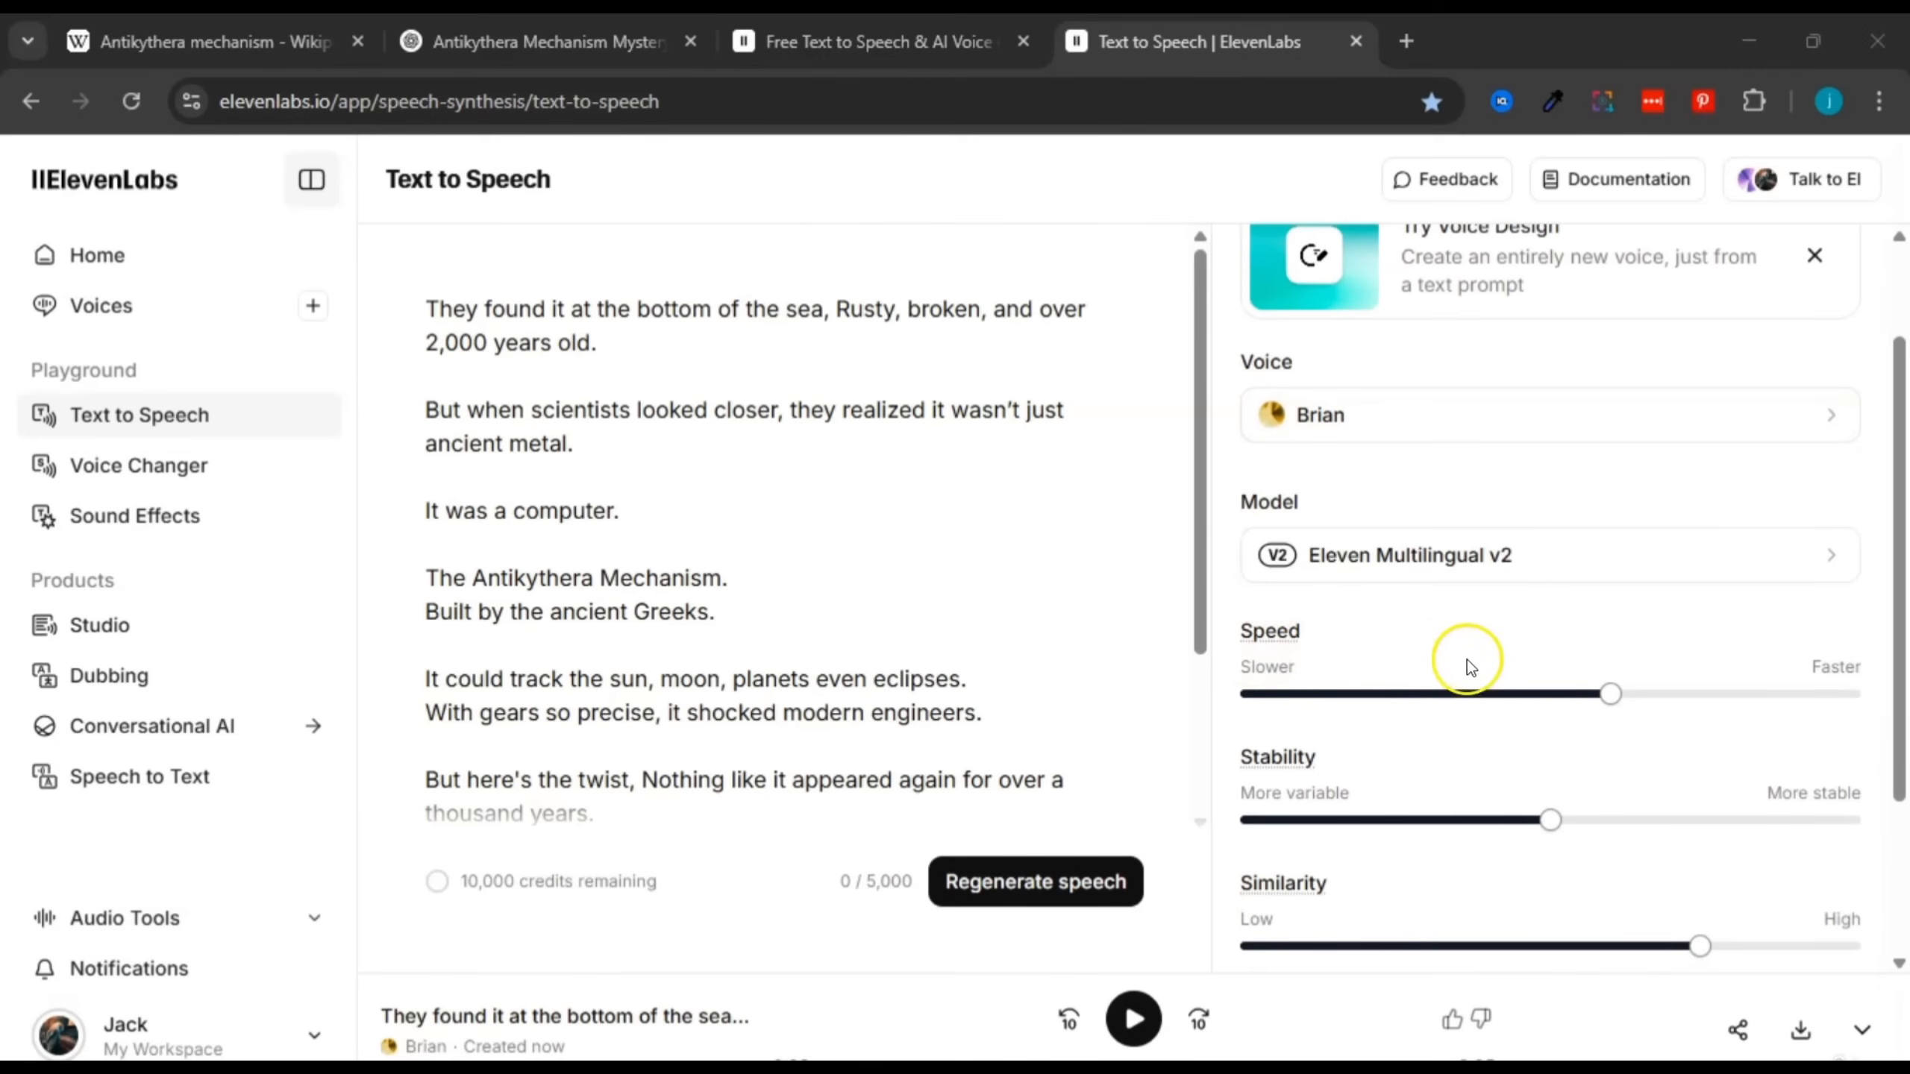
pyautogui.moveTo(1610, 698)
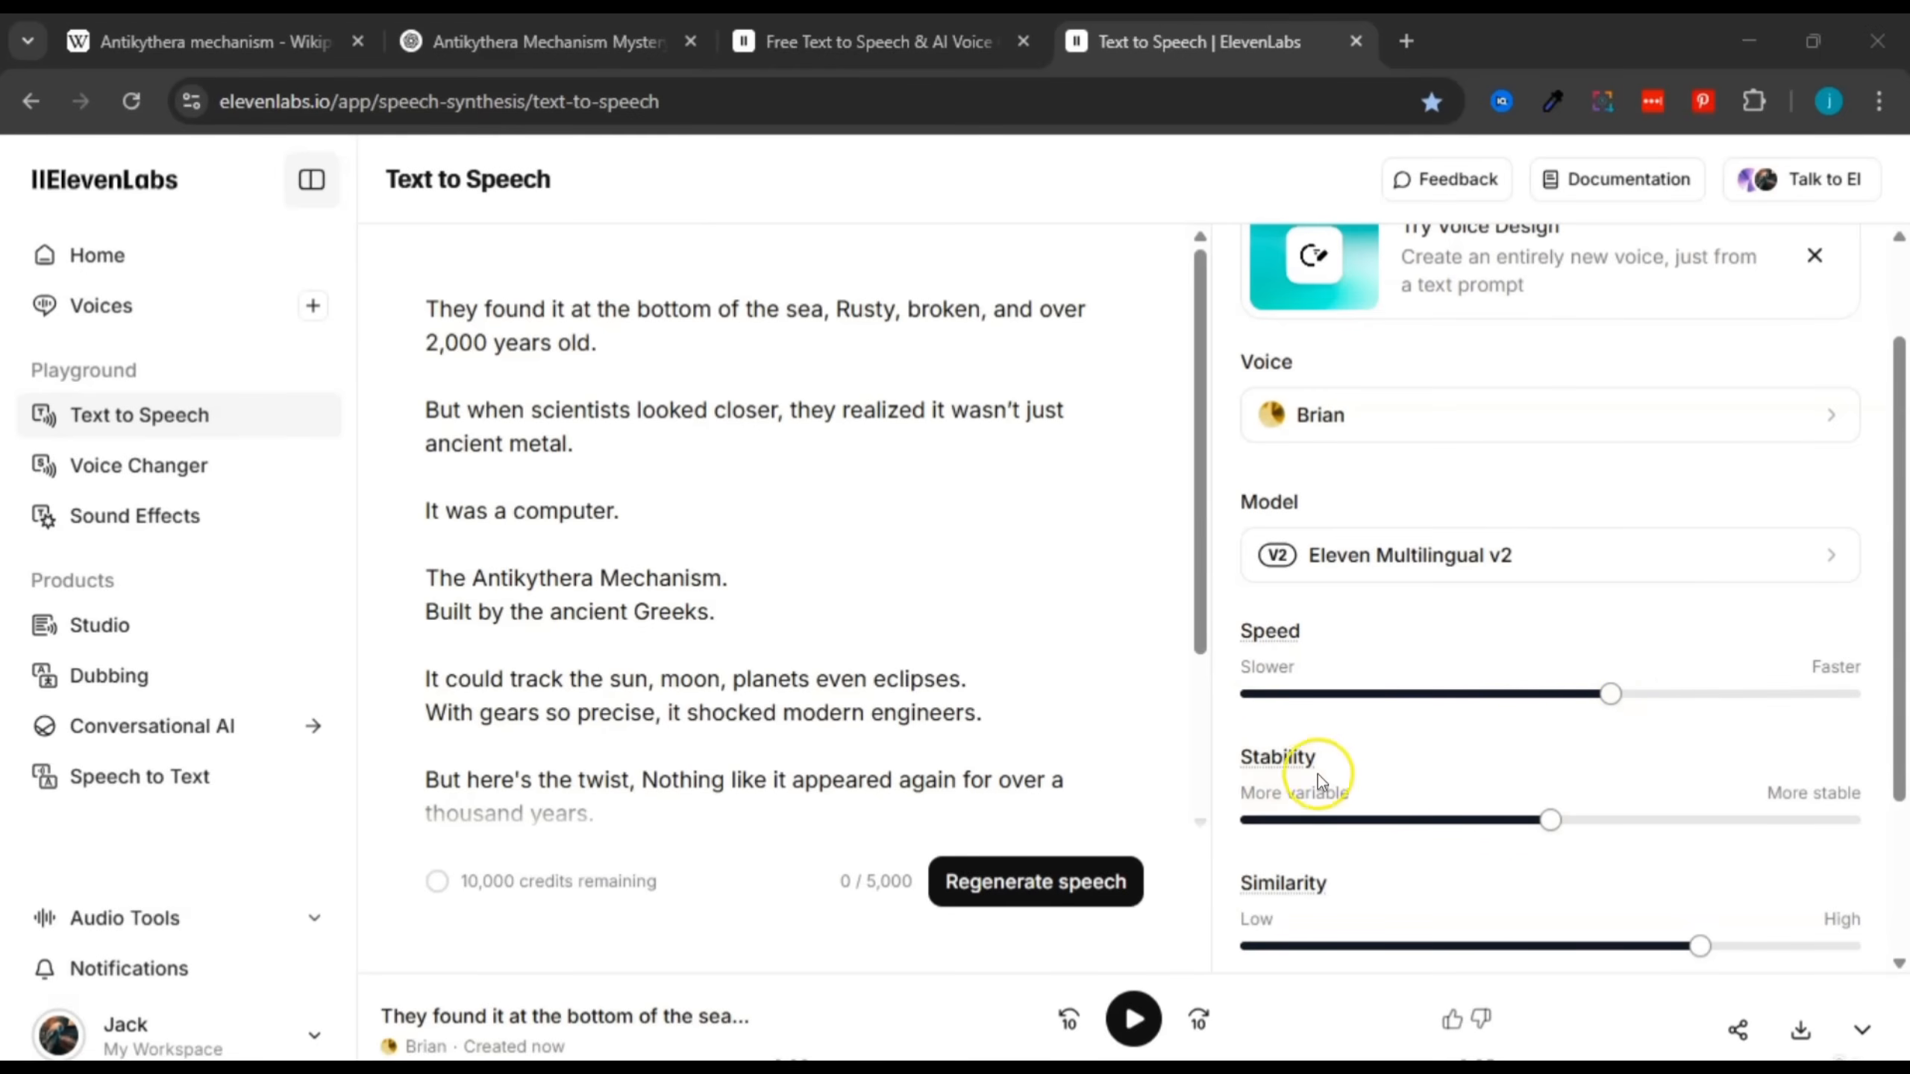
pyautogui.scroll(-3, 1538, 752)
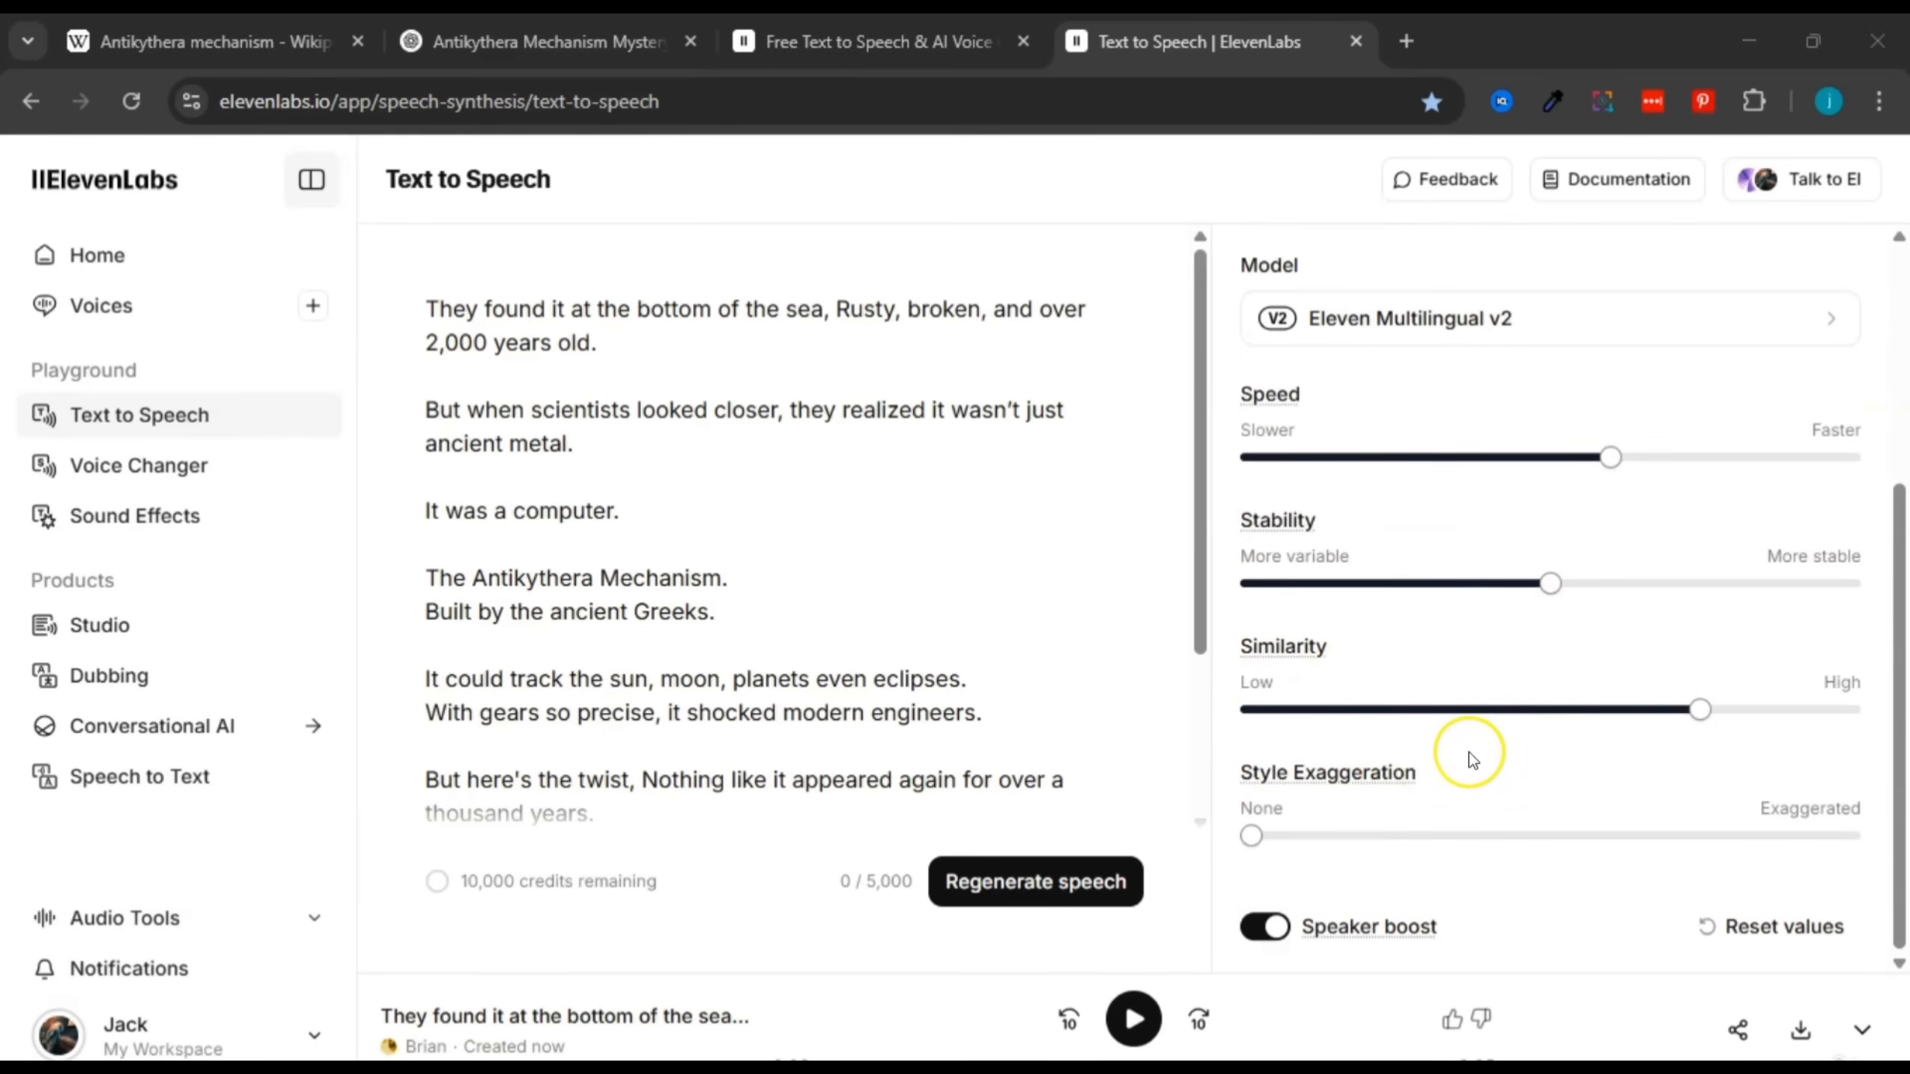
pyautogui.scroll(2, 1466, 755)
pyautogui.scroll(3, 1526, 726)
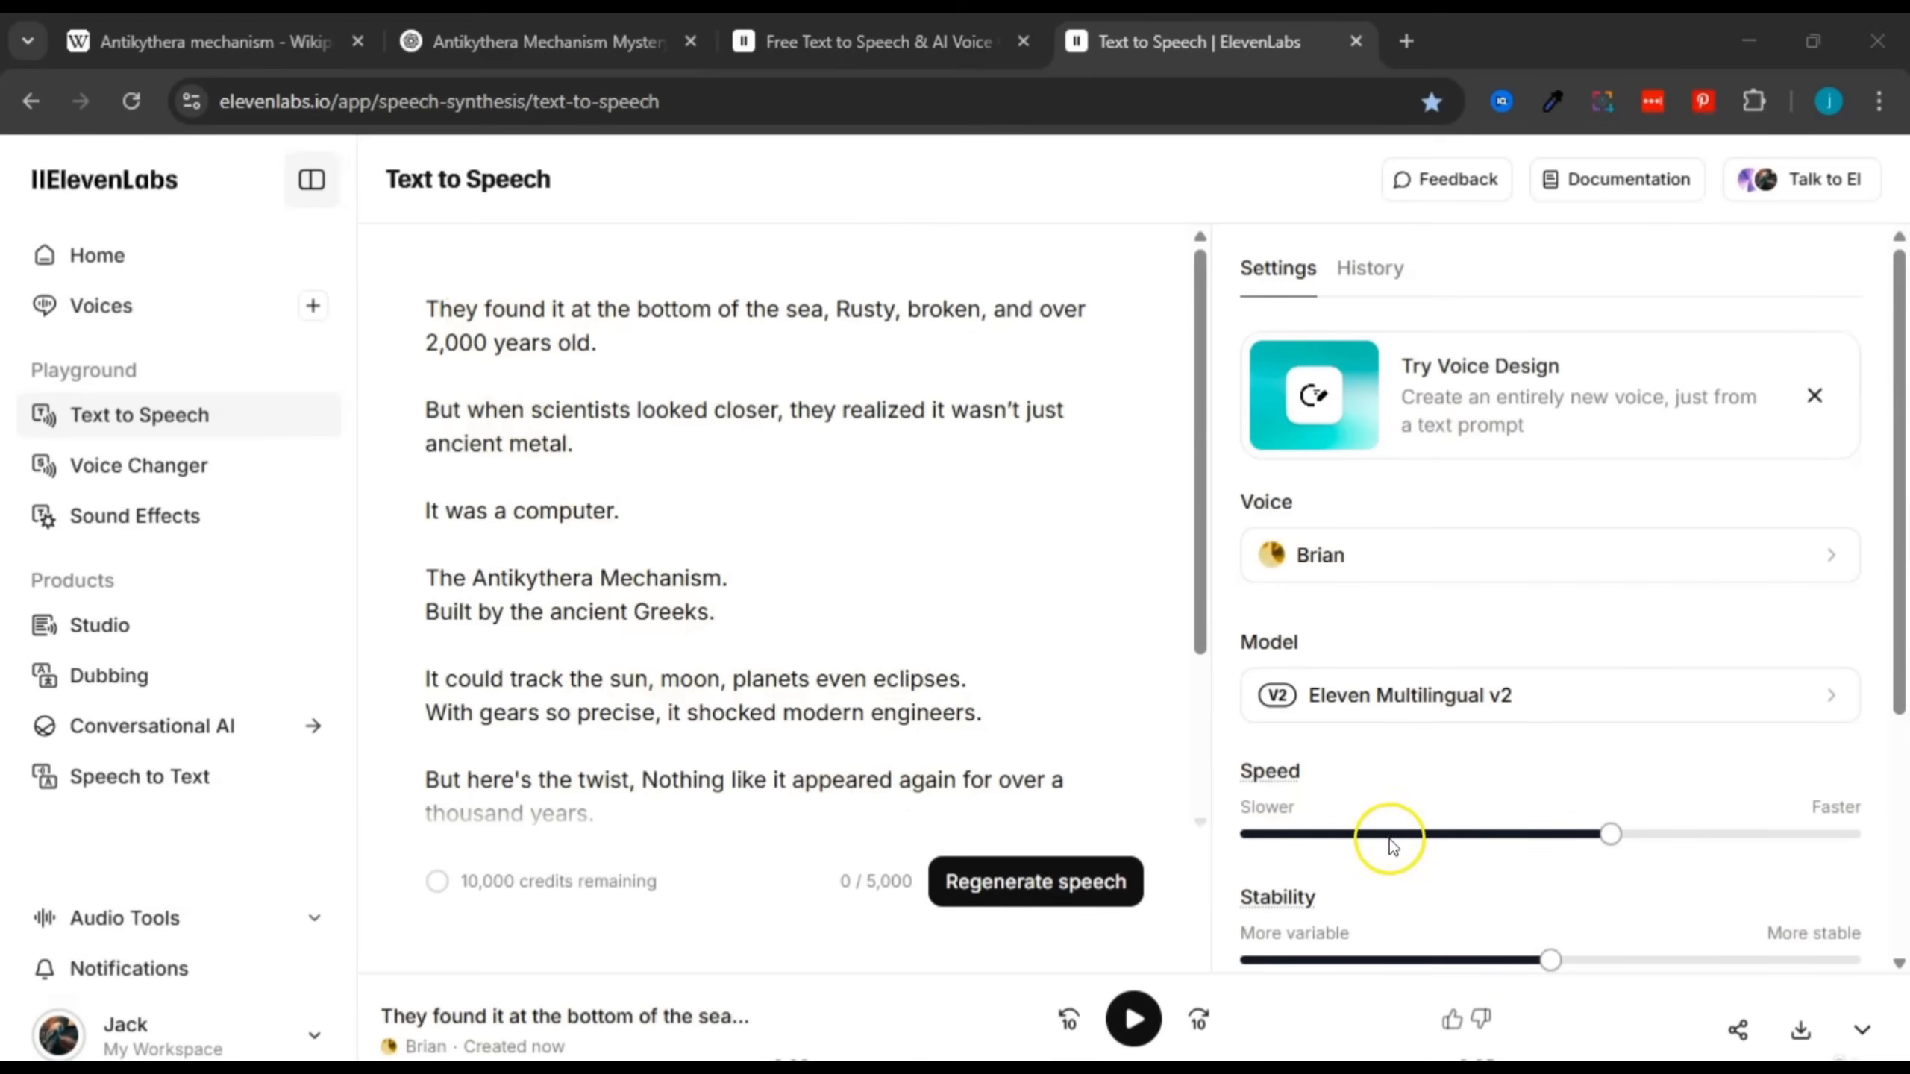
# Step: Download the generated Brian voiceover of the Antikythera script
pyautogui.click(1800, 1036)
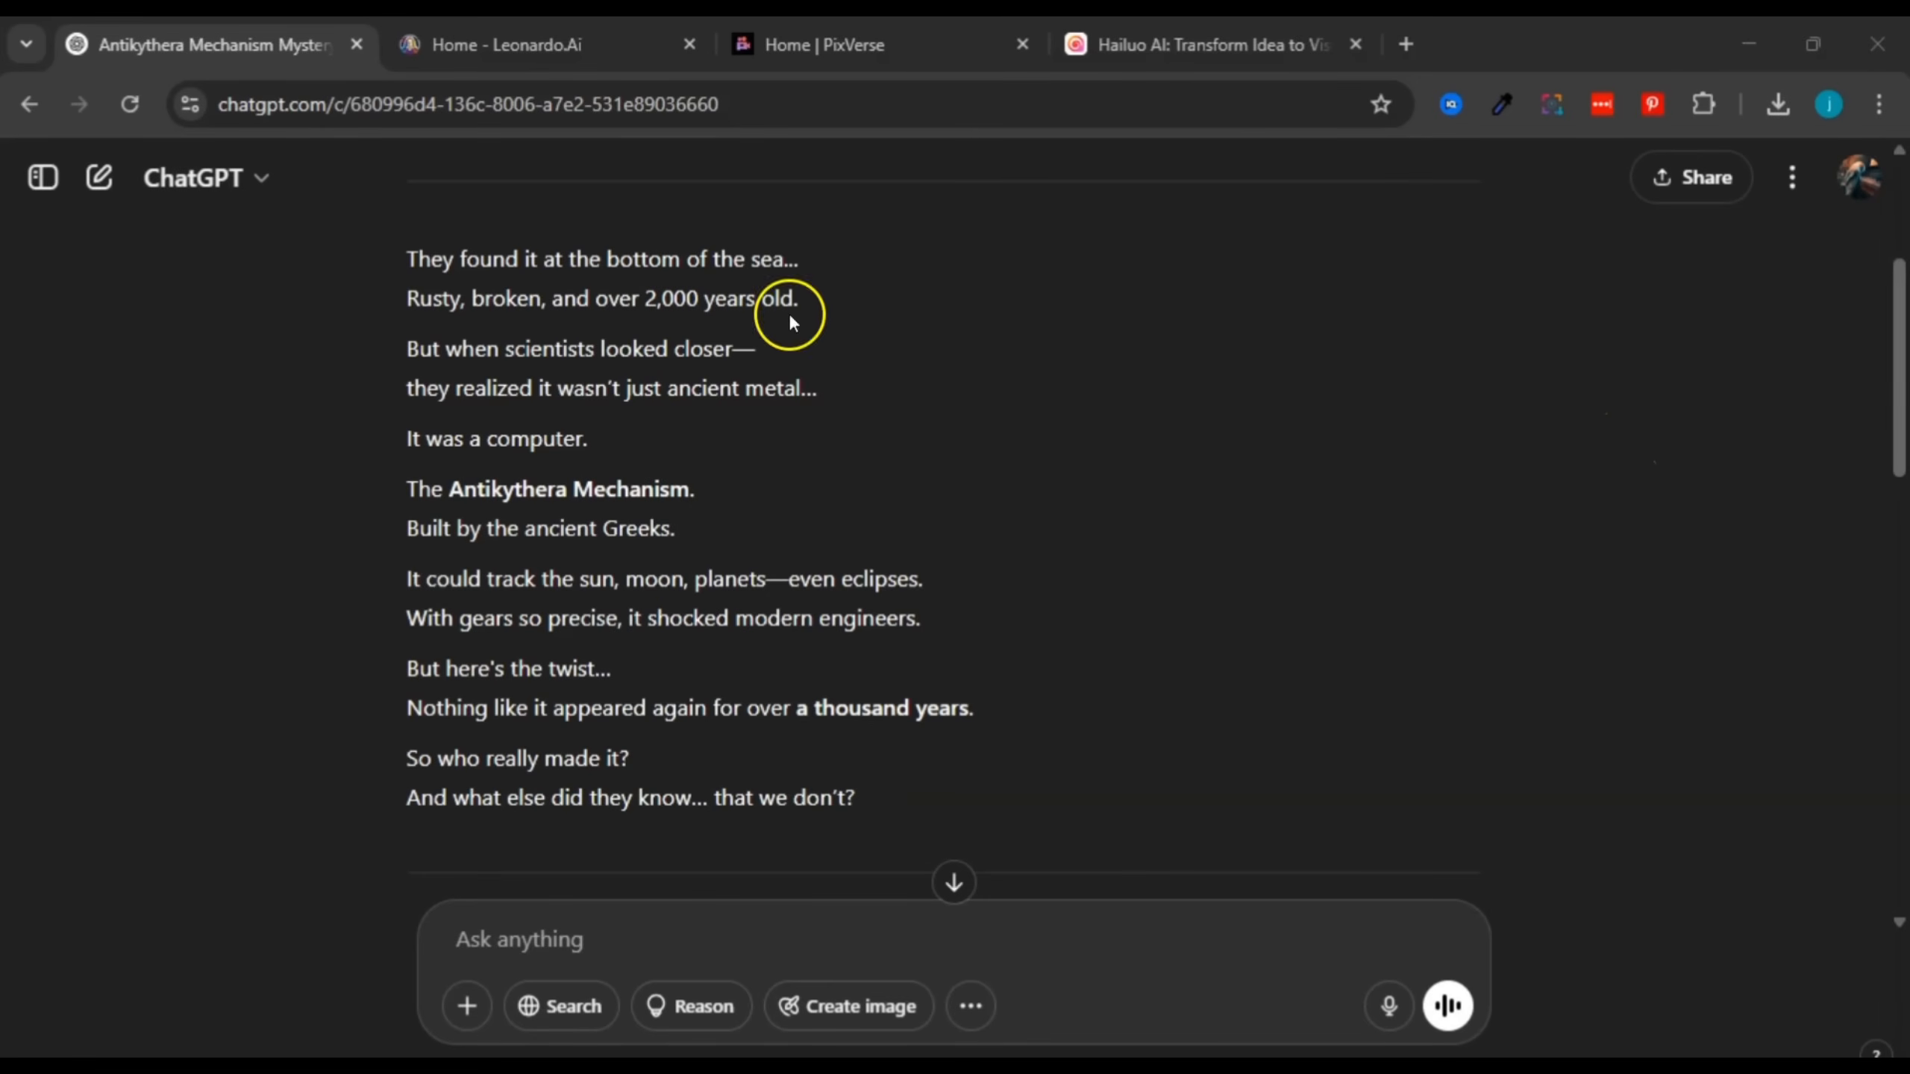
# Step: Go over the Antikythera script in ChatGPT from its opening line to its closing question
pyautogui.moveTo(406, 258); pyautogui.dragTo(822, 784)
pyautogui.click(863, 783)
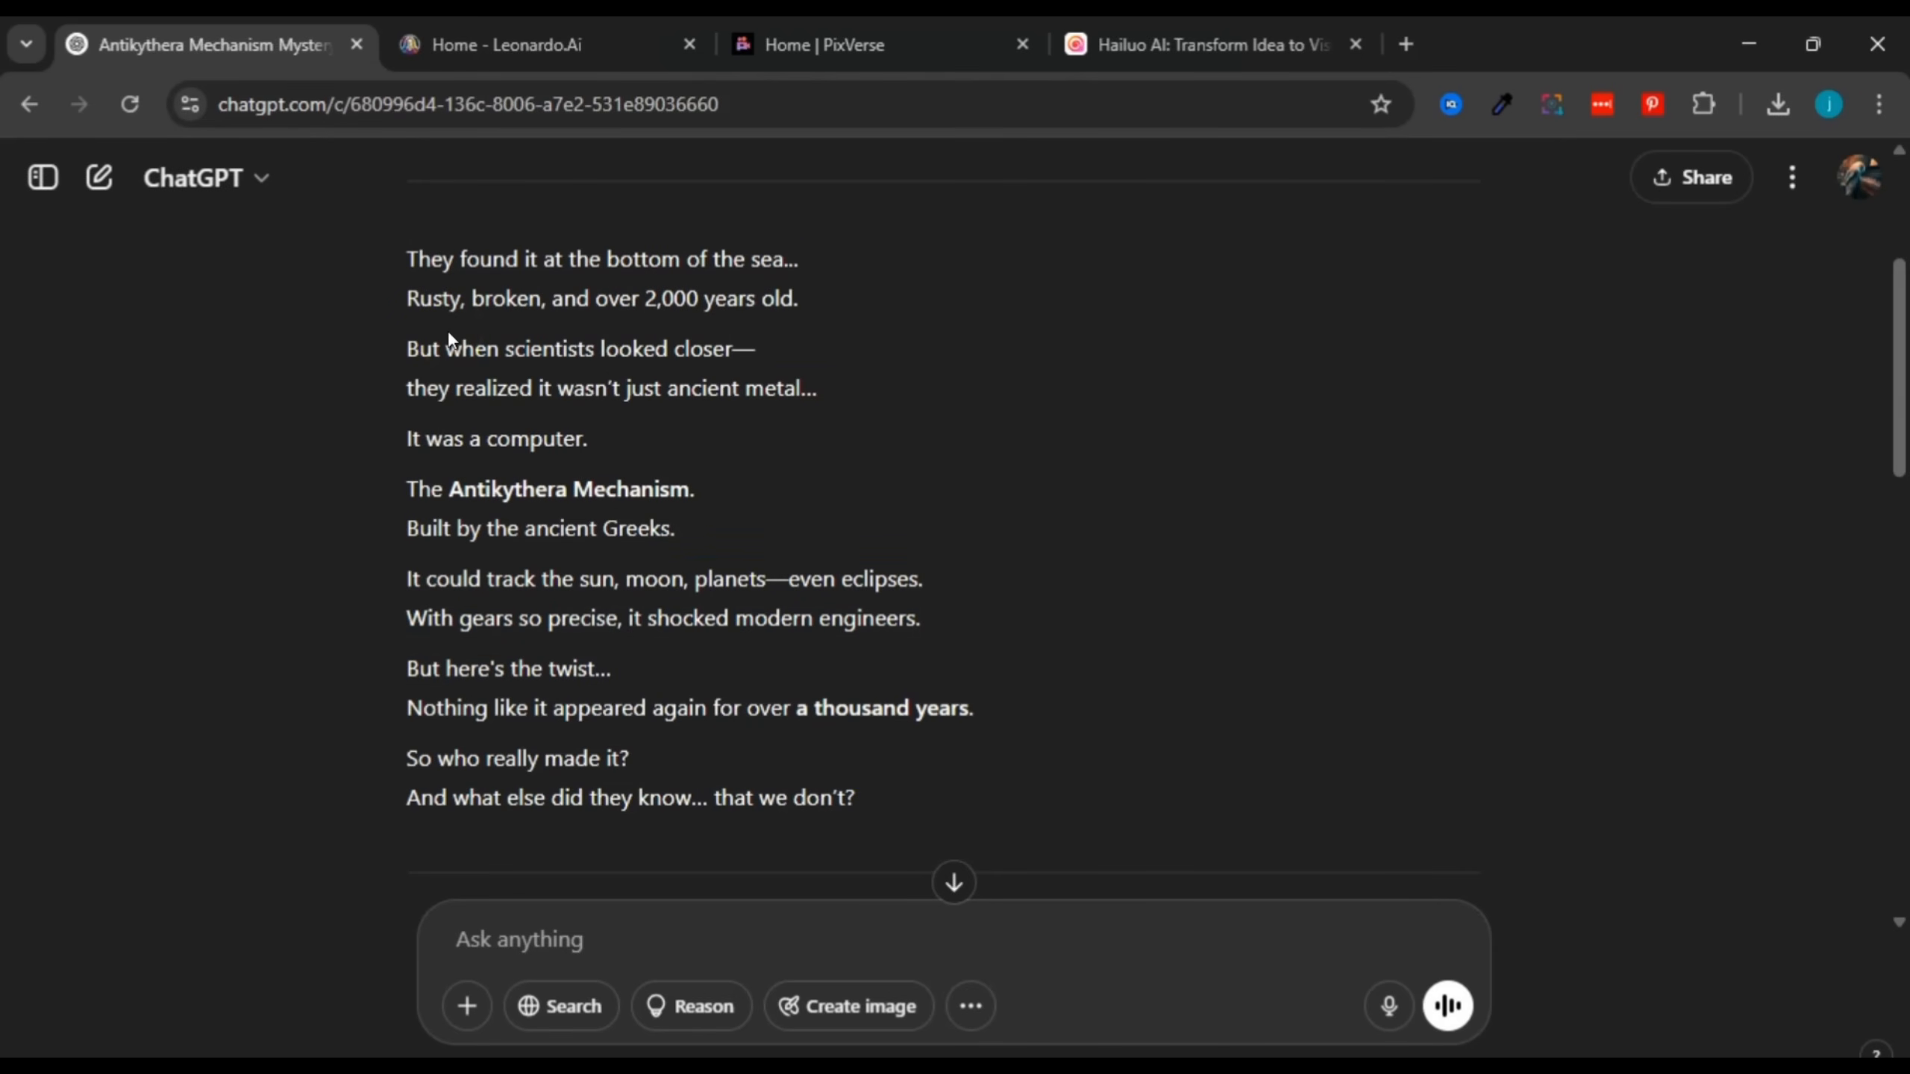
pyautogui.moveTo(405, 257); pyautogui.dragTo(836, 817)
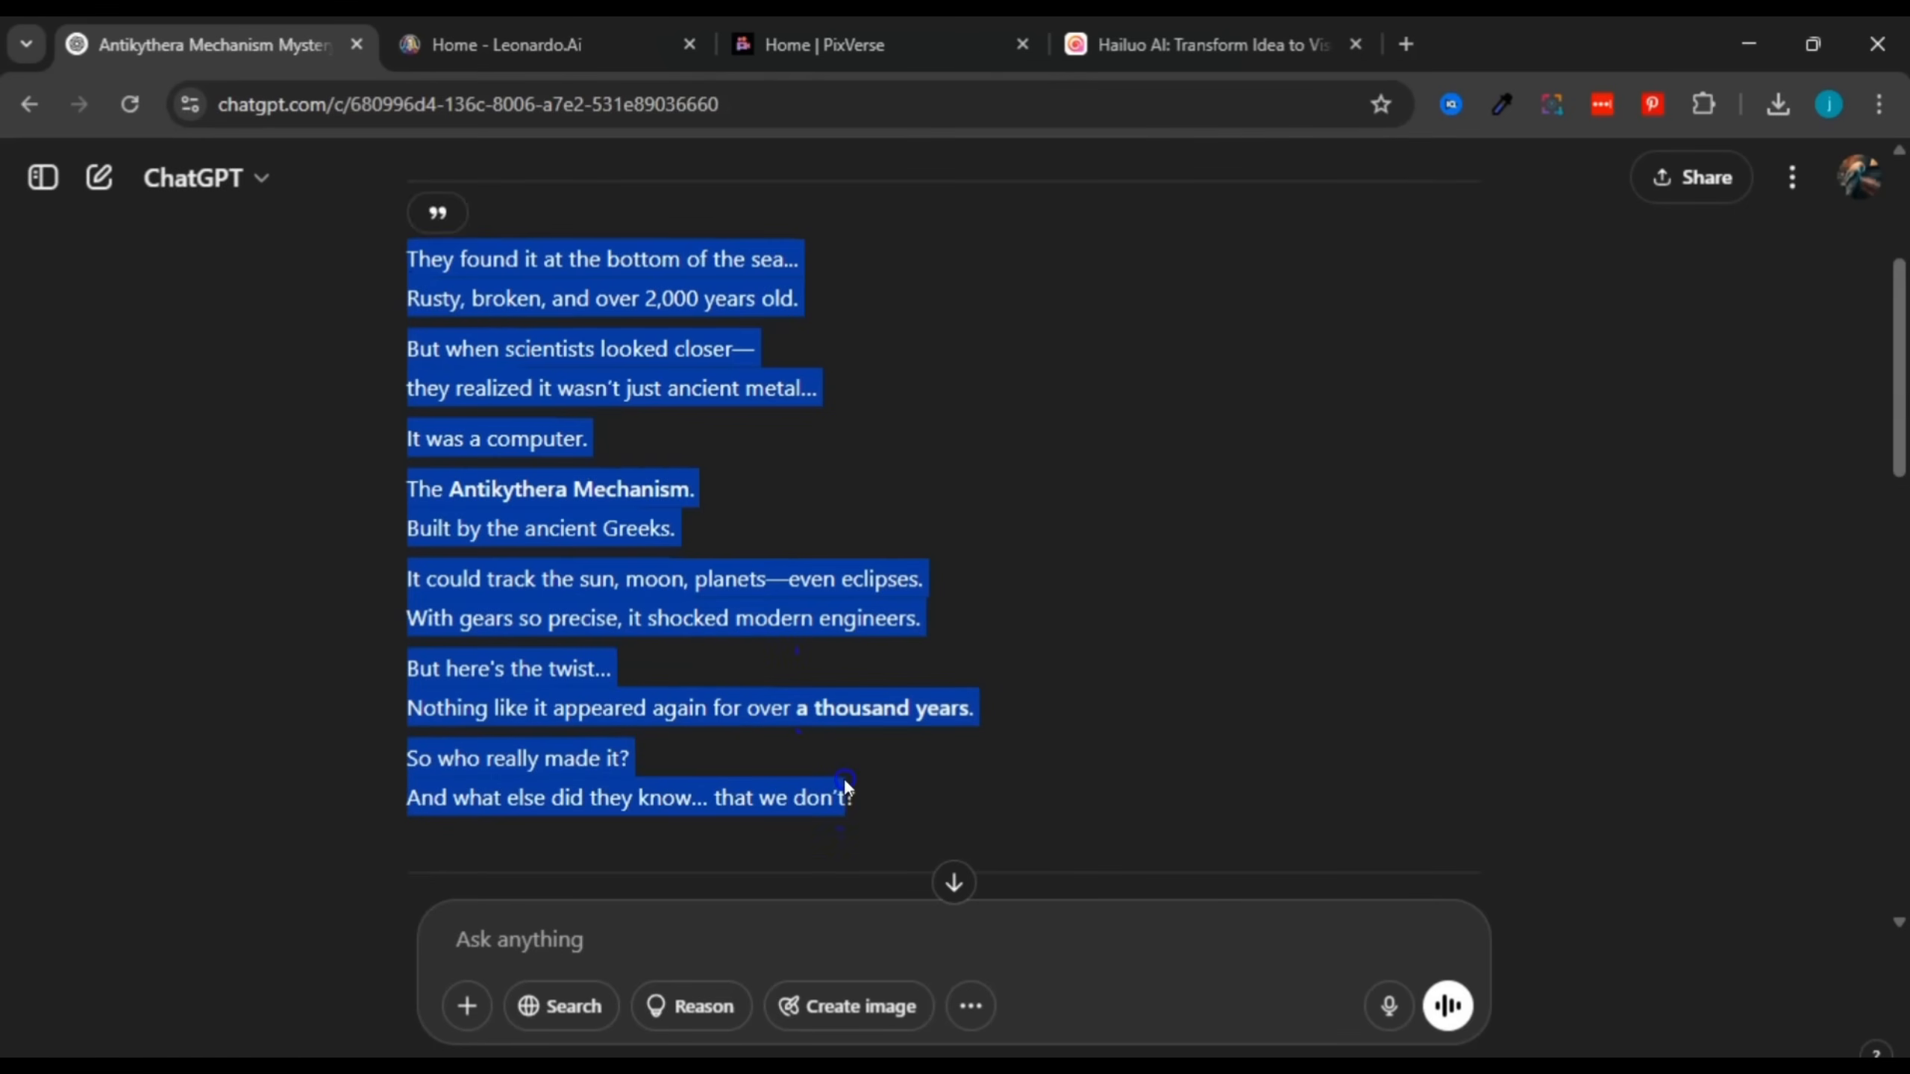
pyautogui.click(845, 783)
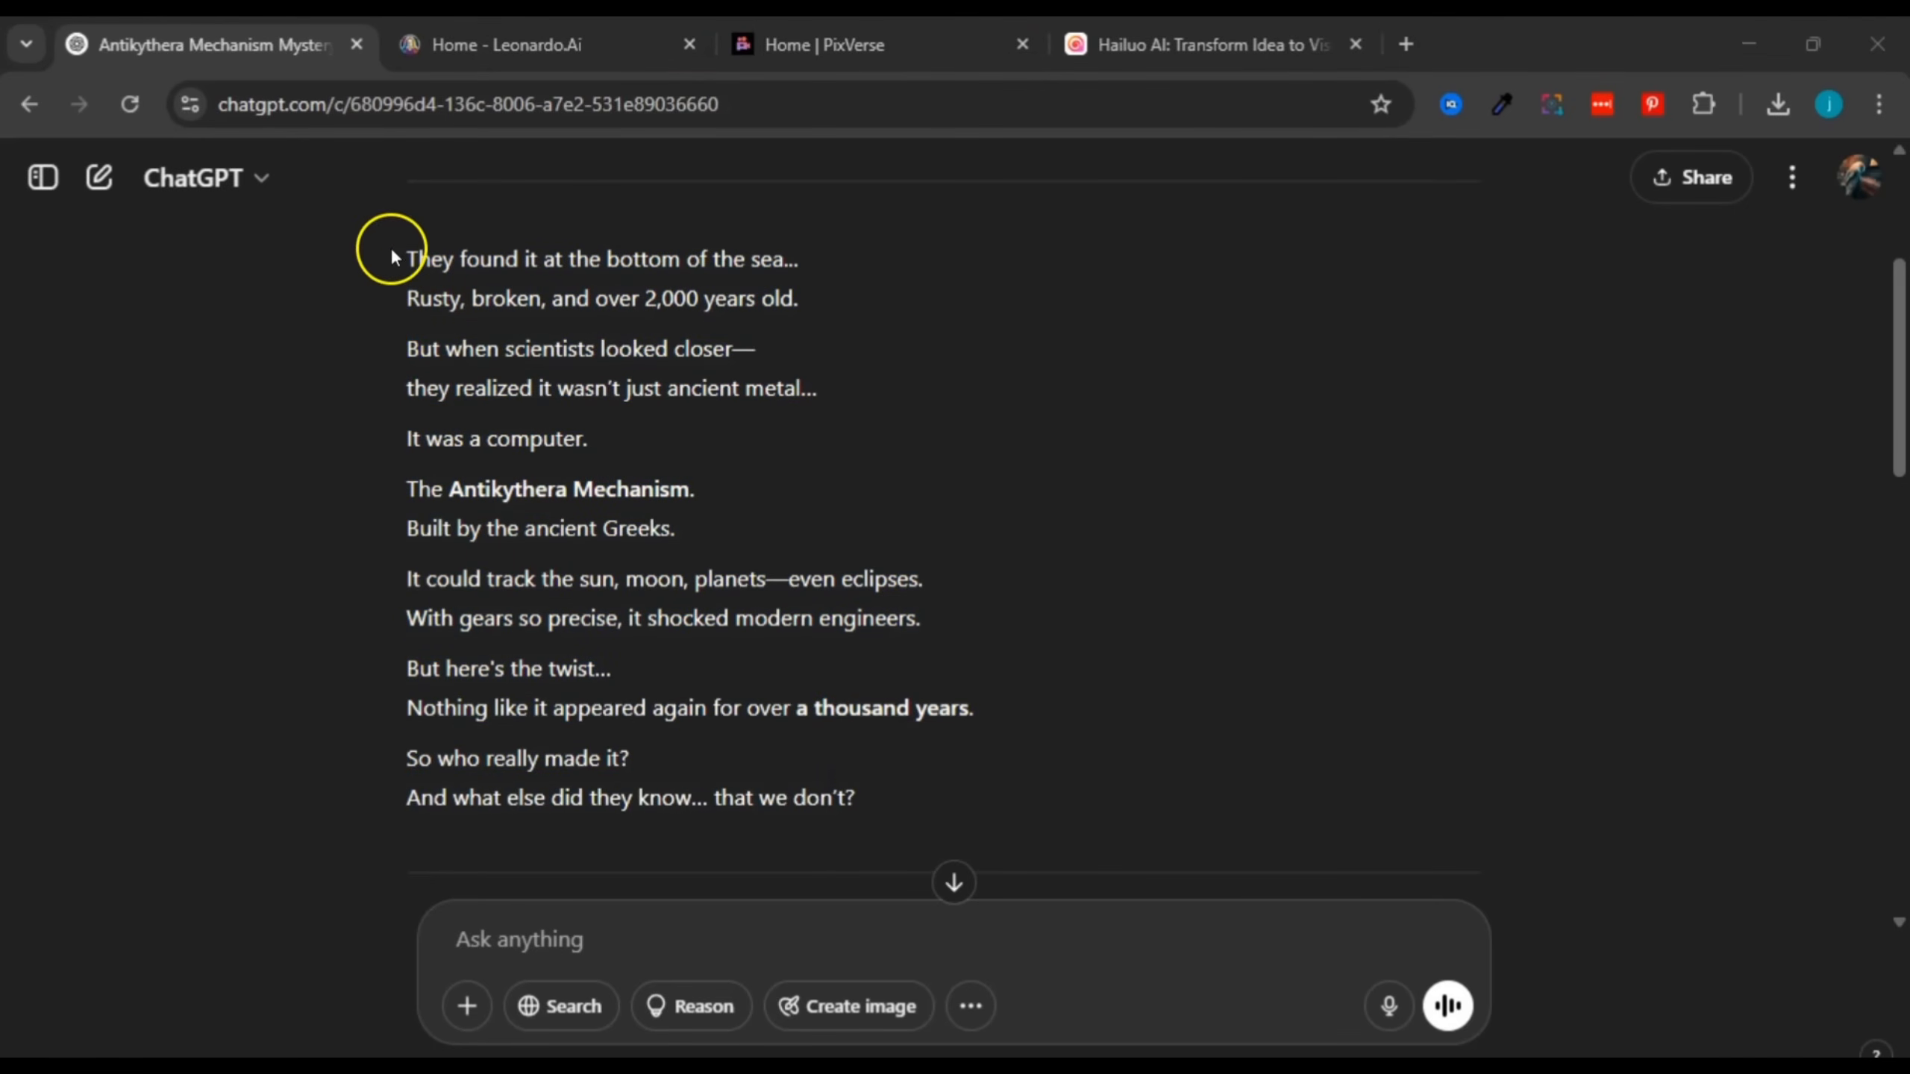
pyautogui.moveTo(410, 247); pyautogui.dragTo(733, 727)
pyautogui.click(623, 383)
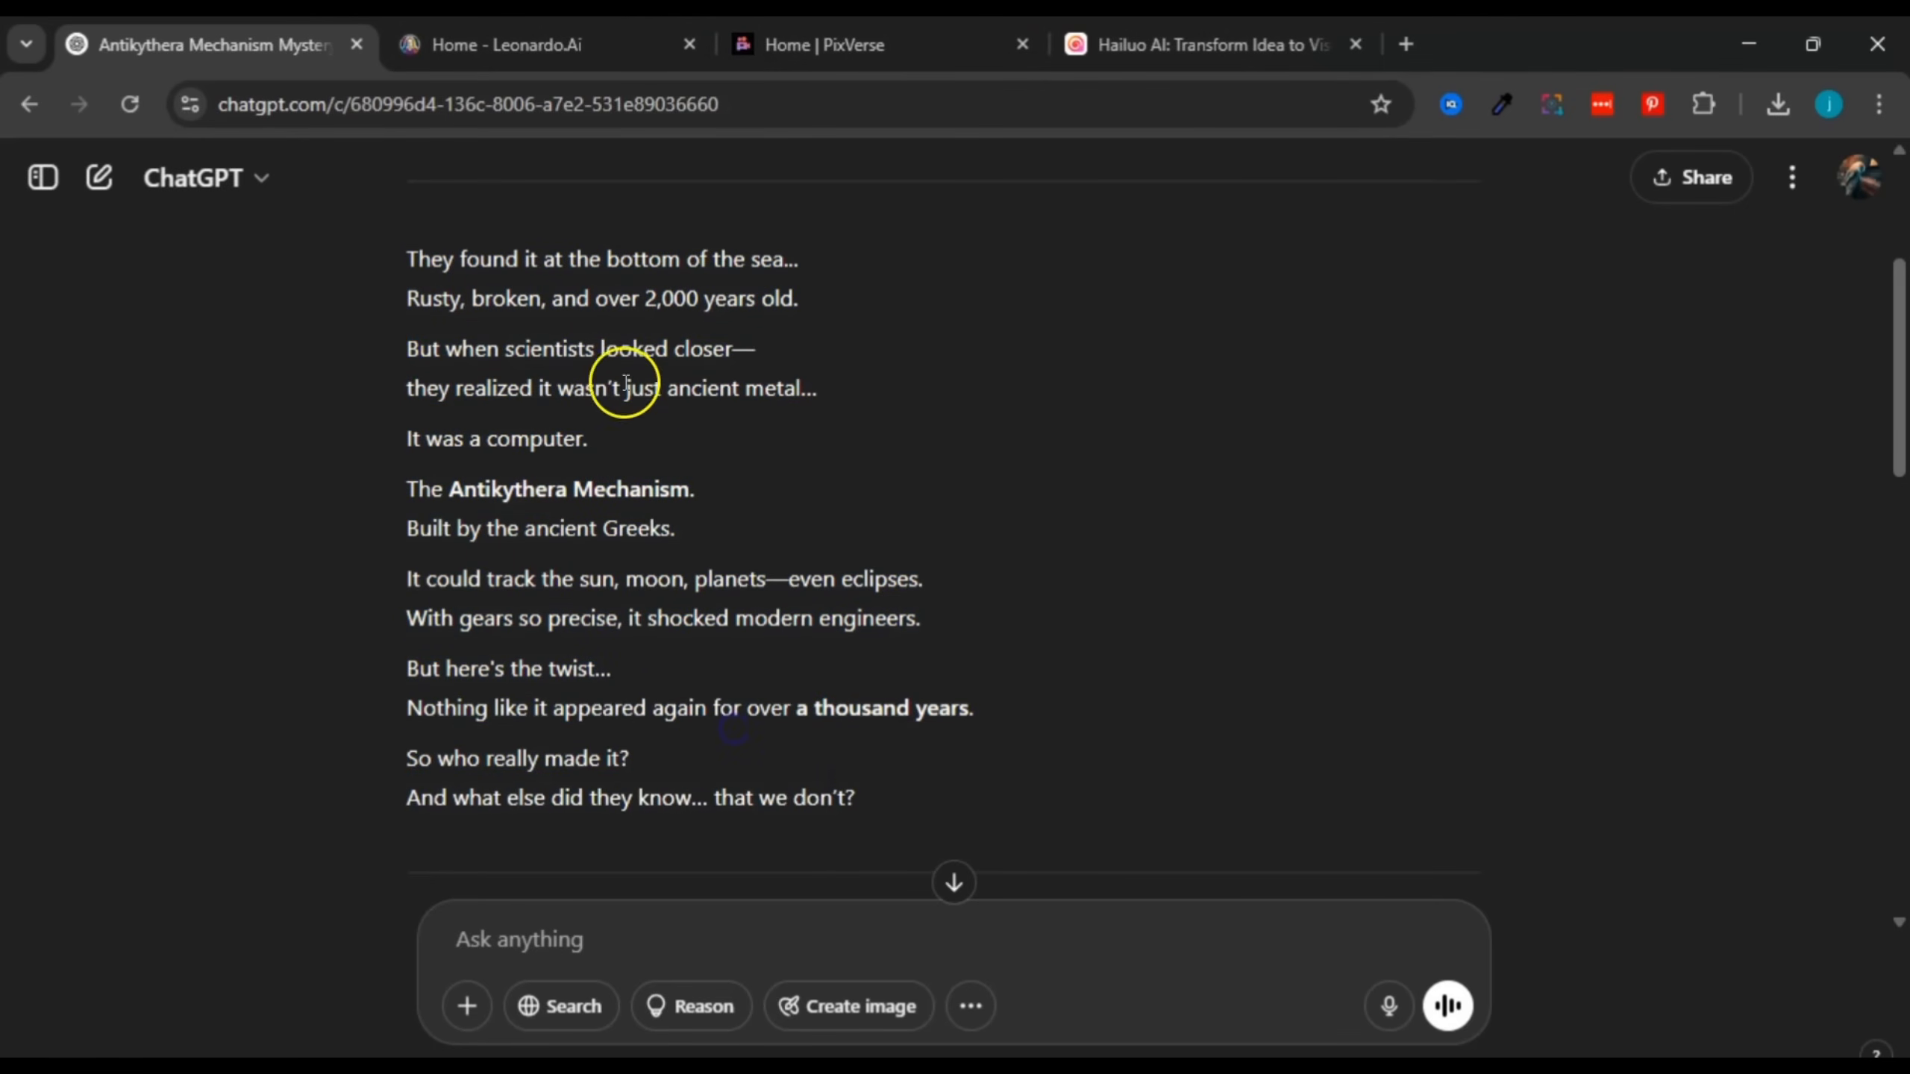
# Step: Switch to Leonardo.Ai, check the account's token balance and open the image creation tool
pyautogui.hotkey('ctrl', 'Tab')
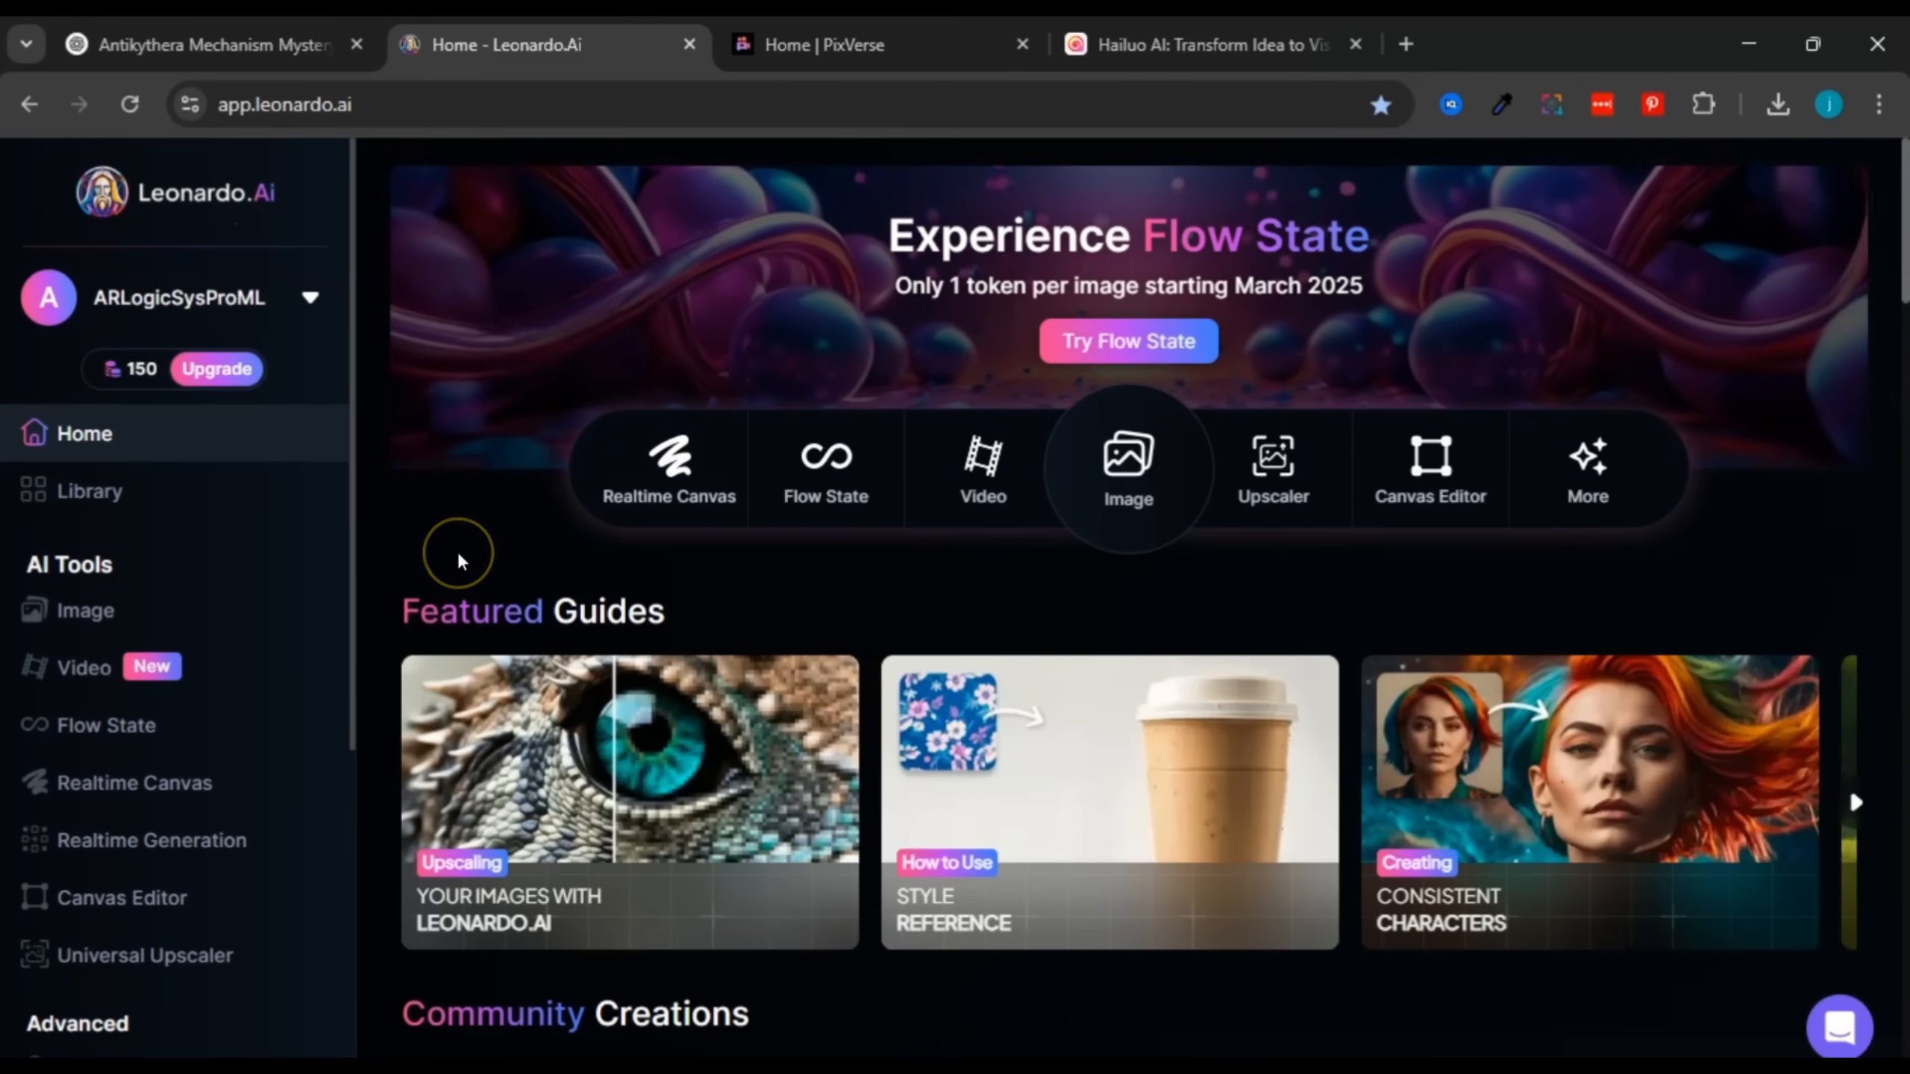
pyautogui.click(135, 370)
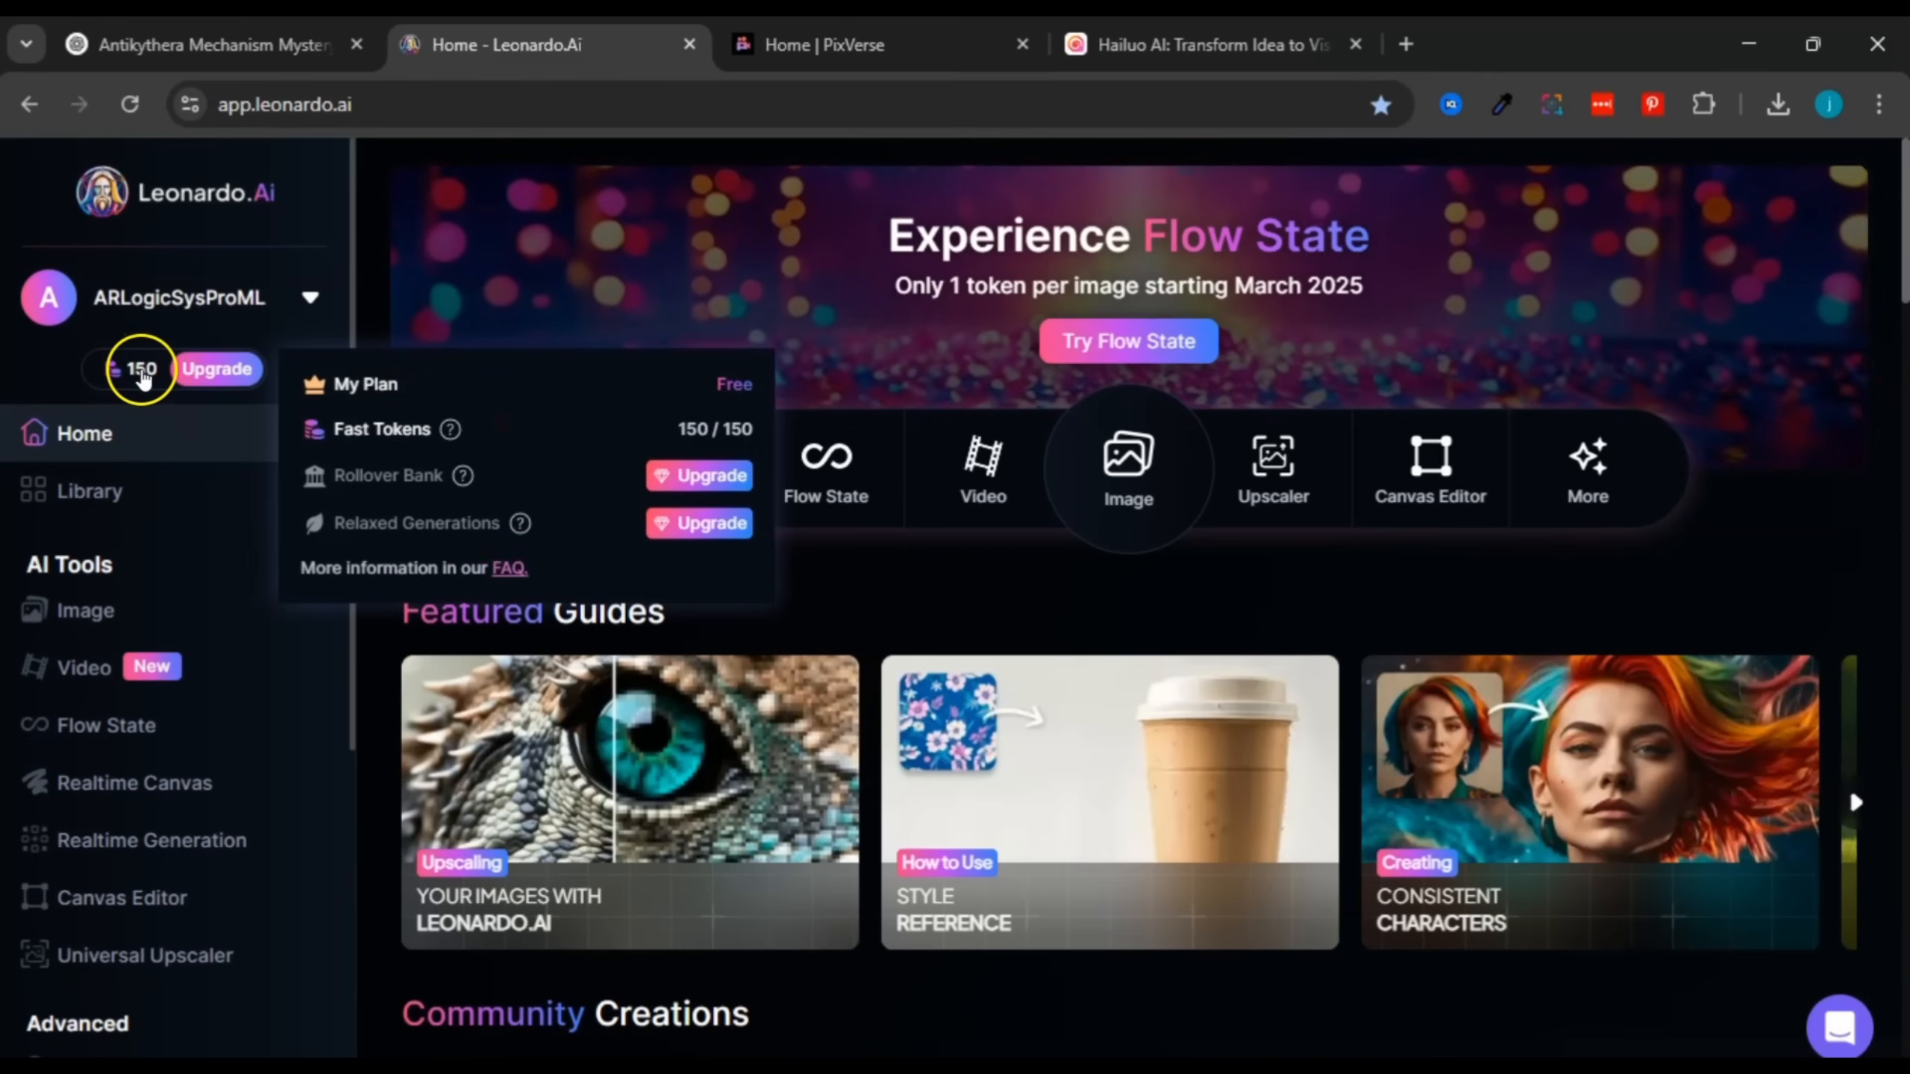
pyautogui.click(1045, 380)
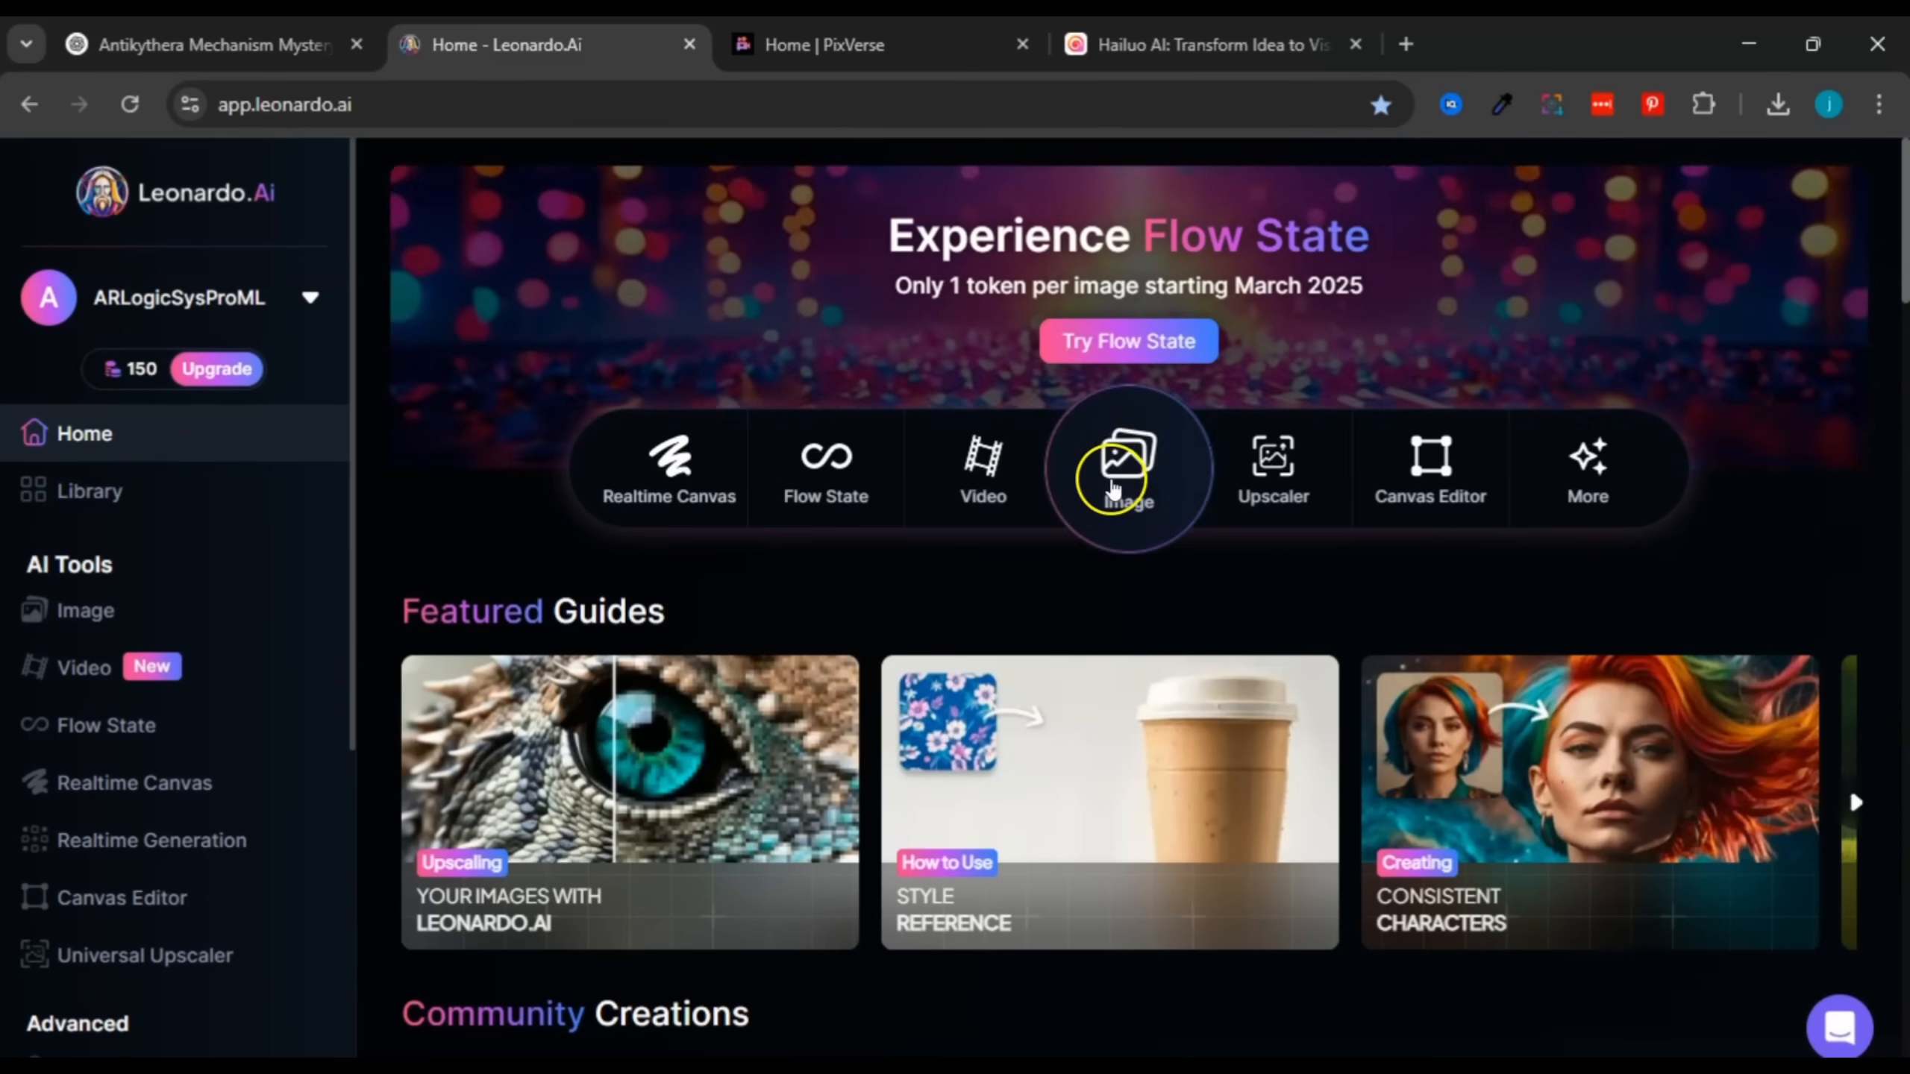
pyautogui.click(1125, 457)
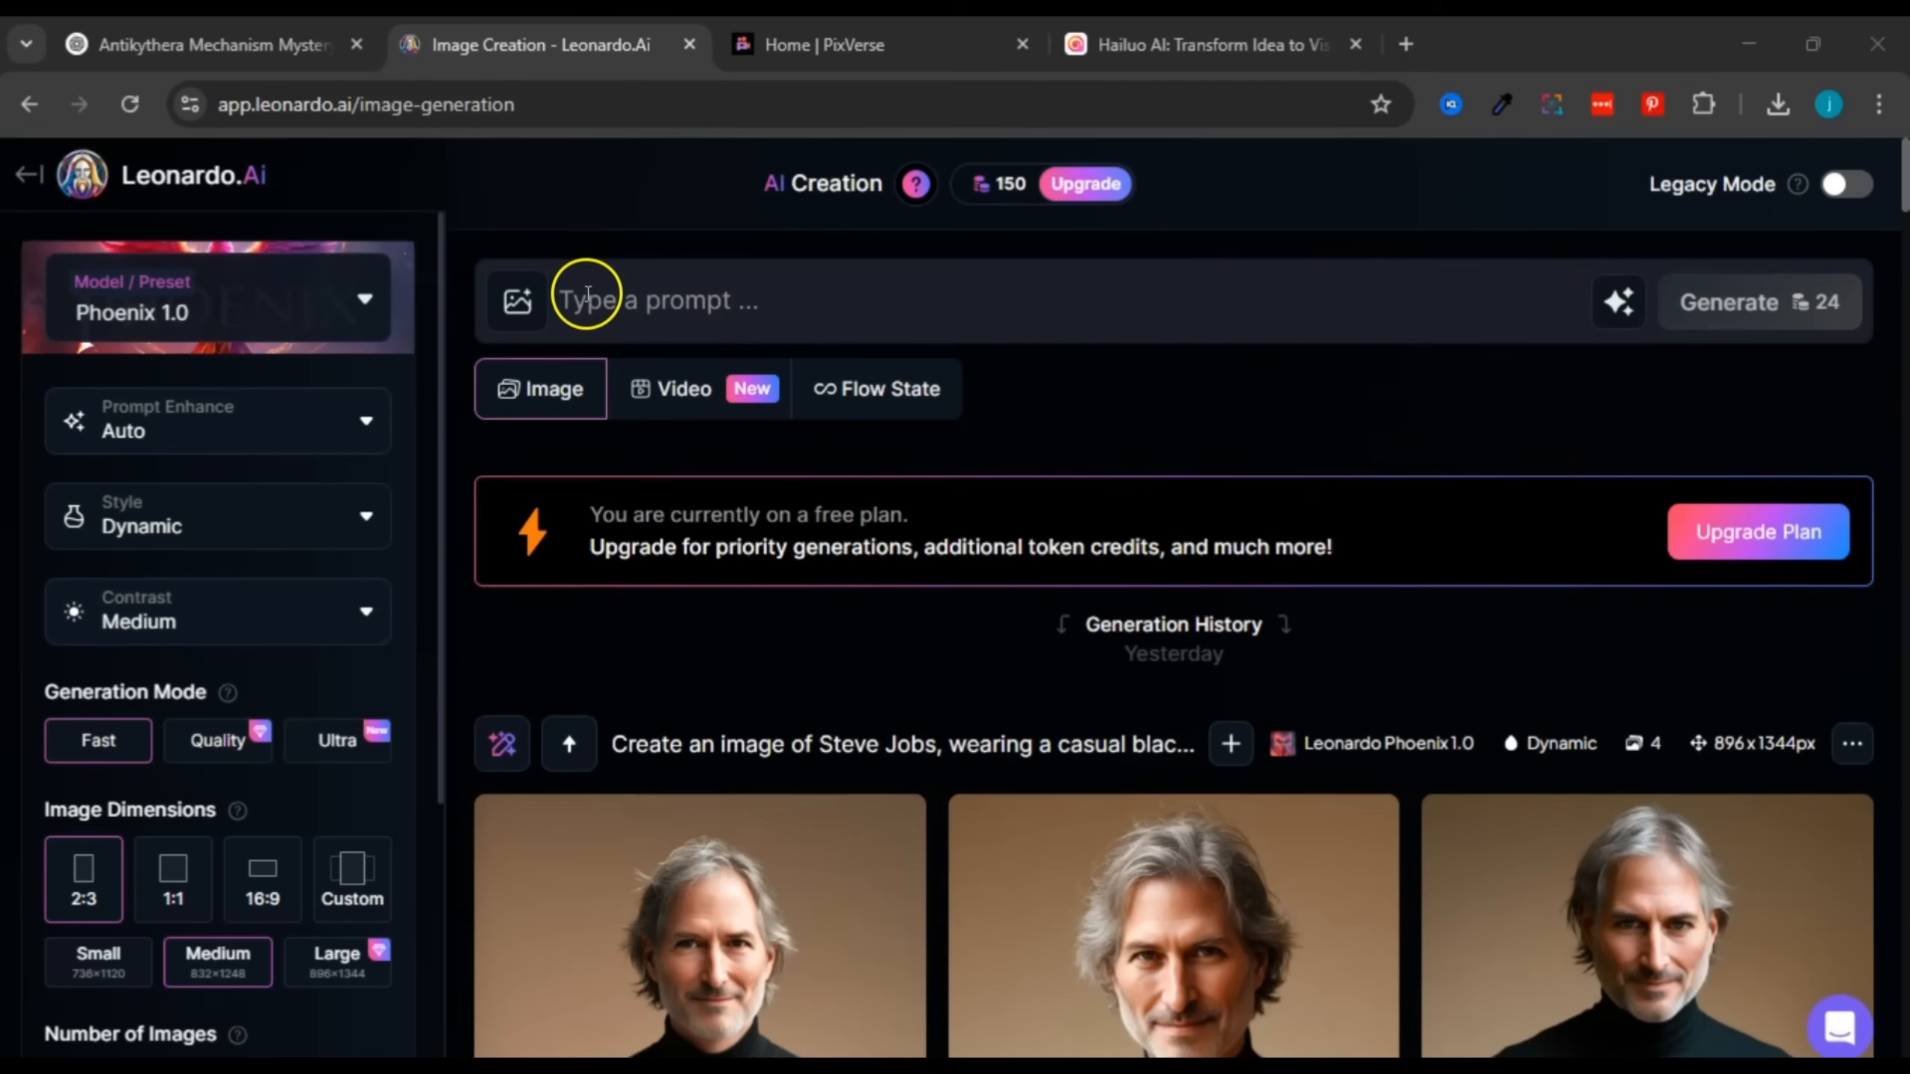
# Step: Check the token cost of an image generation against the free plan's fast token allowance
pyautogui.click(729, 299)
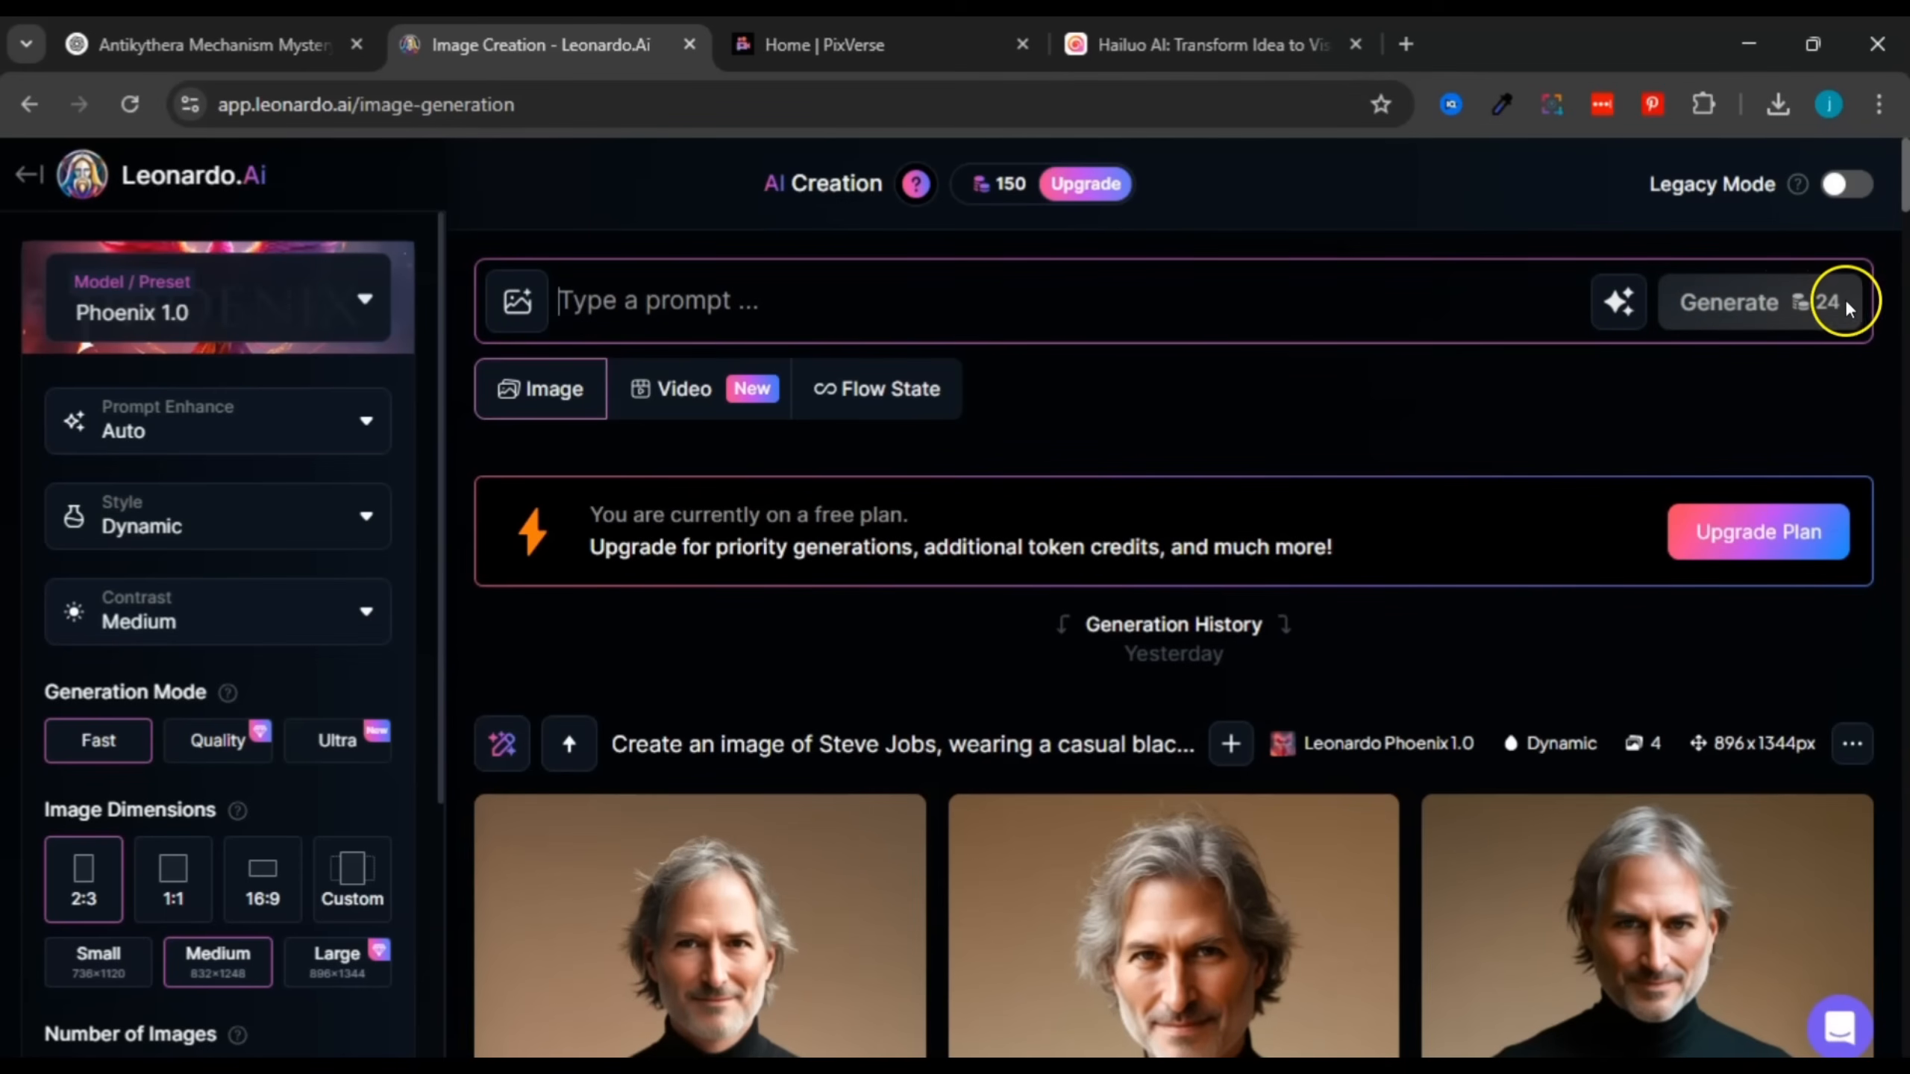
pyautogui.moveTo(1009, 183)
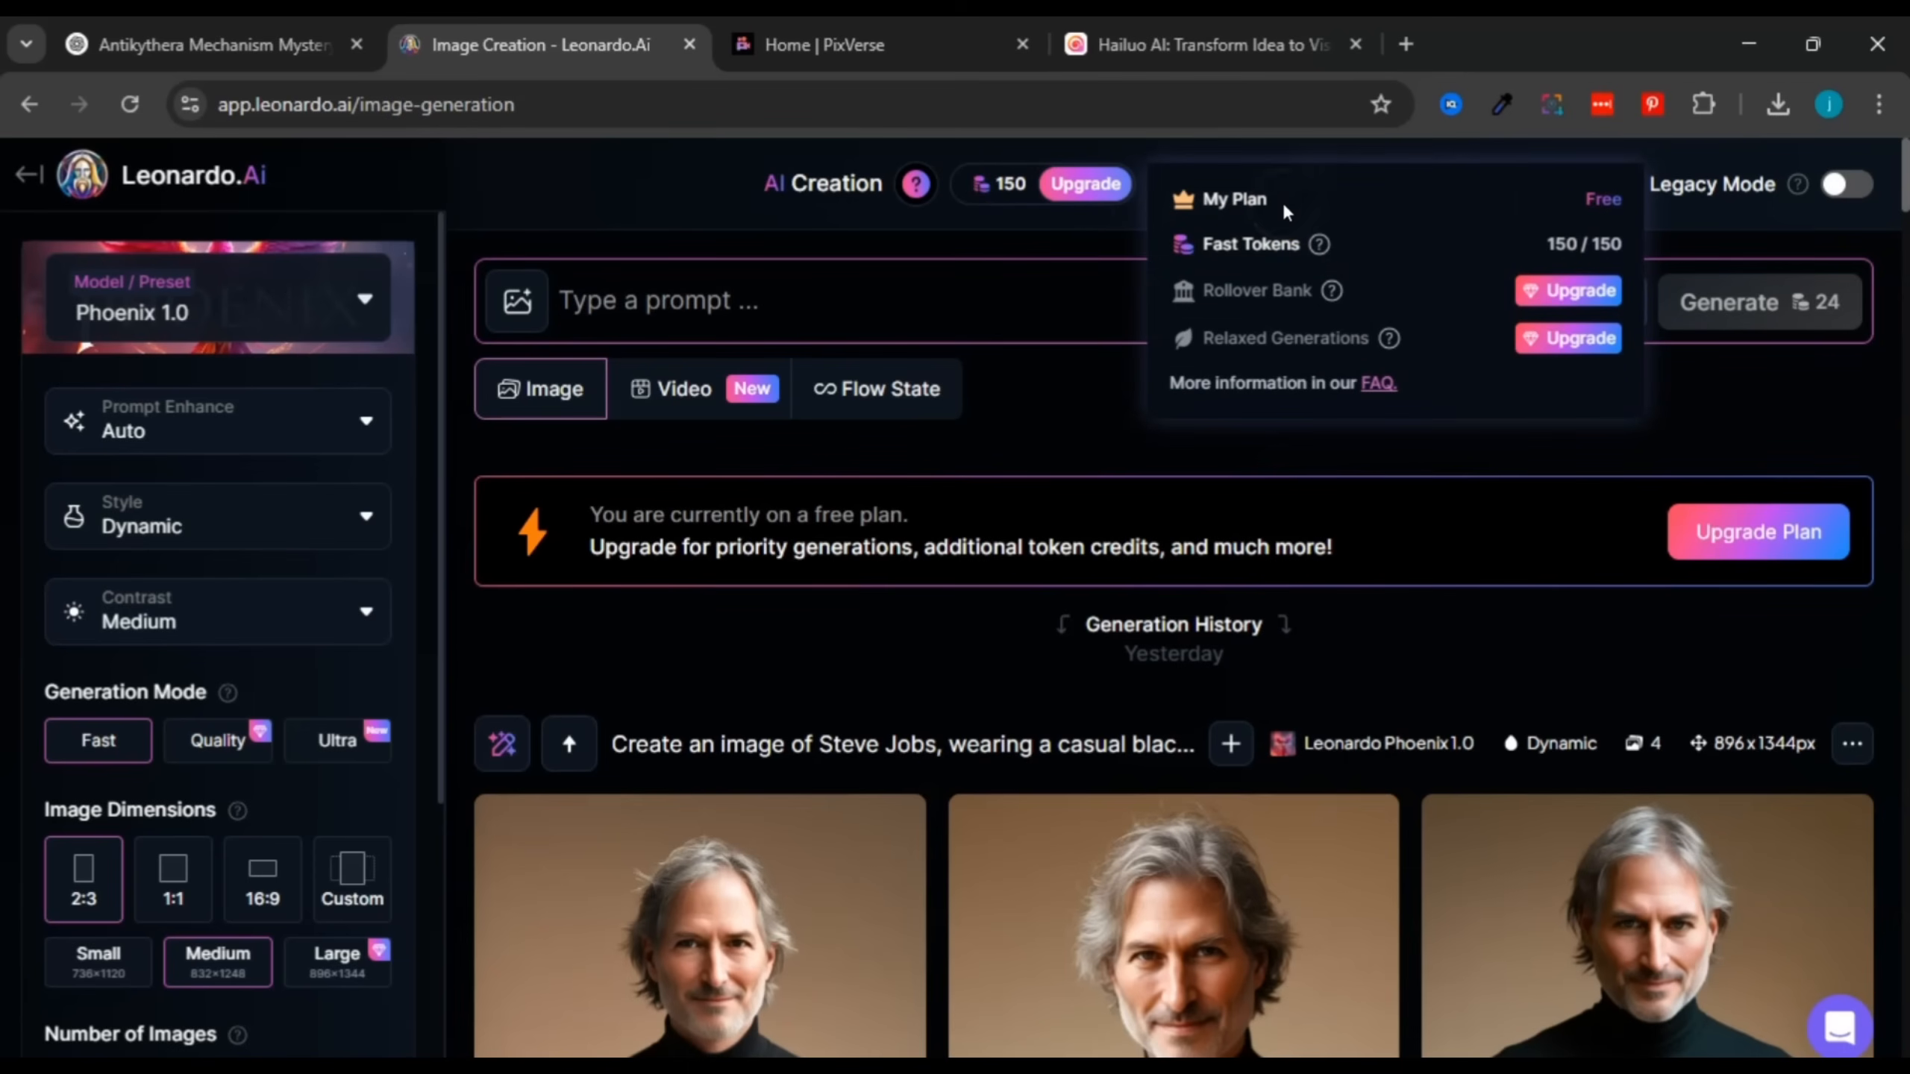
pyautogui.click(1511, 225)
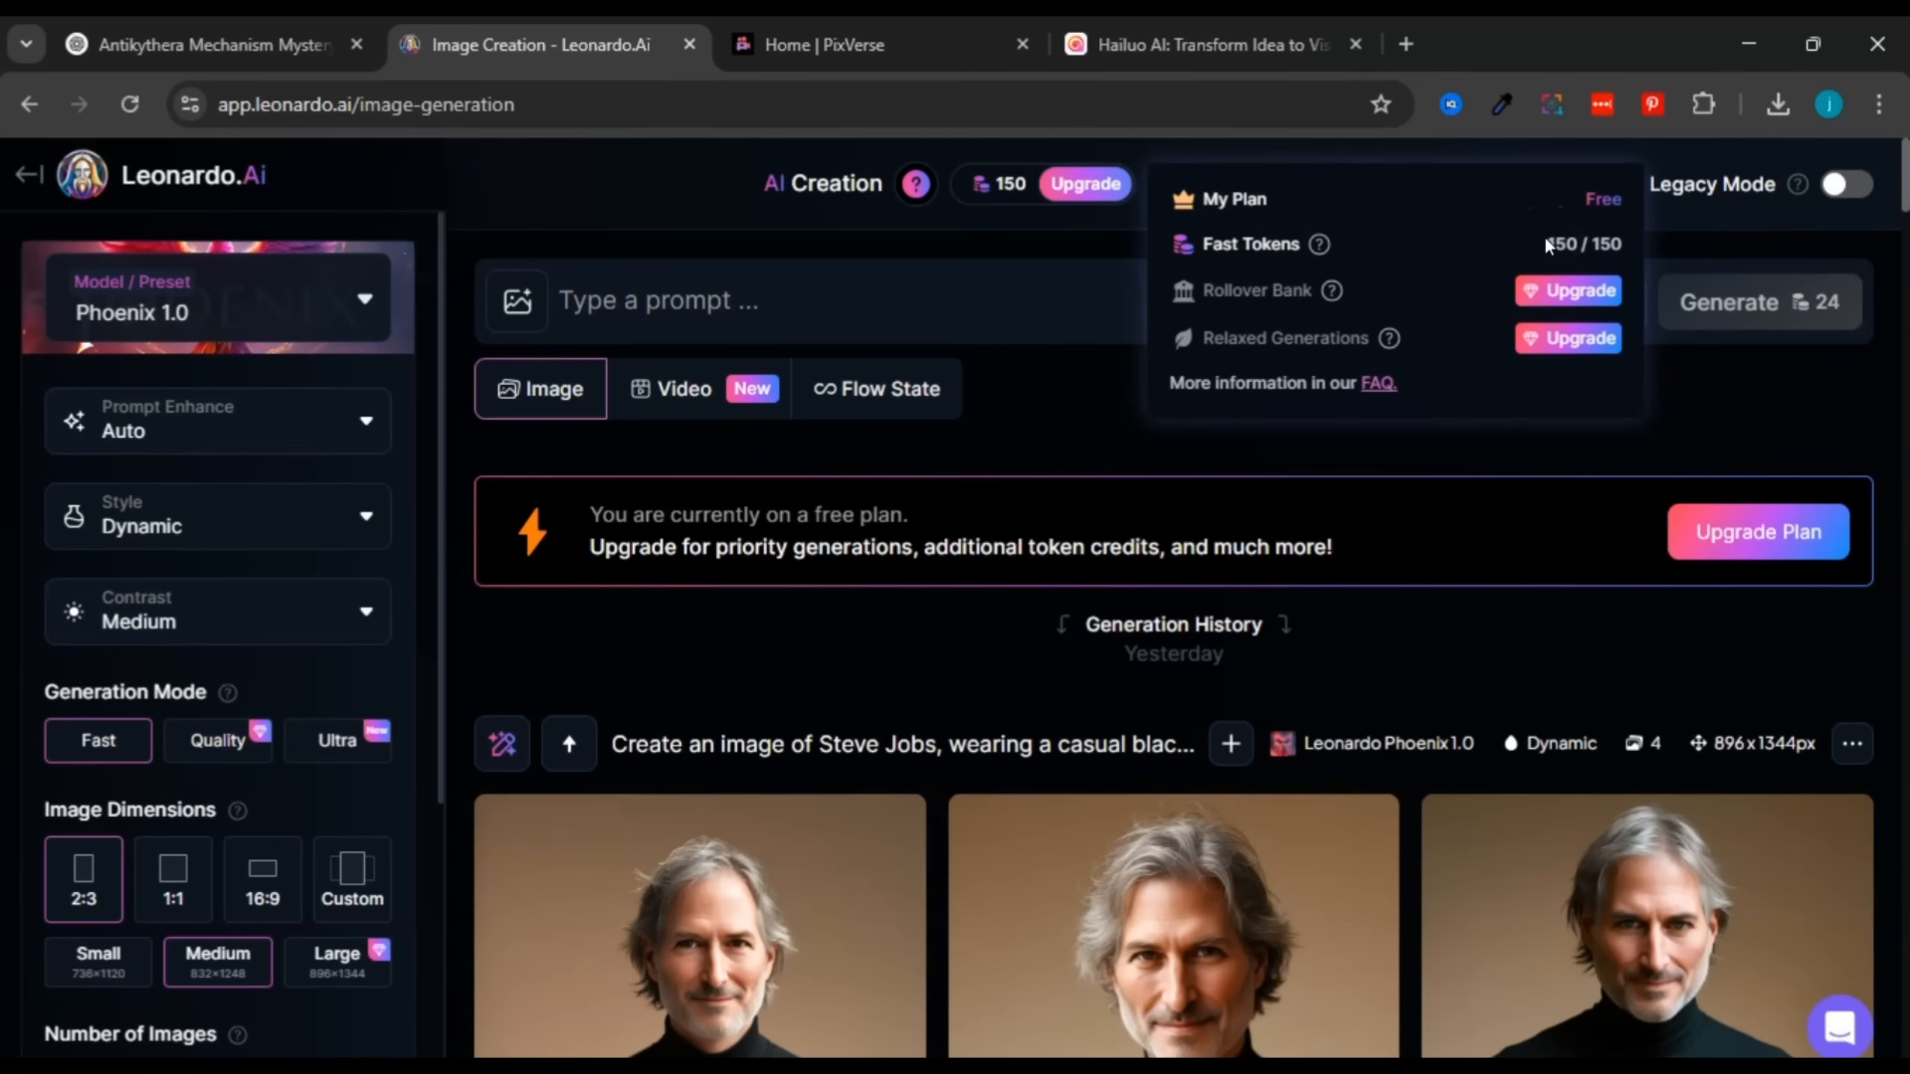
pyautogui.moveTo(1545, 236); pyautogui.dragTo(1624, 252)
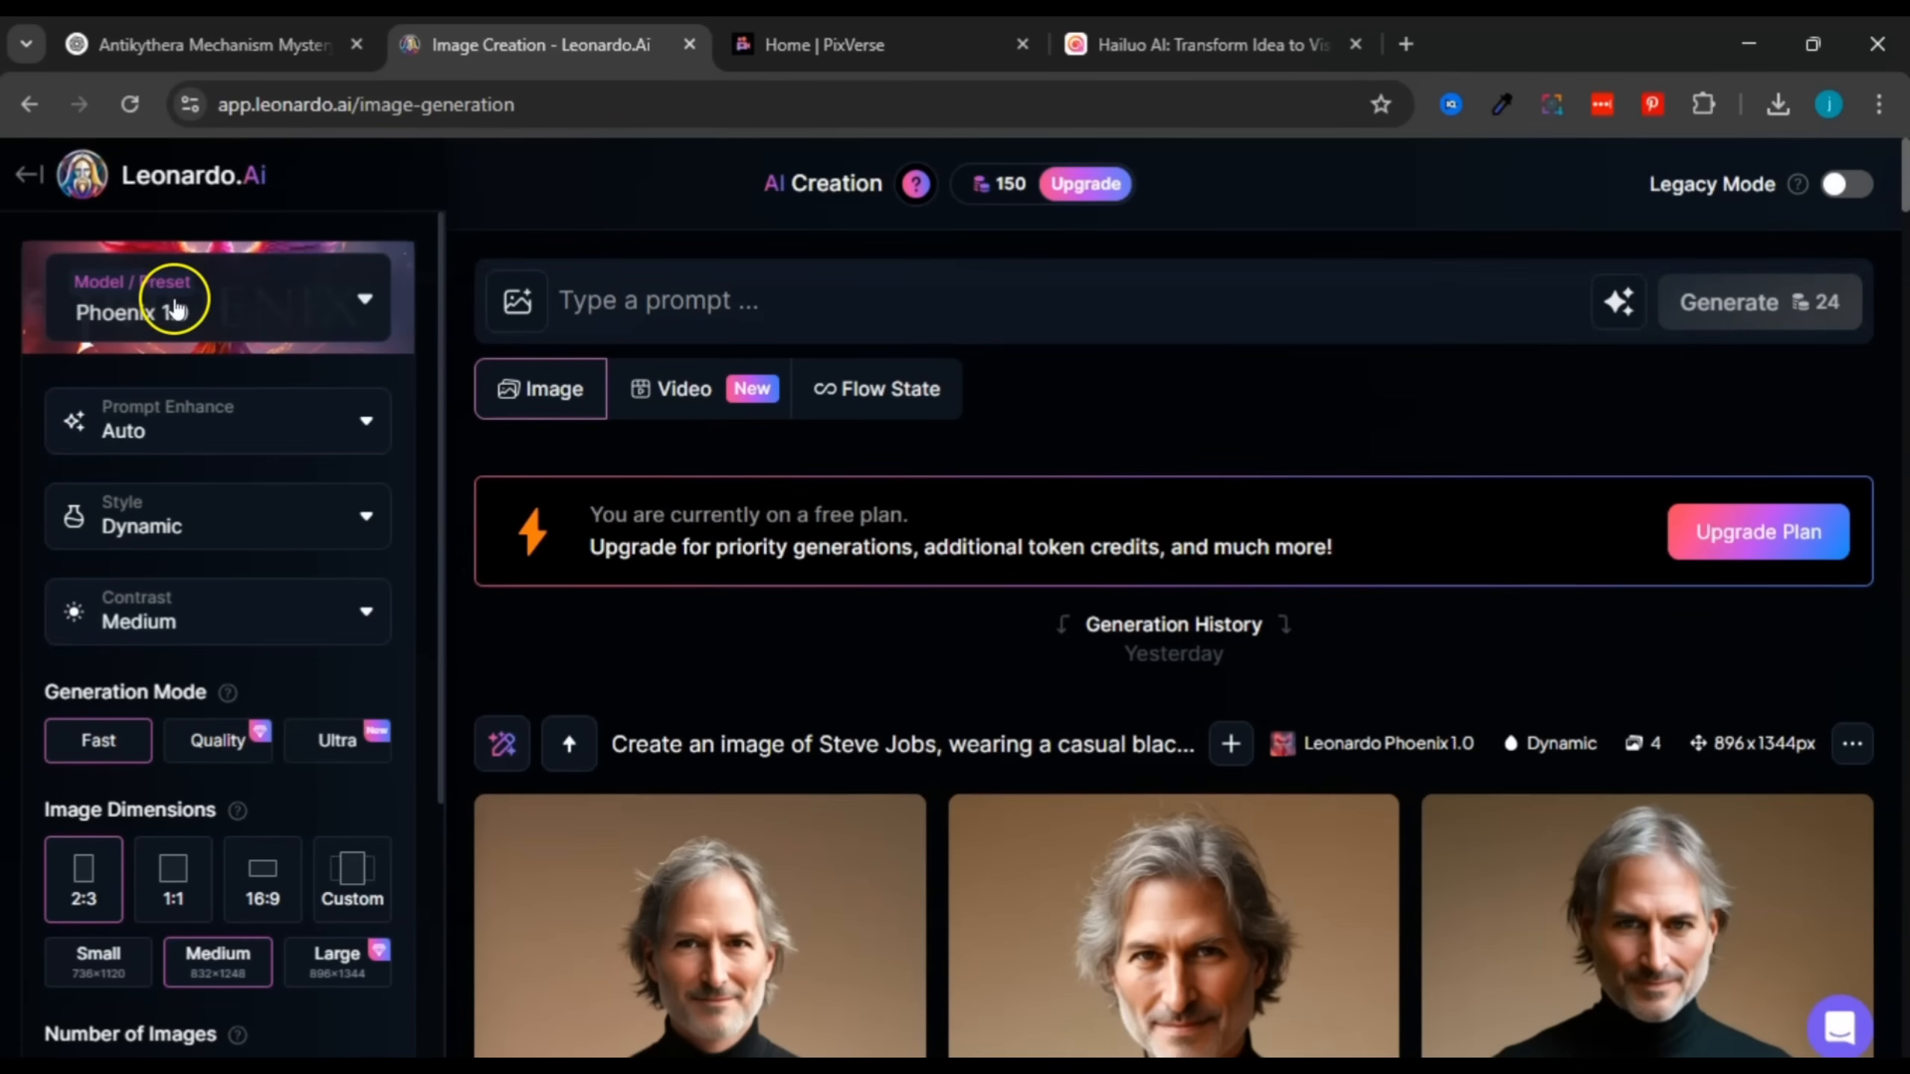
# Step: Review the image generation settings for generation mode, image dimensions and number of images
pyautogui.scroll(-3, 151, 356)
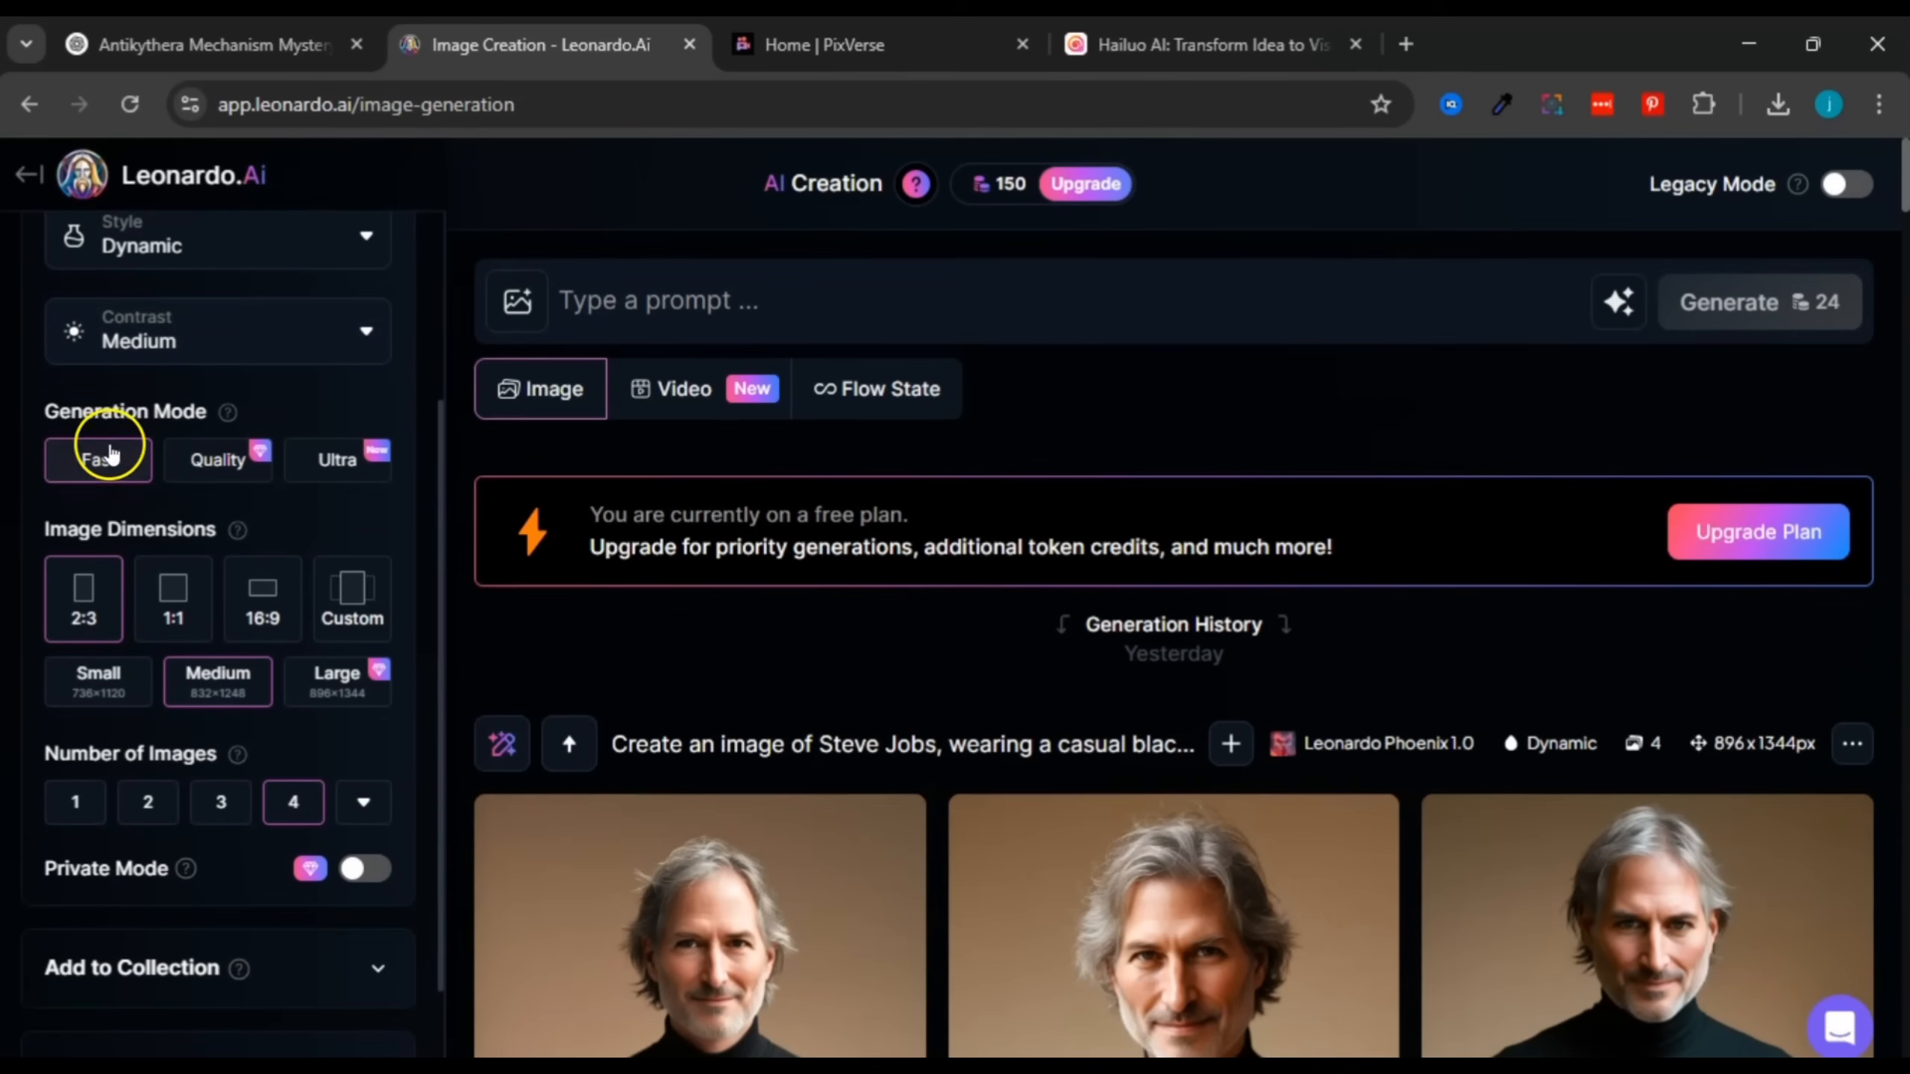
pyautogui.moveTo(44, 534); pyautogui.dragTo(203, 530)
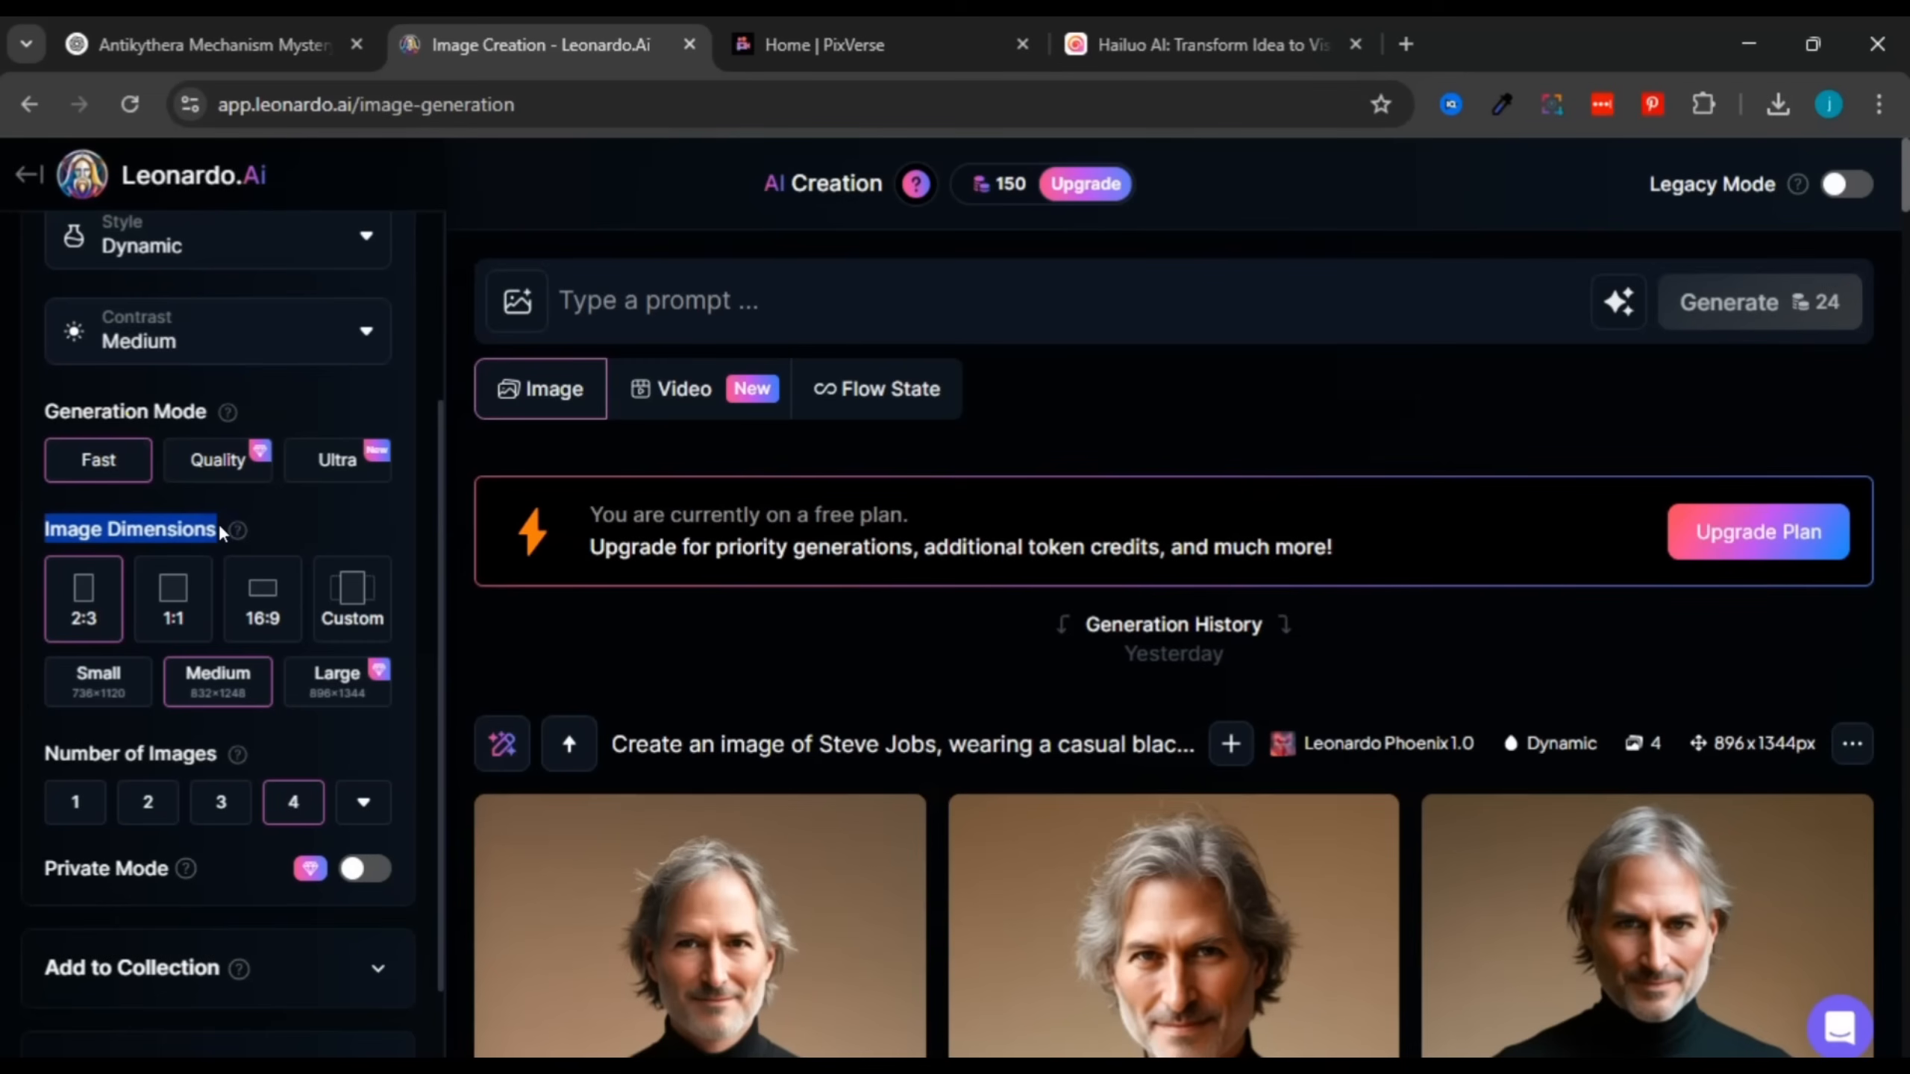
pyautogui.click(218, 523)
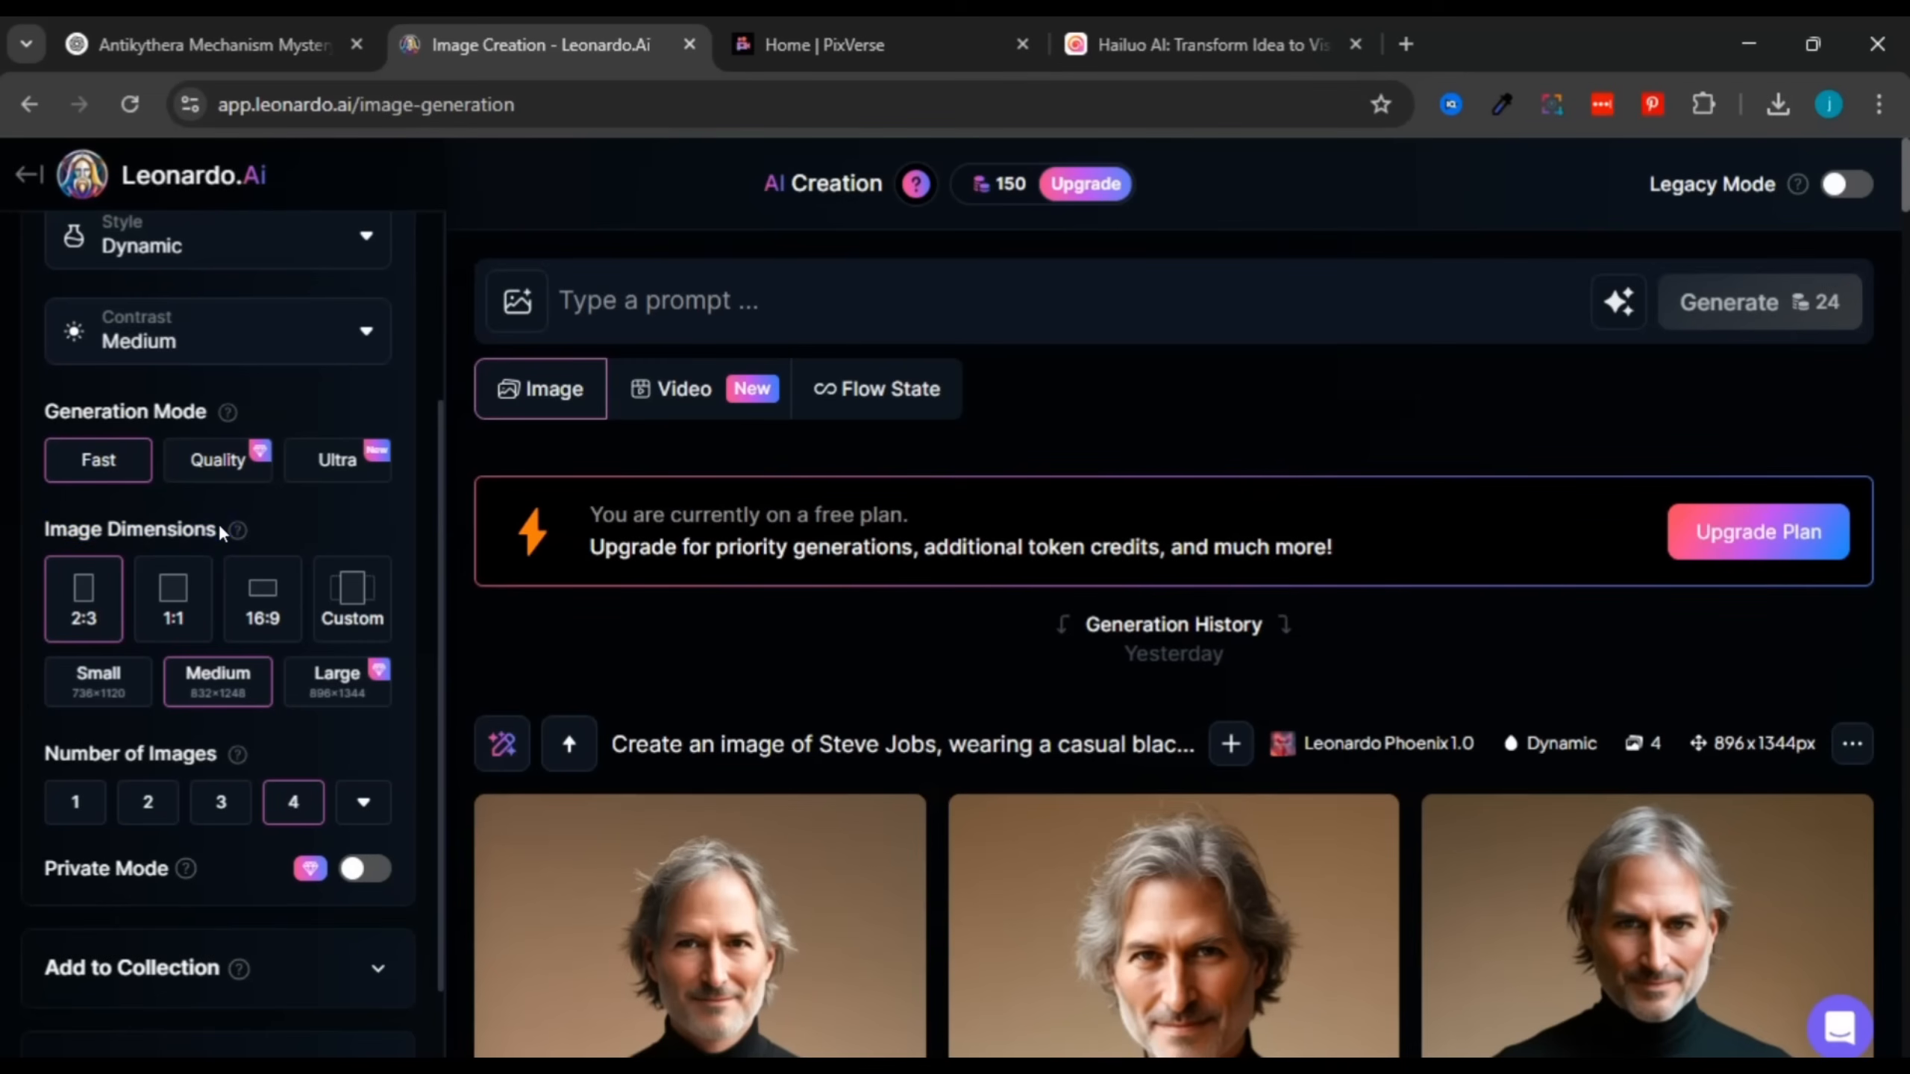
pyautogui.moveTo(44, 530); pyautogui.dragTo(147, 531)
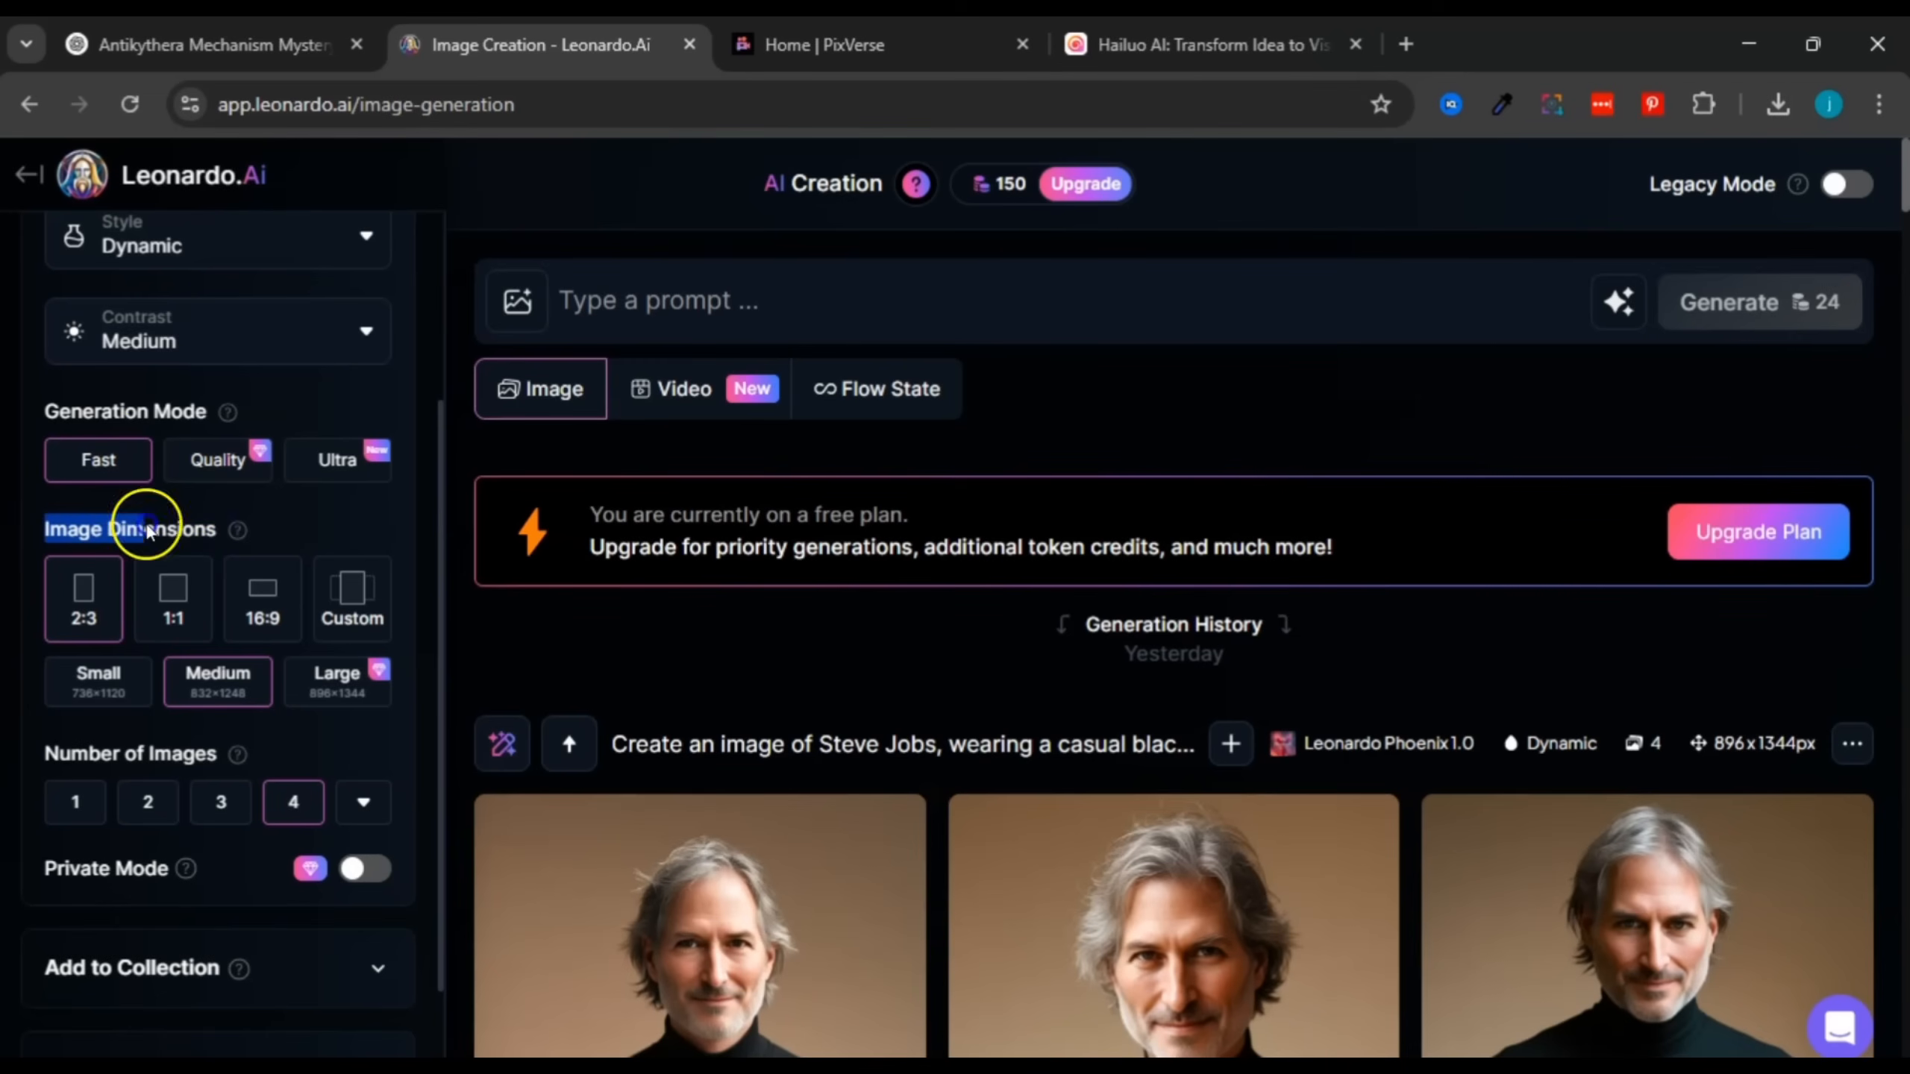
pyautogui.click(194, 528)
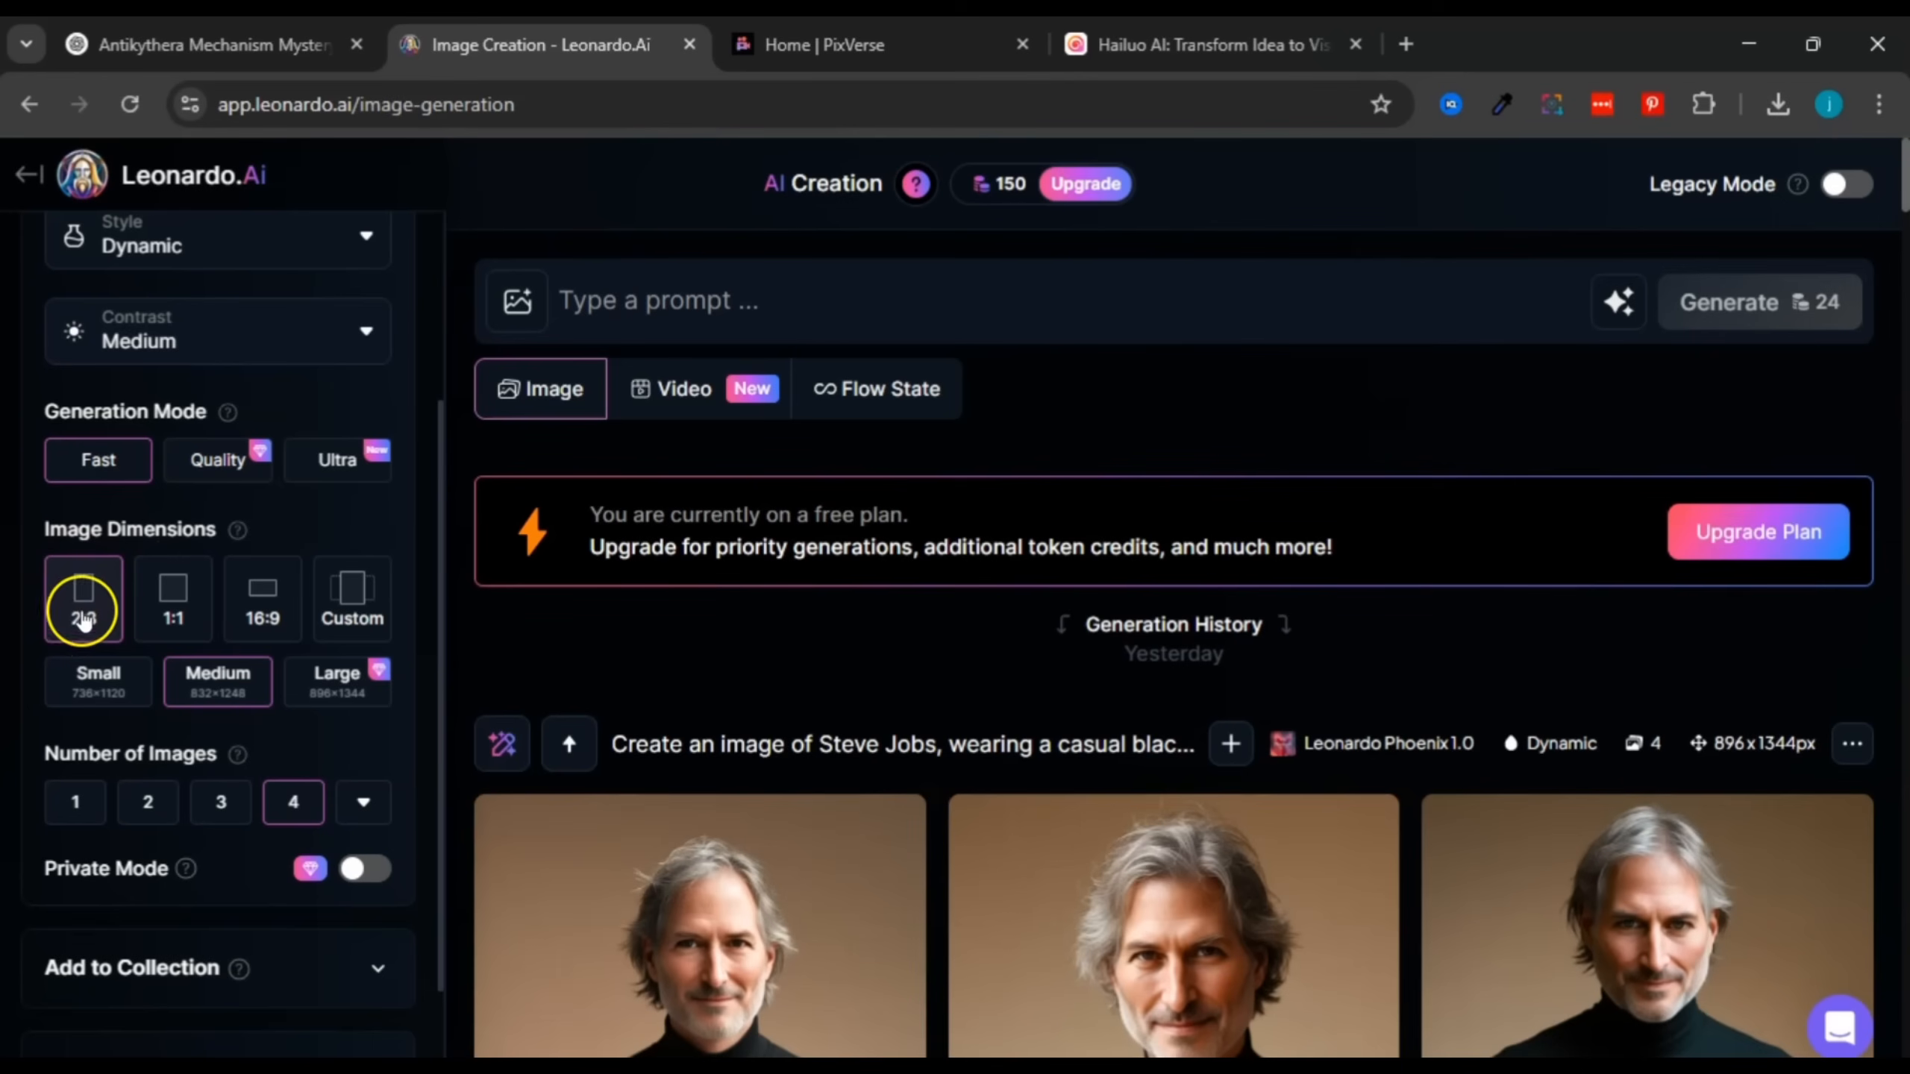
pyautogui.scroll(-2, 160, 727)
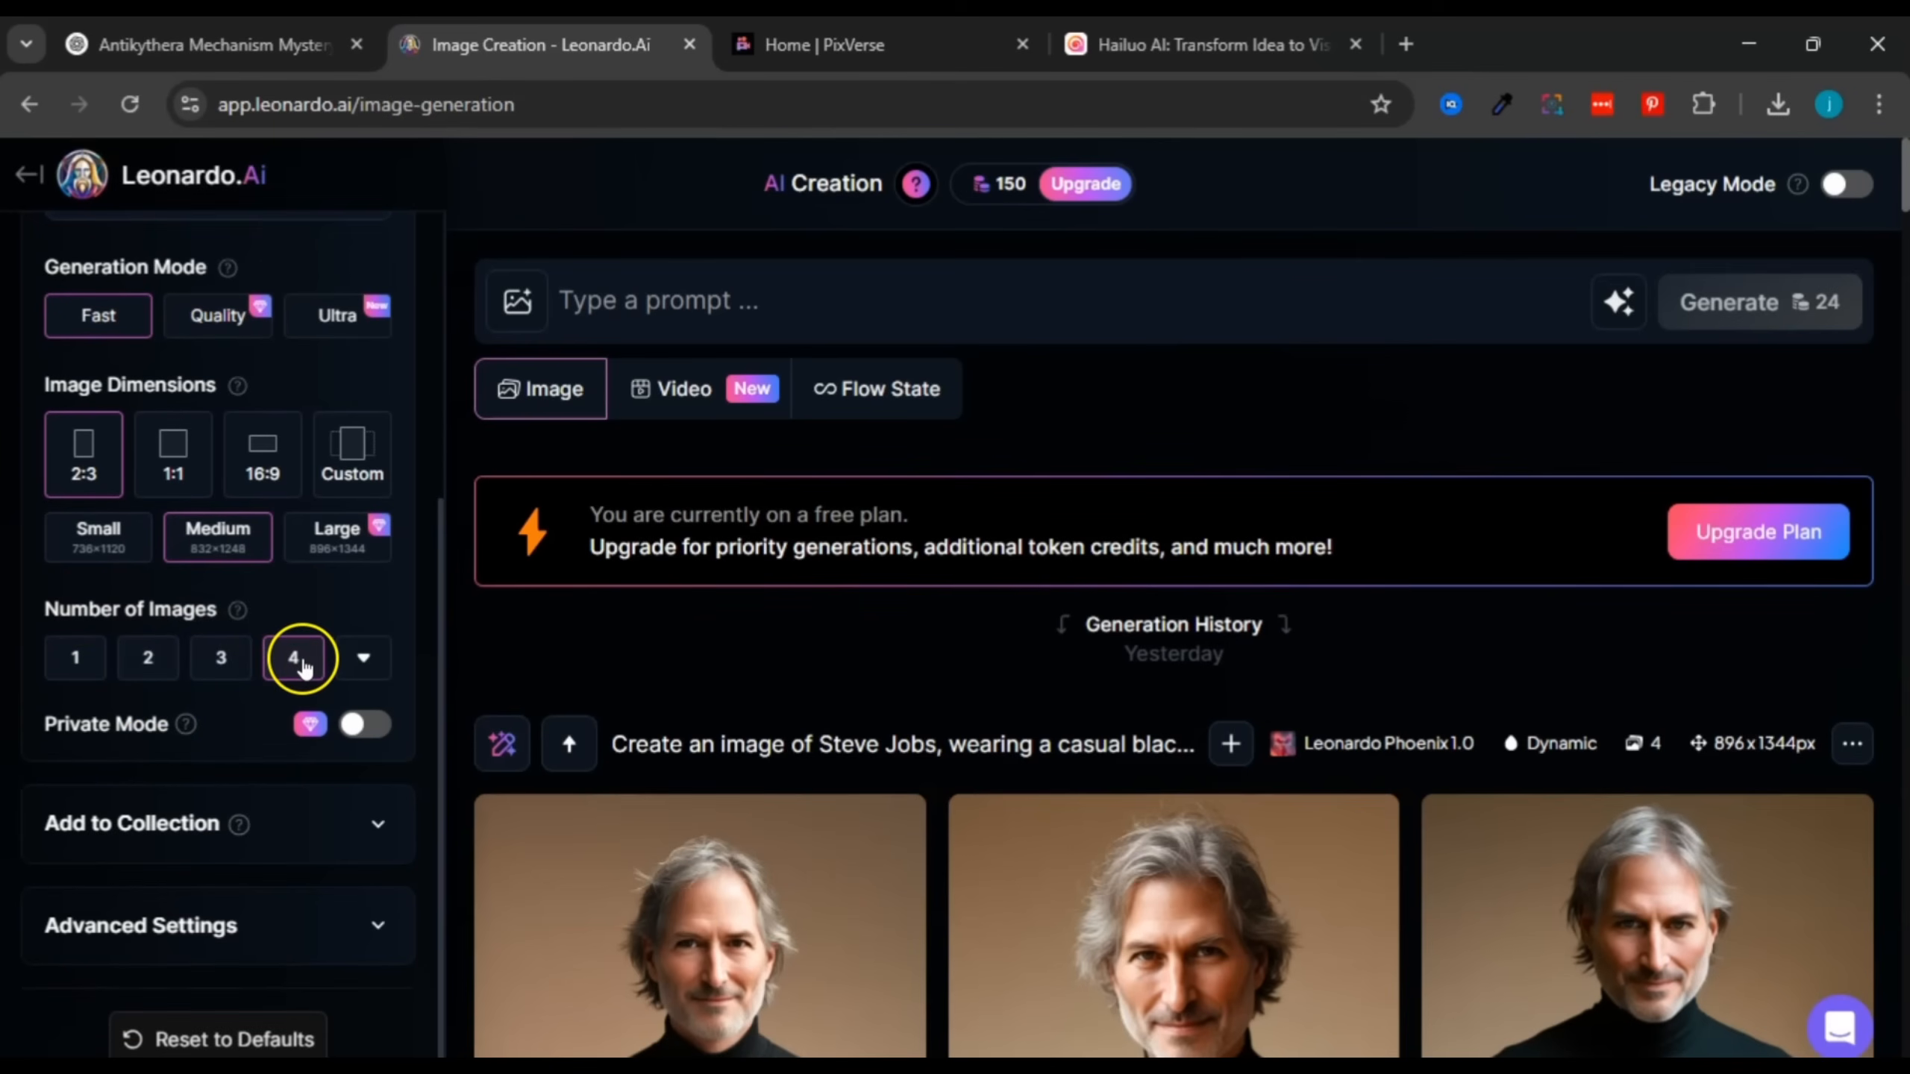
pyautogui.scroll(5, 278, 540)
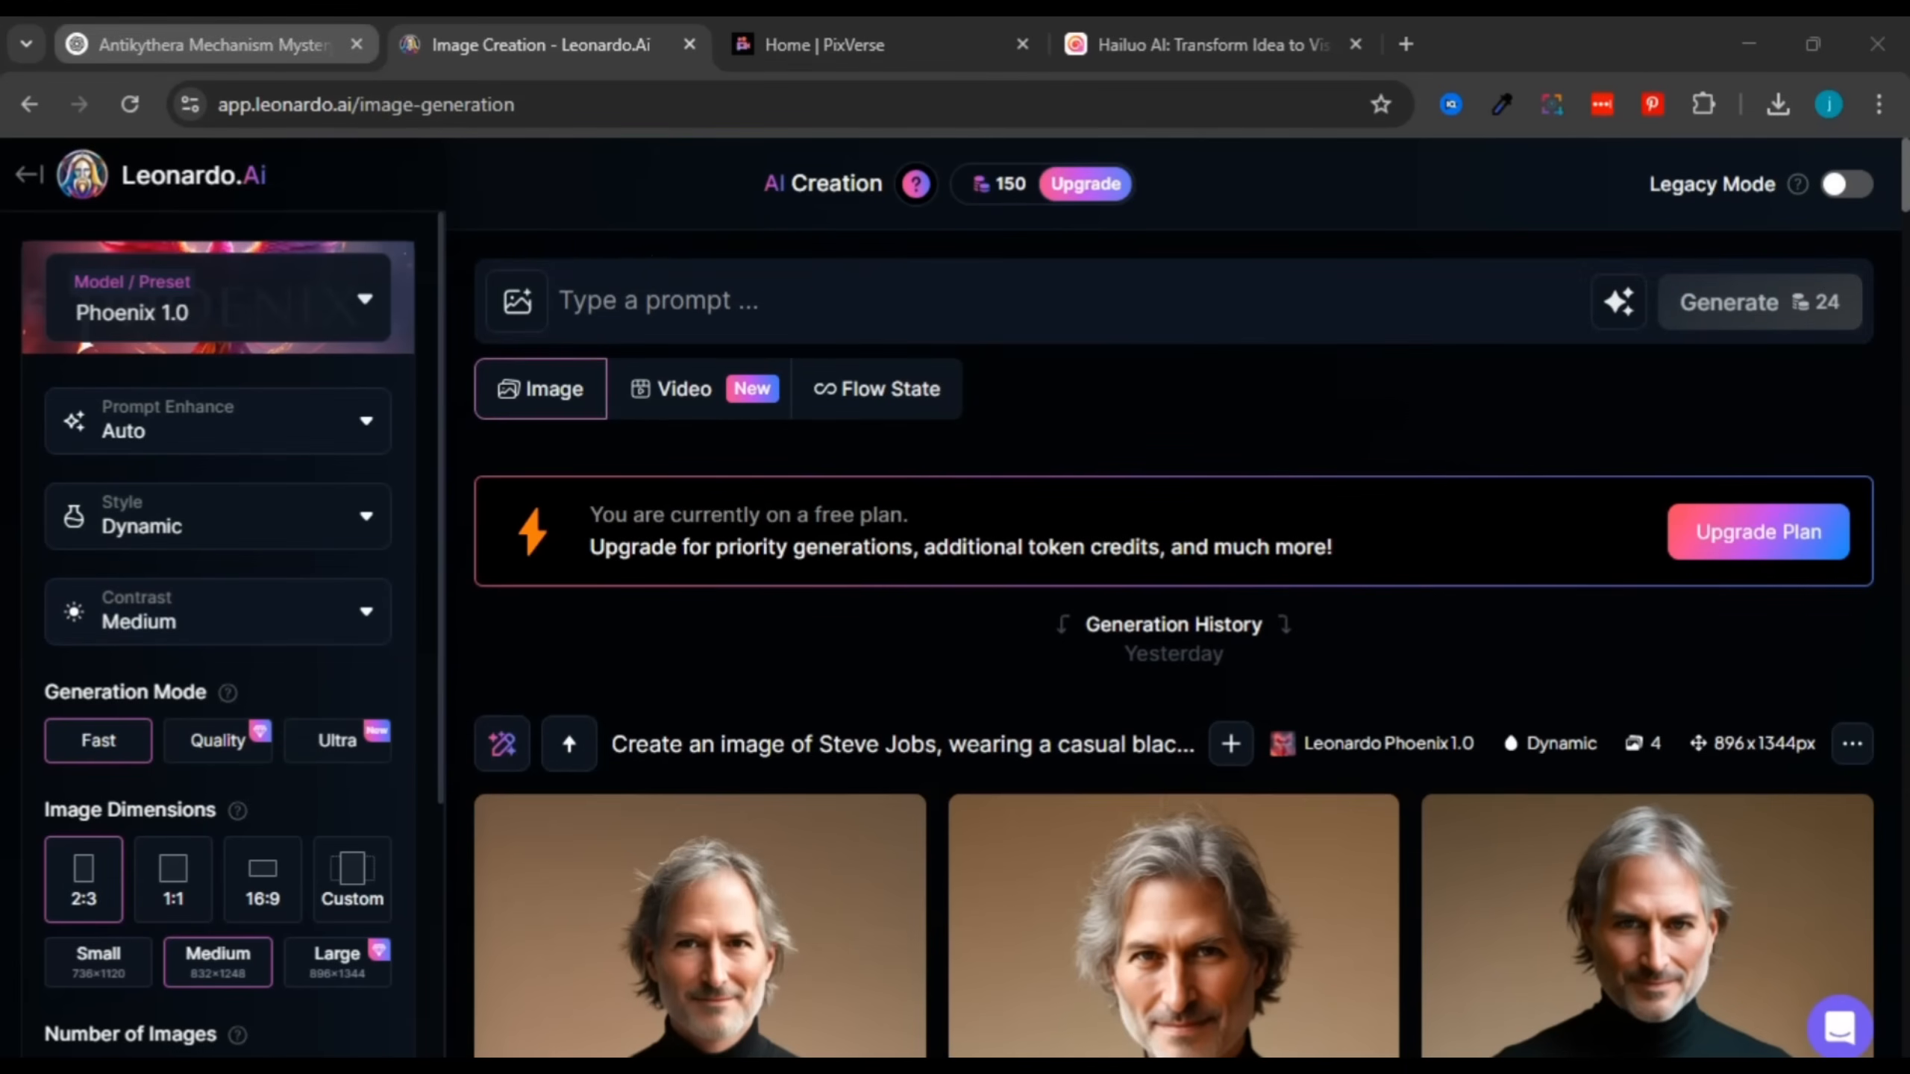
# Step: Return to the script in ChatGPT and examine the opening line, "They found it at the bottom of the sea", as the first scene
pyautogui.click(211, 44)
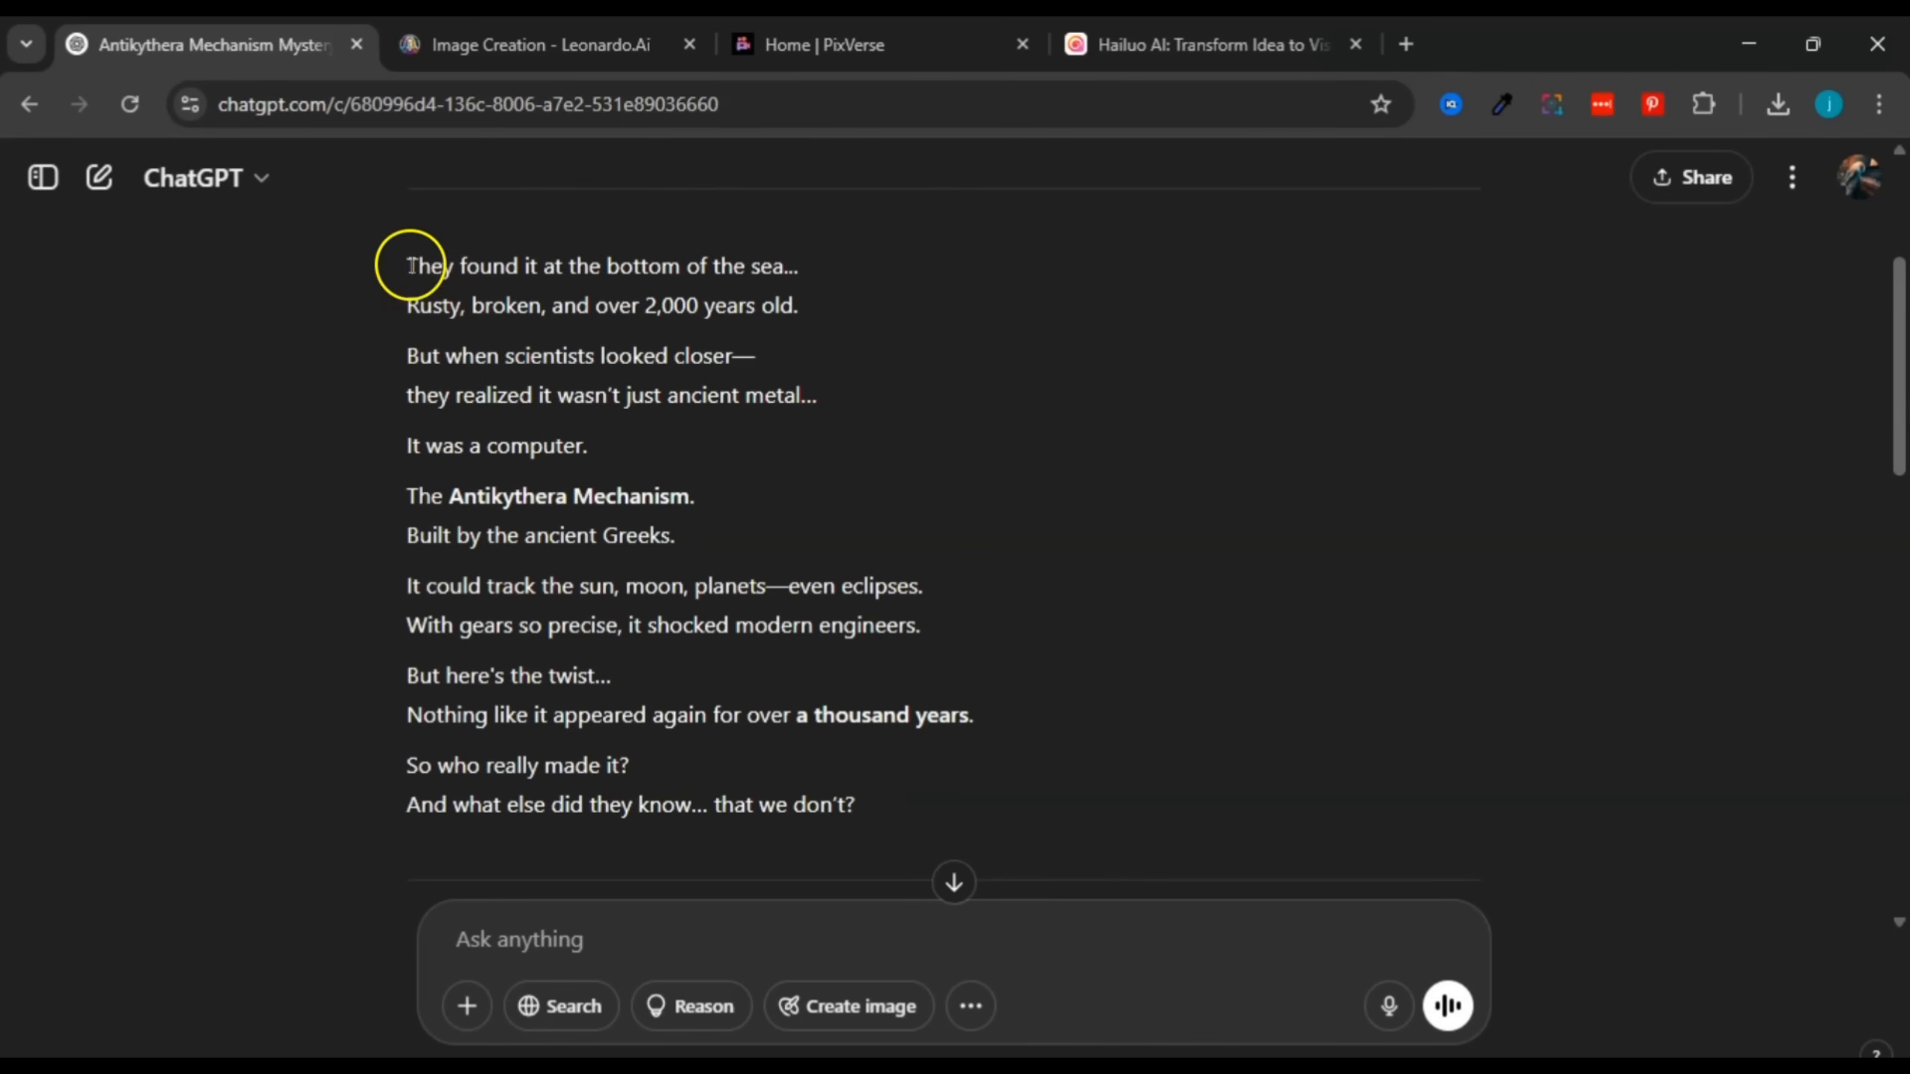
pyautogui.moveTo(408, 263); pyautogui.dragTo(722, 765)
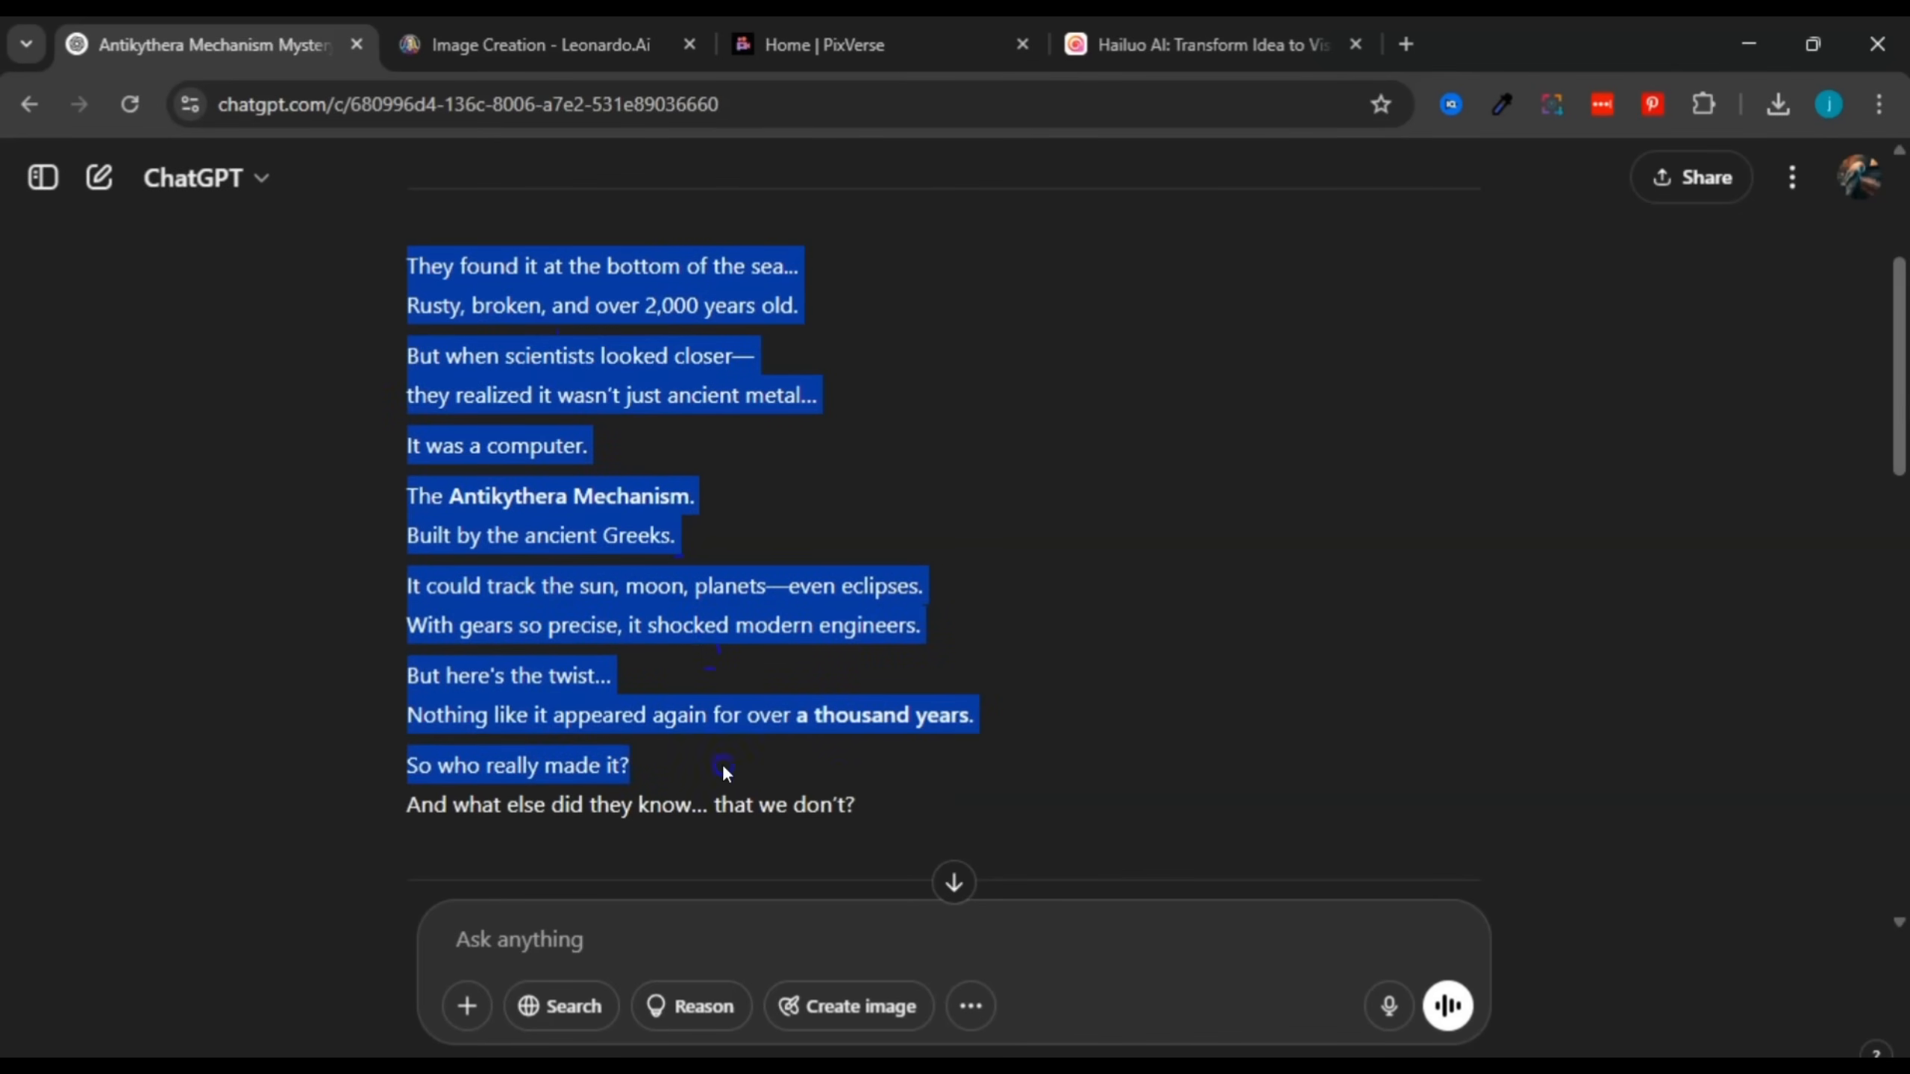
pyautogui.click(838, 770)
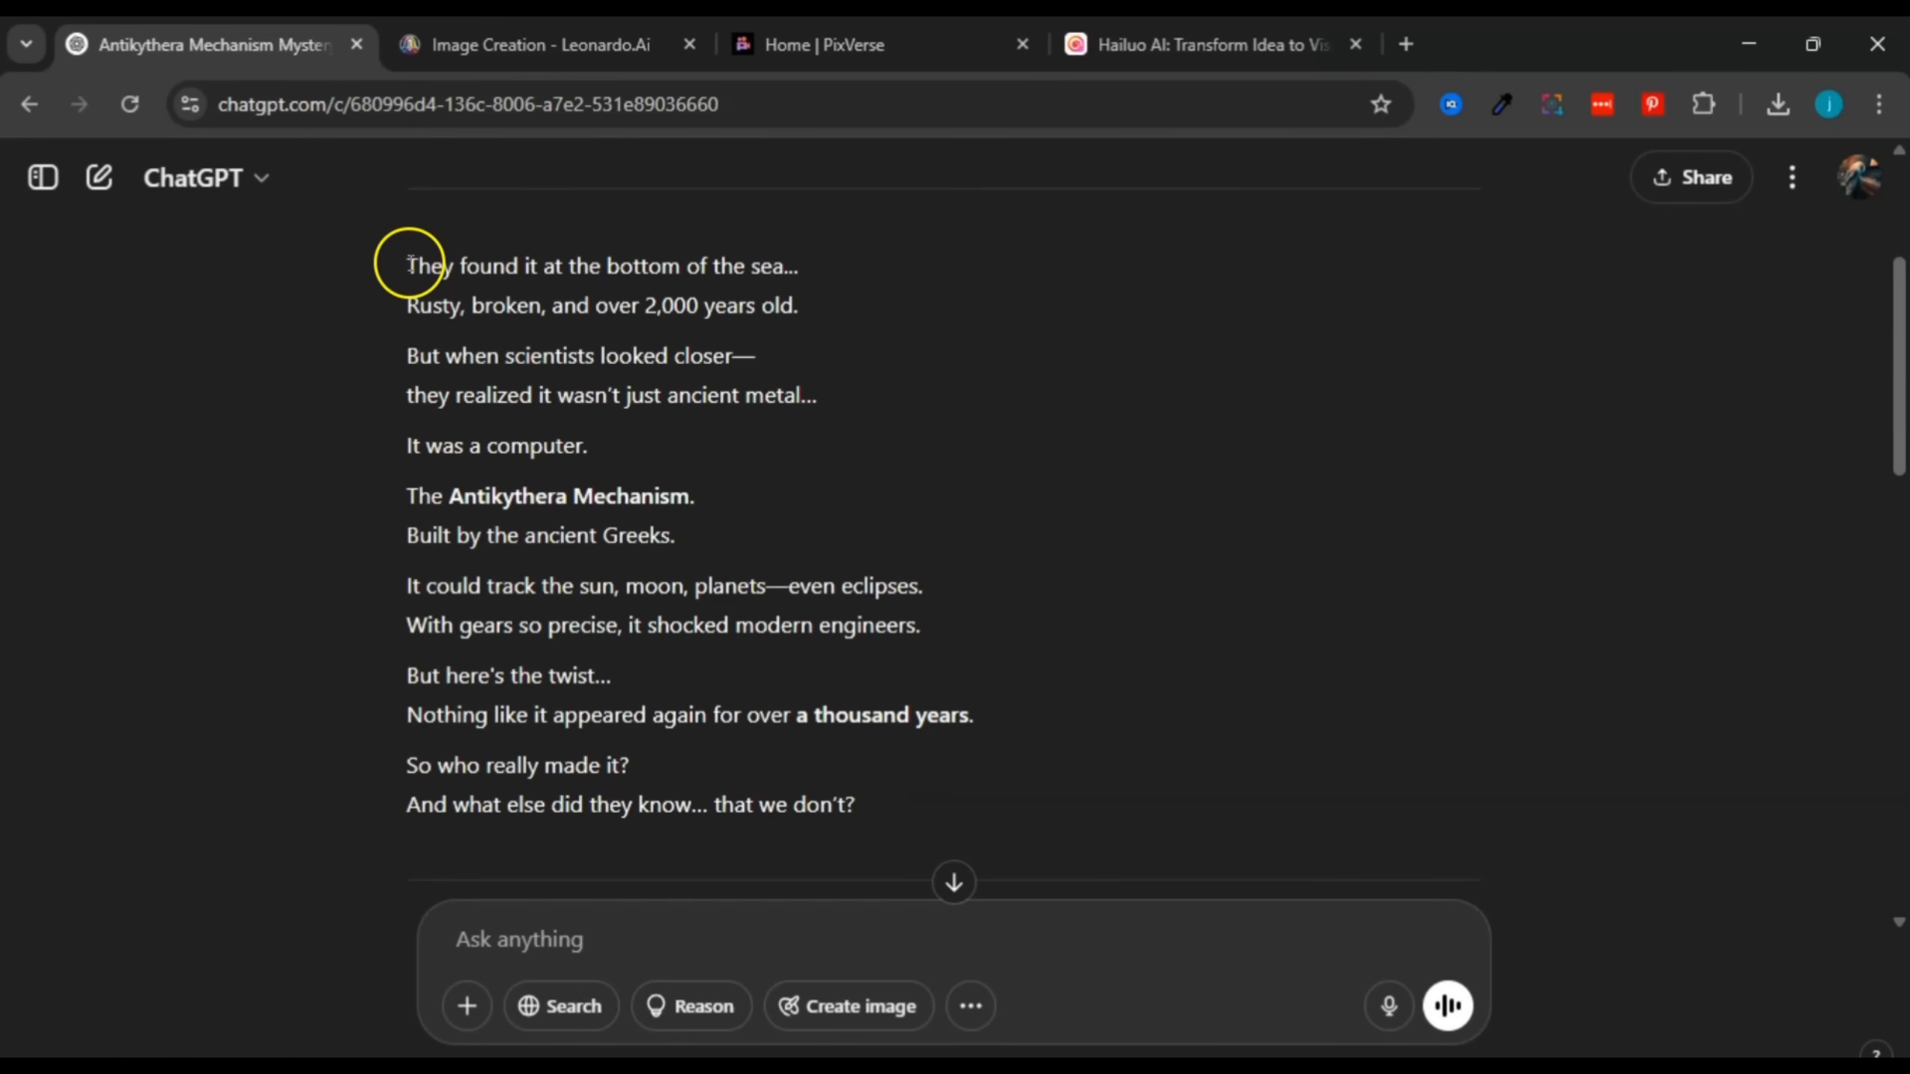
pyautogui.moveTo(409, 265); pyautogui.dragTo(812, 278)
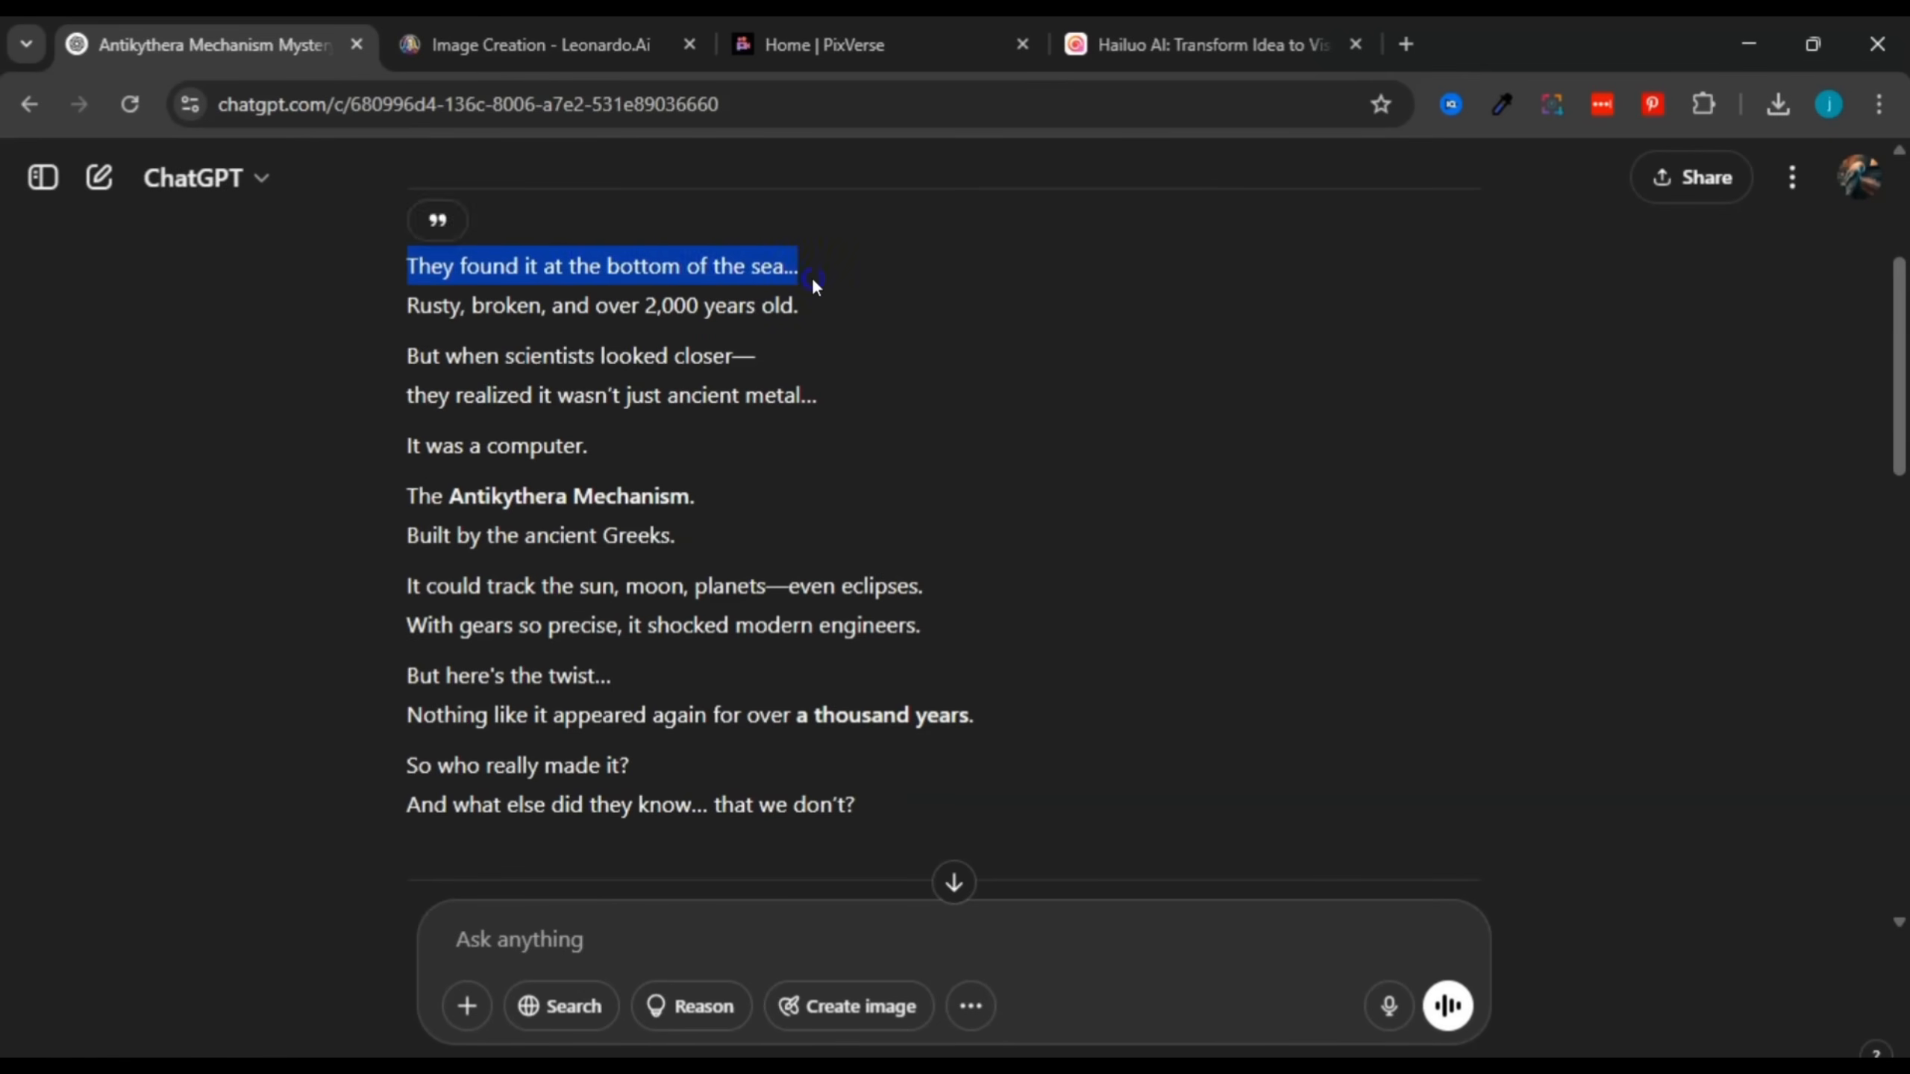
pyautogui.click(813, 278)
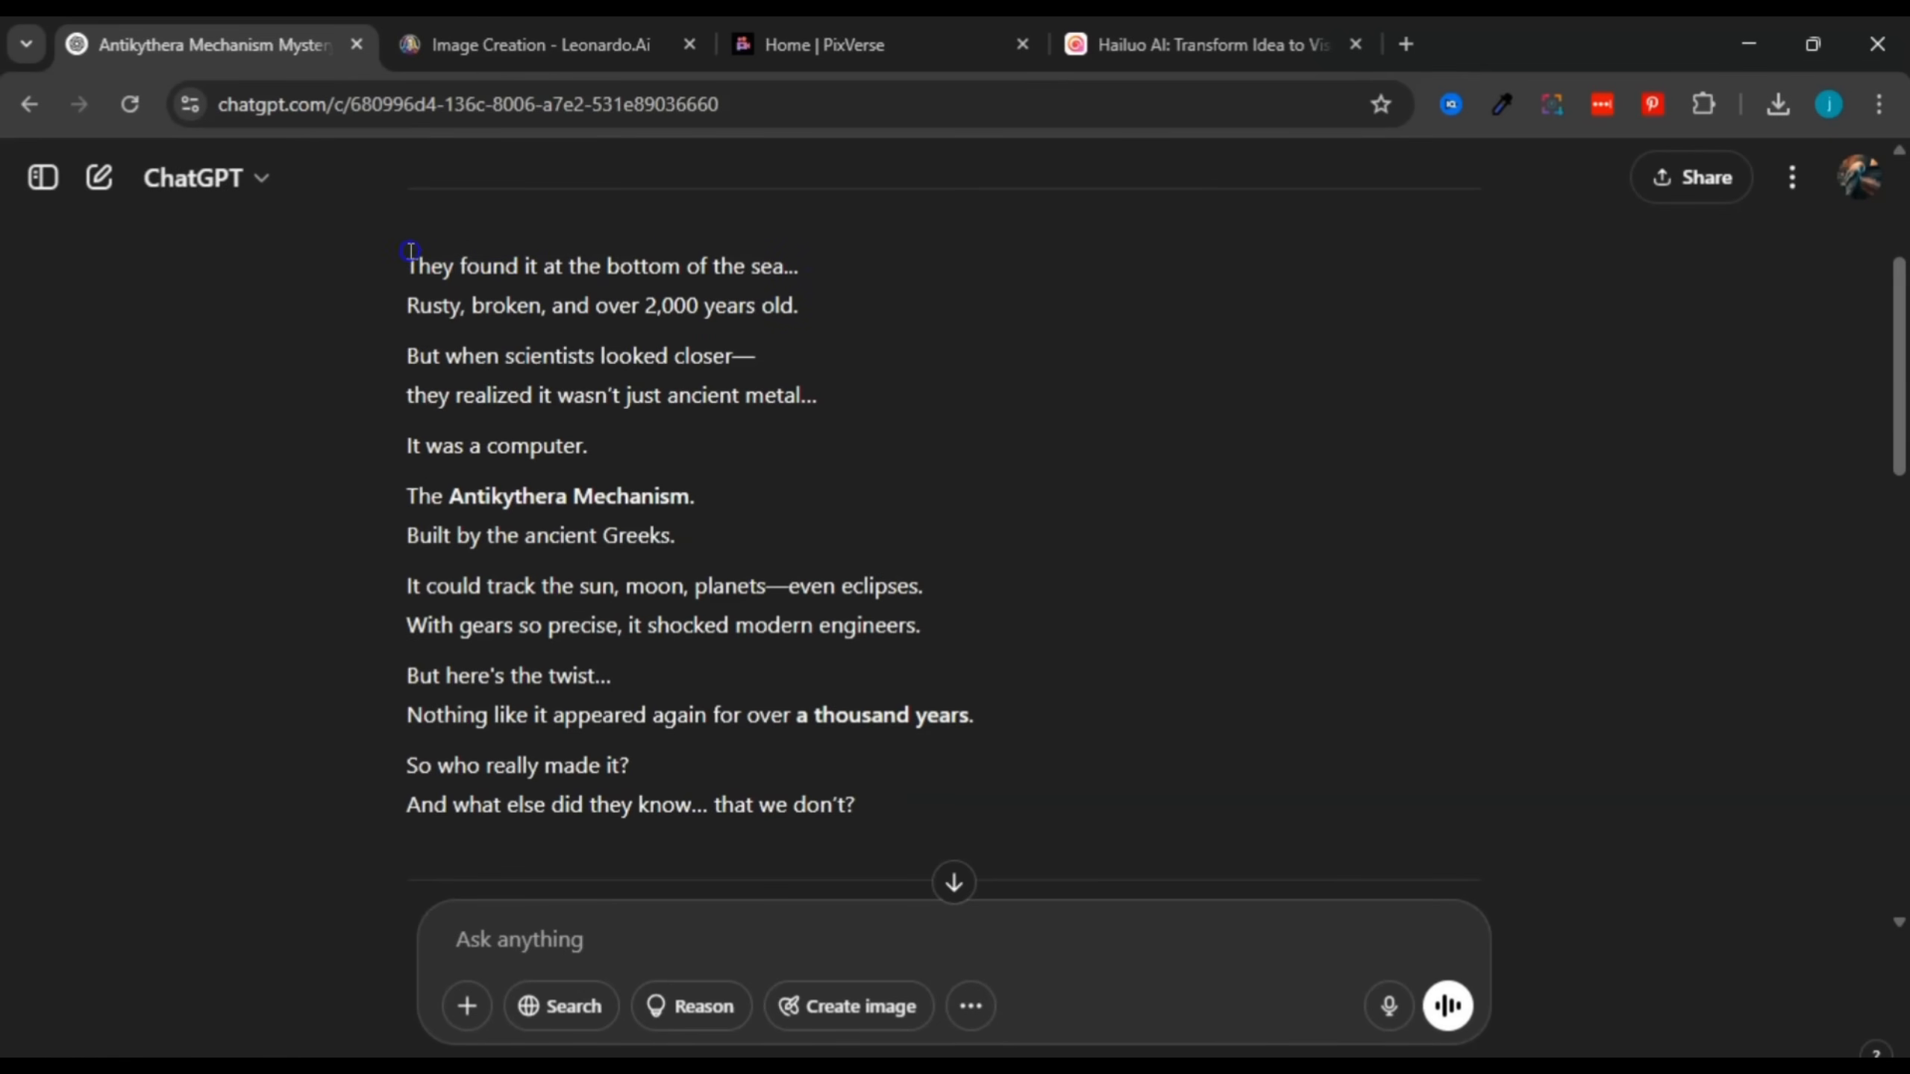
pyautogui.moveTo(411, 252); pyautogui.dragTo(769, 256)
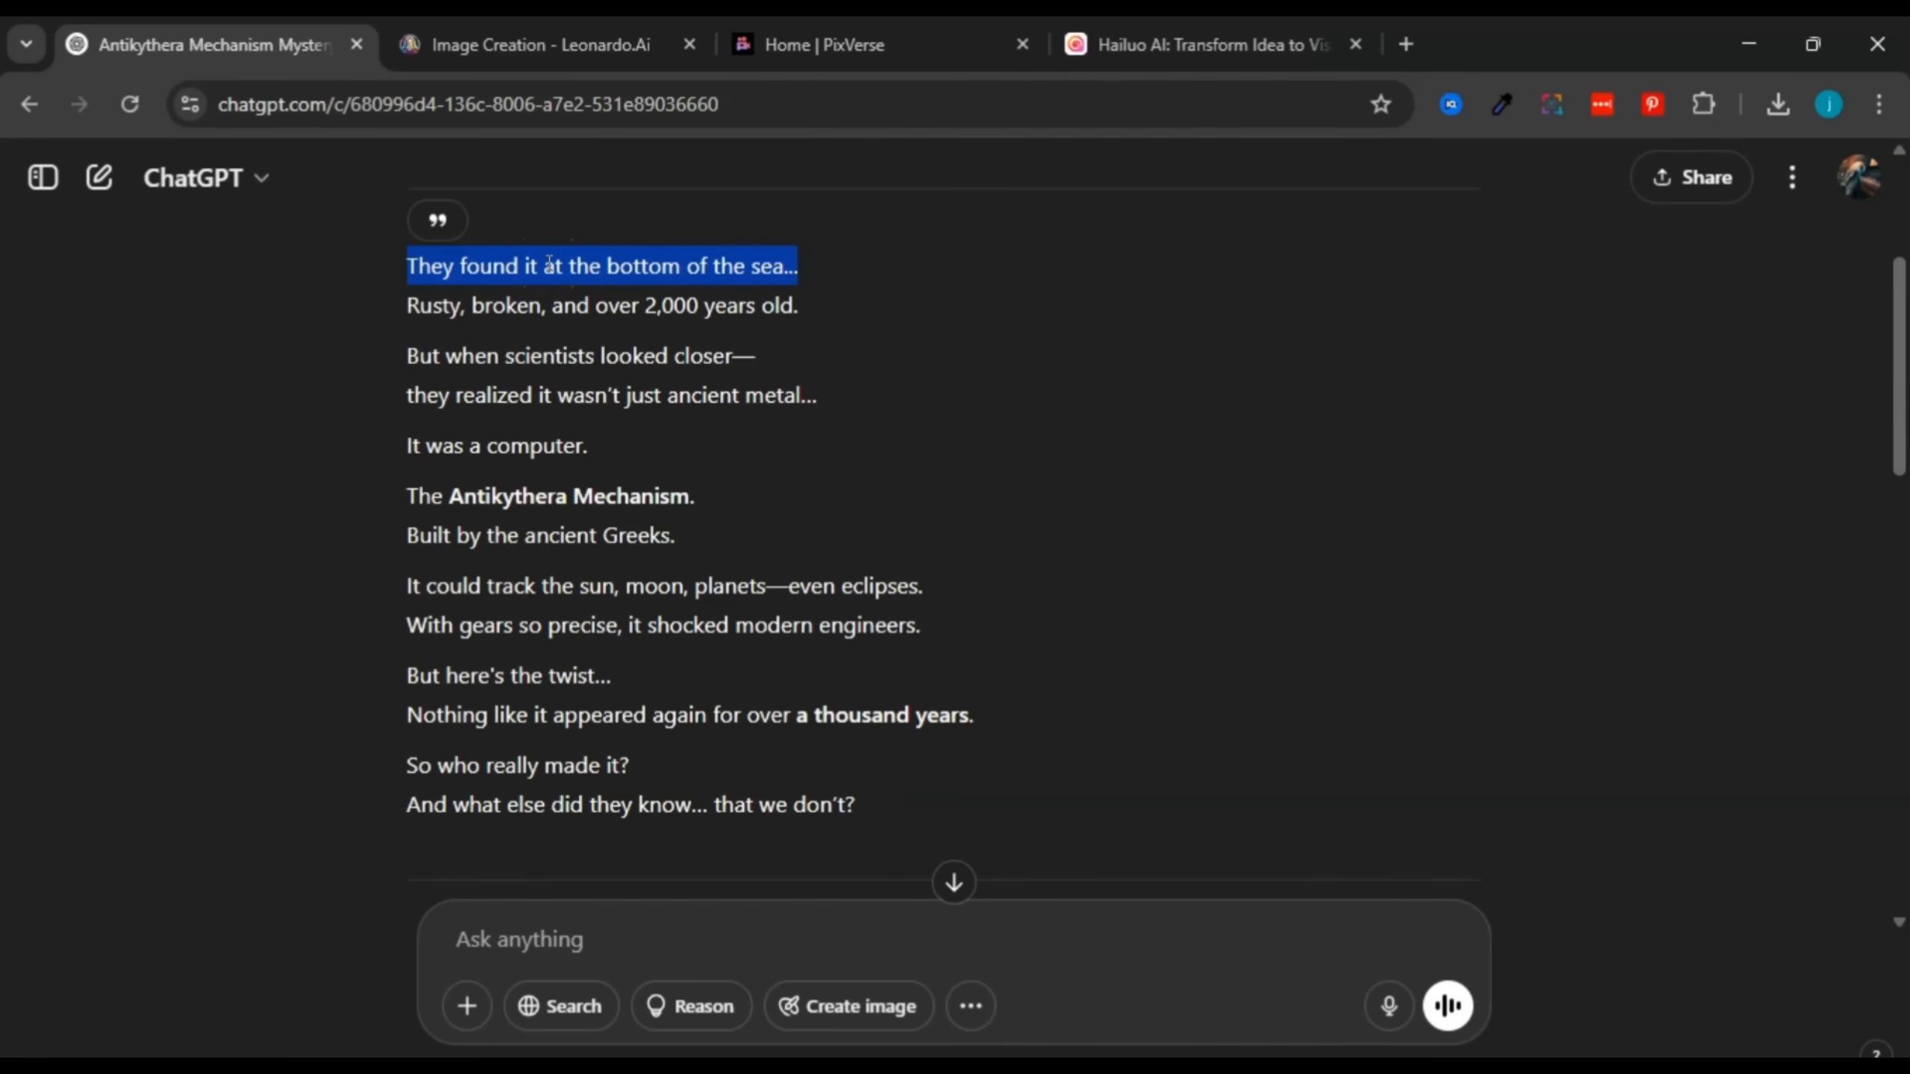
pyautogui.click(795, 258)
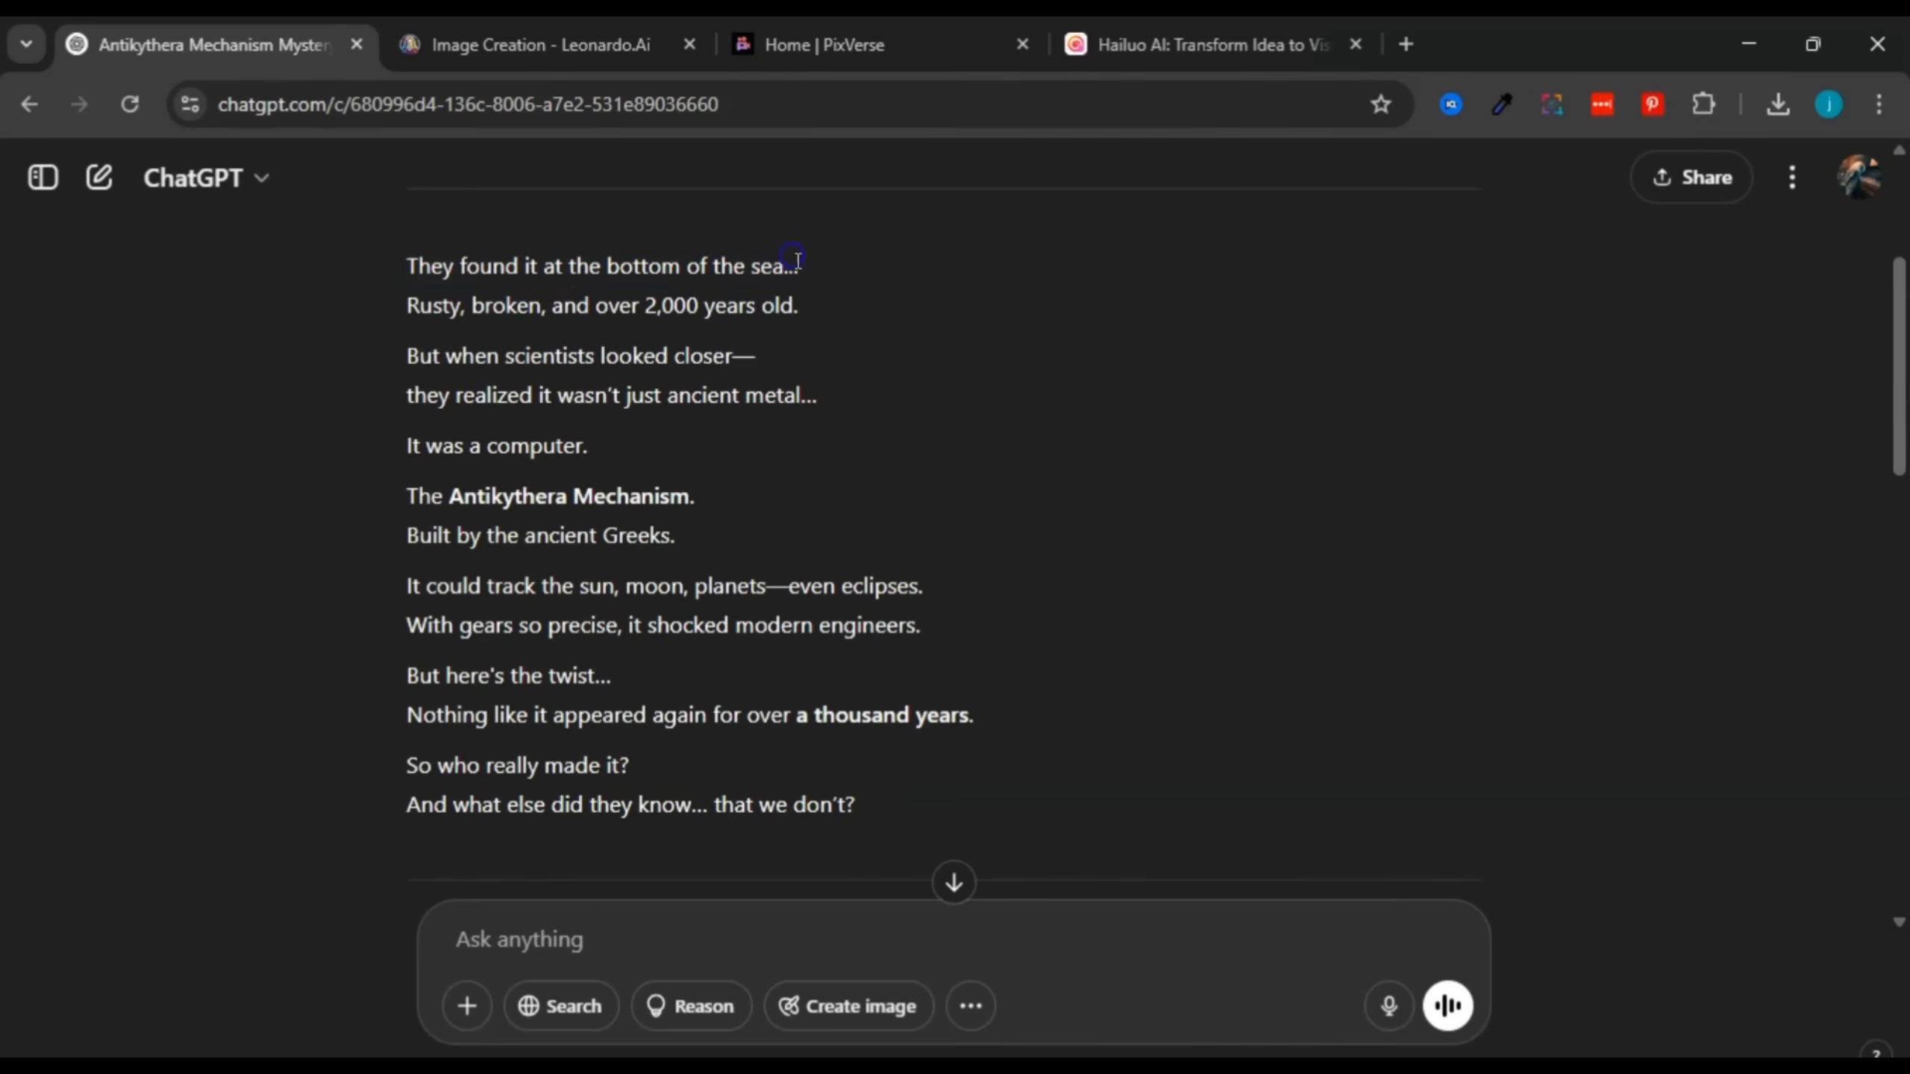
pyautogui.moveTo(797, 263); pyautogui.dragTo(601, 267)
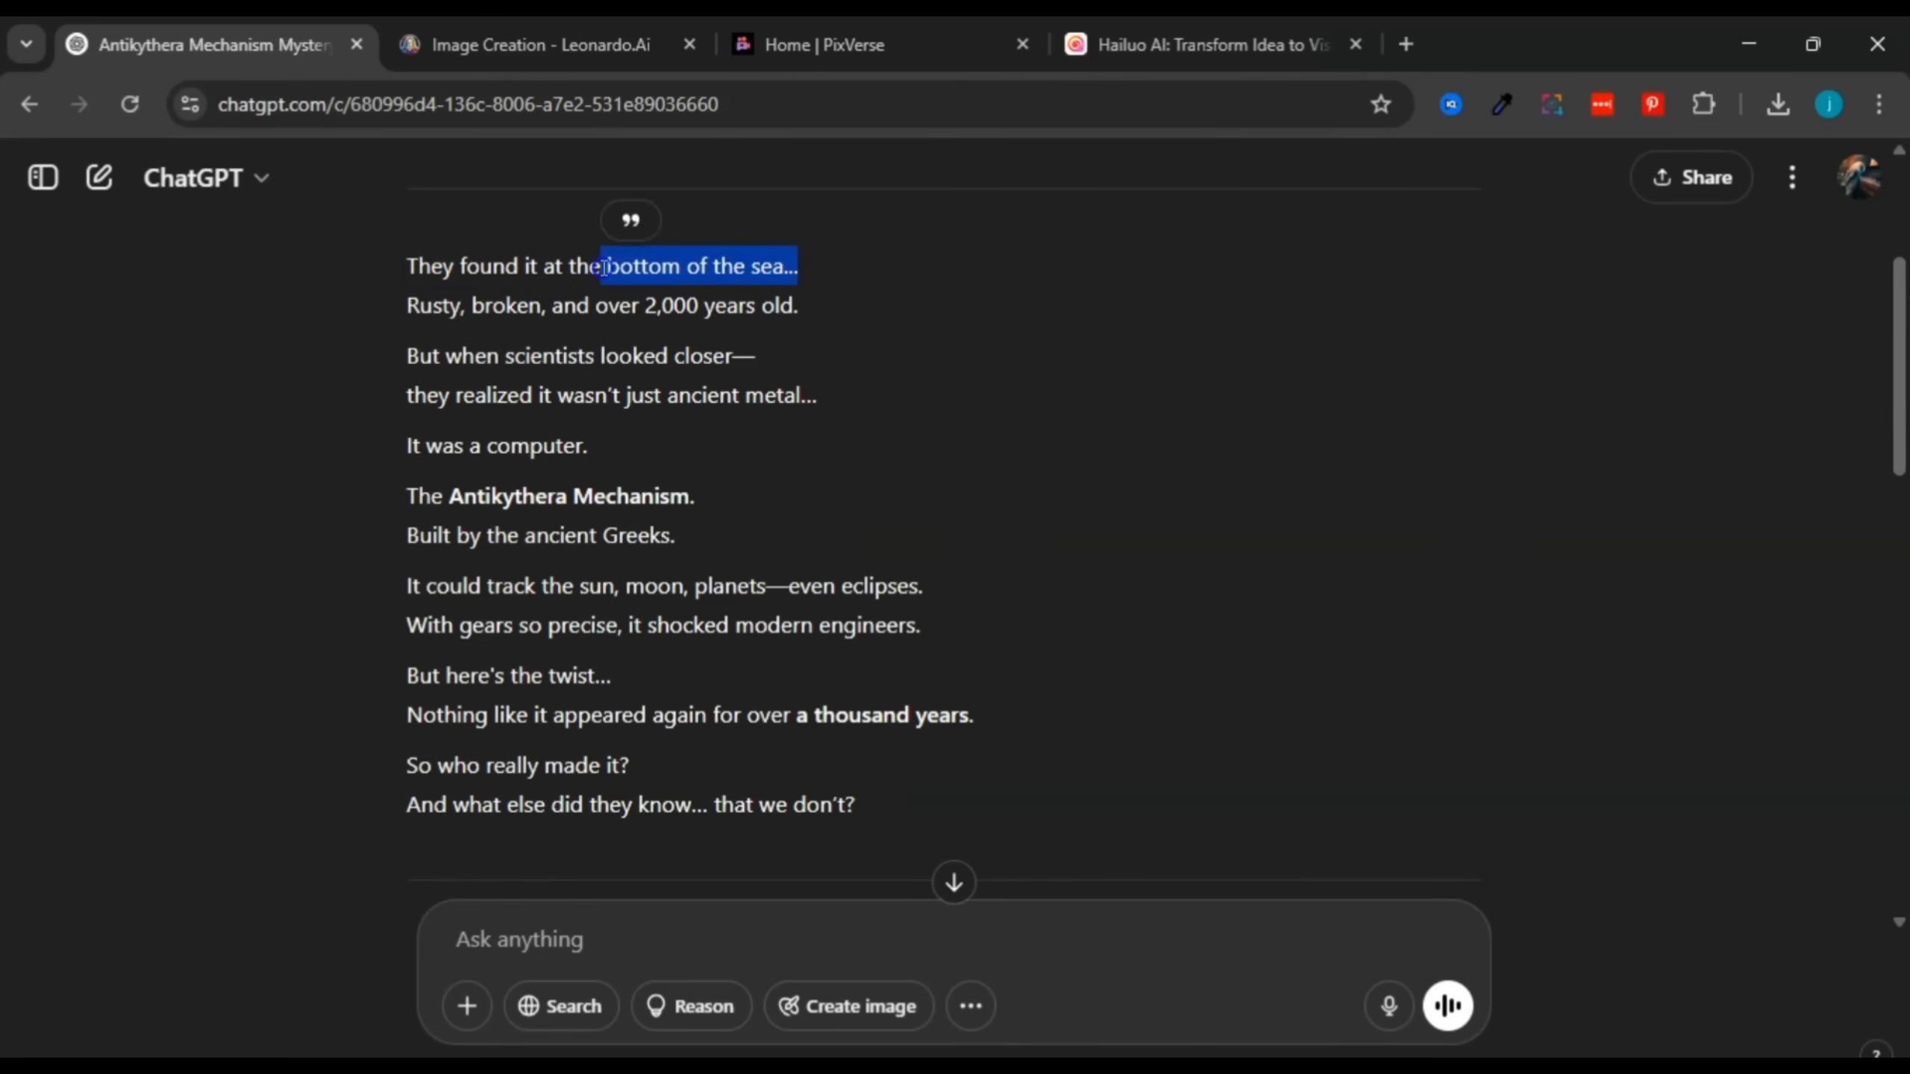
pyautogui.click(604, 267)
# Step: Switch to Leonardo.Ai and enter the image prompt "mysterious object at the bottom of the sea"
pyautogui.click(540, 44)
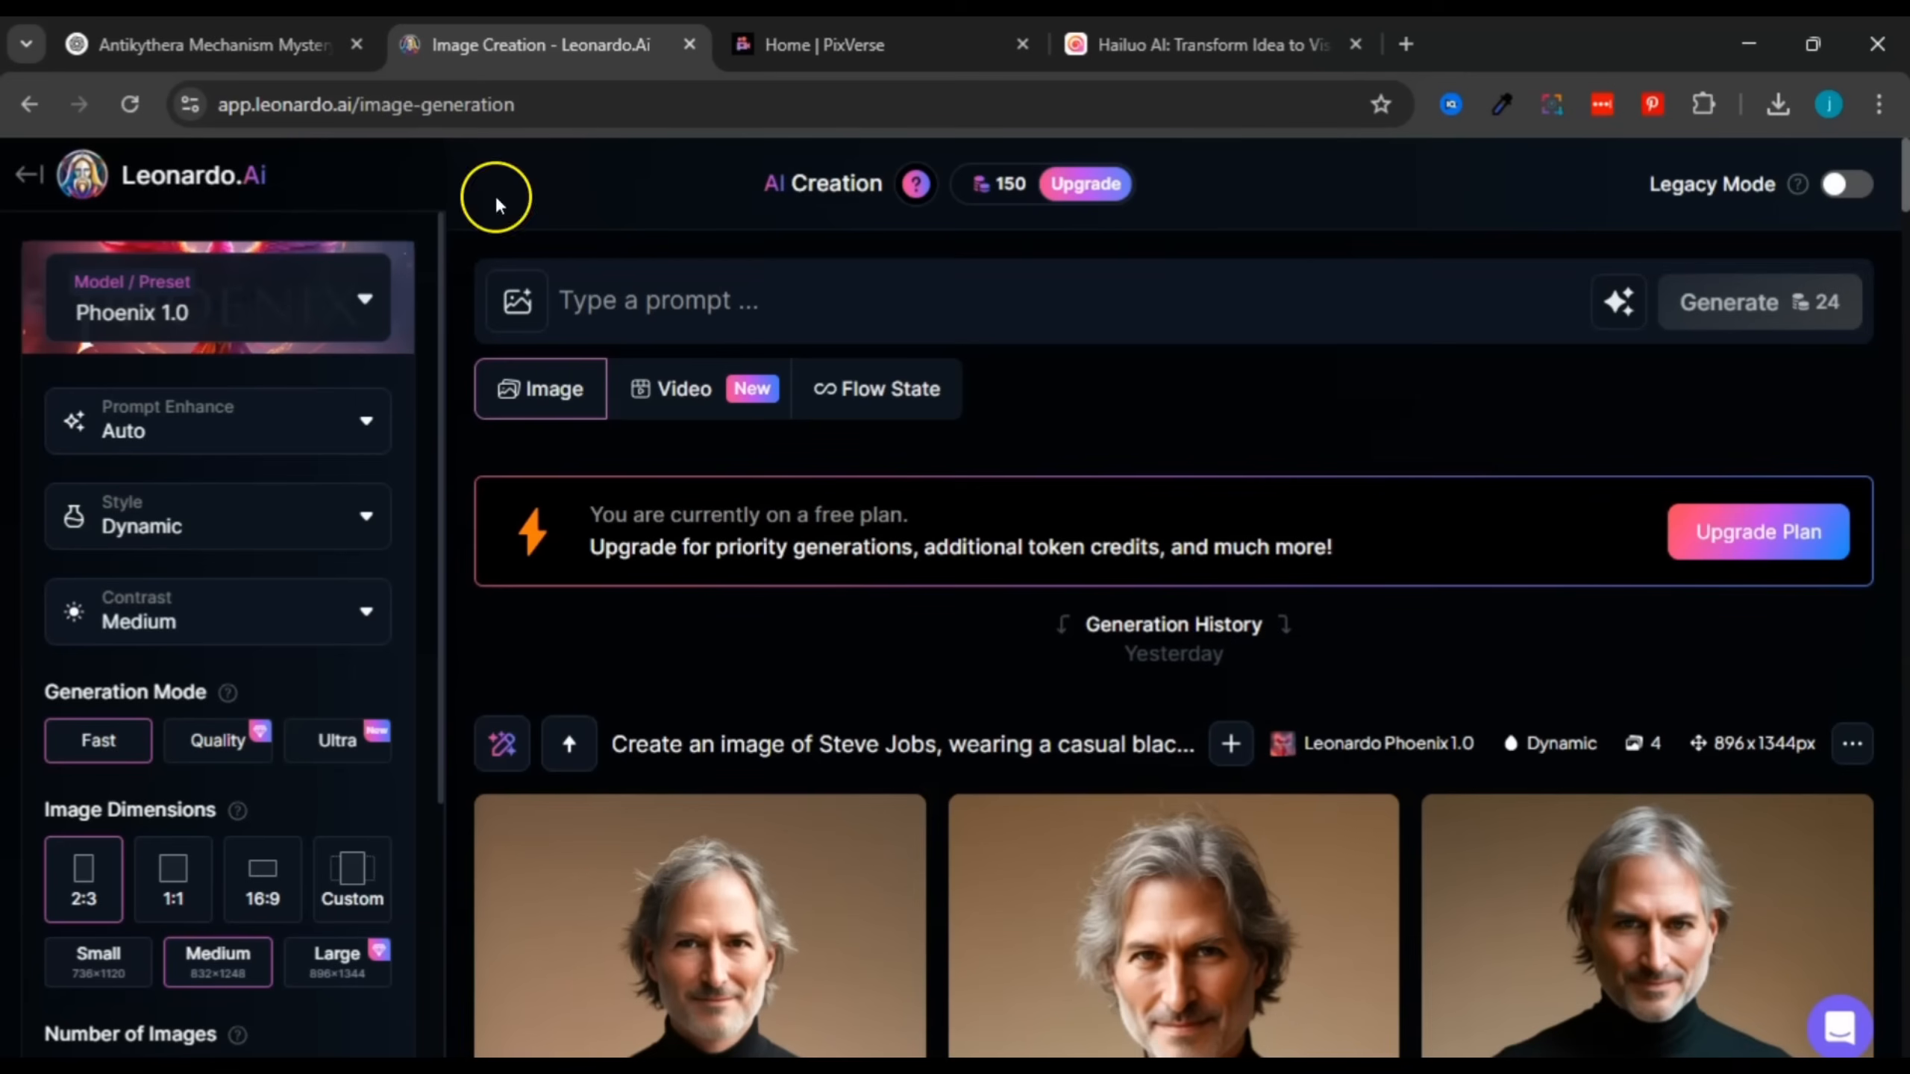
pyautogui.click(638, 300)
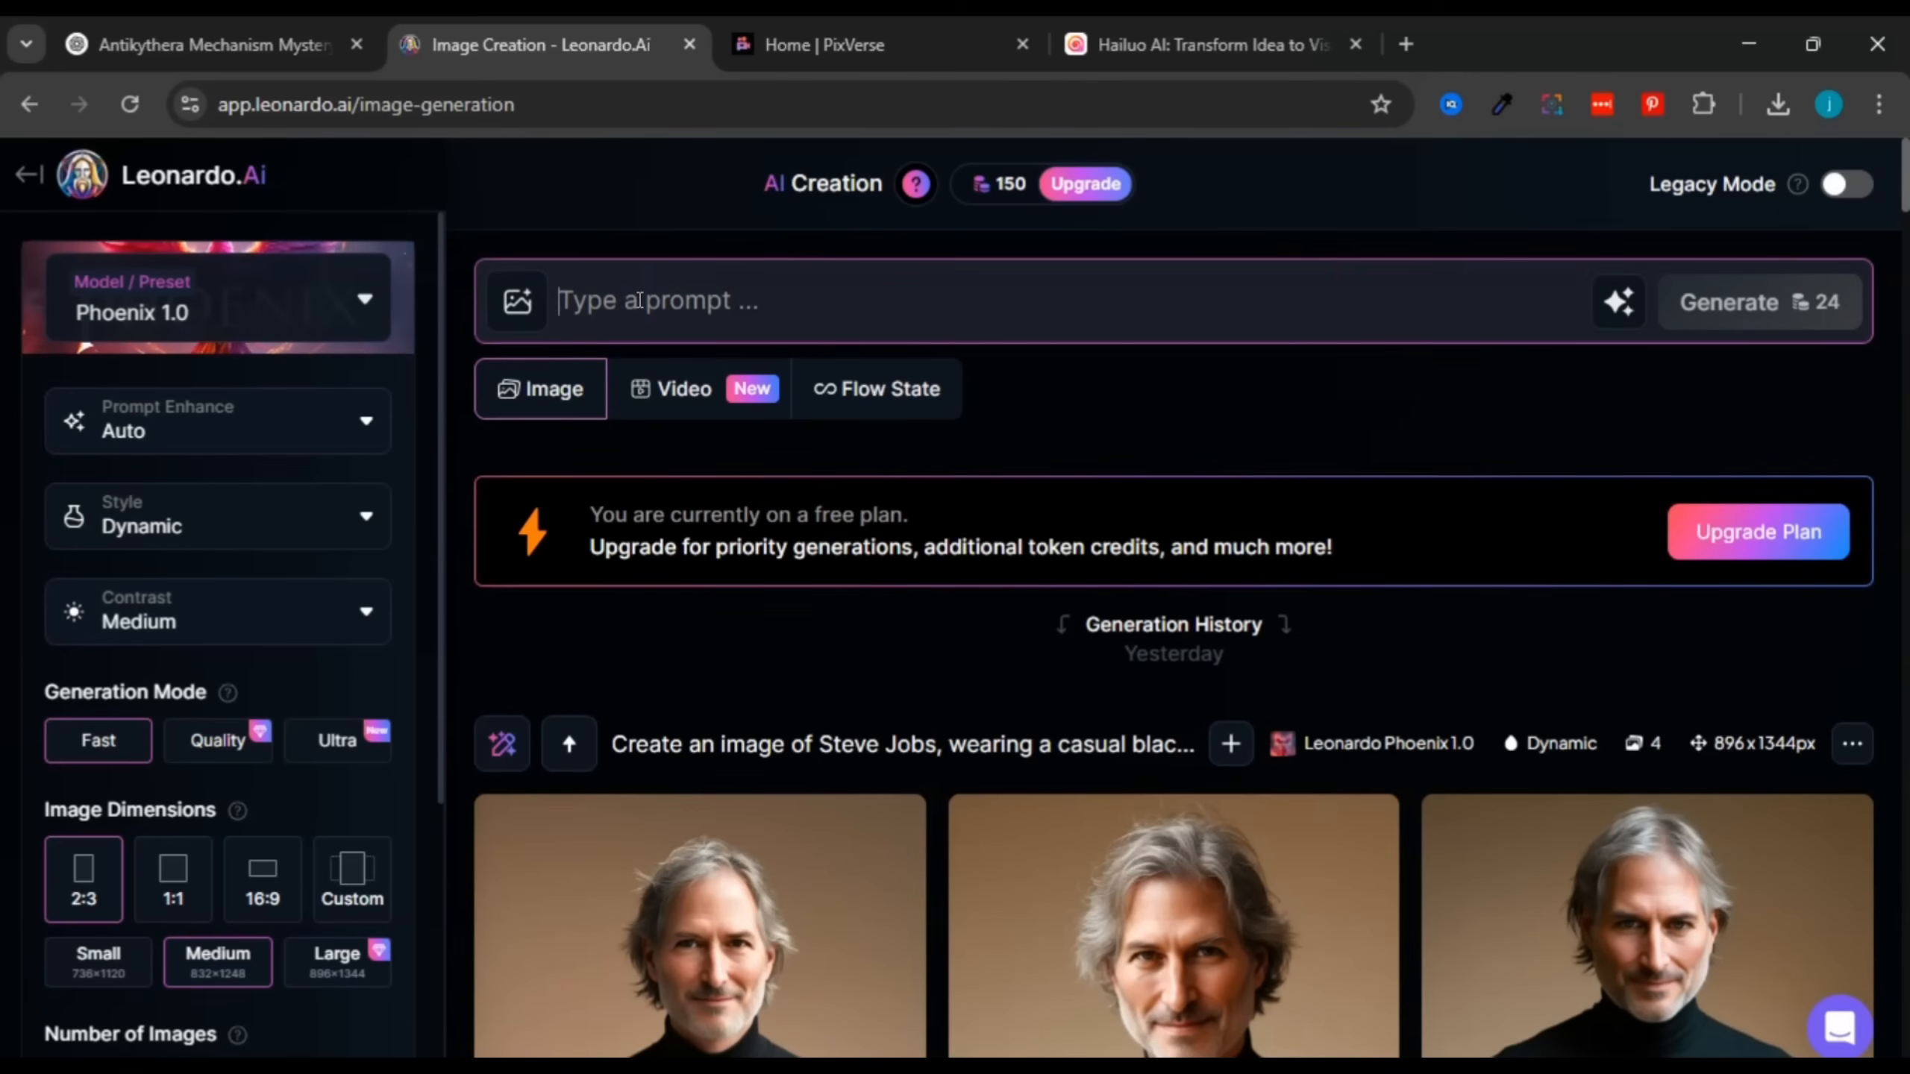
pyautogui.write('myssterious')
pyautogui.click(631, 300)
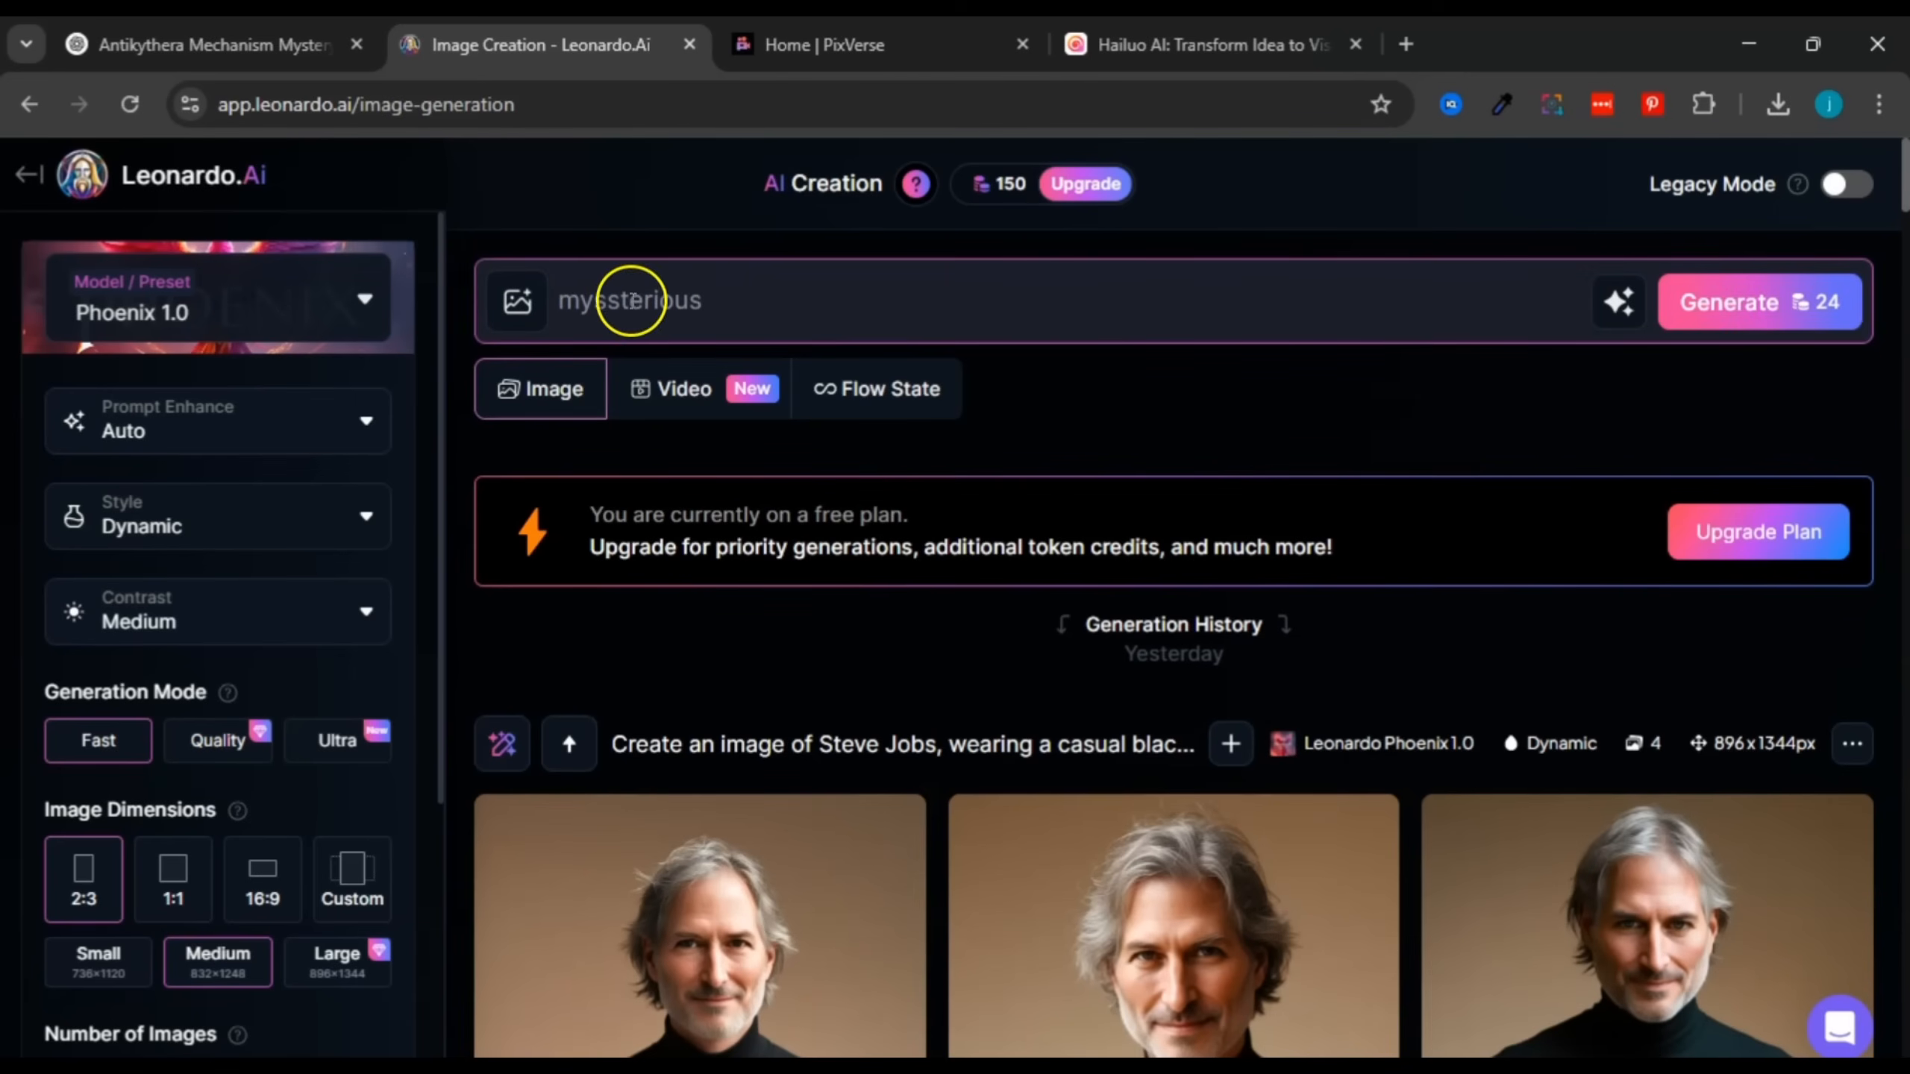
pyautogui.press('BackSpace')
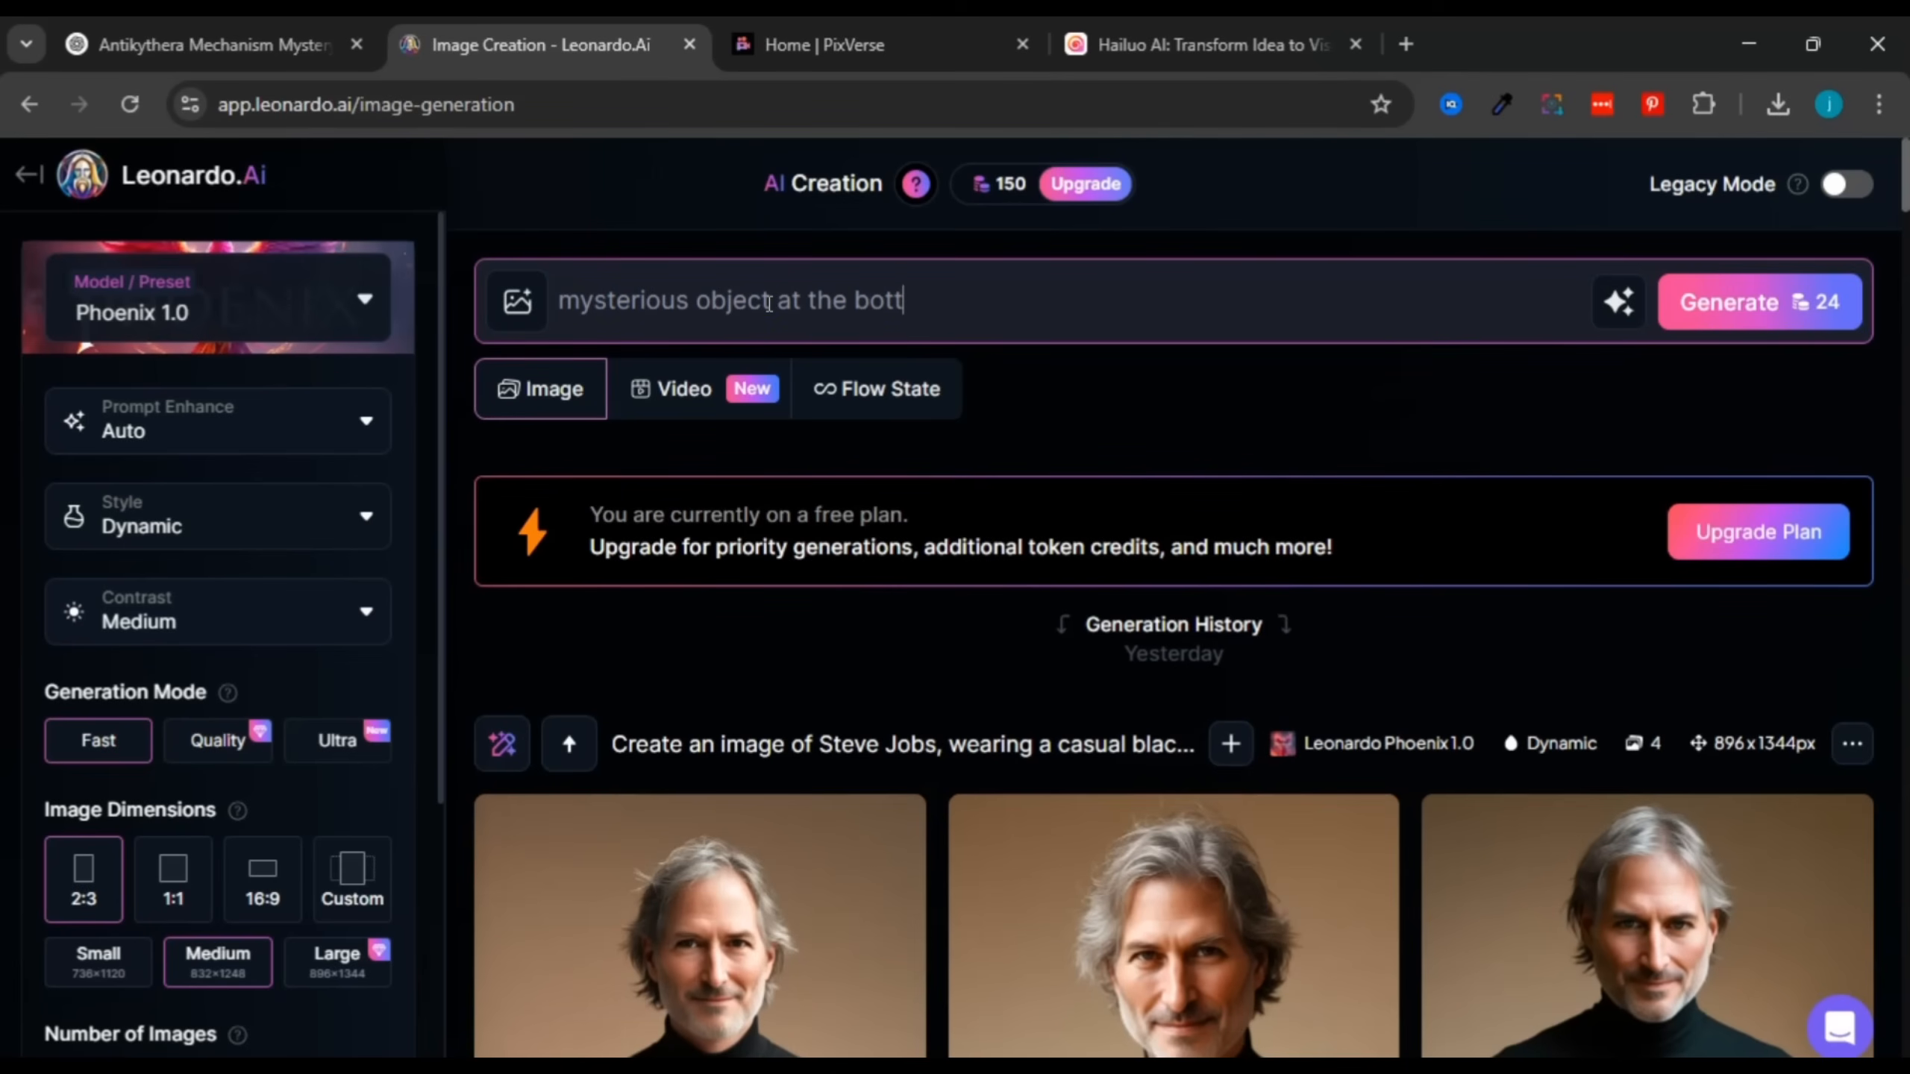
pyautogui.write('a')
pyautogui.click(1013, 308)
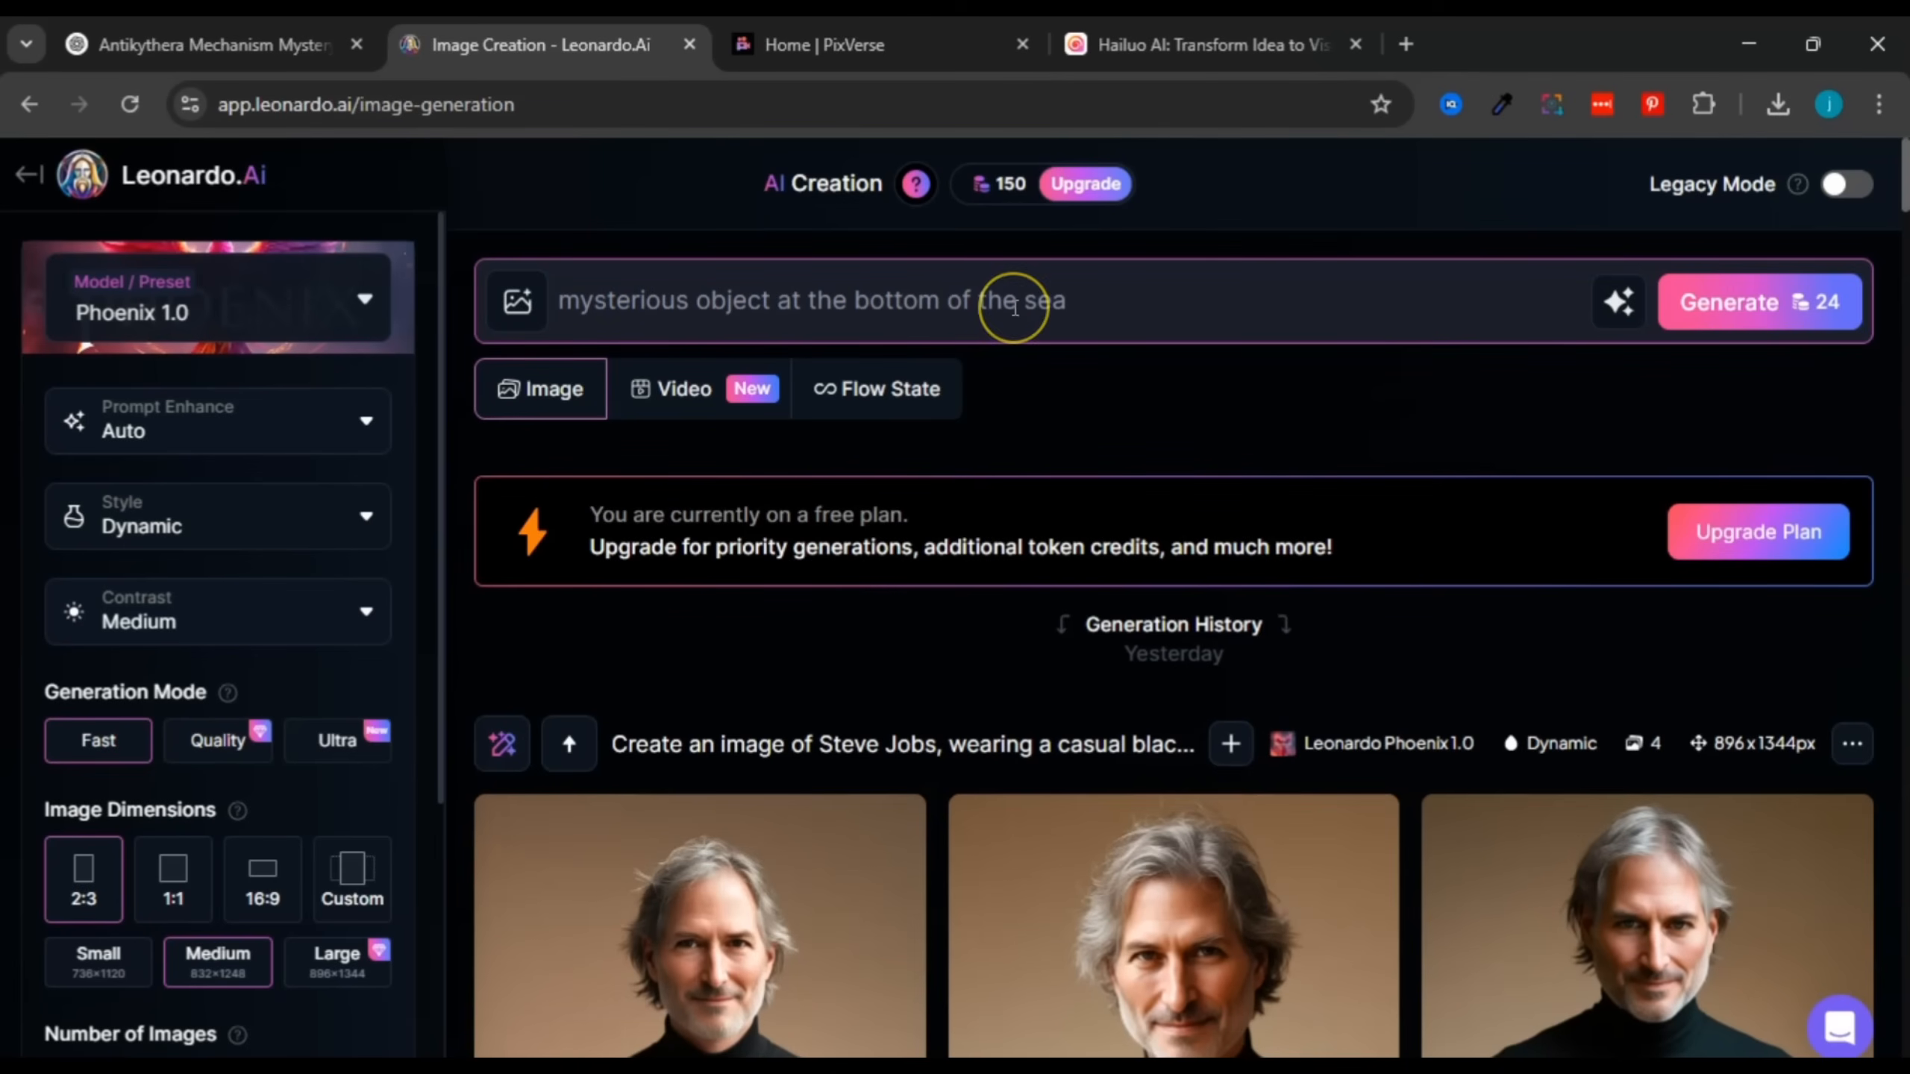
pyautogui.click(783, 322)
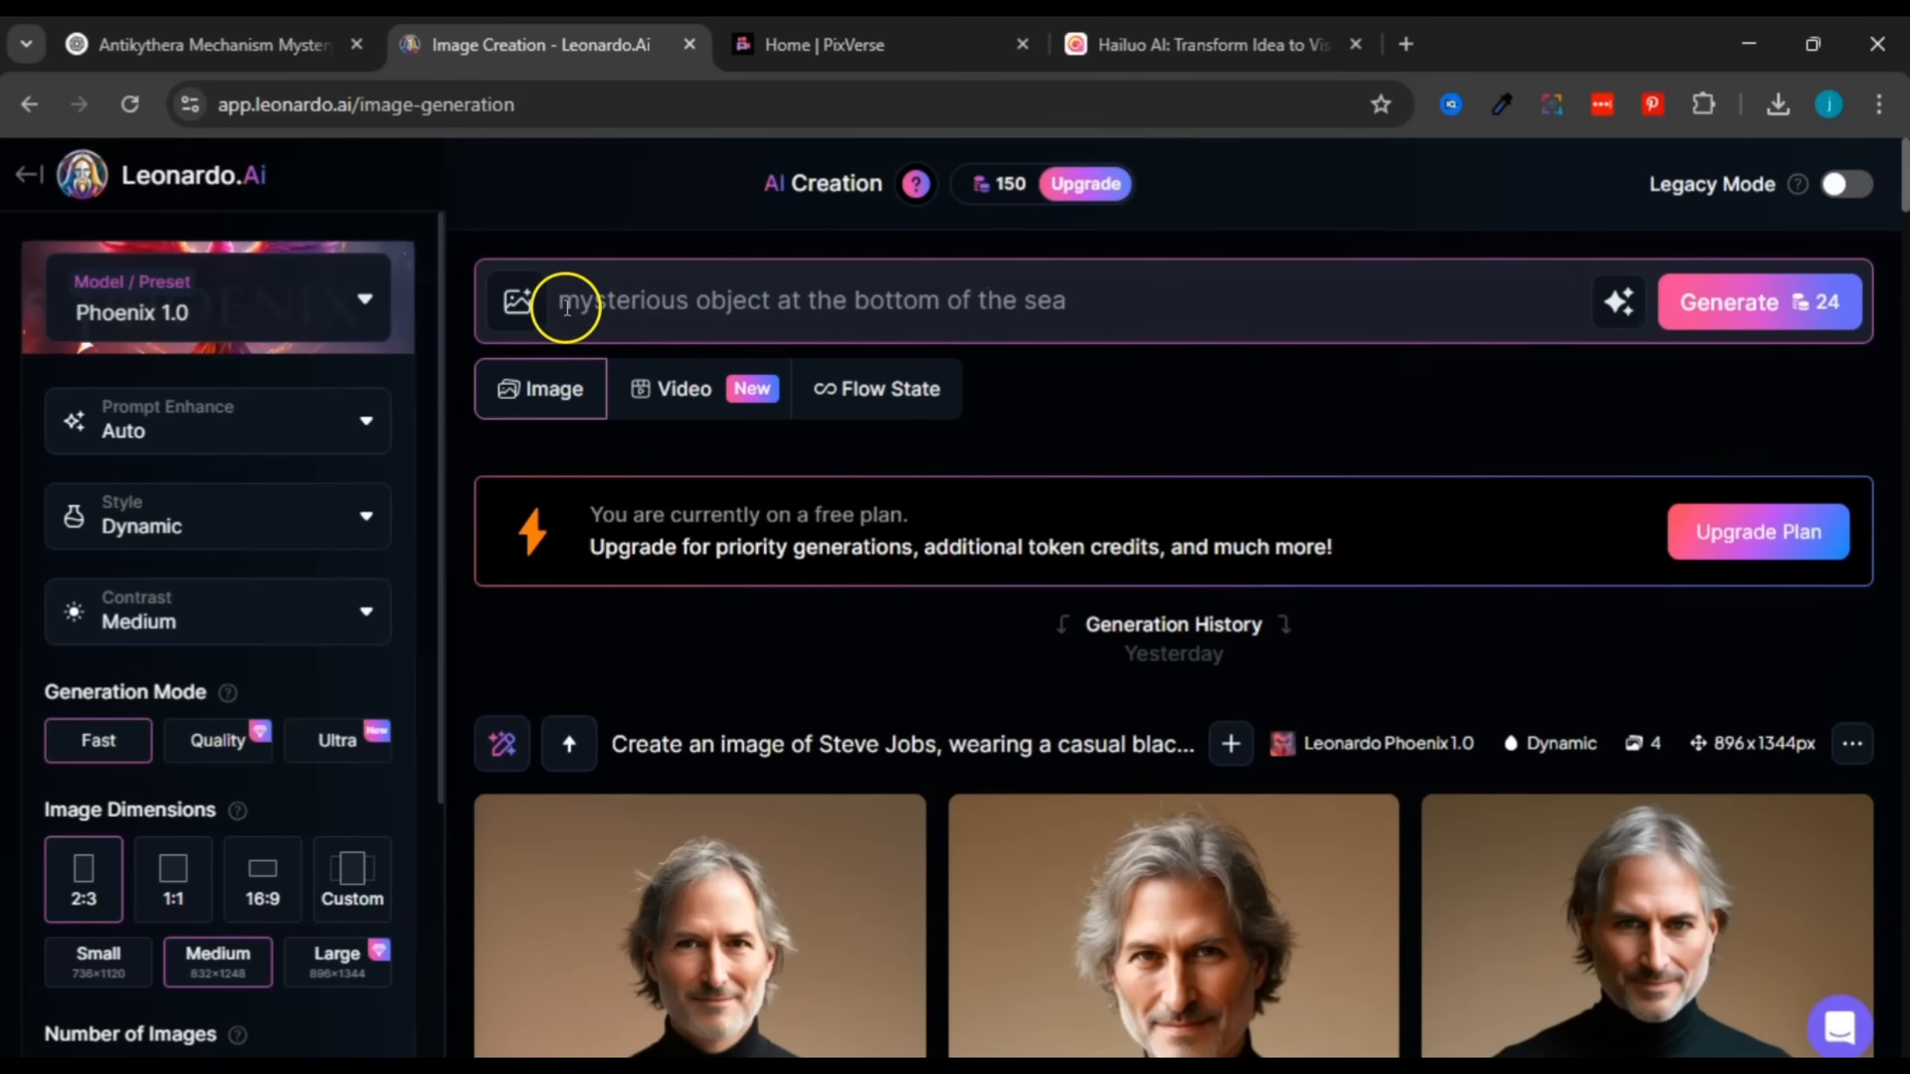
pyautogui.moveTo(563, 298); pyautogui.dragTo(1103, 314)
pyautogui.click(1101, 316)
pyautogui.moveTo(561, 306); pyautogui.dragTo(1082, 313)
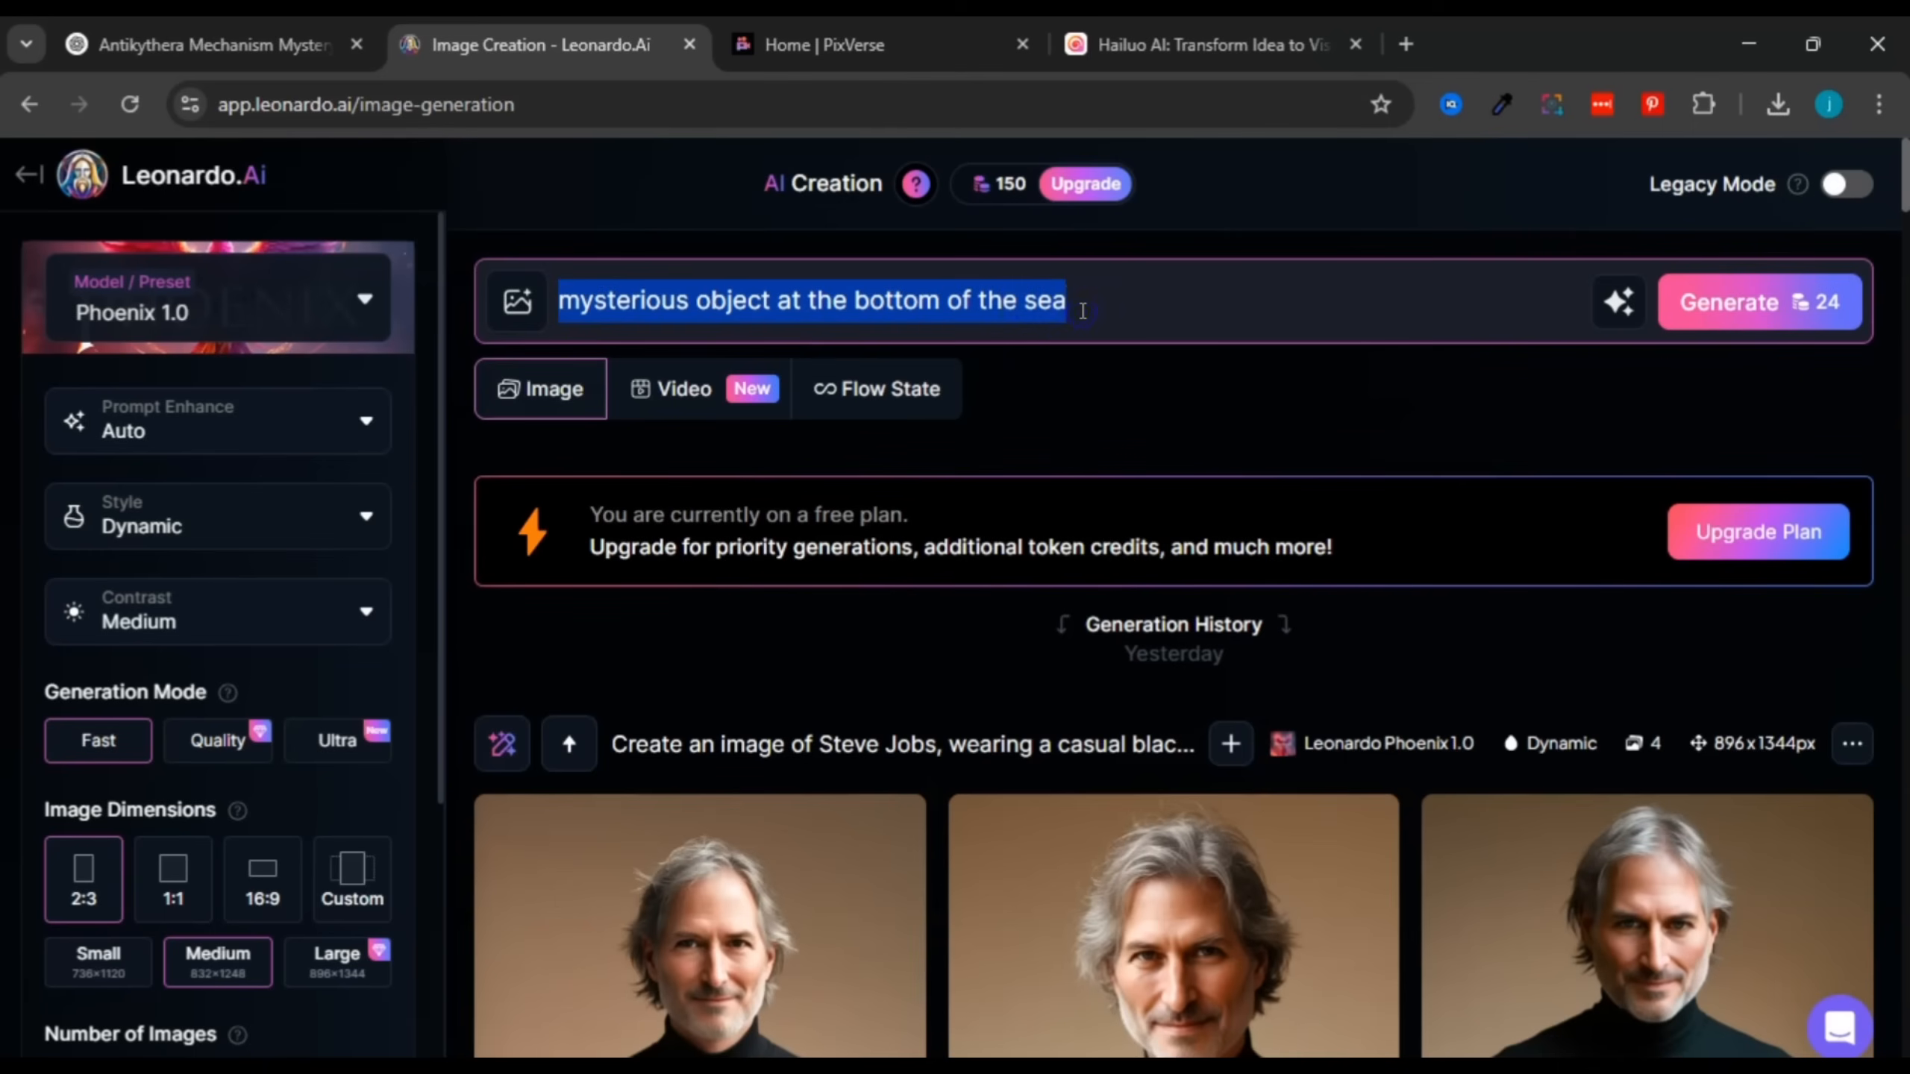
pyautogui.click(1110, 370)
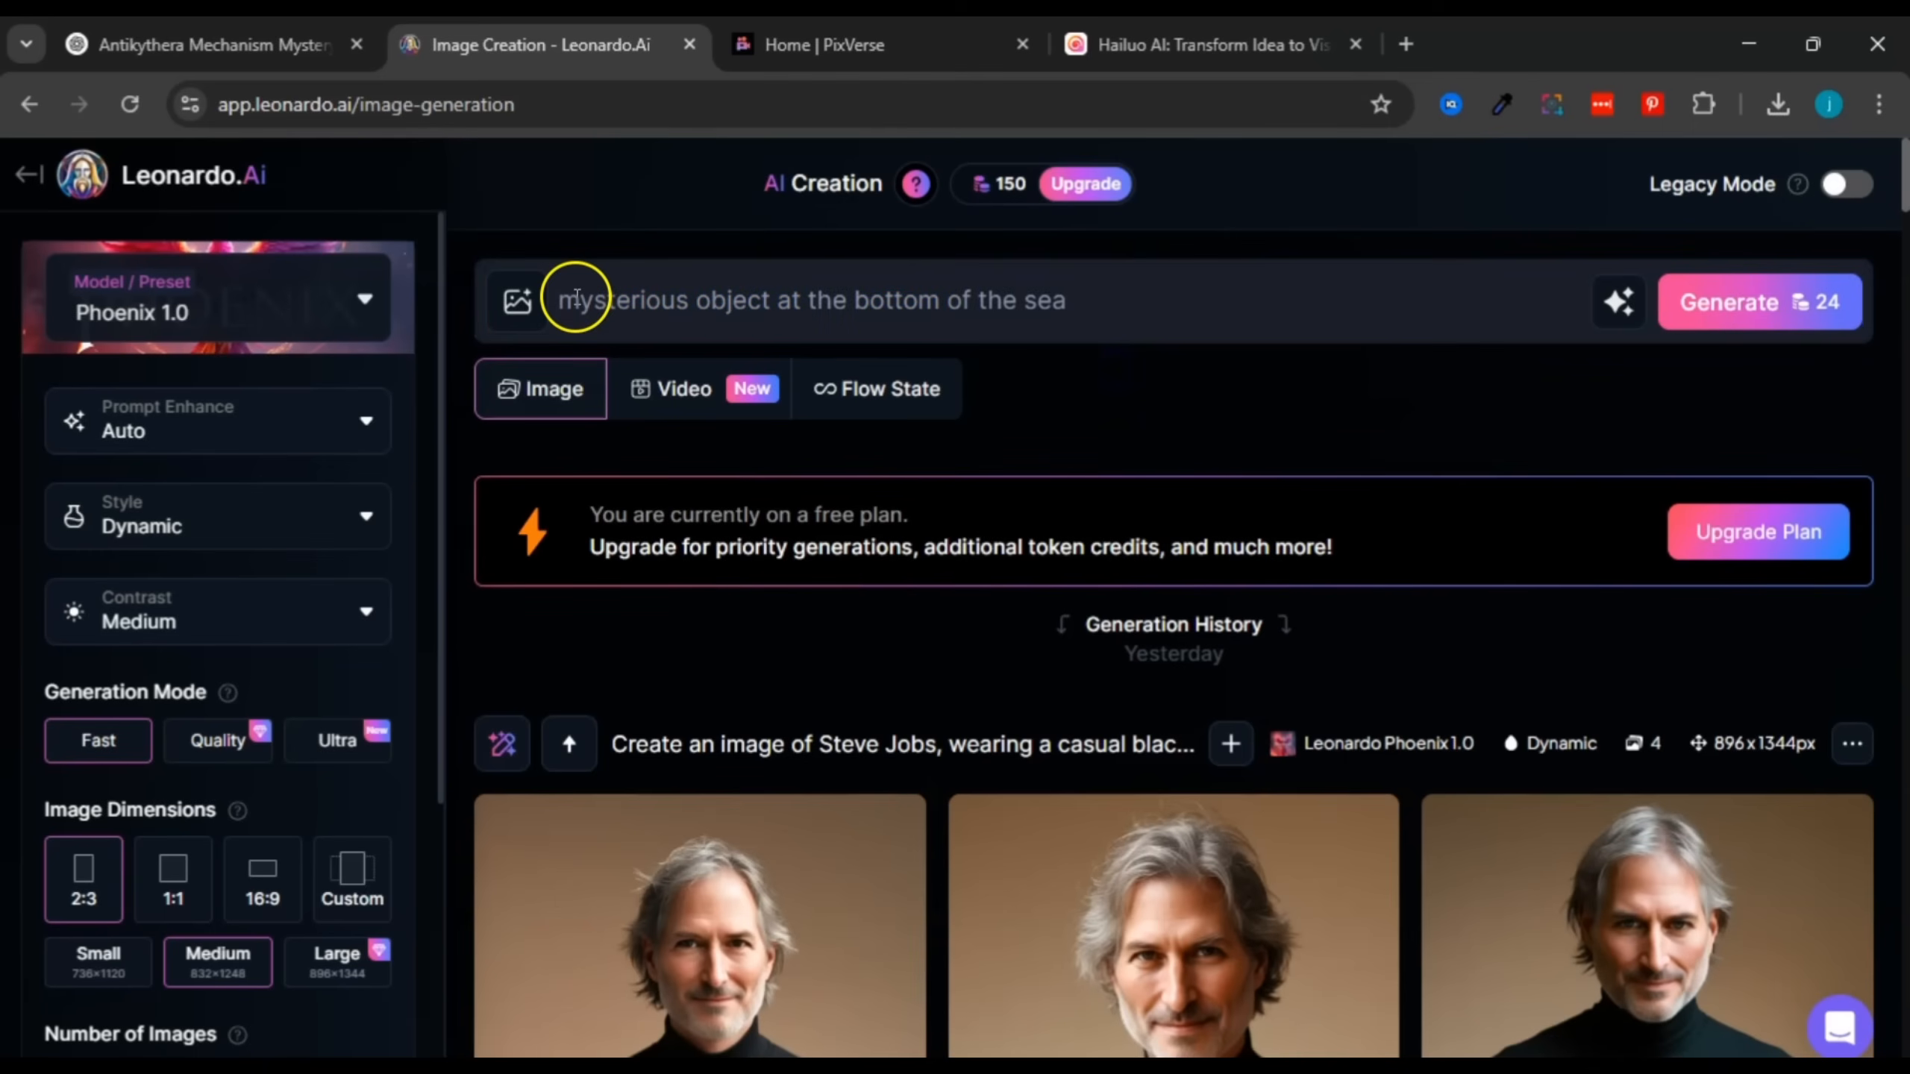
pyautogui.moveTo(562, 299); pyautogui.dragTo(1083, 297)
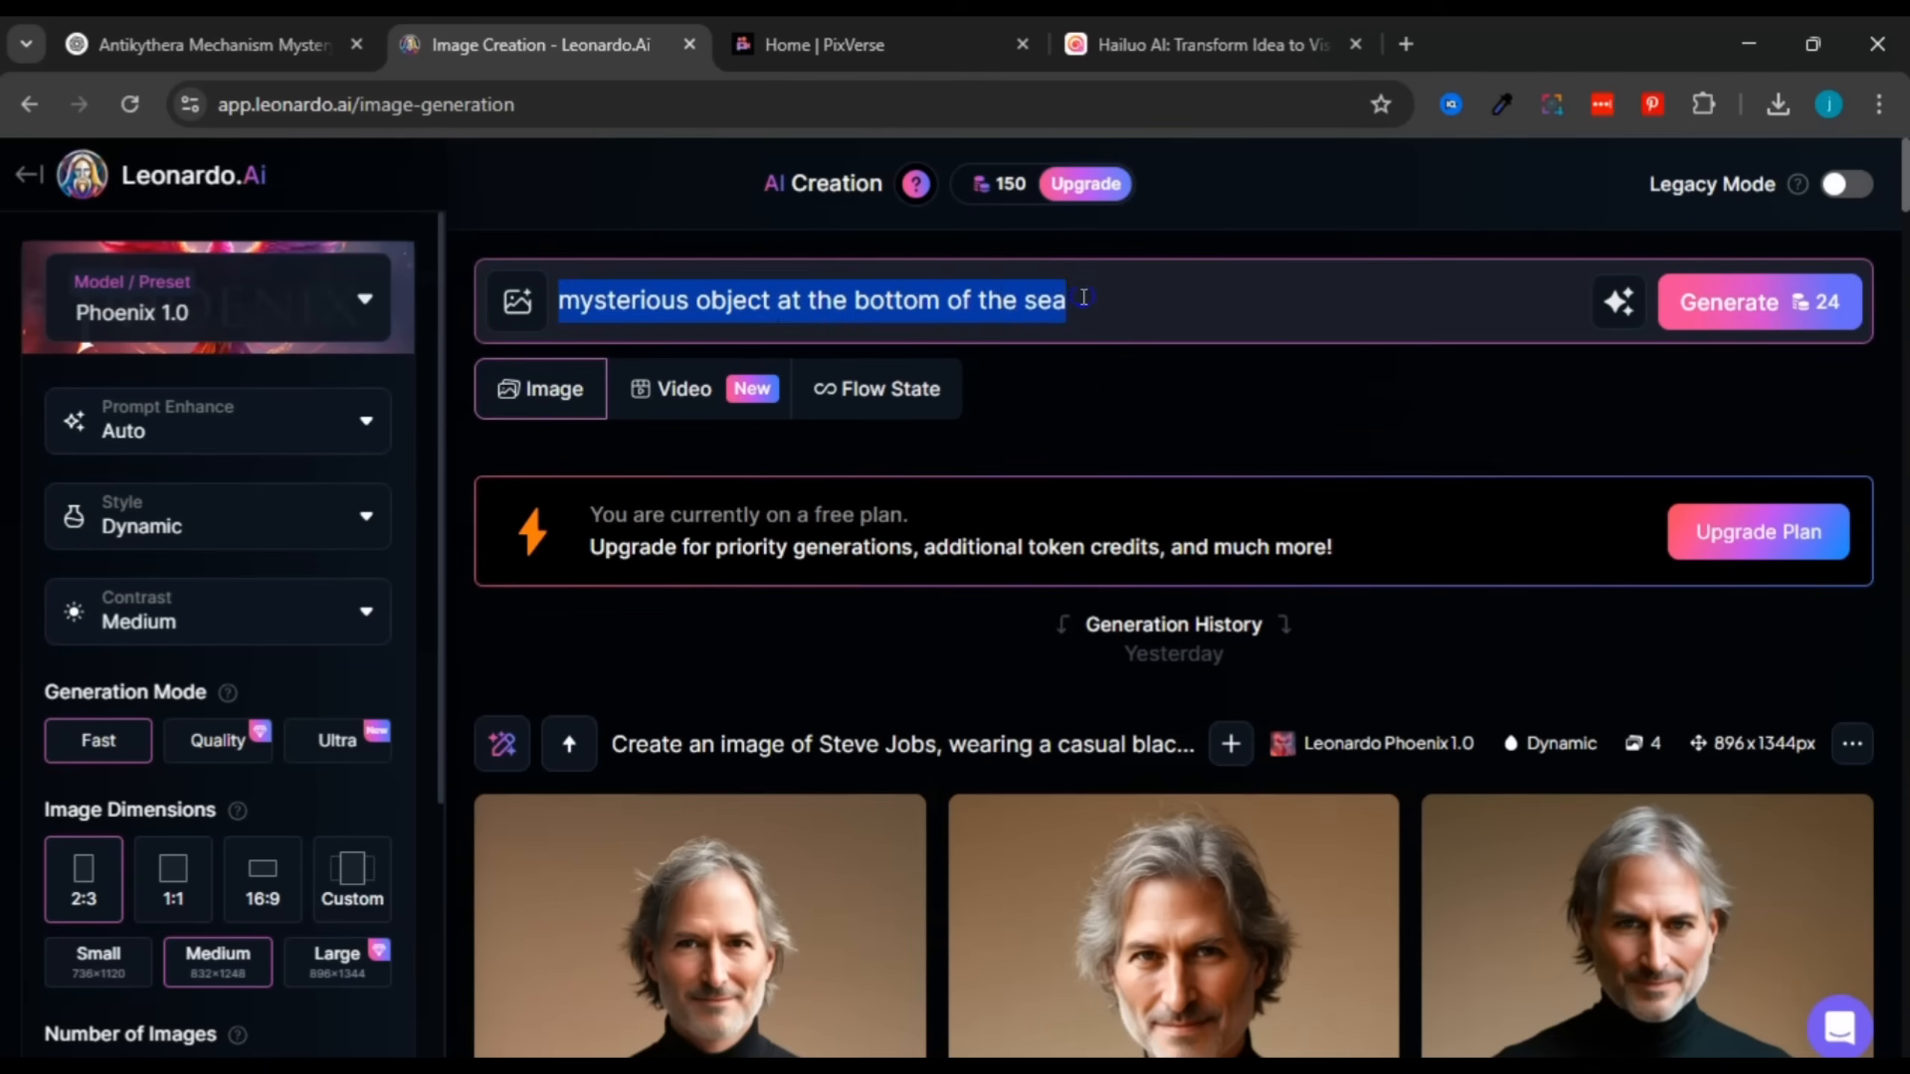
pyautogui.click(1136, 384)
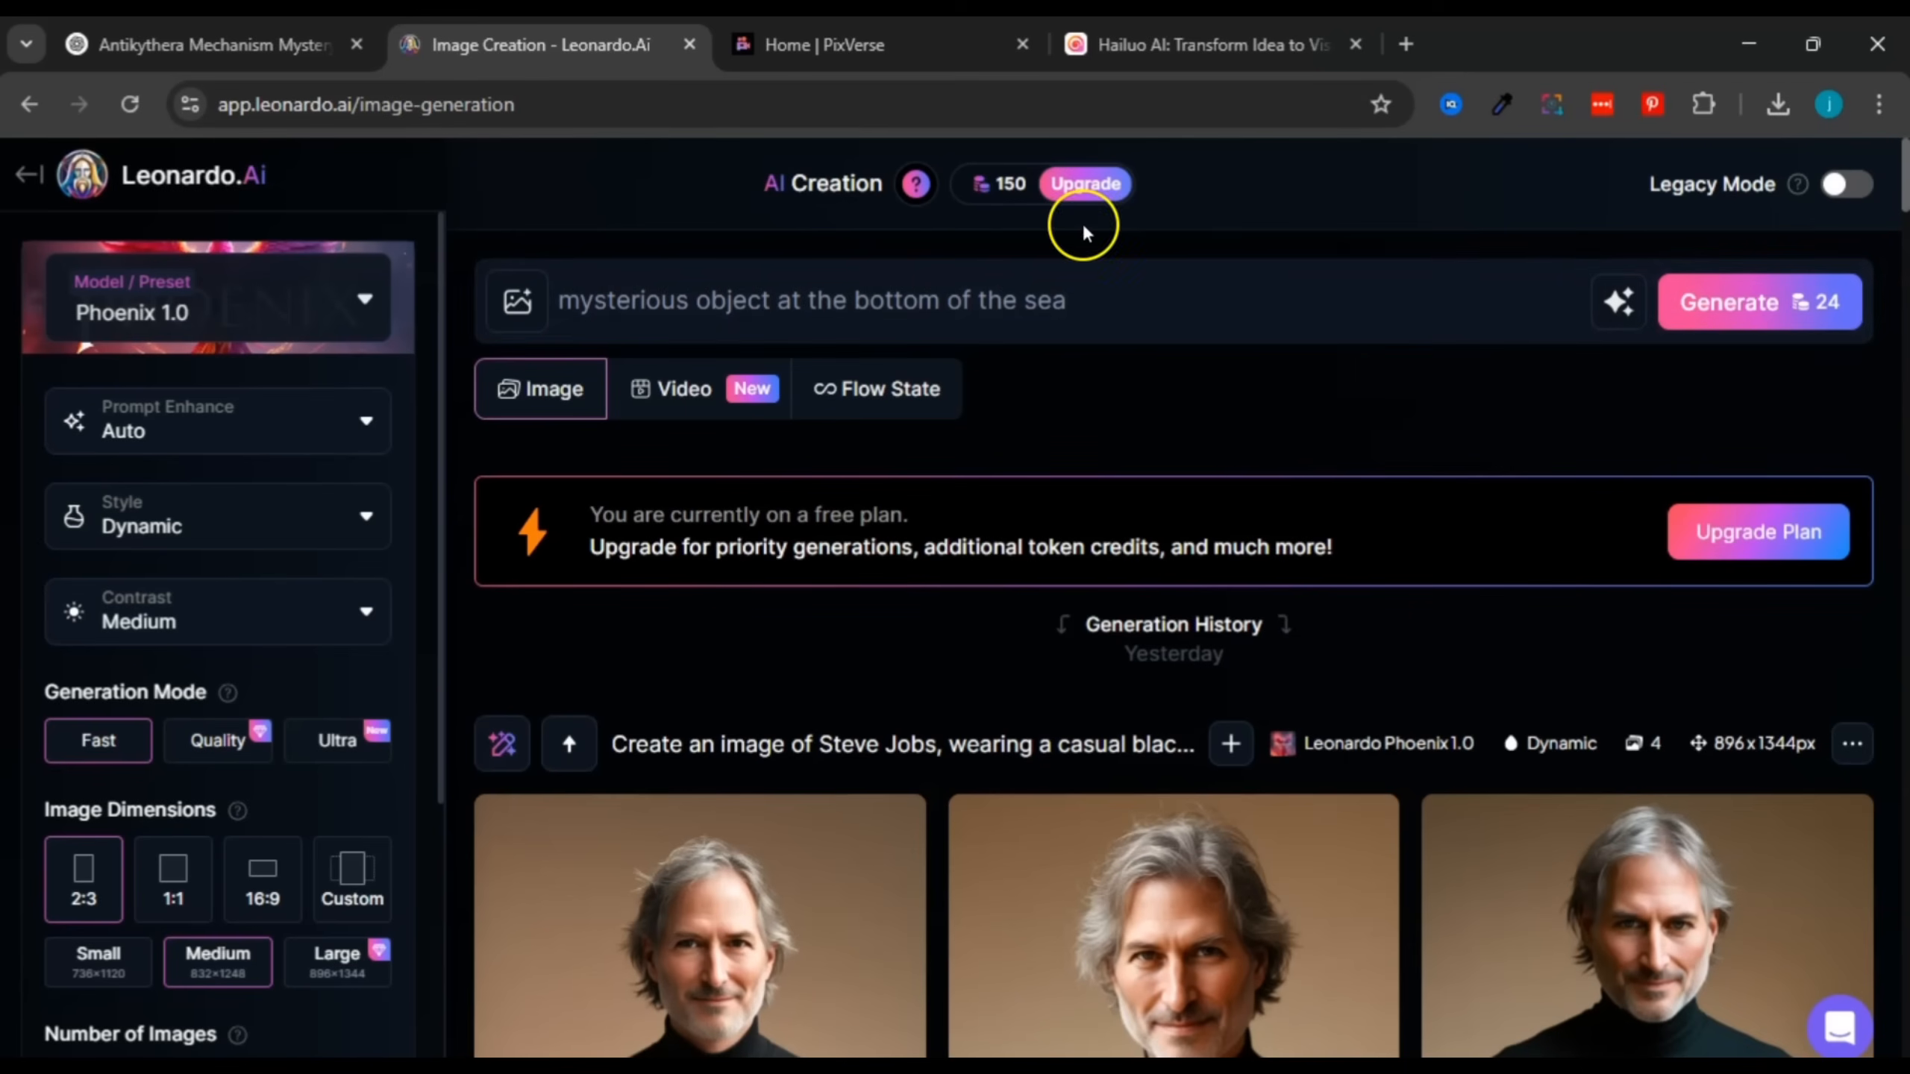
# Step: Generate images from the seabed object prompt using Phoenix 1.0 in Fast mode at 2:3
pyautogui.click(1756, 319)
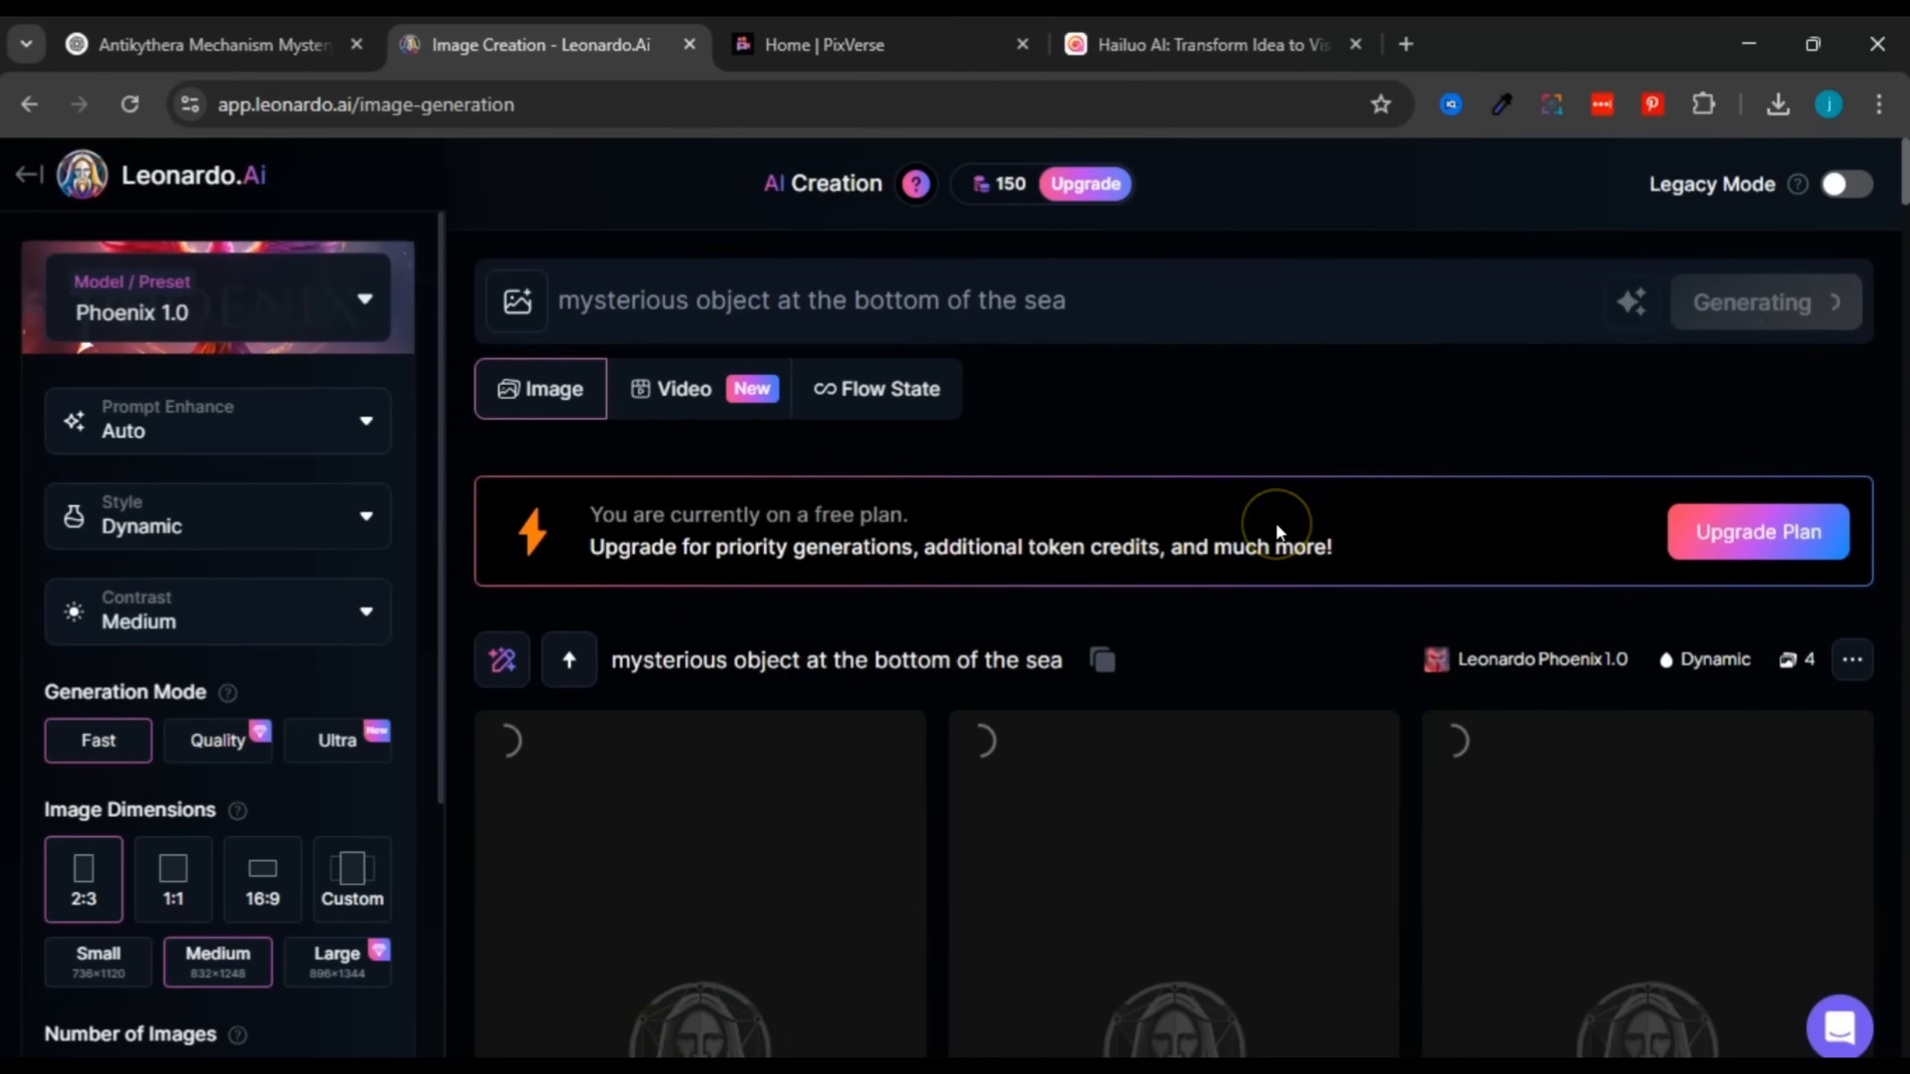
pyautogui.scroll(-6, 1275, 527)
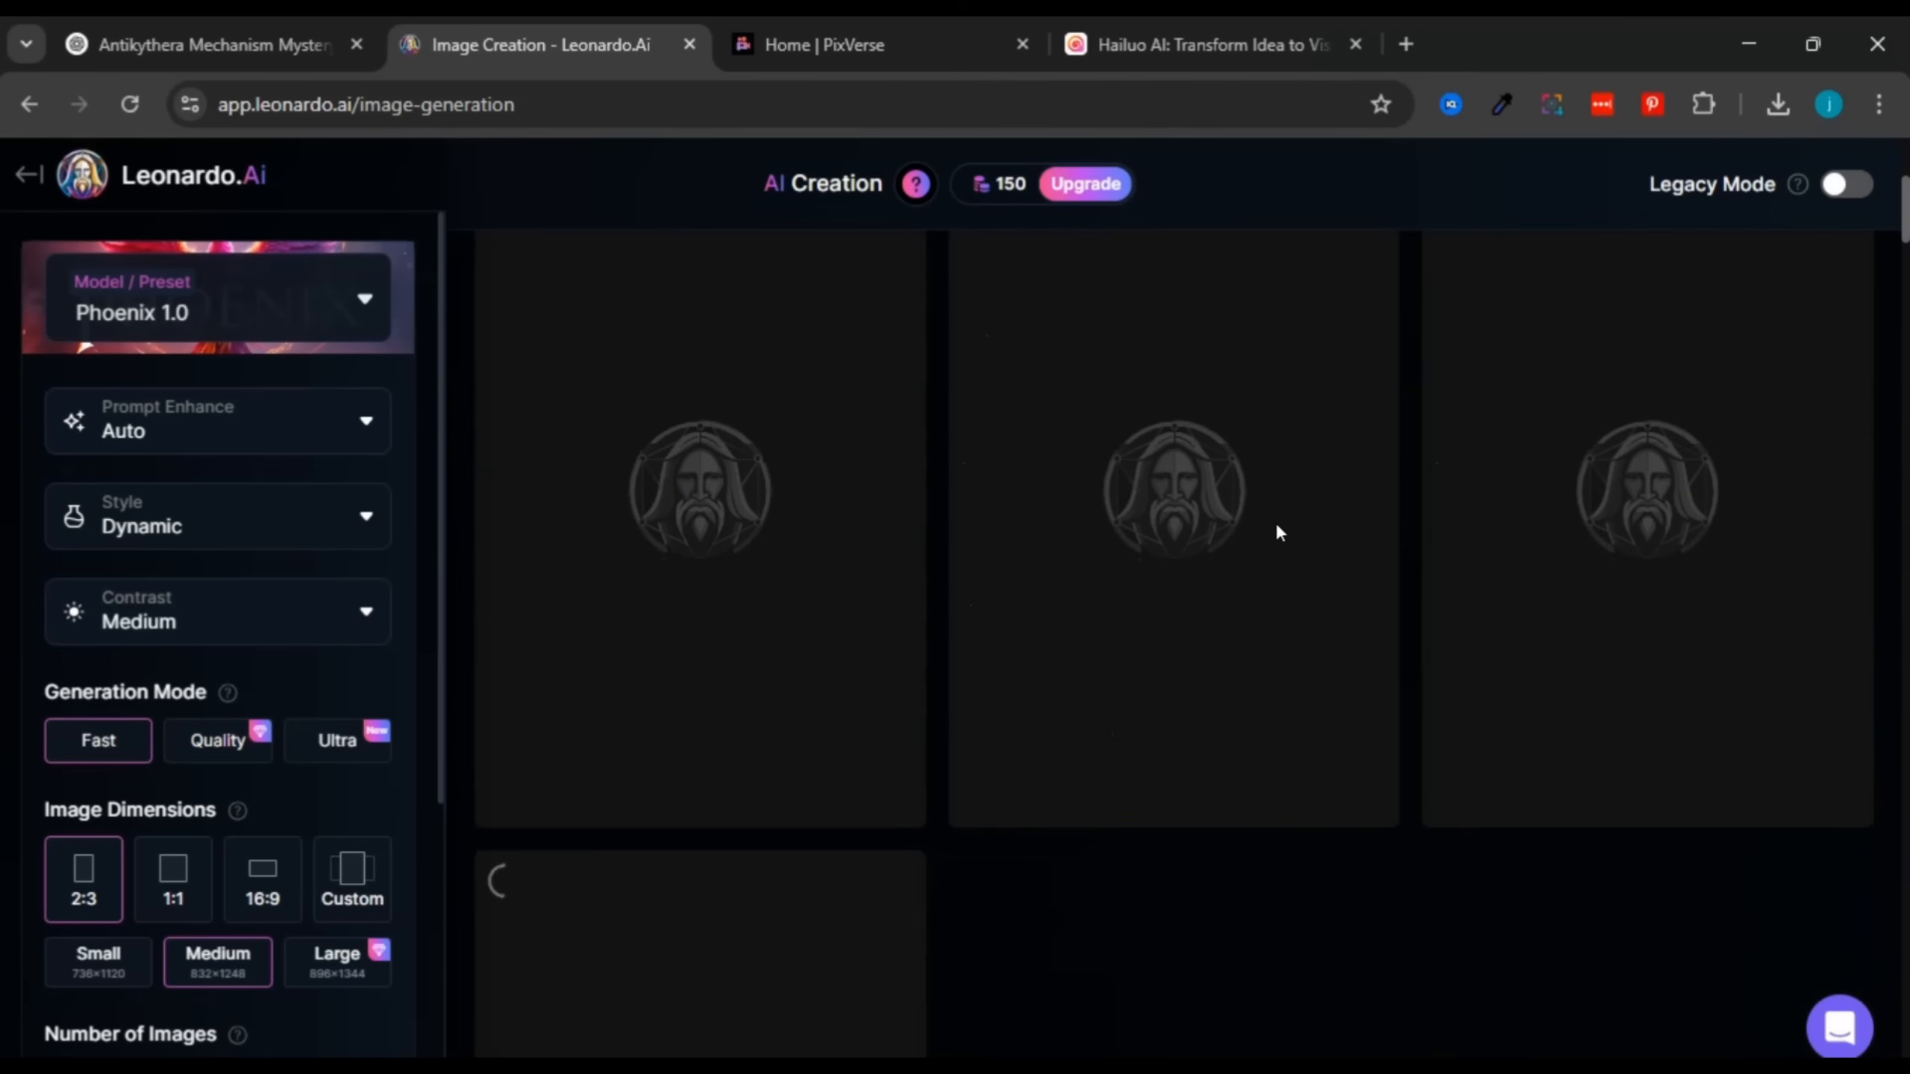
pyautogui.scroll(1, 1275, 525)
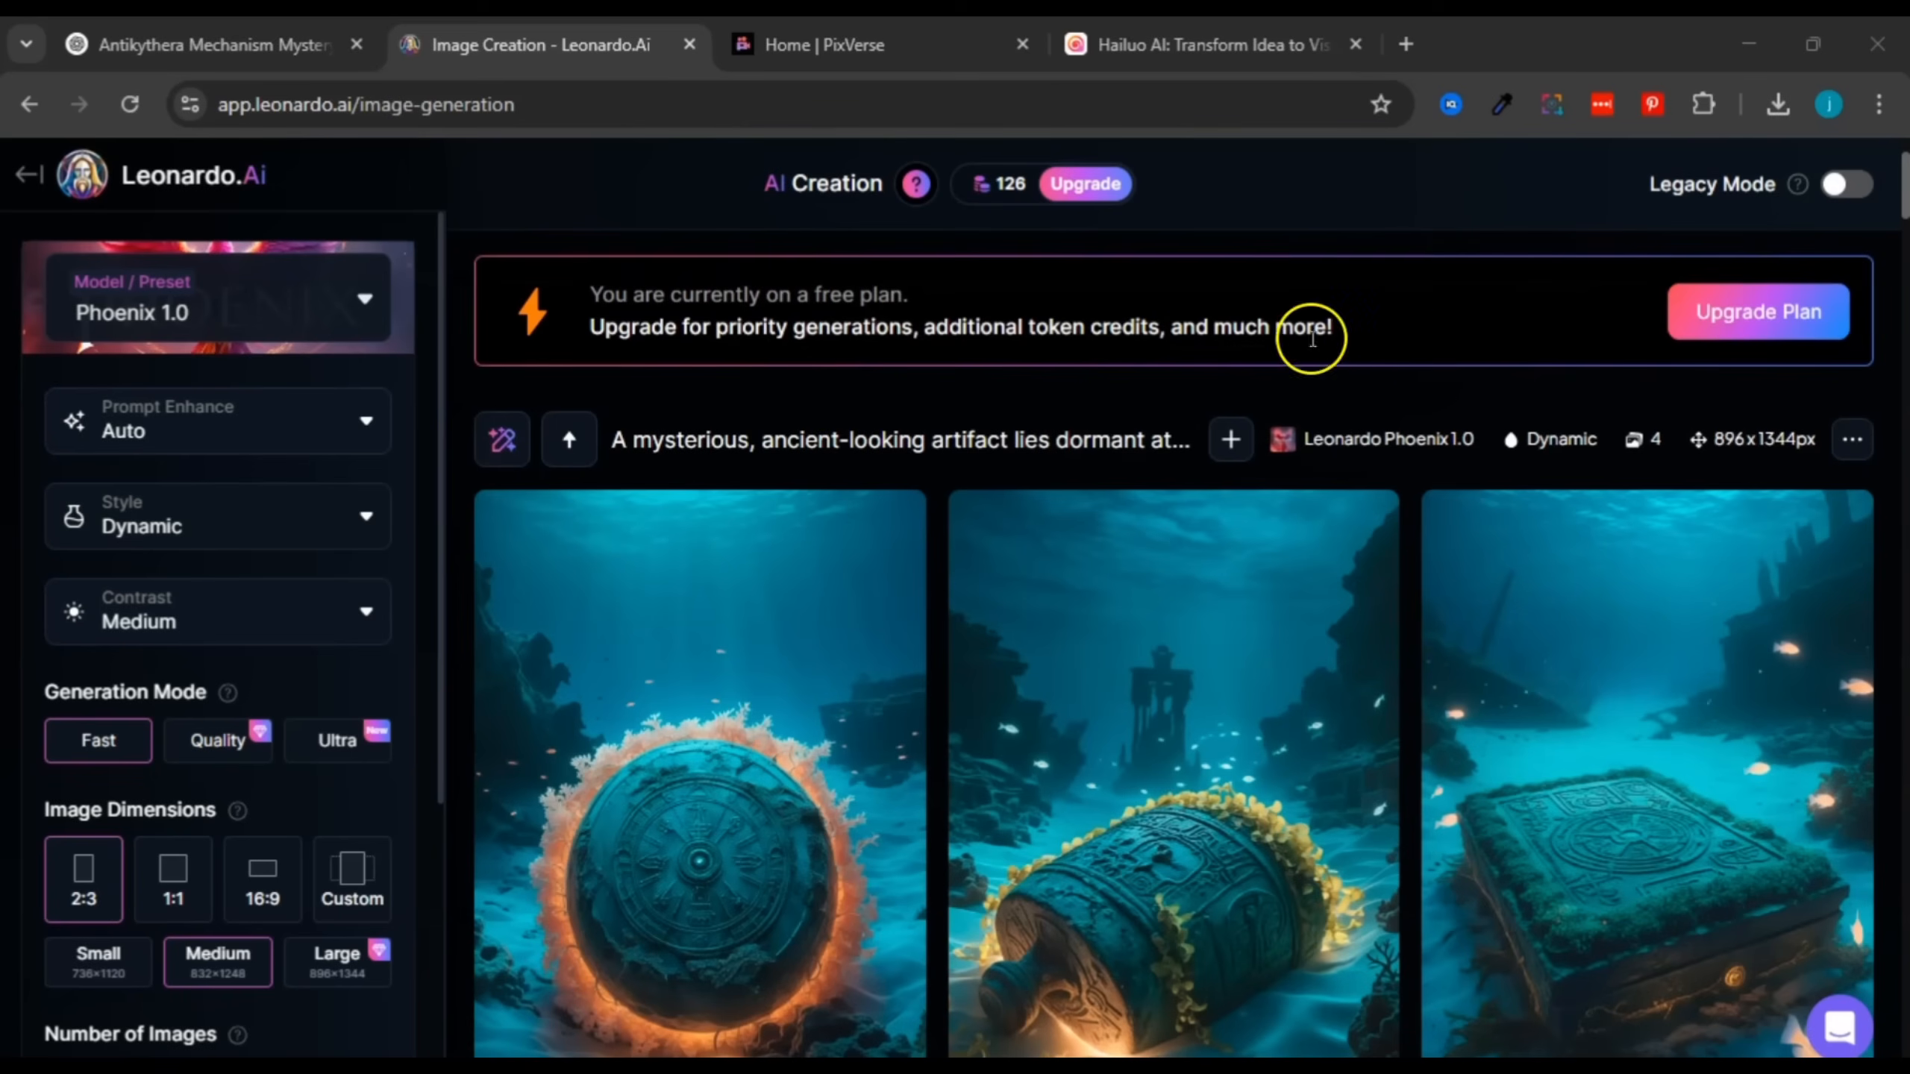
pyautogui.scroll(-3, 1903, 218)
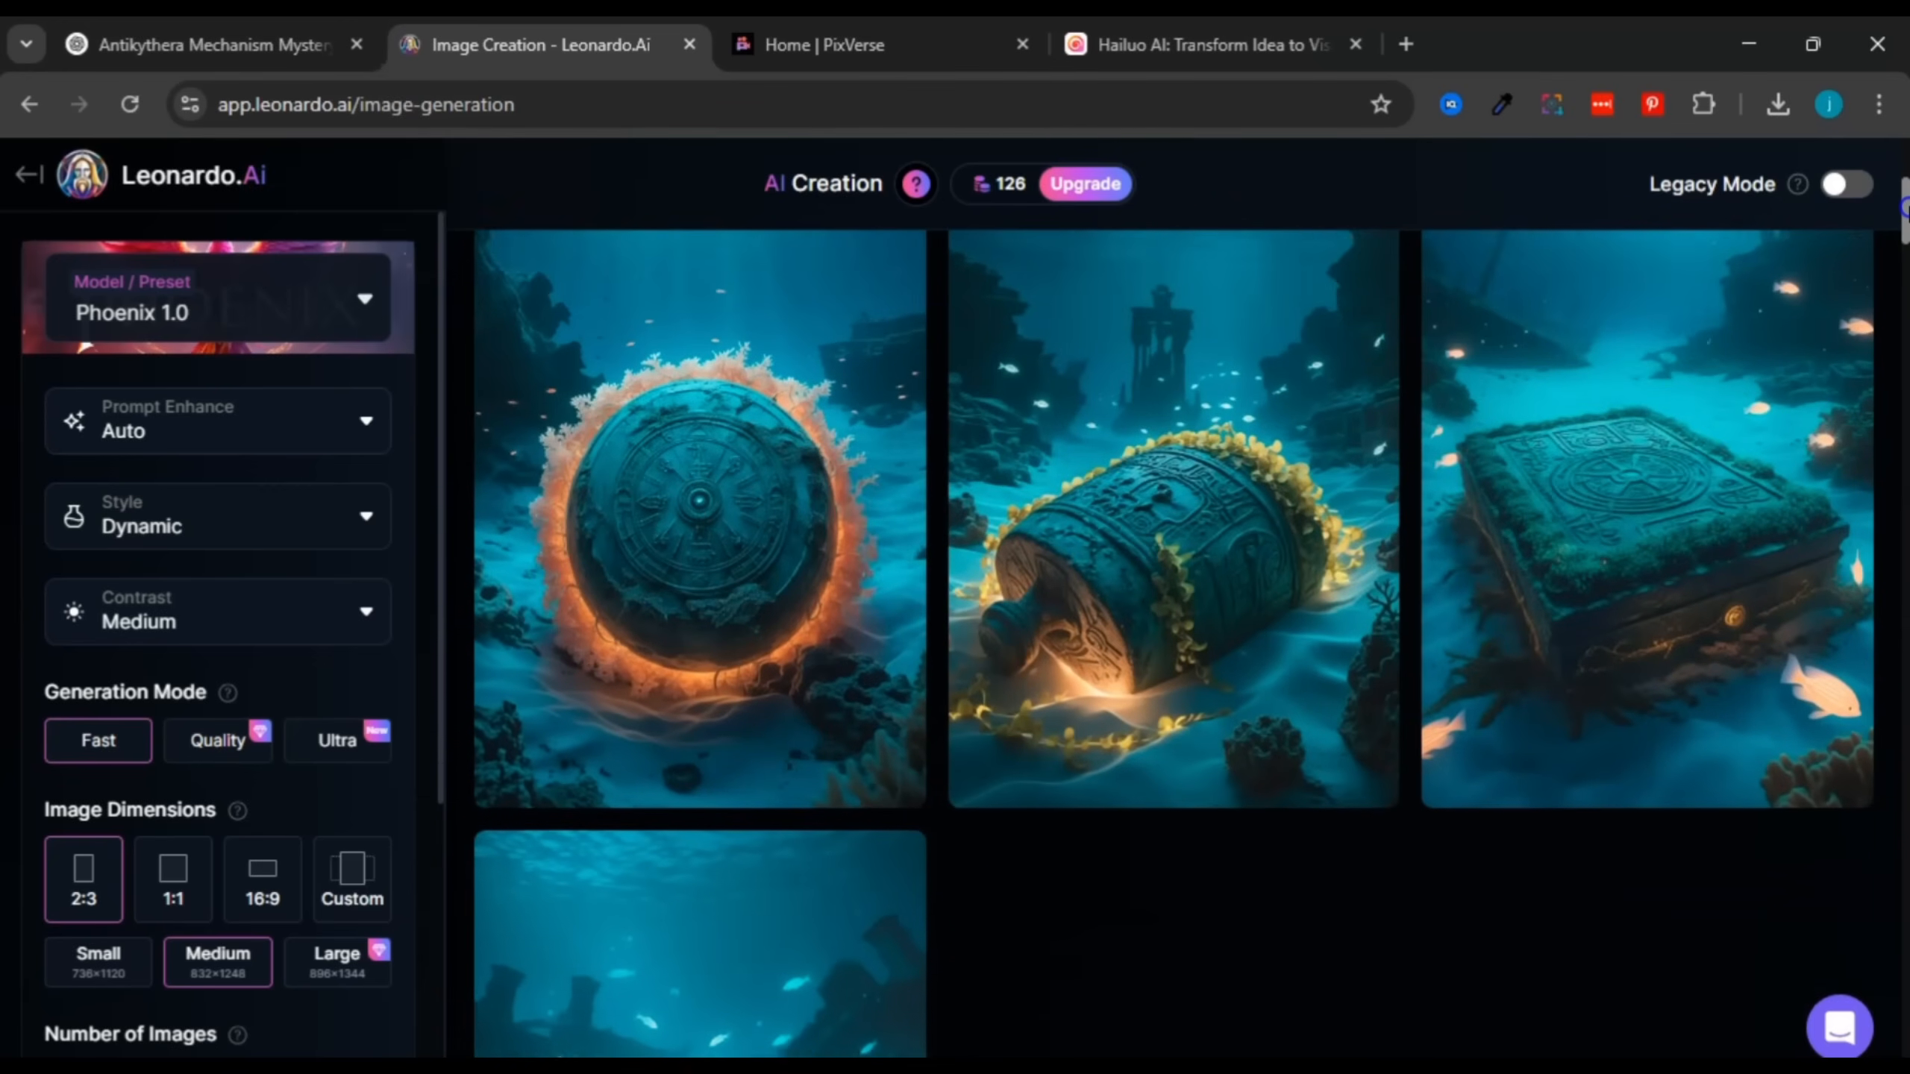
# Step: Open the first generated underwater image and browse through all the variations to compare them
pyautogui.click(662, 545)
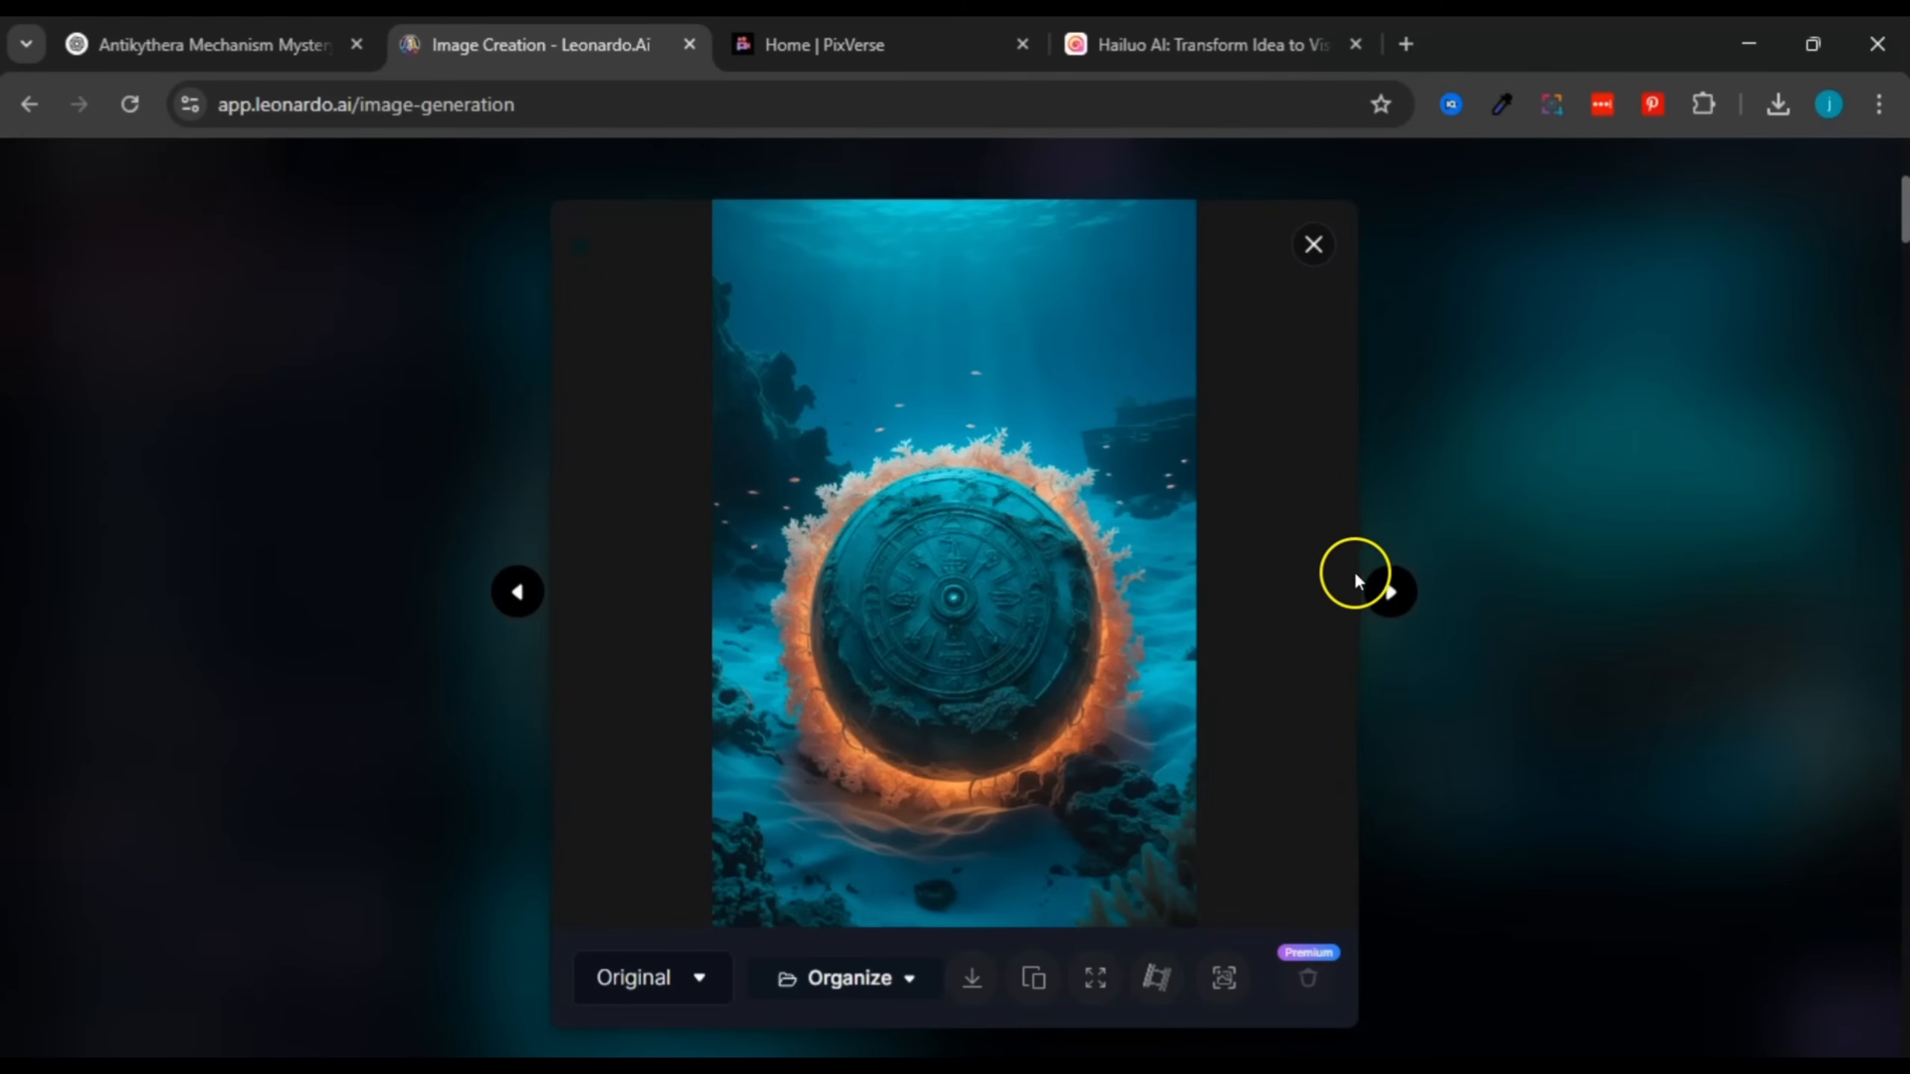
pyautogui.click(1391, 593)
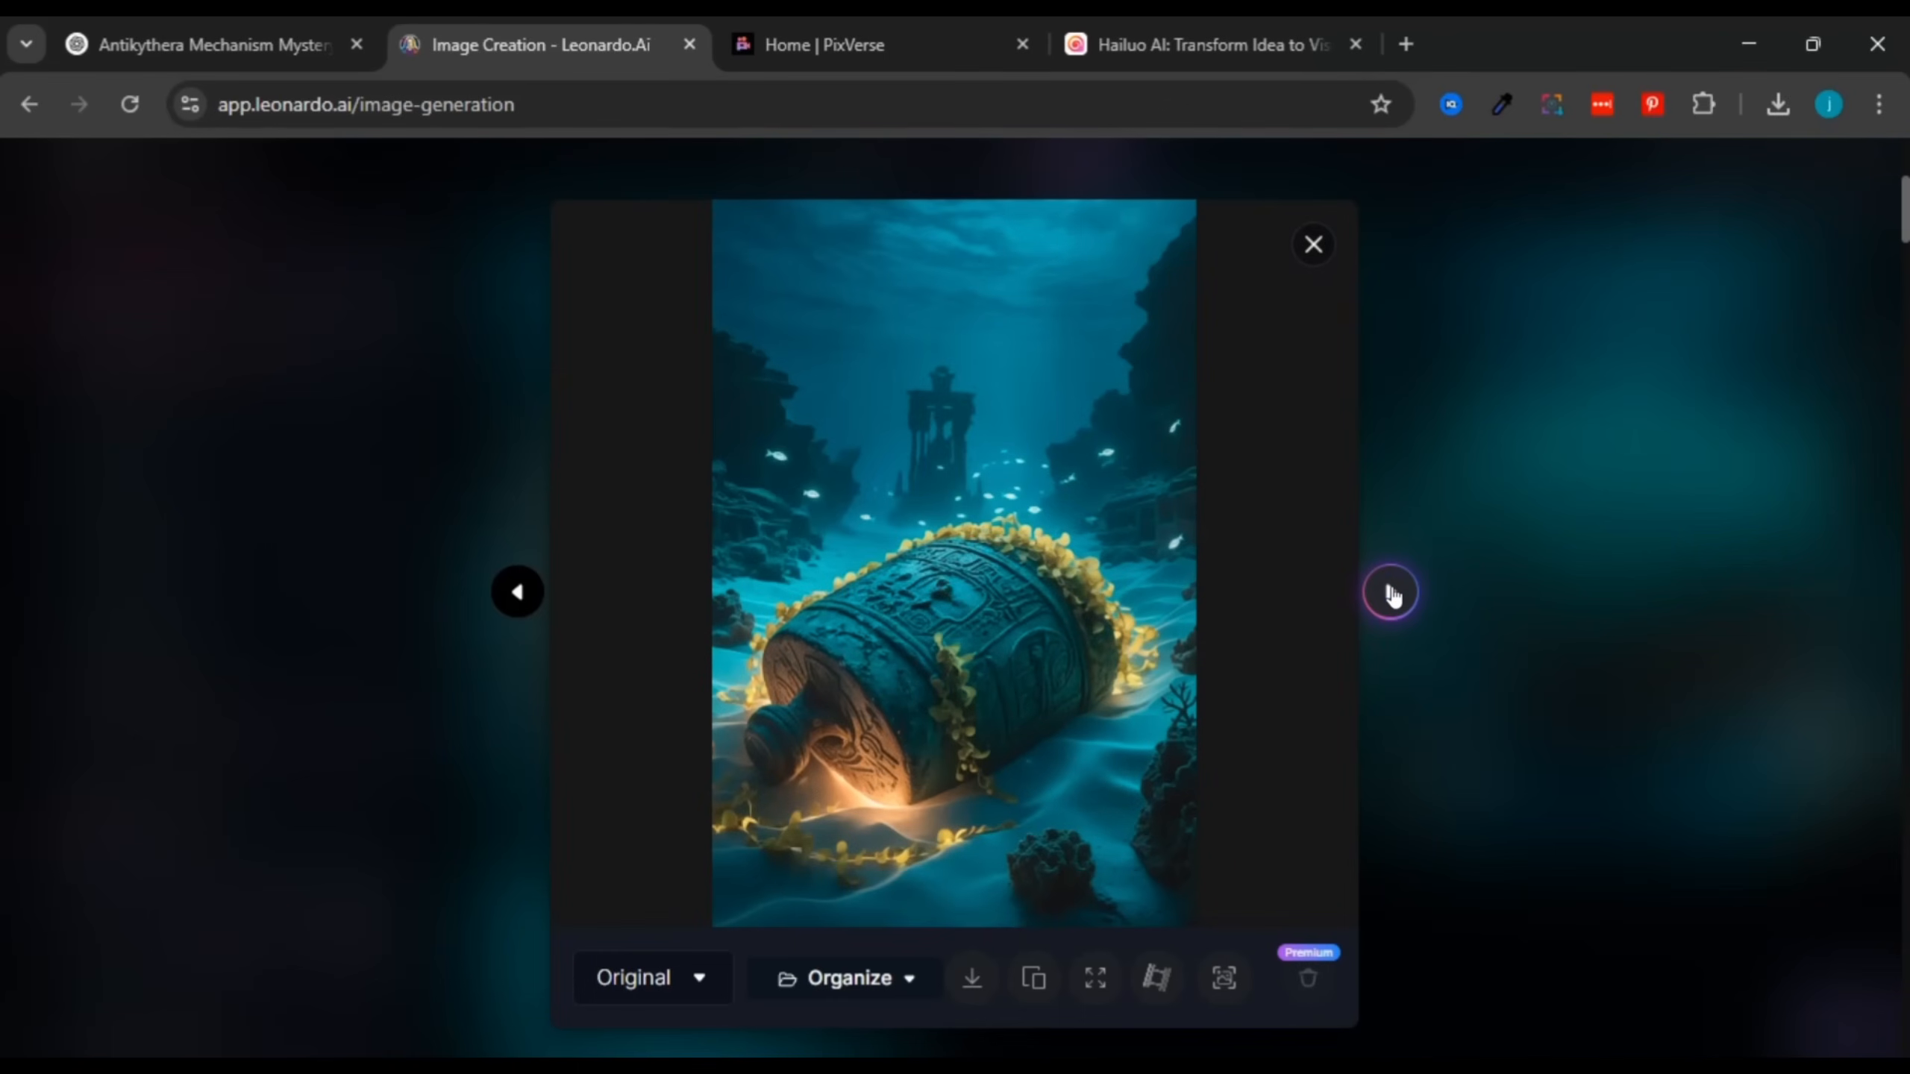
pyautogui.click(1390, 593)
pyautogui.click(1391, 593)
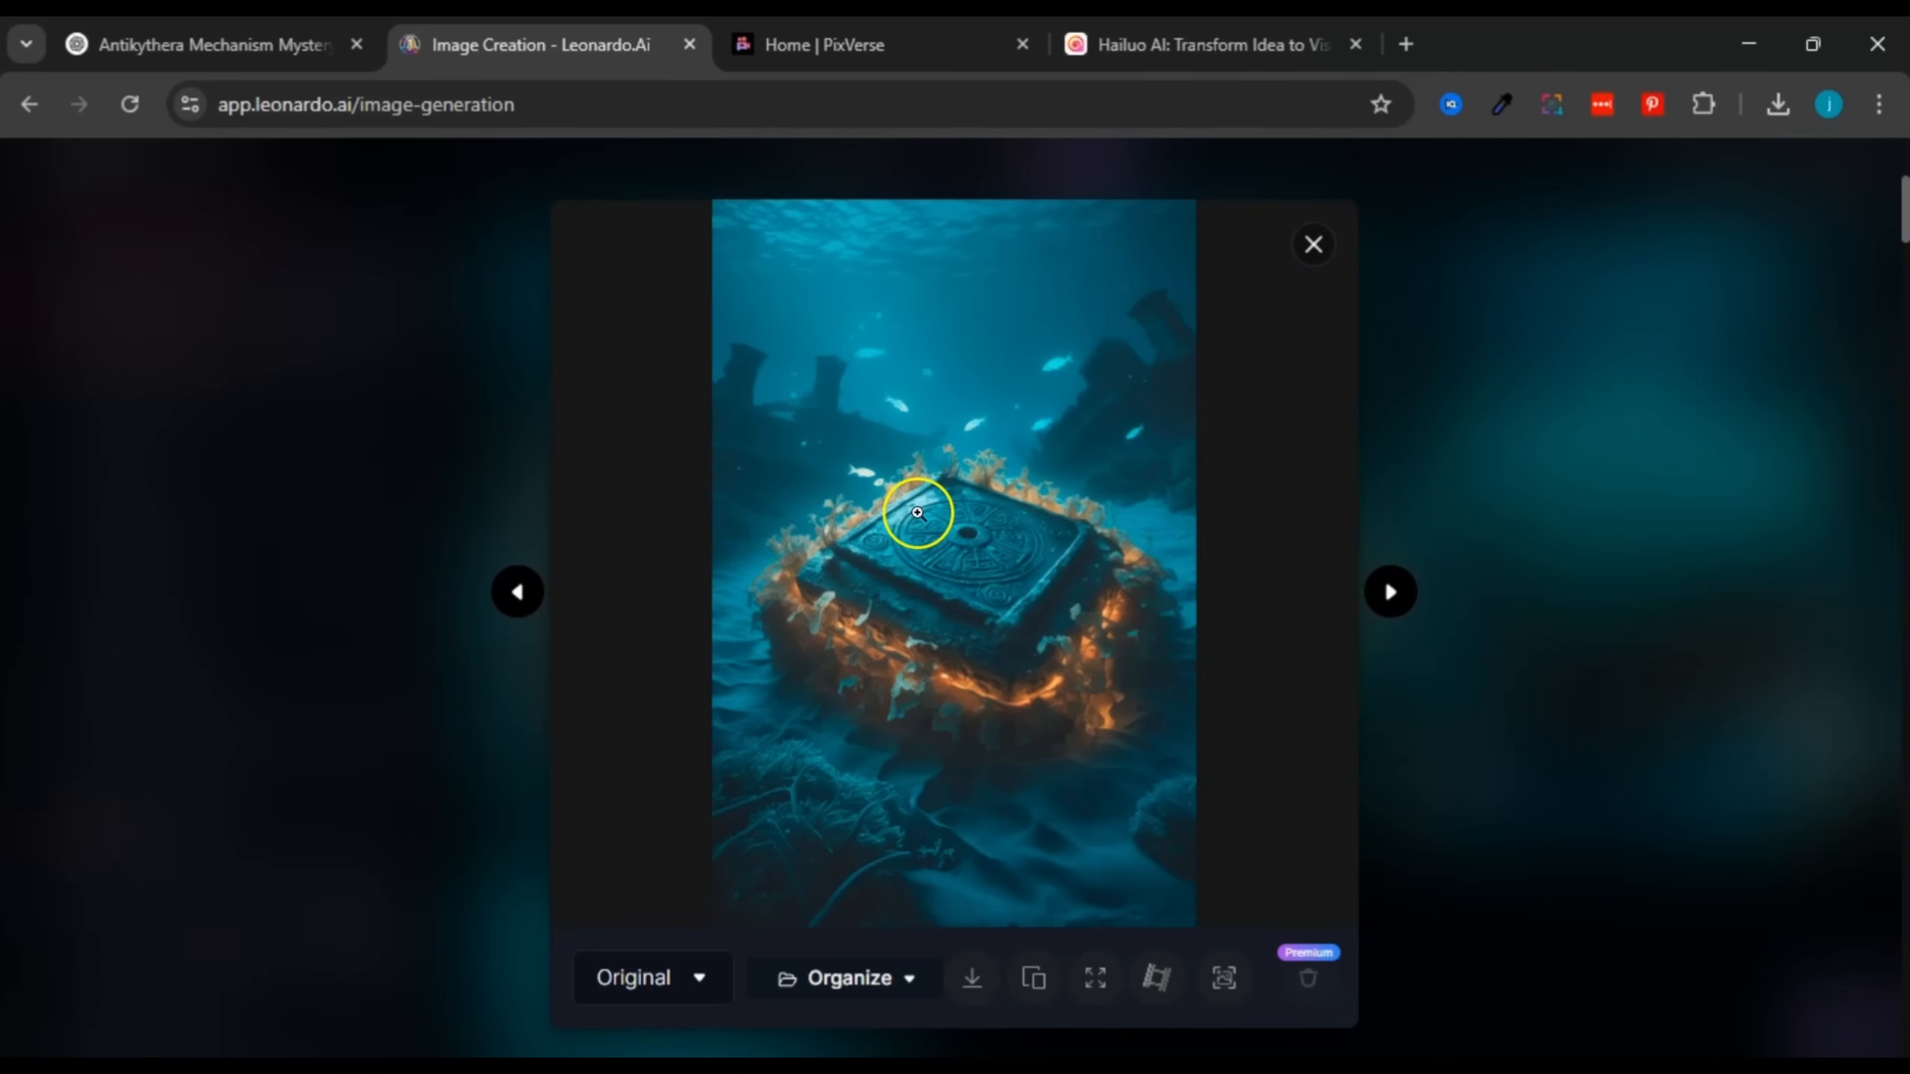
pyautogui.click(518, 594)
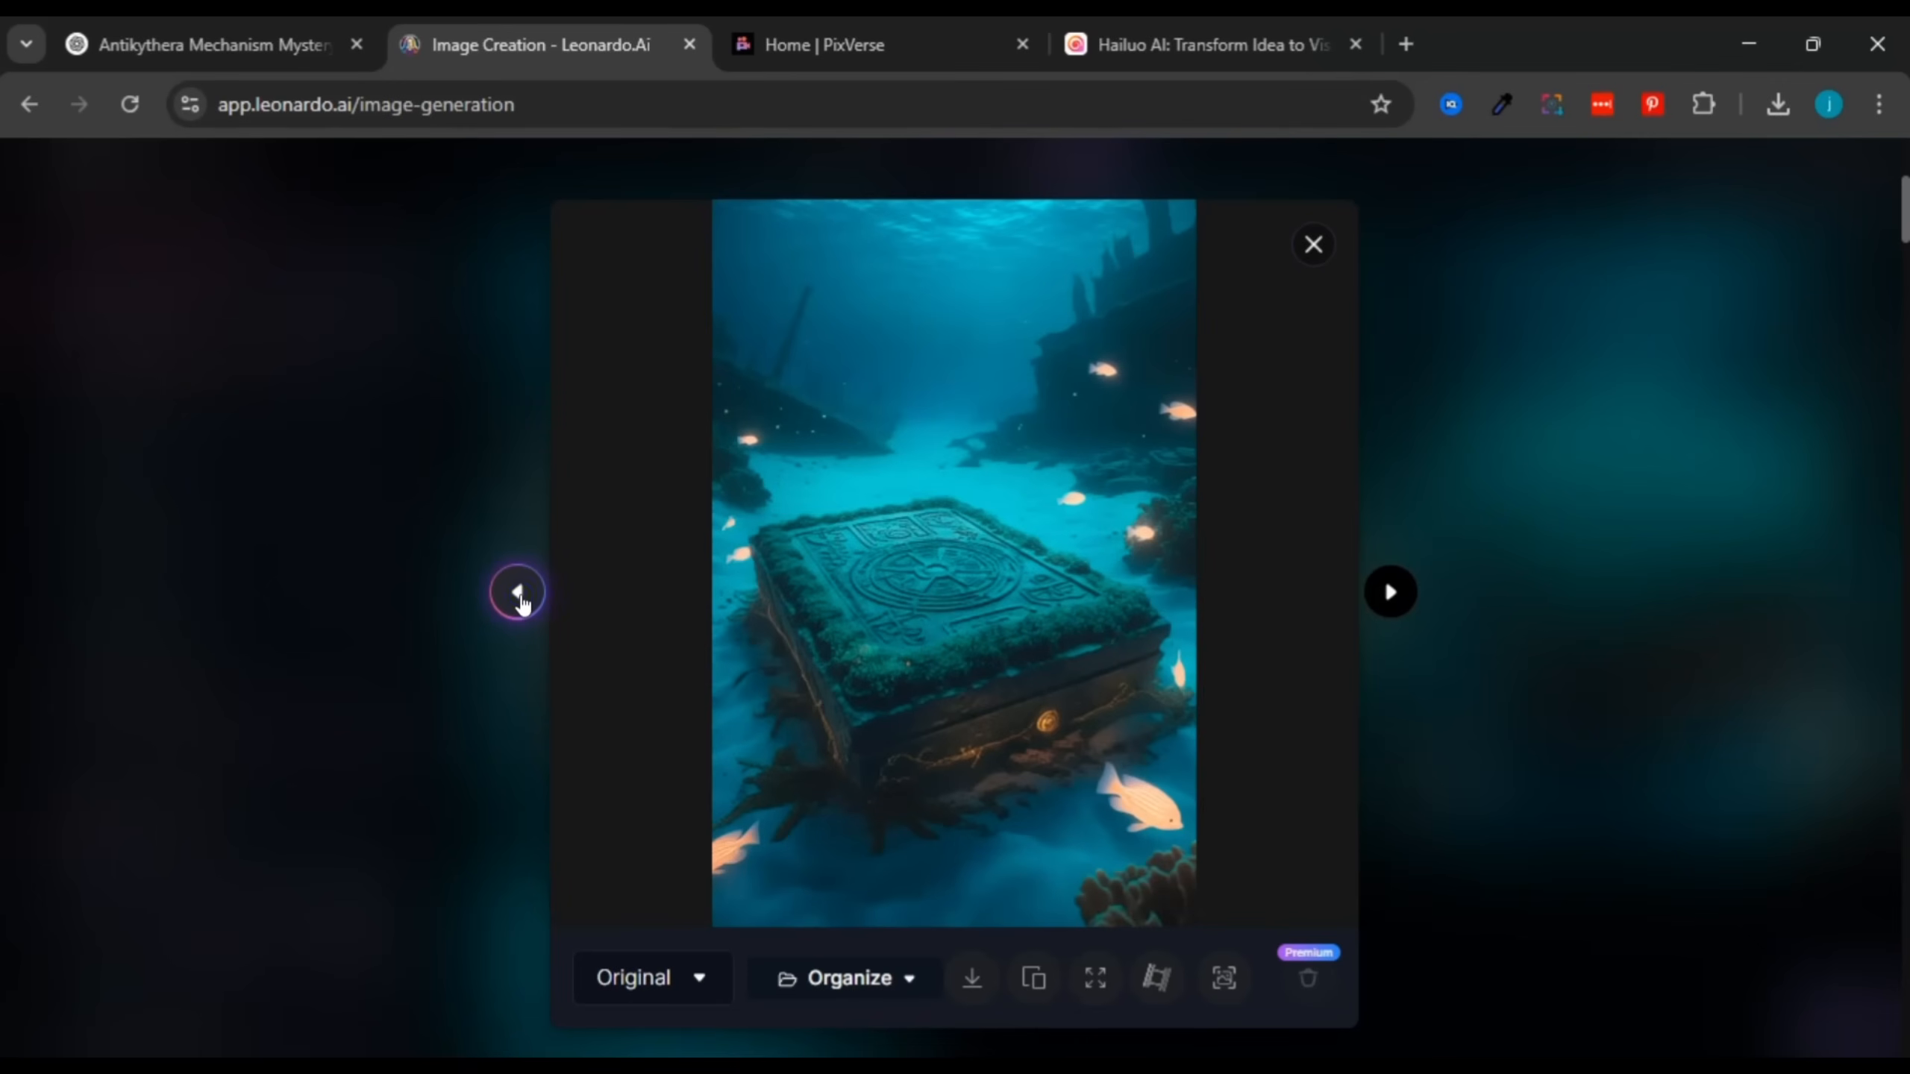
pyautogui.click(1395, 596)
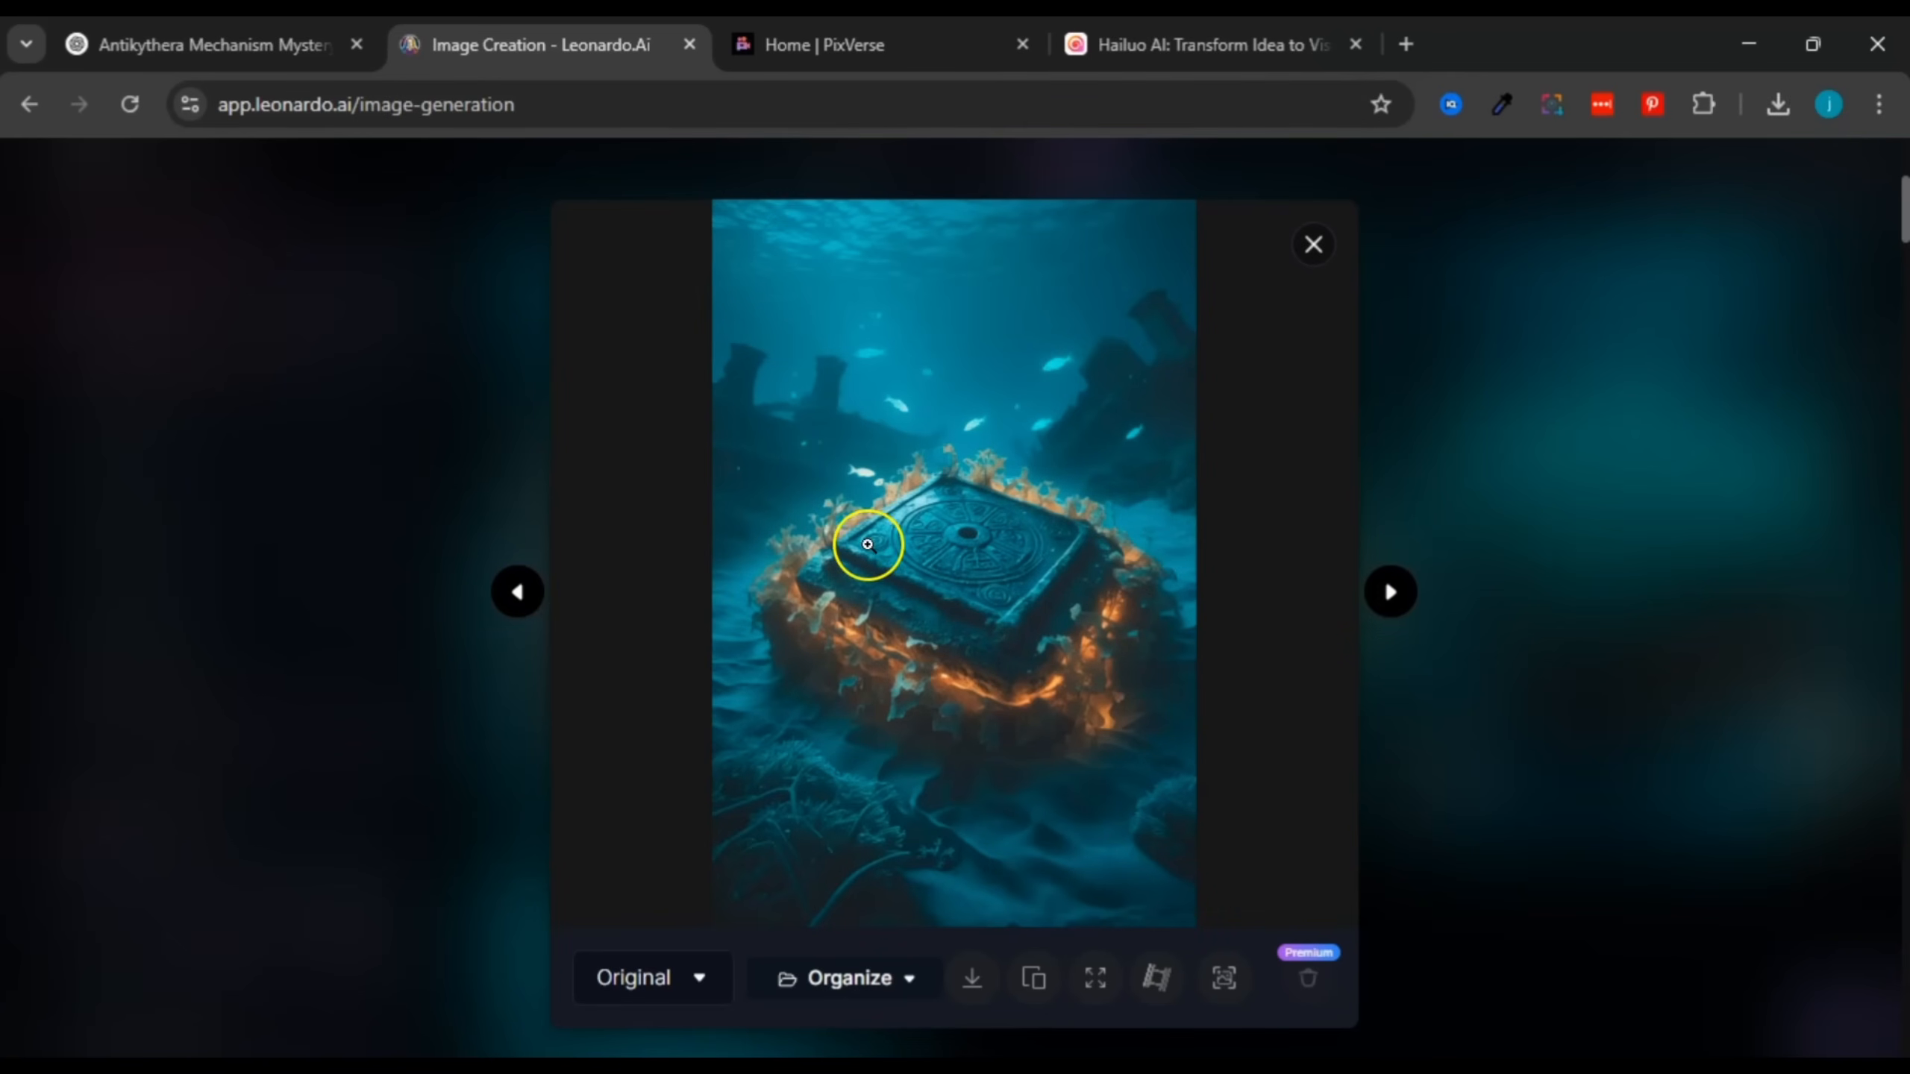
# Step: Inspect the square carved slab ringed by glowing coral at full size, then close the viewer
pyautogui.click(929, 566)
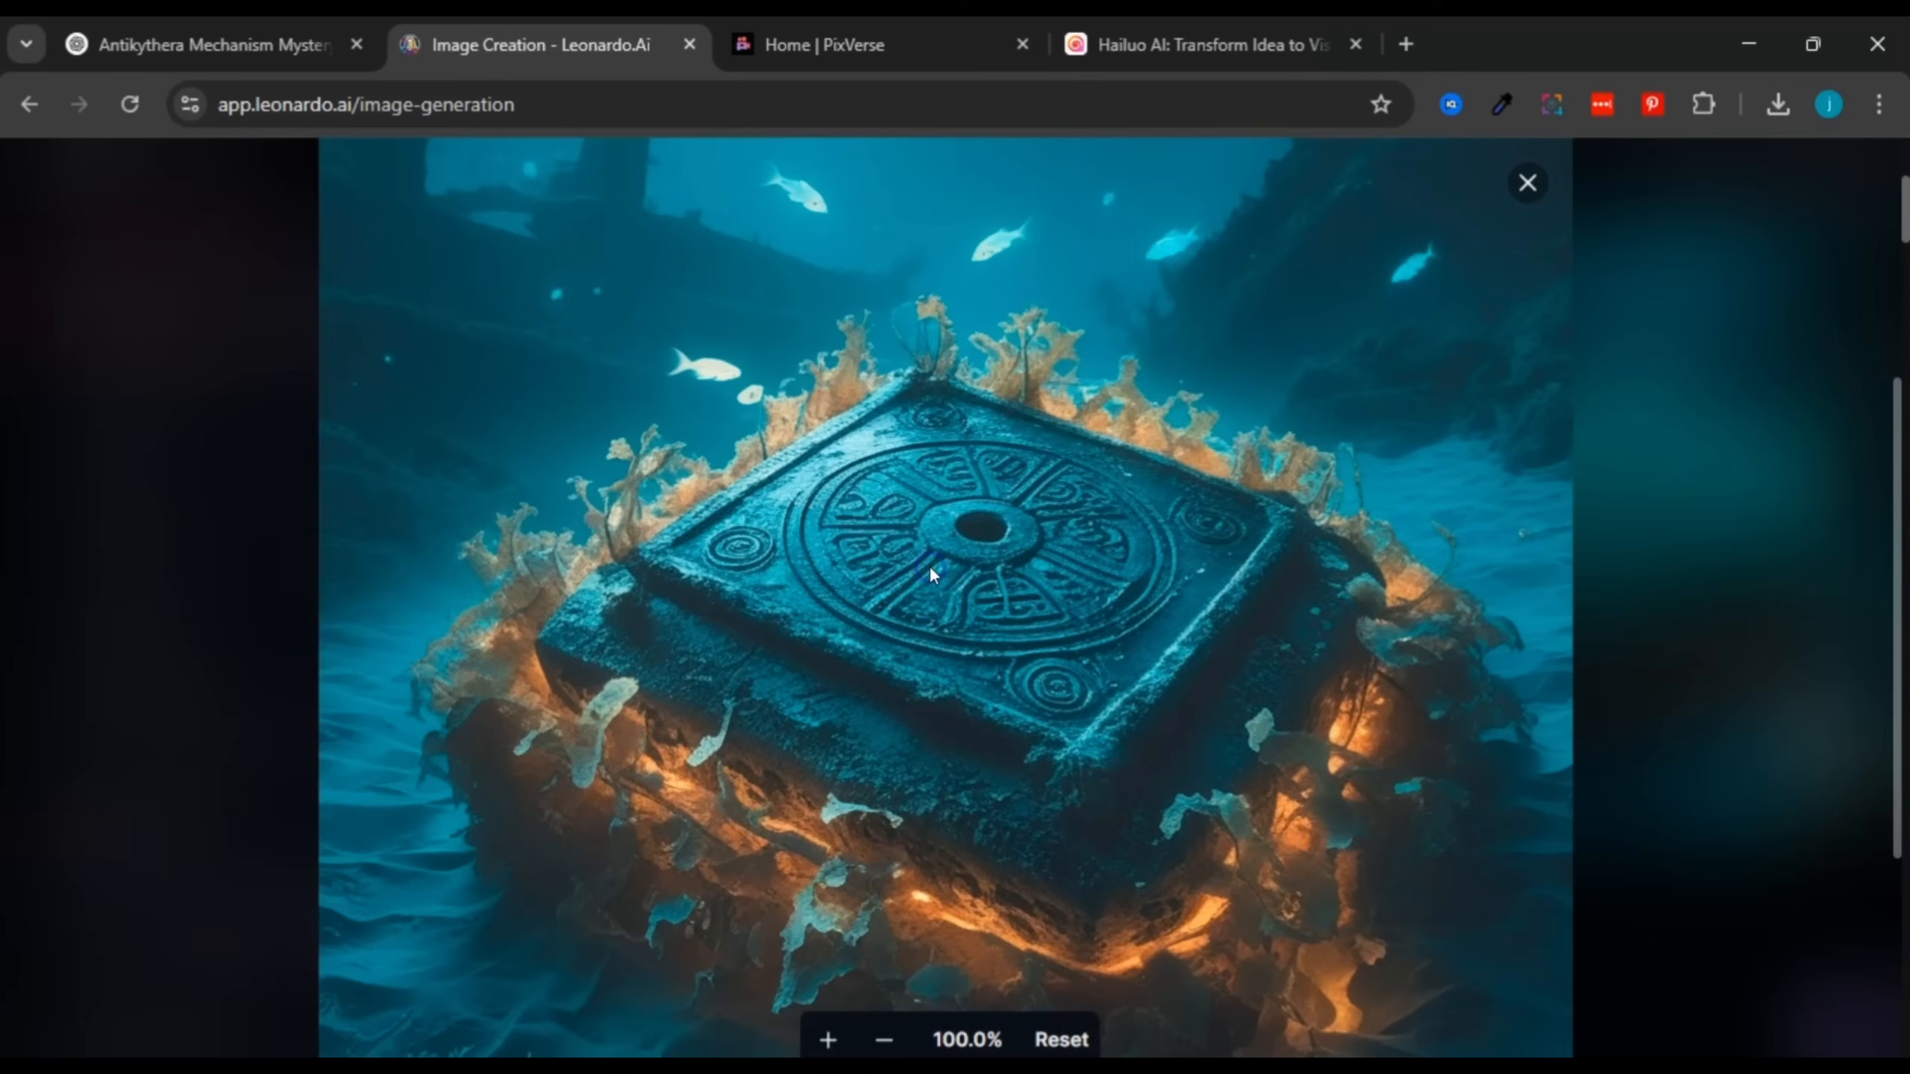
pyautogui.scroll(-5, 1007, 682)
pyautogui.scroll(5, 1004, 678)
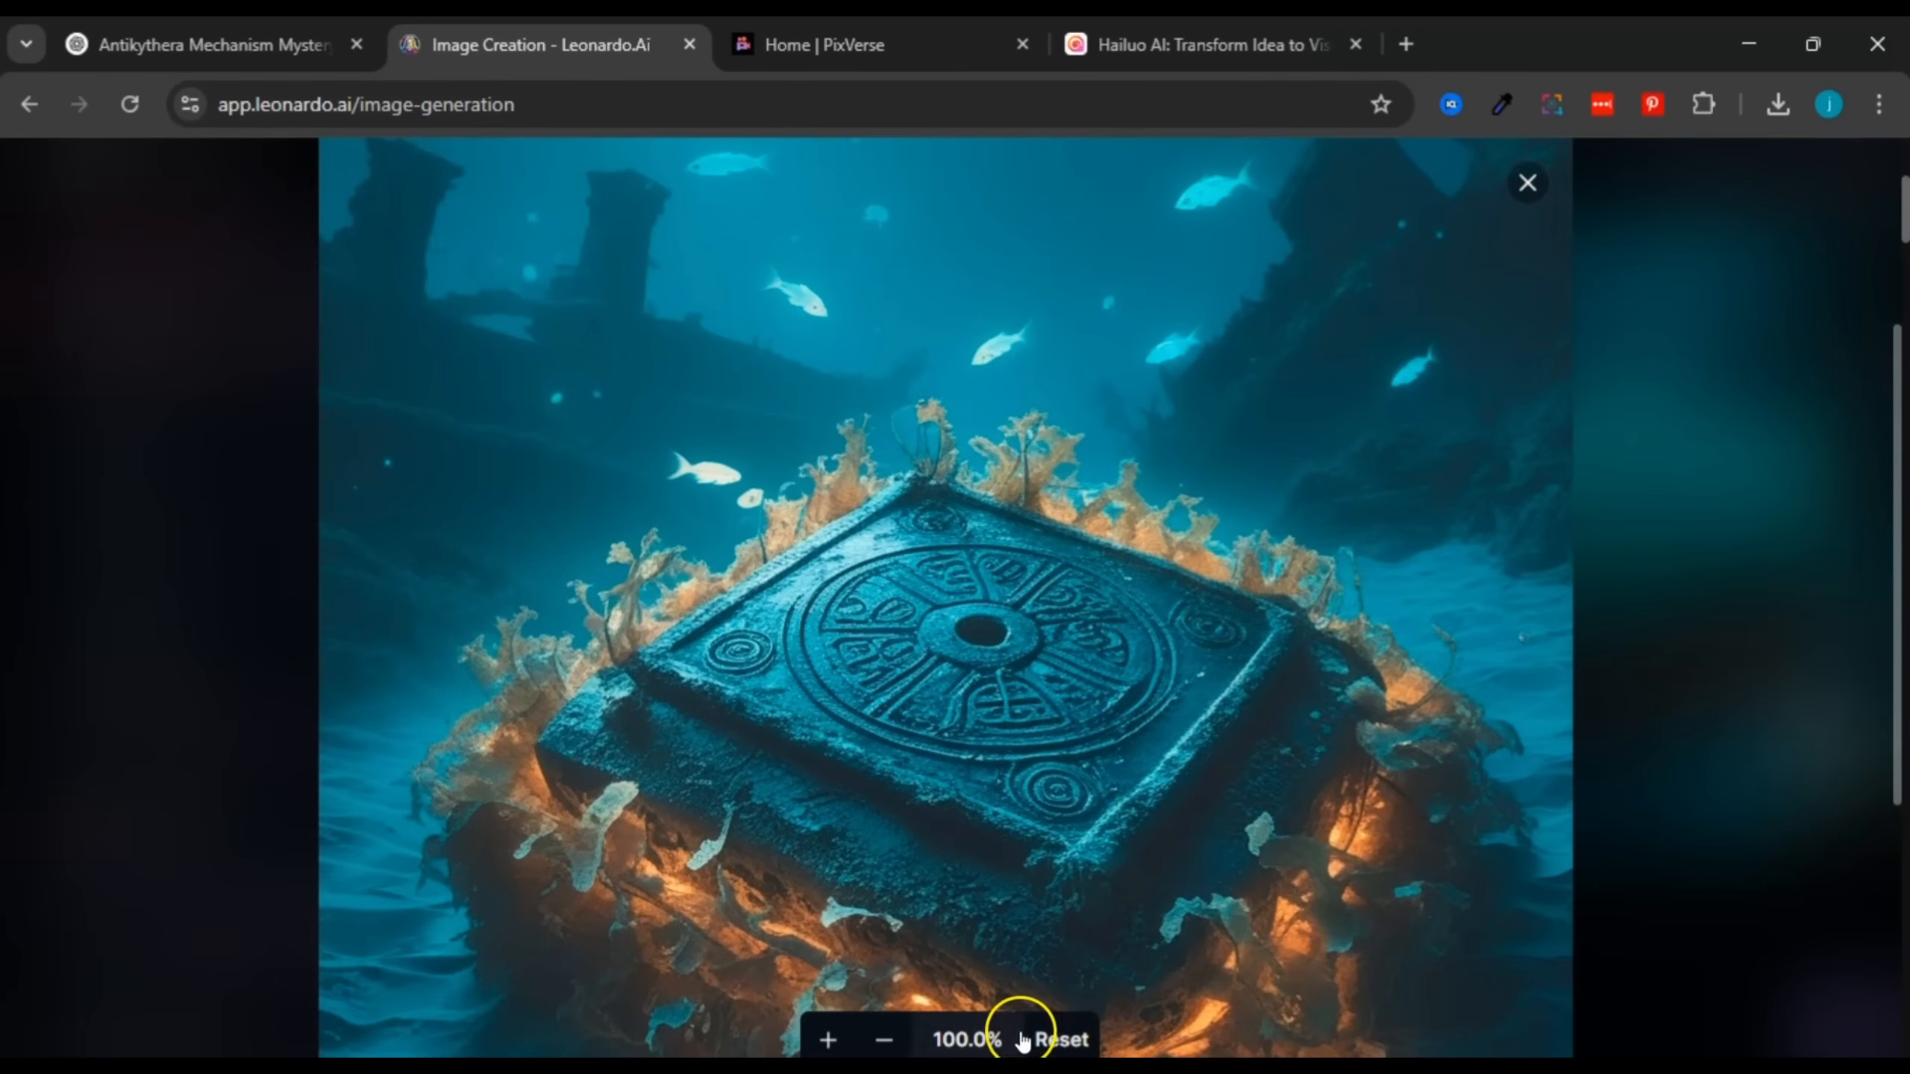
pyautogui.click(1045, 1038)
pyautogui.click(1527, 182)
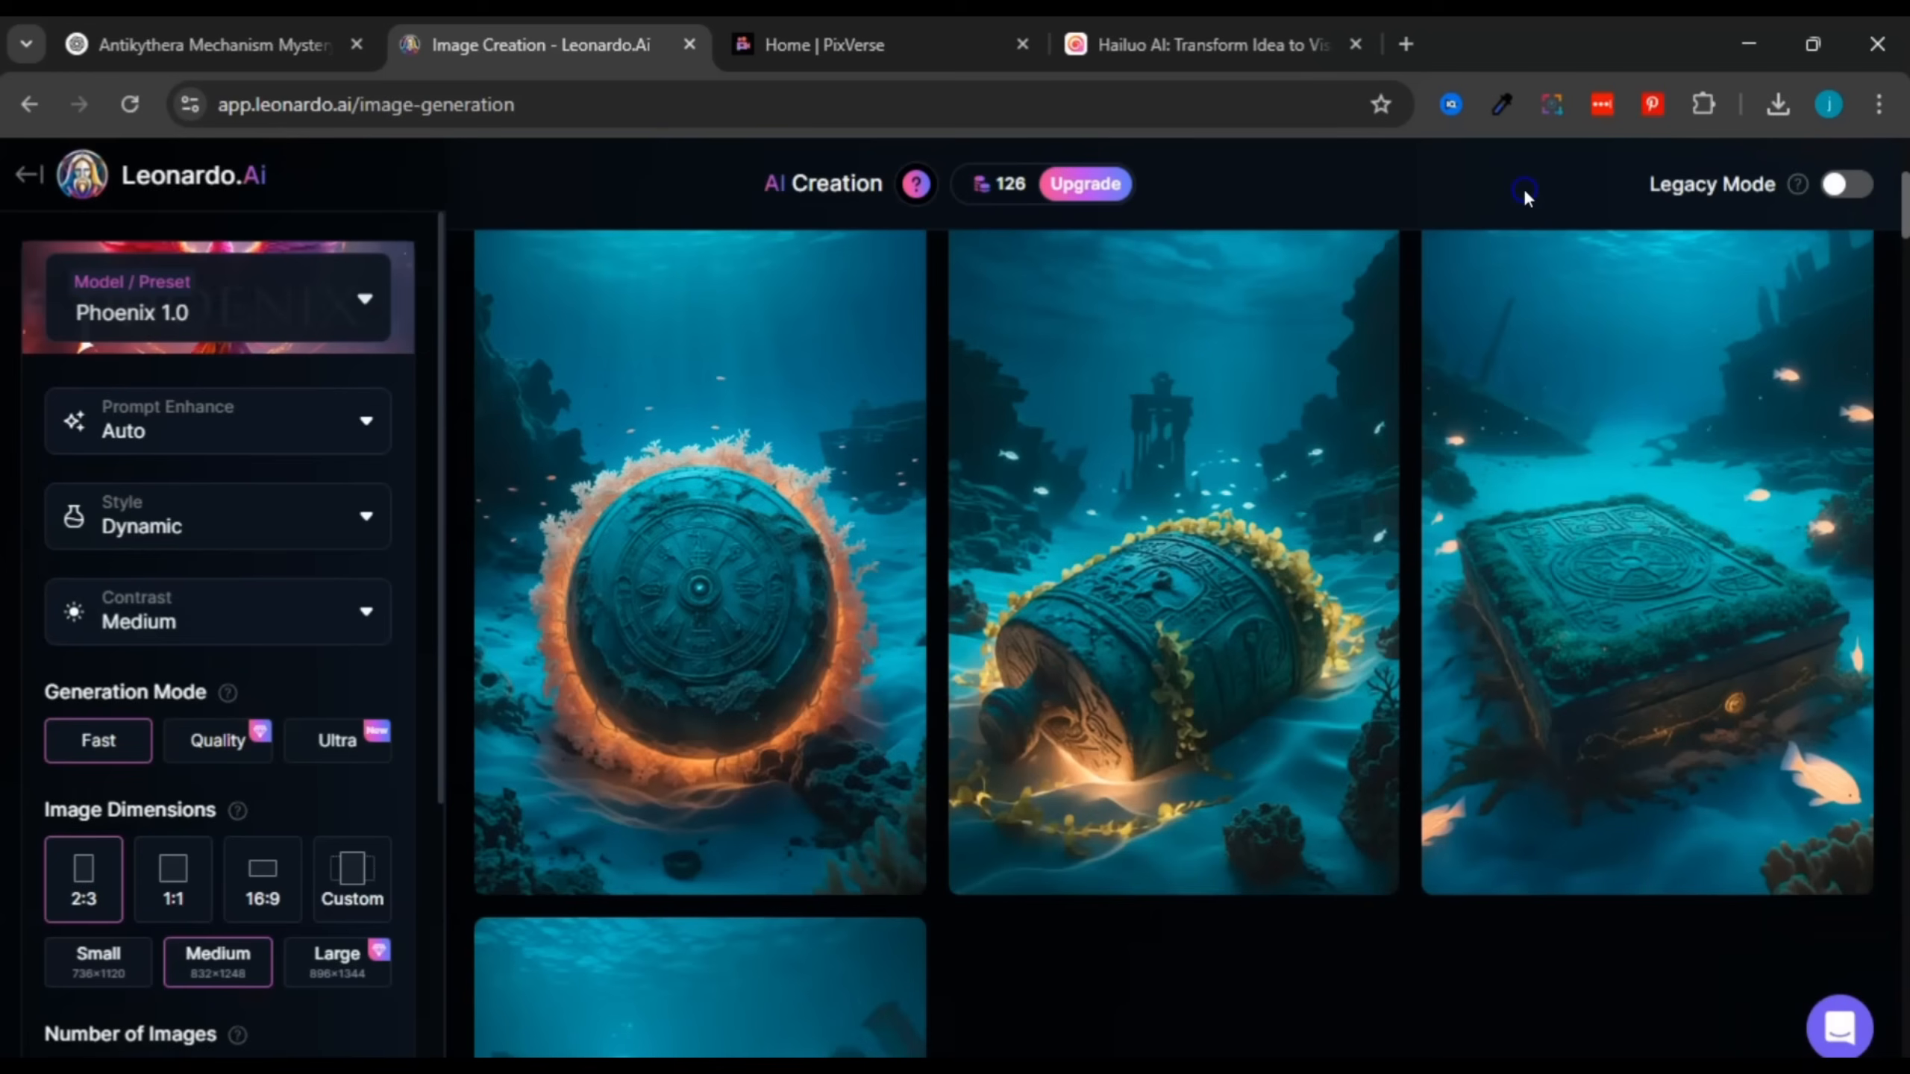
# Step: Download the image of the square carved slab ringed by glowing coral and close its preview
pyautogui.scroll(-5, 802, 689)
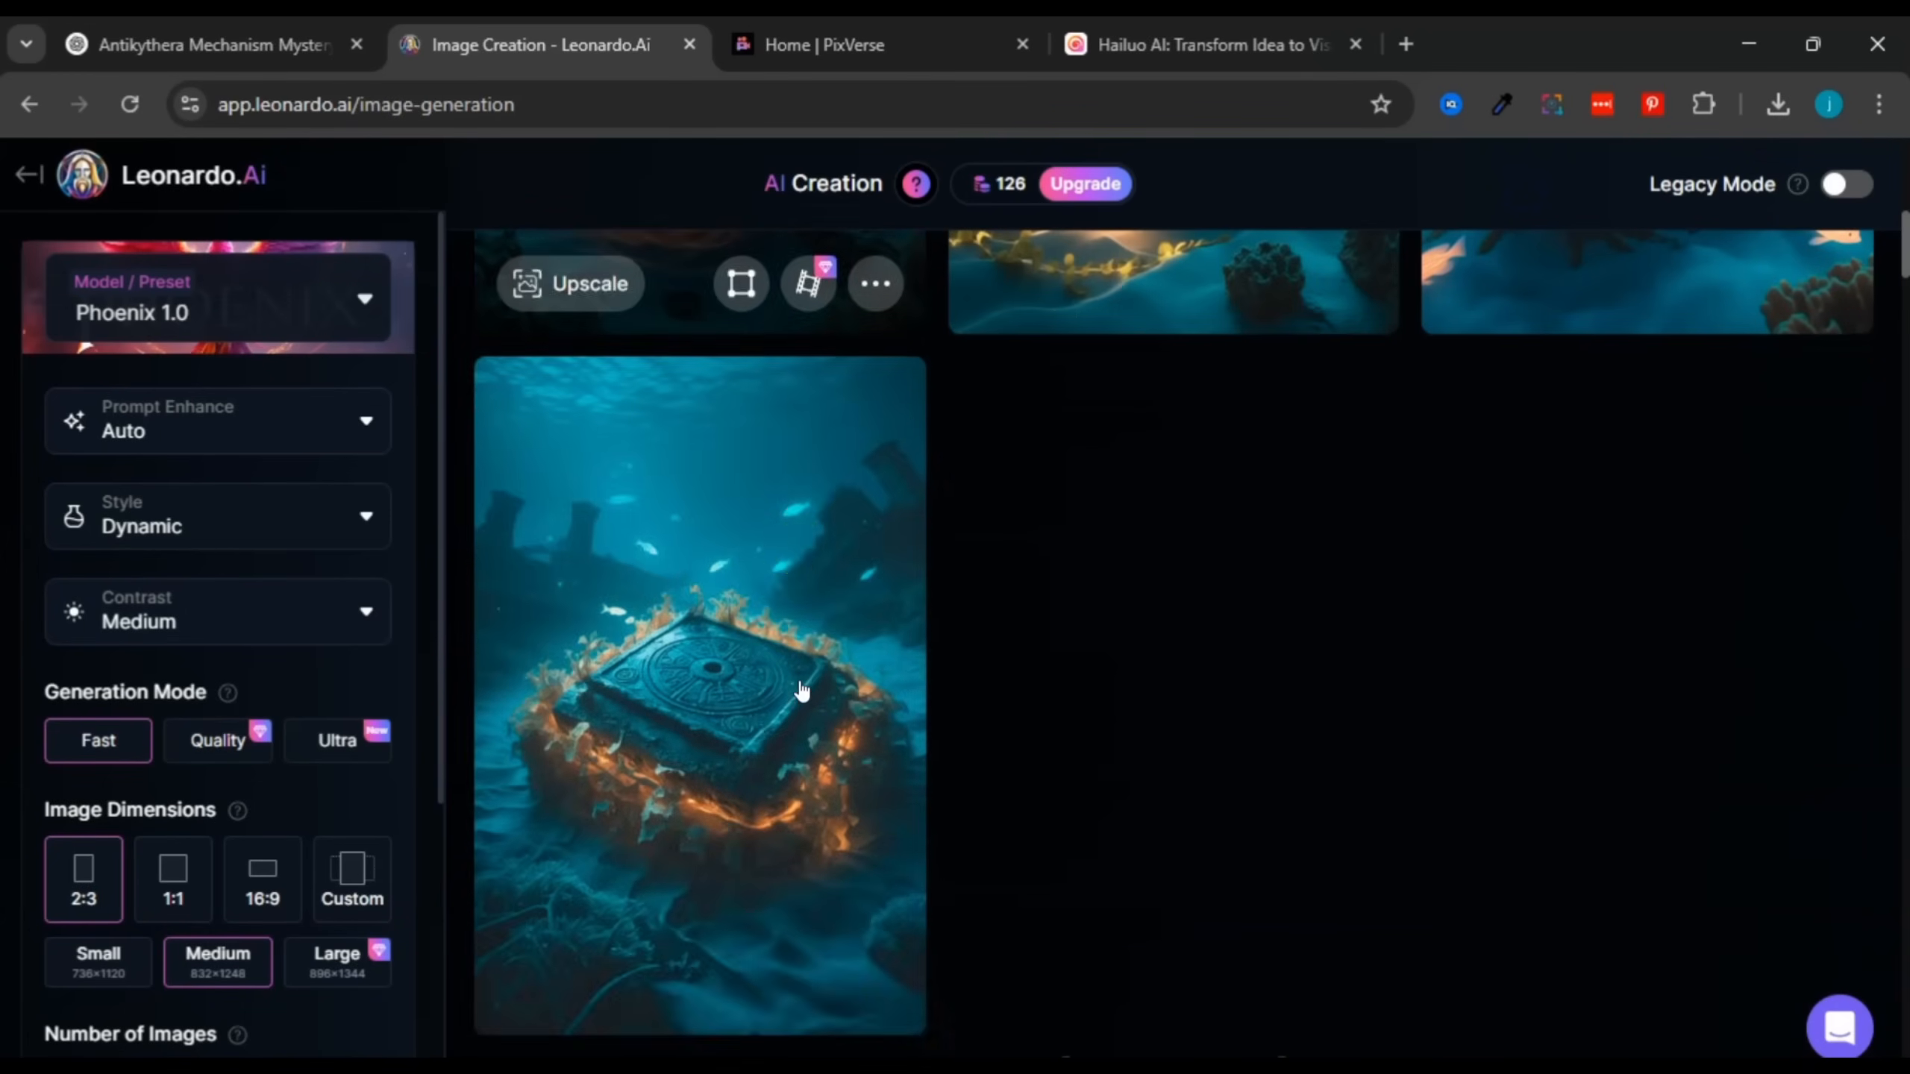
pyautogui.click(748, 611)
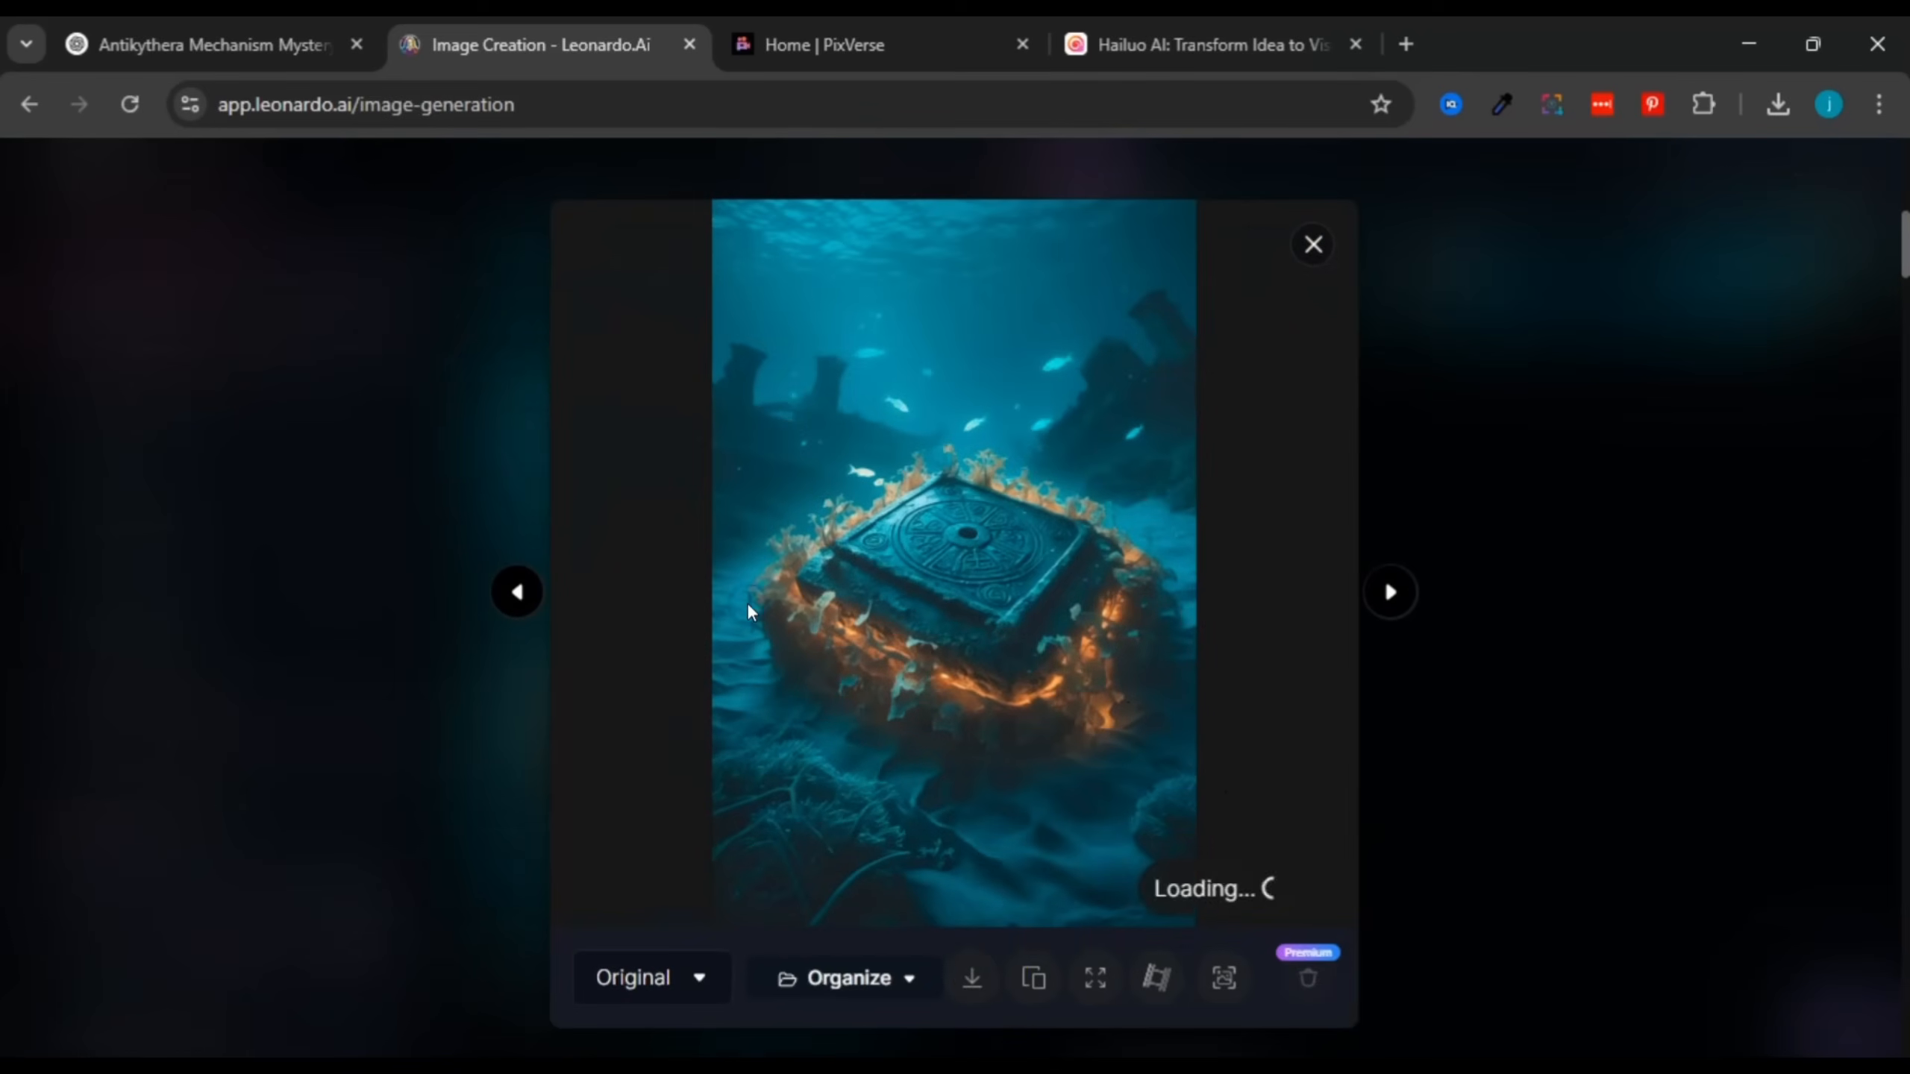
pyautogui.click(979, 978)
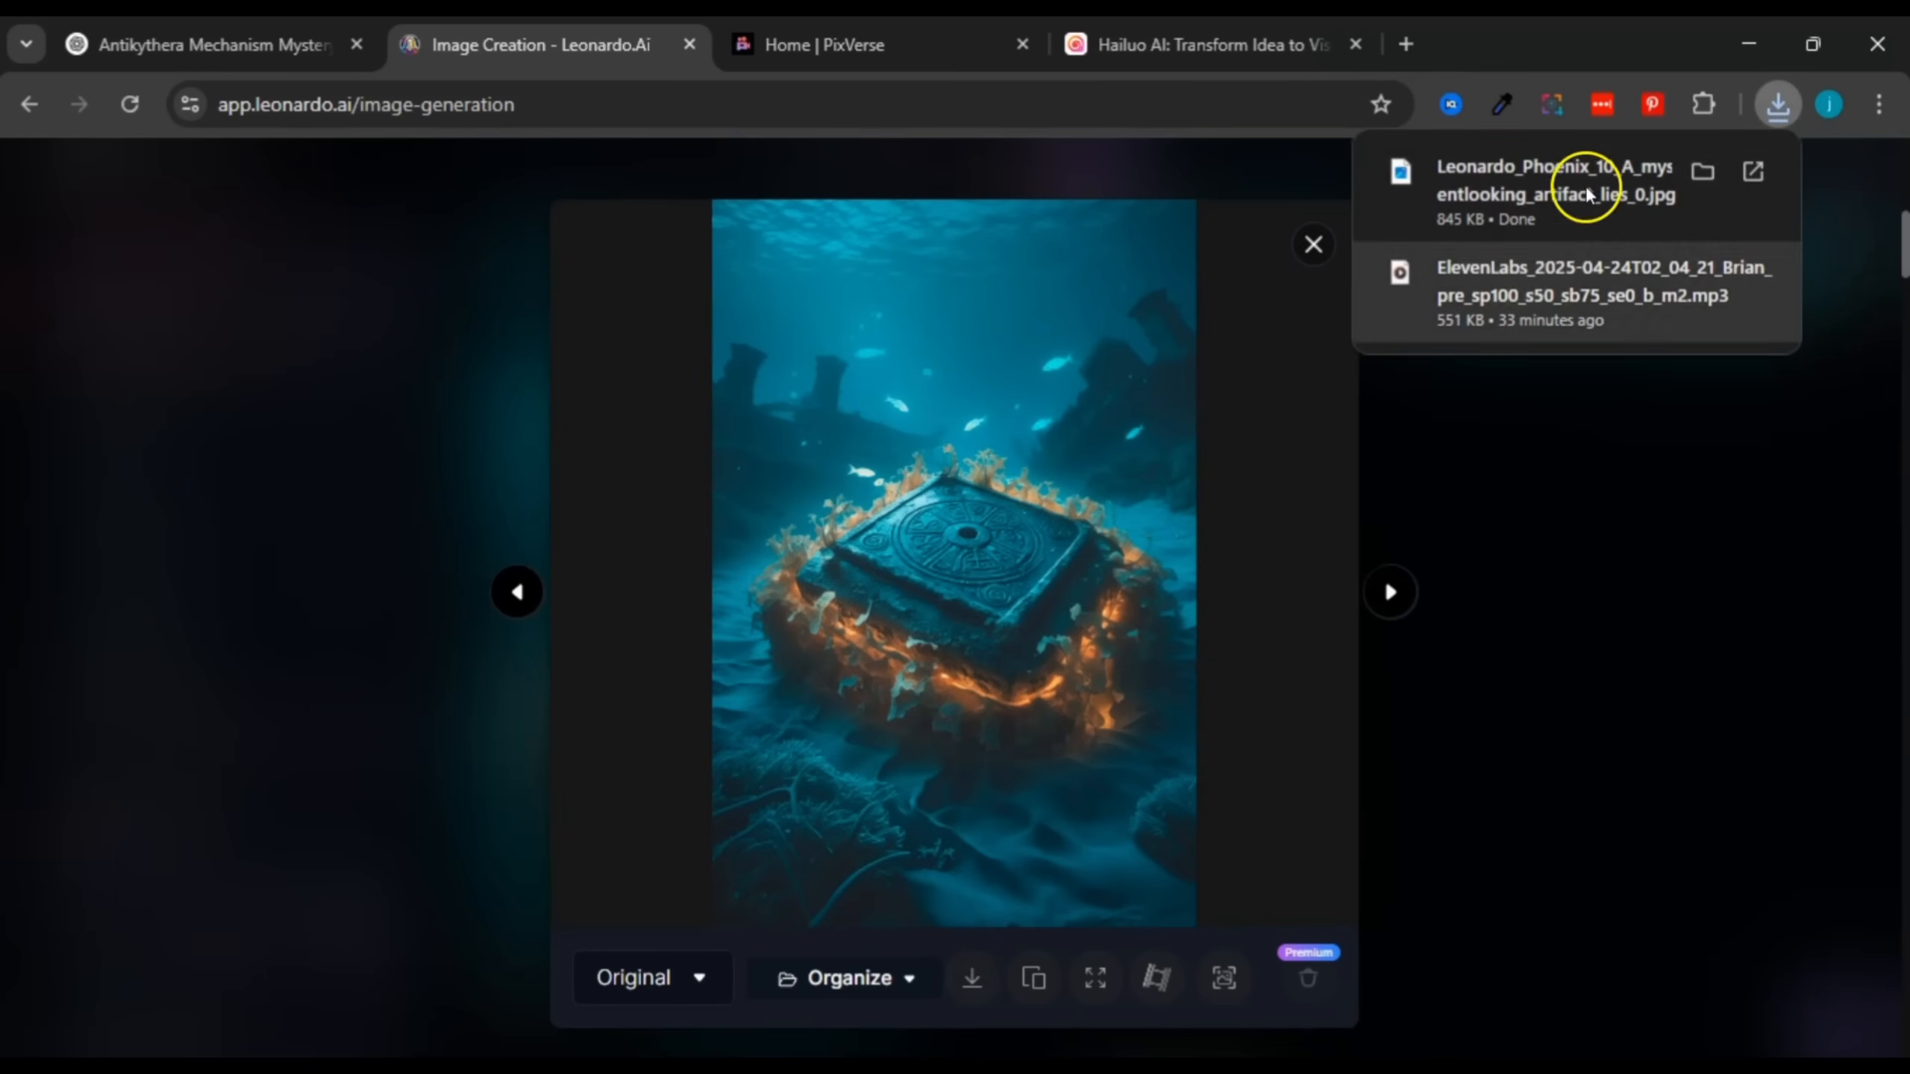
pyautogui.click(1314, 244)
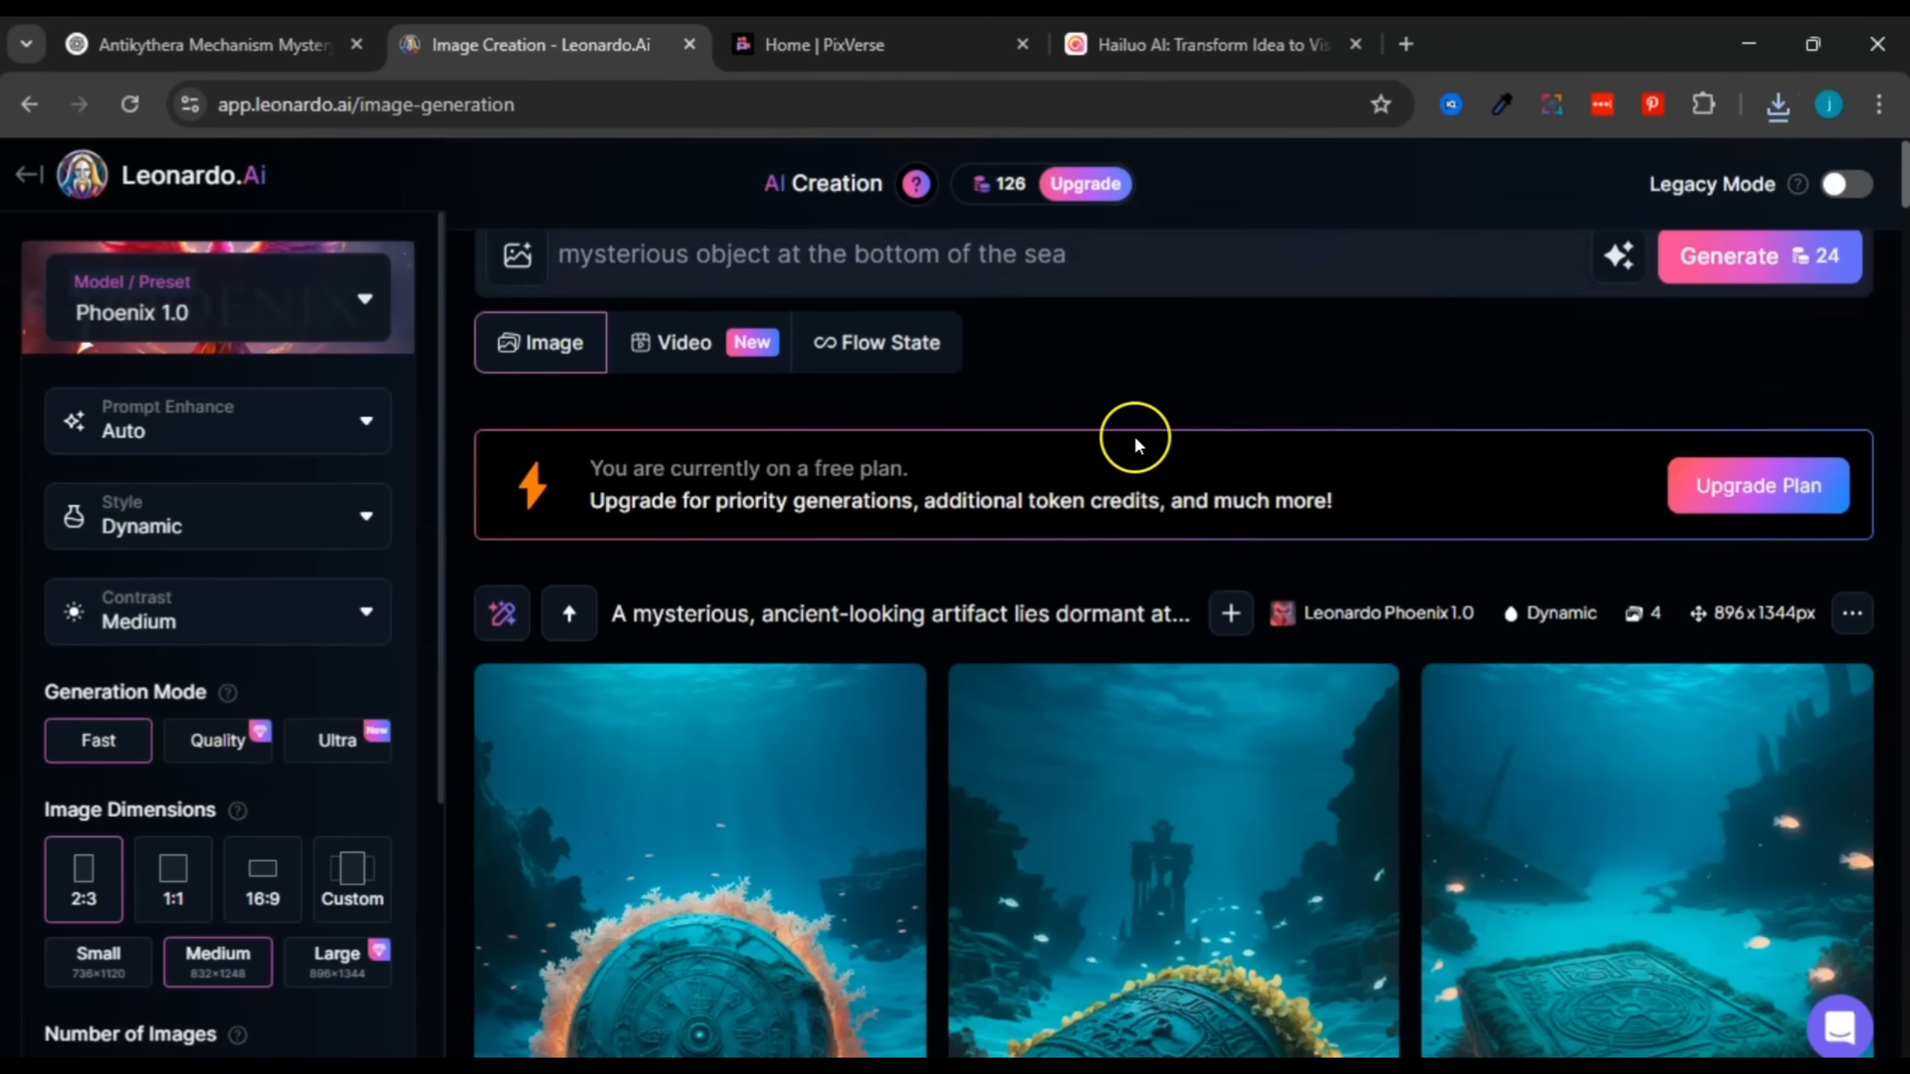
pyautogui.scroll(1, 1134, 436)
pyautogui.click(759, 321)
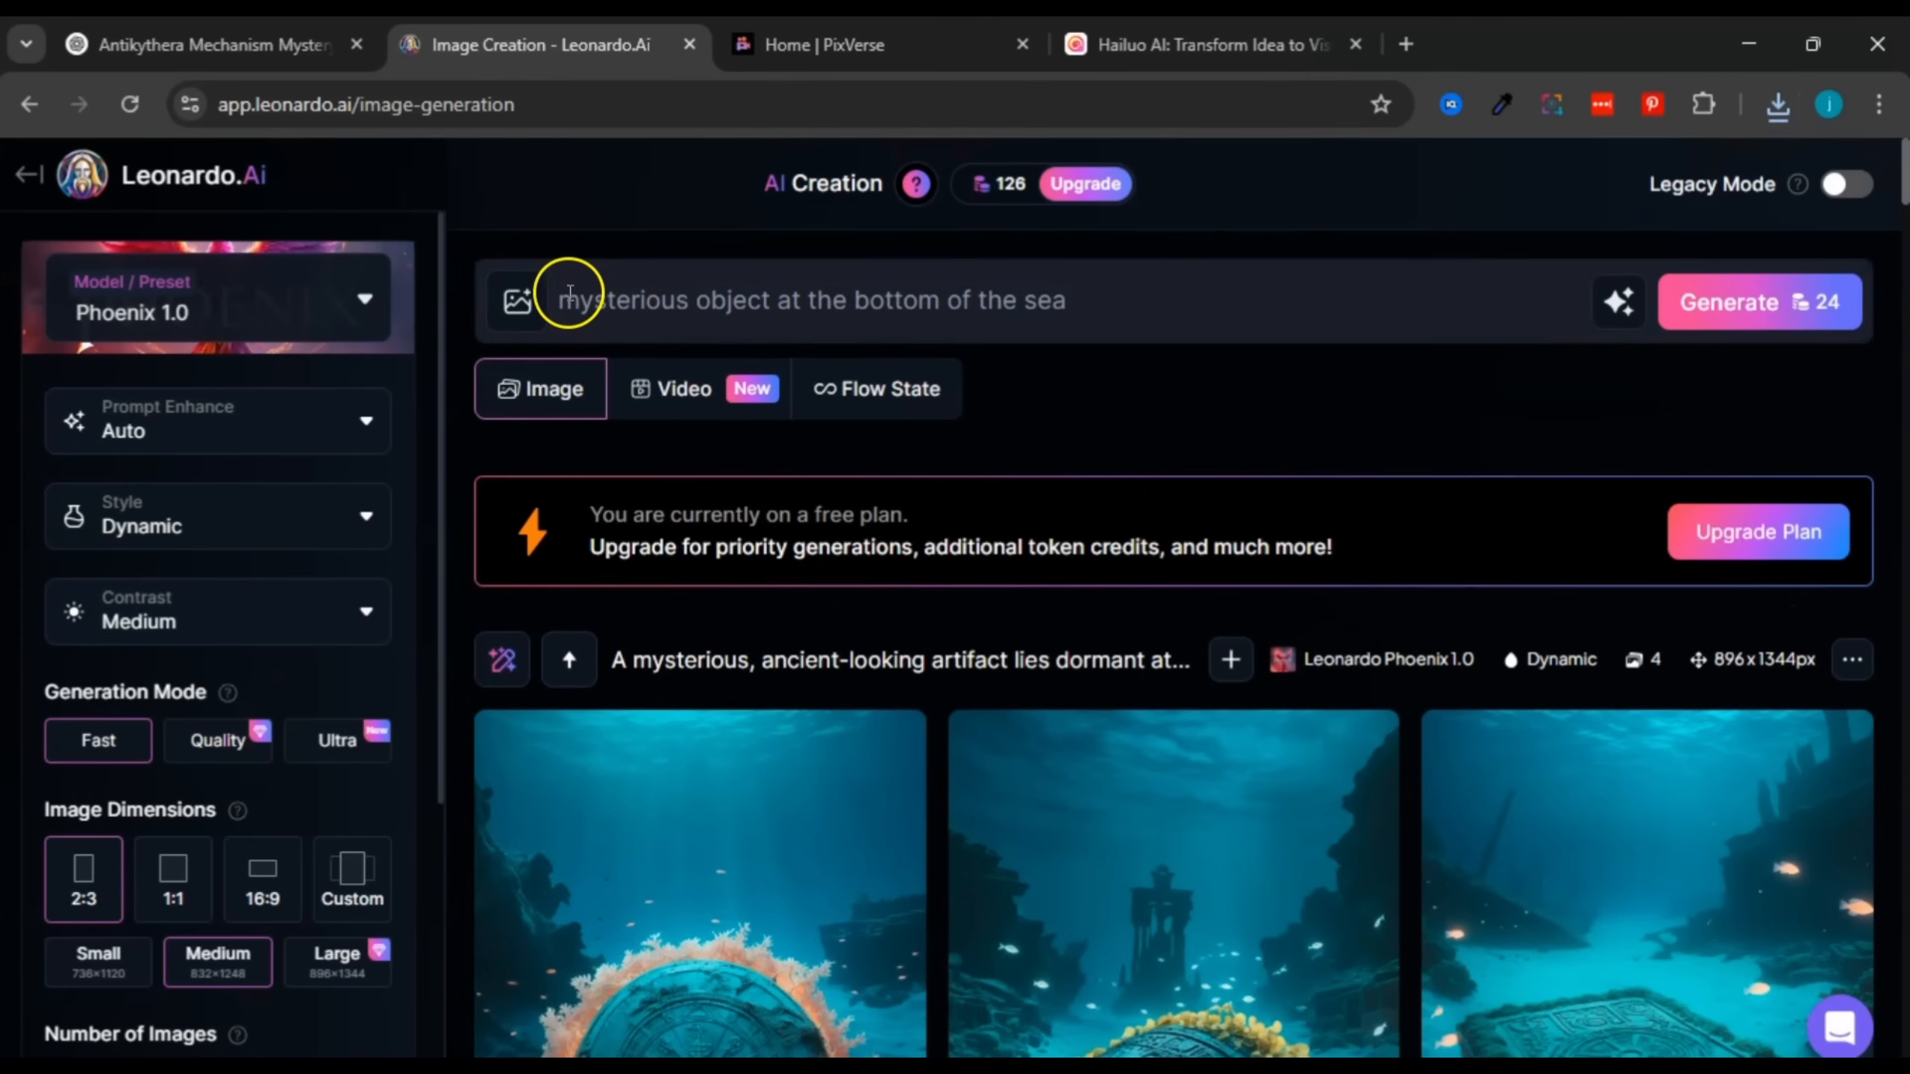
pyautogui.moveTo(567, 290); pyautogui.dragTo(1097, 290)
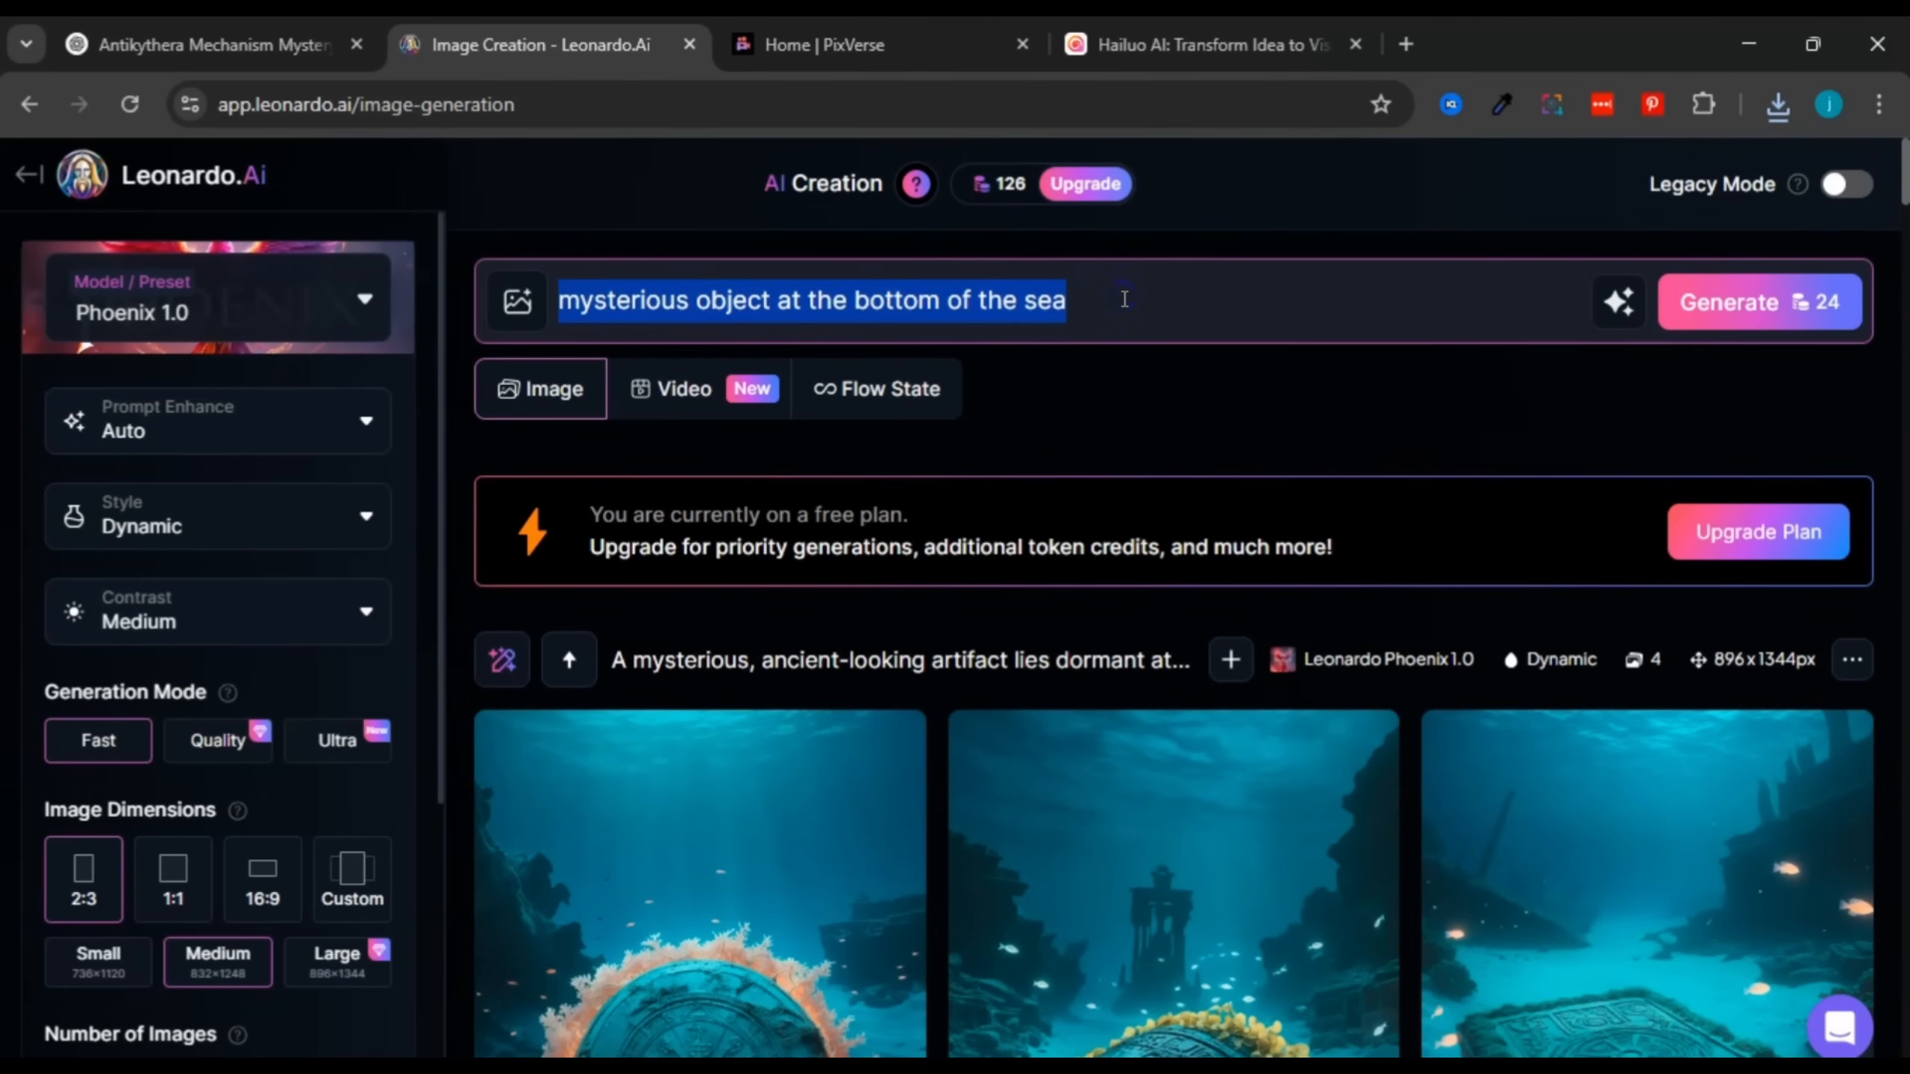
pyautogui.click(1104, 369)
# Step: Switch to the ChatGPT script conversation and send the request "write a prompt for each scene in my video script"
pyautogui.click(214, 44)
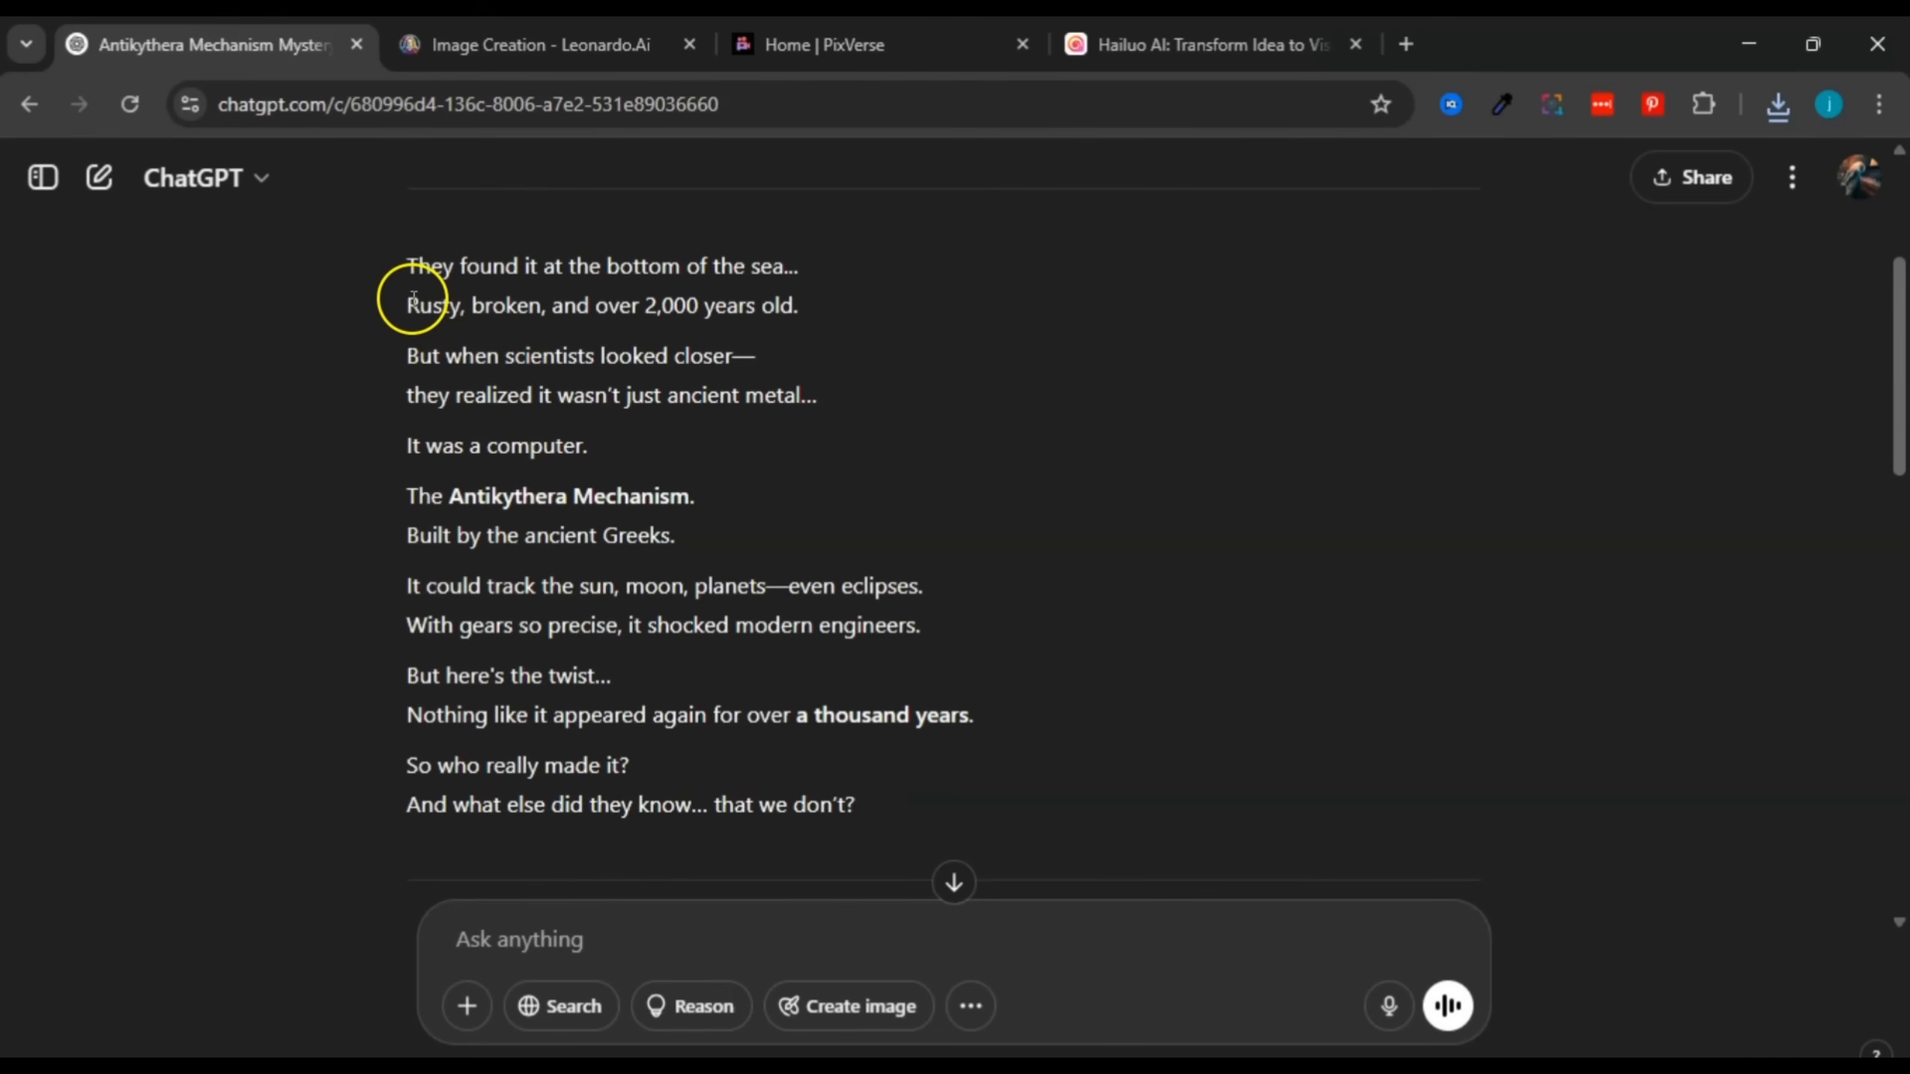
pyautogui.click(549, 929)
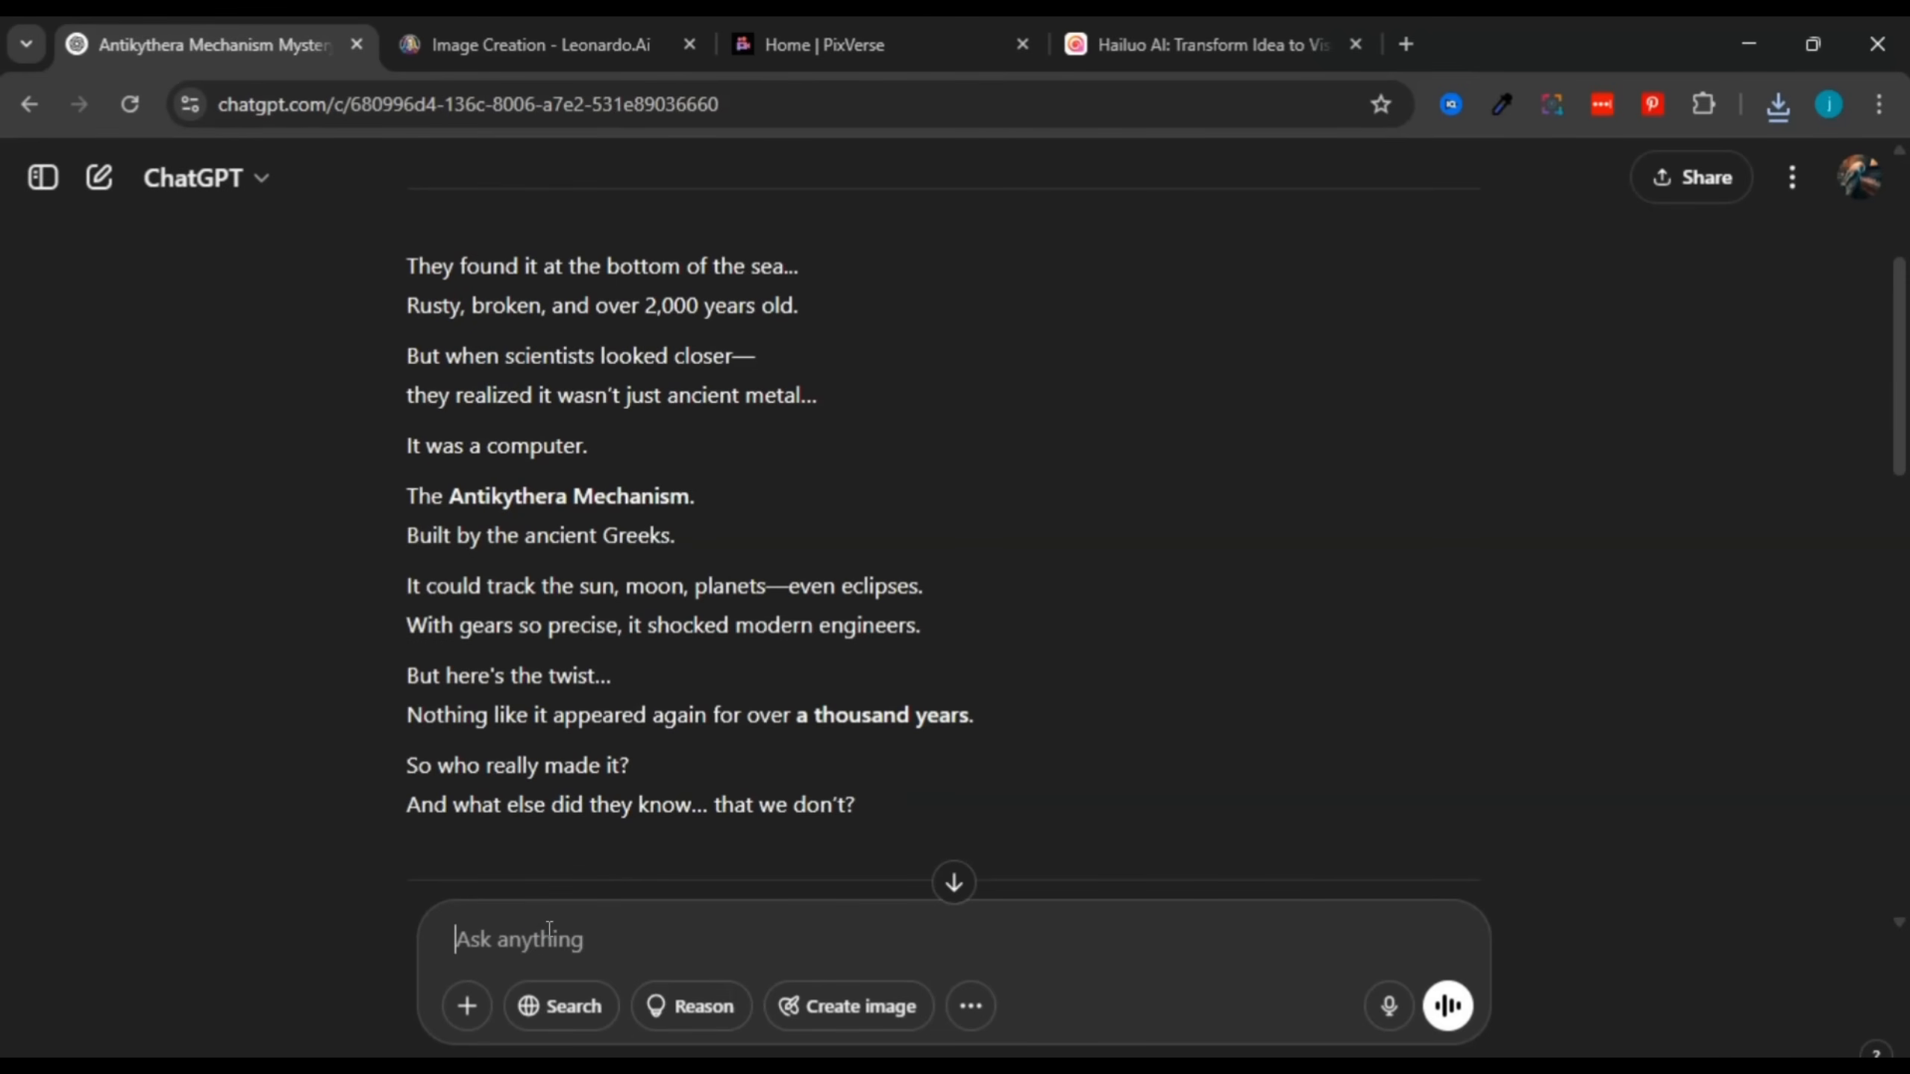
pyautogui.write('wr')
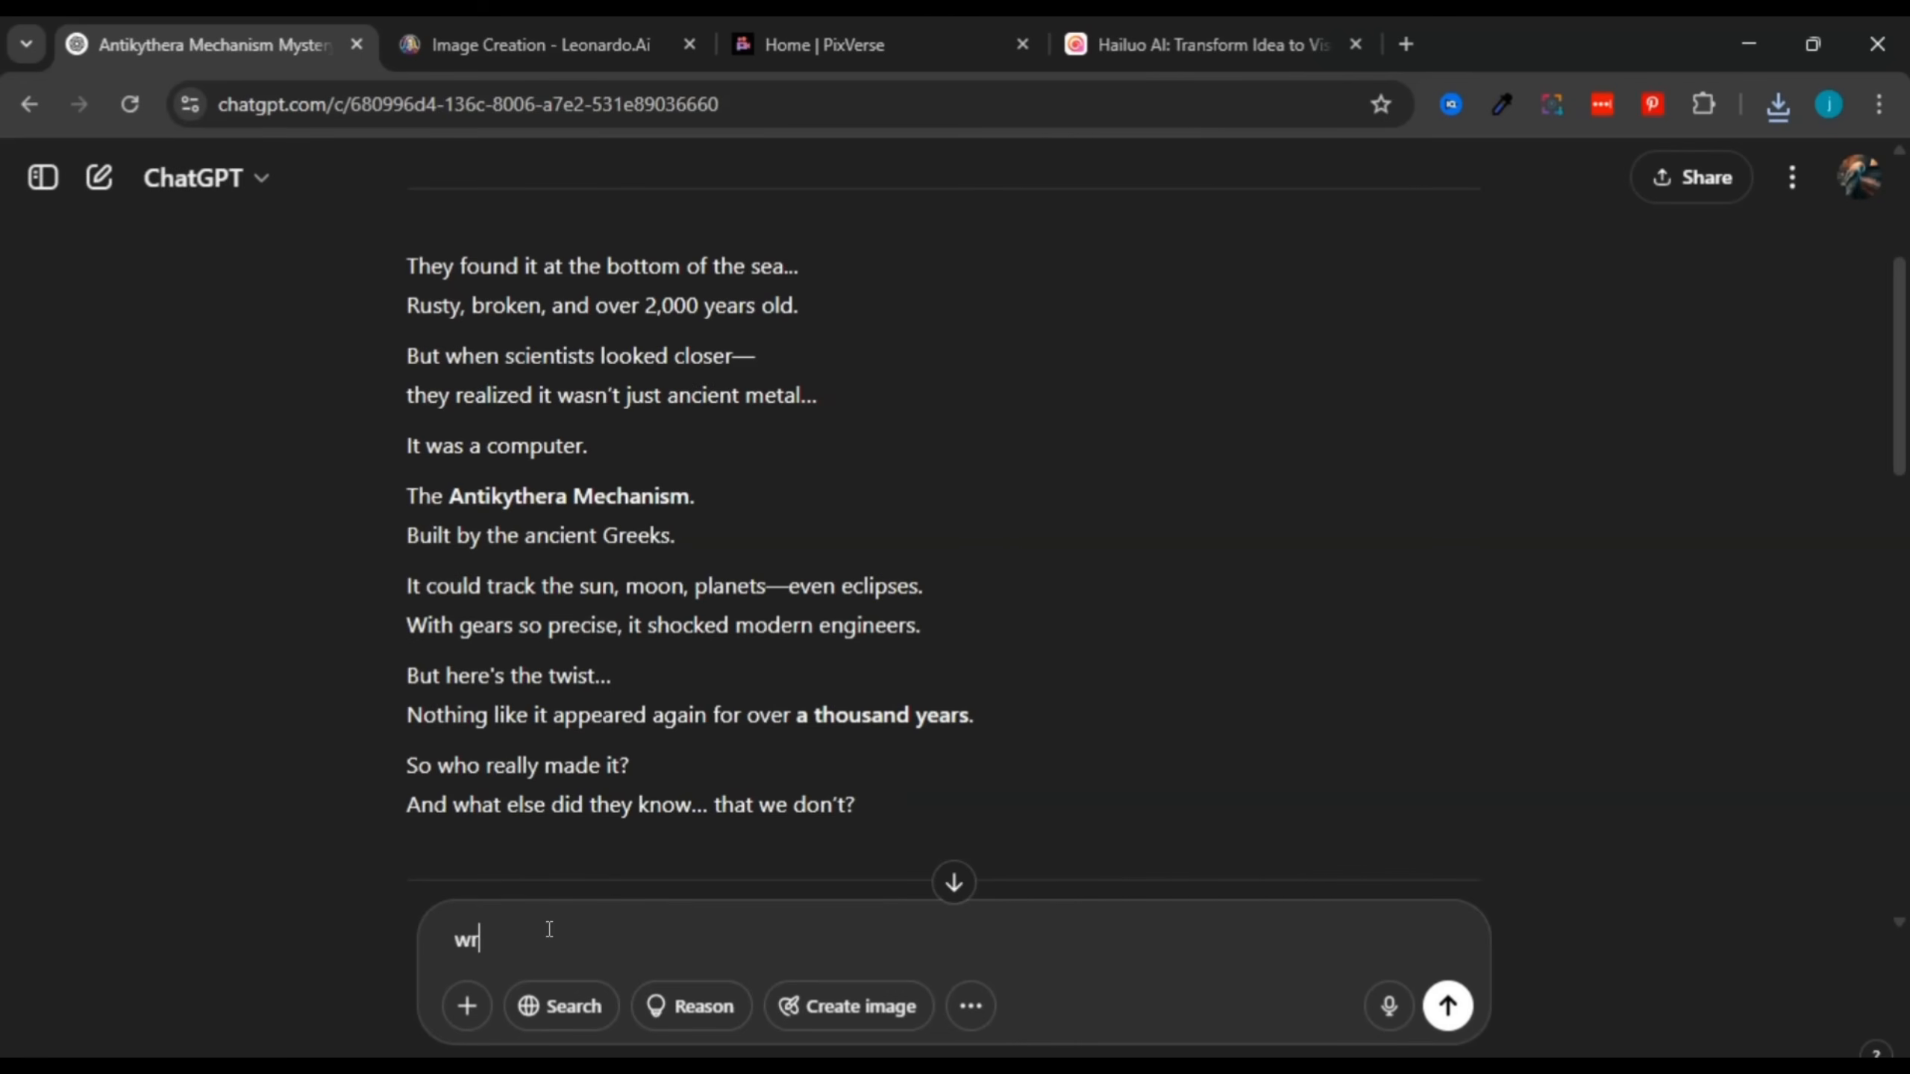
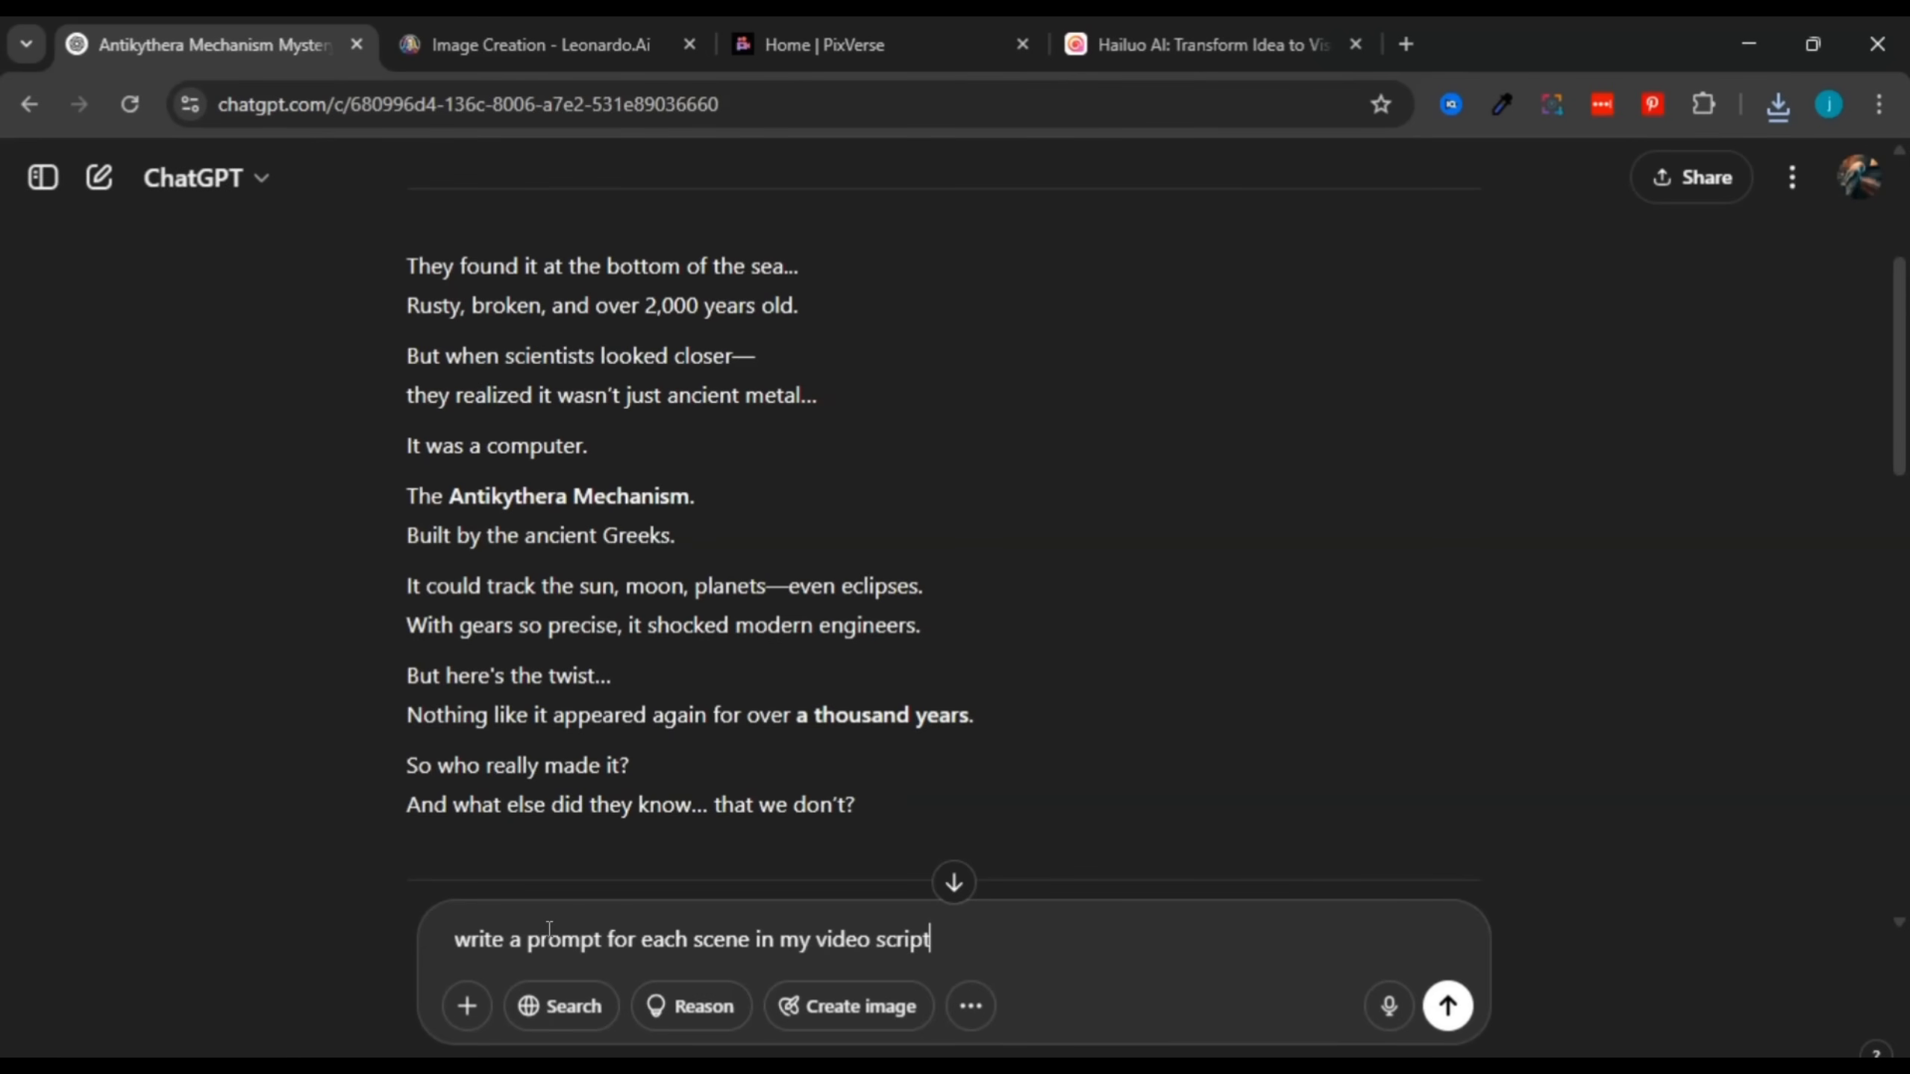
pyautogui.click(1445, 1023)
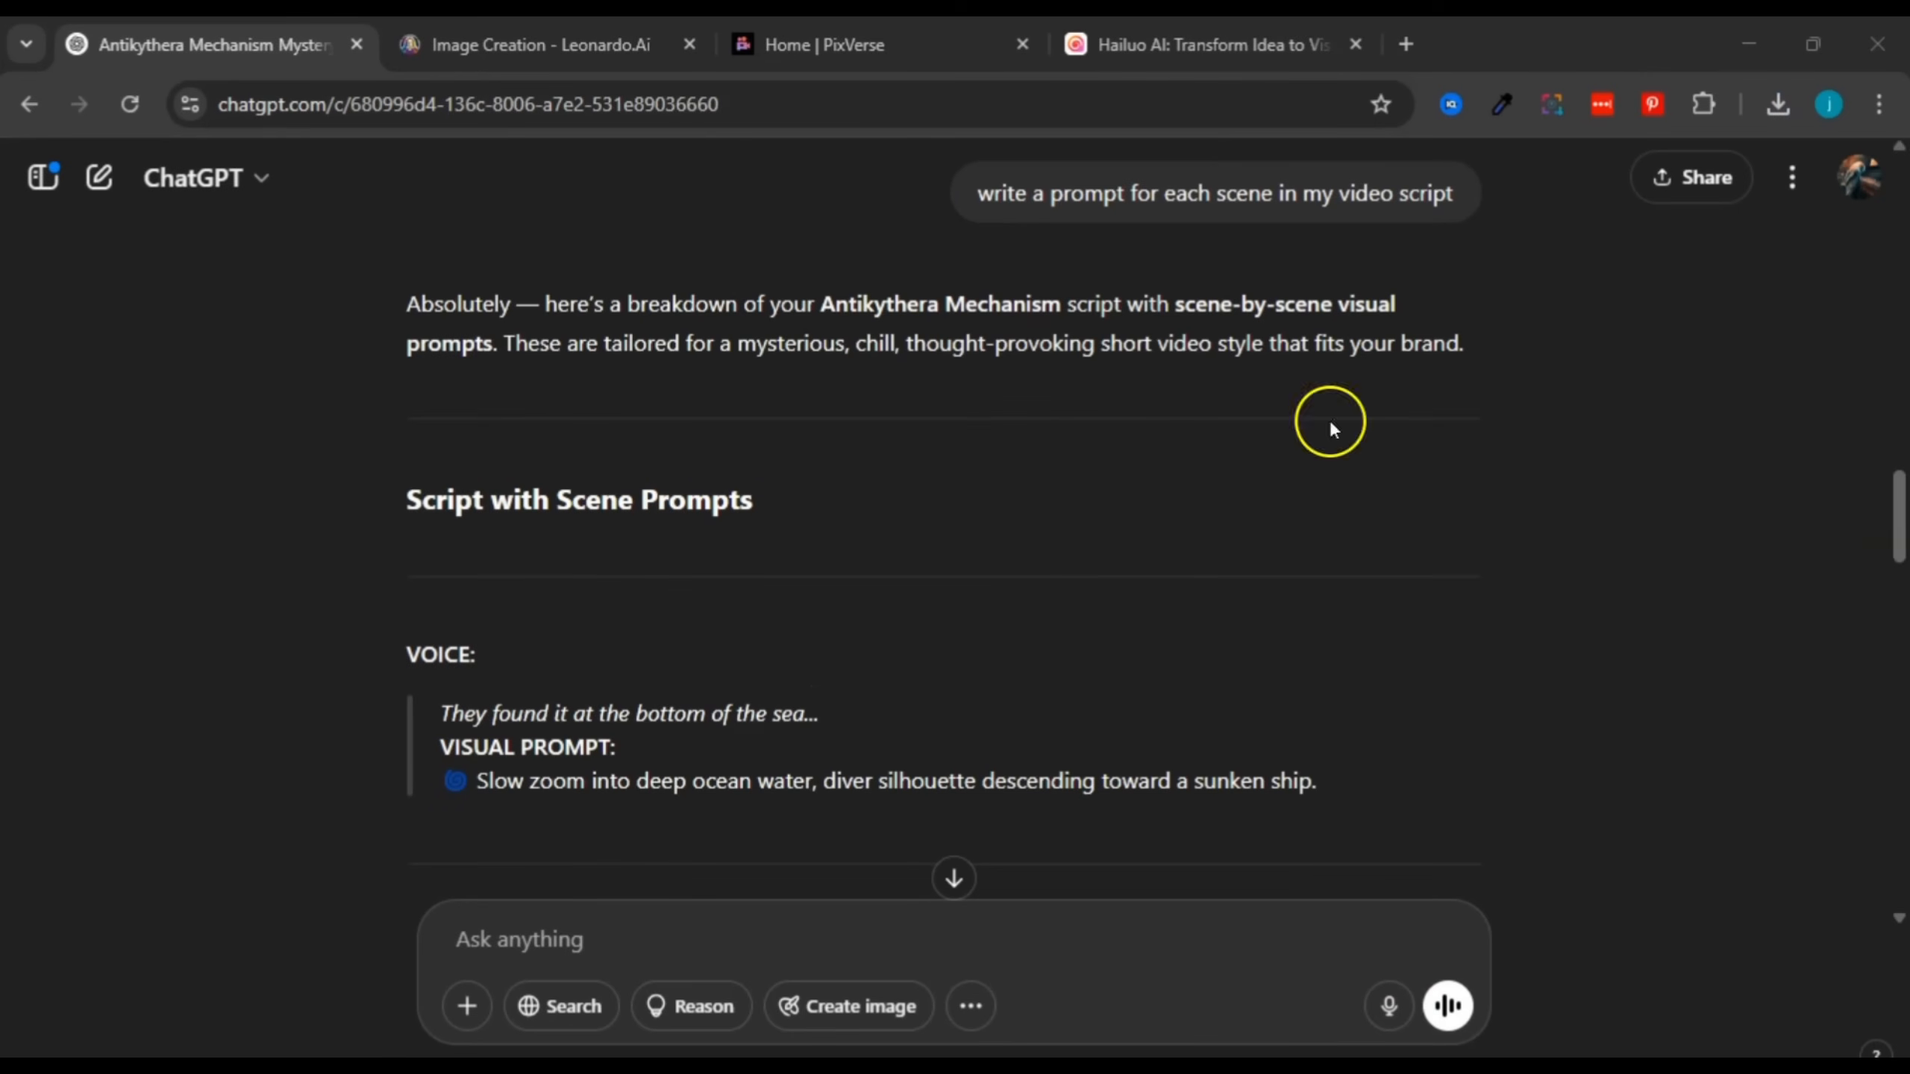
# Step: Review the scene-by-scene visual prompts, comparing voice lines with their visuals and checking the wording of the rusted-object-to-schematic scene
pyautogui.moveTo(1897, 479); pyautogui.dragTo(1902, 529)
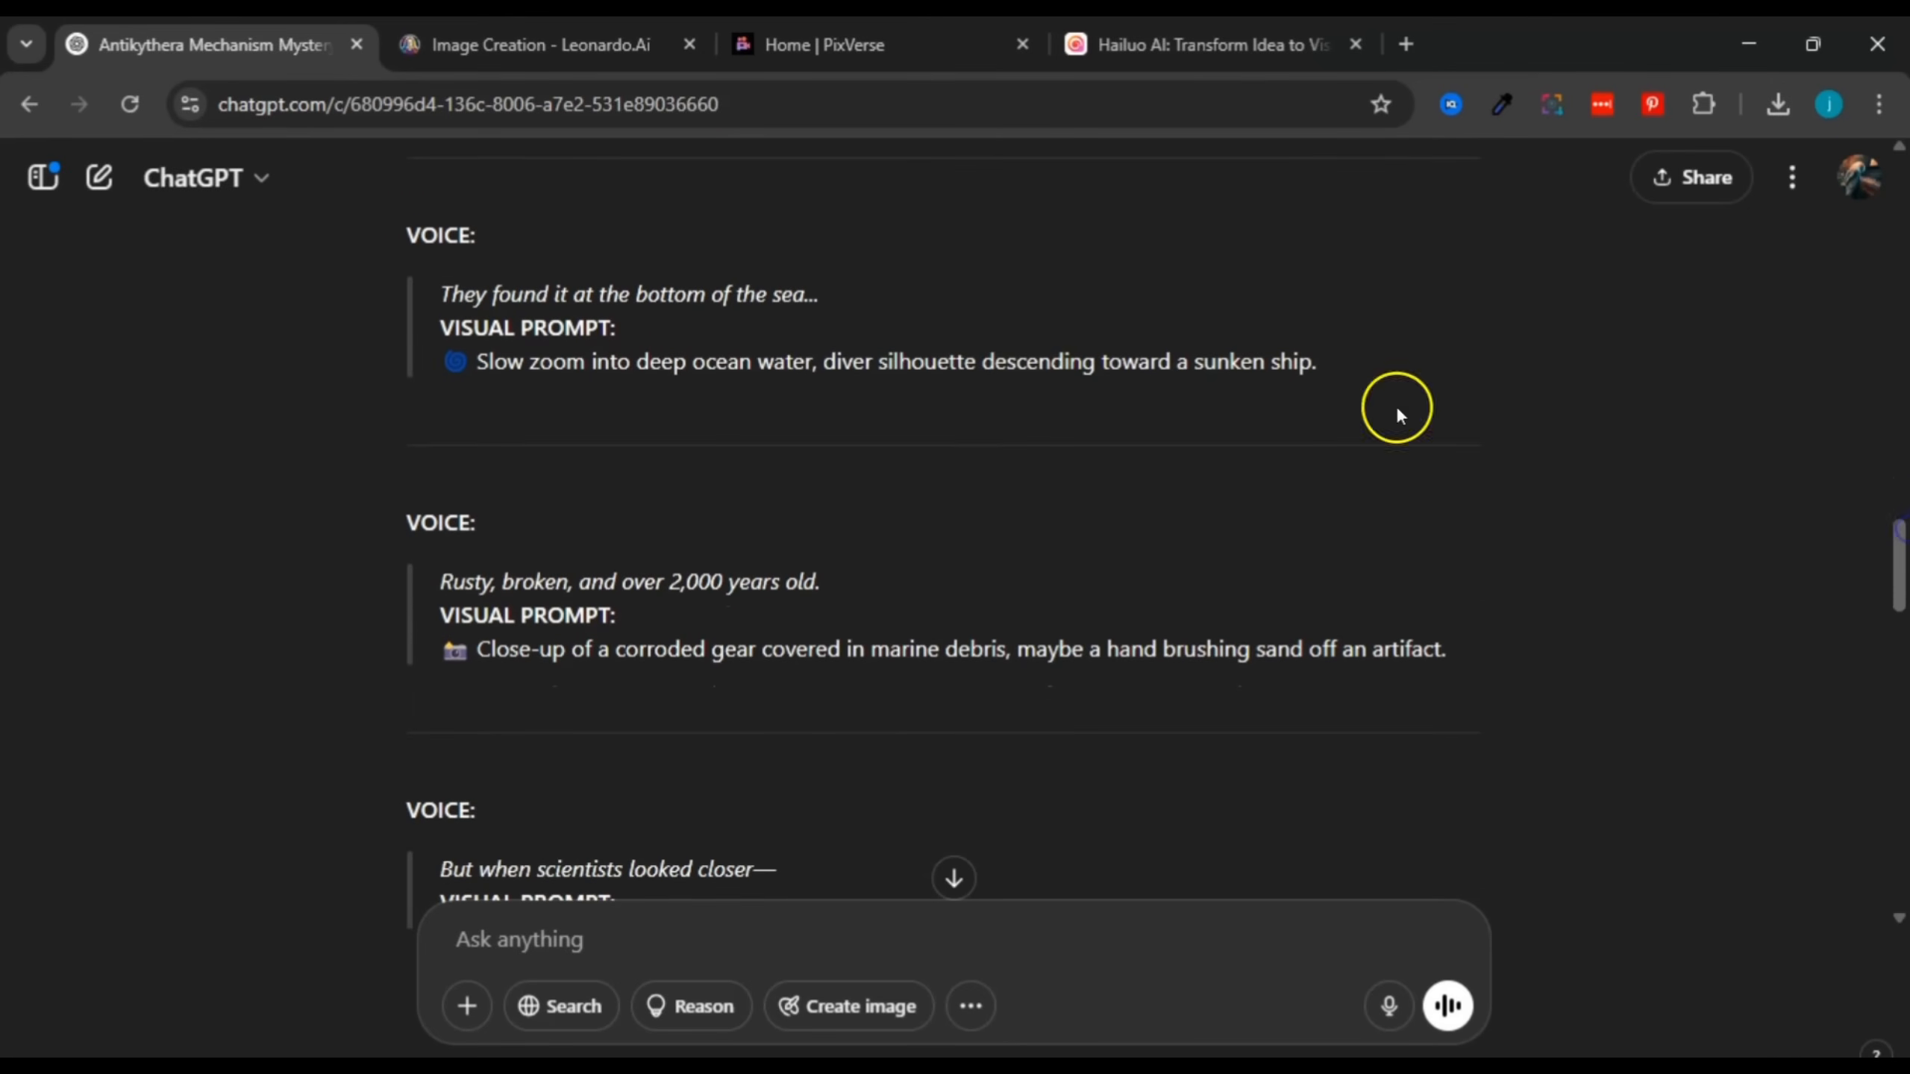
pyautogui.moveTo(445, 282); pyautogui.dragTo(813, 271)
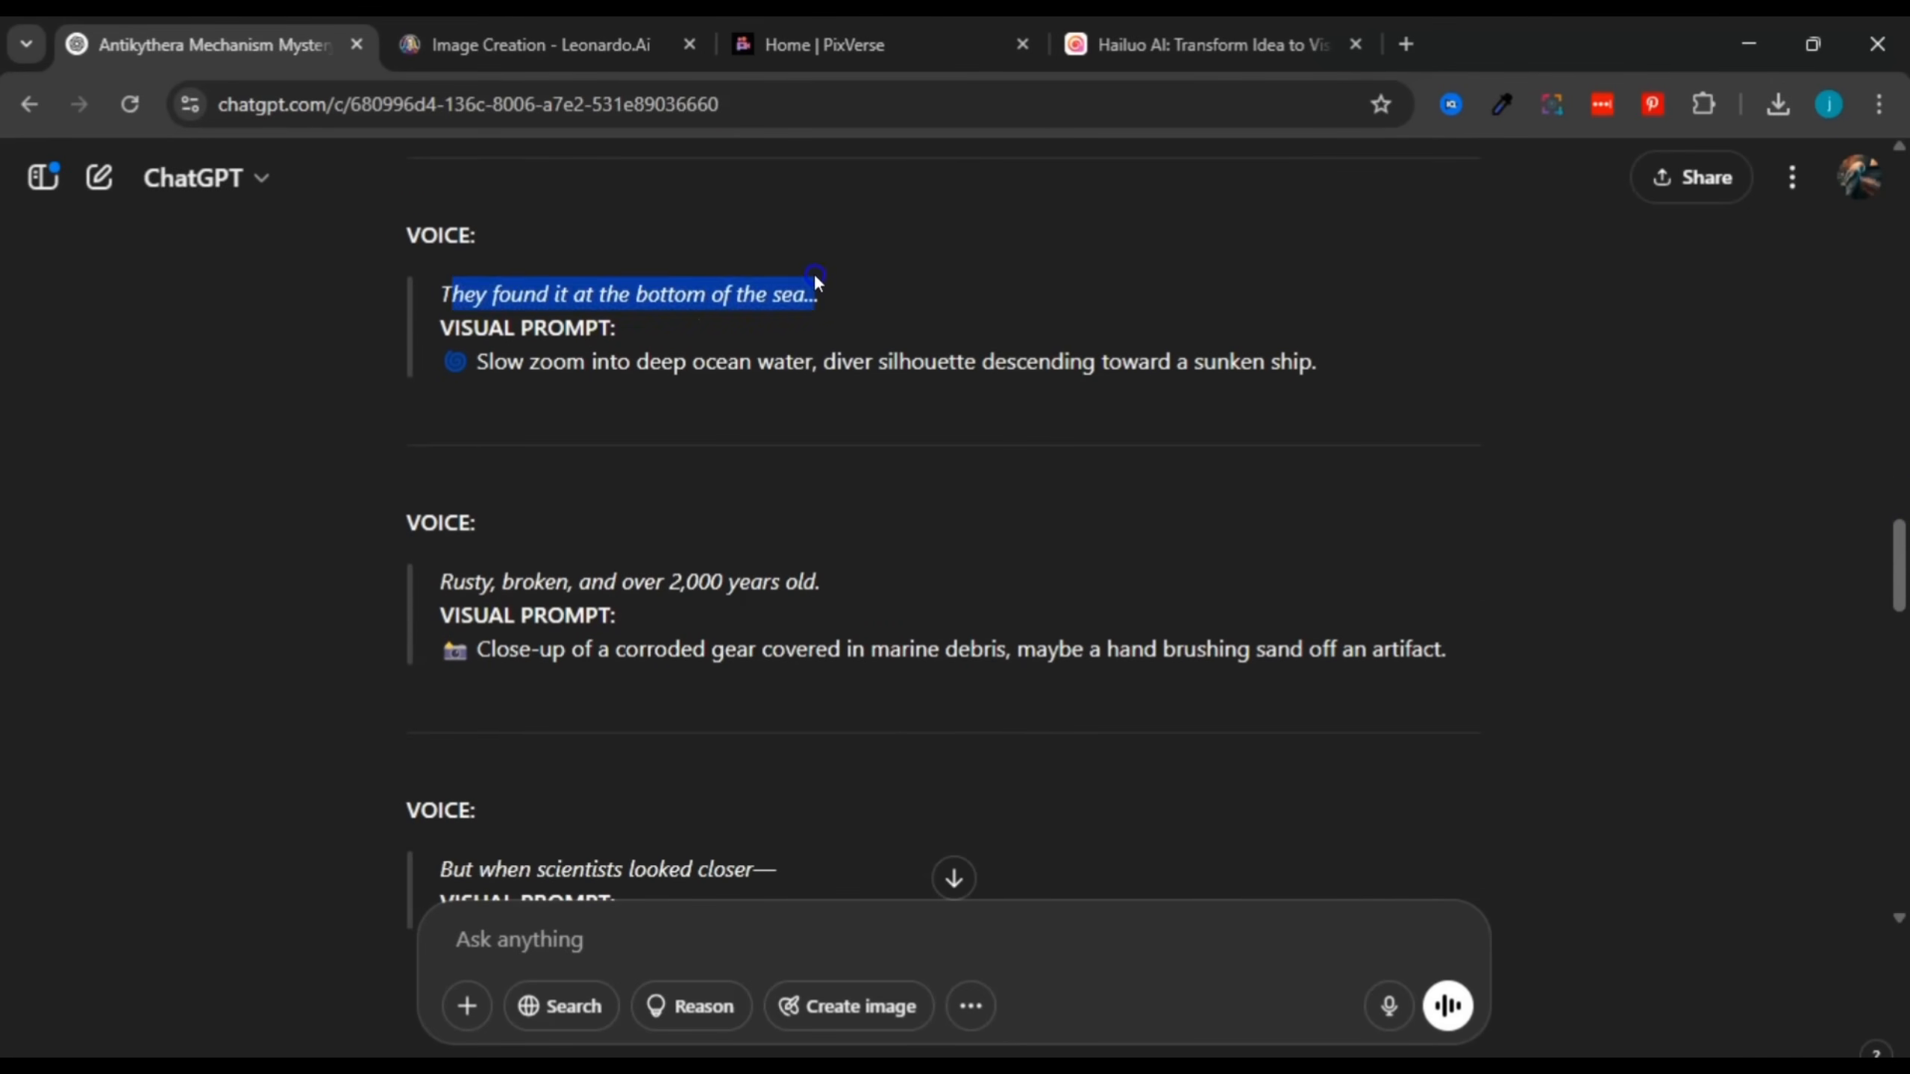
pyautogui.click(813, 272)
pyautogui.moveTo(444, 329); pyautogui.dragTo(1026, 384)
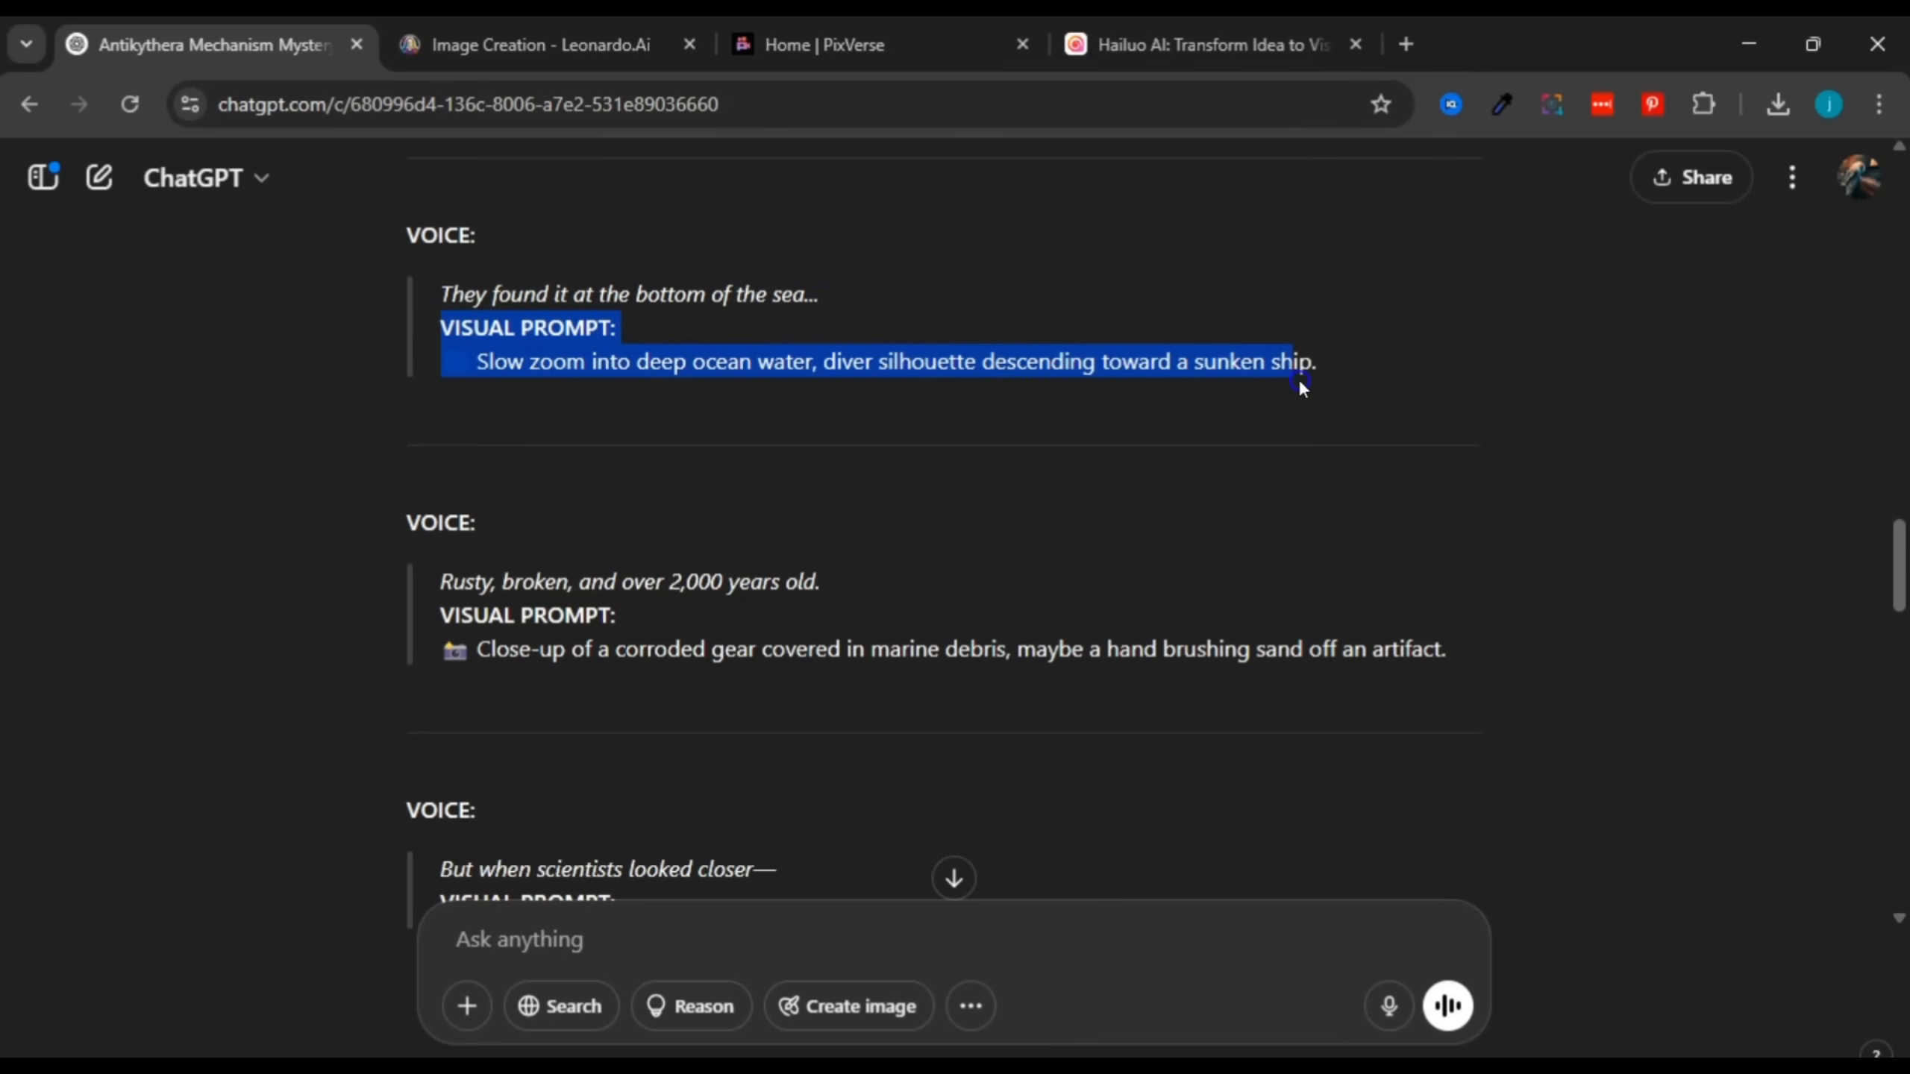
pyautogui.moveTo(1302, 385); pyautogui.dragTo(1335, 384)
pyautogui.click(1335, 382)
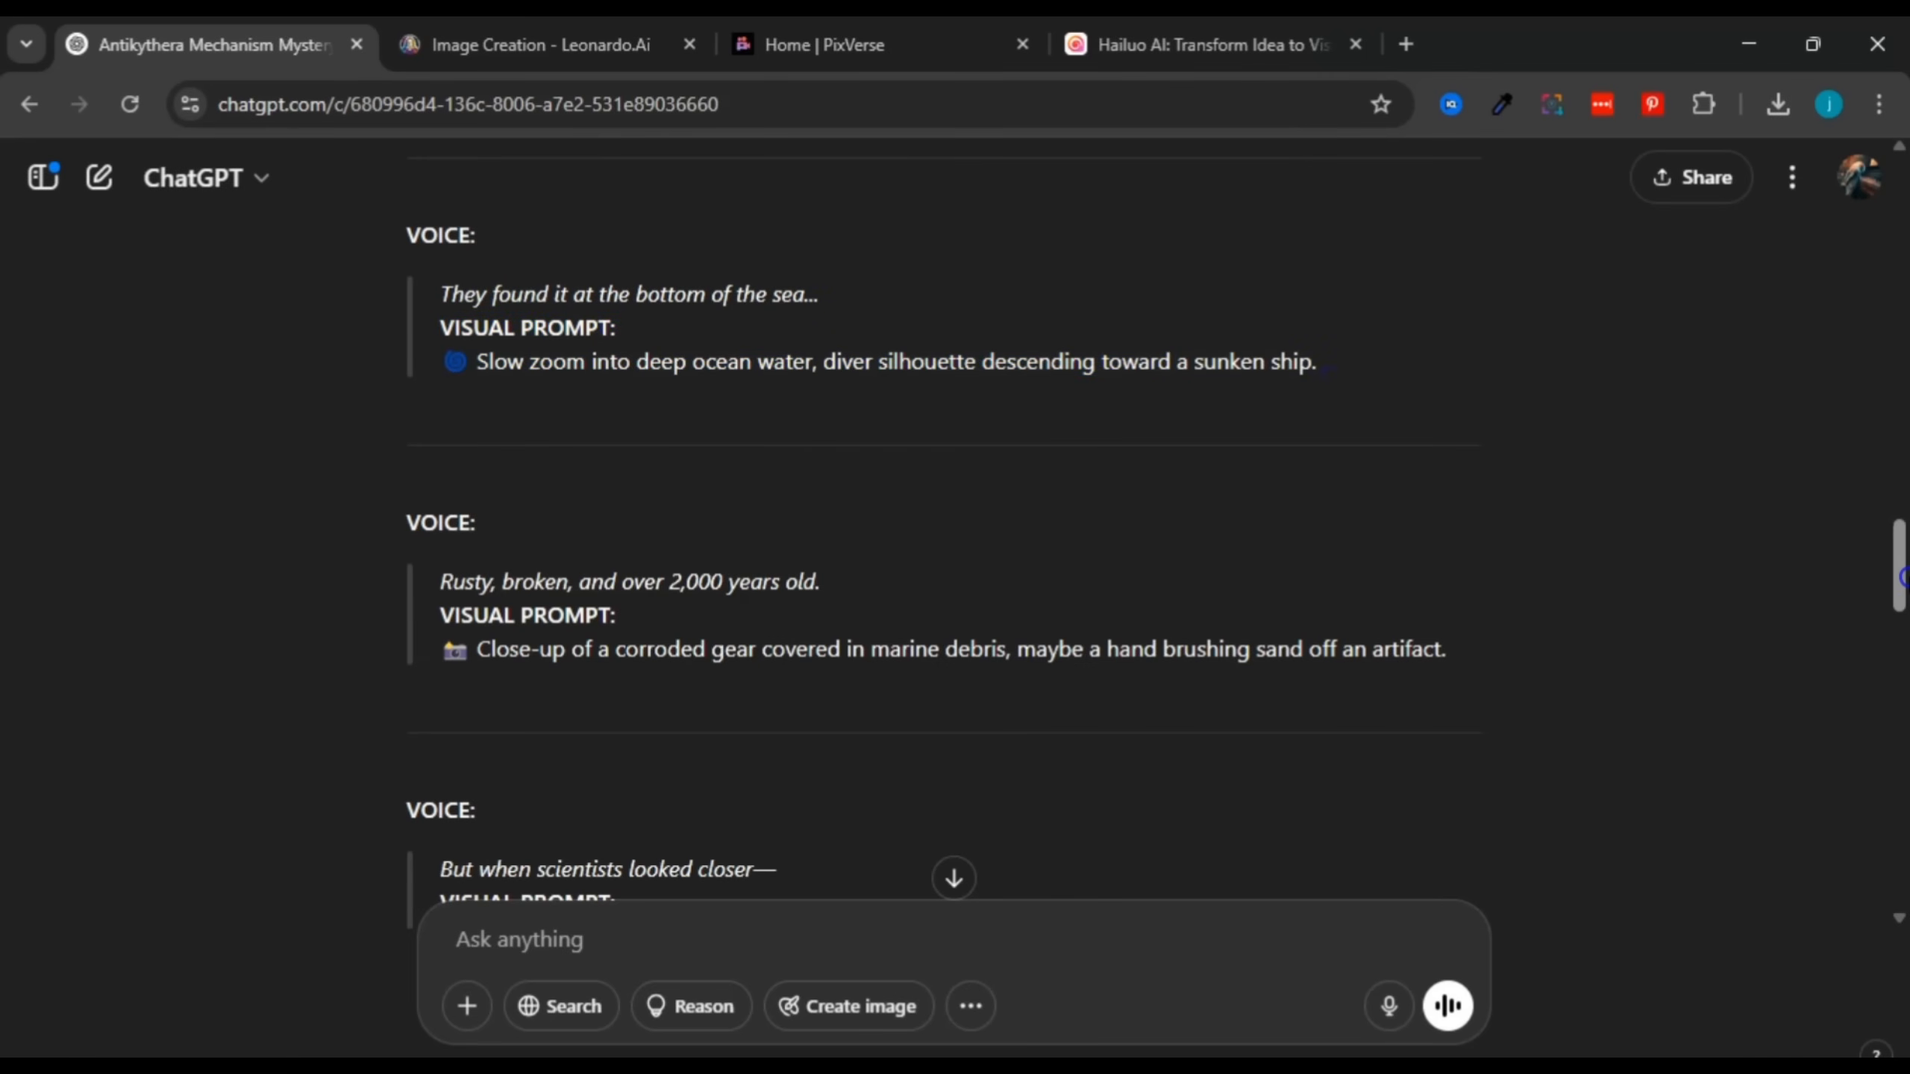
pyautogui.moveTo(1903, 577); pyautogui.dragTo(1903, 665)
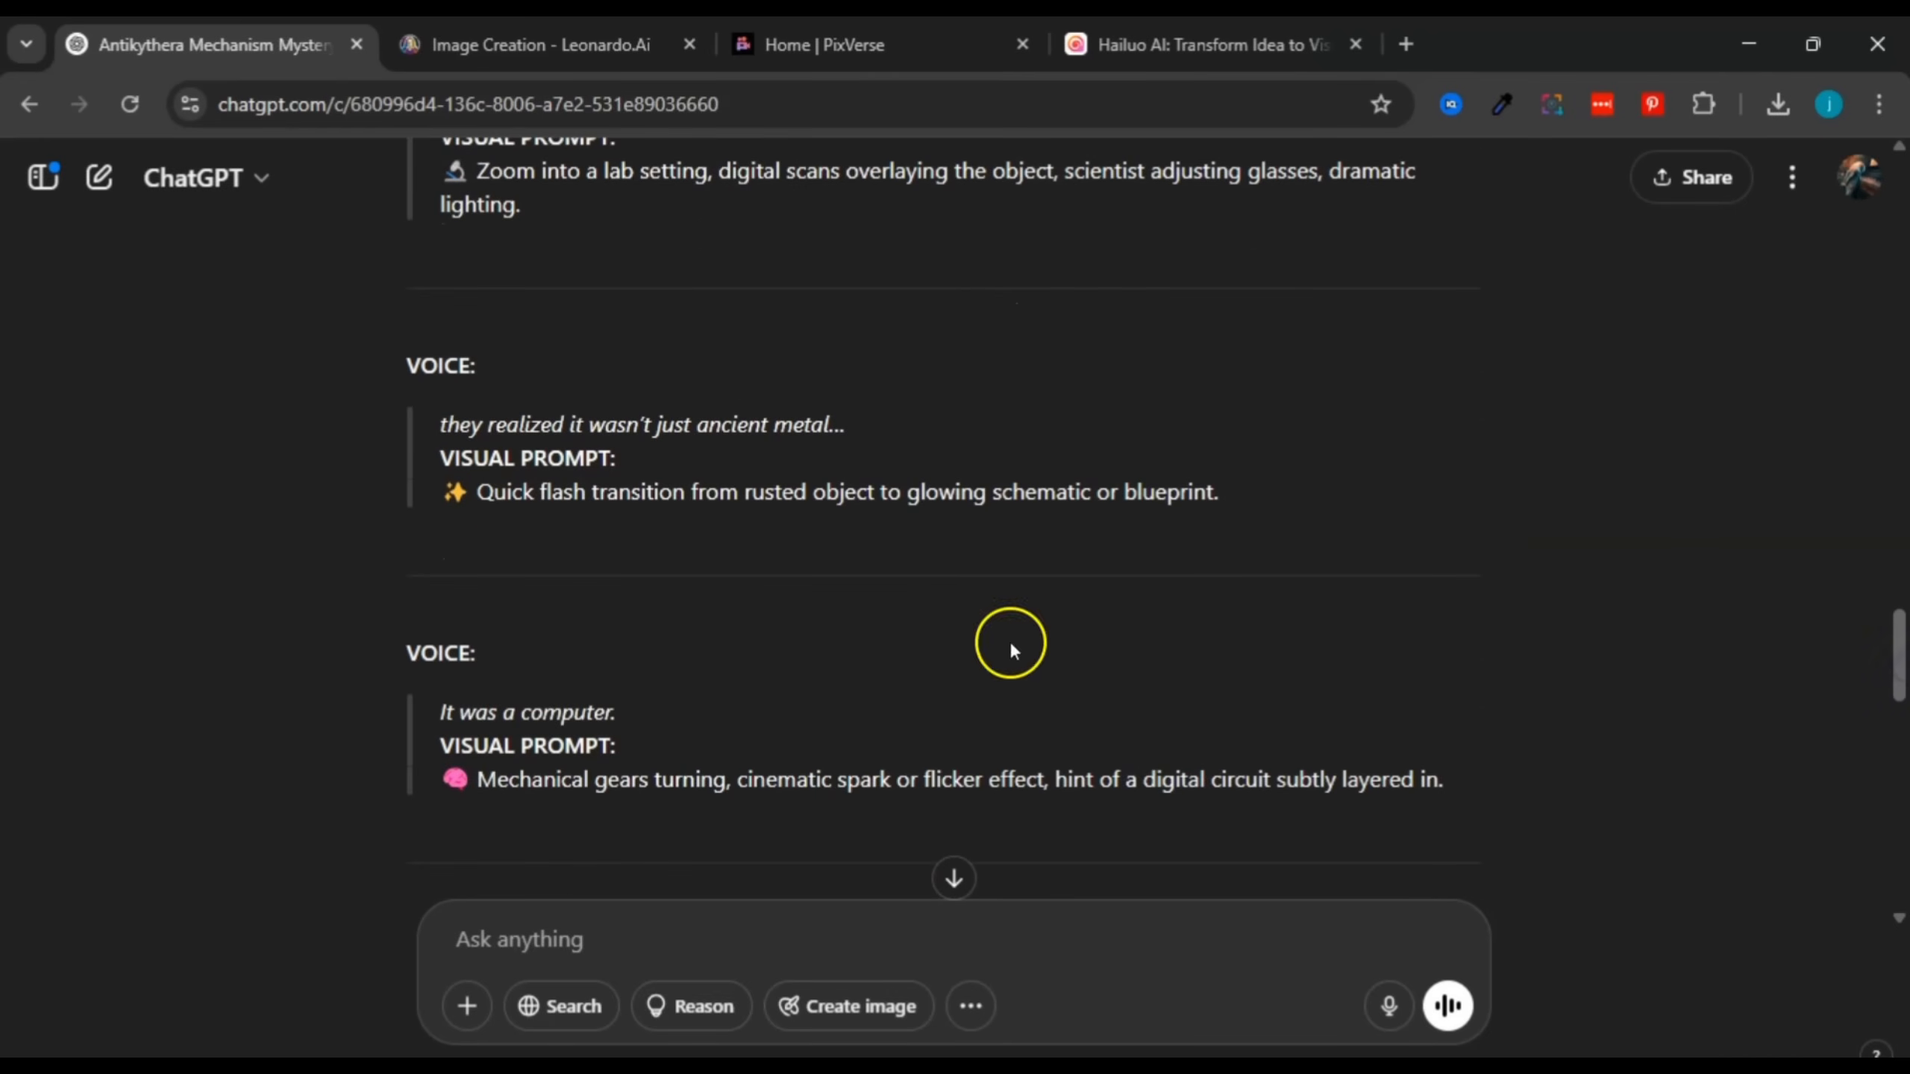
pyautogui.moveTo(495, 493); pyautogui.dragTo(679, 493)
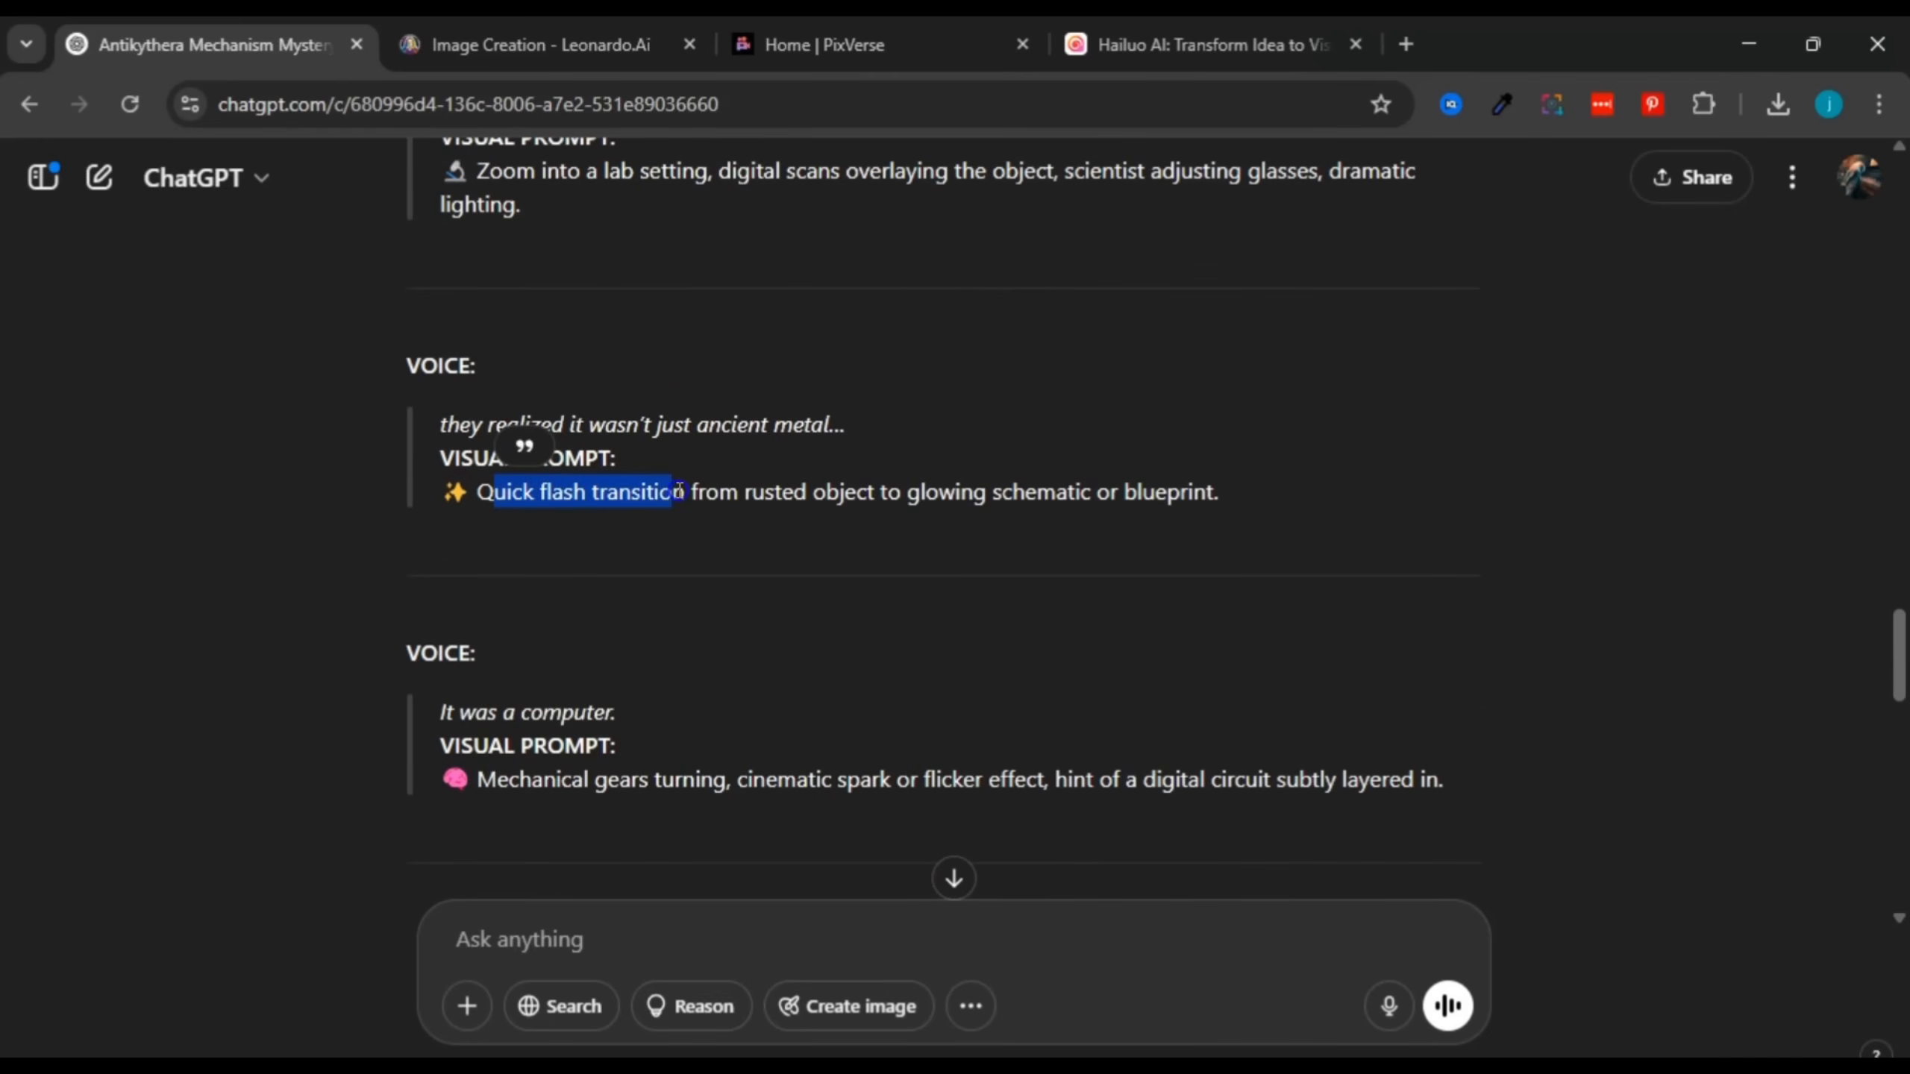
pyautogui.click(679, 493)
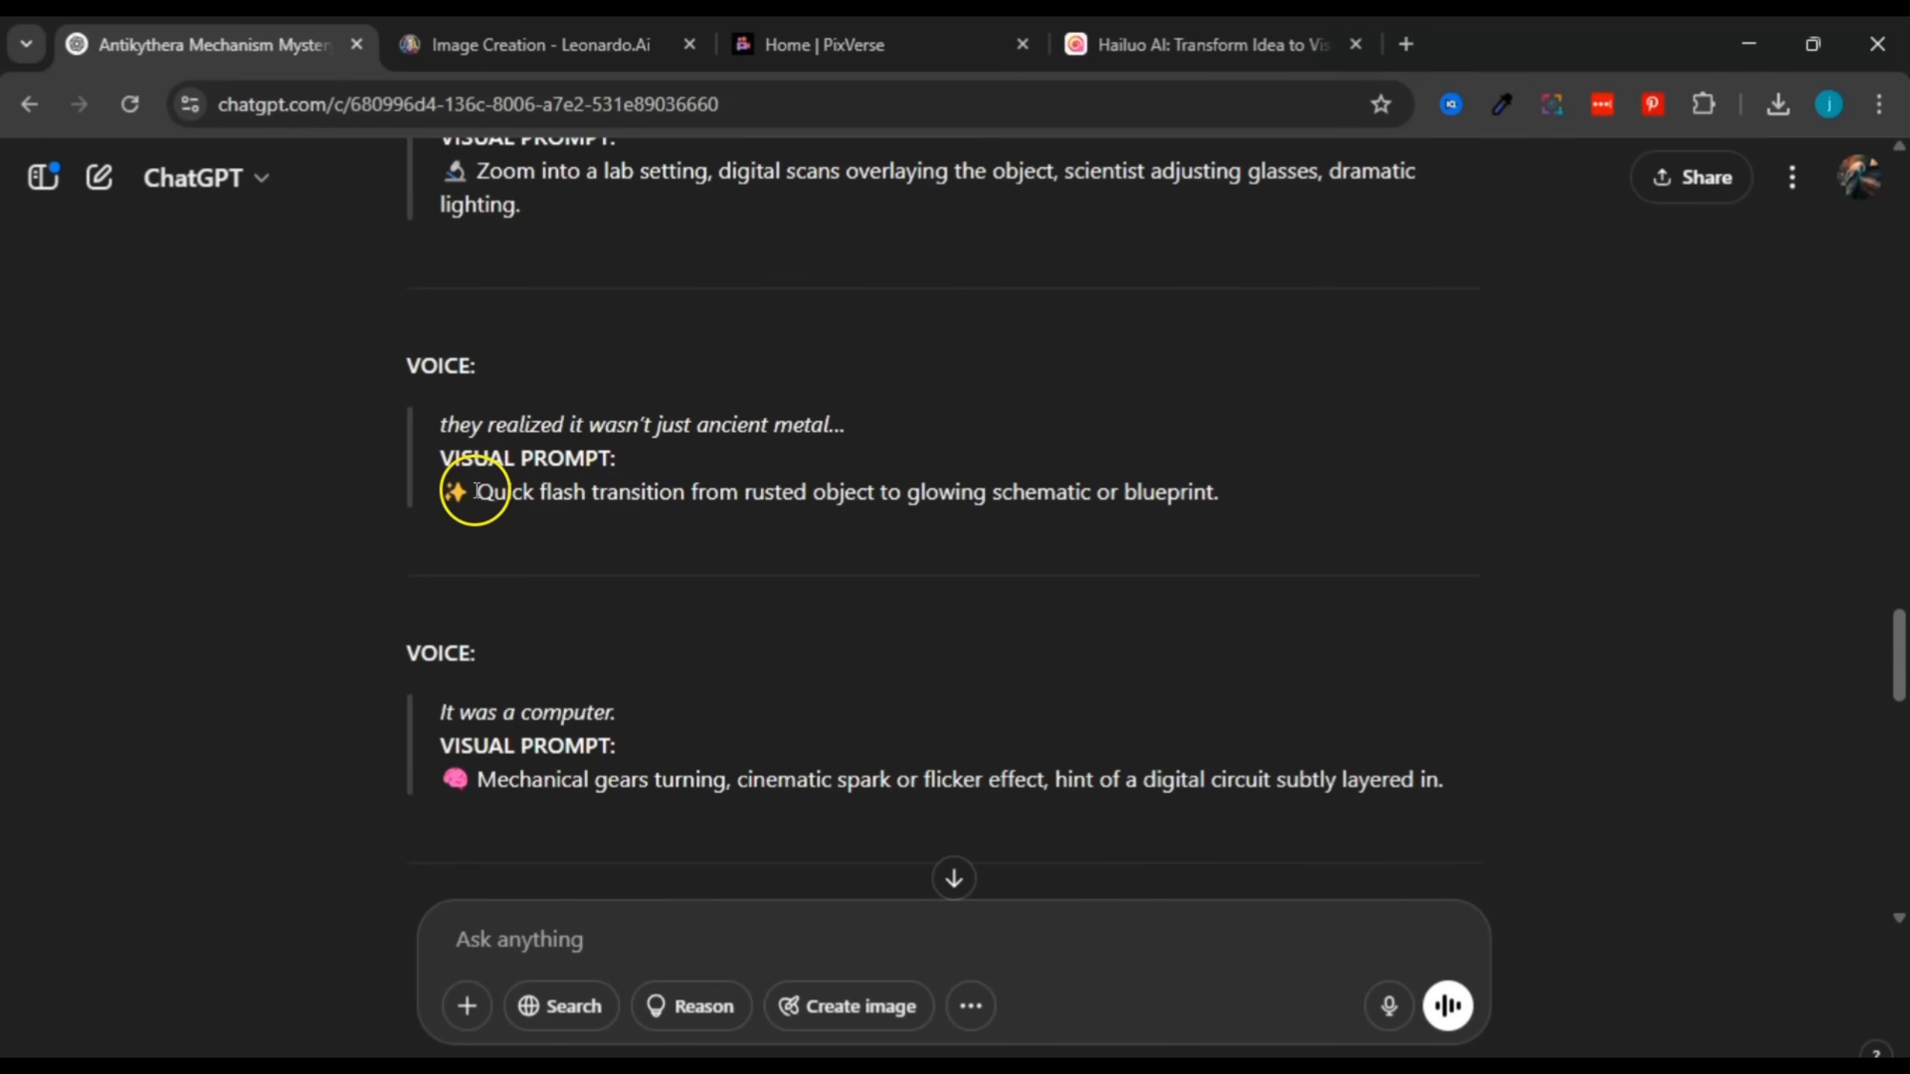
pyautogui.moveTo(476, 491); pyautogui.dragTo(743, 493)
pyautogui.click(741, 490)
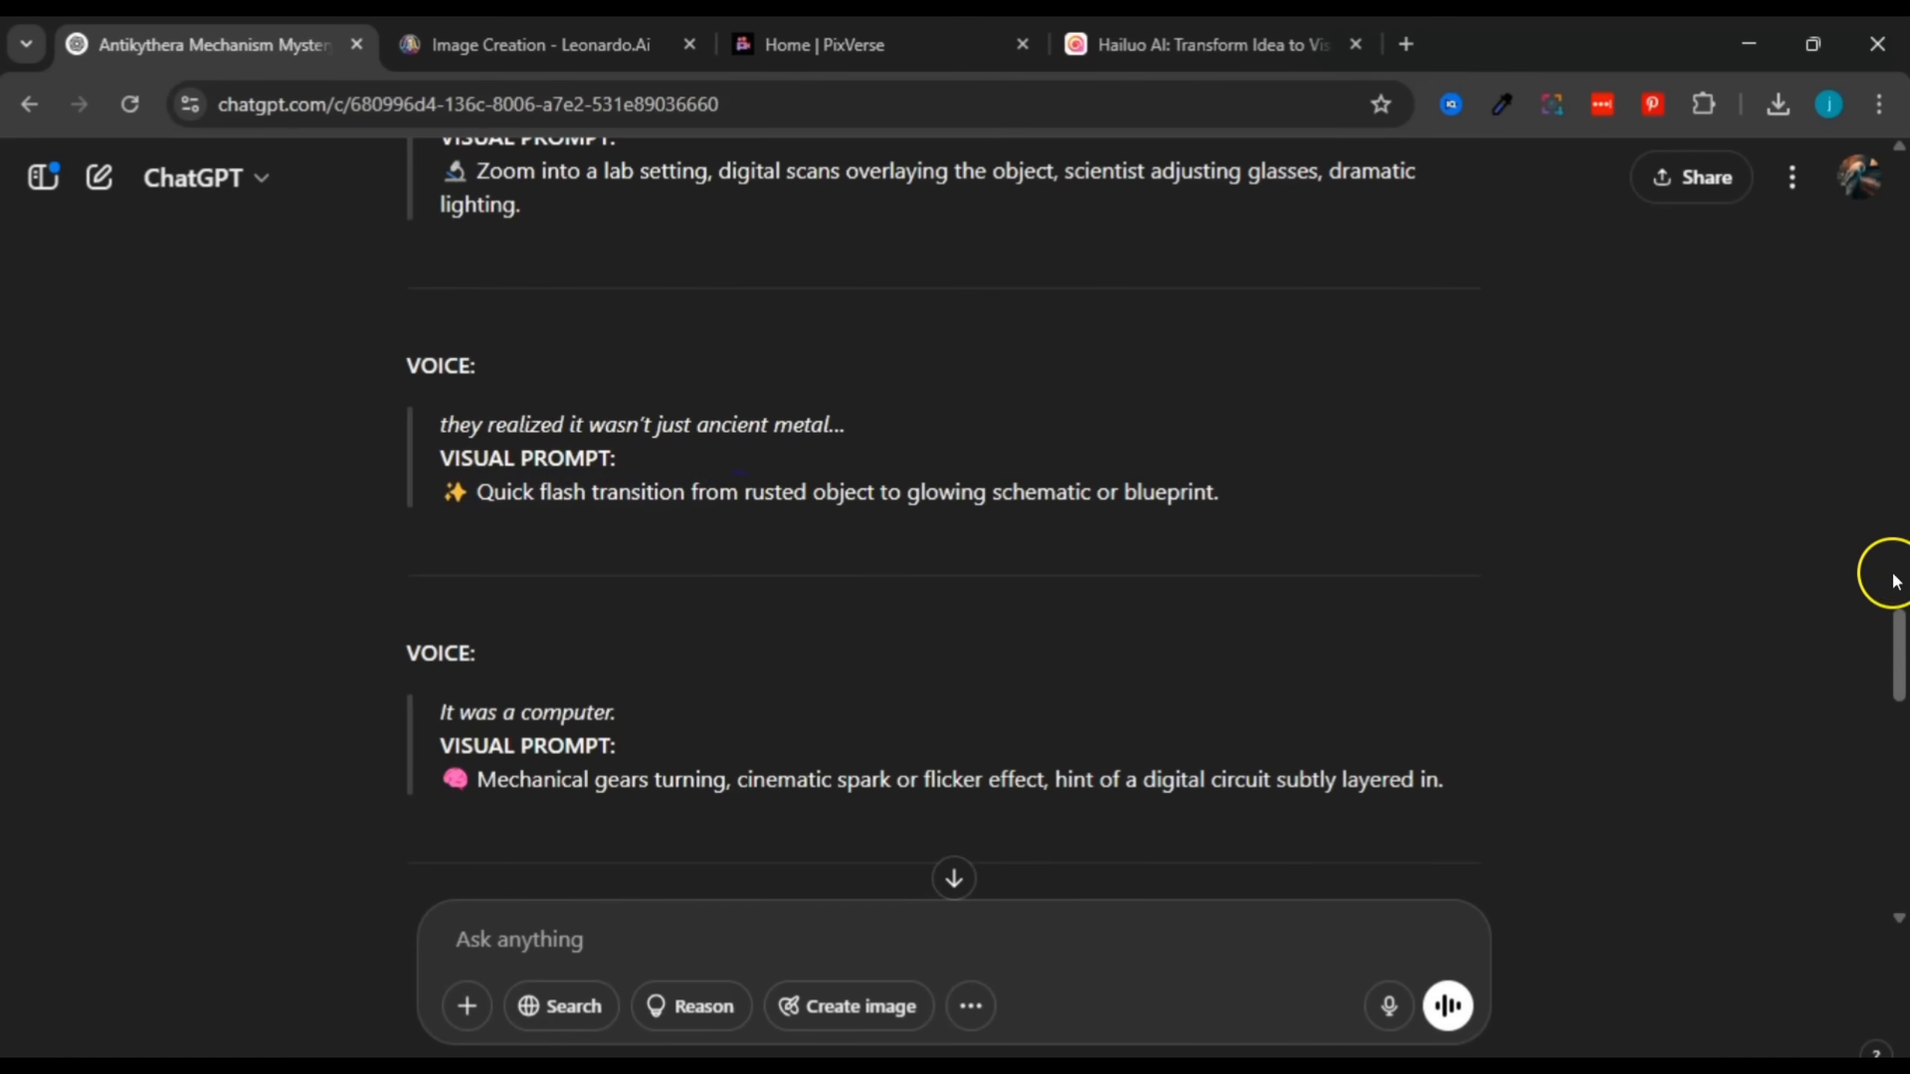
# Step: Send the follow-up message "im generating images not videos" in the script conversation
pyautogui.moveTo(1899, 629); pyautogui.dragTo(1901, 831)
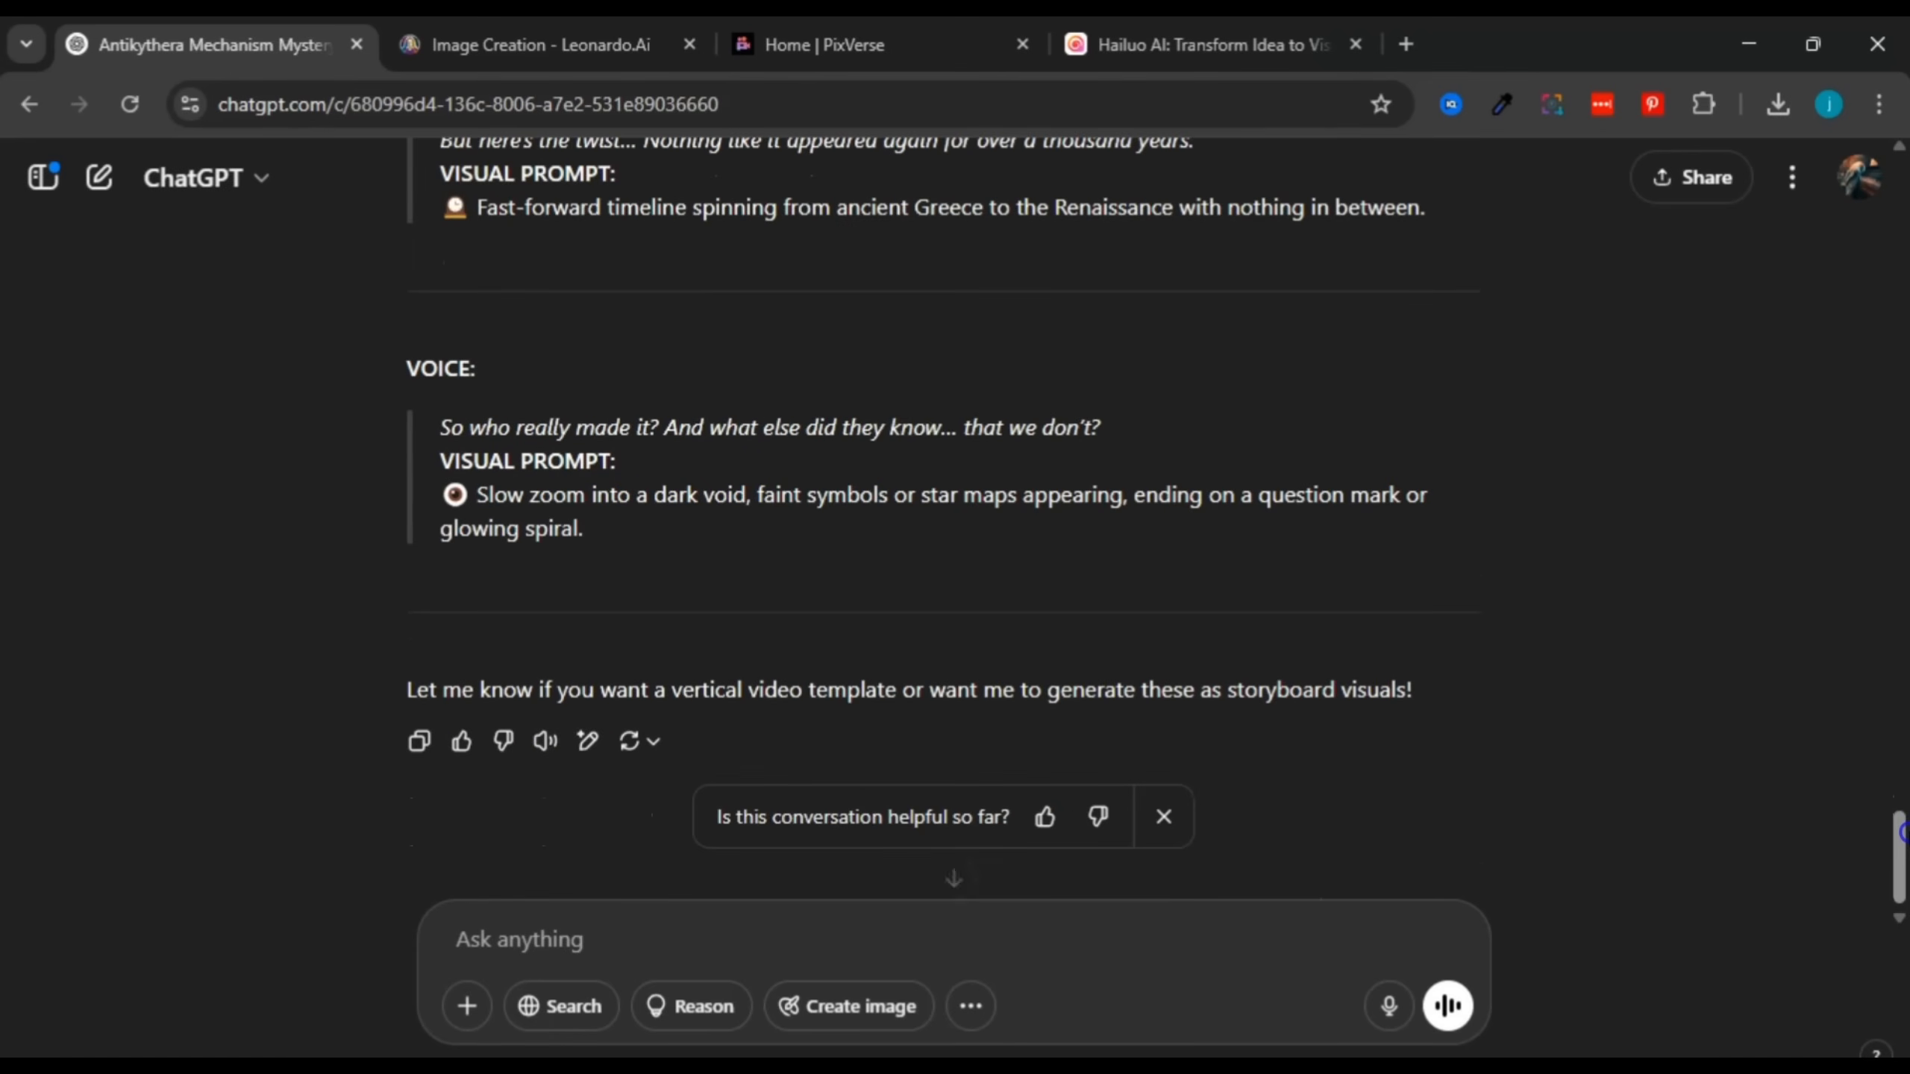
pyautogui.click(943, 933)
pyautogui.write('im generating images not')
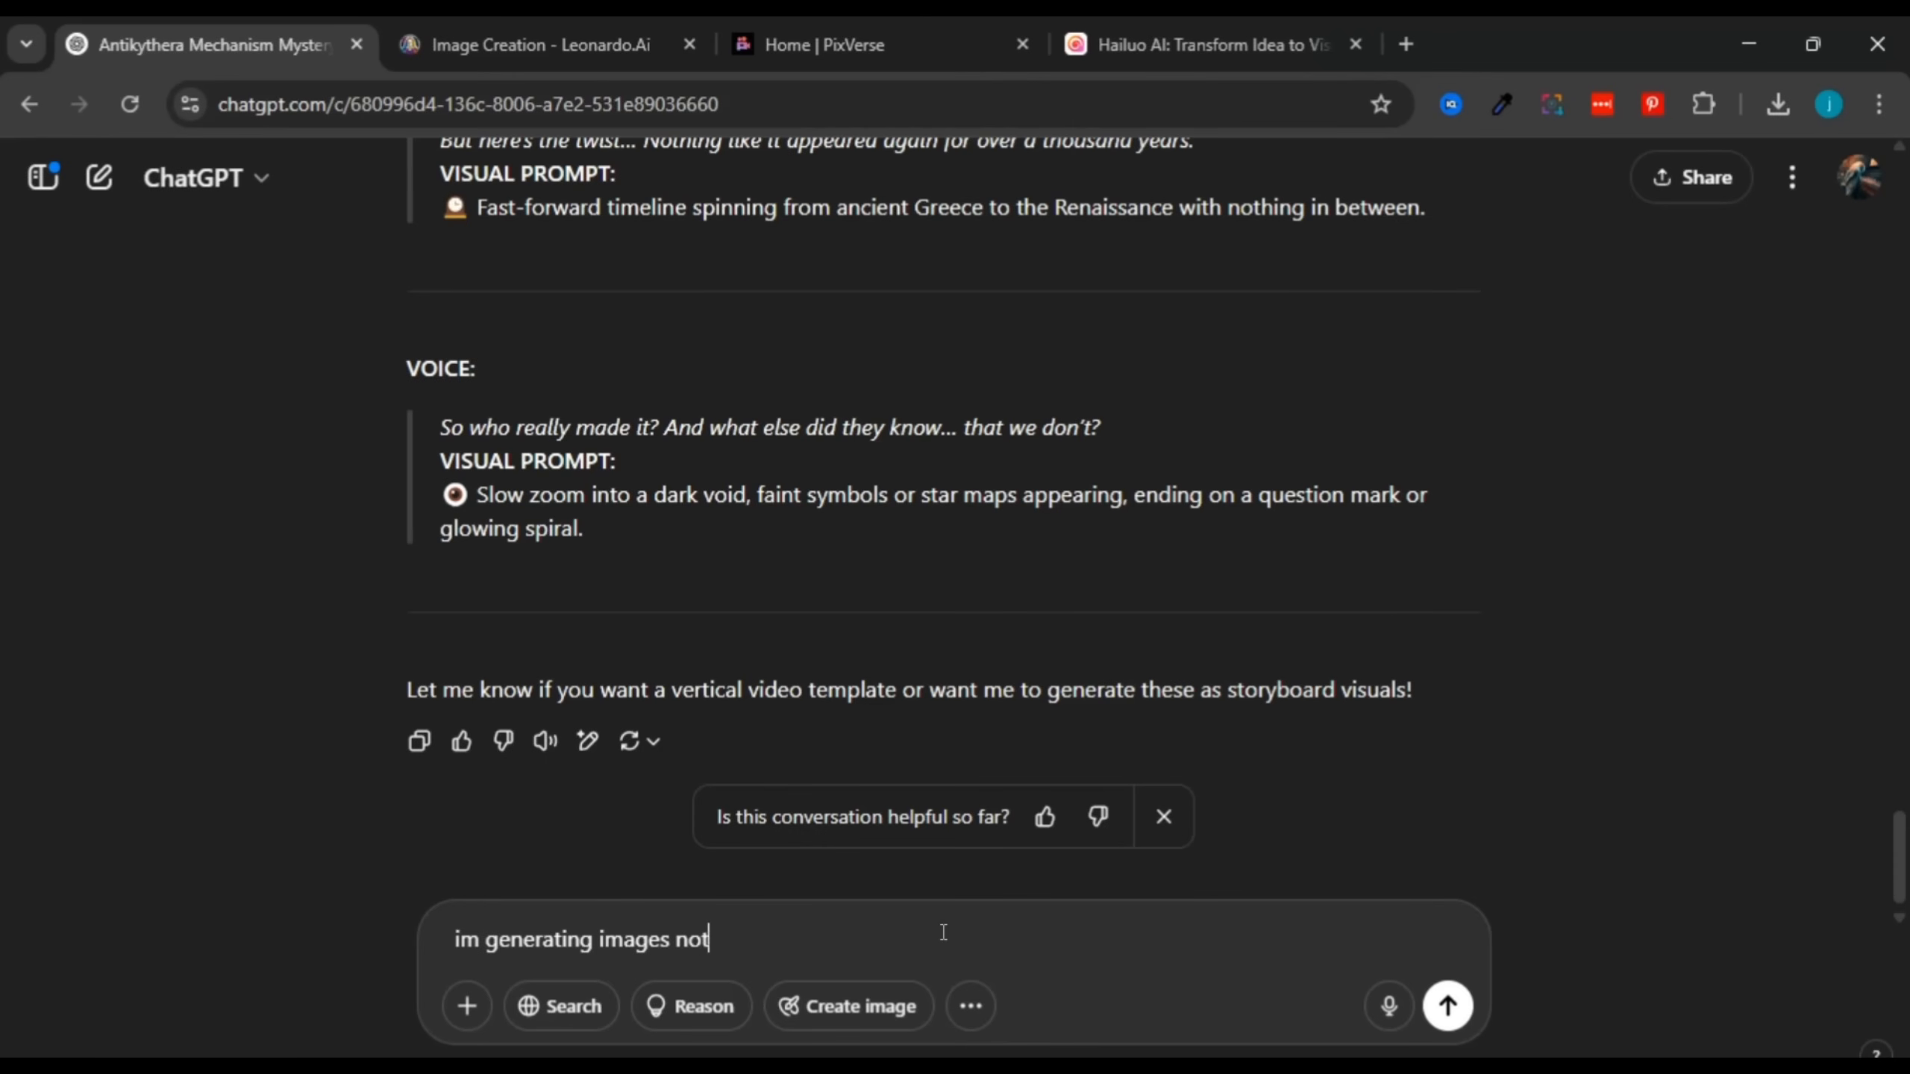
pyautogui.click(952, 931)
pyautogui.write('videos')
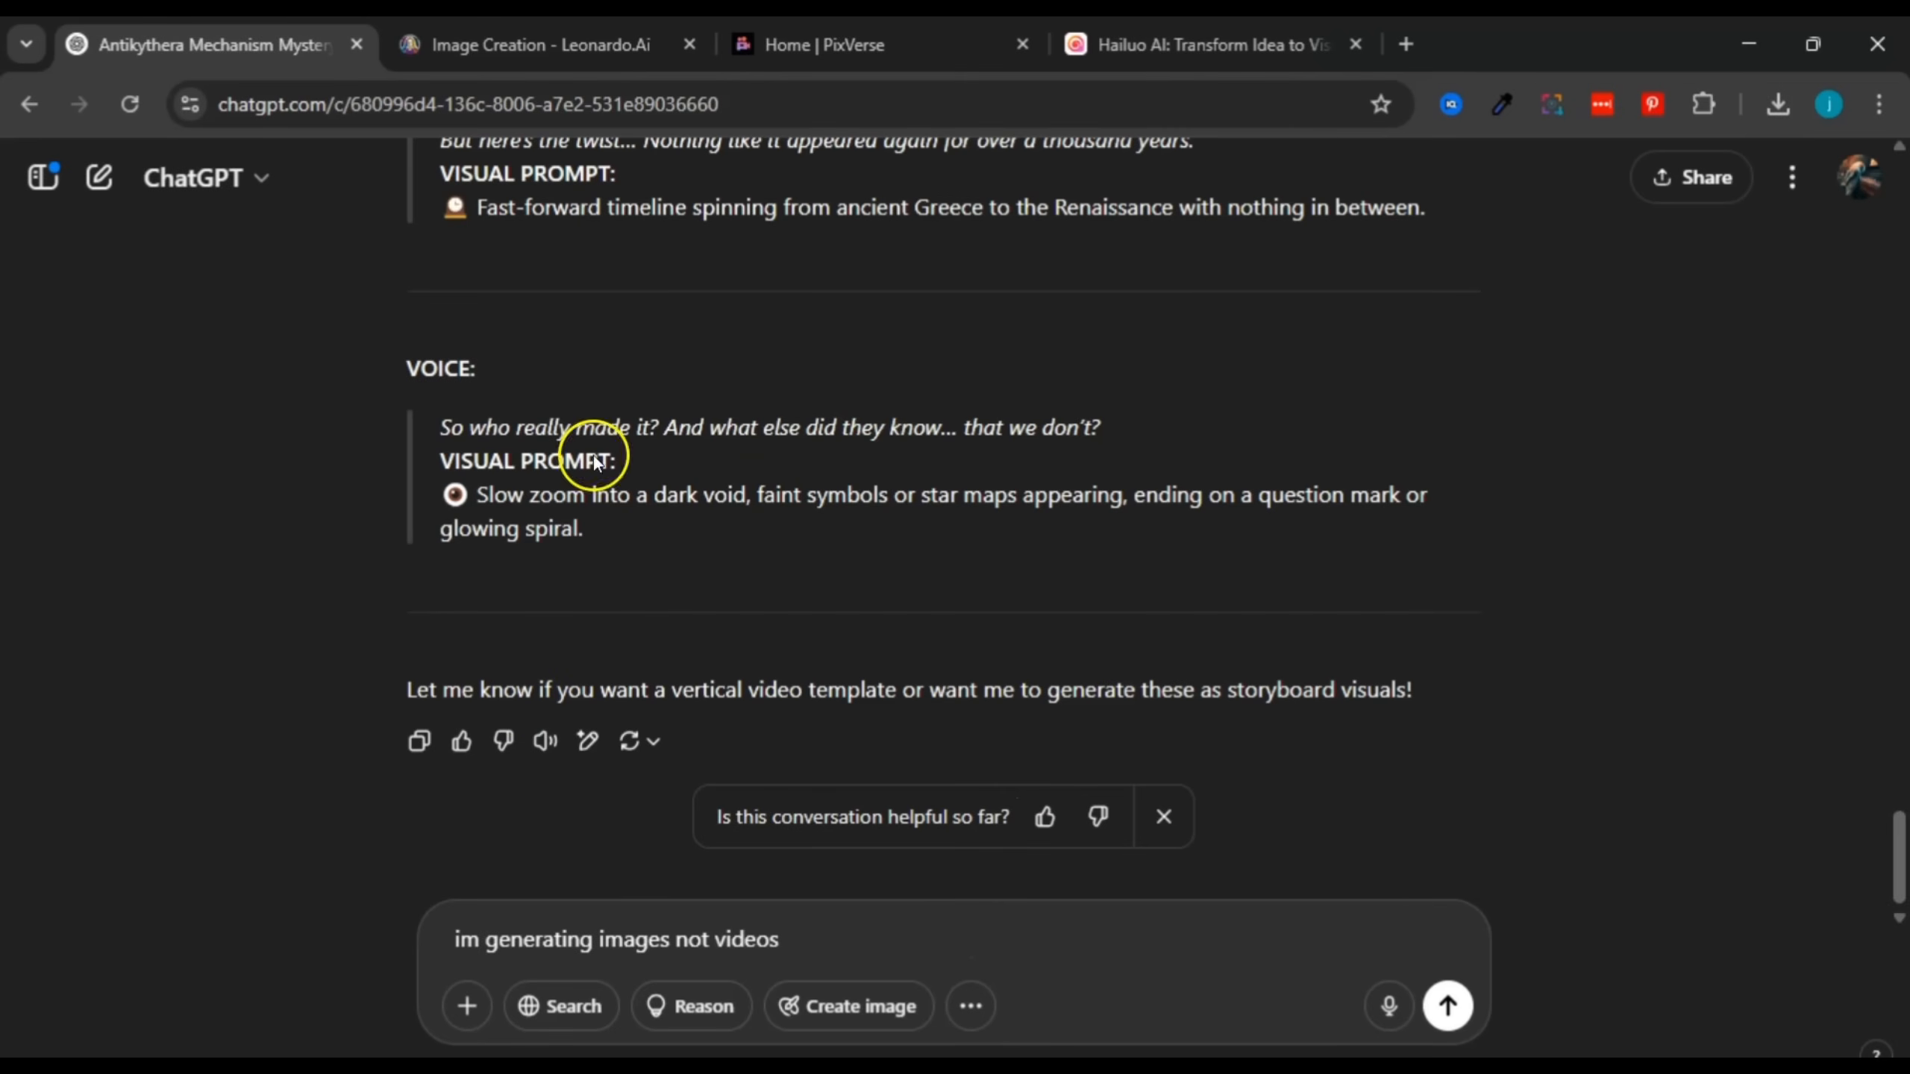
pyautogui.click(1453, 1008)
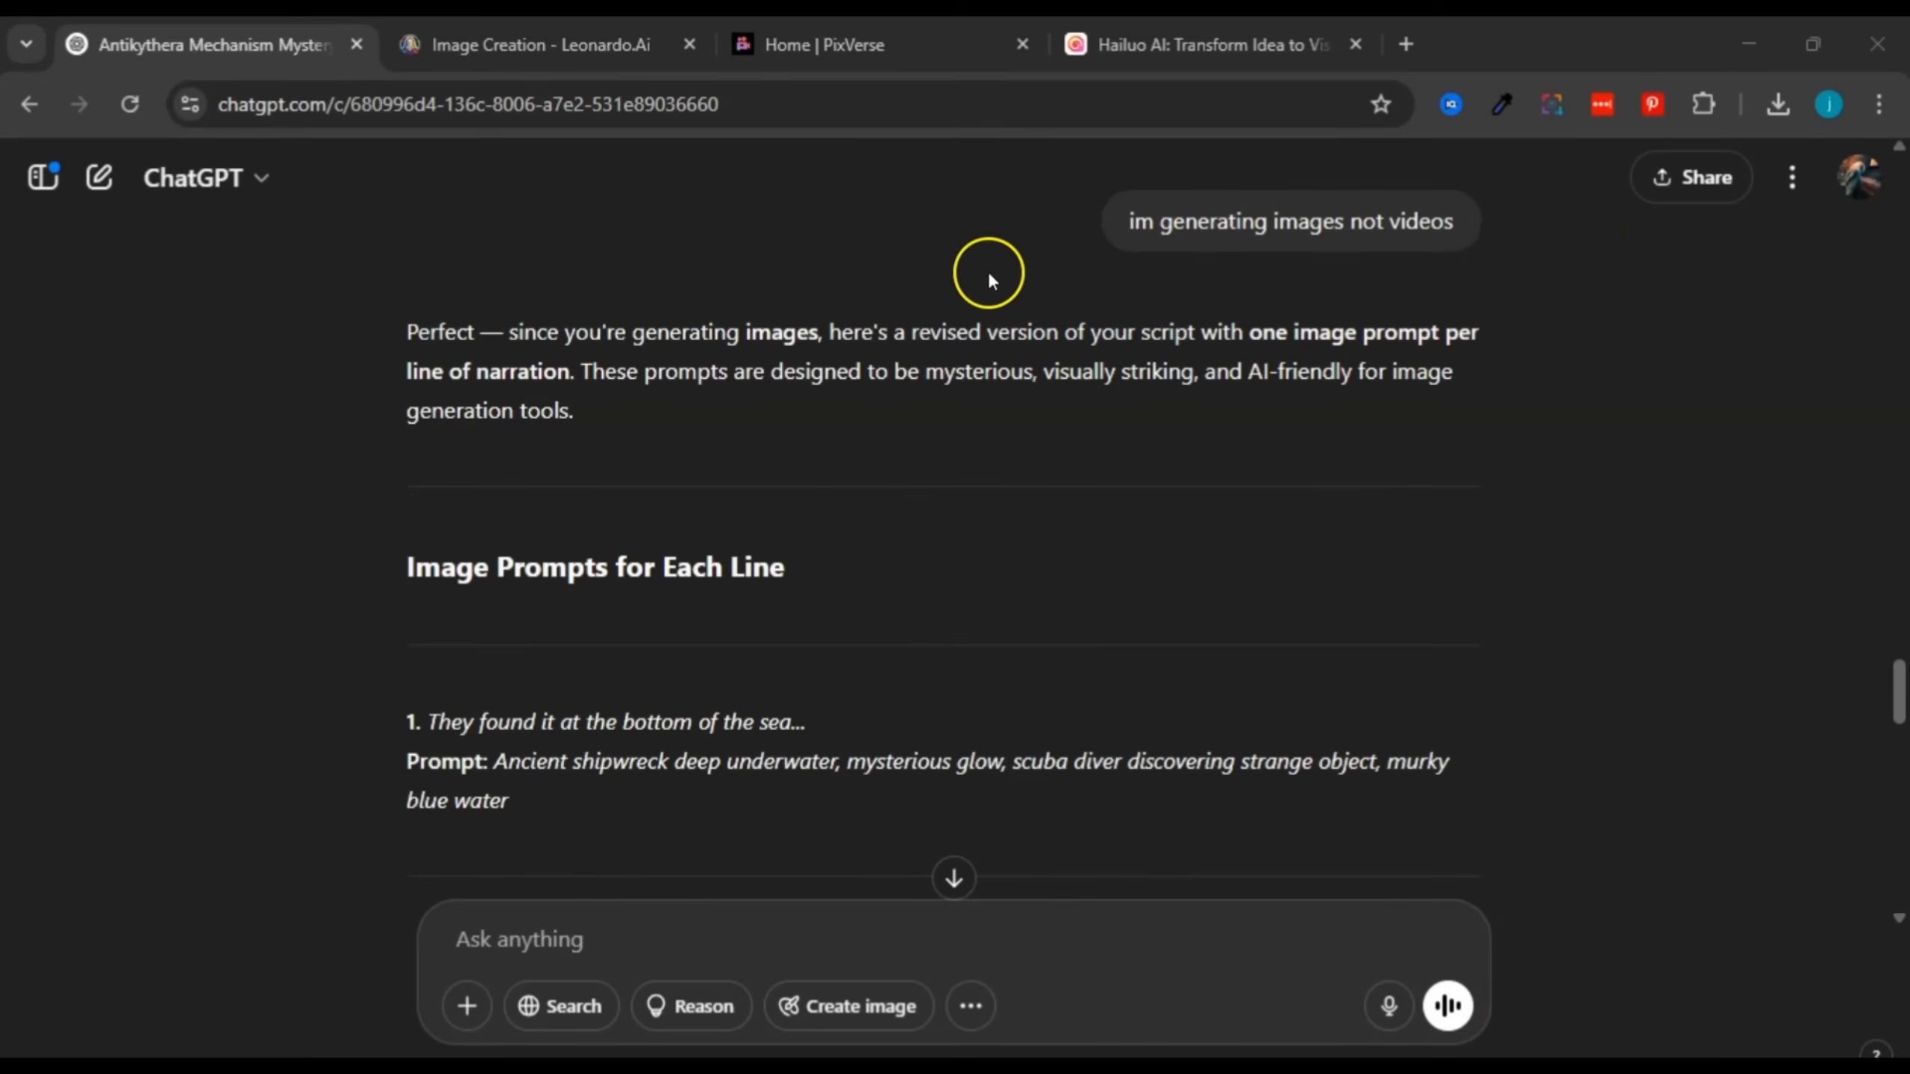
# Step: Look over the revised image prompts and copy the prompt text for line 2, "Rusty, broken, and over 2,000 years old."
pyautogui.moveTo(1902, 662); pyautogui.dragTo(1902, 711)
pyautogui.scroll(1, 1213, 454)
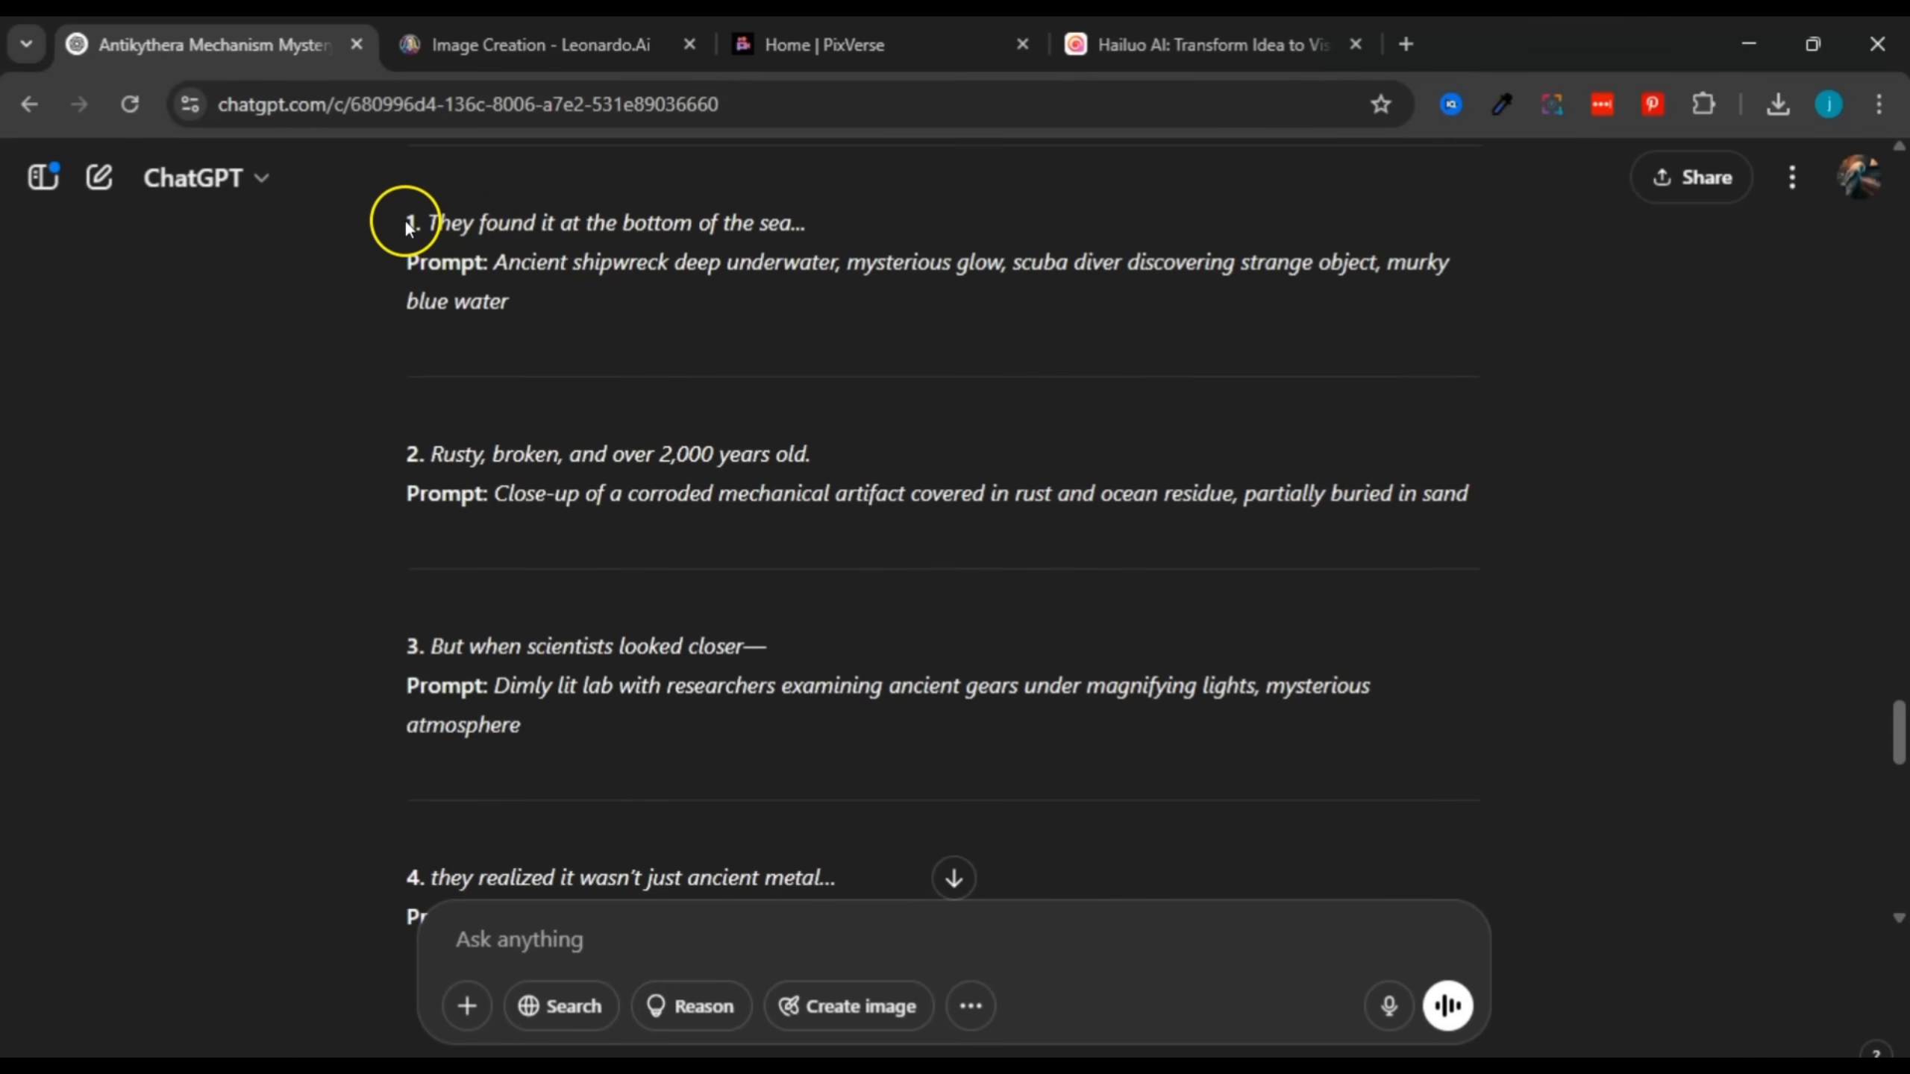
pyautogui.moveTo(405, 218); pyautogui.dragTo(510, 302)
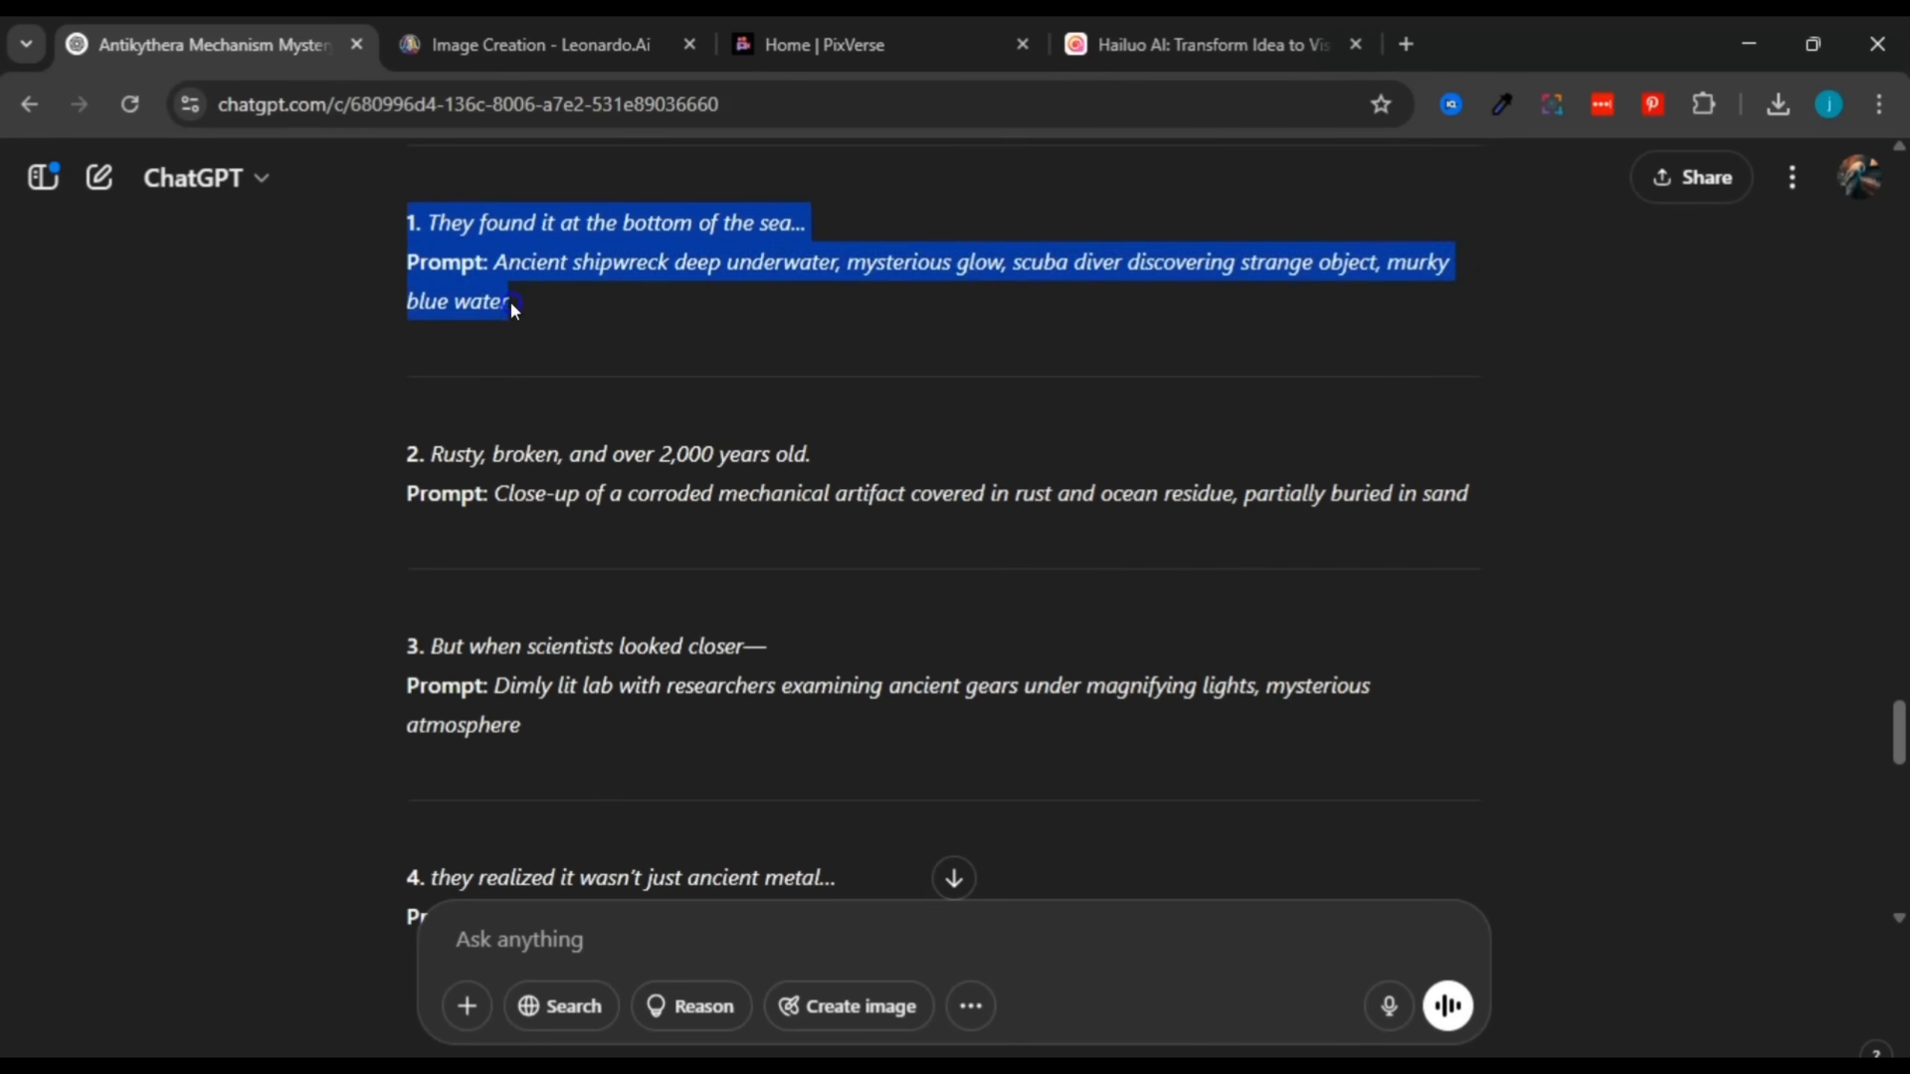
pyautogui.click(517, 304)
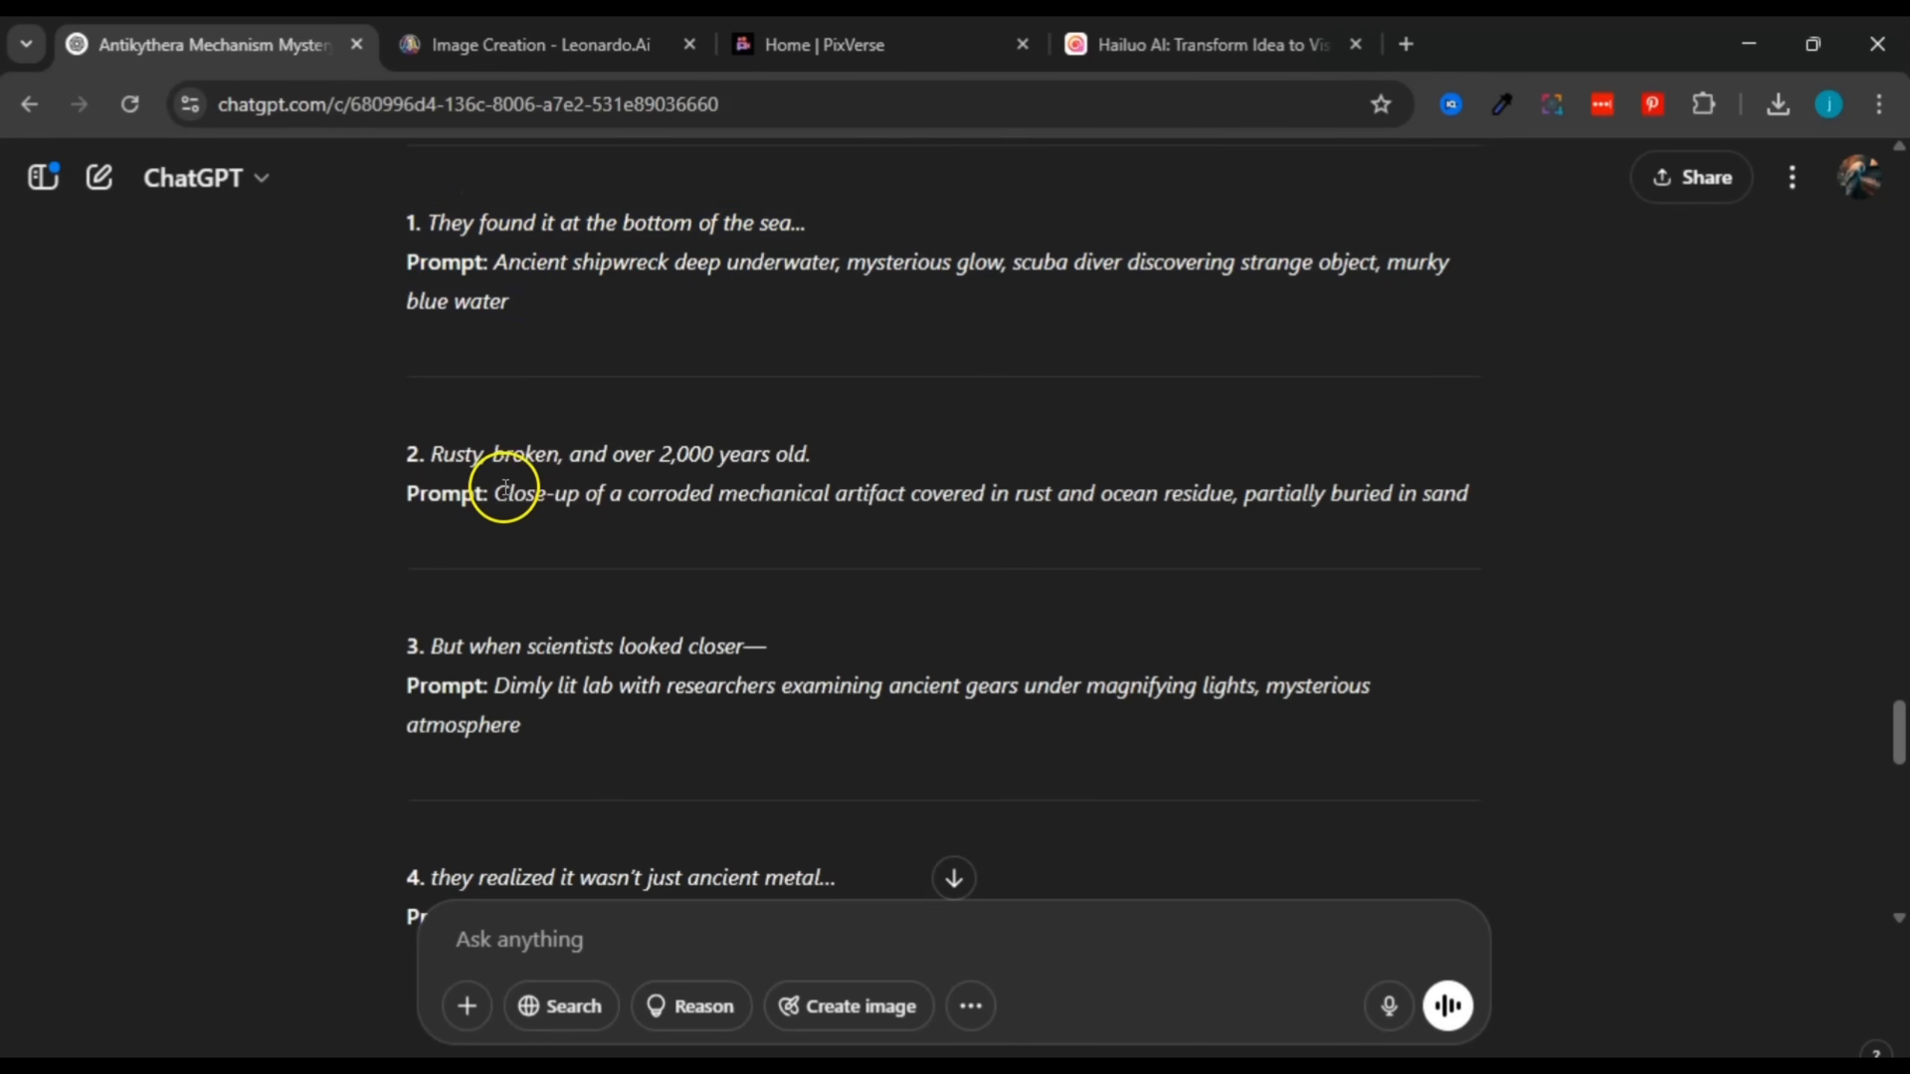
pyautogui.moveTo(406, 497); pyautogui.dragTo(776, 495)
pyautogui.click(773, 498)
pyautogui.moveTo(495, 497); pyautogui.dragTo(1367, 490)
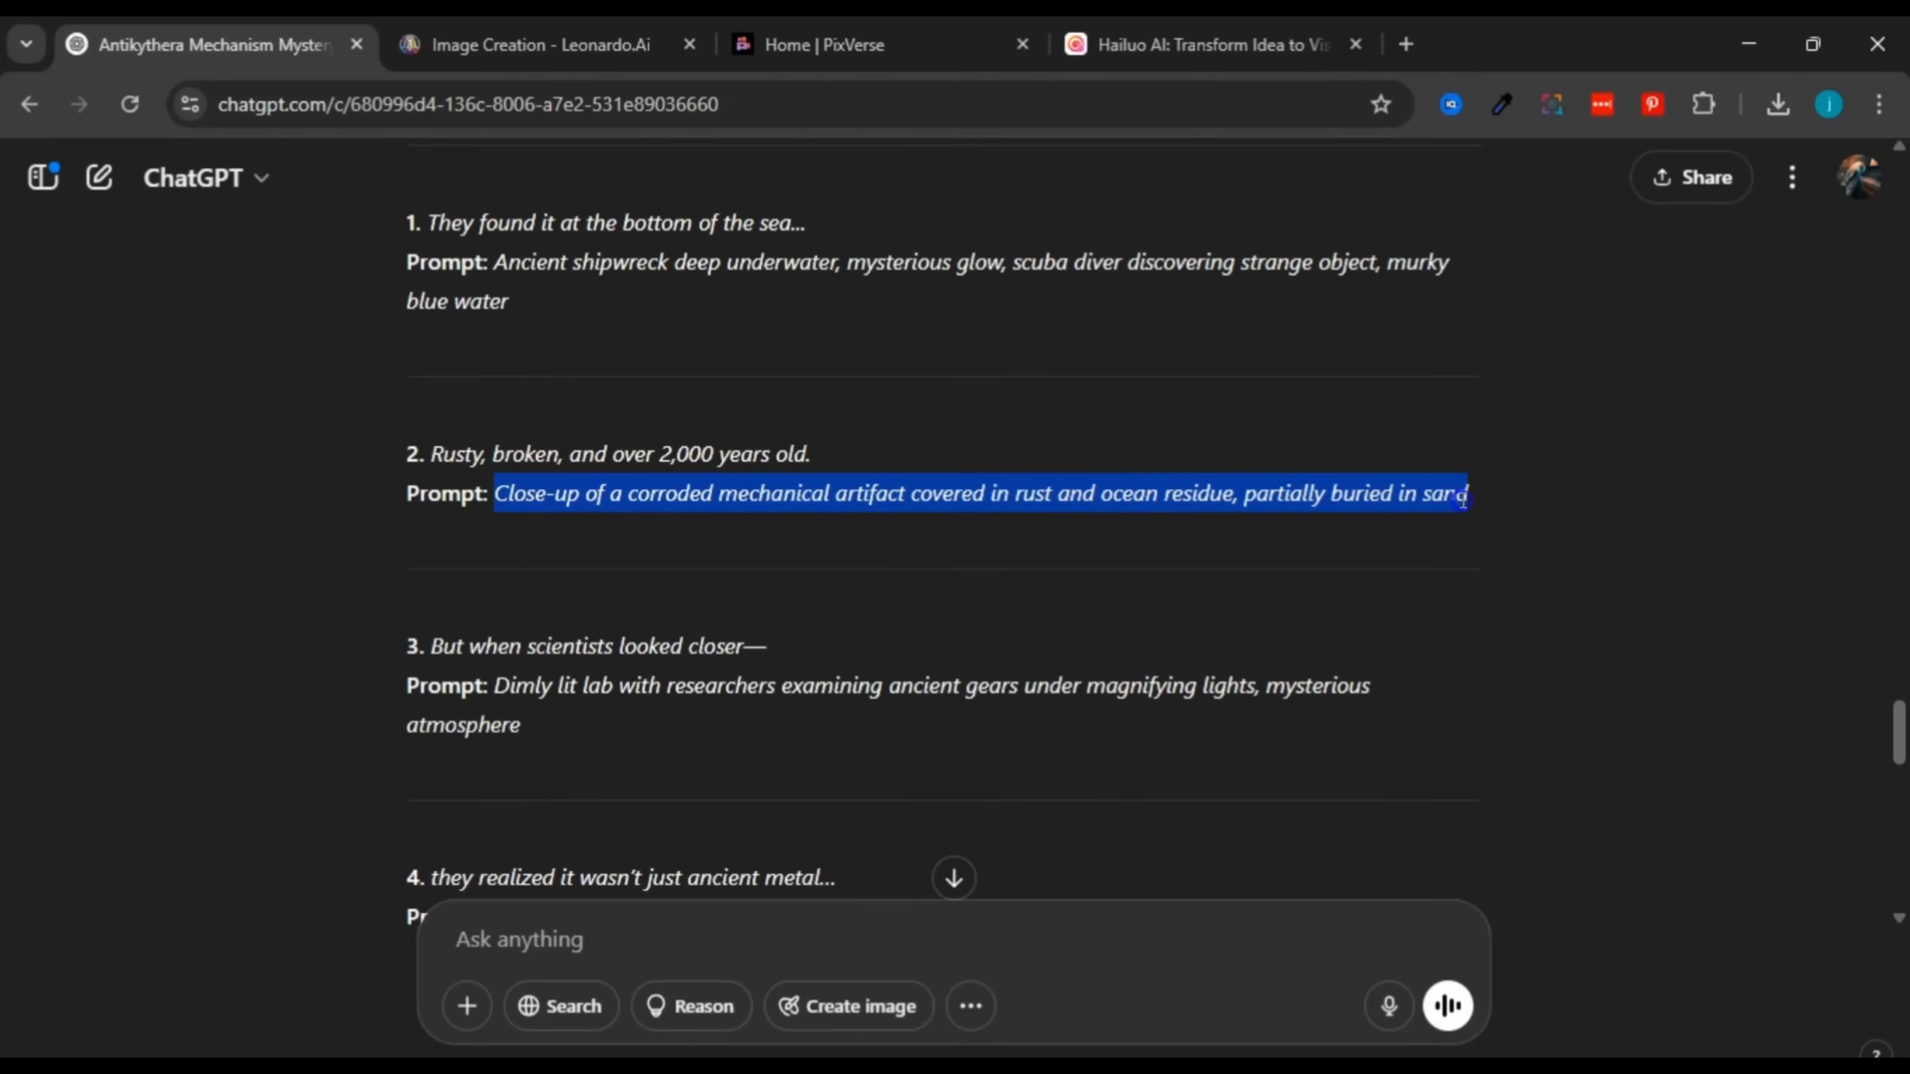
pyautogui.rightClick(1415, 496)
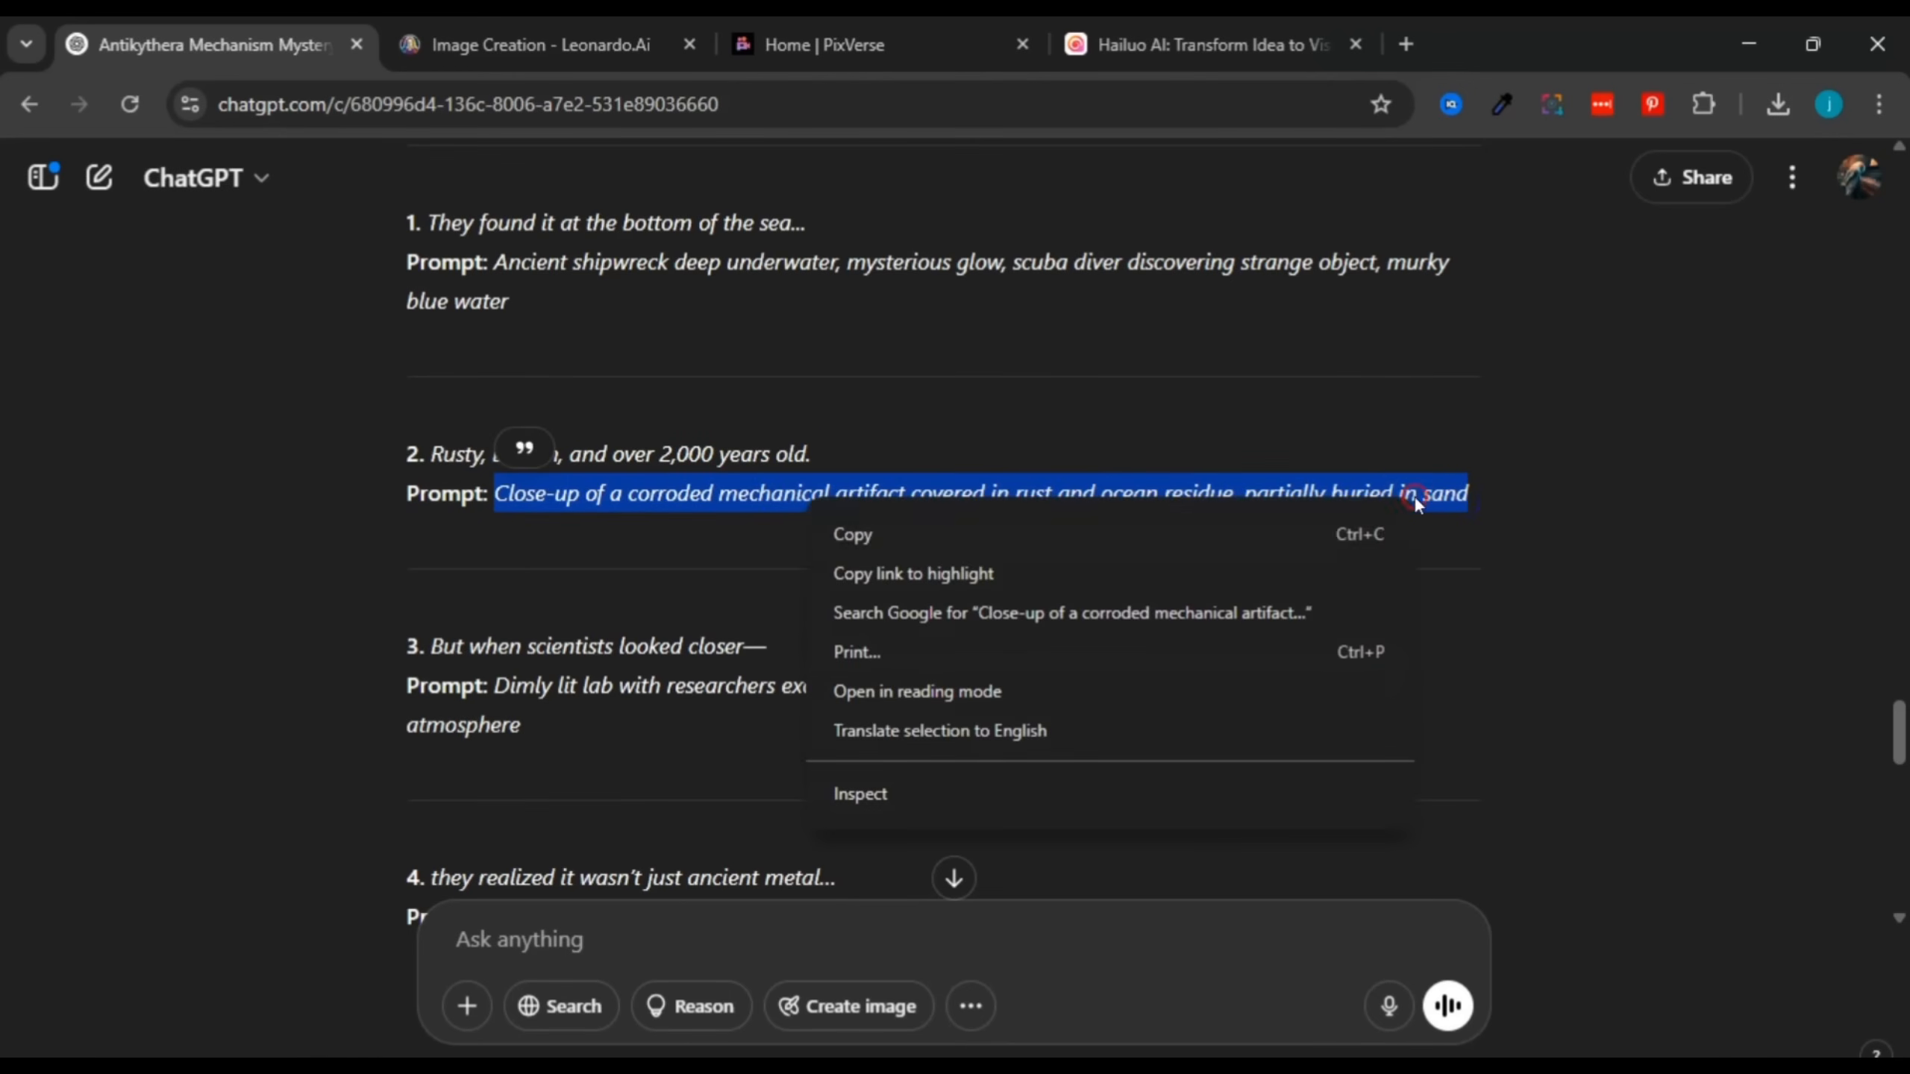
pyautogui.click(1338, 531)
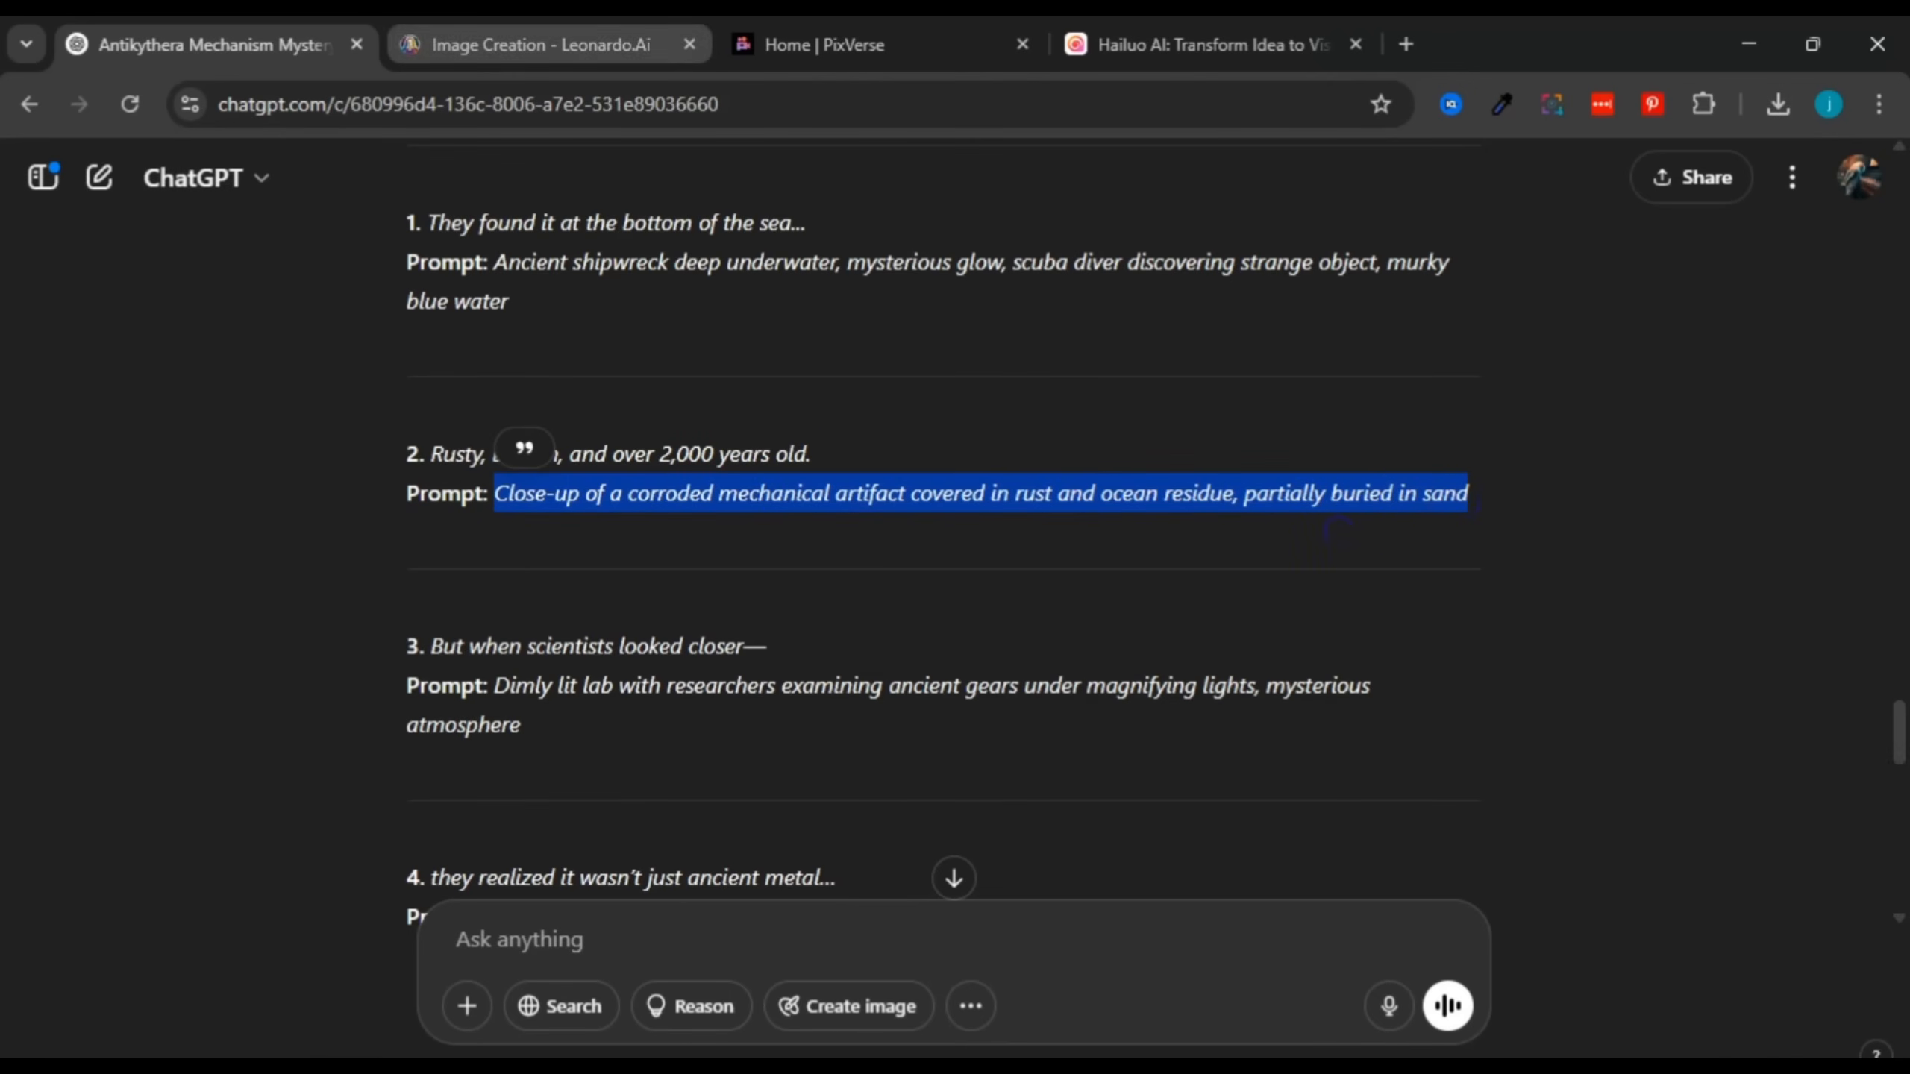
# Step: Switch to Leonardo.Ai, replace the image prompt with the copied corroded mechanical artifact prompt, and generate the images
pyautogui.click(542, 44)
pyautogui.rightClick(711, 311)
pyautogui.click(761, 533)
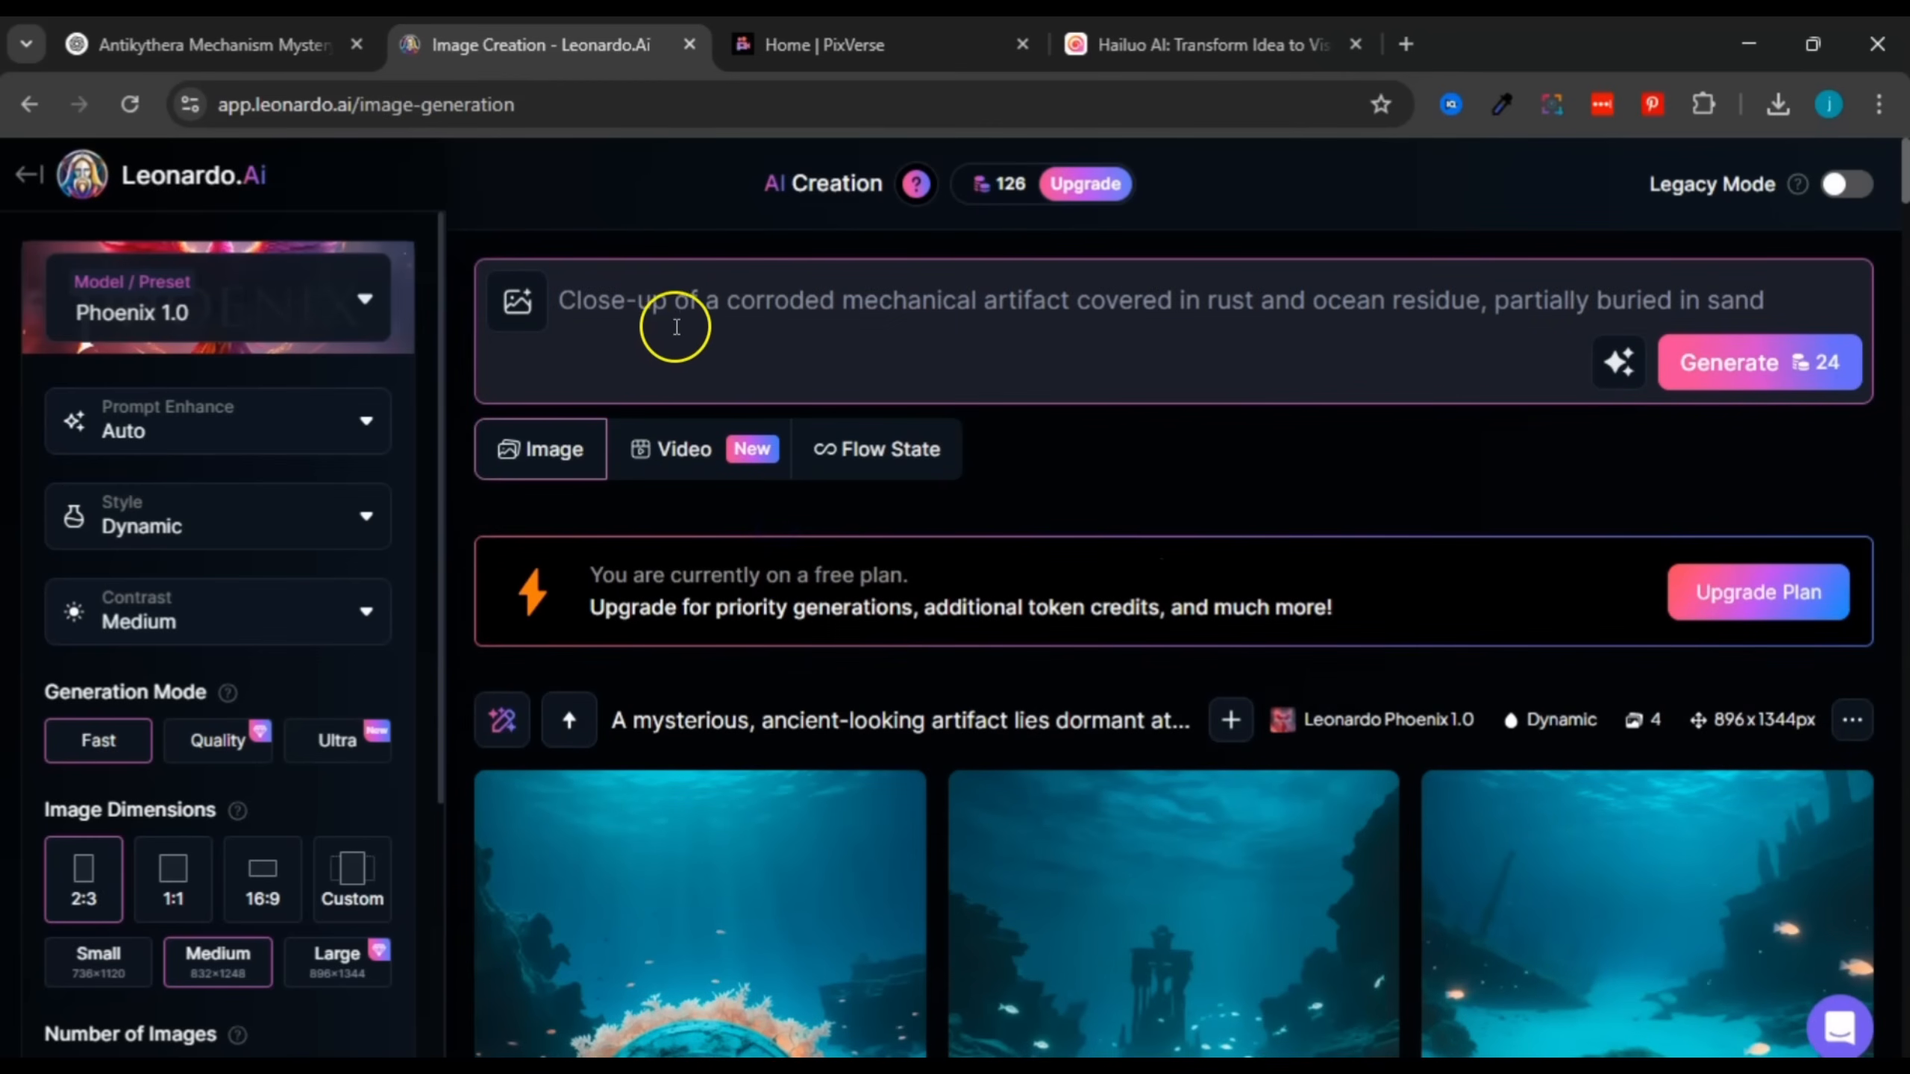
pyautogui.click(1762, 365)
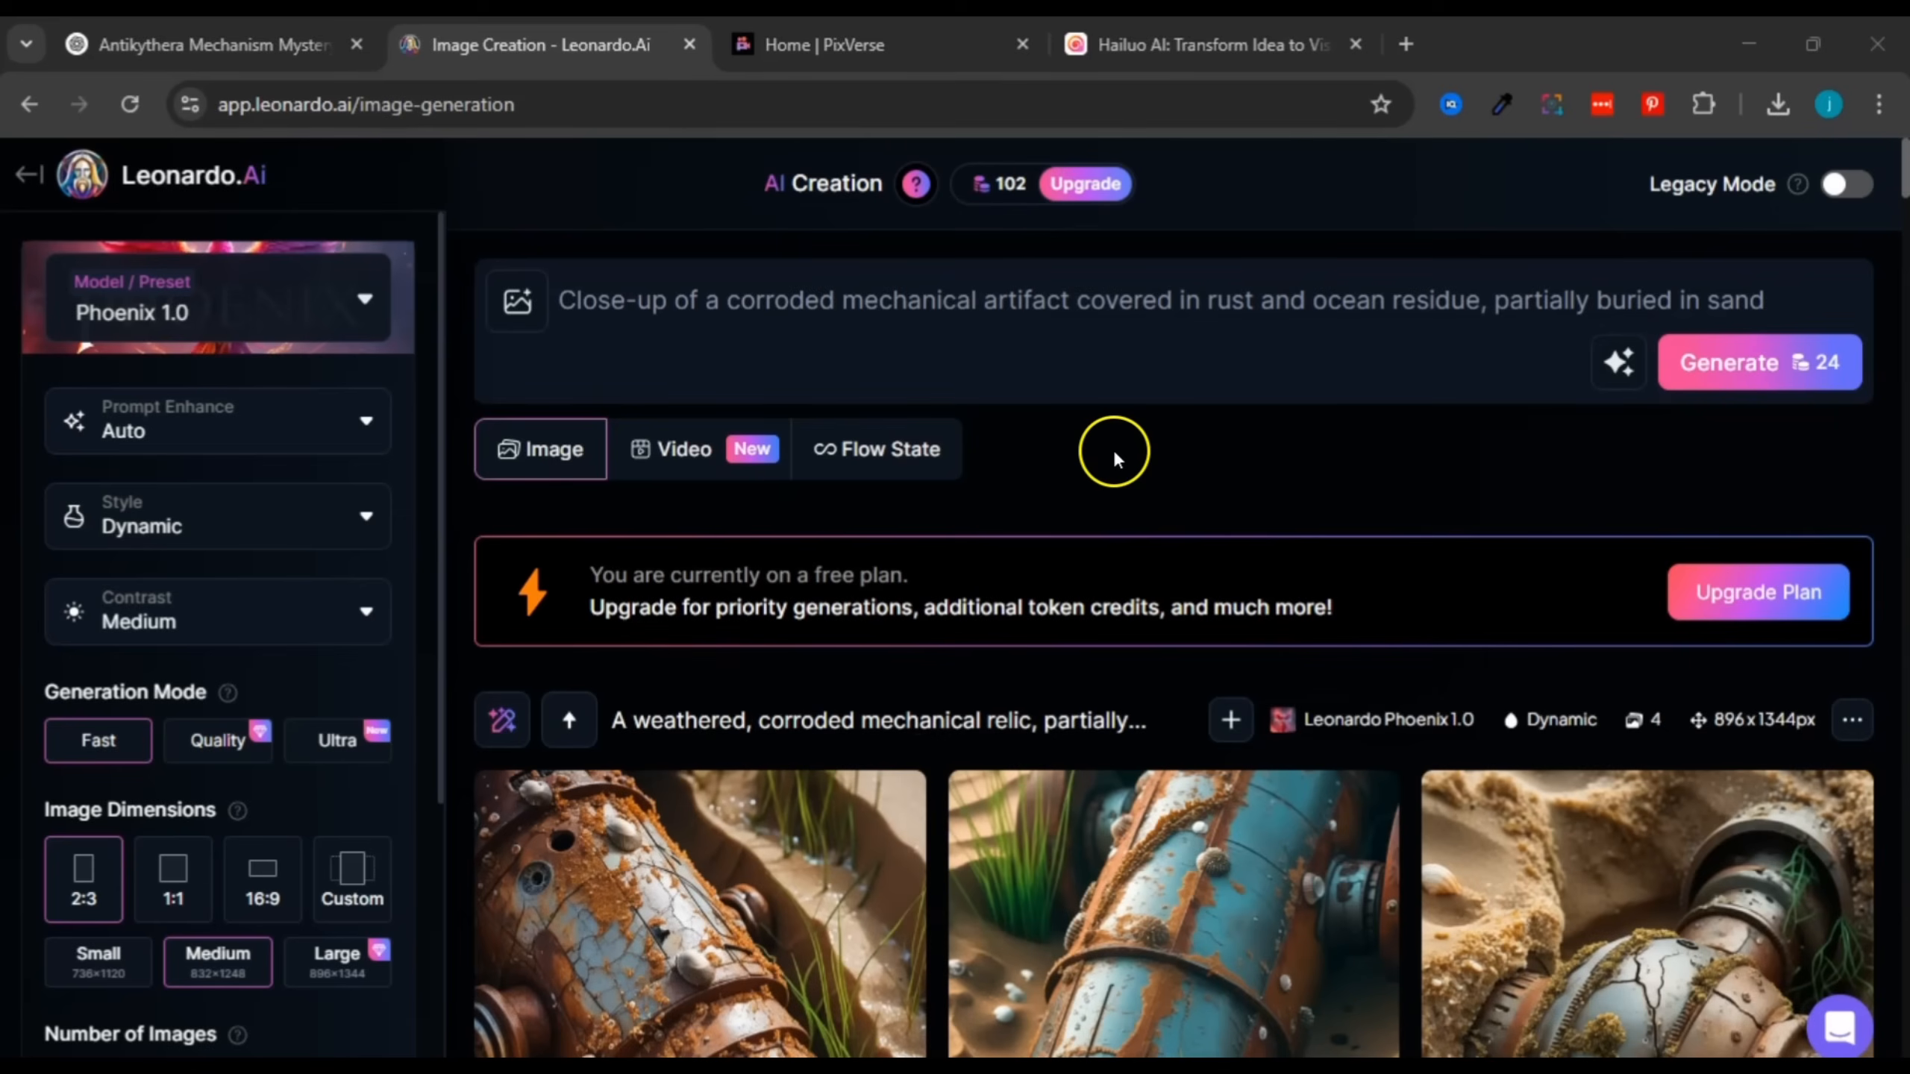
# Step: Open the first corroded artifact image, browse through all the variations to compare them, and close the viewer
pyautogui.scroll(-3, 1113, 451)
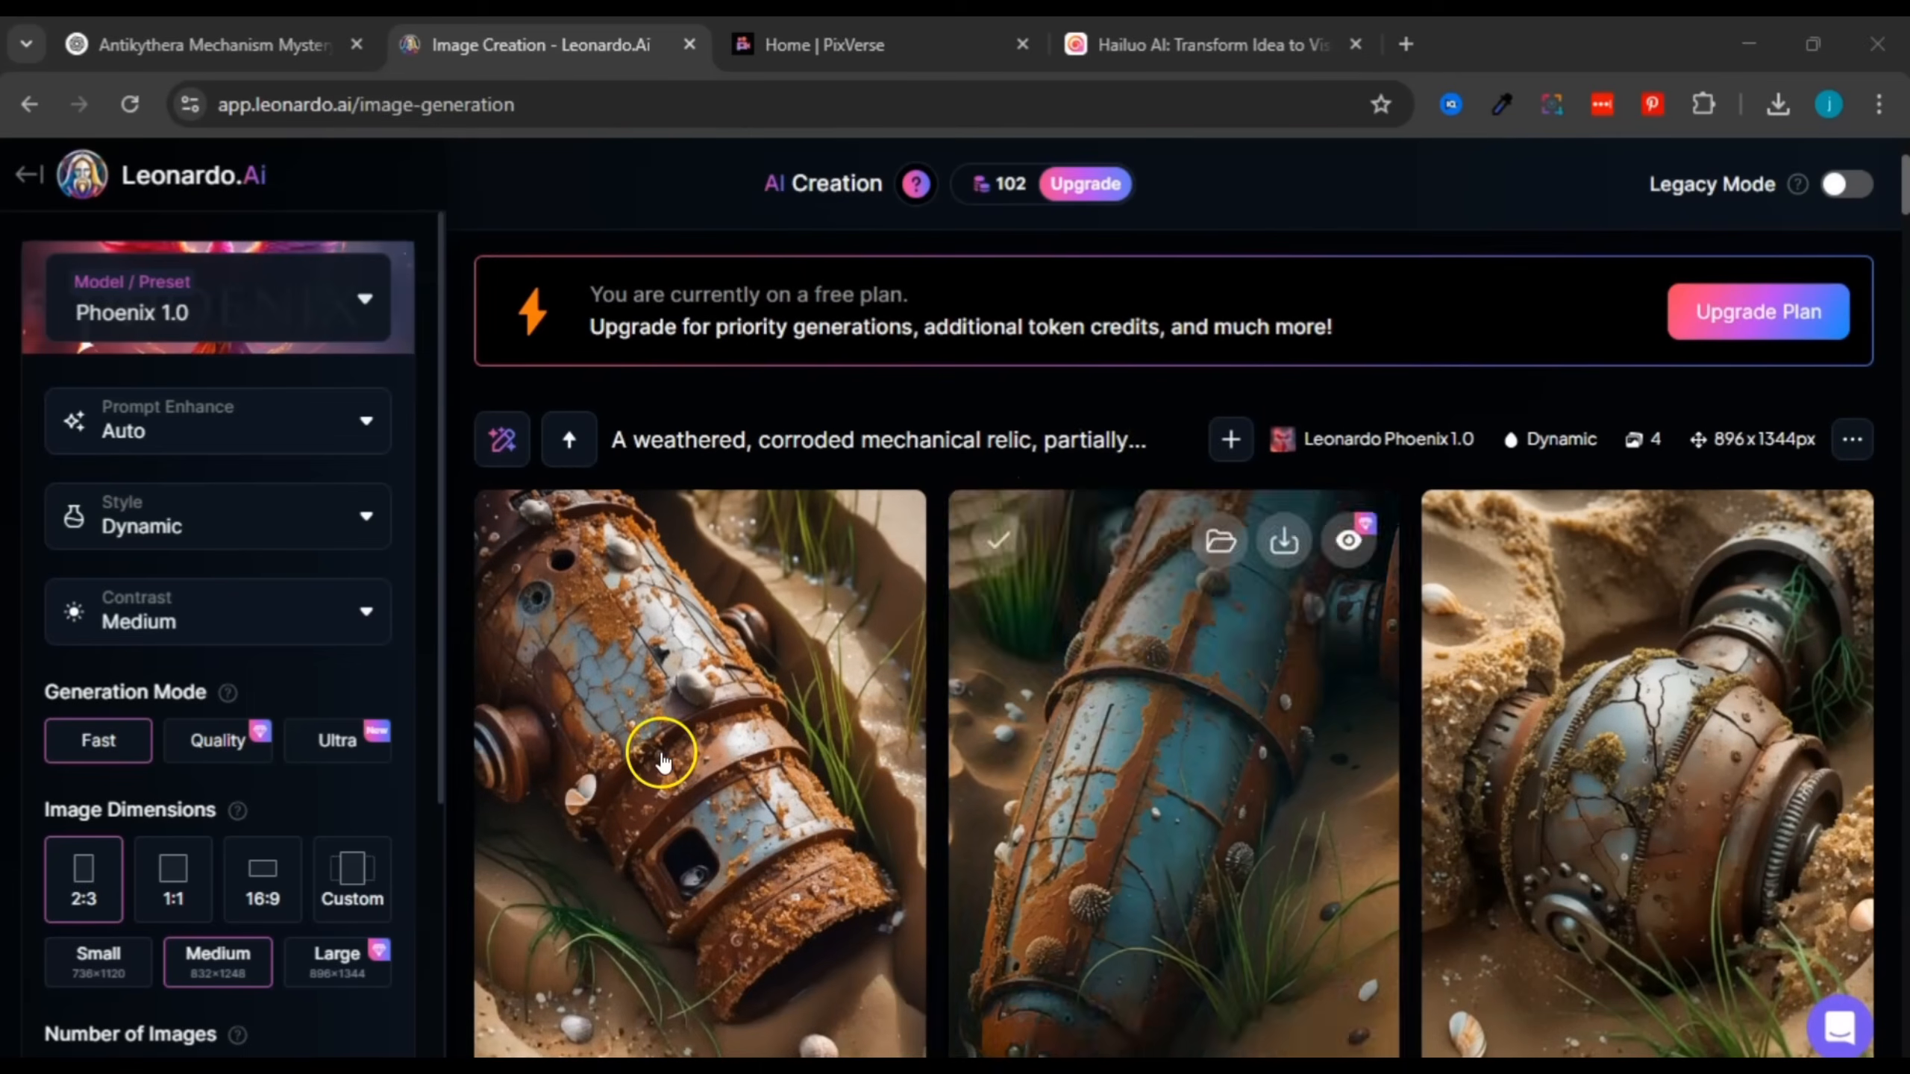
pyautogui.click(662, 754)
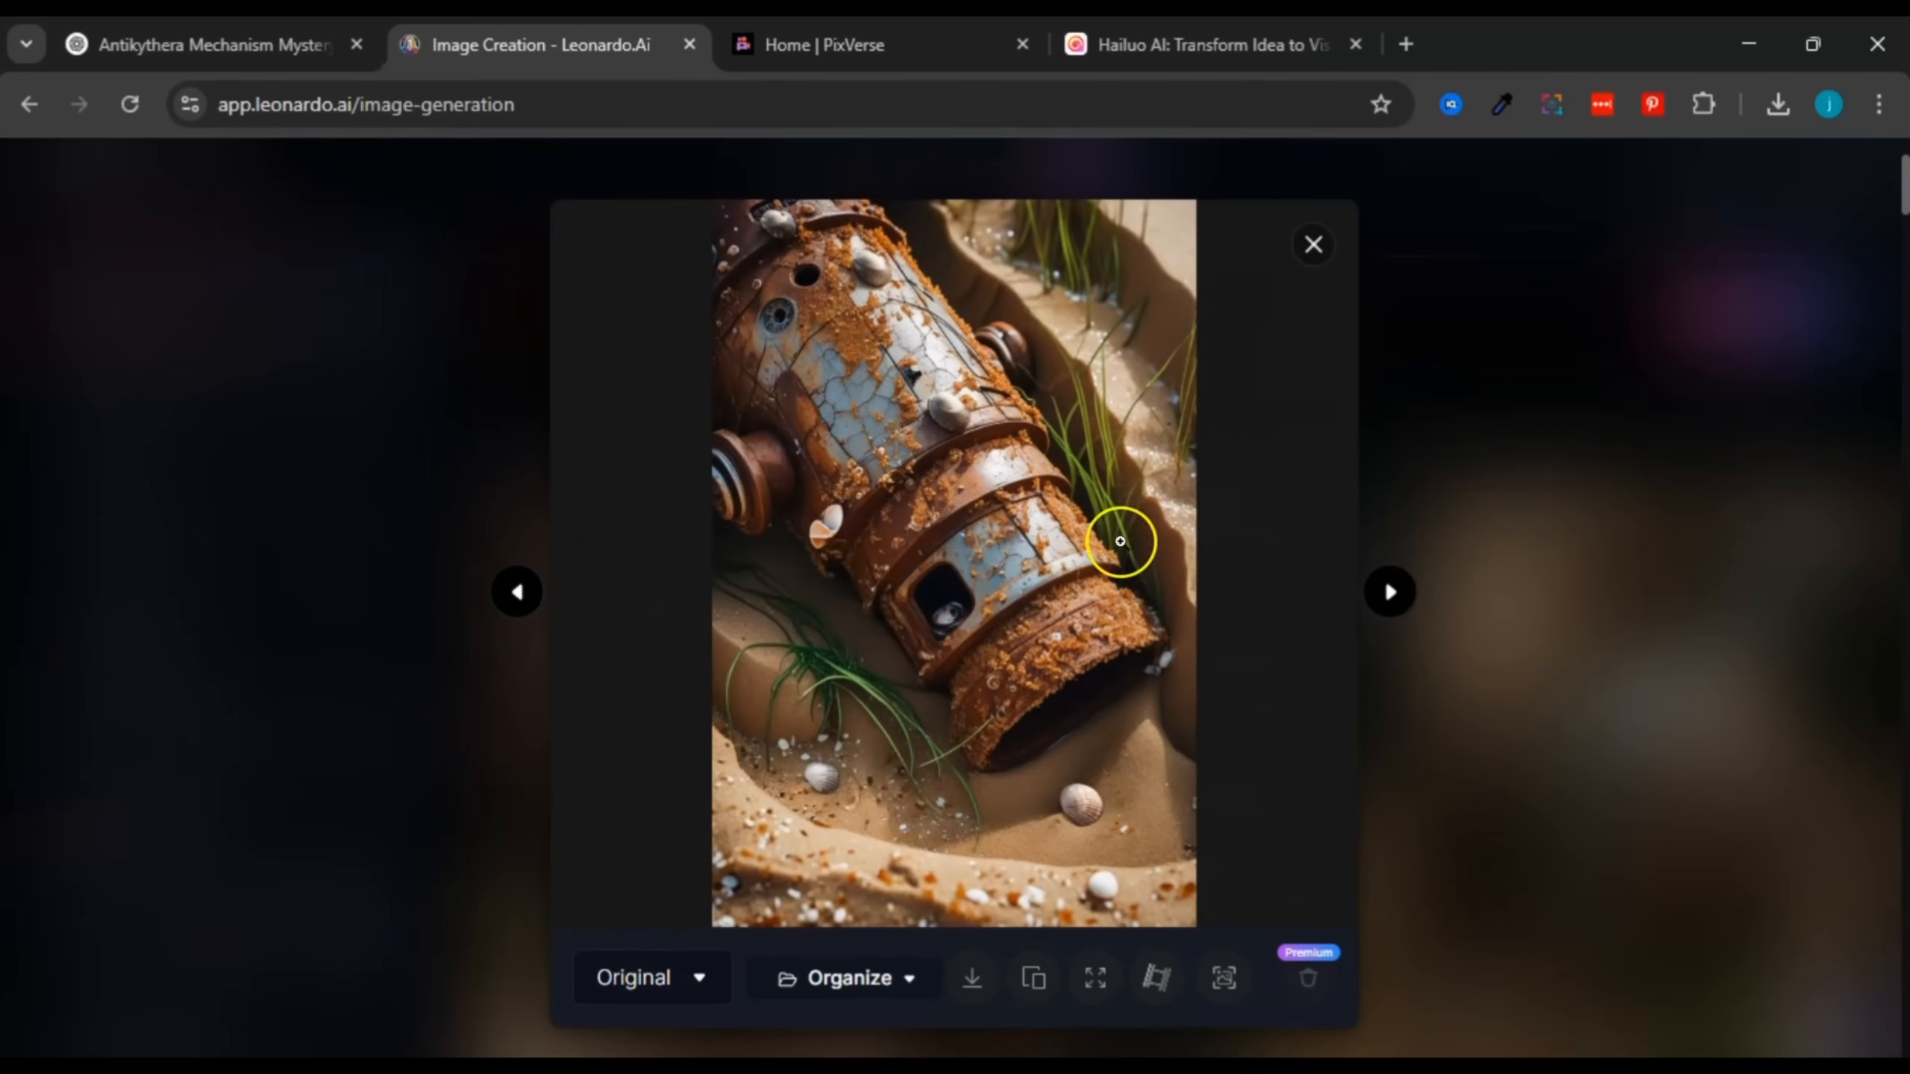
pyautogui.click(1388, 588)
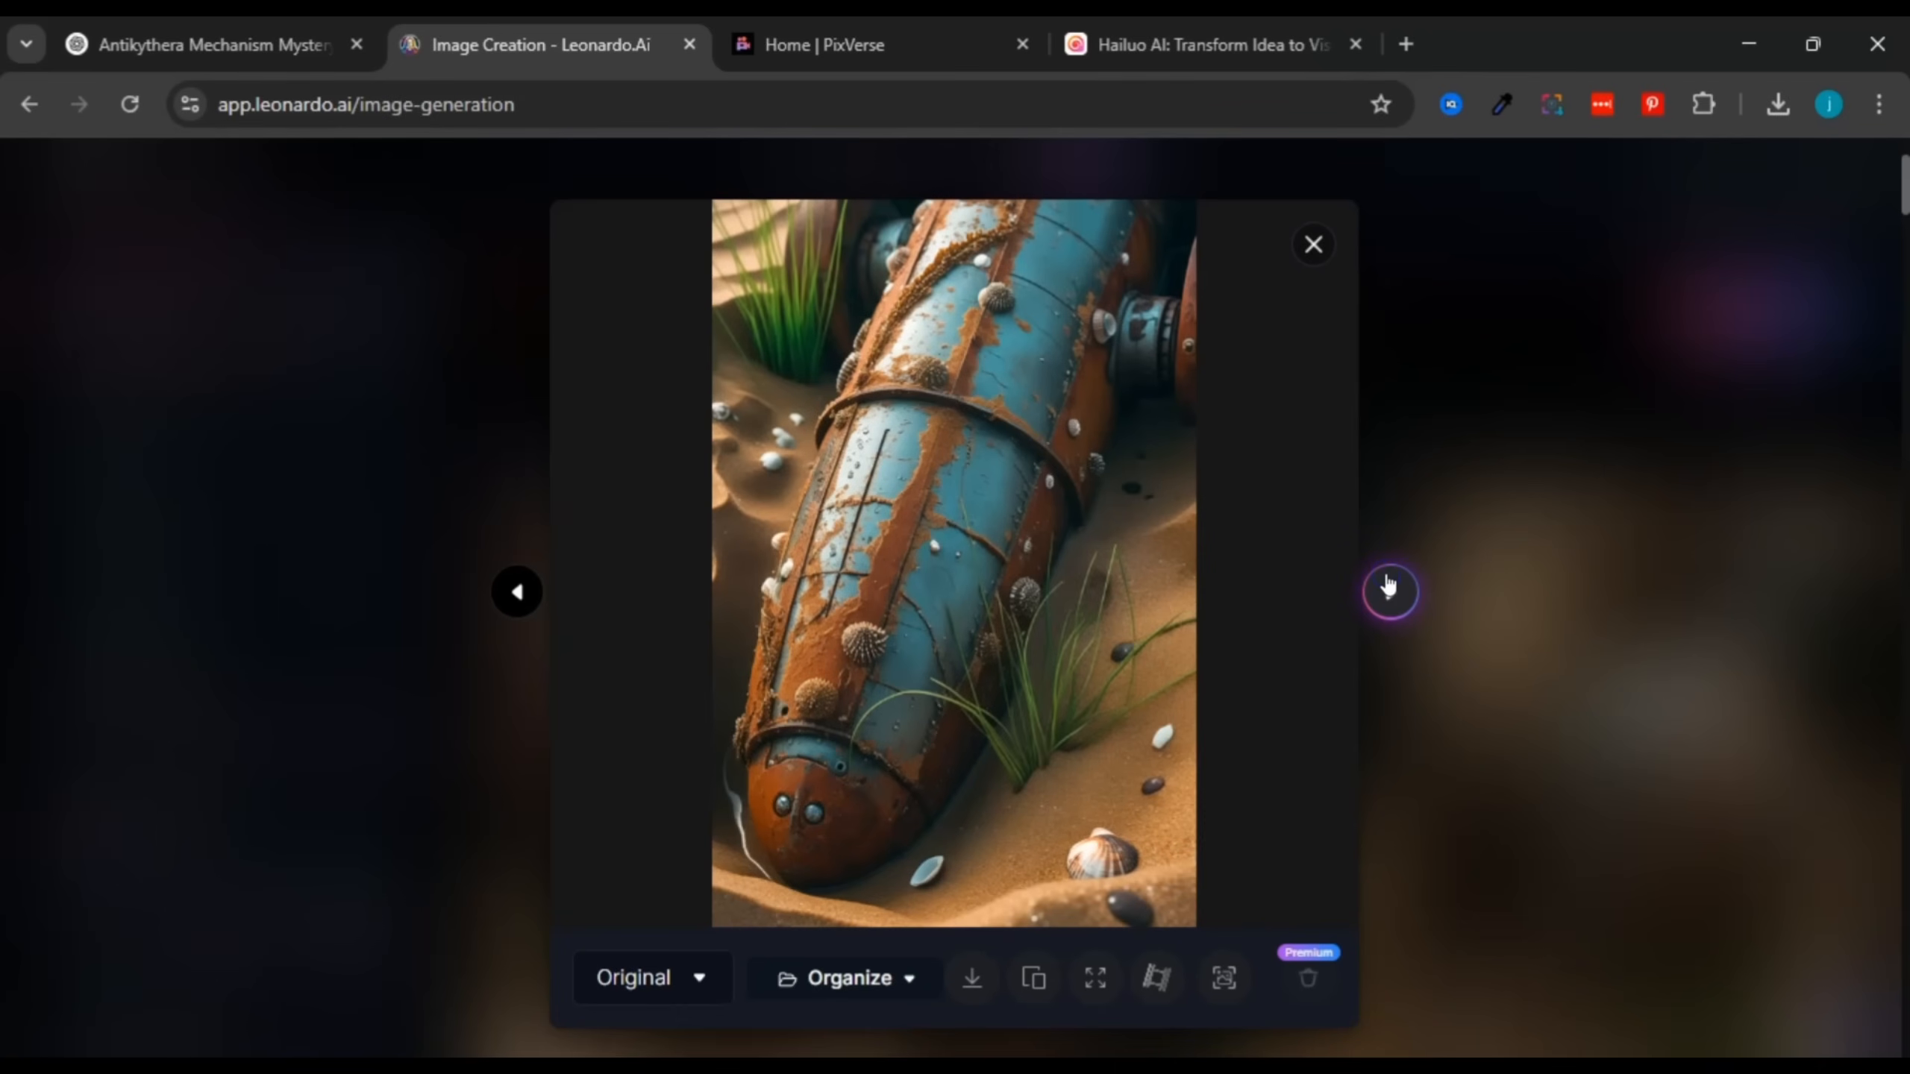
pyautogui.click(1388, 587)
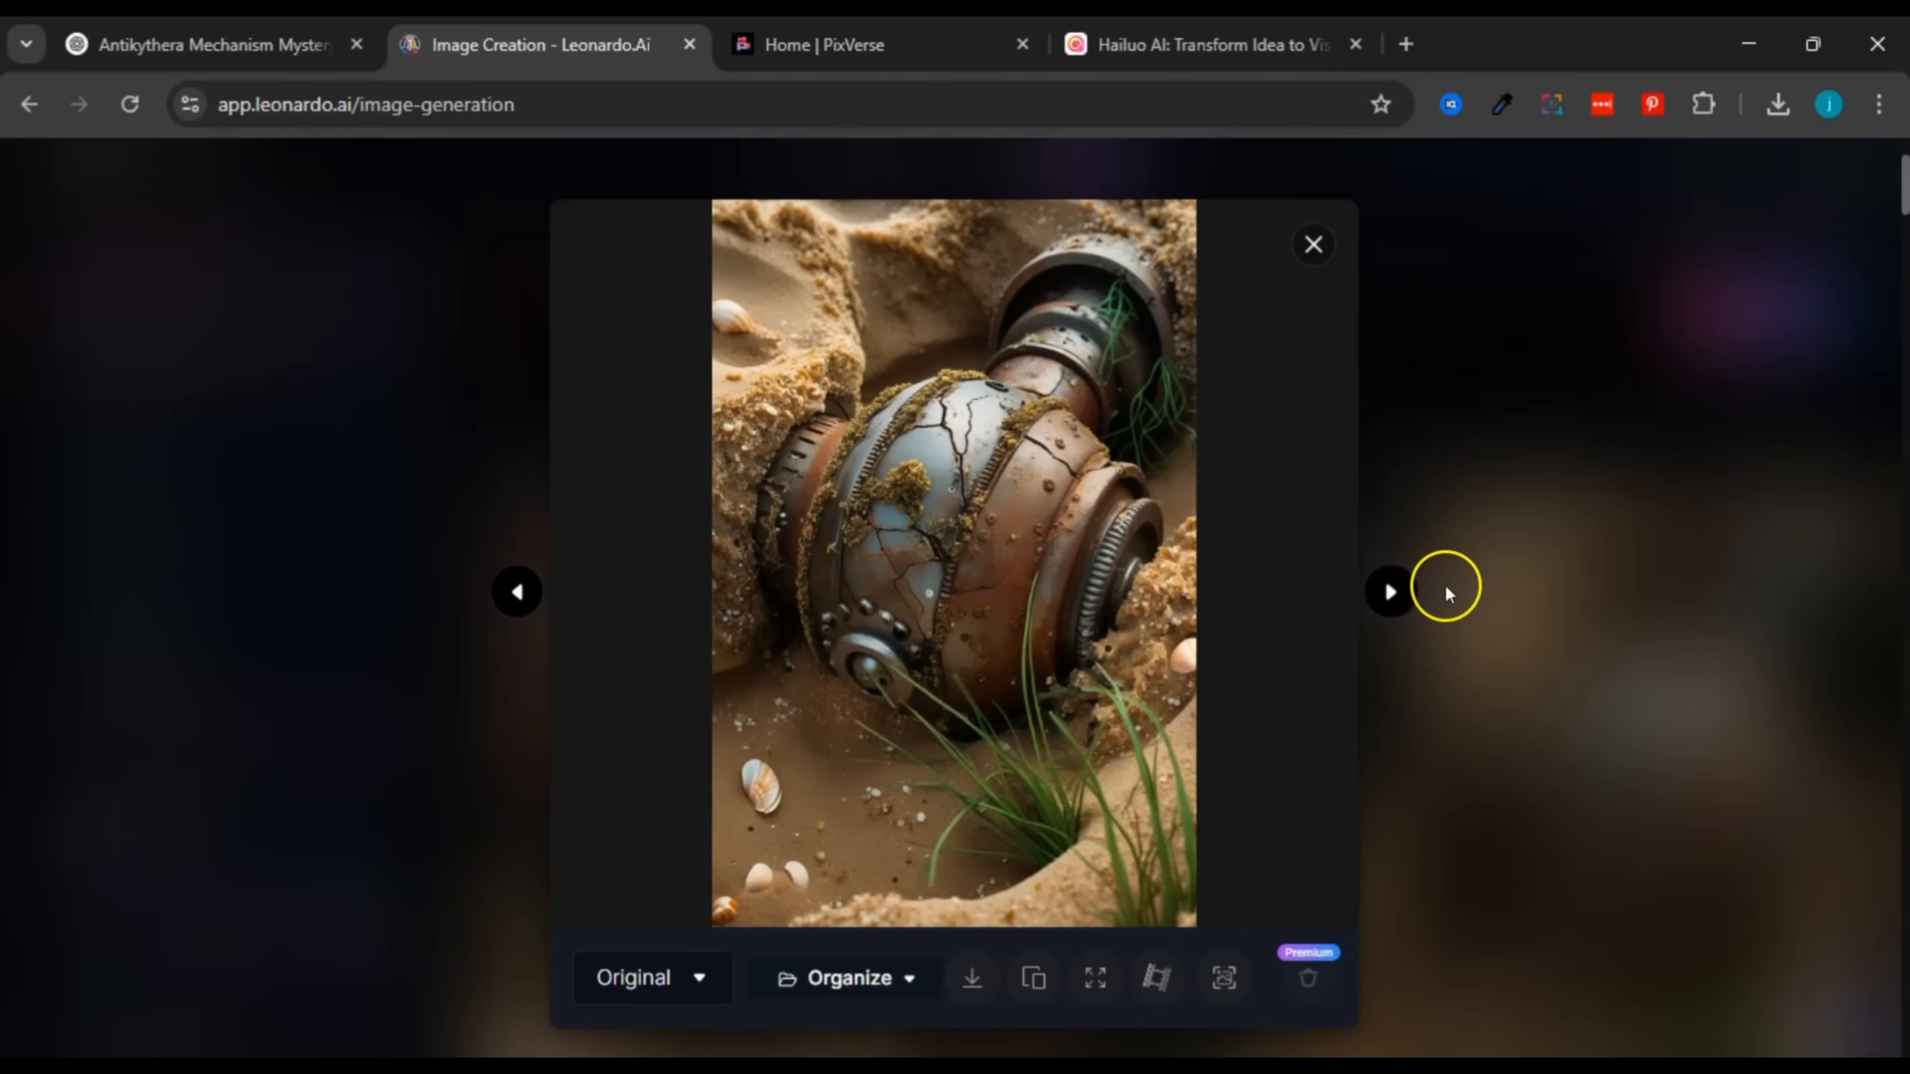
pyautogui.click(1393, 593)
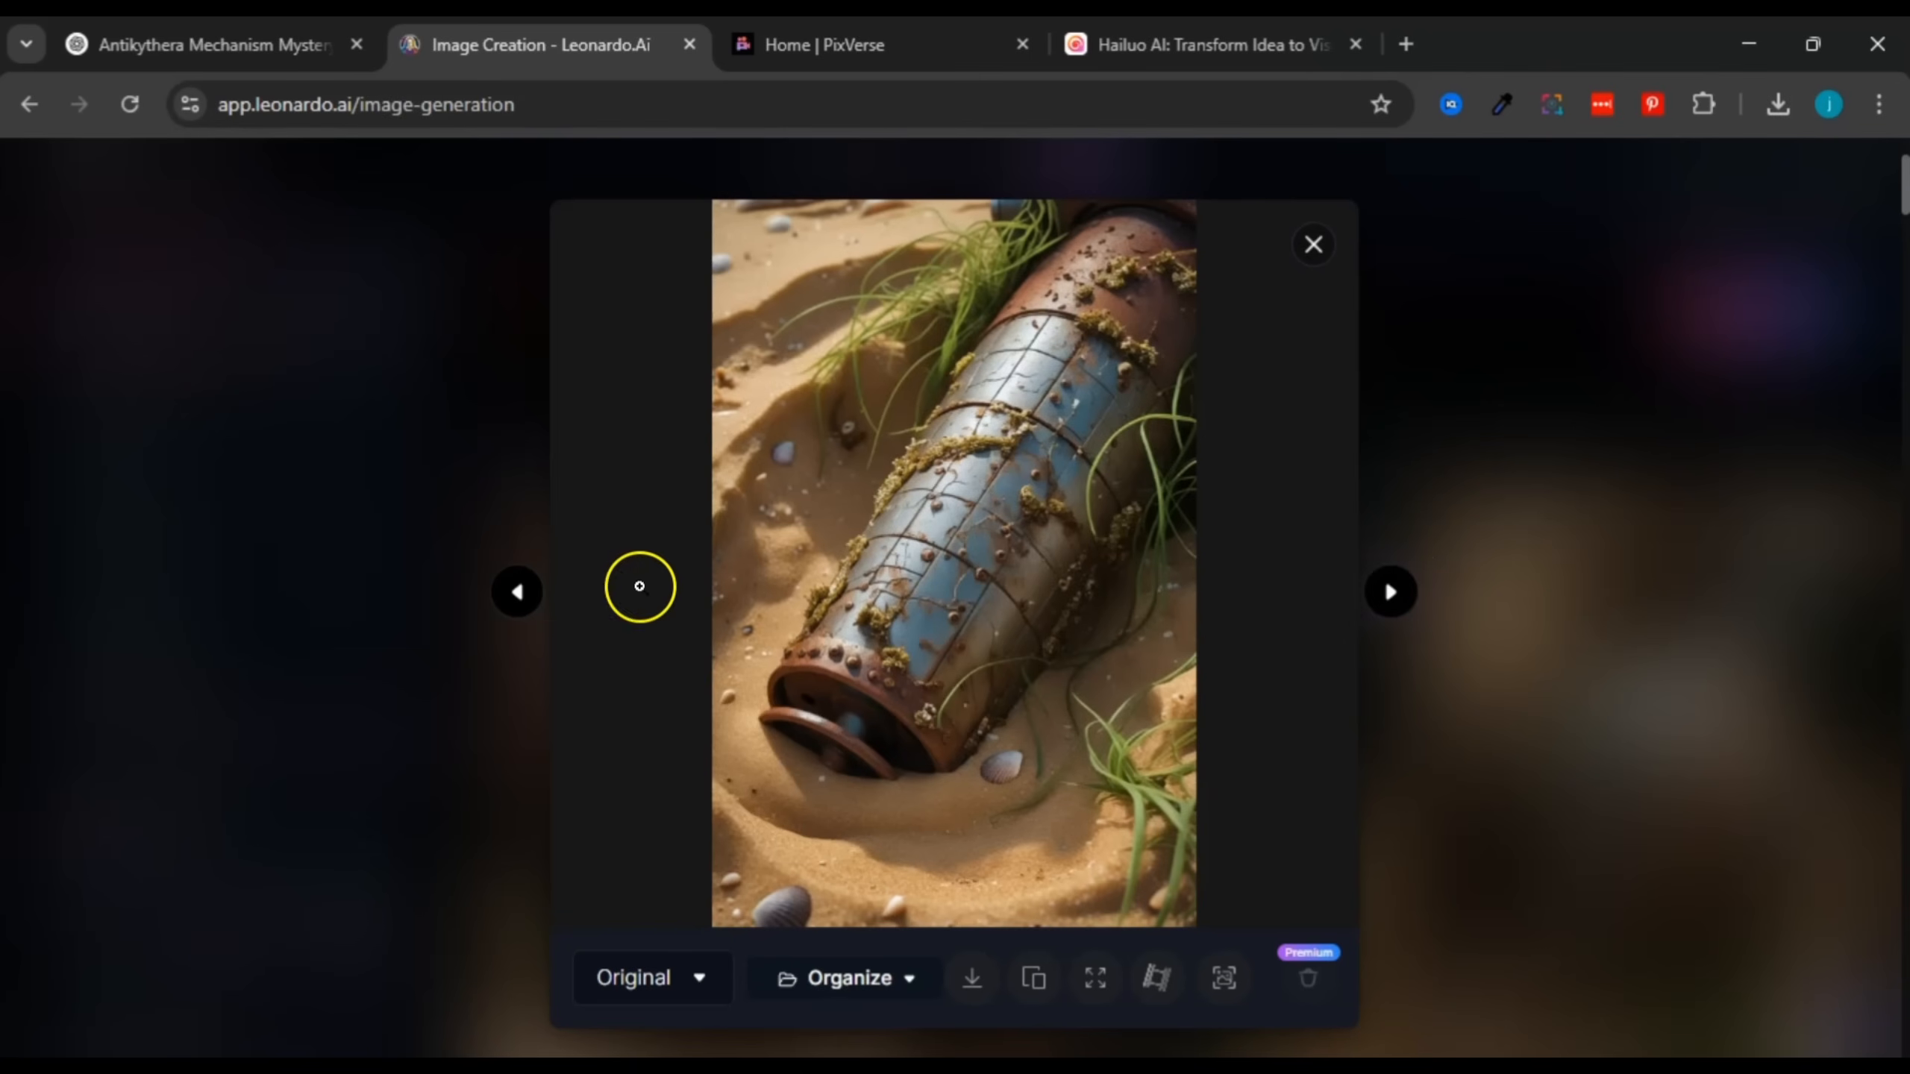
pyautogui.click(517, 593)
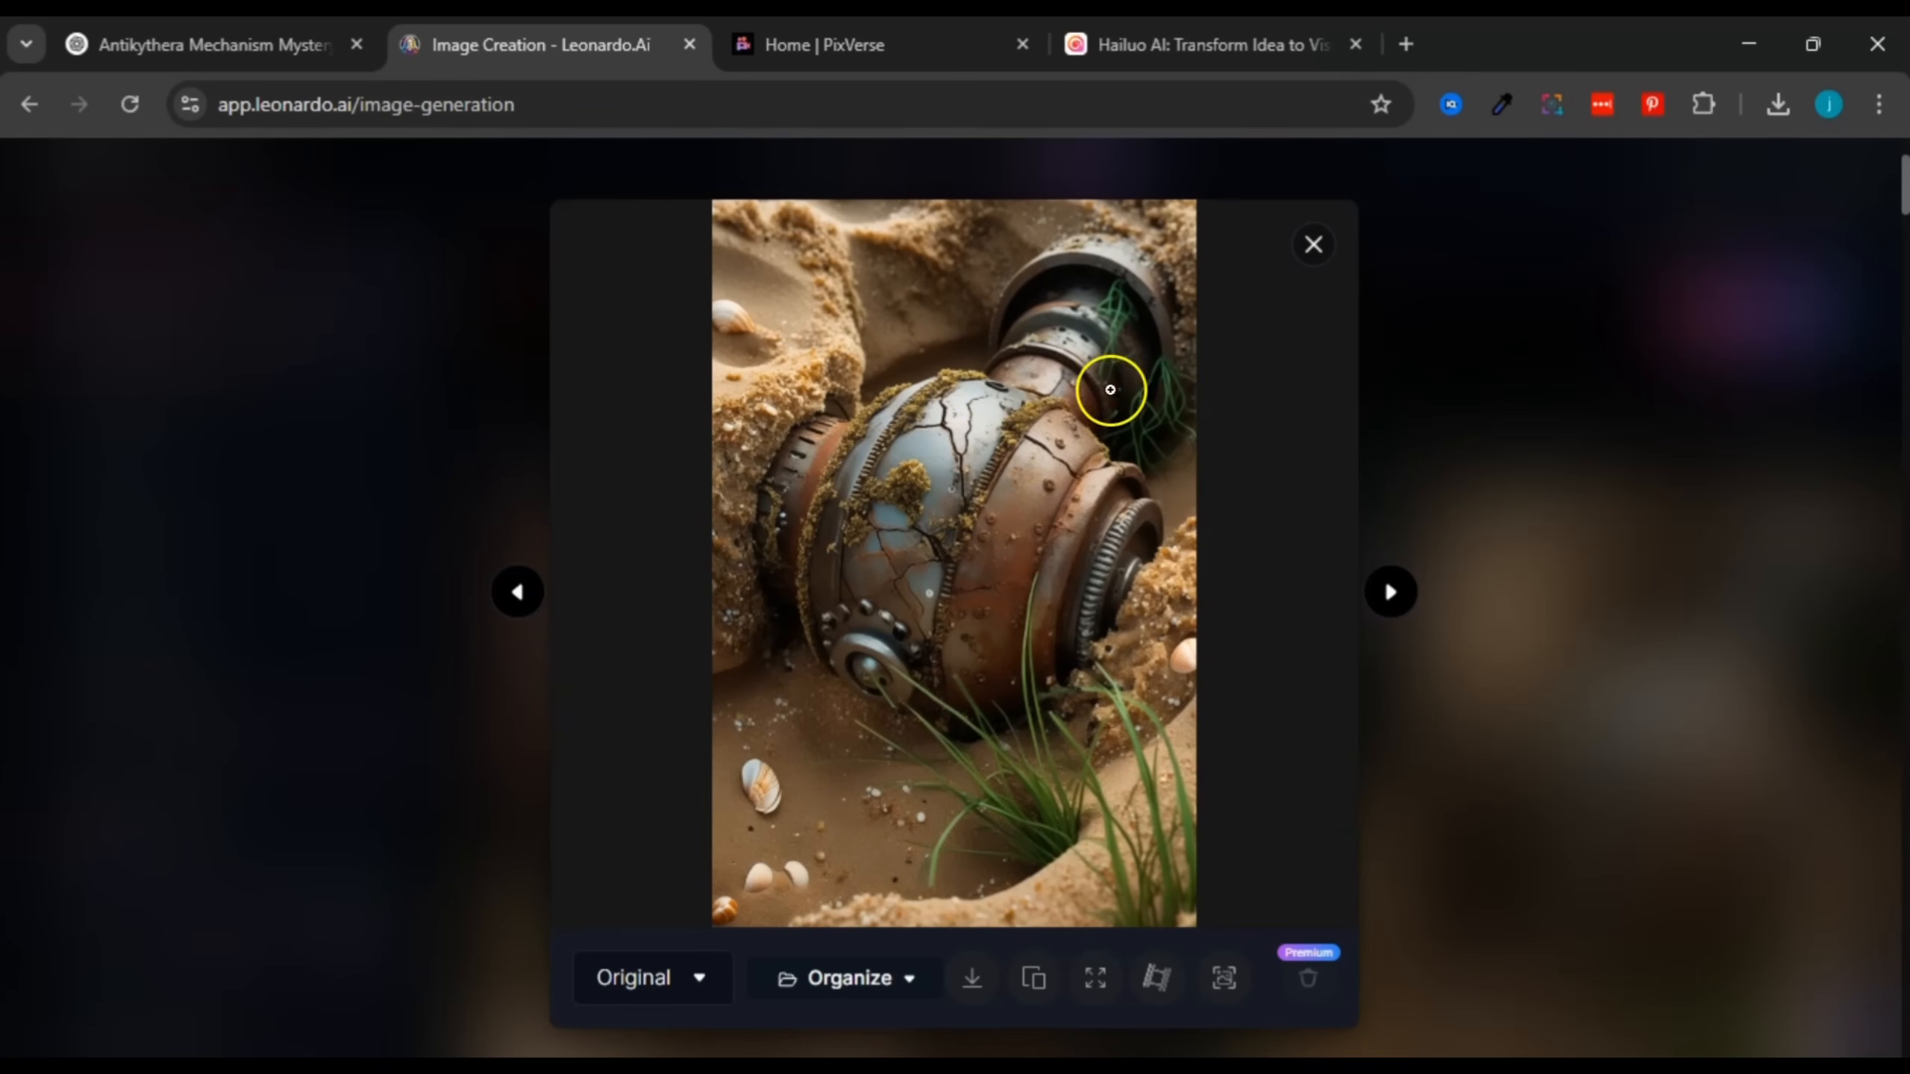
pyautogui.click(1316, 243)
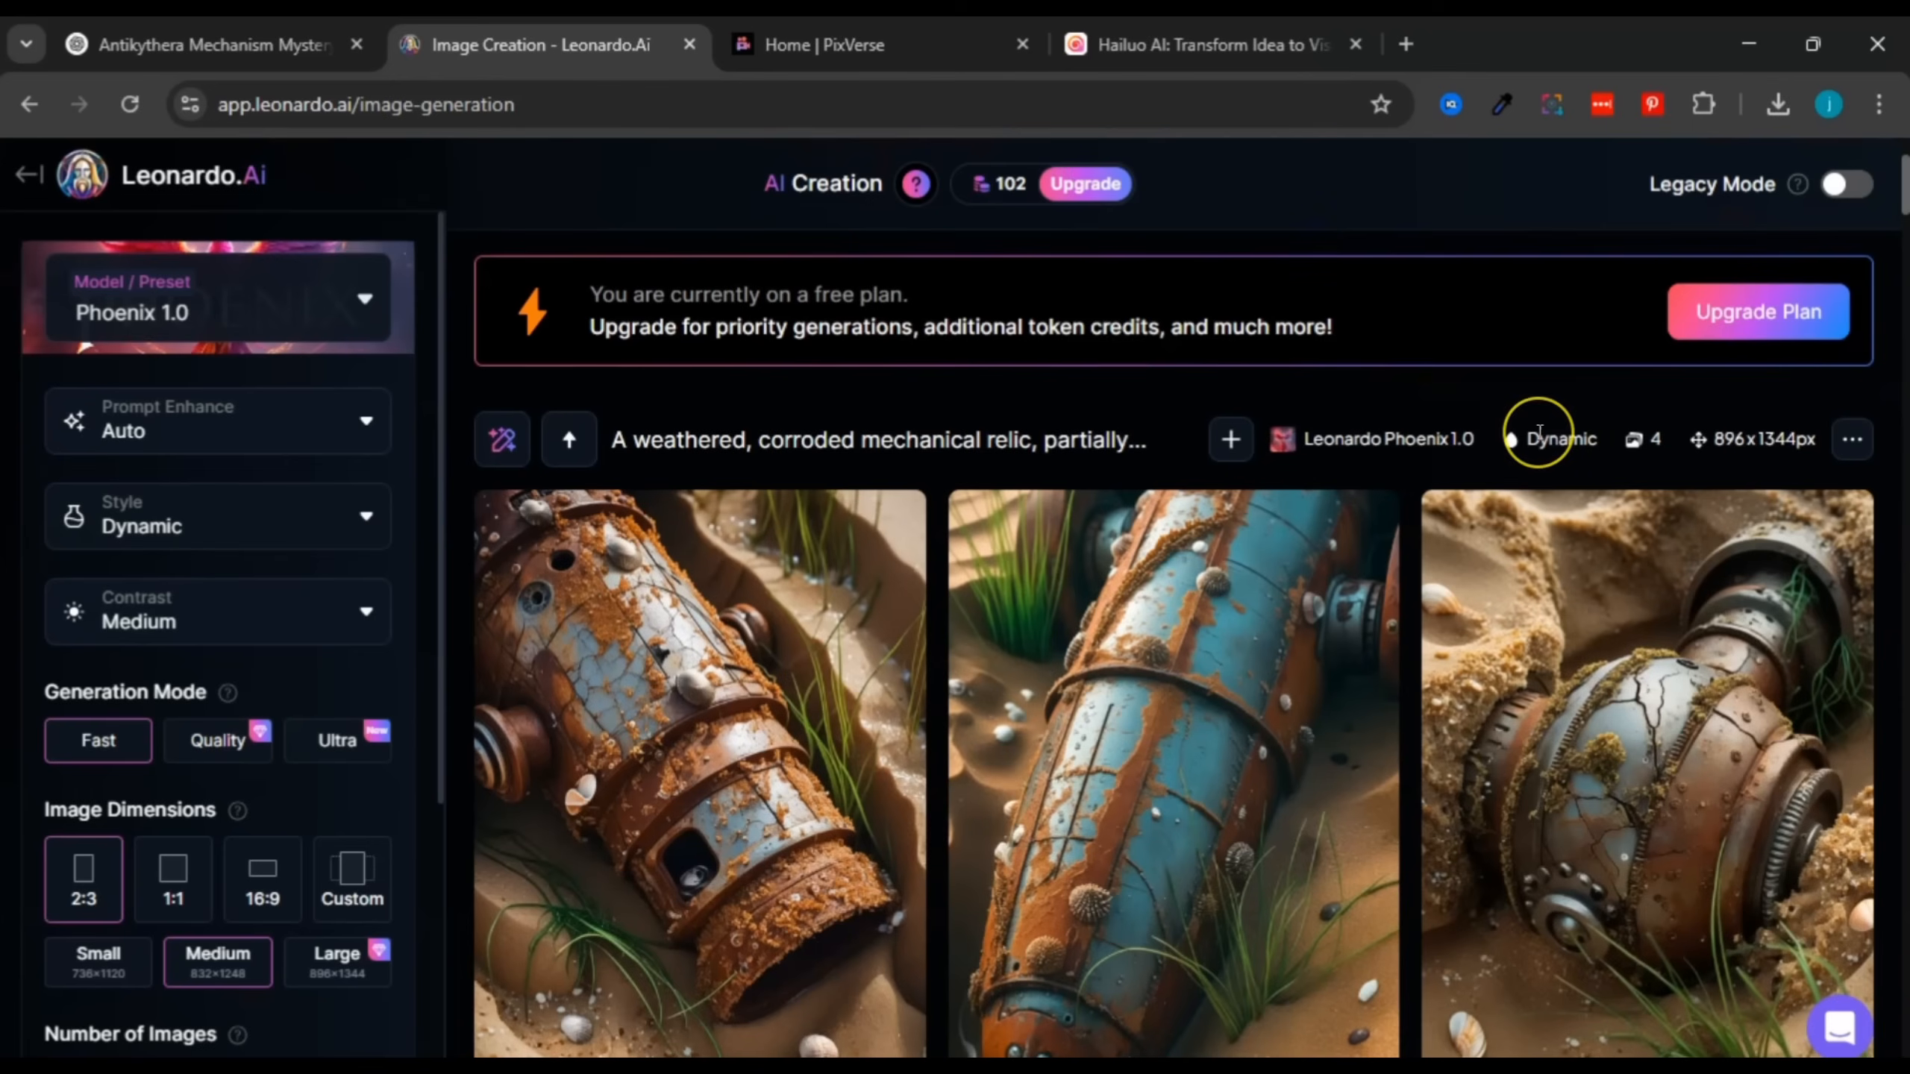
# Step: Insert "that looks like an old Antikythera mechanism" after "corroded mechanical artifact" in the image prompt
pyautogui.scroll(4, 1538, 433)
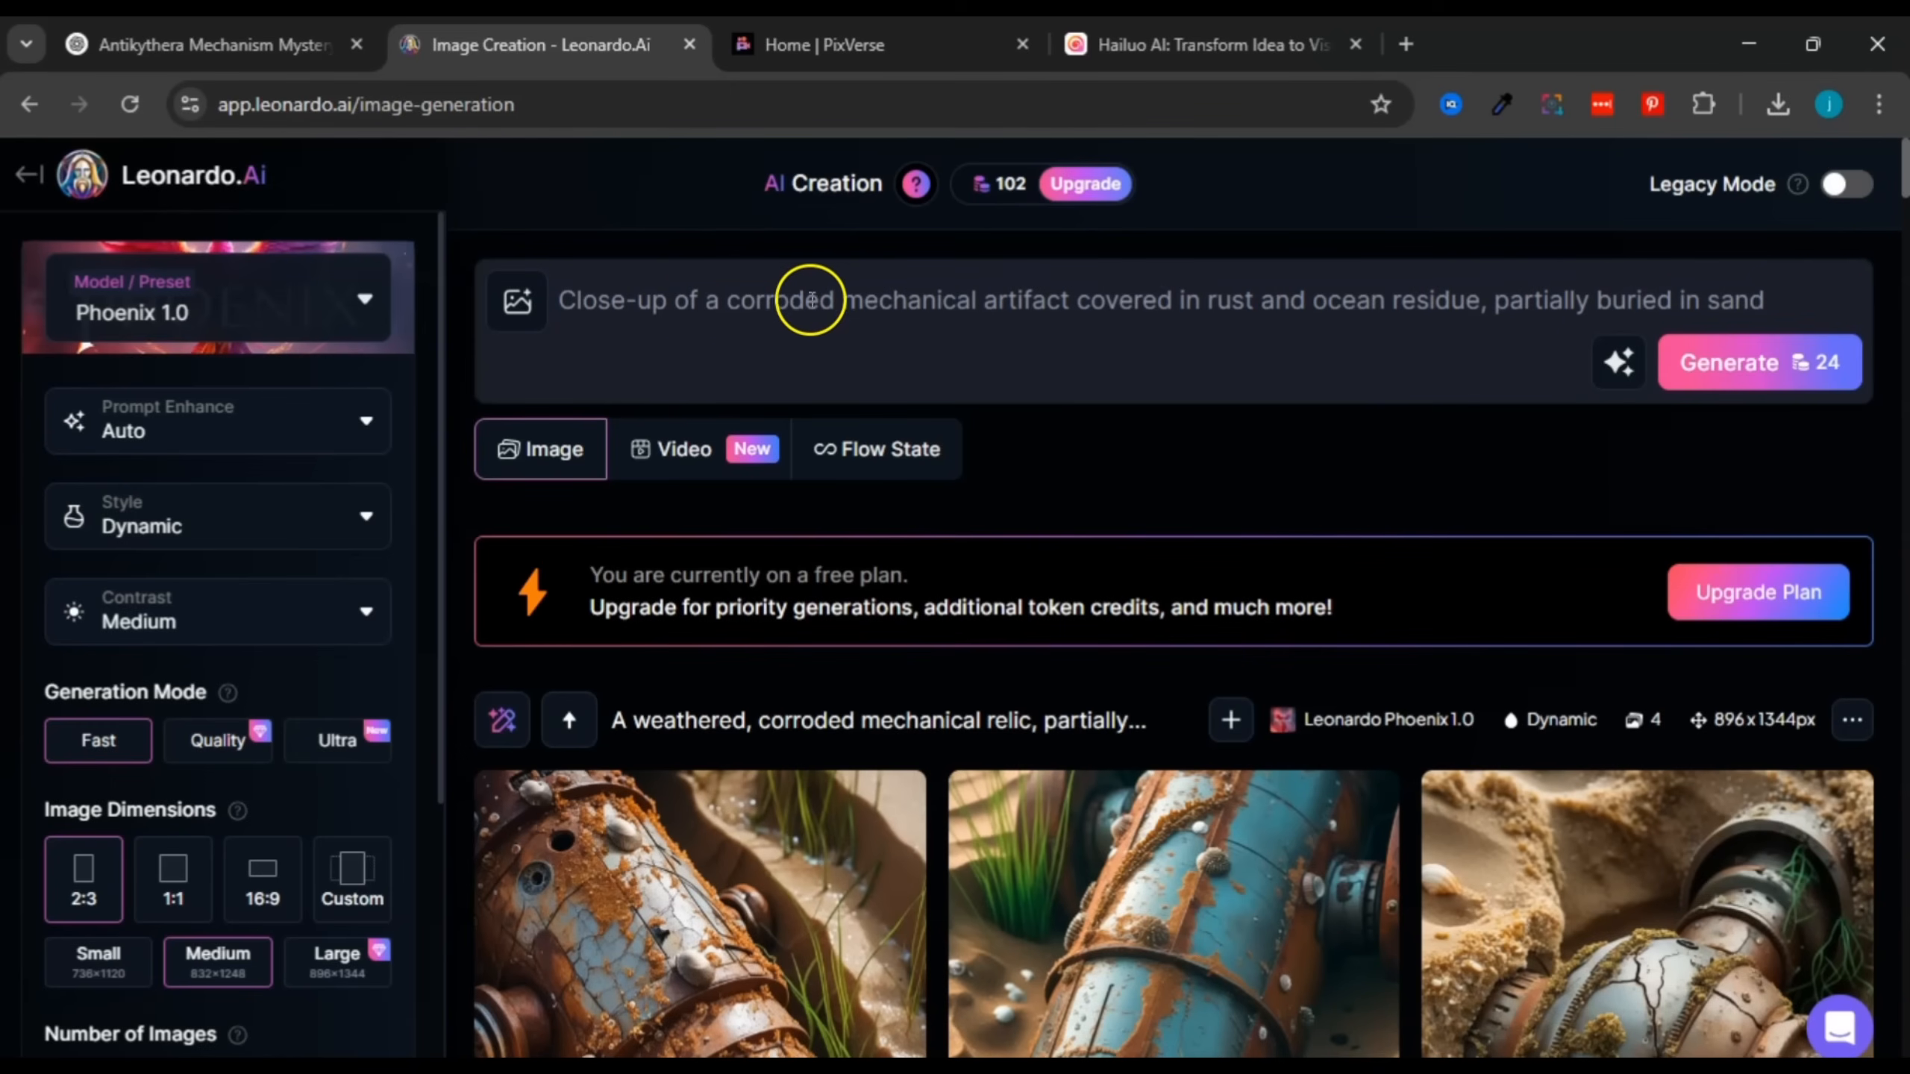
pyautogui.click(1076, 300)
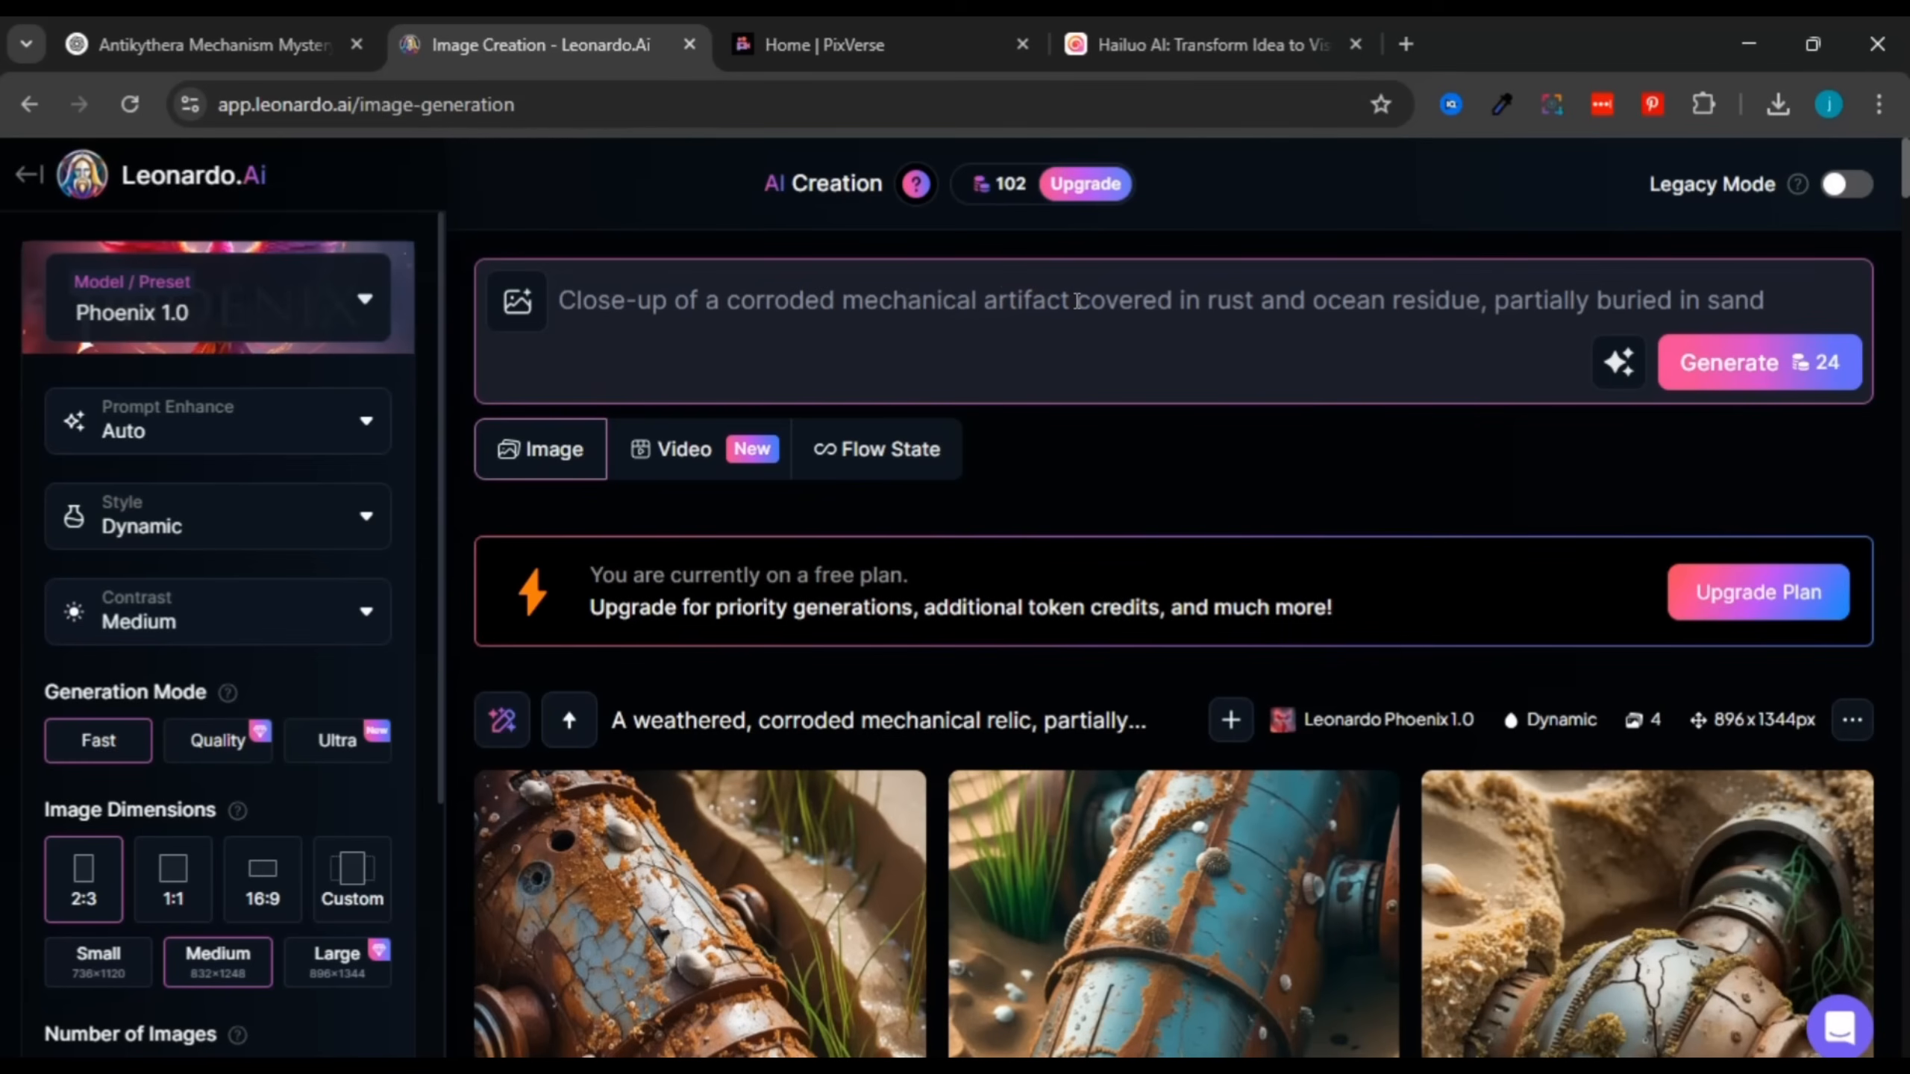
pyautogui.write('that')
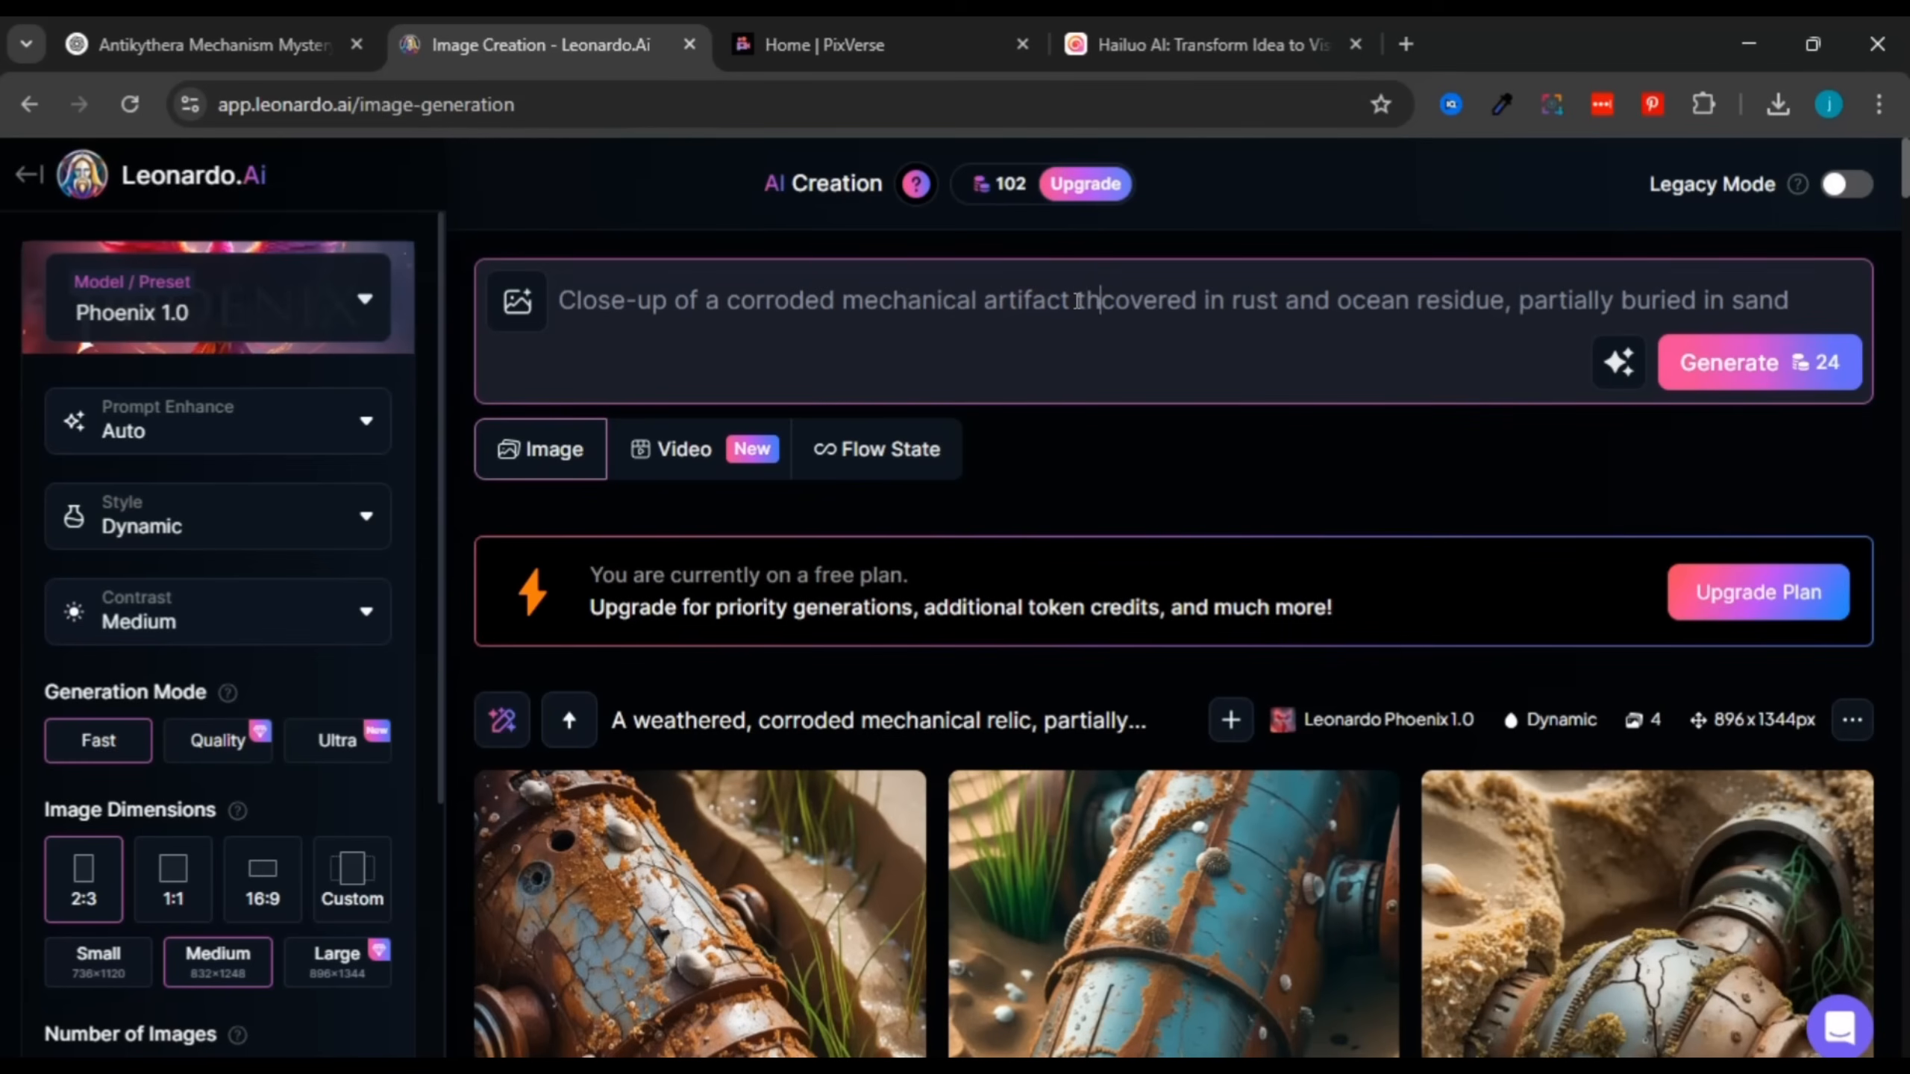
pyautogui.click(1140, 288)
pyautogui.write('loo')
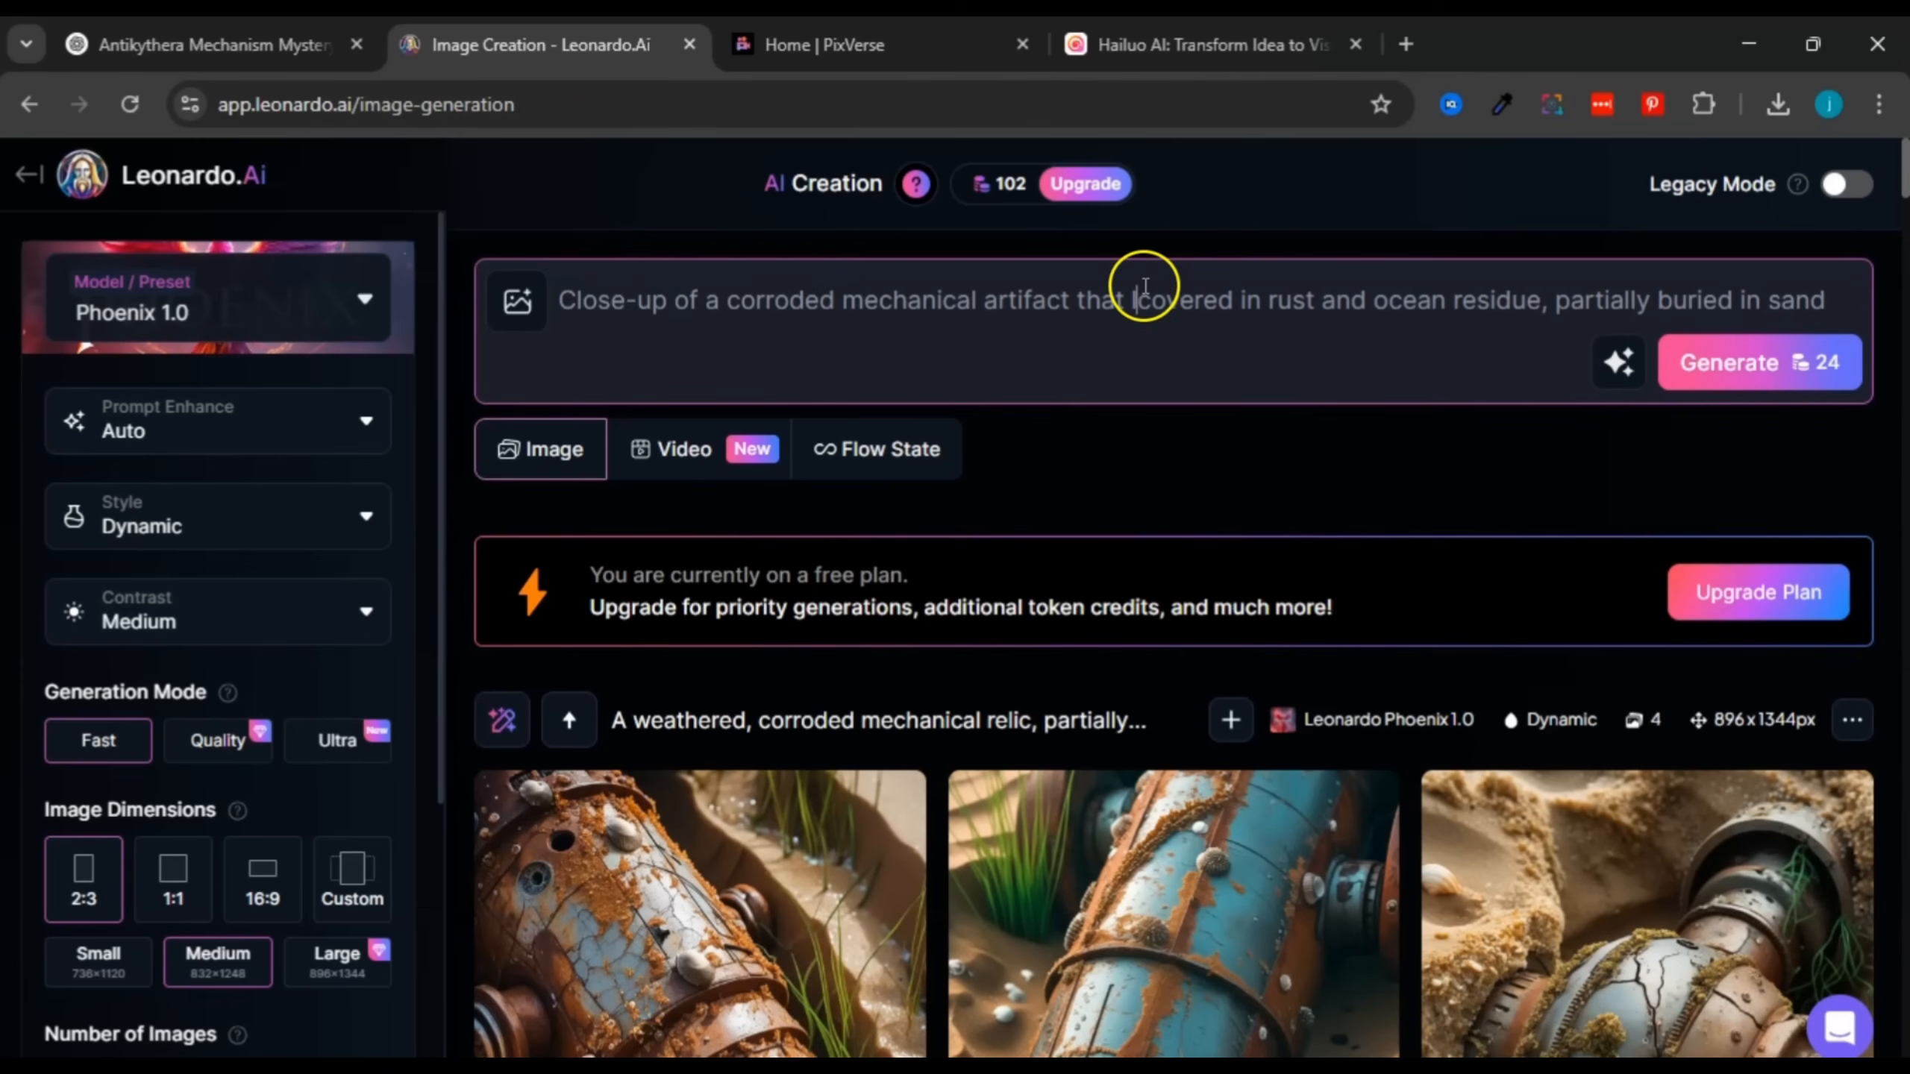
pyautogui.write('k')
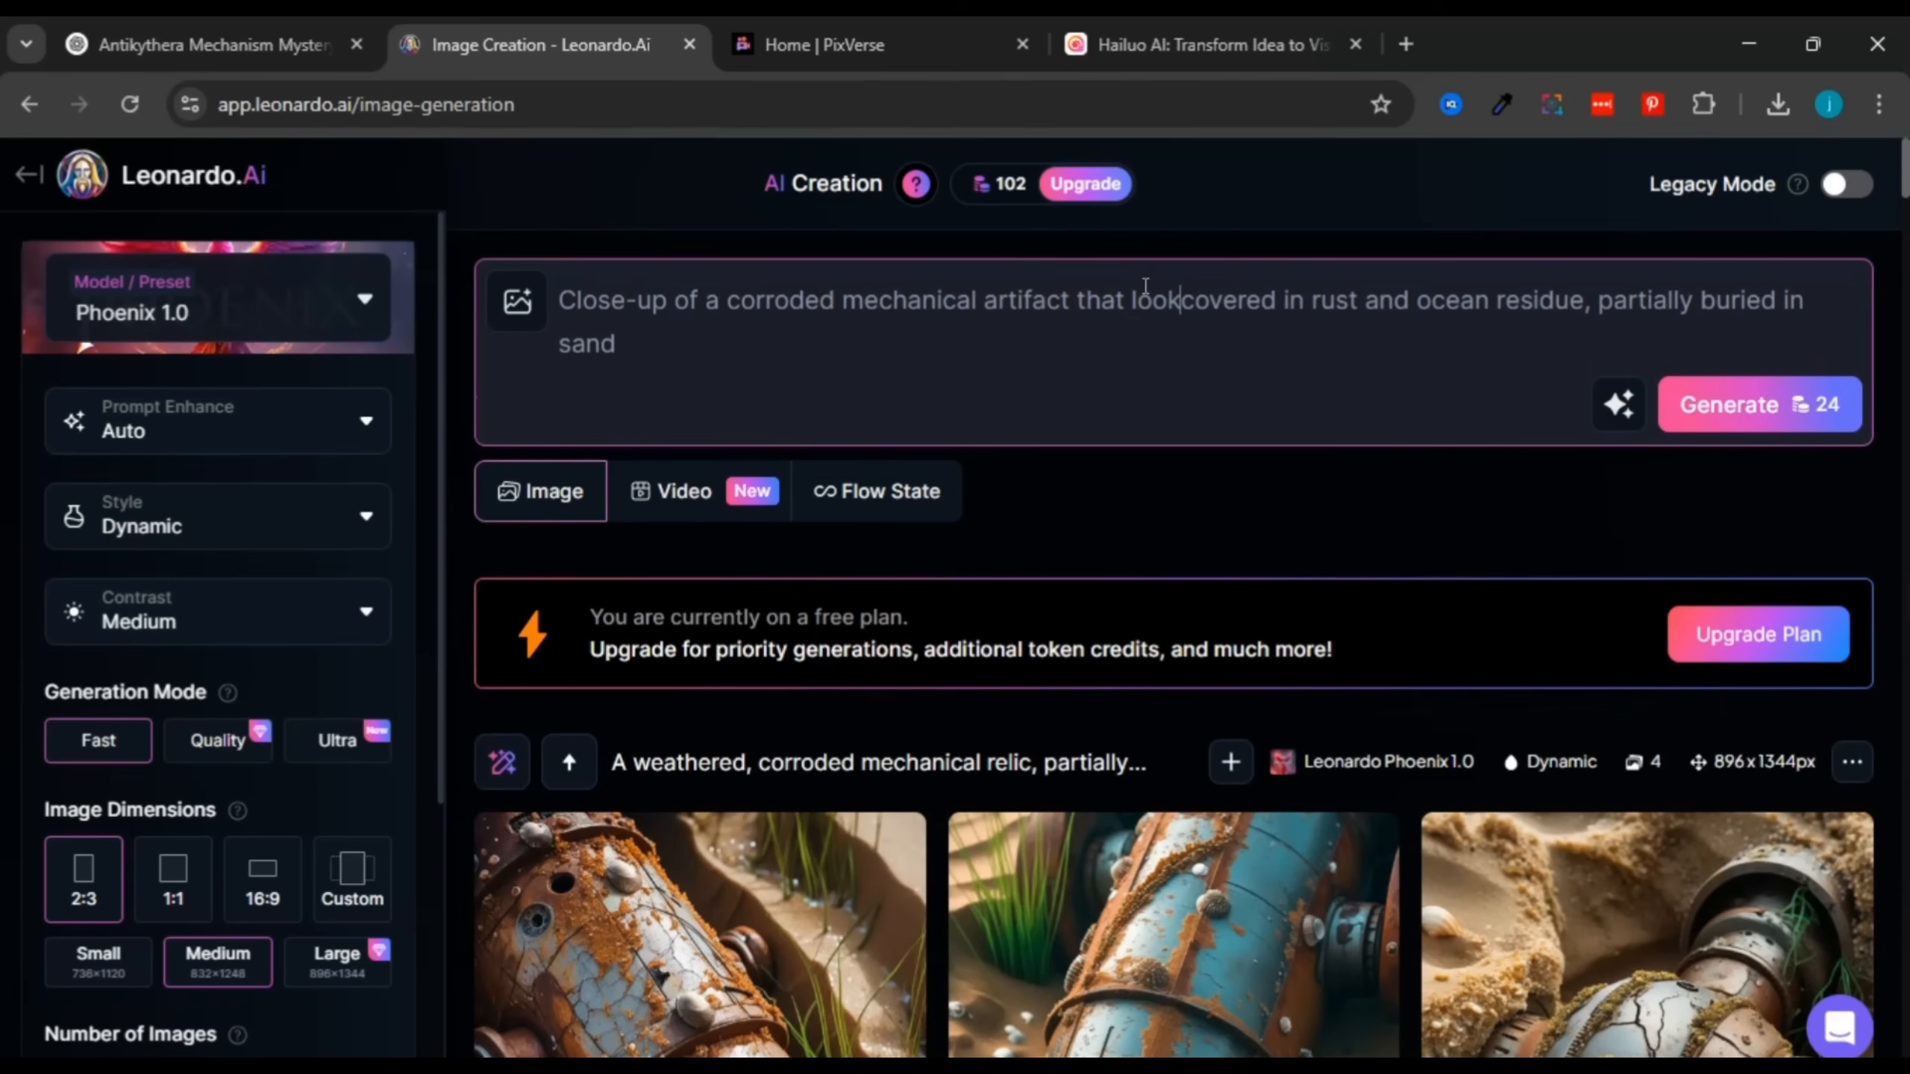
pyautogui.write('s like ')
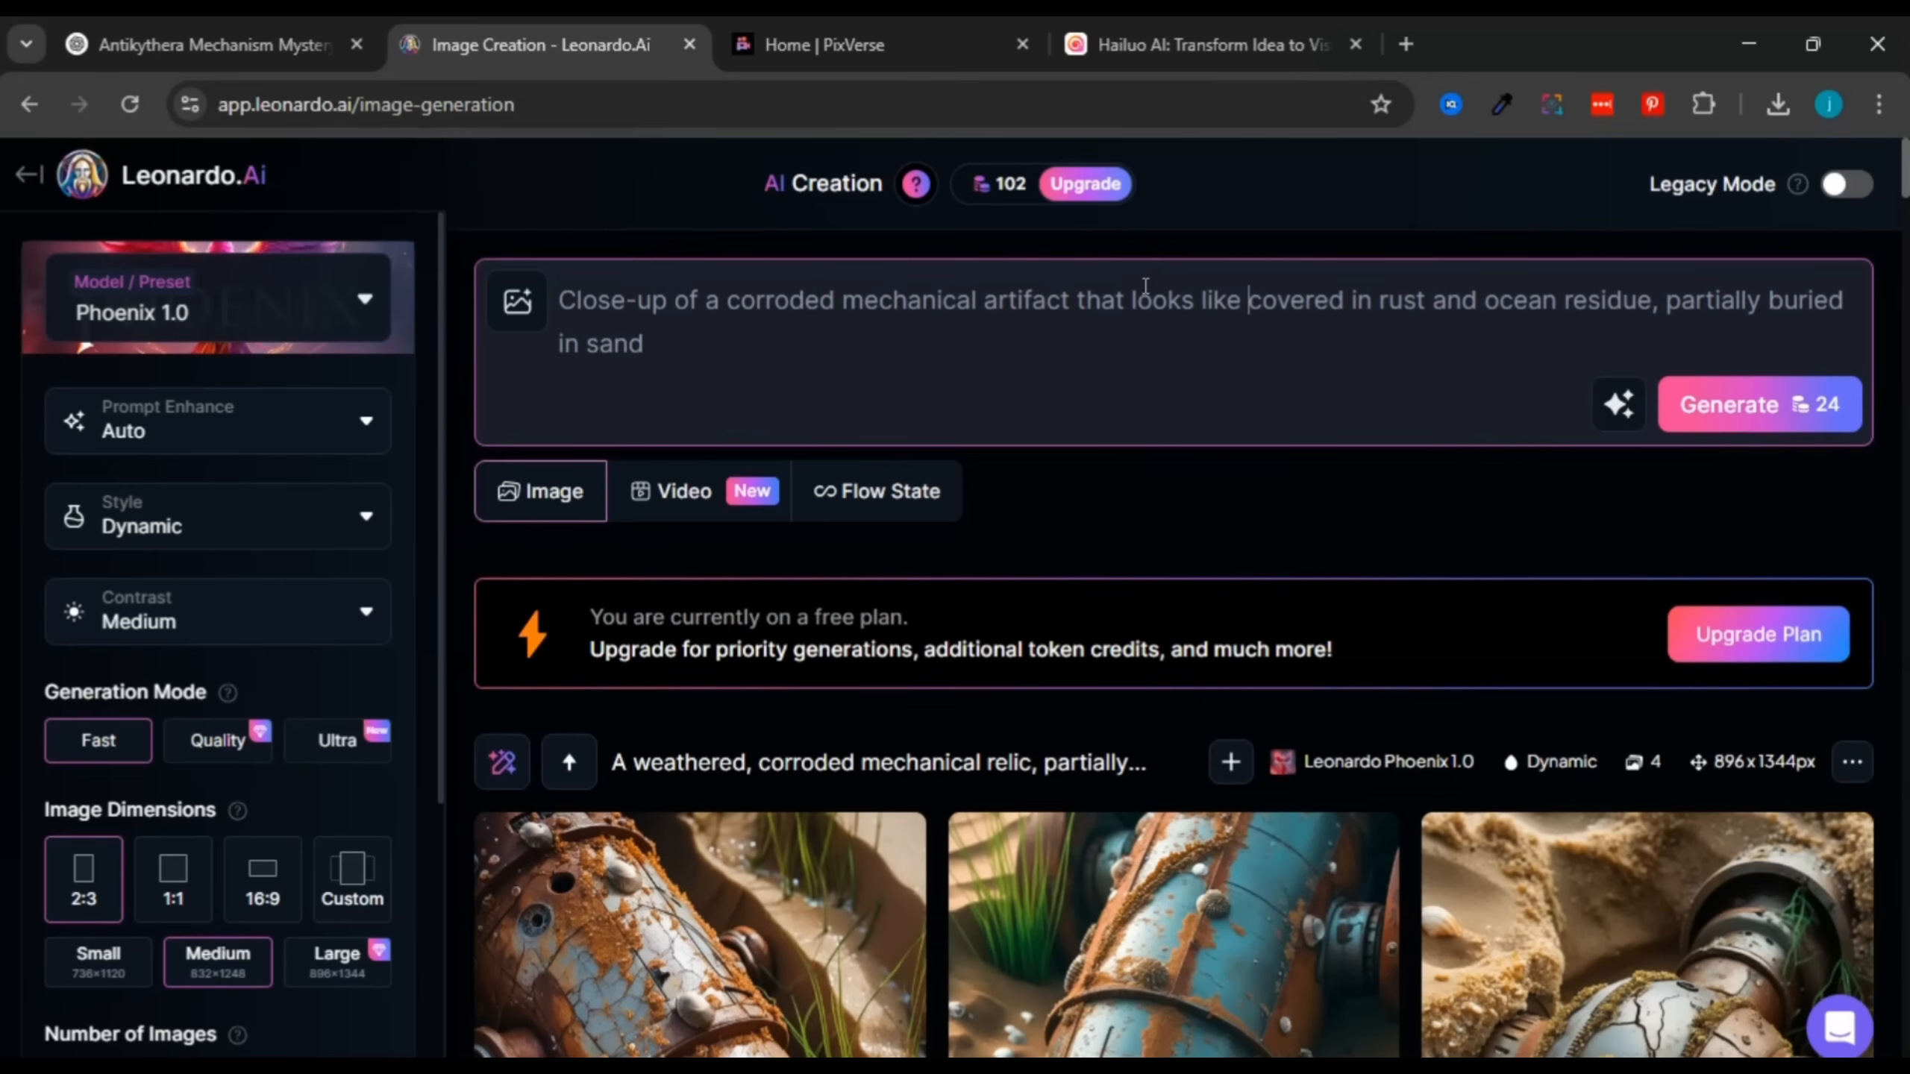
pyautogui.write('a')
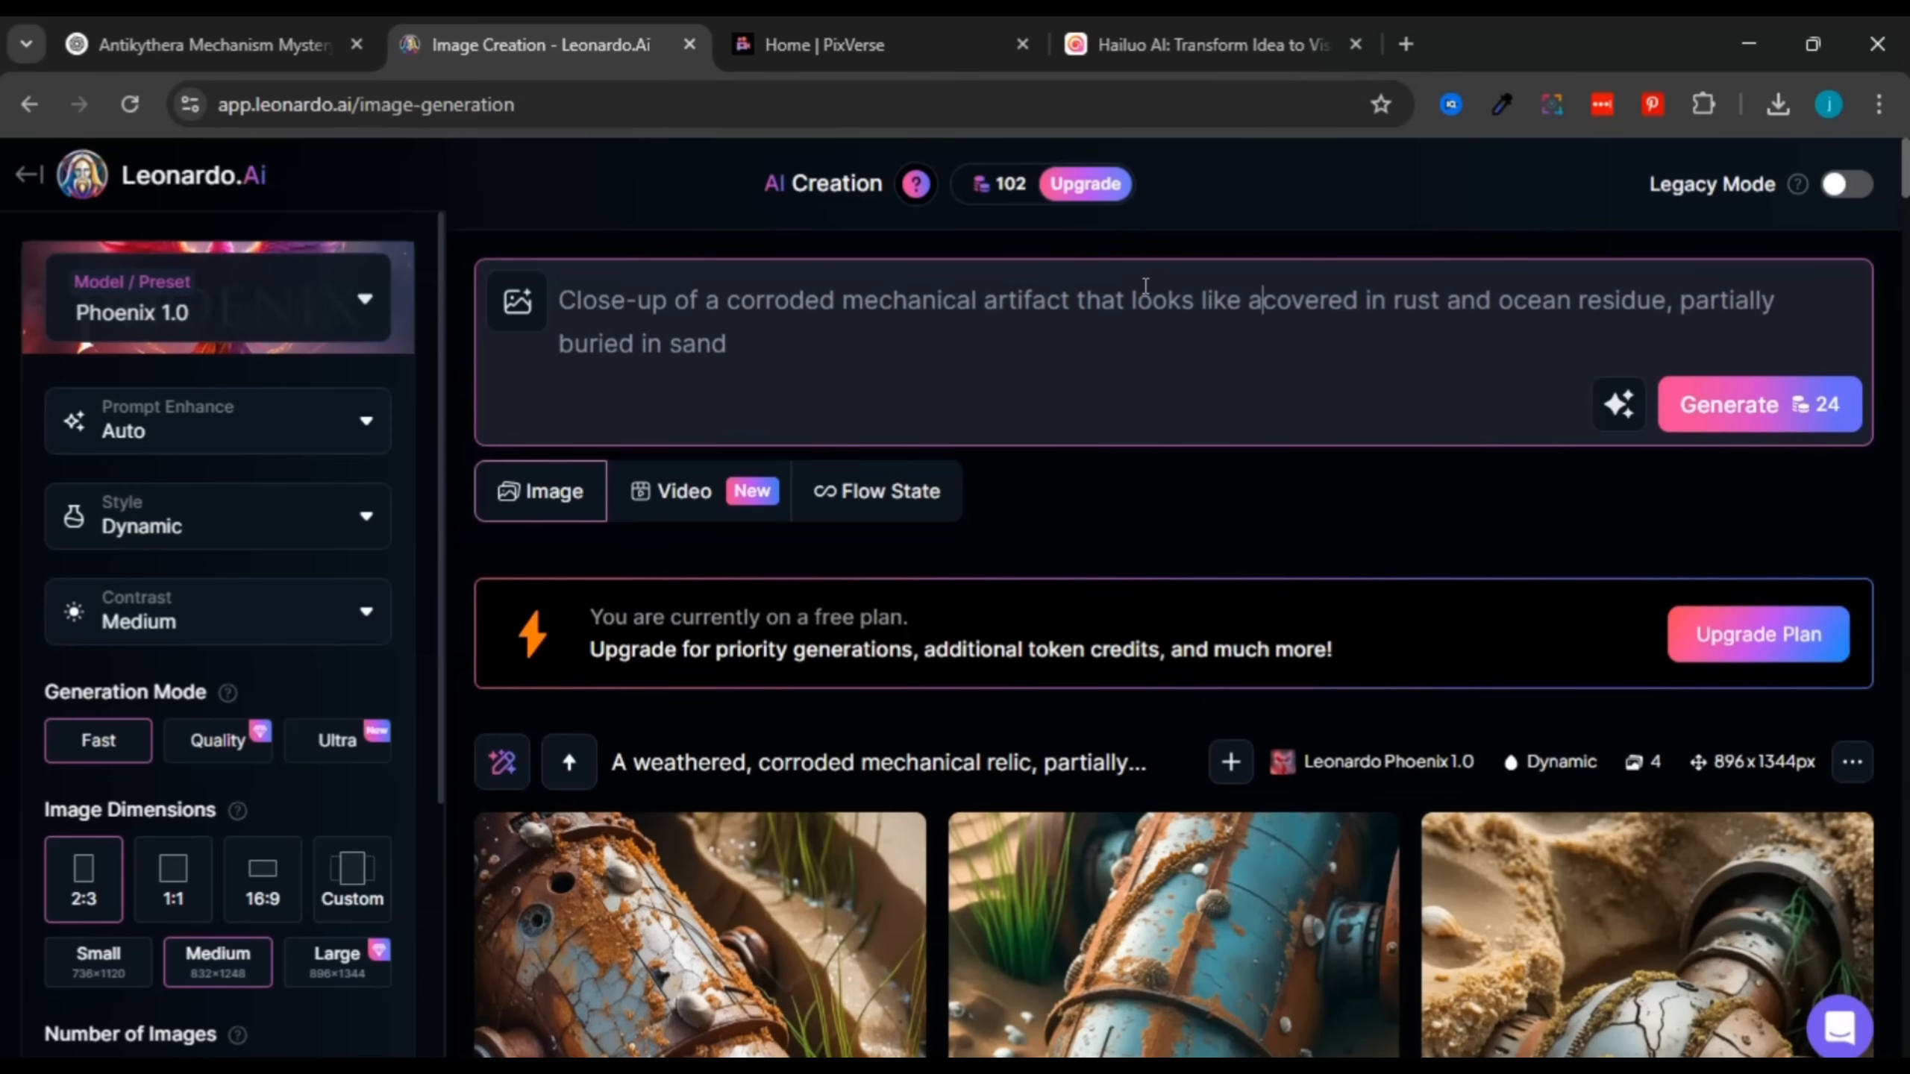
pyautogui.write('n old Antikythera mechanism')
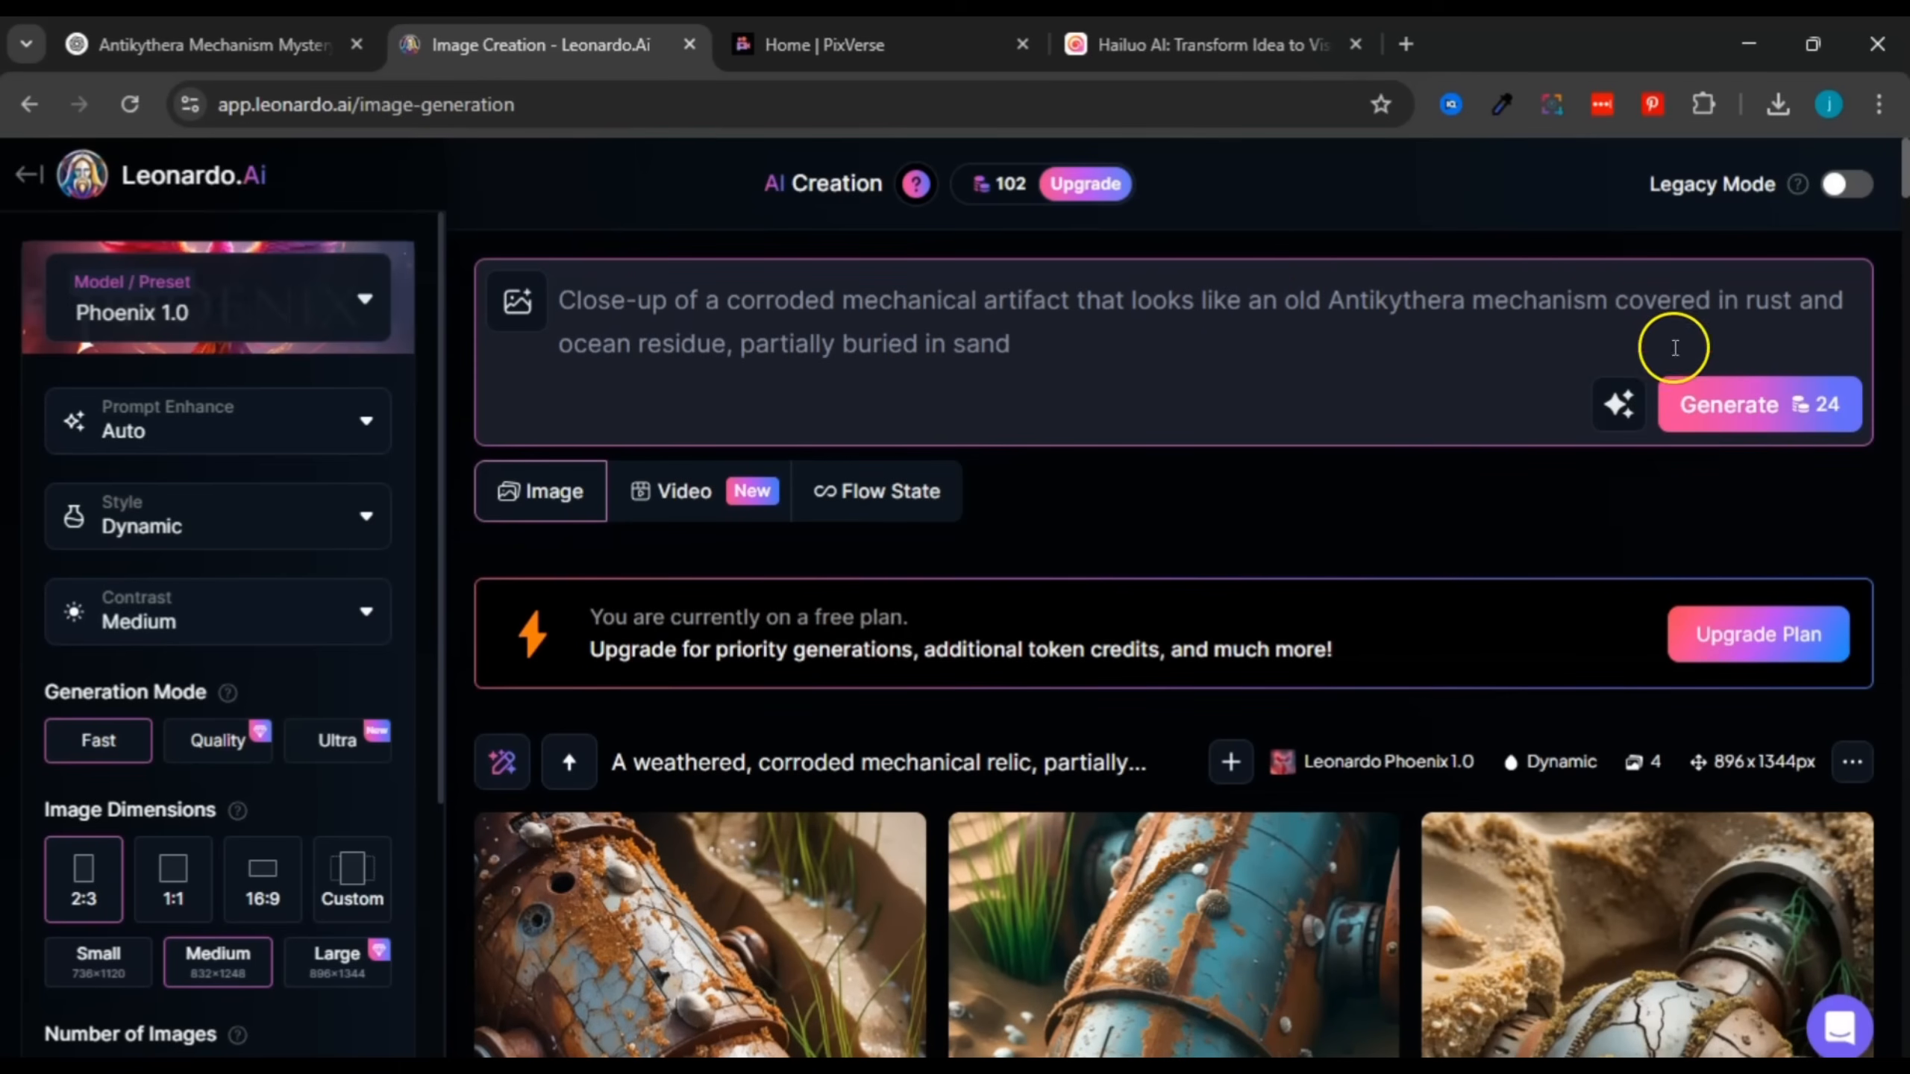
# Step: Generate images from the edited Antikythera artifact prompt and compare the new results with the earlier corroded relic images
pyautogui.click(1723, 409)
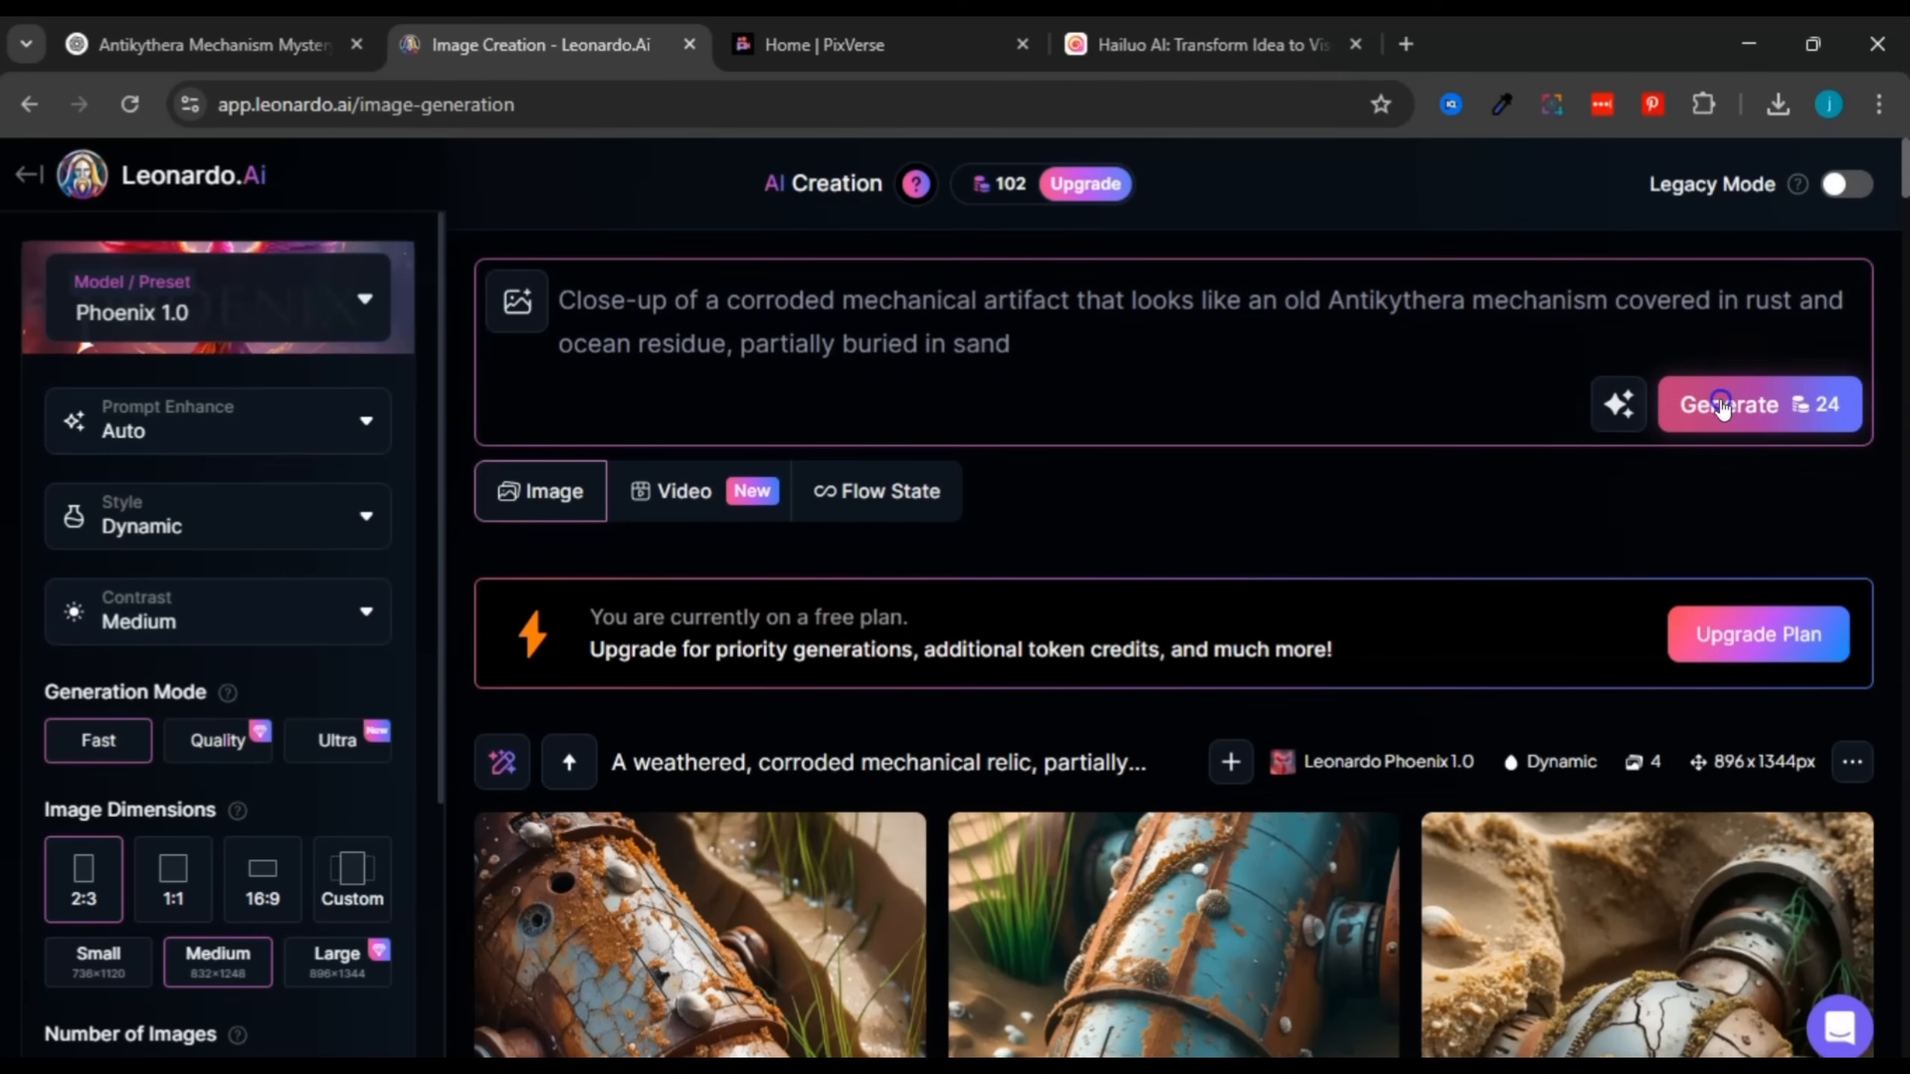
pyautogui.scroll(-7, 1303, 298)
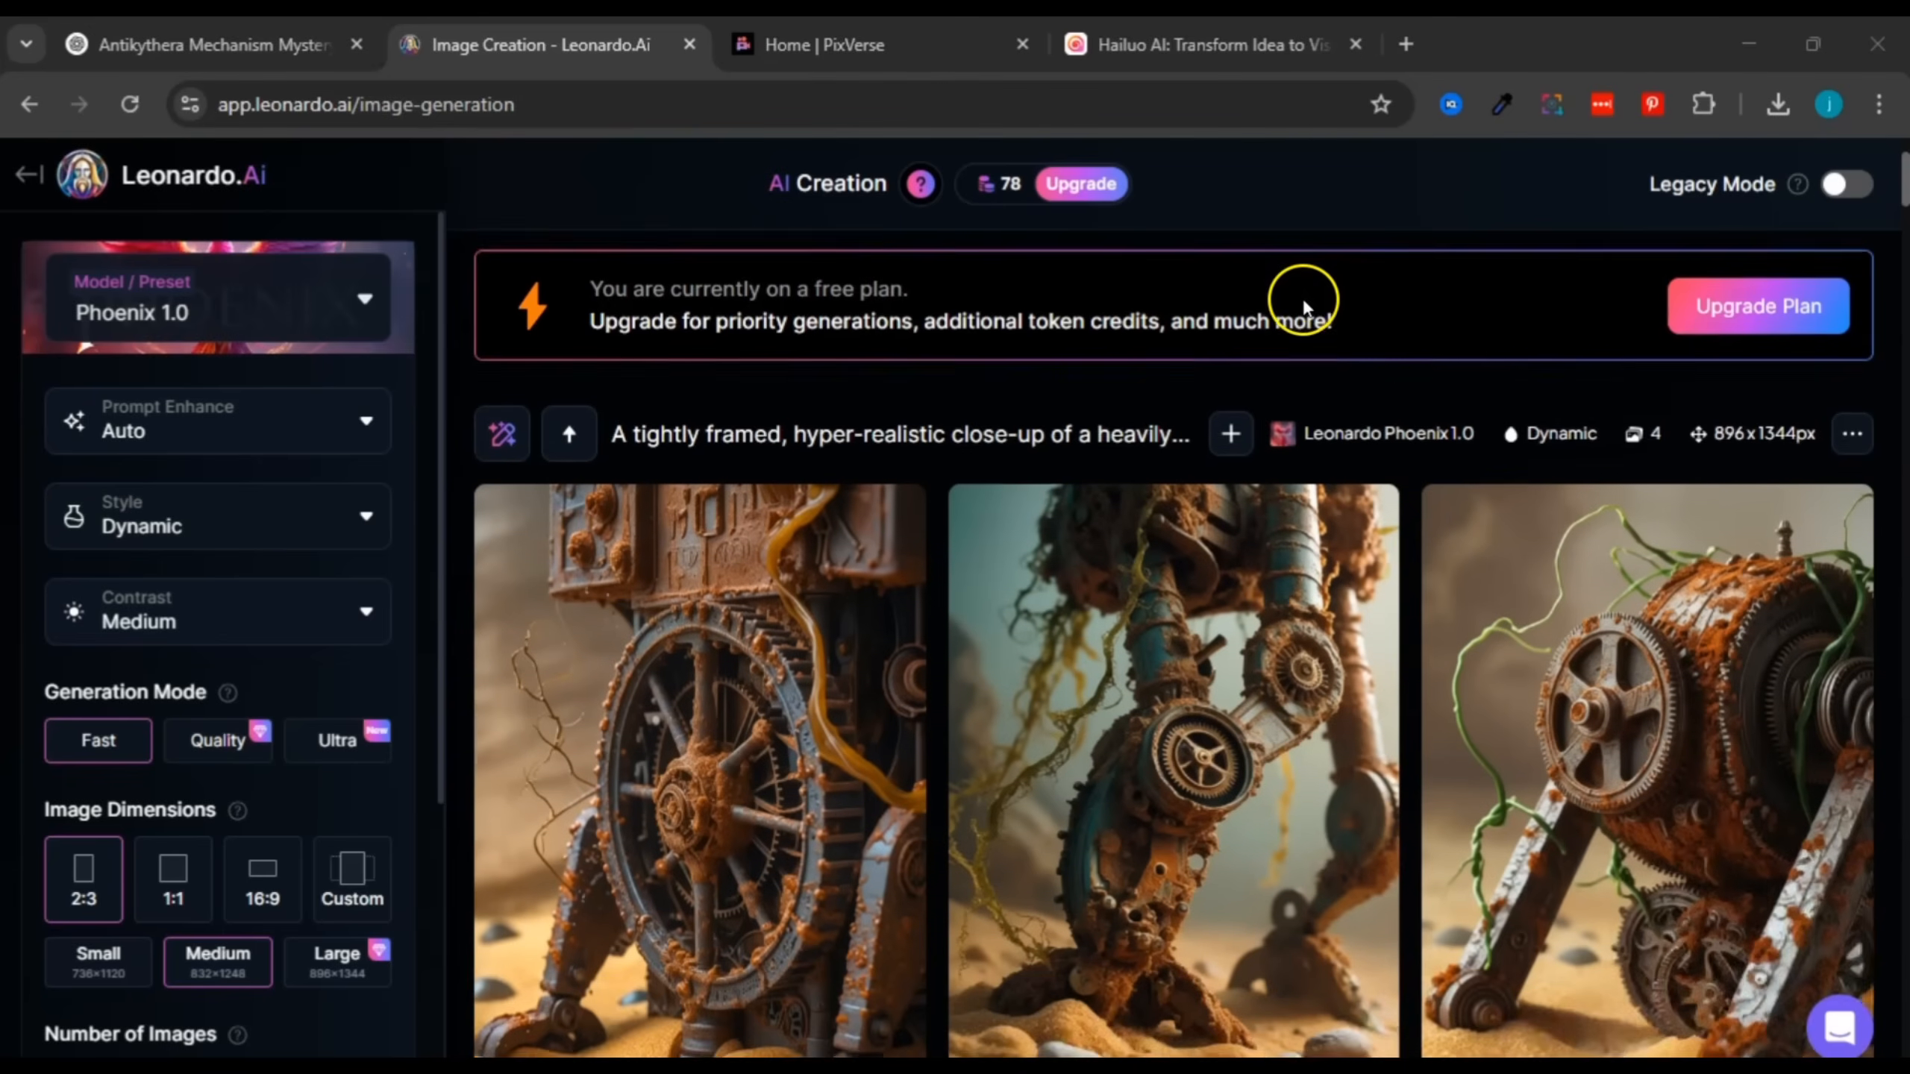
pyautogui.scroll(-1, 1303, 298)
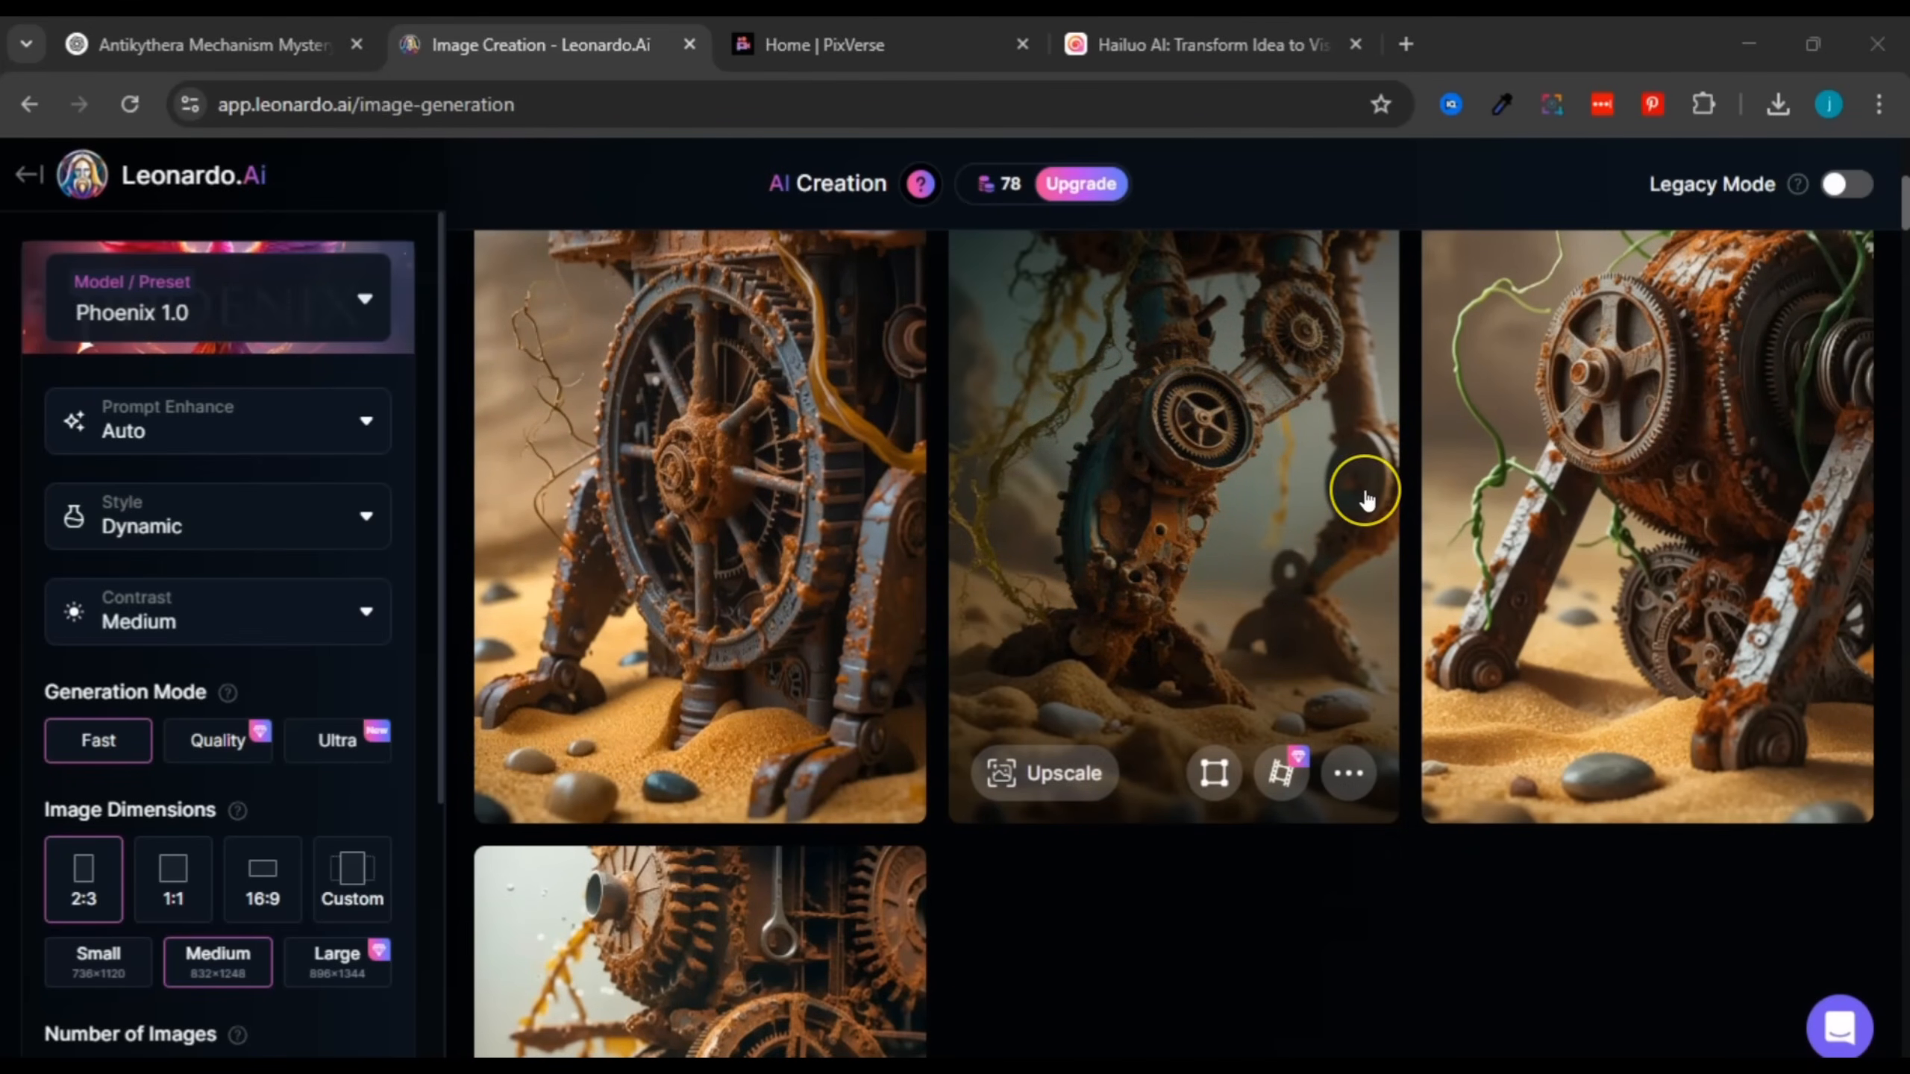
pyautogui.scroll(-15, 1365, 498)
pyautogui.scroll(4, 1366, 499)
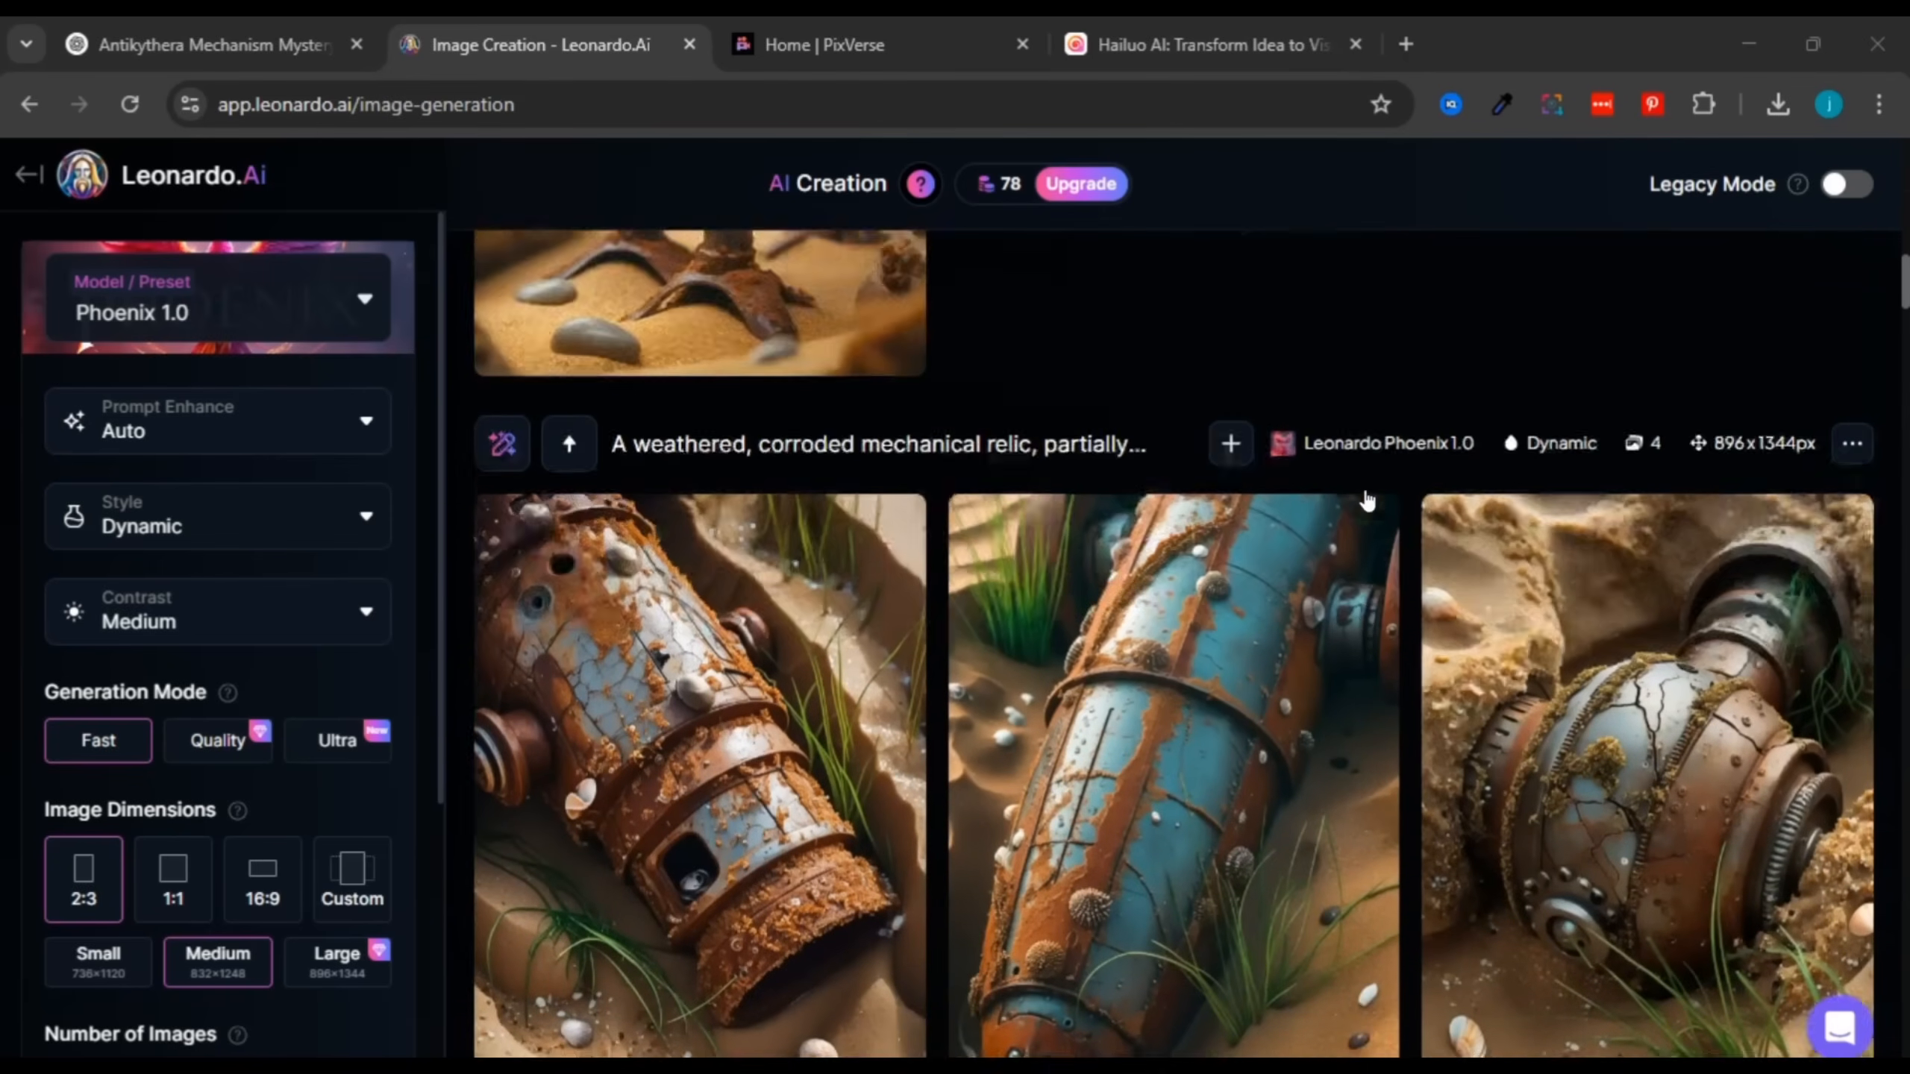
pyautogui.scroll(-2, 1366, 500)
pyautogui.scroll(-10, 1366, 501)
pyautogui.scroll(2, 1364, 499)
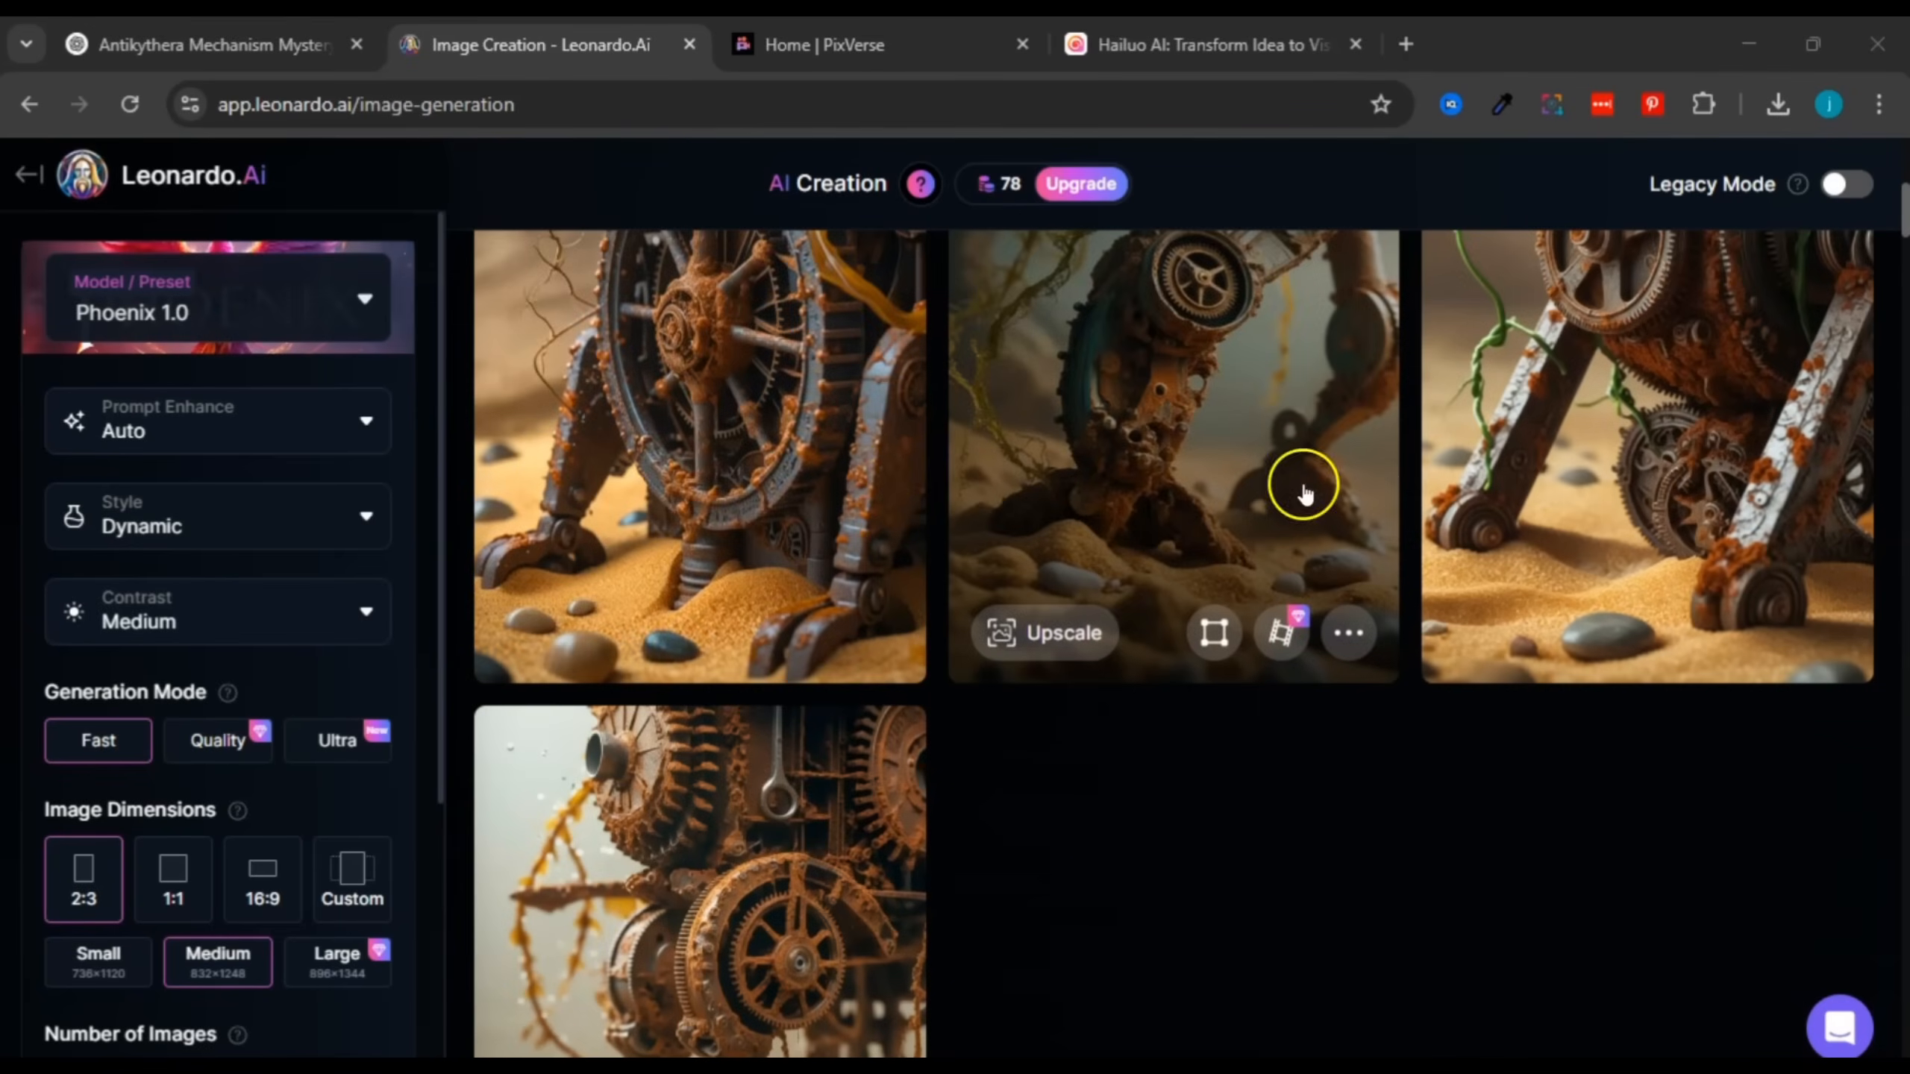
# Step: Open the first new Antikythera image and browse back and forth through the four variations to compare them
pyautogui.click(707, 456)
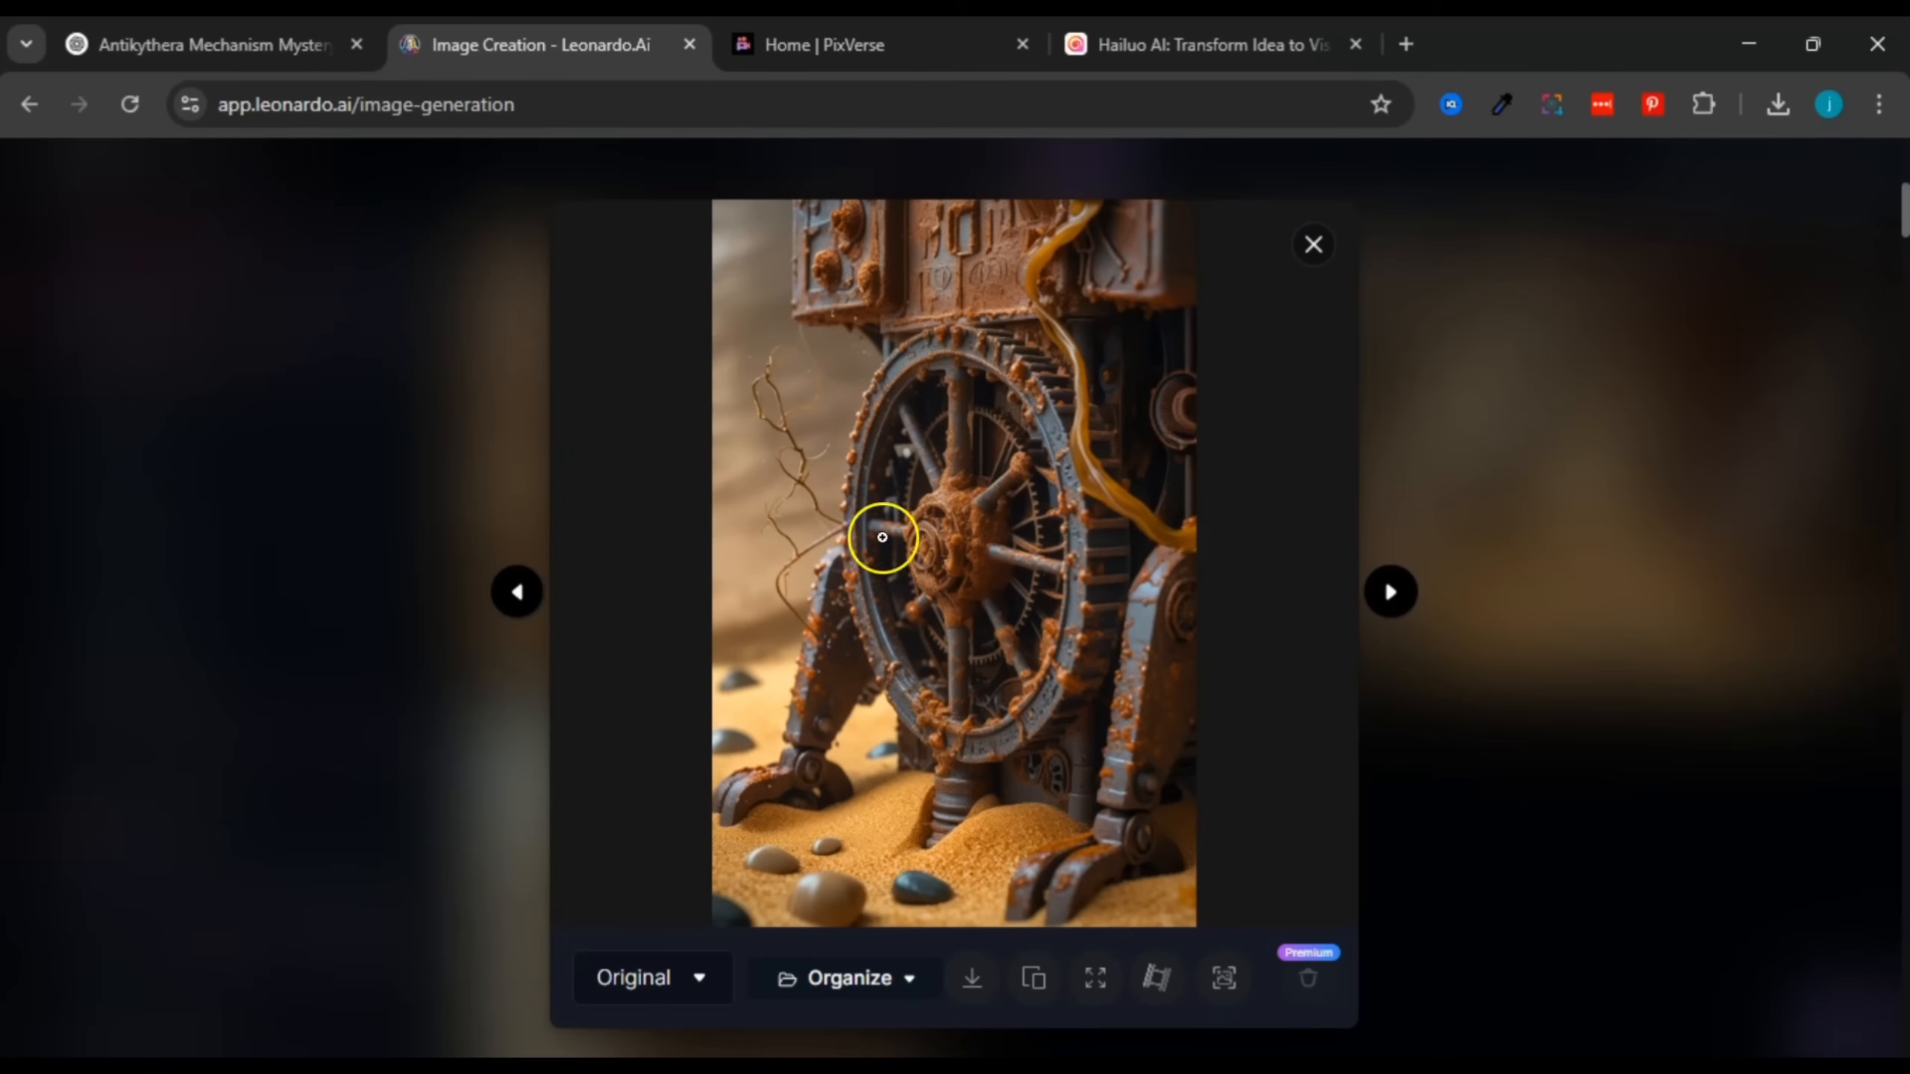
pyautogui.click(1382, 594)
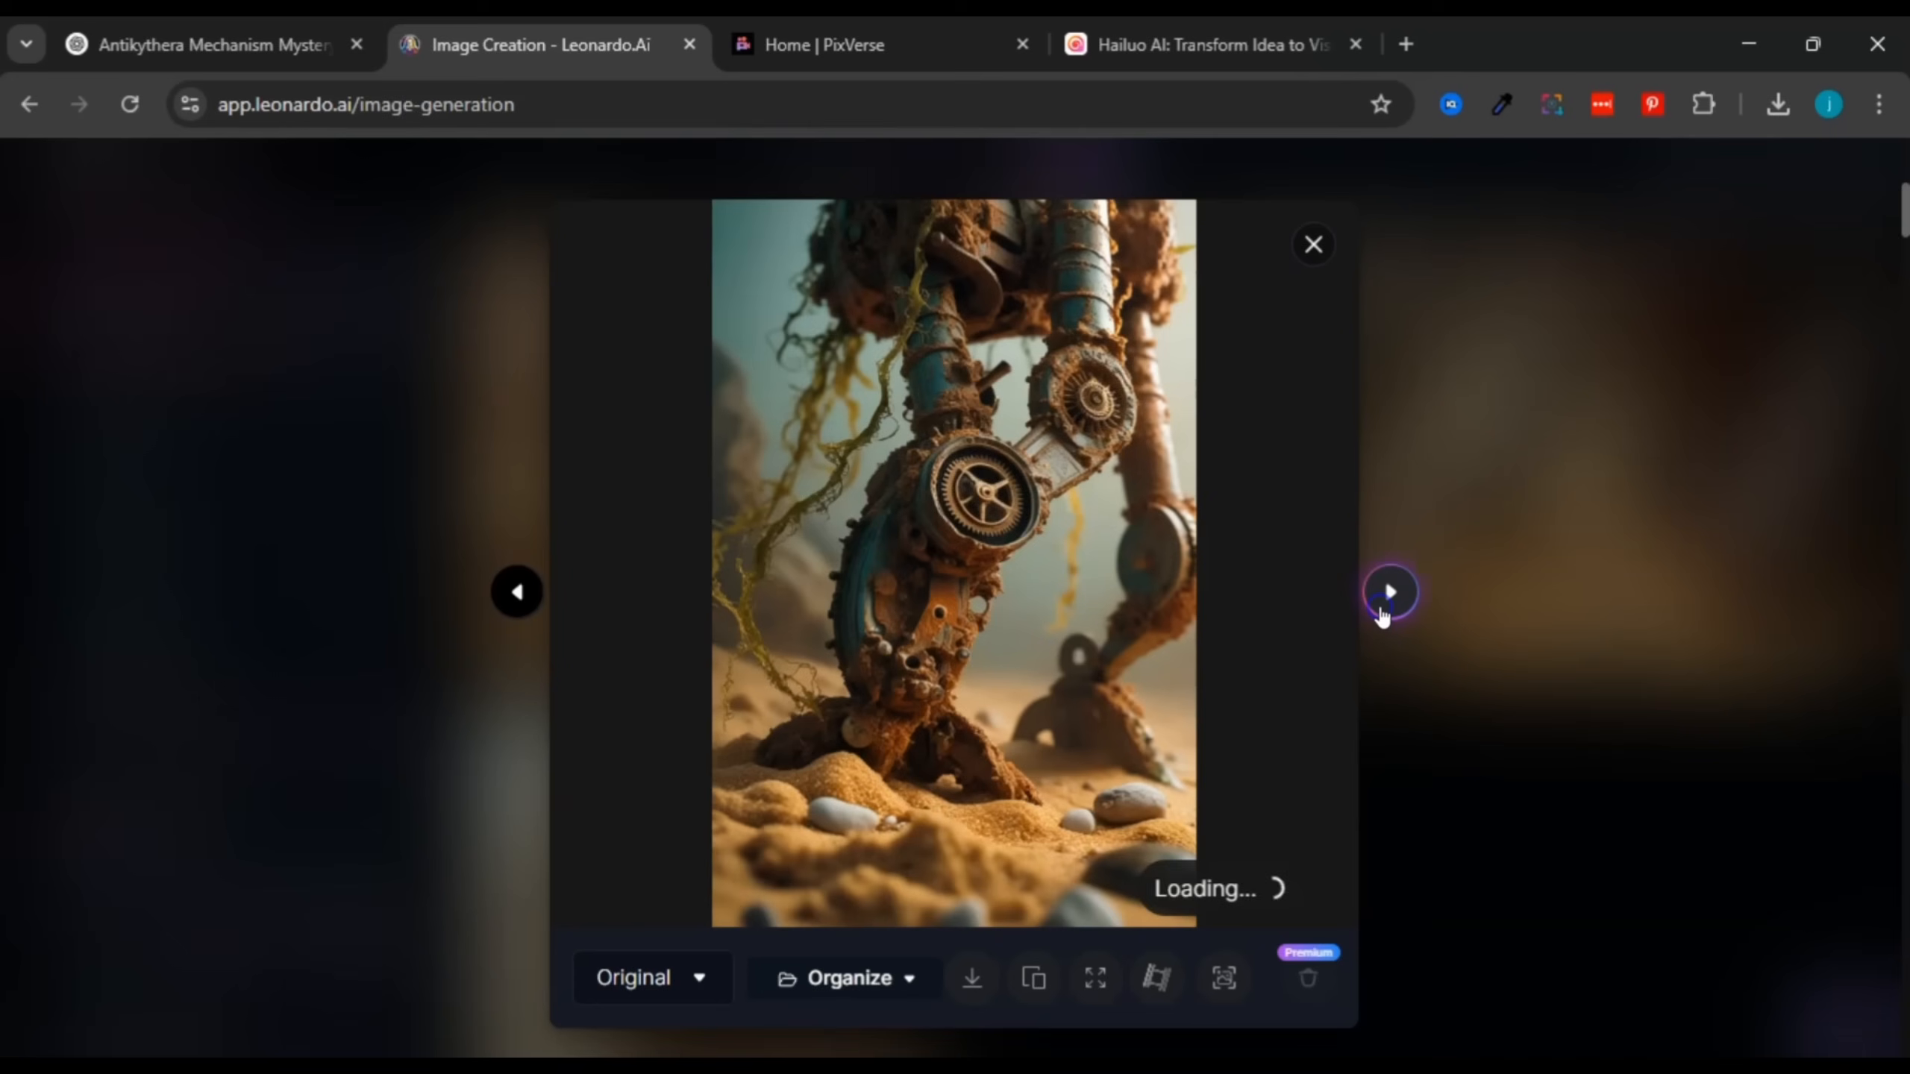
pyautogui.click(1384, 595)
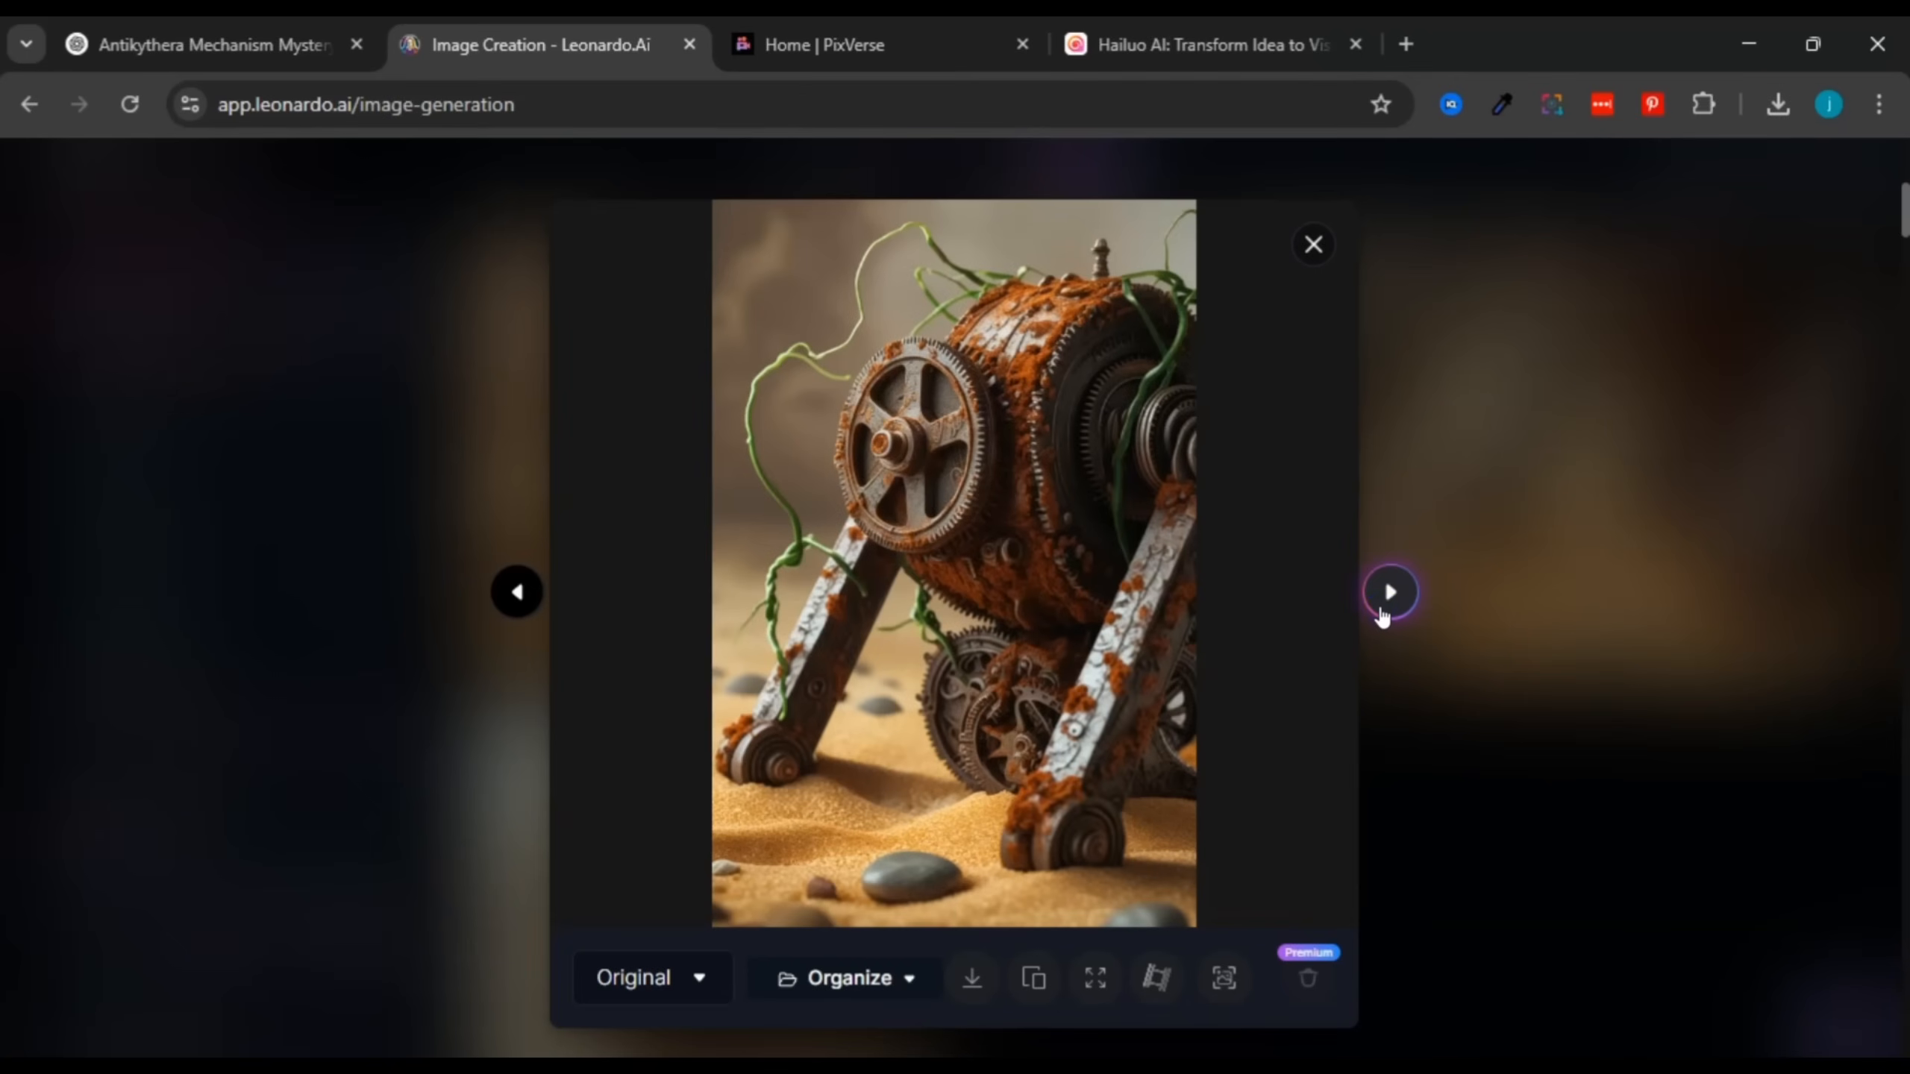
pyautogui.click(1383, 595)
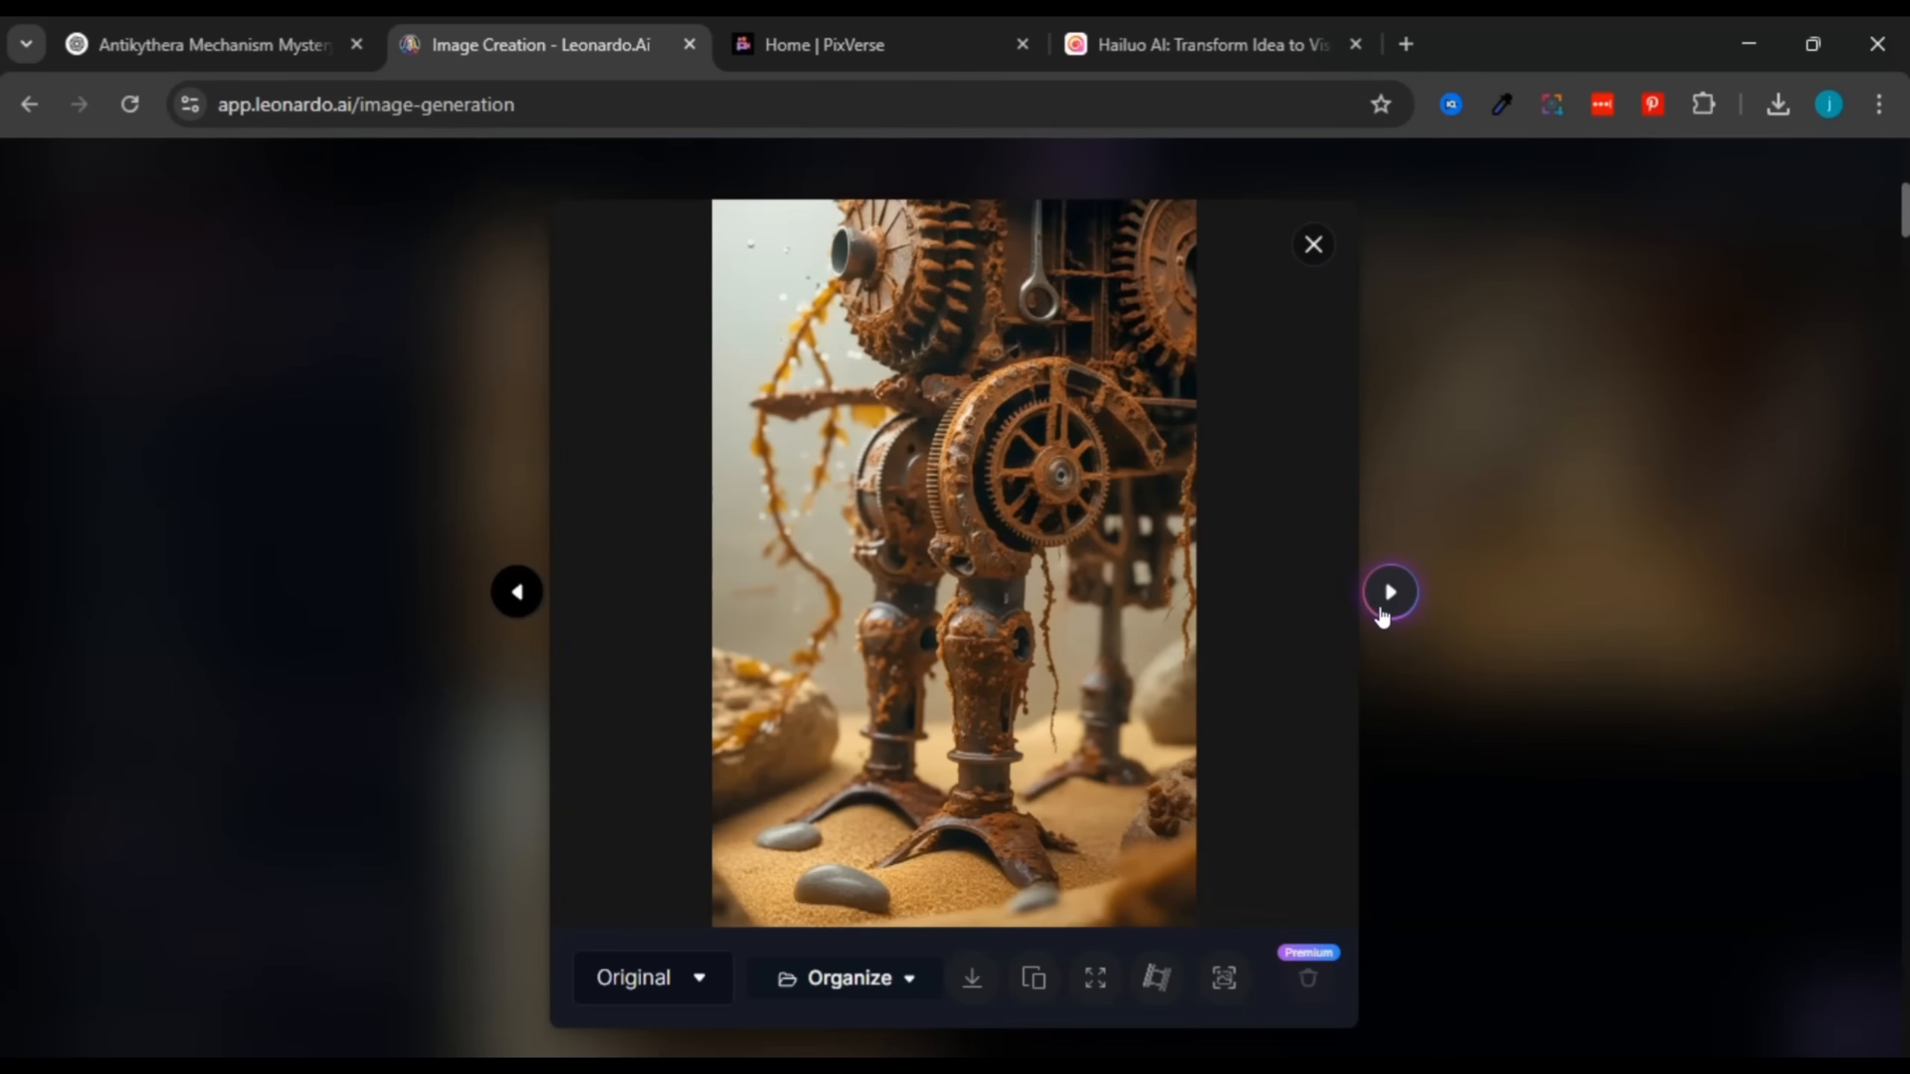
pyautogui.click(516, 593)
pyautogui.click(515, 593)
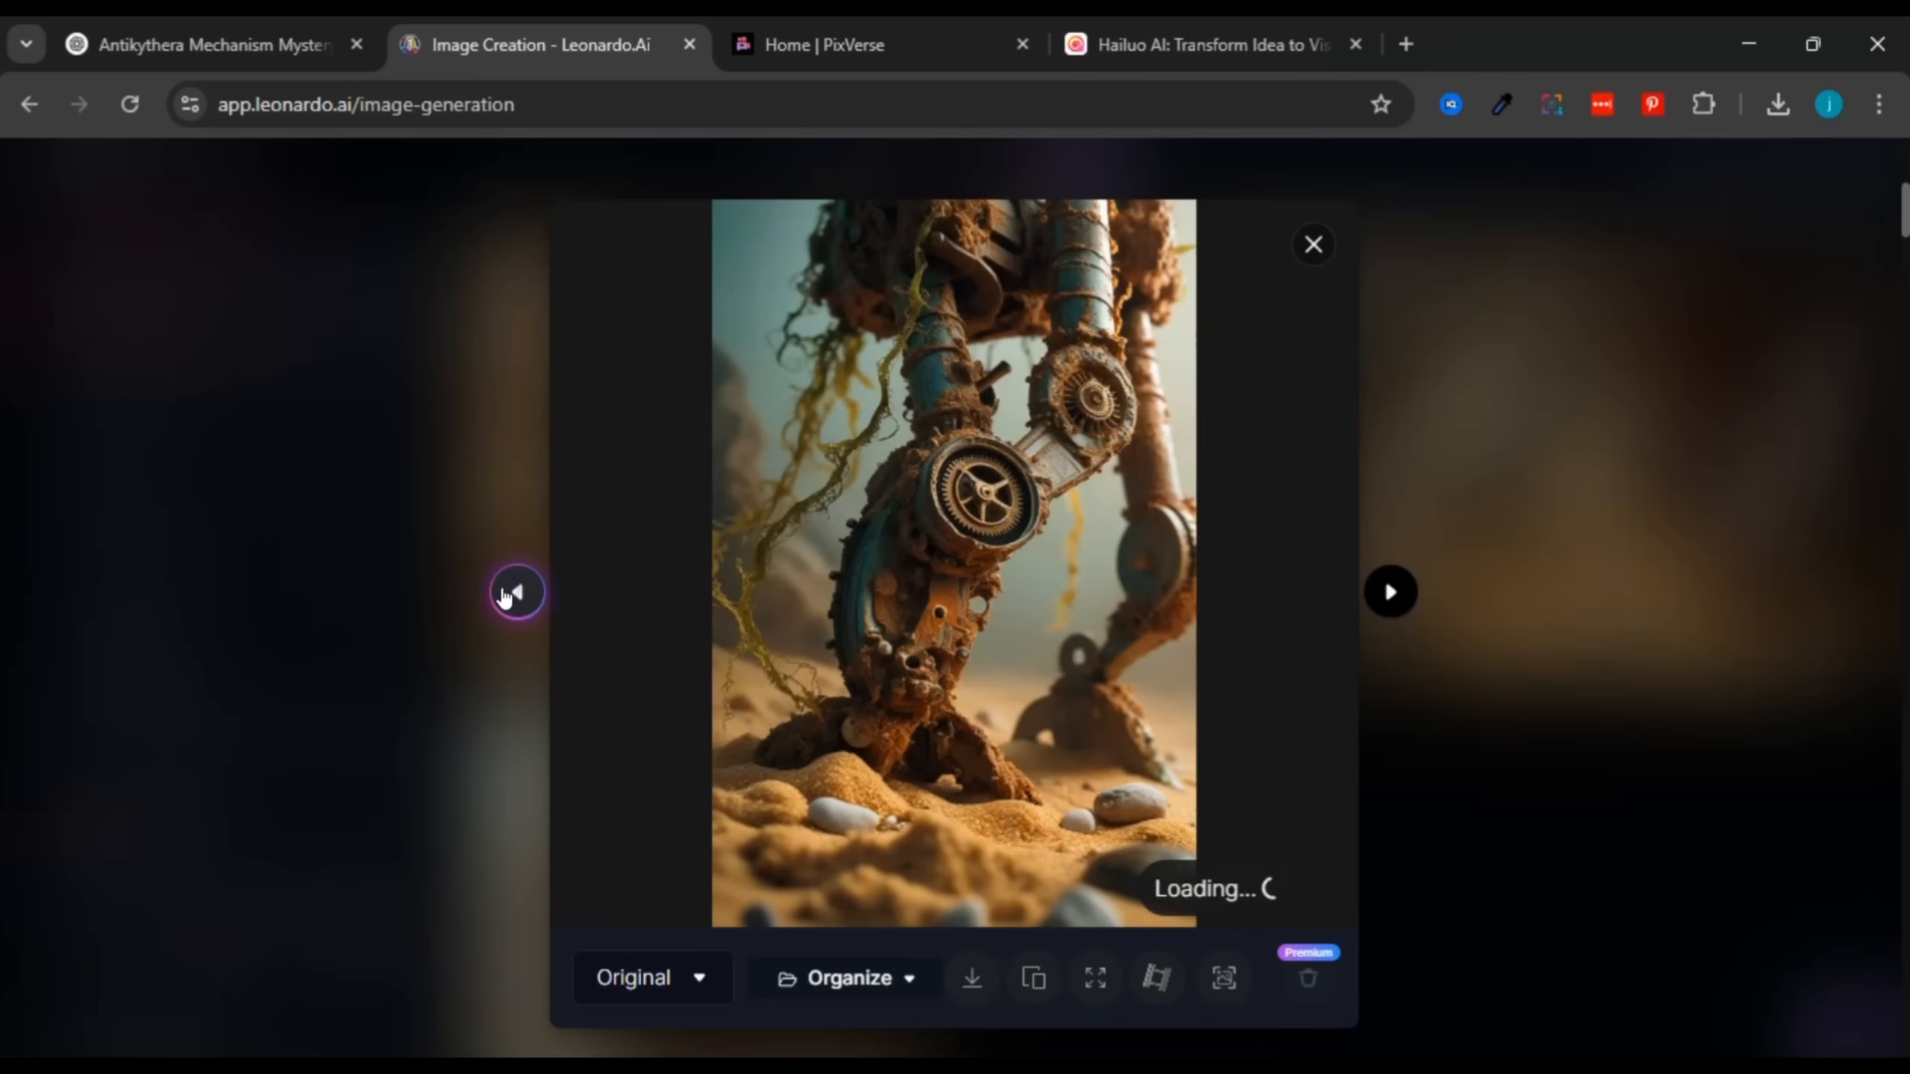
pyautogui.click(515, 592)
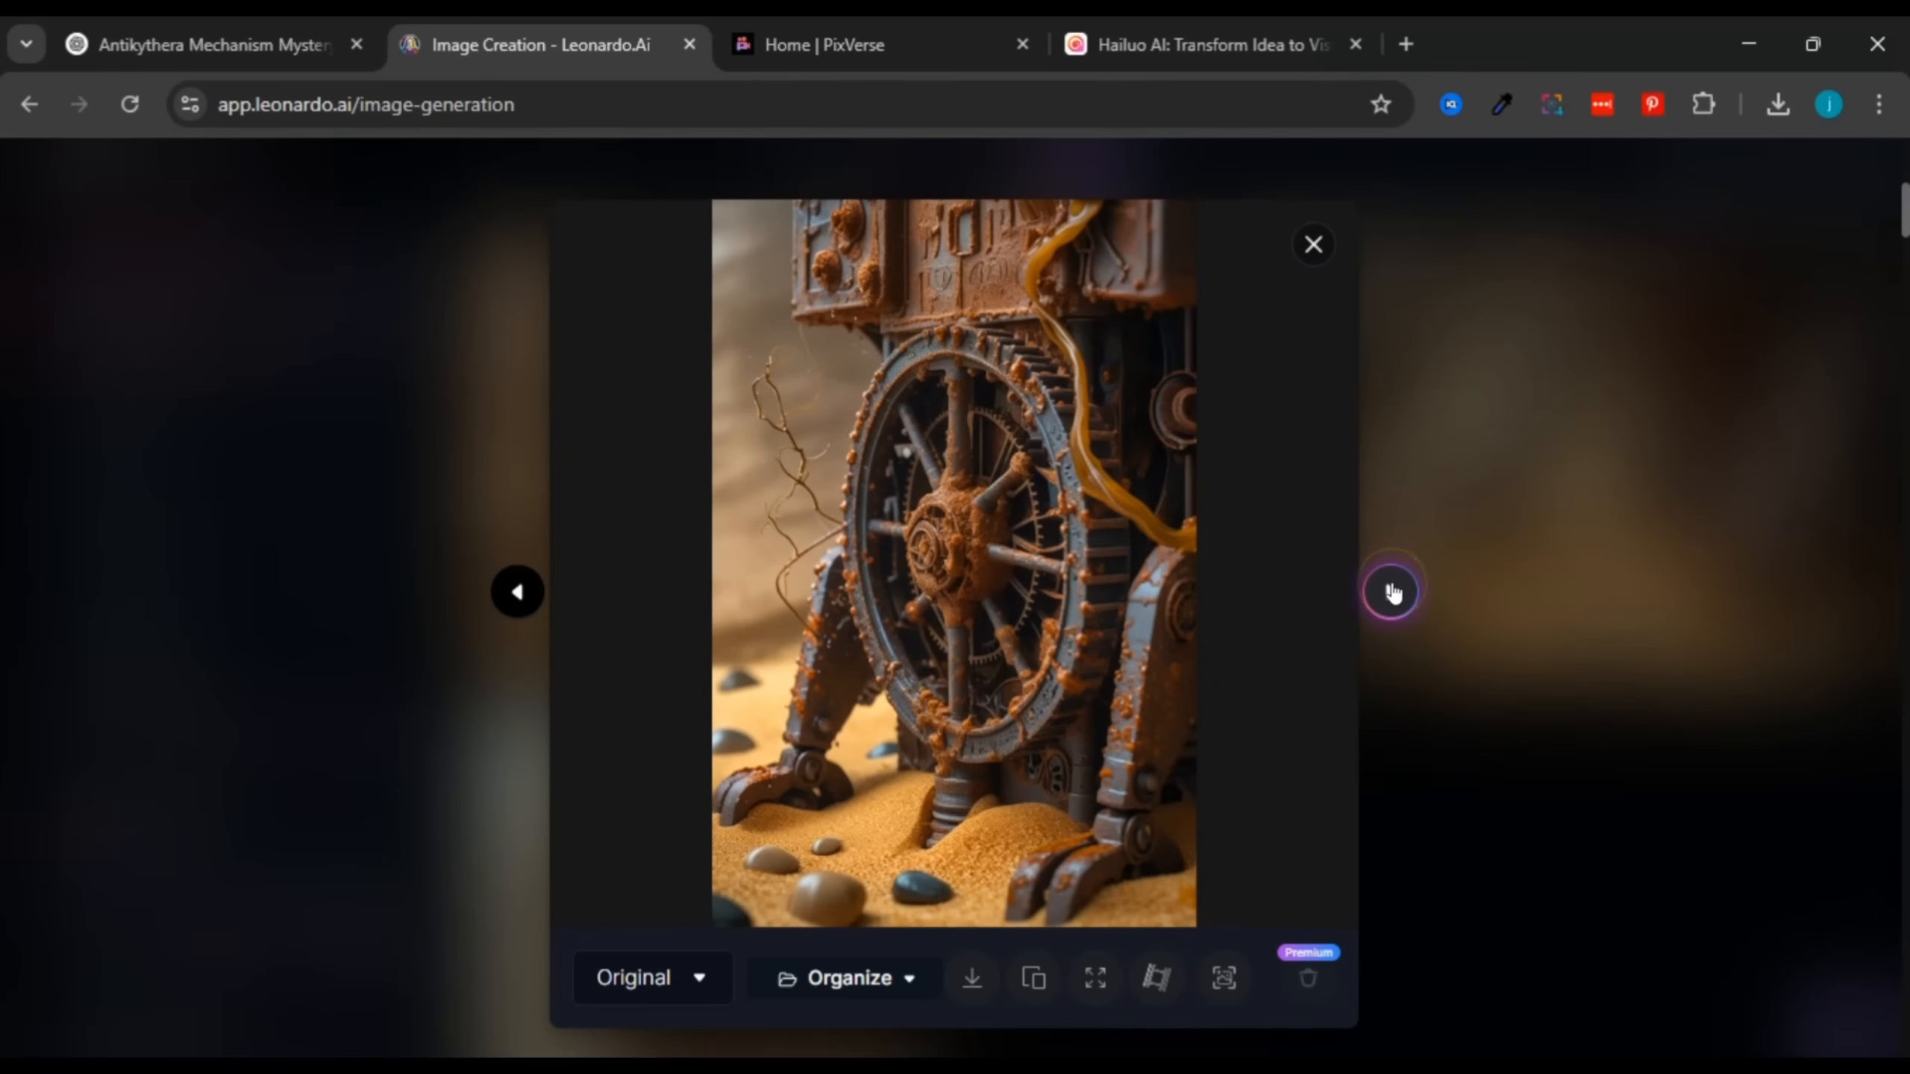
pyautogui.click(1391, 592)
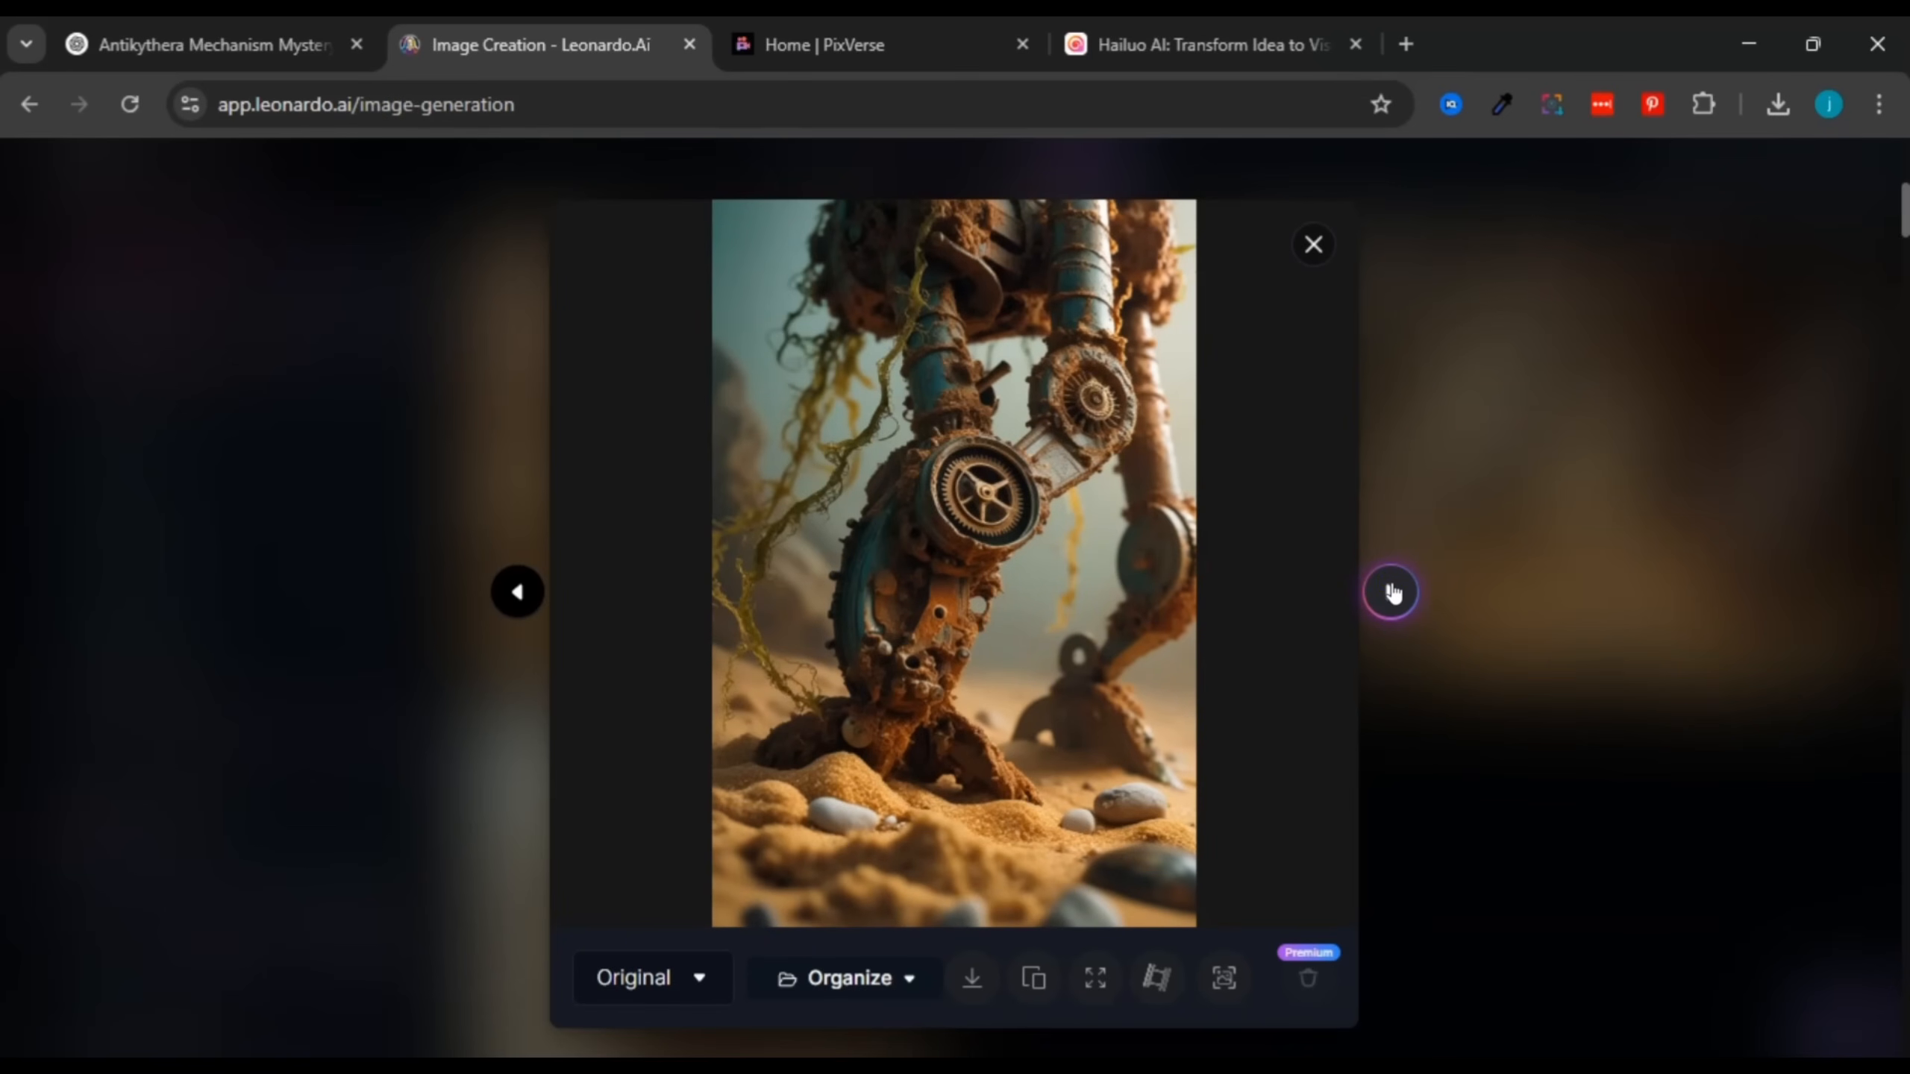
pyautogui.click(1391, 592)
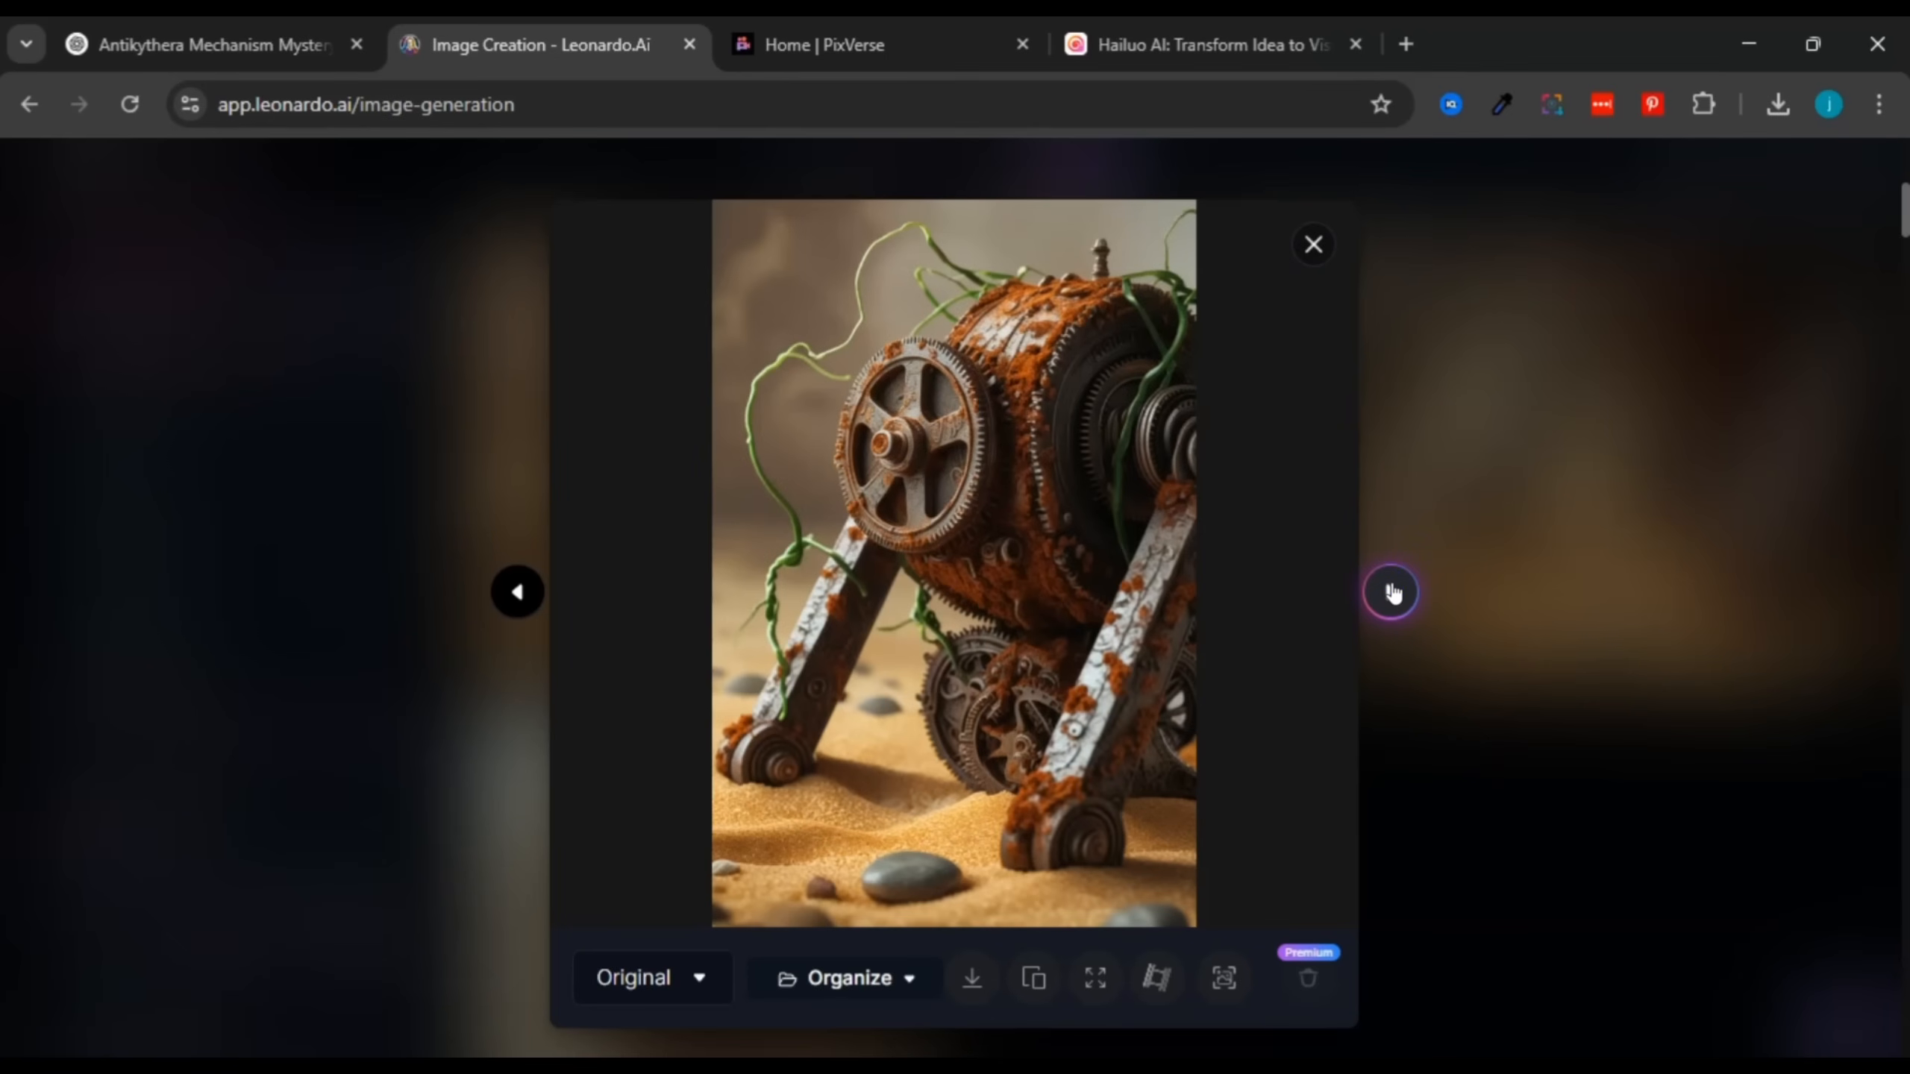
pyautogui.click(1391, 592)
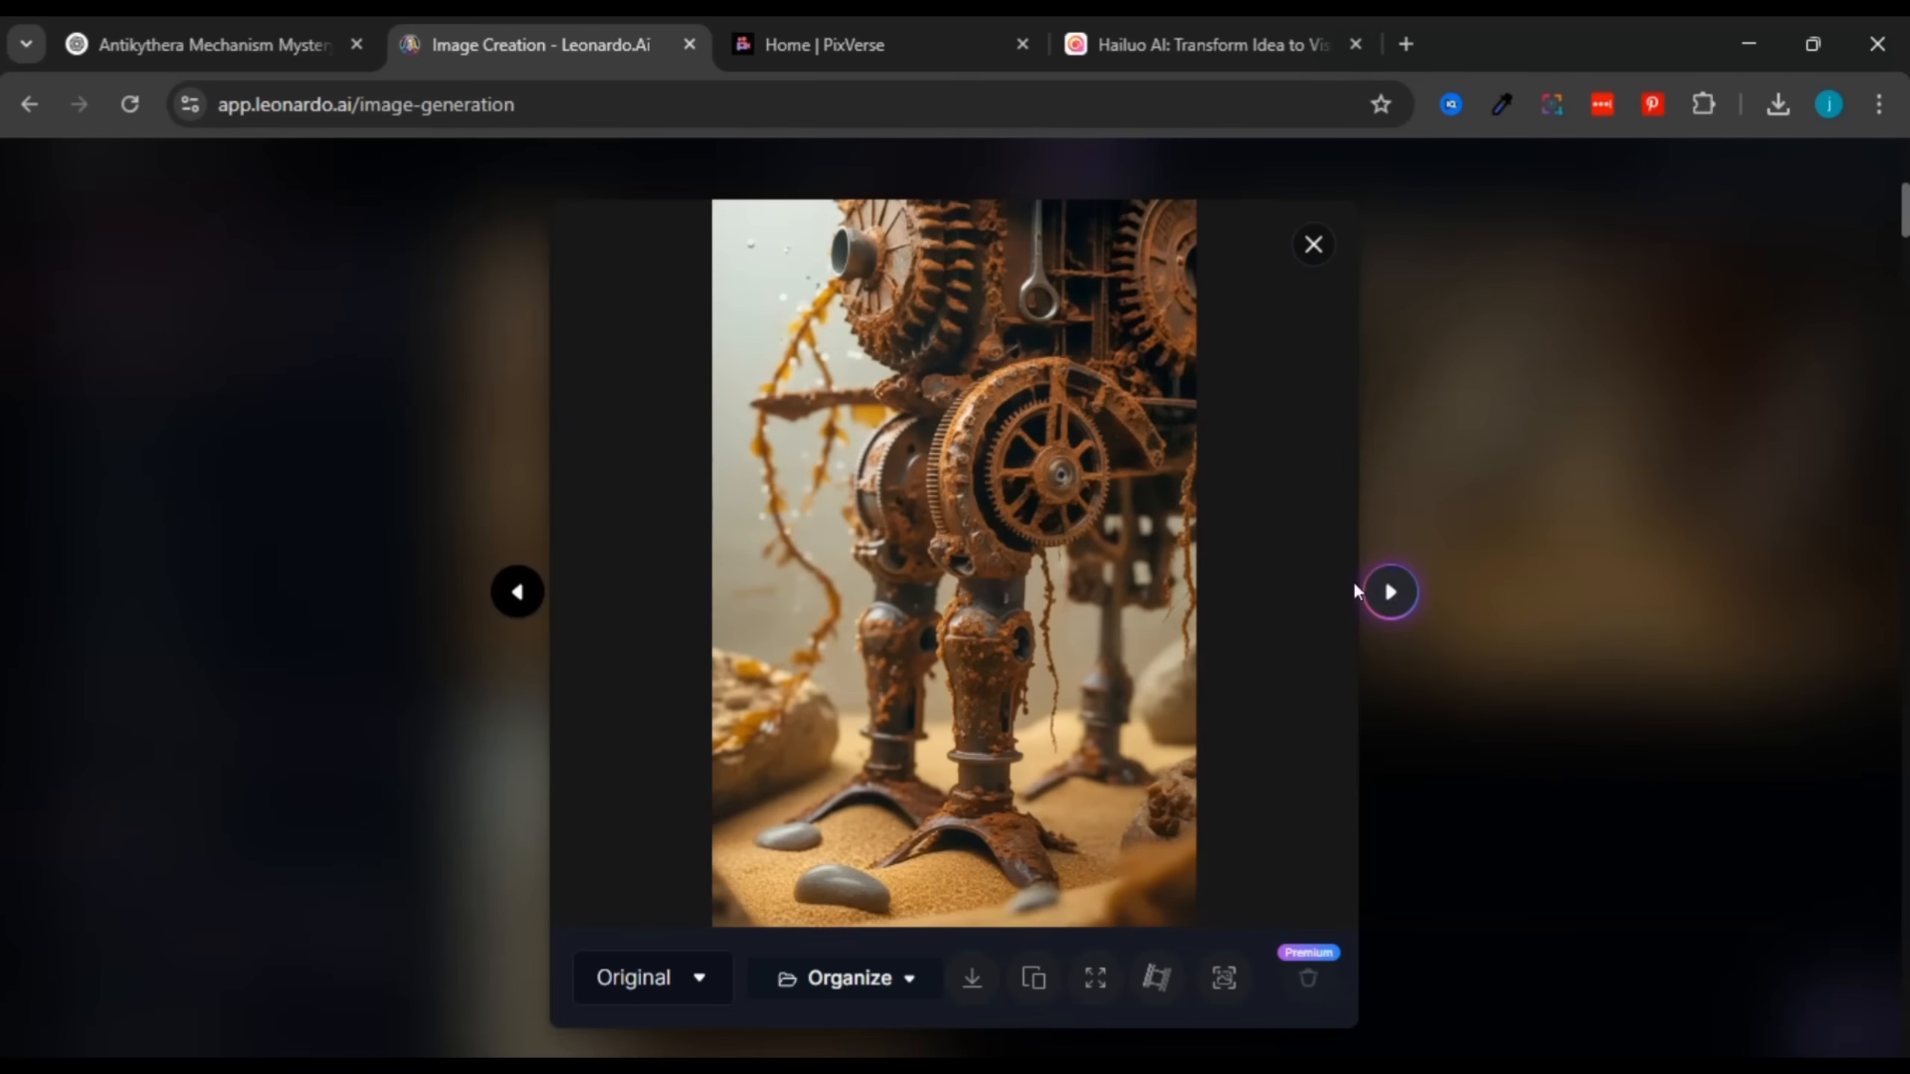
# Step: Return to the first variation with the large spoked gear wheel, download it, and close the viewer
pyautogui.click(520, 594)
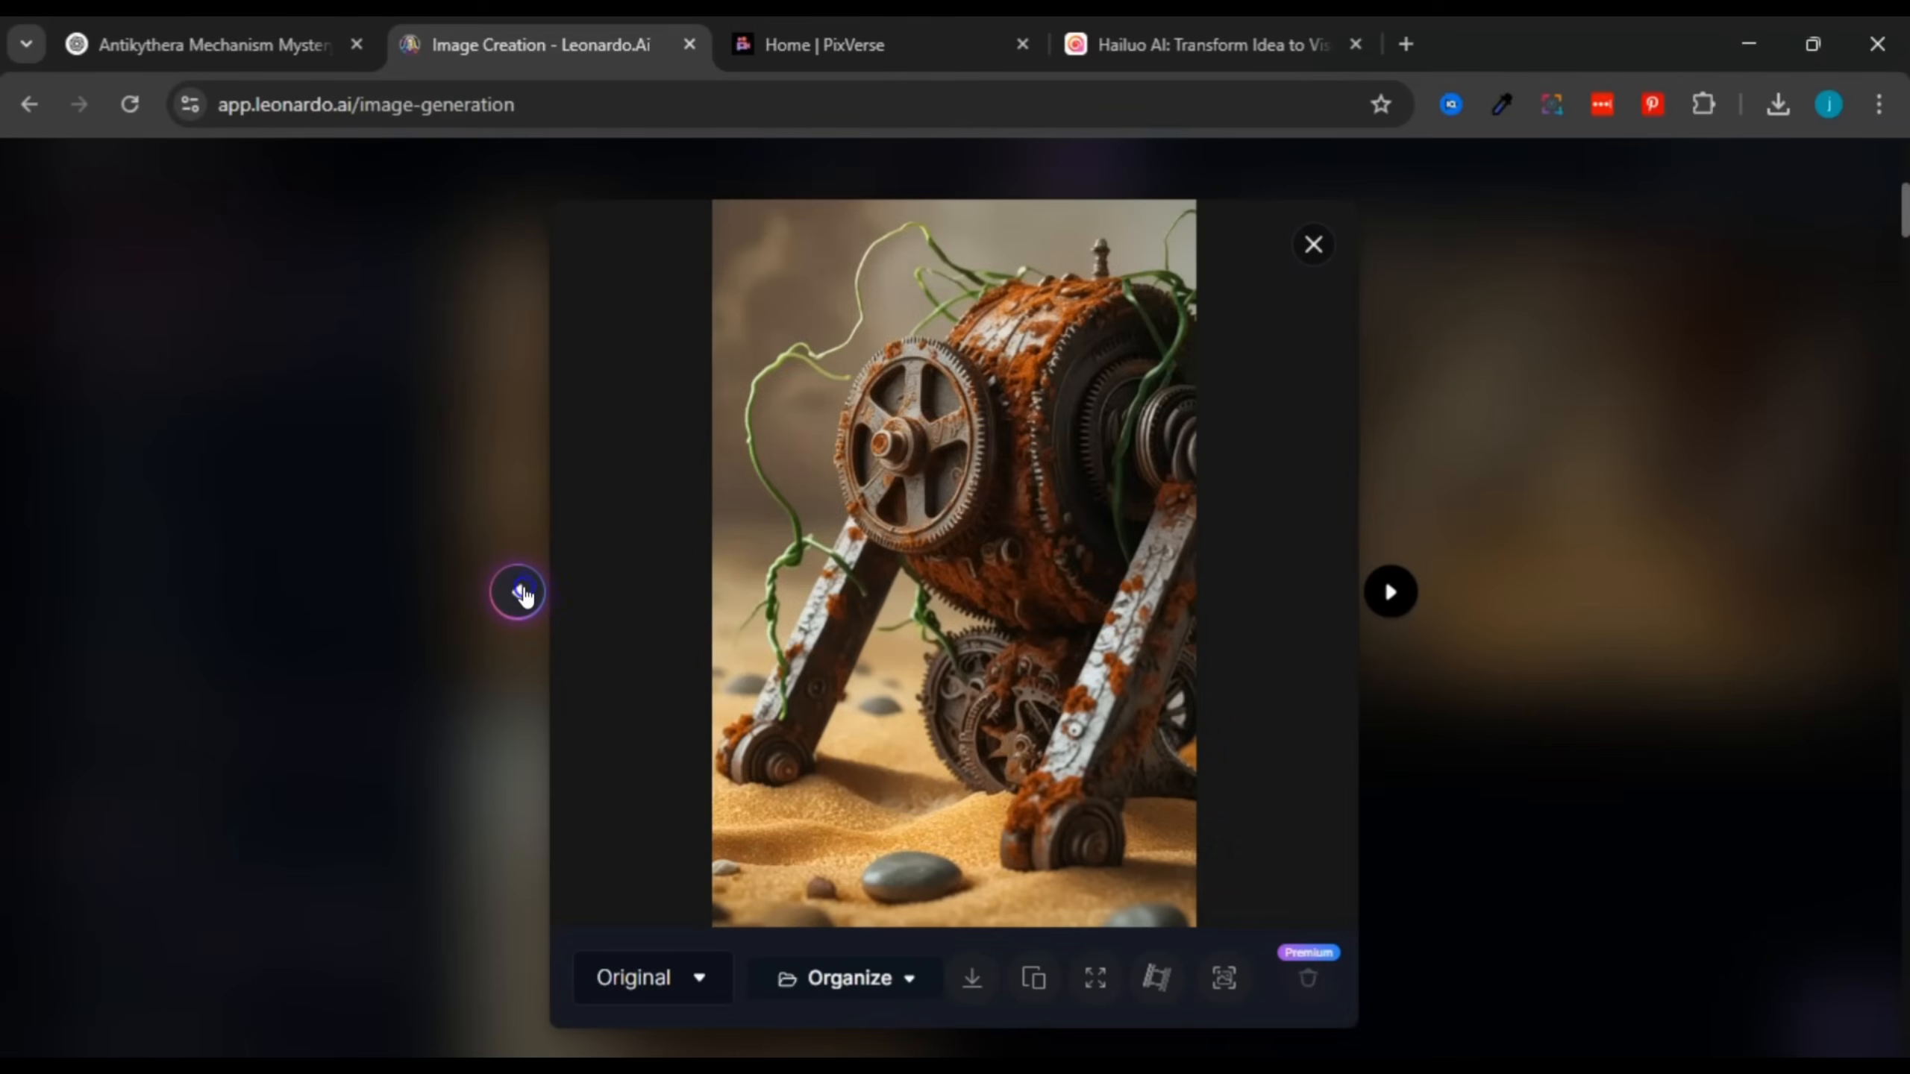
pyautogui.click(520, 593)
pyautogui.click(520, 593)
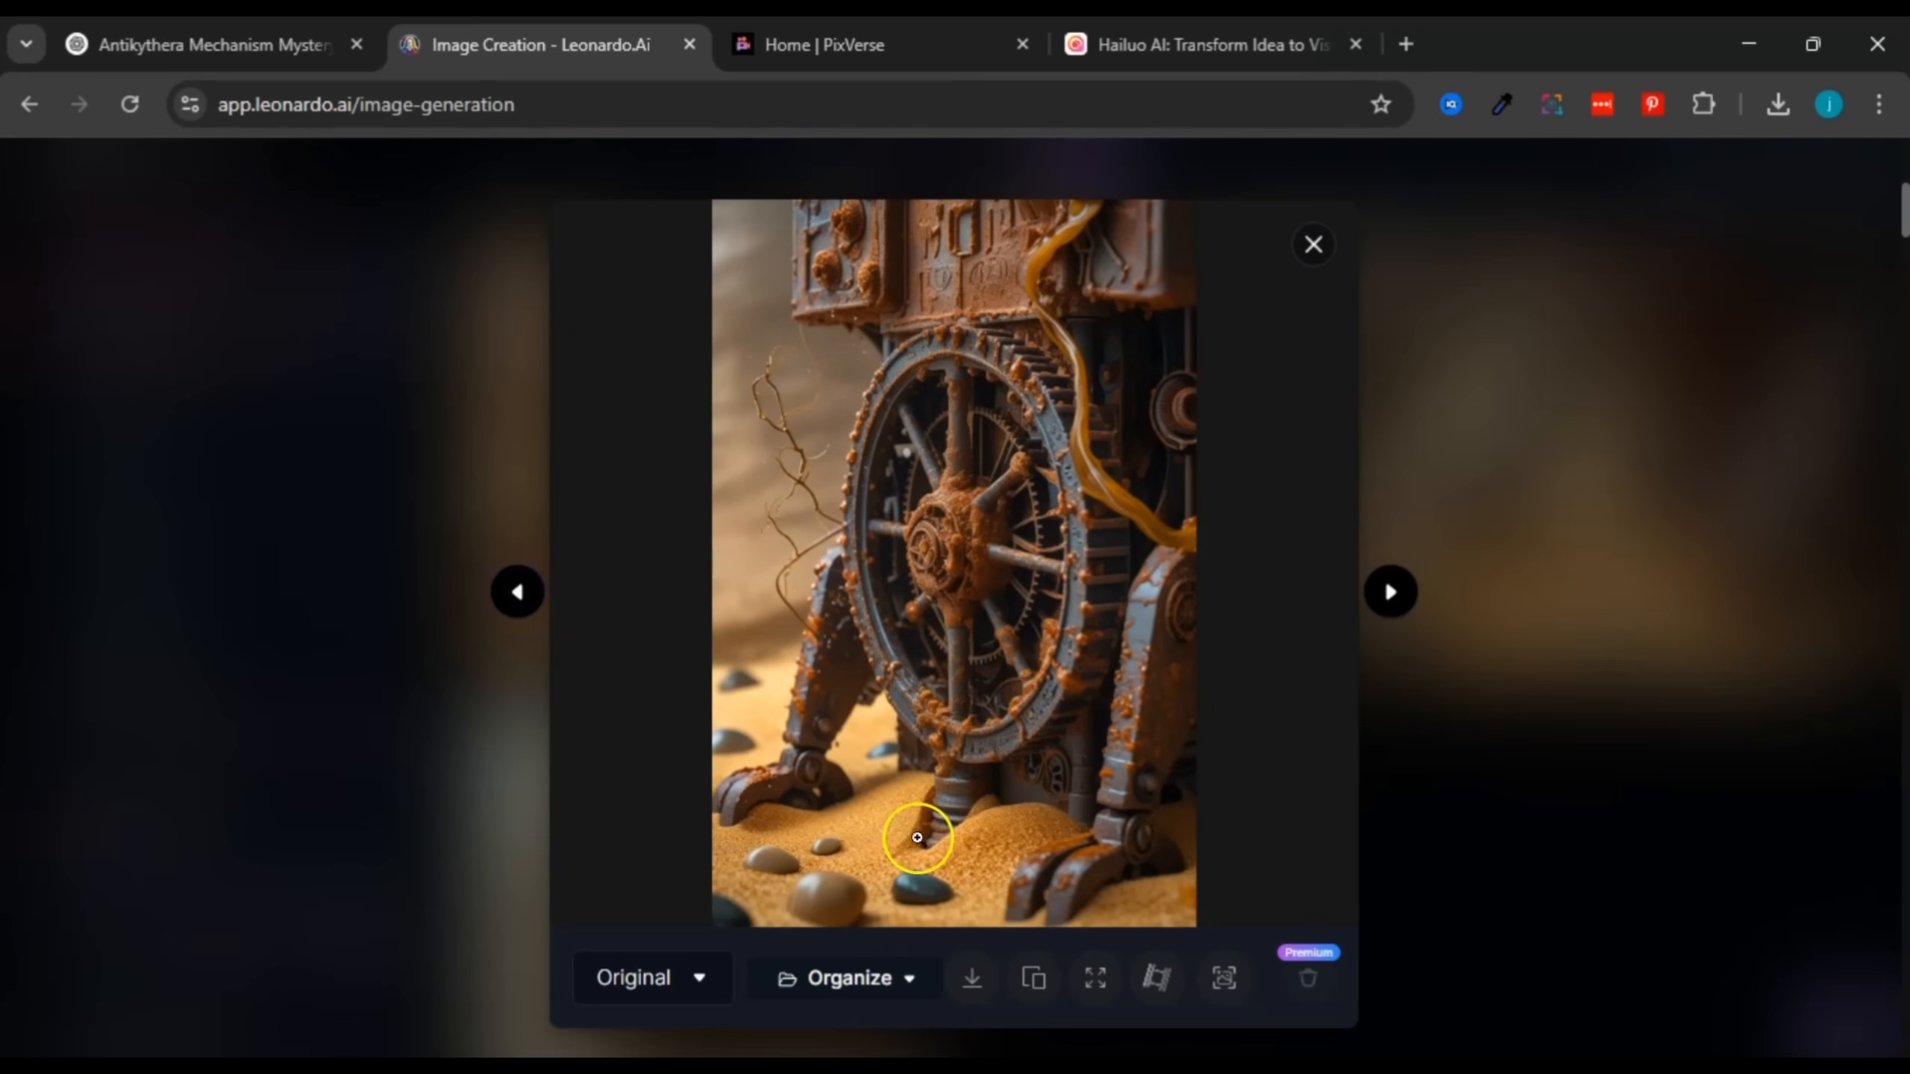
pyautogui.click(971, 978)
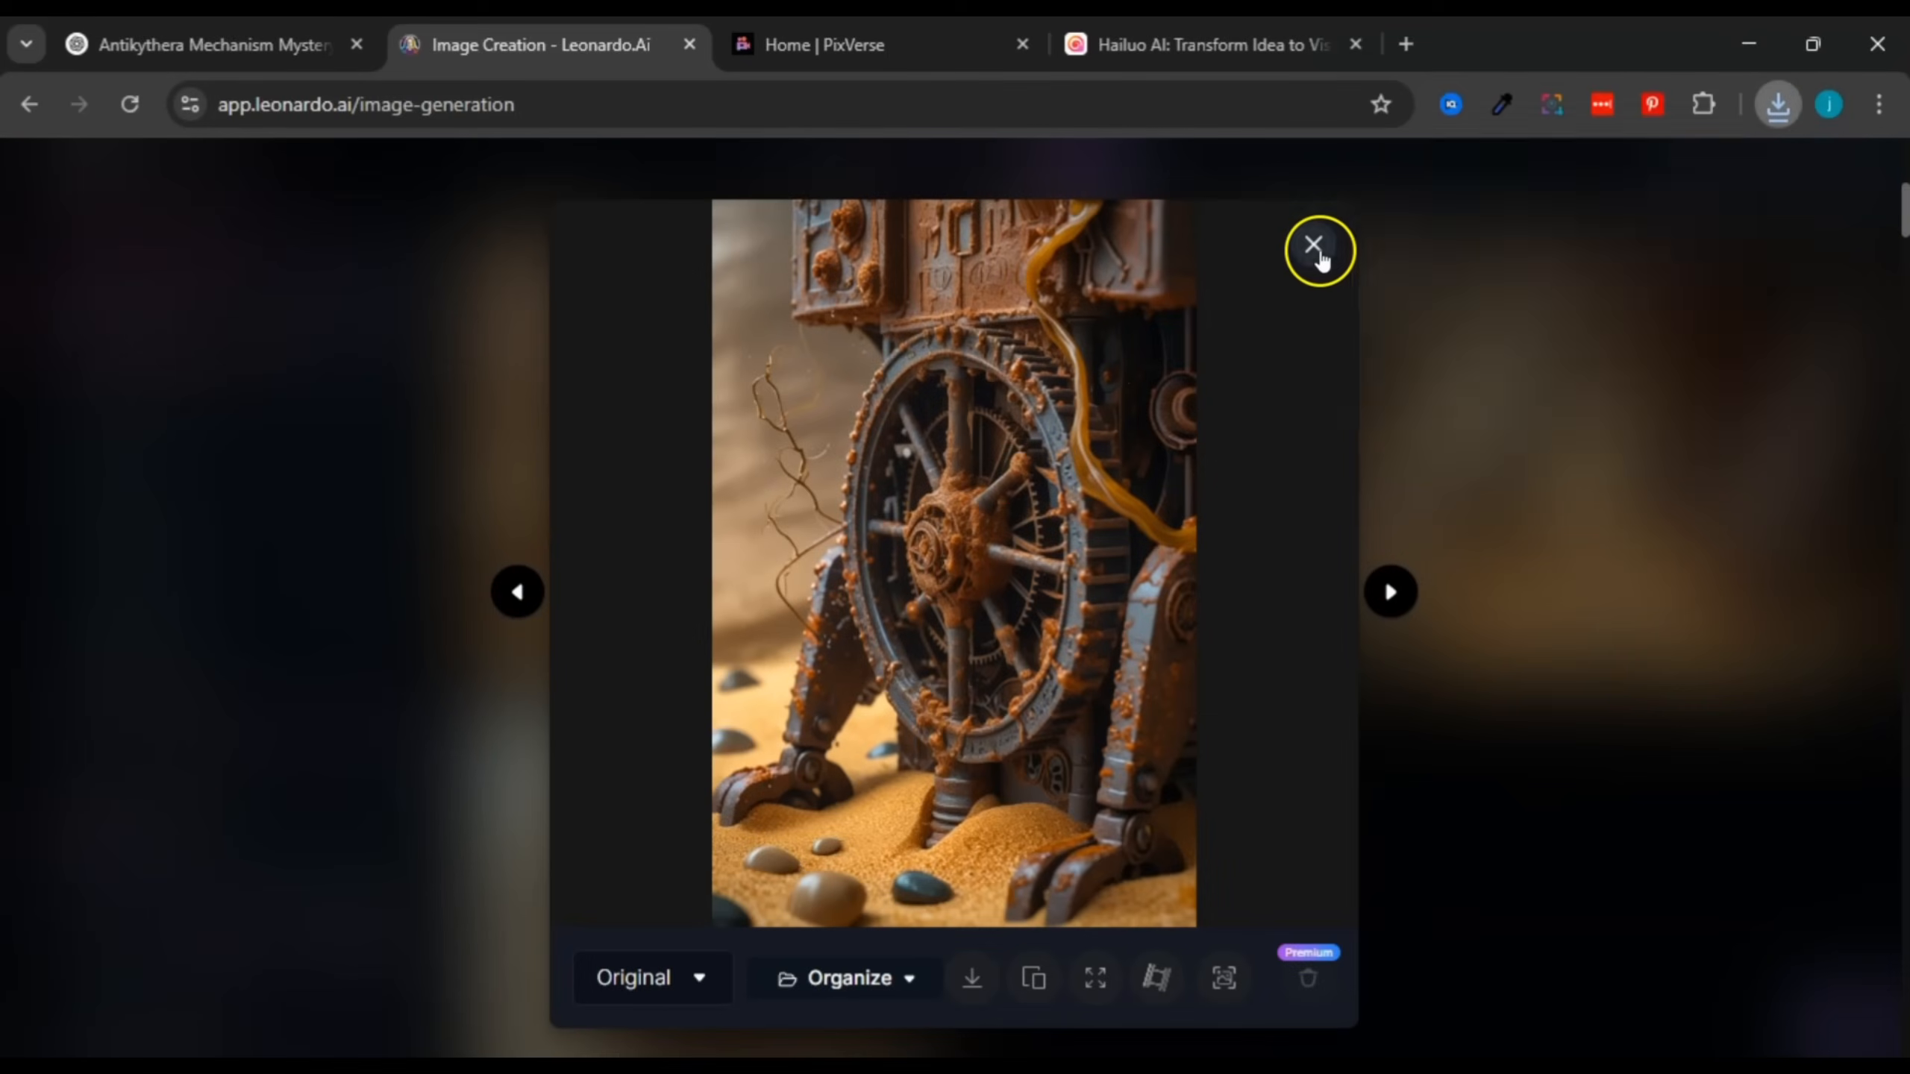
pyautogui.click(1316, 247)
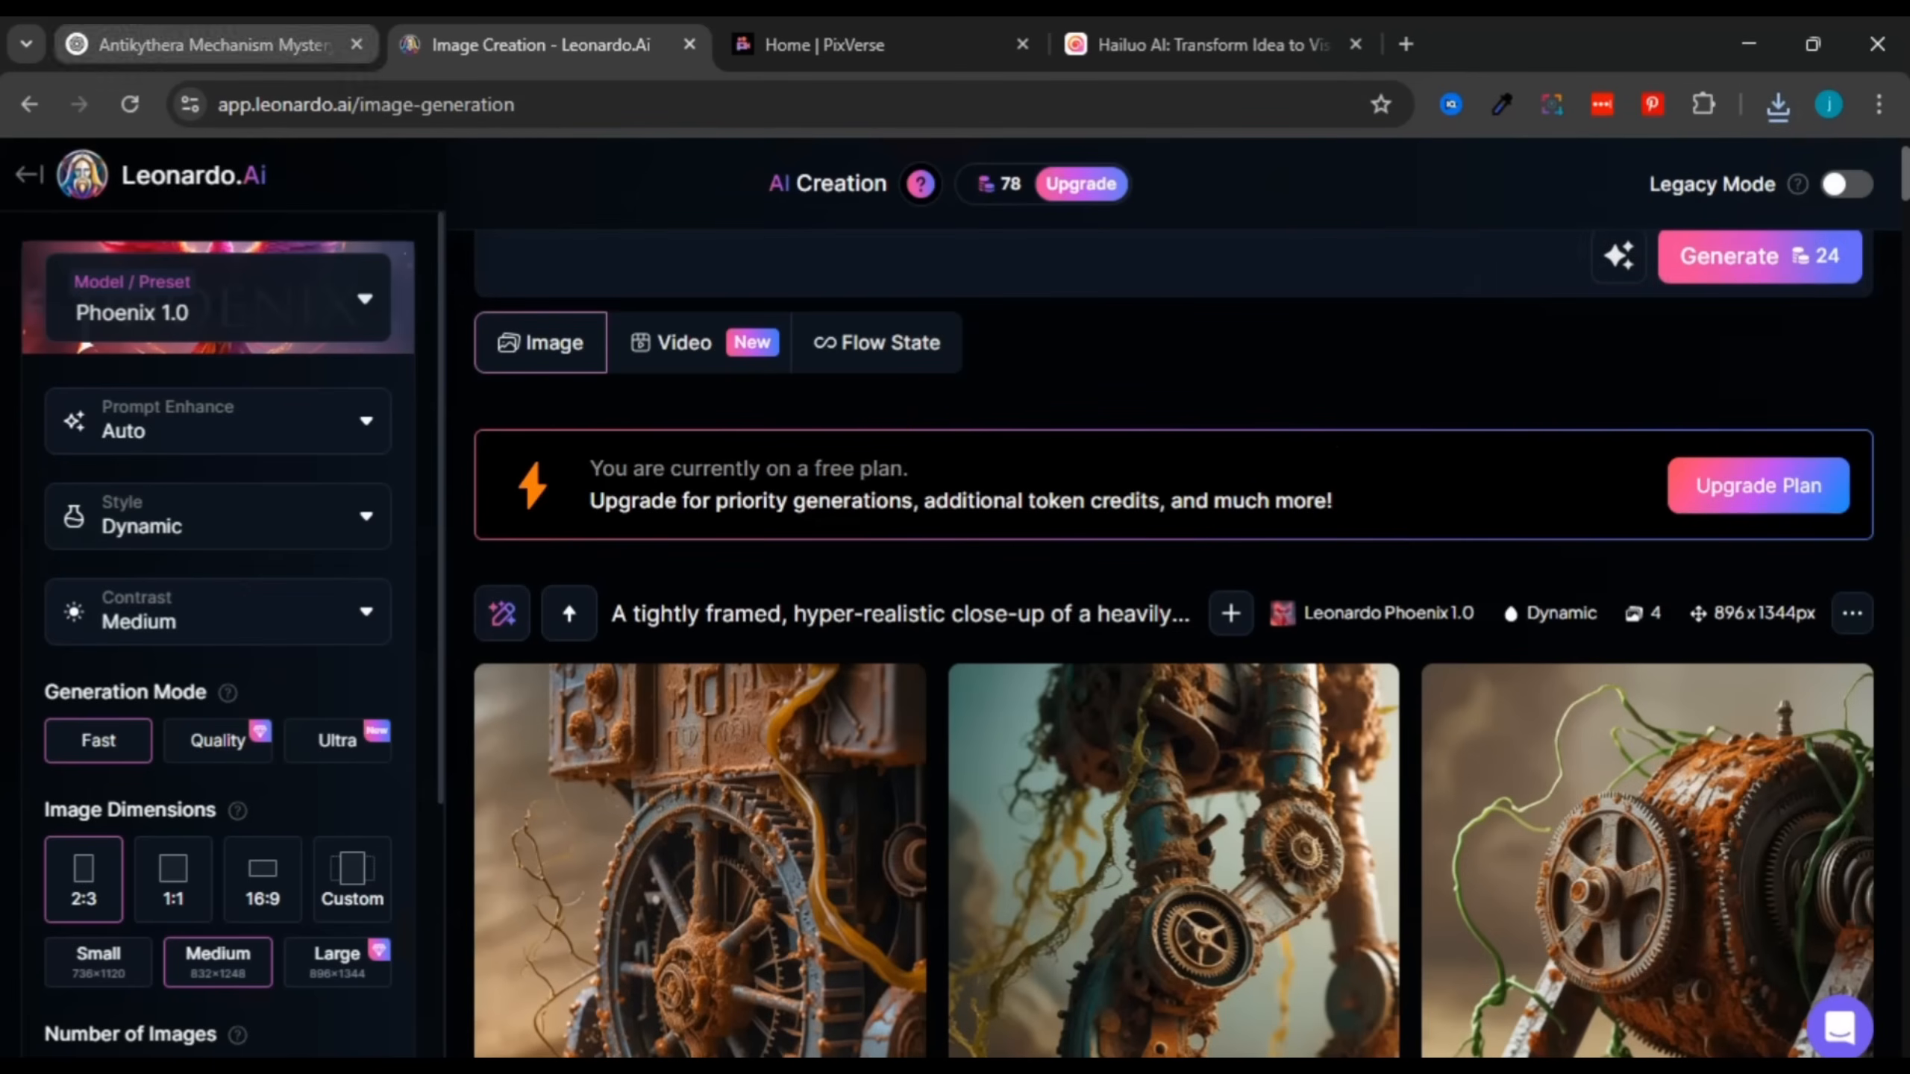
# Step: Switch to ChatGPT and copy the prompt text for line 3, "But when scientists looked closer—"
pyautogui.click(215, 44)
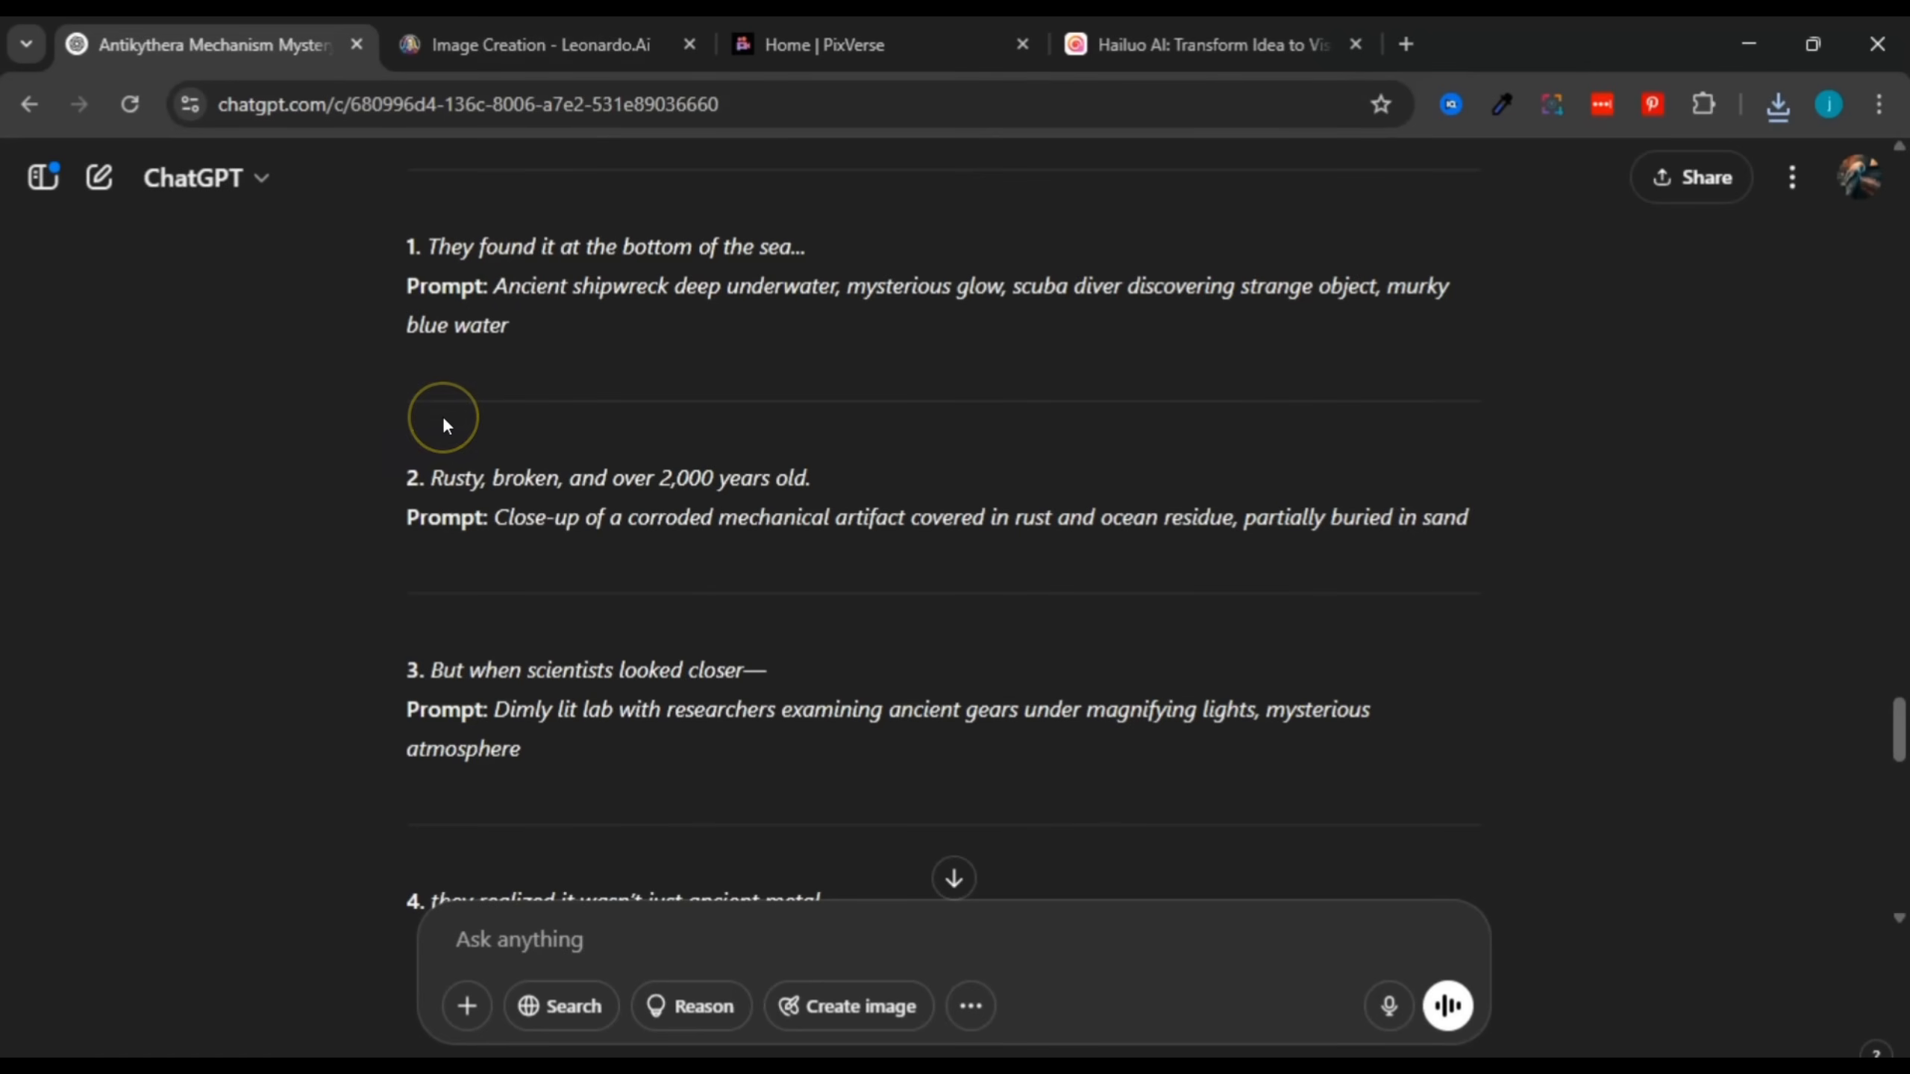
pyautogui.scroll(-4, 443, 417)
pyautogui.click(519, 435)
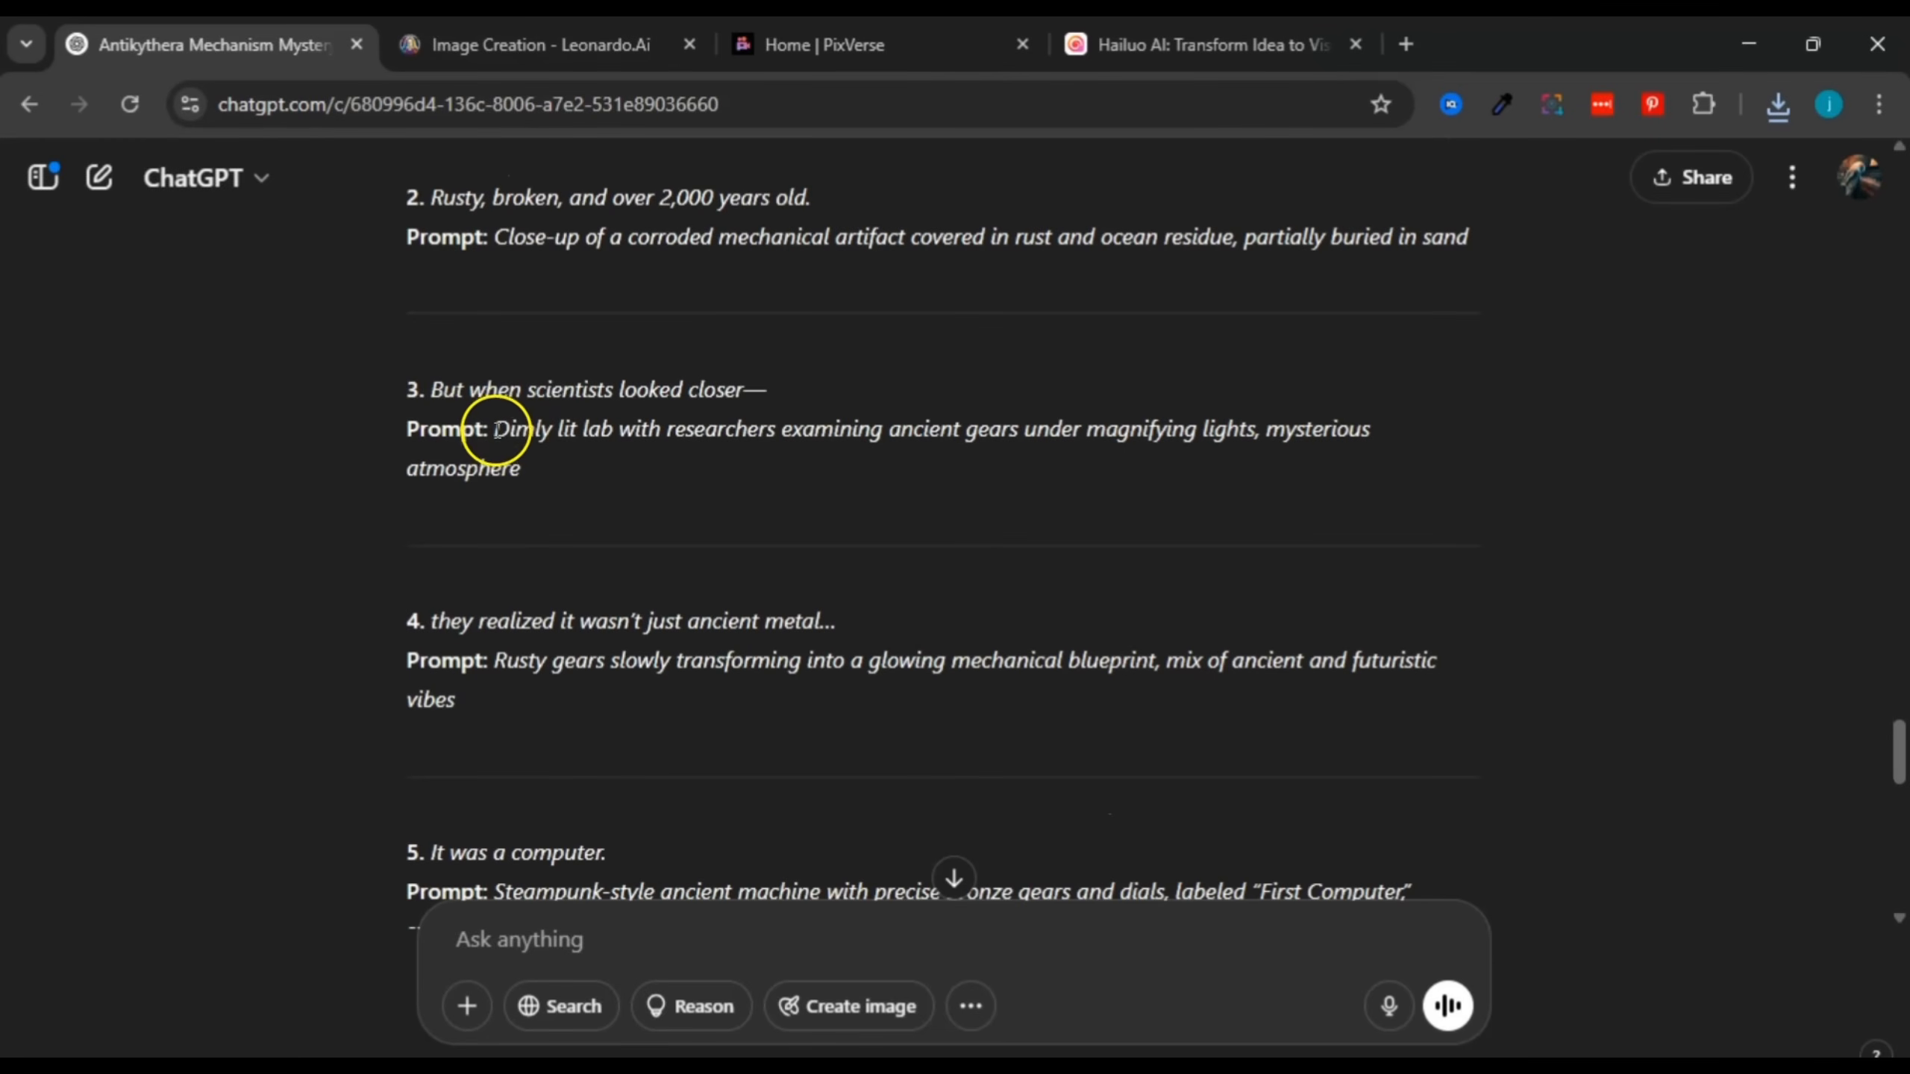
pyautogui.moveTo(496, 431); pyautogui.dragTo(522, 468)
pyautogui.rightClick(523, 456)
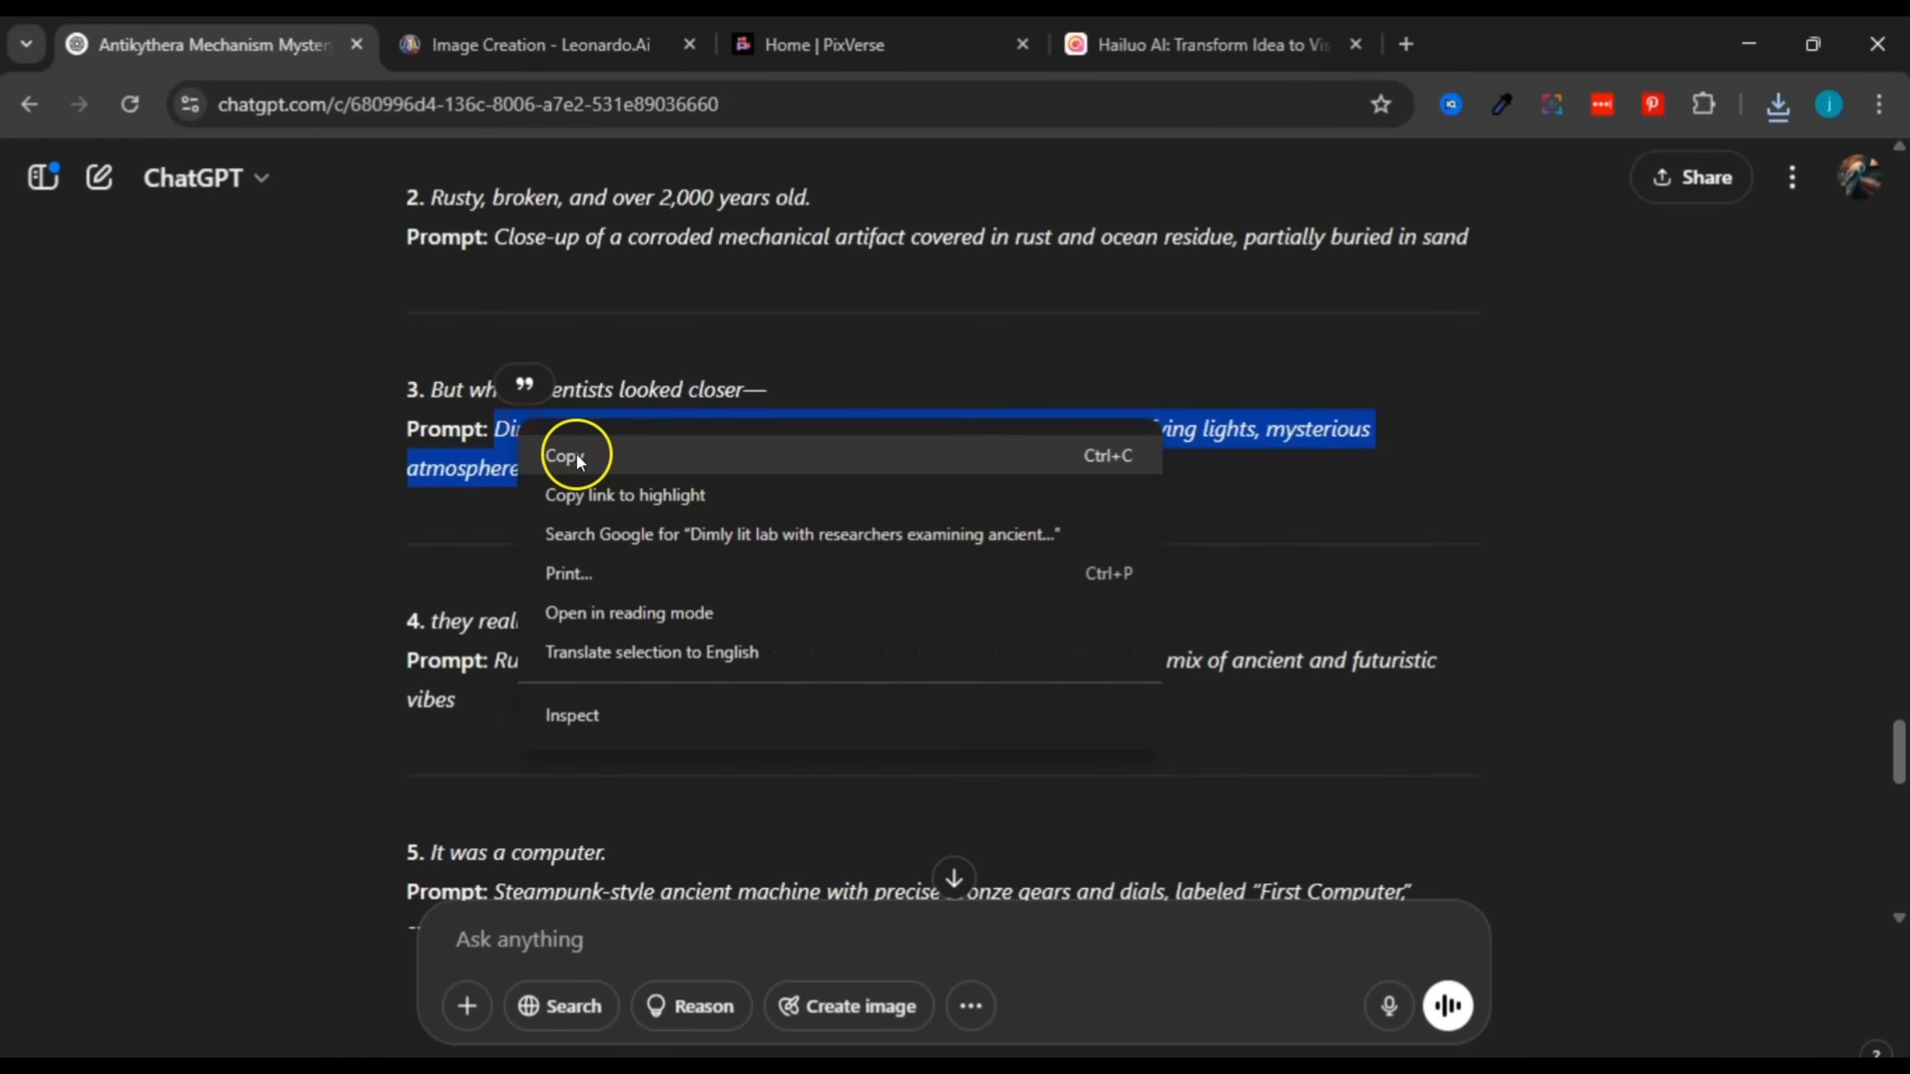
pyautogui.click(576, 456)
# Step: Switch back to Leonardo.Ai and bring the image prompt into view
pyautogui.click(560, 44)
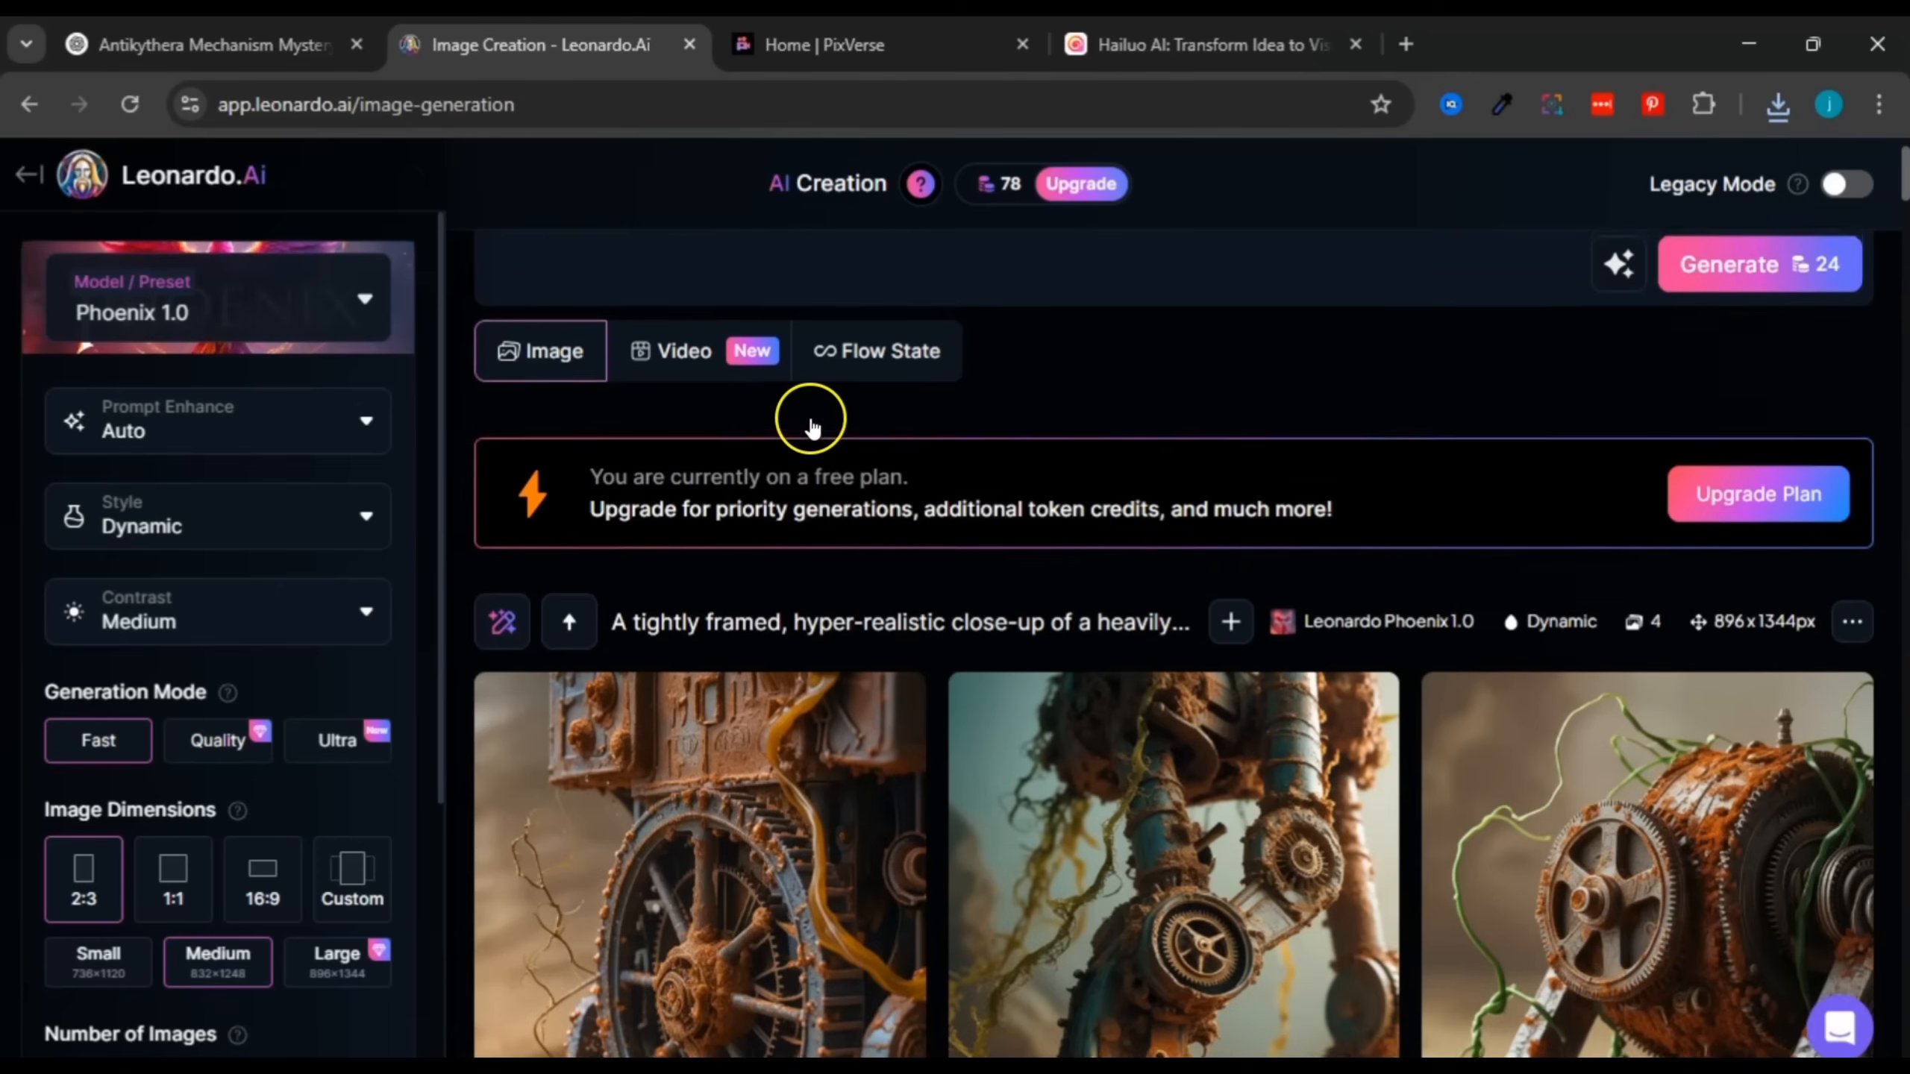
pyautogui.scroll(2, 810, 425)
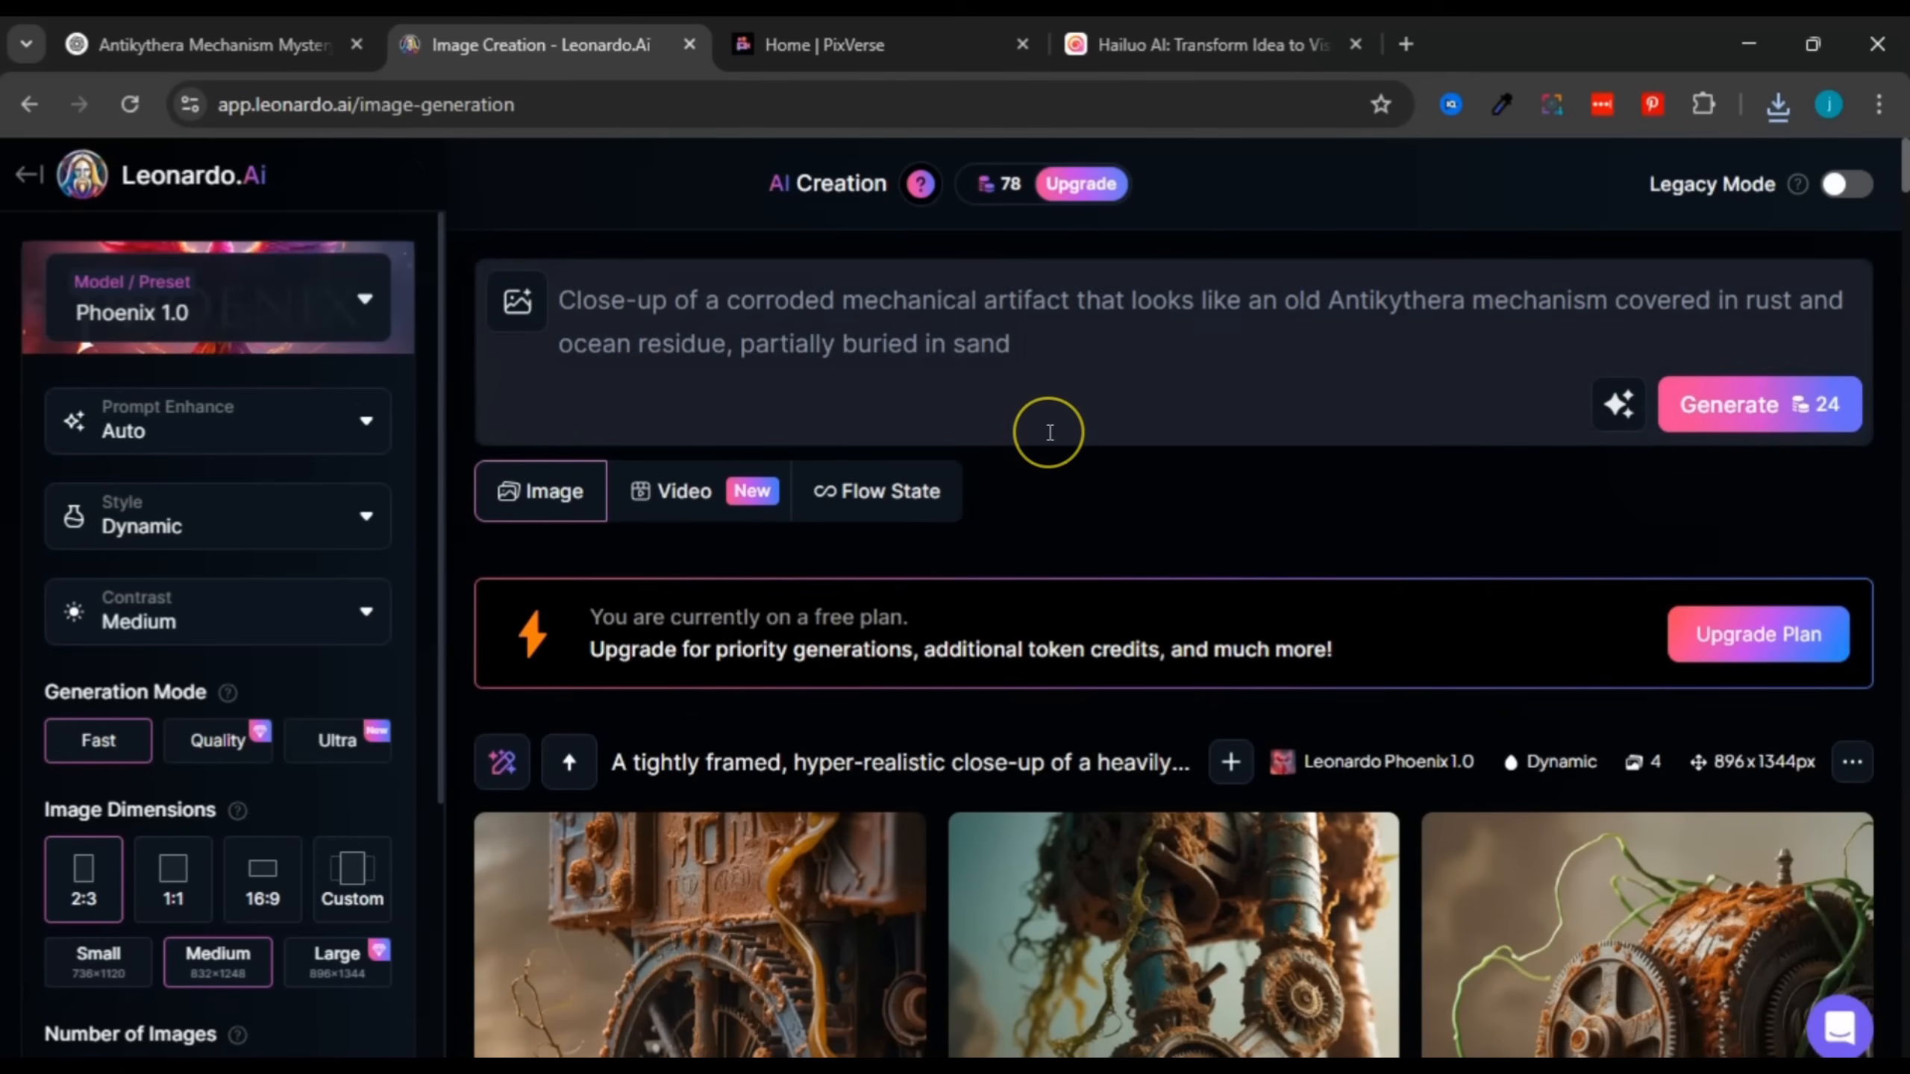
# Step: Compare the generated rusty machine images with the prompt for scene 2 in the ChatGPT conversation
pyautogui.scroll(-8, 1050, 432)
pyautogui.scroll(2, 1050, 433)
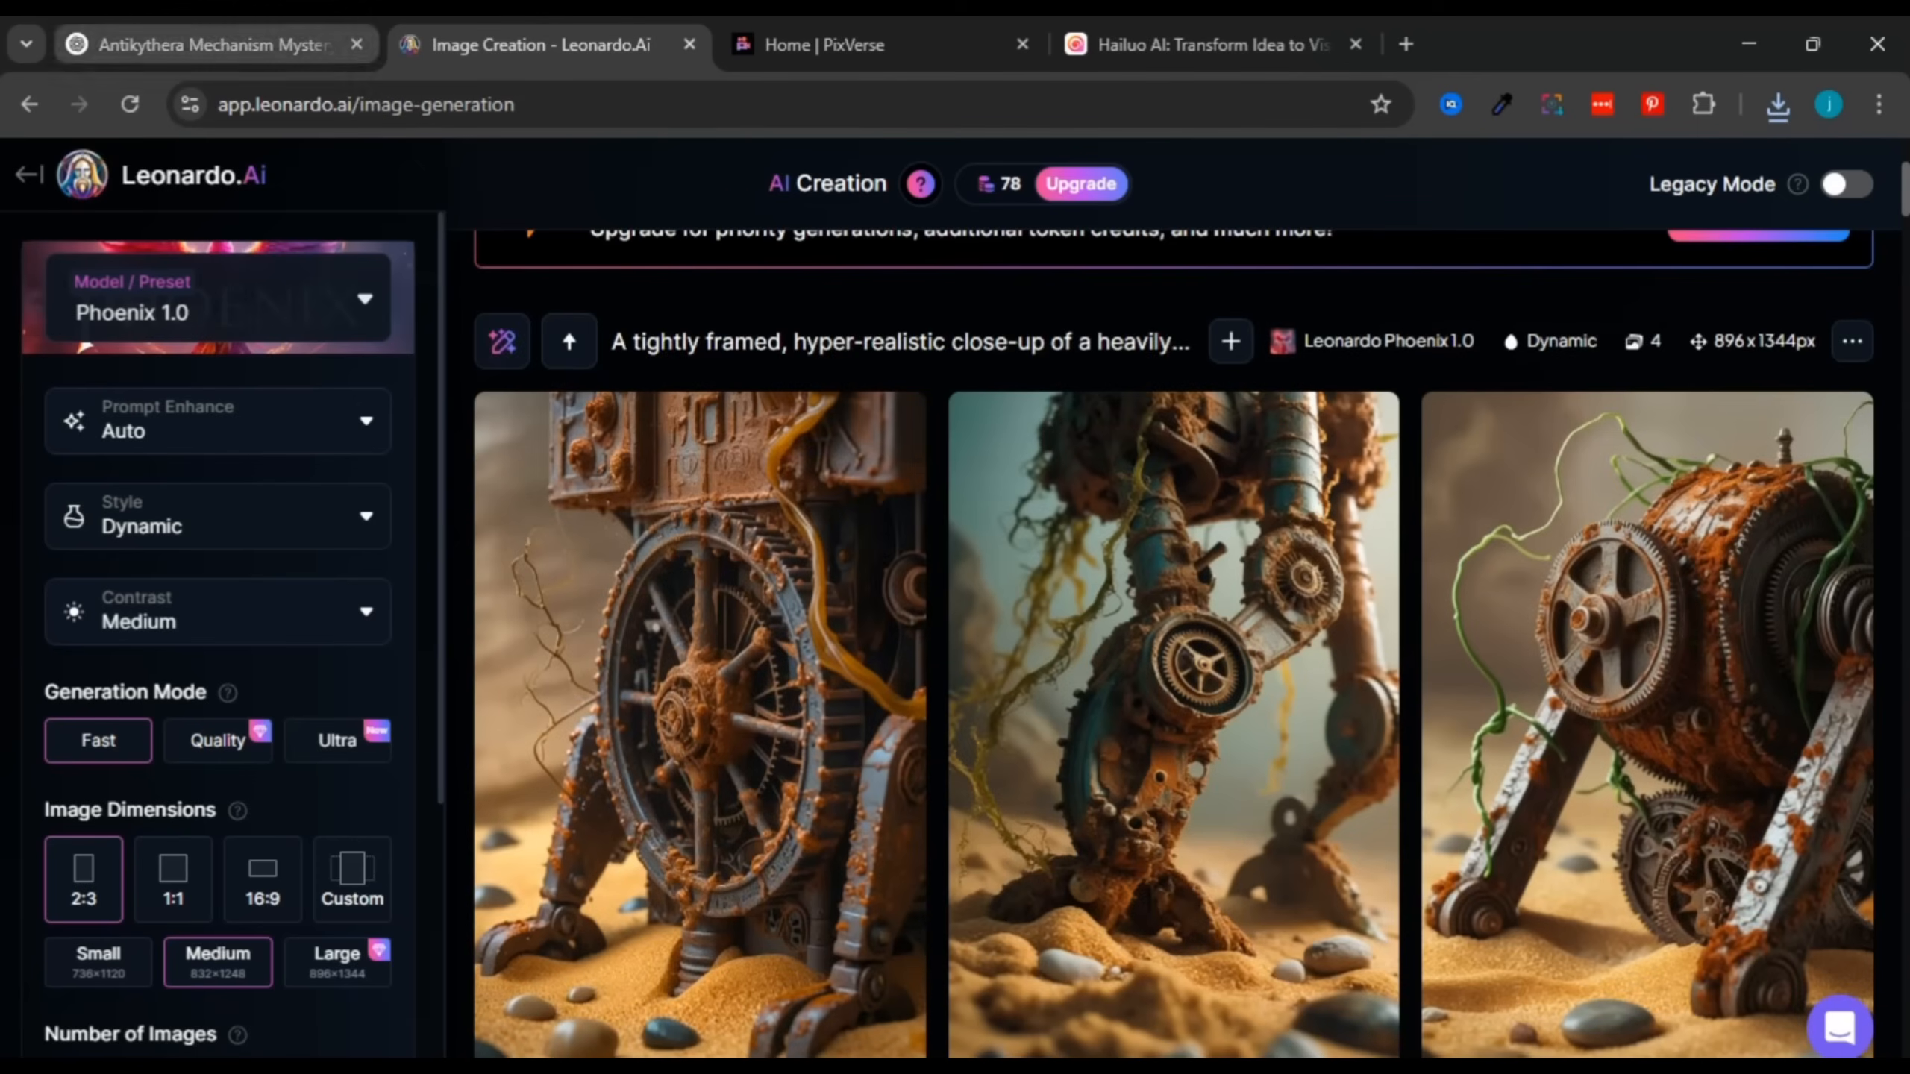
pyautogui.click(218, 45)
pyautogui.scroll(2, 579, 427)
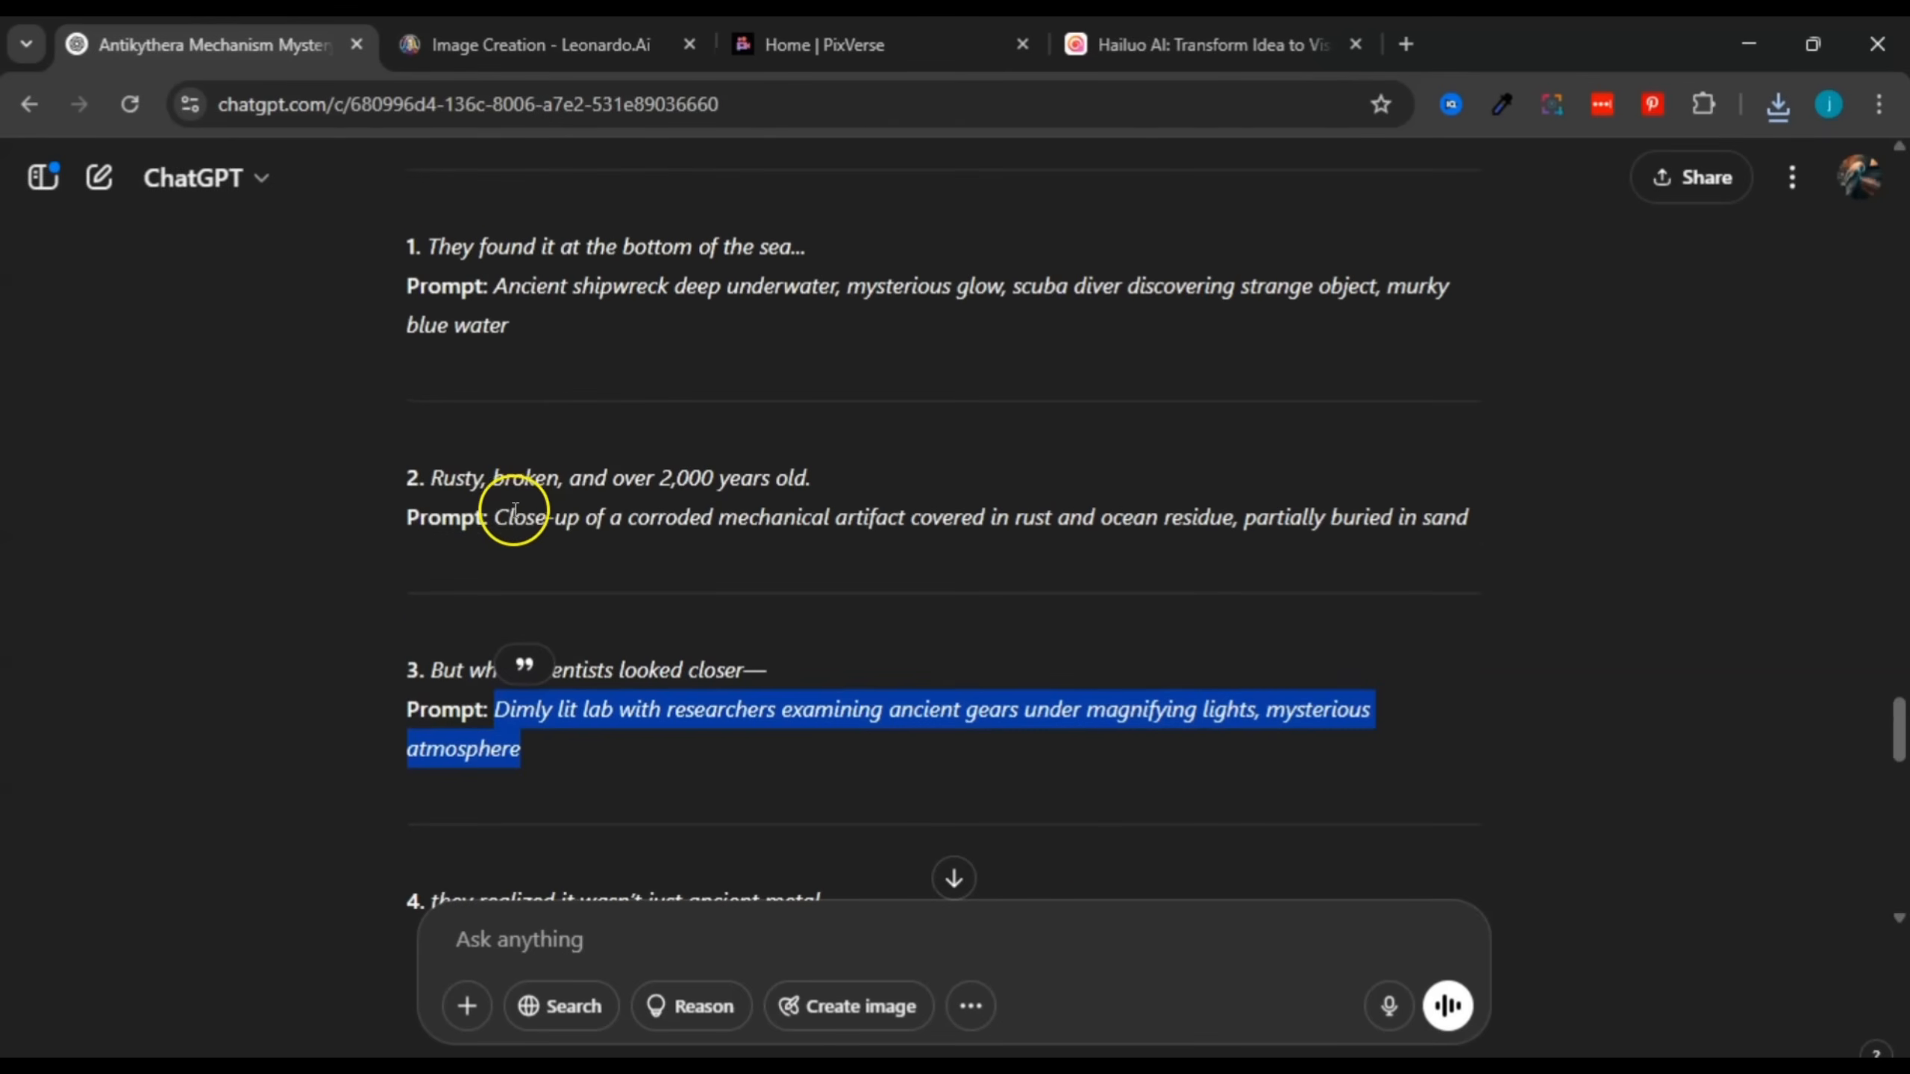
pyautogui.moveTo(496, 517); pyautogui.dragTo(1409, 496)
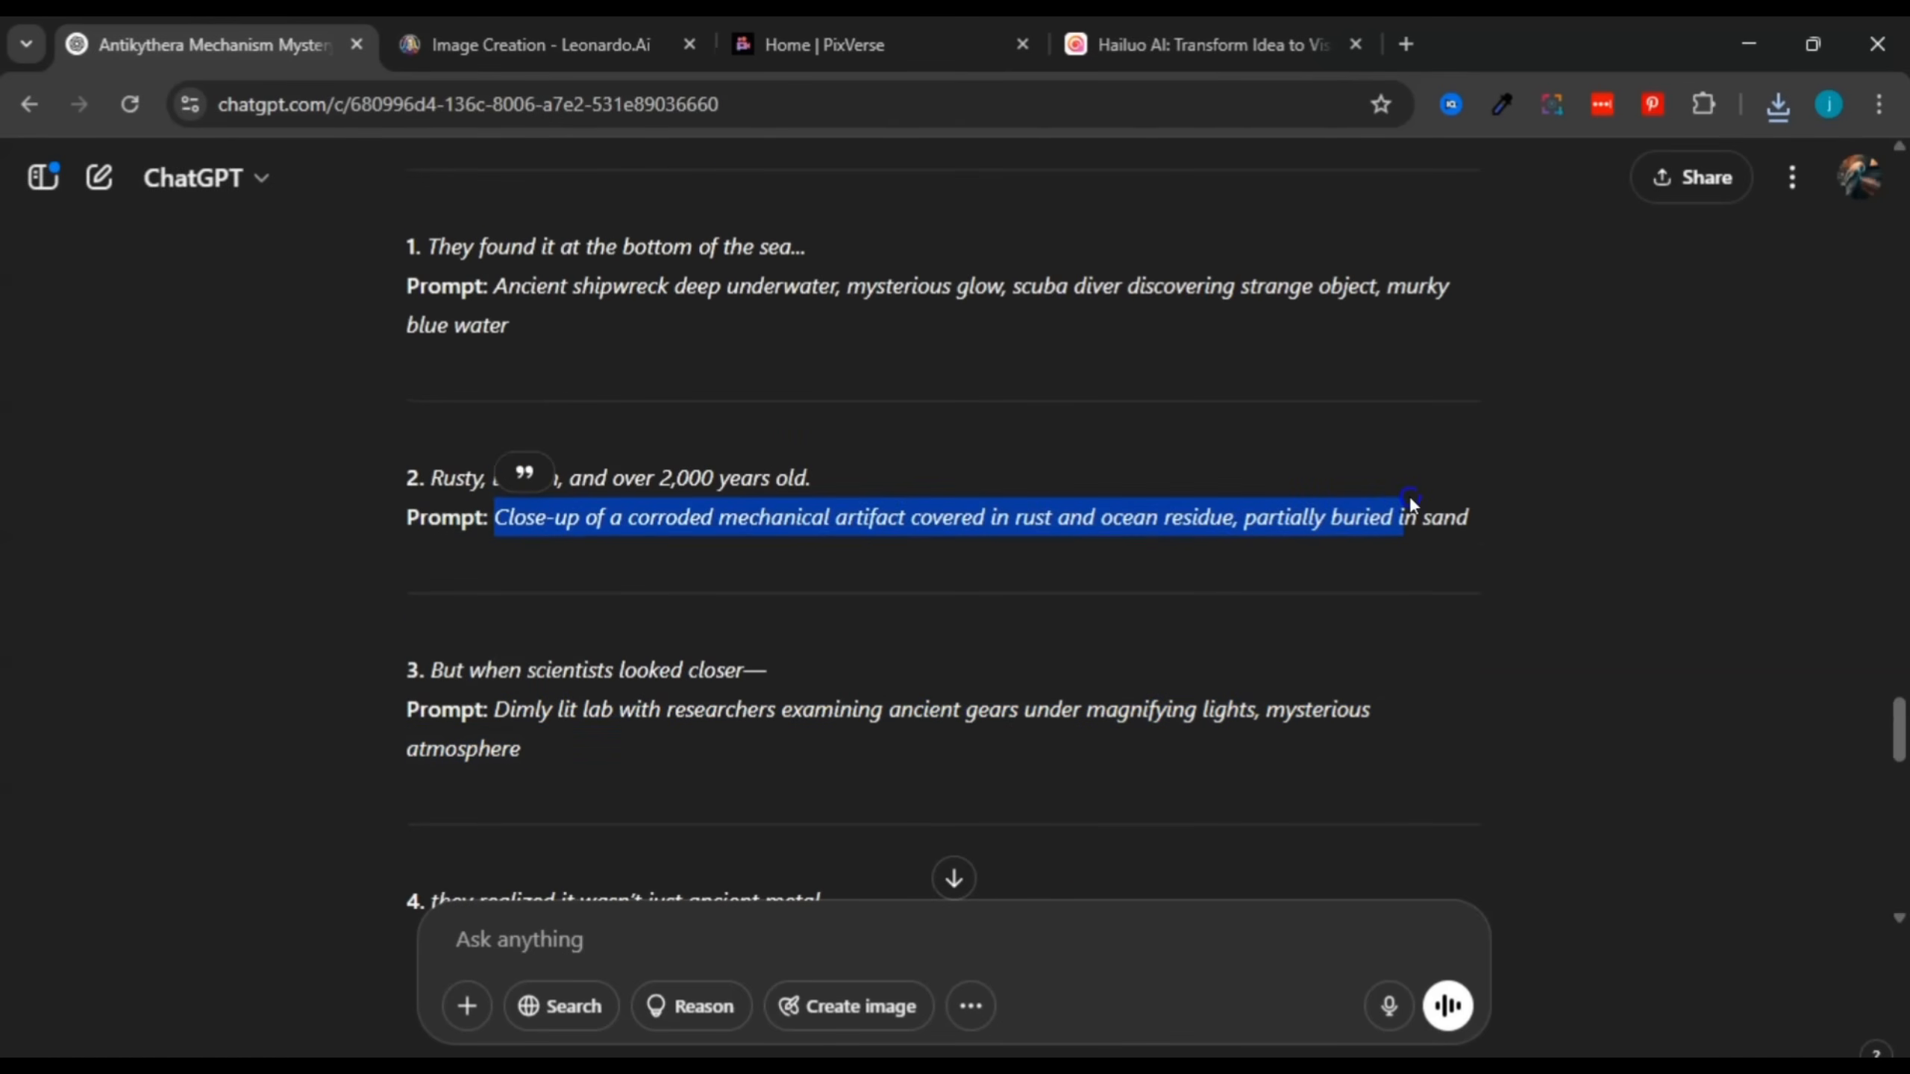
pyautogui.click(828, 199)
# Step: Return to Leonardo.Ai and examine the generated artifact images alongside the earlier weathered relic set
pyautogui.click(538, 45)
pyautogui.scroll(-3, 921, 444)
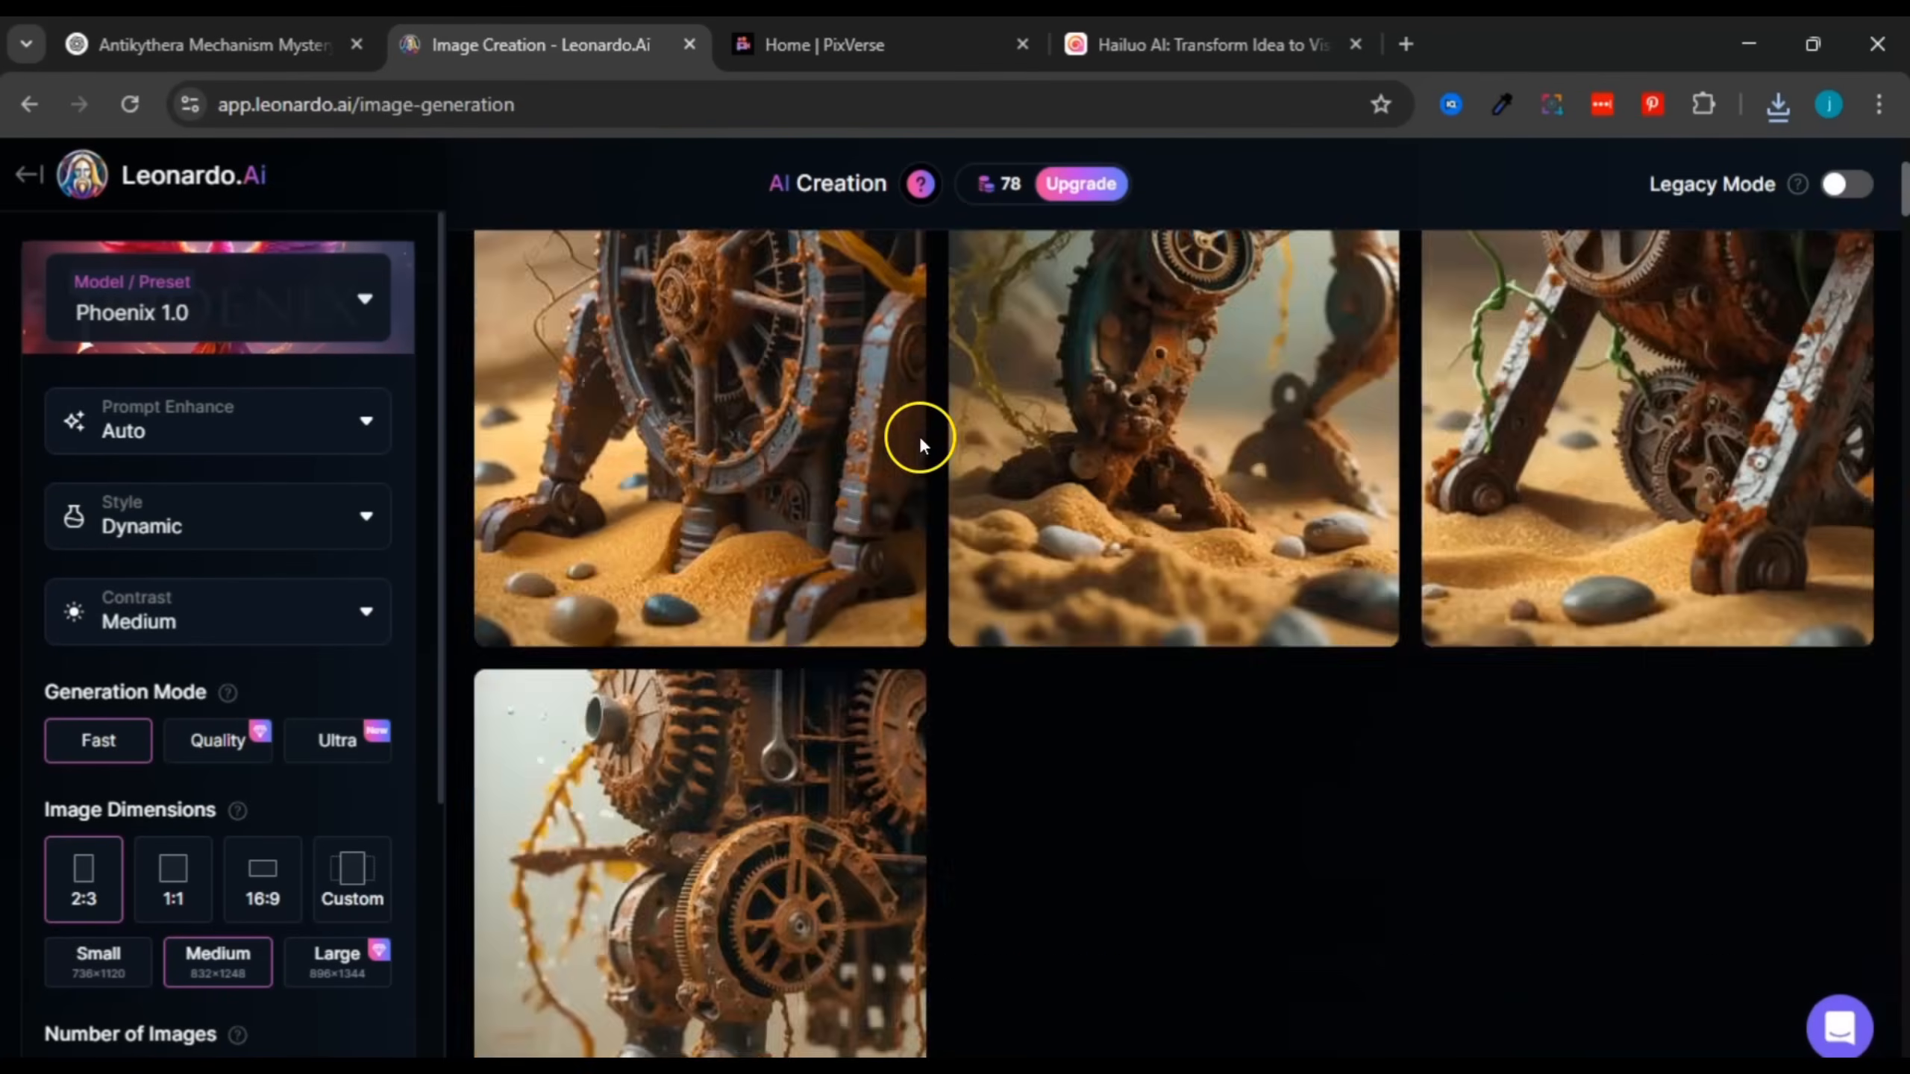
pyautogui.scroll(-5, 921, 444)
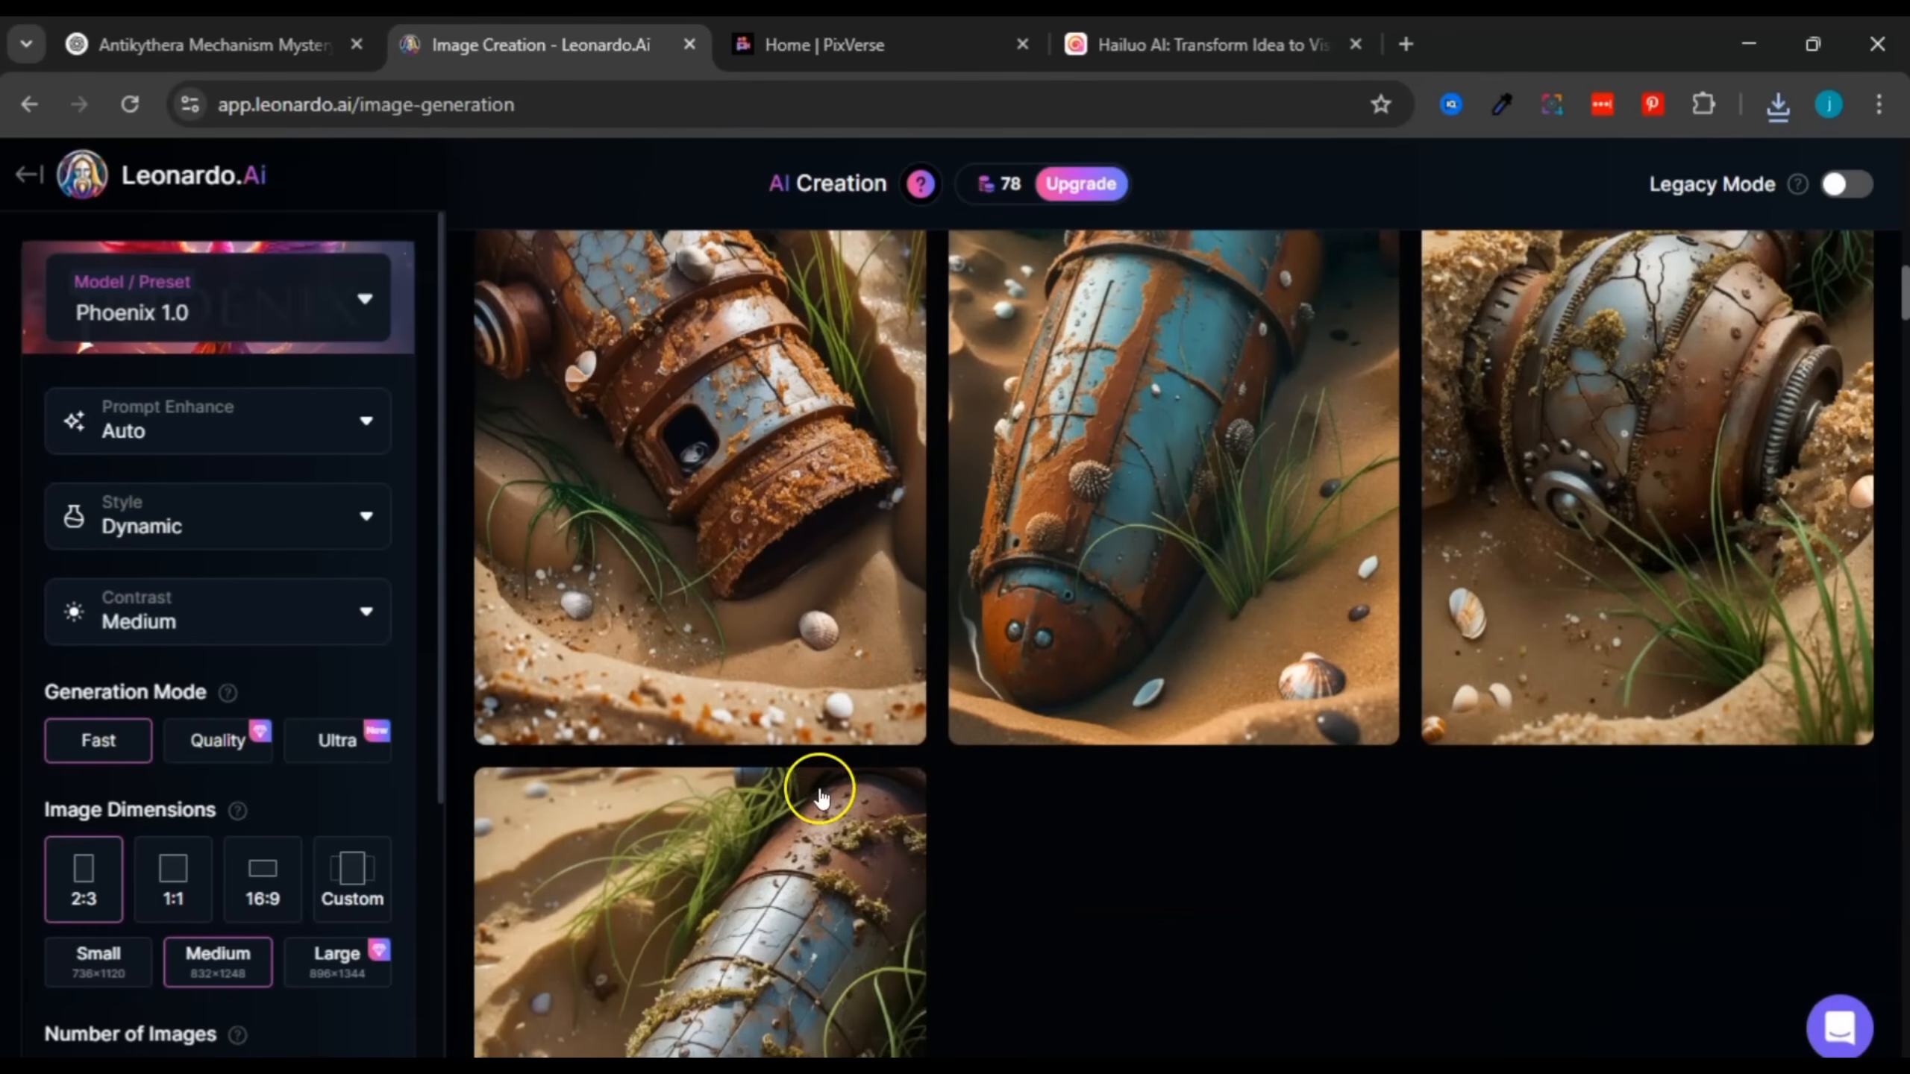
pyautogui.scroll(3, 1527, 436)
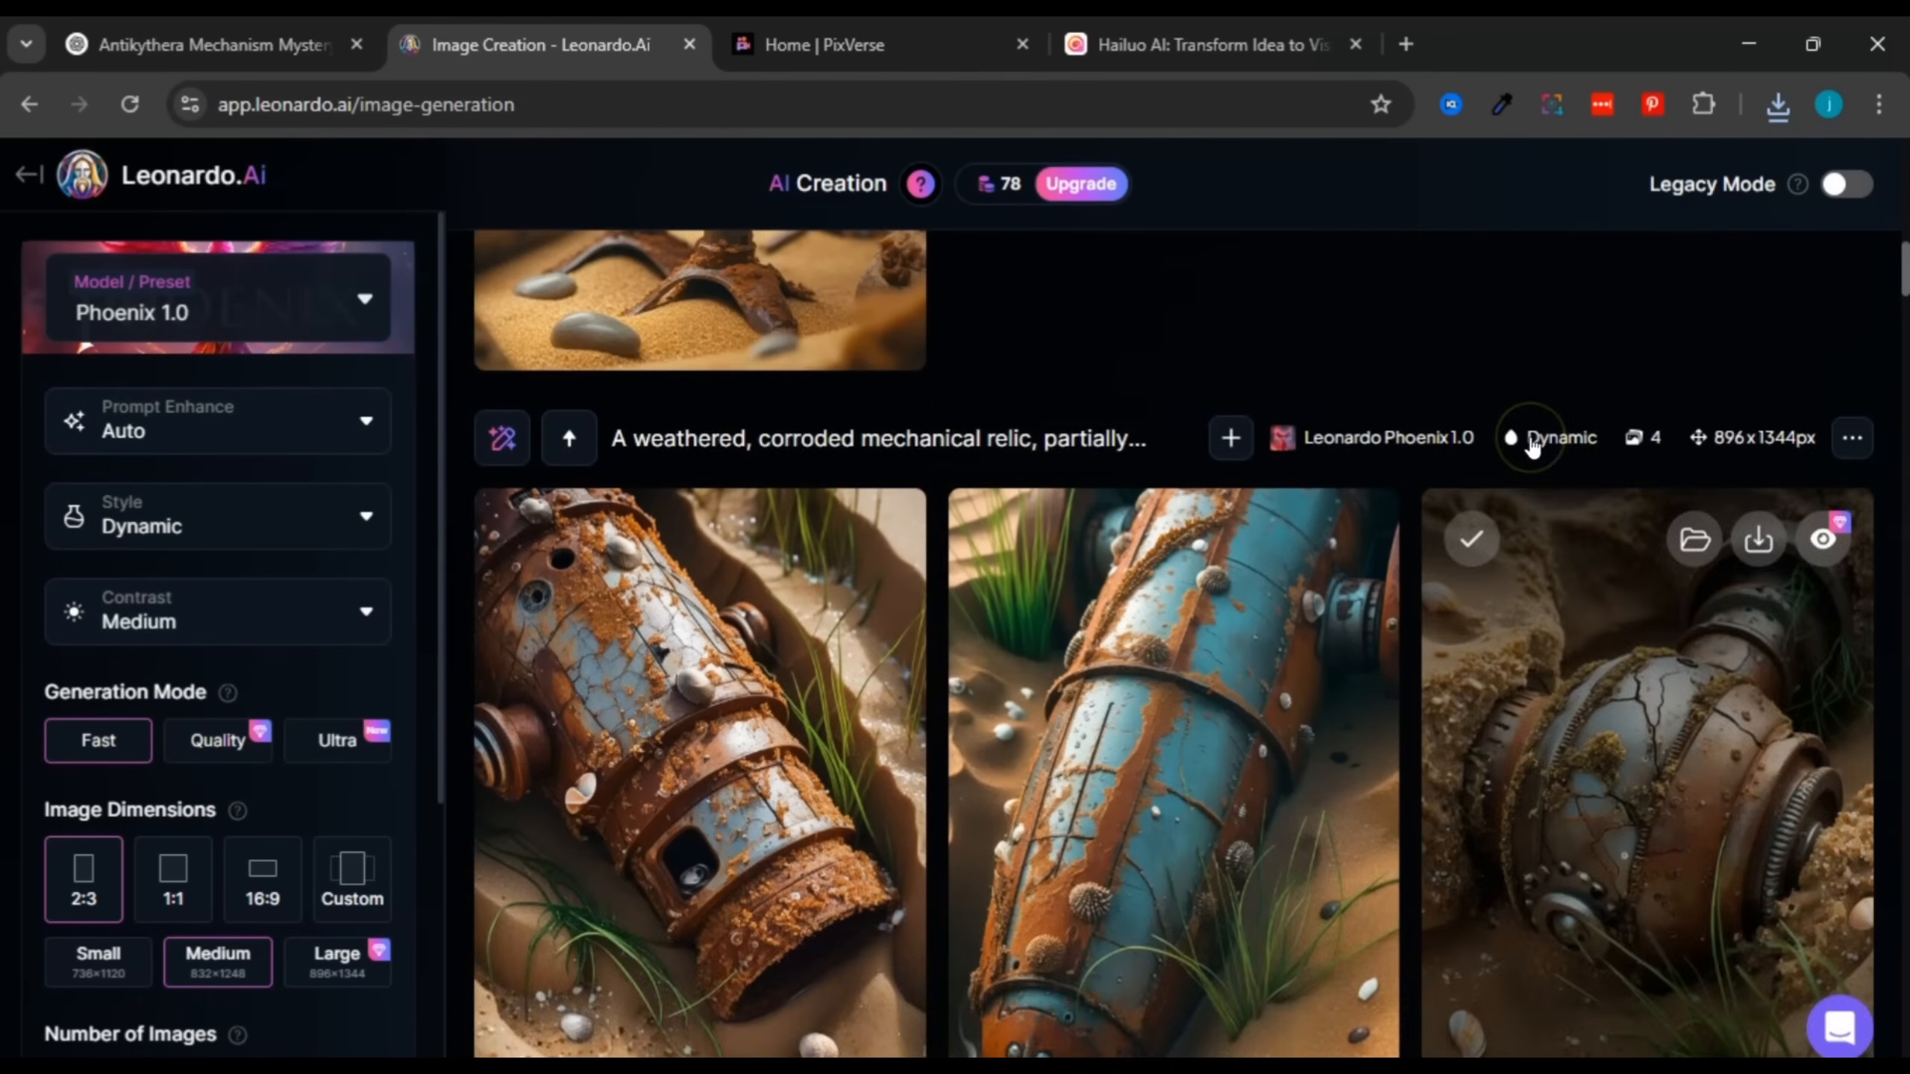
pyautogui.scroll(2, 1531, 446)
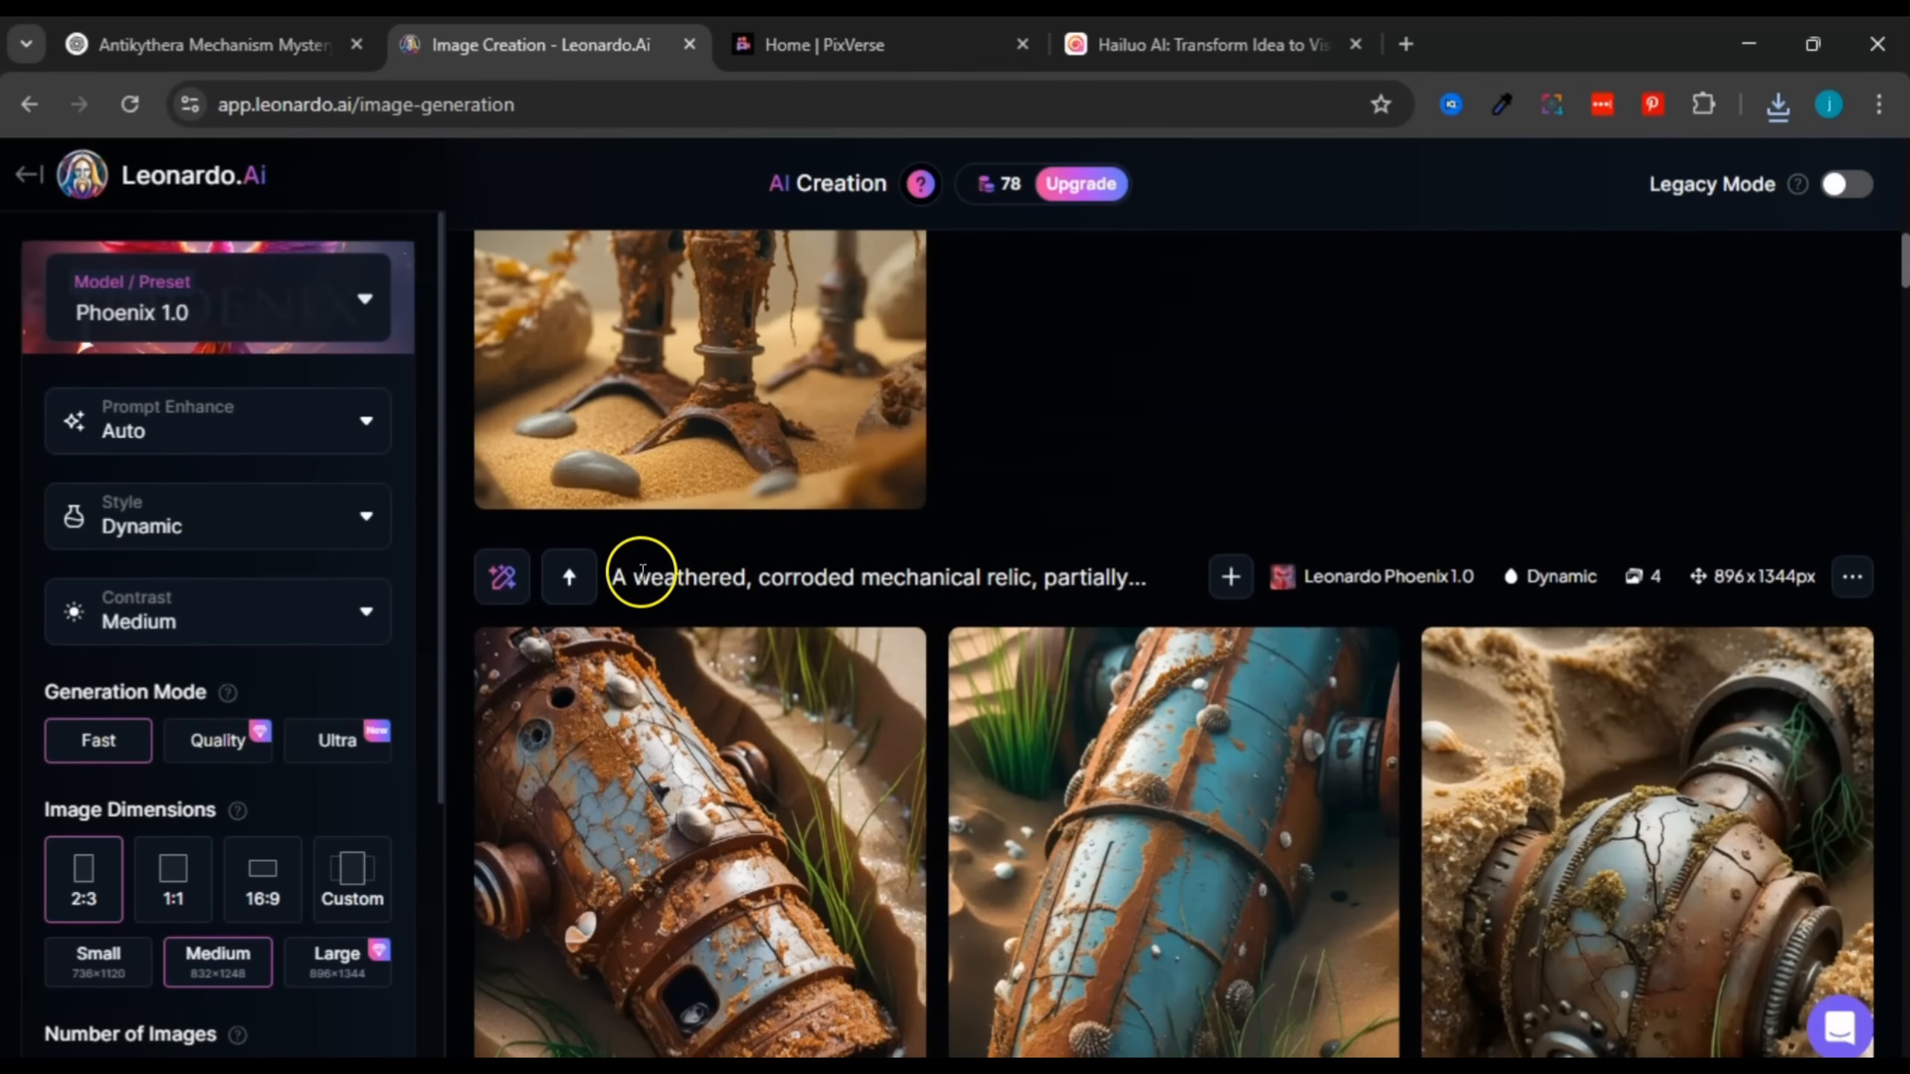
pyautogui.scroll(8, 979, 549)
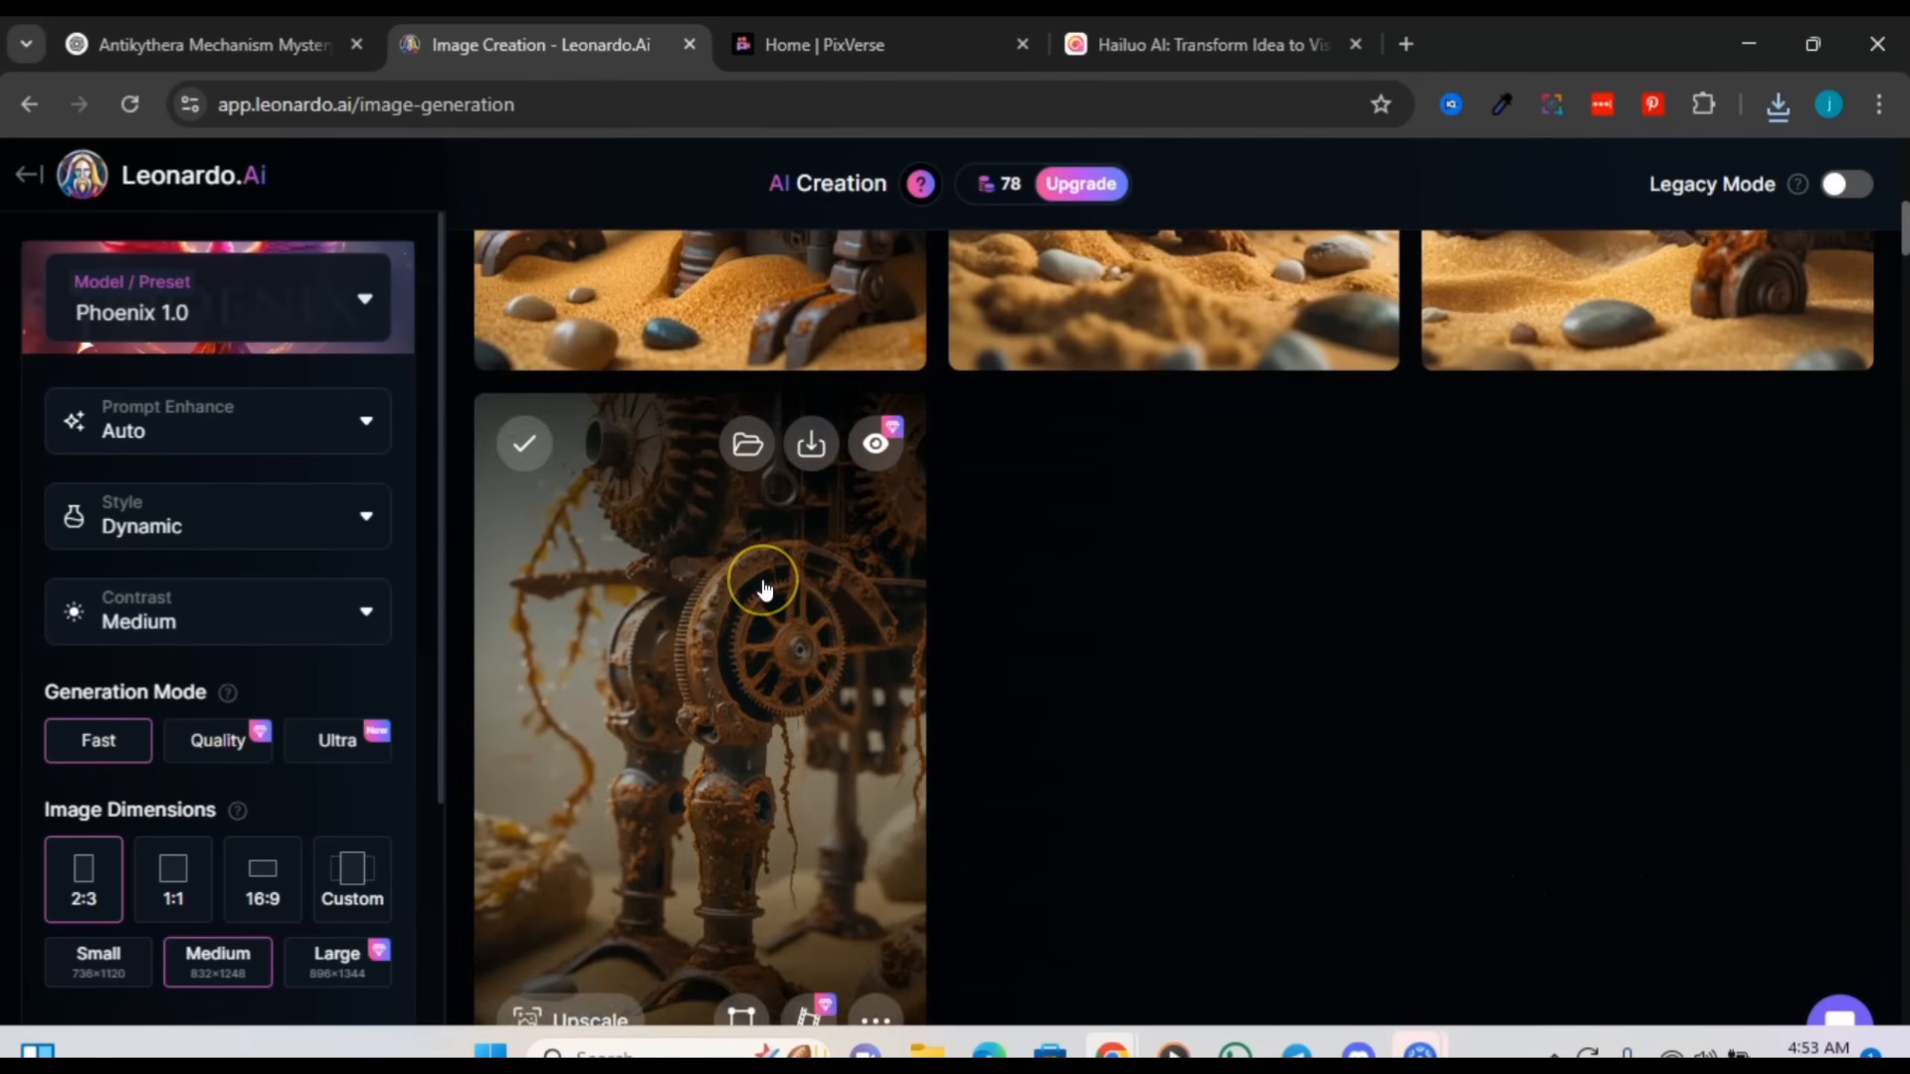
pyautogui.scroll(20, 756, 579)
pyautogui.scroll(11, 1624, 432)
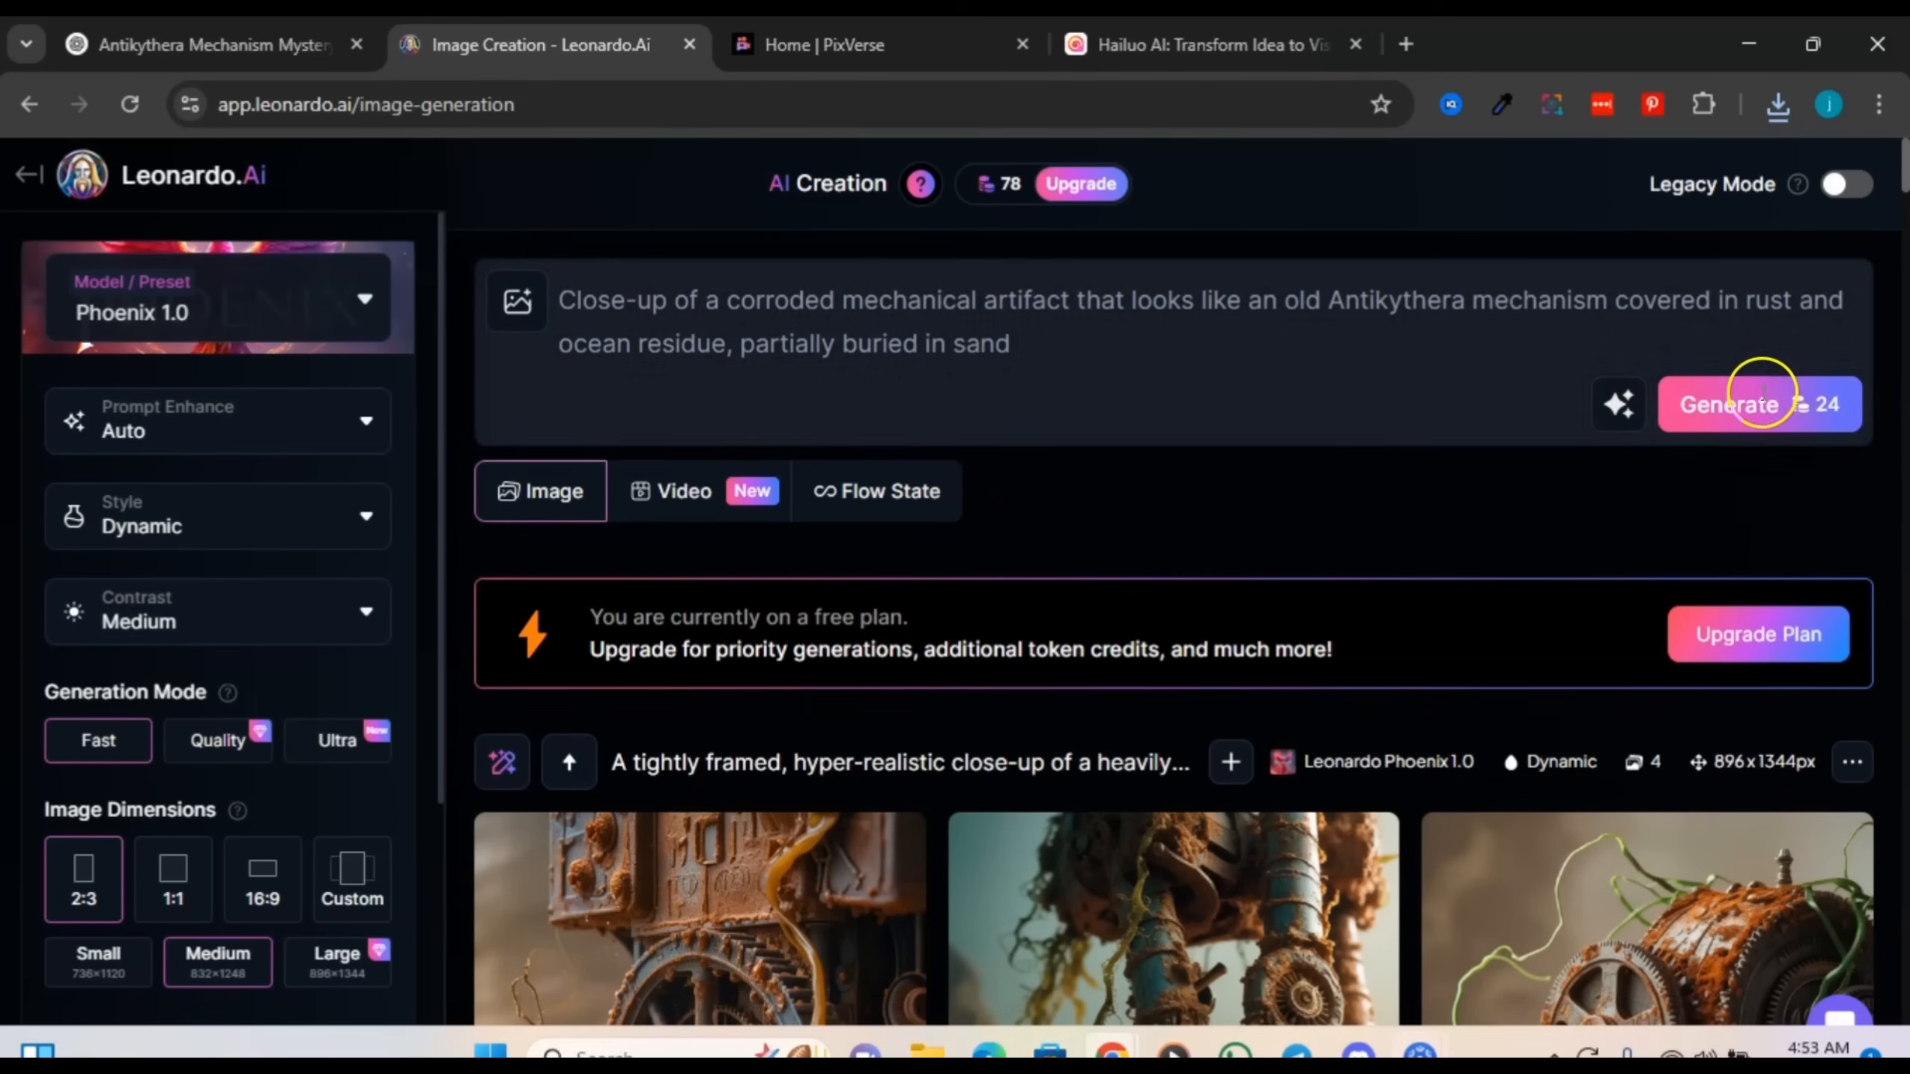
# Step: Replace the image prompt with "Dimly lit lab with researchers examining ancient gears under magnifying lights, mysterious atmosphere"
pyautogui.tripleClick(886, 310)
pyautogui.hotkey('ctrl', 'v')
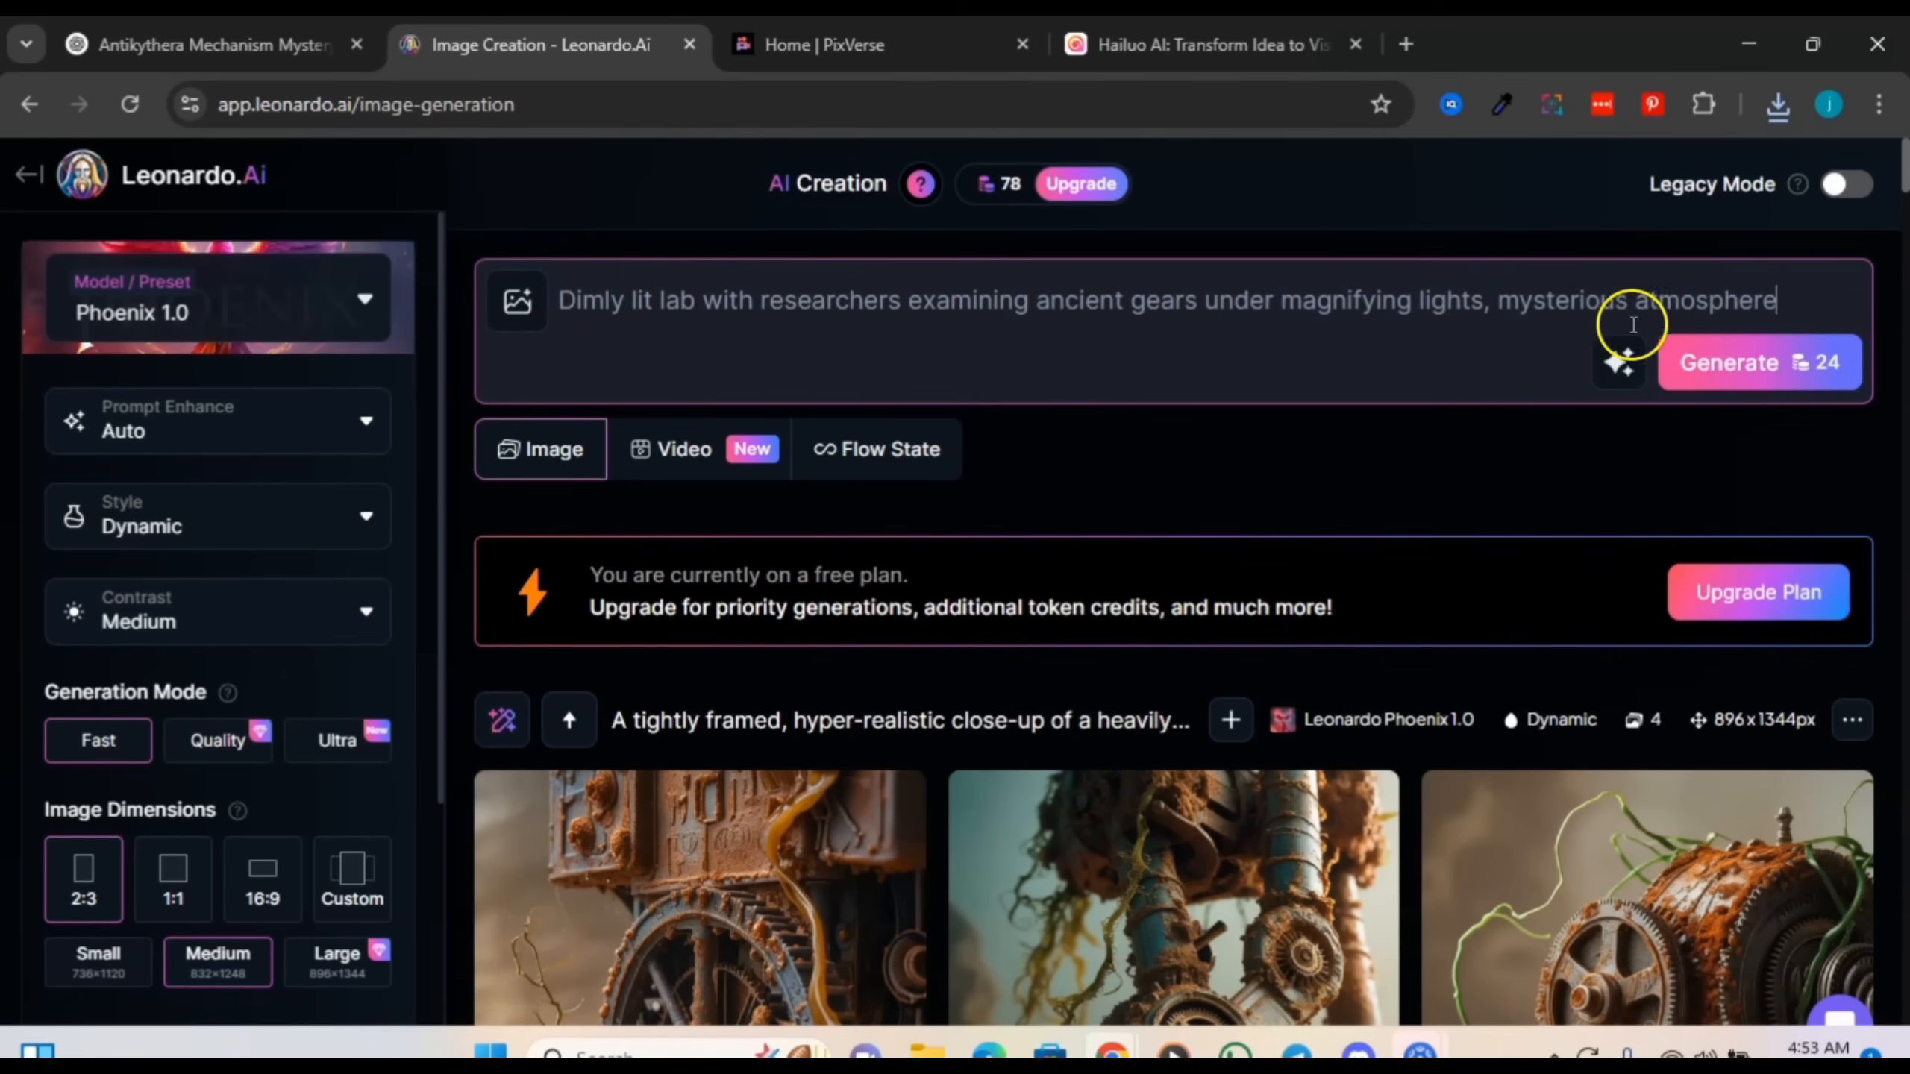
pyautogui.click(1624, 363)
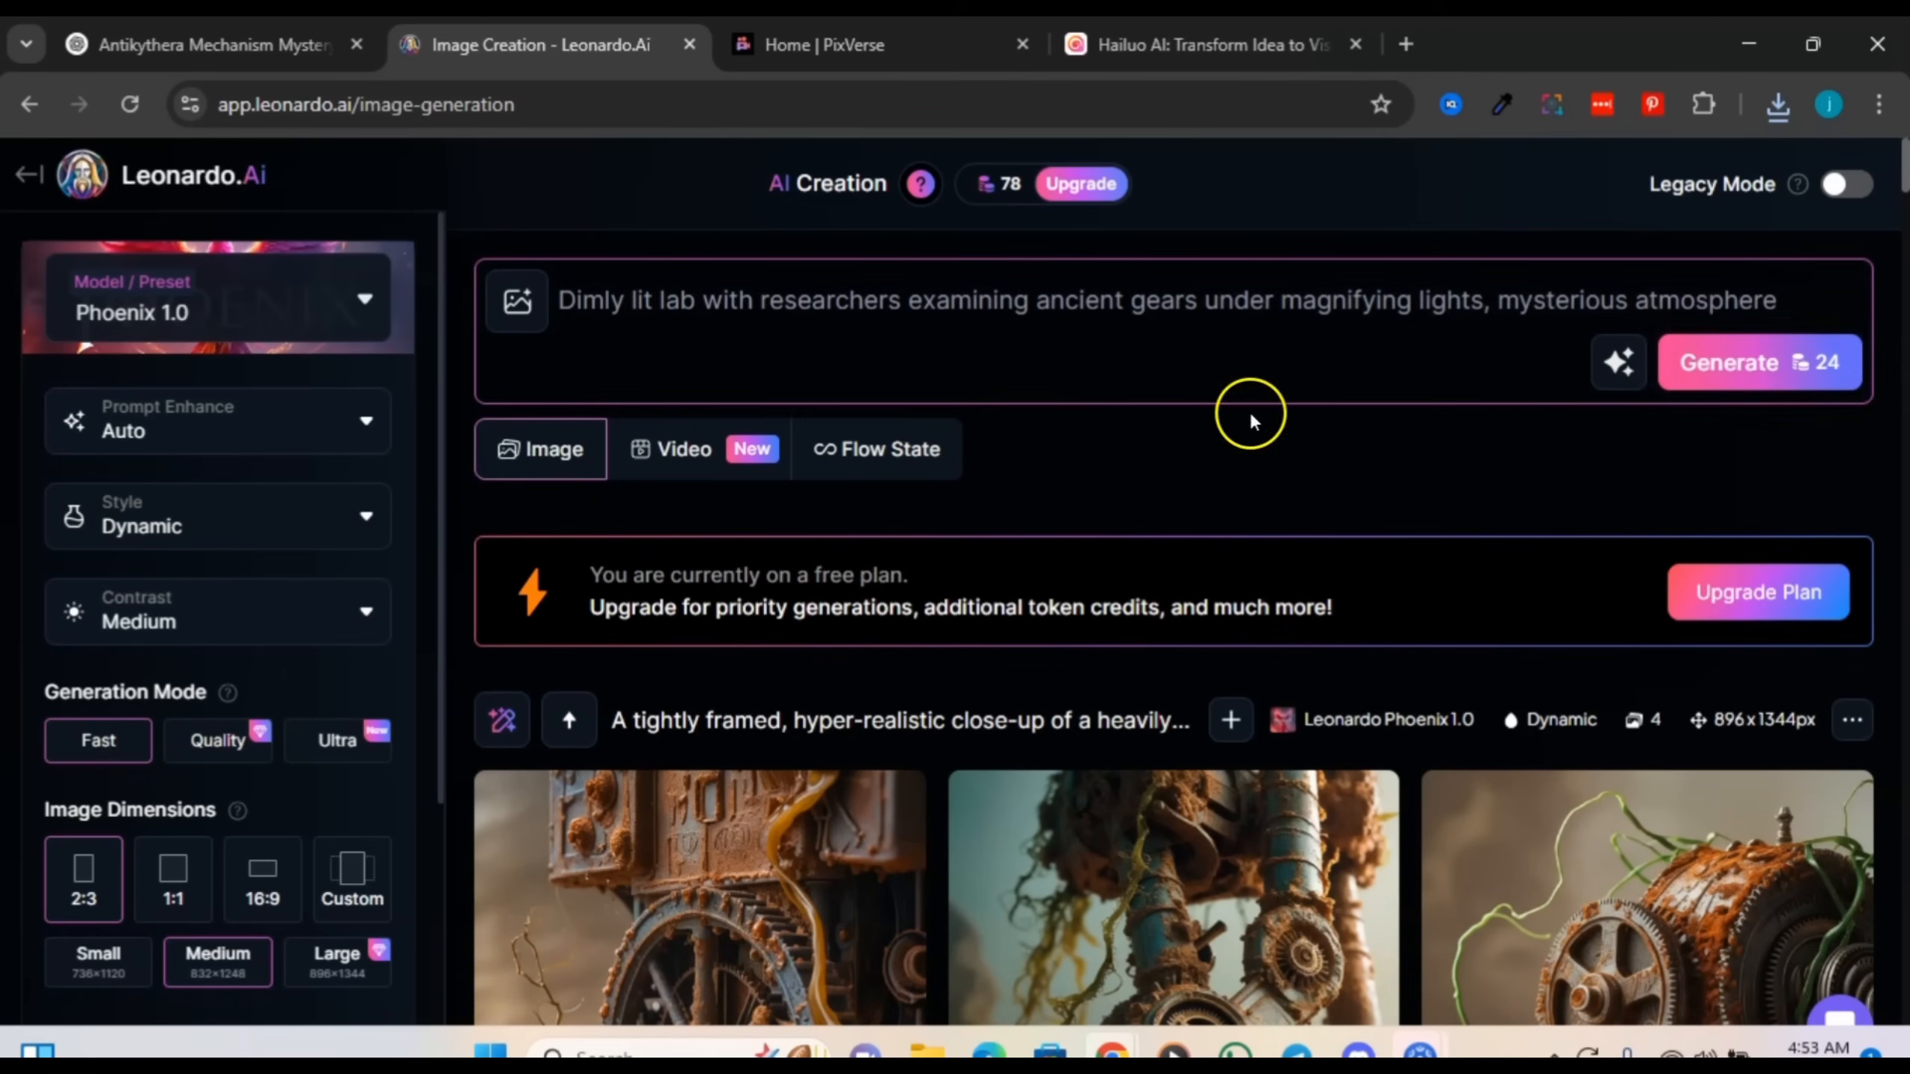
pyautogui.click(648, 339)
pyautogui.moveTo(565, 299); pyautogui.dragTo(1346, 320)
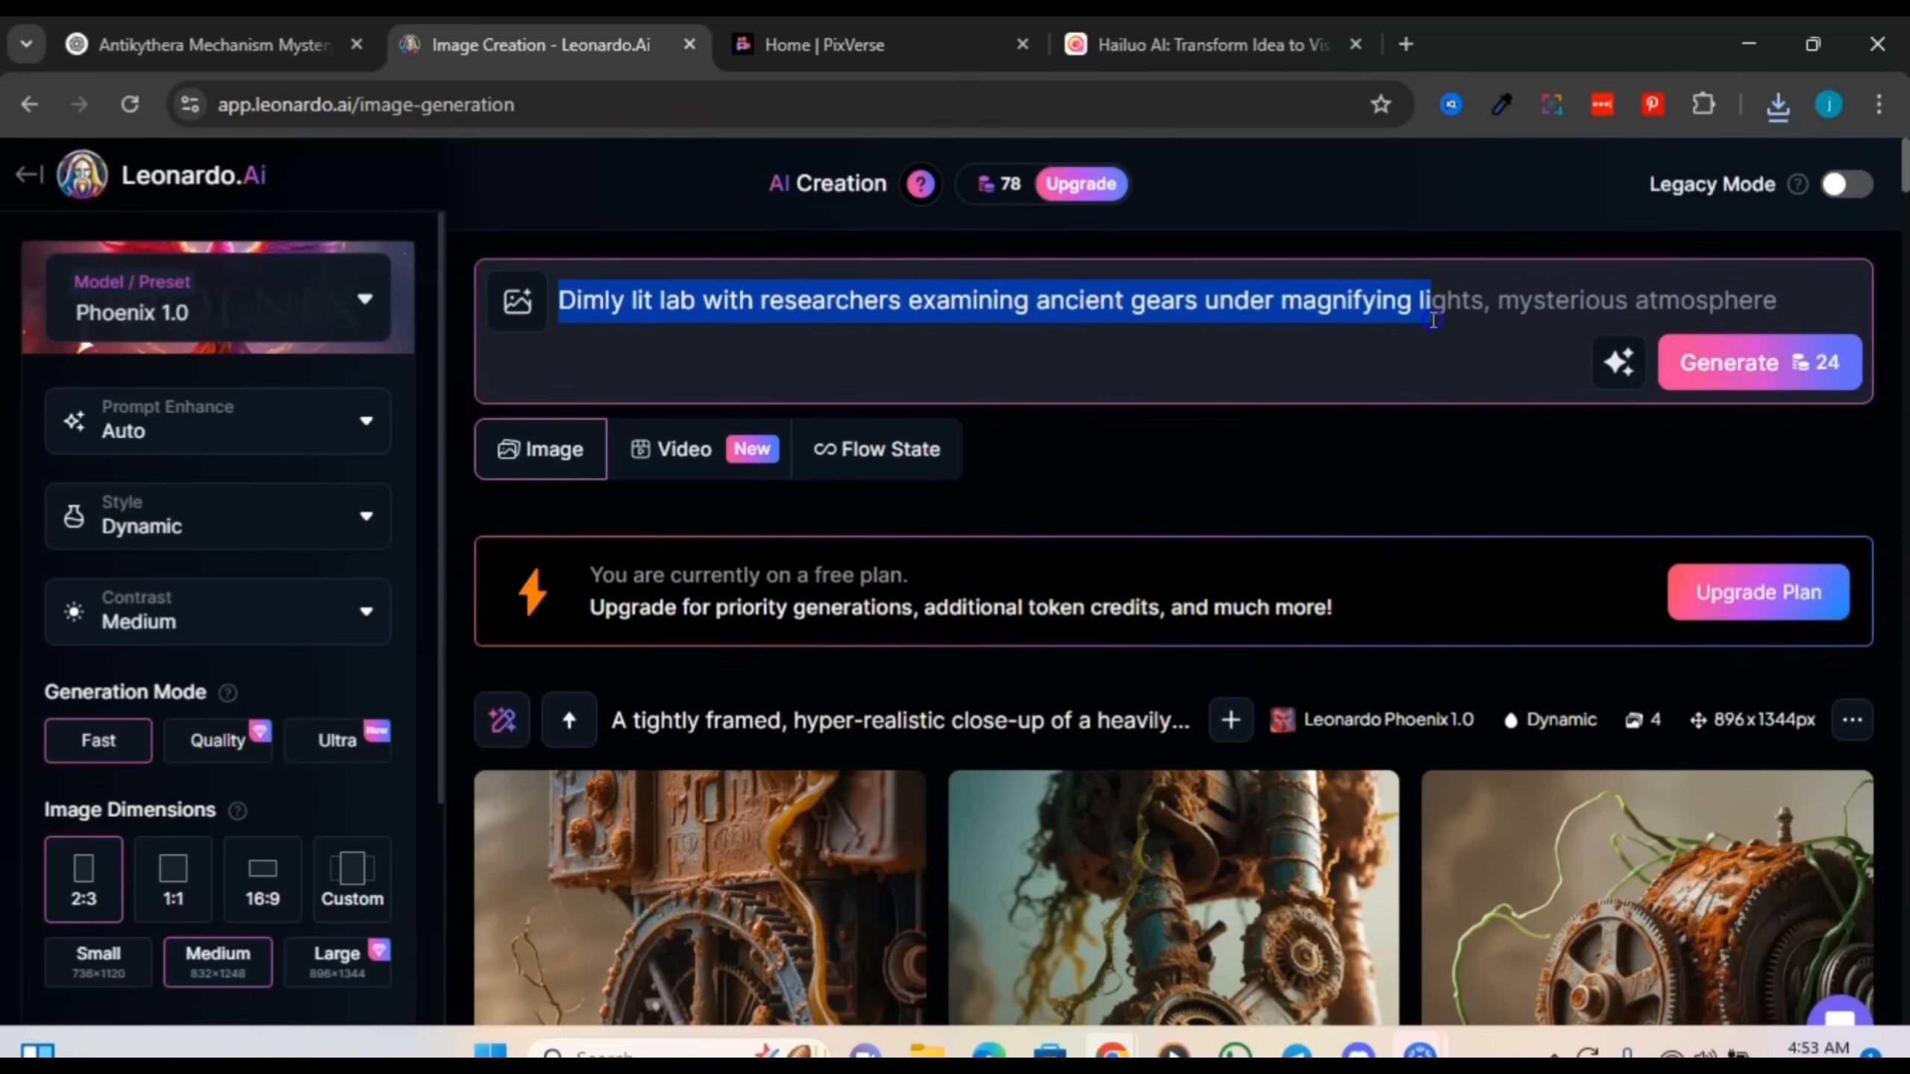
pyautogui.moveTo(1532, 320); pyautogui.dragTo(1623, 320)
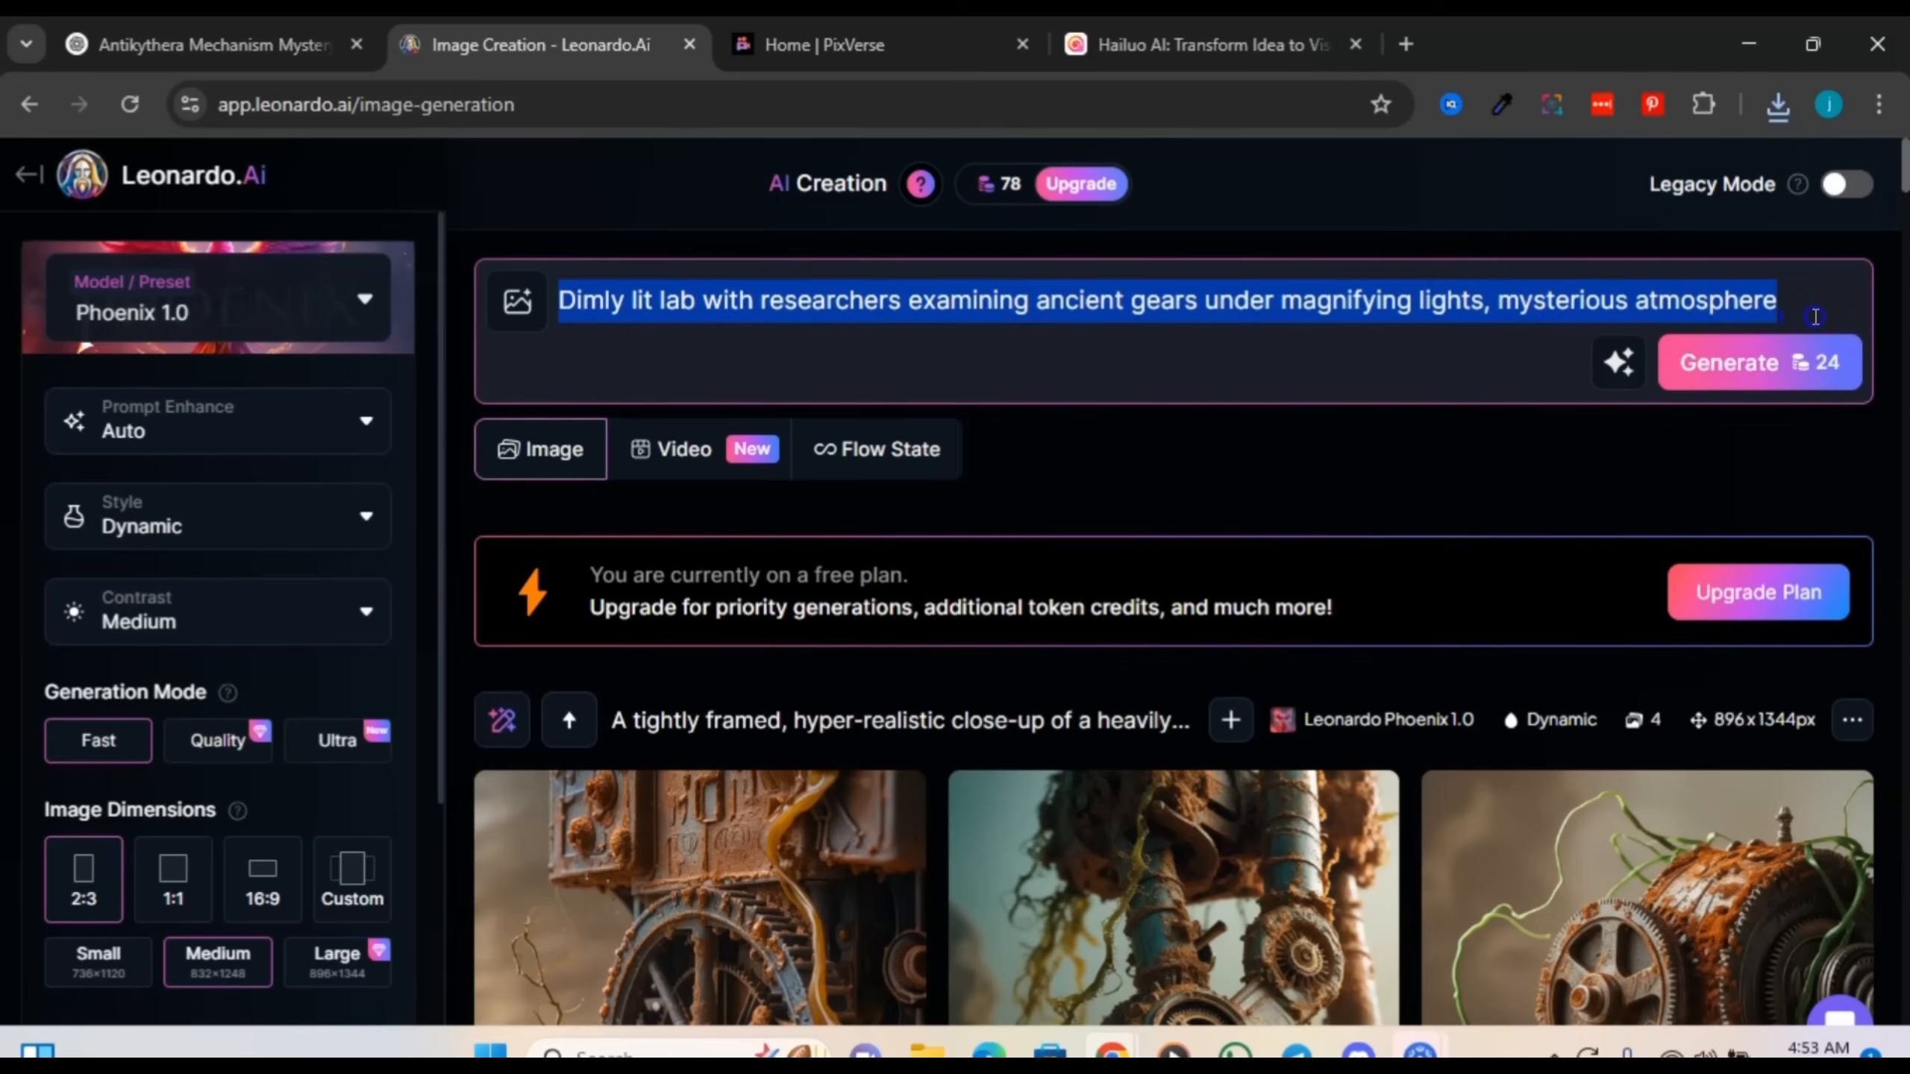
pyautogui.click(973, 307)
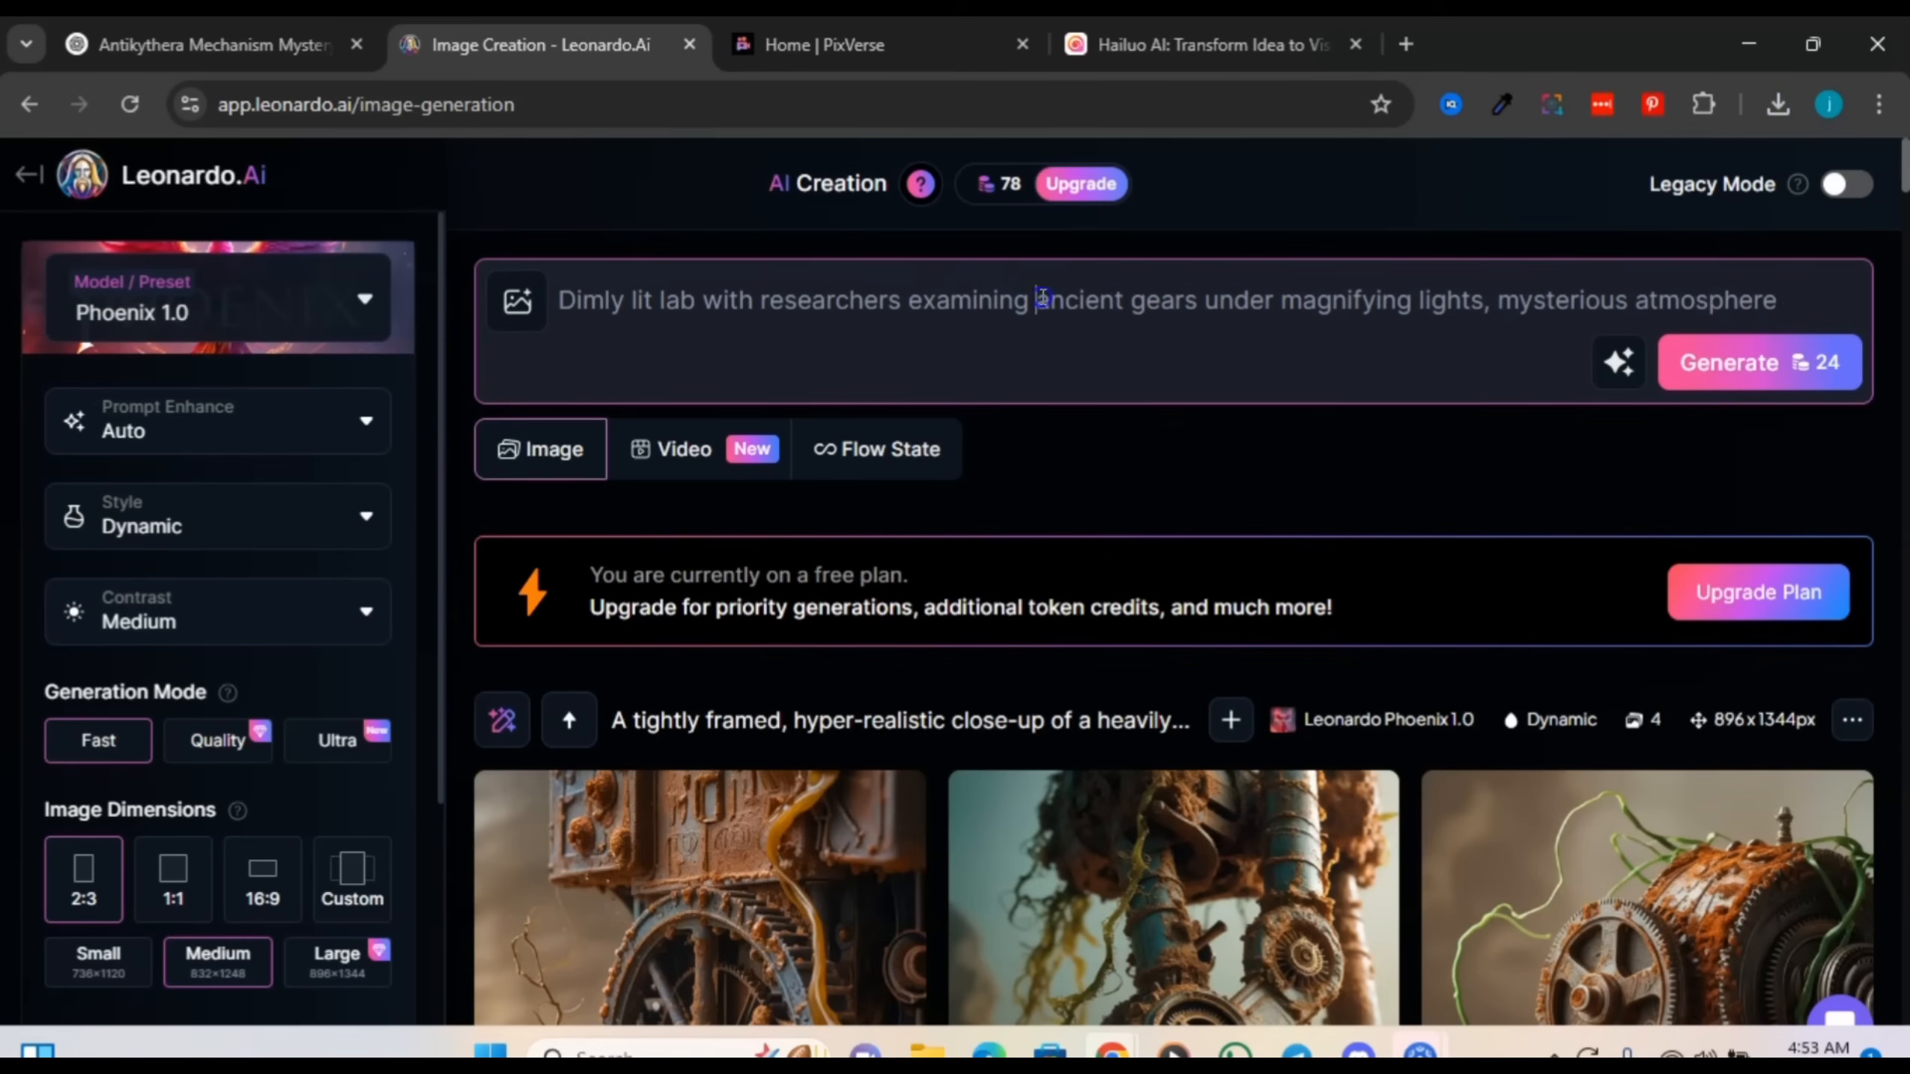
pyautogui.moveTo(1043, 297)
pyautogui.mouseDown()
pyautogui.moveTo(1176, 299)
pyautogui.moveTo(1062, 295)
pyautogui.mouseUp()
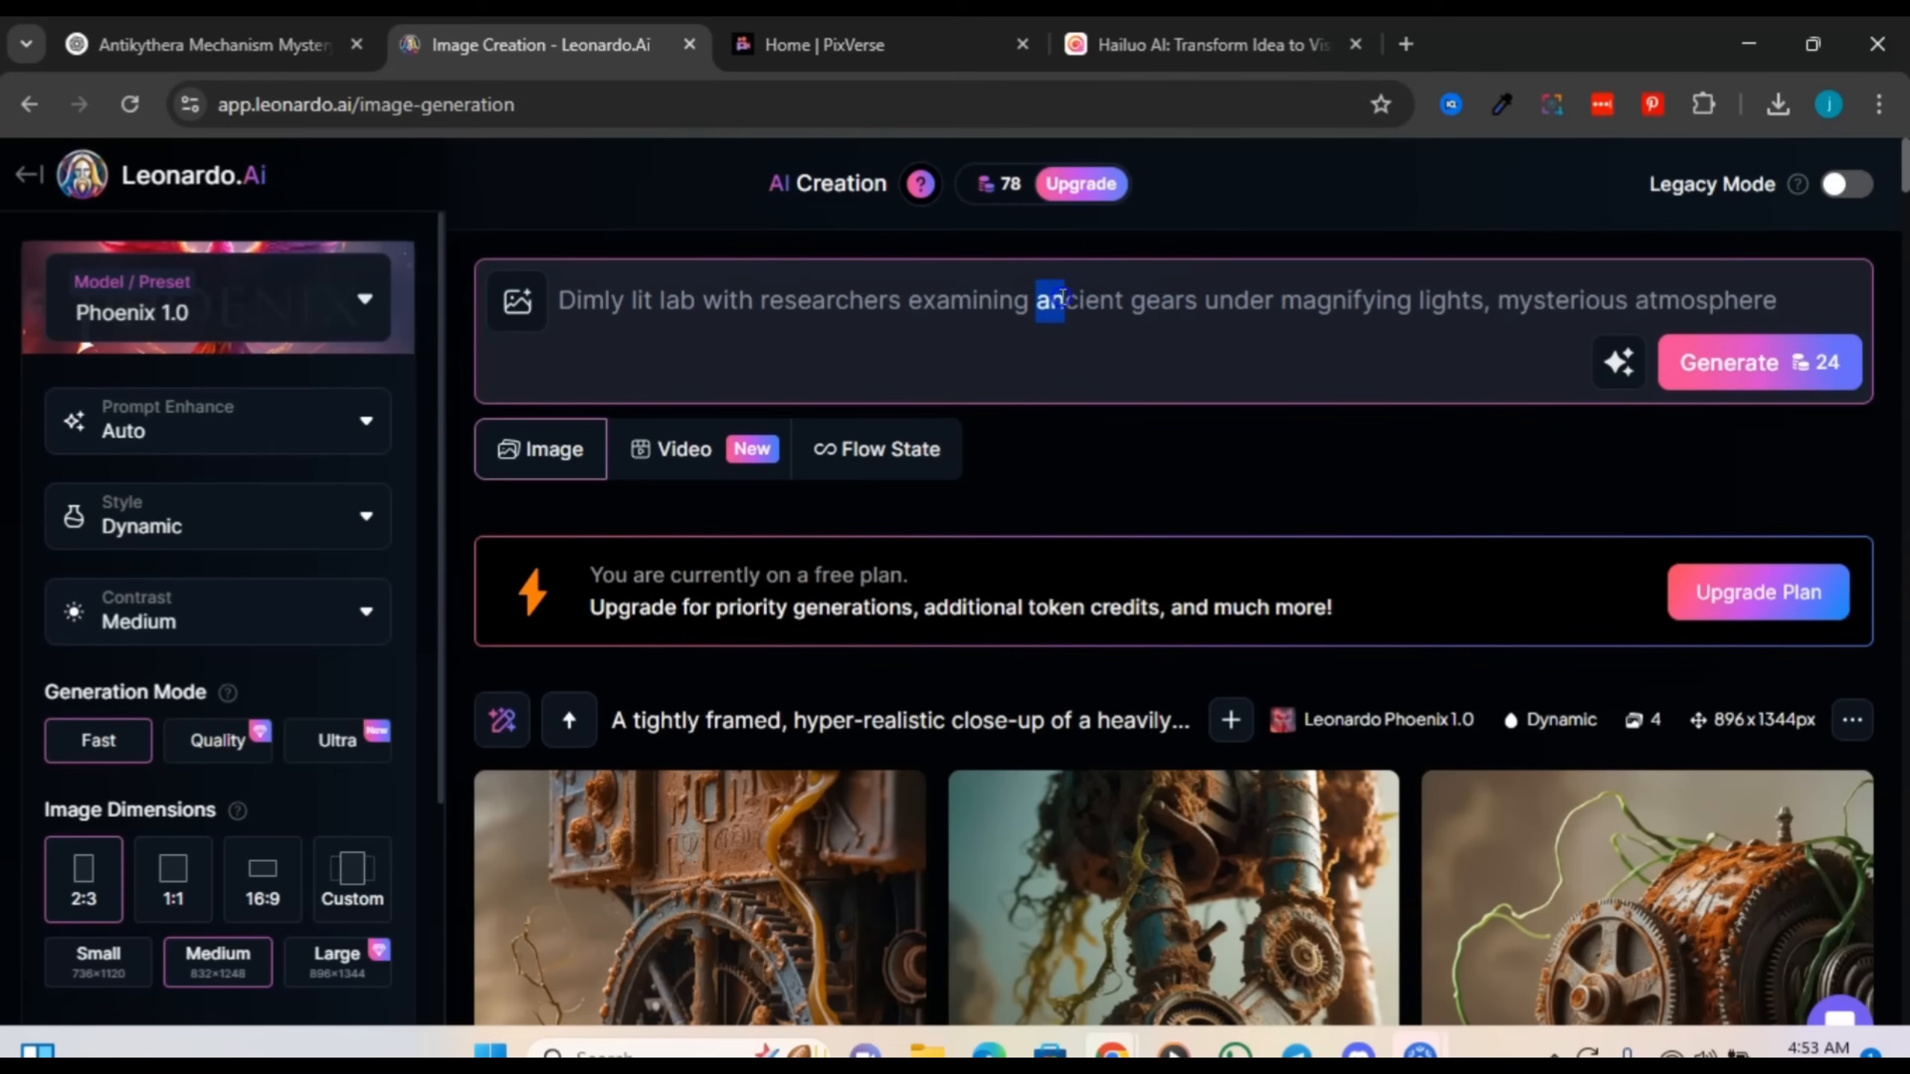
pyautogui.click(1196, 301)
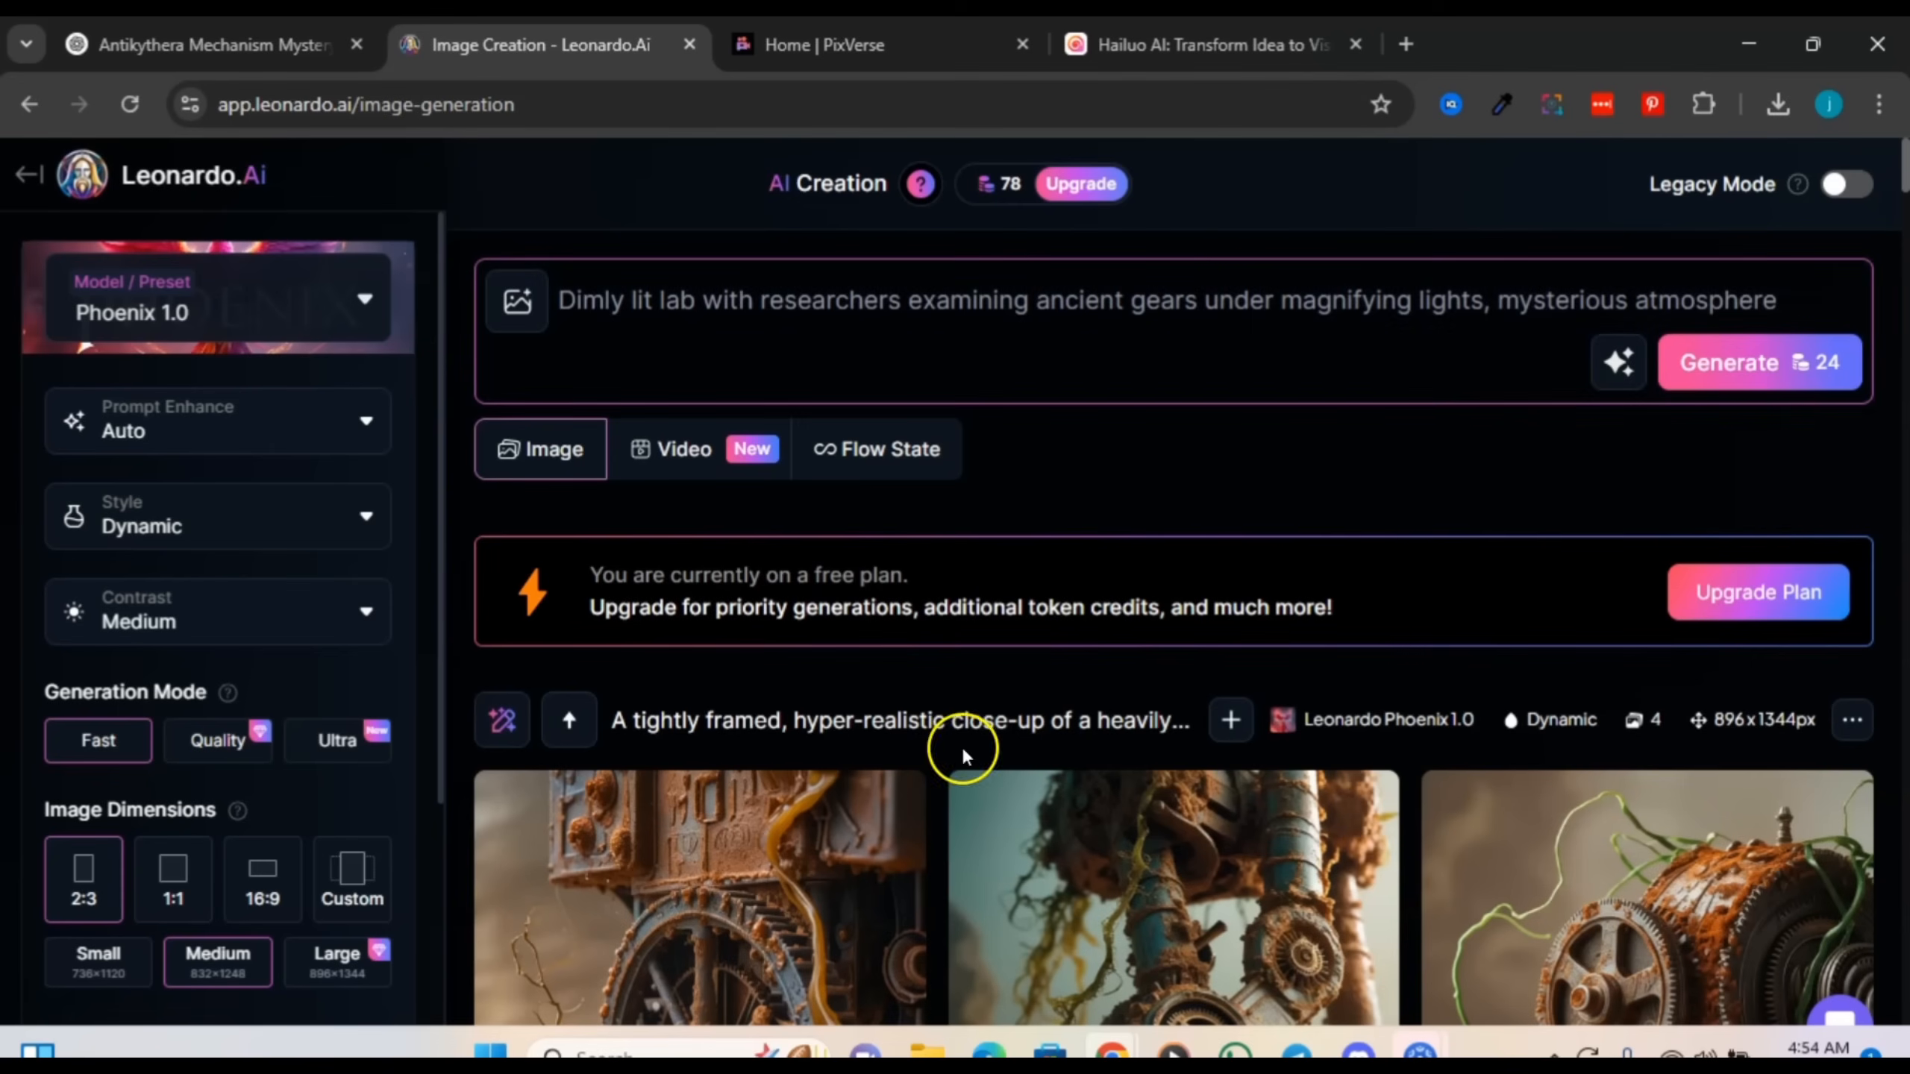
# Step: Switch to ChatGPT and copy "Antikythera mechanism" from the first message of the conversation
pyautogui.click(203, 44)
pyautogui.scroll(10, 846, 399)
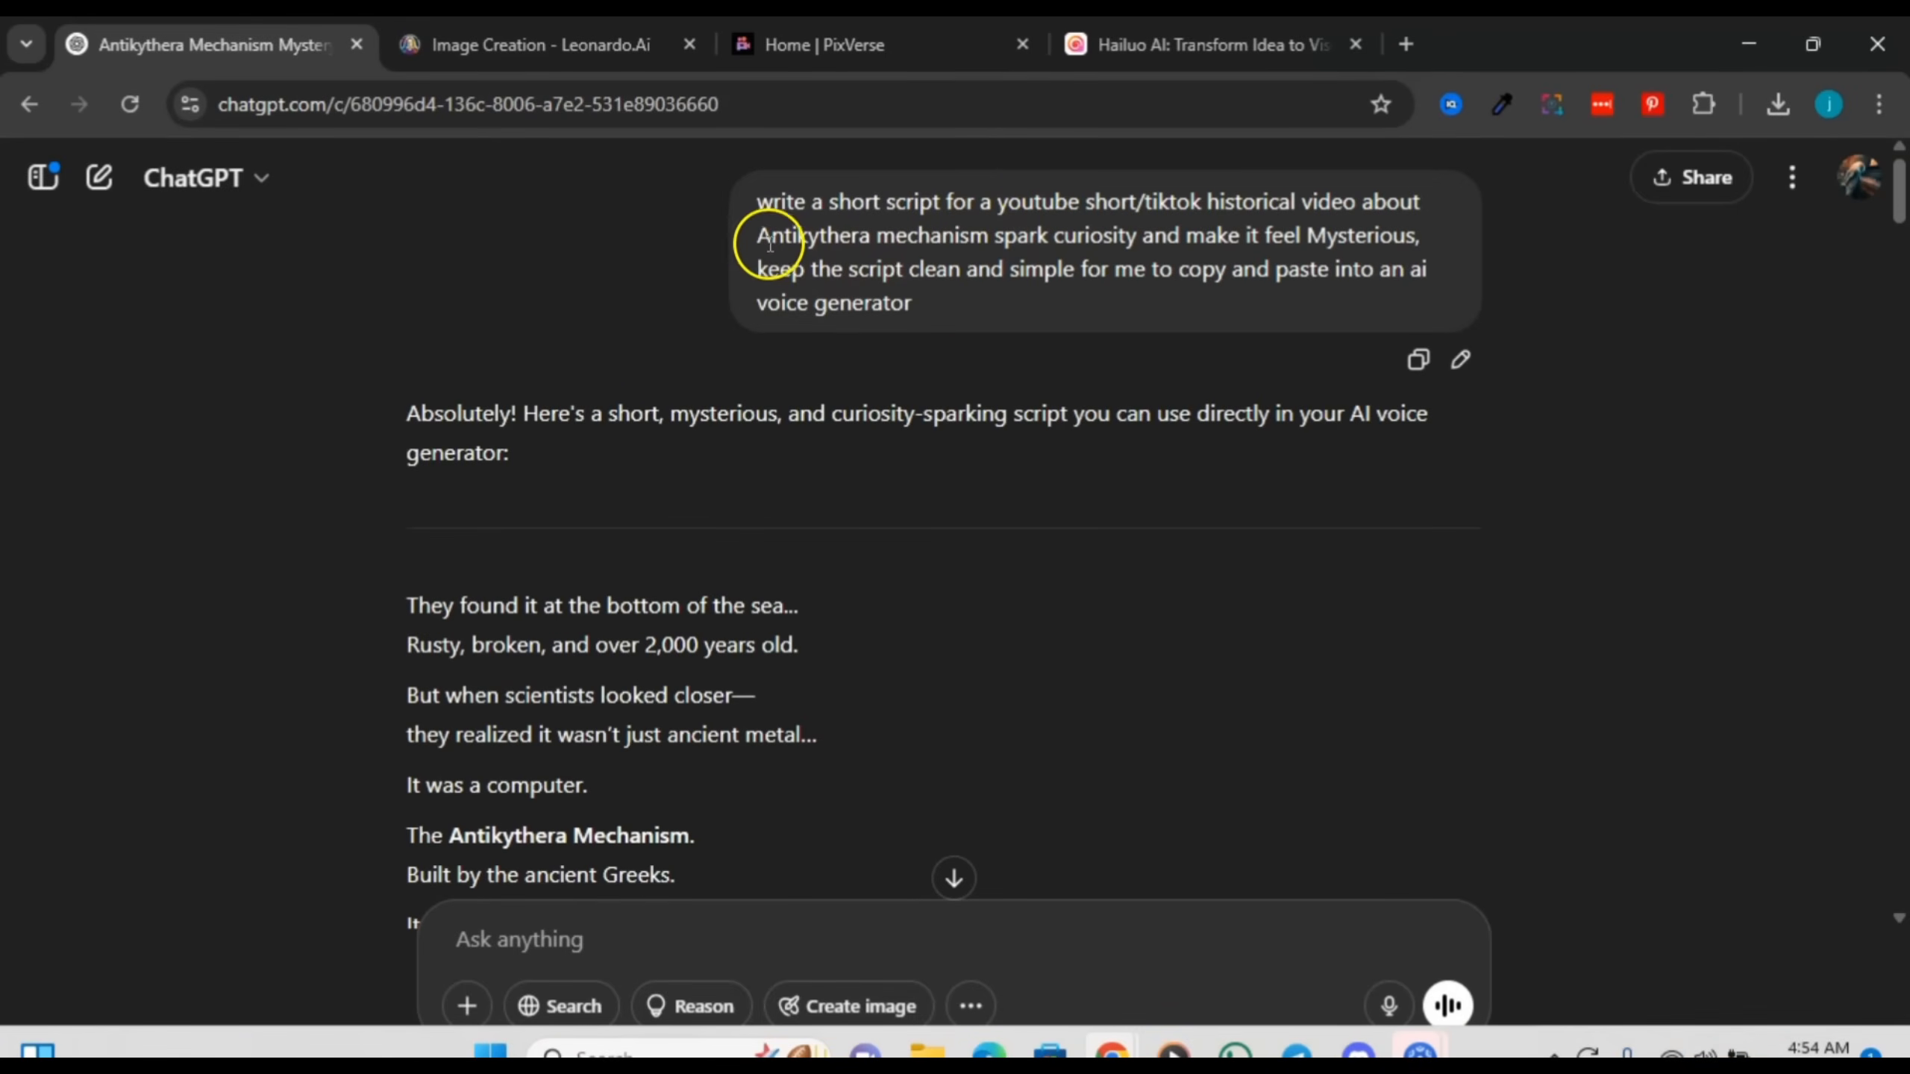
pyautogui.moveTo(758, 238); pyautogui.dragTo(948, 226)
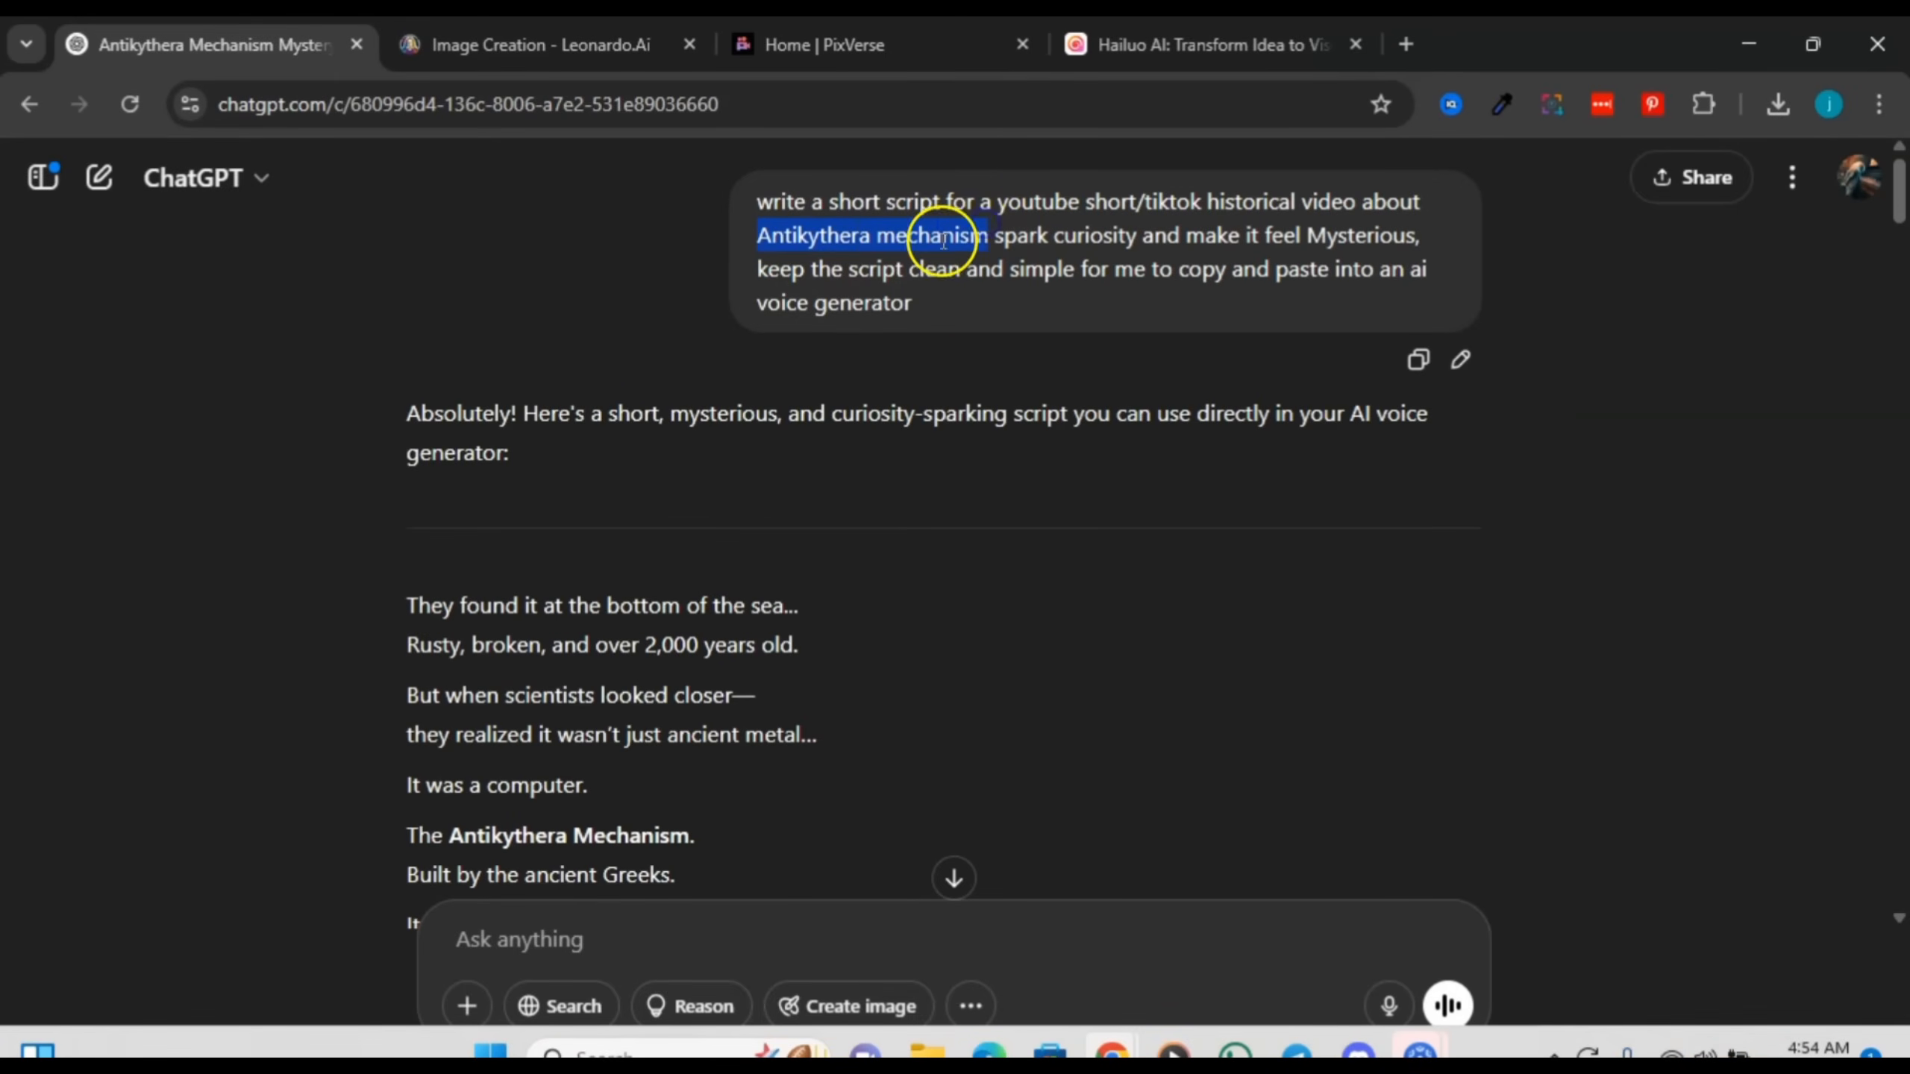
pyautogui.rightClick(949, 245)
pyautogui.click(973, 271)
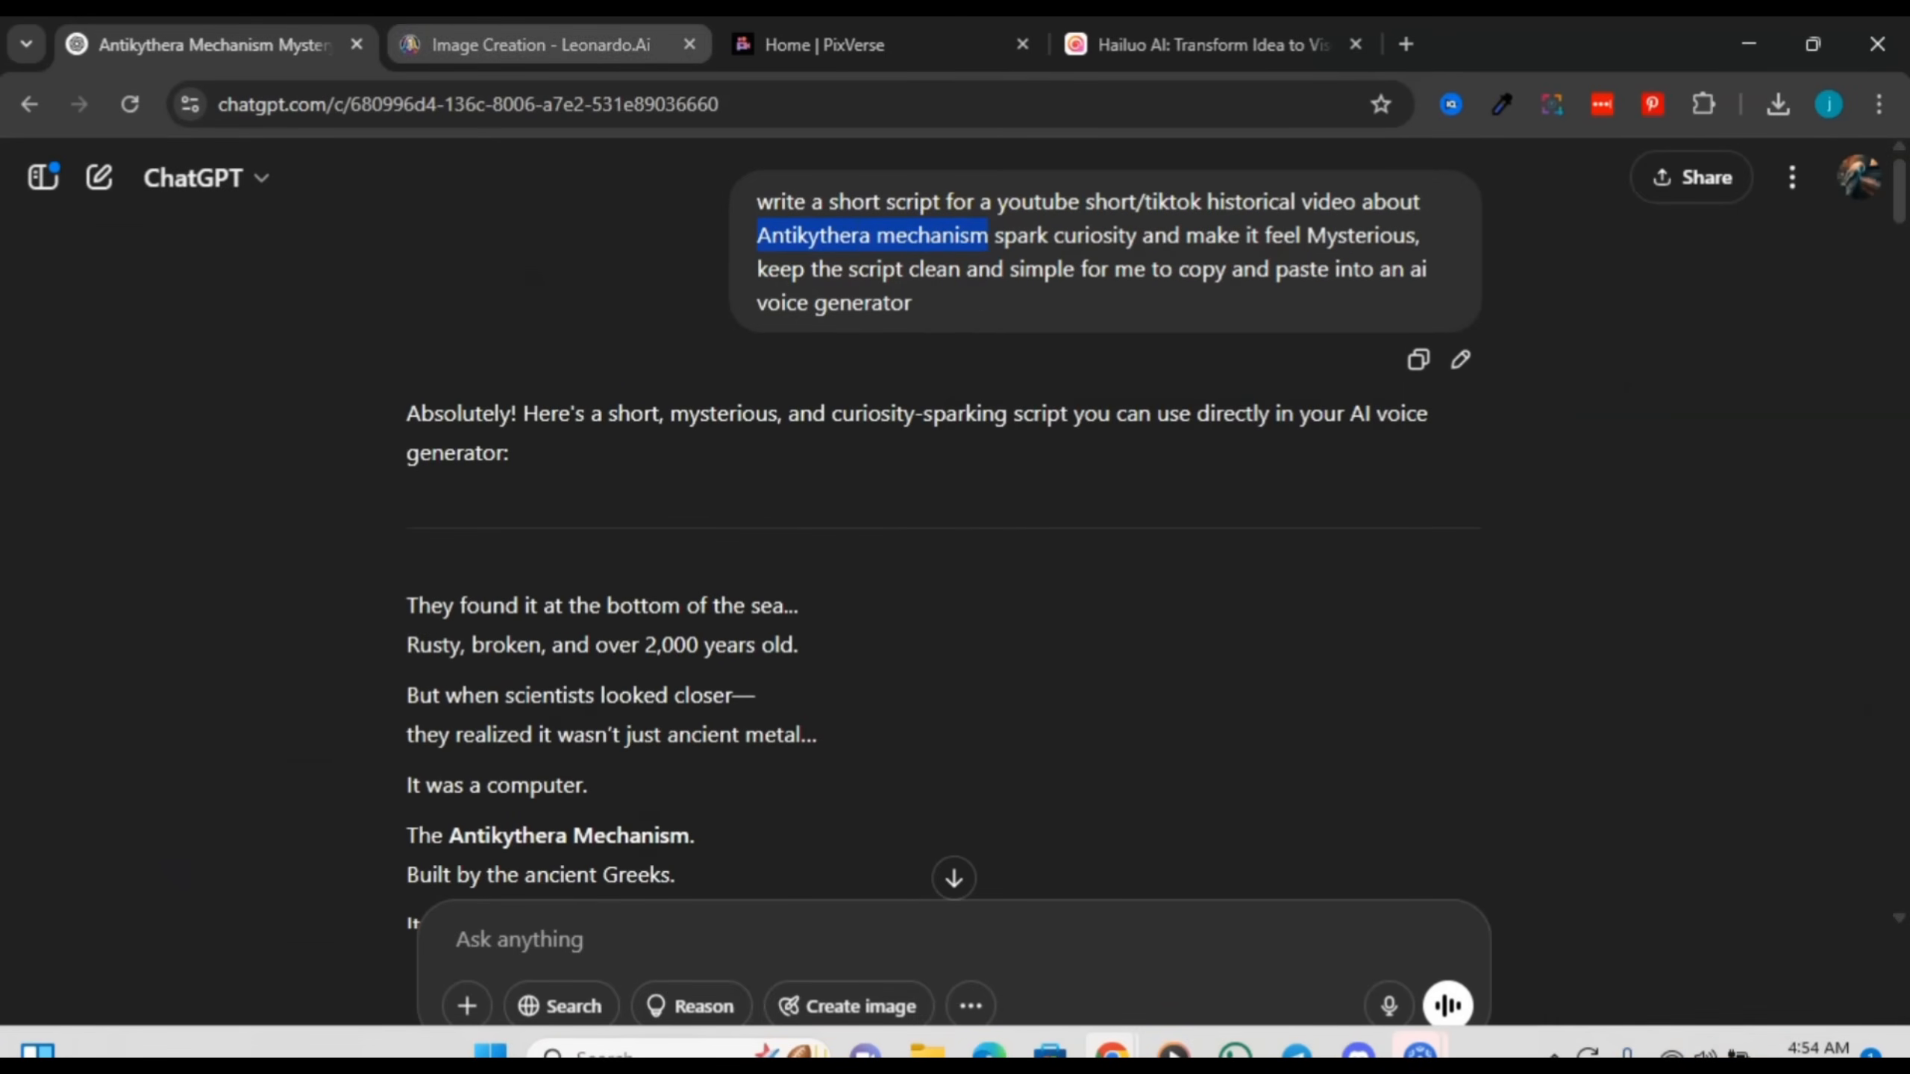
# Step: In Leonardo.Ai, replace "gears" in the lab prompt with "Antikythera mechanism", spaced from "under", and generate the images
pyautogui.click(542, 44)
pyautogui.click(593, 302)
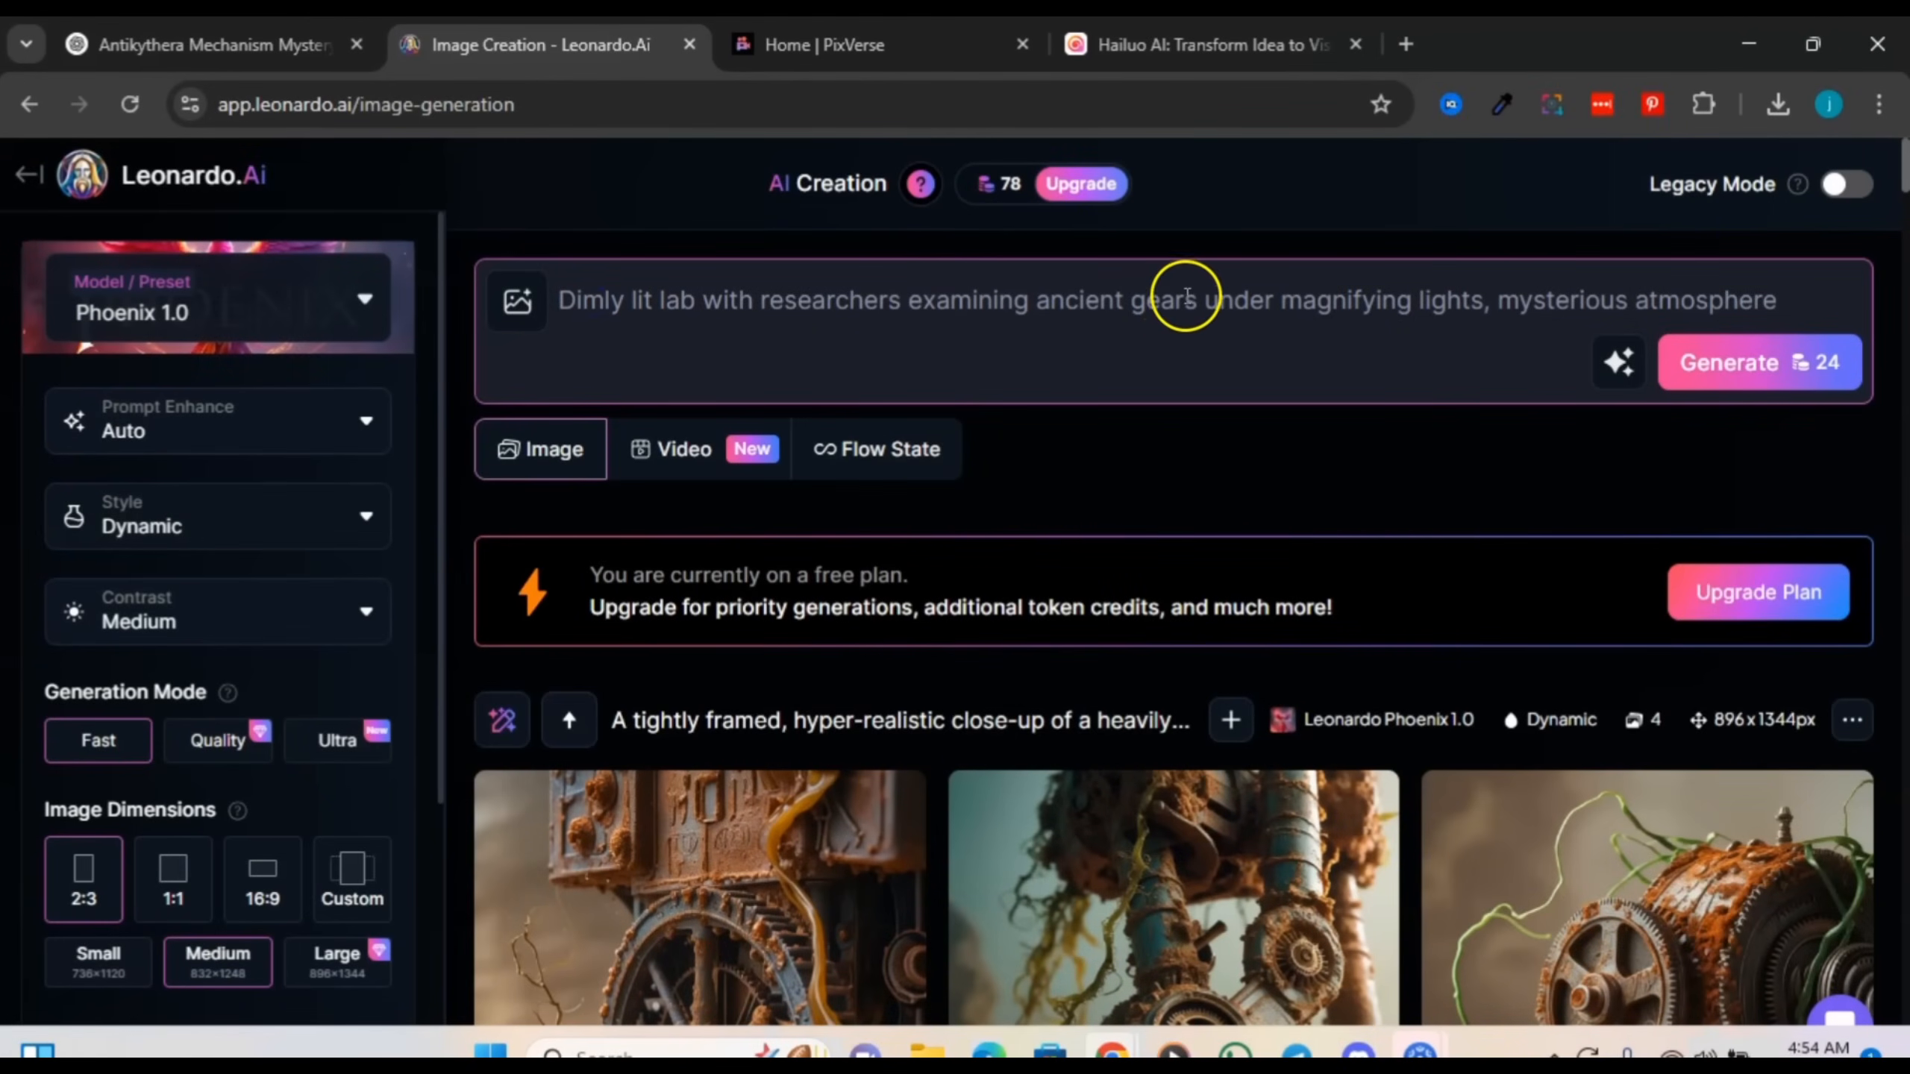
pyautogui.doubleClick(1151, 310)
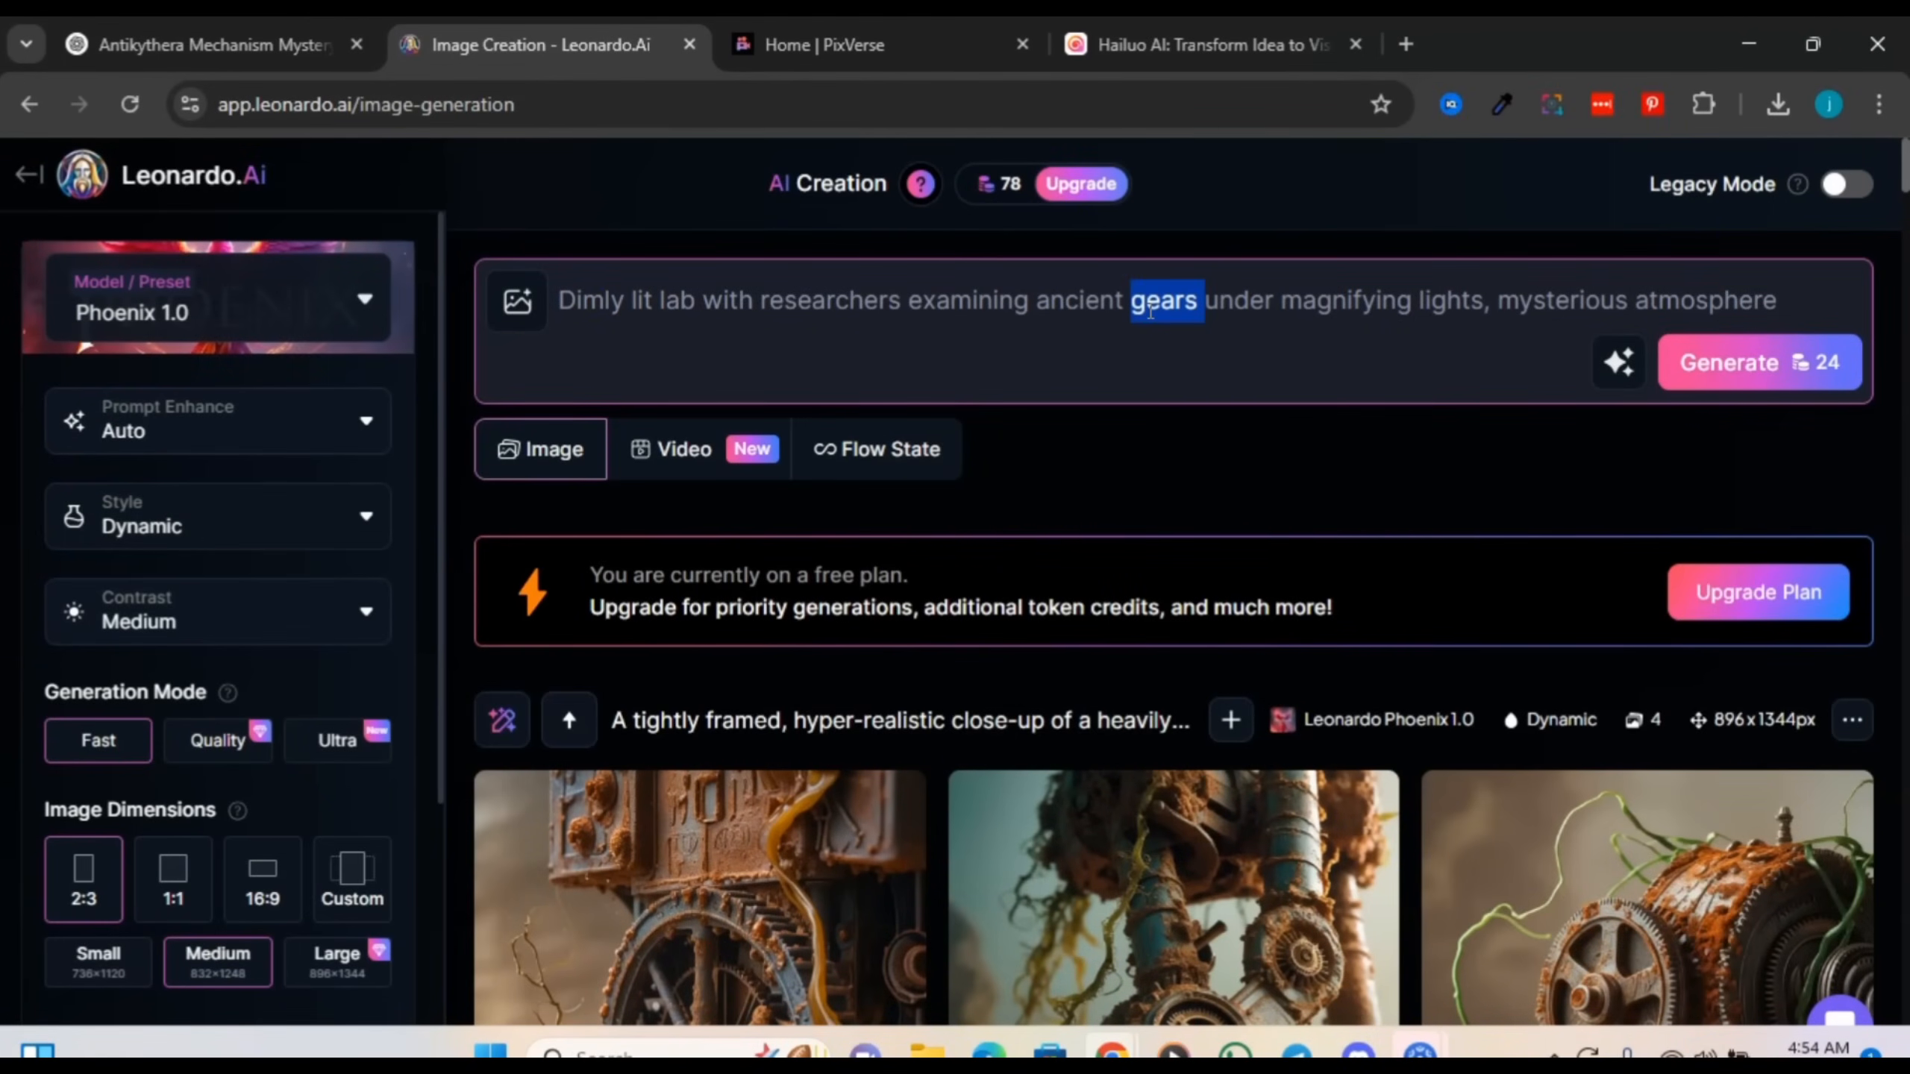
pyautogui.hotkey('ctrl', 'v')
pyautogui.click(1330, 284)
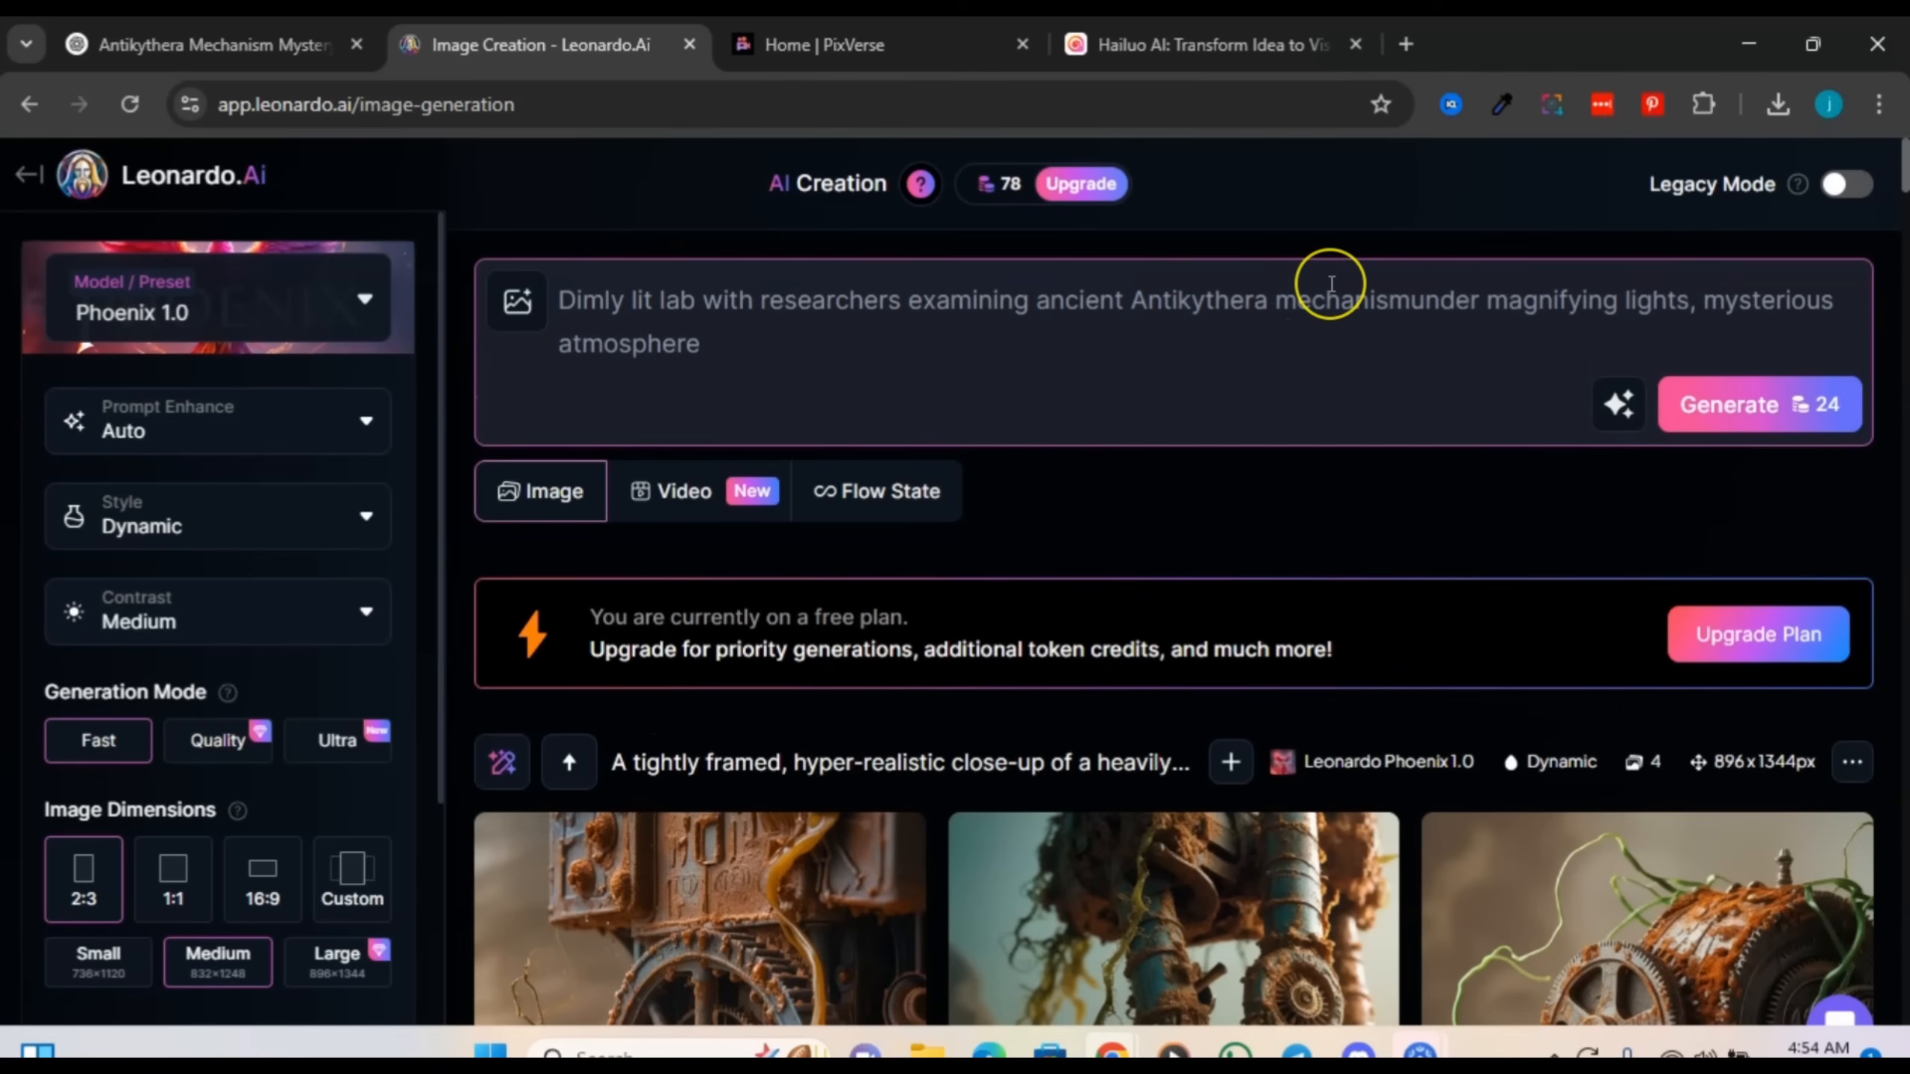
pyautogui.click(1764, 410)
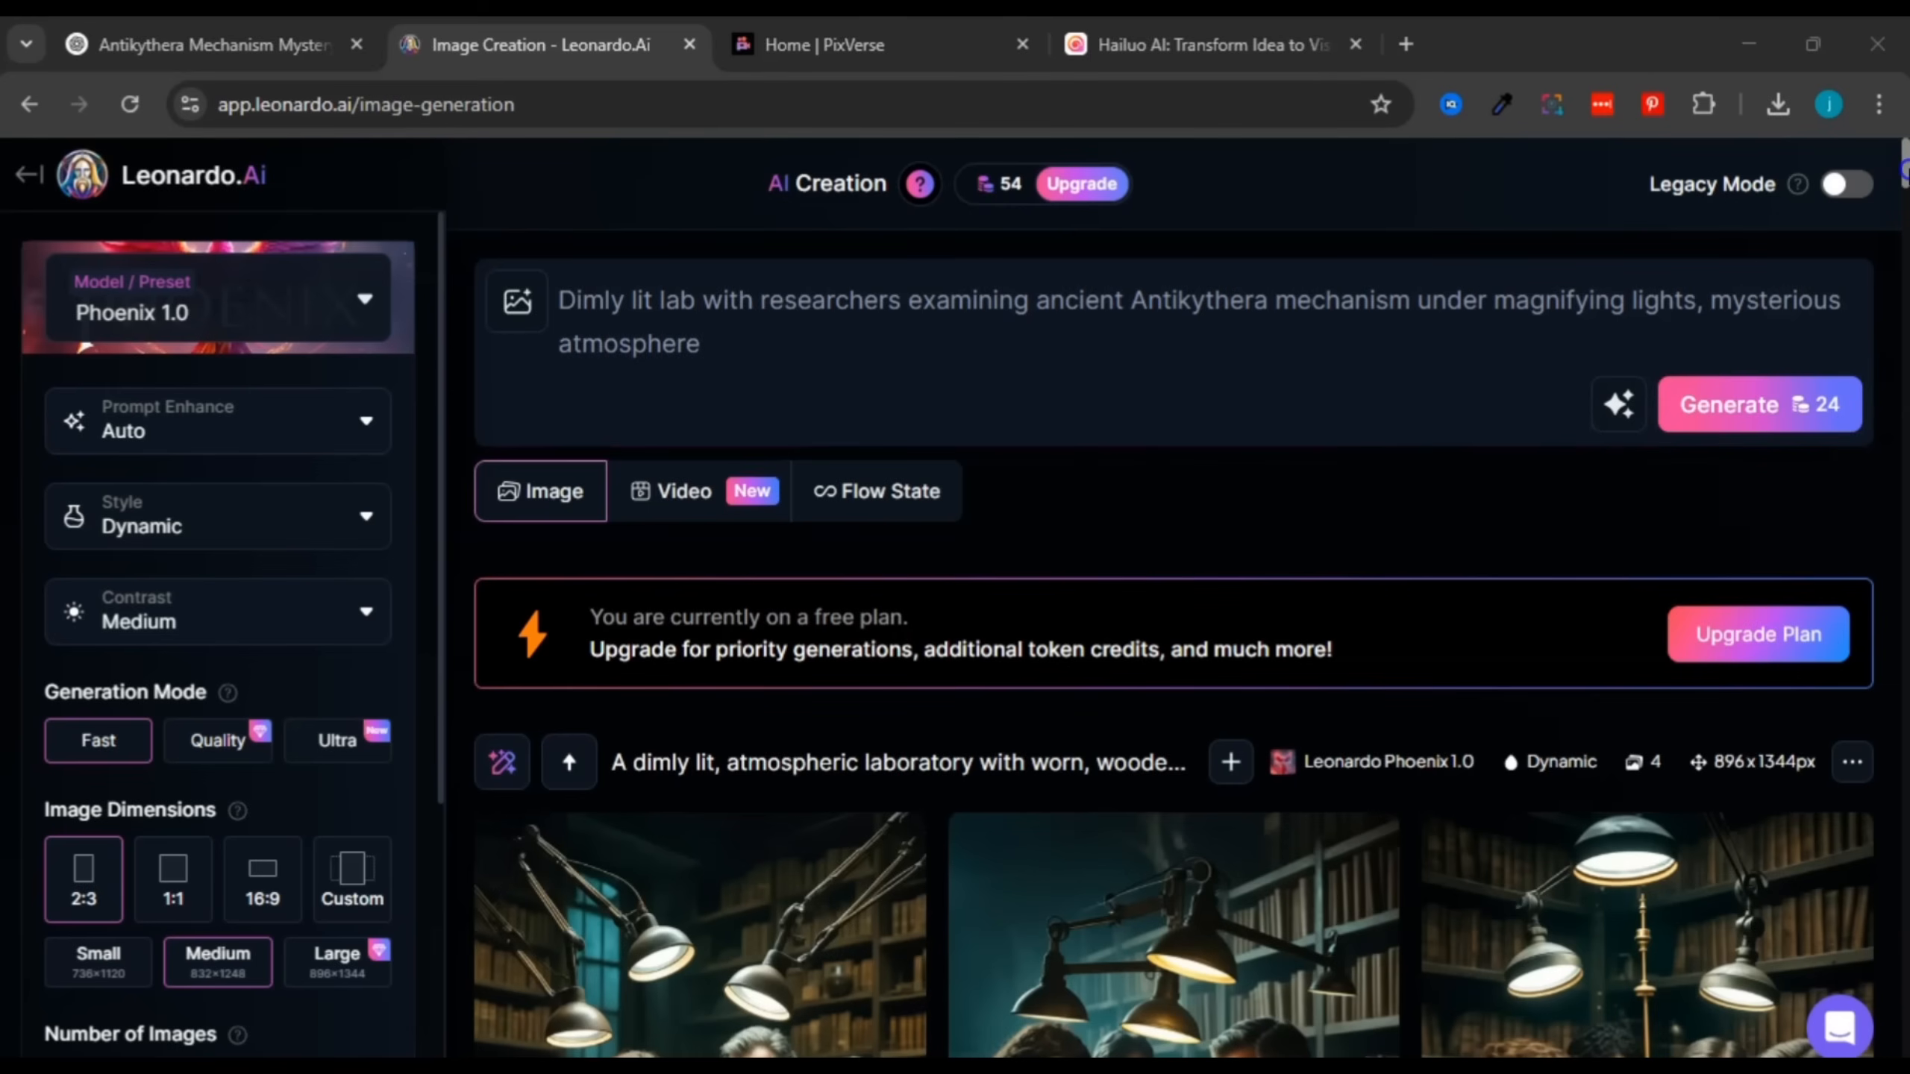
# Step: Examine the new laboratory images against the "ancient Antikythera mechanism" wording and compare them with the earlier rusty machine images
pyautogui.scroll(-8, 1173, 602)
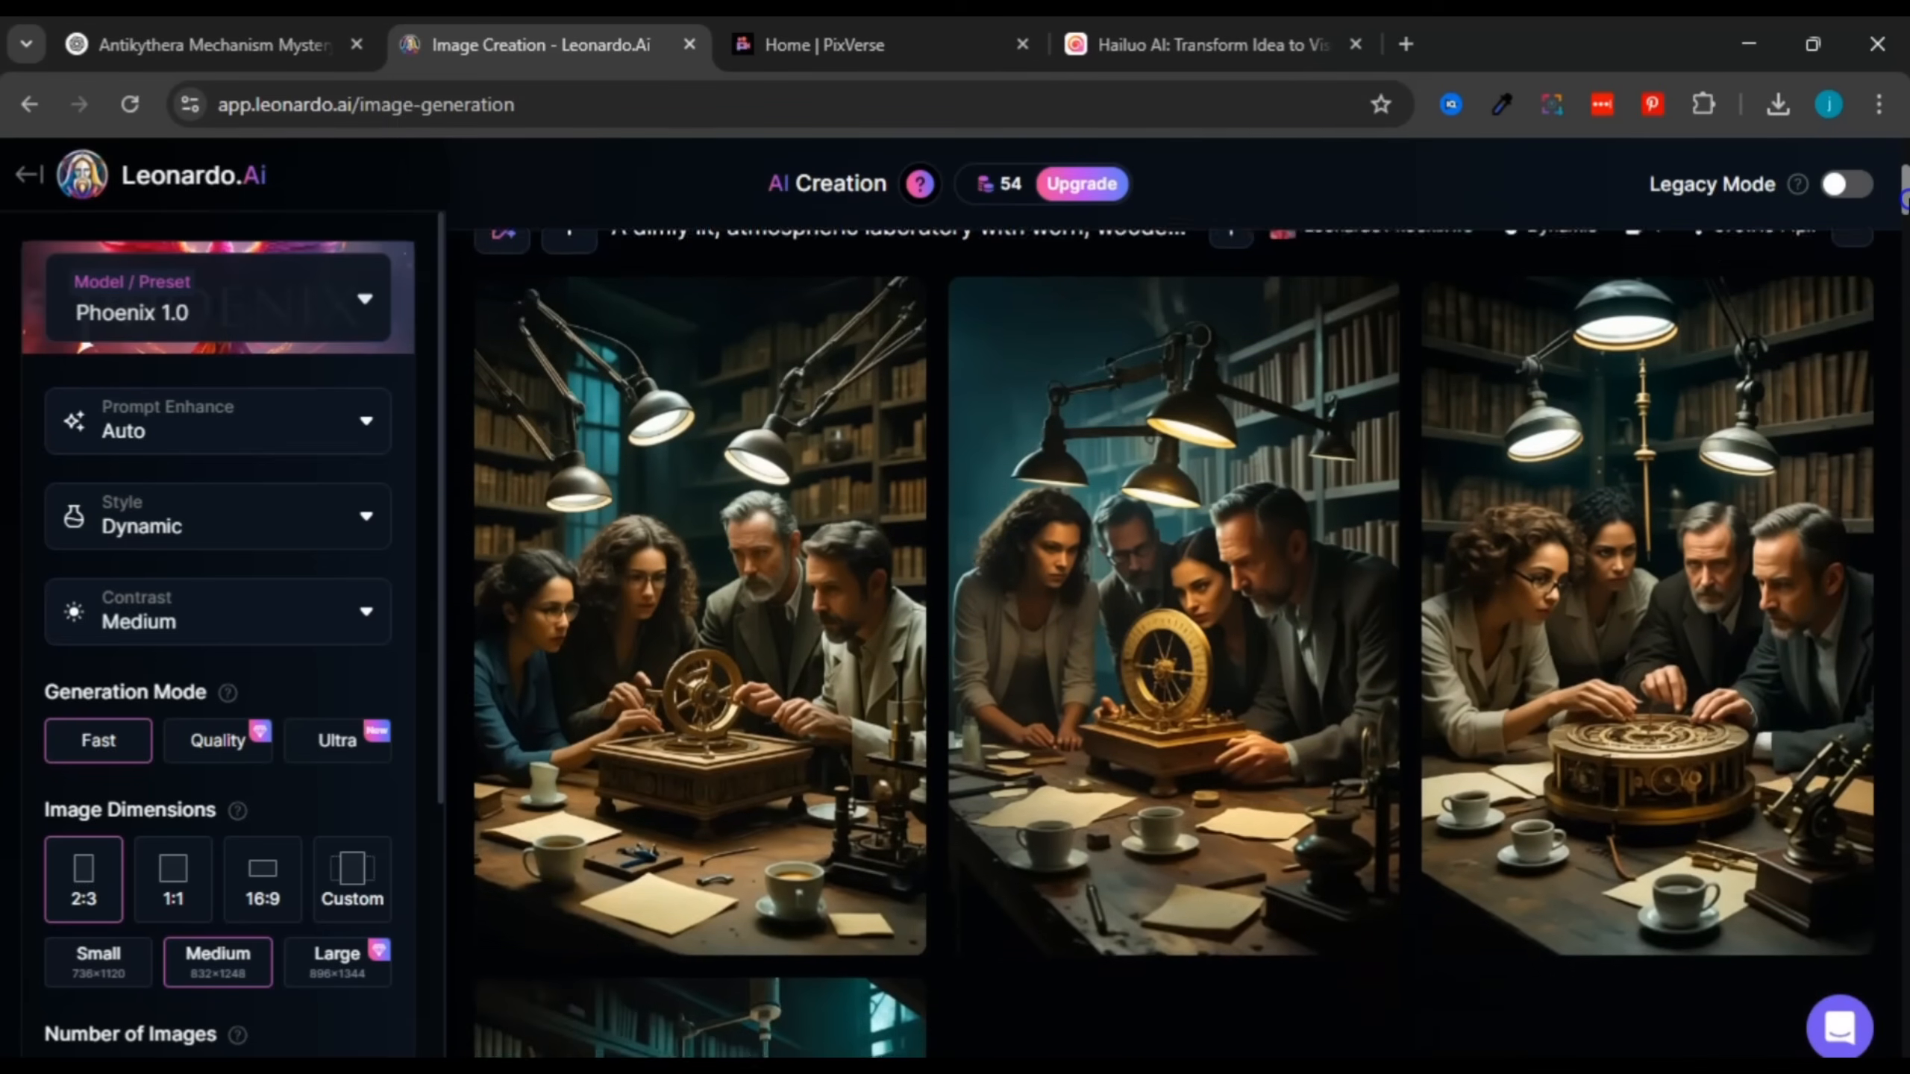
pyautogui.scroll(-2, 1173, 639)
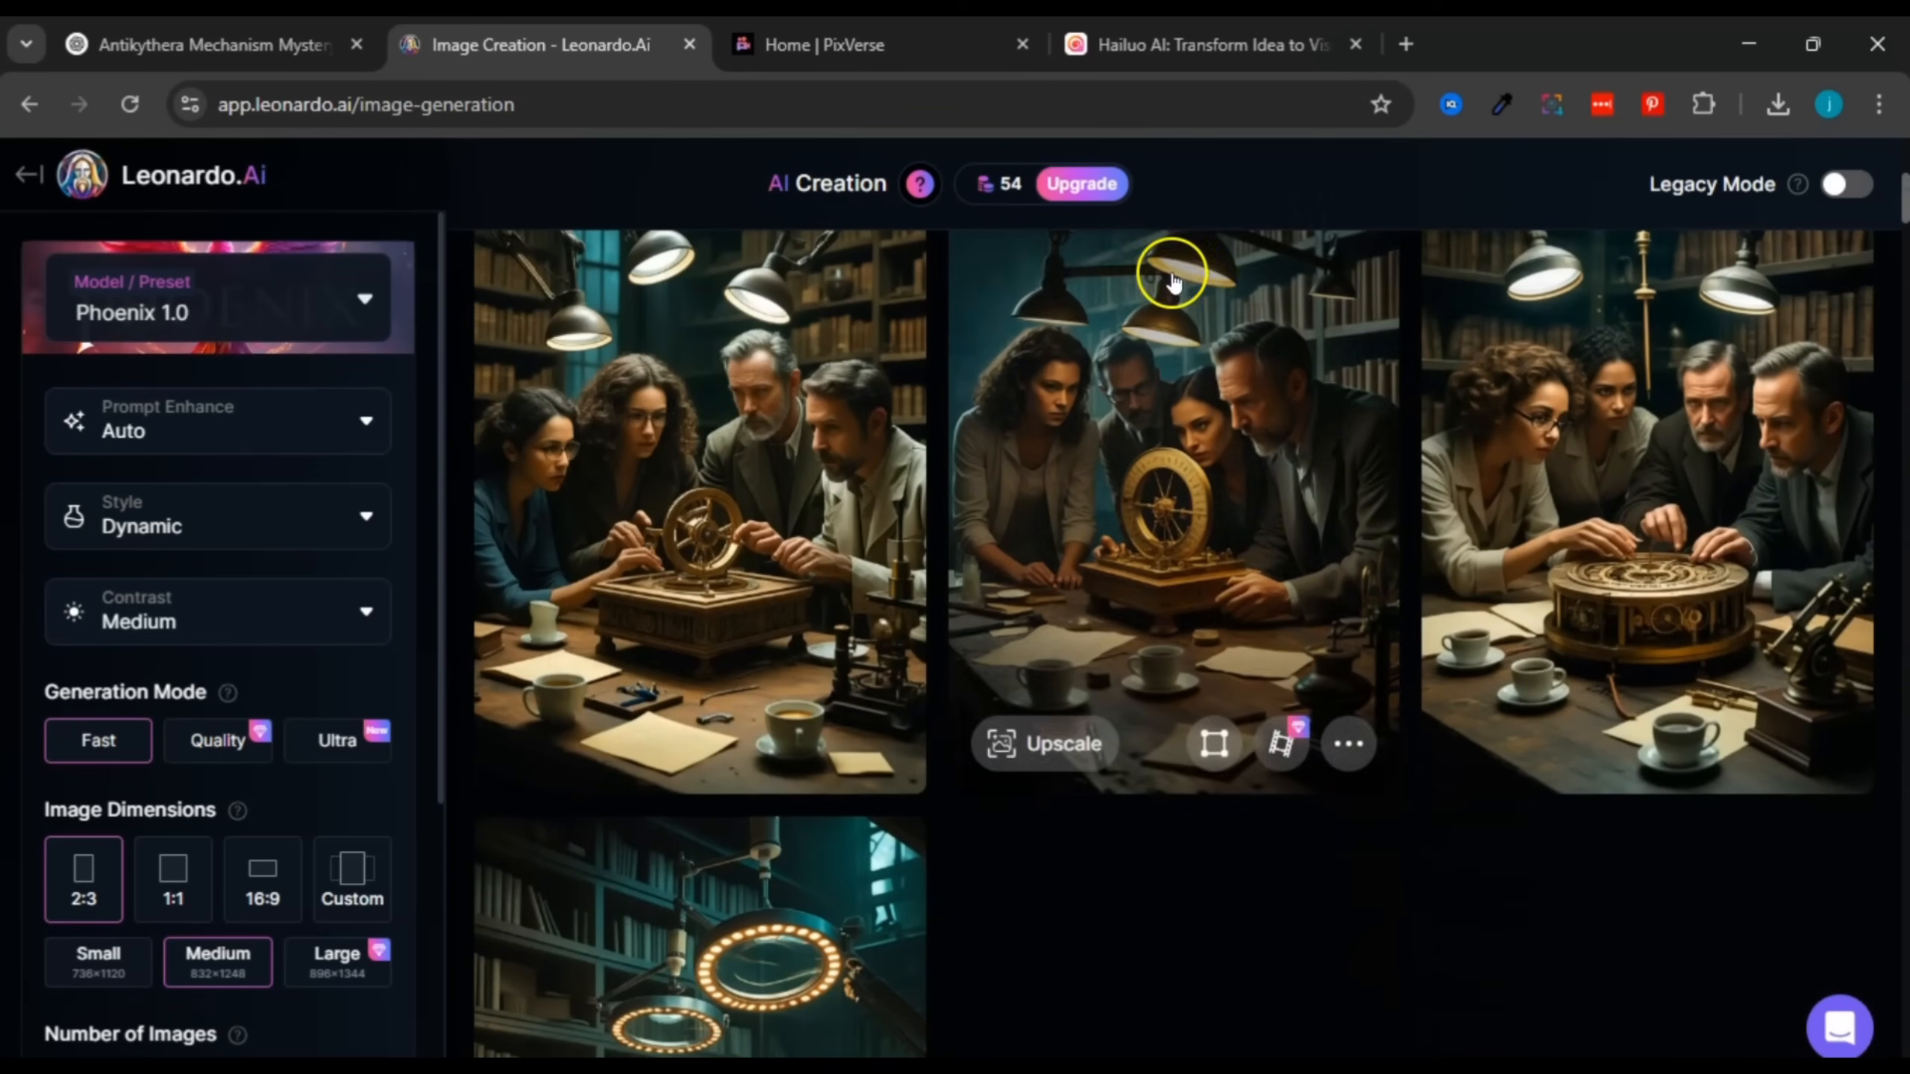
pyautogui.scroll(10, 1671, 416)
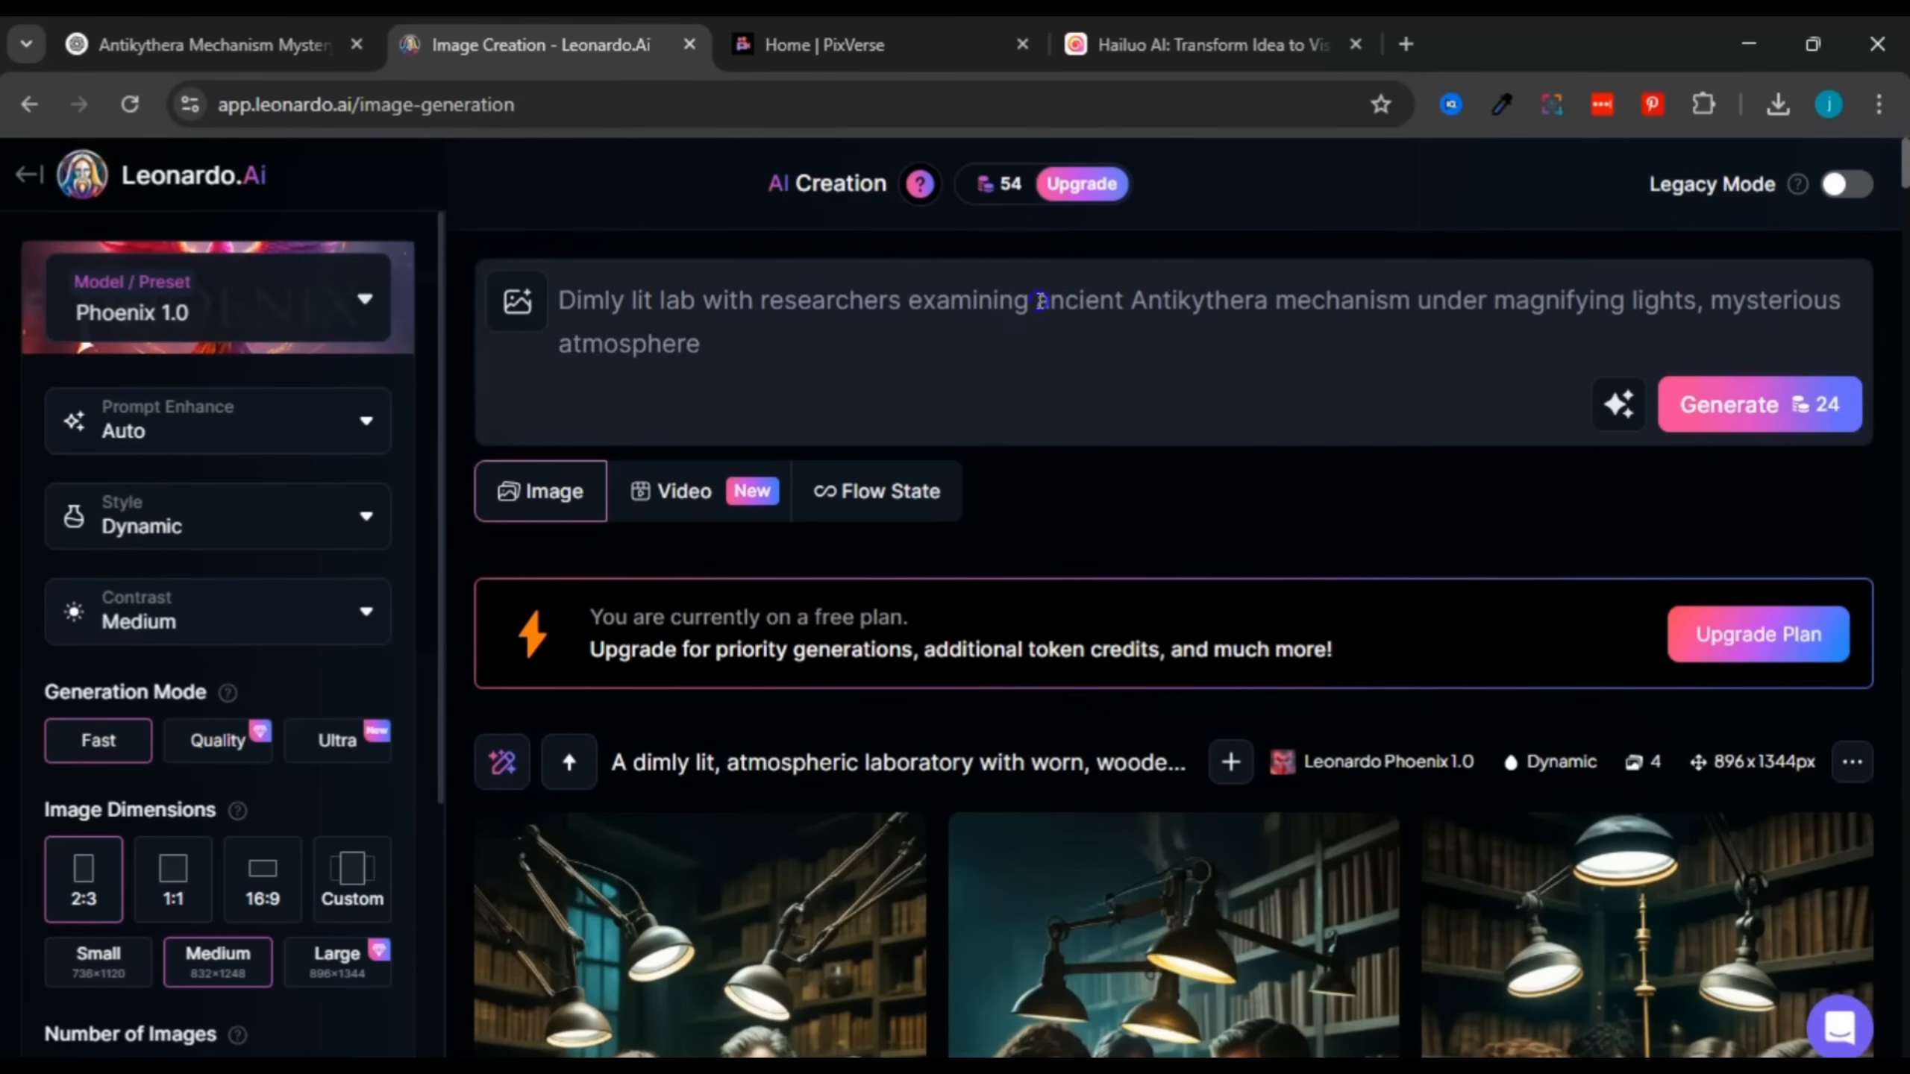
pyautogui.moveTo(1040, 301); pyautogui.dragTo(1252, 289)
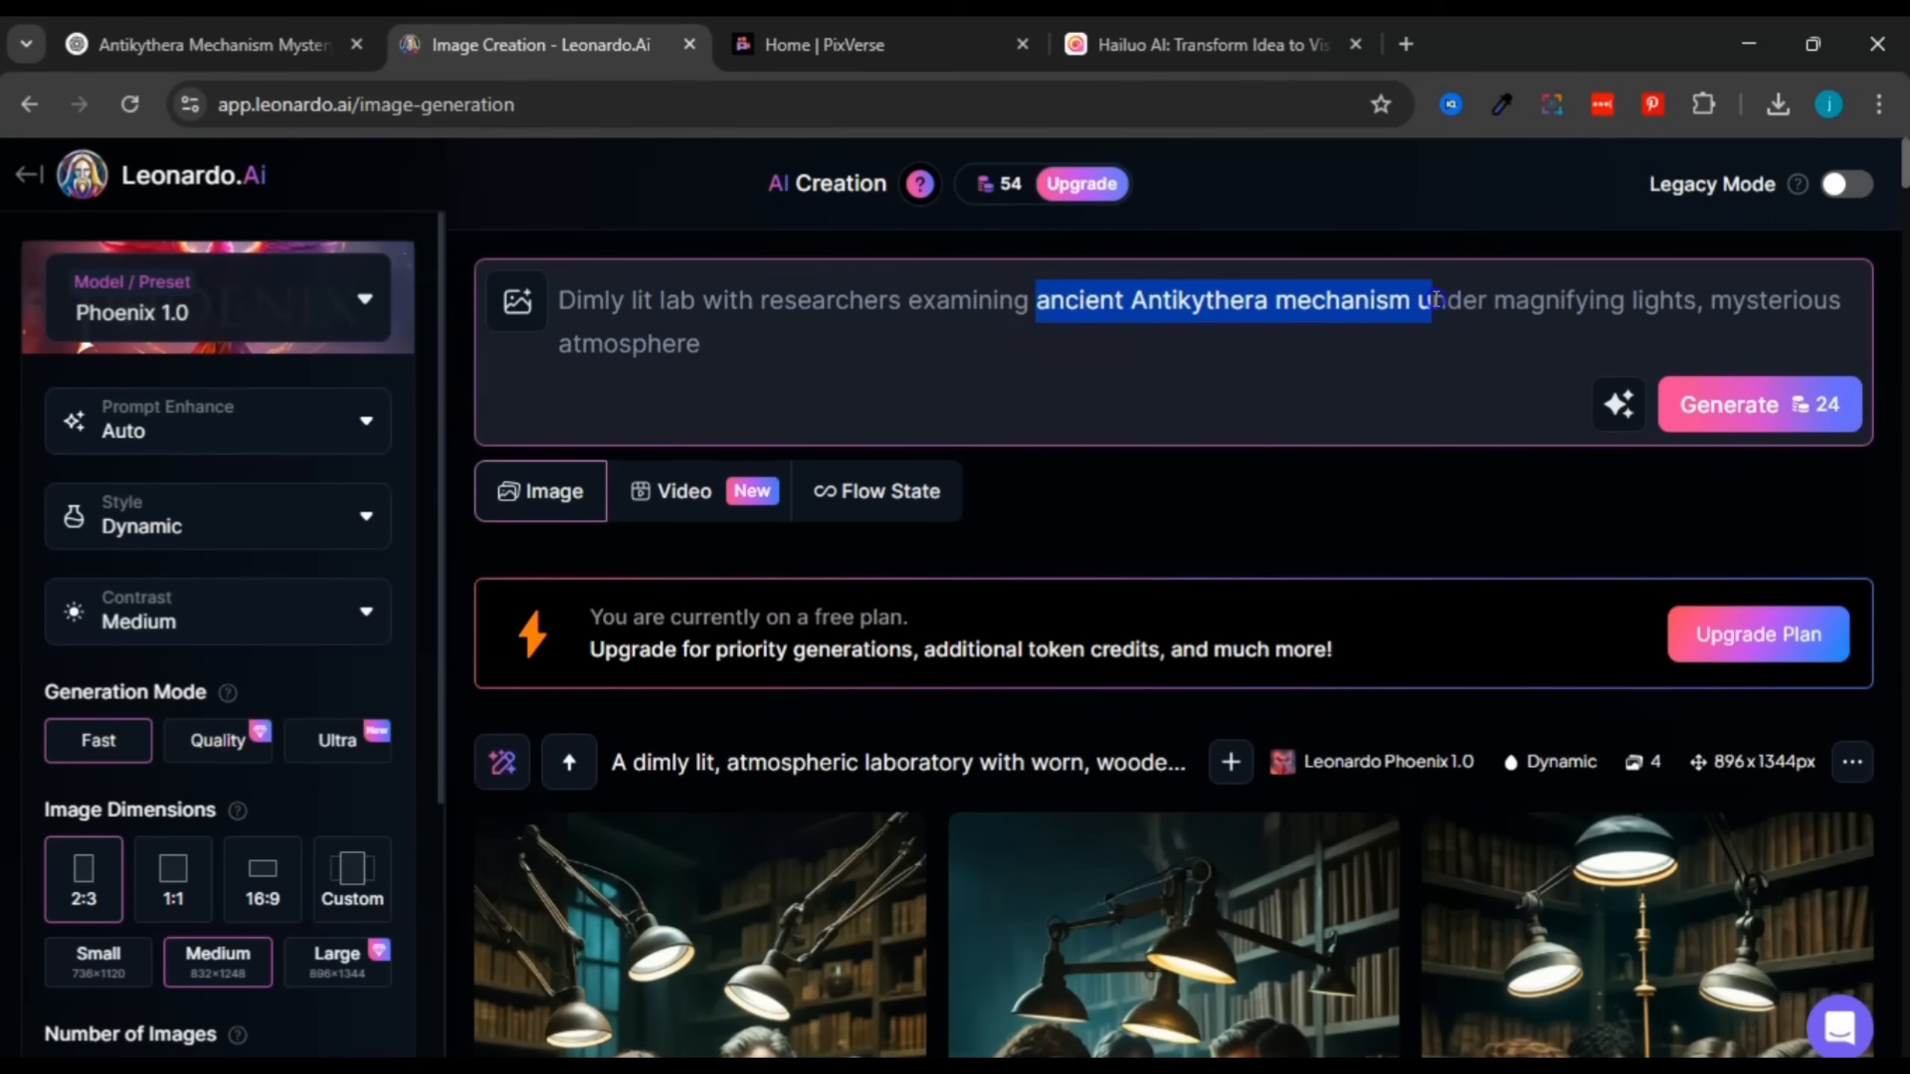
pyautogui.click(1356, 482)
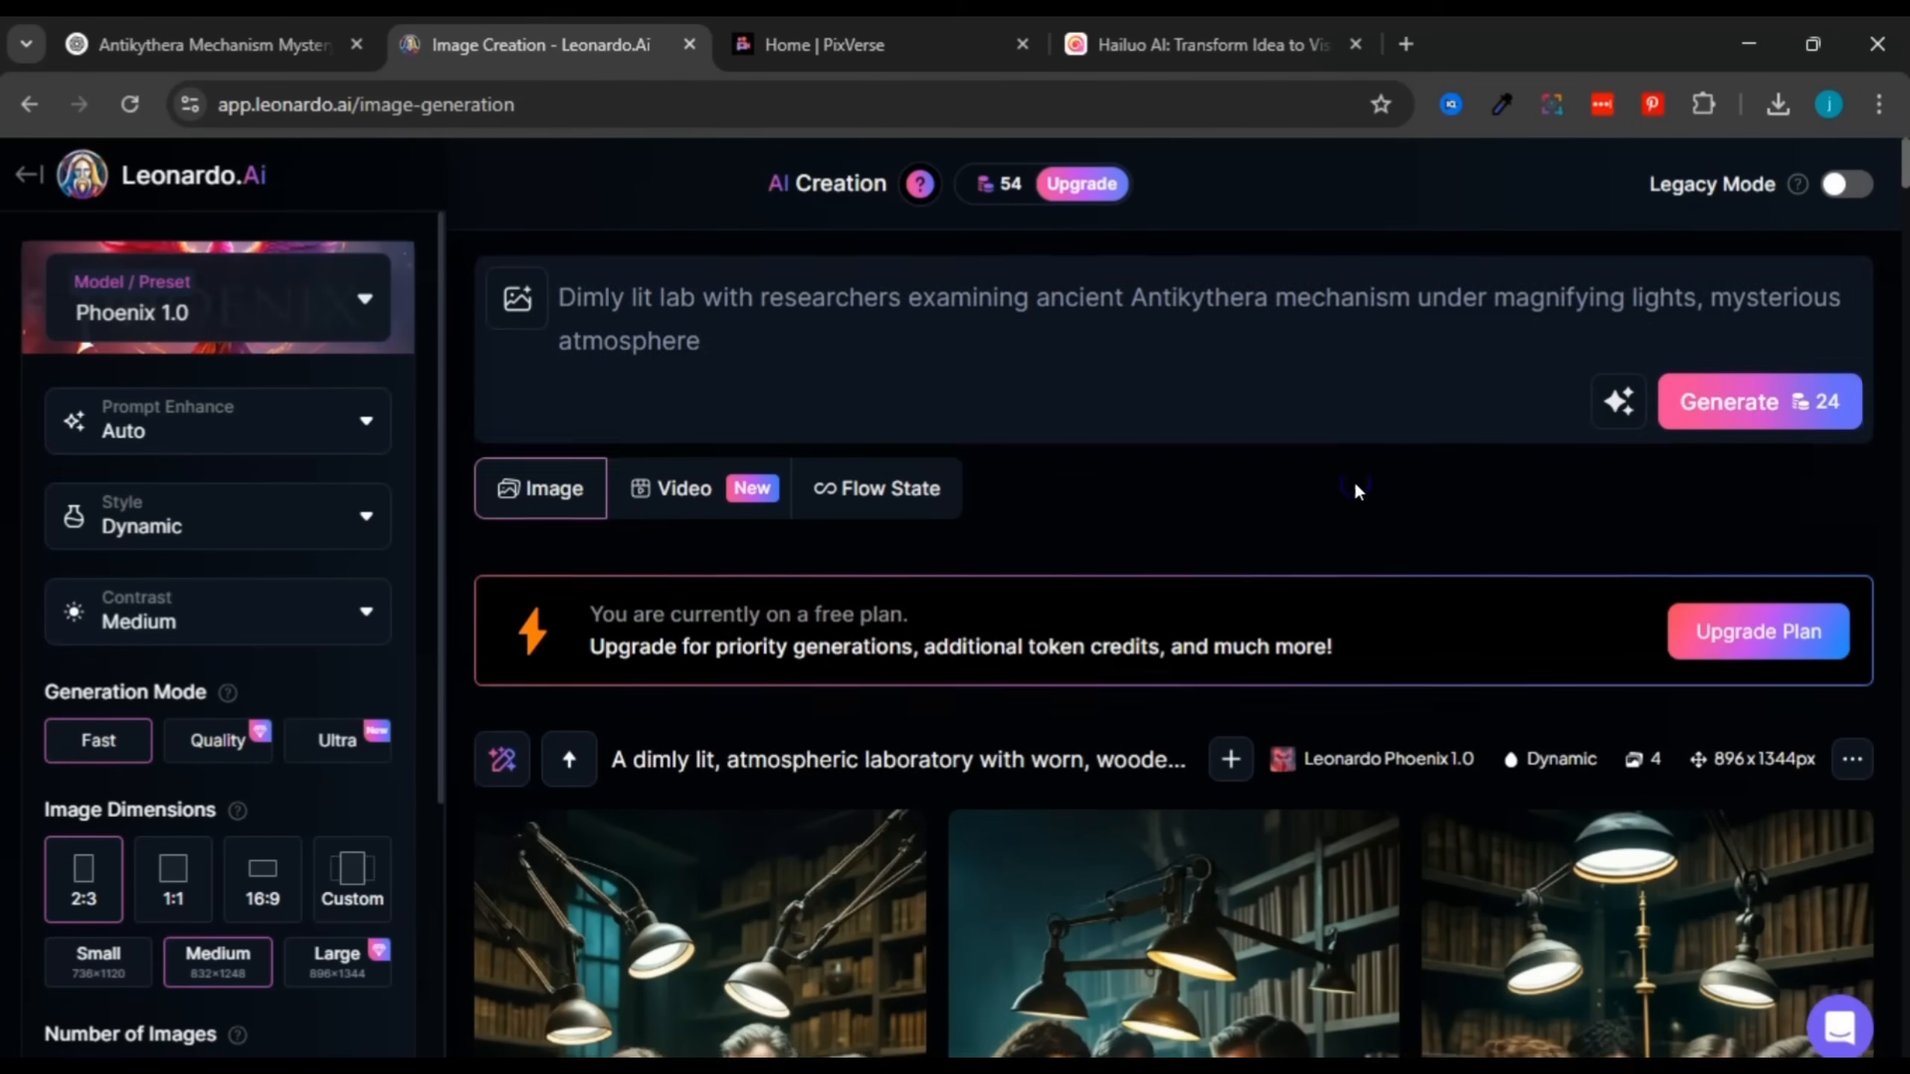
pyautogui.scroll(-3, 1358, 489)
pyautogui.scroll(-2, 1358, 489)
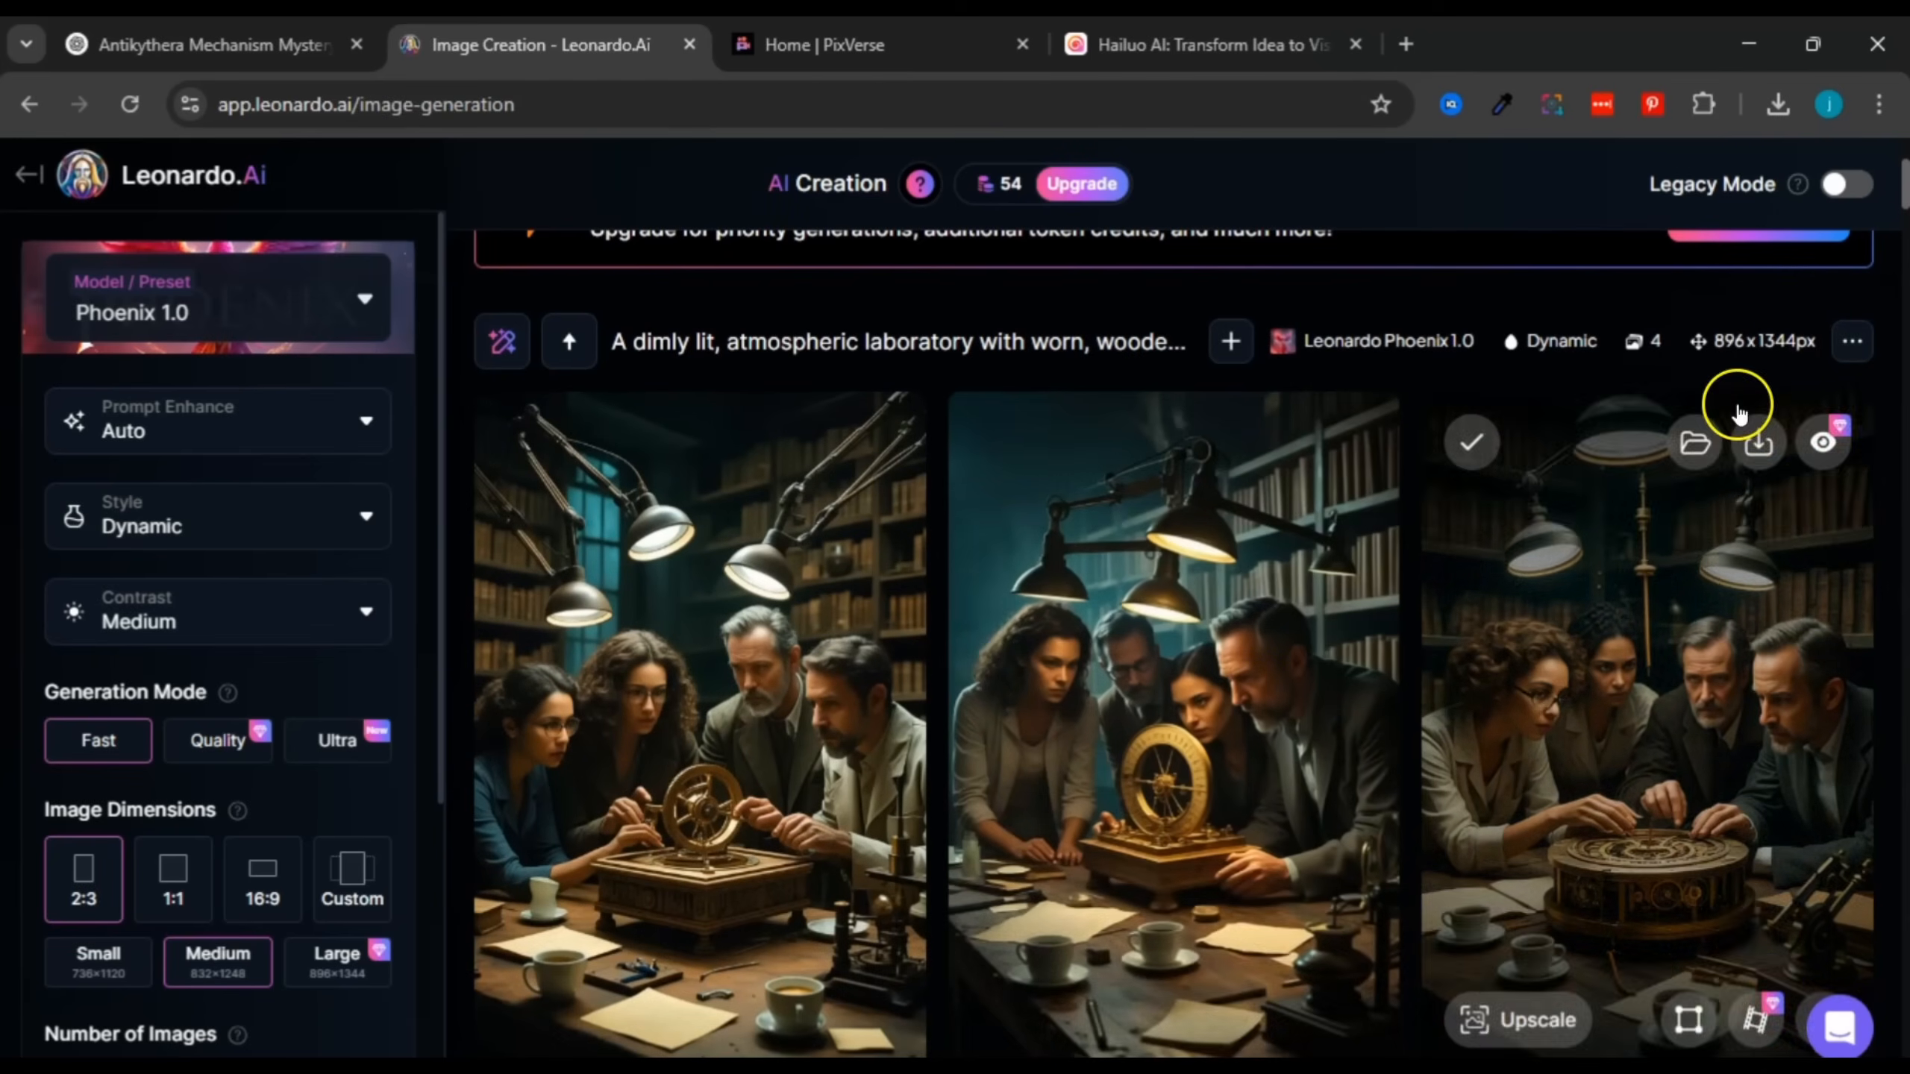
pyautogui.scroll(-2, 1261, 614)
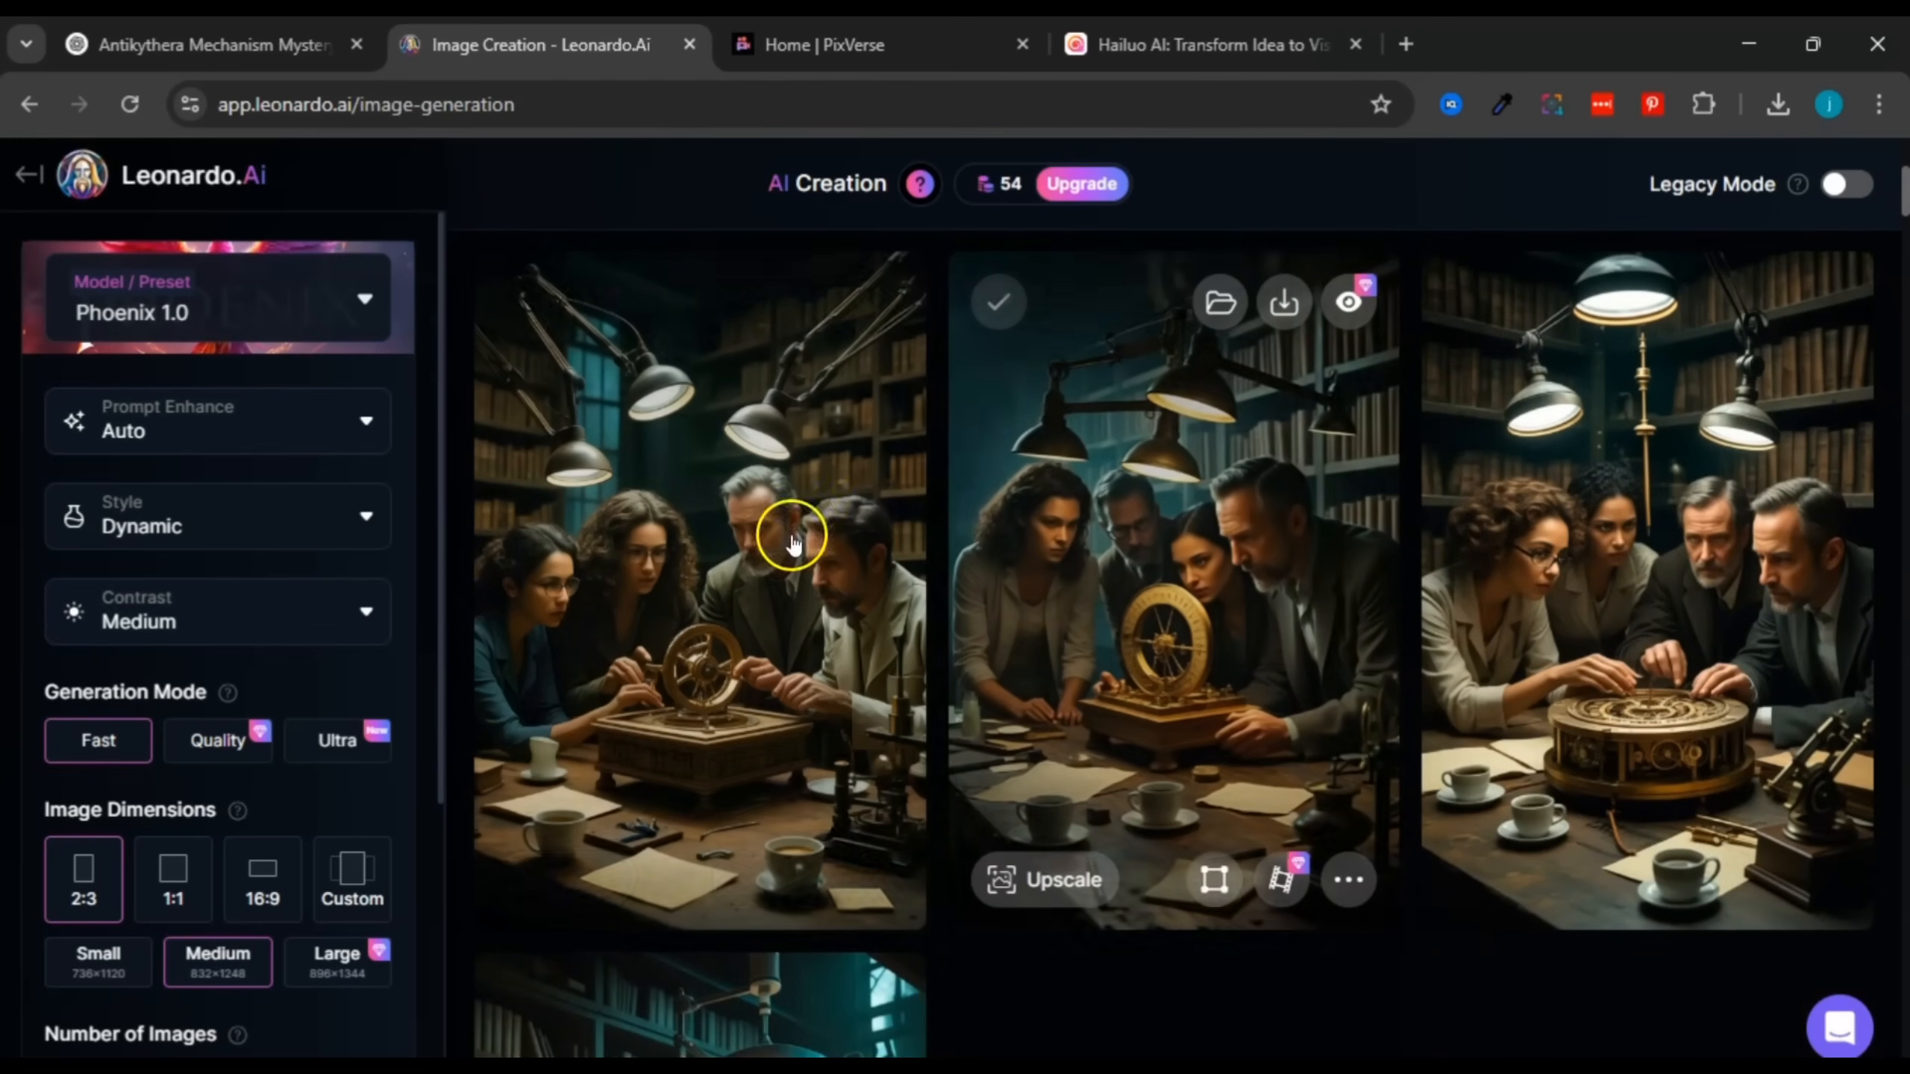
pyautogui.scroll(-8, 1195, 691)
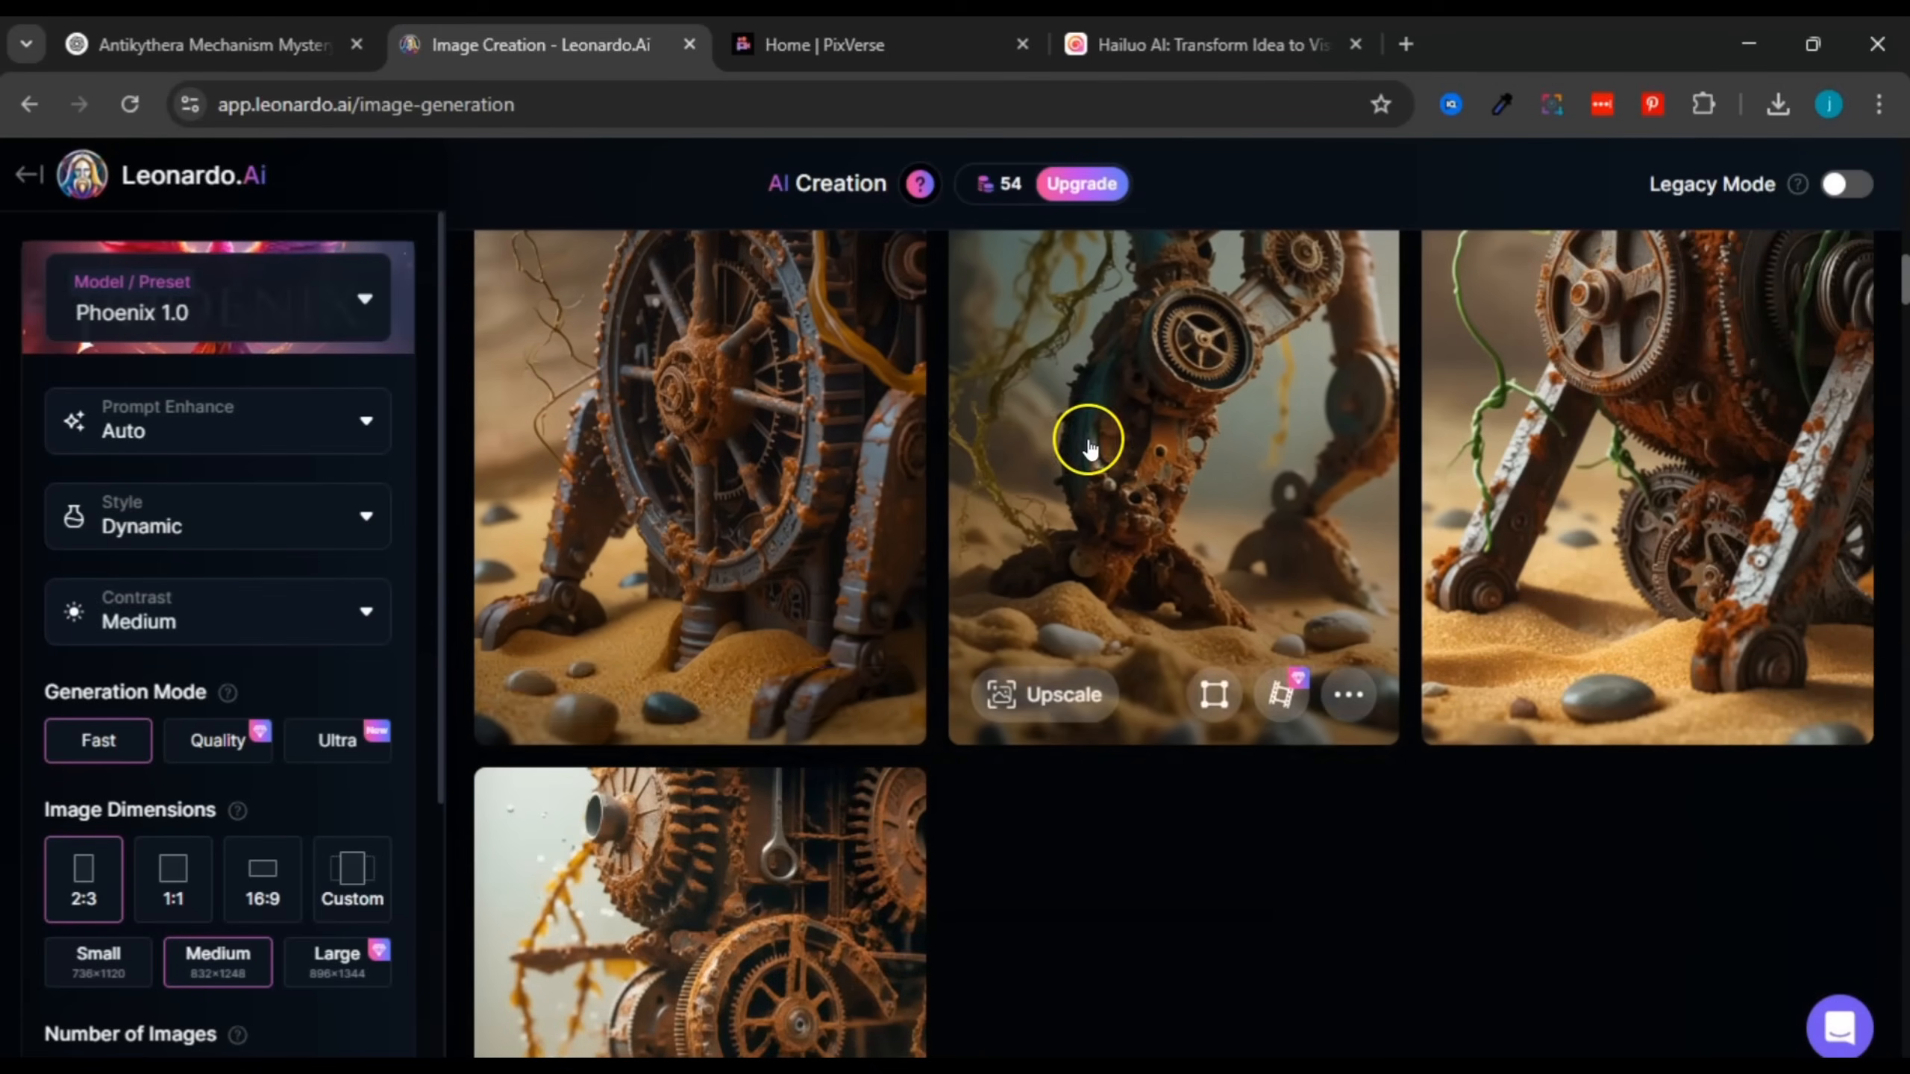
pyautogui.scroll(-2, 752, 715)
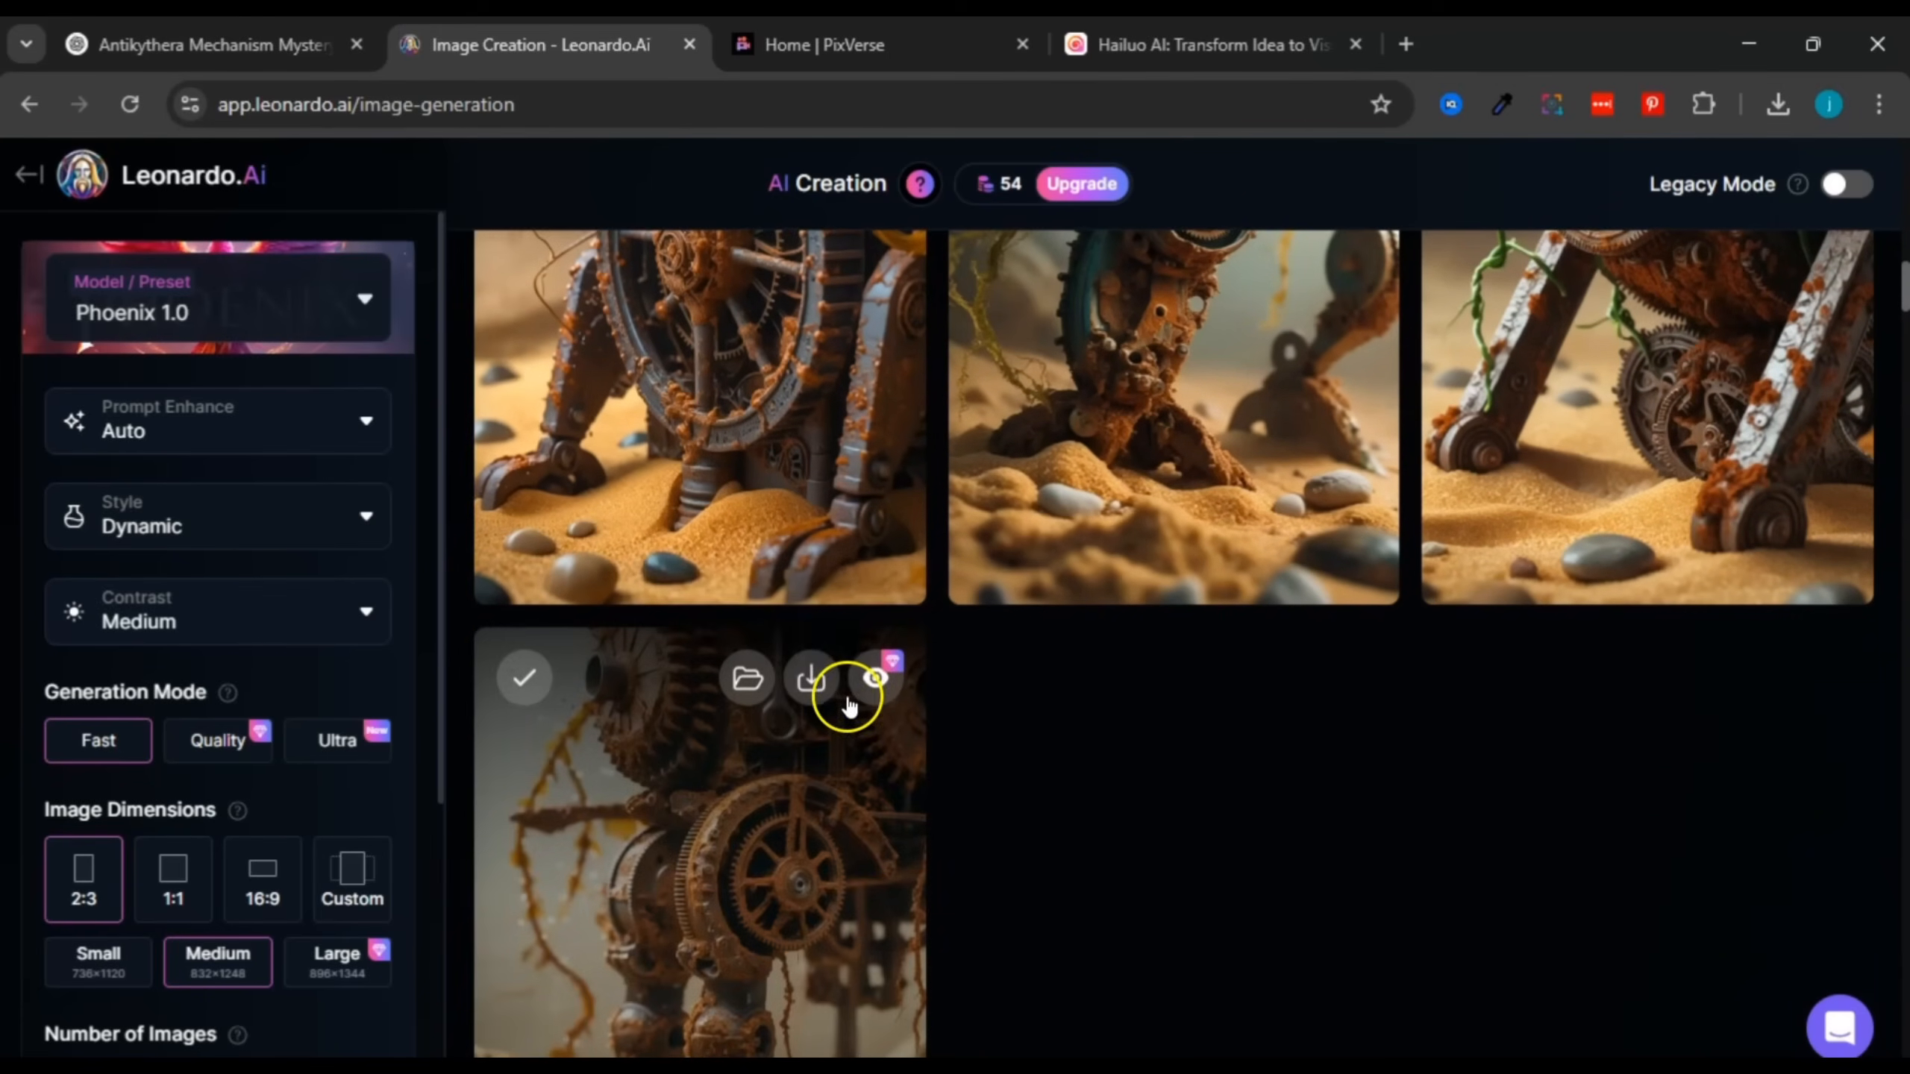
pyautogui.scroll(9, 848, 700)
pyautogui.scroll(5, 846, 698)
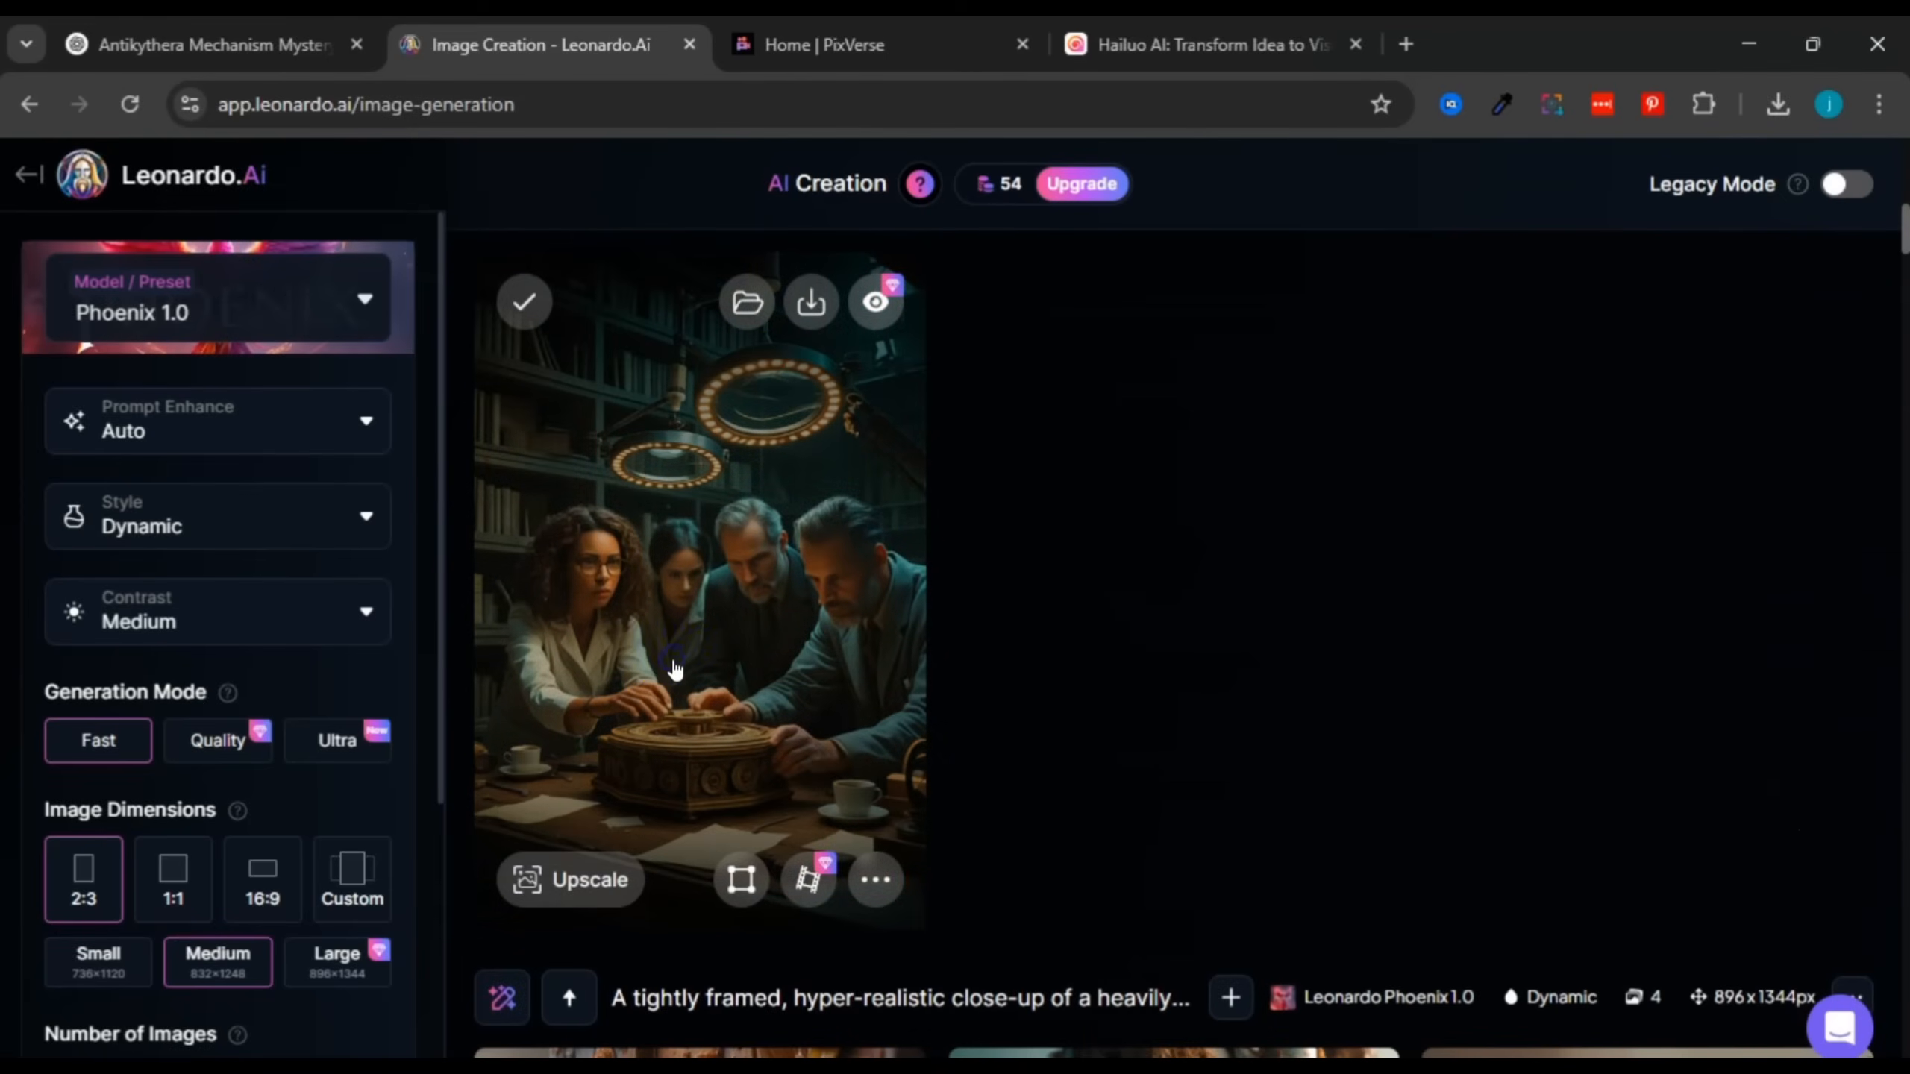
# Step: Open the fourth laboratory image enlarged and browse back to the second one
pyautogui.click(675, 667)
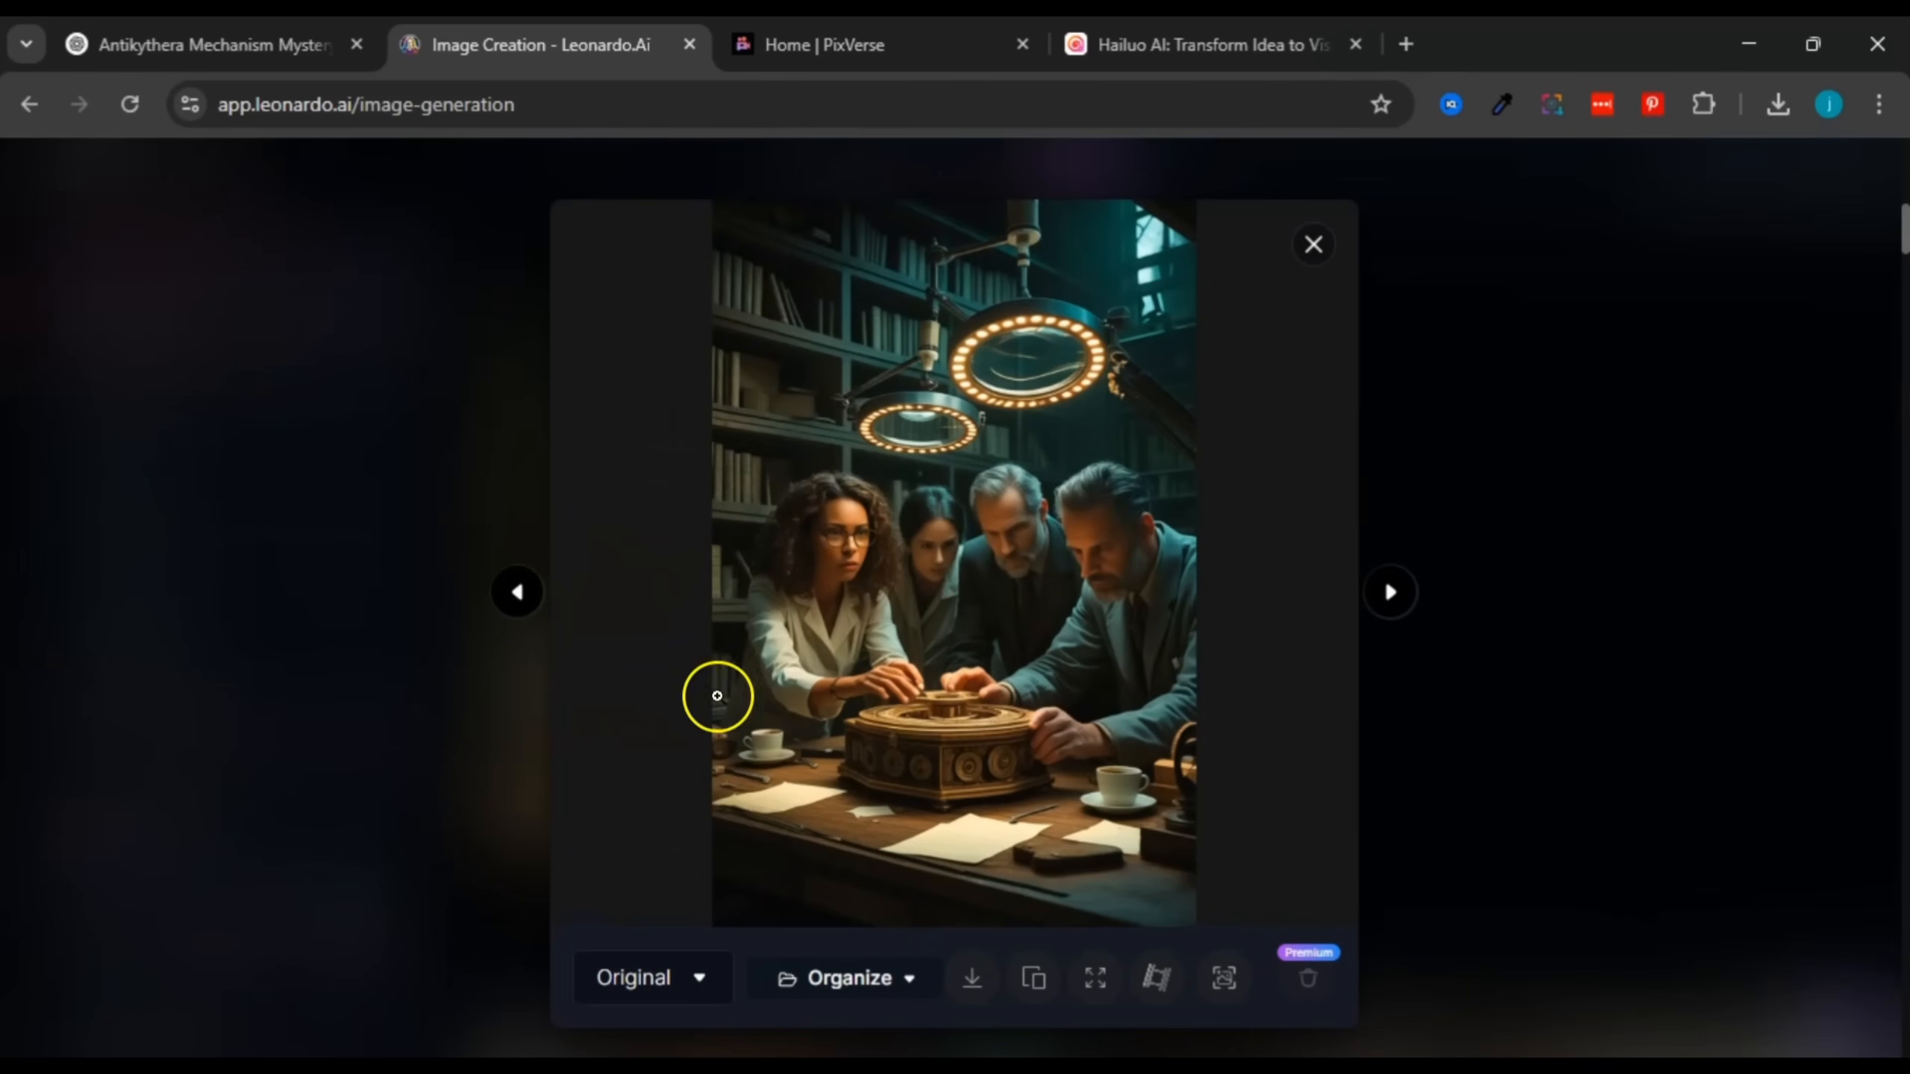
pyautogui.click(509, 589)
pyautogui.click(509, 590)
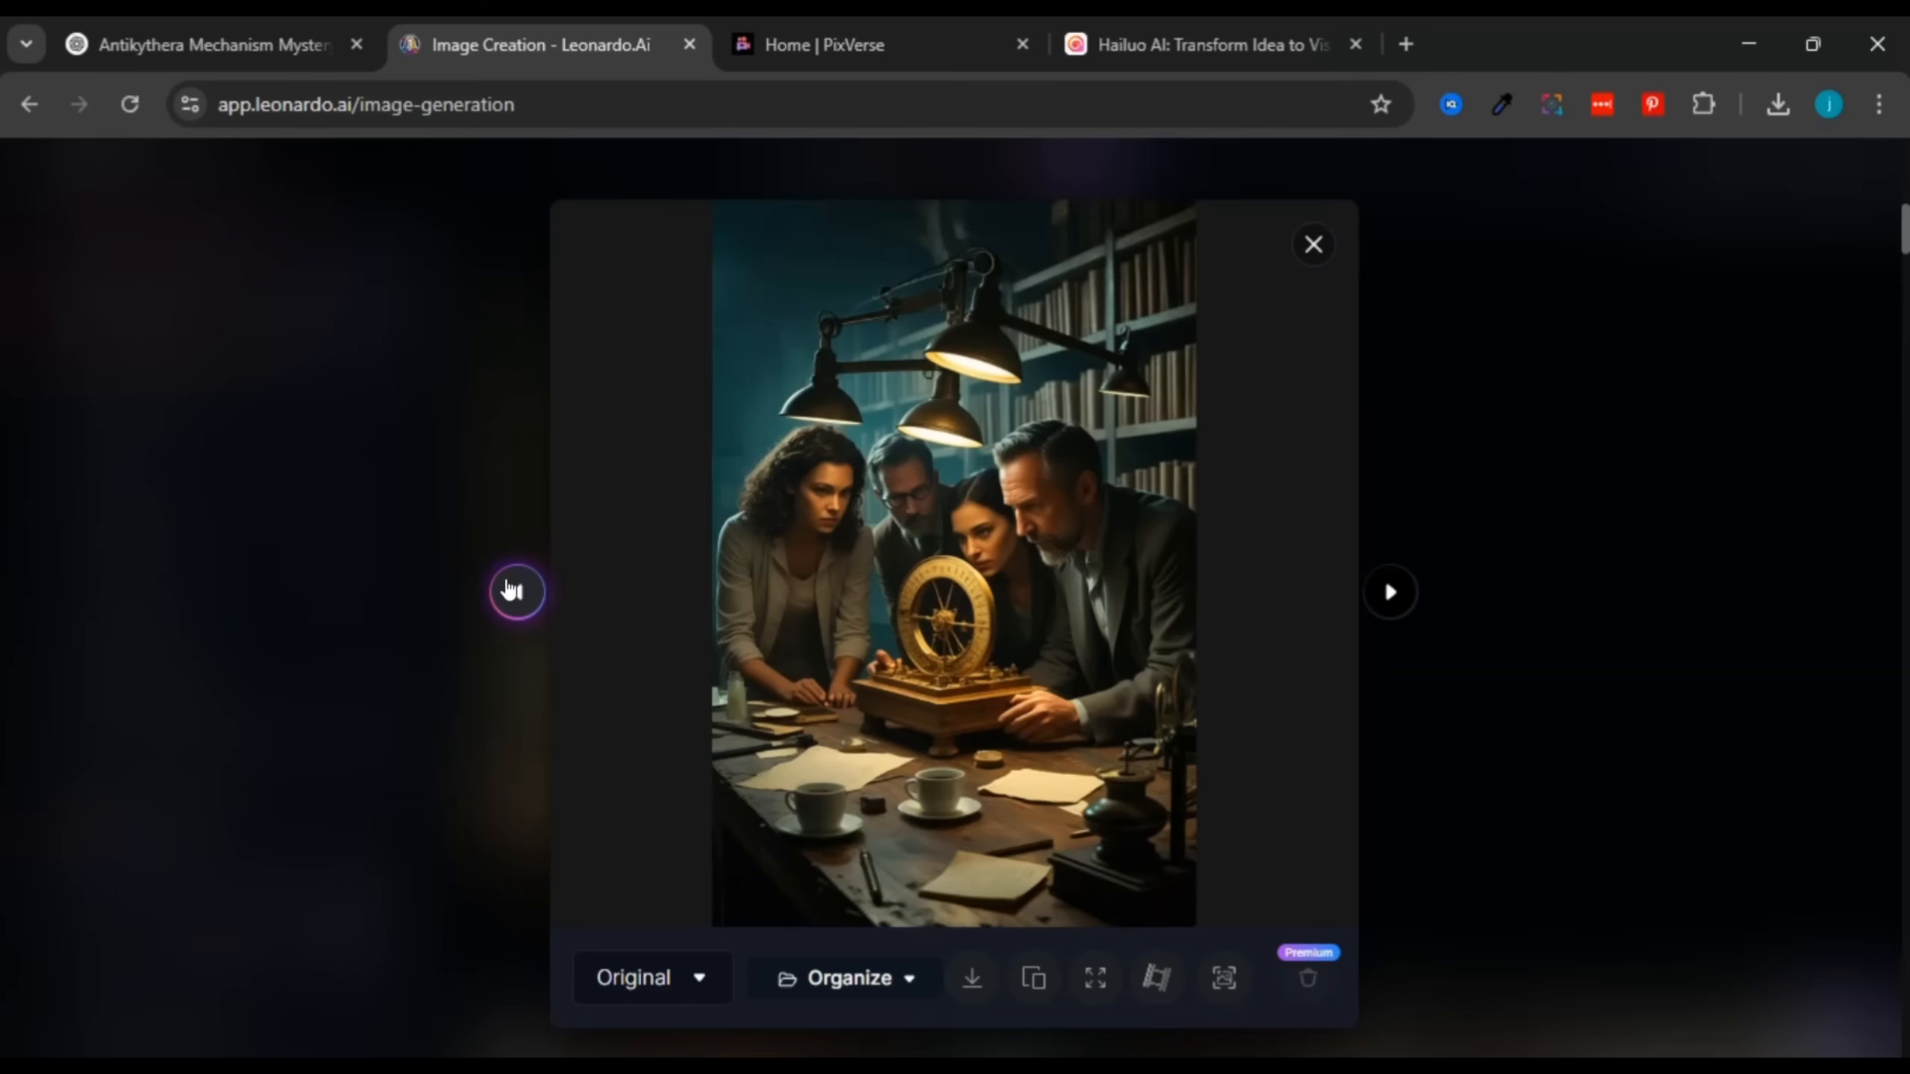
# Step: View the first laboratory image enlarged, and download the fourth one, showing the ring-shaped magnifying lights
pyautogui.click(510, 589)
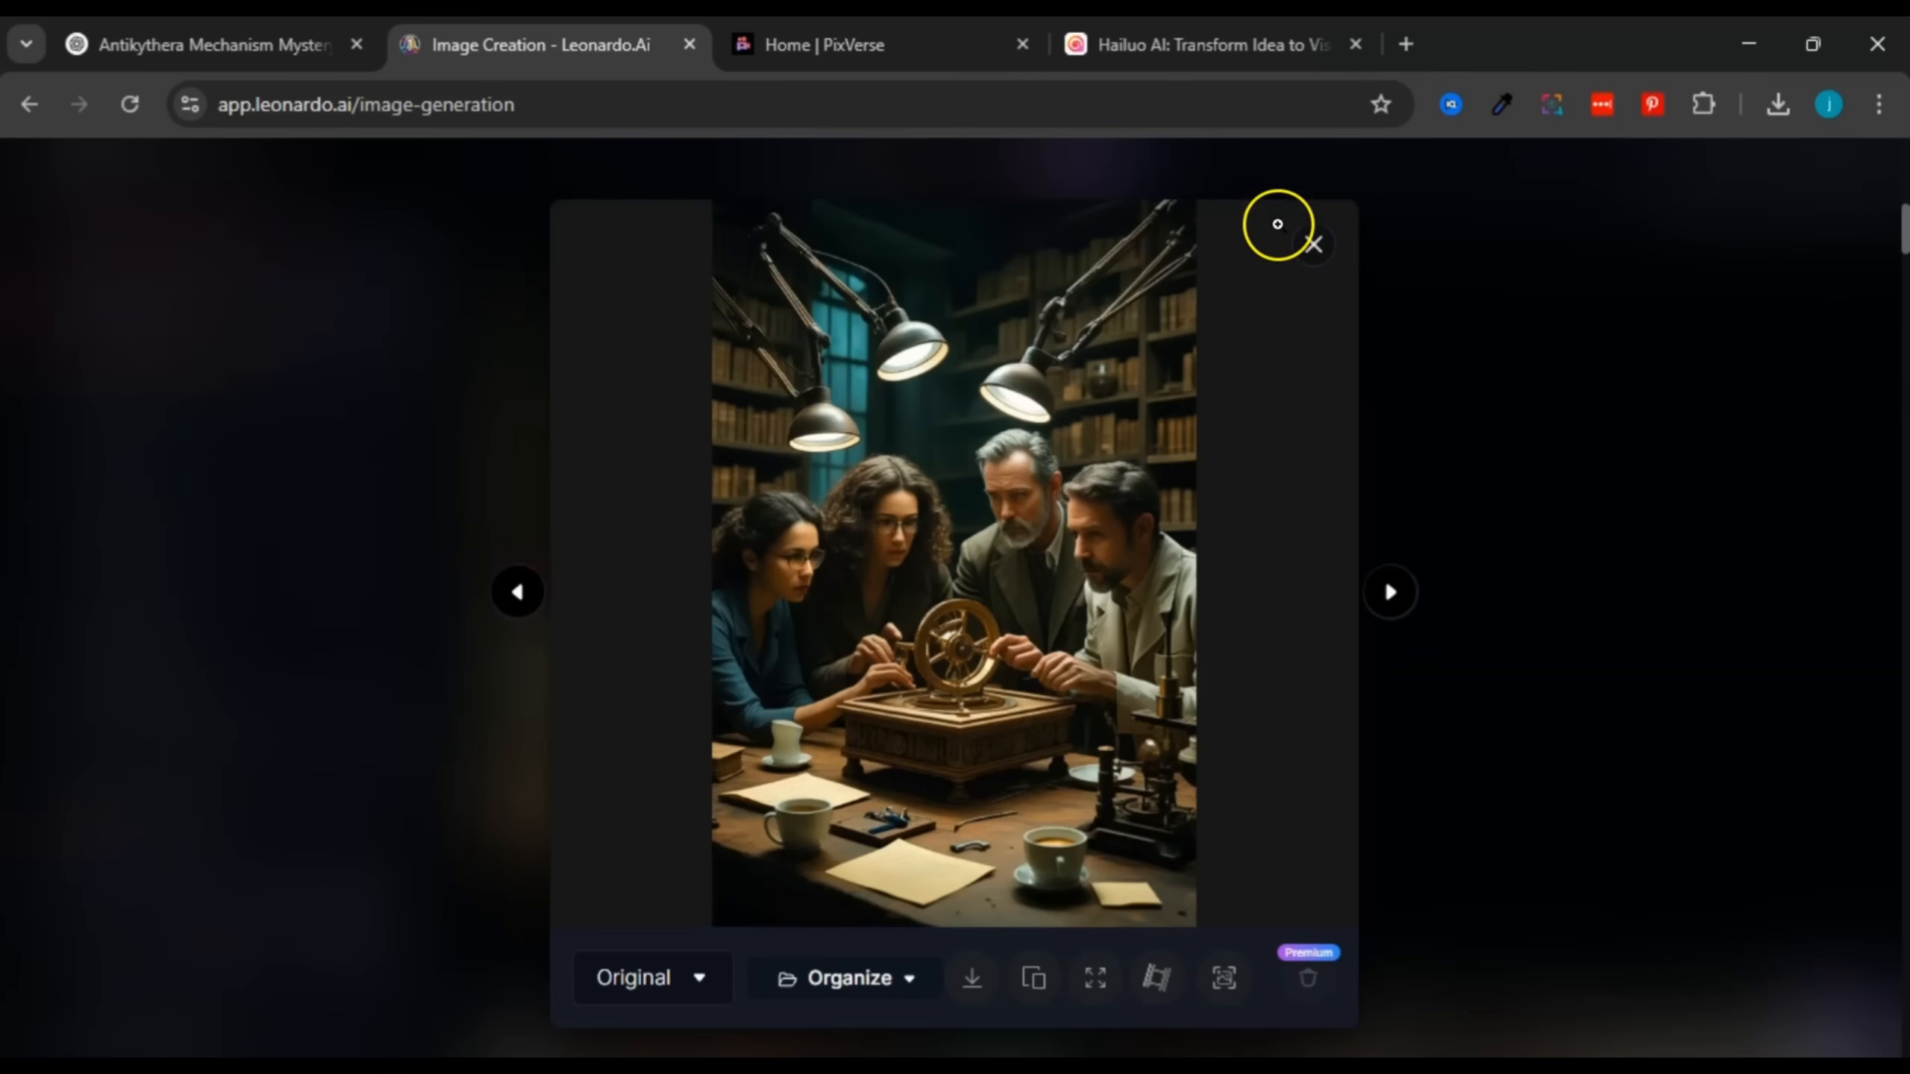
pyautogui.click(1313, 248)
pyautogui.scroll(-7, 1316, 258)
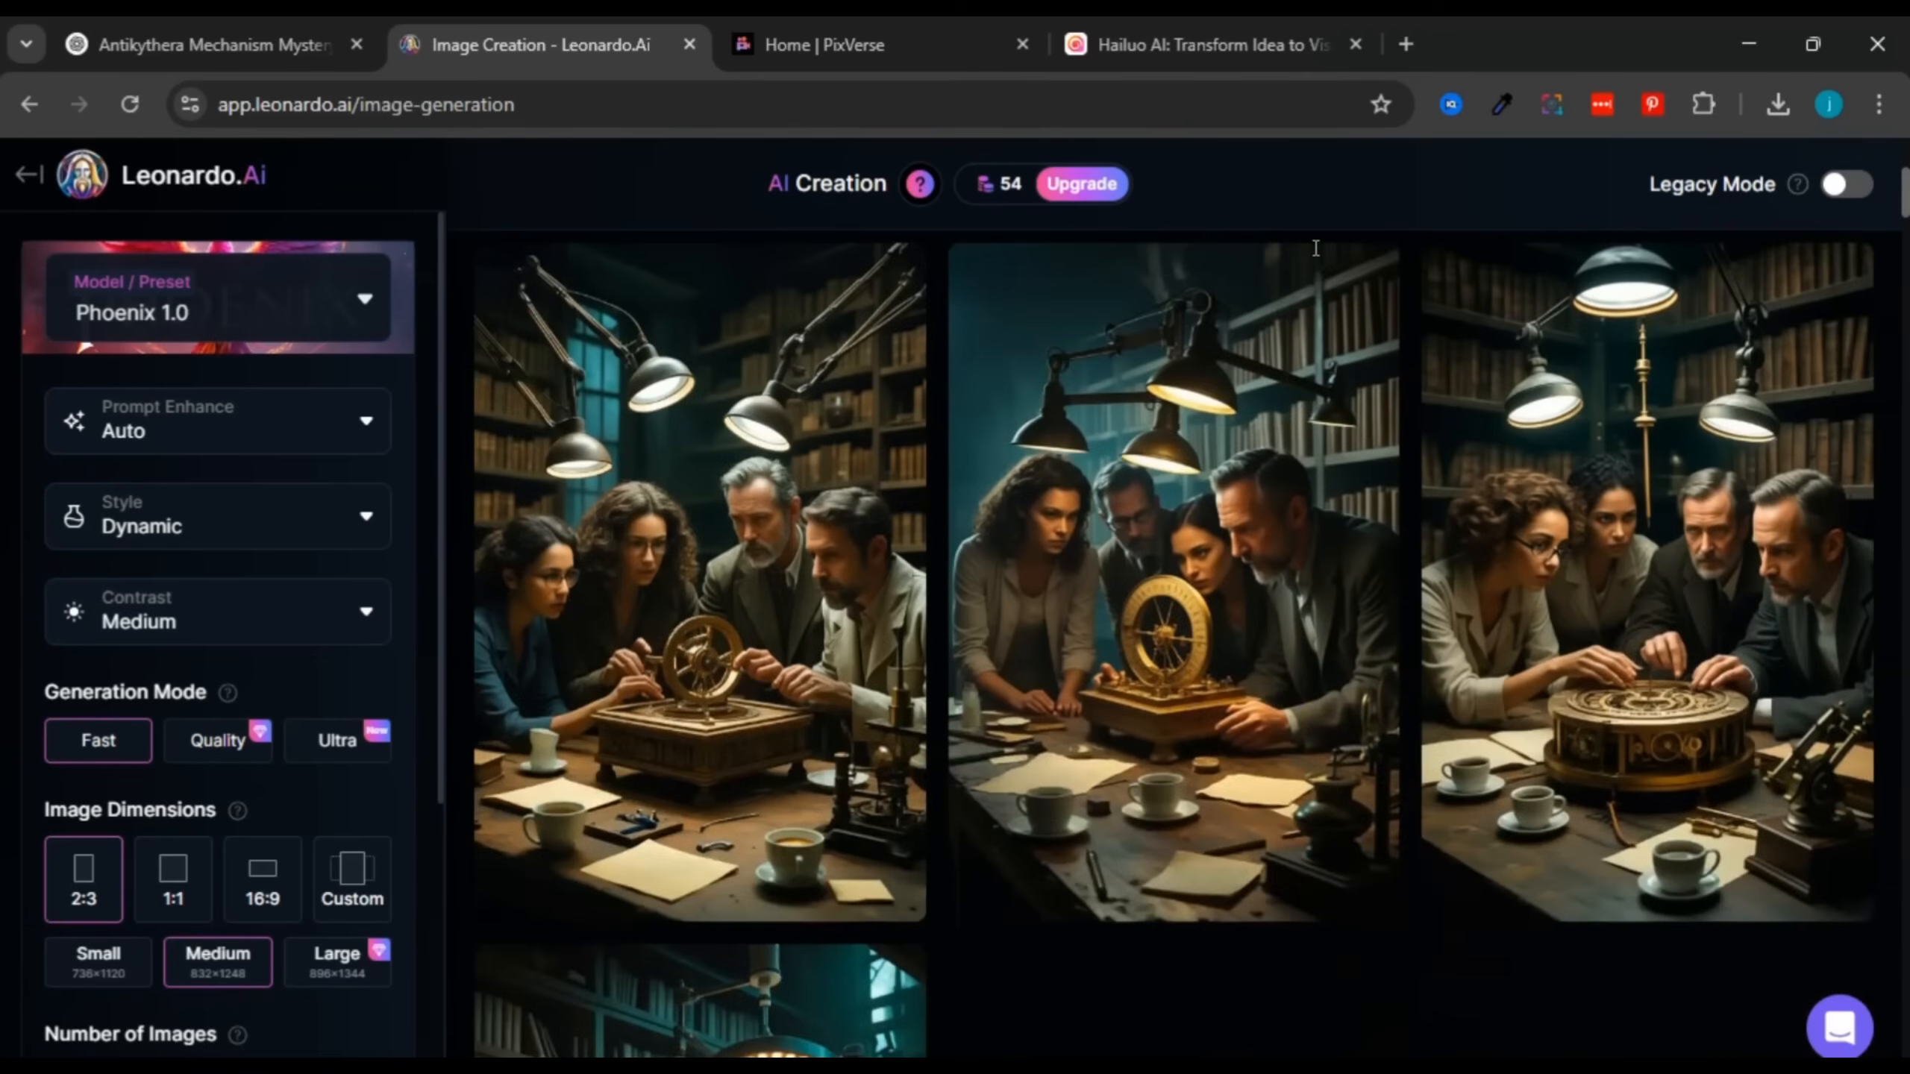
pyautogui.scroll(-2, 1316, 258)
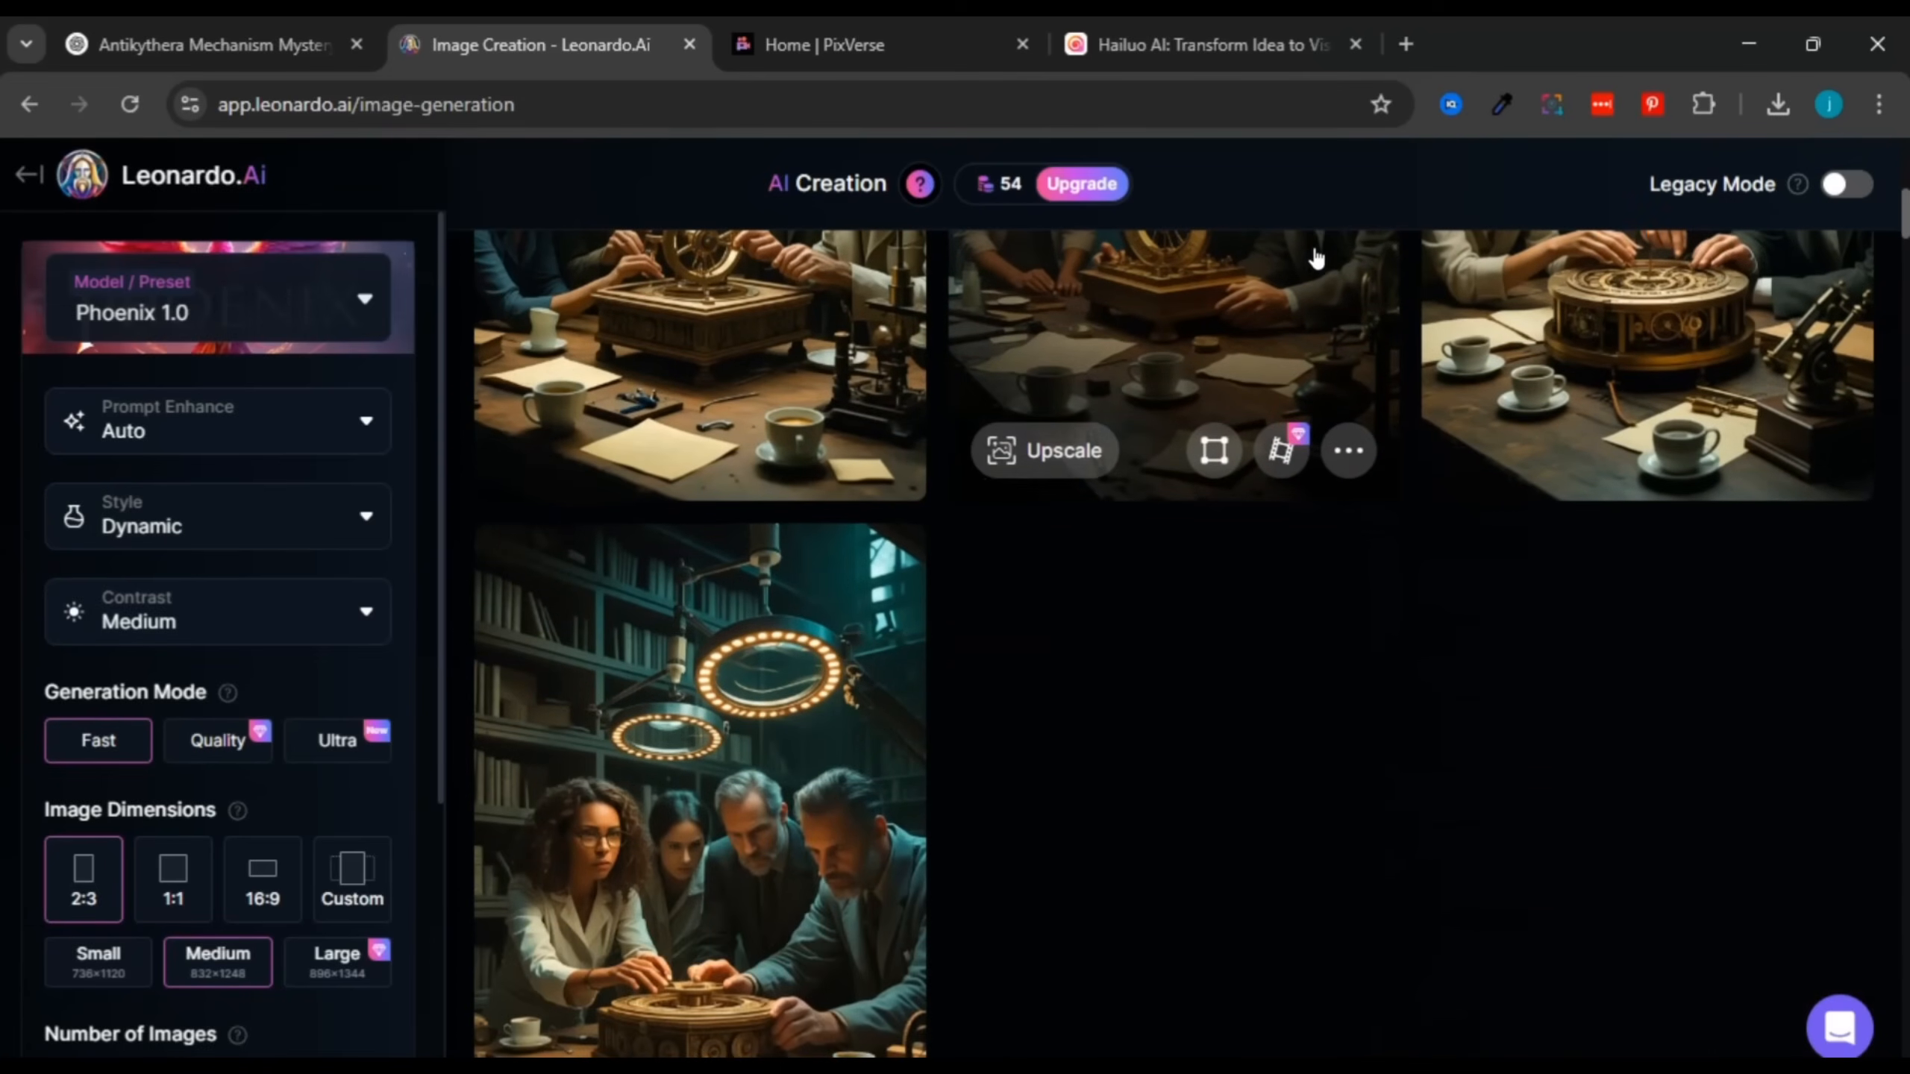
pyautogui.click(782, 713)
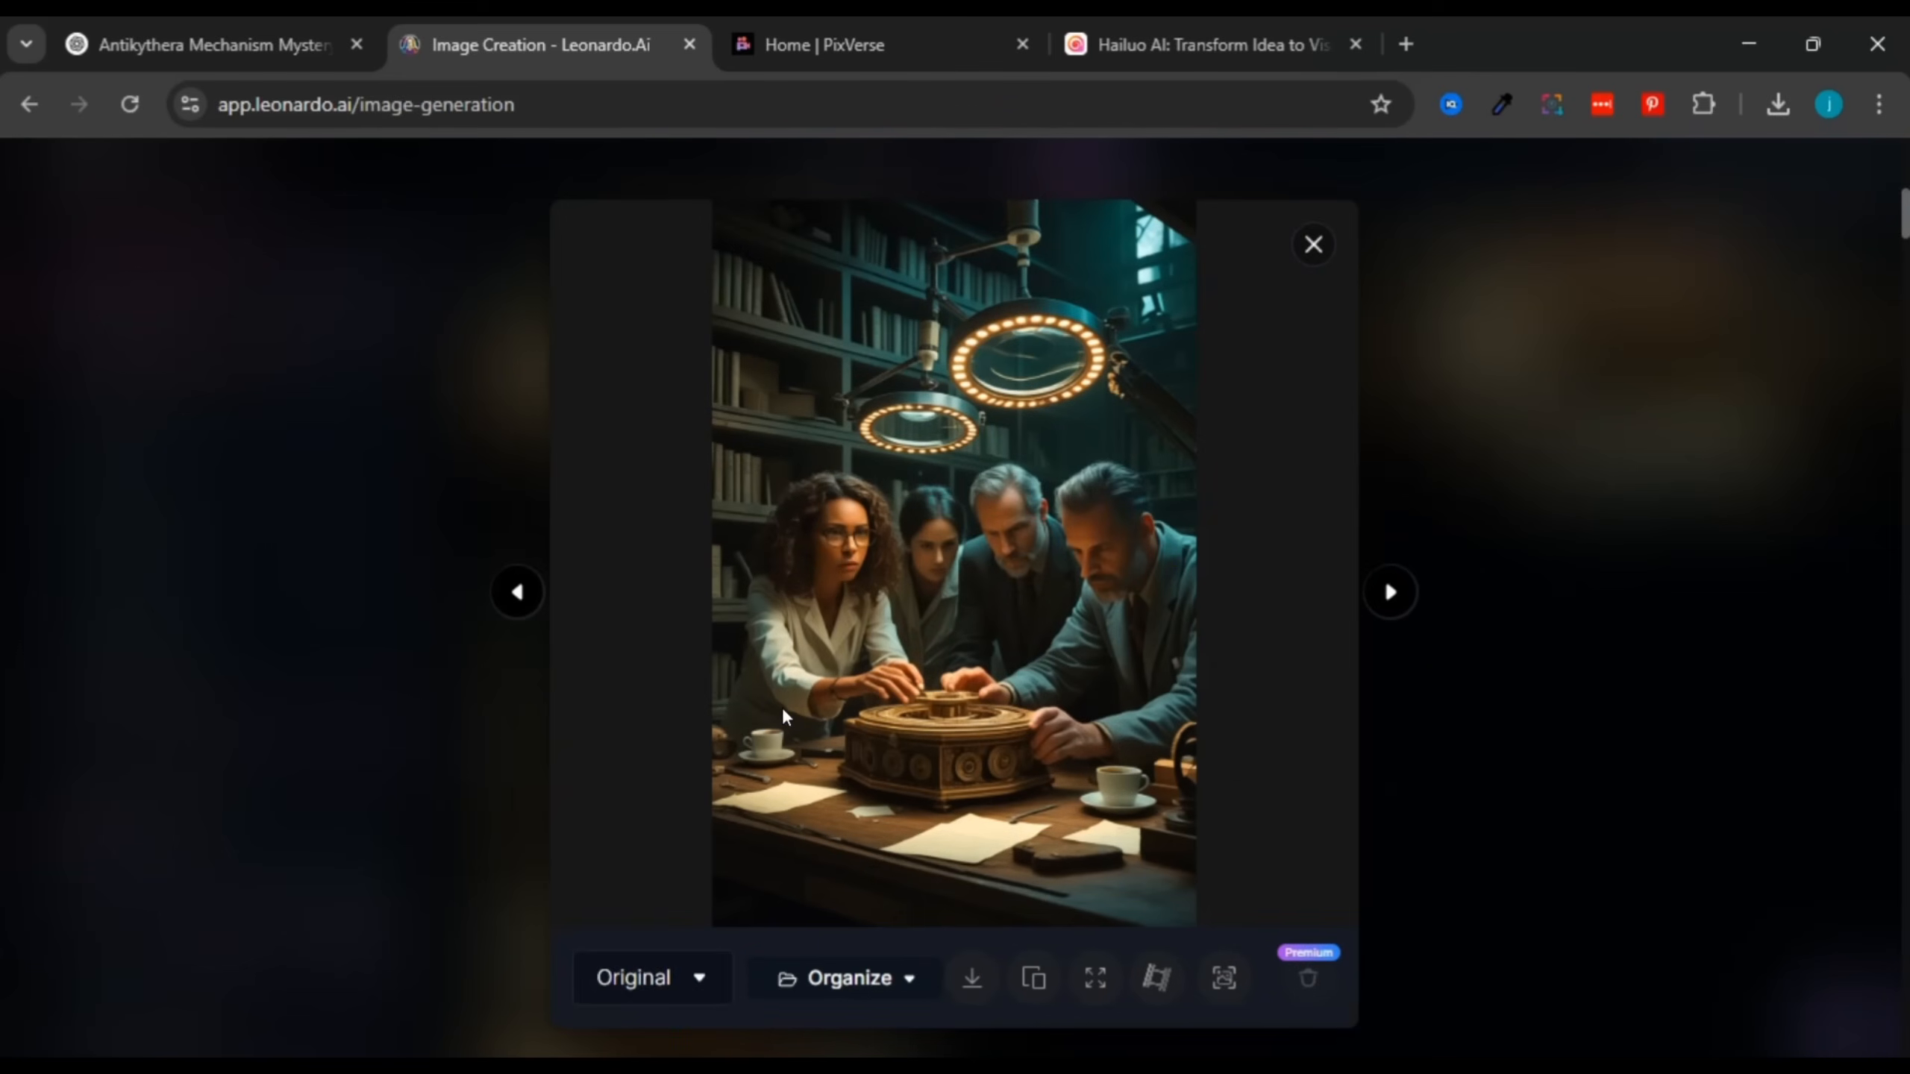
pyautogui.click(966, 981)
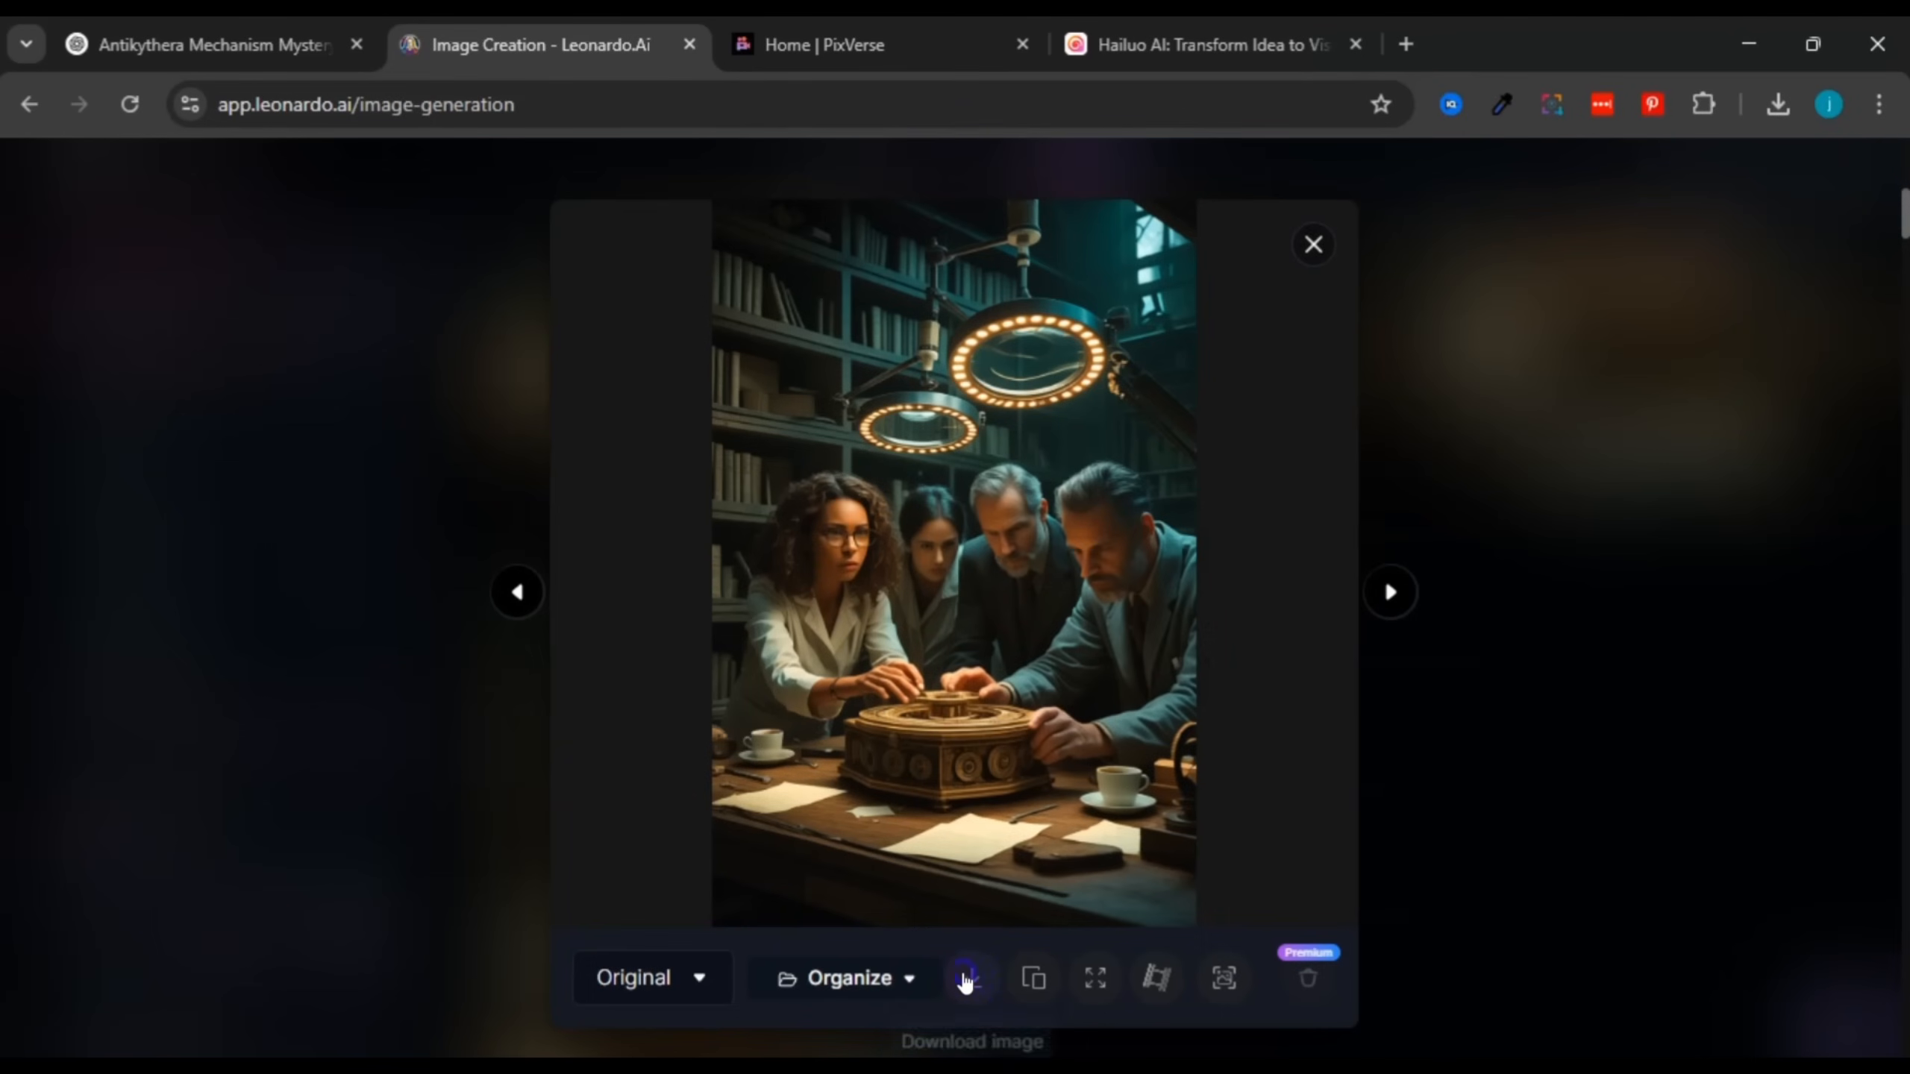
pyautogui.click(1312, 243)
pyautogui.click(1312, 243)
# Step: Switch to ChatGPT and select the fourth image prompt, "Rusty gears slowly transforming into a glowing mechanical blueprint, mix of ancient and futuristic vibes"
pyautogui.click(211, 44)
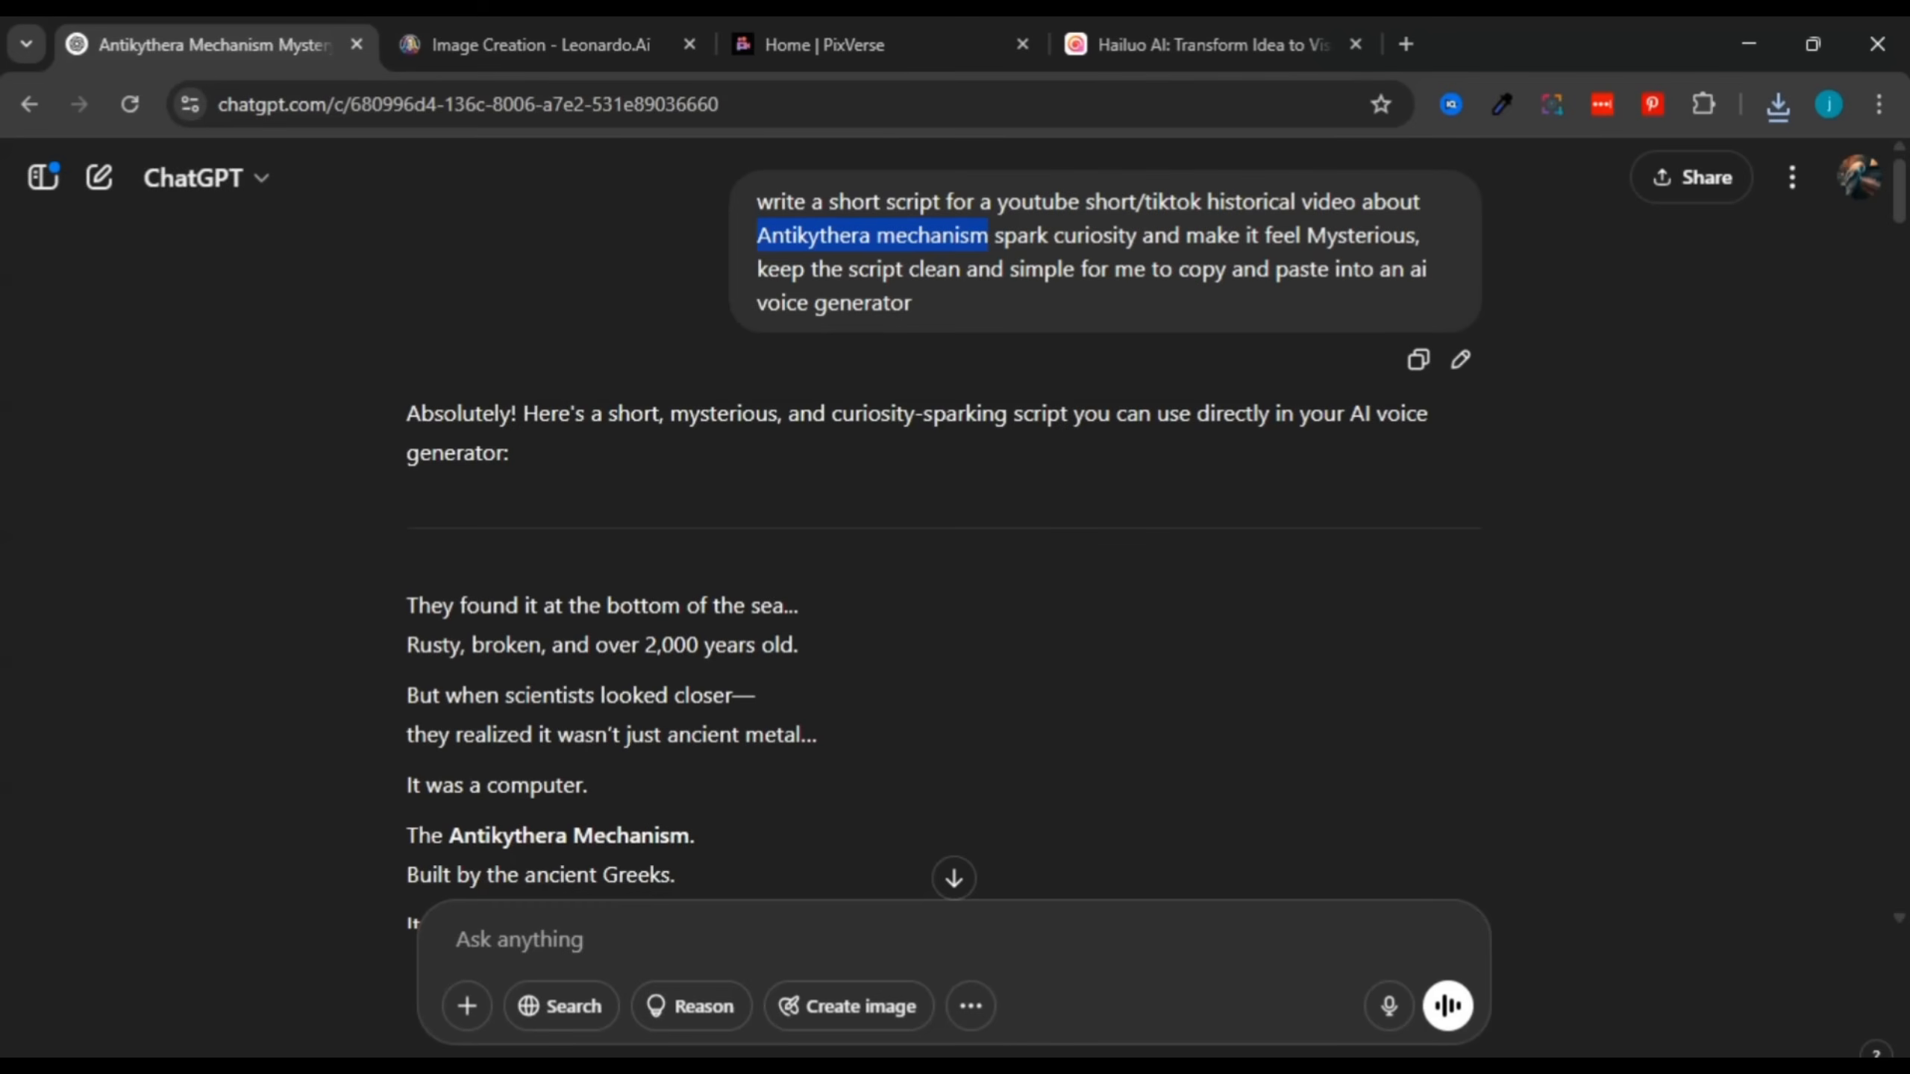
pyautogui.scroll(-20, 764, 397)
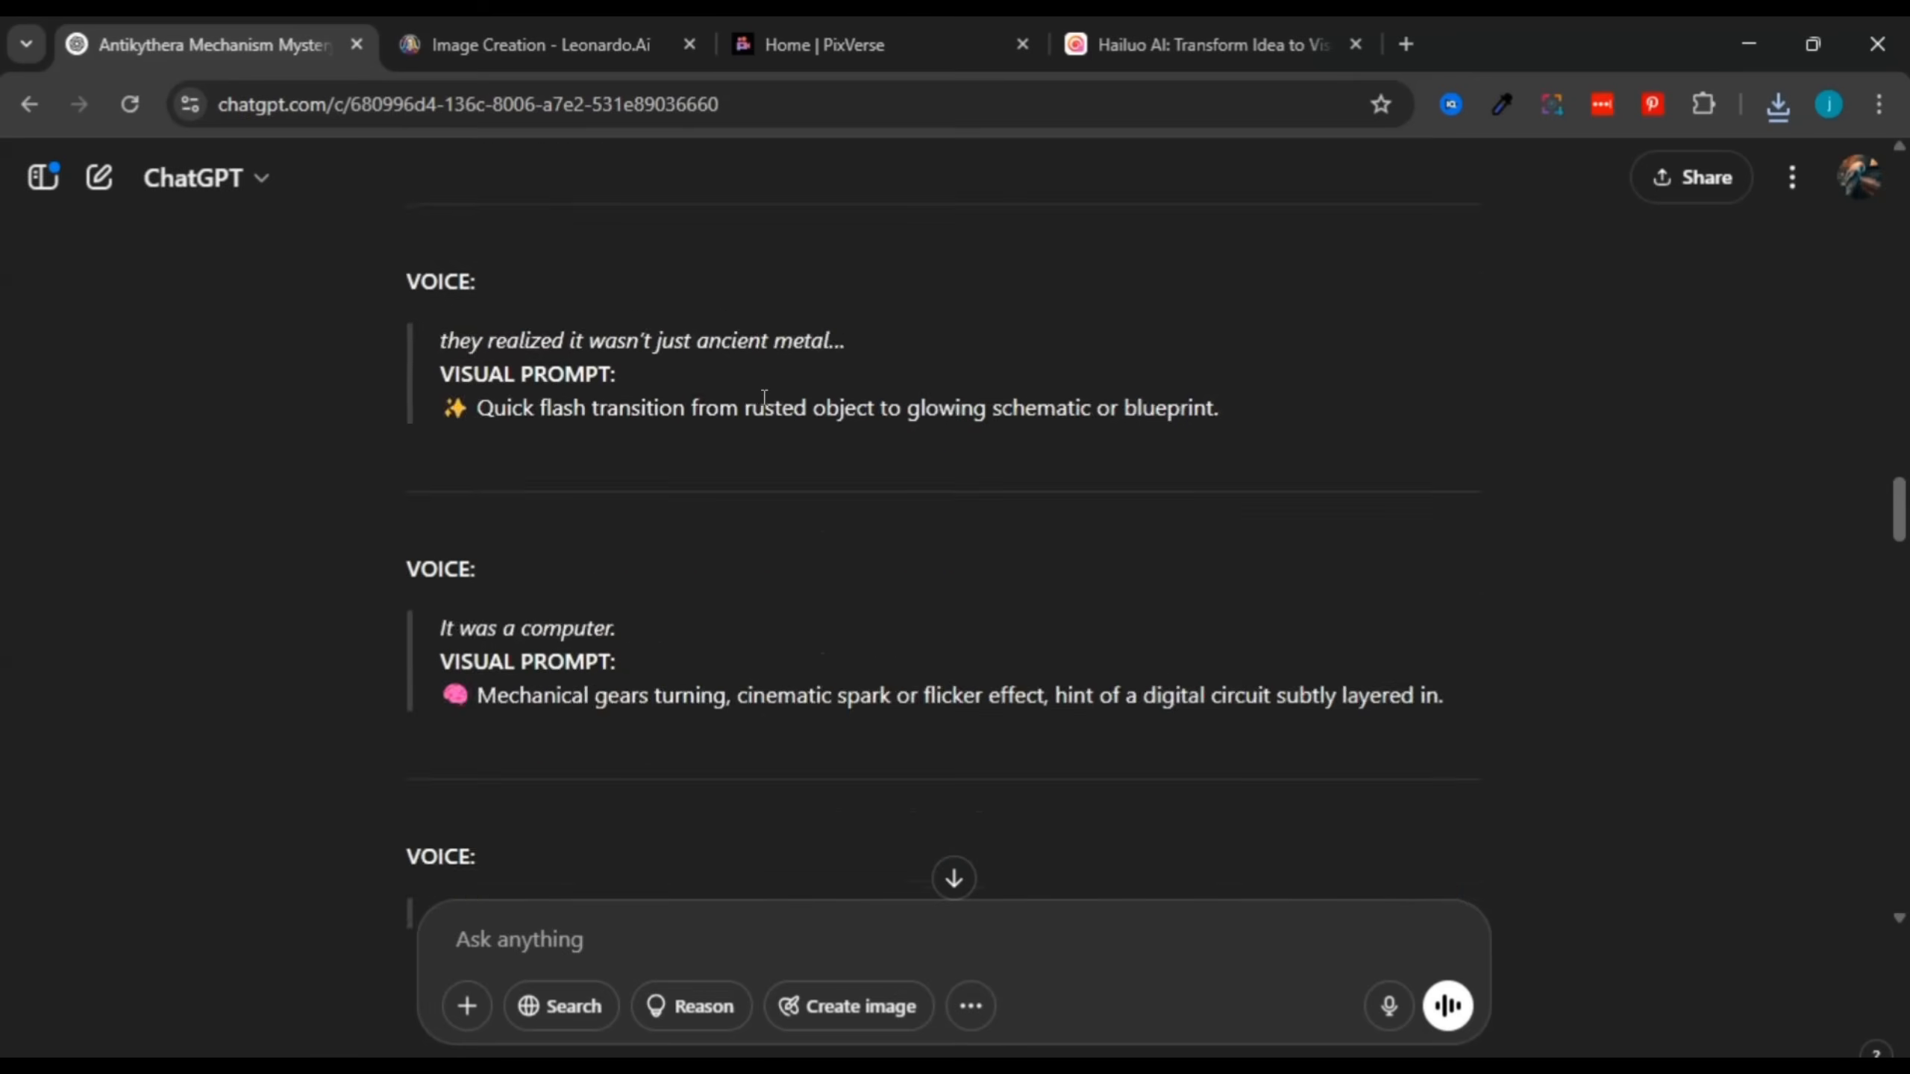
pyautogui.scroll(-20, 764, 396)
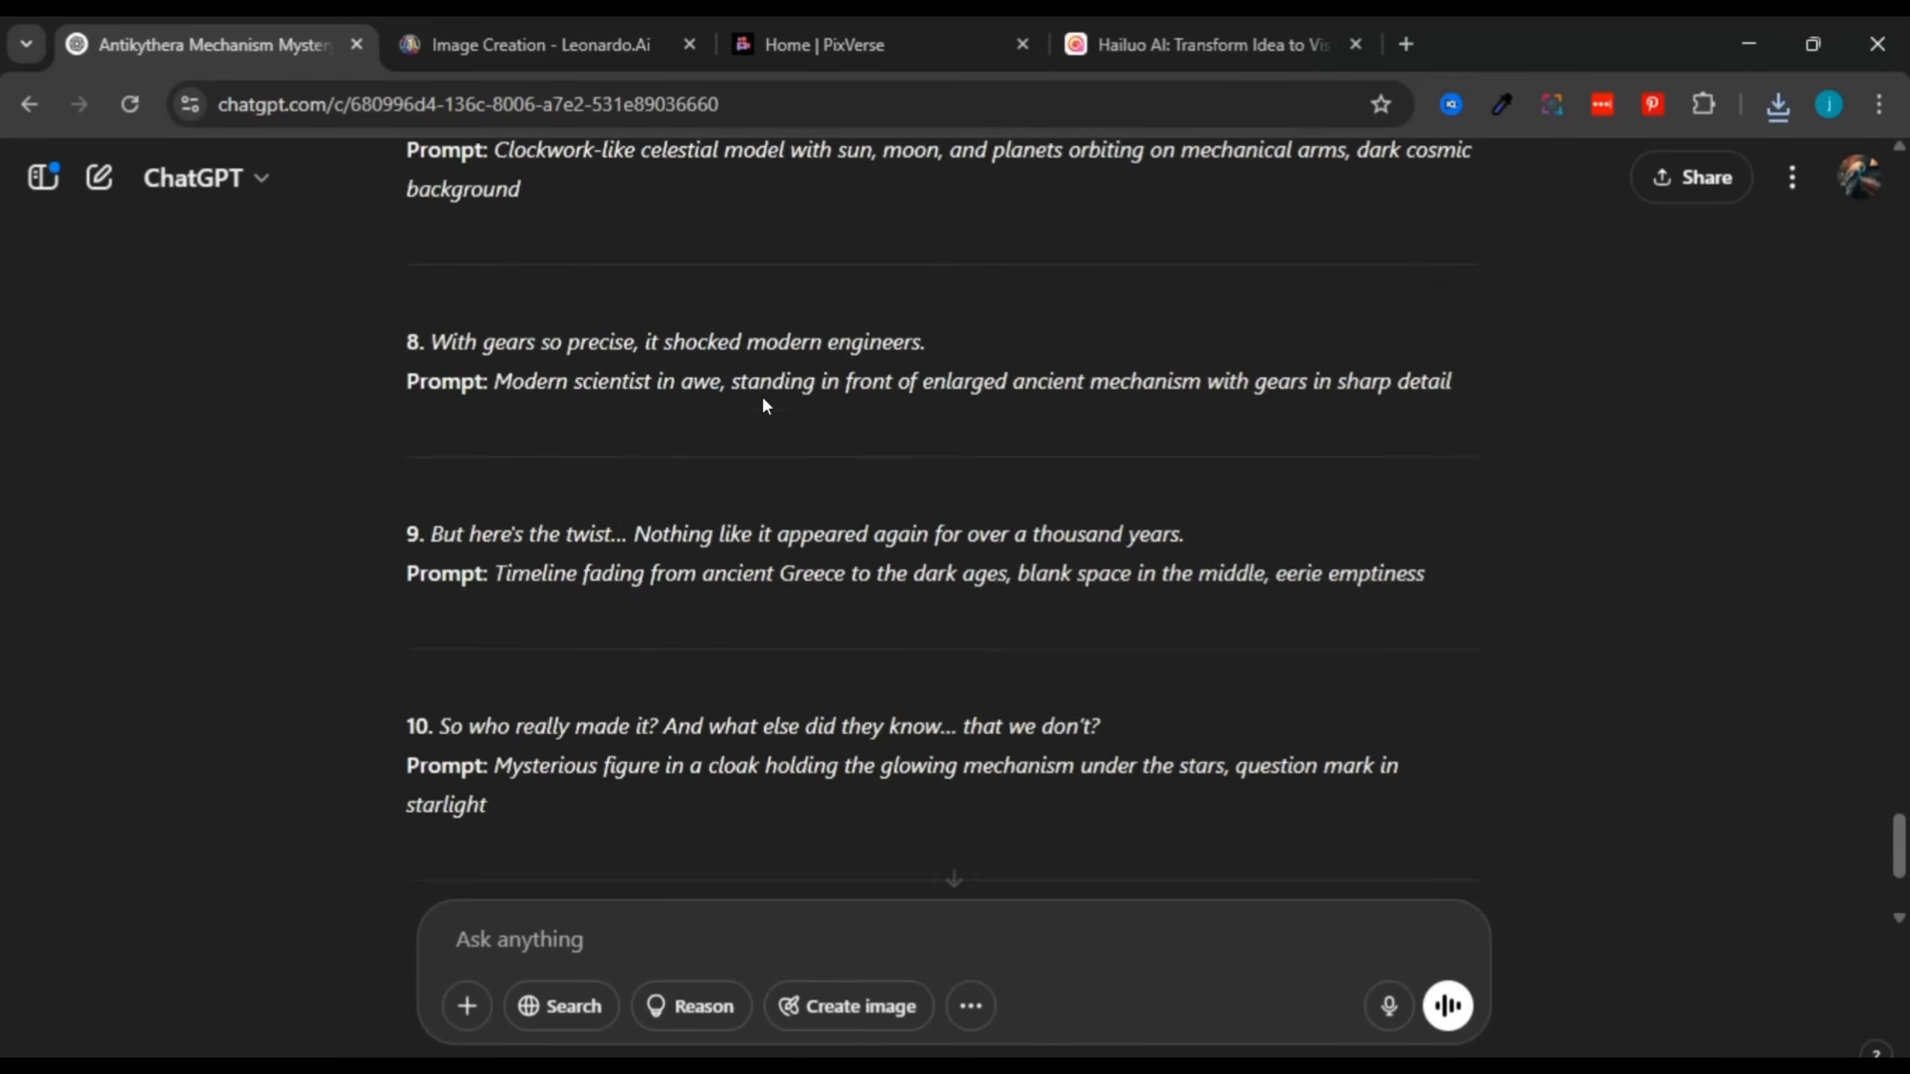
pyautogui.scroll(15, 764, 400)
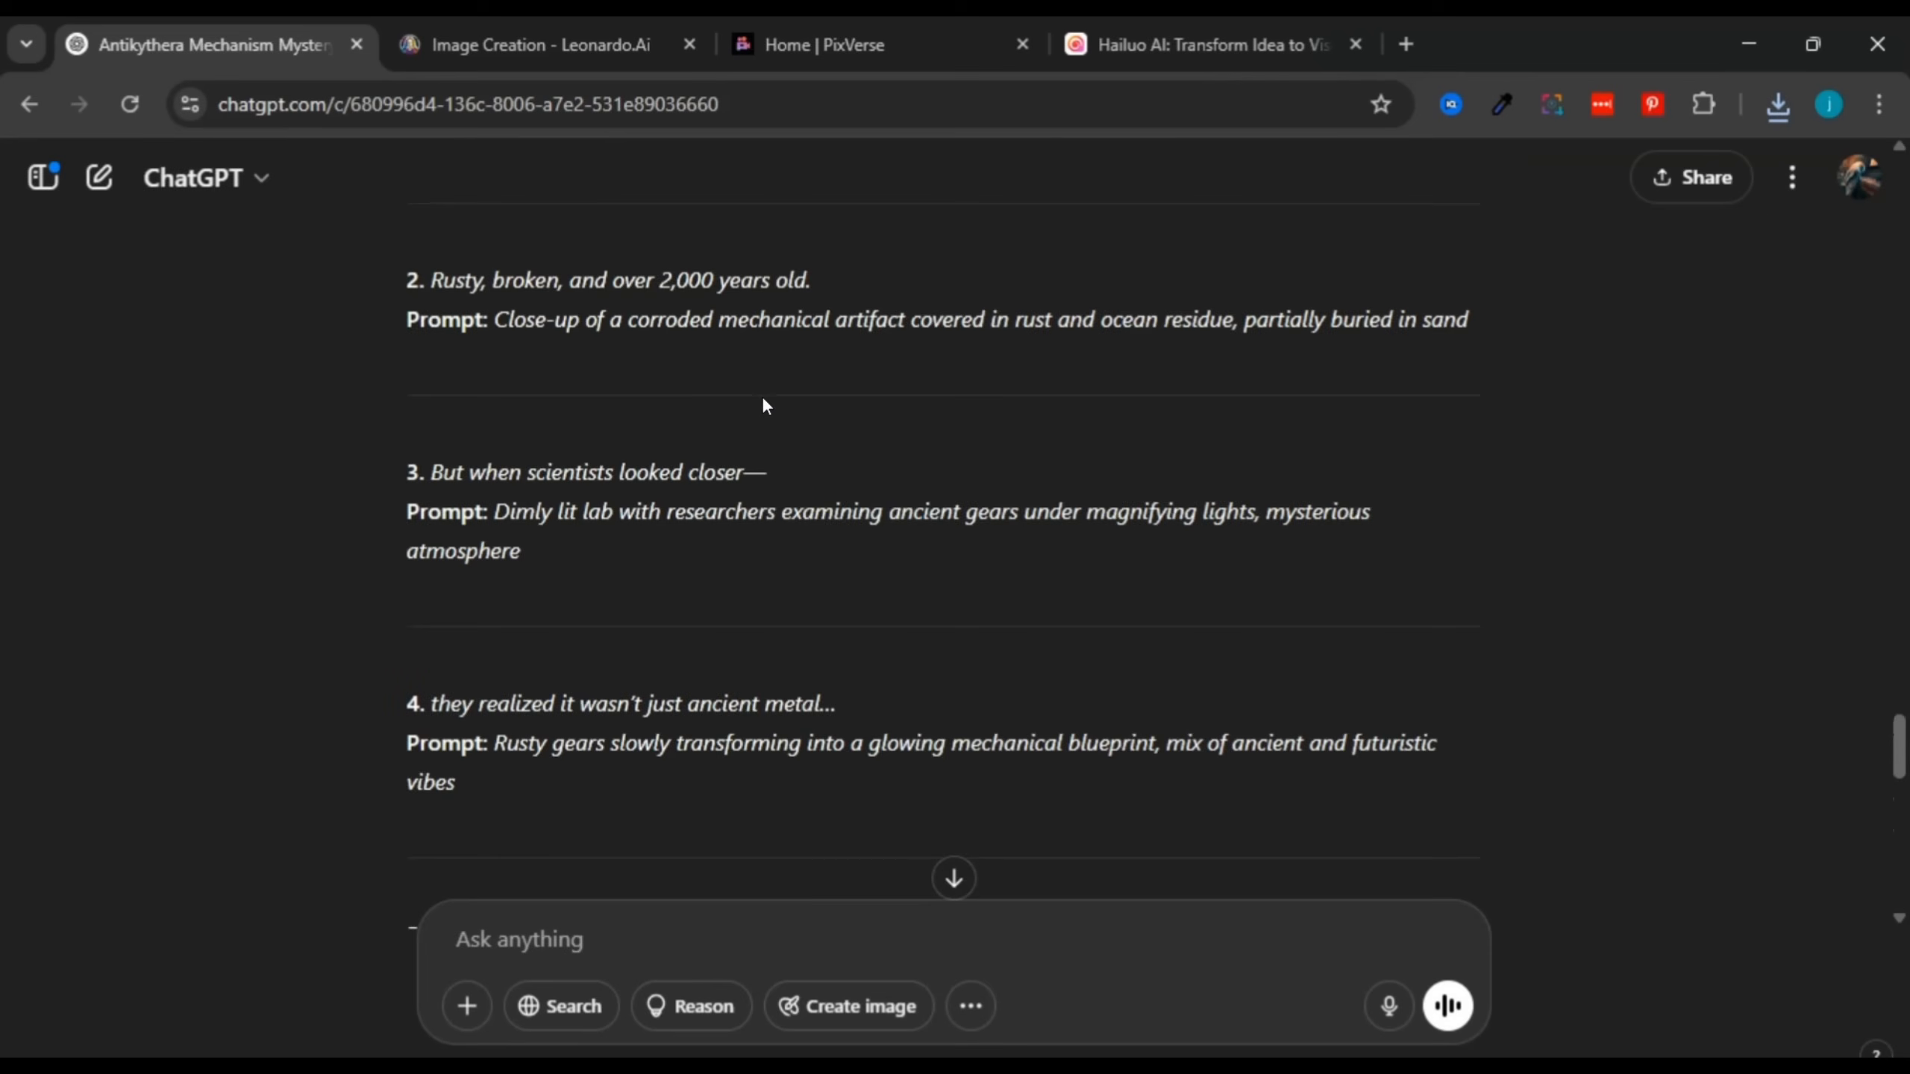
pyautogui.moveTo(494, 524); pyautogui.dragTo(578, 566)
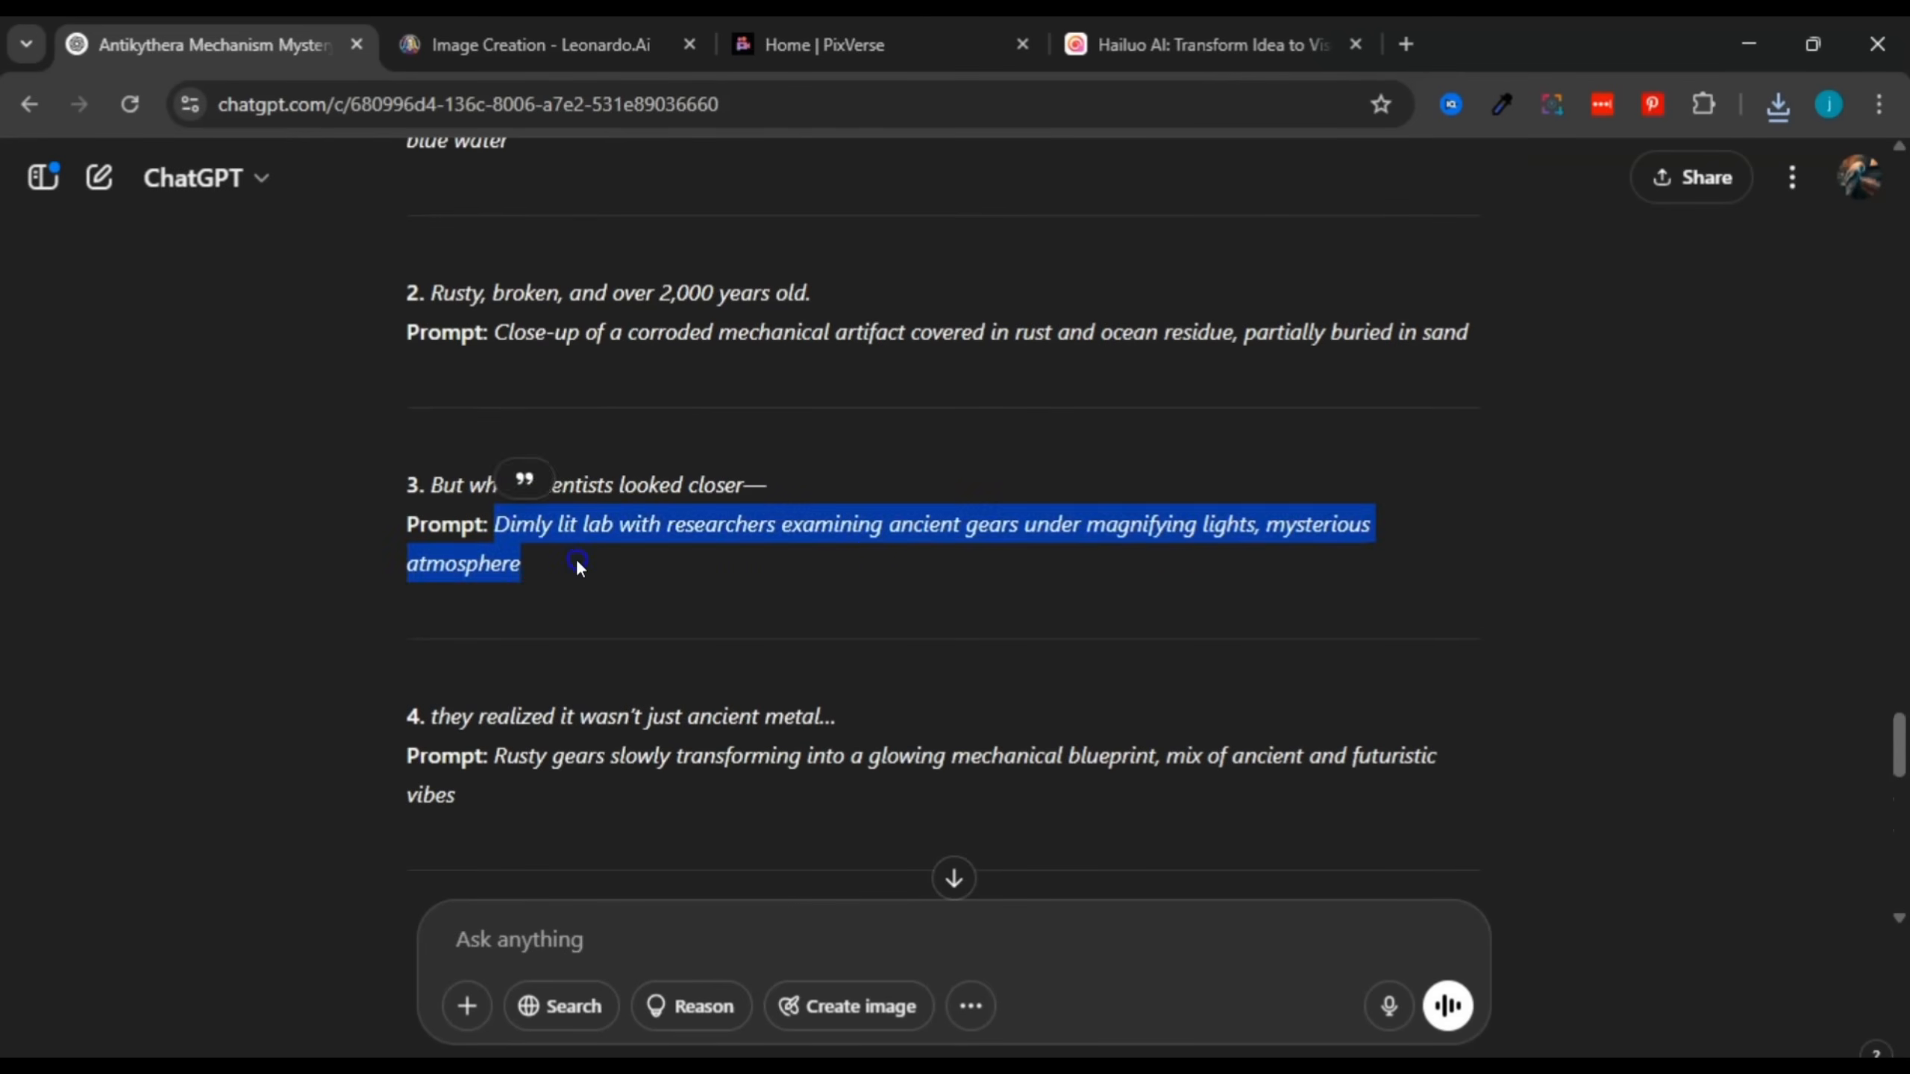
pyautogui.click(577, 565)
pyautogui.scroll(-2, 576, 558)
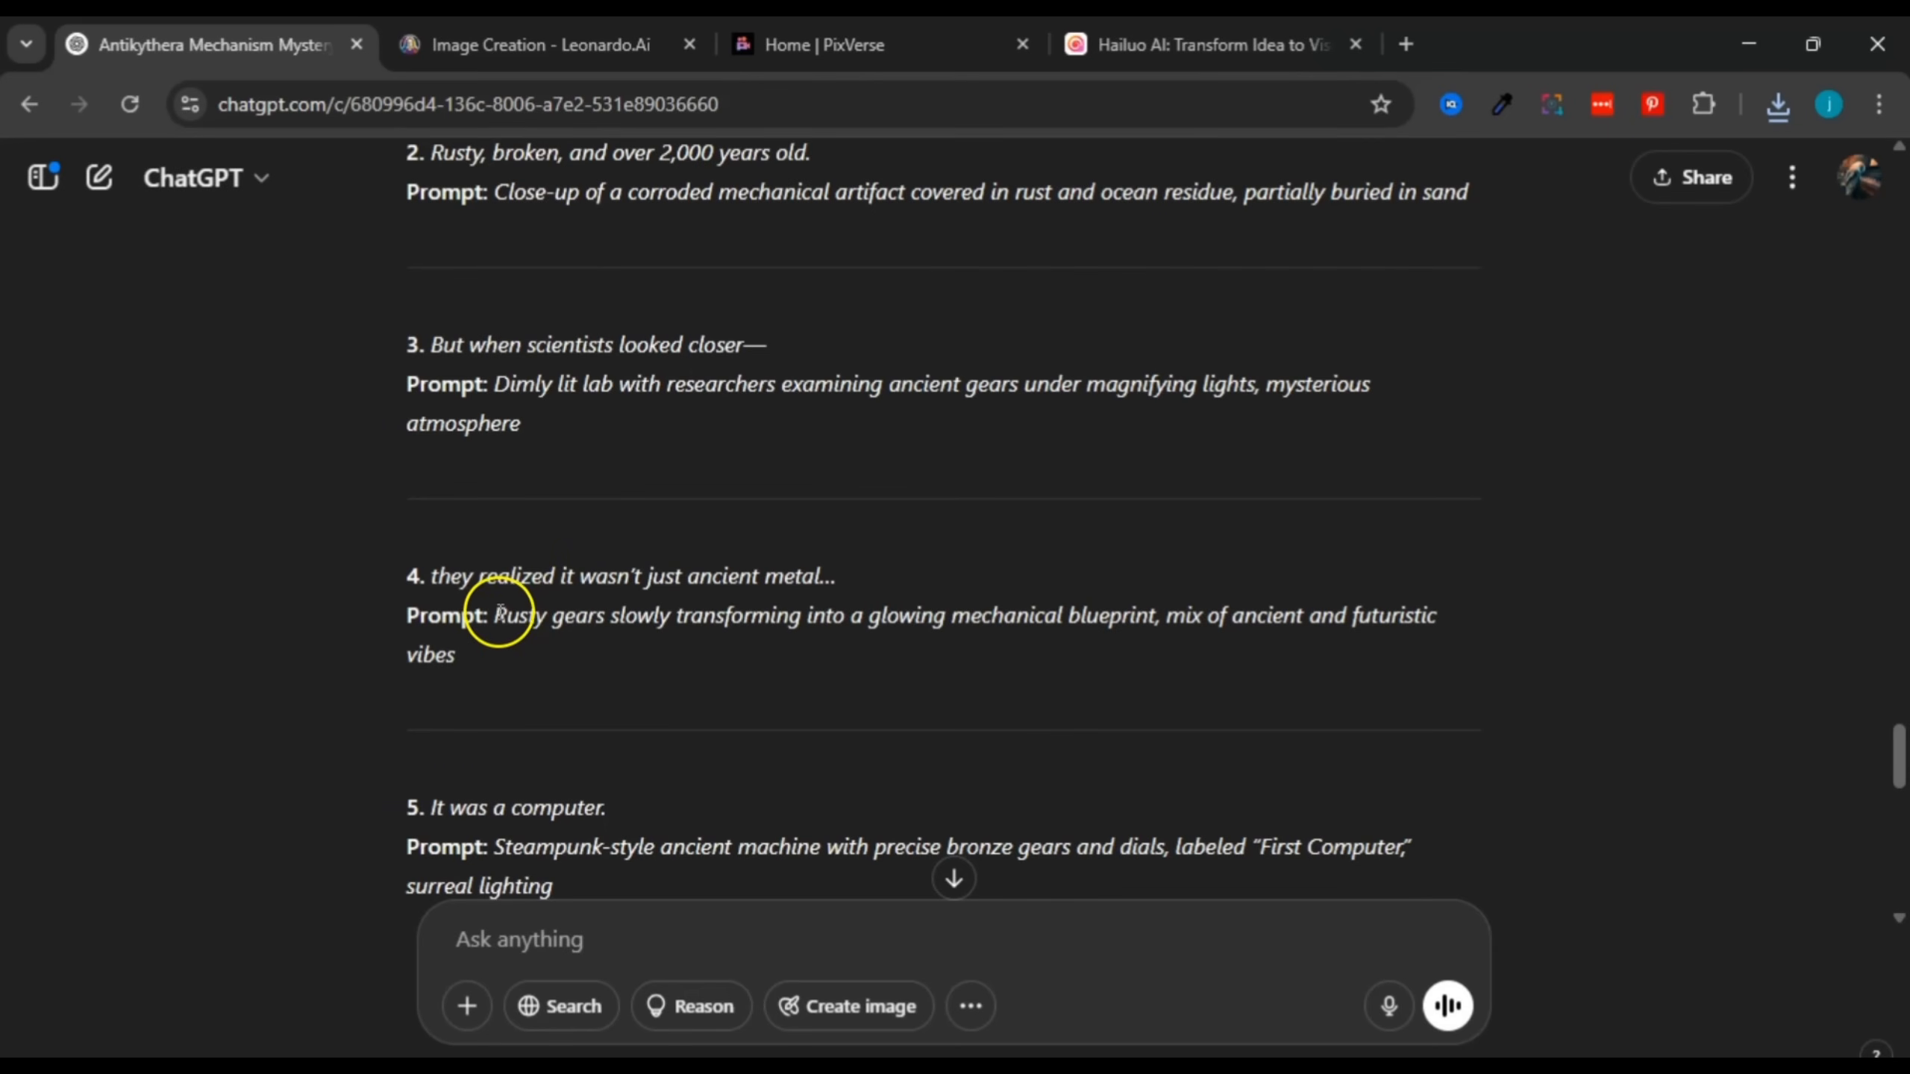
pyautogui.moveTo(497, 611); pyautogui.dragTo(524, 648)
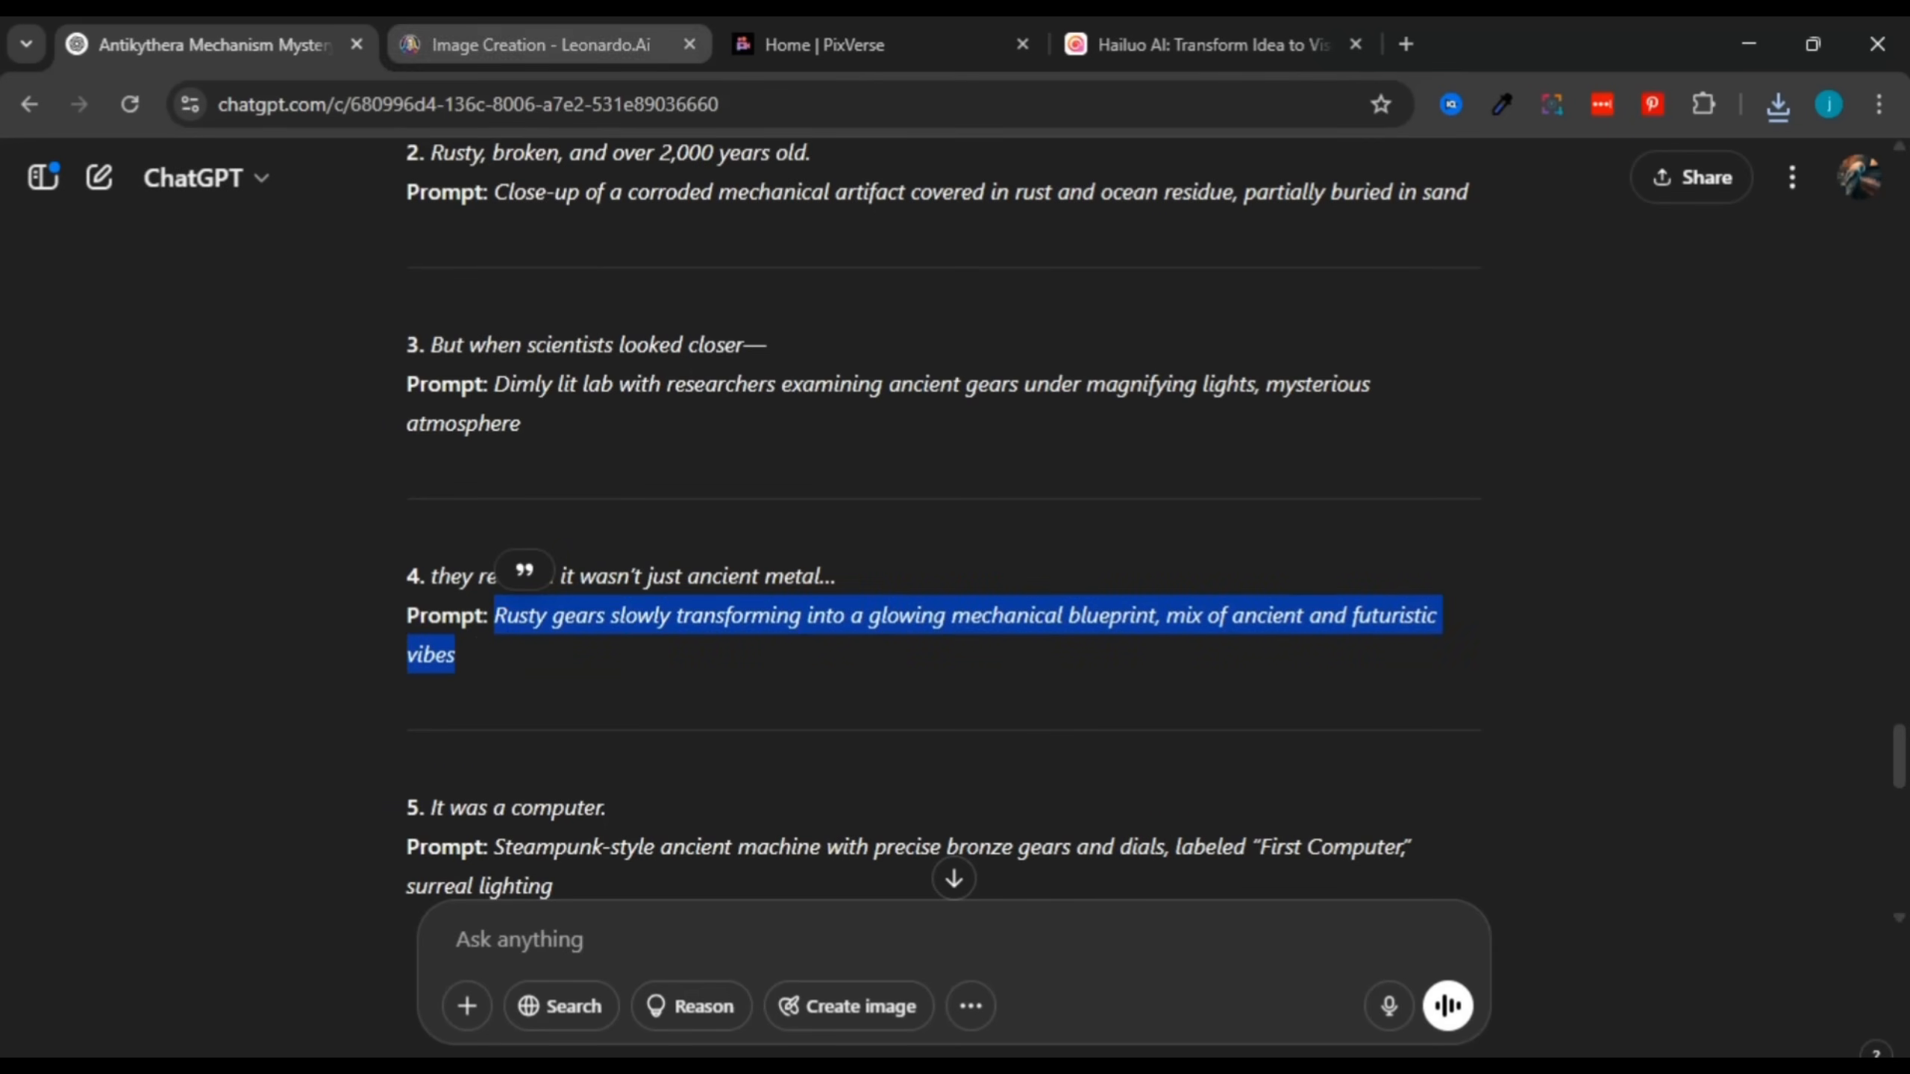
# Step: Return to Leonardo.Ai and look over the generated set of laboratory images
pyautogui.click(654, 47)
pyautogui.scroll(-1, 808, 536)
pyautogui.scroll(-1, 955, 695)
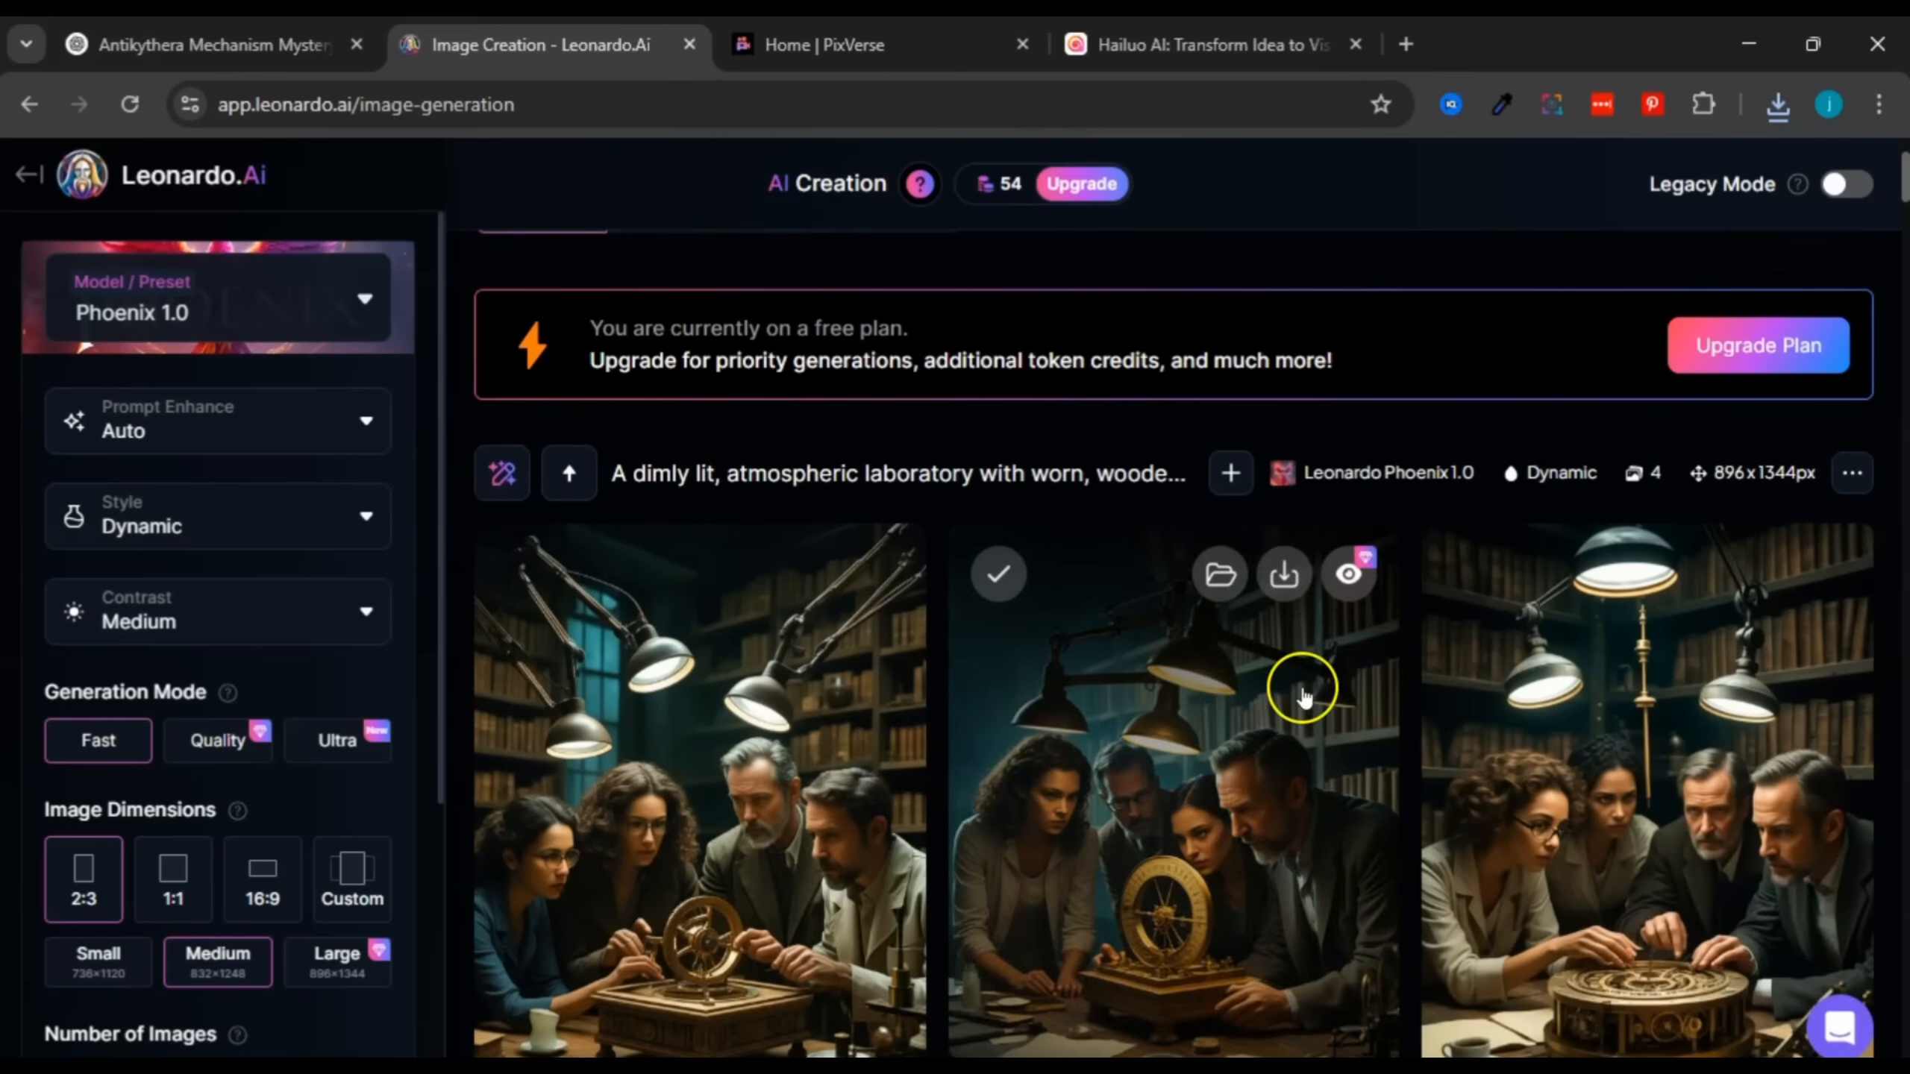
pyautogui.scroll(-8, 1535, 754)
pyautogui.scroll(7, 1014, 793)
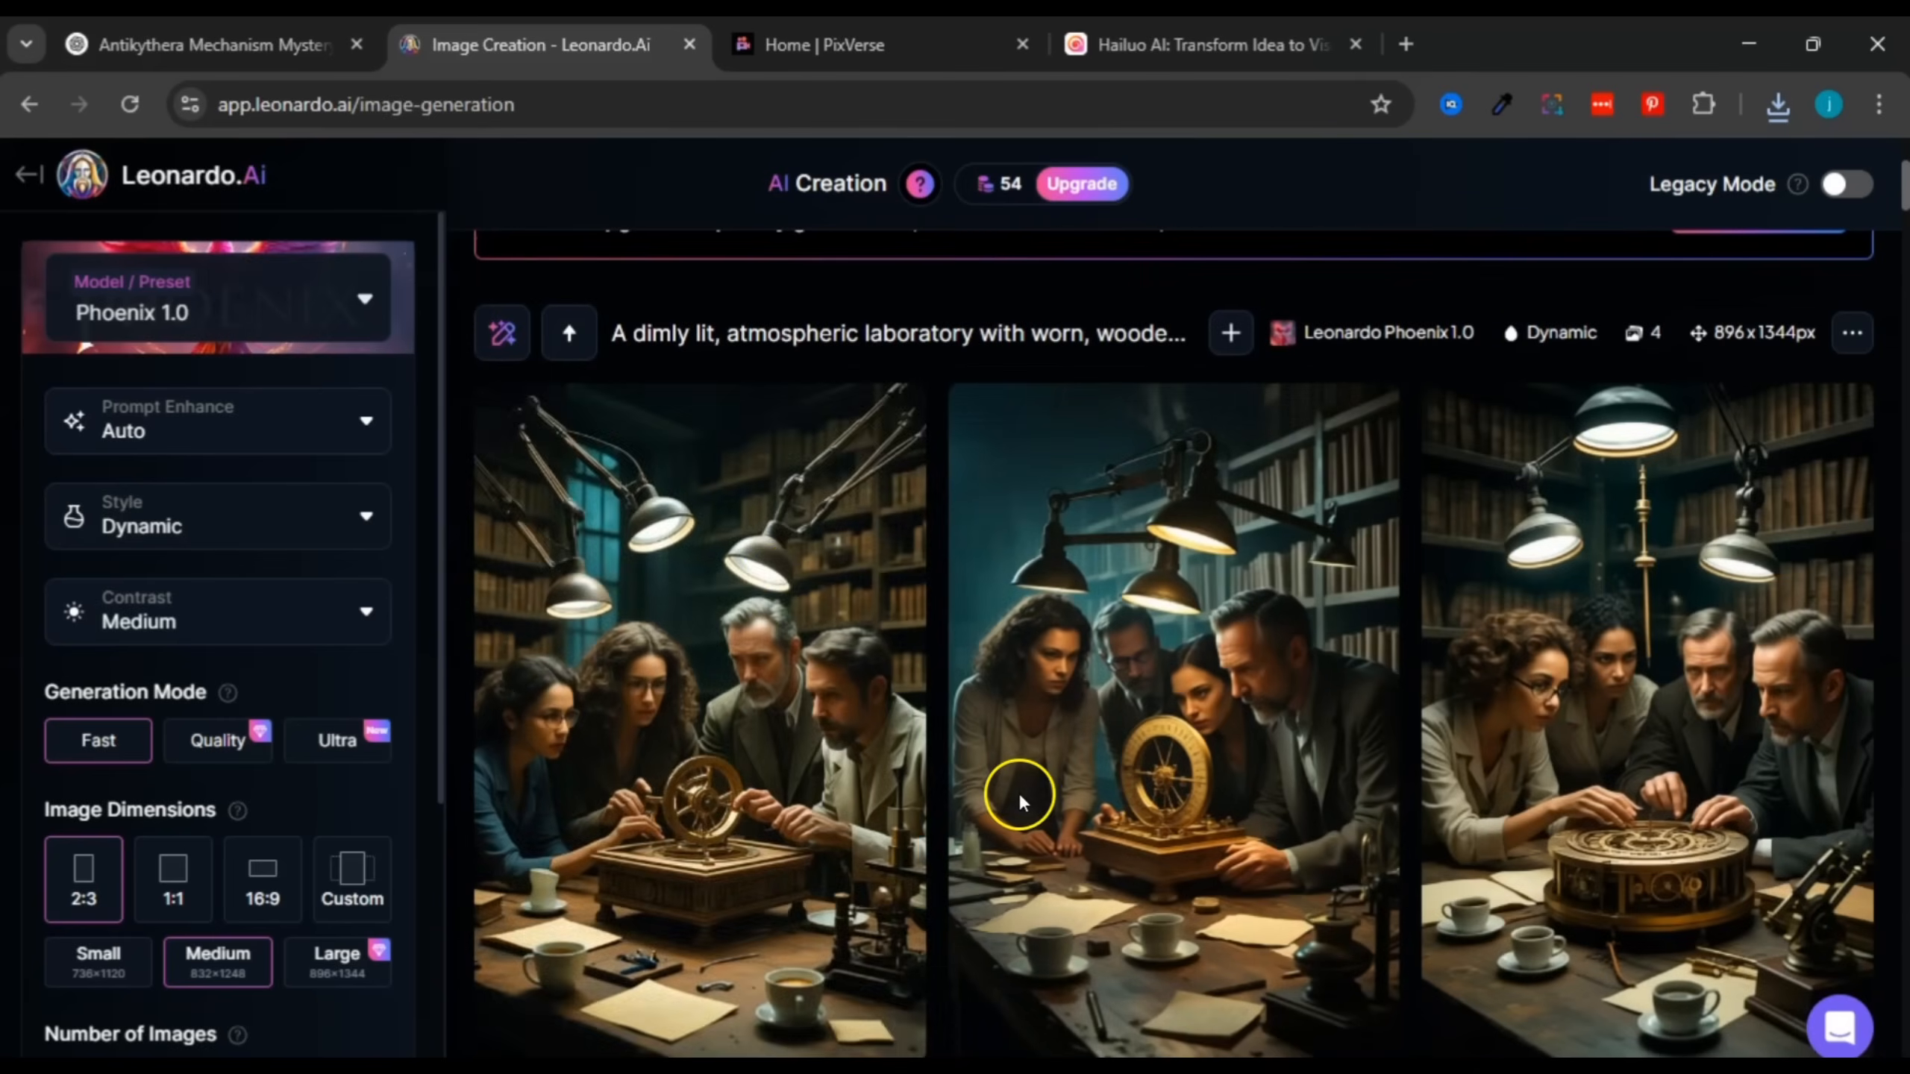
# Step: Go back to ChatGPT and examine the start of the image prompt list, marking the numbering and prompt of line 1
pyautogui.click(226, 45)
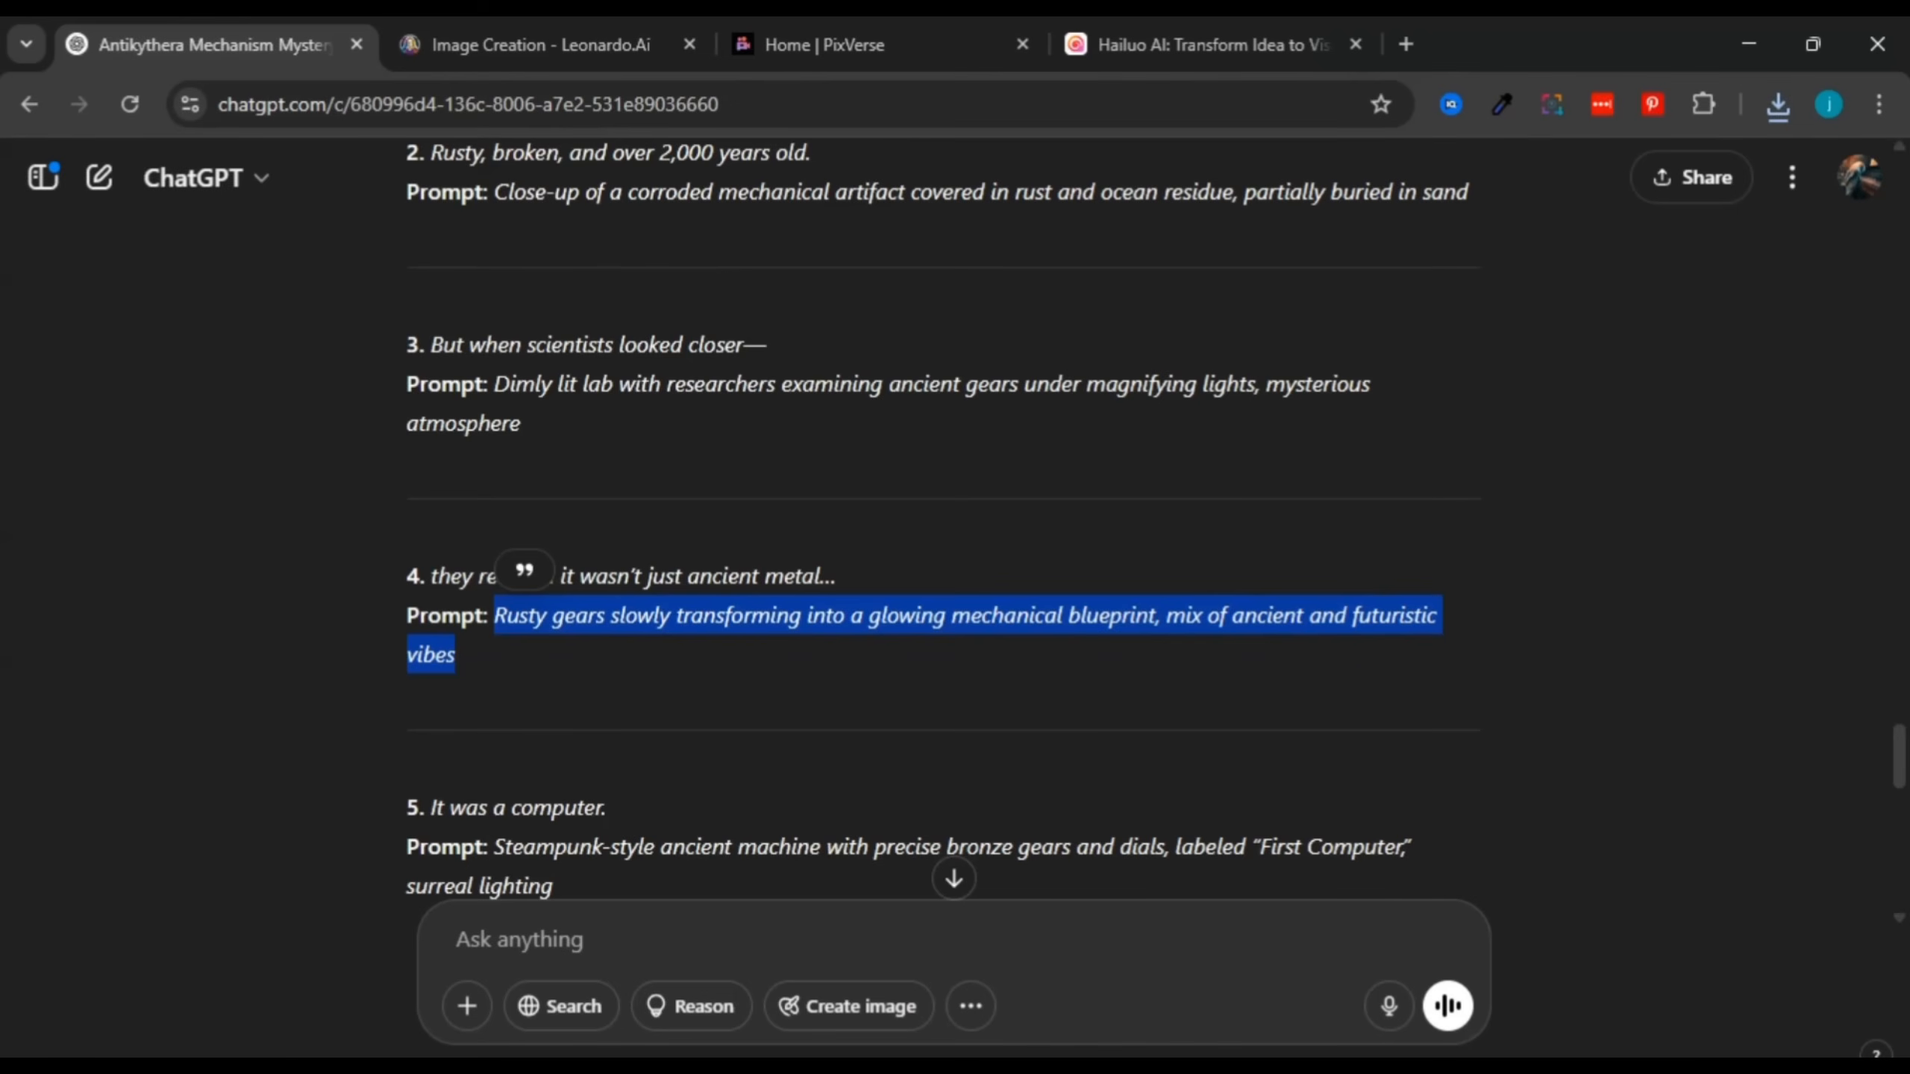
pyautogui.click(881, 410)
pyautogui.scroll(8, 880, 409)
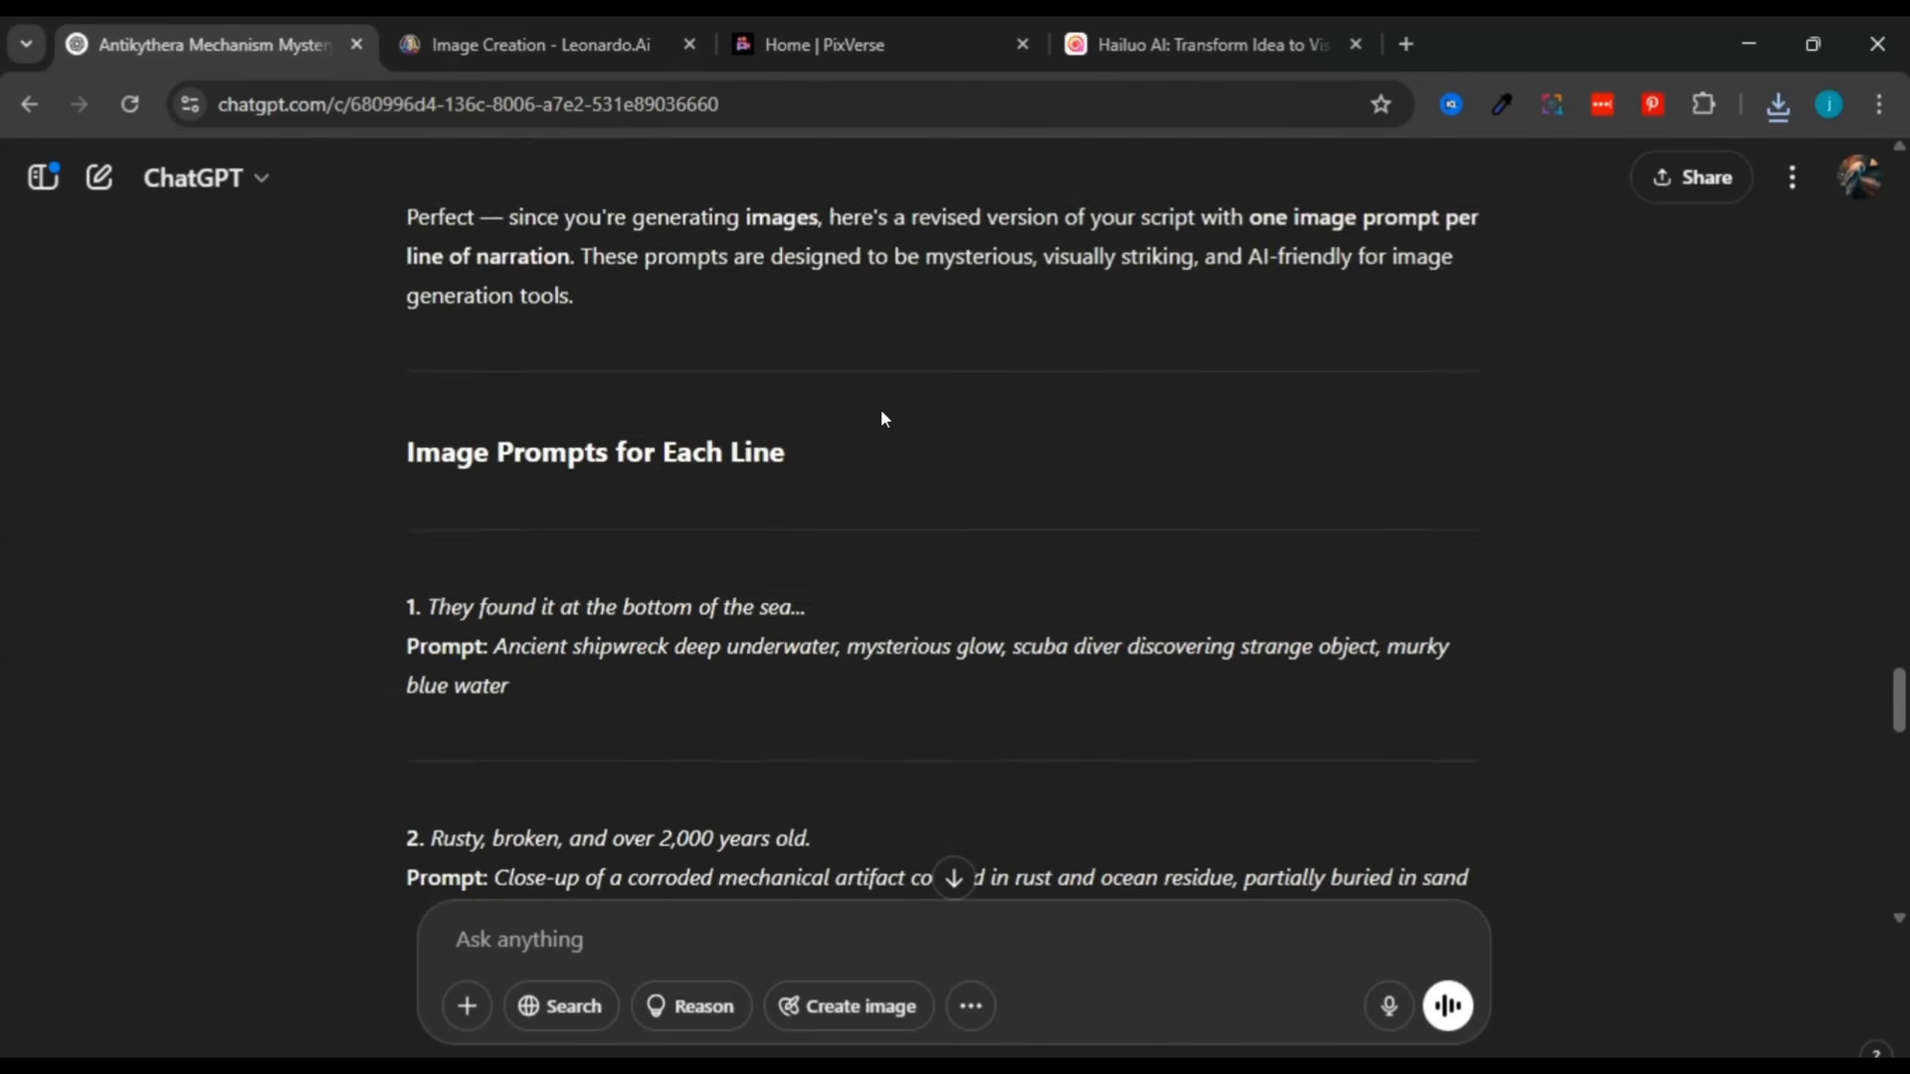
pyautogui.scroll(-4, 880, 418)
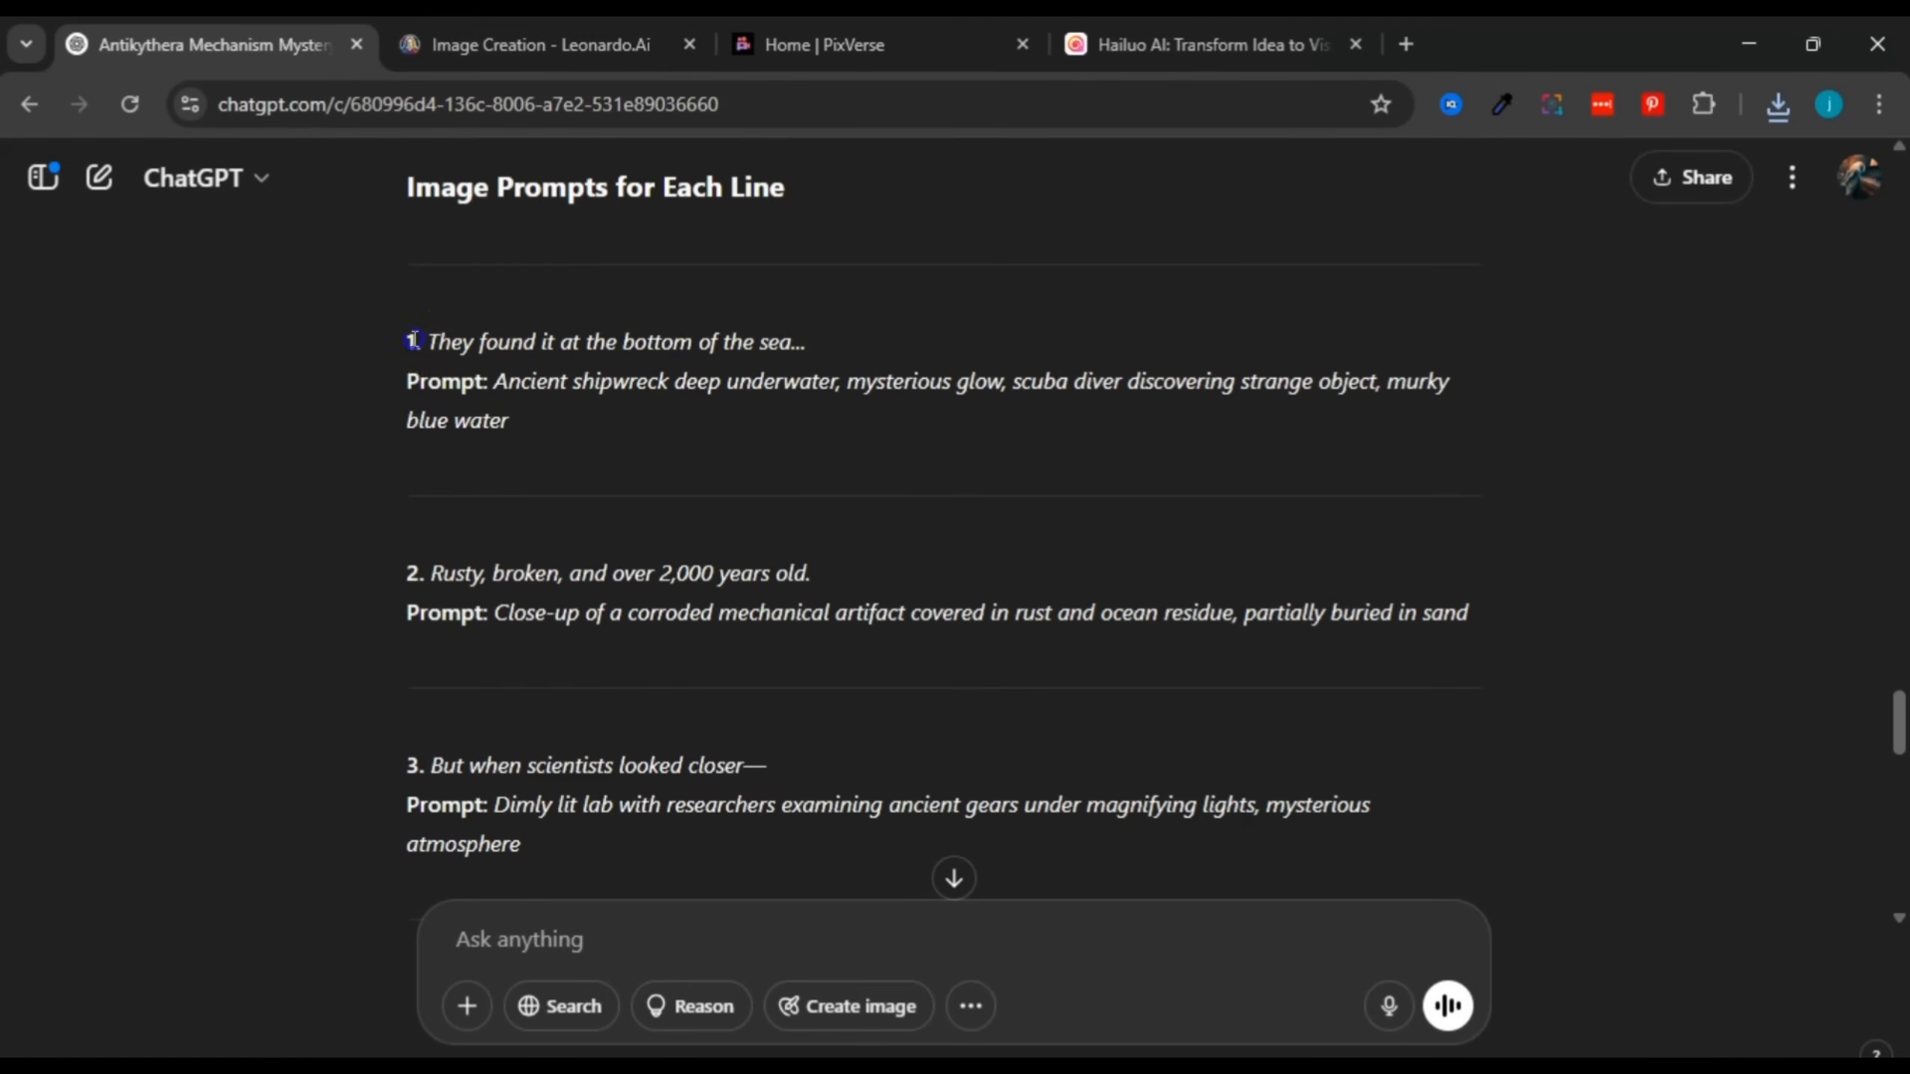
pyautogui.moveTo(412, 341); pyautogui.dragTo(538, 394)
pyautogui.click(538, 394)
pyautogui.click(410, 334)
pyautogui.moveTo(399, 332); pyautogui.dragTo(419, 339)
# Step: Examine the numbering of line 2 and read through the remaining image prompts down to line 10
pyautogui.moveTo(404, 576); pyautogui.dragTo(880, 549)
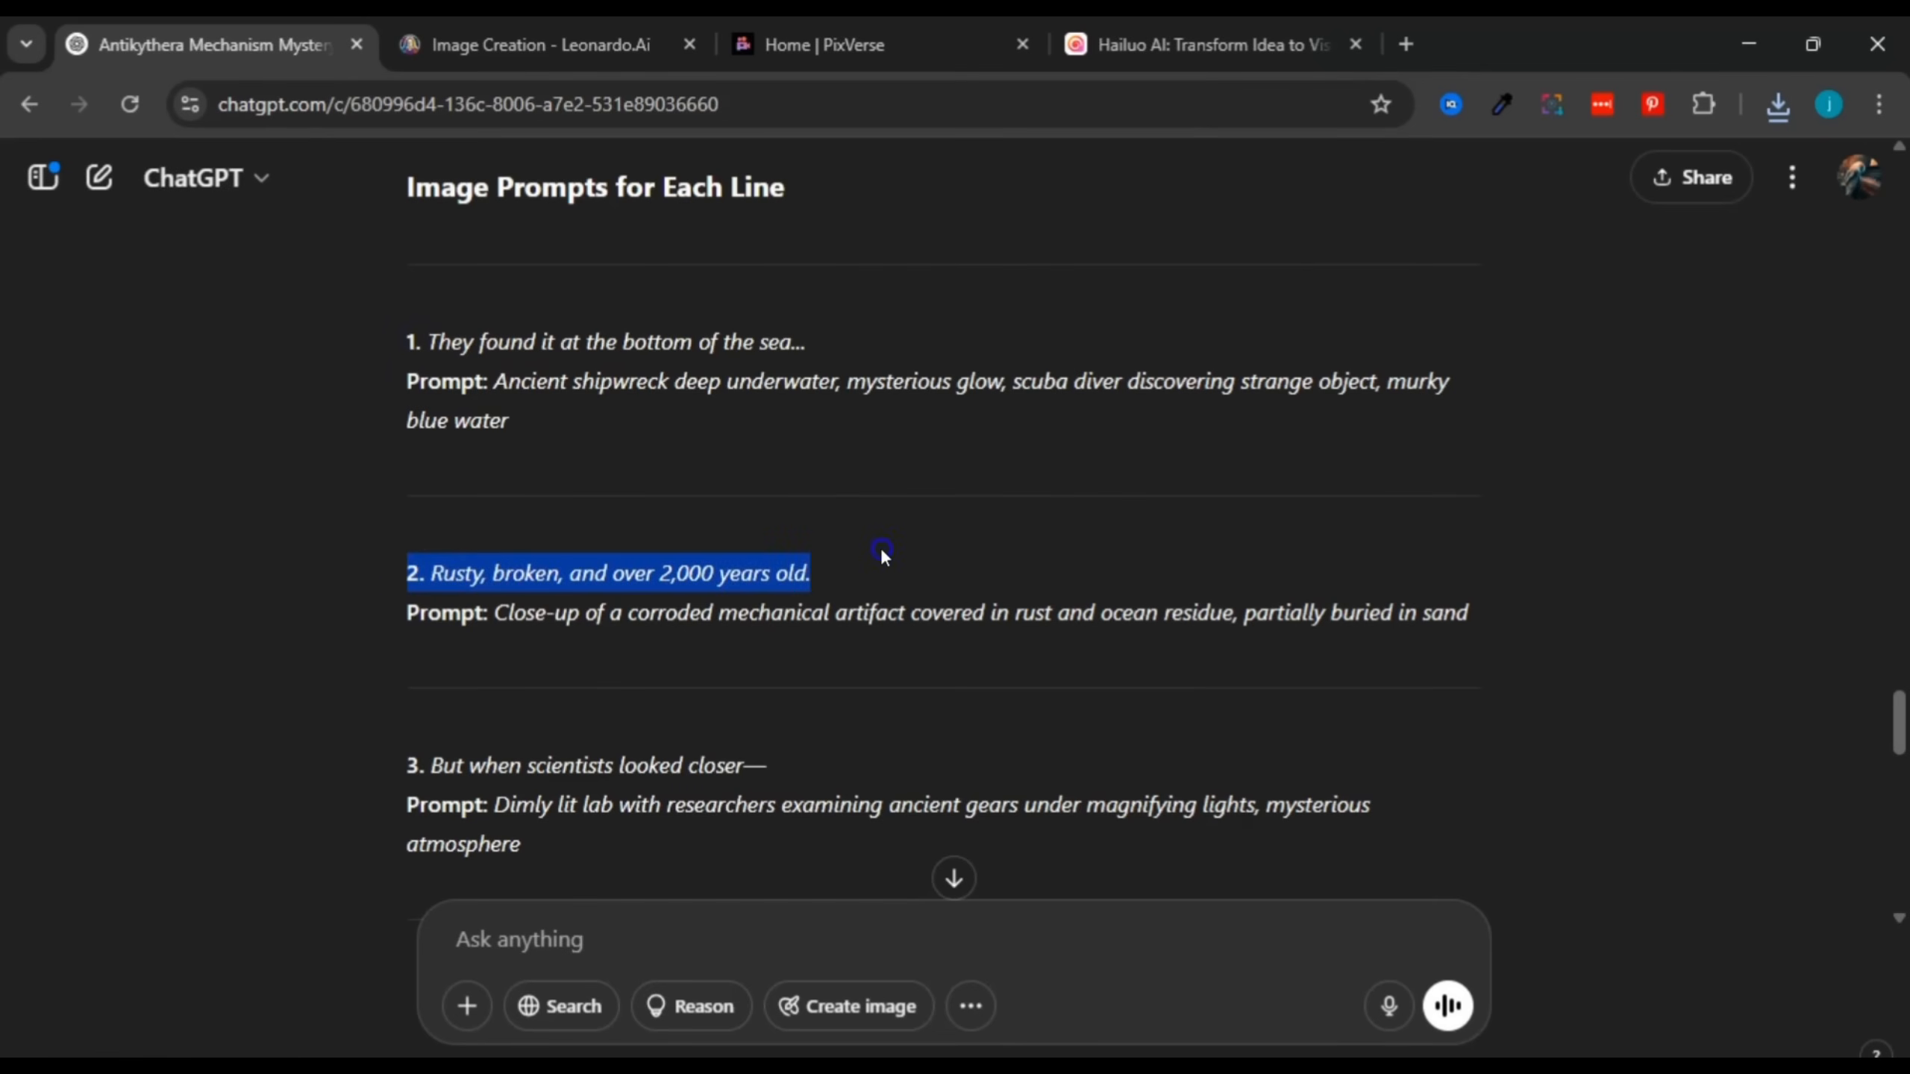
pyautogui.click(406, 586)
pyautogui.moveTo(387, 578); pyautogui.dragTo(452, 570)
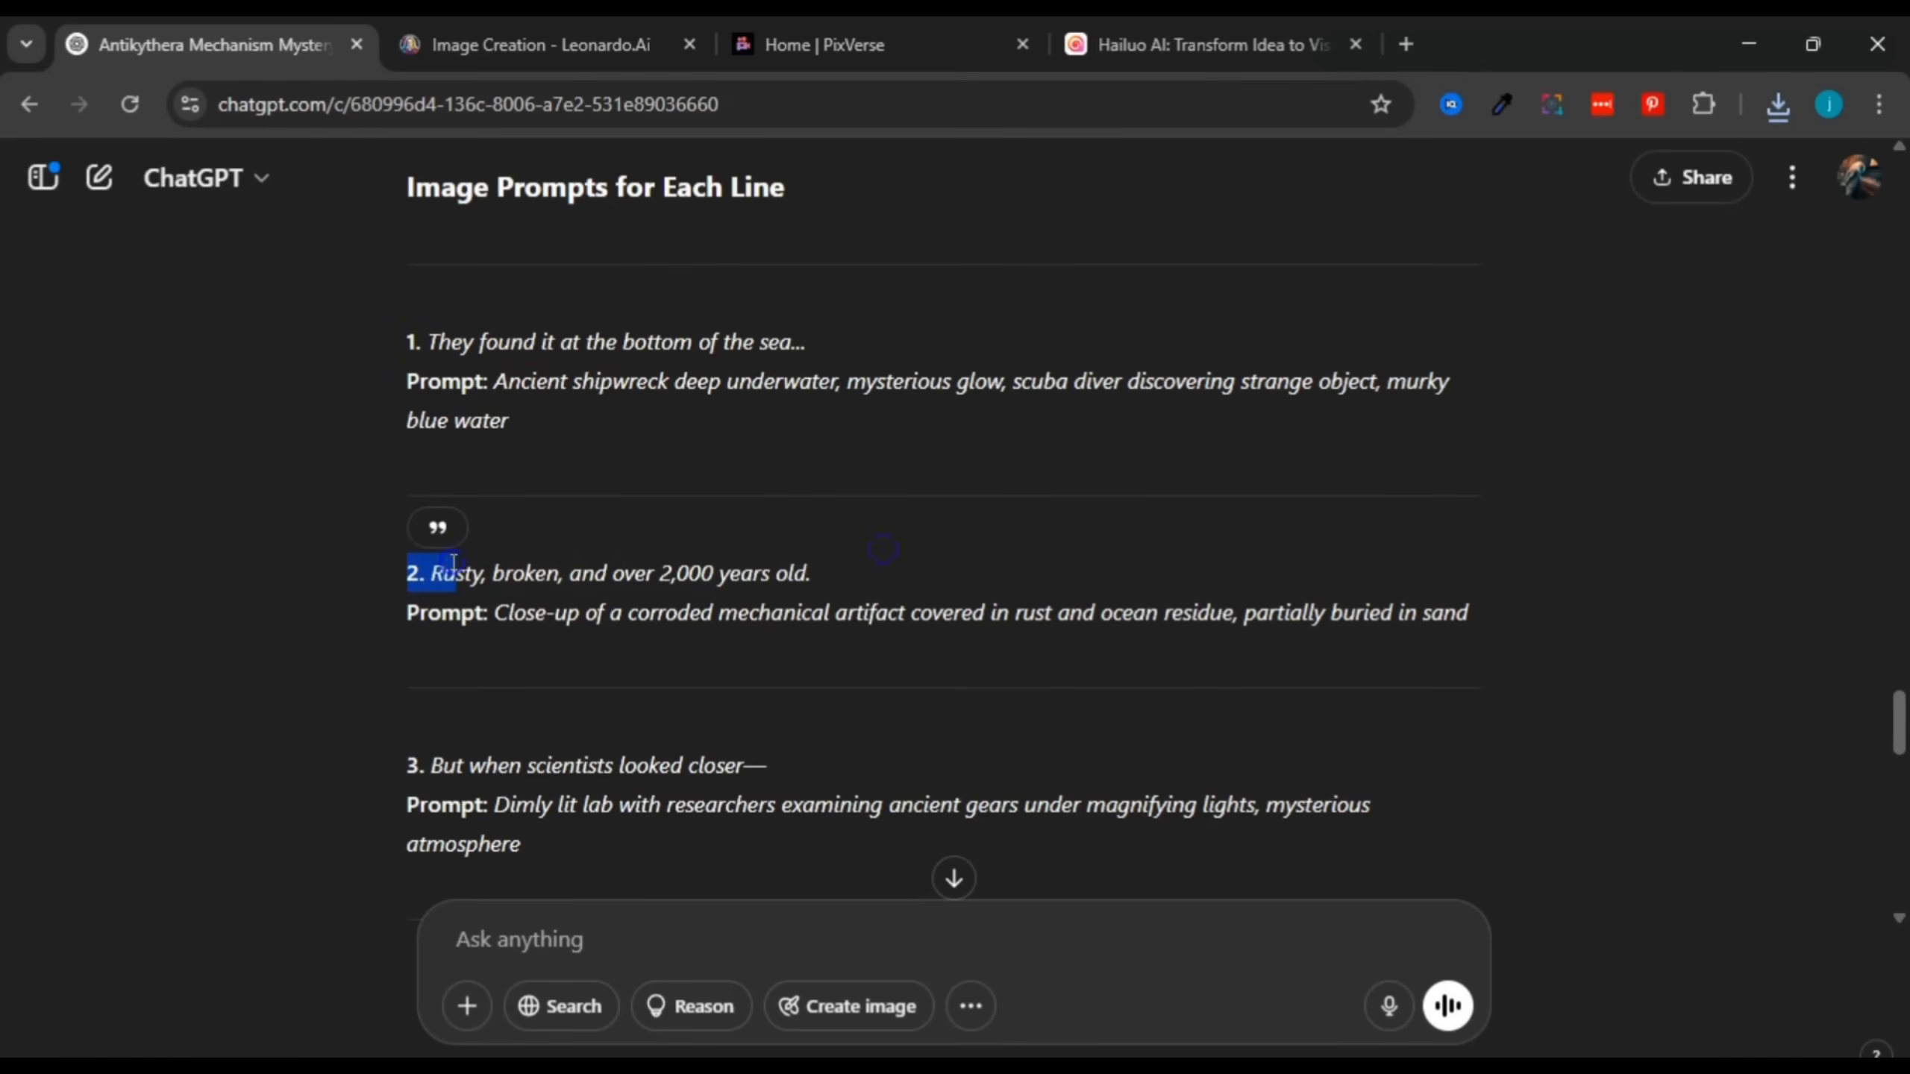
pyautogui.rightClick(453, 570)
pyautogui.click(406, 619)
pyautogui.scroll(-20, 406, 619)
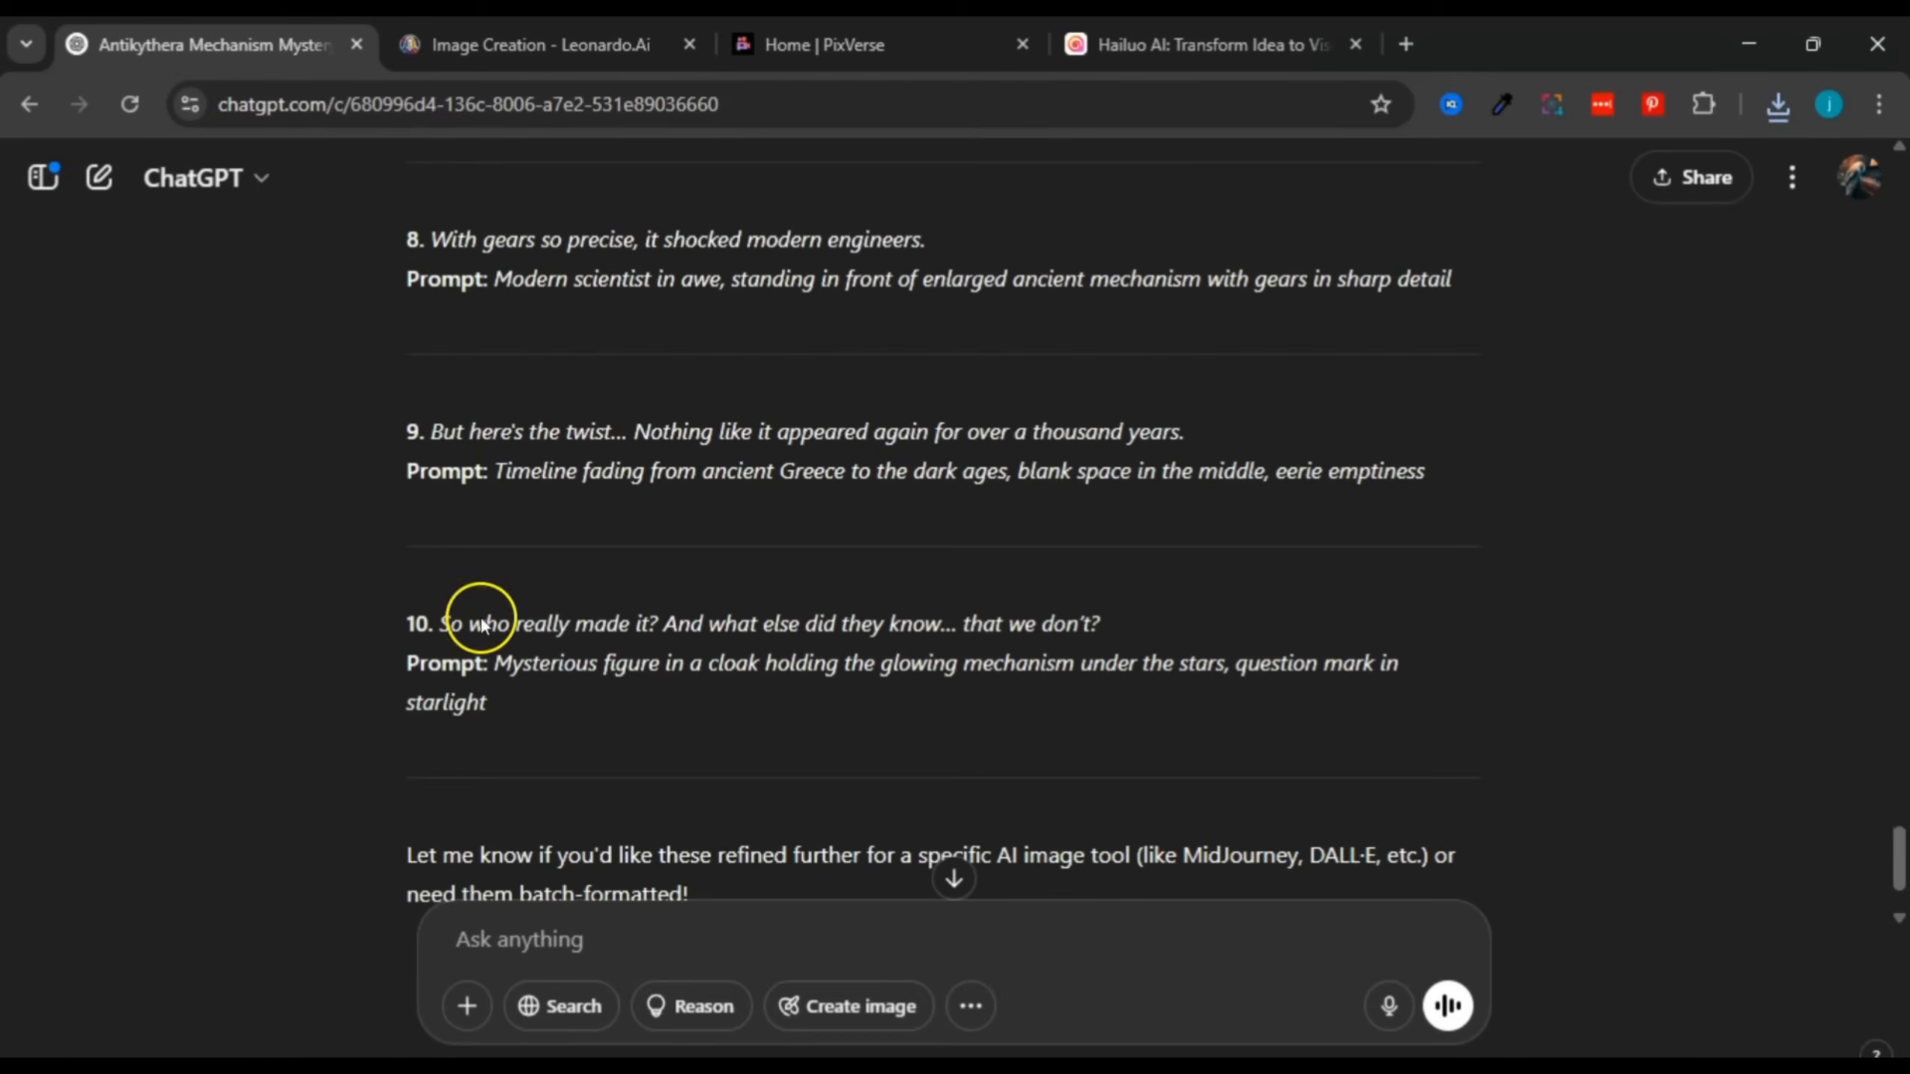
pyautogui.scroll(-2, 485, 647)
pyautogui.scroll(4, 486, 648)
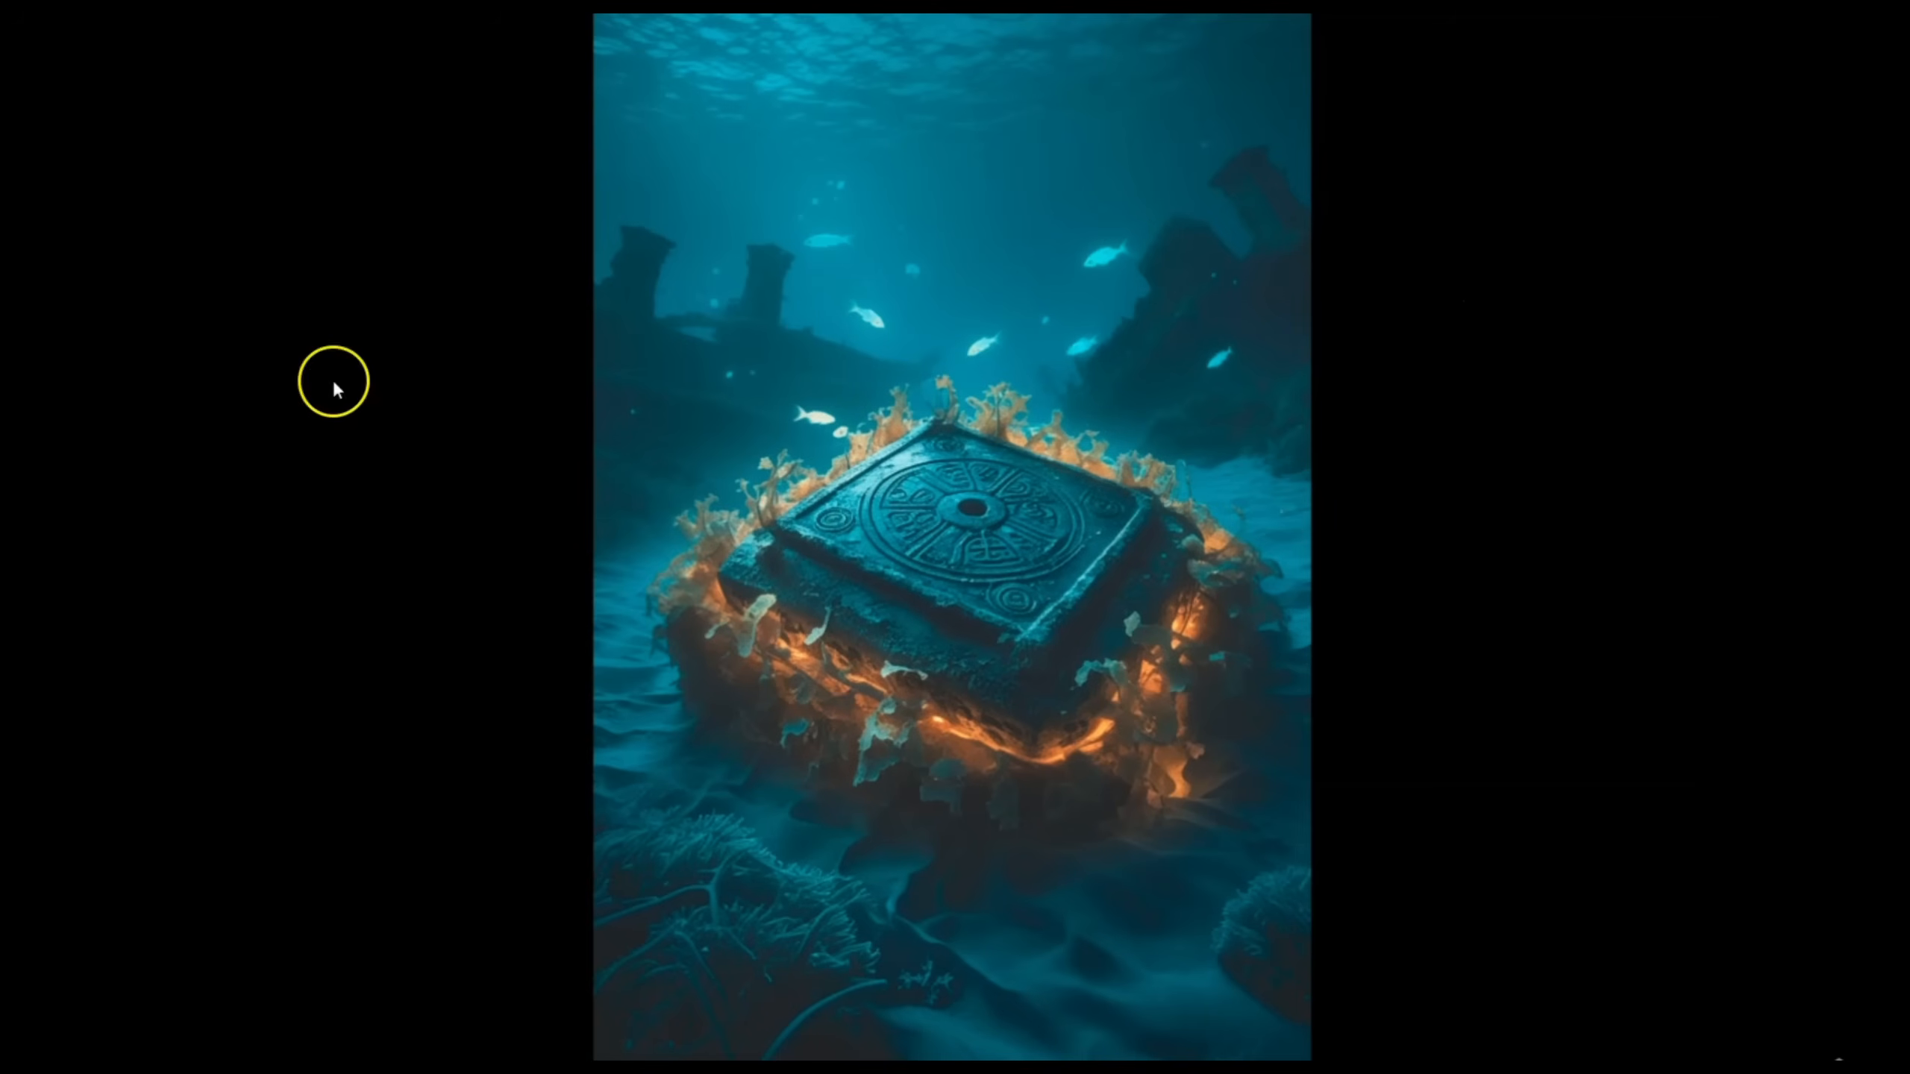
# Step: Page through the downloaded images in the photo viewer from the underwater tablet to the laboratory scene, and close the viewer
pyautogui.moveTo(62, 550)
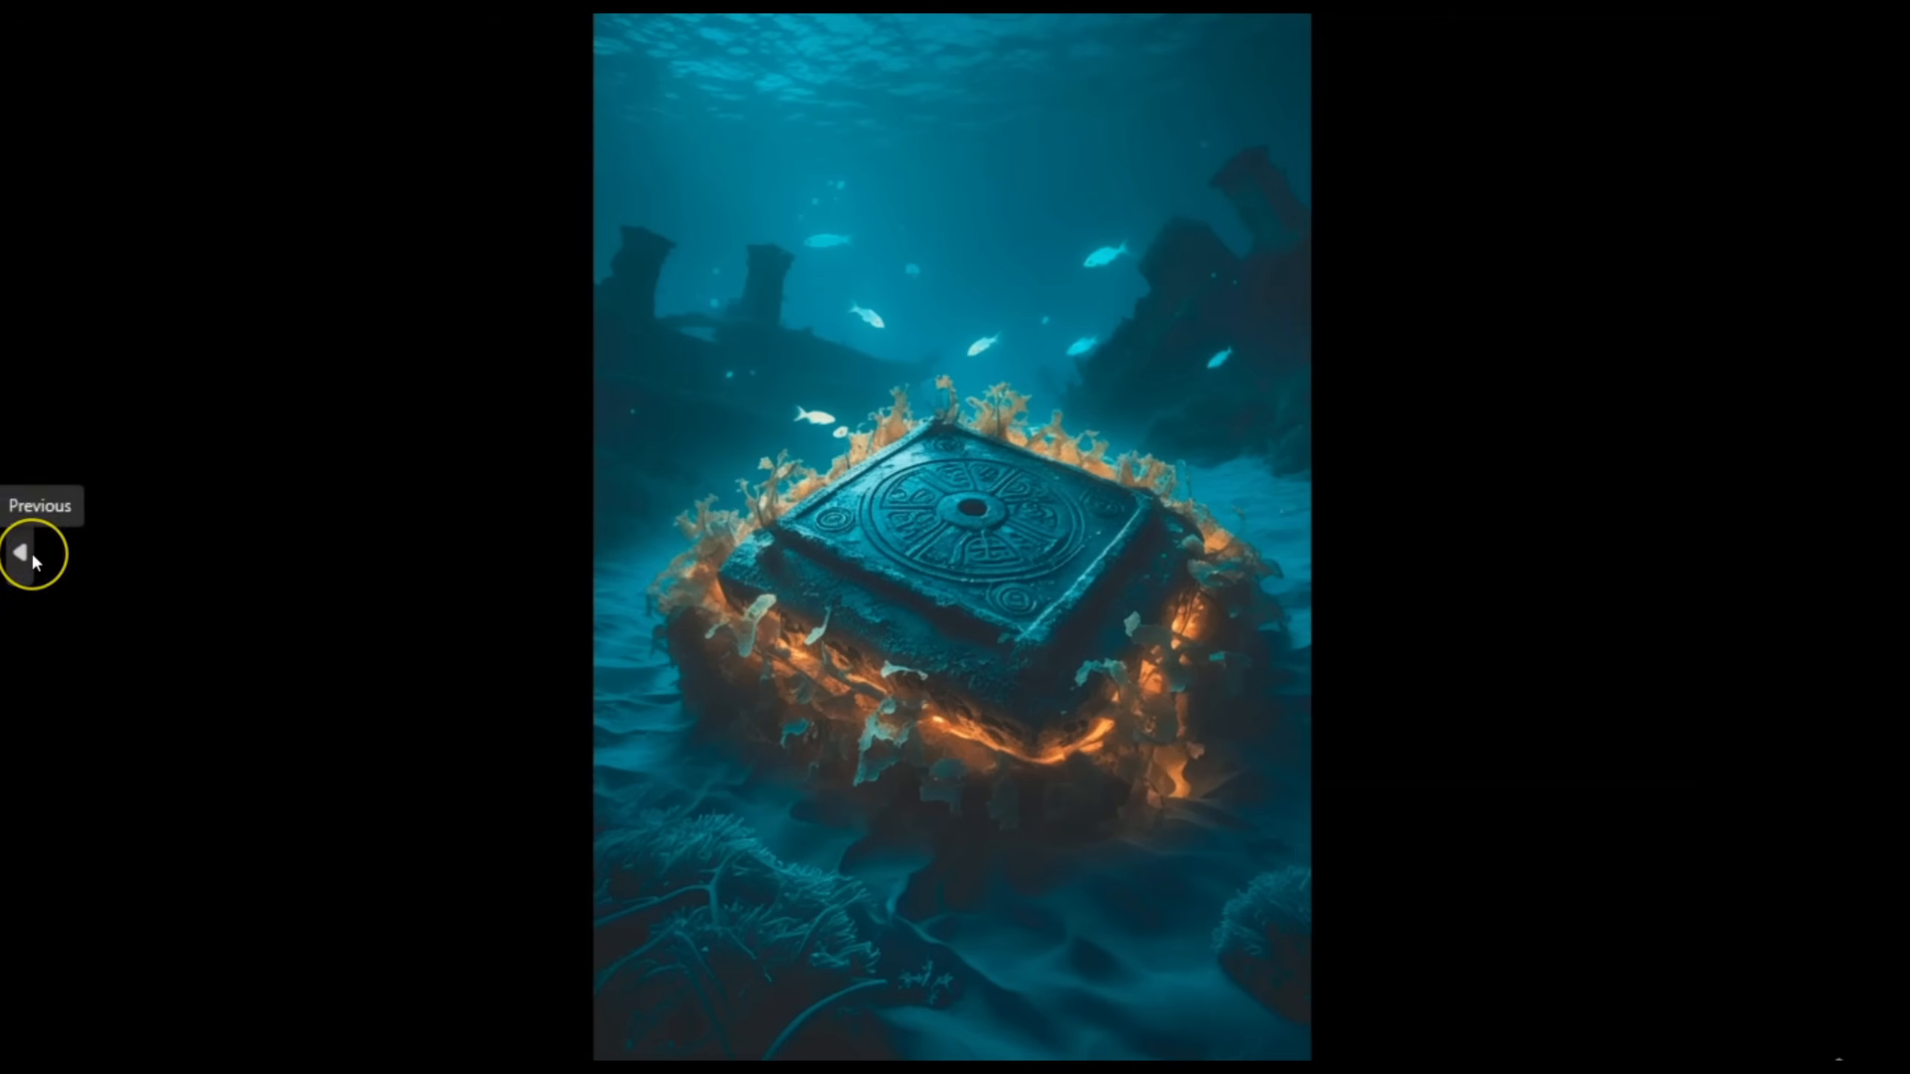
pyautogui.click(32, 553)
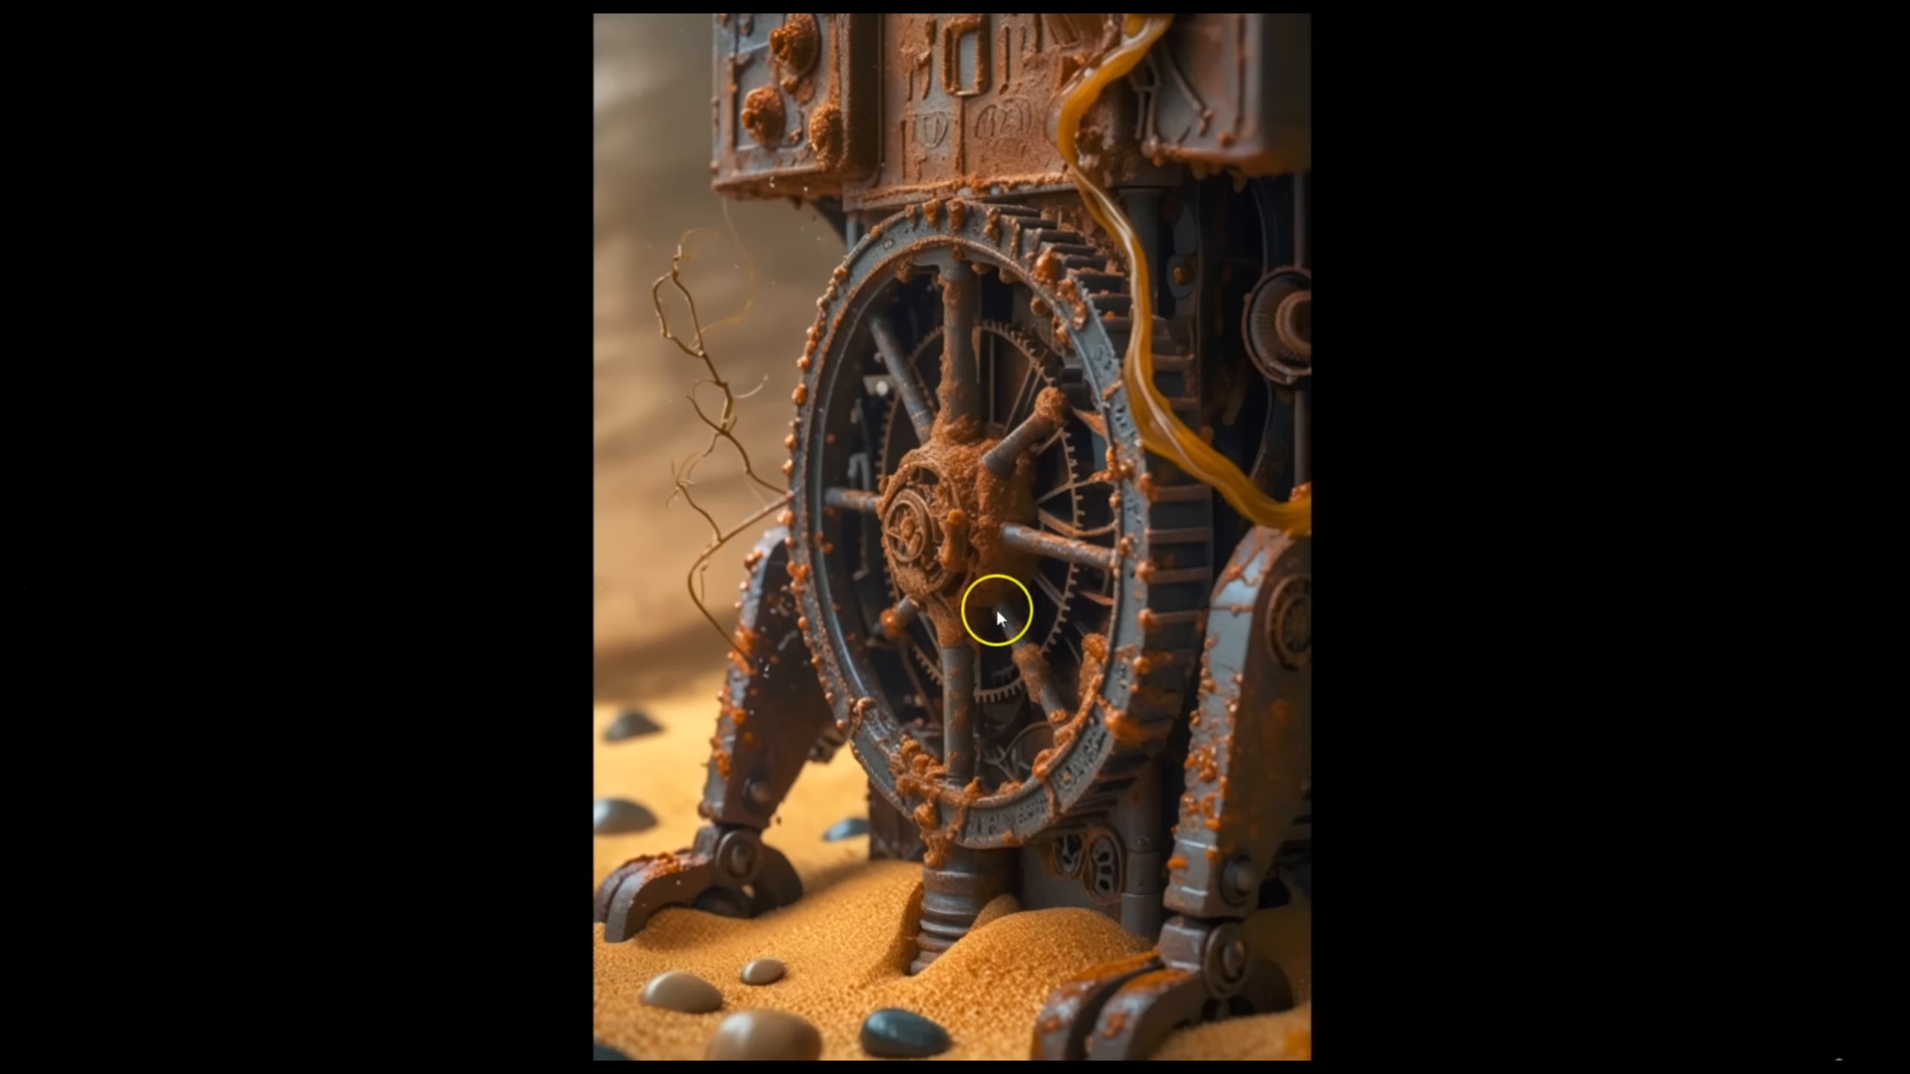
pyautogui.click(16, 559)
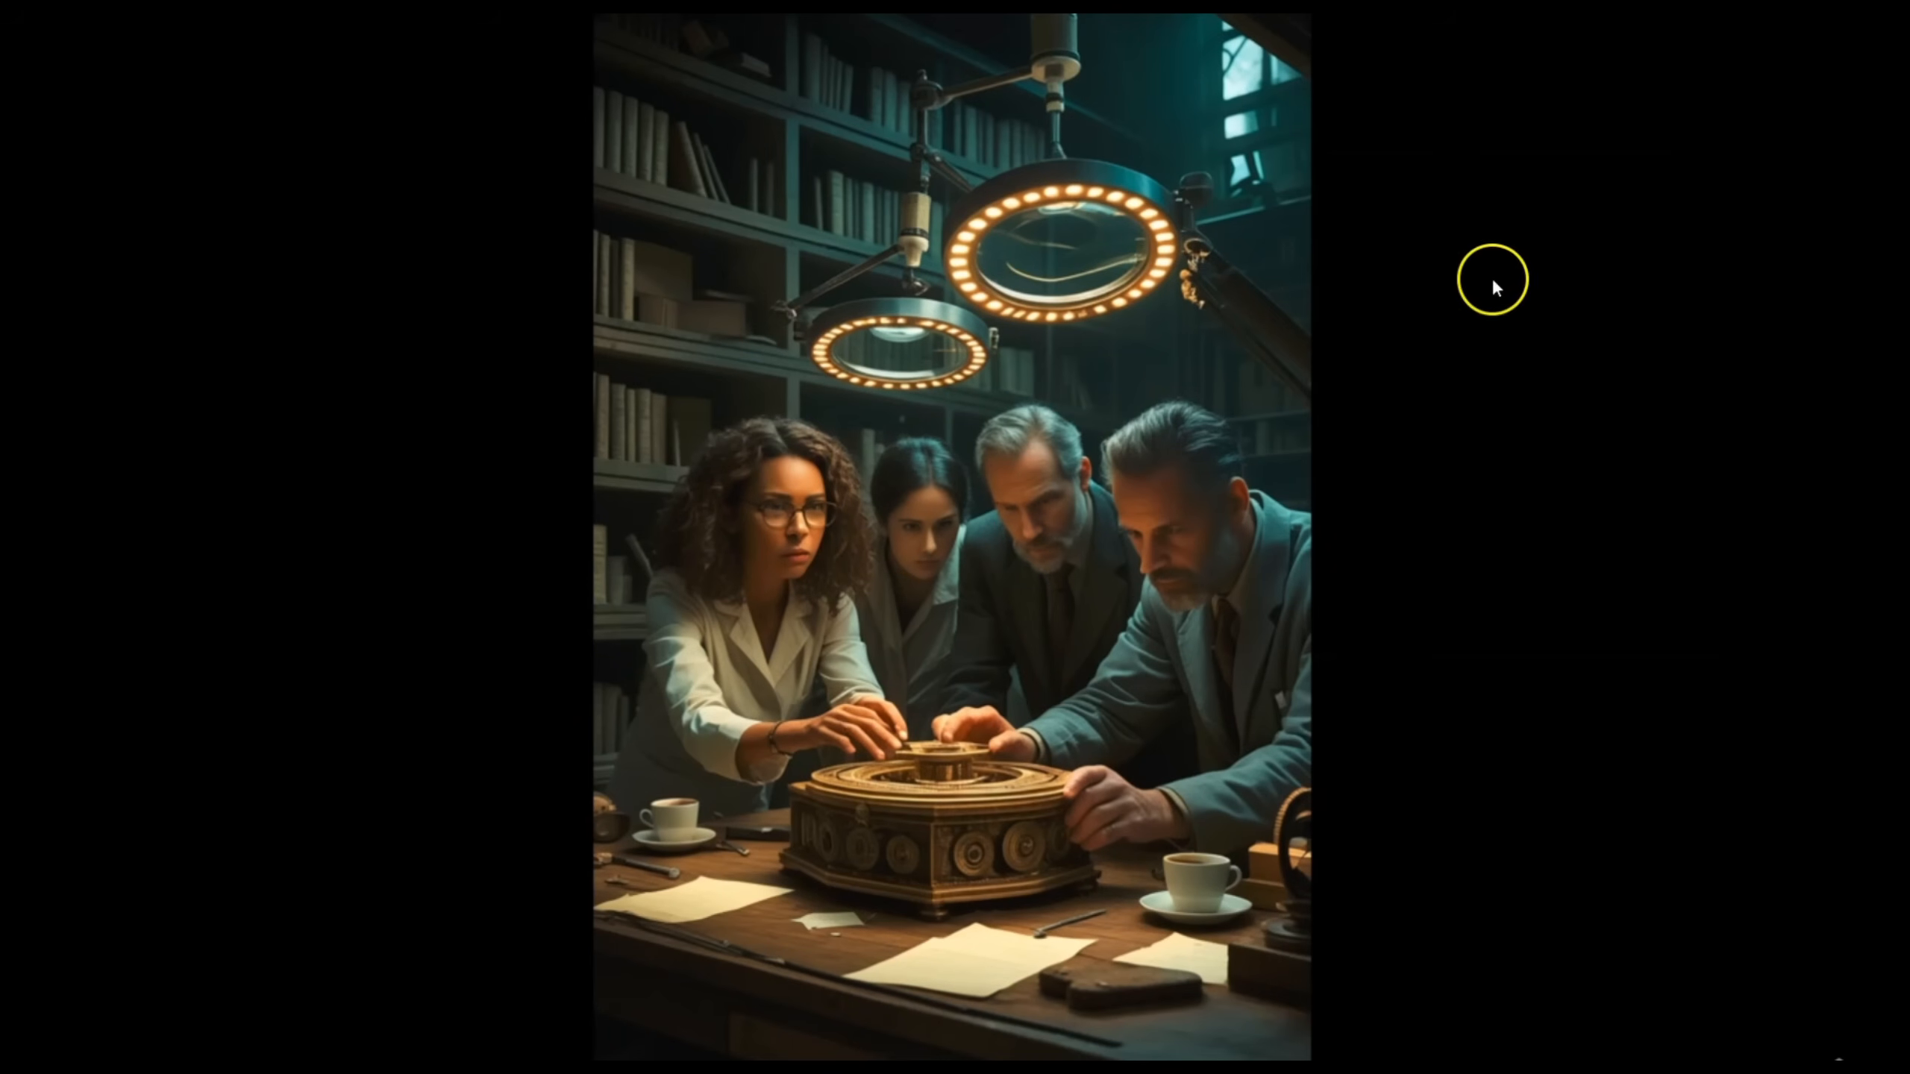
pyautogui.moveTo(1809, 47)
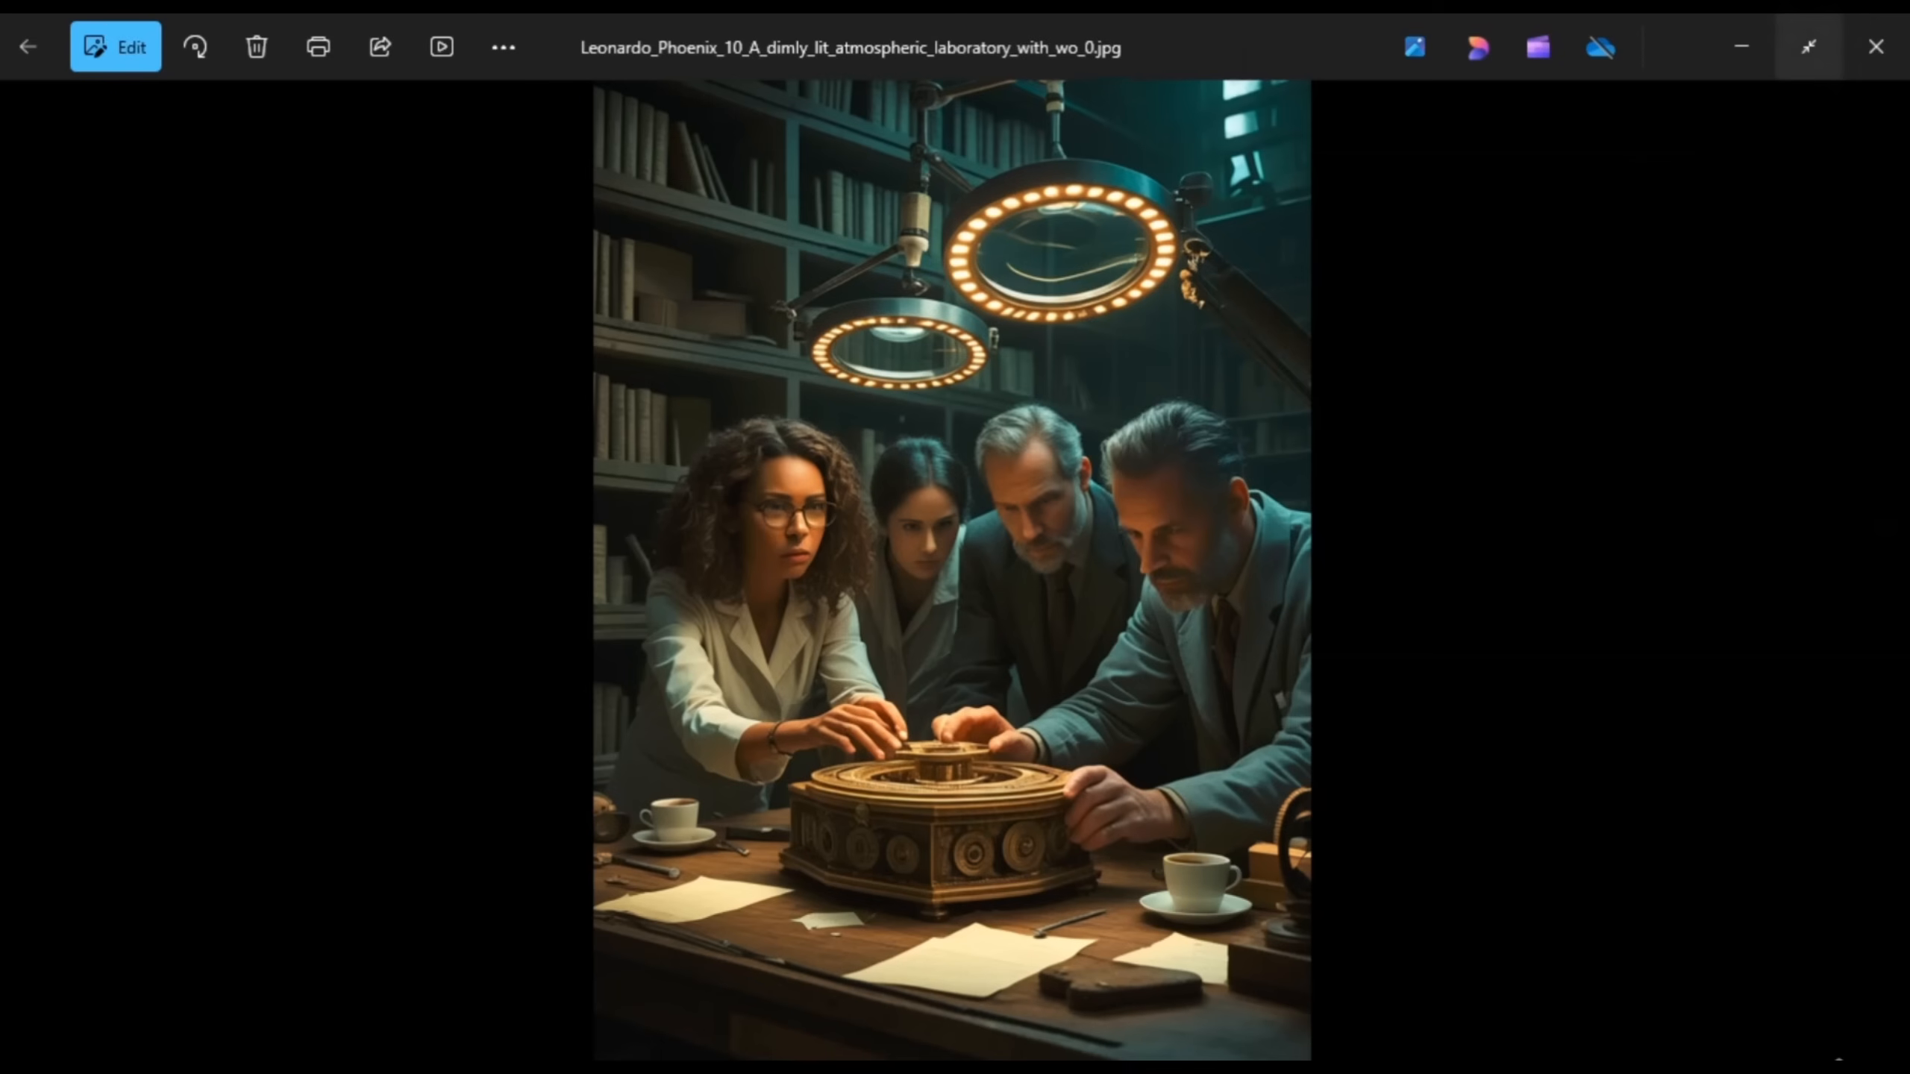
pyautogui.click(1861, 28)
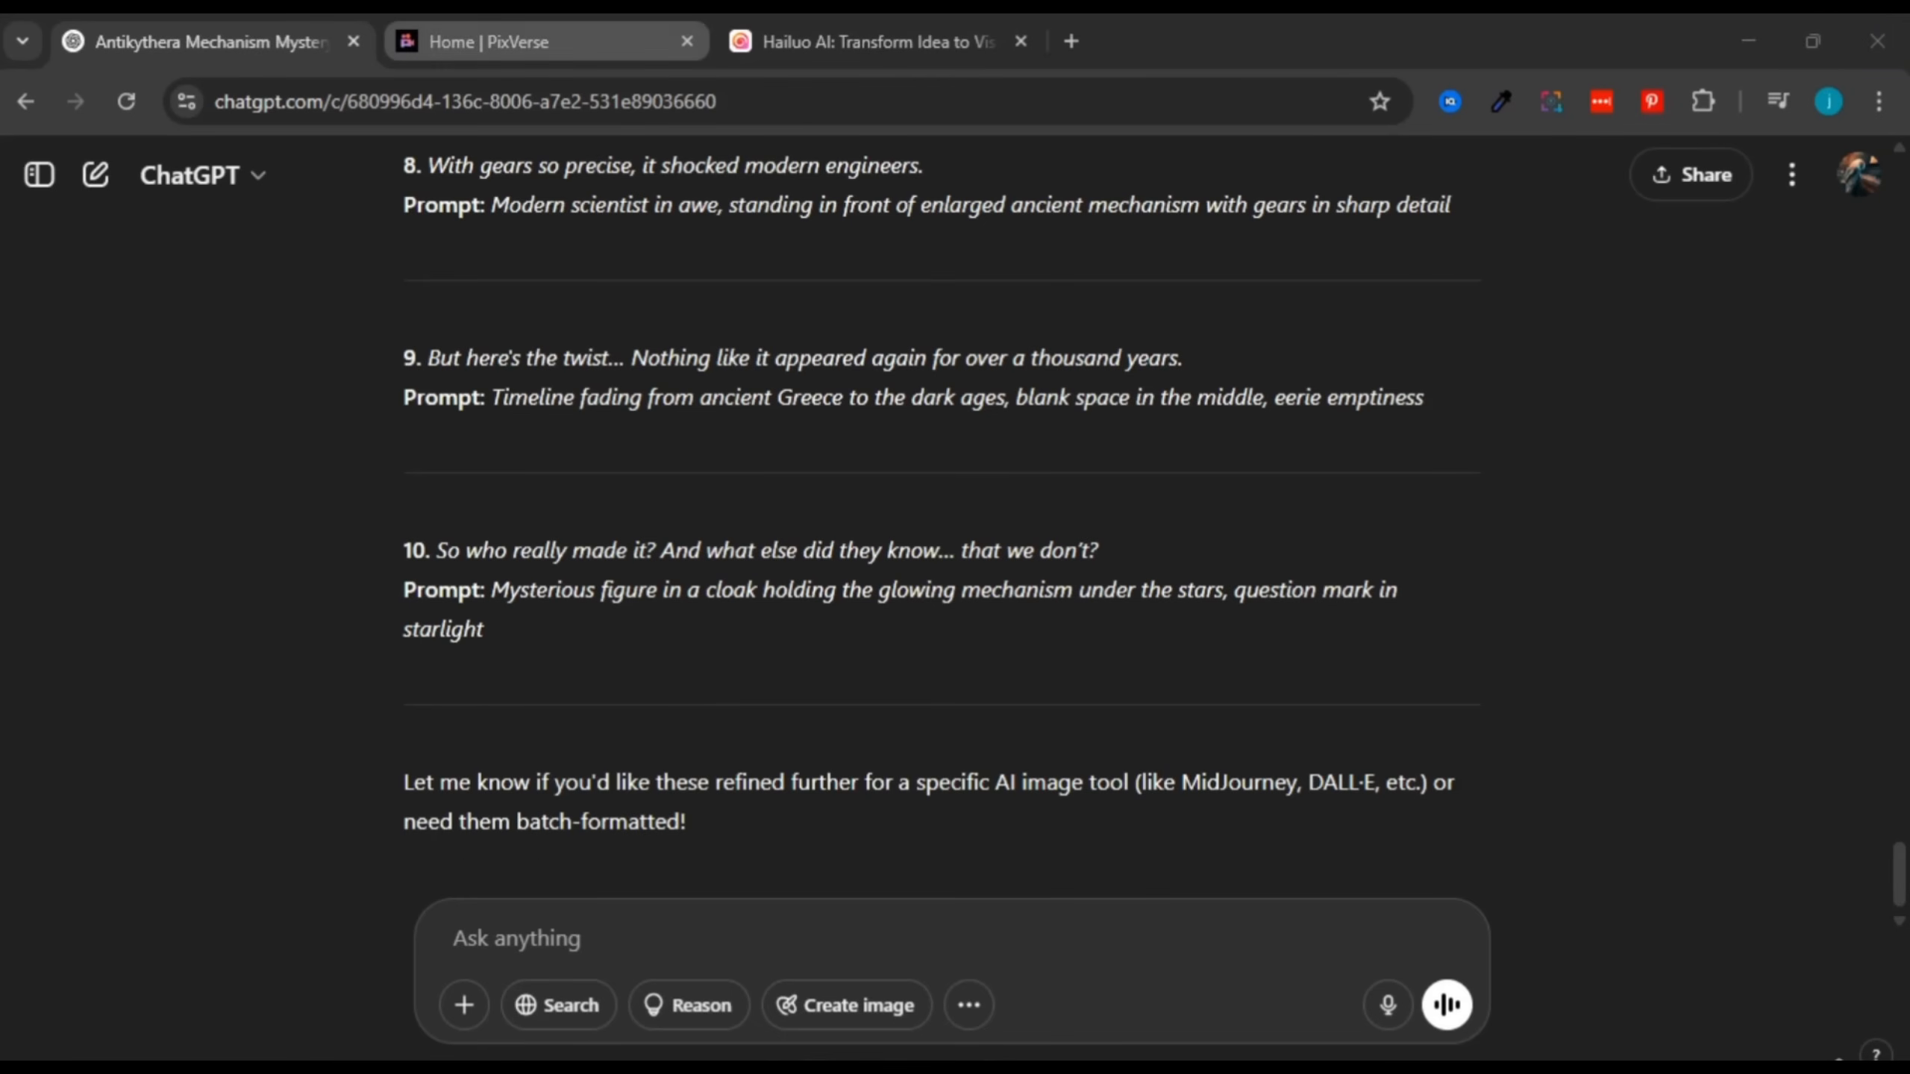
# Step: Switch to PixVerse, check its web address app.pixverse.ai, and open the page for creating a video from an image or text
pyautogui.click(489, 42)
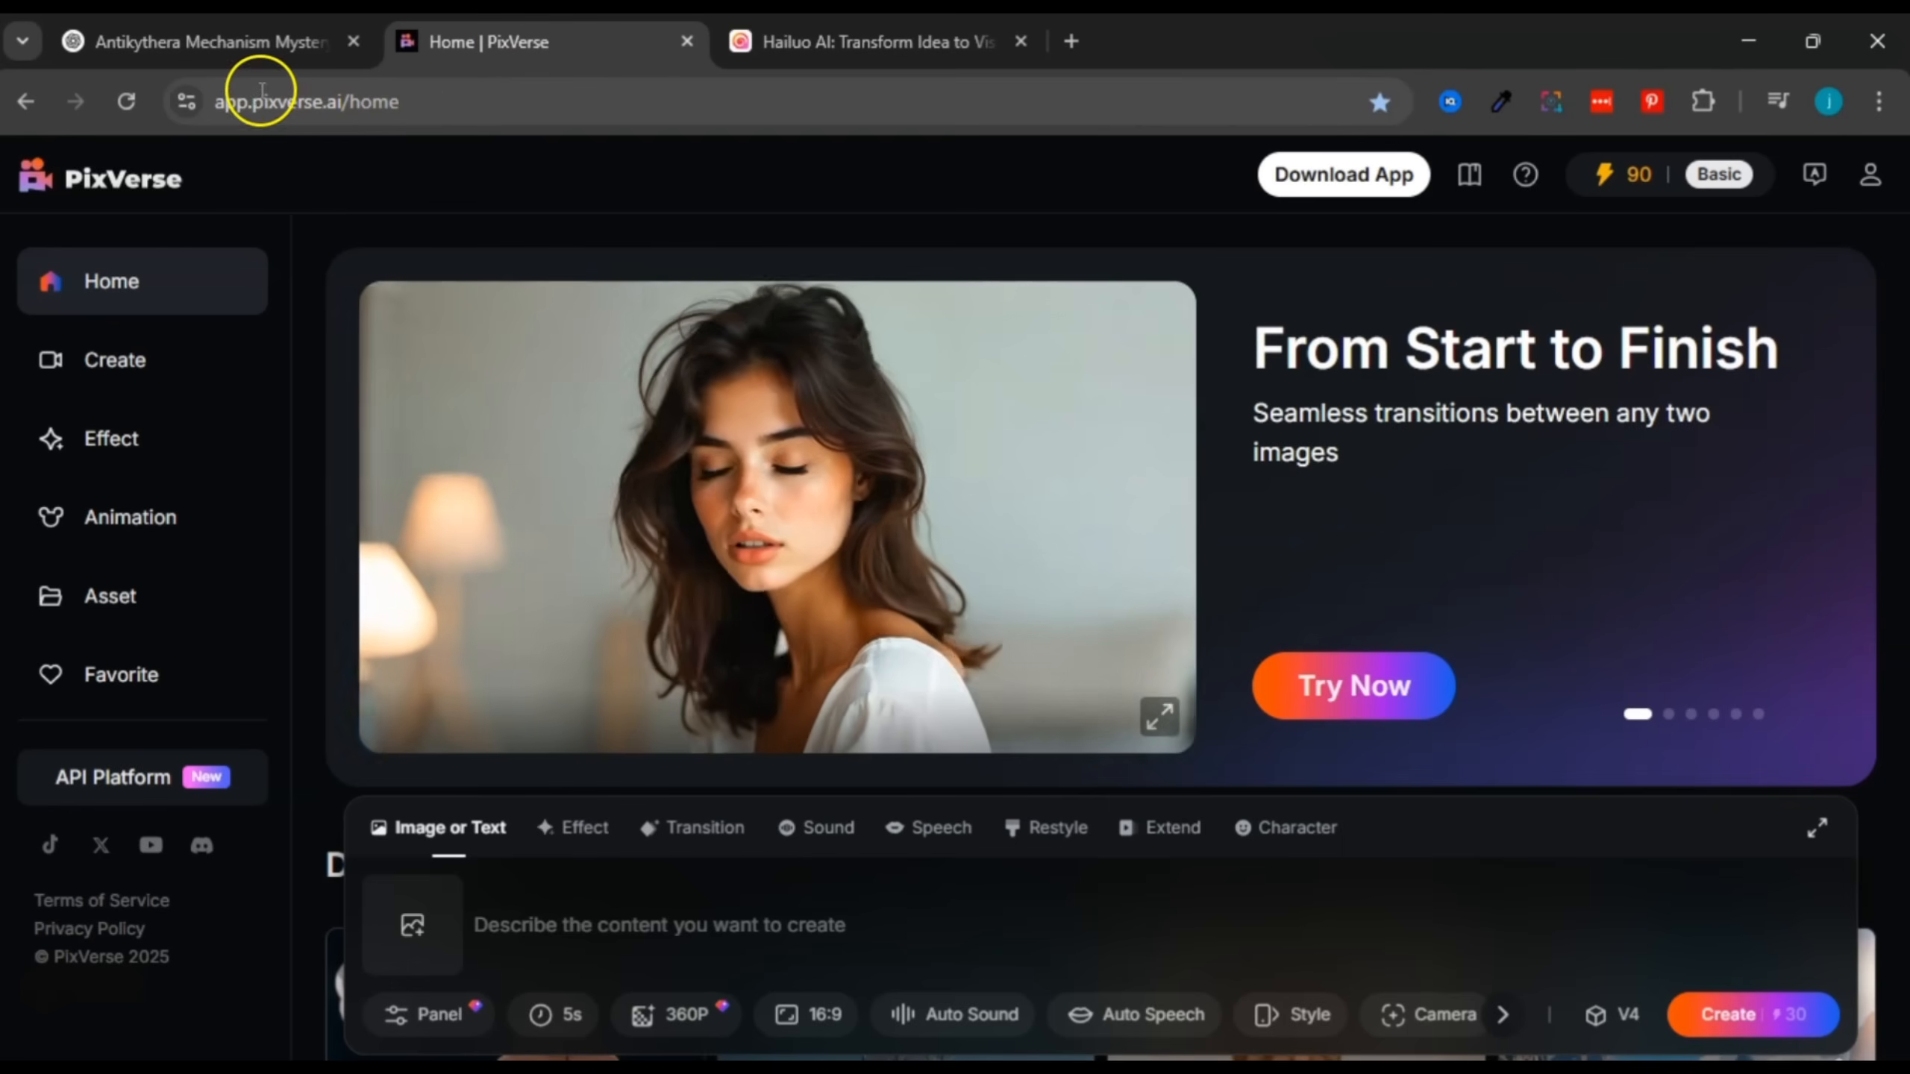
pyautogui.click(256, 98)
pyautogui.moveTo(256, 98); pyautogui.dragTo(346, 92)
pyautogui.click(329, 181)
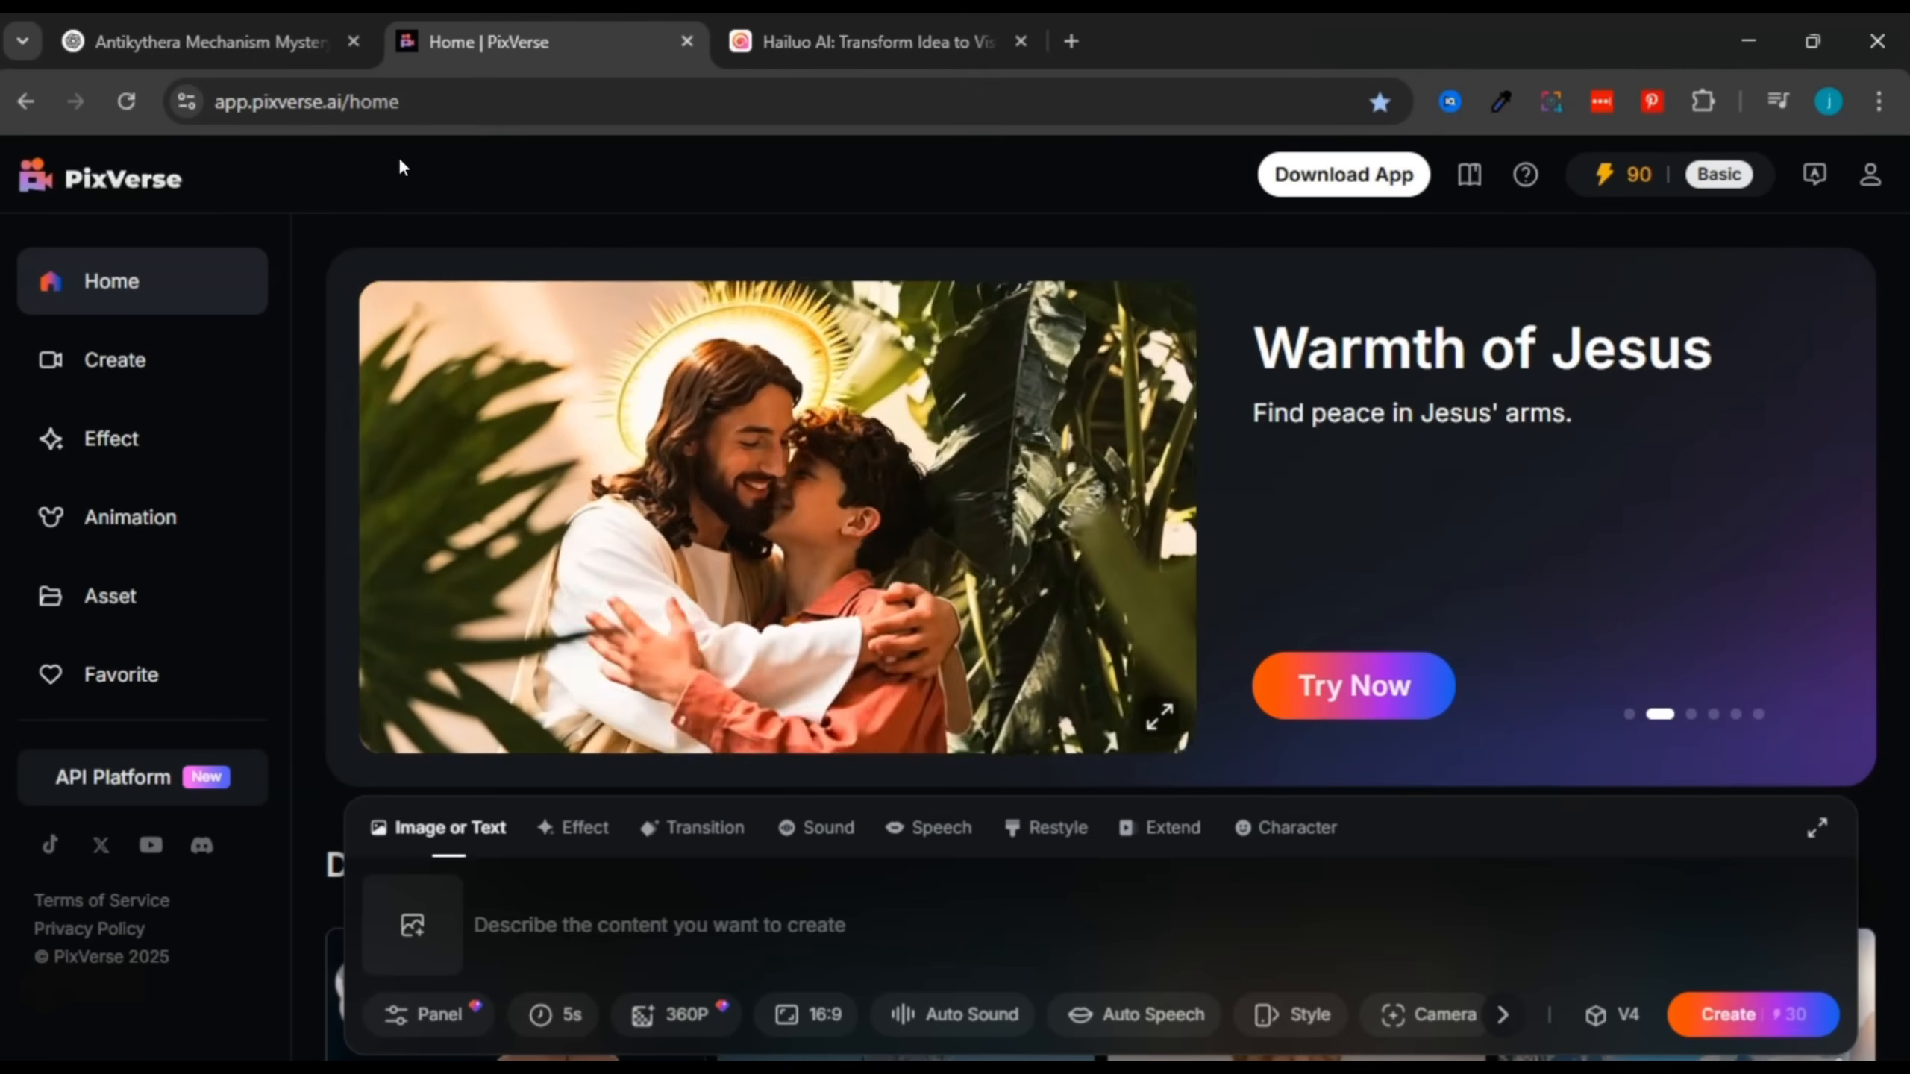
pyautogui.click(126, 353)
pyautogui.scroll(-10, 127, 354)
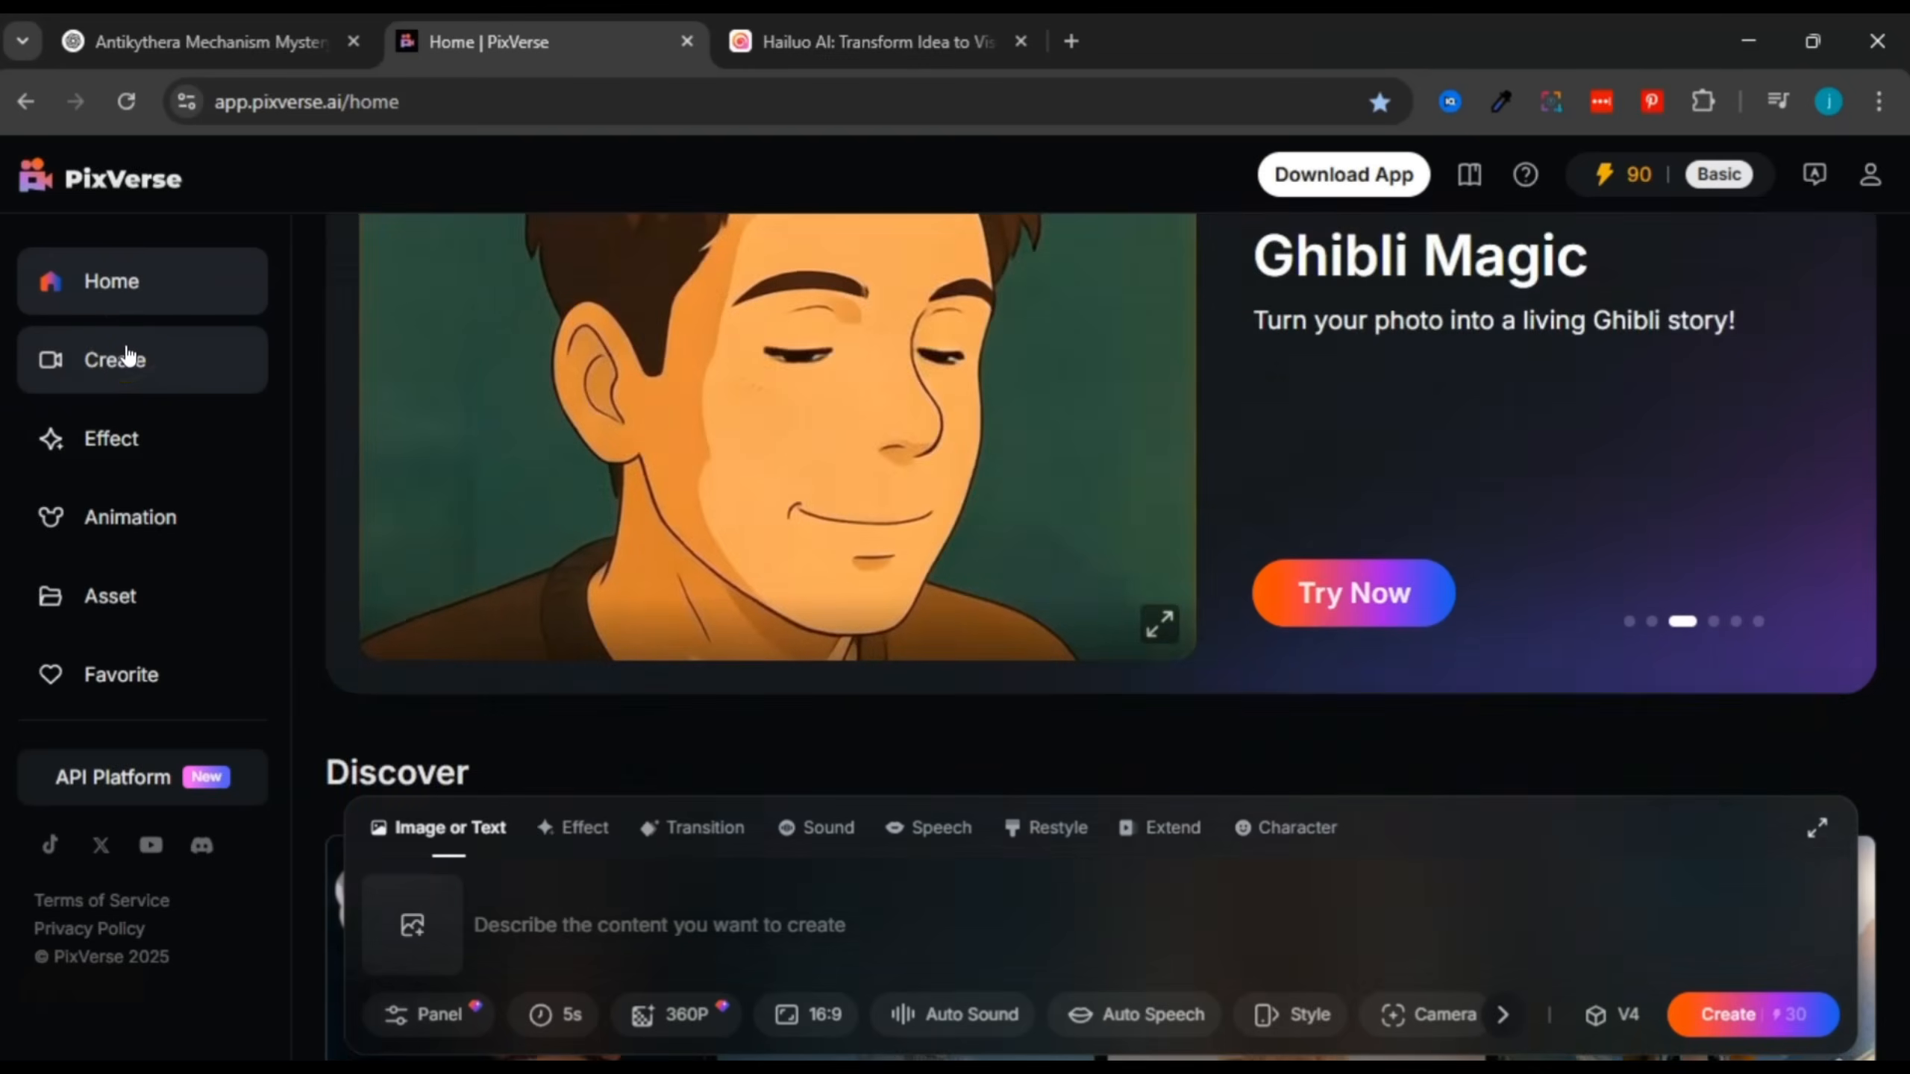
pyautogui.click(128, 357)
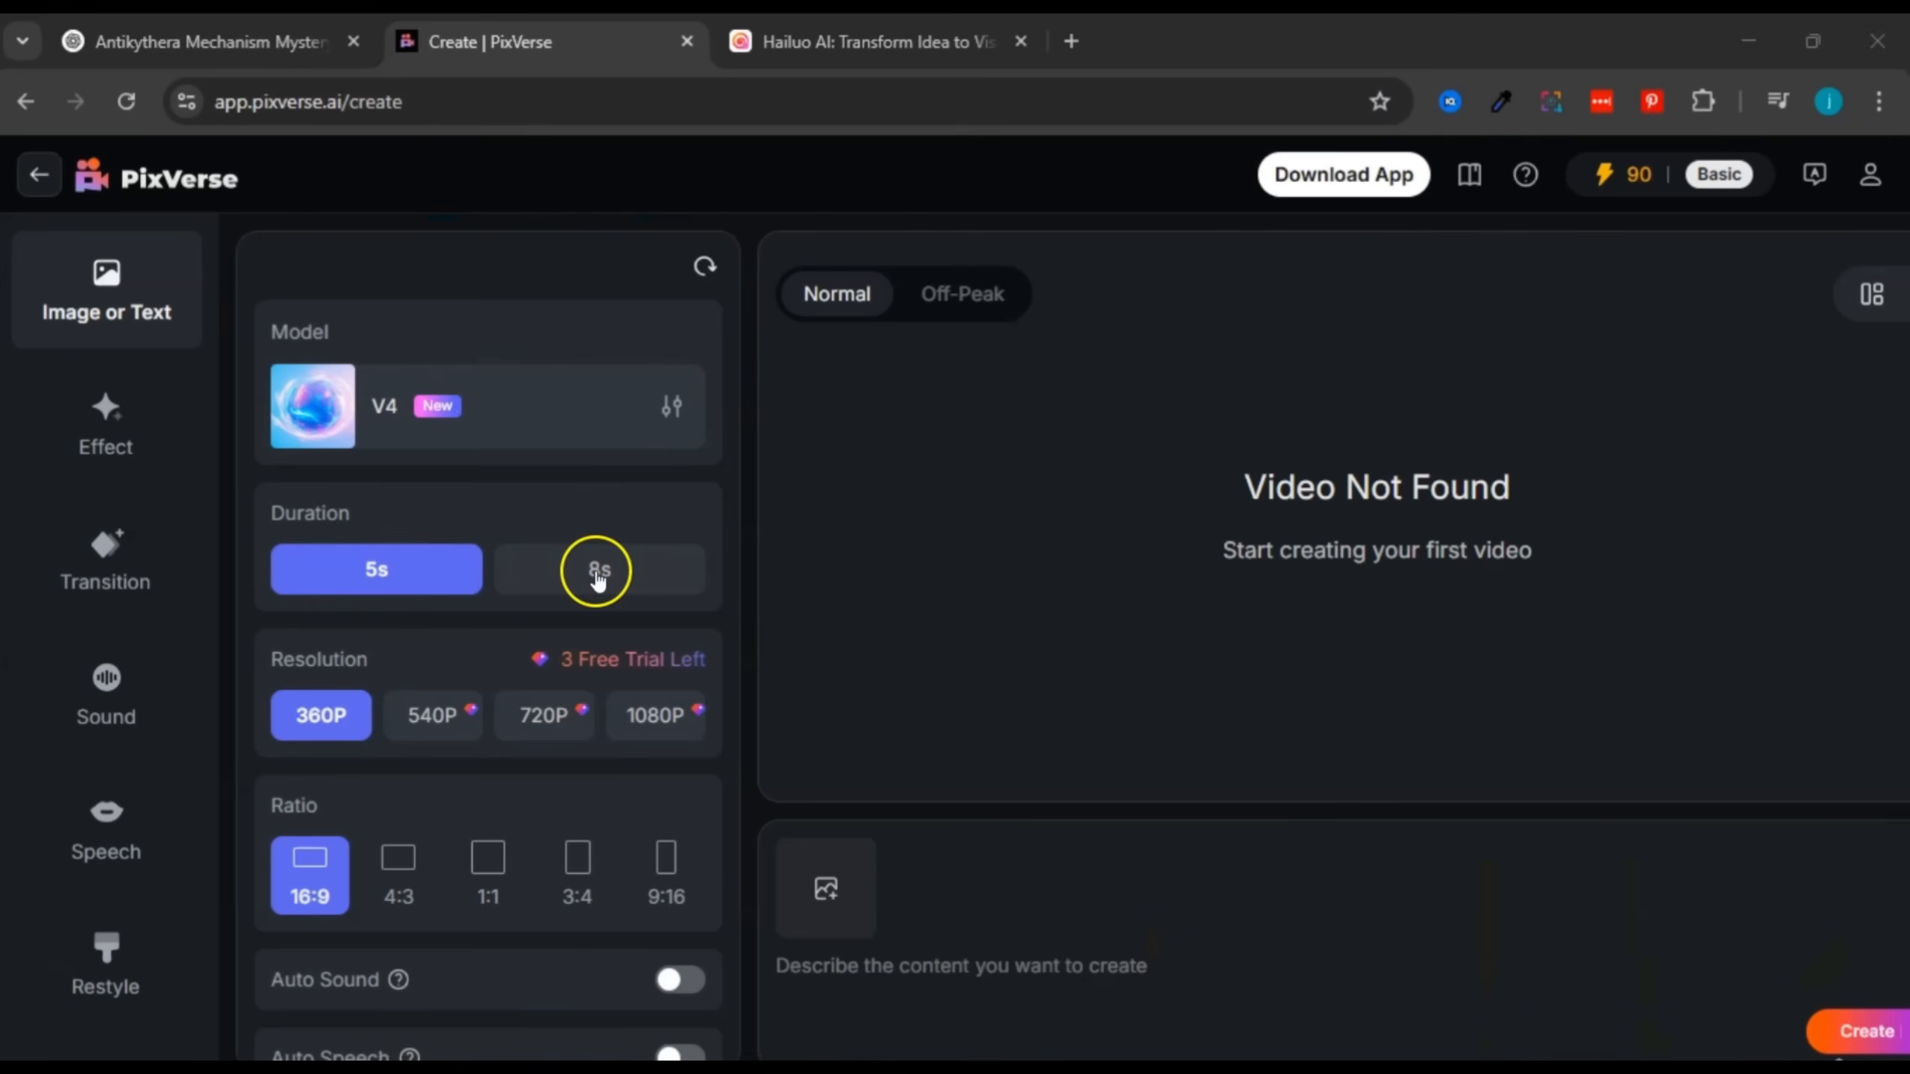
# Step: Configure the video with a duration of 8s, a resolution of 540P and a 9:16 ratio
pyautogui.click(564, 571)
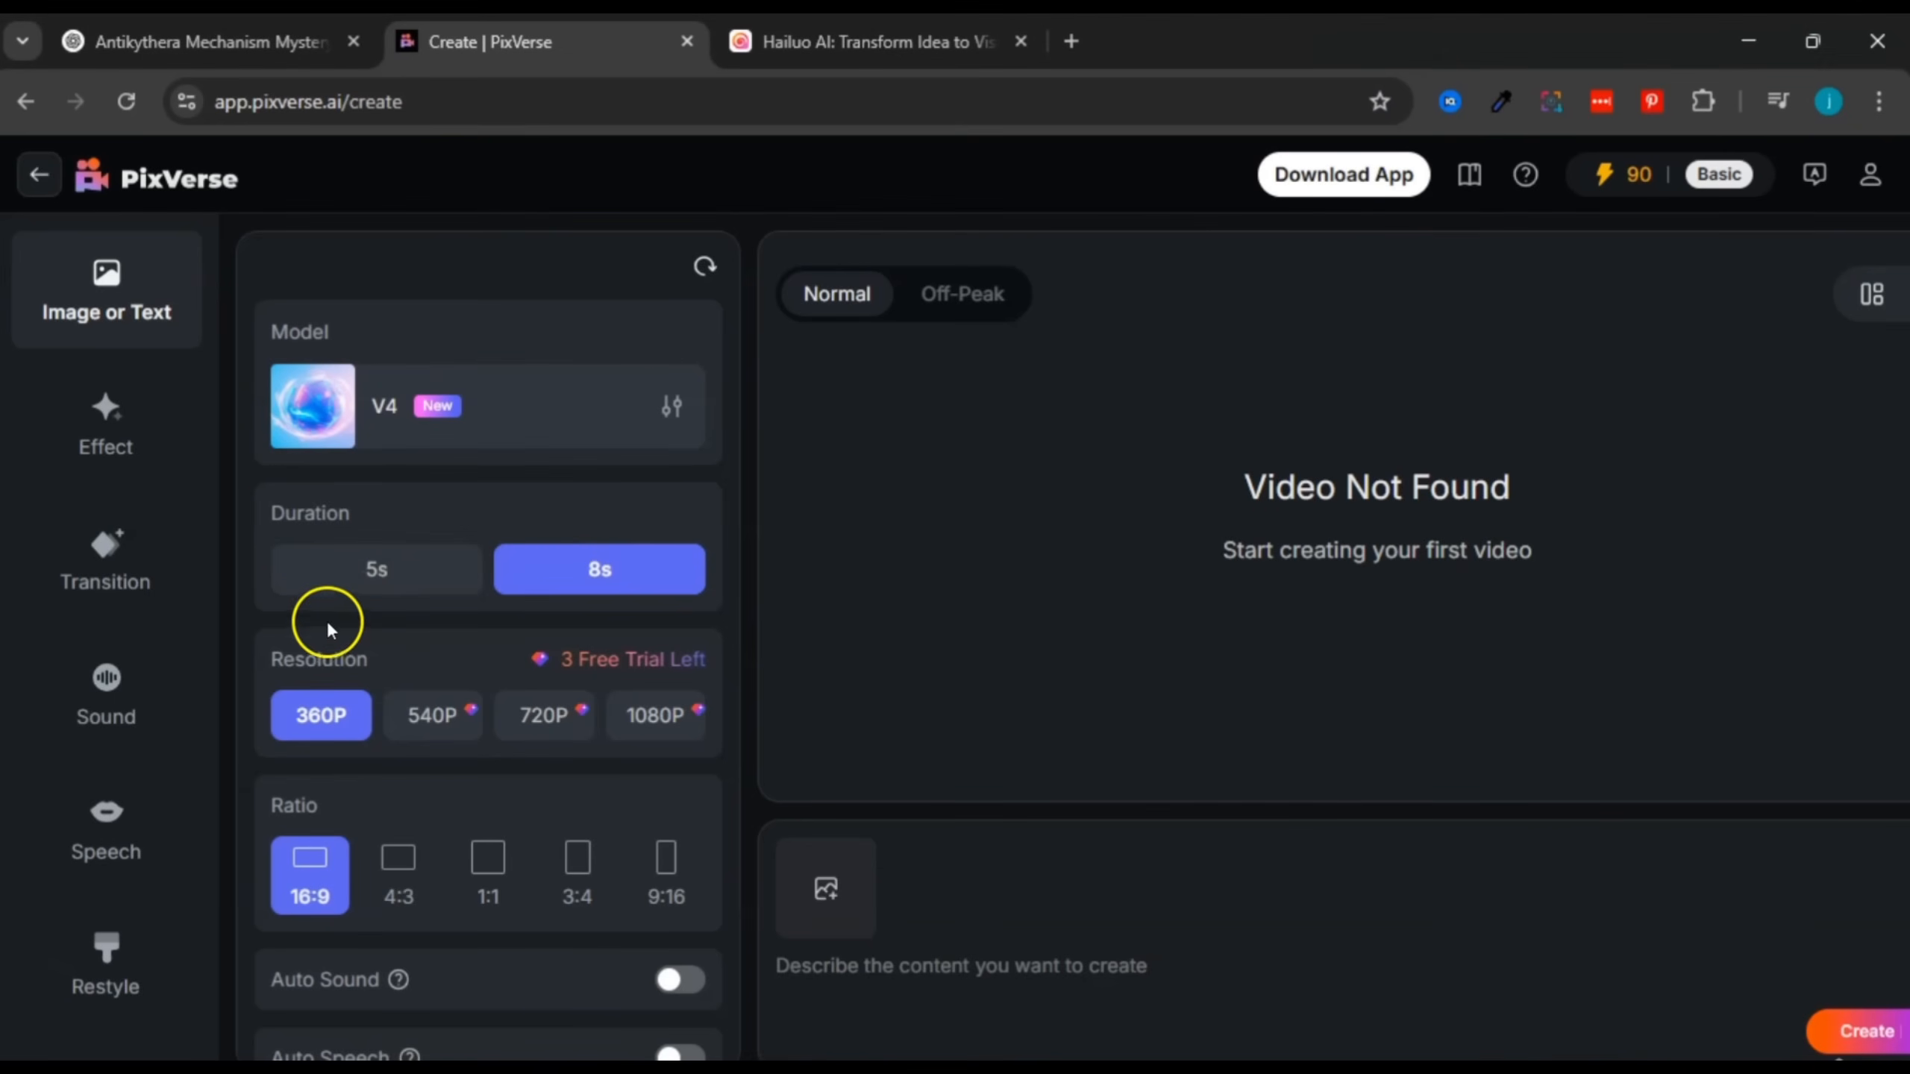
pyautogui.moveTo(305, 647)
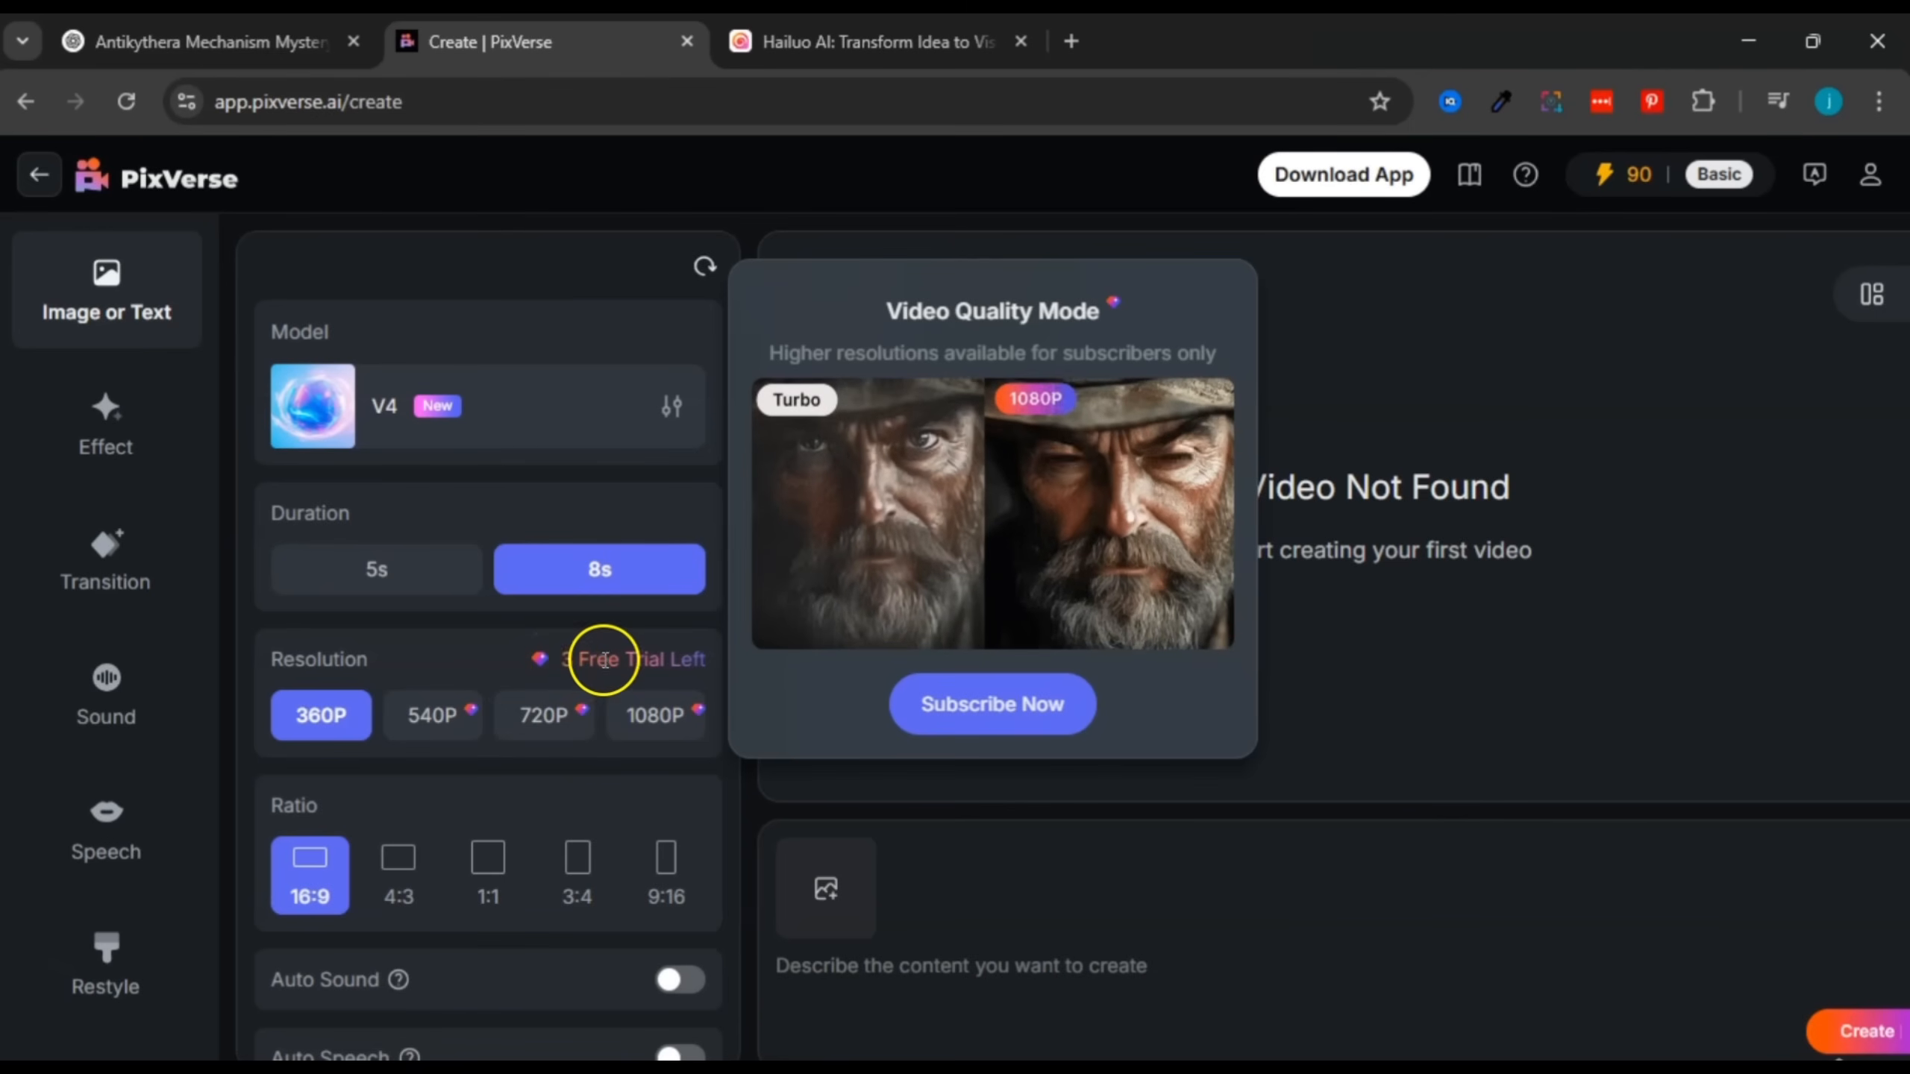
pyautogui.tripleClick(563, 661)
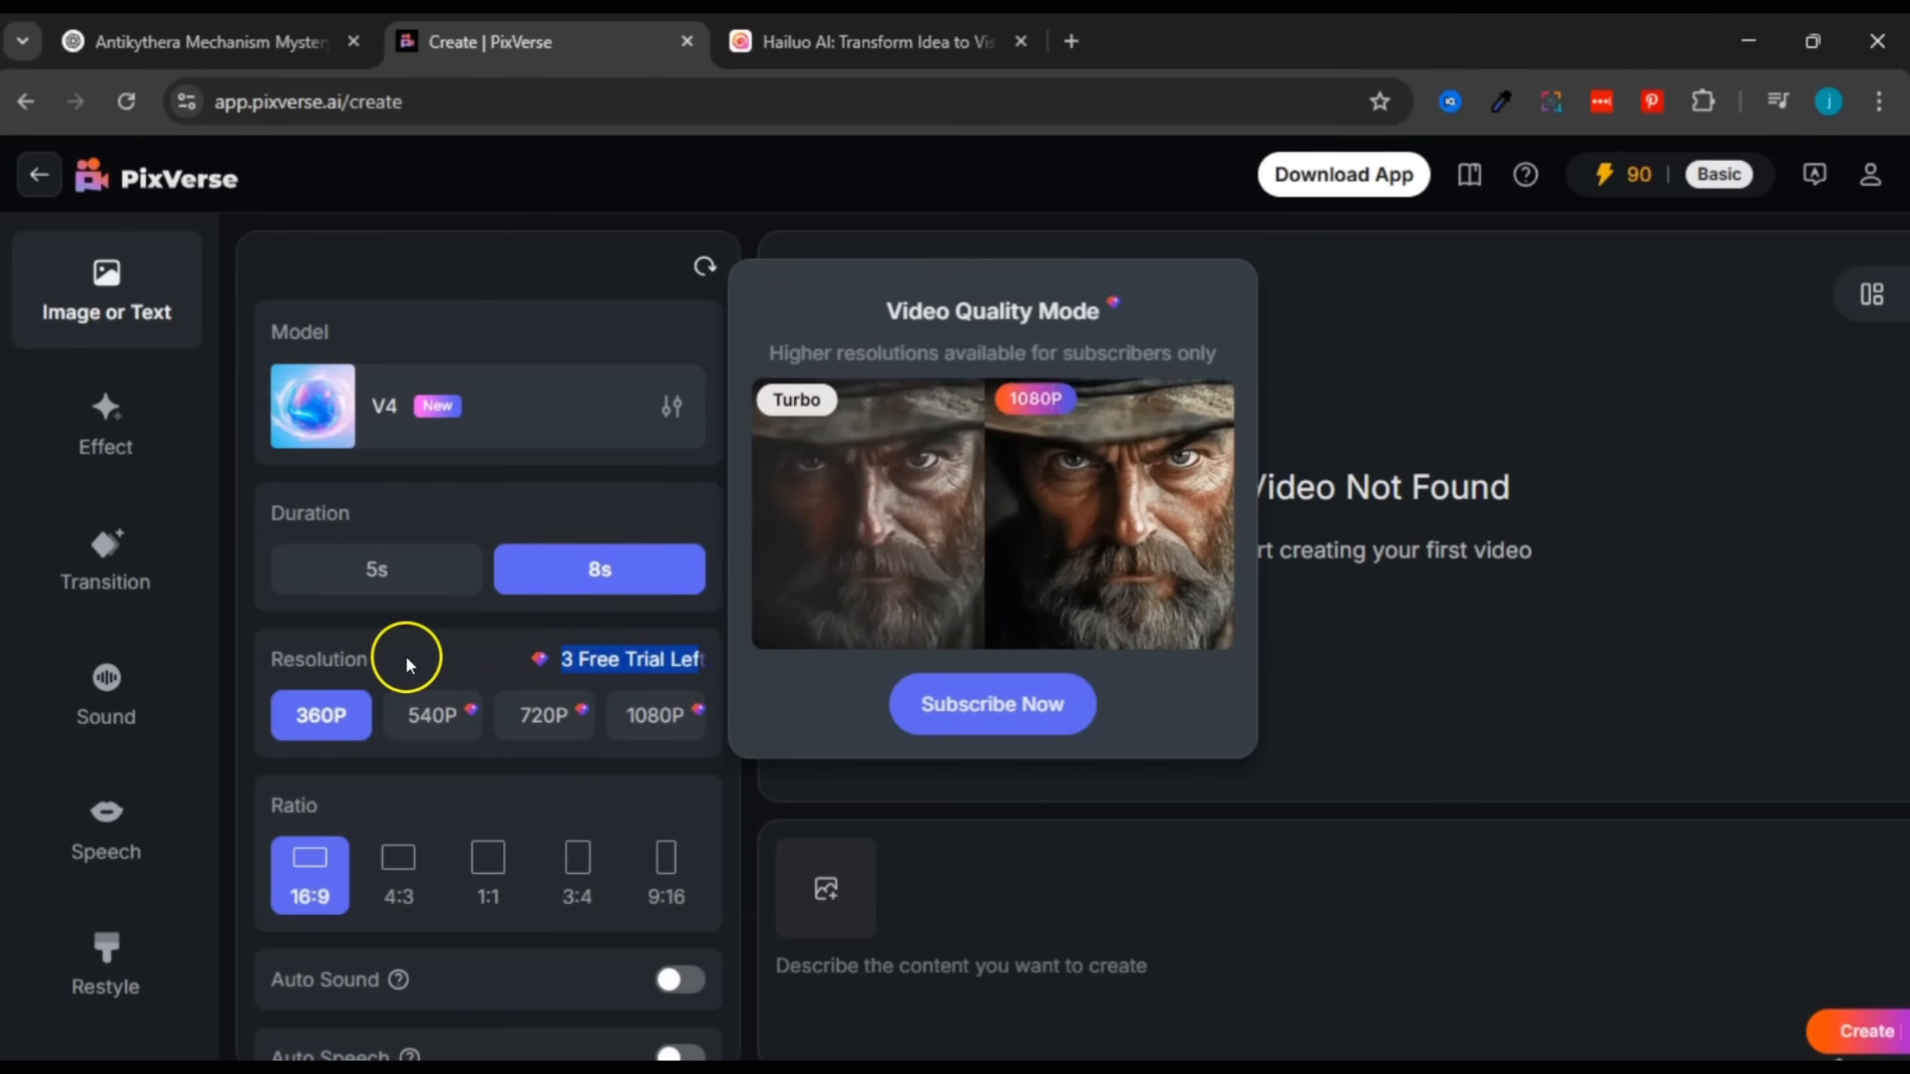
pyautogui.click(454, 716)
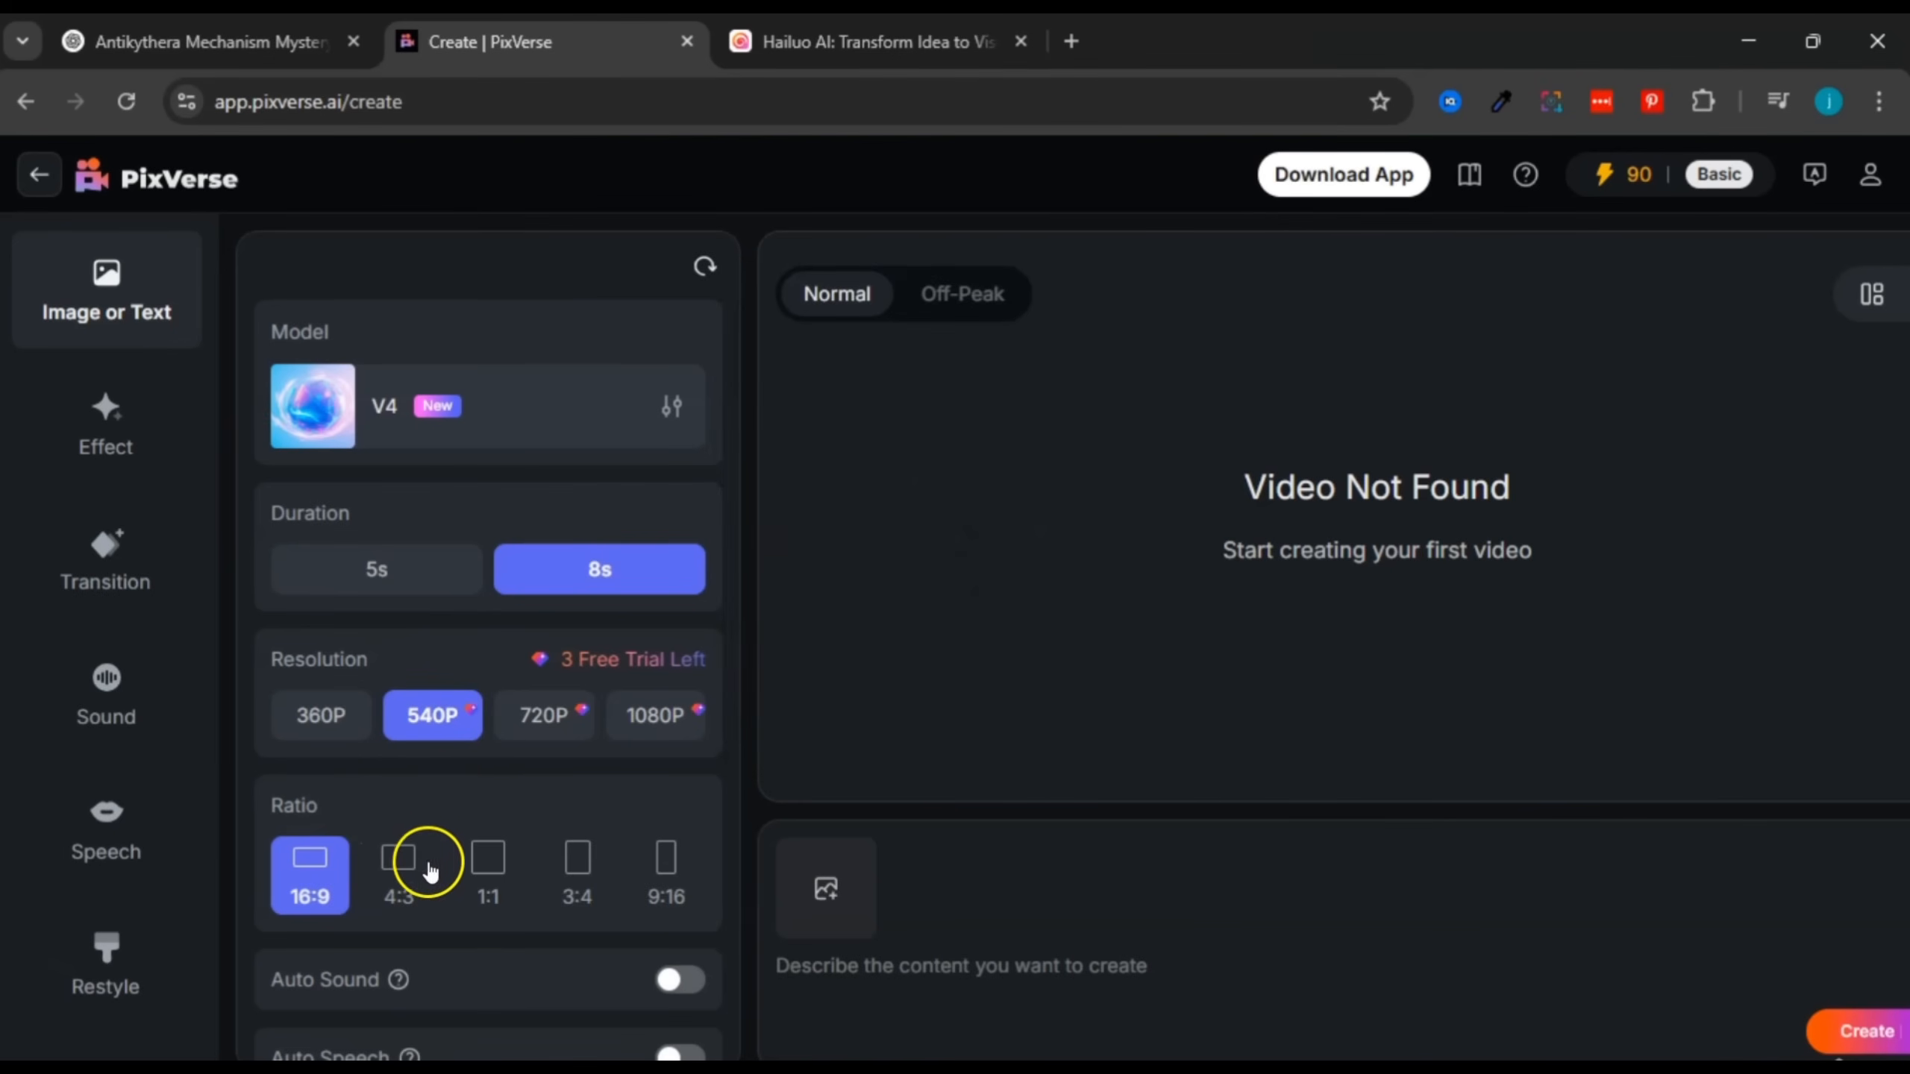
pyautogui.click(665, 868)
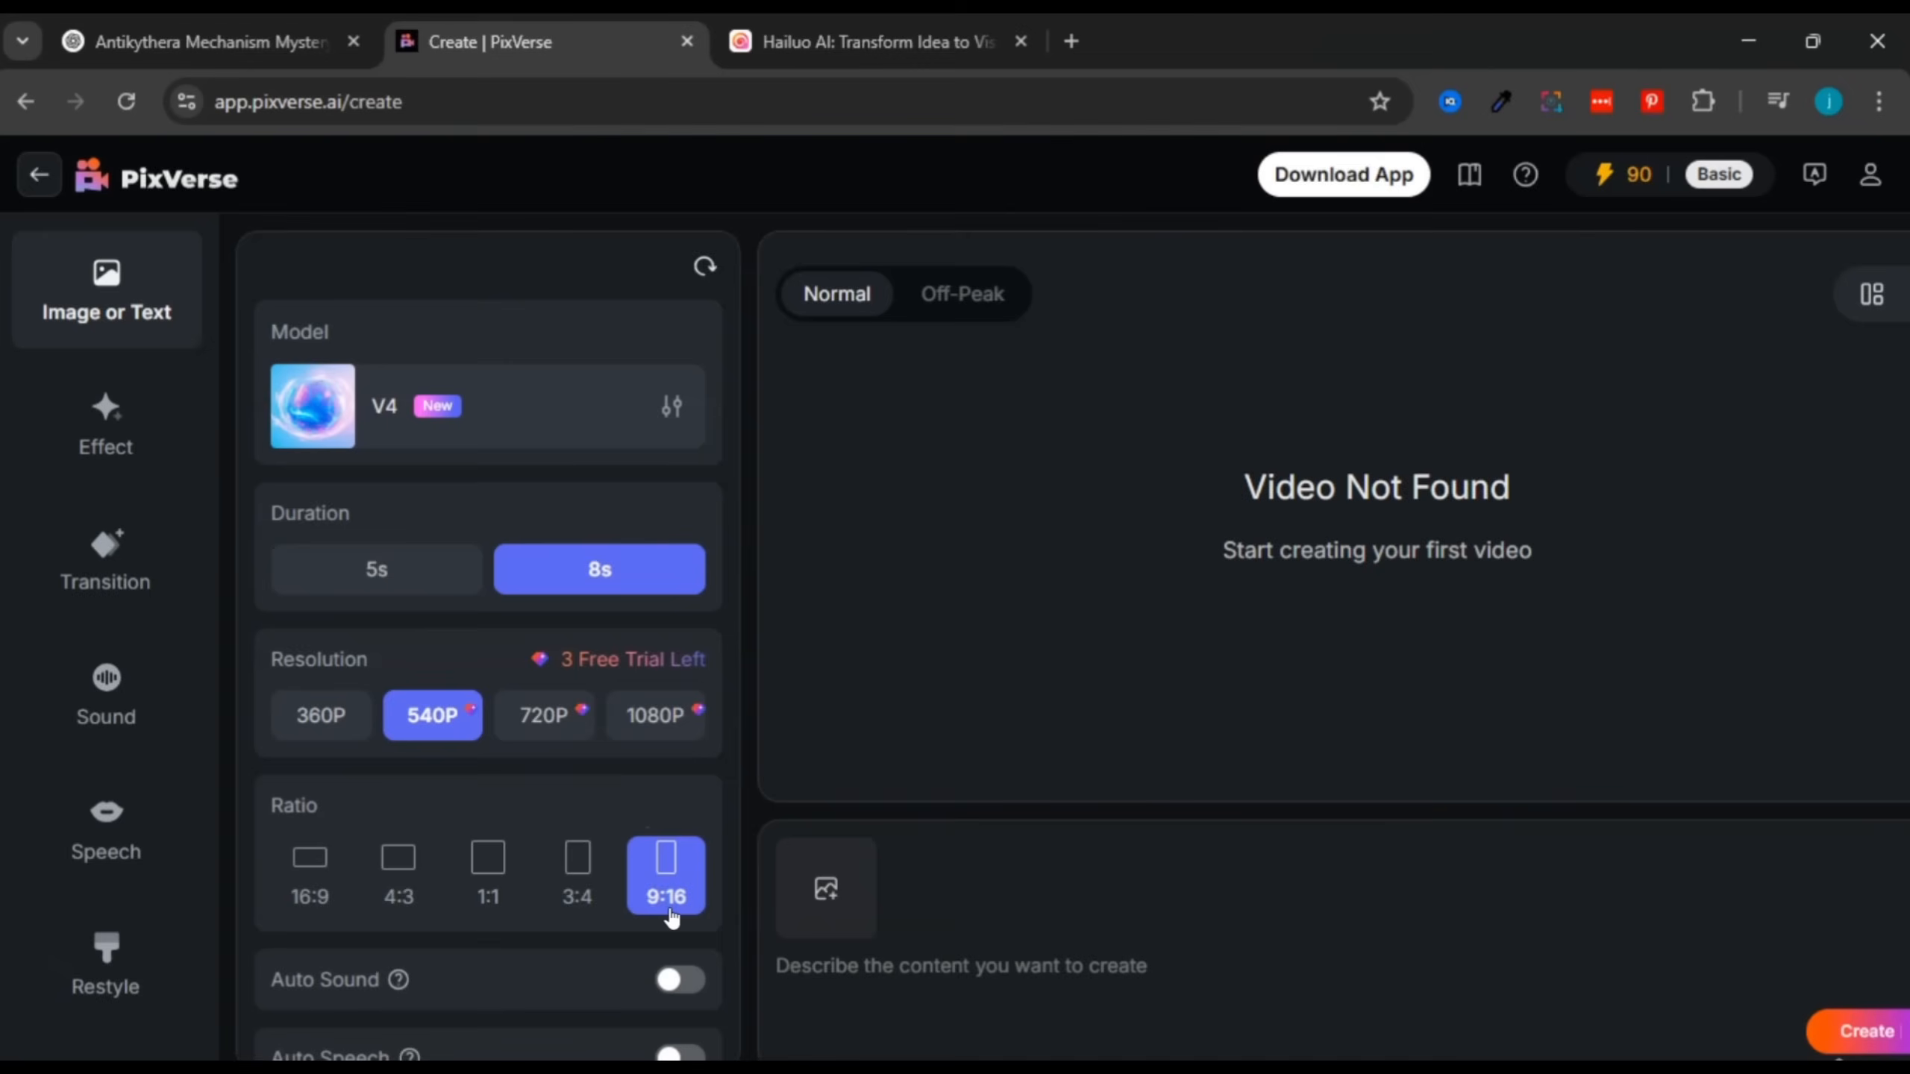
pyautogui.scroll(-5, 671, 918)
pyautogui.click(400, 561)
pyautogui.scroll(-5, 482, 665)
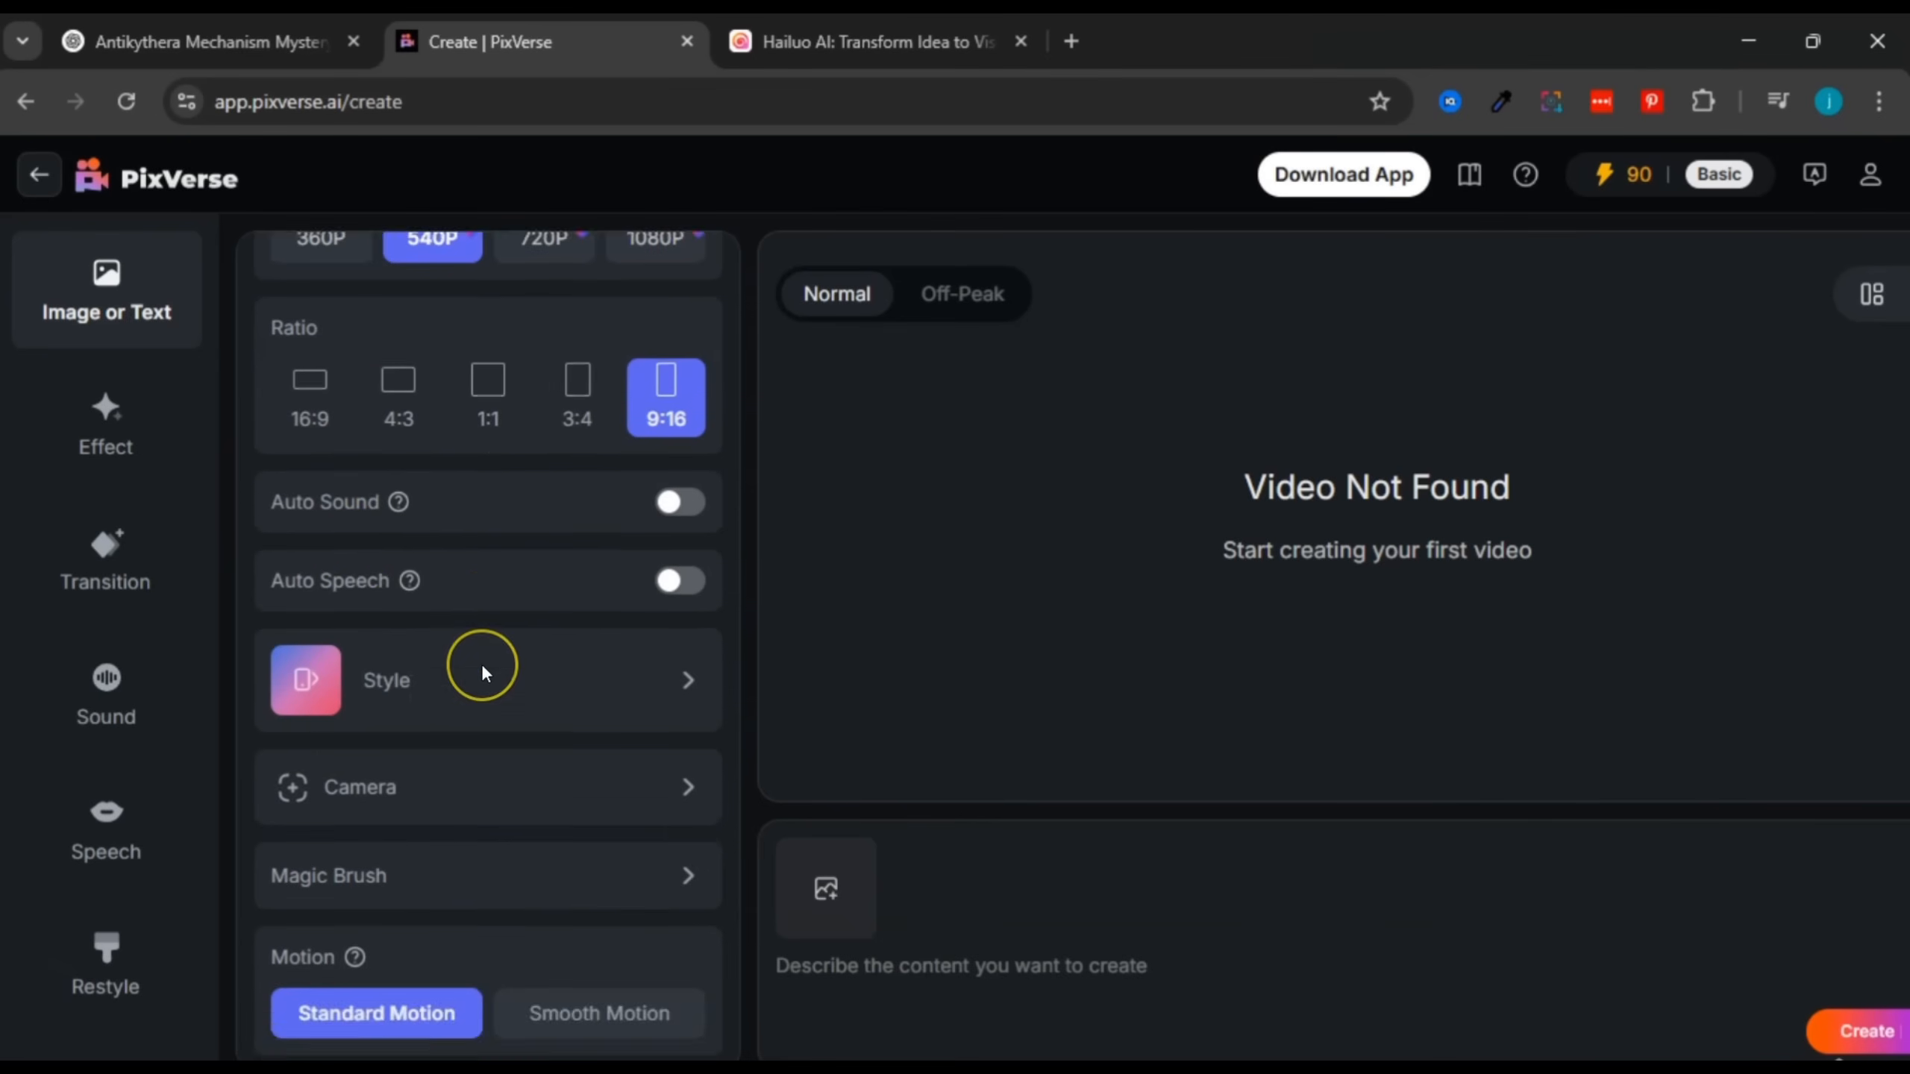
pyautogui.scroll(10, 483, 675)
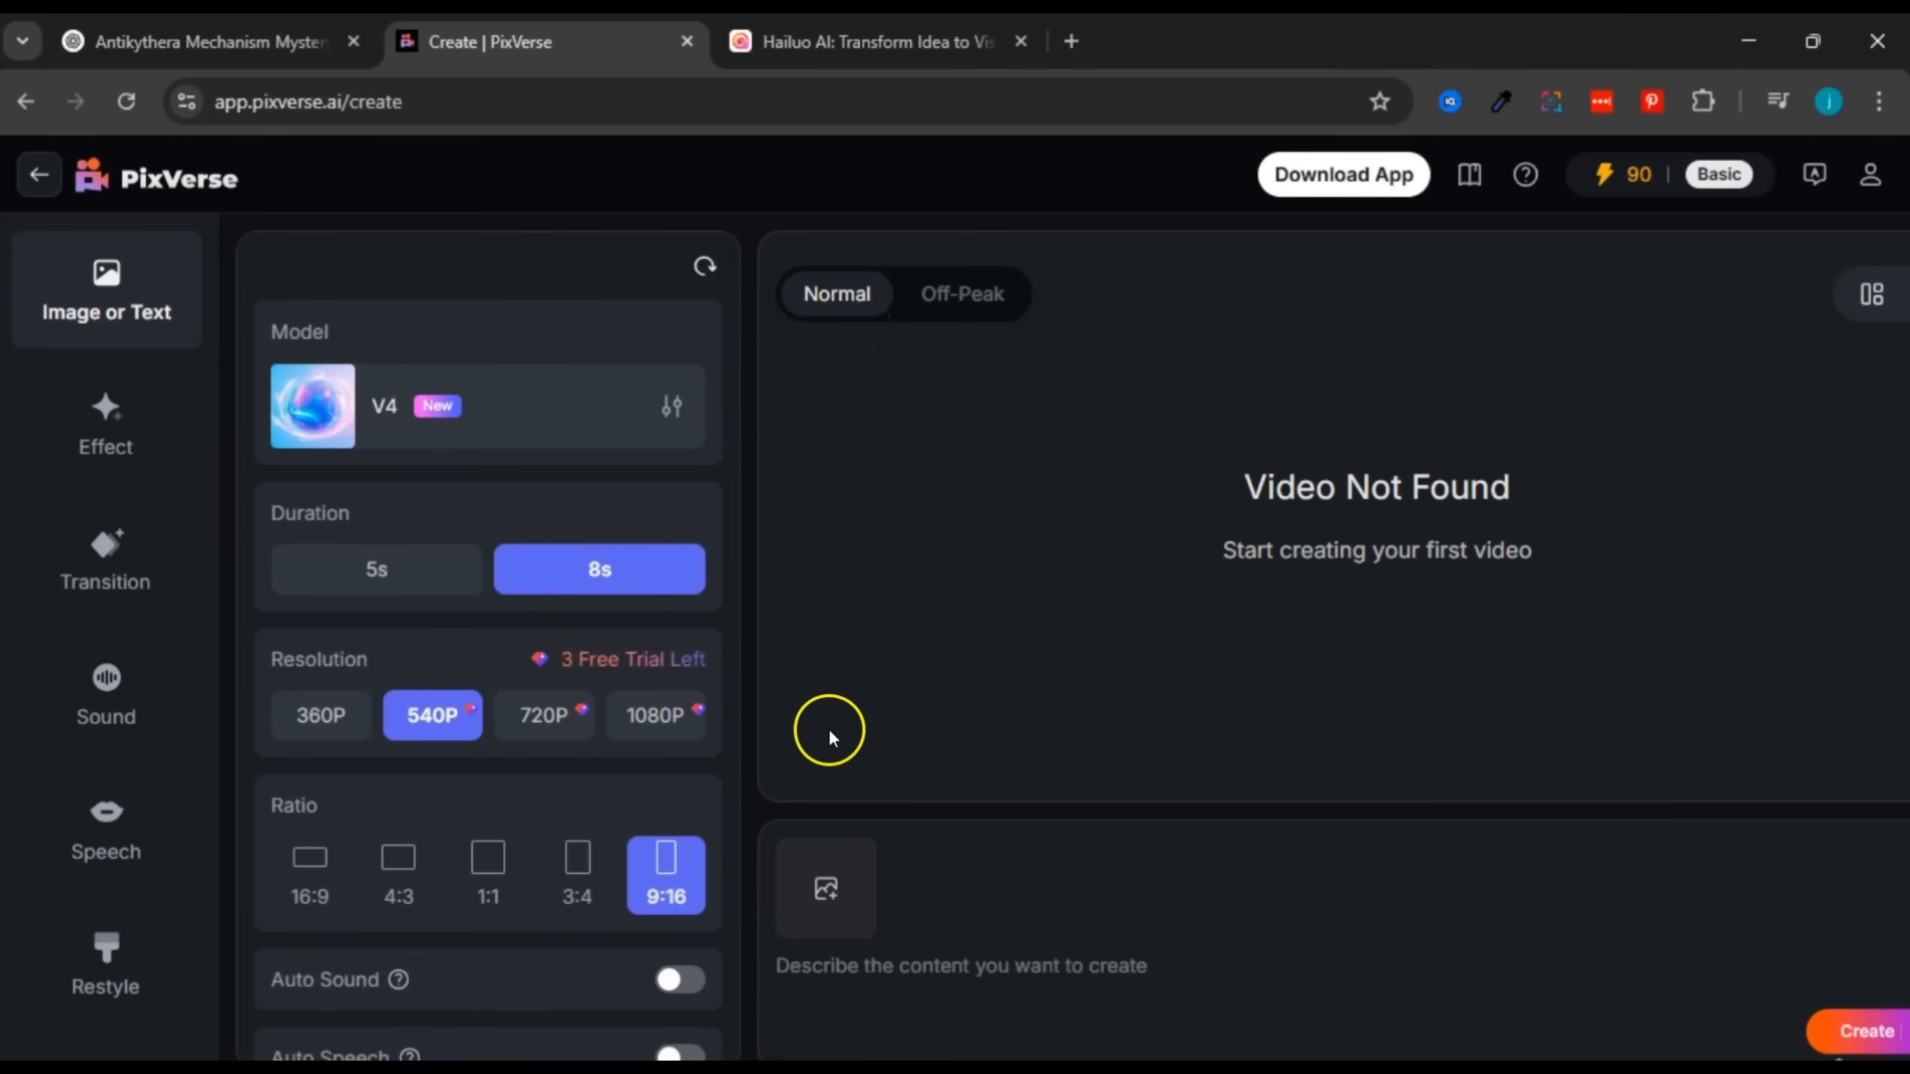
# Step: Upload the downloaded underwater artifact image, Leonardo_Phoenix_10_A_mysterious_ancientlooking_artifact_lies_0, as the source image for the video
pyautogui.click(827, 895)
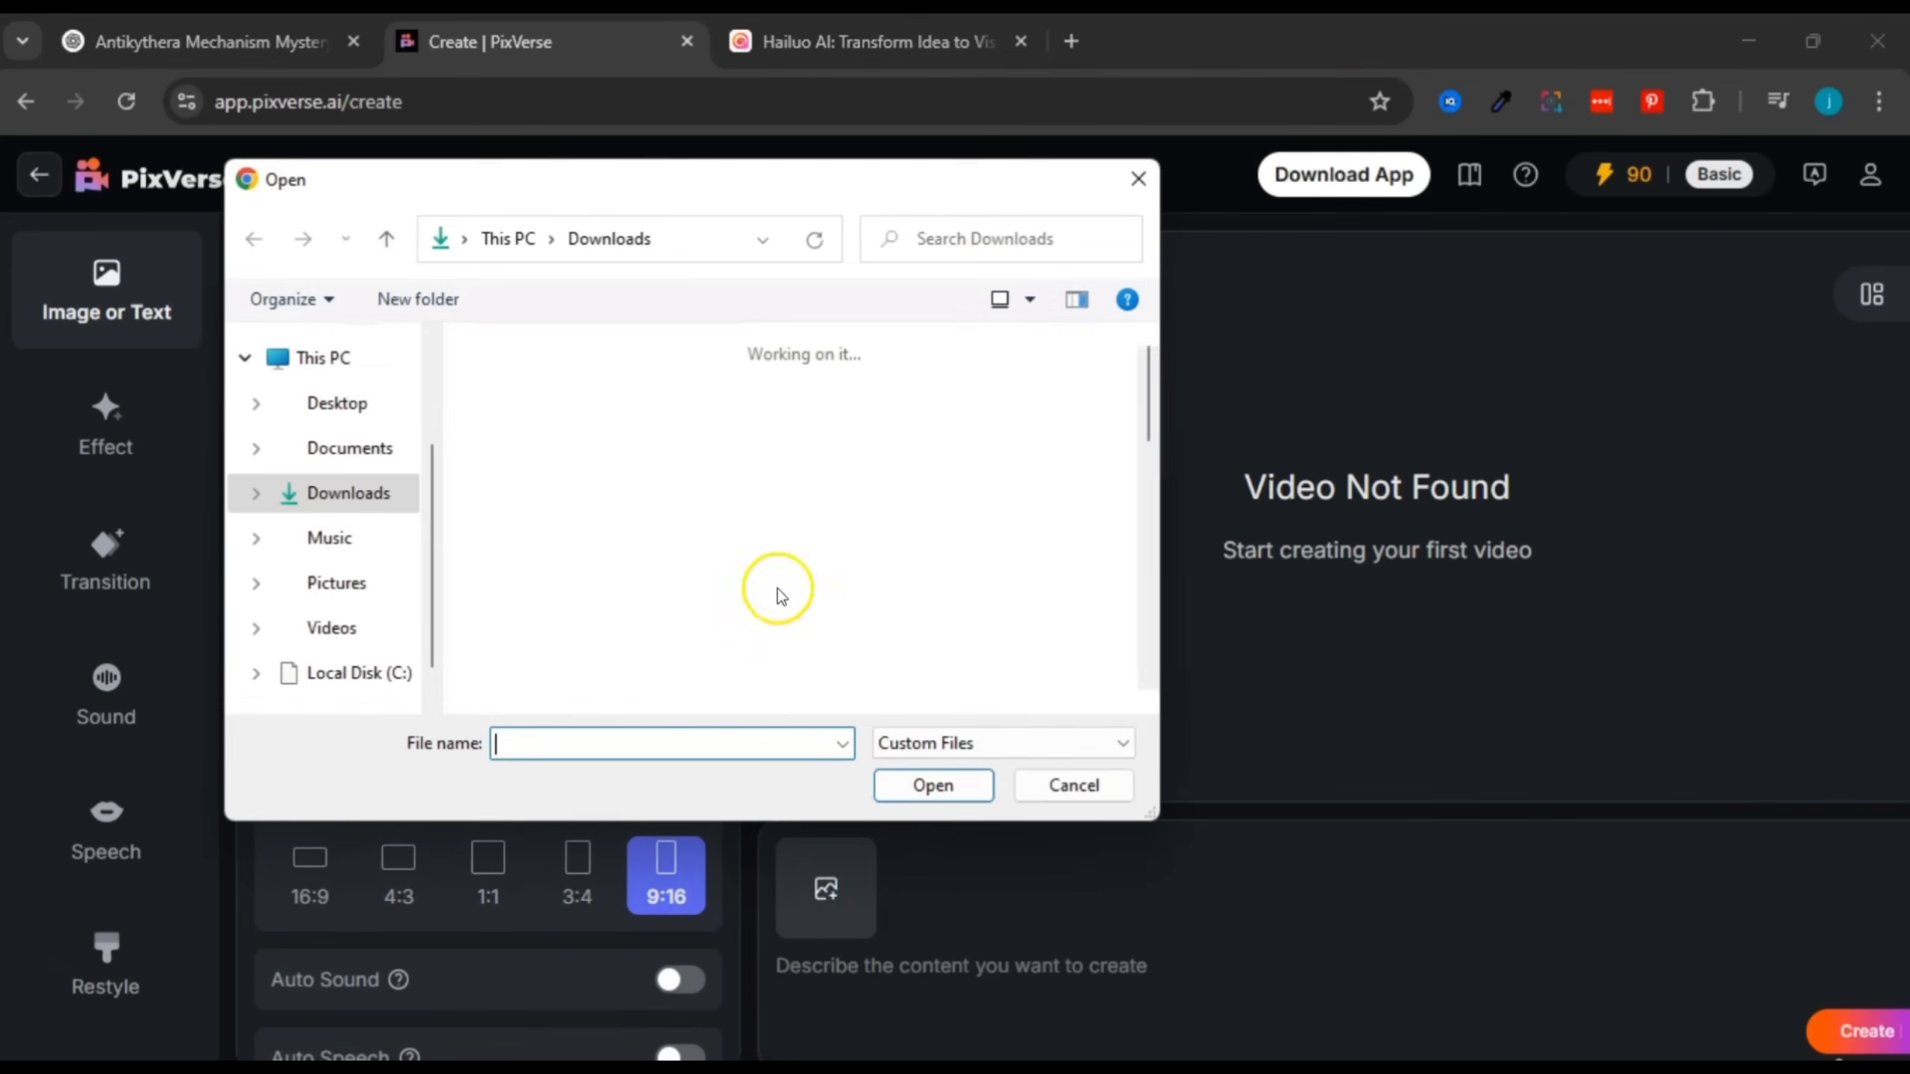
pyautogui.click(538, 458)
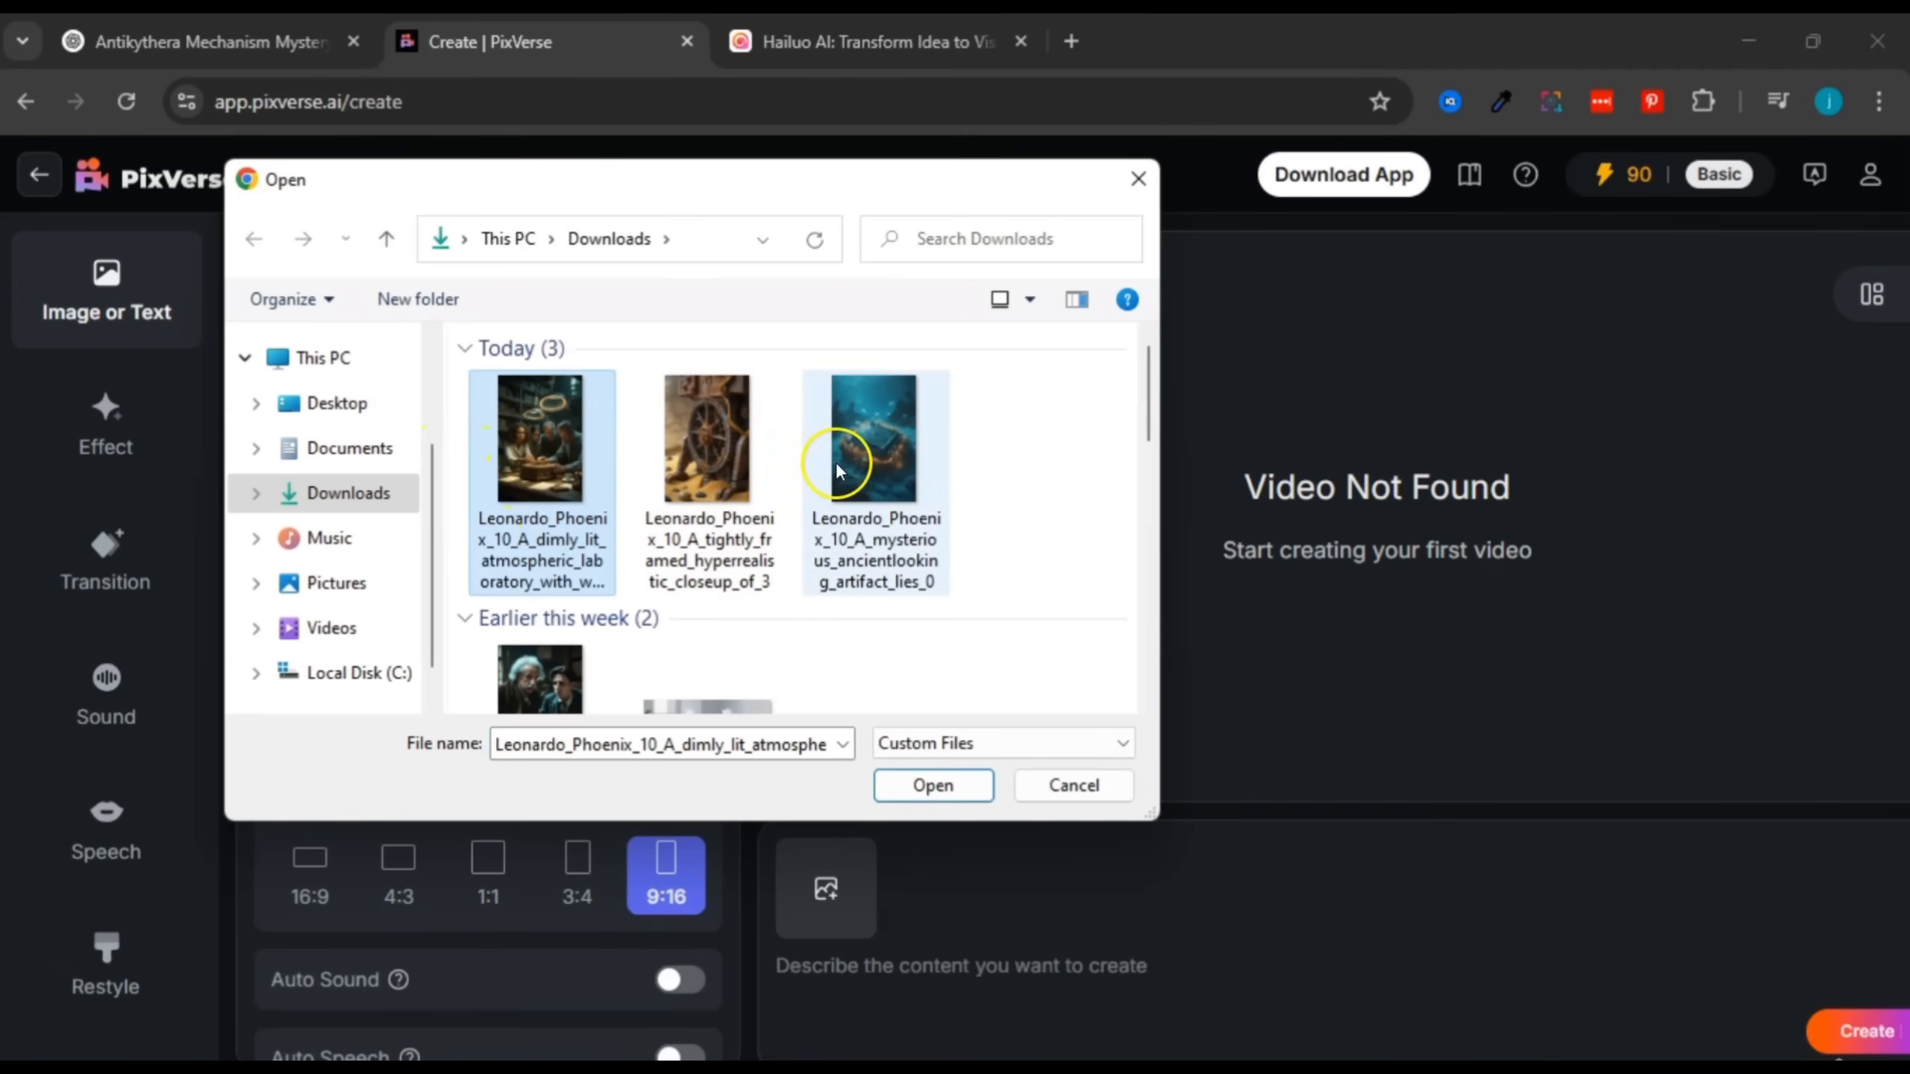
pyautogui.click(887, 453)
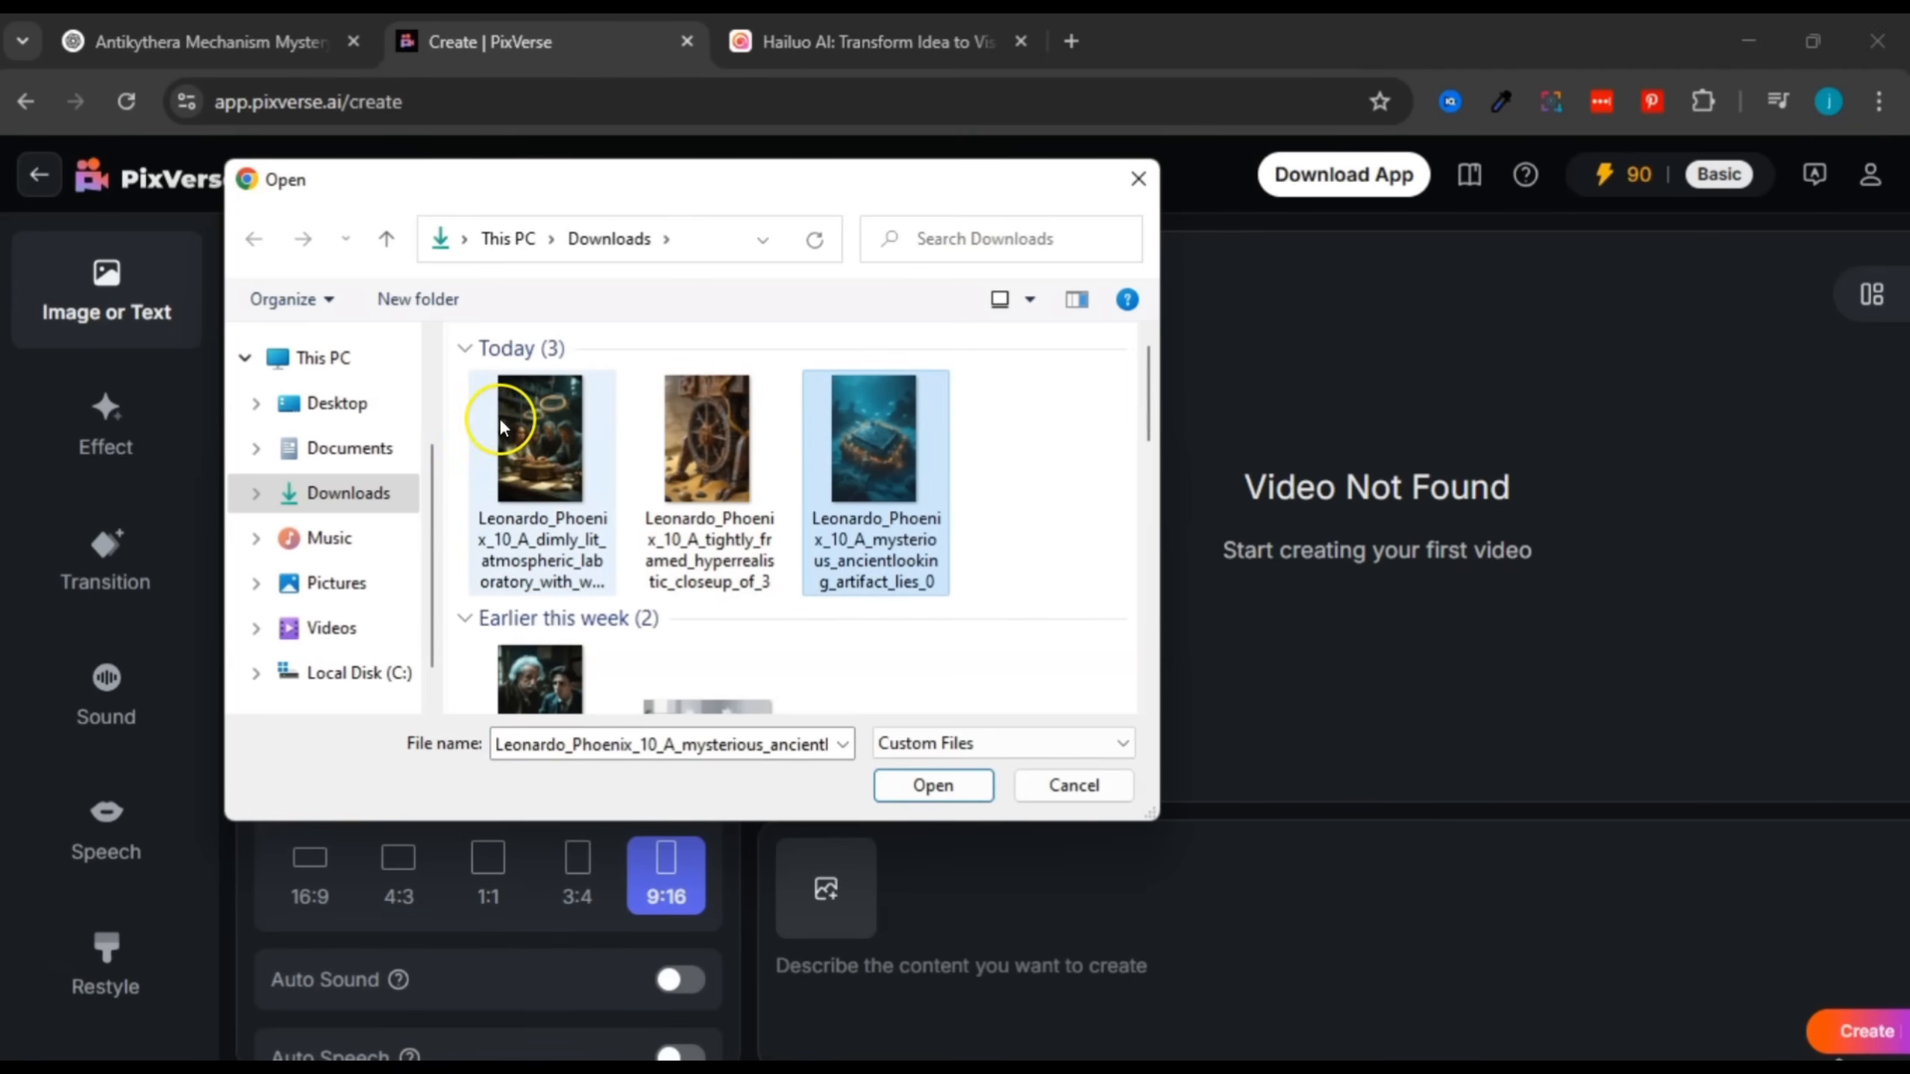
pyautogui.click(844, 423)
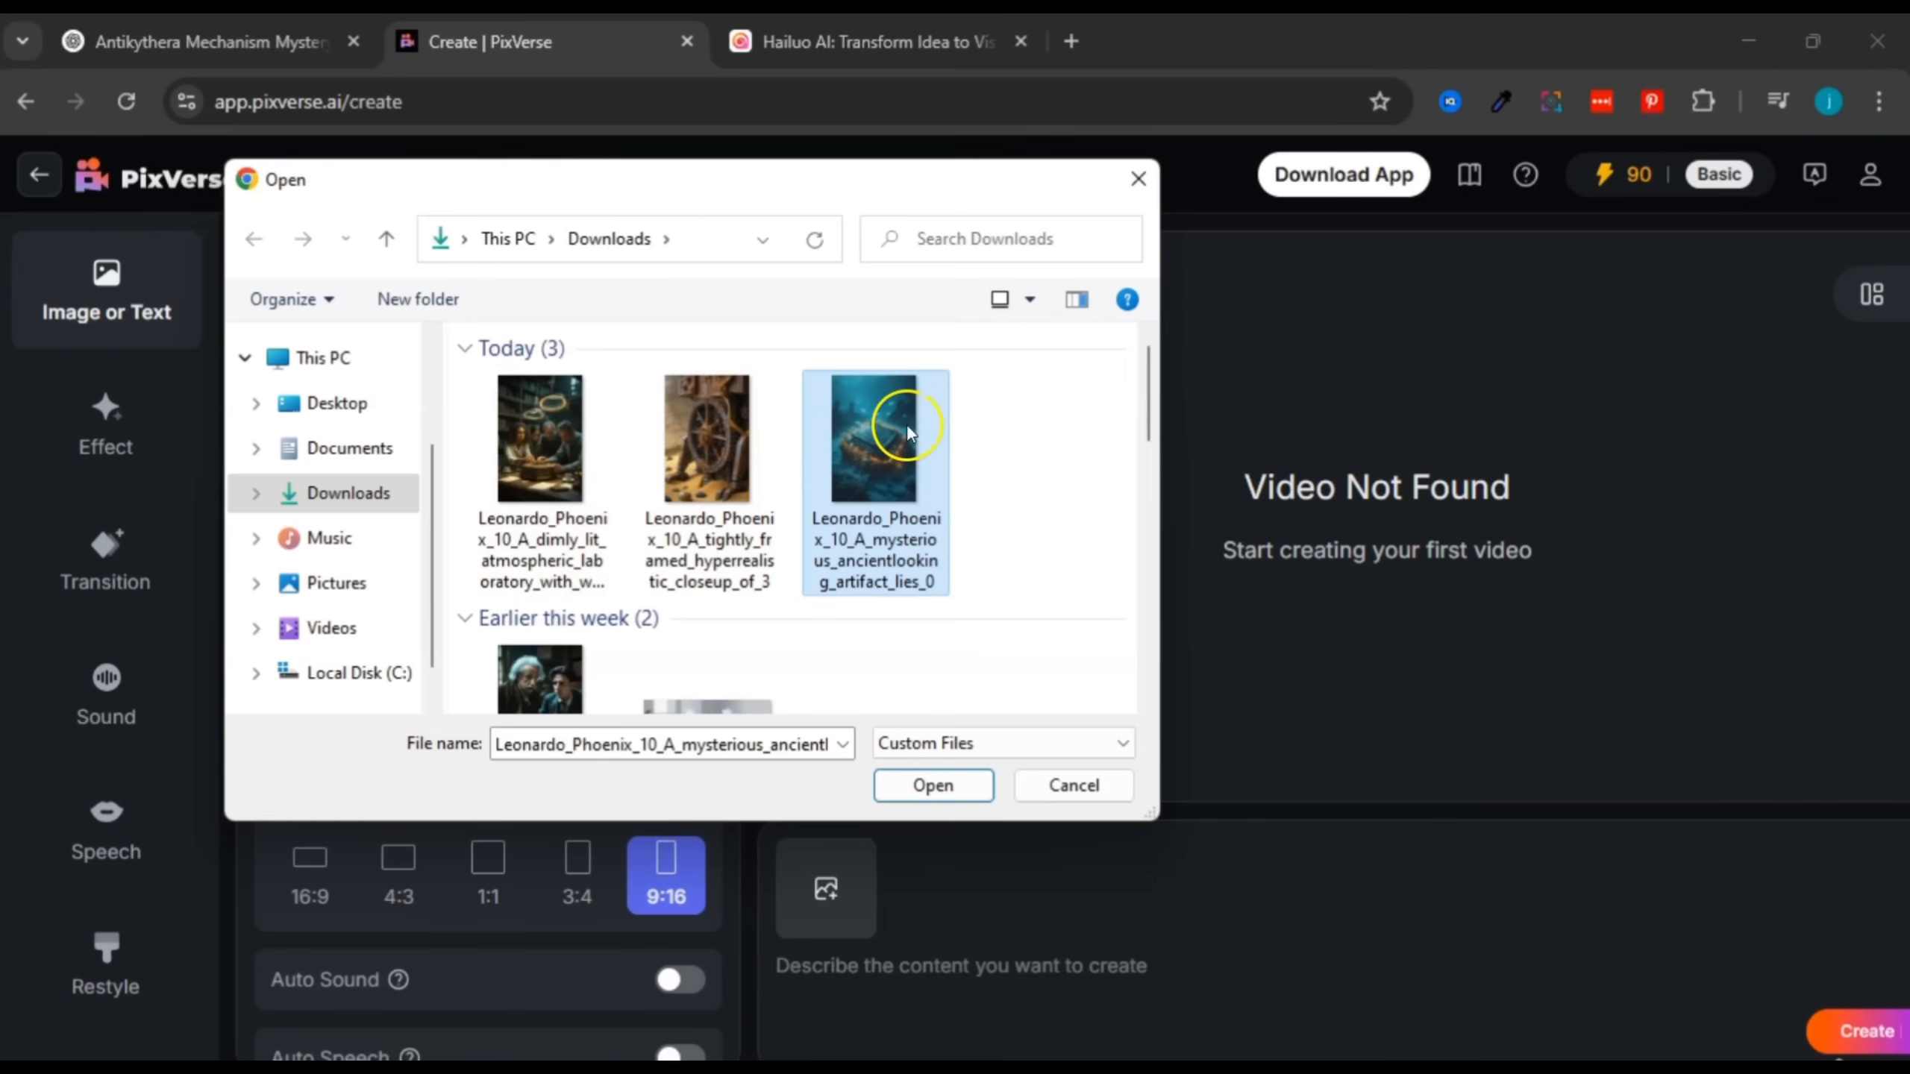
pyautogui.click(926, 785)
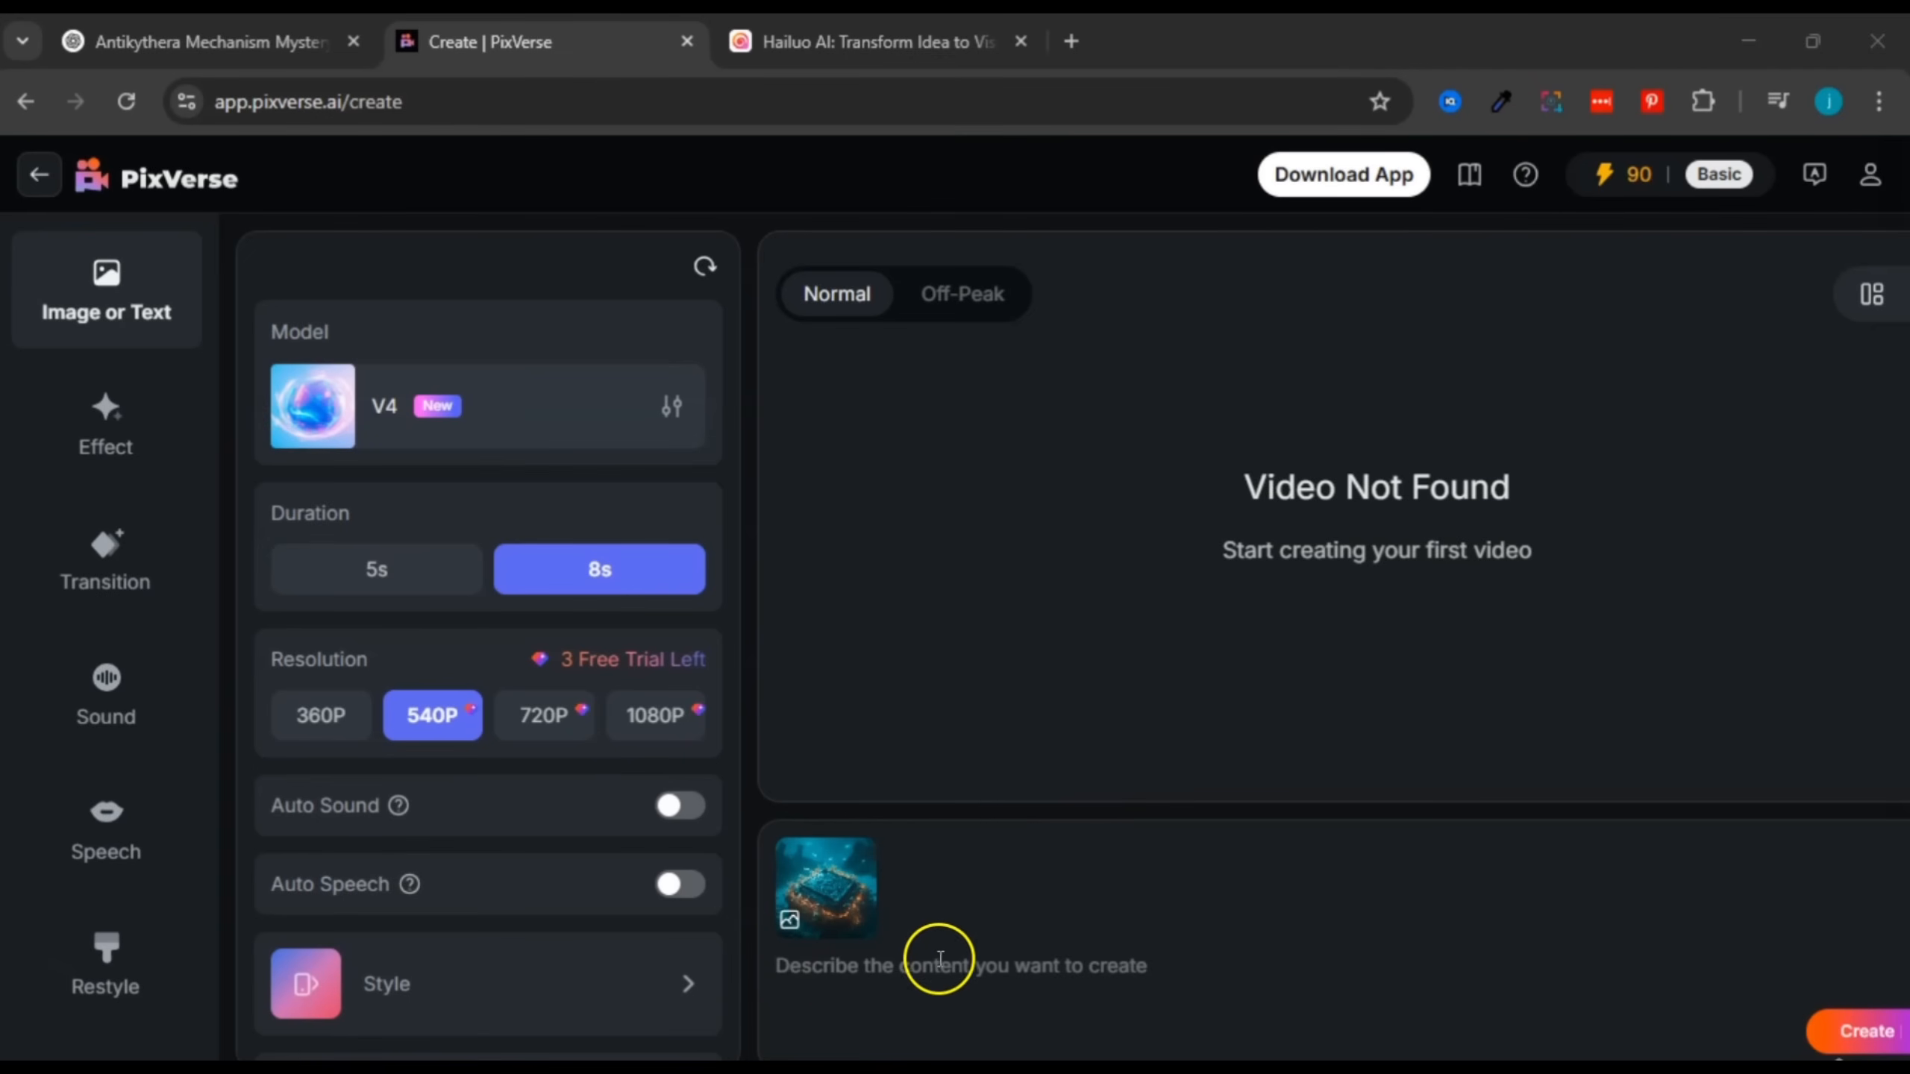
# Step: Enter the prompt "diver discovers mysterious chest under water" and generate the video
pyautogui.moveTo(803, 846)
pyautogui.click(994, 965)
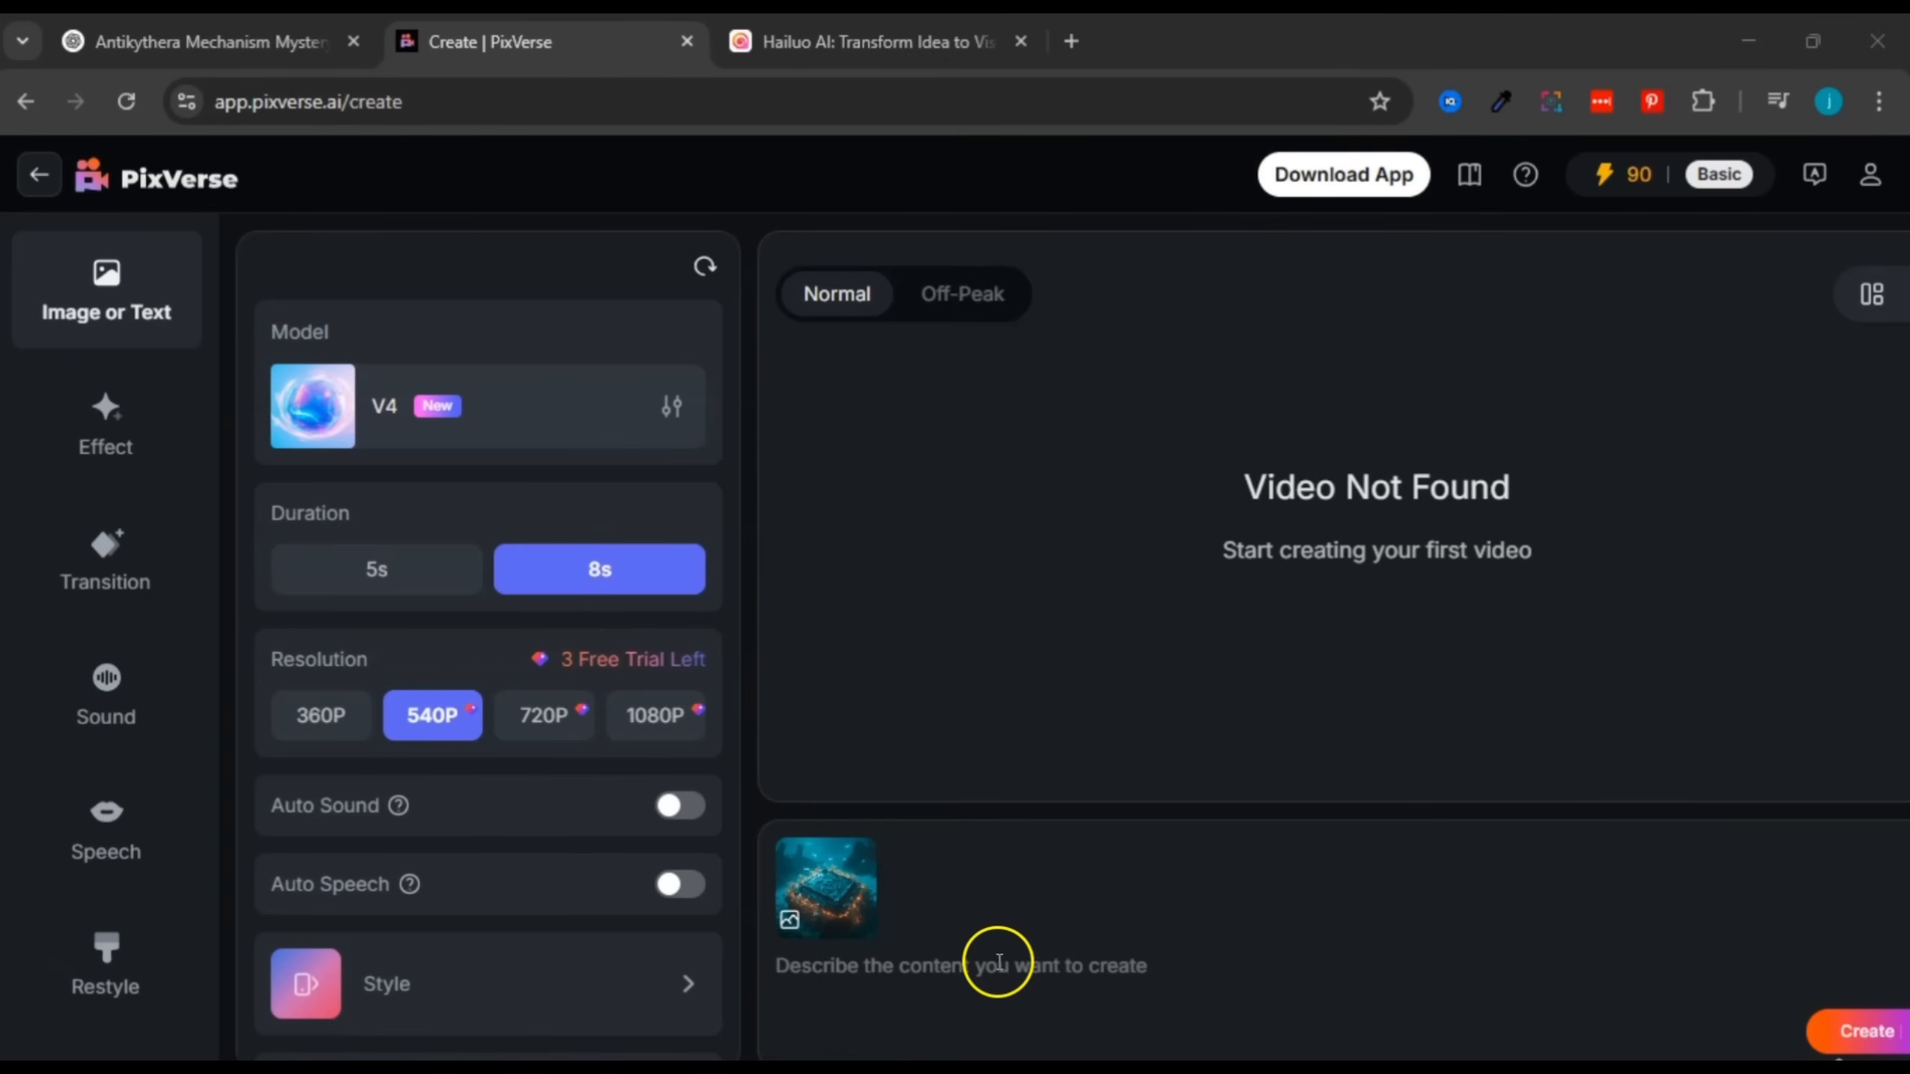
pyautogui.write('d')
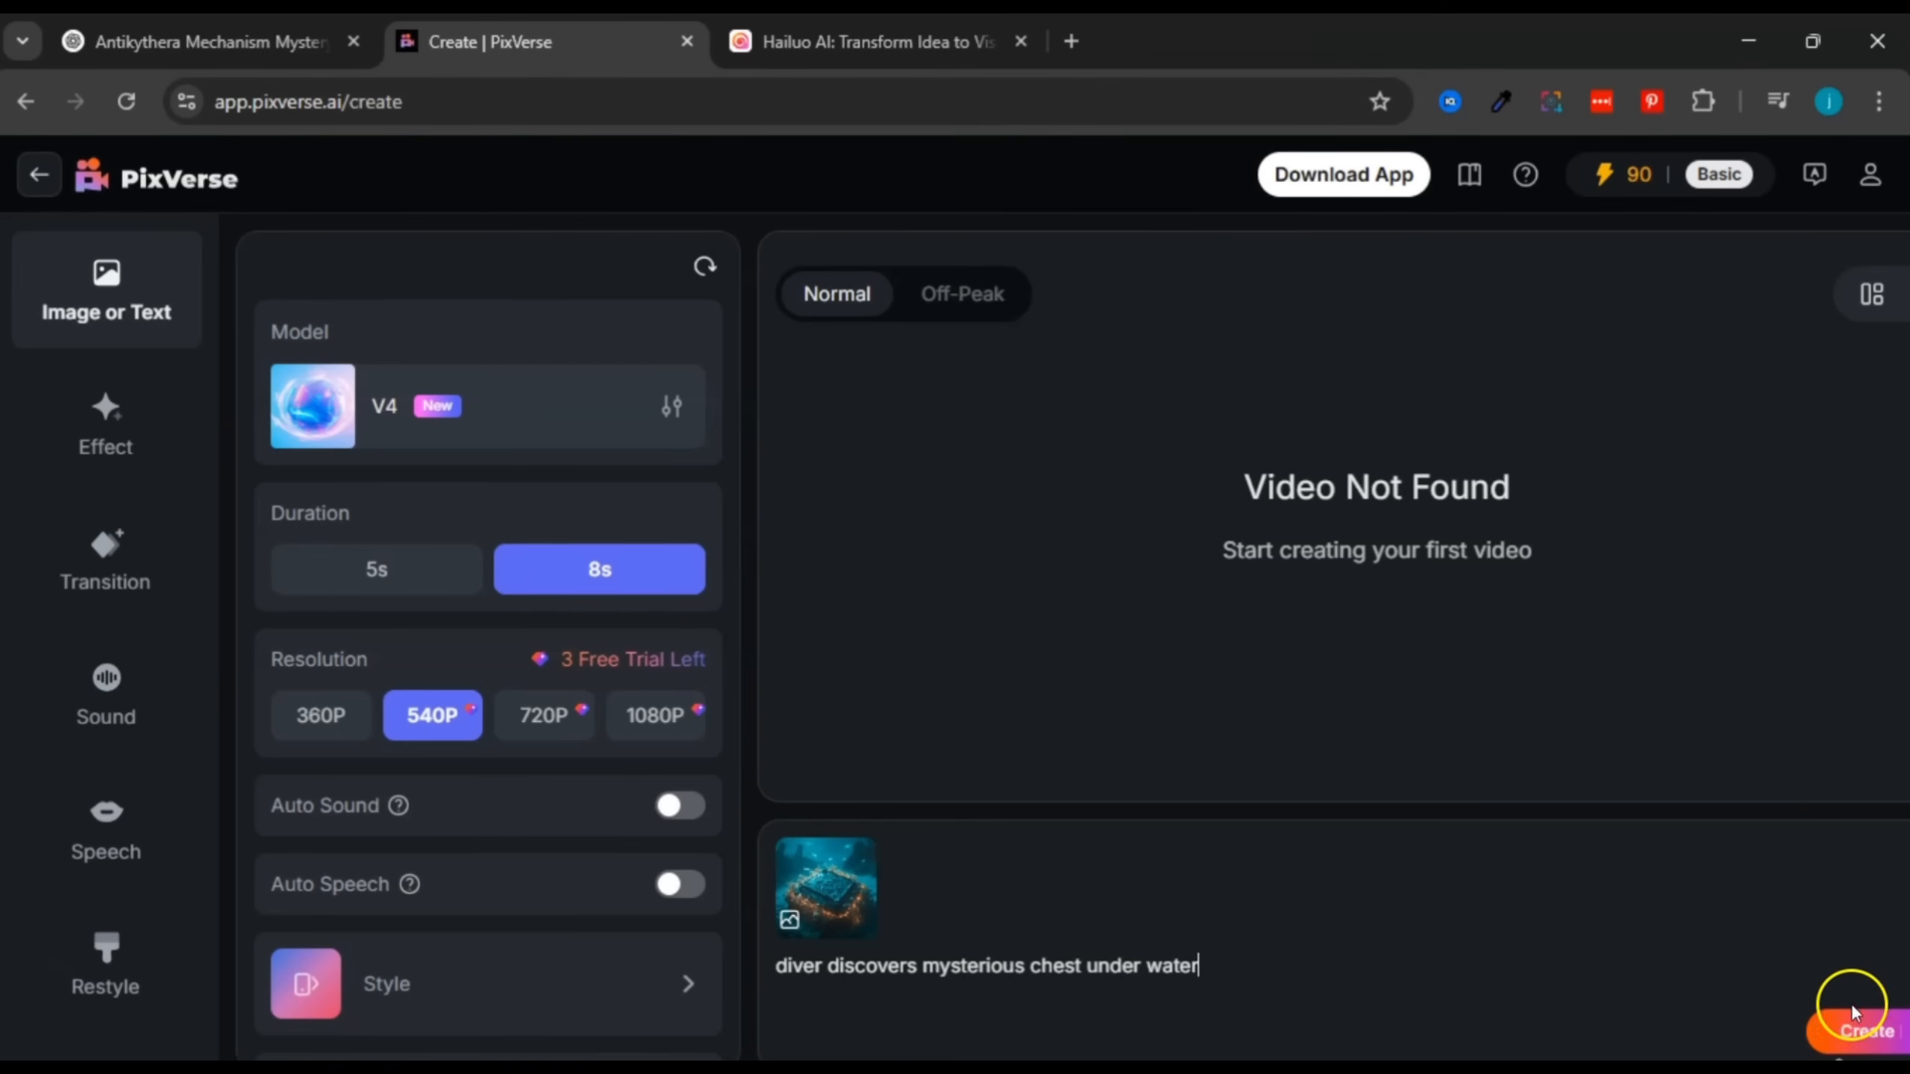
pyautogui.click(1851, 1033)
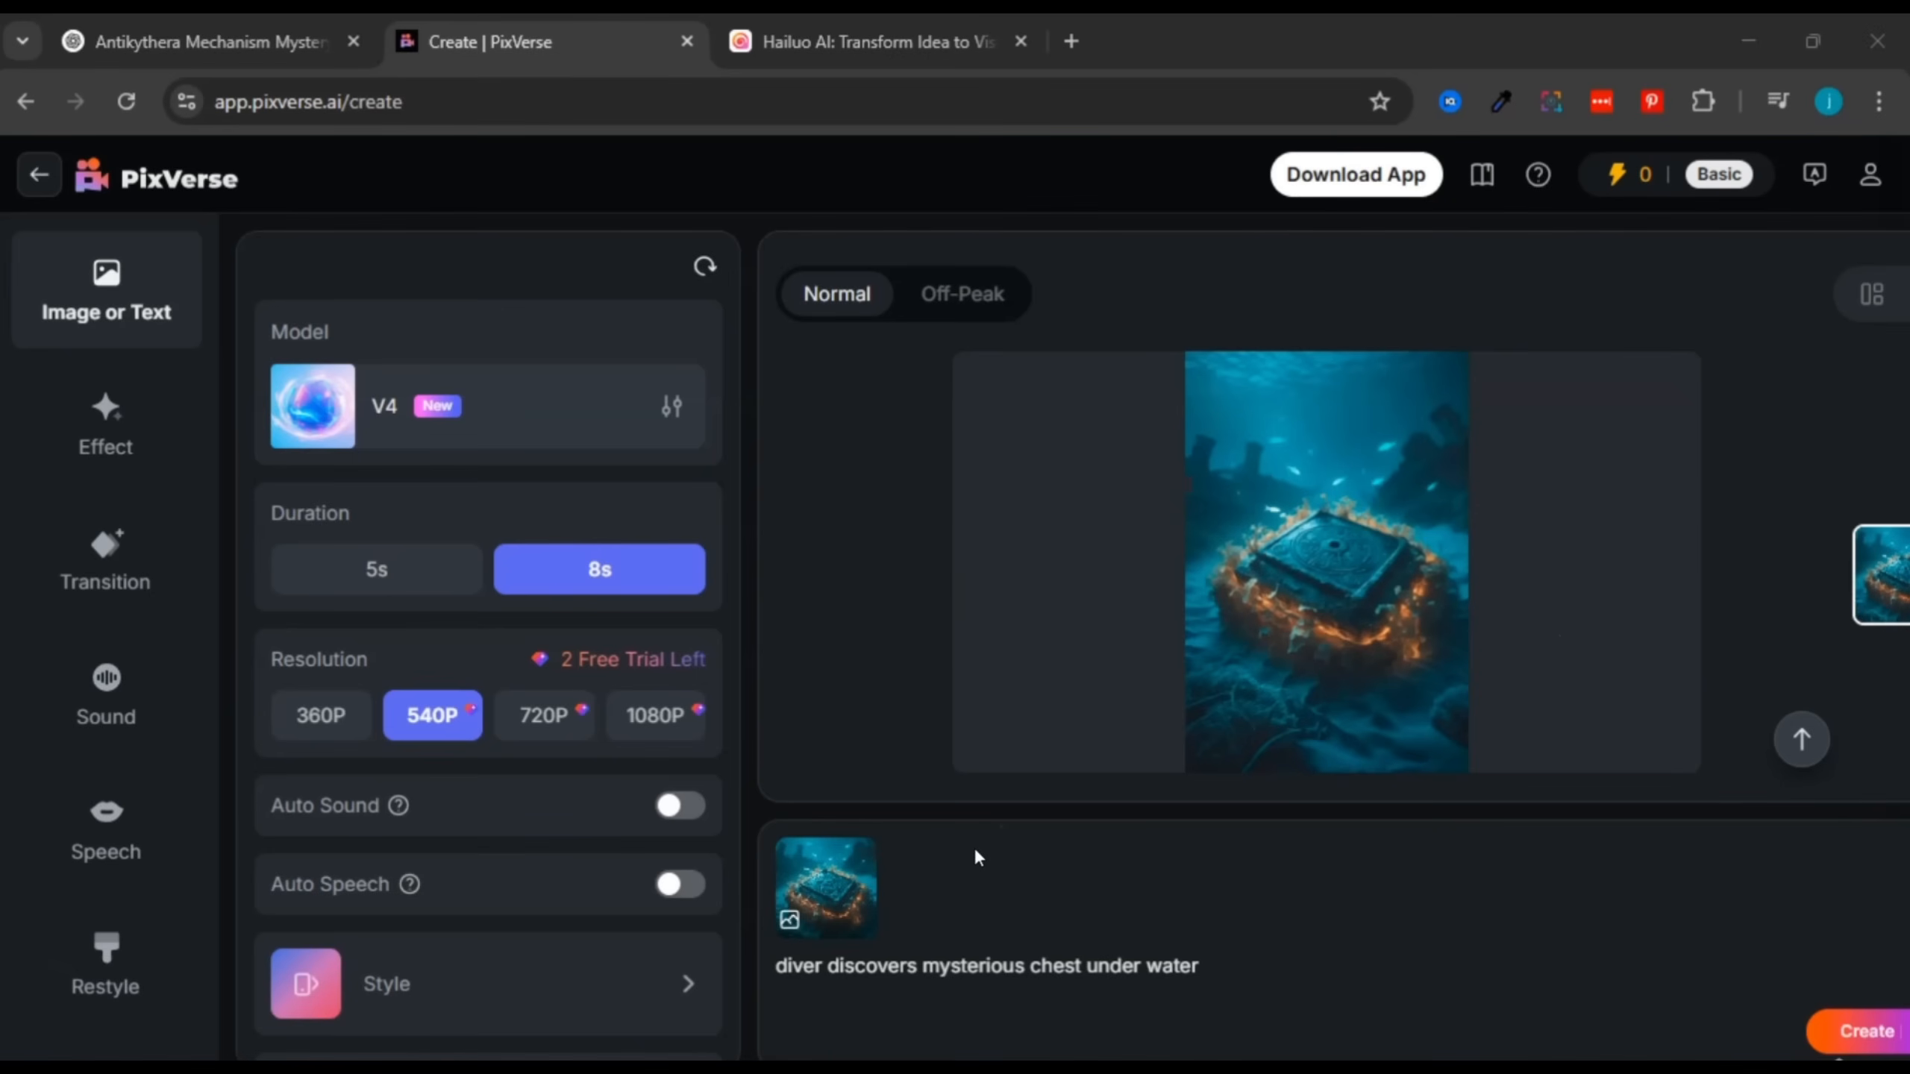
# Step: Open the generated diver video, play it, and pause where the chest's lid is being lifted
pyautogui.click(1357, 599)
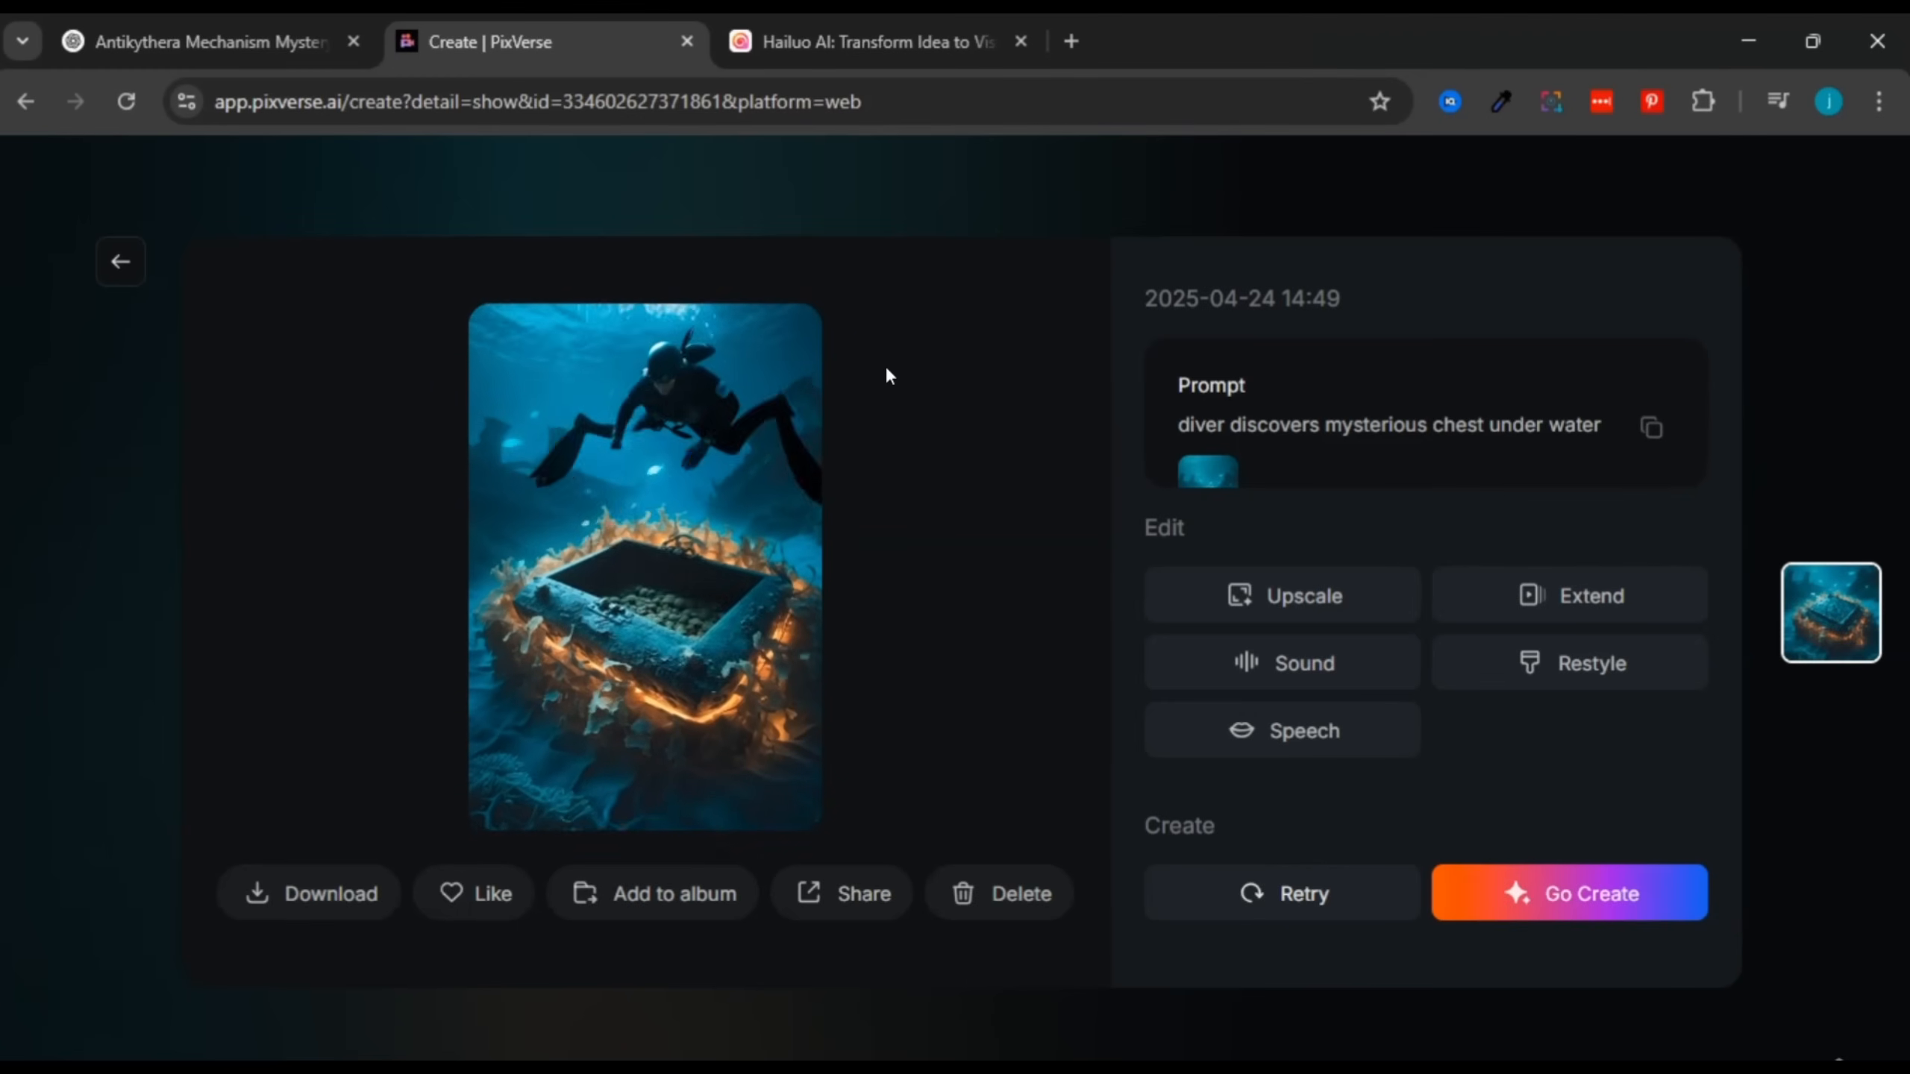
pyautogui.click(602, 530)
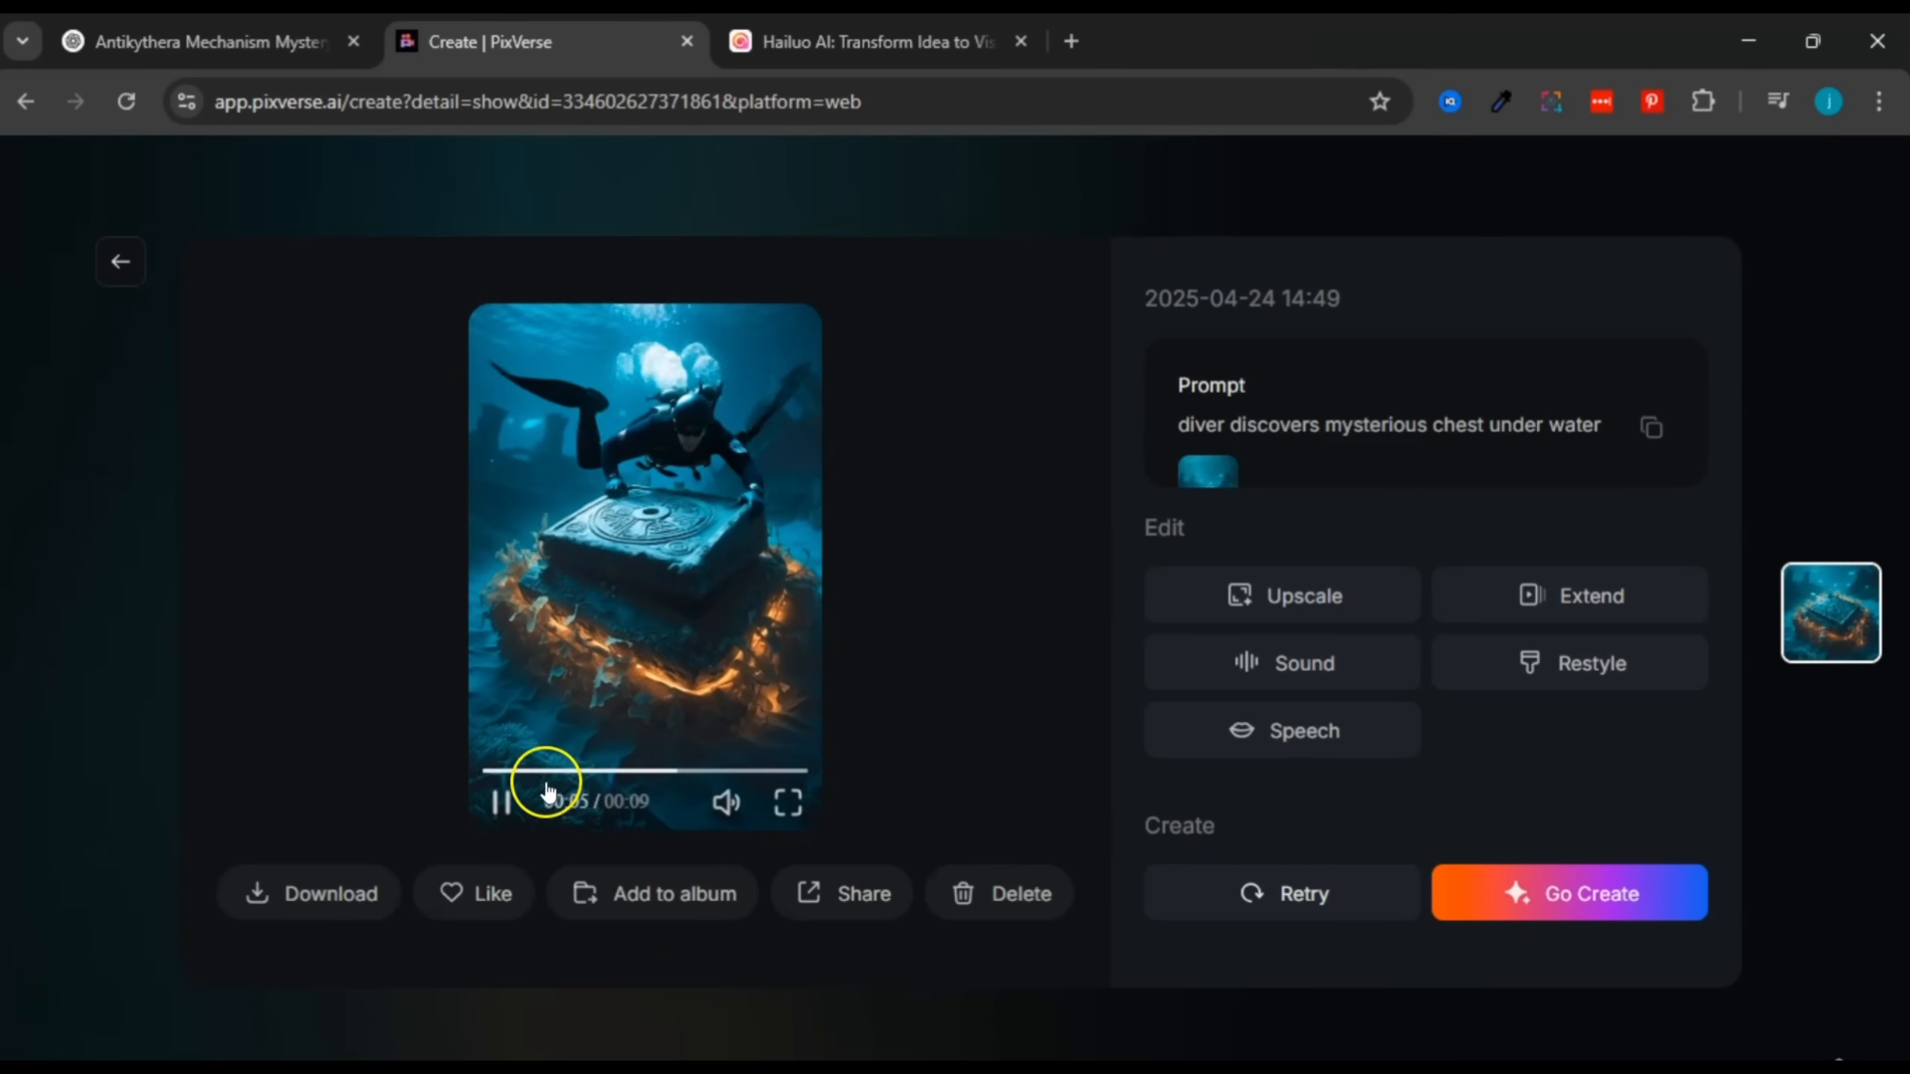
pyautogui.click(503, 805)
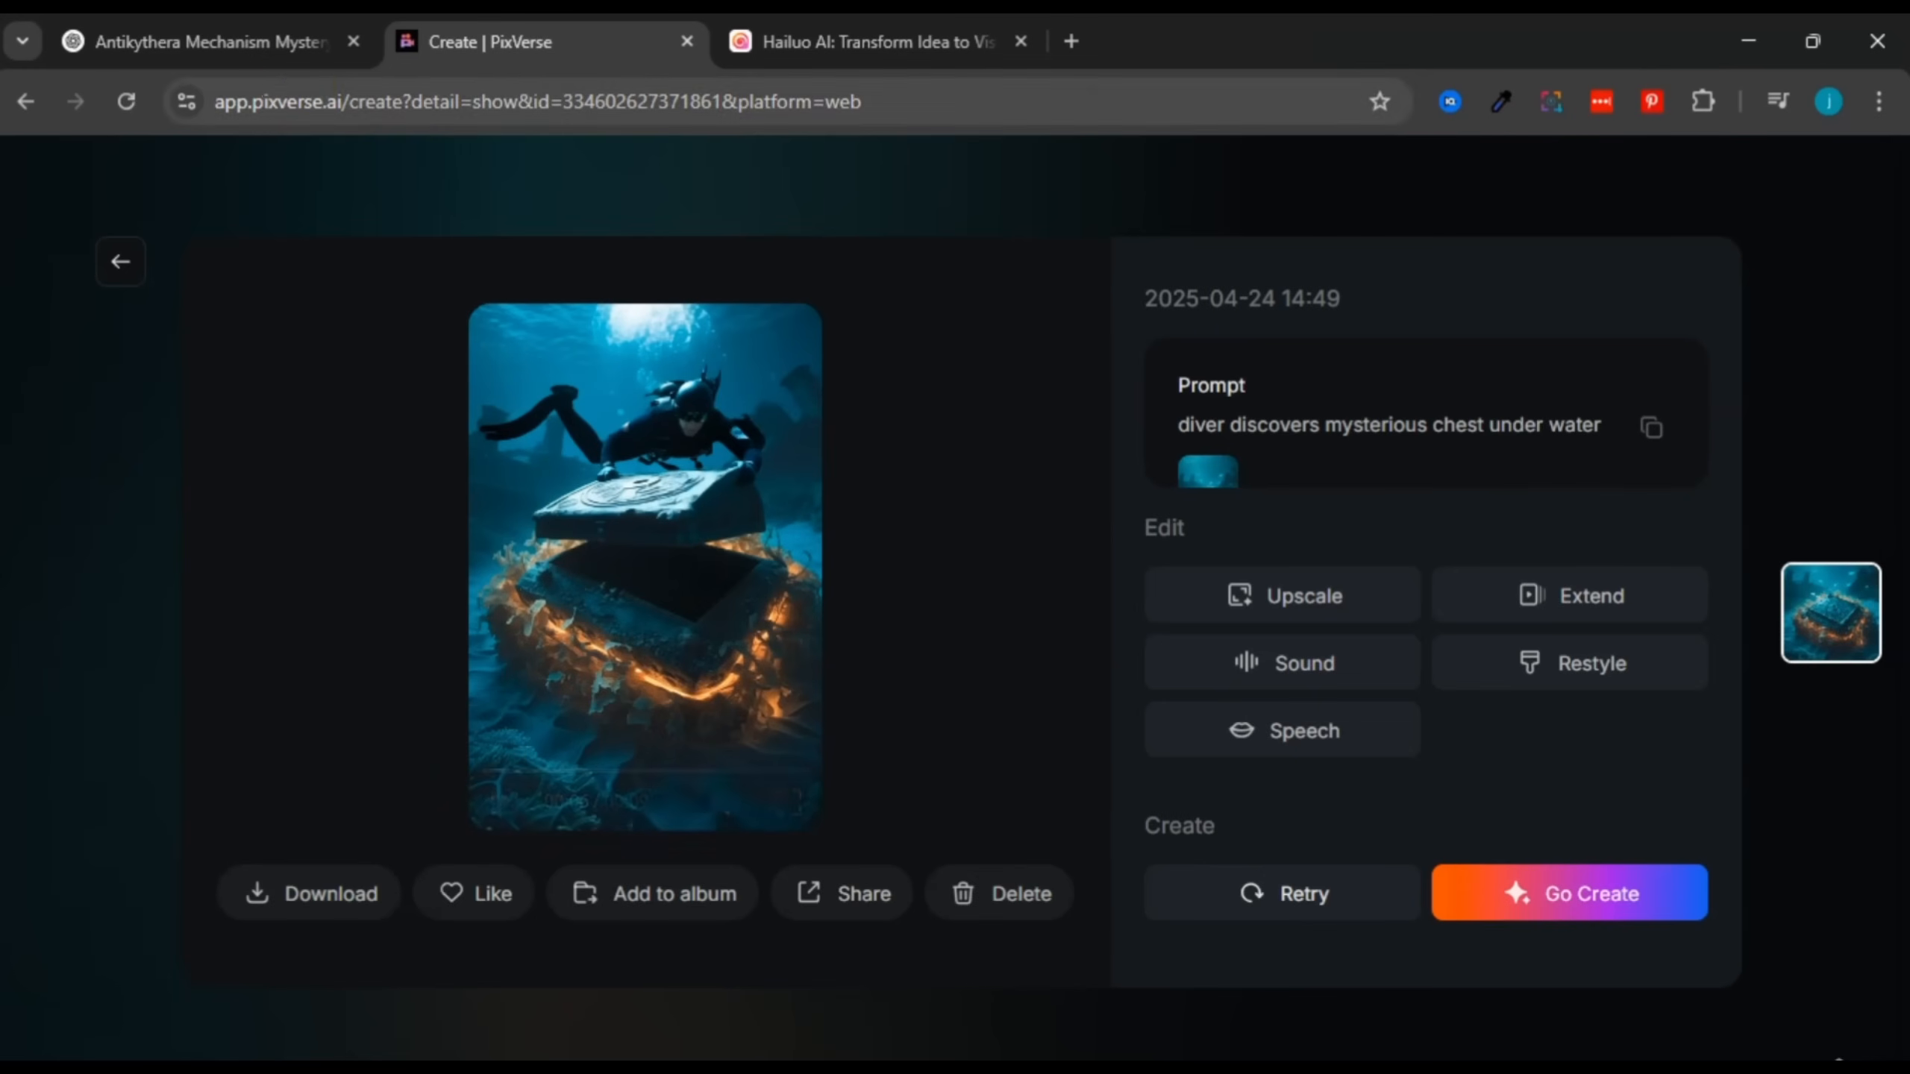
# Step: Switch to ChatGPT and examine the narration of line 1, "They found it at the bottom of the sea...", in the script
pyautogui.click(214, 42)
pyautogui.scroll(8, 714, 485)
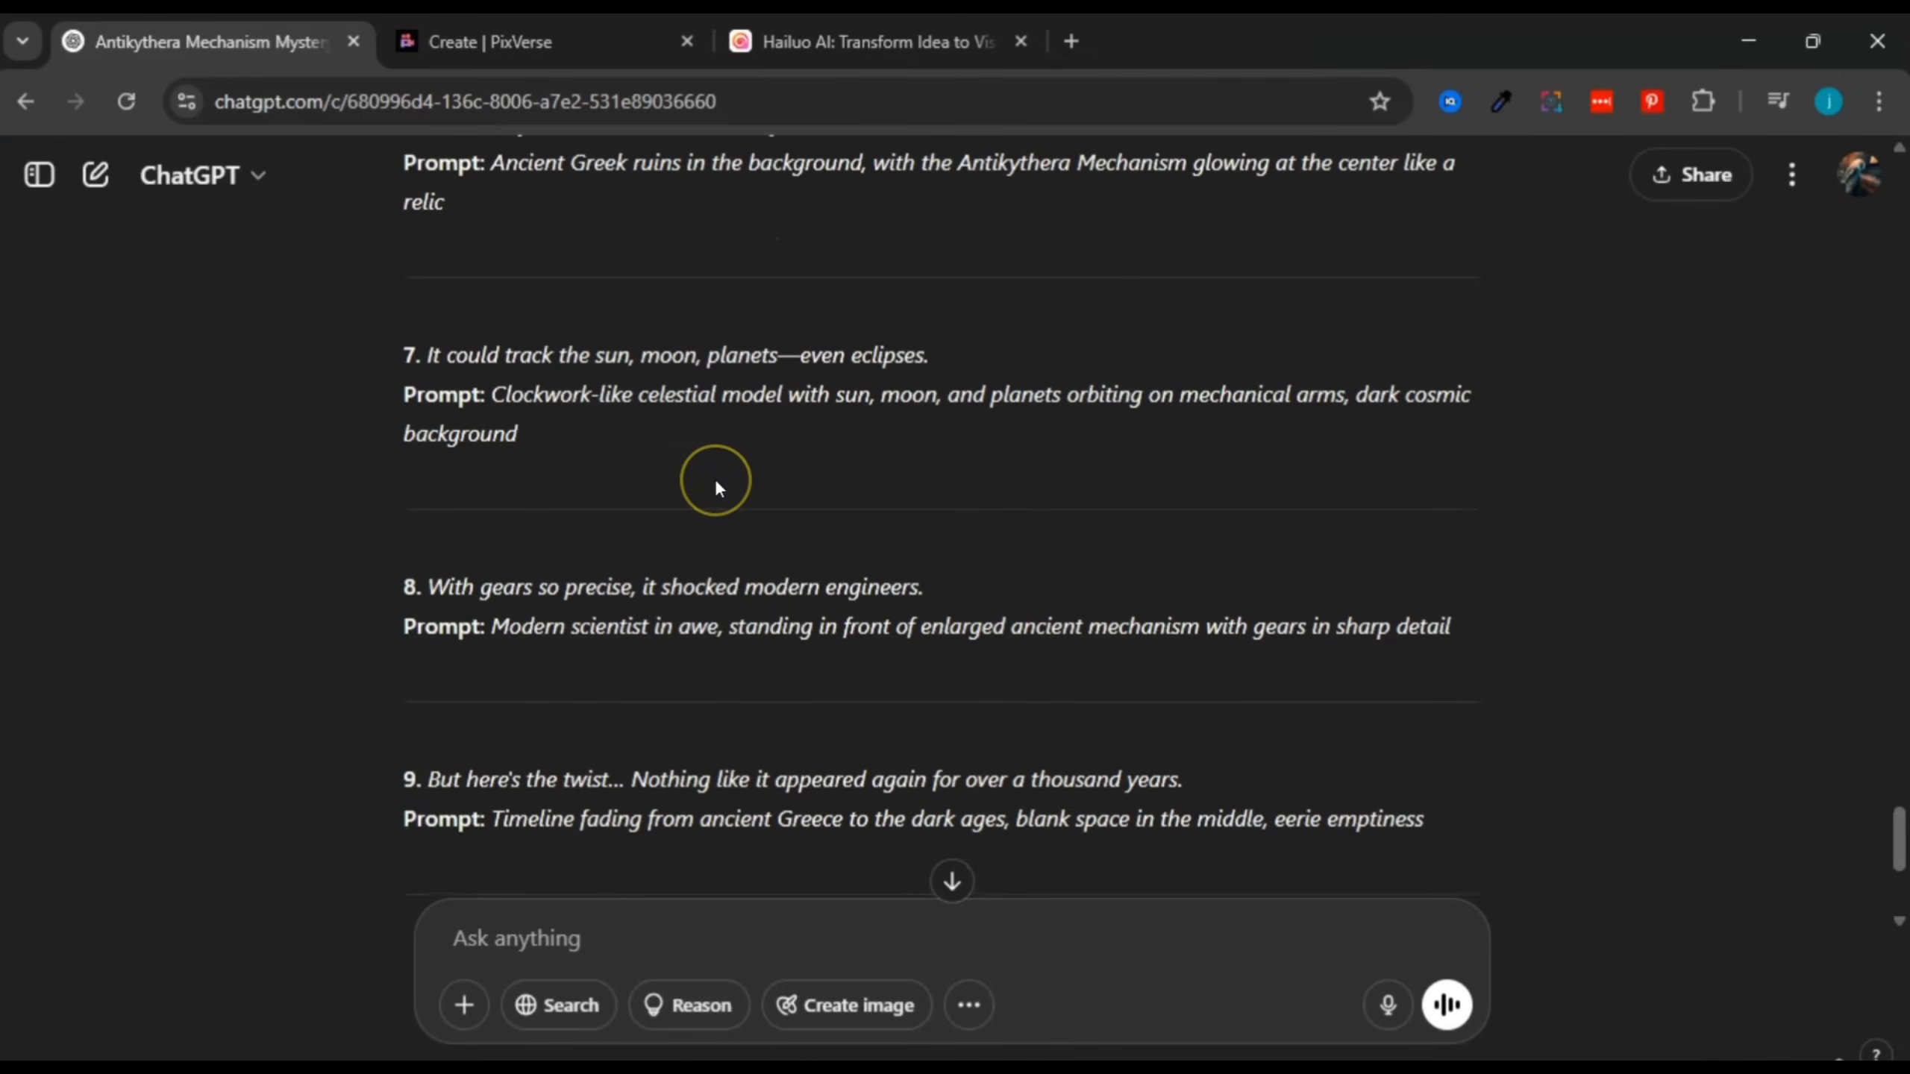
pyautogui.scroll(10, 716, 485)
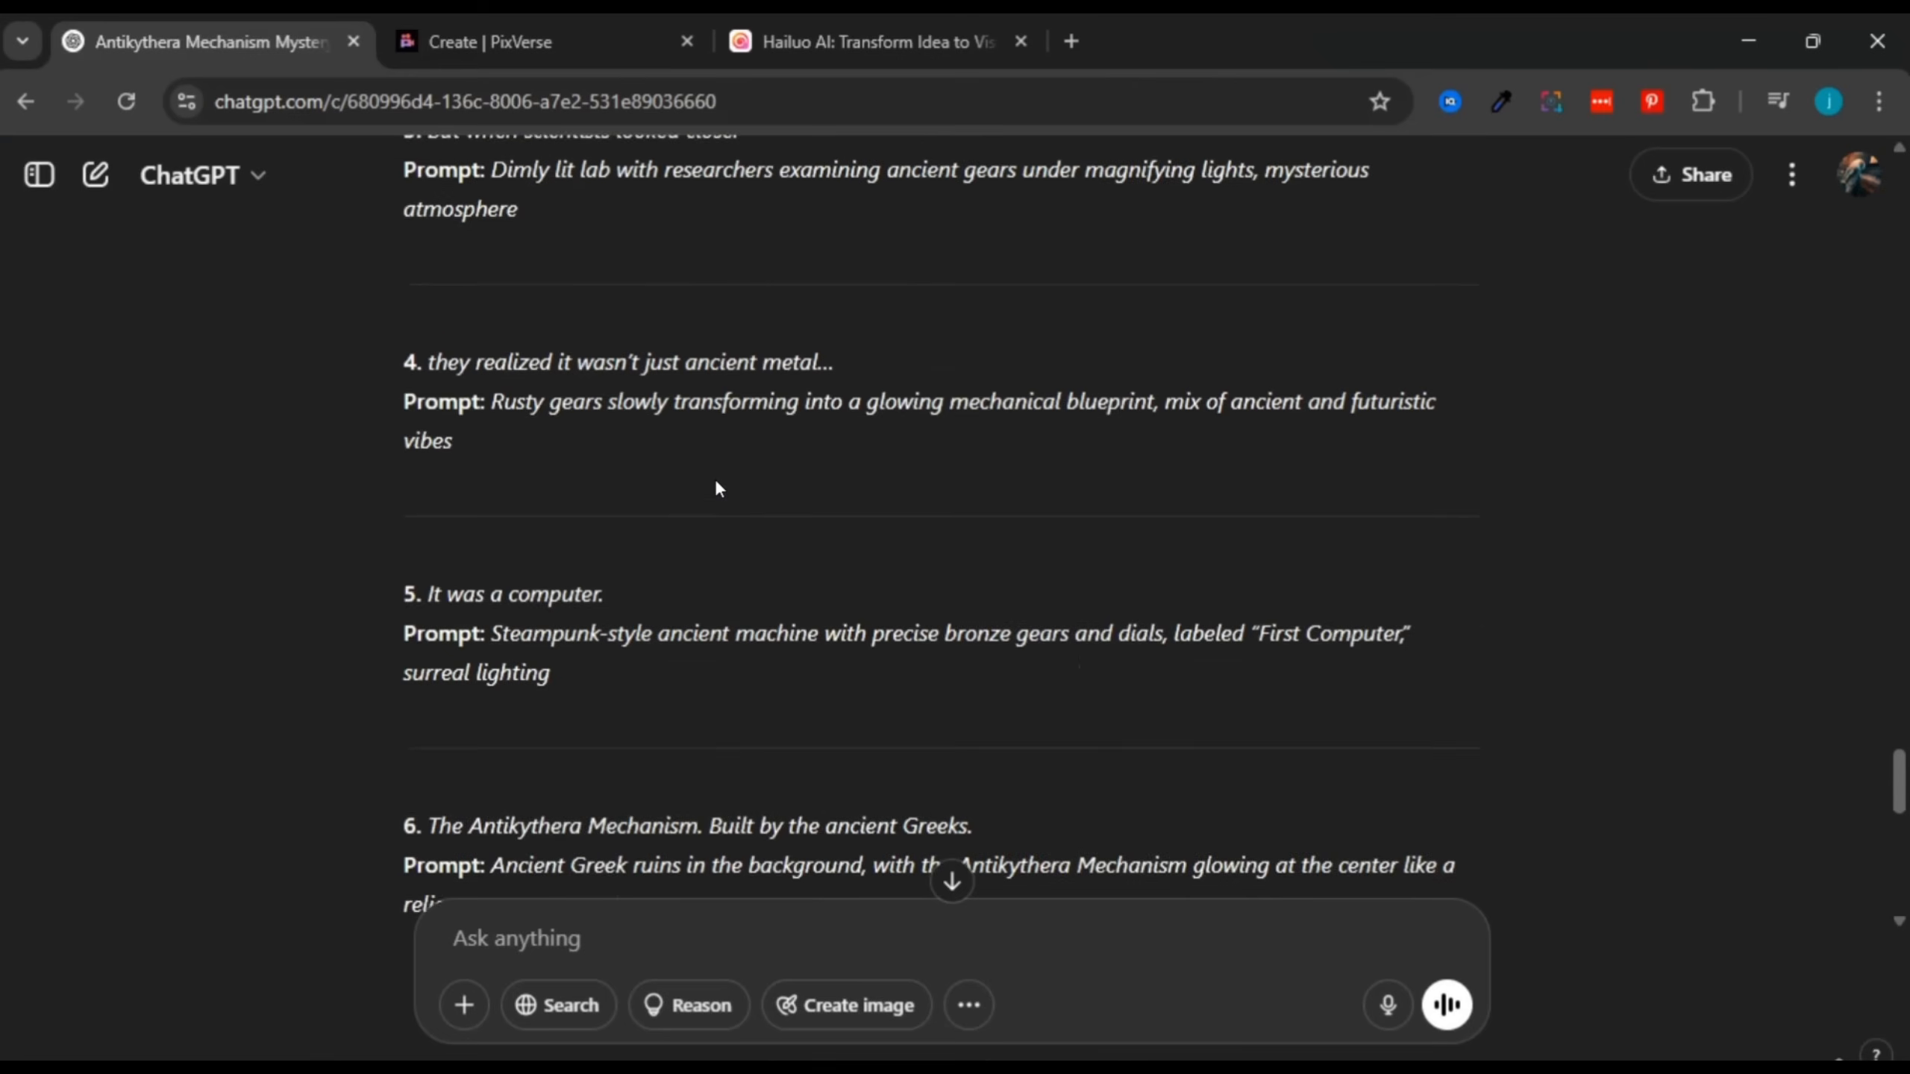
pyautogui.scroll(2, 715, 487)
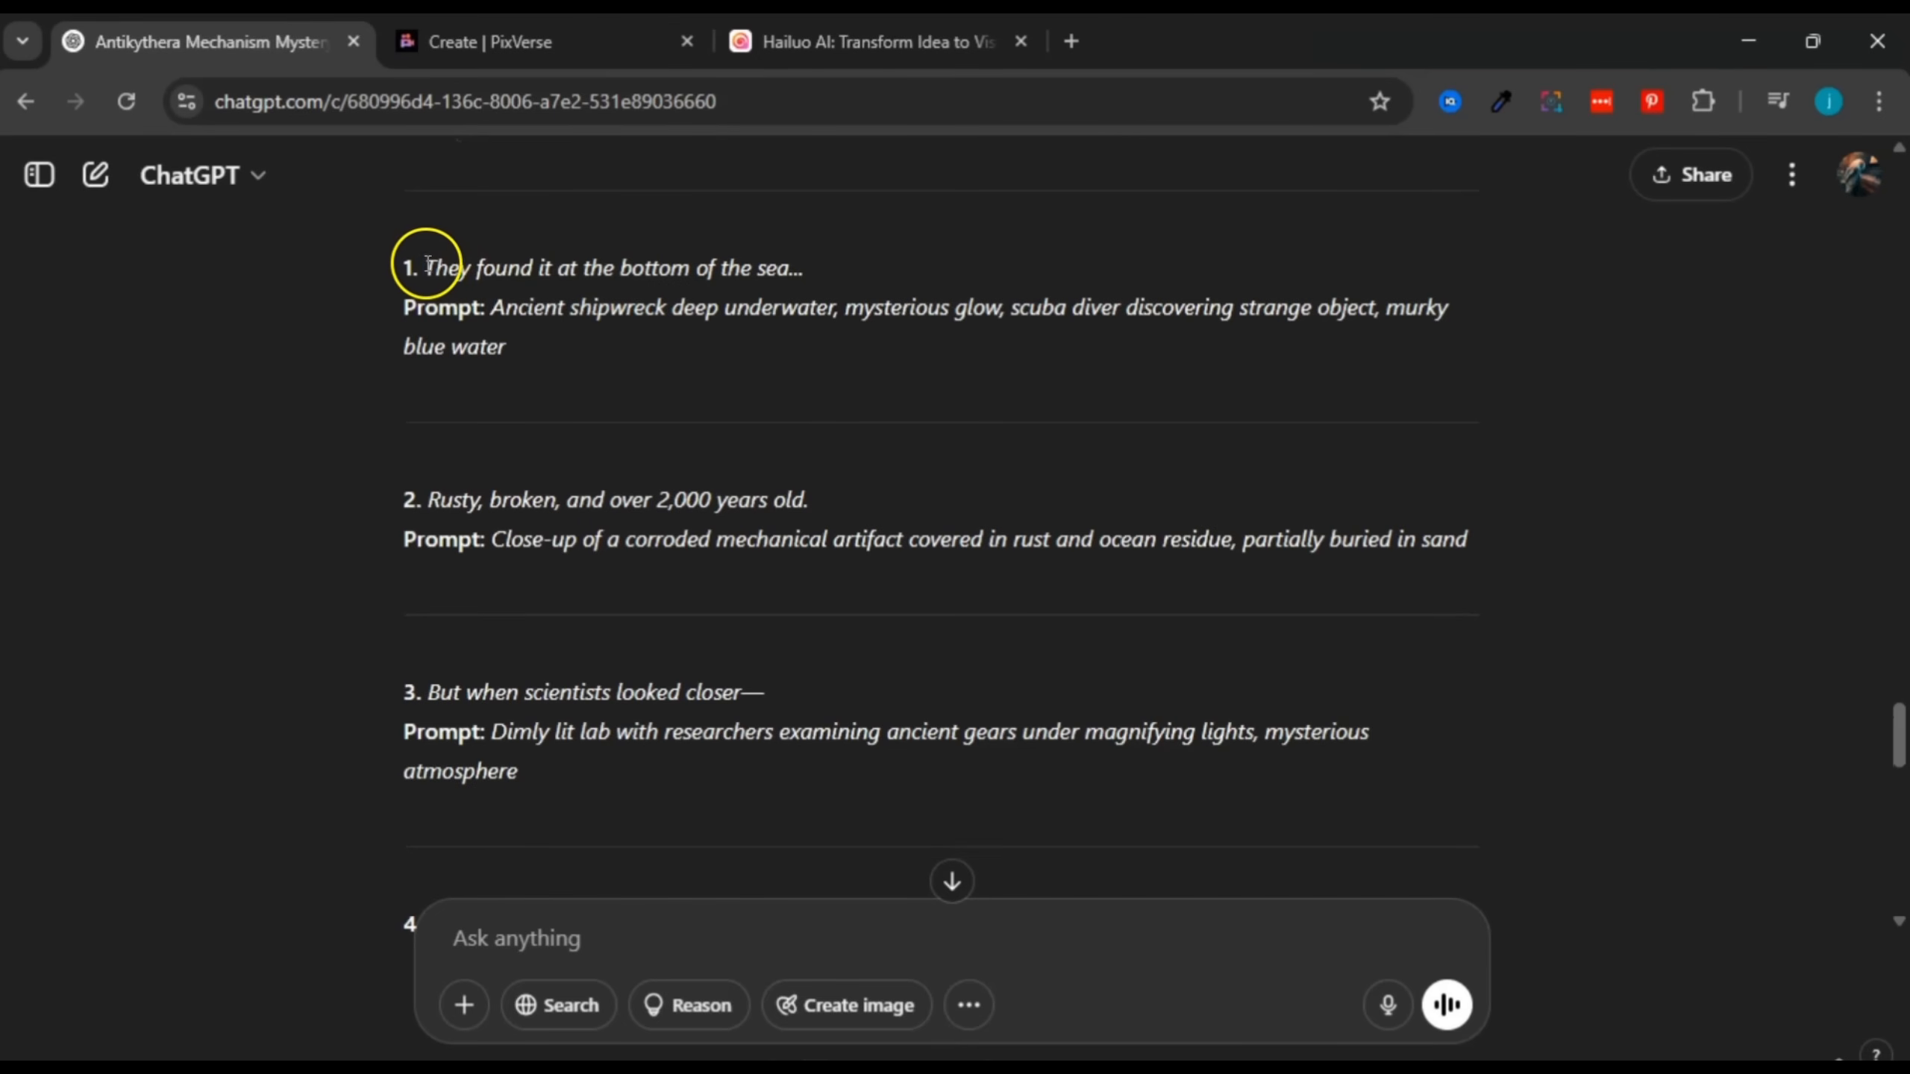
pyautogui.moveTo(427, 267); pyautogui.dragTo(794, 264)
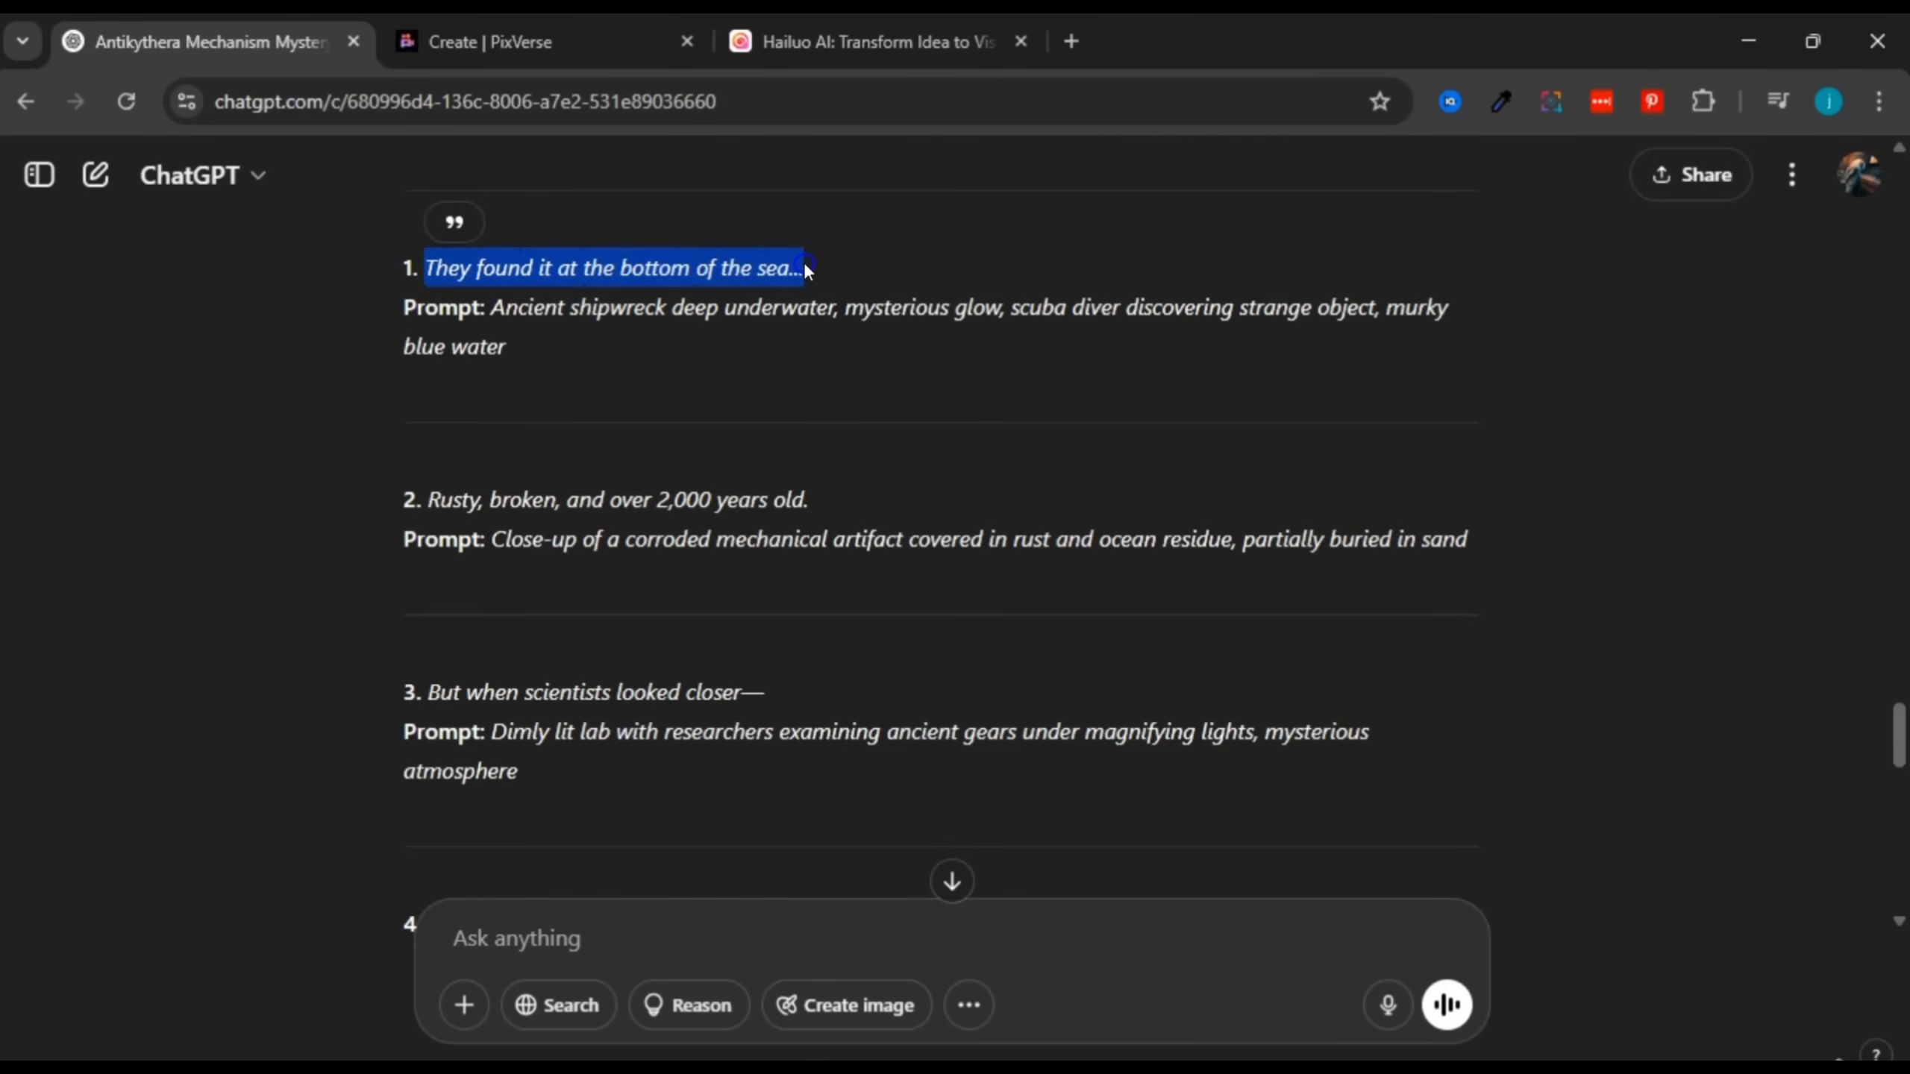
pyautogui.click(805, 269)
pyautogui.moveTo(427, 267); pyautogui.dragTo(830, 258)
pyautogui.click(830, 259)
# Step: Switch back to PixVerse and replay the diver video from the start, reviewing the moment the chest opens and pausing there
pyautogui.click(489, 41)
pyautogui.click(643, 713)
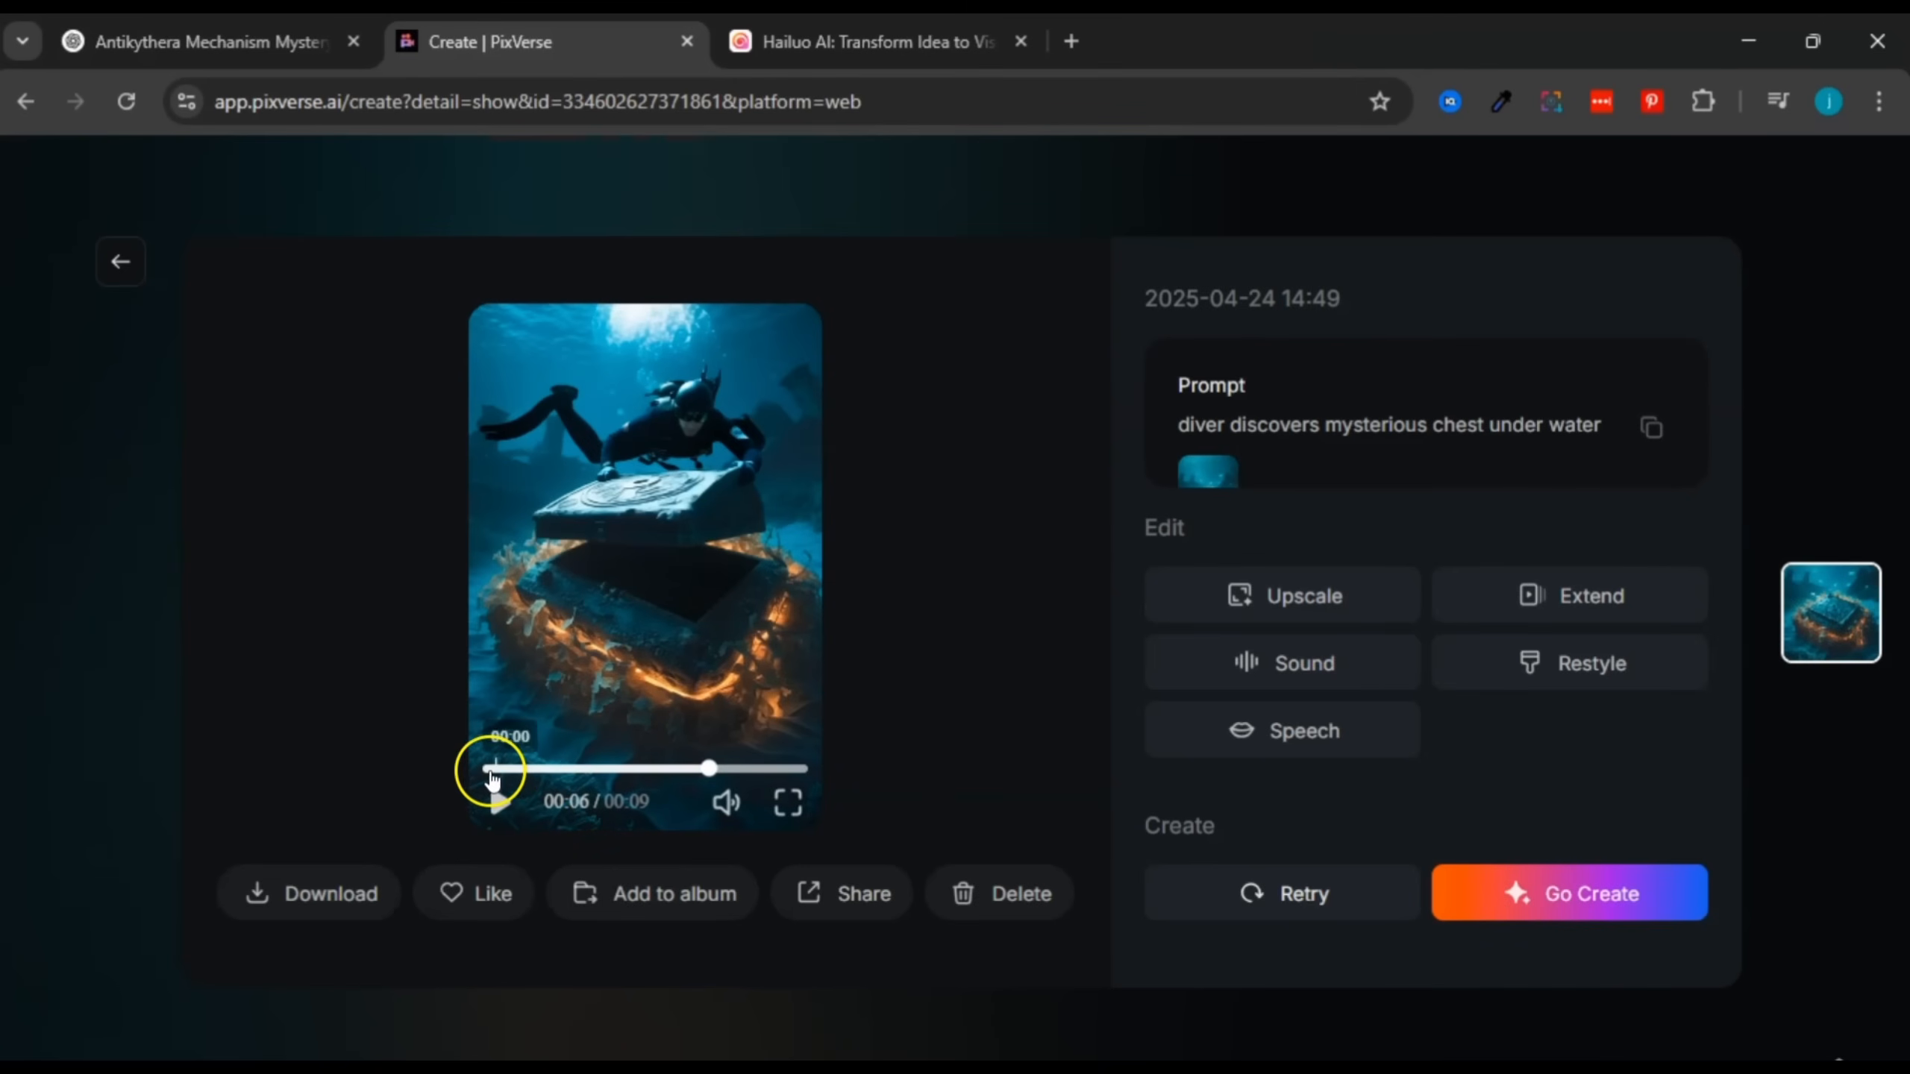
pyautogui.click(491, 771)
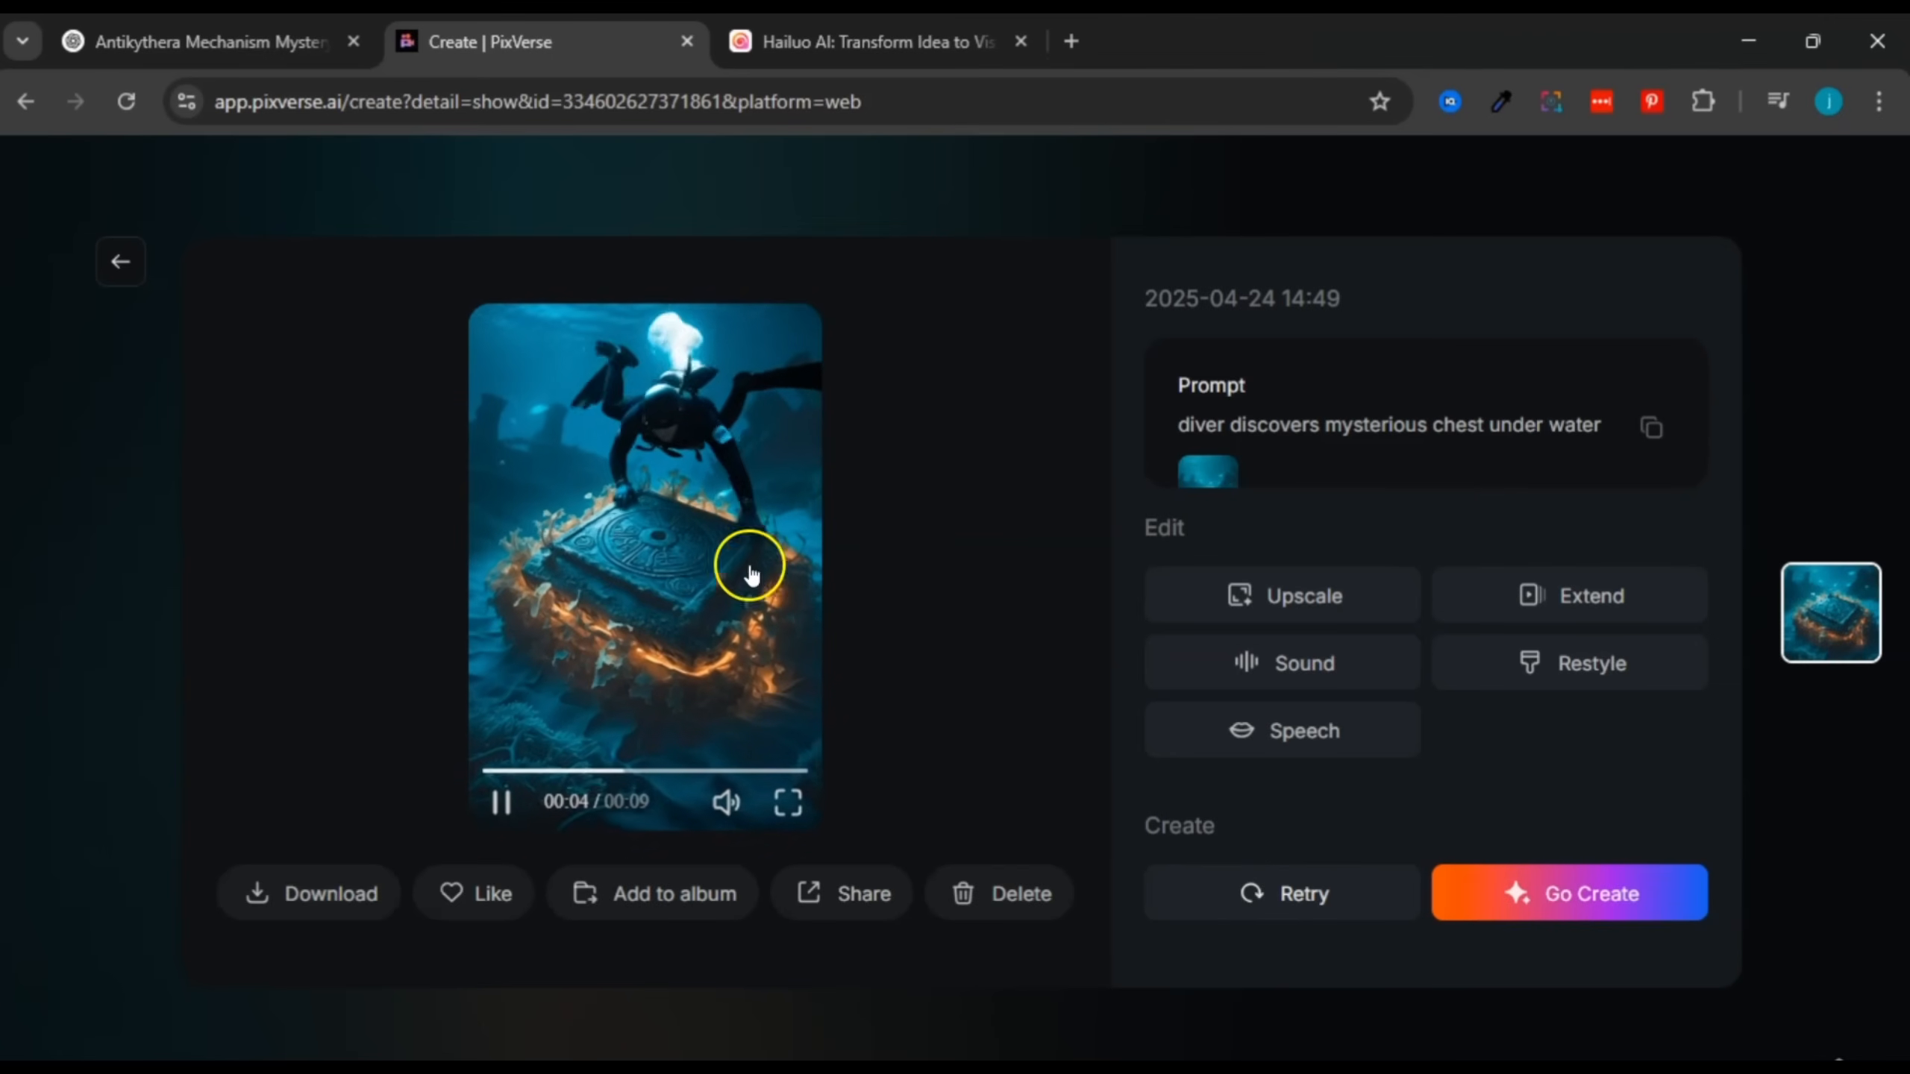
pyautogui.click(500, 804)
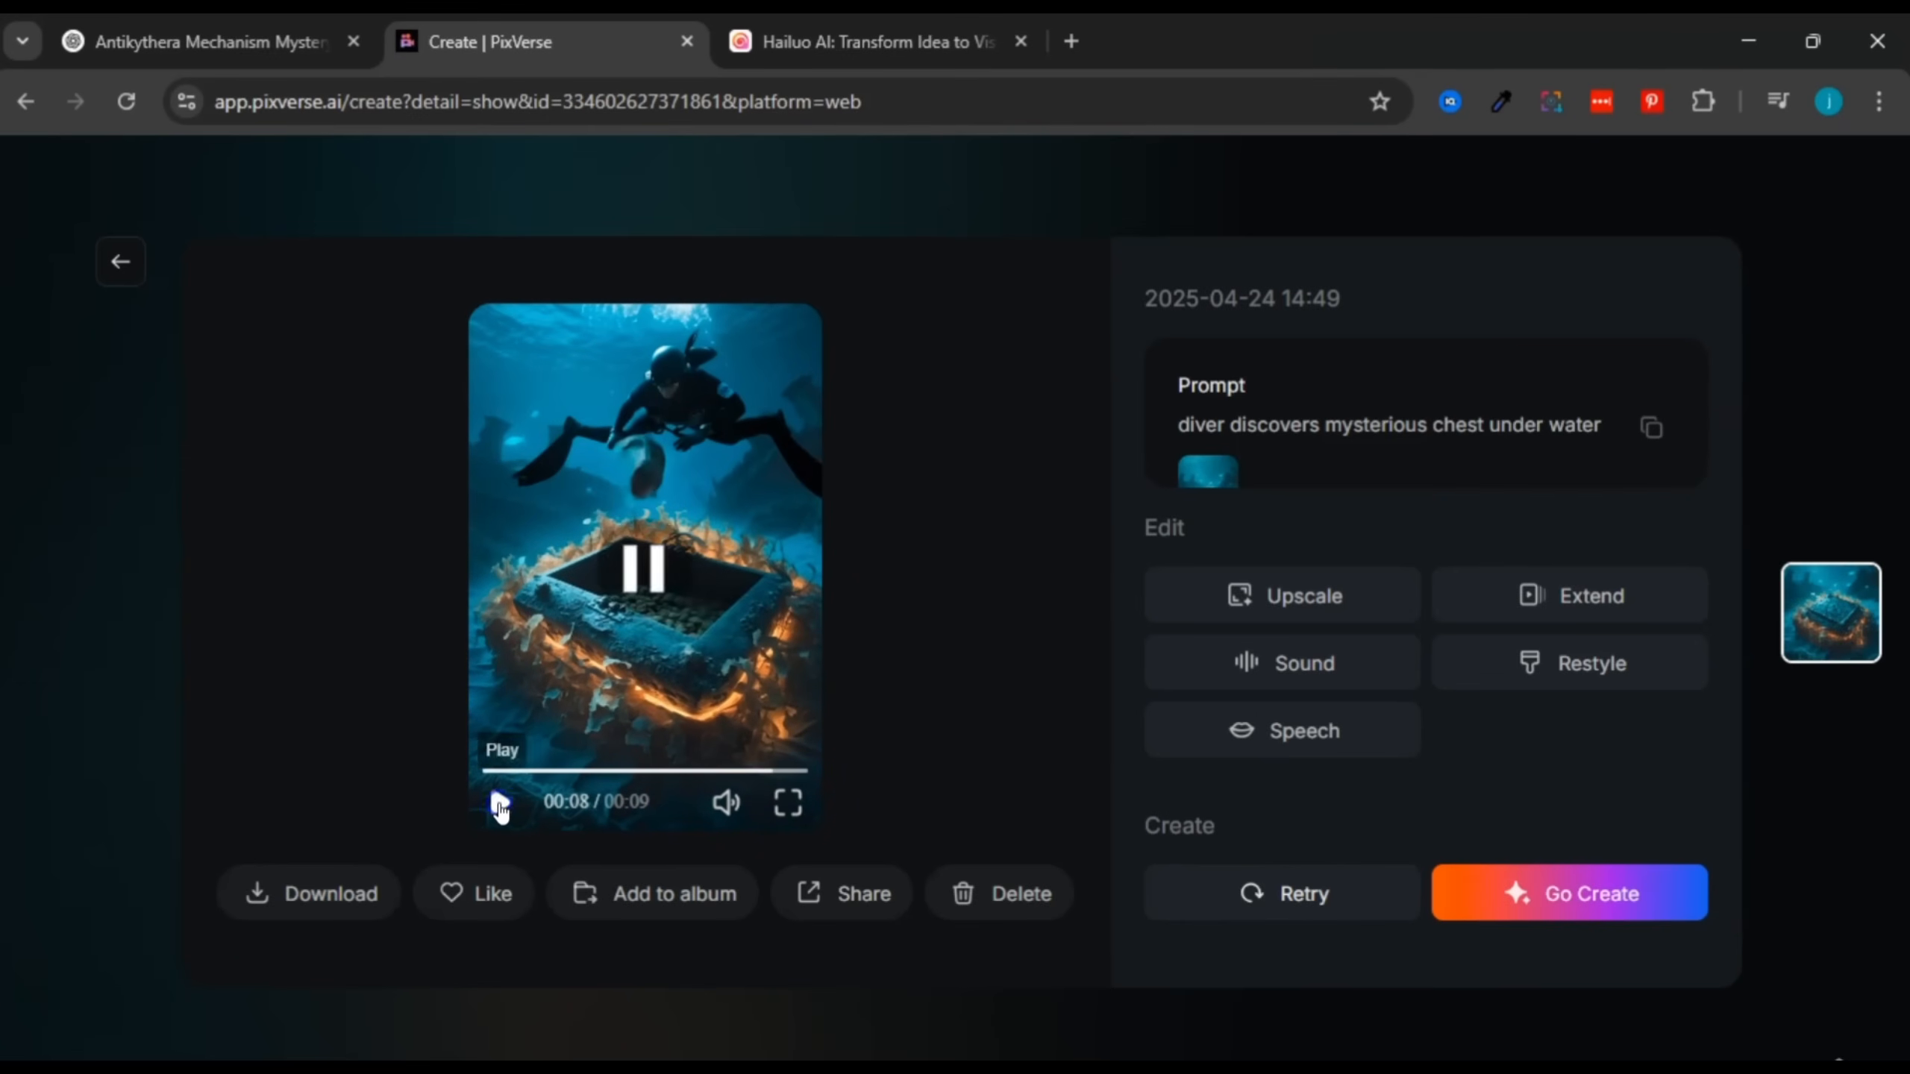
pyautogui.click(739, 769)
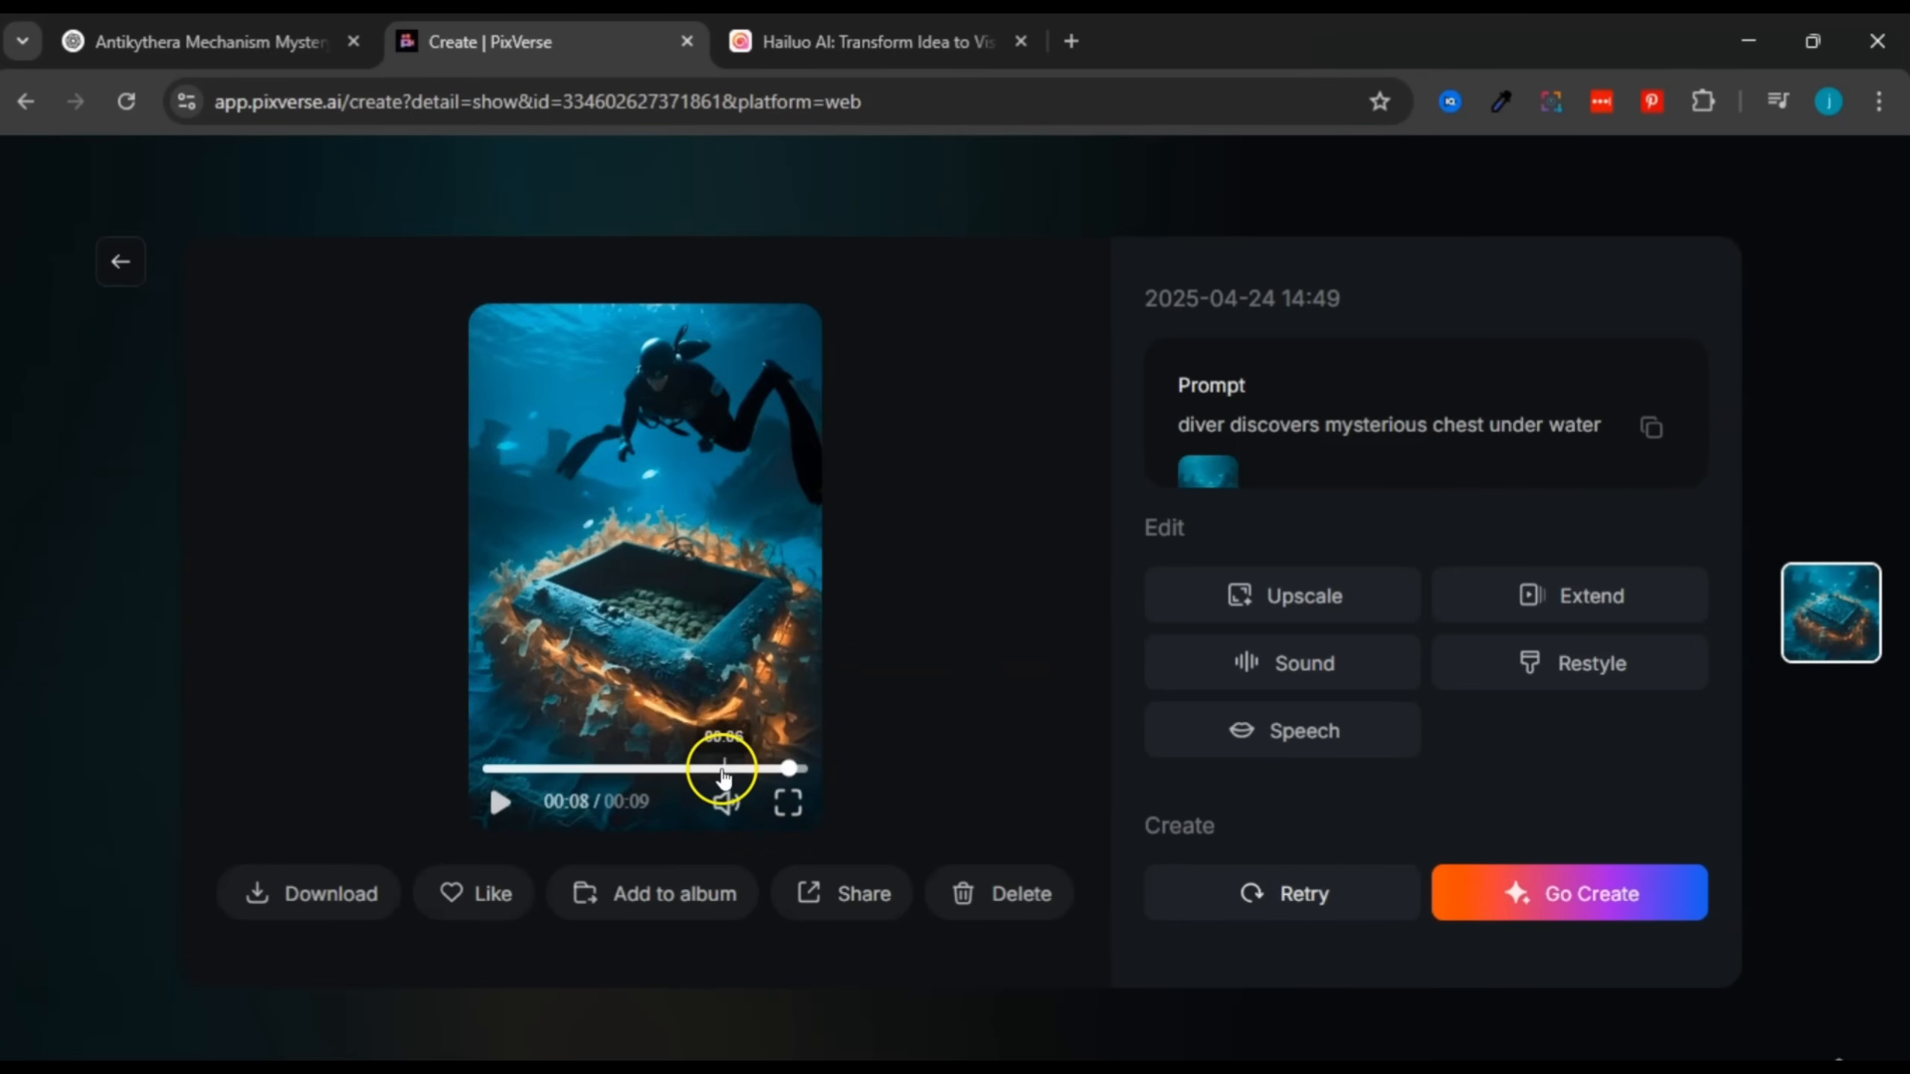
pyautogui.click(712, 769)
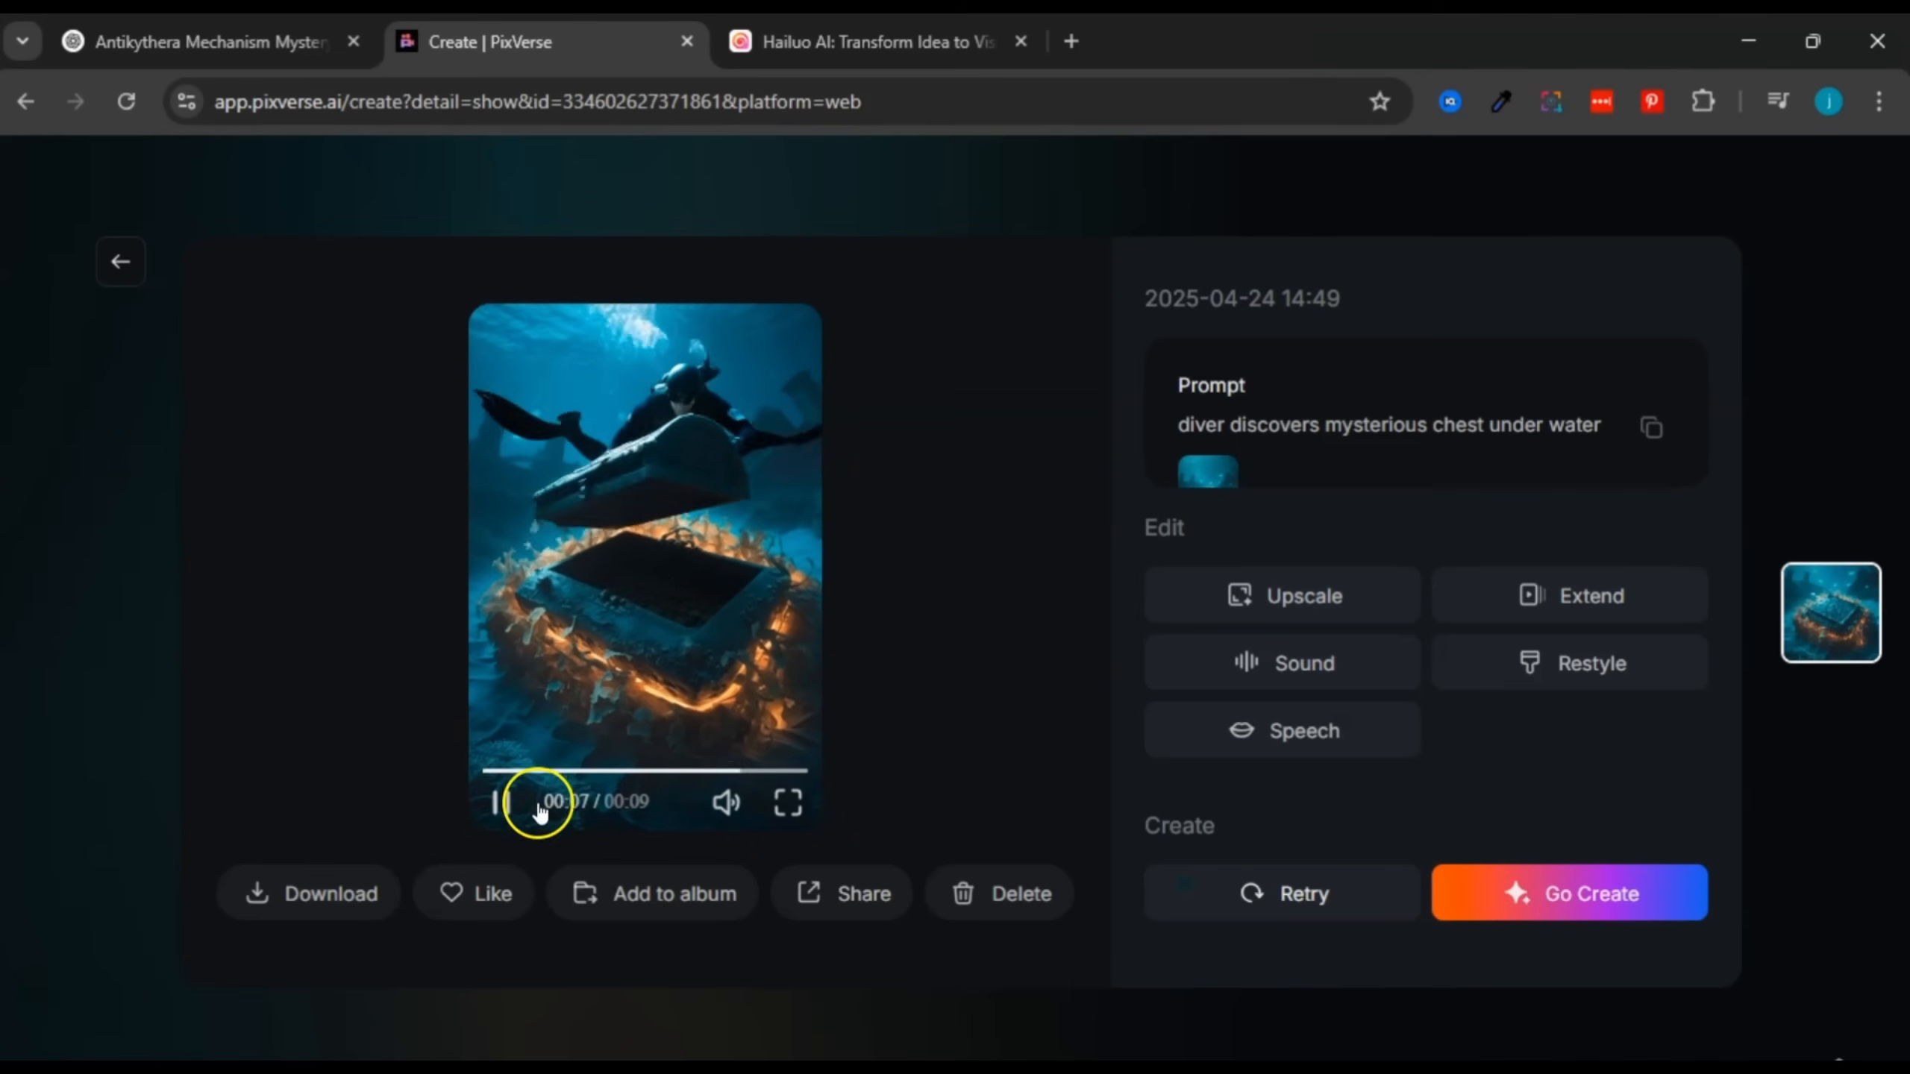
pyautogui.click(505, 801)
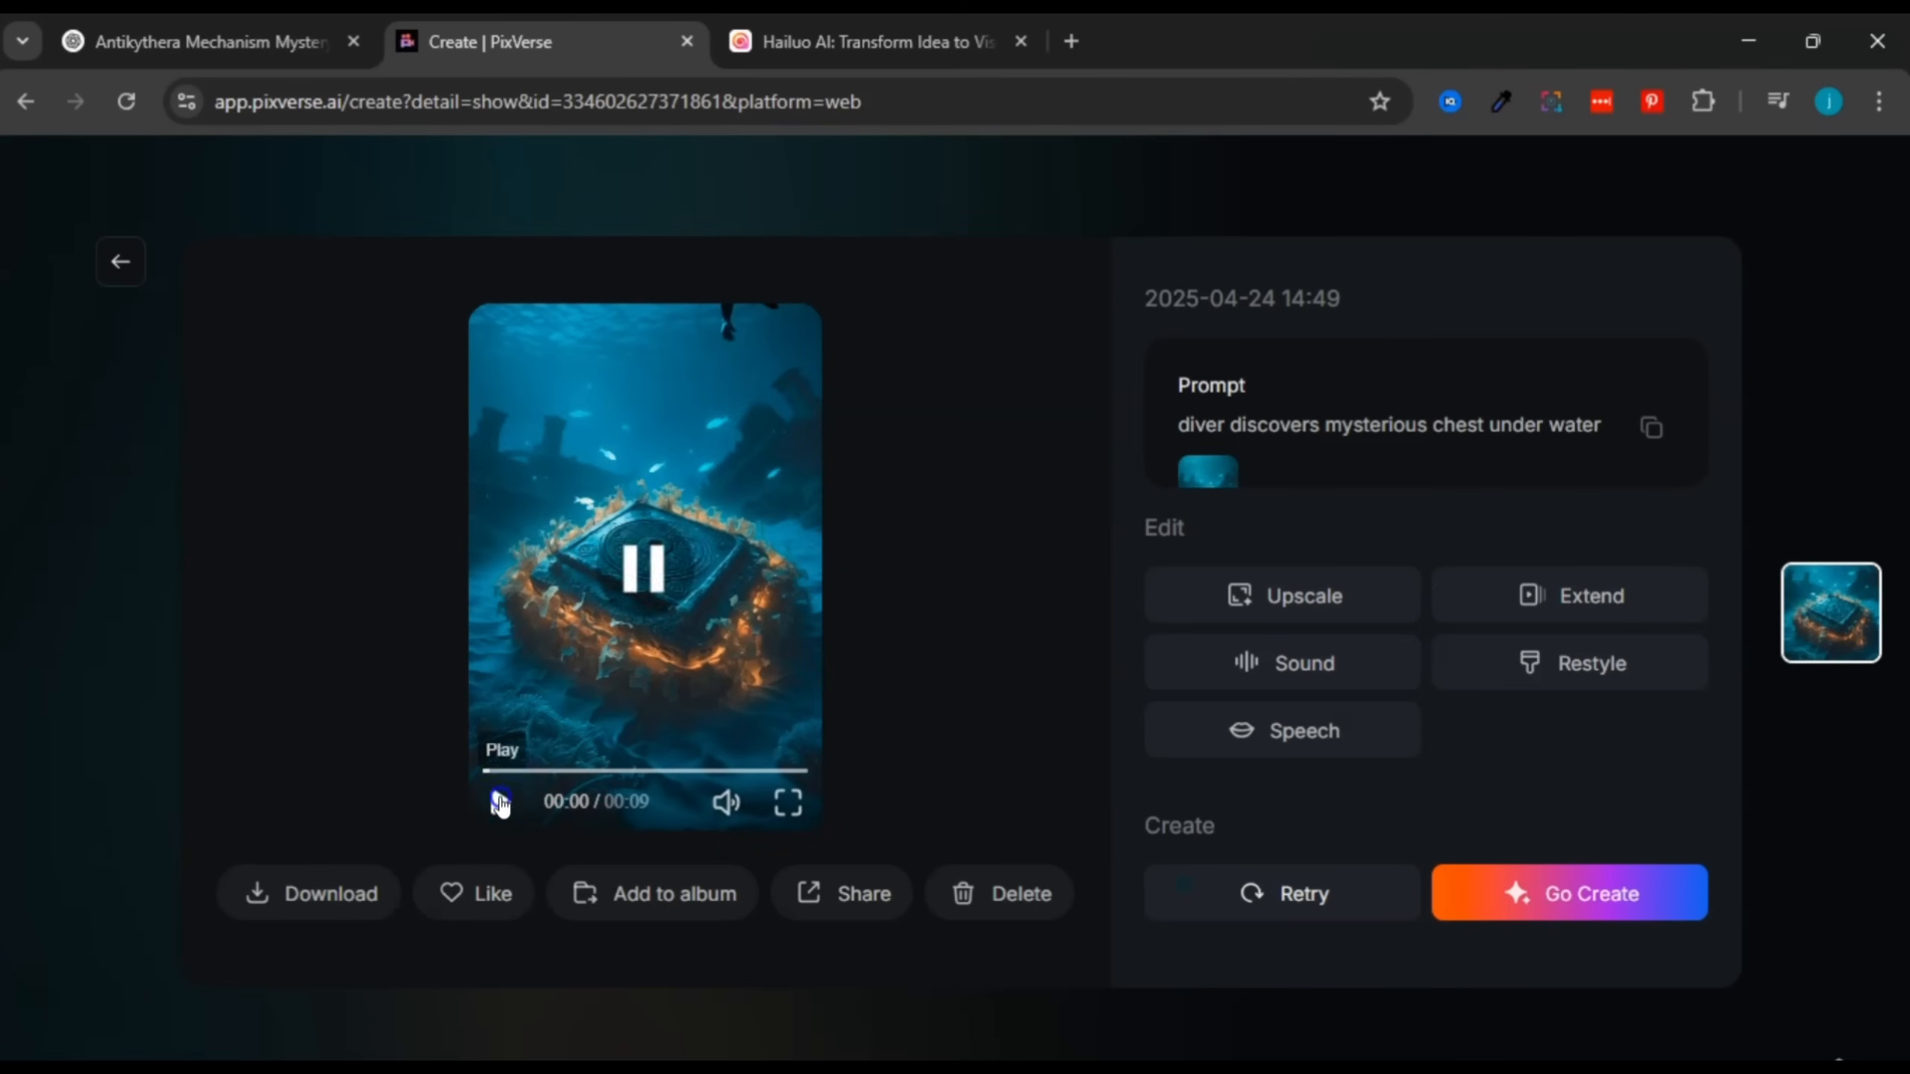
pyautogui.click(696, 769)
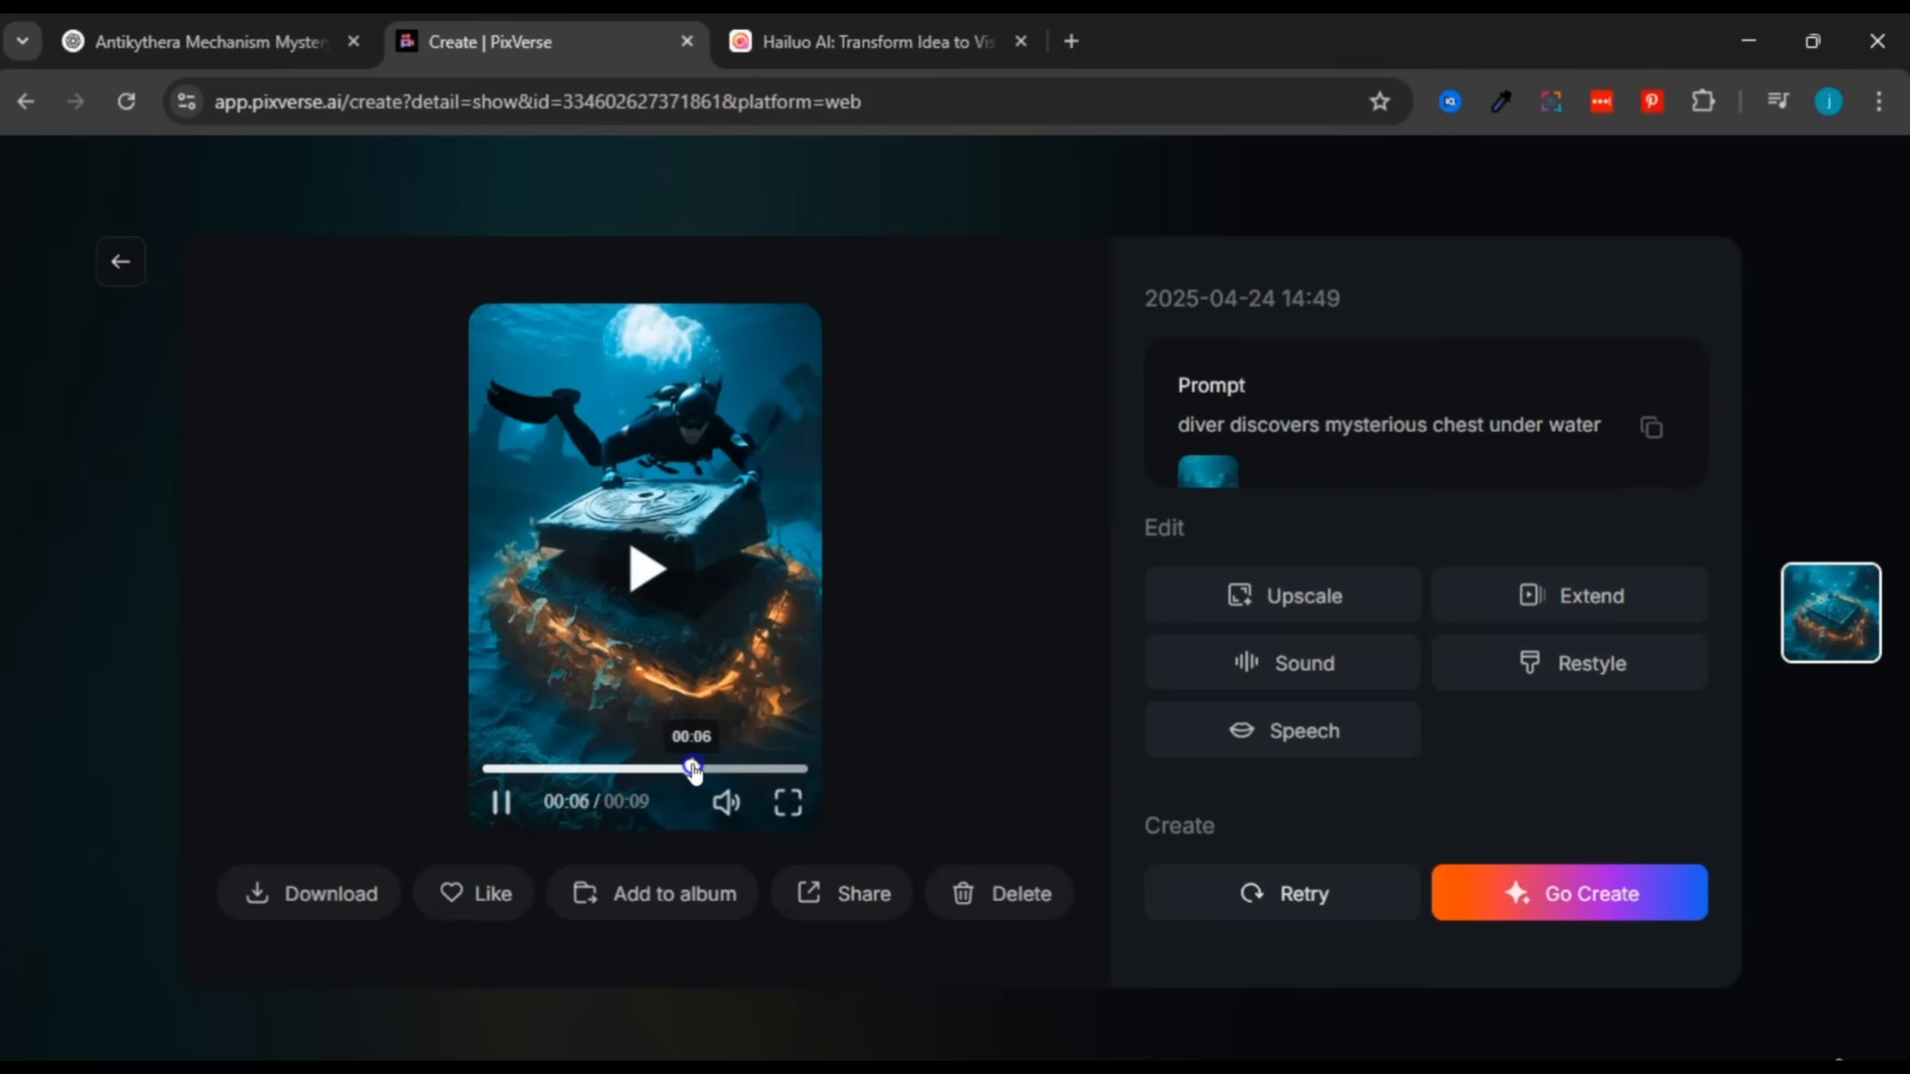
pyautogui.click(497, 802)
pyautogui.click(500, 805)
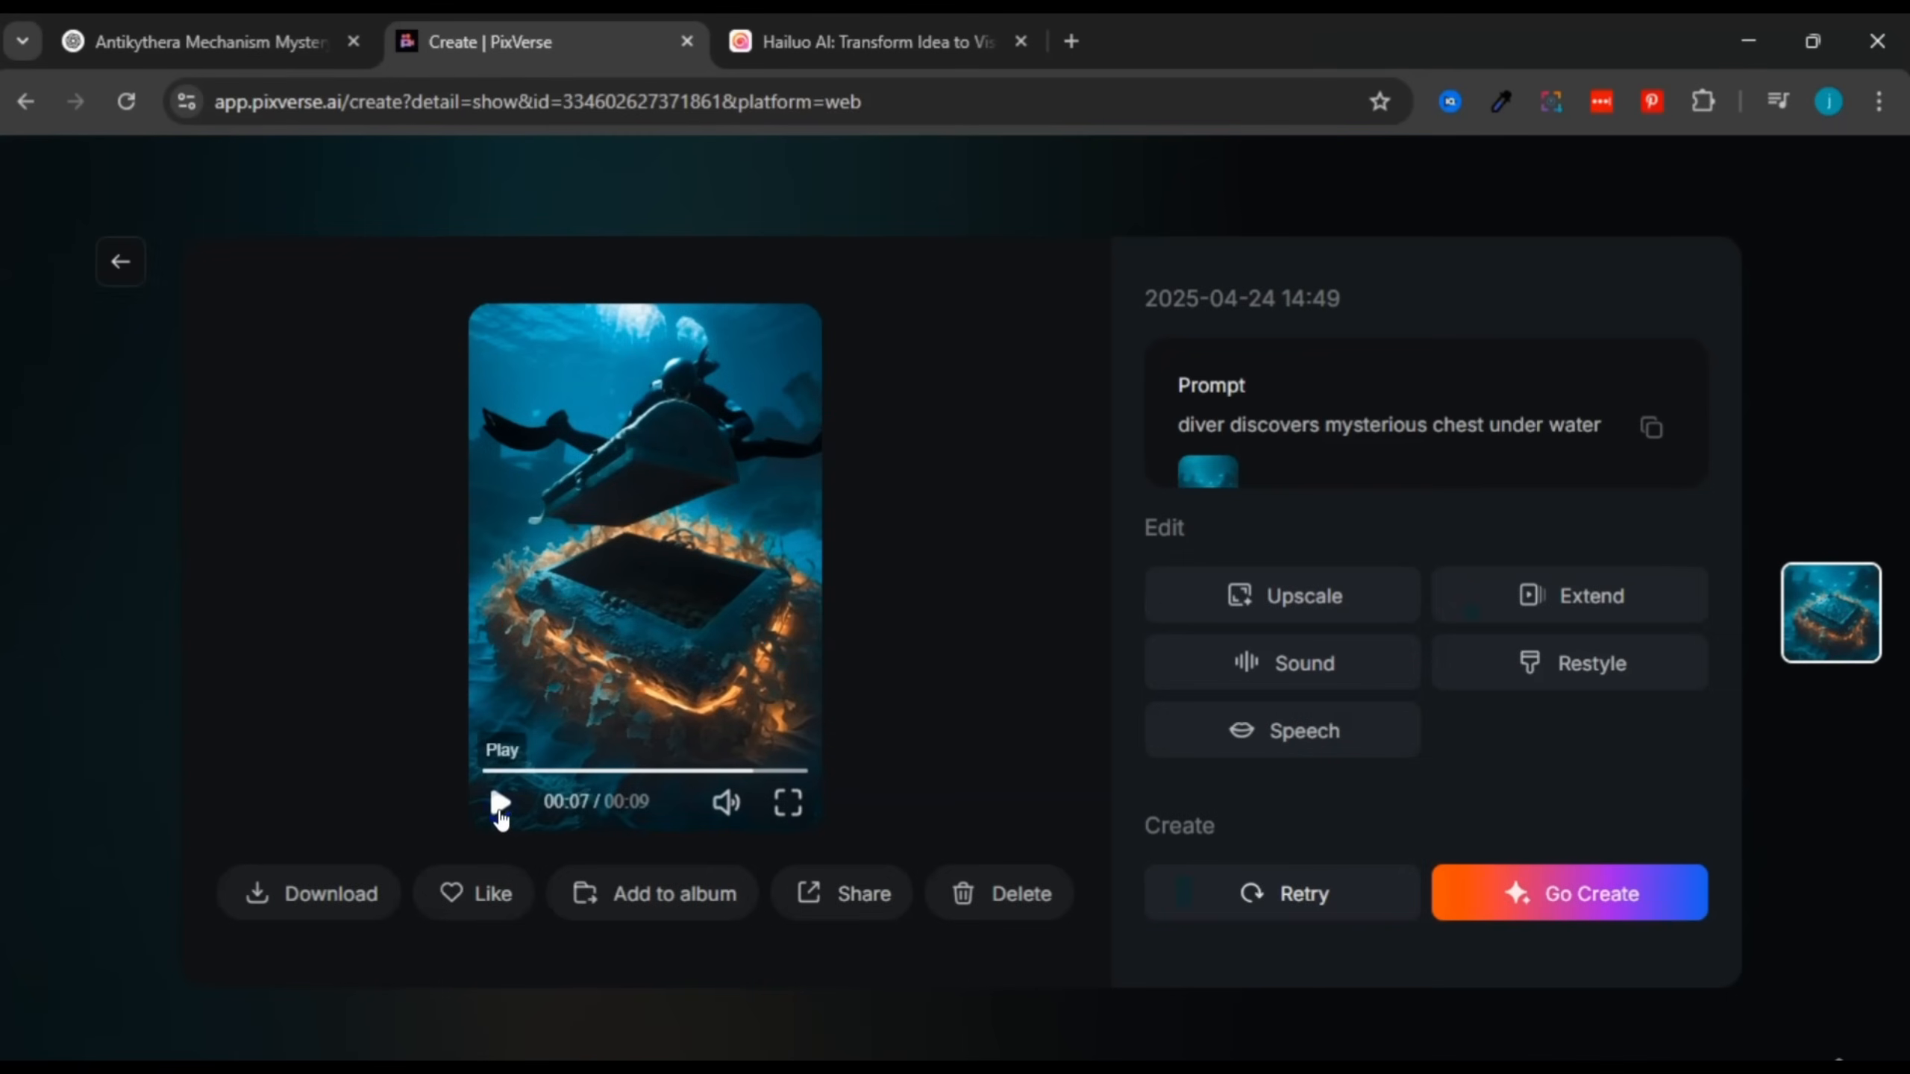
# Step: Check the narration of line 2, "Rusty, broken, and over 2,000 years old.", in ChatGPT and return to the PixVerse creation page
pyautogui.click(210, 41)
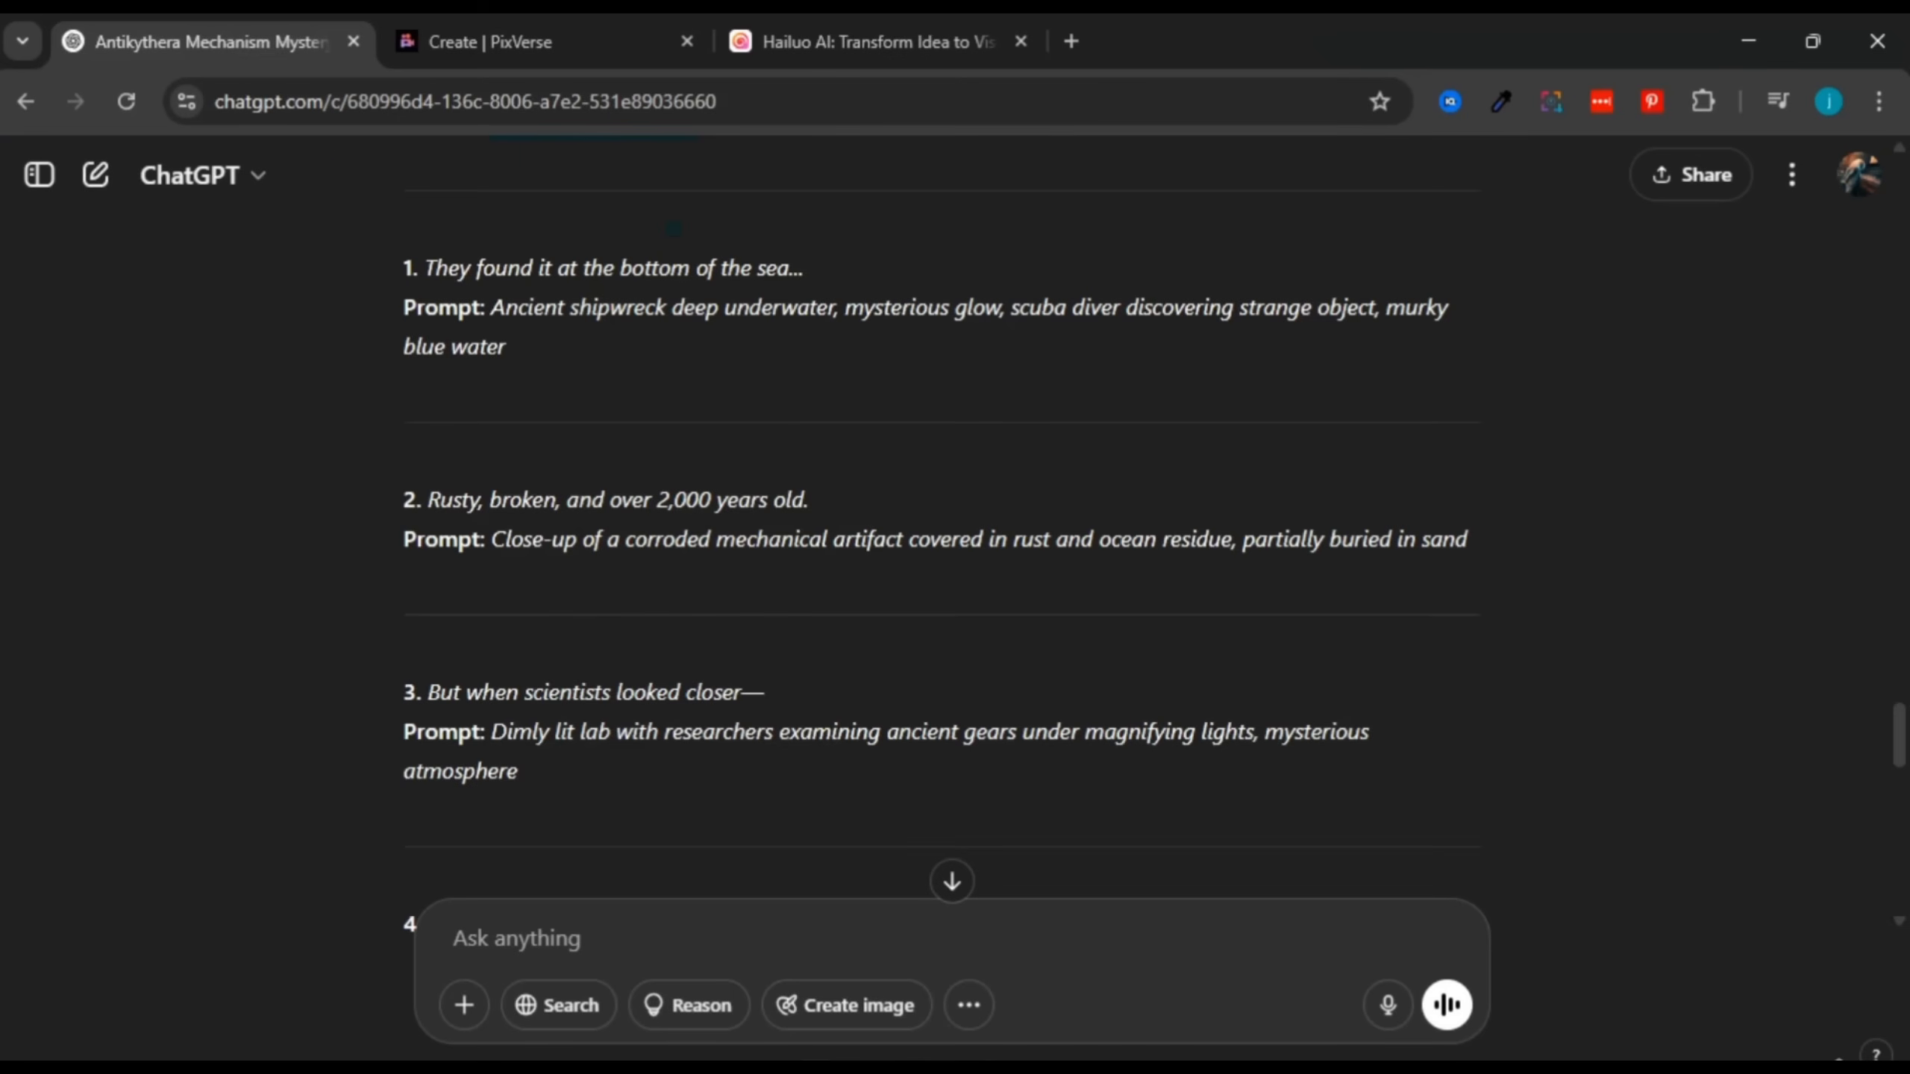
pyautogui.moveTo(428, 500); pyautogui.dragTo(711, 500)
pyautogui.click(802, 473)
pyautogui.click(518, 41)
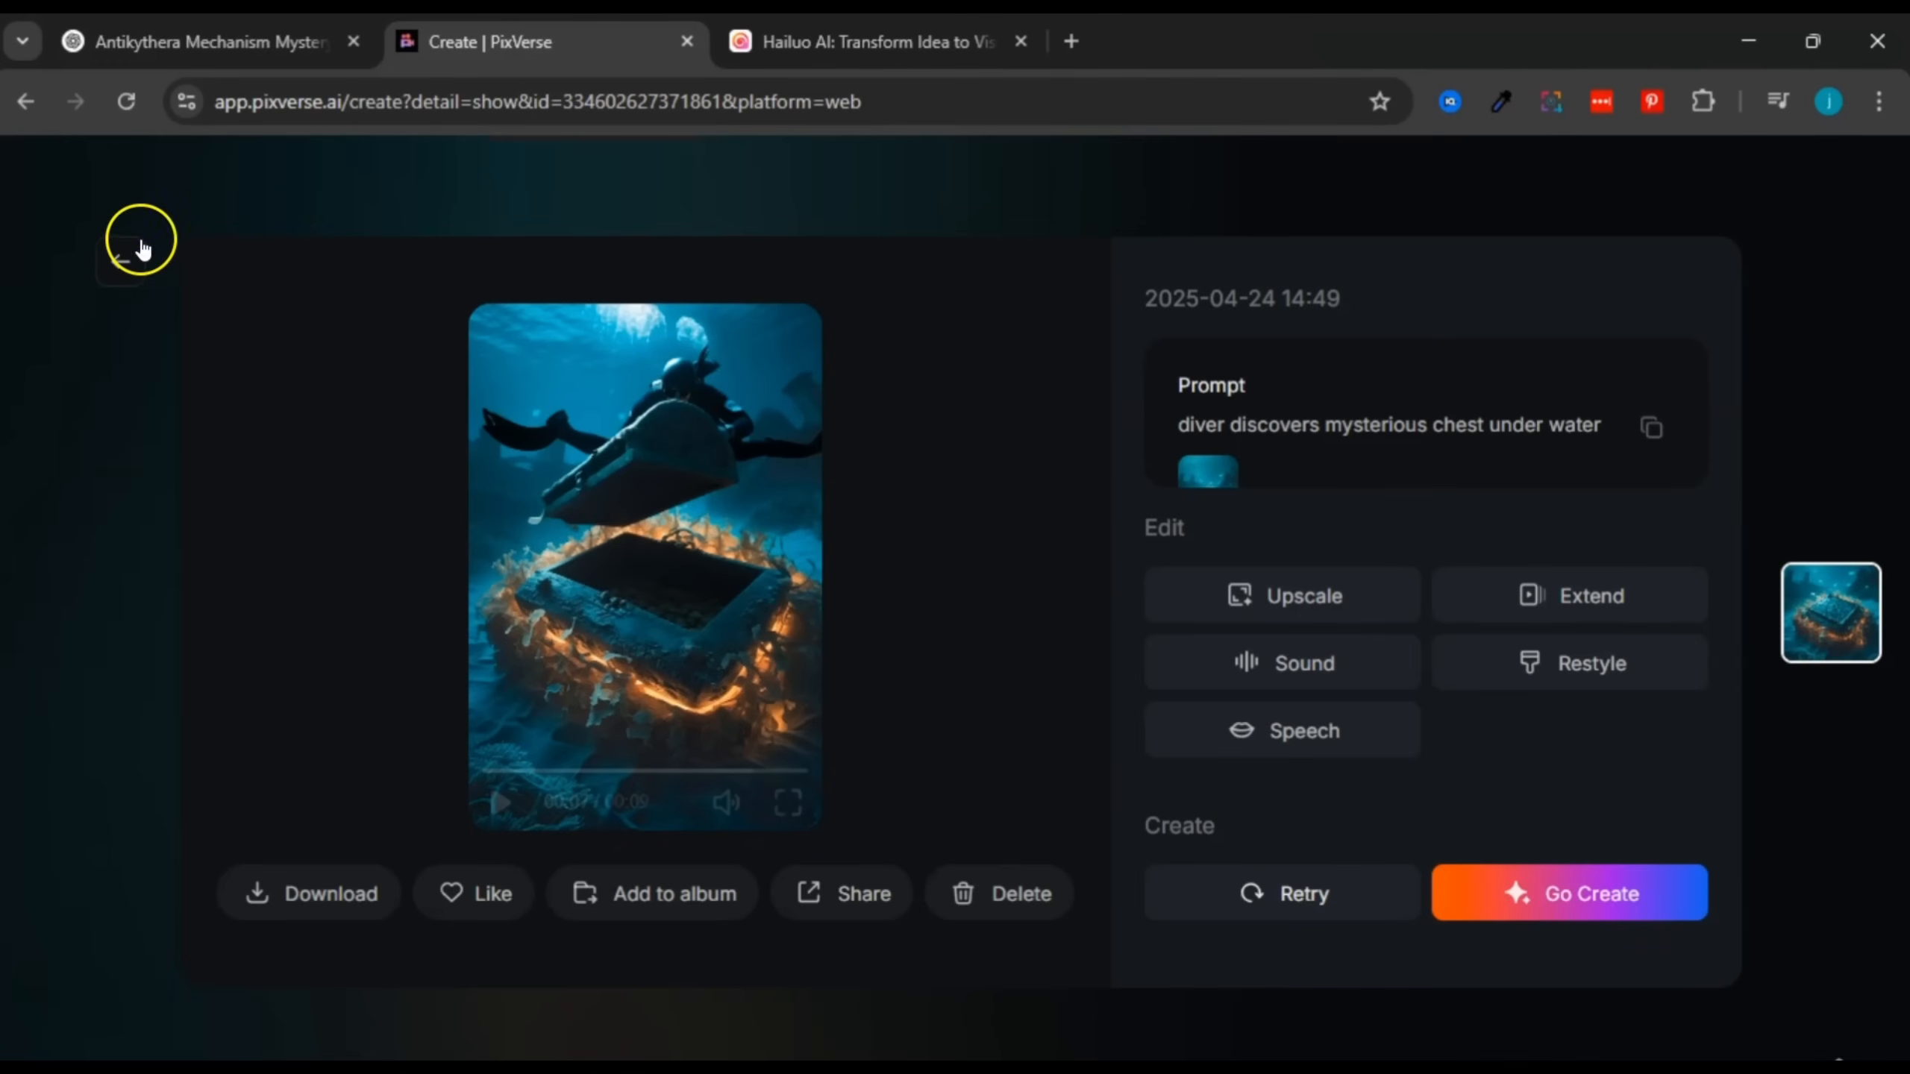
pyautogui.click(120, 261)
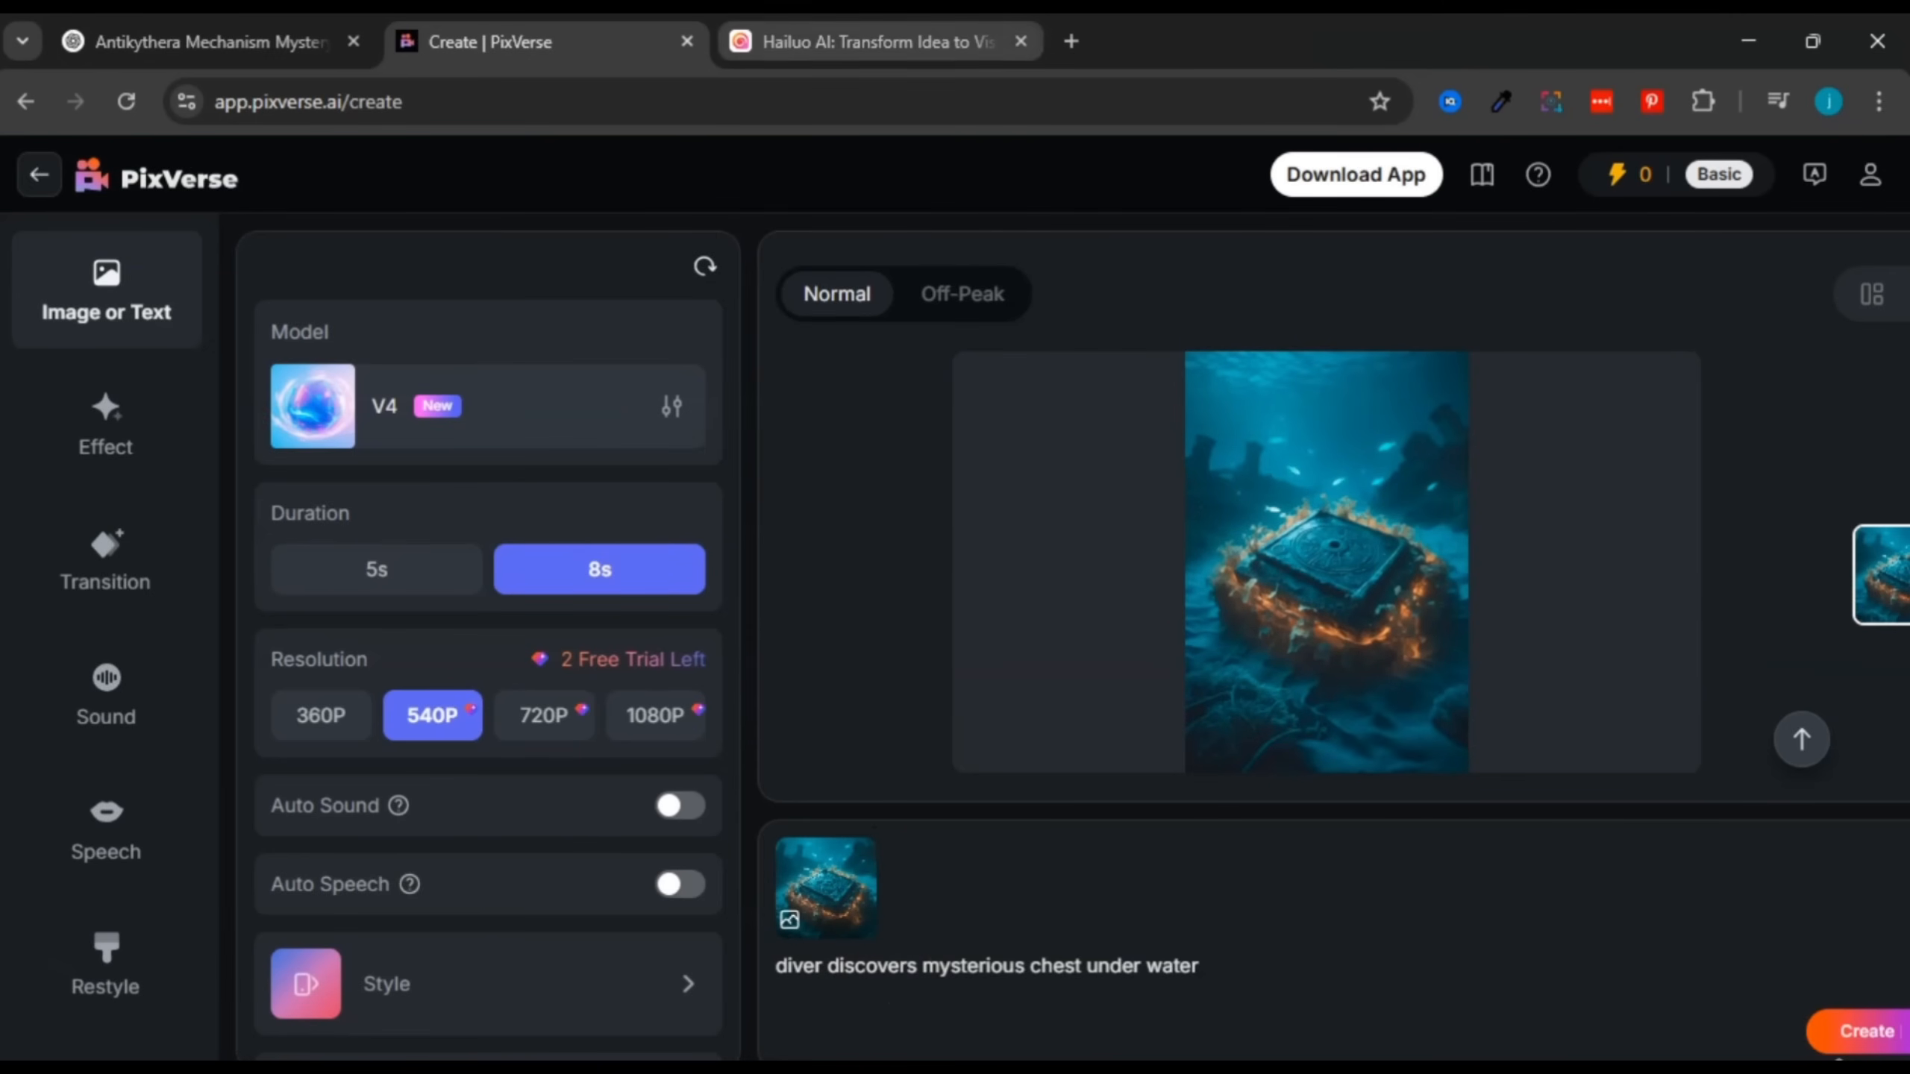
# Step: Switch to Hailuo AI, check its web address hailuoai.video, and open the page for creating a video
pyautogui.click(857, 41)
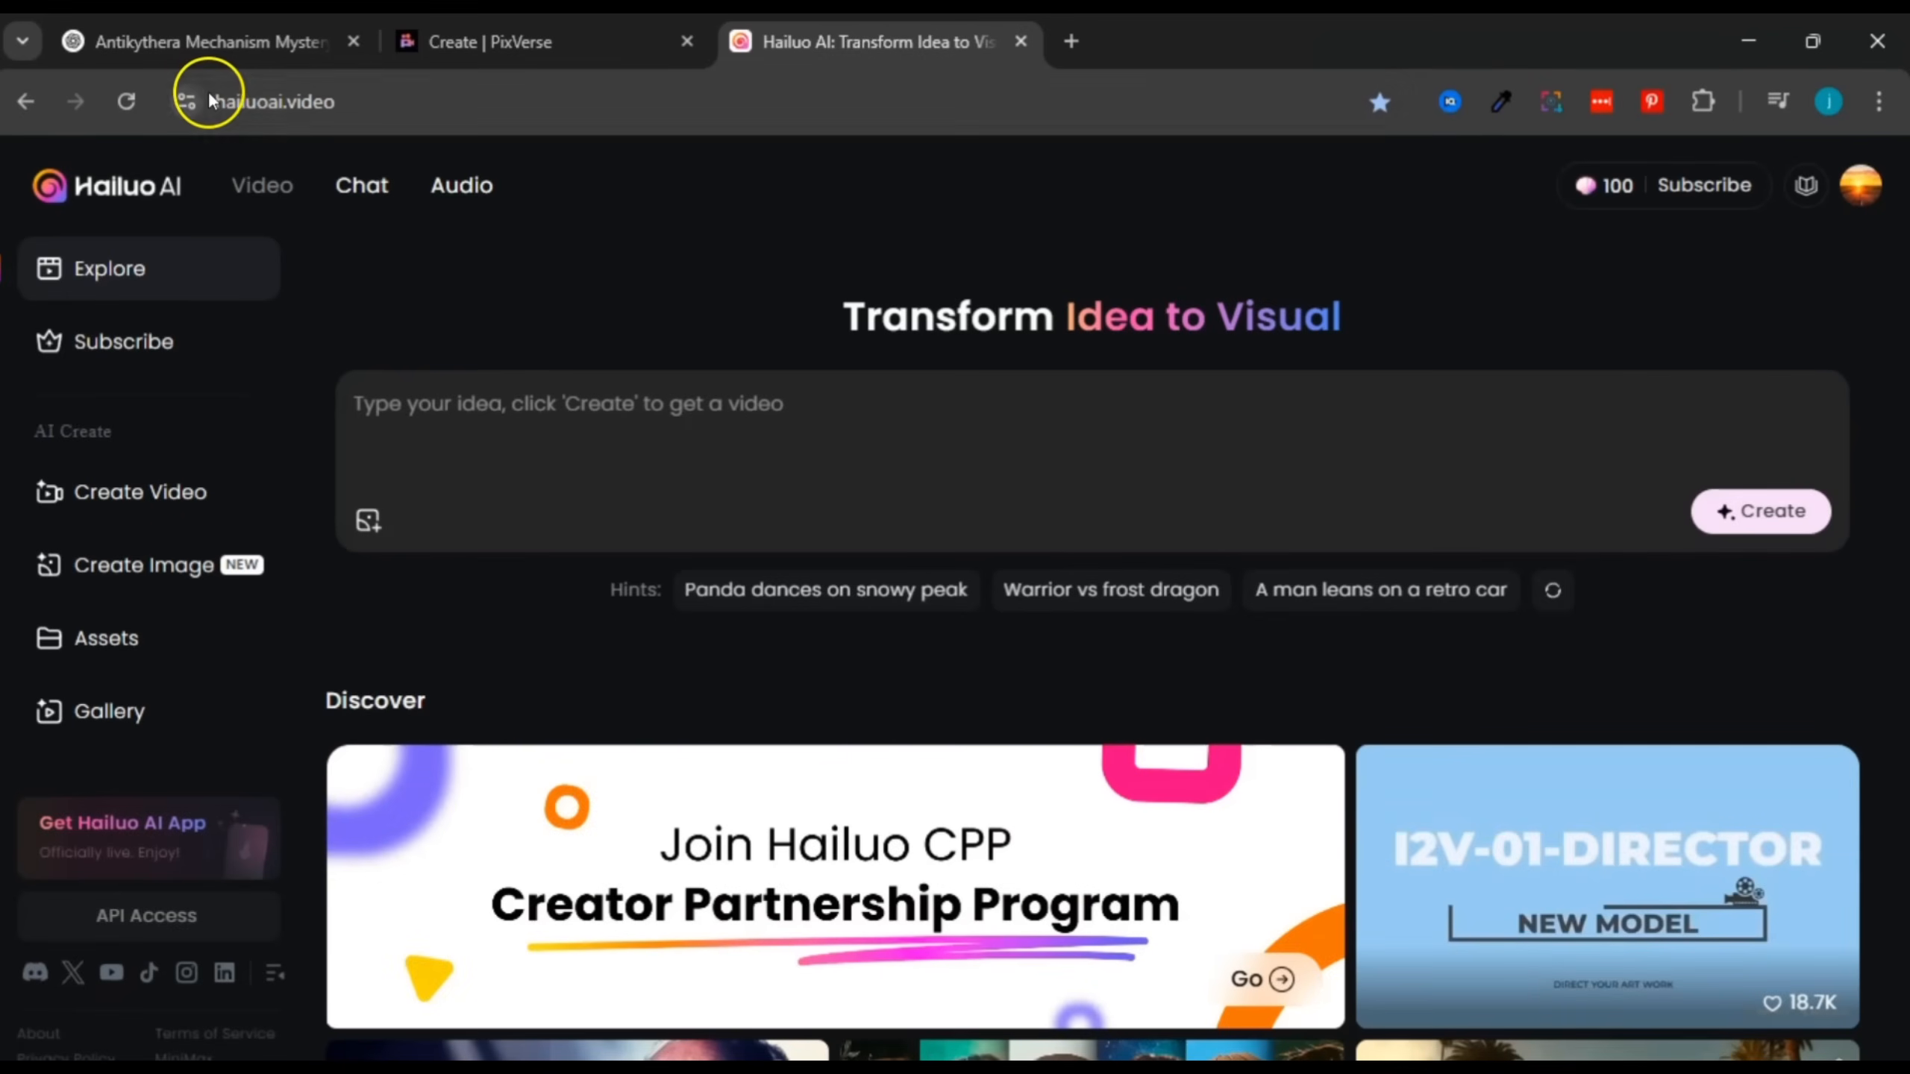
pyautogui.moveTo(215, 101); pyautogui.dragTo(370, 102)
pyautogui.click(652, 262)
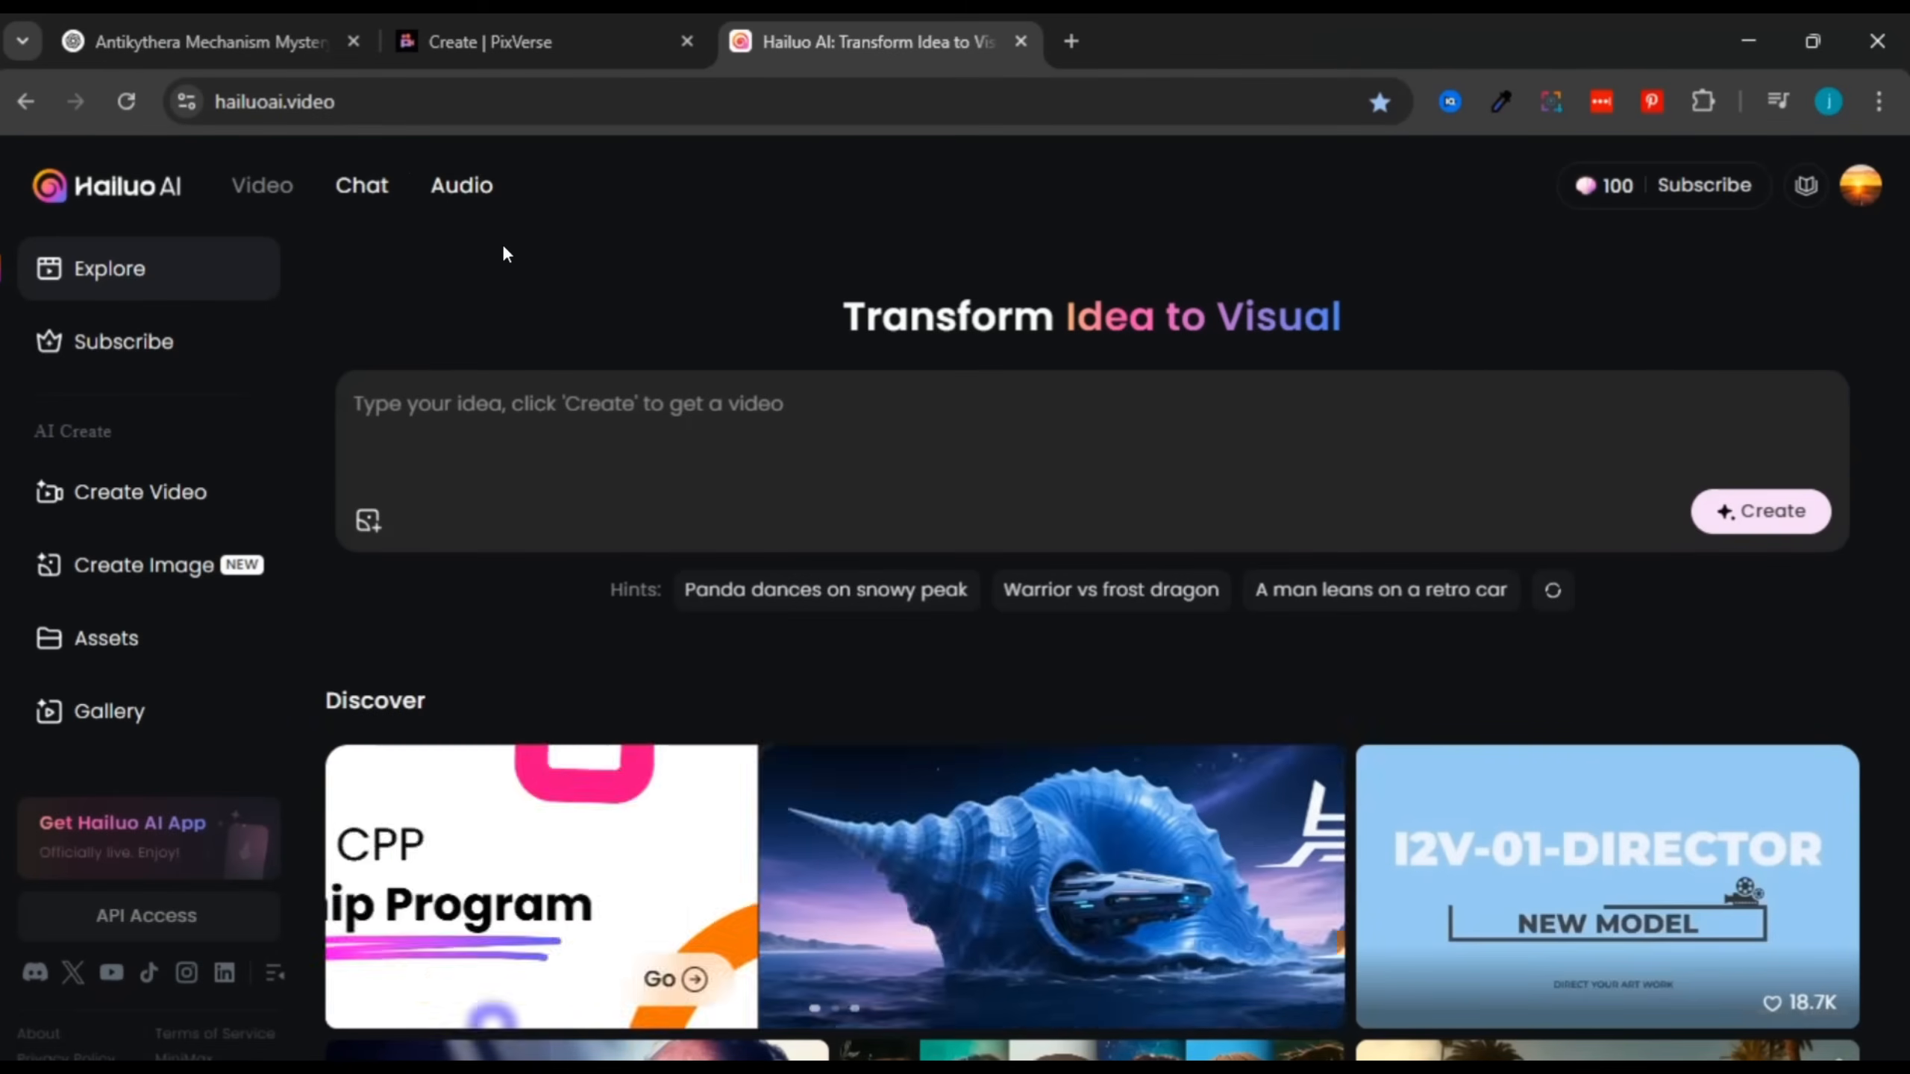
pyautogui.click(491, 244)
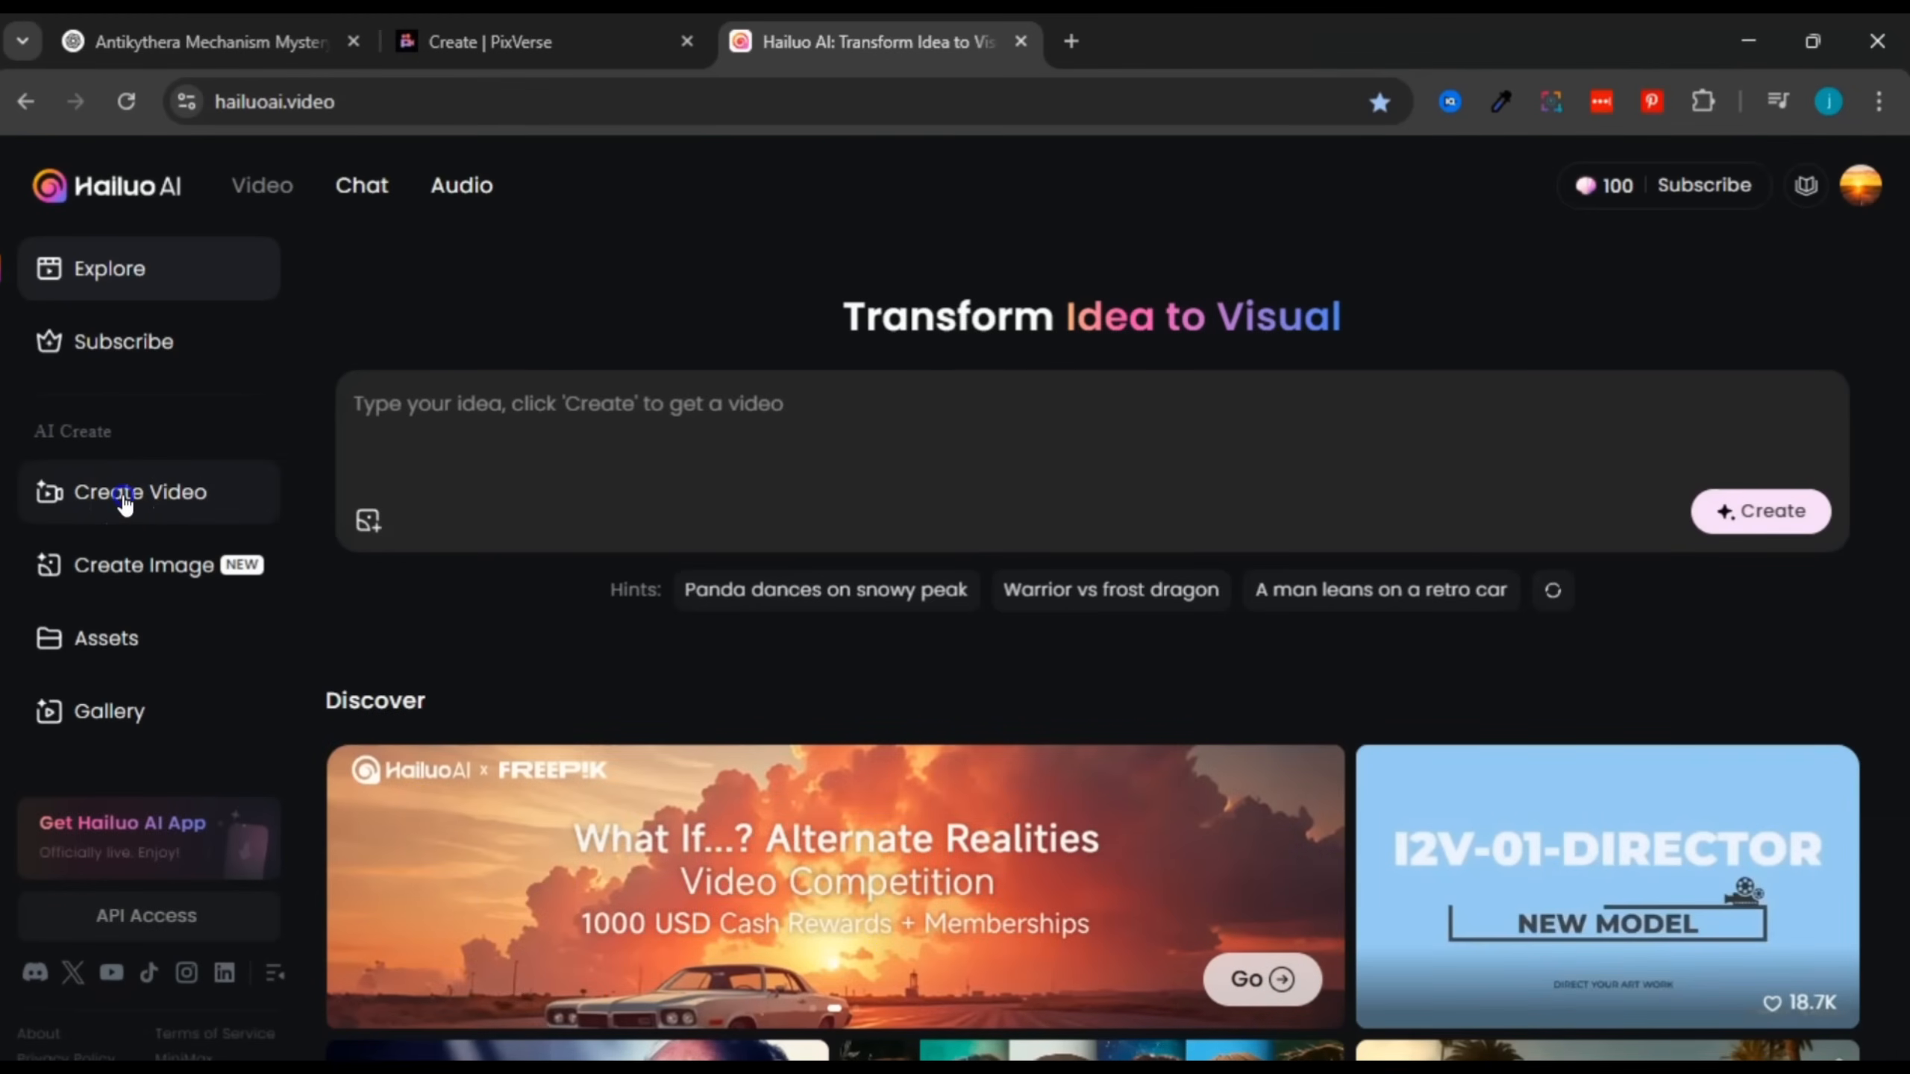
pyautogui.click(125, 502)
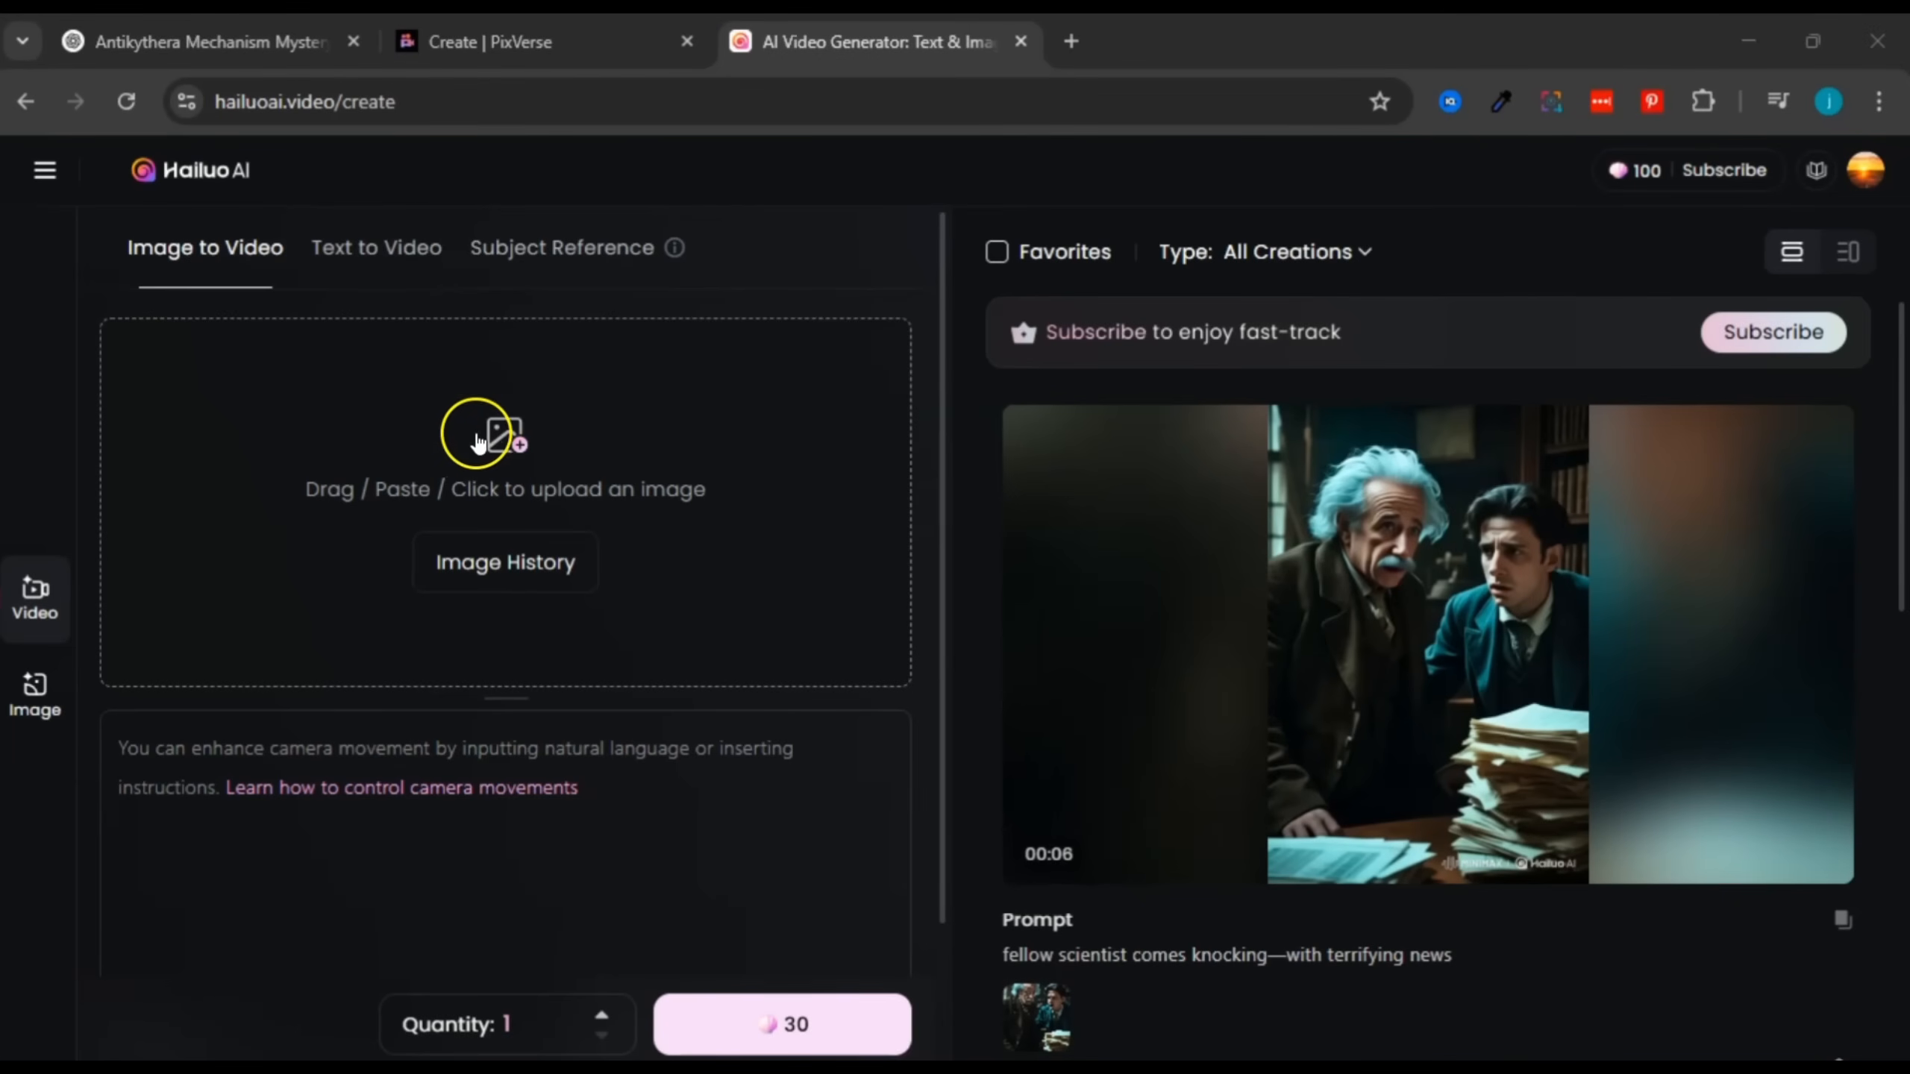
# Step: Upload the underwater artifact image as the source for an image-to-video creation in Hailuo AI
pyautogui.click(524, 422)
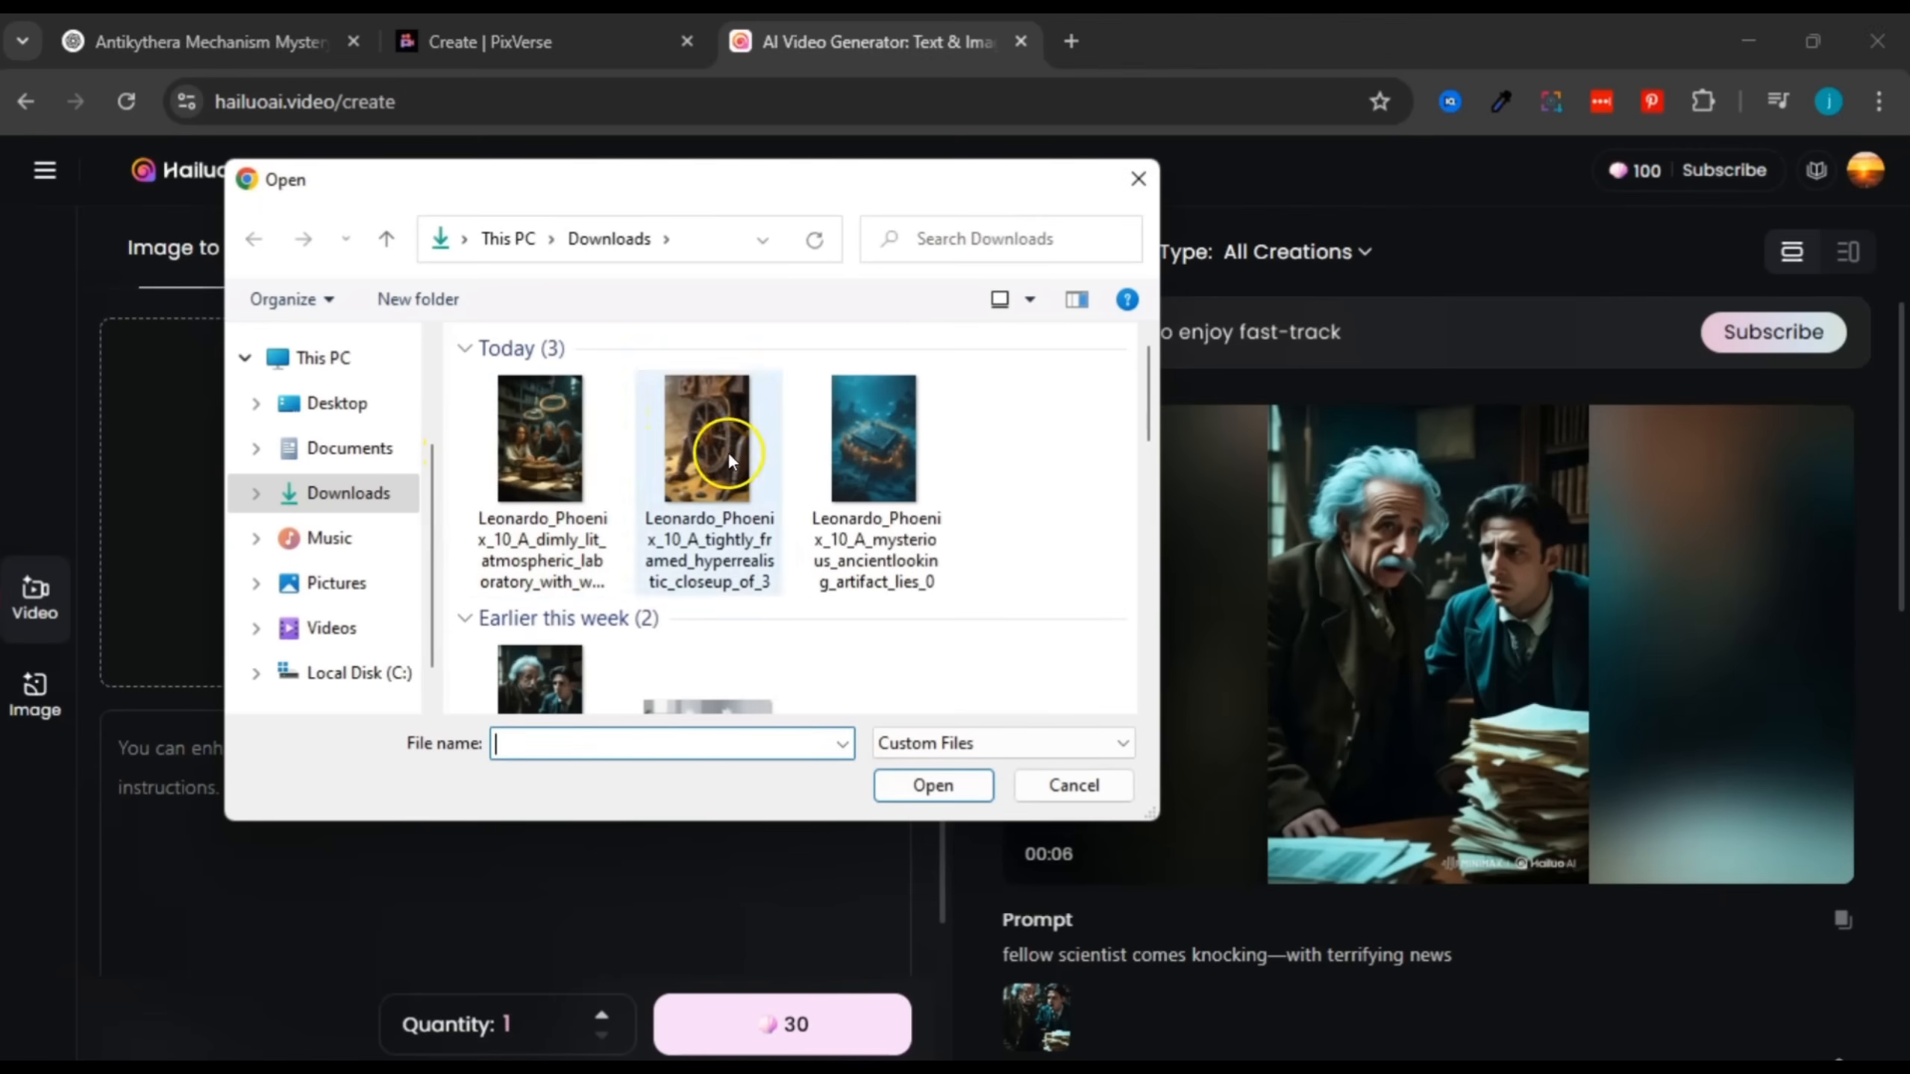
pyautogui.click(852, 445)
pyautogui.click(931, 784)
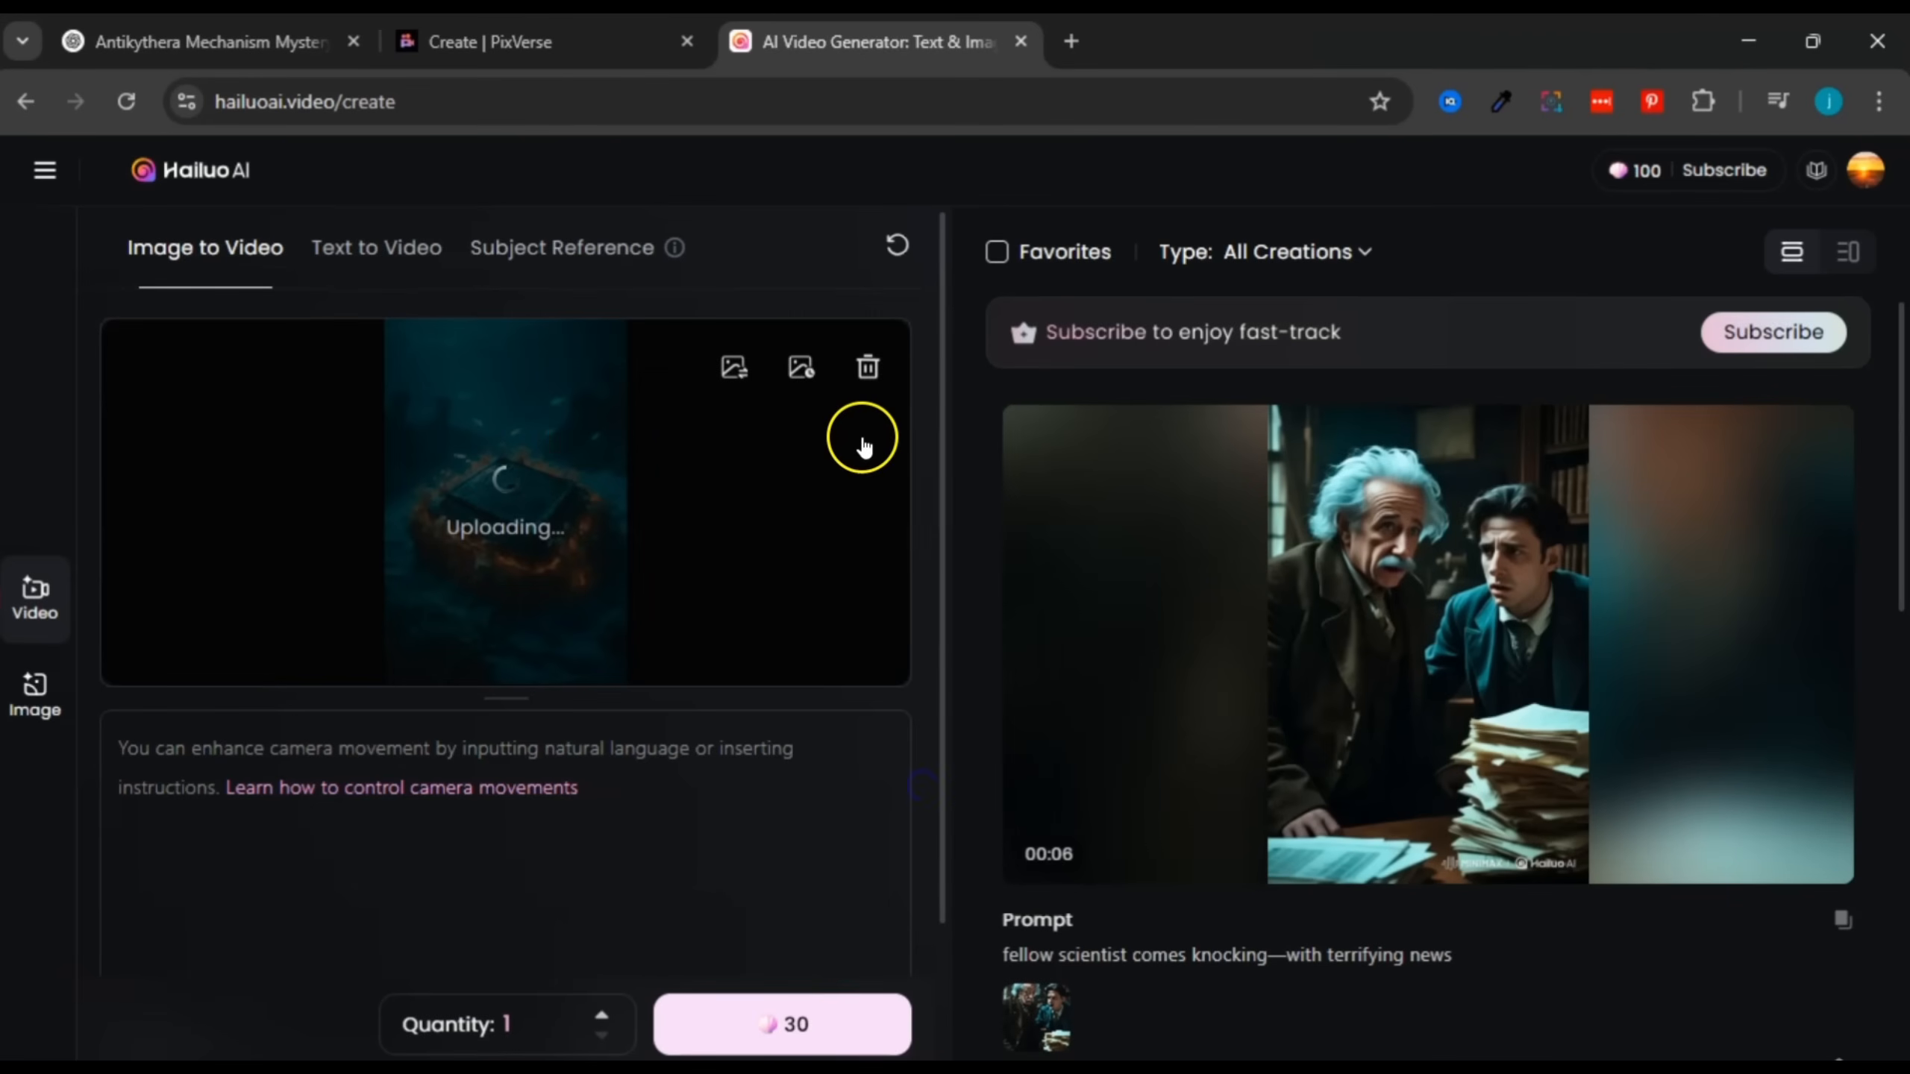
# Step: Switch to PixVerse and copy the prompt "diver discovers mysterious chest under water"
pyautogui.click(527, 41)
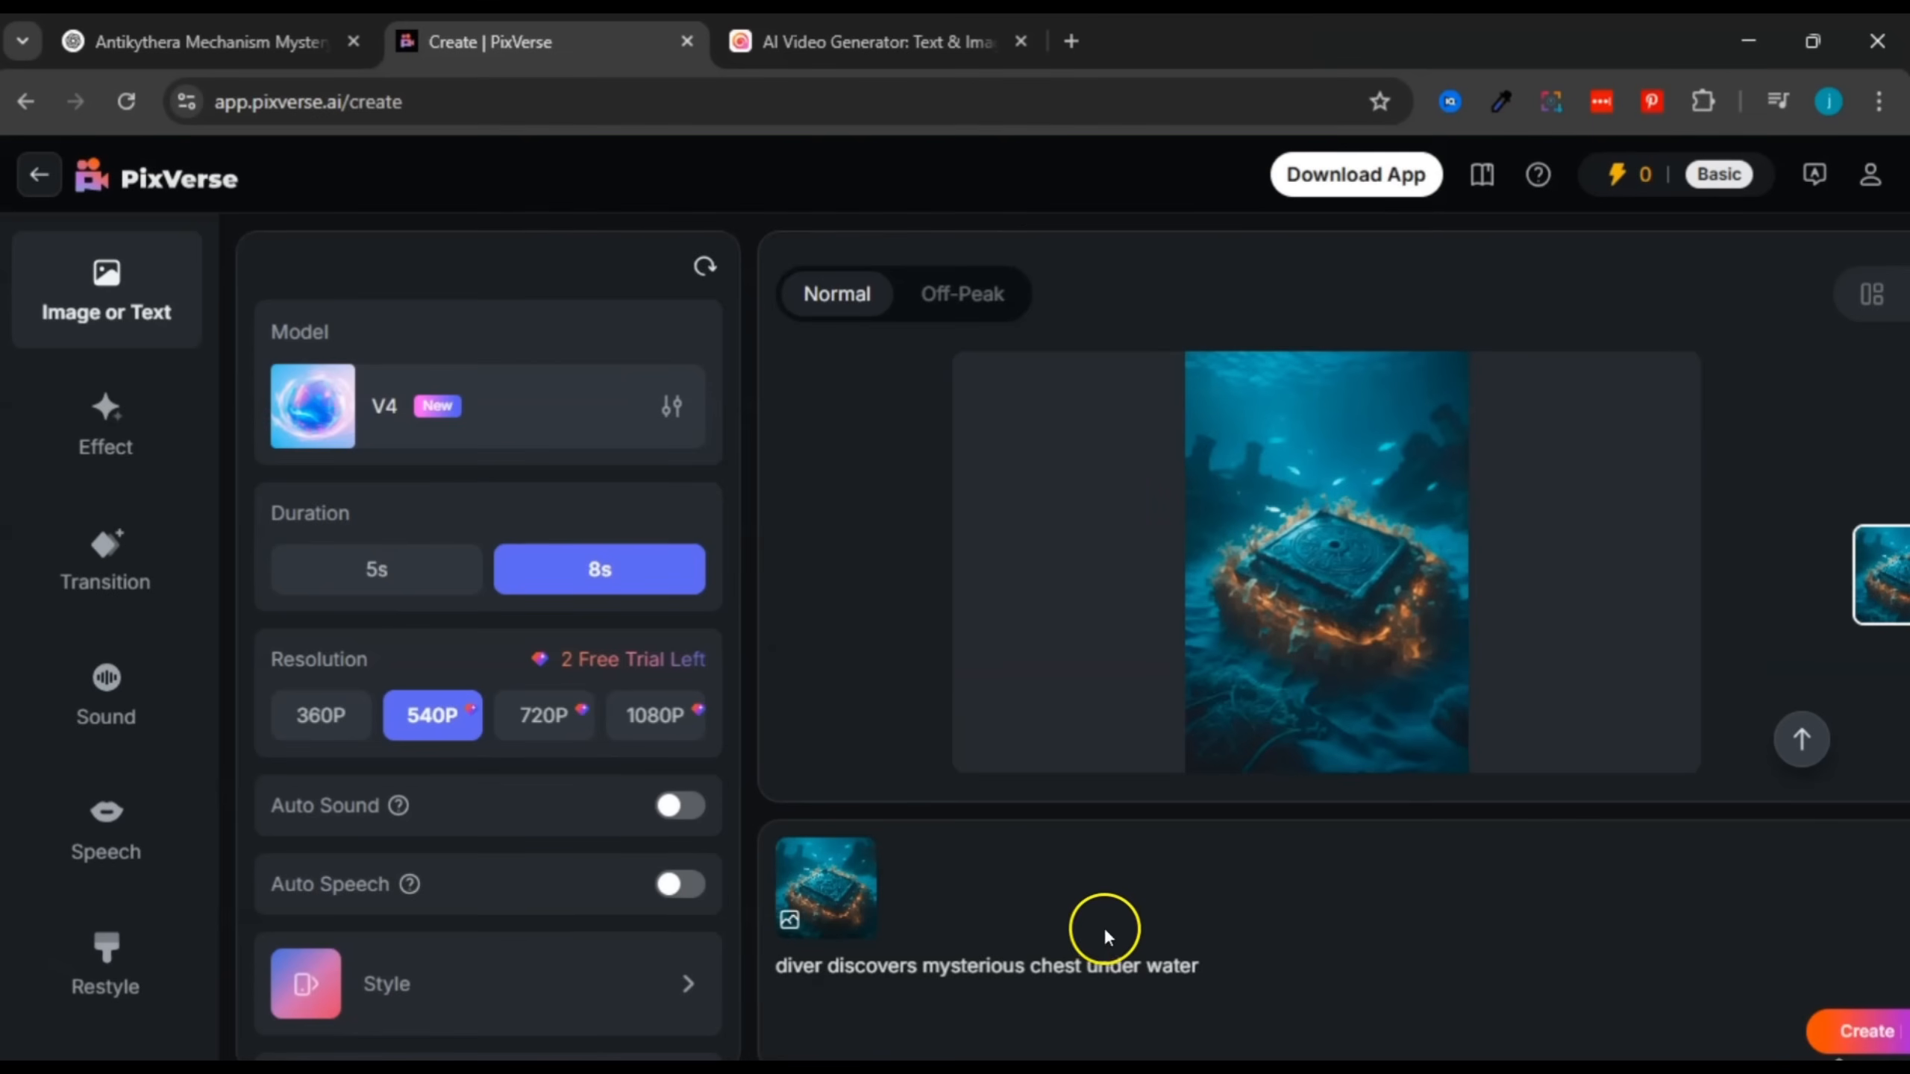
pyautogui.click(1189, 963)
pyautogui.moveTo(1206, 963); pyautogui.dragTo(833, 969)
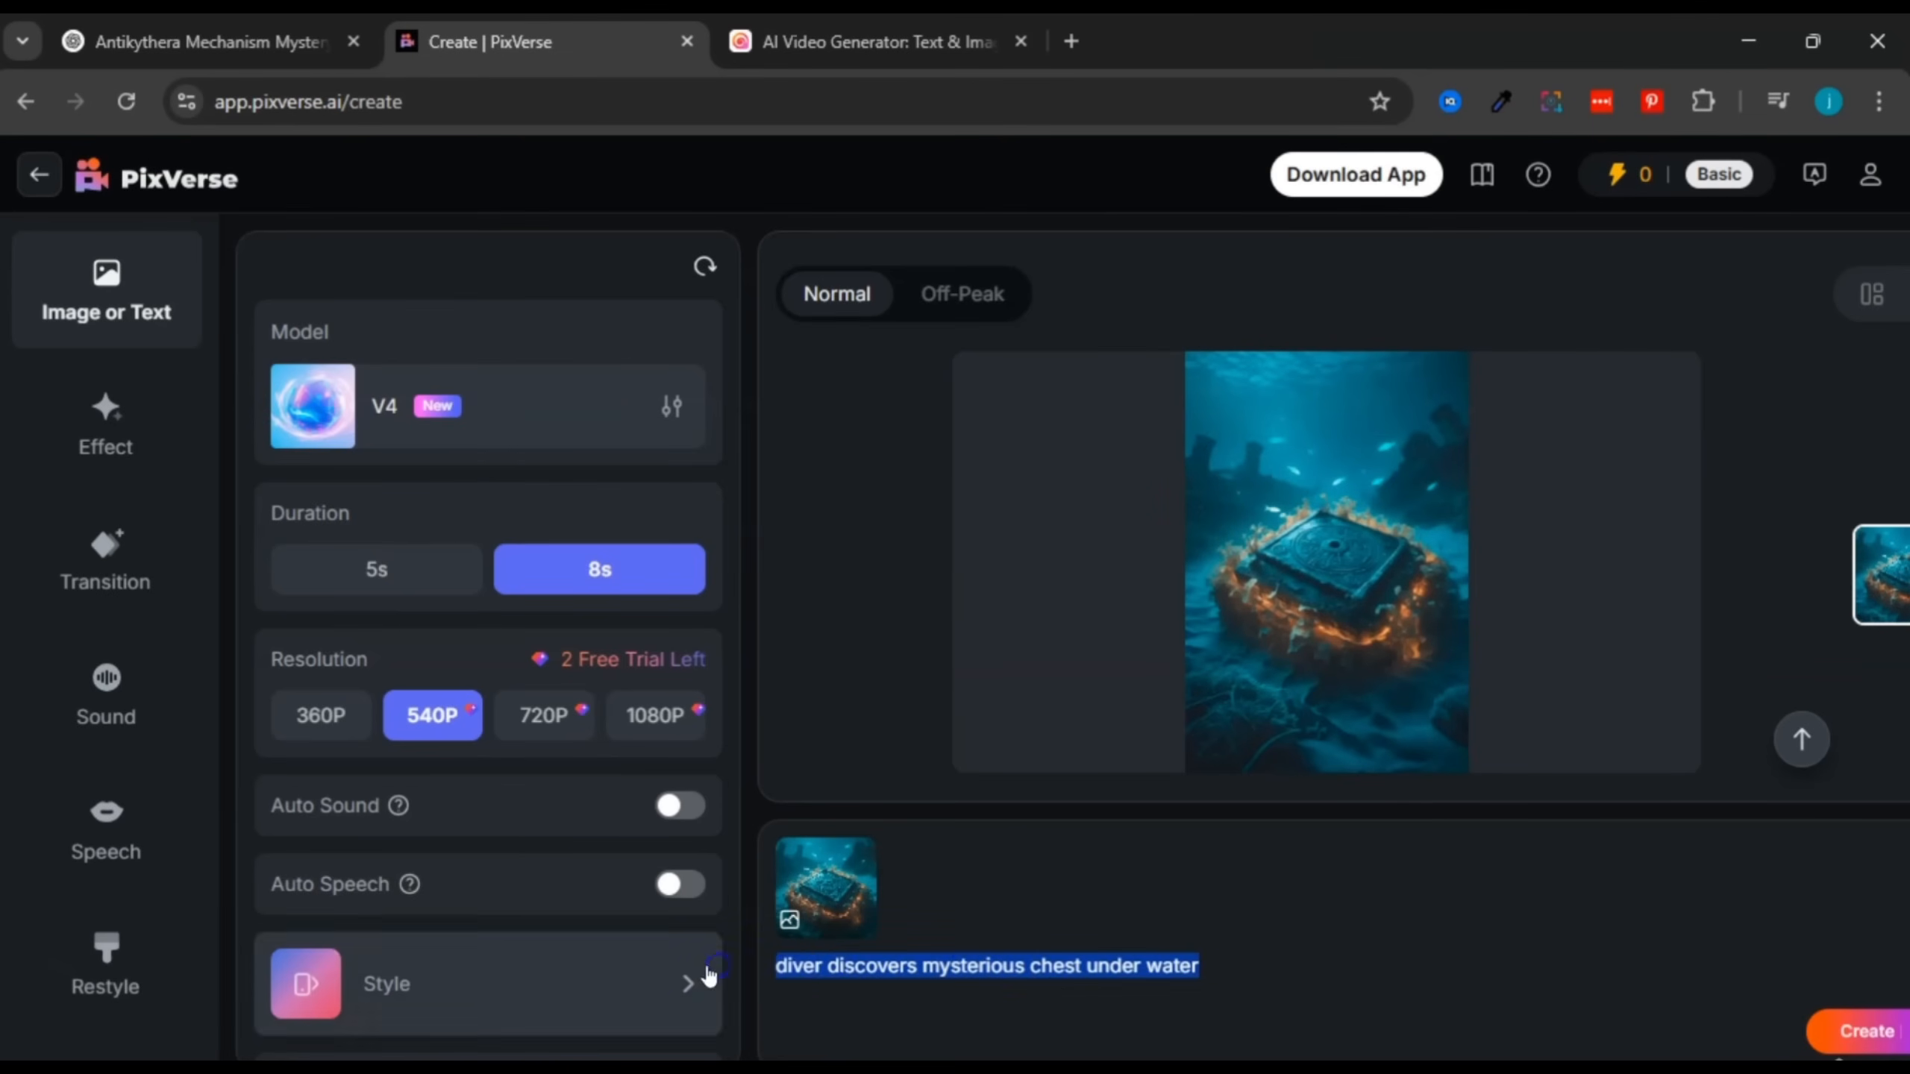
pyautogui.rightClick(846, 963)
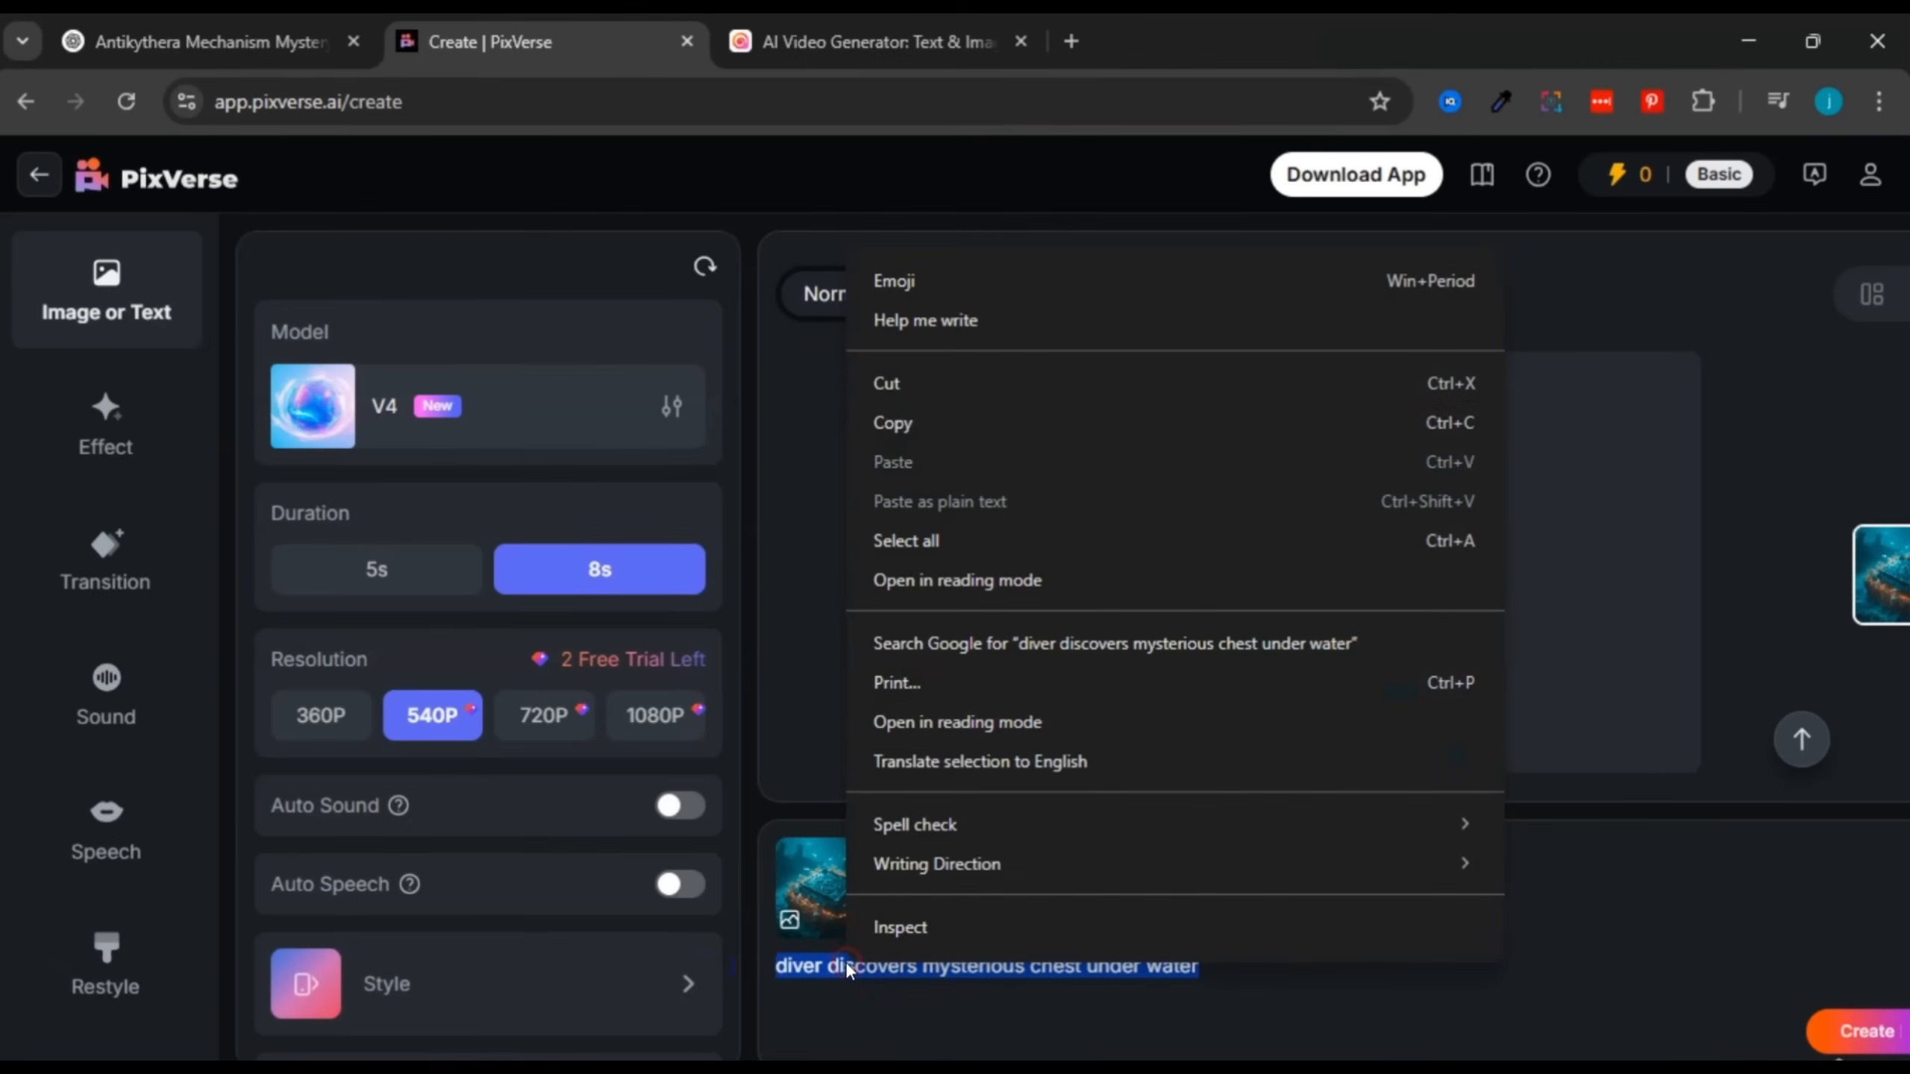
pyautogui.click(967, 435)
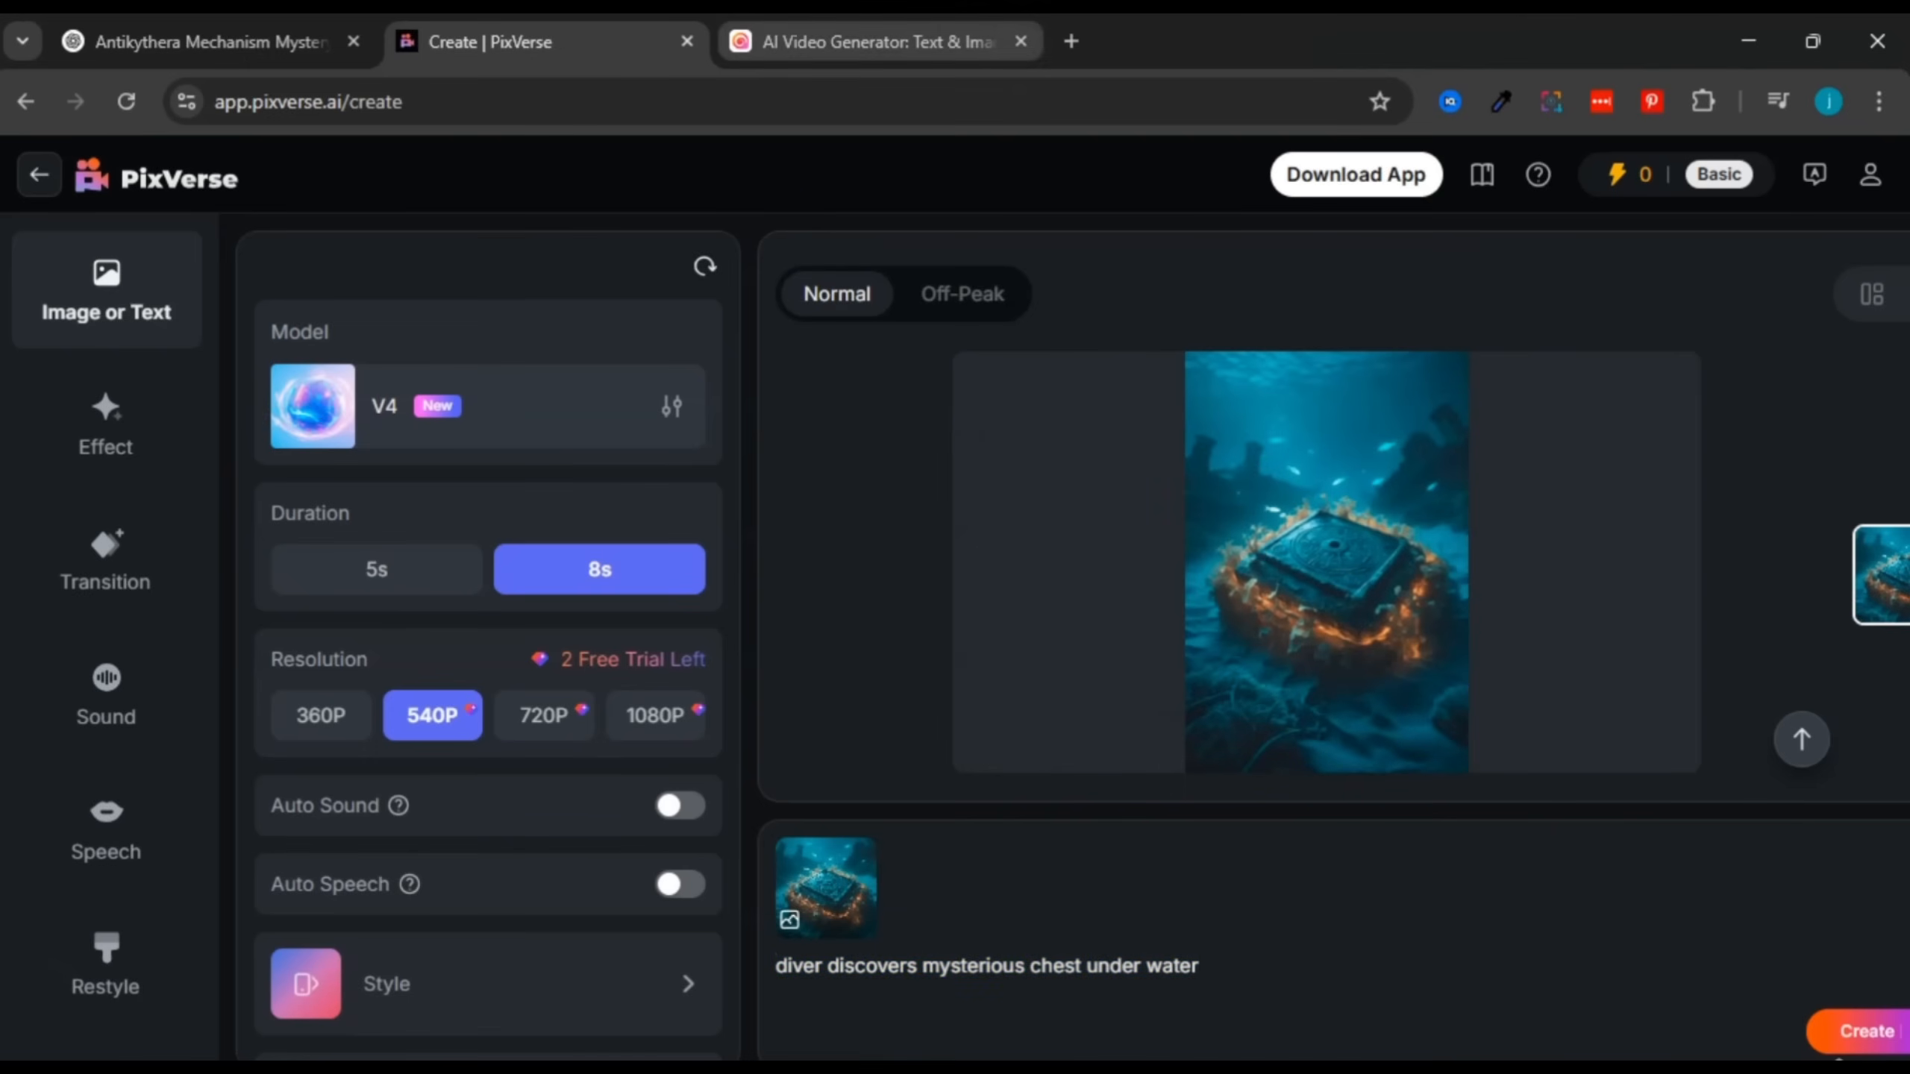
# Step: Return to Hailuo AI, paste "diver discovers mysterious chest under water" as the image's prompt, and generate the video
pyautogui.click(872, 41)
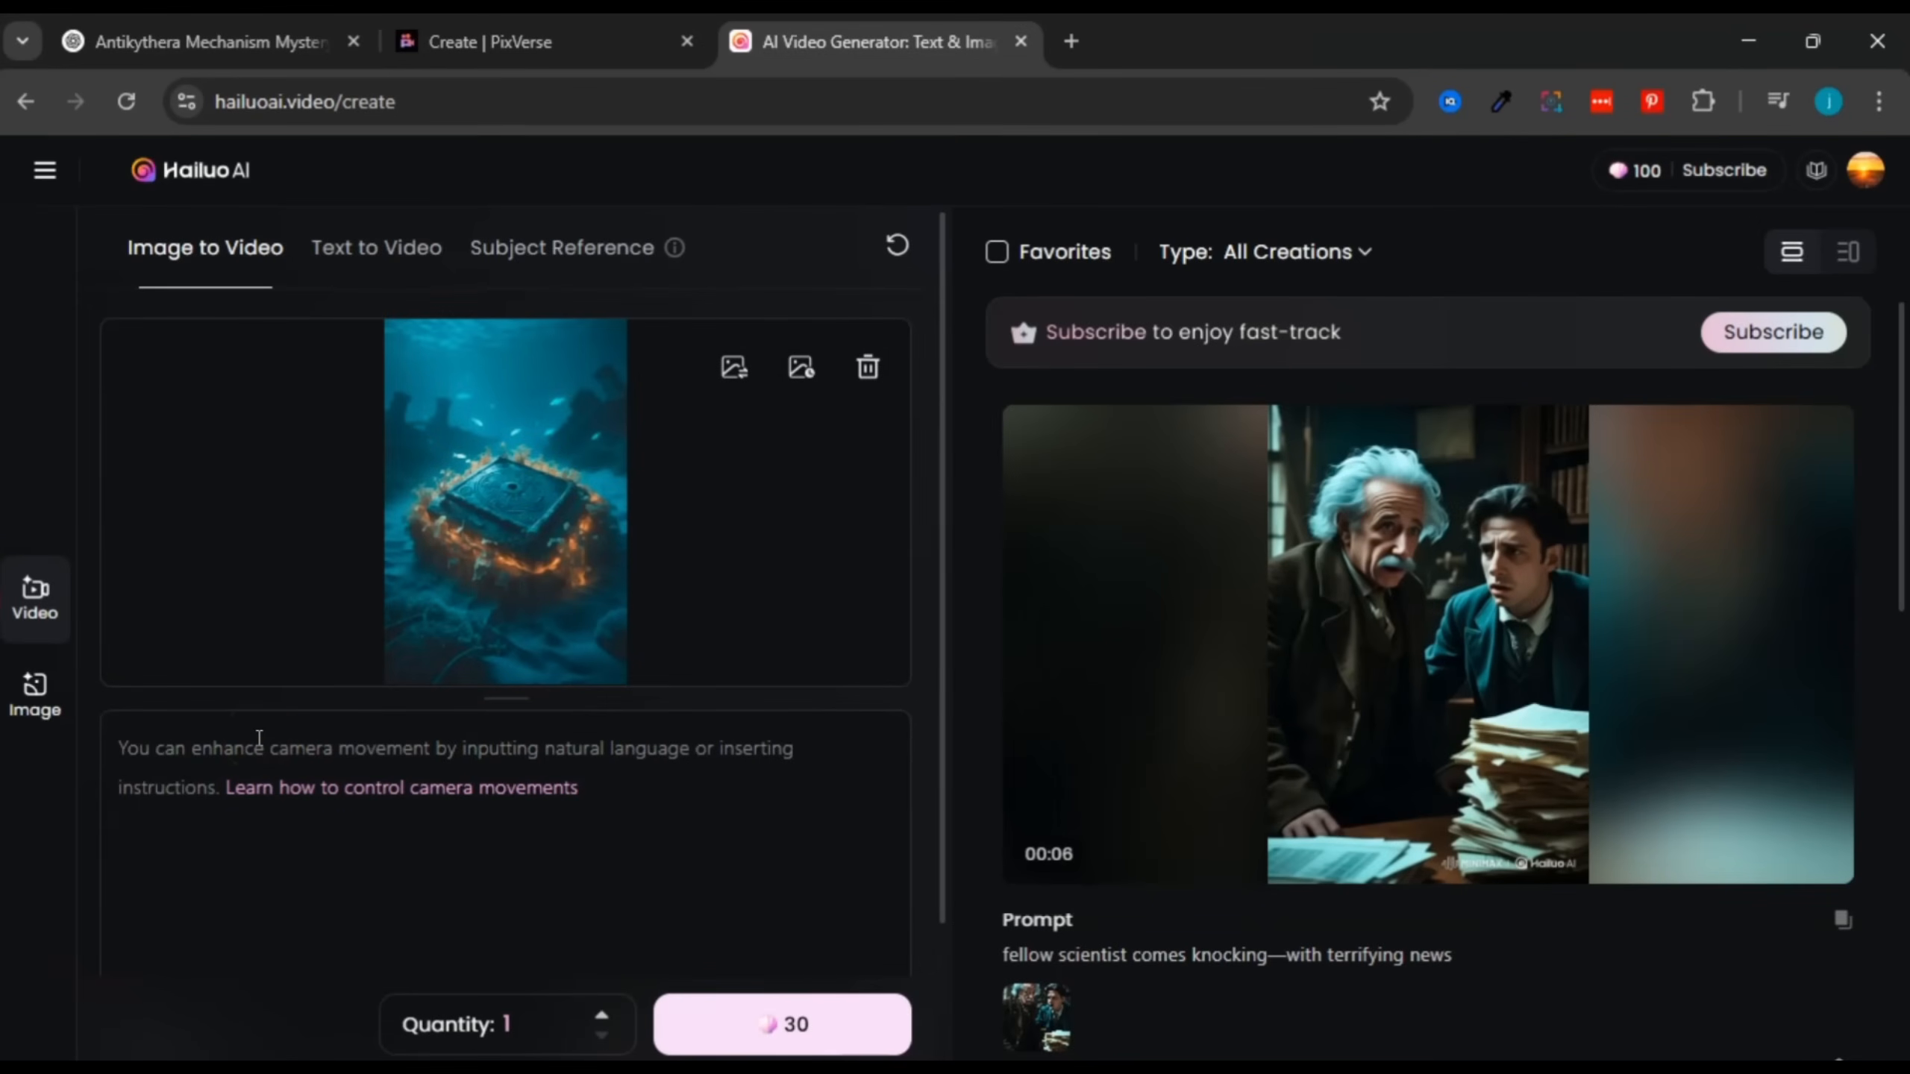
pyautogui.hotkey('ctrl', 'v')
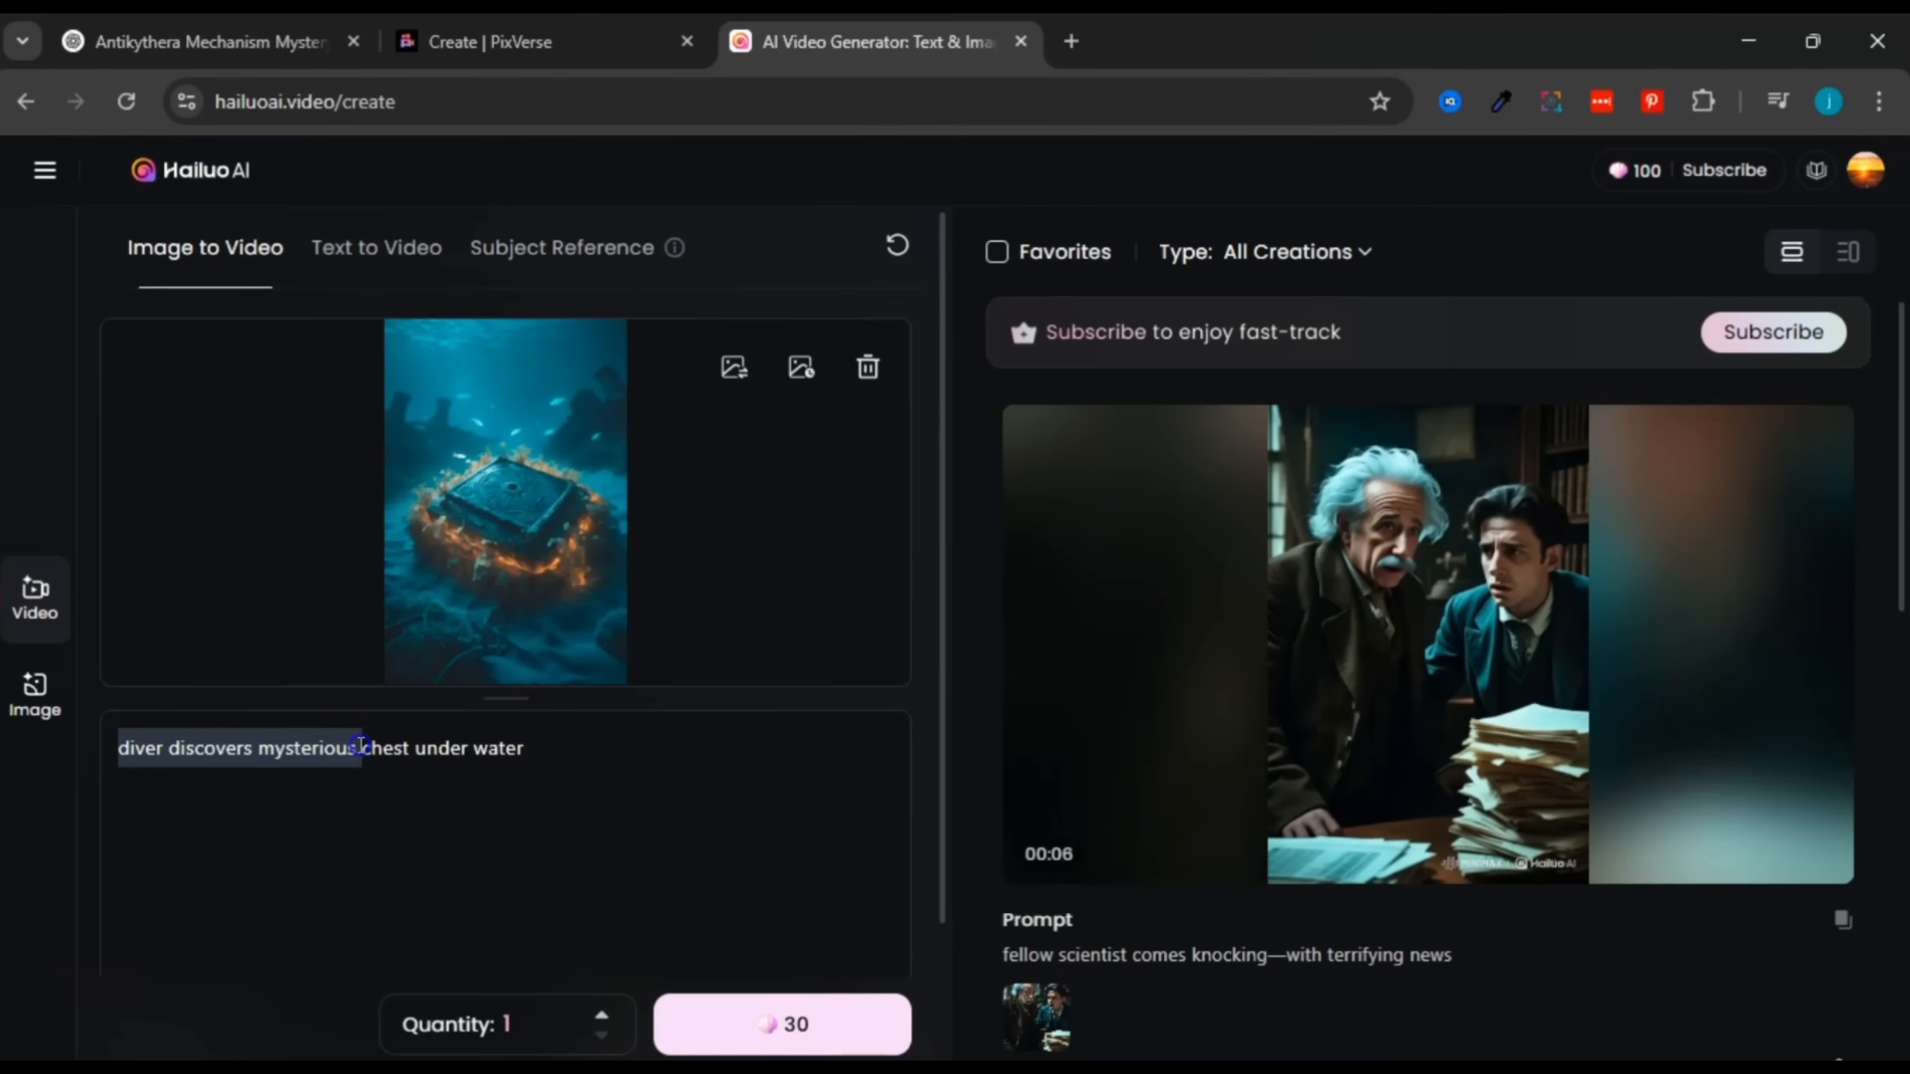
pyautogui.click(413, 602)
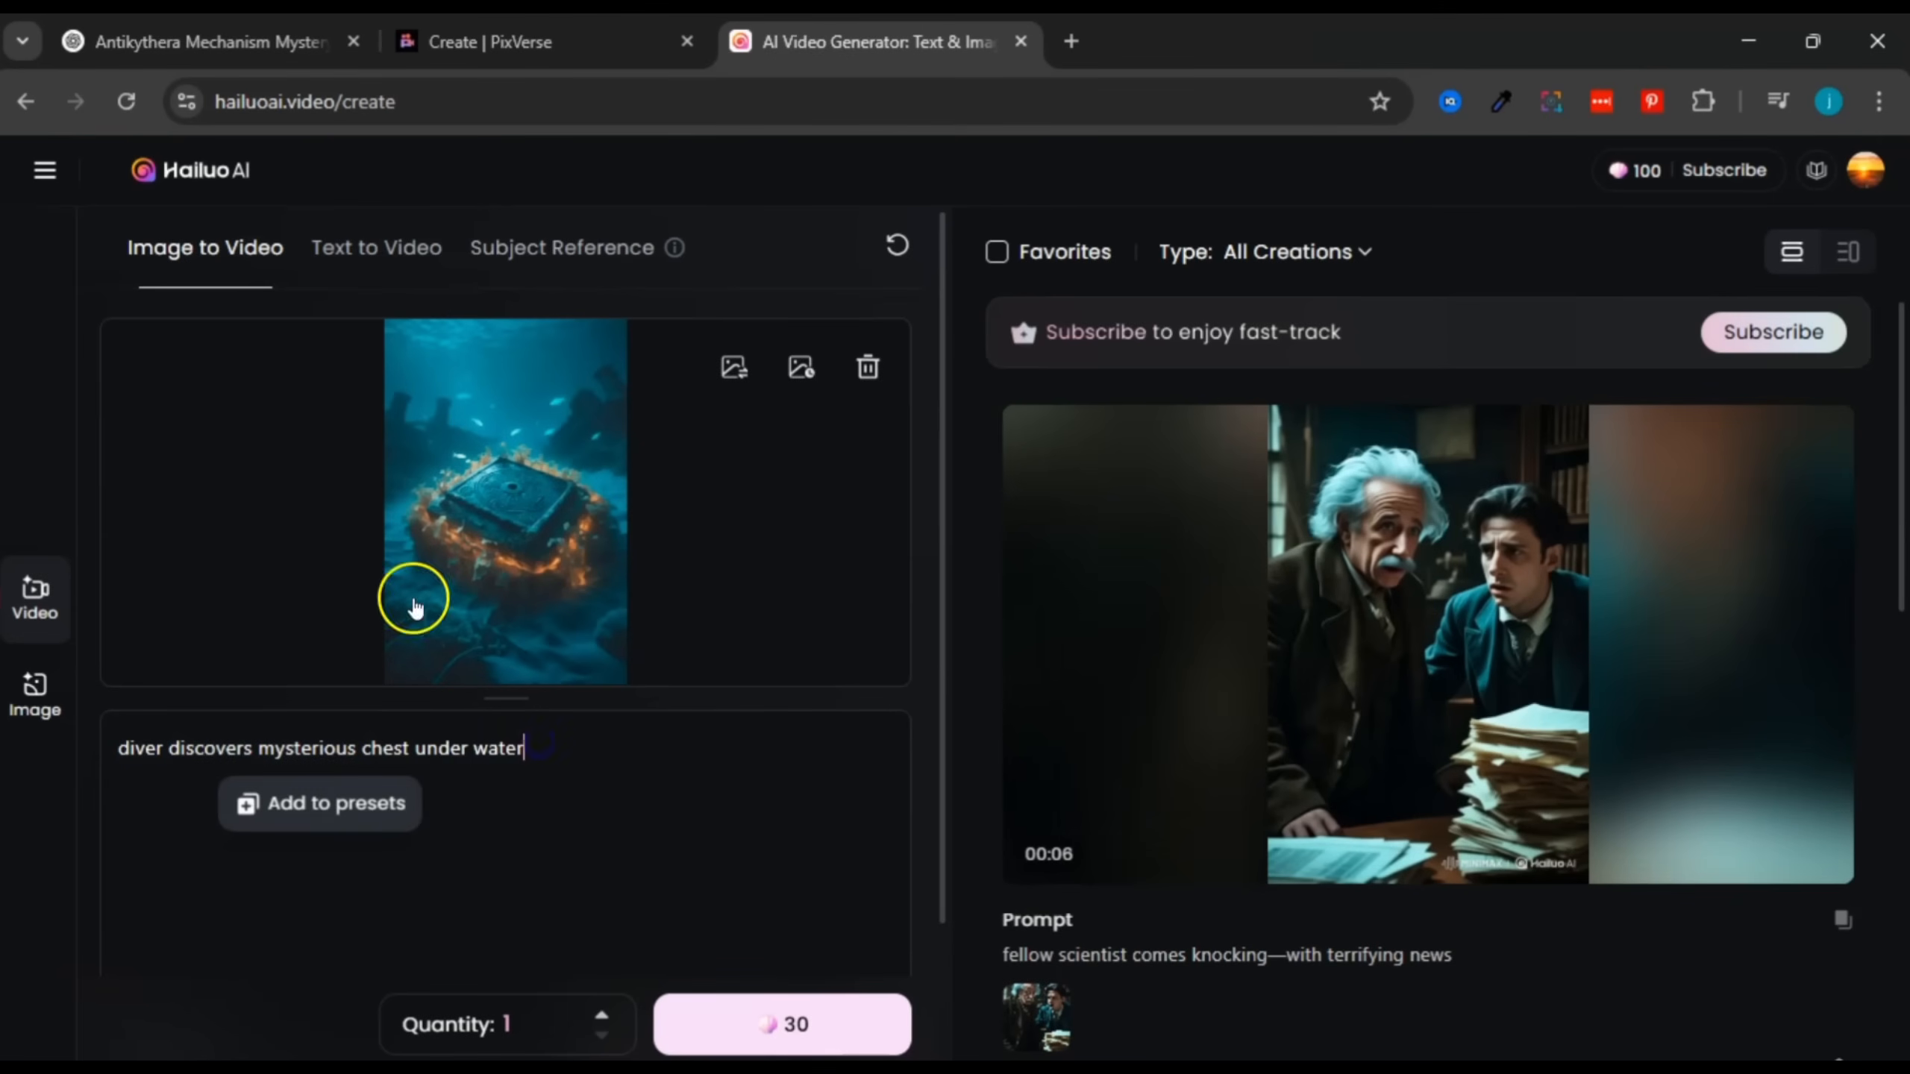
pyautogui.click(637, 817)
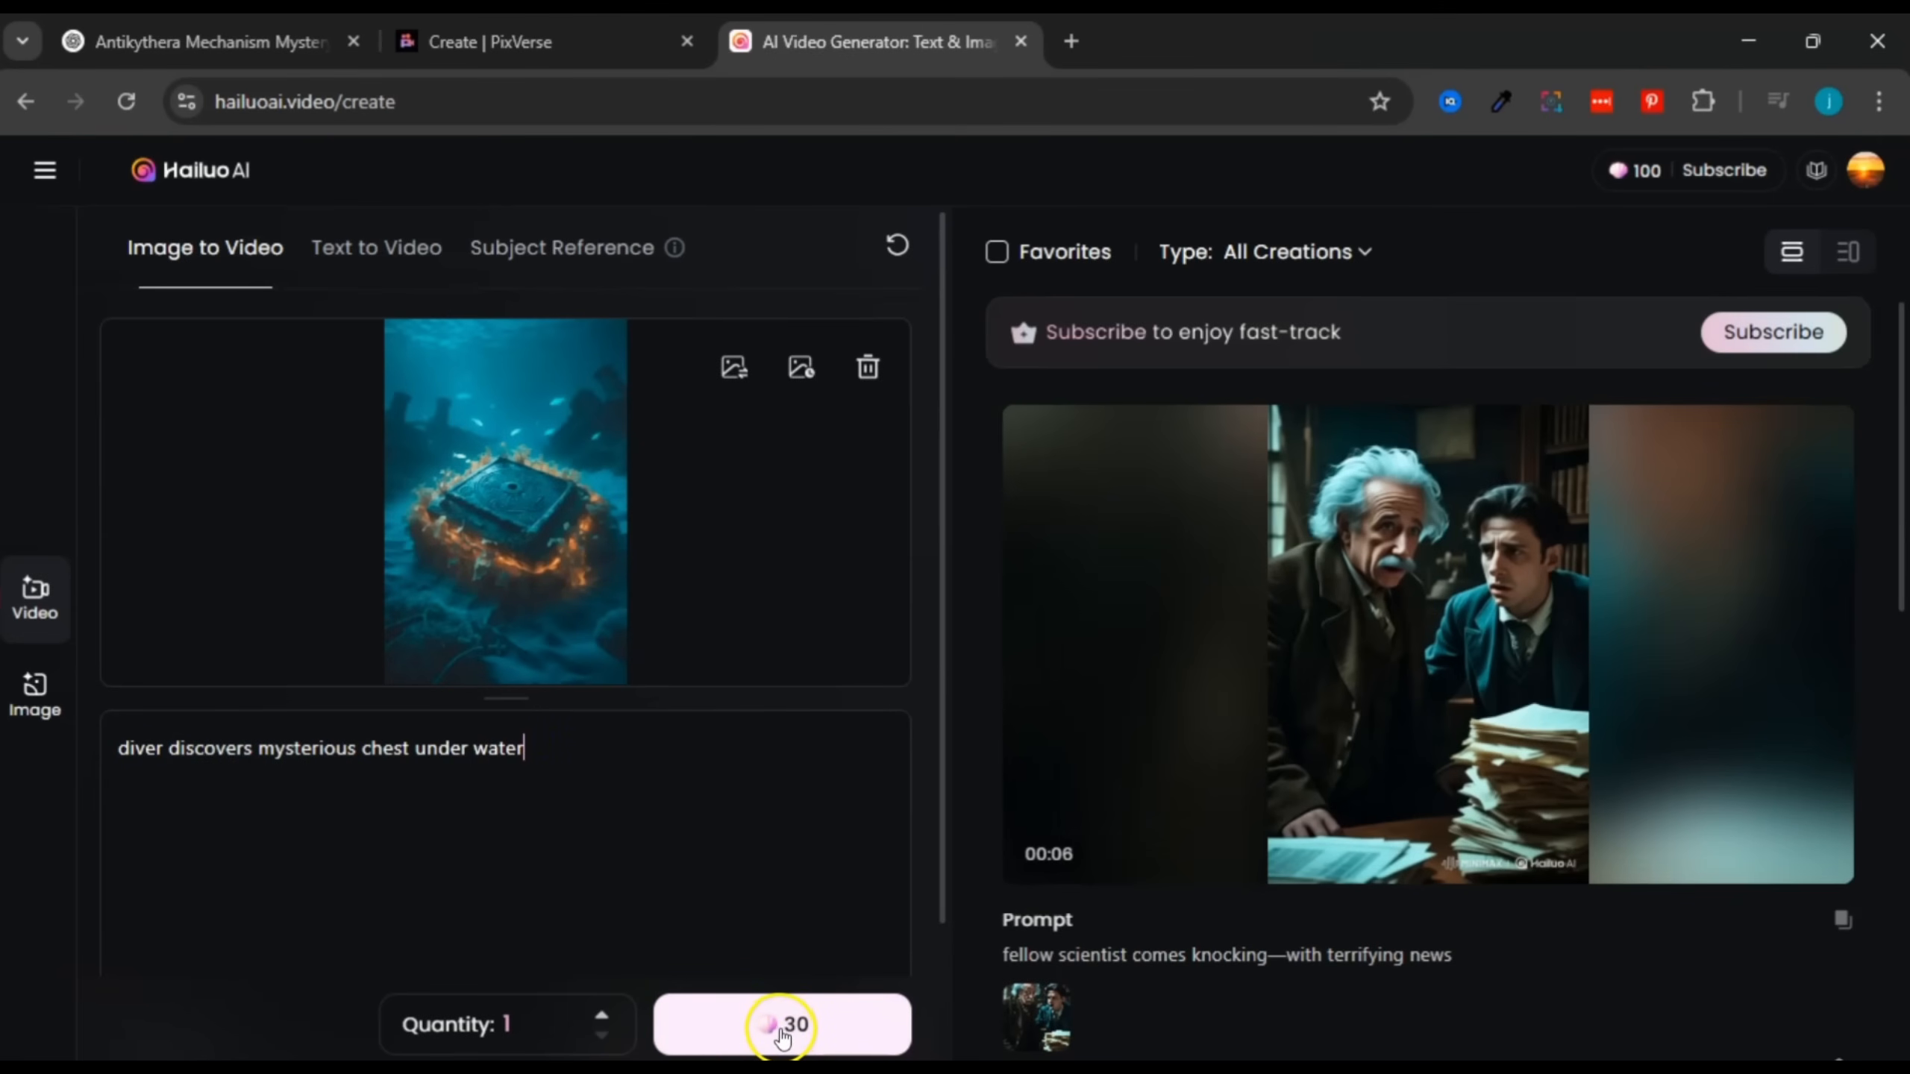
pyautogui.moveTo(1645, 174)
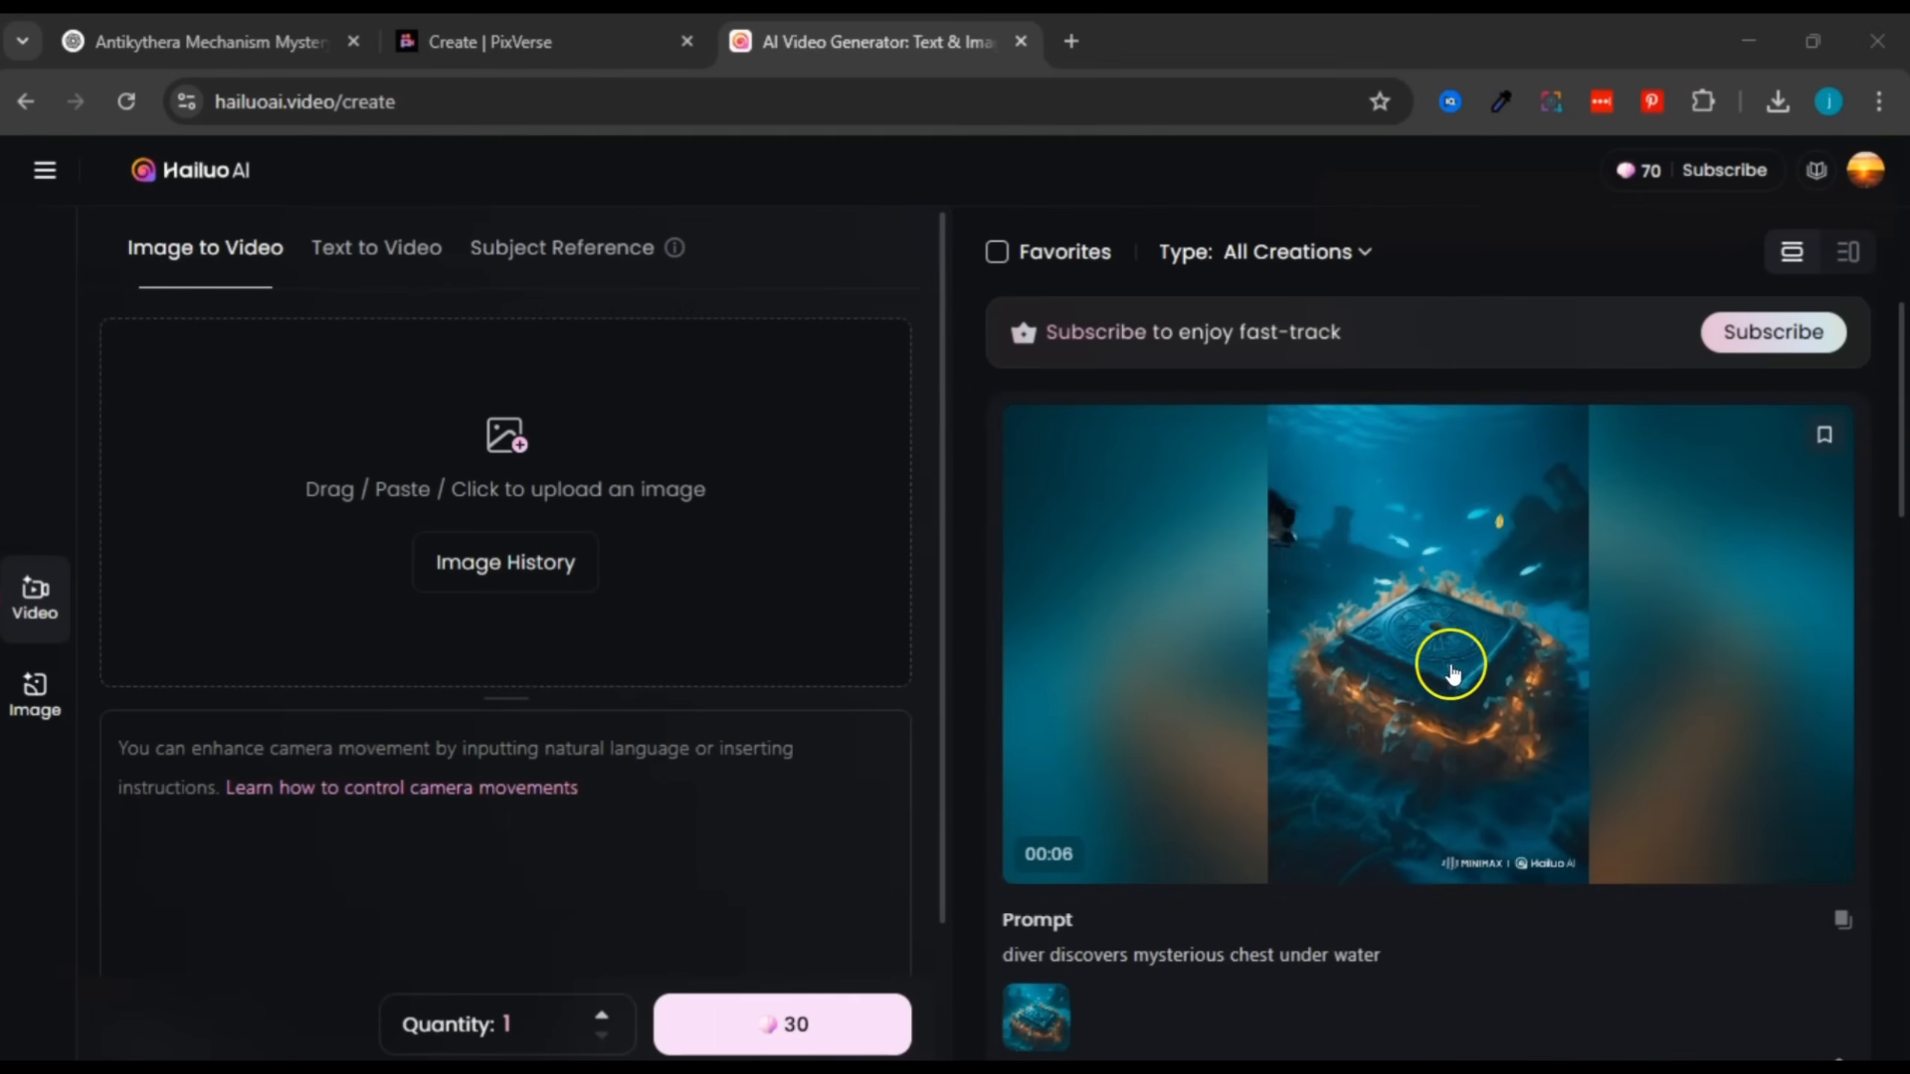
# Step: Play the generated diver video in Hailuo AI and the matching one in PixVerse, pausing each near its end
pyautogui.click(1441, 654)
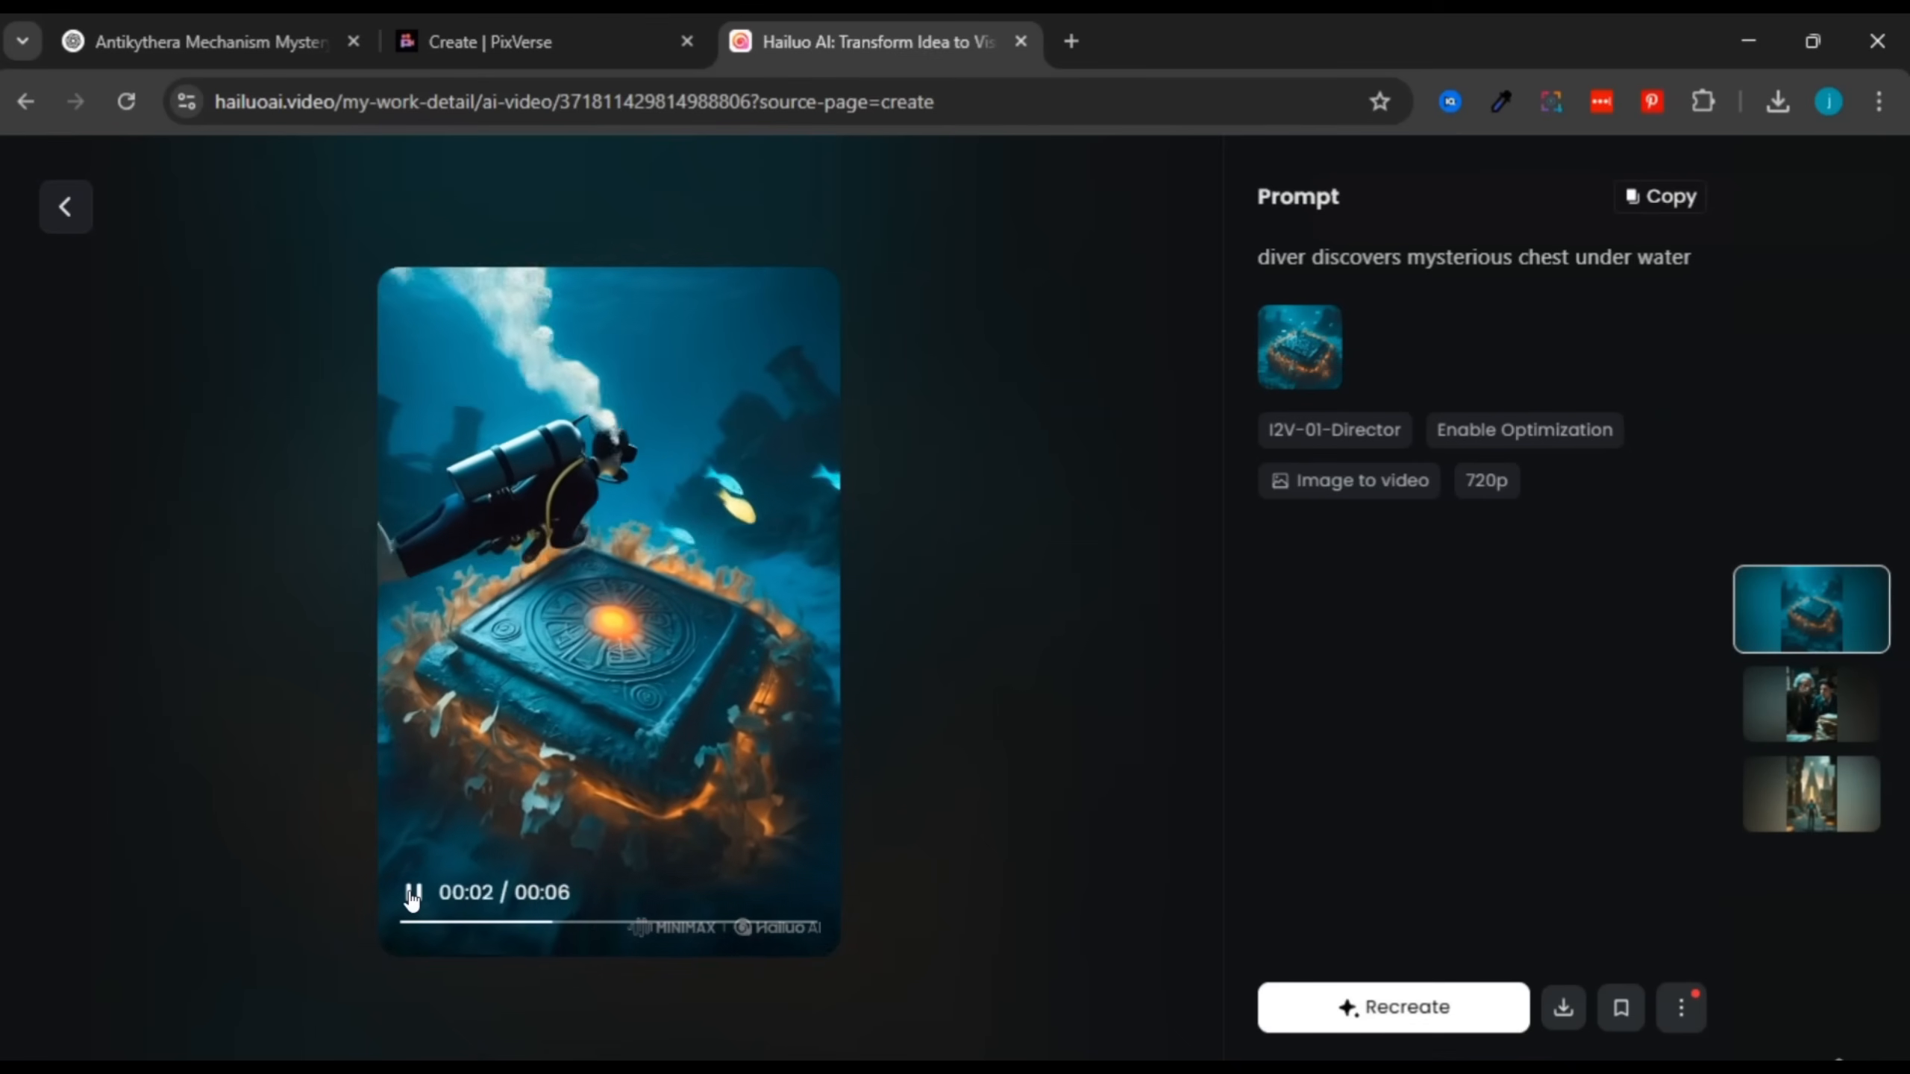
pyautogui.click(412, 893)
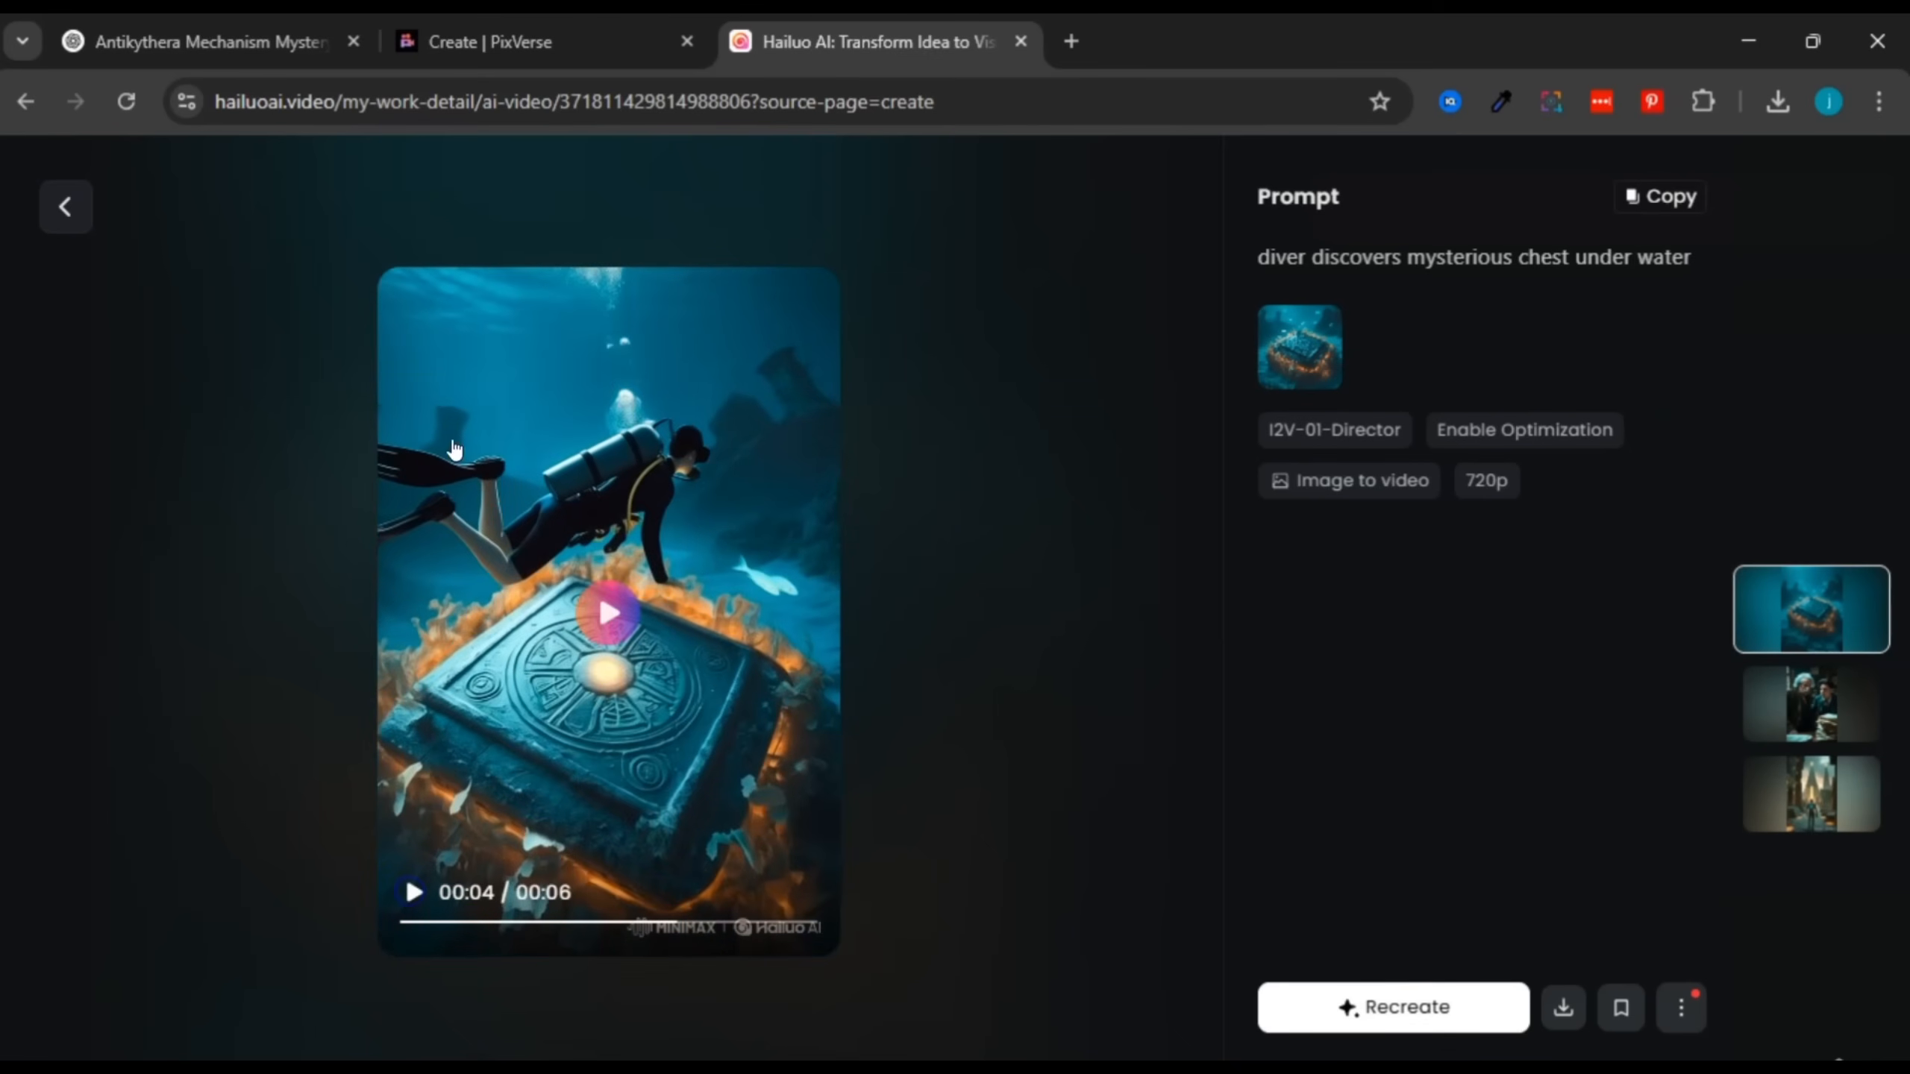
pyautogui.click(527, 41)
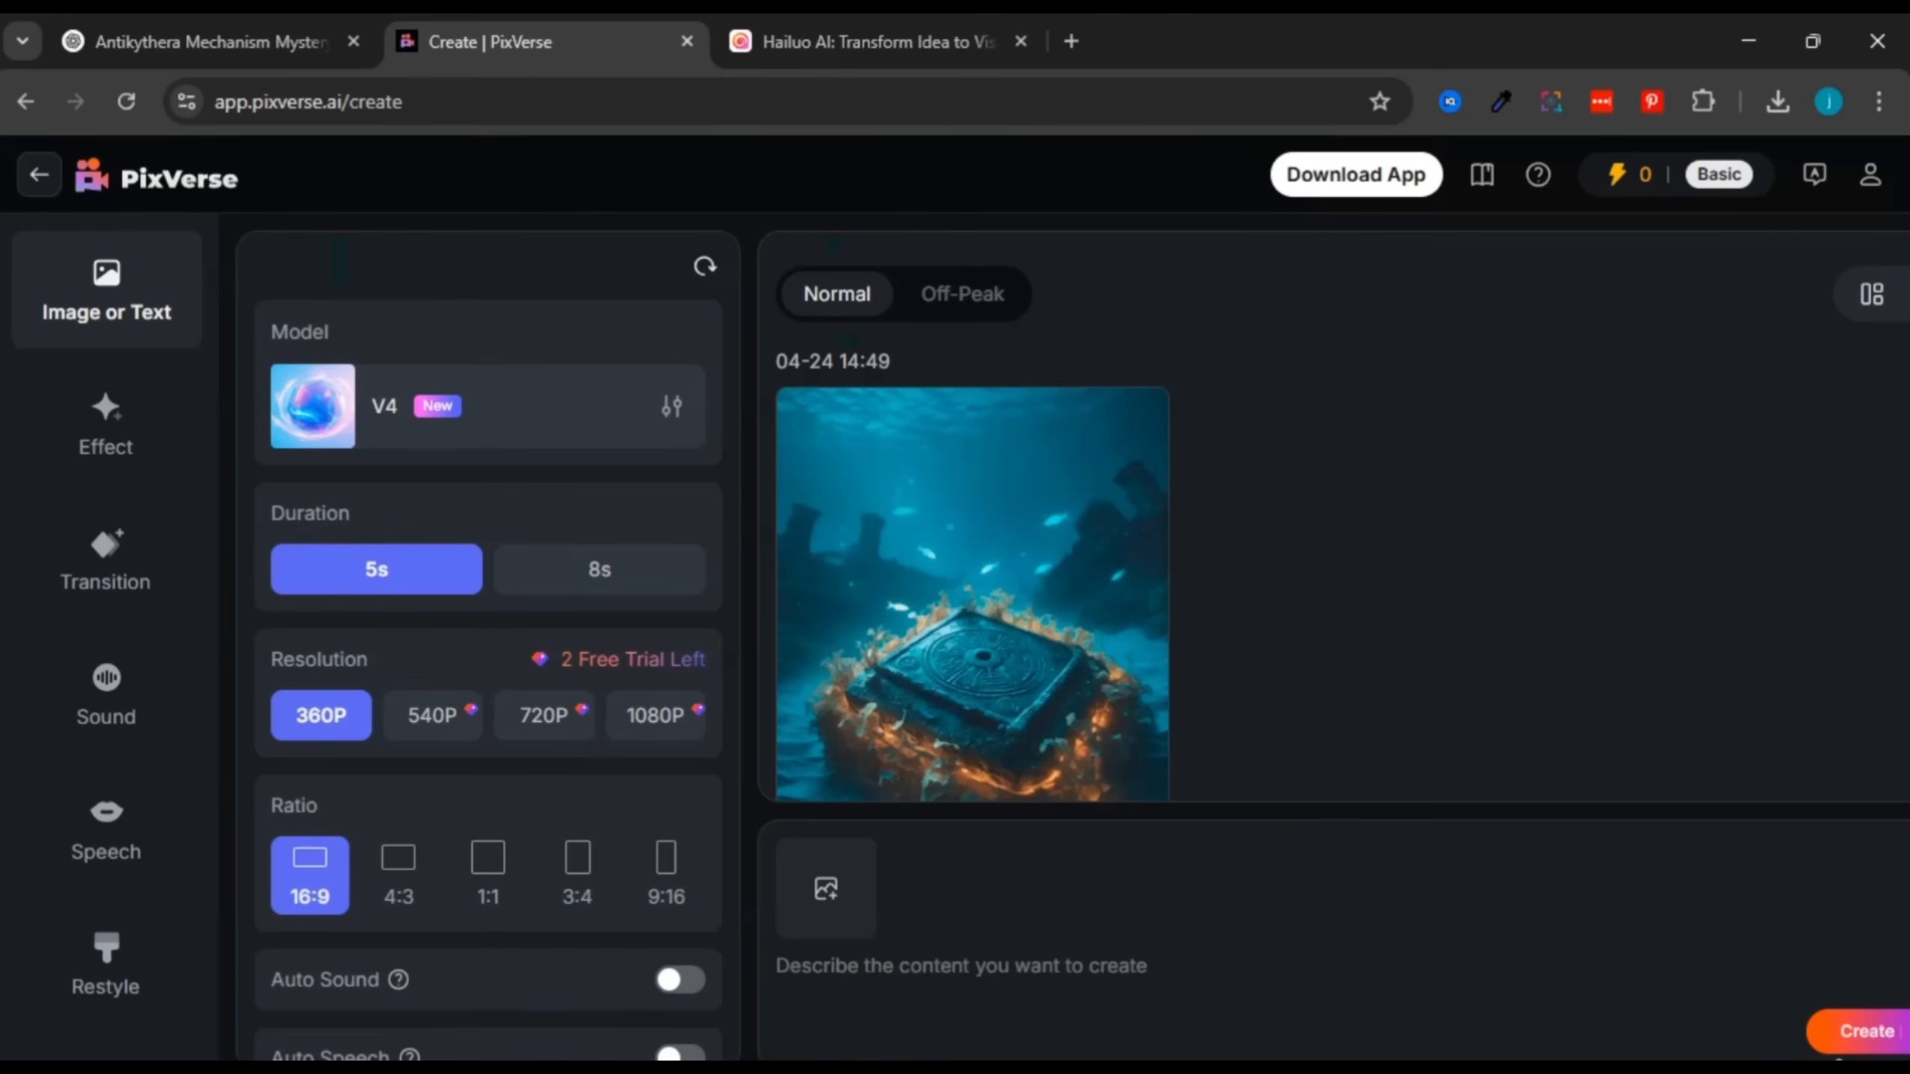
pyautogui.click(1005, 585)
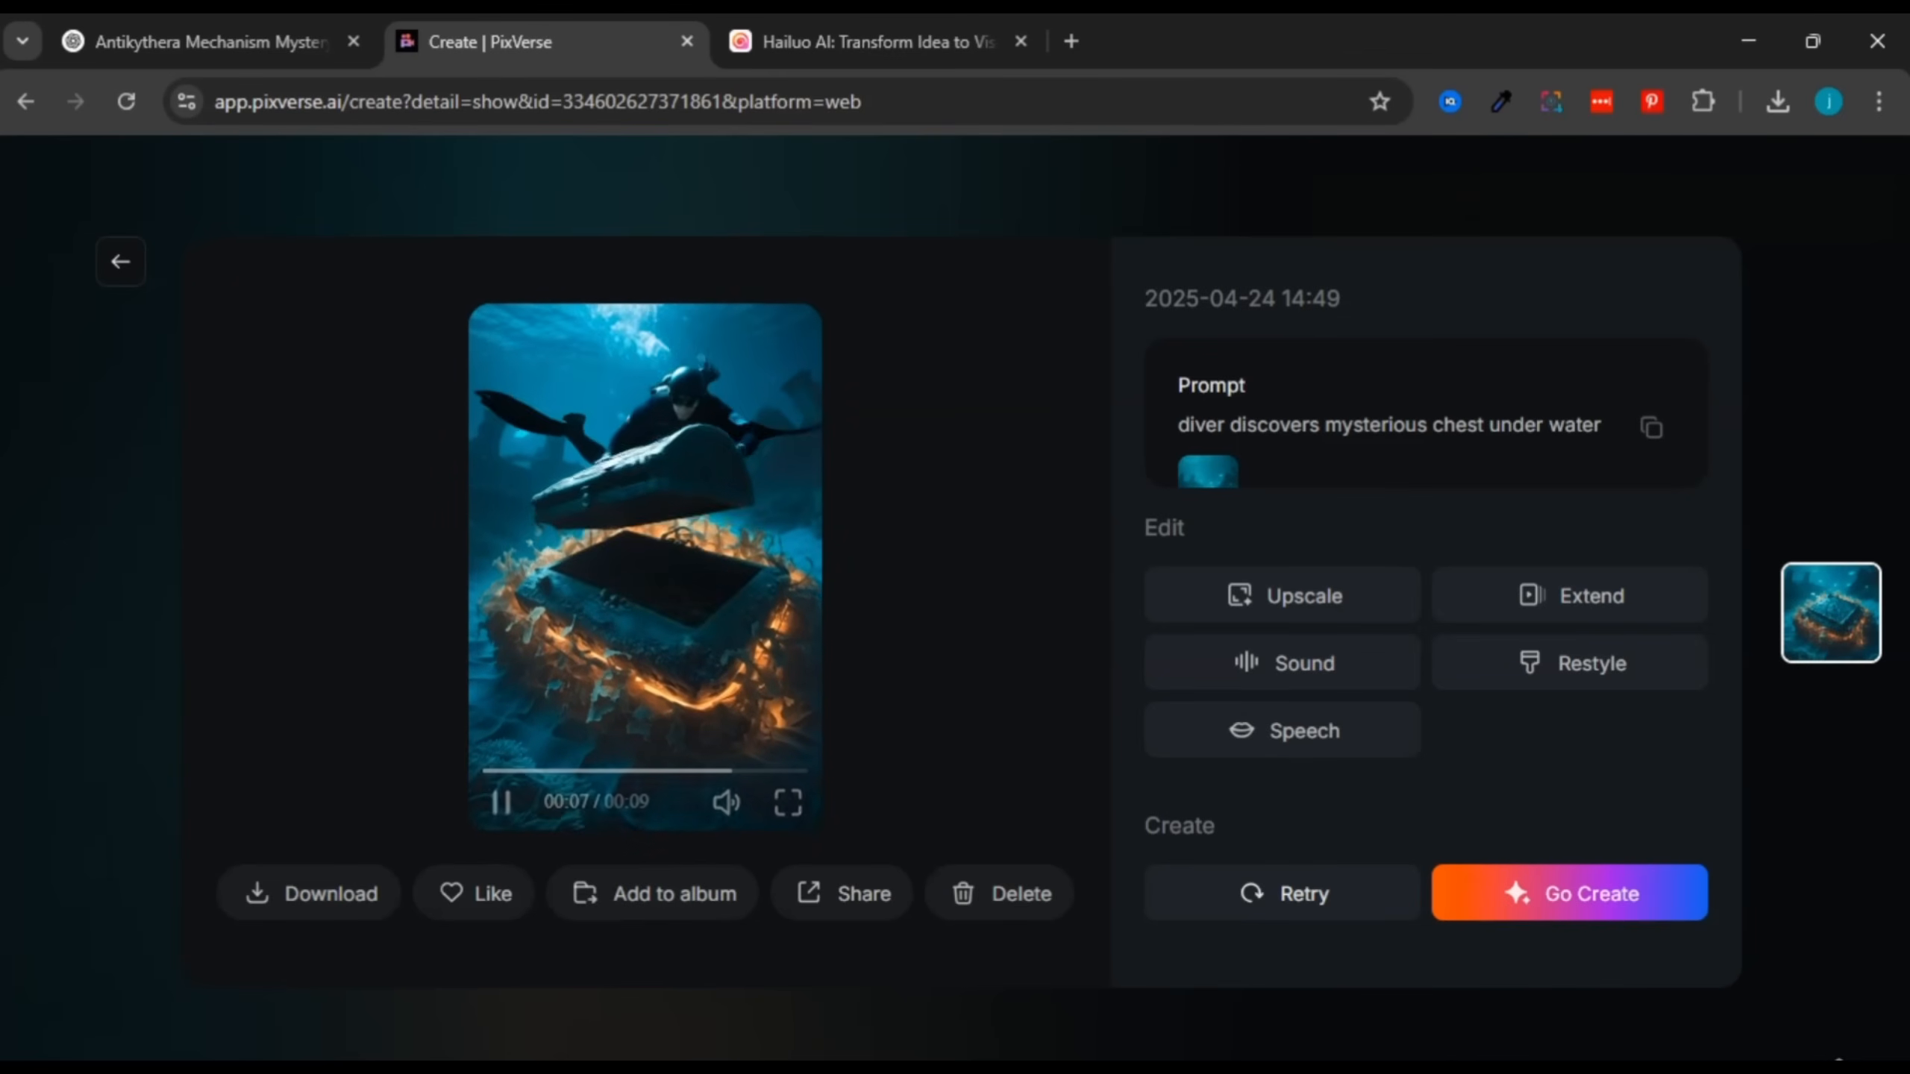
pyautogui.click(543, 853)
pyautogui.click(501, 800)
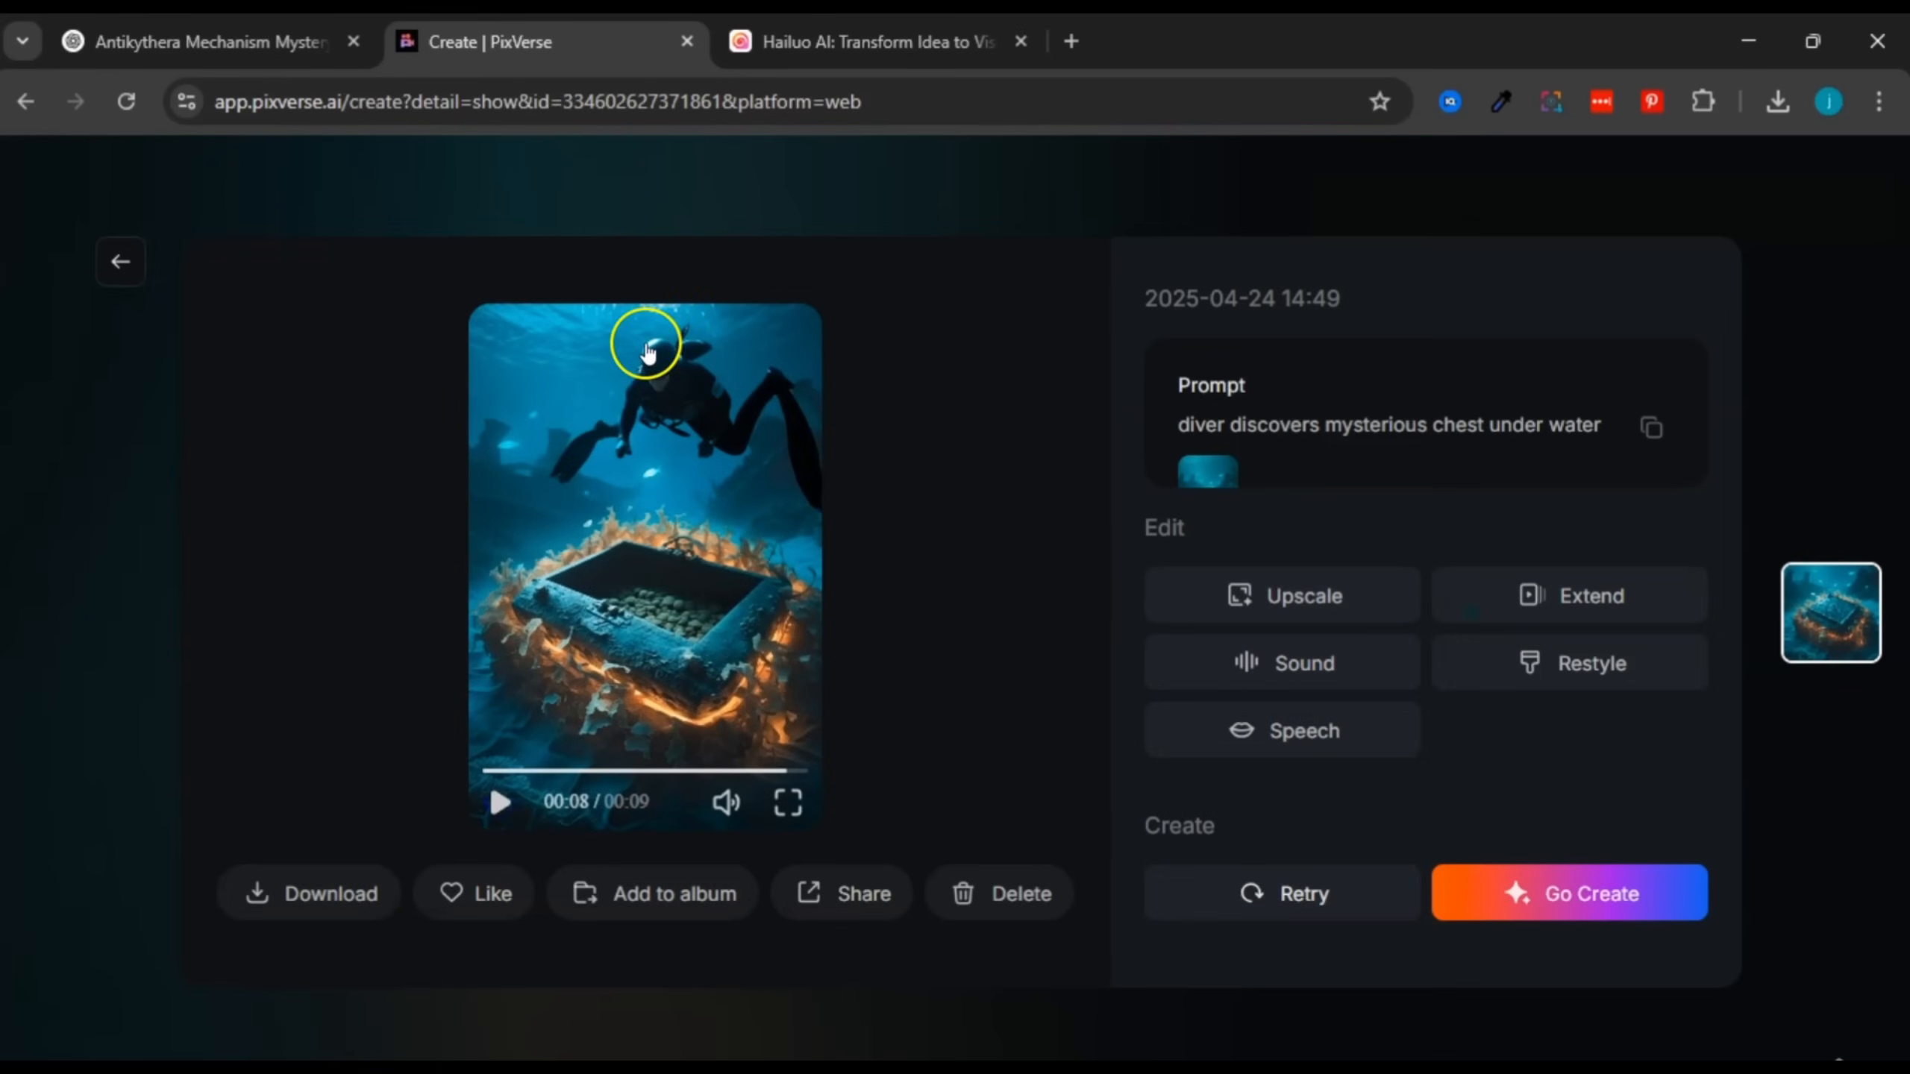
# Step: Compare the paused diver frames by switching back and forth between Hailuo AI and PixVerse
pyautogui.click(699, 64)
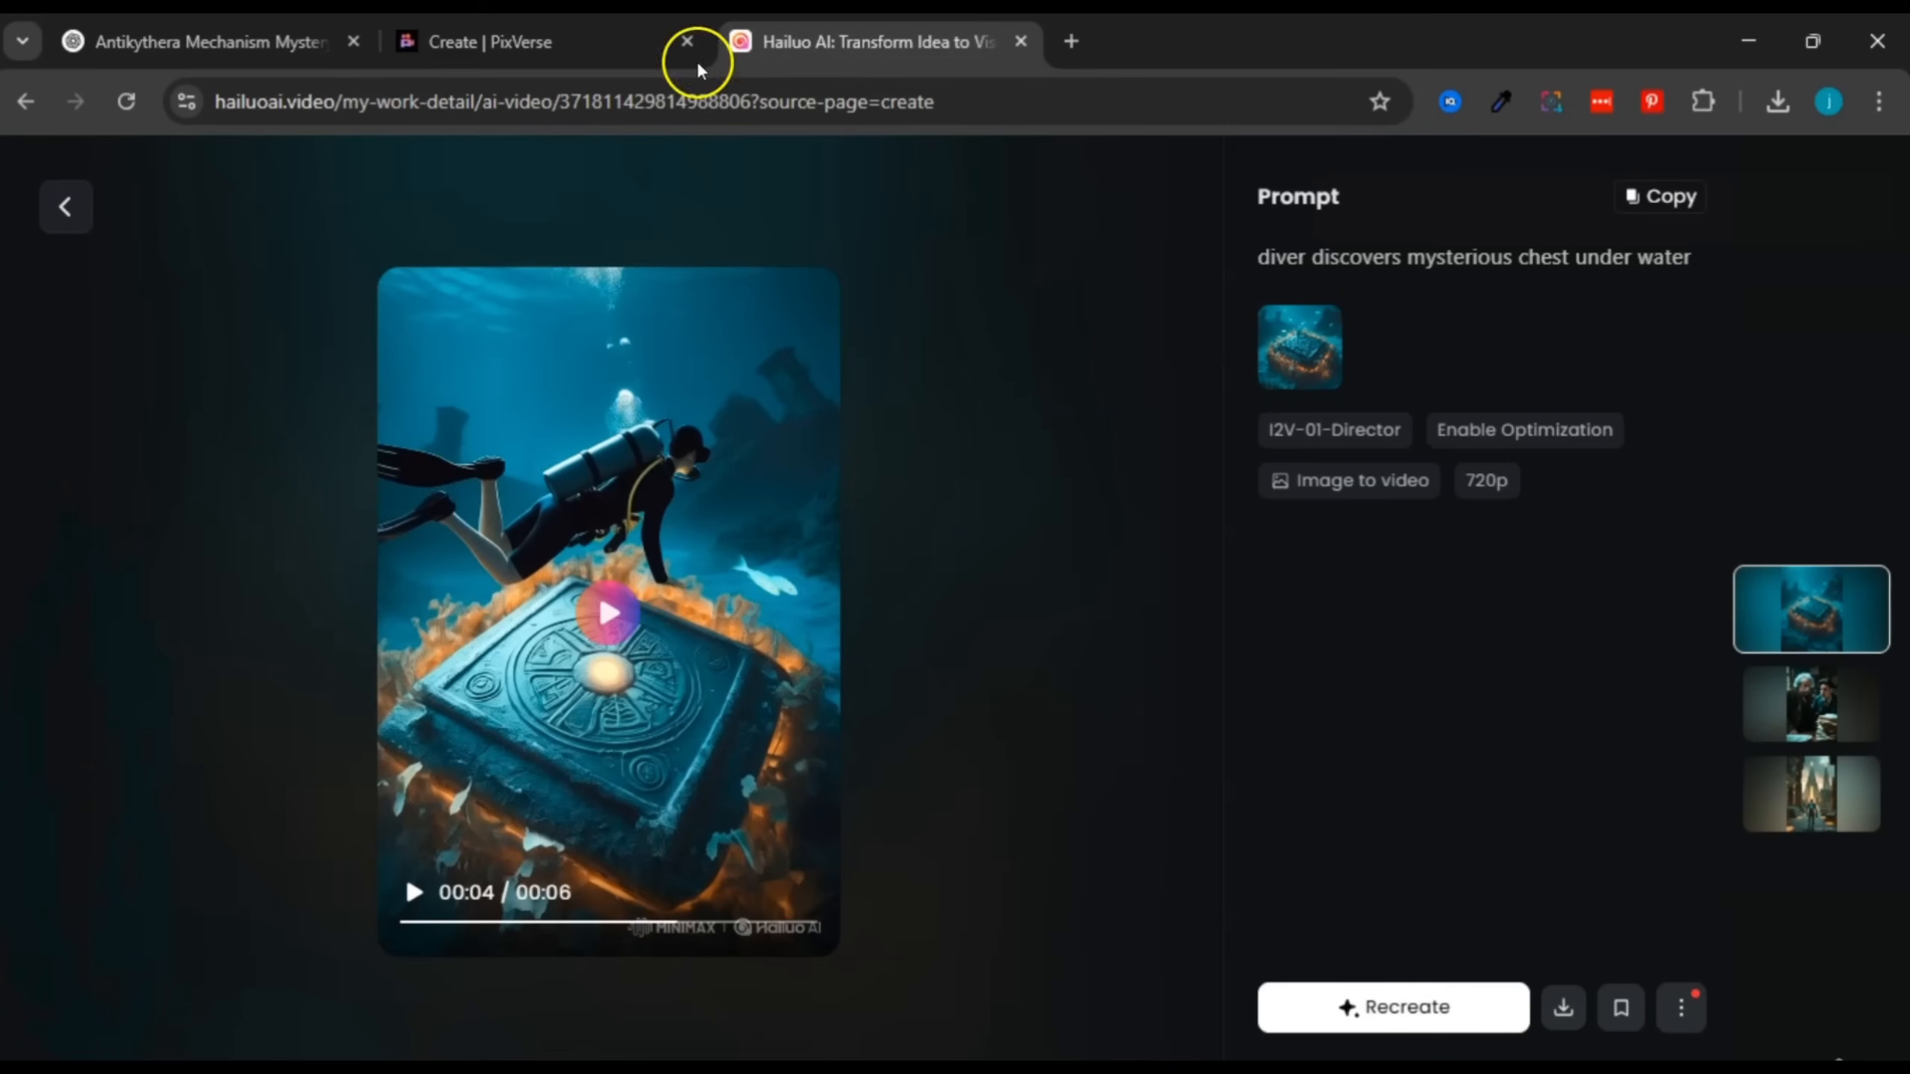
pyautogui.click(489, 41)
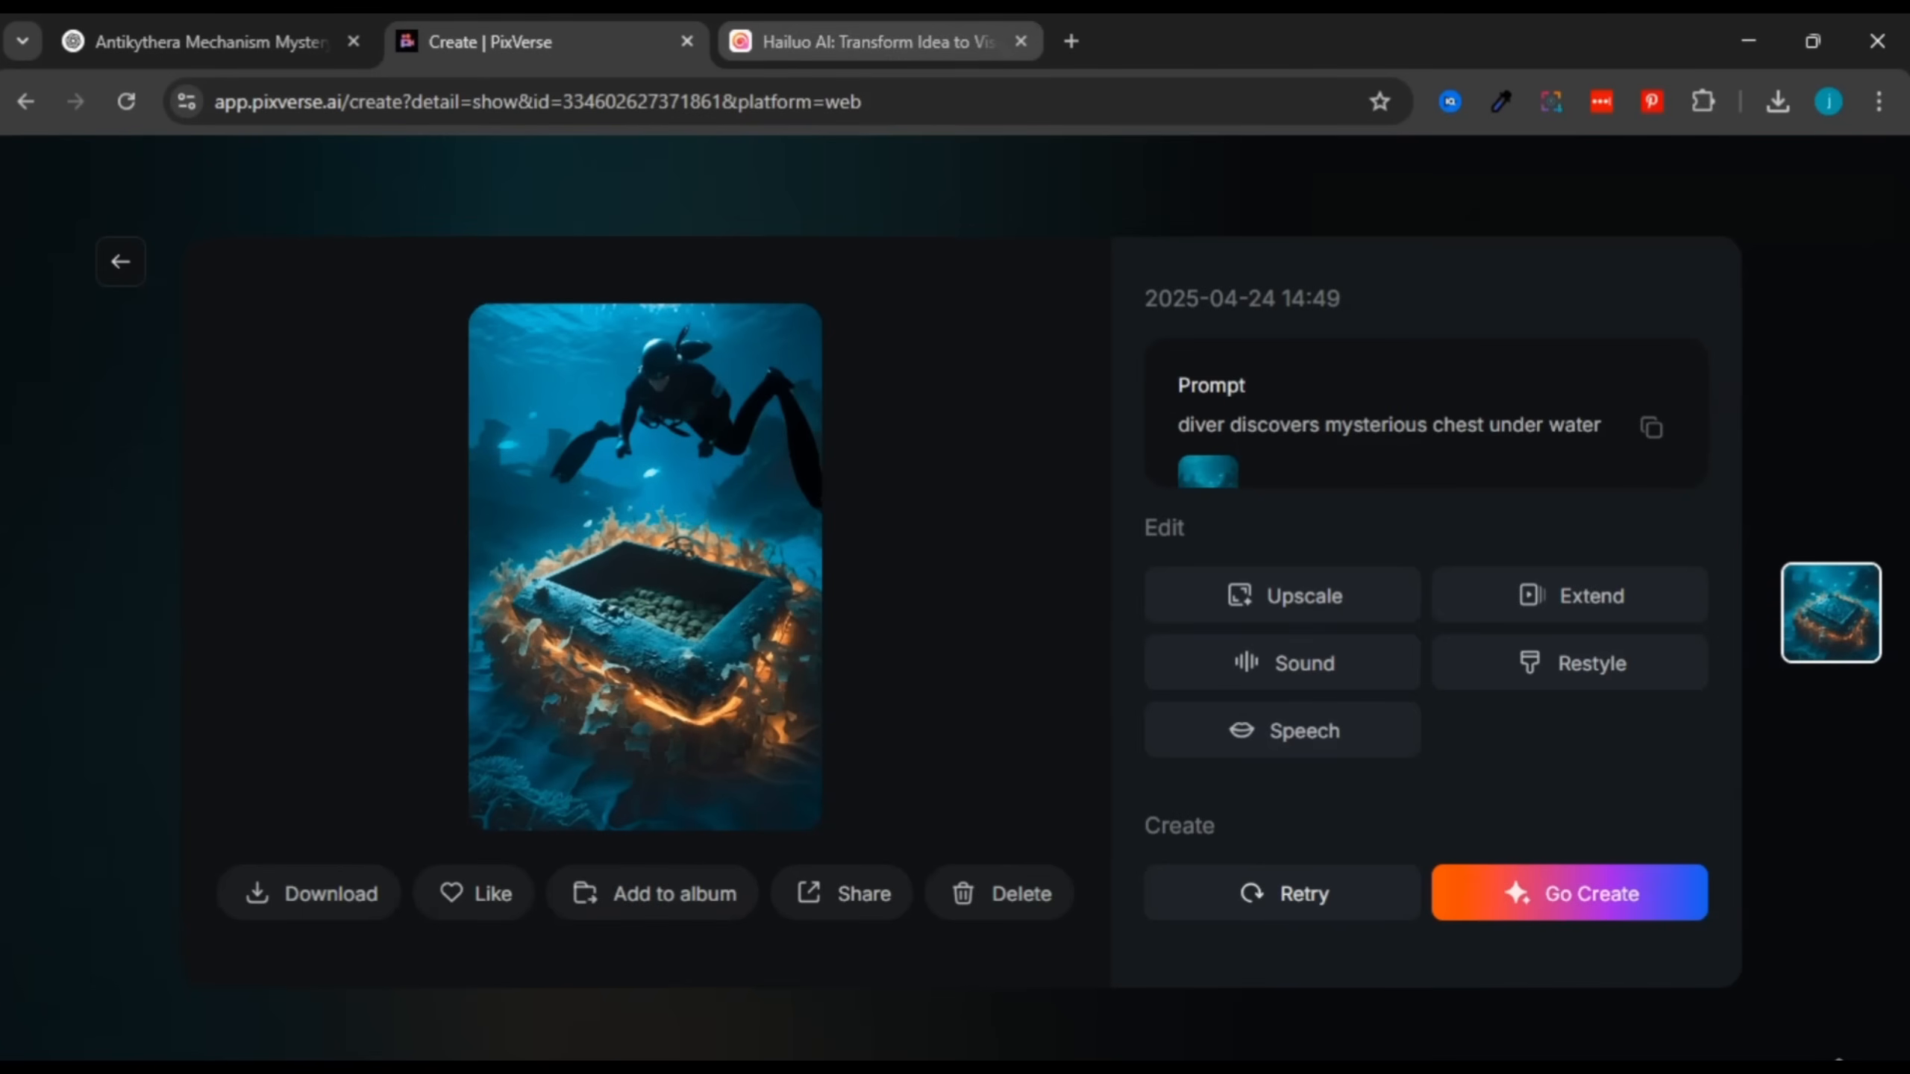
pyautogui.moveTo(631, 391)
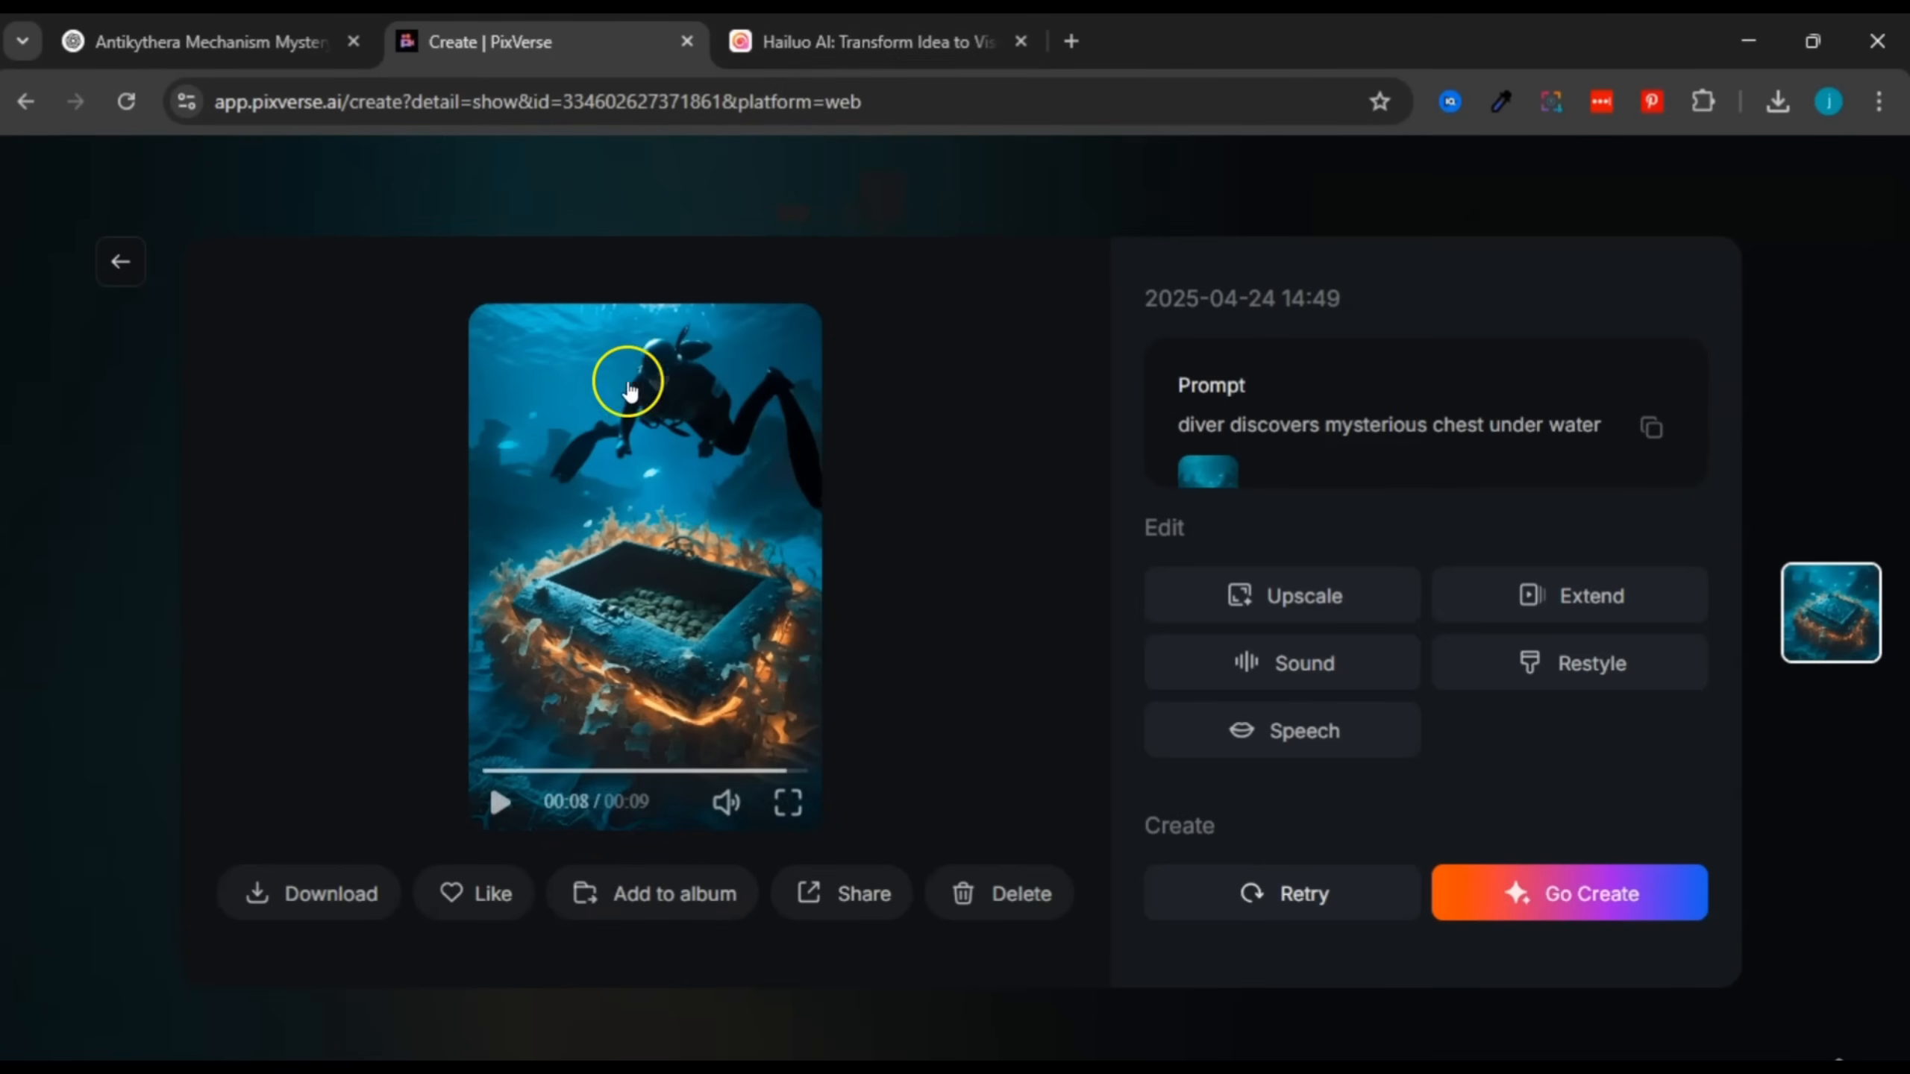
pyautogui.click(875, 42)
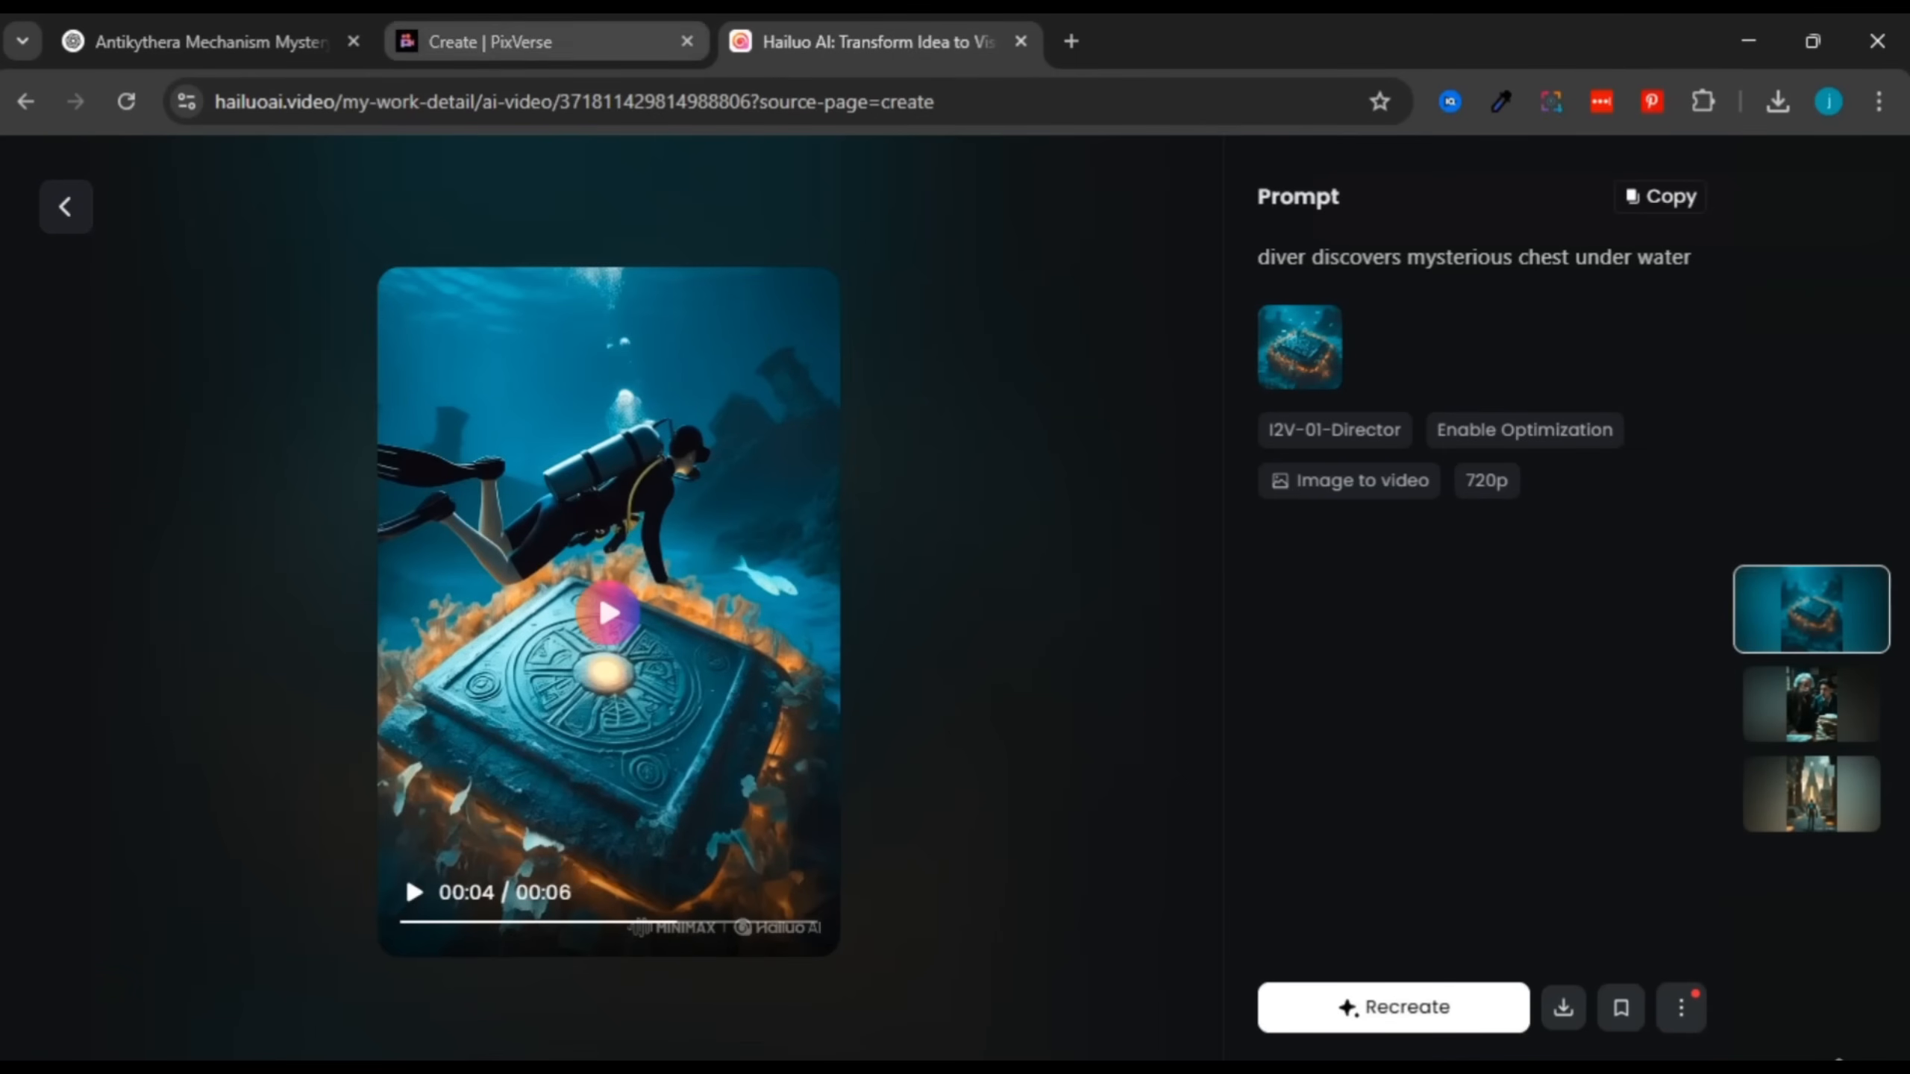
pyautogui.click(489, 41)
pyautogui.click(876, 41)
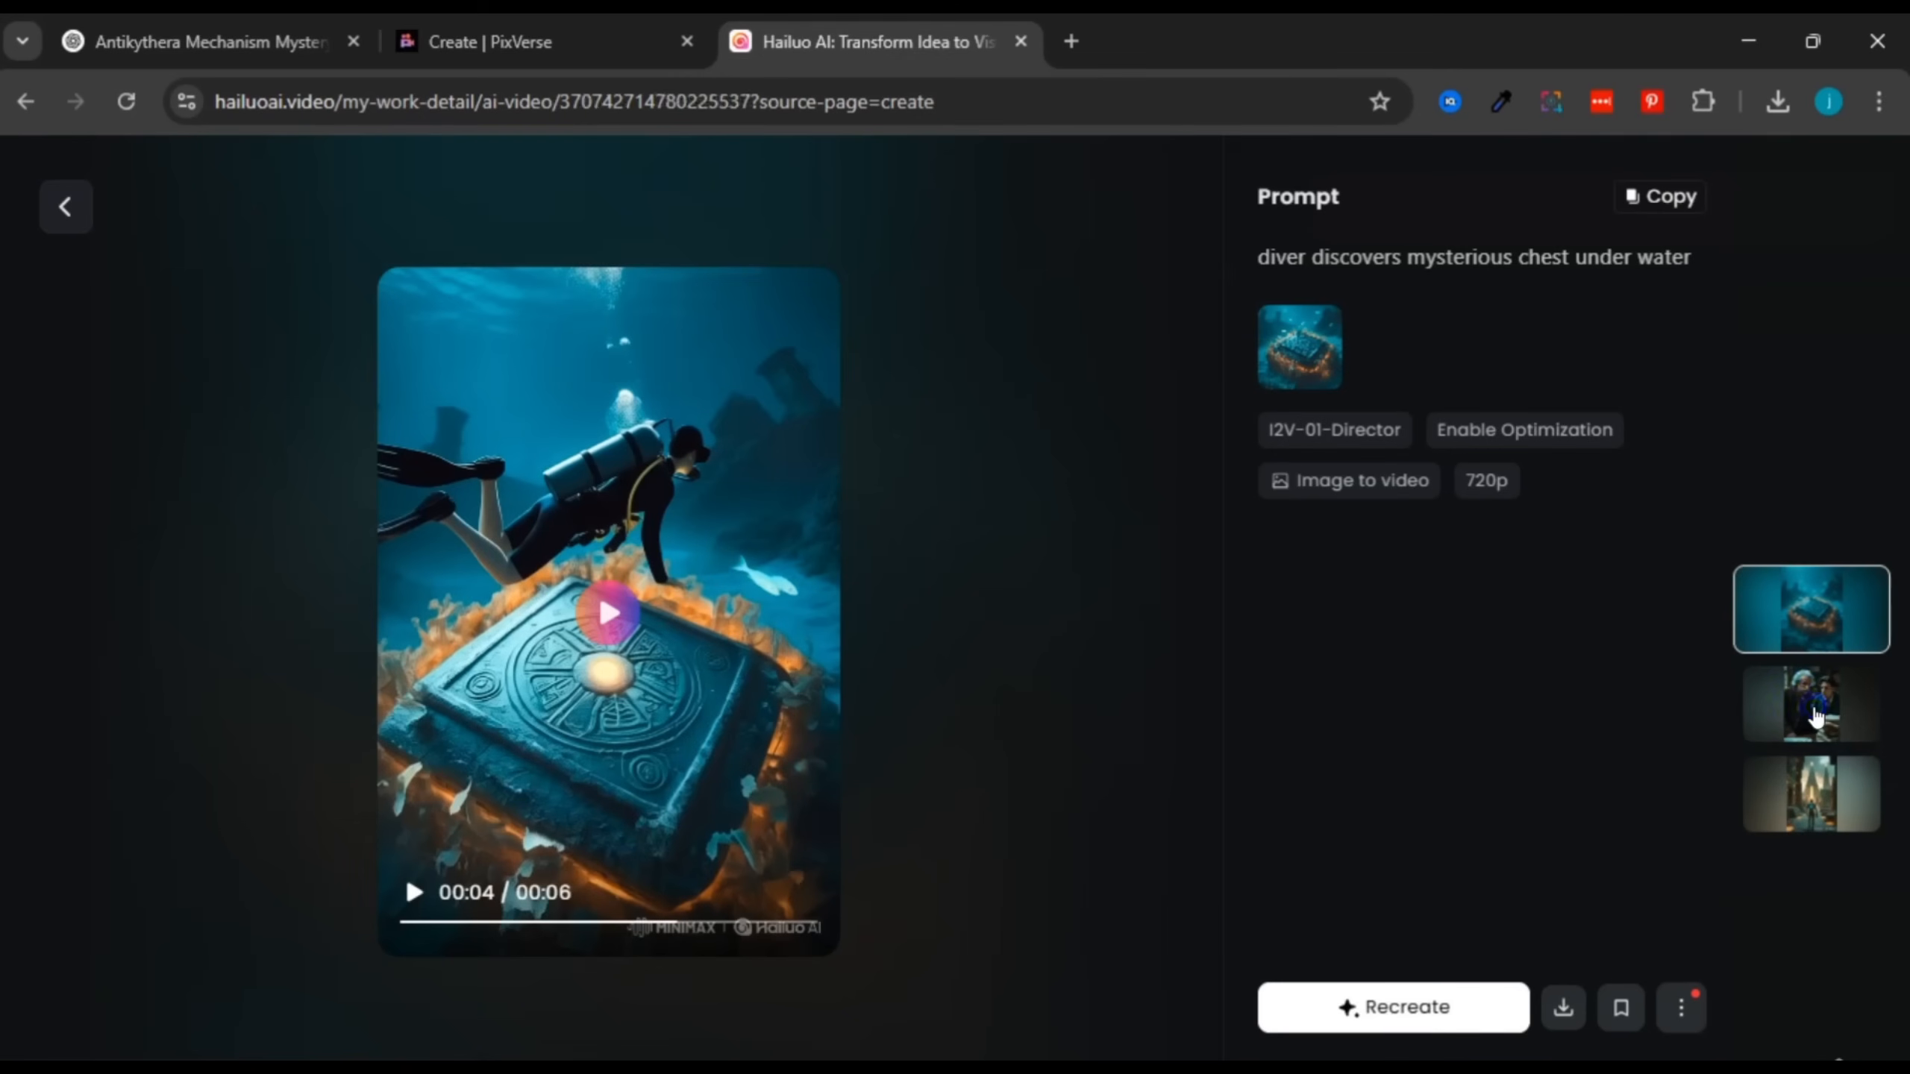
# Step: Open the "fellow scientist comes knocking" video in Hailuo AI and pause it when the figure appears in the doorway
pyautogui.click(1815, 717)
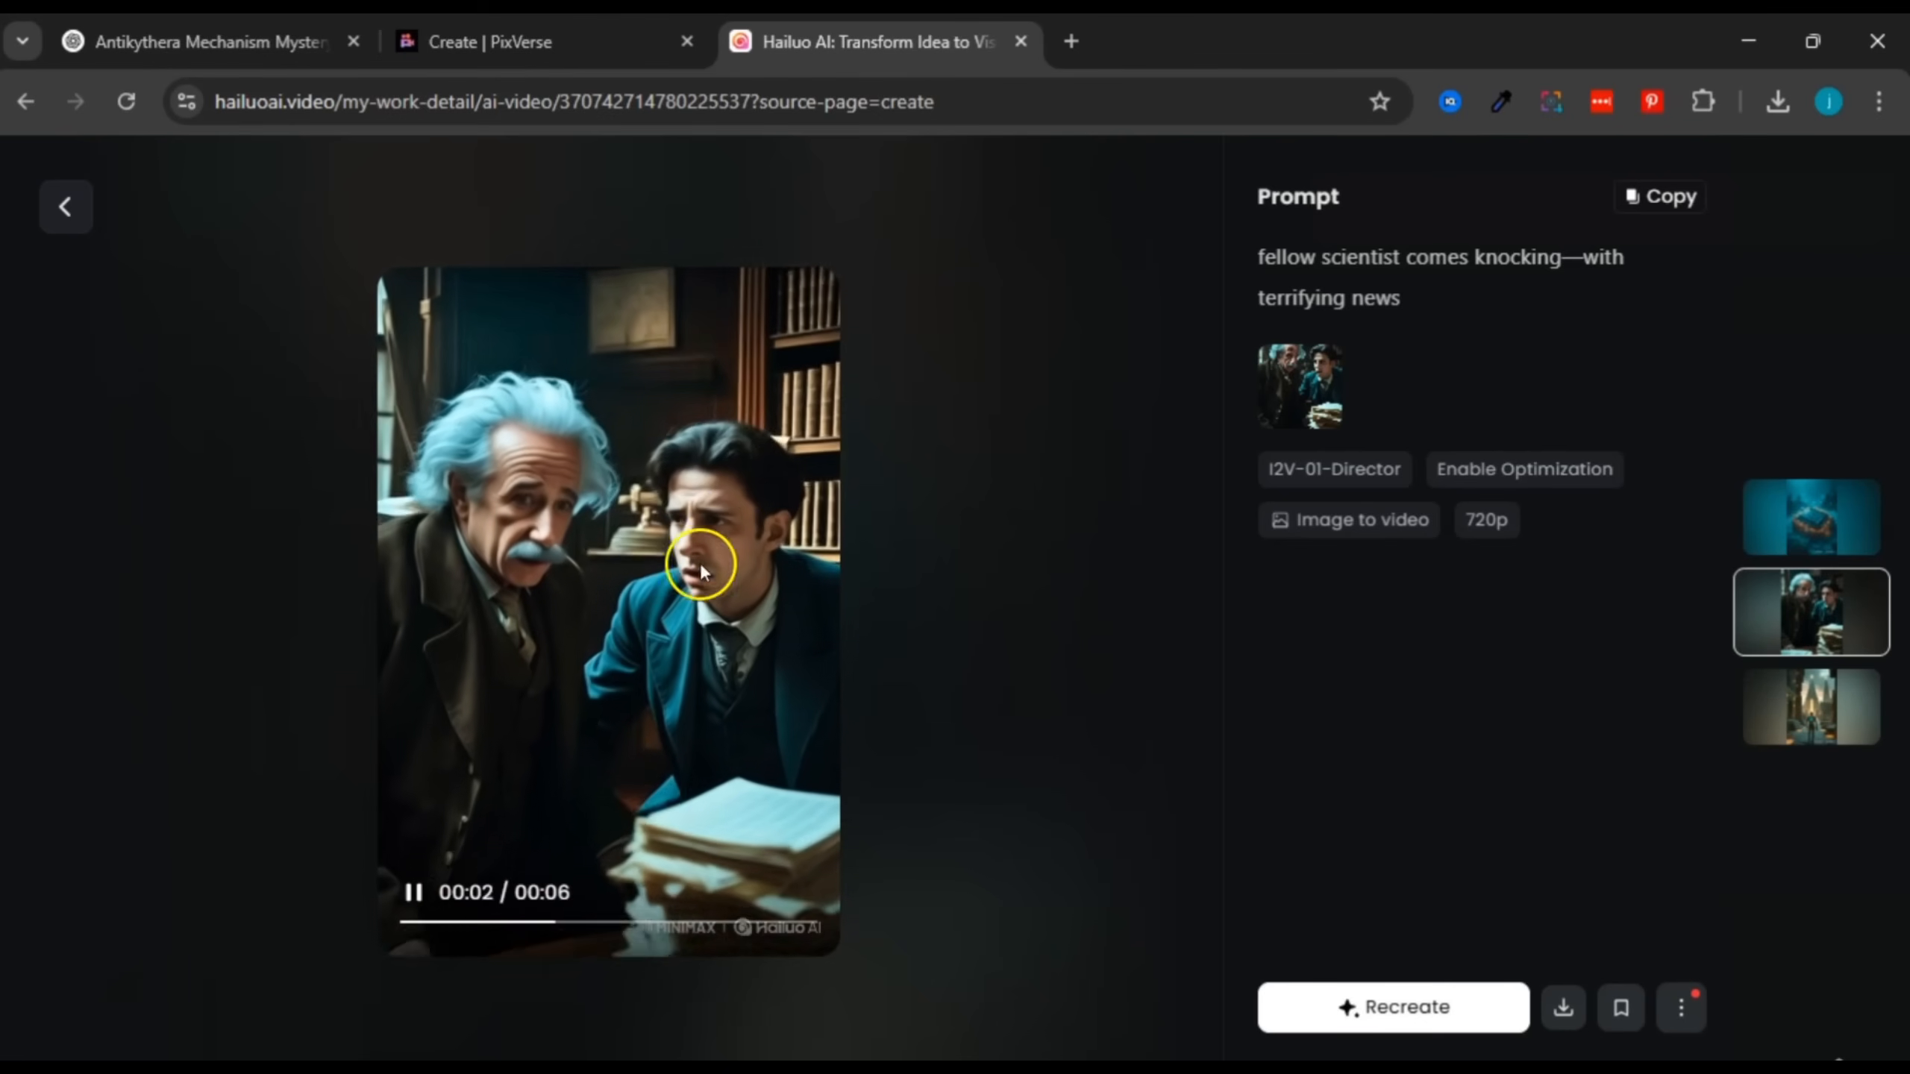
pyautogui.click(420, 893)
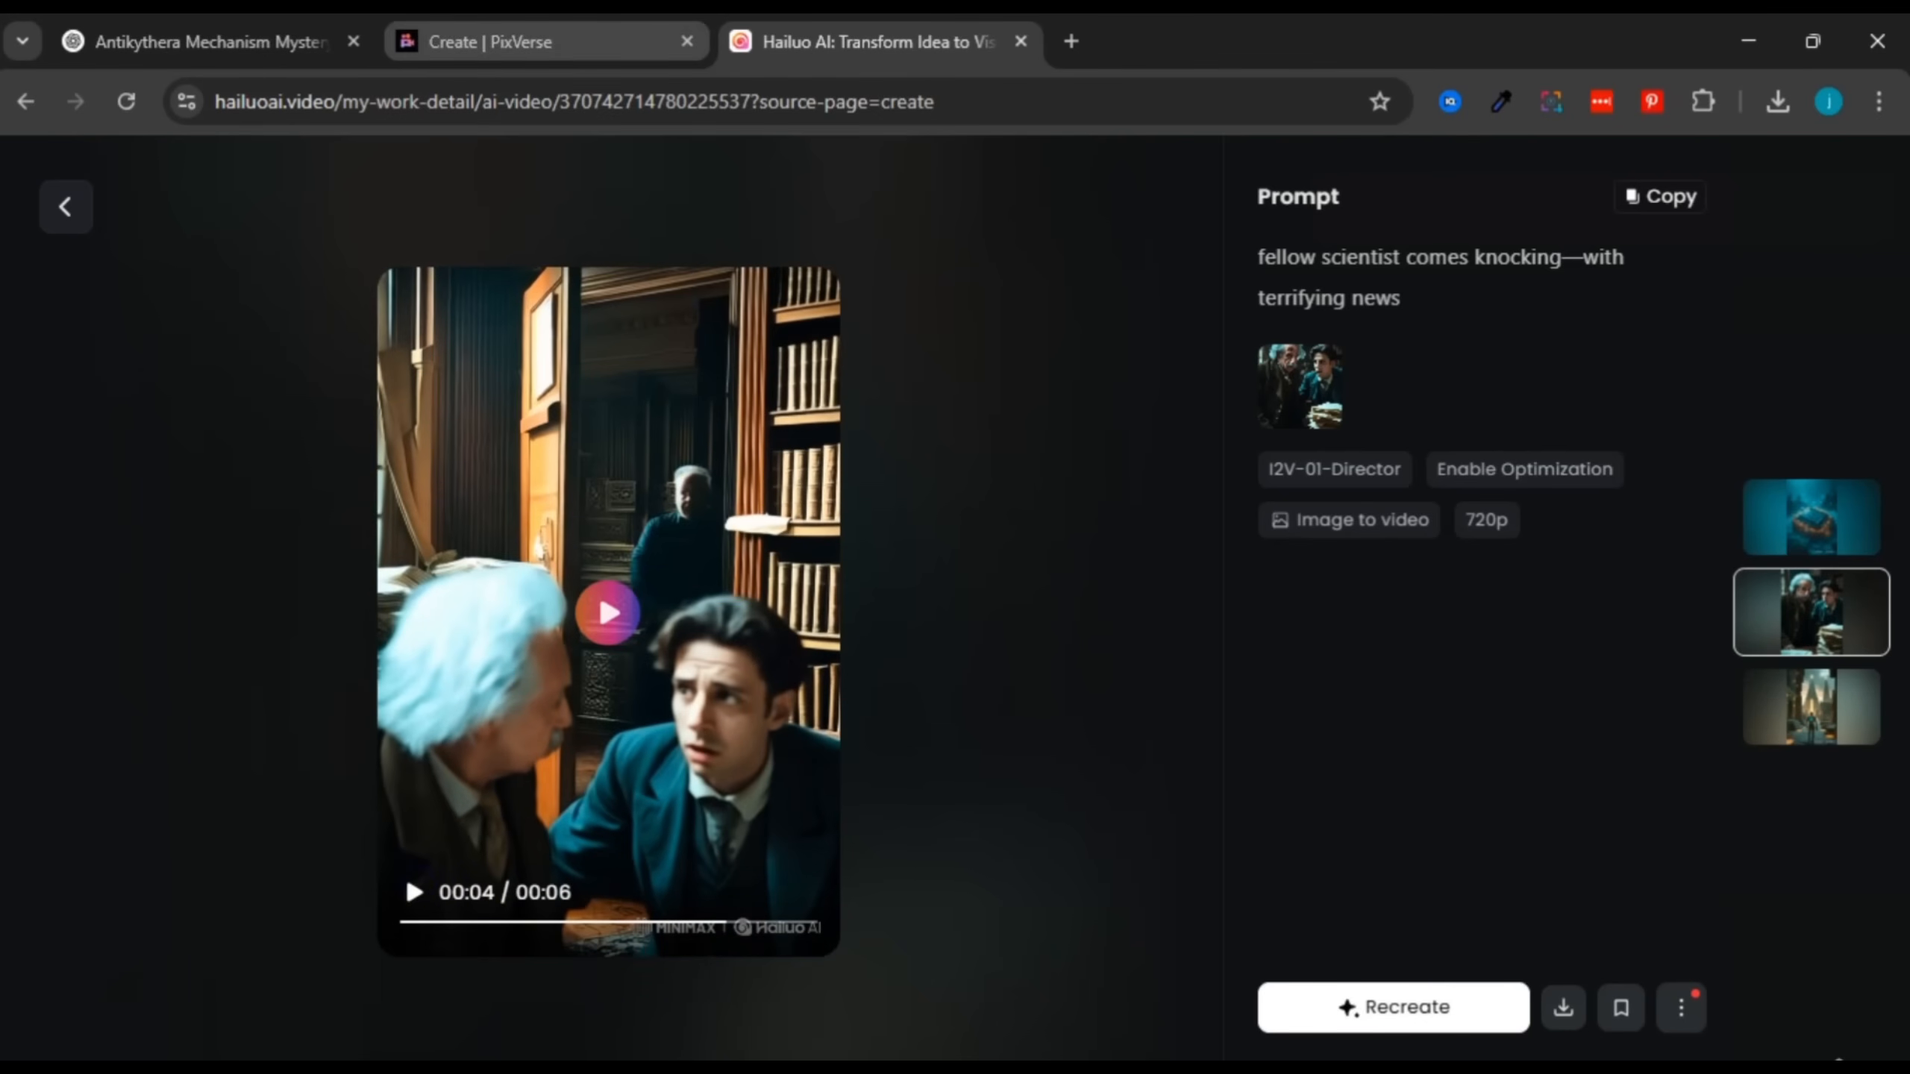
# Step: Open the downloaded PixVerse video of the two scientists from the Downloads folder and play it full screen
pyautogui.click(518, 41)
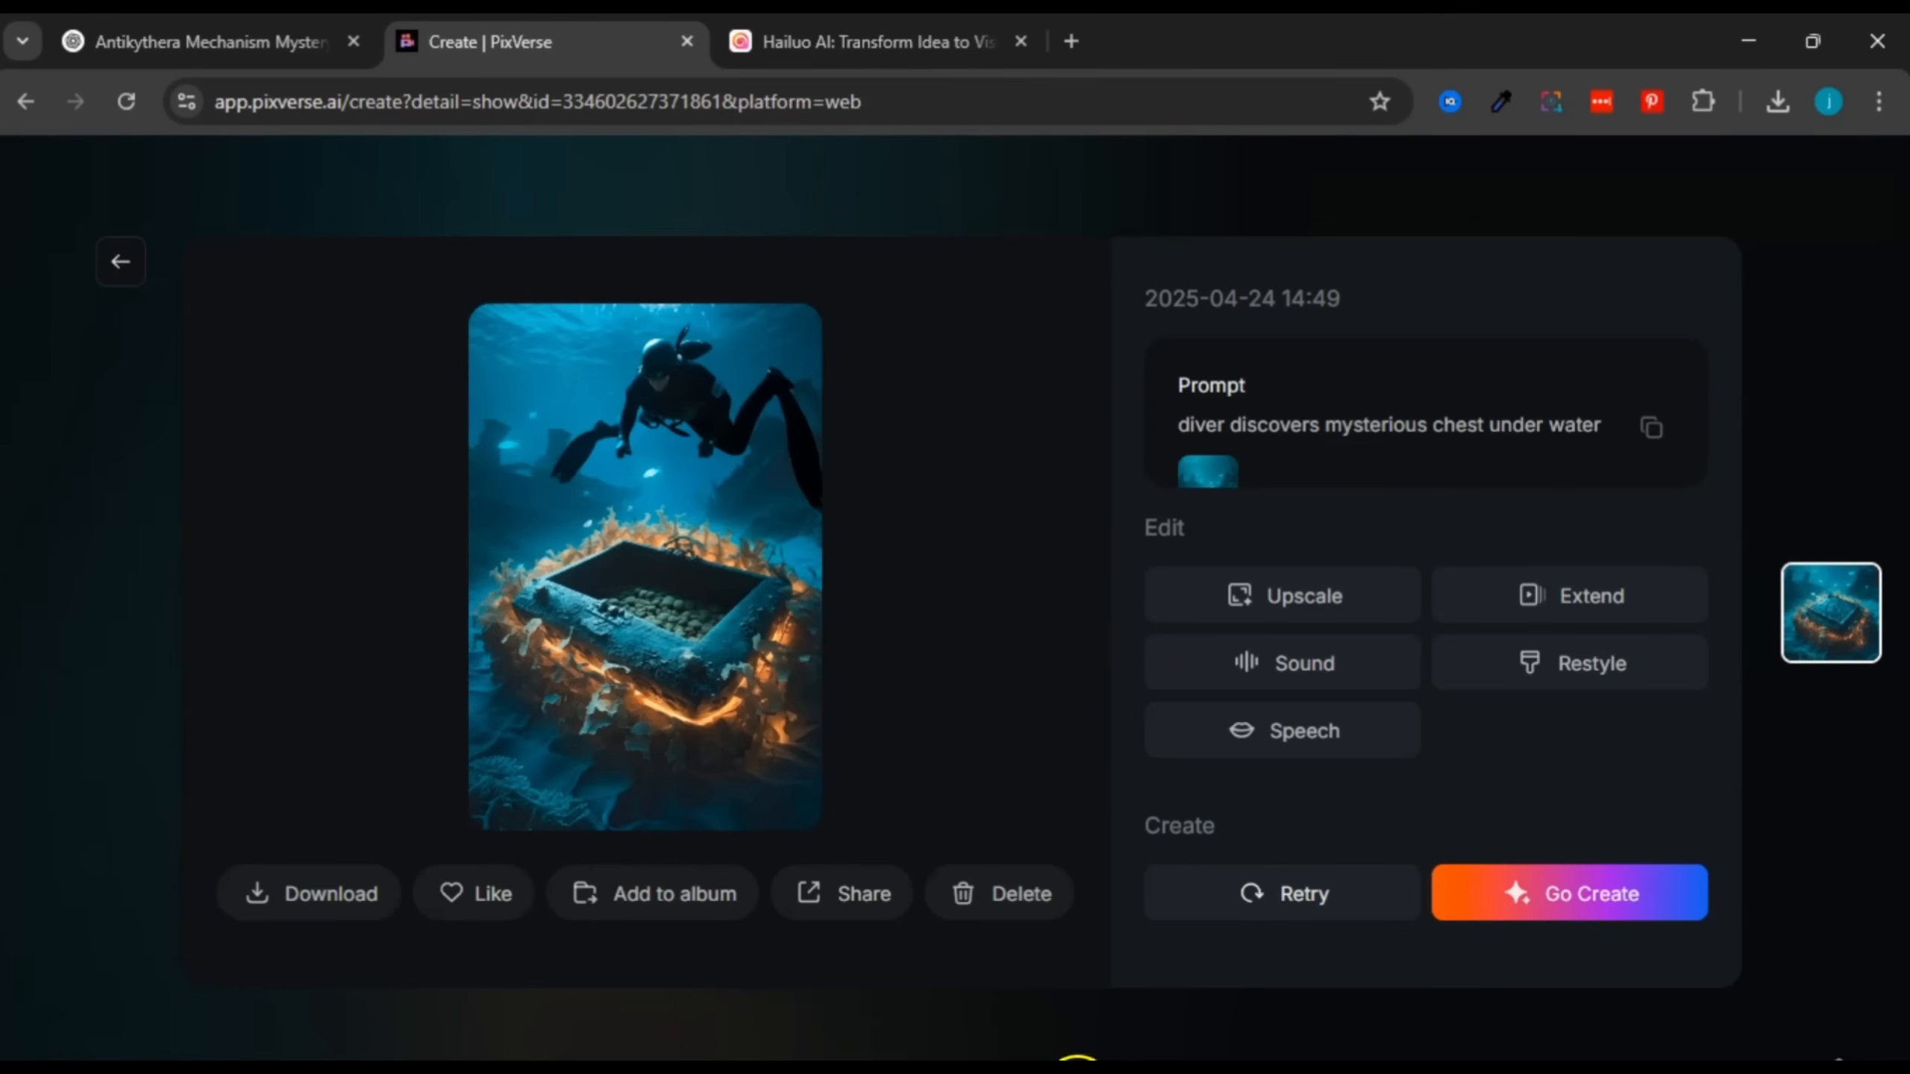
pyautogui.click(974, 1054)
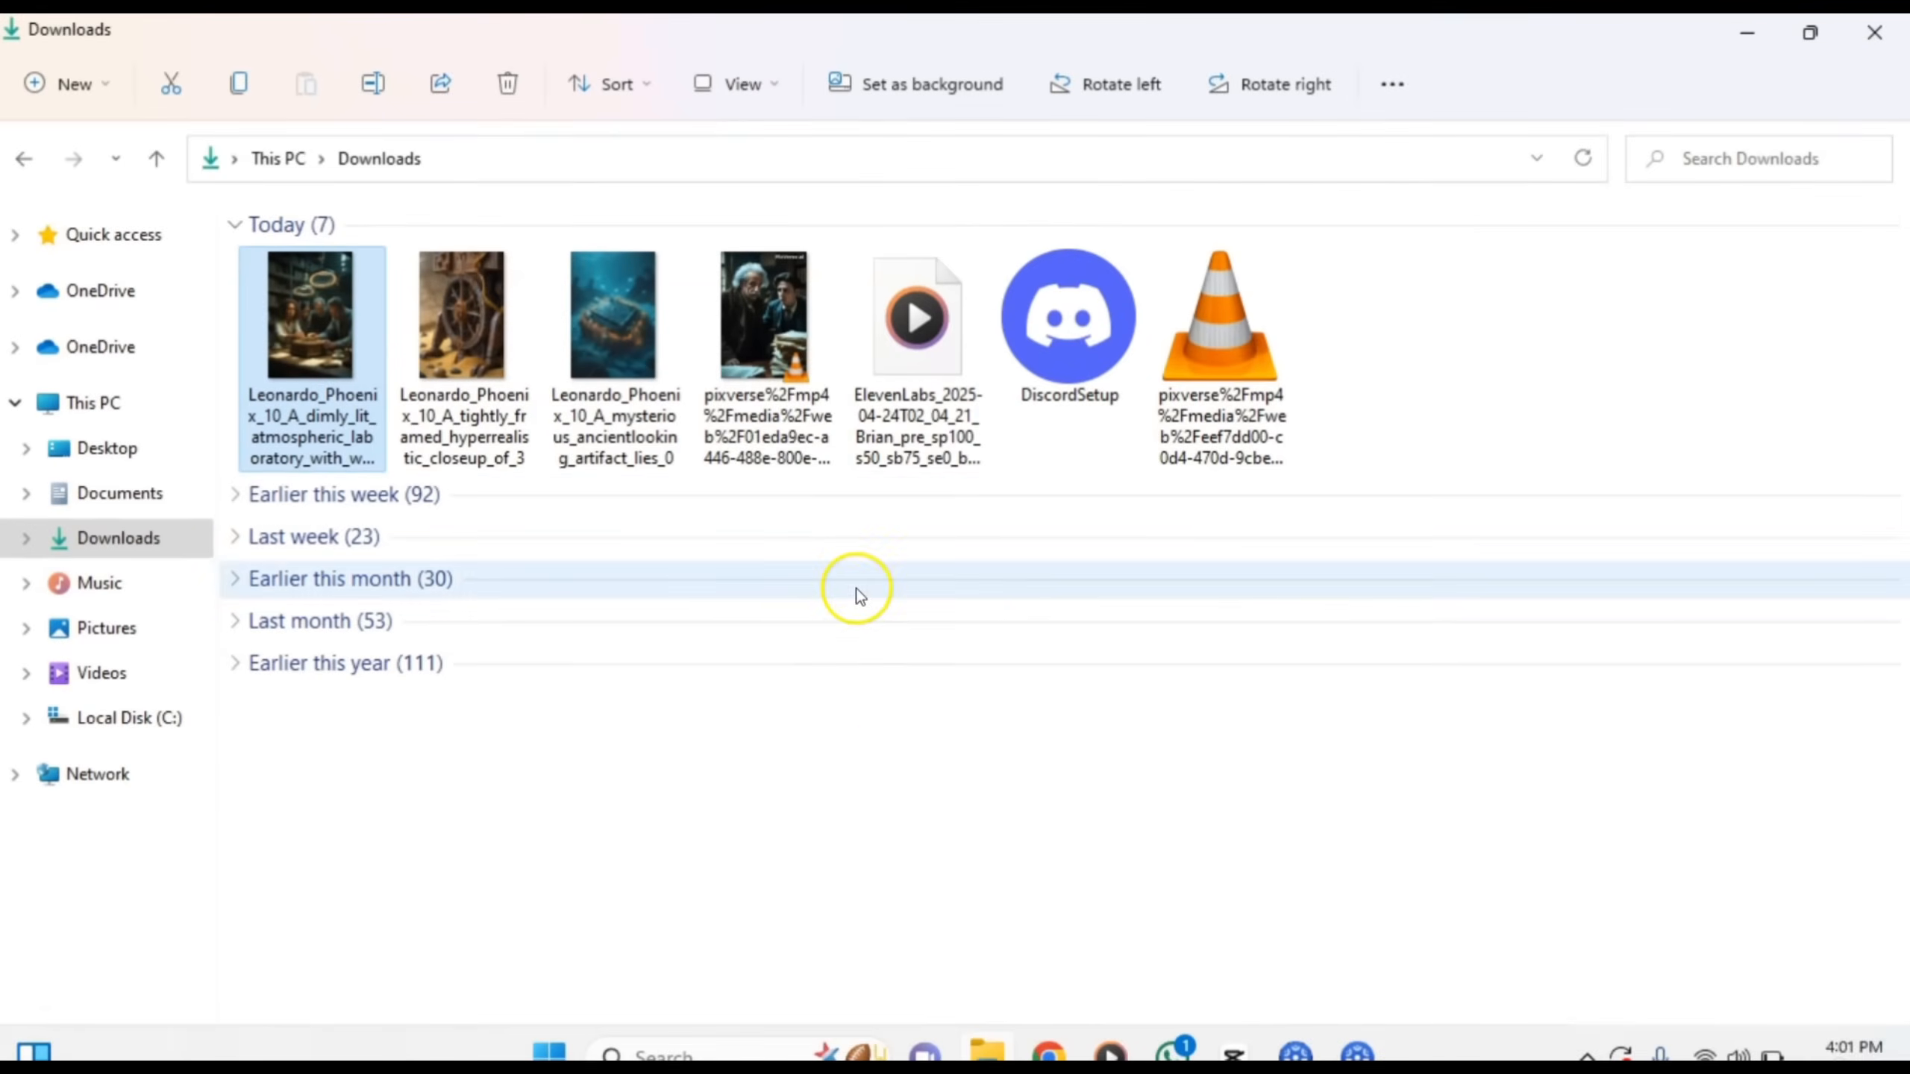
pyautogui.click(769, 262)
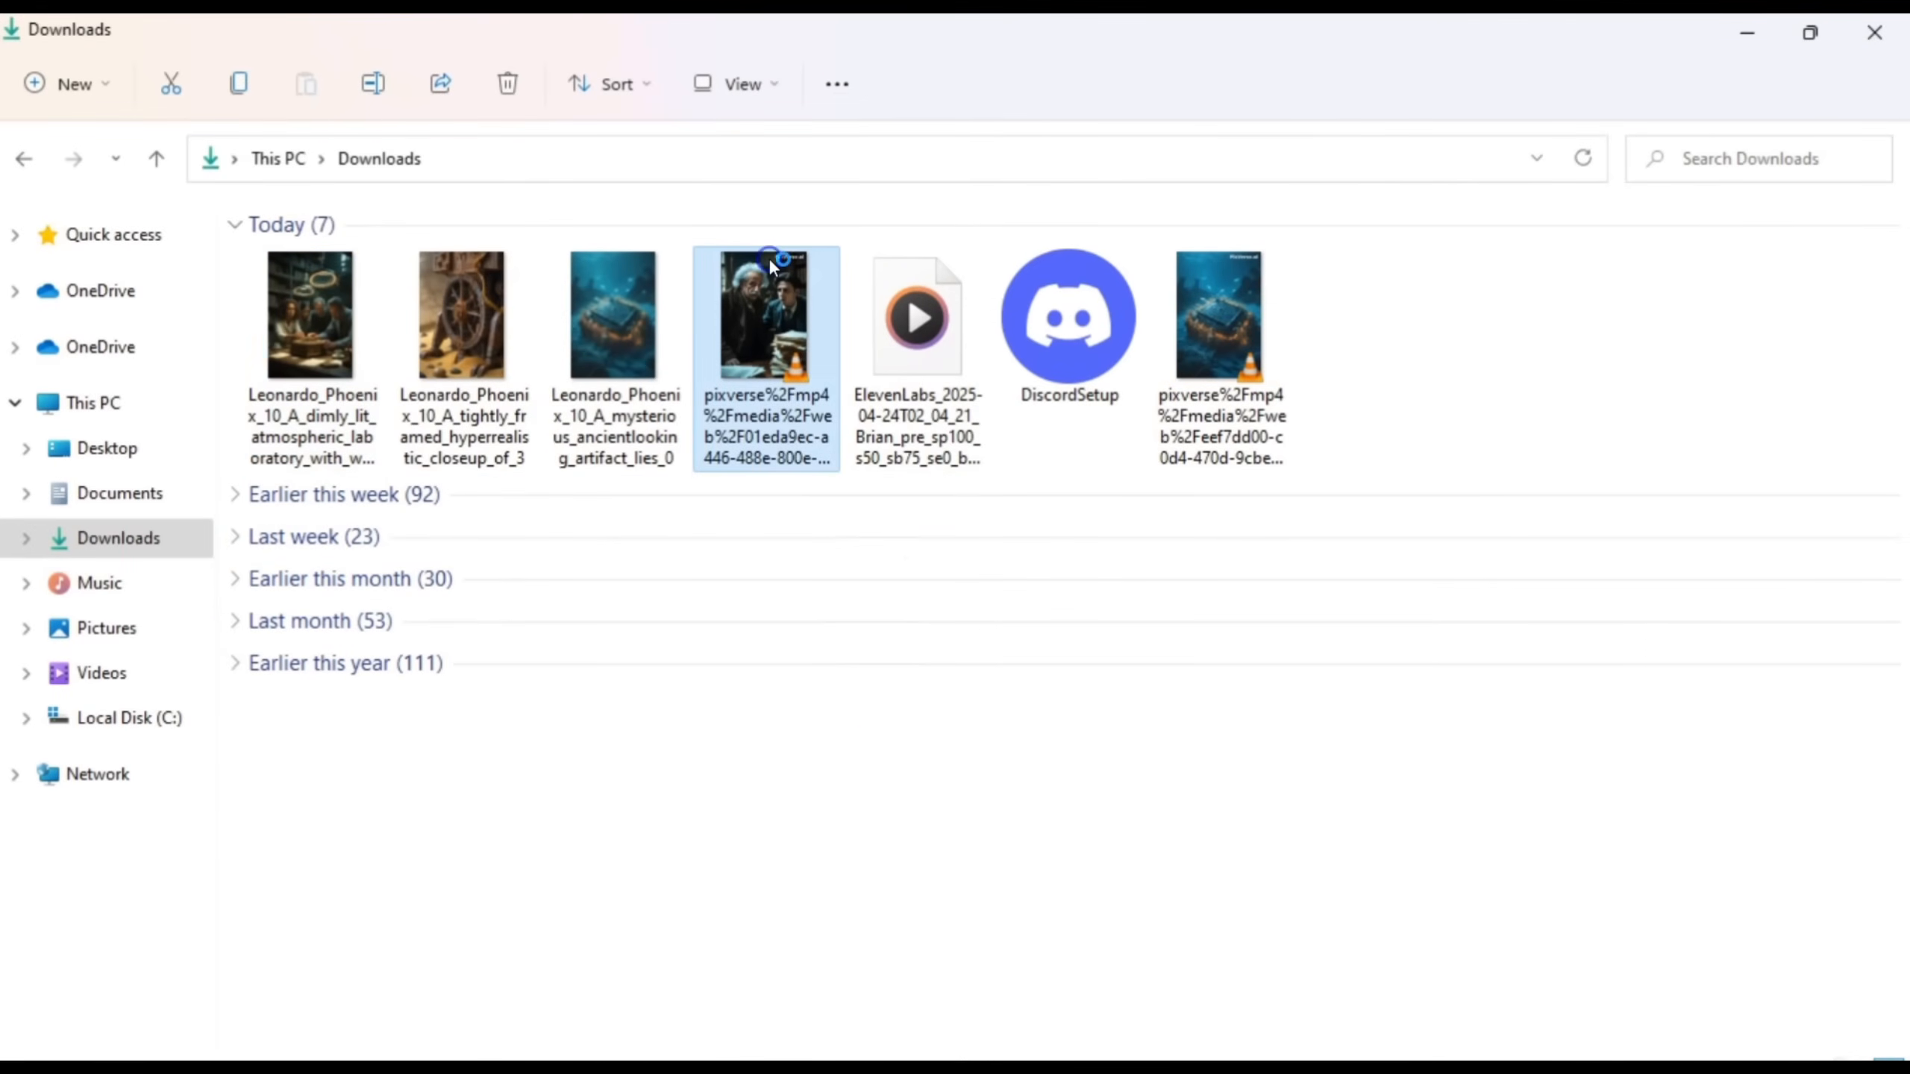
pyautogui.doubleClick(769, 257)
pyautogui.doubleClick(782, 487)
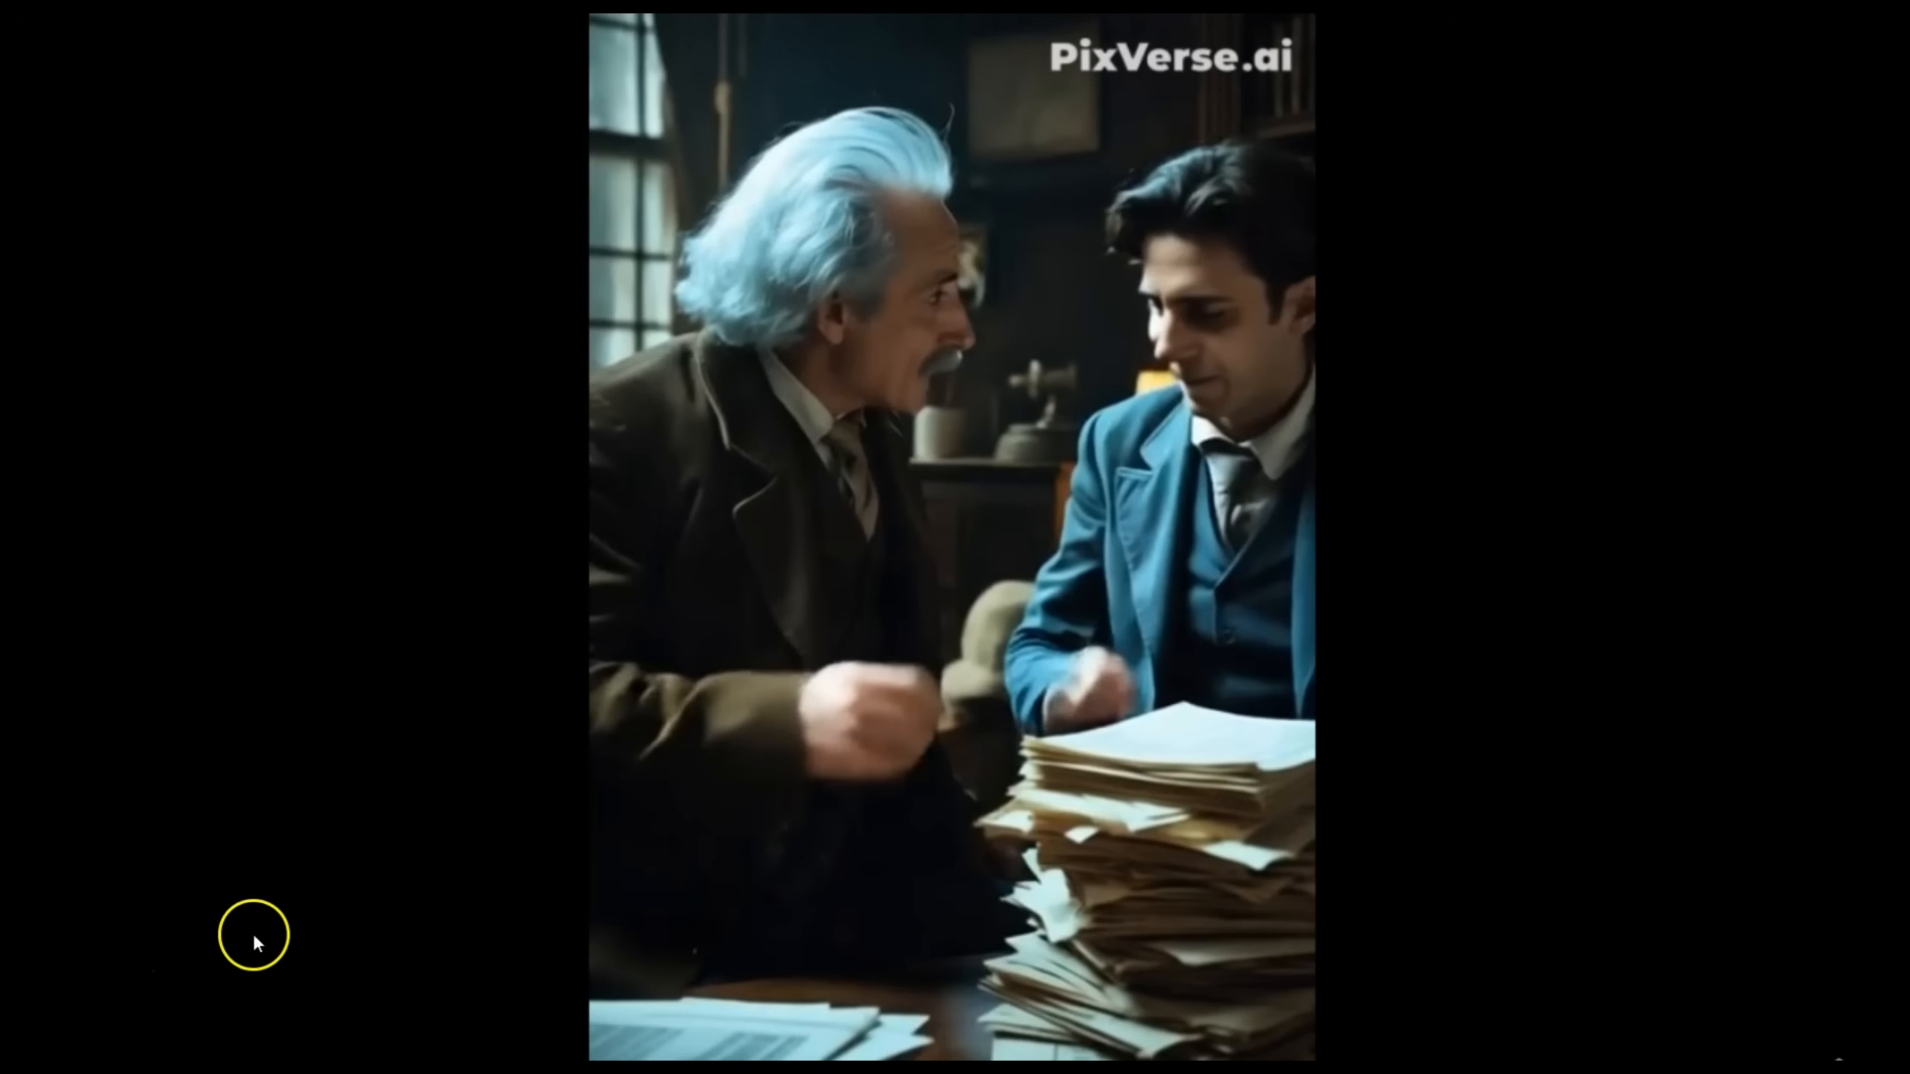
pyautogui.moveTo(328, 873)
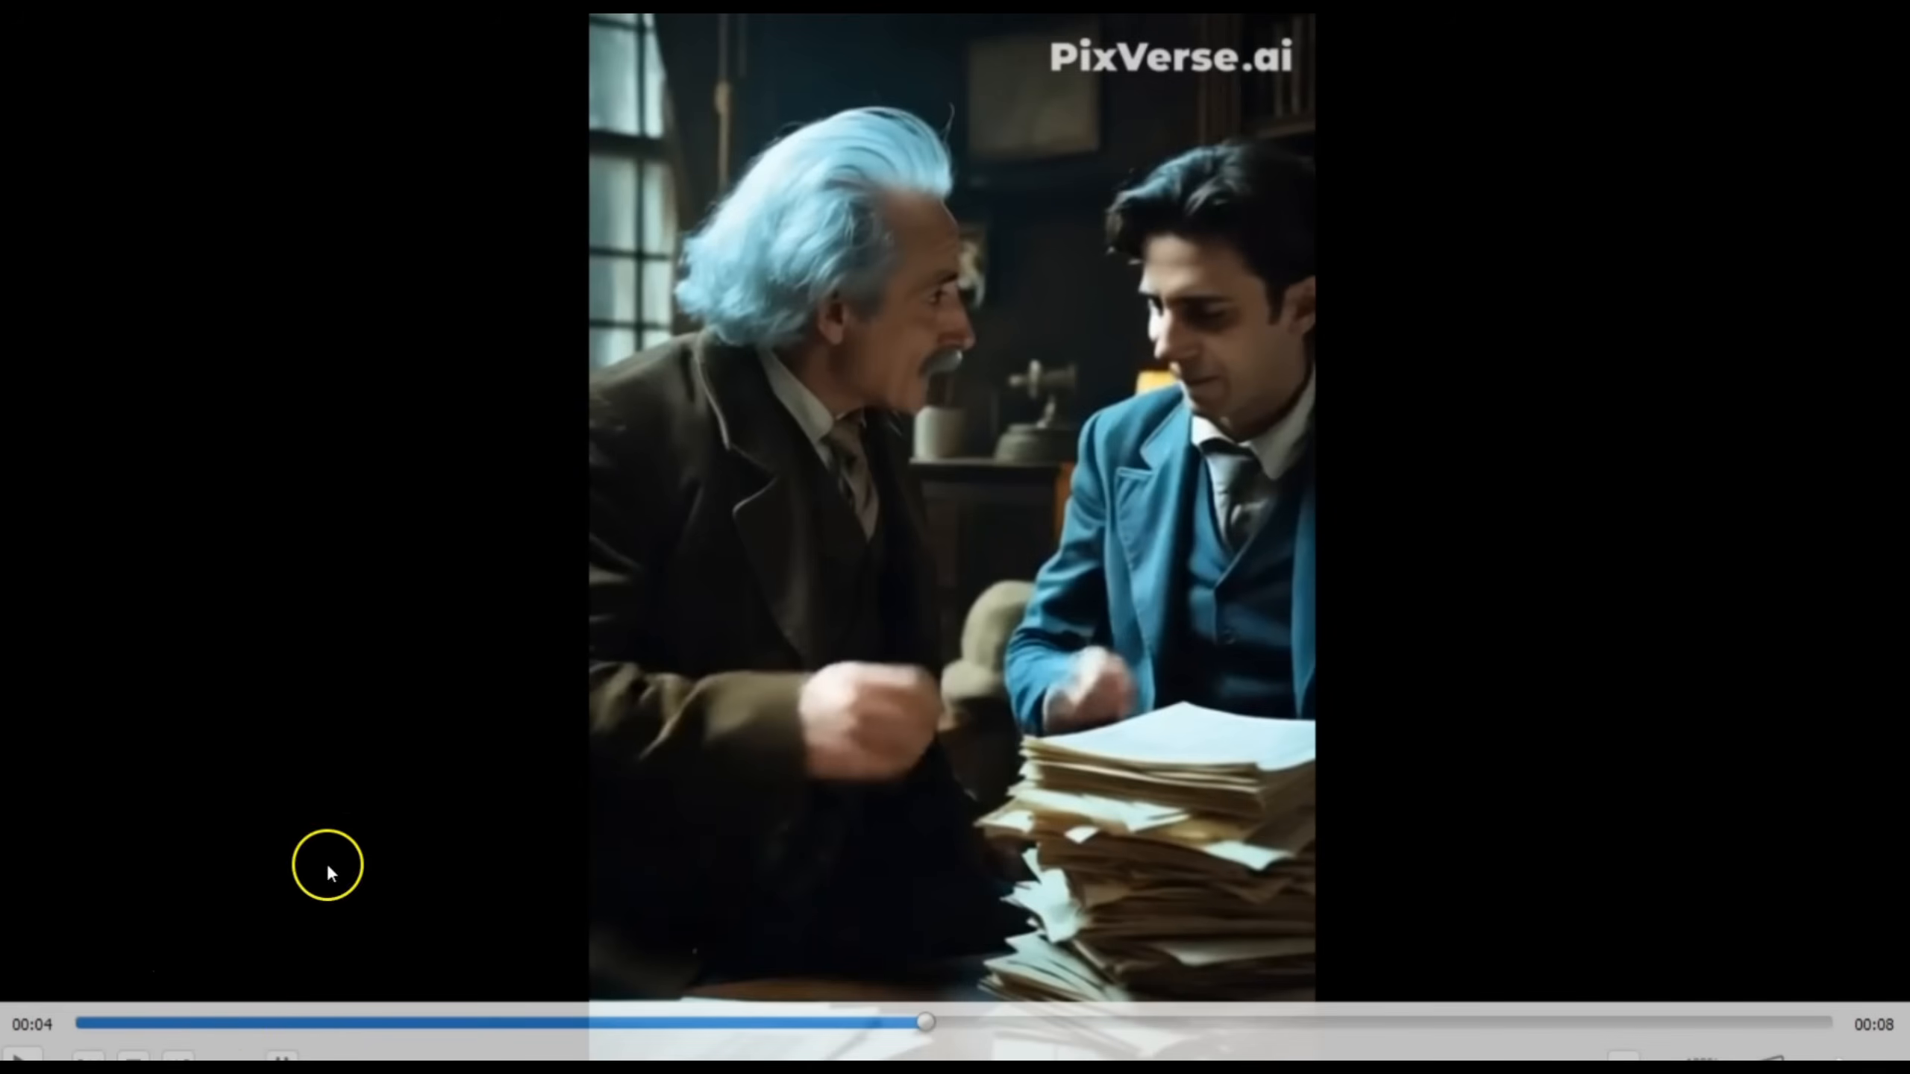
# Step: Replay the PixVerse scientist video from near its start and close the video player
pyautogui.click(227, 1021)
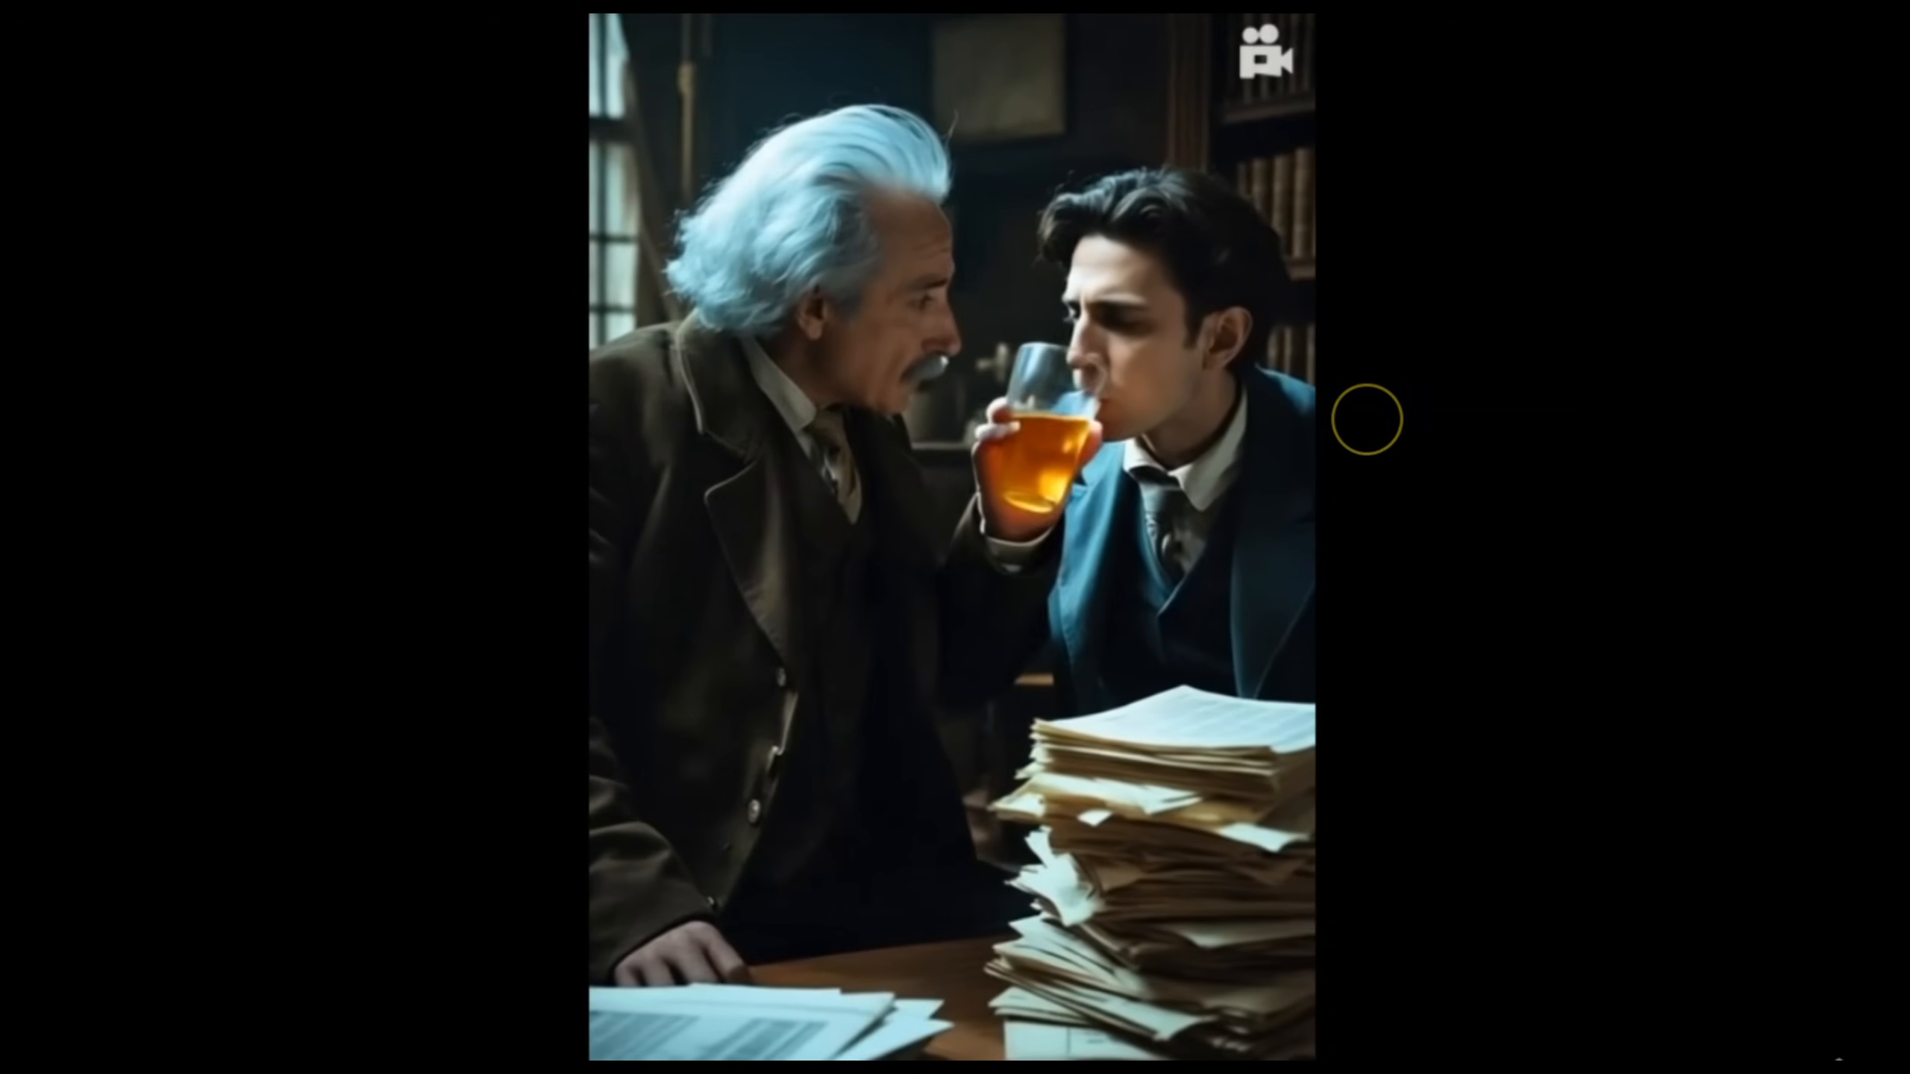
pyautogui.moveTo(955, 597)
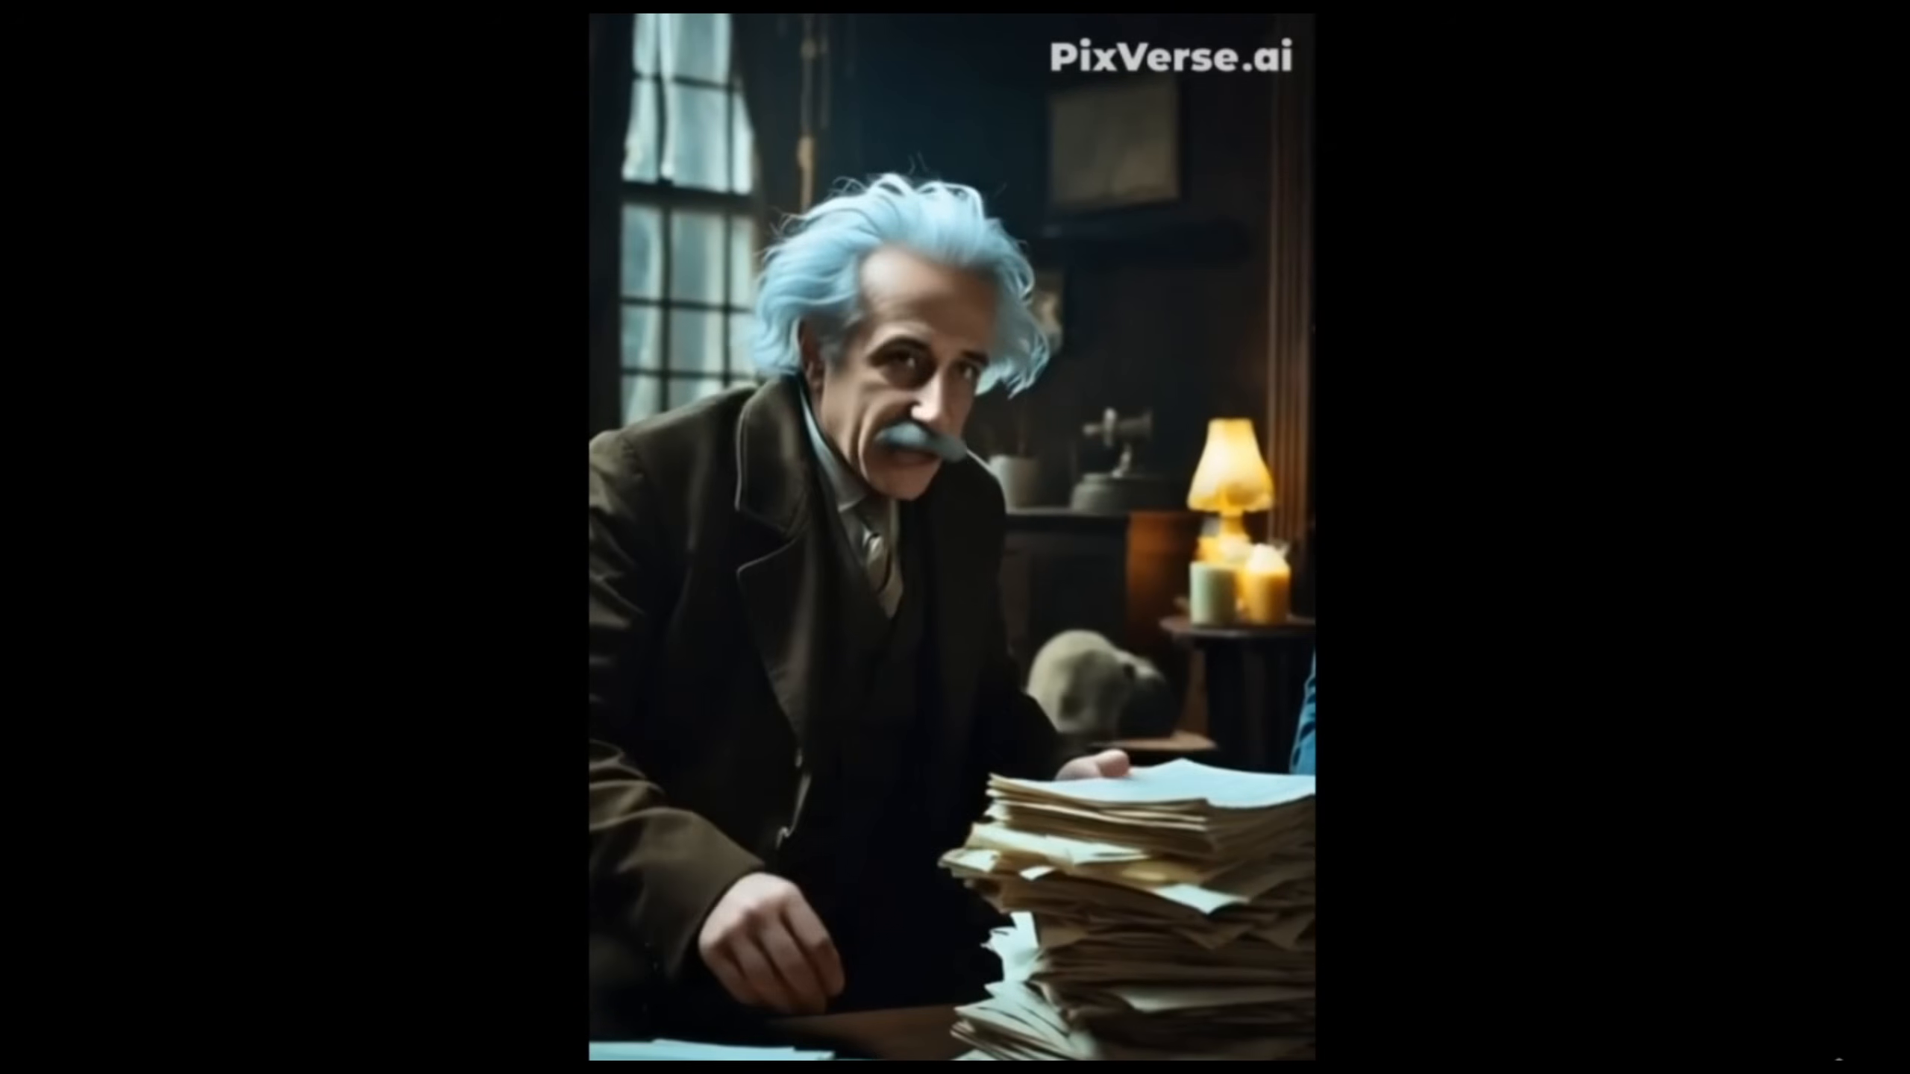
pyautogui.press('space')
pyautogui.moveTo(1701, 802)
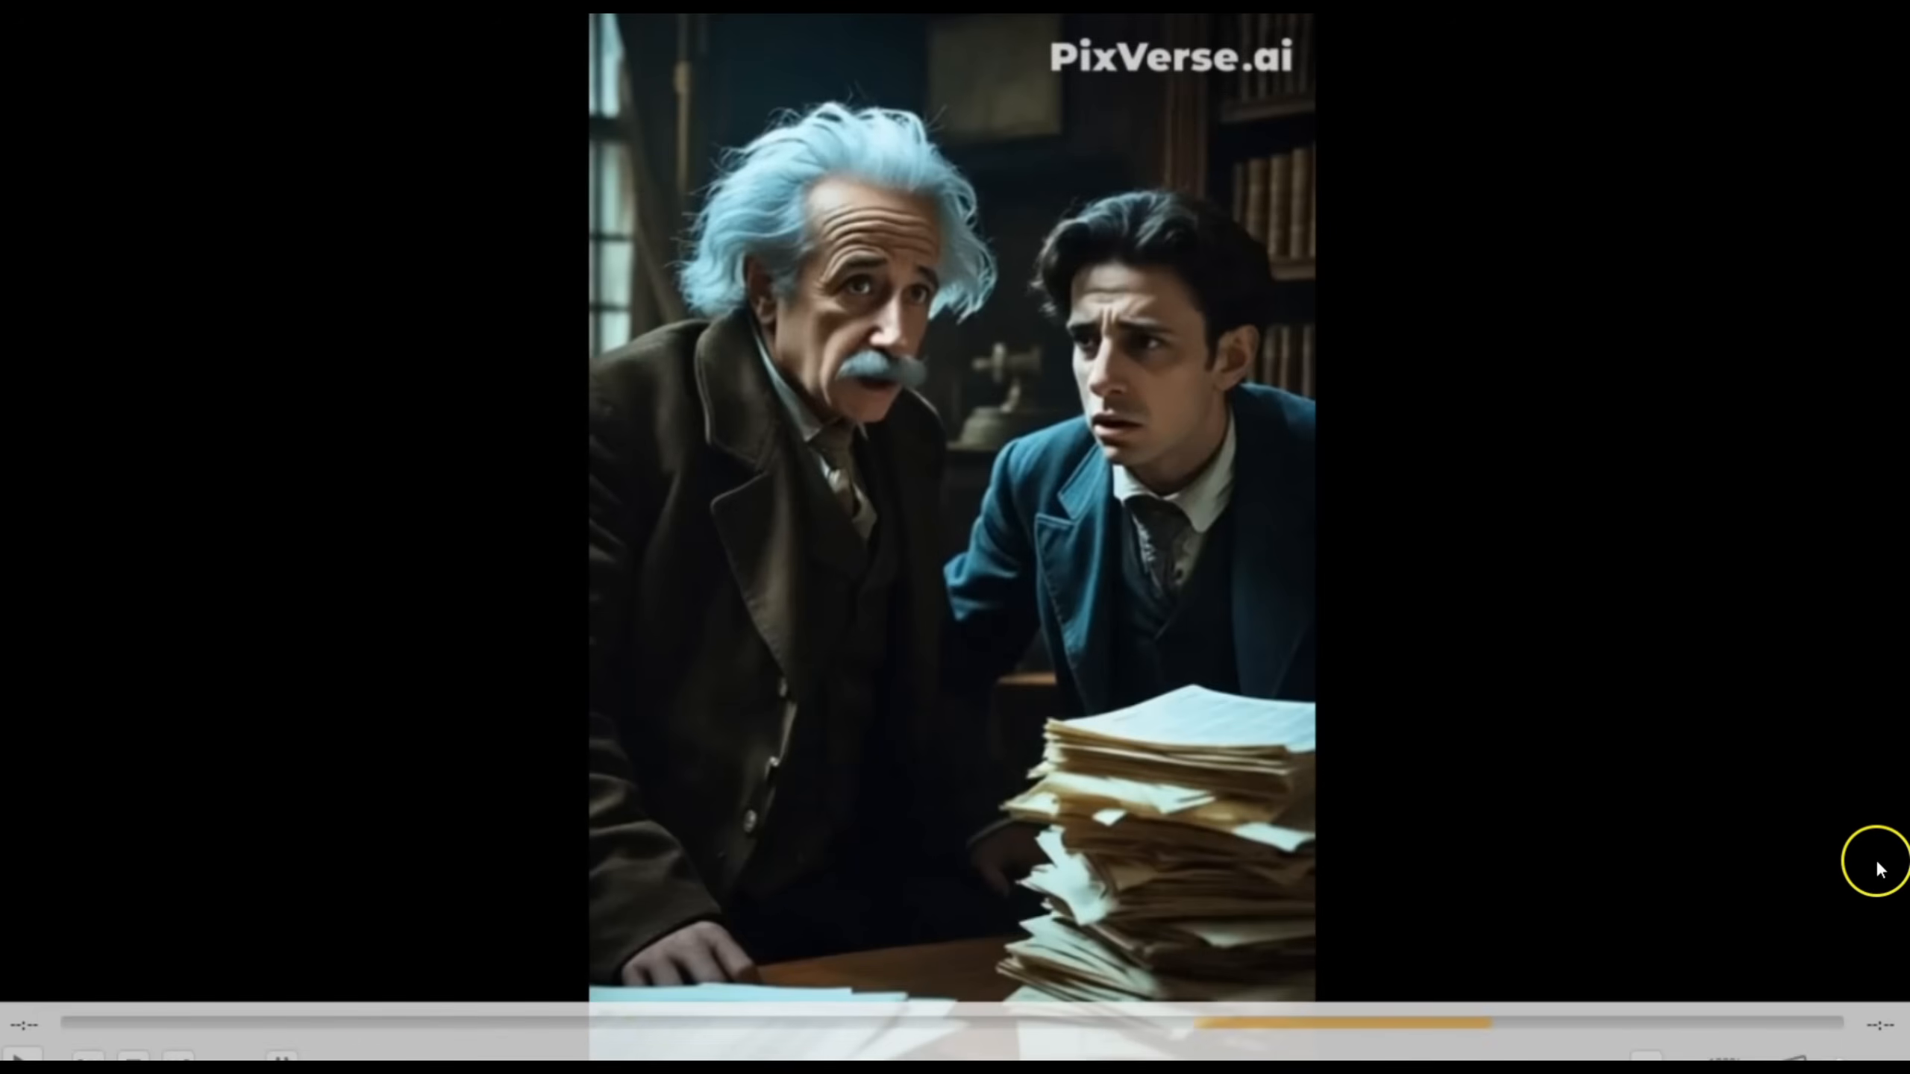
pyautogui.press('Escape')
pyautogui.click(1875, 28)
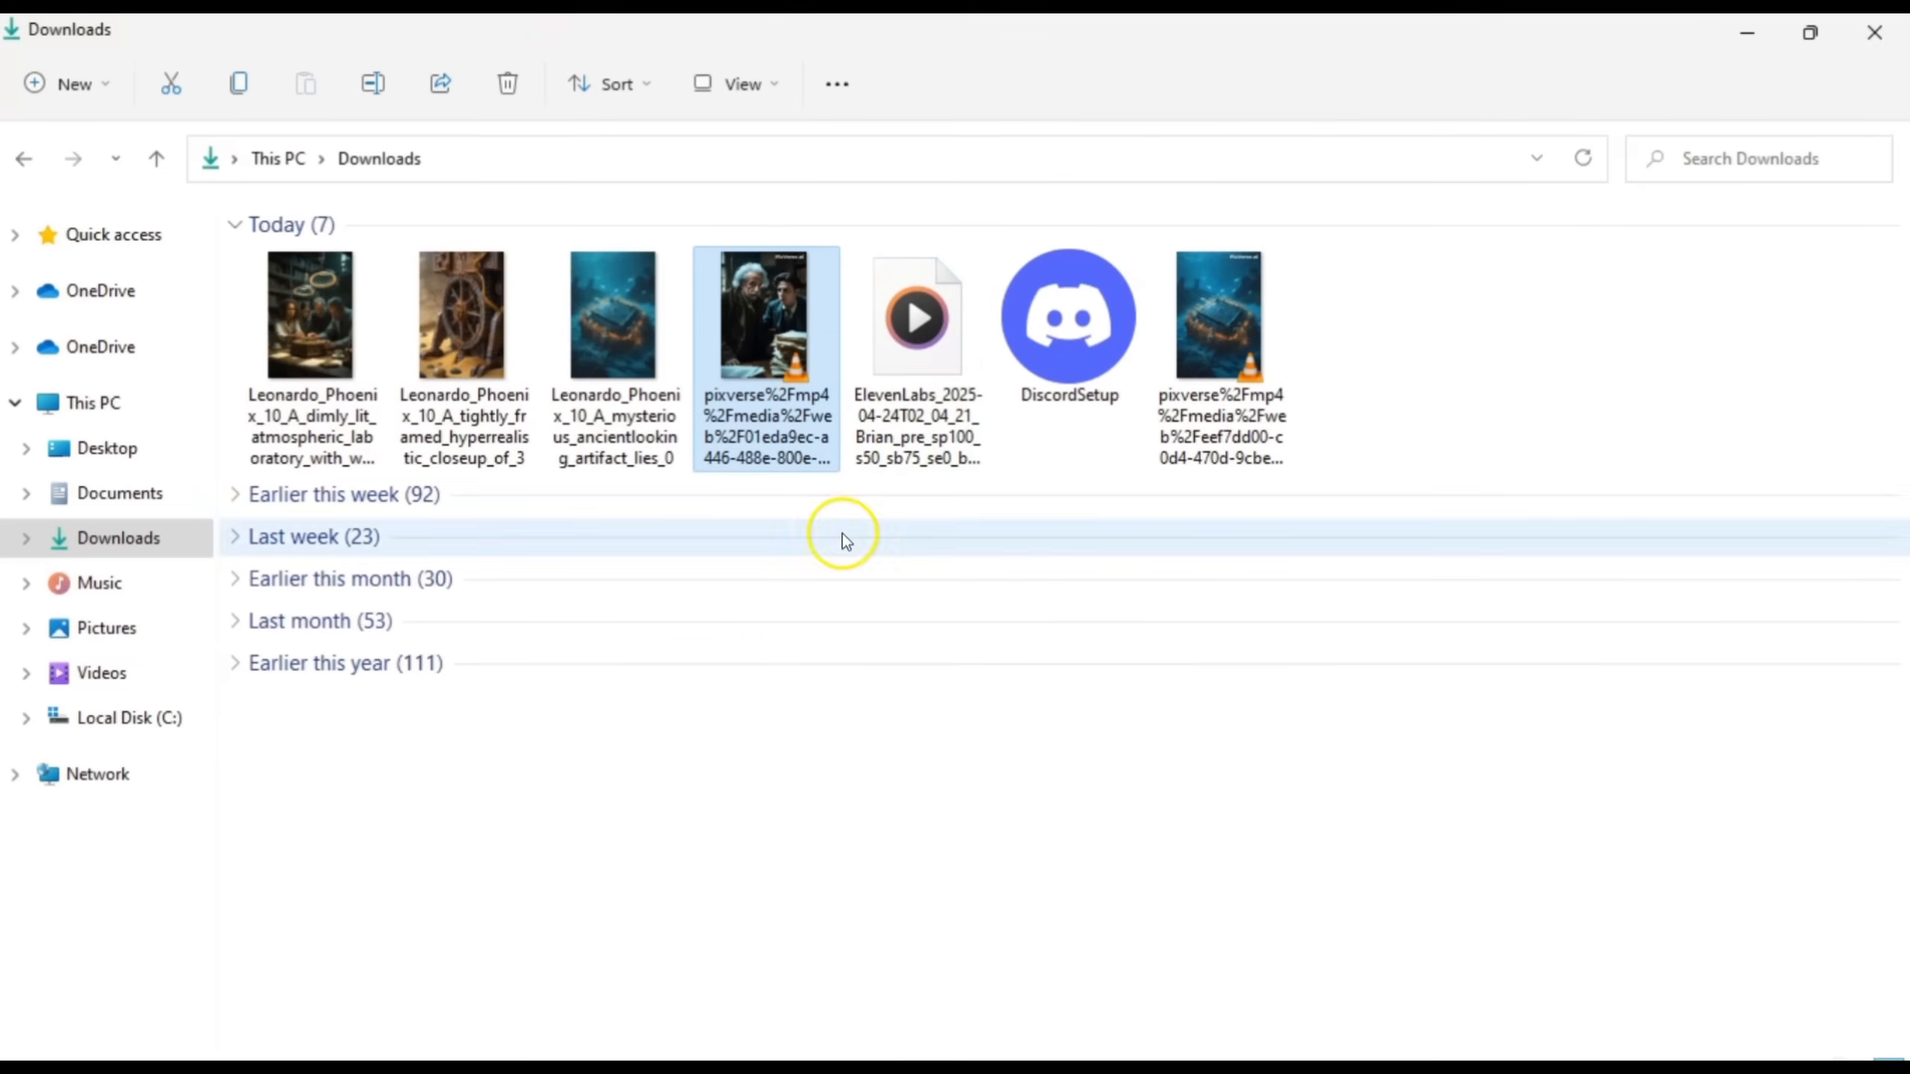
# Step: Return to Hailuo AI in Chrome and replay the "fellow scientist comes knocking" video, pausing it midway
pyautogui.moveTo(1049, 1053)
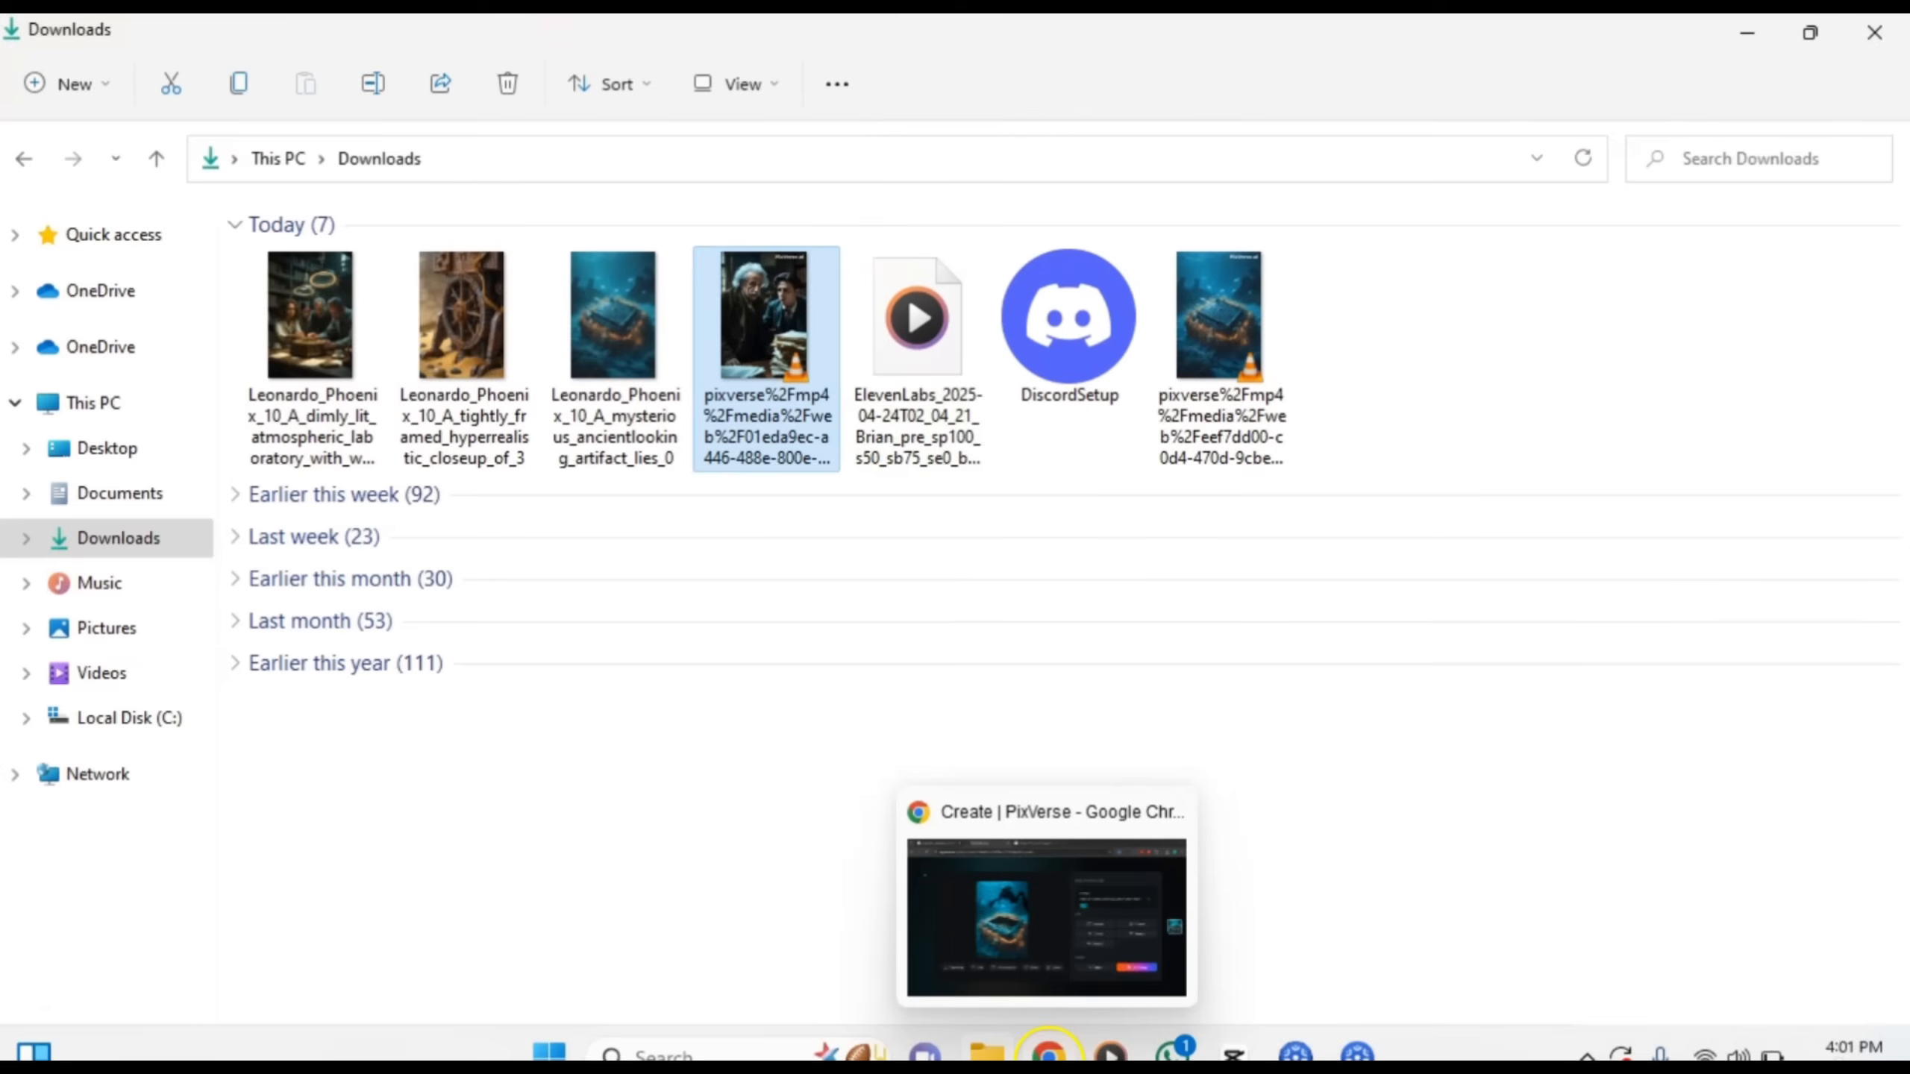
pyautogui.click(998, 886)
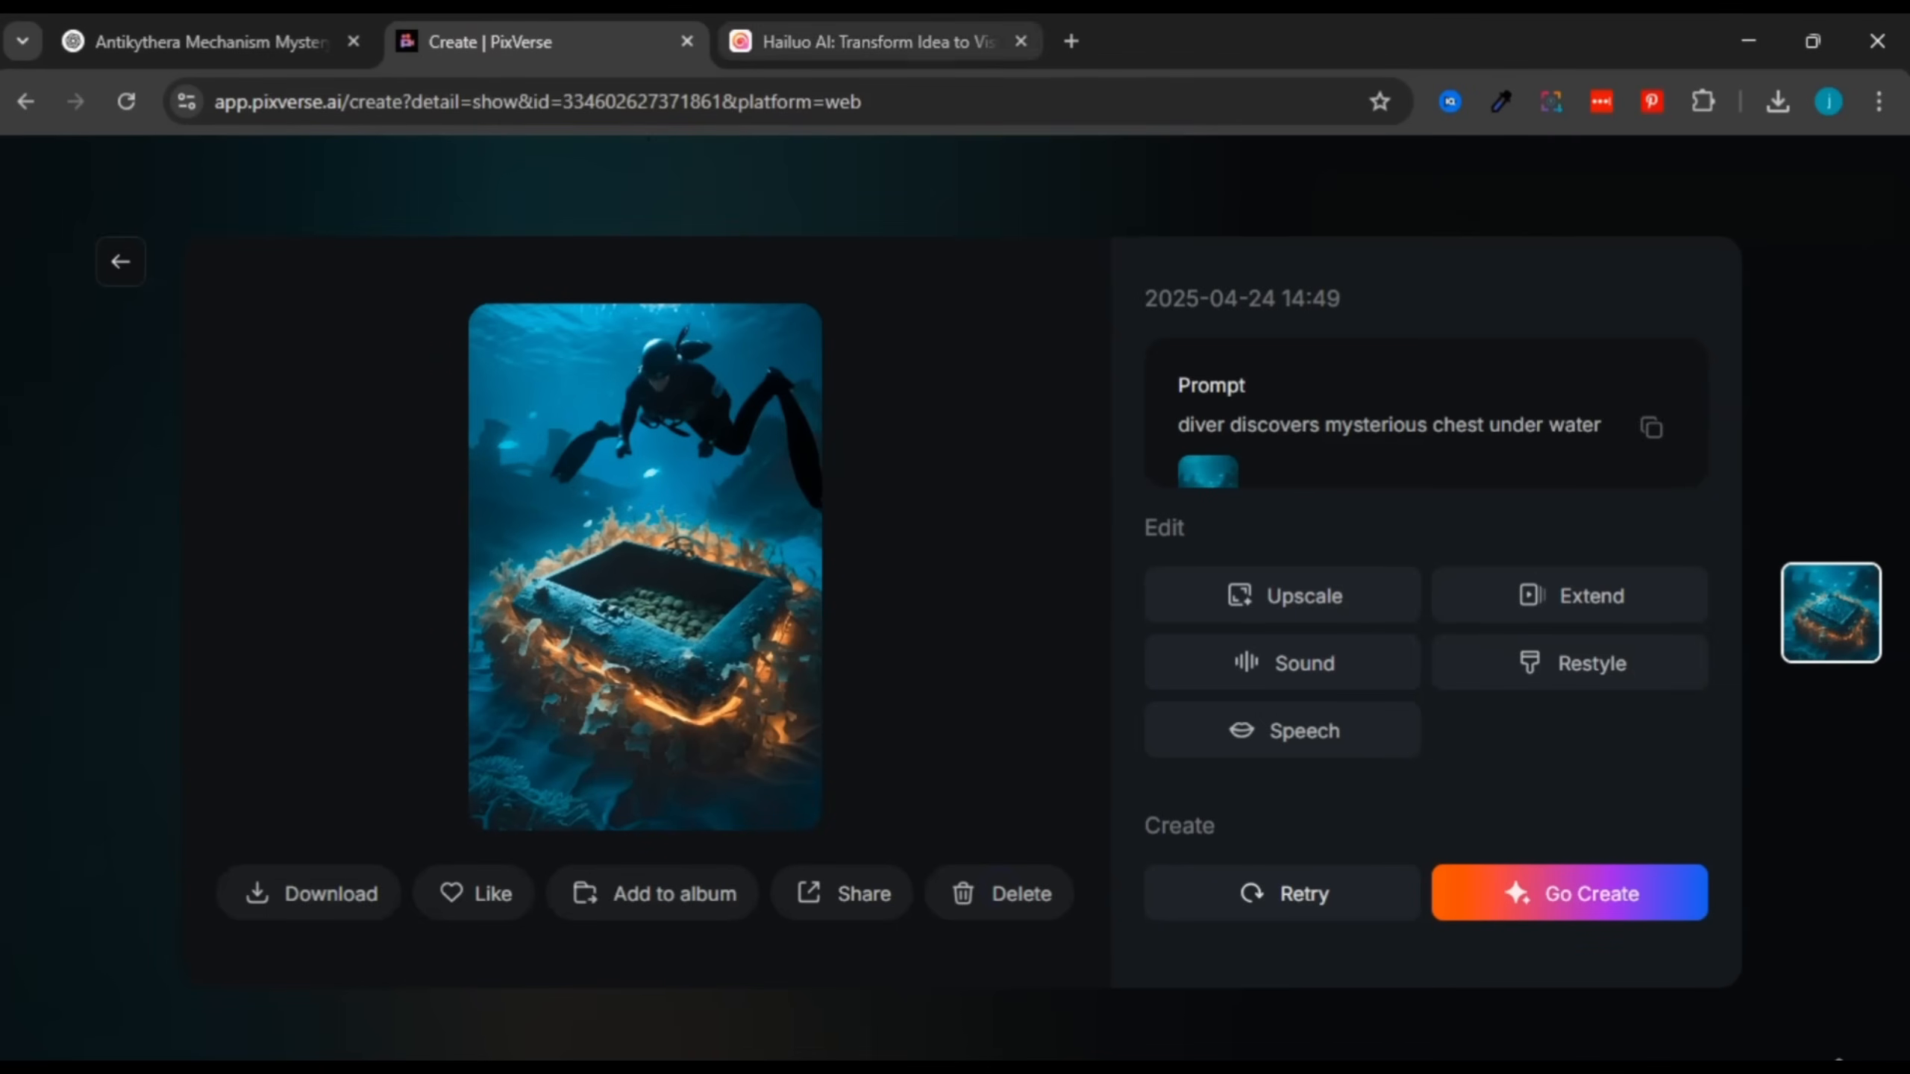
pyautogui.click(872, 41)
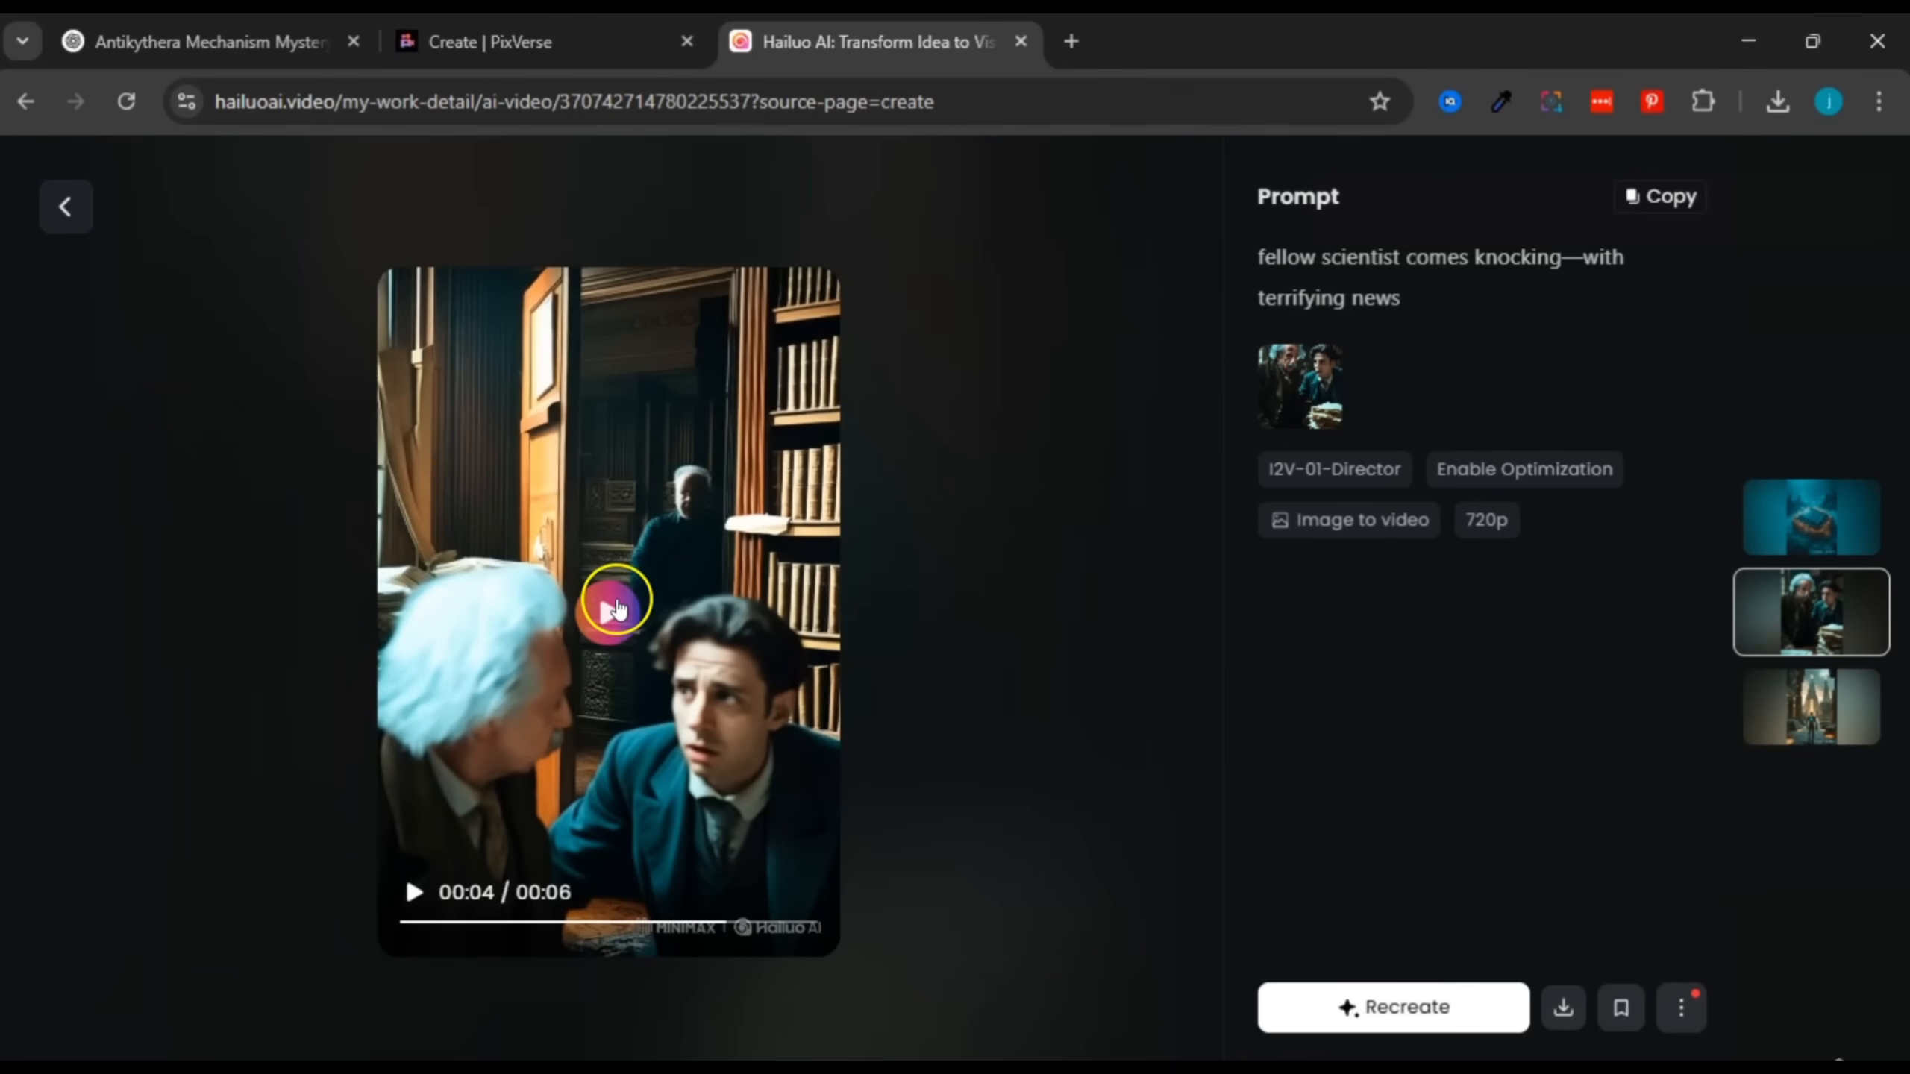
pyautogui.click(615, 606)
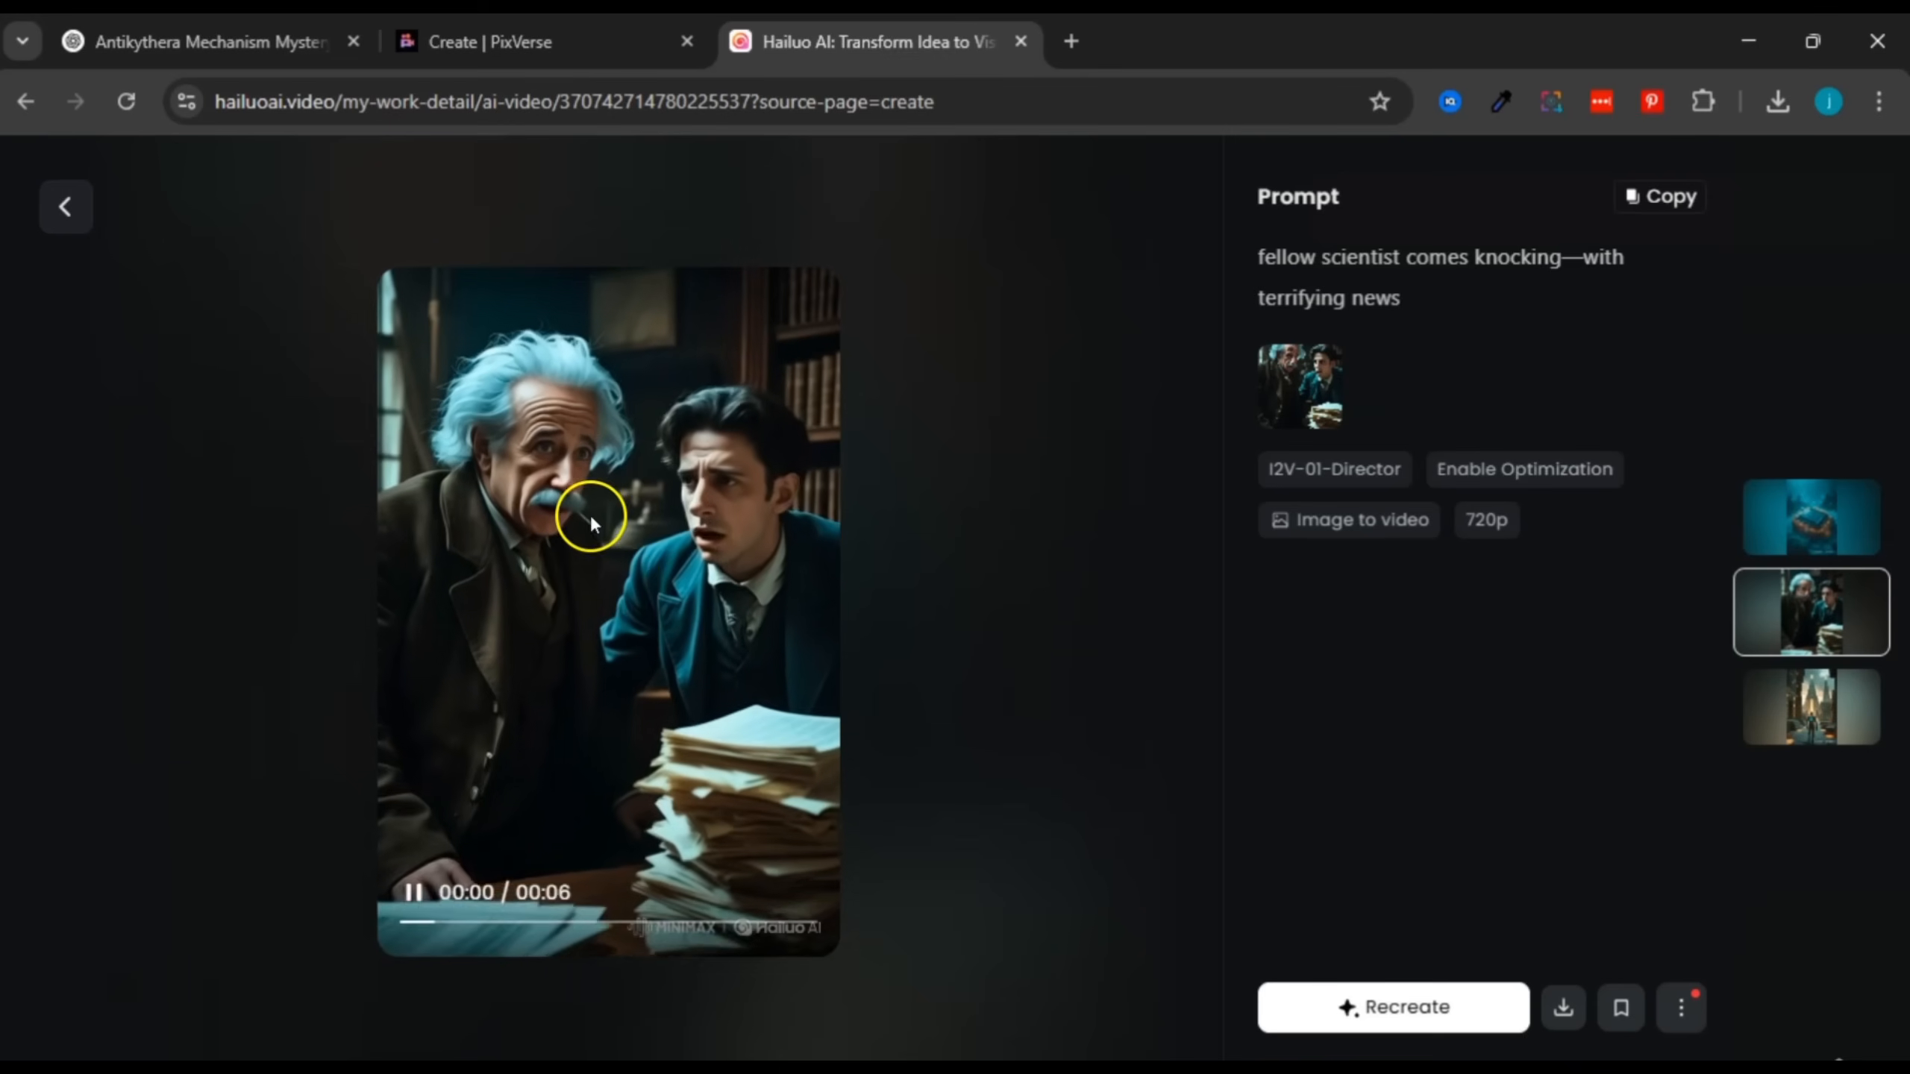
pyautogui.click(413, 894)
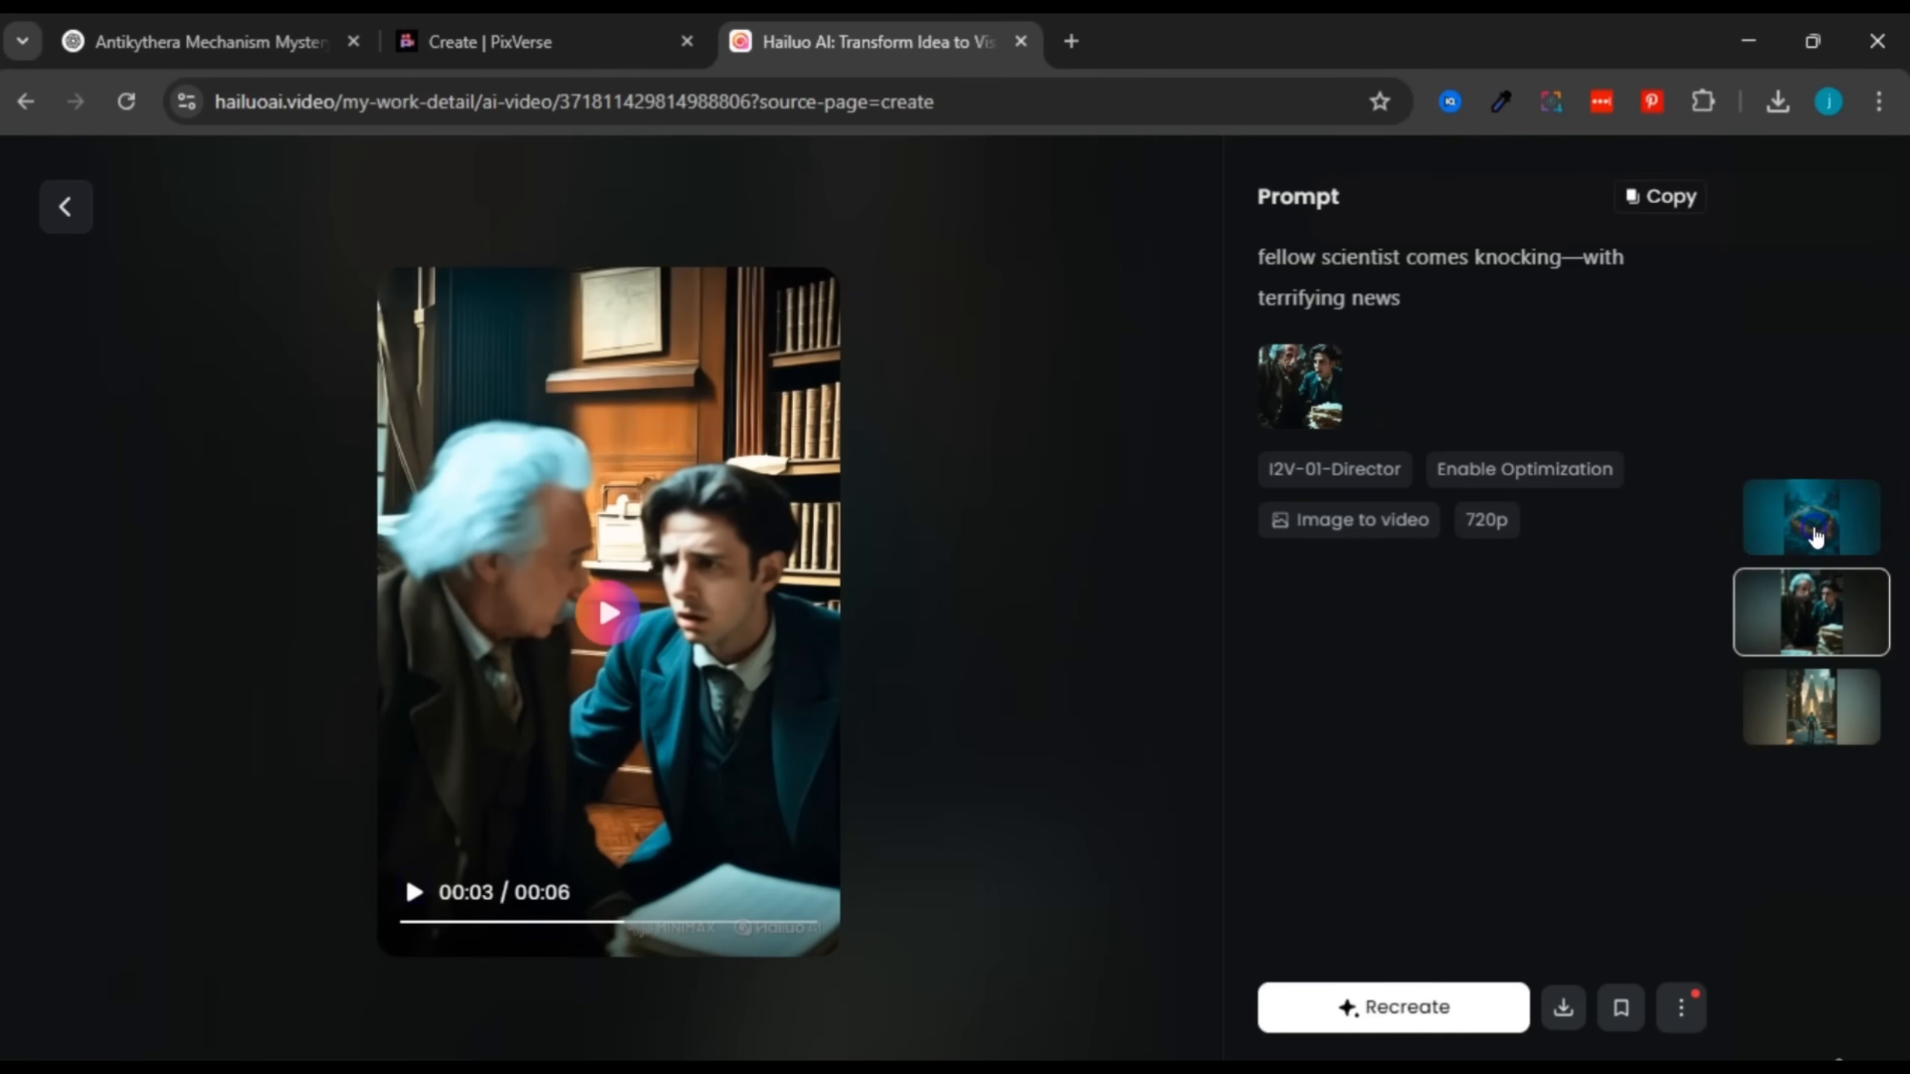
# Step: Compare the "diver discovers mysterious chest under water" videos in PixVerse and Hailuo AI, pausing each one midway
pyautogui.click(1812, 519)
pyautogui.click(462, 45)
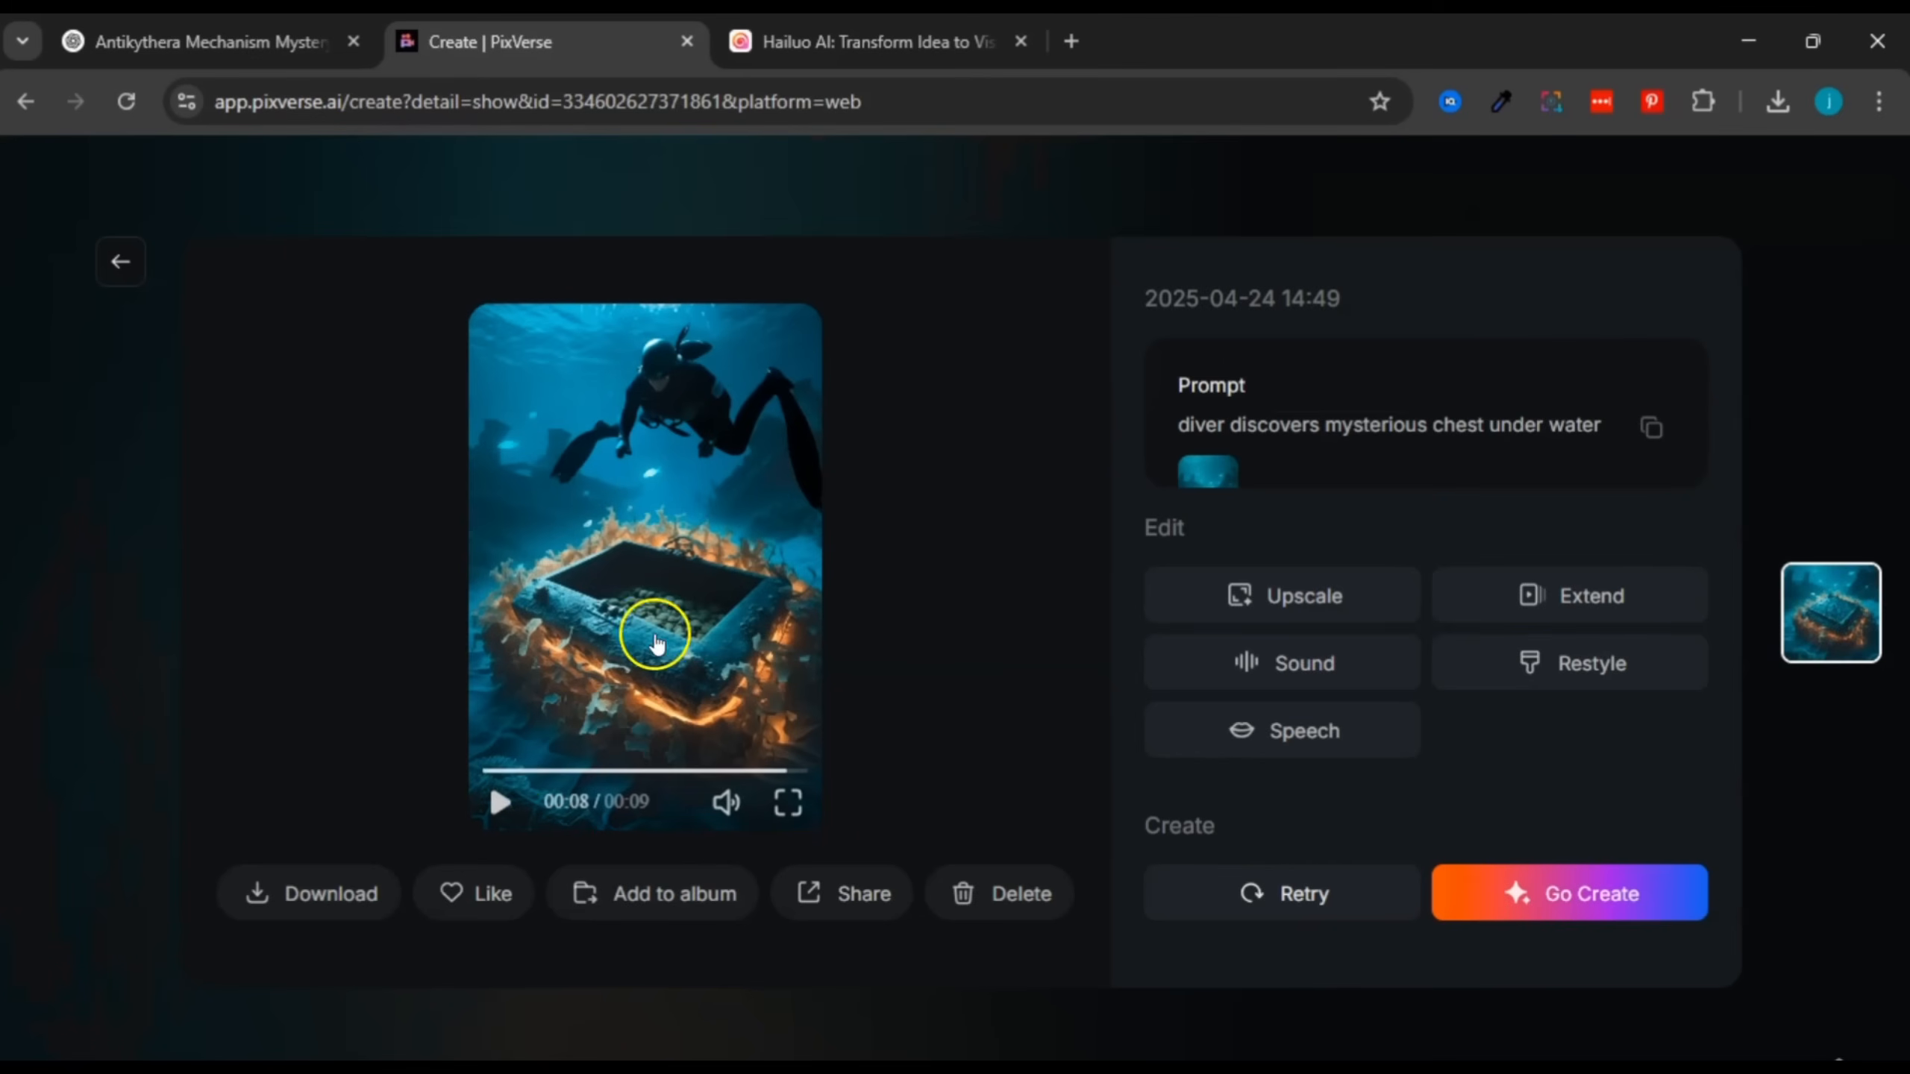
pyautogui.click(502, 769)
pyautogui.click(502, 820)
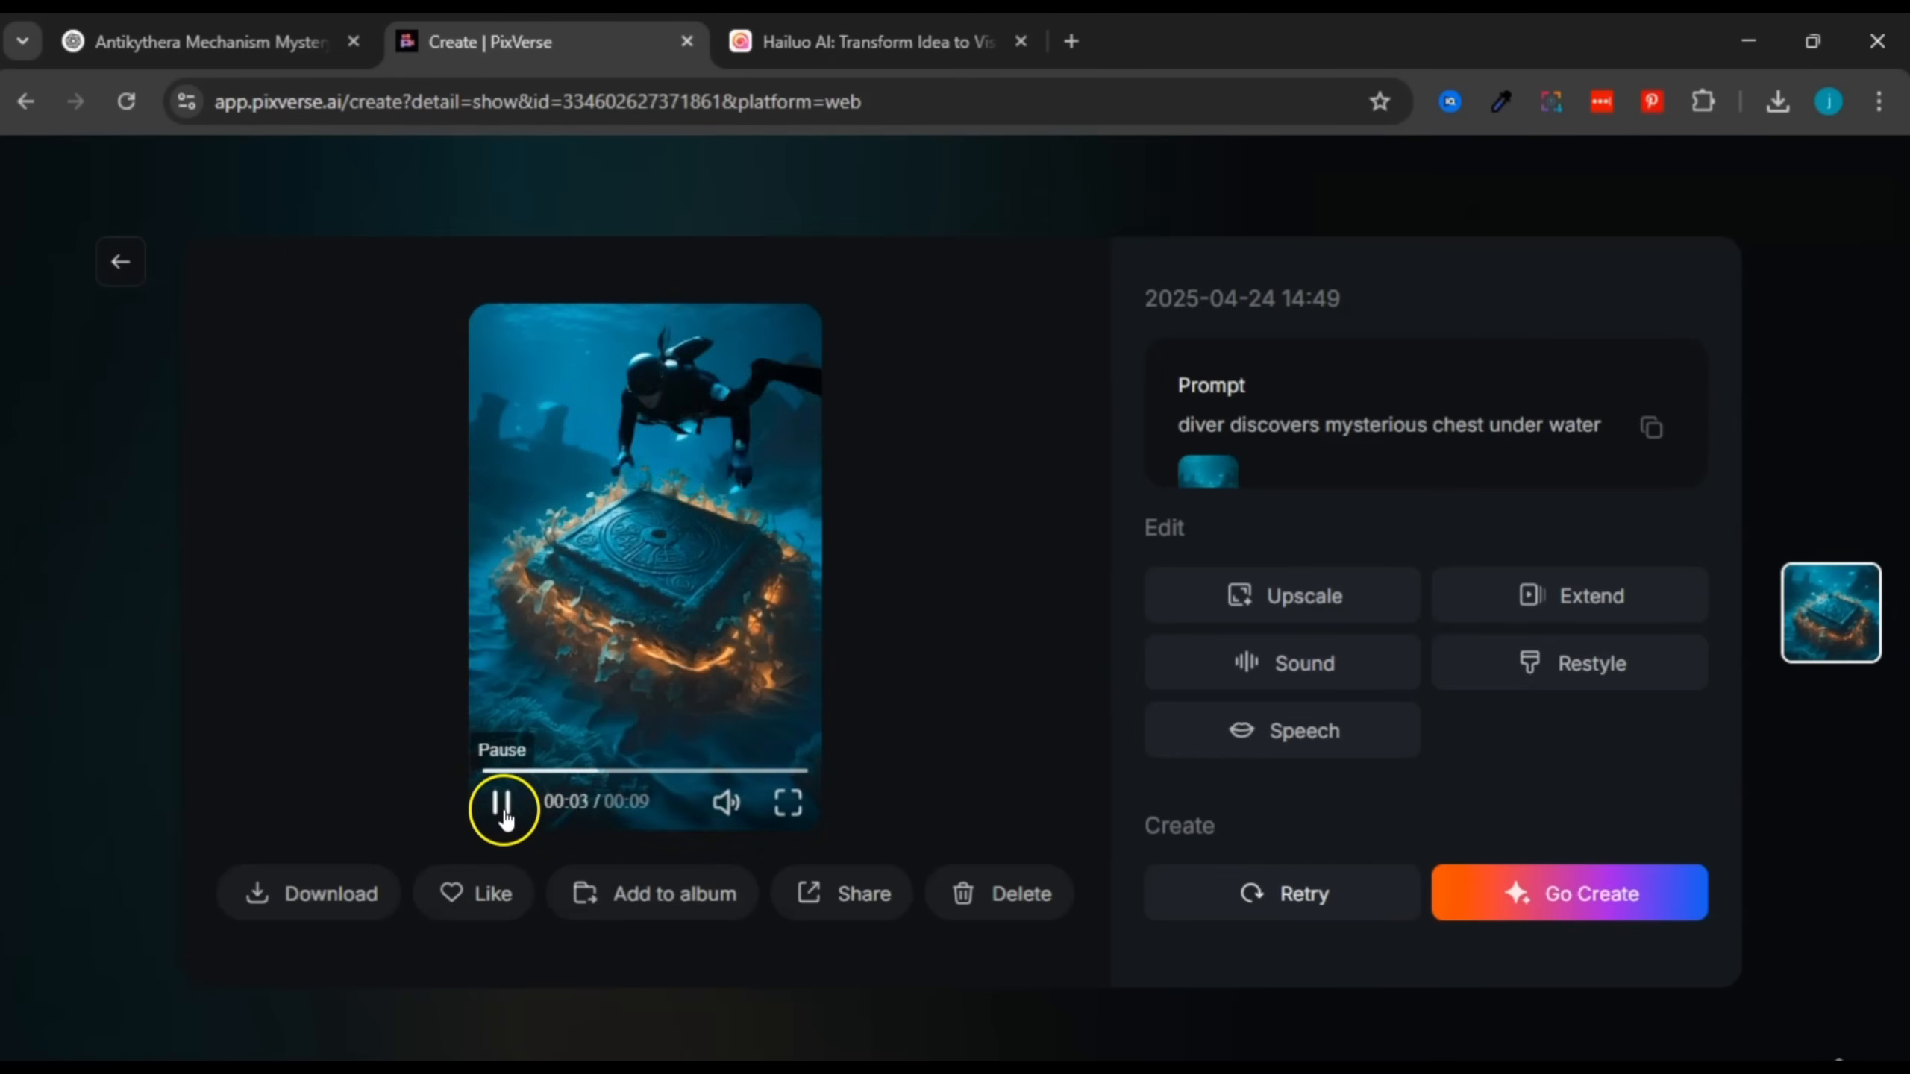
pyautogui.click(503, 818)
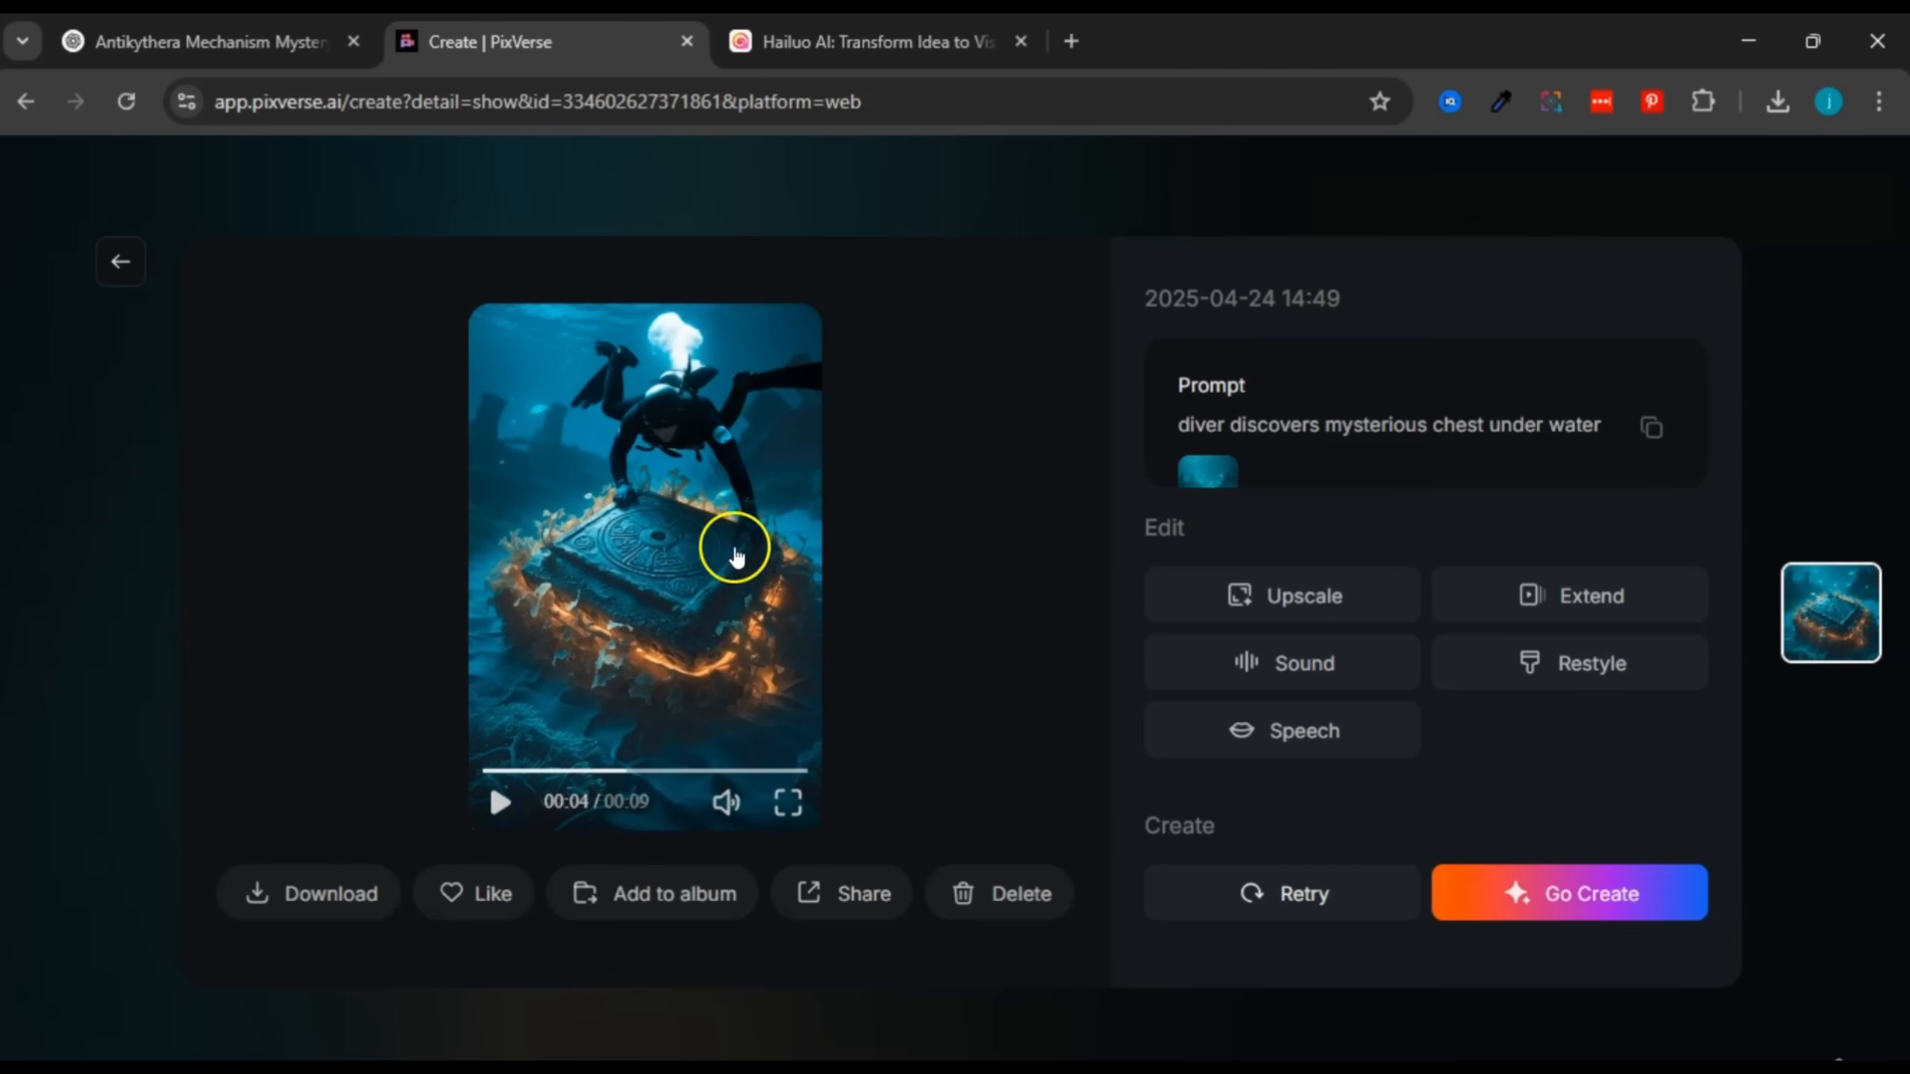
pyautogui.click(865, 42)
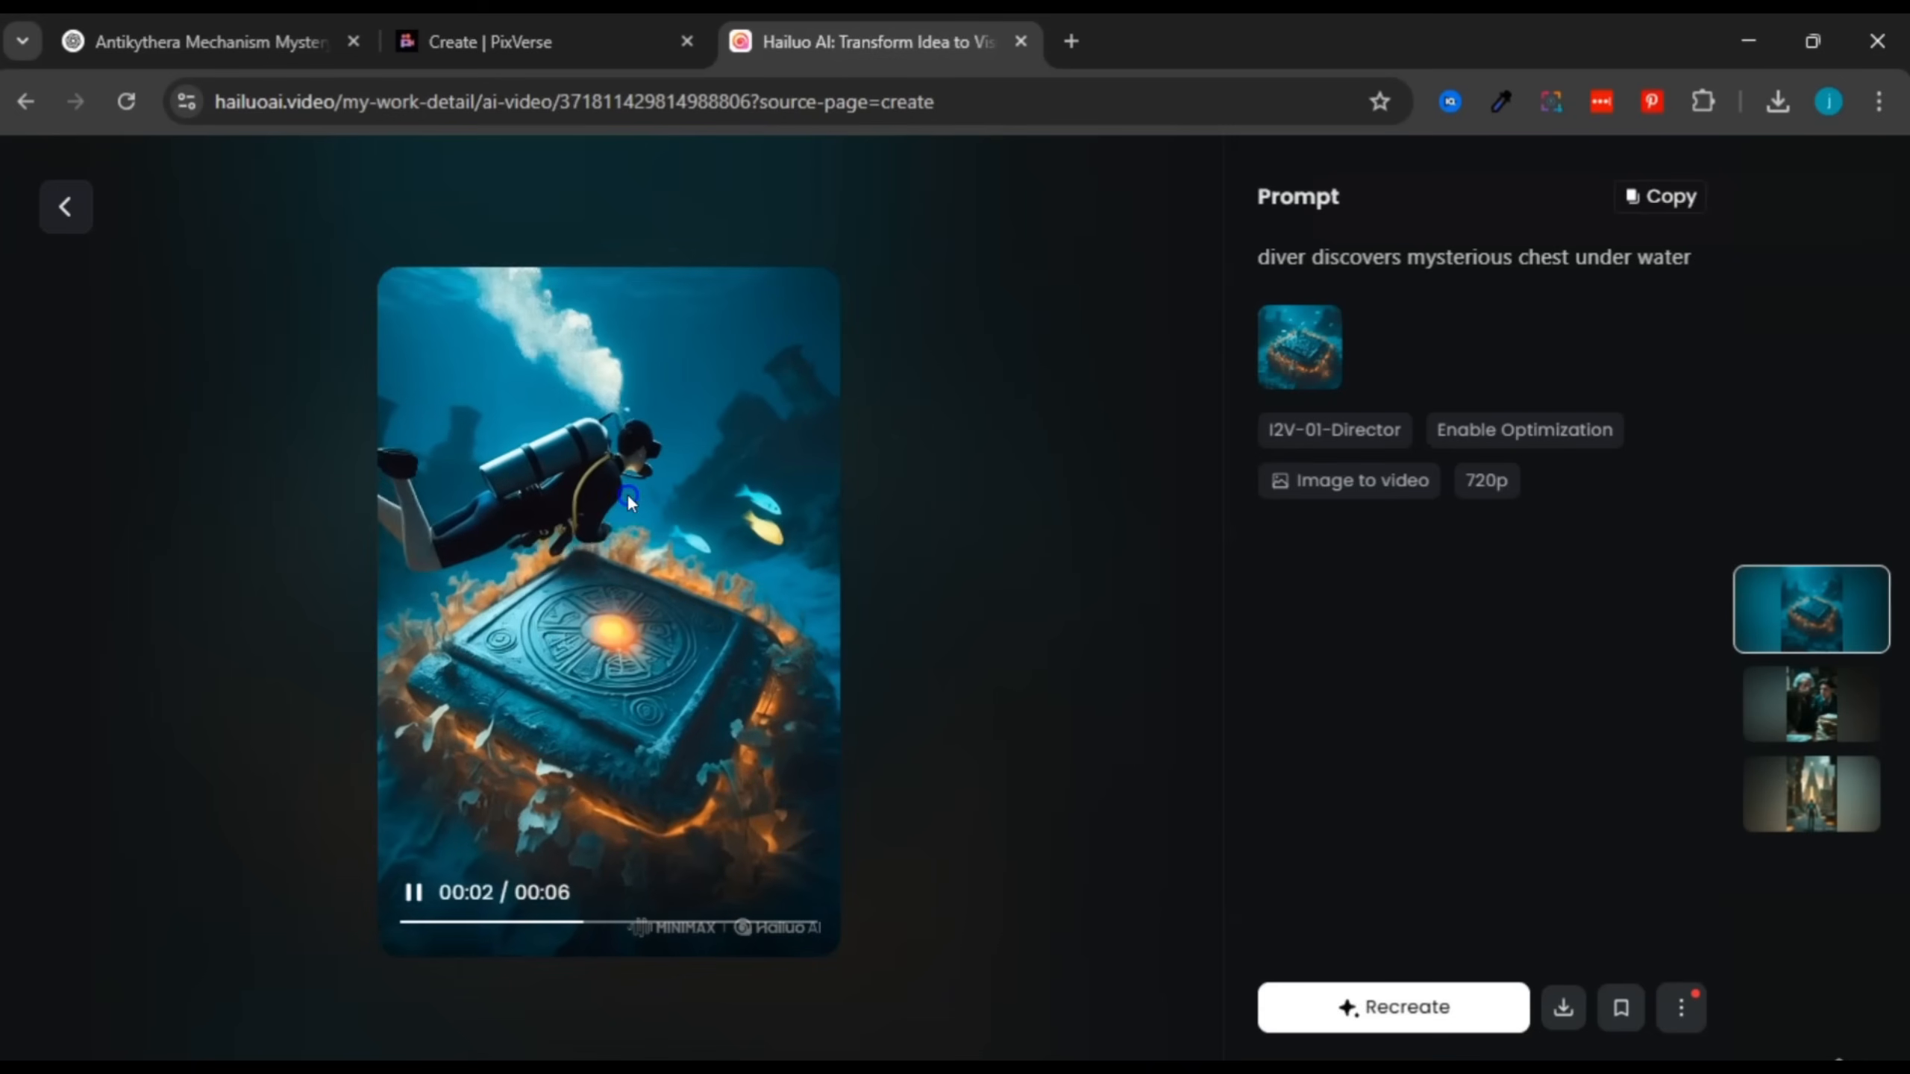
pyautogui.click(628, 496)
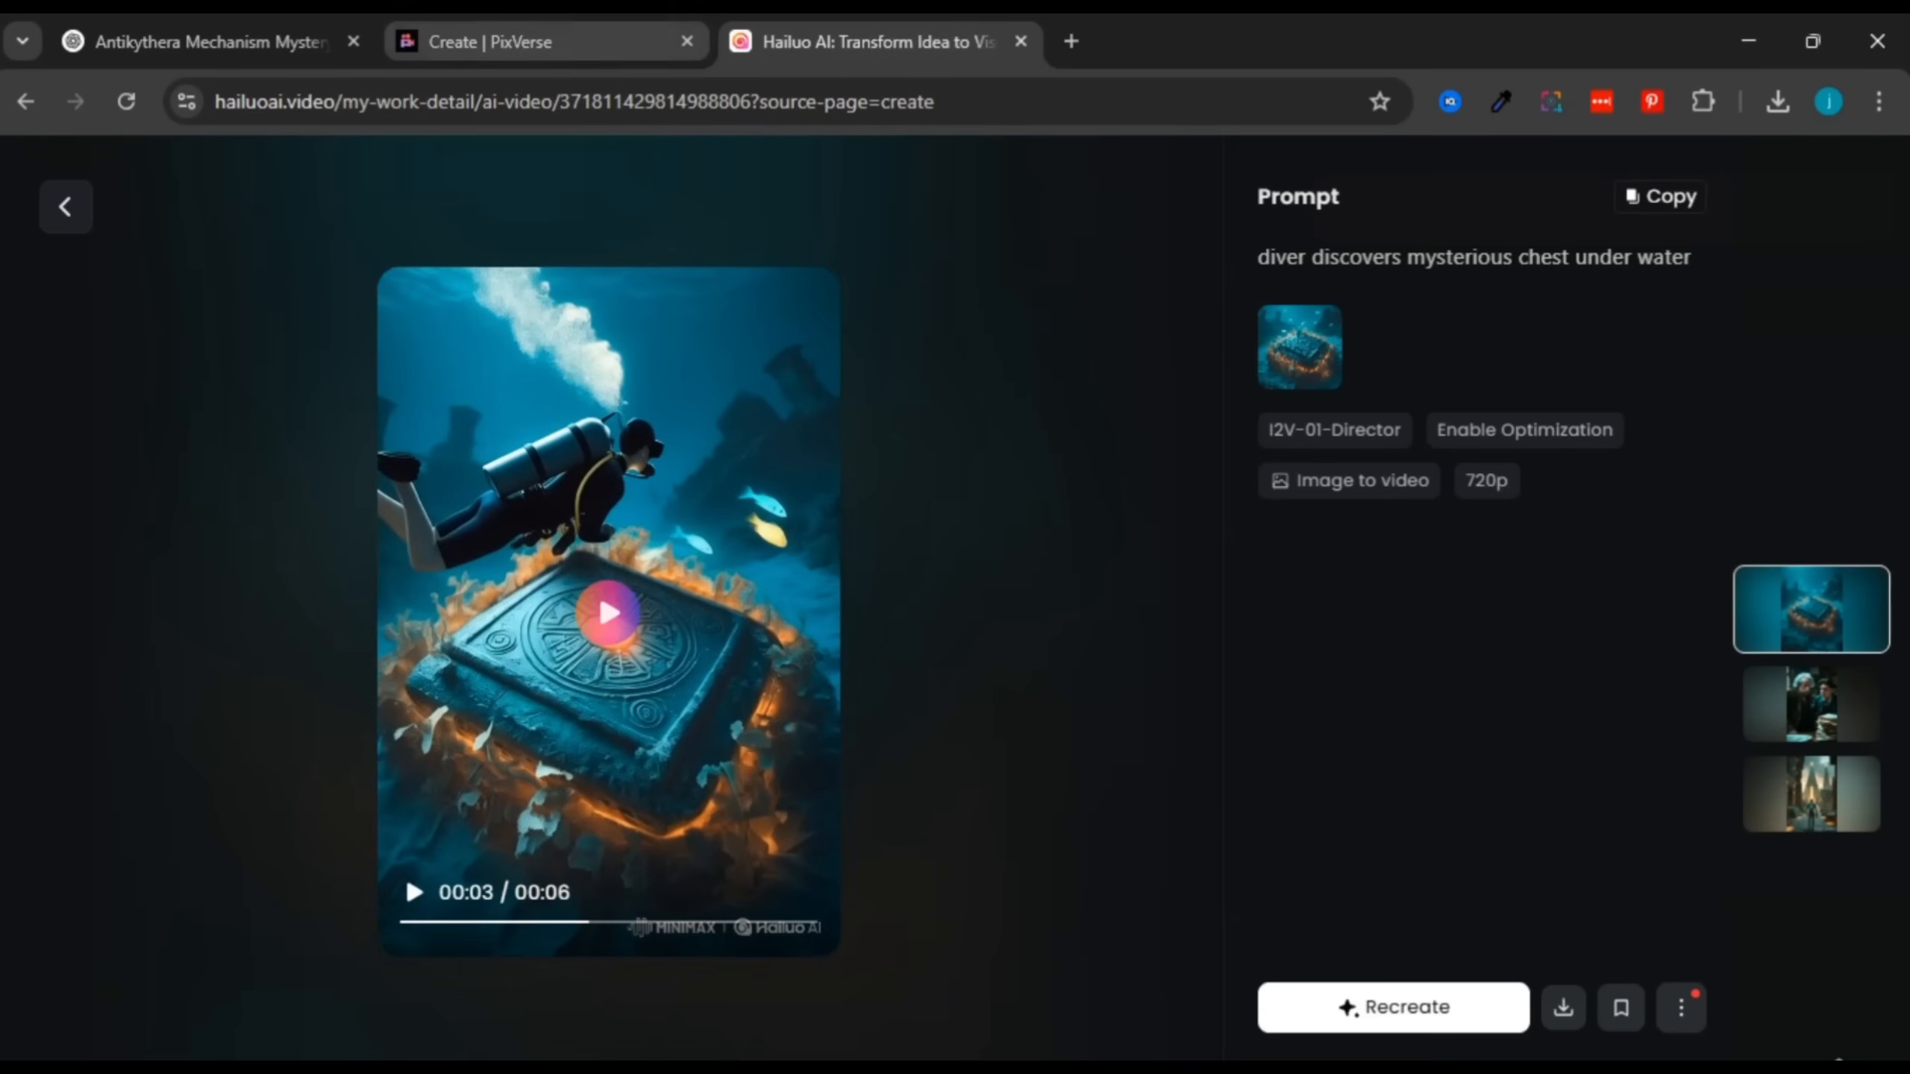
# Step: Switch to PixVerse and download the diver and chest video
pyautogui.click(545, 42)
pyautogui.click(289, 899)
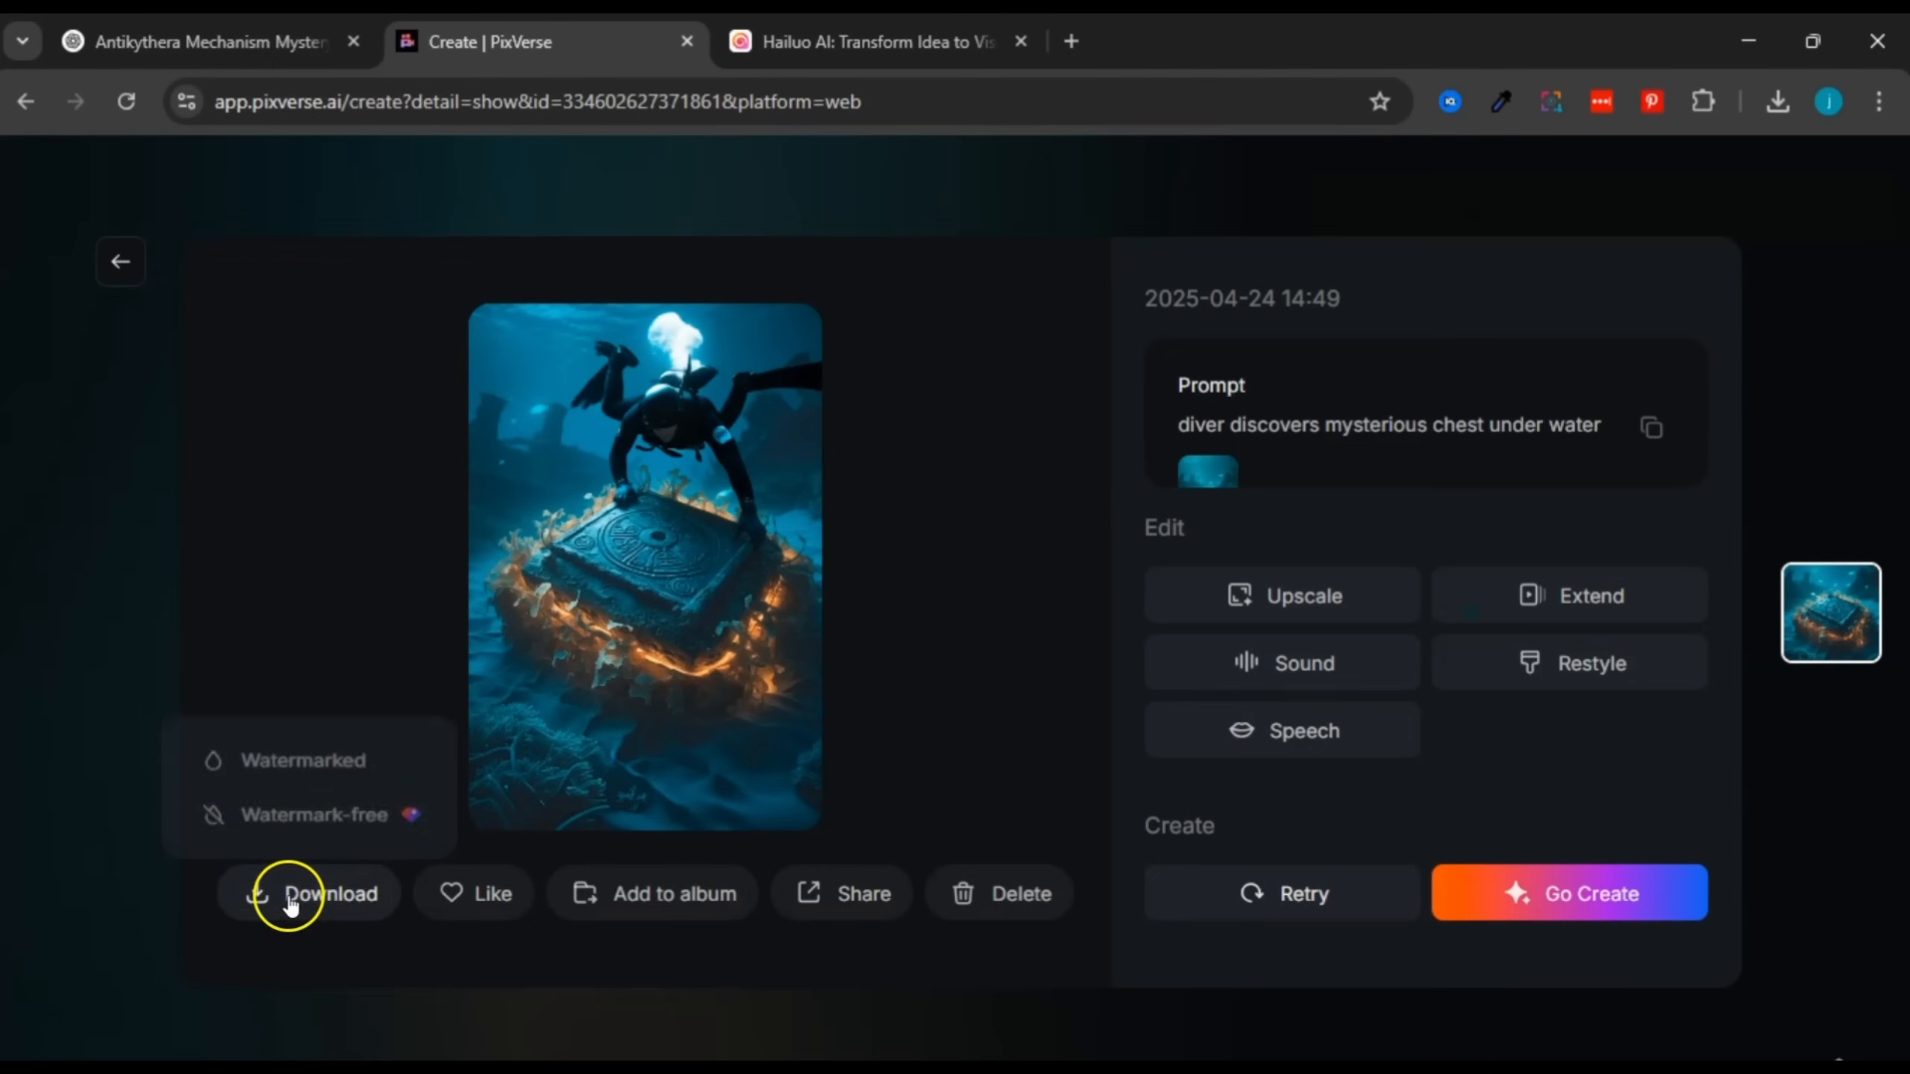
pyautogui.click(300, 906)
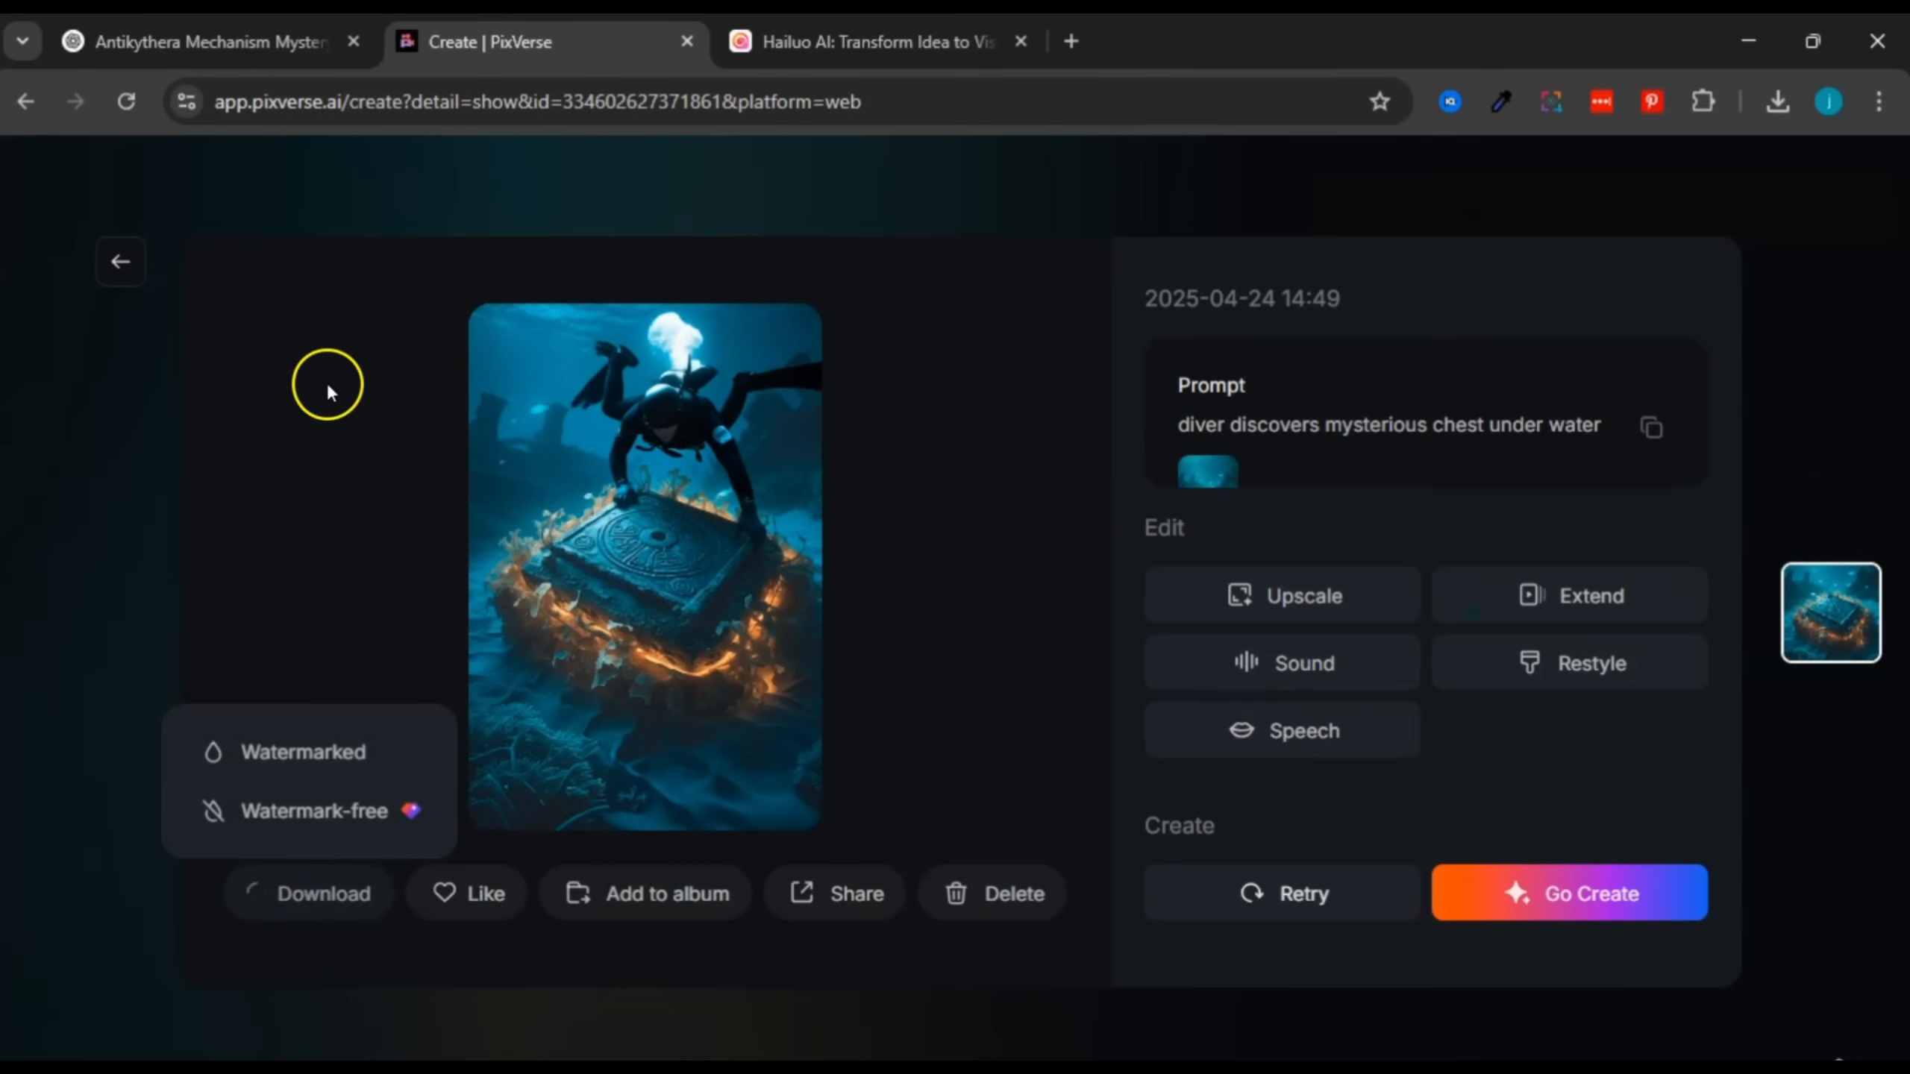
pyautogui.moveTo(280, 892)
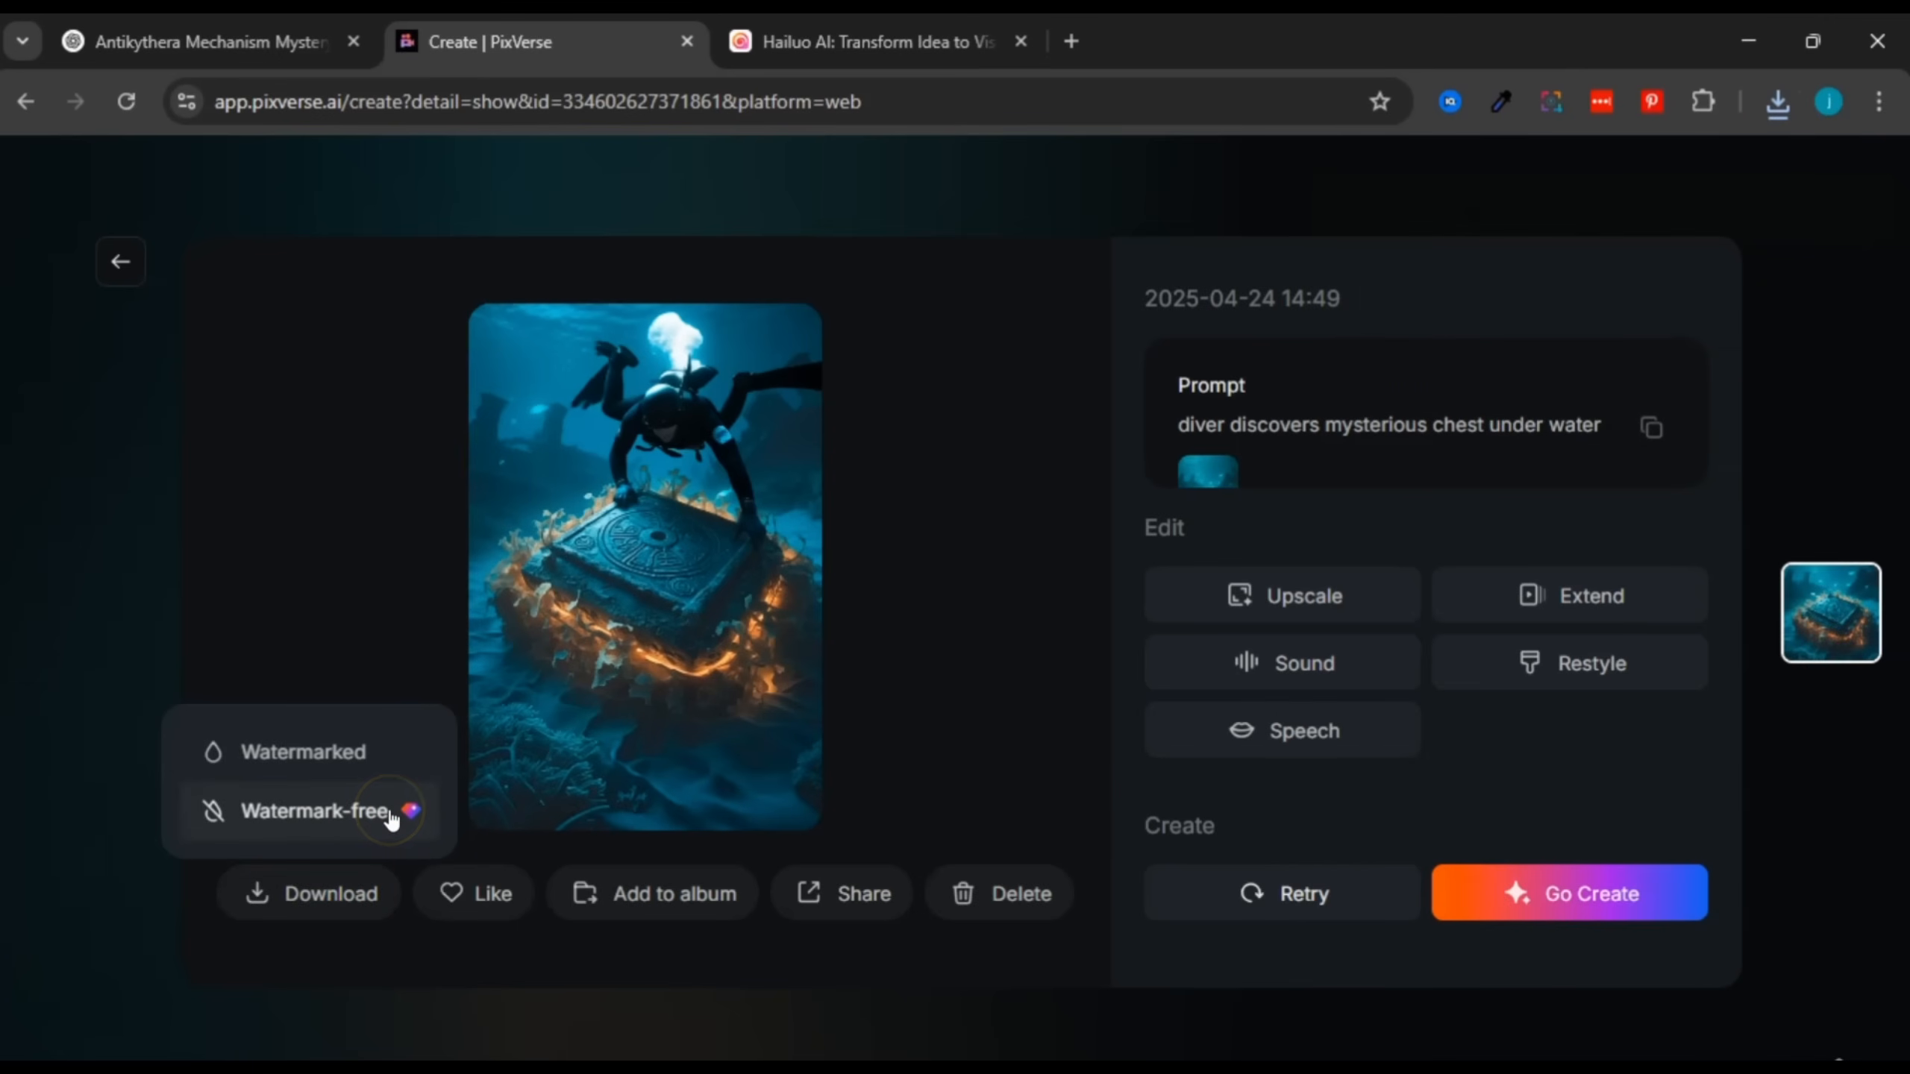
# Step: Switch to Hailuo AI and download its diver and chest video with the watermark
pyautogui.click(872, 41)
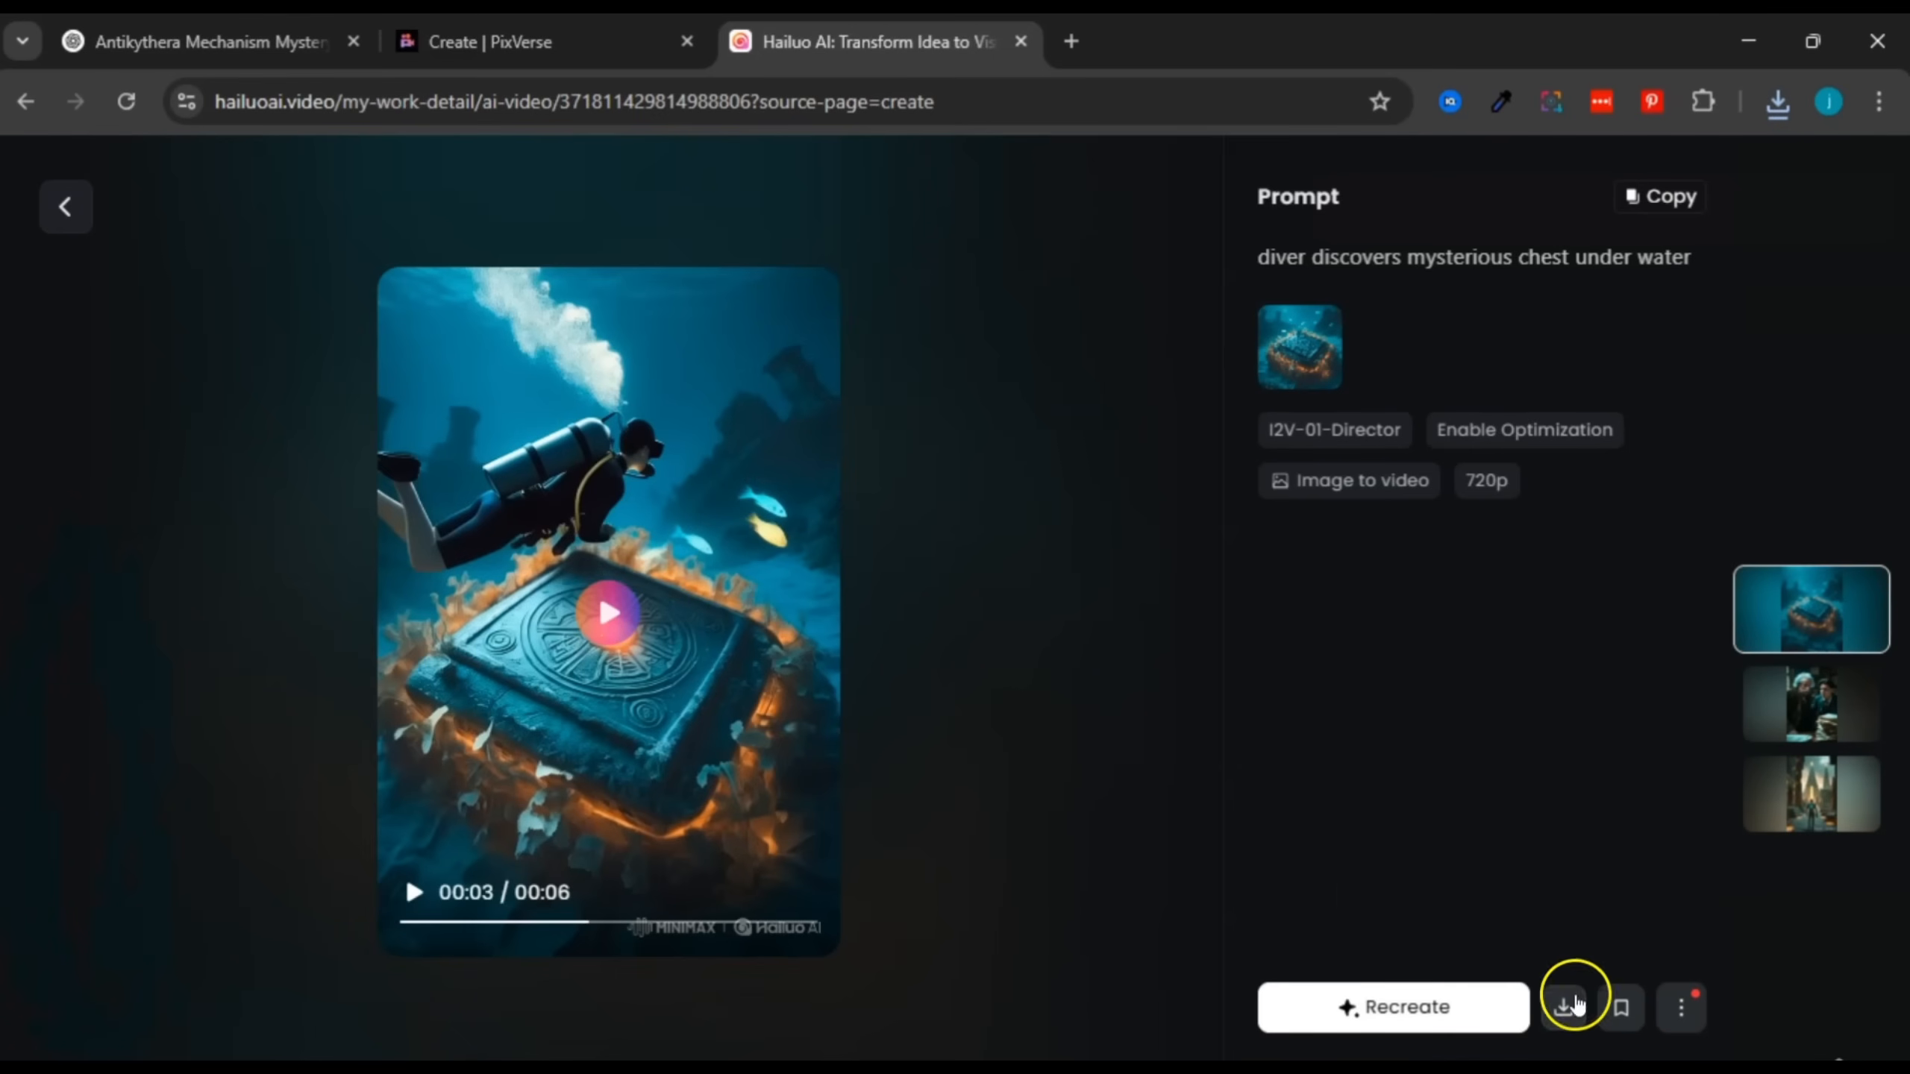
pyautogui.click(1566, 1008)
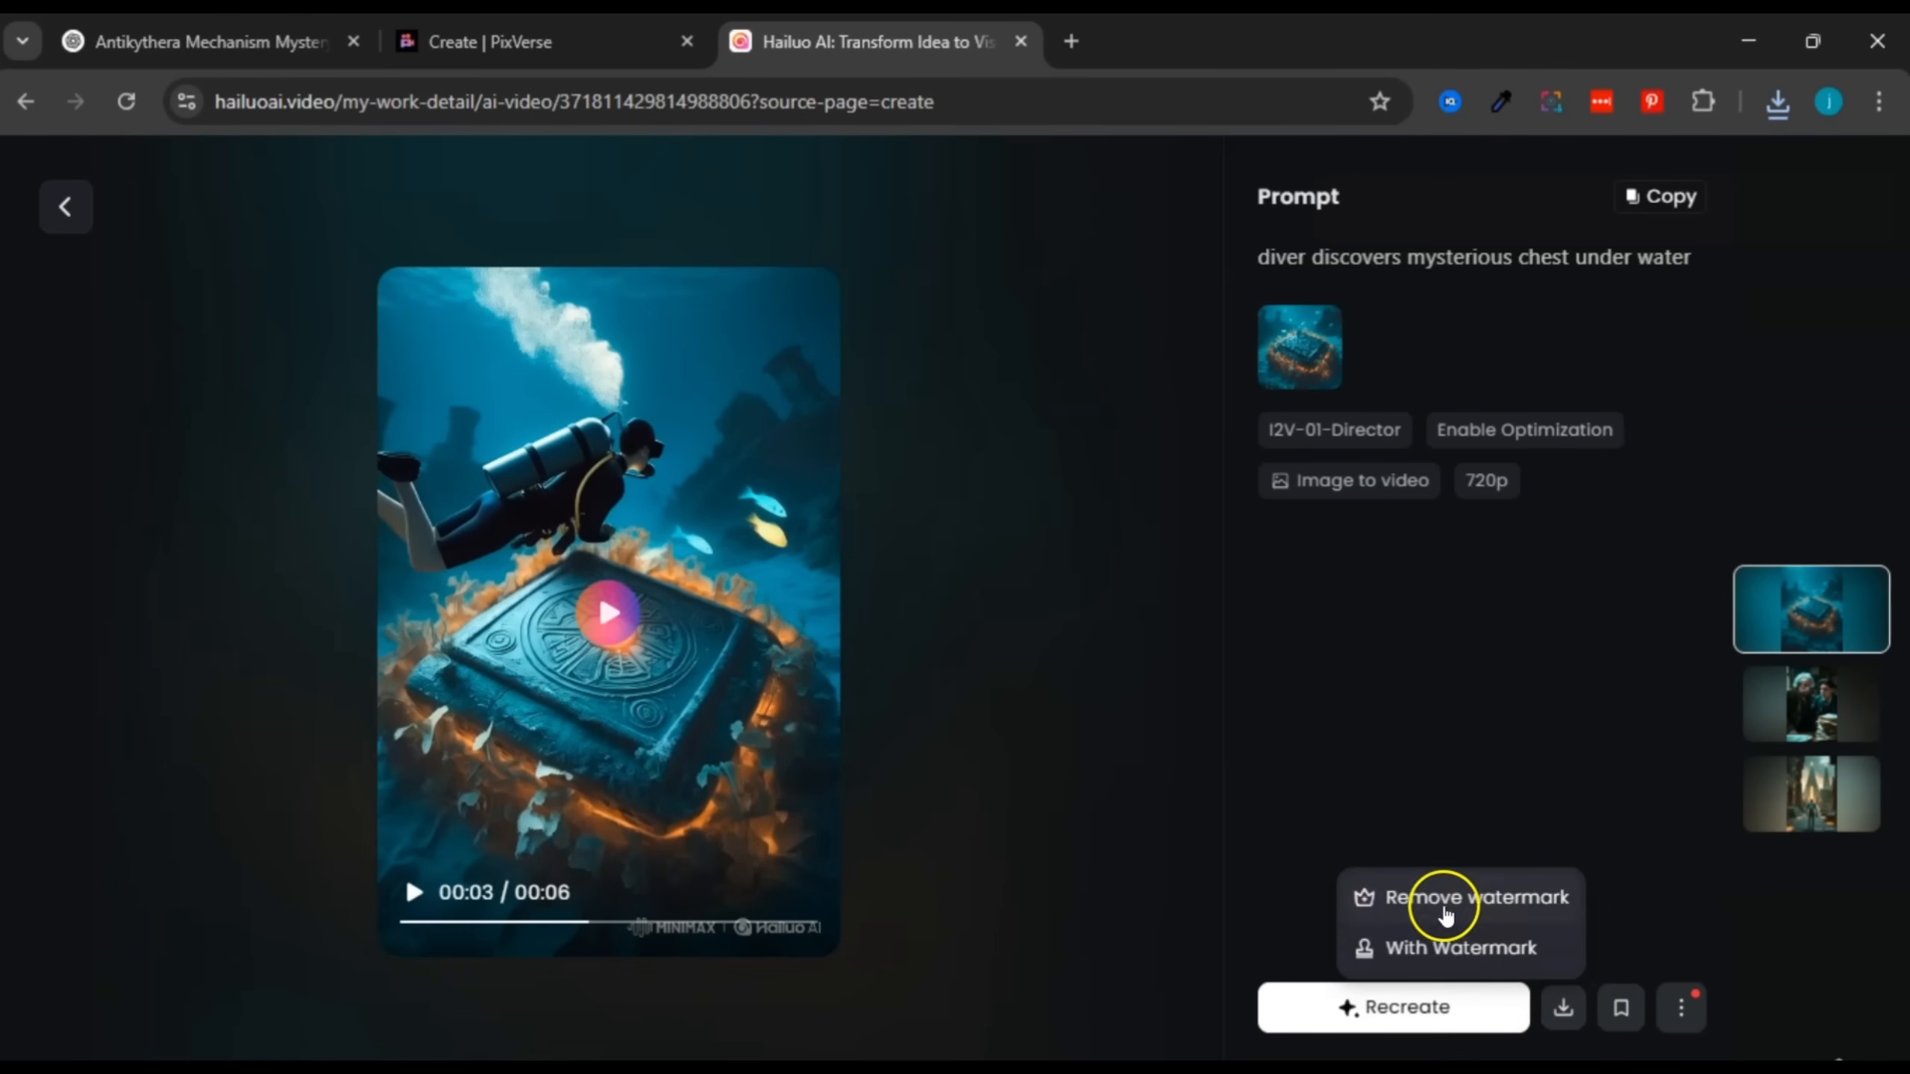
pyautogui.click(1499, 951)
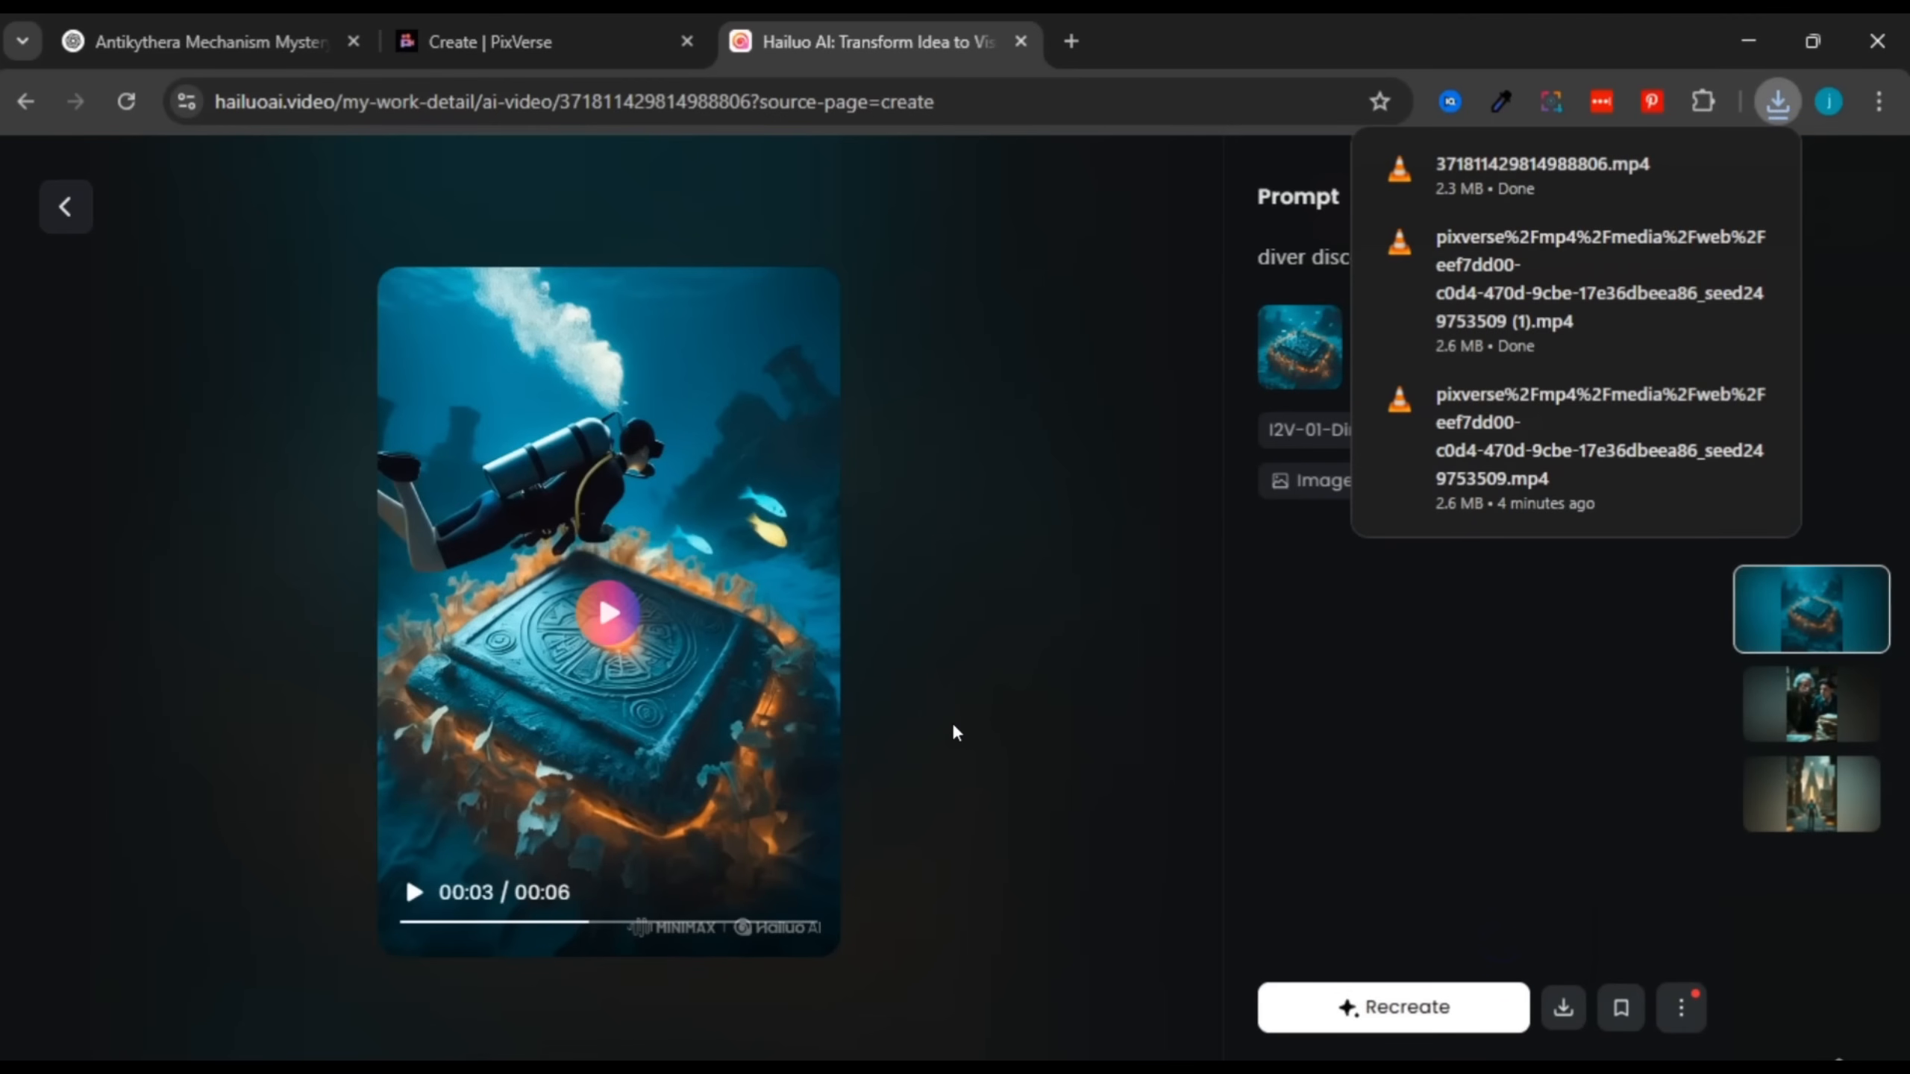
# Step: Switch to ChatGPT and highlight the corroded mechanical artifact prompt for line 2
pyautogui.click(1019, 361)
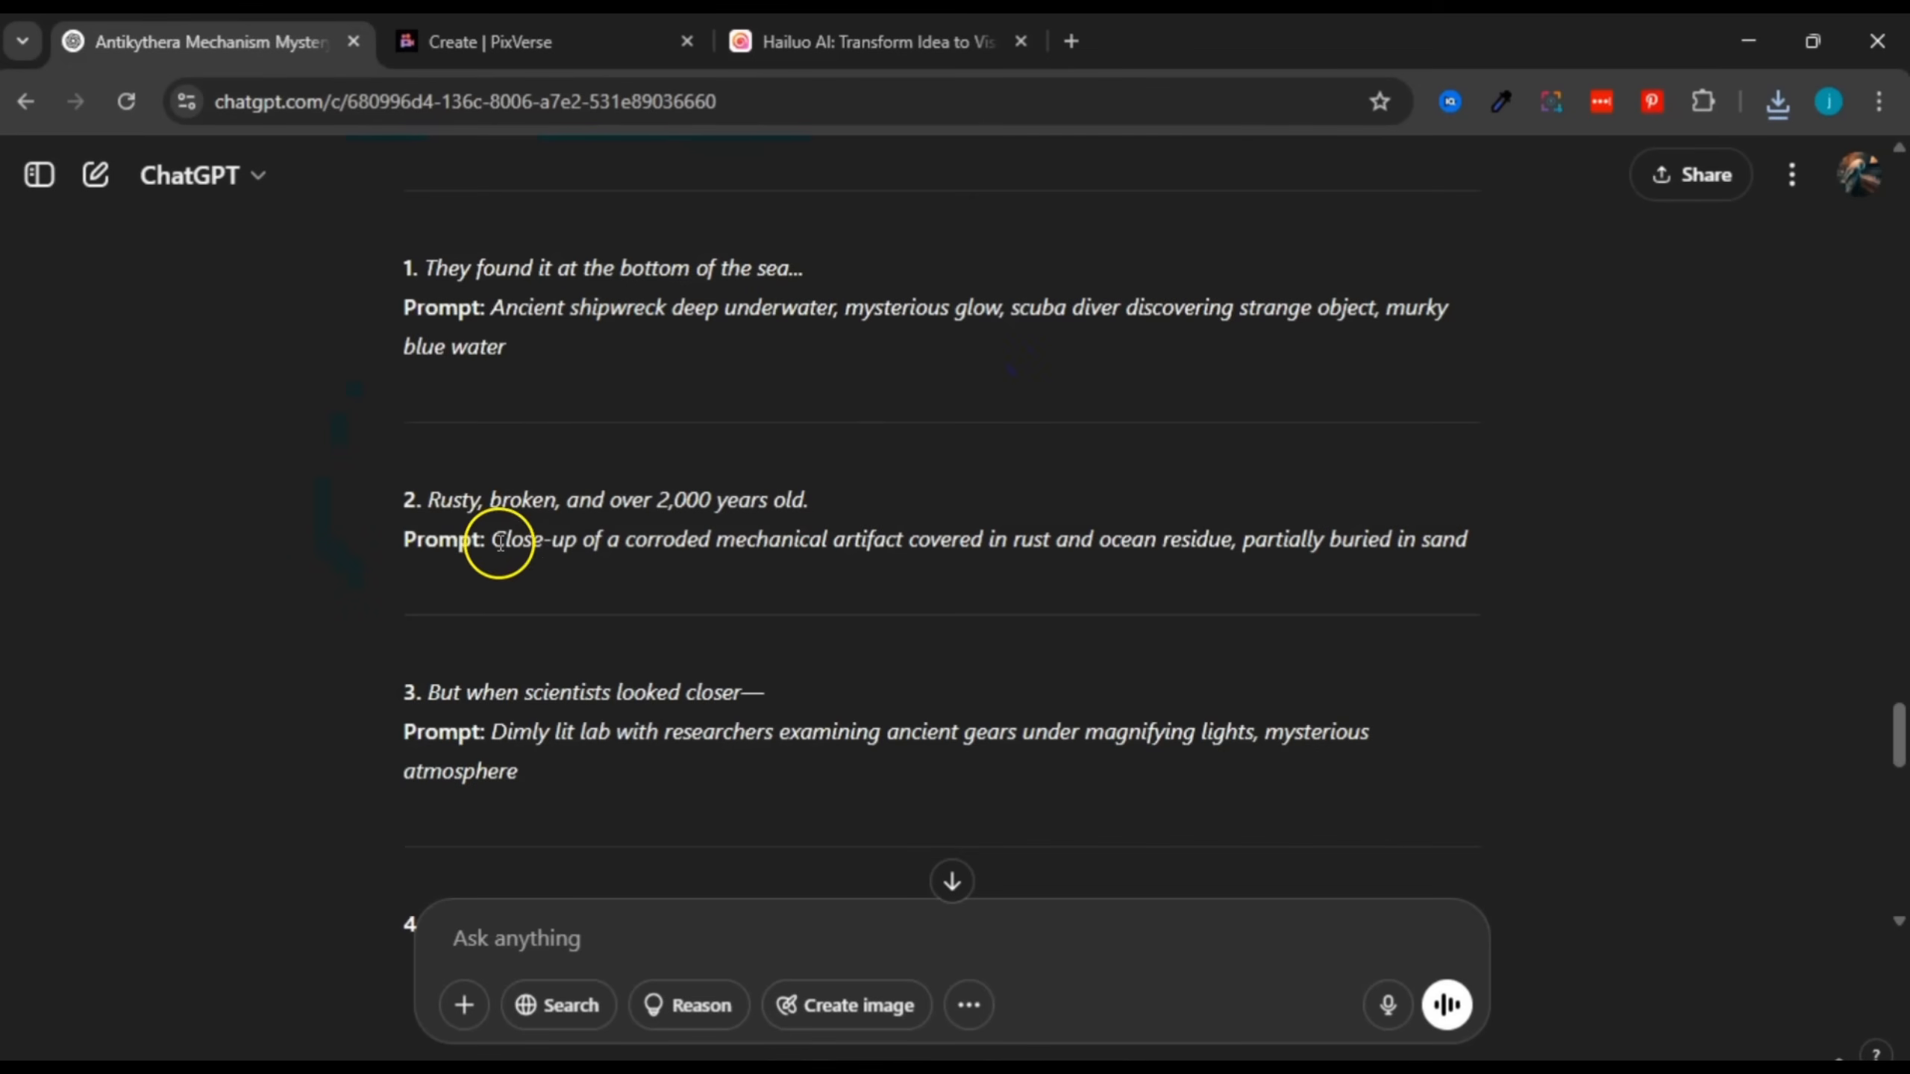
pyautogui.moveTo(646, 542); pyautogui.dragTo(1527, 546)
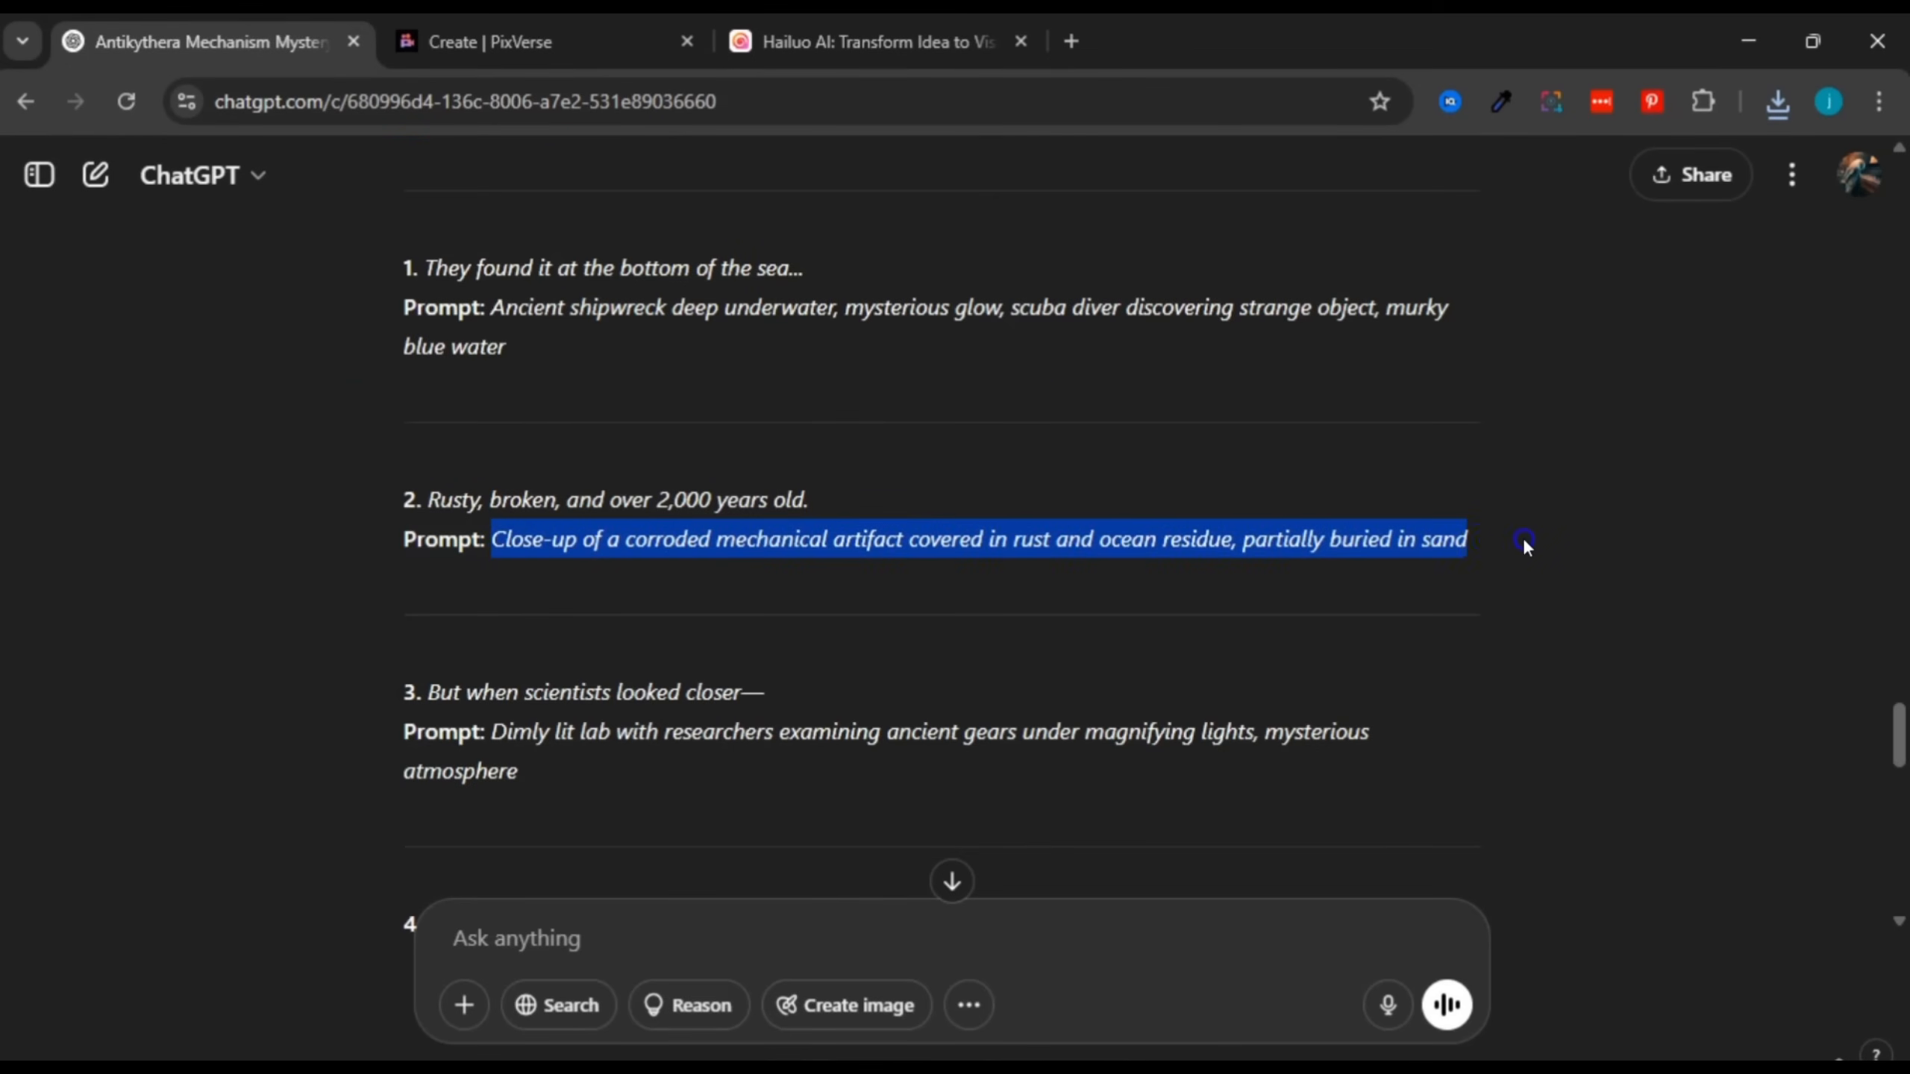
pyautogui.click(951, 432)
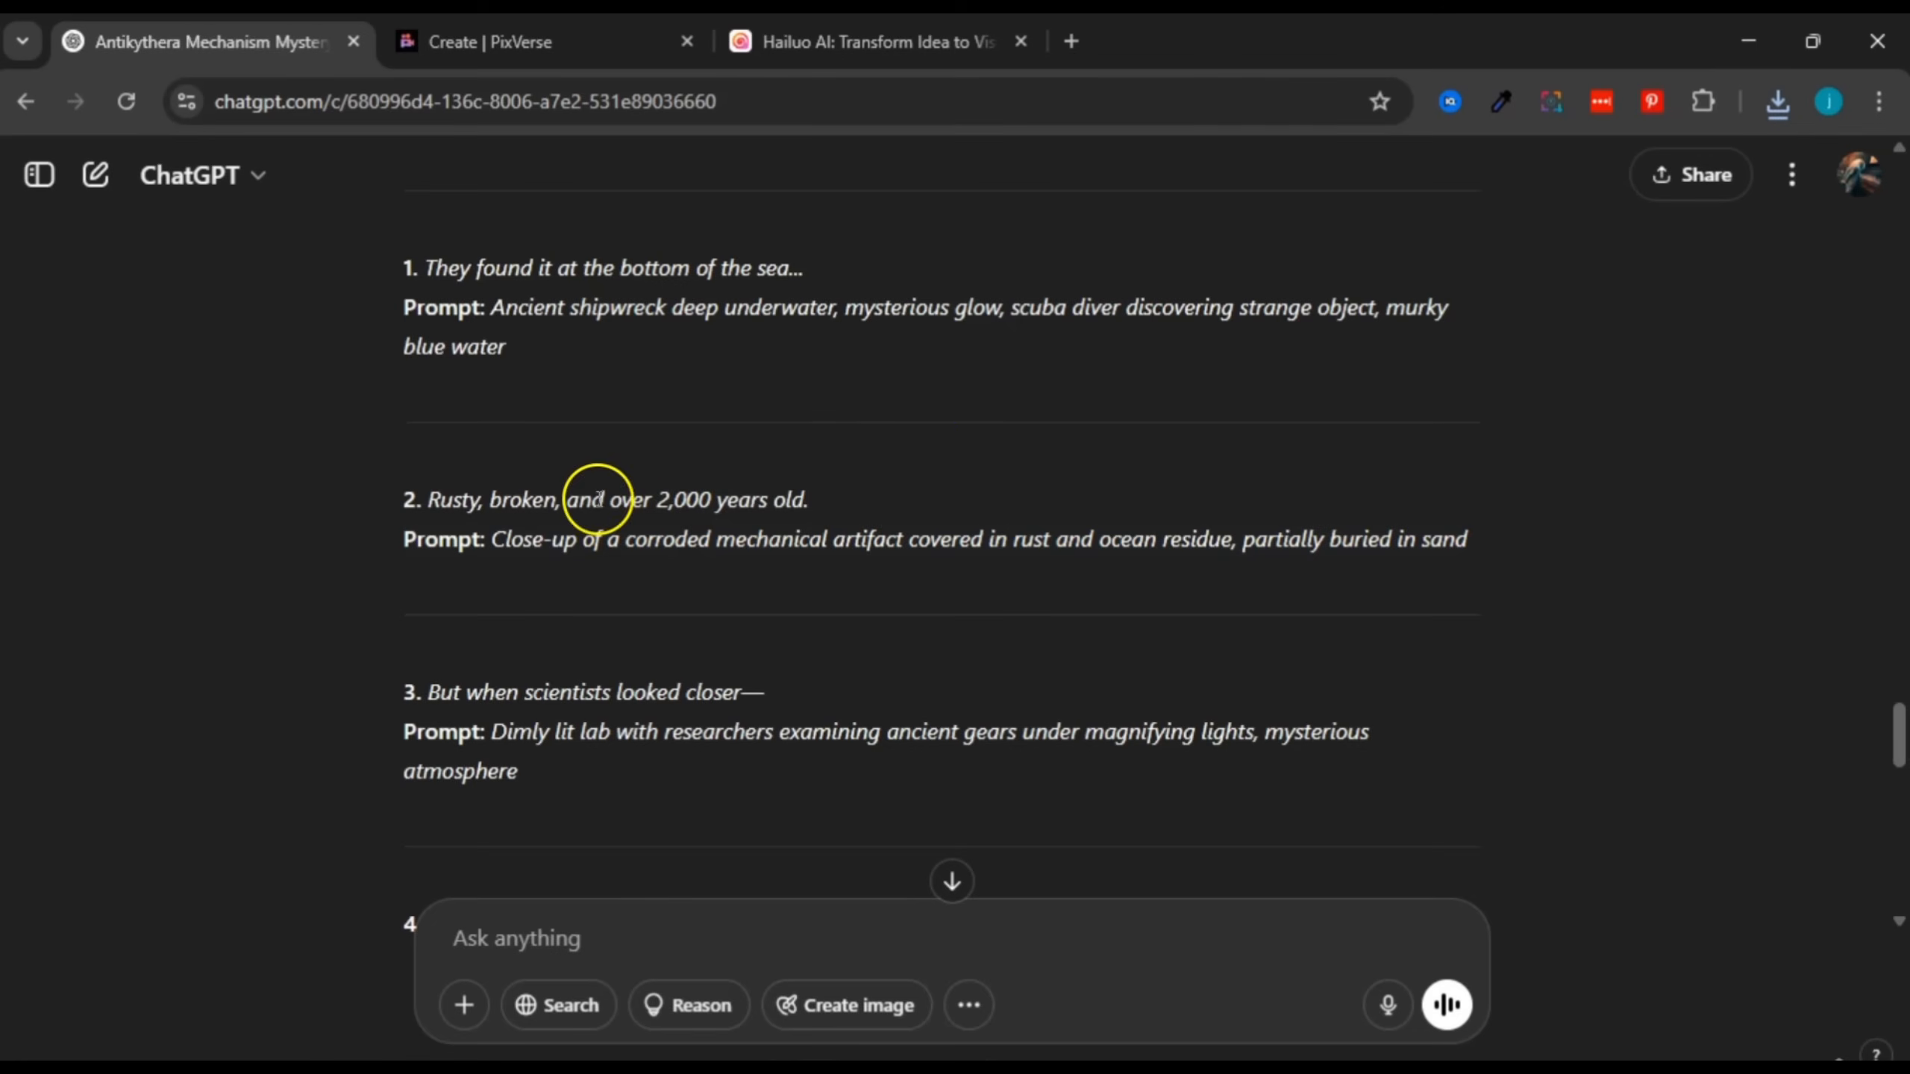
# Step: Return PixVerse and Hailuo AI to their creation pages and browse the earlier Hailuo AI videos down to the time traveller one
pyautogui.click(489, 41)
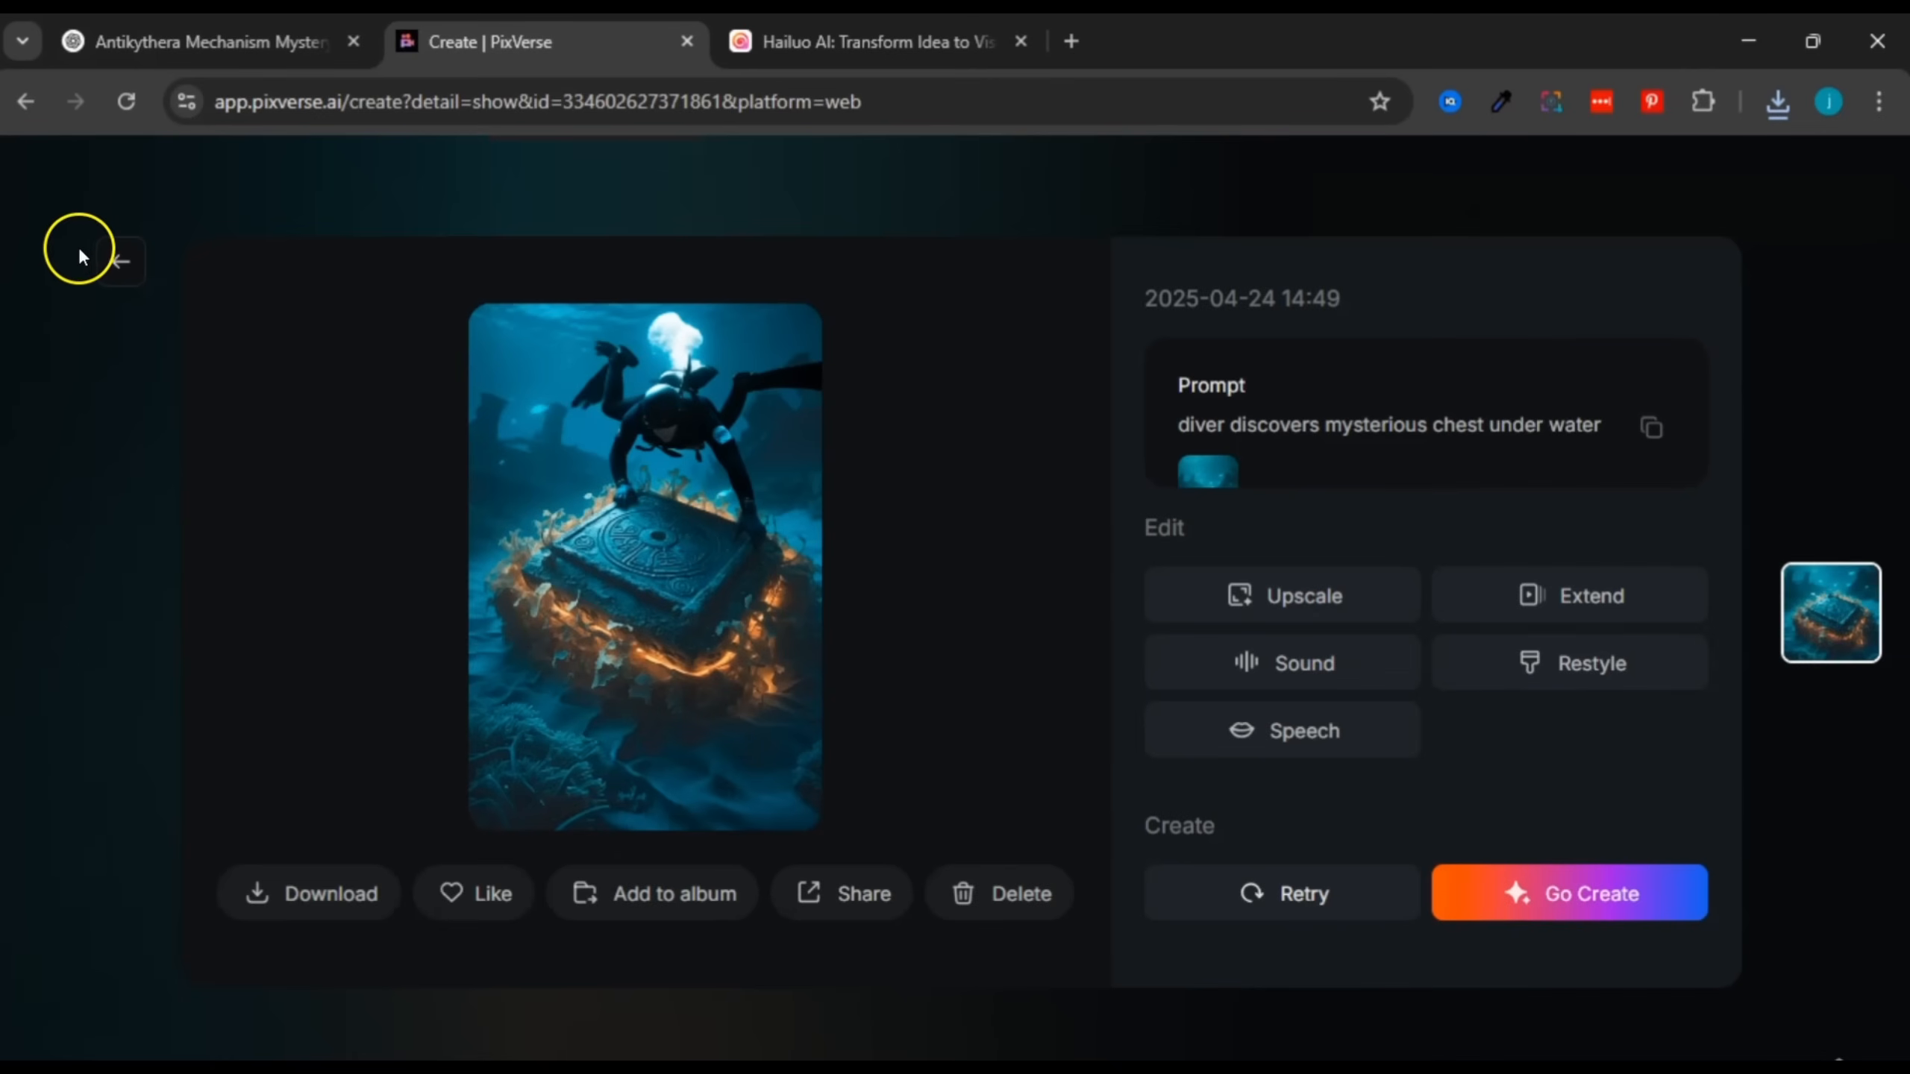
pyautogui.click(117, 260)
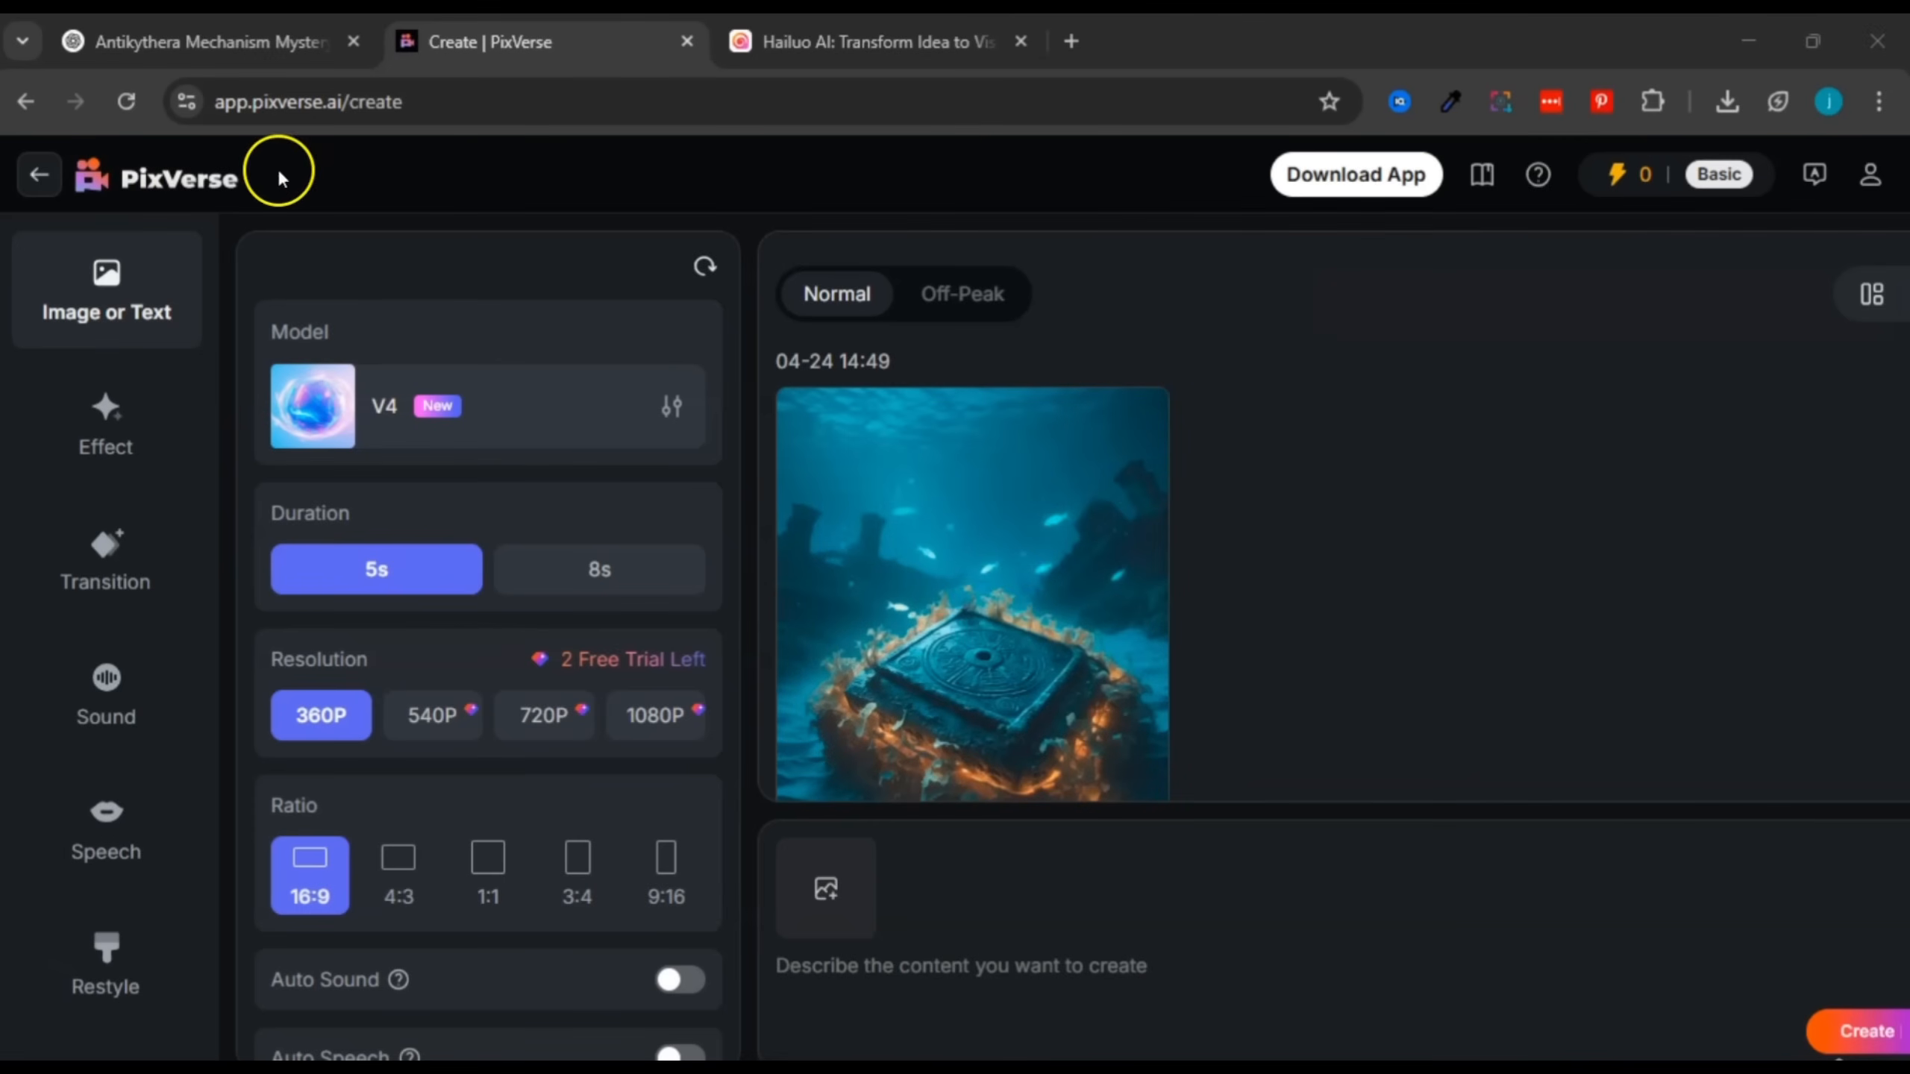
pyautogui.click(872, 41)
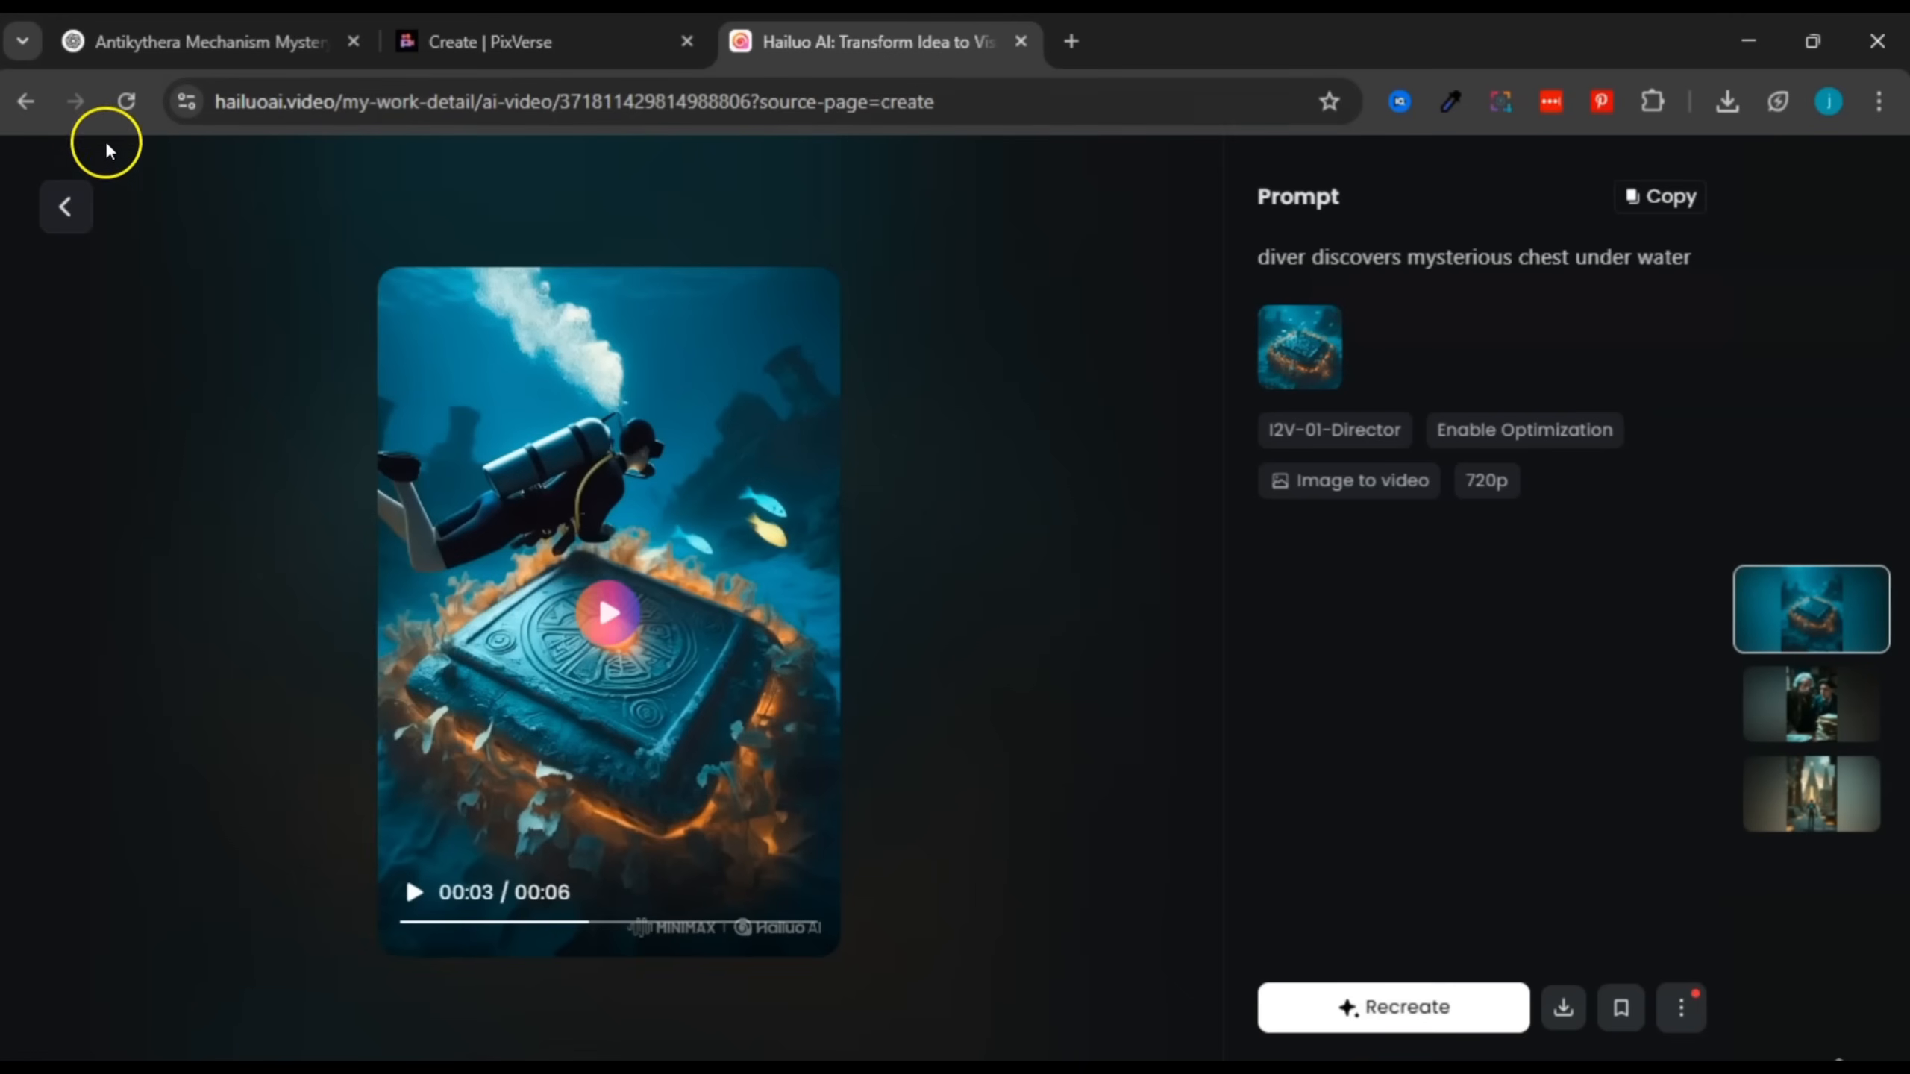
pyautogui.click(77, 206)
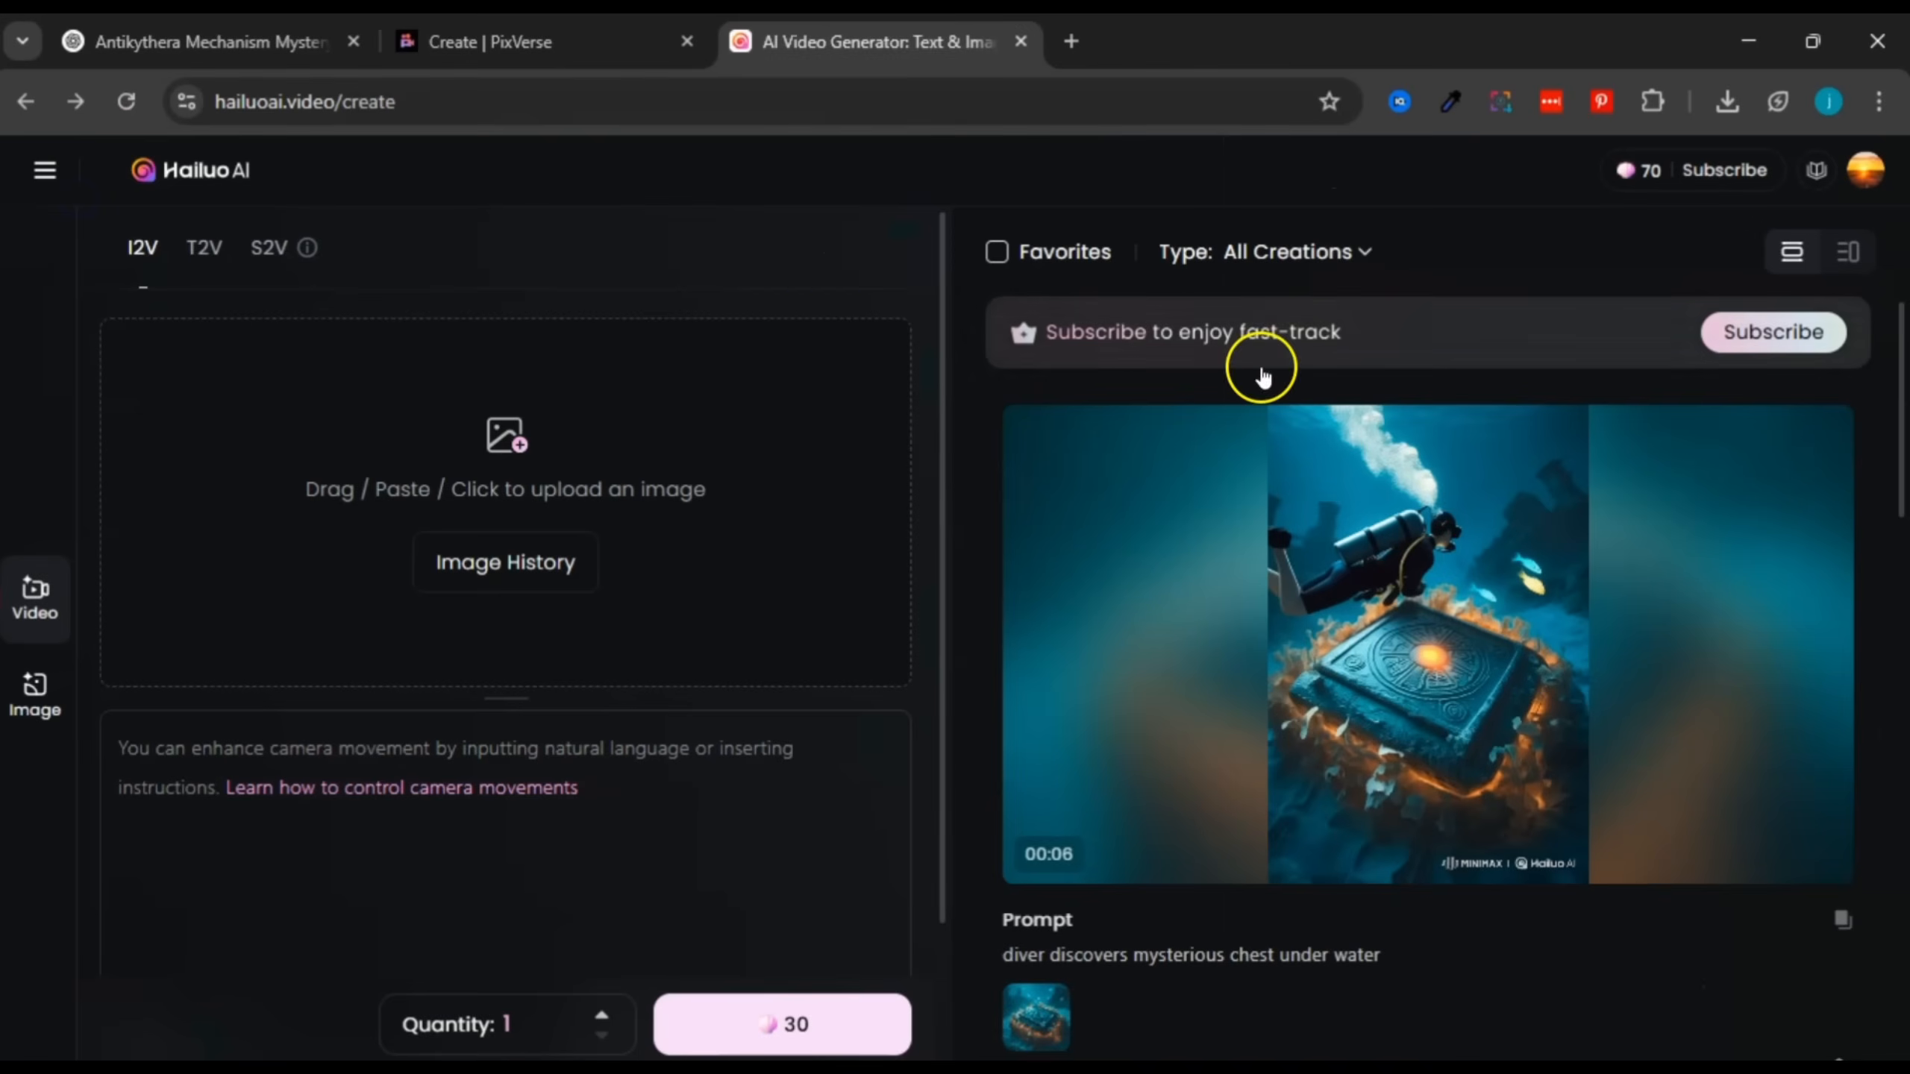
pyautogui.scroll(-10, 1402, 523)
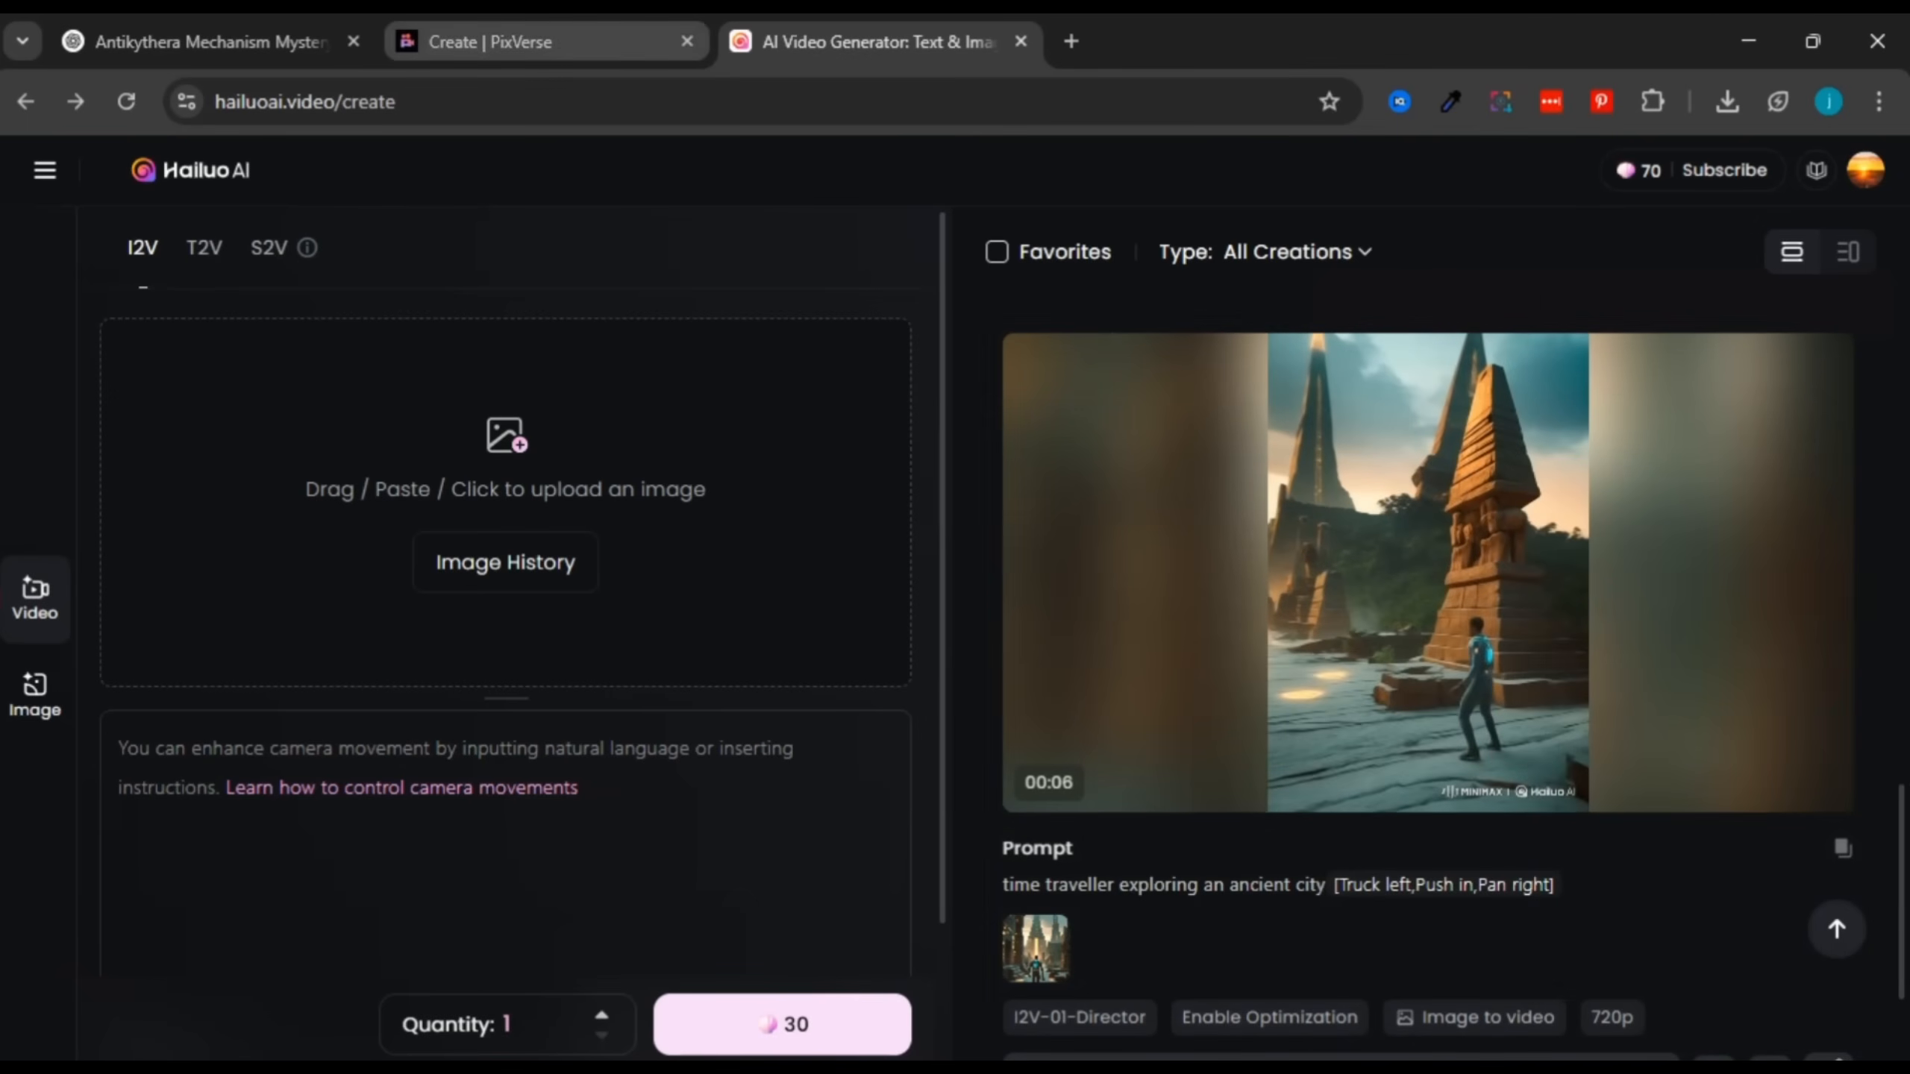
pyautogui.click(556, 41)
pyautogui.click(876, 41)
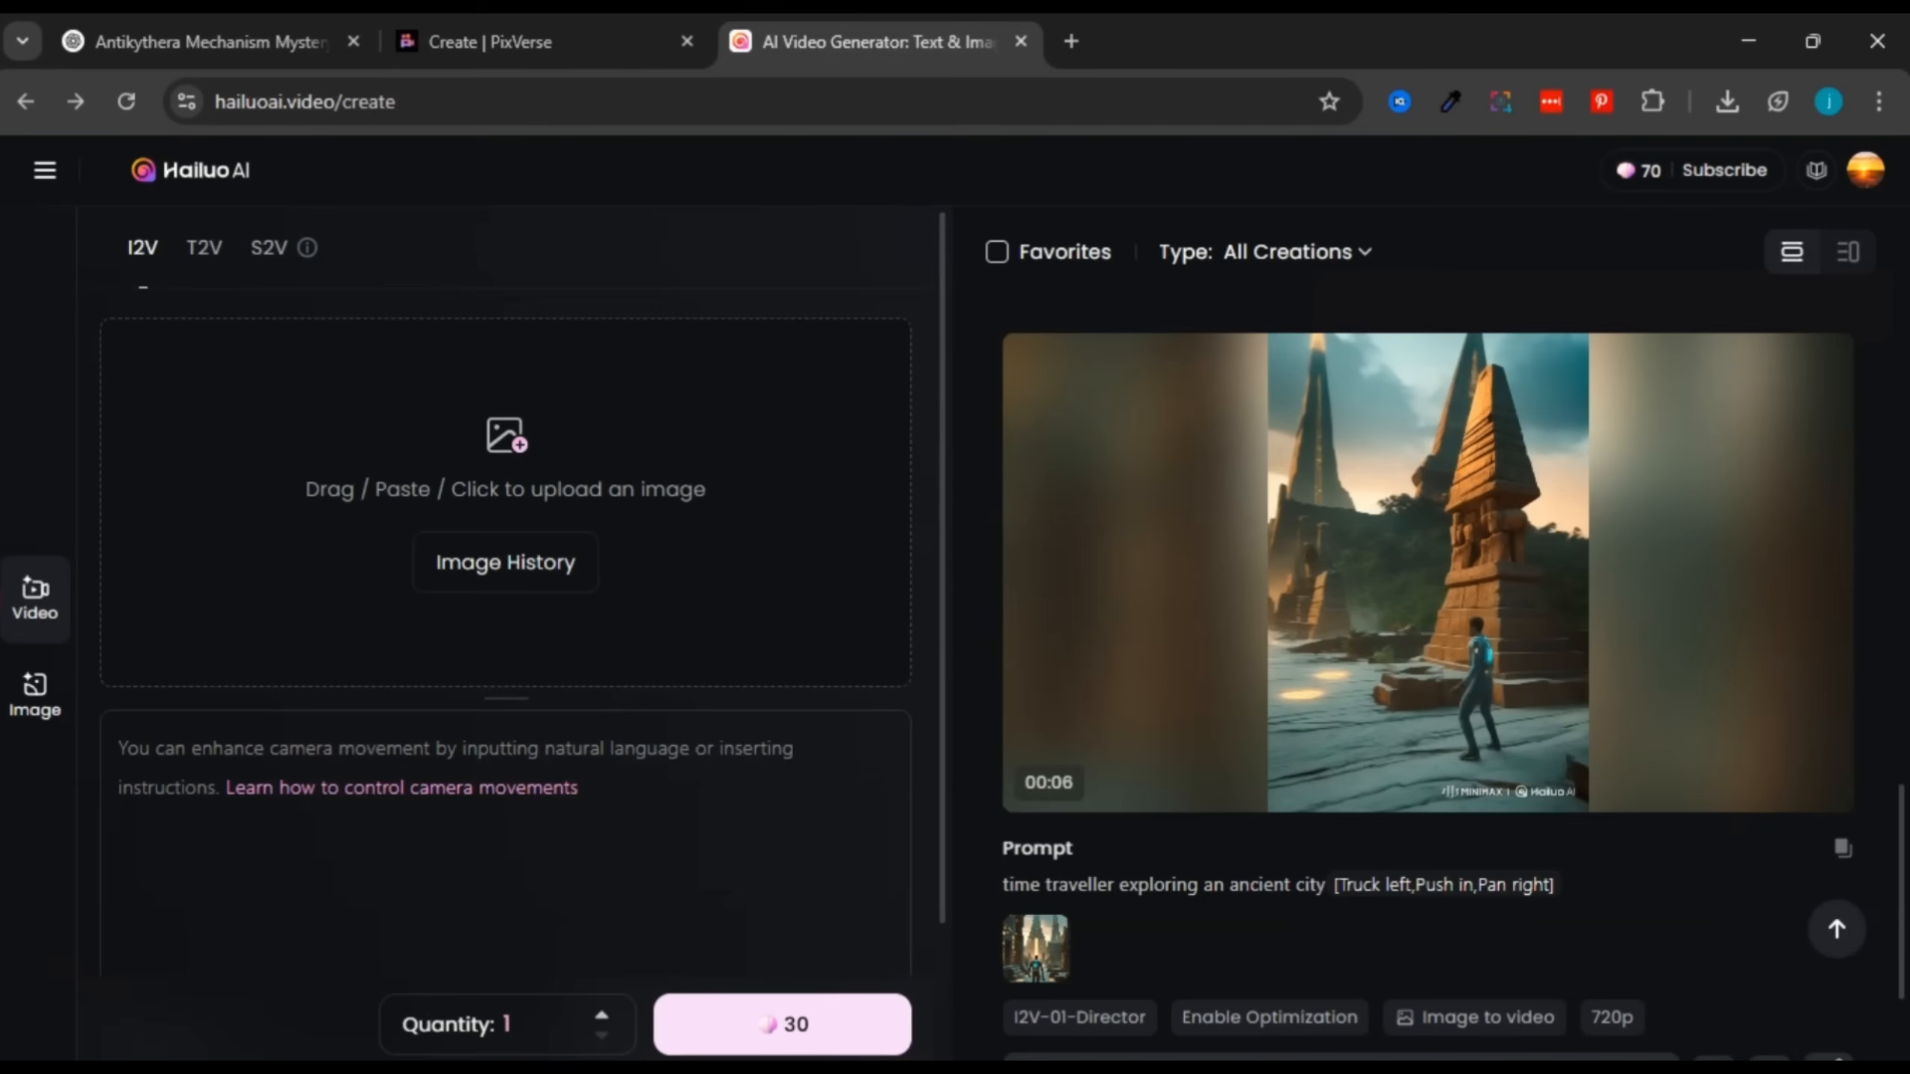
# Step: Review the image prompts for lines 3 to 5 in ChatGPT and return to the PixVerse creation page
pyautogui.click(181, 38)
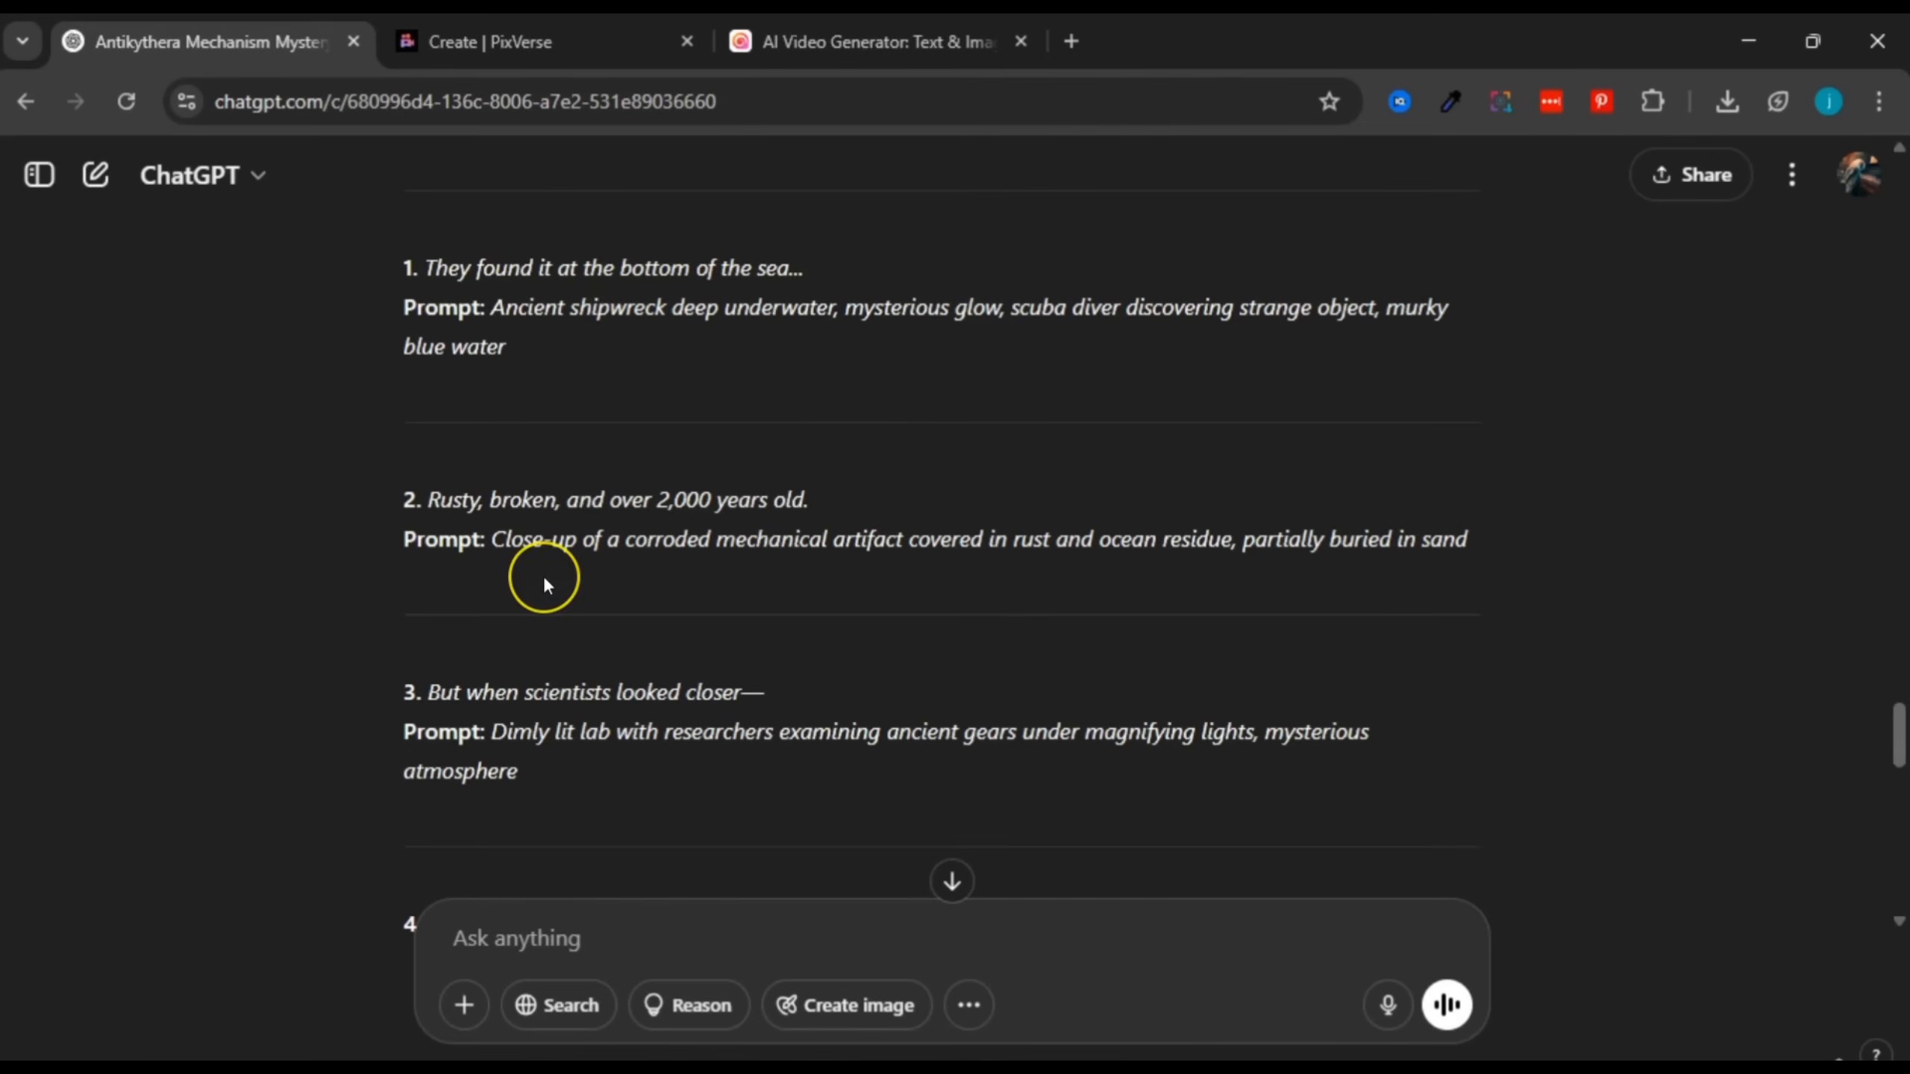
pyautogui.scroll(-8, 543, 576)
pyautogui.scroll(3, 543, 576)
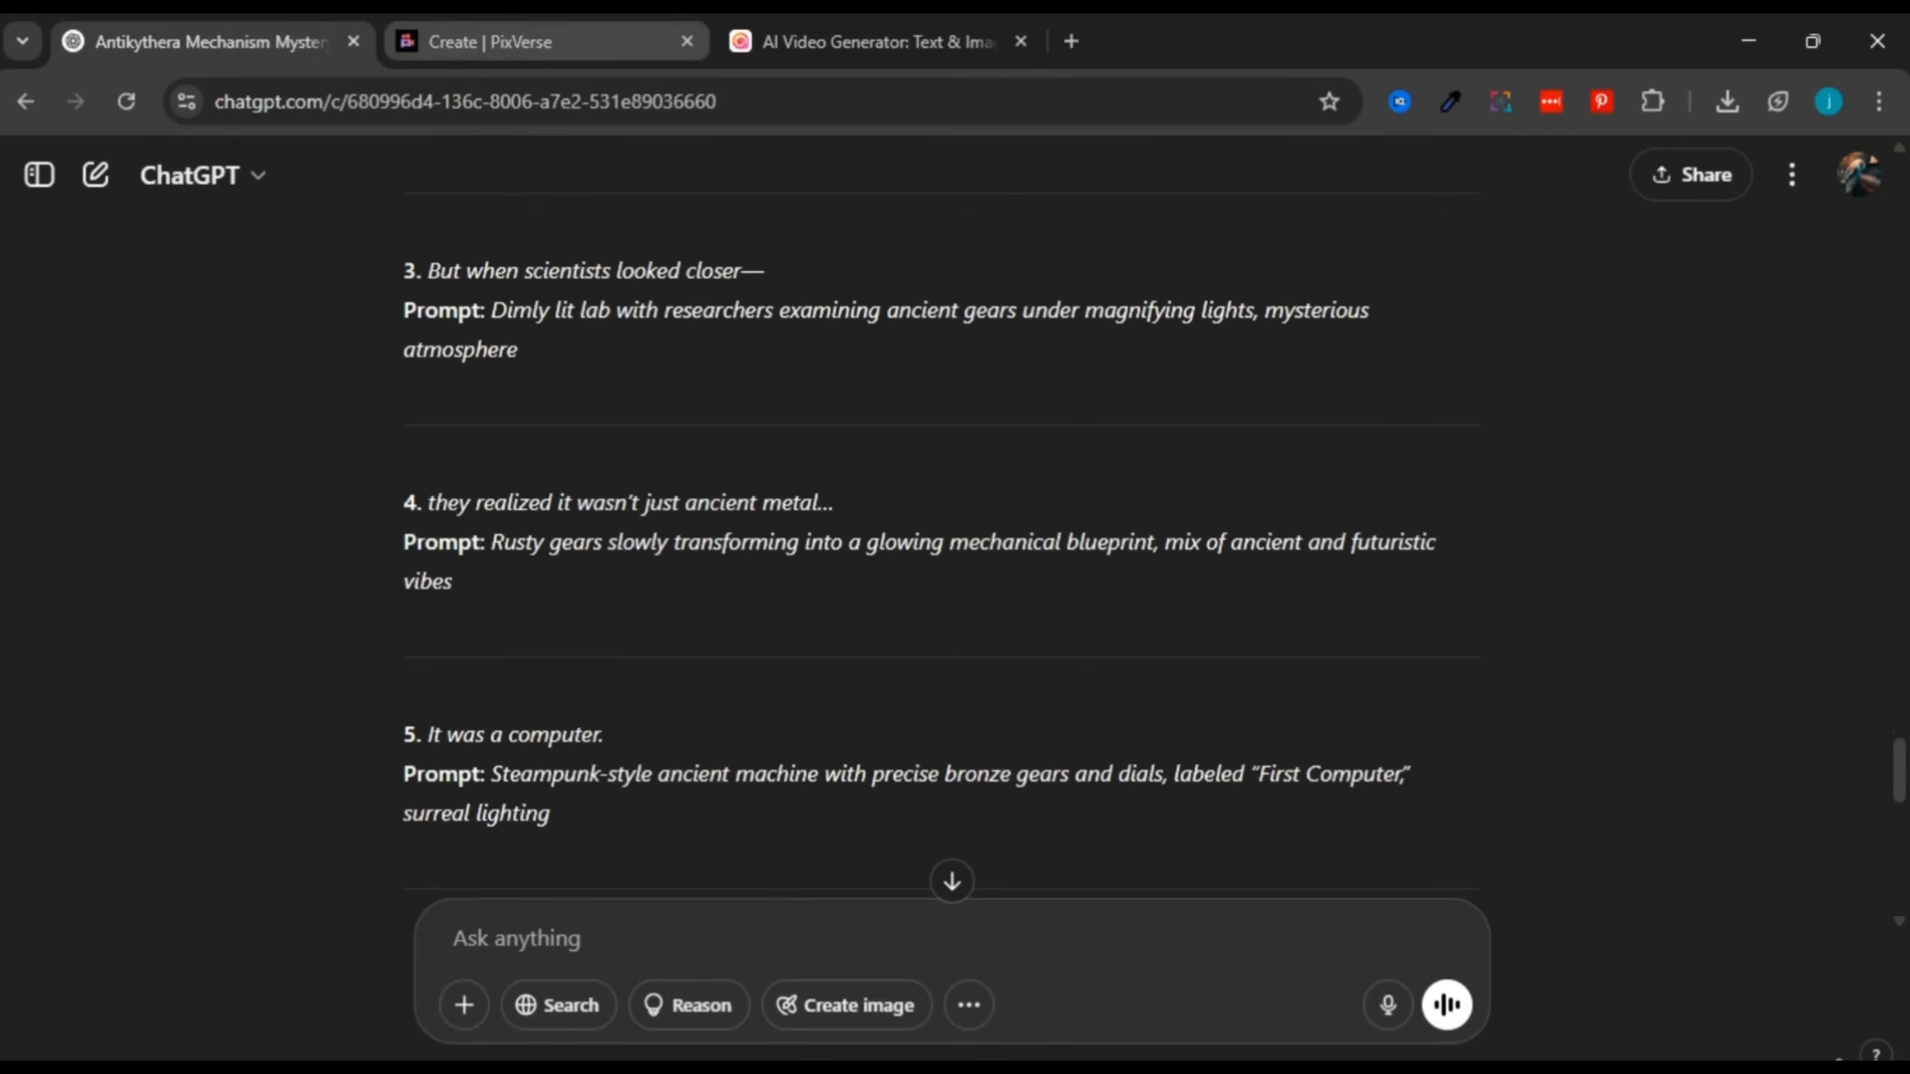
pyautogui.click(553, 41)
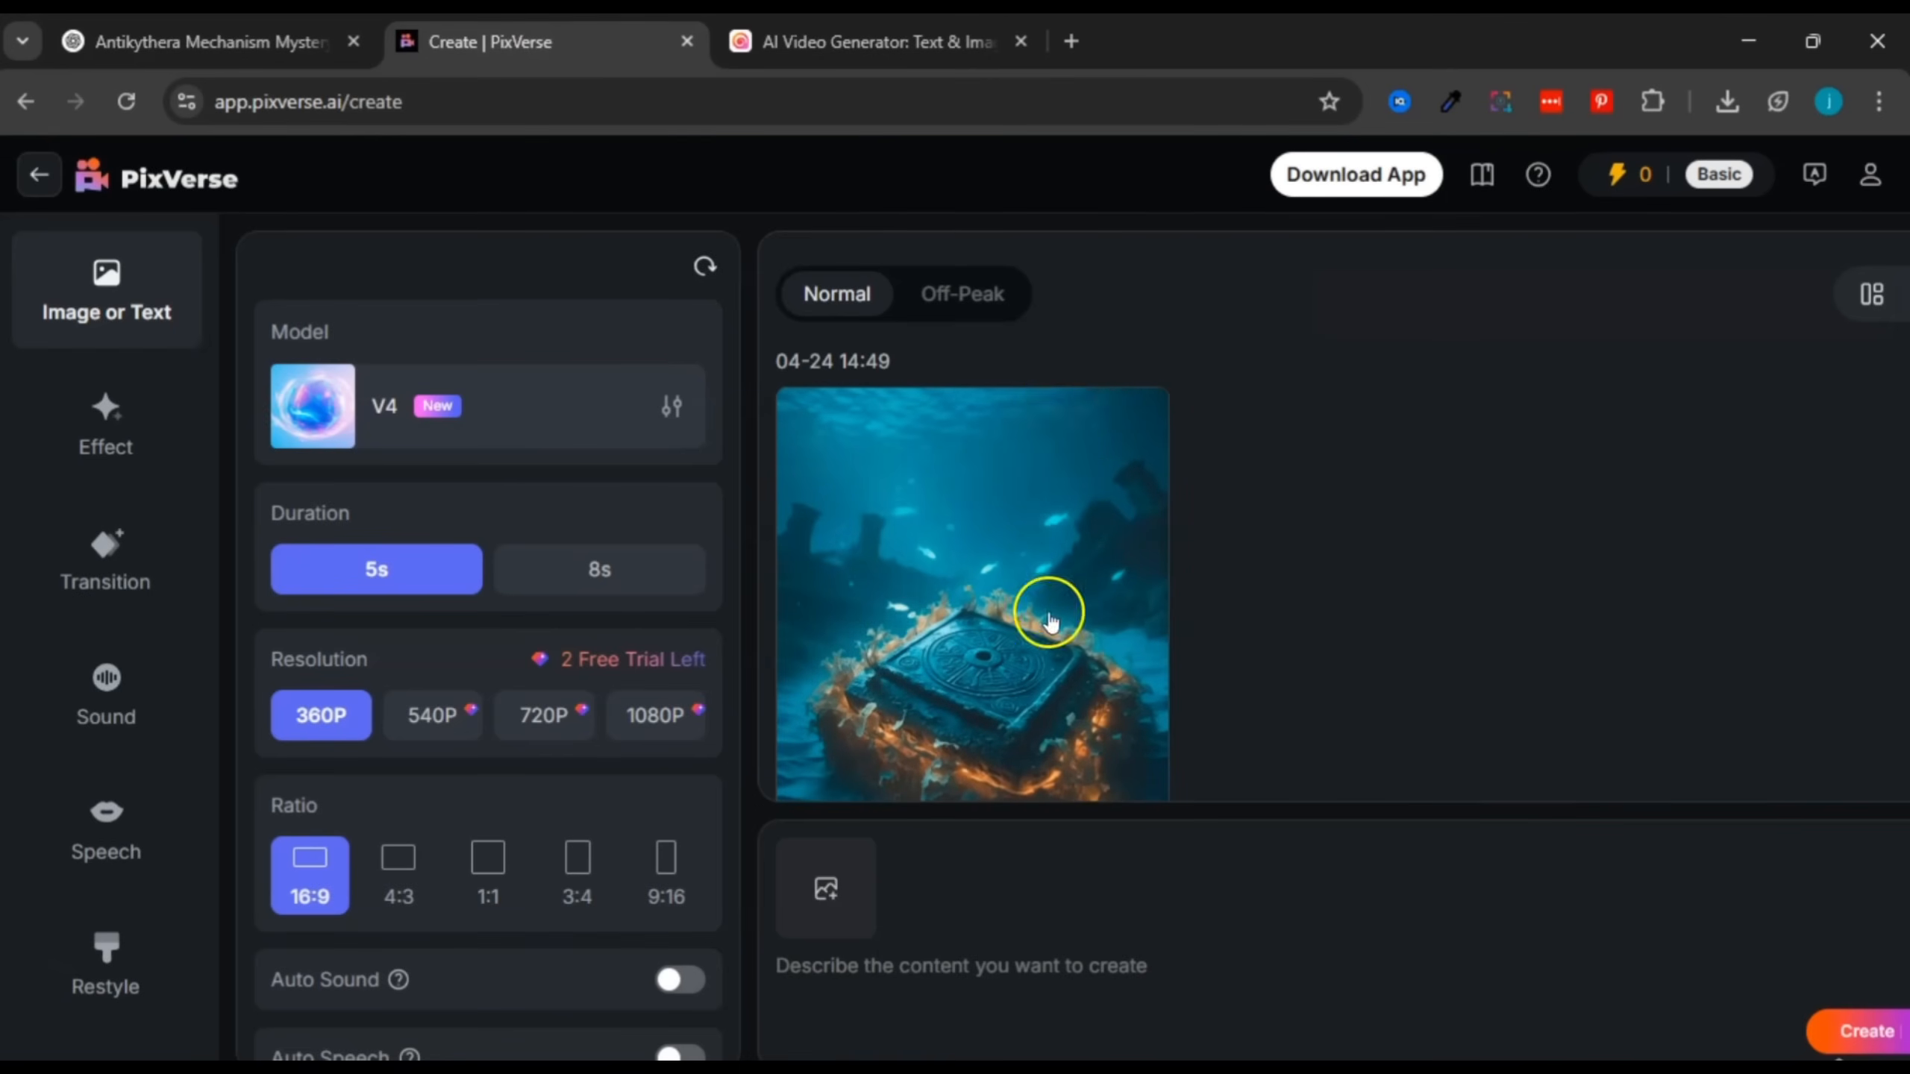
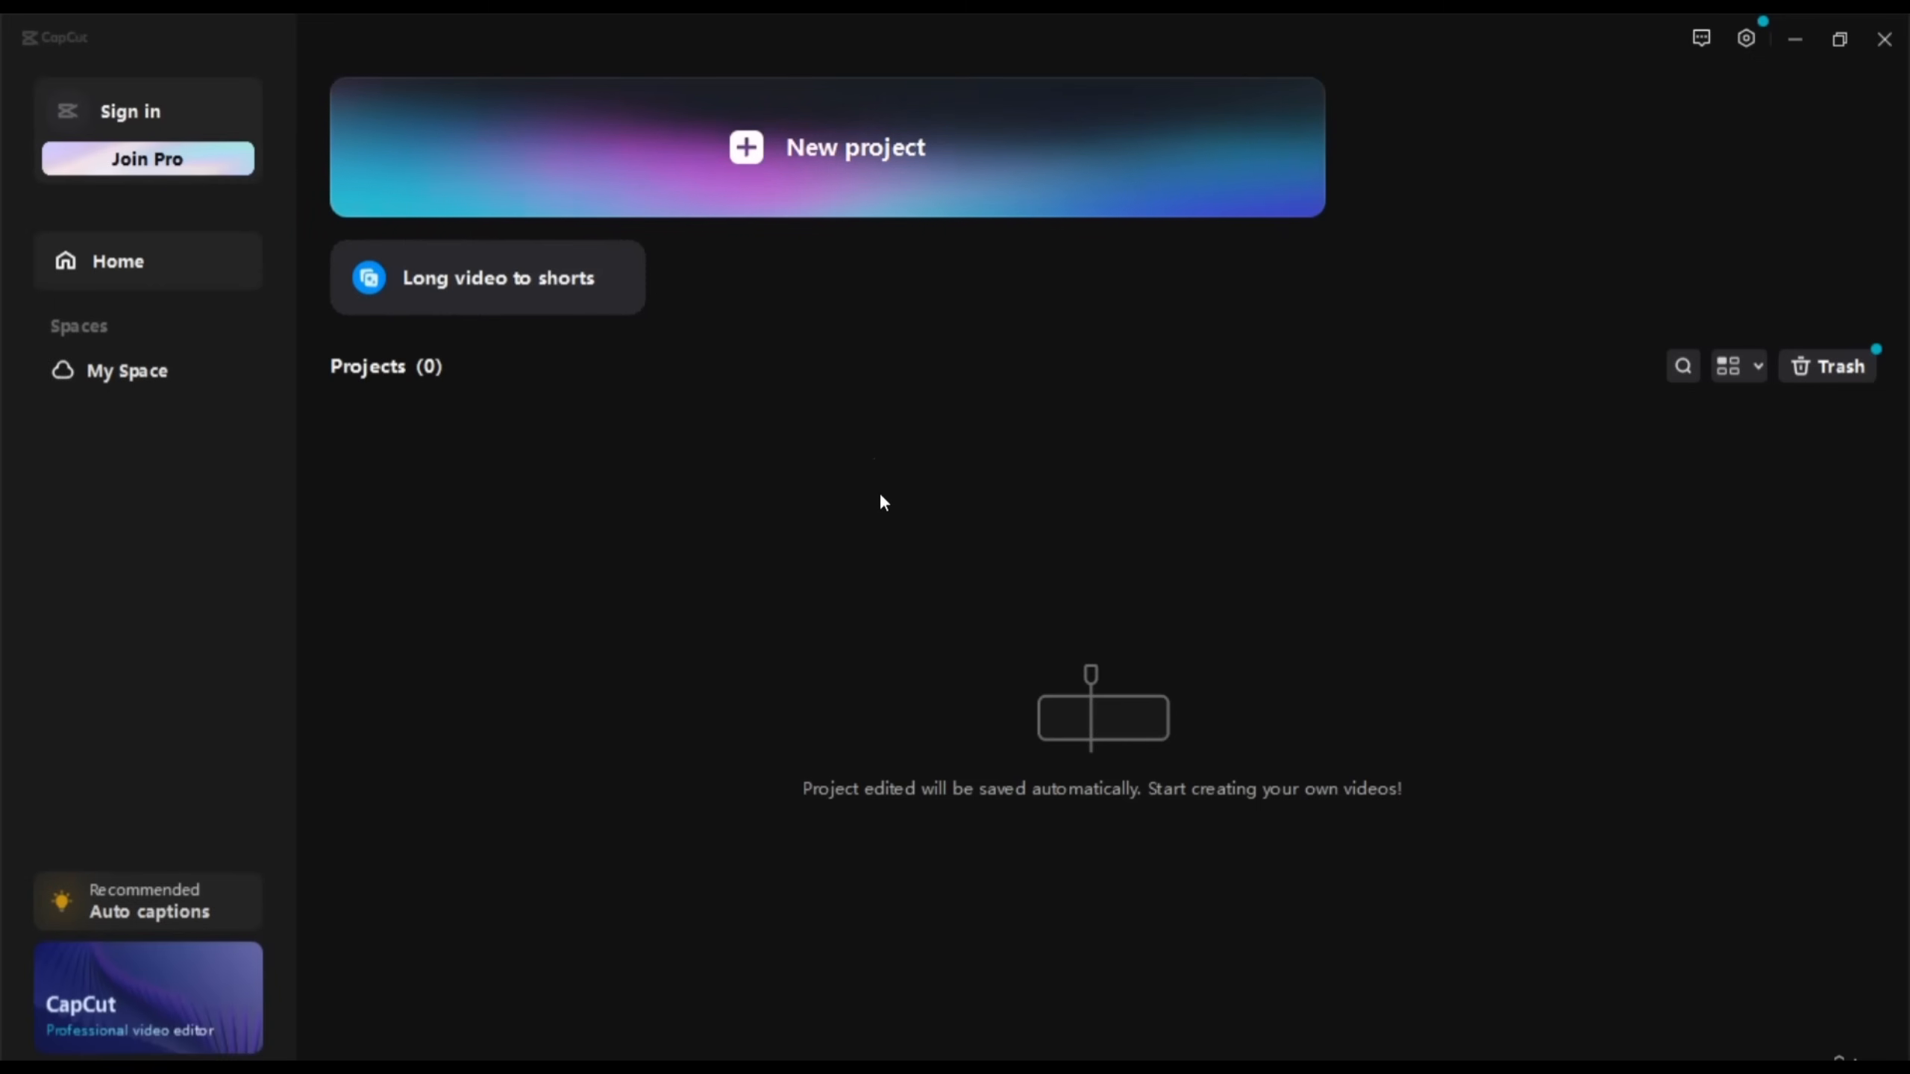
# Step: Sign in to CapCut with an existing Google account and start a new project
pyautogui.click(110, 112)
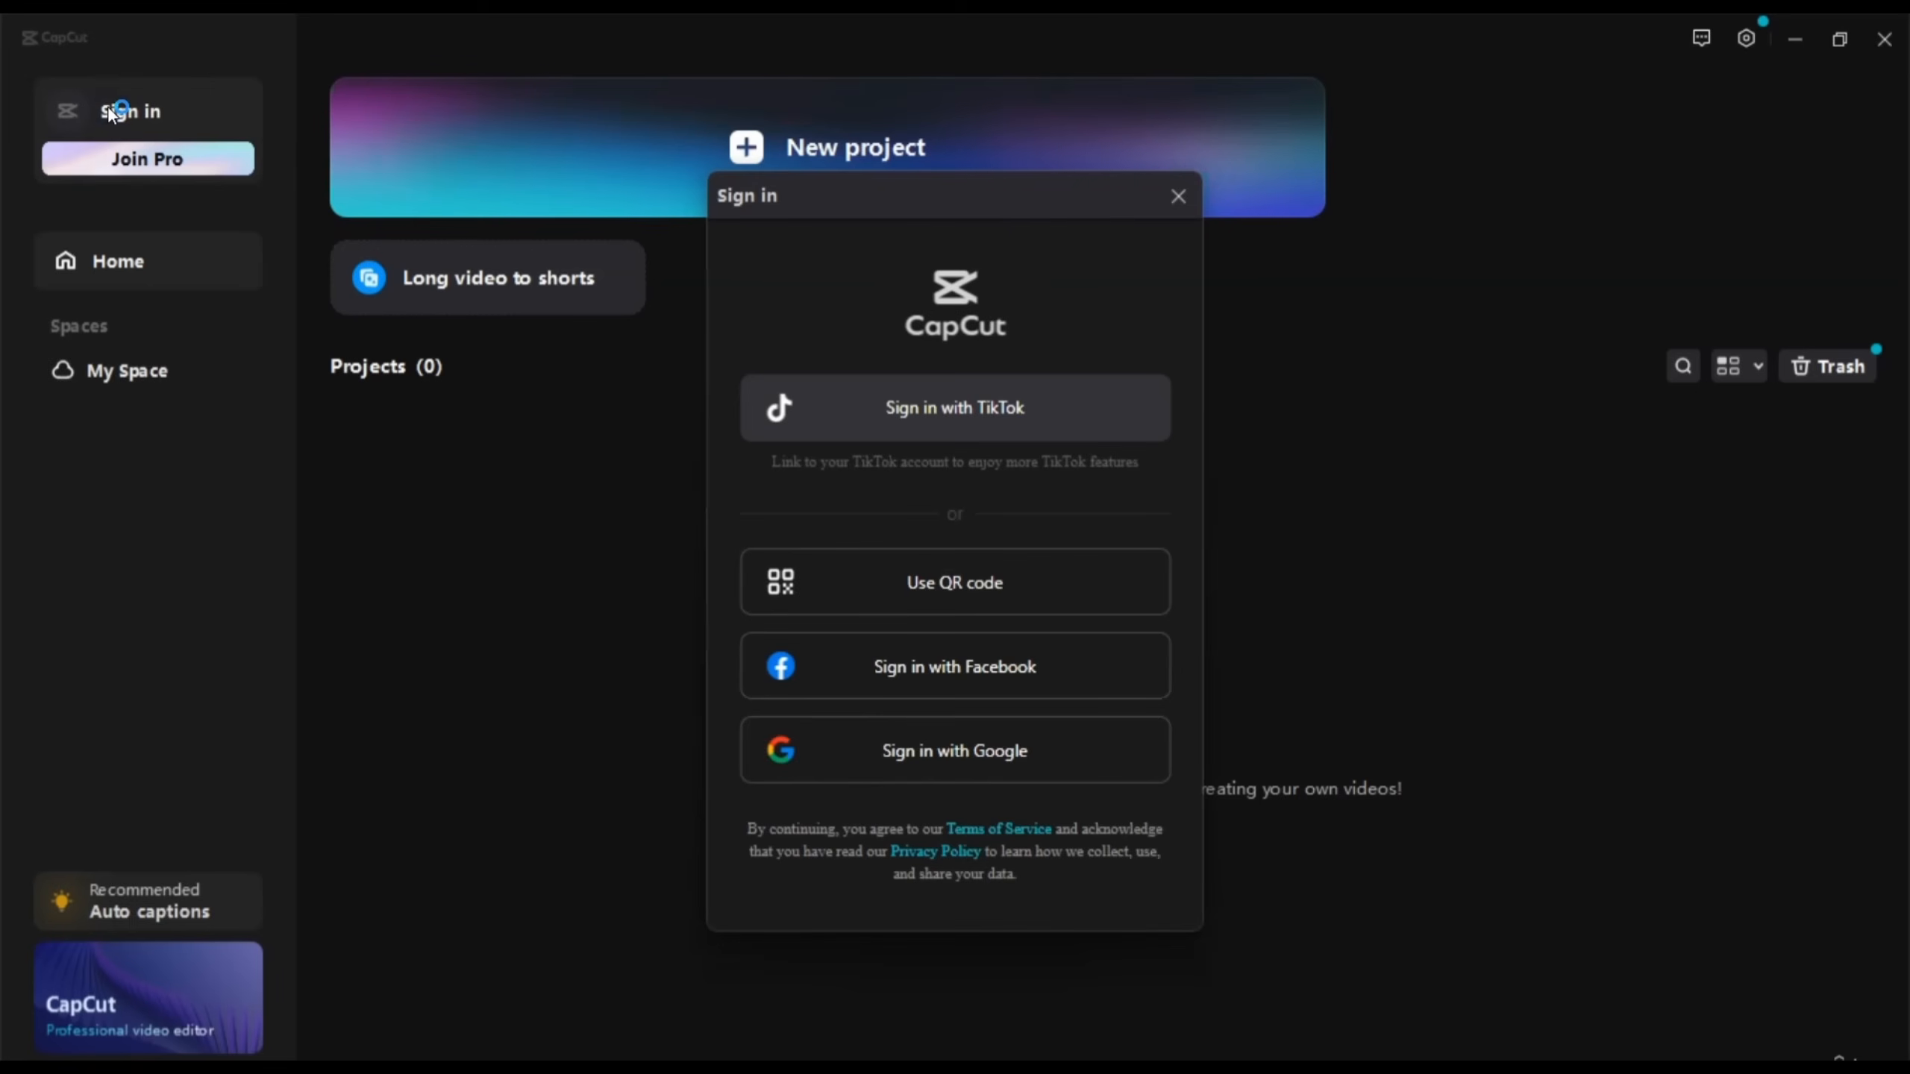
pyautogui.click(865, 752)
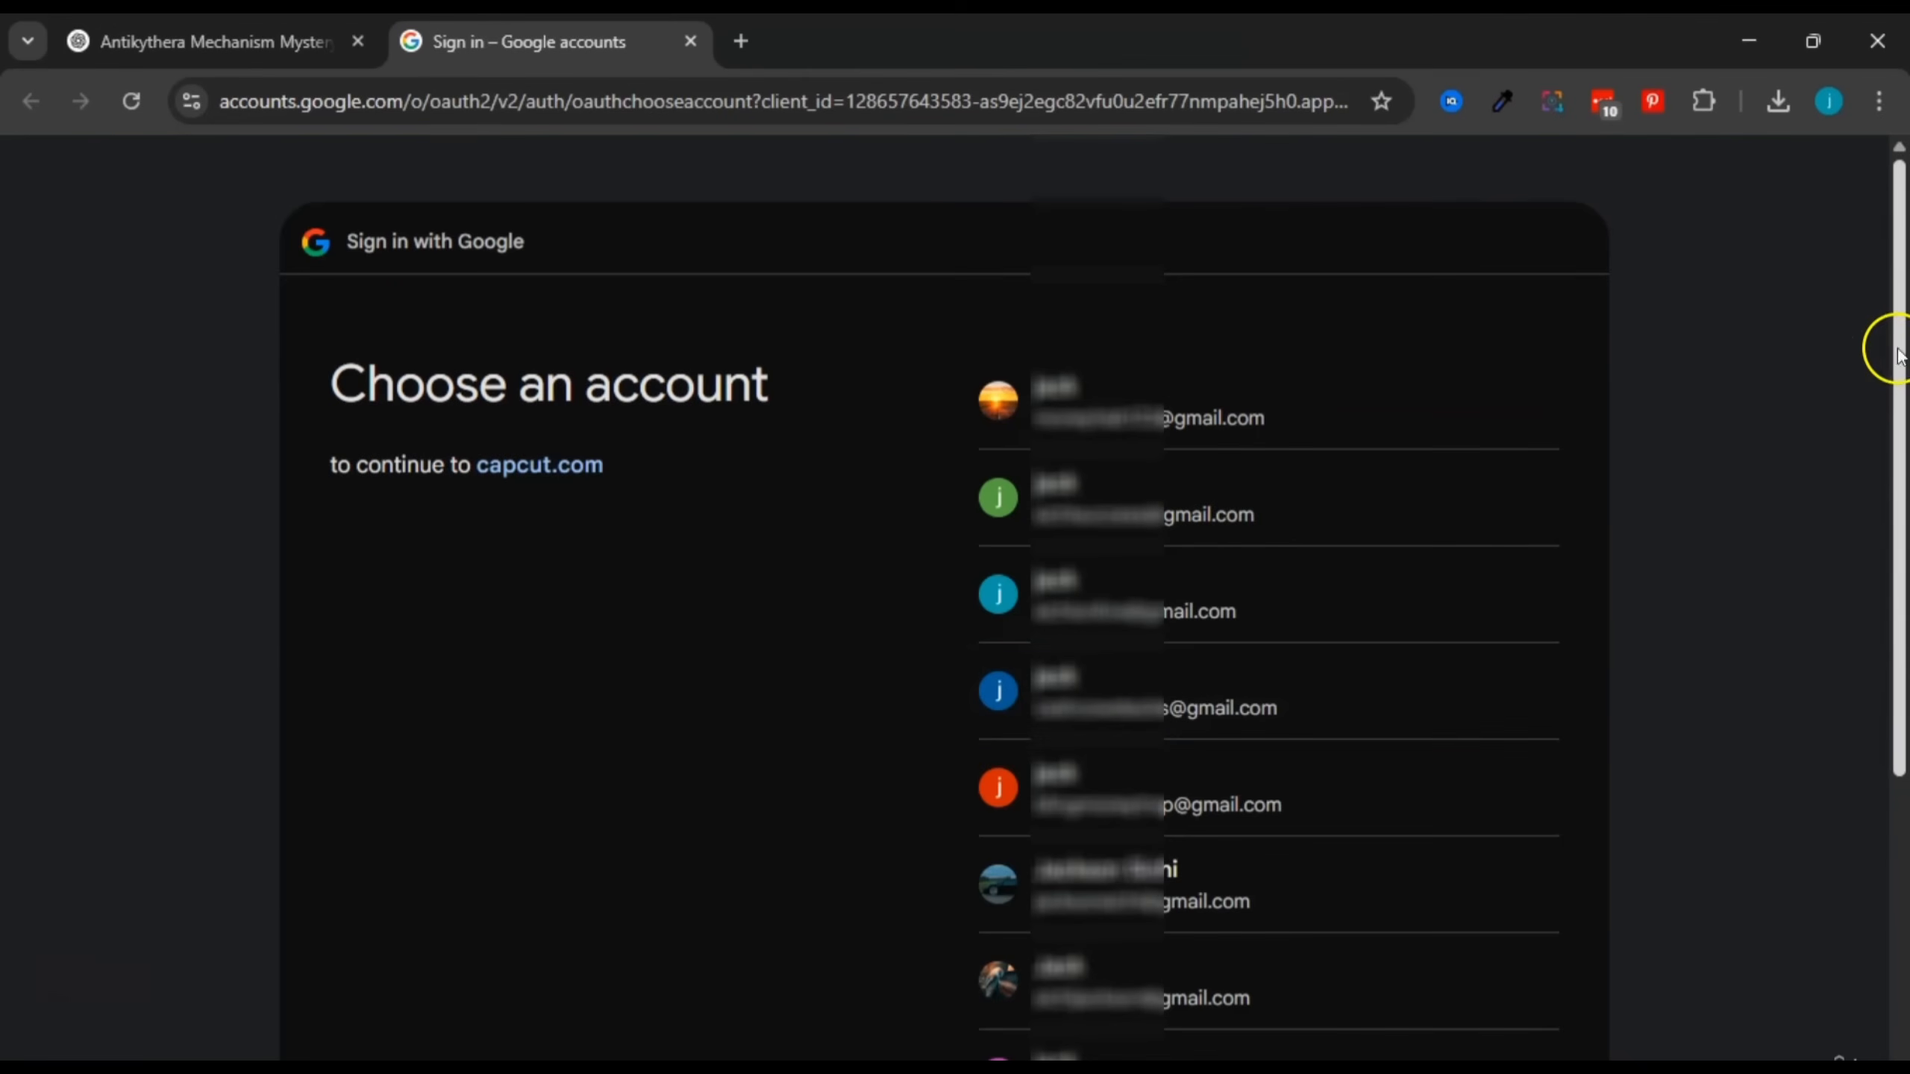
pyautogui.moveTo(1904, 340); pyautogui.dragTo(1904, 497)
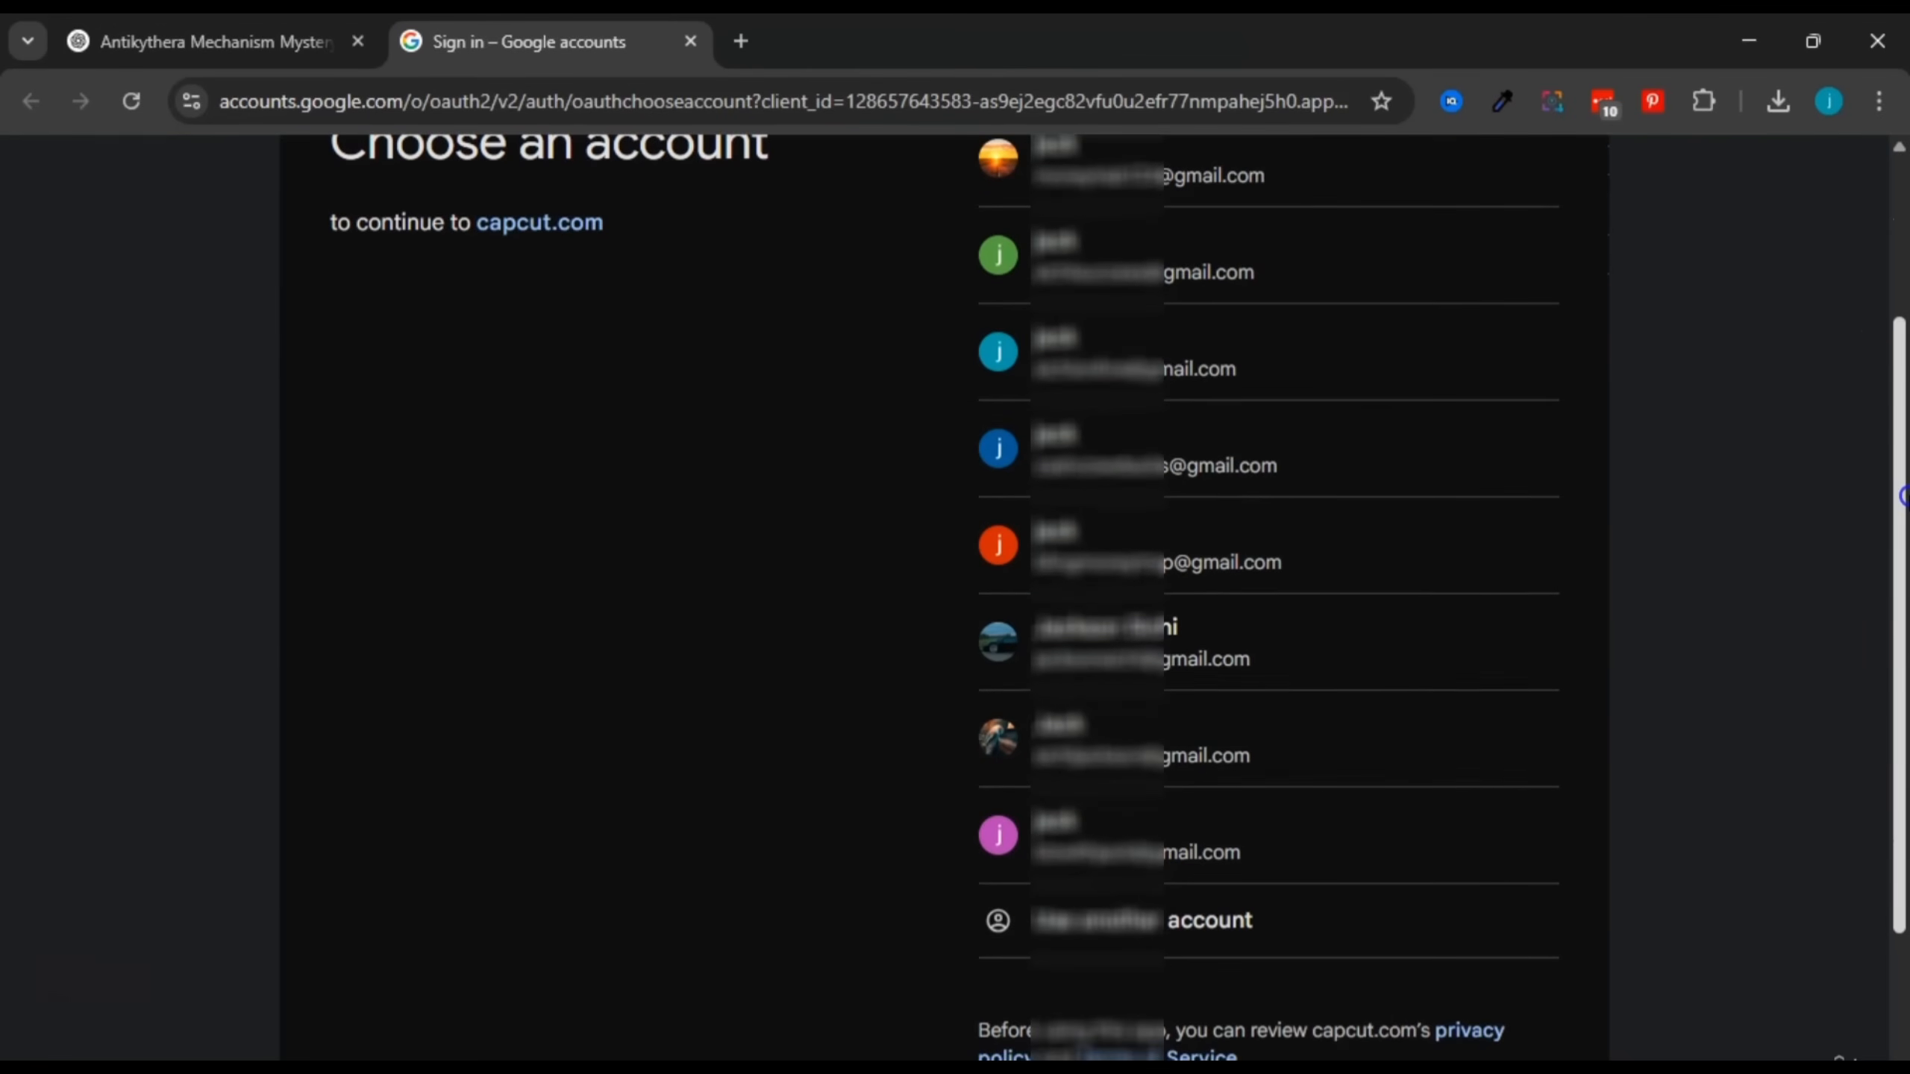
pyautogui.click(1113, 726)
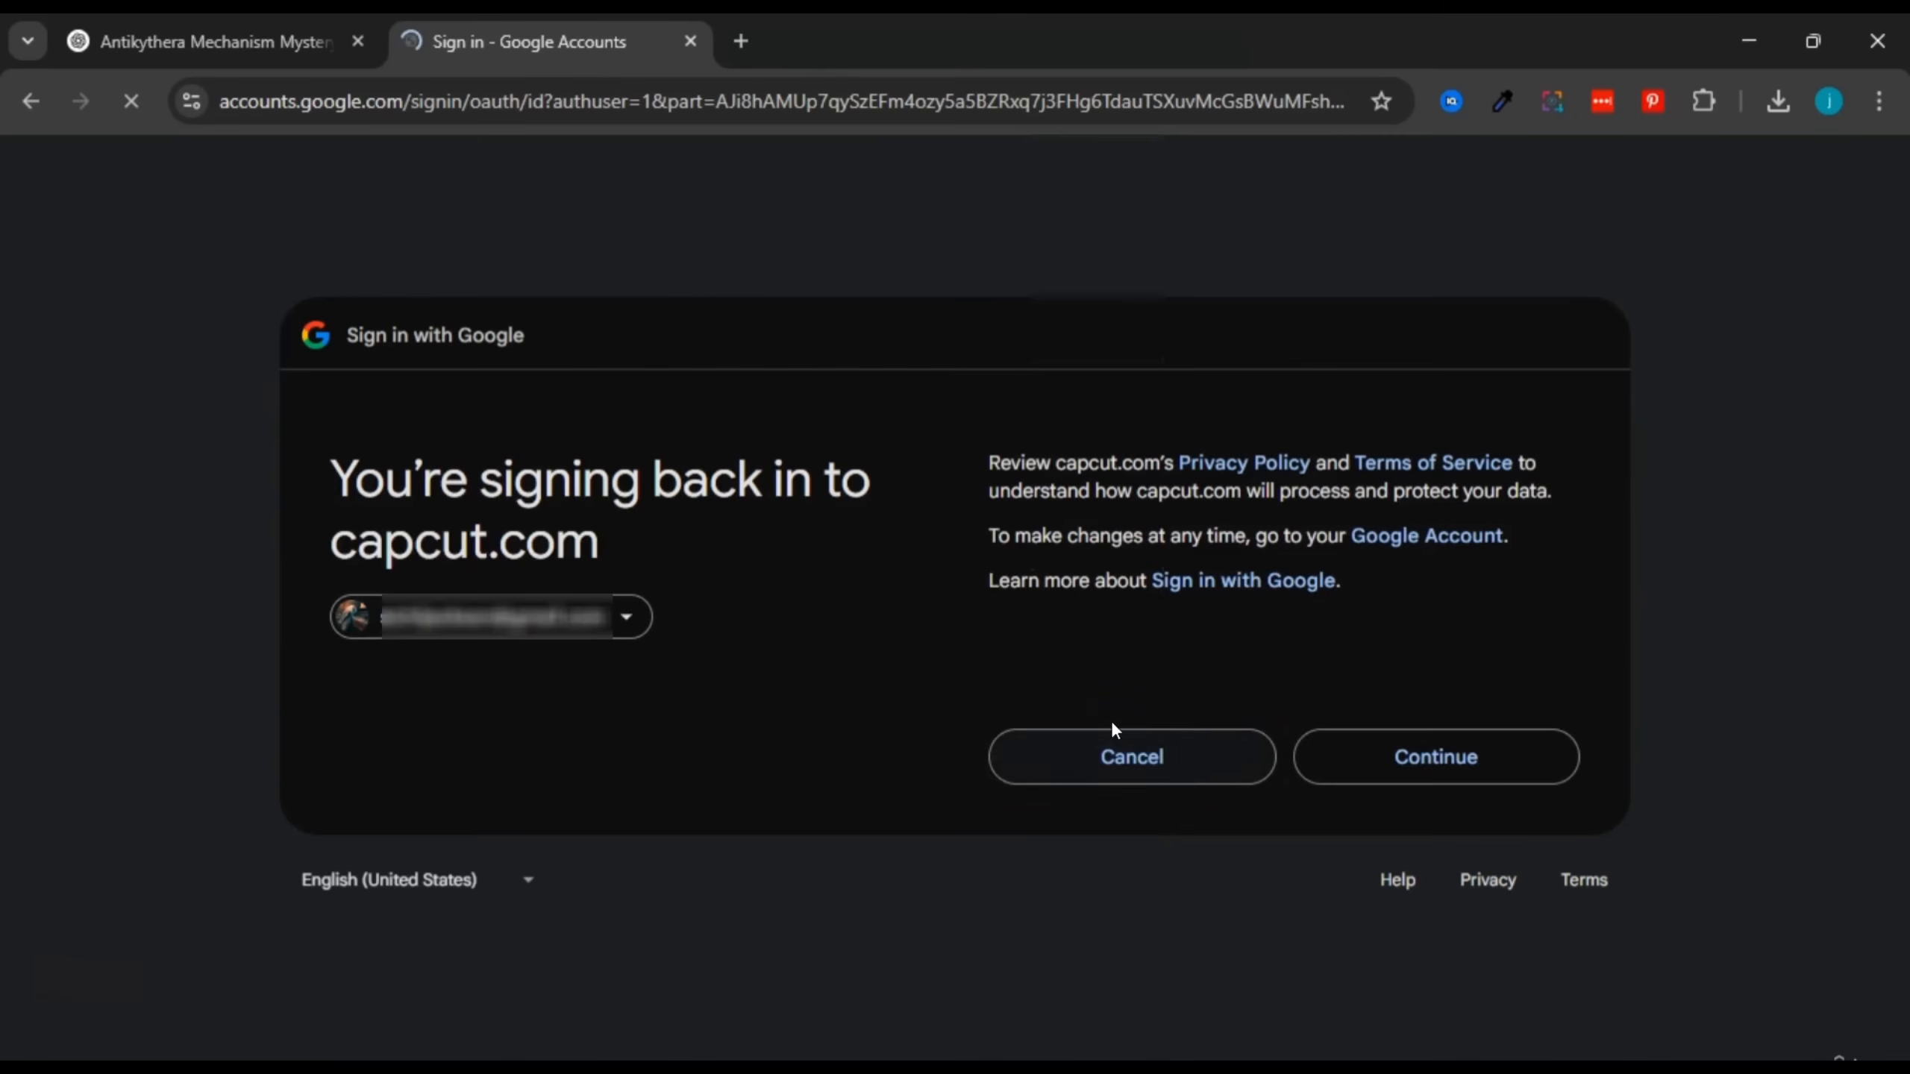
pyautogui.click(1479, 789)
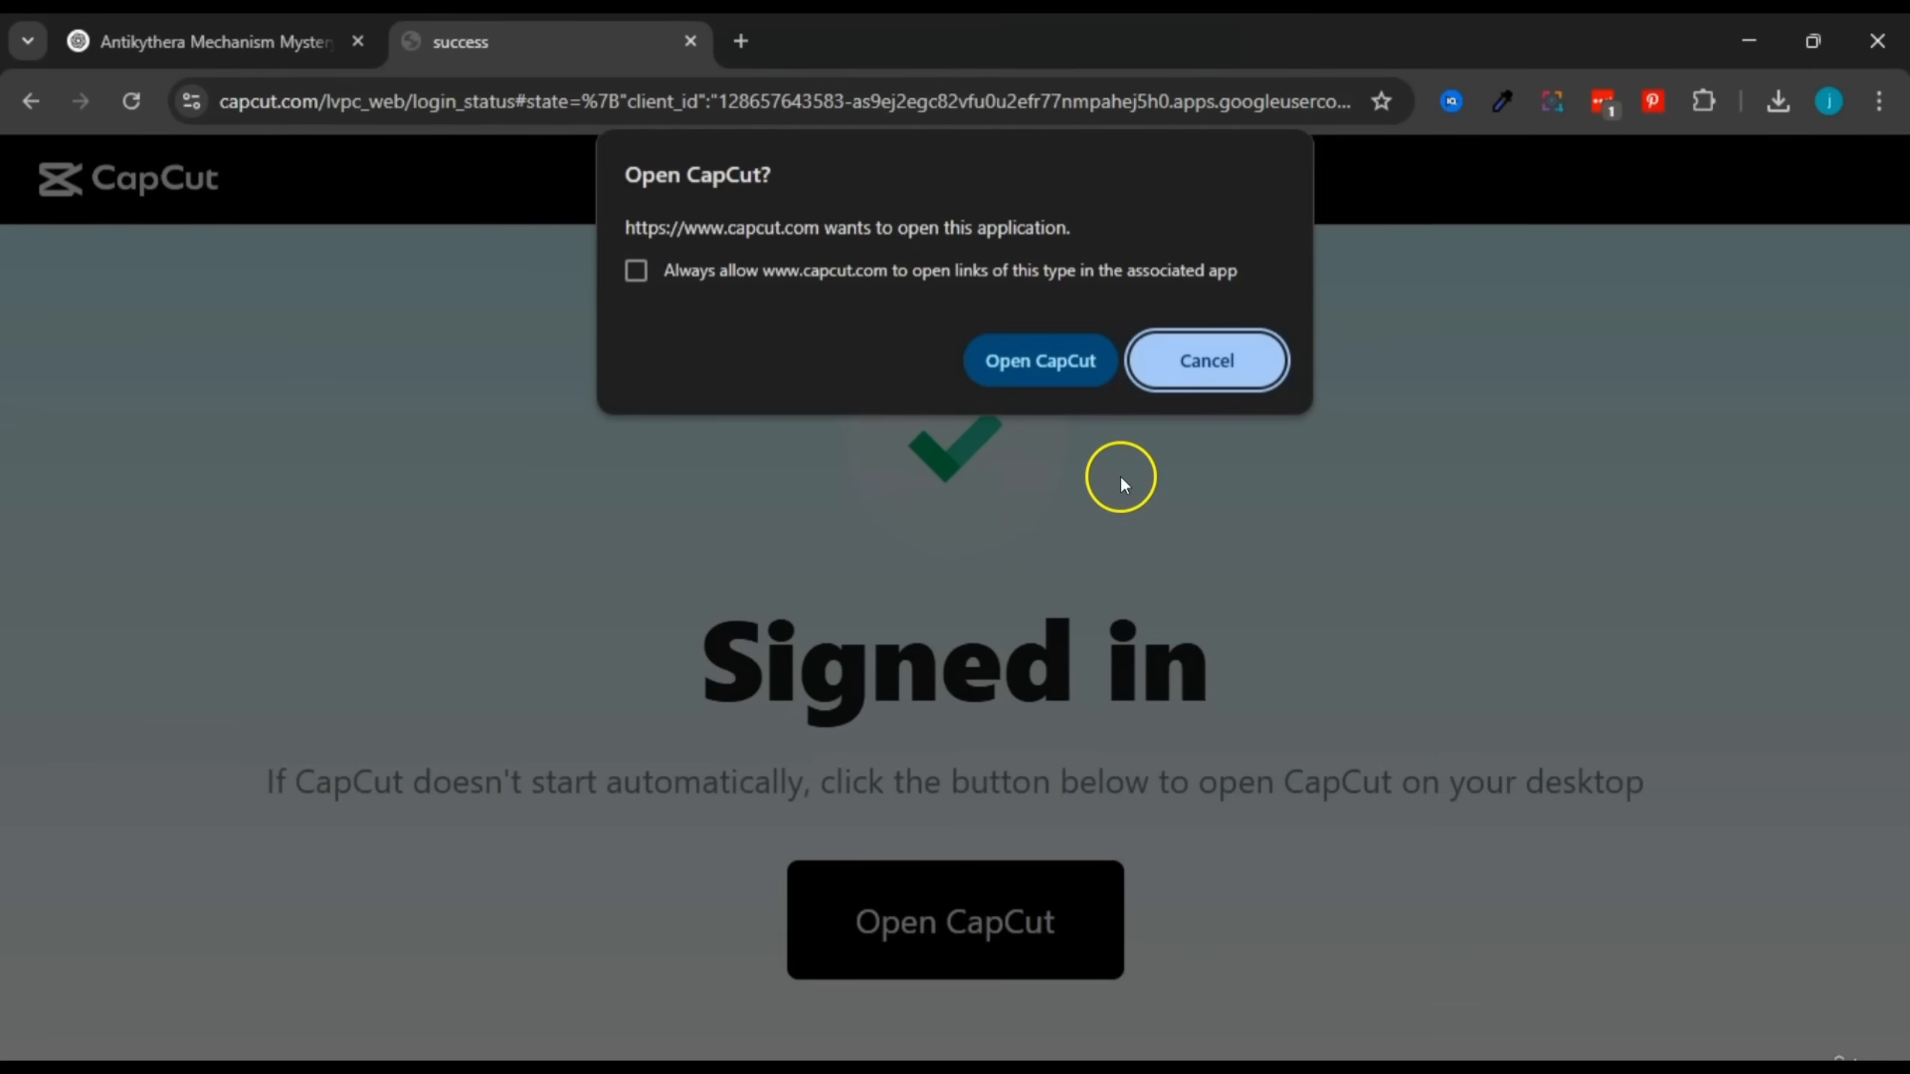
pyautogui.click(1027, 361)
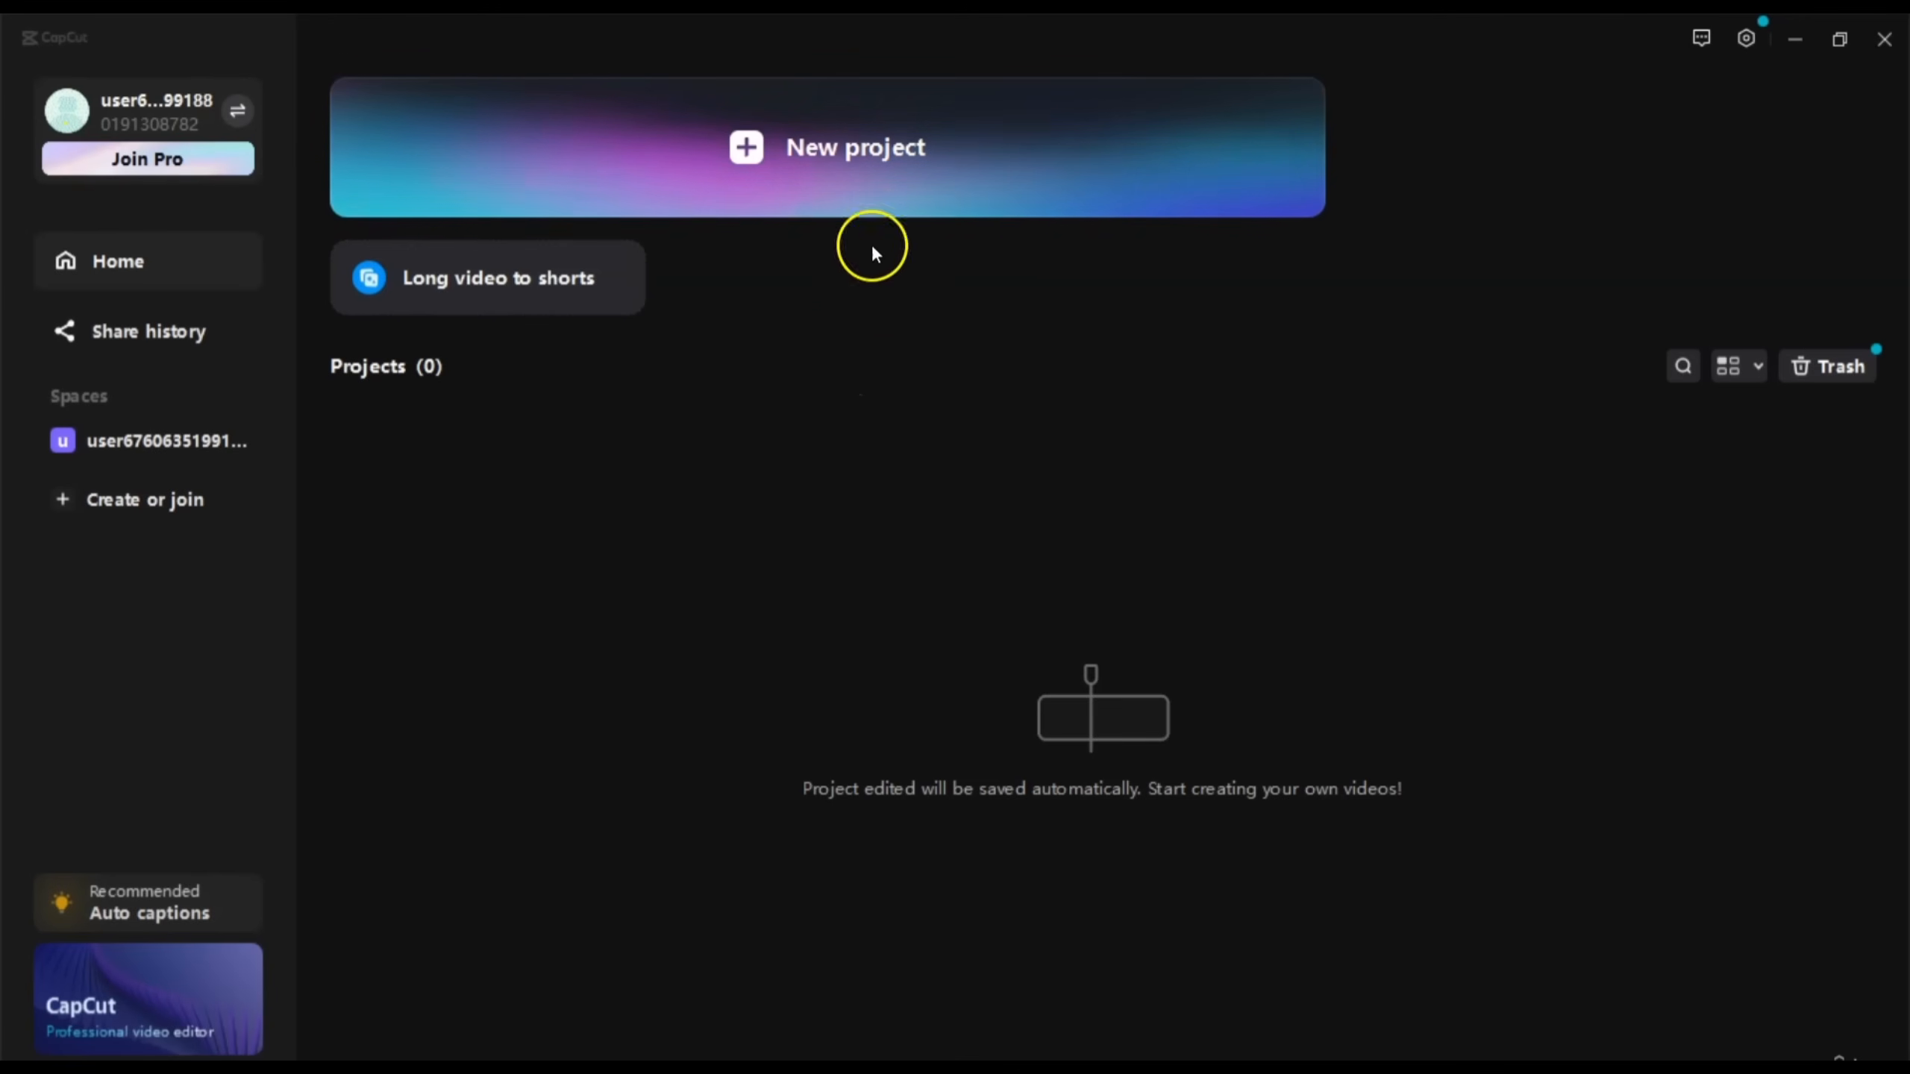
pyautogui.click(782, 147)
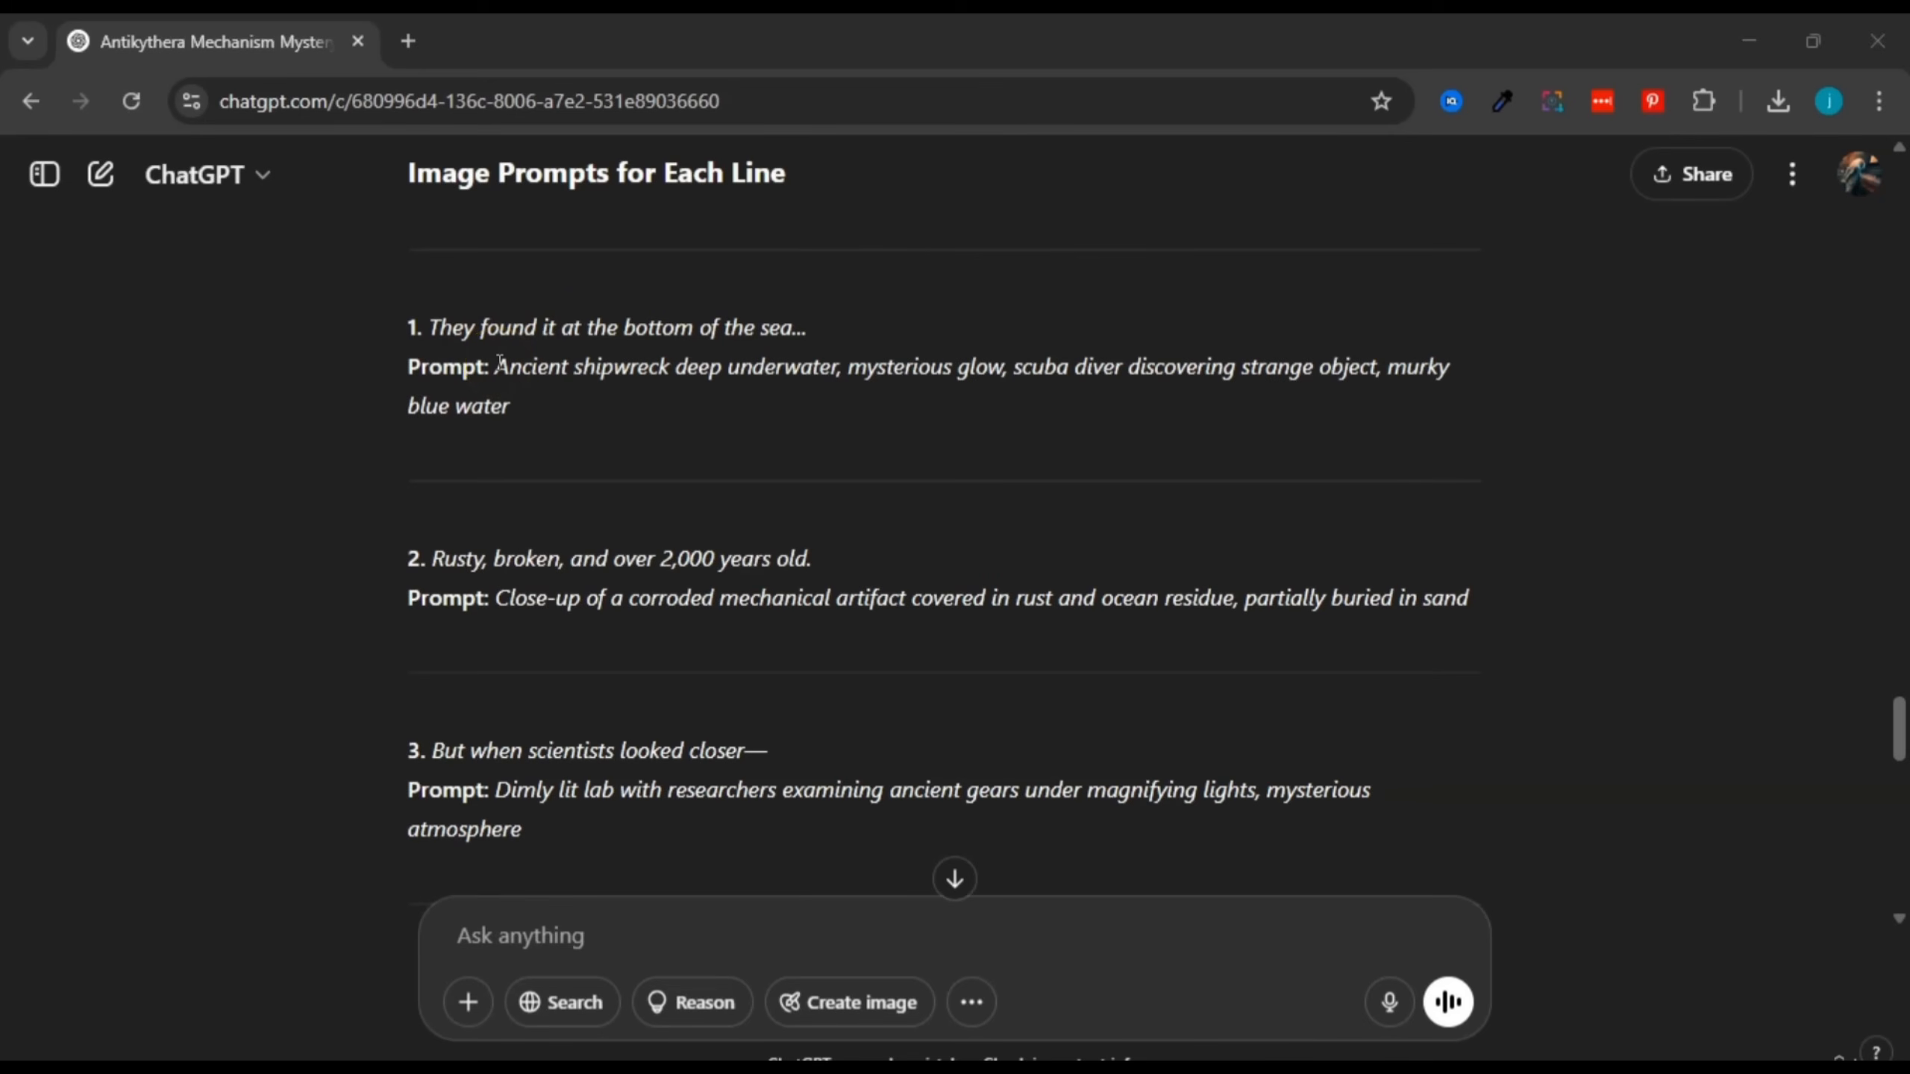
# Step: Review line 1 and its shipwreck prompt in the ChatGPT list, continuing down to the prompts for lines 7 to 10
pyautogui.moveTo(498, 372); pyautogui.dragTo(529, 409)
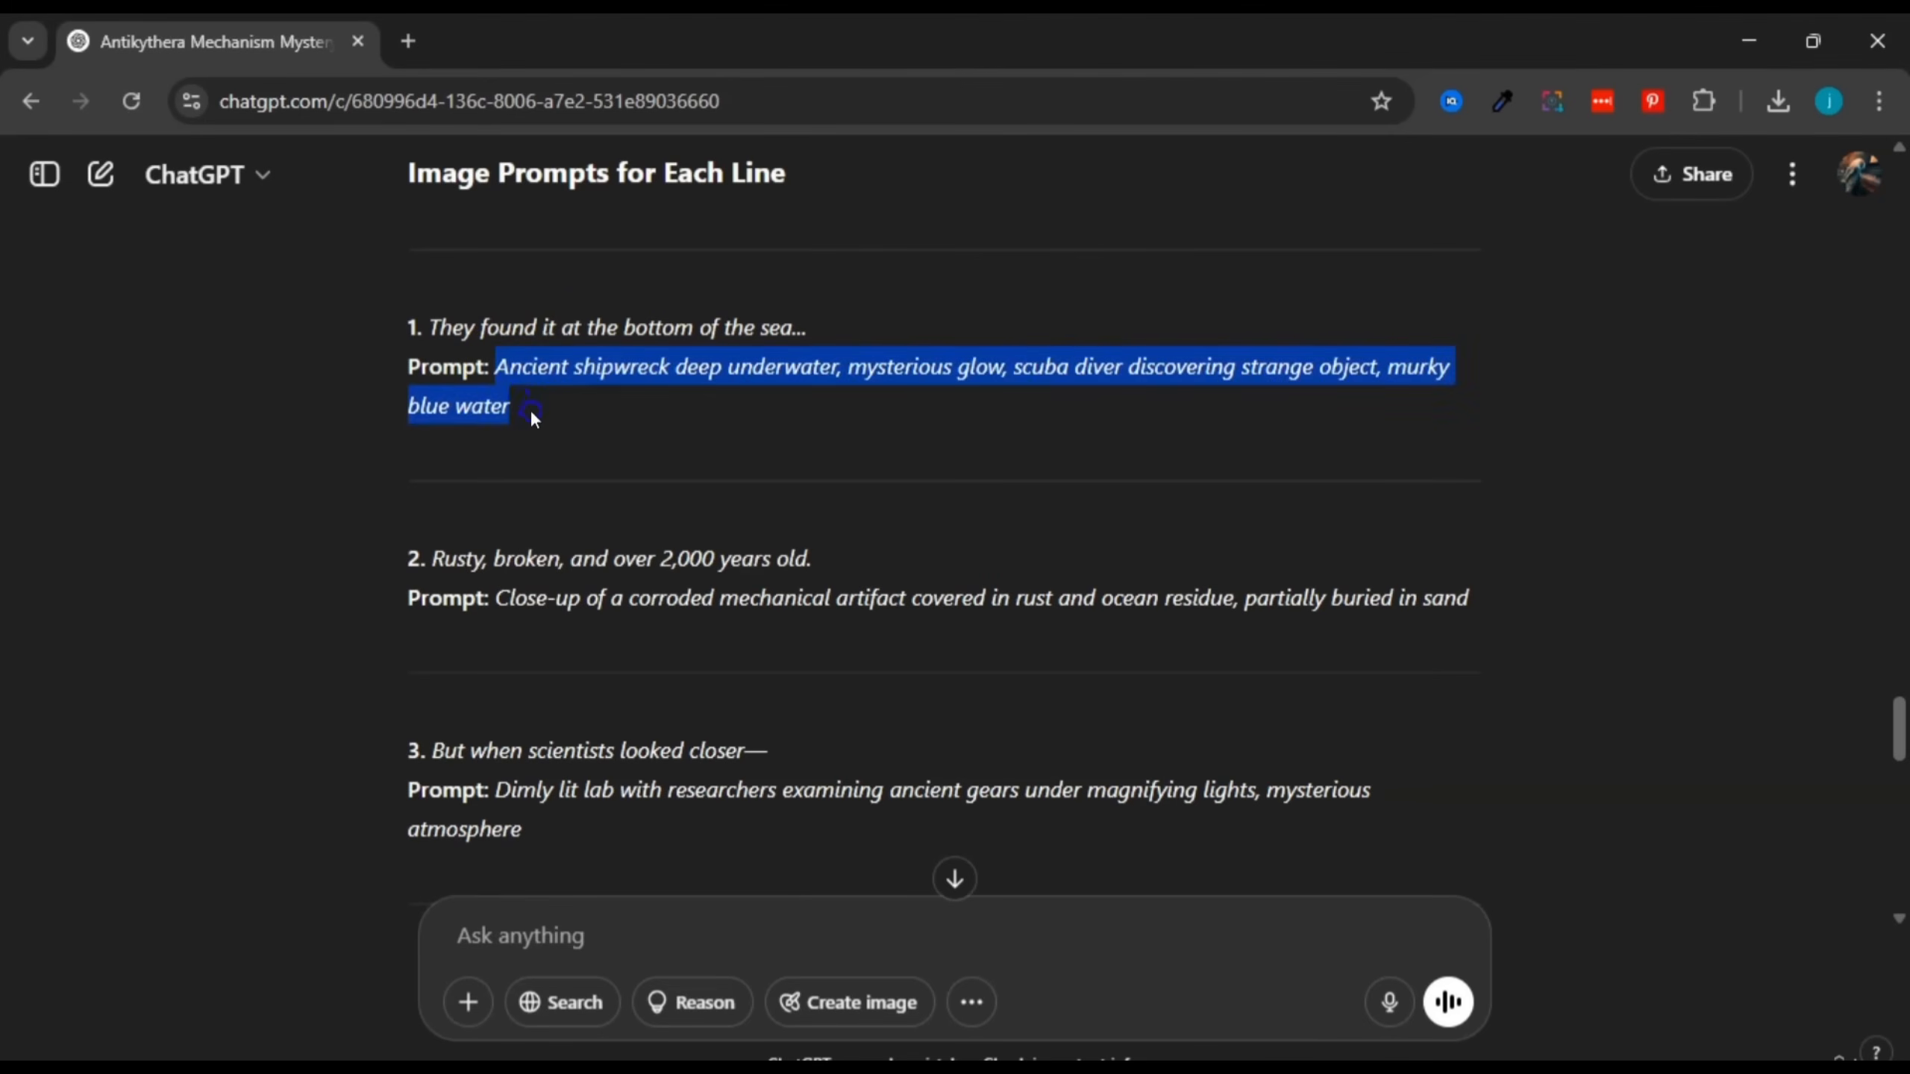
pyautogui.click(530, 409)
pyautogui.moveTo(418, 325); pyautogui.dragTo(852, 329)
pyautogui.click(853, 329)
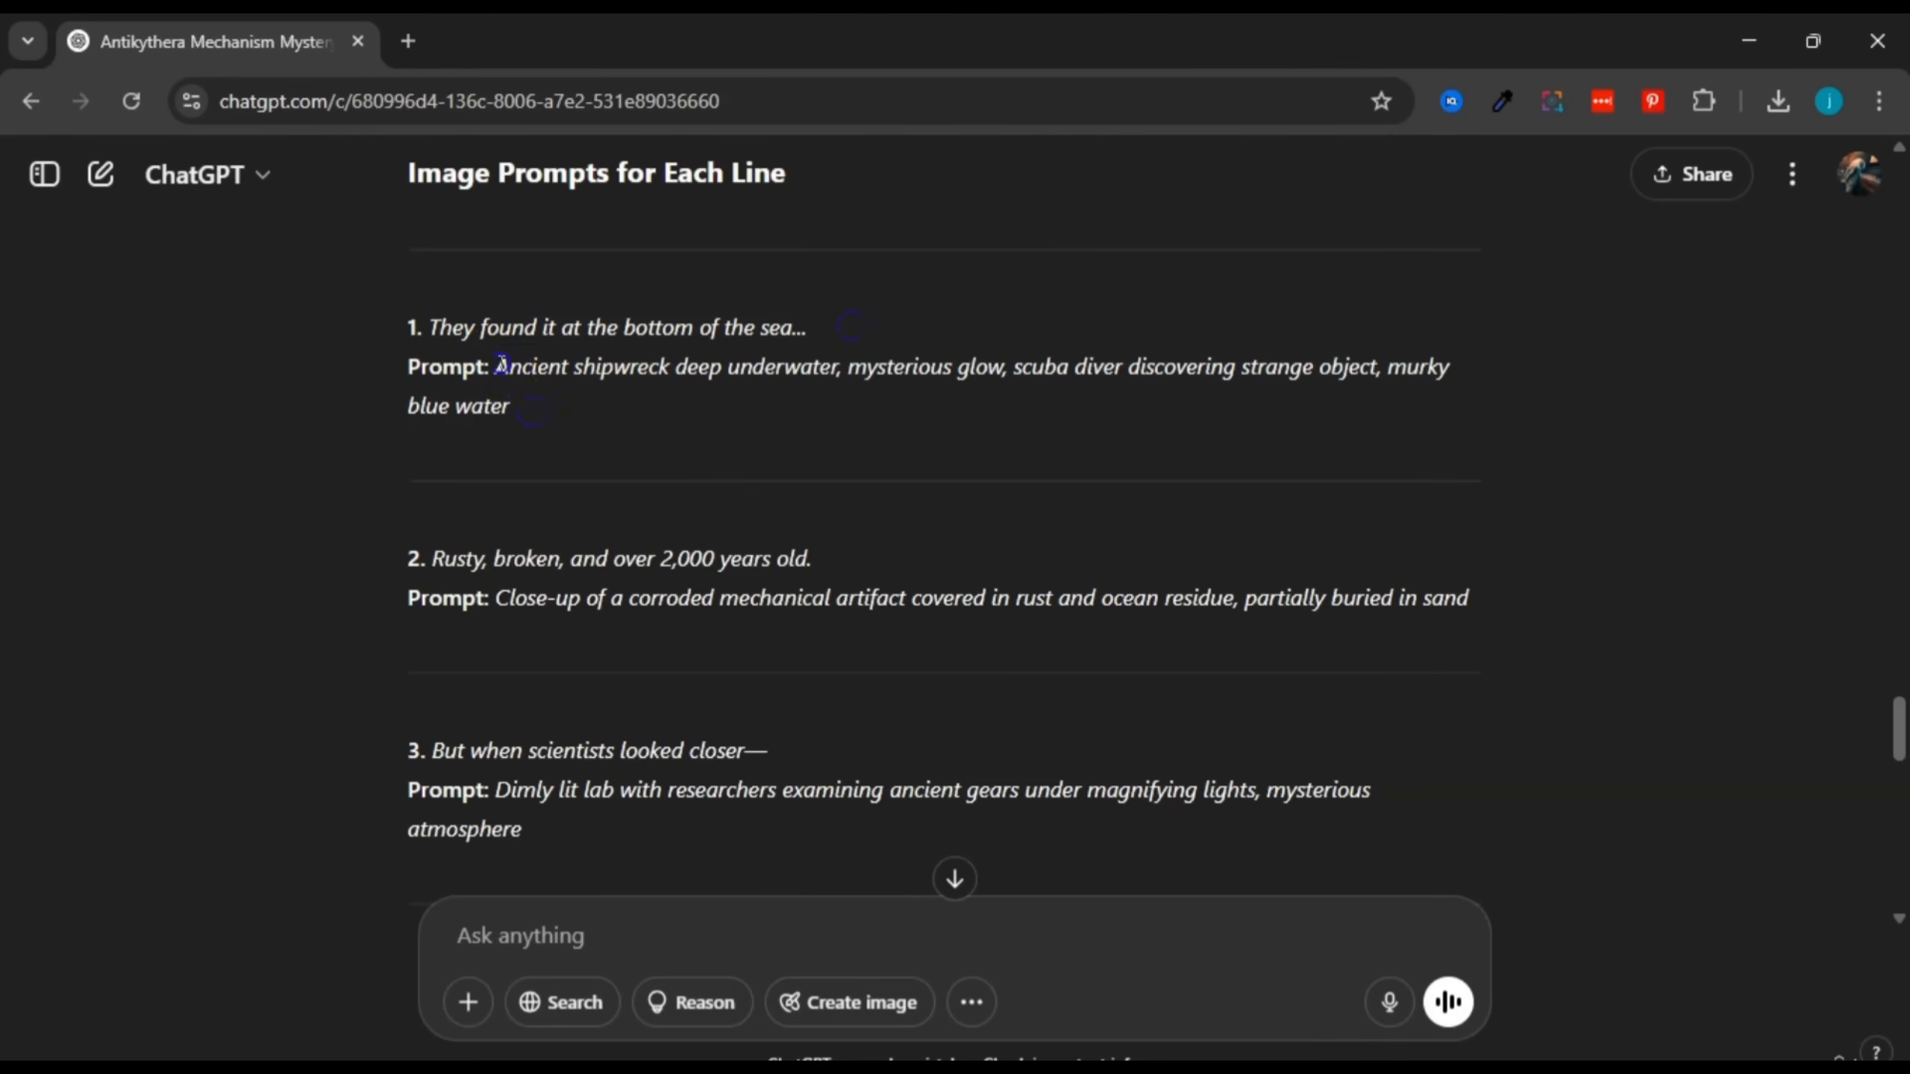
pyautogui.moveTo(502, 366); pyautogui.dragTo(561, 398)
pyautogui.click(639, 438)
pyautogui.moveTo(418, 330); pyautogui.dragTo(723, 436)
pyautogui.click(722, 435)
pyautogui.moveTo(1898, 726); pyautogui.dragTo(1900, 843)
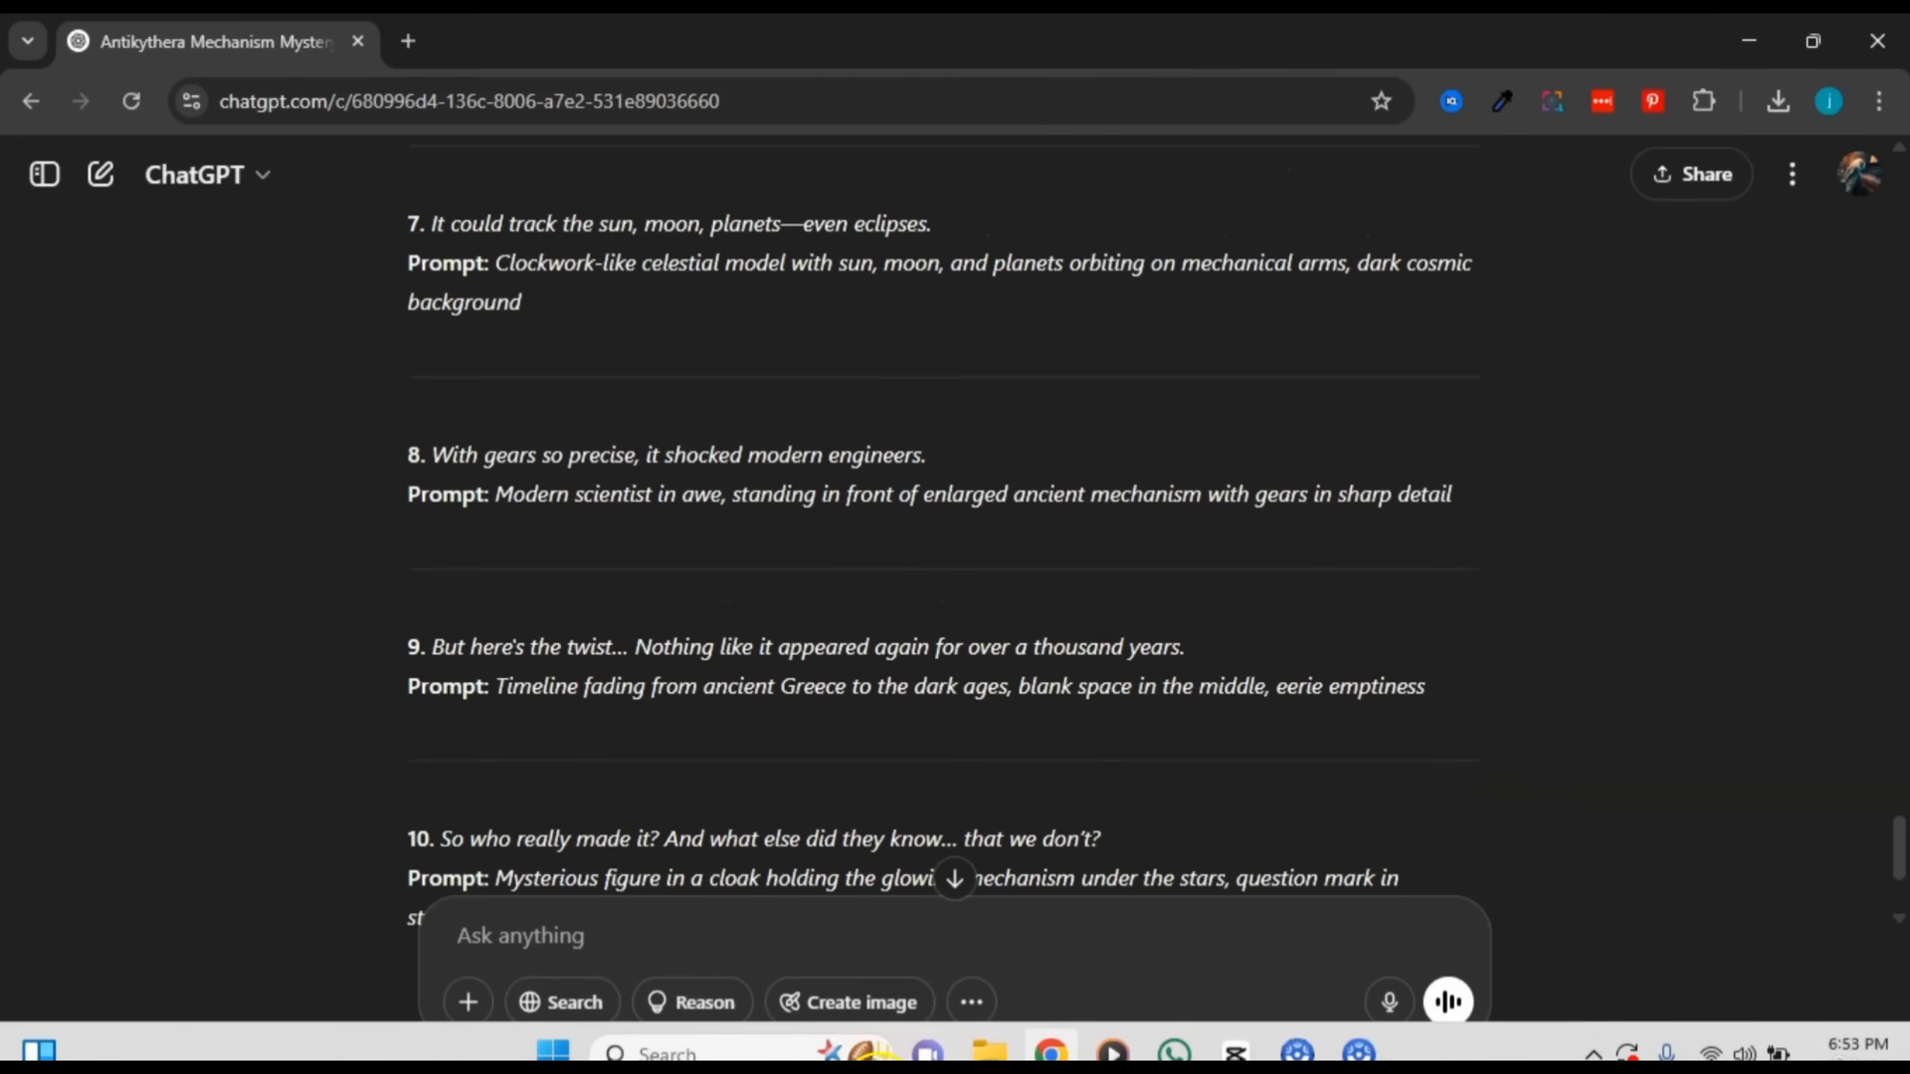
pyautogui.moveTo(989, 1050)
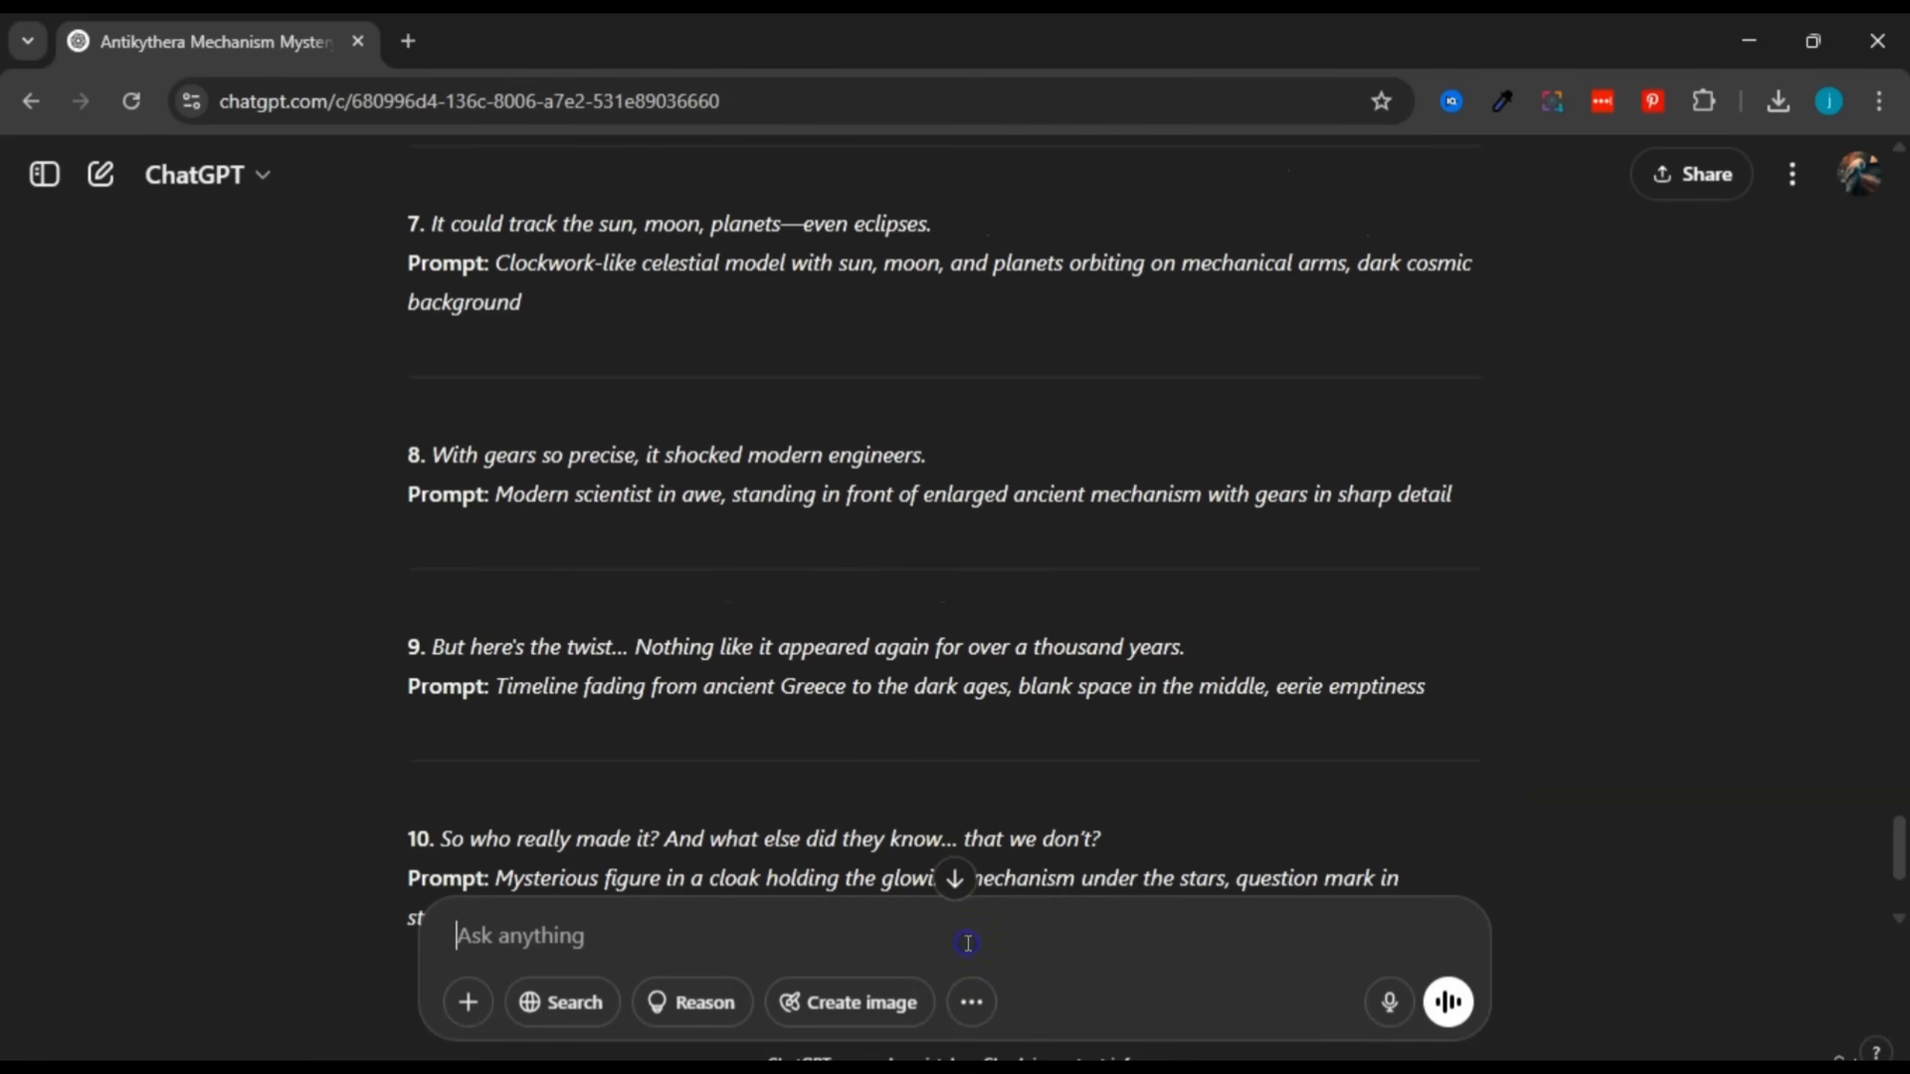
# Step: Switch to the Content folder in File Explorer, play the clip 1.mp4 in VLC and close the player
pyautogui.click(988, 1052)
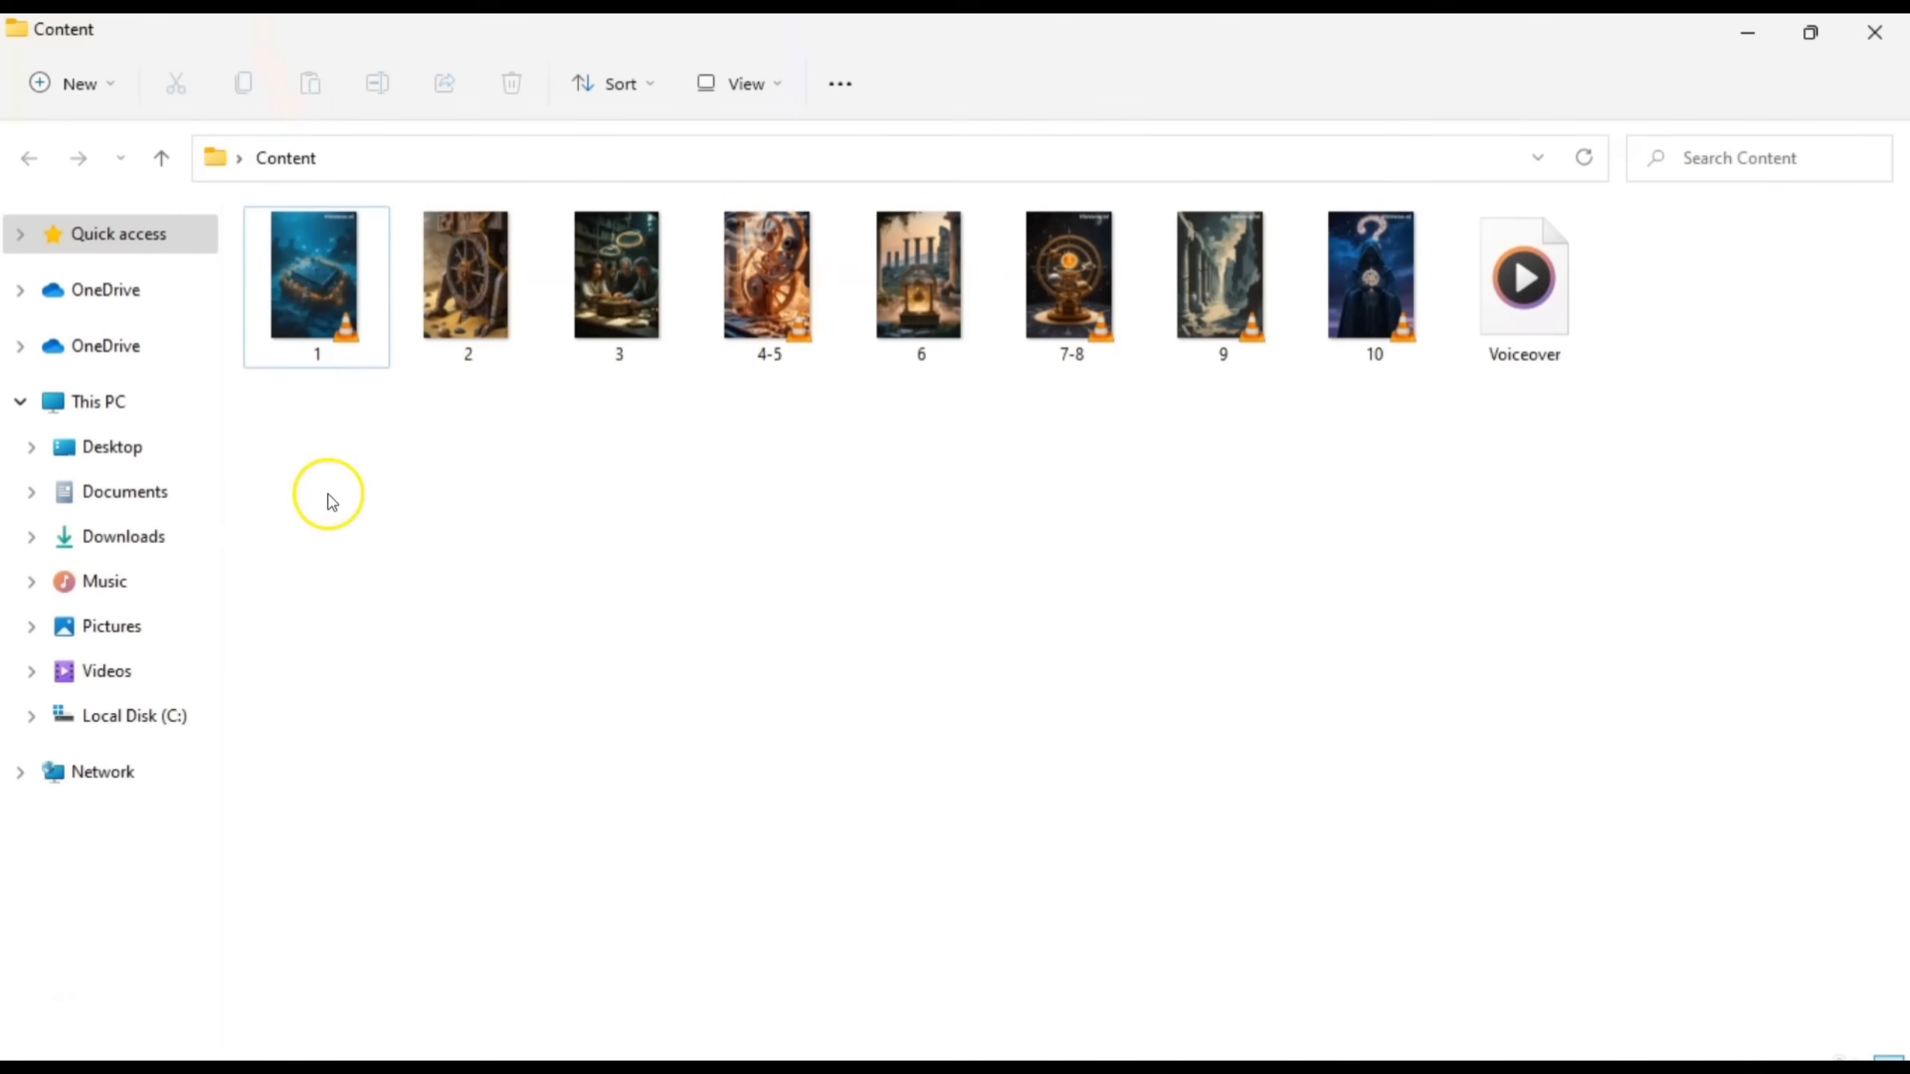
pyautogui.doubleClick(316, 251)
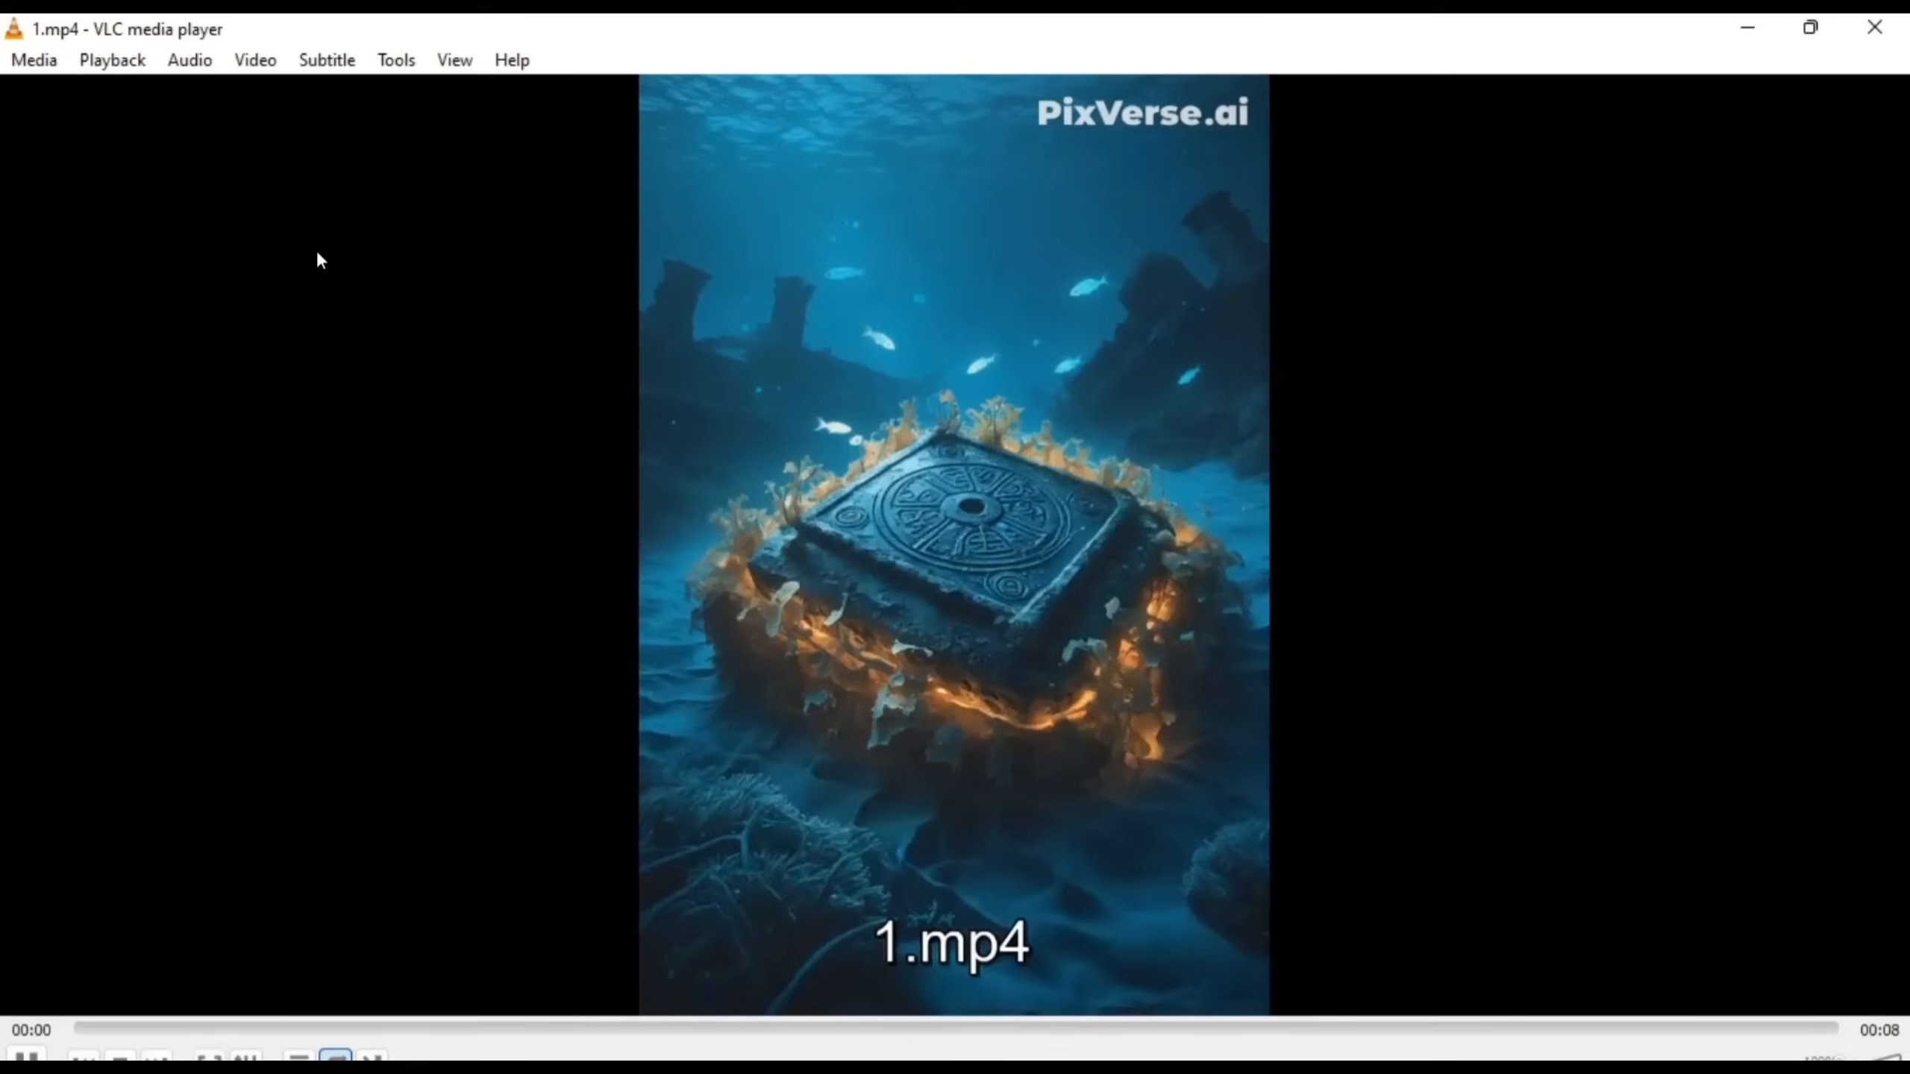
pyautogui.doubleClick(669, 418)
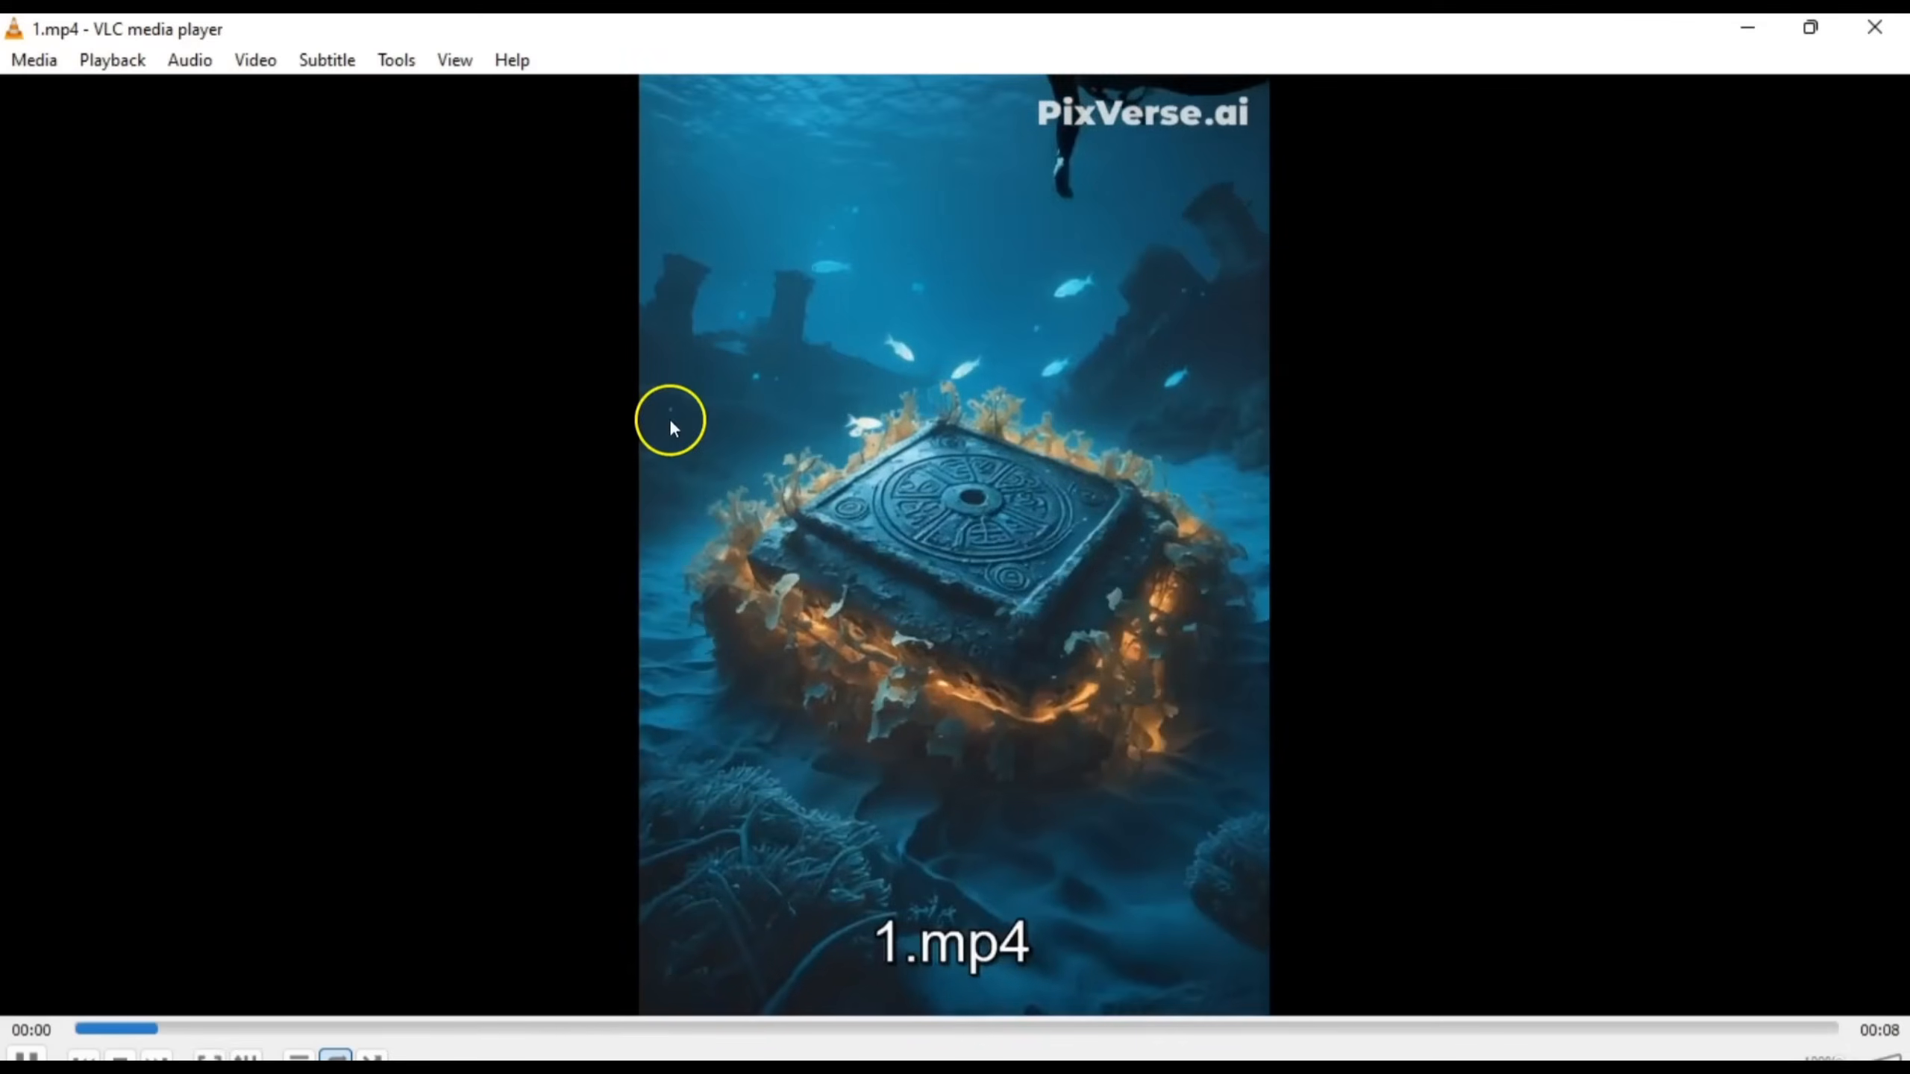
pyautogui.doubleClick(1068, 440)
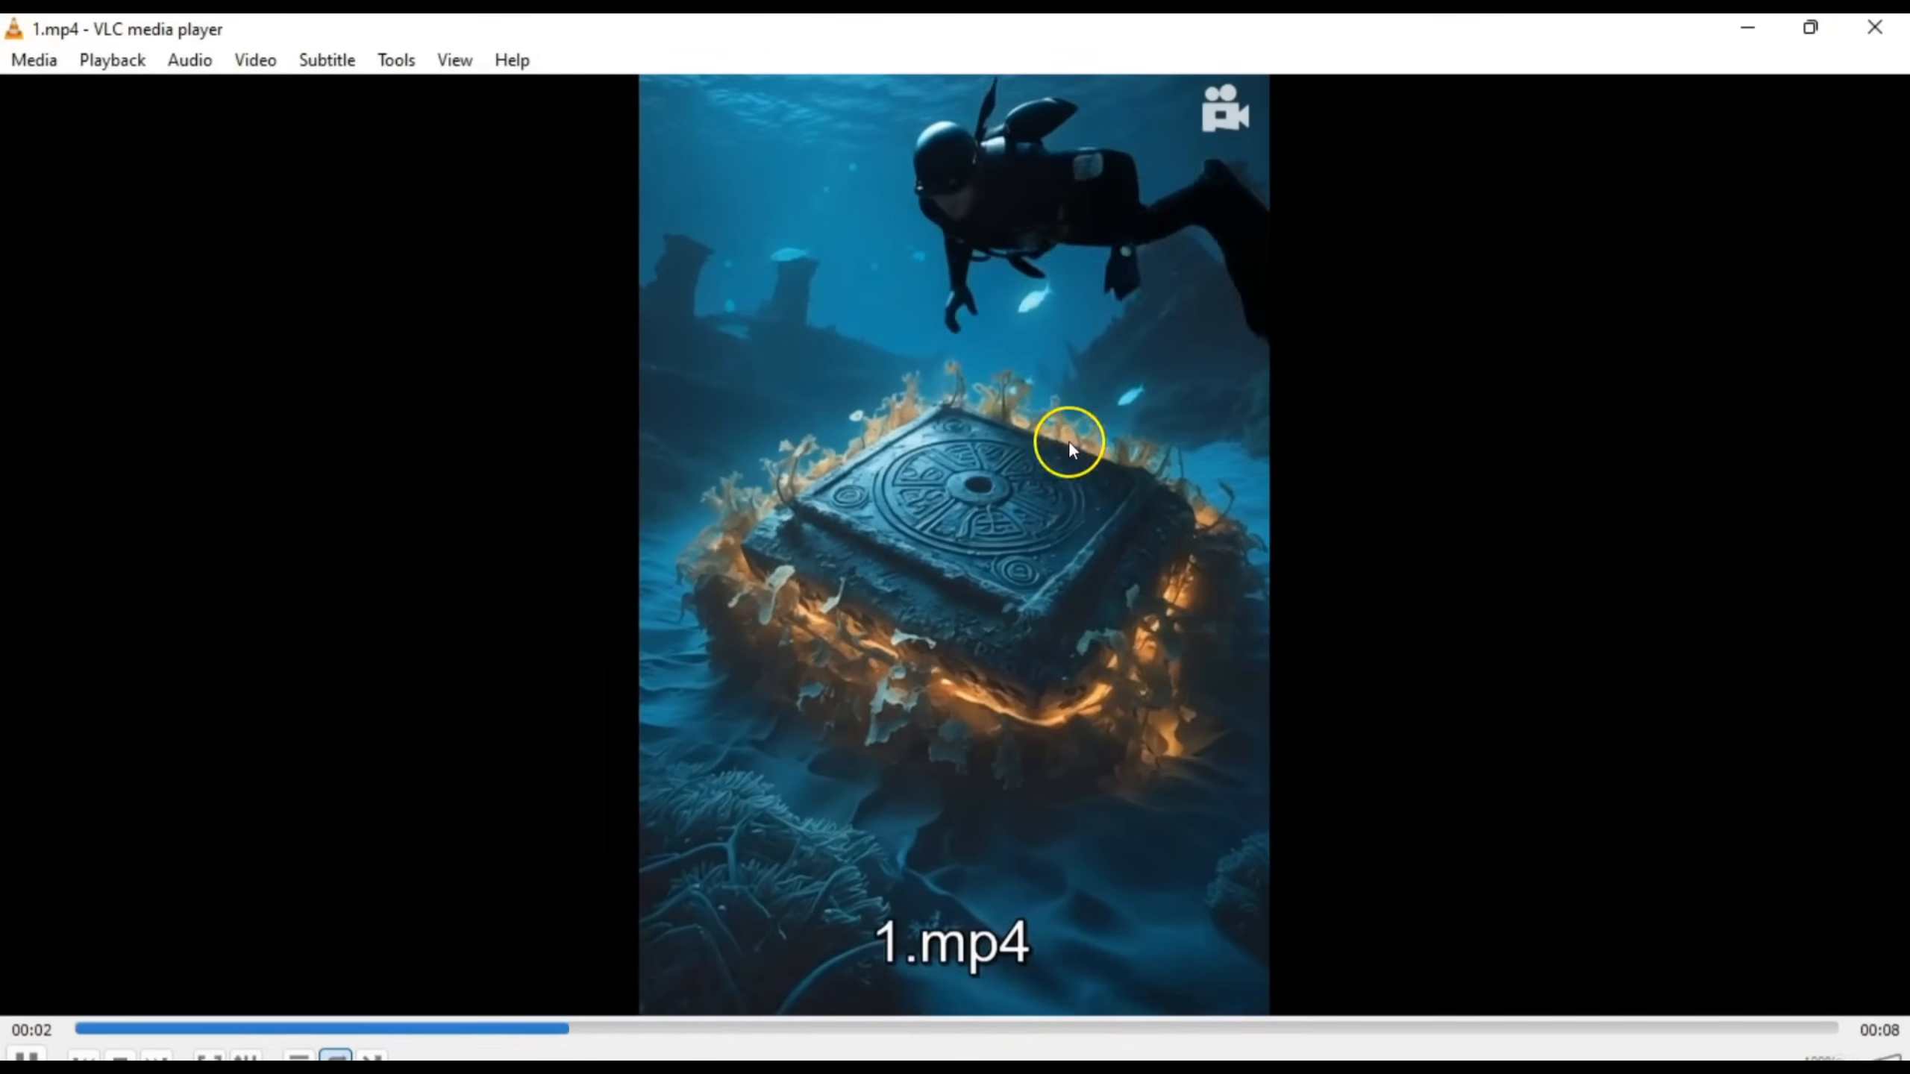
pyautogui.click(1874, 26)
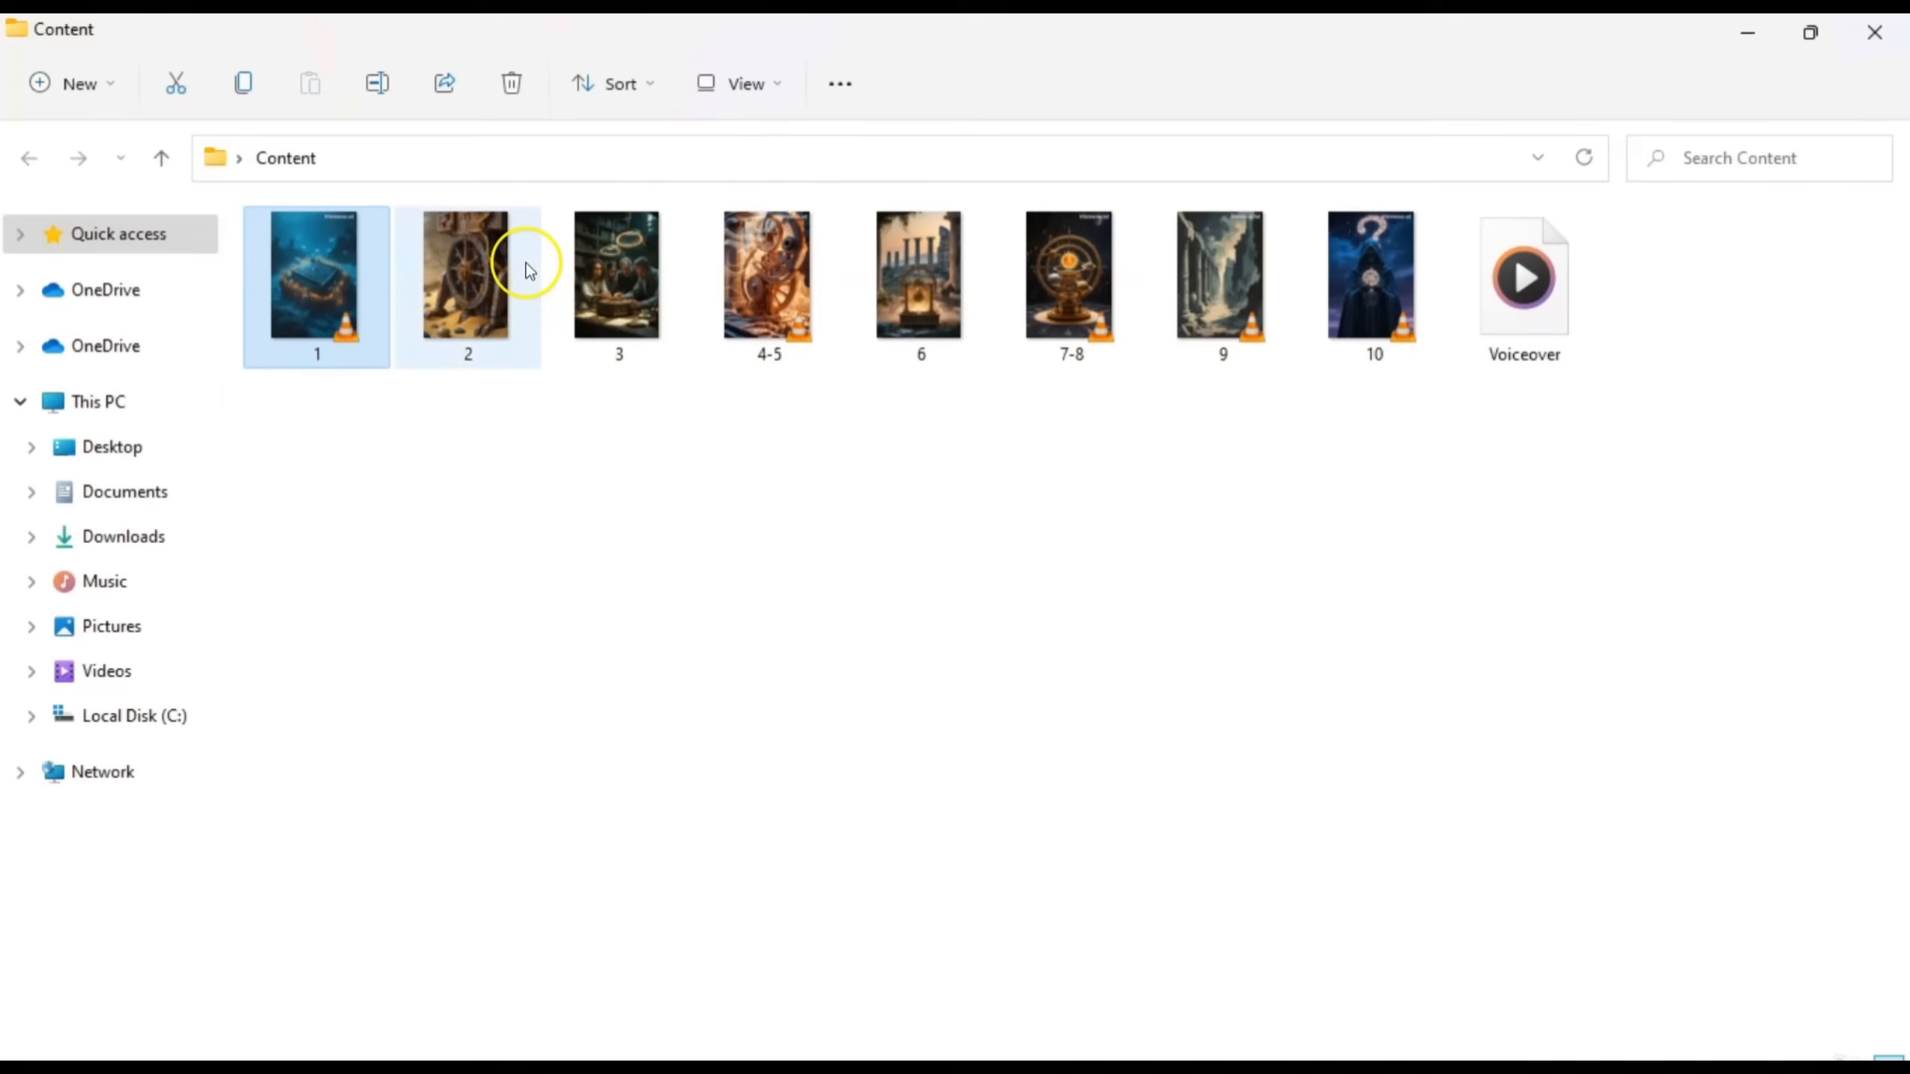
# Step: Preview the remaining scene images and clips one after another, from 2.jpg through 10.mp4, and close the viewer
pyautogui.moveTo(481, 412); pyautogui.dragTo(1510, 308)
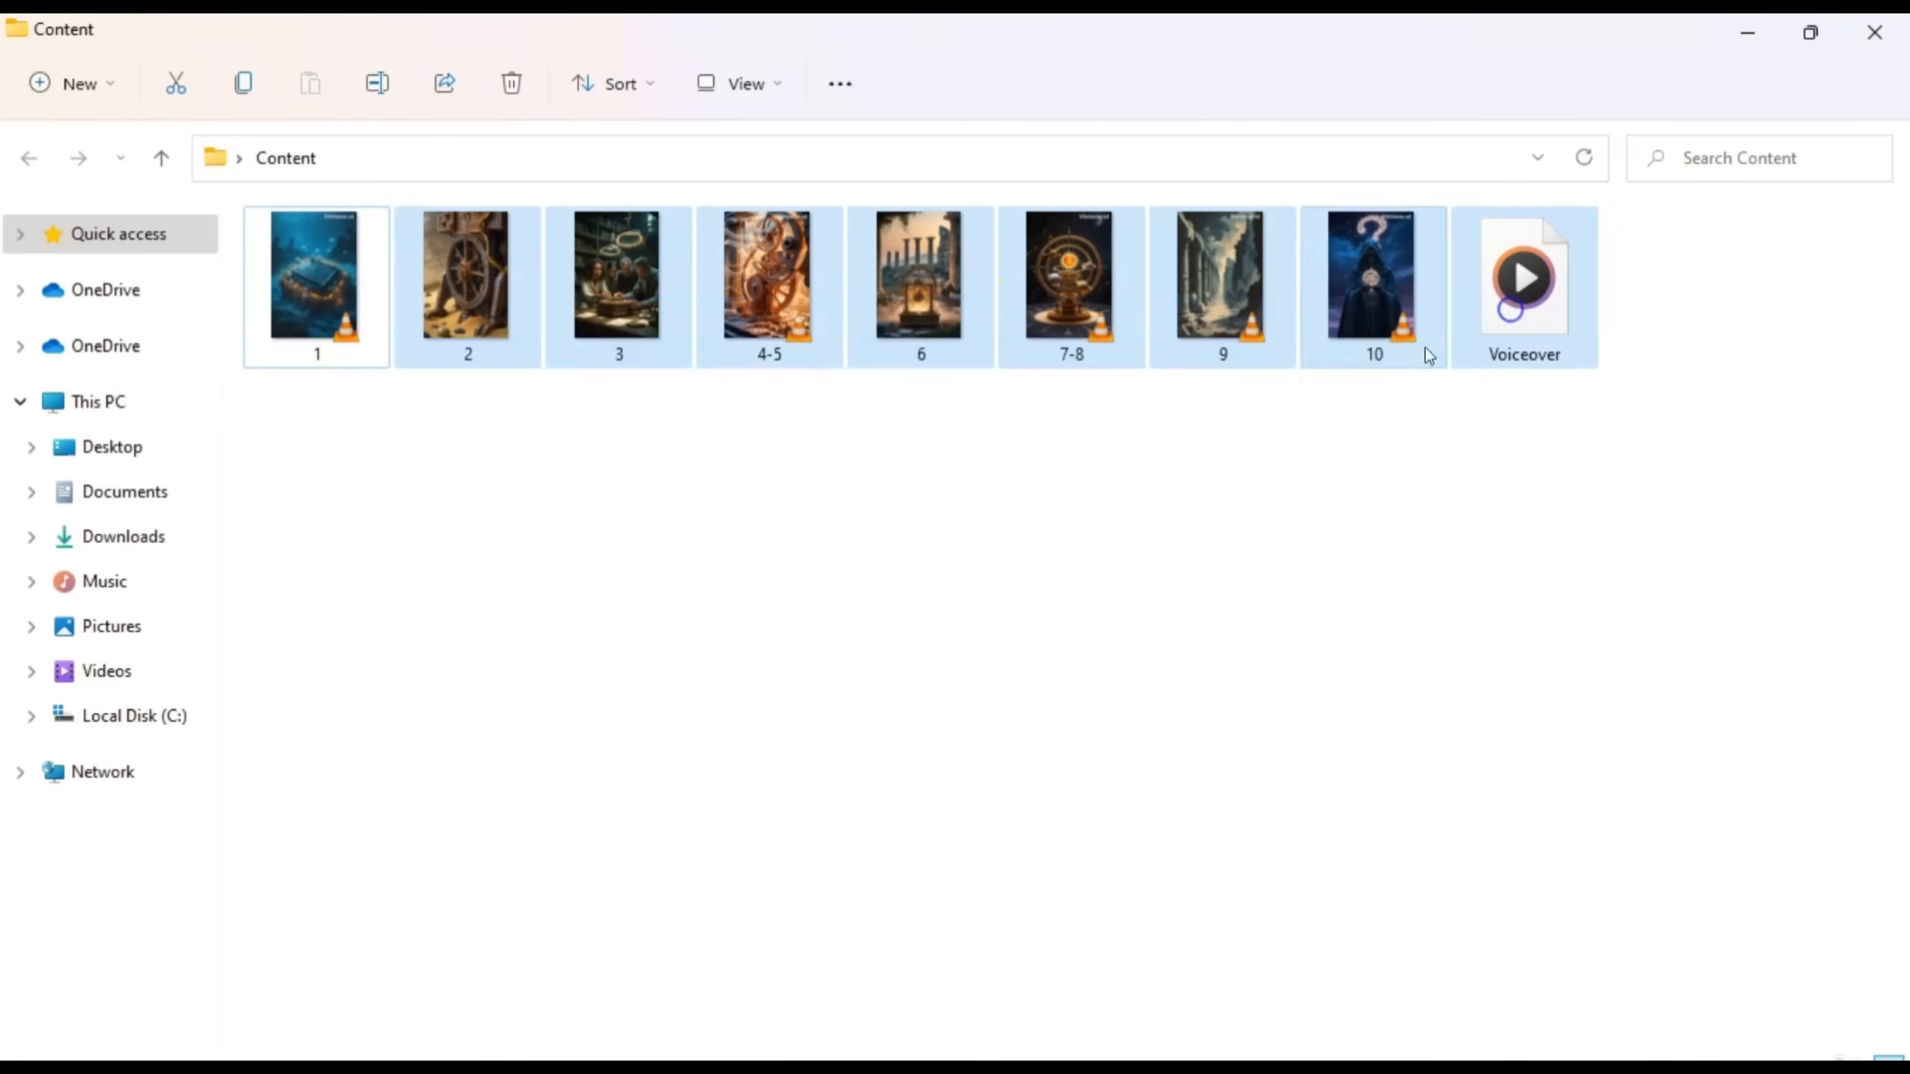
pyautogui.click(1150, 451)
pyautogui.click(444, 271)
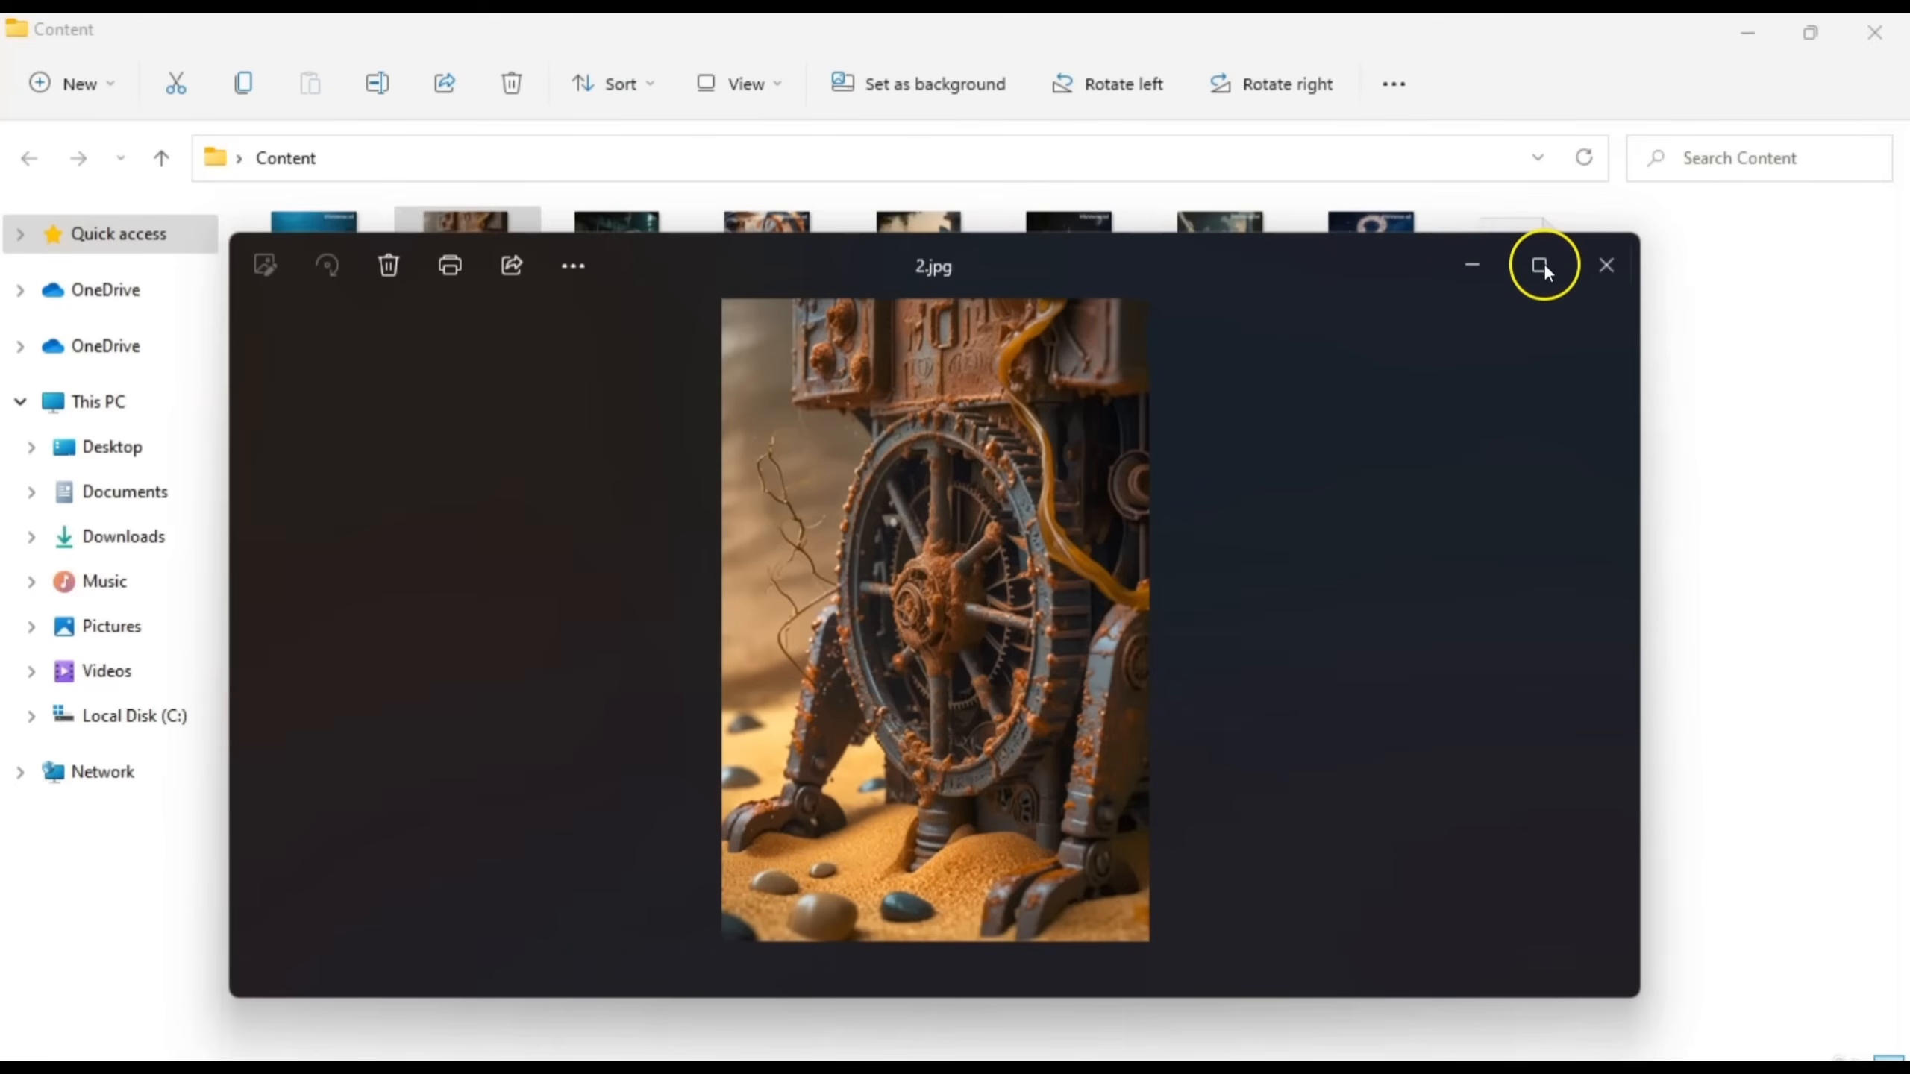
pyautogui.click(1543, 263)
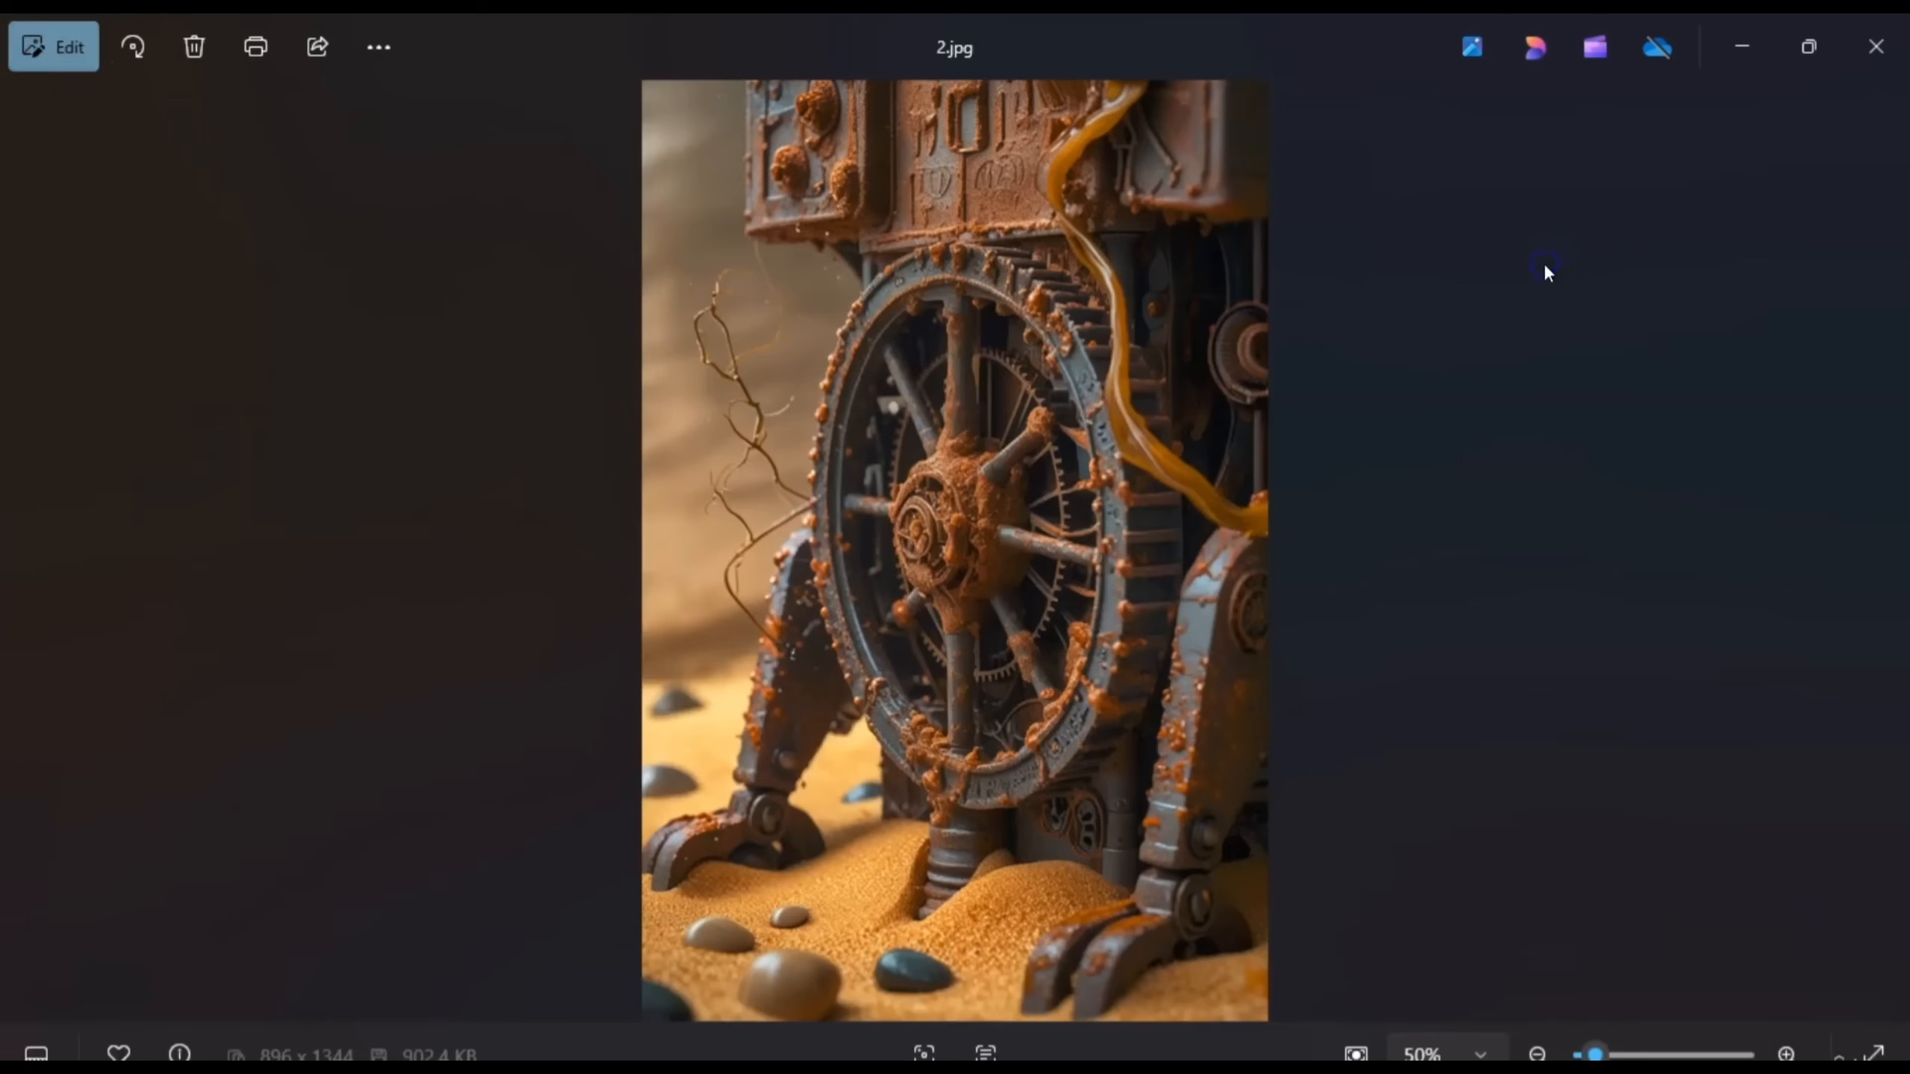
pyautogui.click(1892, 536)
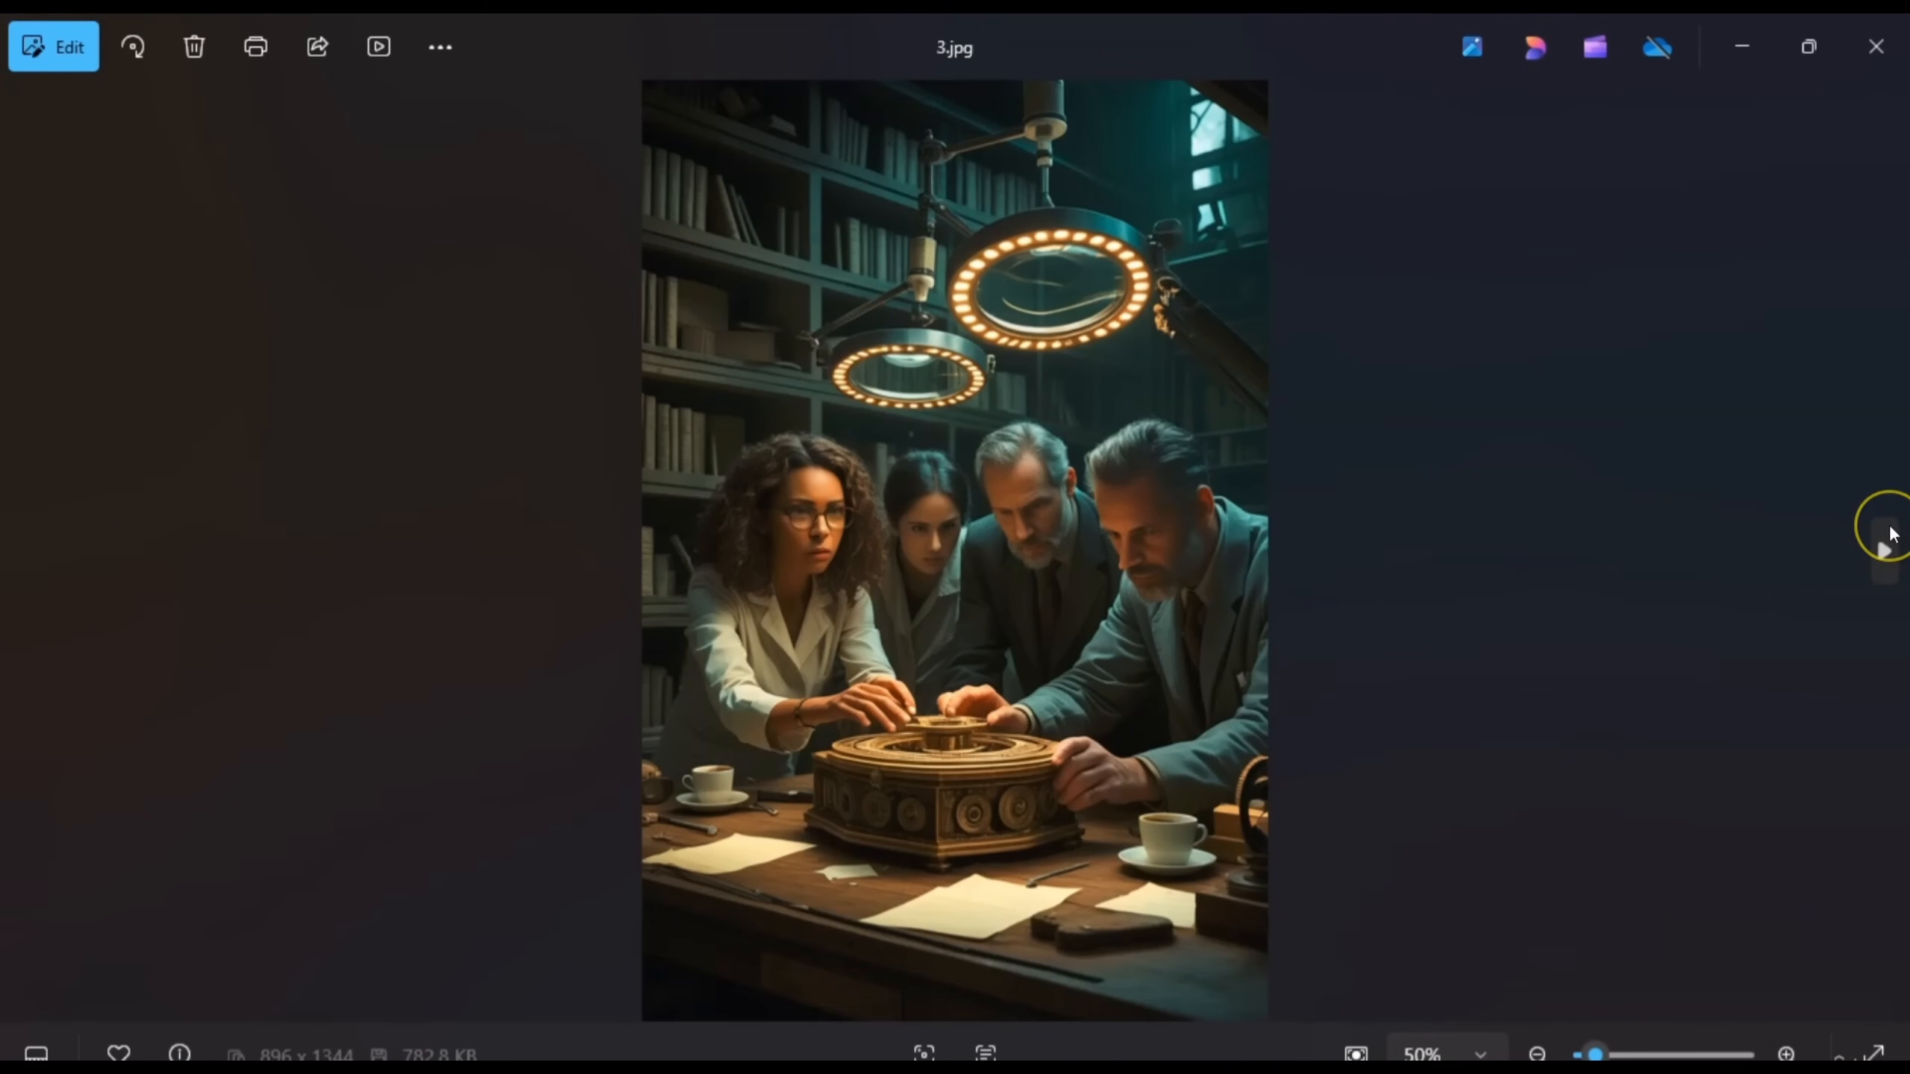
pyautogui.click(1892, 537)
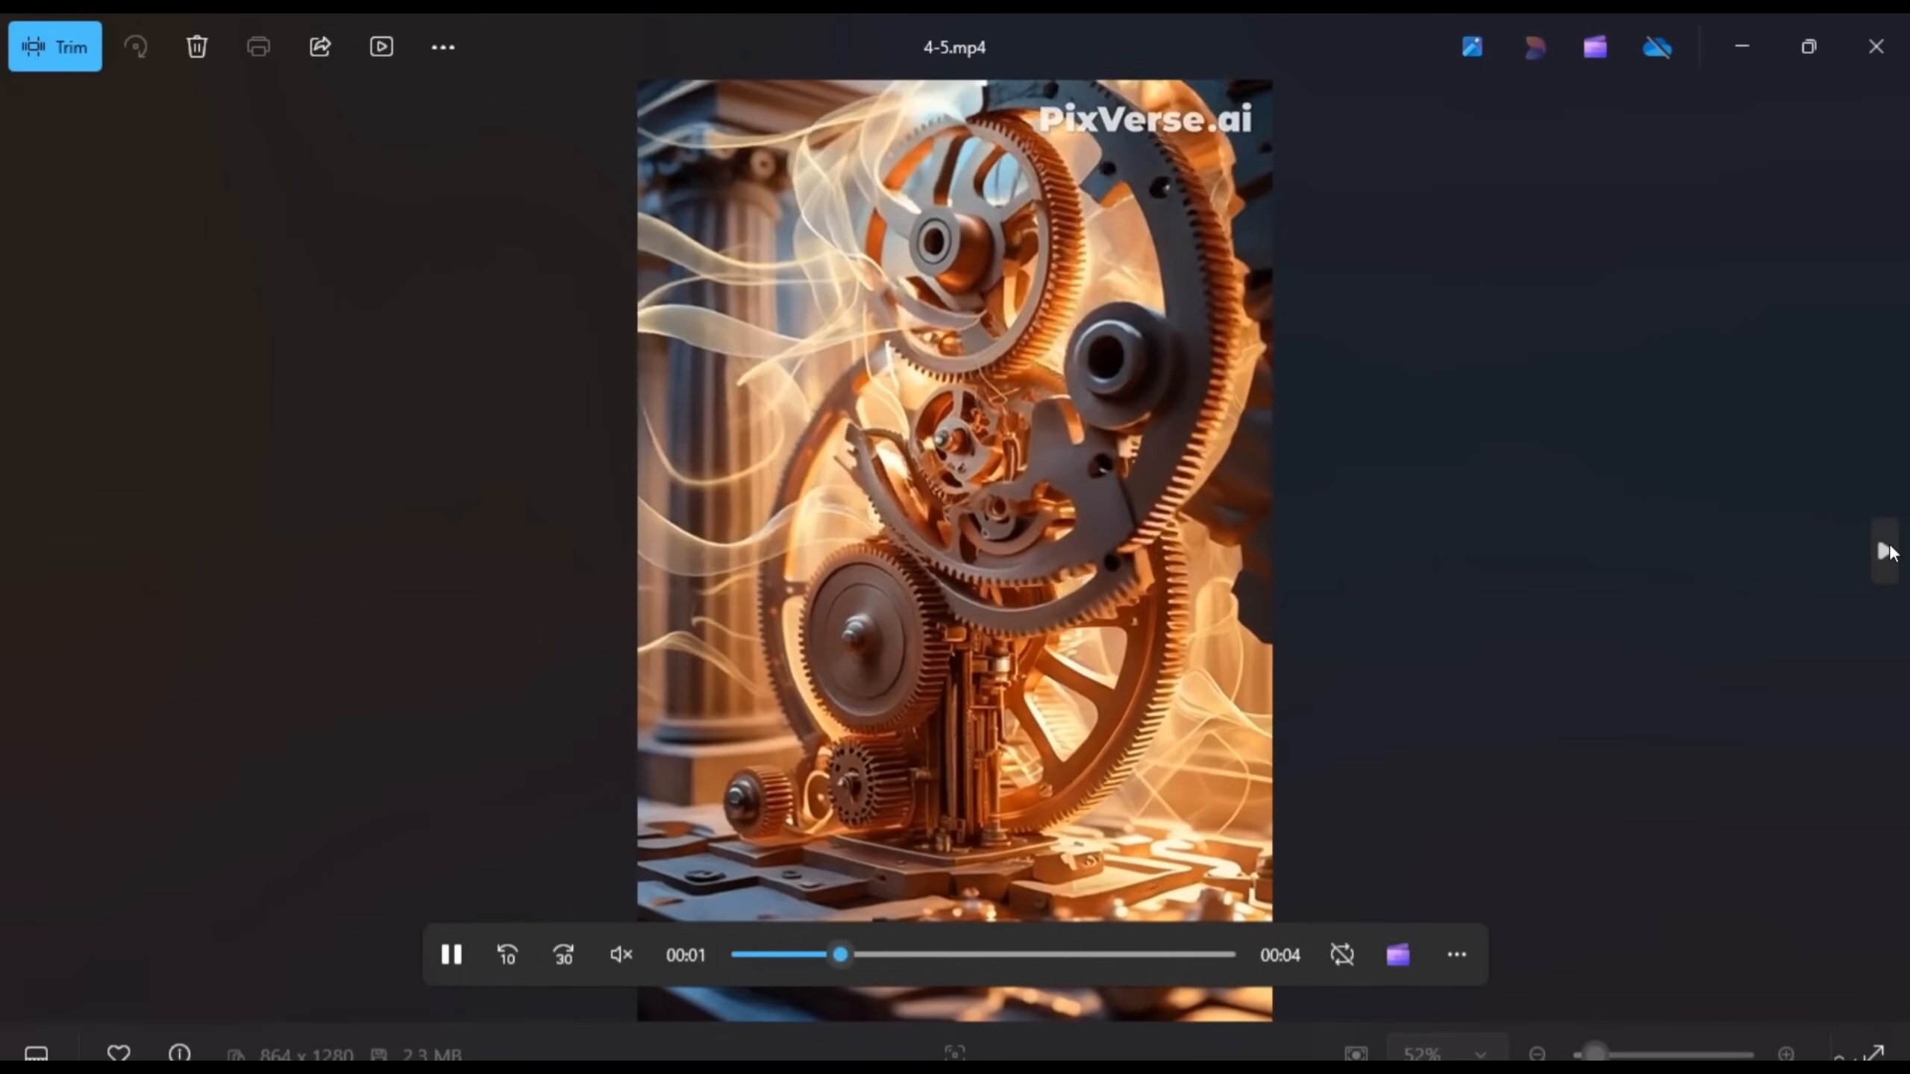
pyautogui.click(1890, 551)
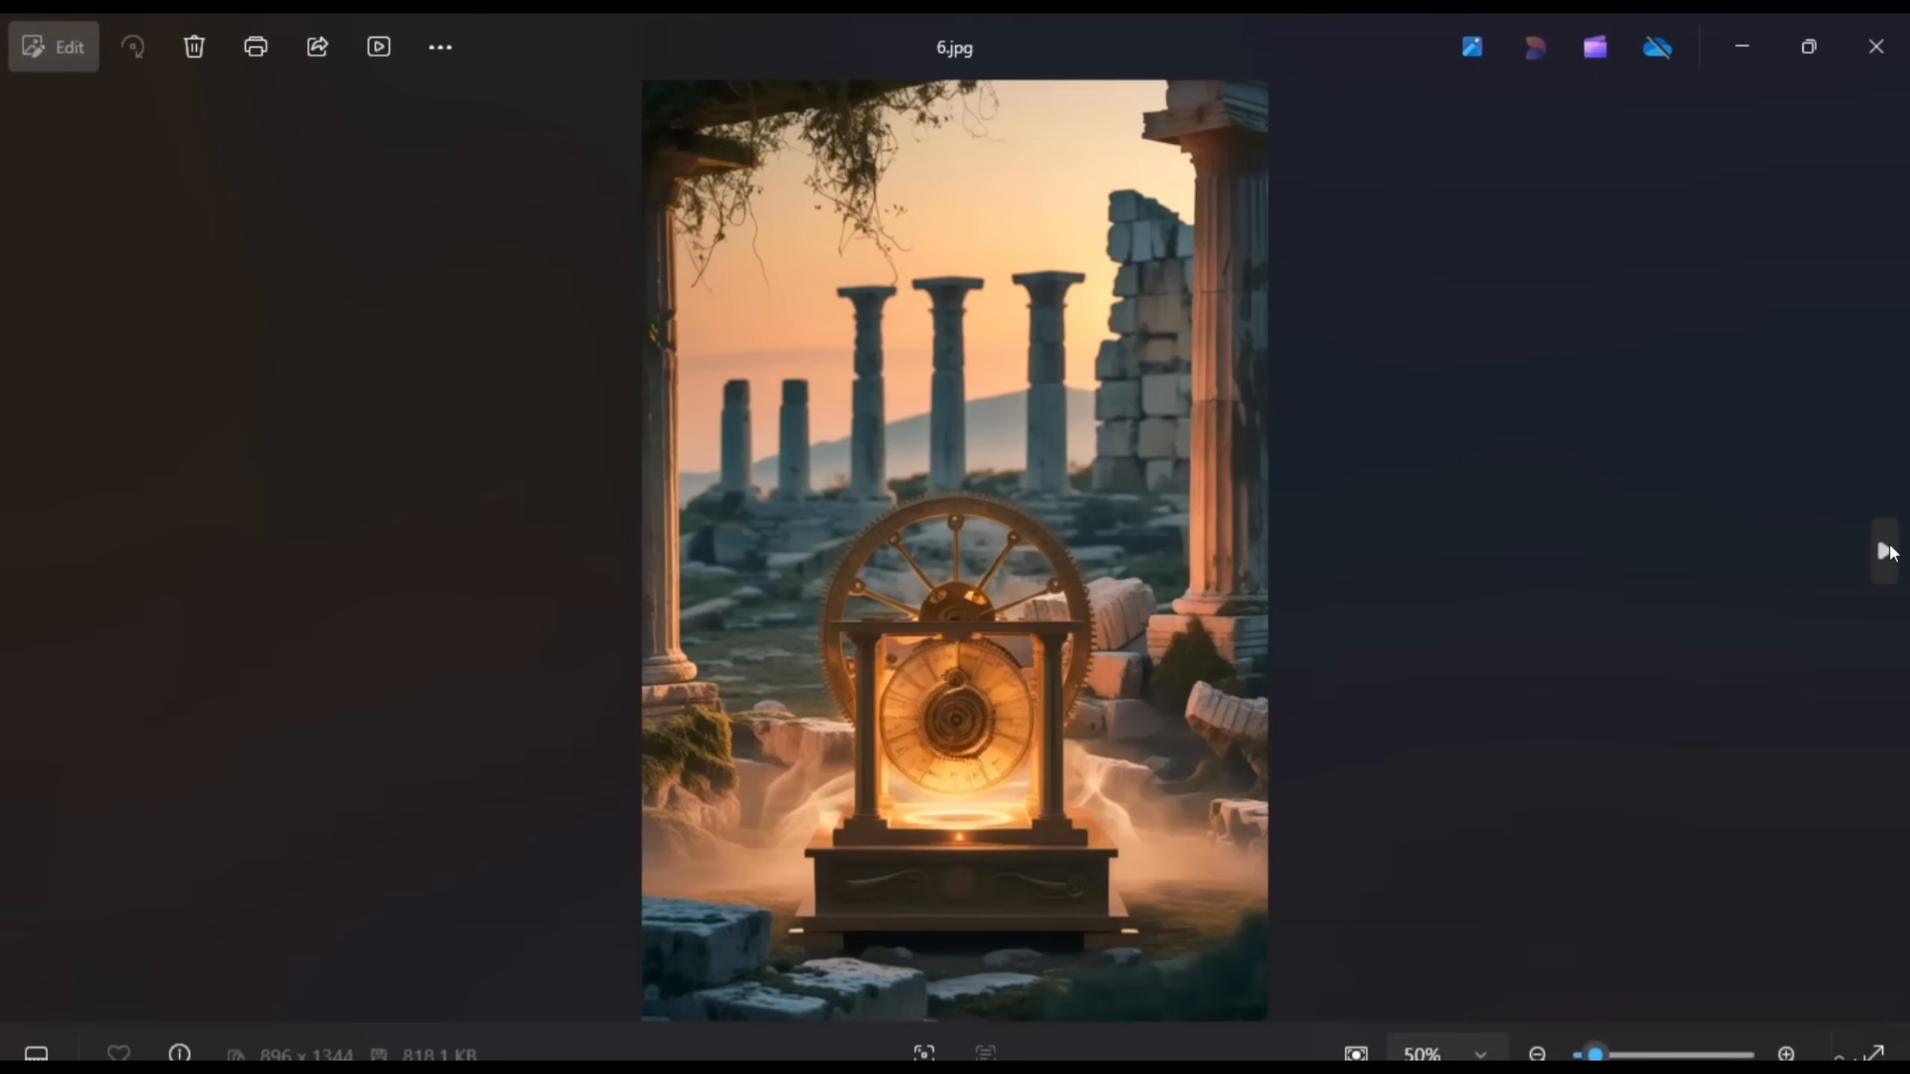
pyautogui.click(1889, 551)
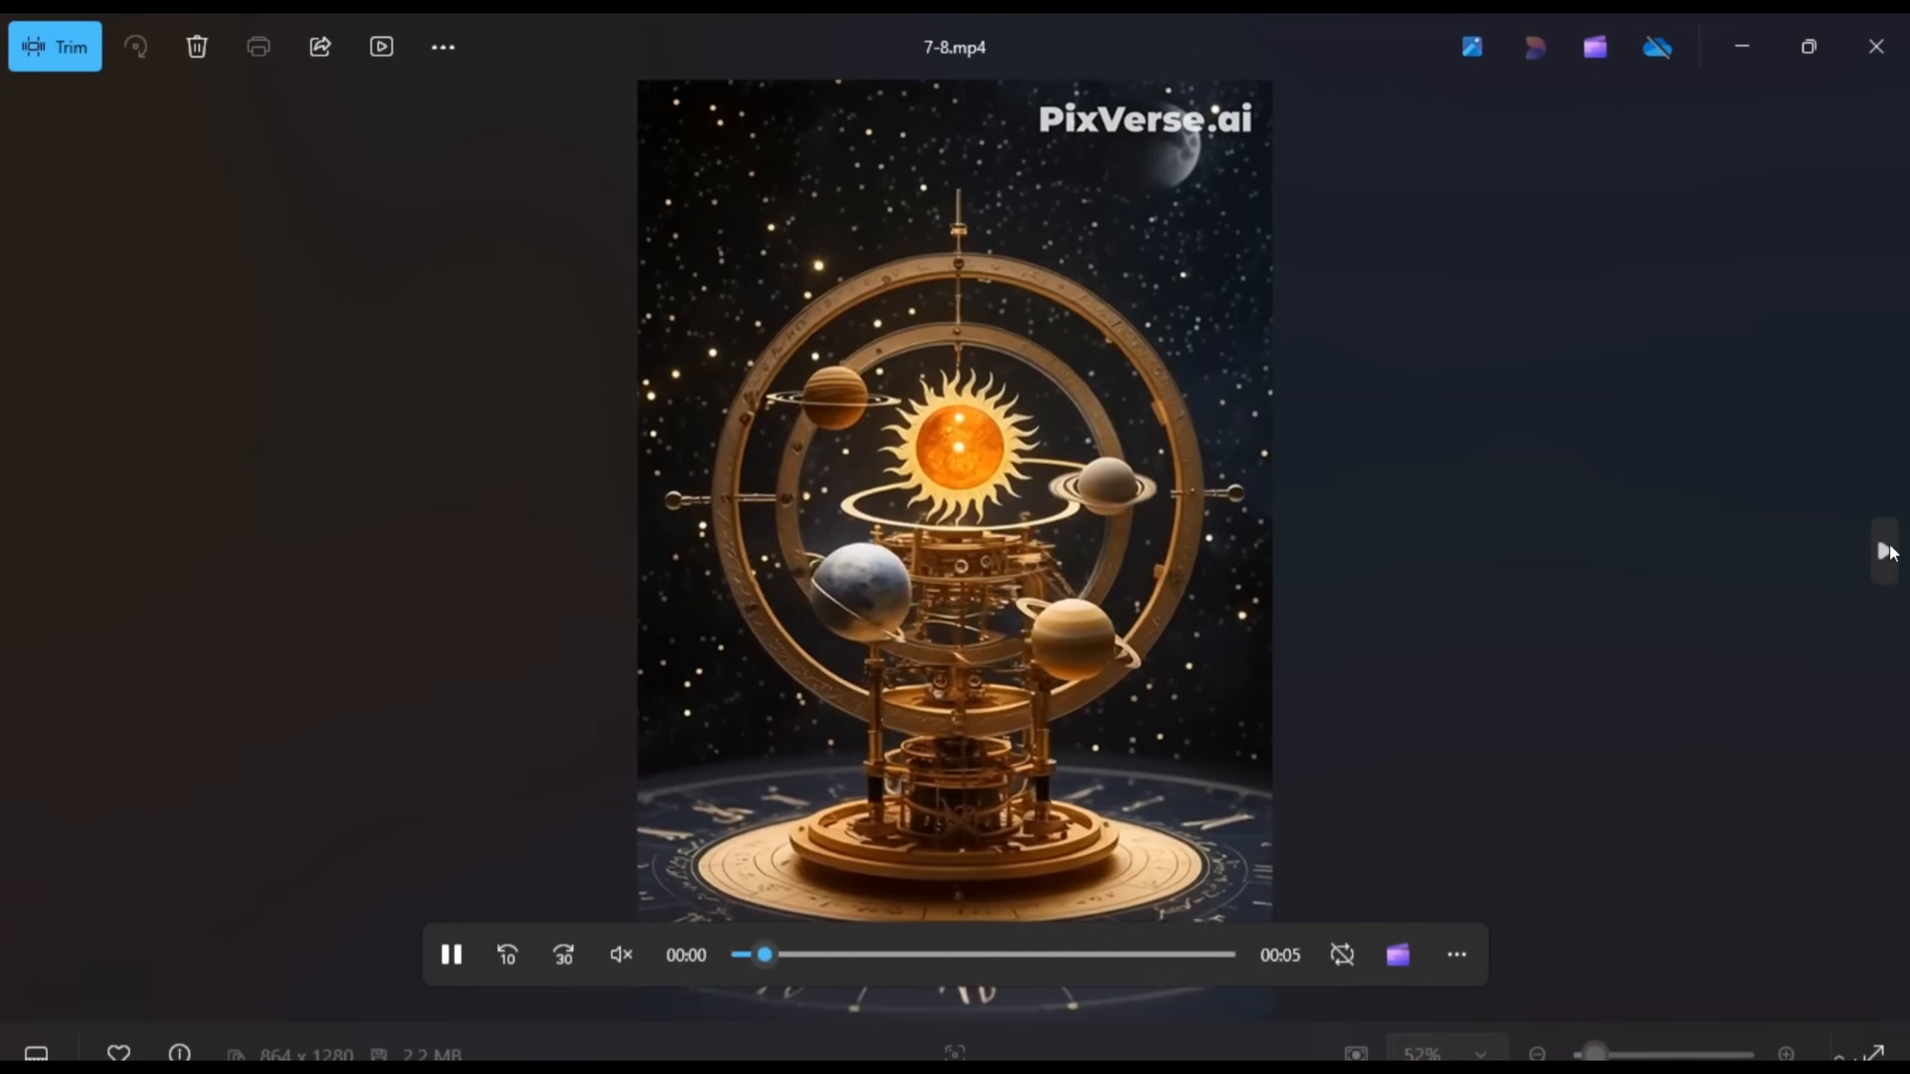
pyautogui.click(1889, 551)
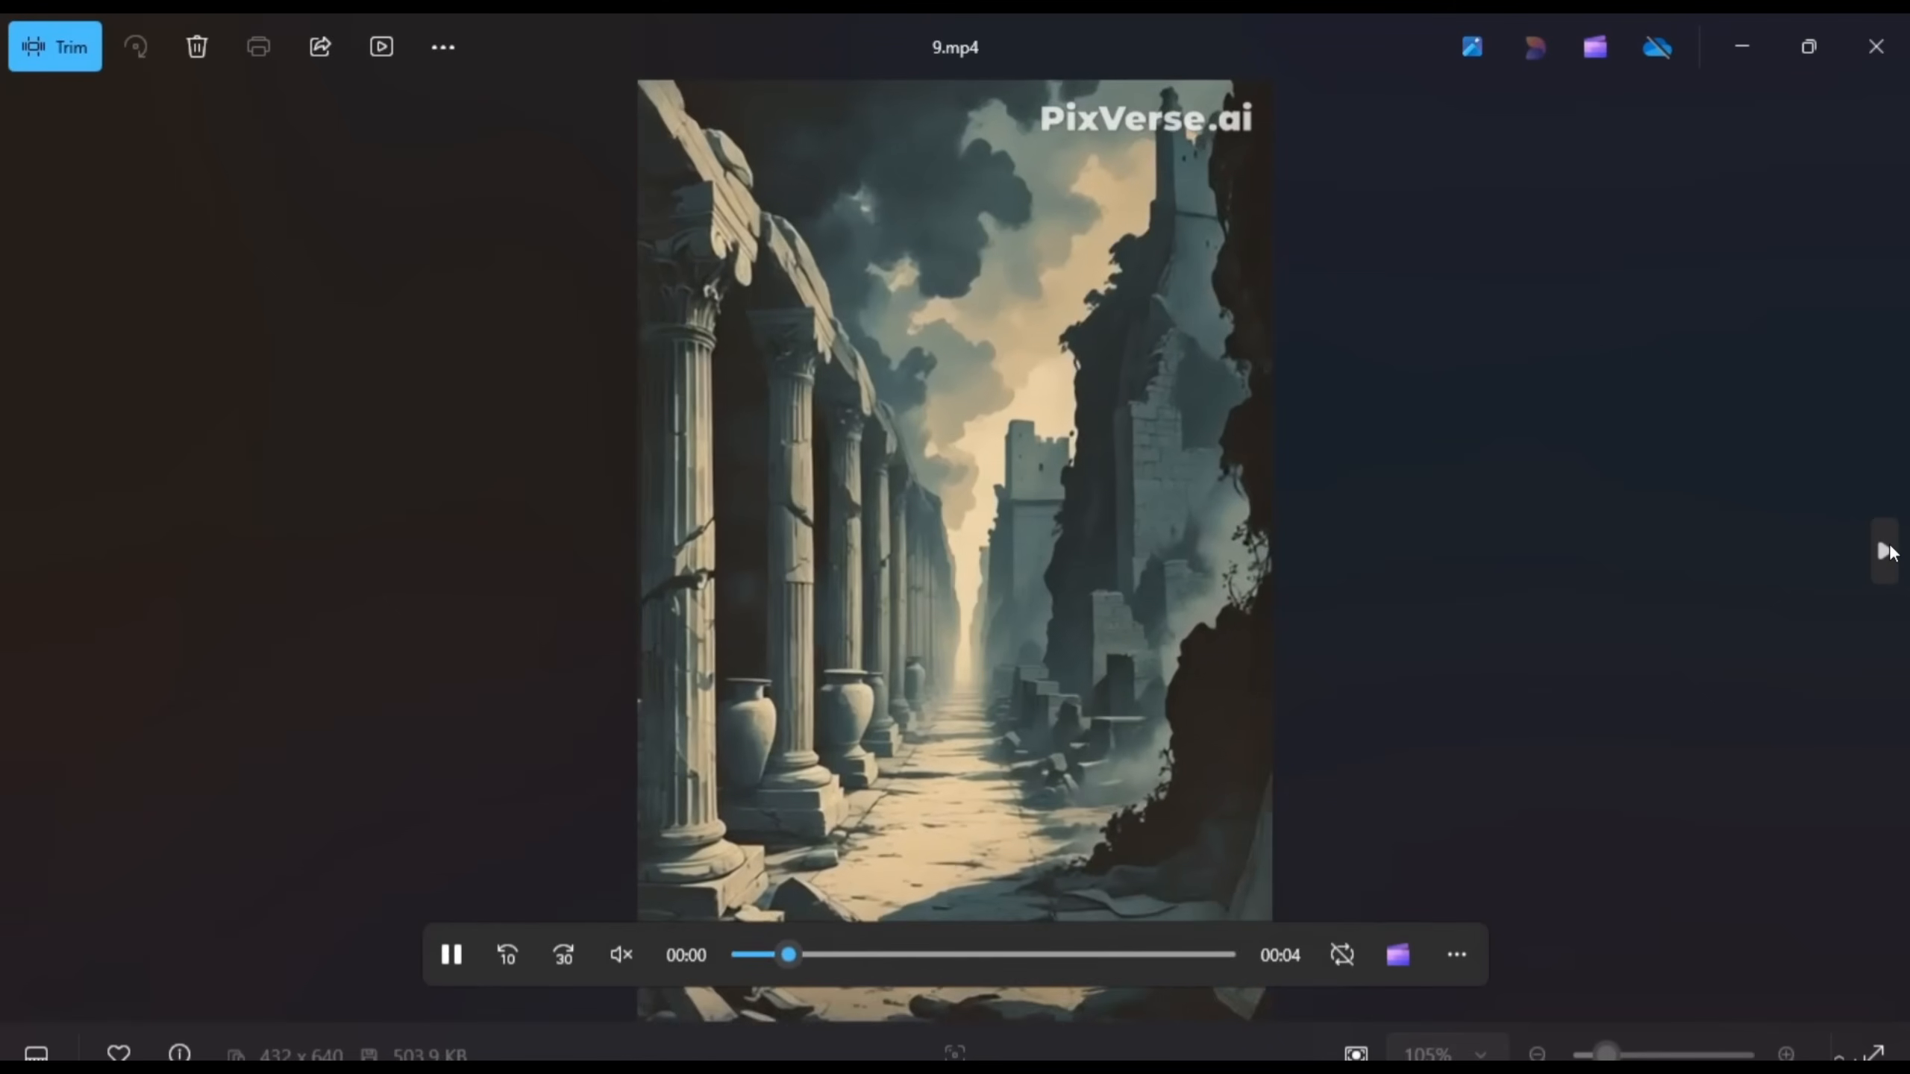
pyautogui.click(1889, 552)
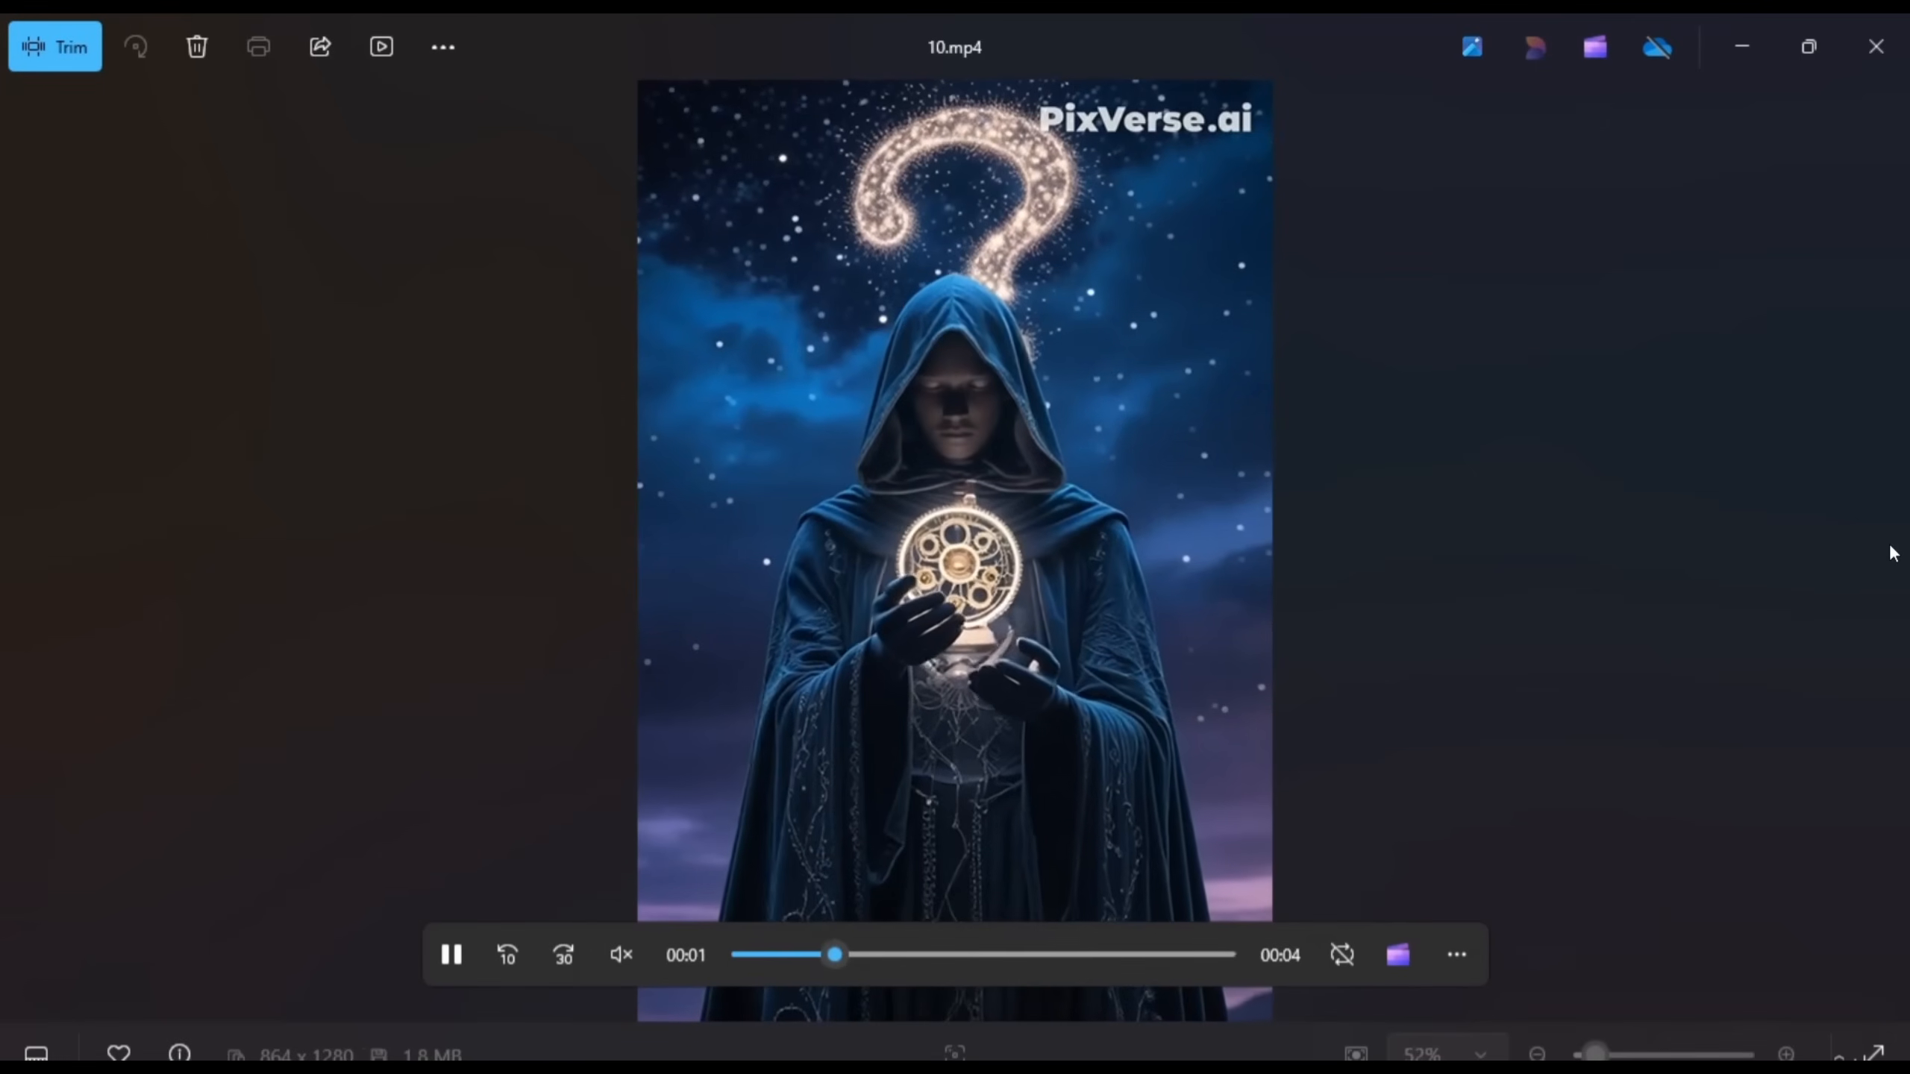
pyautogui.click(1861, 44)
pyautogui.moveTo(1411, 415); pyautogui.dragTo(330, 288)
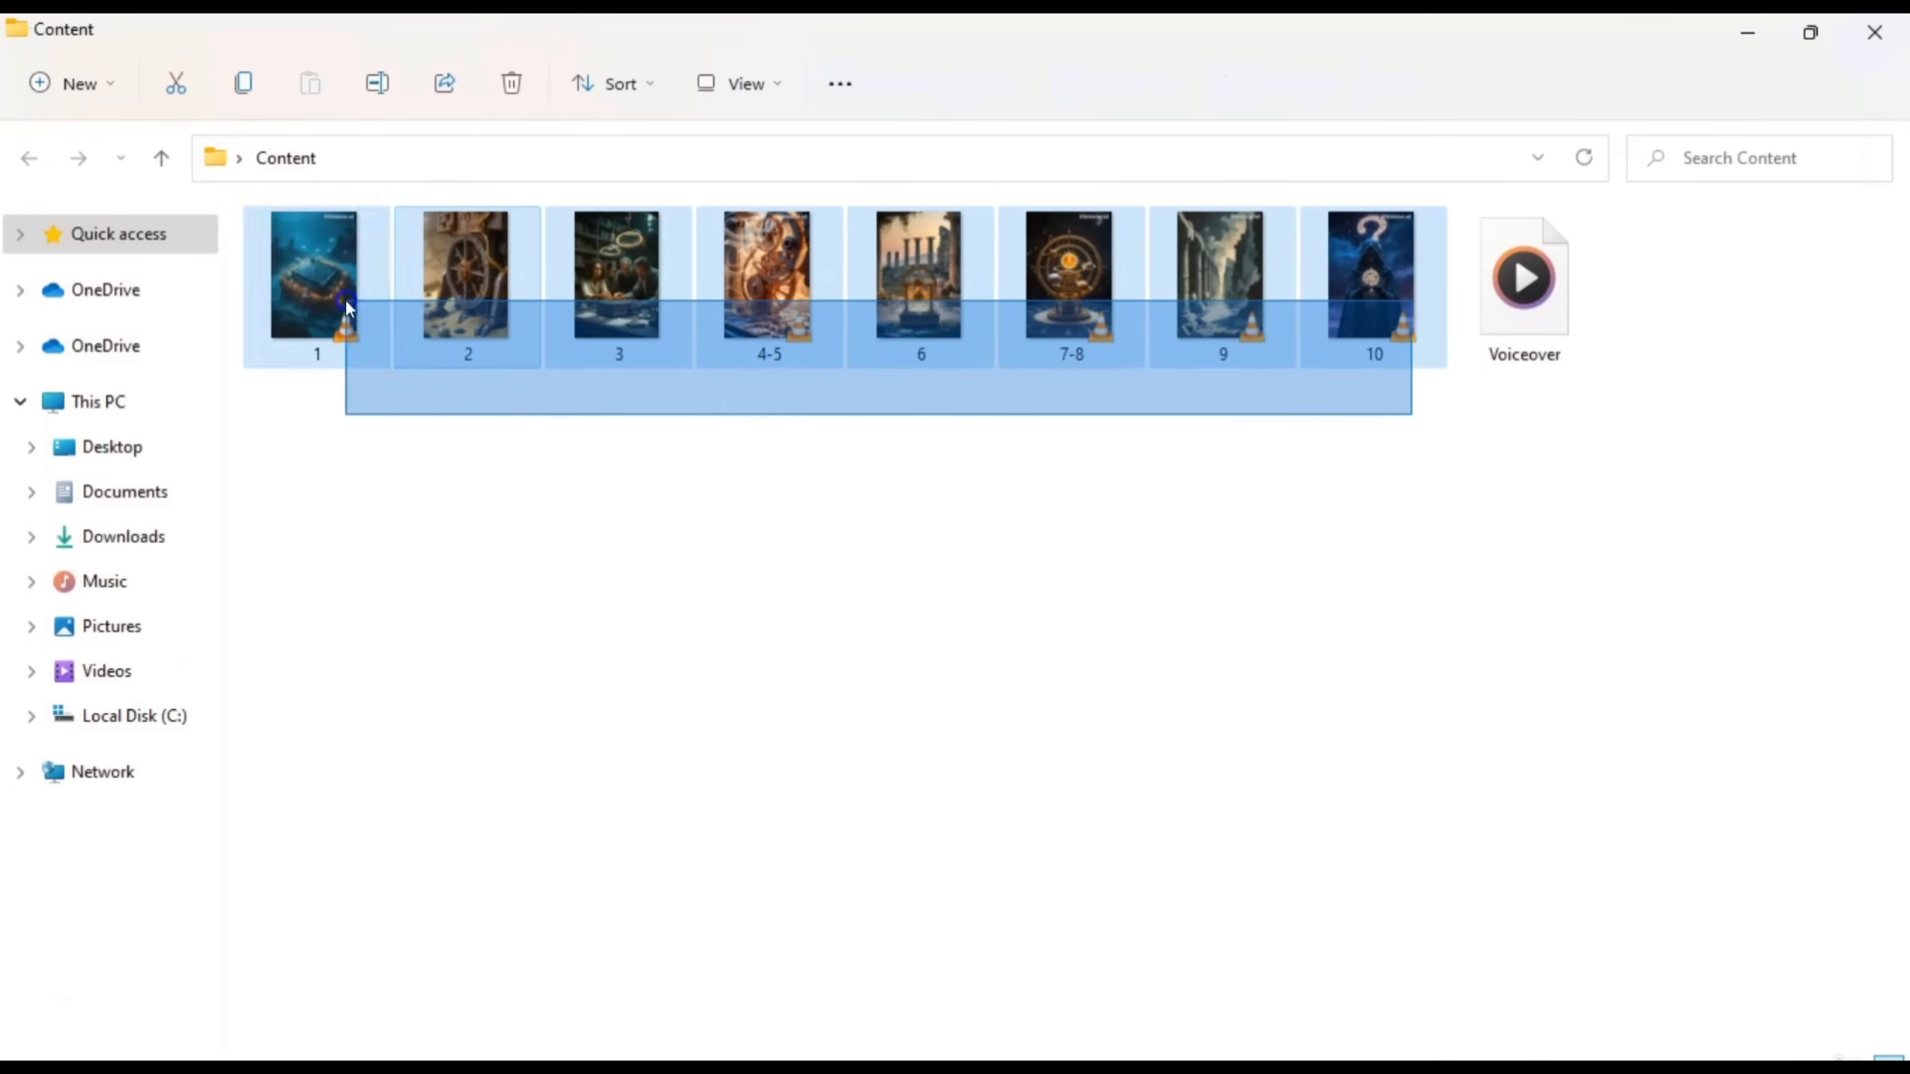
pyautogui.click(823, 579)
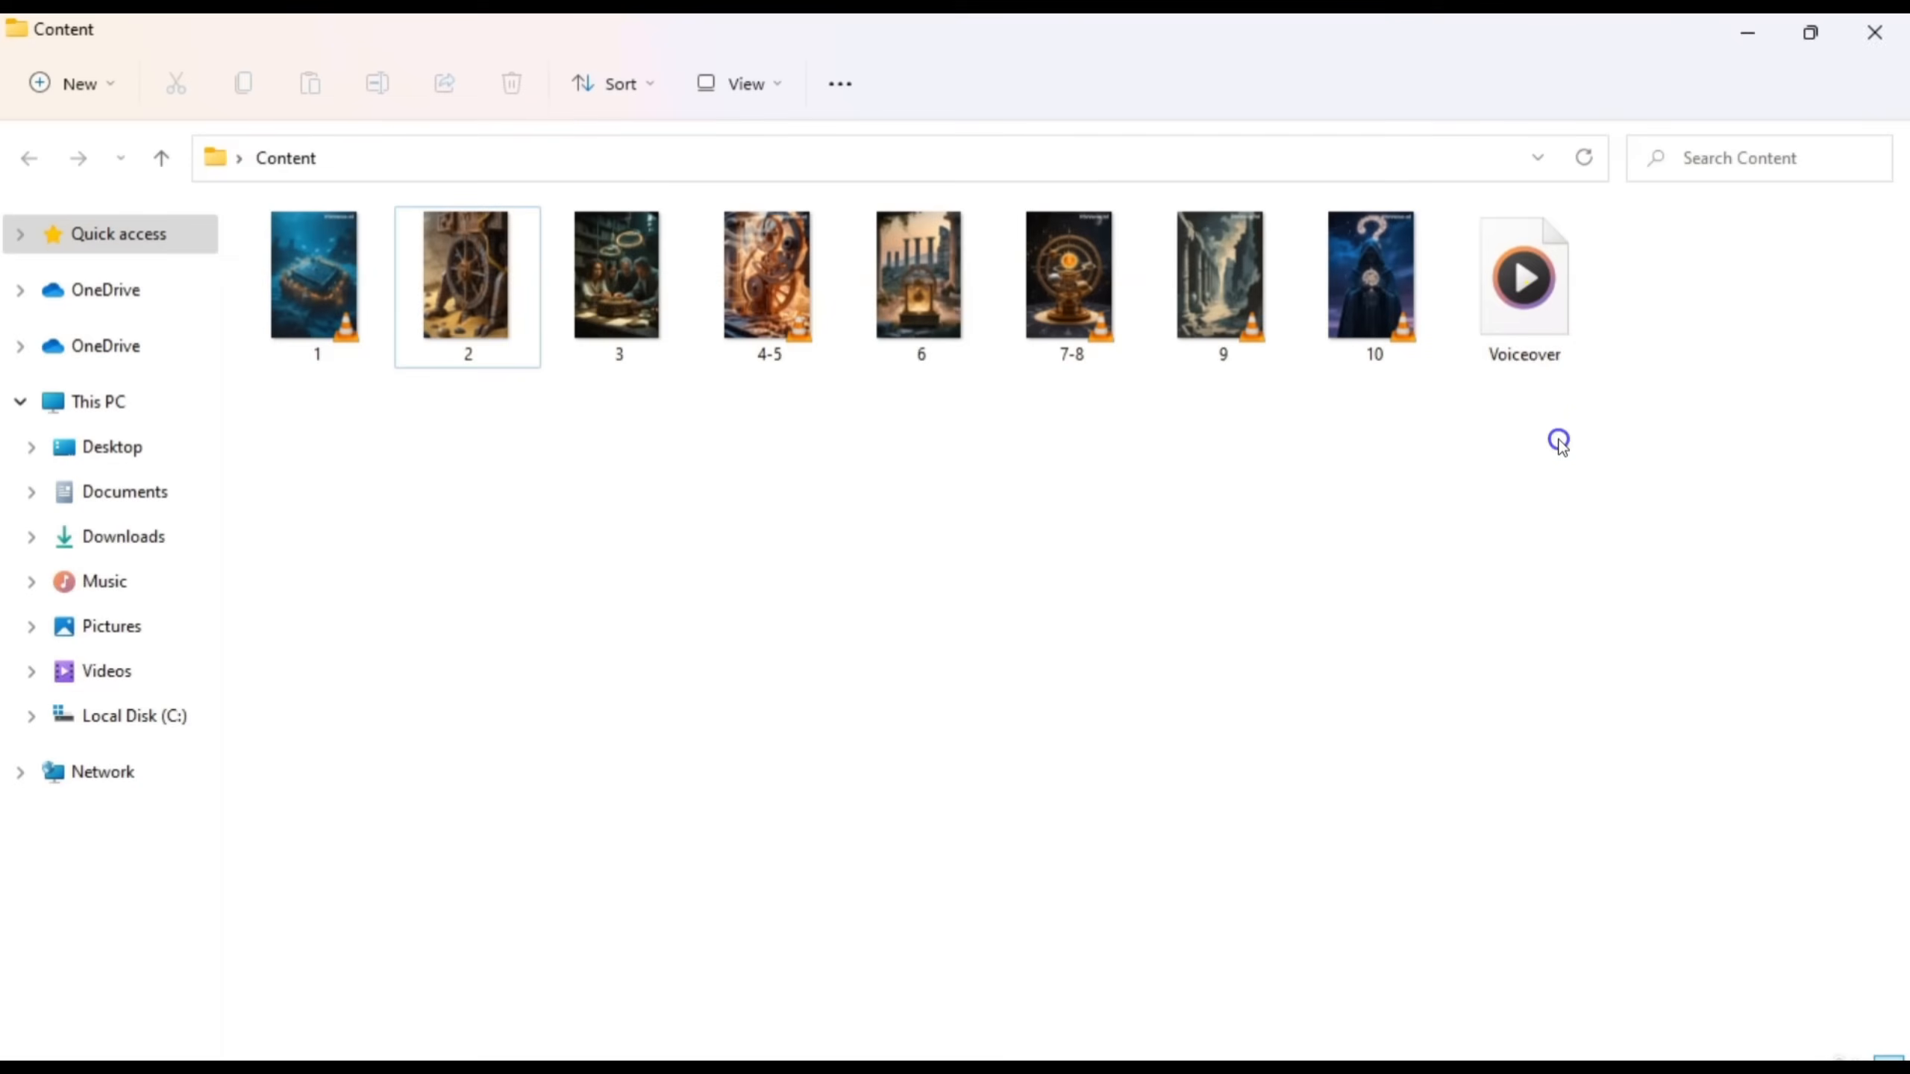
pyautogui.moveTo(1559, 440); pyautogui.dragTo(1518, 162)
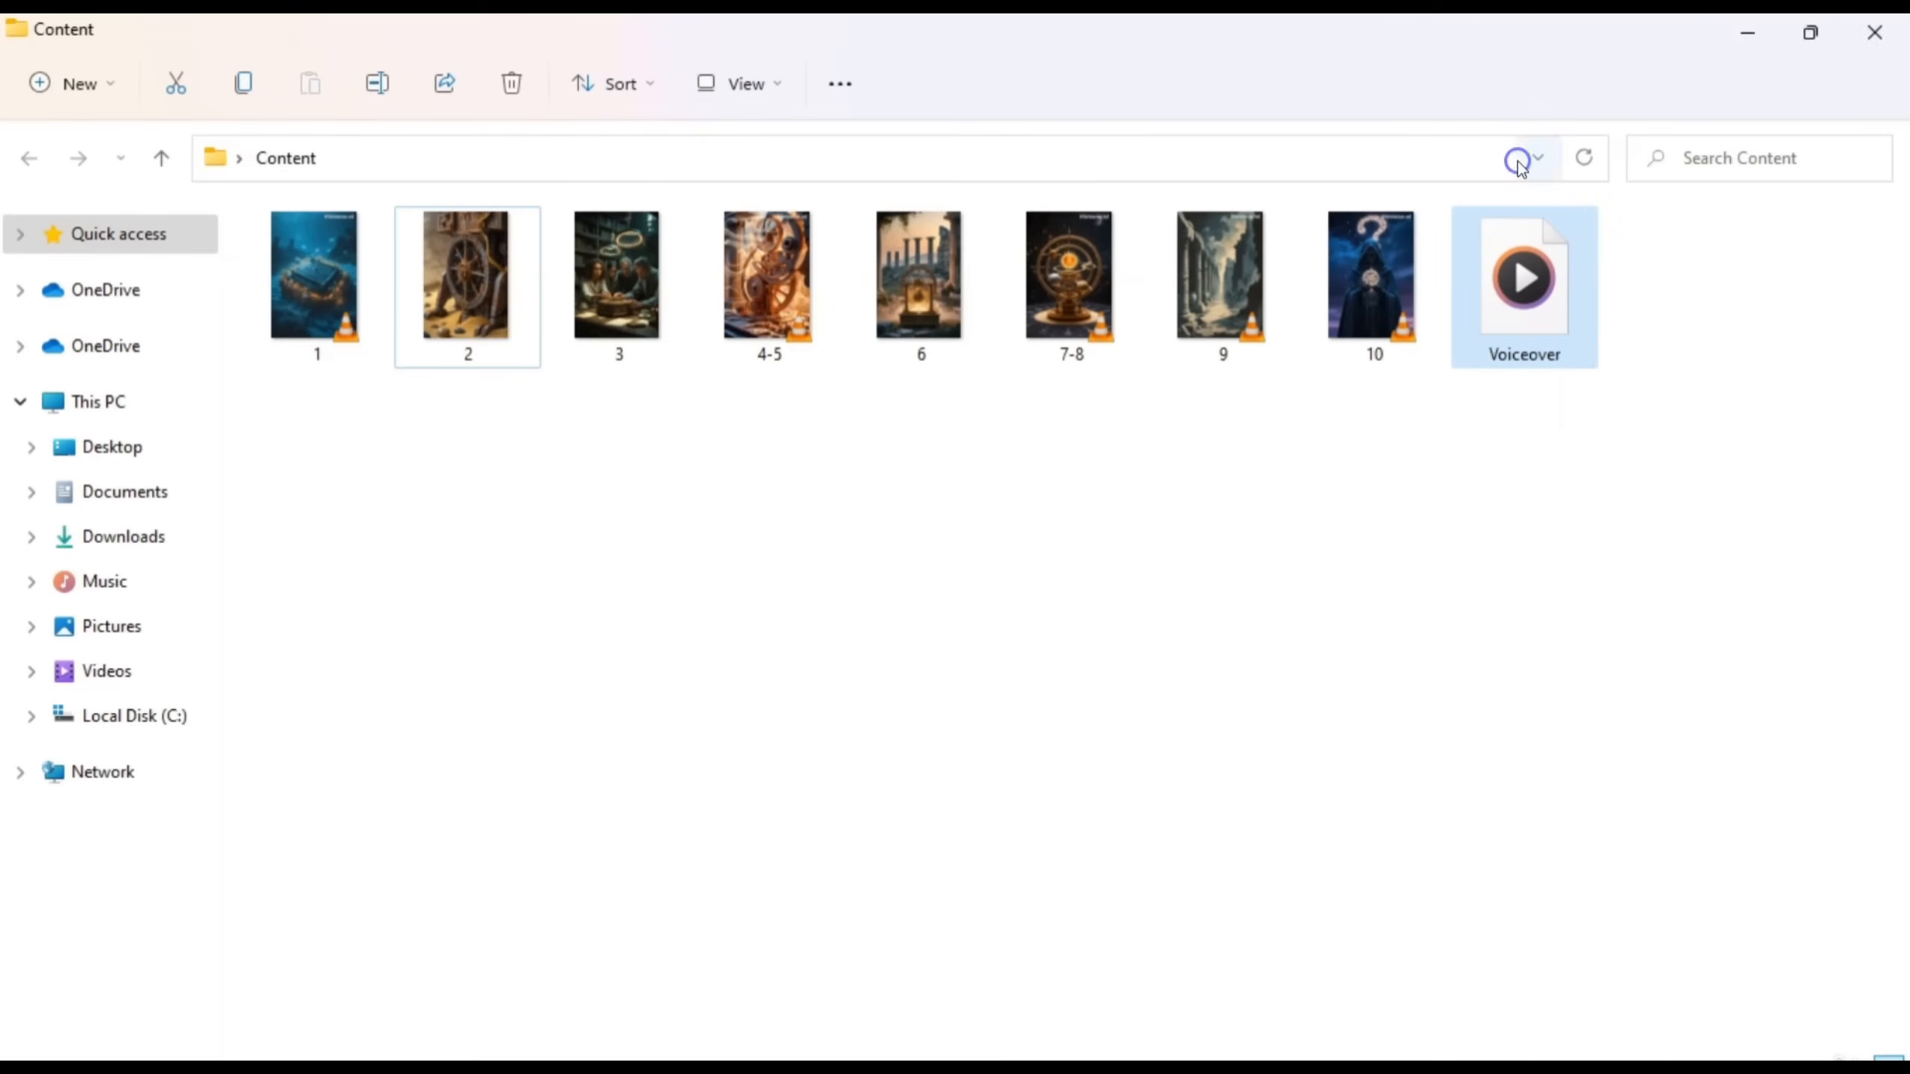
pyautogui.click(1547, 471)
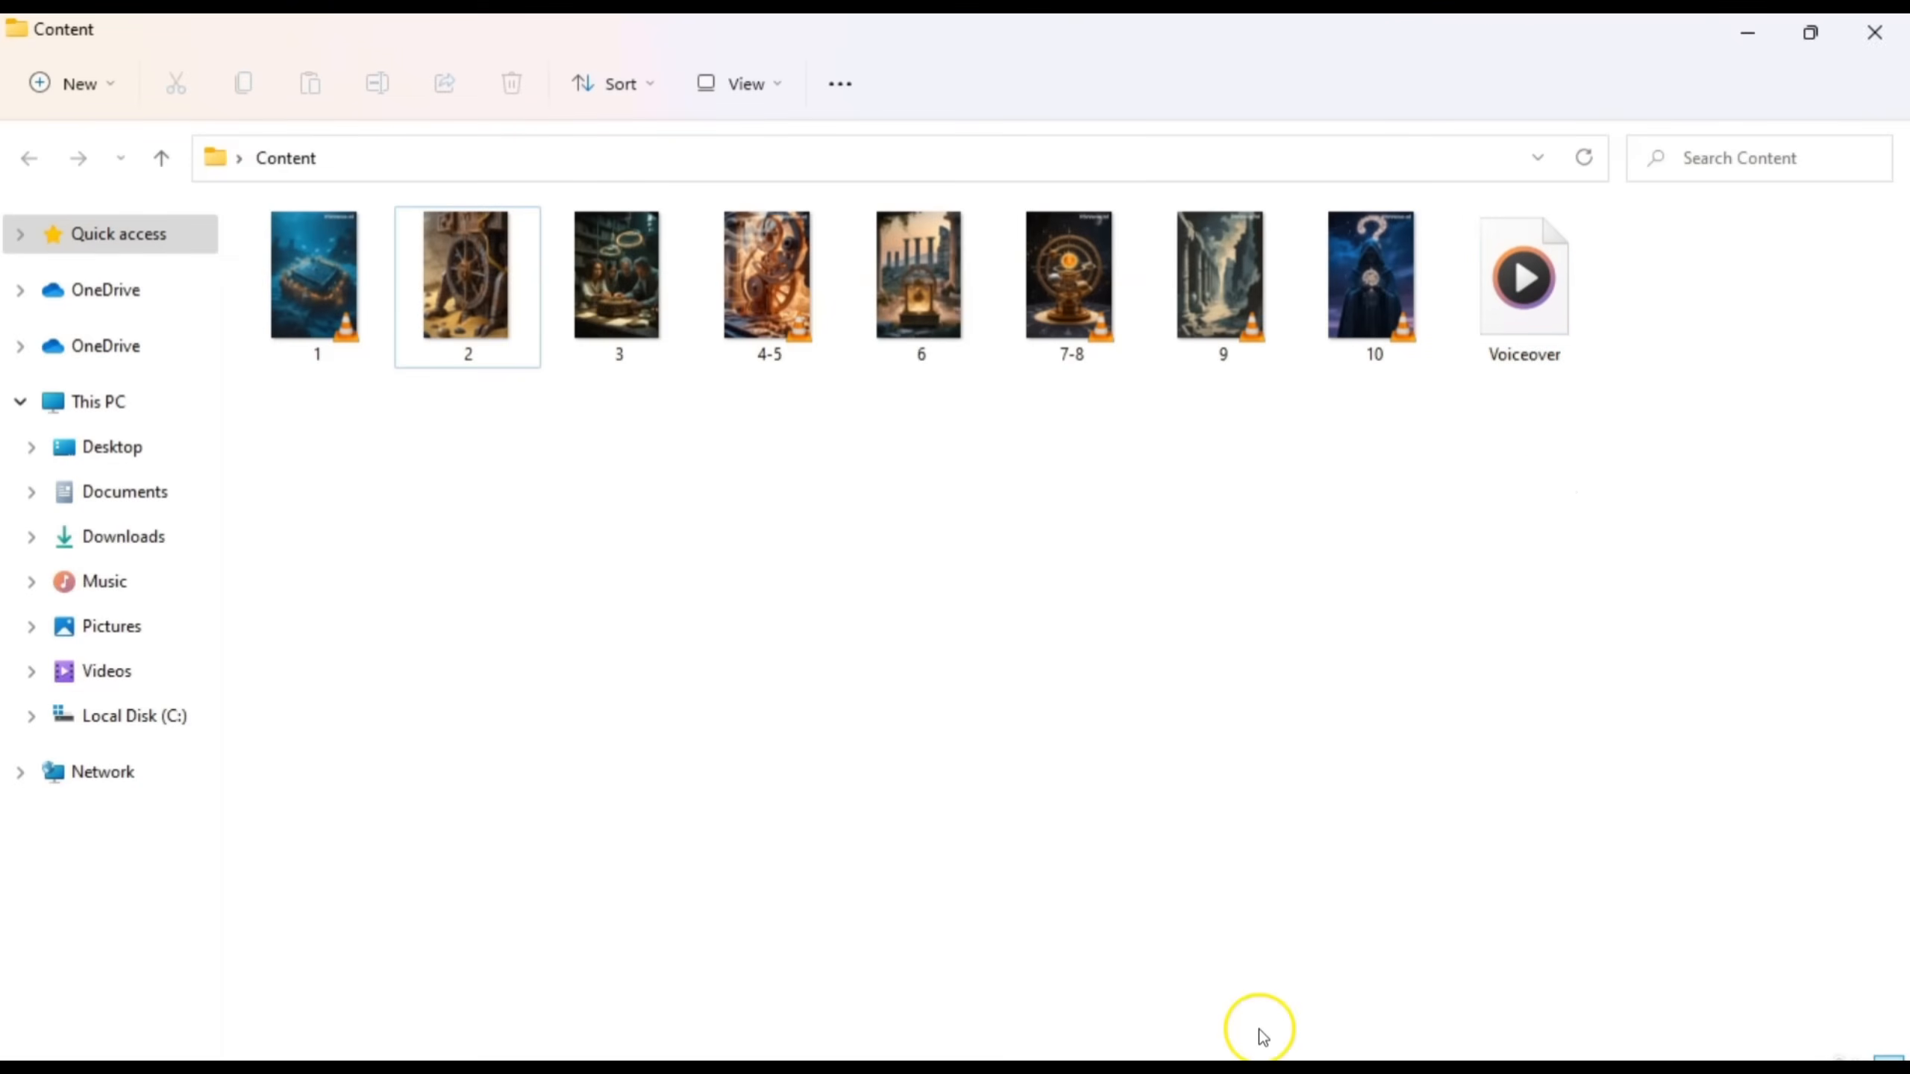
# Step: Return to the ChatGPT conversation and review the full Antikythera narration script from the seabed line to the closing question
pyautogui.moveTo(1196, 1073)
pyautogui.click(1051, 1052)
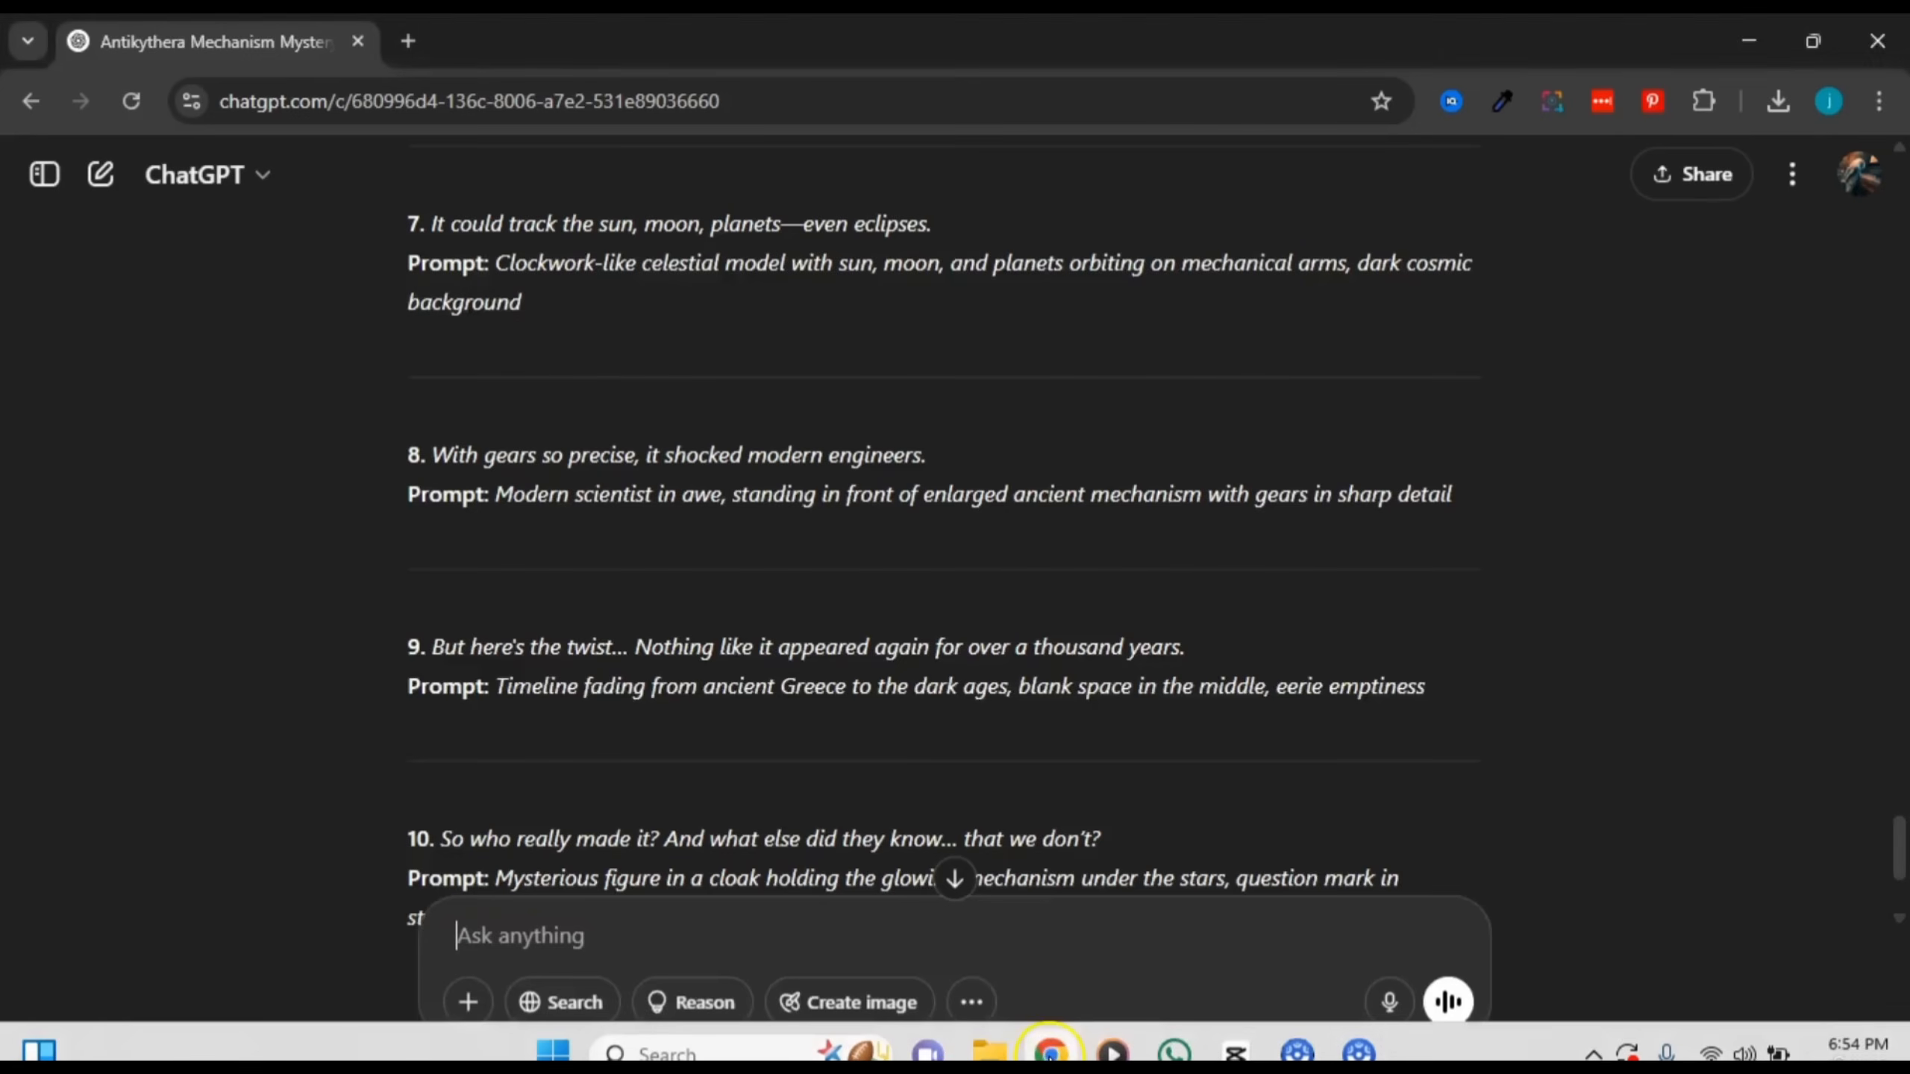
pyautogui.scroll(10, 1067, 700)
pyautogui.scroll(15, 1072, 697)
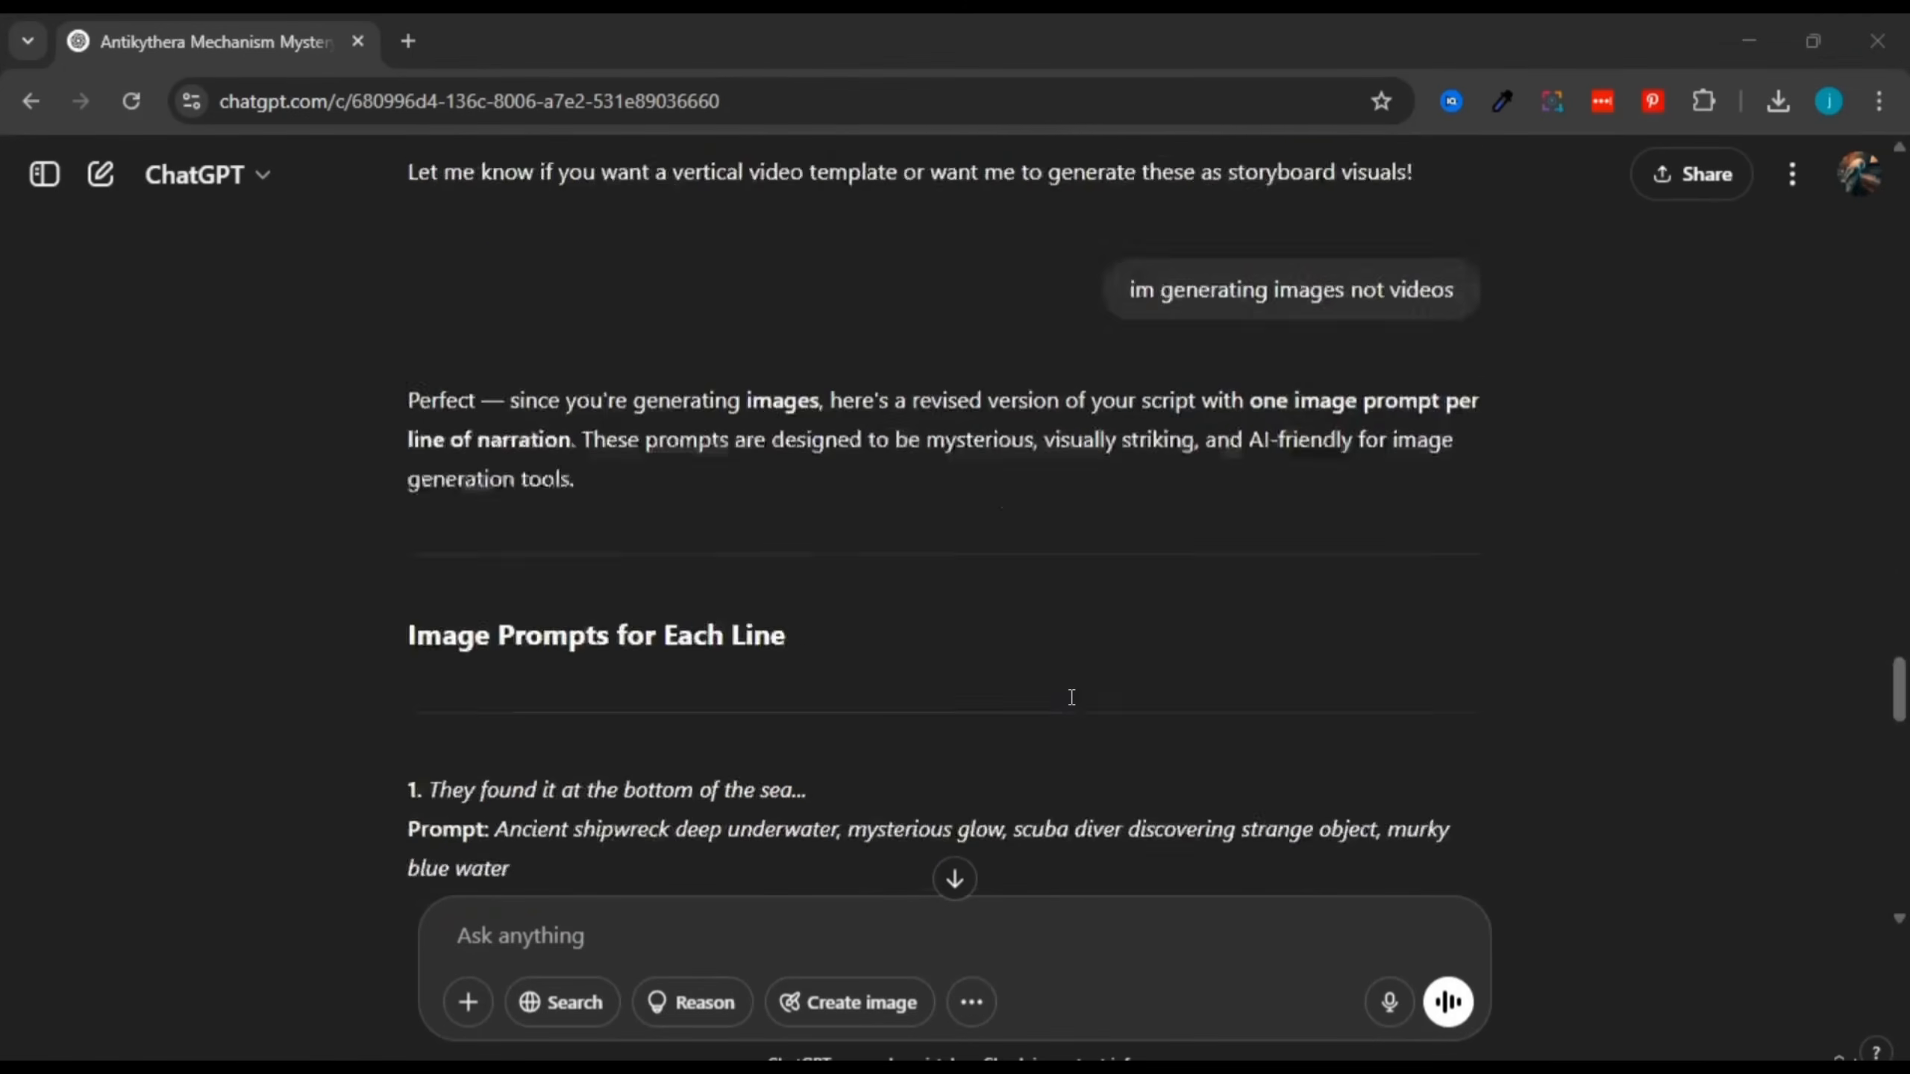
pyautogui.scroll(15, 1072, 697)
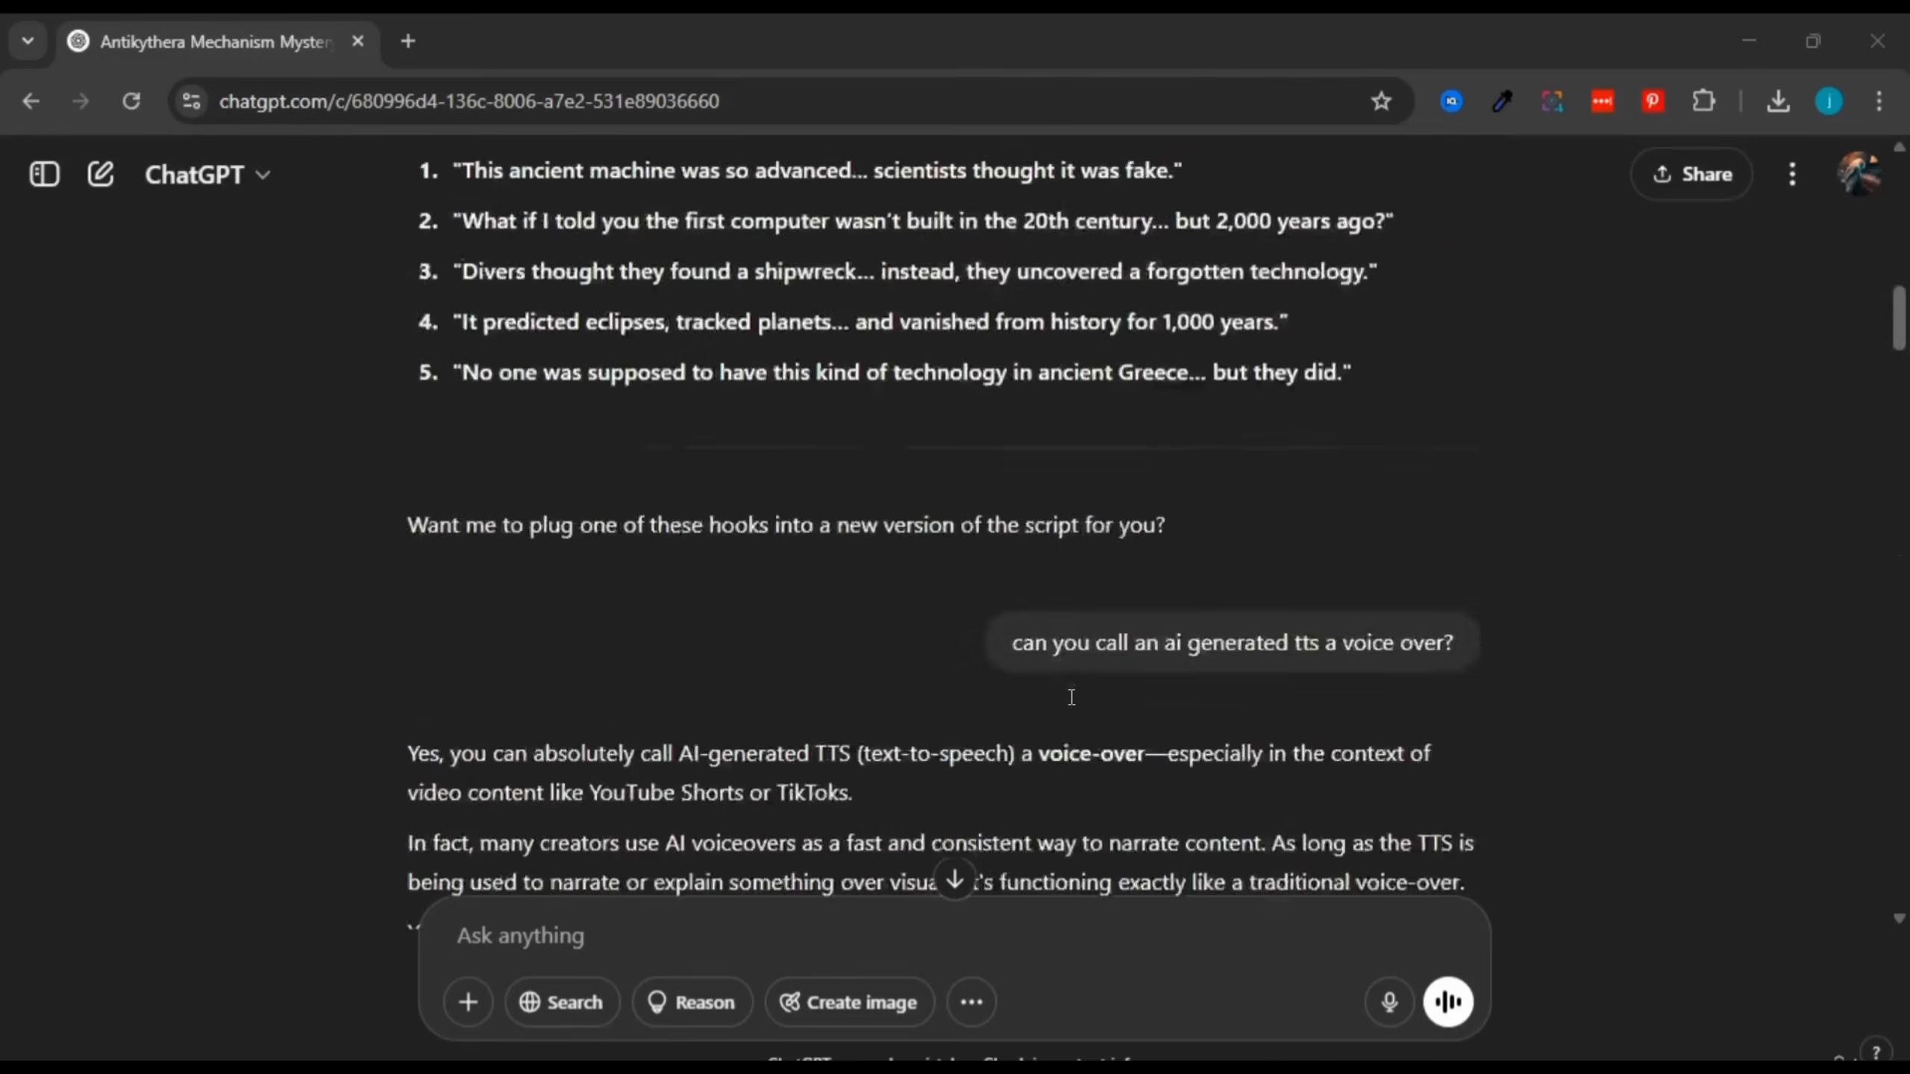
pyautogui.scroll(-10, 1071, 697)
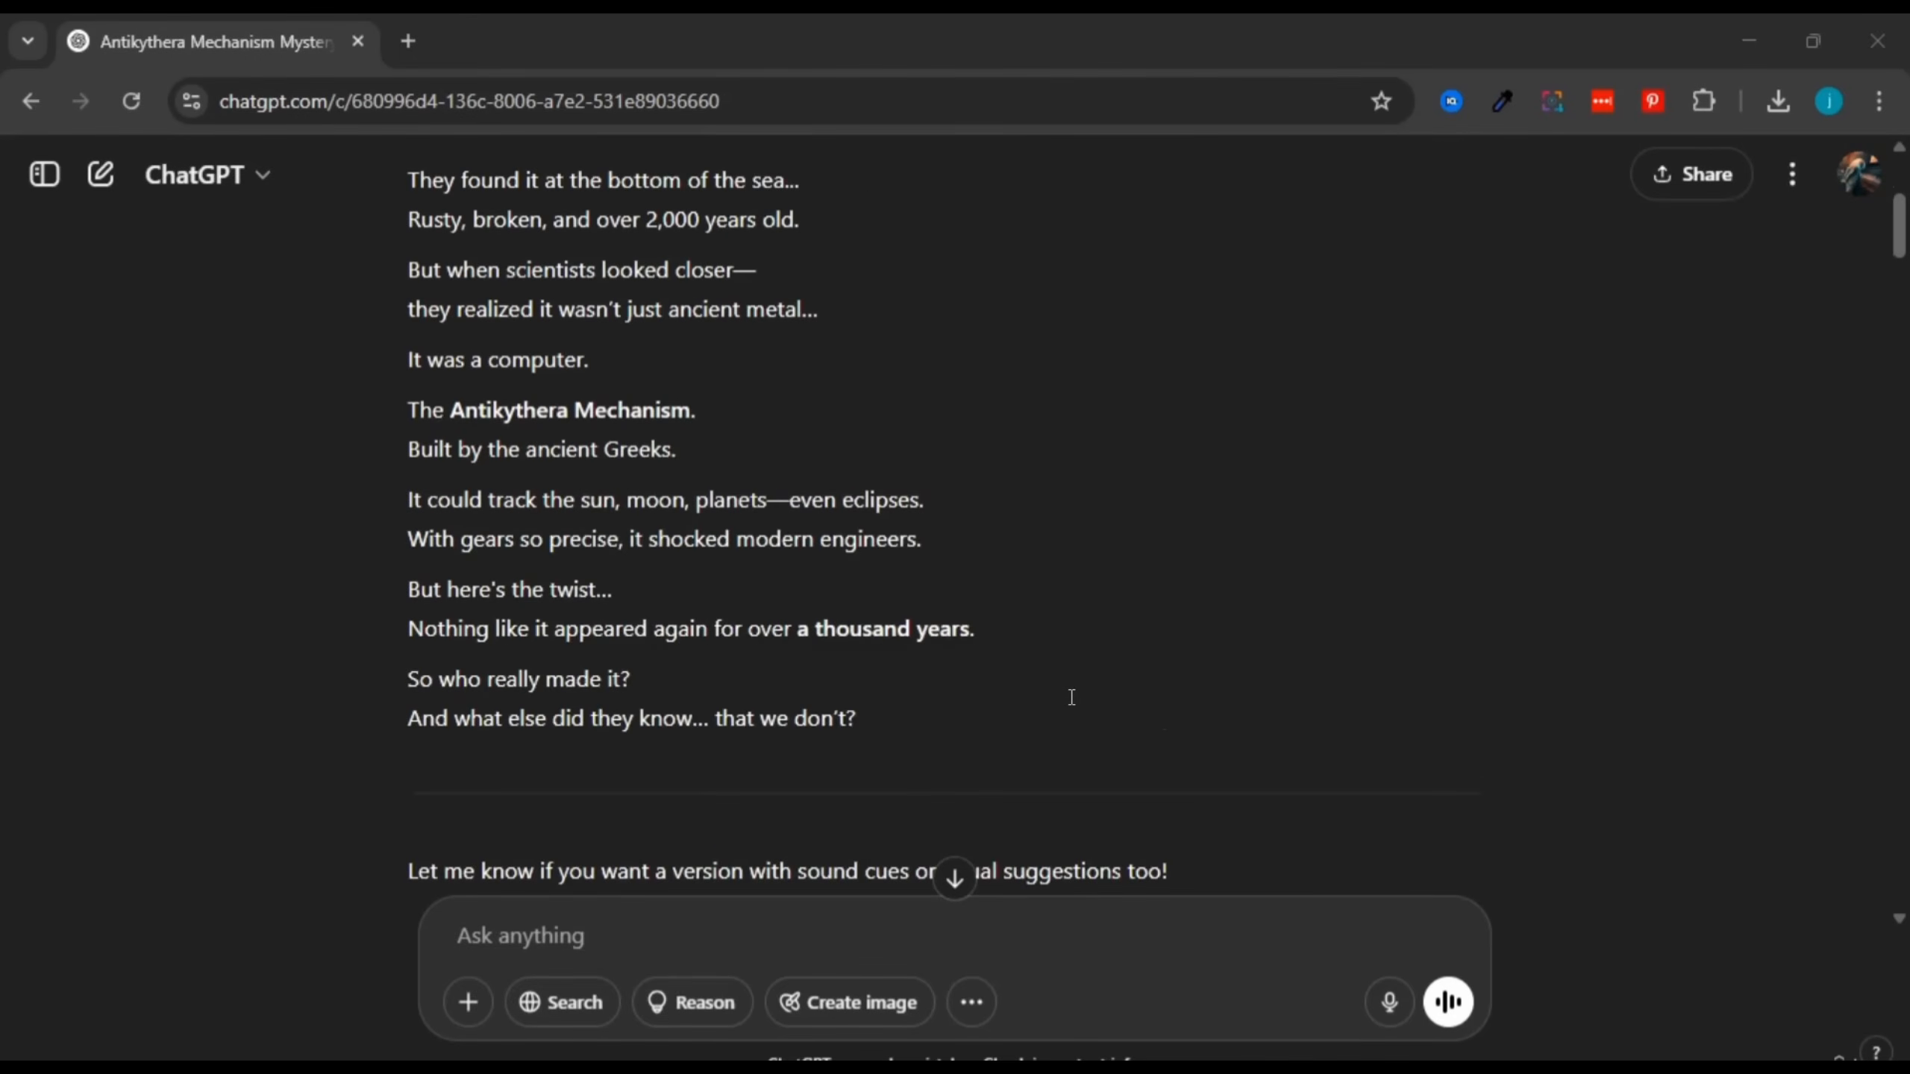
pyautogui.moveTo(405, 177); pyautogui.dragTo(871, 718)
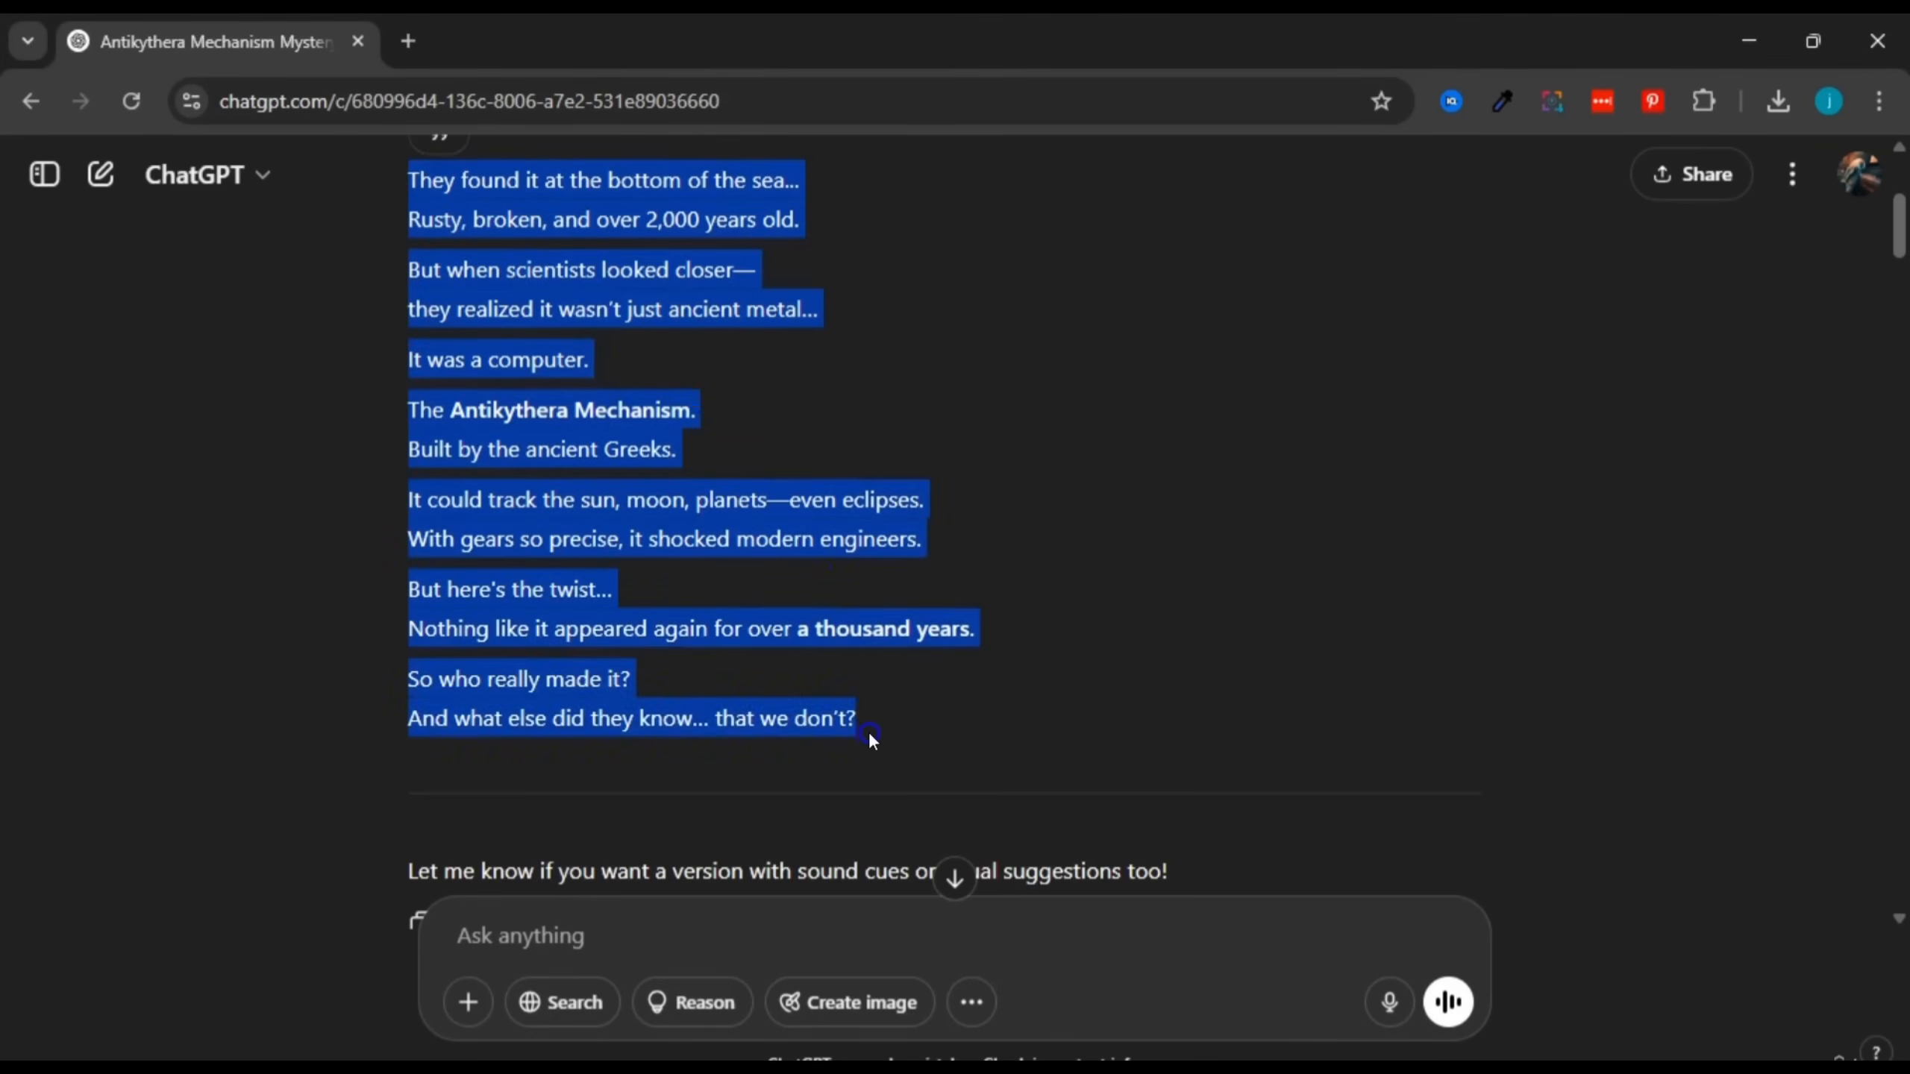
pyautogui.click(445, 164)
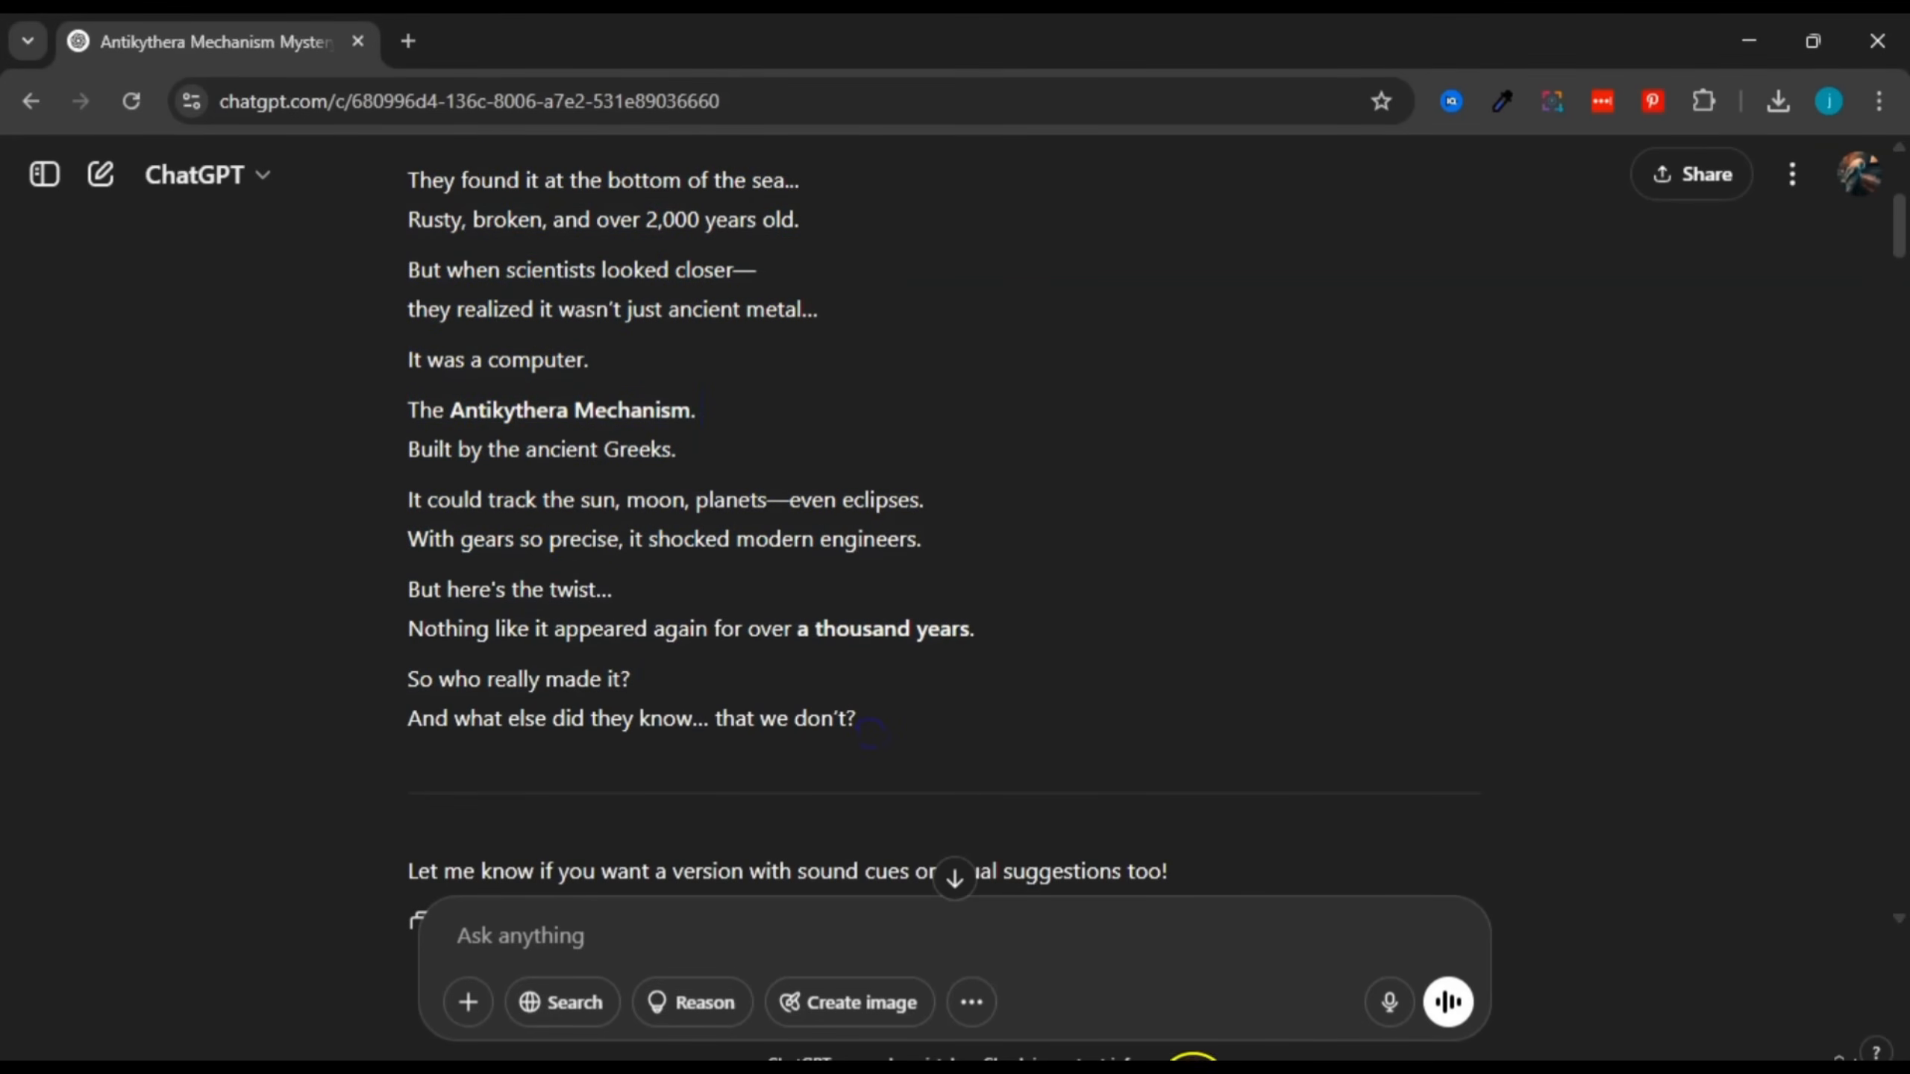
# Step: Switch to CapCut and import all scene images, clips and the Voiceover file from the Content folder on the Desktop
pyautogui.moveTo(1132, 1063)
pyautogui.click(1235, 1052)
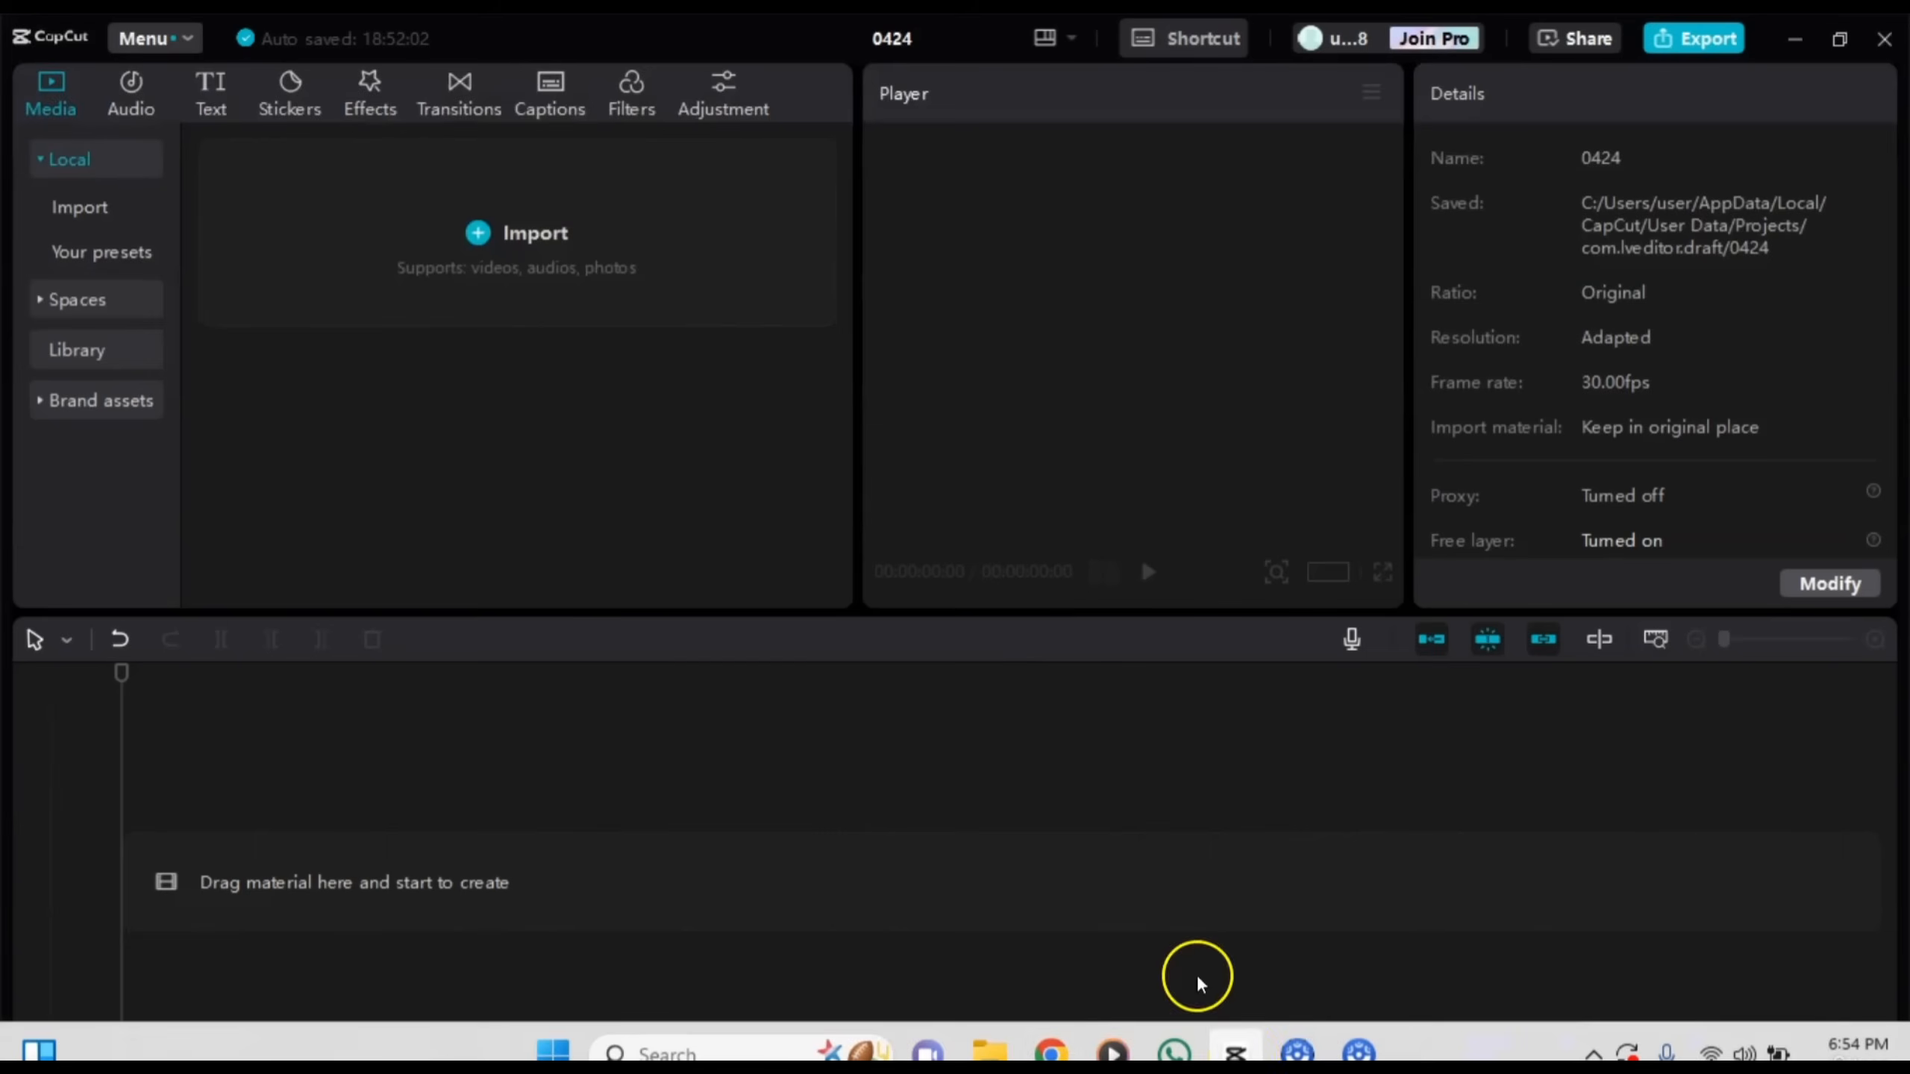
pyautogui.click(483, 233)
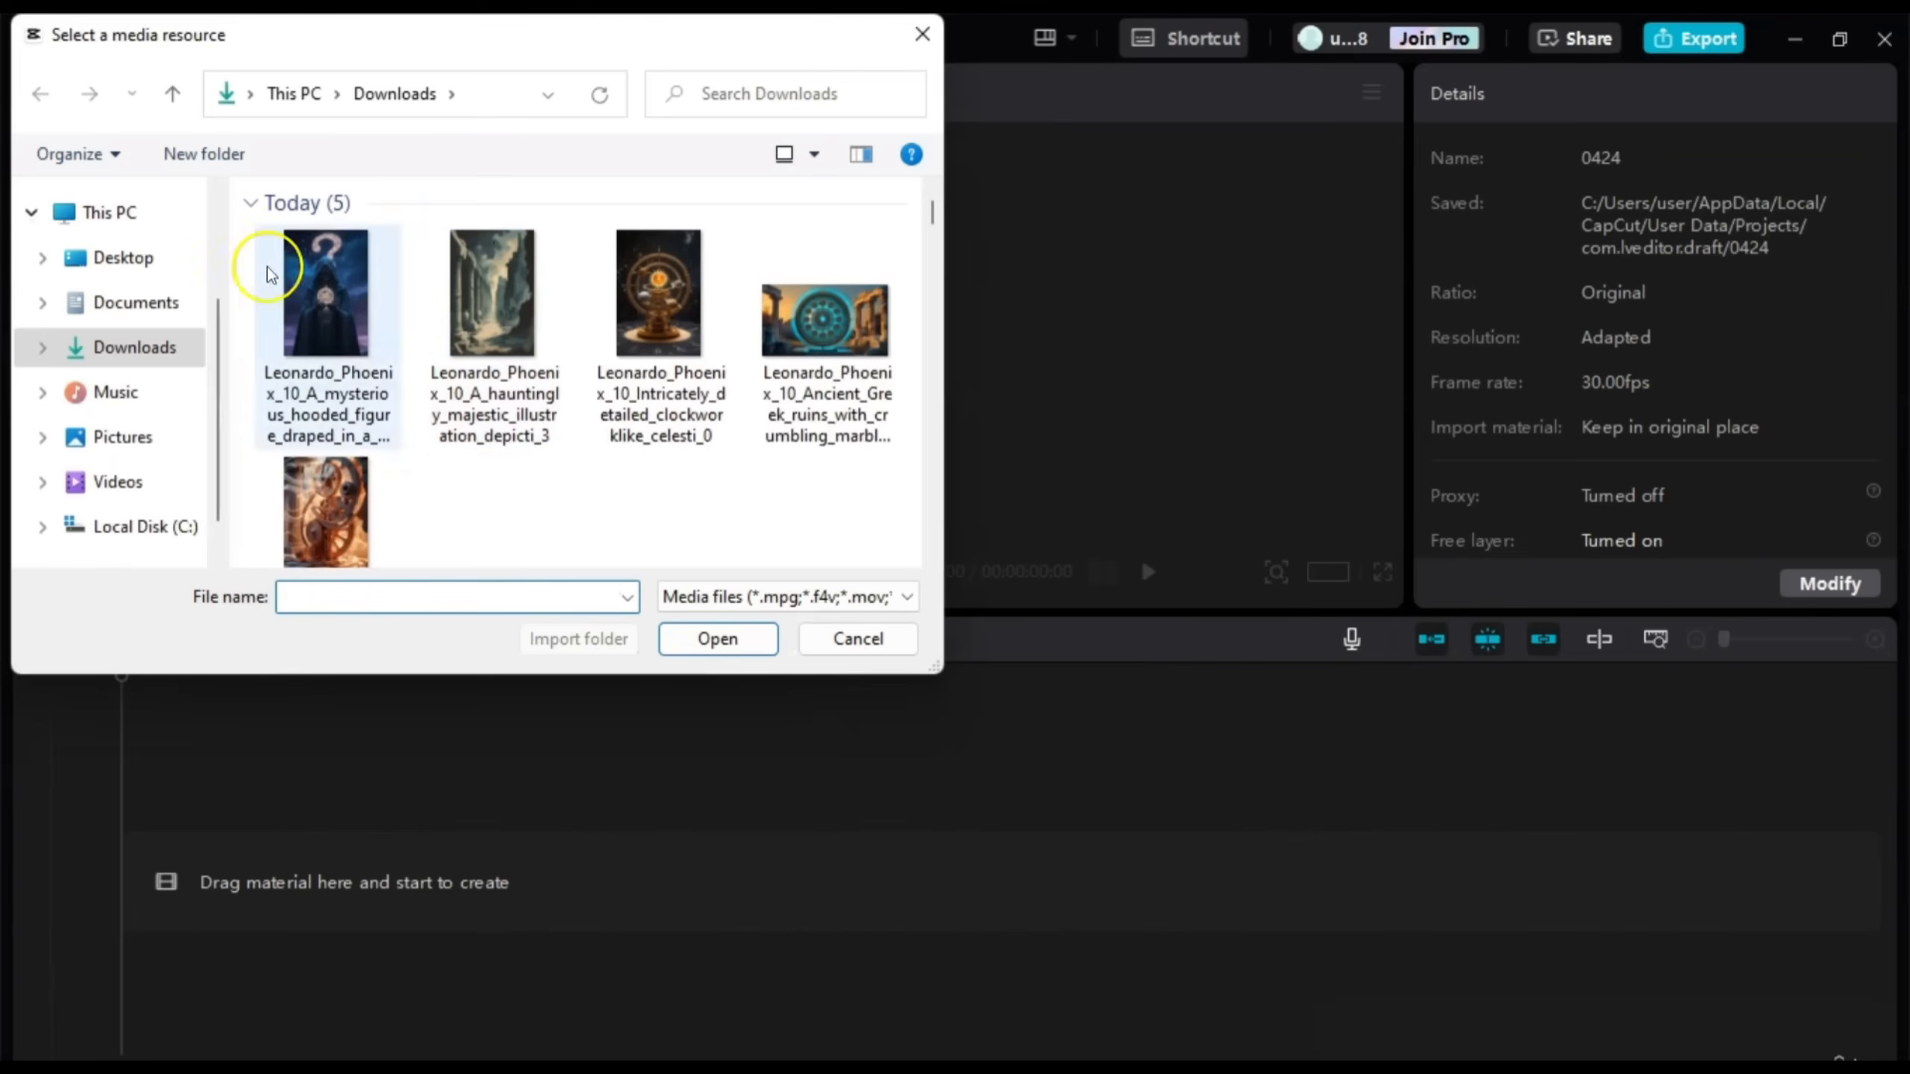
pyautogui.click(138, 269)
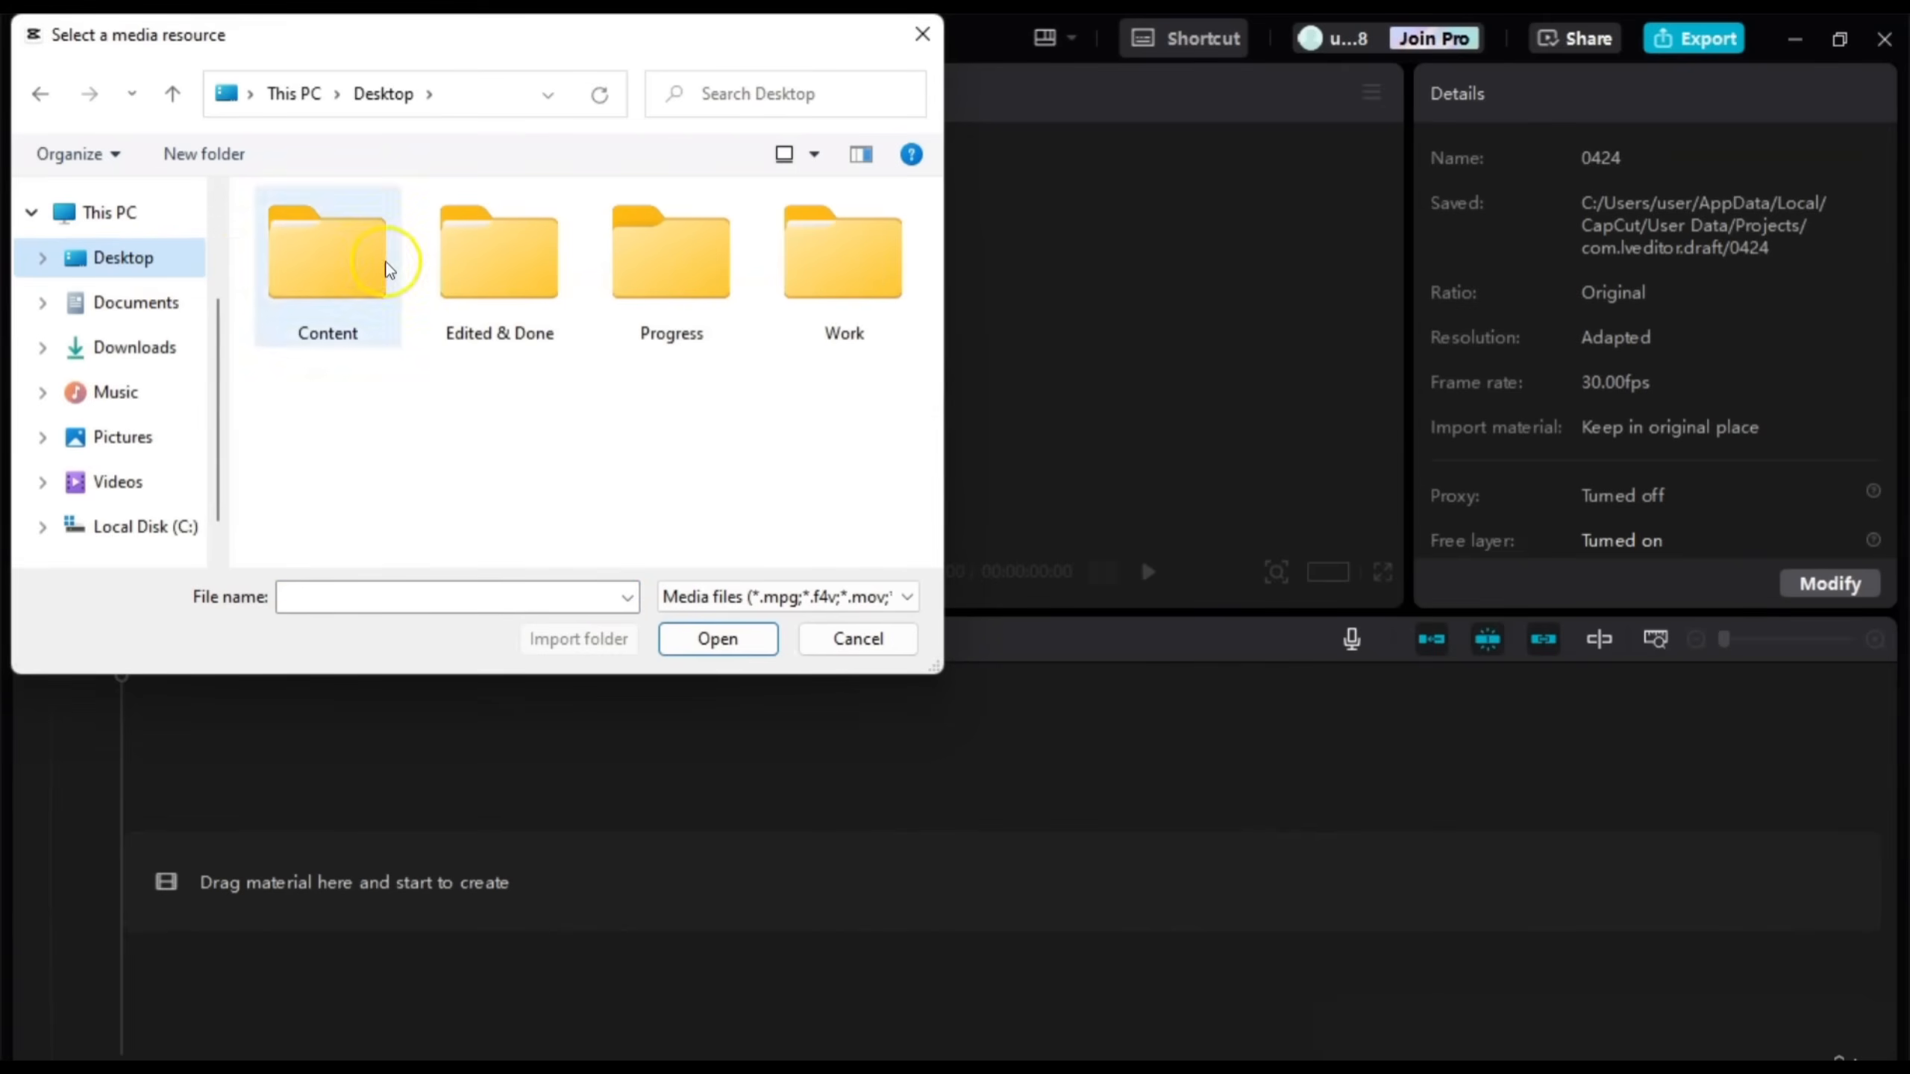
pyautogui.doubleClick(326, 272)
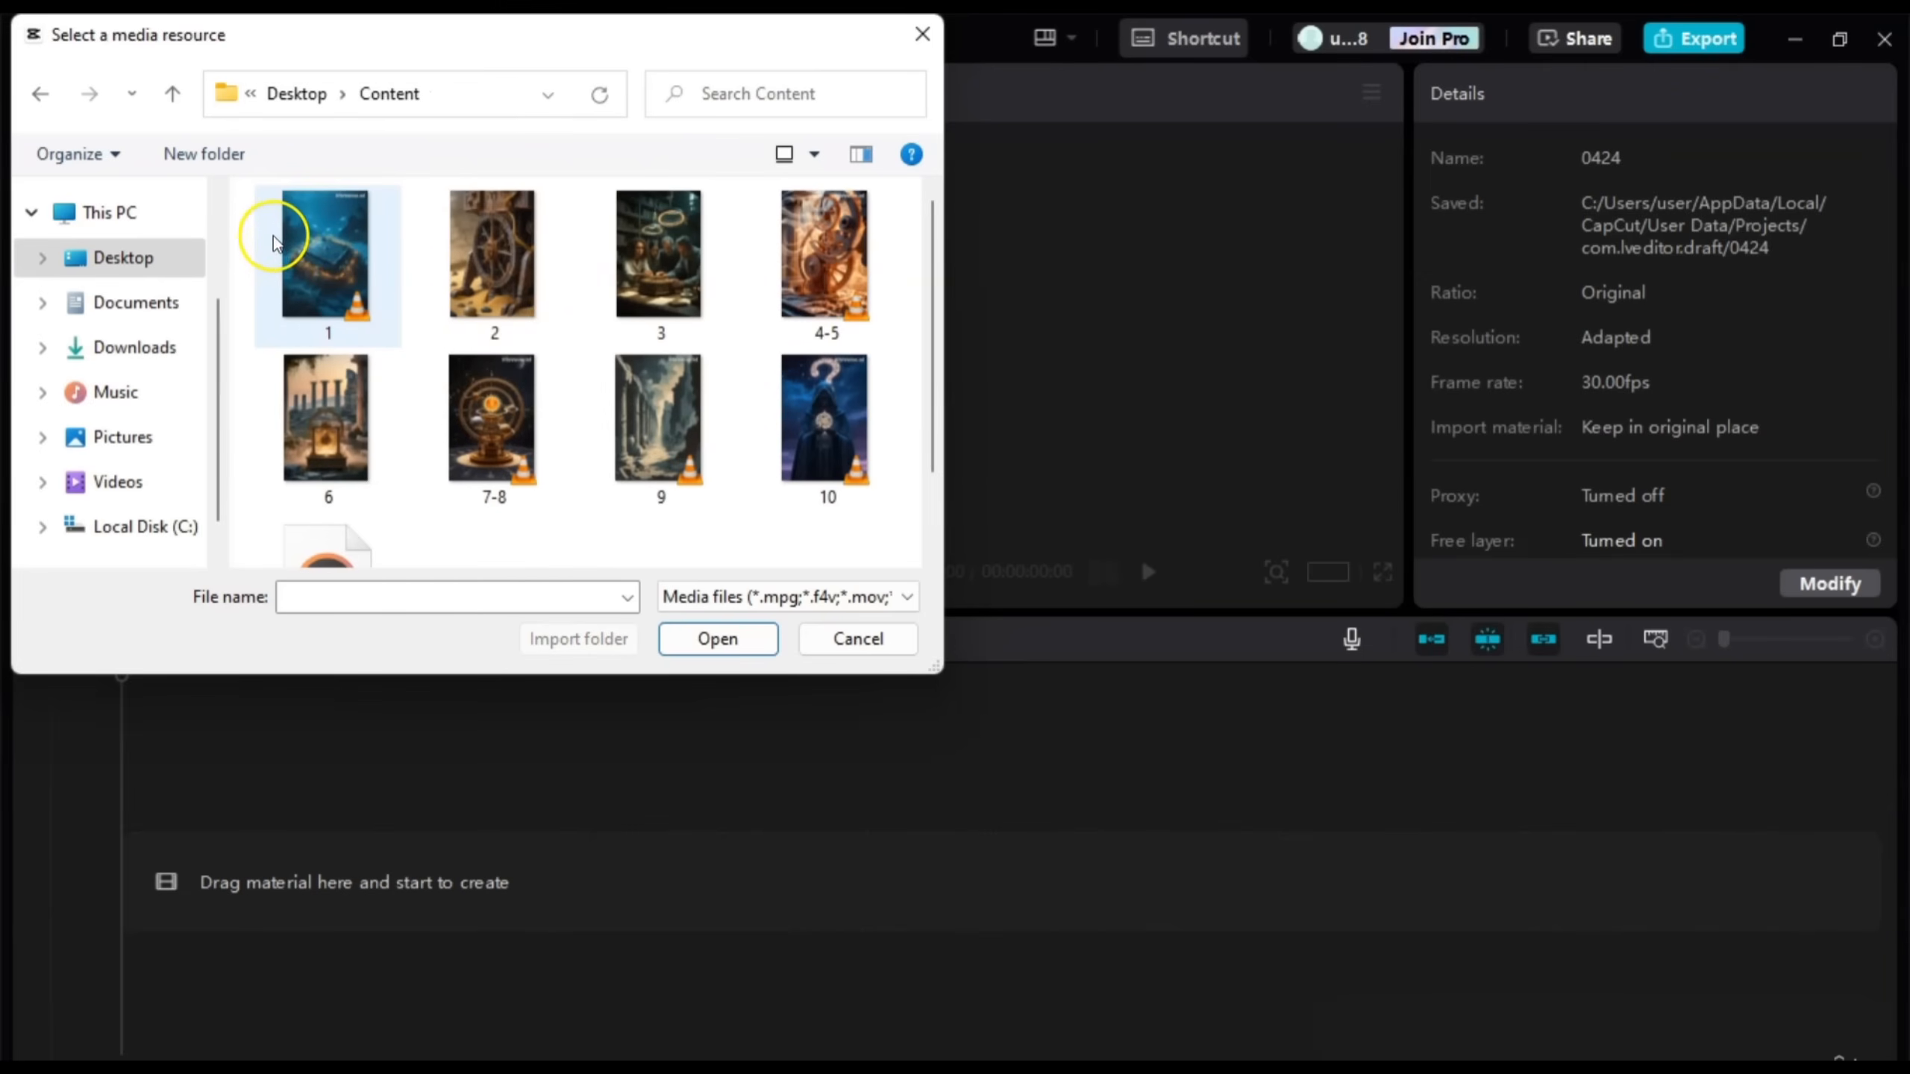
pyautogui.moveTo(256, 235); pyautogui.dragTo(793, 539)
pyautogui.scroll(-1, 789, 542)
pyautogui.scroll(1, 787, 557)
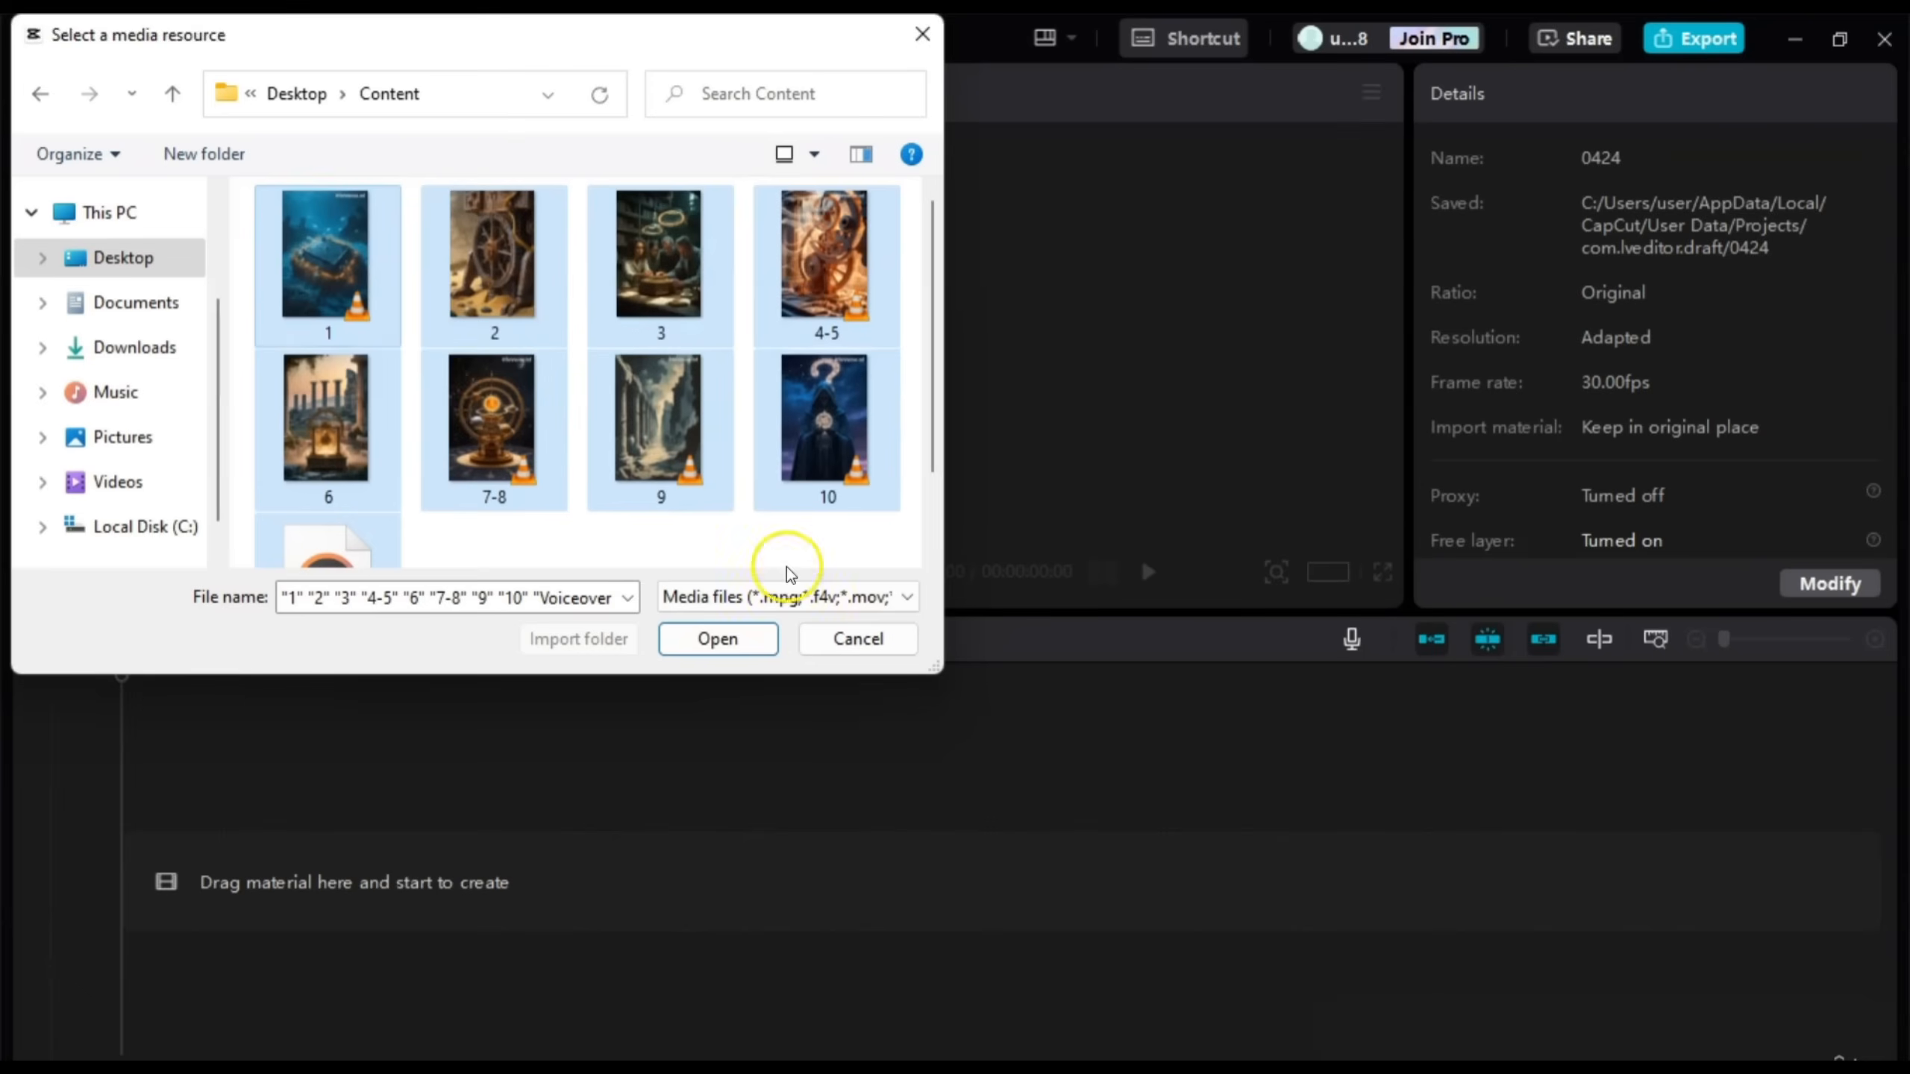
pyautogui.click(723, 639)
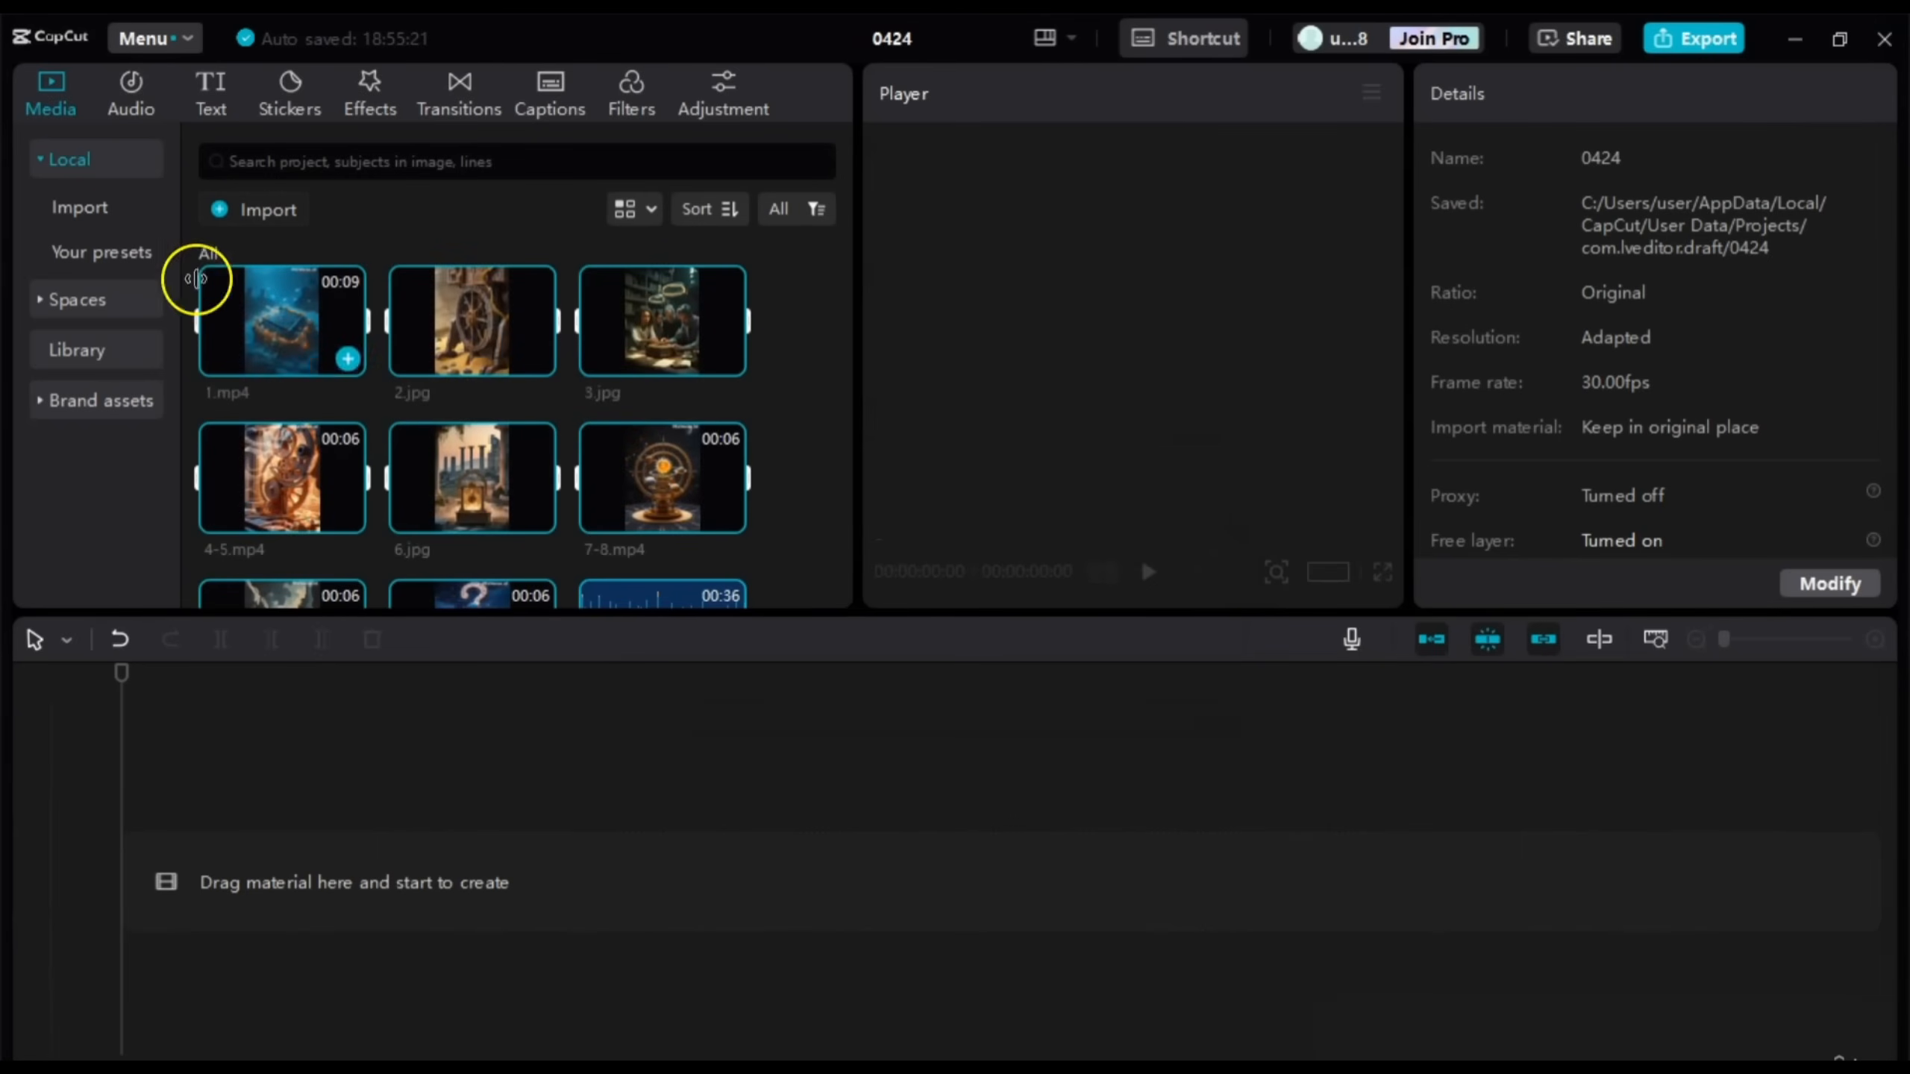
# Step: Look through the imported scene media and voiceover in the project library and clear the selection
pyautogui.scroll(-2, 785, 368)
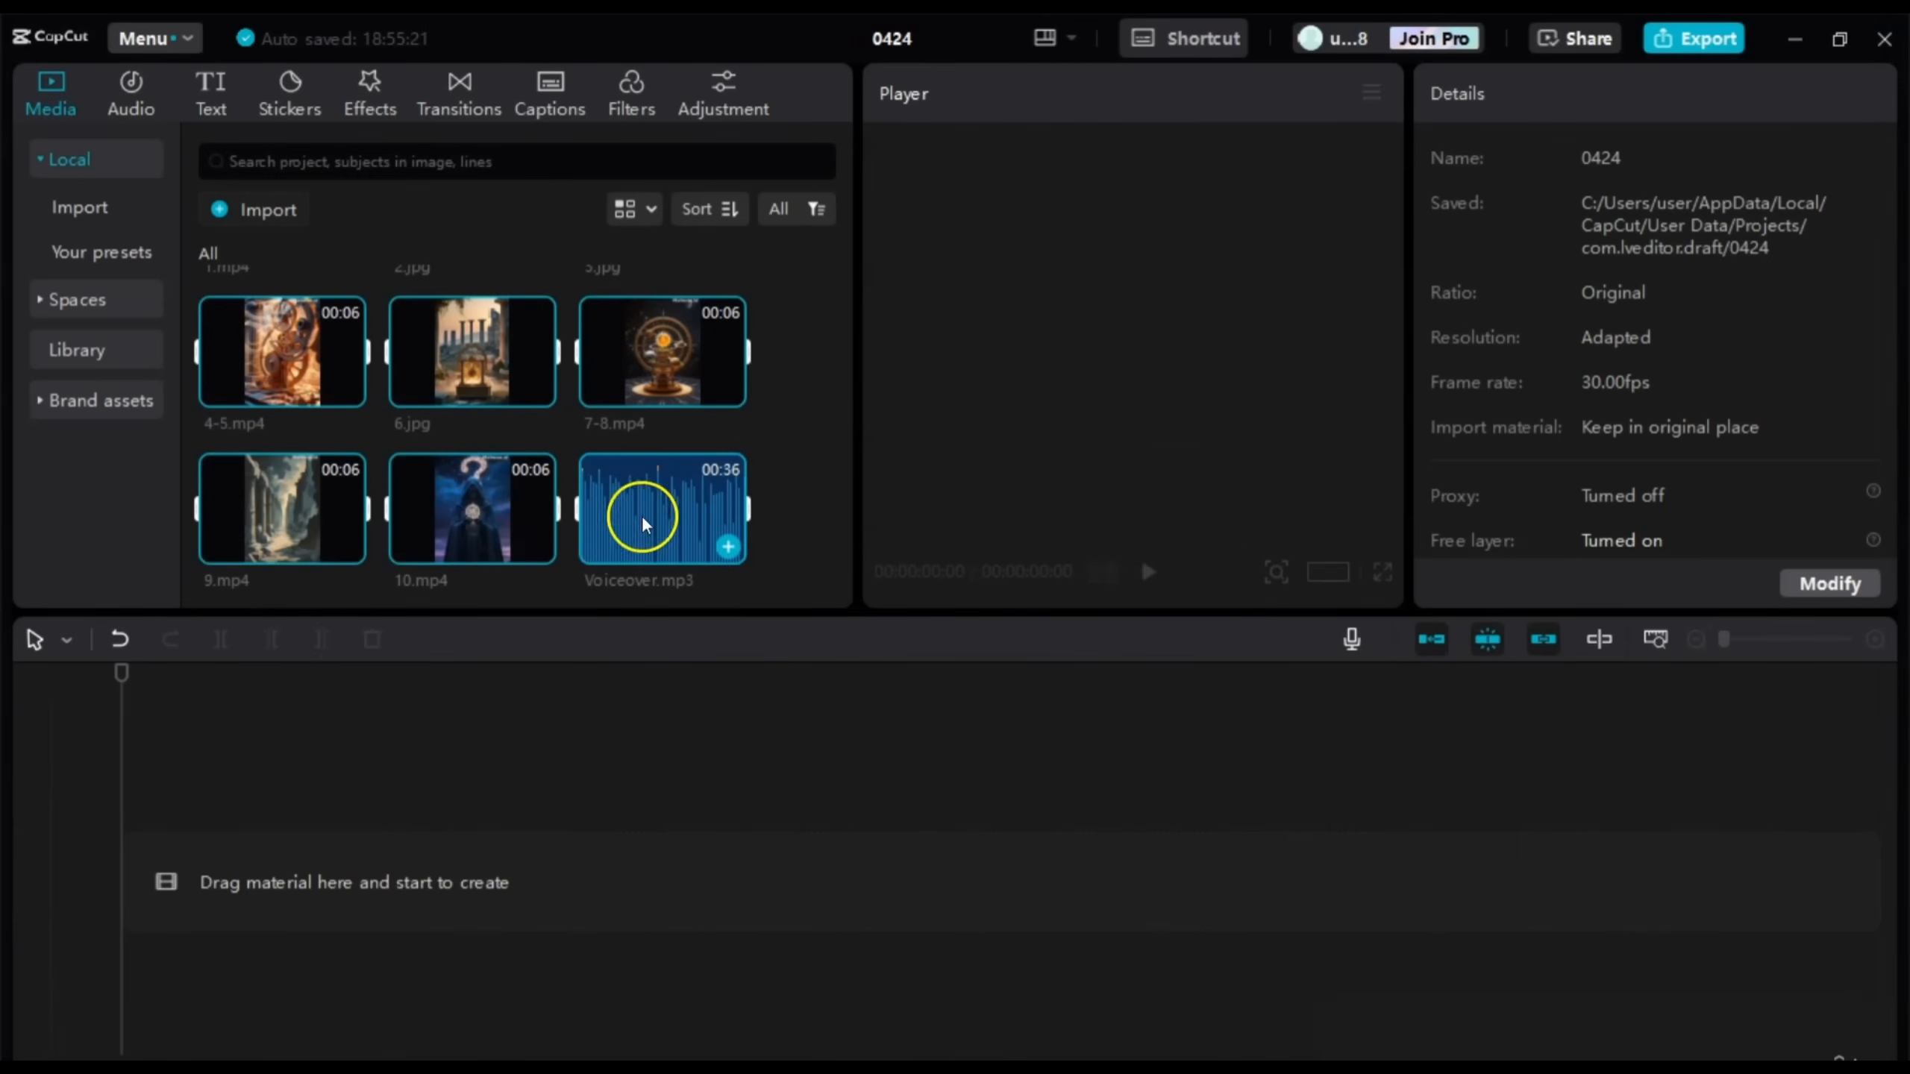
pyautogui.scroll(2, 770, 436)
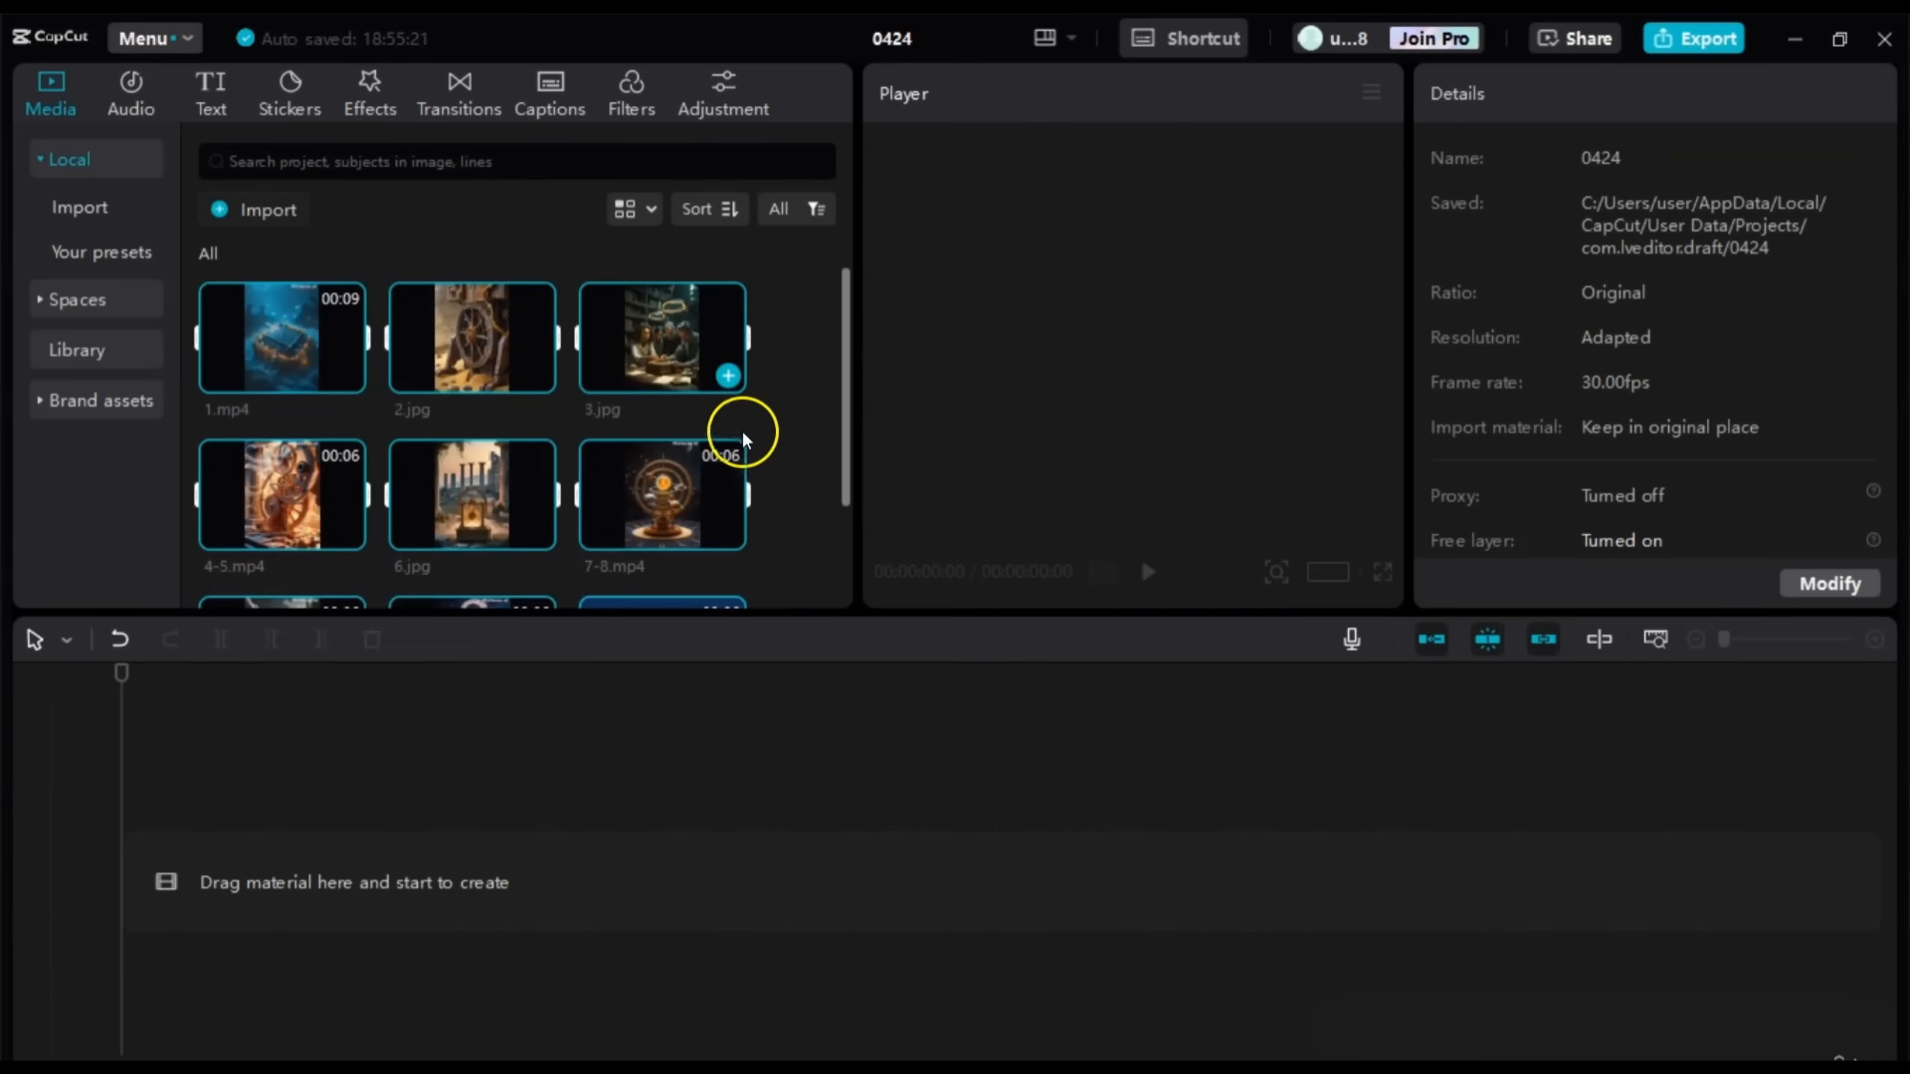
pyautogui.scroll(-2, 624, 461)
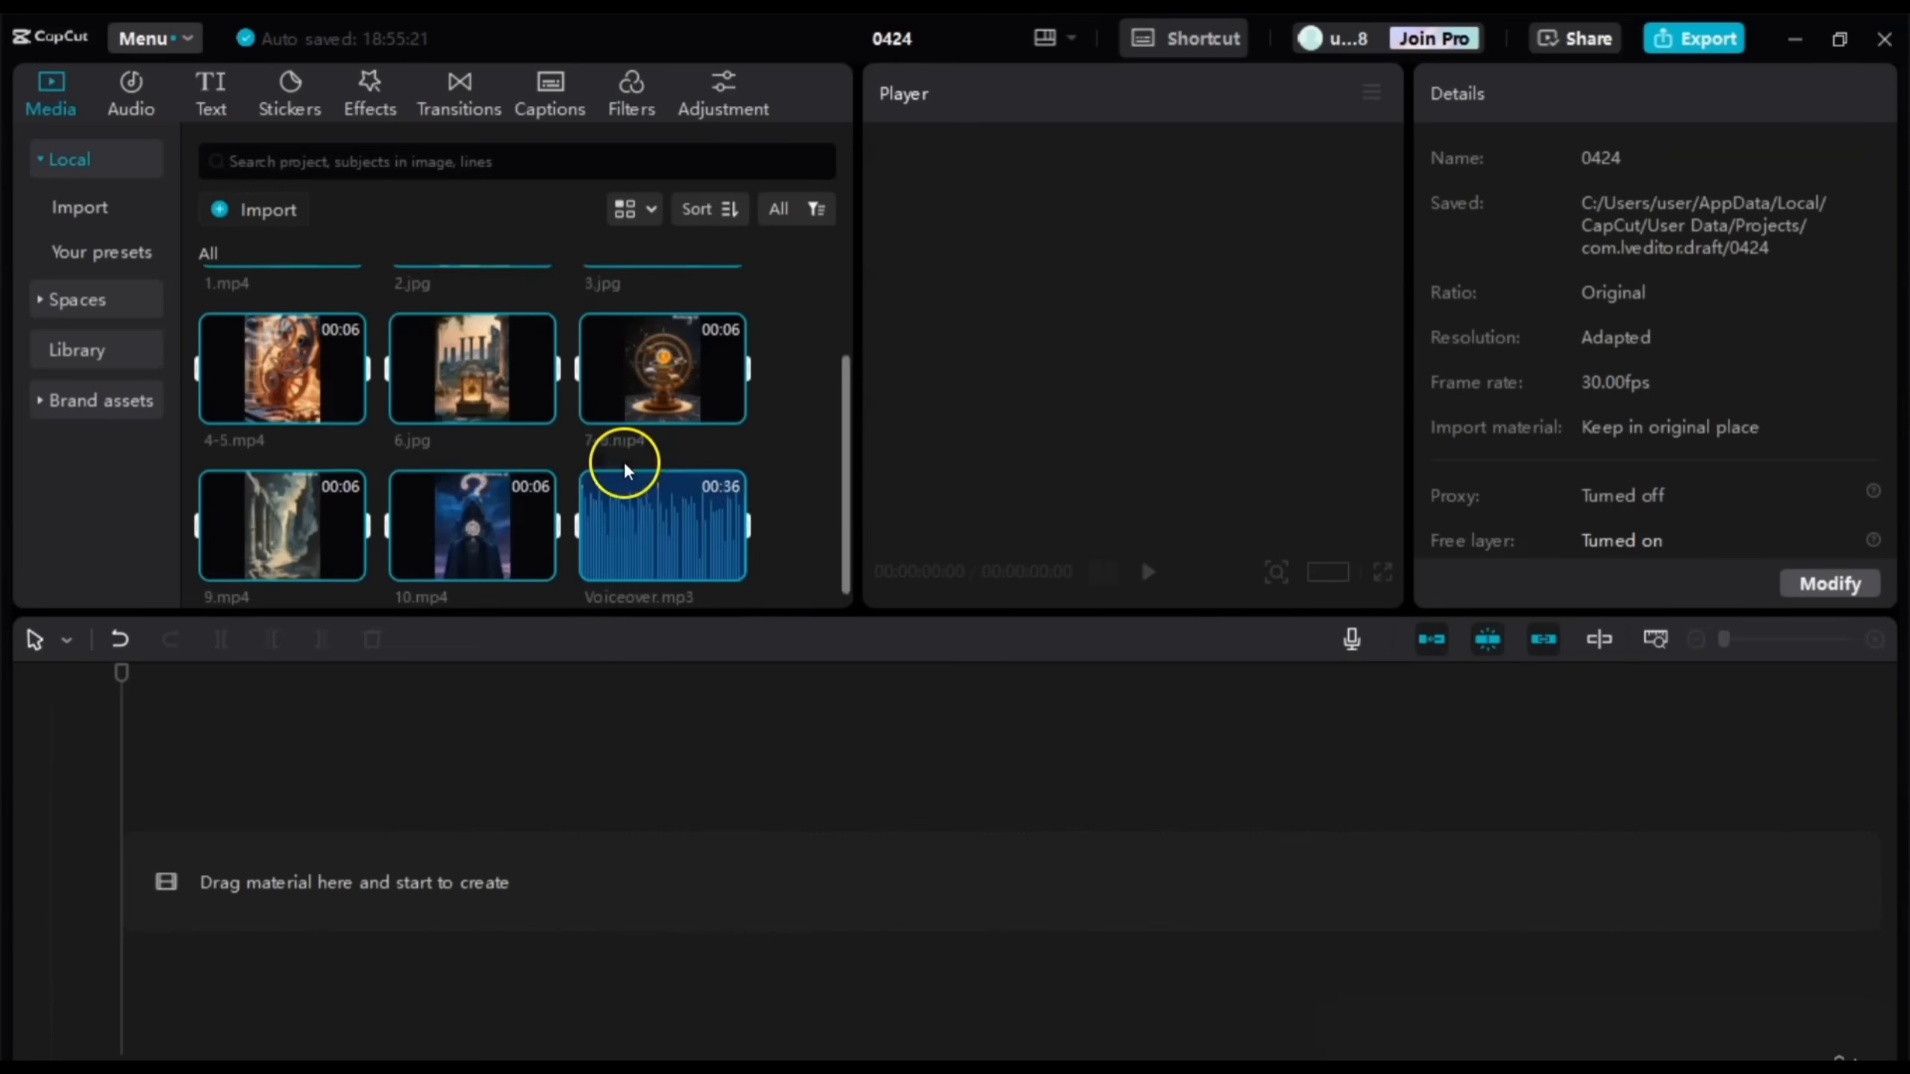
pyautogui.click(802, 499)
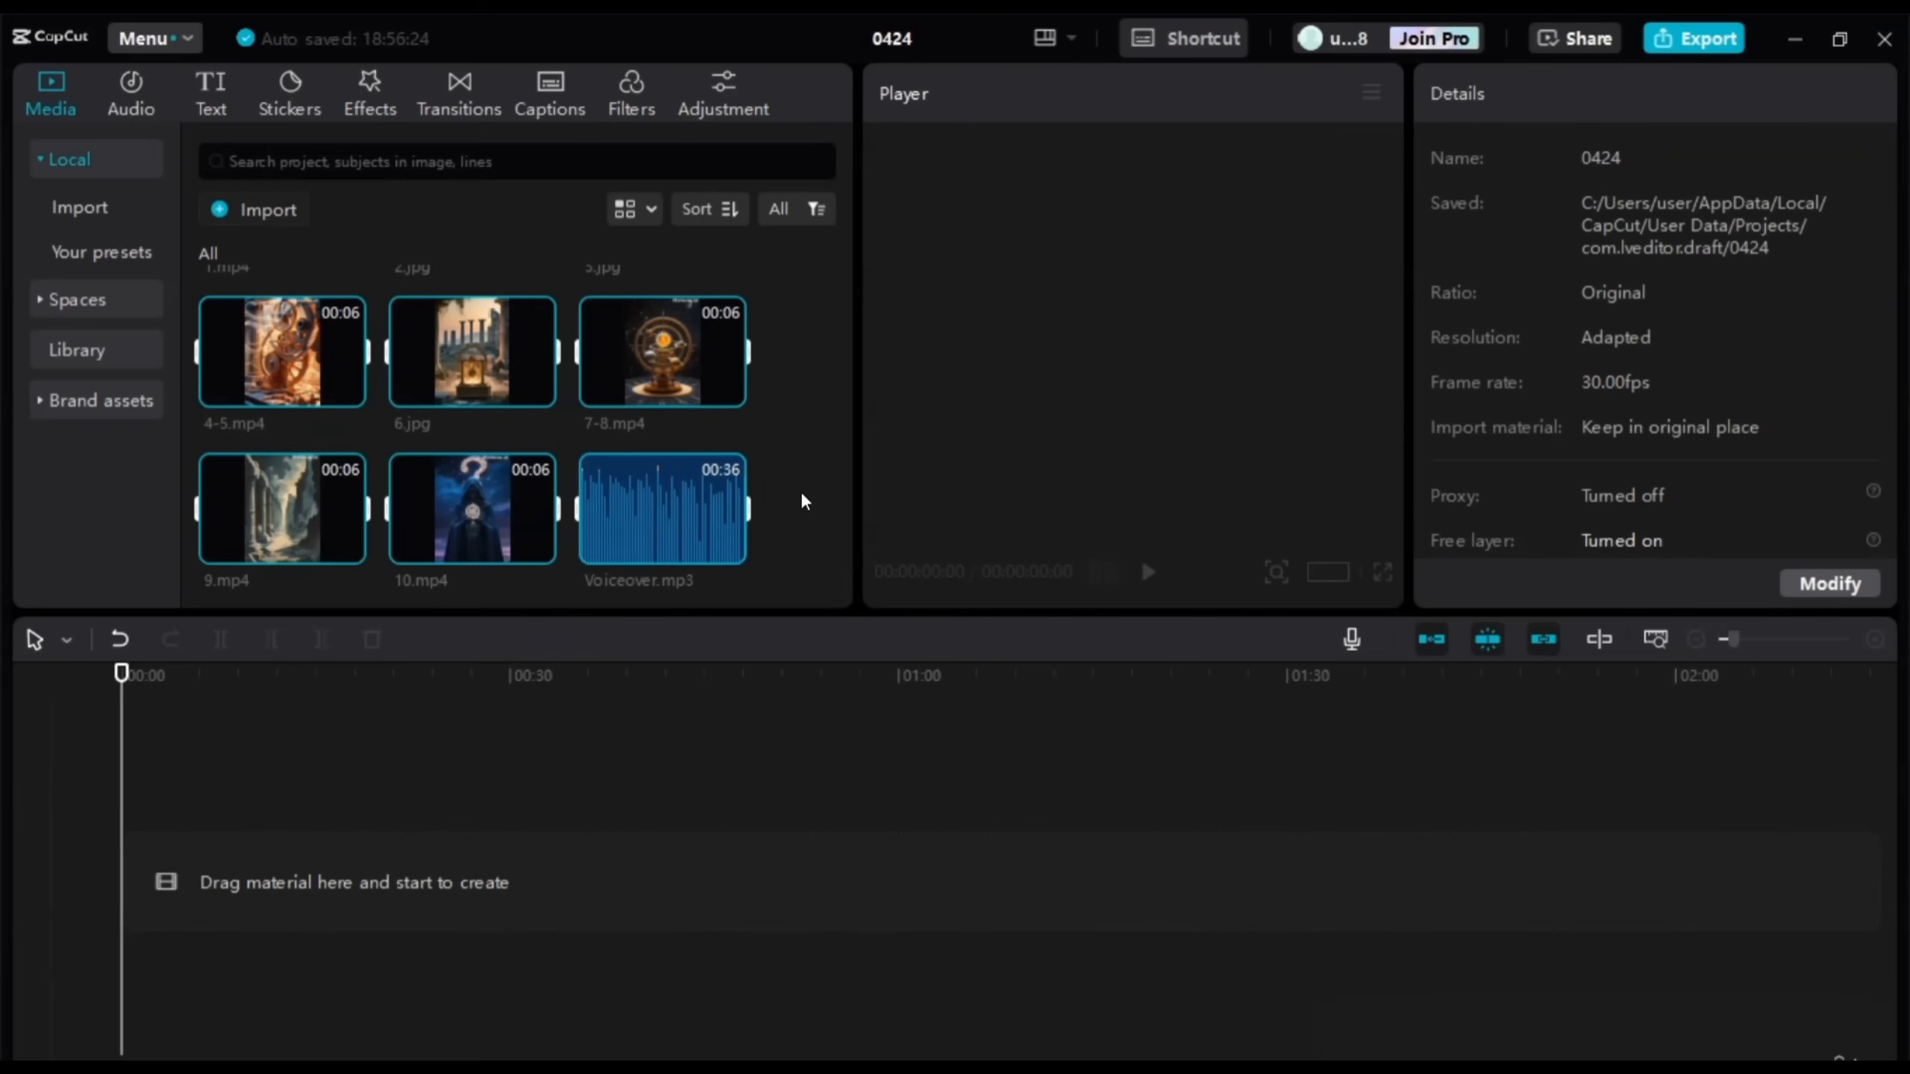
pyautogui.click(798, 418)
pyautogui.click(751, 398)
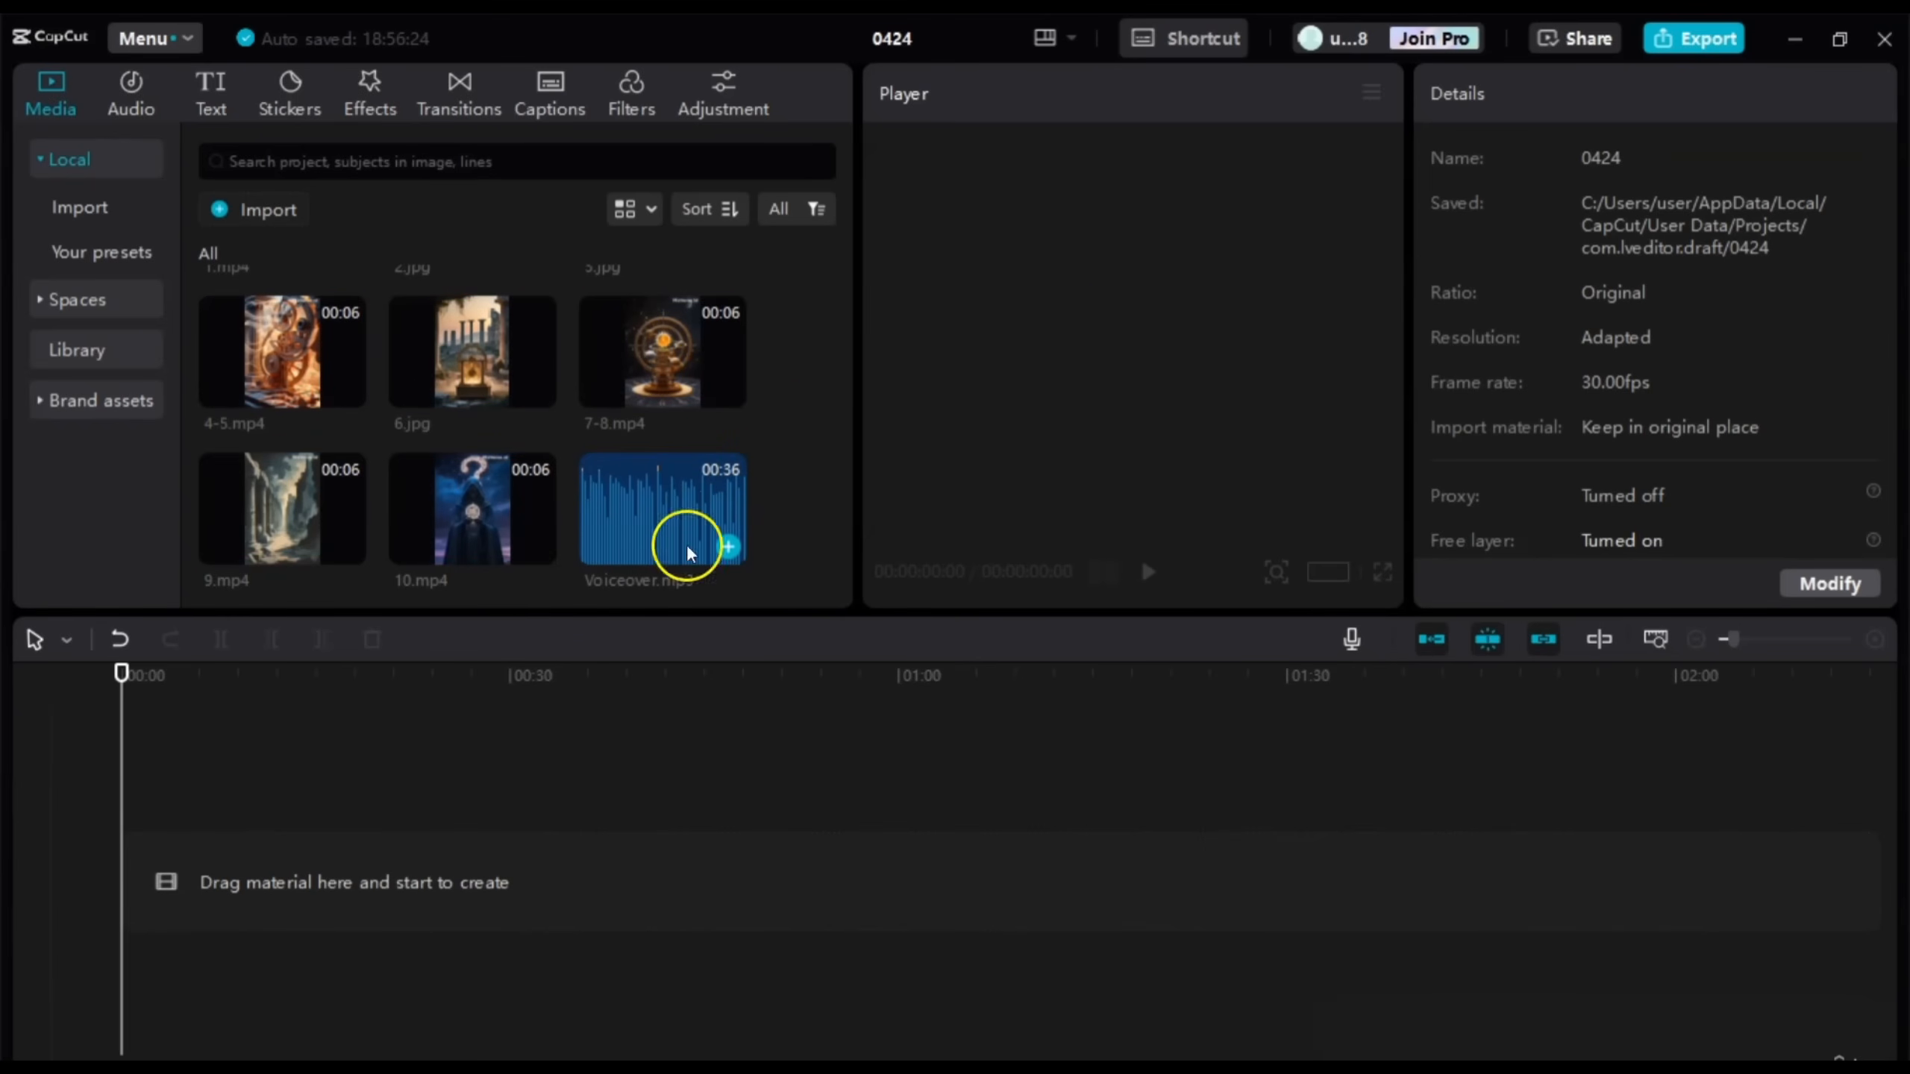
# Step: Preview Voiceover.mp3 from the project library and add it to the start of the empty timeline
pyautogui.click(644, 503)
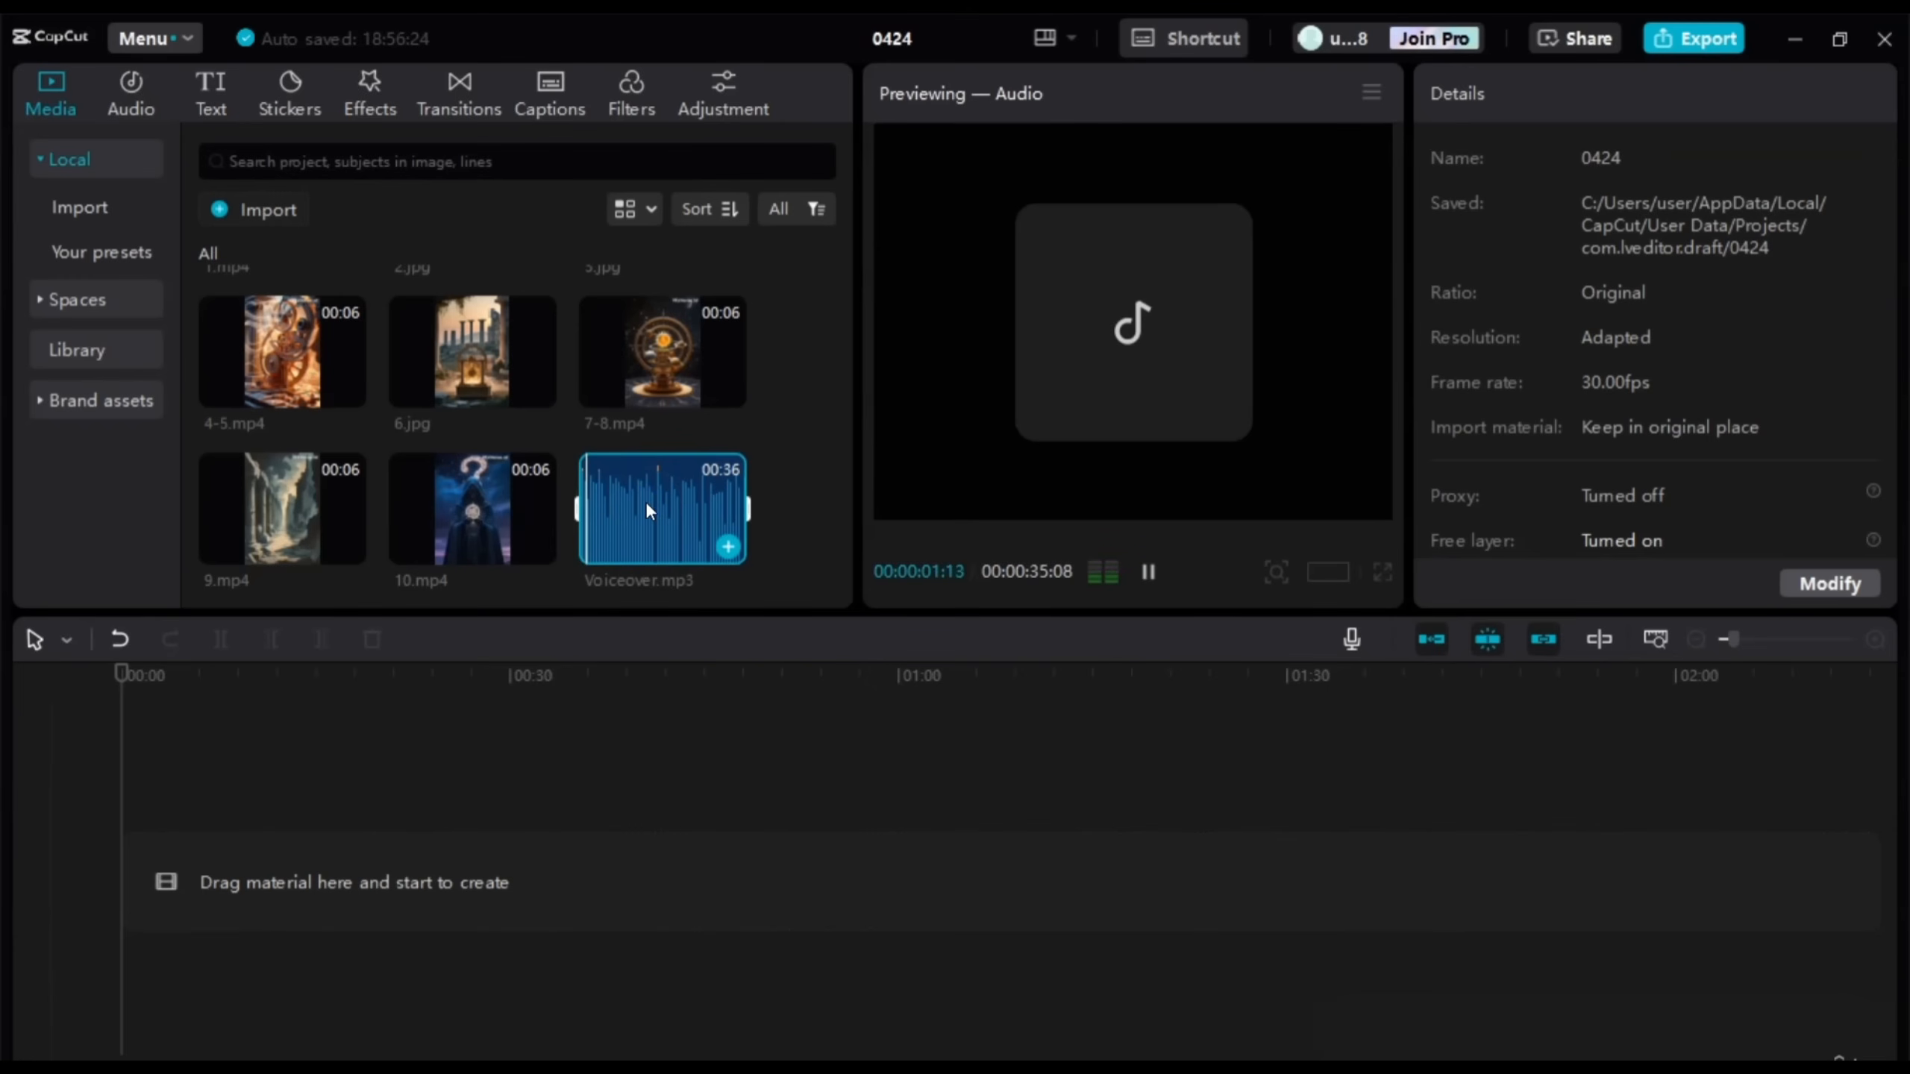
pyautogui.click(1148, 573)
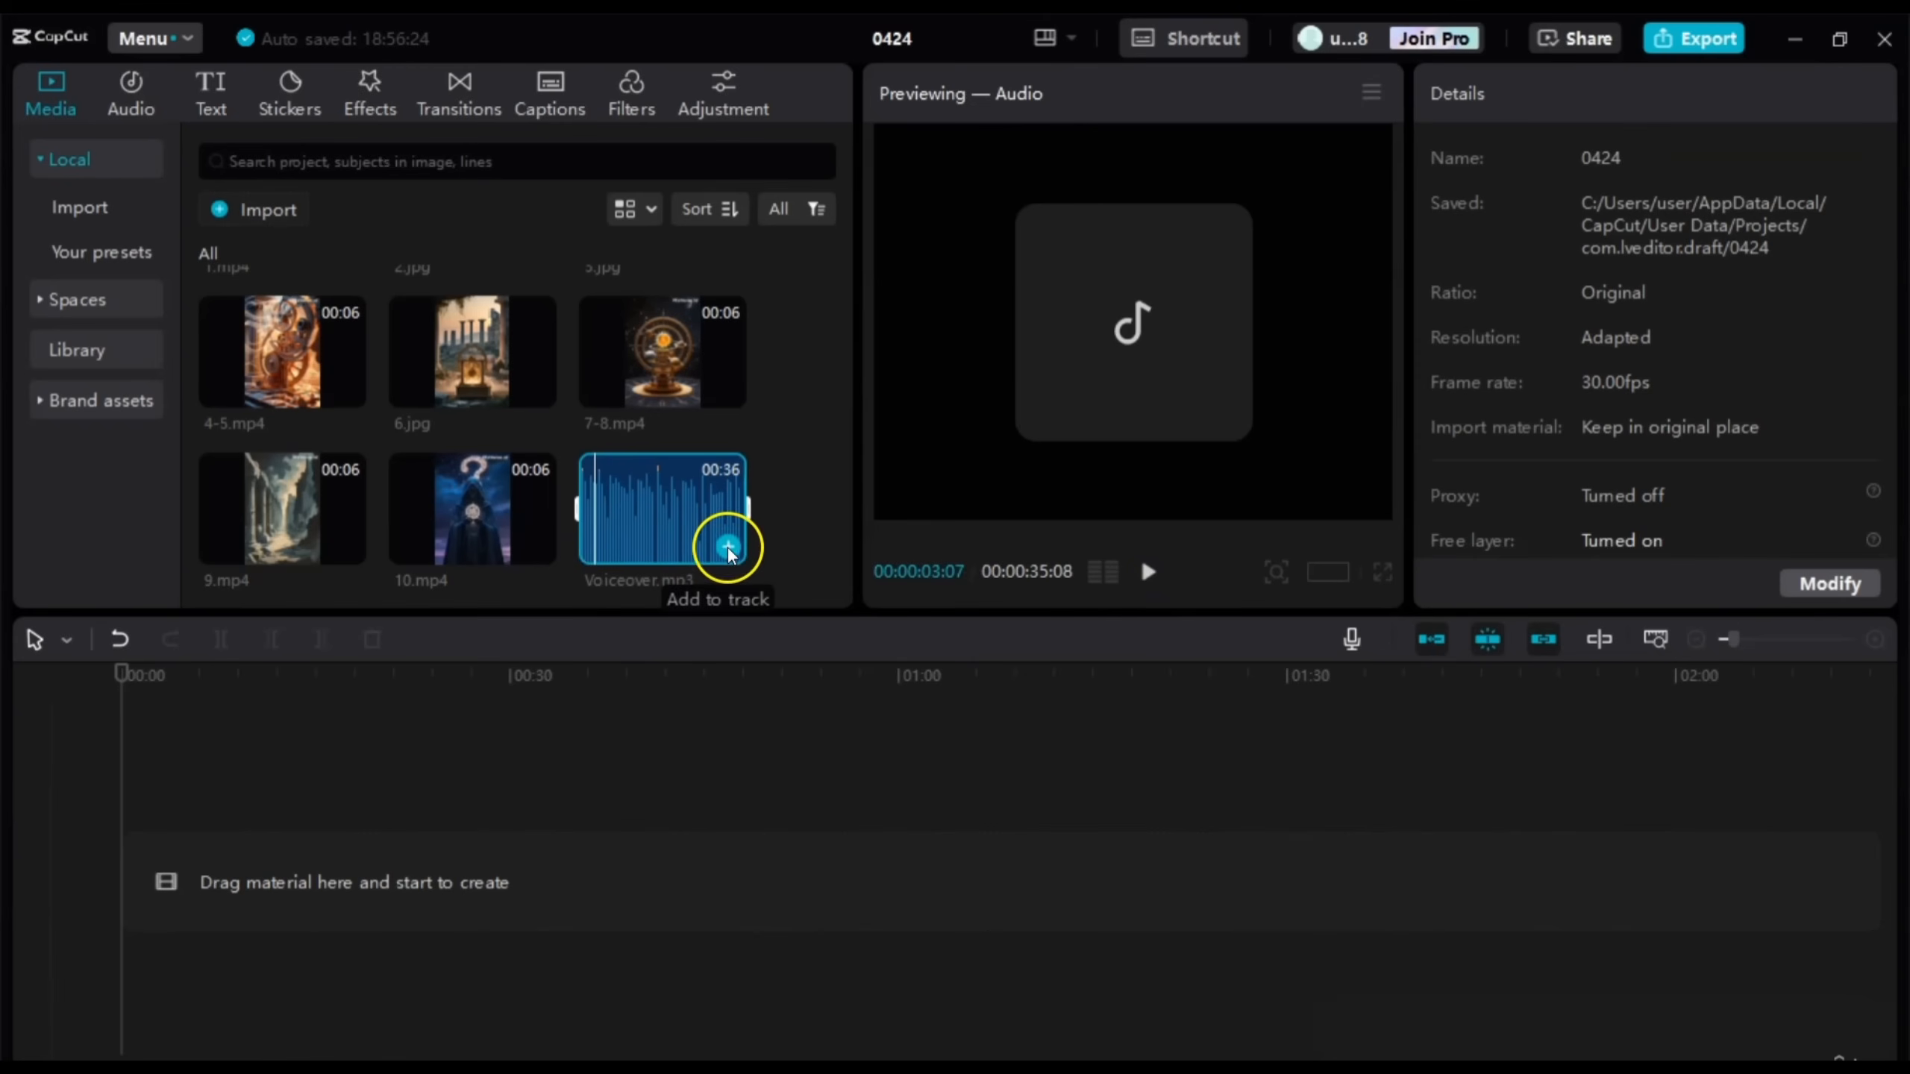
pyautogui.click(728, 548)
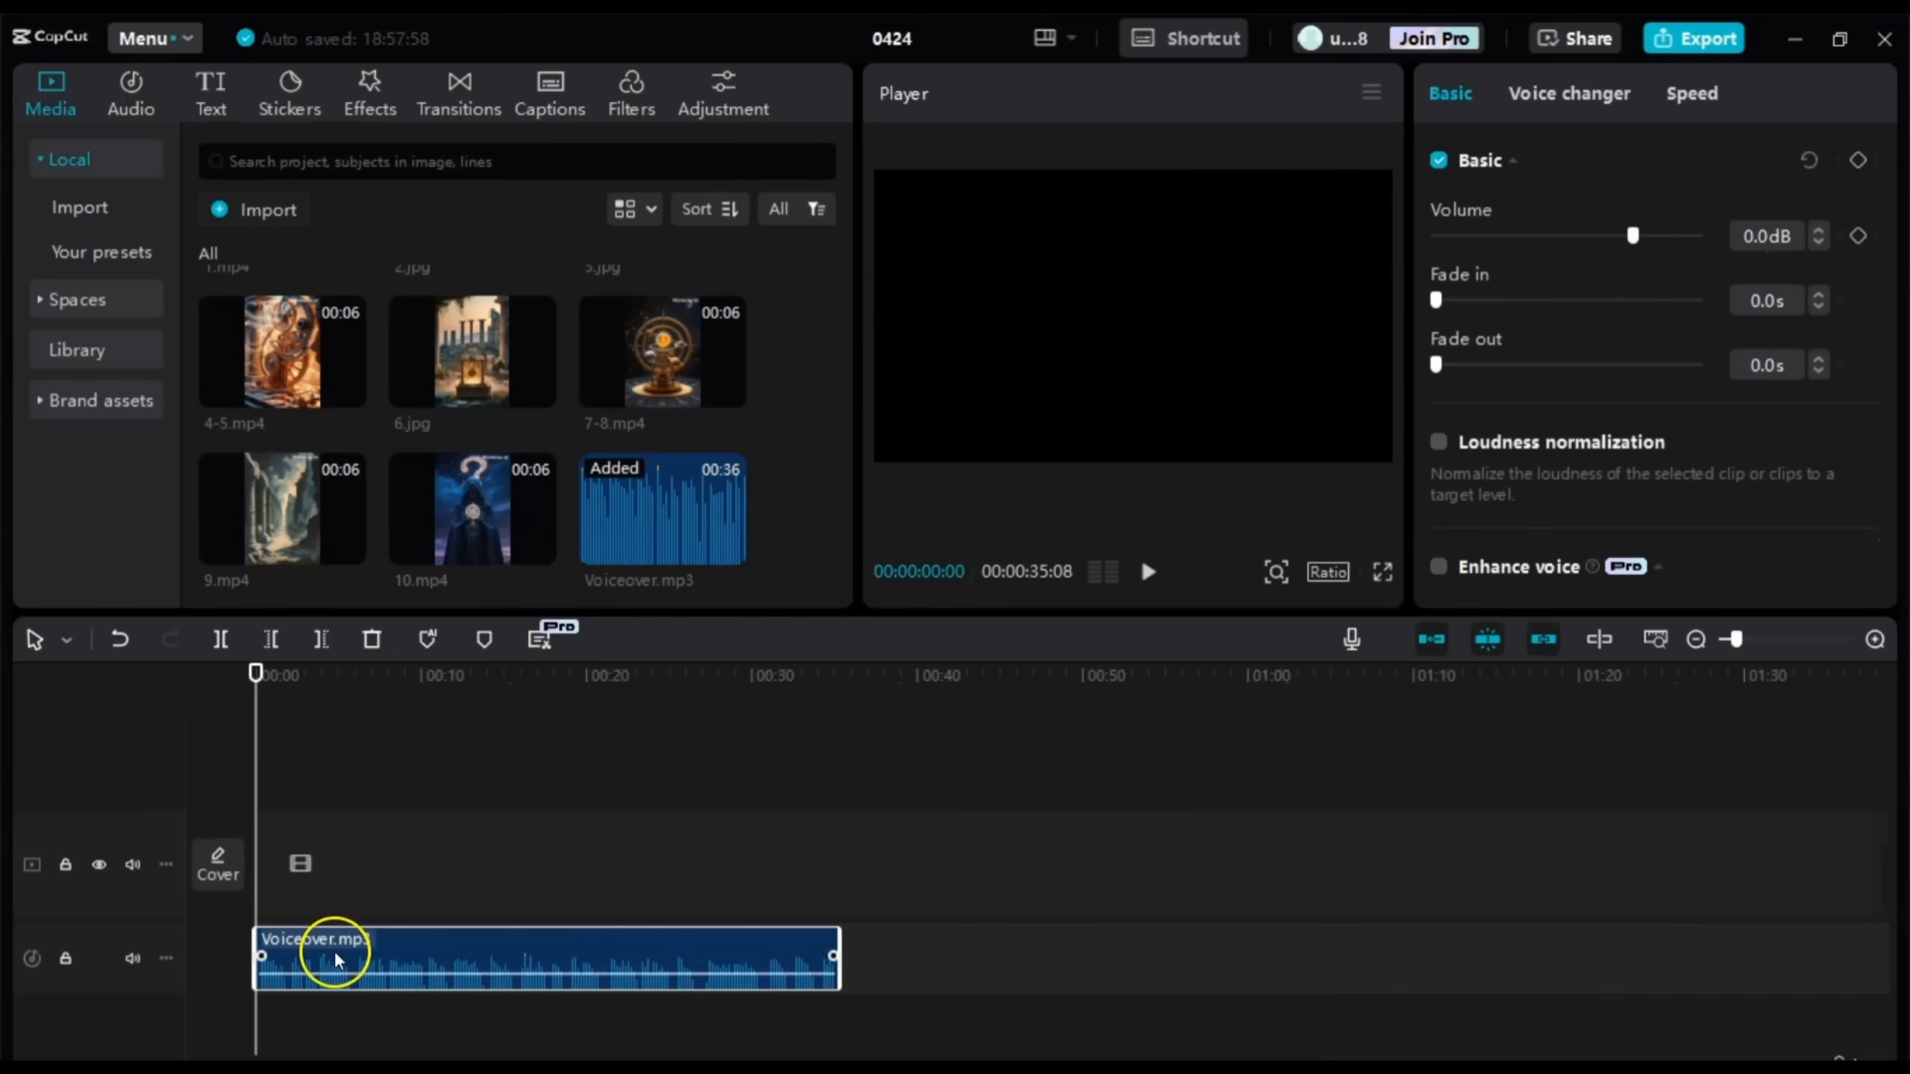
# Step: Play the opening seconds of the voiceover on the timeline and return the playhead to the start
pyautogui.moveTo(256, 759)
pyautogui.mouseDown()
pyautogui.moveTo(559, 785)
pyautogui.moveTo(232, 768)
pyautogui.mouseUp()
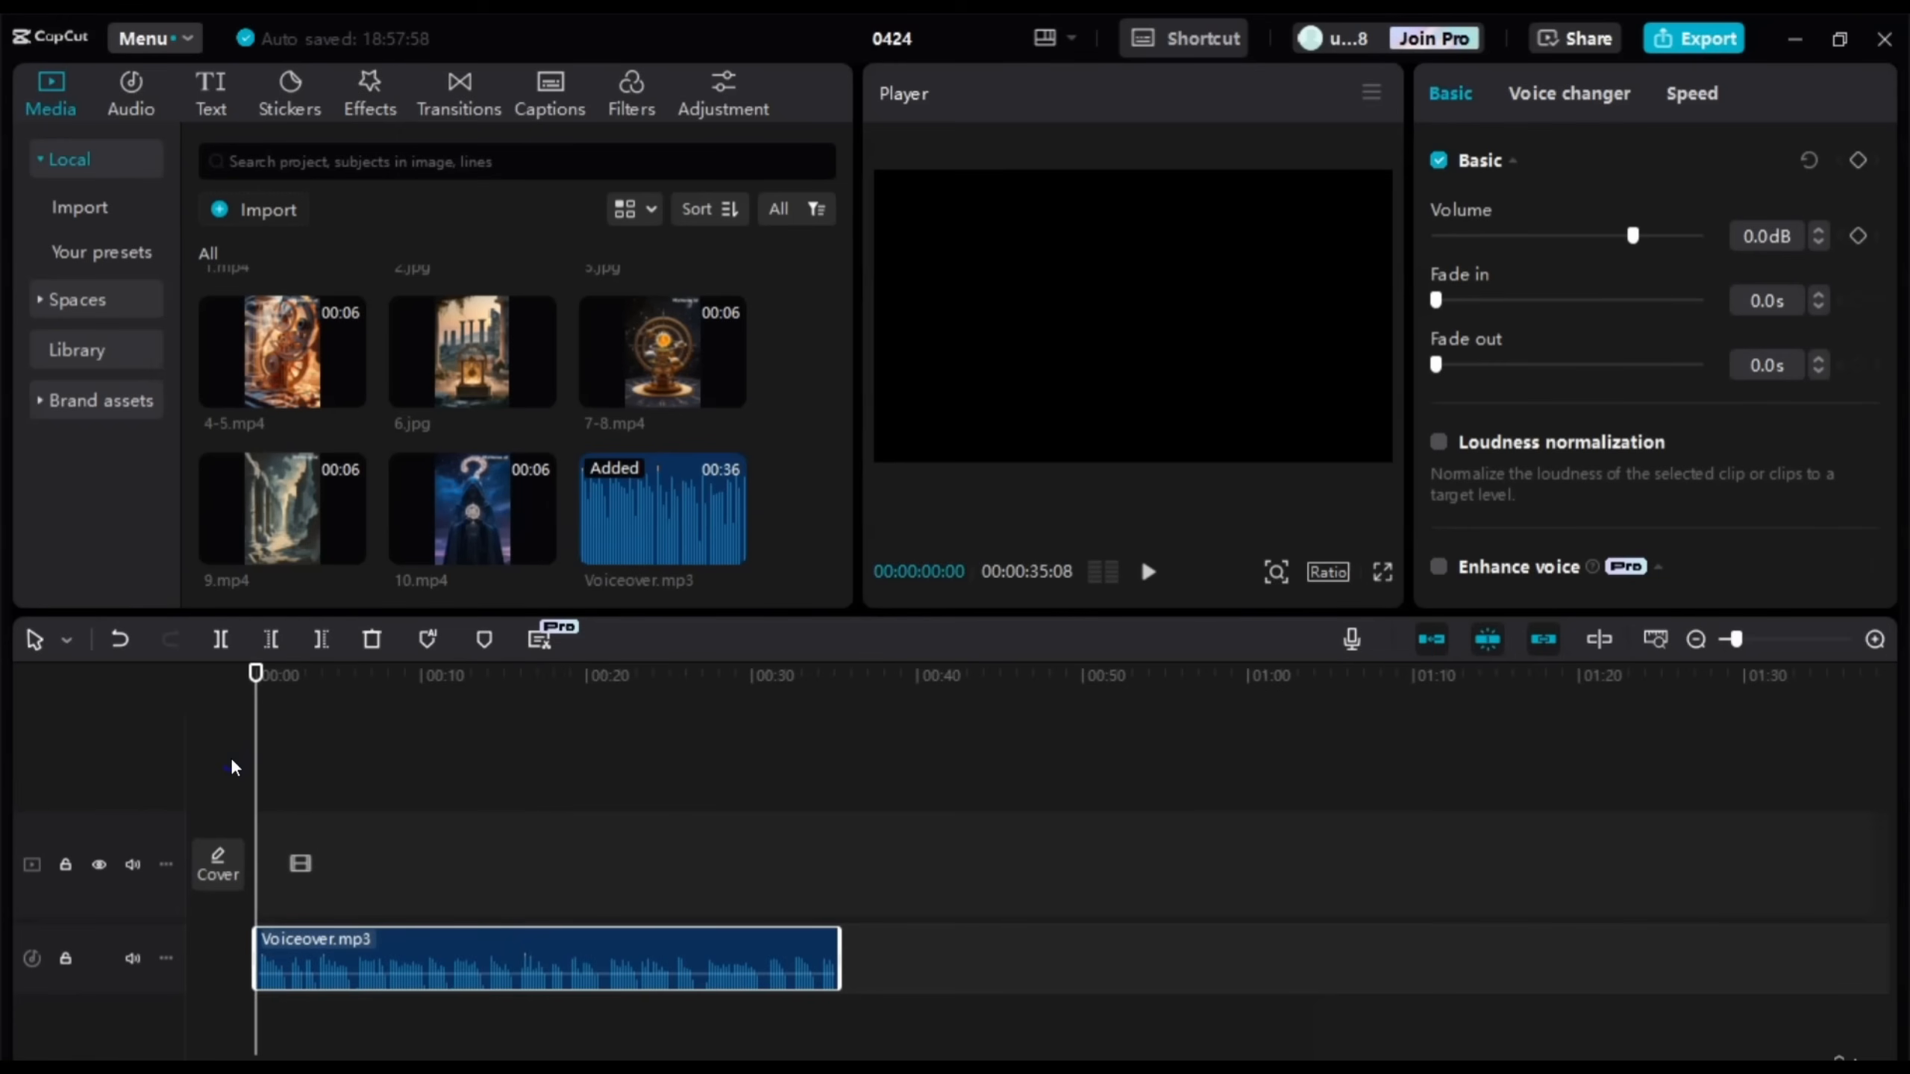
pyautogui.press('space')
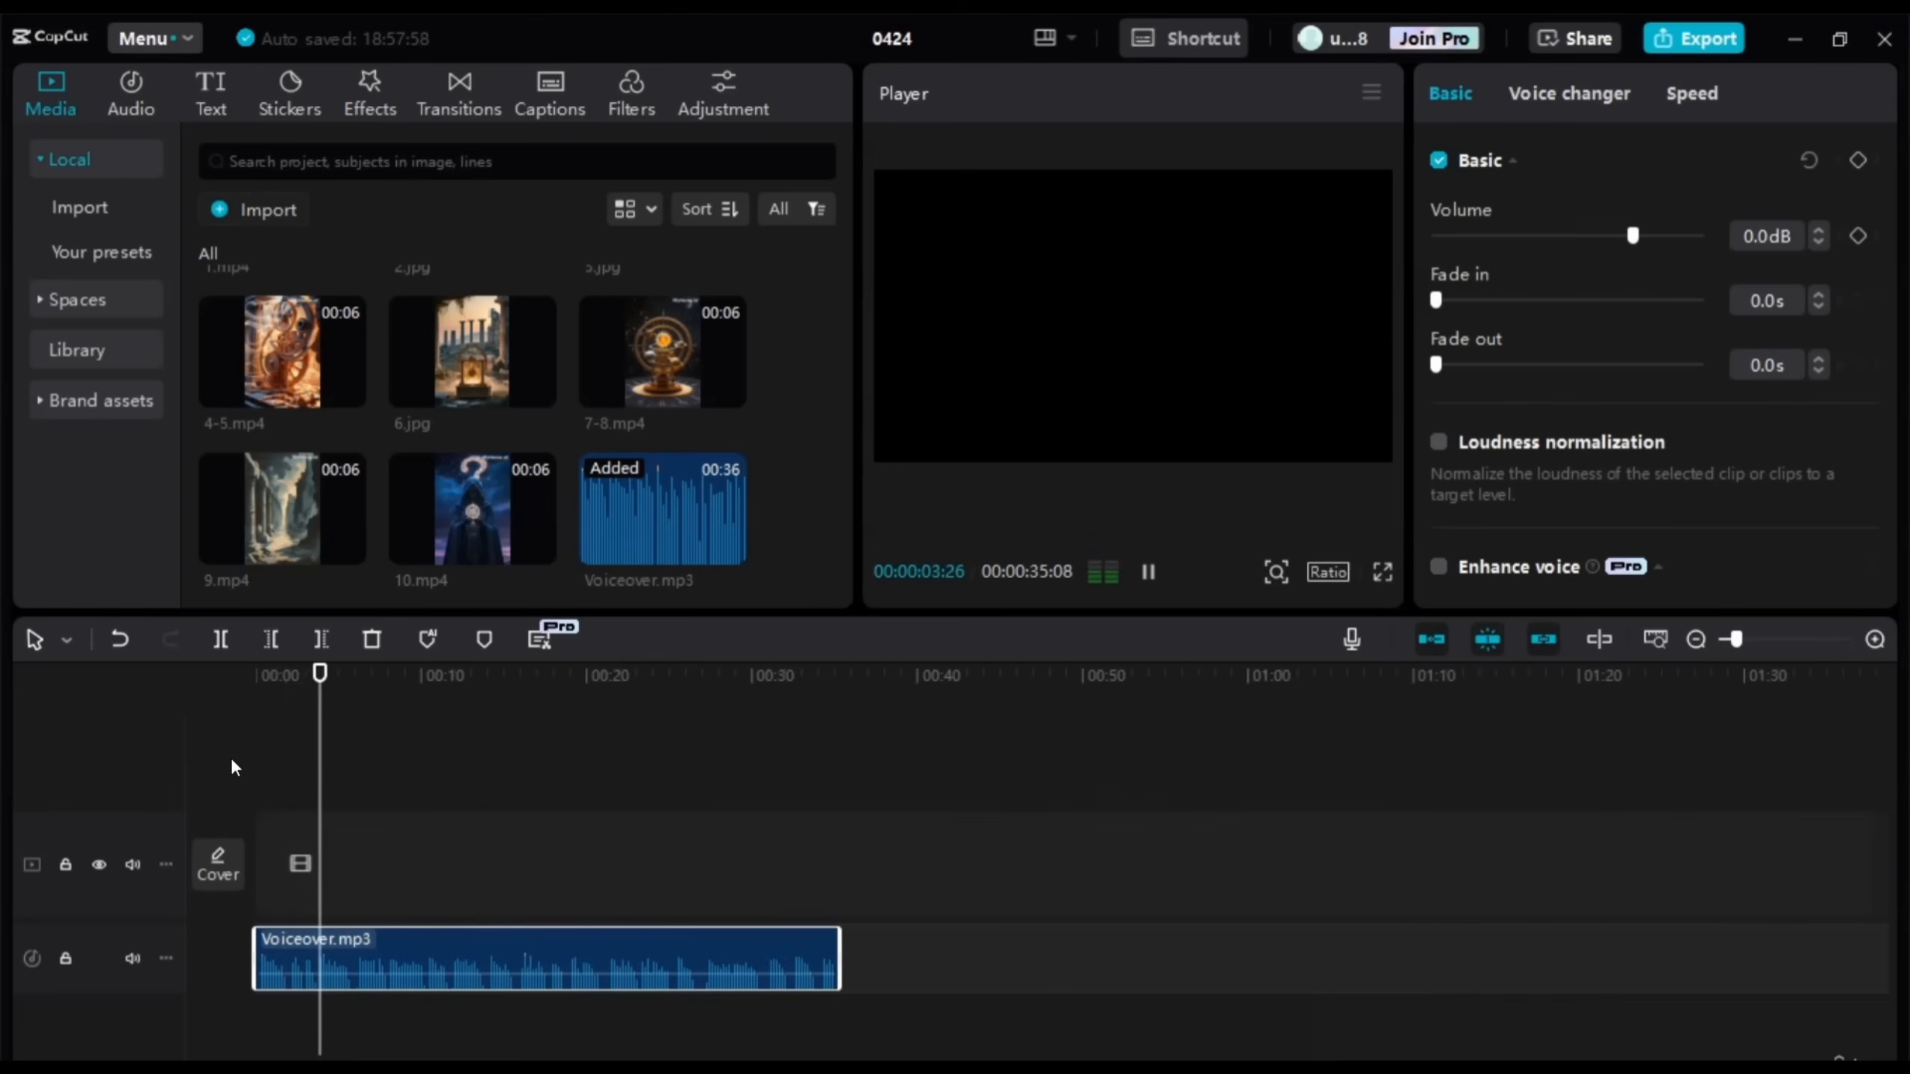
pyautogui.press('space')
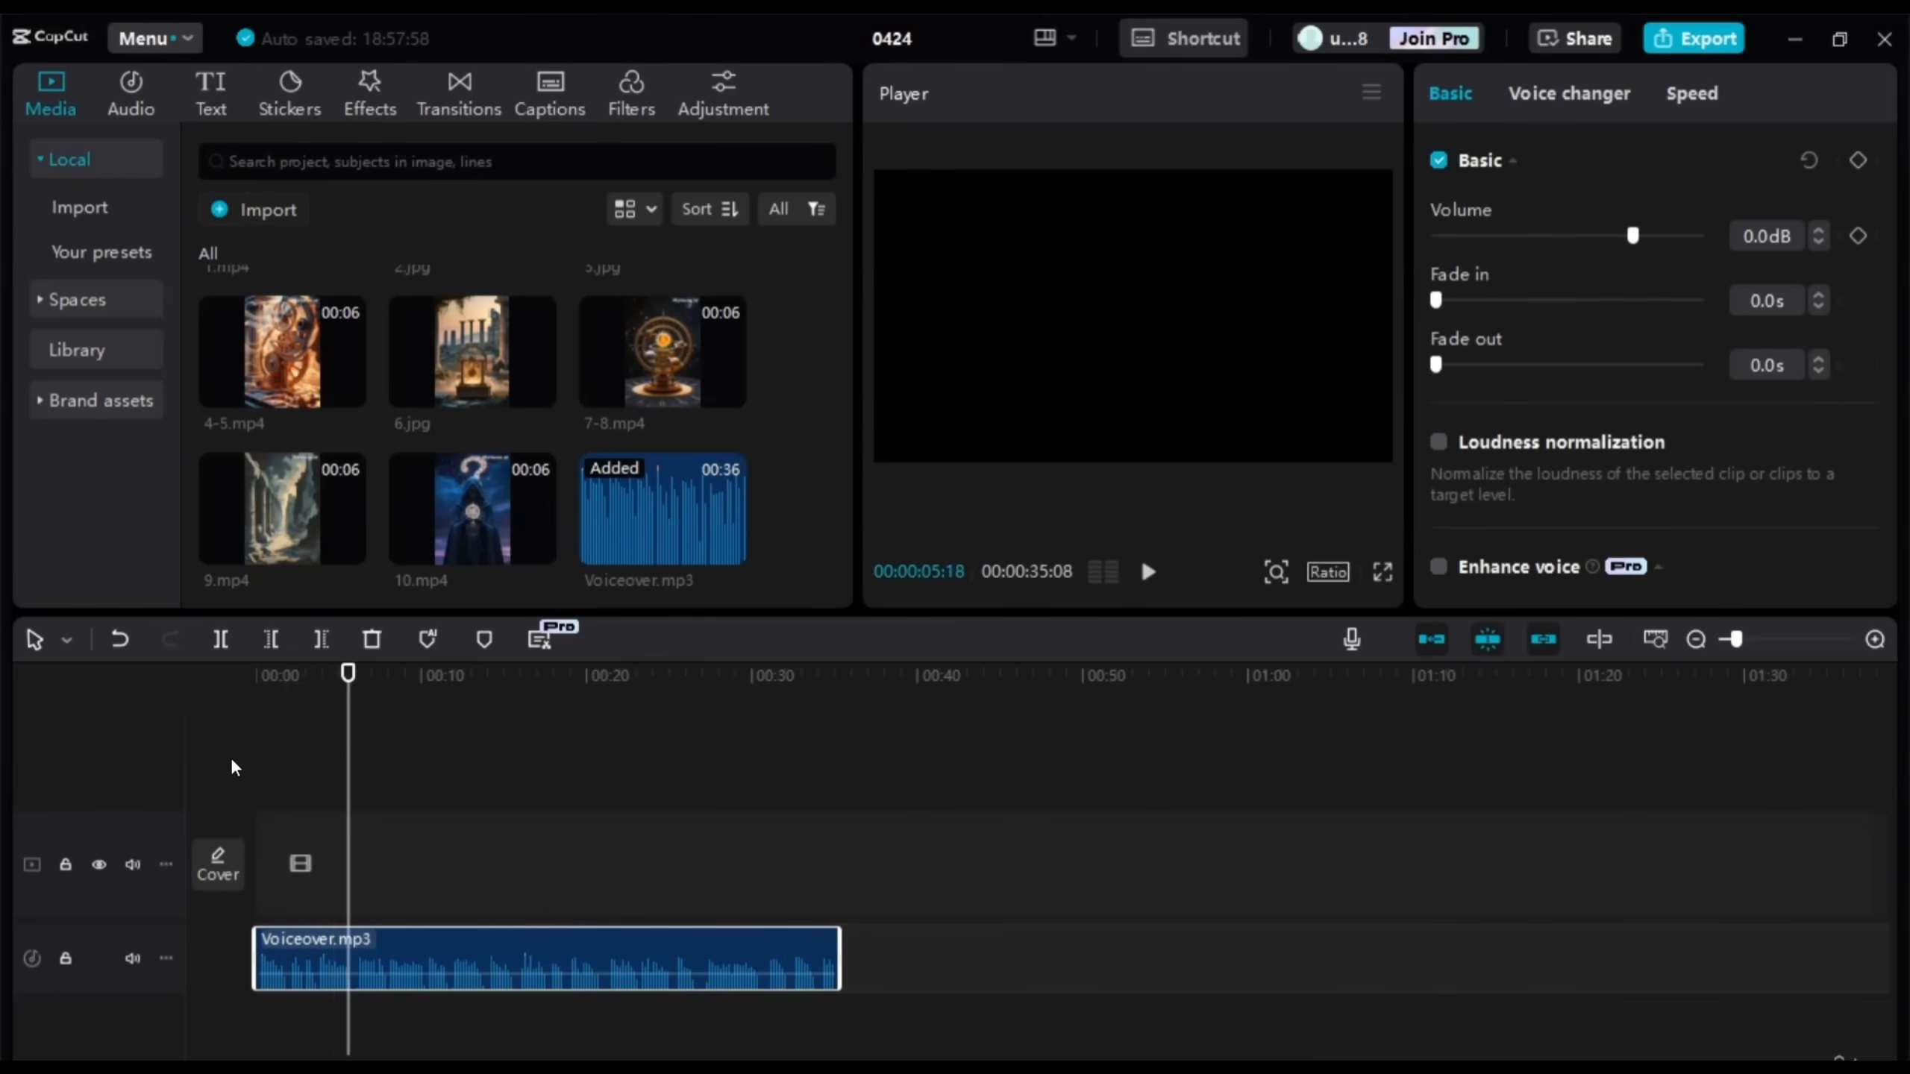
pyautogui.moveTo(349, 671); pyautogui.dragTo(235, 678)
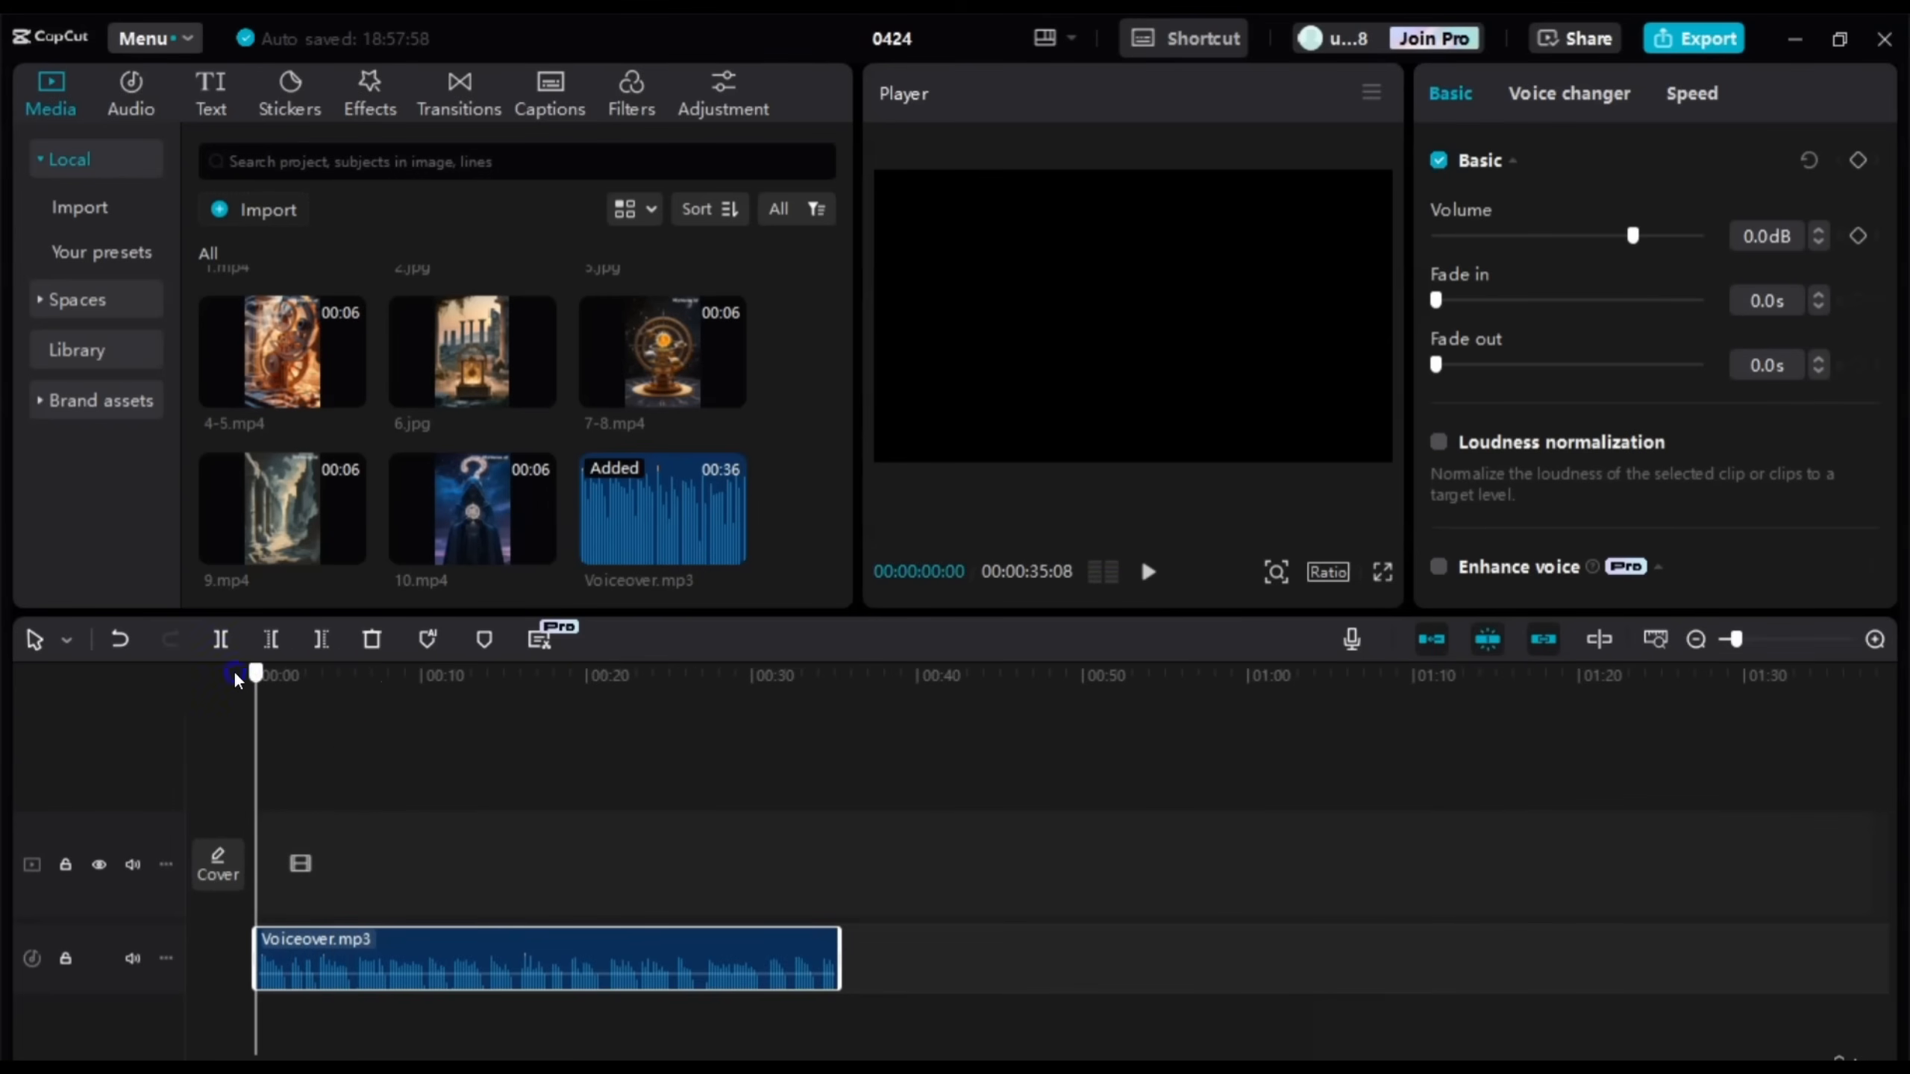
pyautogui.click(414, 689)
pyautogui.click(171, 764)
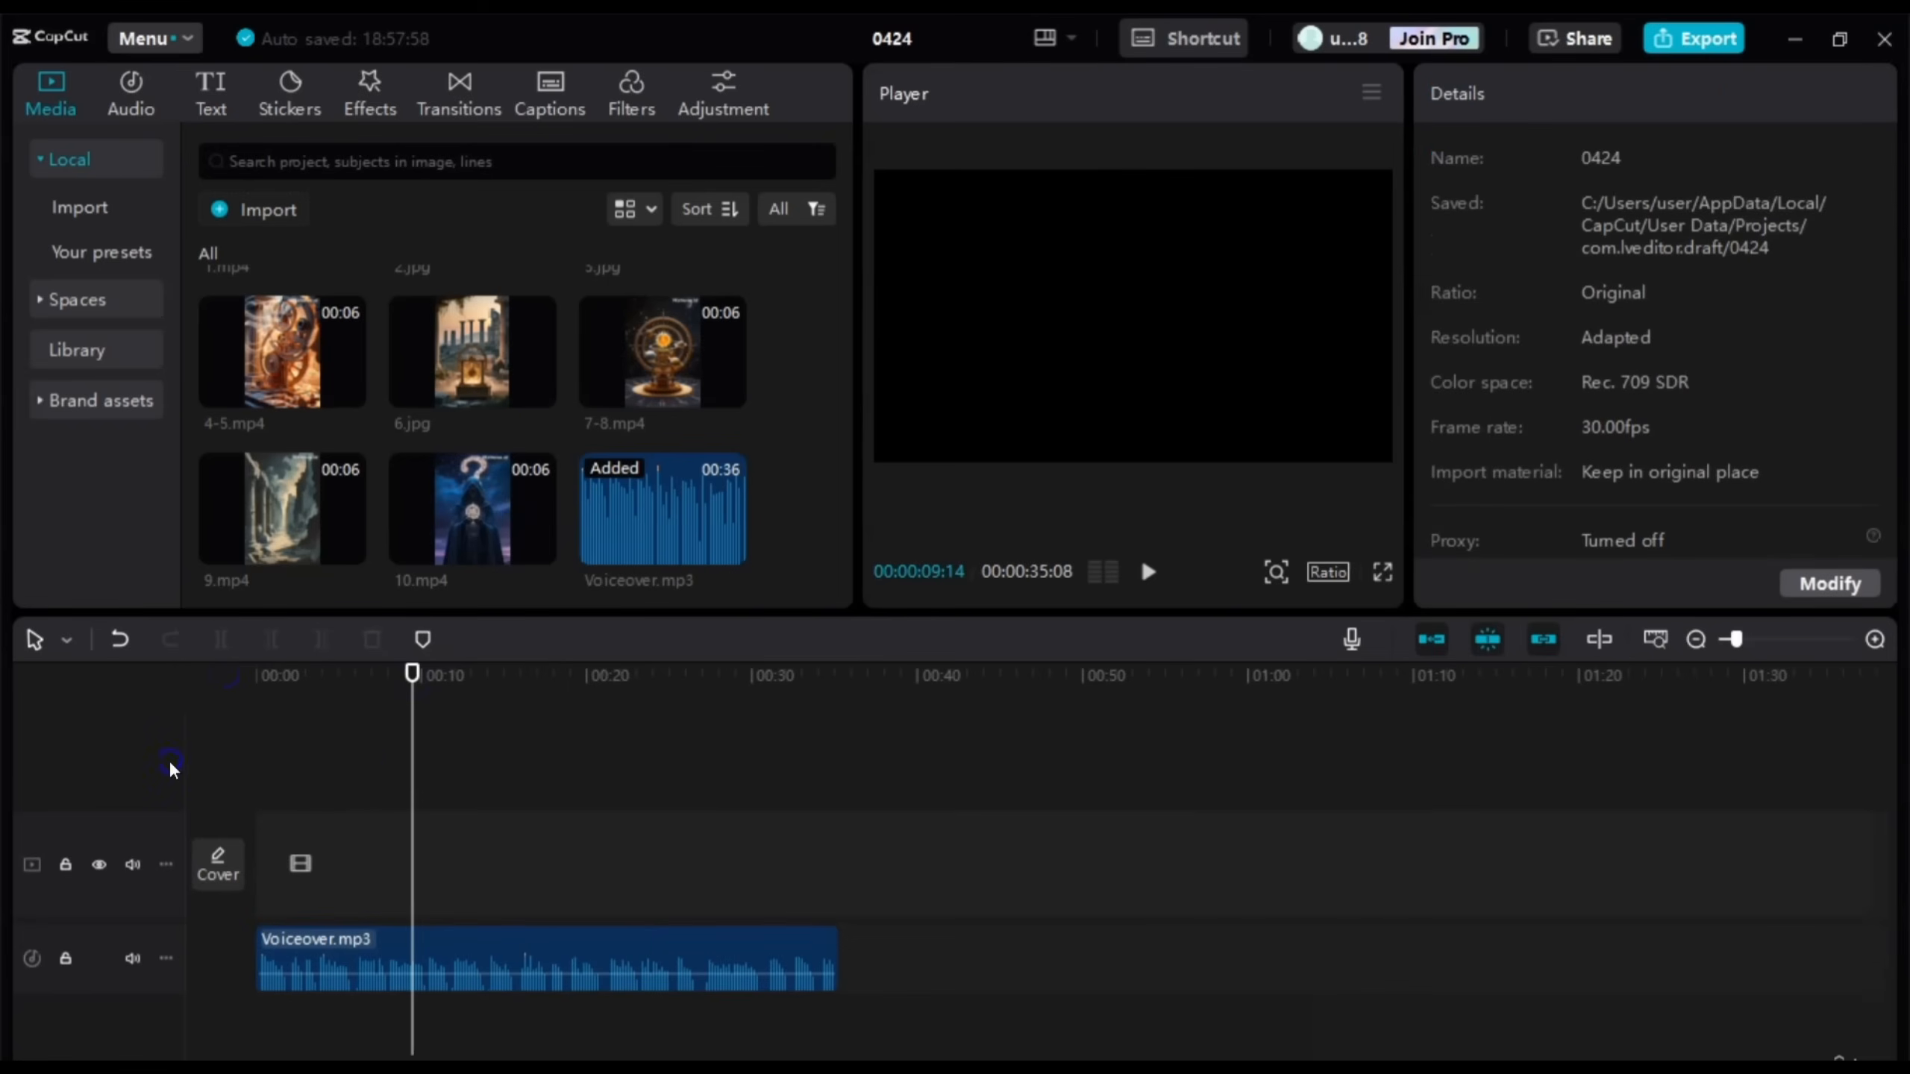
pyautogui.moveTo(414, 709); pyautogui.dragTo(167, 750)
# Step: Switch to the ChatGPT conversation and examine the first narration line and its prompt under Image Prompts for Each Line
pyautogui.moveTo(964, 1063)
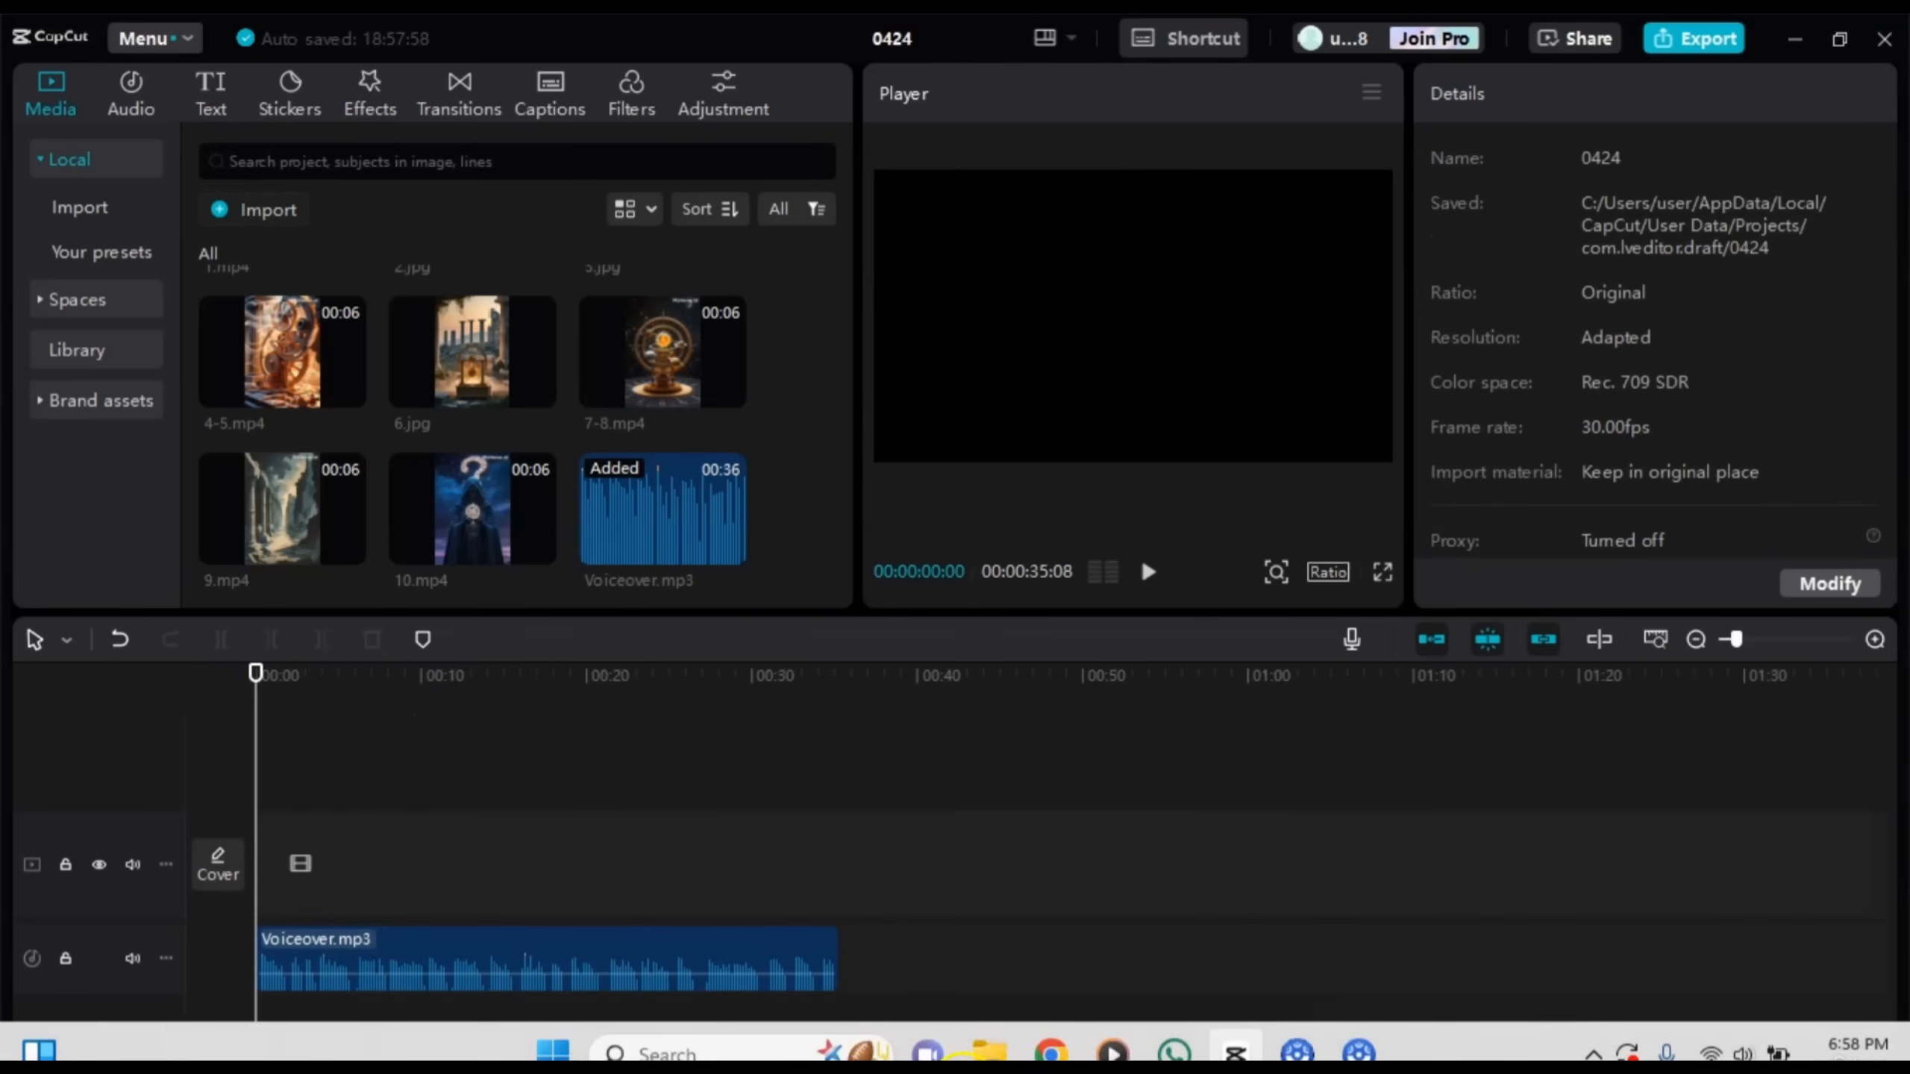
pyautogui.moveTo(1049, 1052)
pyautogui.click(1000, 916)
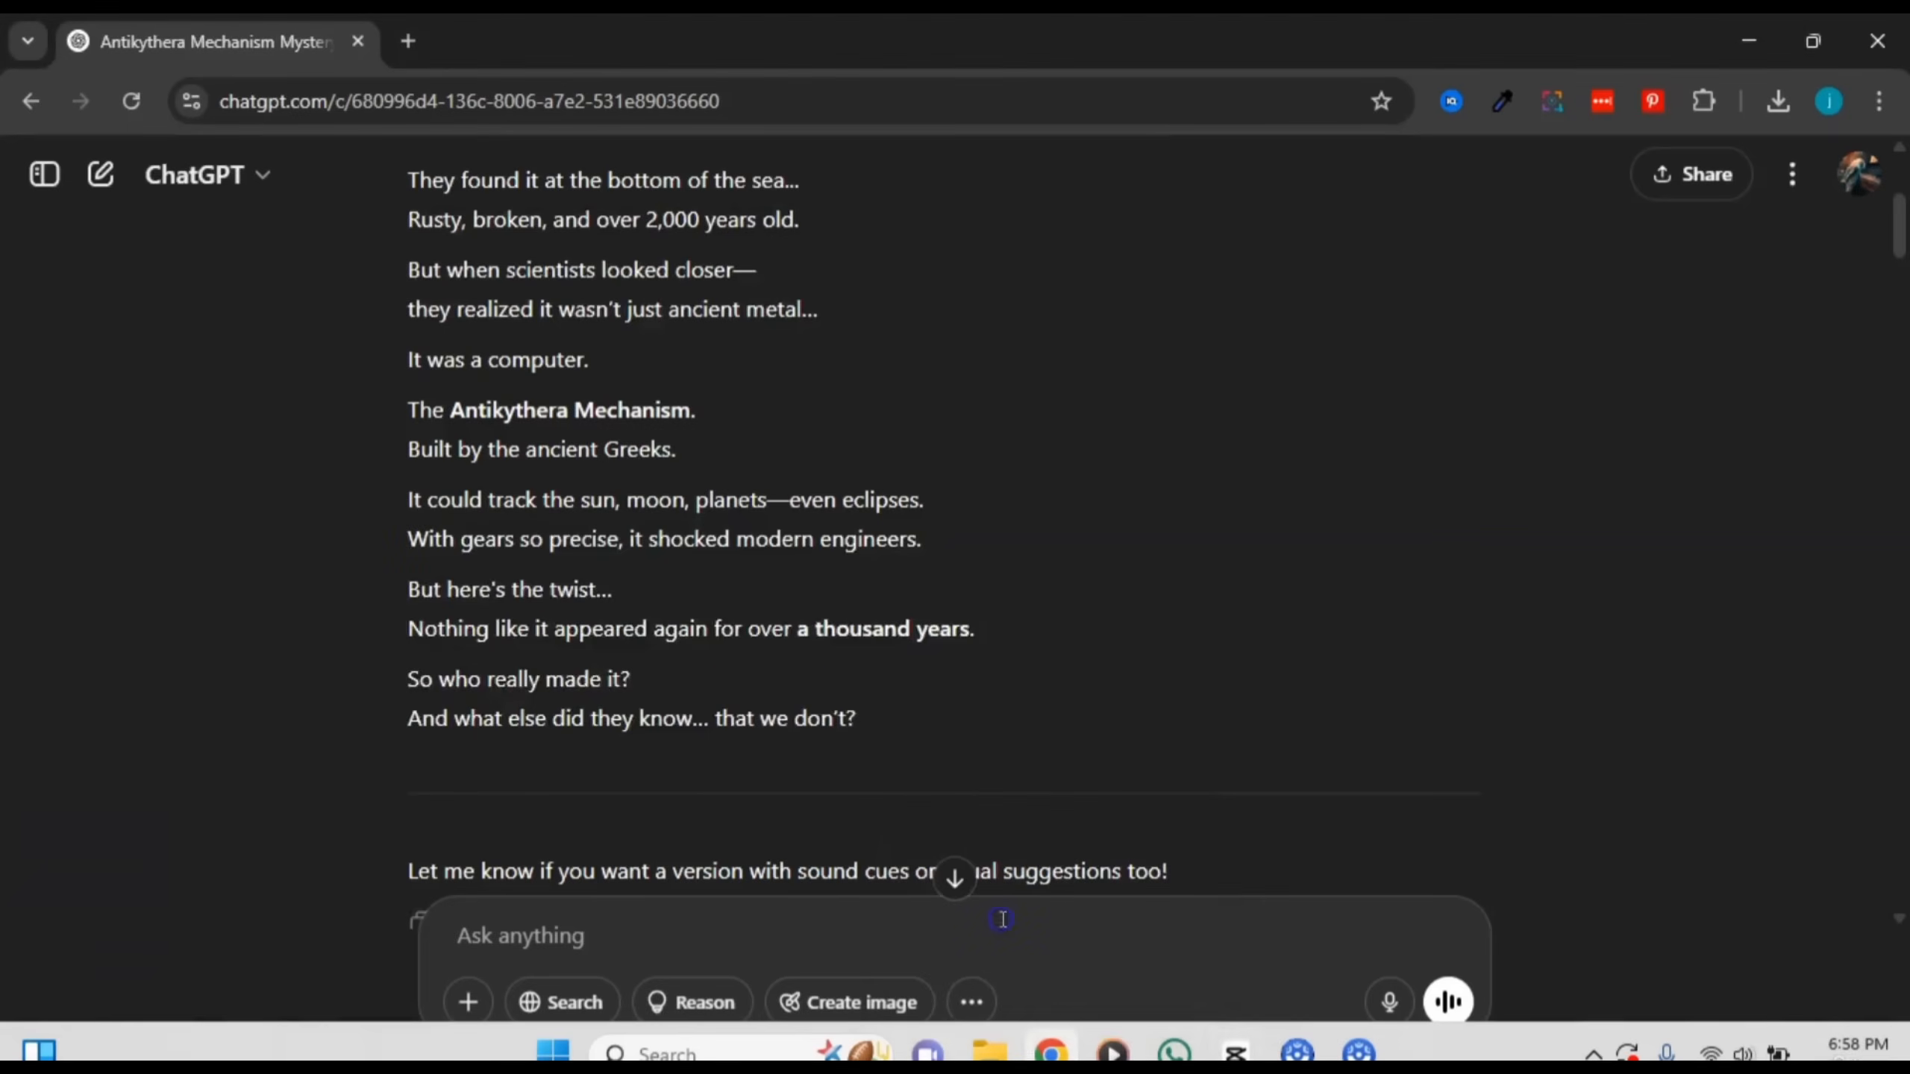
pyautogui.scroll(-20, 736, 702)
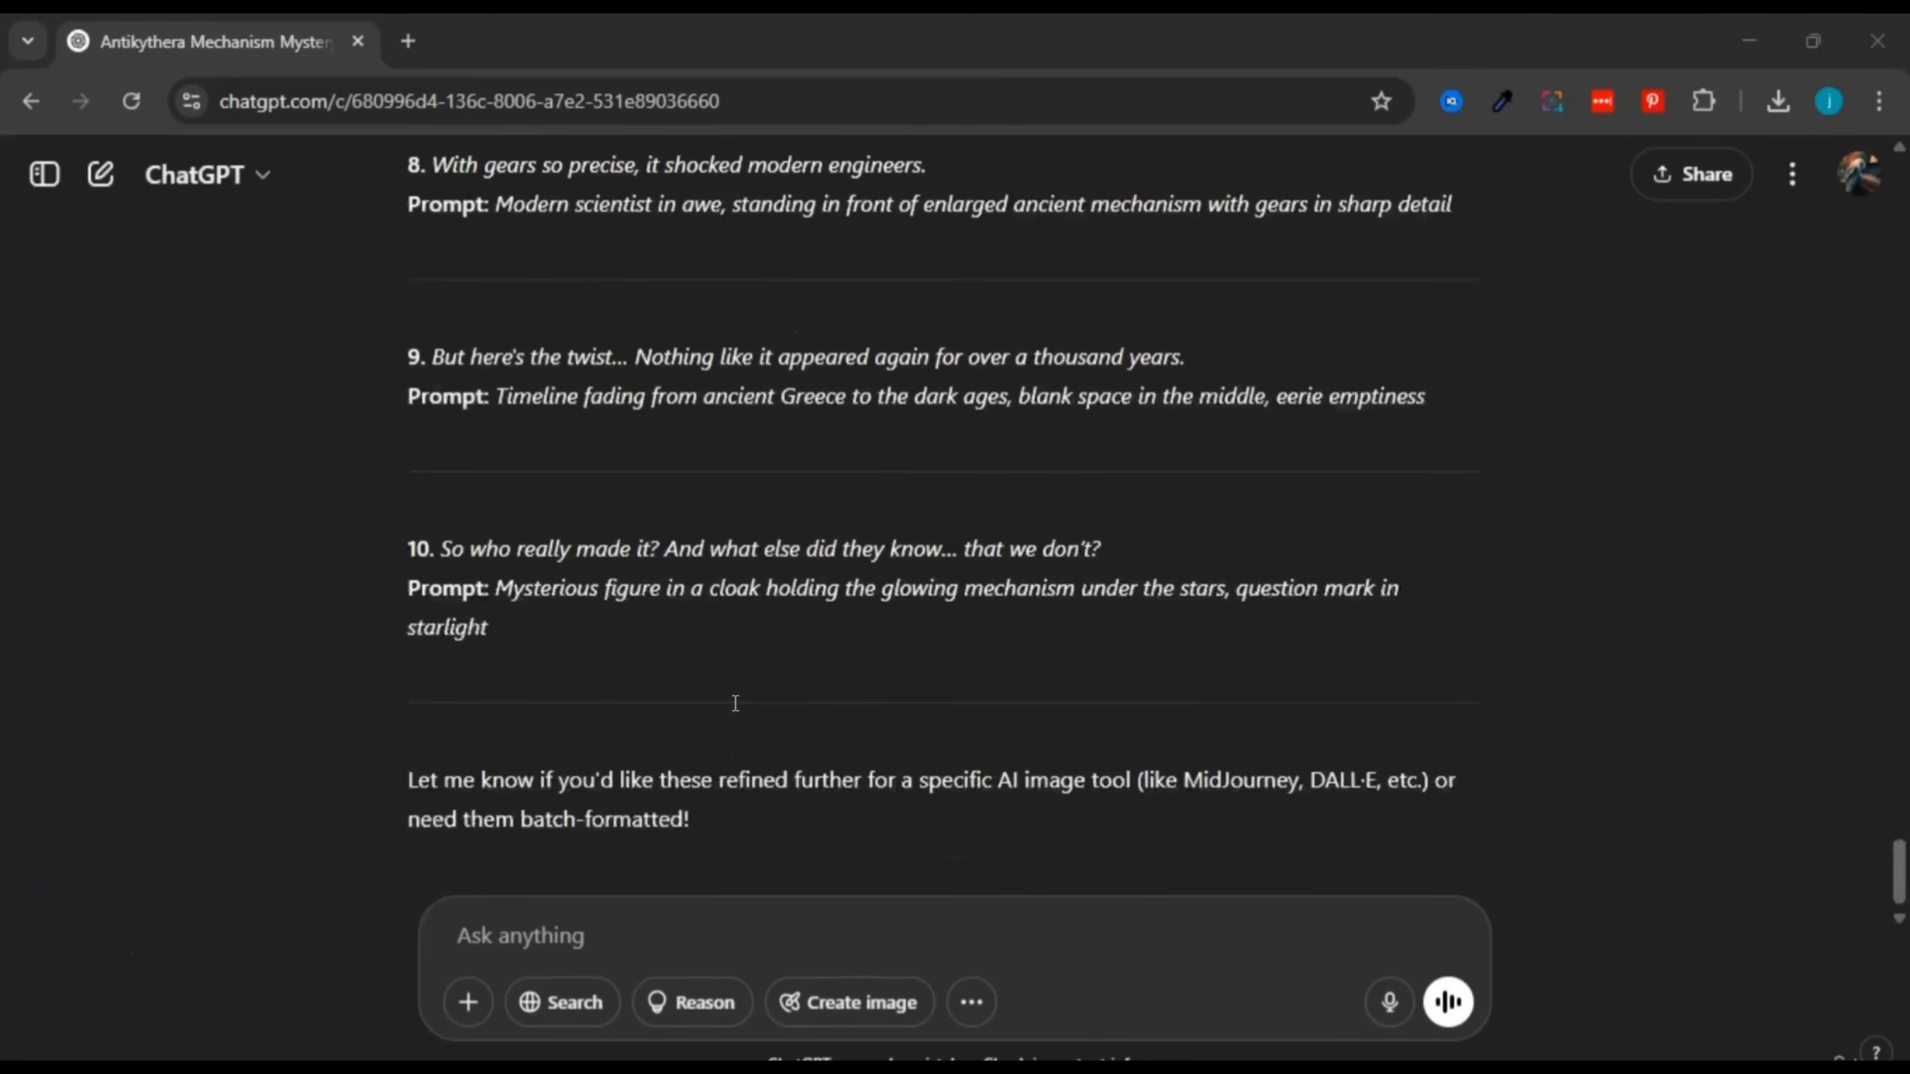
pyautogui.scroll(12, 617, 550)
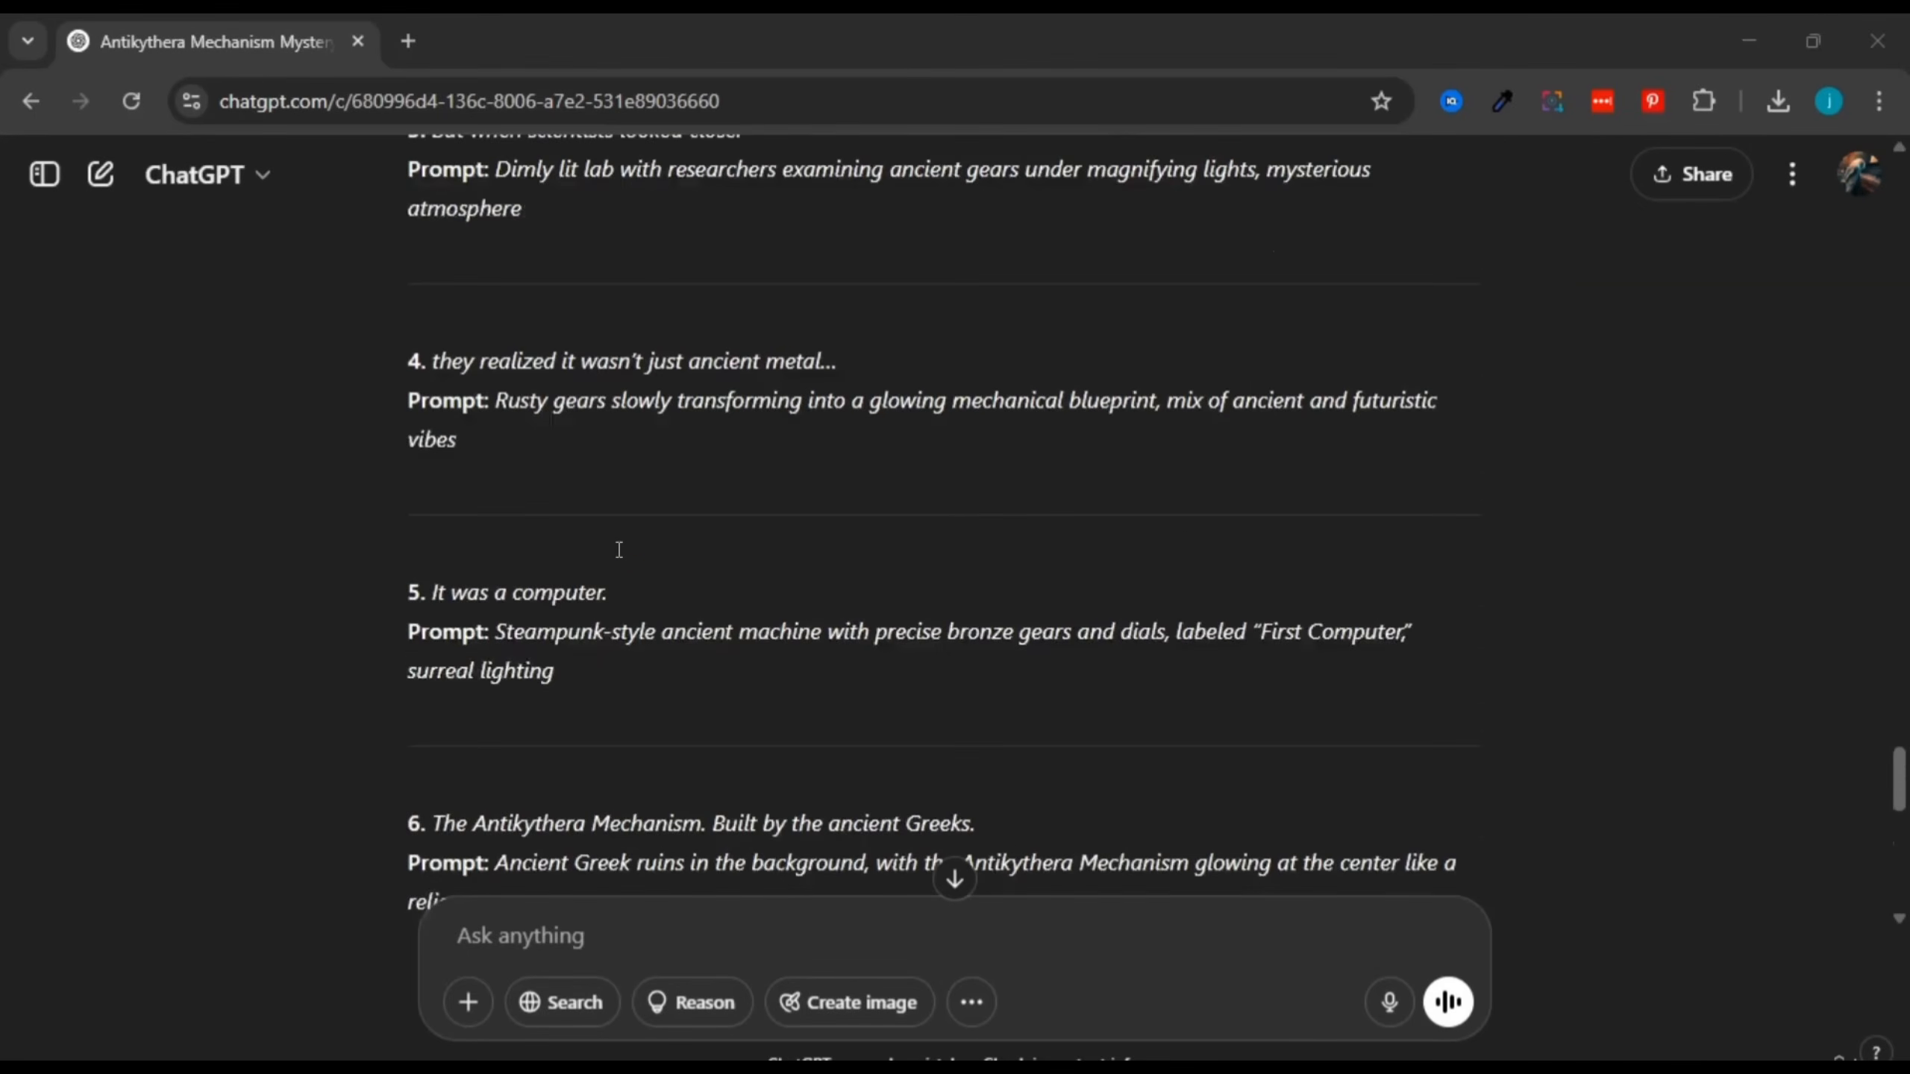
pyautogui.scroll(5, 618, 550)
pyautogui.scroll(4, 587, 467)
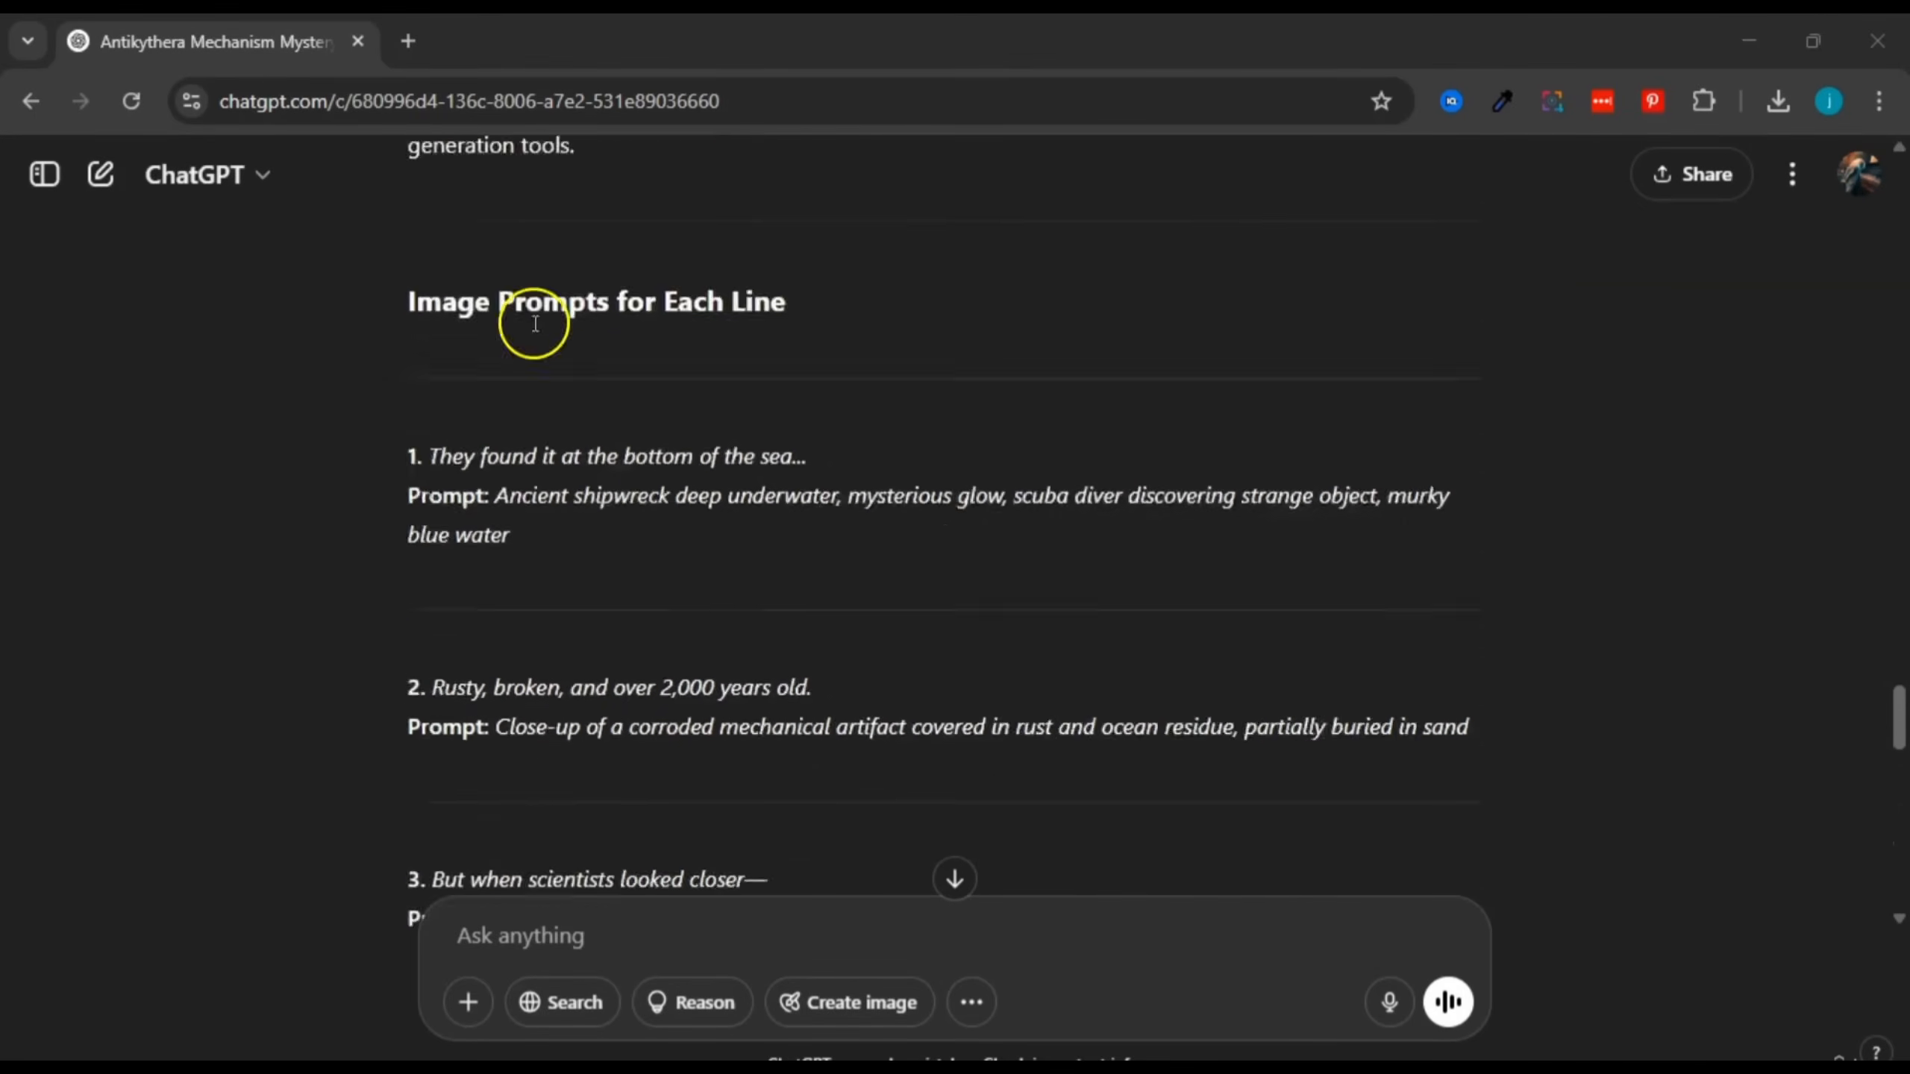
pyautogui.moveTo(434, 494); pyautogui.dragTo(789, 494)
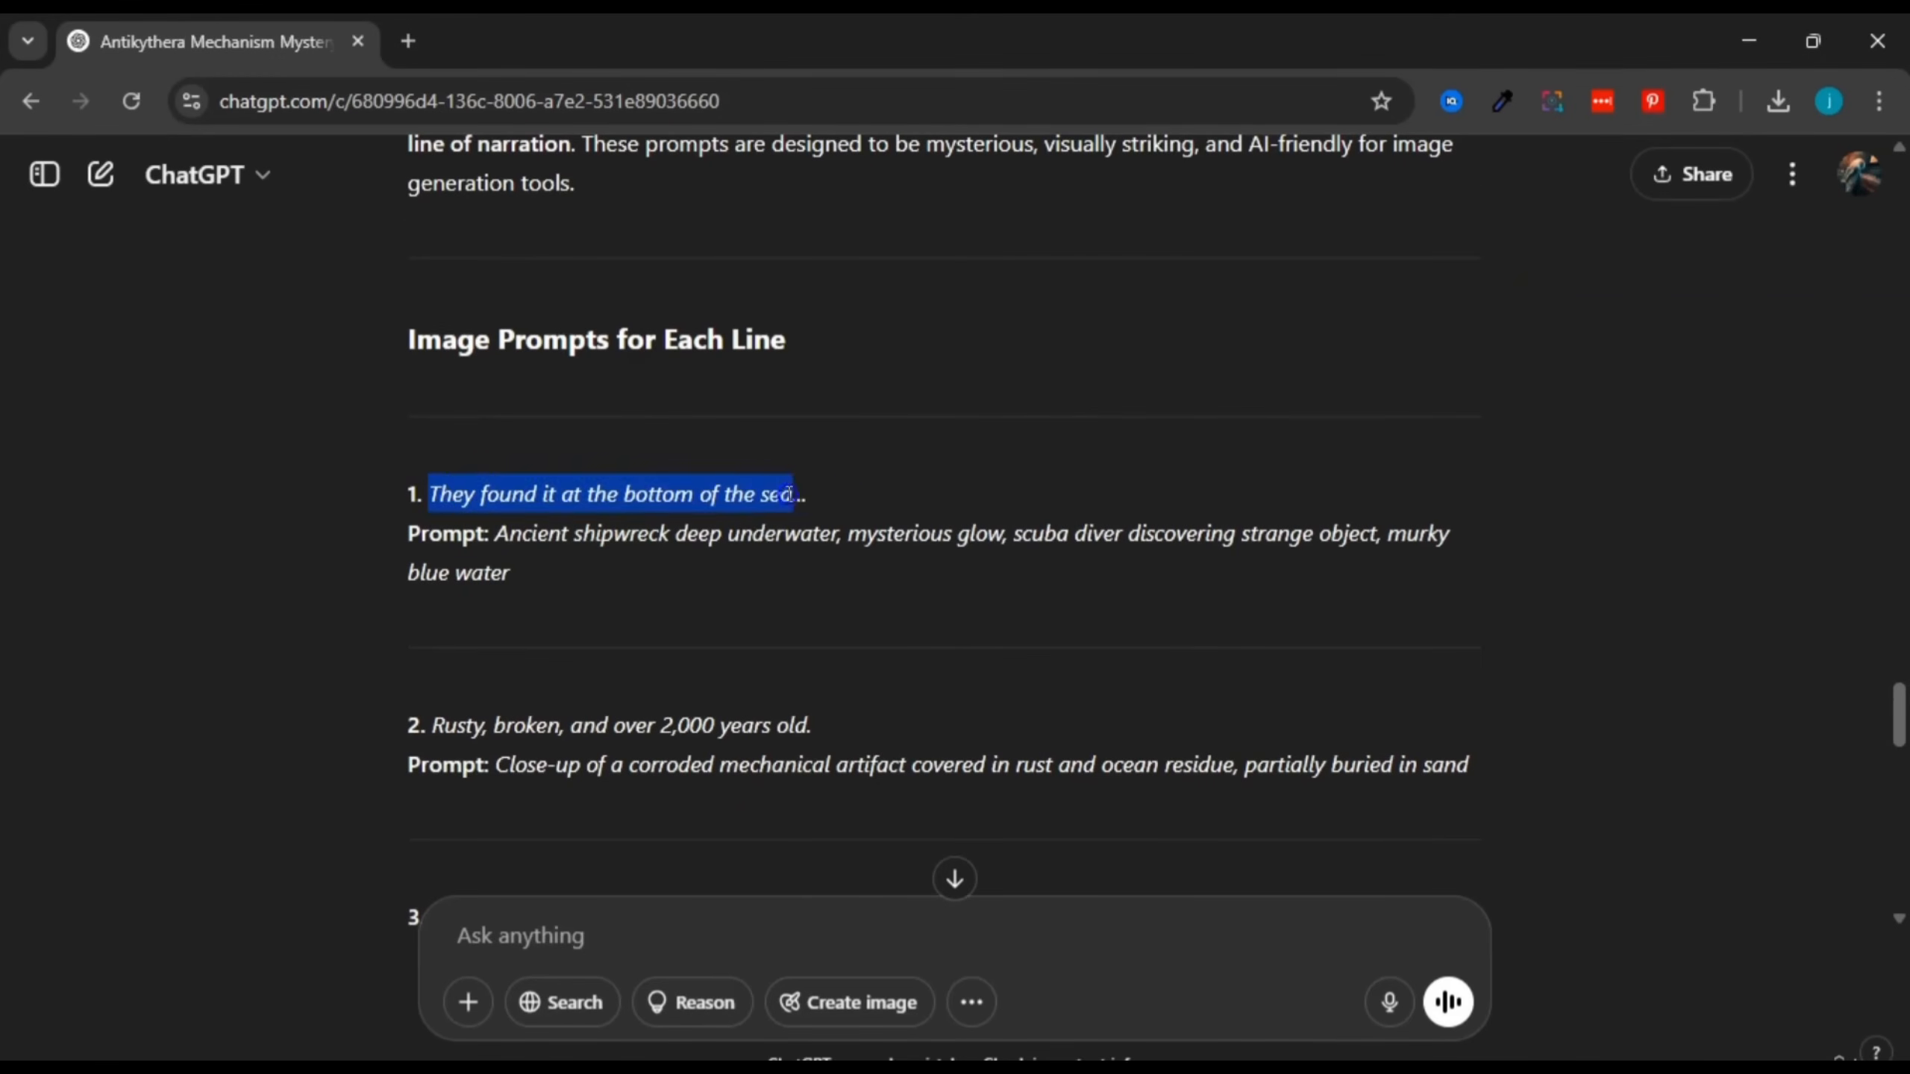
pyautogui.click(825, 494)
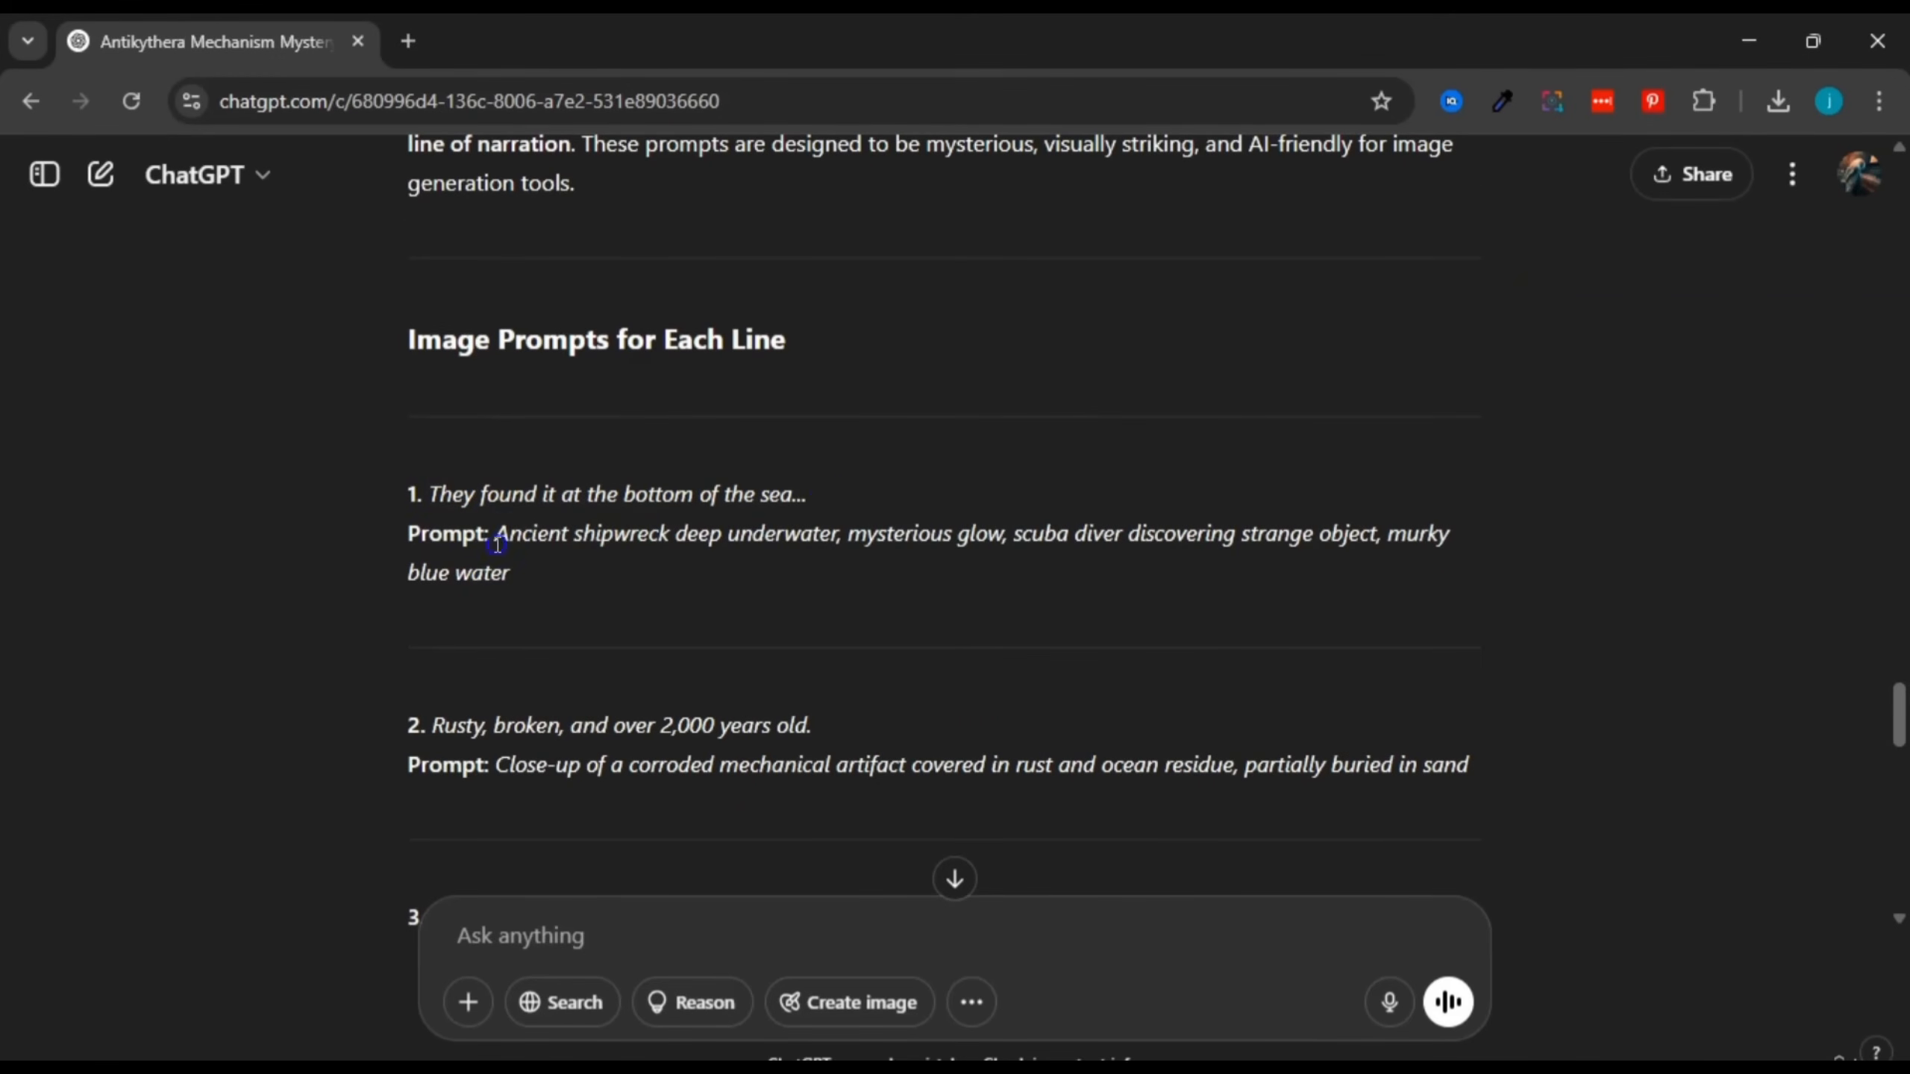
pyautogui.moveTo(497, 543); pyautogui.dragTo(576, 564)
pyautogui.click(460, 580)
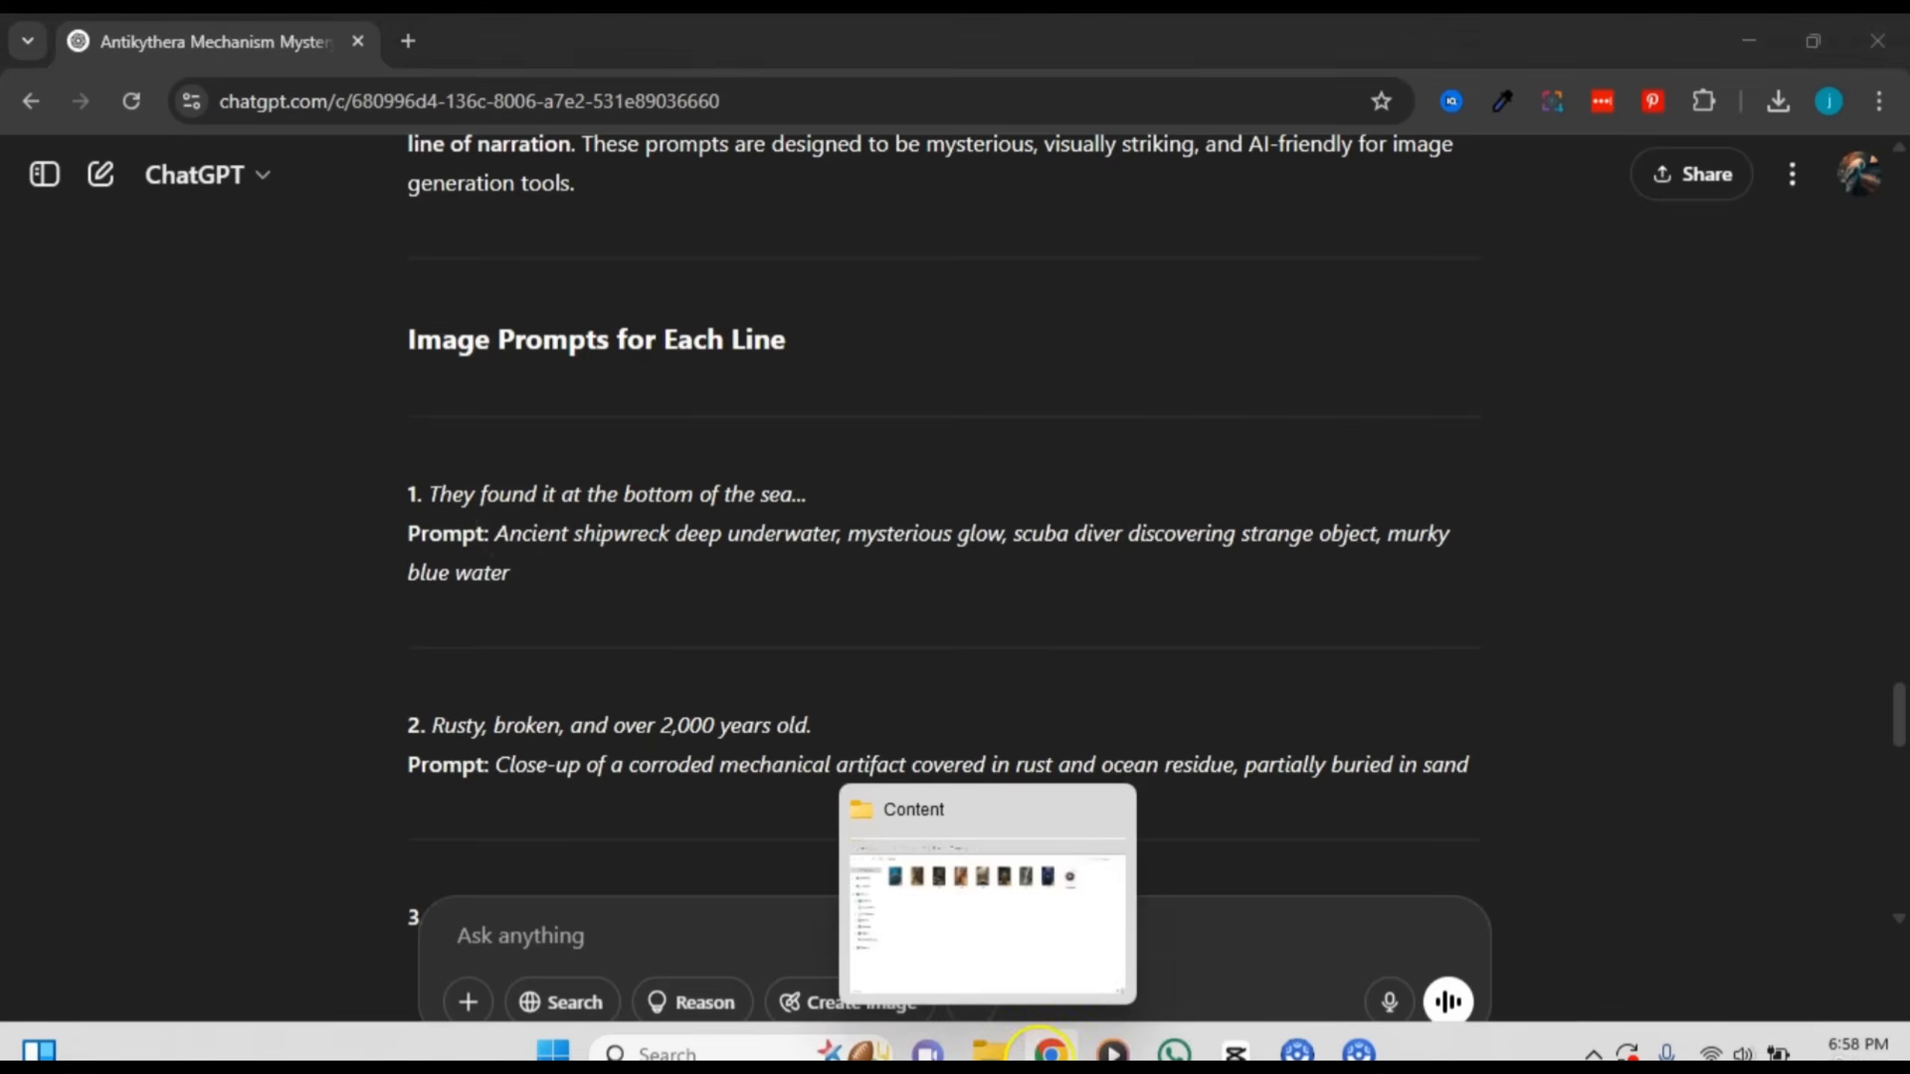
# Step: Return to CapCut, preview 1.mp4 and place it on the video track at the start, above the voiceover
pyautogui.click(1057, 1052)
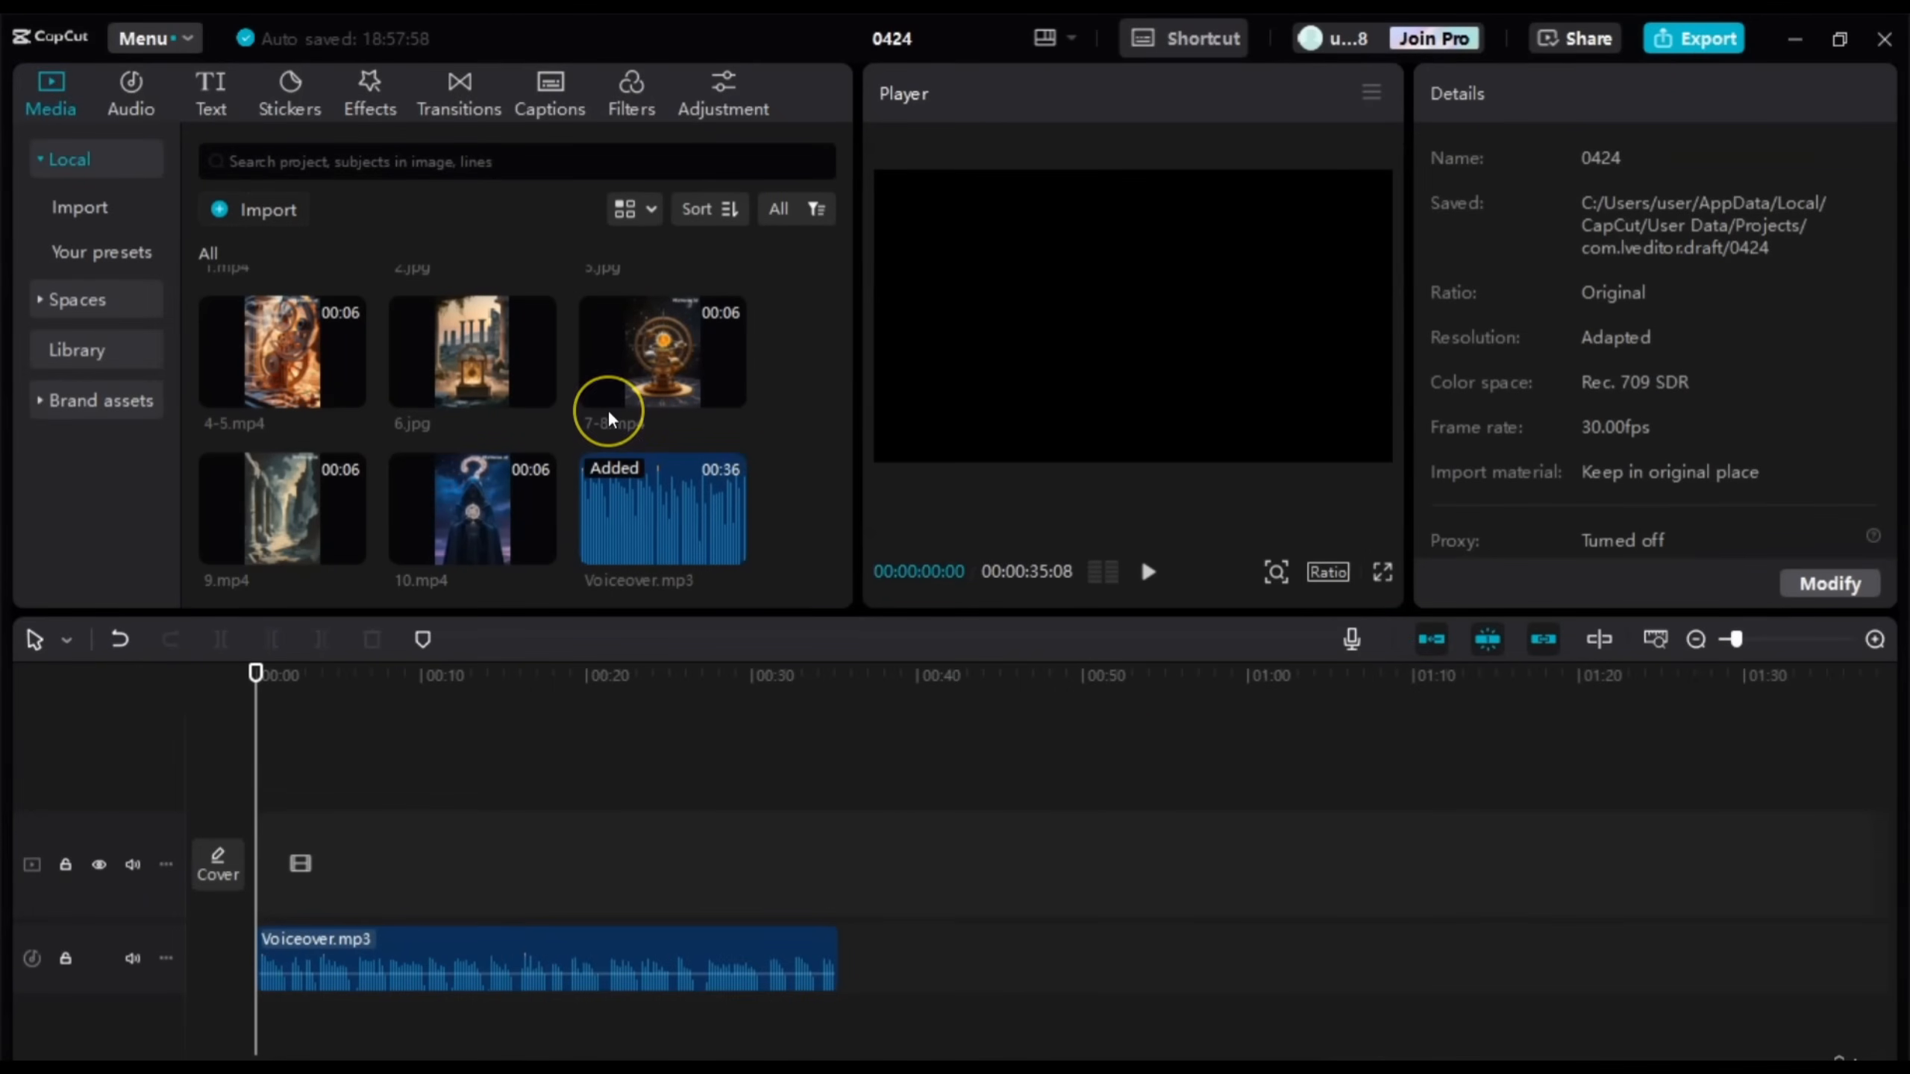
pyautogui.scroll(2, 755, 406)
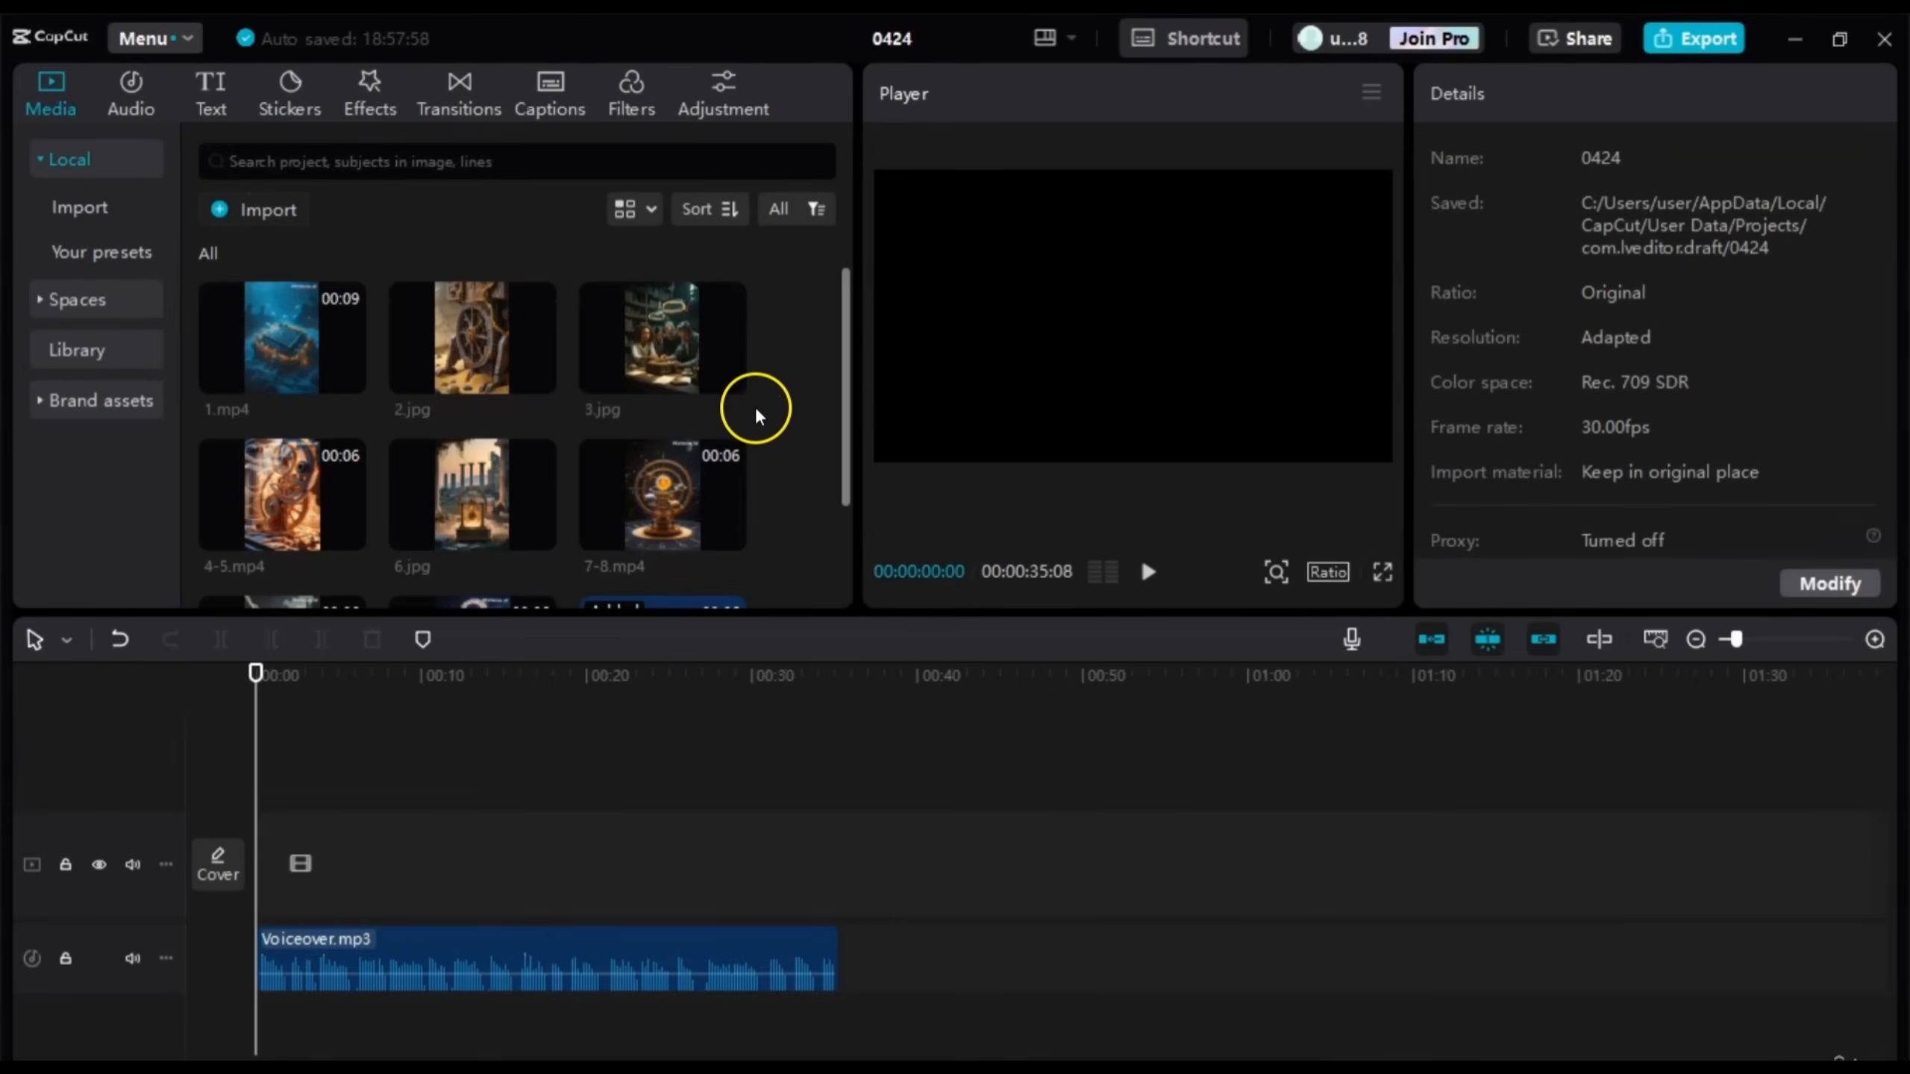
pyautogui.click(272, 346)
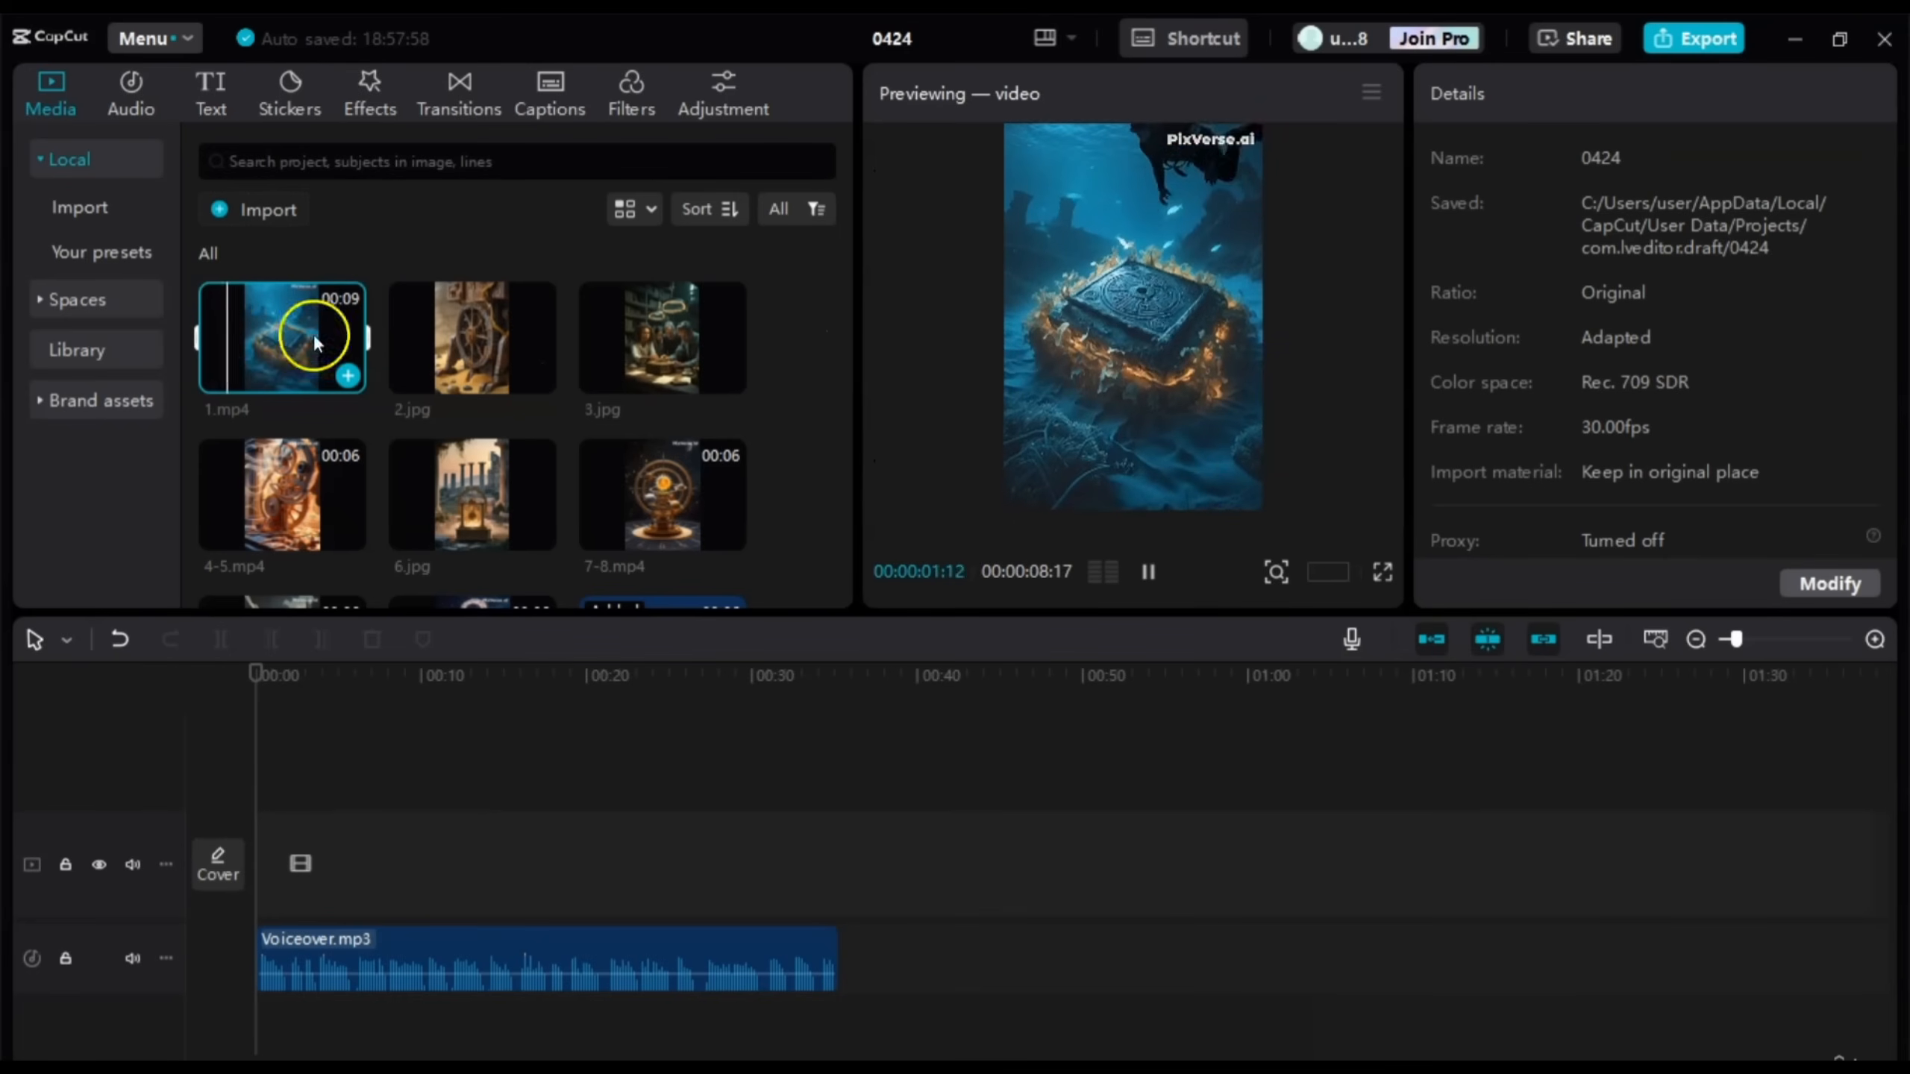
pyautogui.click(1148, 571)
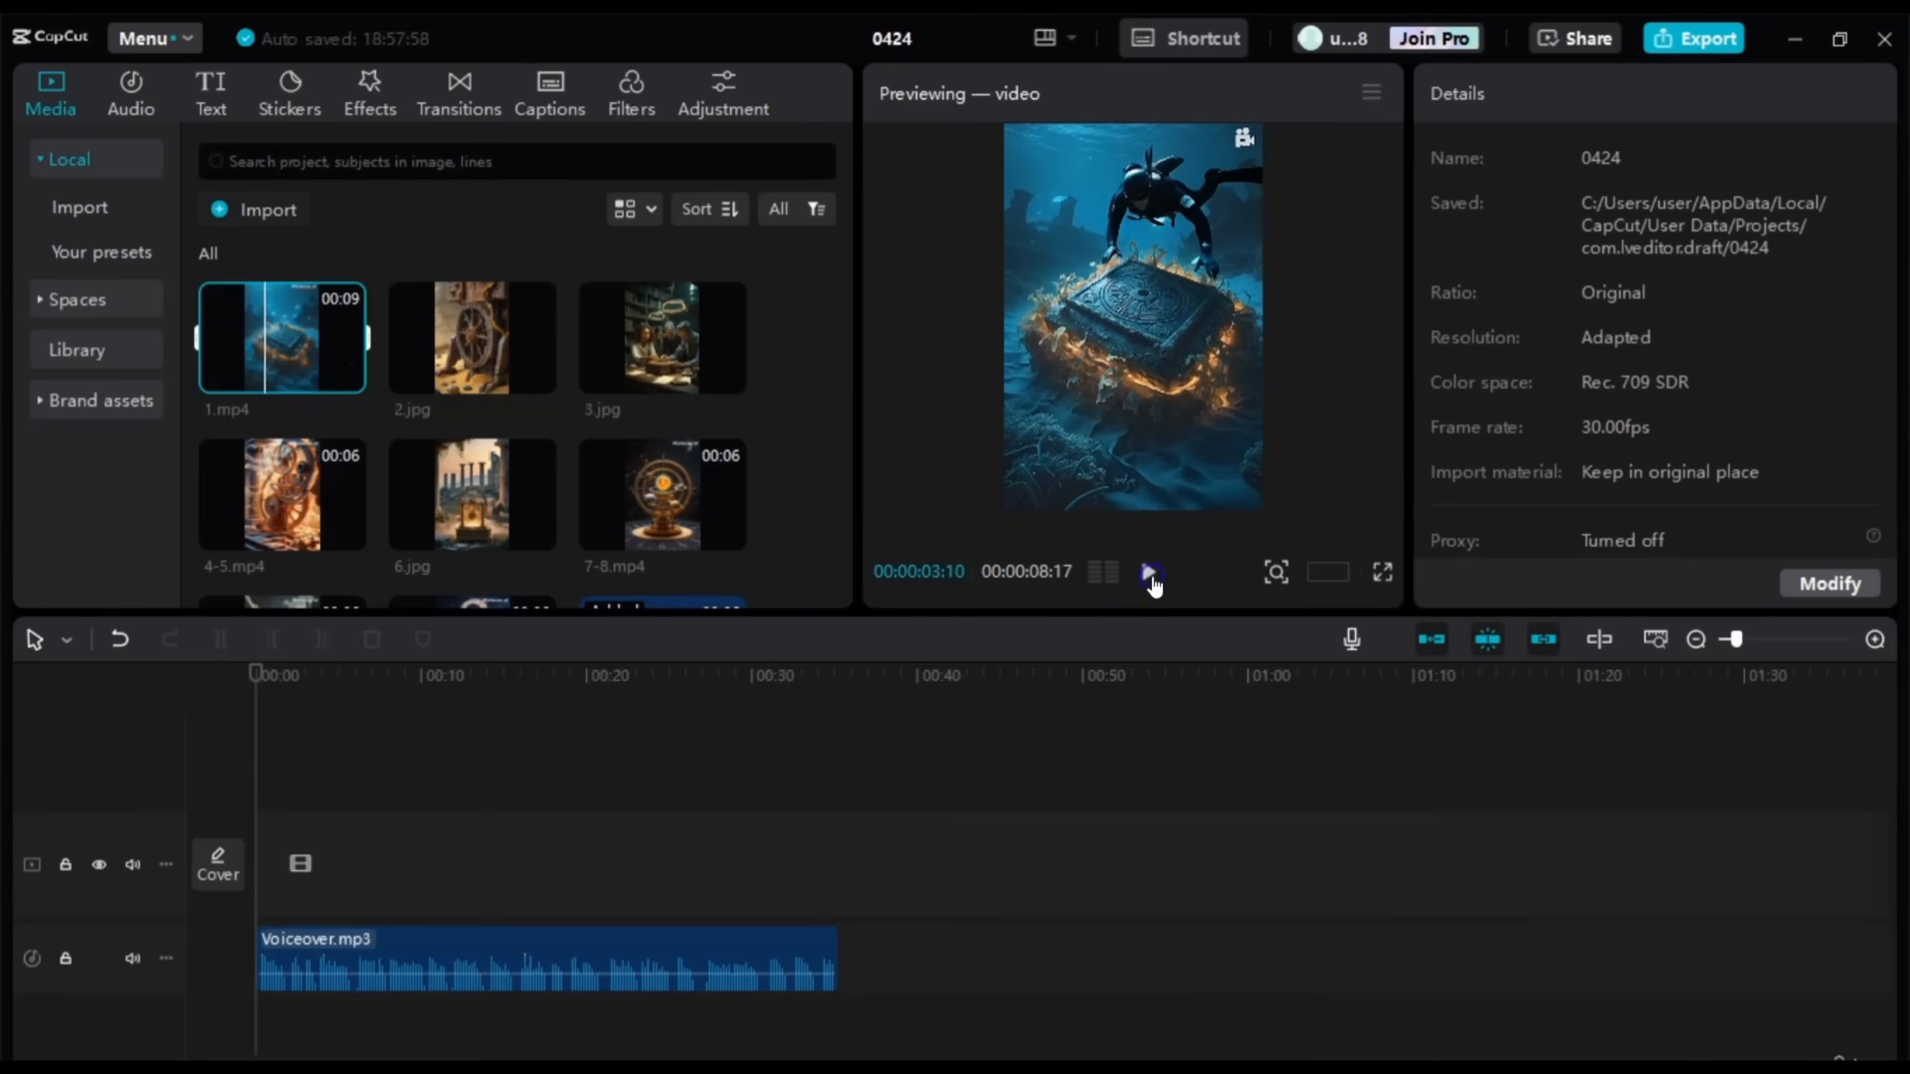
pyautogui.moveTo(265, 329); pyautogui.dragTo(269, 863)
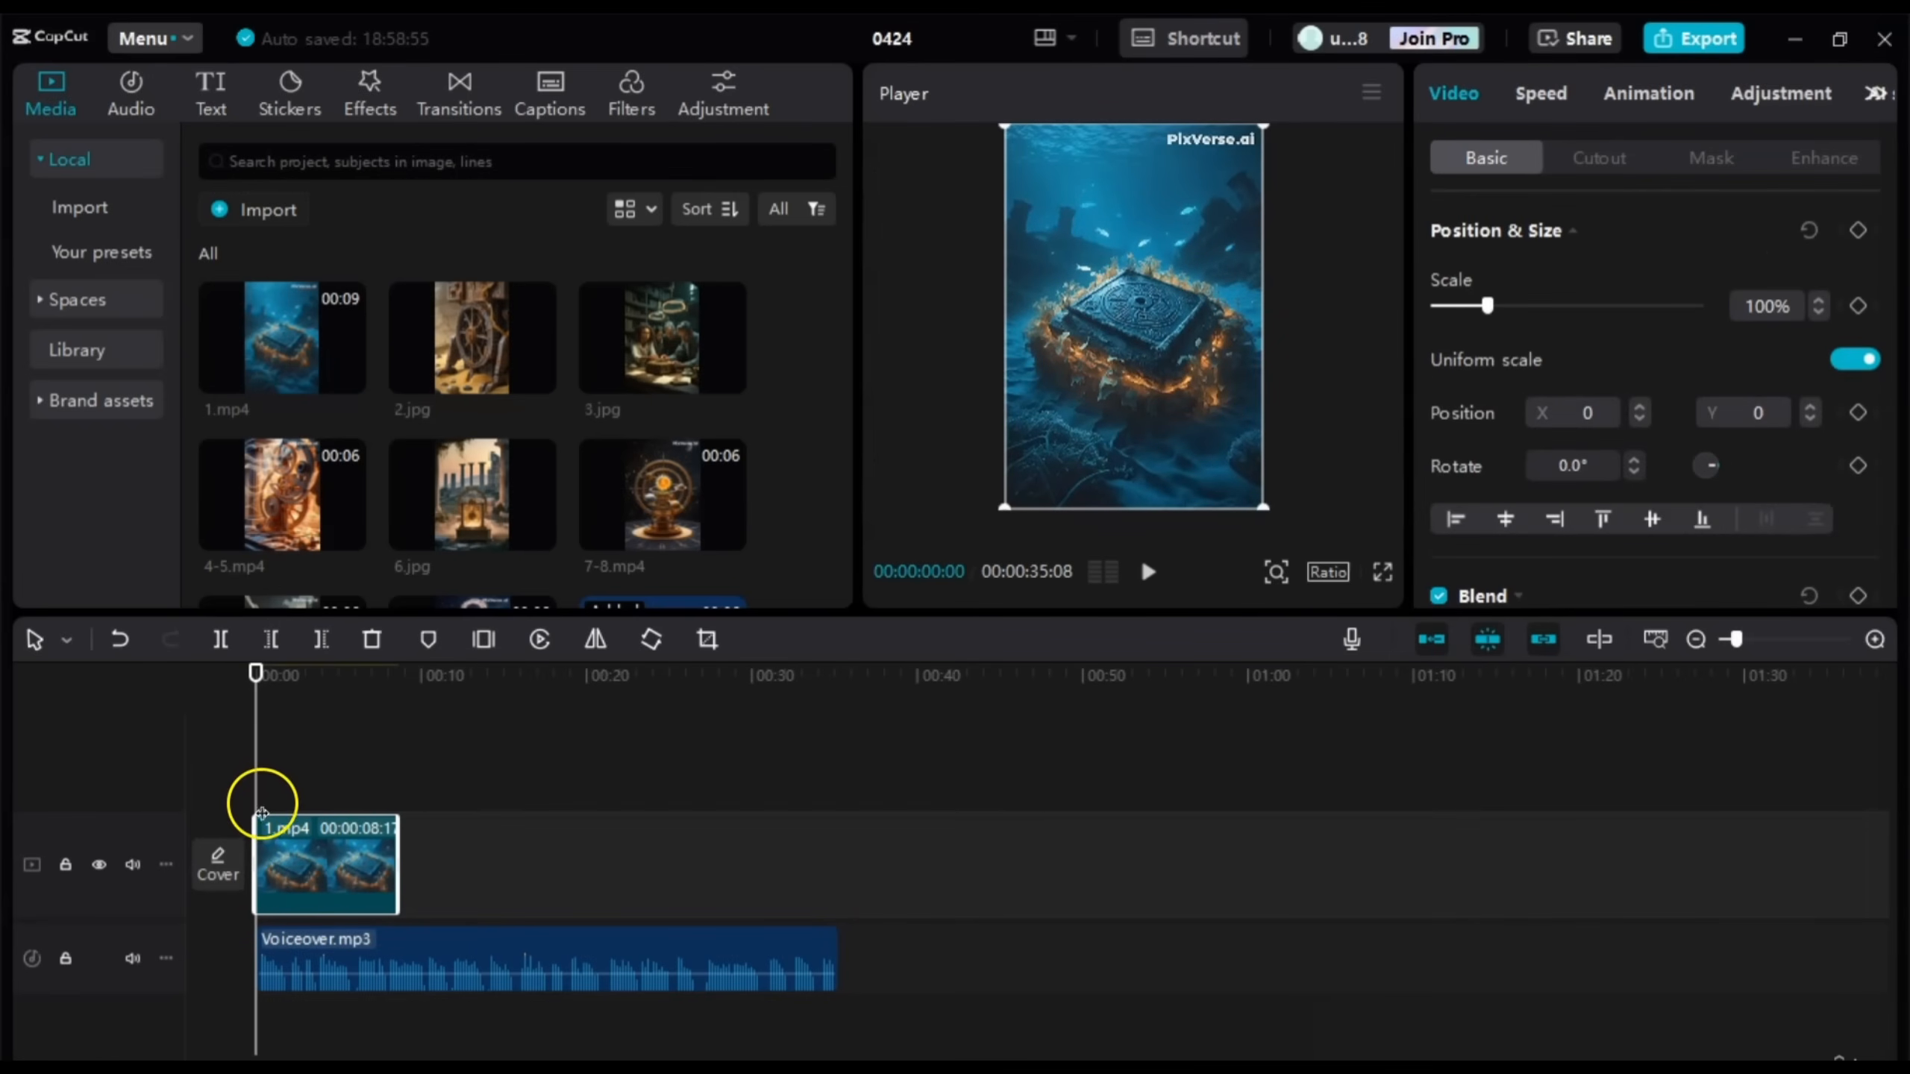
# Step: Scrub through the first seconds of 1.mp4, enlarge the timeline scale and return the playhead to the start
pyautogui.moveTo(256, 811); pyautogui.dragTo(326, 787)
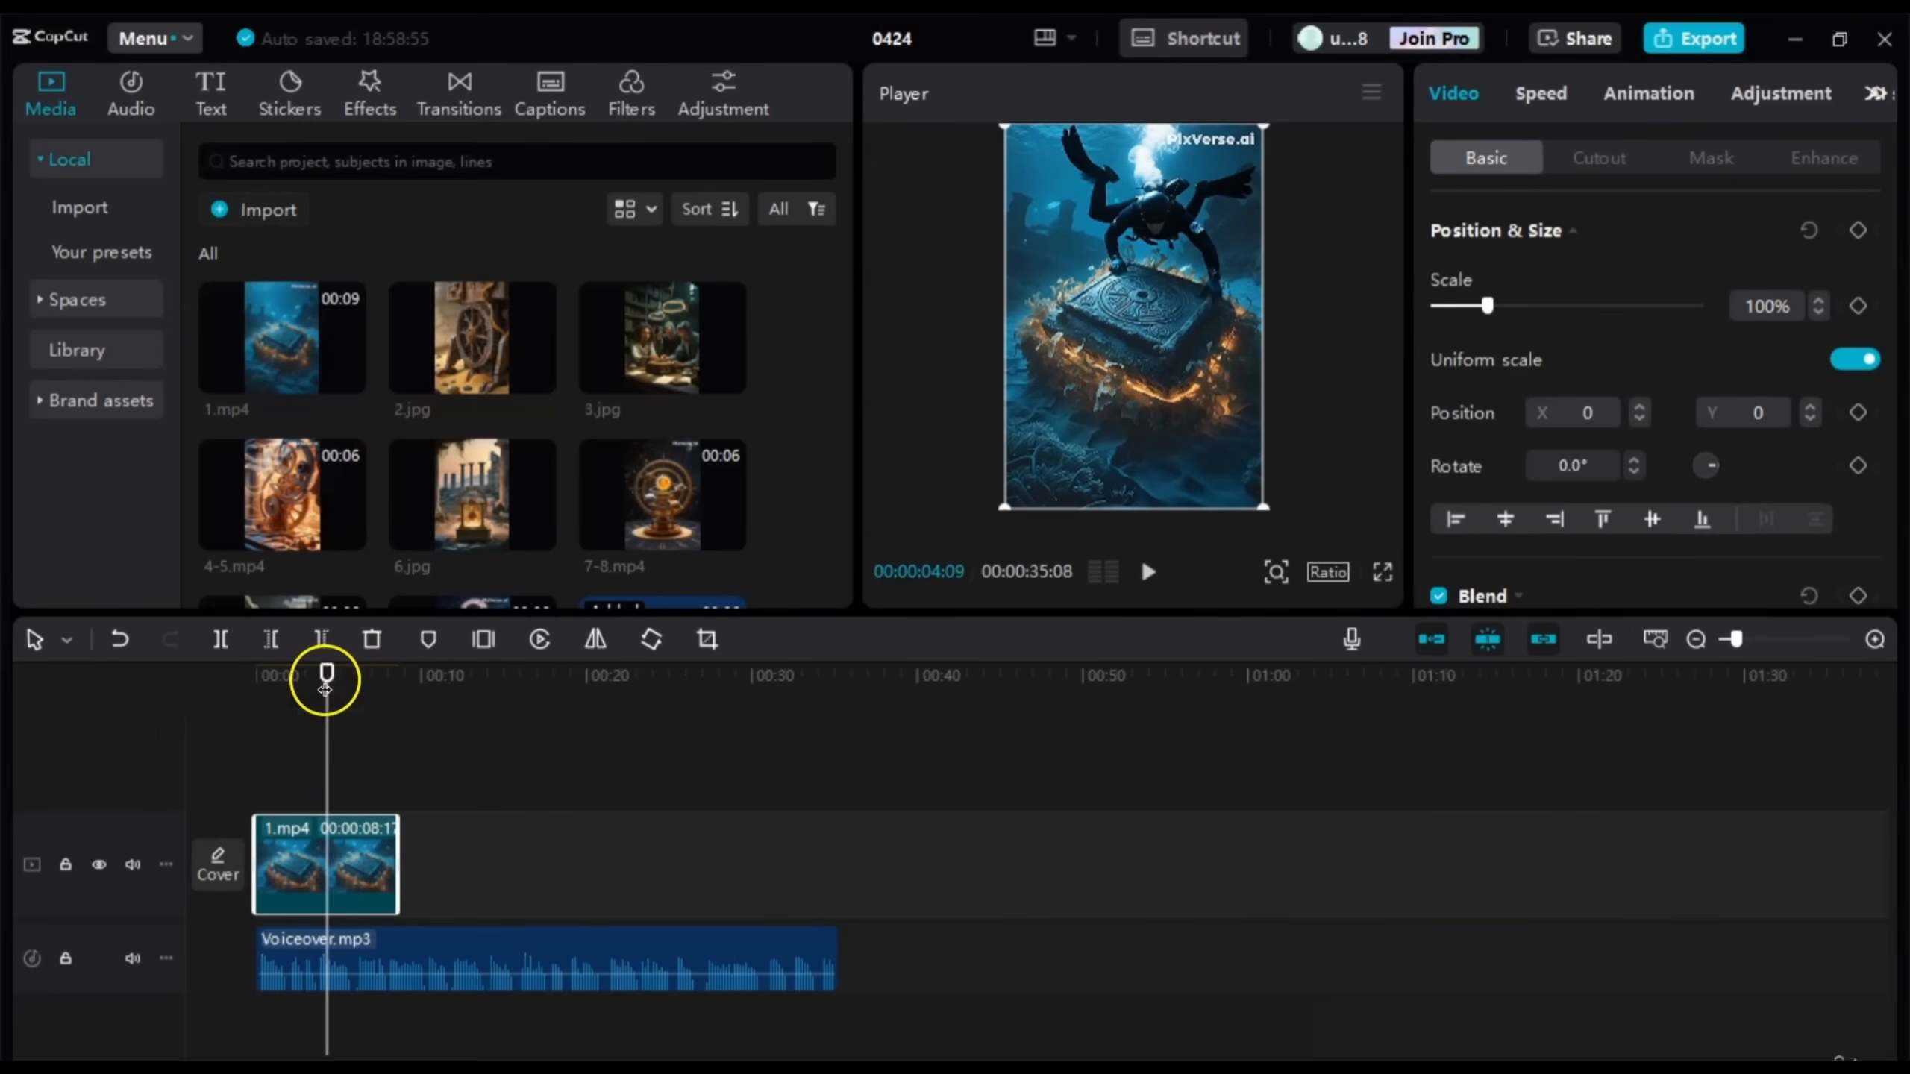
pyautogui.moveTo(324, 689)
pyautogui.mouseDown()
pyautogui.moveTo(255, 691)
pyautogui.moveTo(314, 696)
pyautogui.mouseUp()
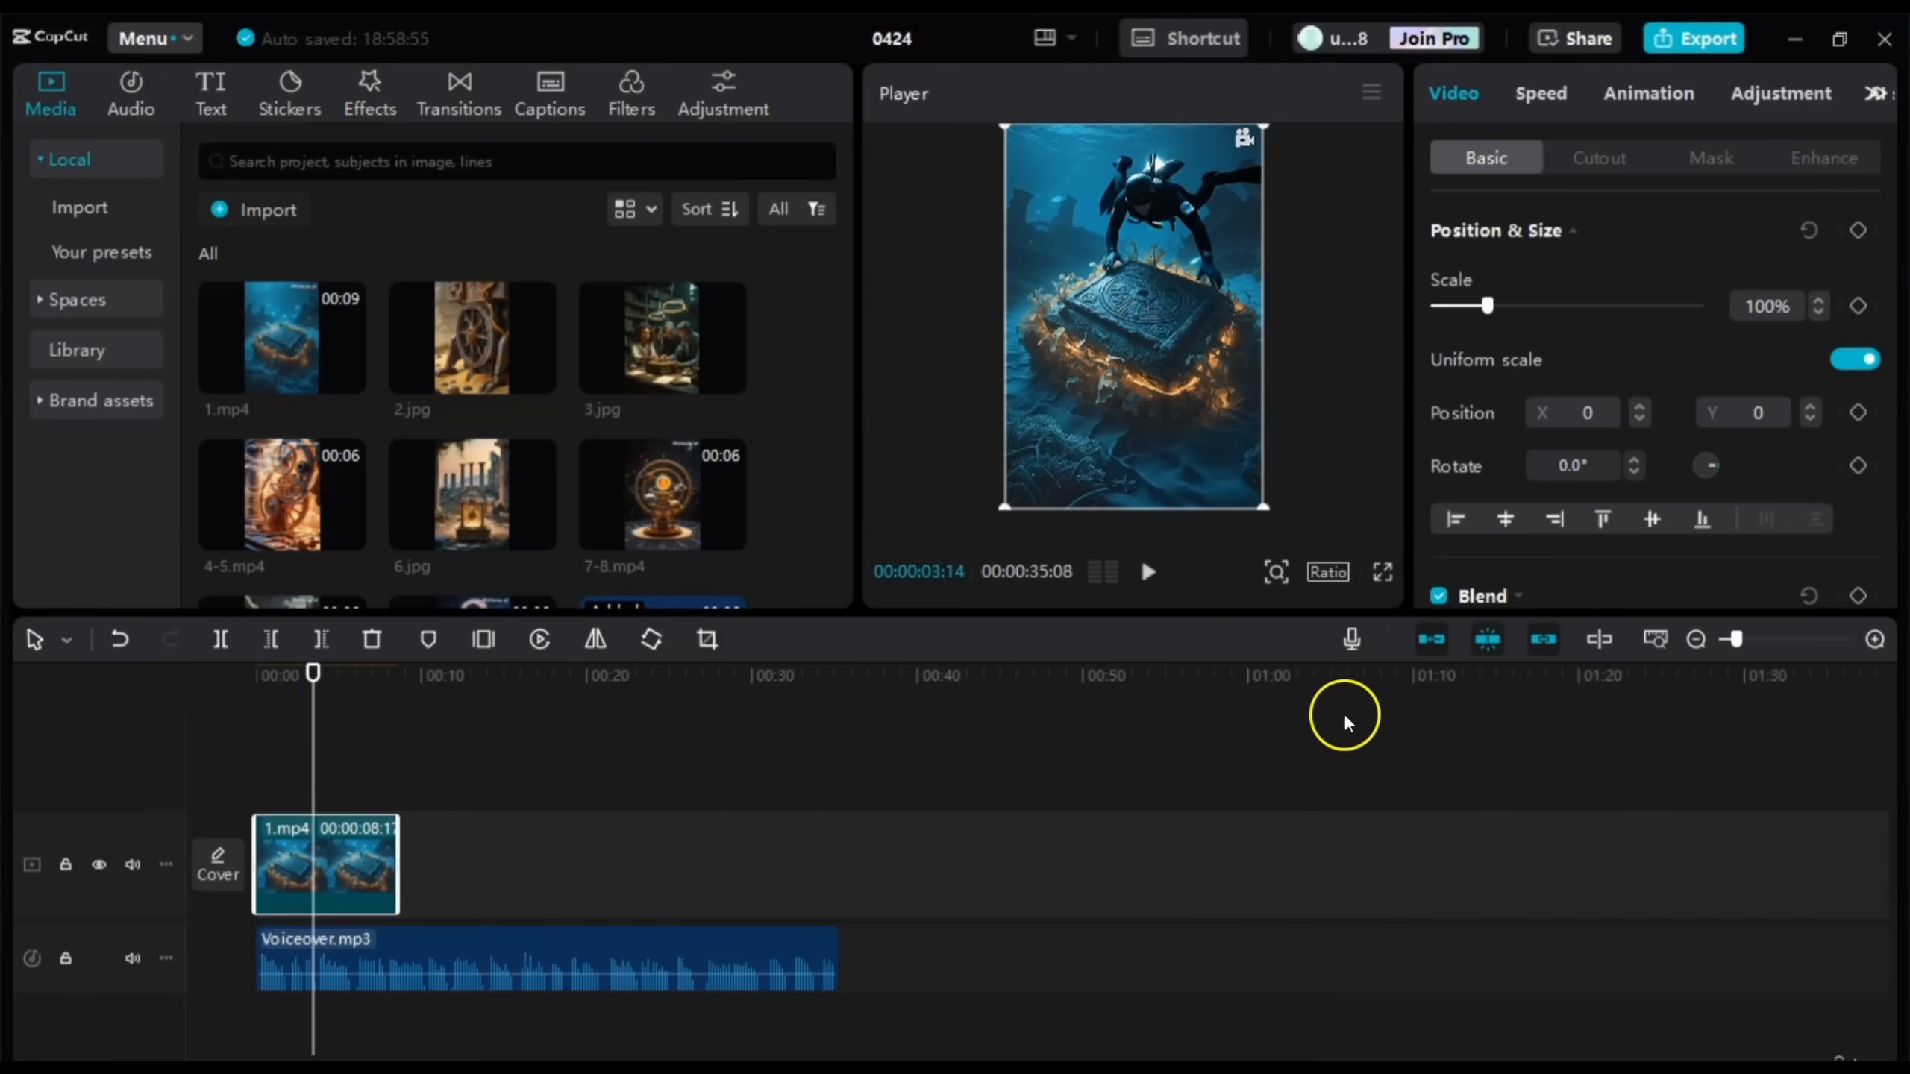
pyautogui.click(1873, 639)
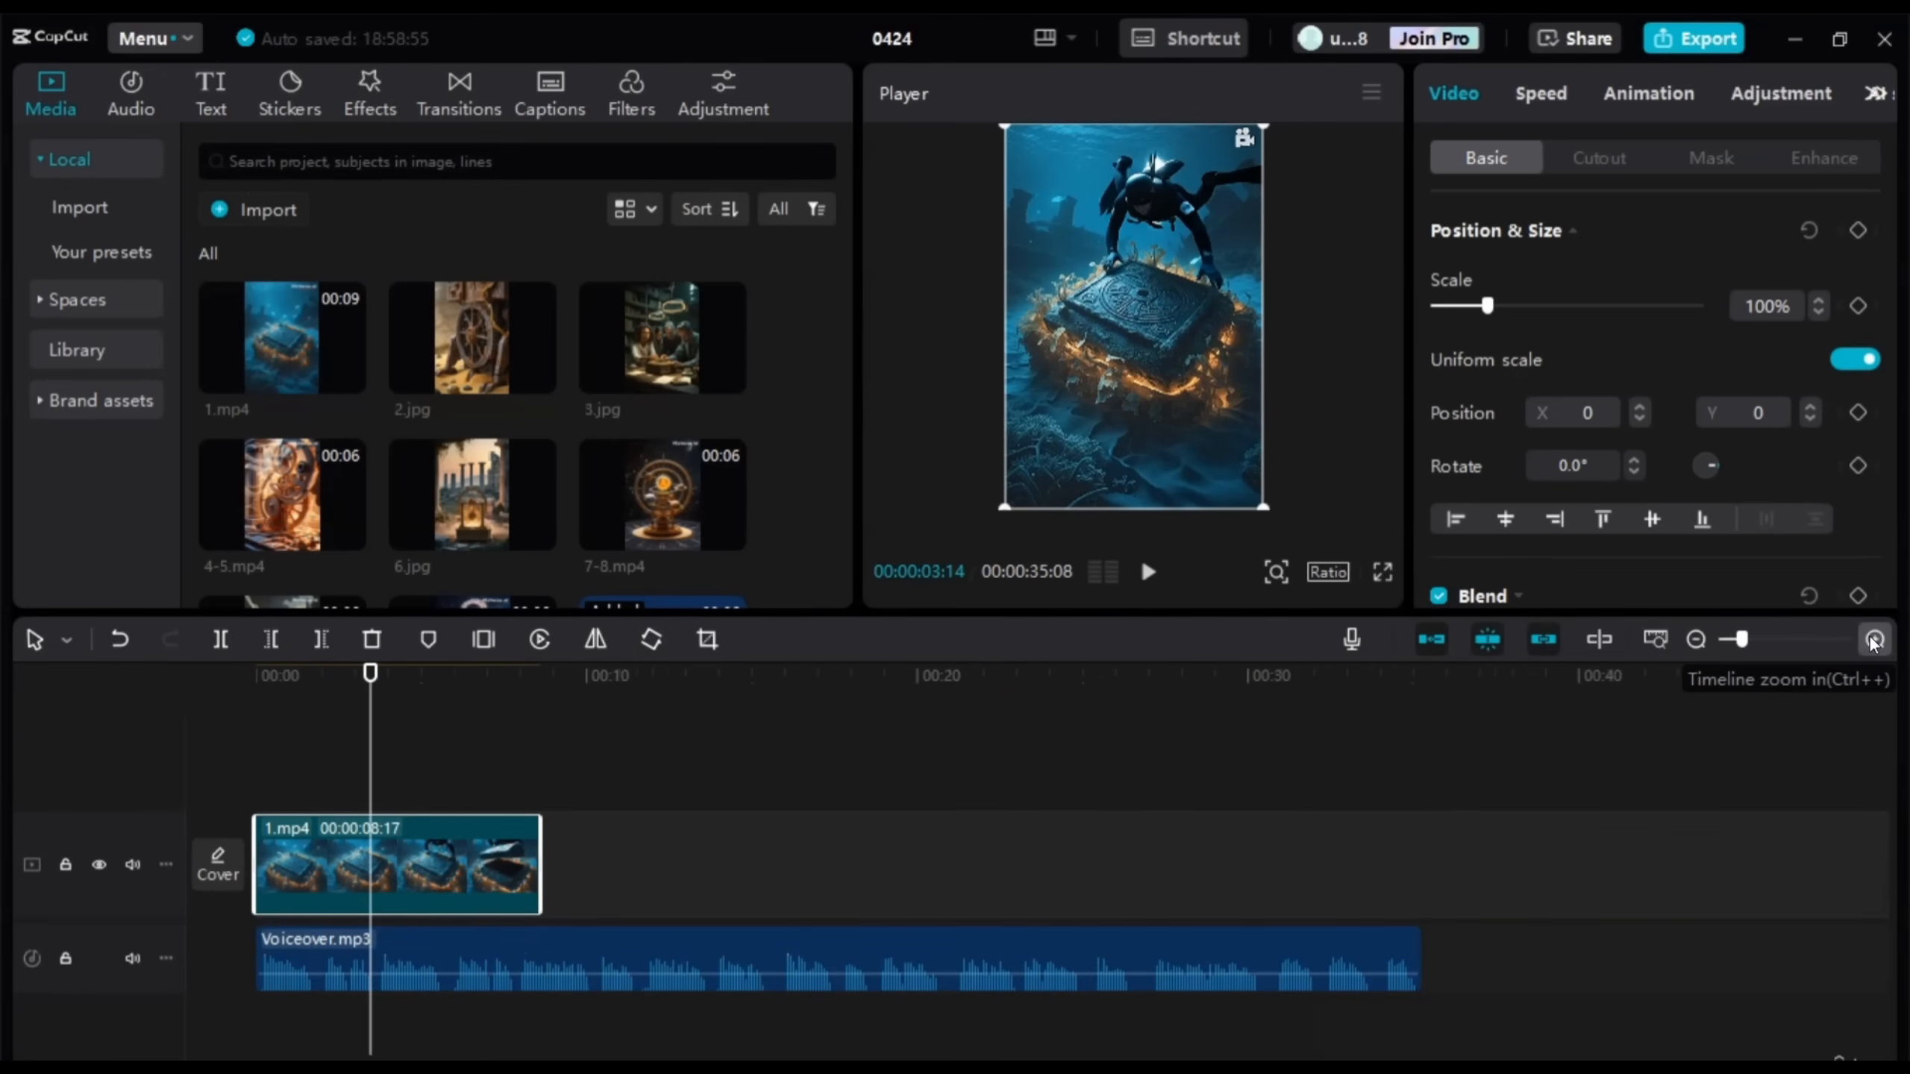
pyautogui.click(1873, 639)
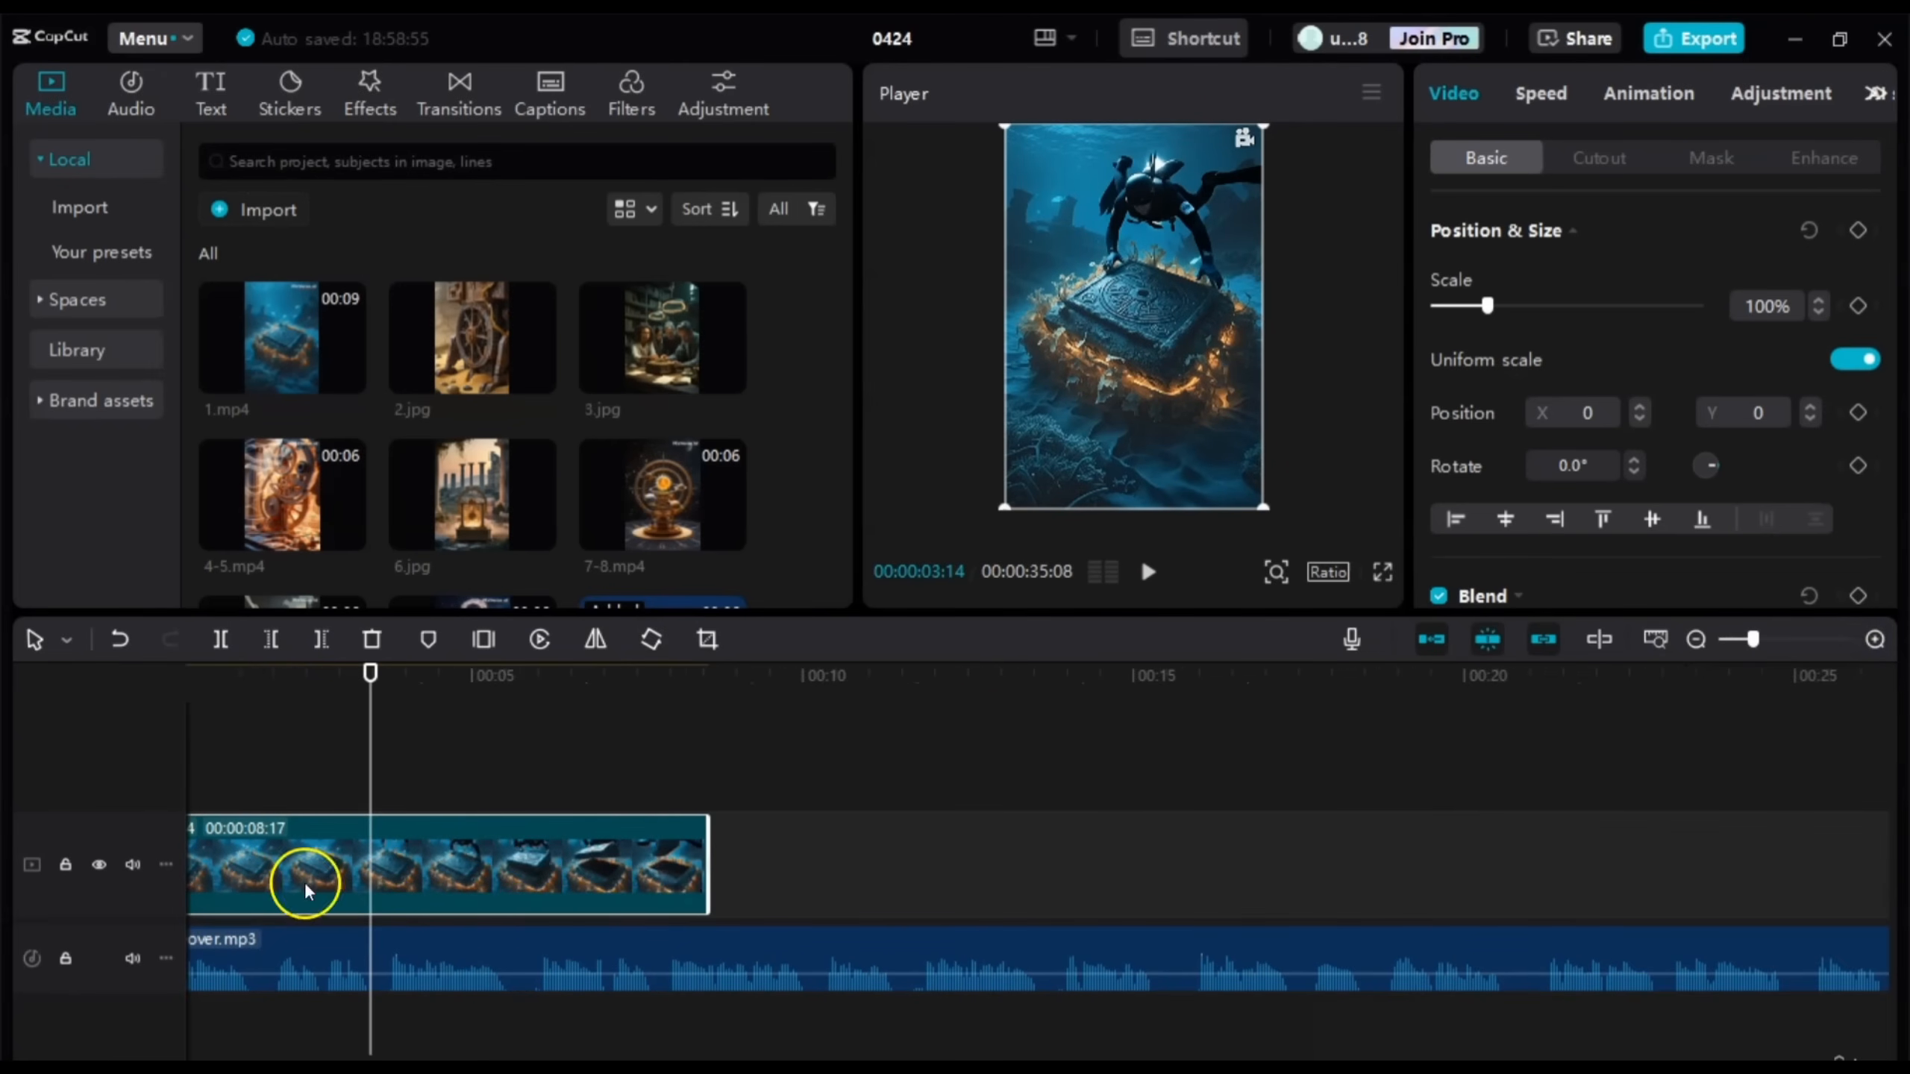
pyautogui.hscroll(-3, 567, 772)
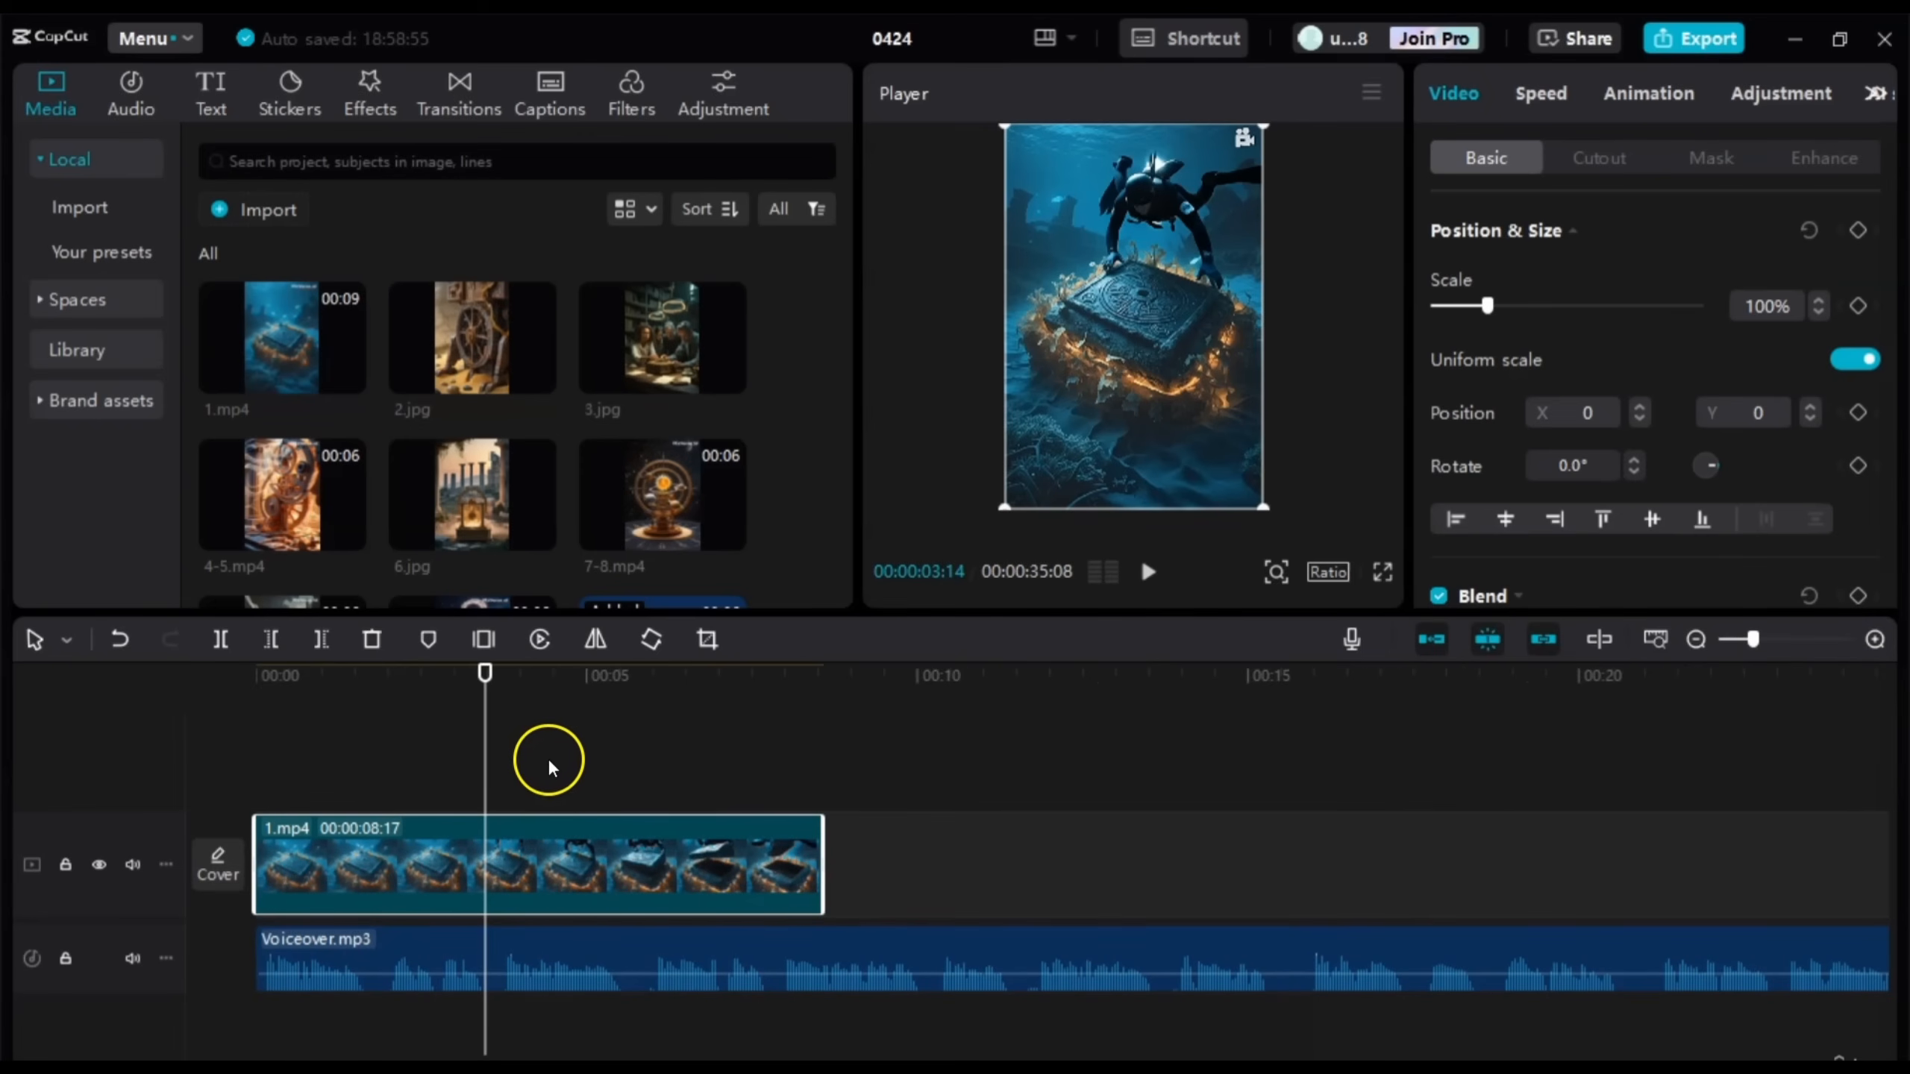
pyautogui.moveTo(482, 741); pyautogui.dragTo(198, 726)
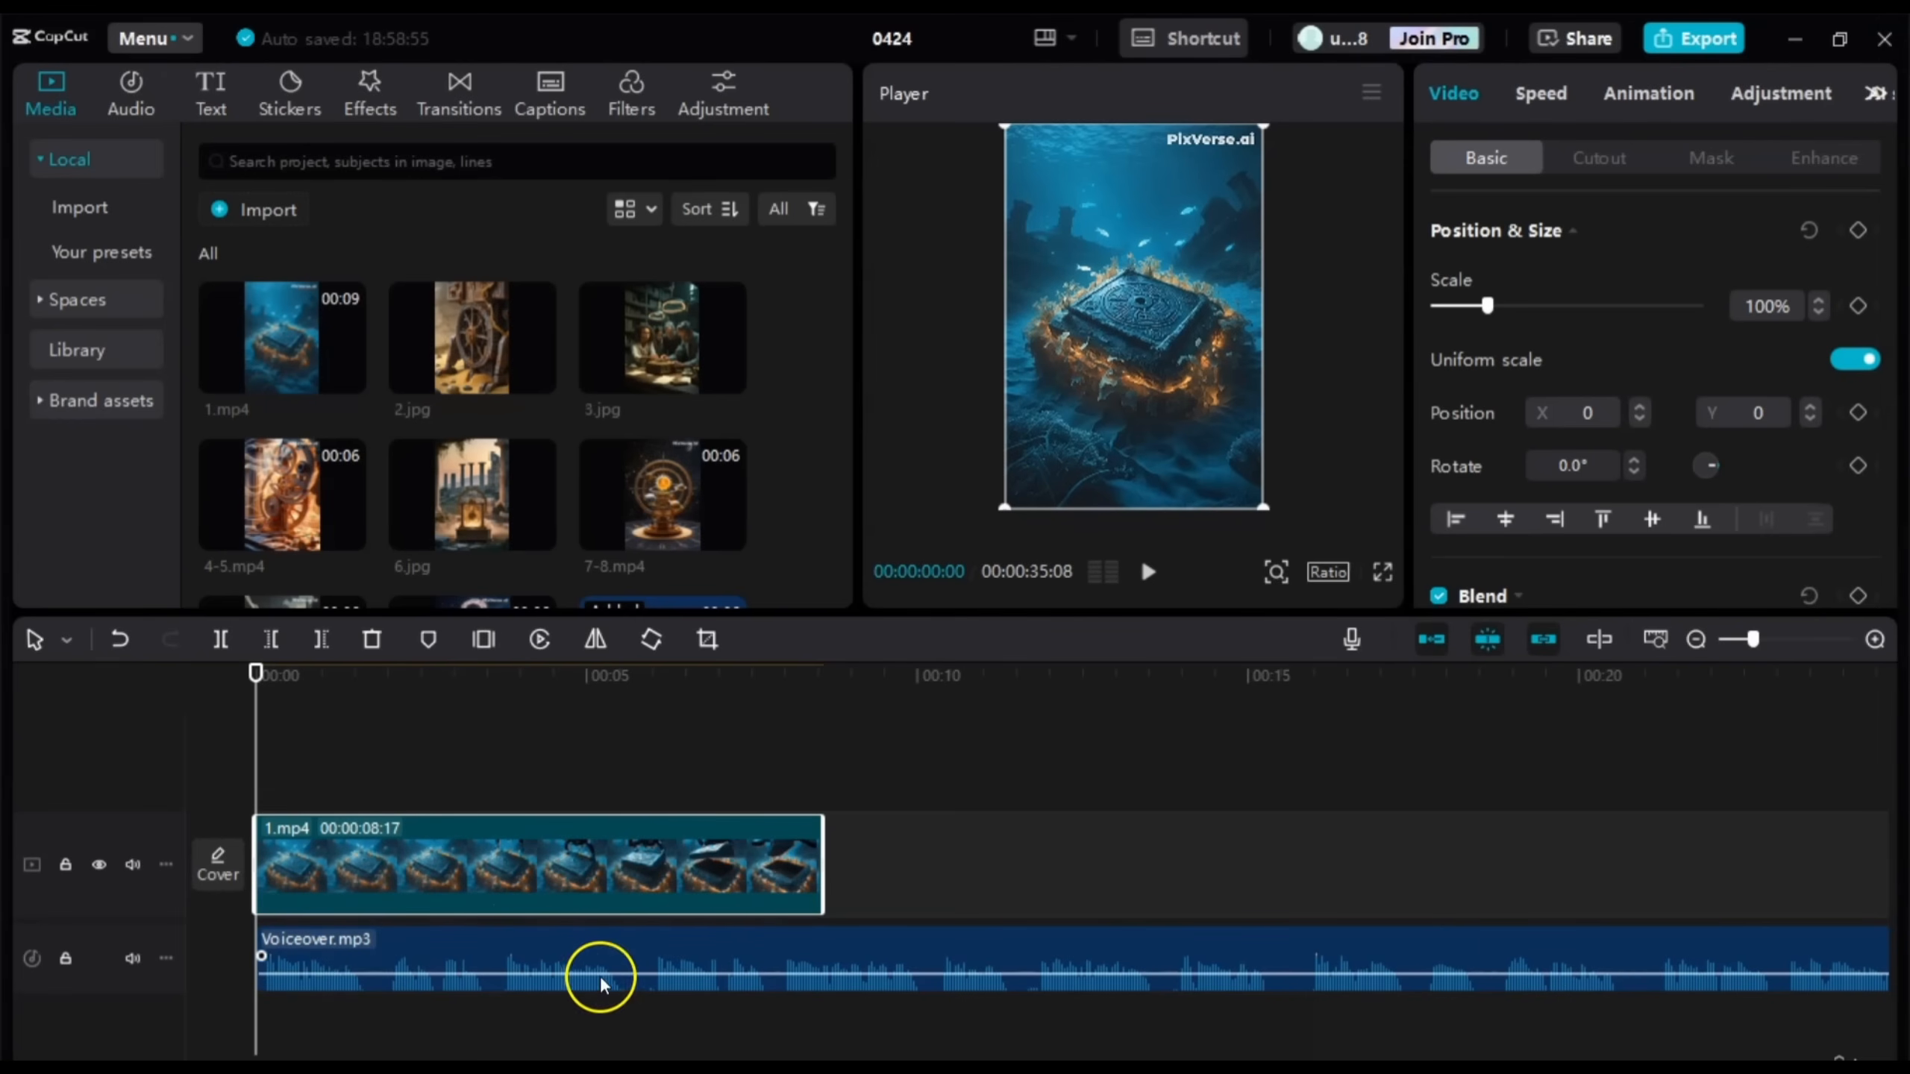
# Step: Play the beginning of 1.mp4 together with the voiceover twice to check which narration the clip covers
pyautogui.moveTo(624, 878); pyautogui.dragTo(382, 804)
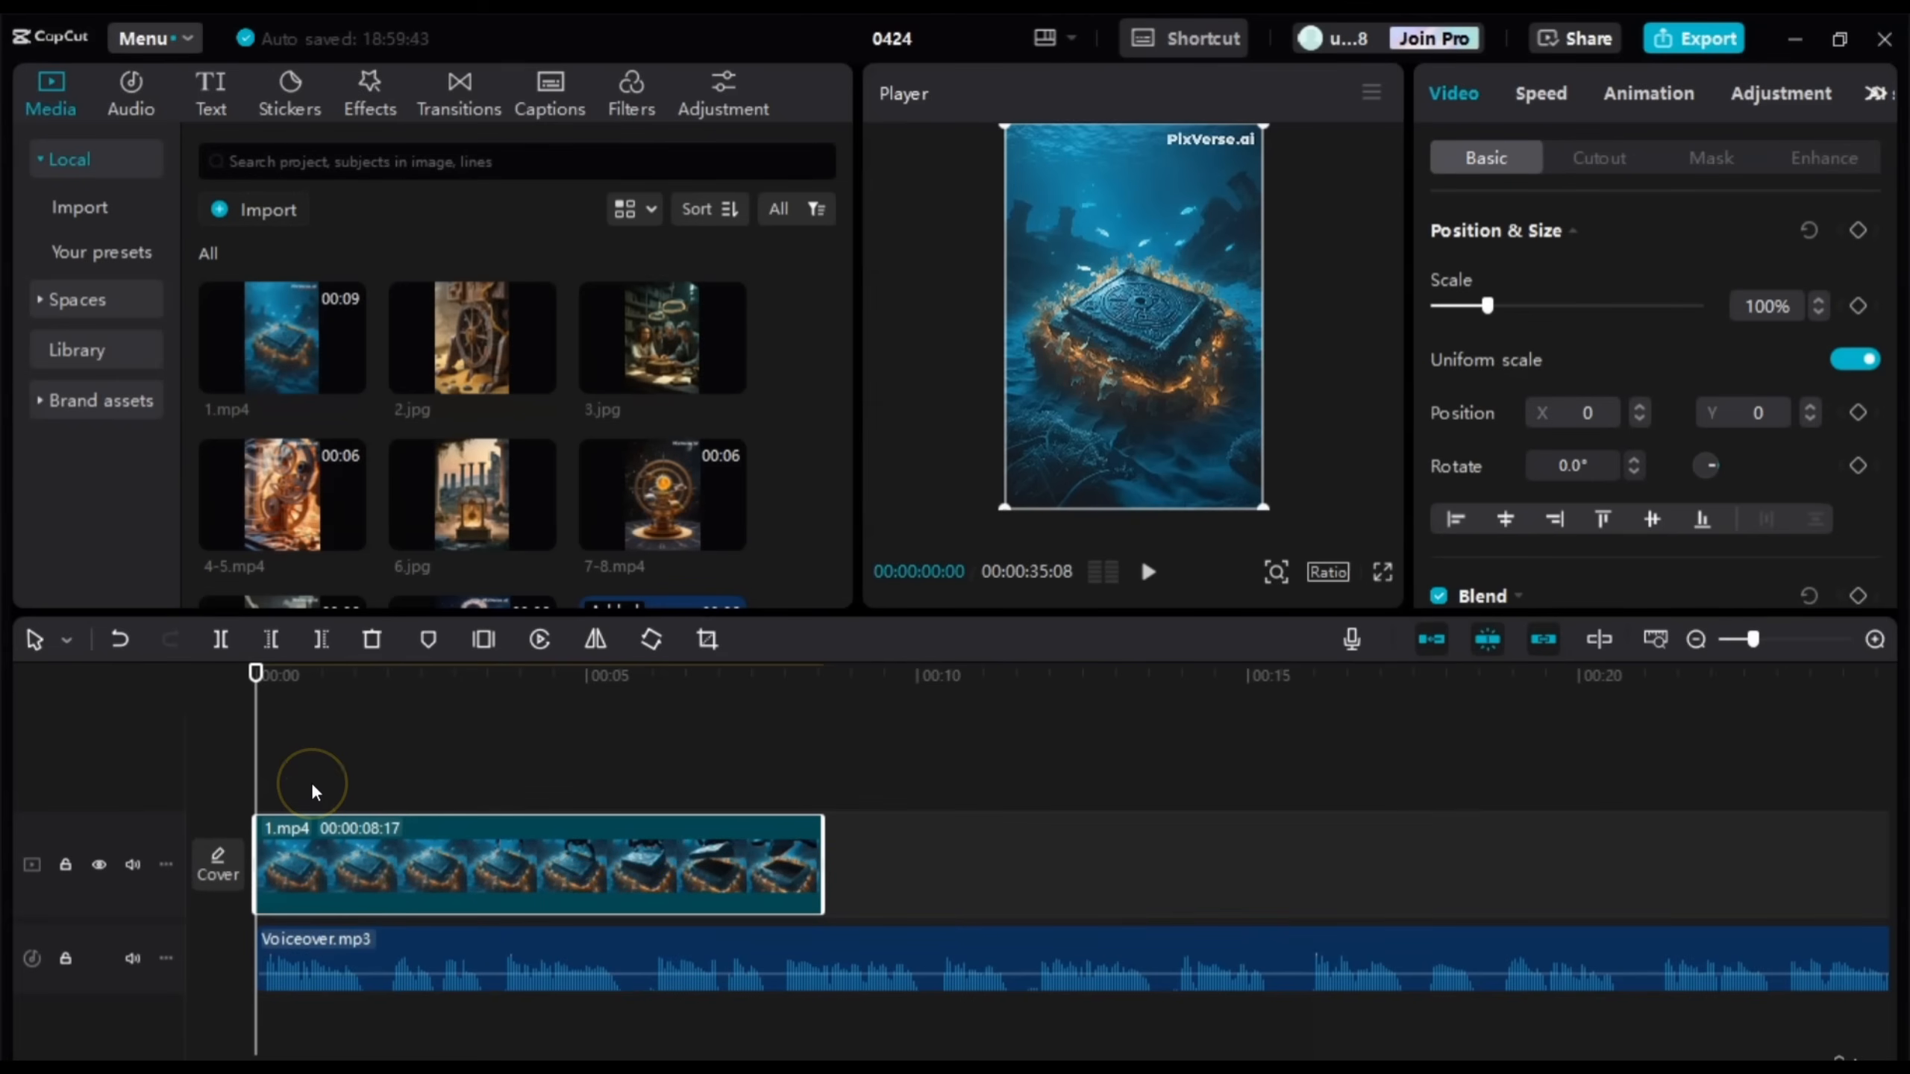
pyautogui.press('space')
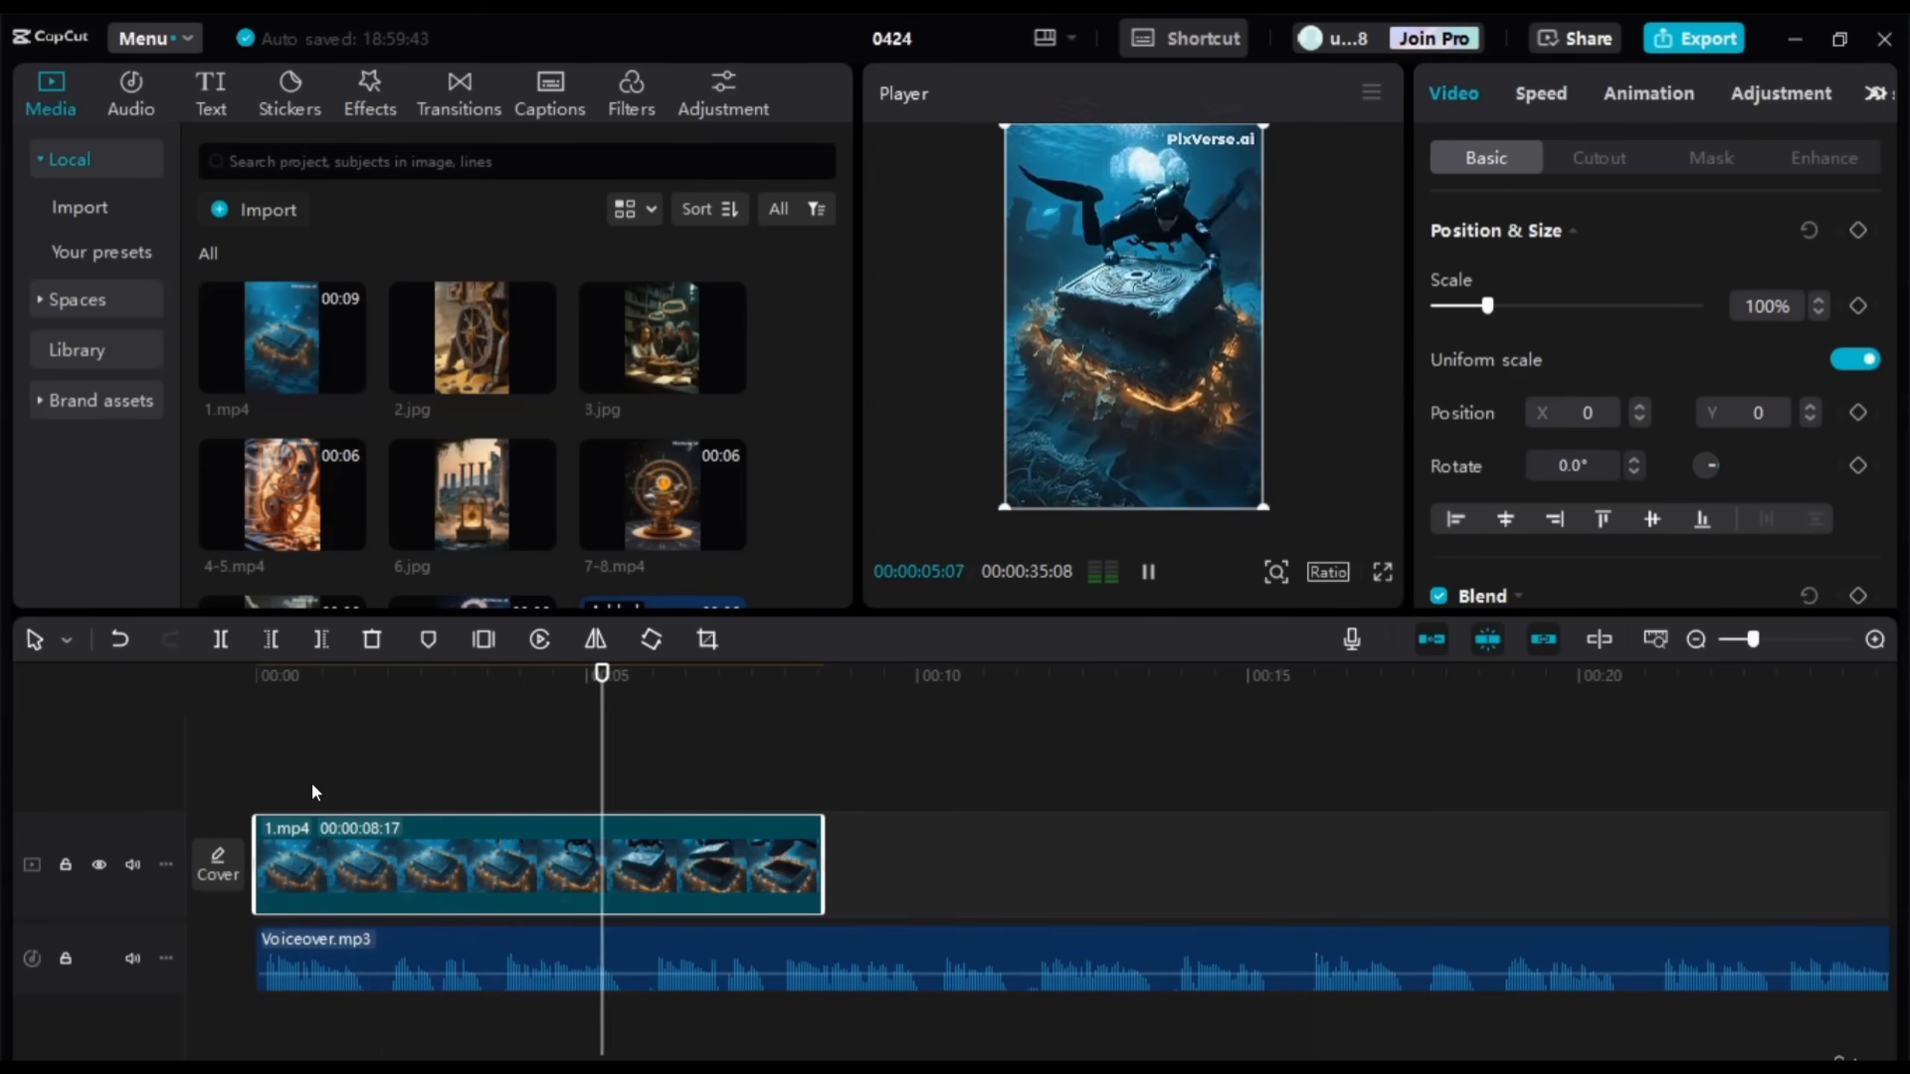
pyautogui.press('space')
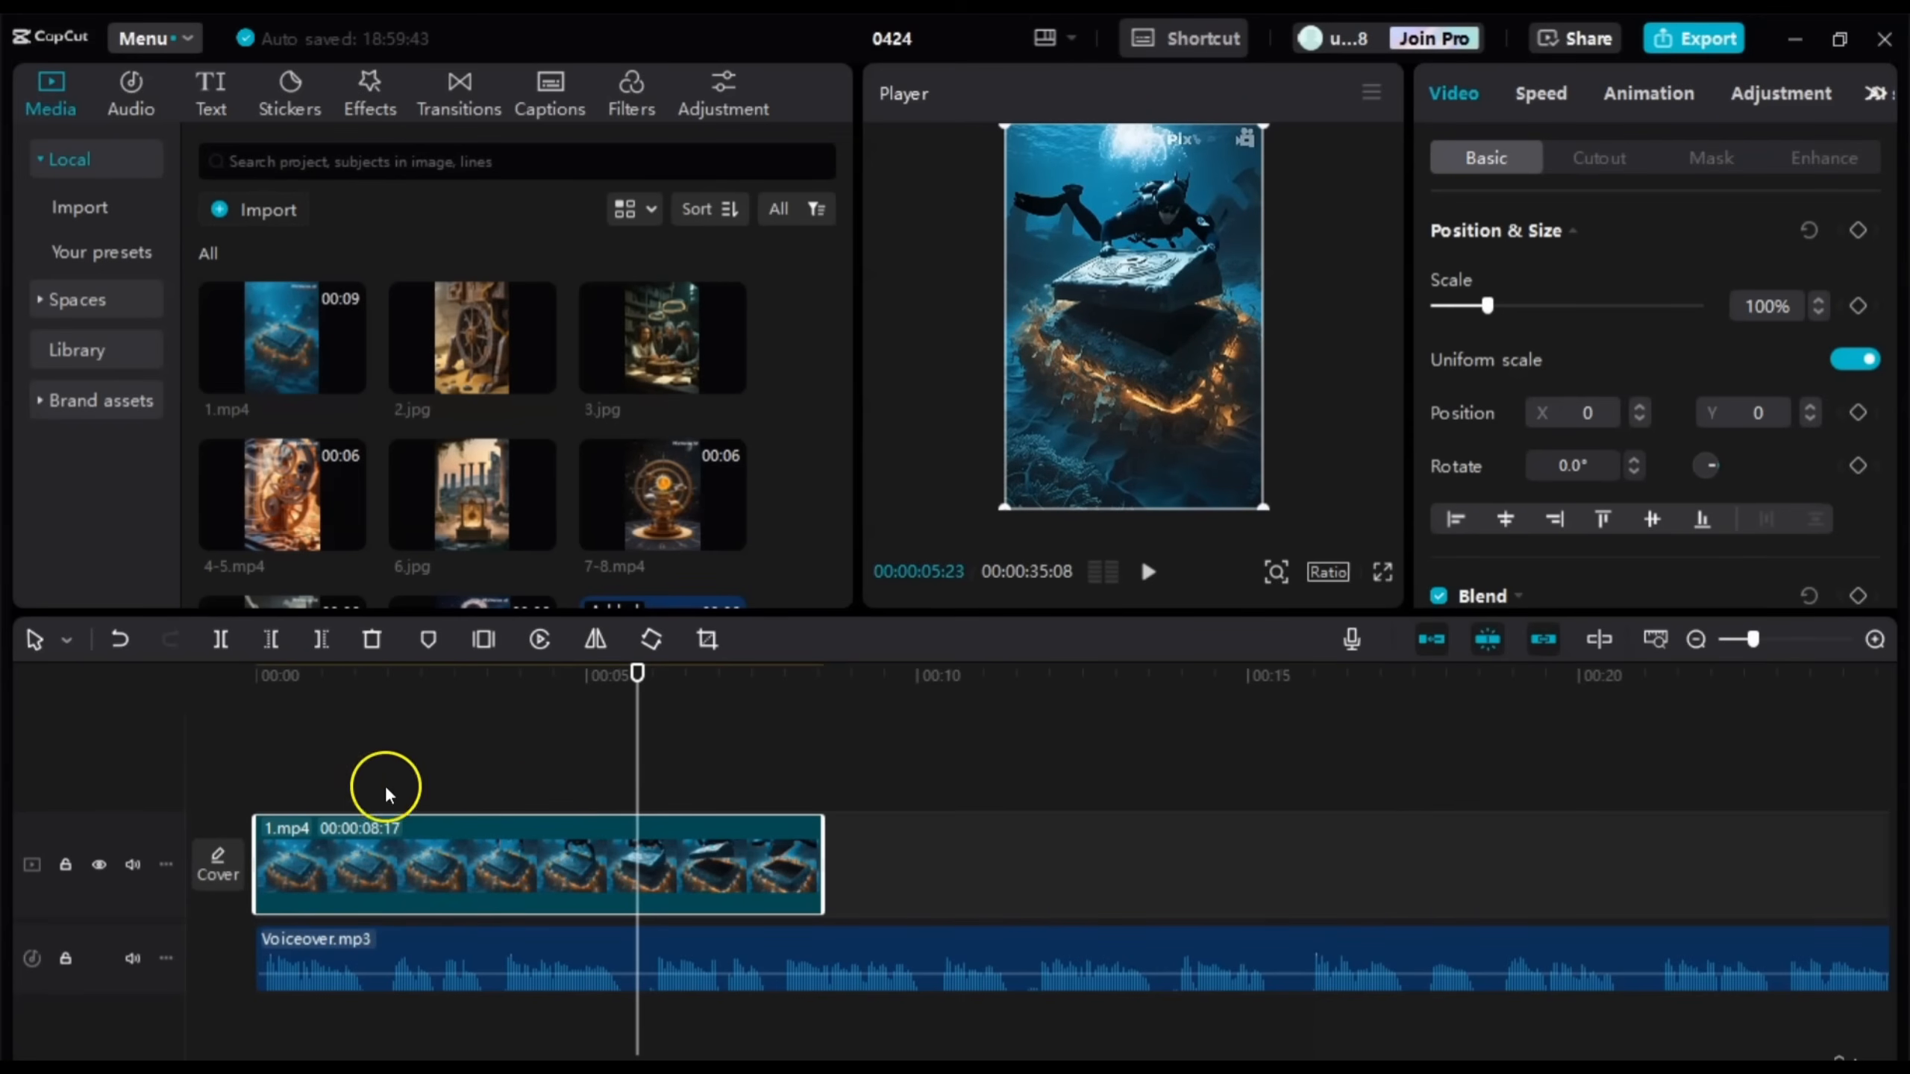
pyautogui.click(261, 778)
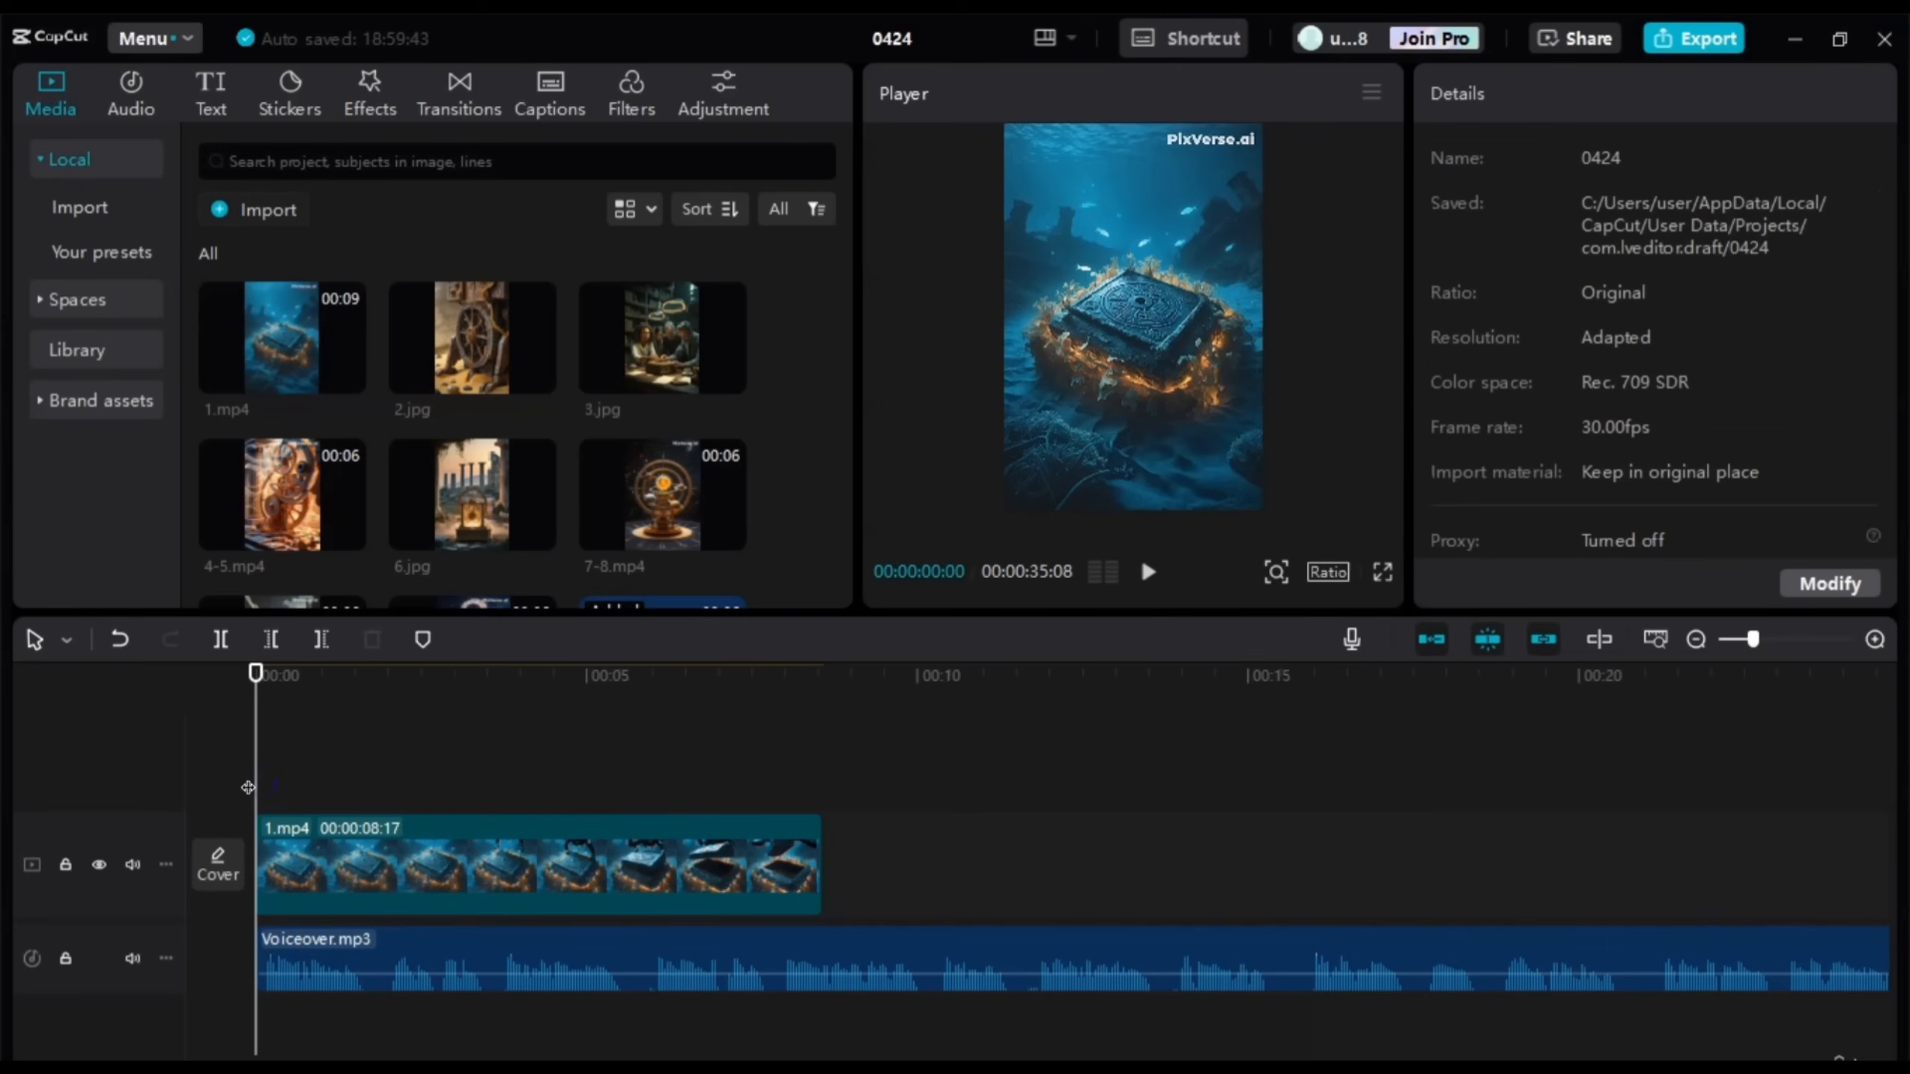
pyautogui.press('space')
pyautogui.press('space')
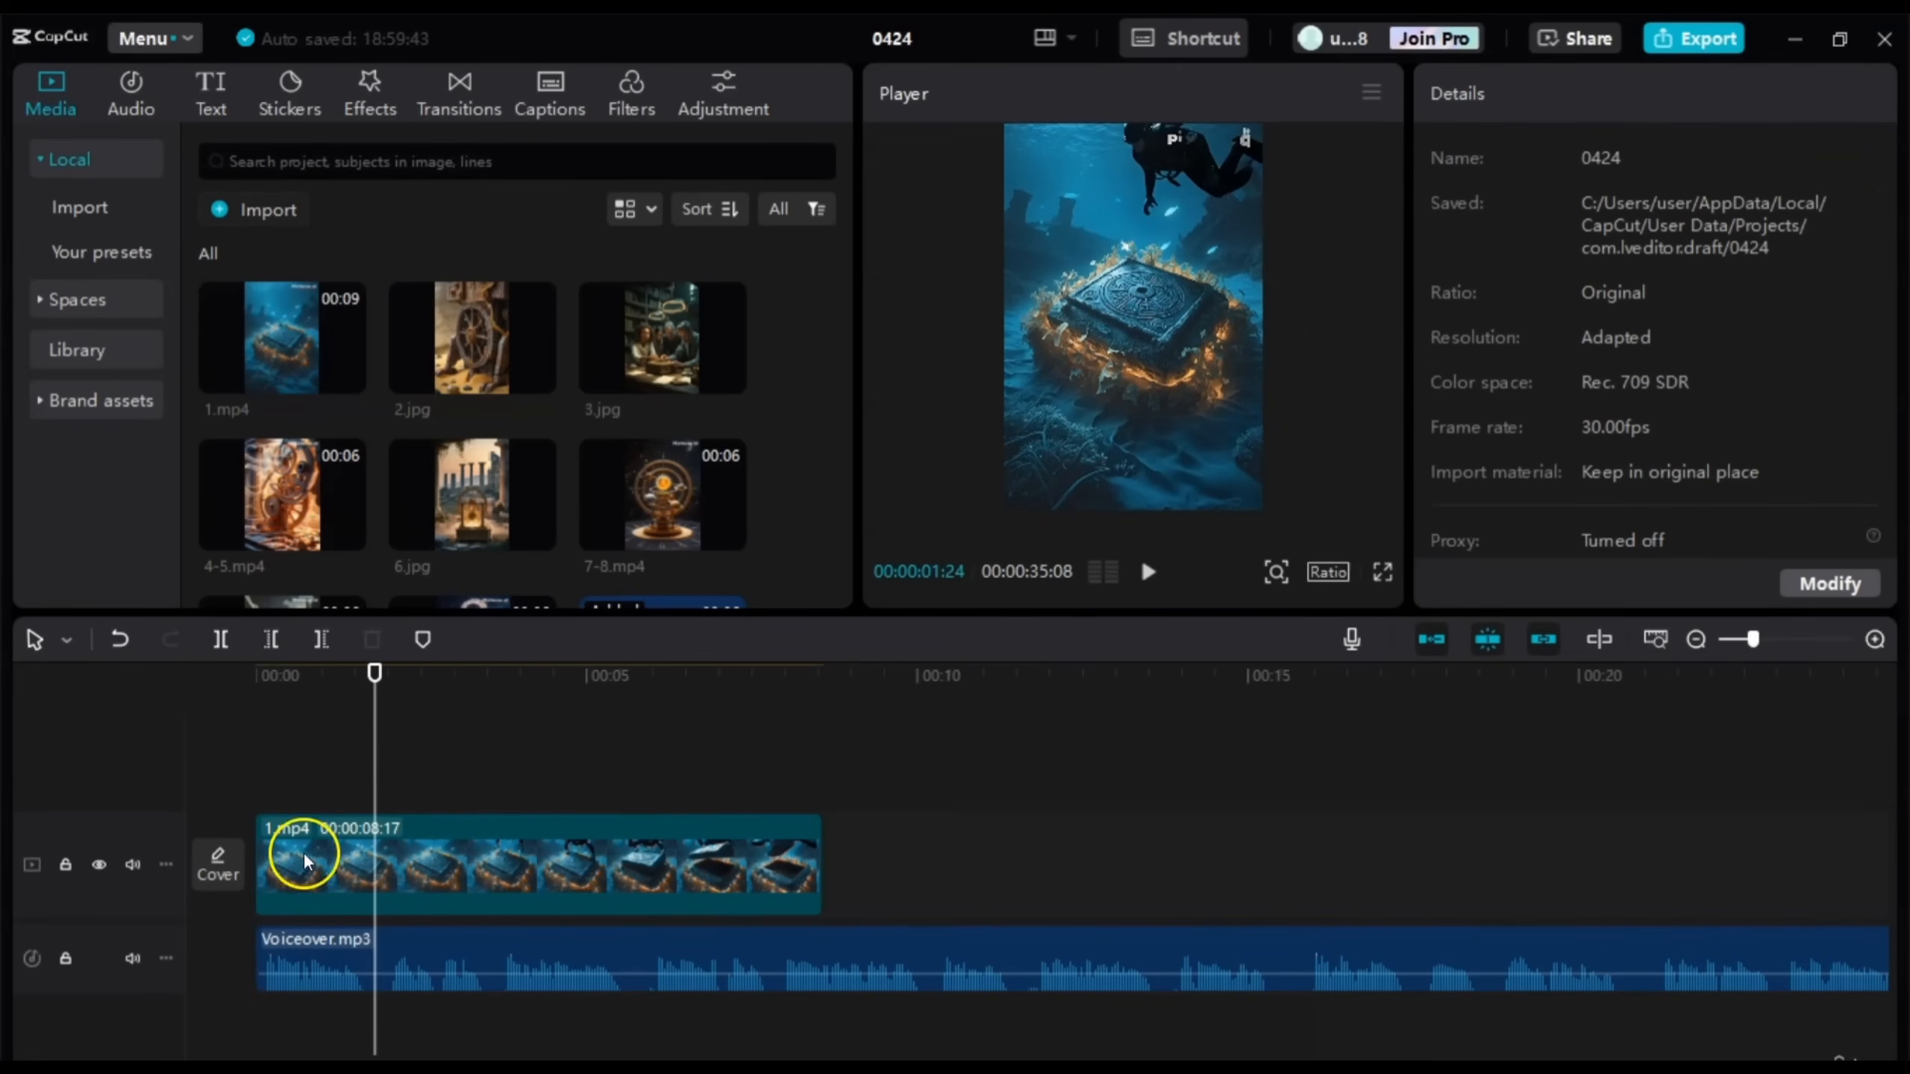
pyautogui.press('space')
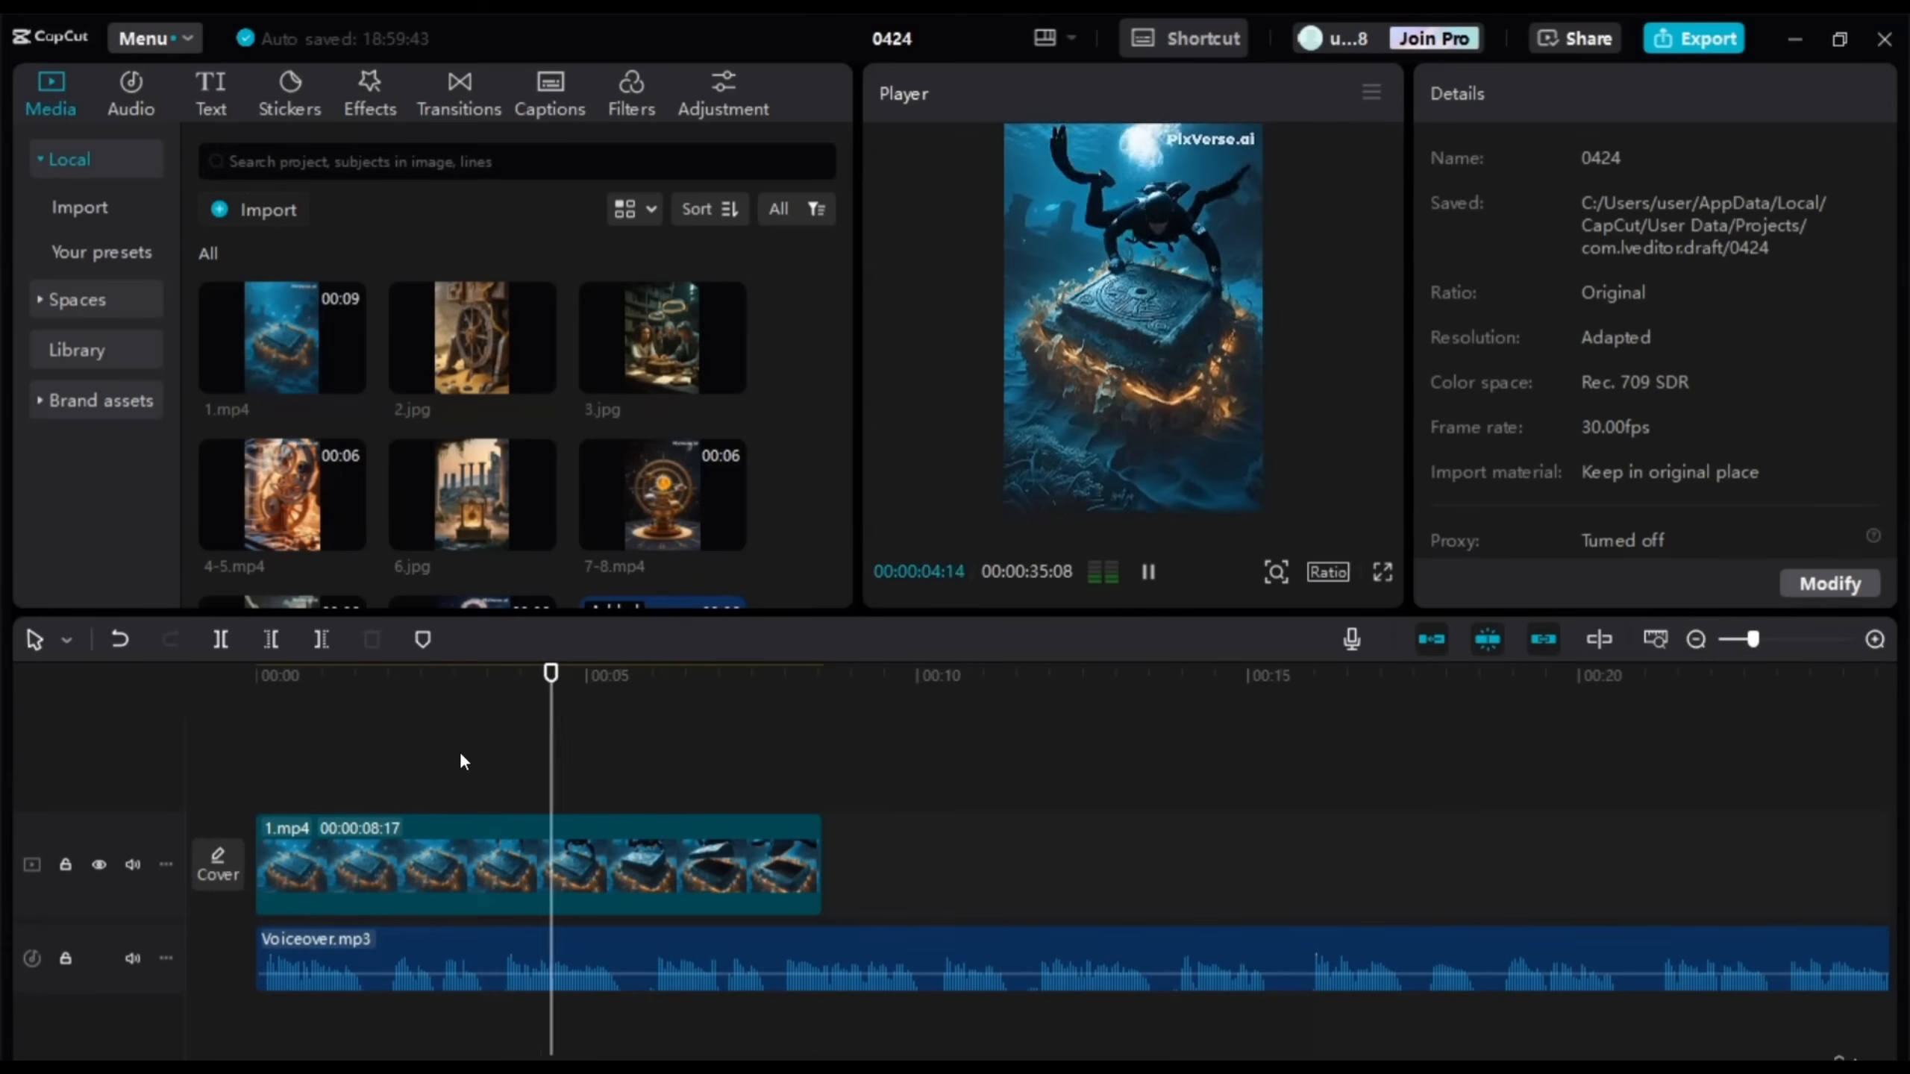
pyautogui.press('space')
# Step: Preview 2.jpg and 1.mp4 from the media library to compare the second scene with the first, and return to the timeline view
pyautogui.click(497, 329)
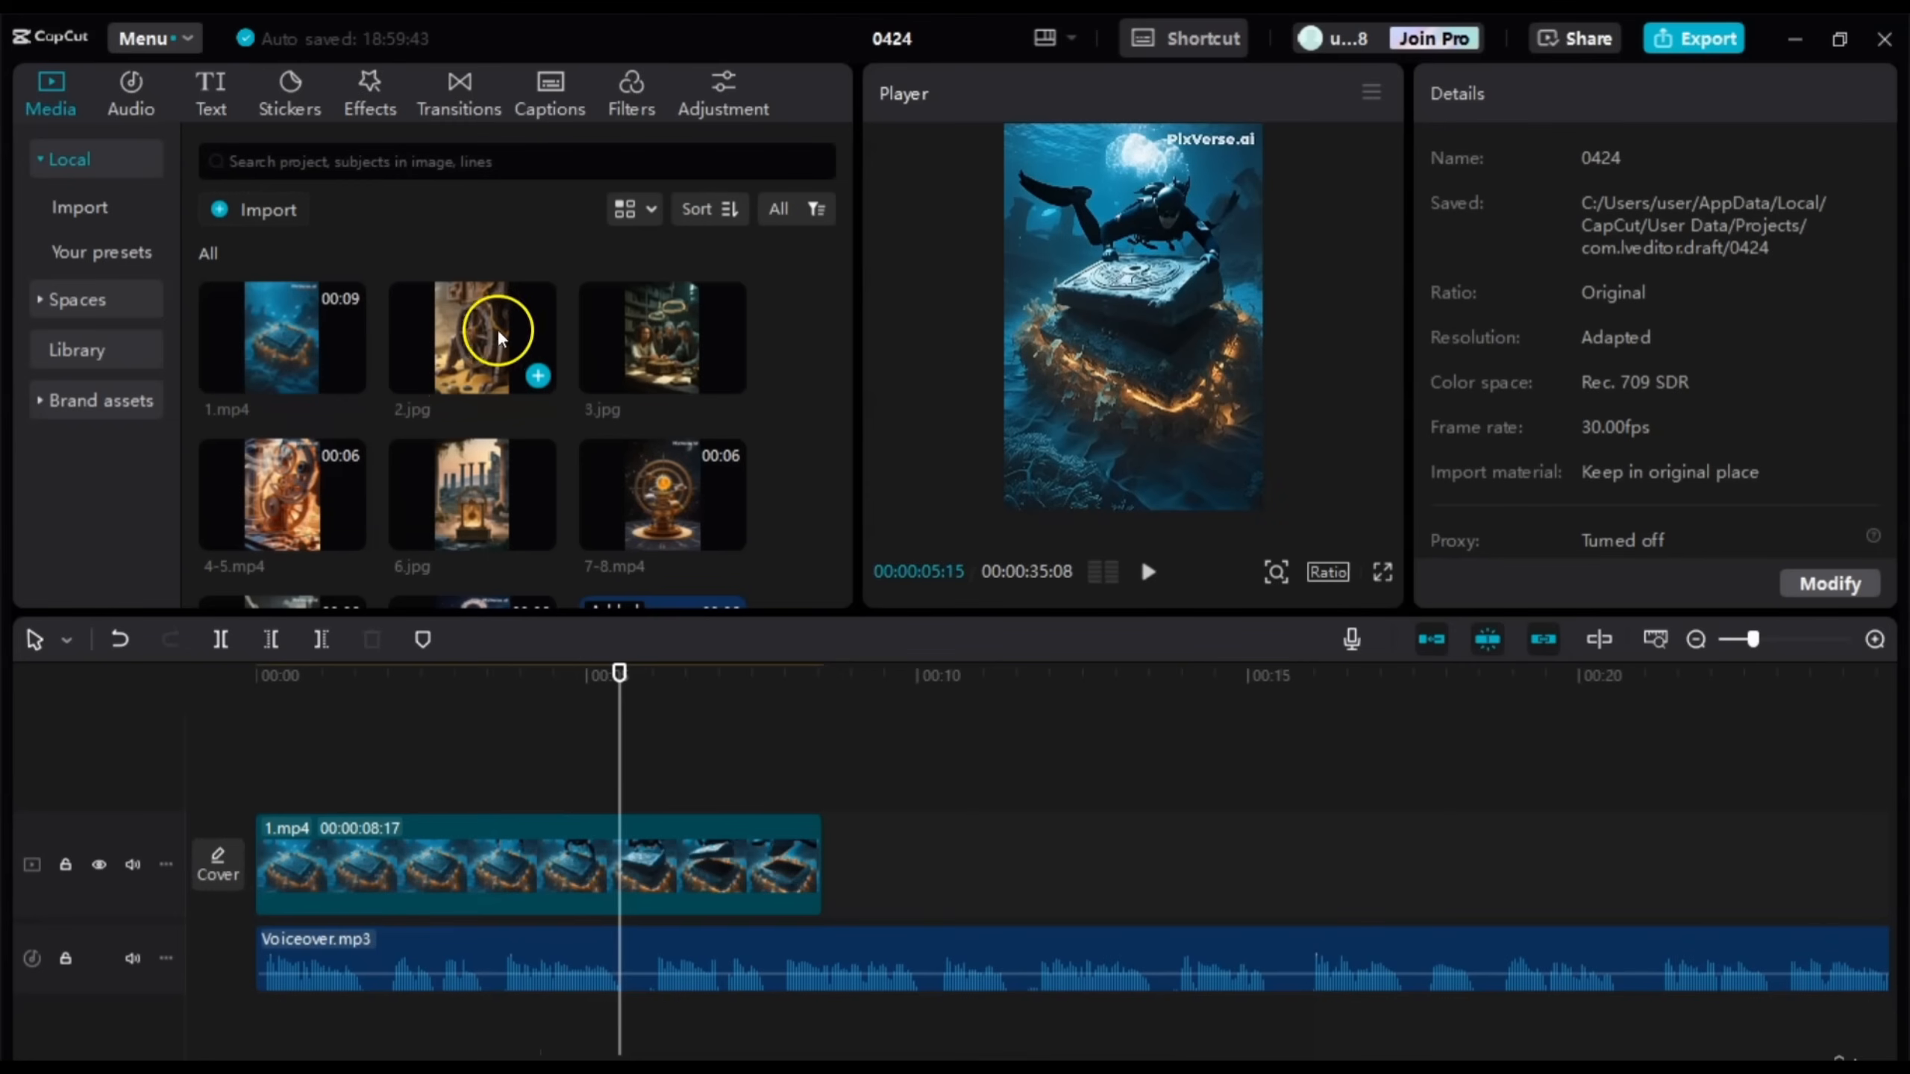
pyautogui.click(452, 329)
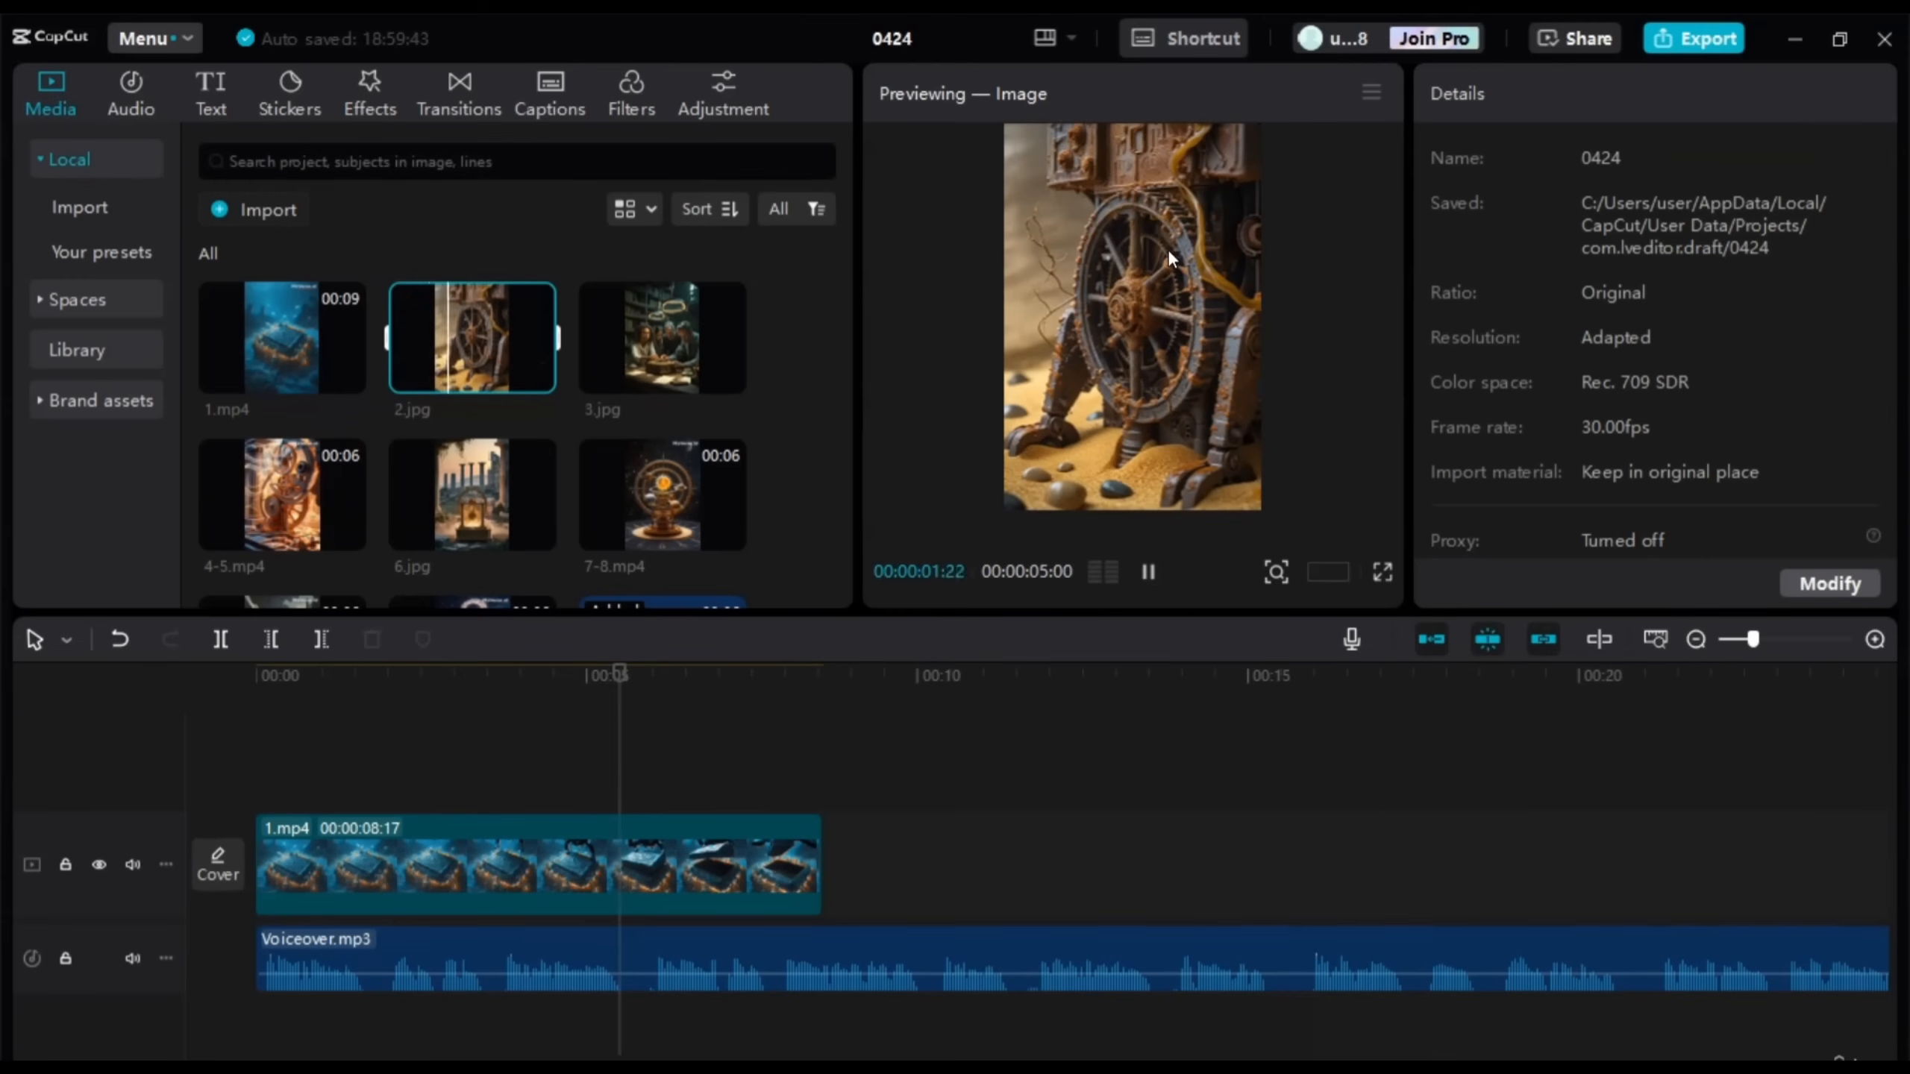
pyautogui.click(1048, 420)
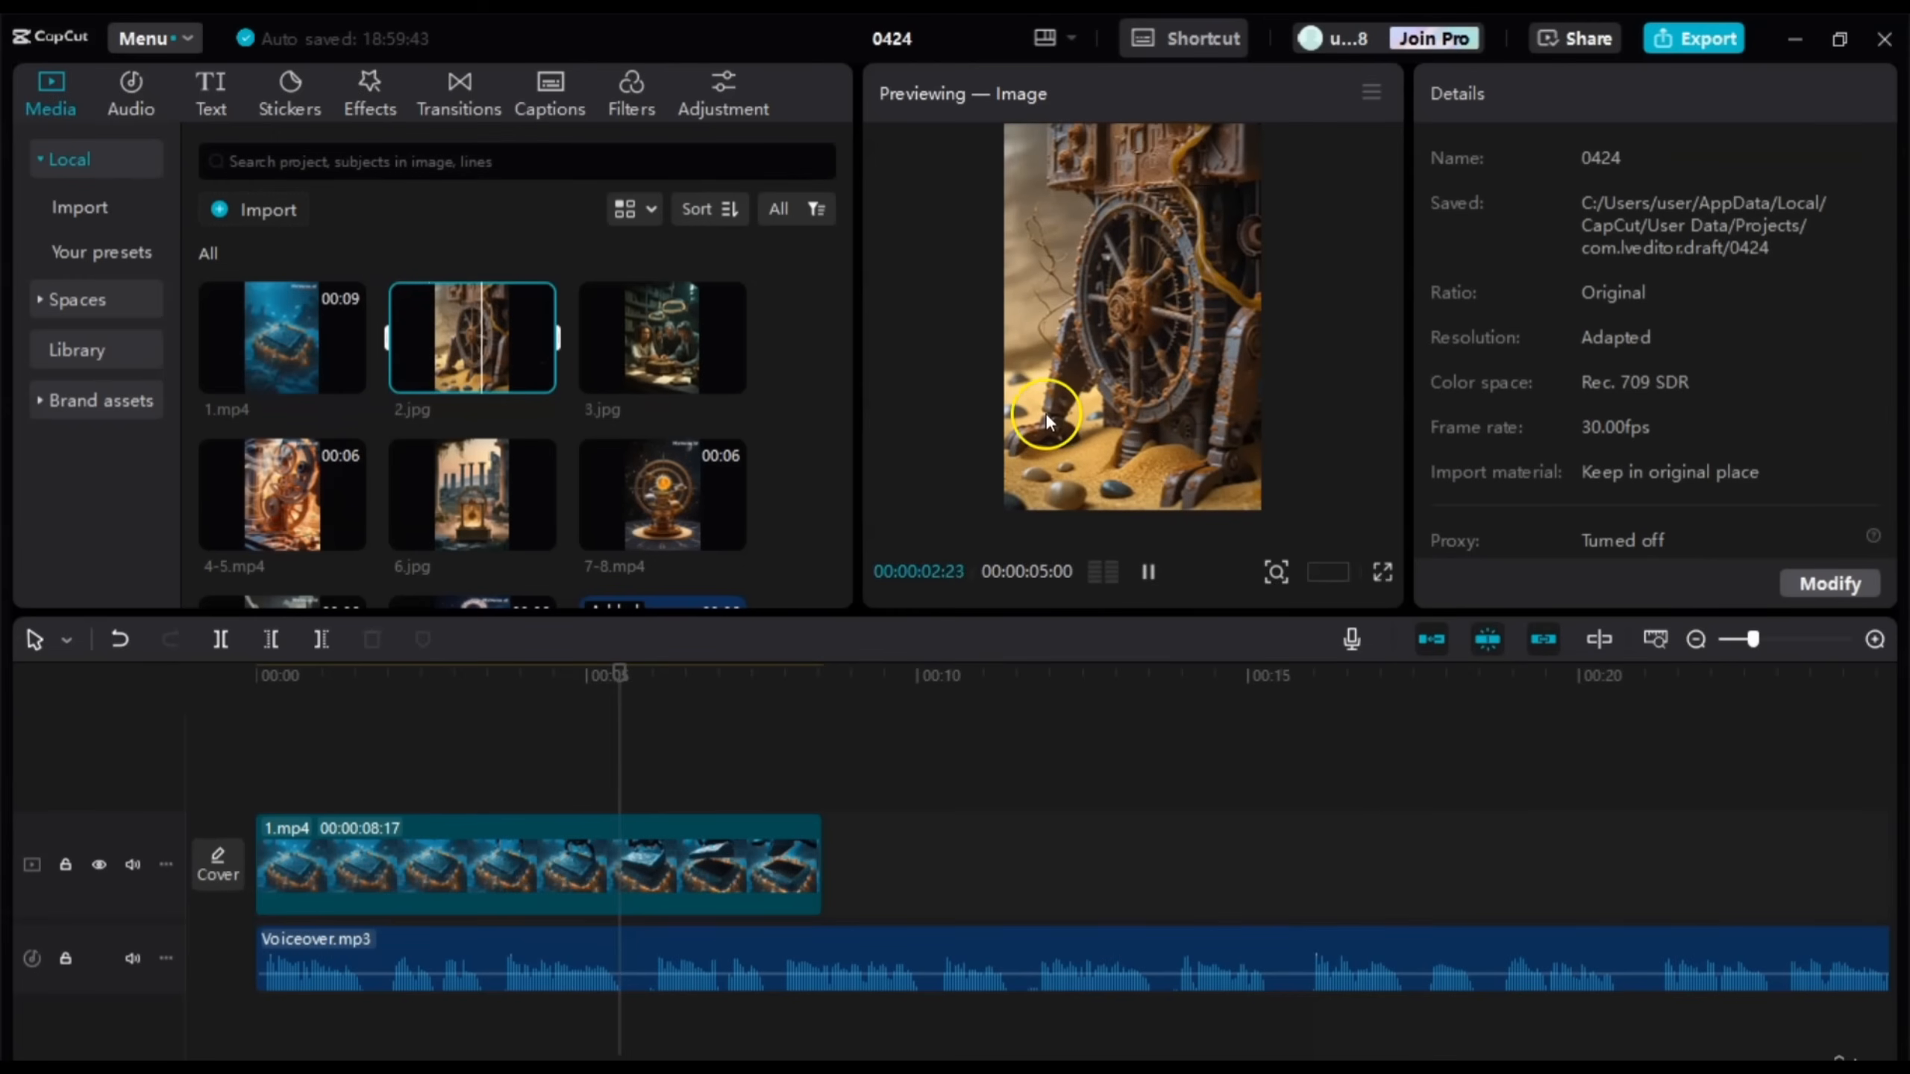
pyautogui.click(1148, 571)
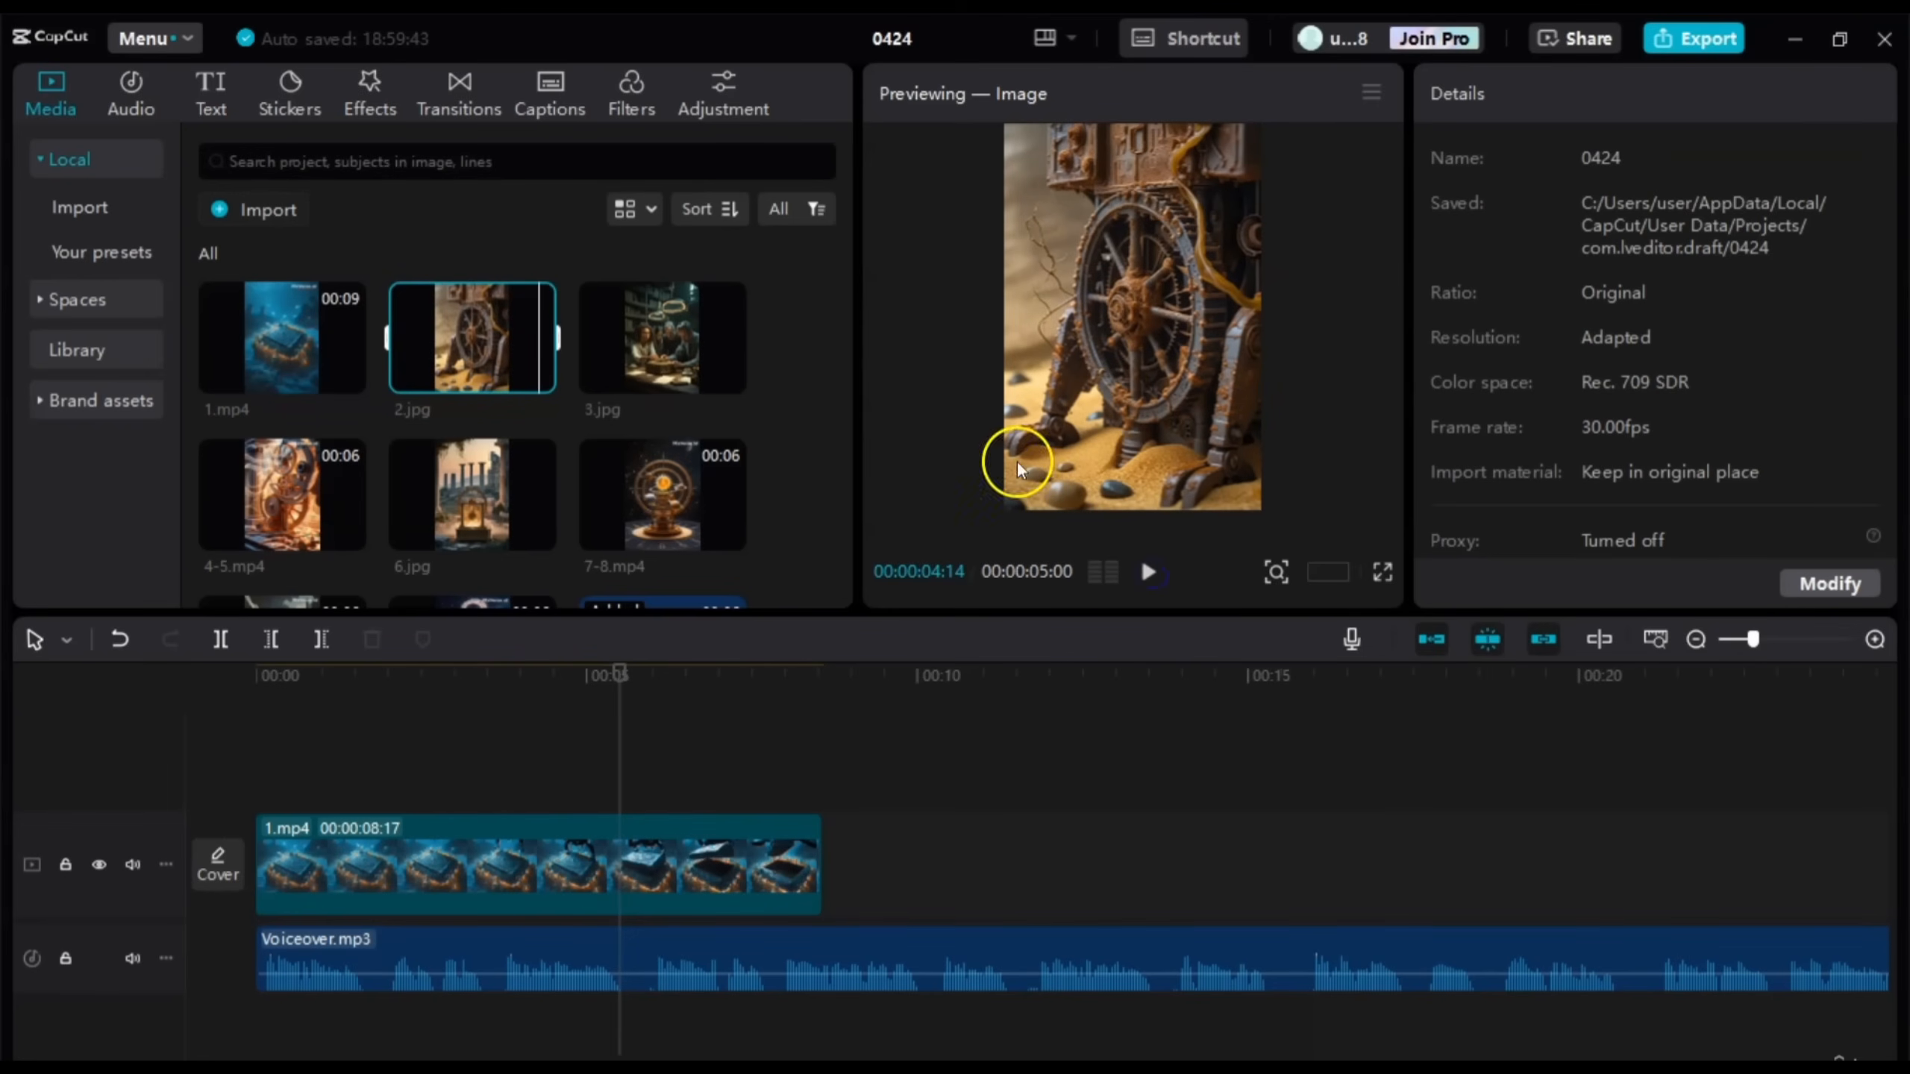
pyautogui.click(293, 371)
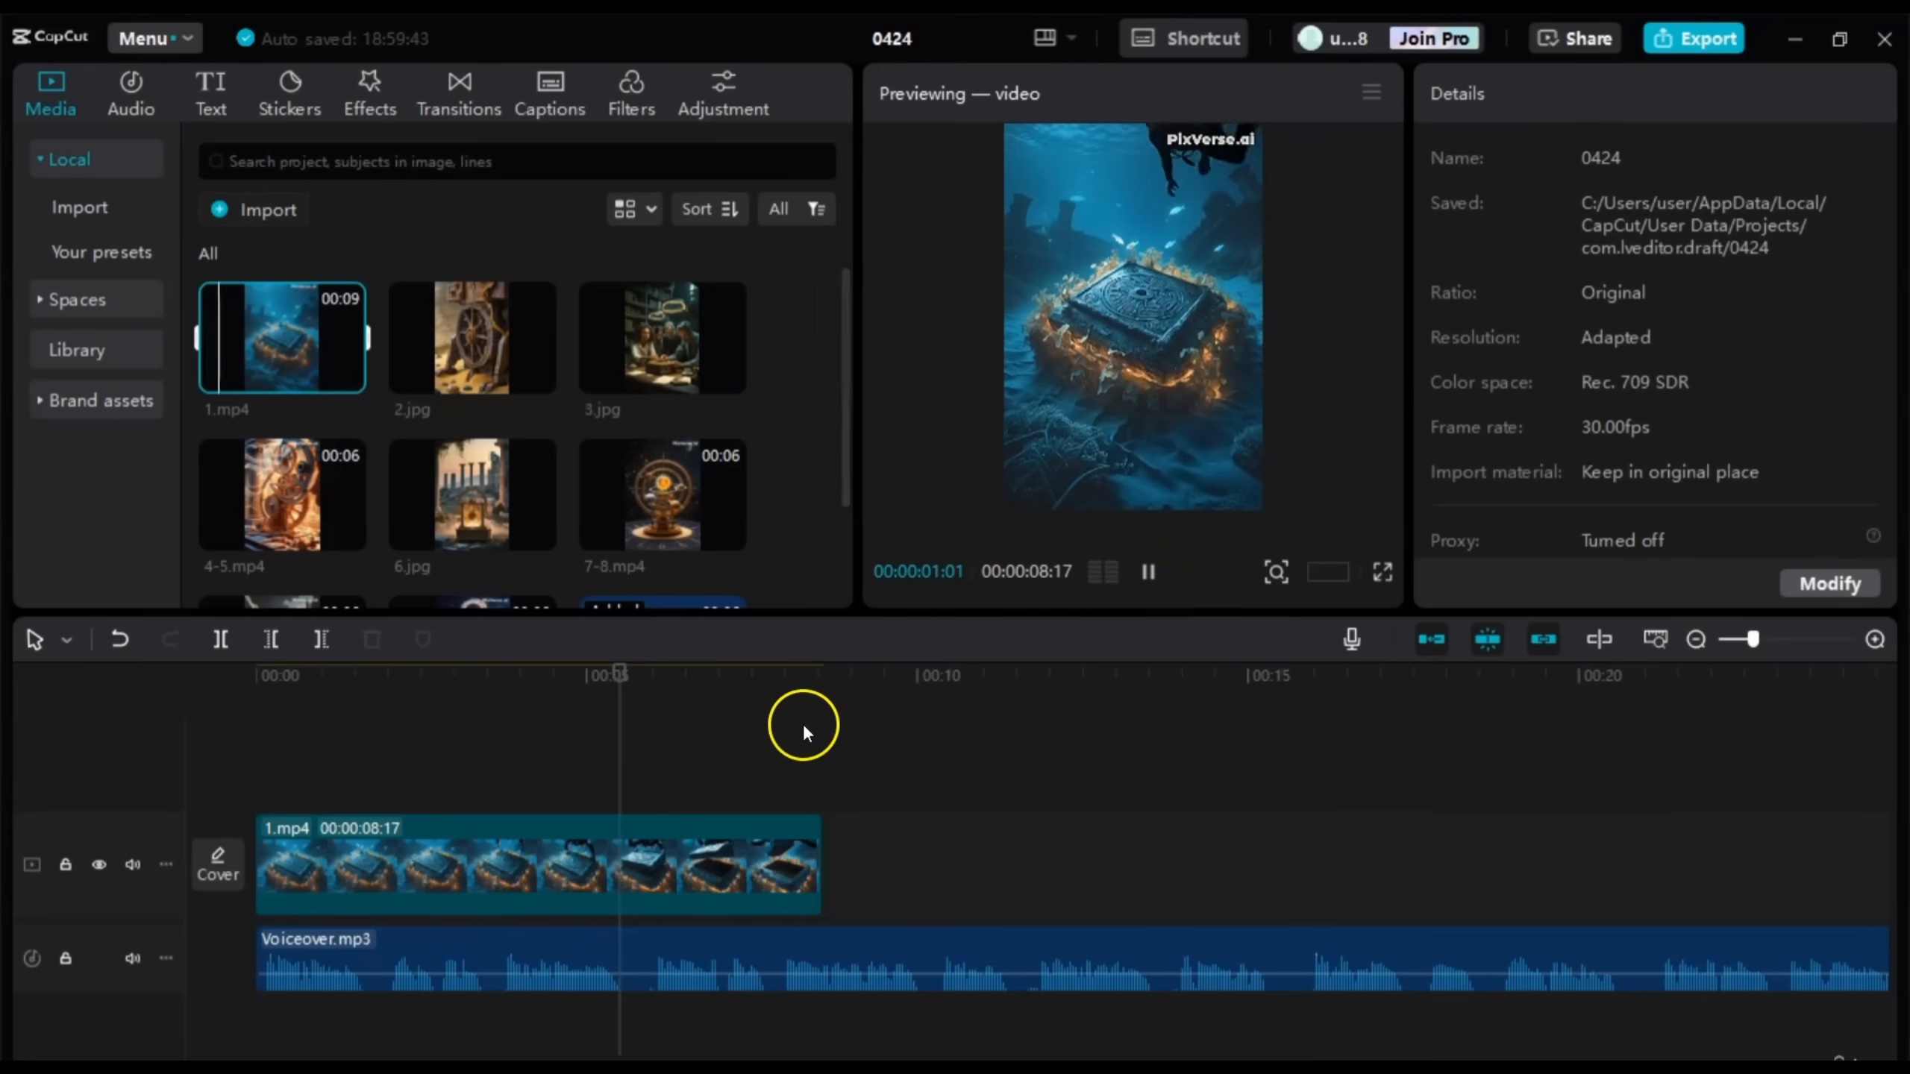
pyautogui.click(451, 741)
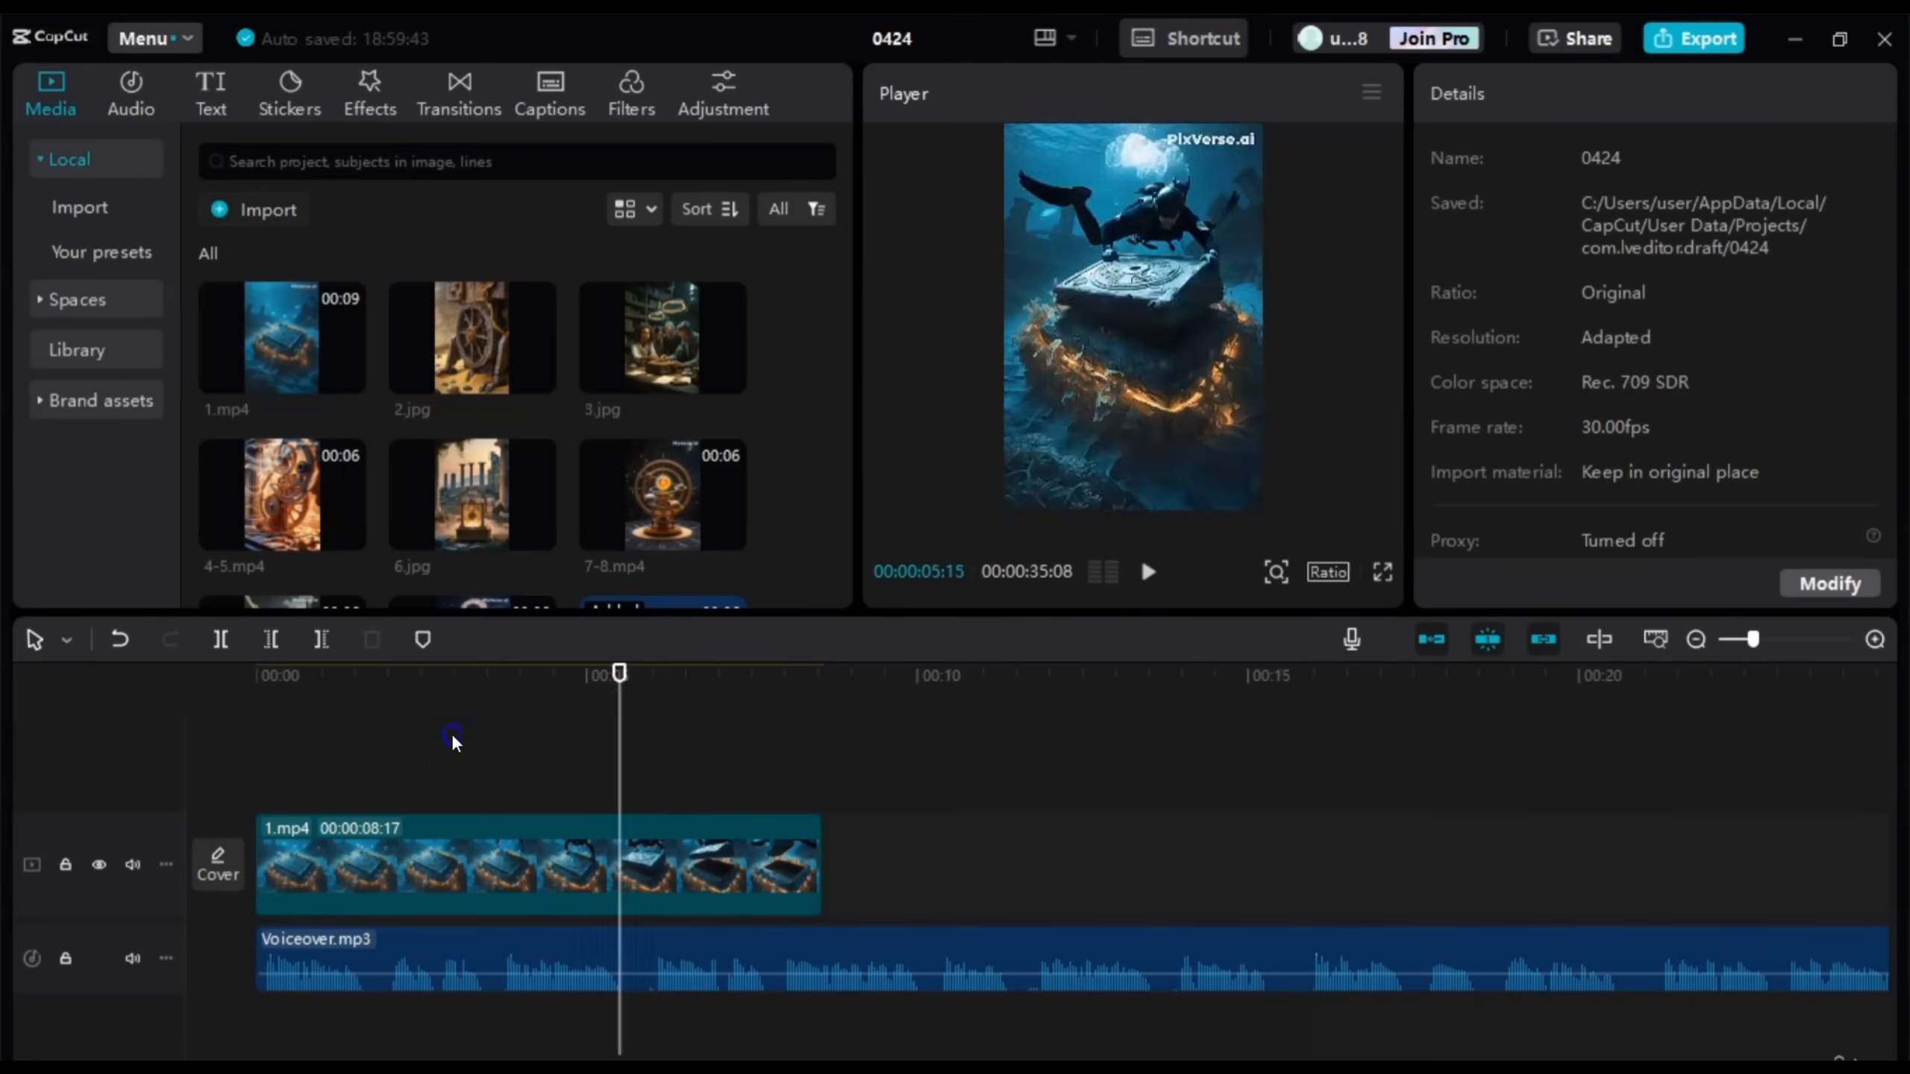
# Step: Split the 1.mp4 clip on the video track at 00:00:07:11
pyautogui.moveTo(452, 745); pyautogui.dragTo(744, 743)
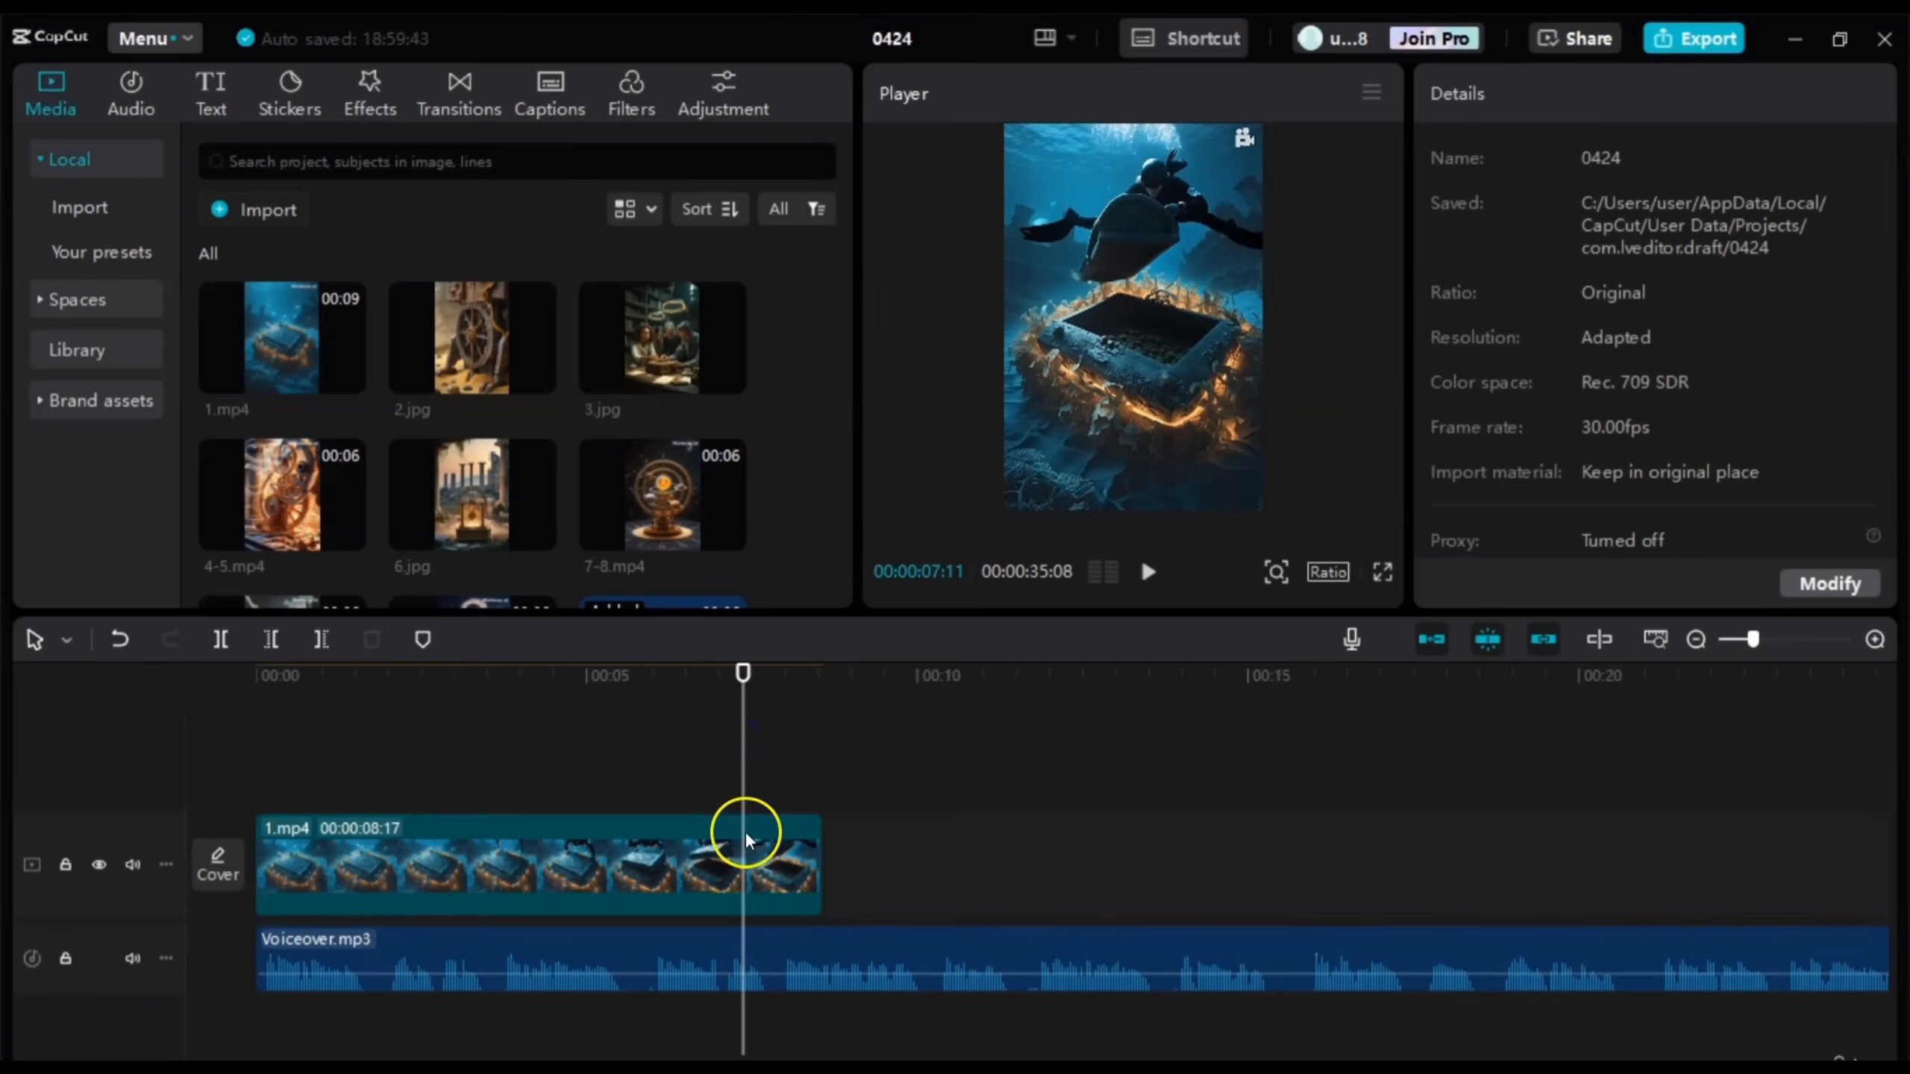
pyautogui.click(741, 857)
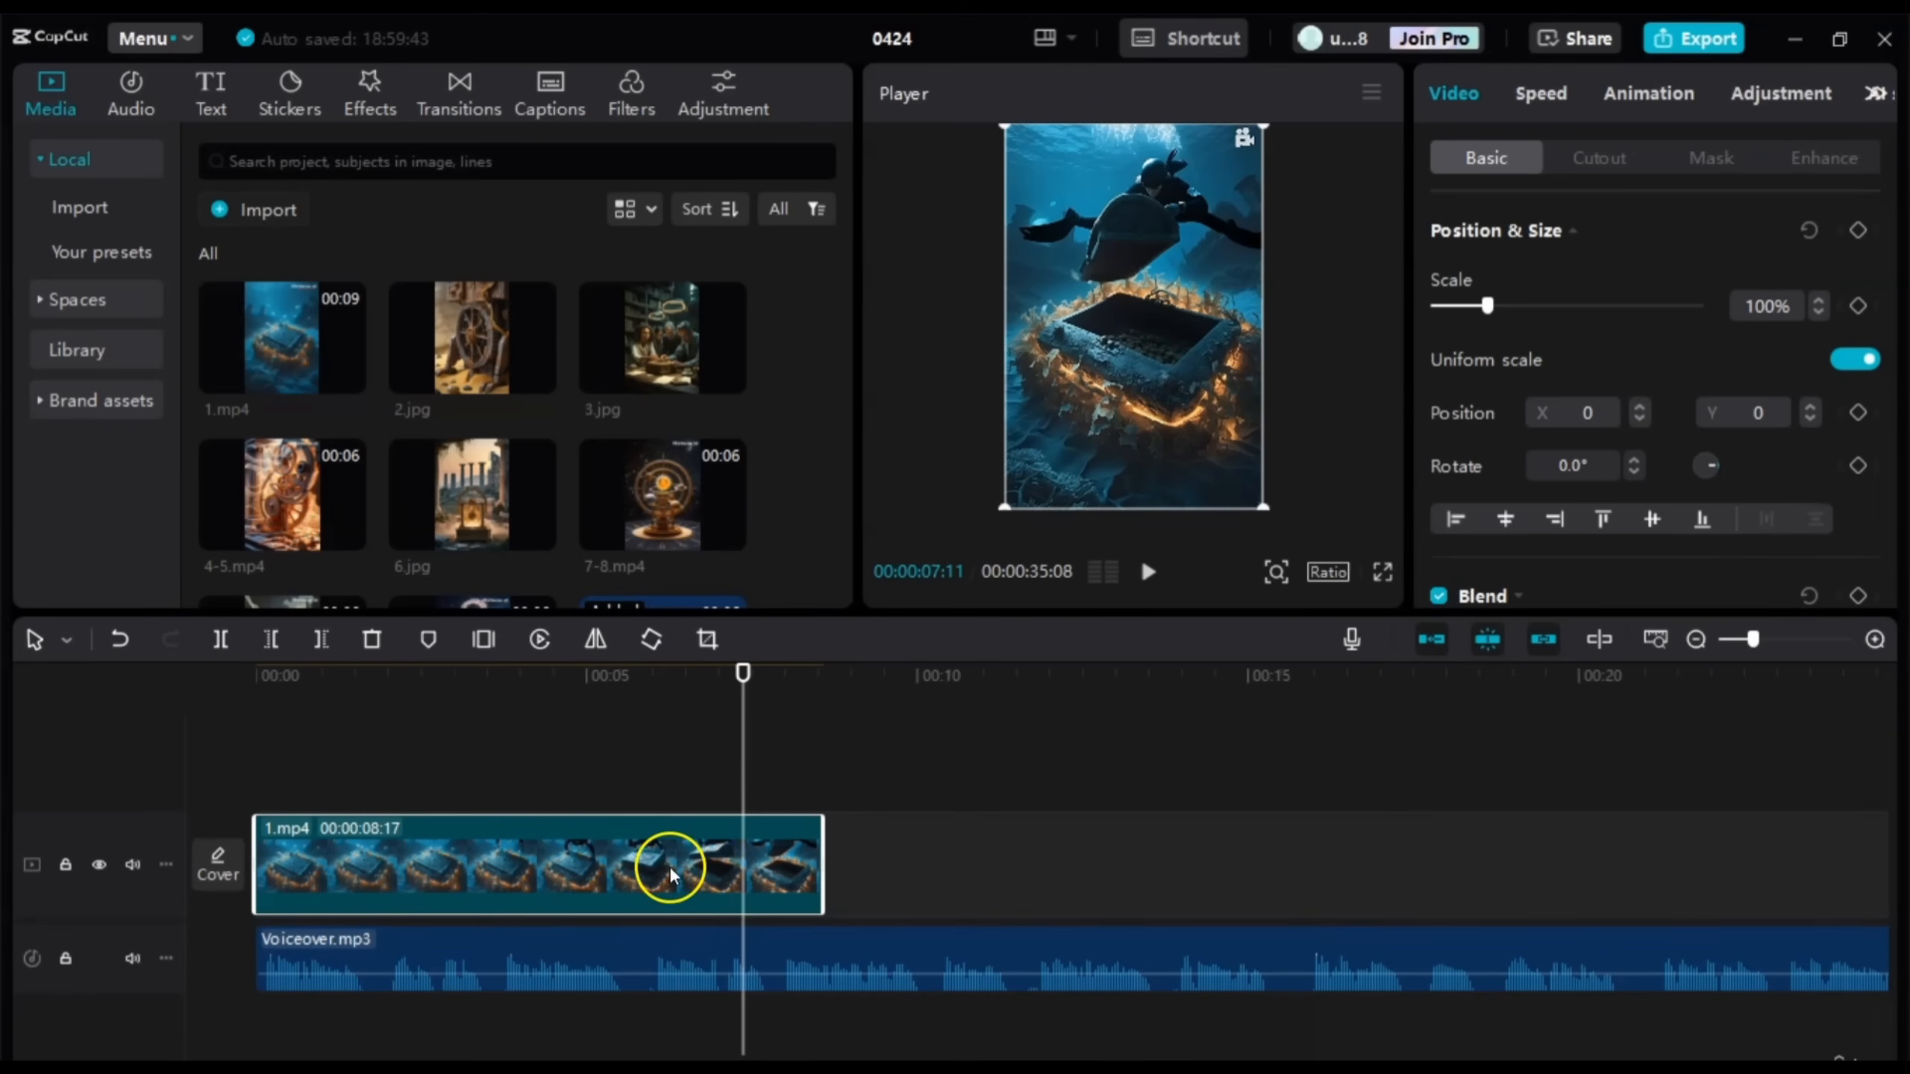
pyautogui.click(207, 645)
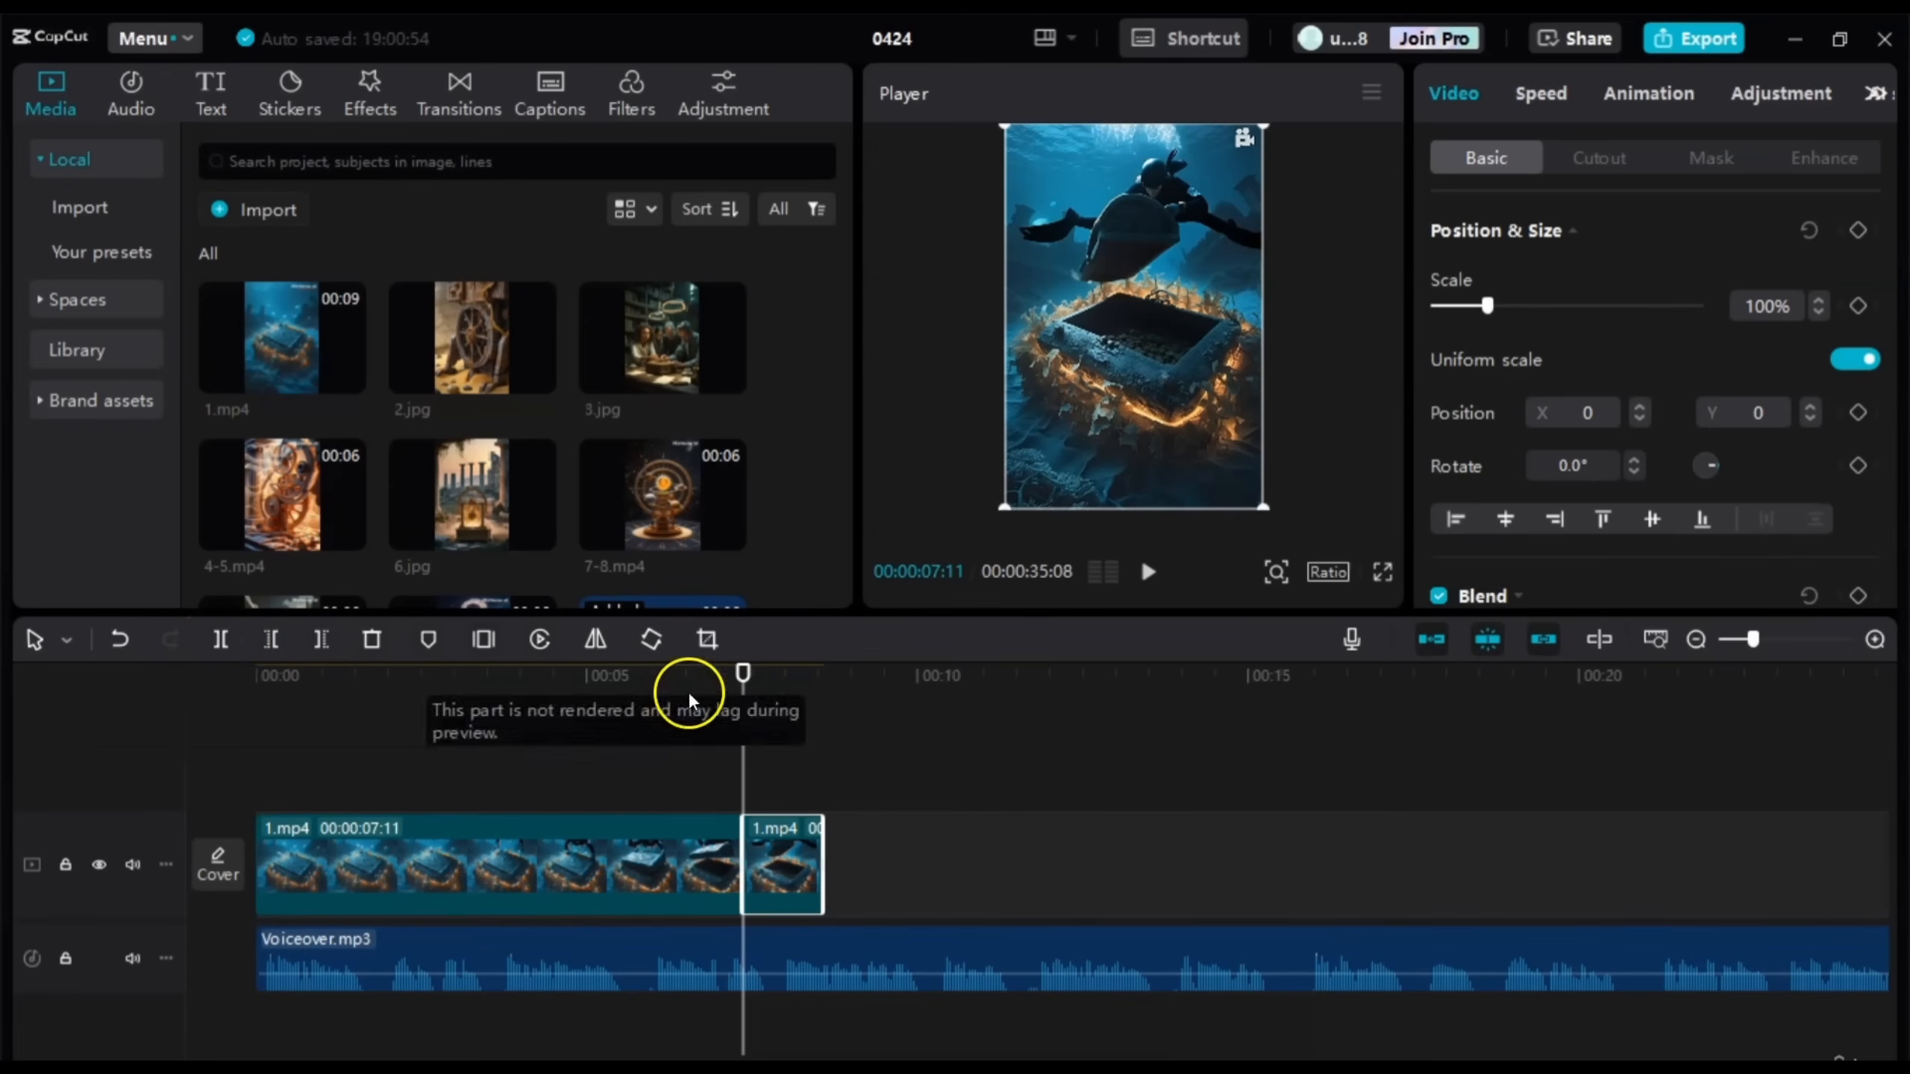
pyautogui.click(610, 846)
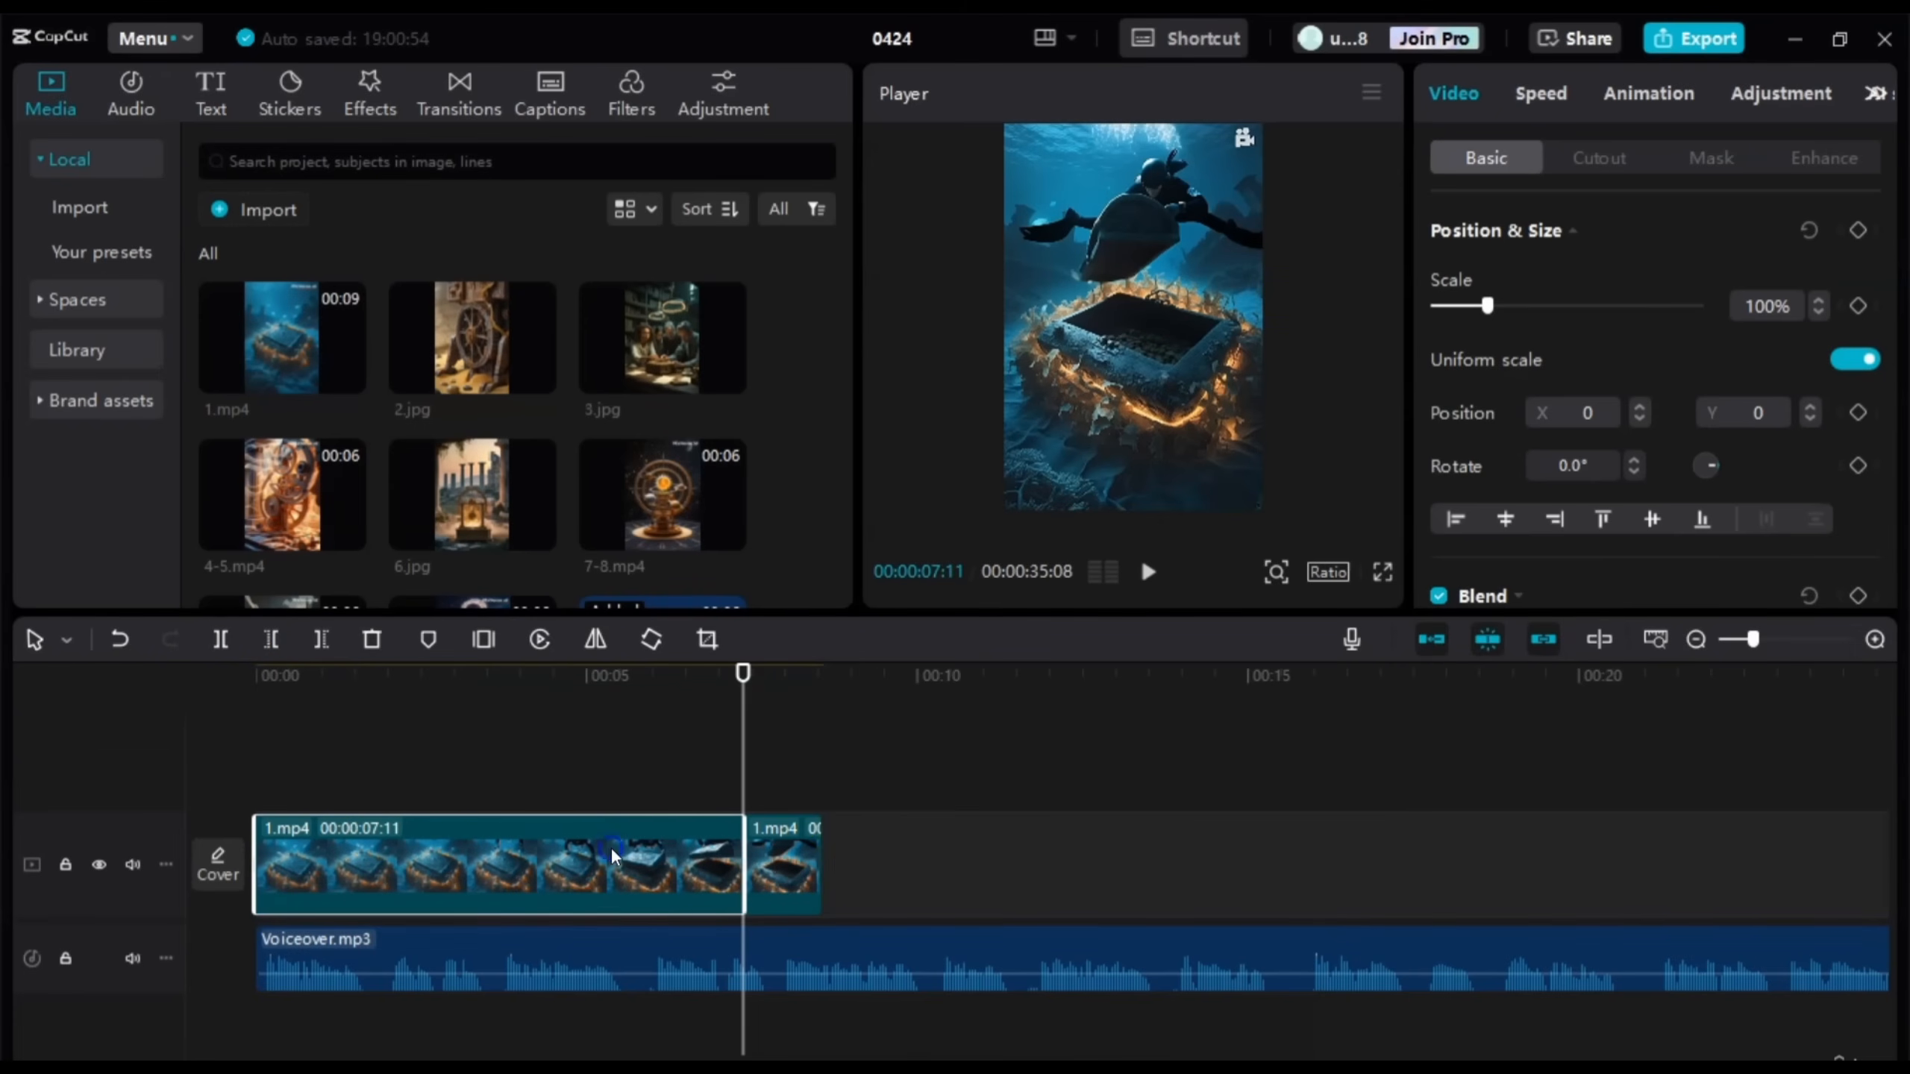
# Step: Play the short 1.mp4 piece after the cut with the voiceover and delete that piece from the video track
pyautogui.click(762, 866)
pyautogui.moveTo(763, 866); pyautogui.dragTo(914, 870)
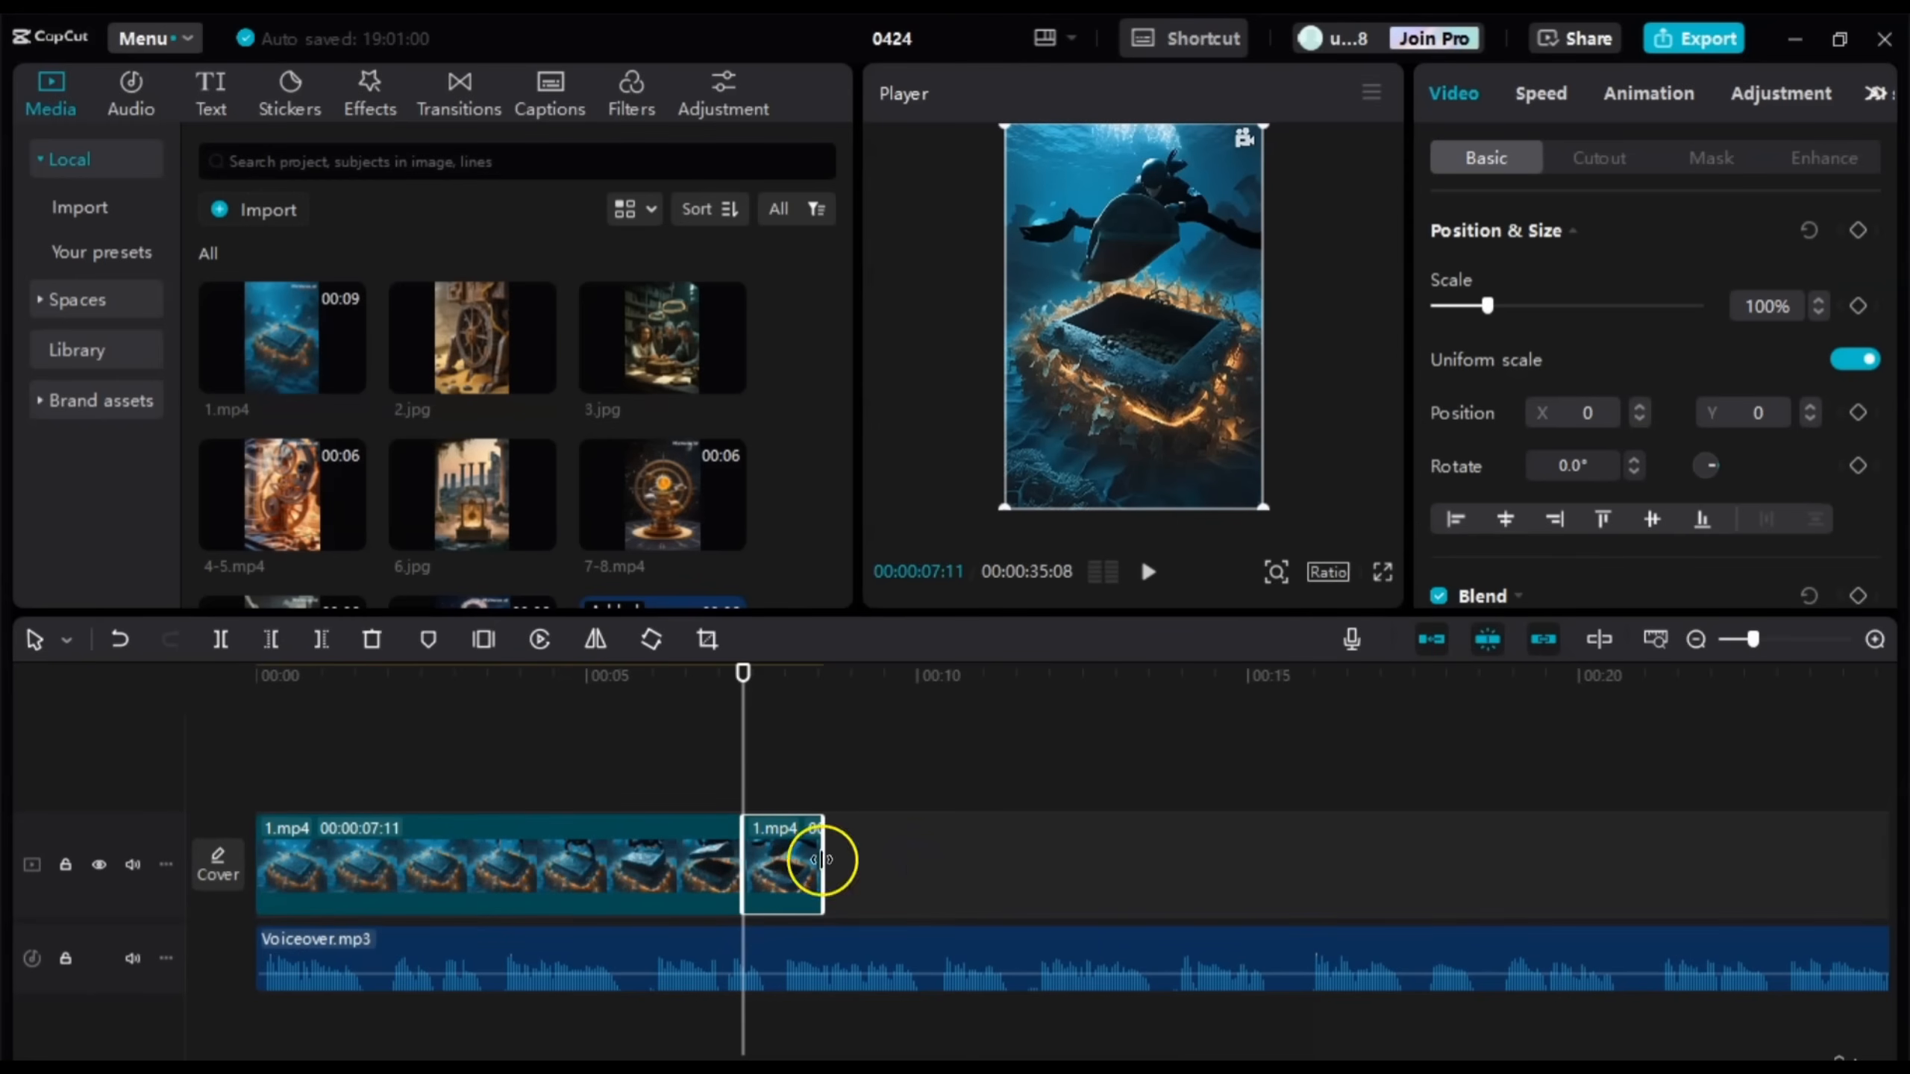
pyautogui.moveTo(794, 863); pyautogui.dragTo(937, 873)
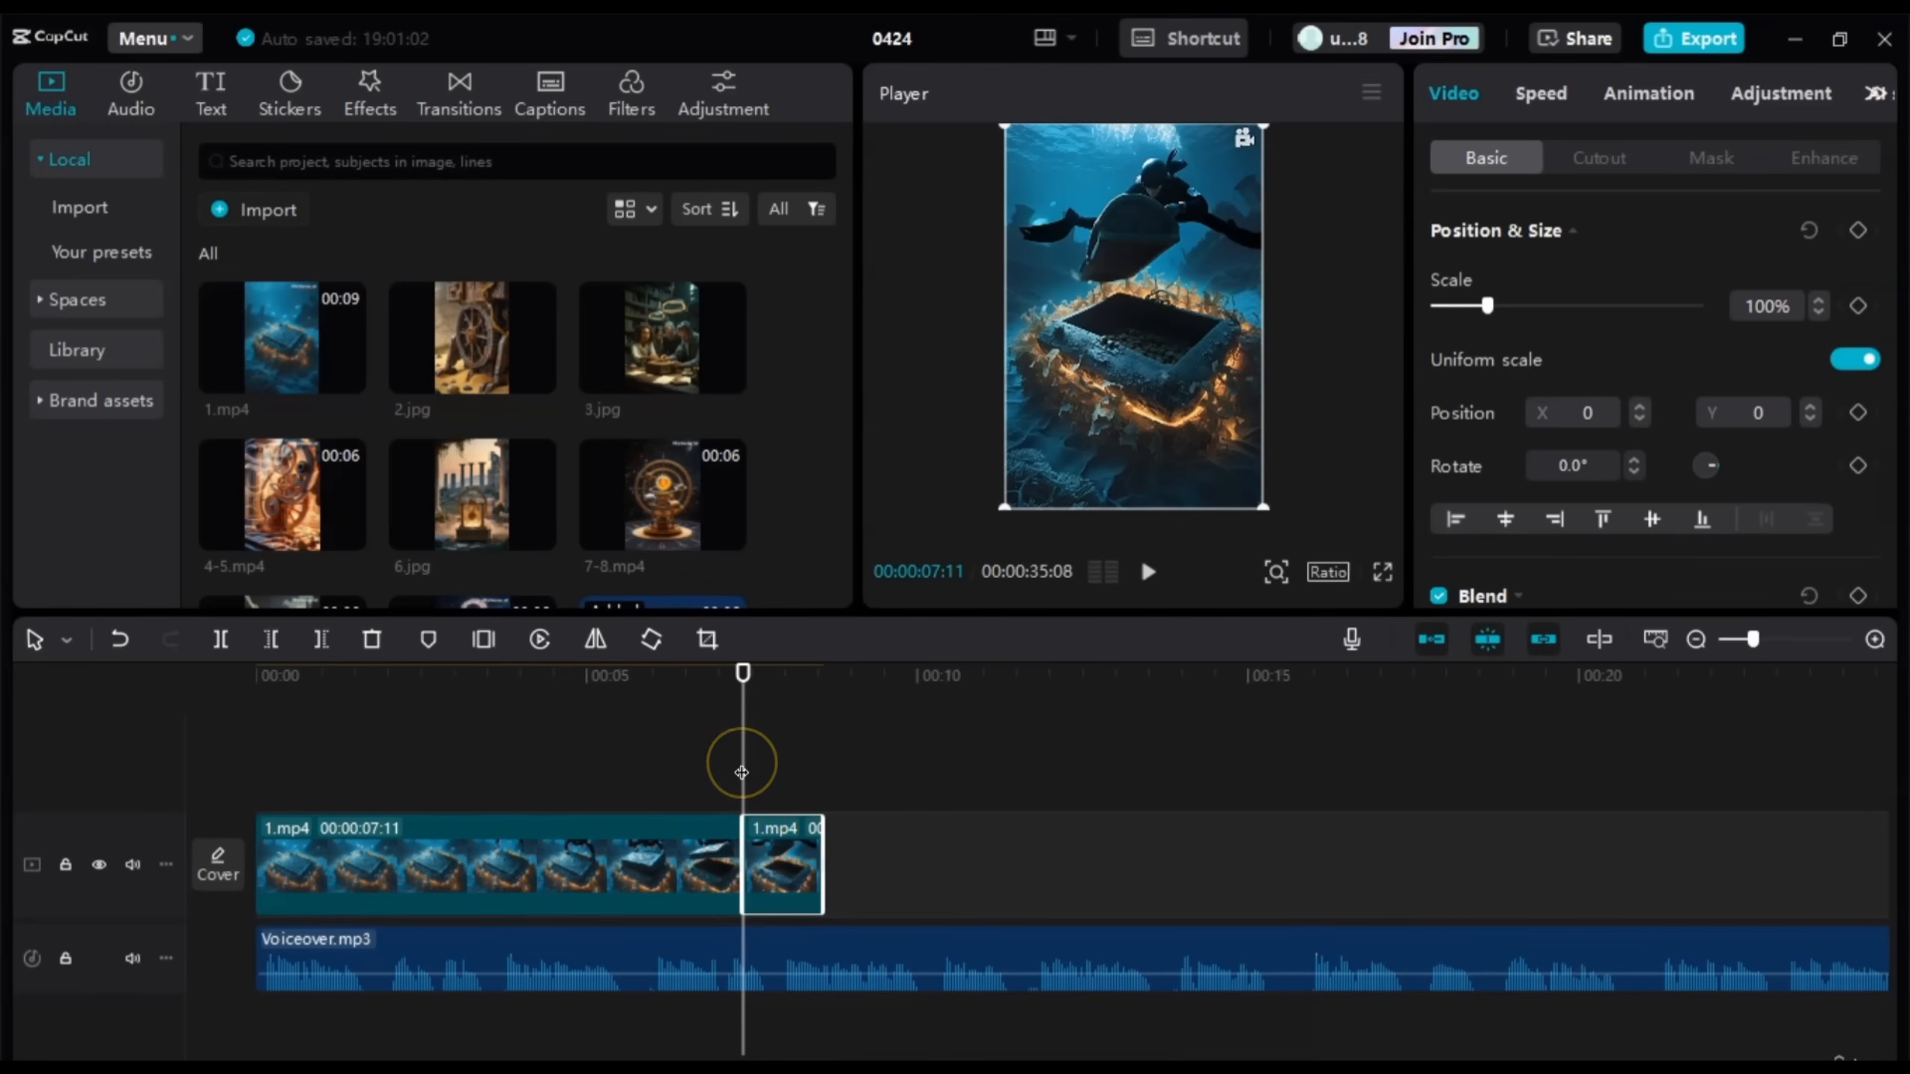
pyautogui.press('space')
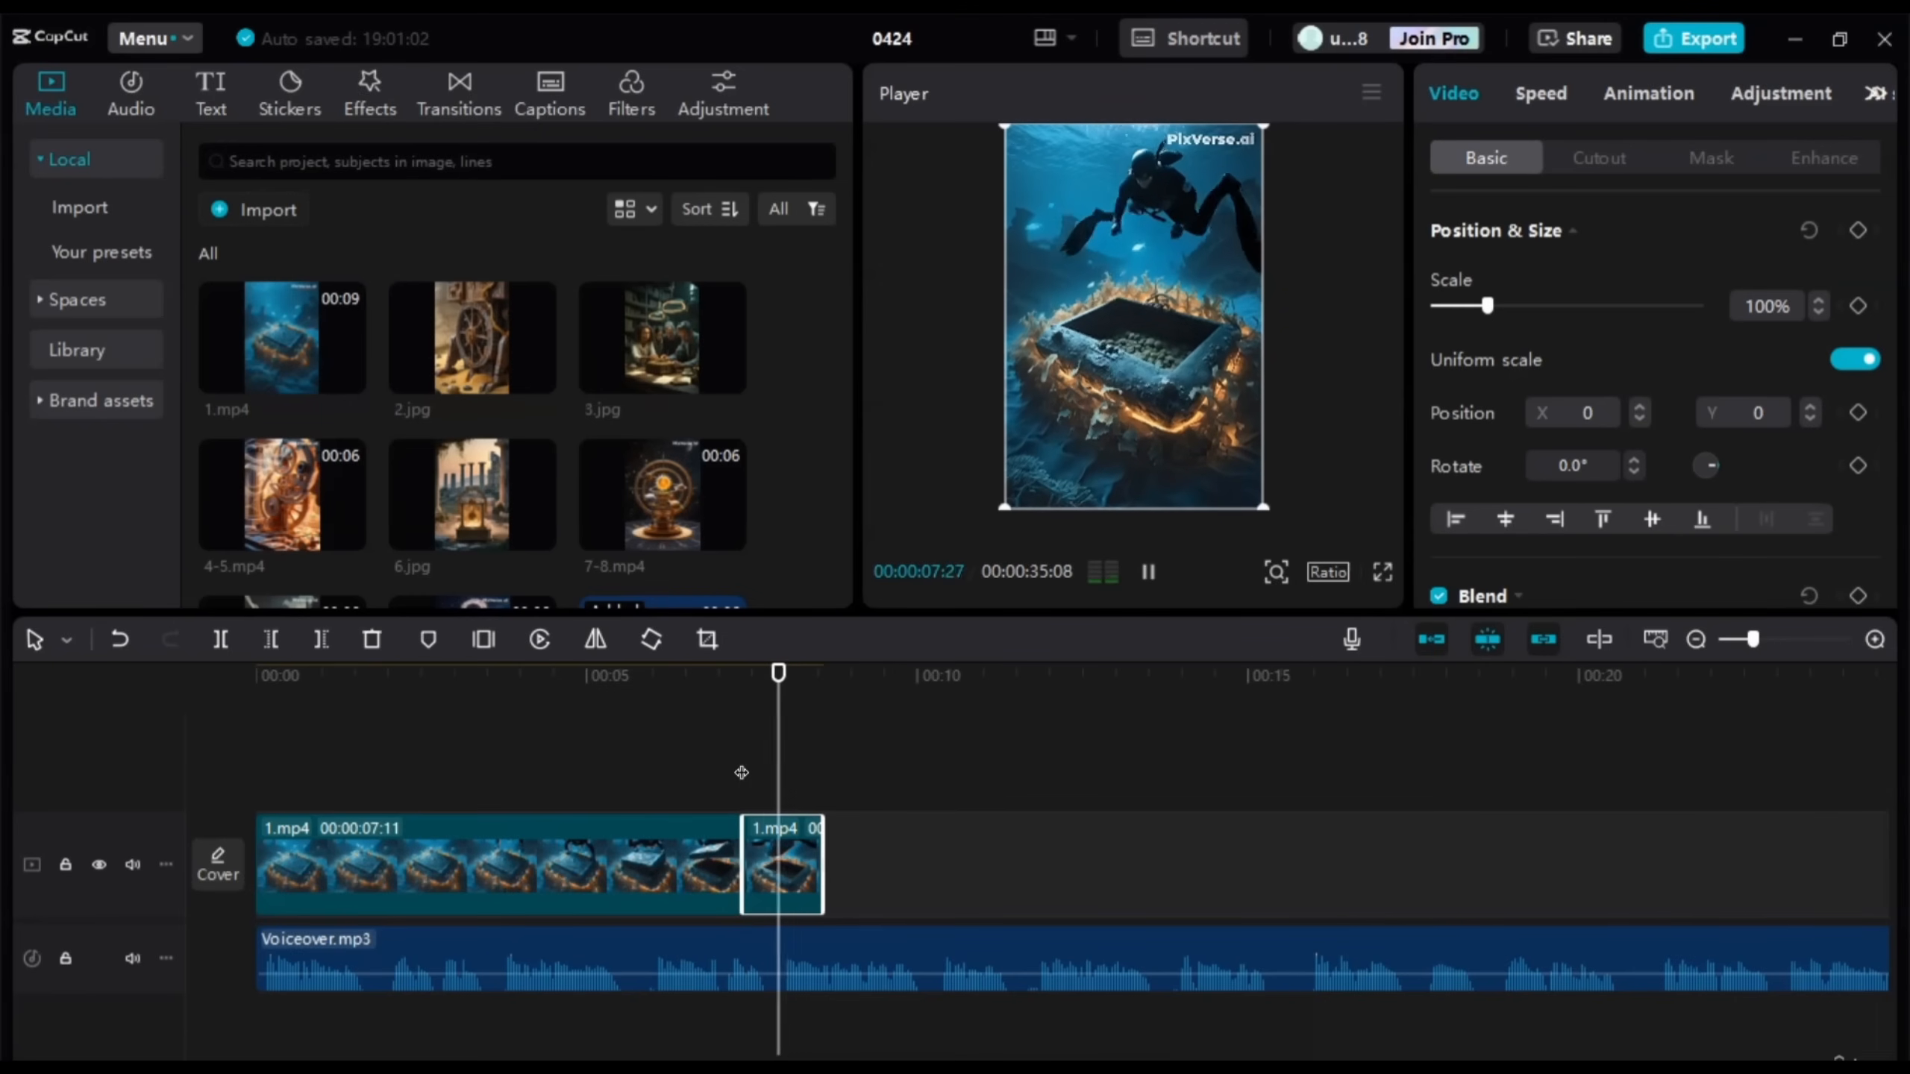
pyautogui.press('space')
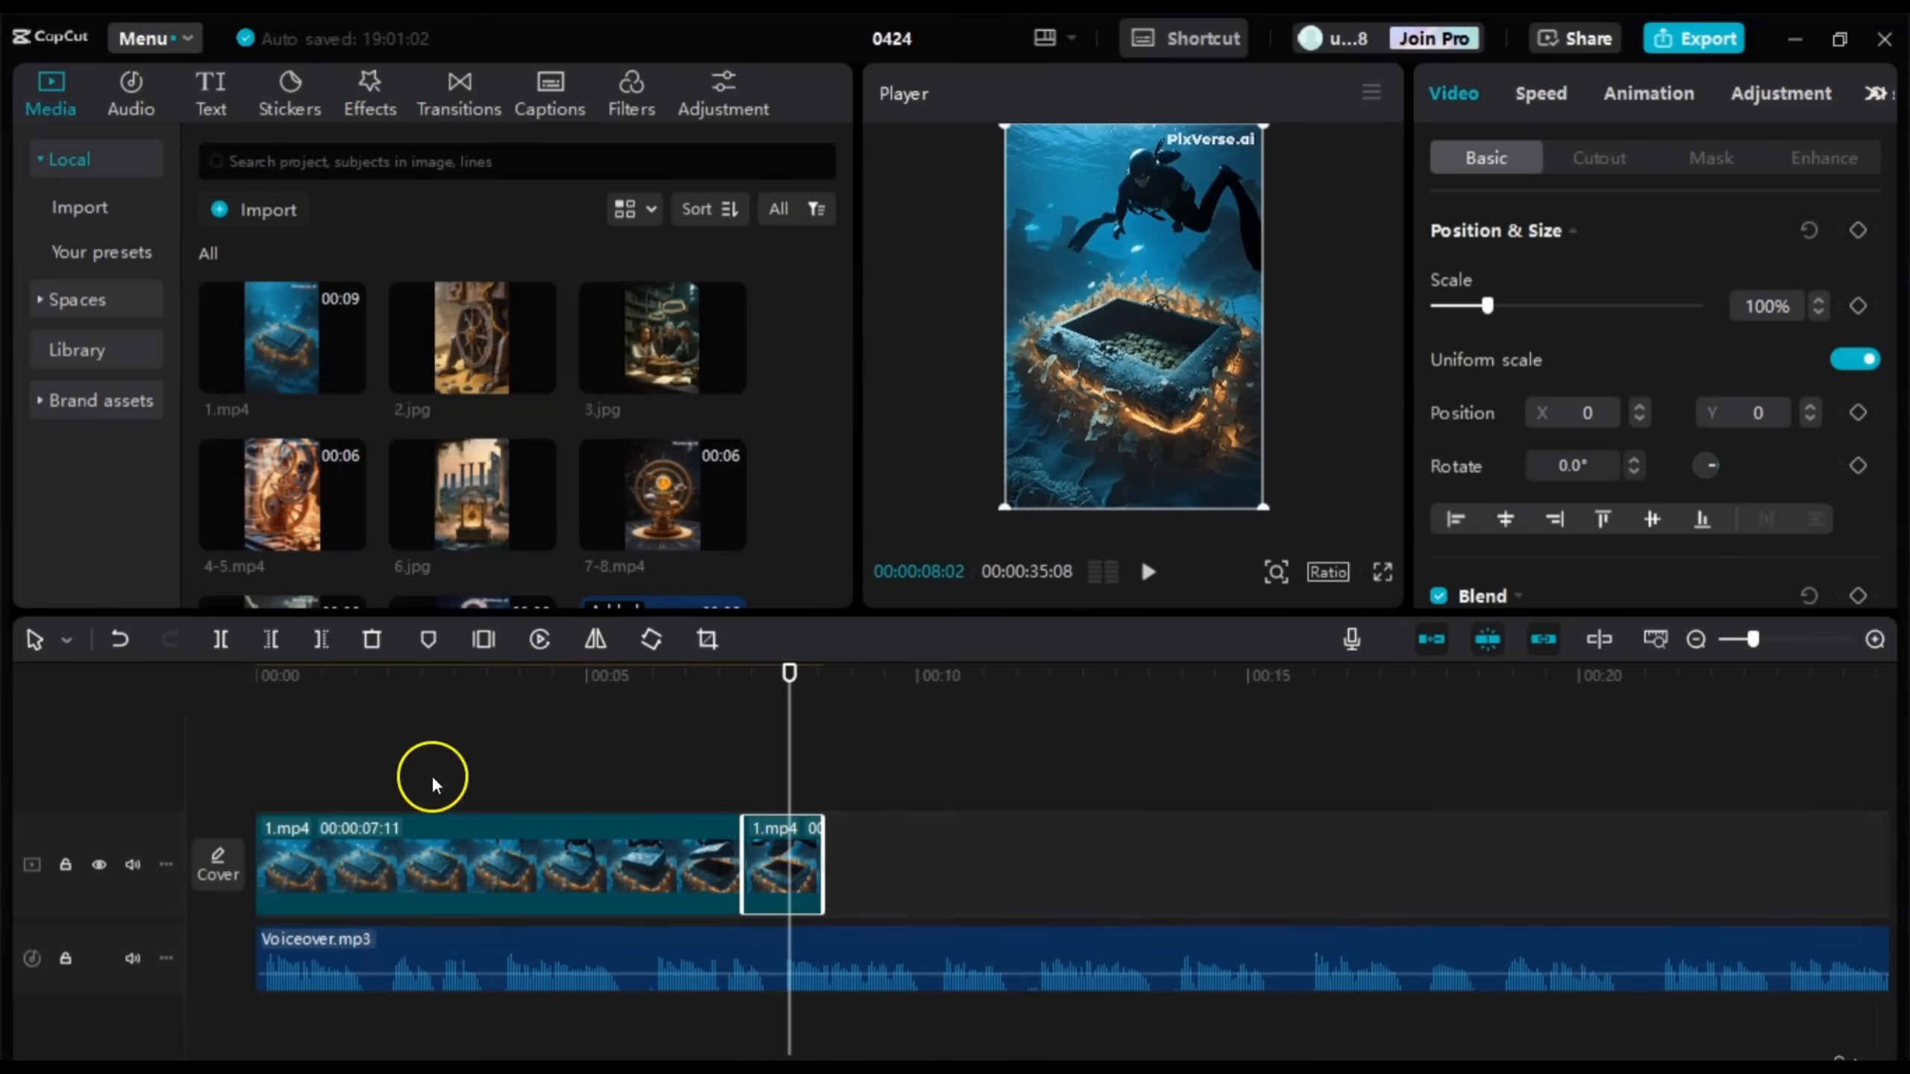
pyautogui.click(370, 641)
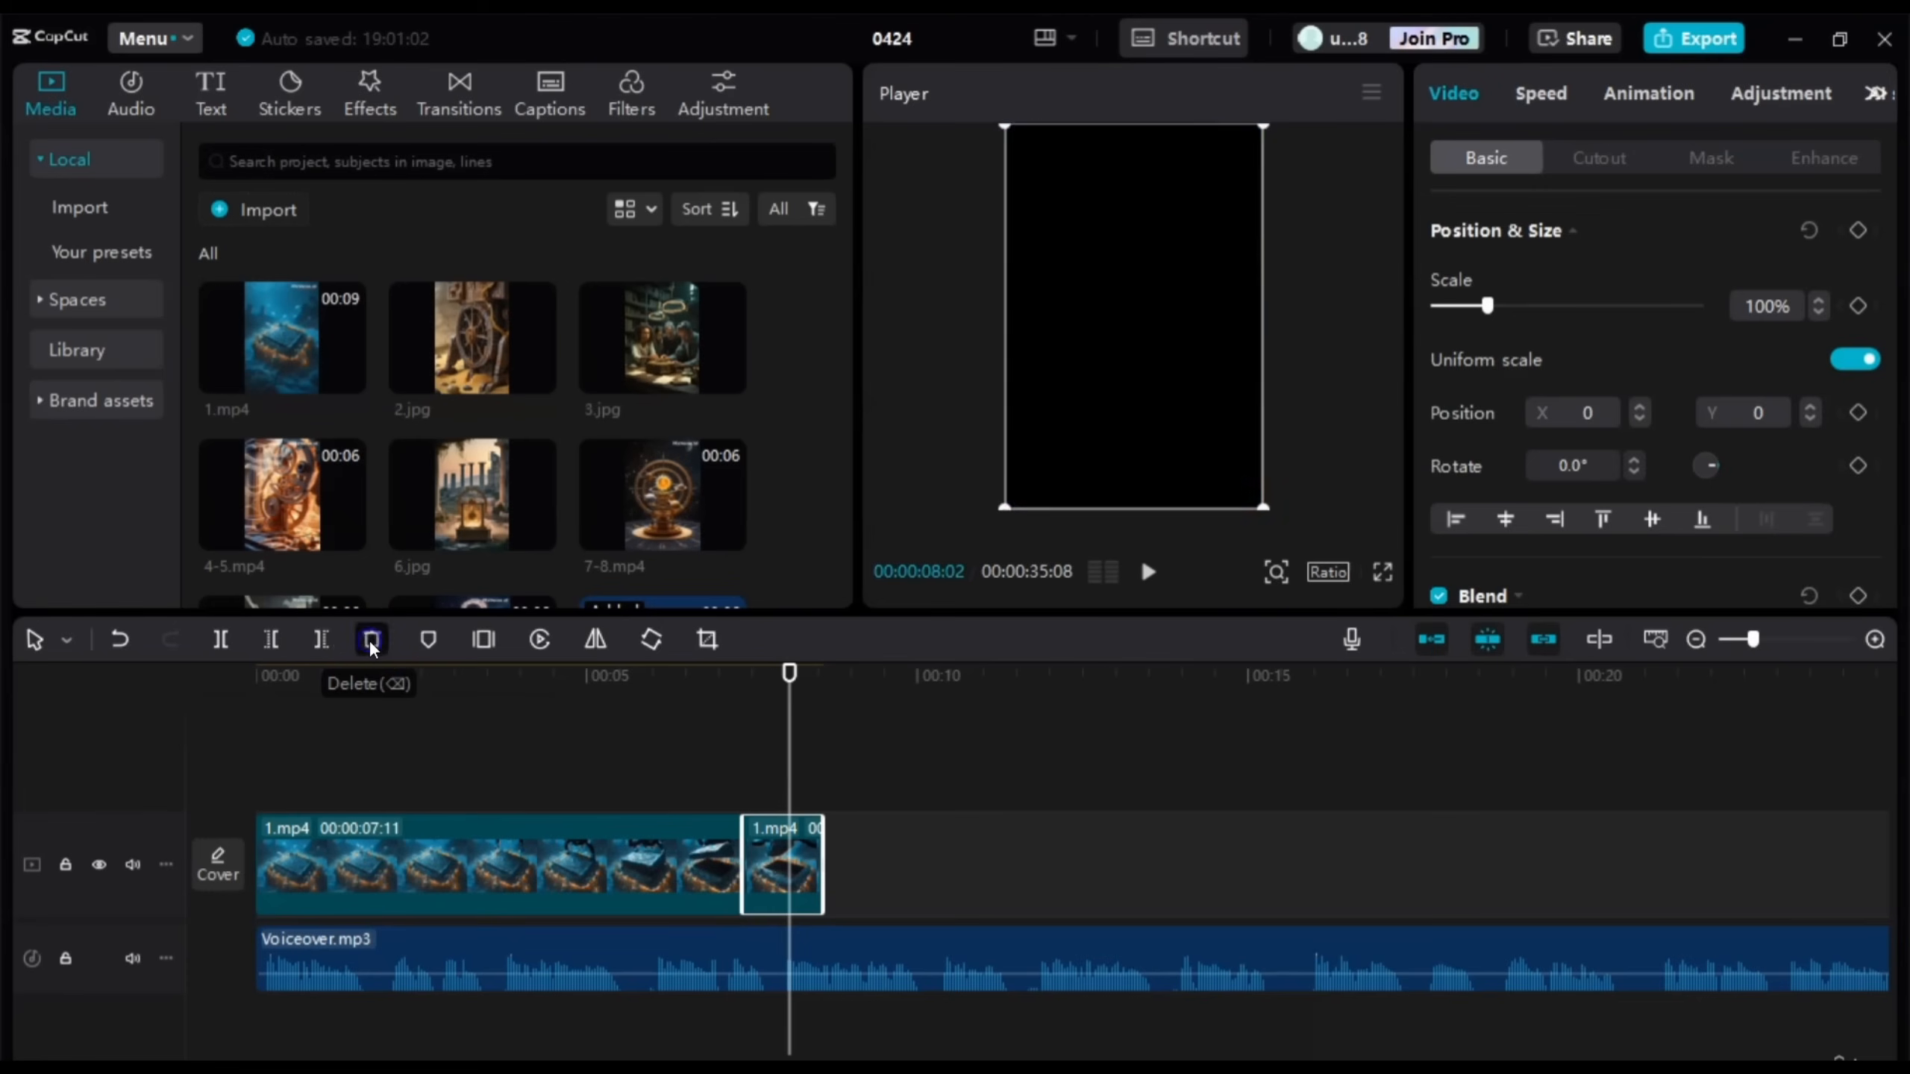
# Step: Replay the last seconds of the trimmed 1.mp4 with the voiceover several times to check where the narration line ends
pyautogui.click(778, 728)
pyautogui.click(588, 728)
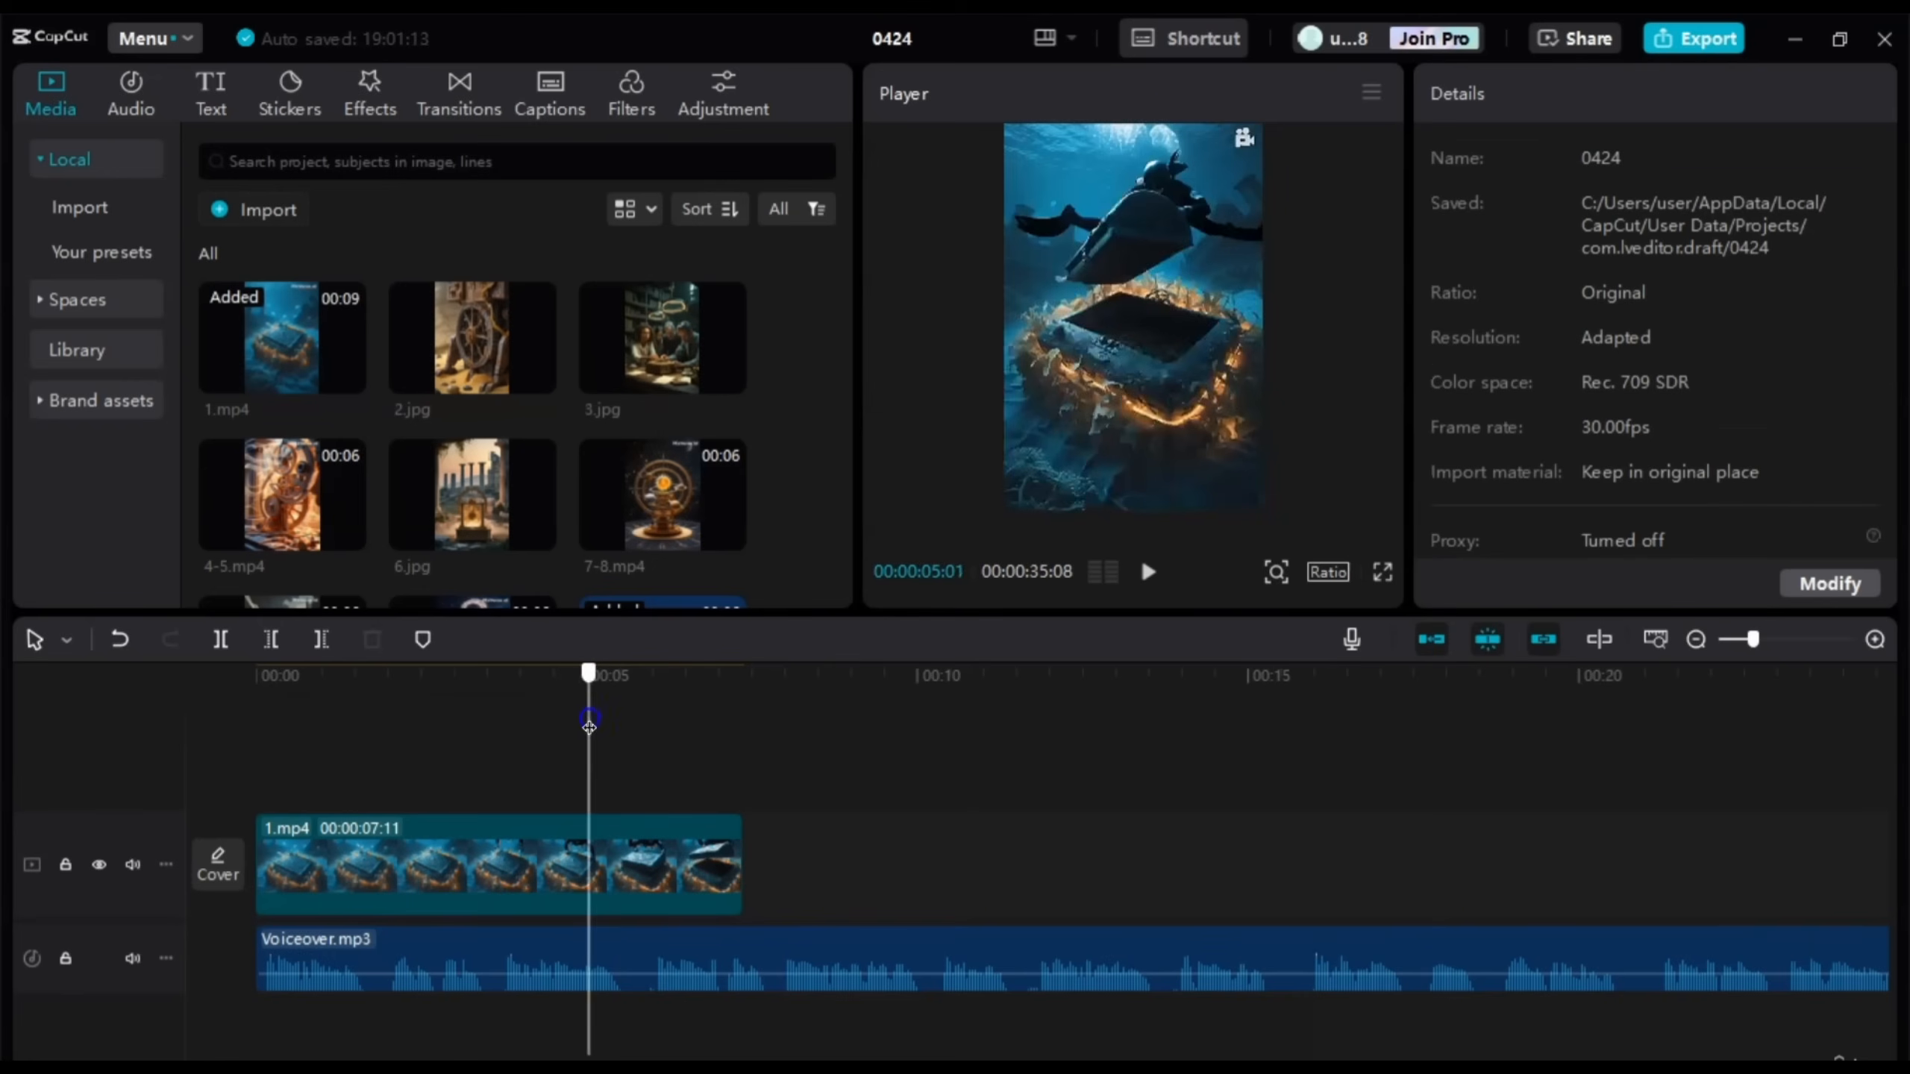
pyautogui.press('space')
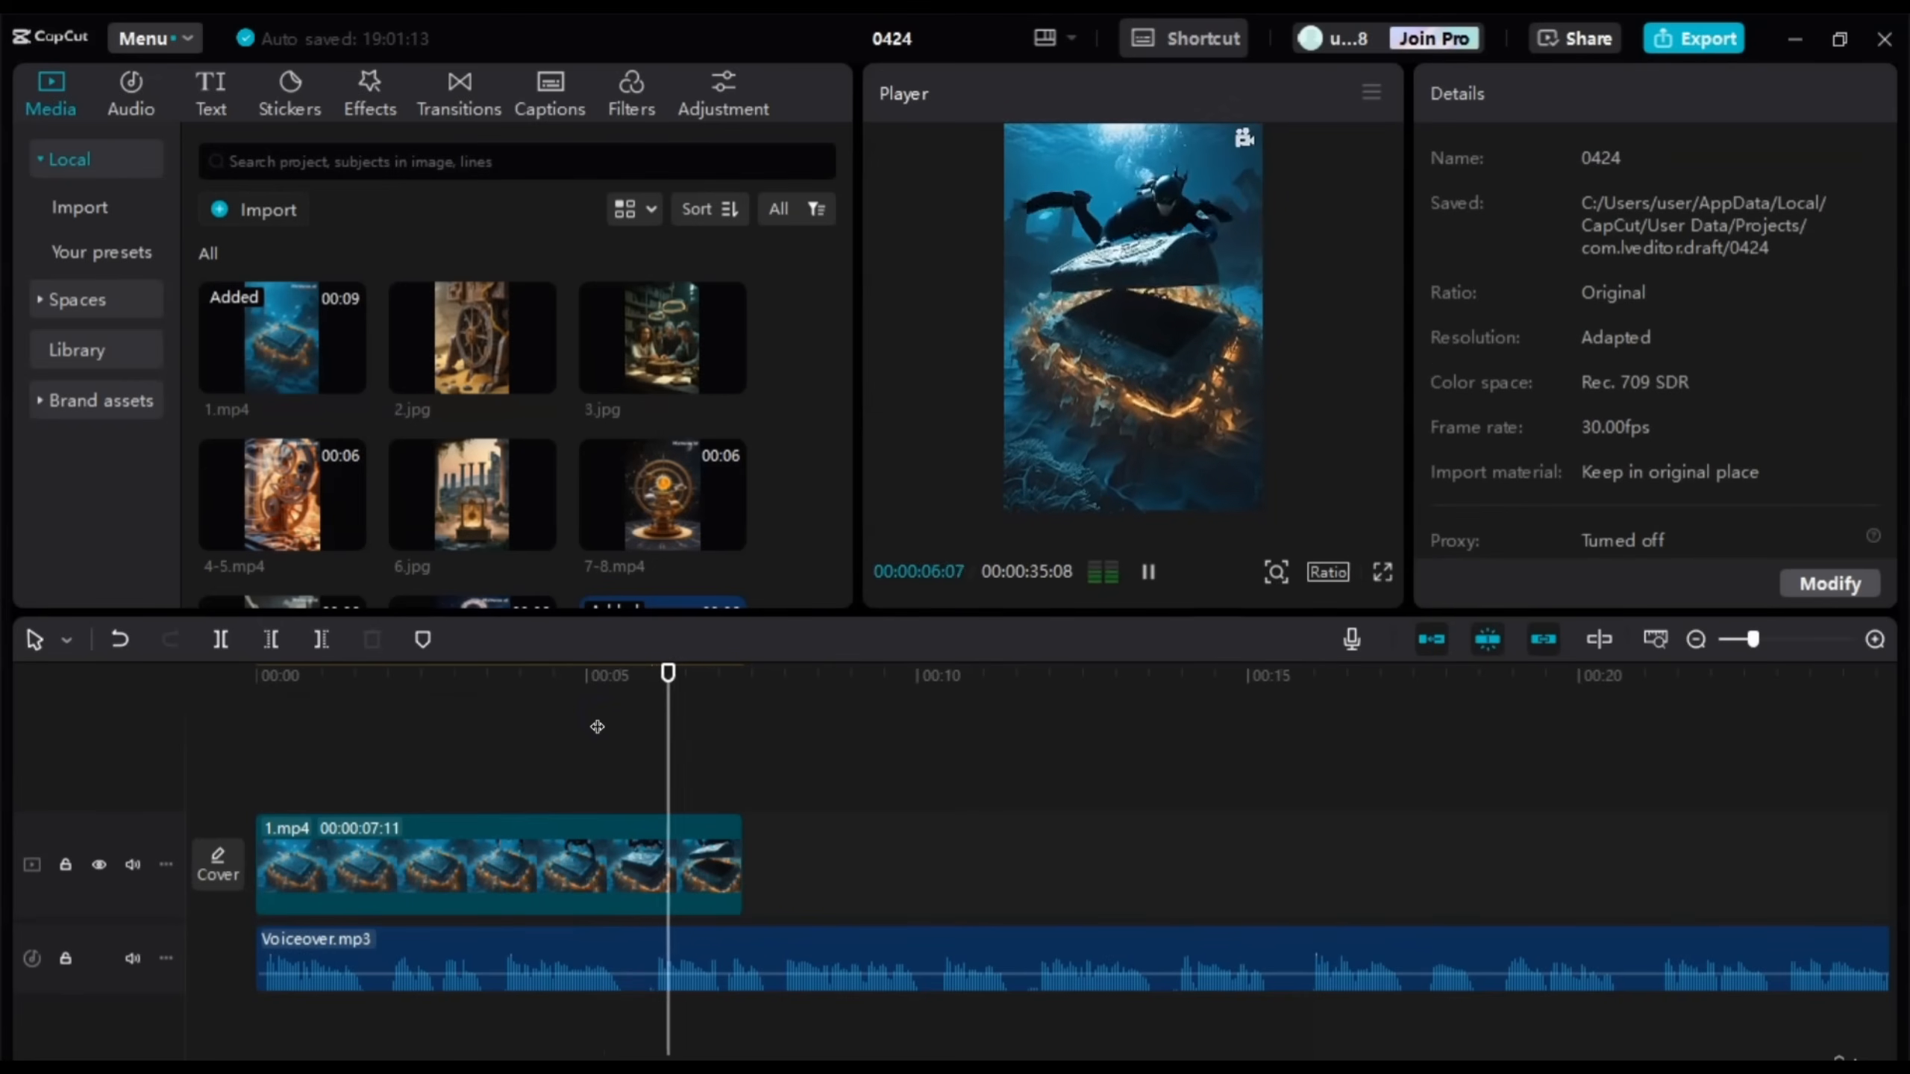
pyautogui.press('space')
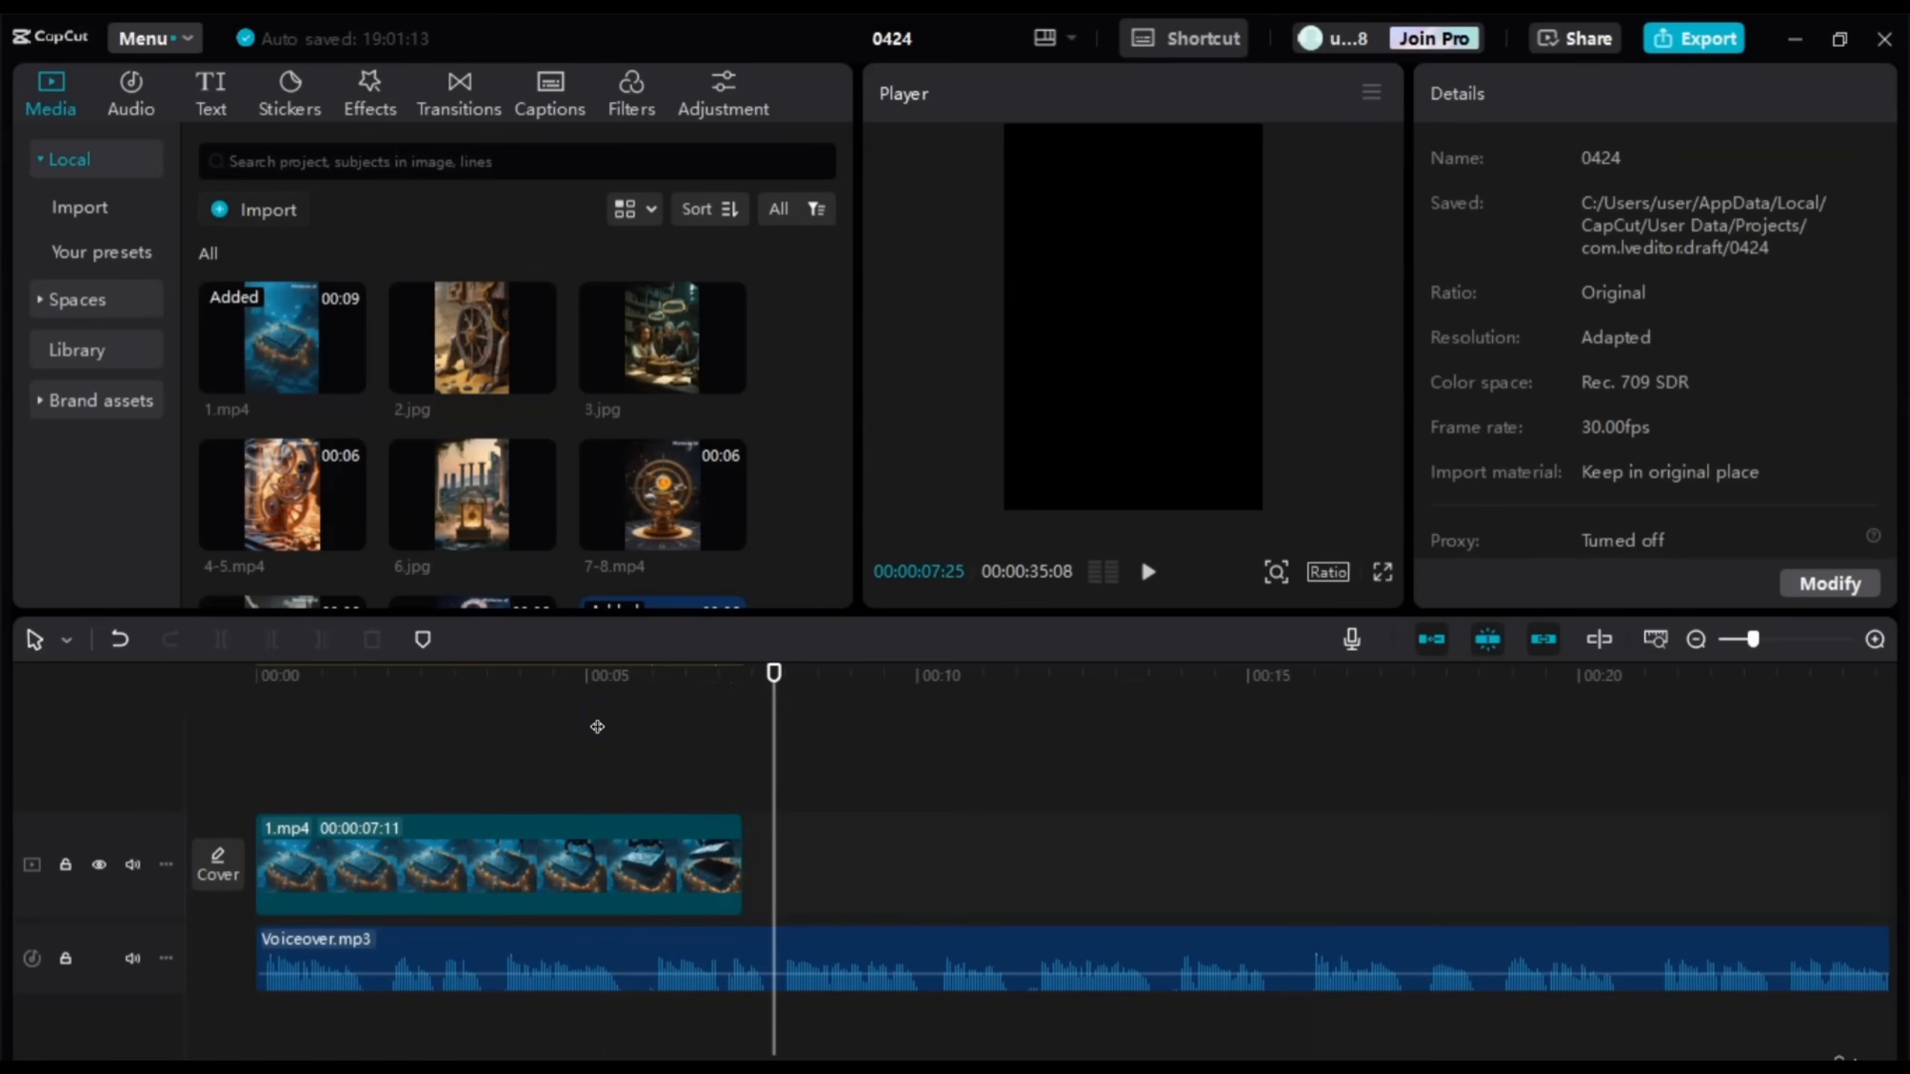
pyautogui.moveTo(769, 744); pyautogui.dragTo(568, 779)
pyautogui.press('space')
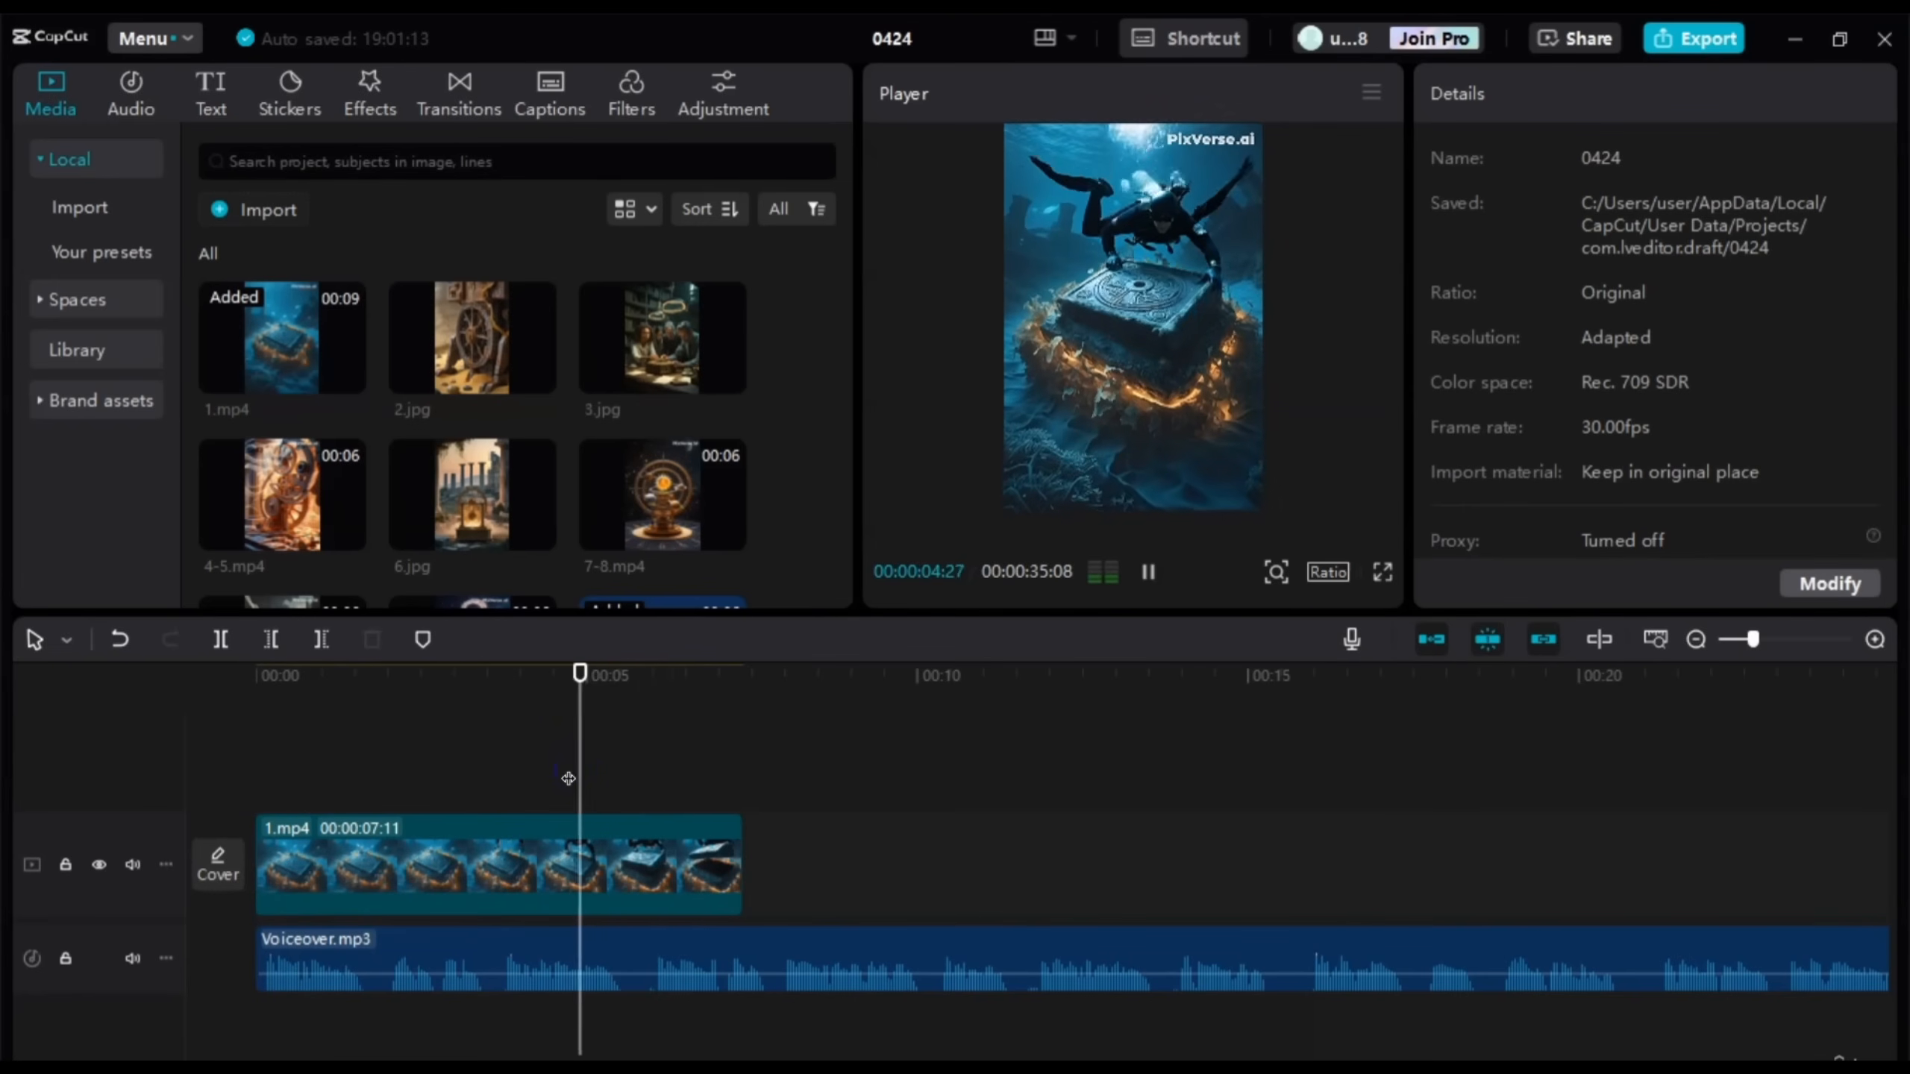
pyautogui.press('space')
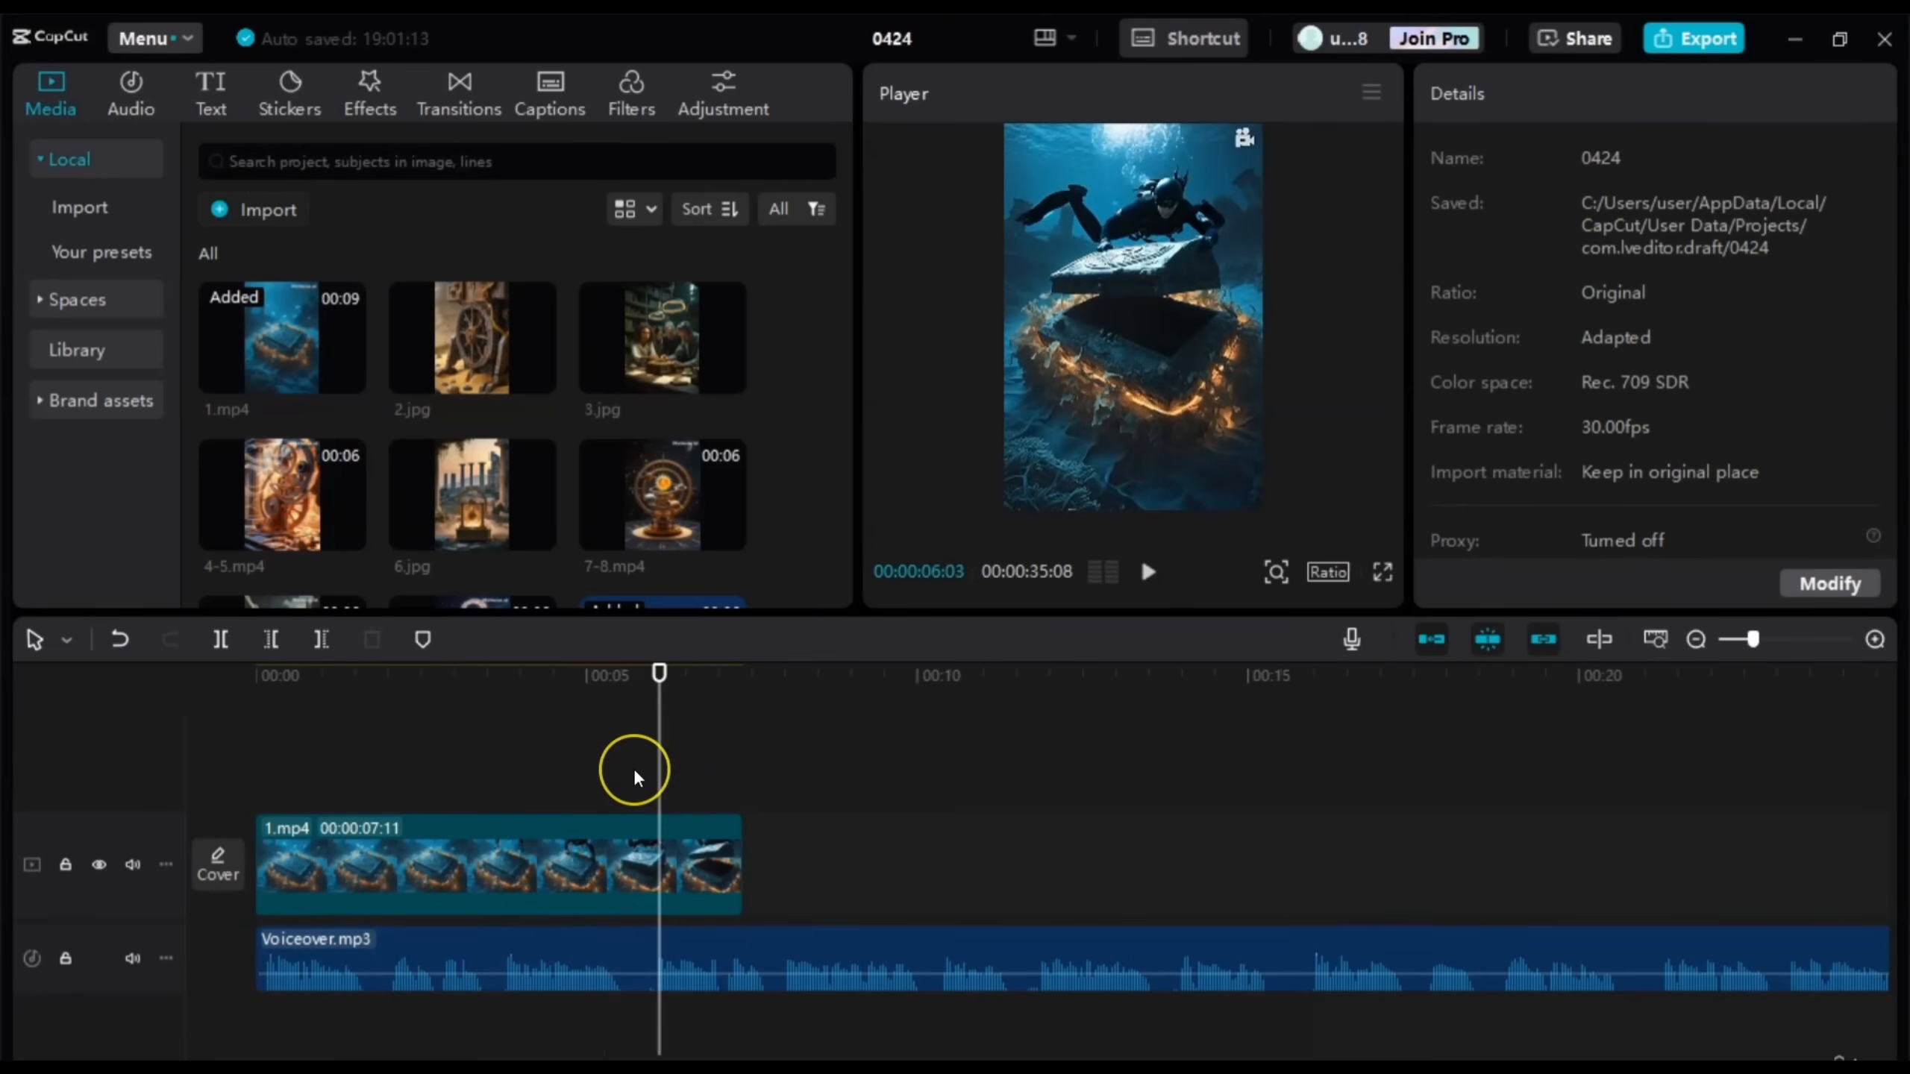
pyautogui.press('space')
pyautogui.press('space')
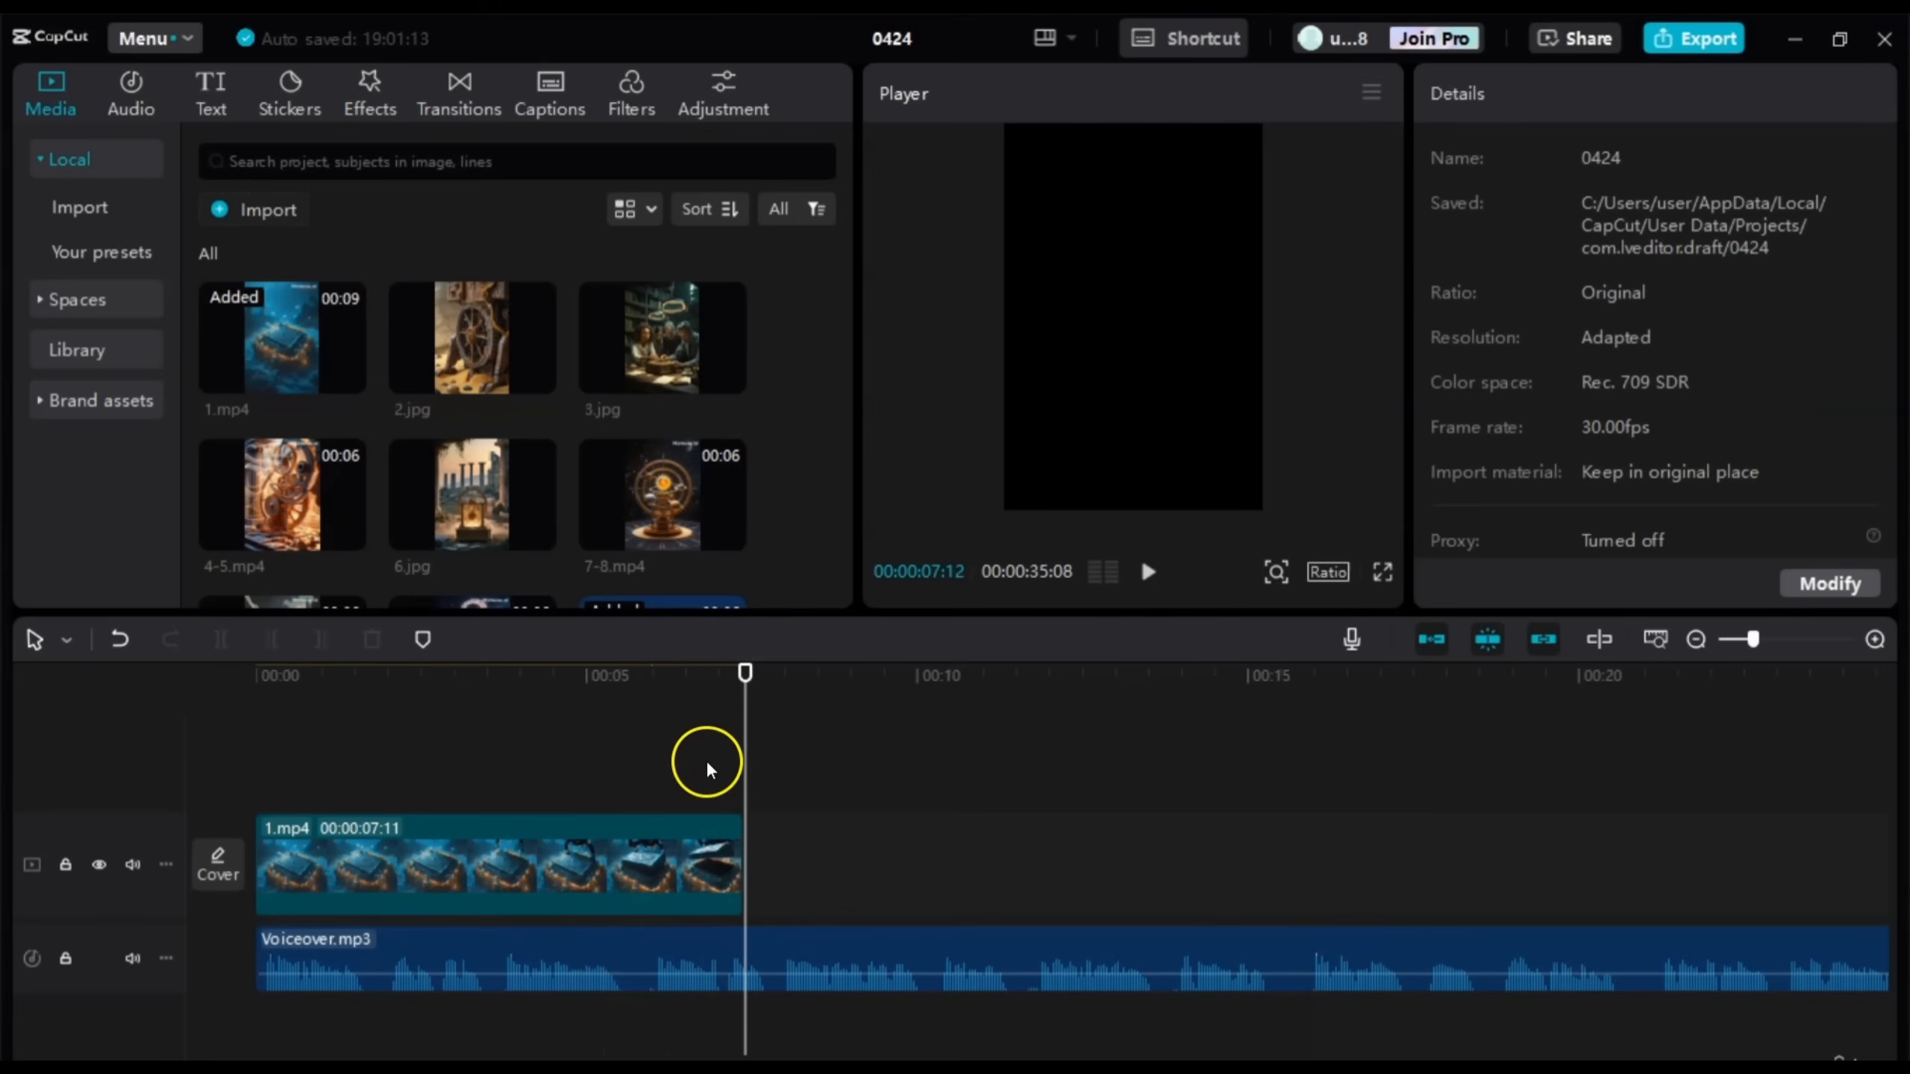
pyautogui.moveTo(742, 769); pyautogui.dragTo(645, 764)
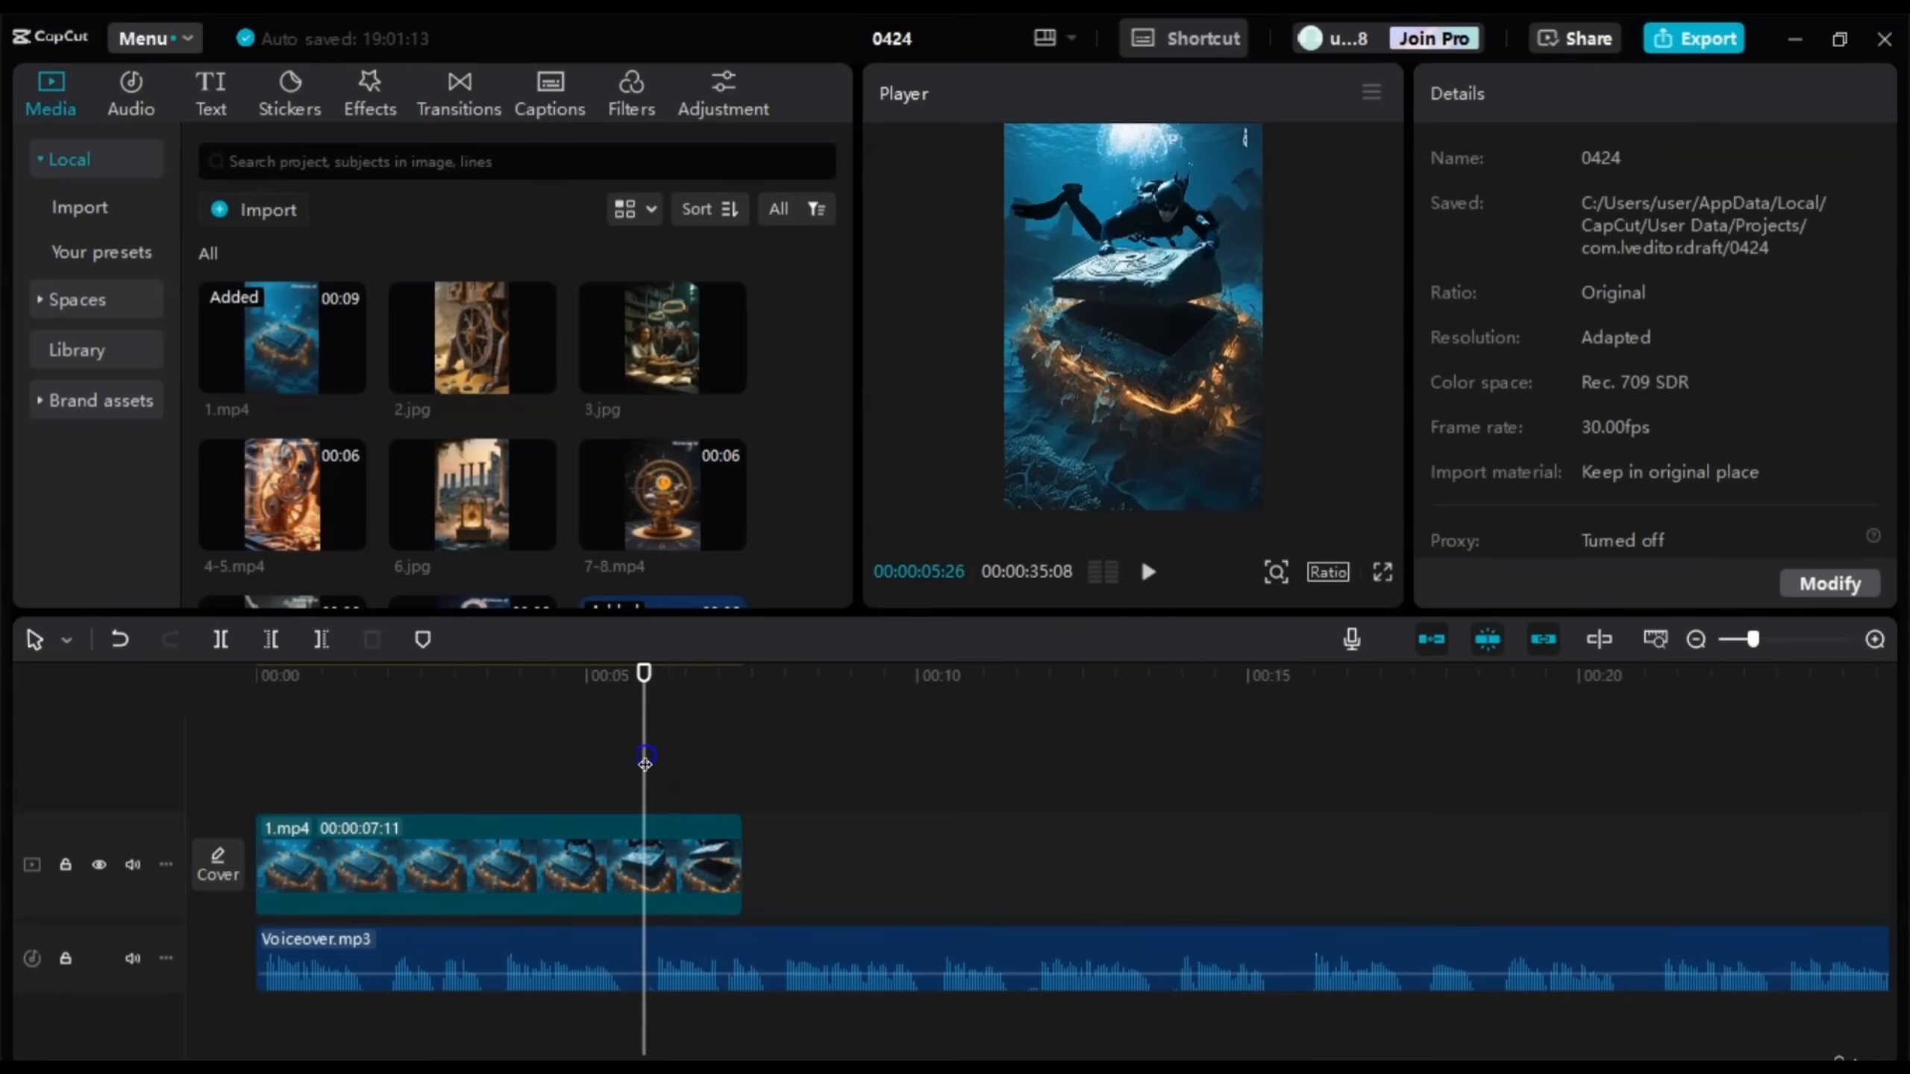
pyautogui.press('space')
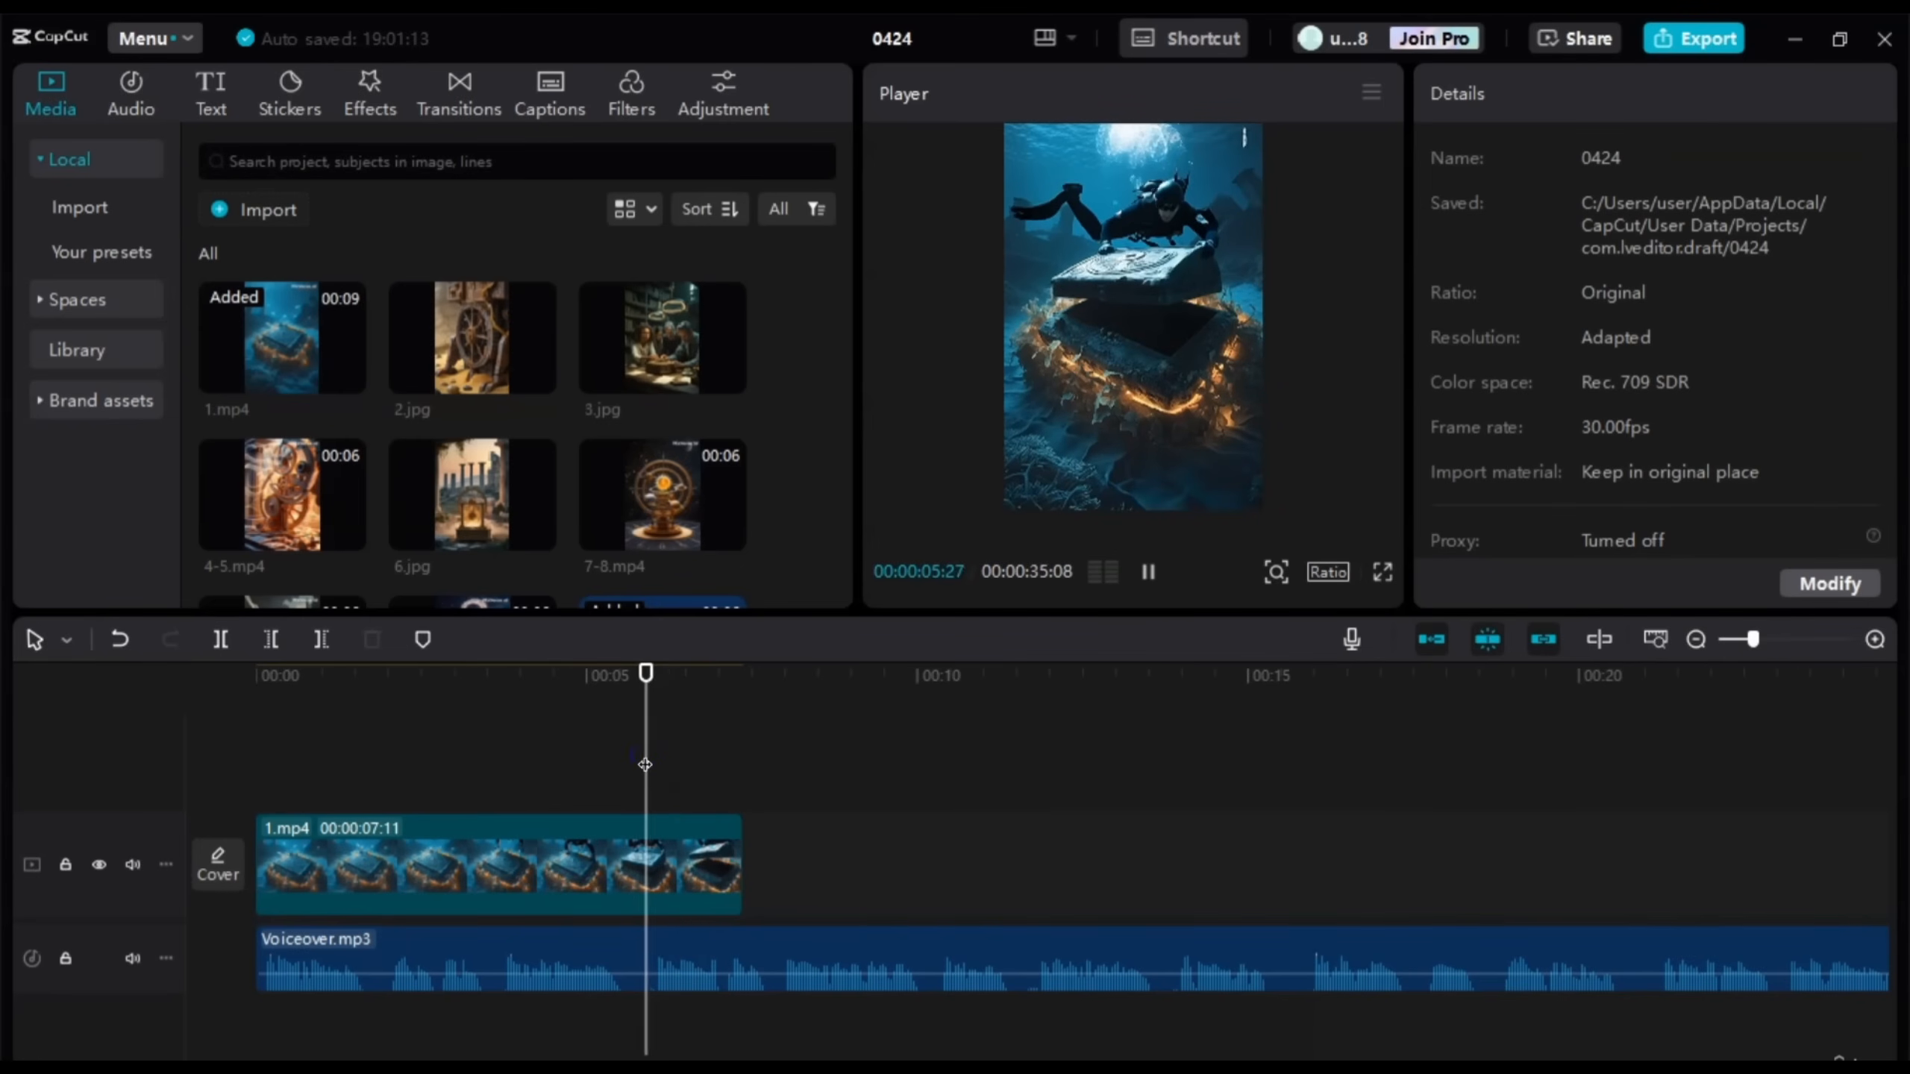
pyautogui.click(687, 764)
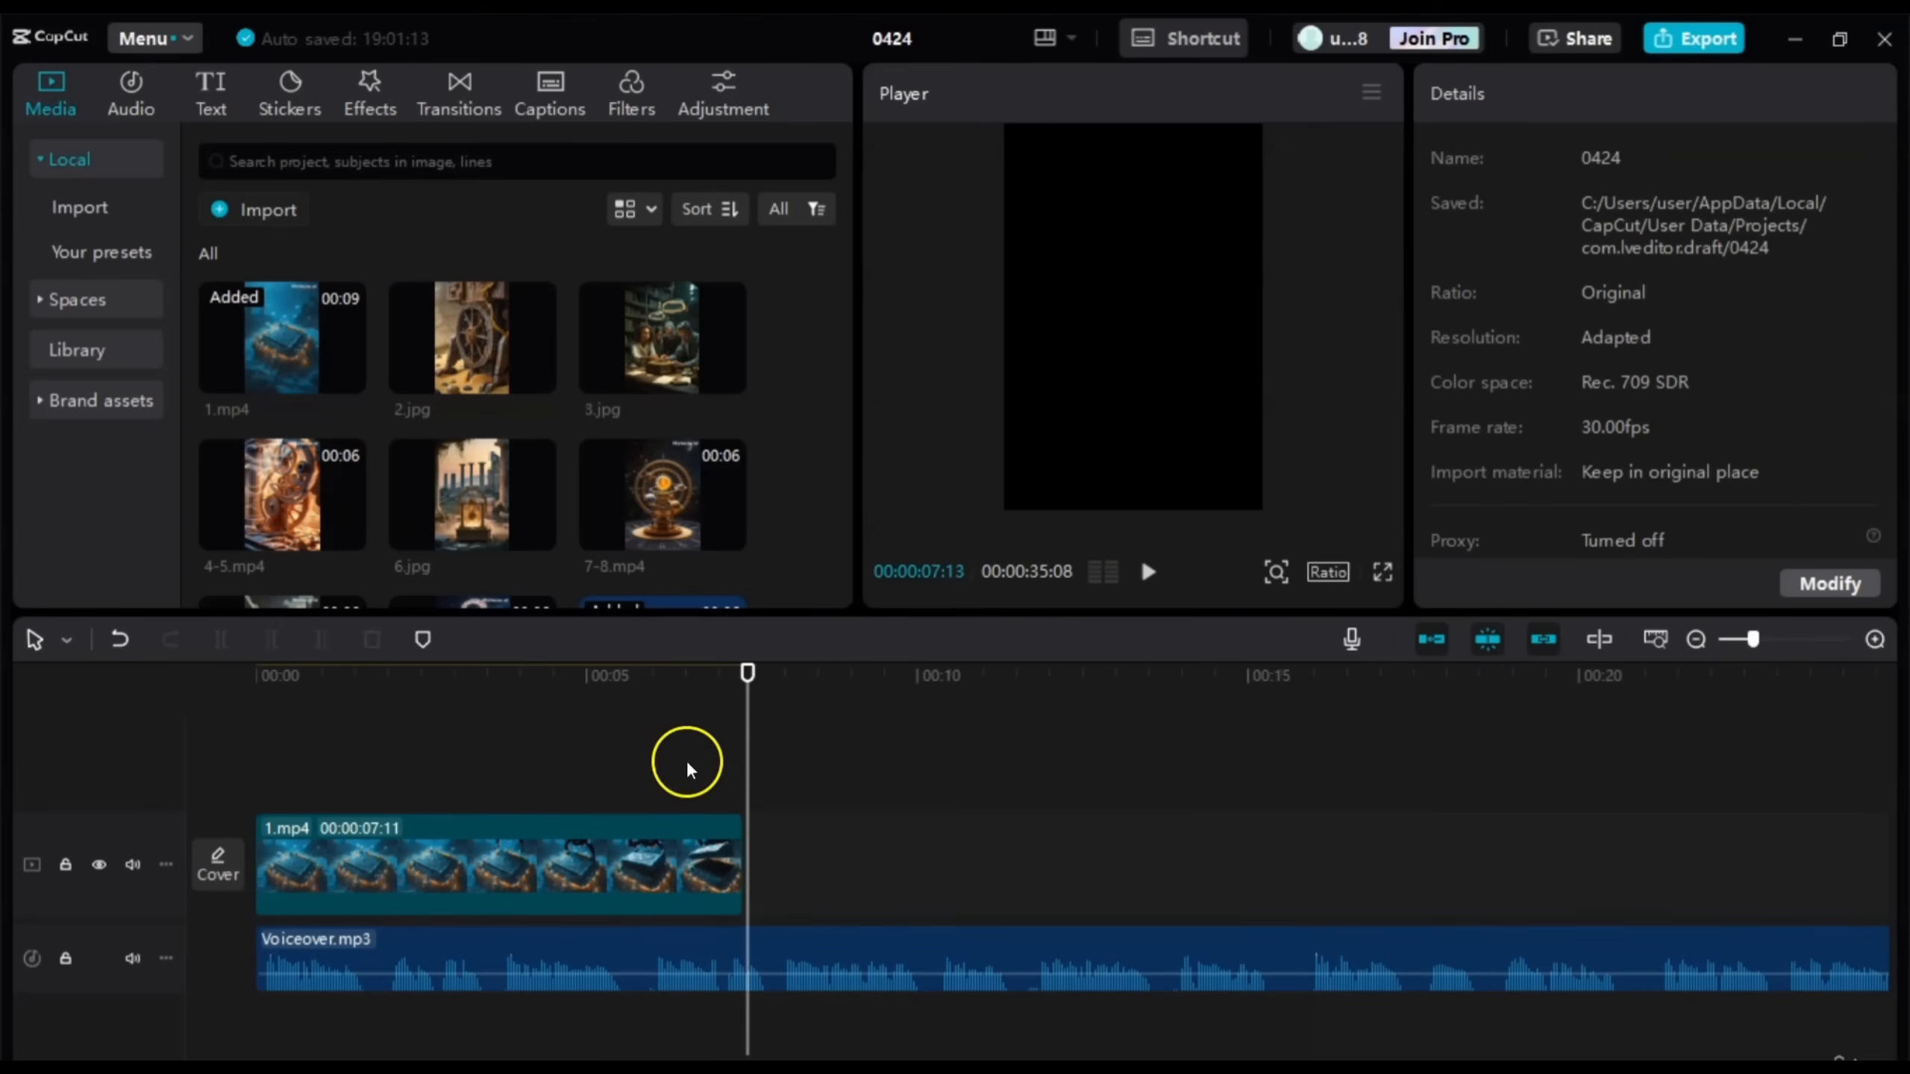
# Step: Split 1.mp4 at 00:00:00:29 and delete the opening piece before the cut
pyautogui.moveTo(748, 788); pyautogui.dragTo(318, 775)
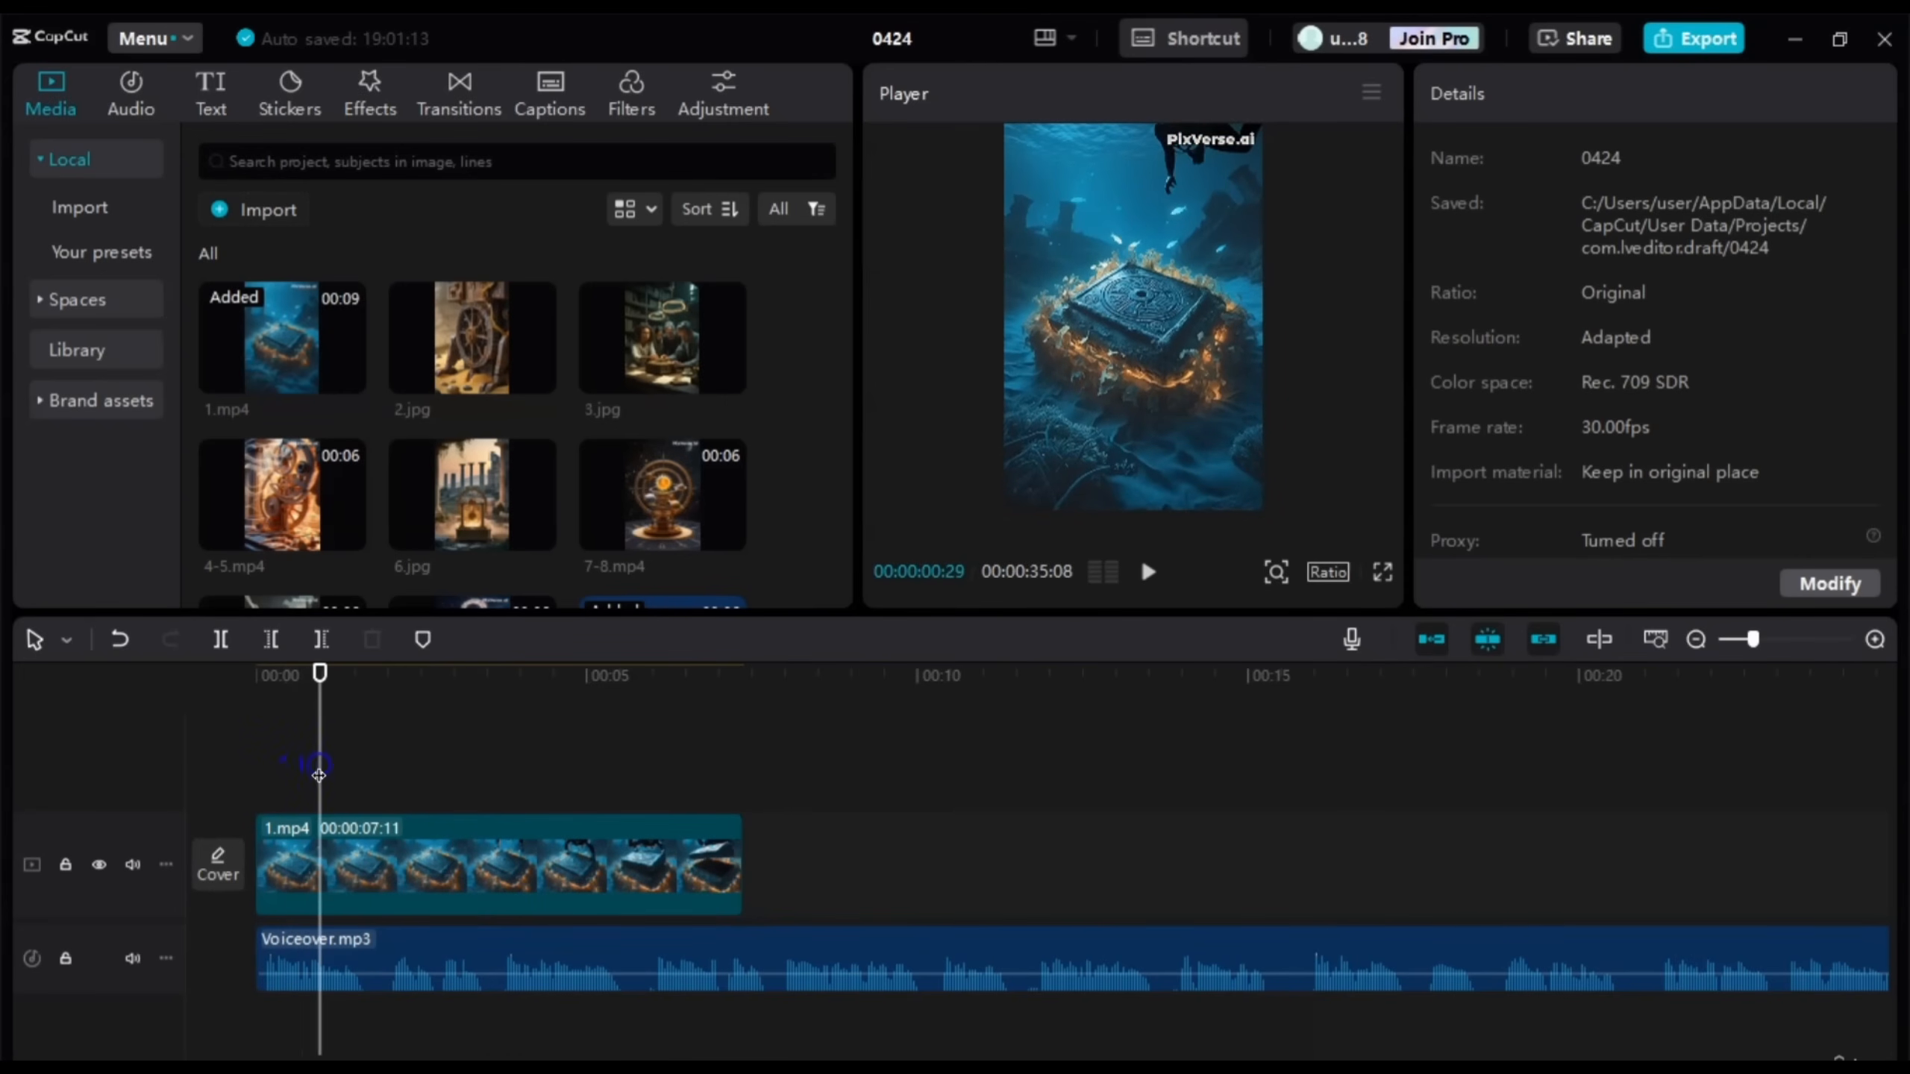
pyautogui.click(318, 865)
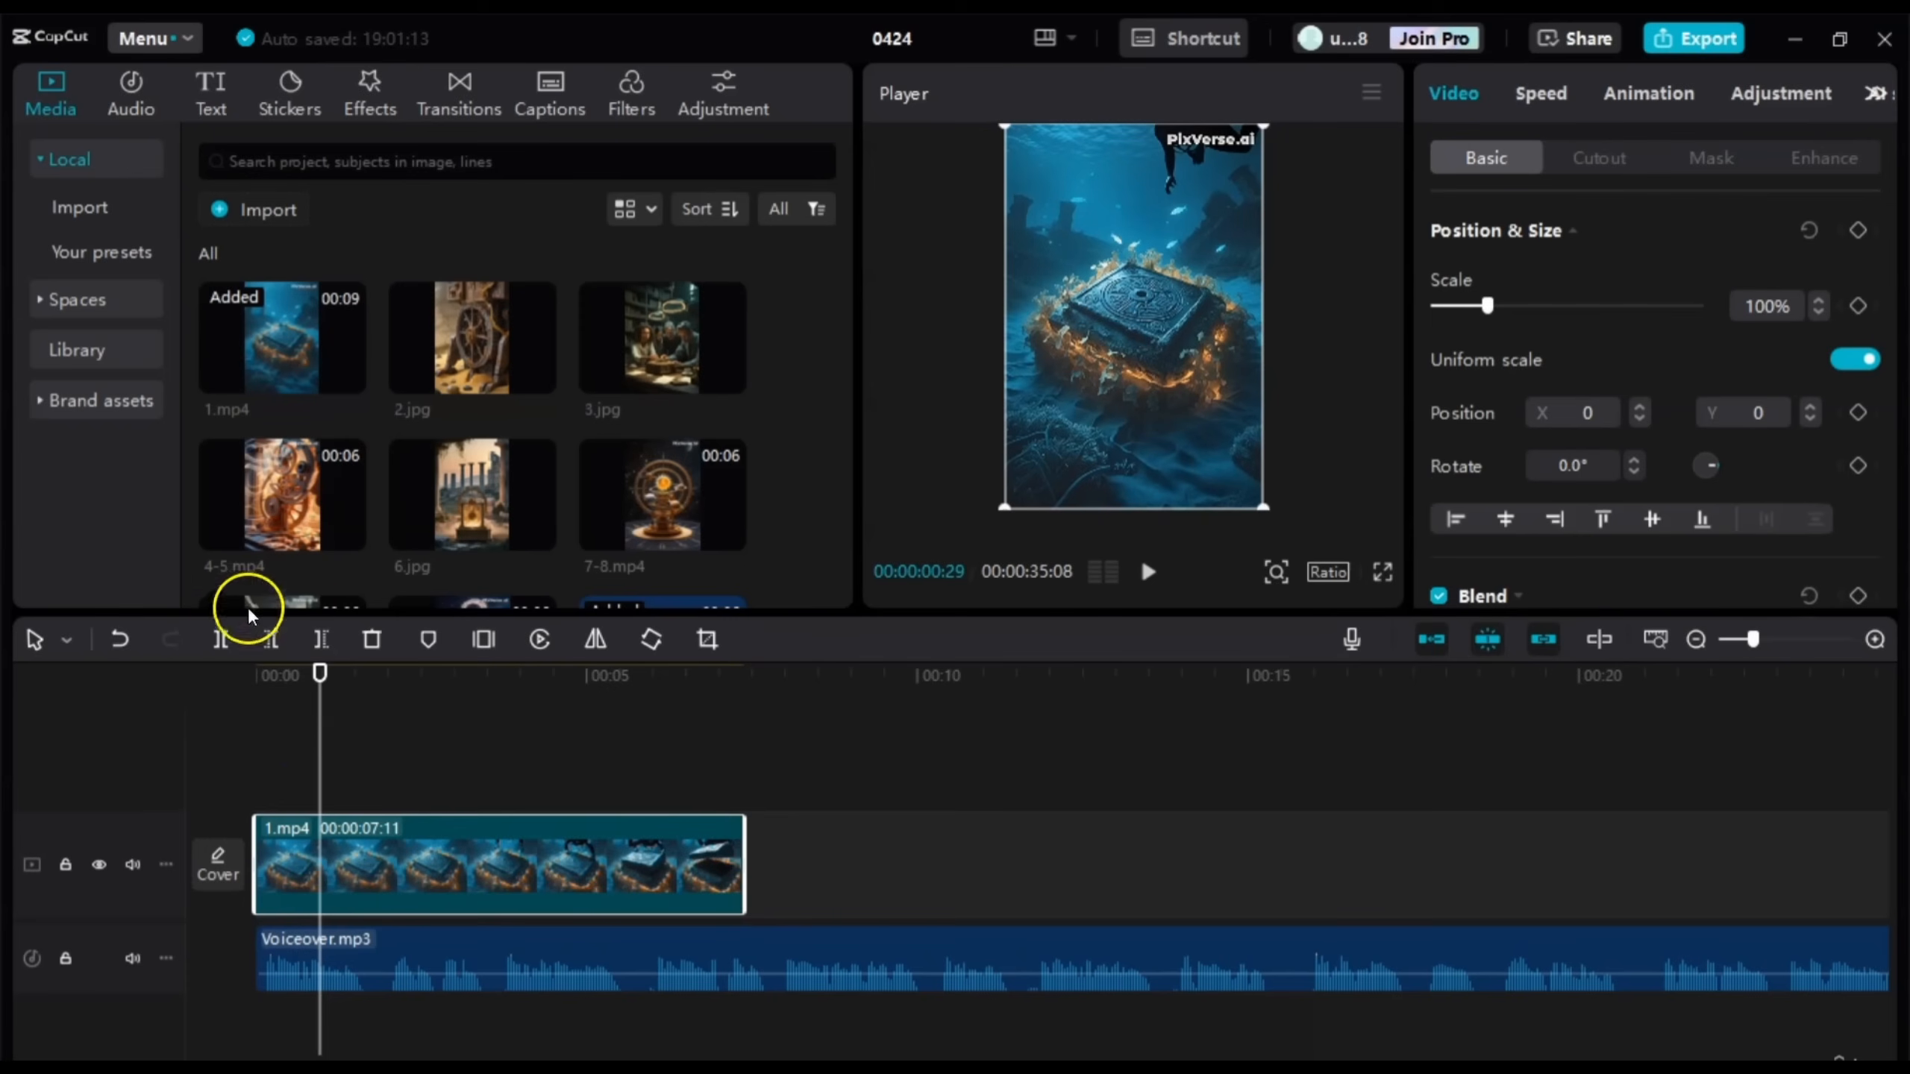
pyautogui.click(220, 640)
pyautogui.click(279, 877)
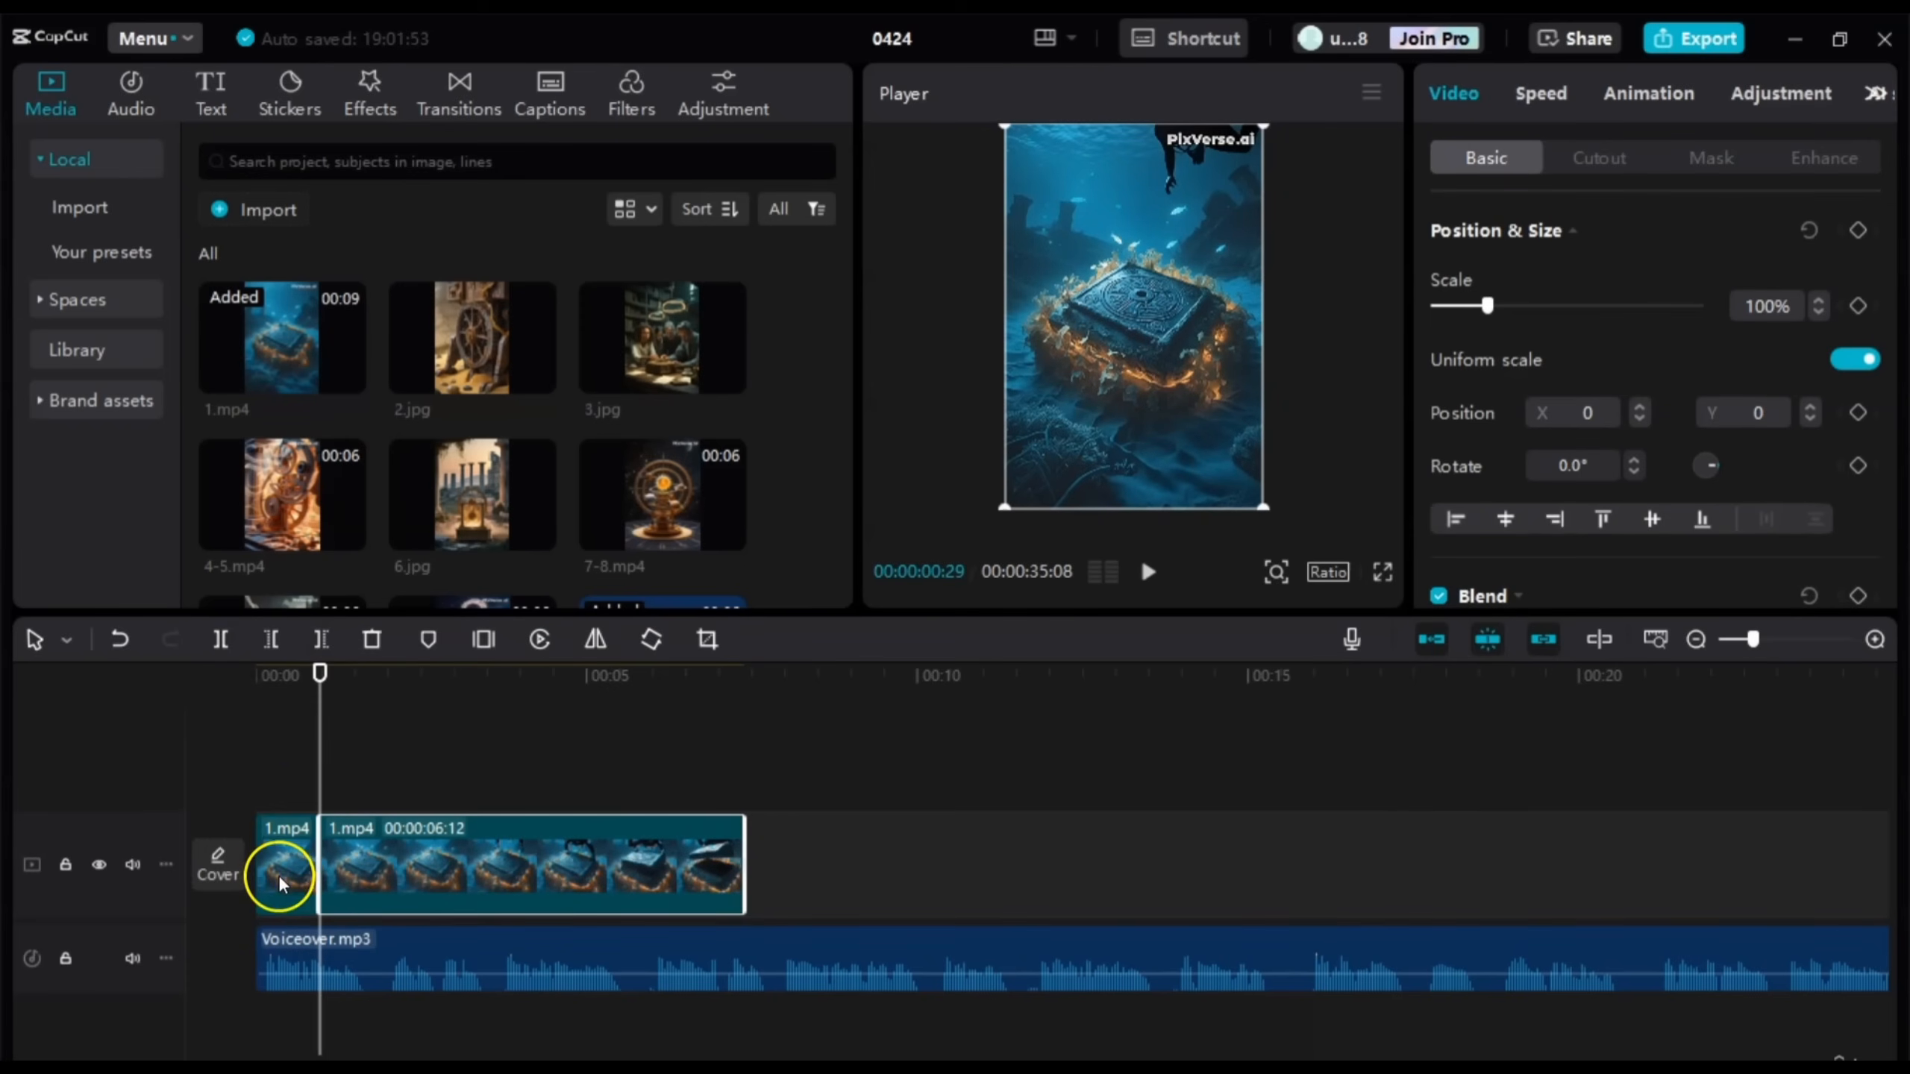
pyautogui.click(371, 638)
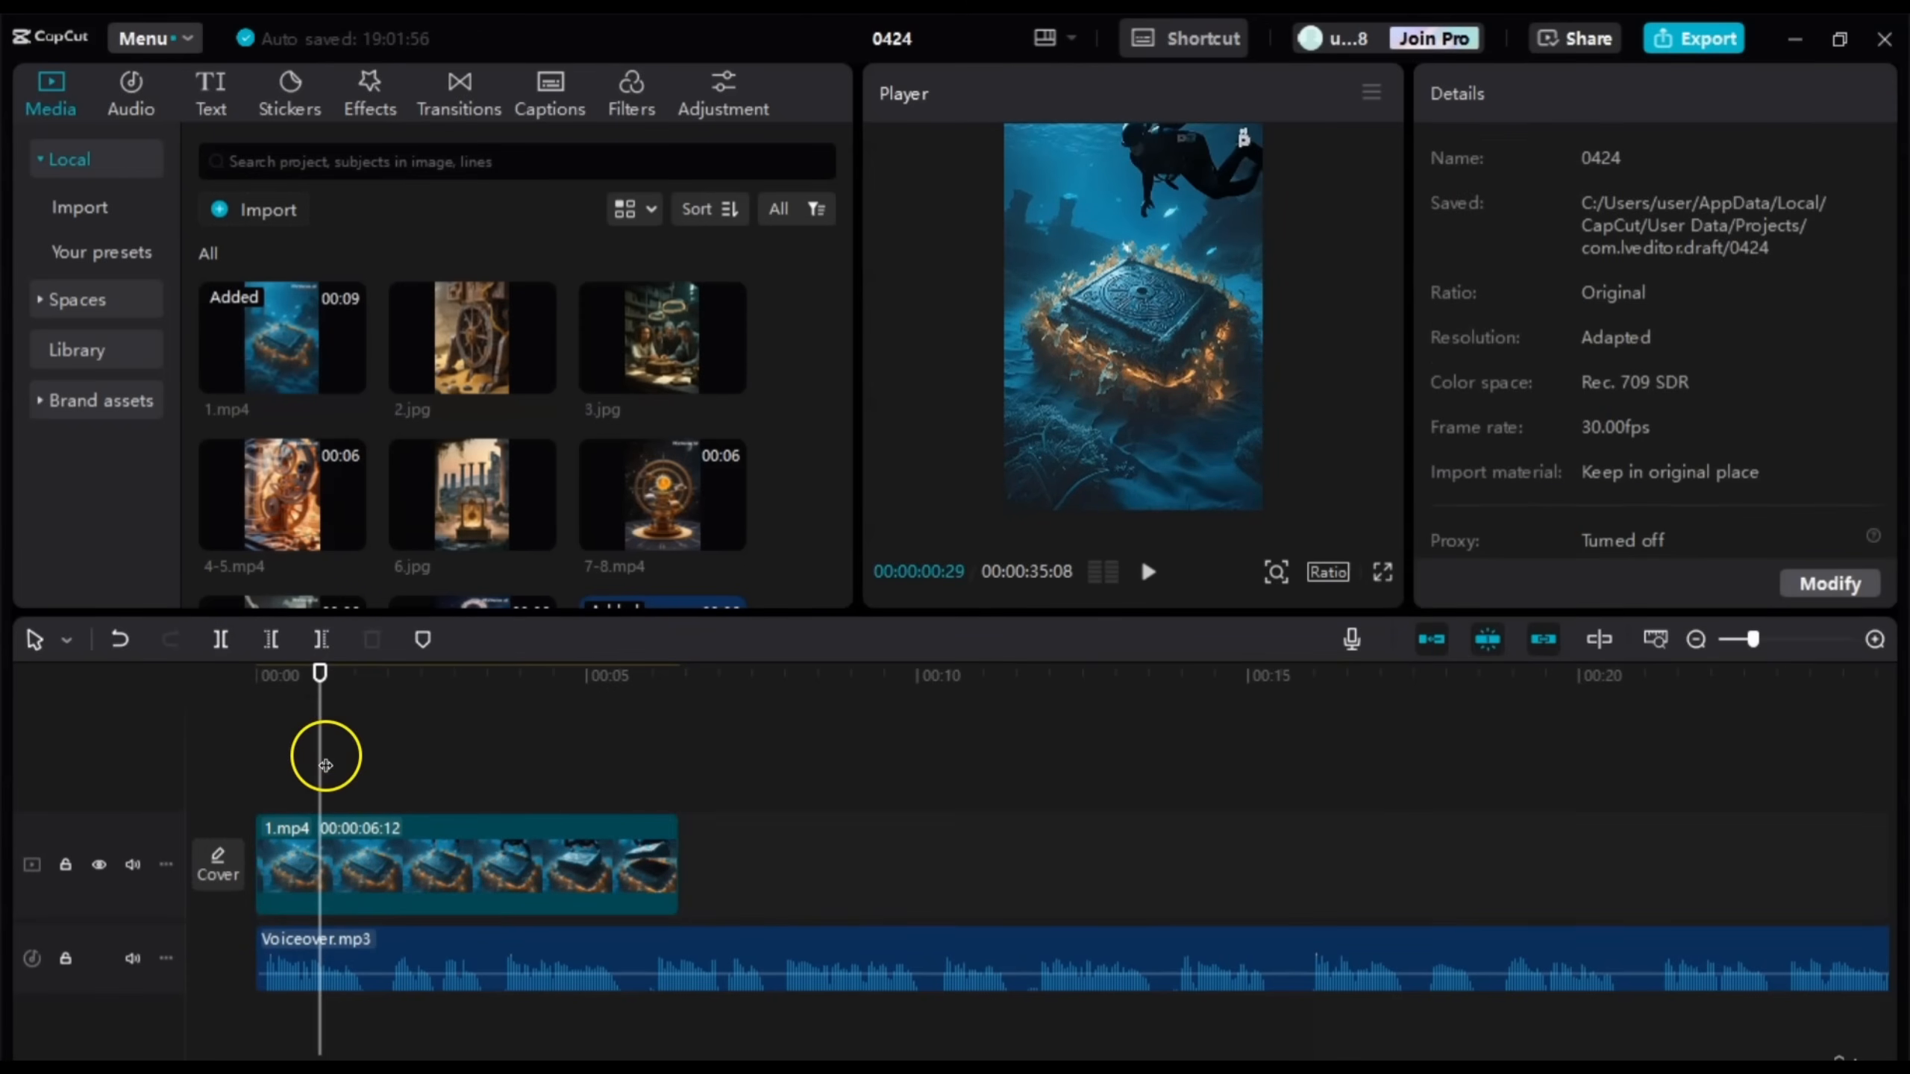
# Step: Split the shortened 1.mp4 at 00:00:00:17 and delete the piece before the cut to tighten its beginning further
pyautogui.moveTo(325, 772)
pyautogui.mouseDown()
pyautogui.moveTo(224, 758)
pyautogui.moveTo(293, 766)
pyautogui.mouseUp()
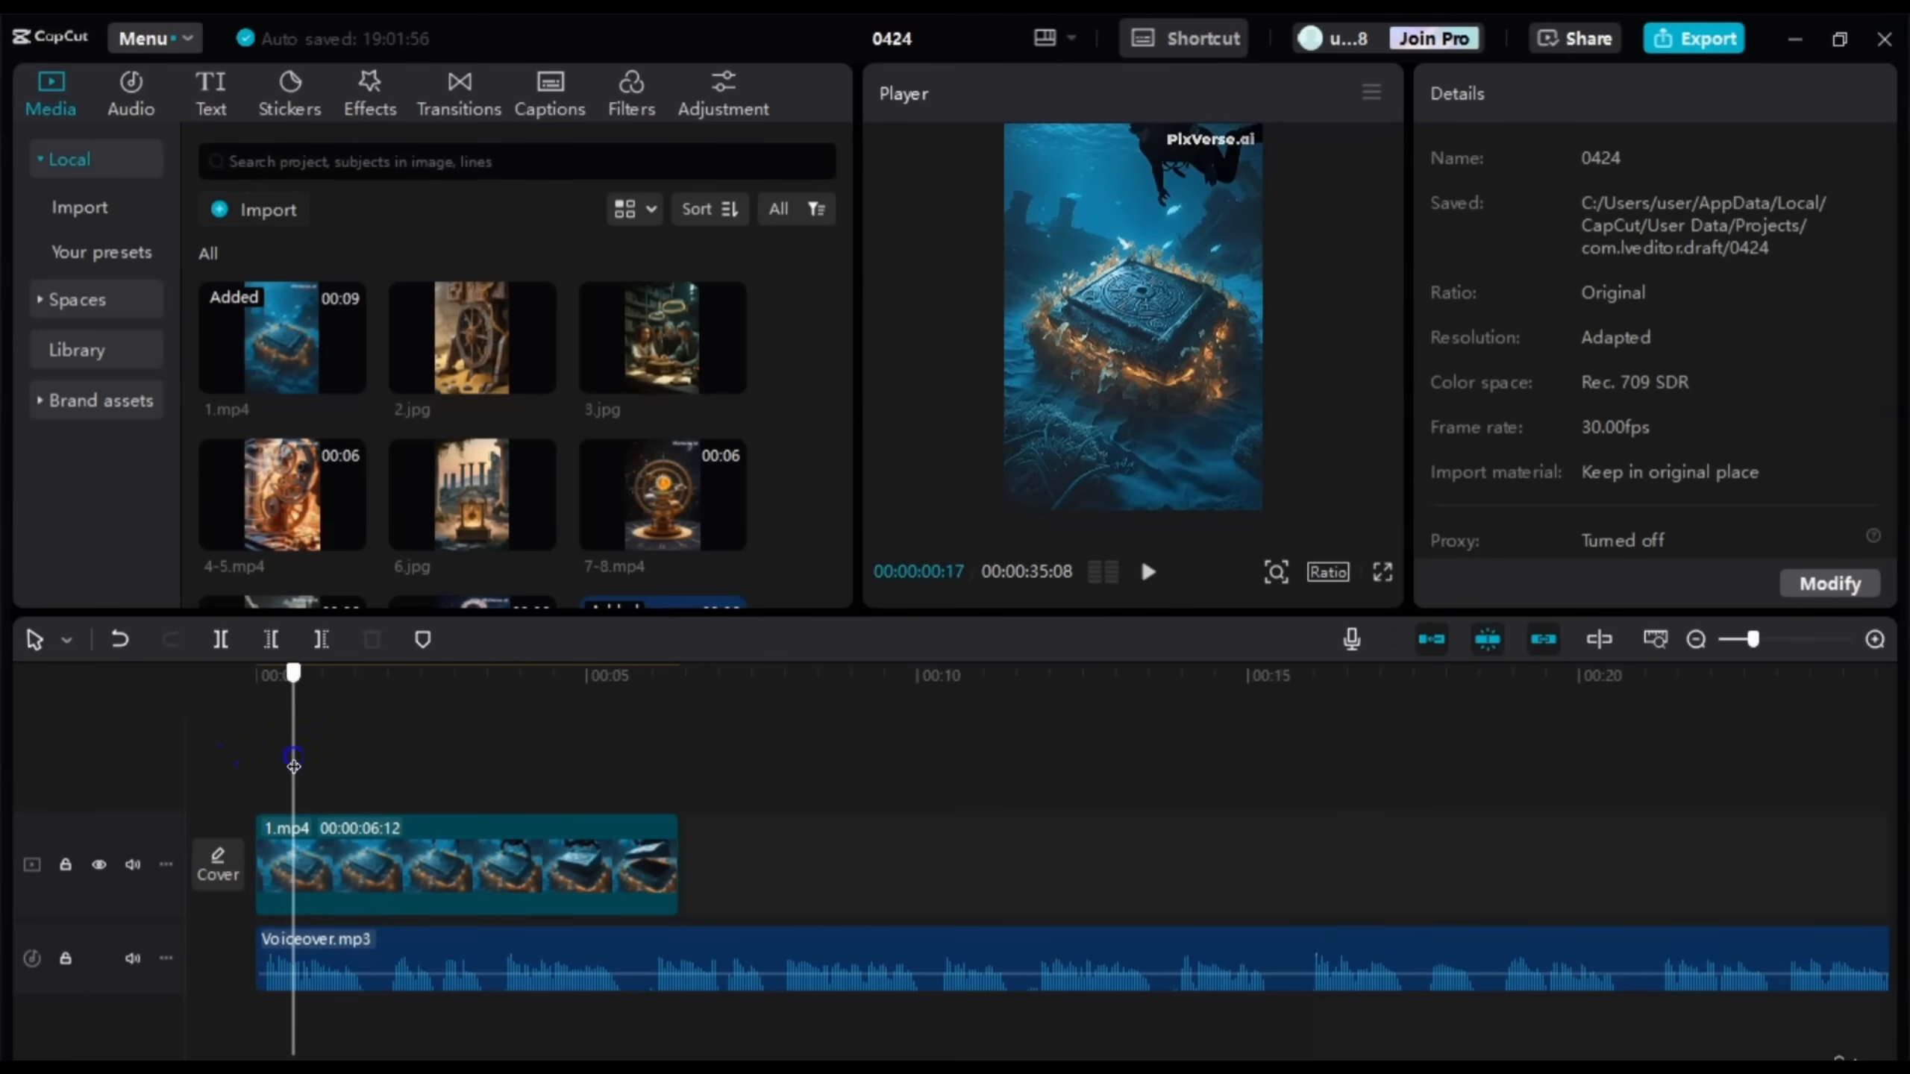
pyautogui.click(223, 641)
pyautogui.click(264, 843)
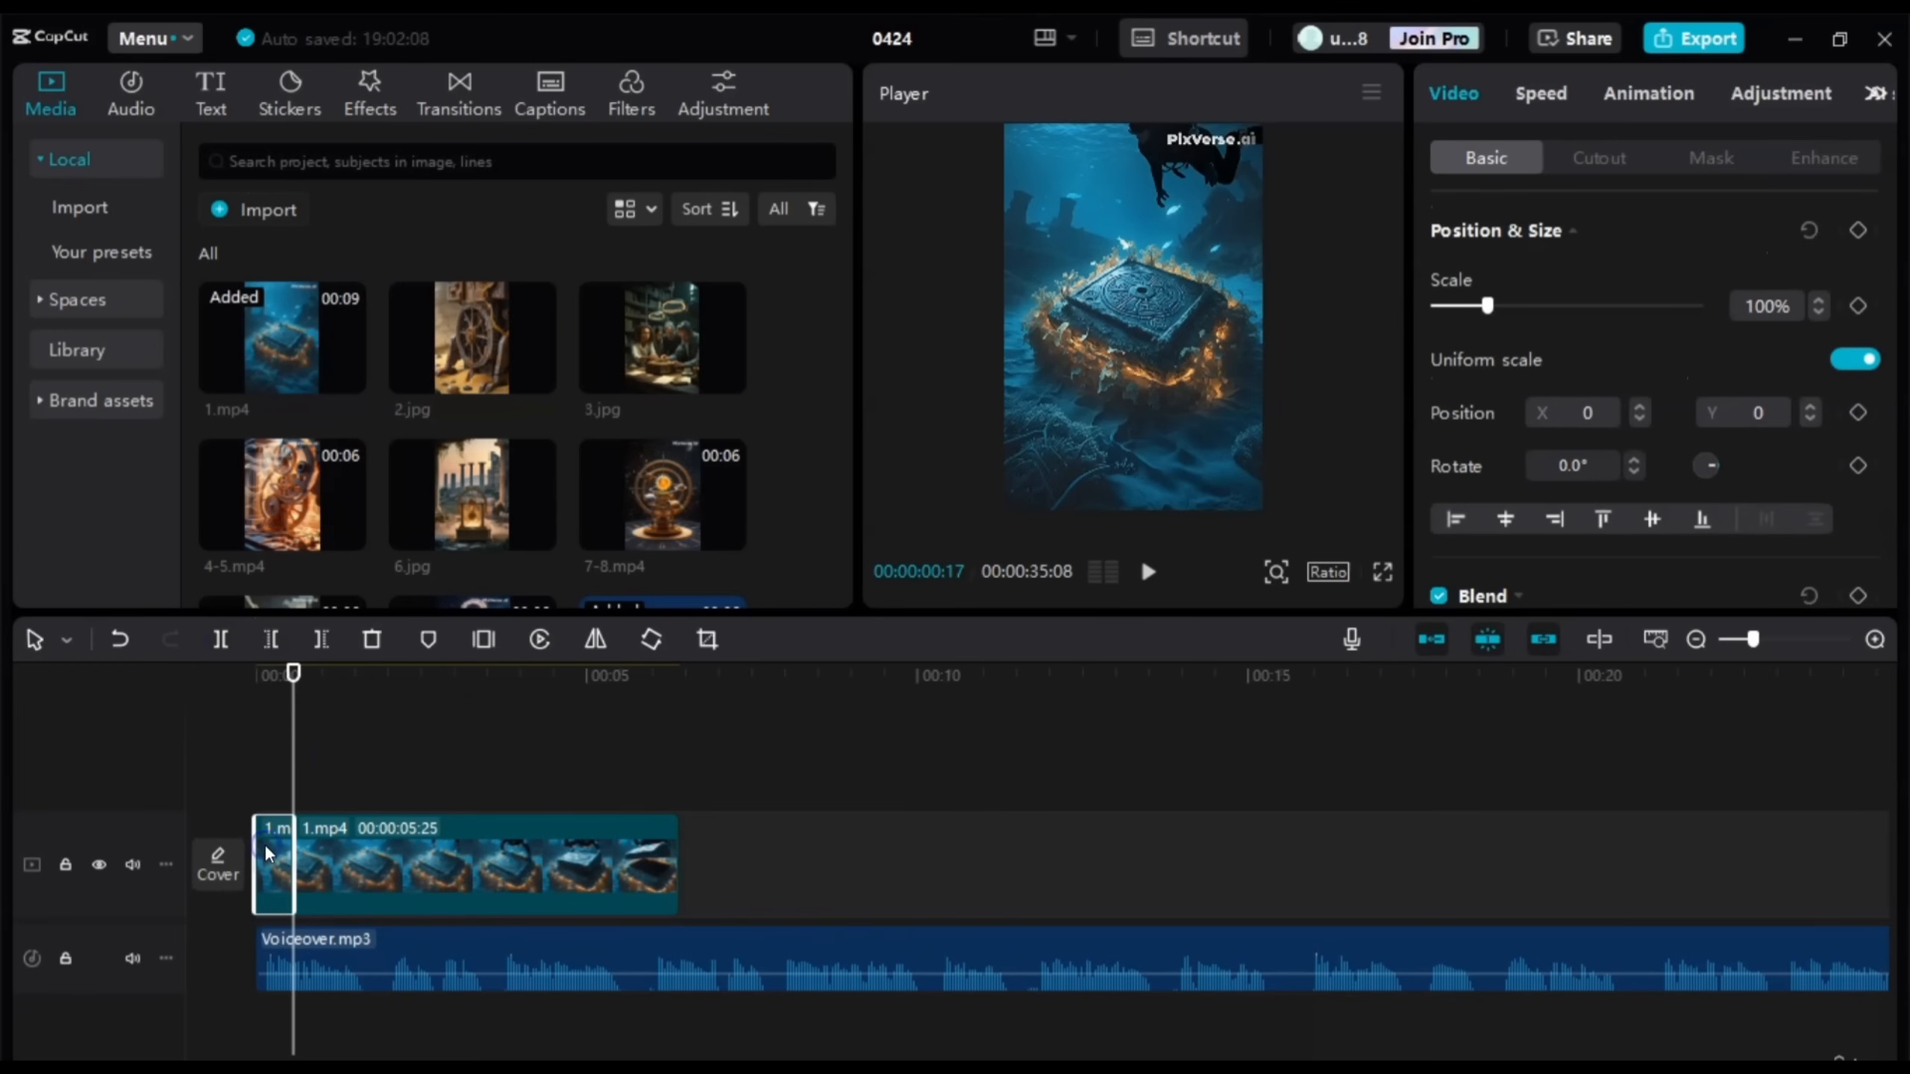
pyautogui.click(373, 640)
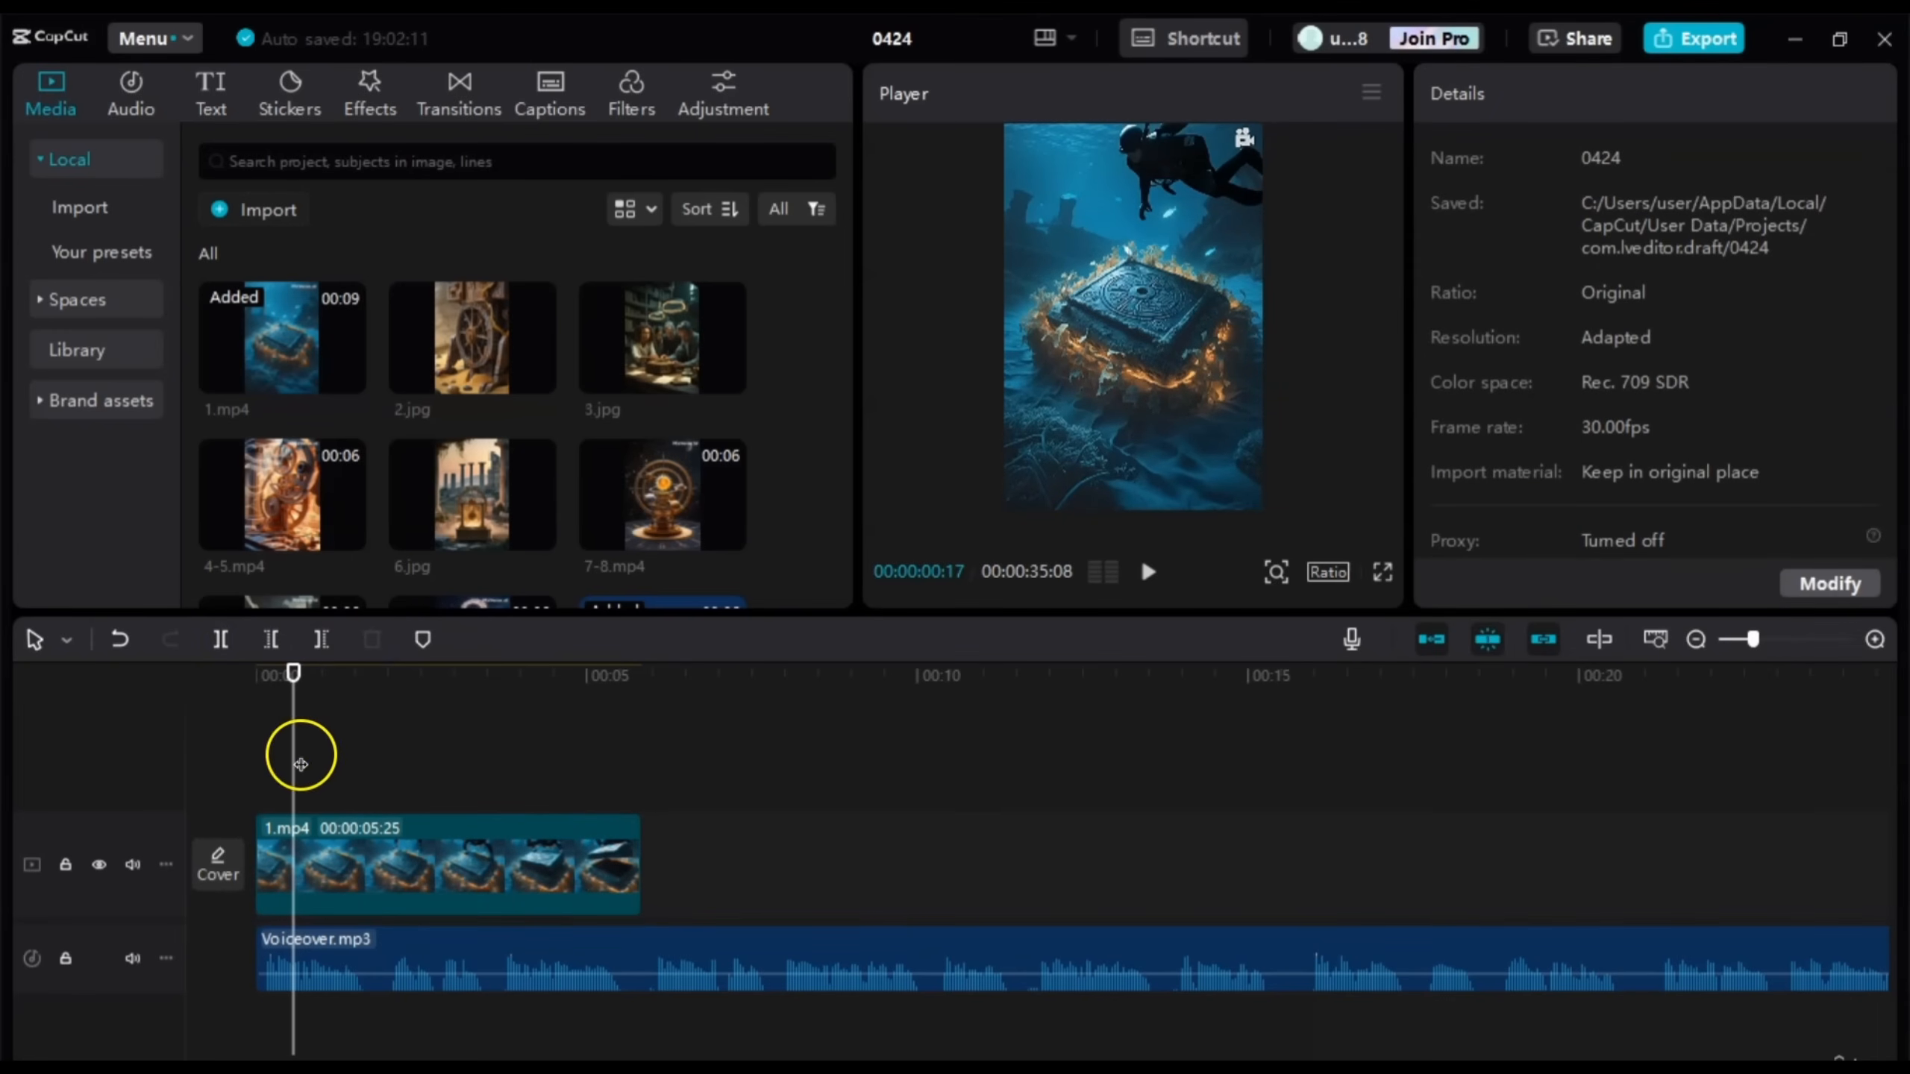
# Step: Check the frames of 1.mp4 up to its end and enlarge the clip's scale to 111%
pyautogui.moveTo(300, 764); pyautogui.dragTo(639, 809)
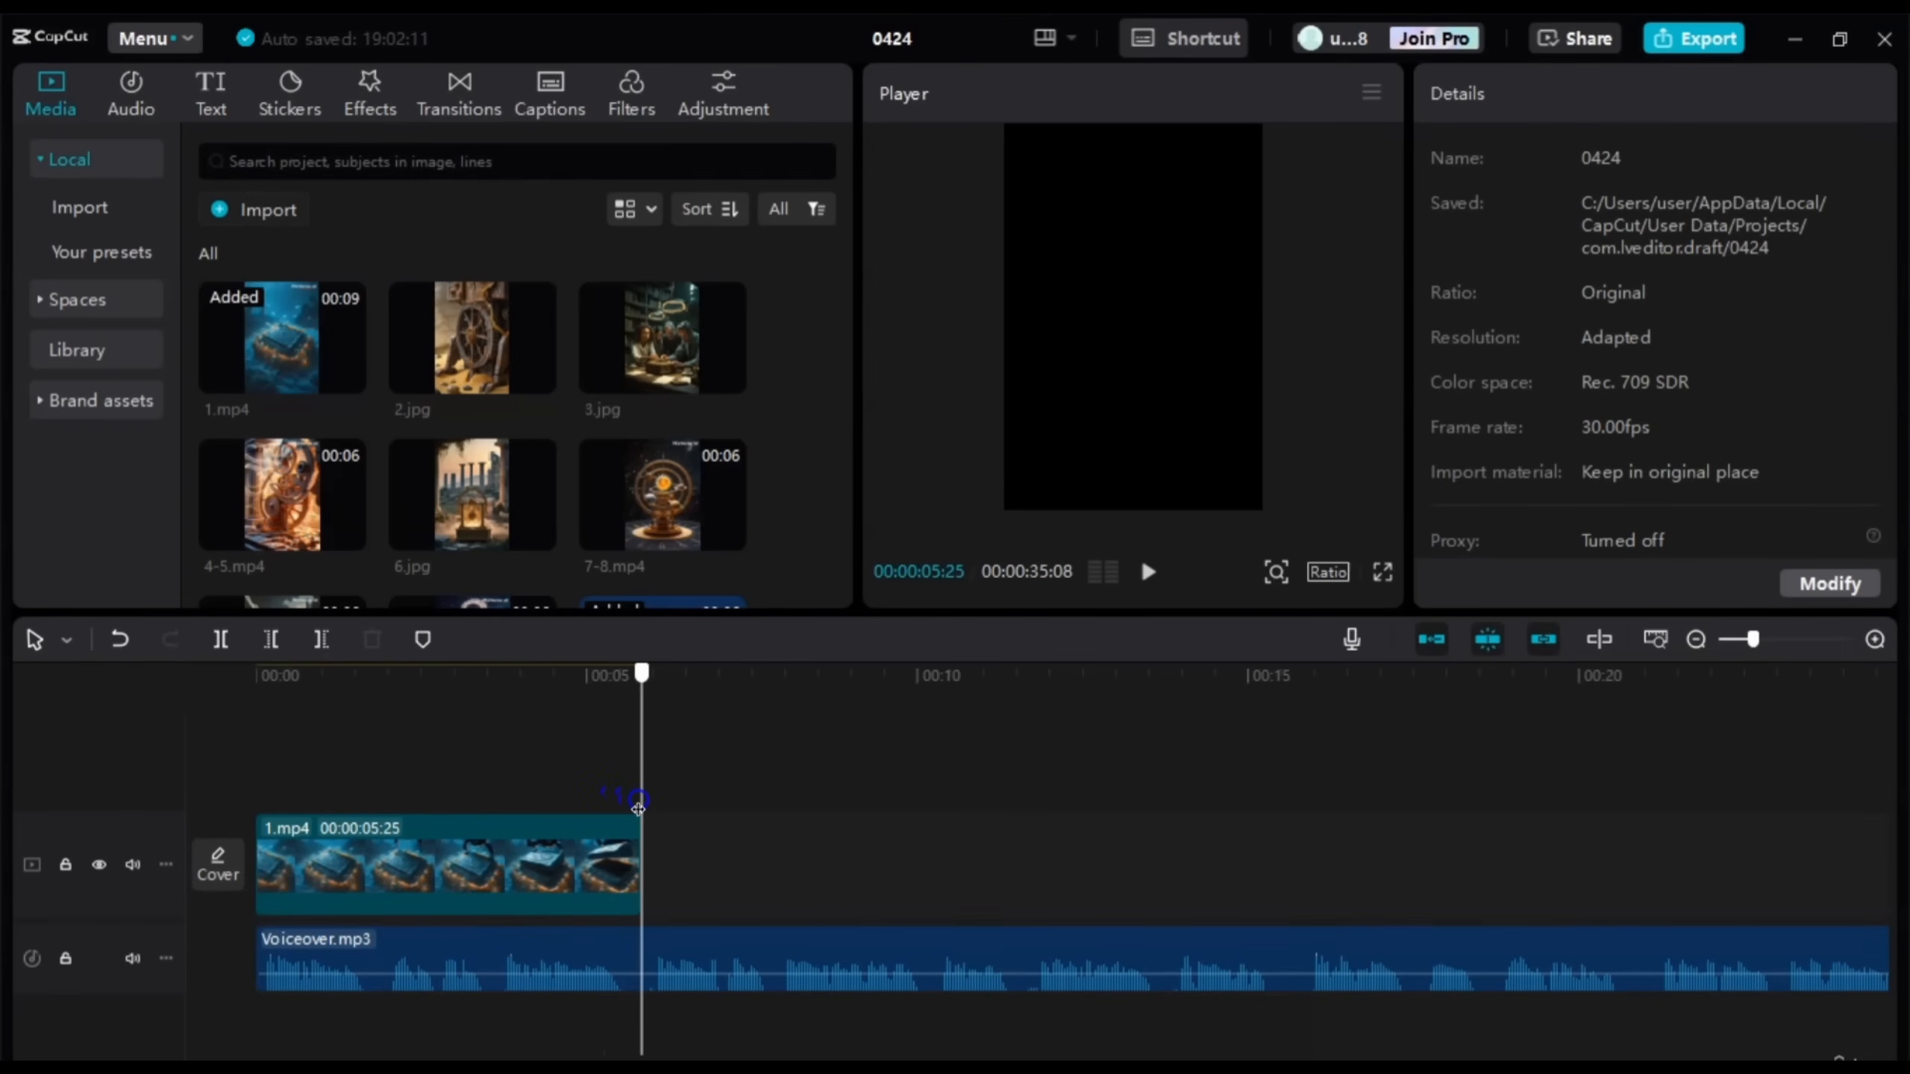
pyautogui.click(485, 777)
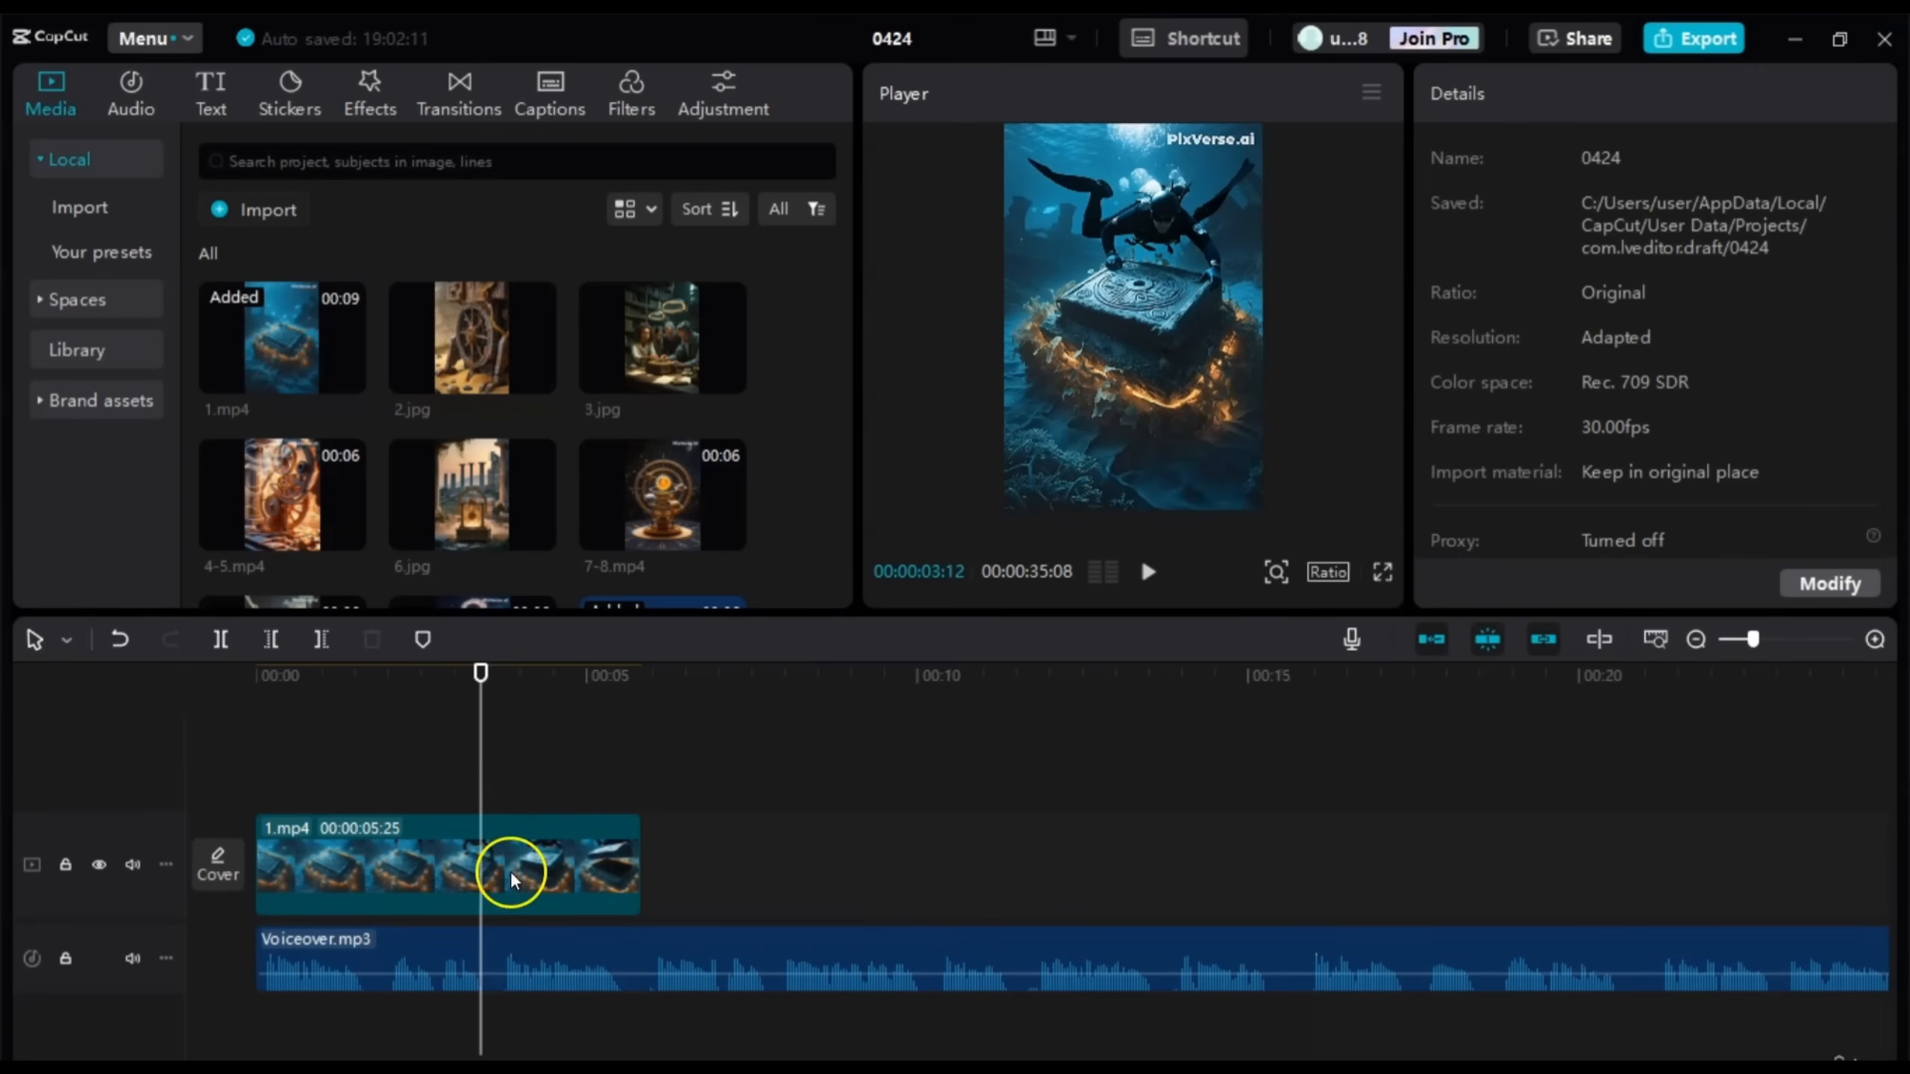
pyautogui.click(495, 849)
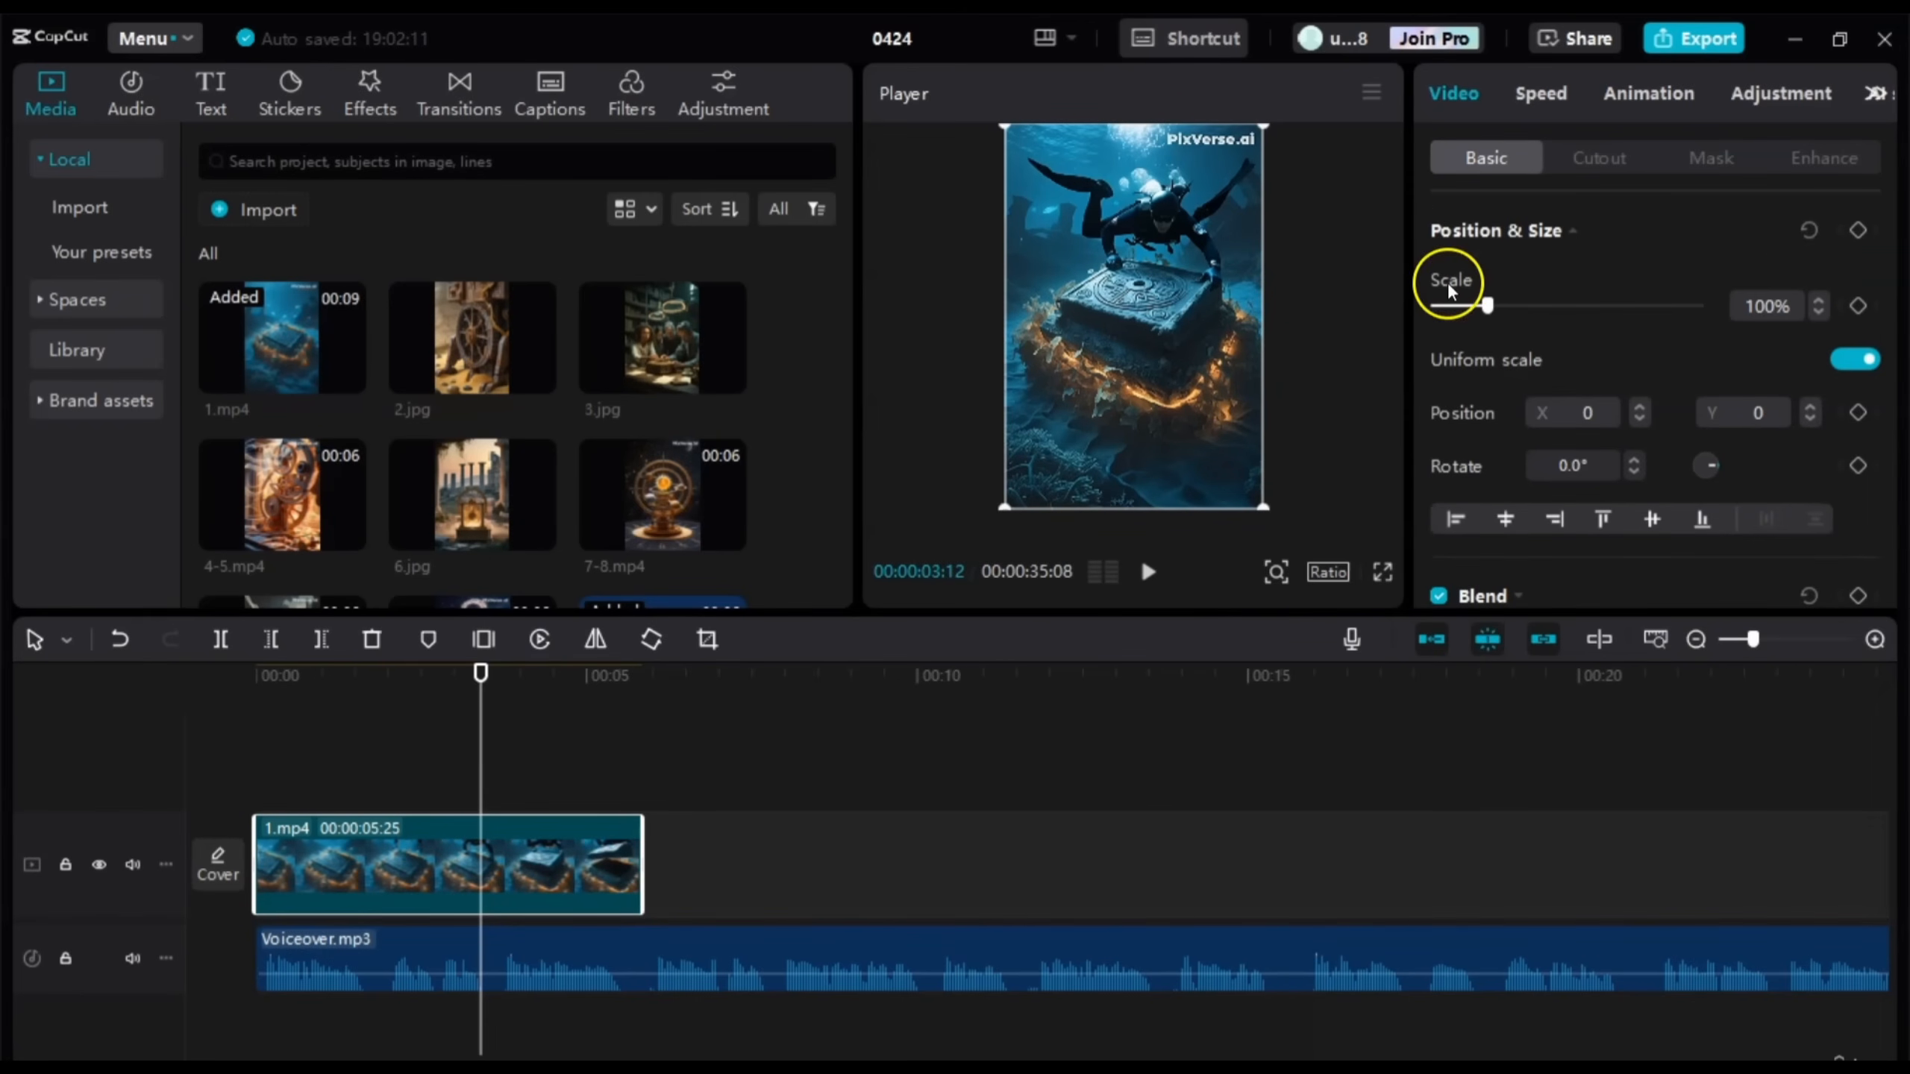
pyautogui.moveTo(1488, 304); pyautogui.dragTo(1492, 303)
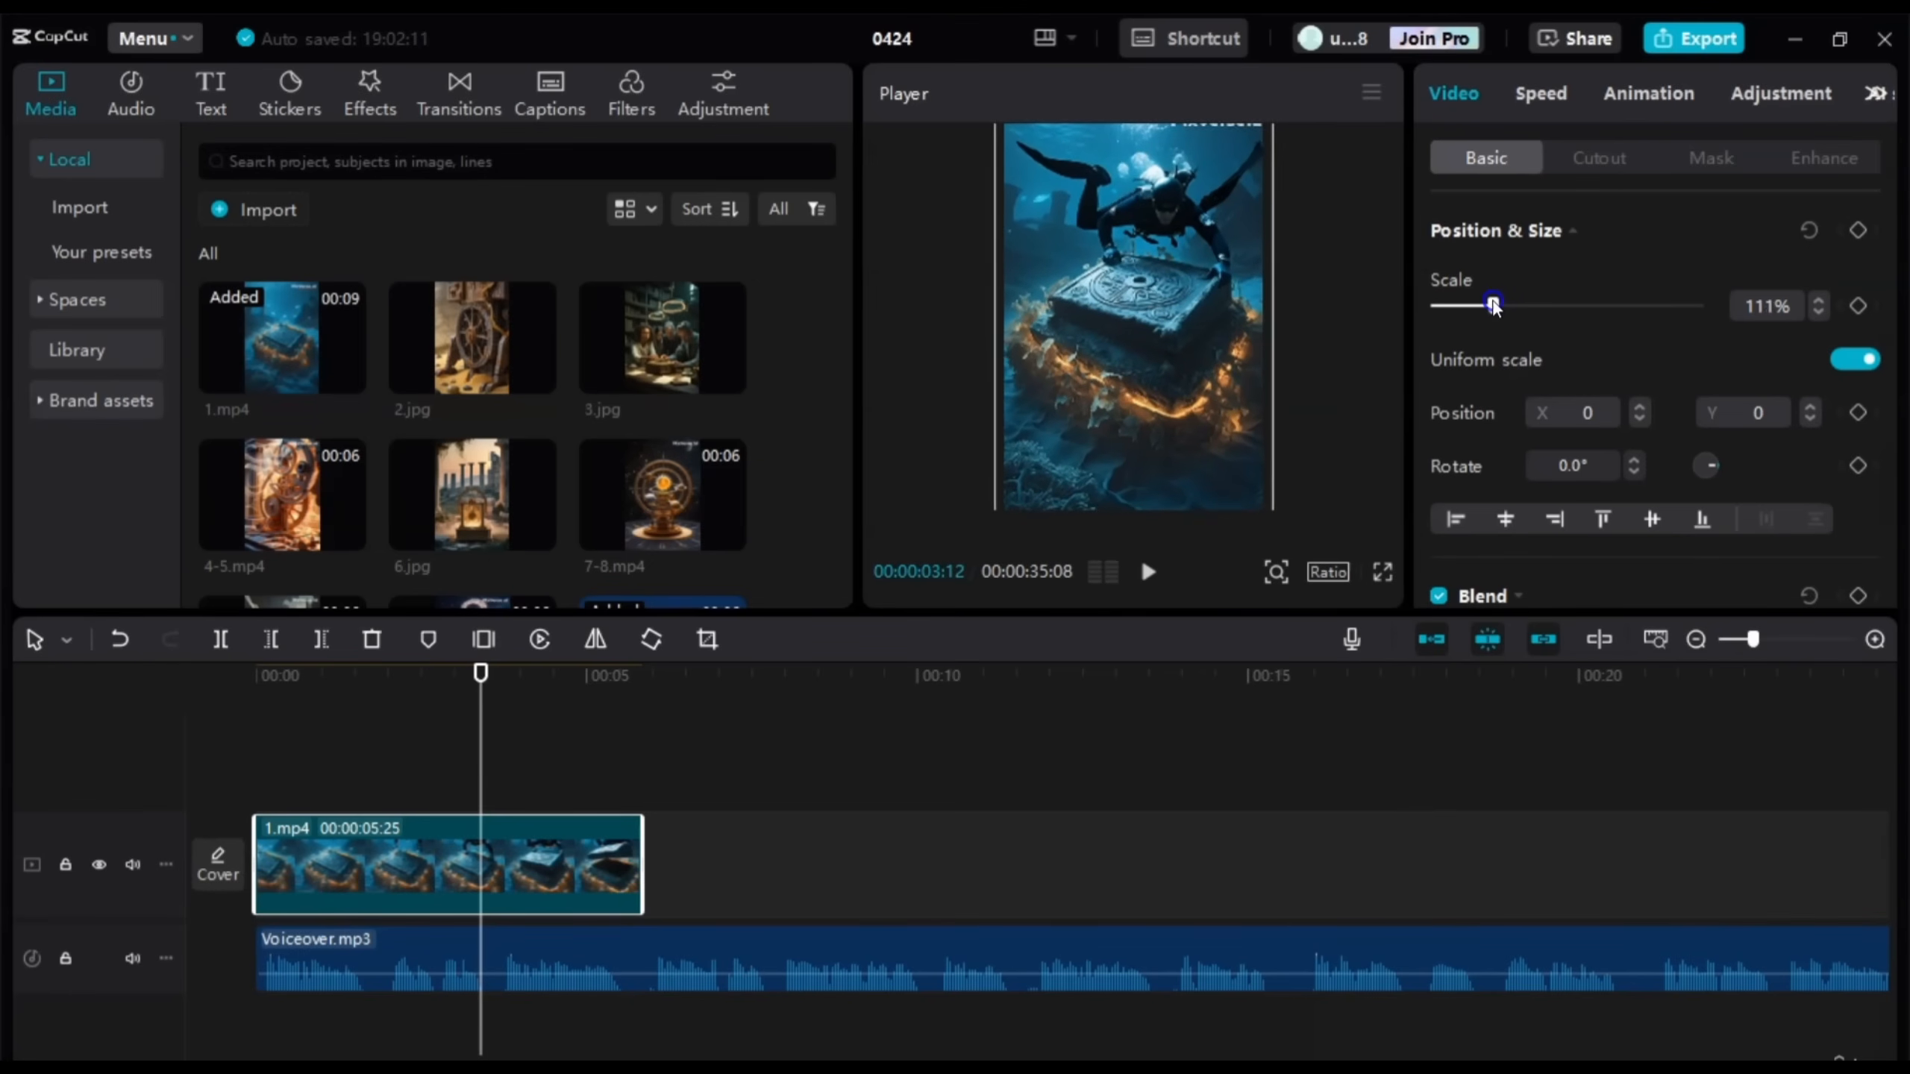
# Step: Enlarge 1.mp4's scale to 115% and play the clip from the beginning through to its end
pyautogui.click(1824, 302)
pyautogui.click(1824, 302)
pyautogui.click(1824, 302)
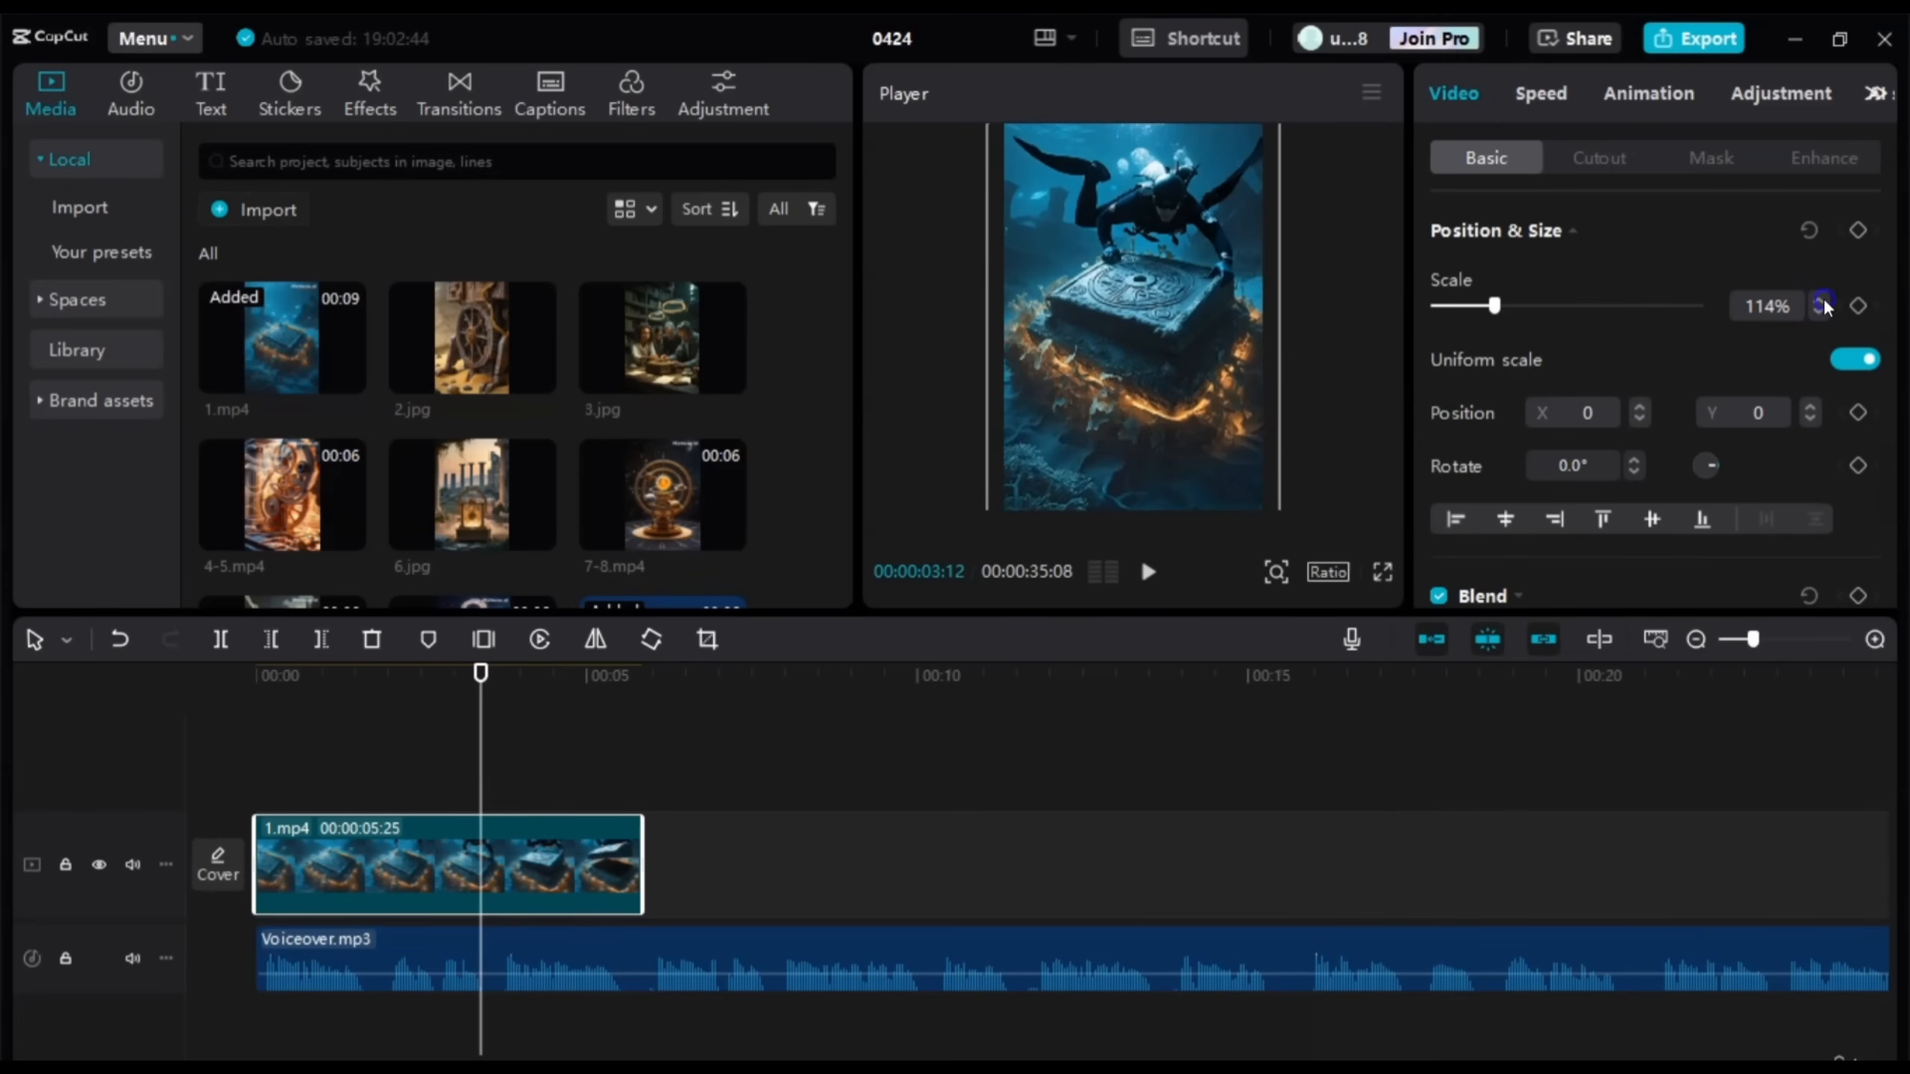
pyautogui.click(1823, 301)
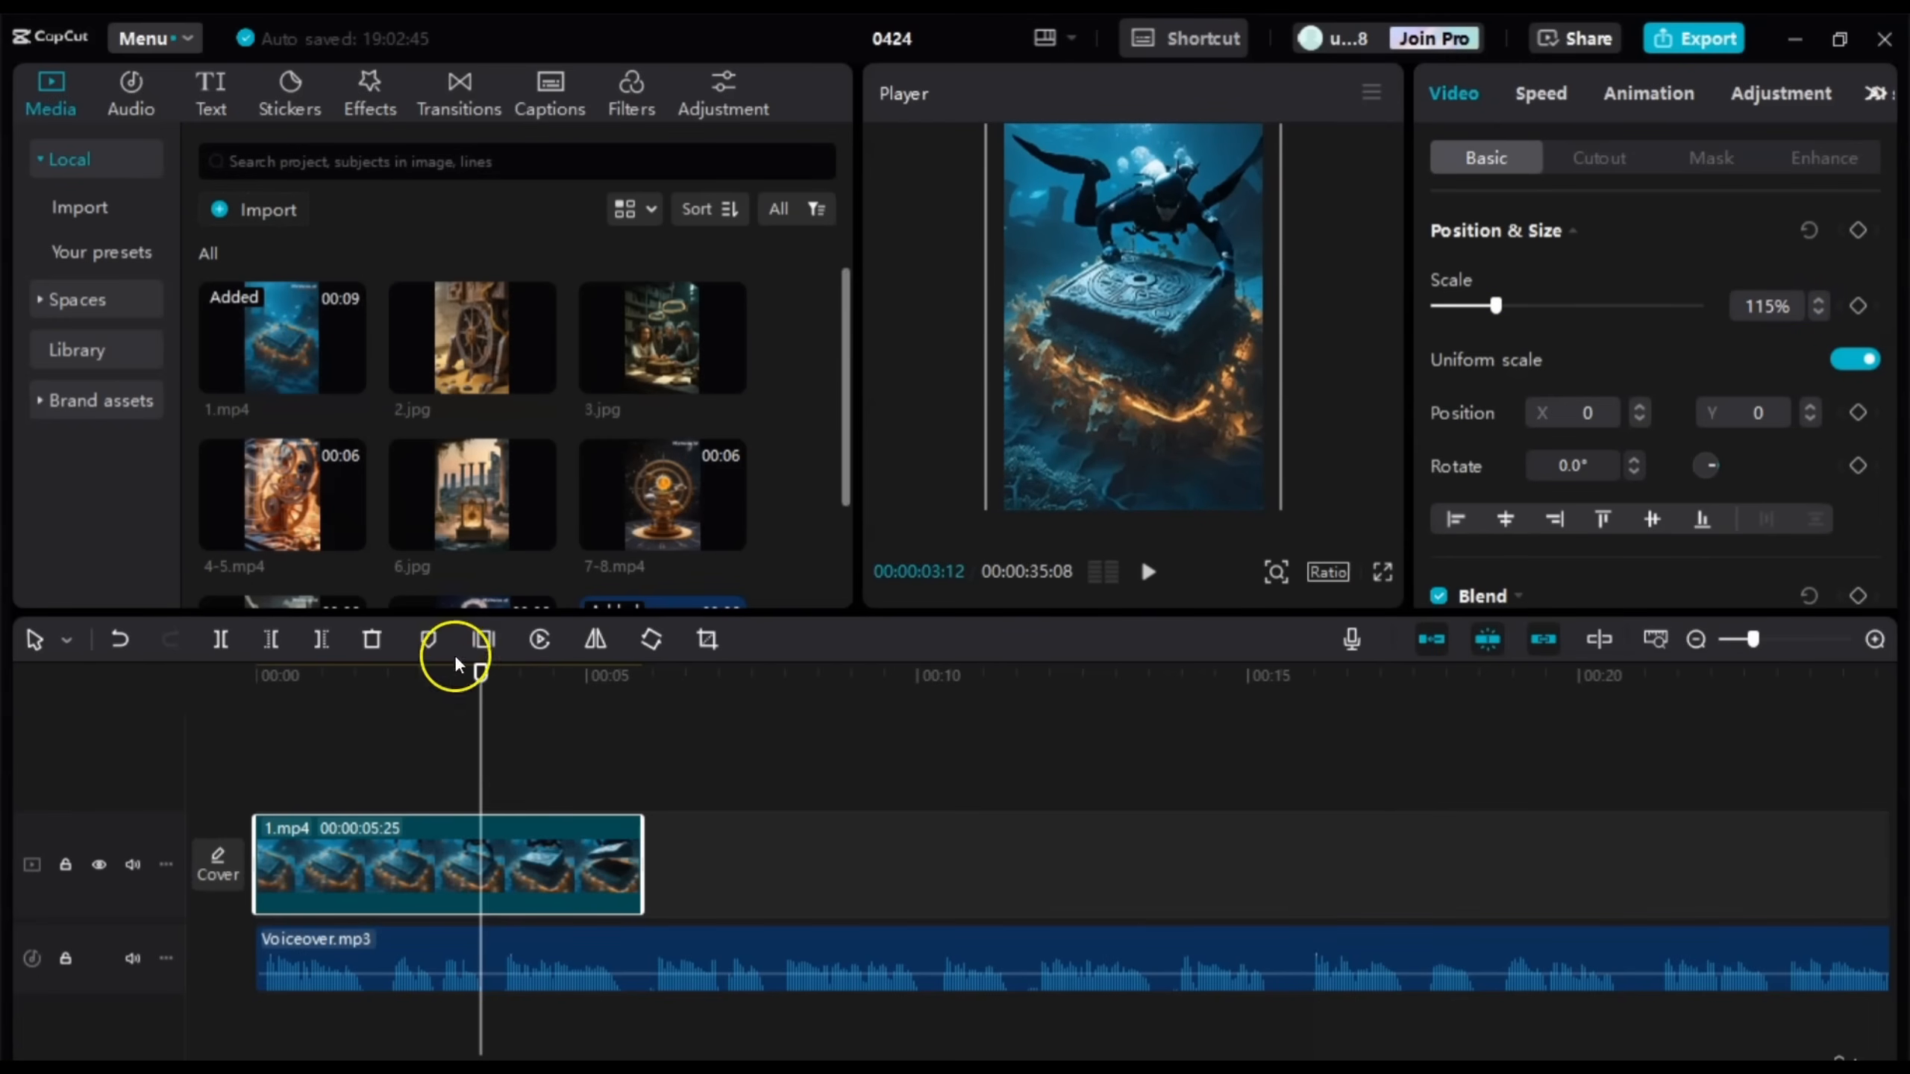
pyautogui.moveTo(481, 689); pyautogui.dragTo(252, 694)
pyautogui.press('space')
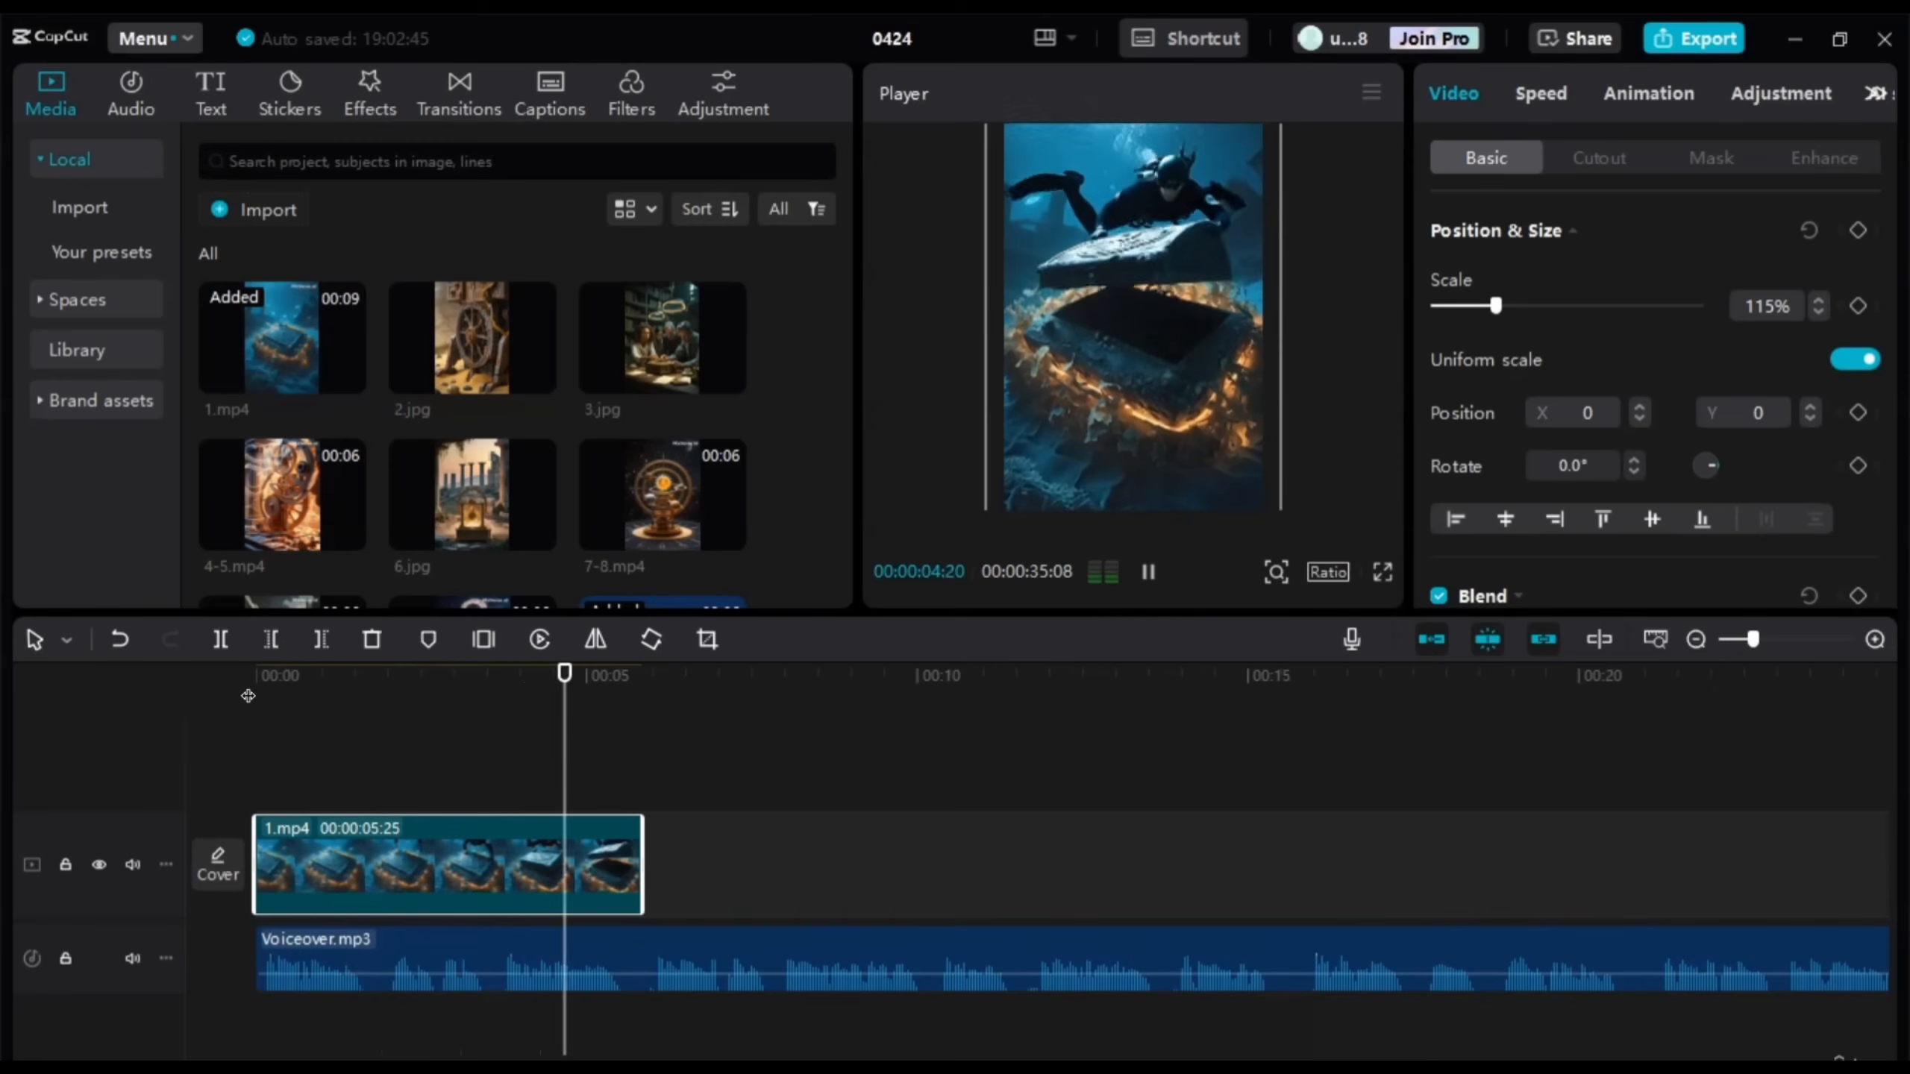
pyautogui.press('space')
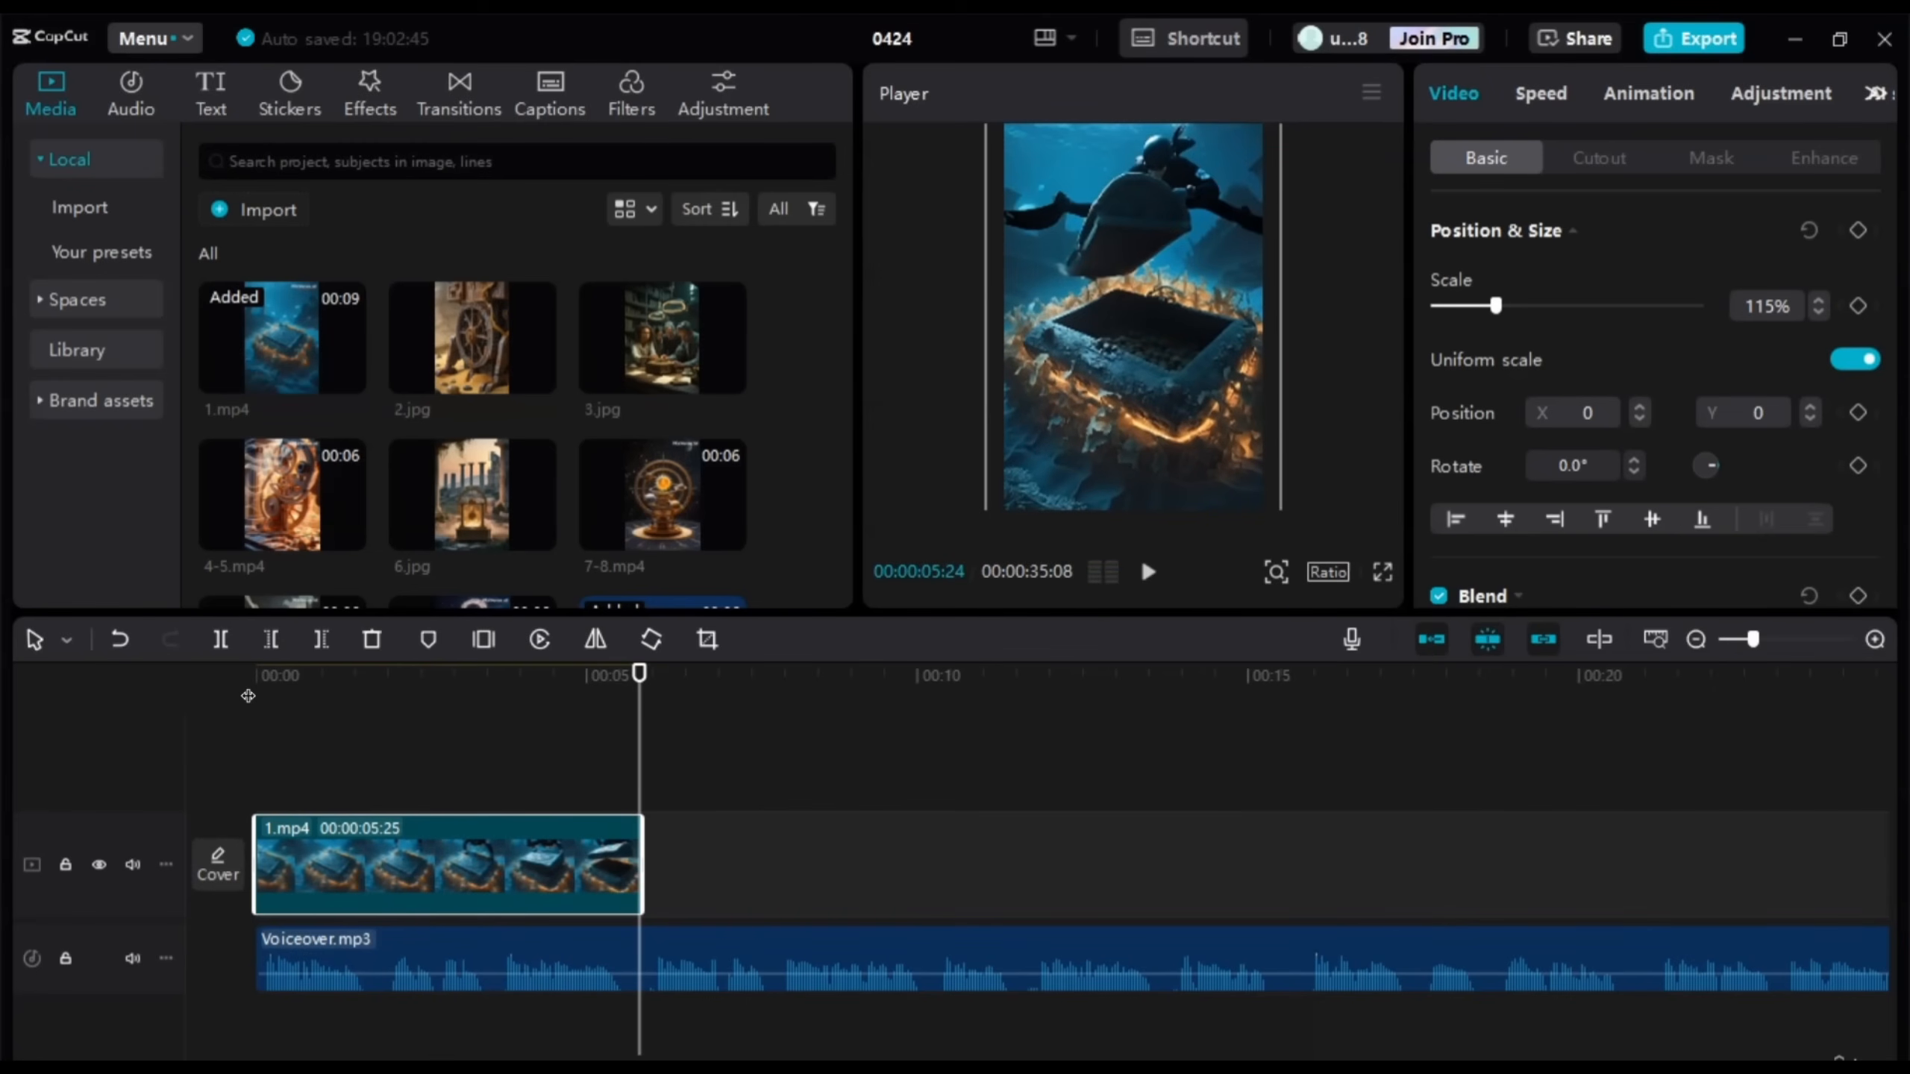
# Step: Preview 1.mp4 in full screen from the start to its end, and return to the editor
pyautogui.click(1380, 573)
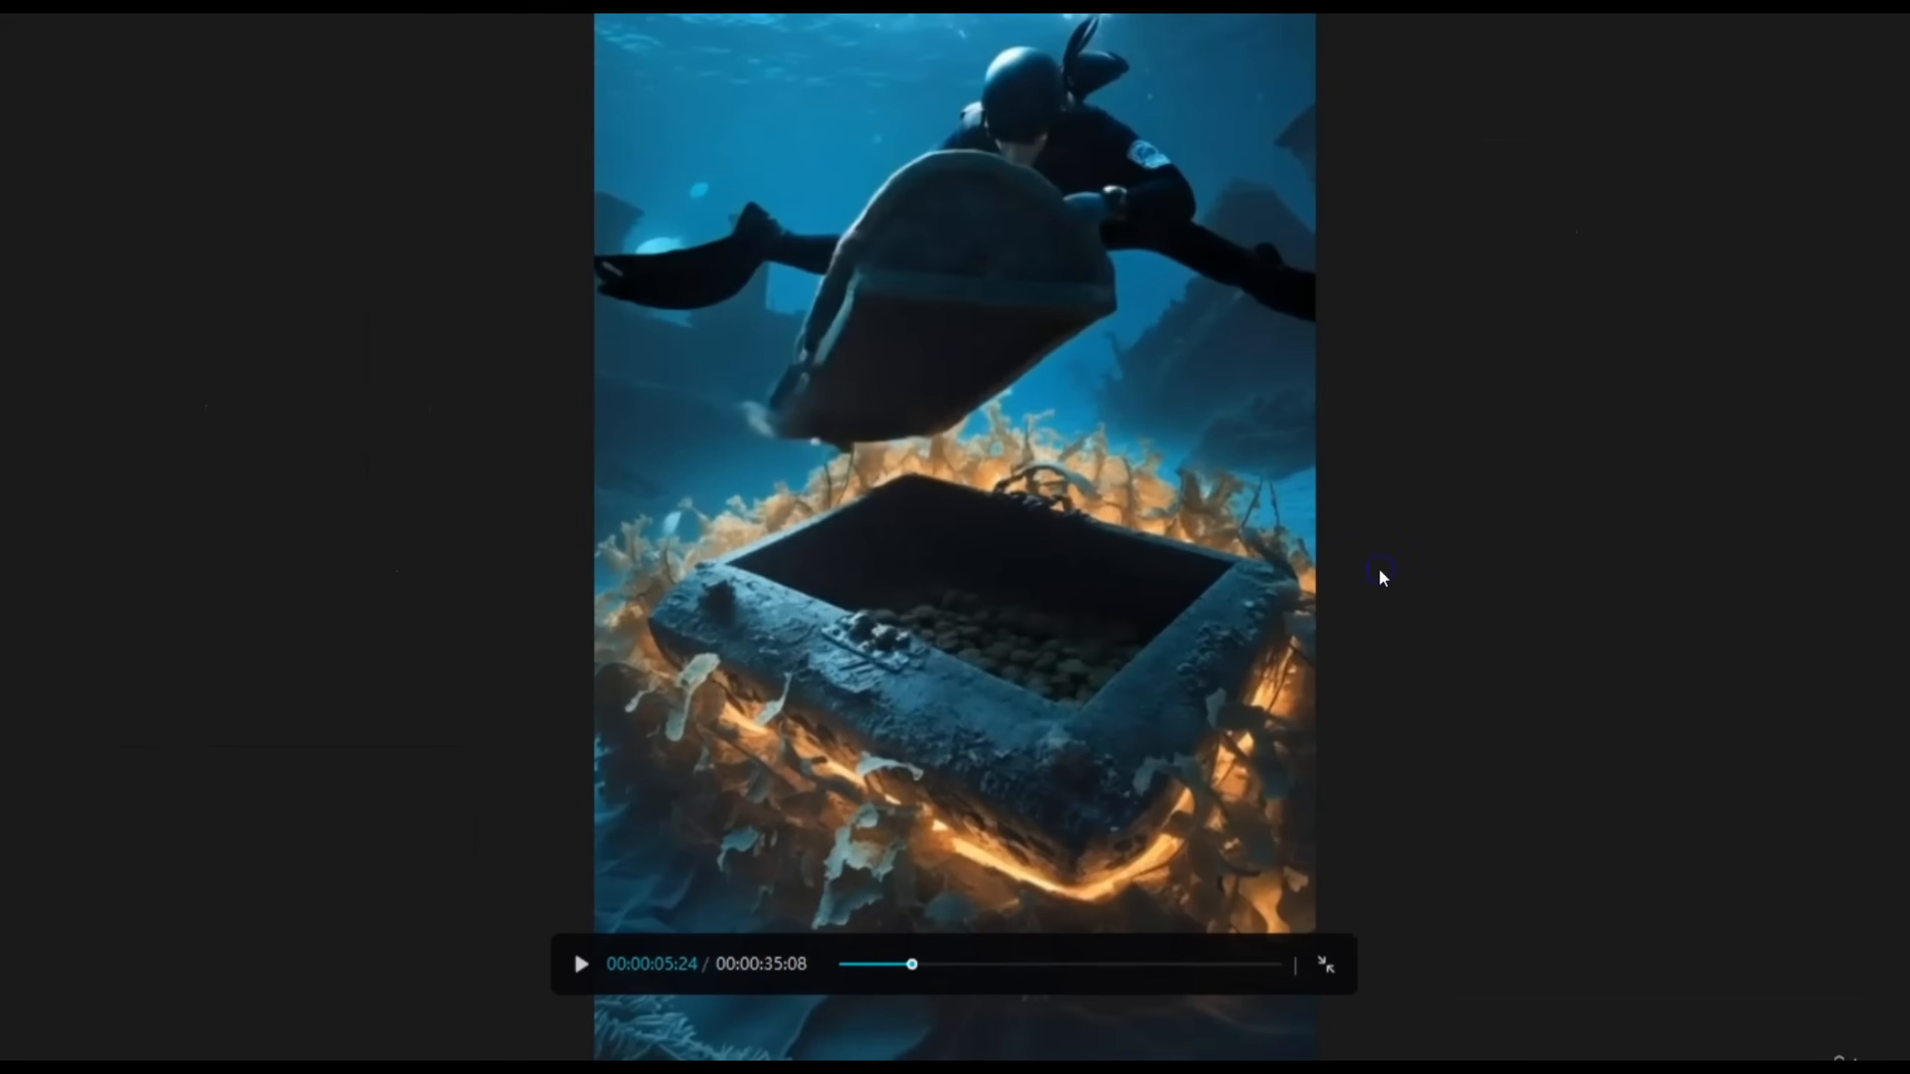
pyautogui.moveTo(910, 964); pyautogui.dragTo(810, 970)
pyautogui.press('space')
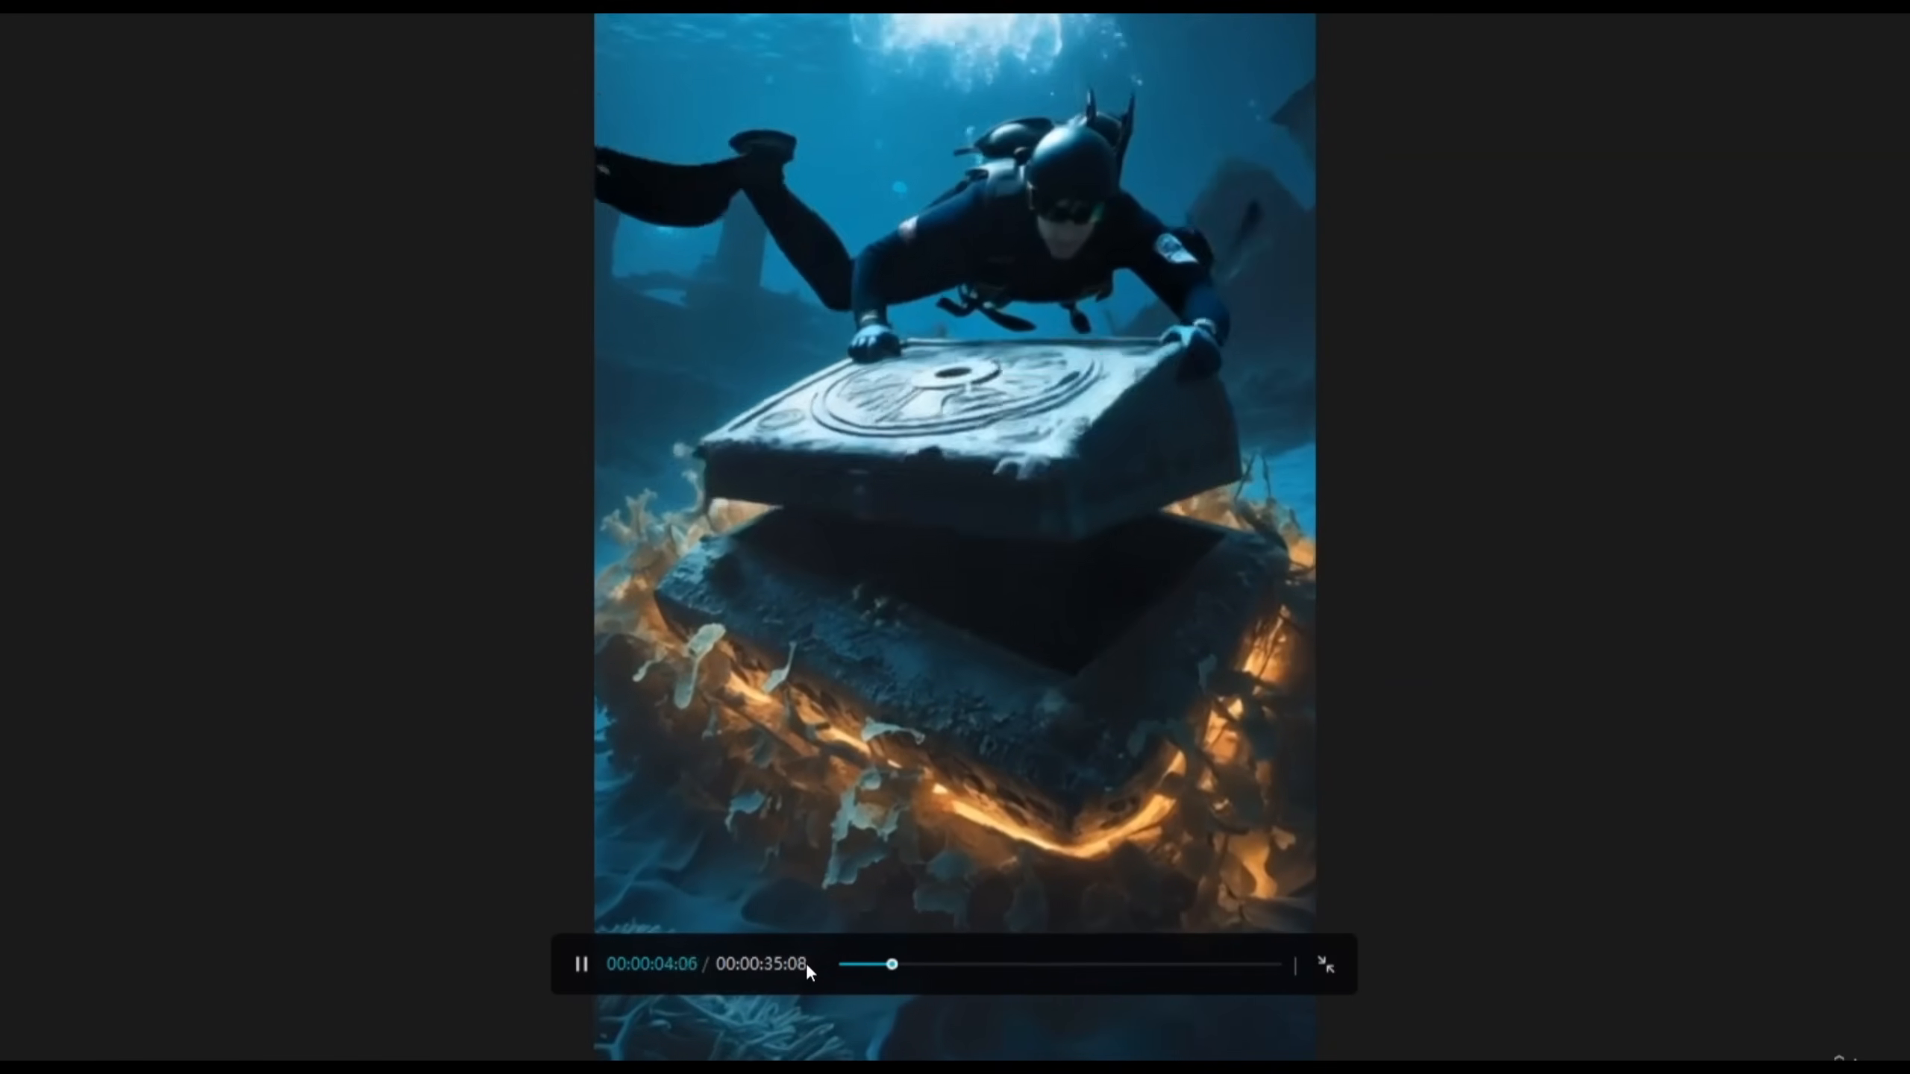
pyautogui.press('space')
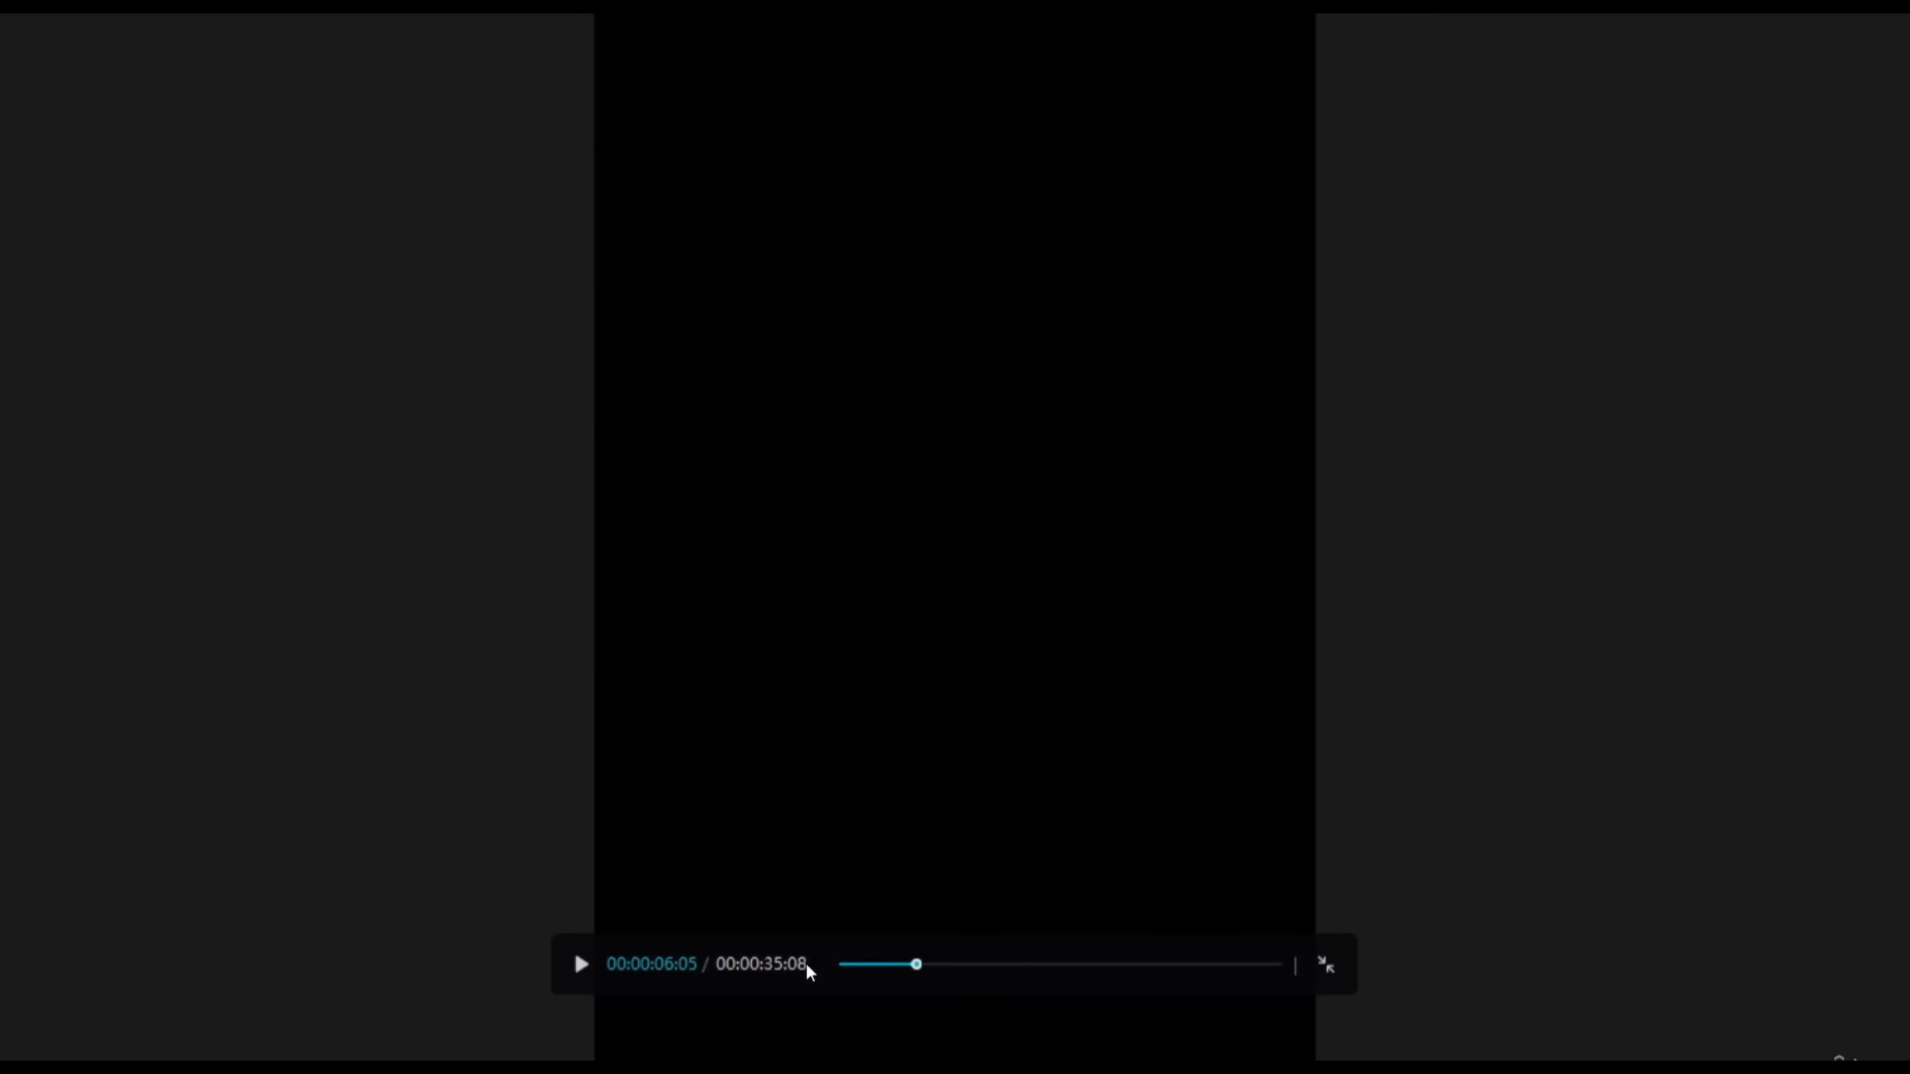
pyautogui.click(1325, 965)
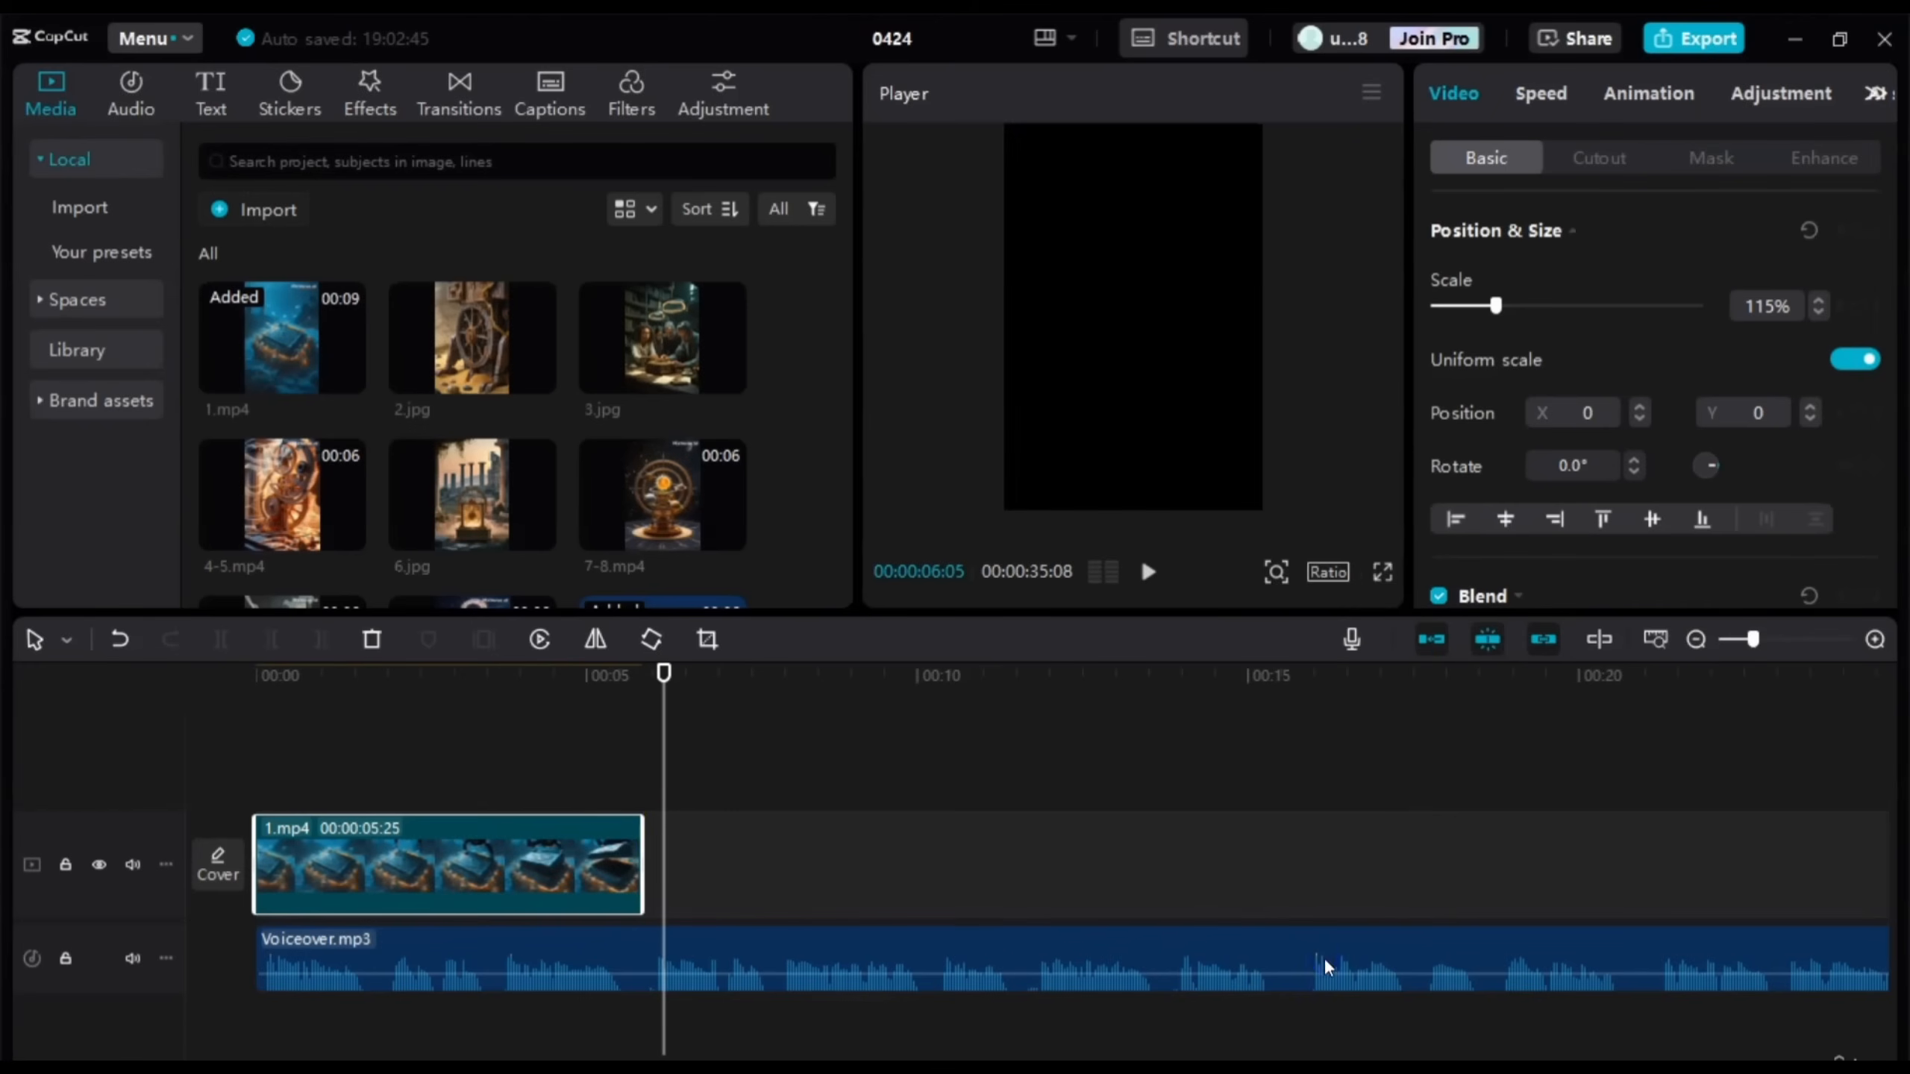
# Step: Place 3.jpg on the main track directly after 1.mp4, at 00:00:05:25
pyautogui.click(643, 807)
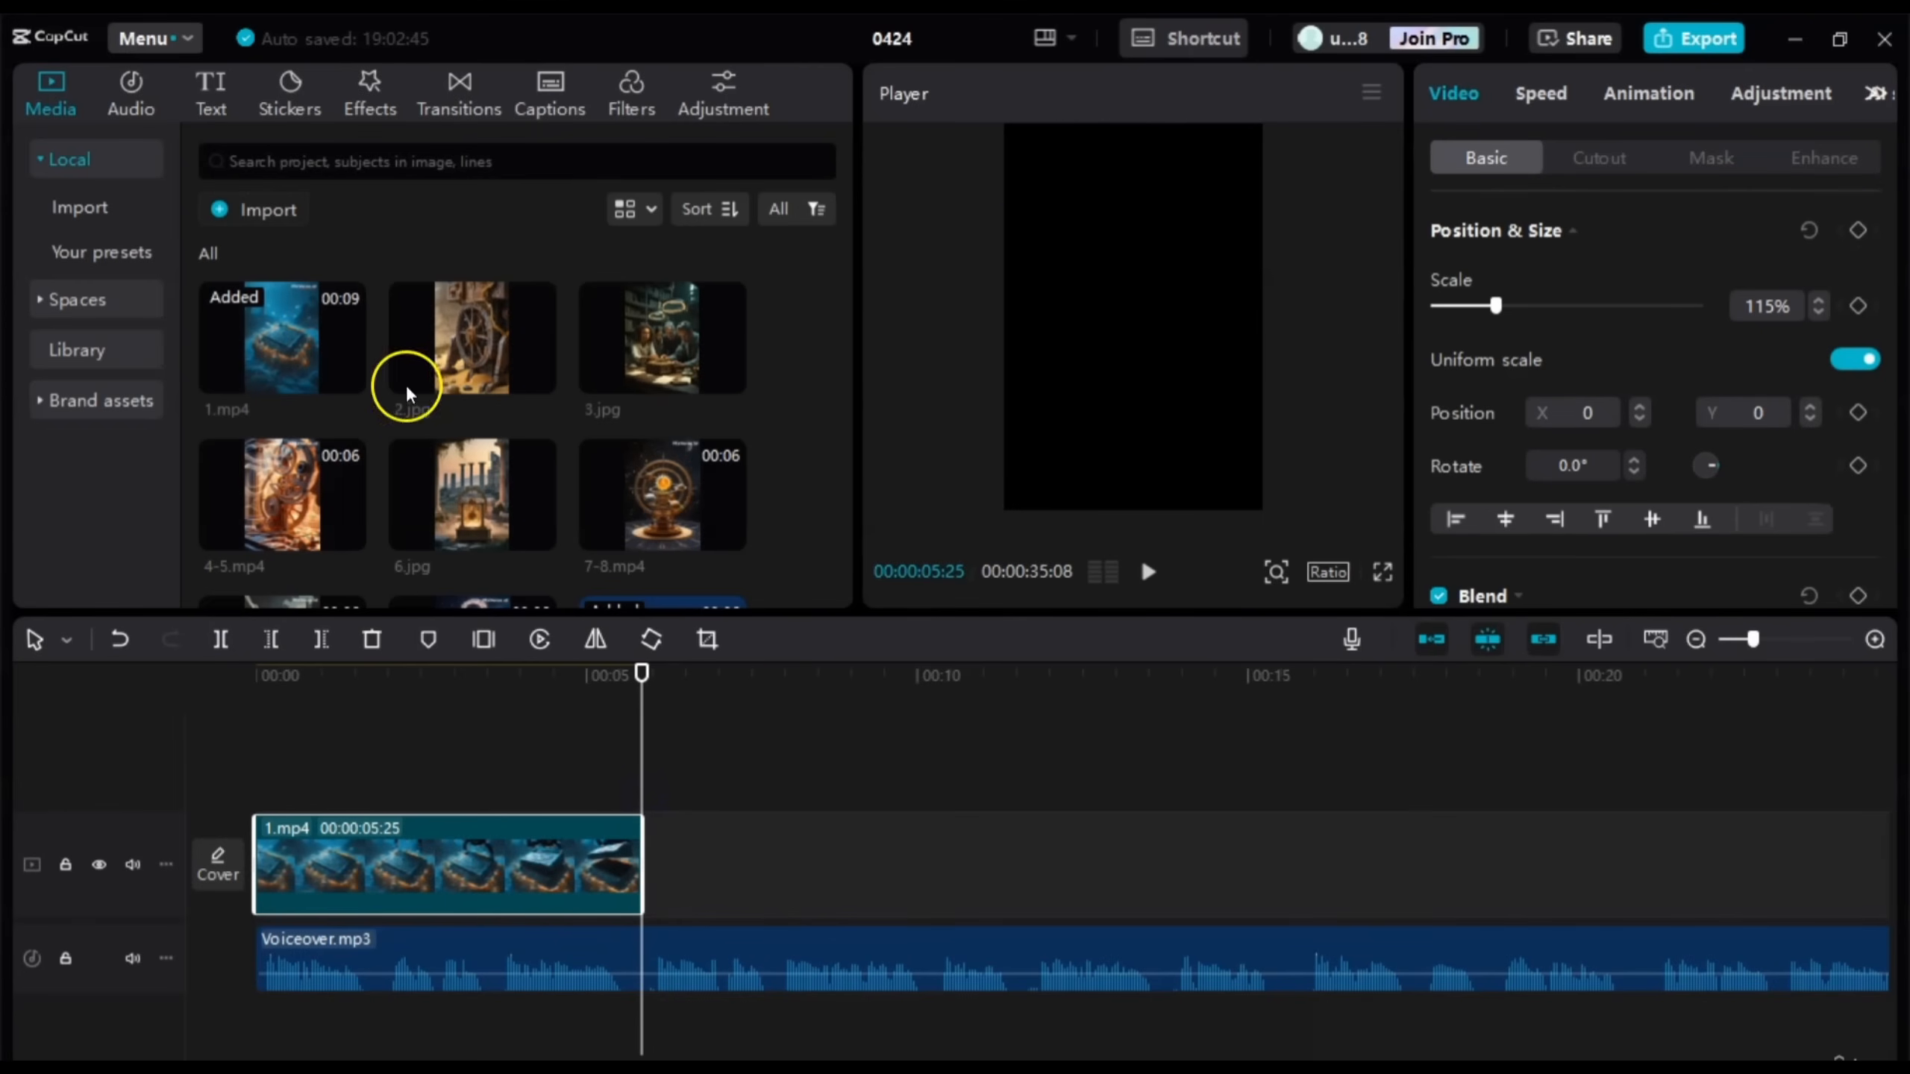
pyautogui.click(660, 350)
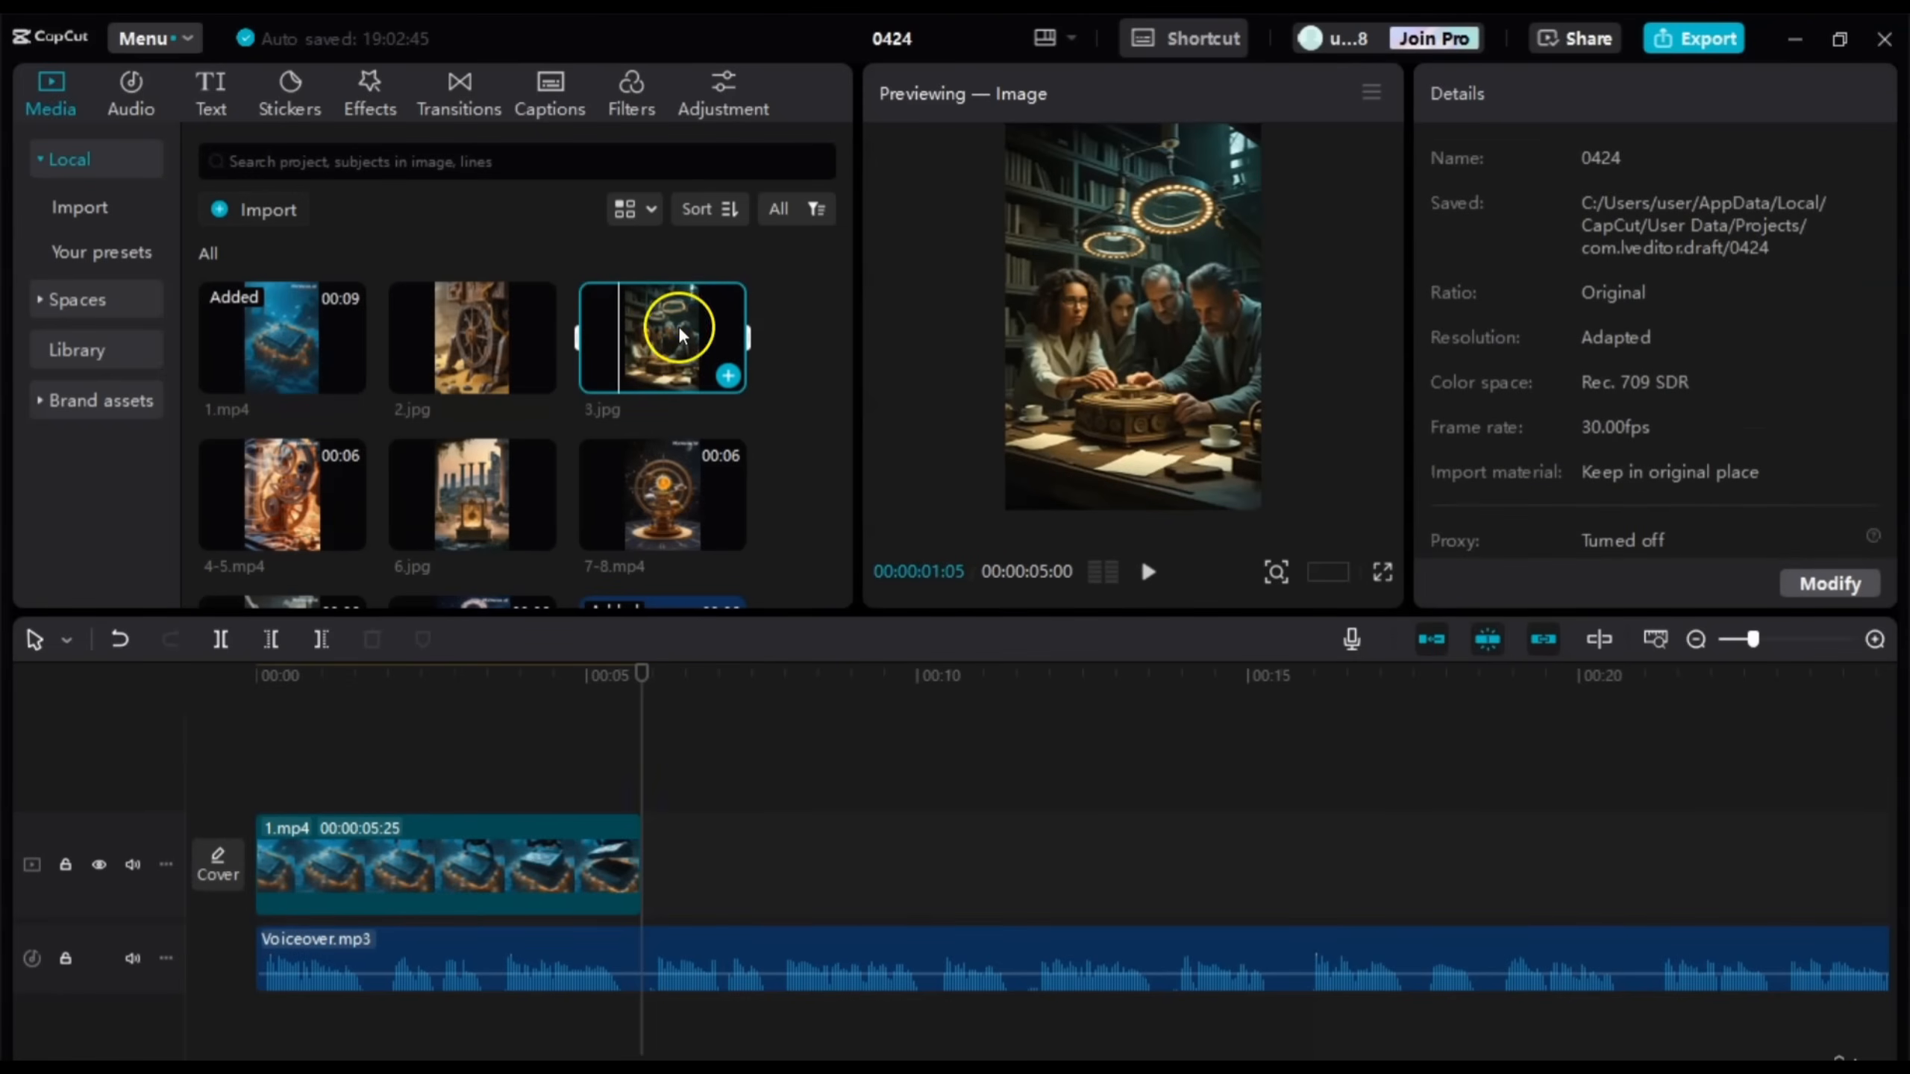
pyautogui.moveTo(657, 343); pyautogui.dragTo(658, 887)
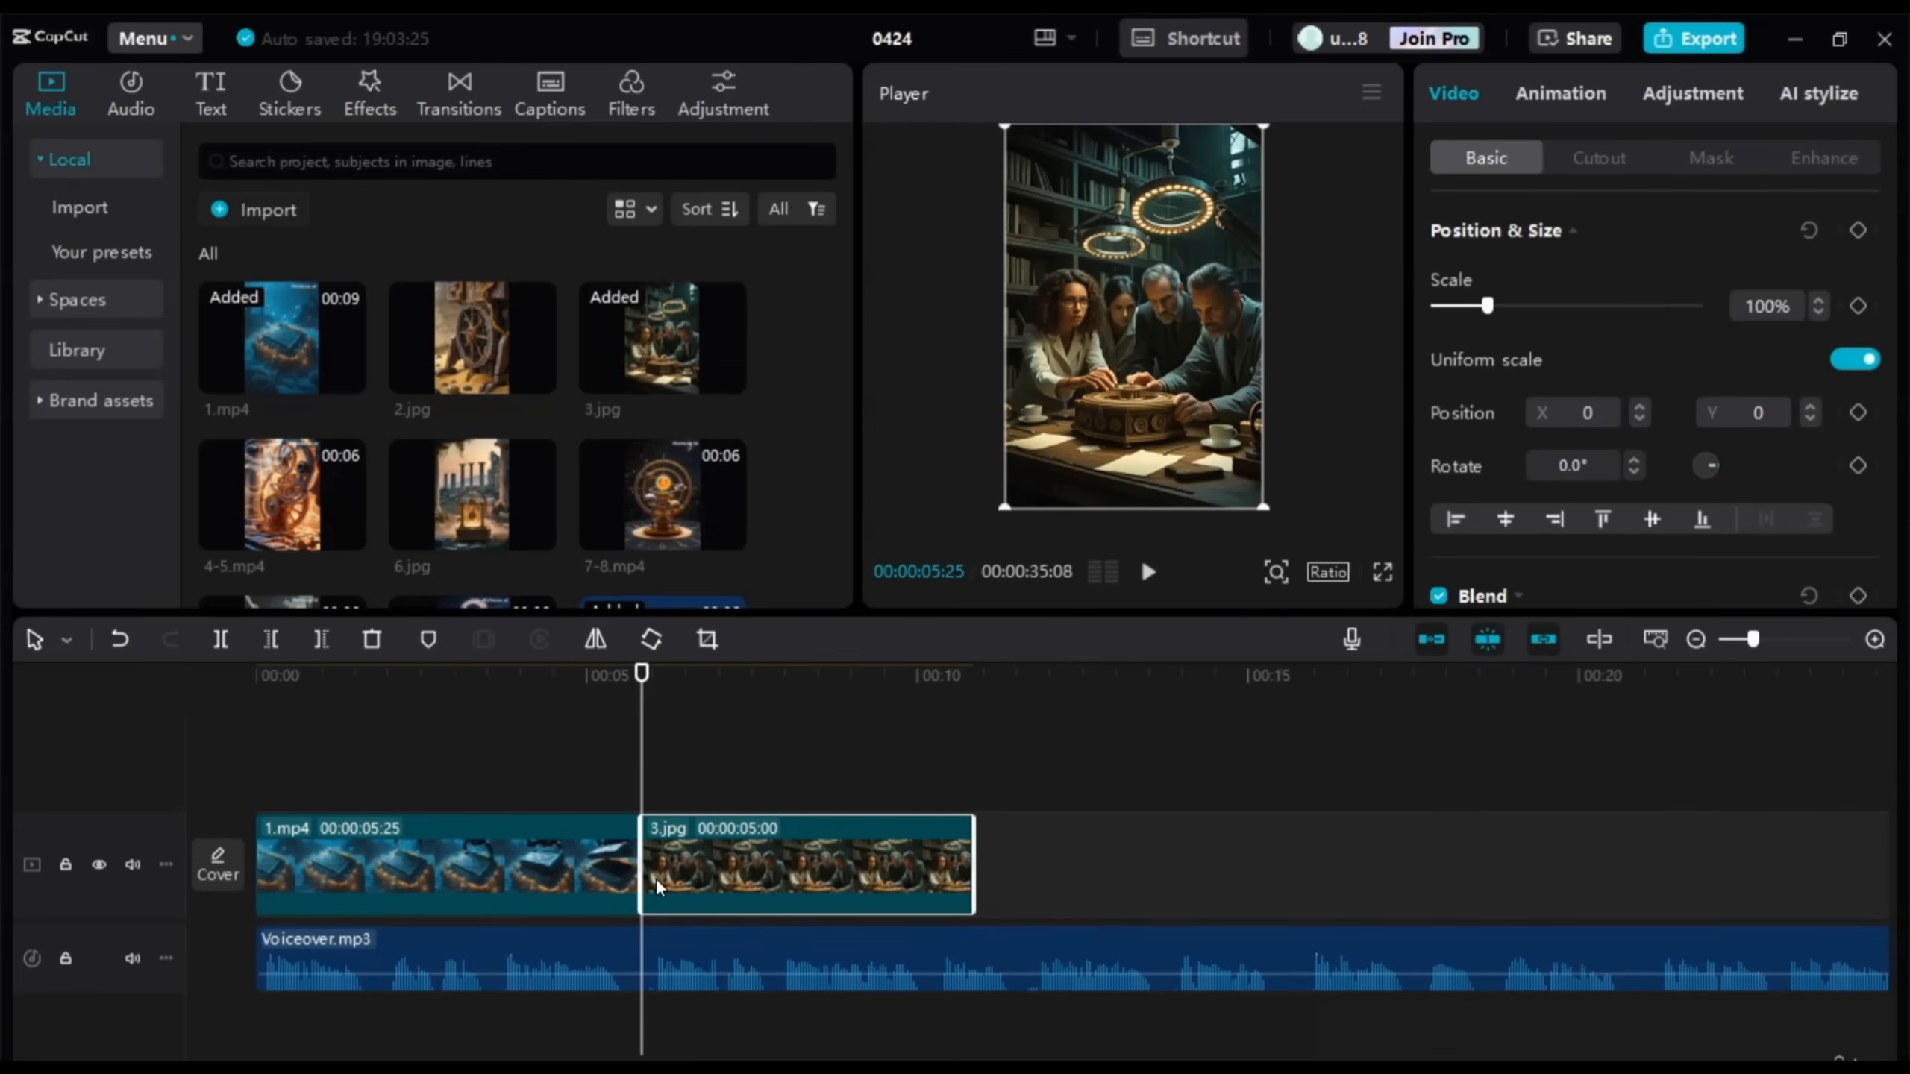
# Step: Play the voiceover over 3.jpg and past its end to hear which narration lines fall there
pyautogui.press('space')
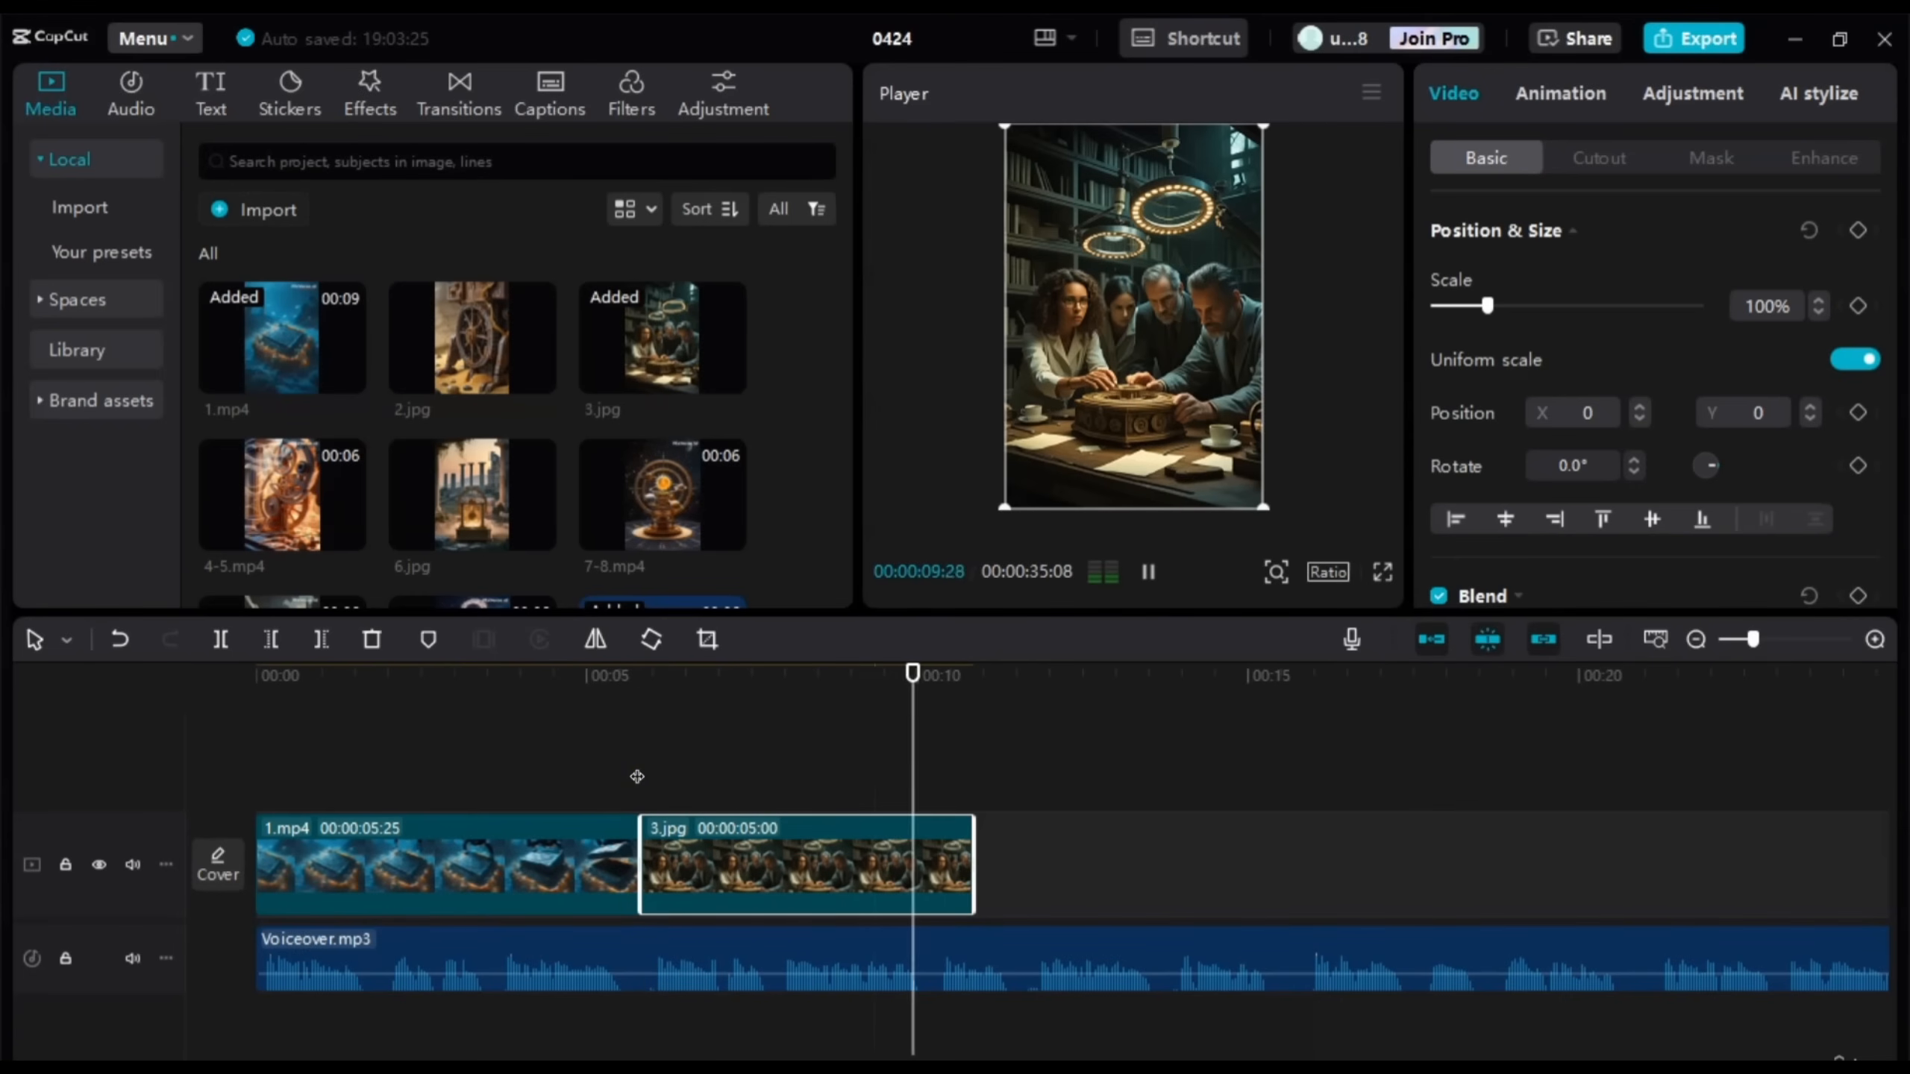
pyautogui.press('space')
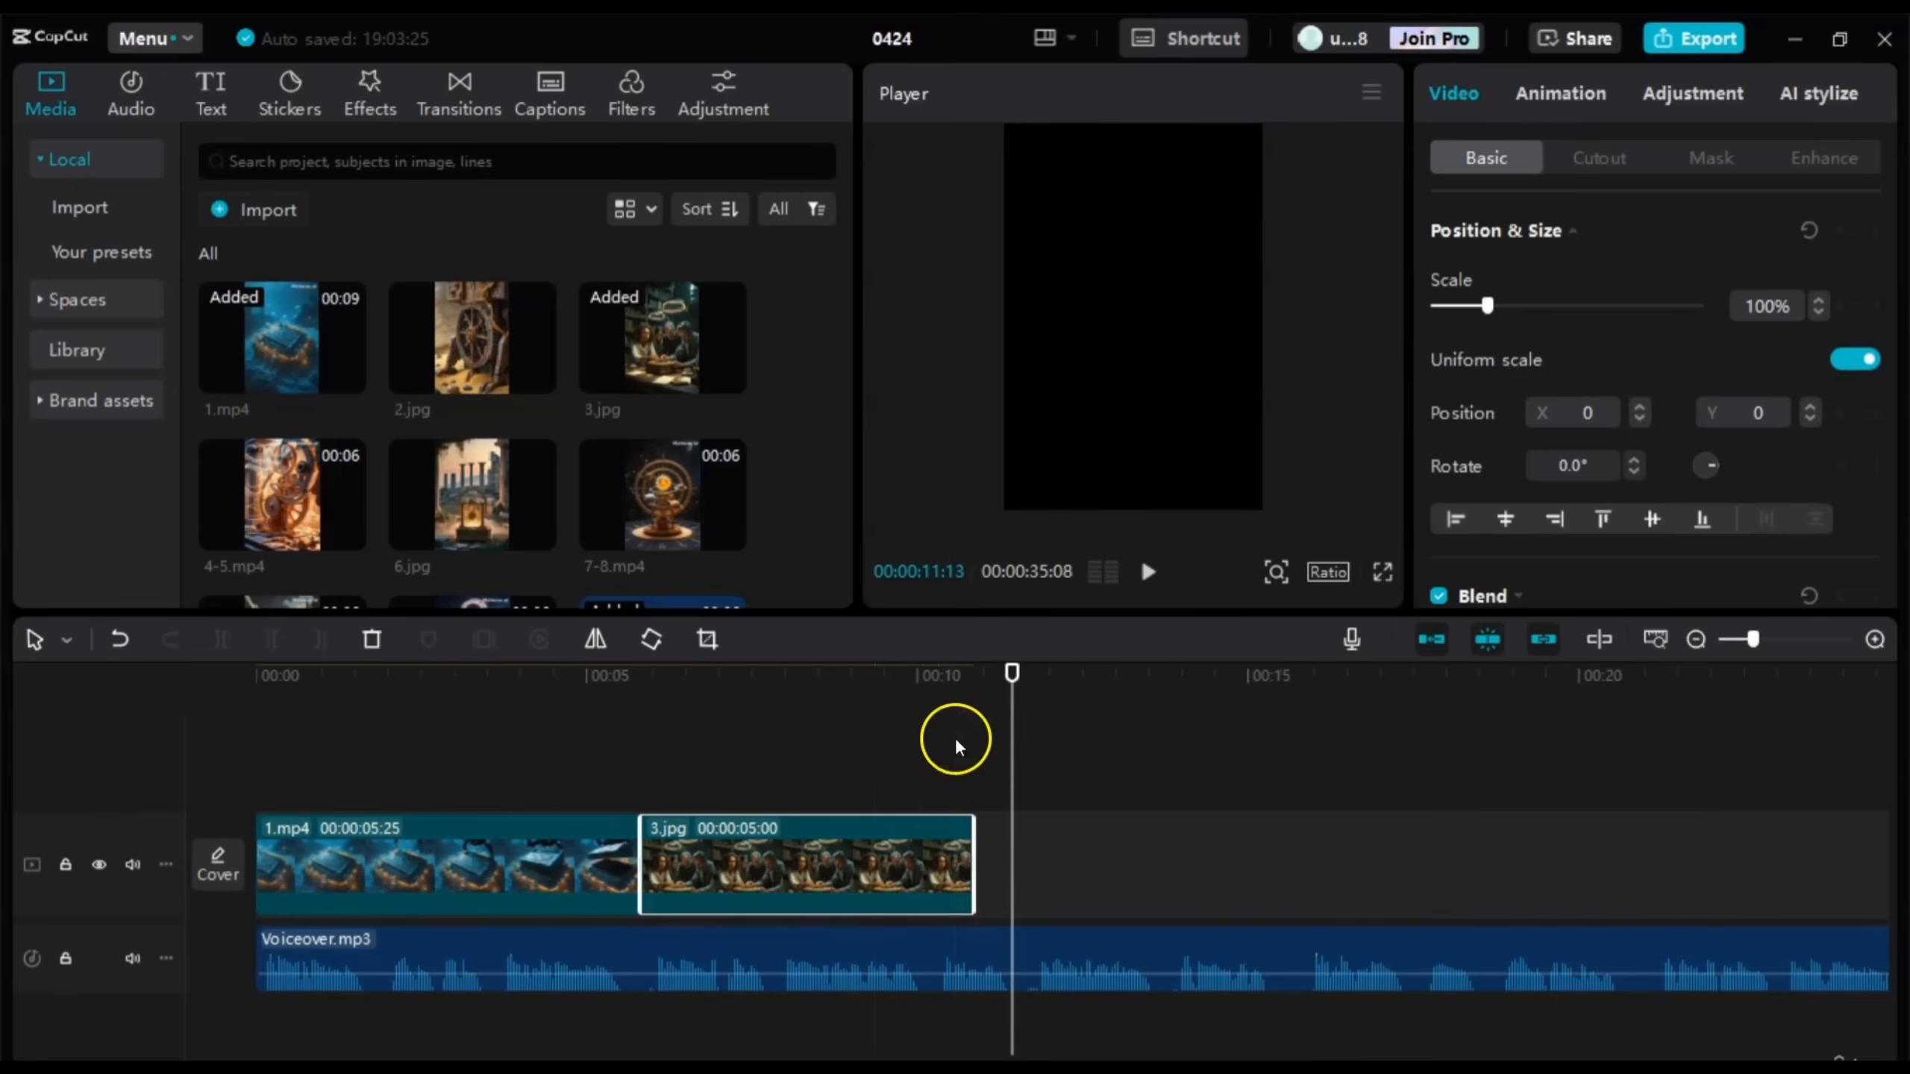
pyautogui.moveTo(1011, 733)
pyautogui.mouseDown()
pyautogui.moveTo(938, 738)
pyautogui.moveTo(989, 744)
pyautogui.mouseUp()
pyautogui.moveTo(1001, 750); pyautogui.dragTo(944, 752)
pyautogui.press('space')
pyautogui.press('space')
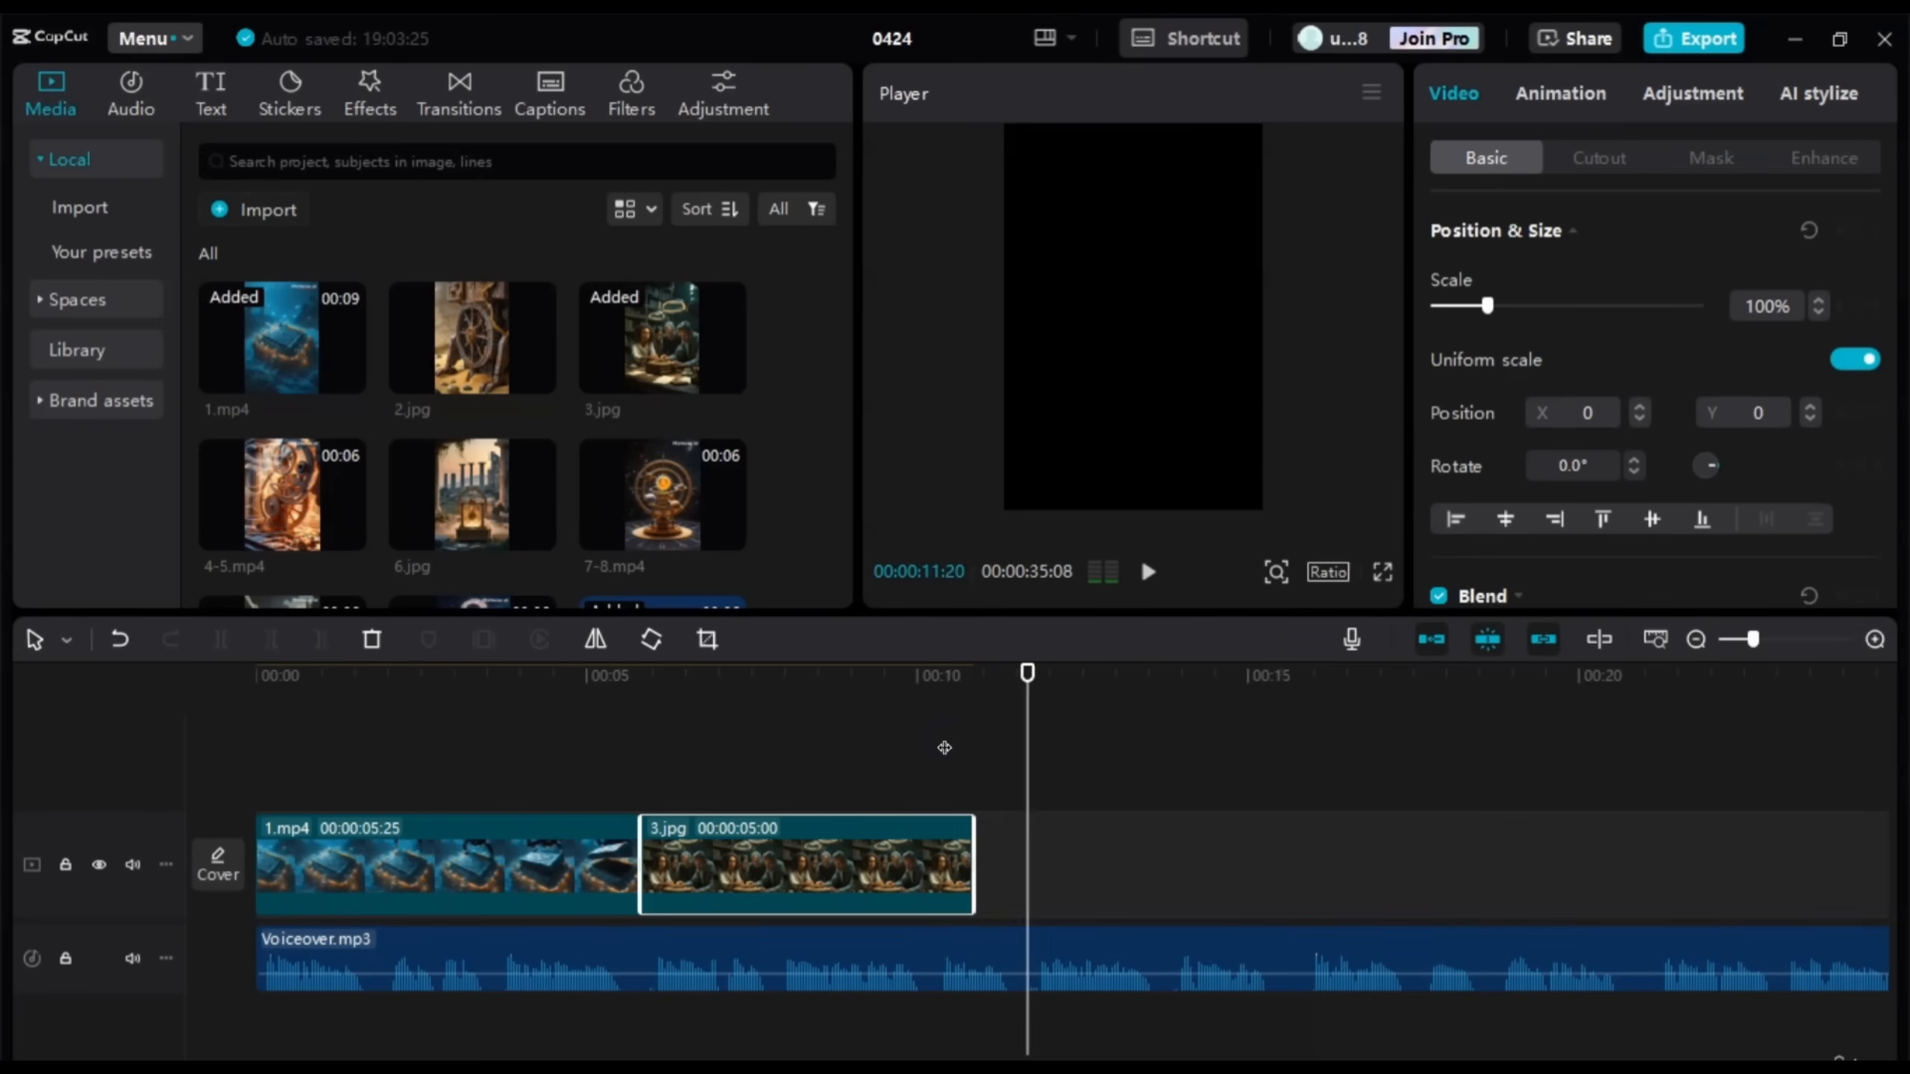
# Step: Switch to the ChatGPT script in Chrome and read the narration lines for scenes 3, 4 and 5
pyautogui.click(1045, 1049)
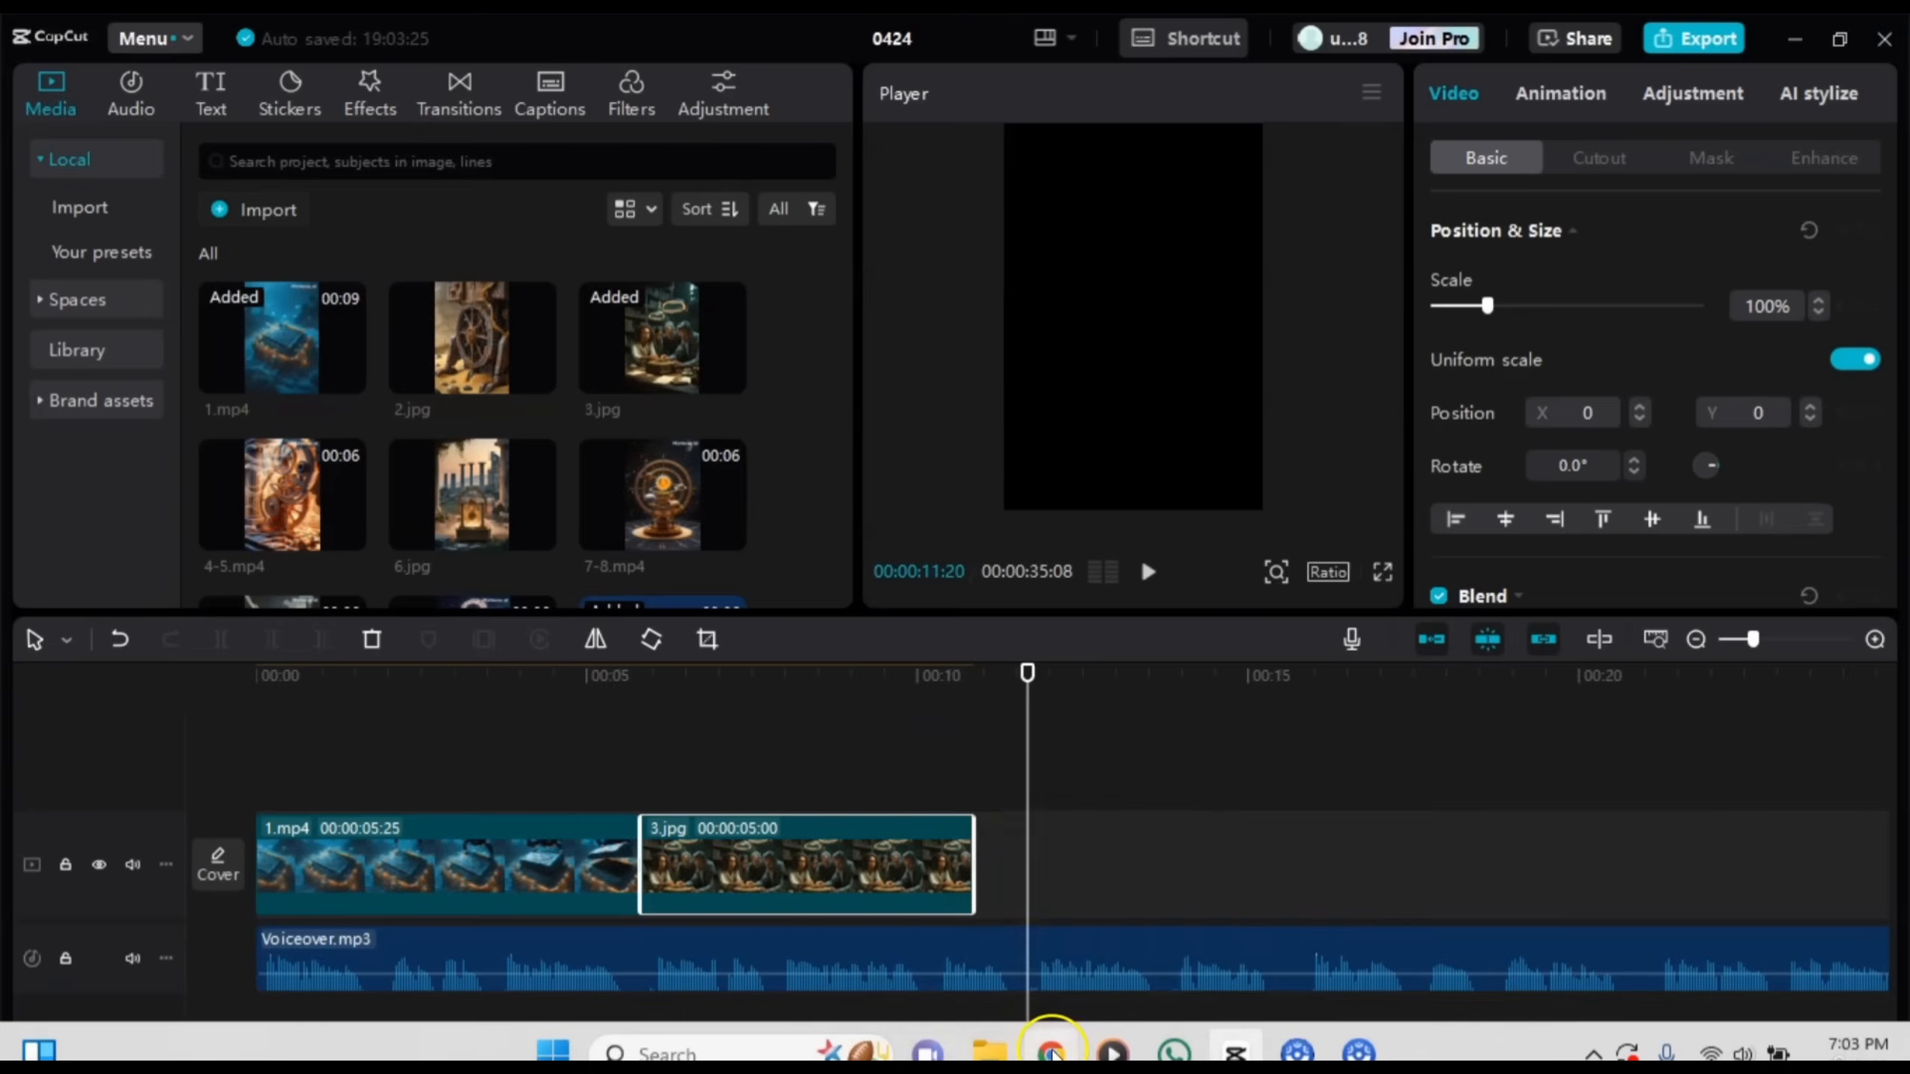
pyautogui.scroll(-4, 889, 657)
pyautogui.scroll(-5, 889, 657)
pyautogui.click(892, 665)
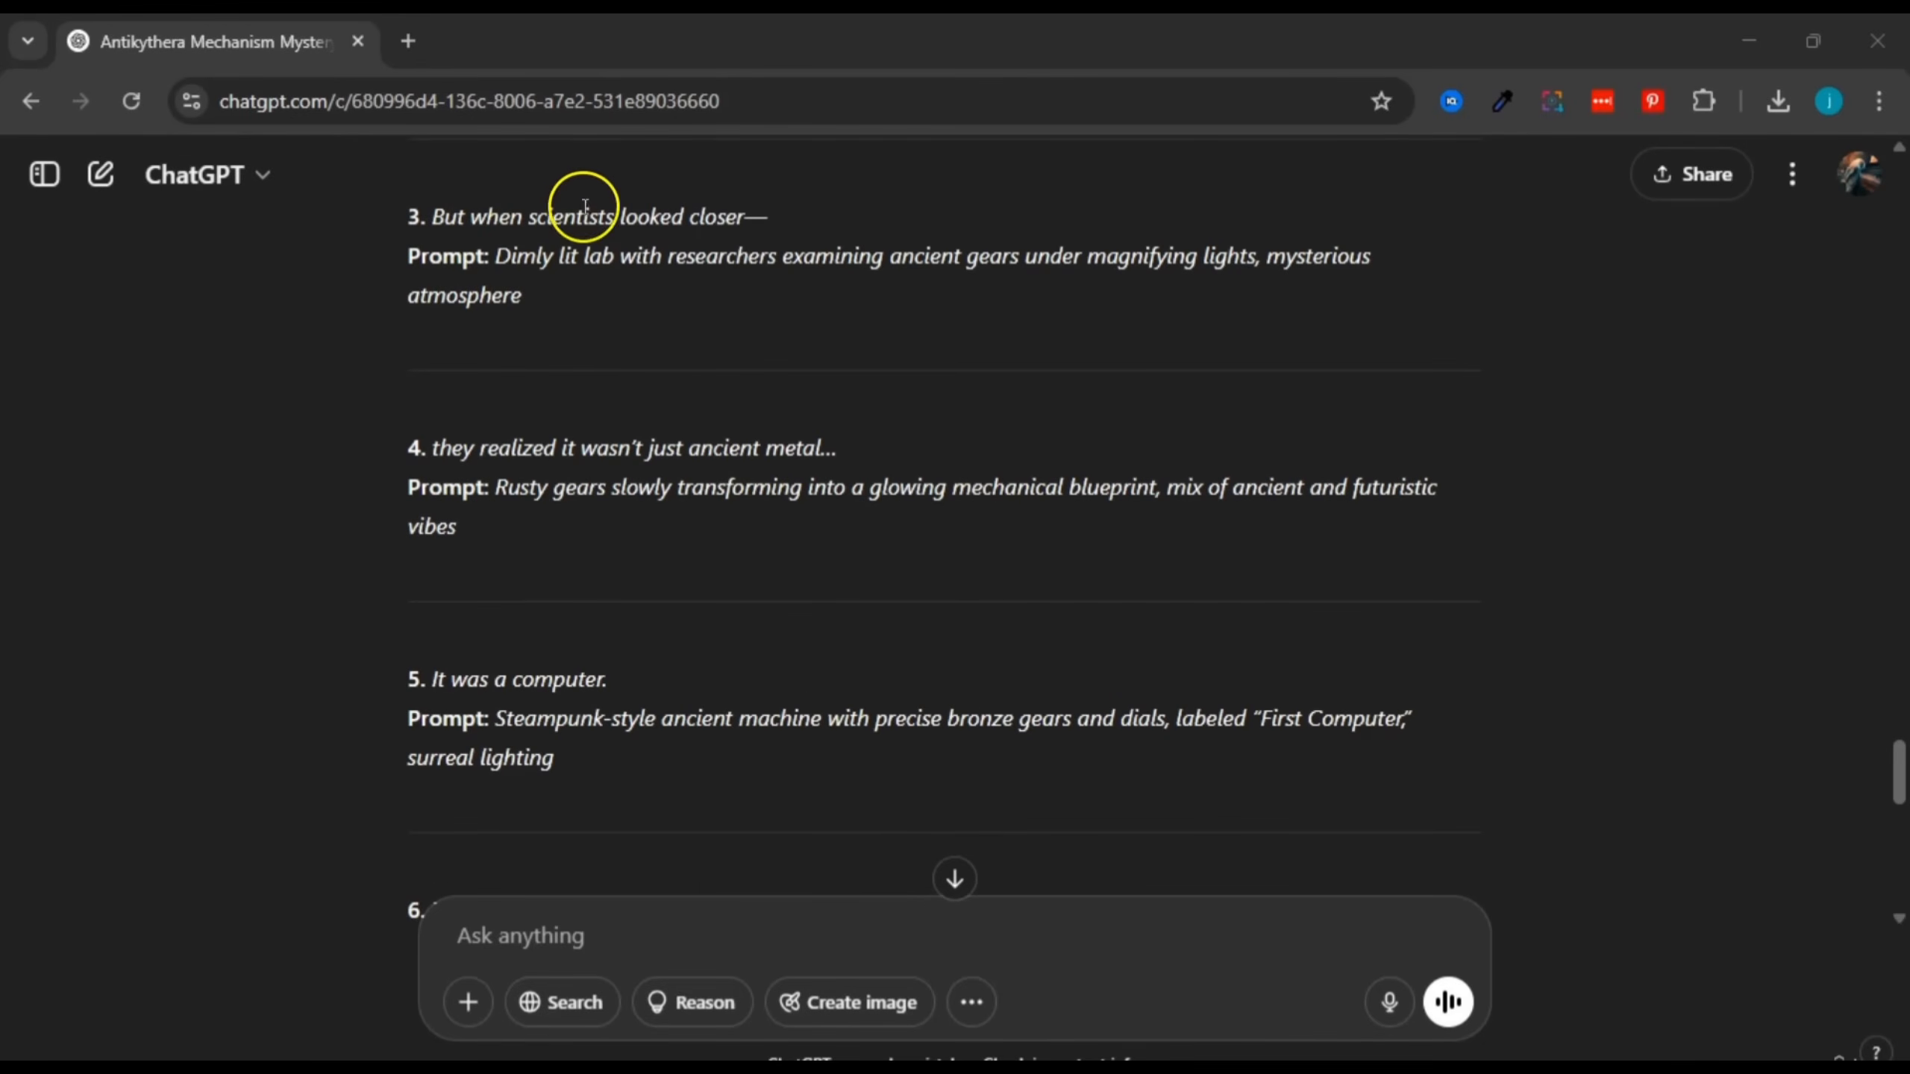
pyautogui.moveTo(449, 452); pyautogui.dragTo(769, 446)
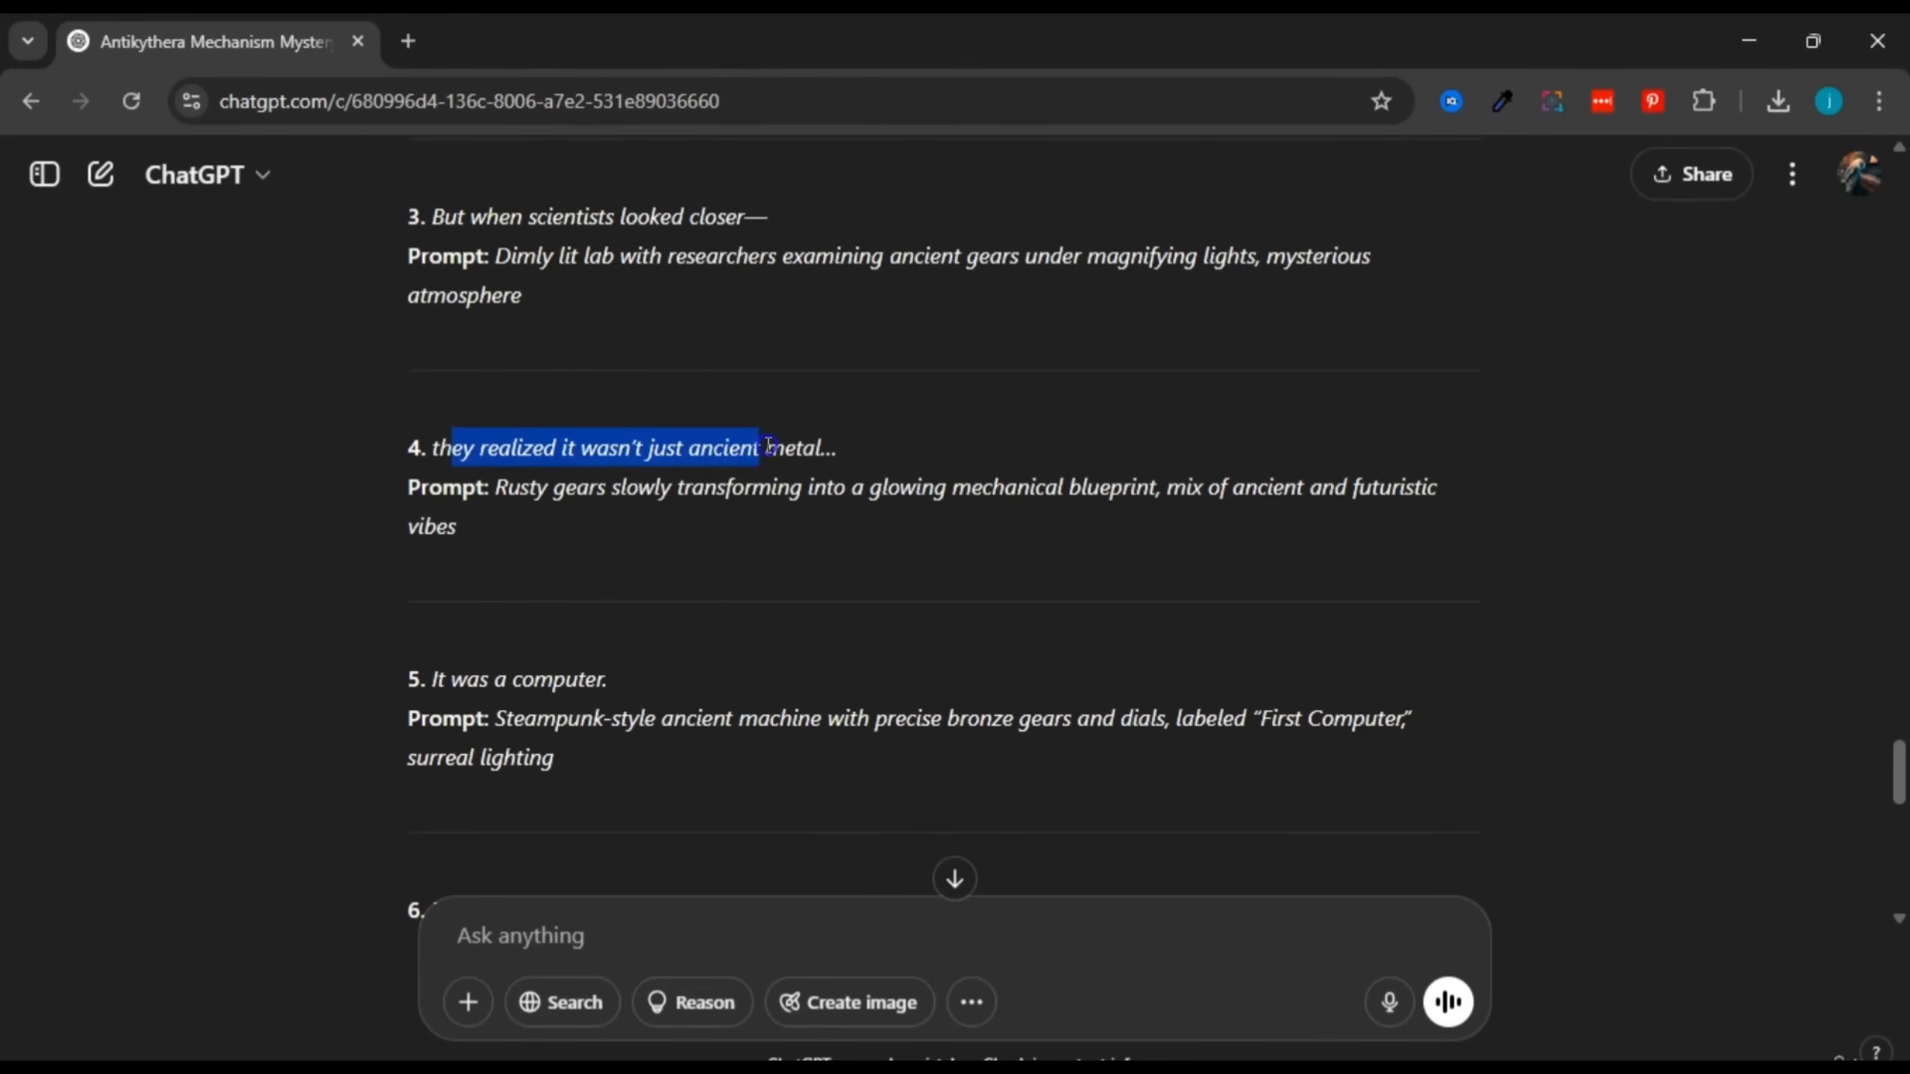
pyautogui.moveTo(432, 682); pyautogui.dragTo(645, 660)
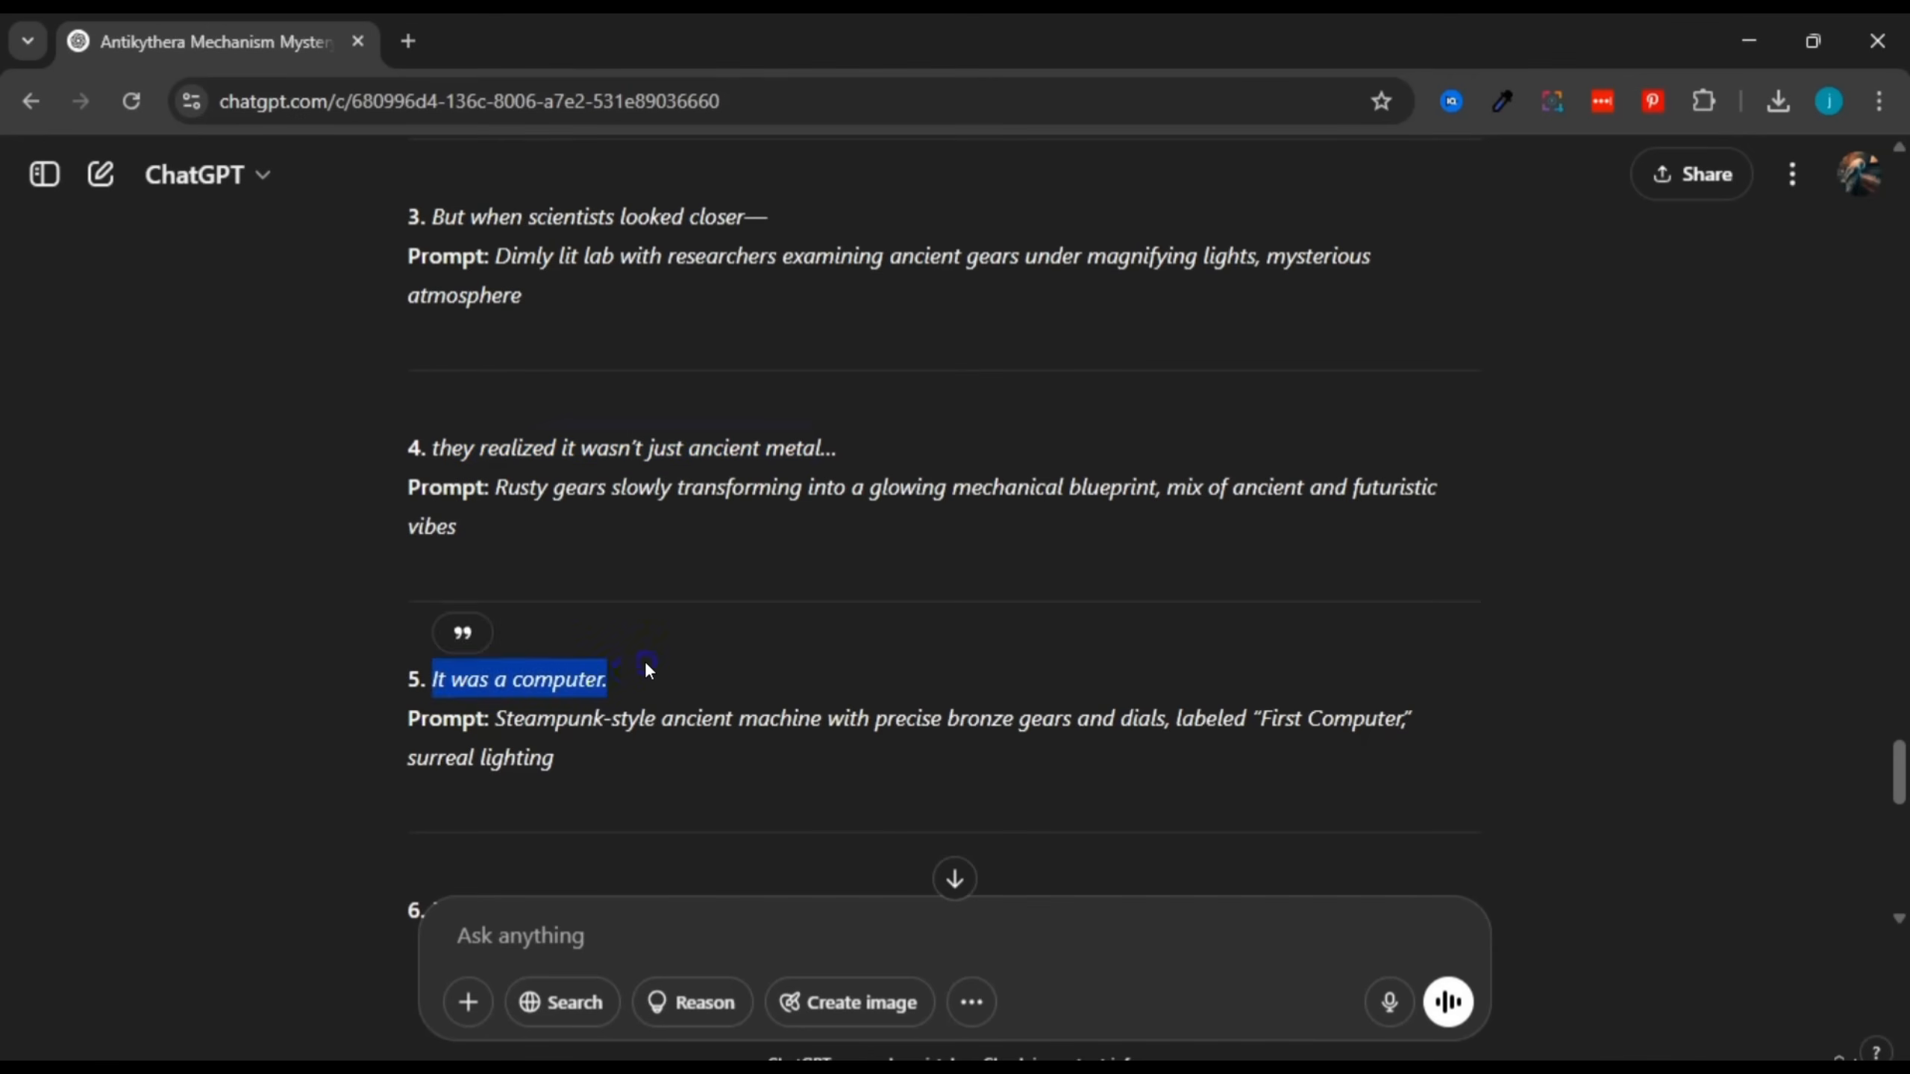
pyautogui.click(645, 659)
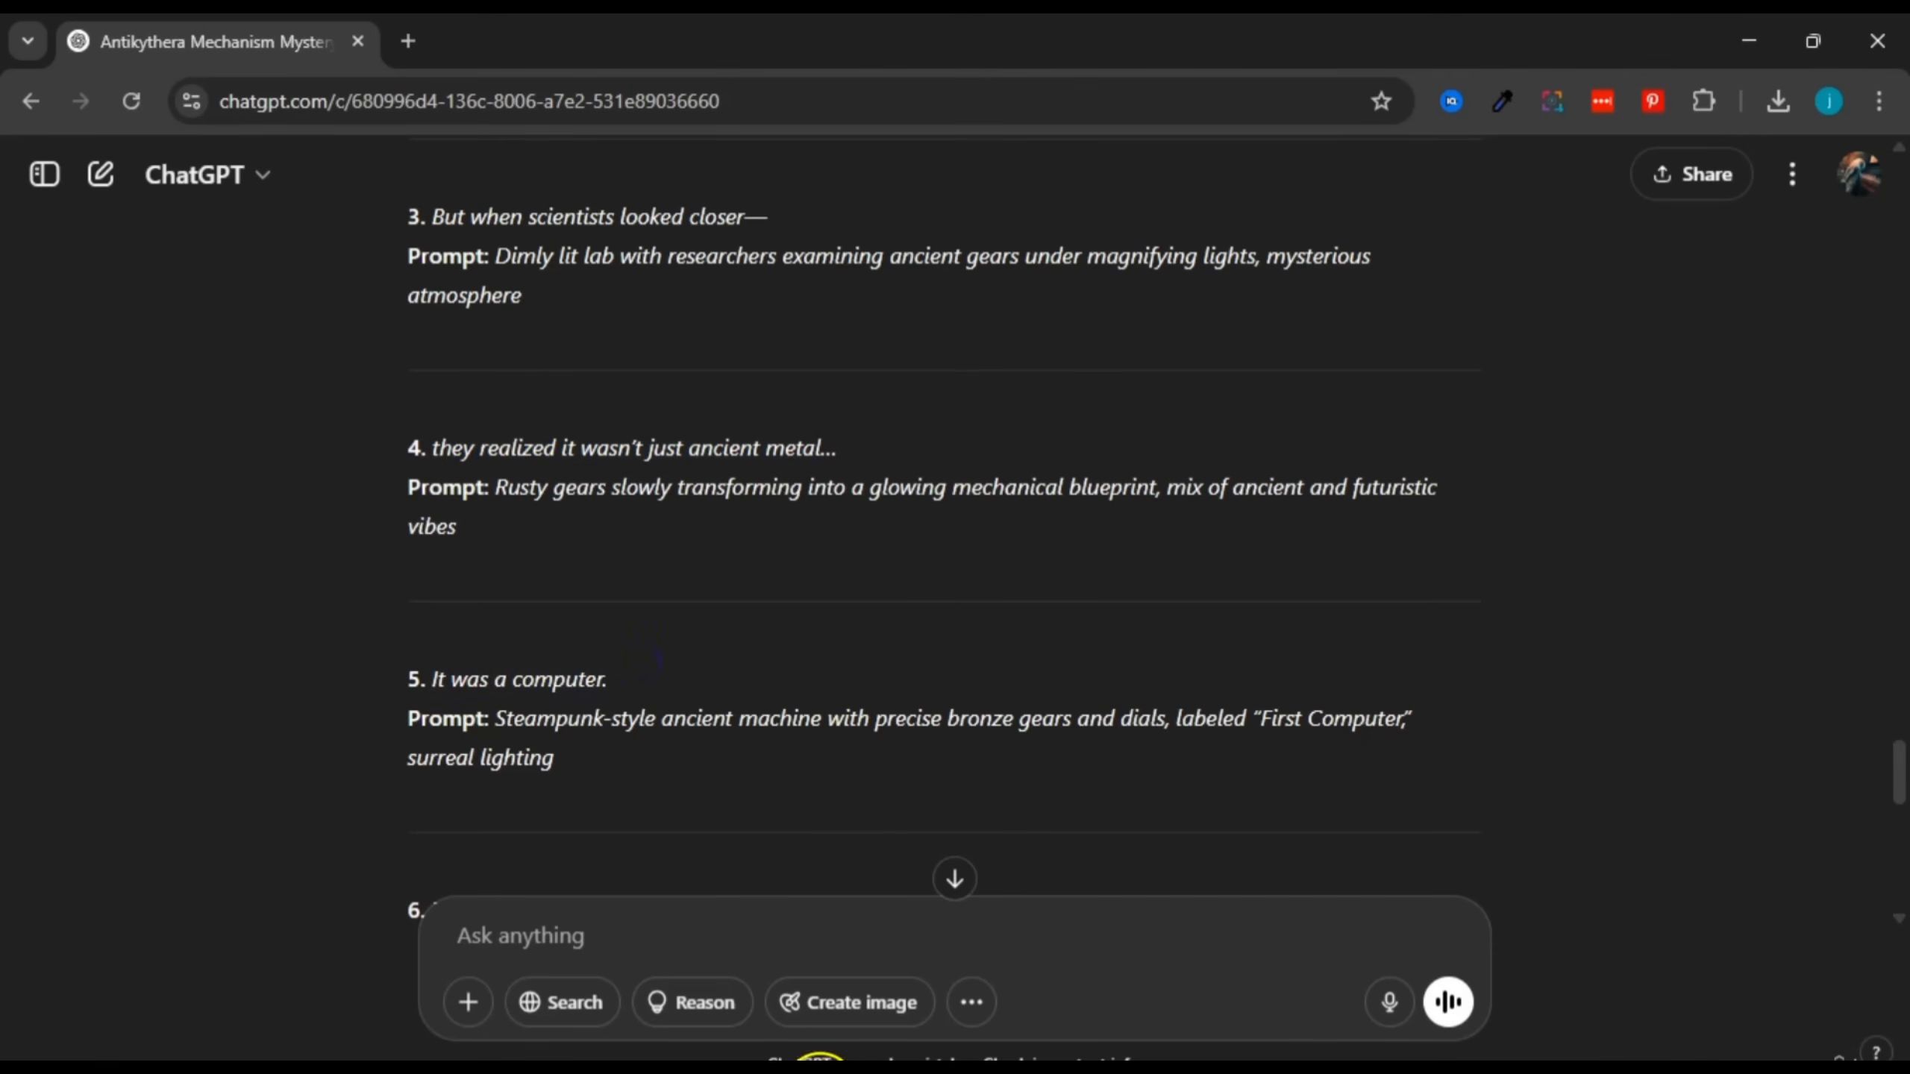
# Step: Check the 4-5 clip in the Content folder and compare it with scene 4's narration line in the ChatGPT script
pyautogui.click(990, 1050)
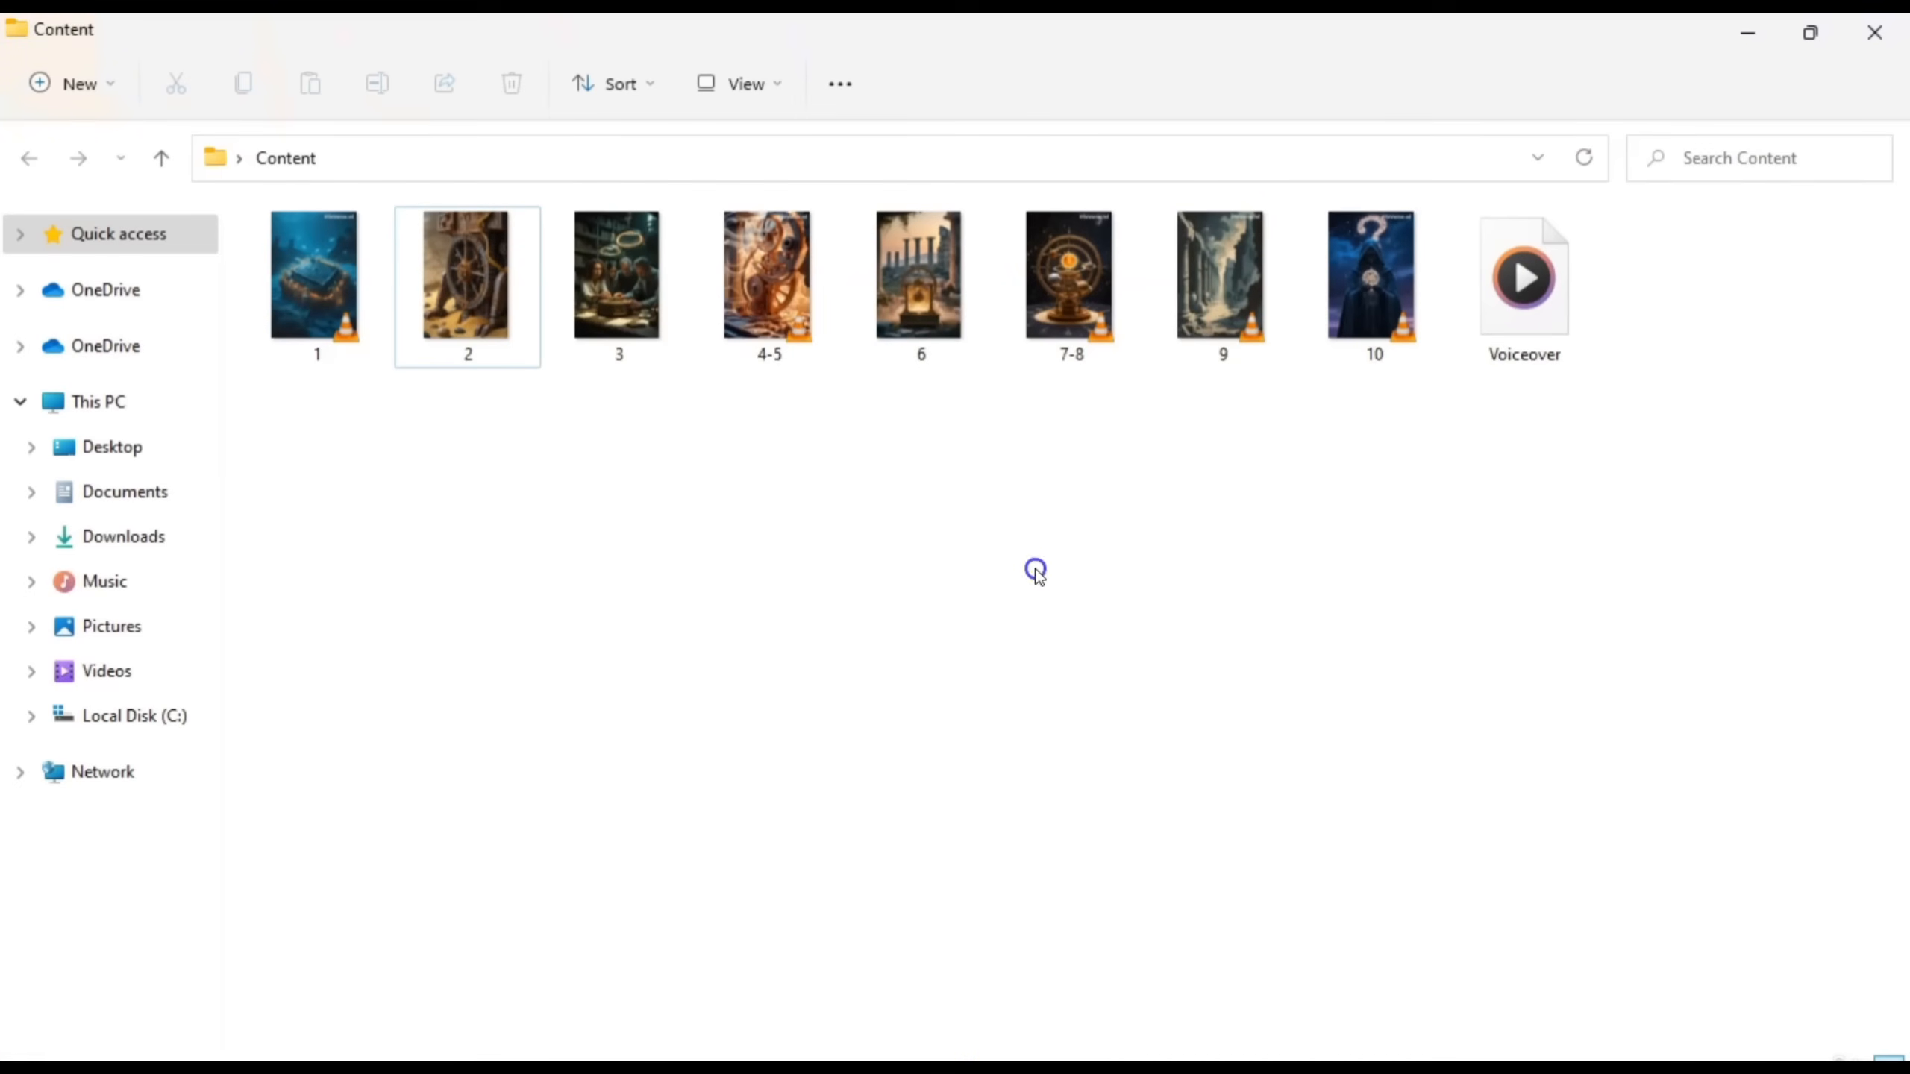
pyautogui.click(778, 262)
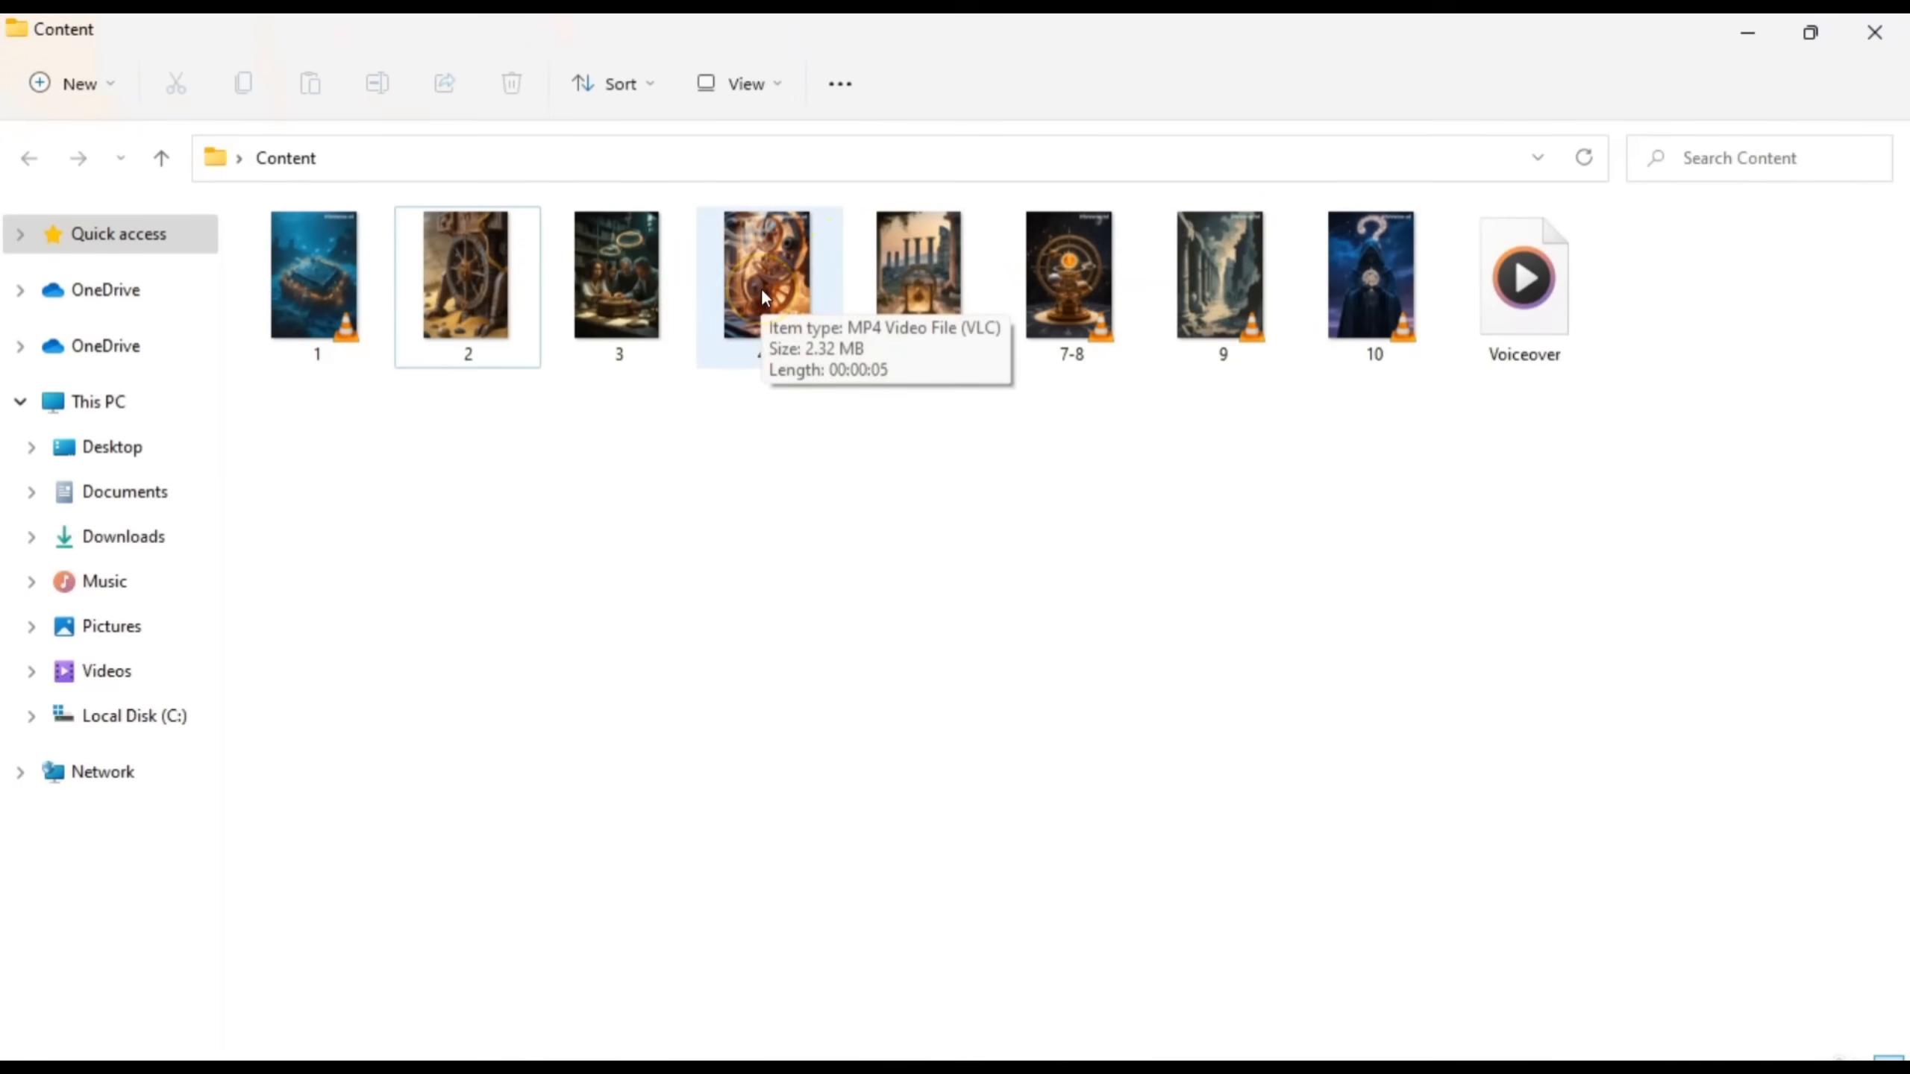
pyautogui.click(865, 630)
pyautogui.moveTo(987, 1060)
pyautogui.moveTo(1051, 1052)
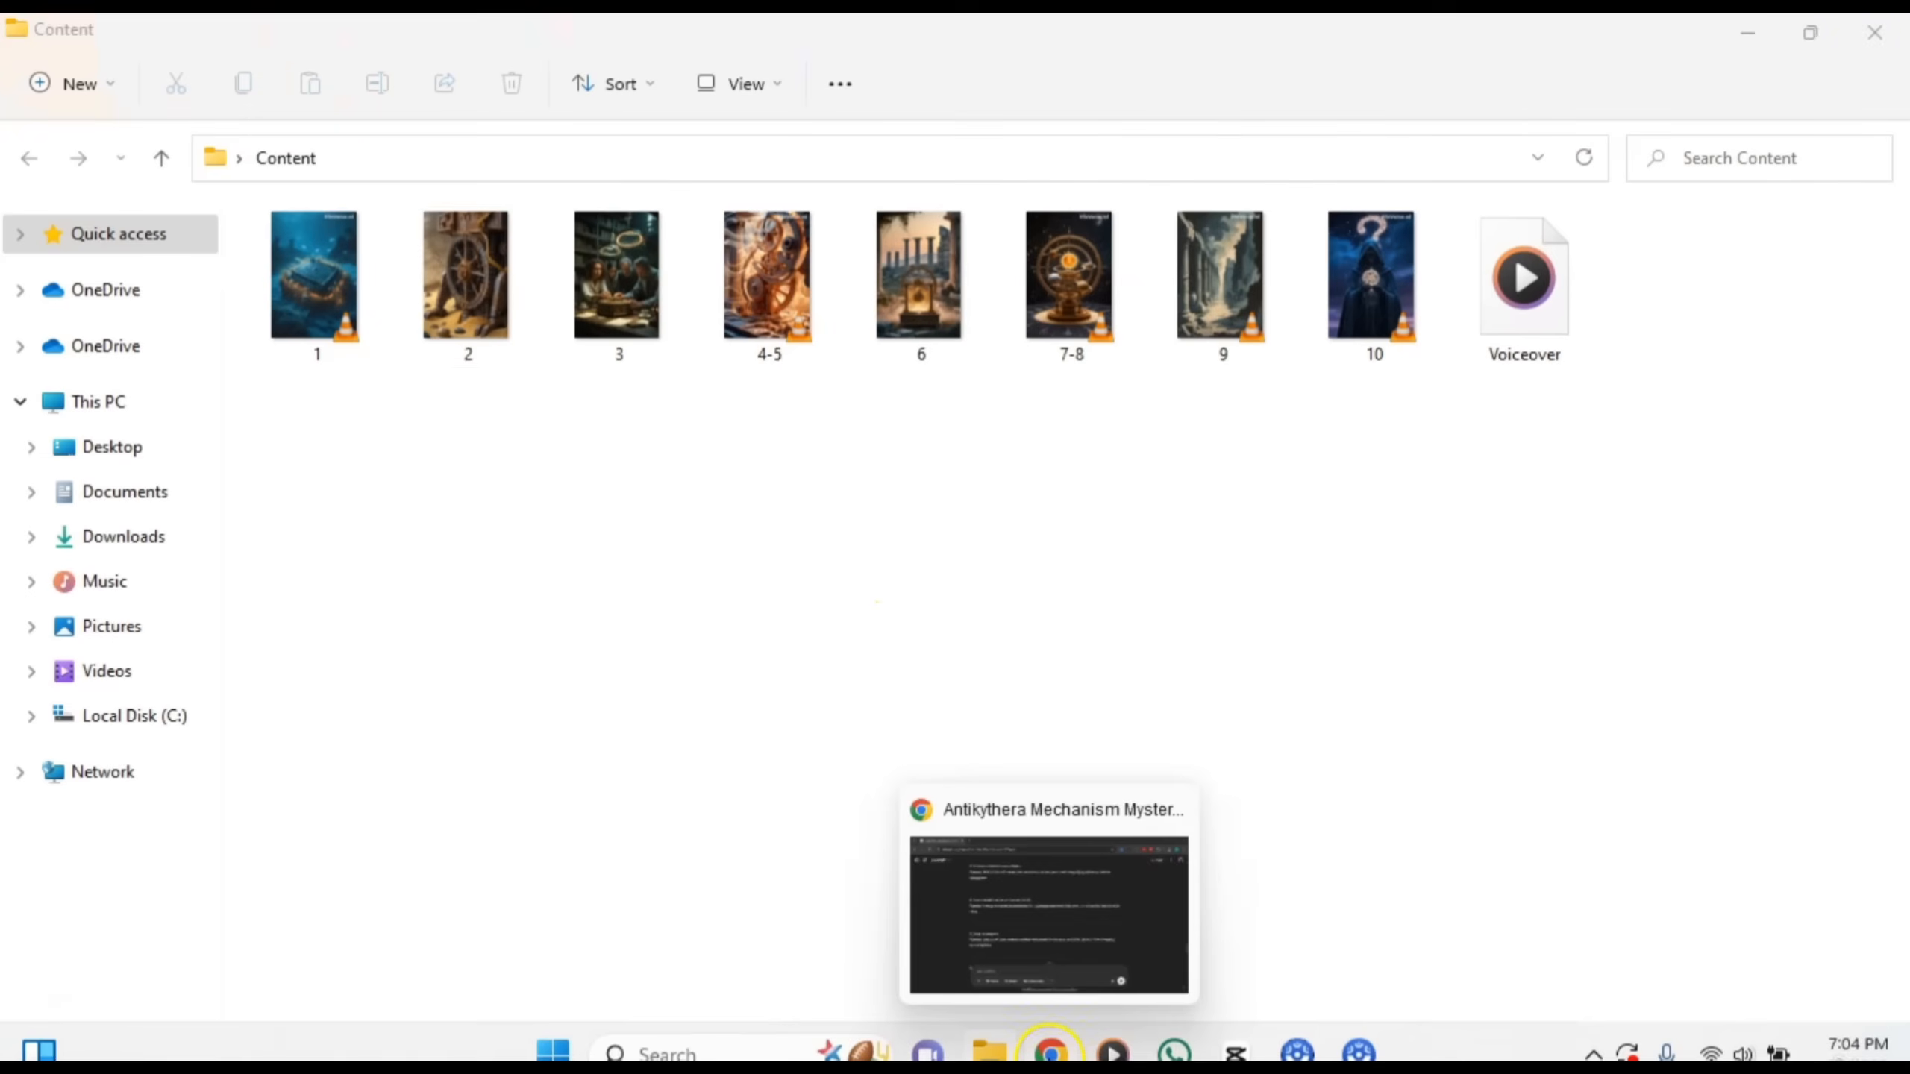
pyautogui.click(1057, 882)
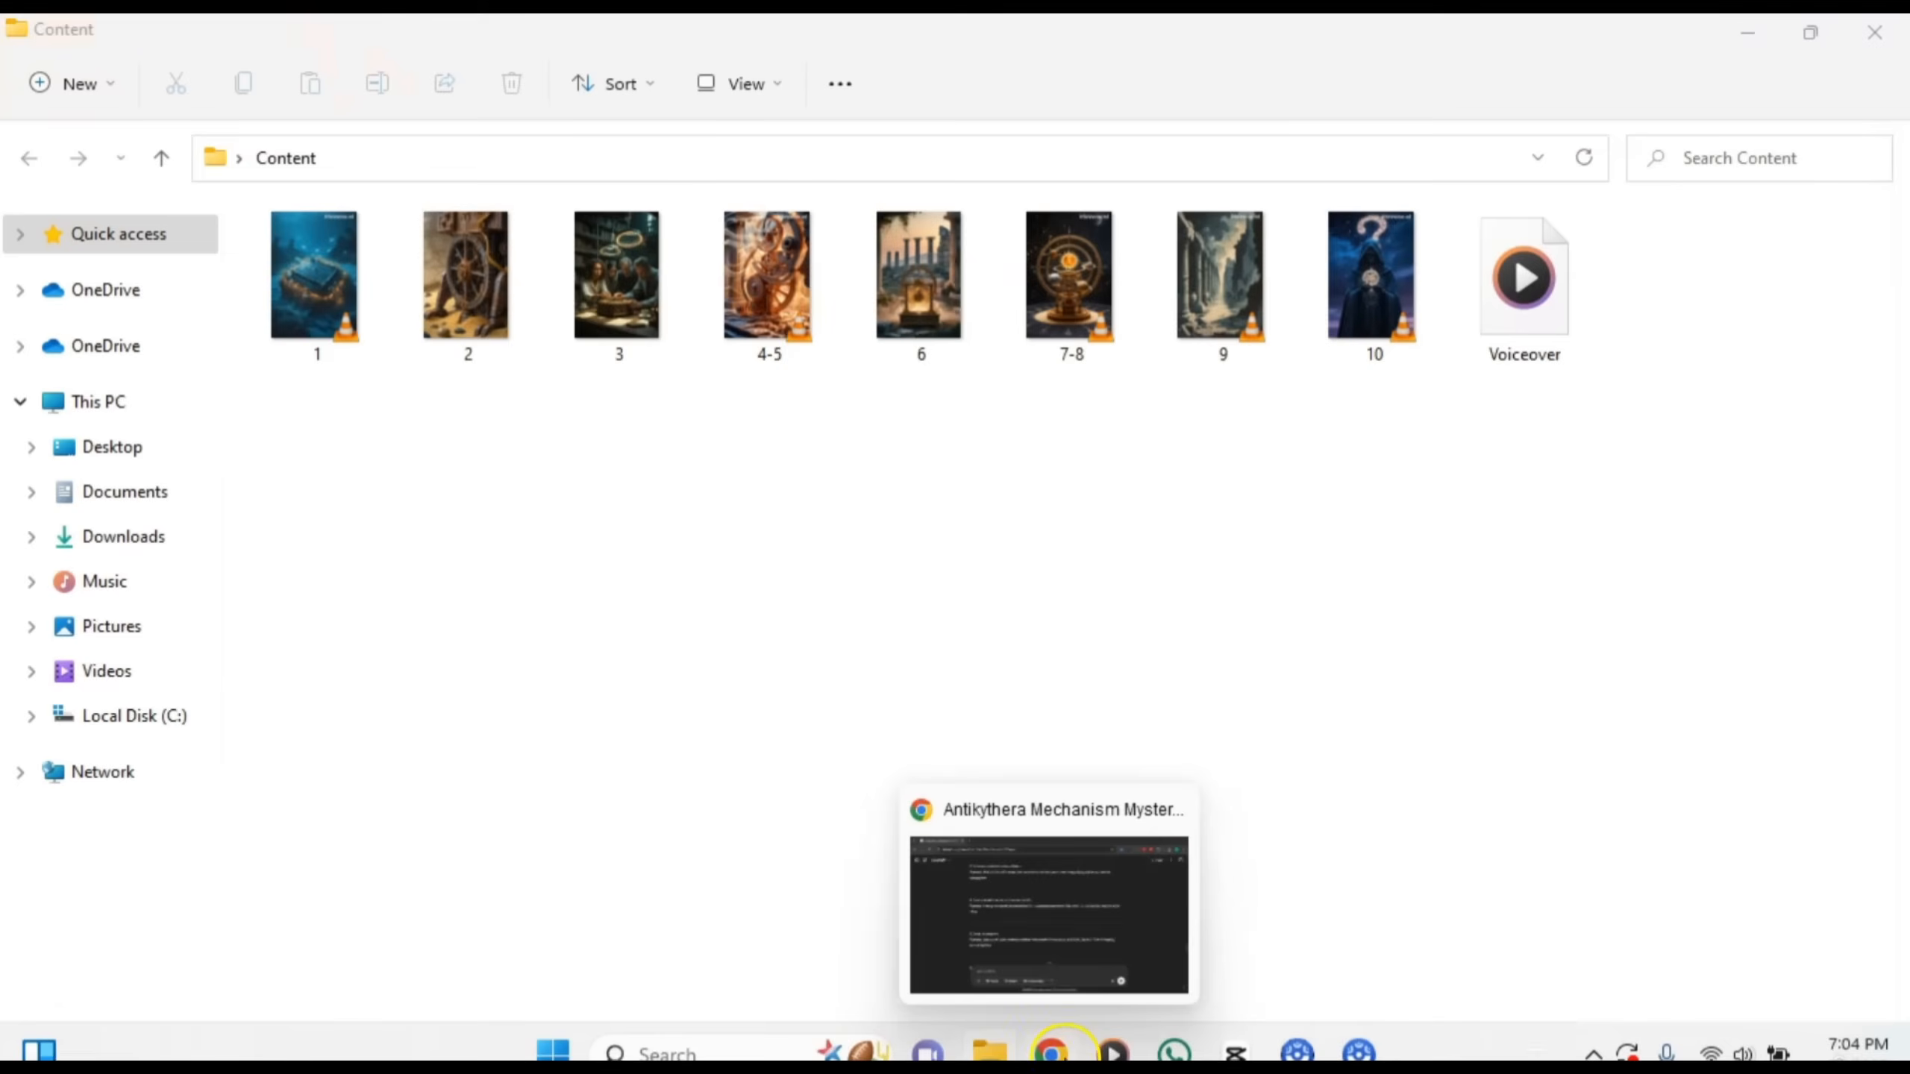
pyautogui.click(1051, 1052)
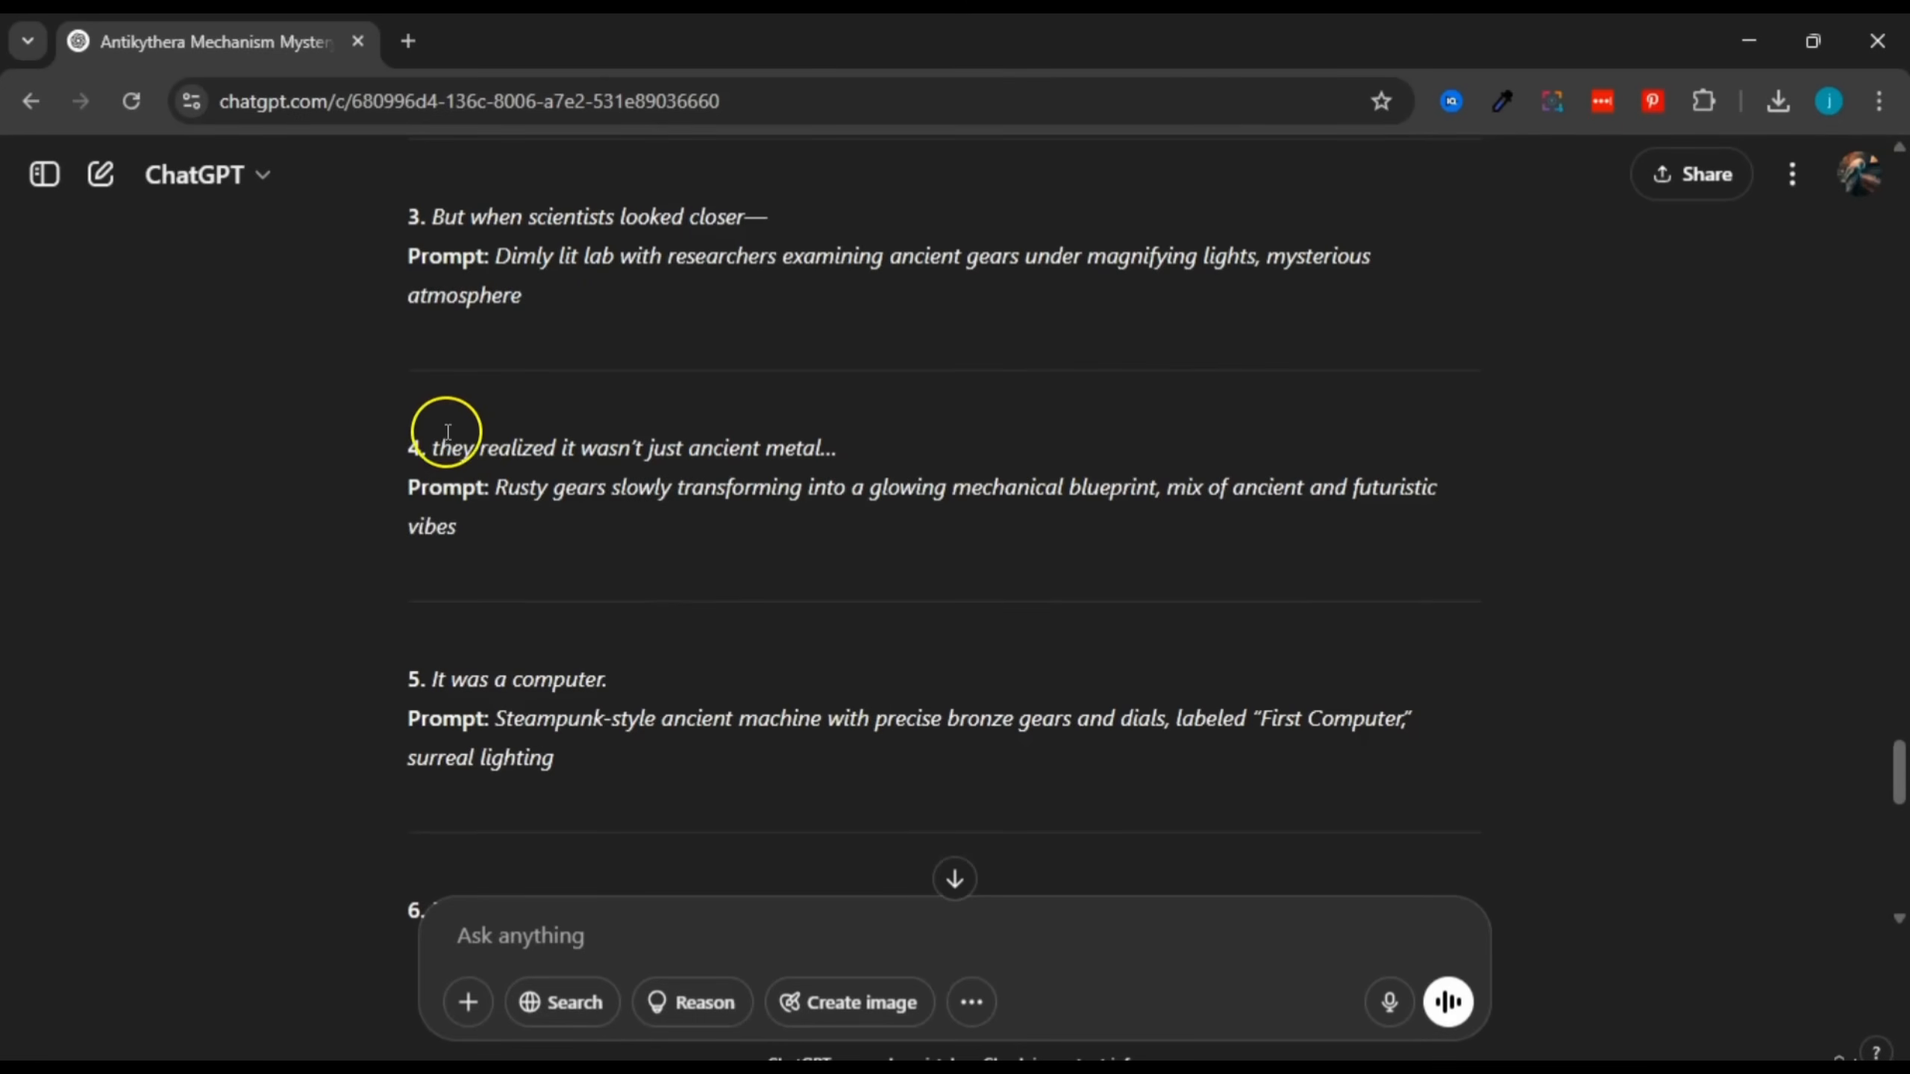
pyautogui.moveTo(434, 444); pyautogui.dragTo(552, 446)
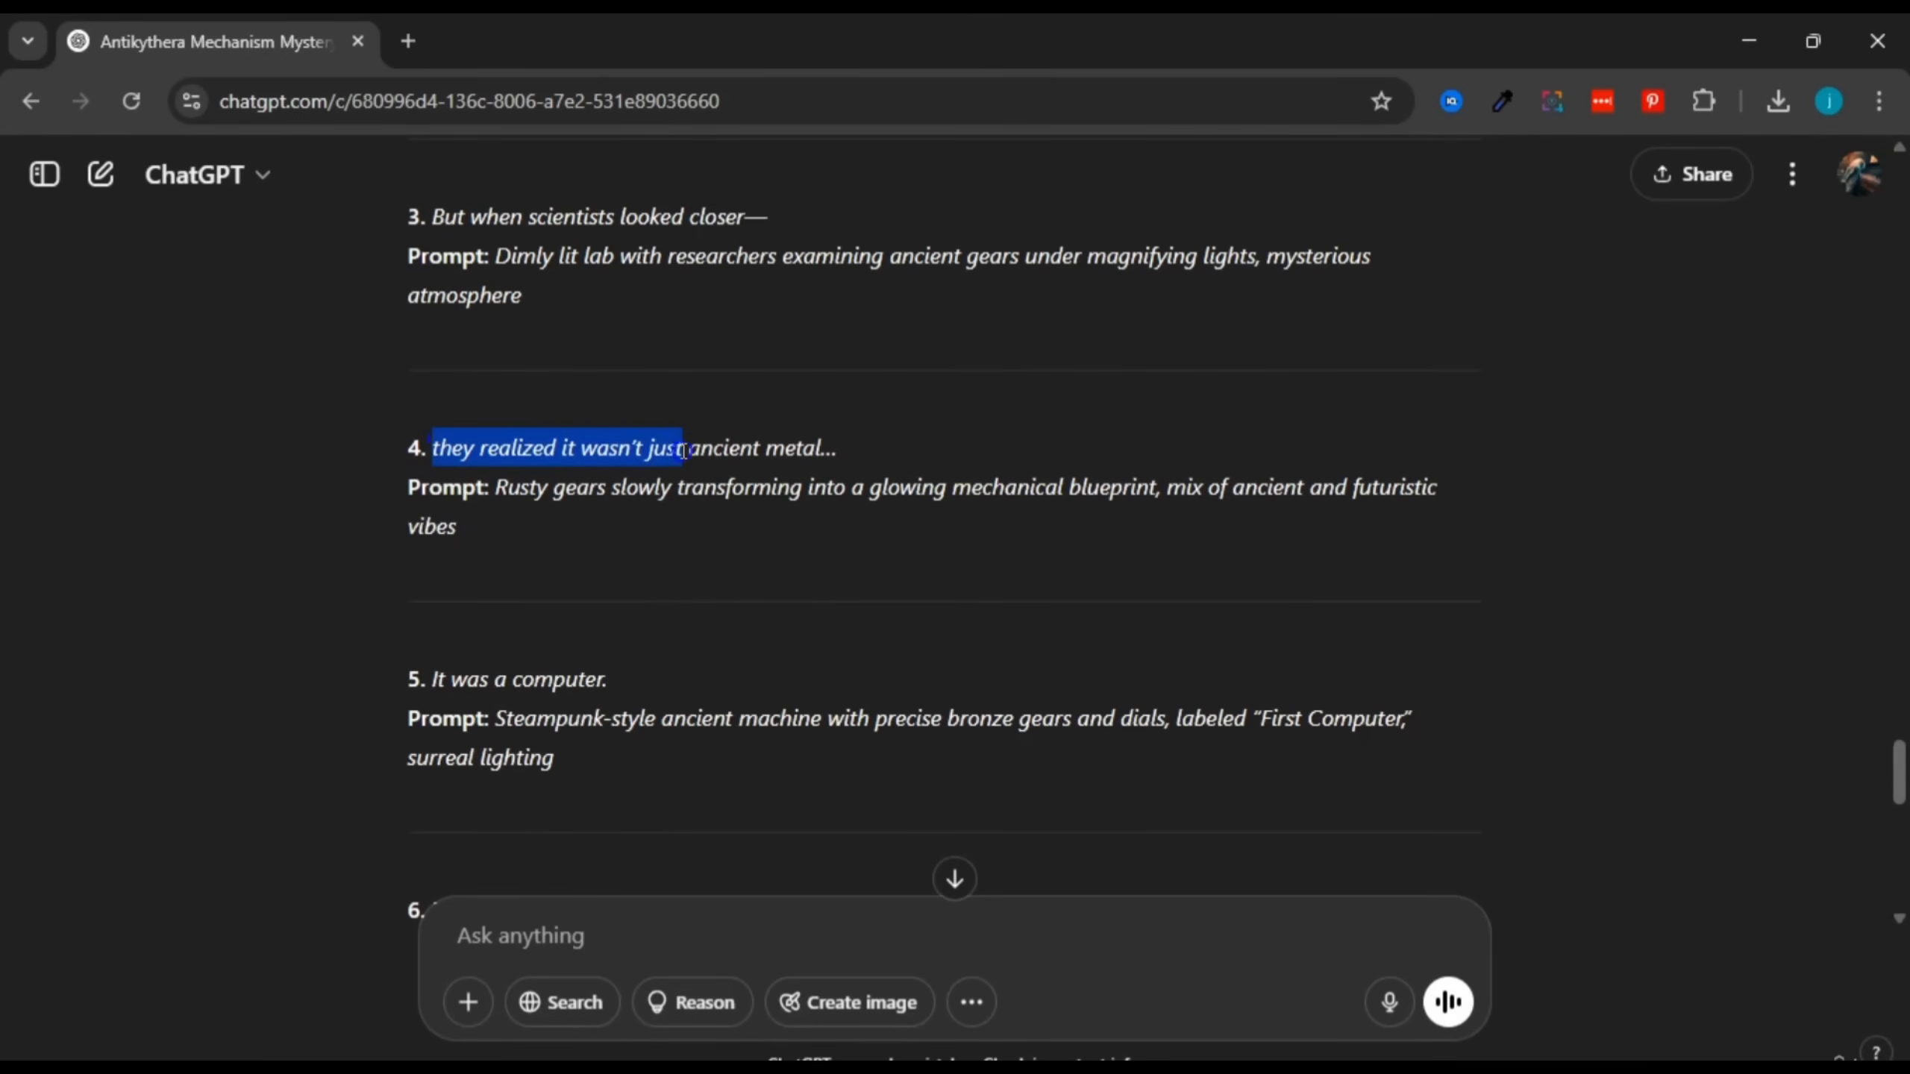
pyautogui.moveTo(684, 450); pyautogui.dragTo(845, 448)
pyautogui.click(844, 448)
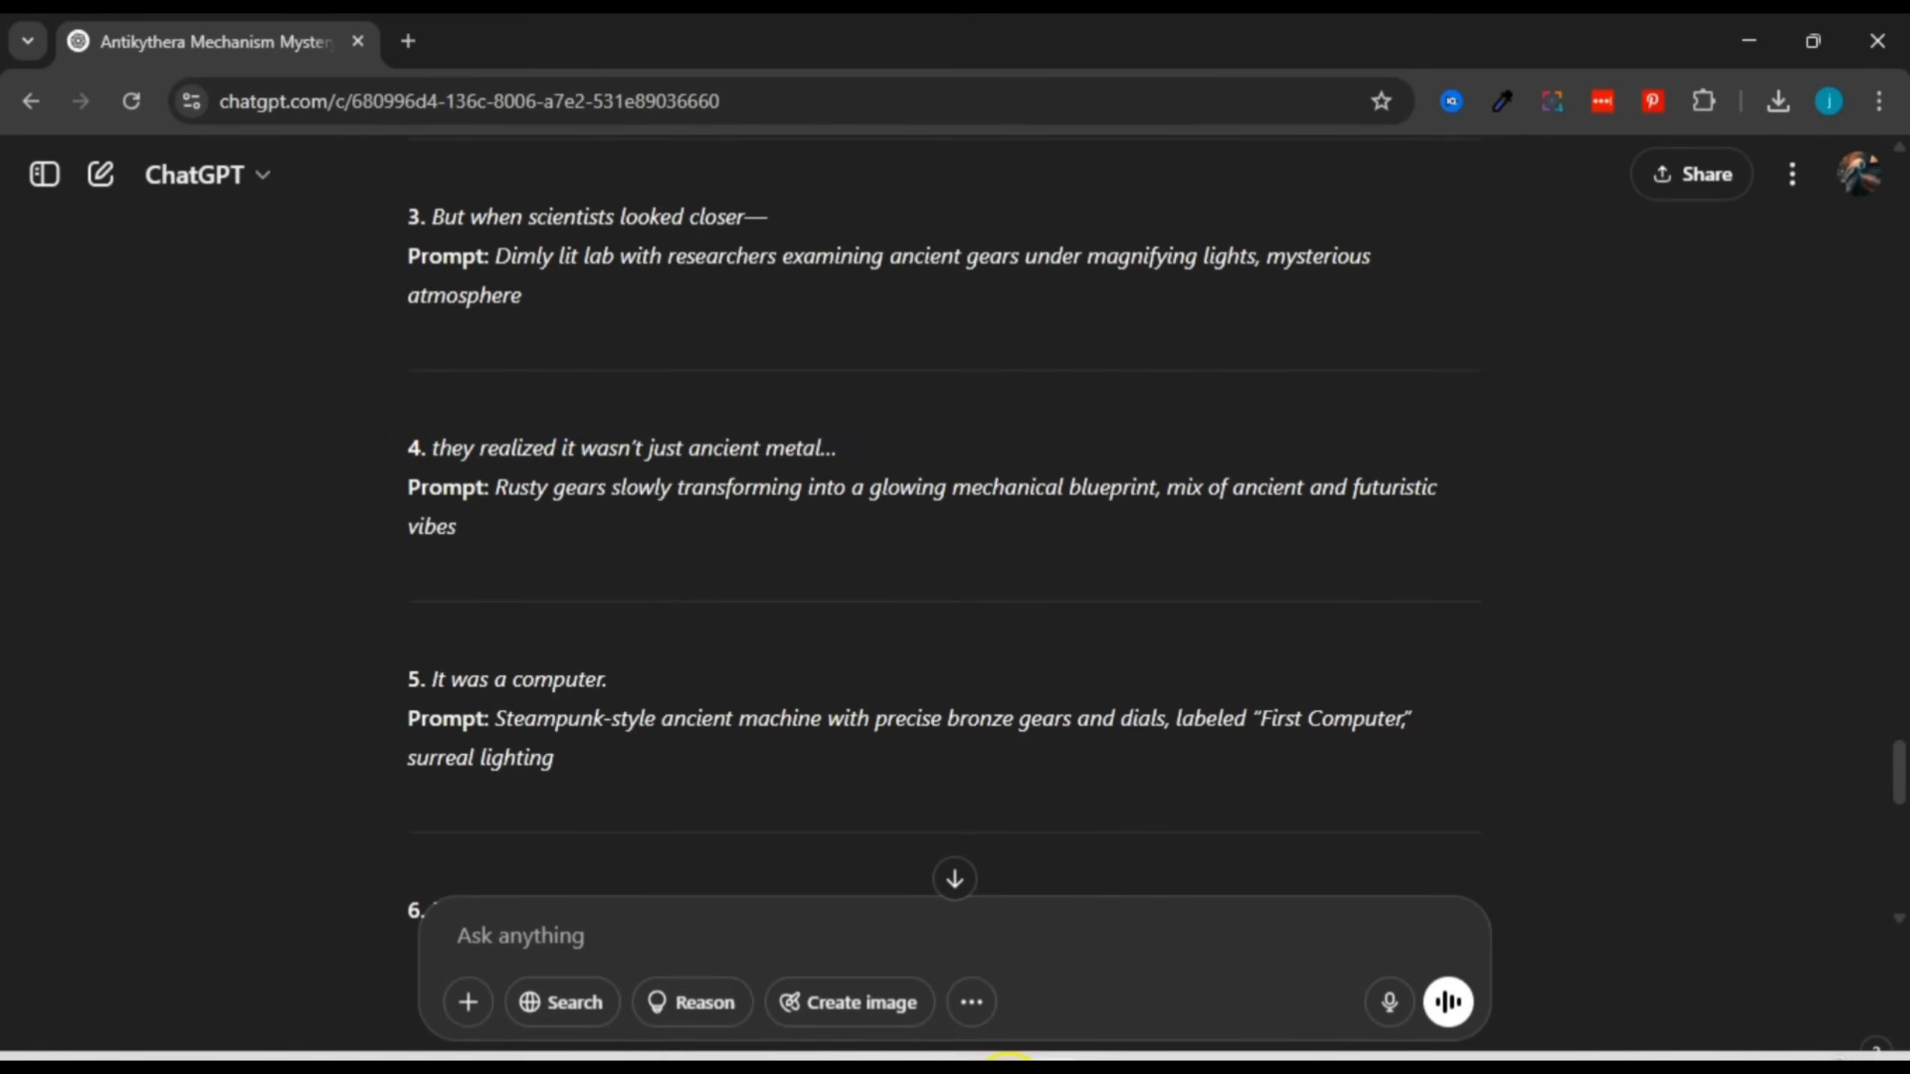
# Step: Return to CapCut and replay the voiceover around 3.jpg to locate where the scene 3 line ends
pyautogui.click(1056, 1052)
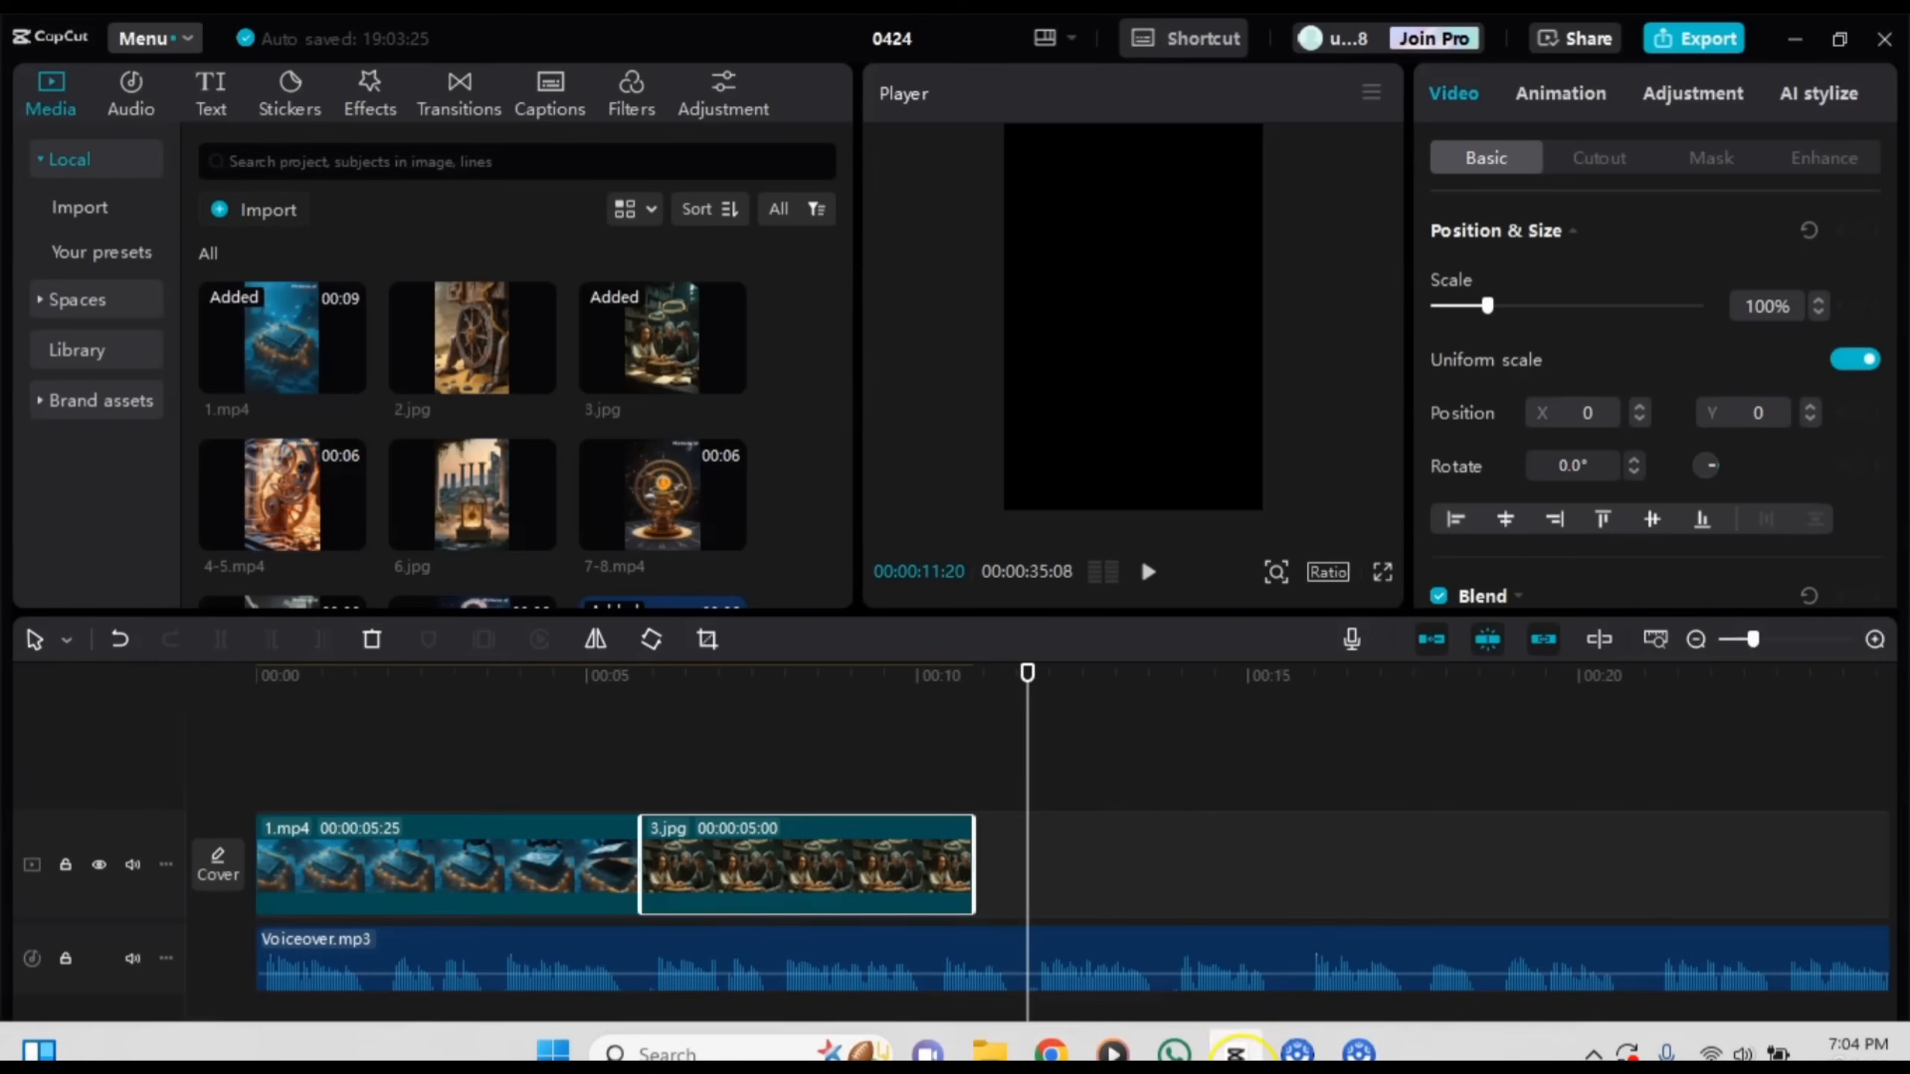
pyautogui.press('space')
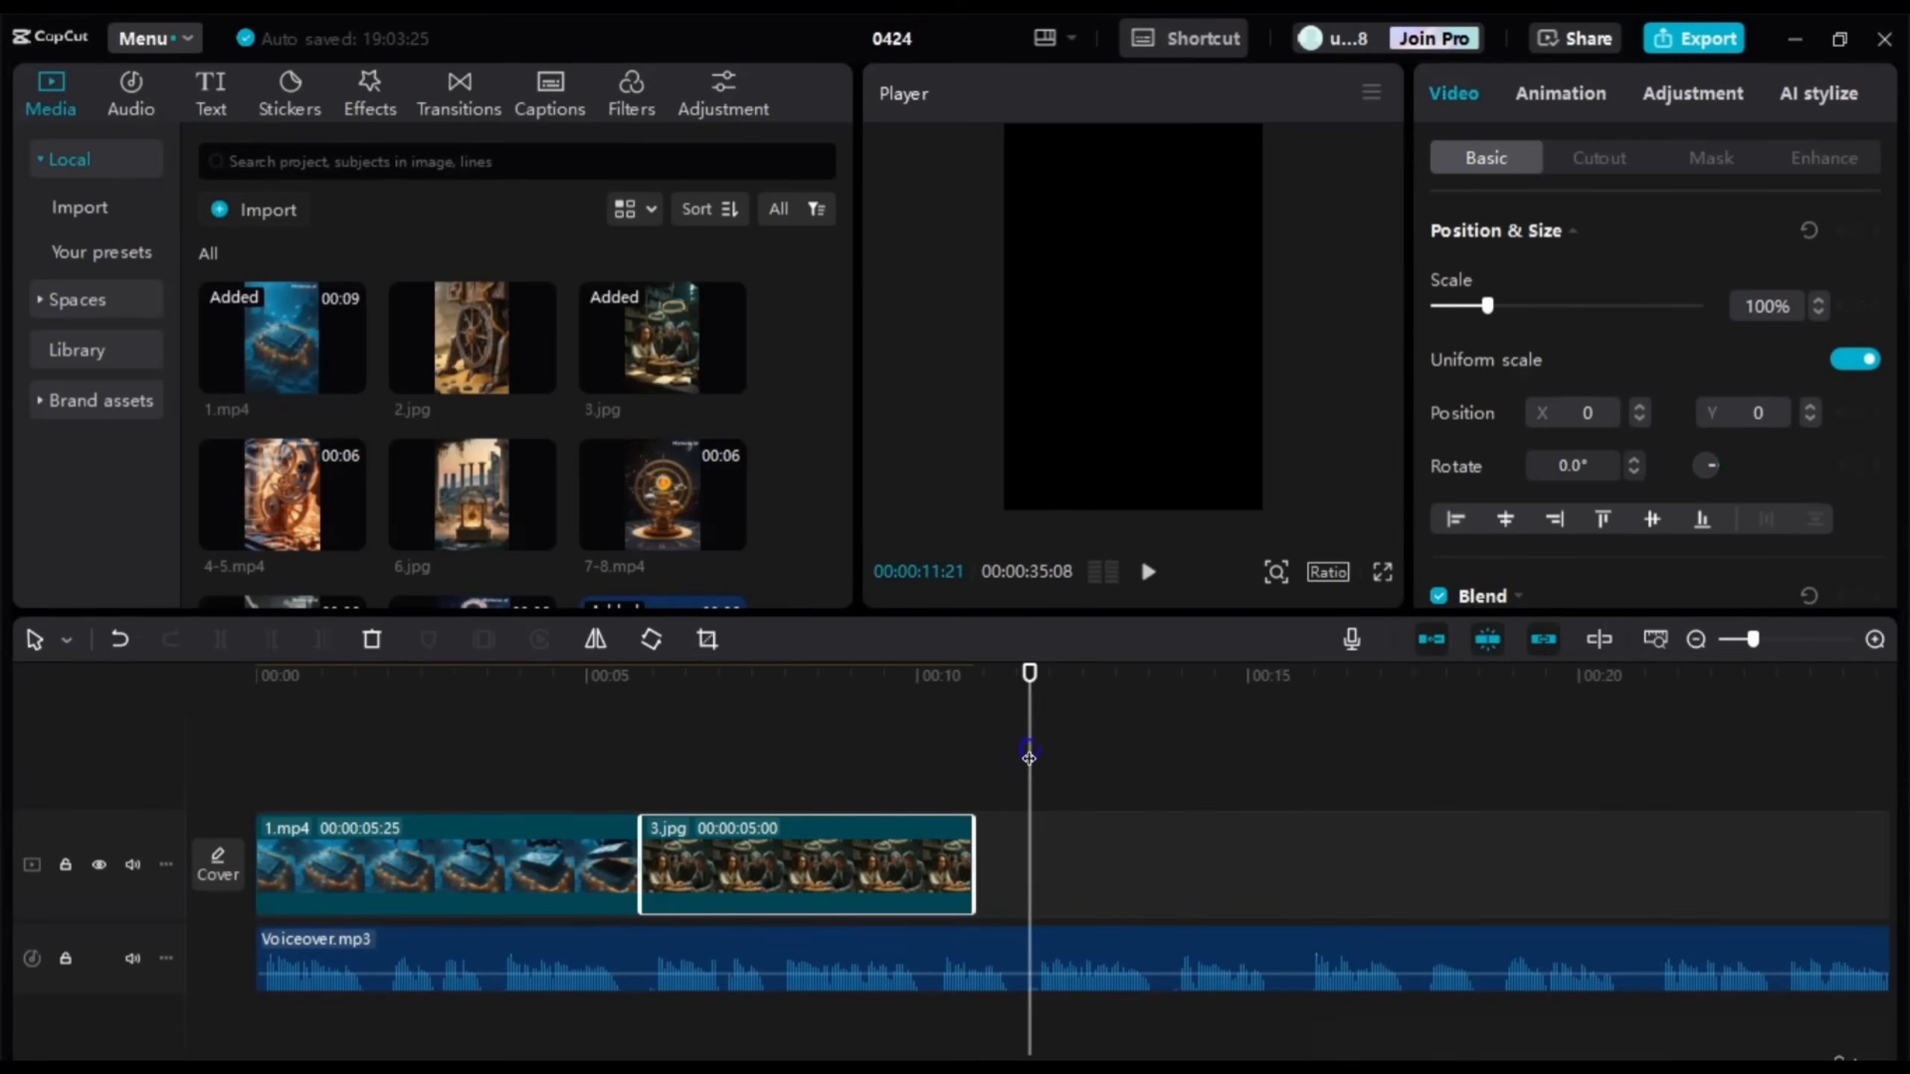
pyautogui.click(899, 750)
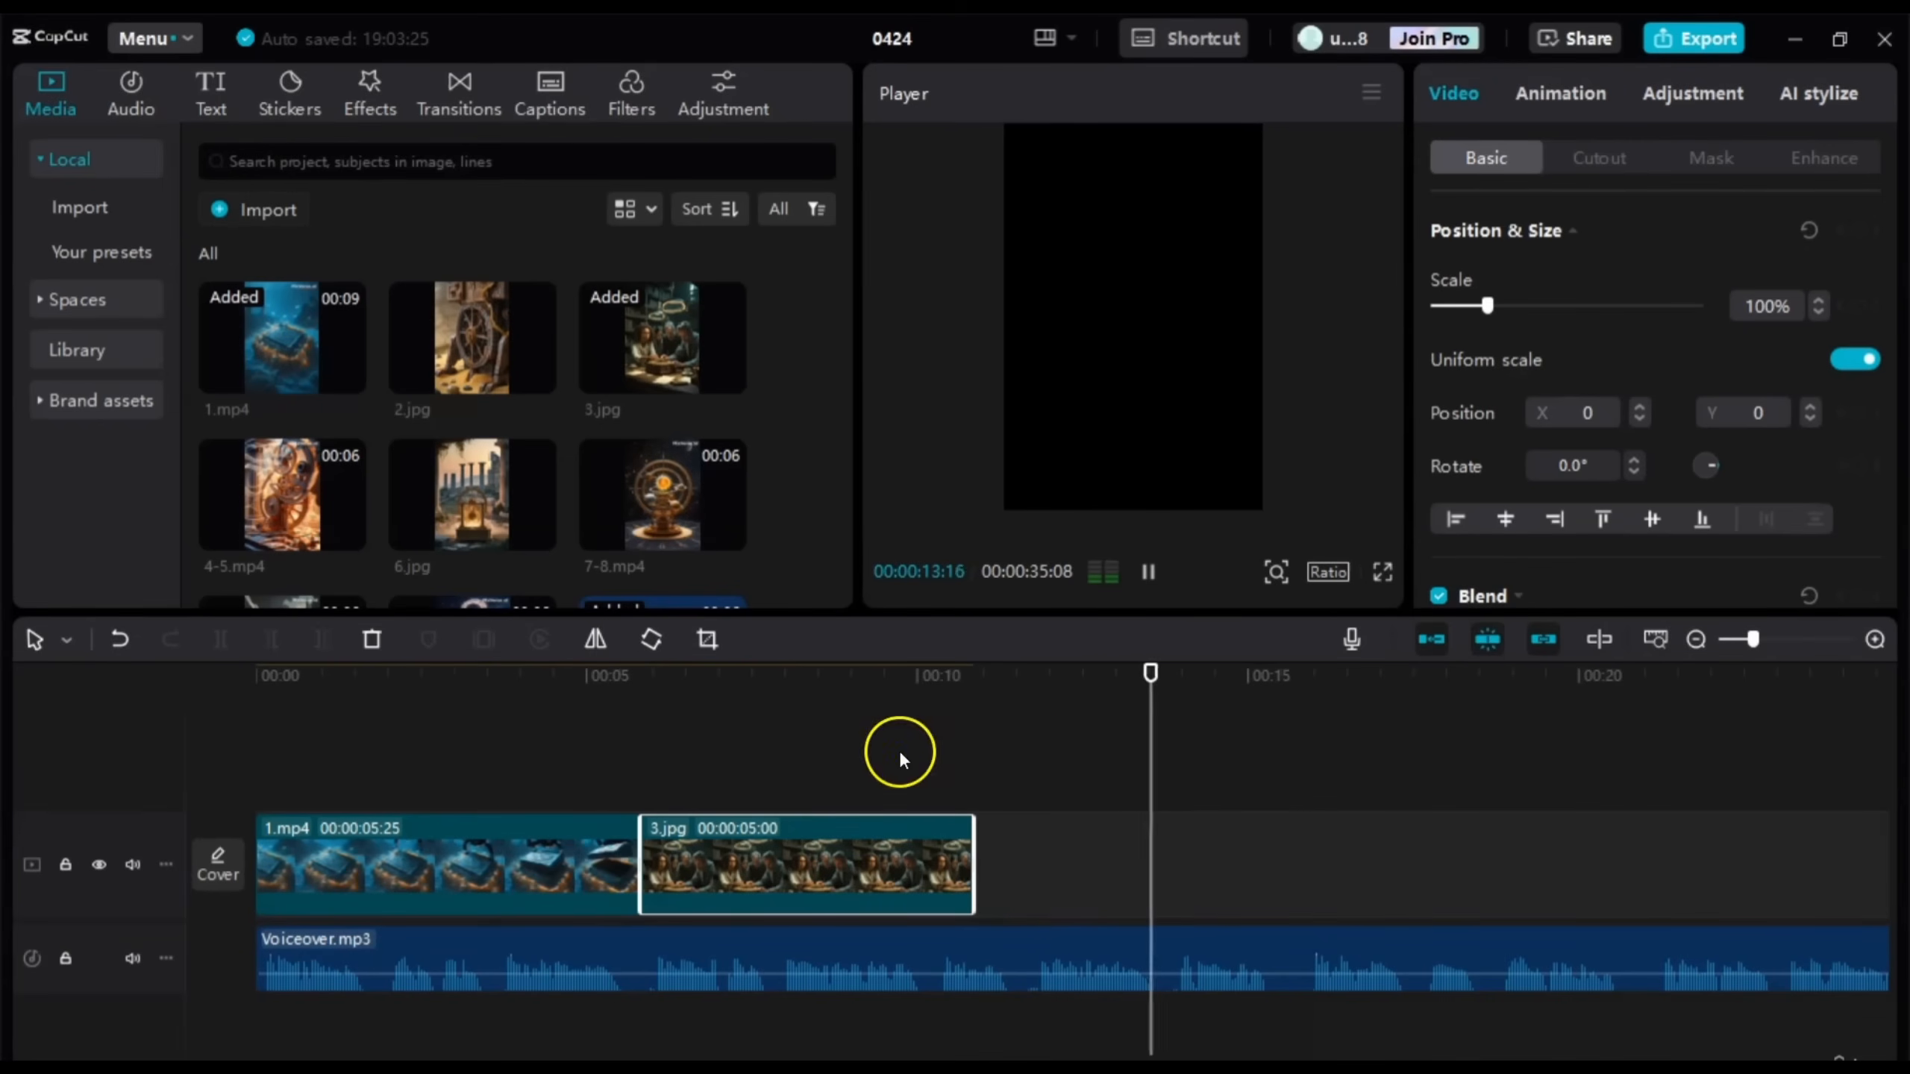
pyautogui.click(758, 760)
pyautogui.press('space')
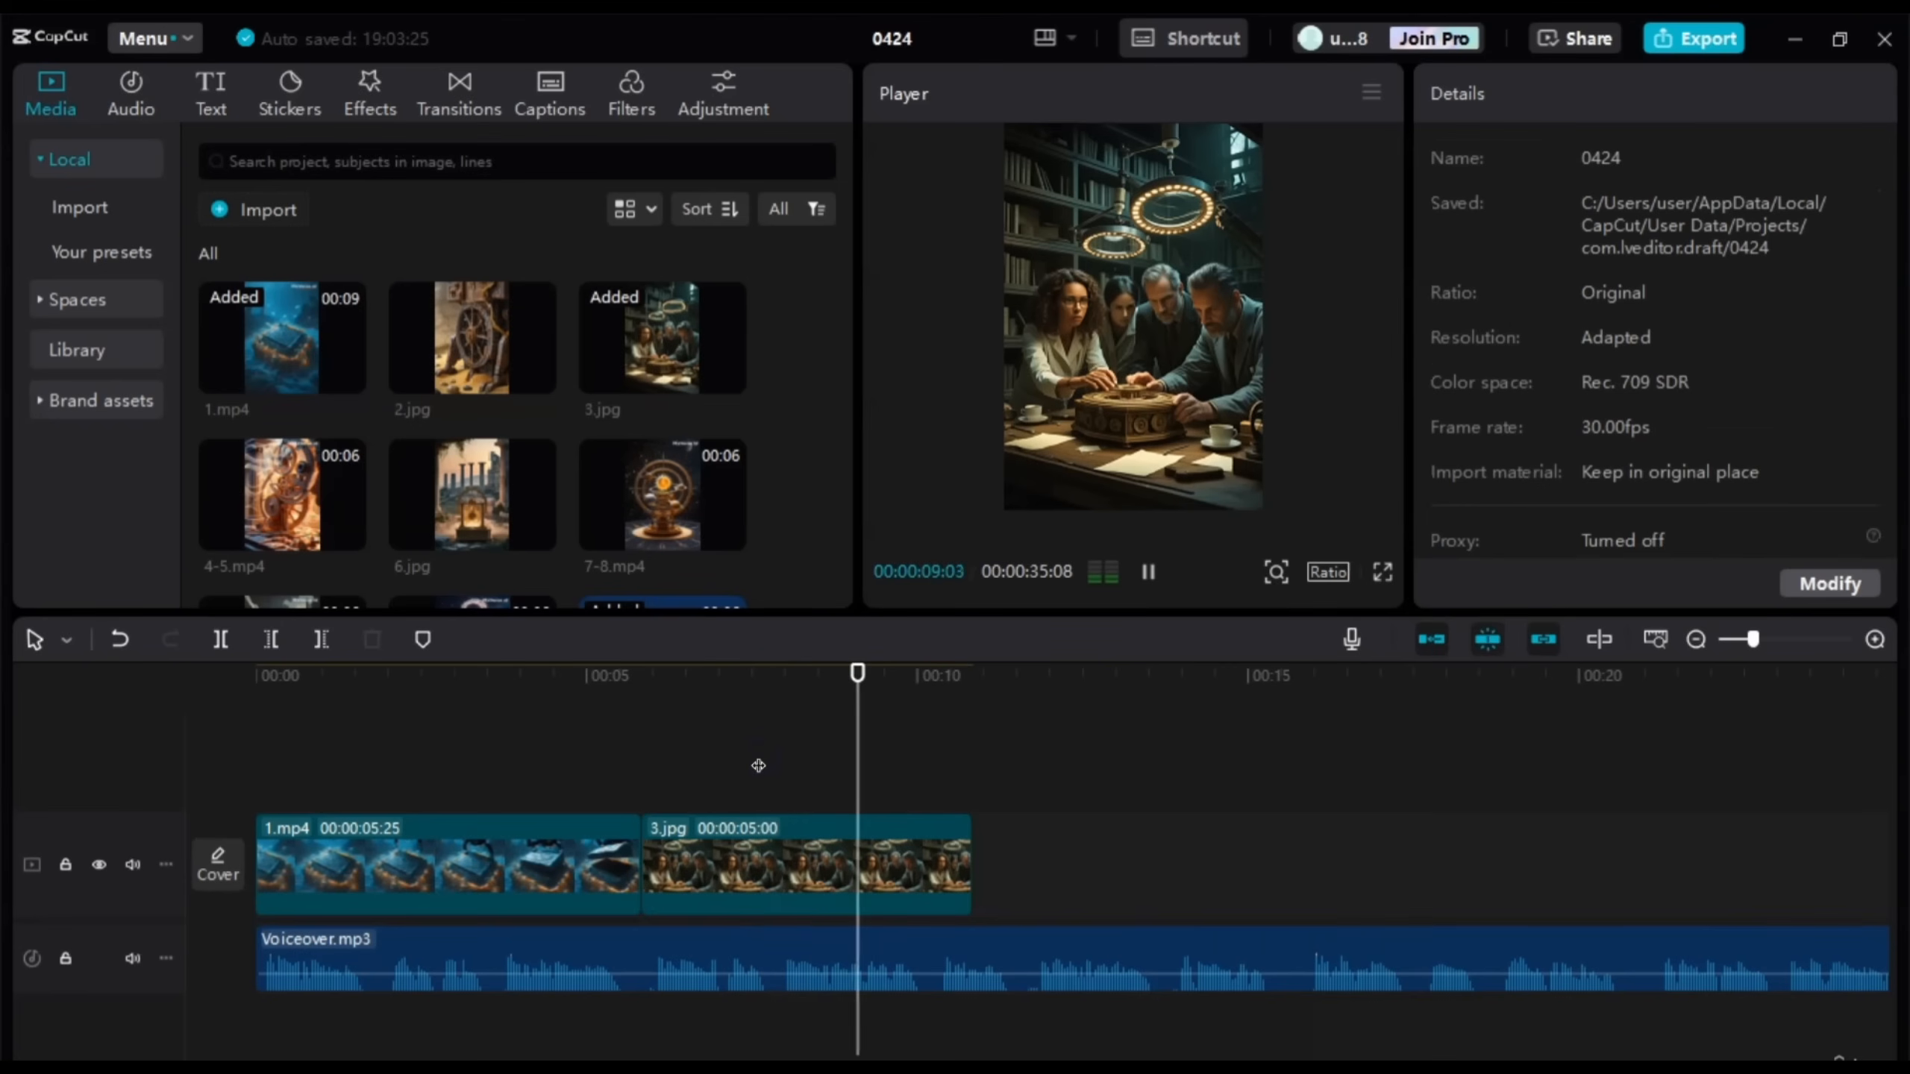
pyautogui.press('space')
# Step: Replay the narration over 3.jpg and trim the image's end to 00:00:07:27, where the scene 3 line finishes
pyautogui.moveTo(843, 882)
pyautogui.mouseDown()
pyautogui.moveTo(786, 887)
pyautogui.moveTo(848, 892)
pyautogui.mouseUp()
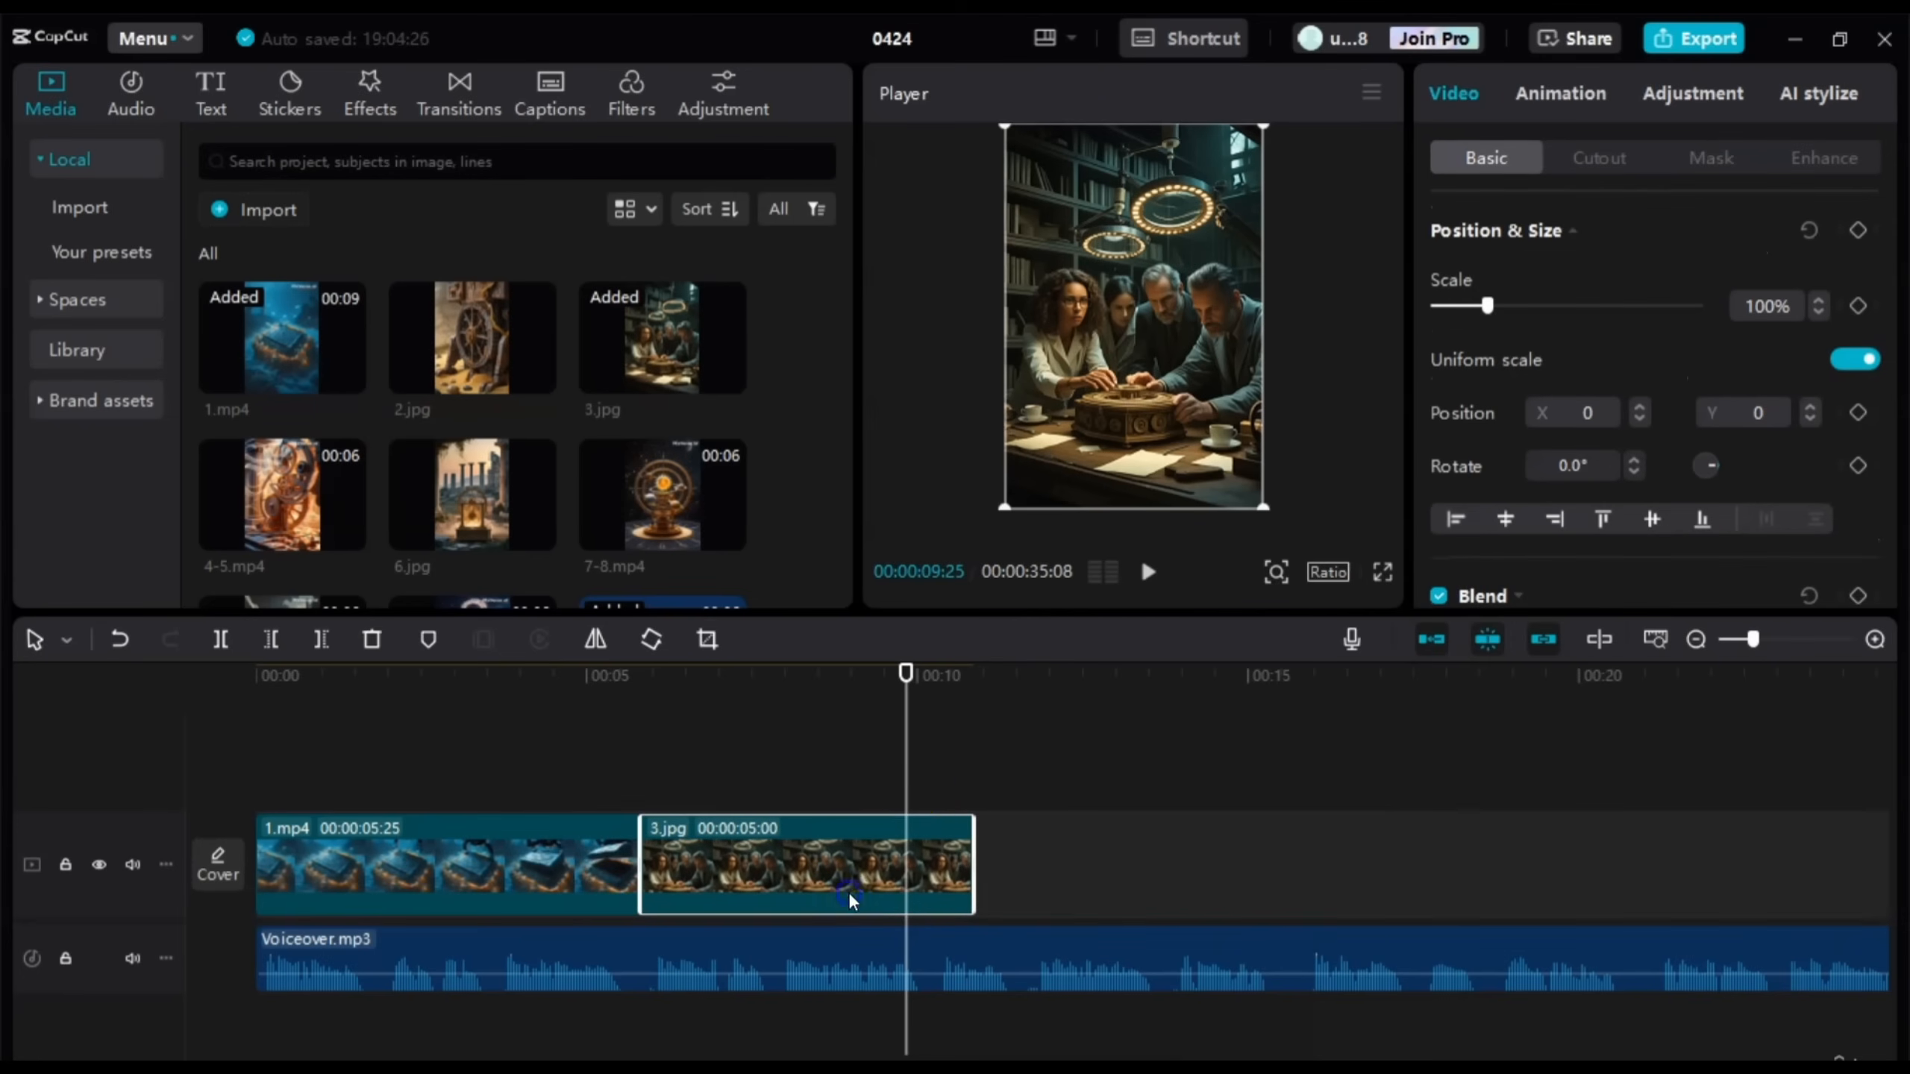
pyautogui.moveTo(908, 787); pyautogui.dragTo(778, 788)
pyautogui.press('space')
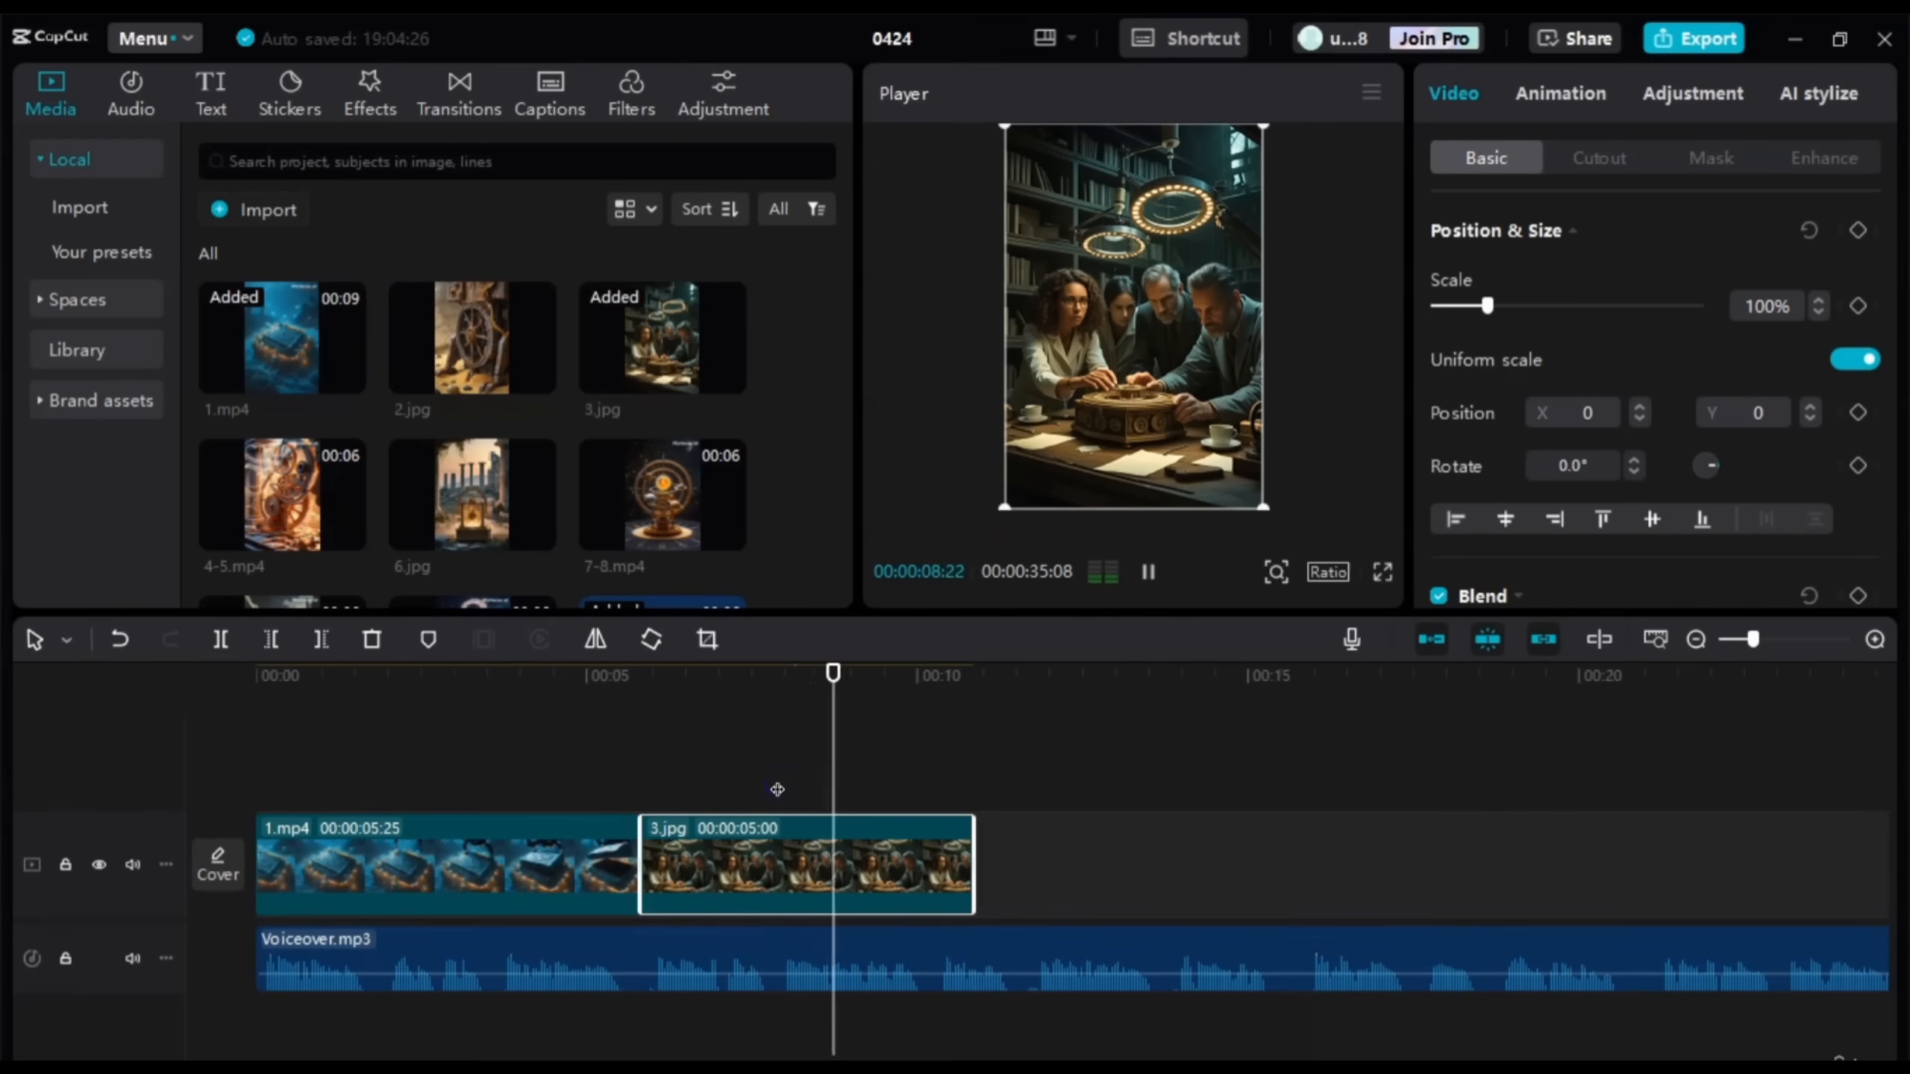
pyautogui.press('space')
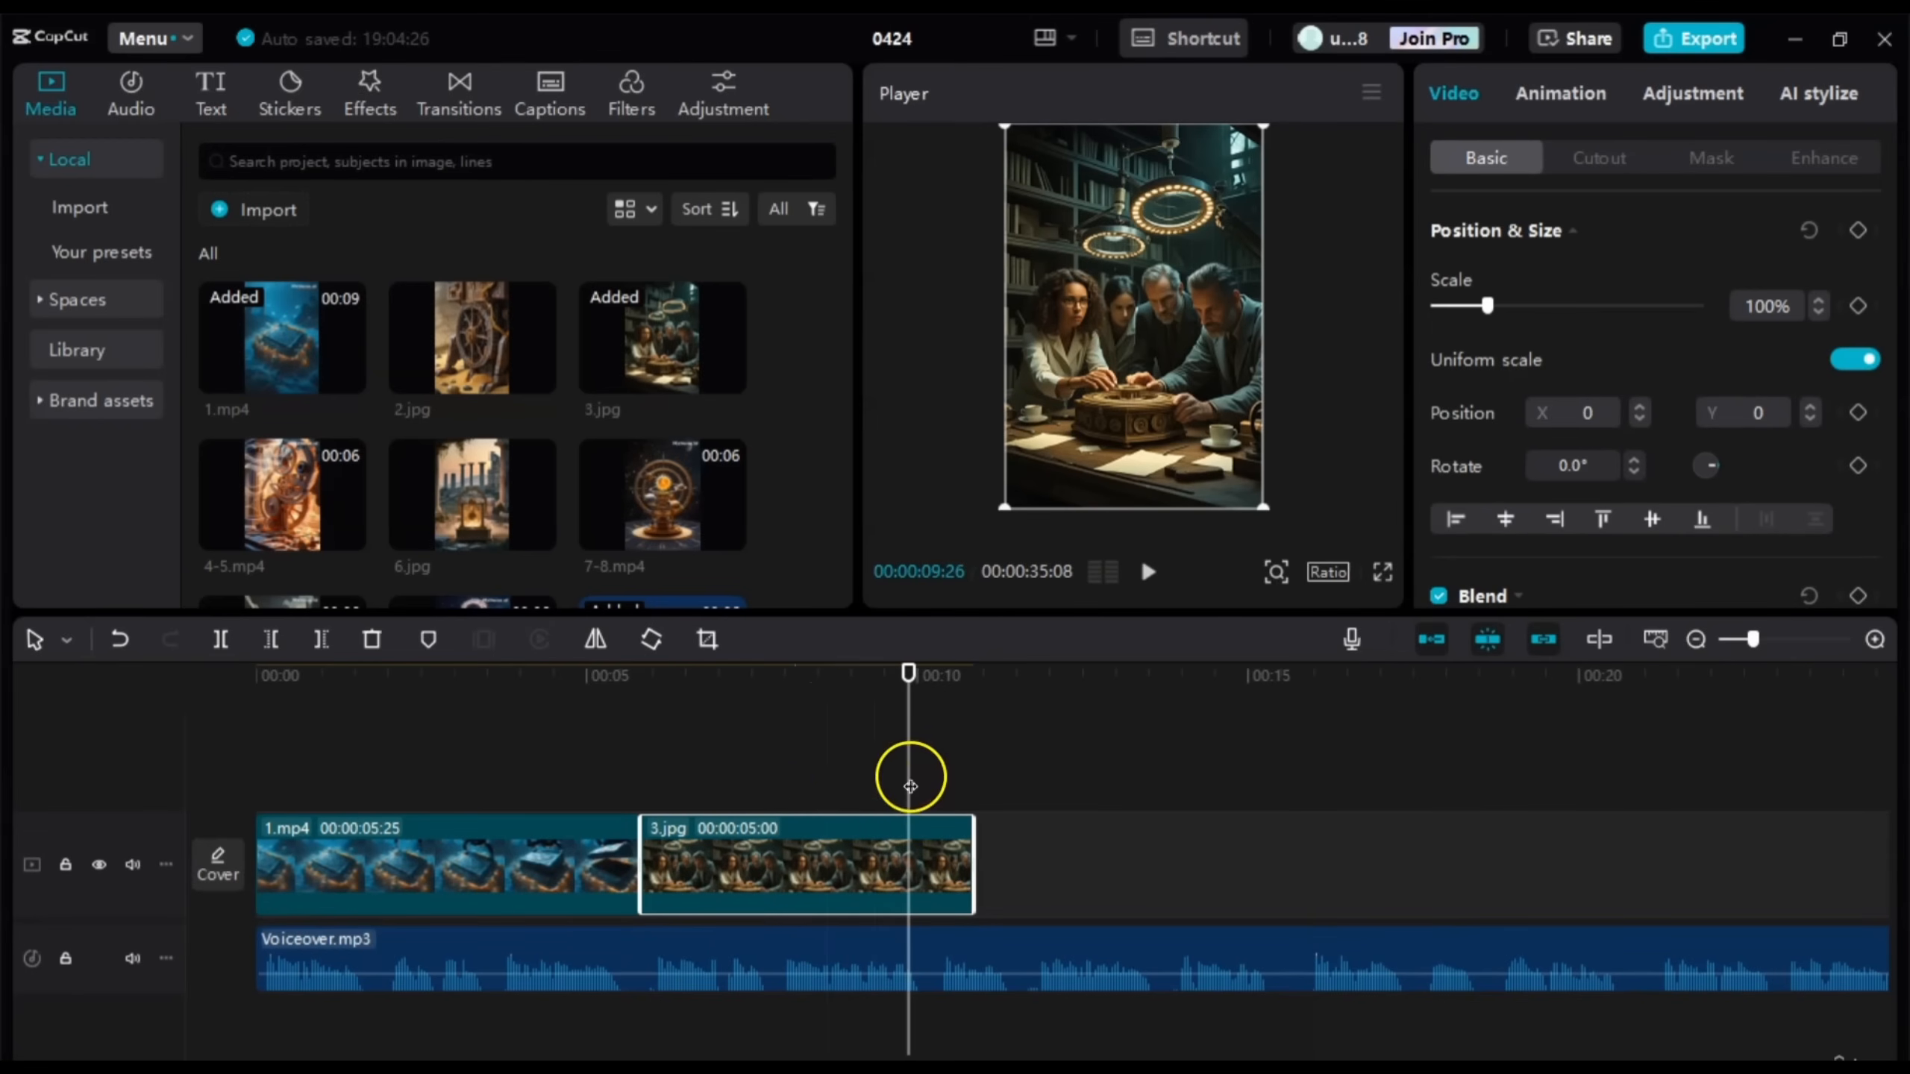
pyautogui.moveTo(879, 776); pyautogui.dragTo(777, 785)
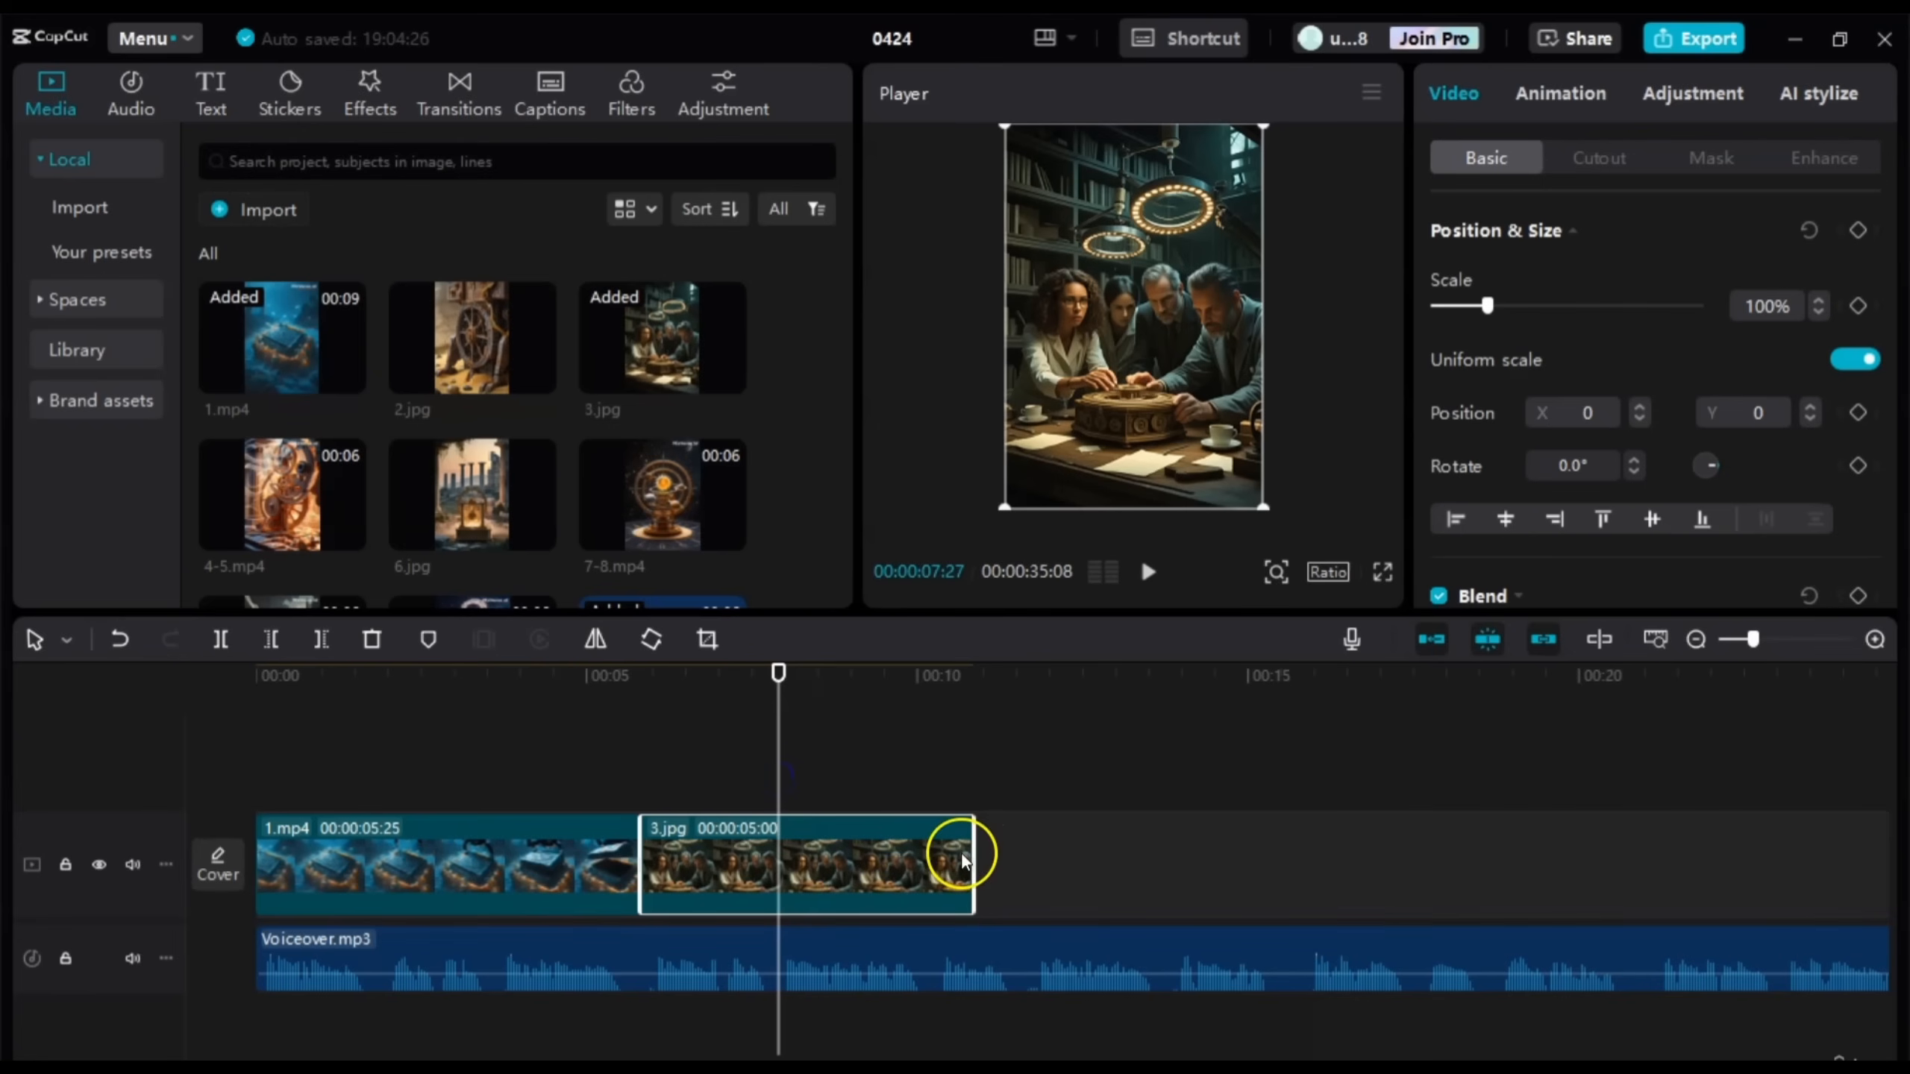
pyautogui.moveTo(962, 860); pyautogui.dragTo(779, 855)
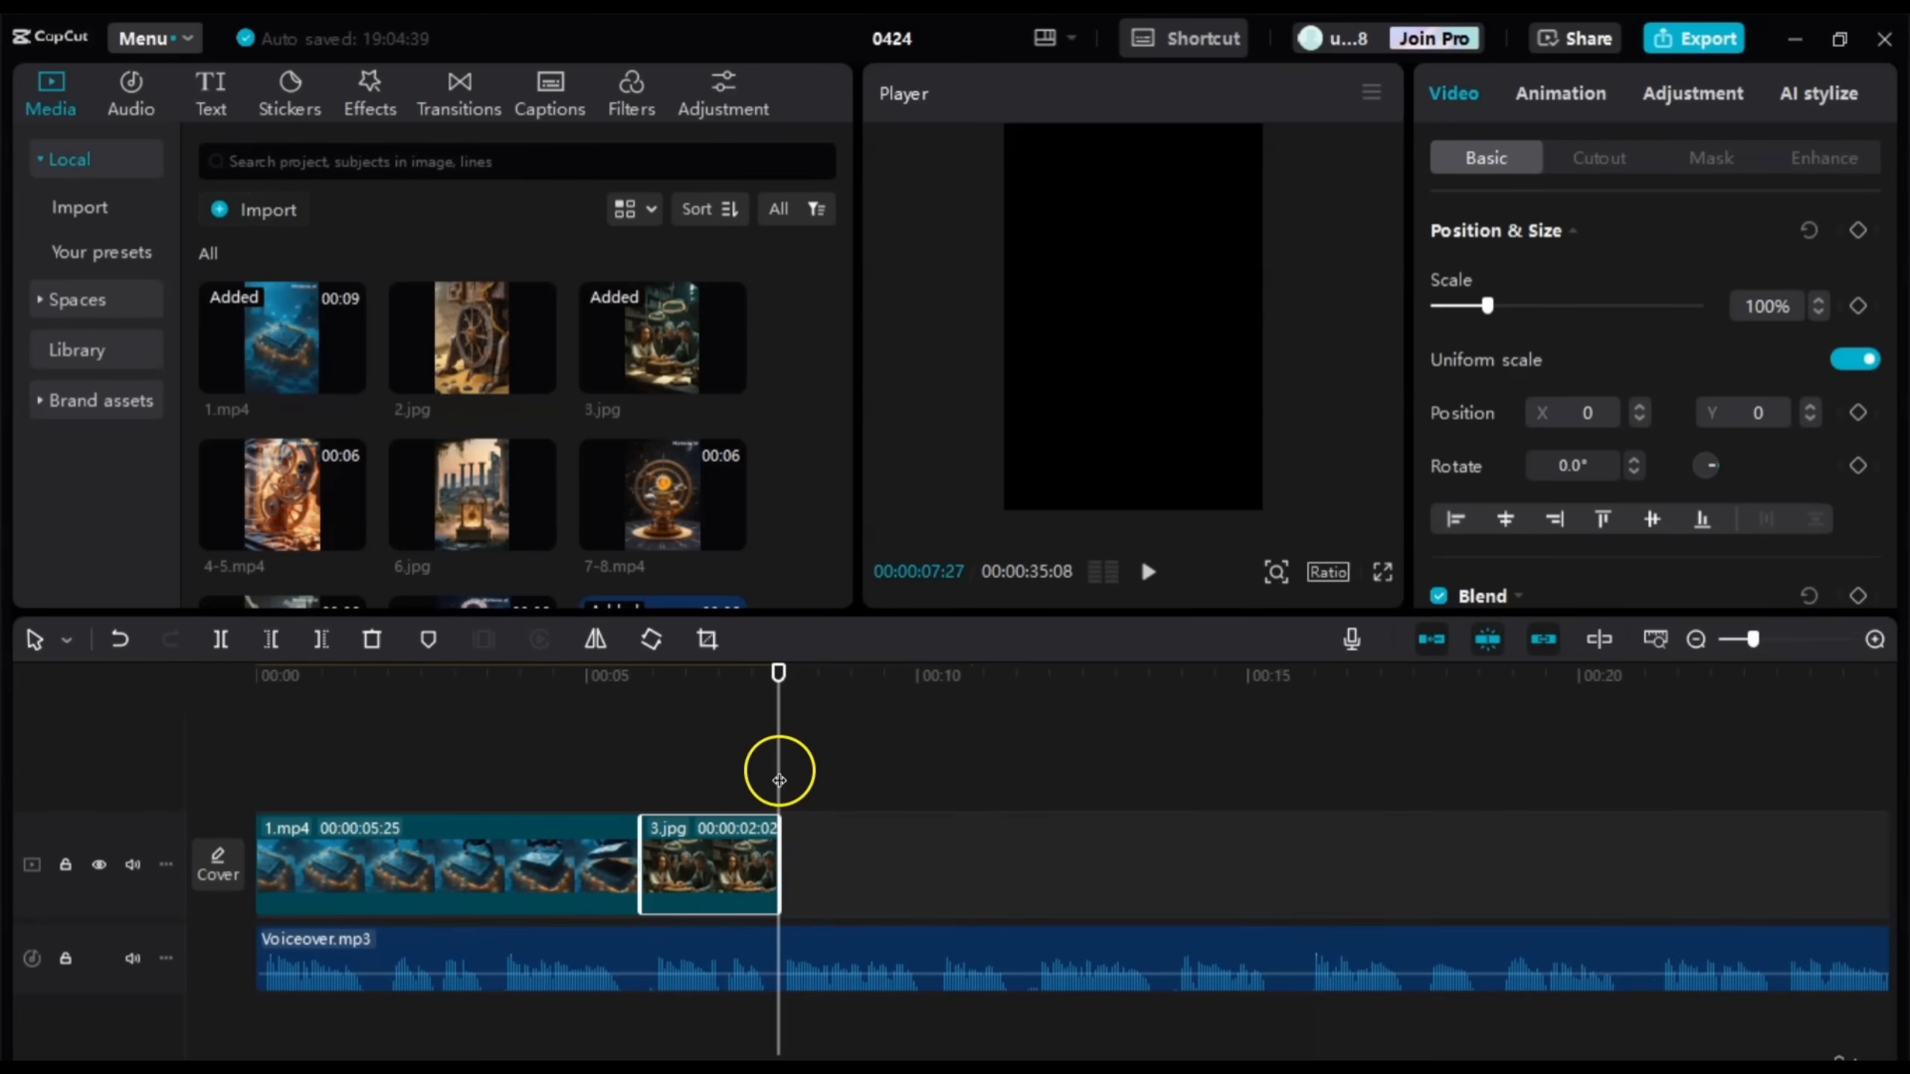
# Step: Replay the voiceover from about five seconds to check the narration against the trimmed 3.jpg
pyautogui.click(607, 780)
pyautogui.press('space')
pyautogui.press('space')
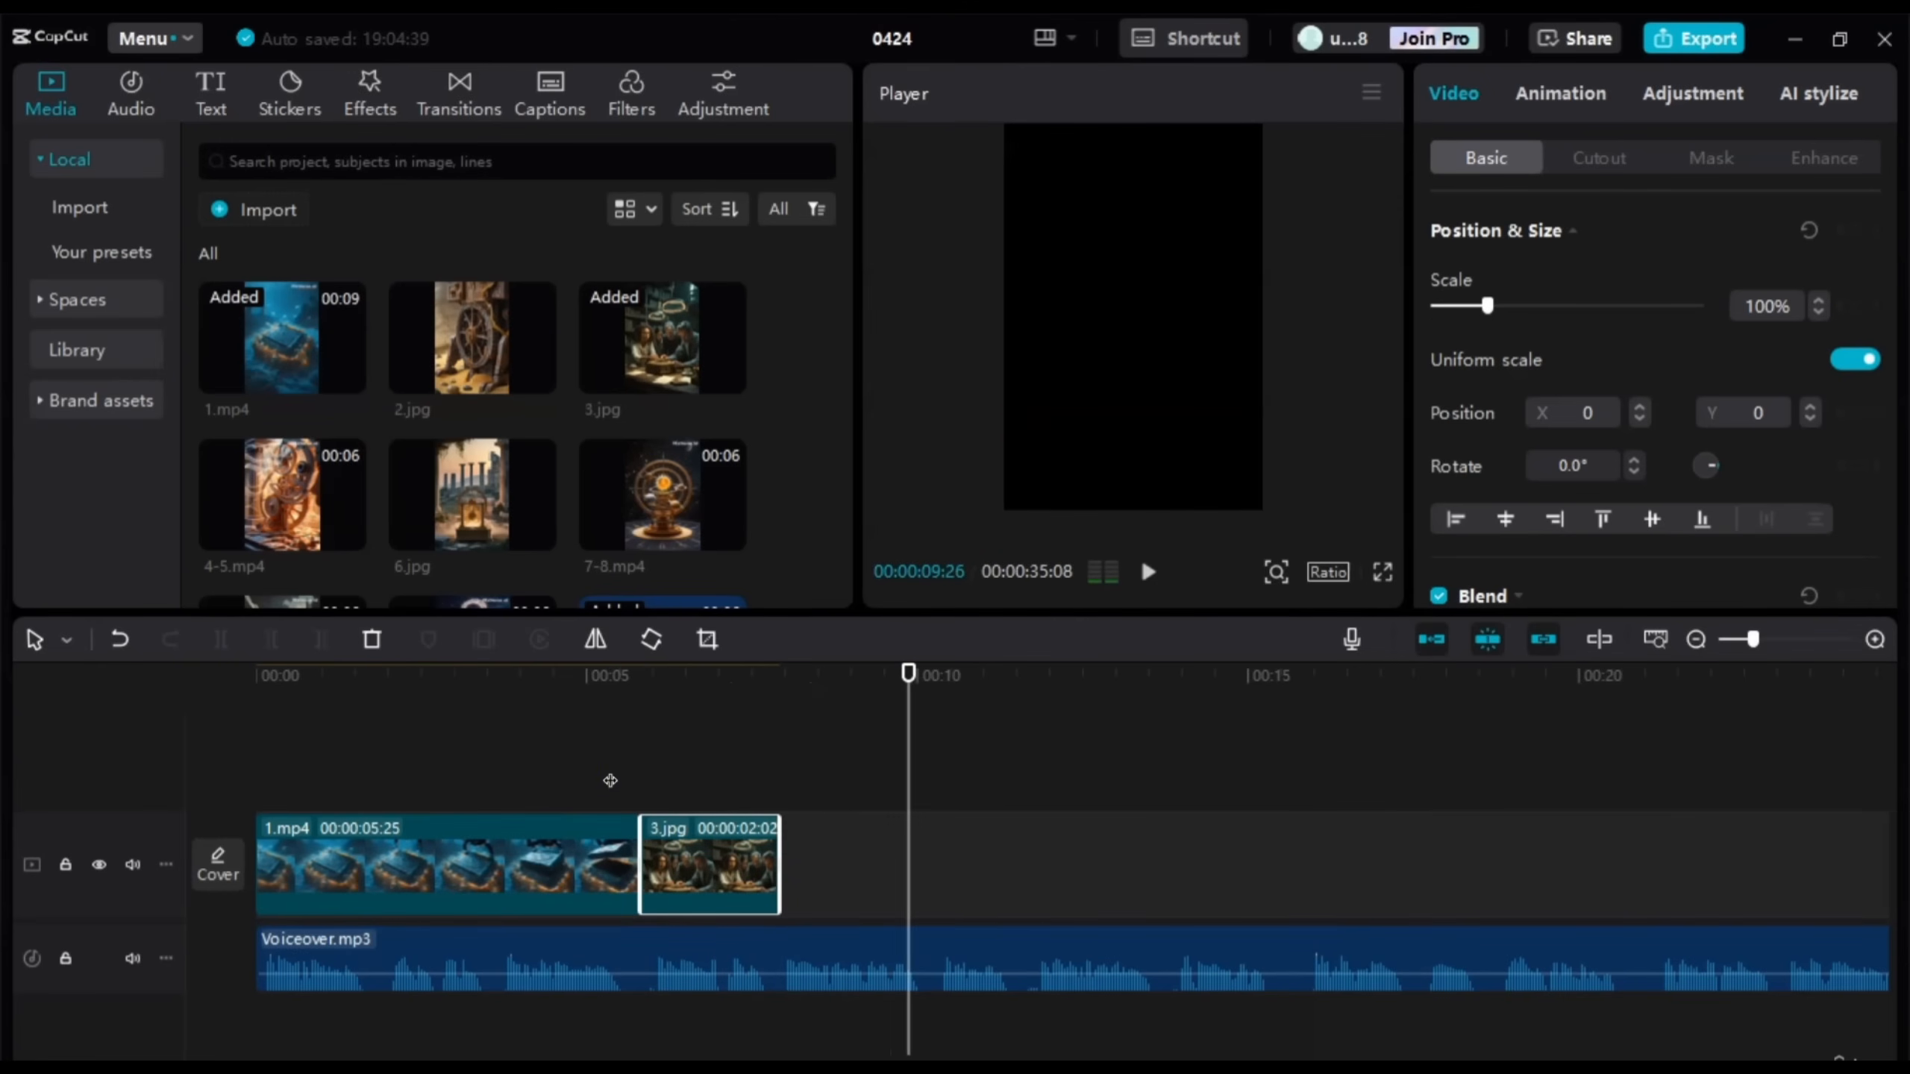
# Step: Try the Right Zoom combo animation on 3.jpg and replace it with Bend-Zoom
pyautogui.moveTo(910, 779); pyautogui.dragTo(691, 776)
pyautogui.click(699, 865)
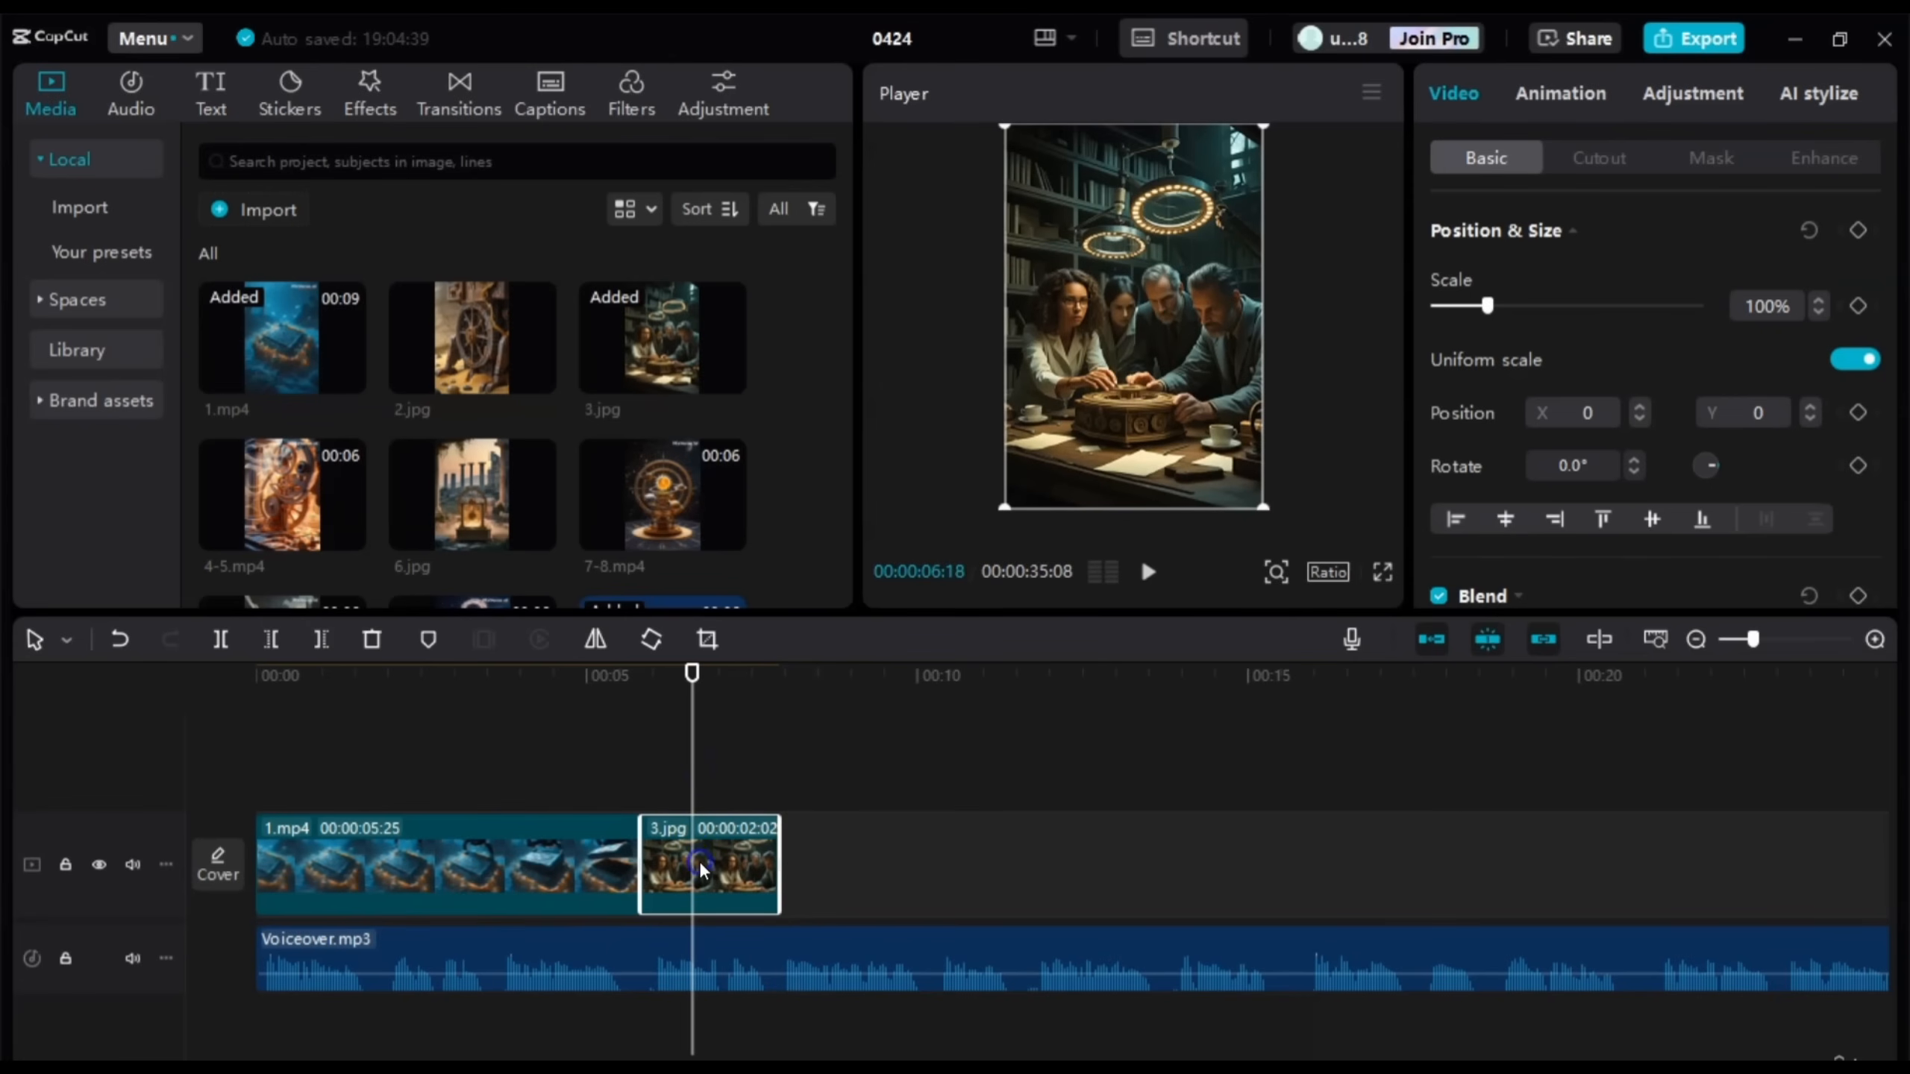
pyautogui.click(1570, 94)
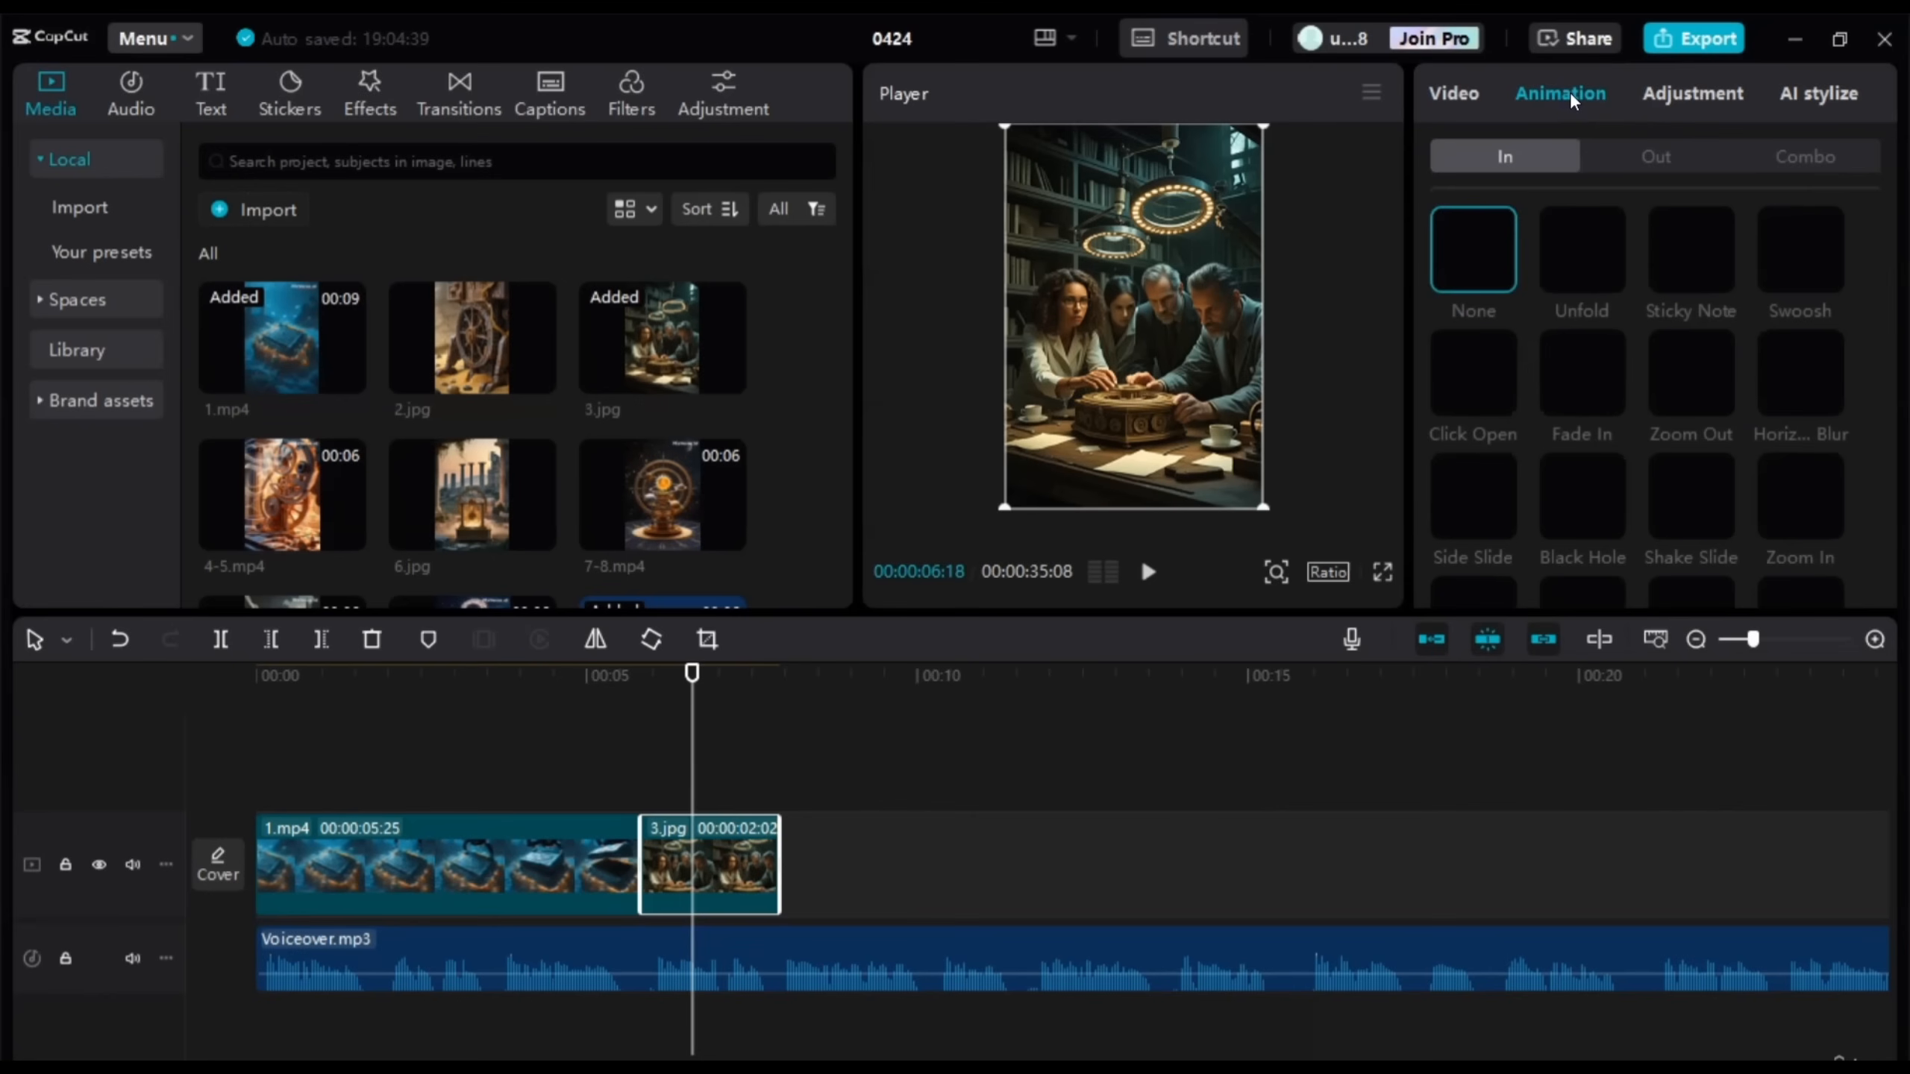
pyautogui.click(1803, 156)
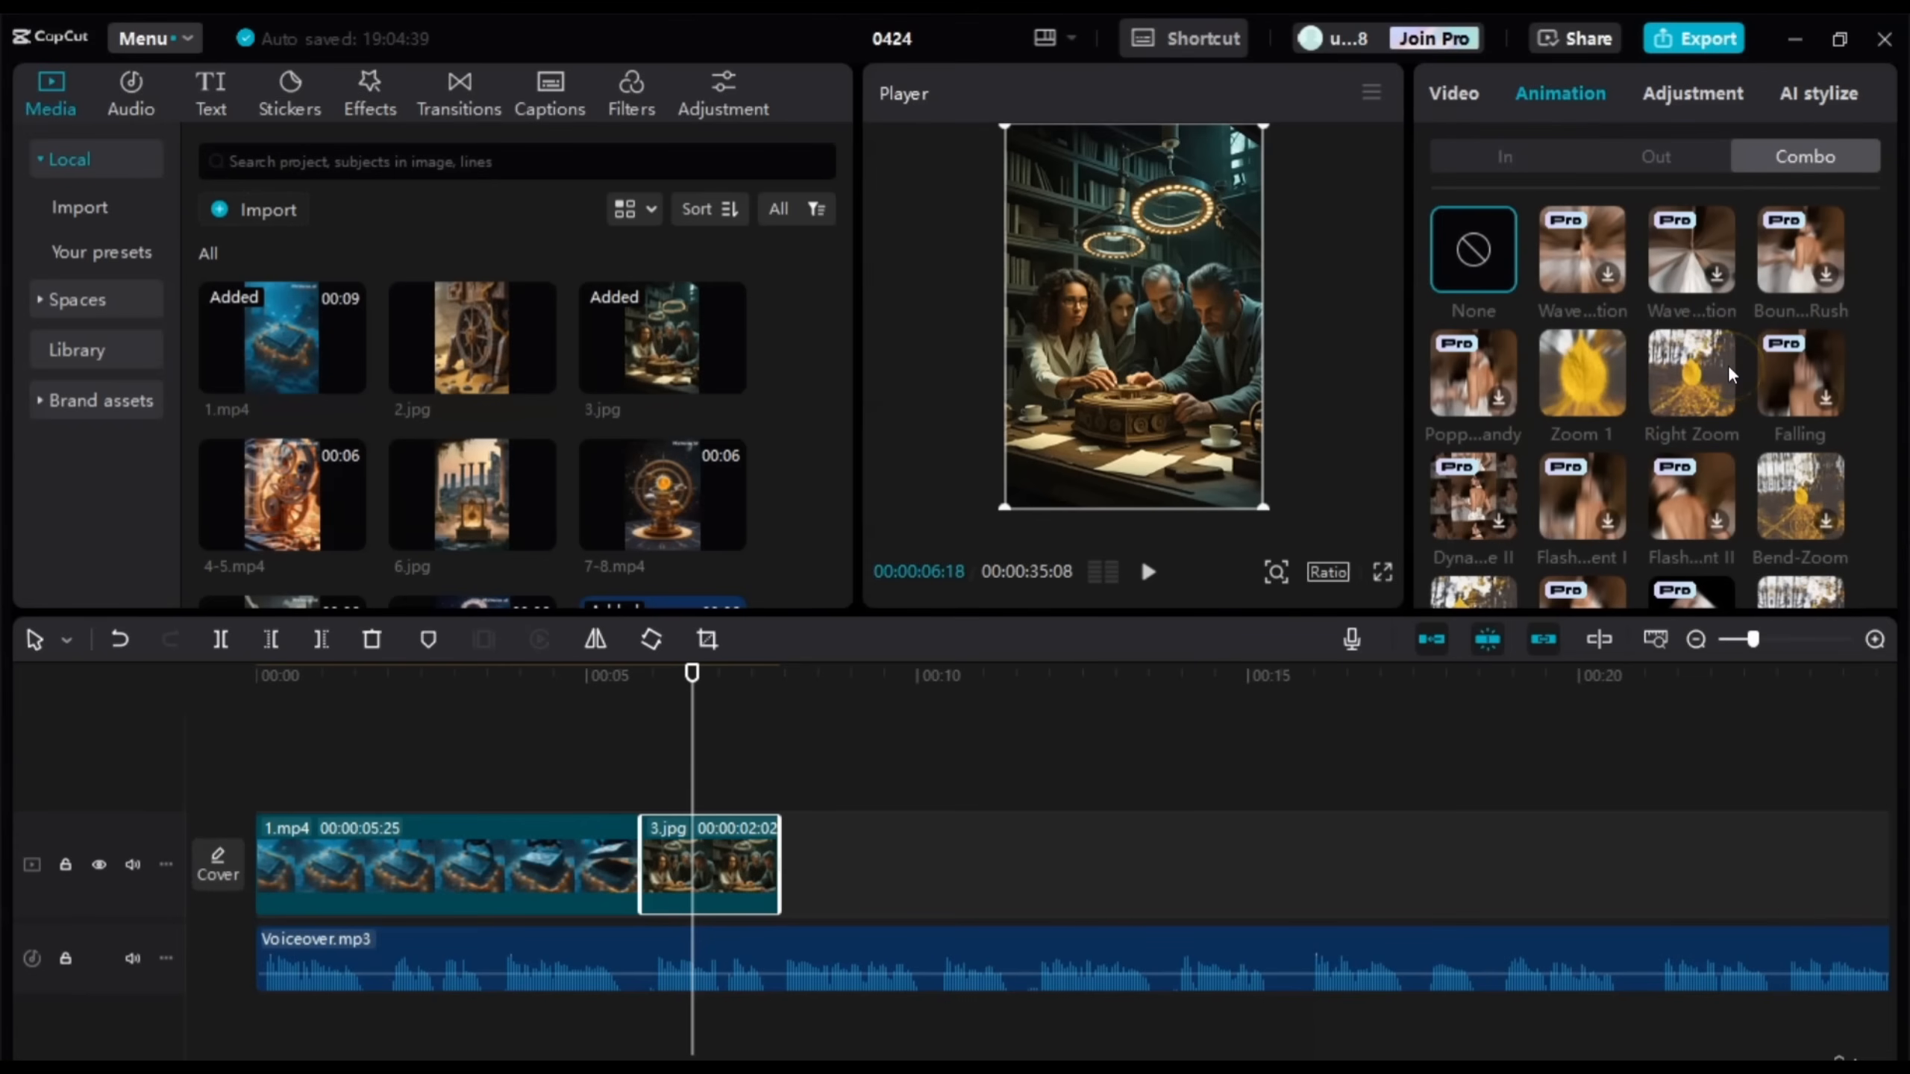
pyautogui.click(1700, 382)
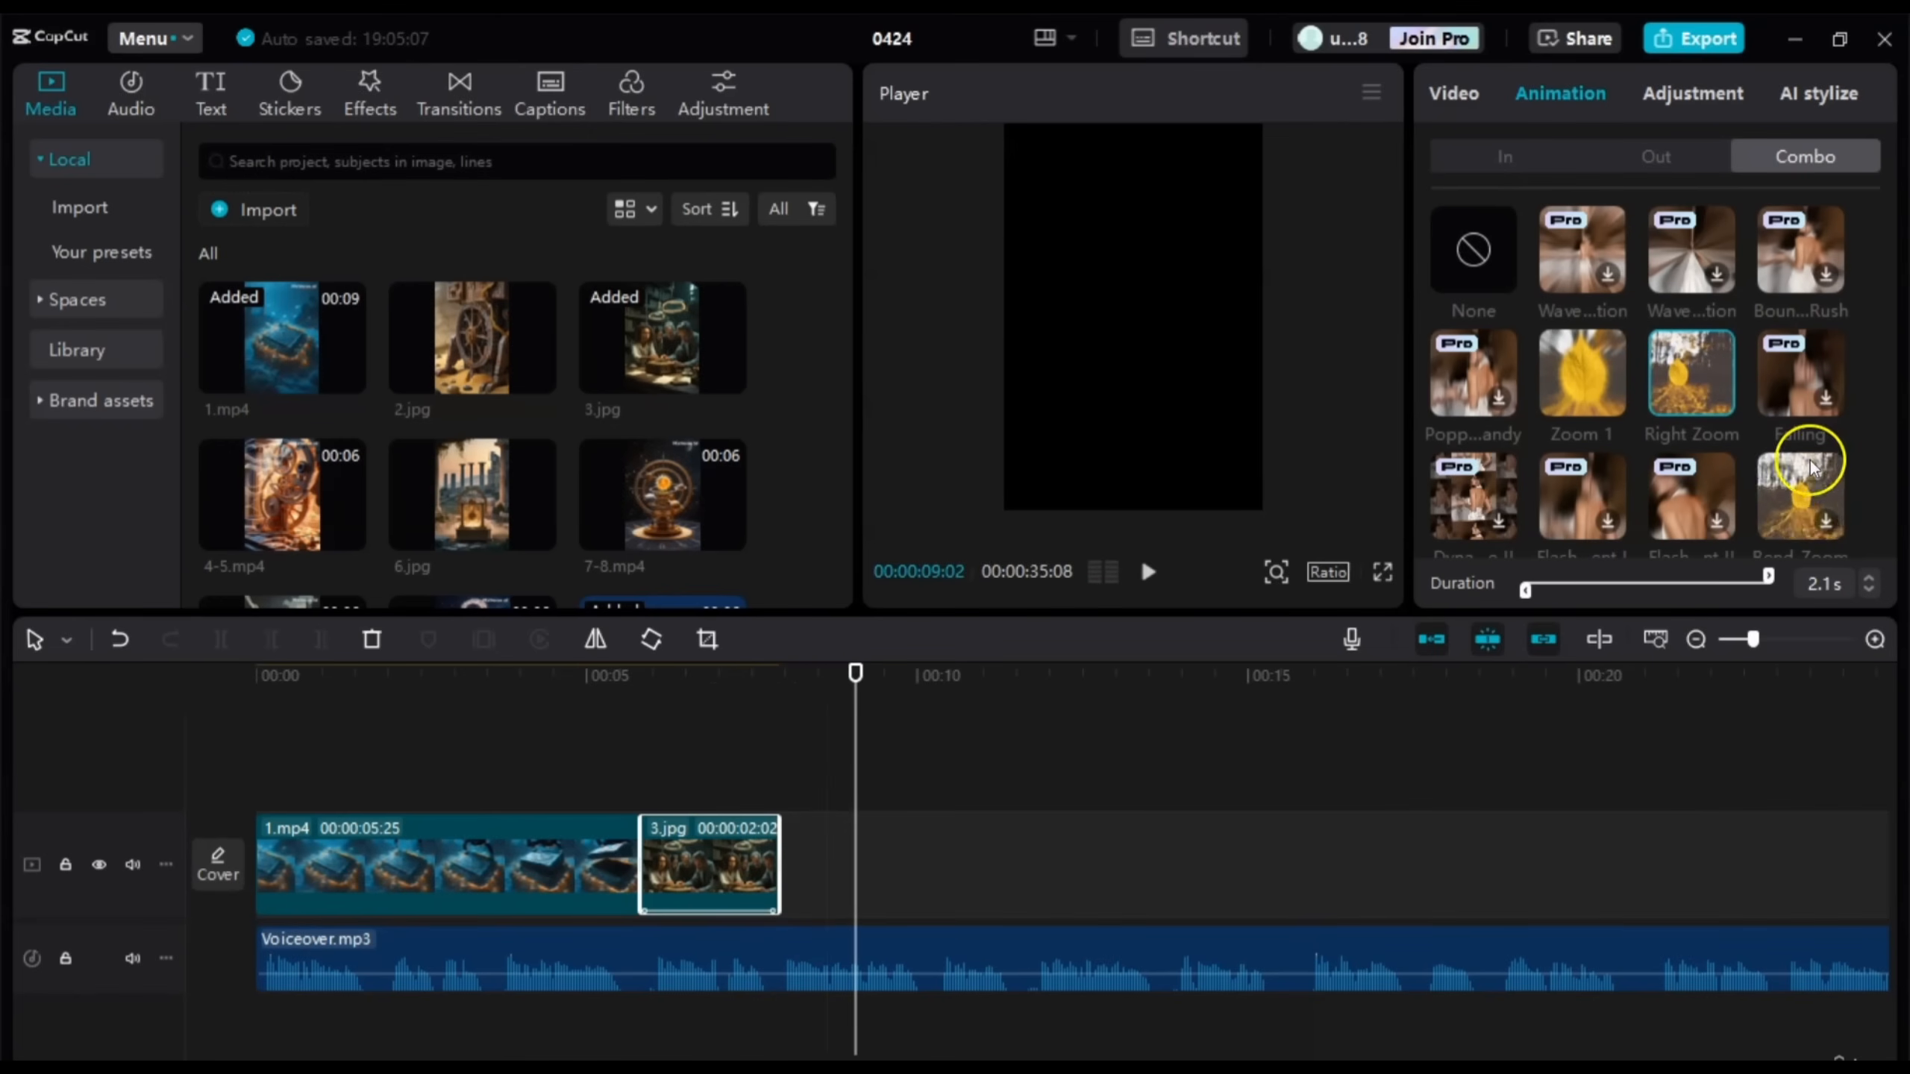
pyautogui.click(1810, 488)
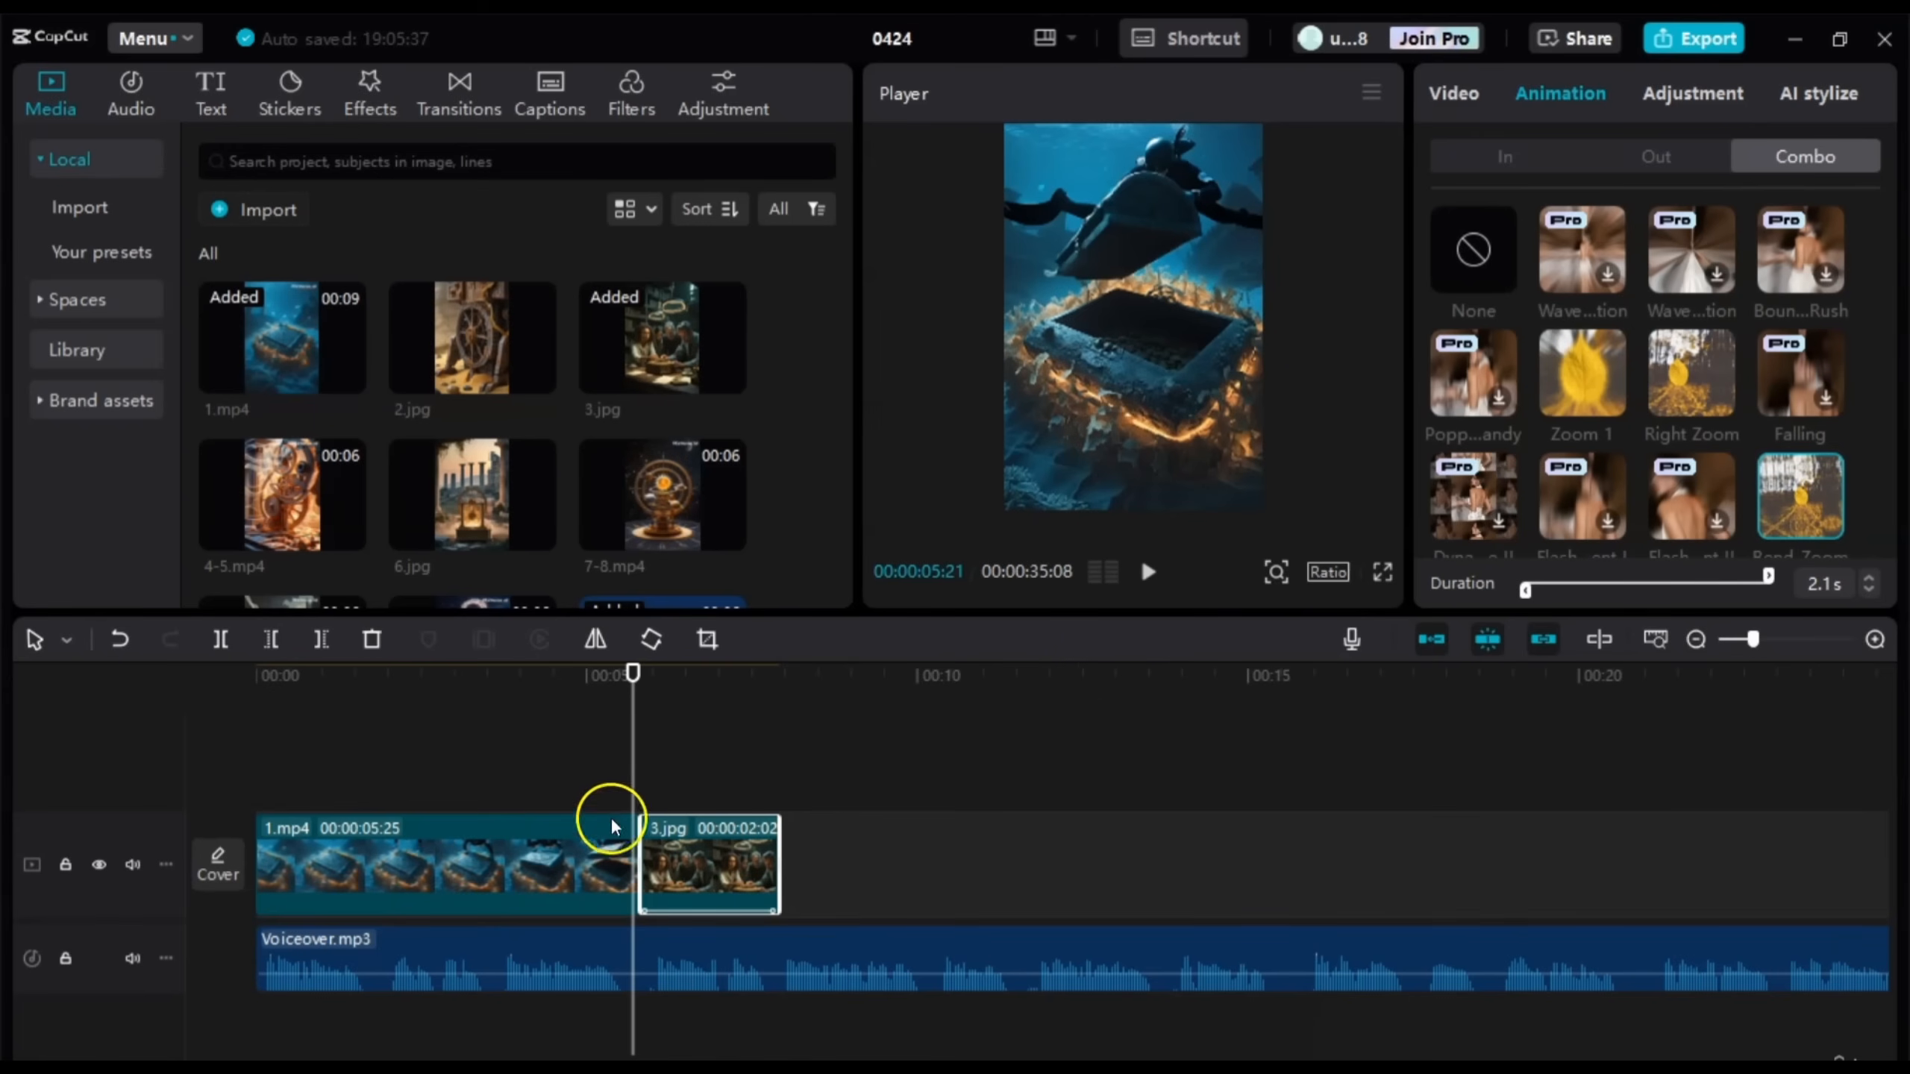
# Step: Preview the animated 3.jpg in the player and in full screen, and return to the editor
pyautogui.press('space')
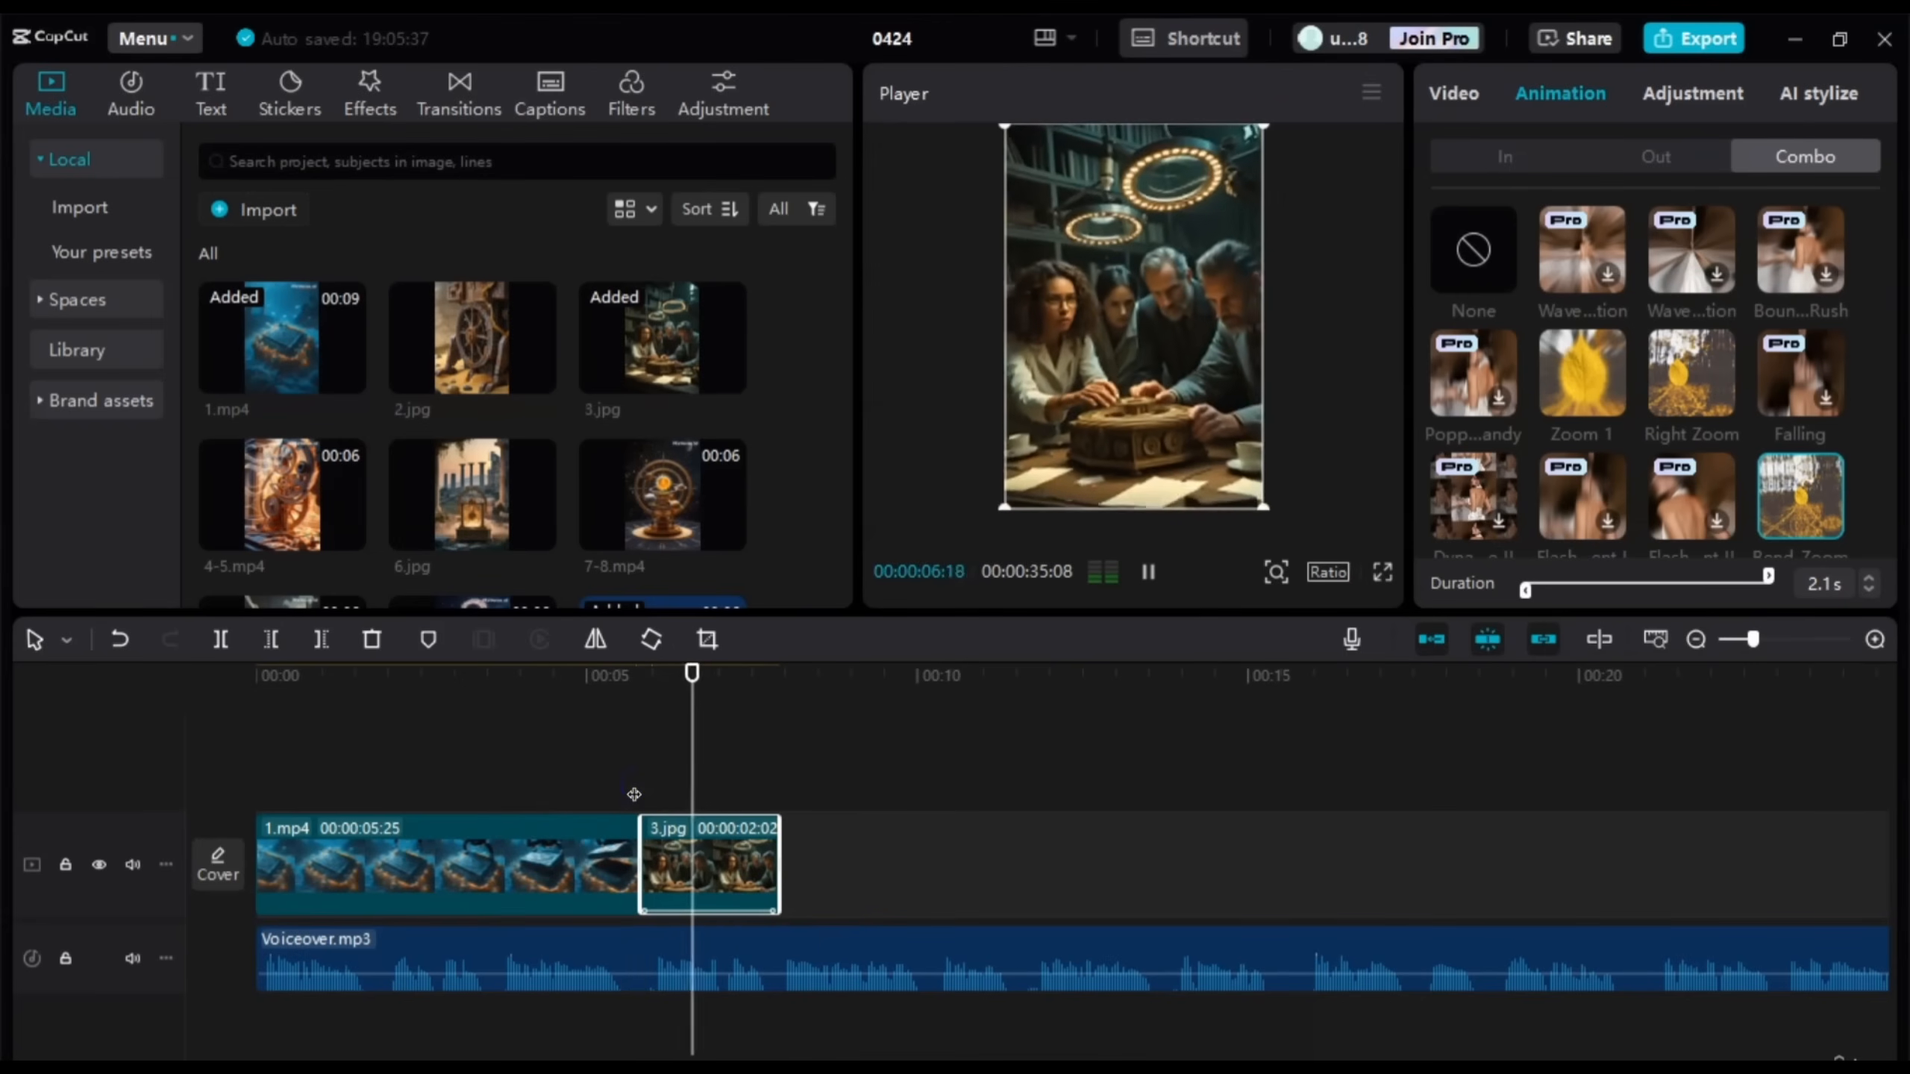
pyautogui.click(700, 778)
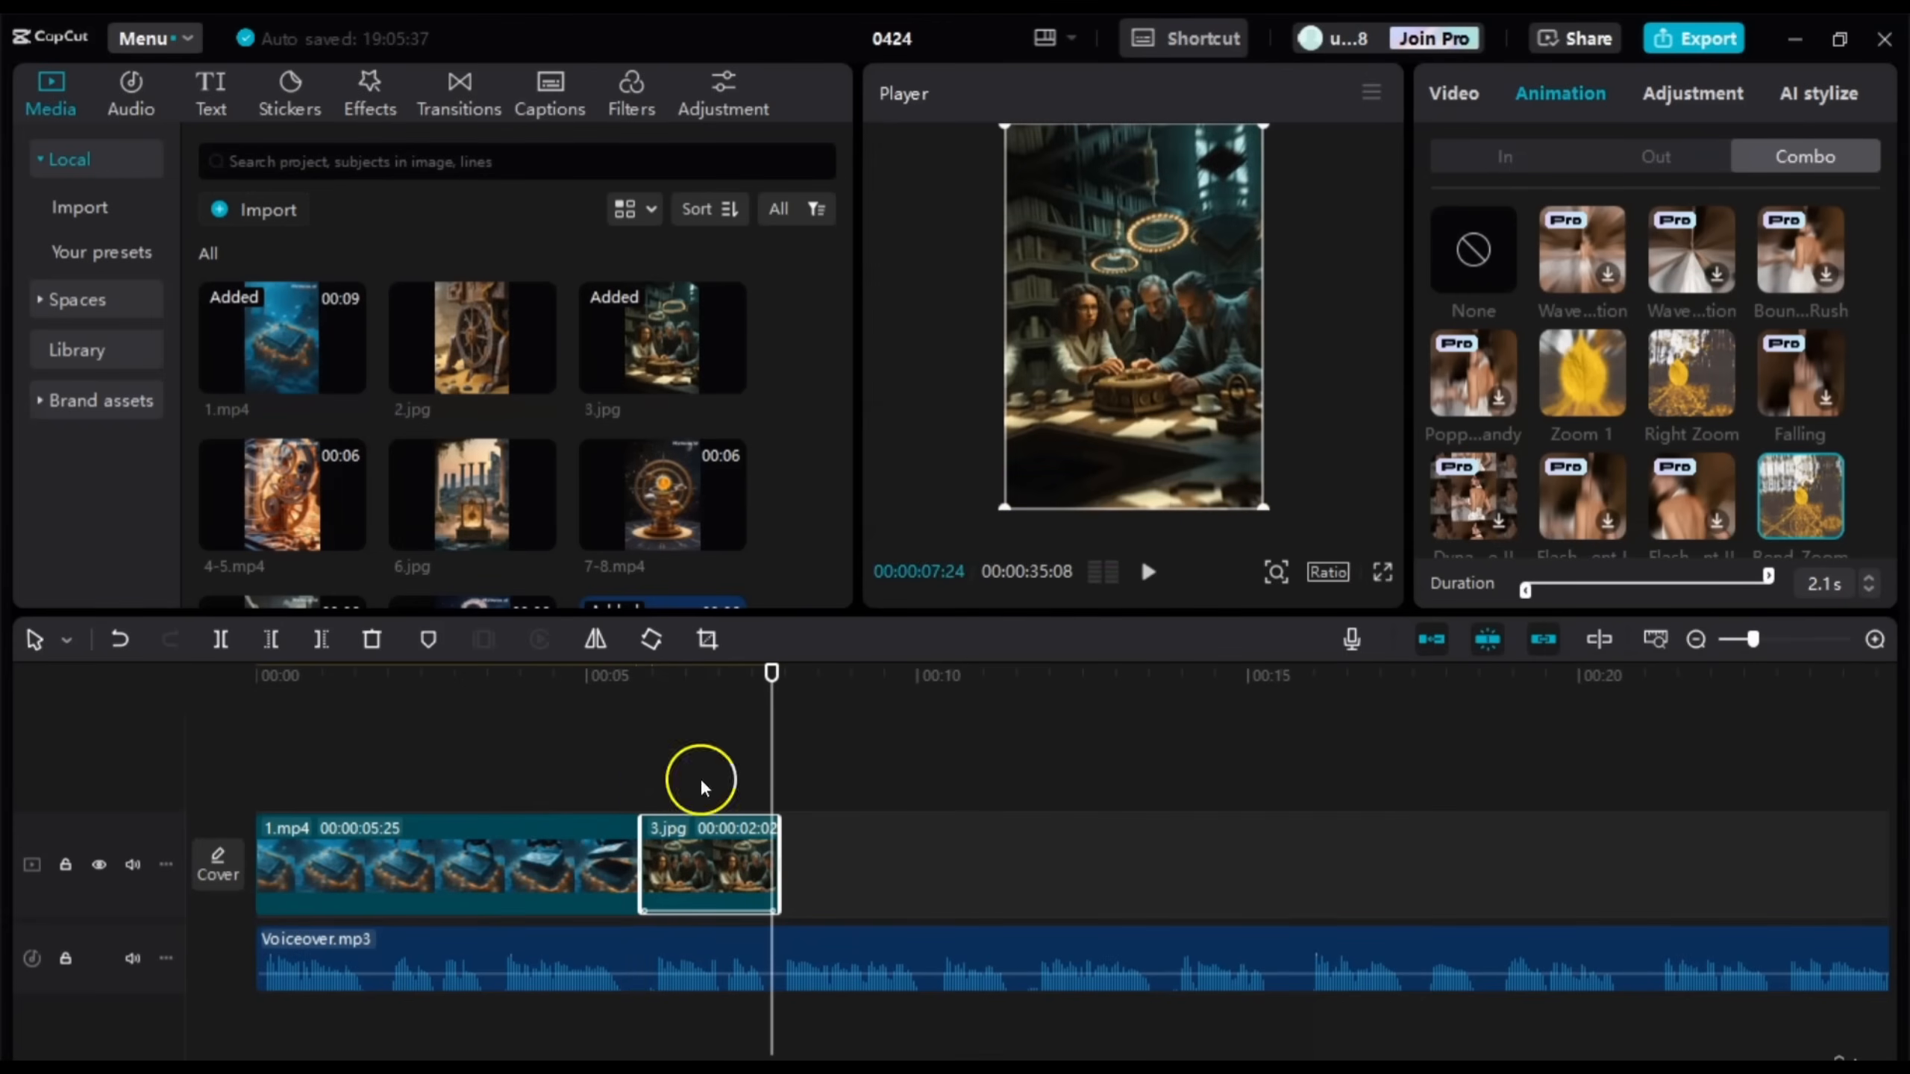
pyautogui.click(1381, 571)
pyautogui.click(833, 868)
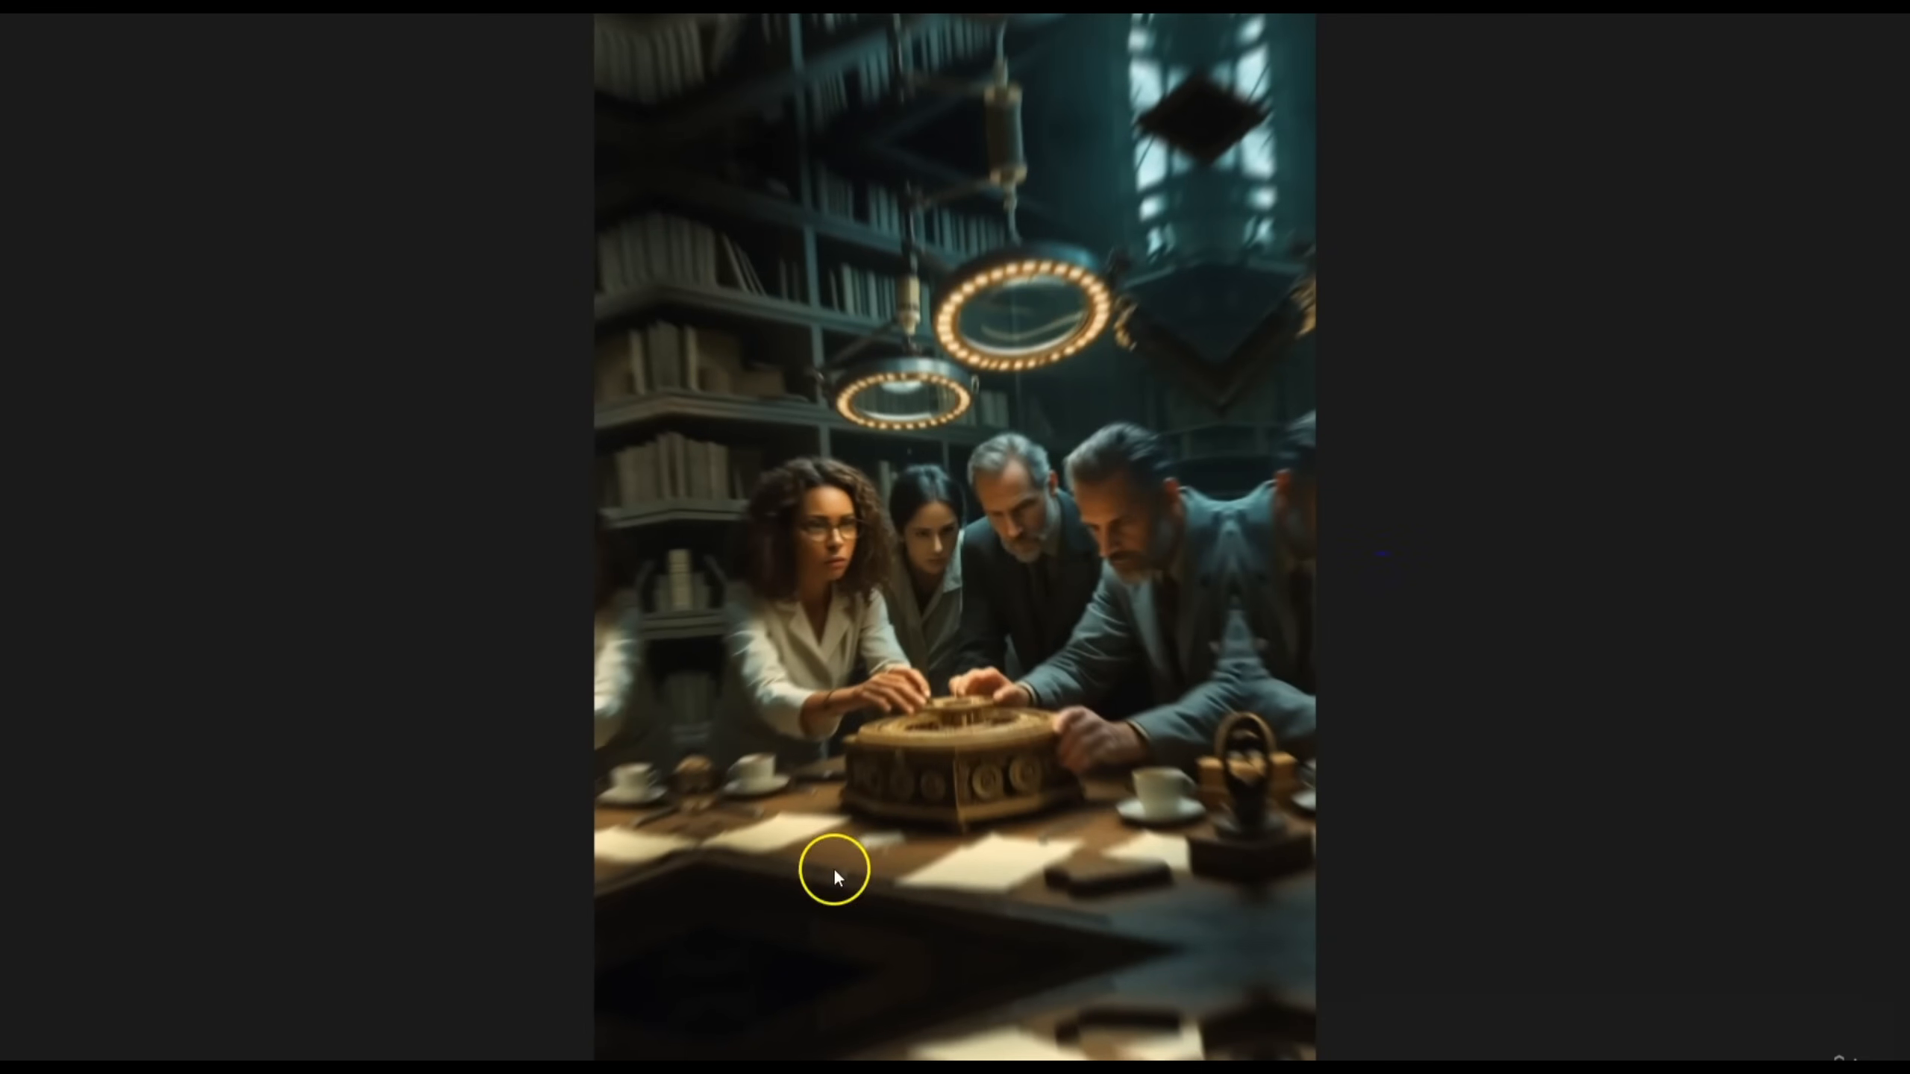
pyautogui.click(910, 967)
pyautogui.click(901, 965)
pyautogui.press('space')
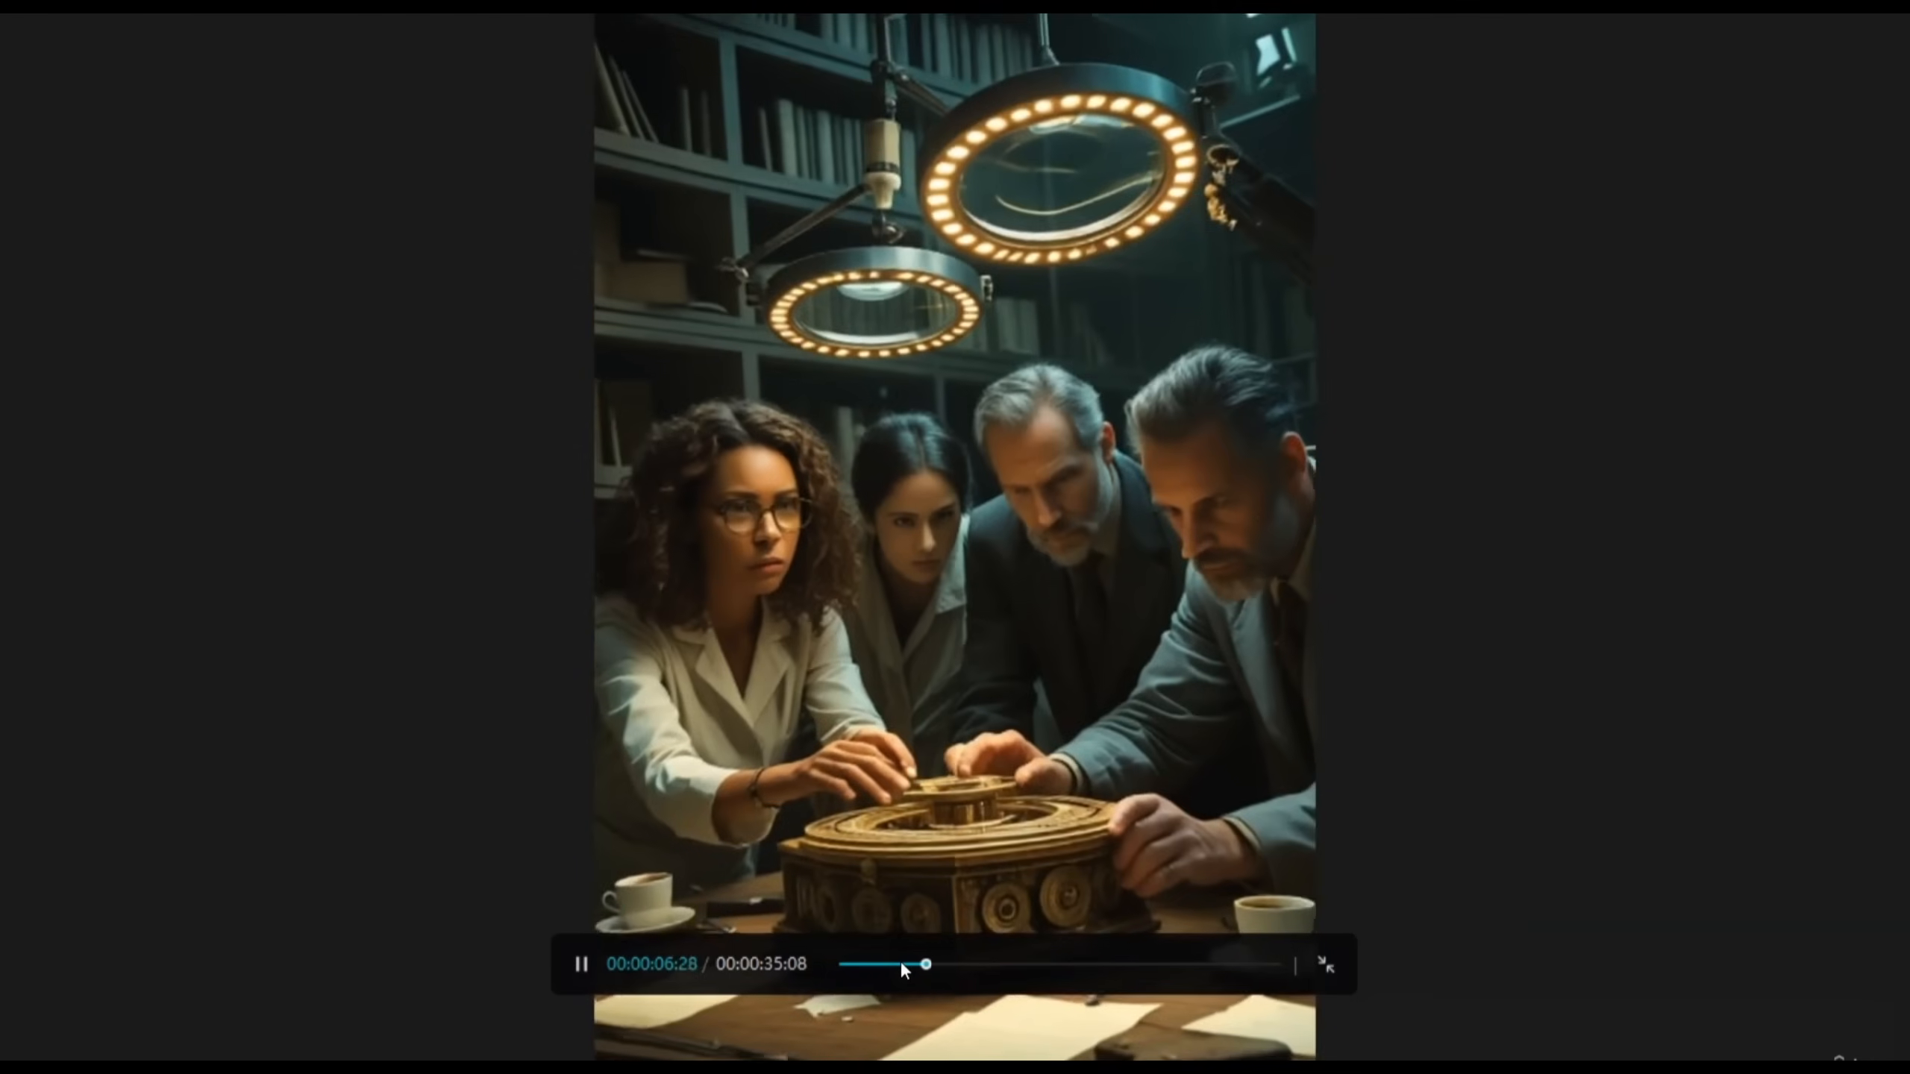
pyautogui.press('space')
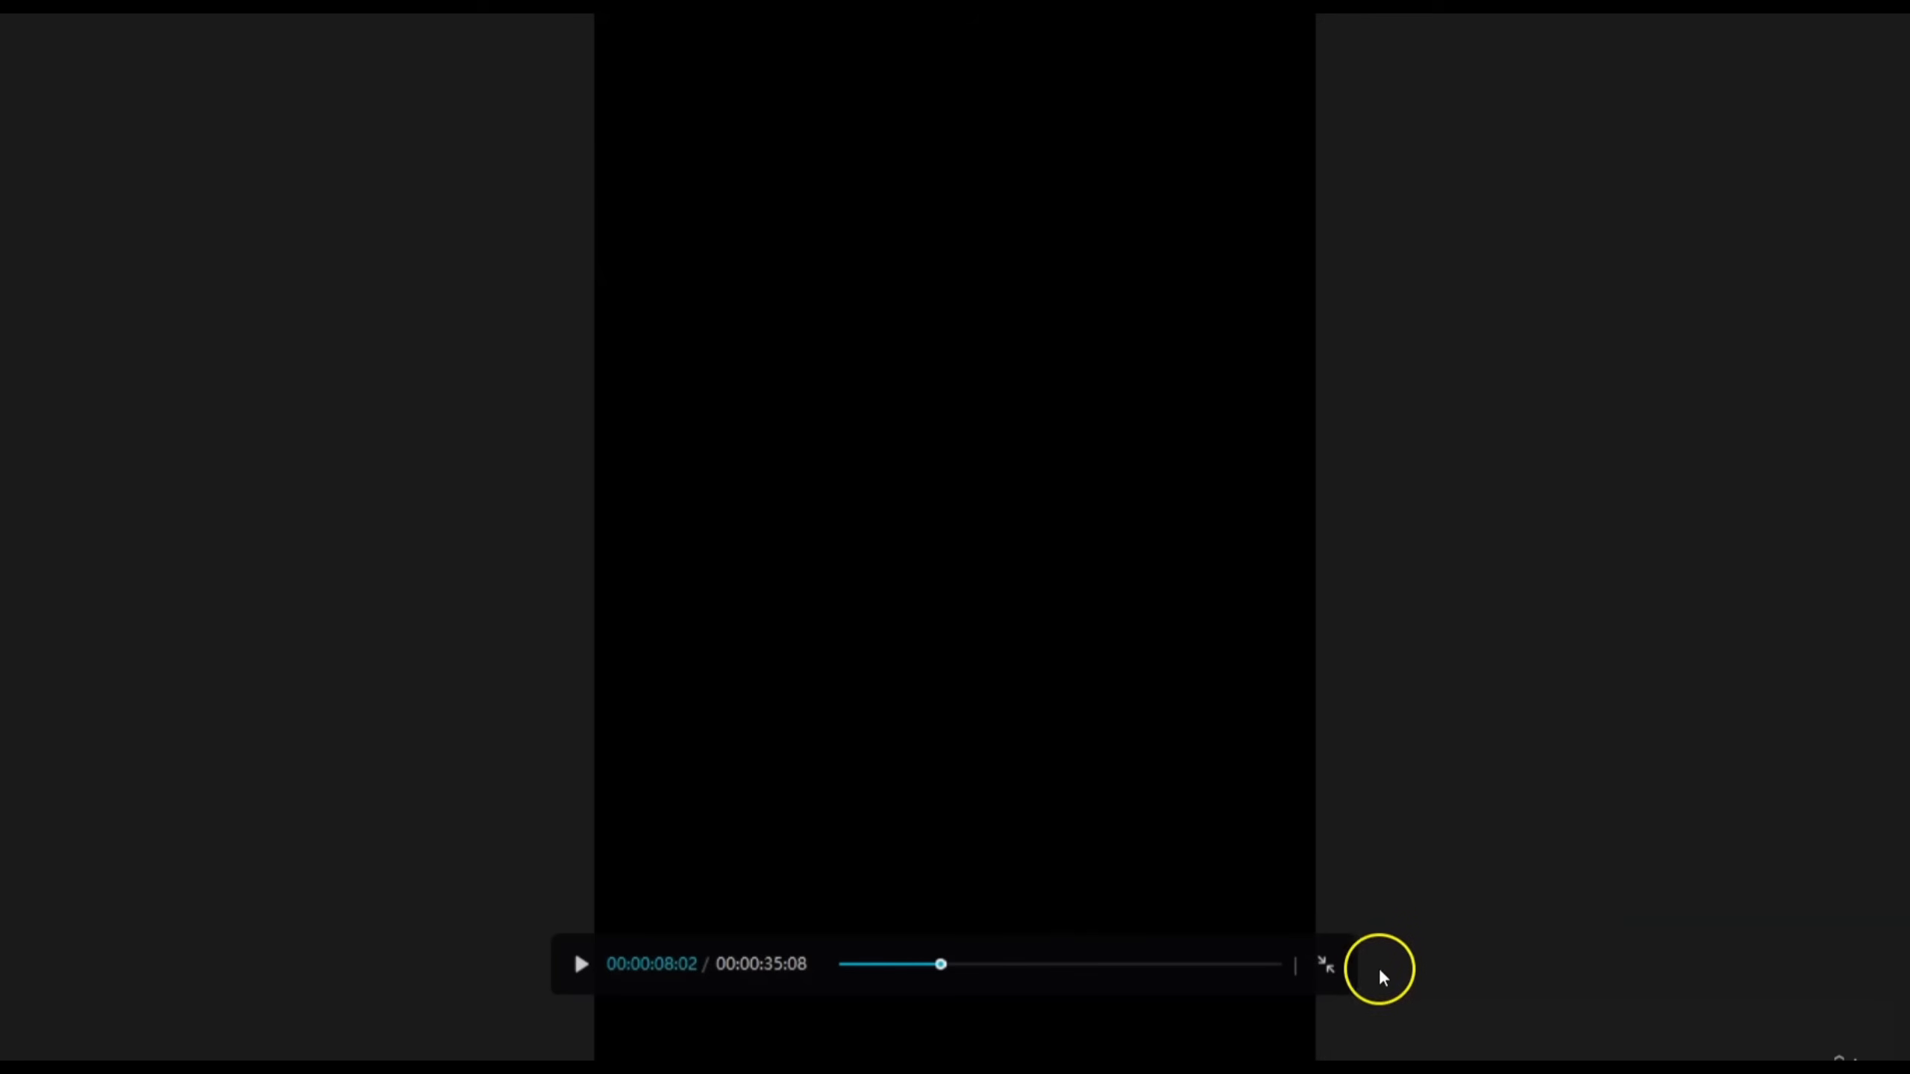
pyautogui.click(1325, 965)
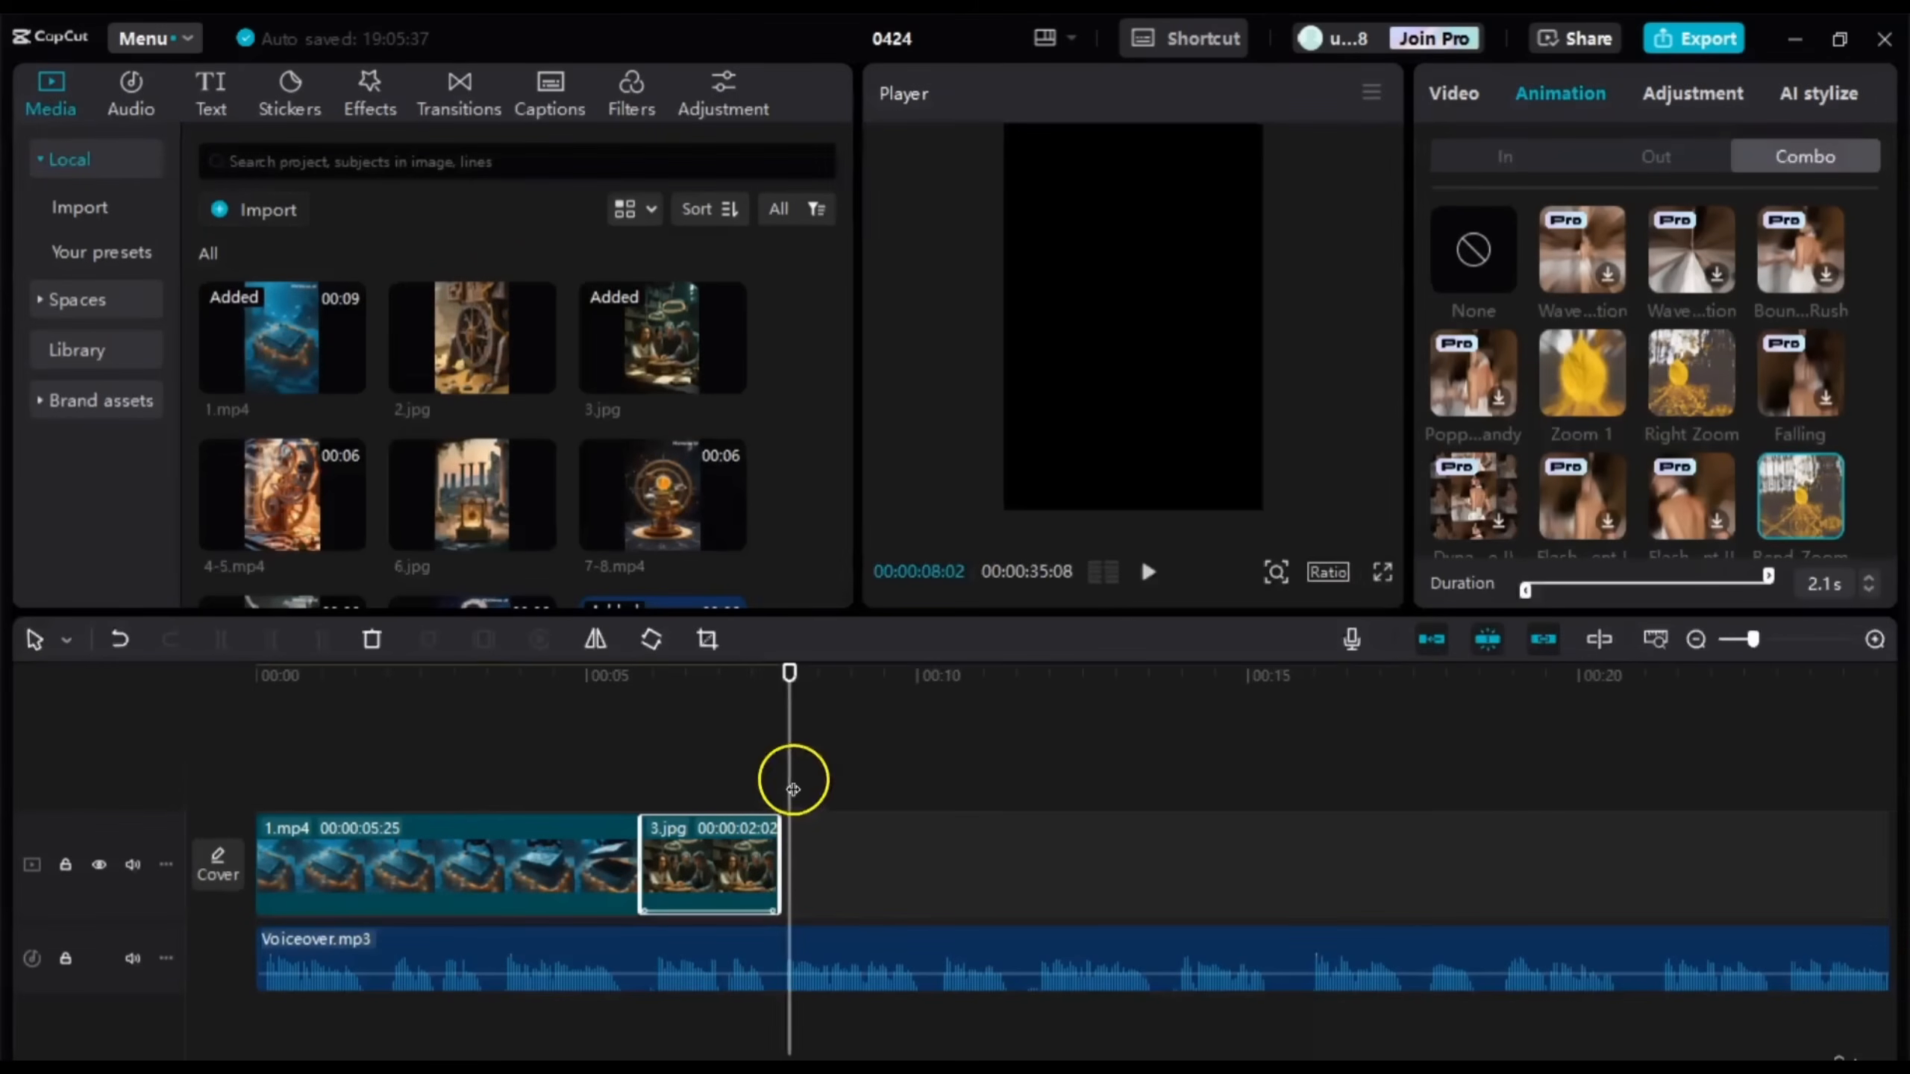
# Step: Play the voiceover from the end of 3.jpg to hear the narration lines that follow it
pyautogui.moveTo(793, 790); pyautogui.dragTo(779, 787)
pyautogui.press('space')
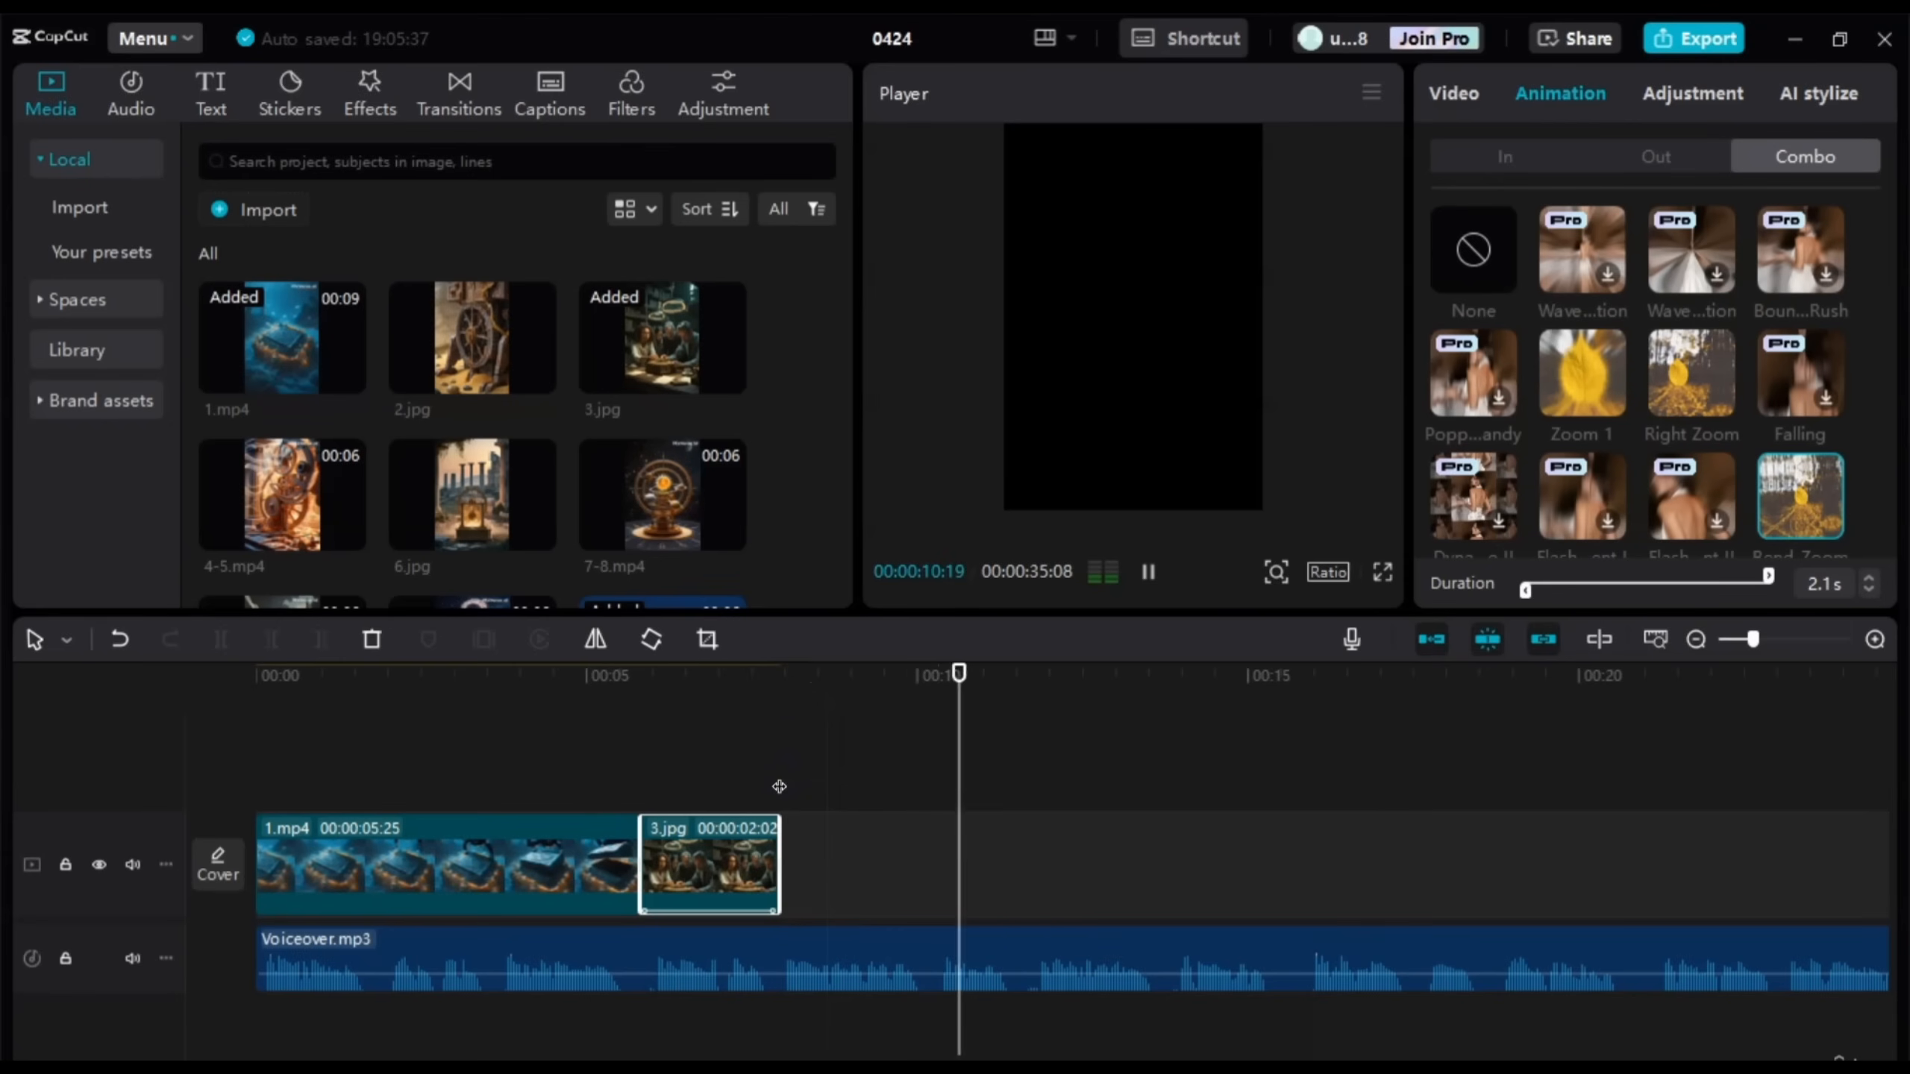
pyautogui.press('space')
# Step: Switch to the ChatGPT script in Chrome and check scene 5's narration line, "It was a computer."
pyautogui.moveTo(1038, 1046)
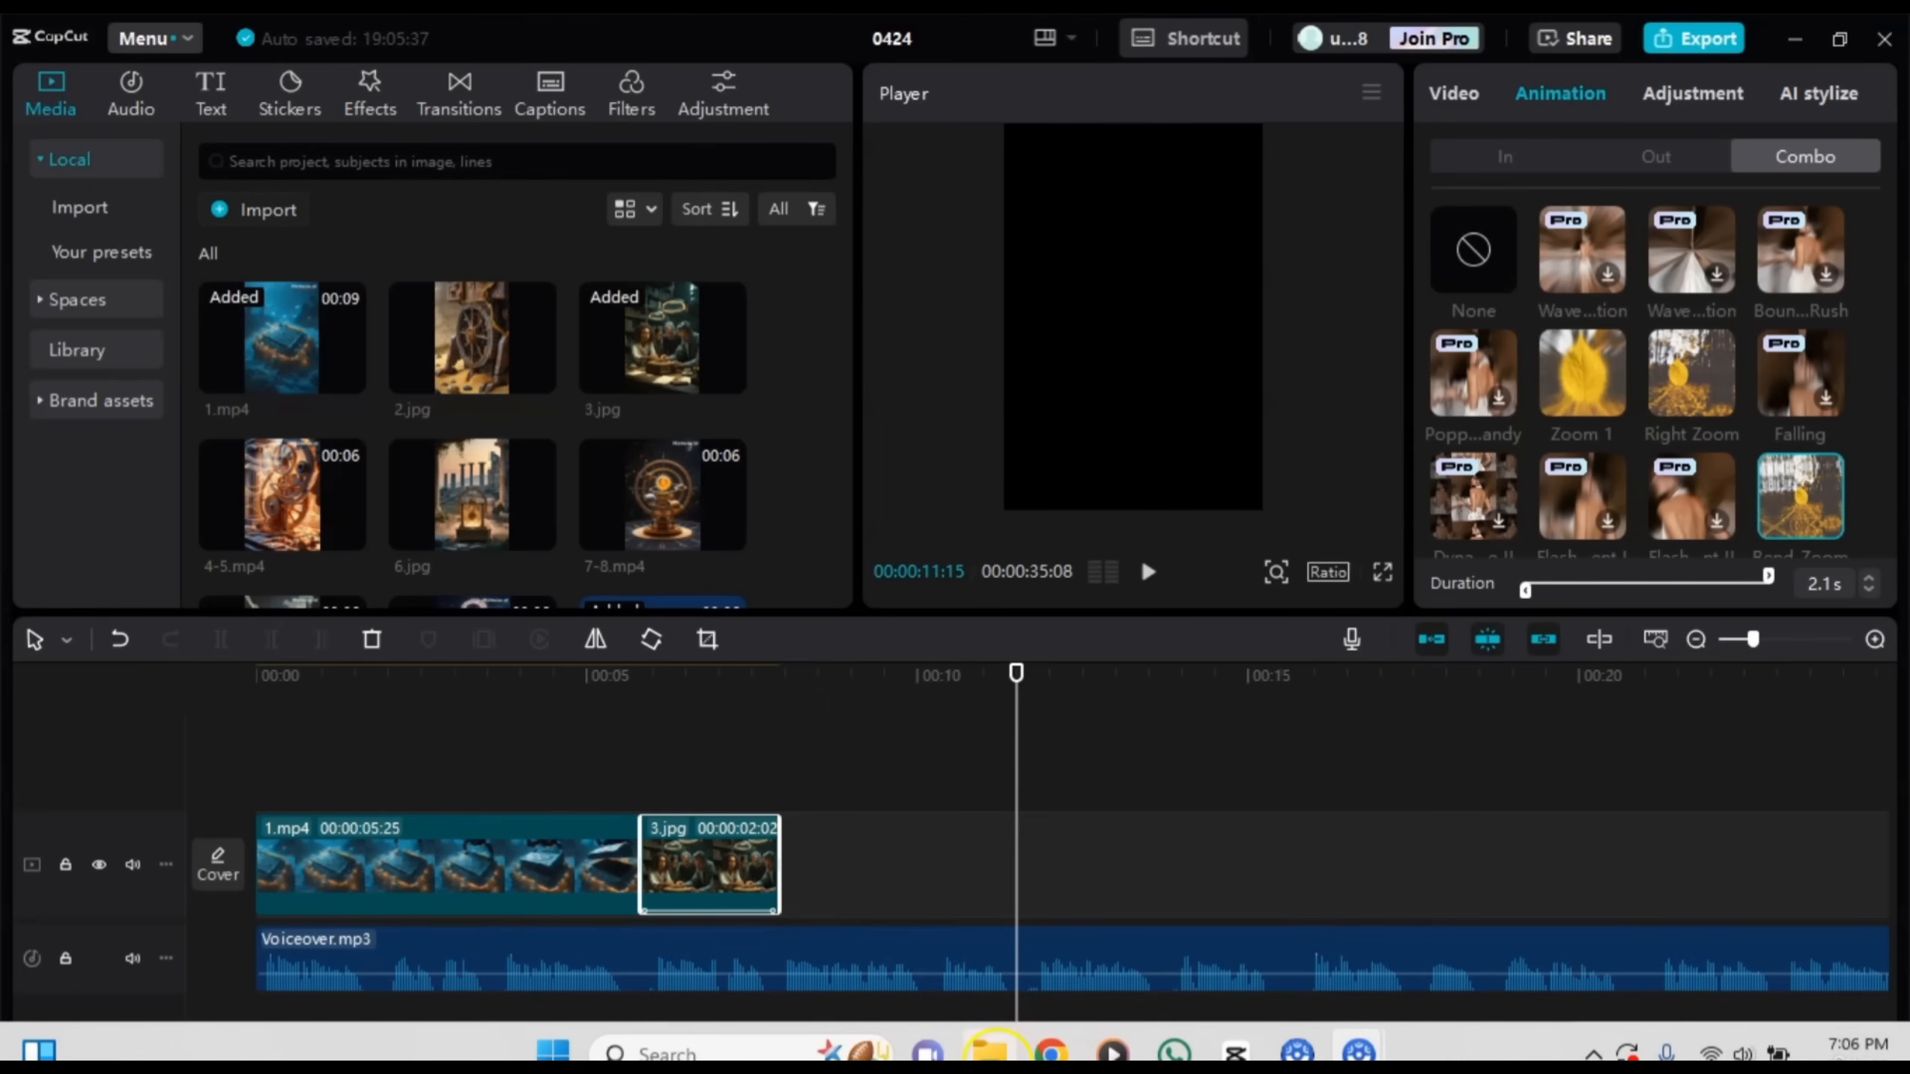
pyautogui.click(991, 1049)
pyautogui.click(1052, 1049)
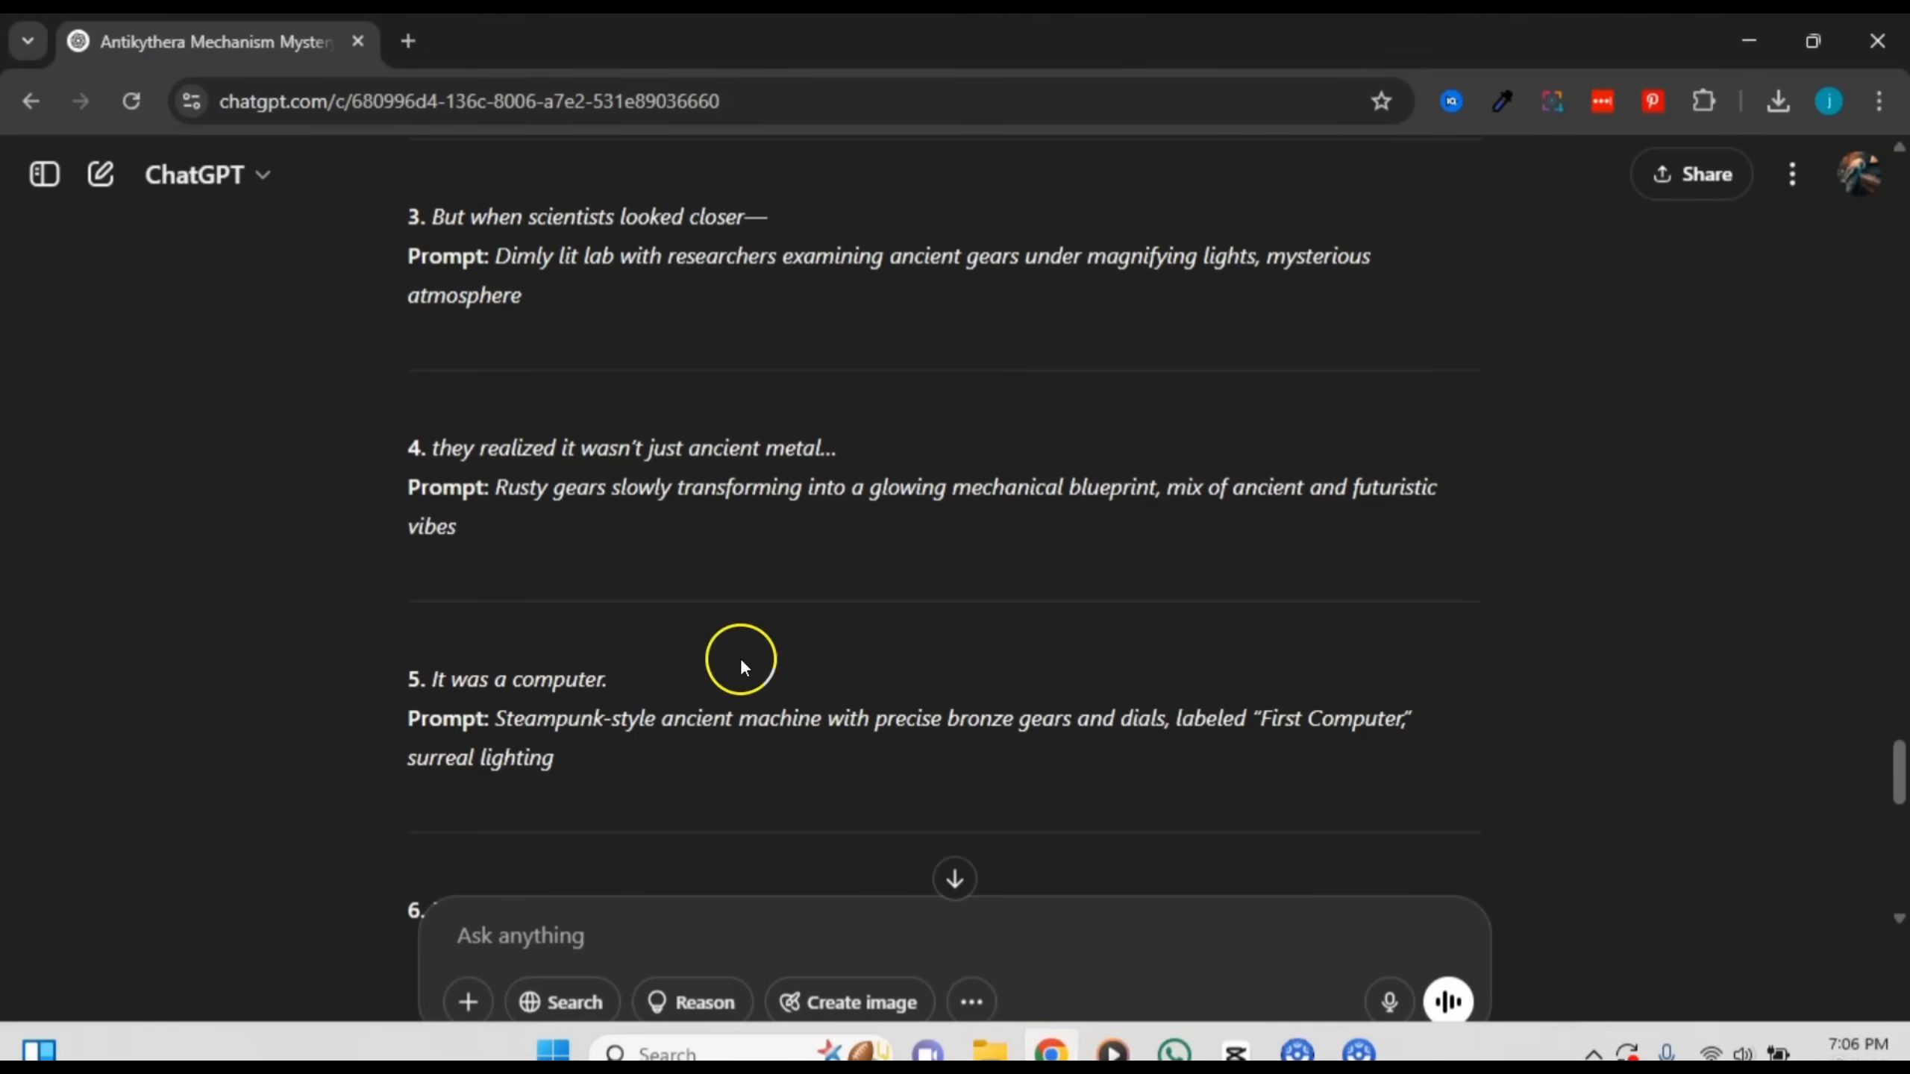
pyautogui.moveTo(426, 681); pyautogui.dragTo(611, 675)
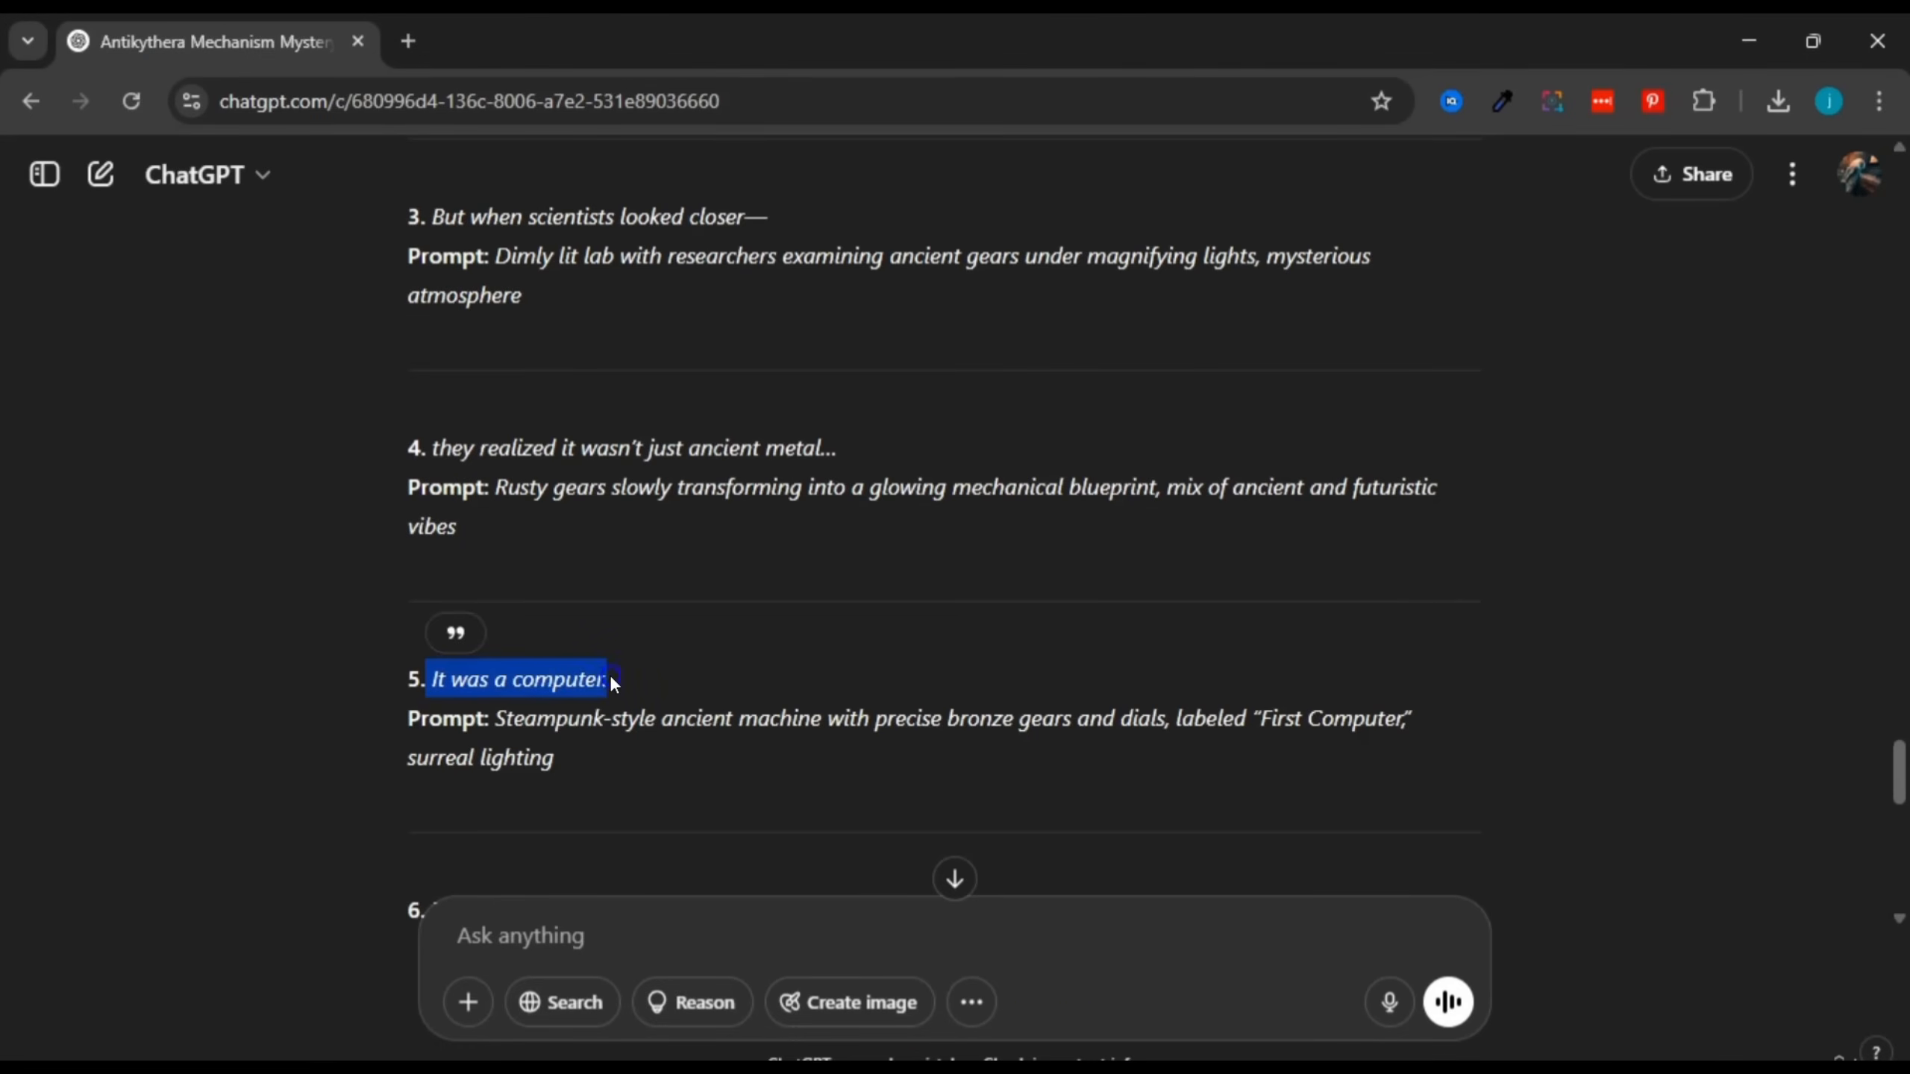
pyautogui.click(1037, 1050)
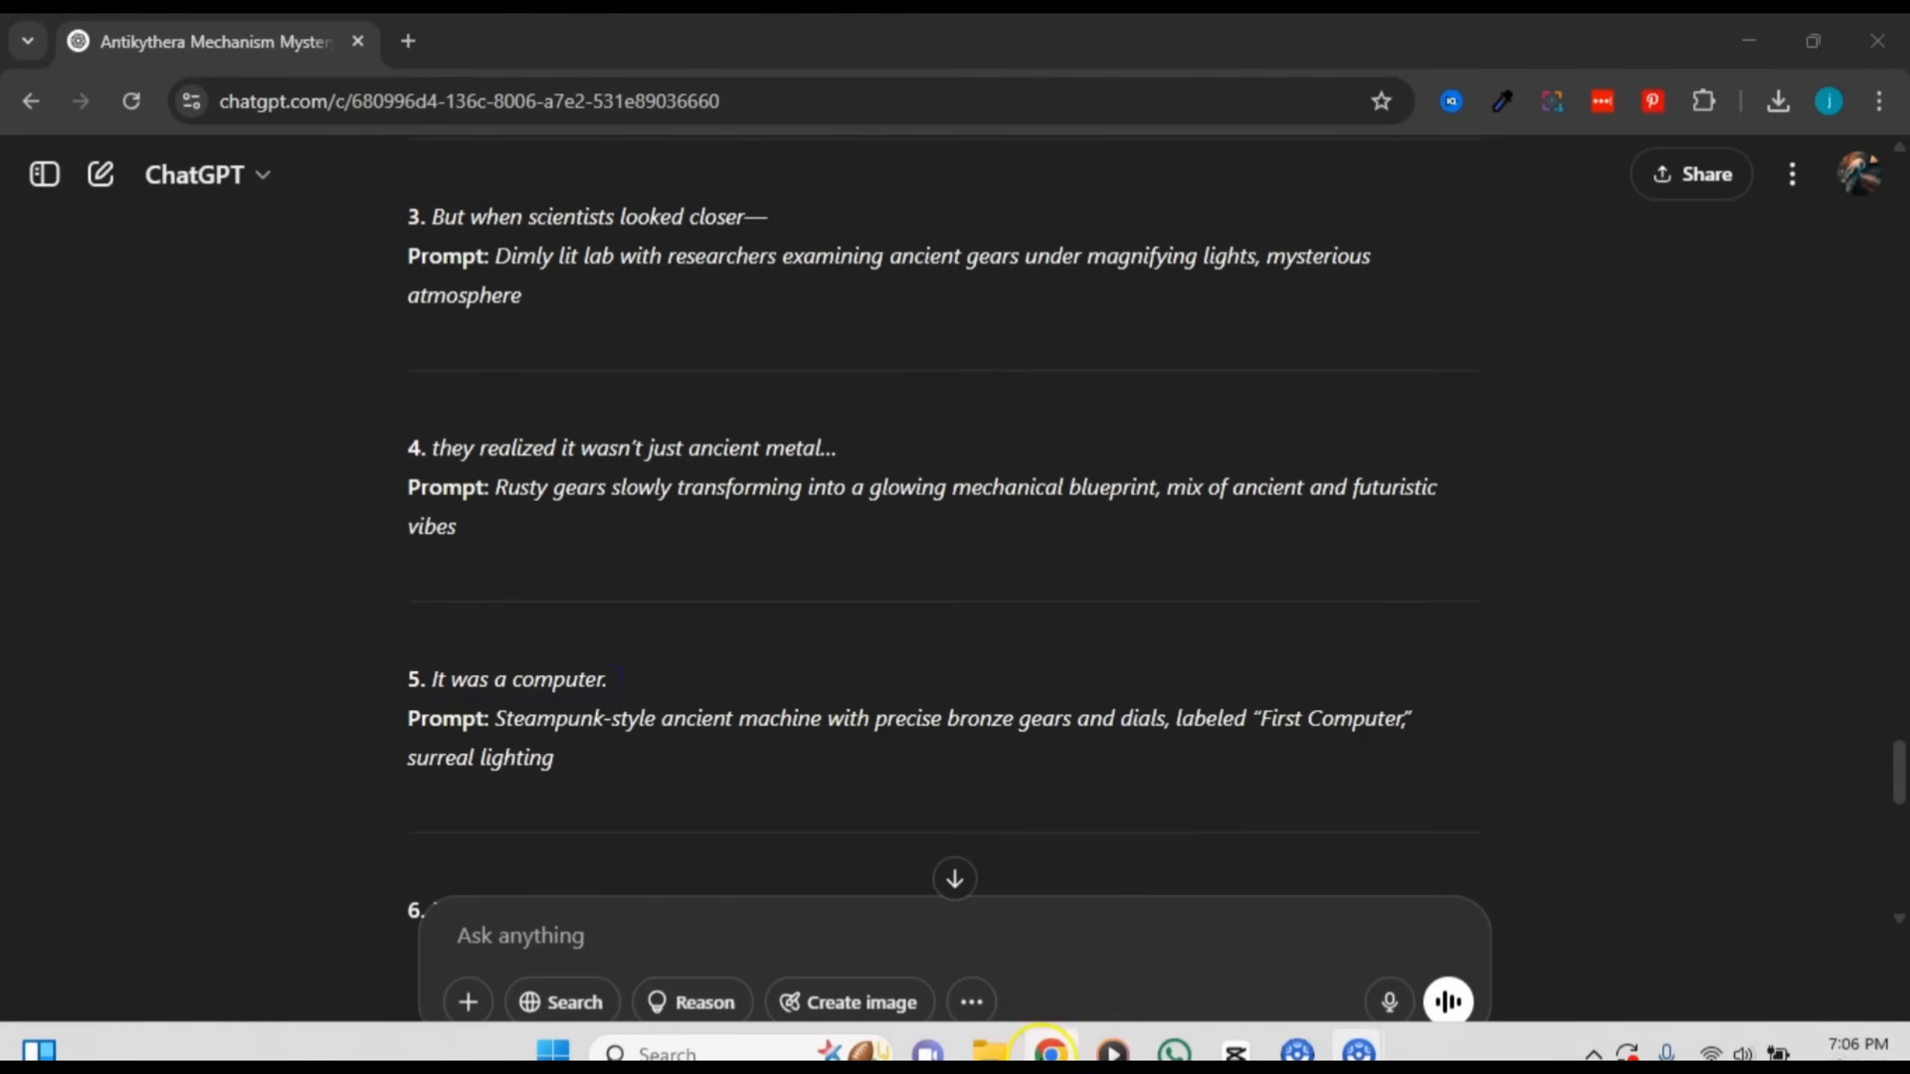
# Step: Switch to CapCut and place the 4-5.mp4 clip on the video track directly after 3.jpg
pyautogui.click(1235, 1052)
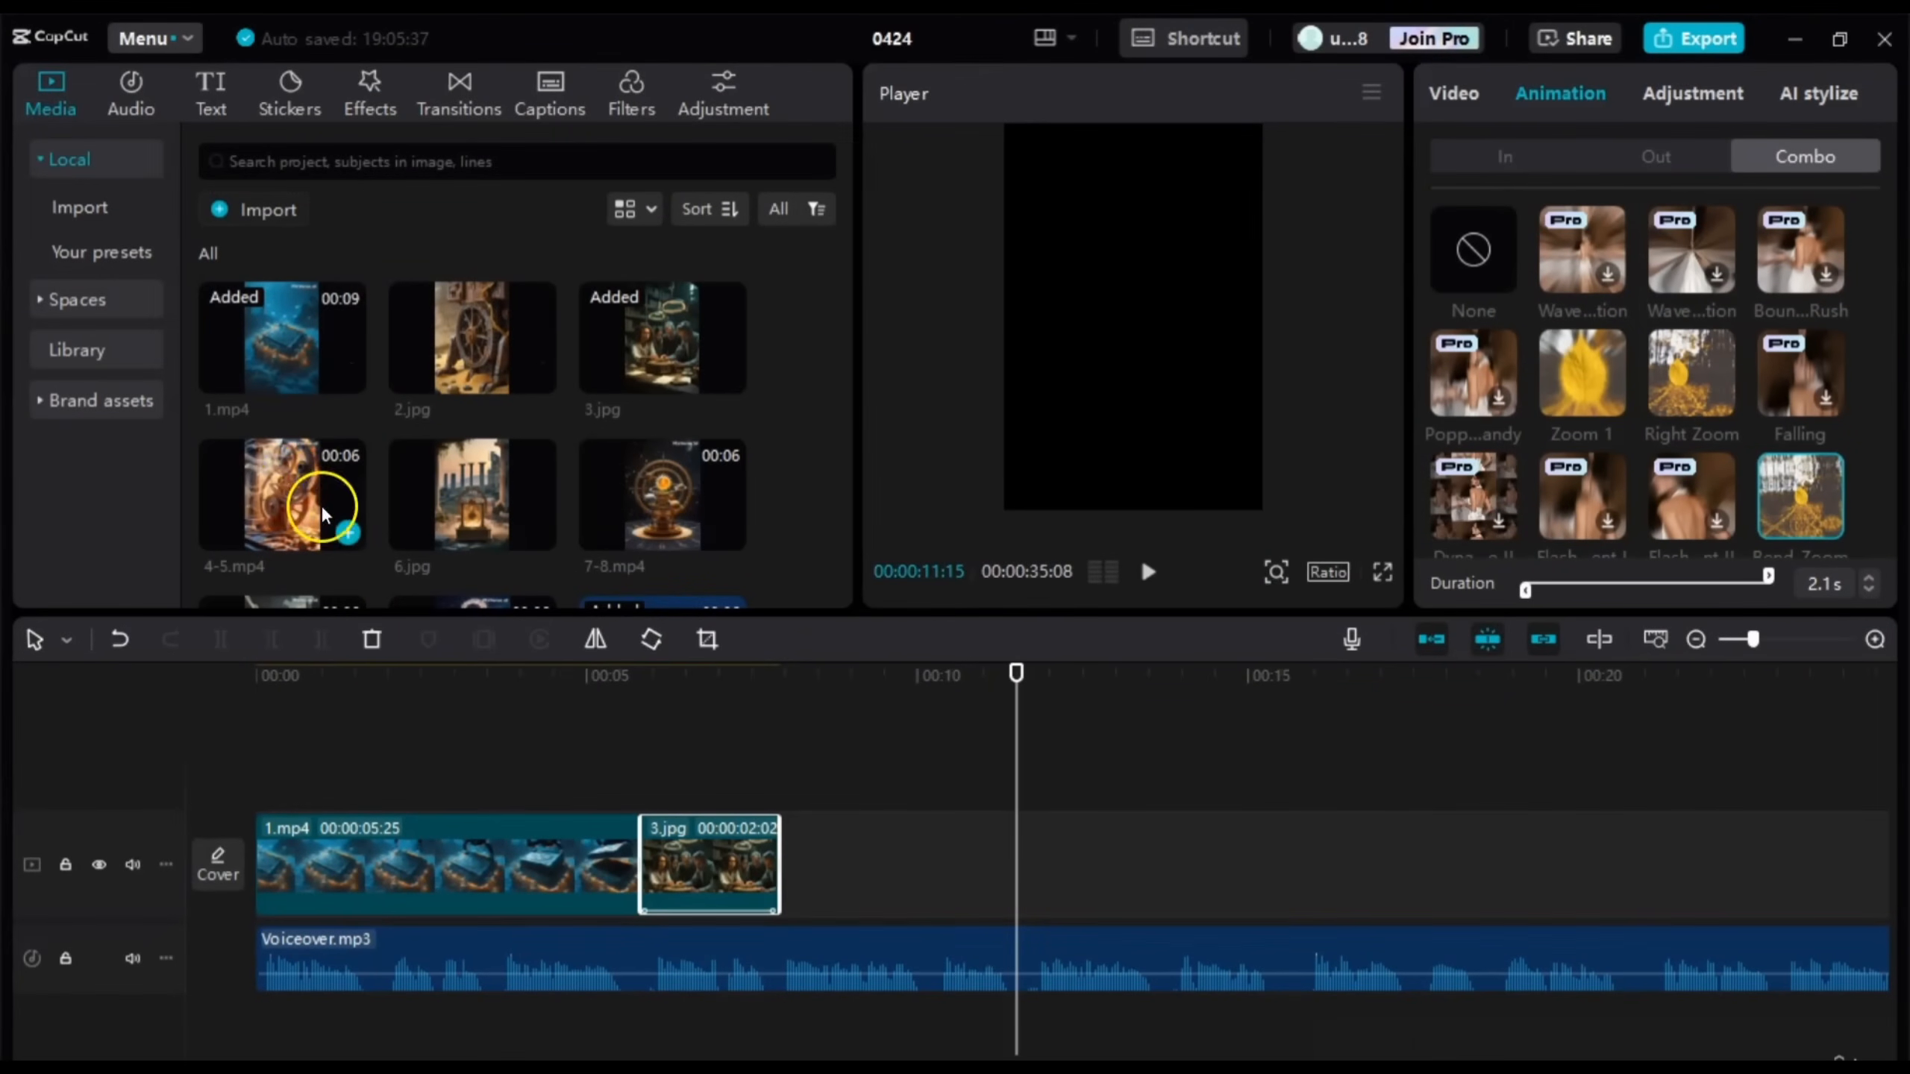
pyautogui.click(310, 488)
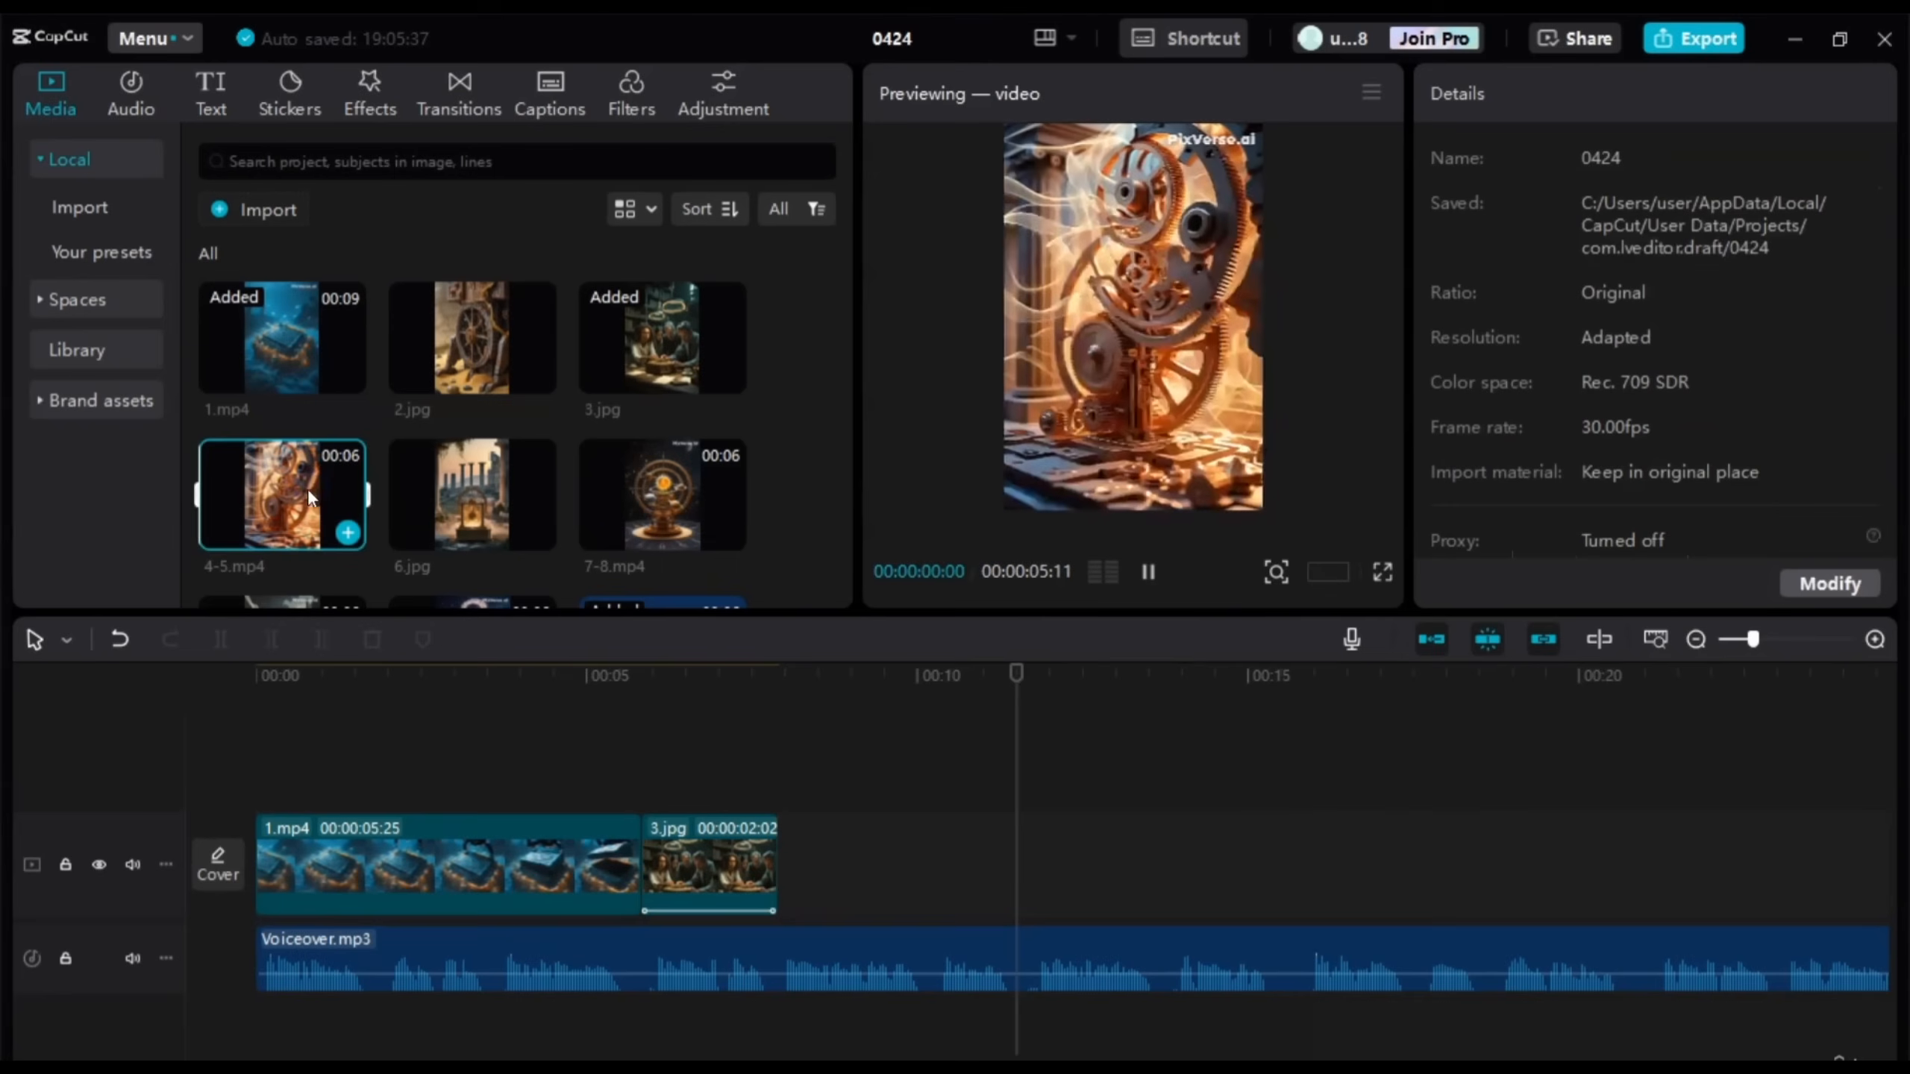
pyautogui.moveTo(293, 483); pyautogui.dragTo(783, 873)
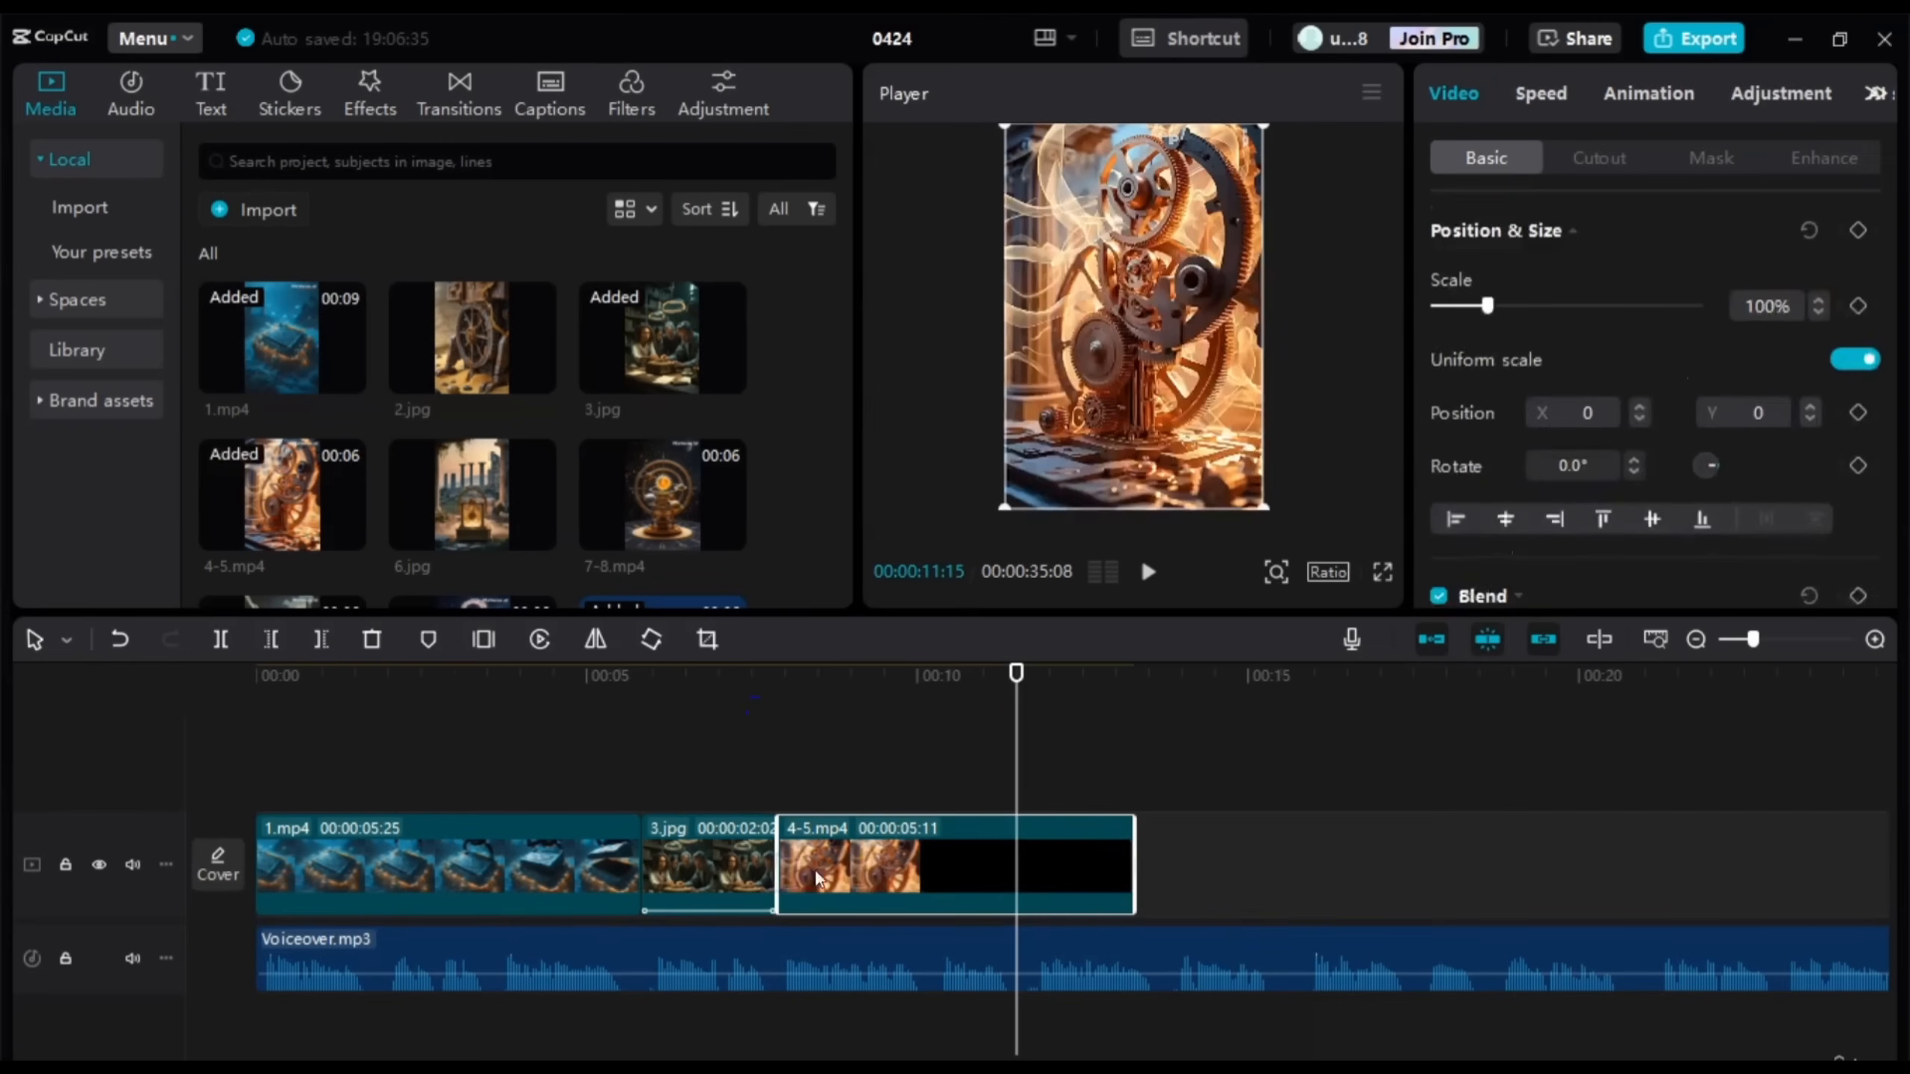
# Step: Scale the 4-5.mp4 clip up to 115% so that its watermark is pushed out of the frame
pyautogui.moveTo(1022, 740); pyautogui.dragTo(786, 743)
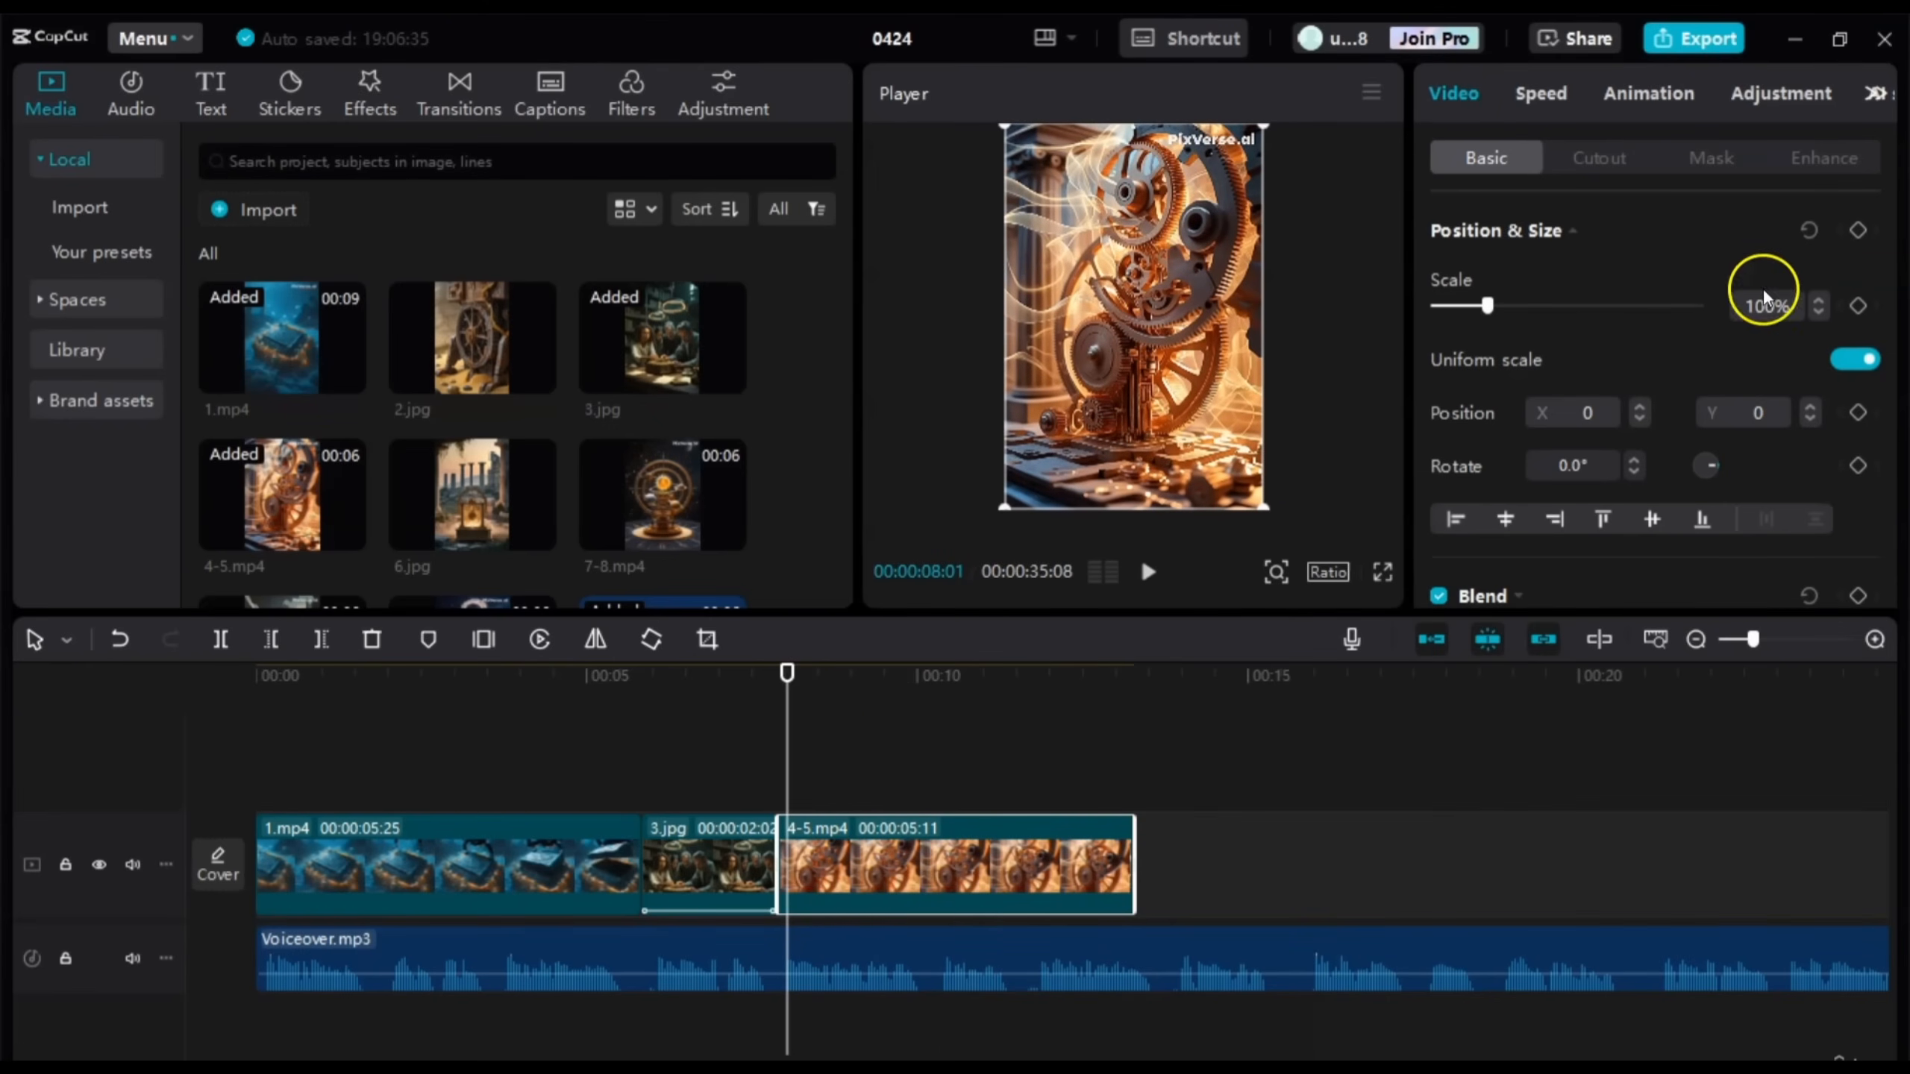
pyautogui.click(1821, 299)
pyautogui.click(1821, 299)
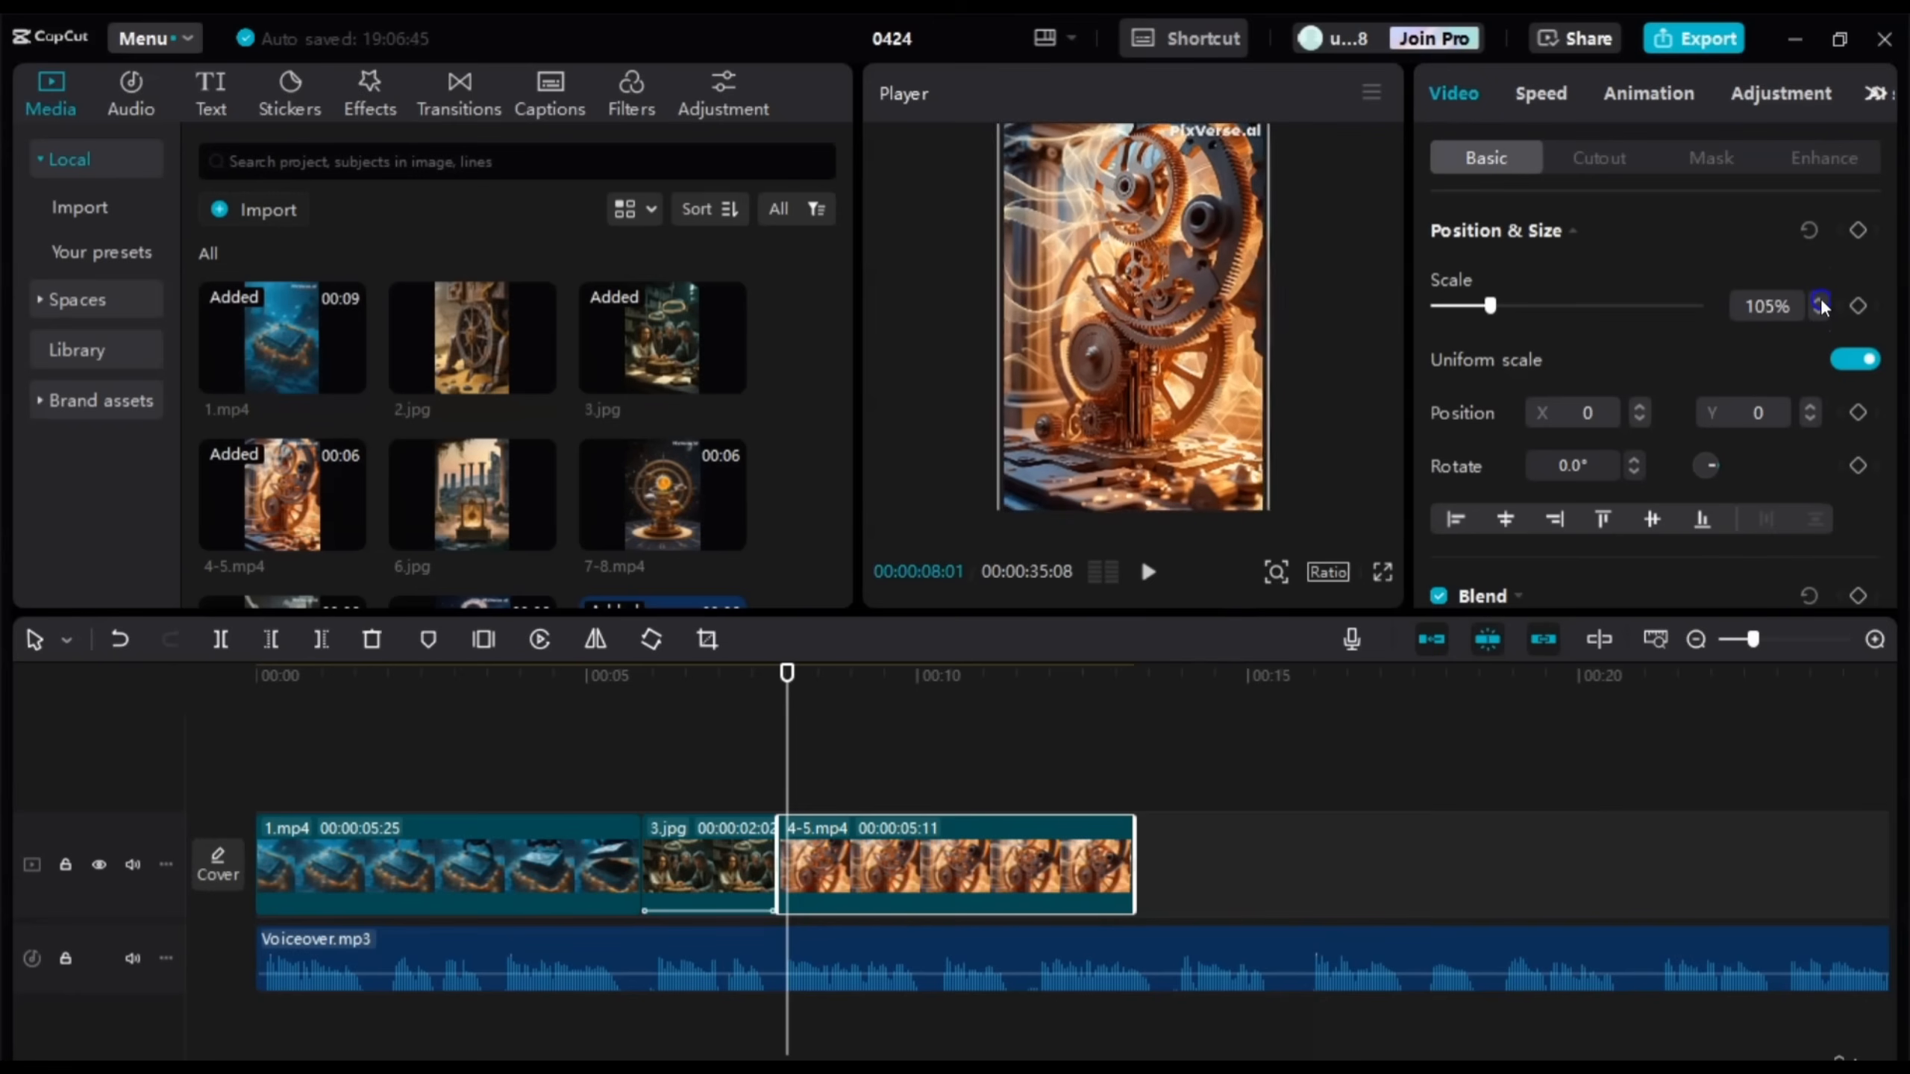
pyautogui.click(1821, 298)
pyautogui.click(1820, 298)
pyautogui.click(1821, 298)
pyautogui.click(1821, 299)
pyautogui.click(1821, 299)
pyautogui.click(1820, 298)
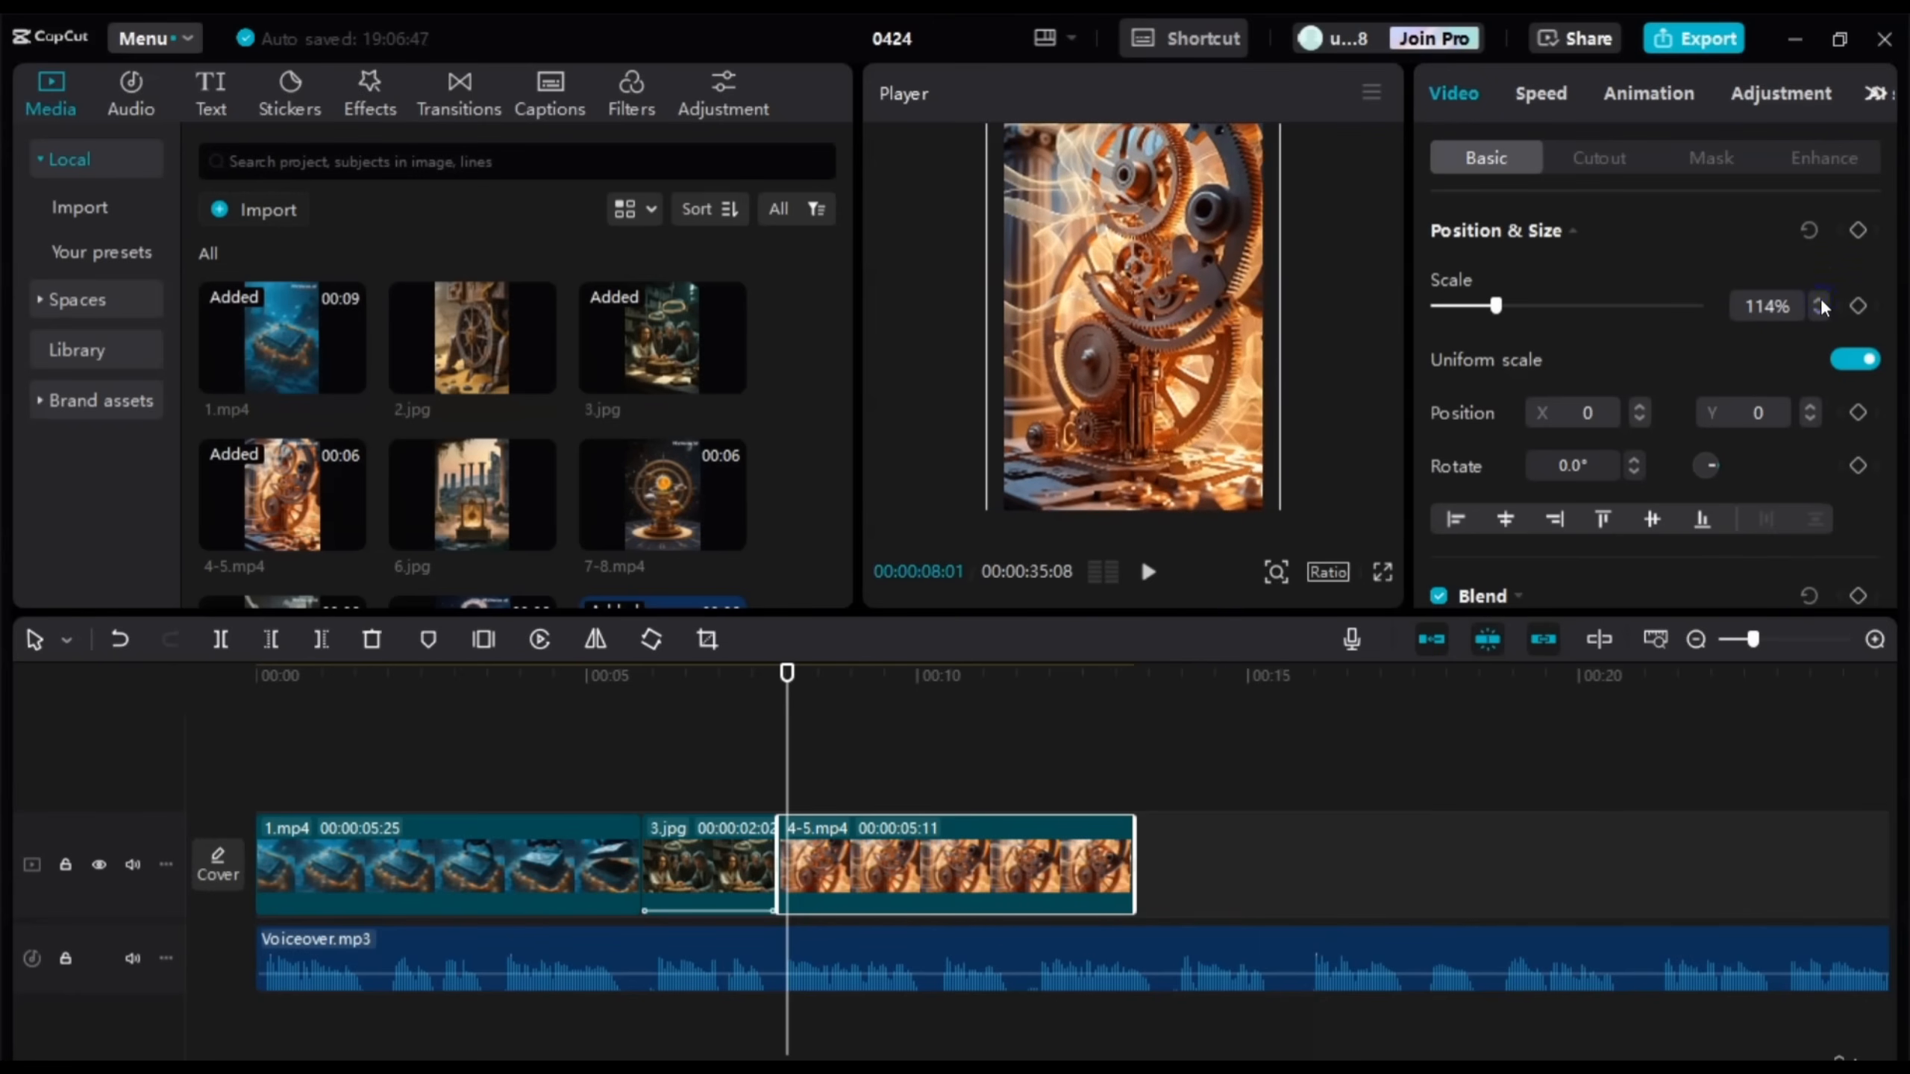
pyautogui.click(1820, 298)
# Step: Play the 4-5.mp4 clip against the voiceover and trim its end to a duration of 00:00:03:18
pyautogui.moveTo(778, 709); pyautogui.dragTo(730, 712)
pyautogui.press('space')
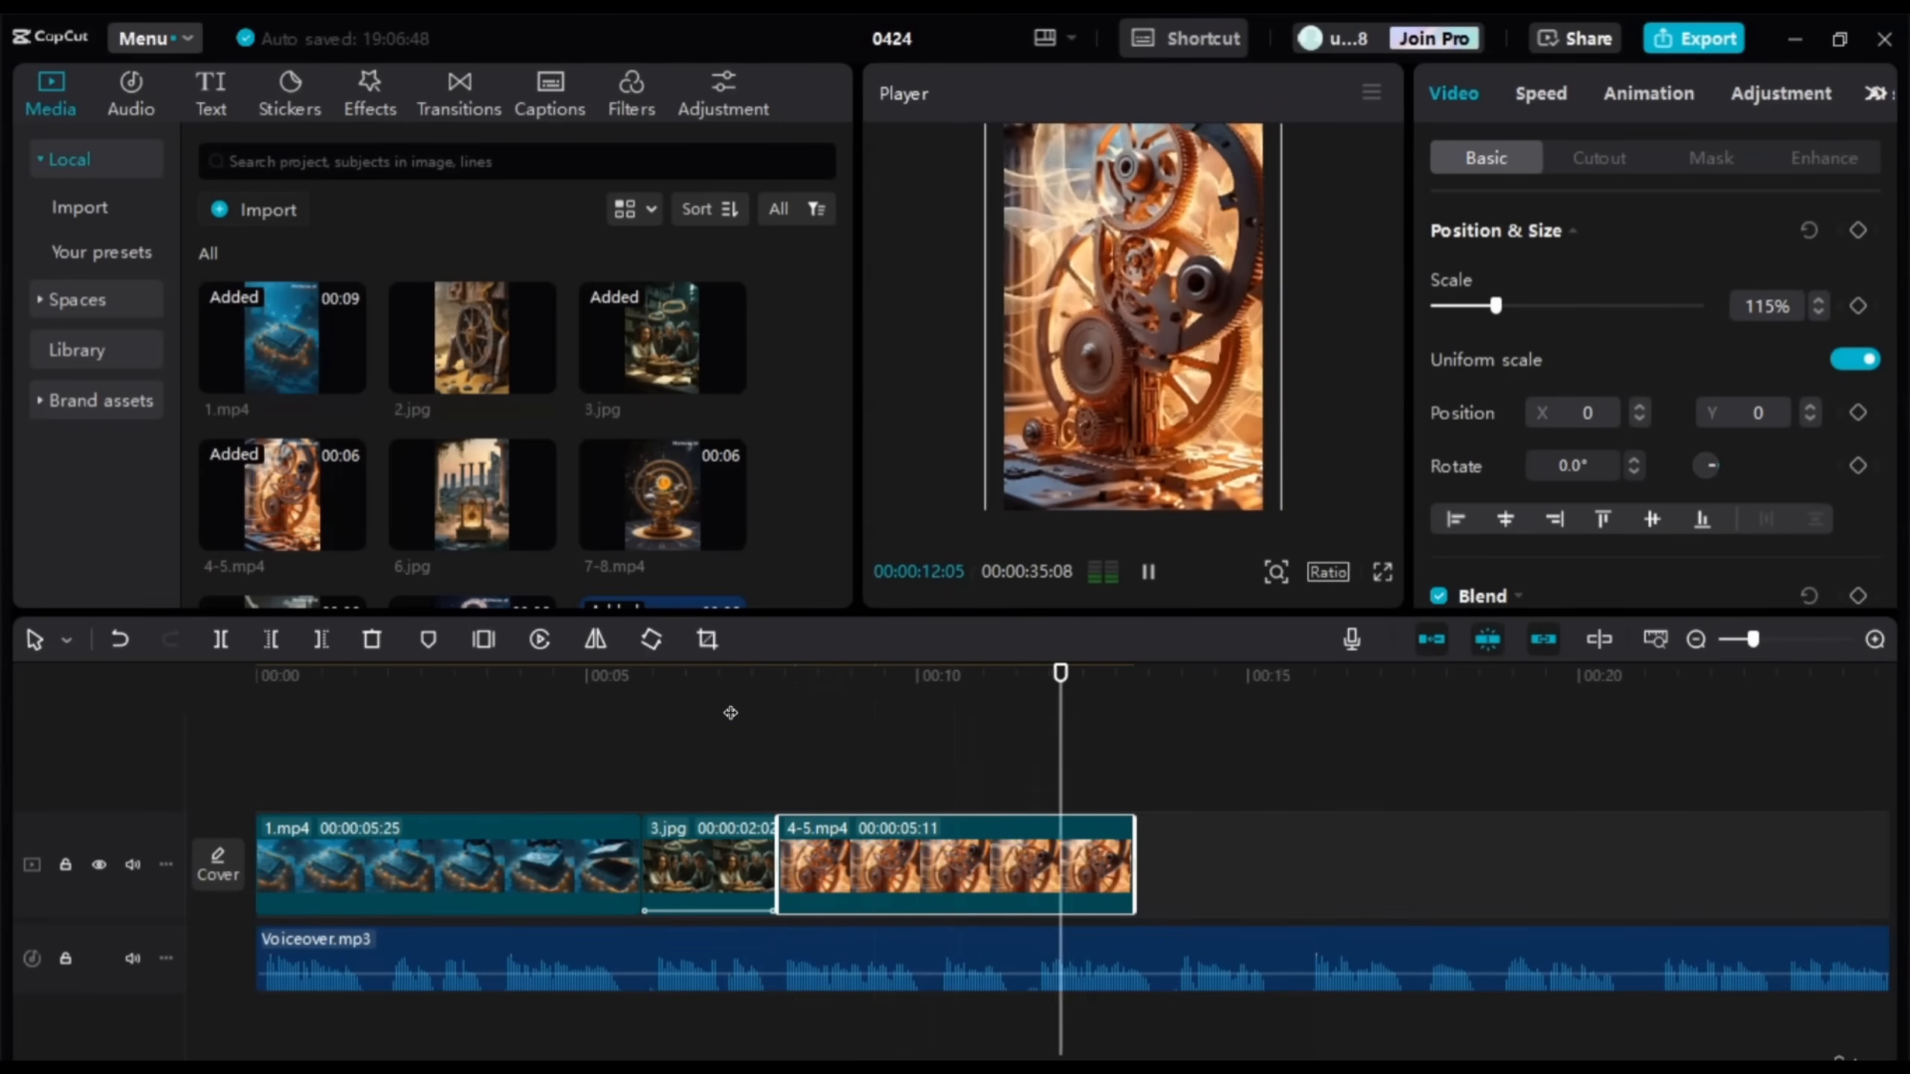
pyautogui.click(981, 812)
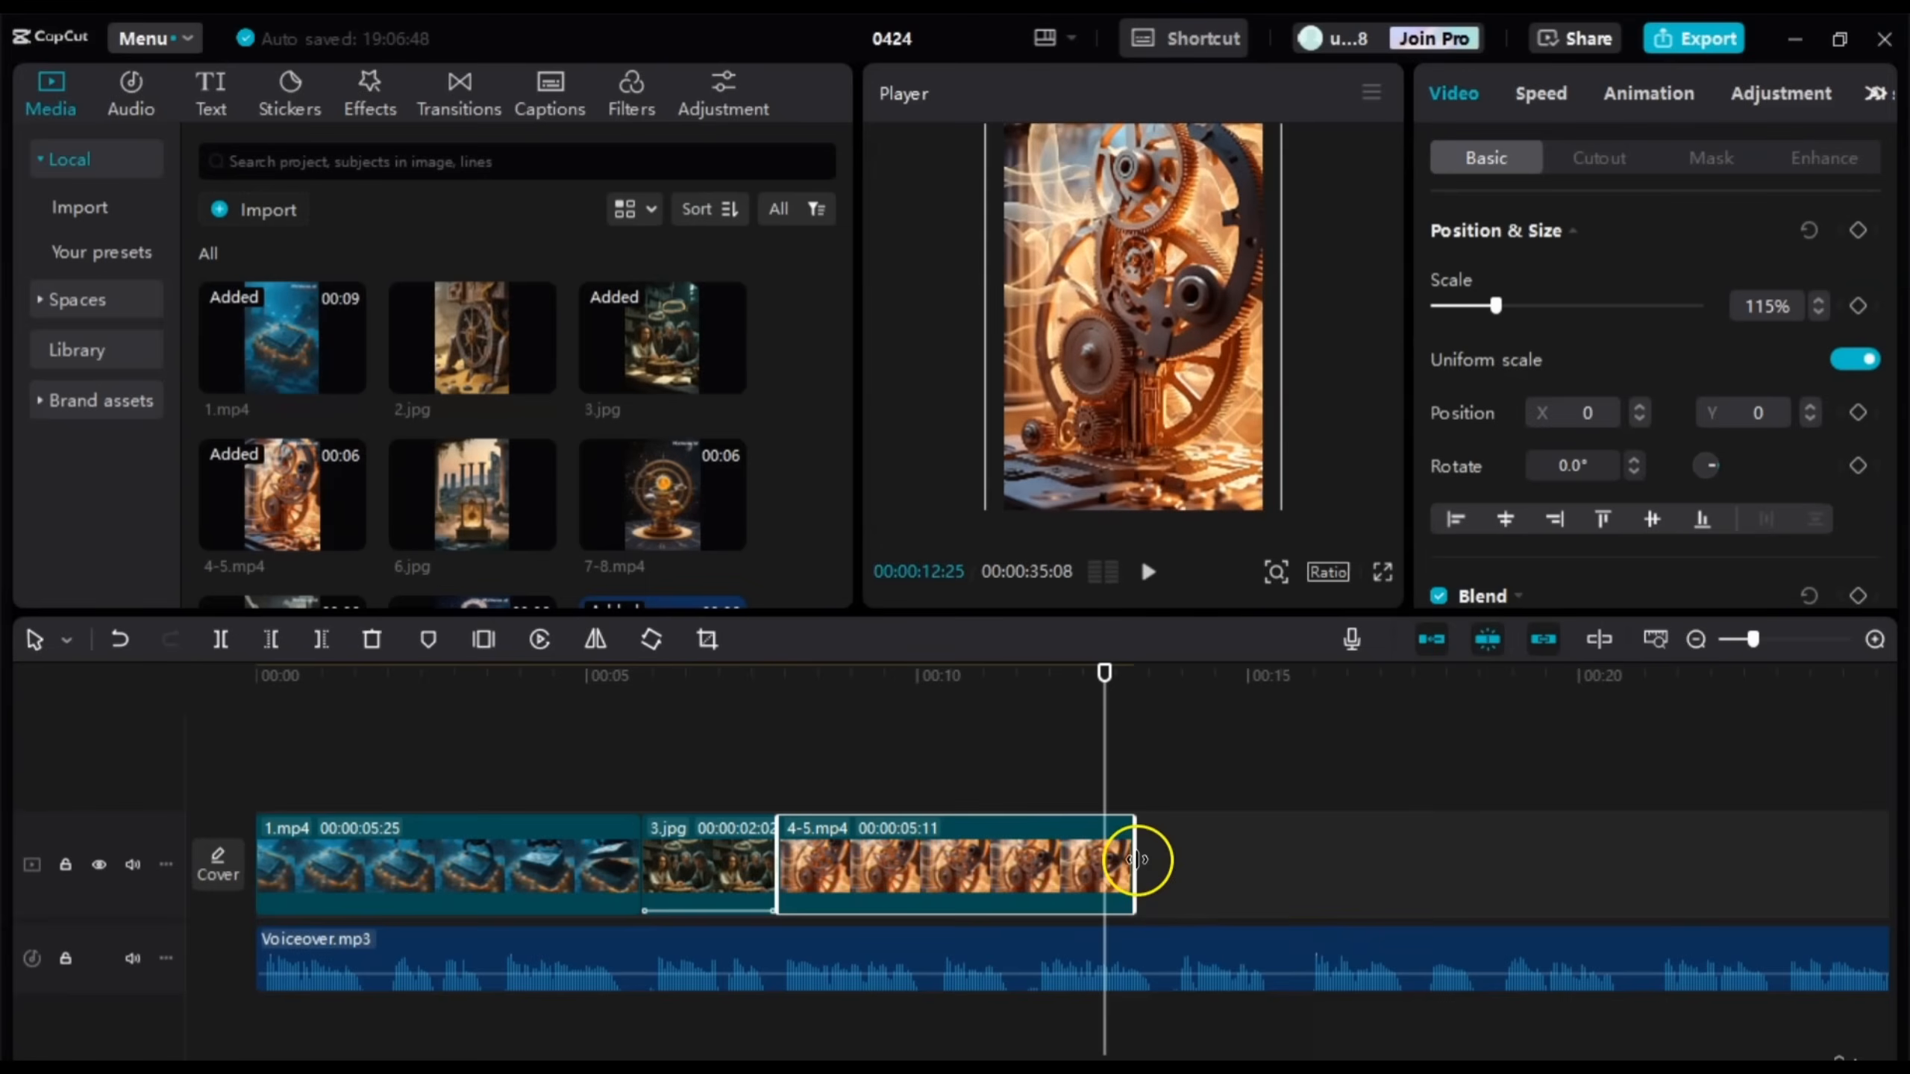
pyautogui.moveTo(1137, 859); pyautogui.dragTo(1031, 860)
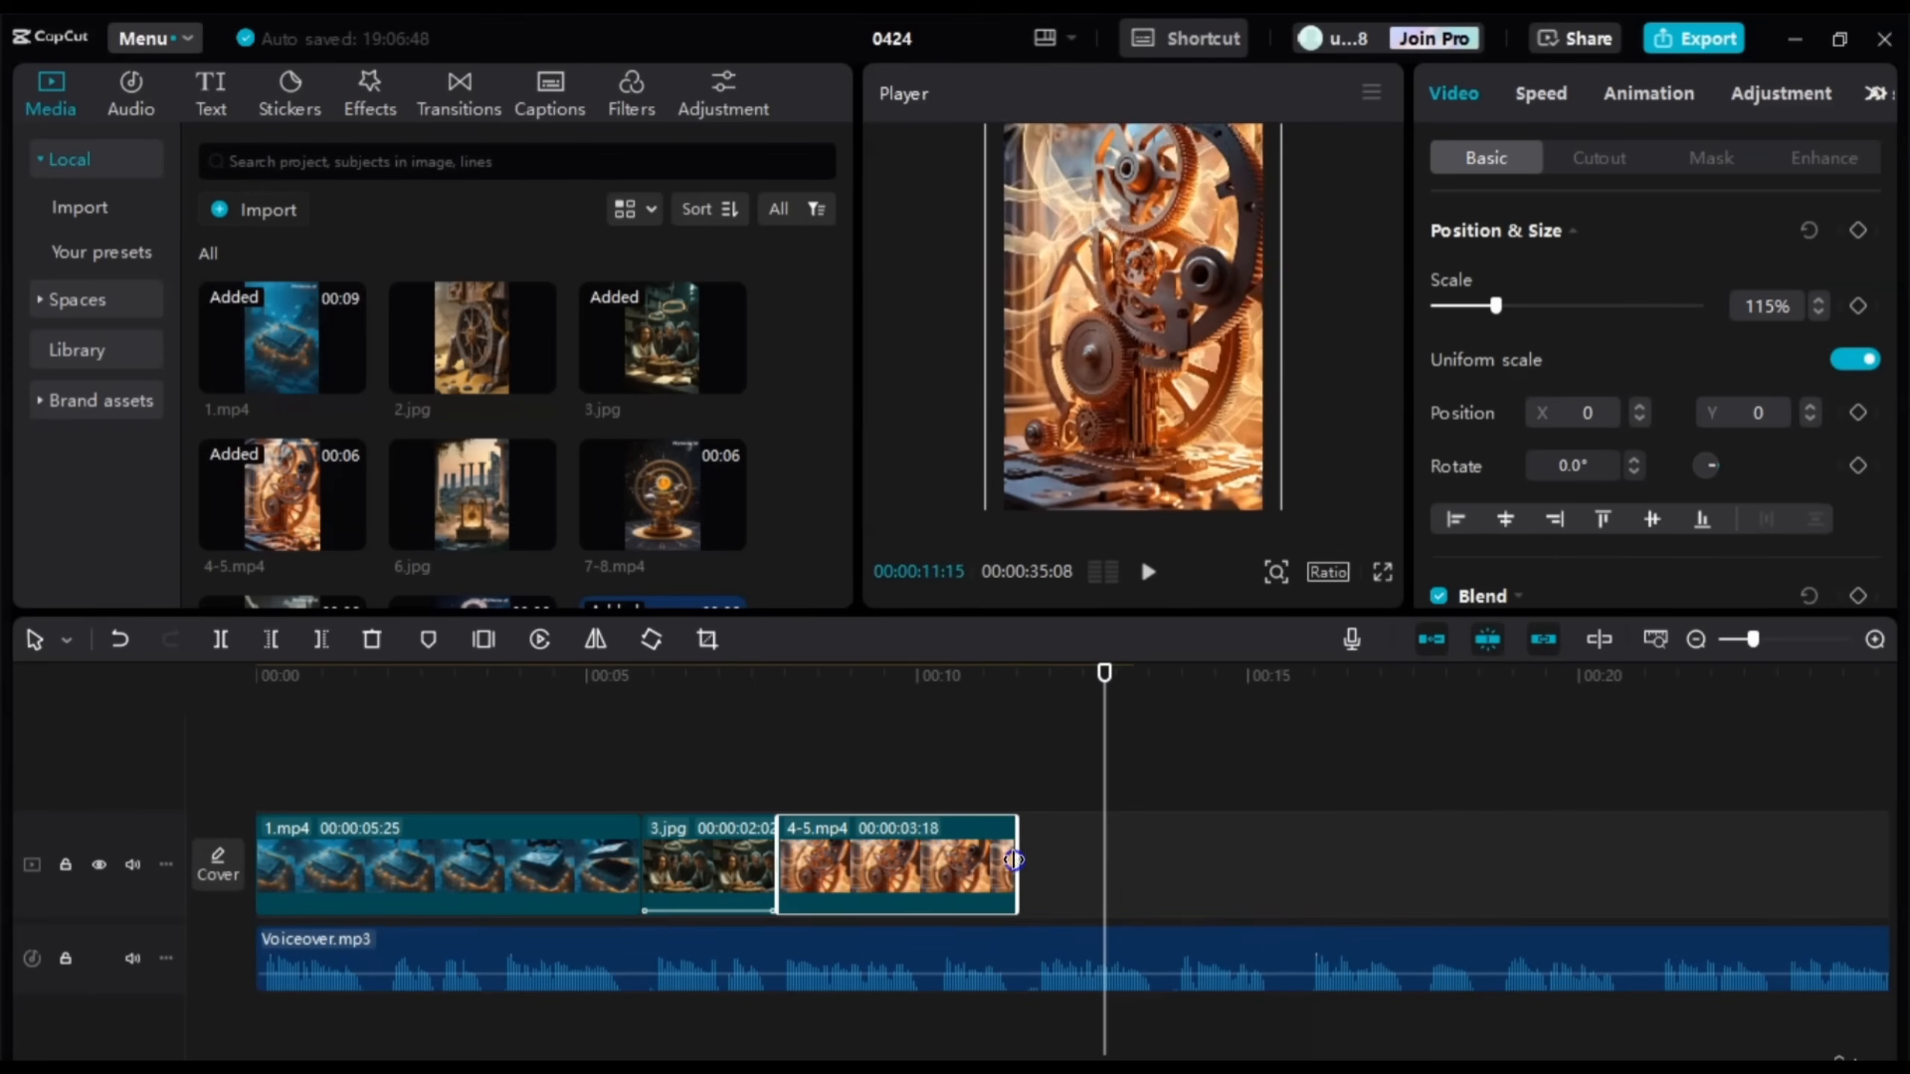
pyautogui.click(947, 786)
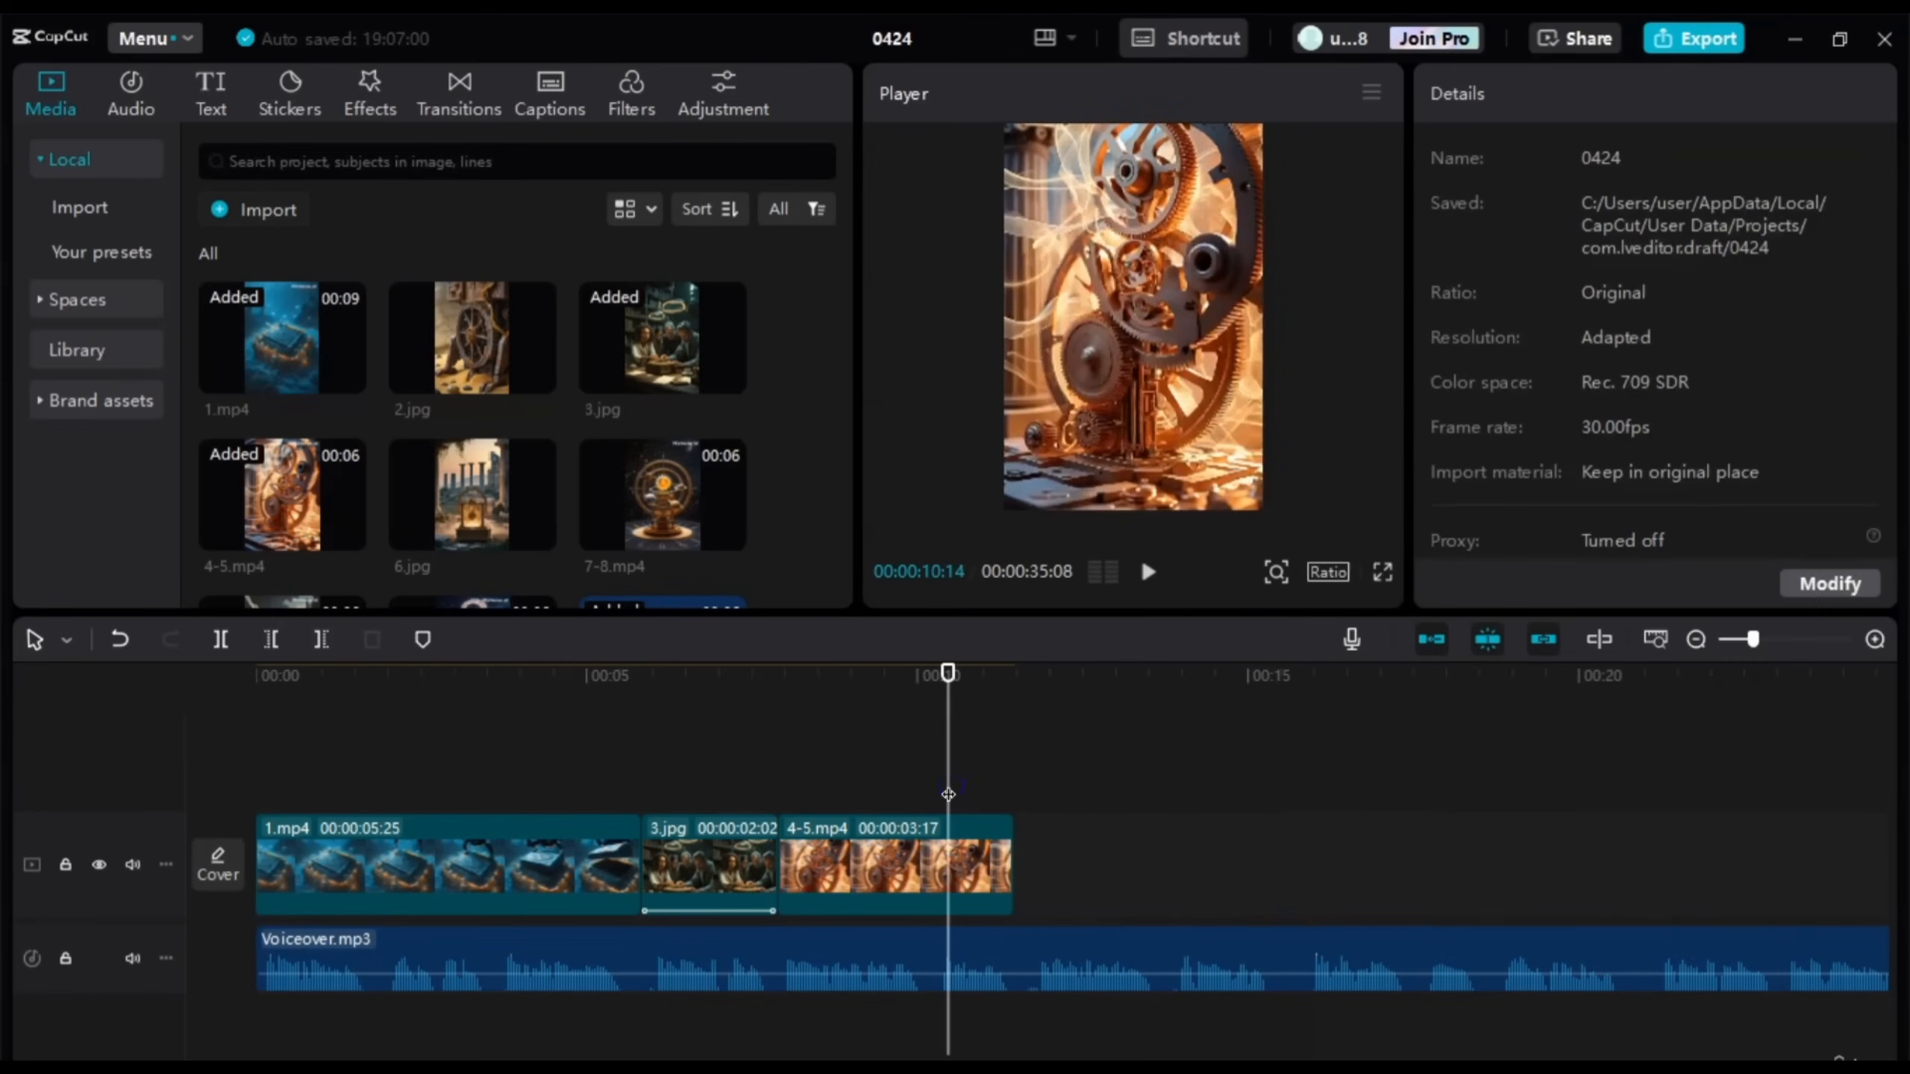
pyautogui.press('space')
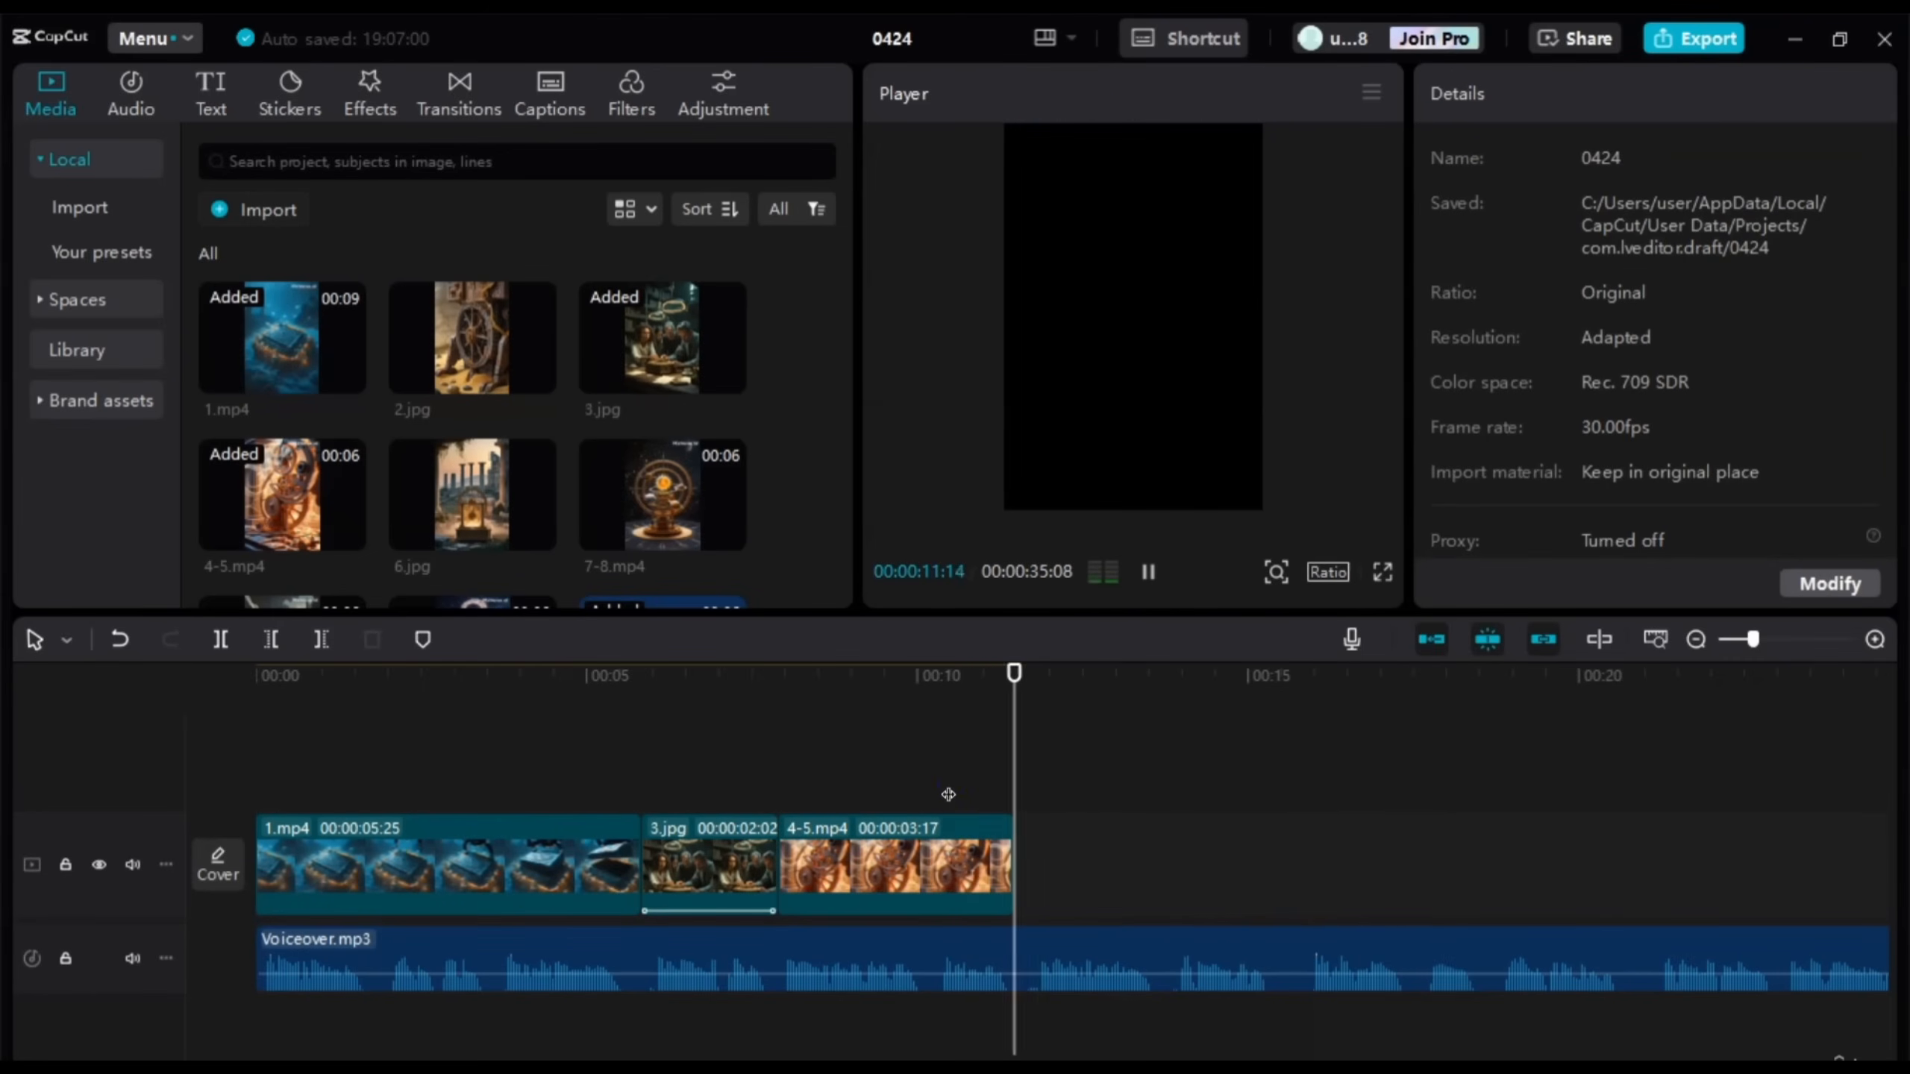
pyautogui.press('space')
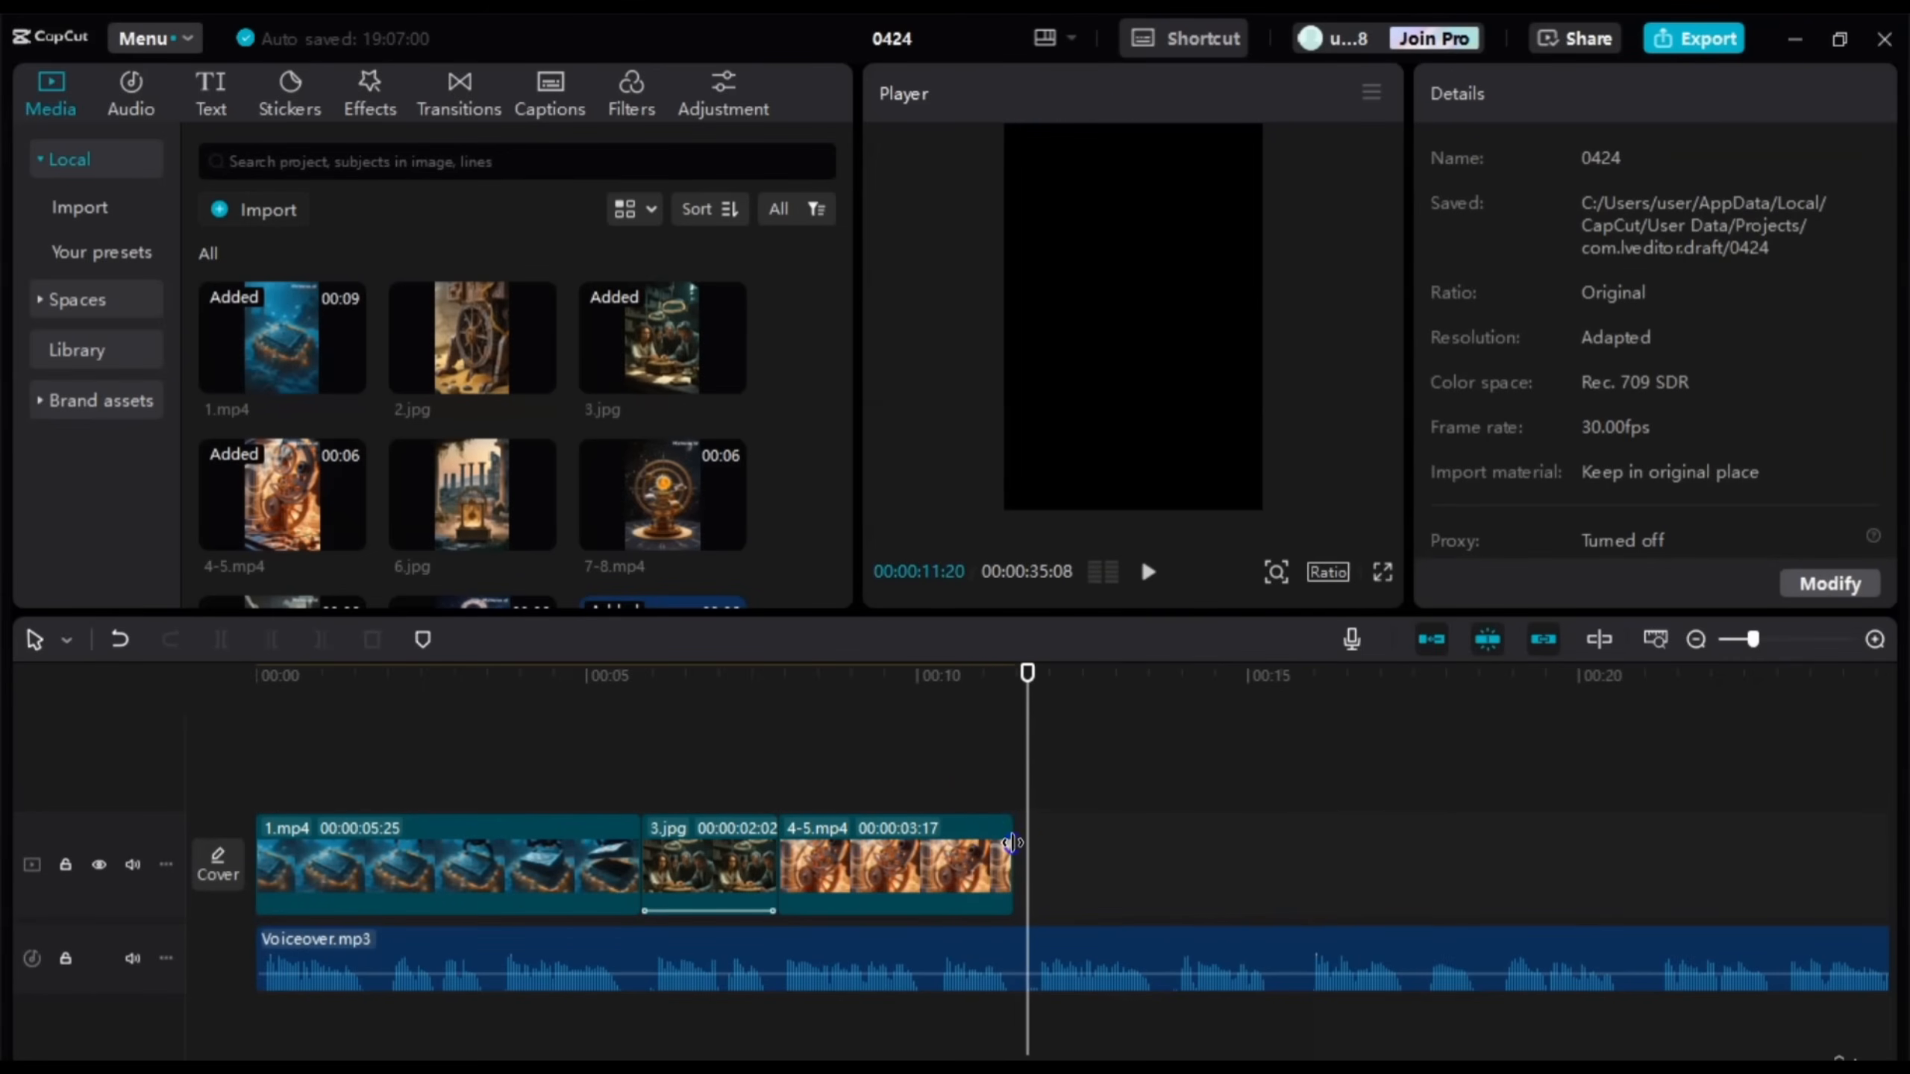
pyautogui.moveTo(1012, 845); pyautogui.dragTo(1015, 843)
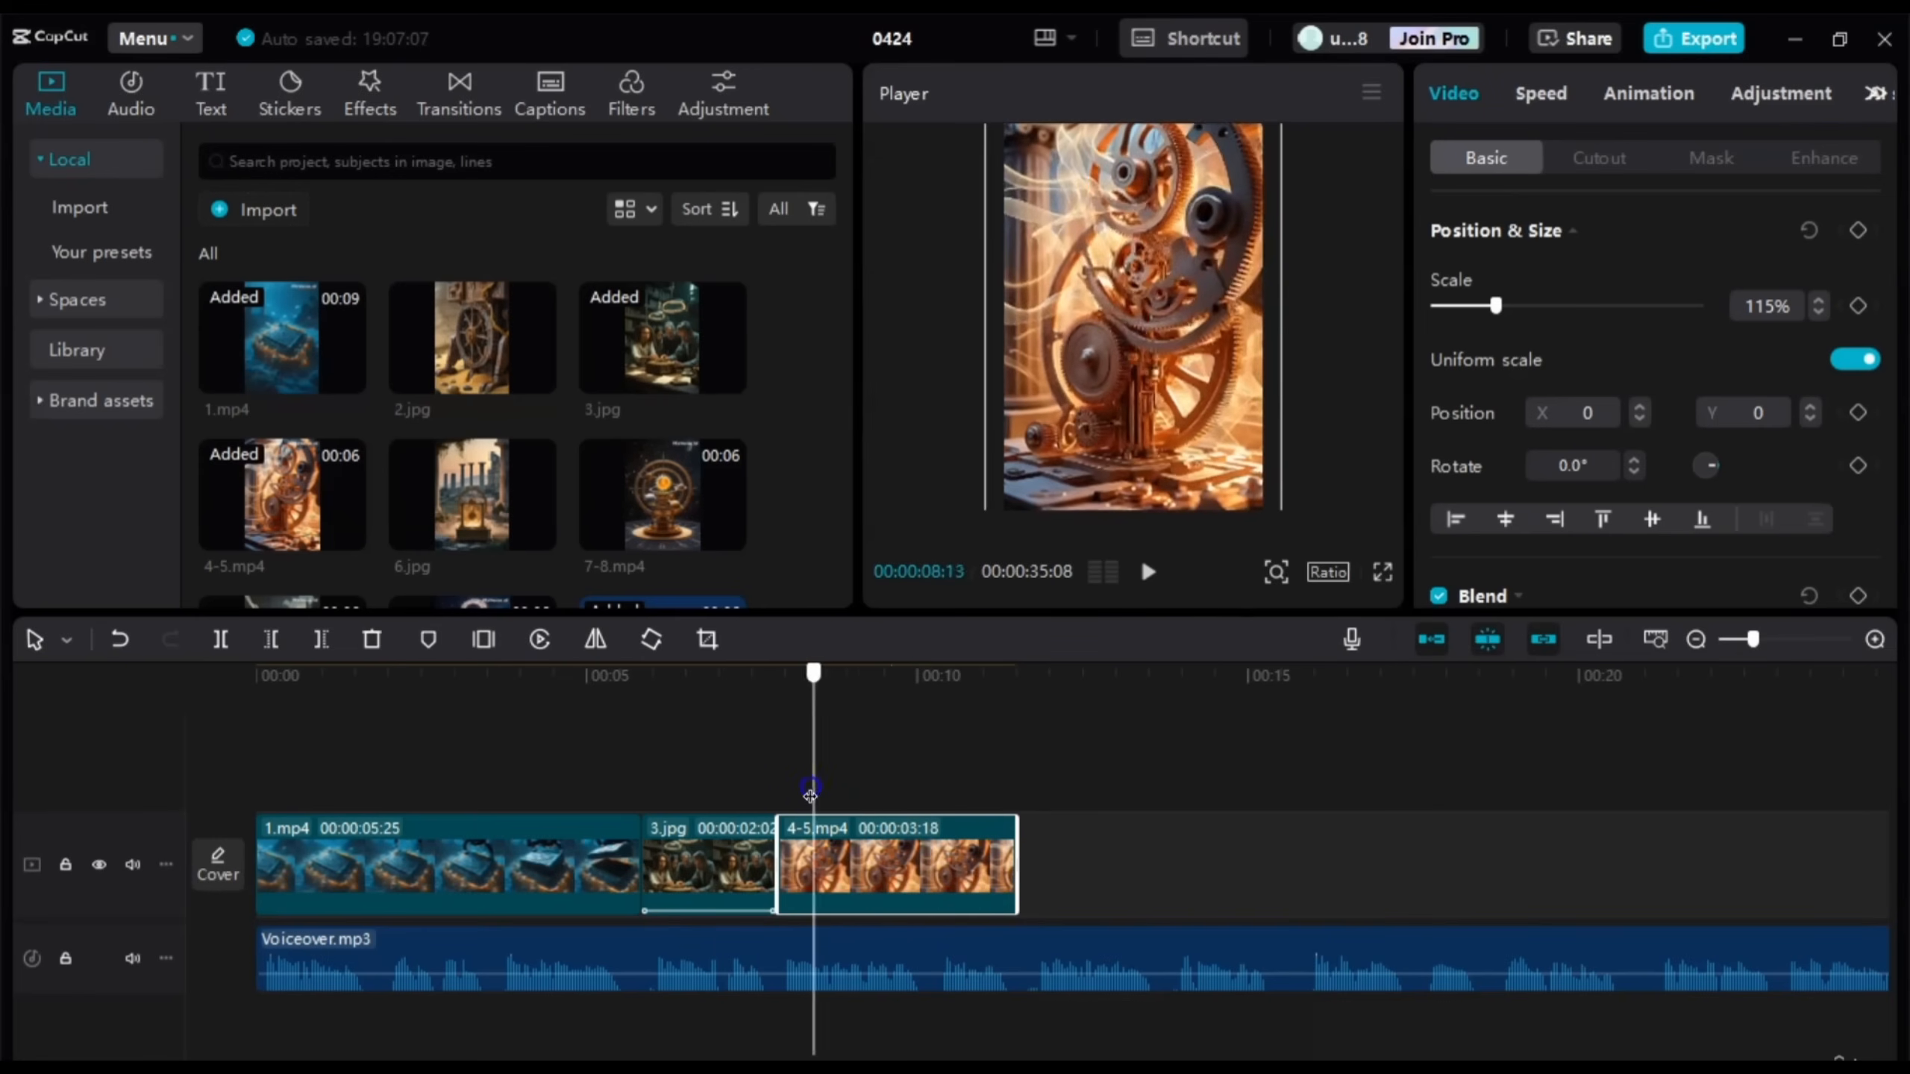
# Step: Apply the Zoom 1 combo animation to the 4-5.mp4 clip
pyautogui.click(859, 800)
pyautogui.click(818, 811)
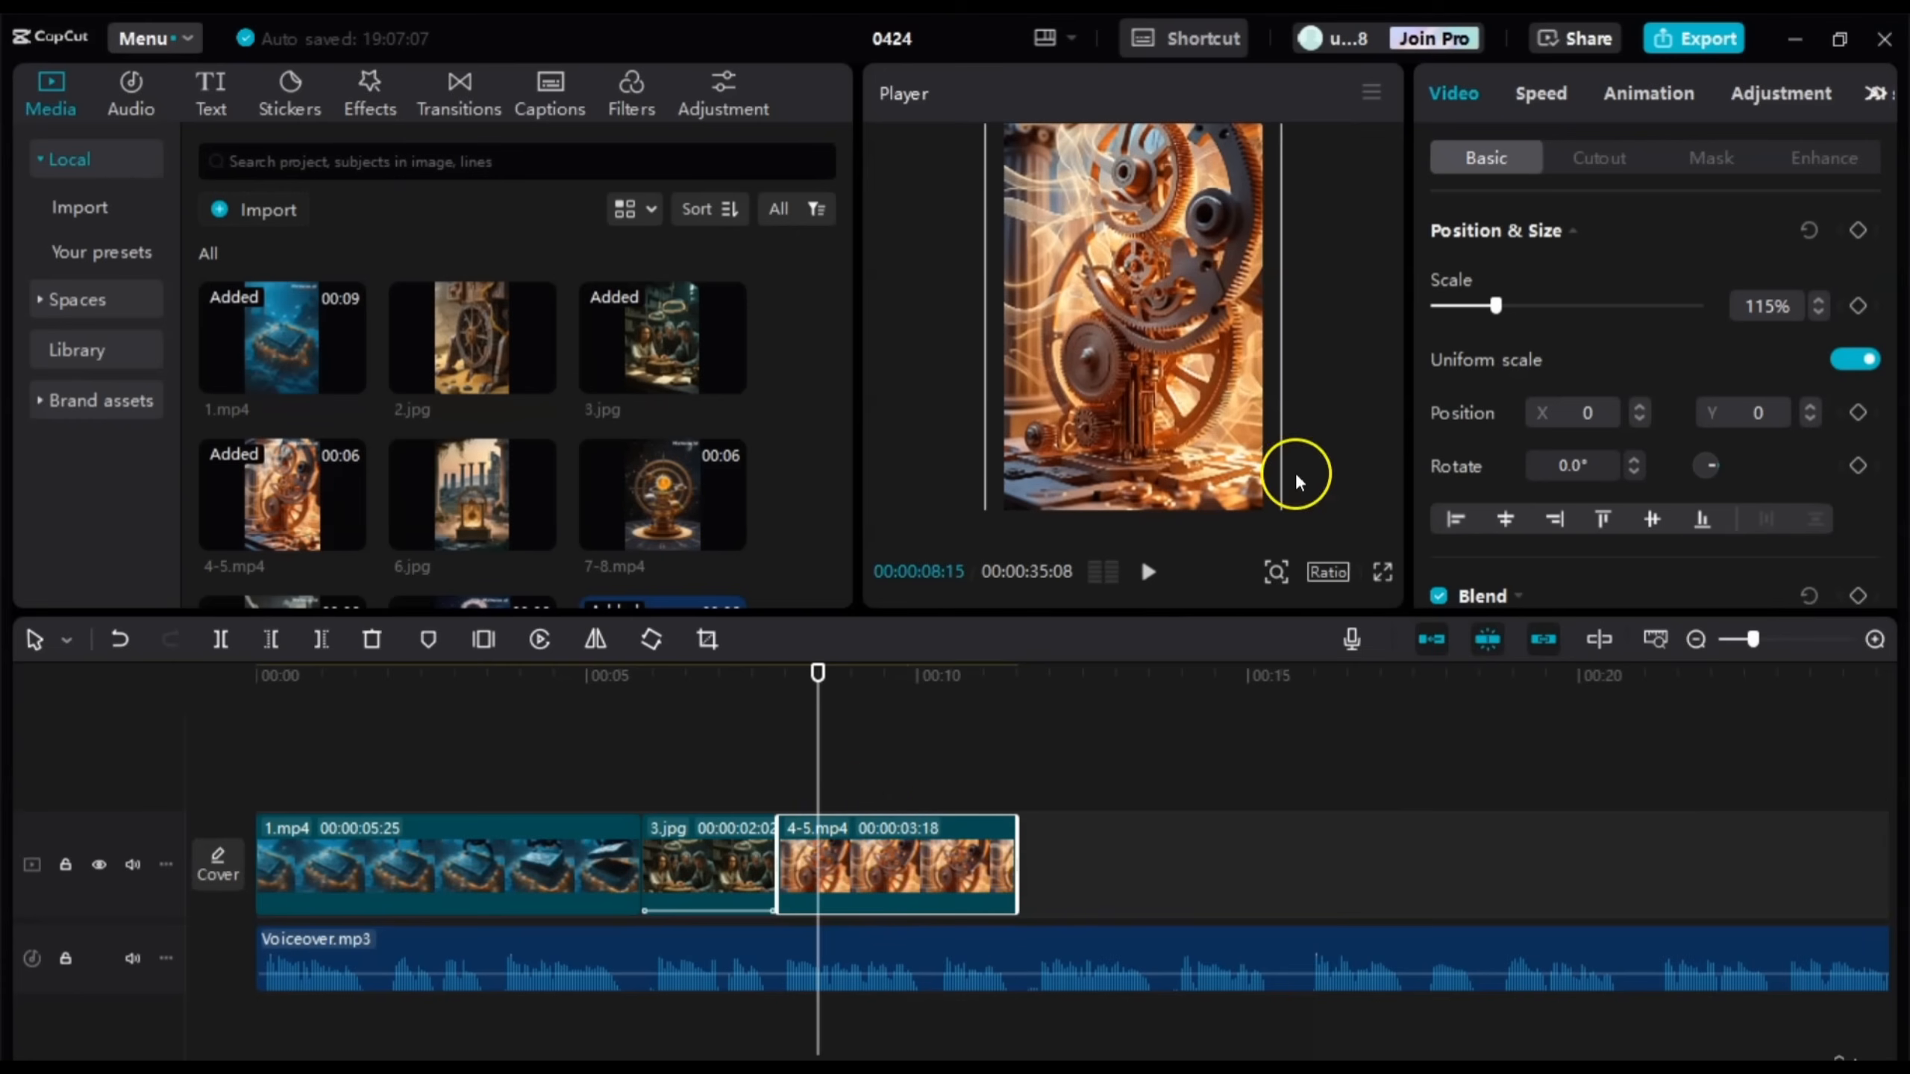
pyautogui.click(1637, 90)
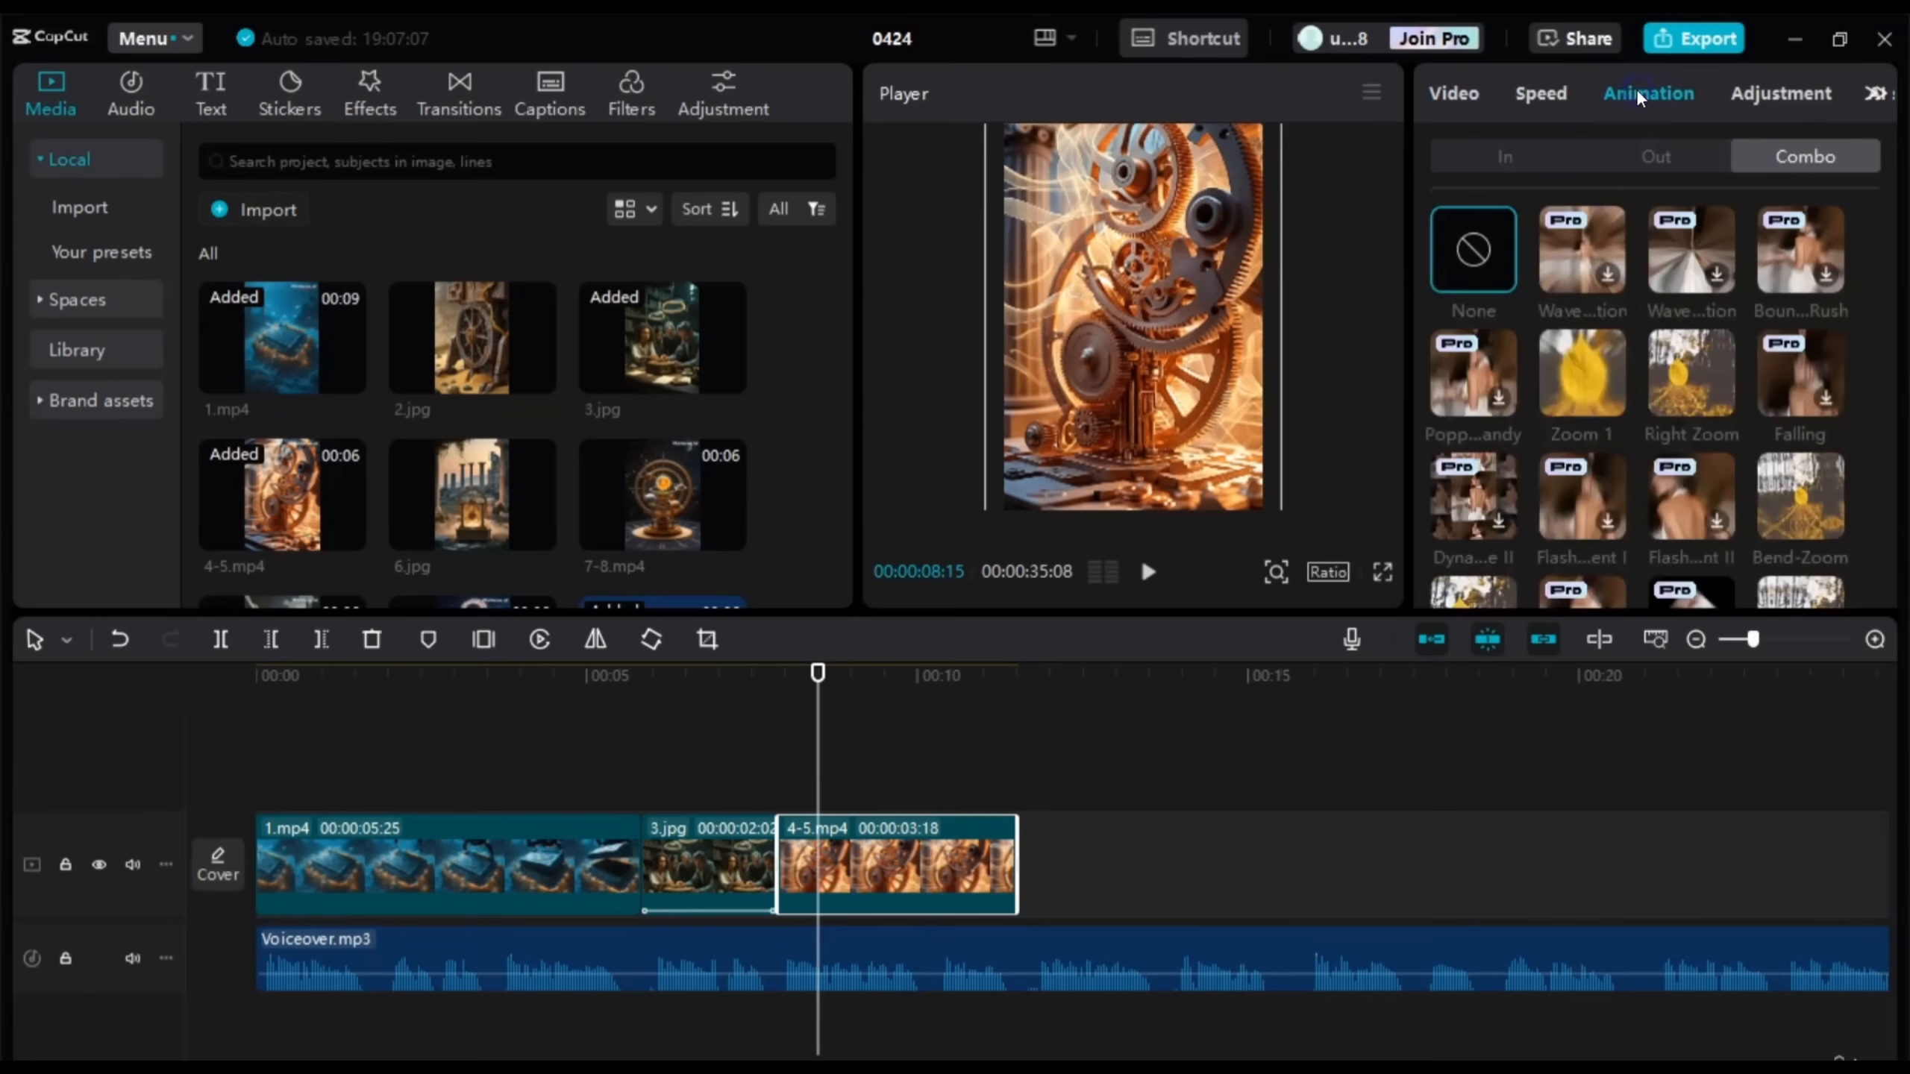
pyautogui.click(1587, 382)
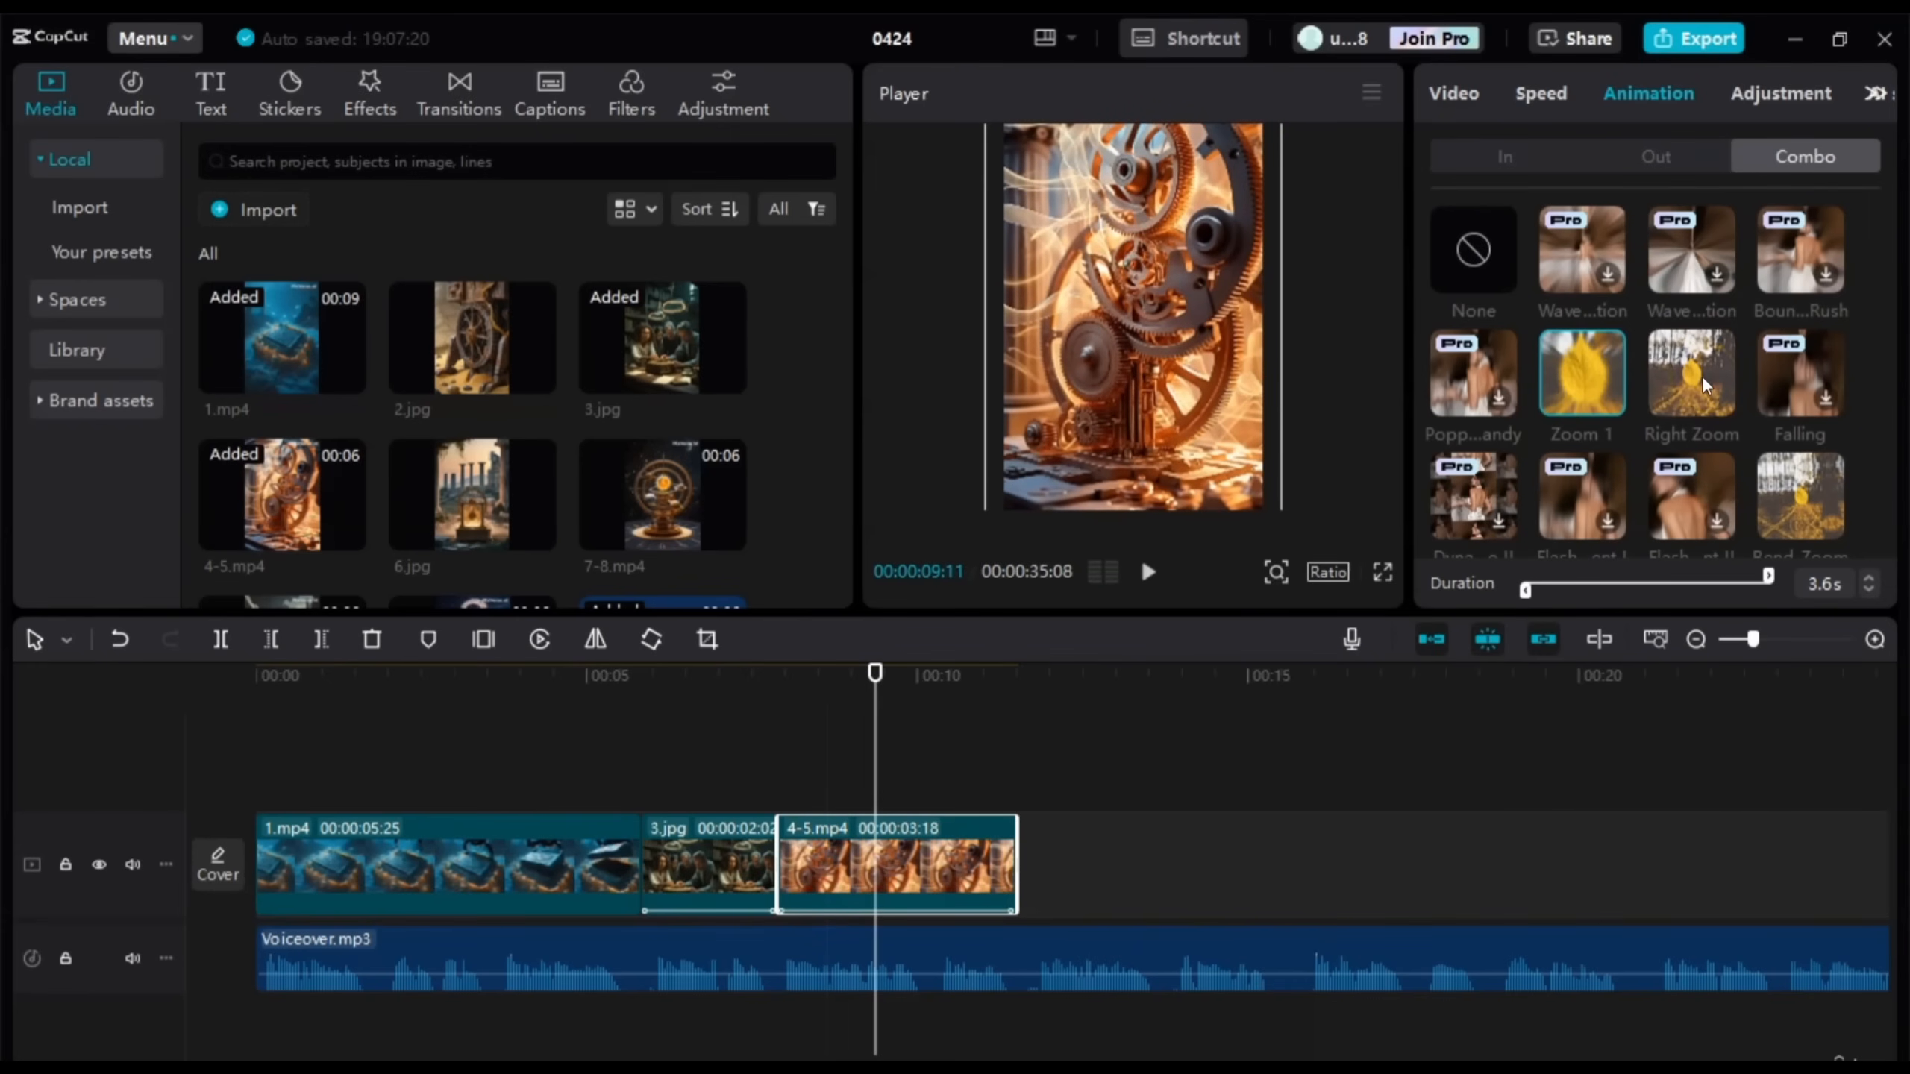
pyautogui.scroll(-2, 1765, 399)
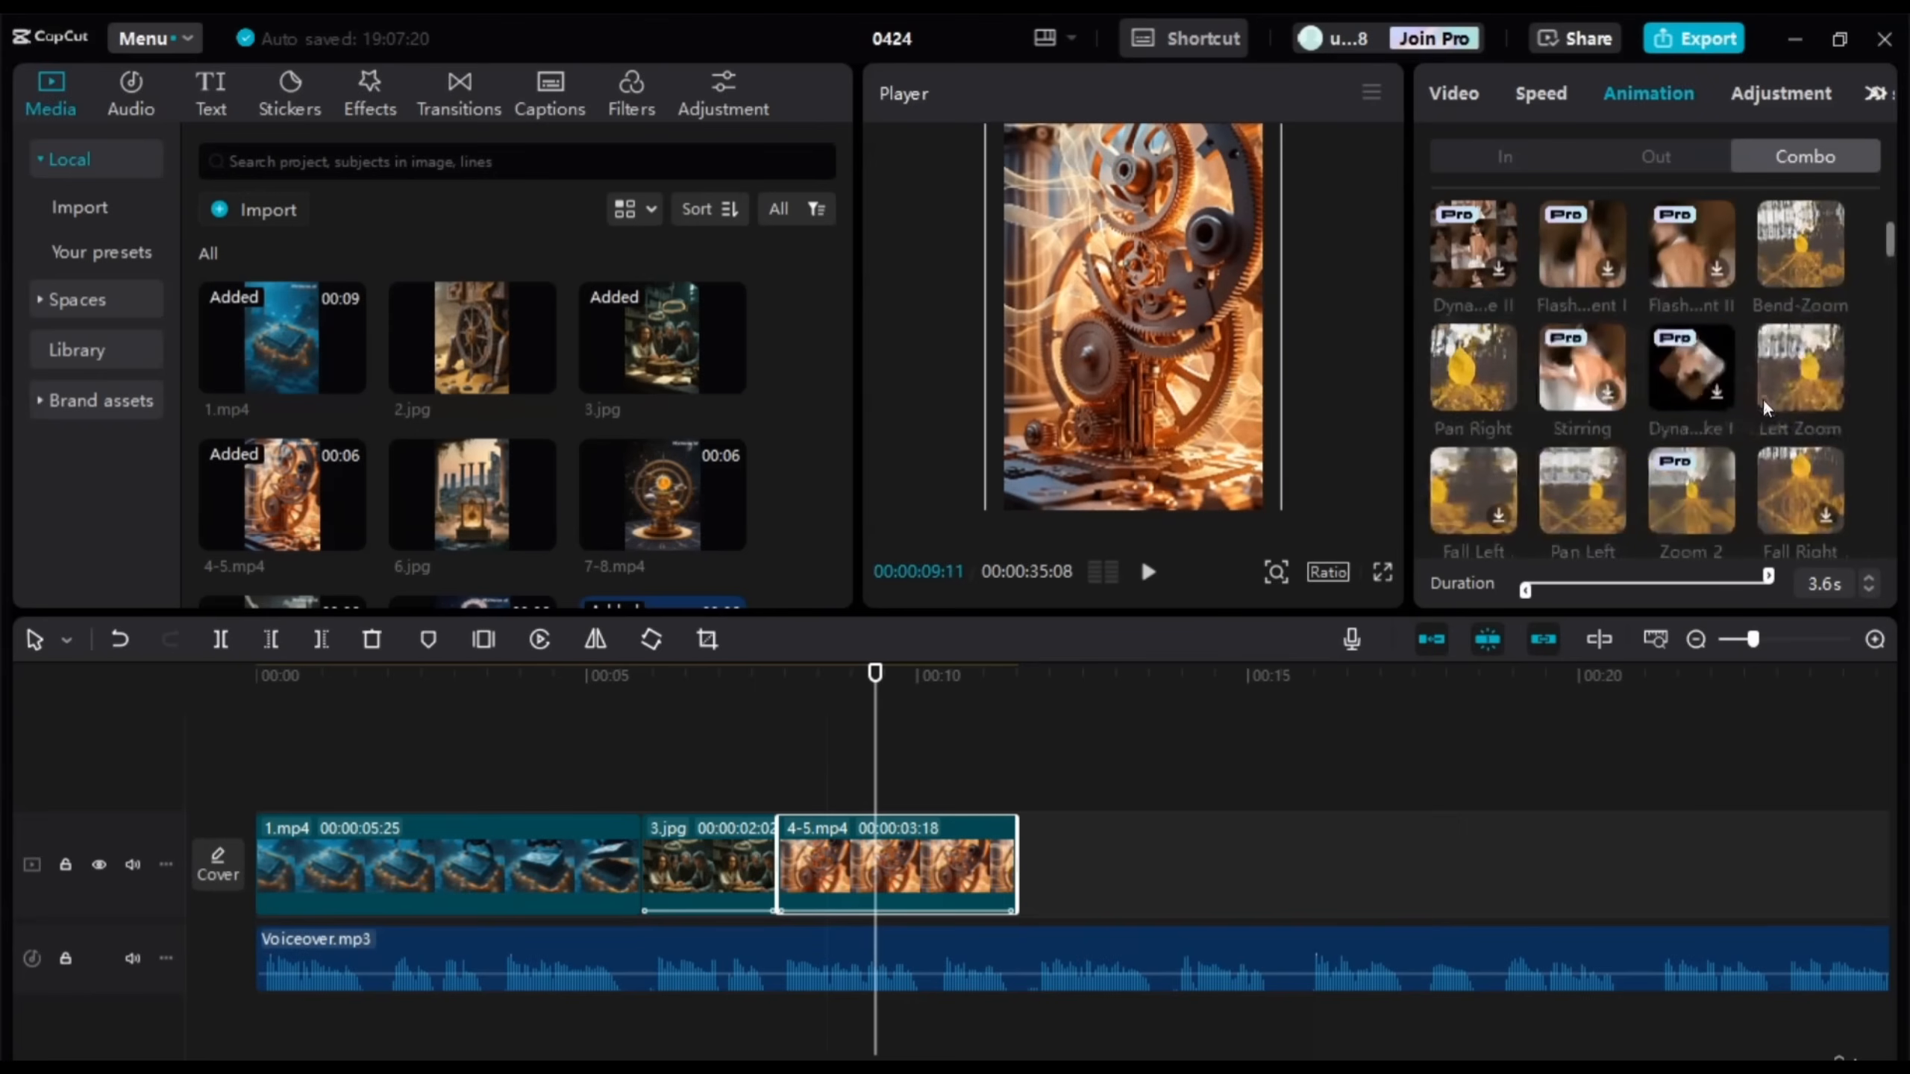
# Step: Play back the animated 4-5.mp4 clip, checking it in the full-screen preview as well
pyautogui.click(737, 749)
pyautogui.press('space')
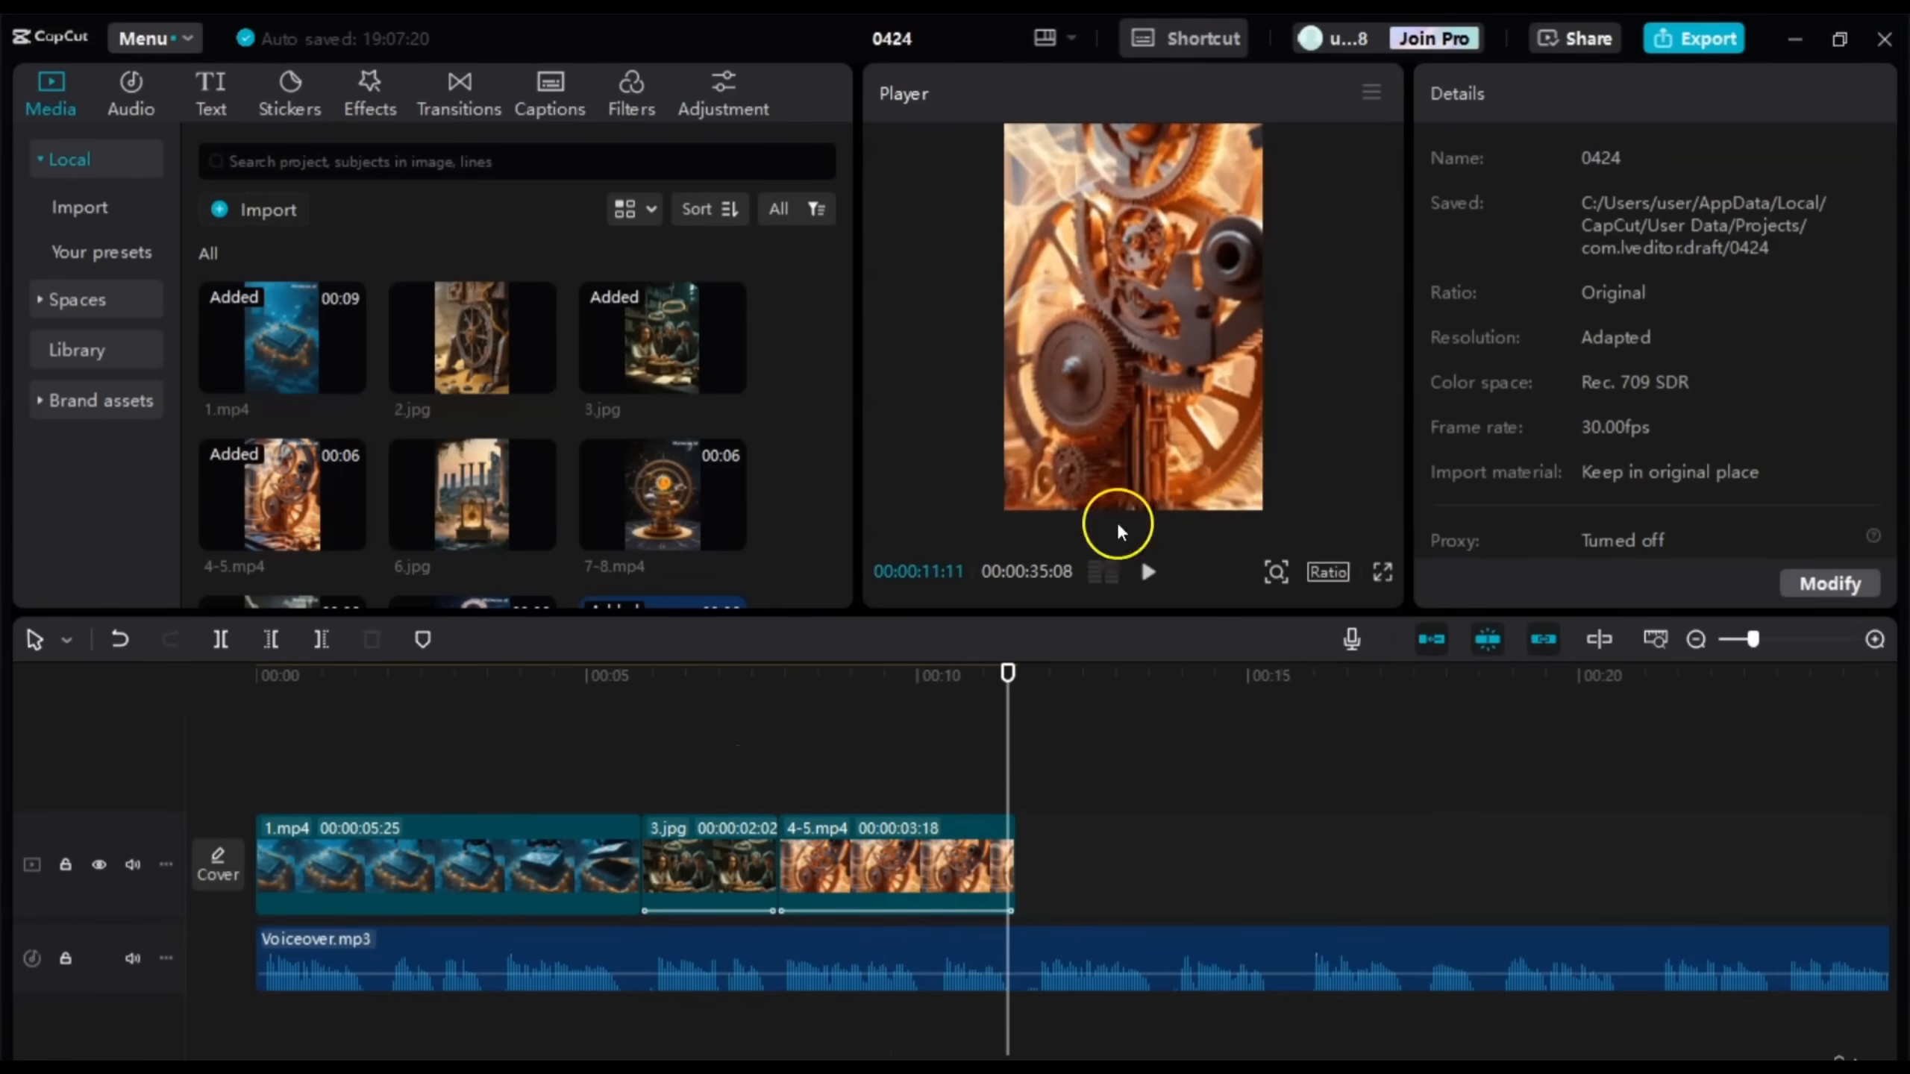
pyautogui.click(1381, 571)
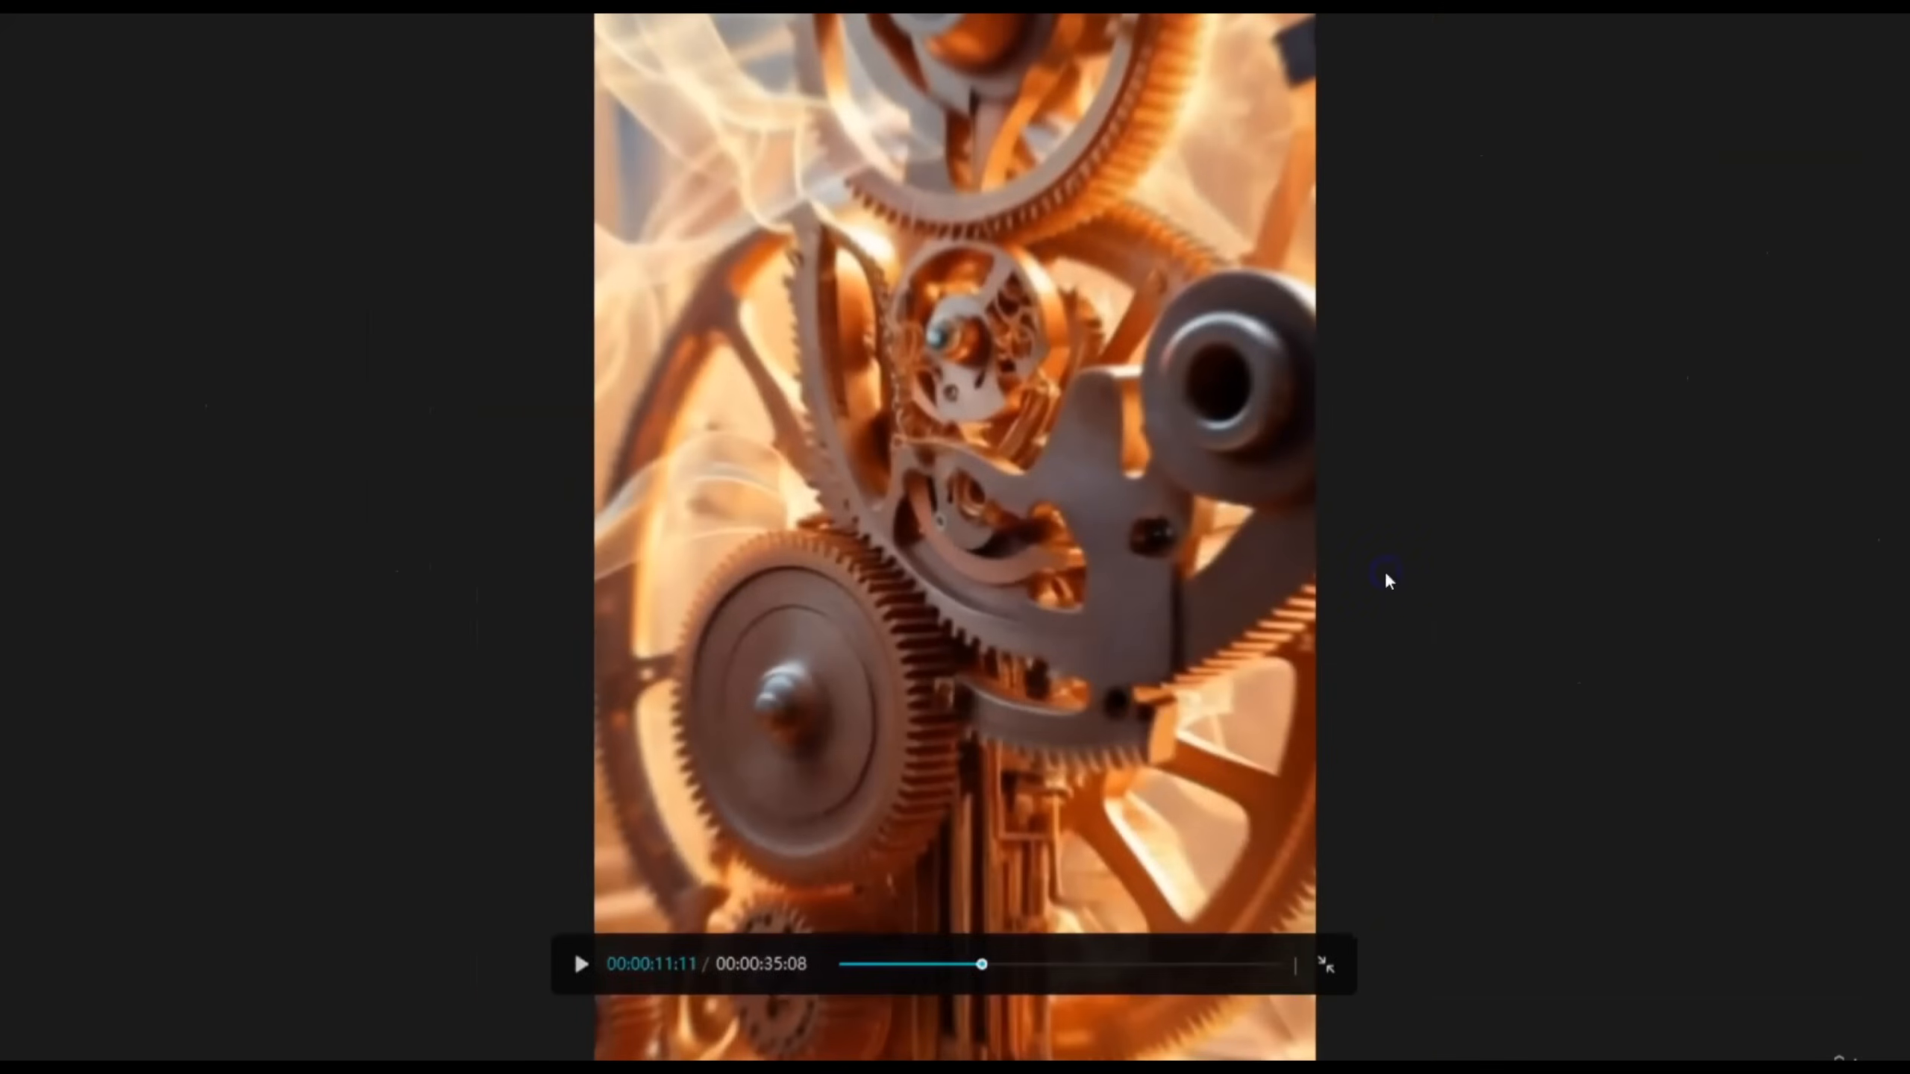
pyautogui.click(933, 965)
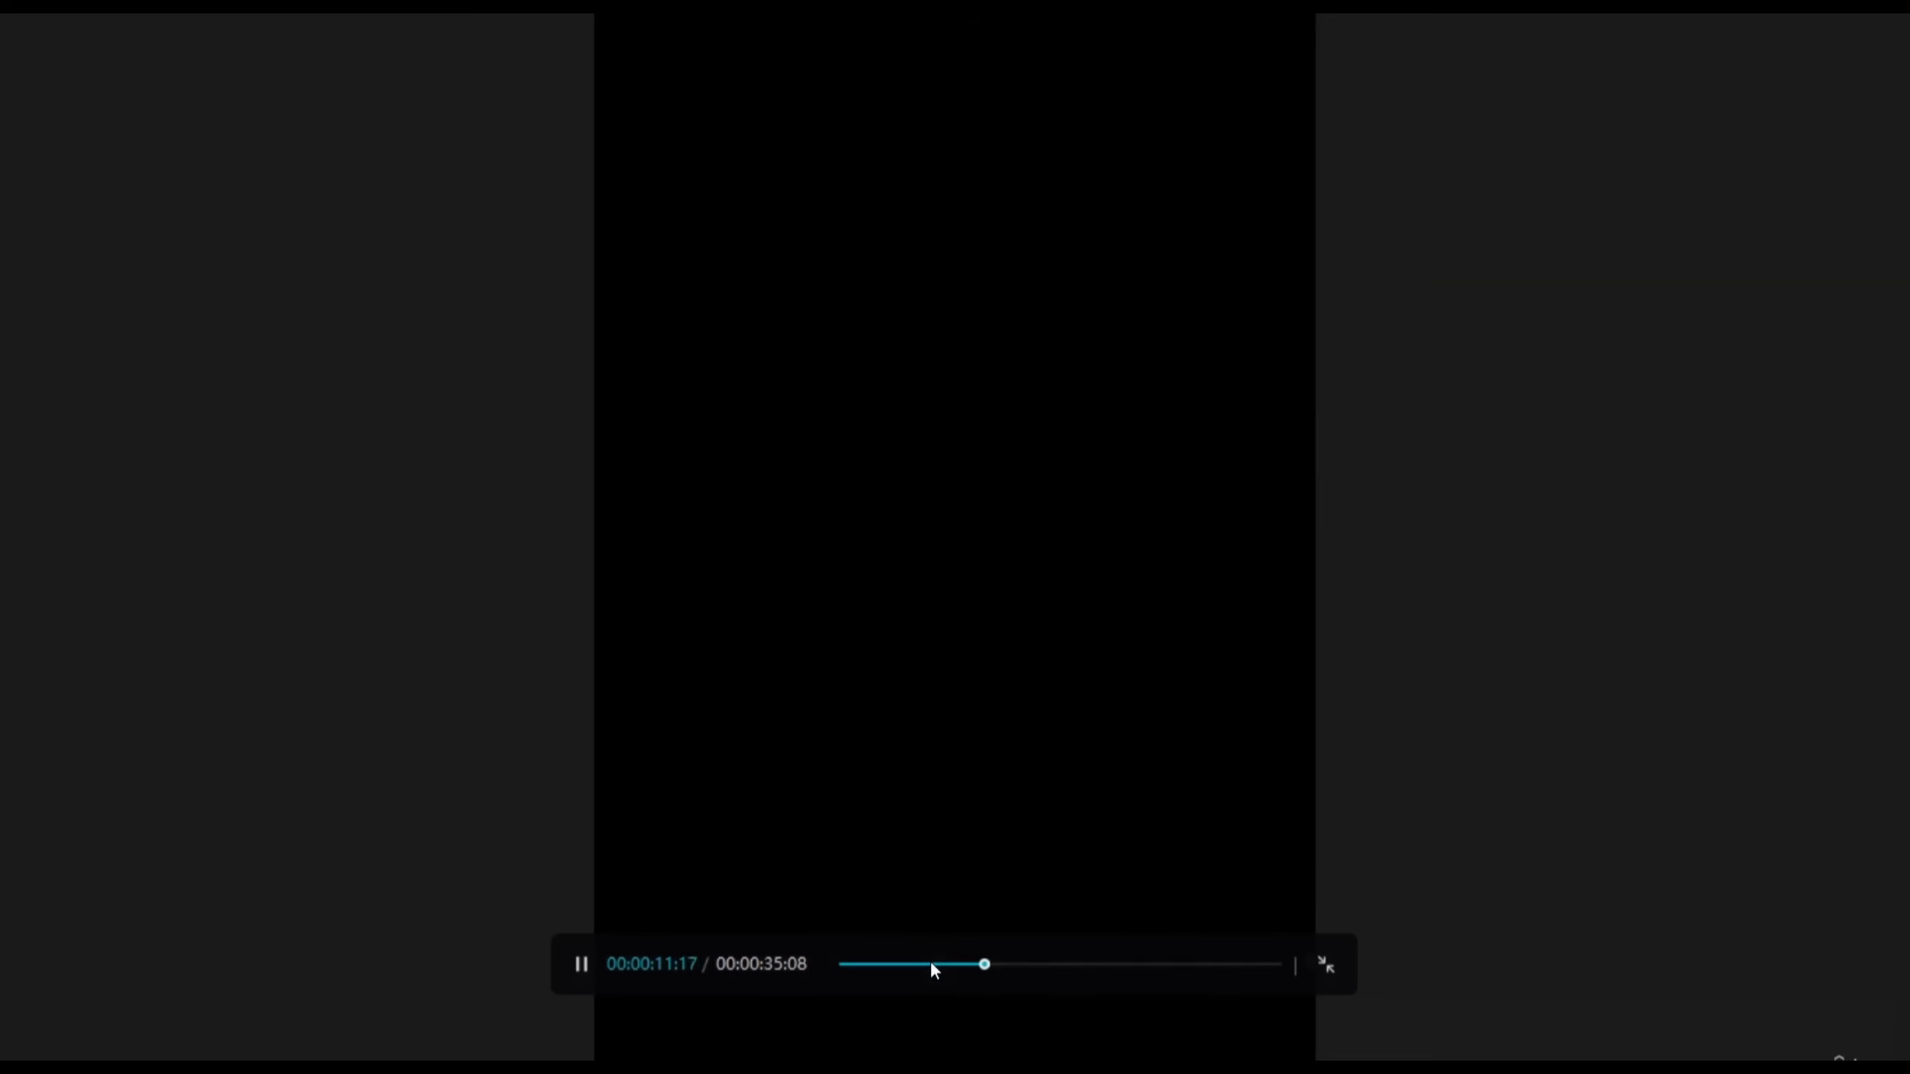
pyautogui.click(968, 969)
pyautogui.click(1326, 967)
# Step: Add 6.jpg to the video track after 4-5.mp4 and fit it to the voiceover with a duration of 00:00:04:03
pyautogui.moveTo(444, 505); pyautogui.dragTo(1020, 861)
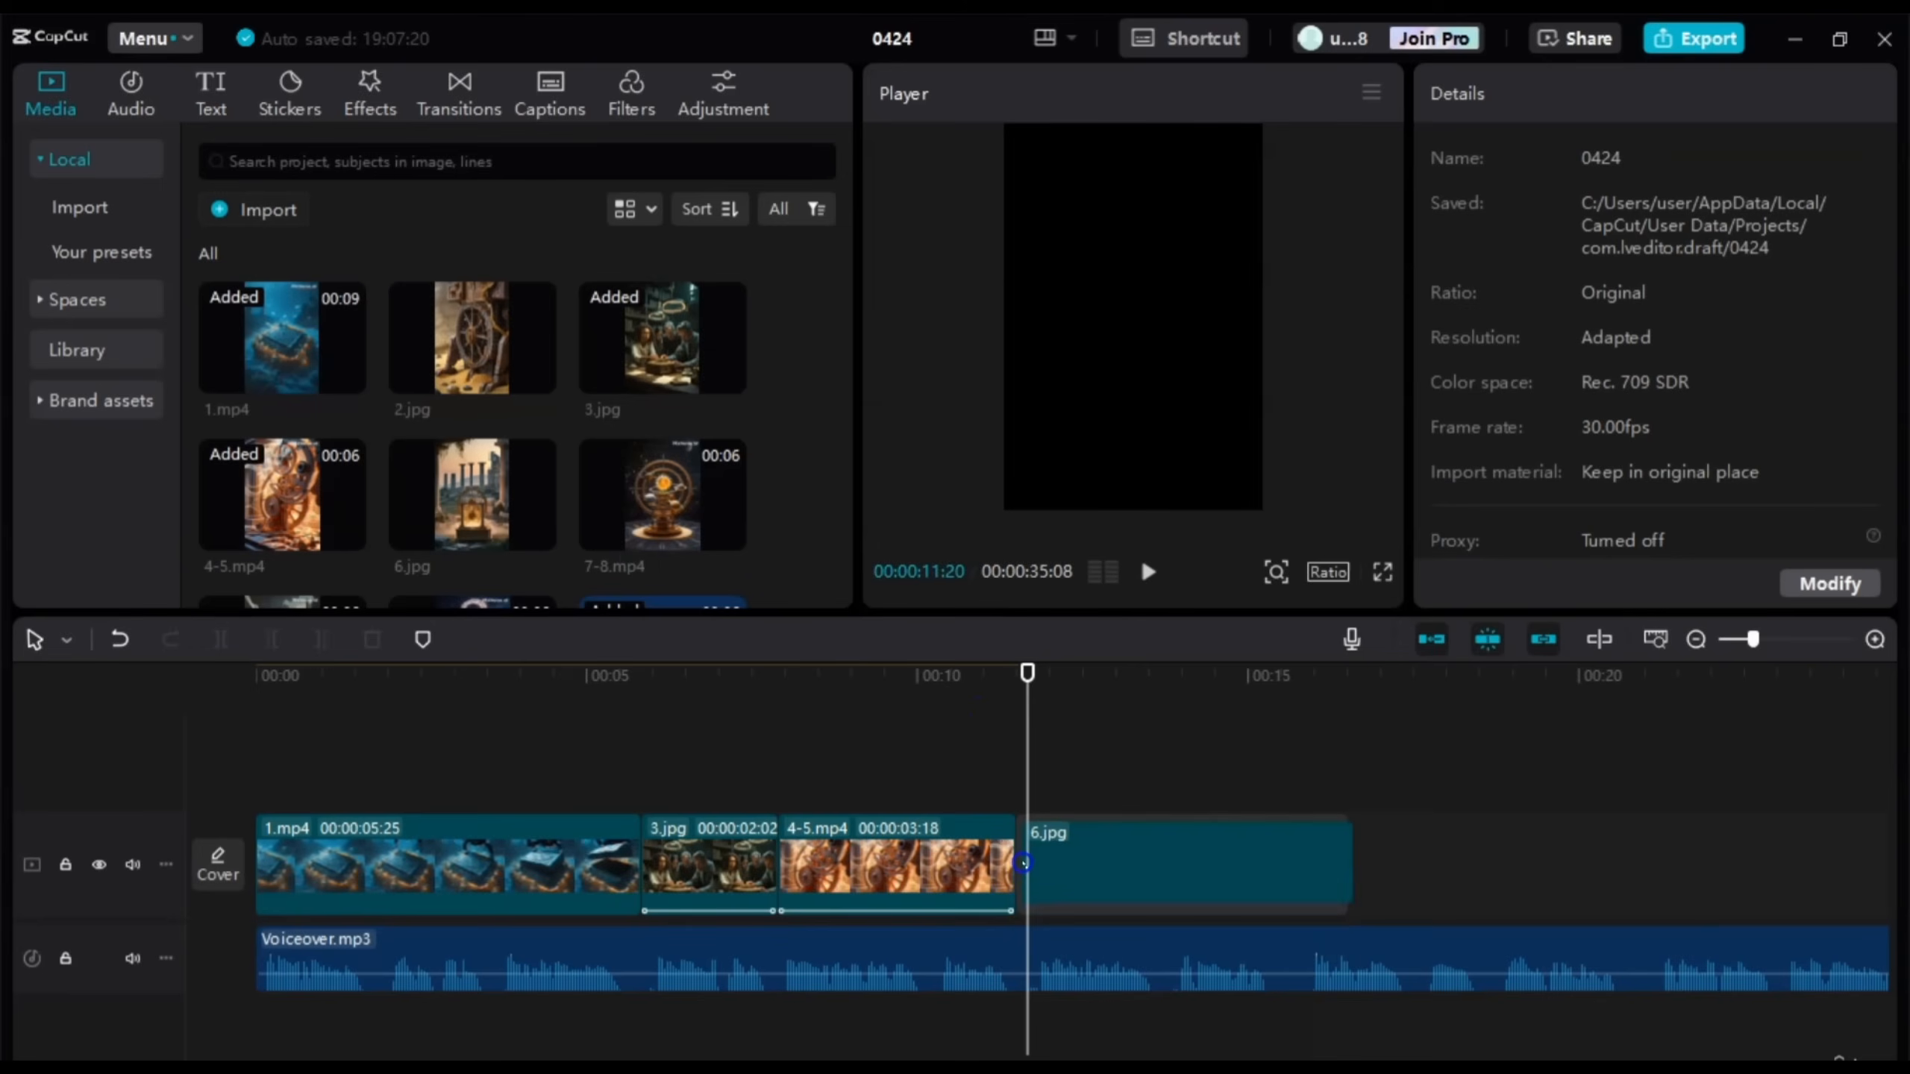
pyautogui.press('space')
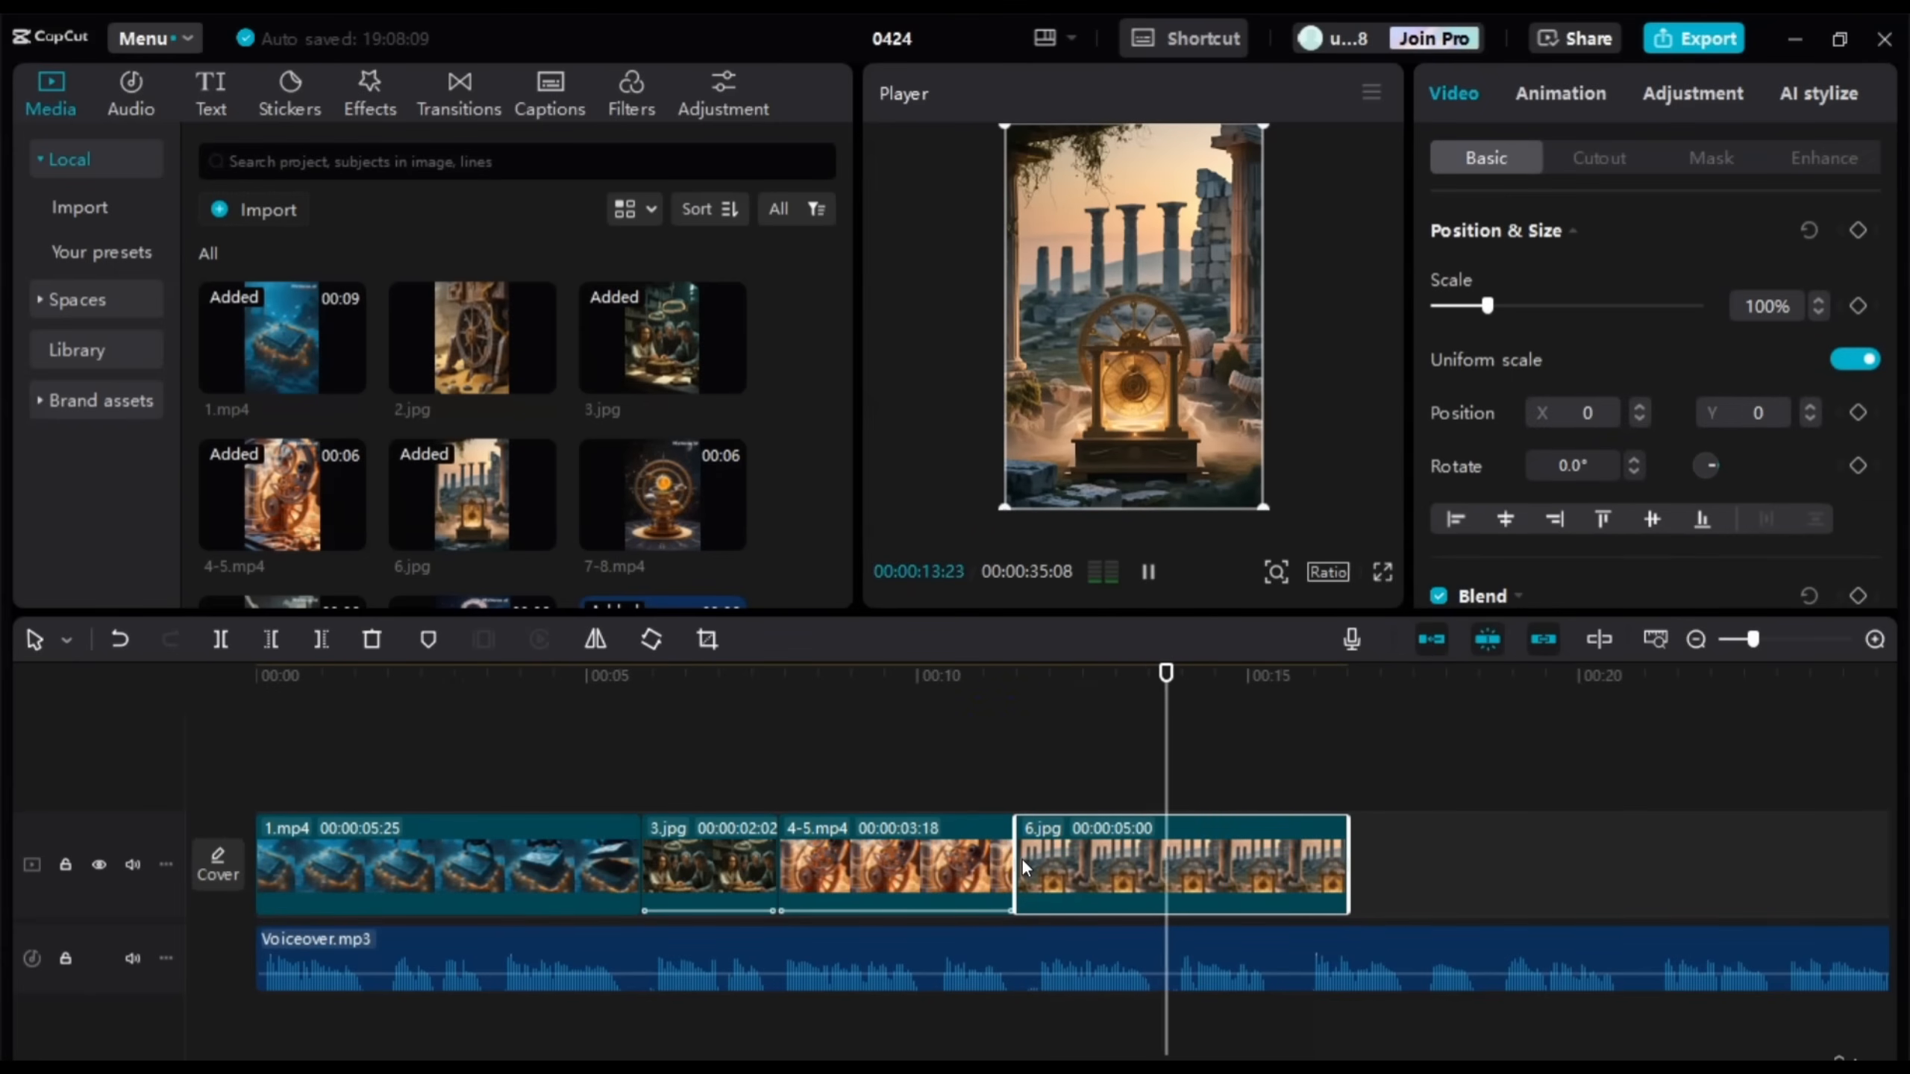
pyautogui.press('space')
pyautogui.moveTo(1346, 852); pyautogui.dragTo(1169, 860)
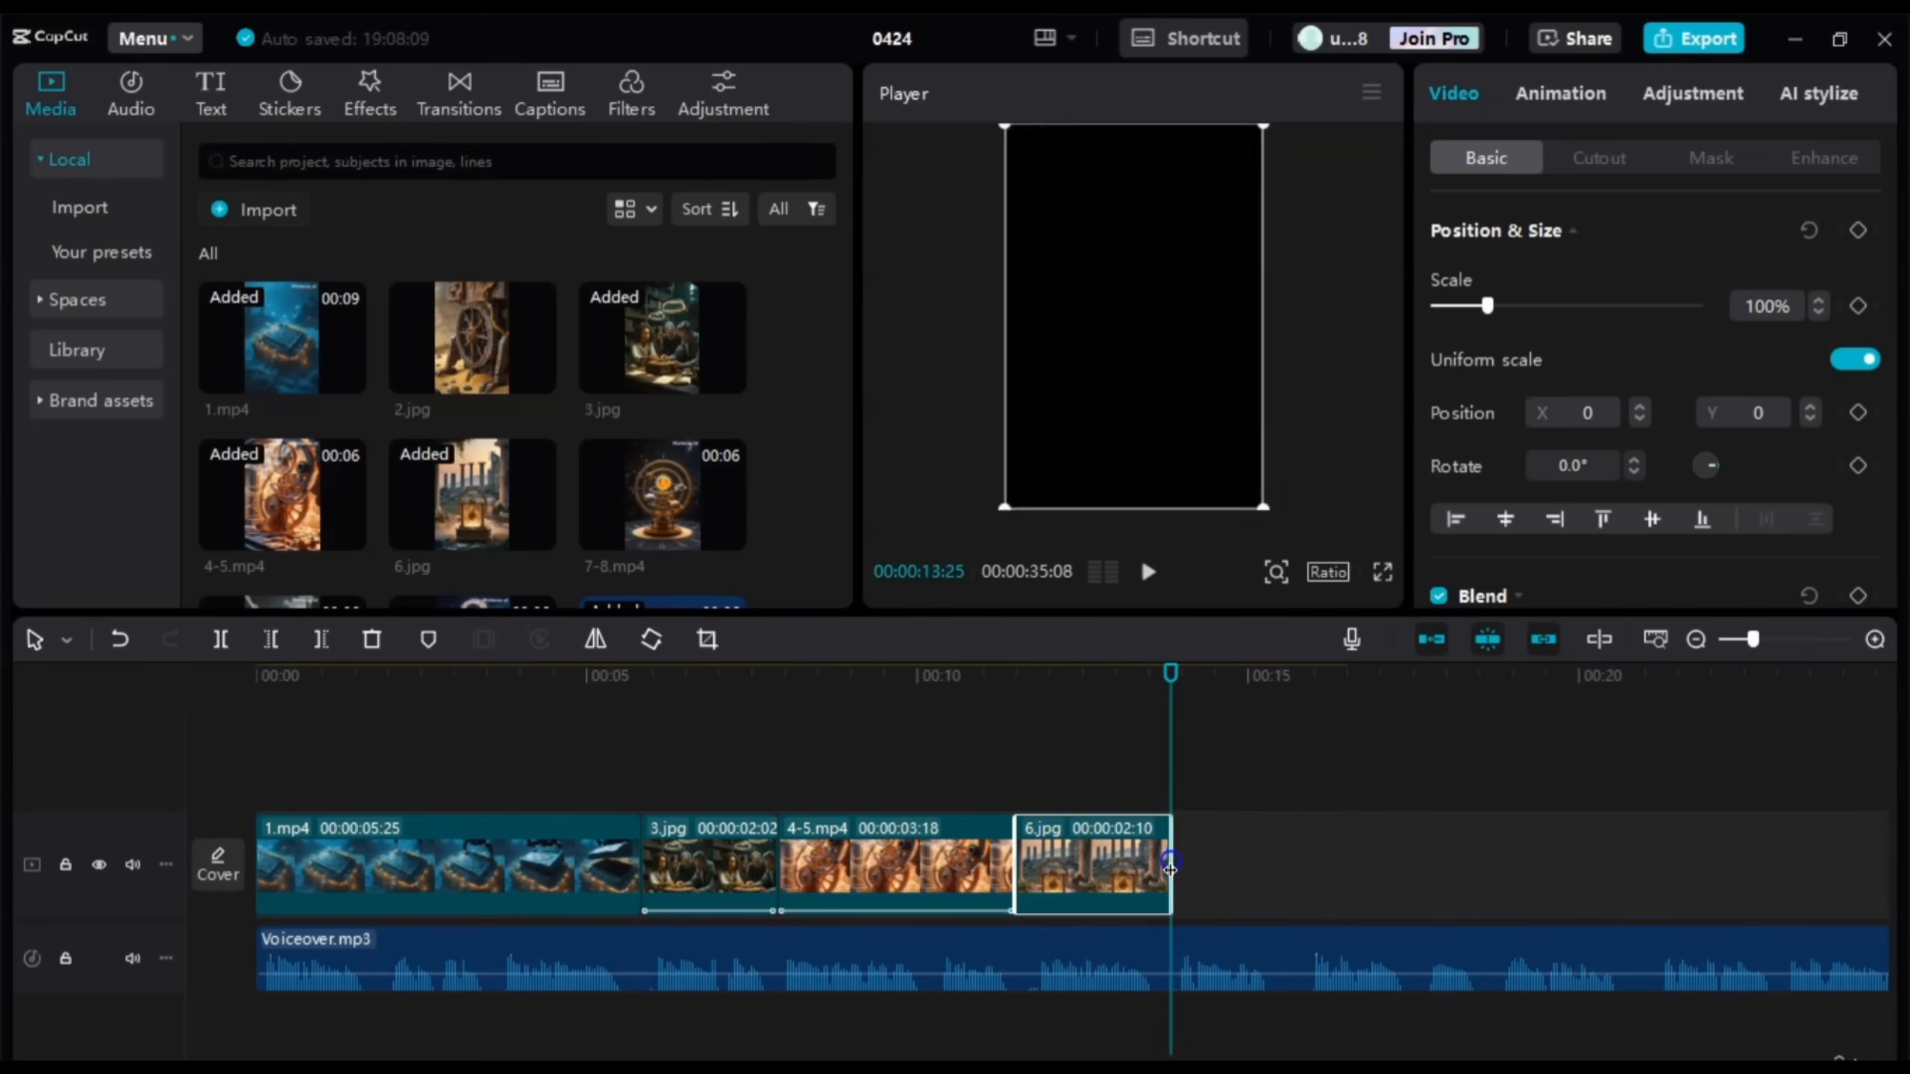
pyautogui.press('space')
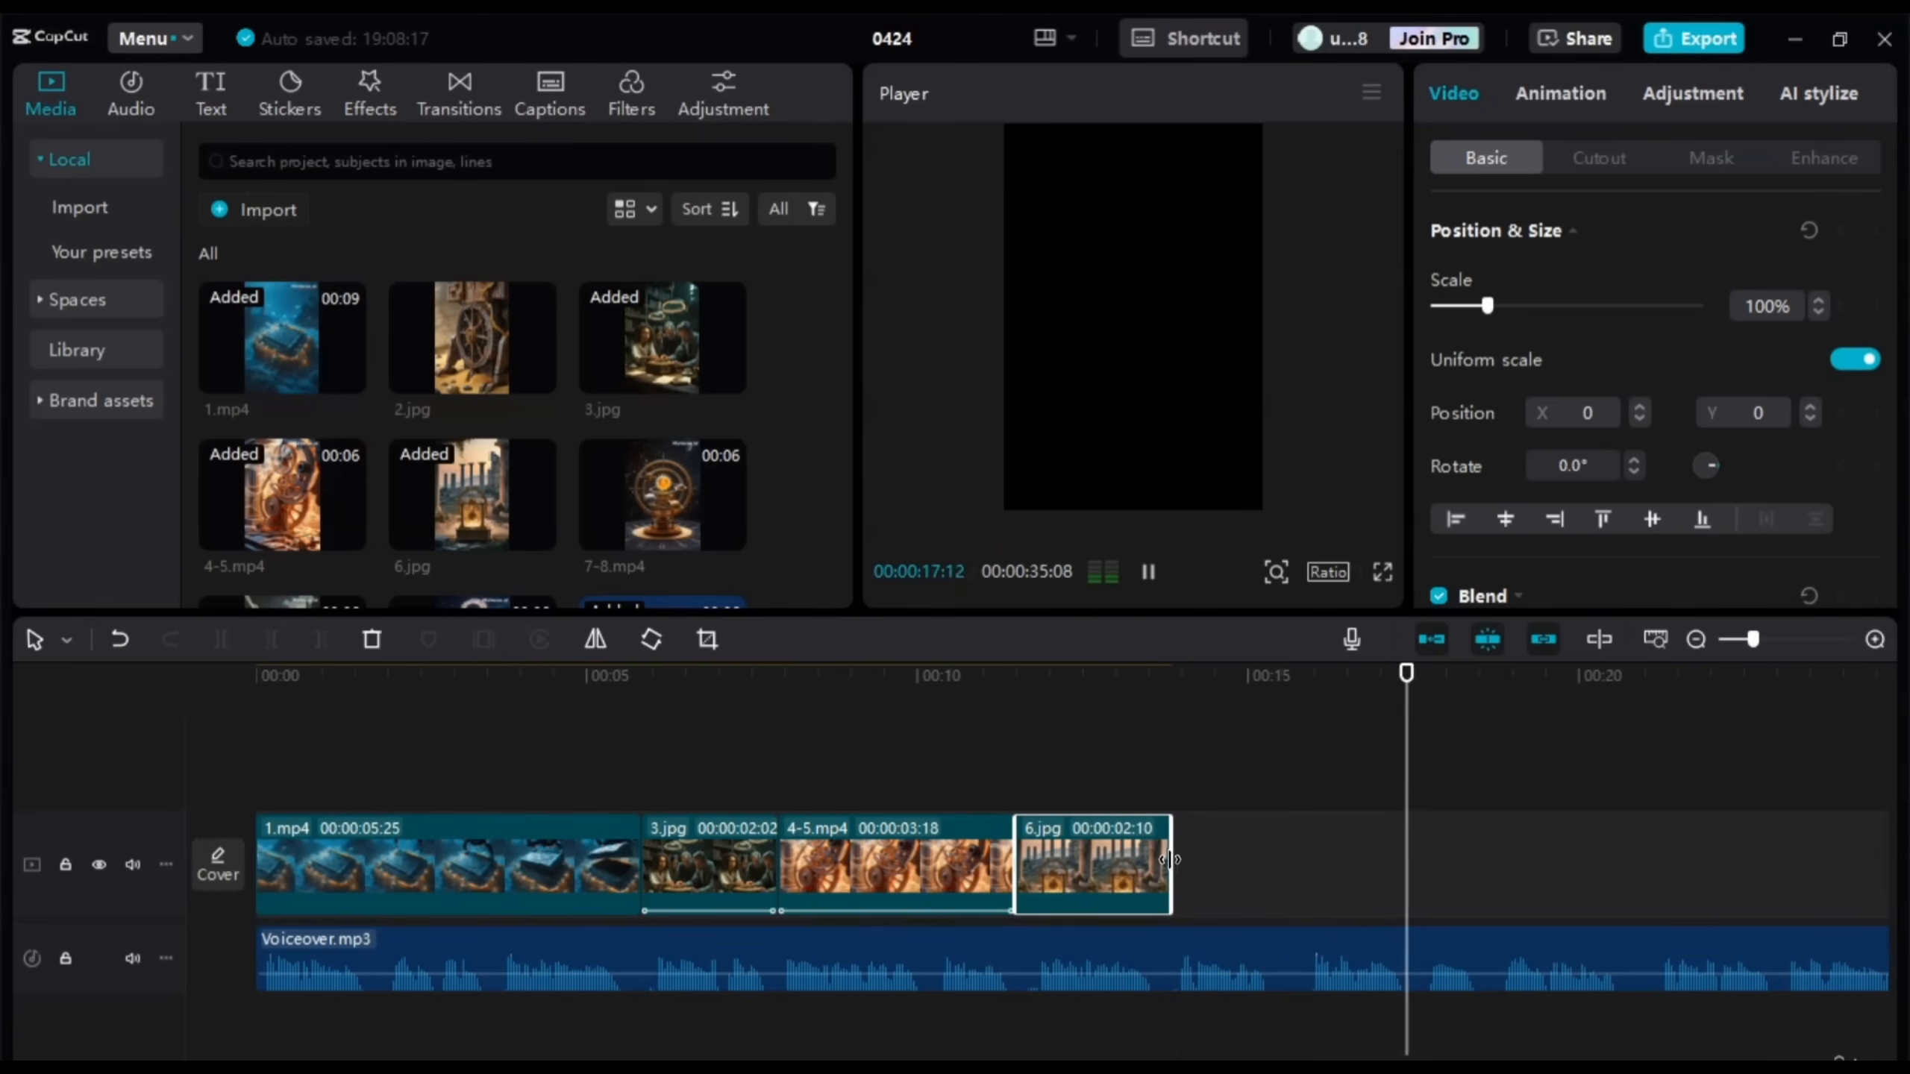
pyautogui.press('space')
pyautogui.moveTo(1169, 859); pyautogui.dragTo(1287, 865)
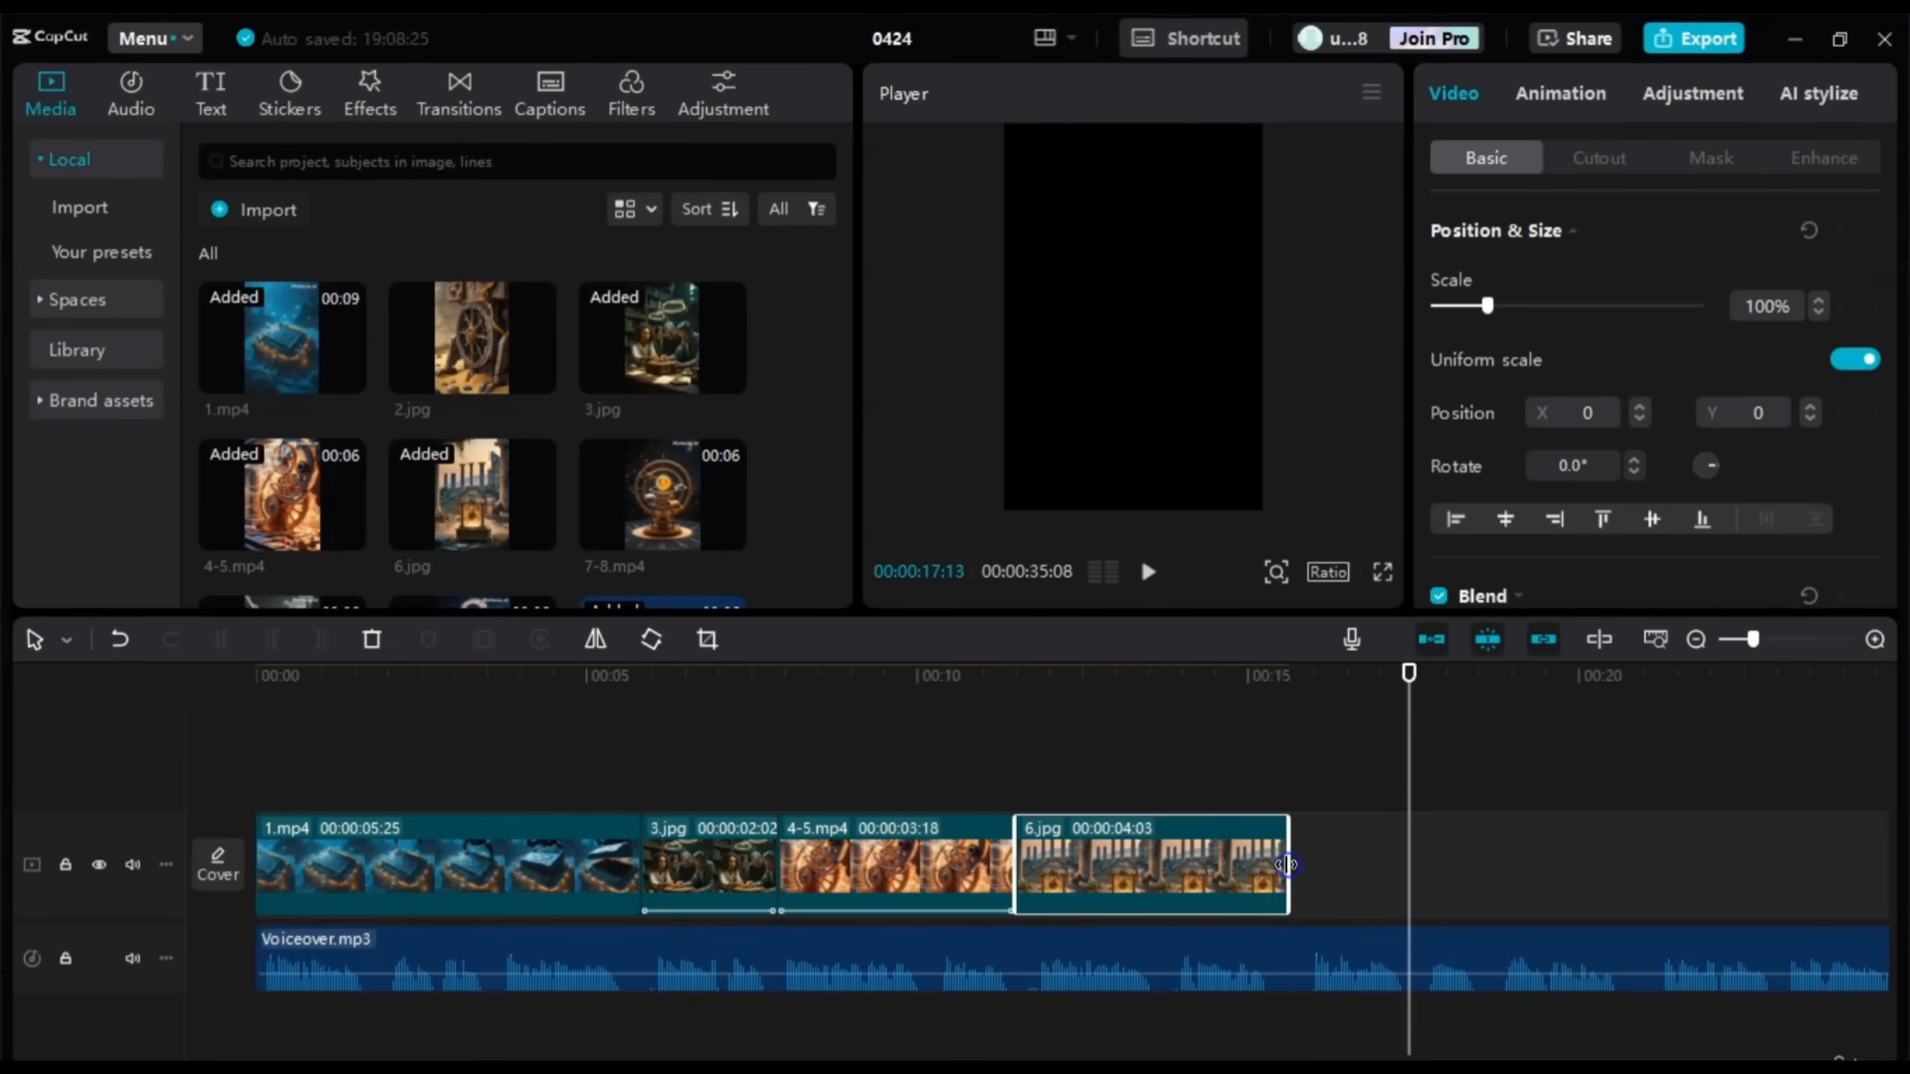
# Step: Apply the Right Zoom combo animation to the 6.jpg clip
pyautogui.click(981, 772)
pyautogui.click(1083, 841)
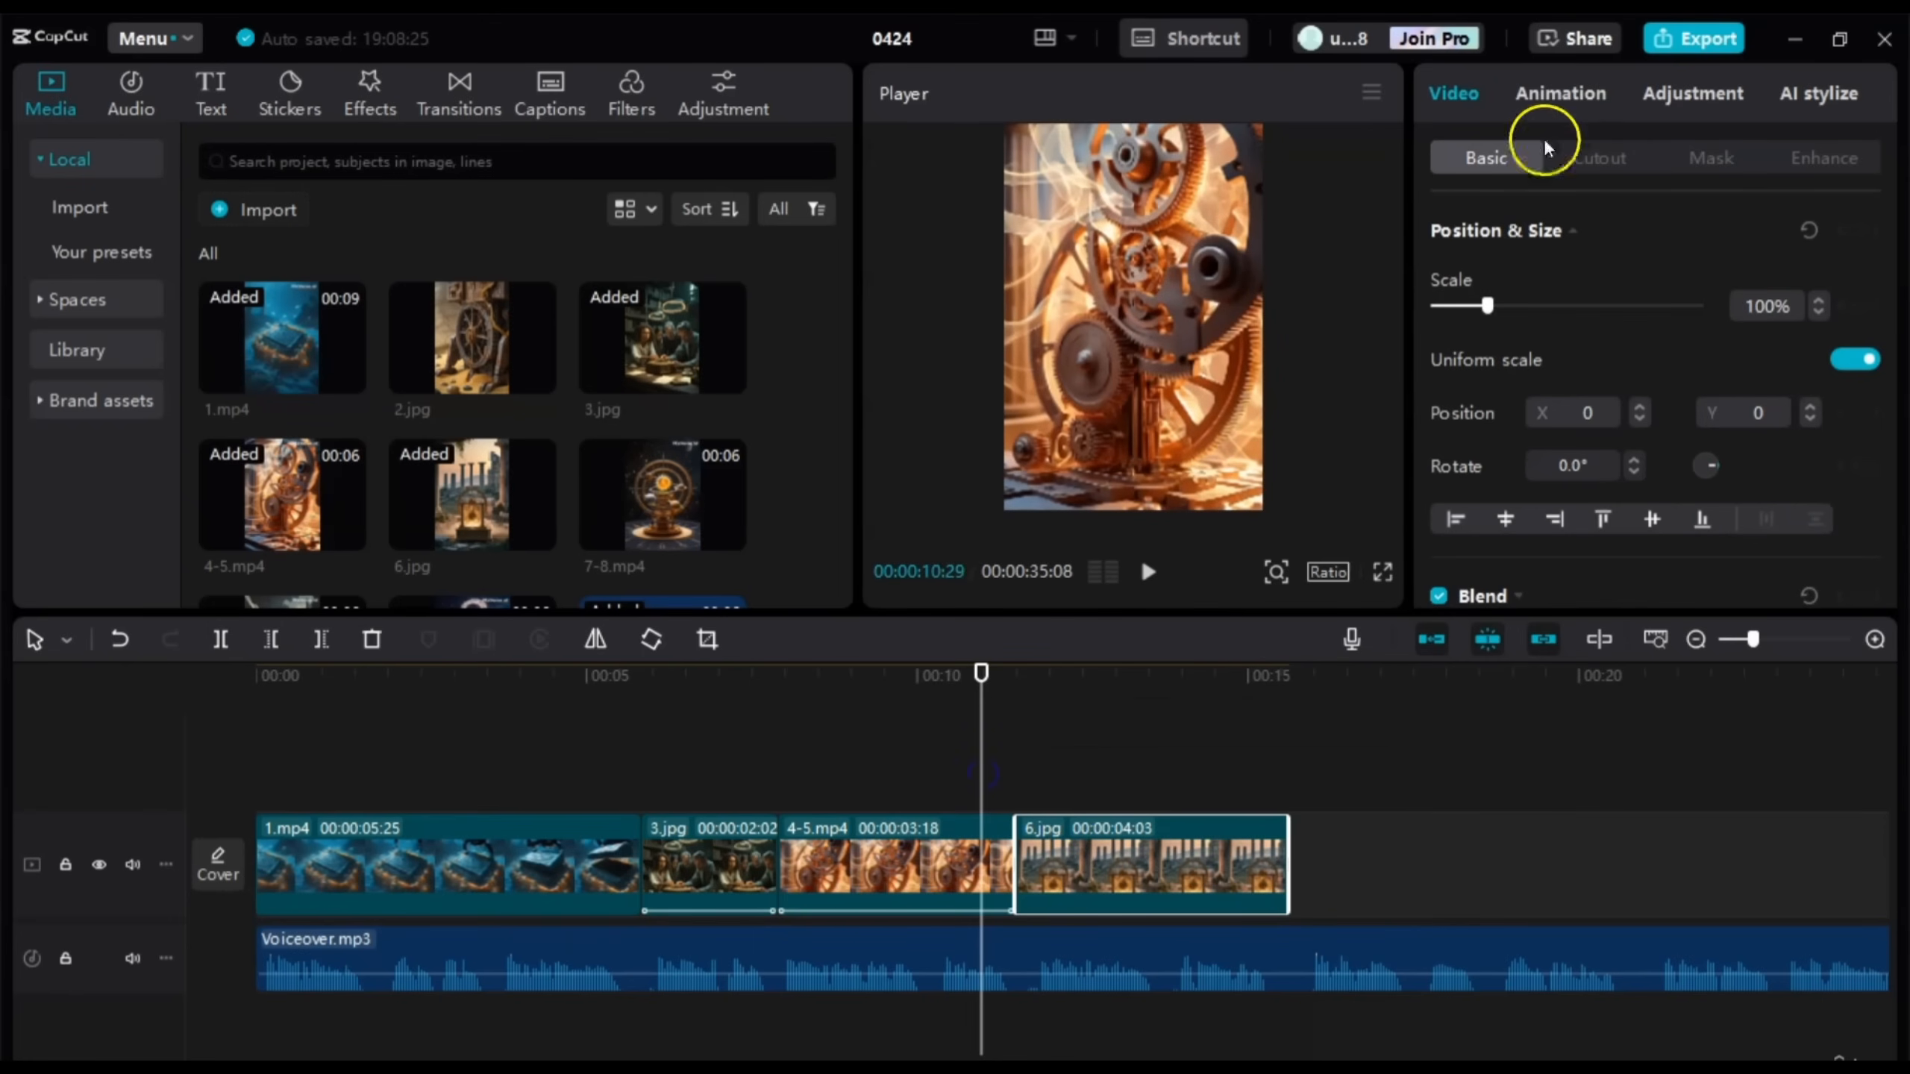
pyautogui.click(1570, 91)
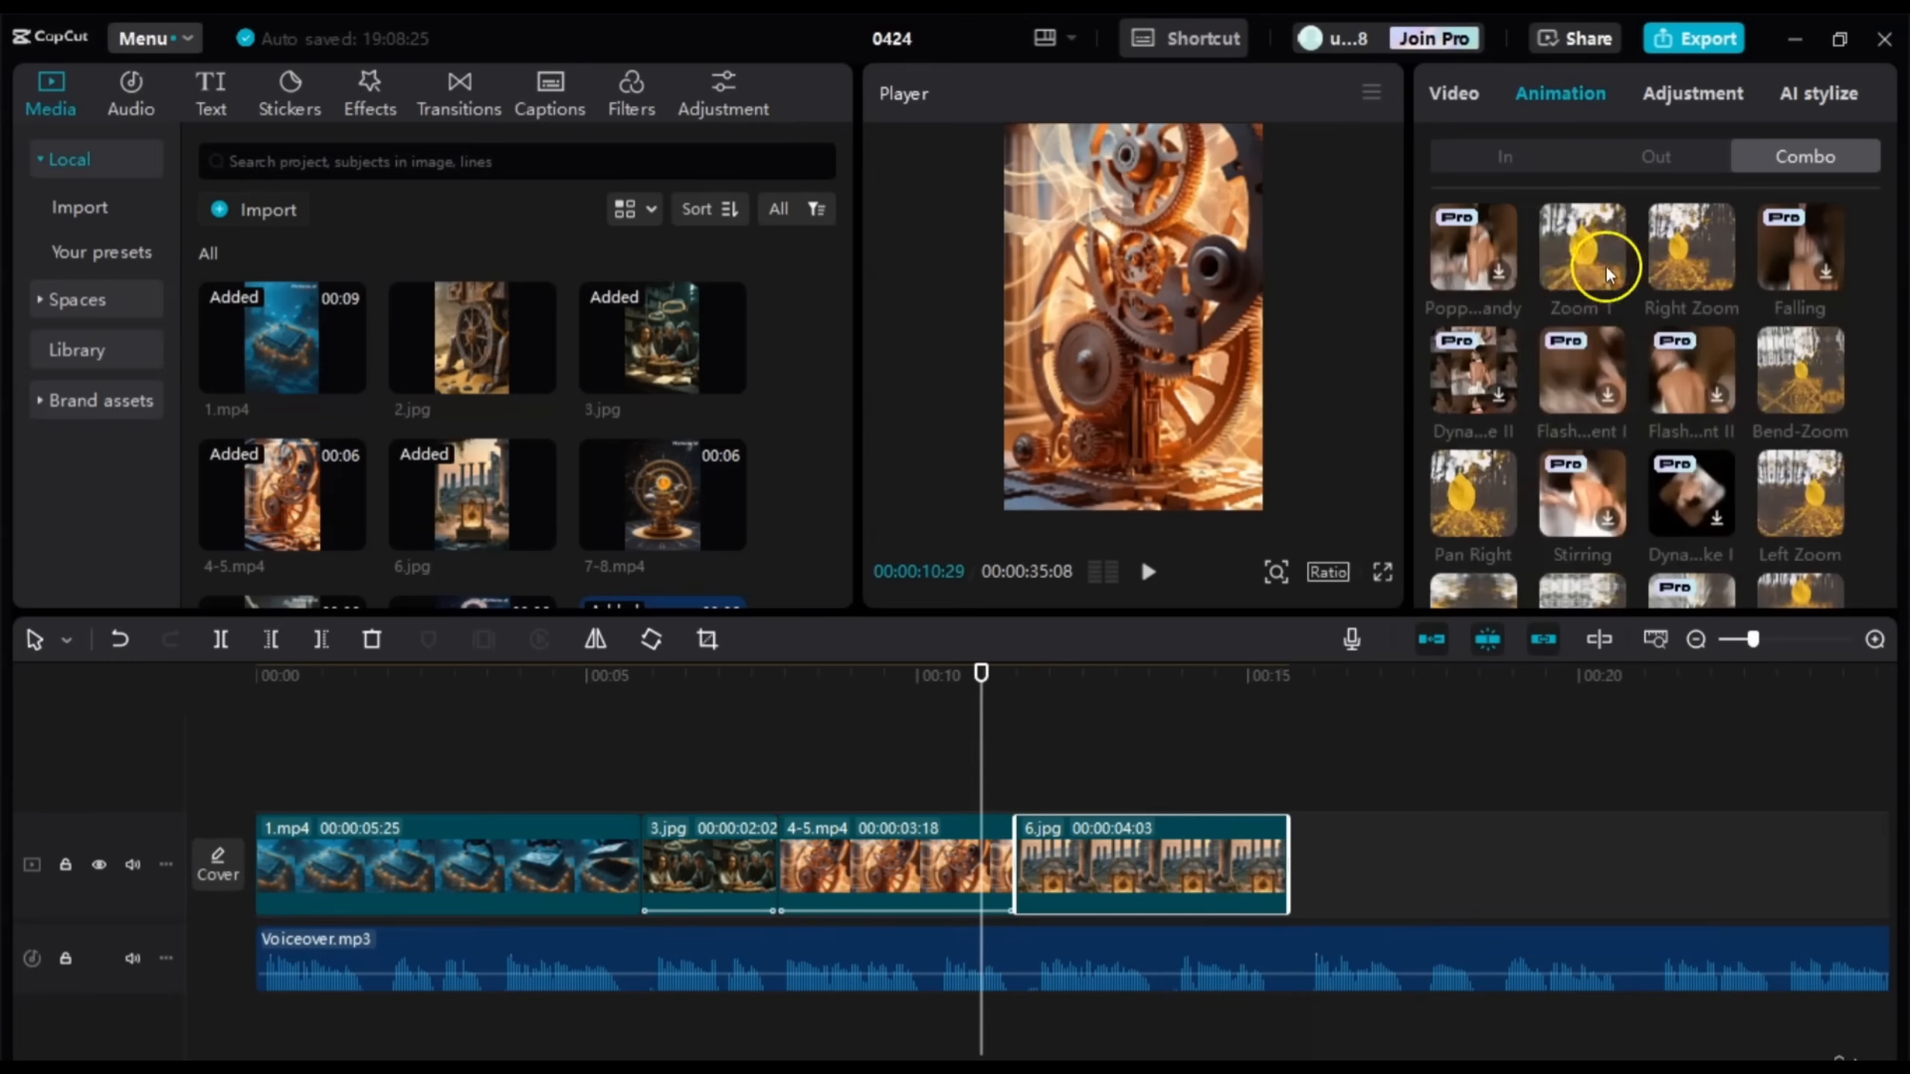
pyautogui.click(1689, 267)
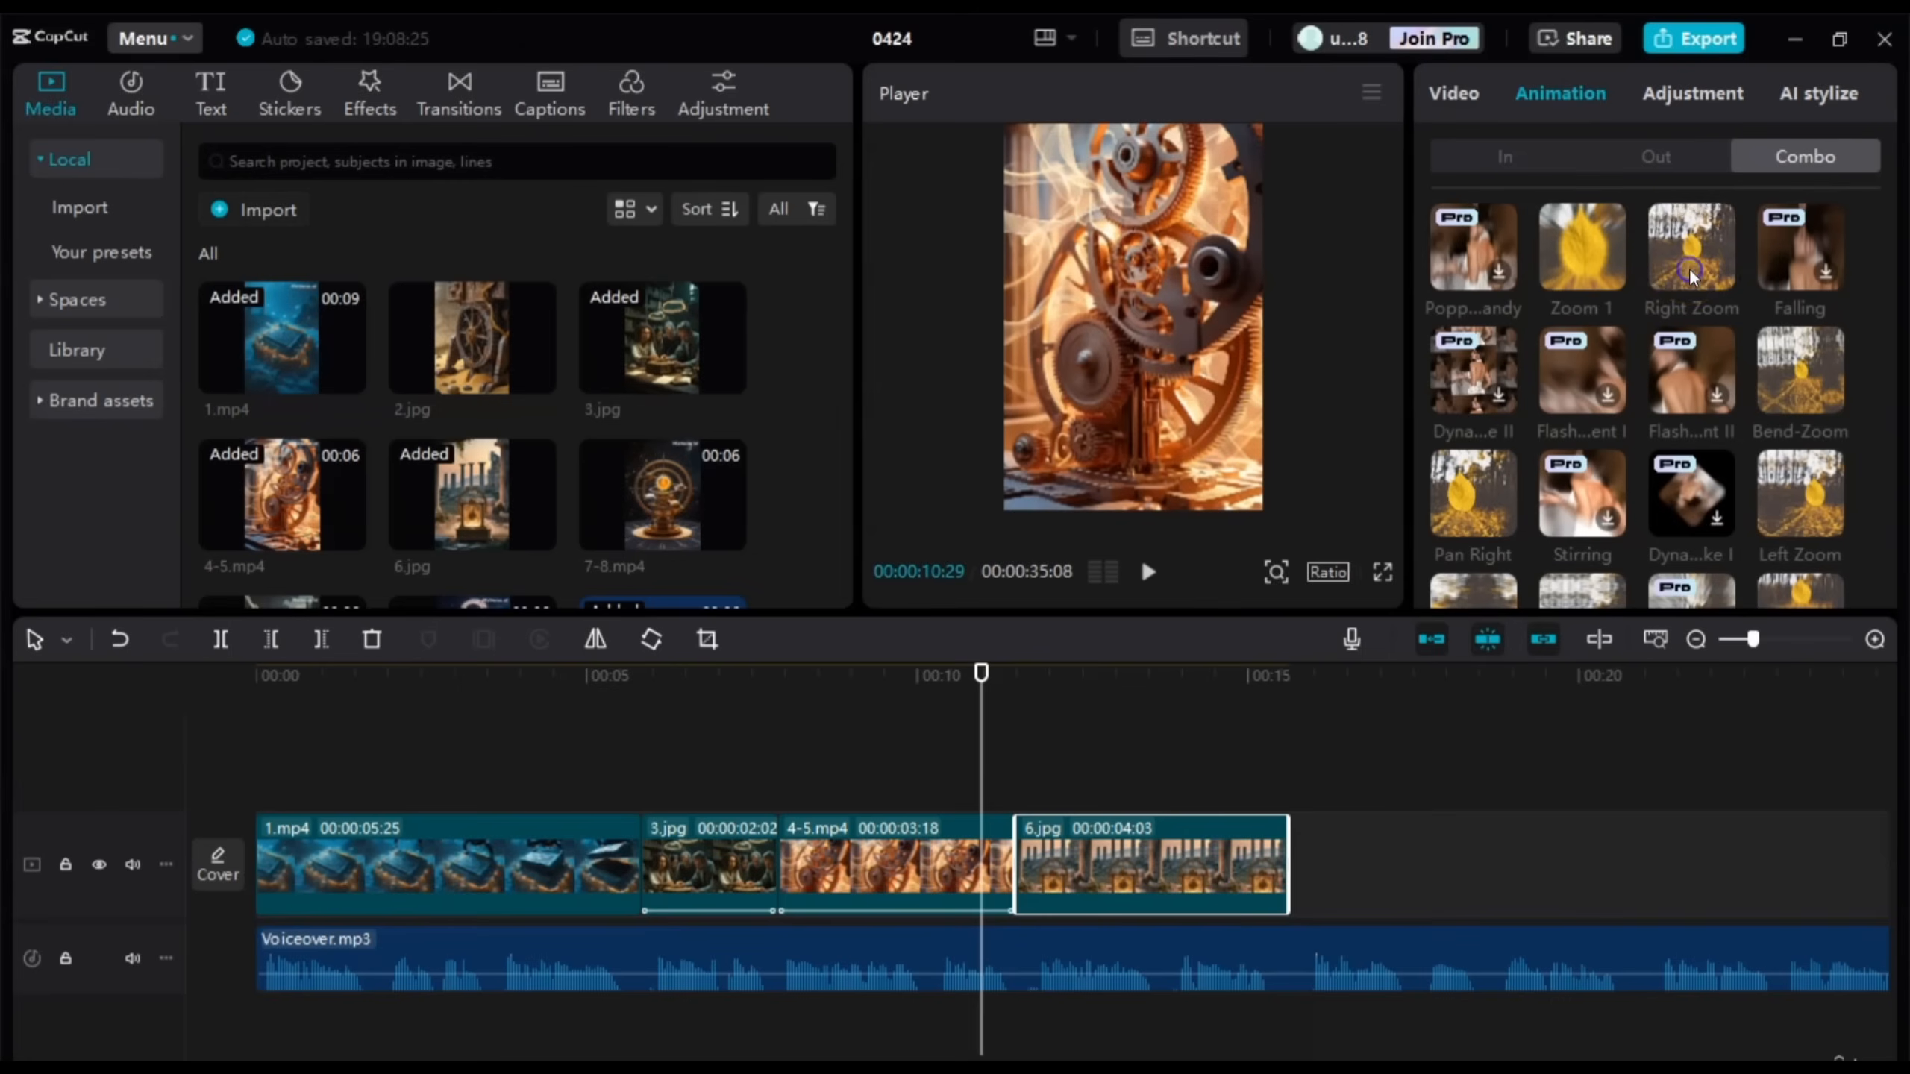
pyautogui.press('space')
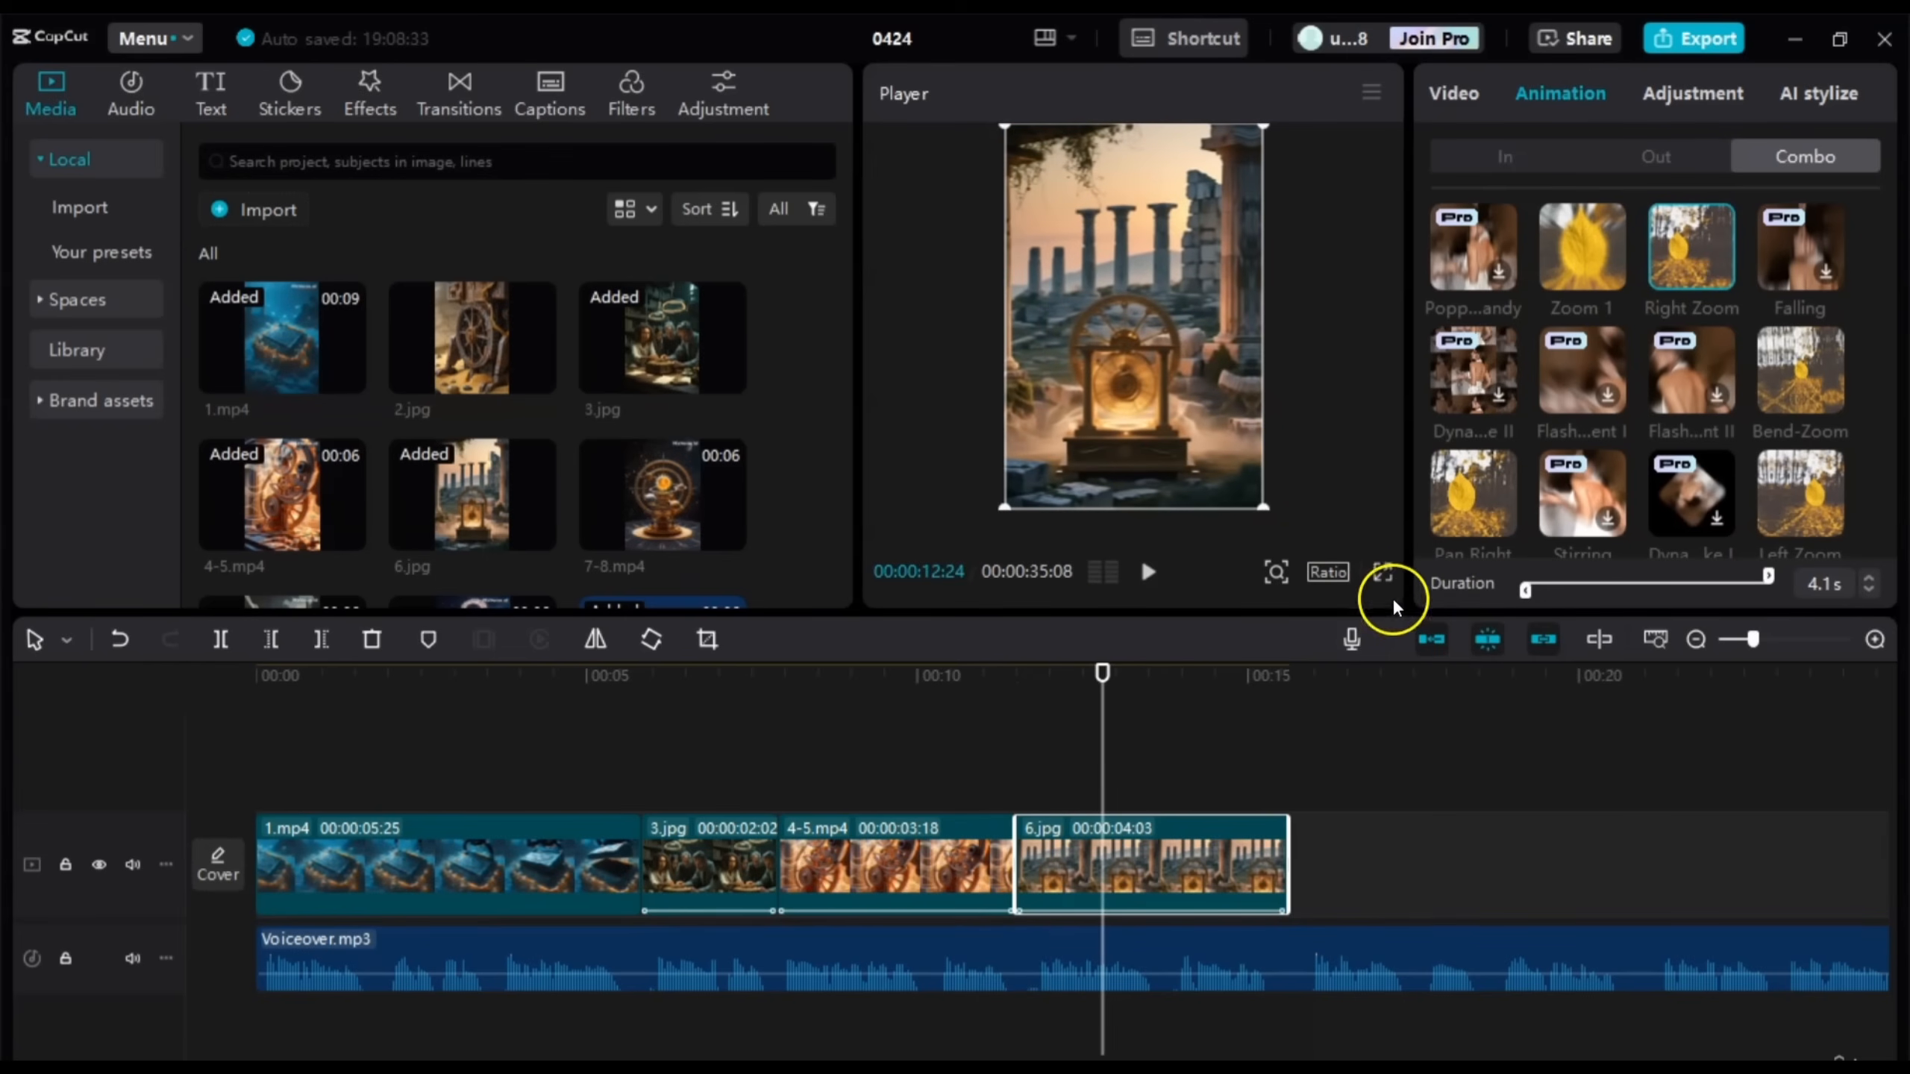
# Step: Review the transition from 4-5.mp4 into 6.jpg in the full-screen preview, then return to the editor
pyautogui.click(1382, 573)
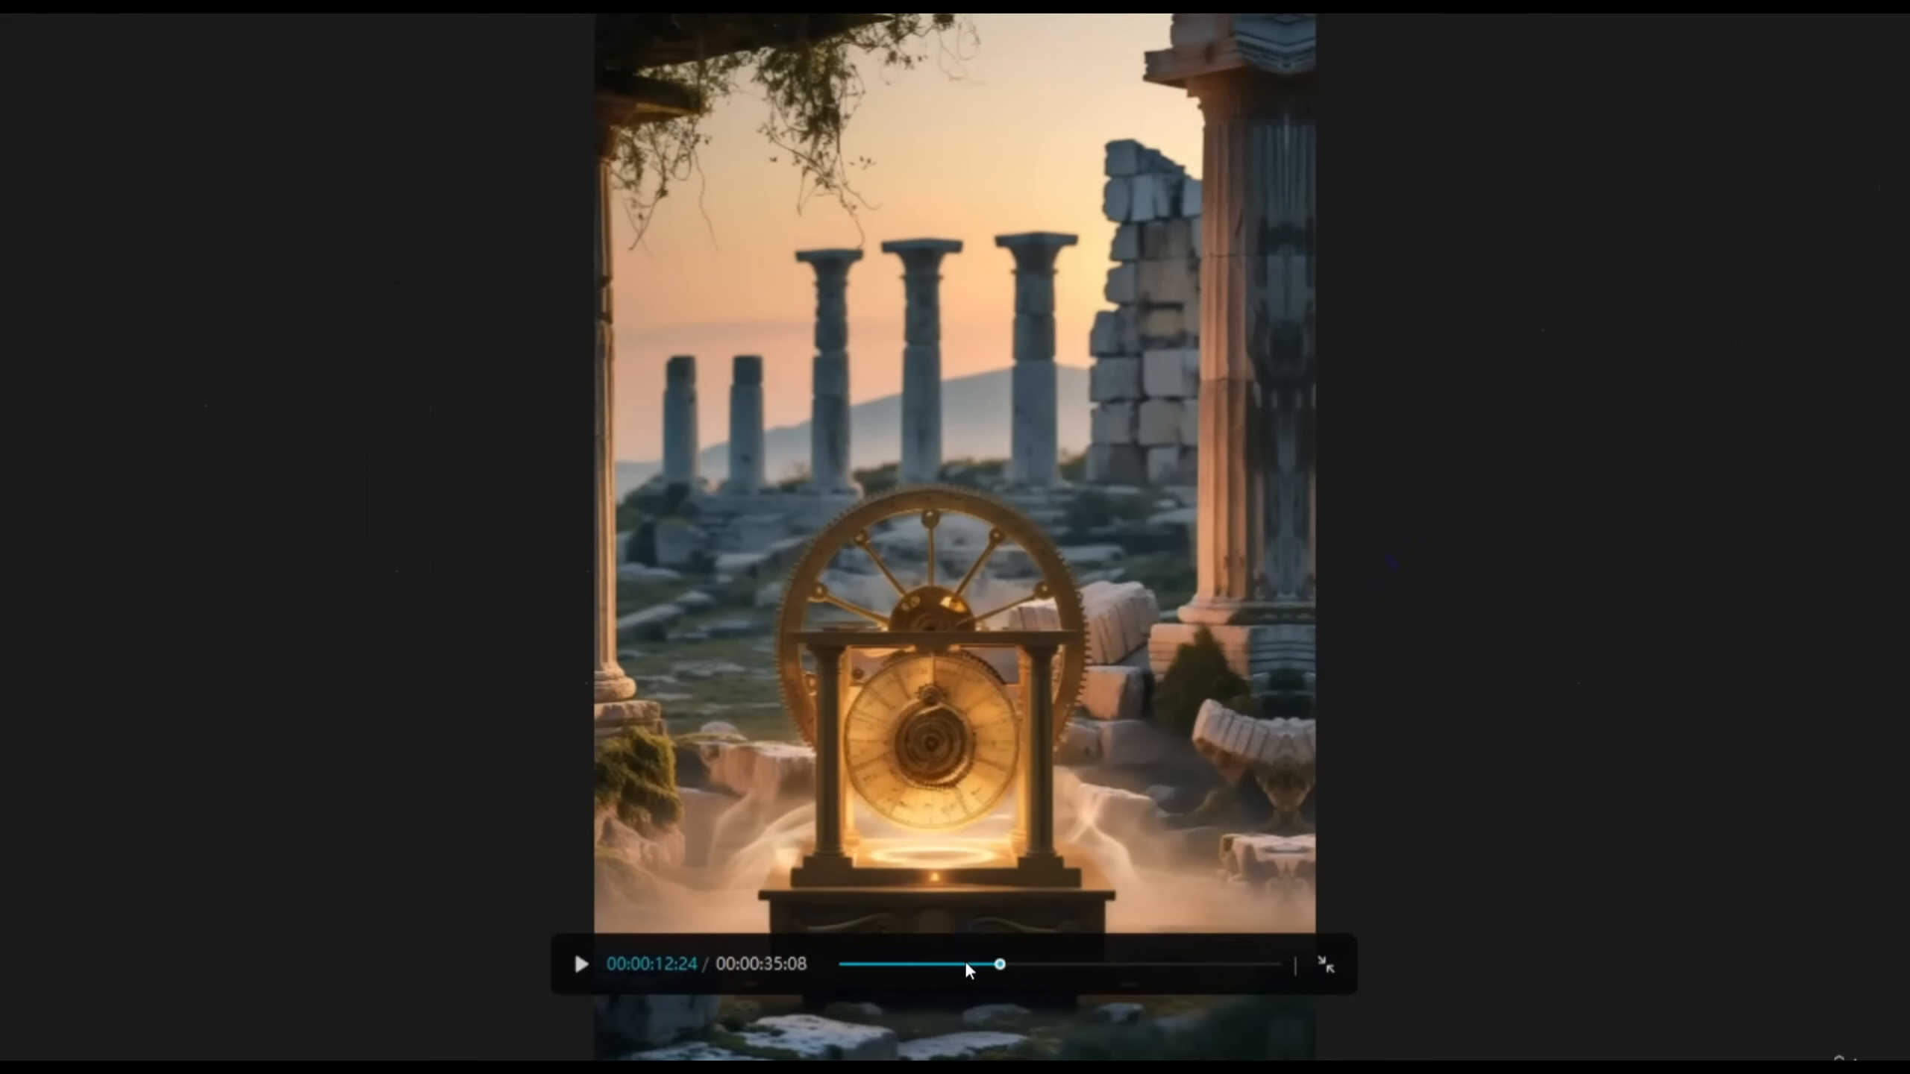
pyautogui.click(961, 965)
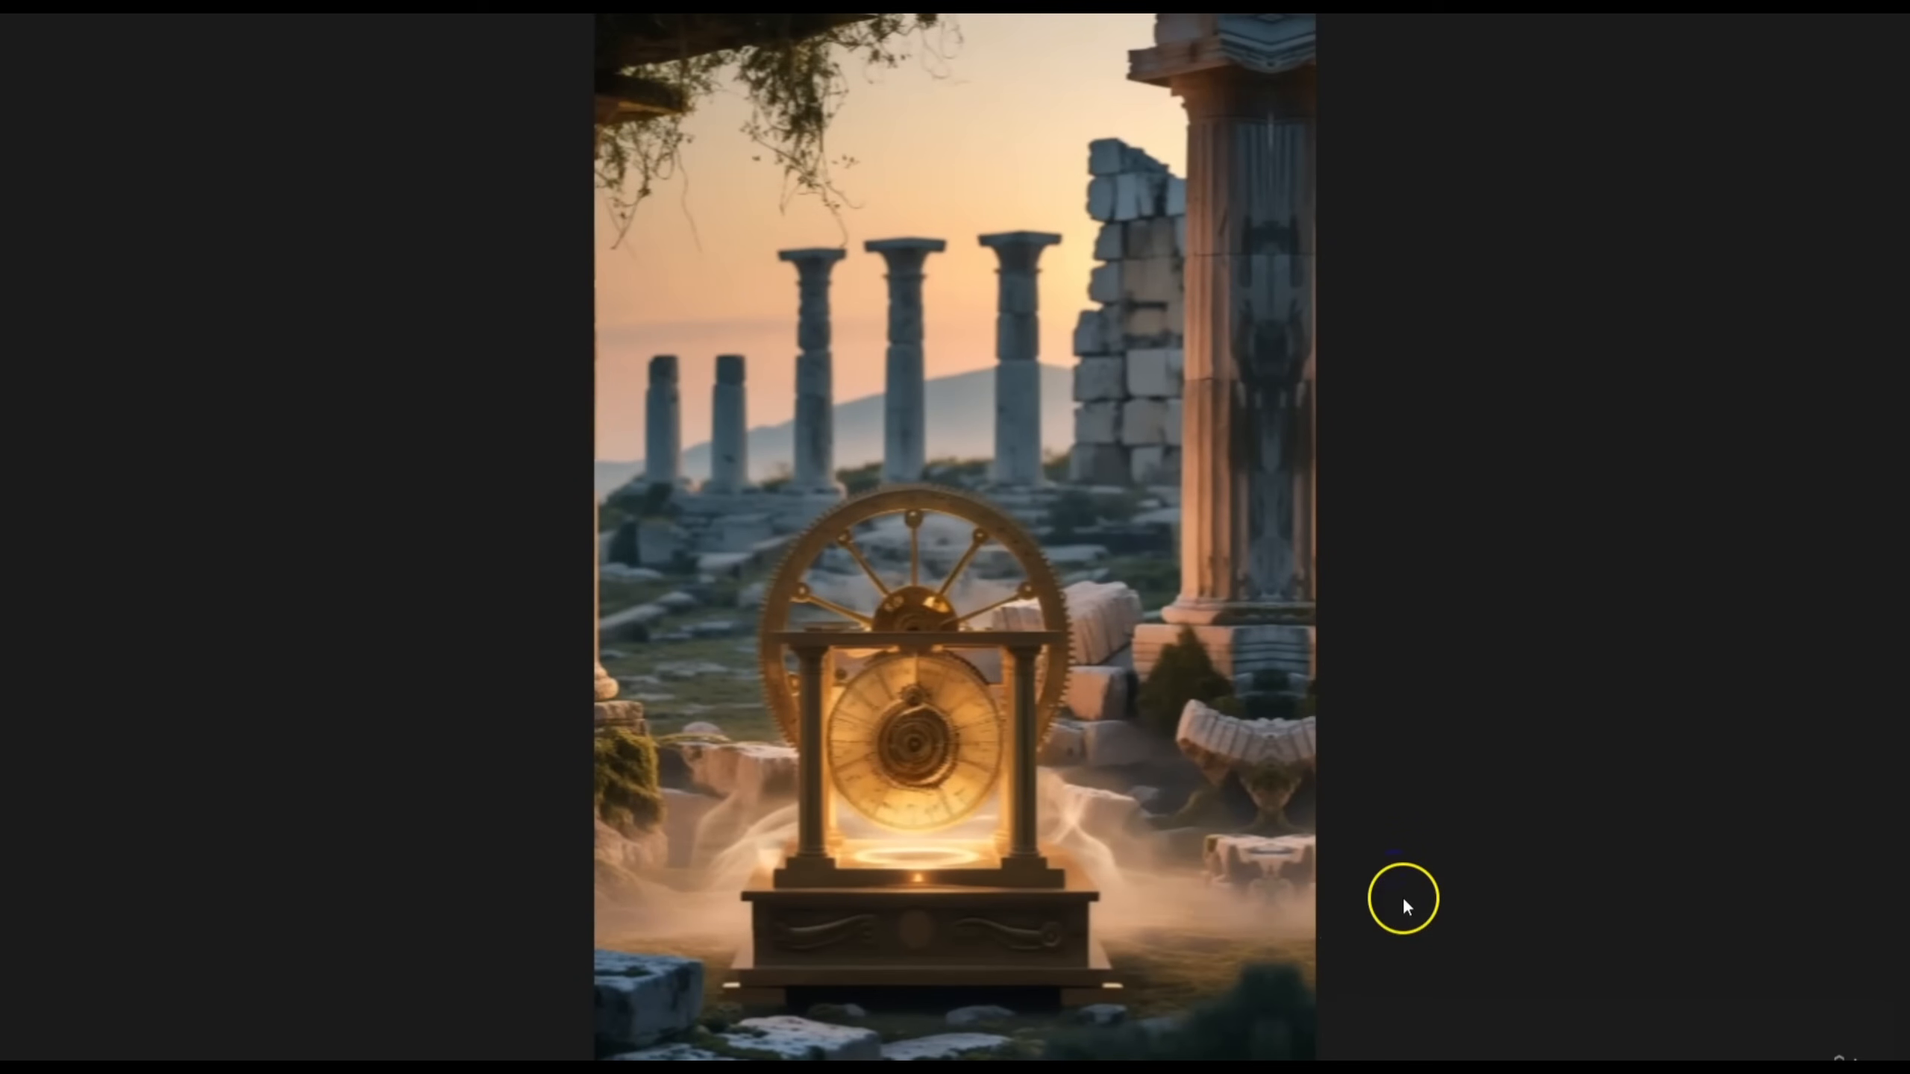
pyautogui.moveTo(1249, 914)
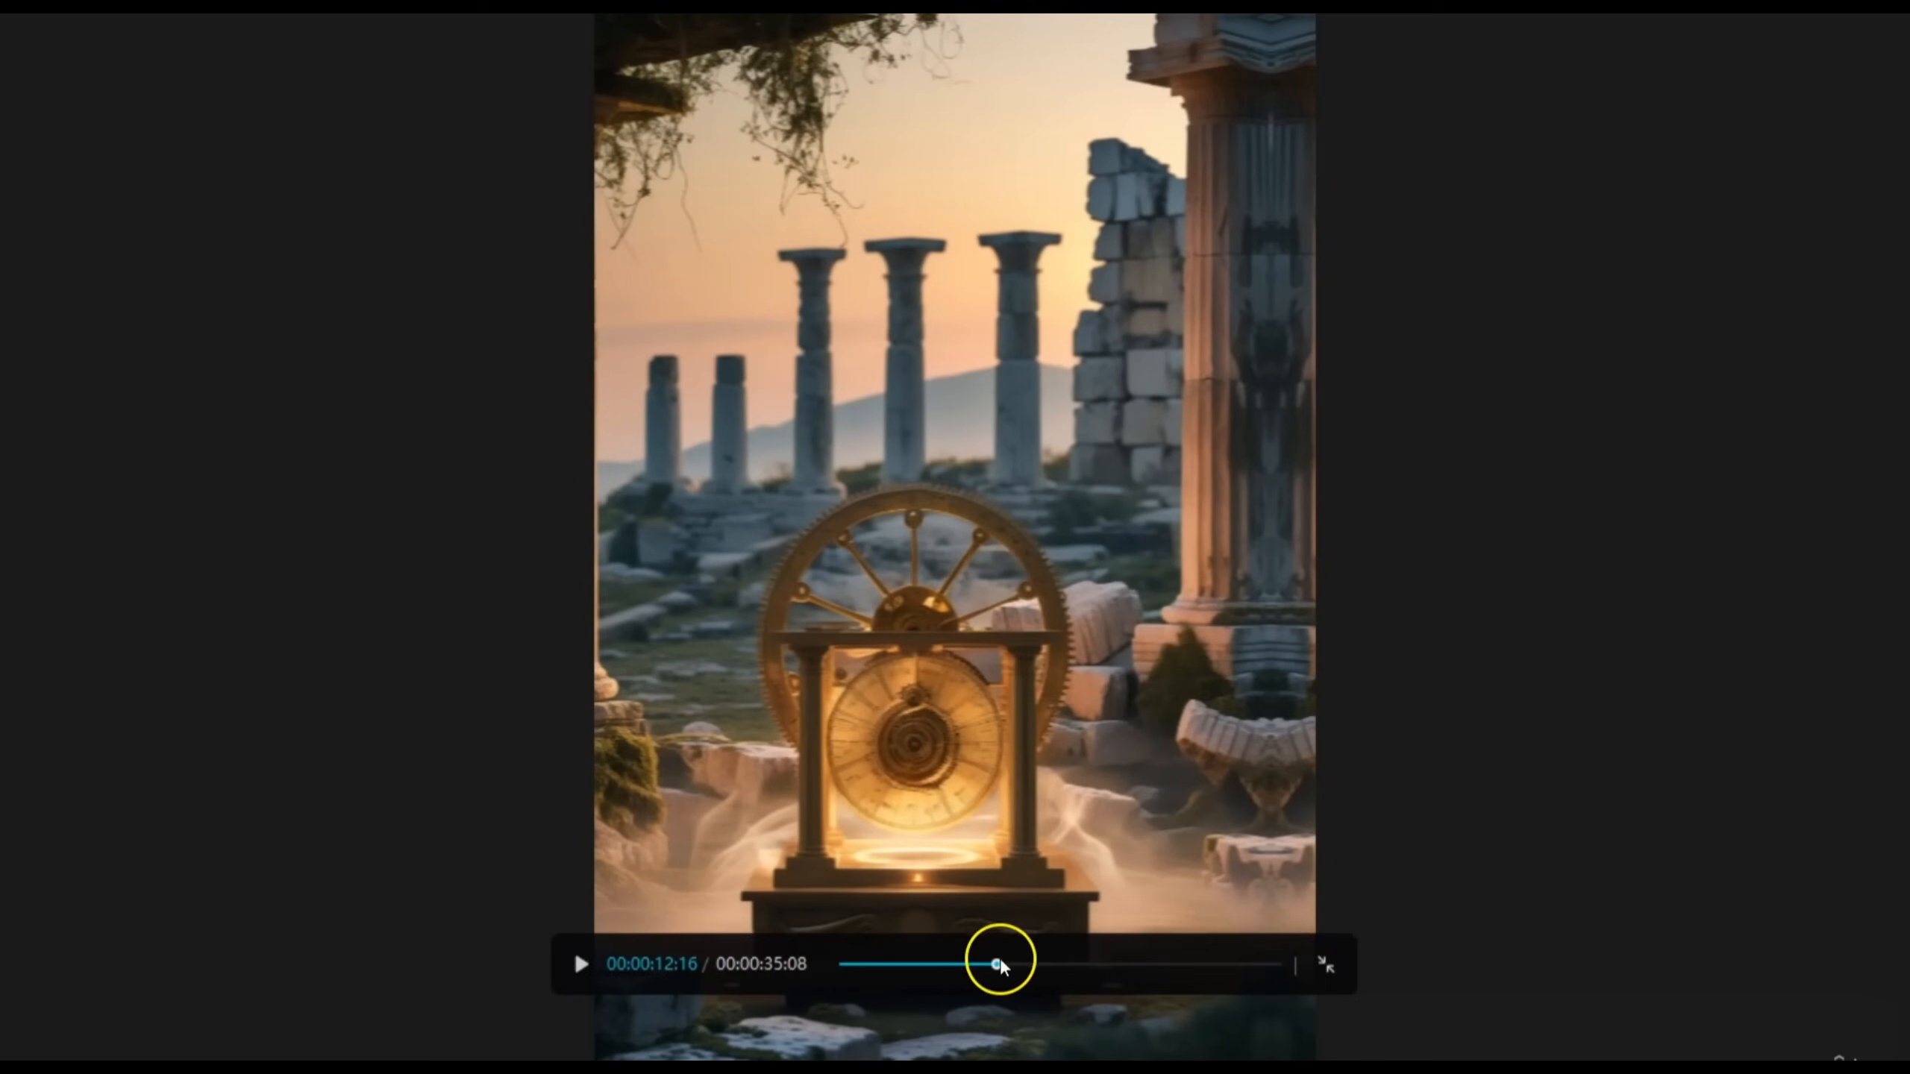
pyautogui.click(979, 964)
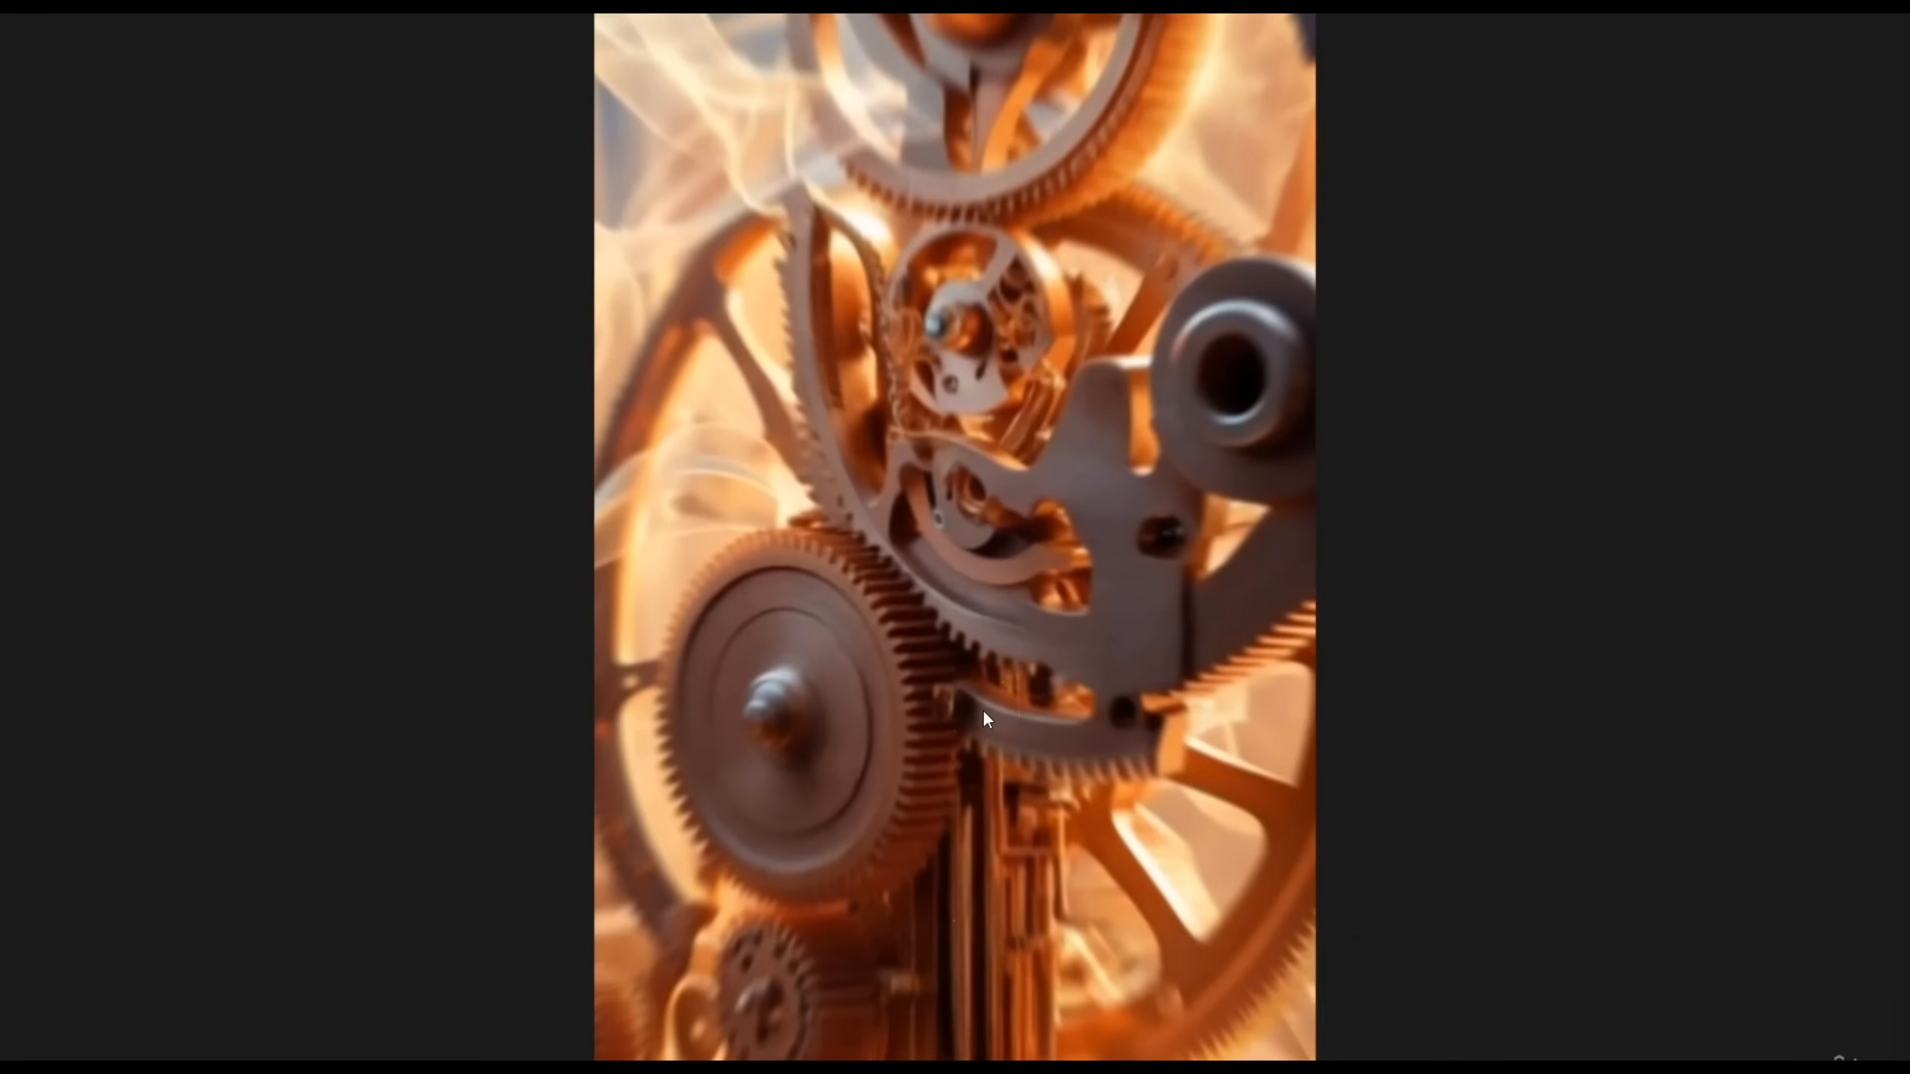
pyautogui.press('space')
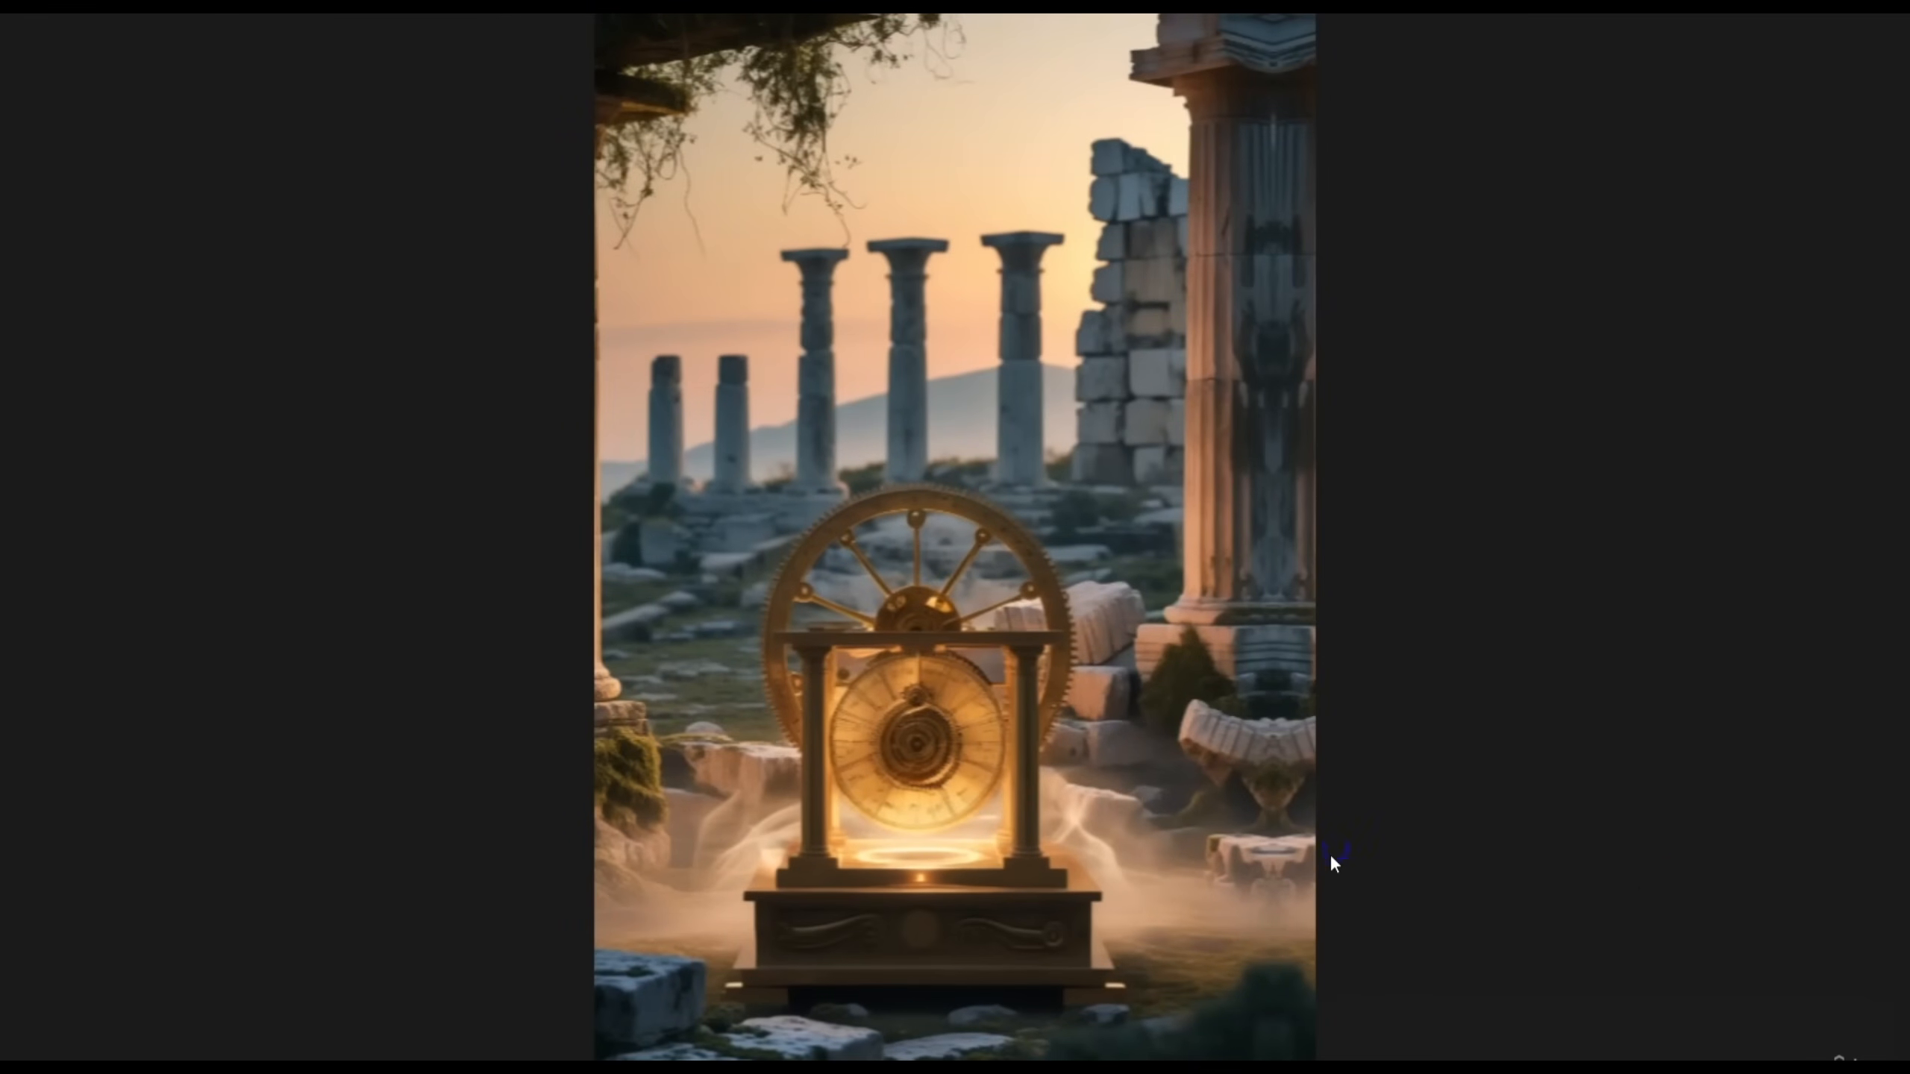
pyautogui.click(1324, 957)
pyautogui.click(1323, 969)
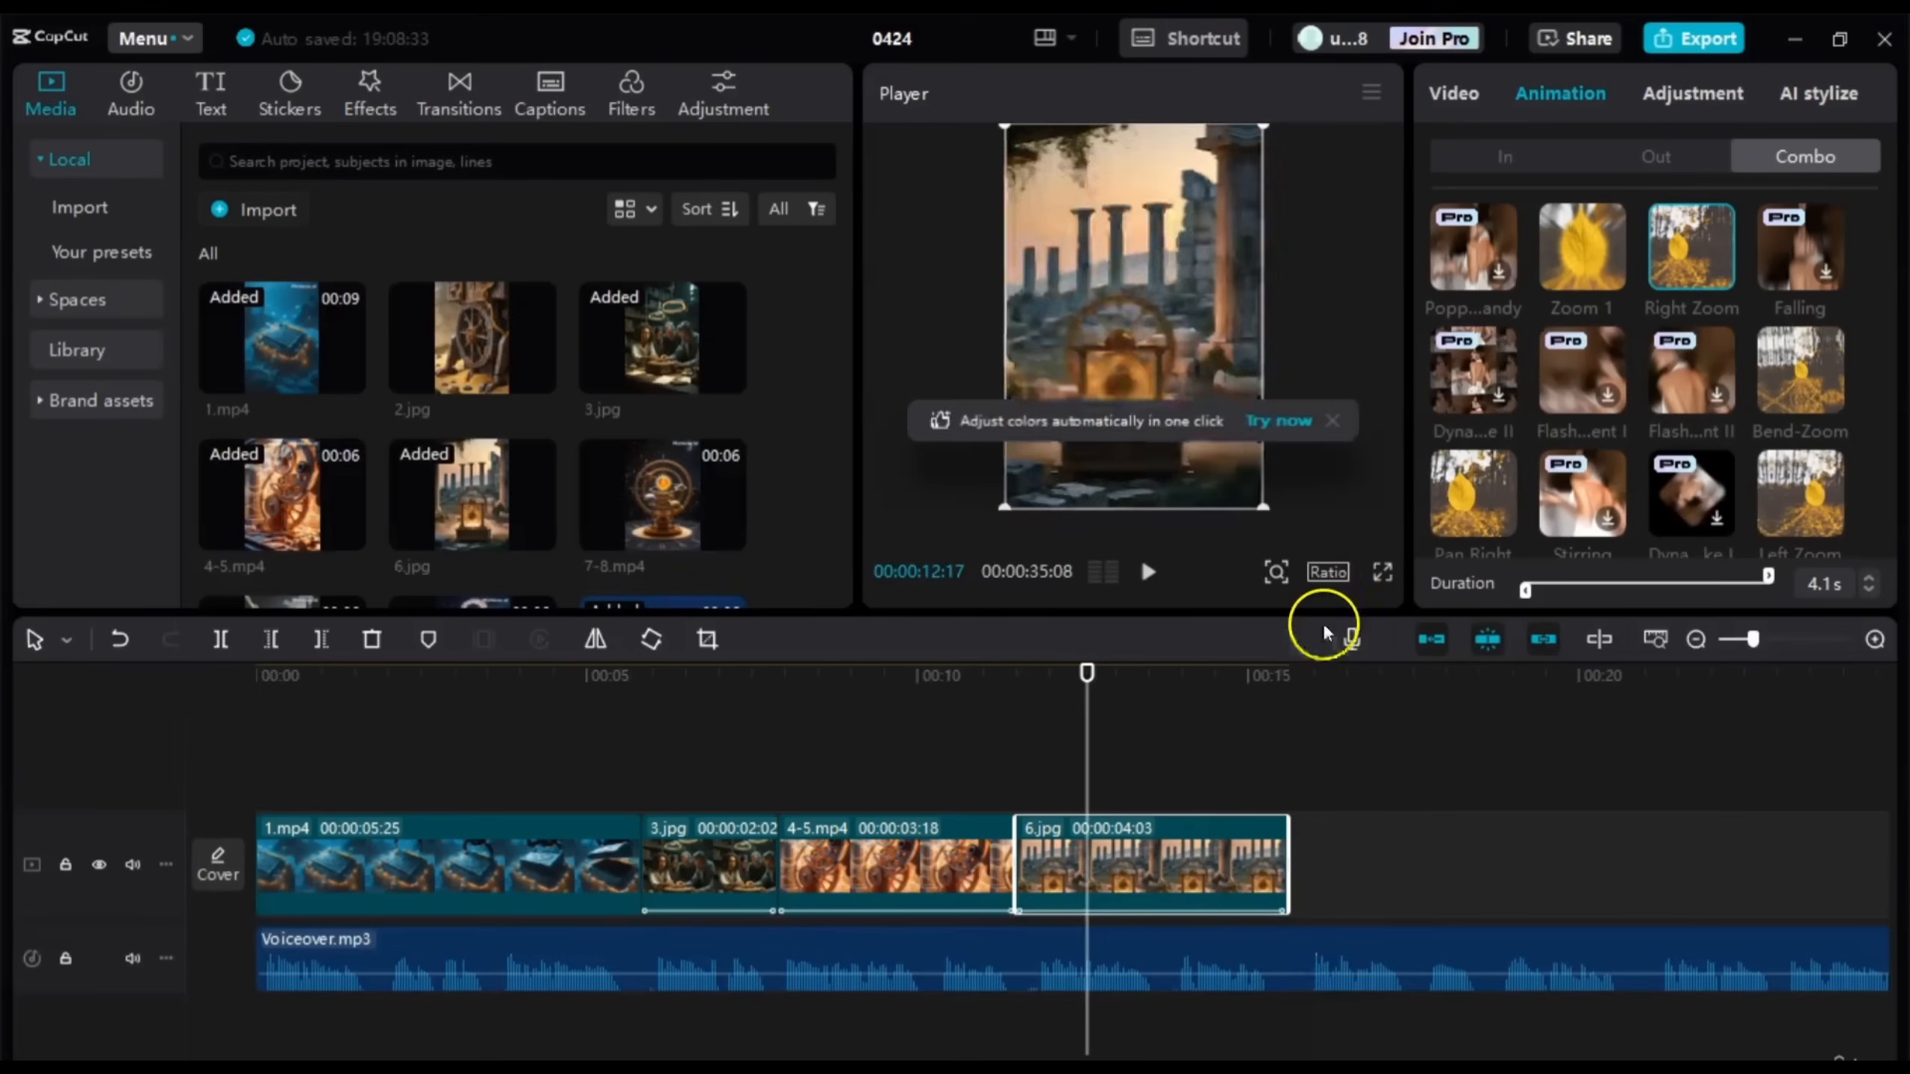
# Step: Compare the Right Zoom and Pan Right combo animations on the 4-5.mp4 clip and settle on Zoom 1
pyautogui.click(1607, 245)
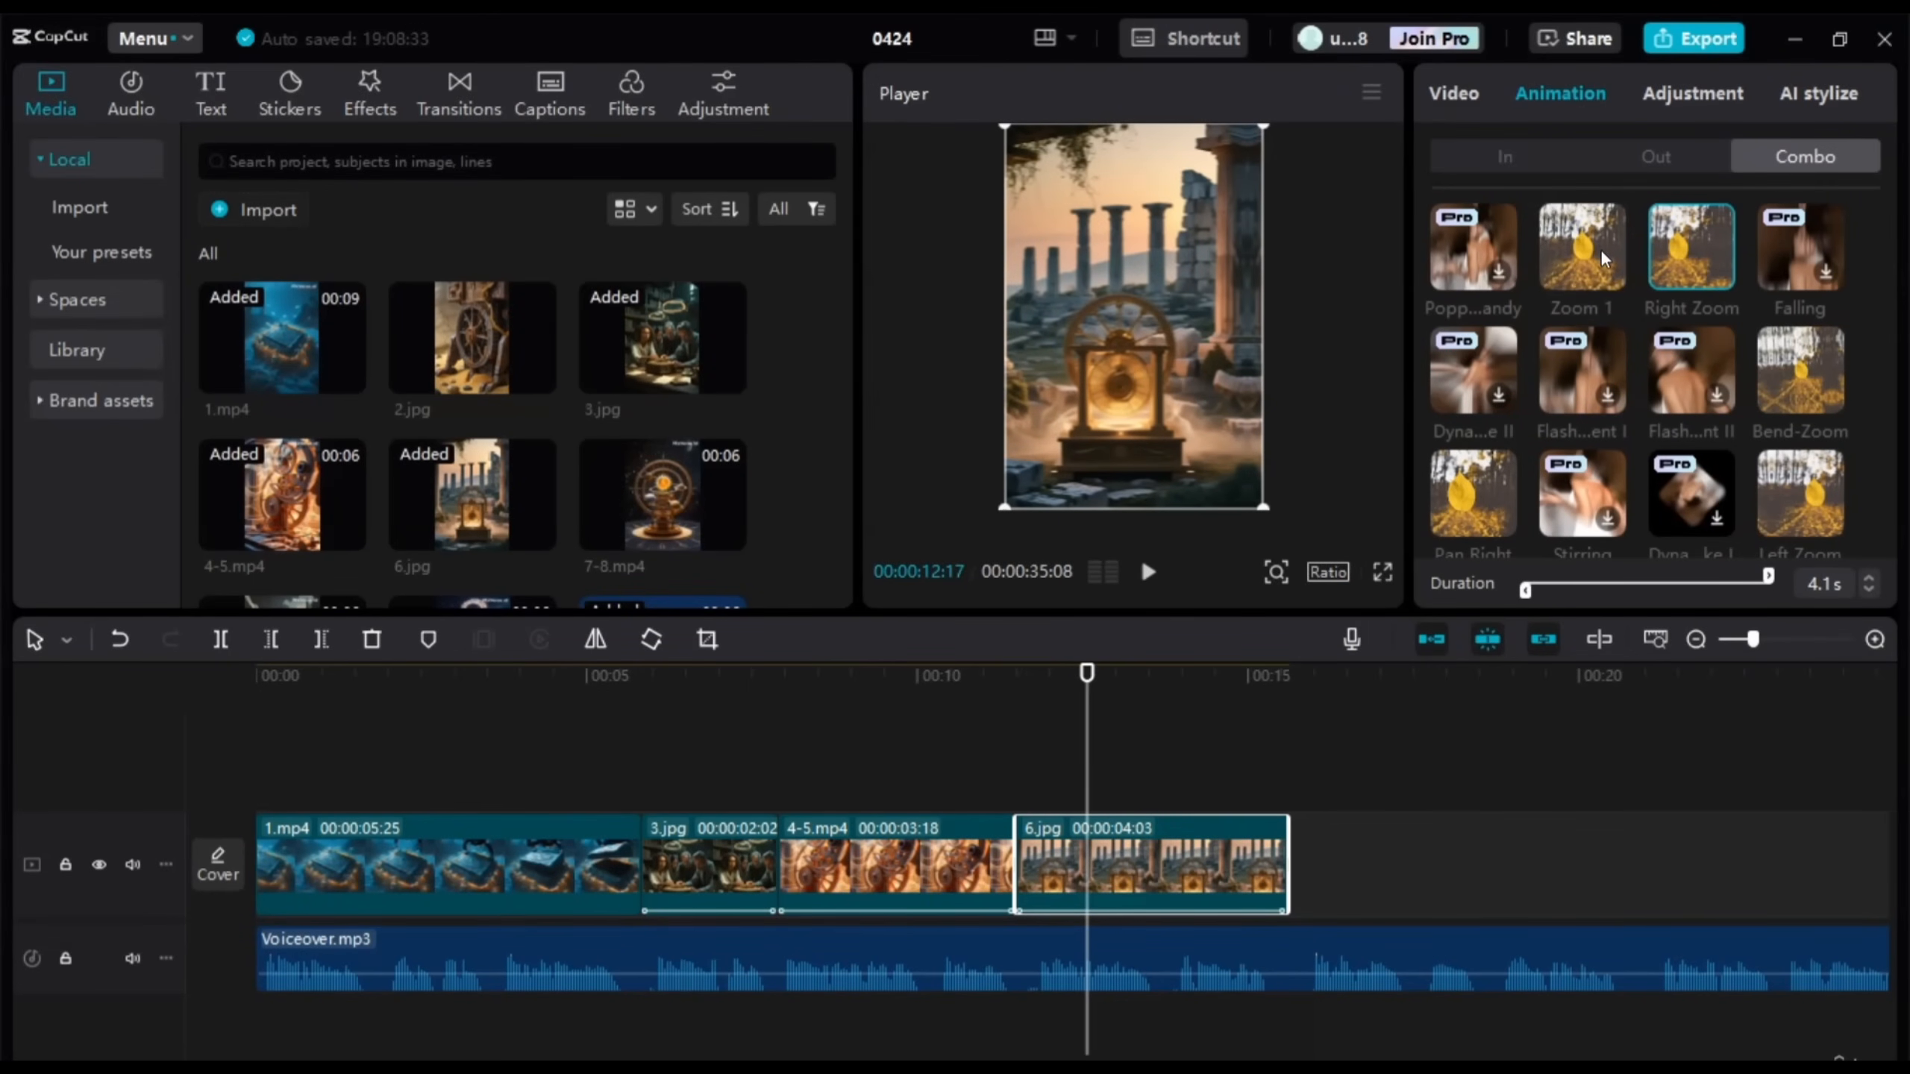
pyautogui.click(883, 749)
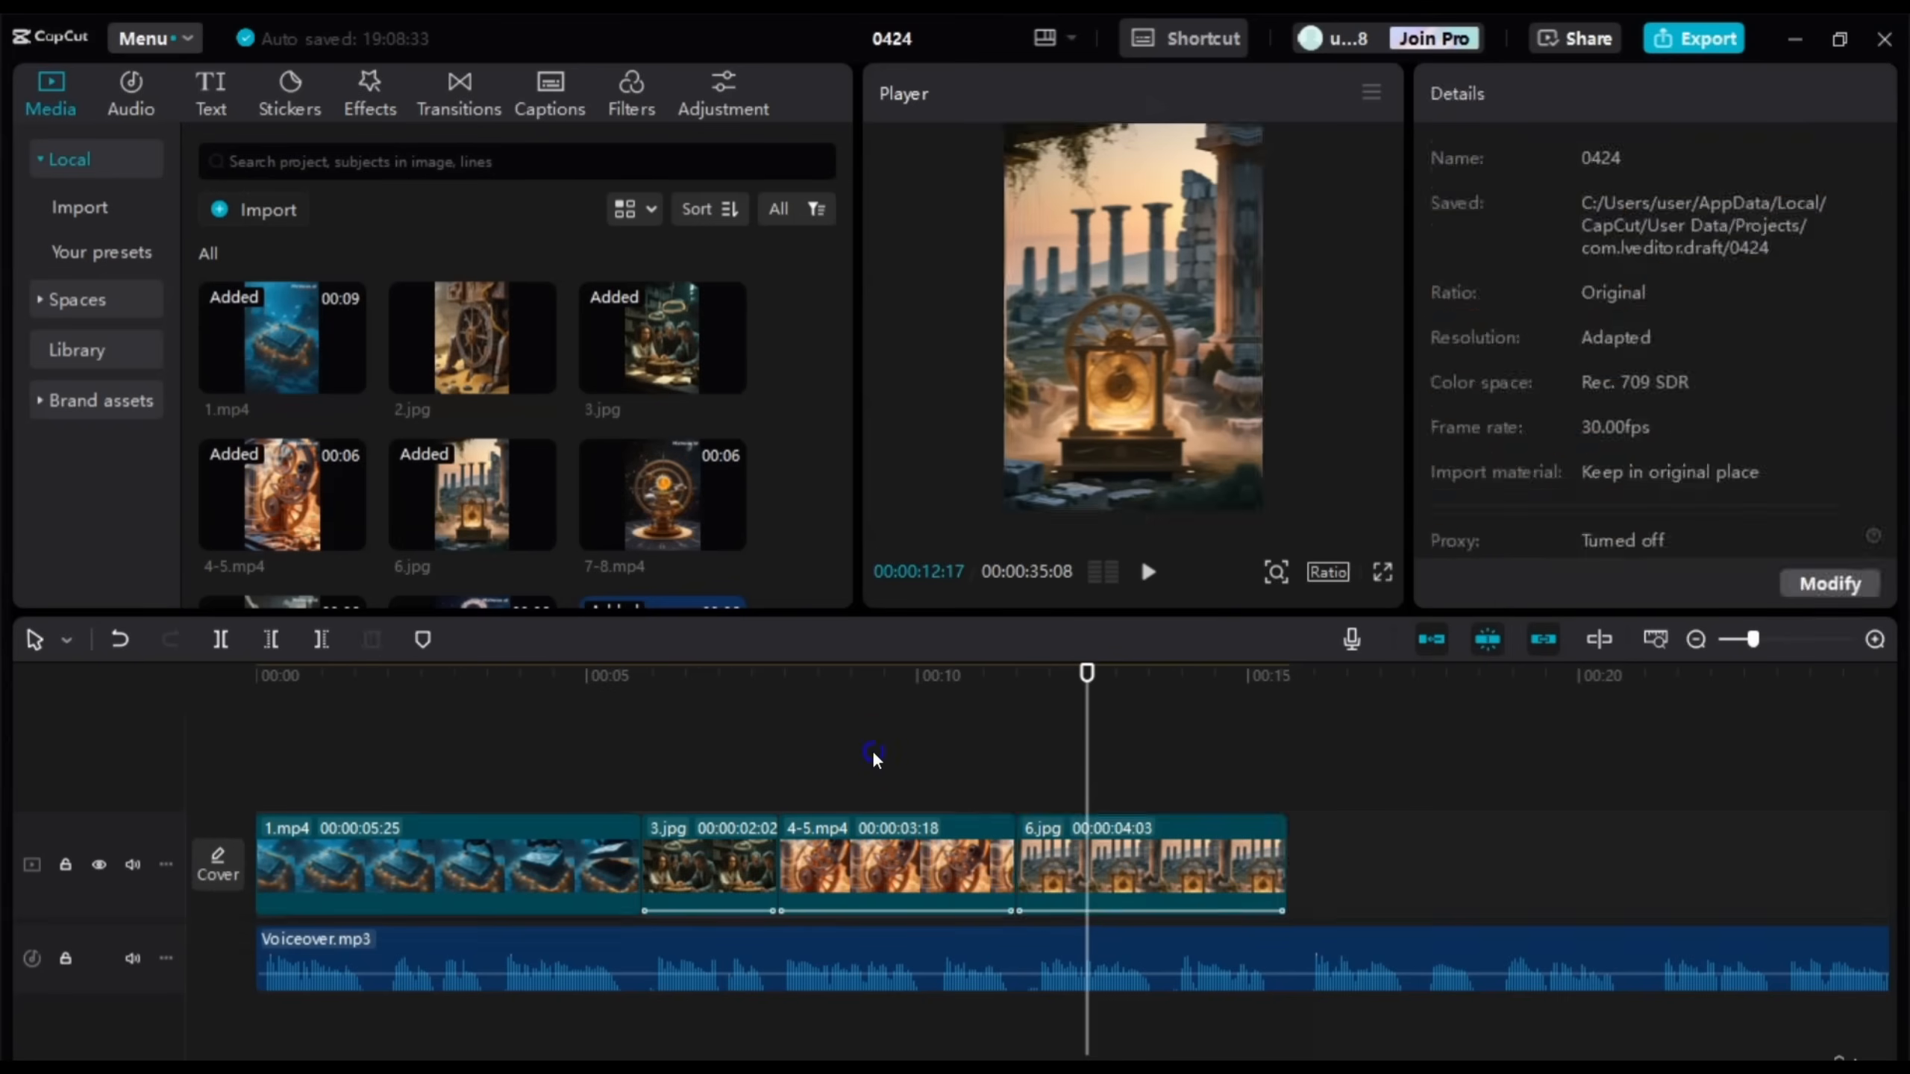
pyautogui.click(853, 829)
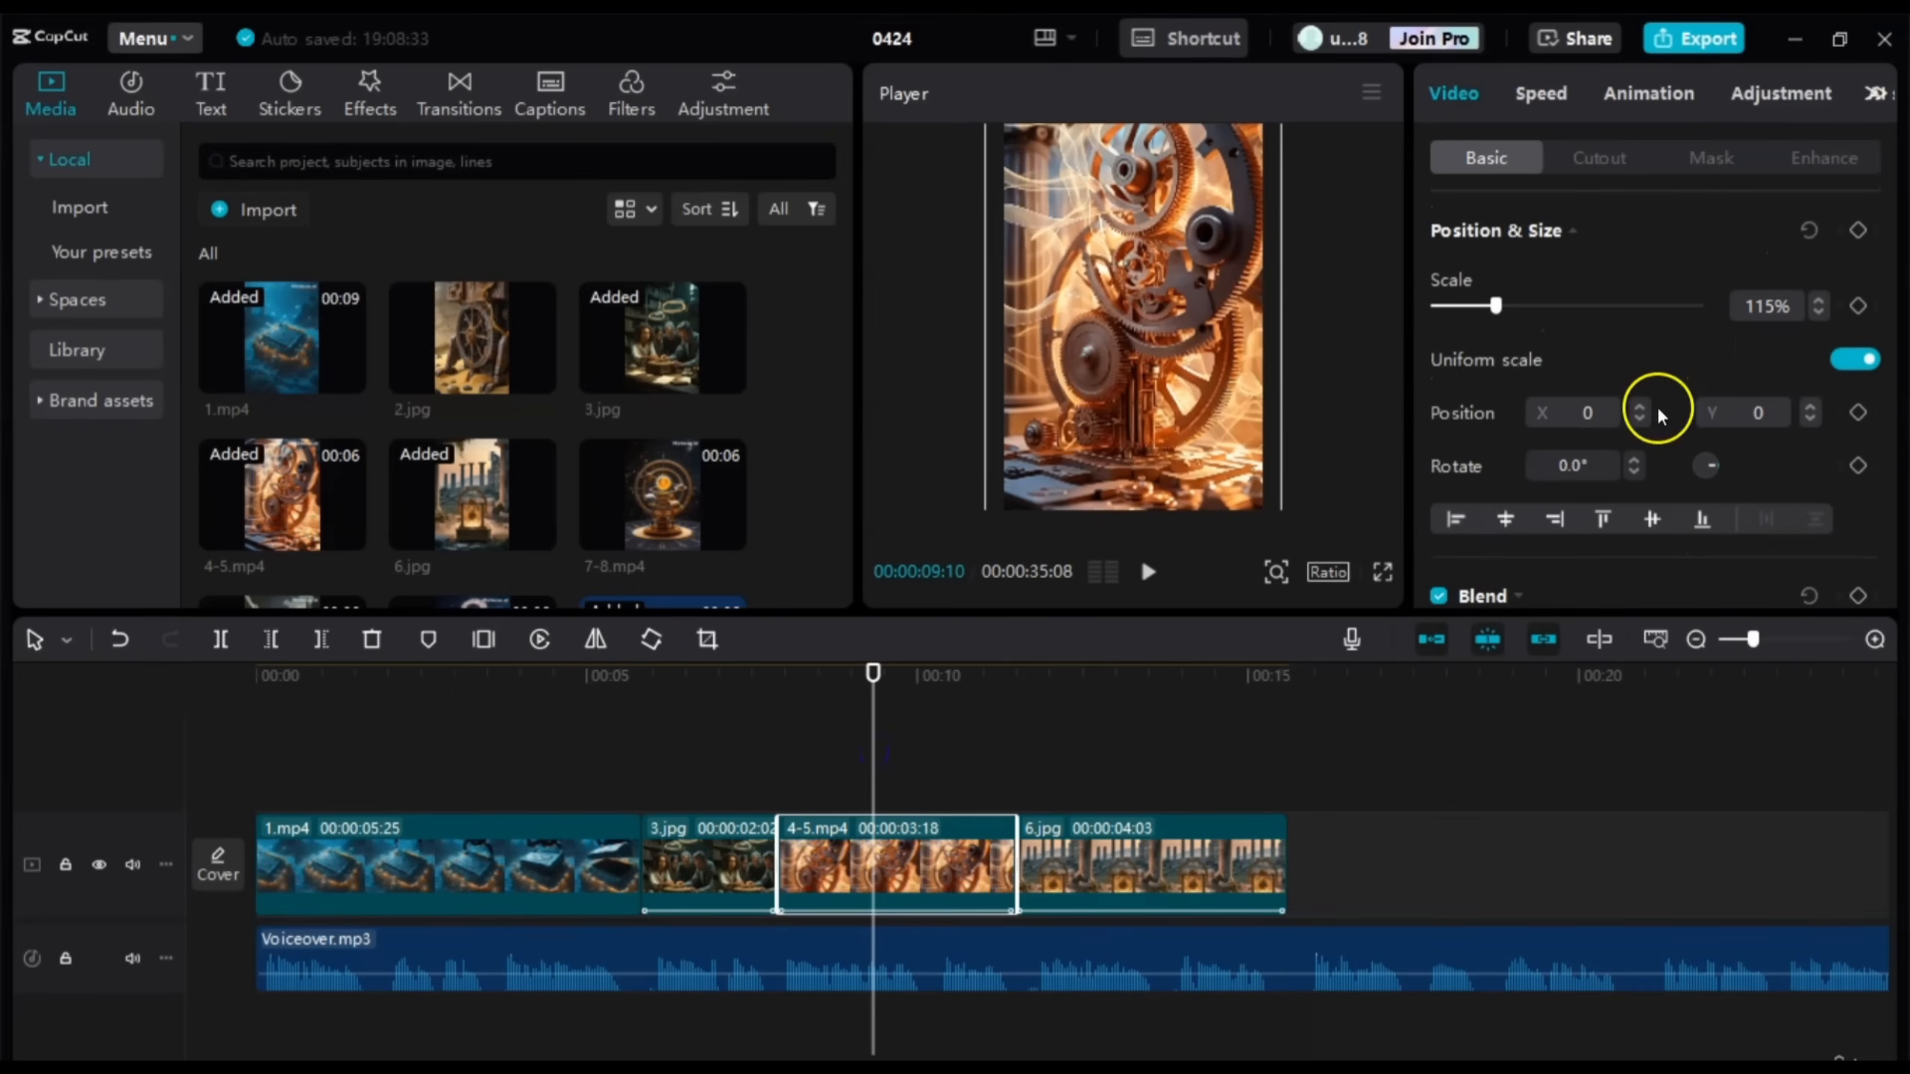
pyautogui.click(1672, 101)
pyautogui.click(1603, 249)
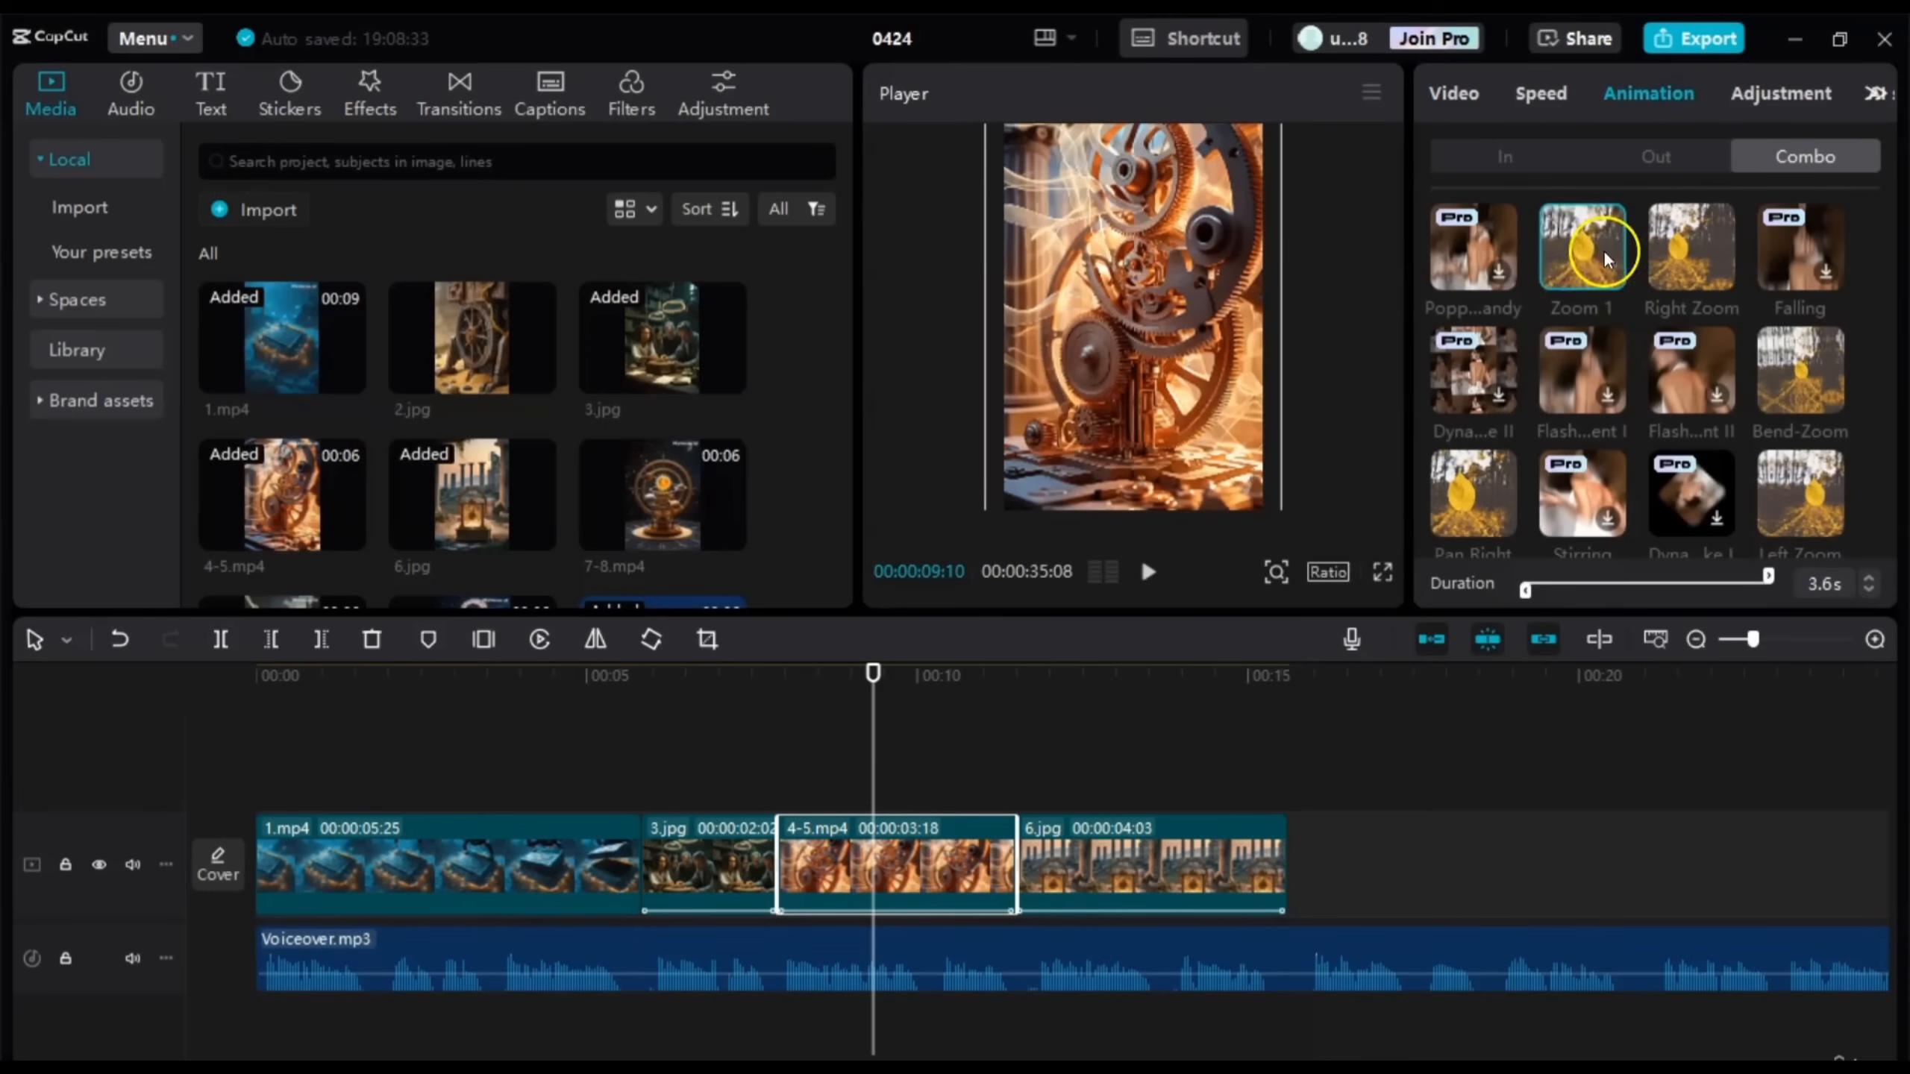
pyautogui.click(1677, 247)
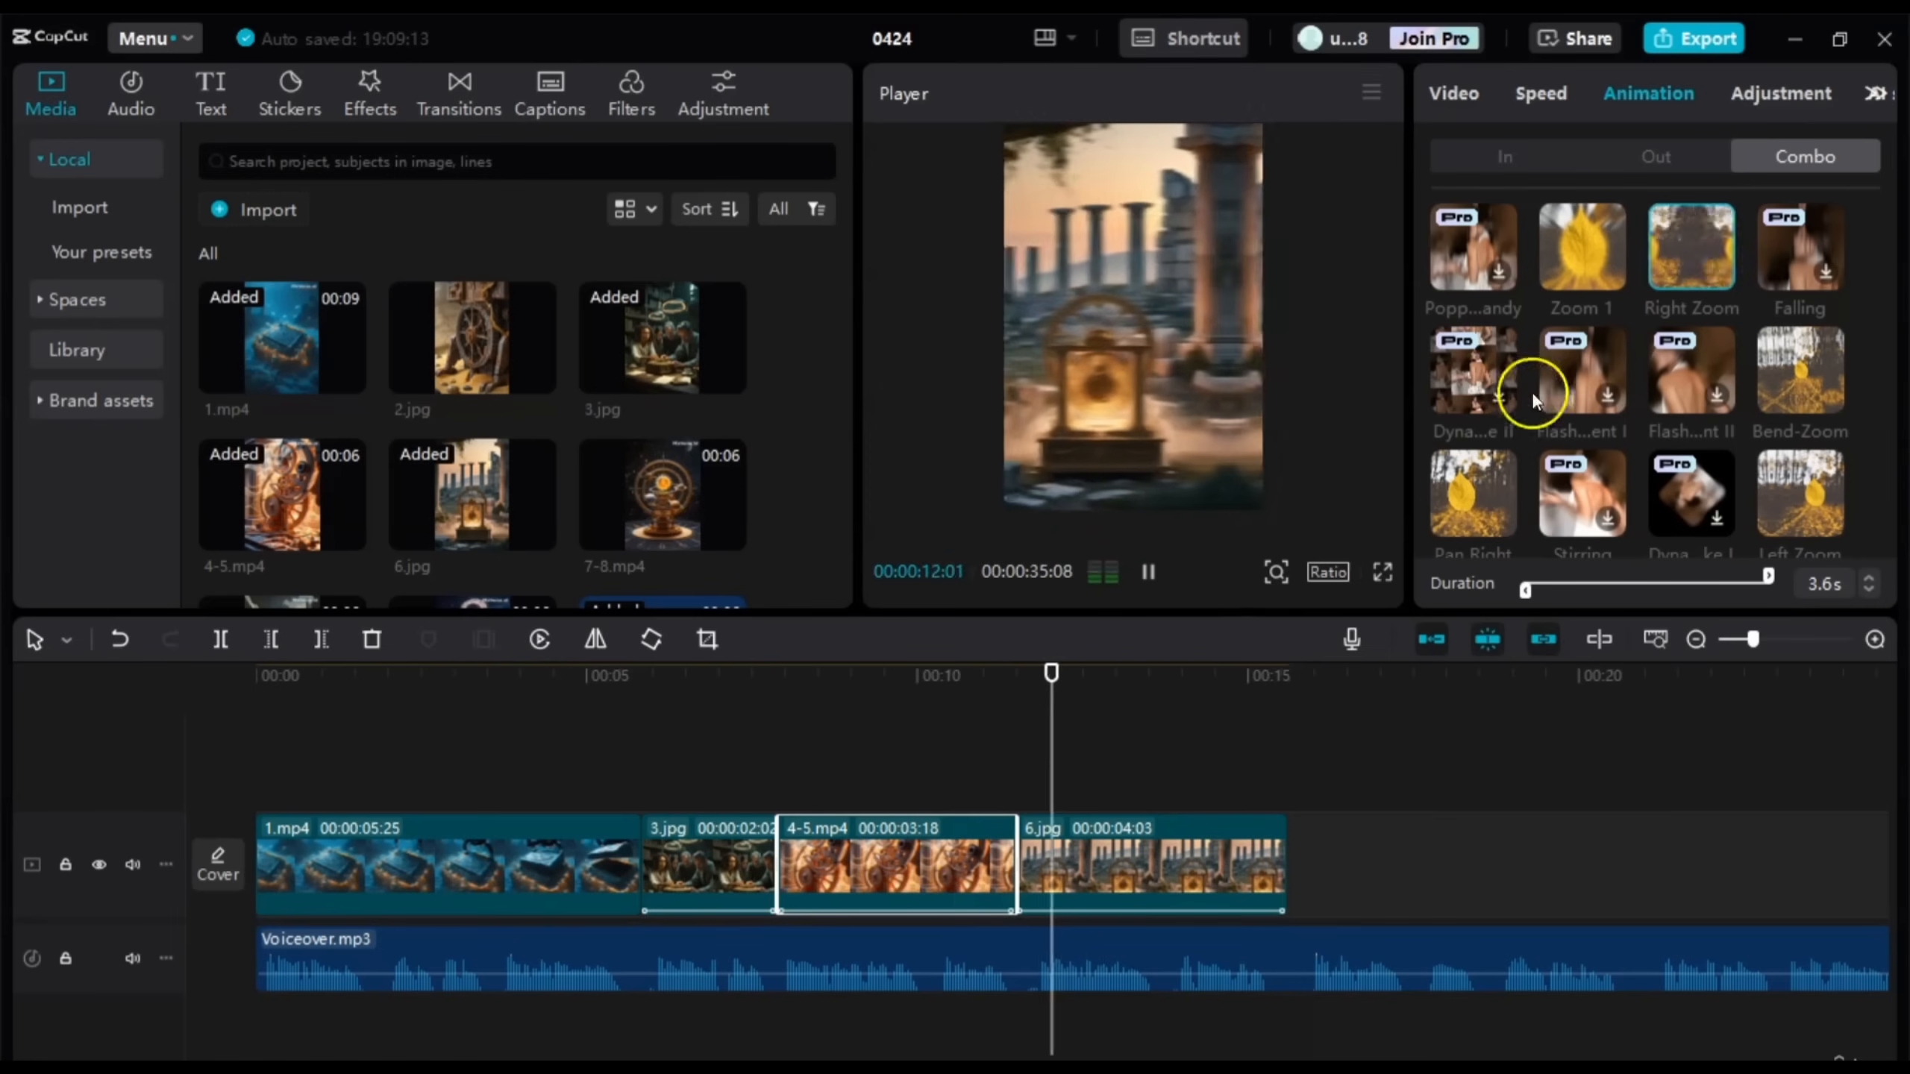
pyautogui.click(1478, 479)
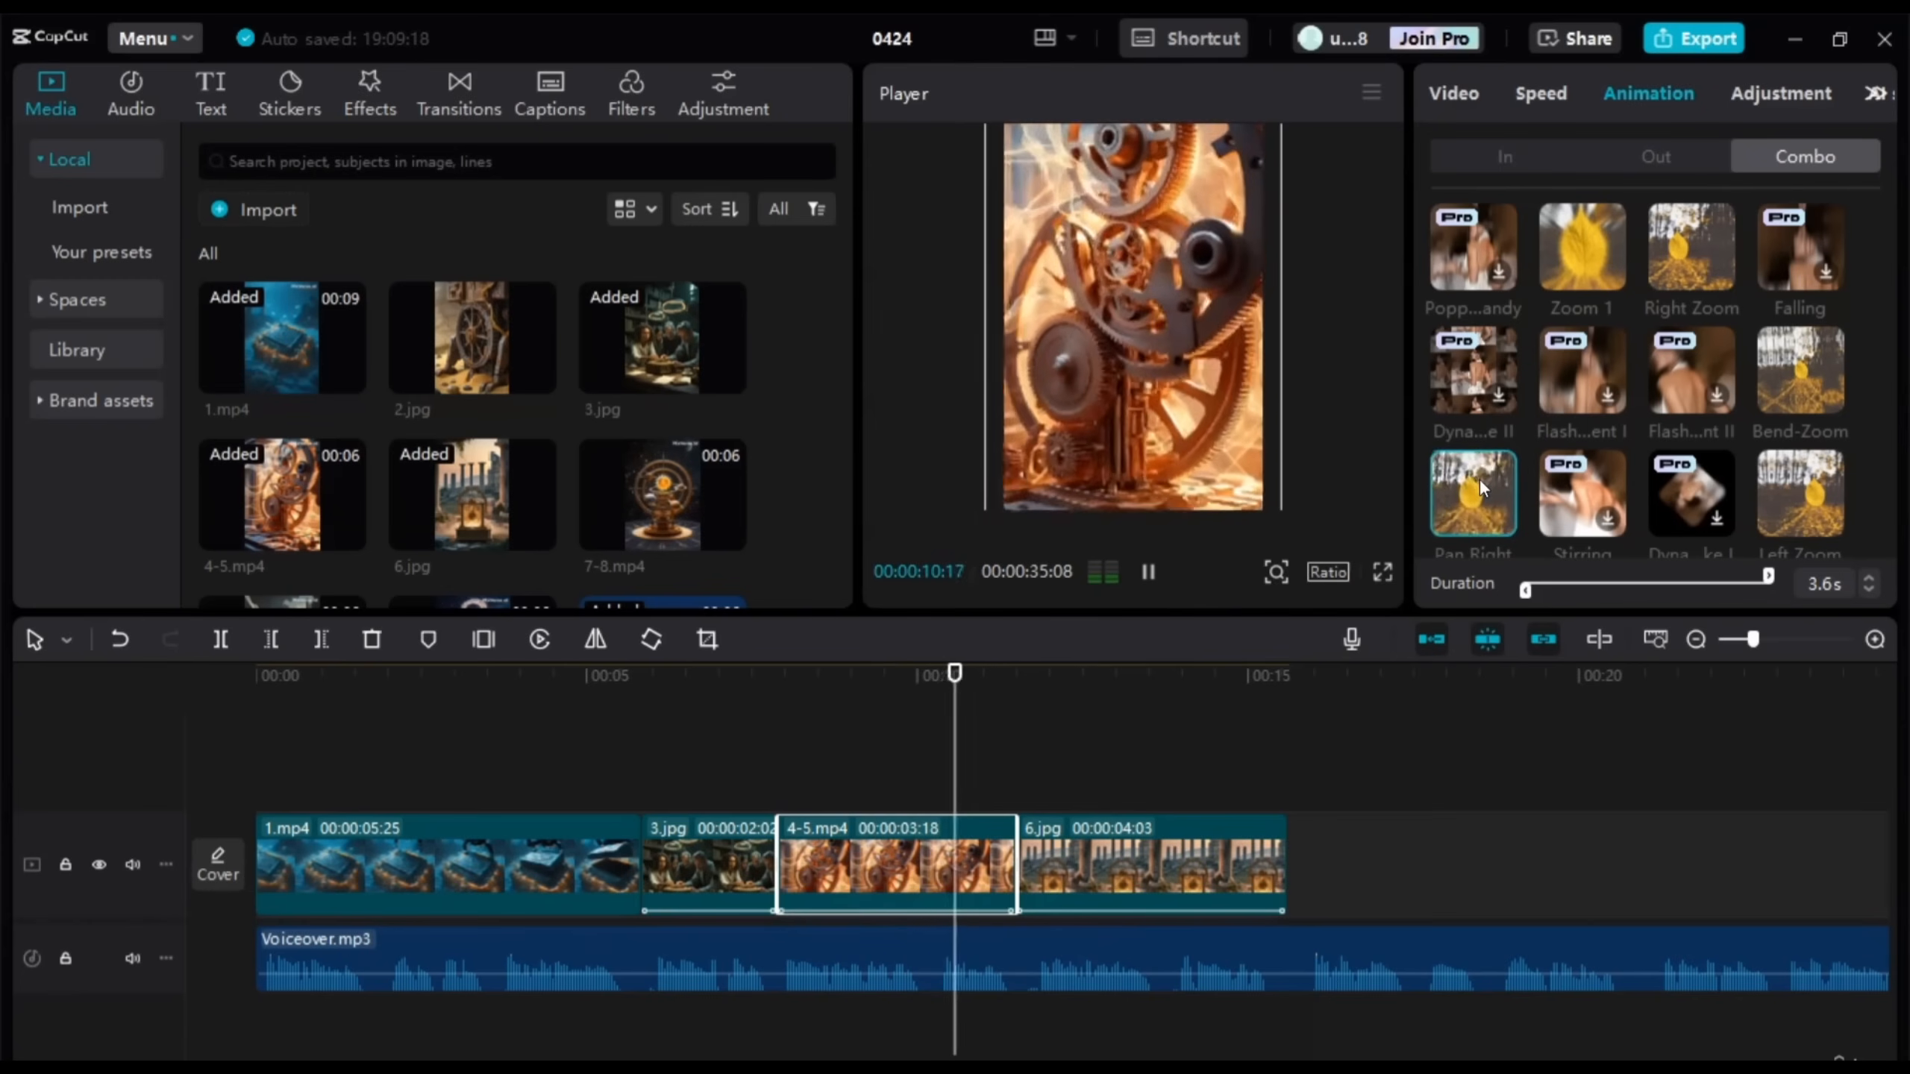
pyautogui.click(1590, 237)
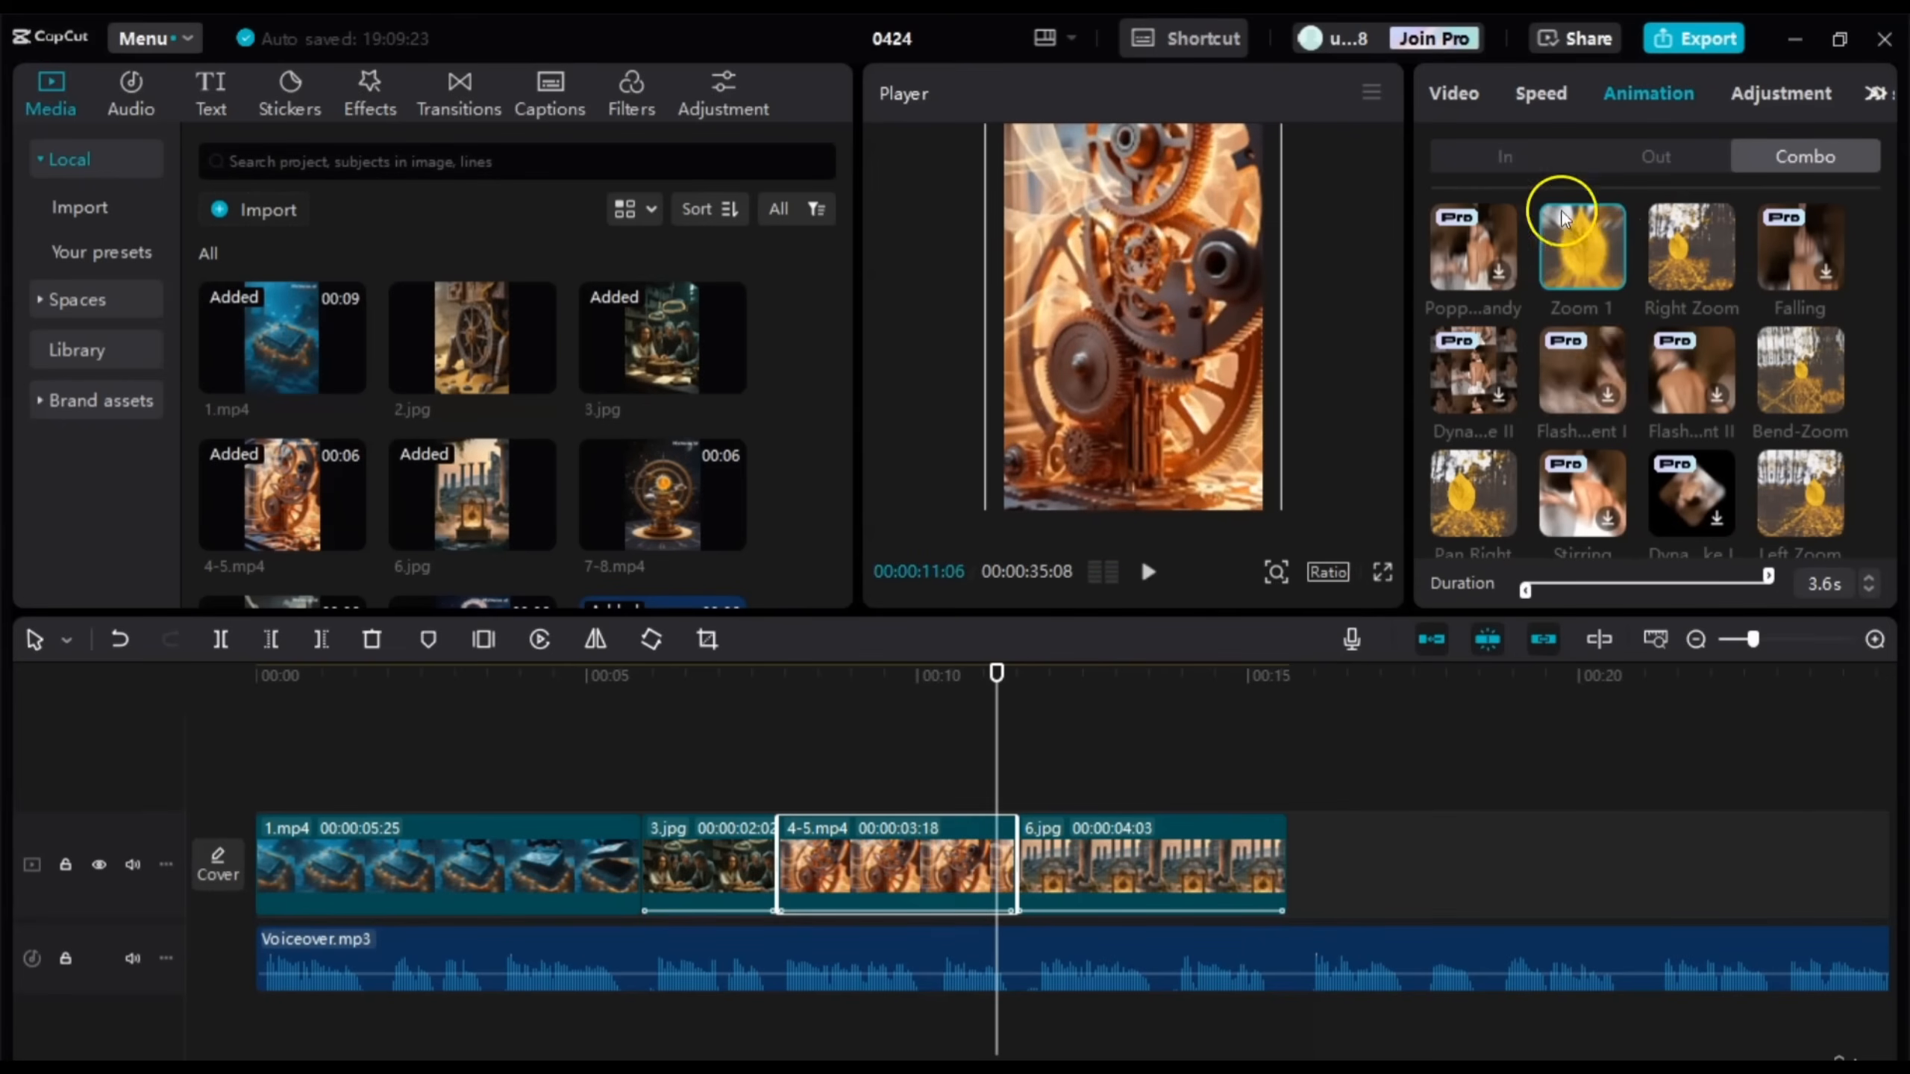
# Step: Remove the combo animation from the 6.jpg clip by setting it to None
pyautogui.click(1510, 149)
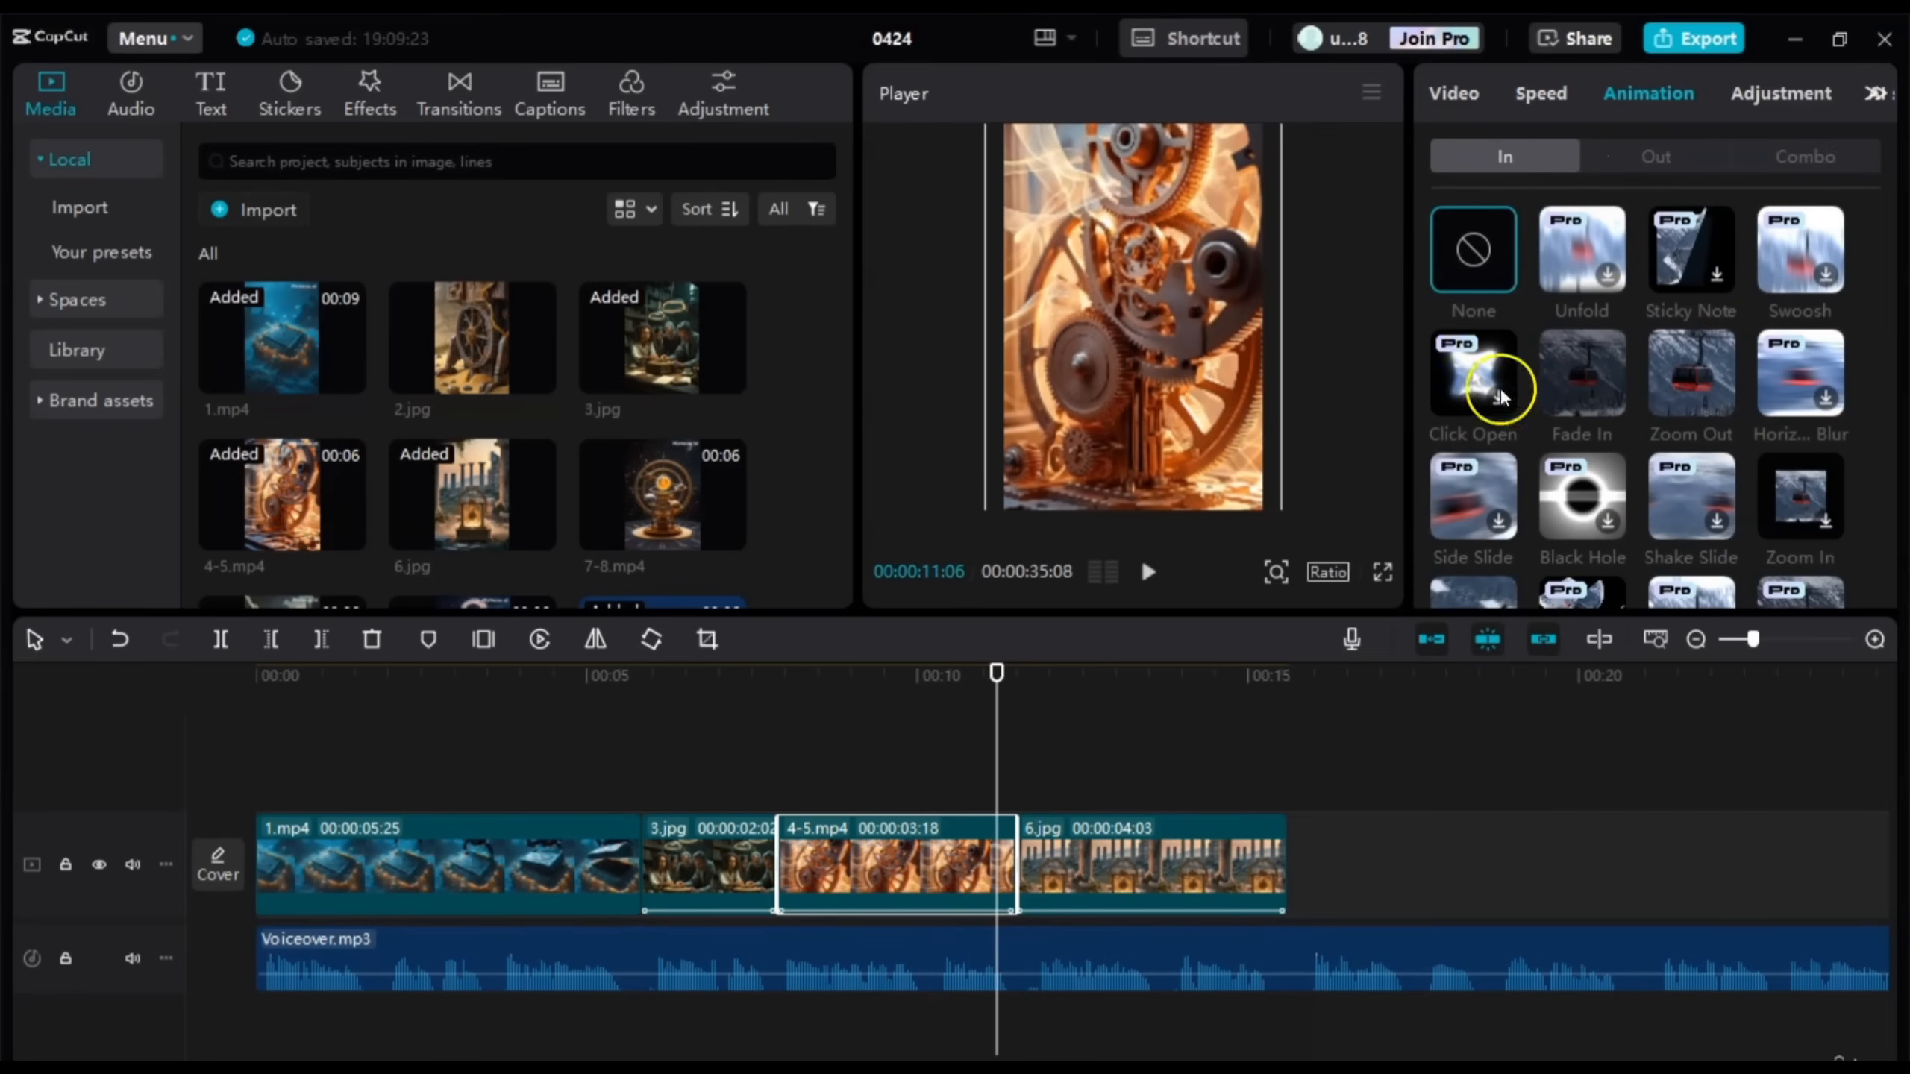
pyautogui.click(1162, 854)
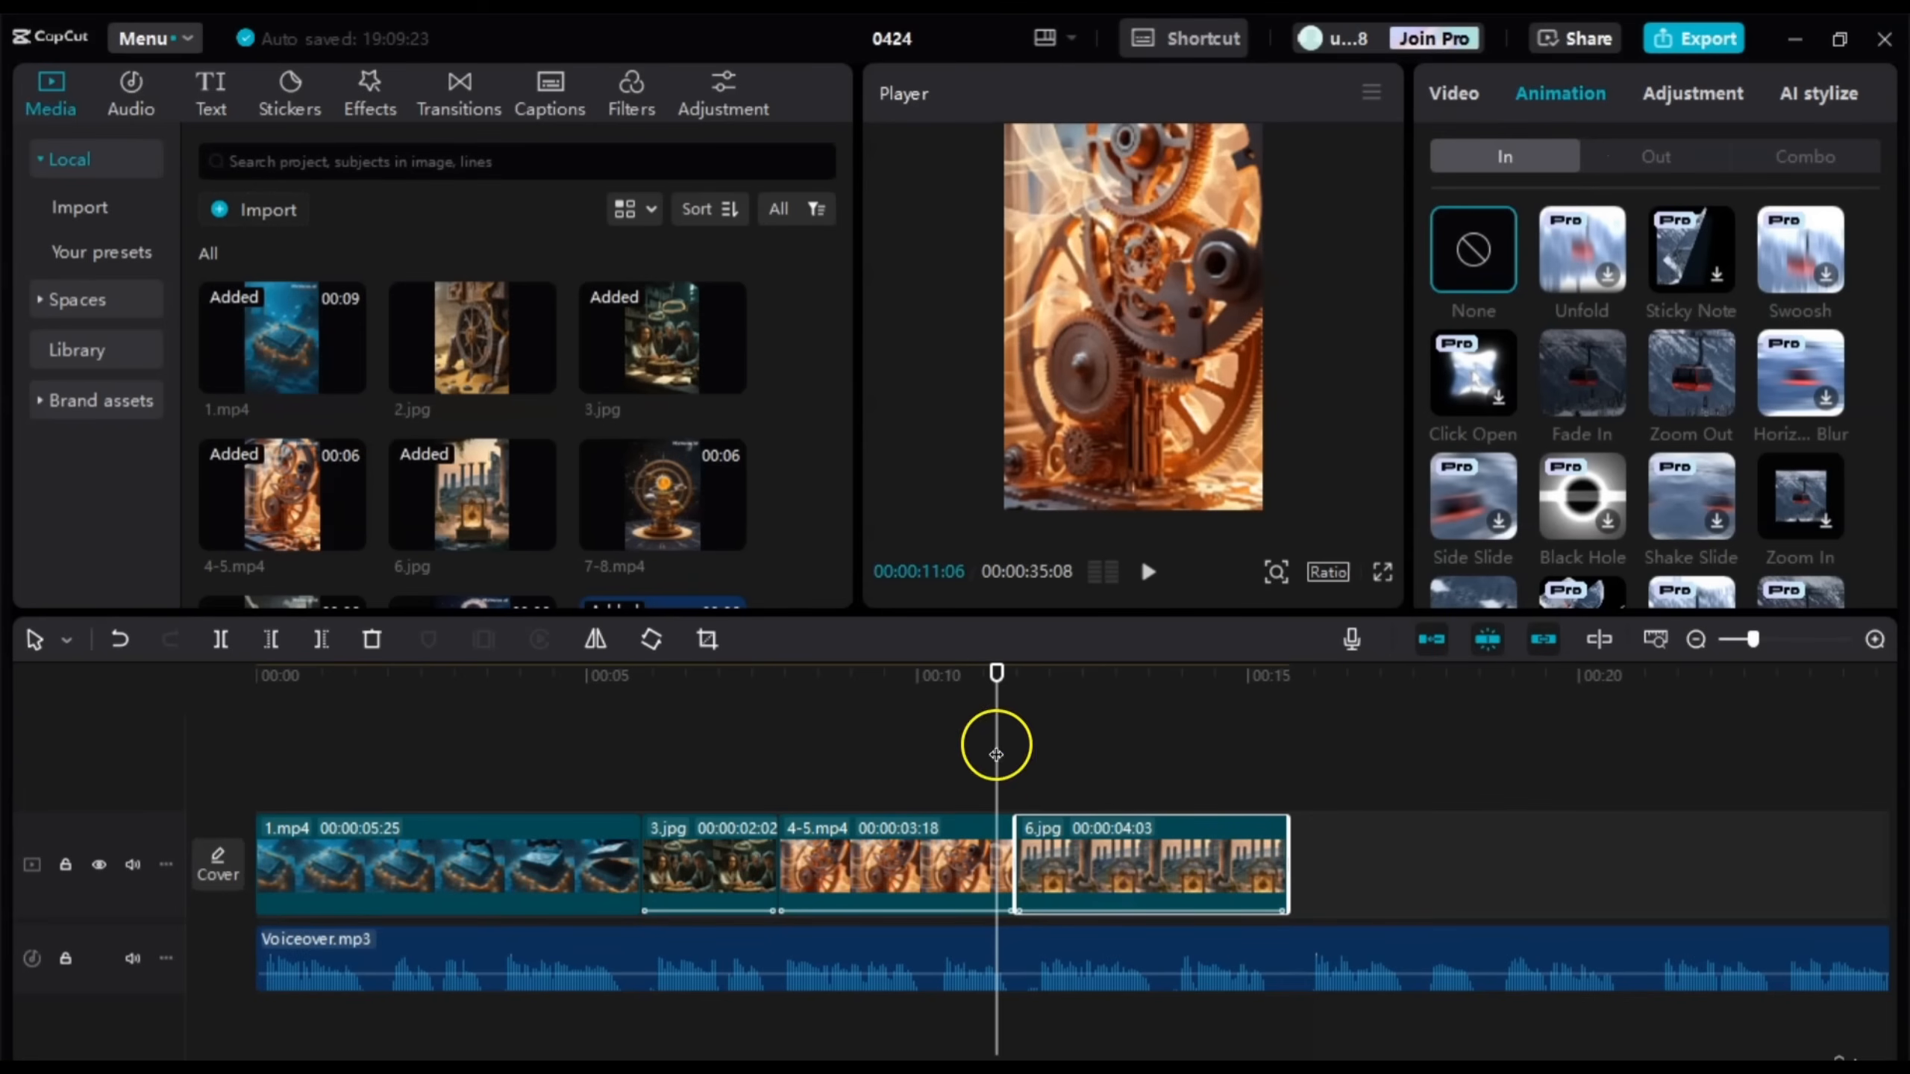
pyautogui.click(1060, 764)
pyautogui.moveTo(1061, 764)
pyautogui.mouseDown()
pyautogui.moveTo(1028, 764)
pyautogui.moveTo(1049, 764)
pyautogui.mouseUp()
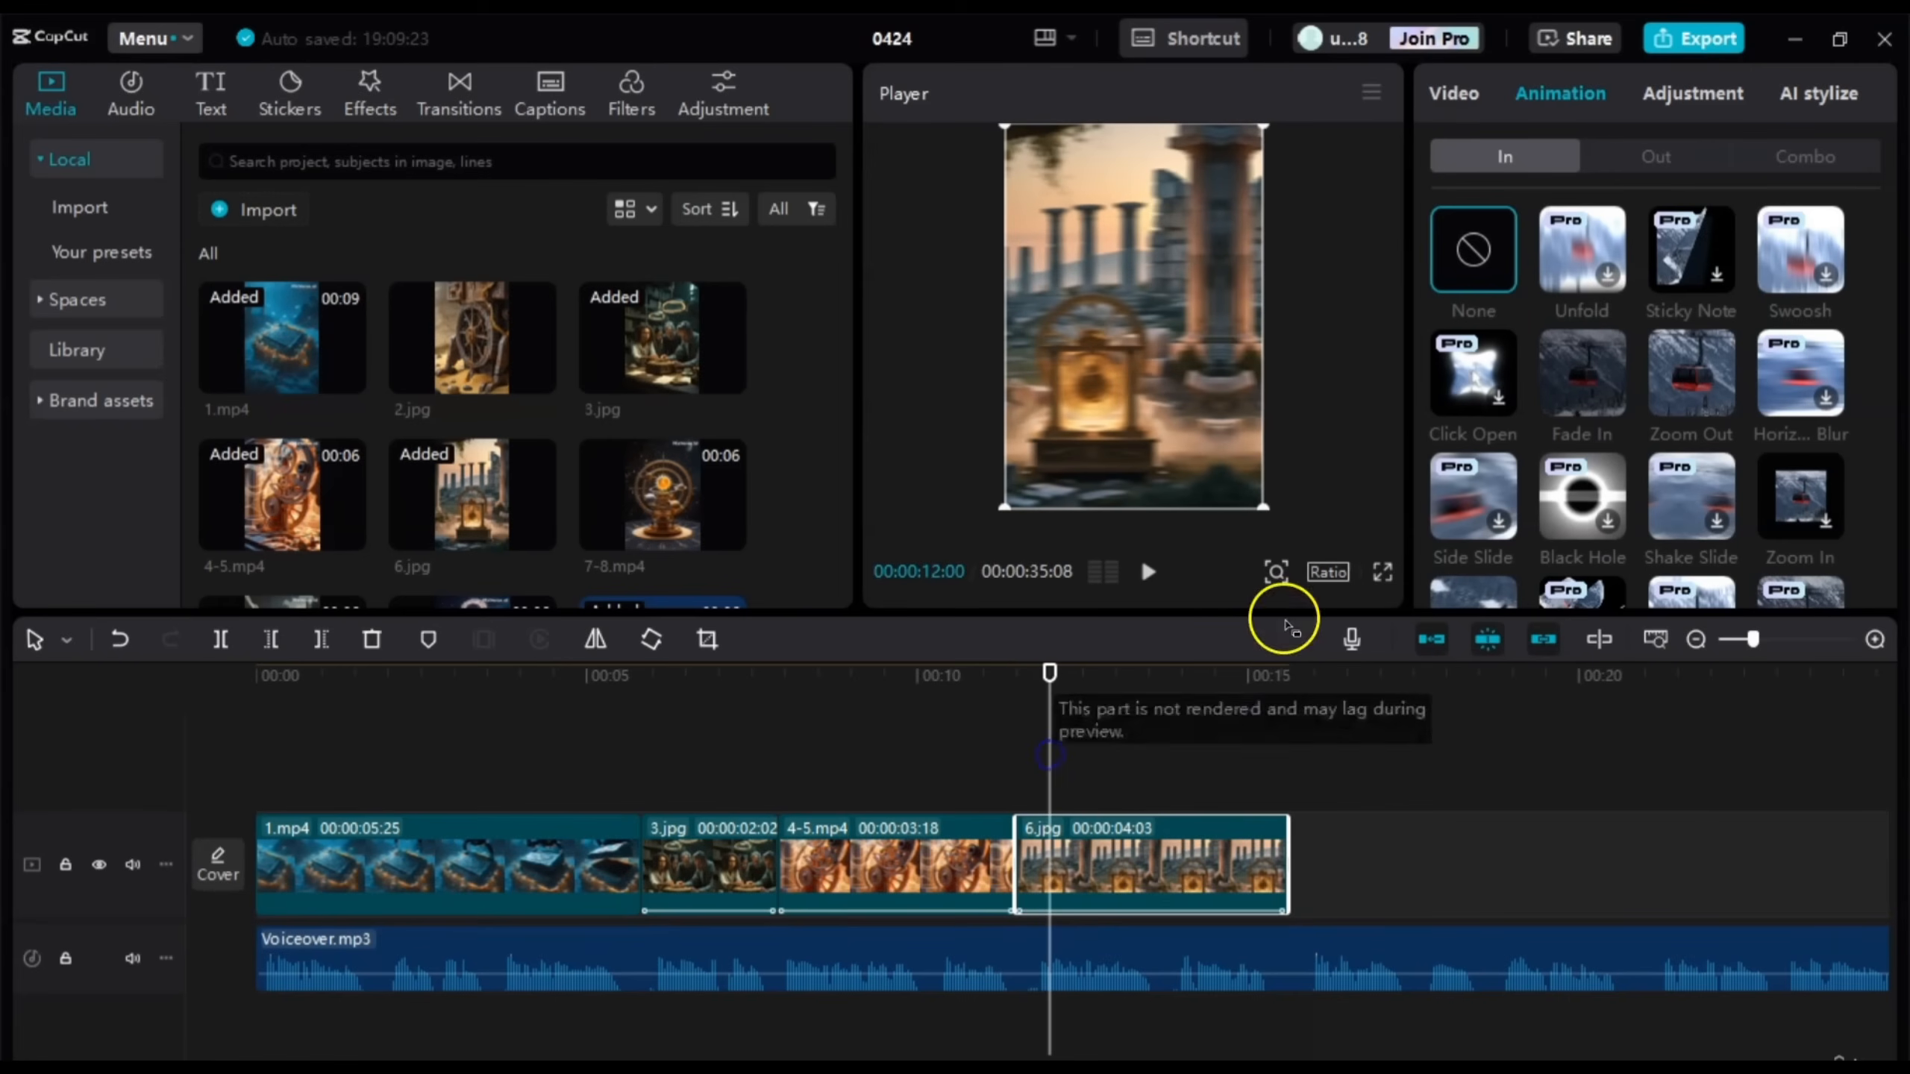
pyautogui.click(1805, 156)
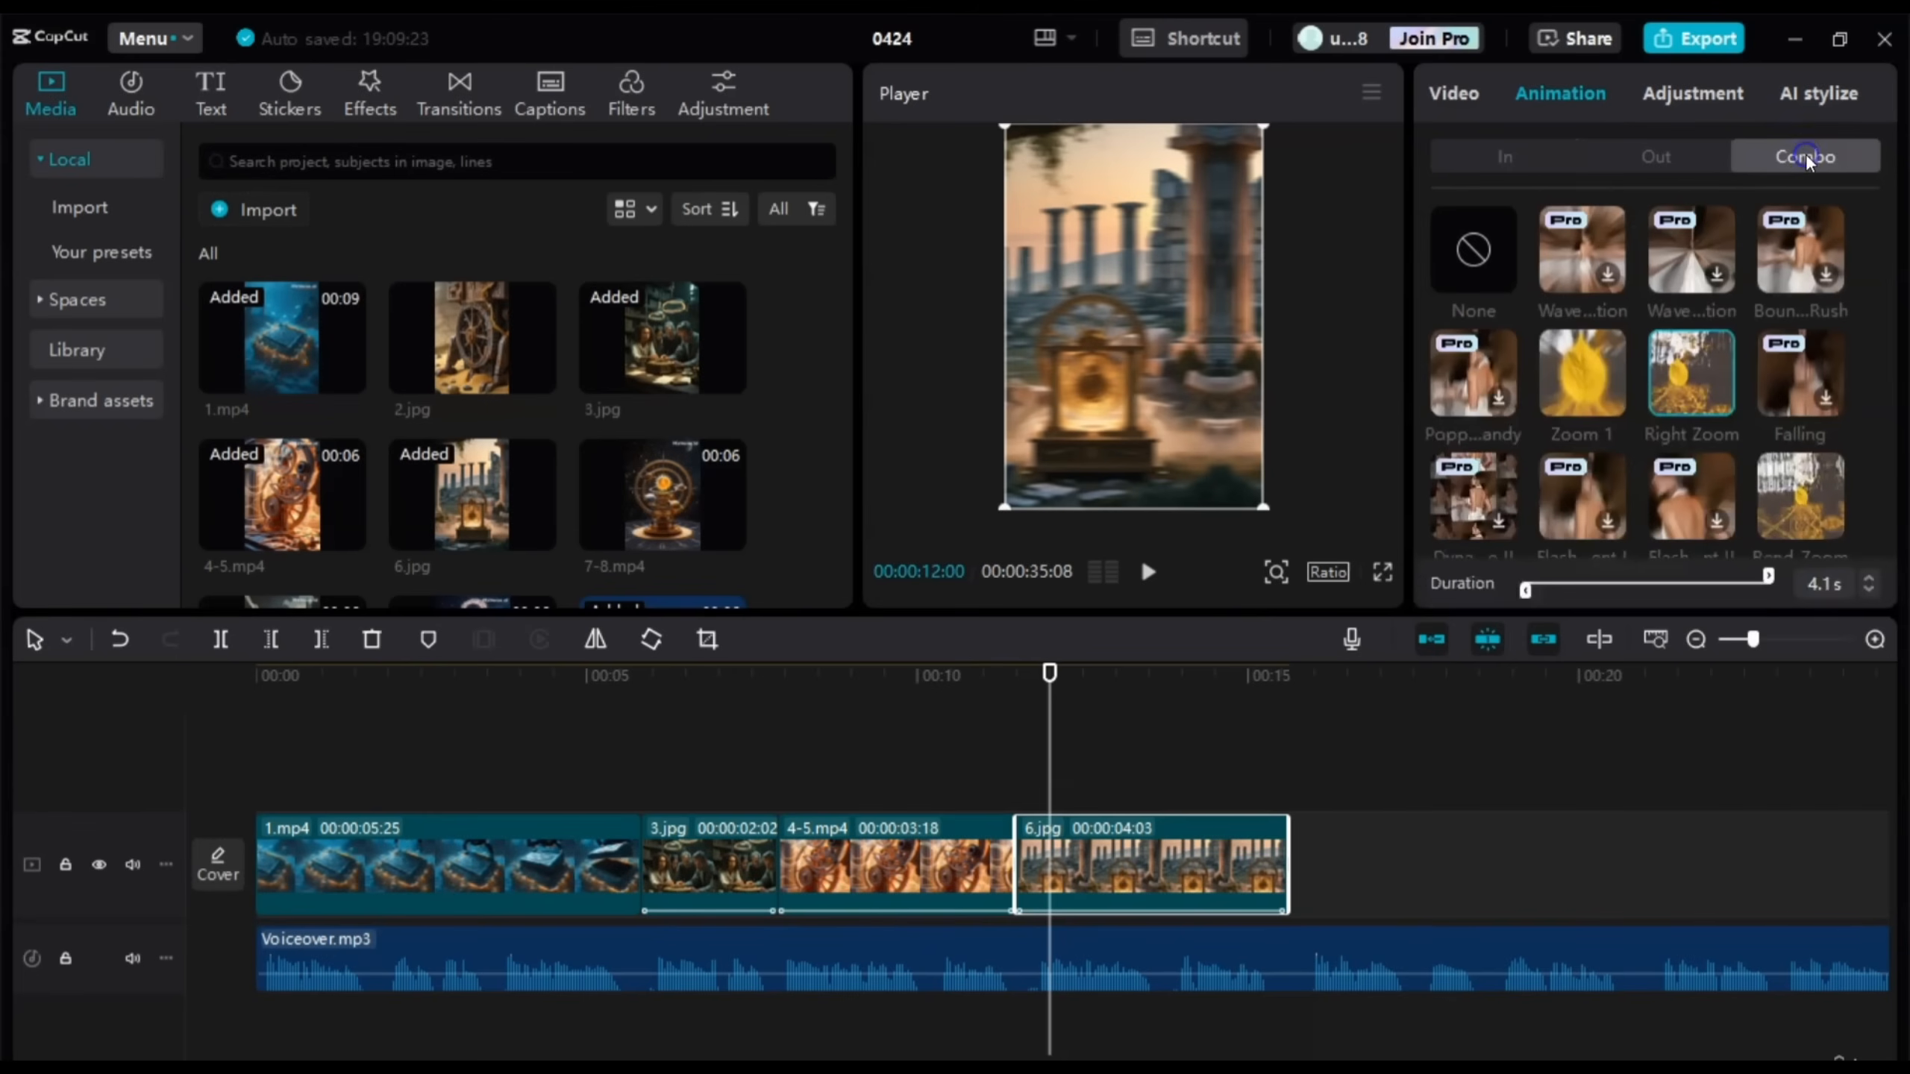
pyautogui.click(1479, 262)
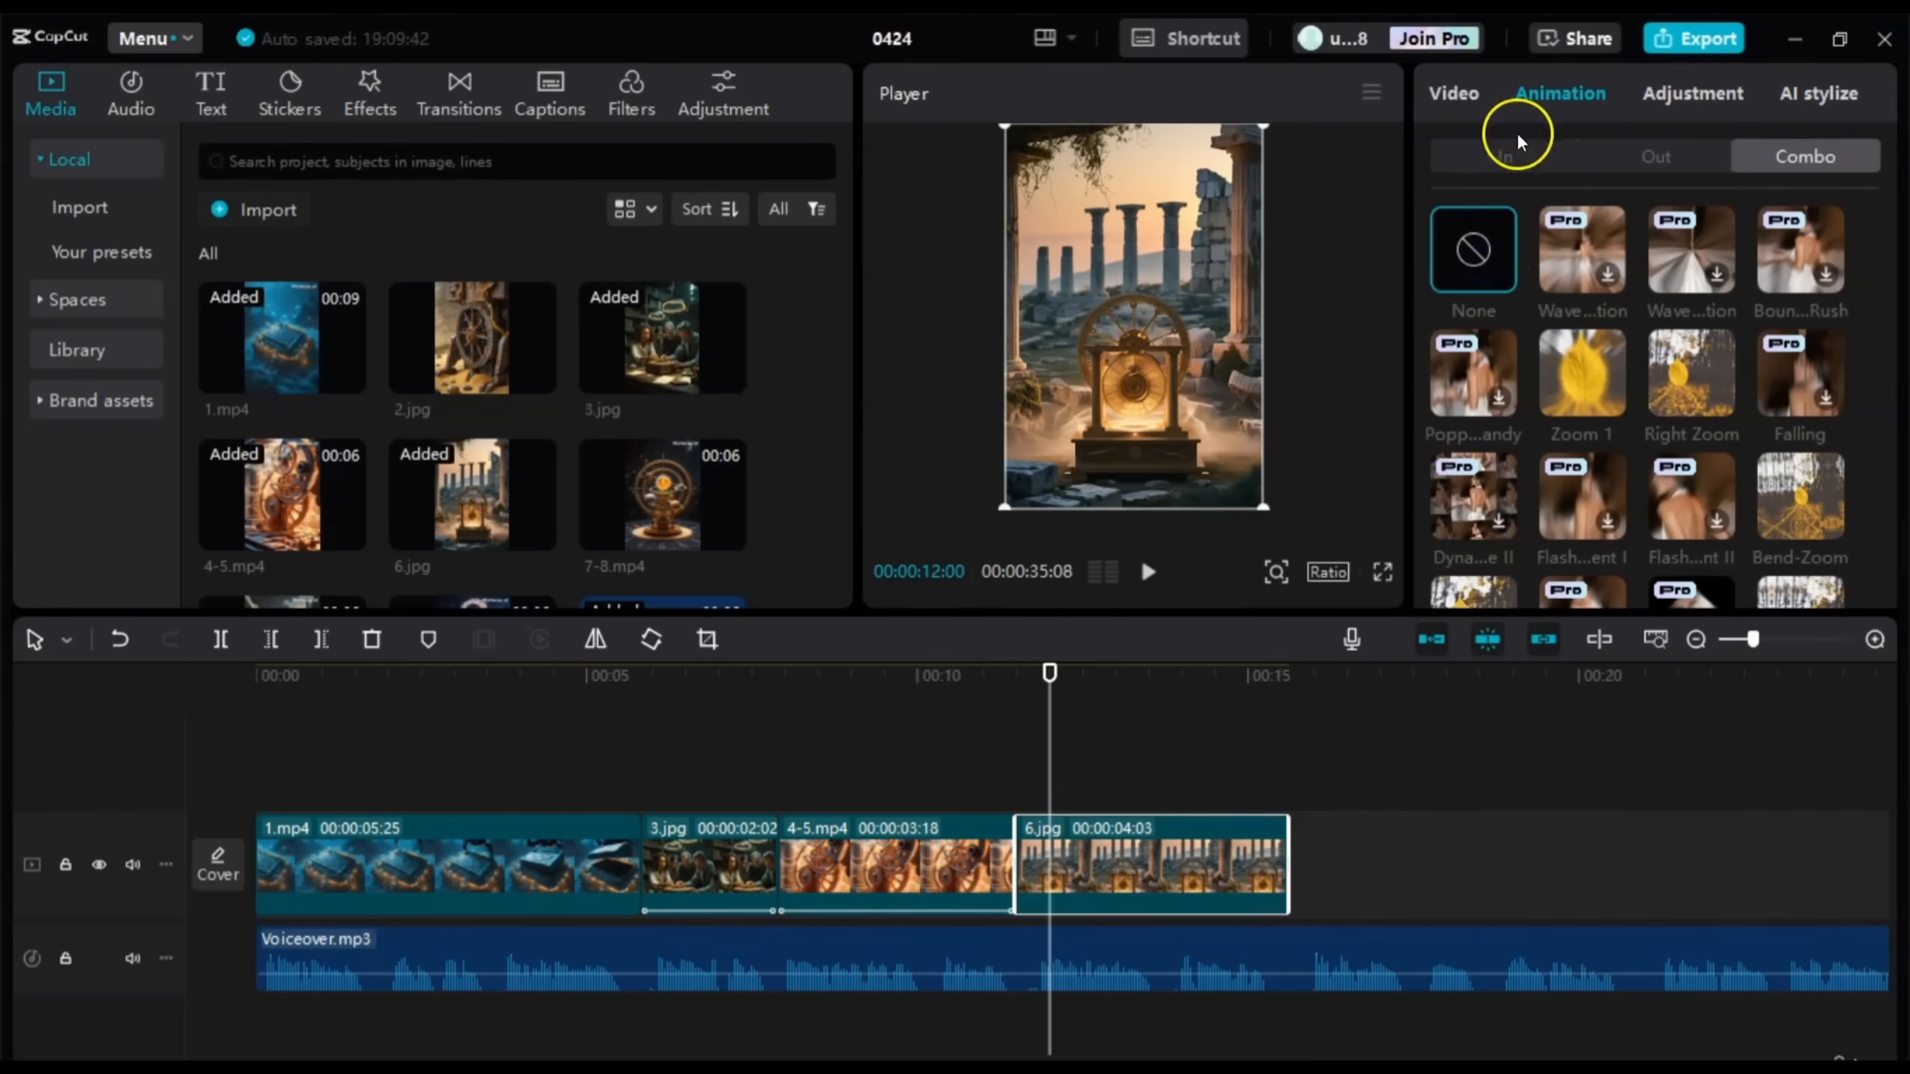
# Step: Play back the cut from the end of 4-5.mp4 into the 6.jpg clip
pyautogui.click(1491, 159)
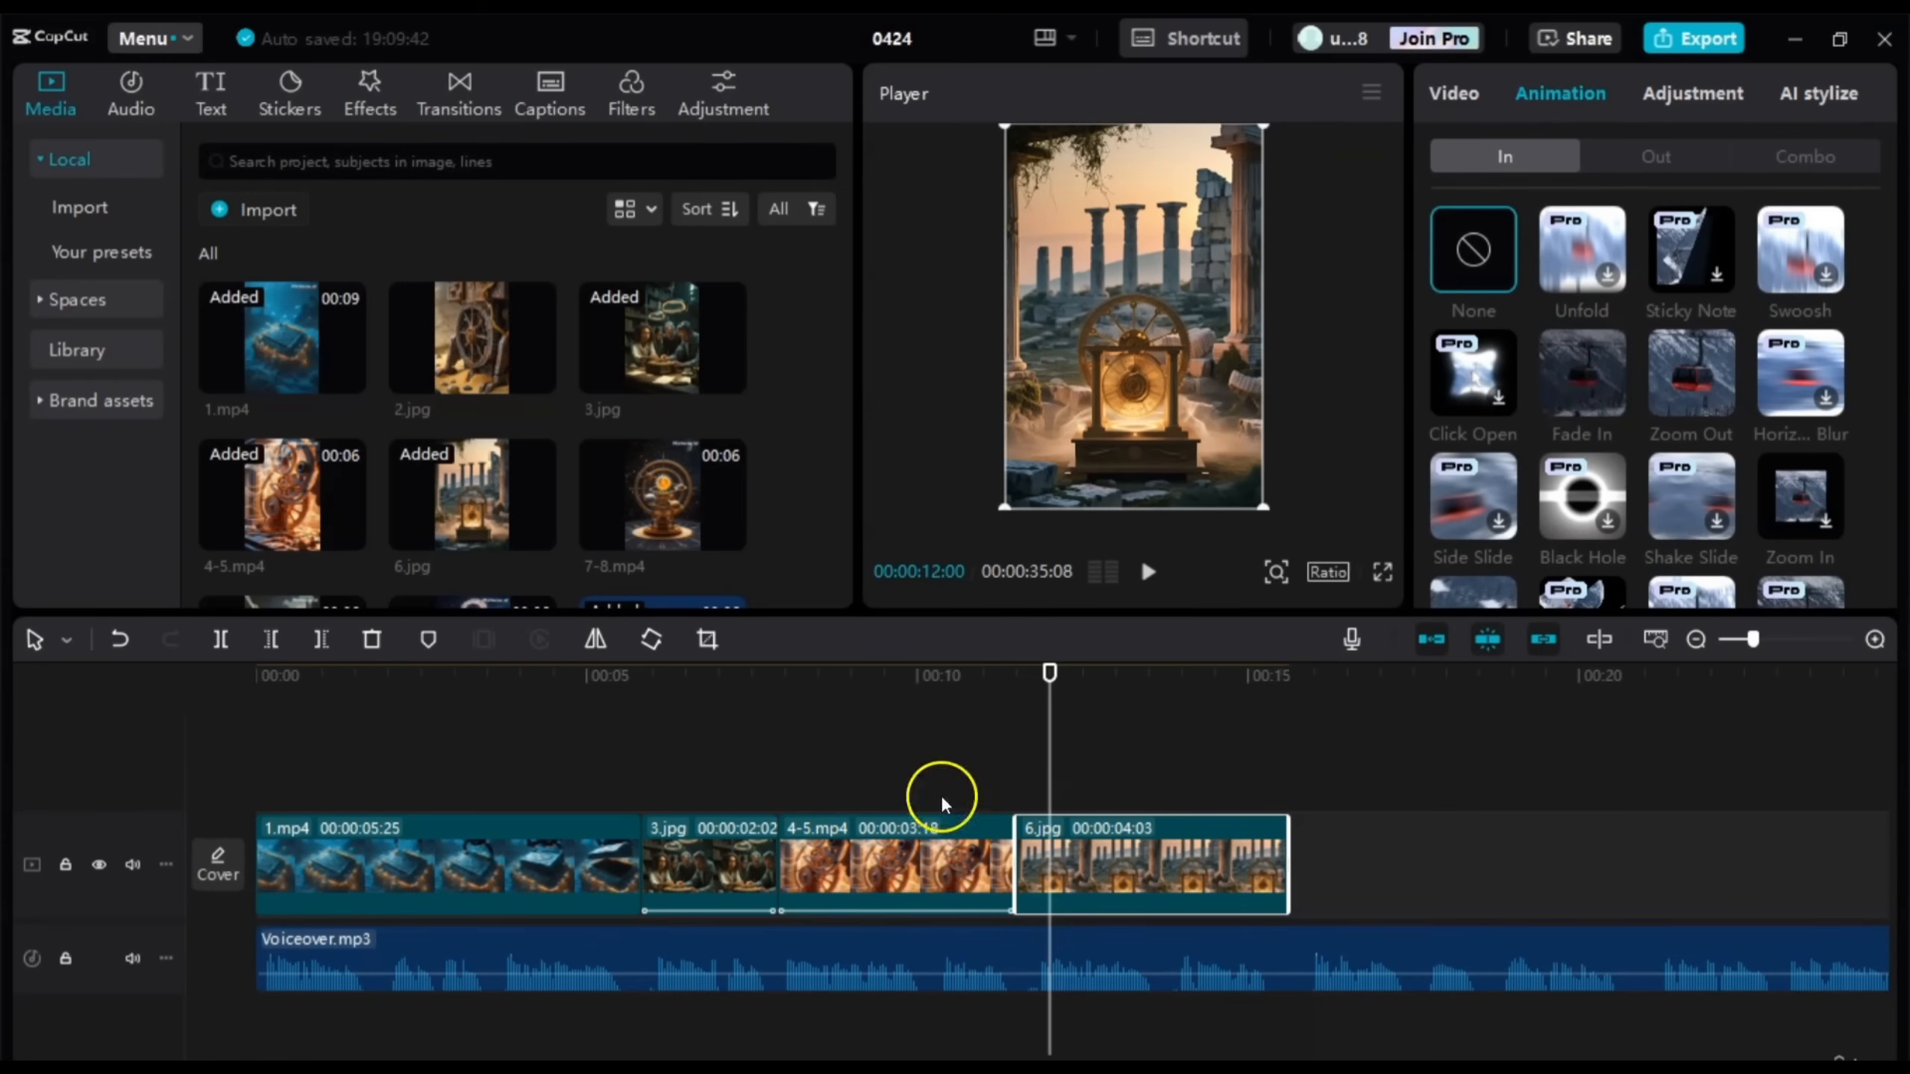
pyautogui.click(969, 773)
pyautogui.press('space')
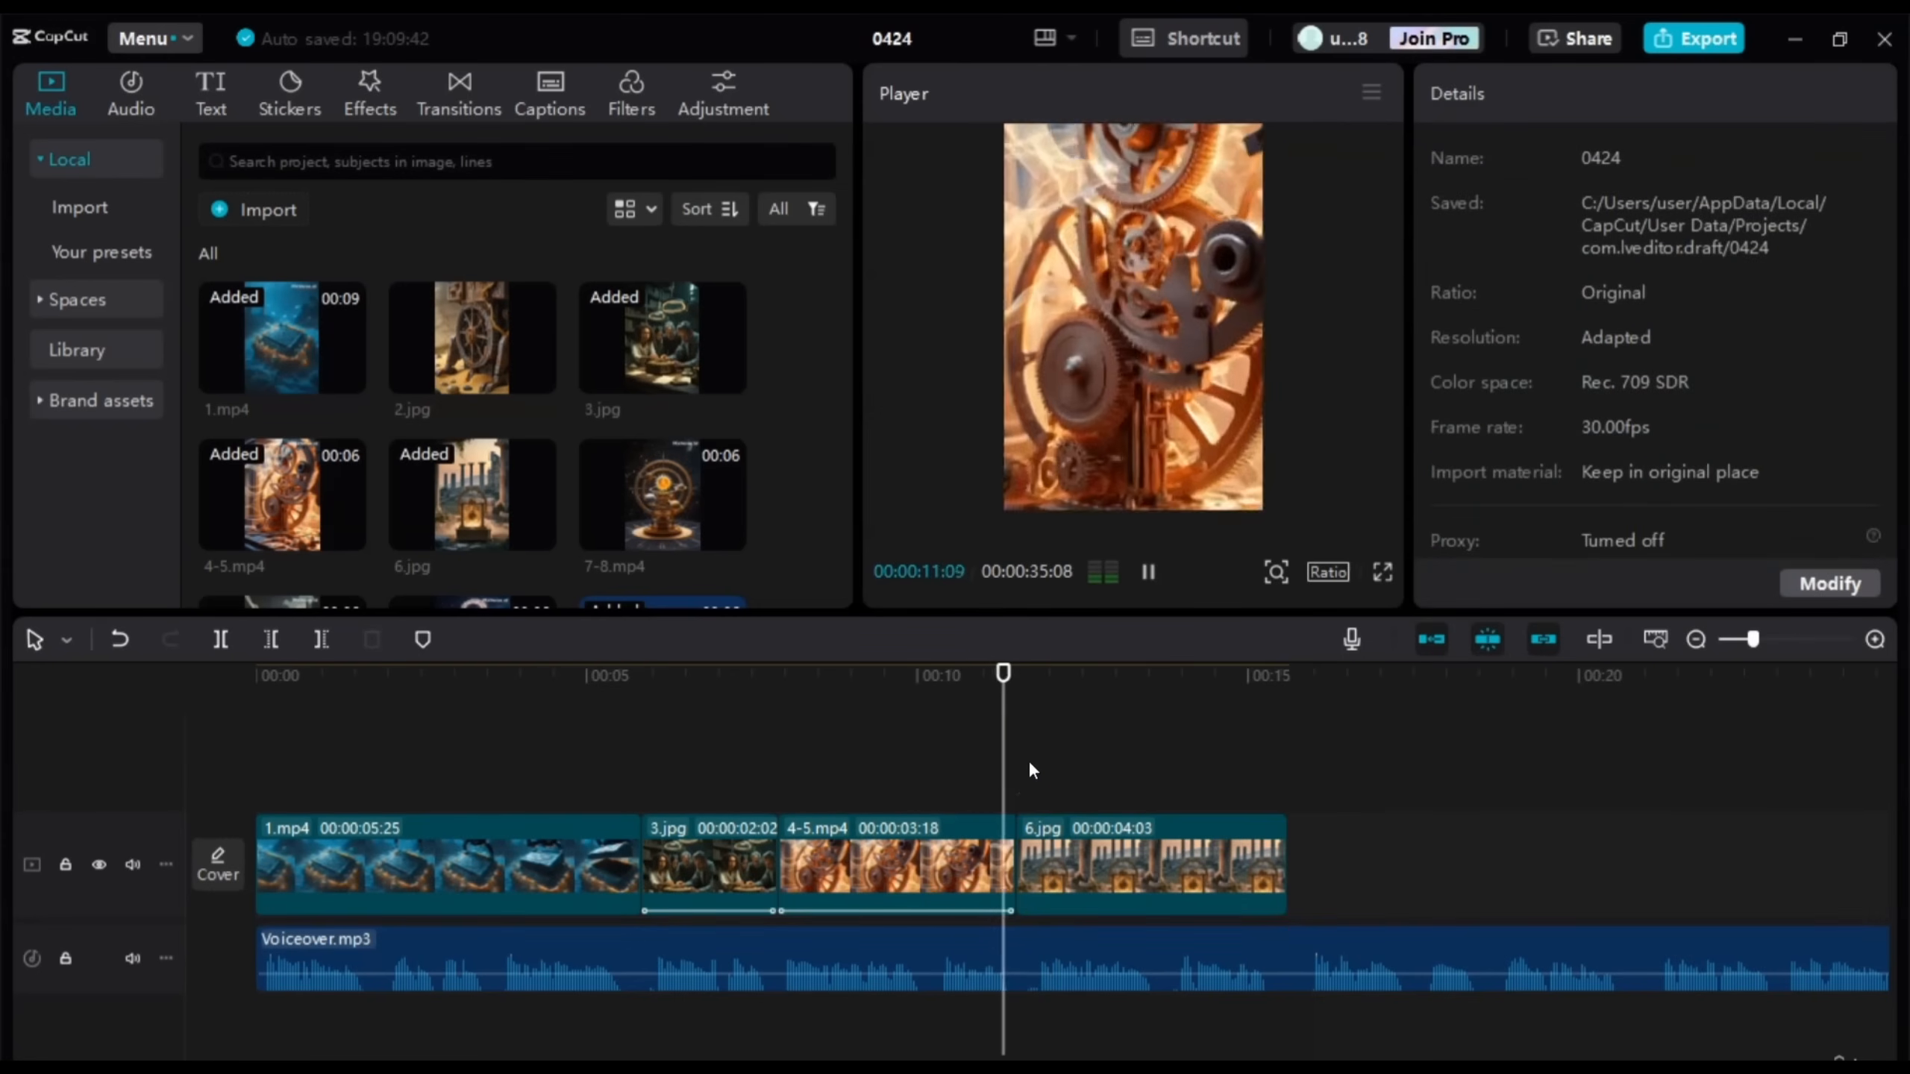
pyautogui.press('space')
pyautogui.click(955, 795)
pyautogui.press('space')
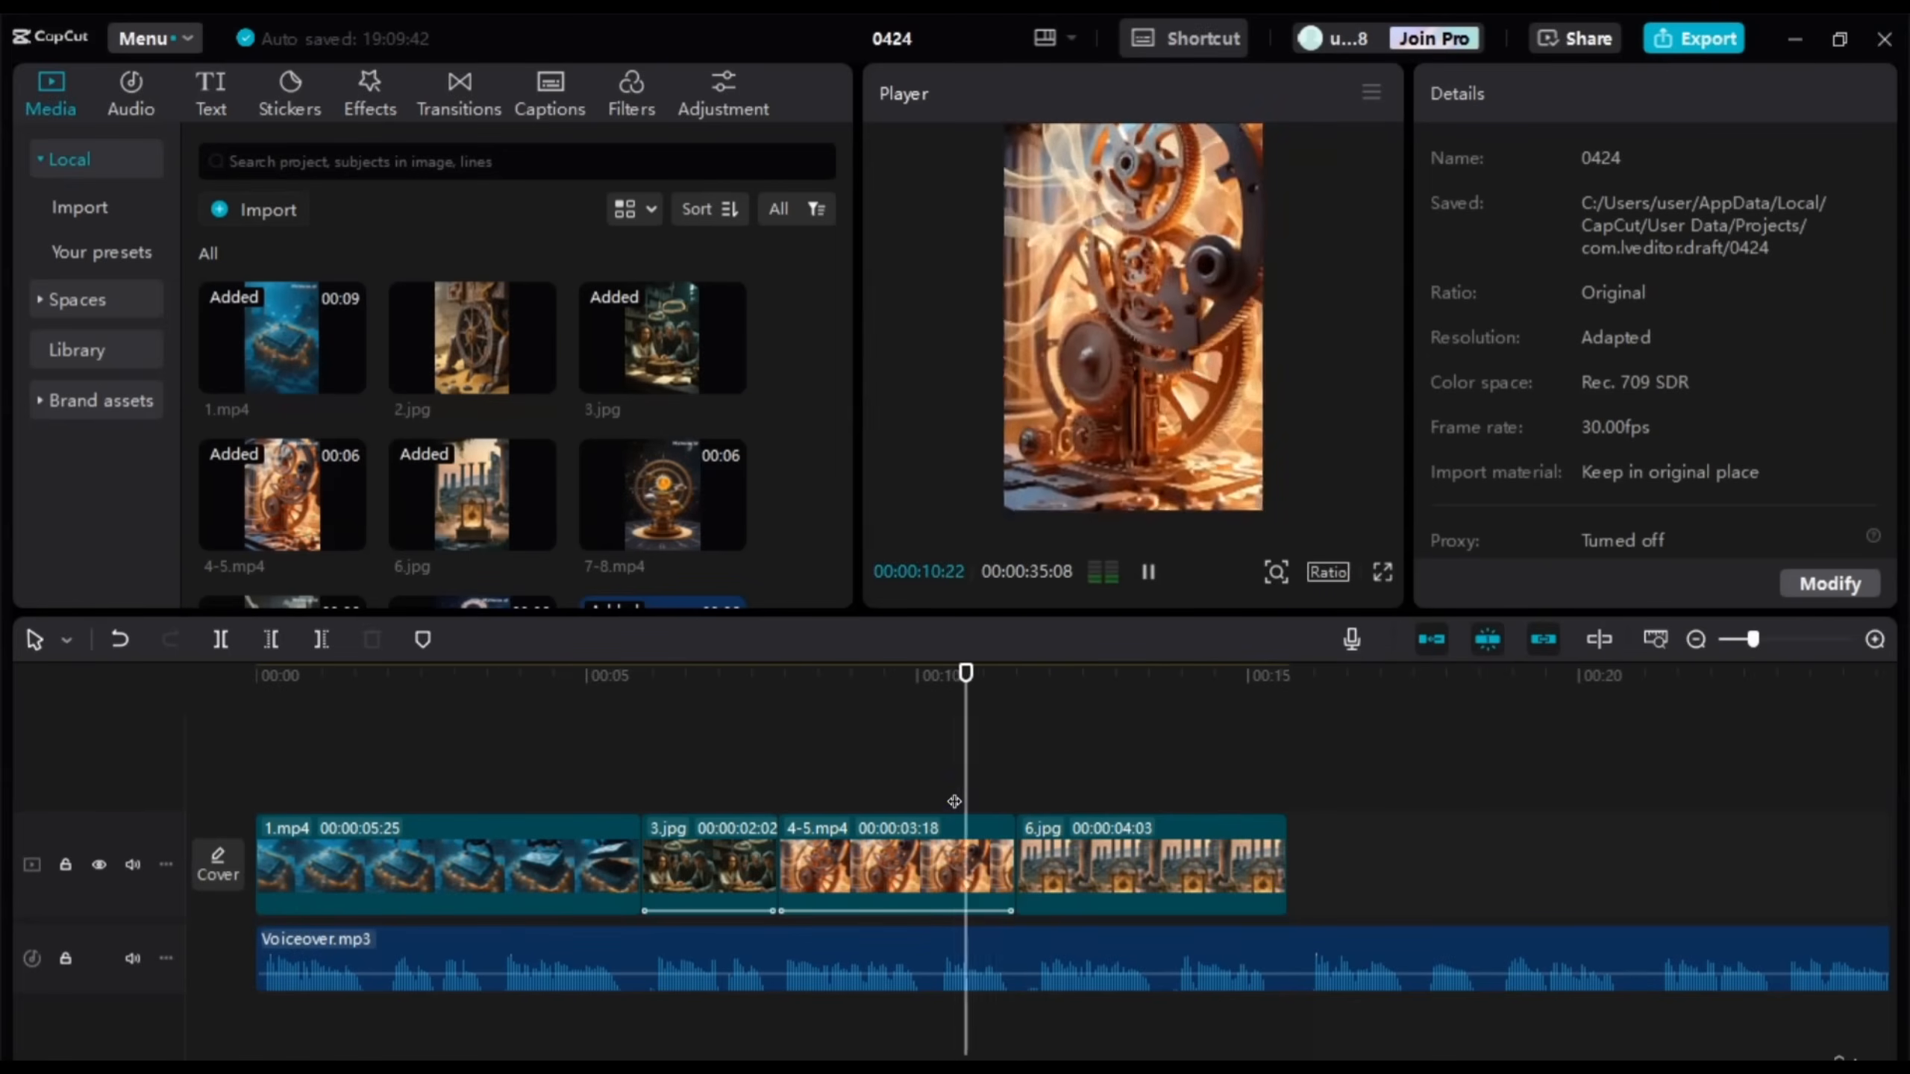
pyautogui.press('space')
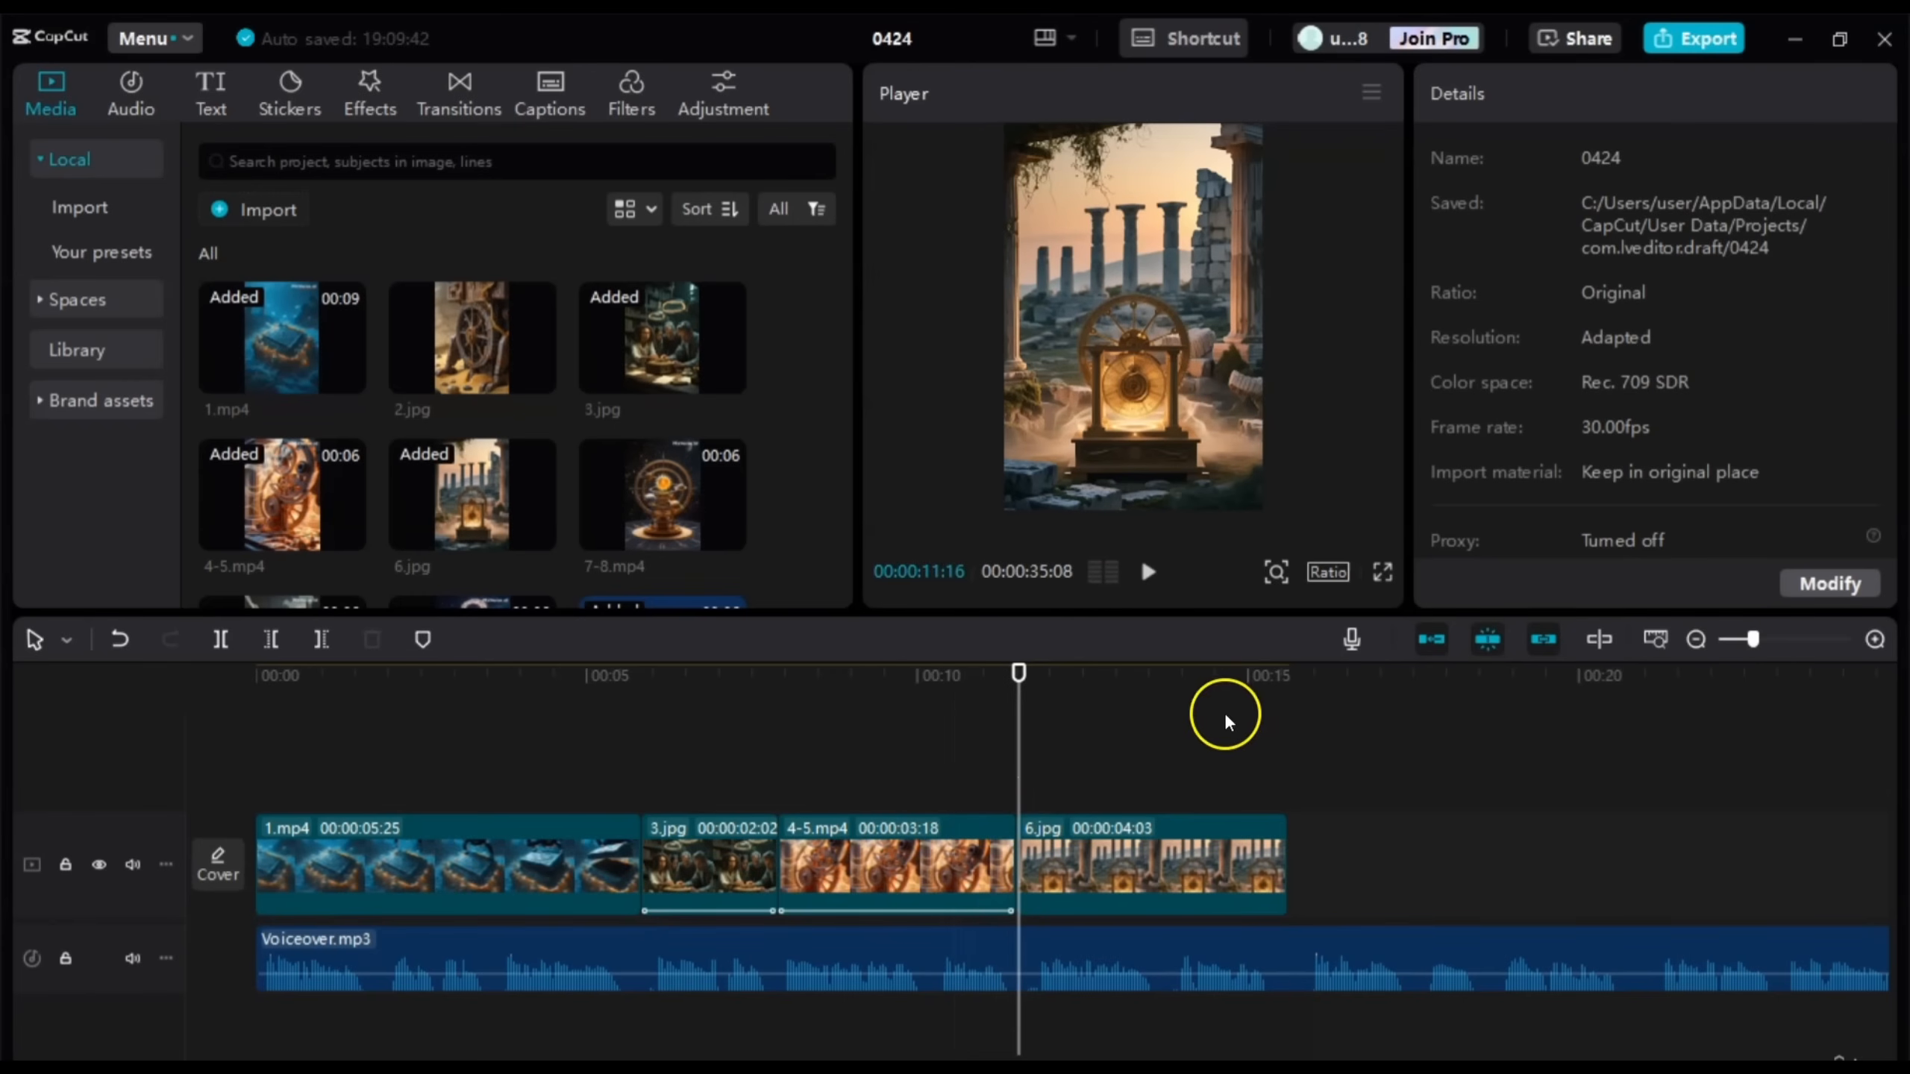
# Step: Apply the Zoom Out entrance animation to the 6.jpg clip
pyautogui.click(1034, 768)
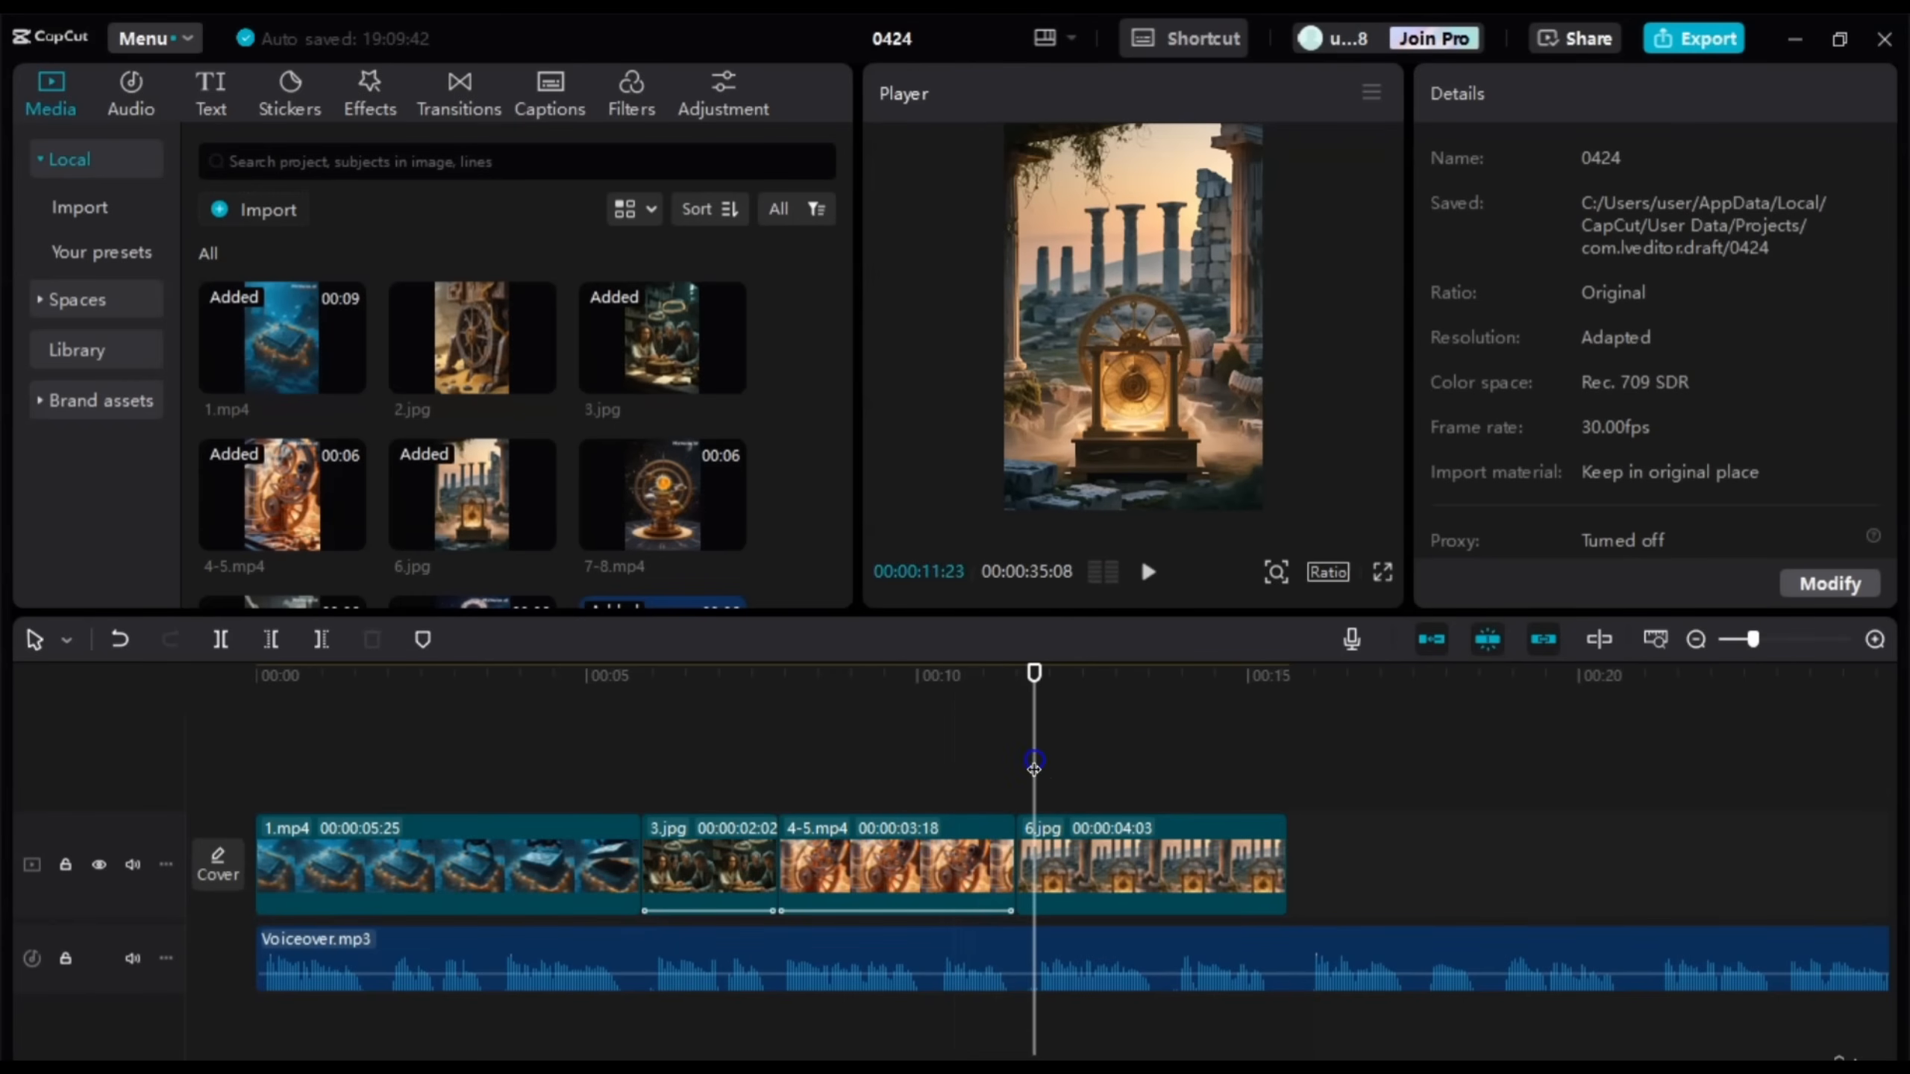
pyautogui.click(1080, 860)
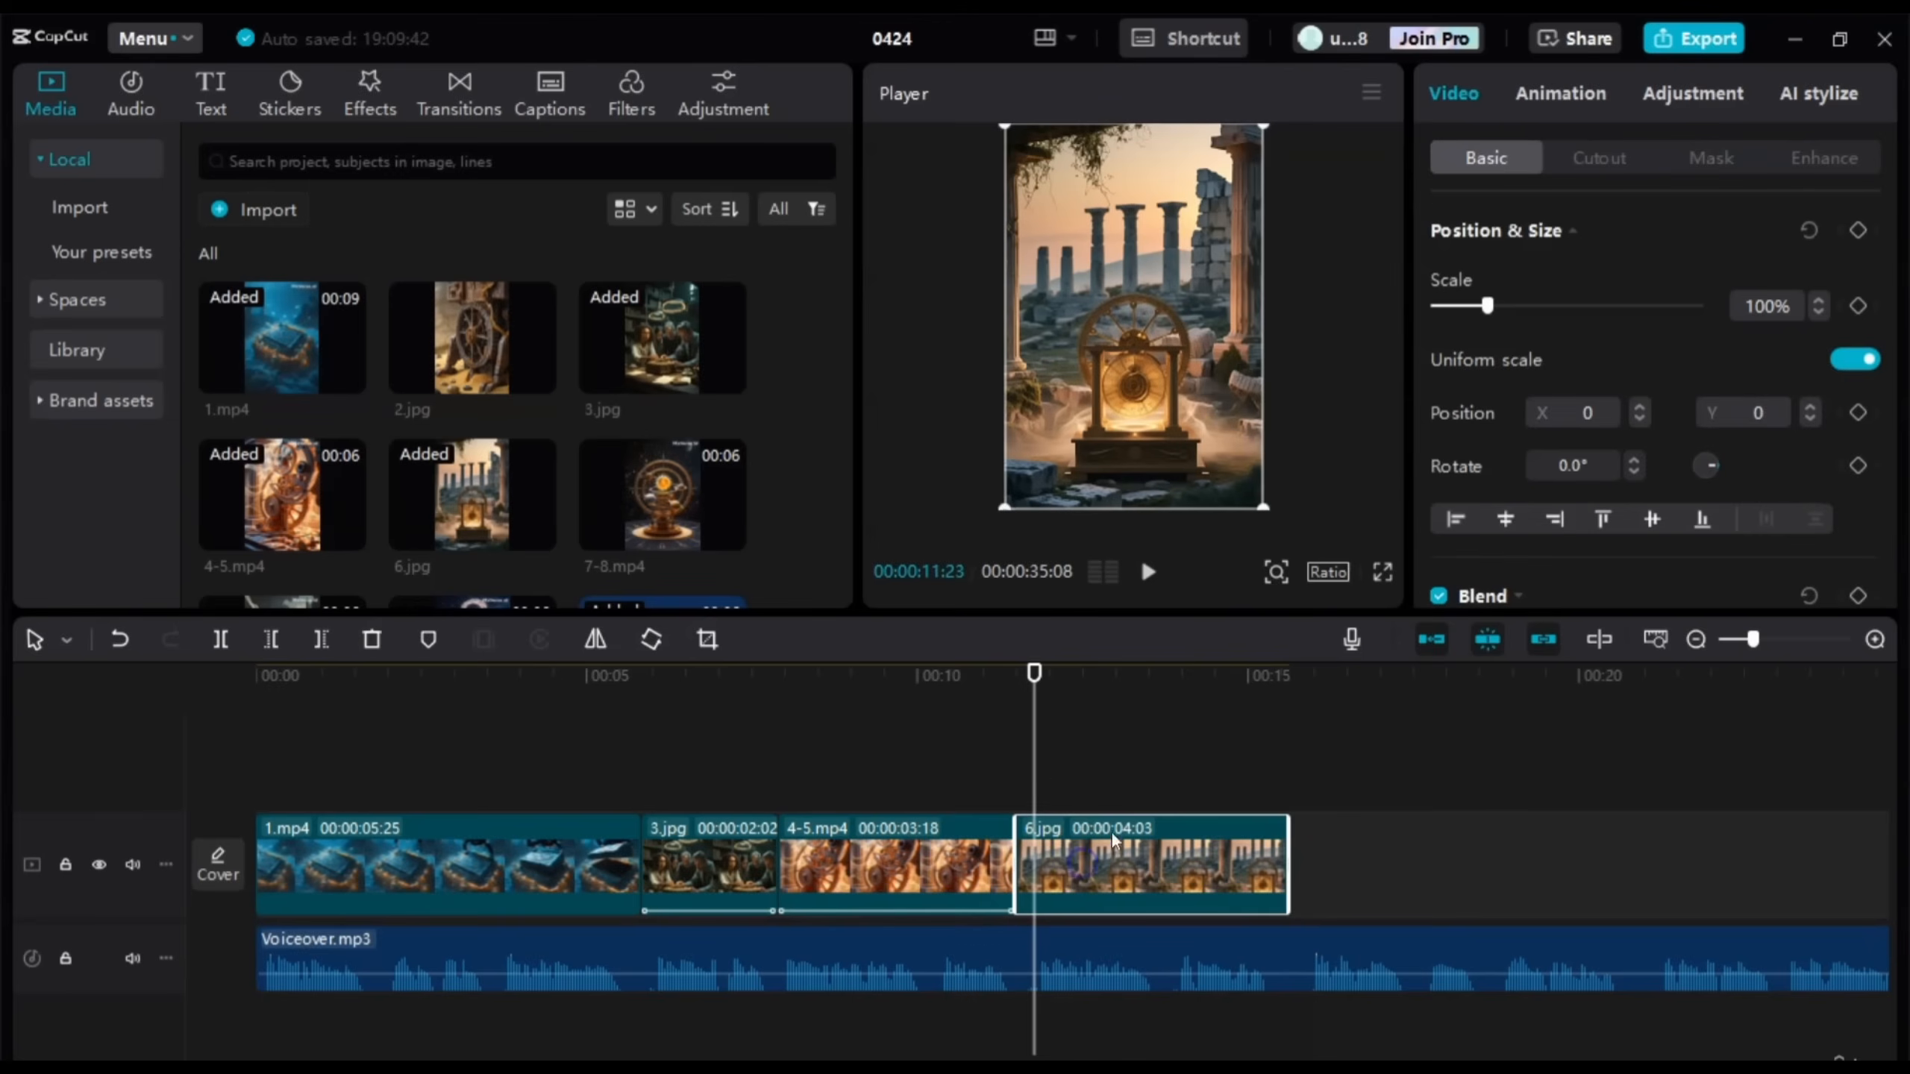
pyautogui.click(1577, 101)
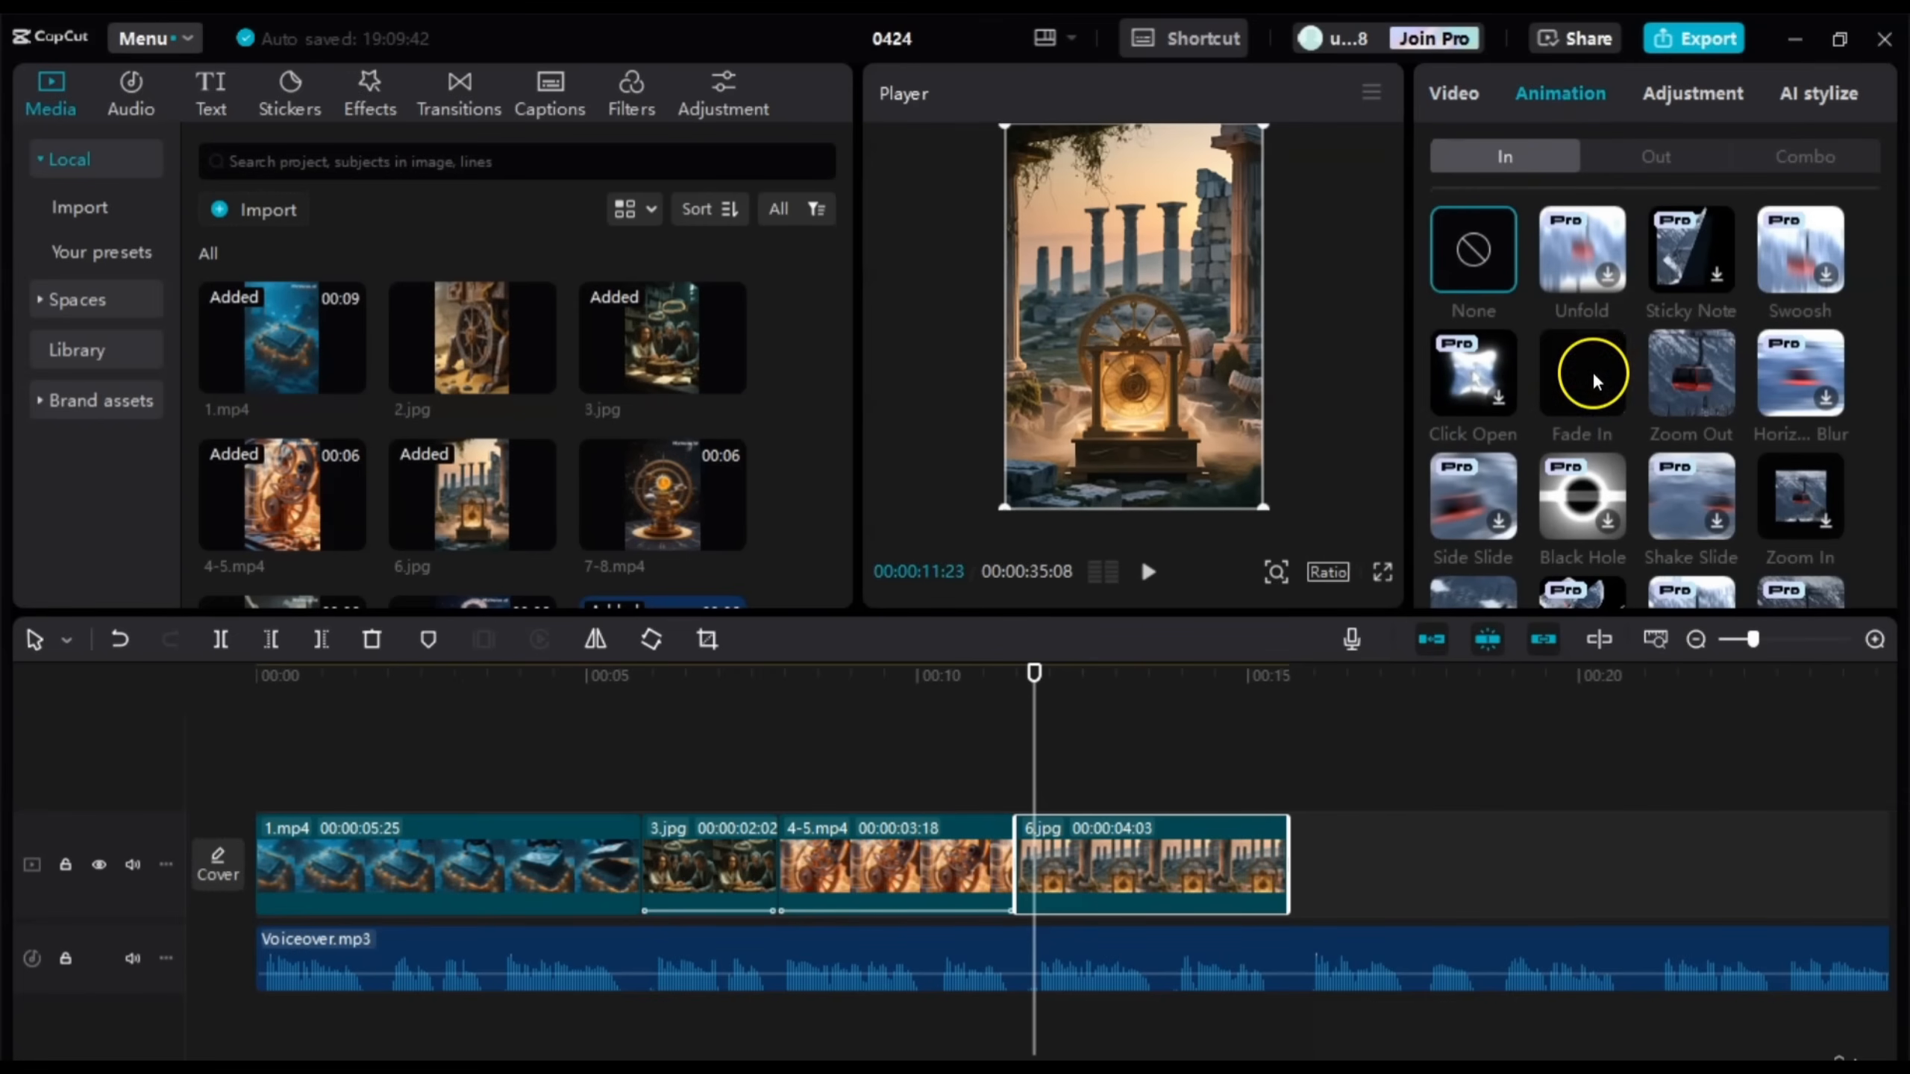
pyautogui.click(1689, 385)
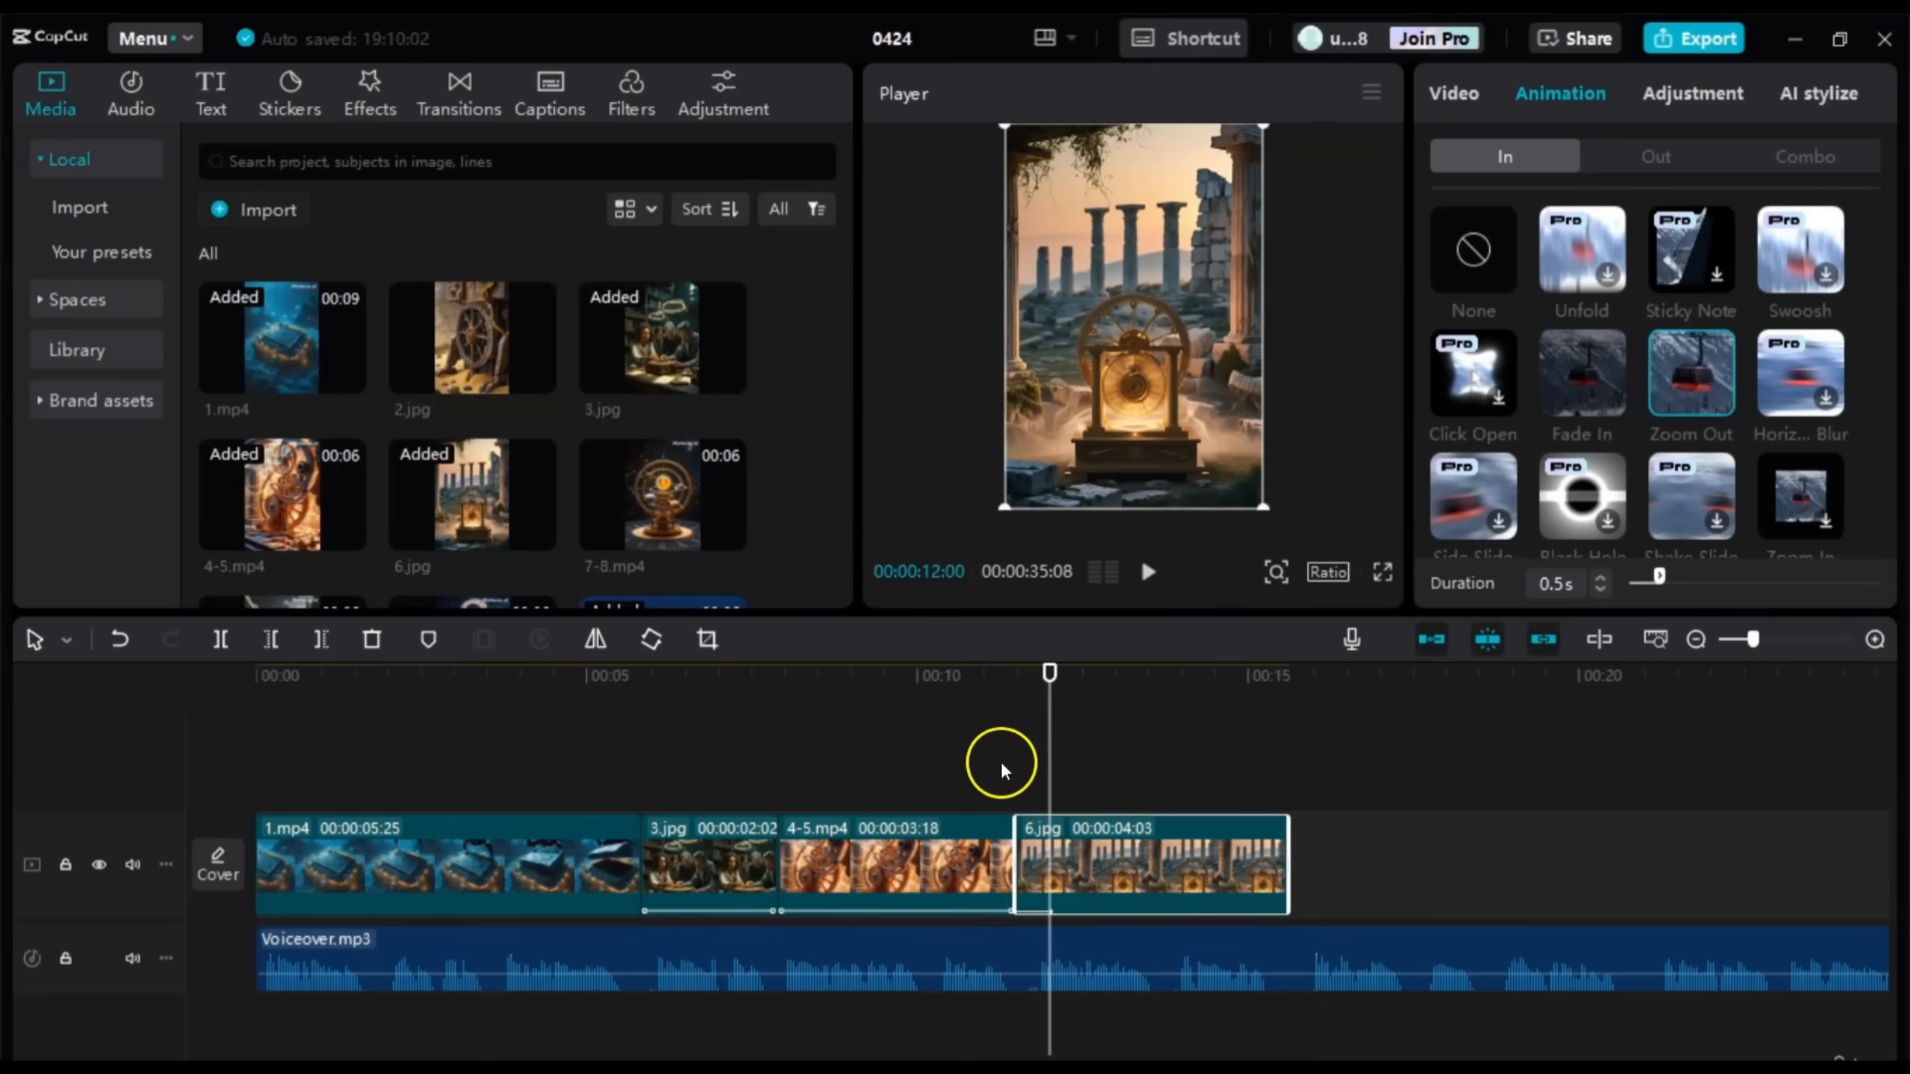
# Step: Review the transition into 6.jpg with its entrance animation in the full-screen preview and return to the editor
pyautogui.click(976, 775)
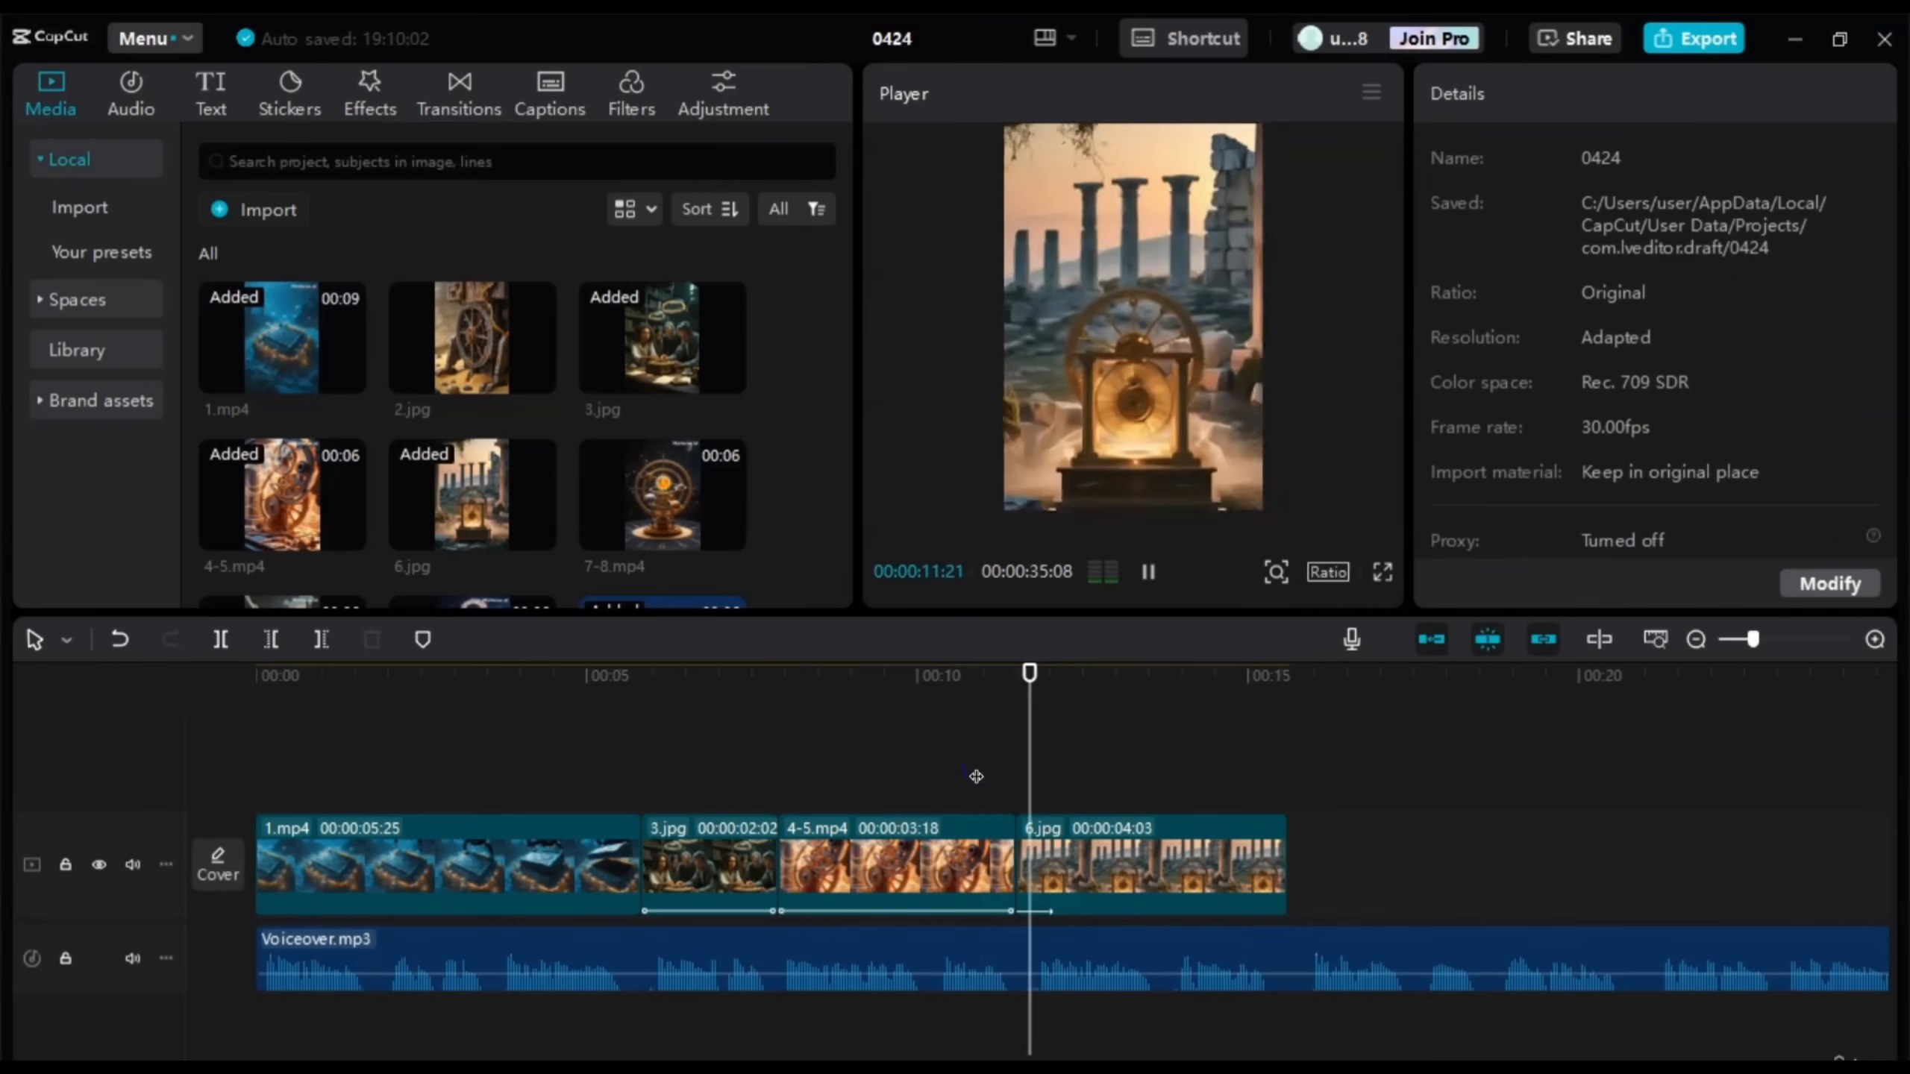
pyautogui.click(1381, 570)
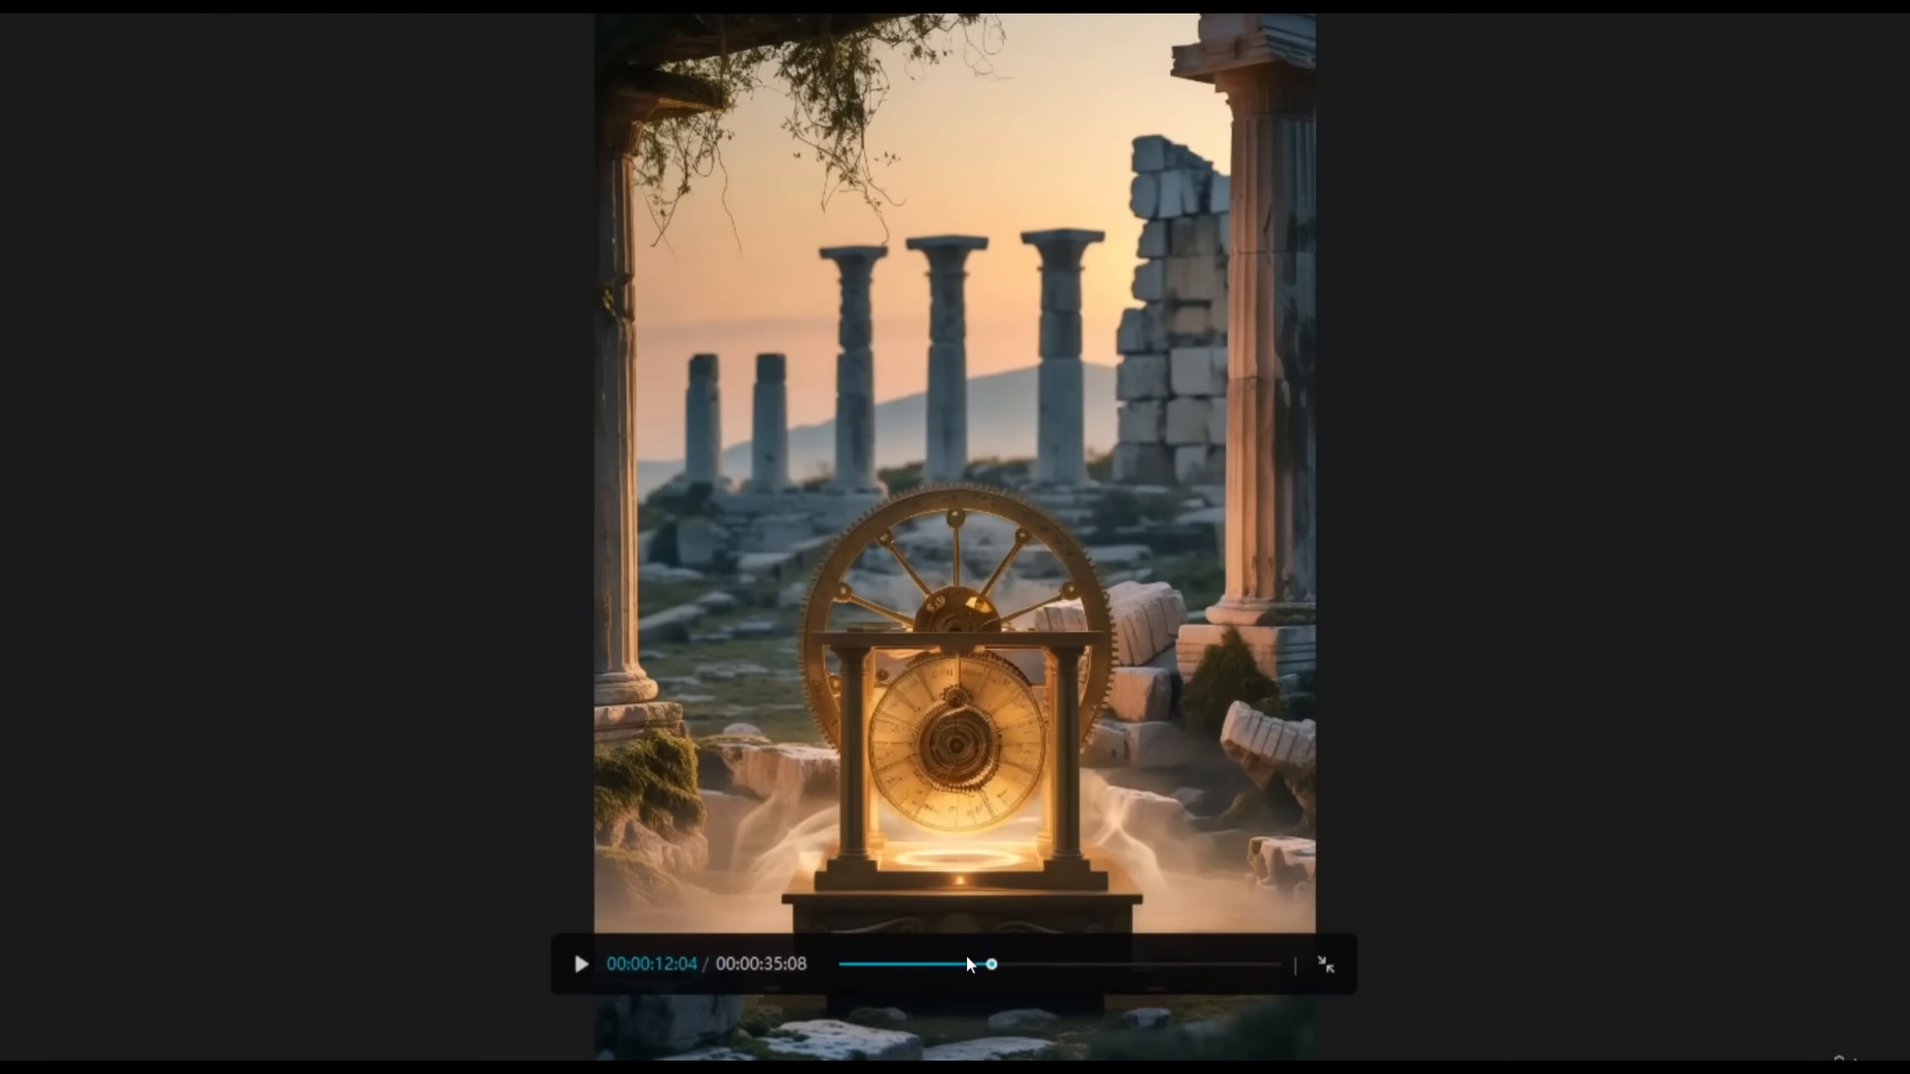
pyautogui.click(969, 964)
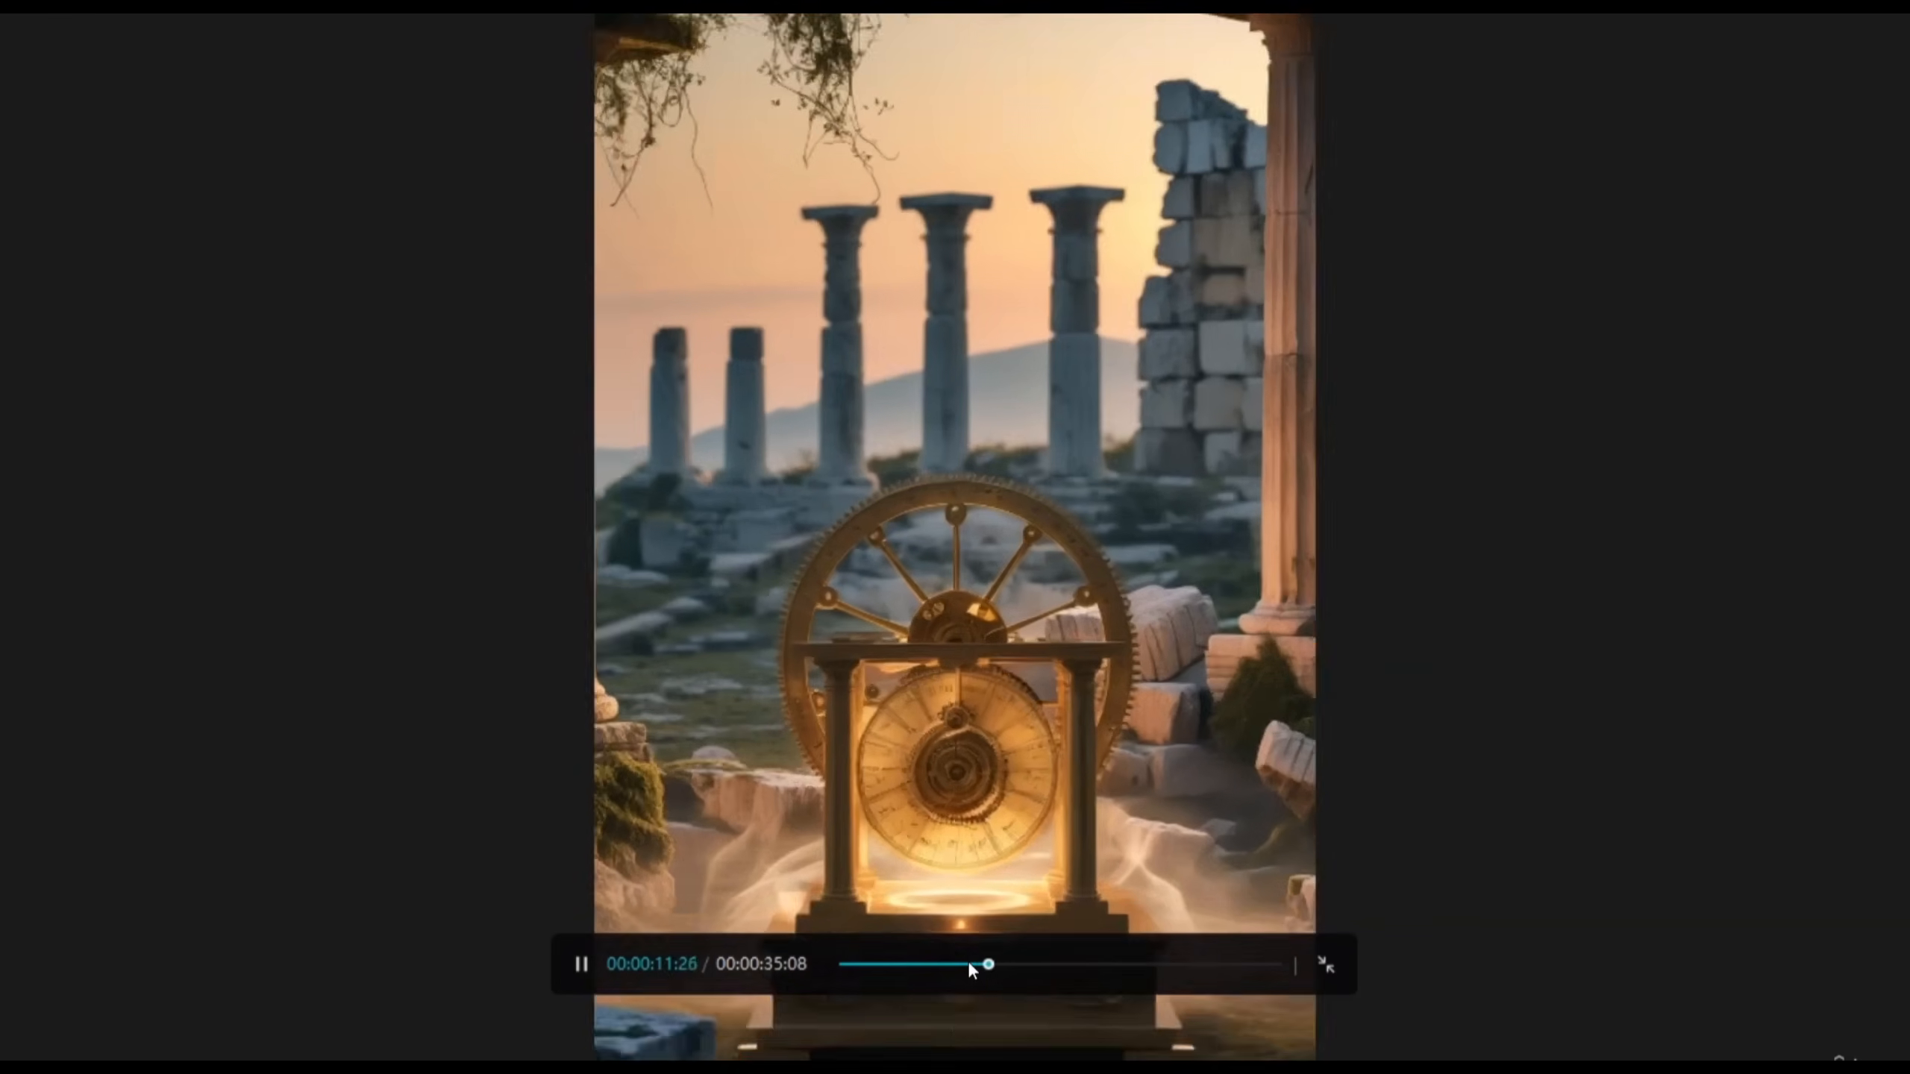
pyautogui.press('space')
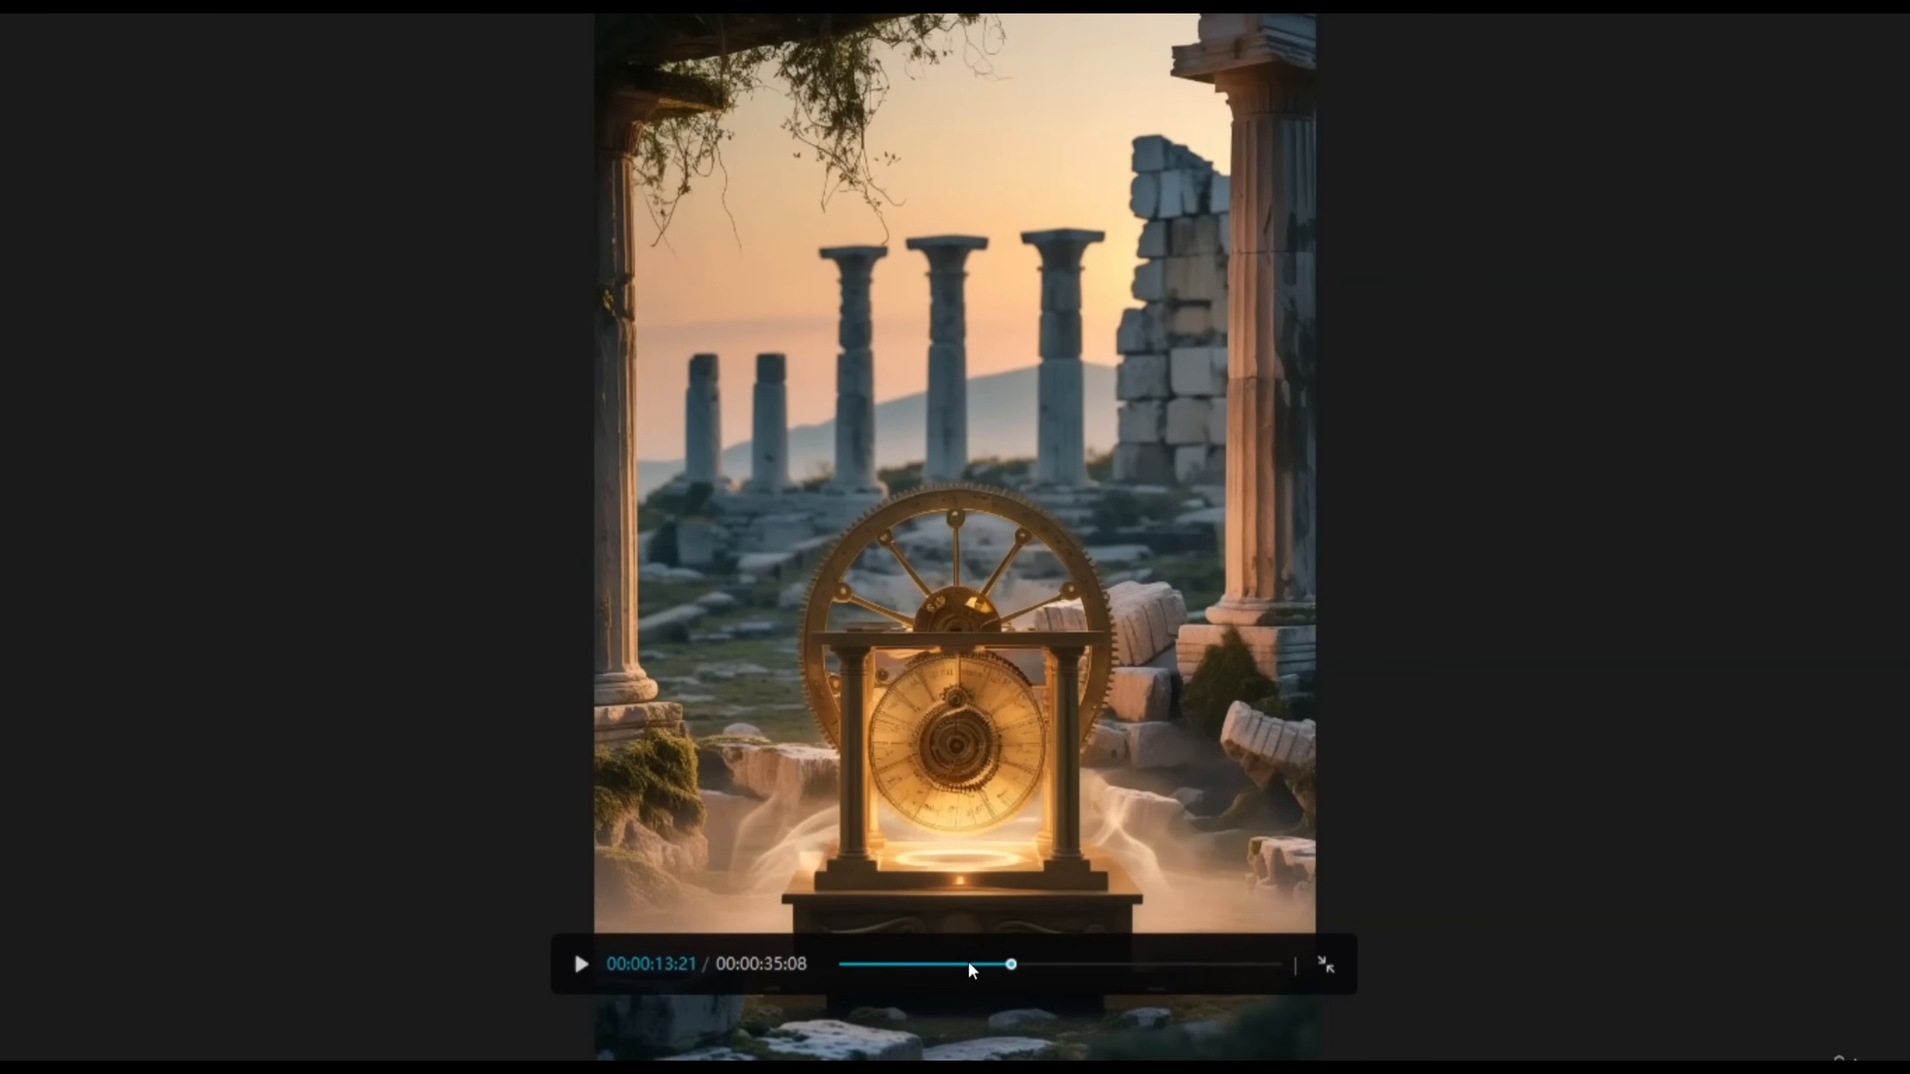
pyautogui.click(1325, 965)
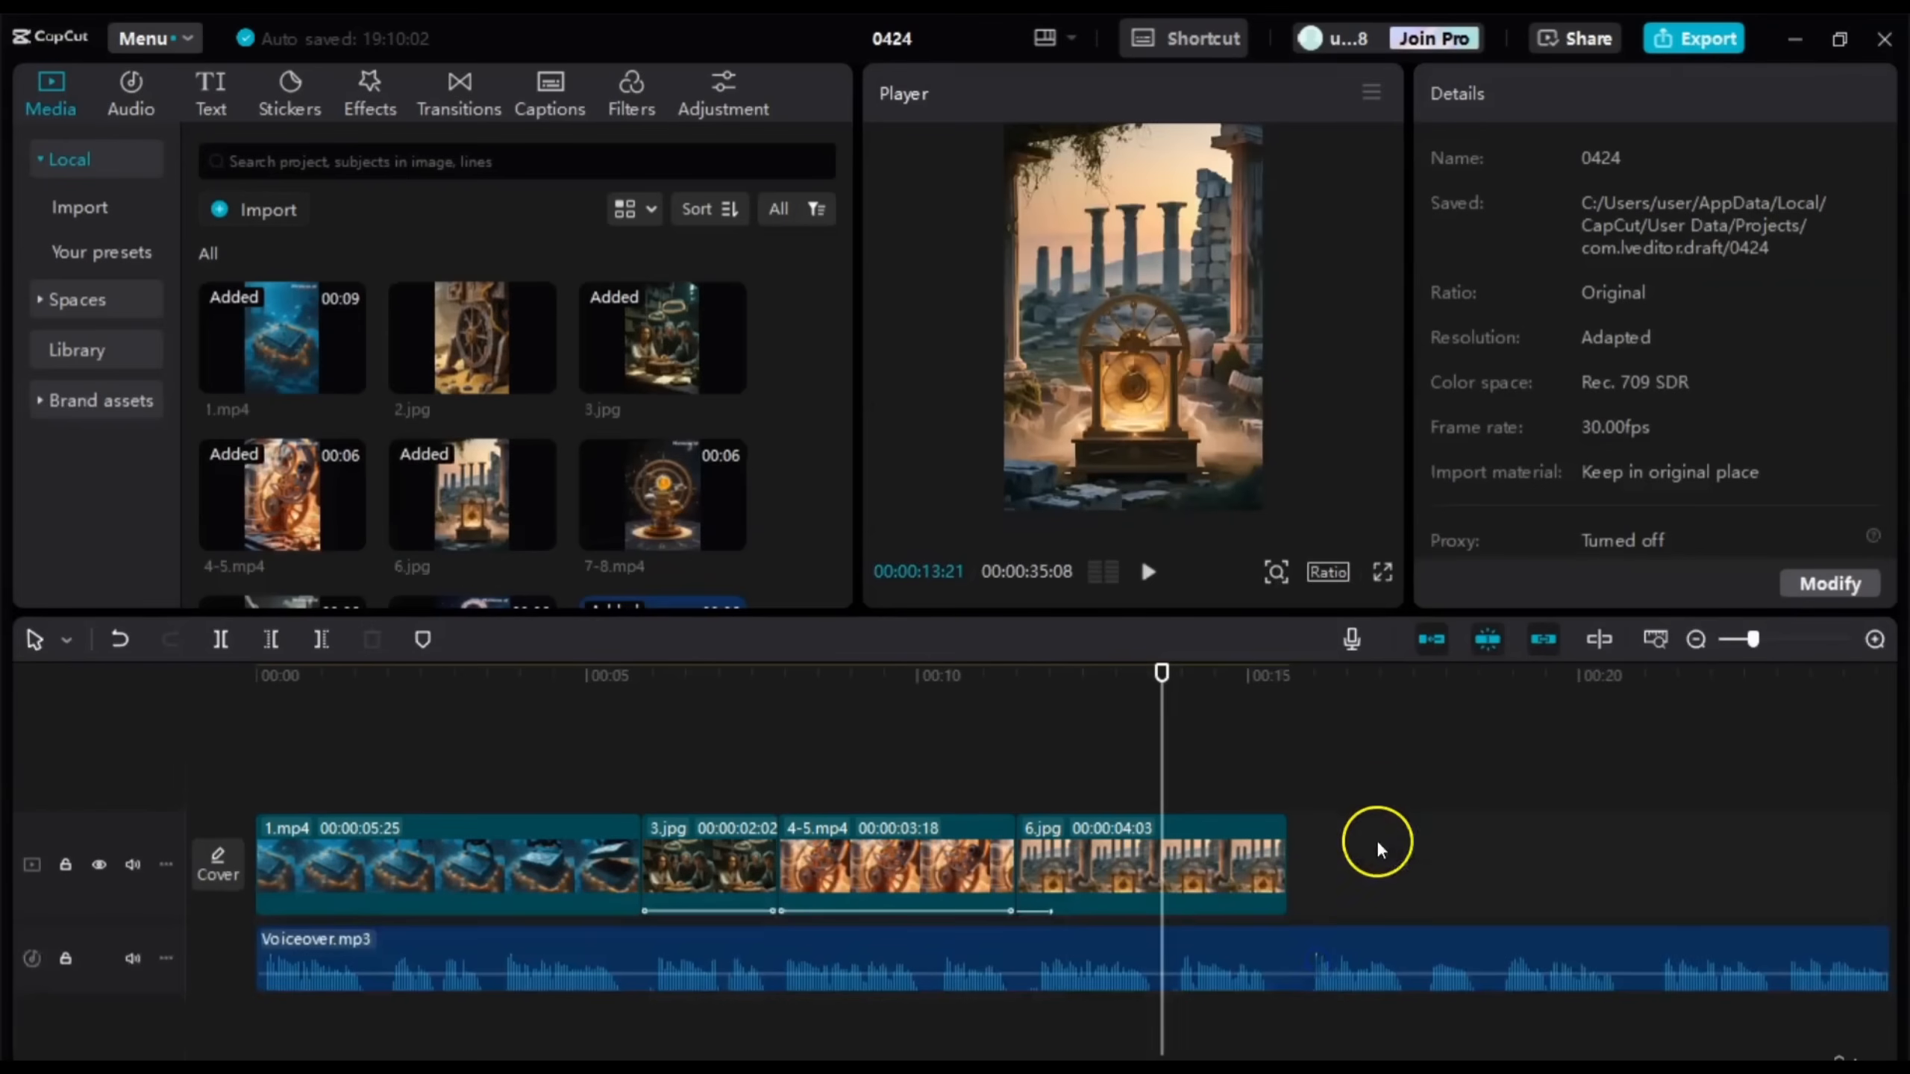
# Step: Apply the Fade Out exit animation to the end of the 6.jpg clip
pyautogui.click(1243, 808)
pyautogui.click(1187, 864)
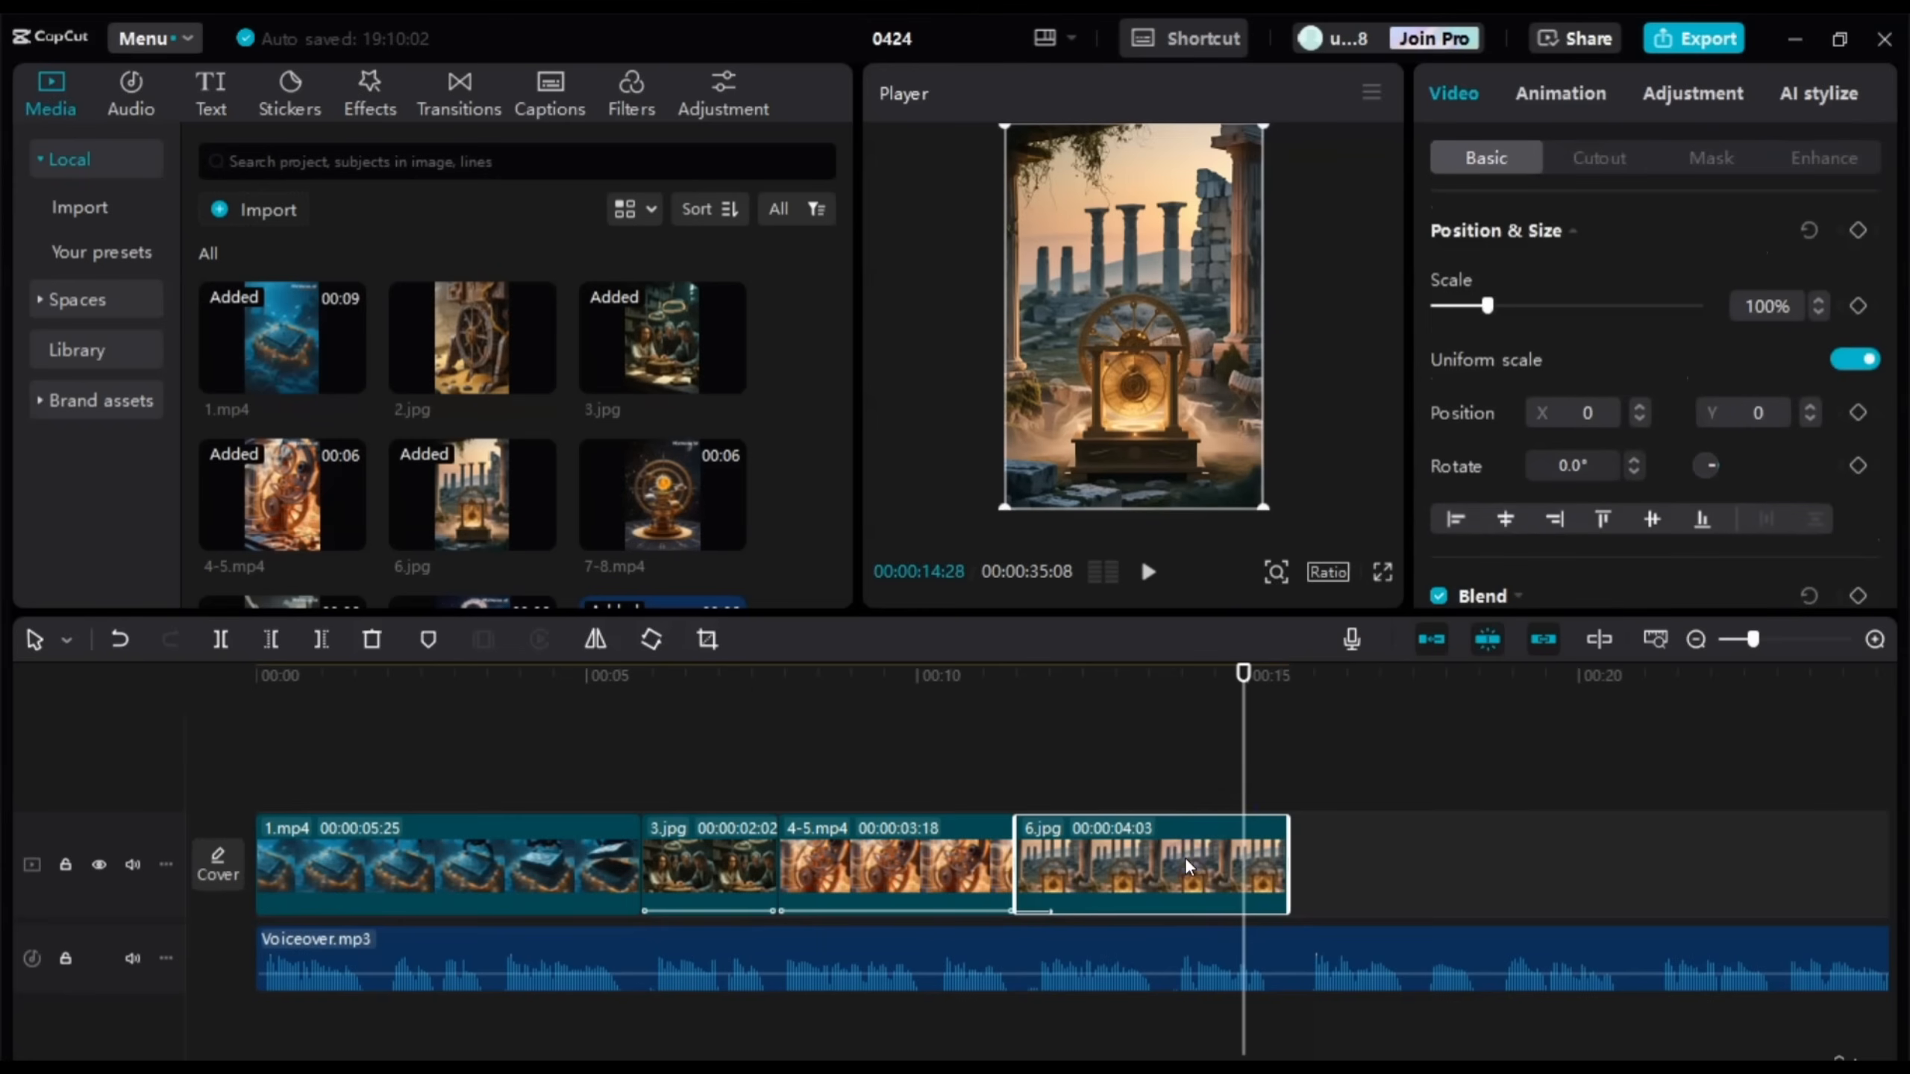
pyautogui.click(1571, 90)
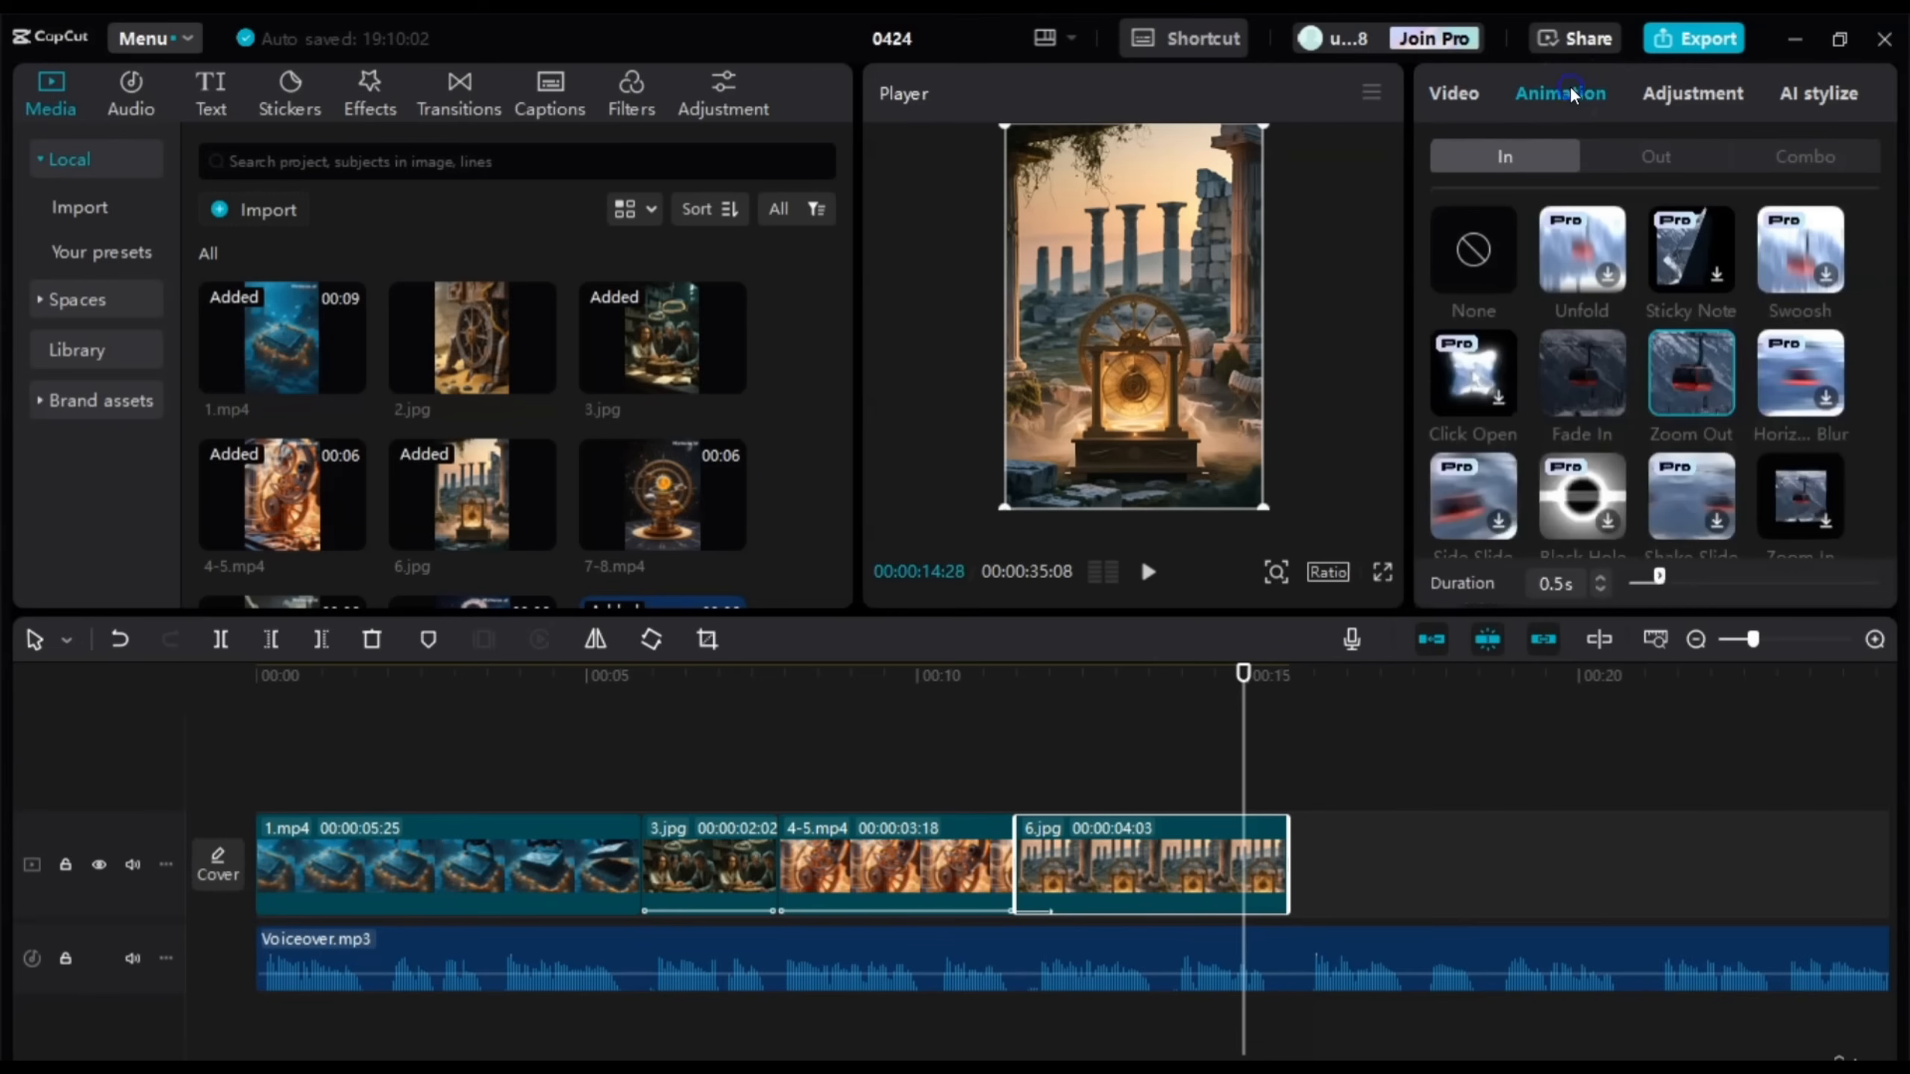
pyautogui.click(1658, 147)
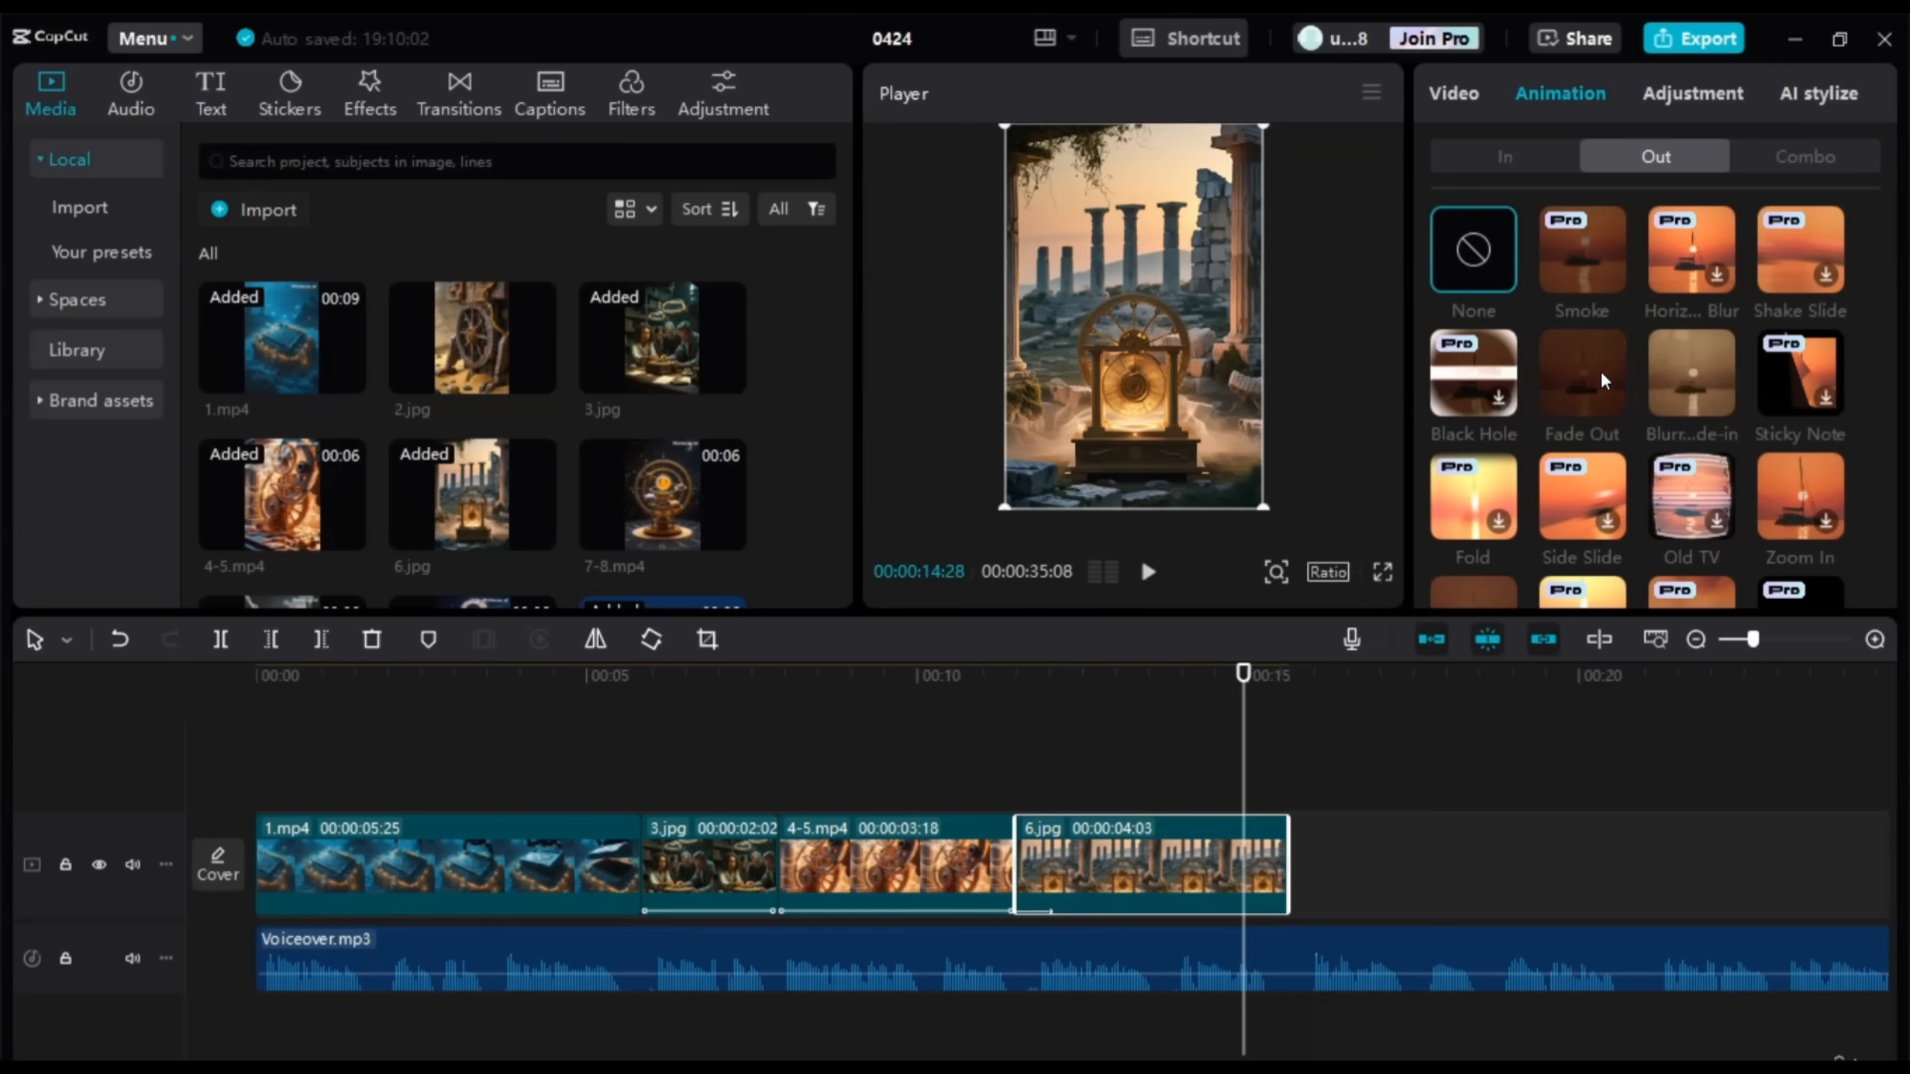
pyautogui.click(1674, 370)
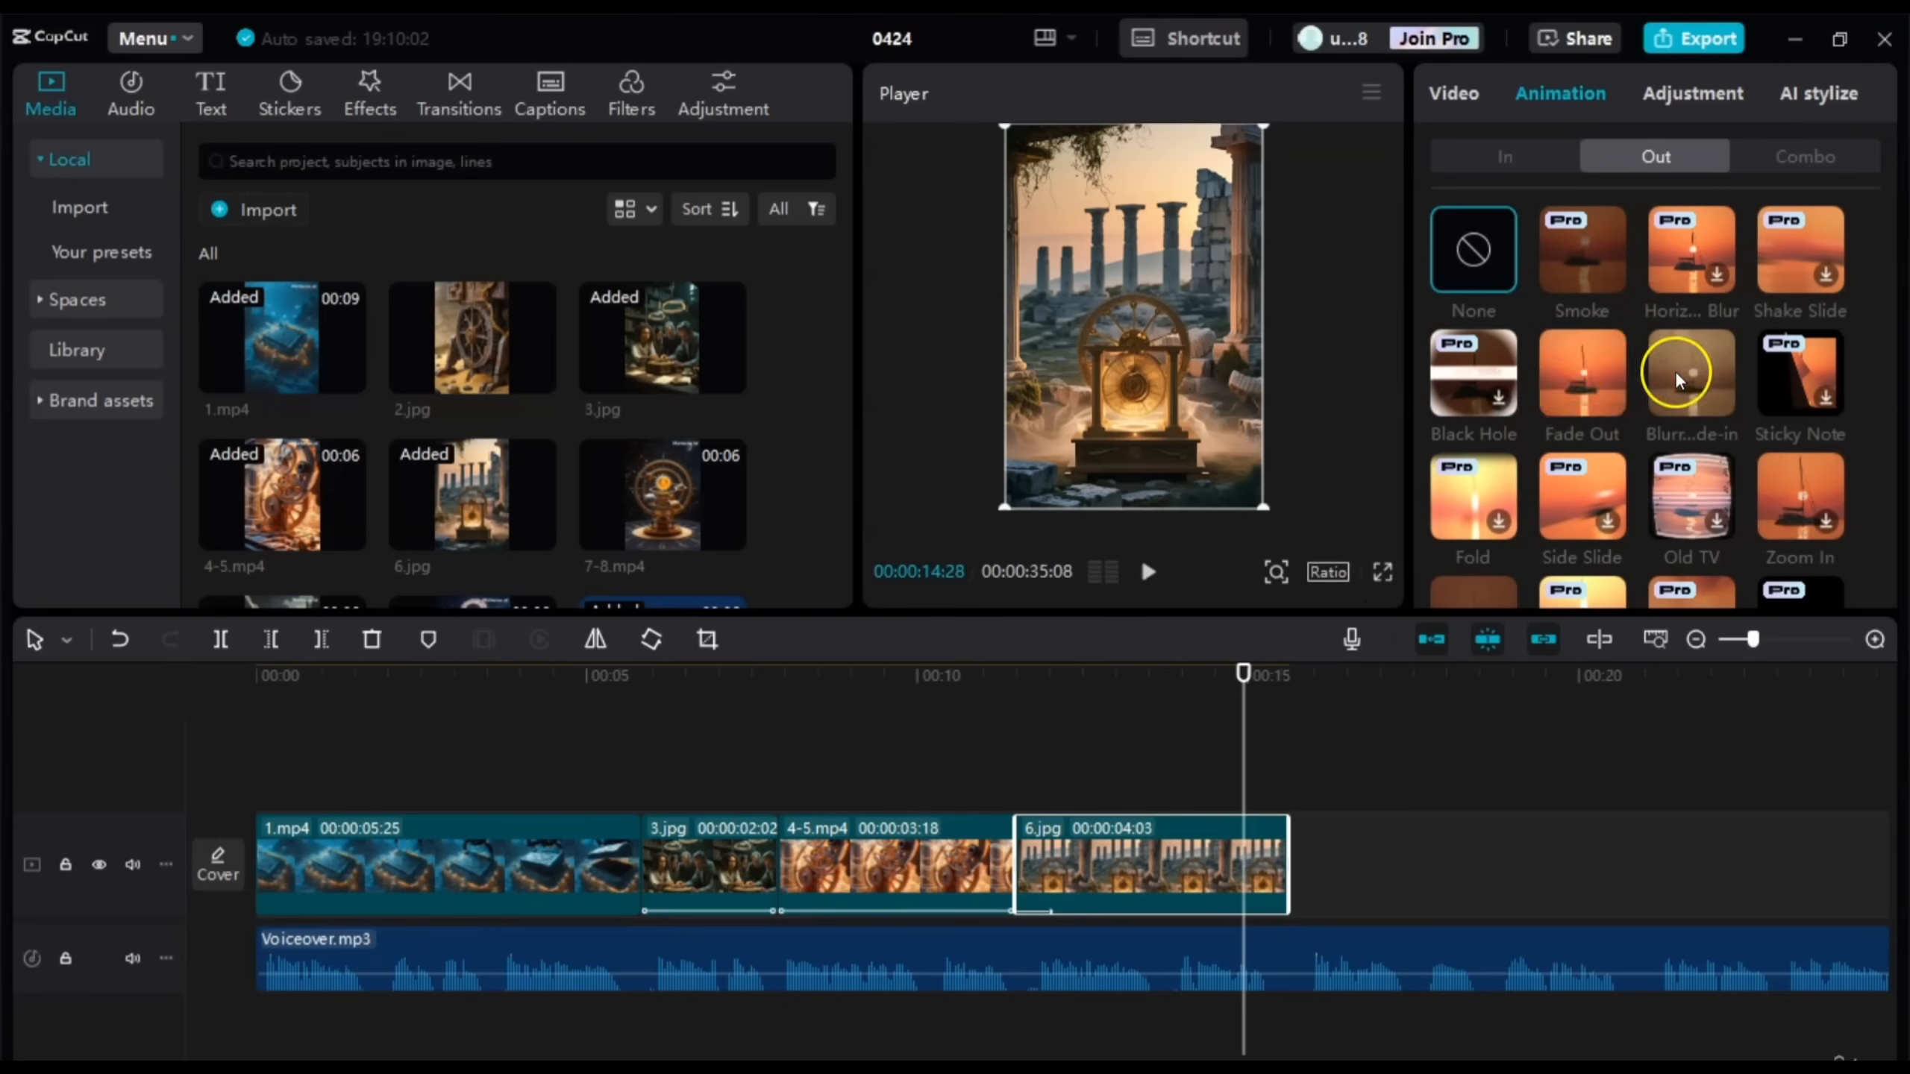
pyautogui.click(1570, 385)
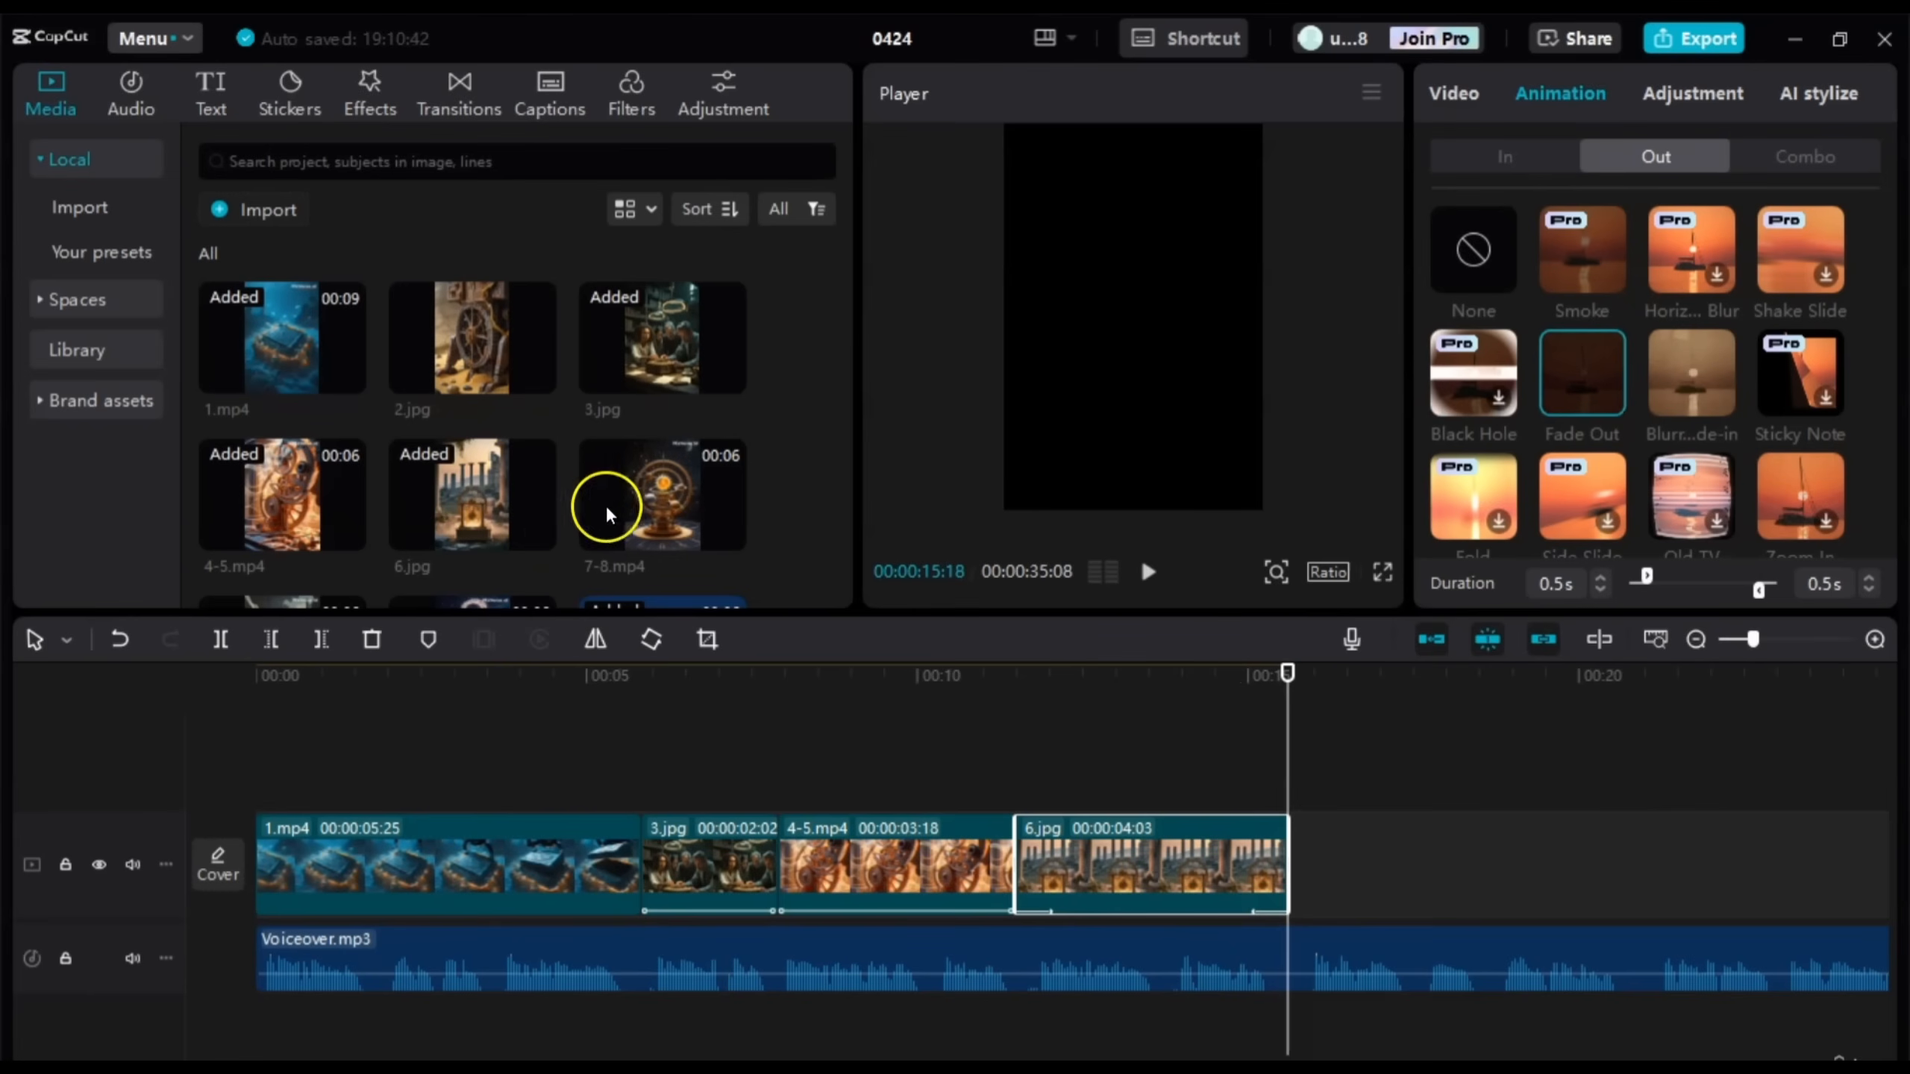
# Step: Add 7-8.mp4 to the video track directly after 6.jpg
pyautogui.click(863, 552)
pyautogui.moveTo(863, 552); pyautogui.dragTo(1288, 869)
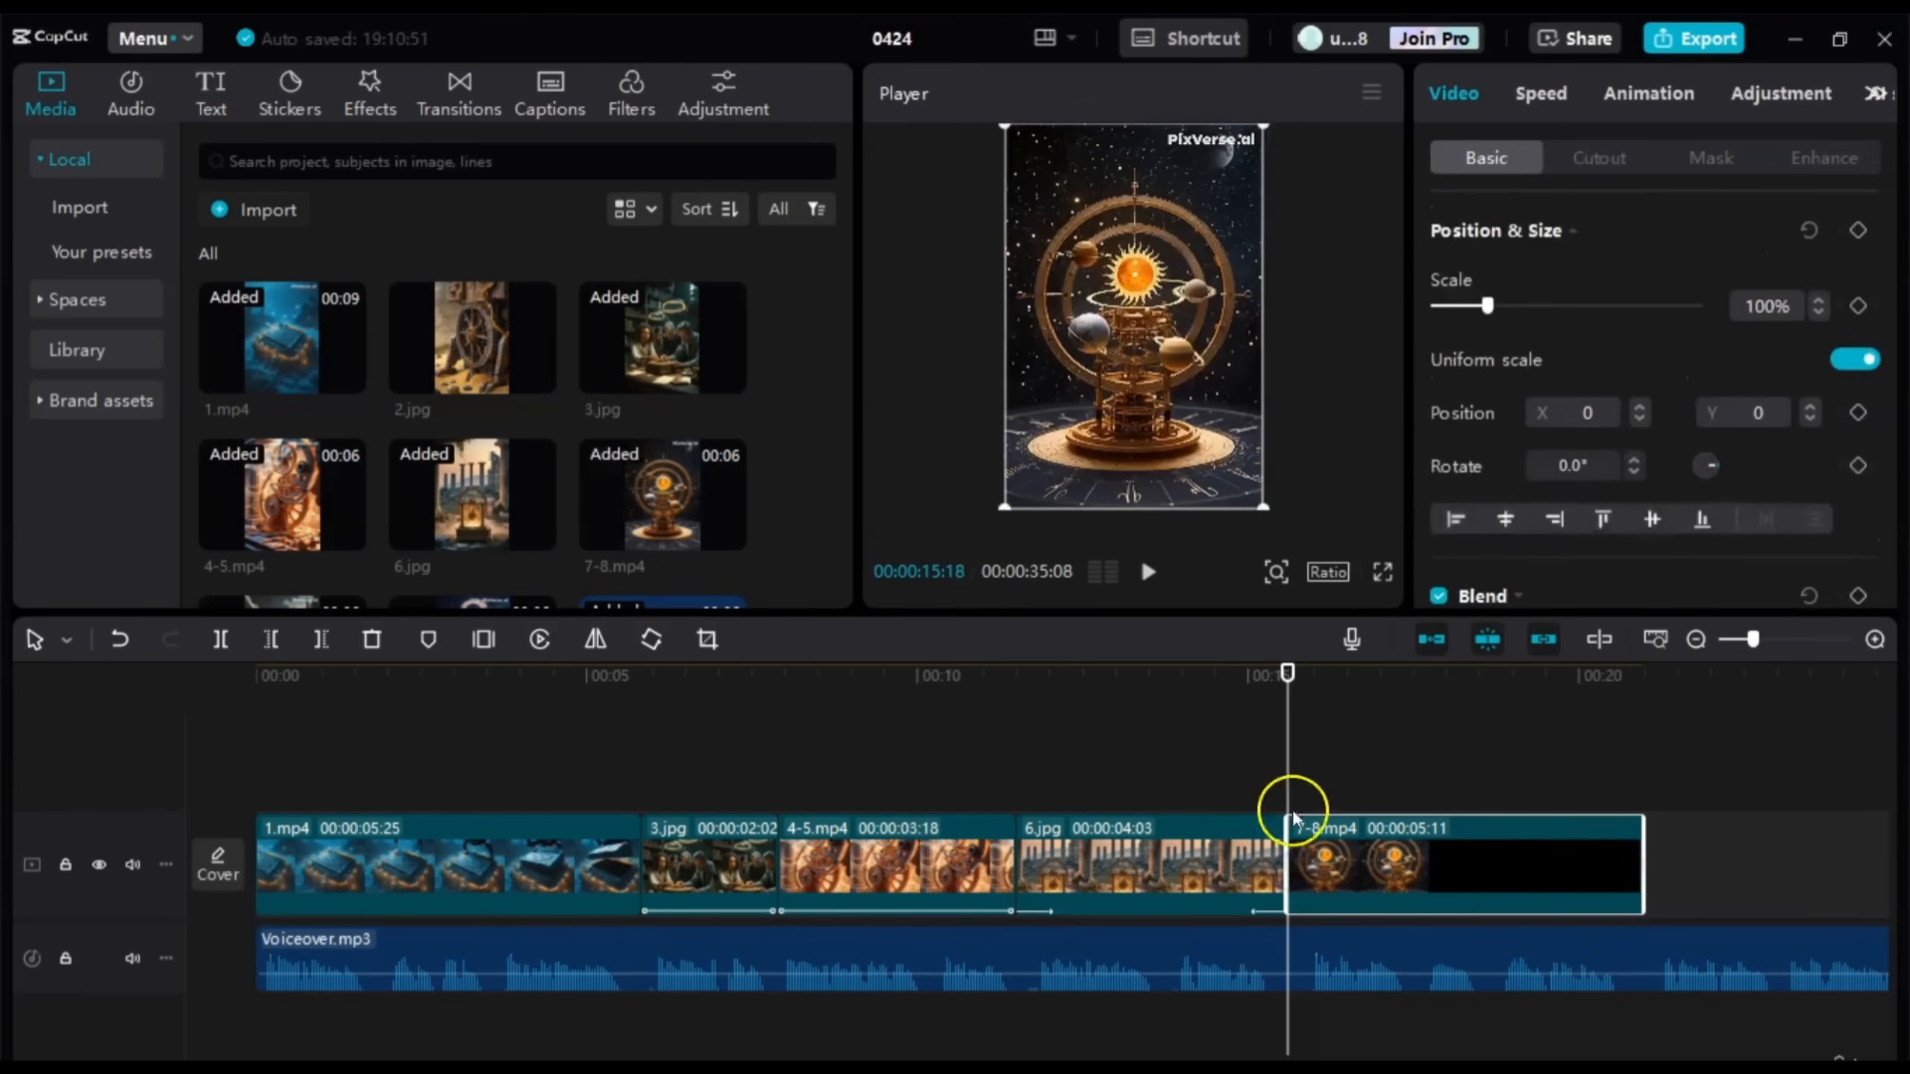
# Step: Play the end of 6.jpg and the 7-8.mp4 clip in the full-screen preview and return to the editor
pyautogui.click(1381, 576)
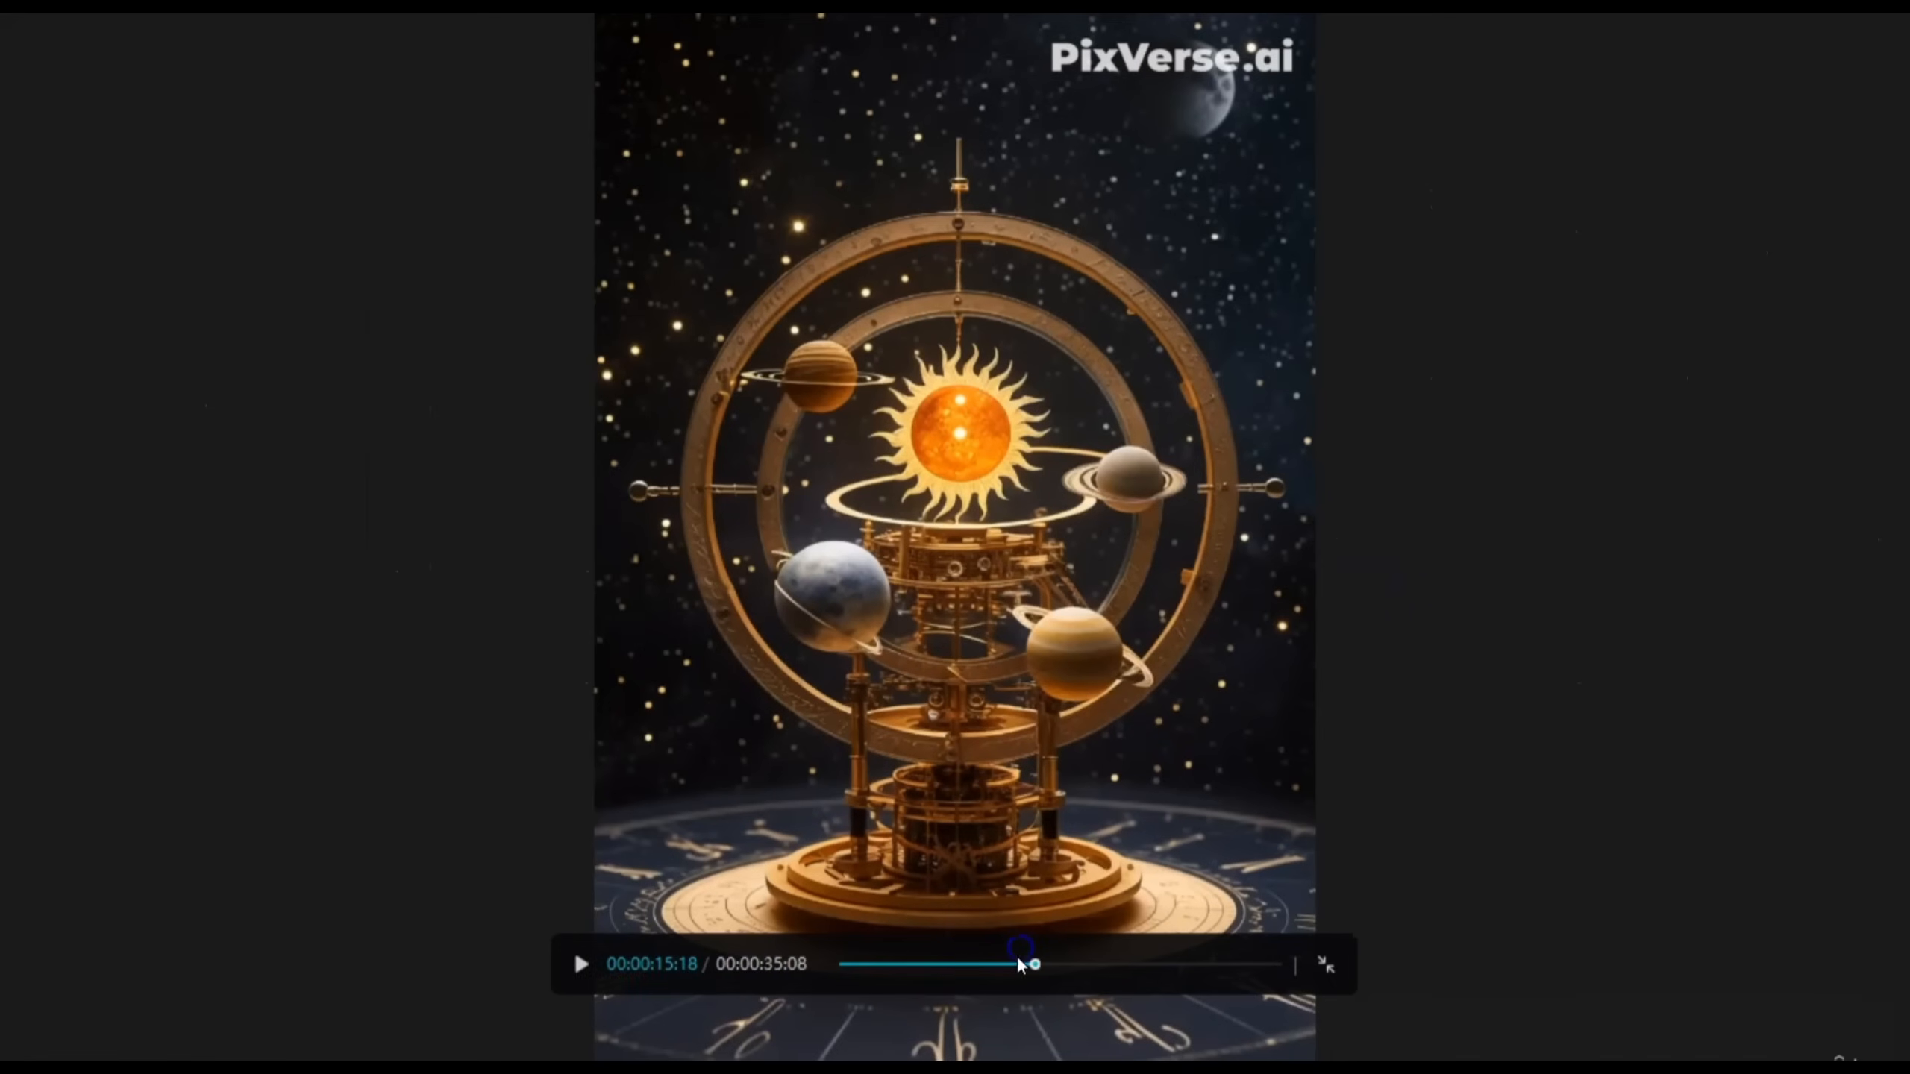
pyautogui.click(996, 964)
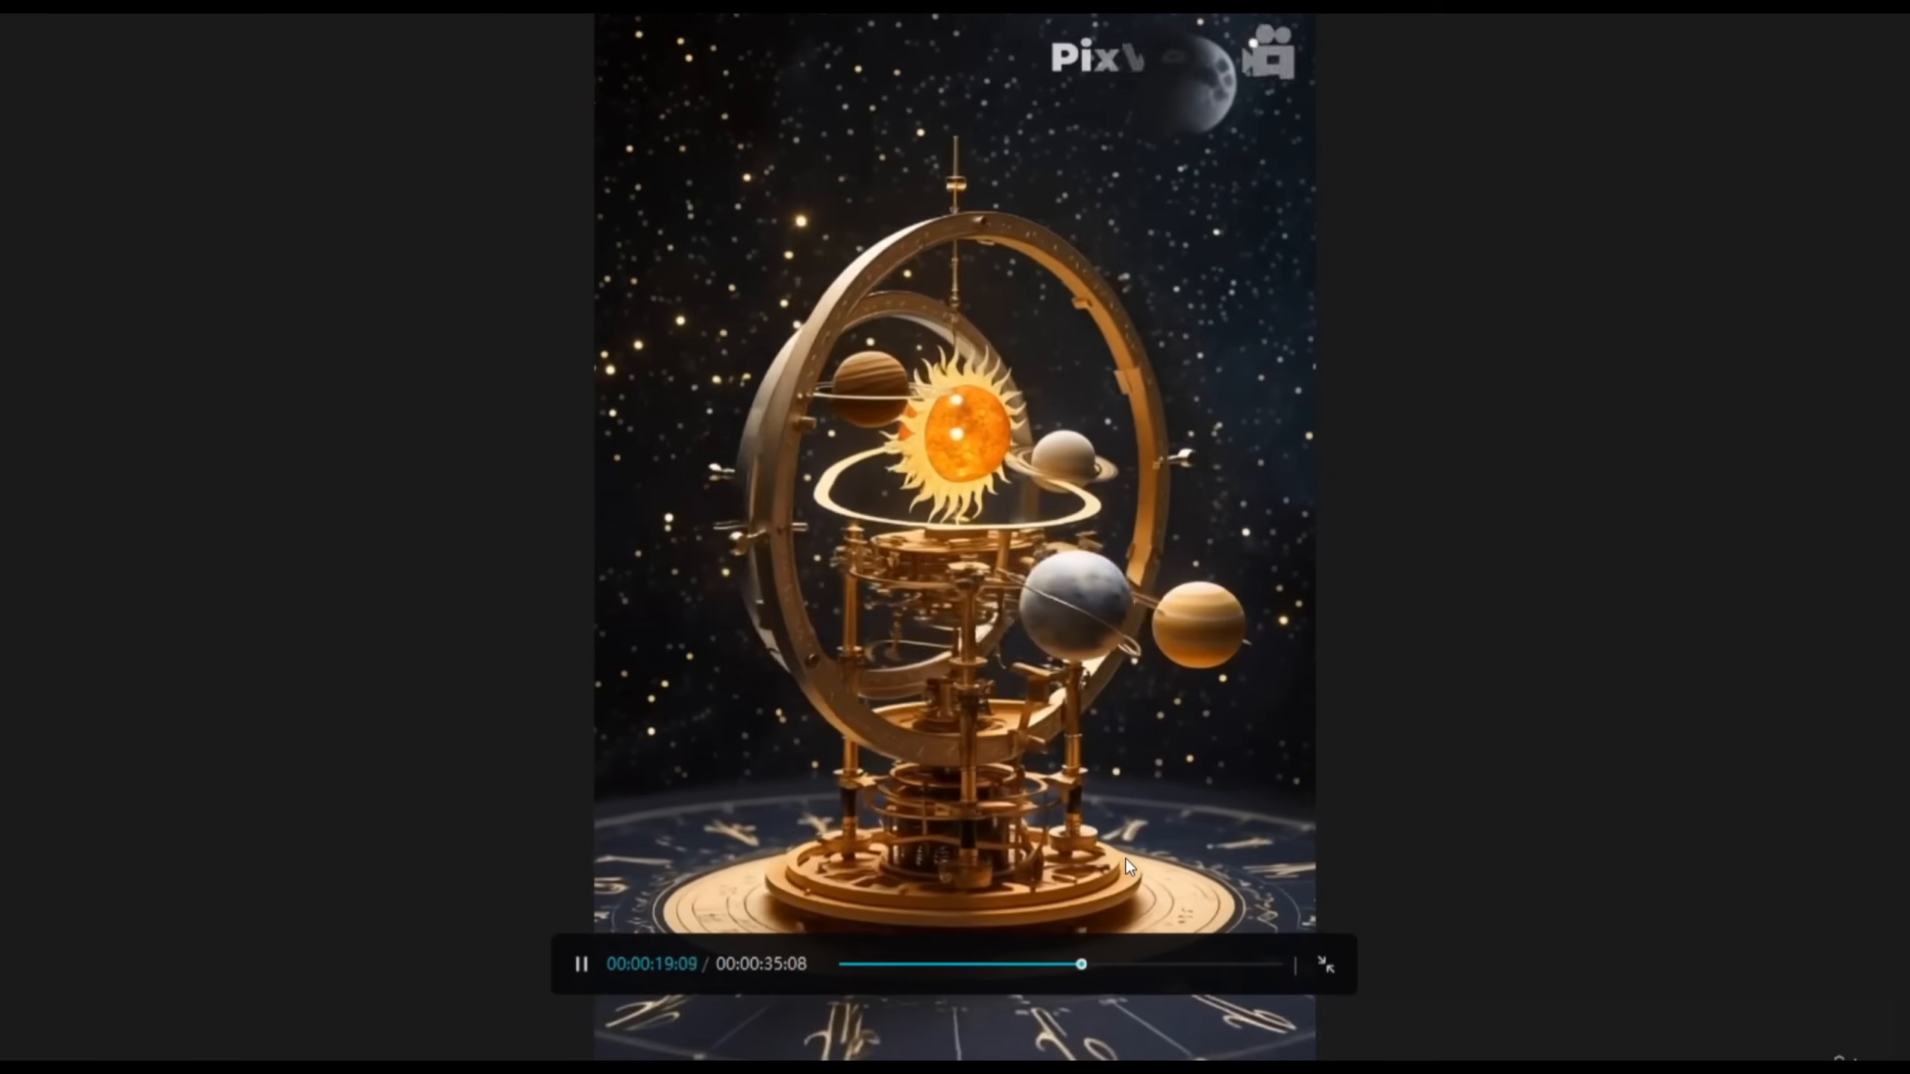
pyautogui.press('space')
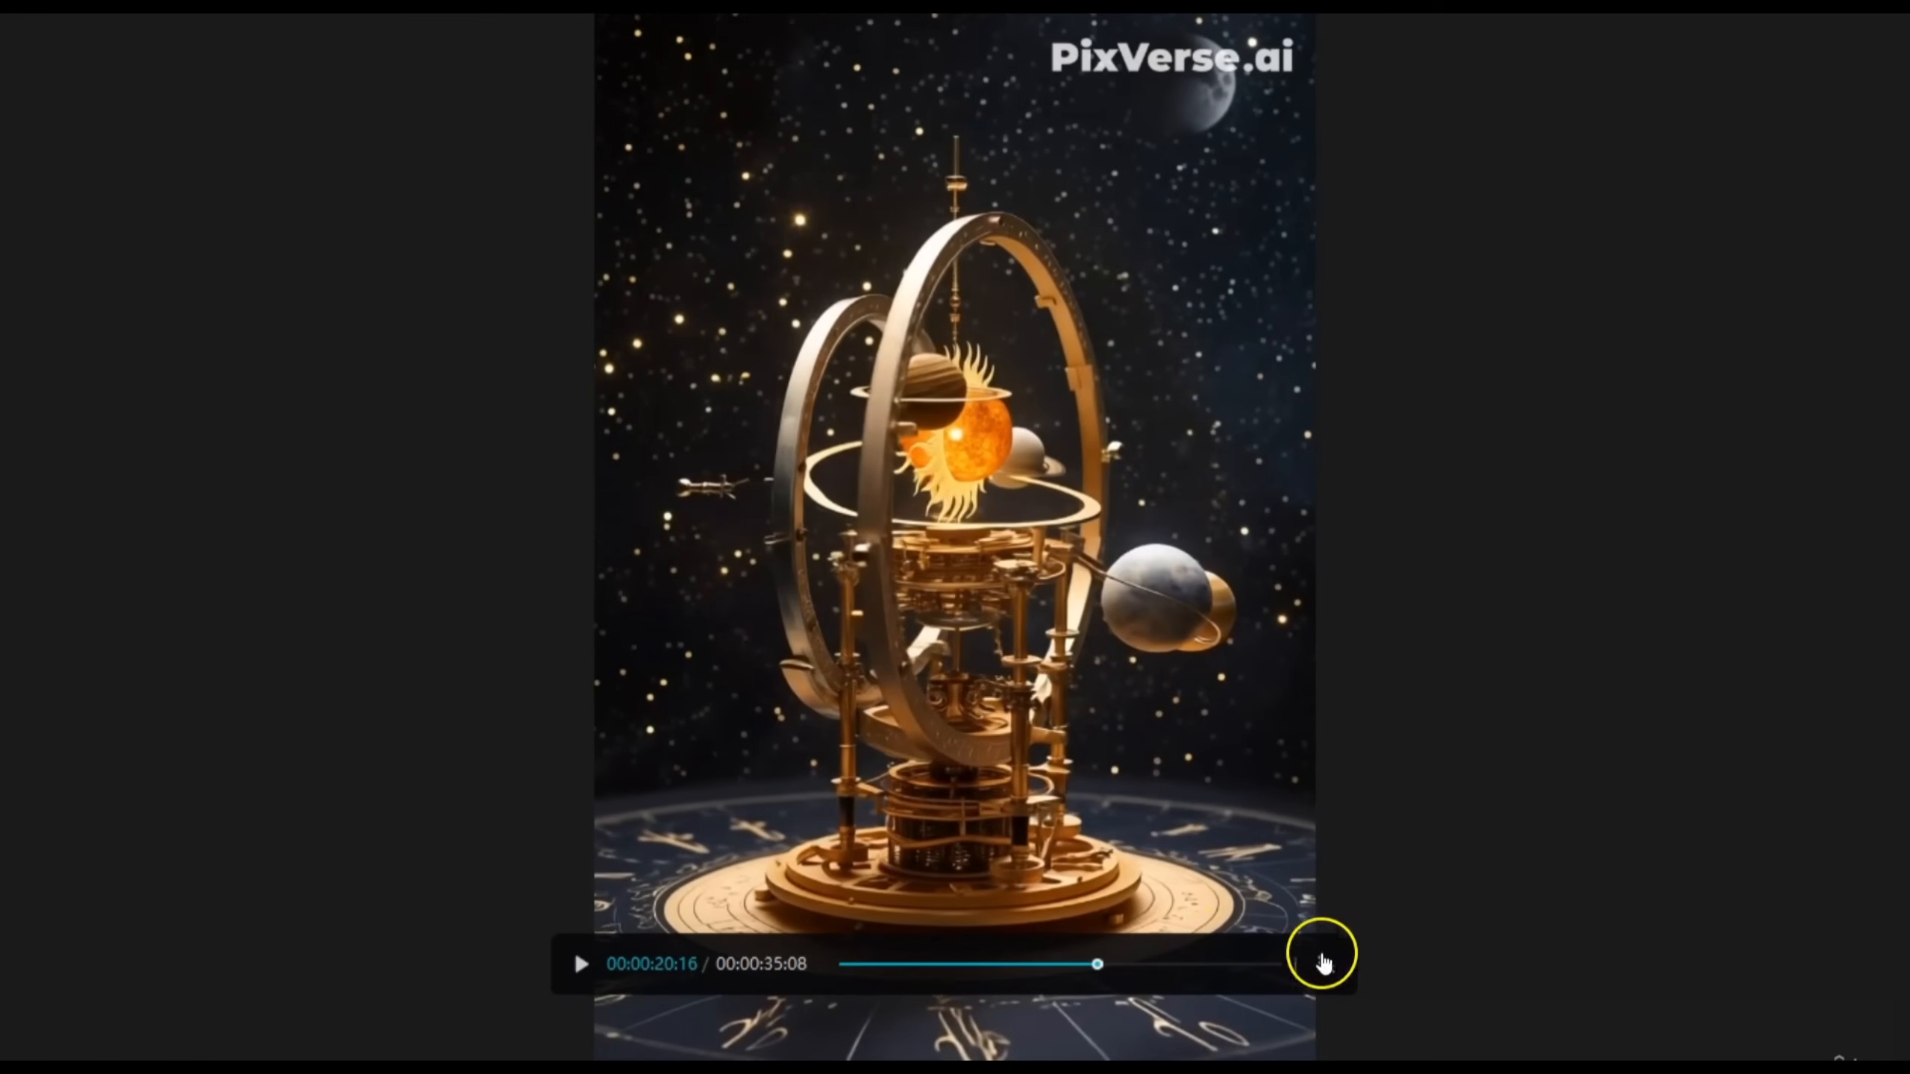
pyautogui.click(1326, 964)
pyautogui.click(1353, 931)
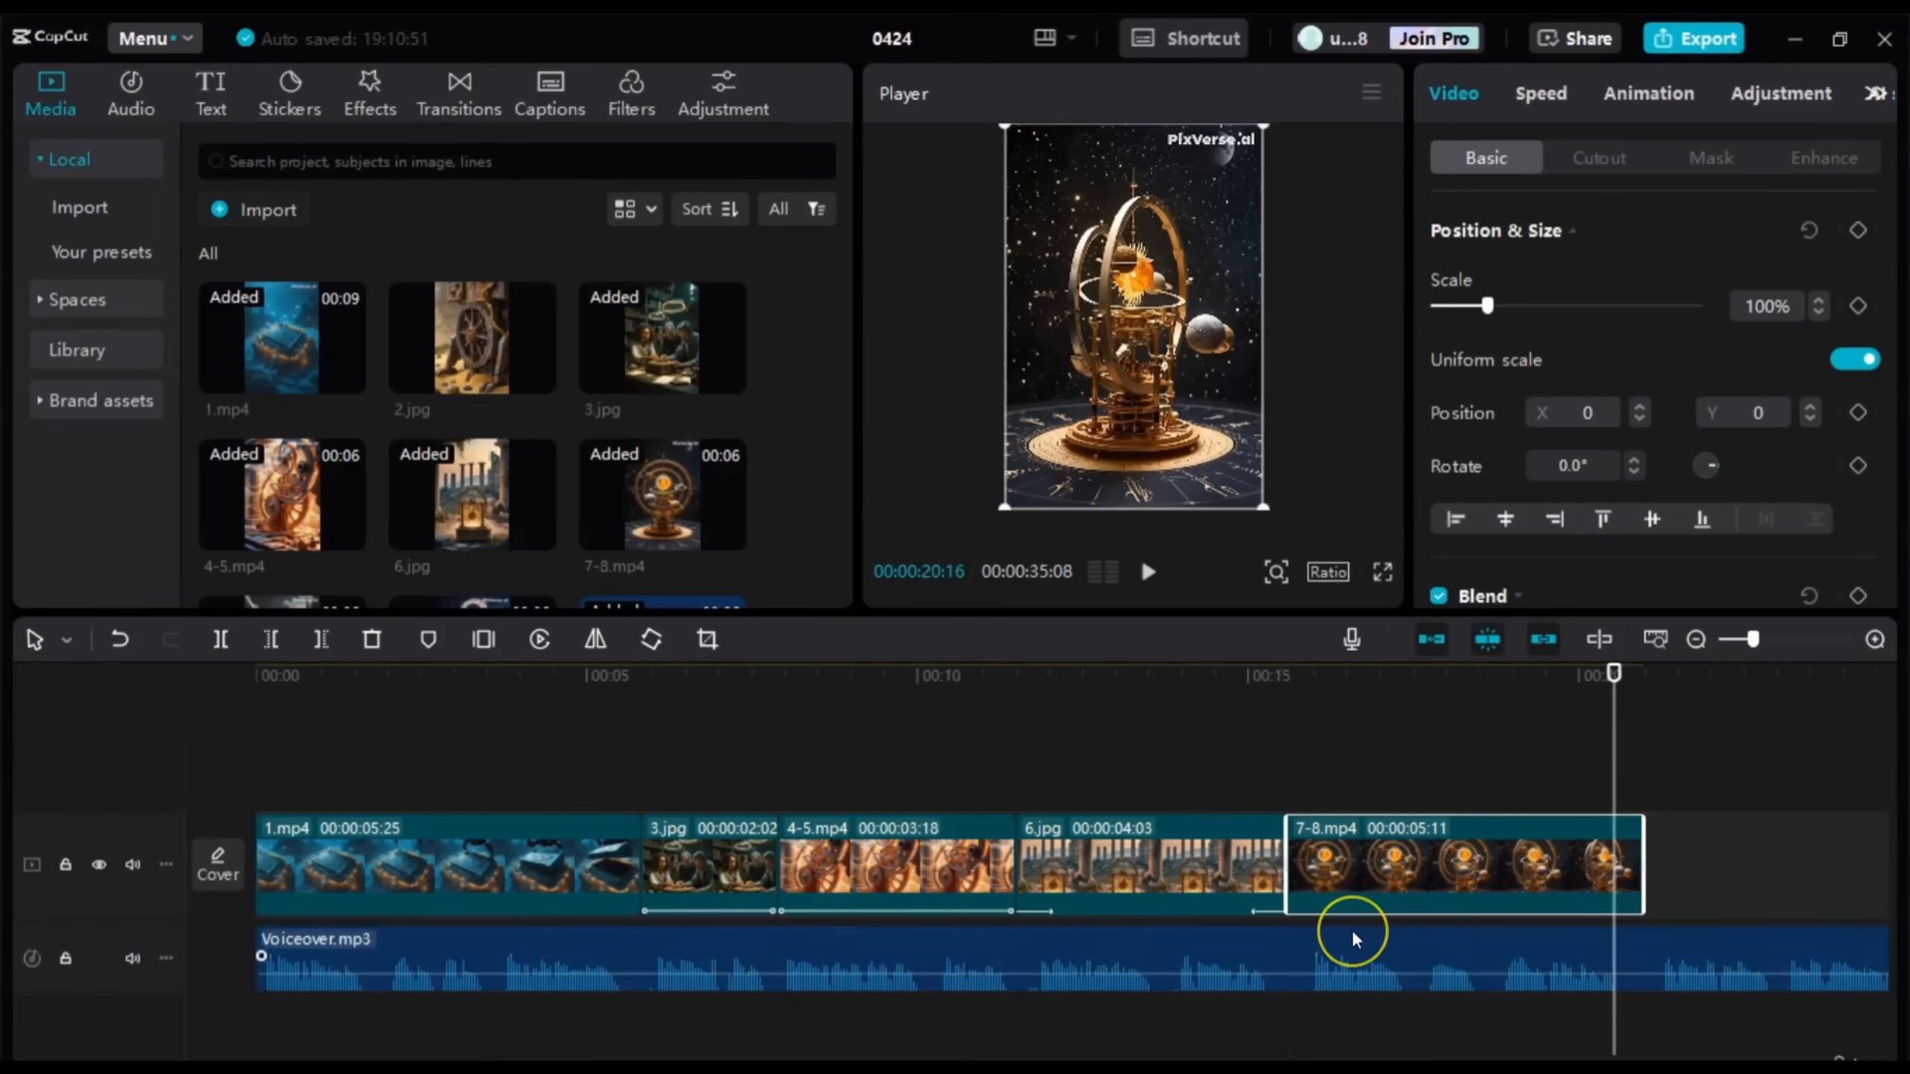
# Step: Play the voiceover beyond the 7-8.mp4 clip and add a second copy of 7-8.mp4 directly after it on the video track
pyautogui.hscroll(5, 1352, 929)
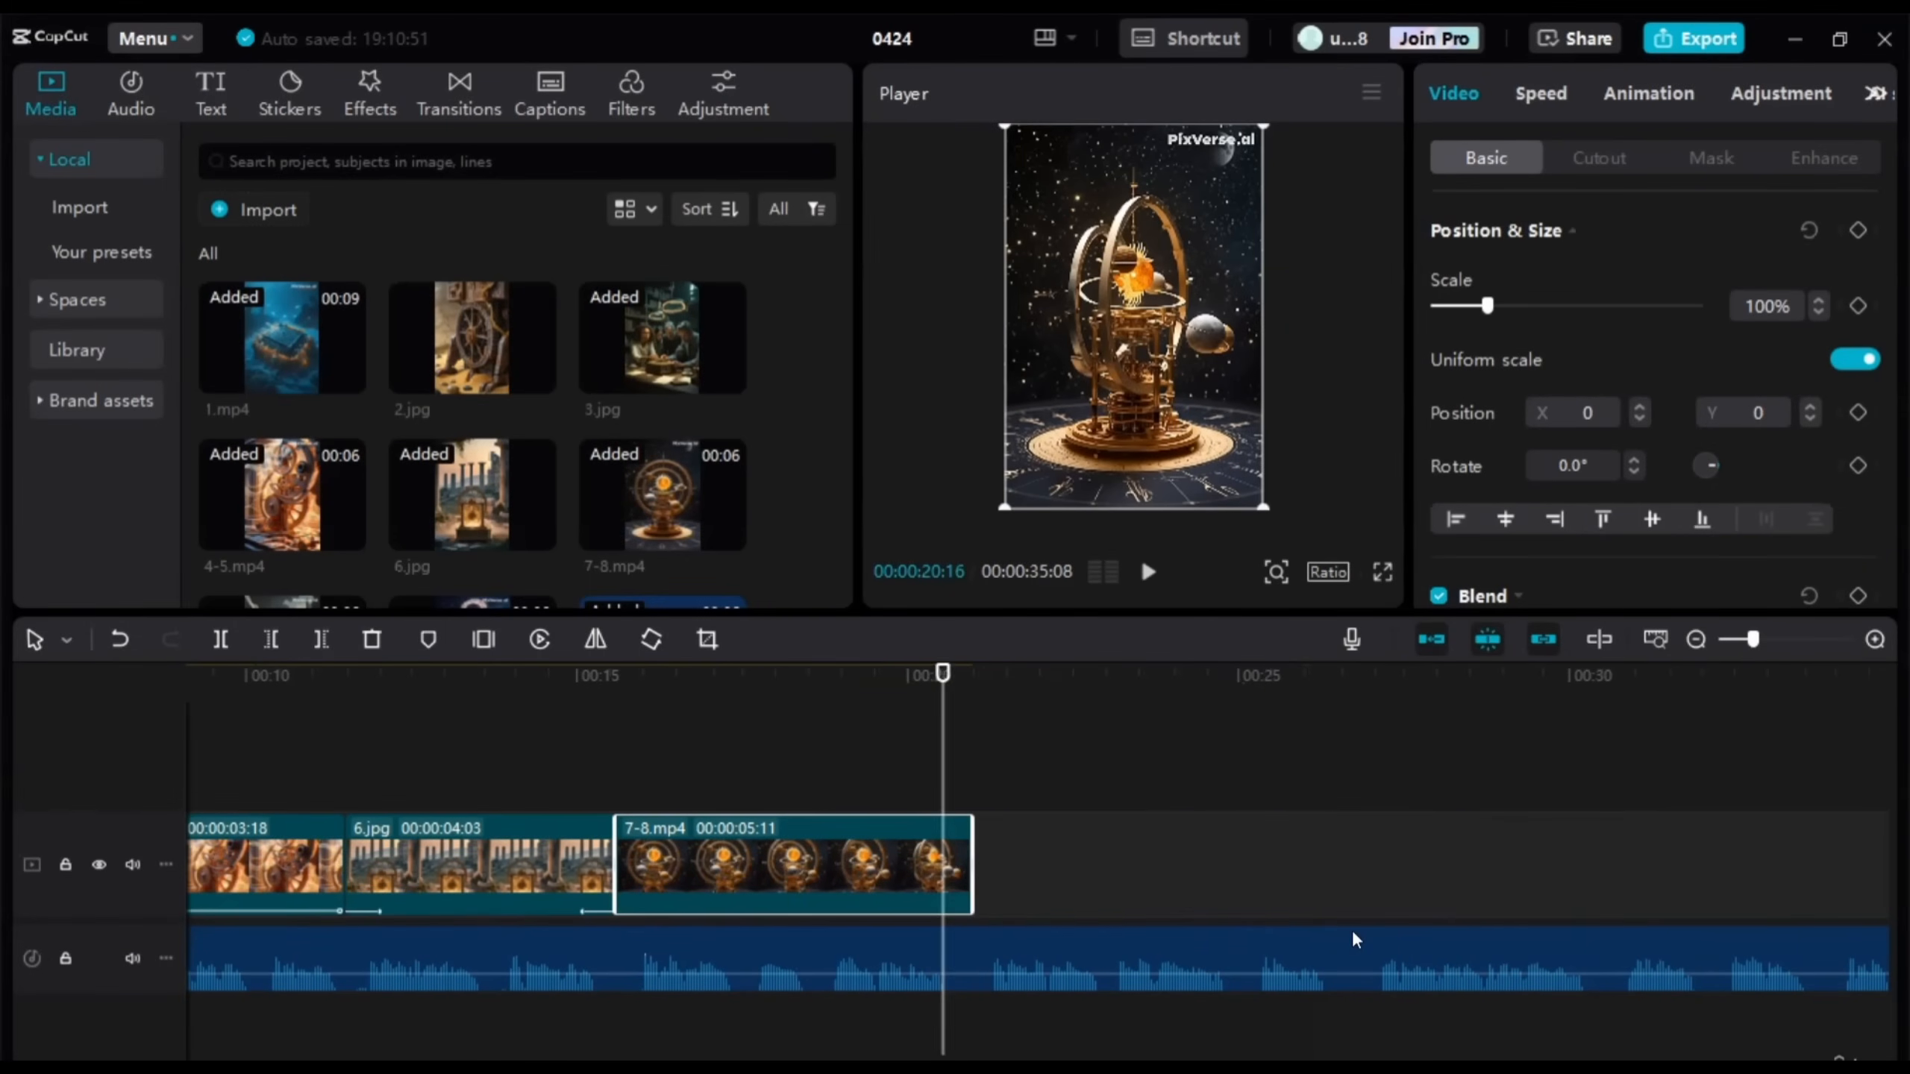
pyautogui.press('space')
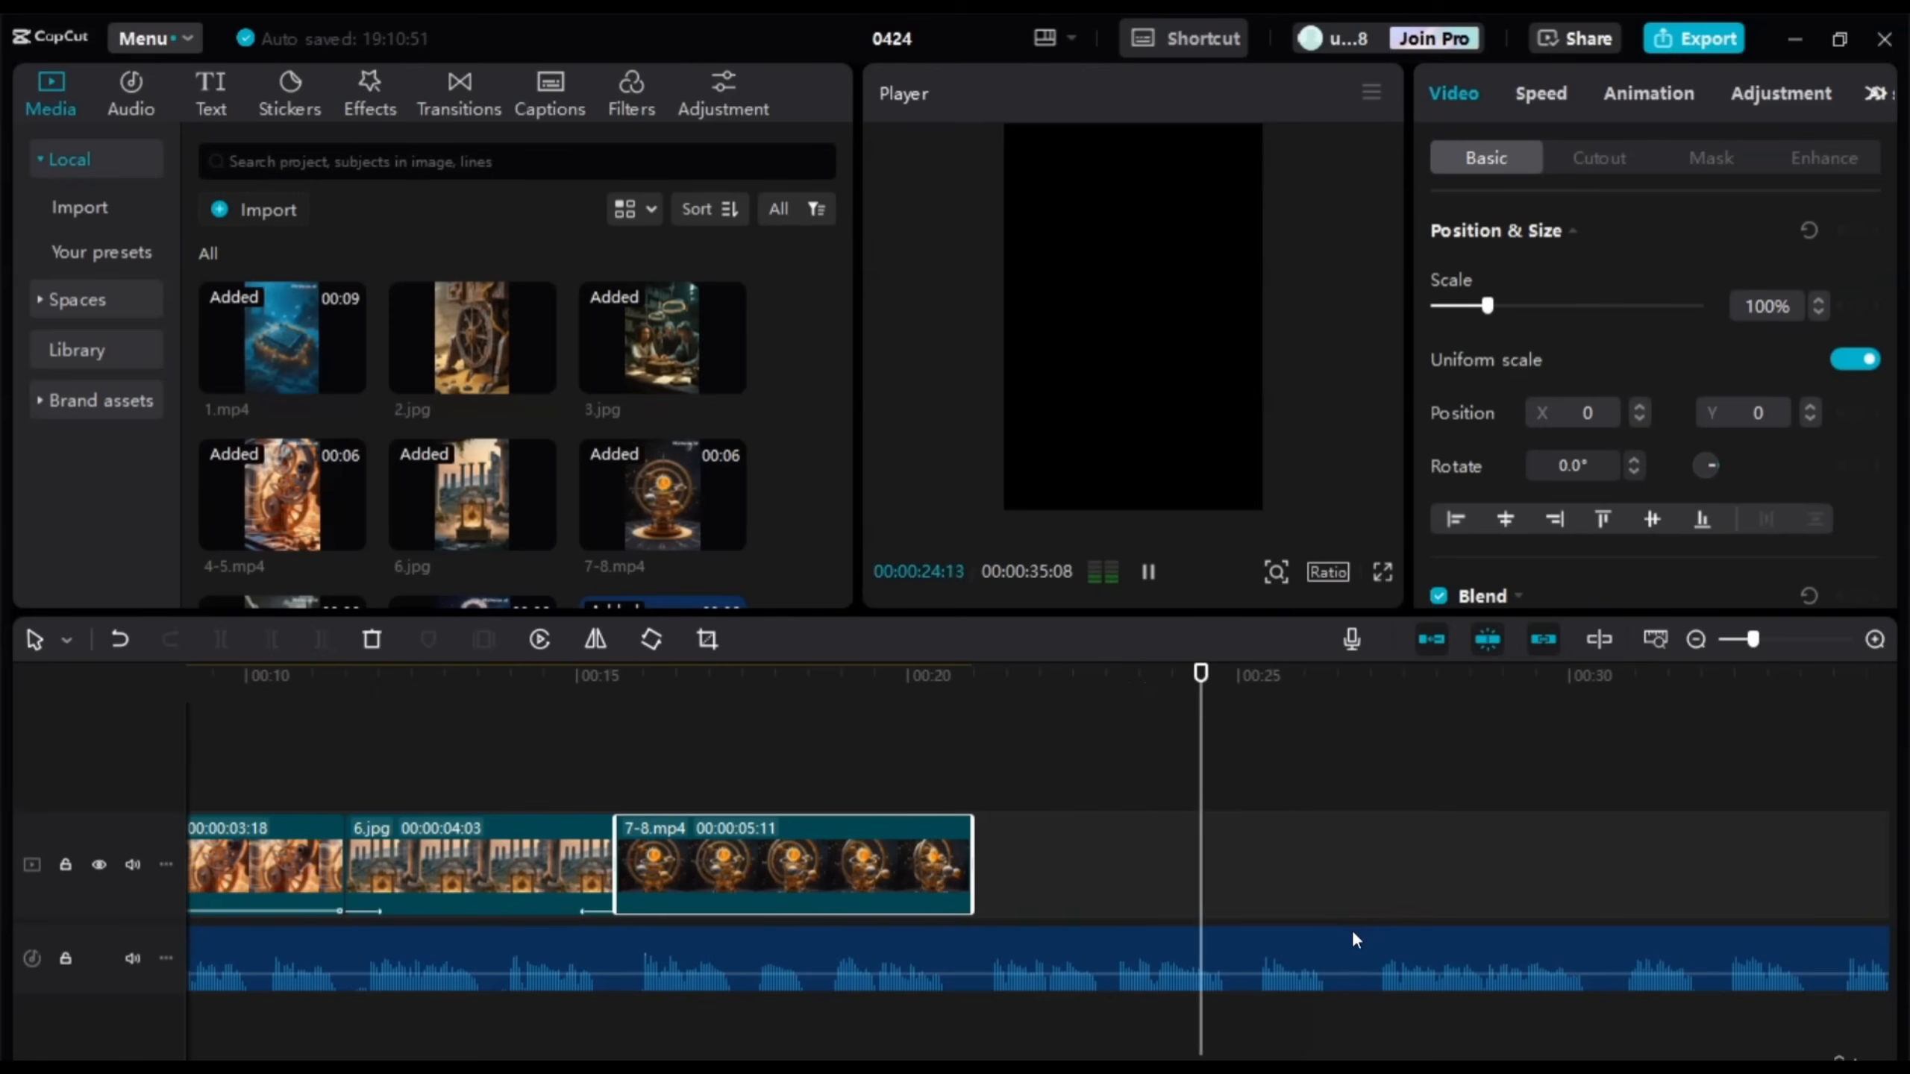
pyautogui.press('space')
pyautogui.scroll(-2, 627, 470)
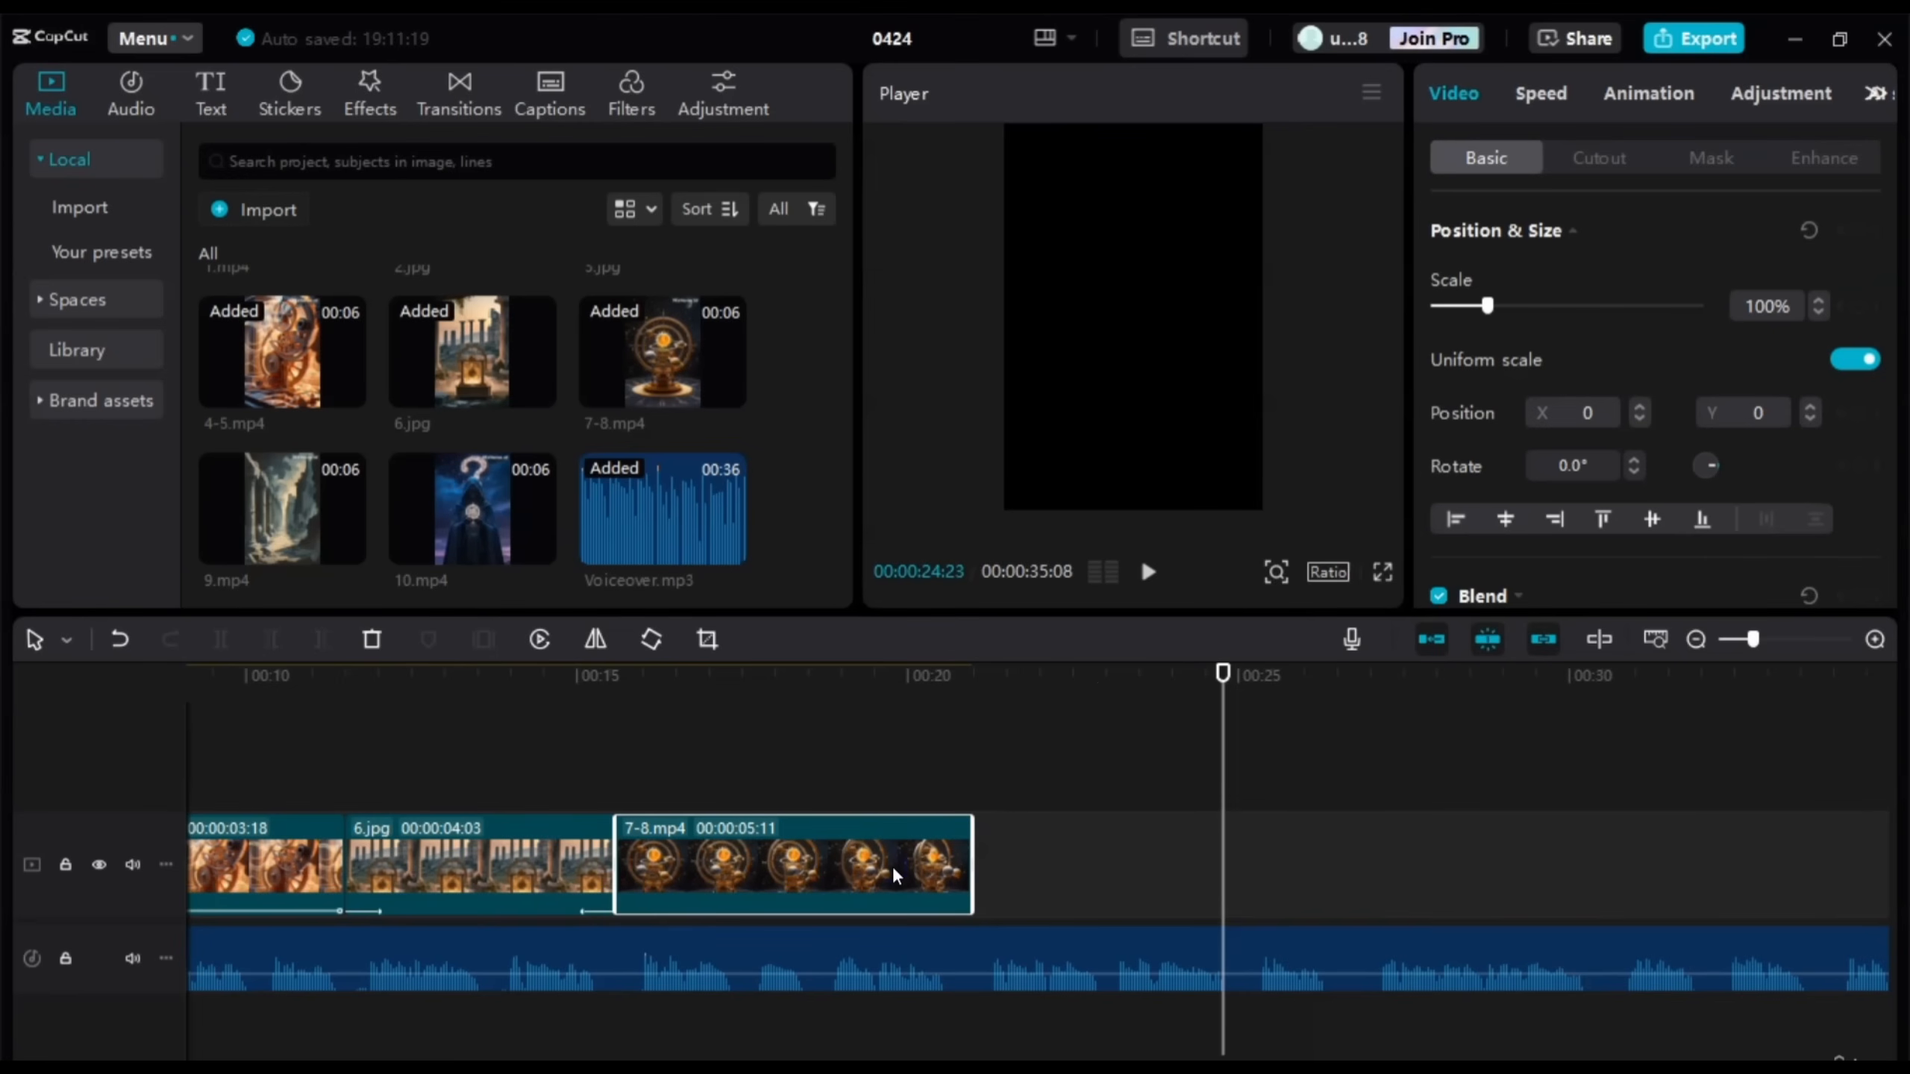
pyautogui.moveTo(666, 361); pyautogui.dragTo(982, 881)
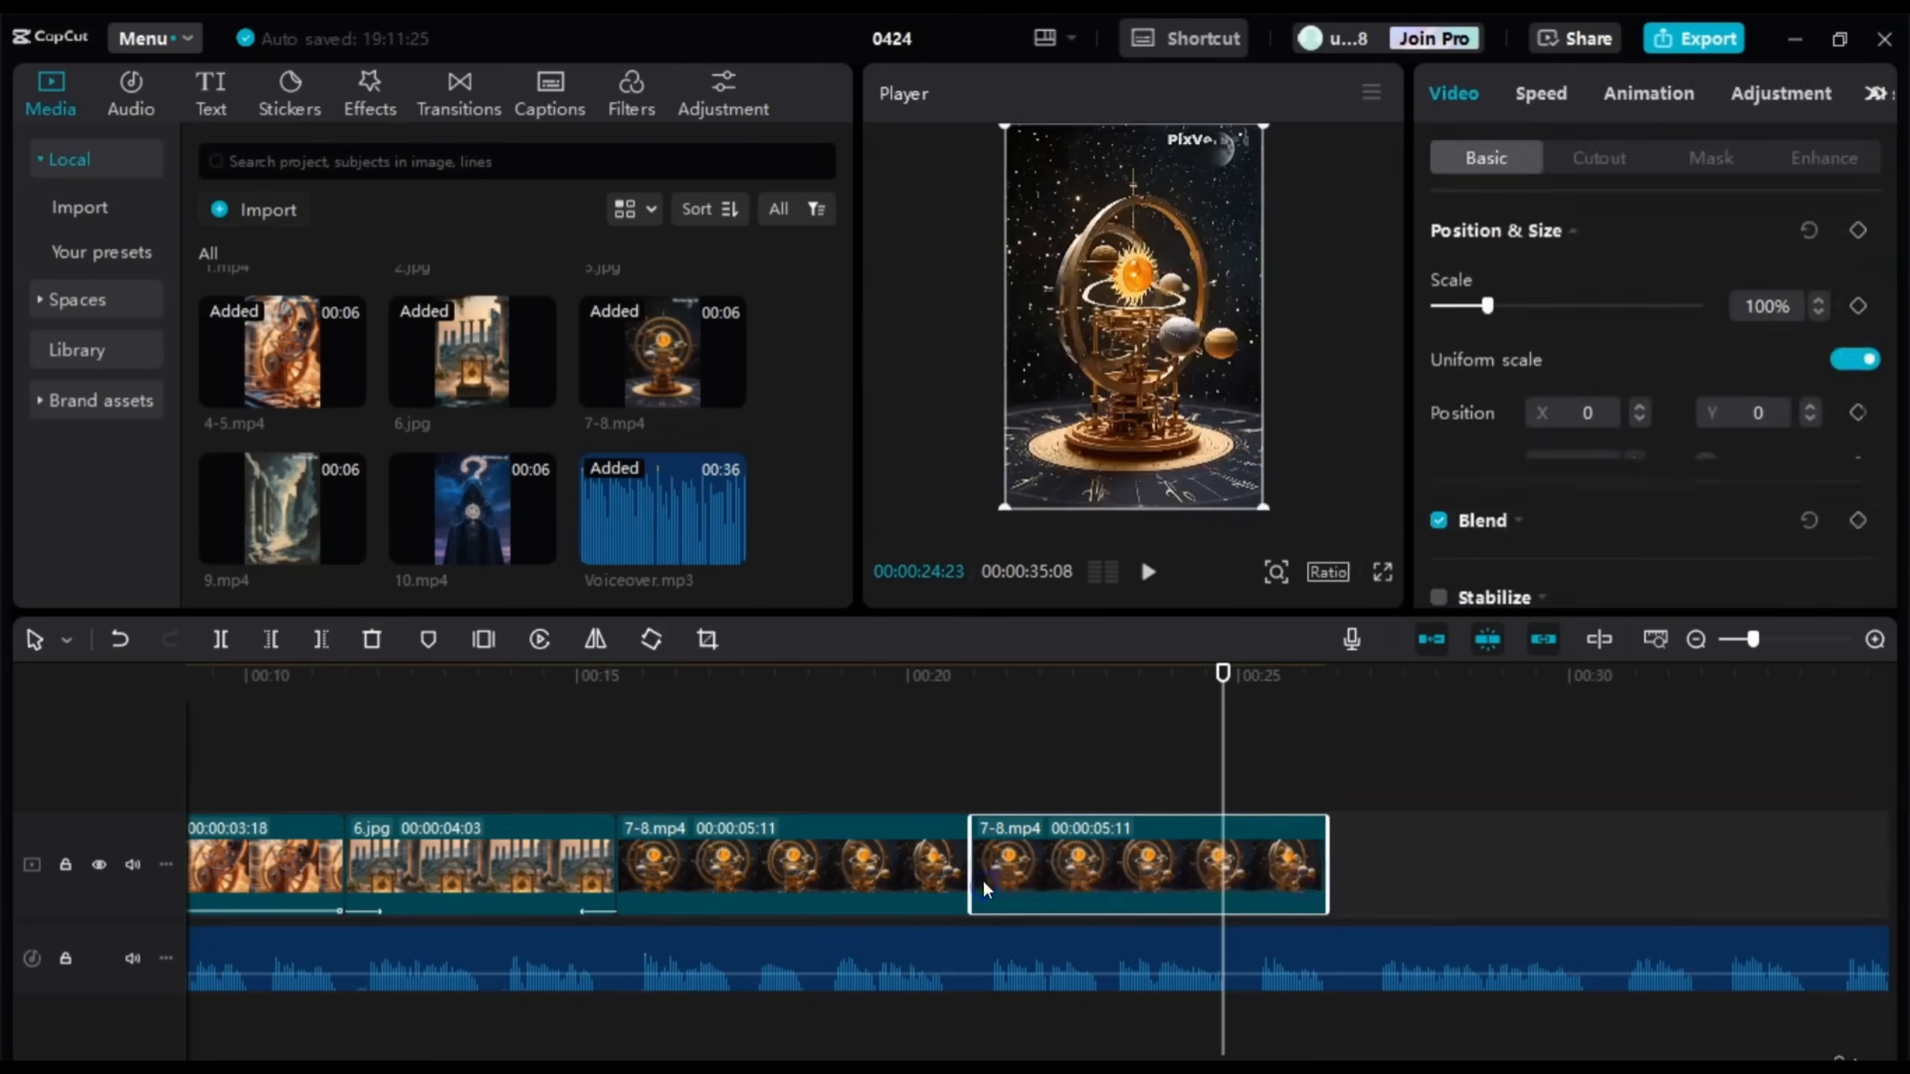
# Step: Play from the end of 6.jpg to check the voiceover timing and trim the second 7-8.mp4 clip's end to a 00:00:04:02 duration
pyautogui.click(609, 779)
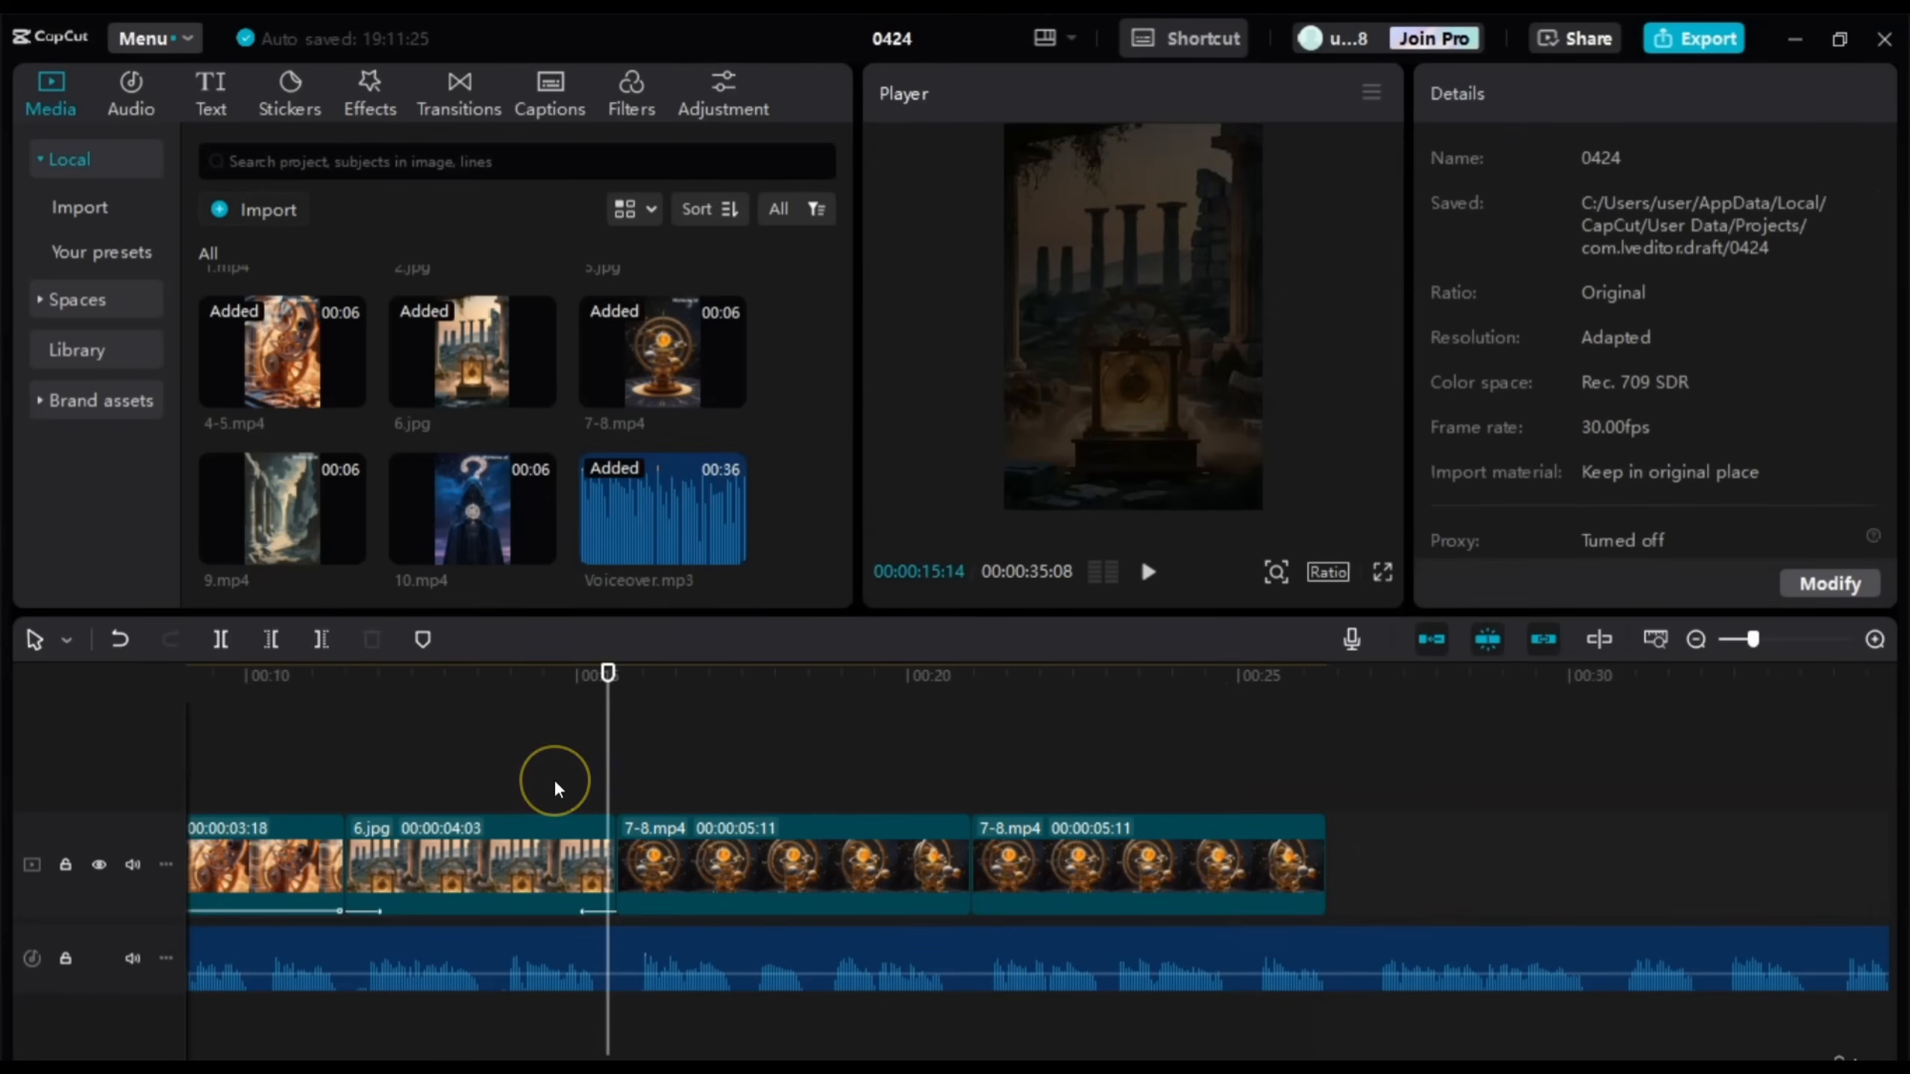
pyautogui.click(555, 789)
pyautogui.press('space')
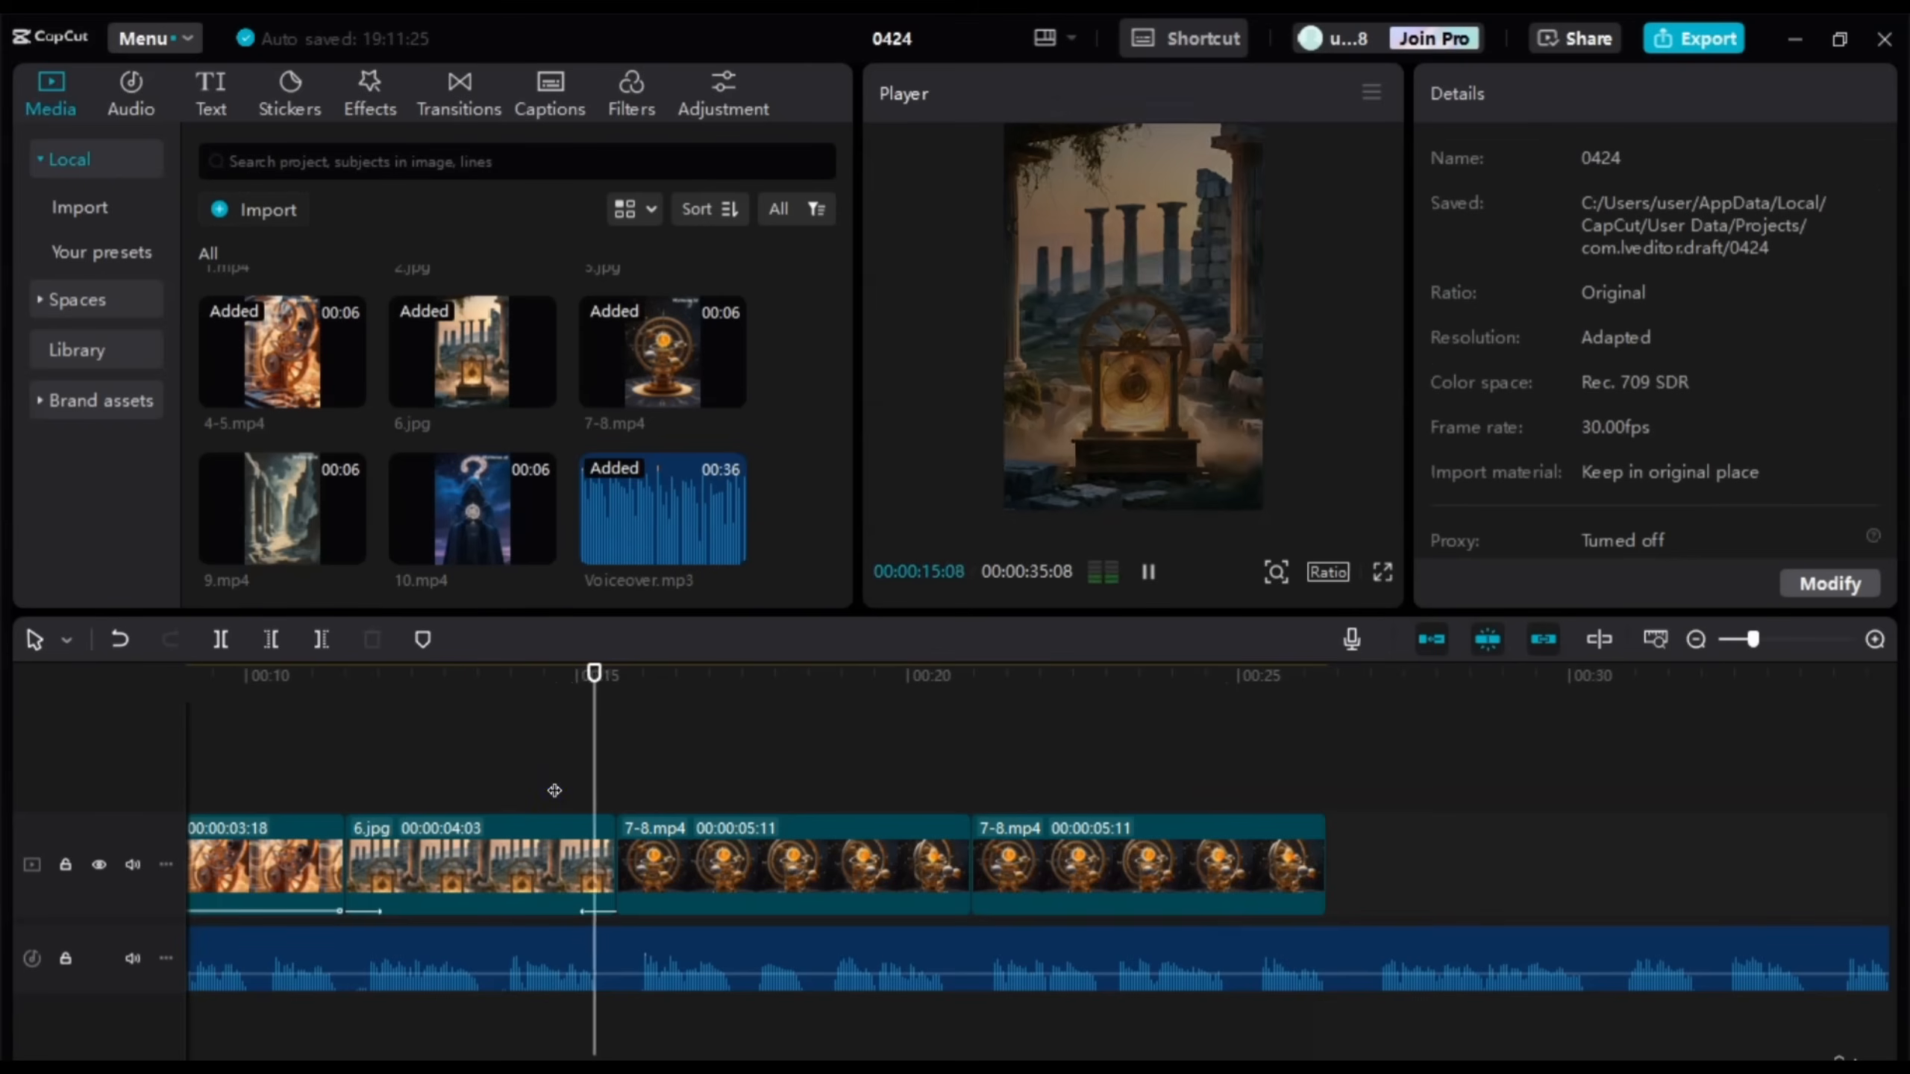
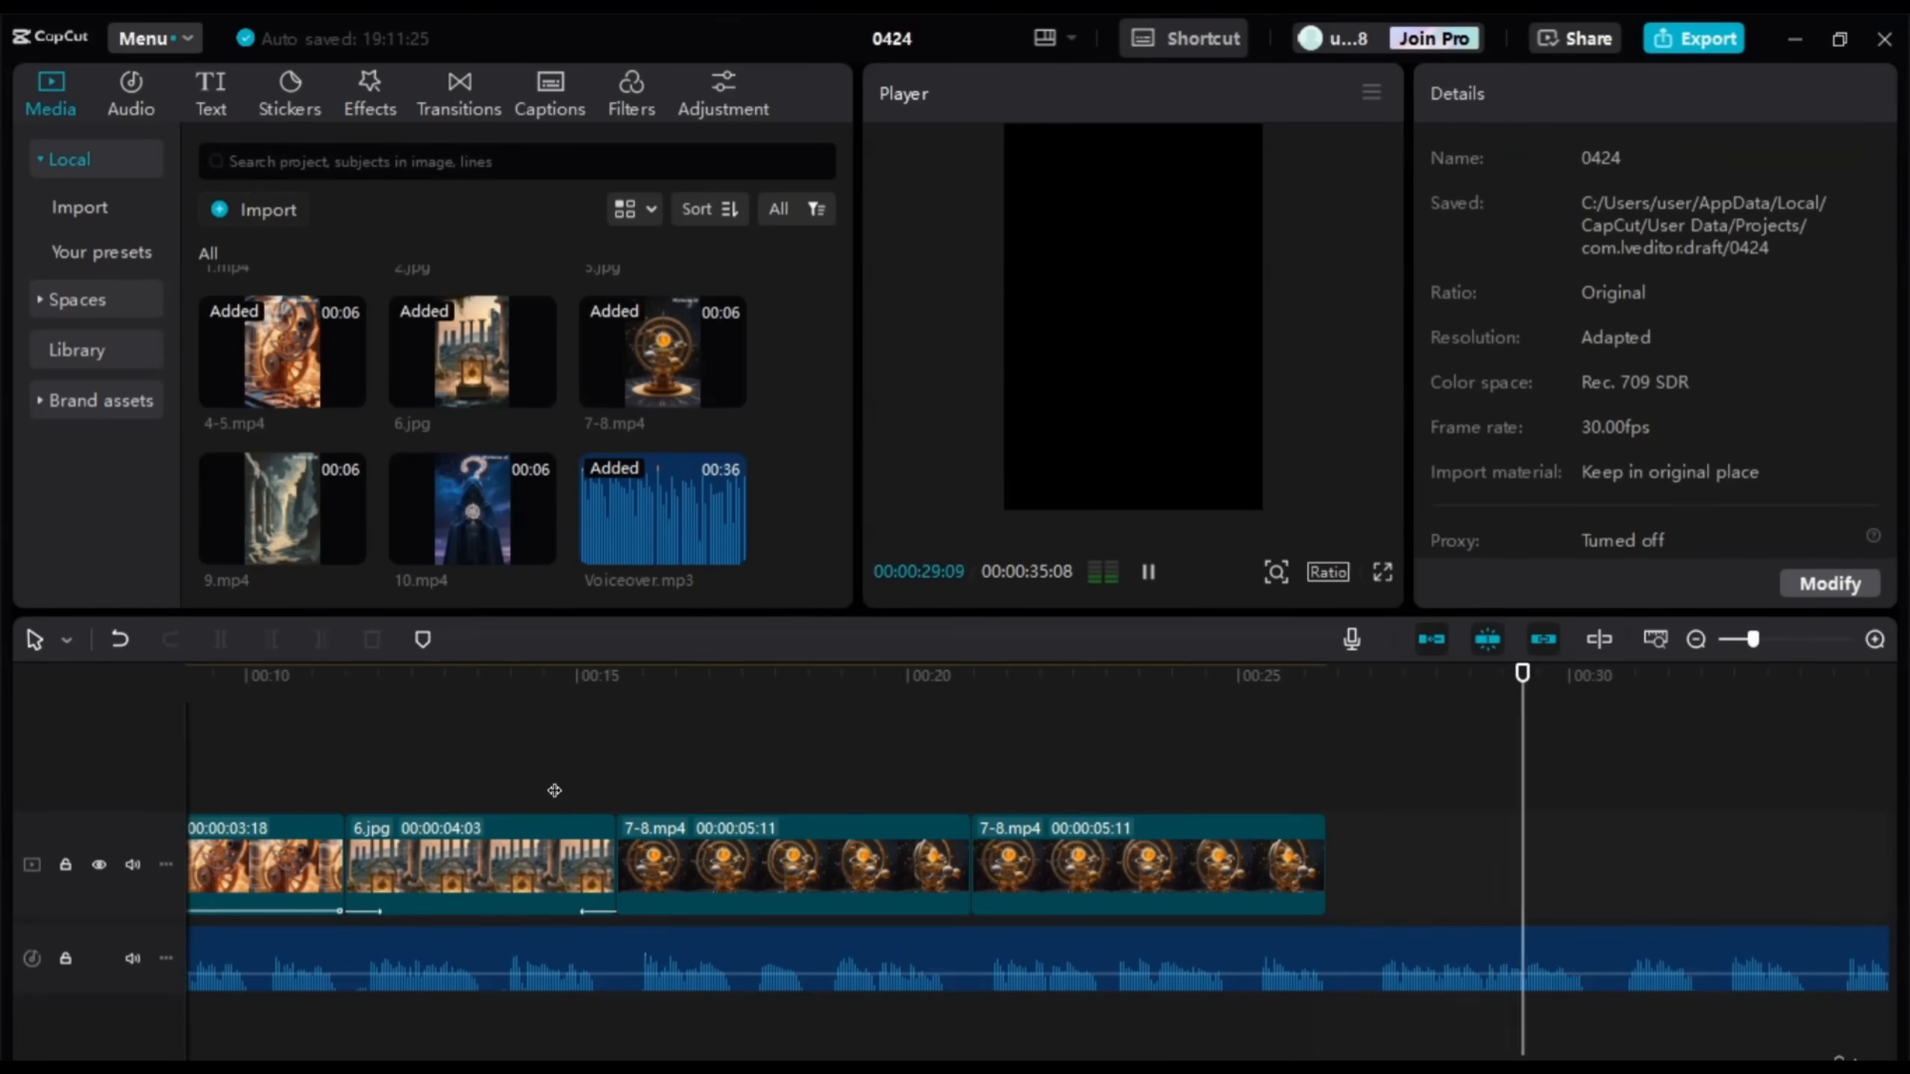
pyautogui.press('space')
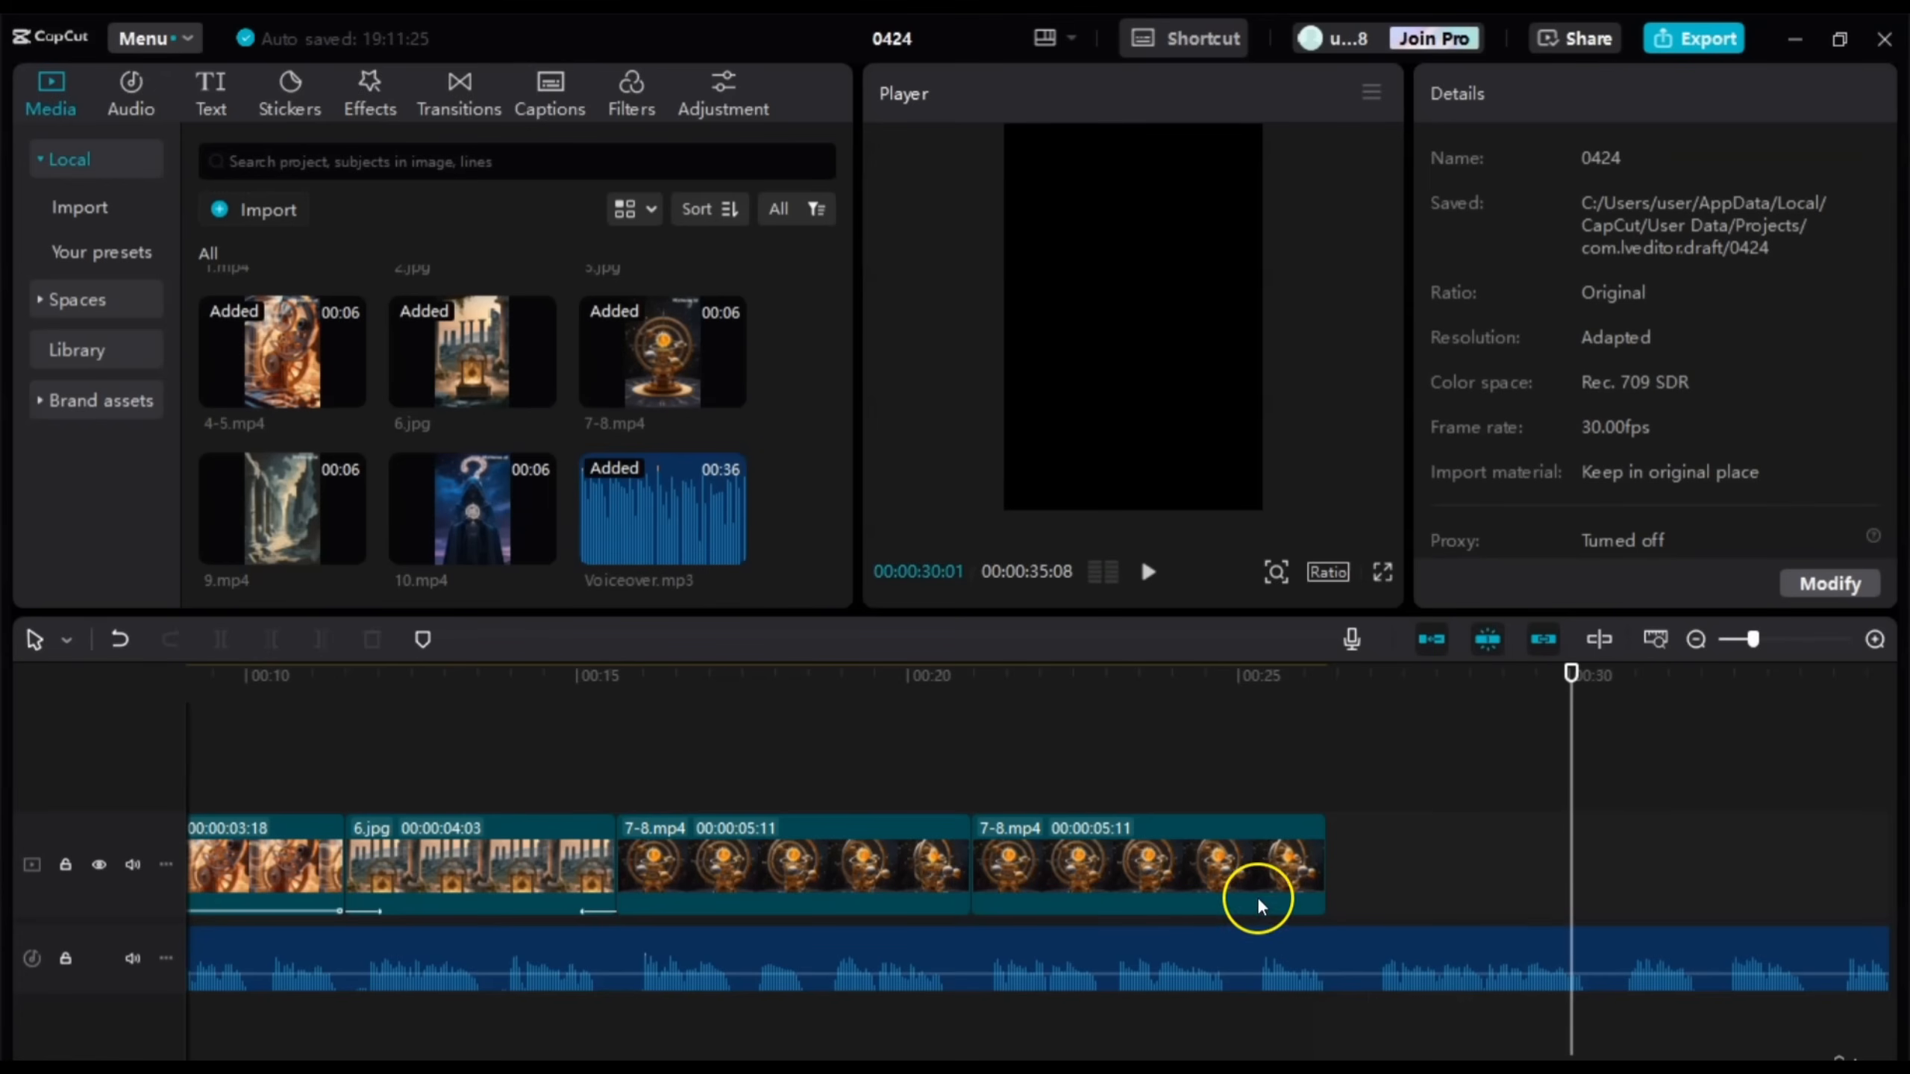
pyautogui.click(1309, 871)
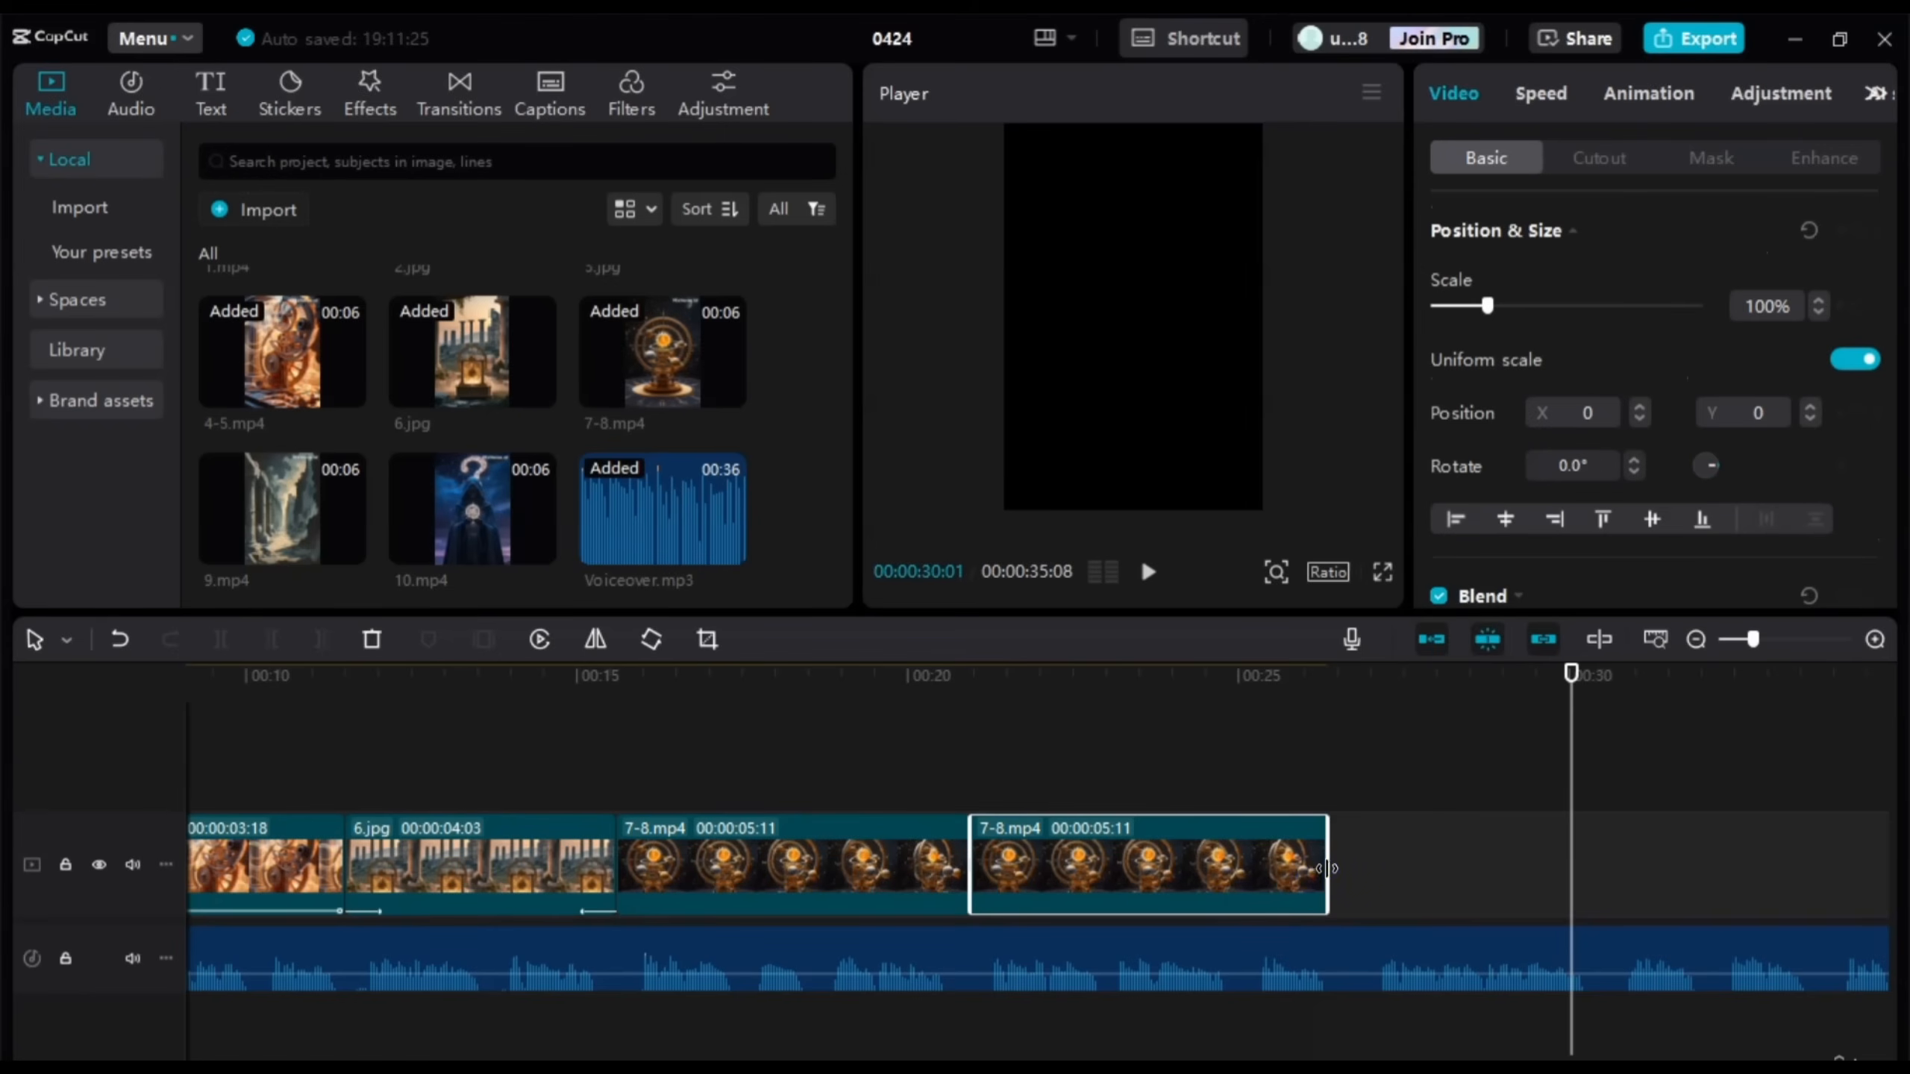
pyautogui.moveTo(1316, 867); pyautogui.dragTo(1241, 866)
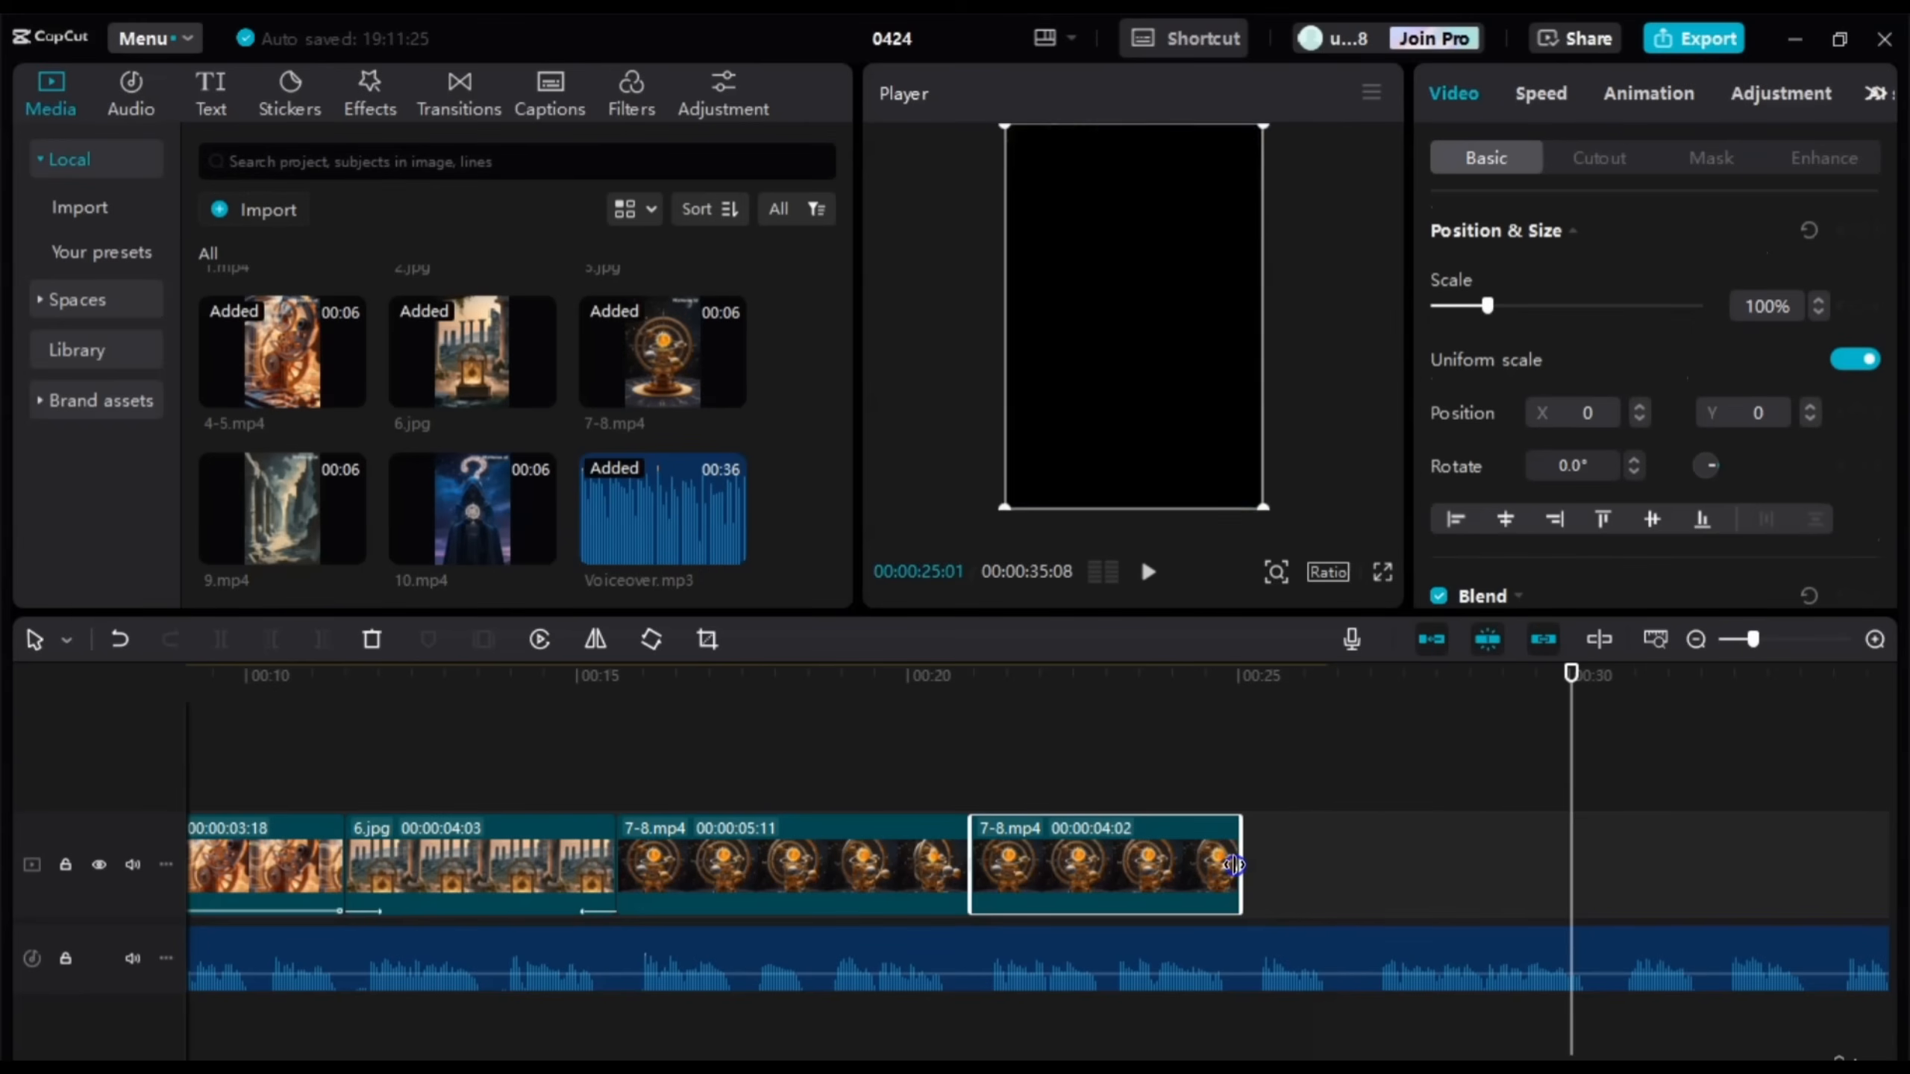
# Step: Add the Black Fade transition between the two 7-8.mp4 clips and play across the cut
pyautogui.click(947, 853)
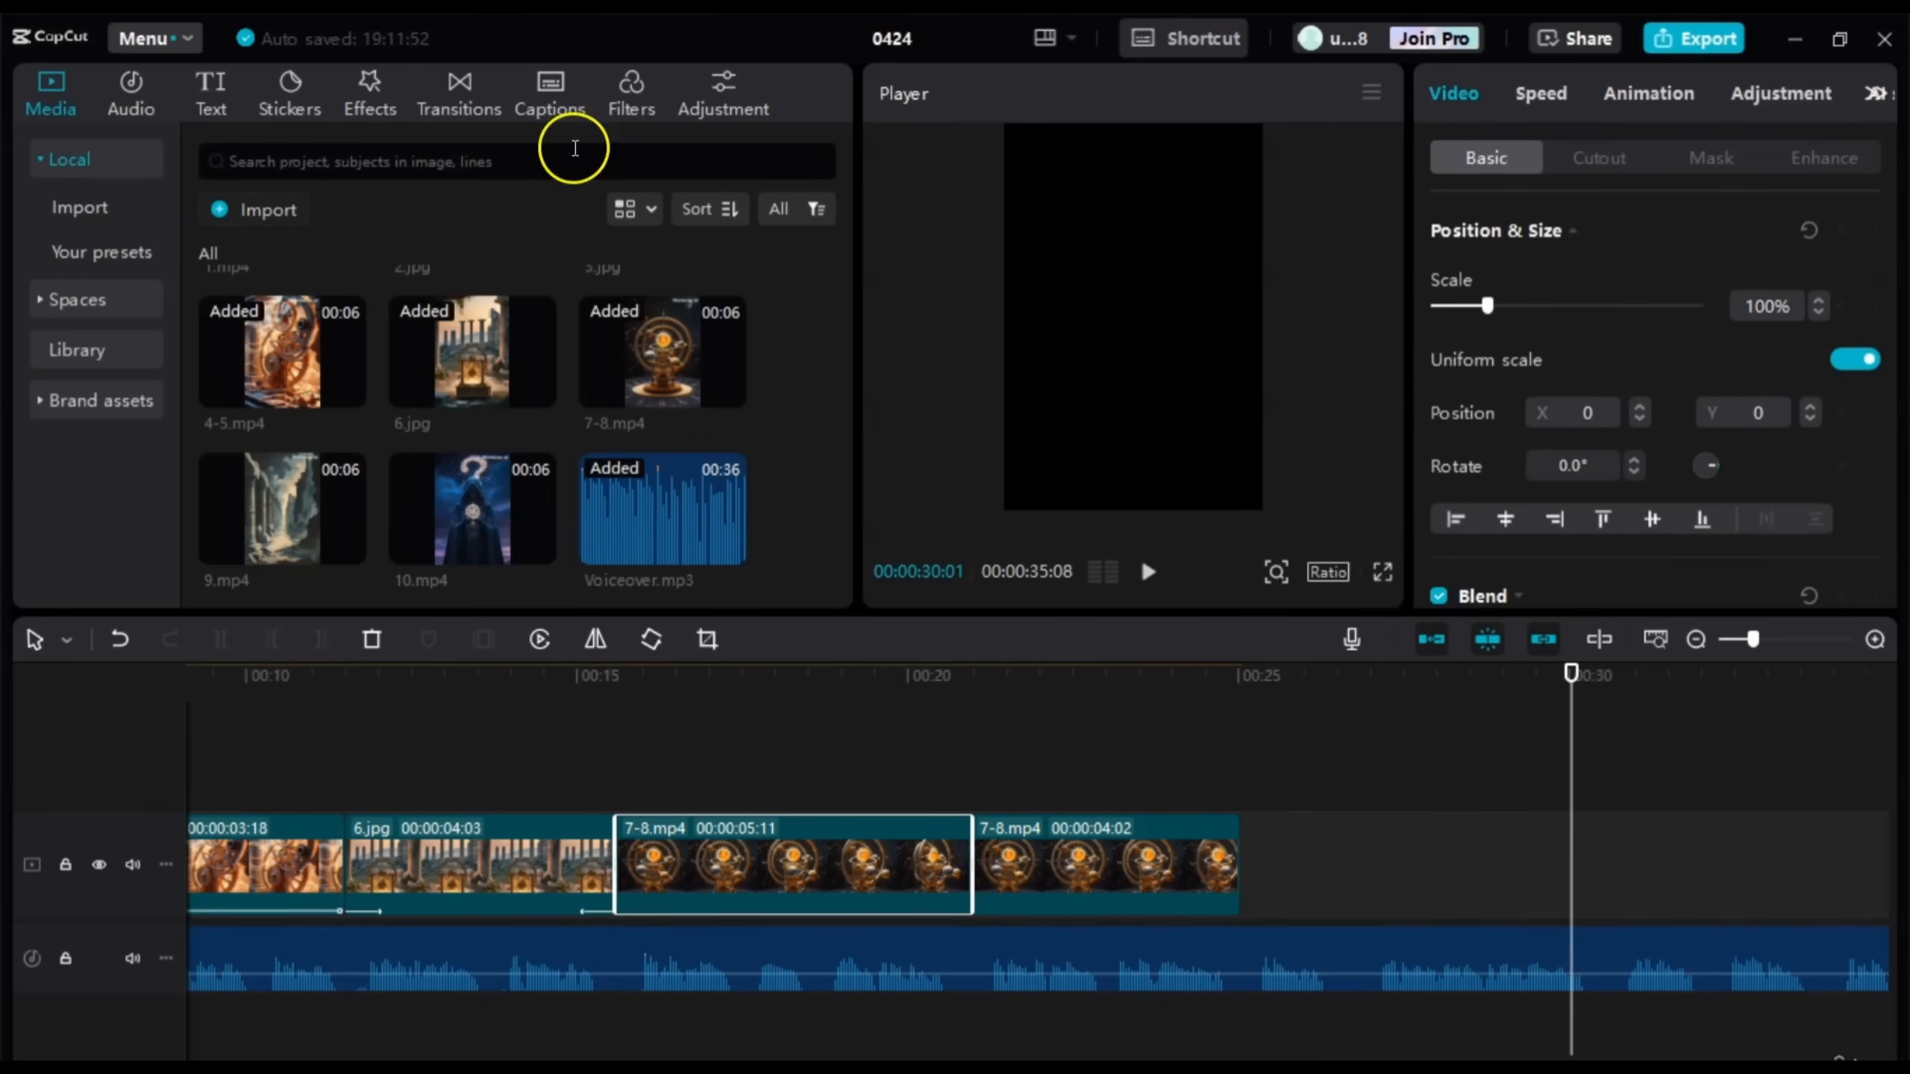
pyautogui.click(456, 86)
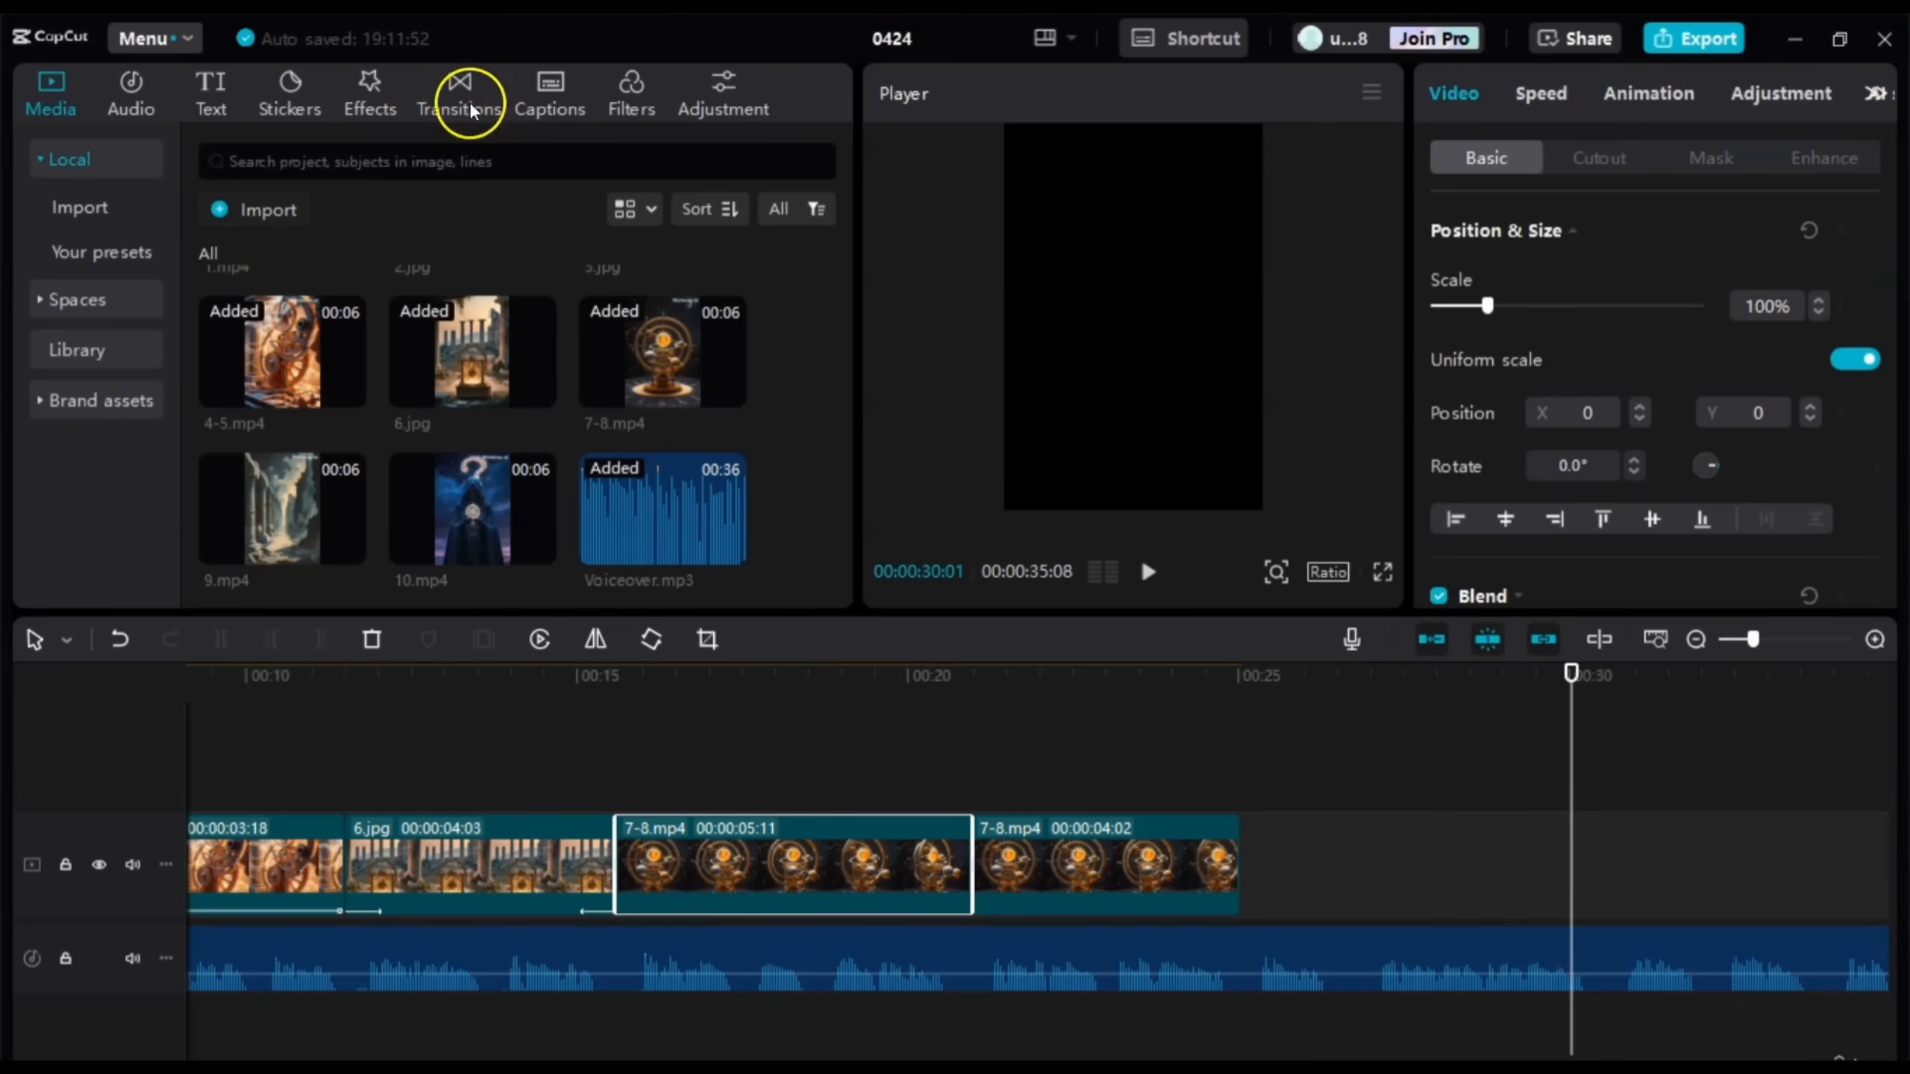
pyautogui.click(439, 78)
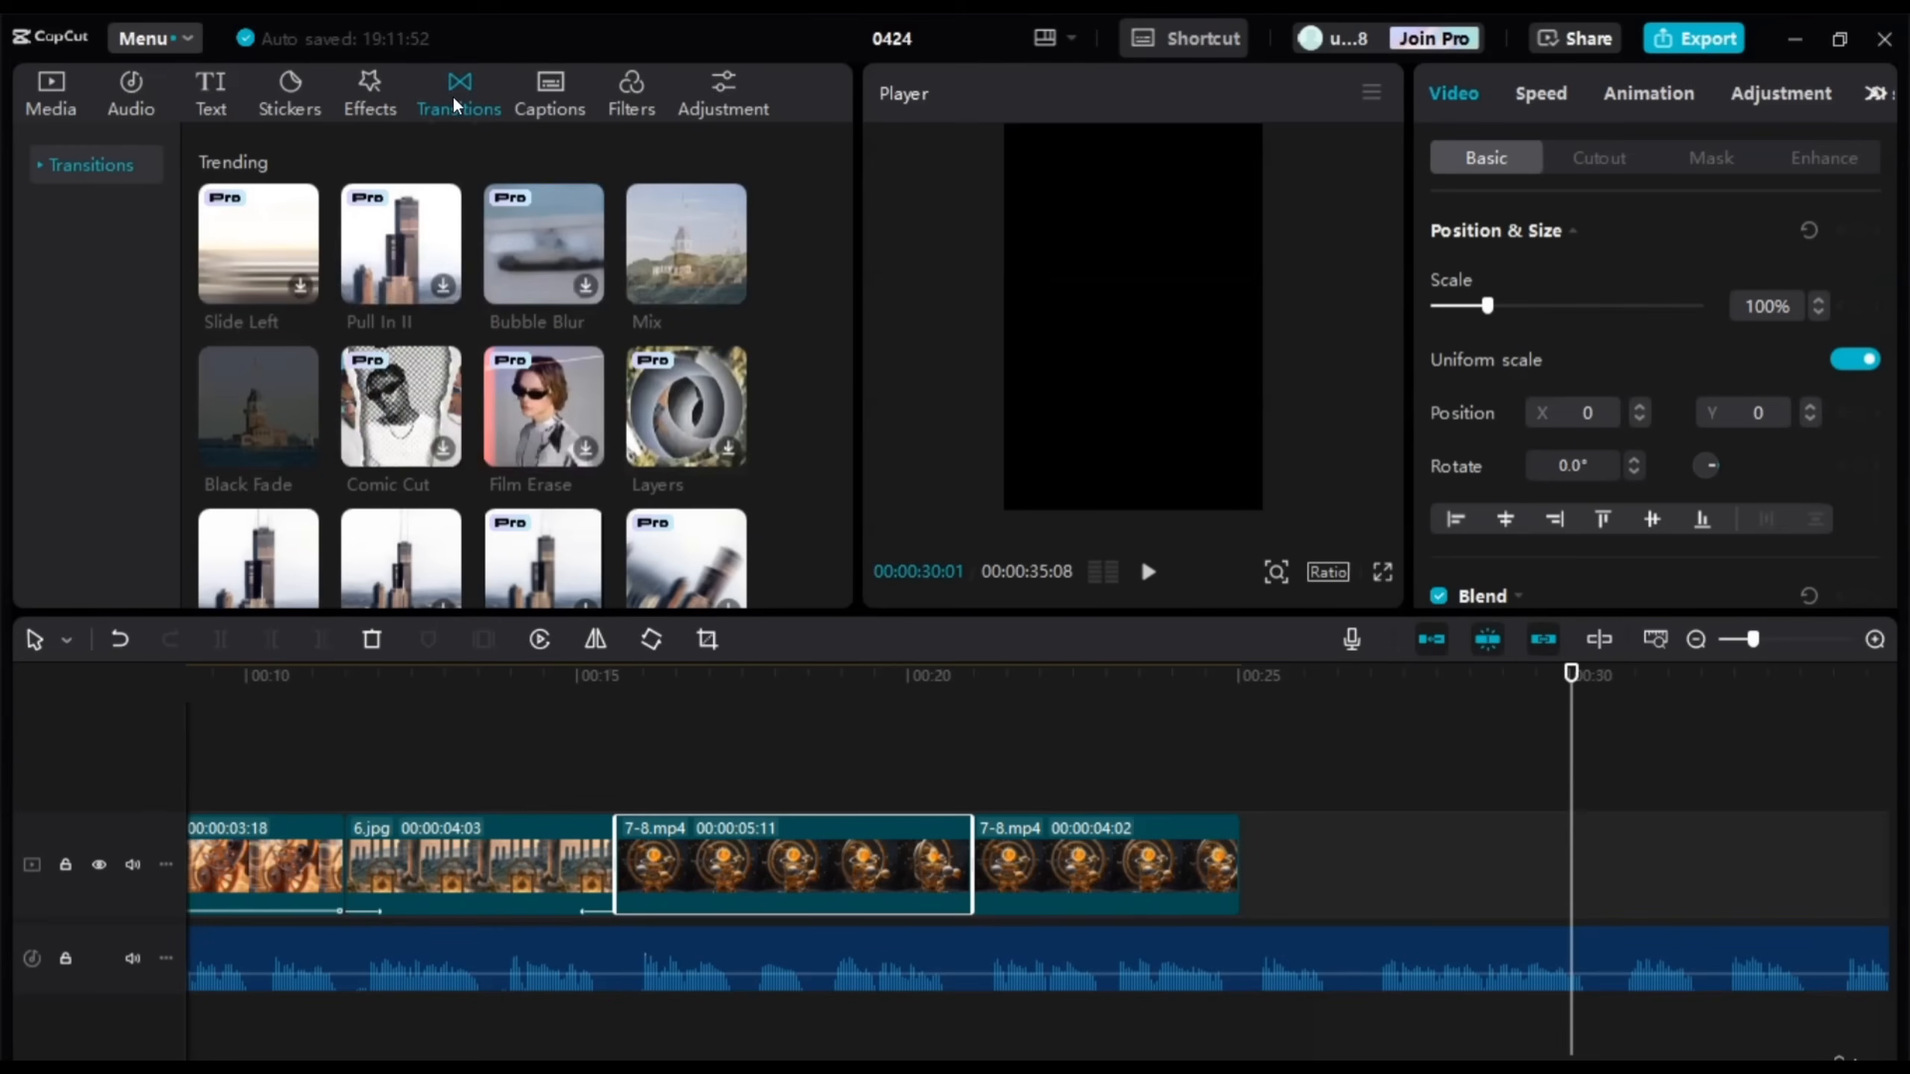
pyautogui.click(655, 242)
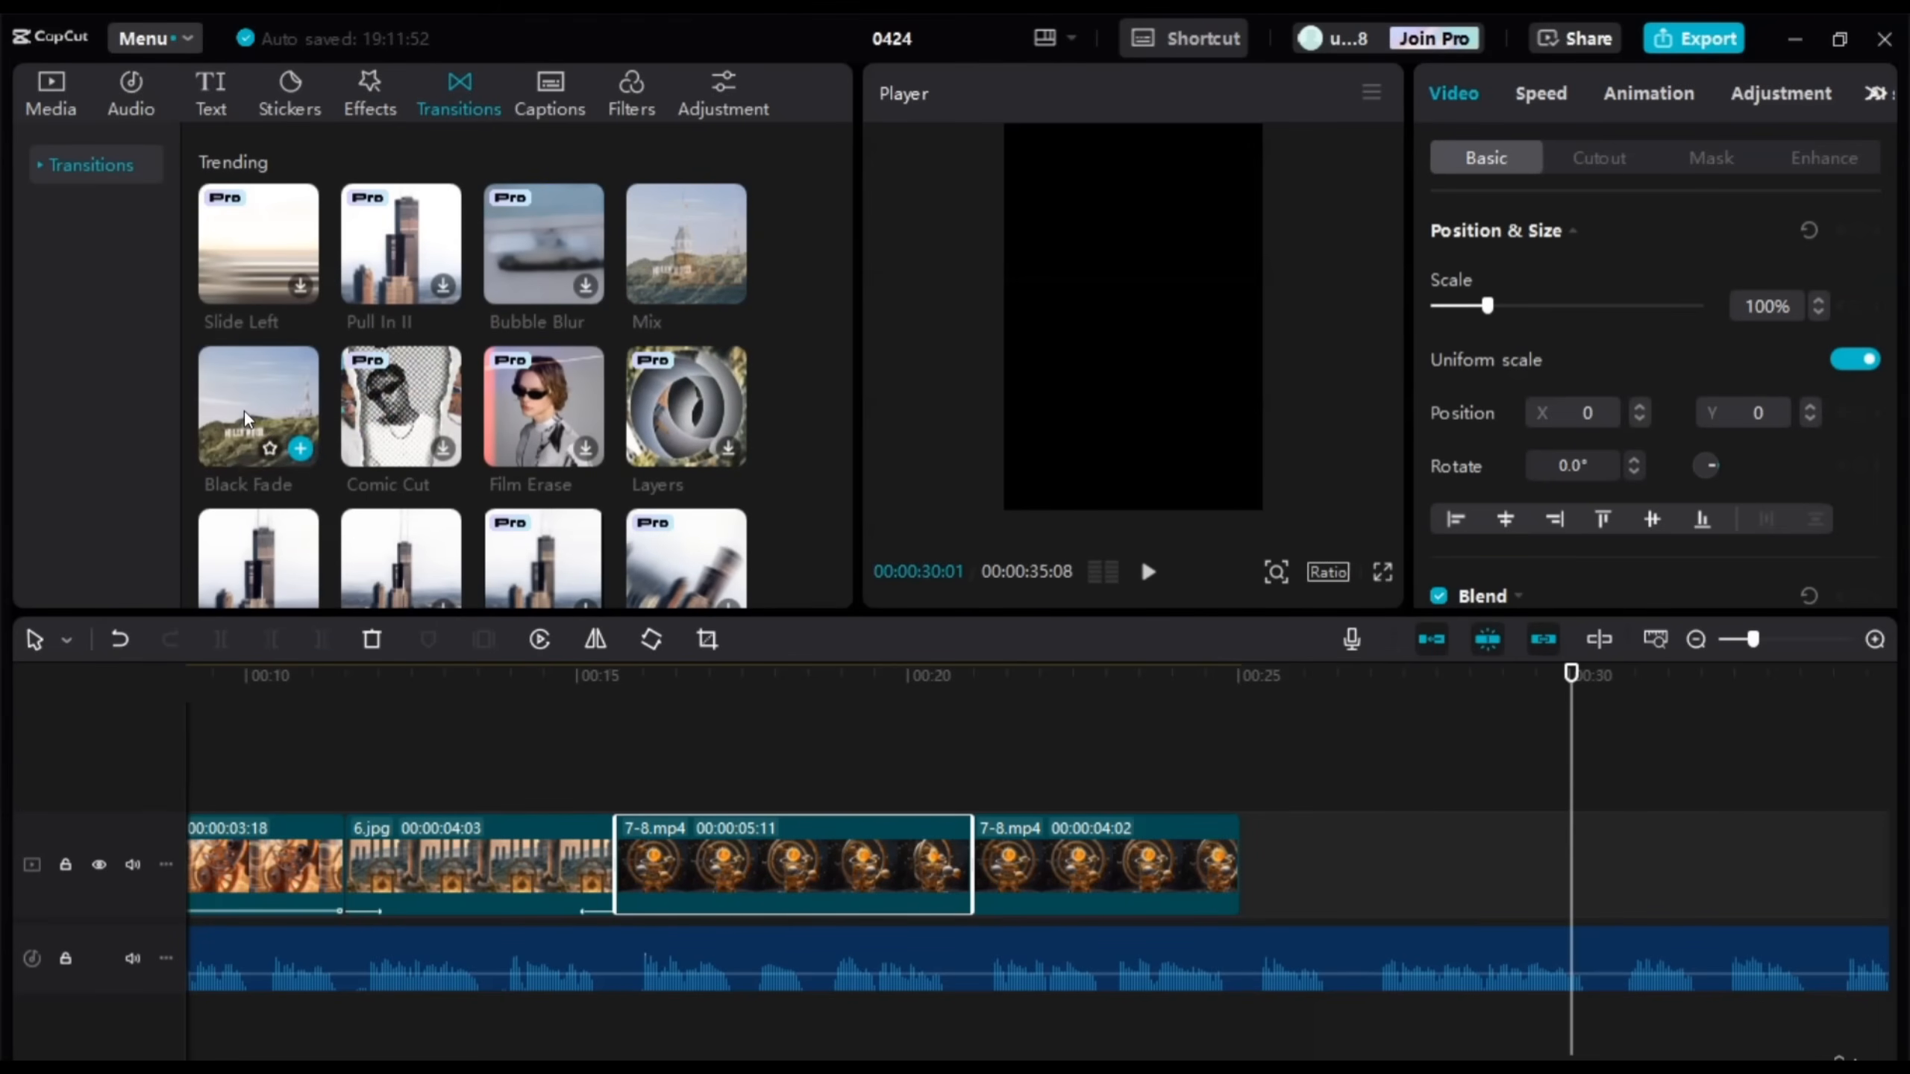
pyautogui.moveTo(252, 407); pyautogui.dragTo(956, 846)
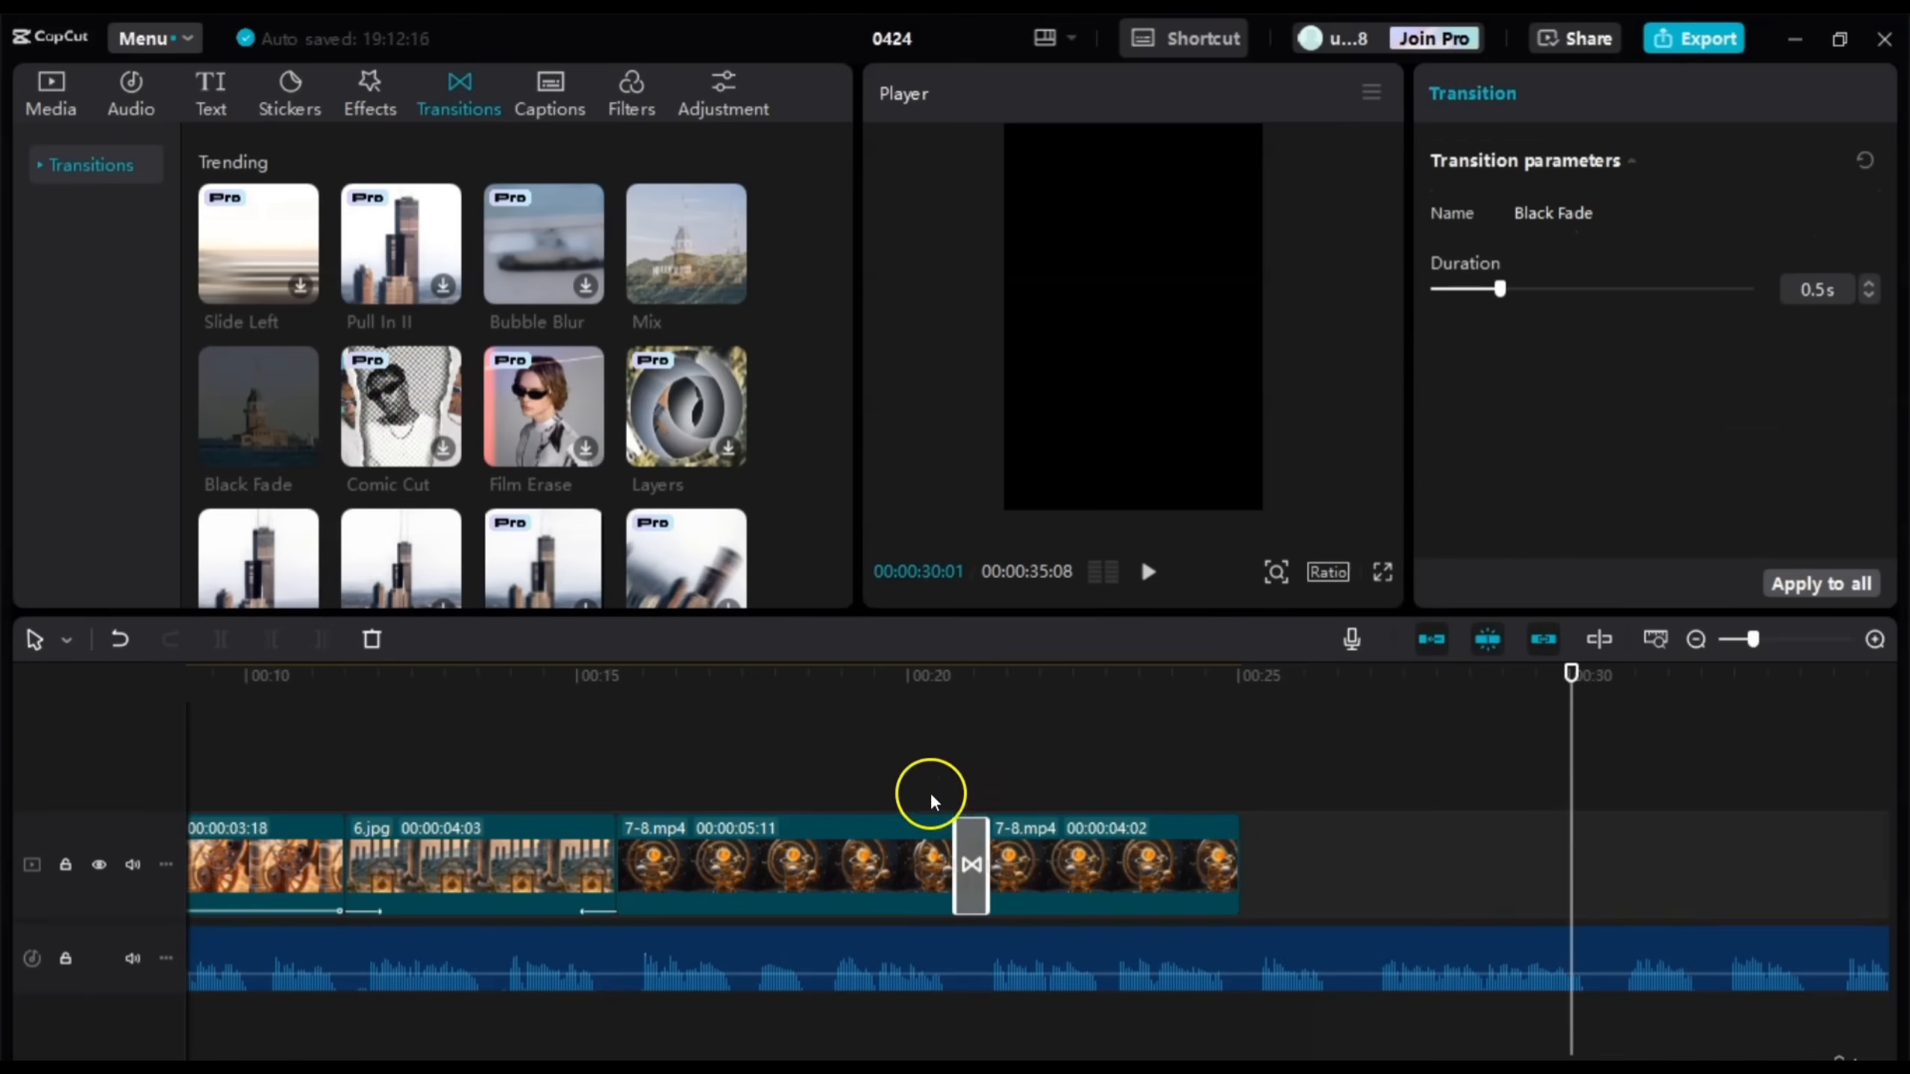
pyautogui.click(892, 789)
pyautogui.press('space')
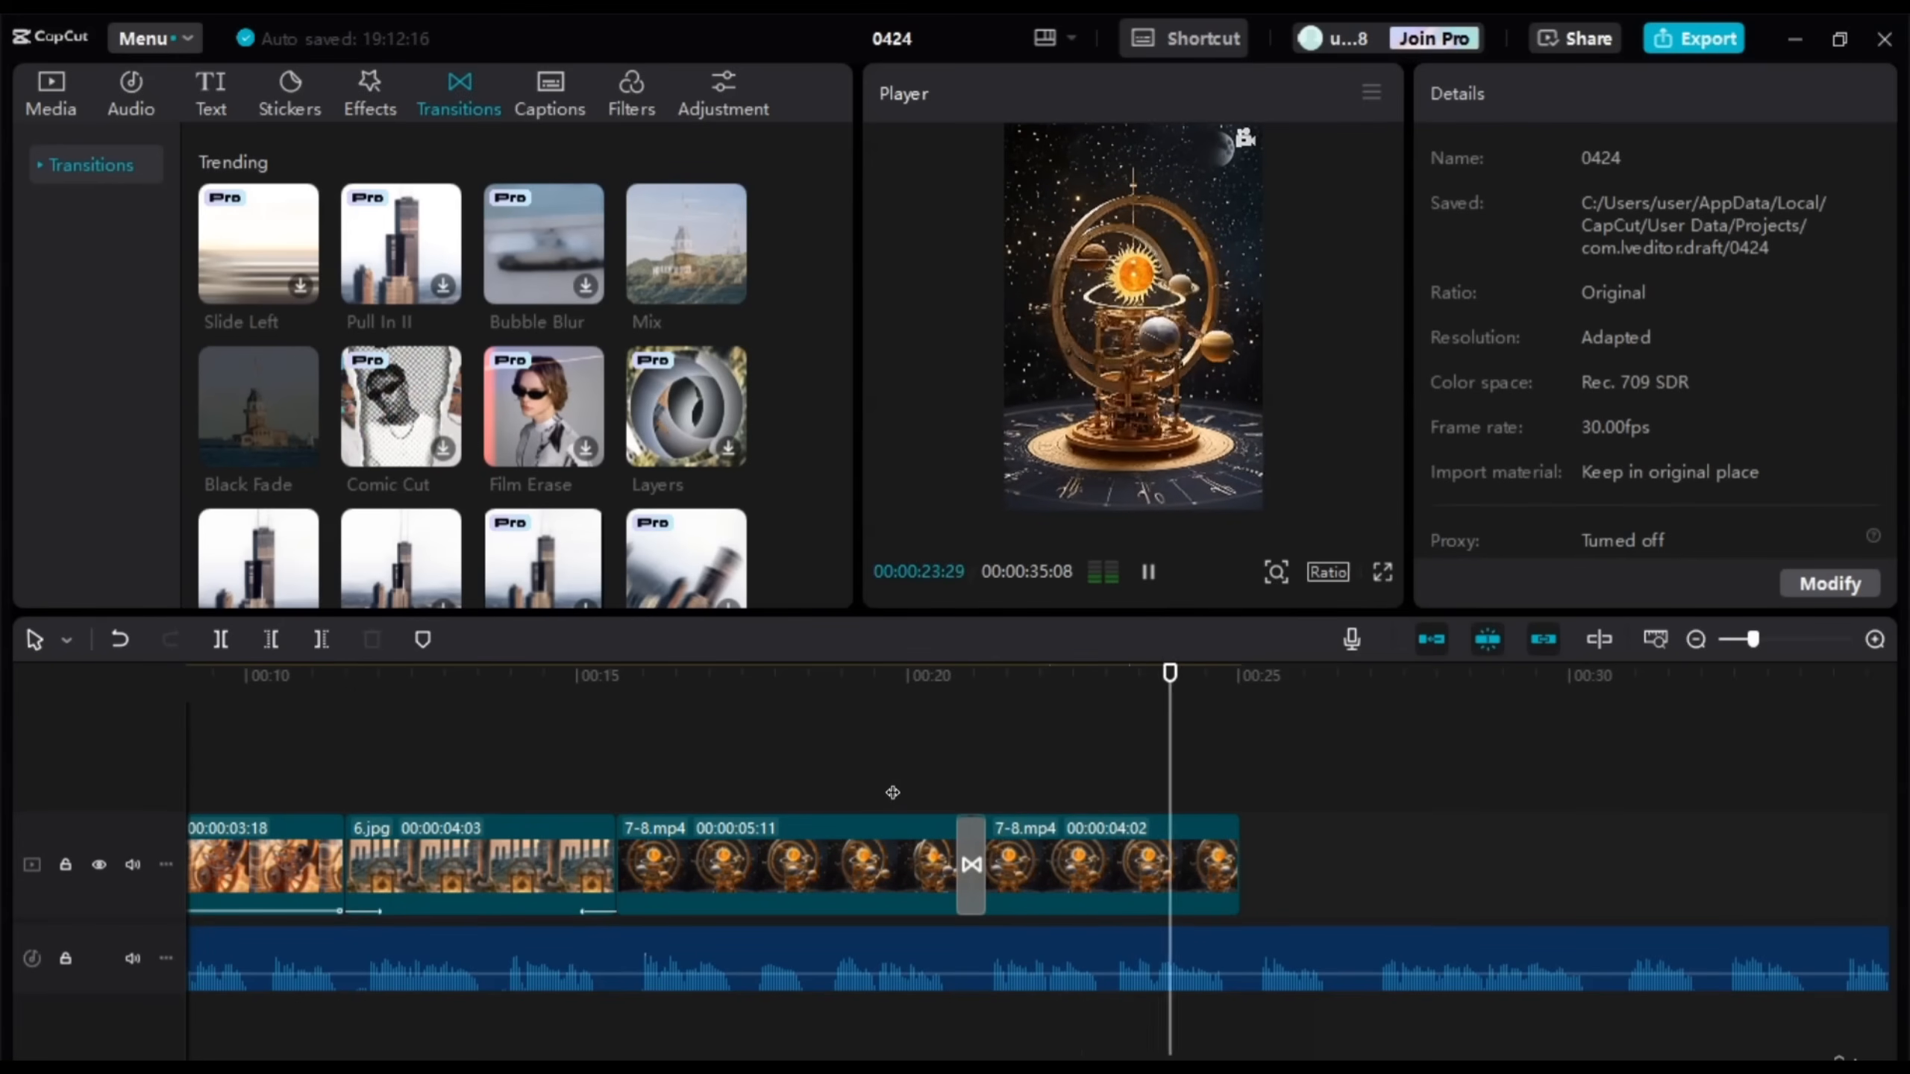
pyautogui.press('space')
# Step: Set the scale of the first 7-8.mp4 clip to 114%
pyautogui.click(825, 866)
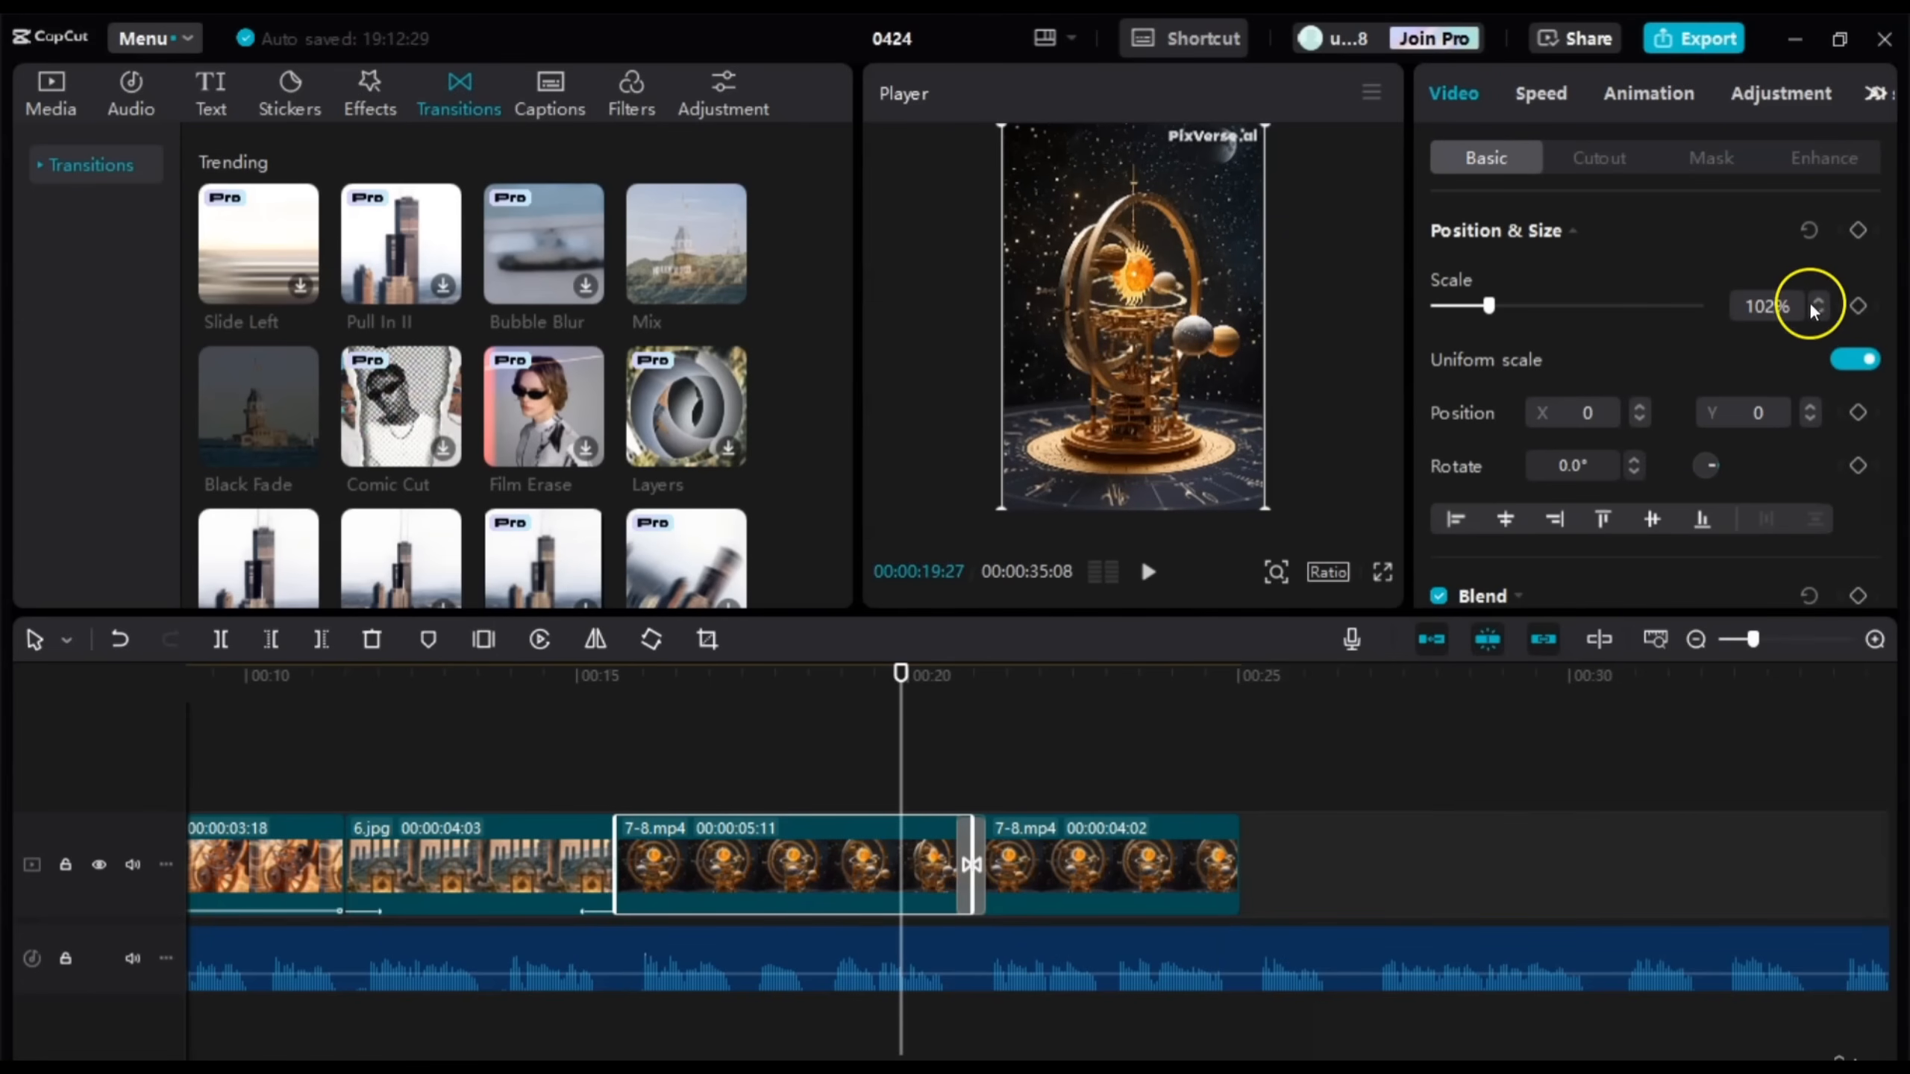
pyautogui.click(1819, 299)
pyautogui.click(1819, 299)
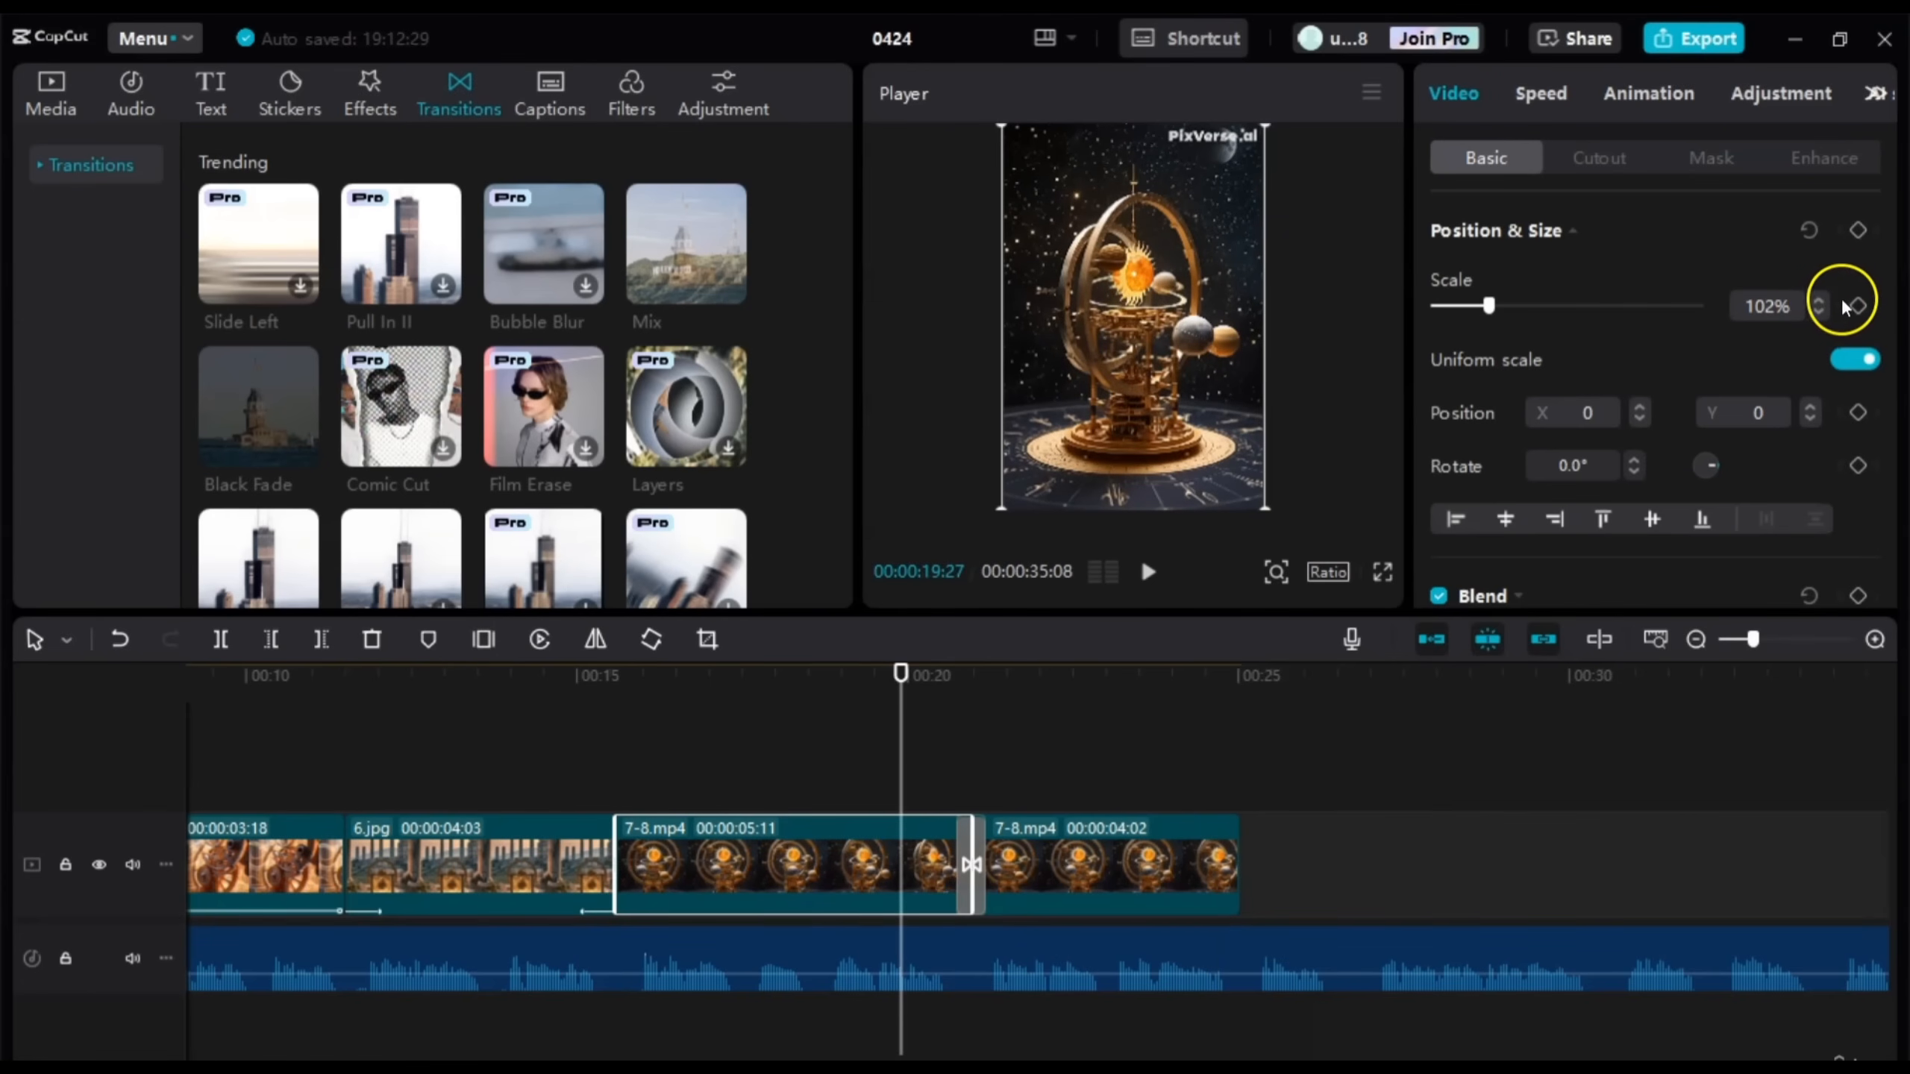
pyautogui.click(1821, 300)
pyautogui.click(1821, 300)
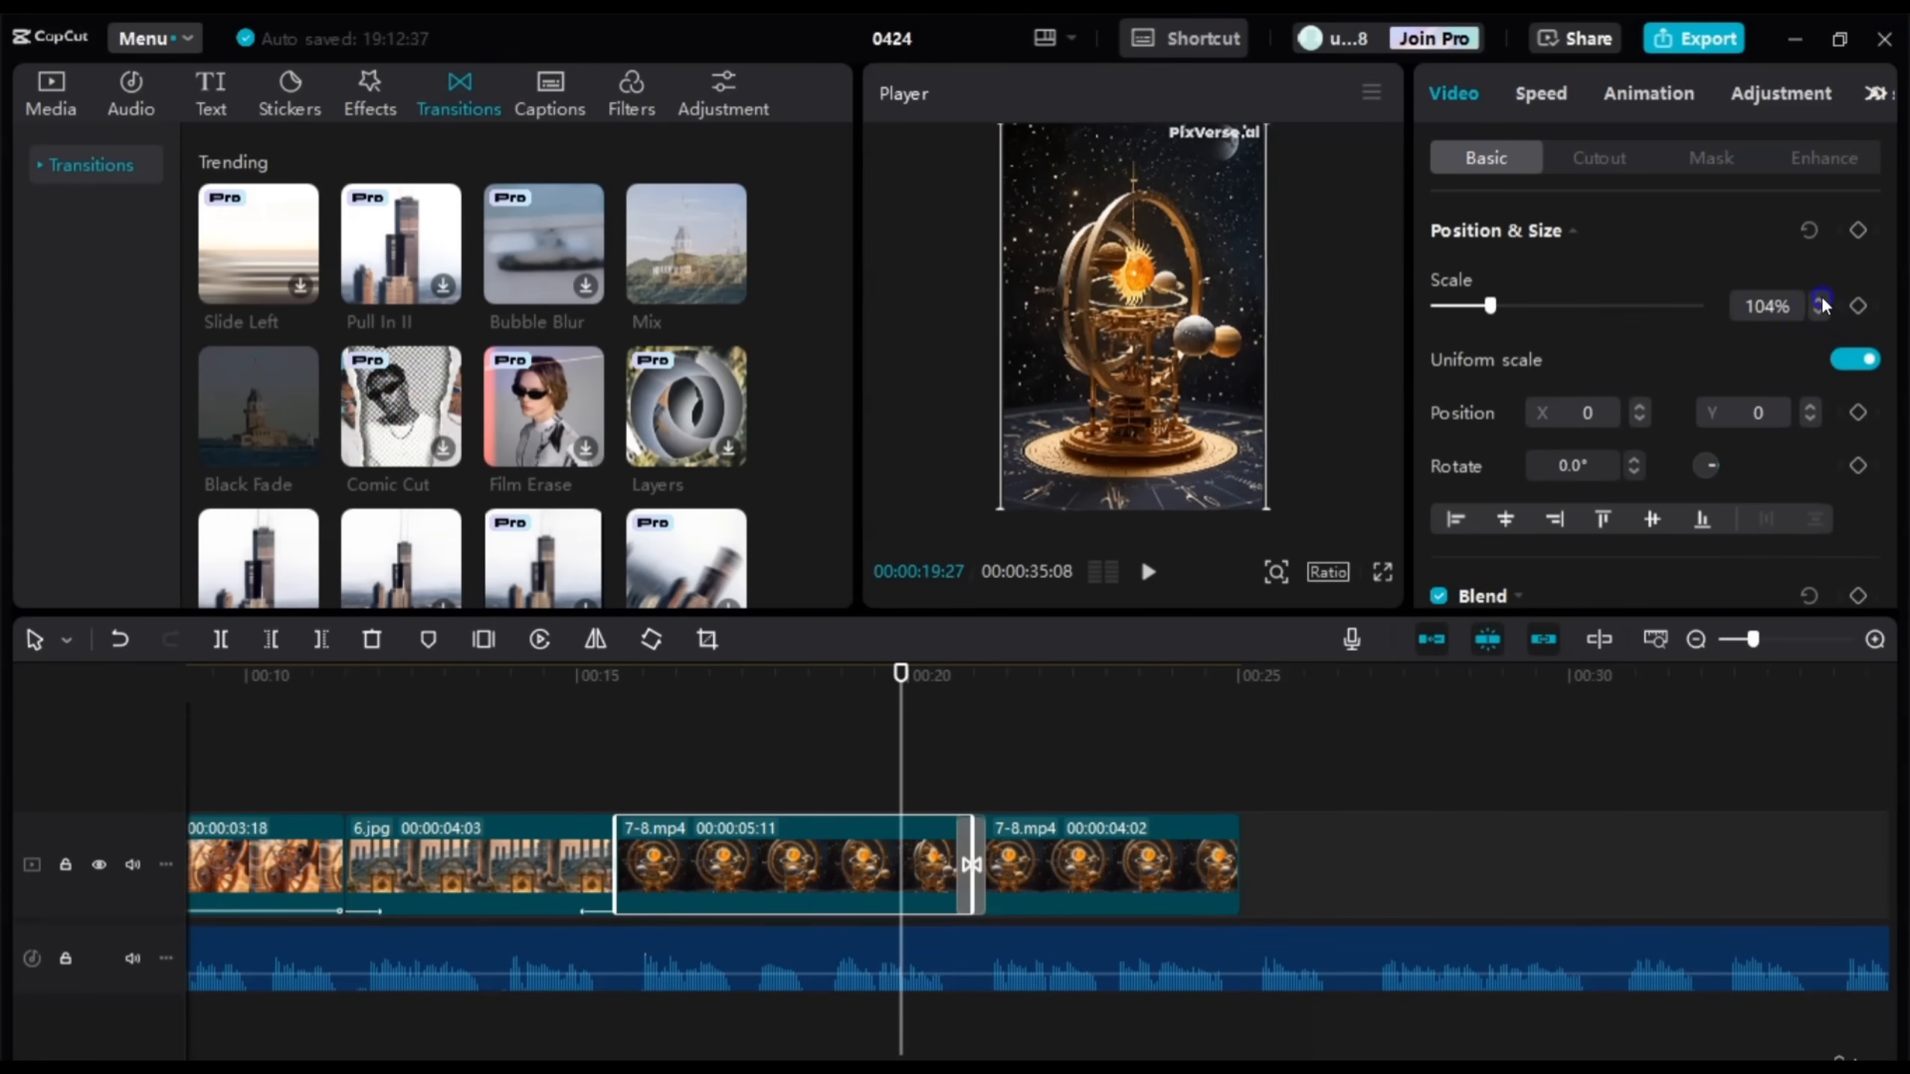
pyautogui.click(1820, 300)
pyautogui.click(1821, 300)
pyautogui.click(1820, 300)
pyautogui.click(1821, 300)
pyautogui.click(1820, 300)
pyautogui.click(1821, 300)
pyautogui.click(1821, 300)
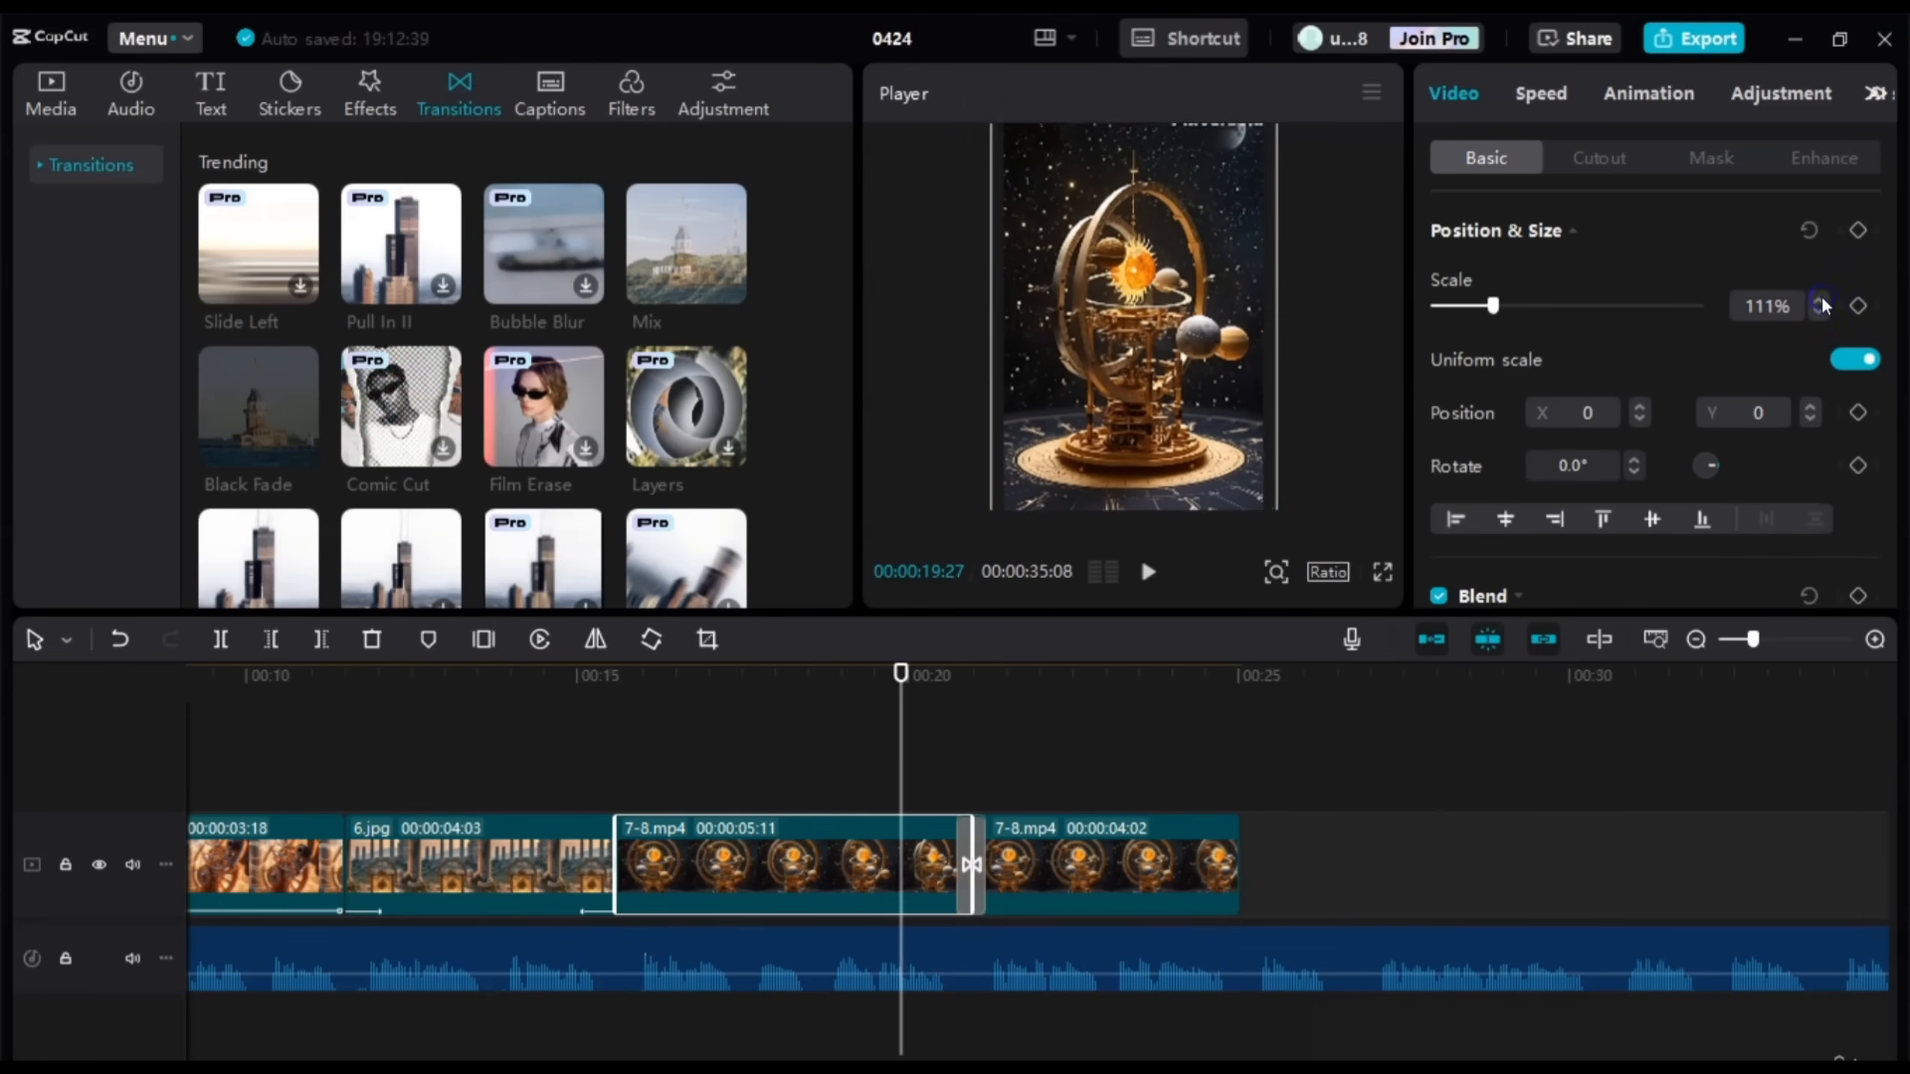
pyautogui.click(1821, 300)
pyautogui.click(1820, 300)
pyautogui.click(1820, 300)
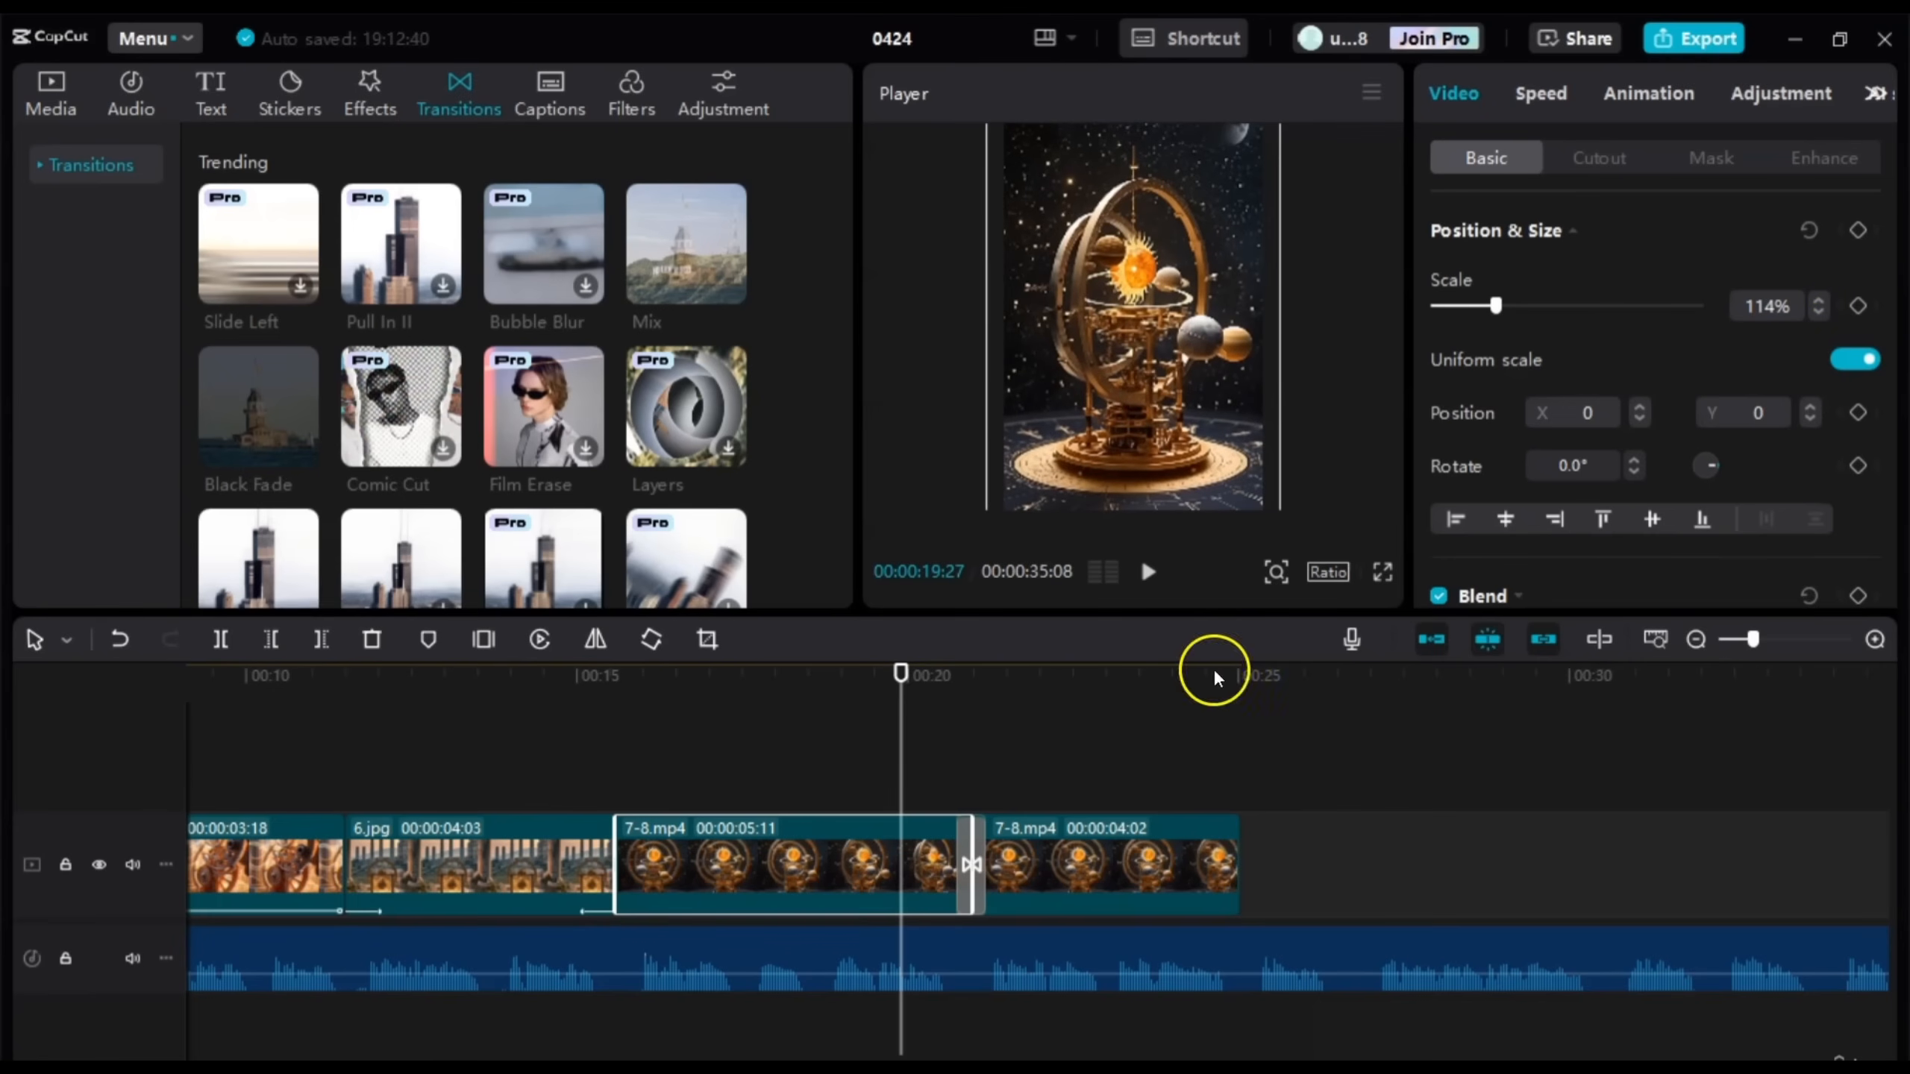
# Step: Set the scale of the second 7-8.mp4 clip to 114%
pyautogui.click(1176, 848)
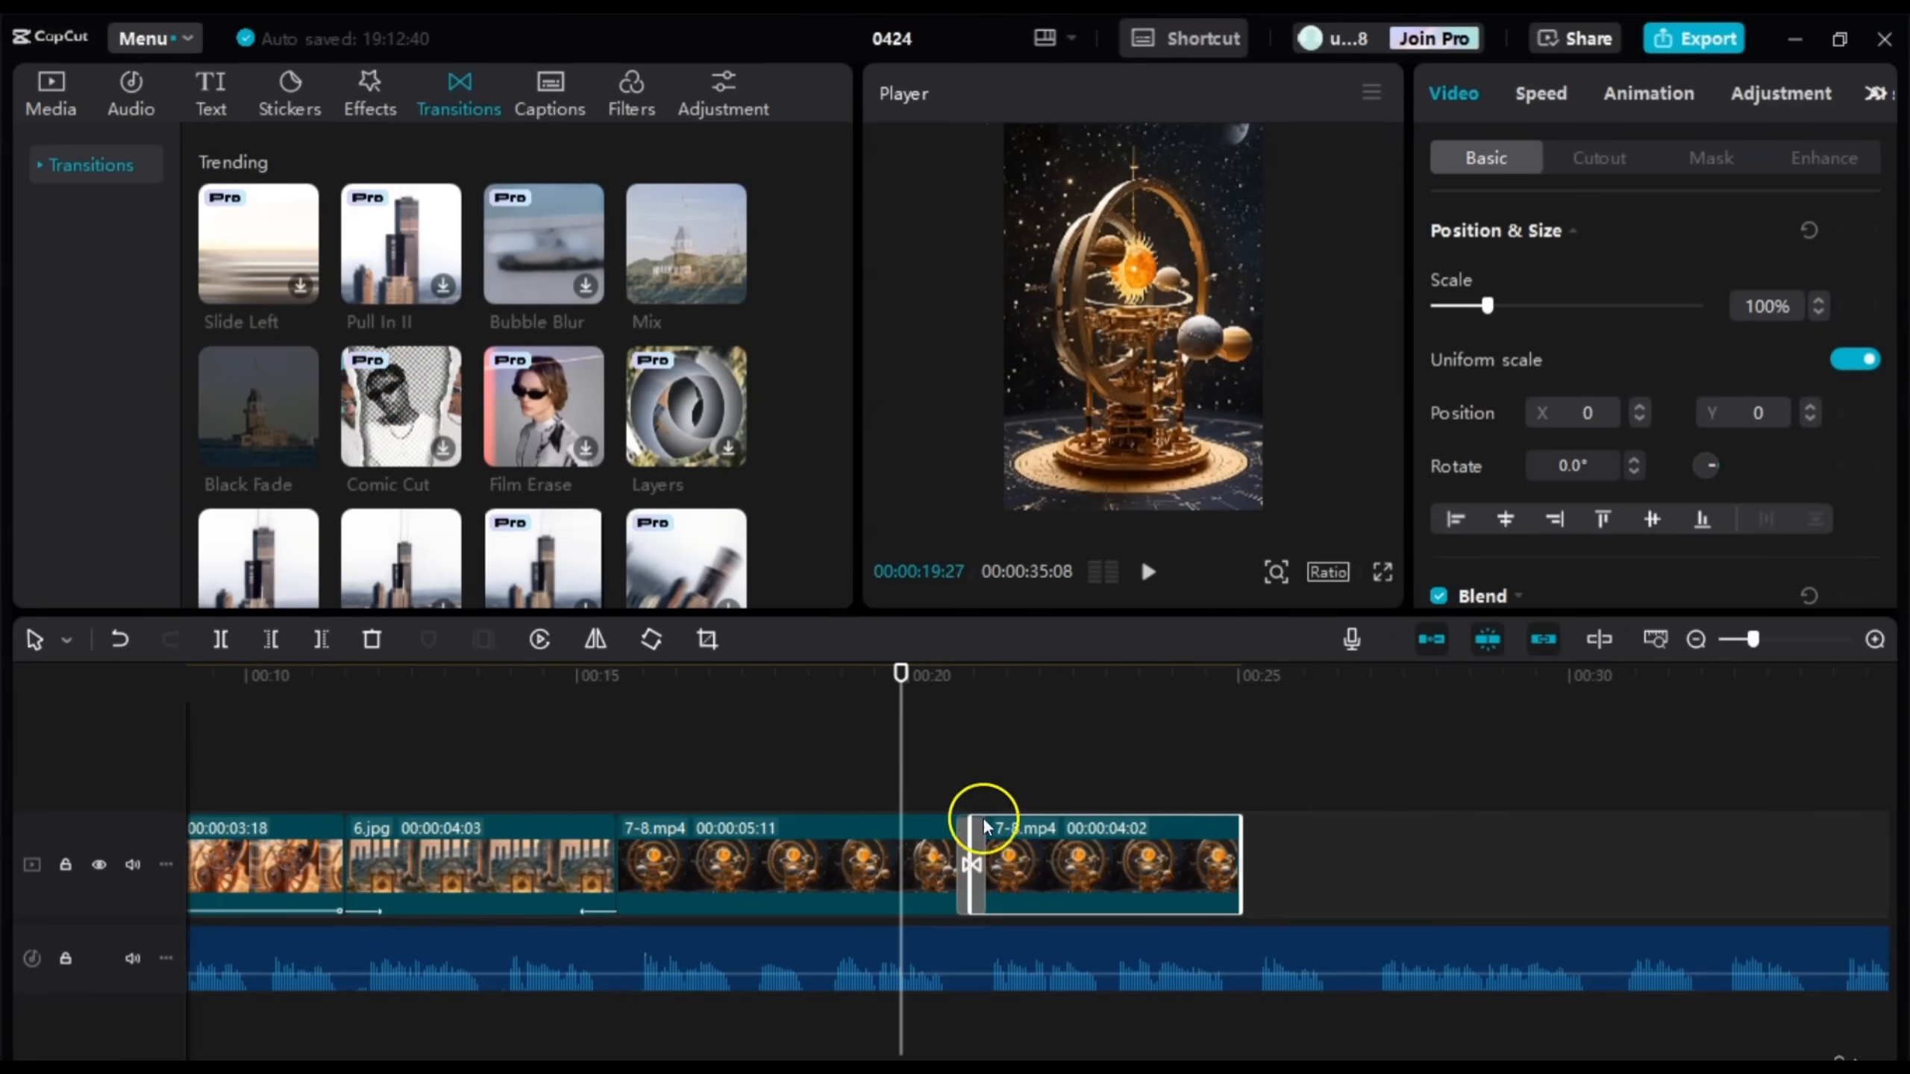
pyautogui.moveTo(901, 746); pyautogui.dragTo(1111, 742)
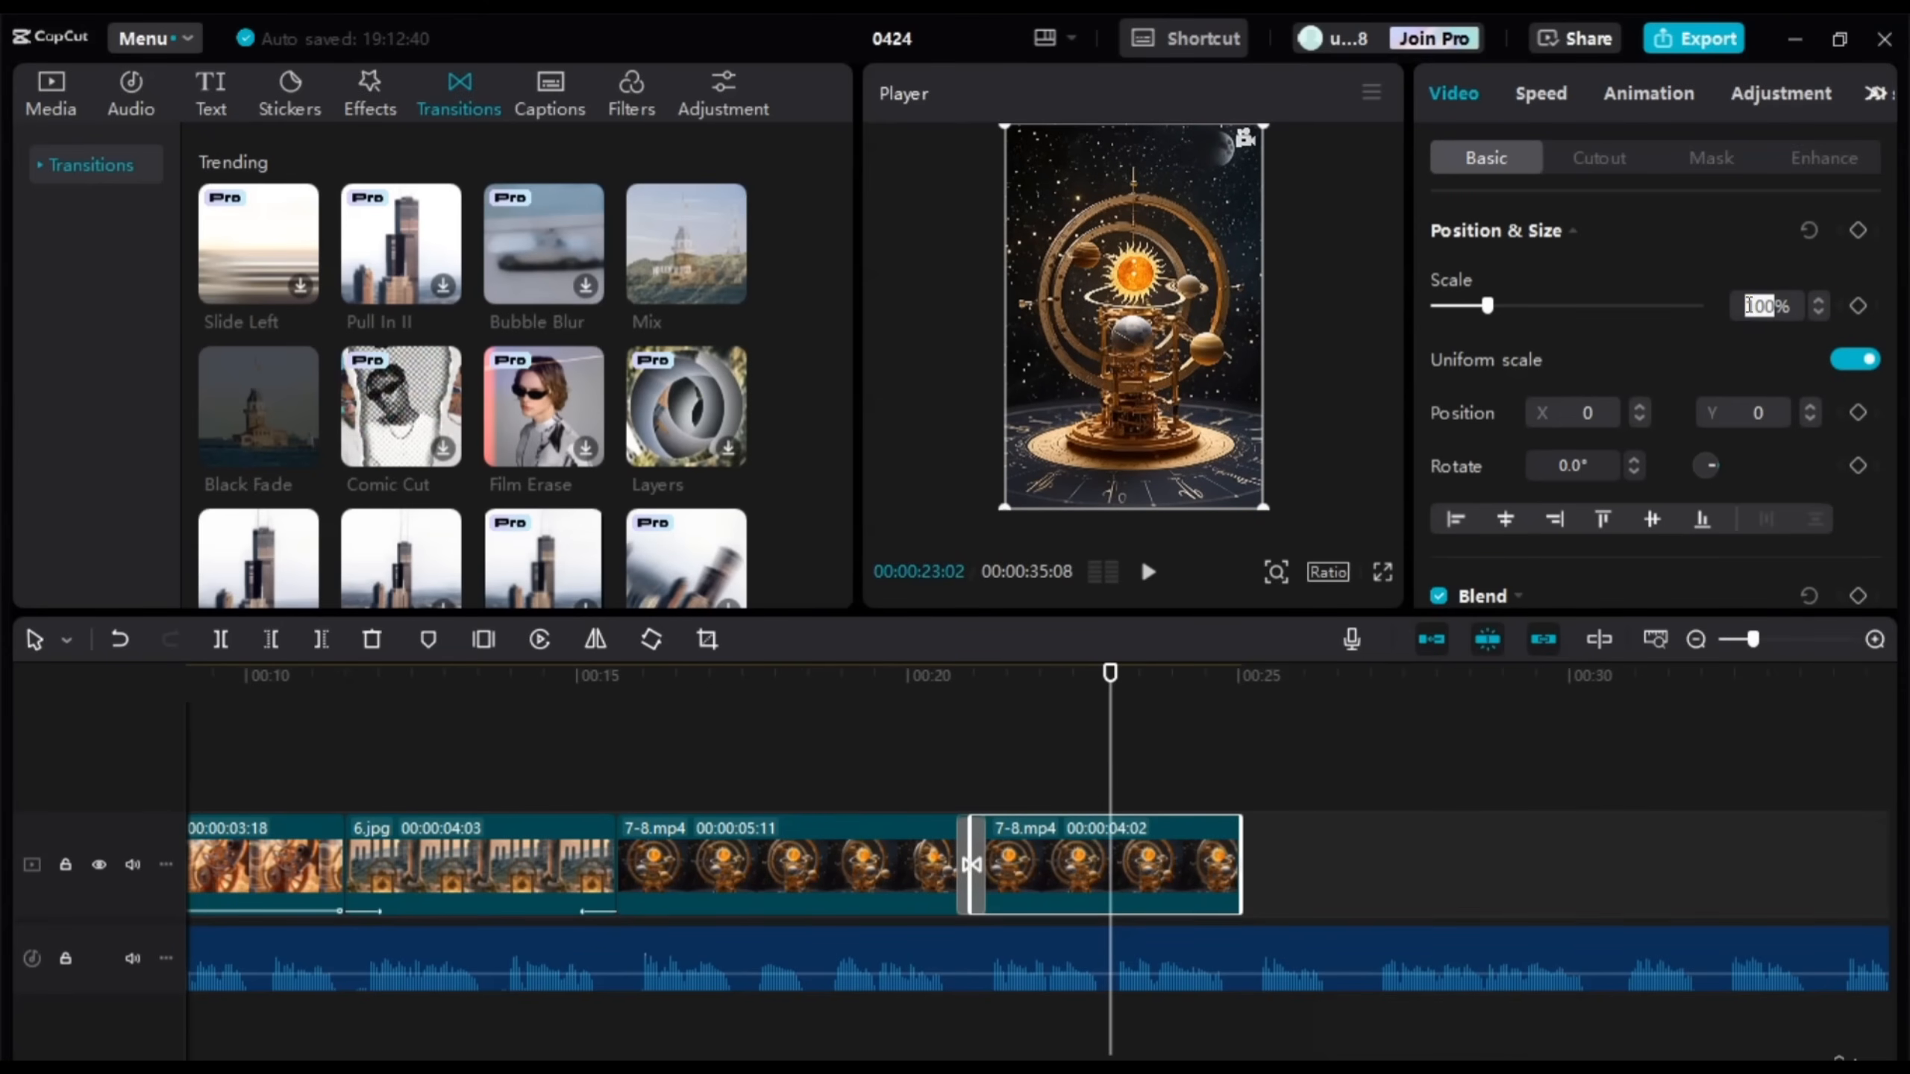
pyautogui.press('Return')
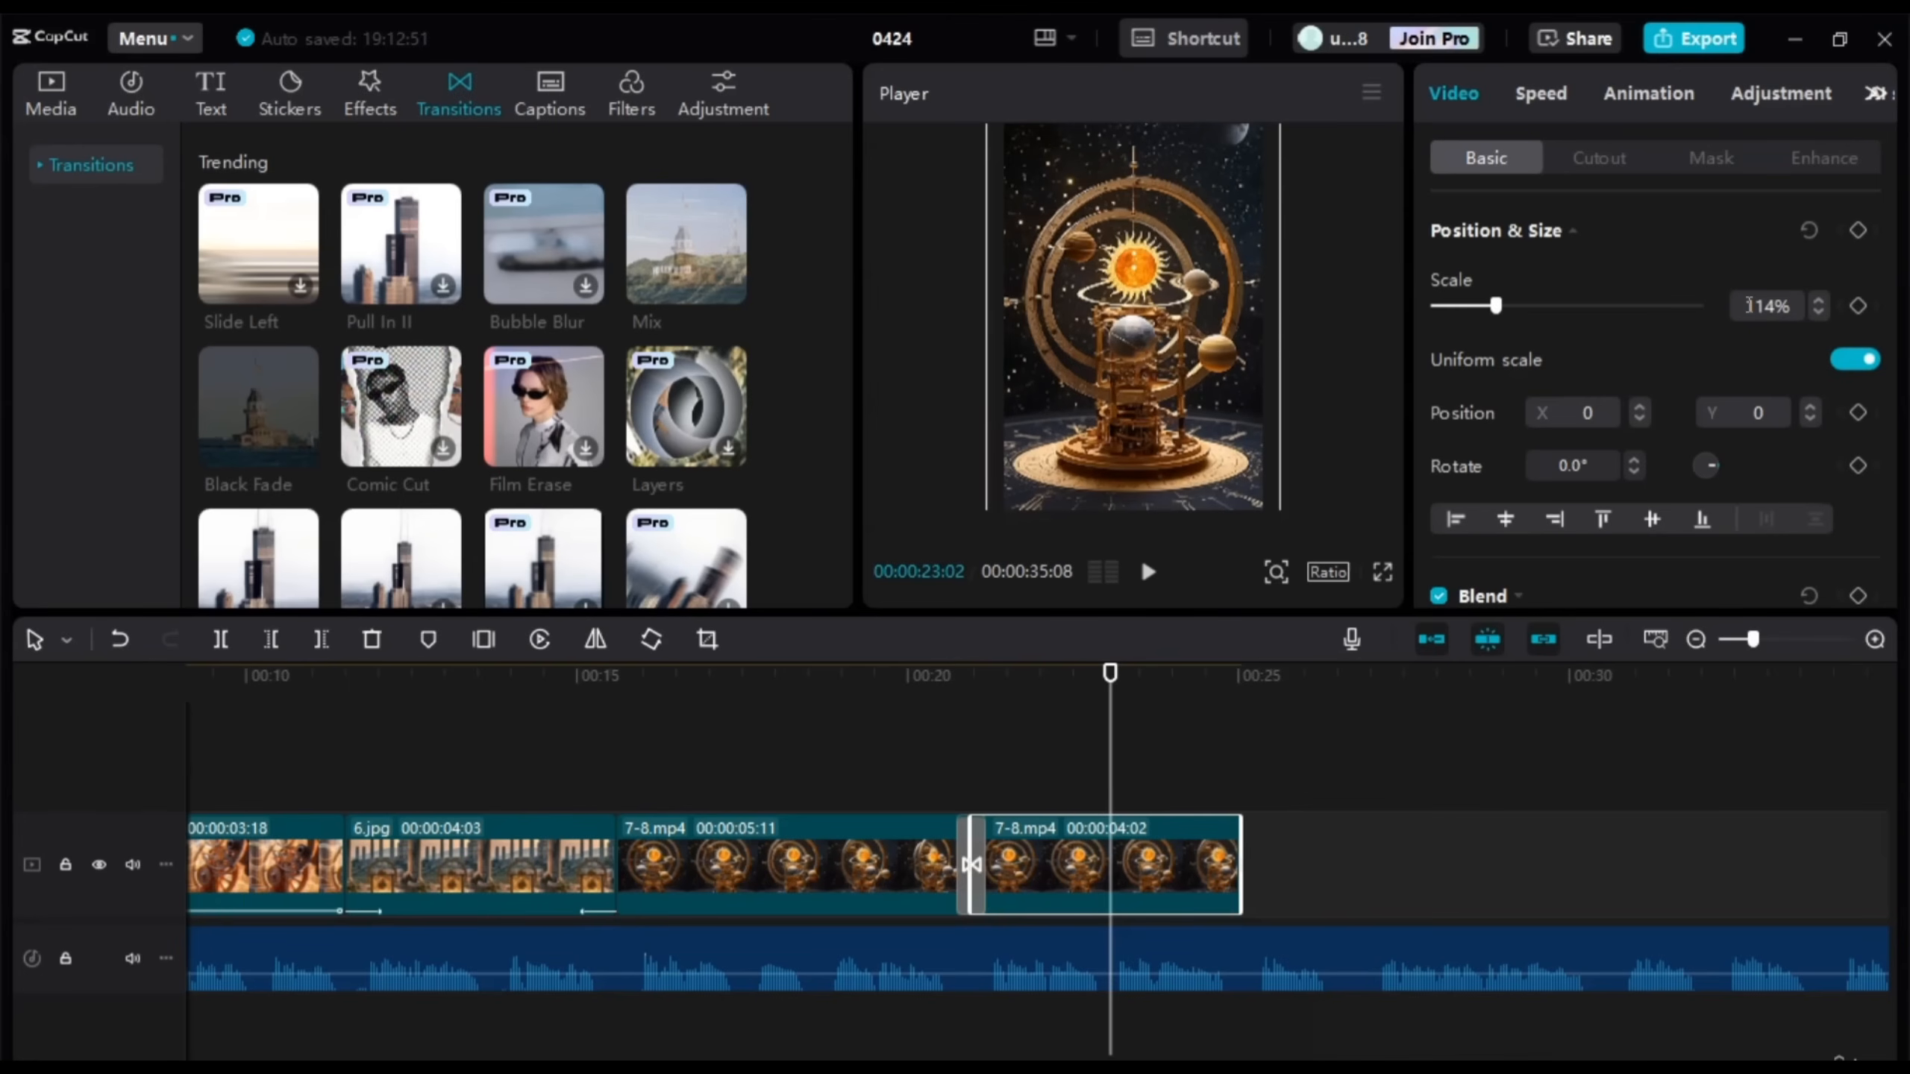
# Step: Review both 7-8.mp4 clips and the end of 6.jpg in the full-screen preview and return to the editor
pyautogui.click(808, 756)
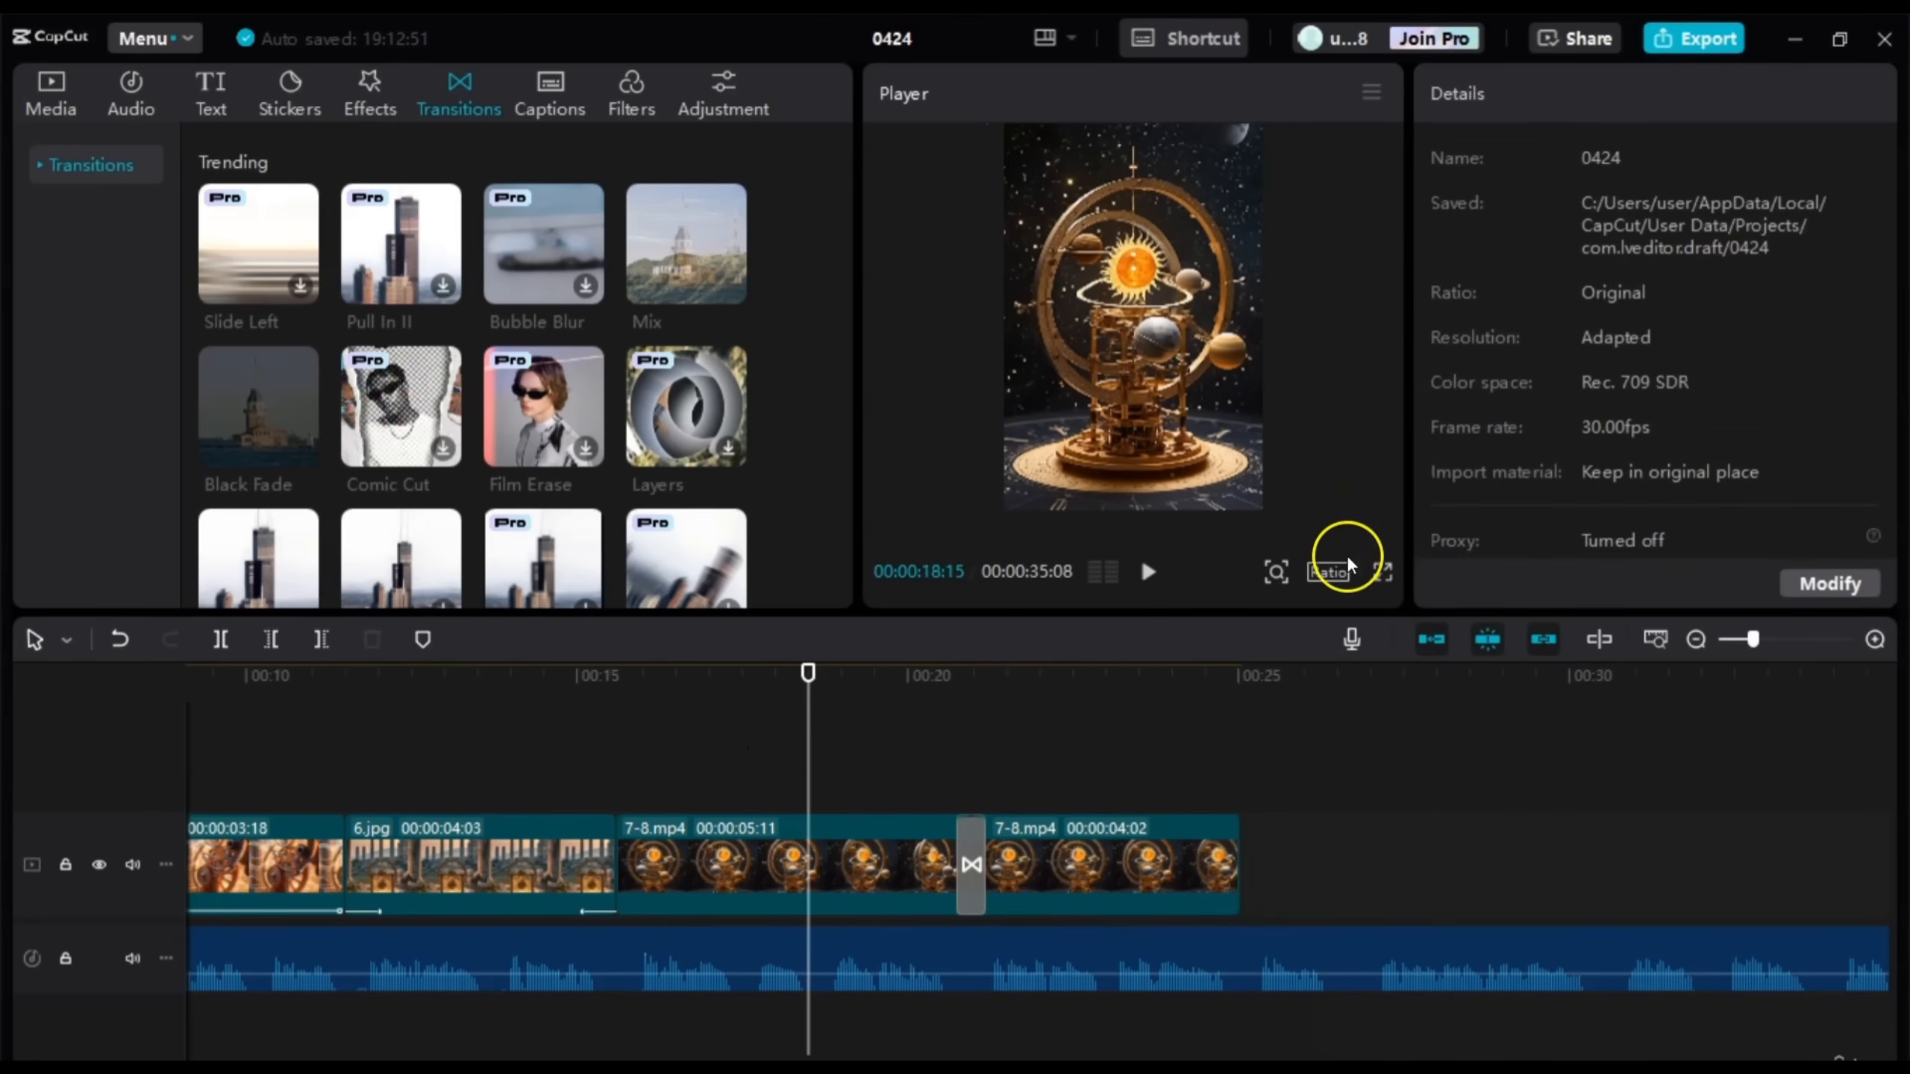
pyautogui.click(1381, 575)
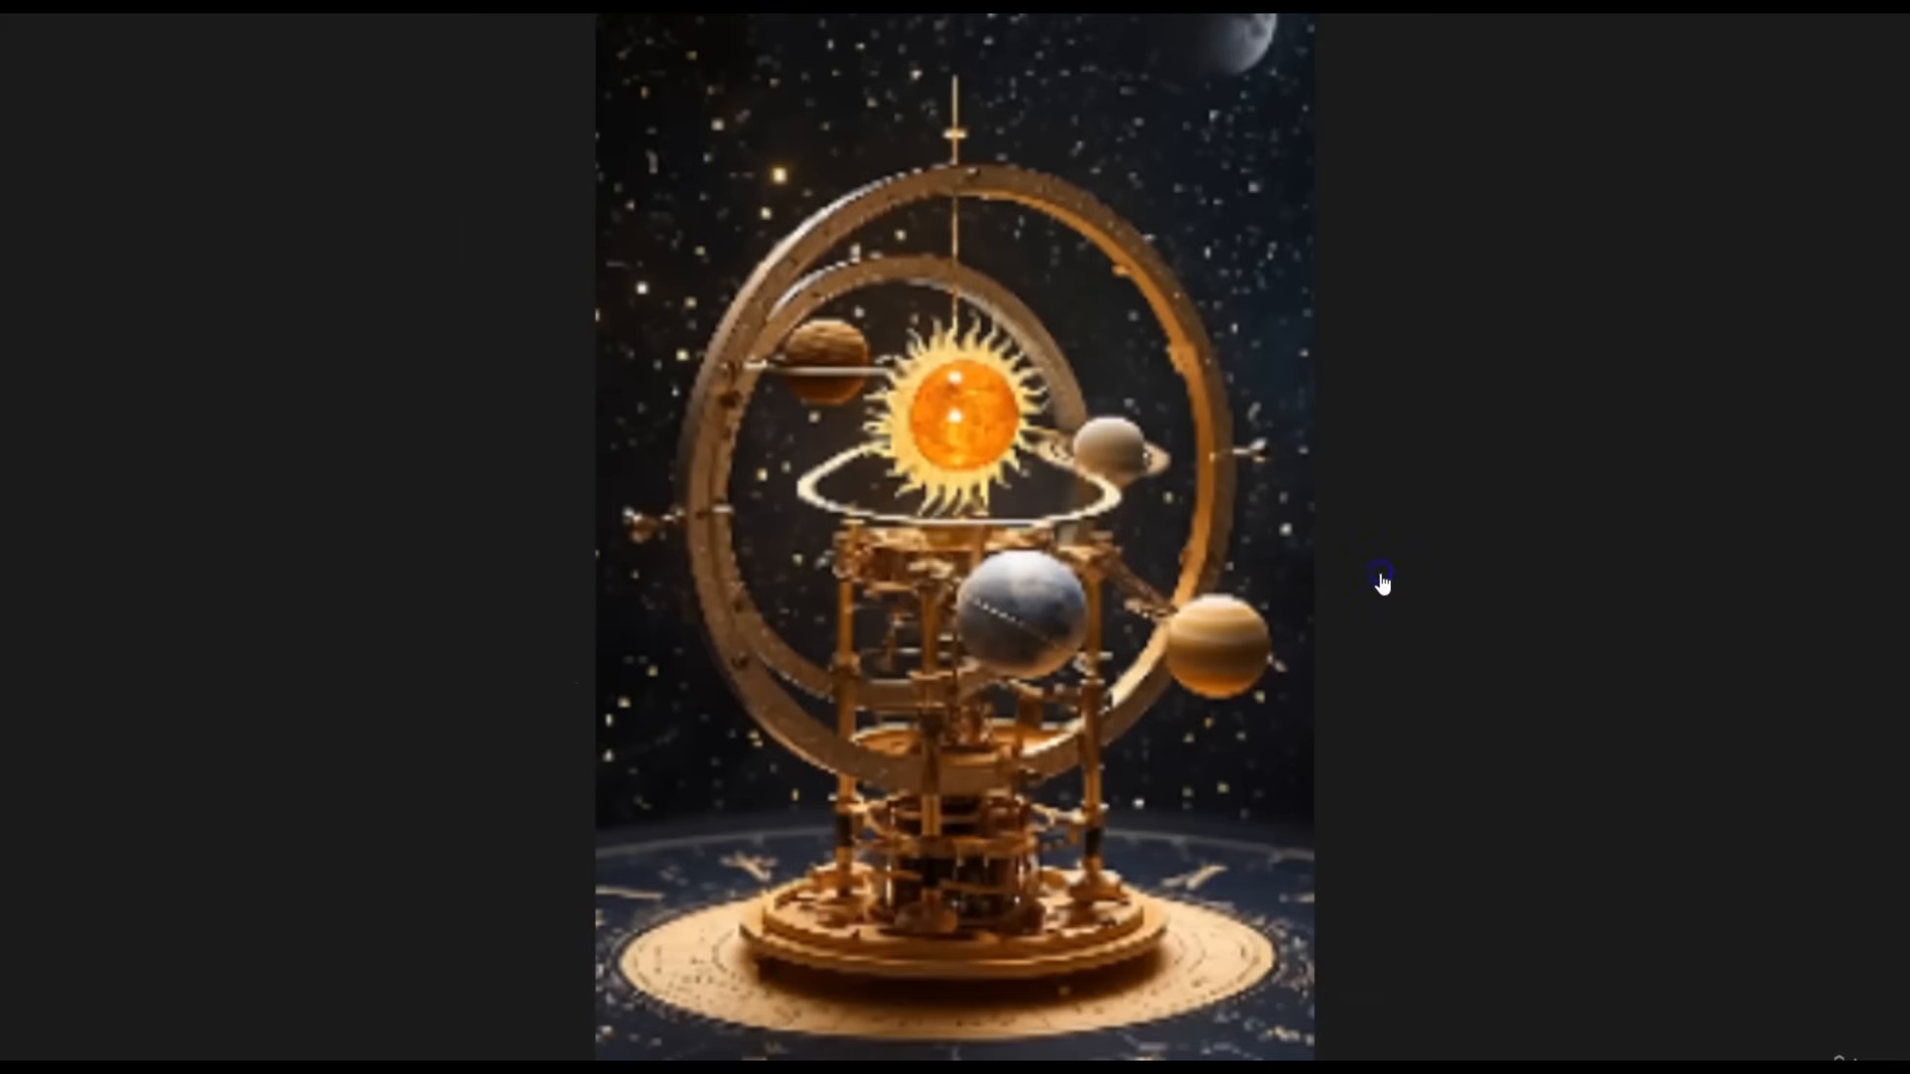
pyautogui.click(1001, 935)
pyautogui.click(979, 964)
pyautogui.press('space')
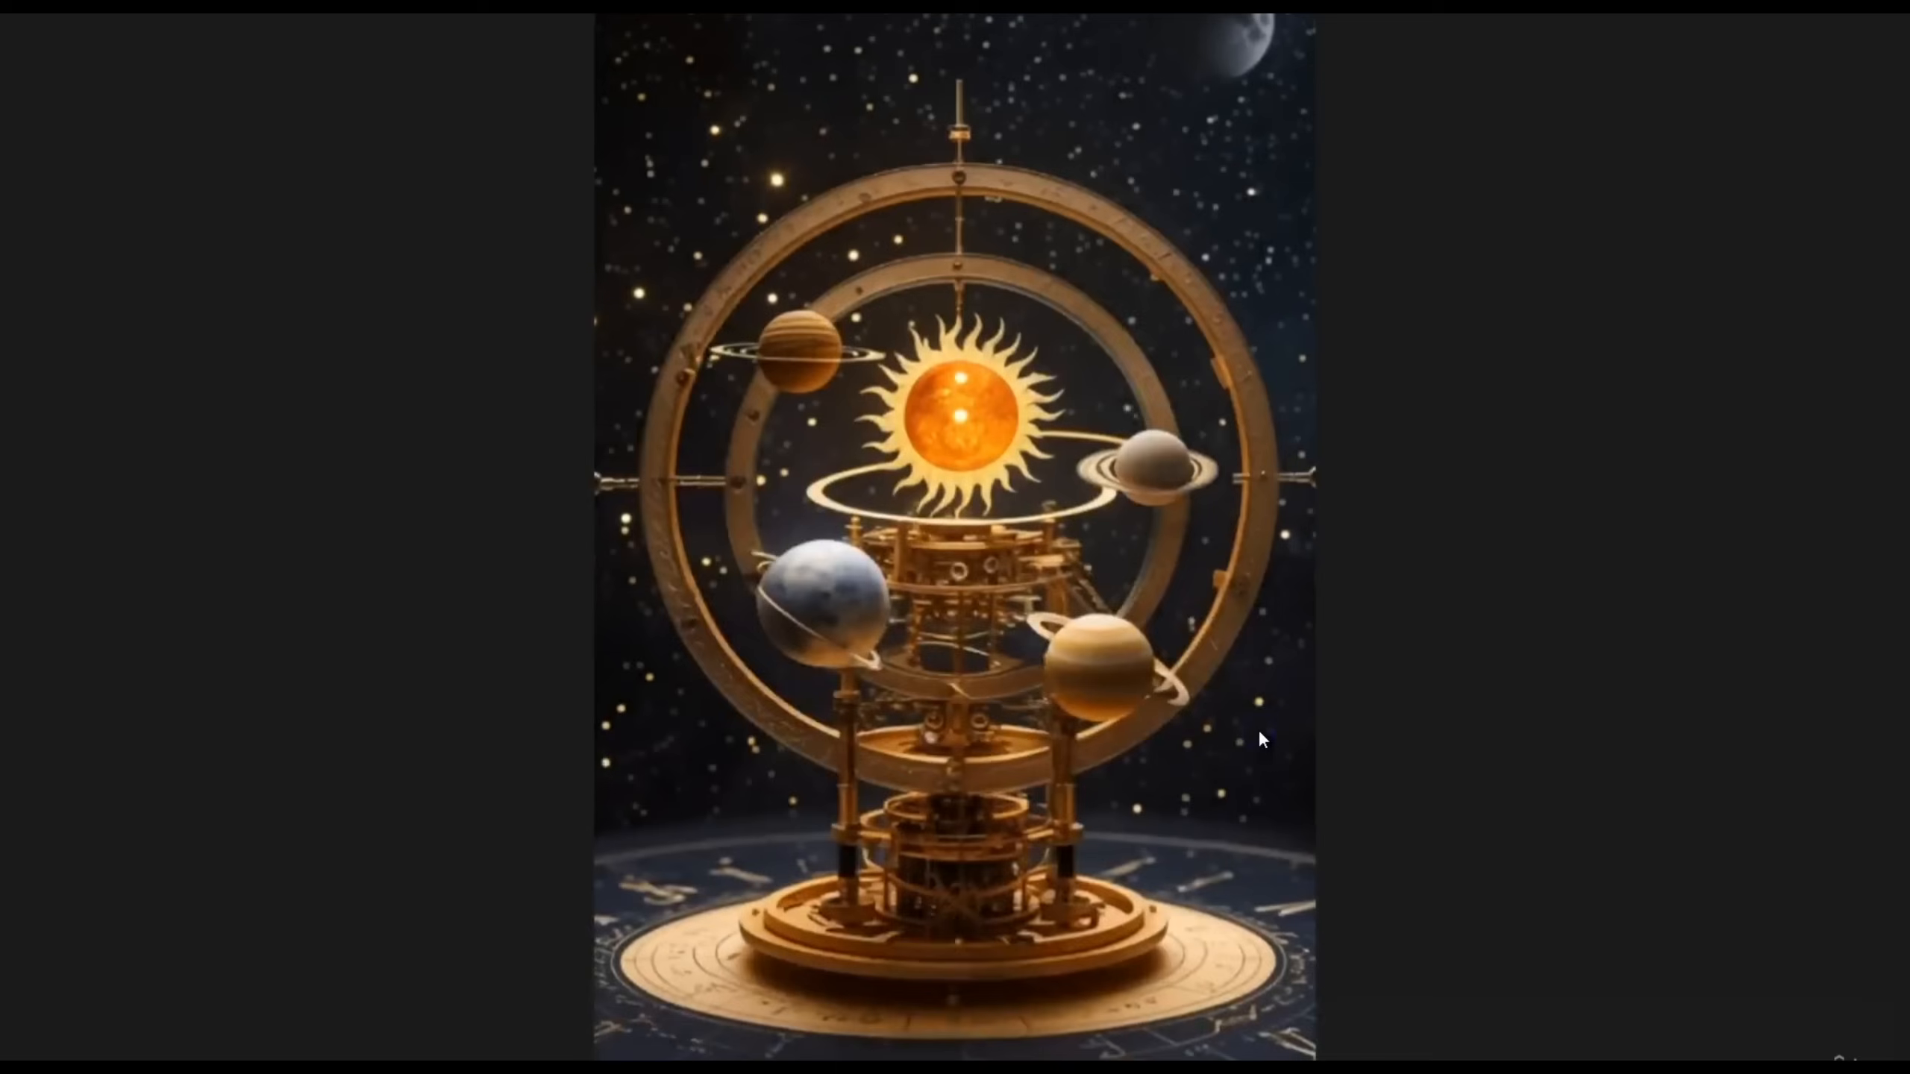
pyautogui.moveTo(952, 892)
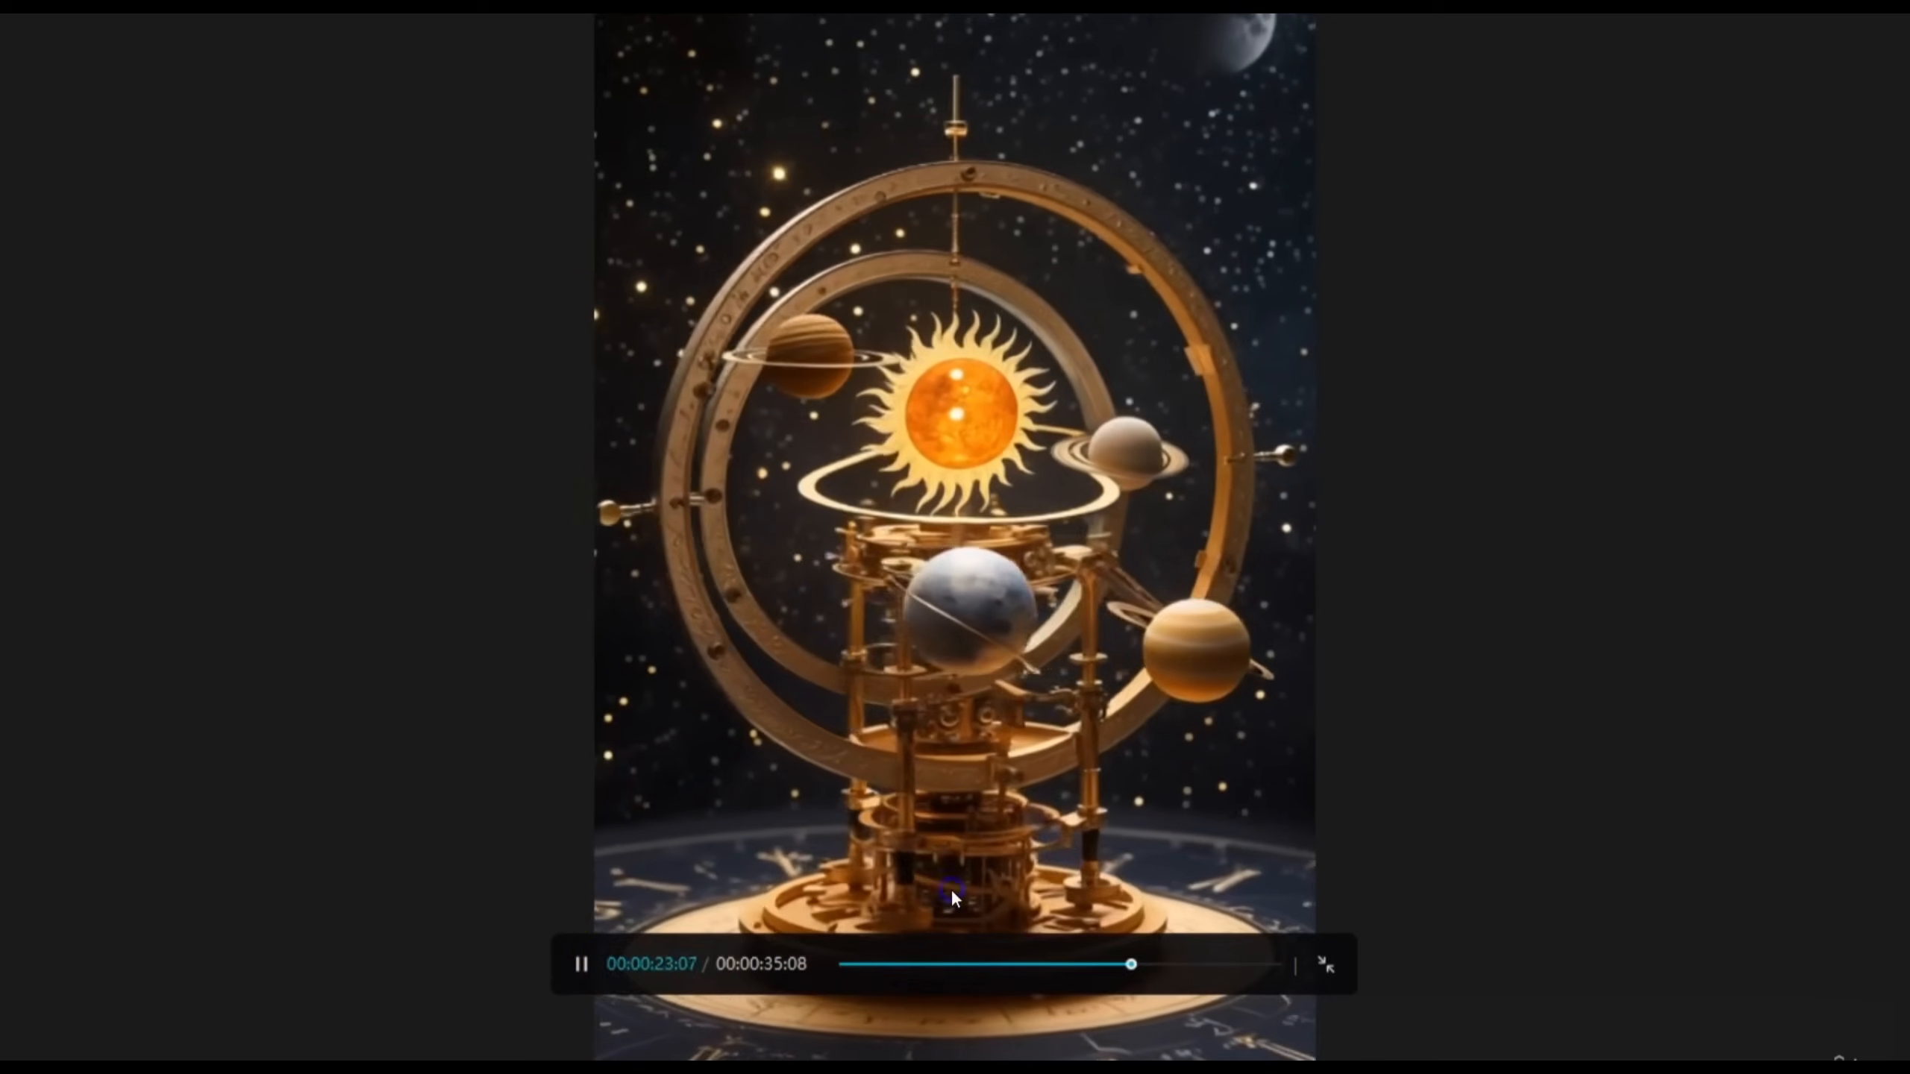
pyautogui.click(577, 967)
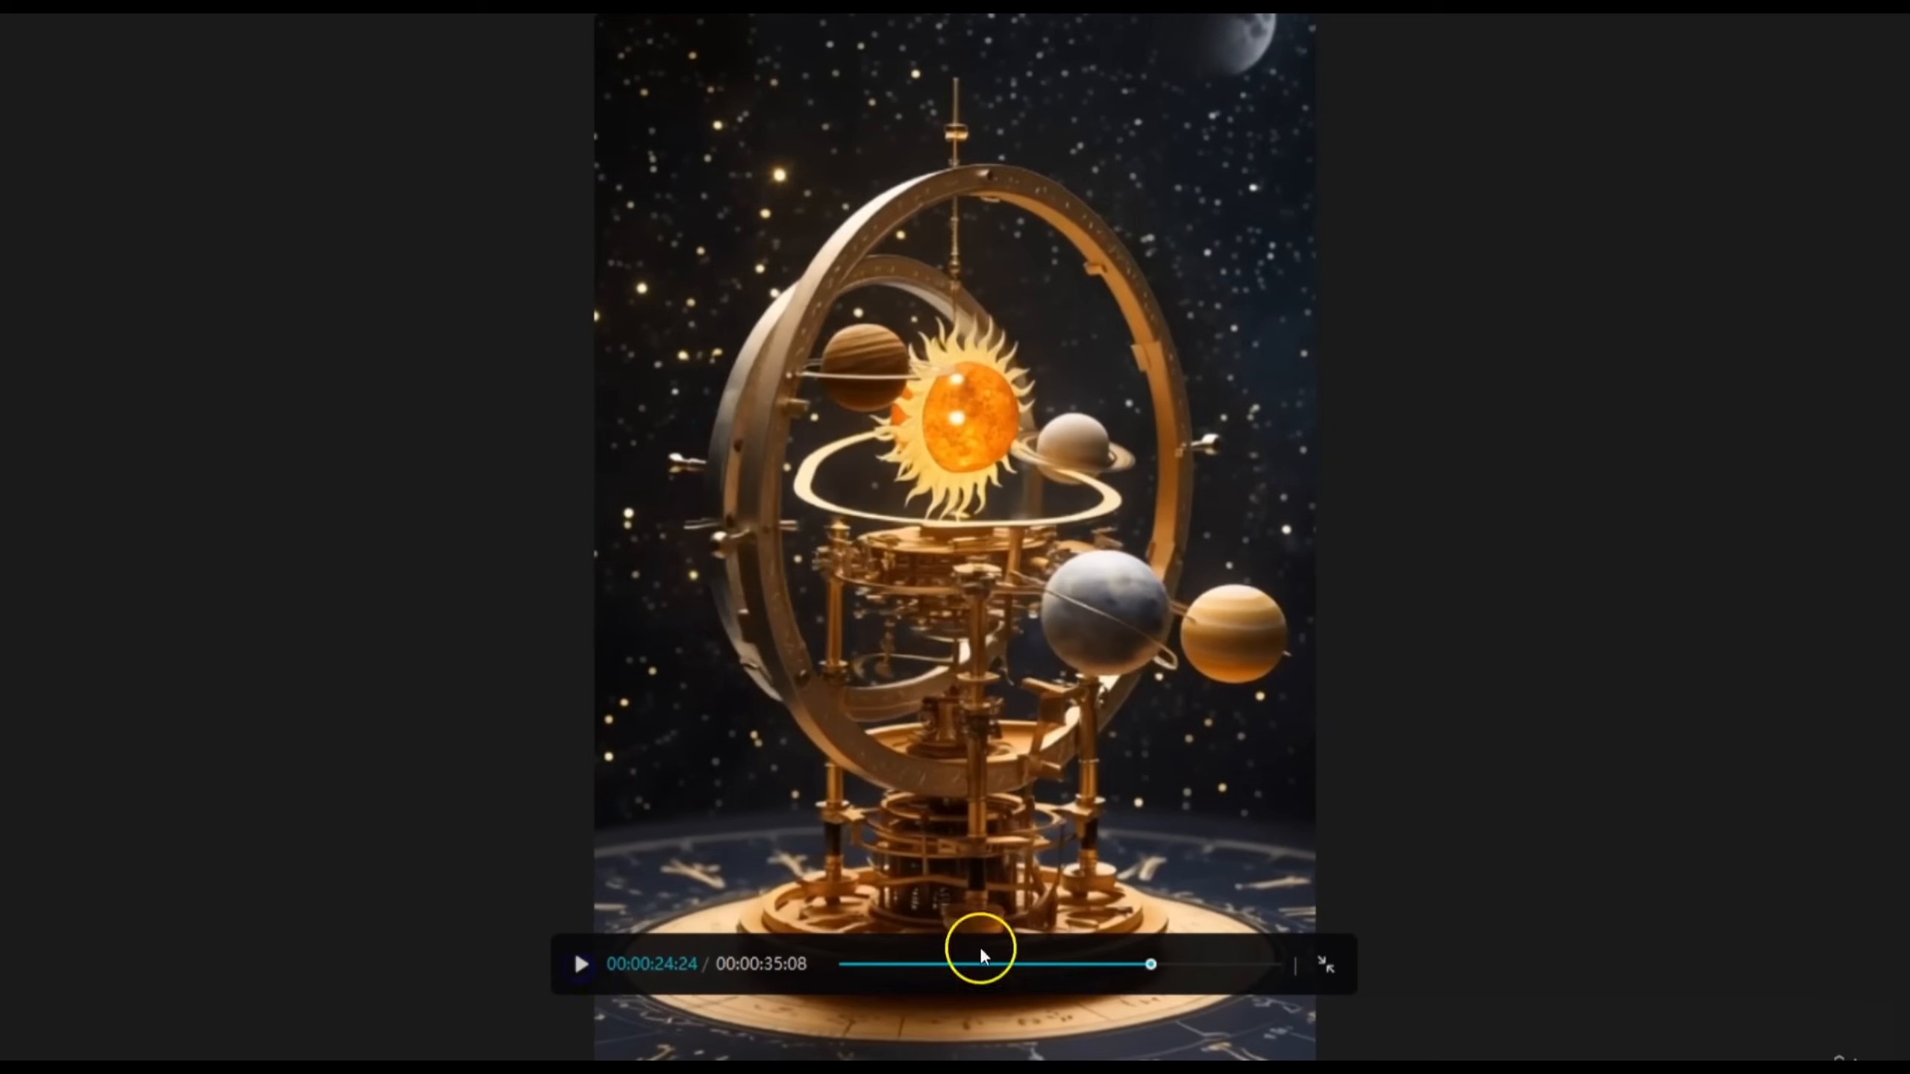
pyautogui.click(1087, 966)
pyautogui.click(1075, 967)
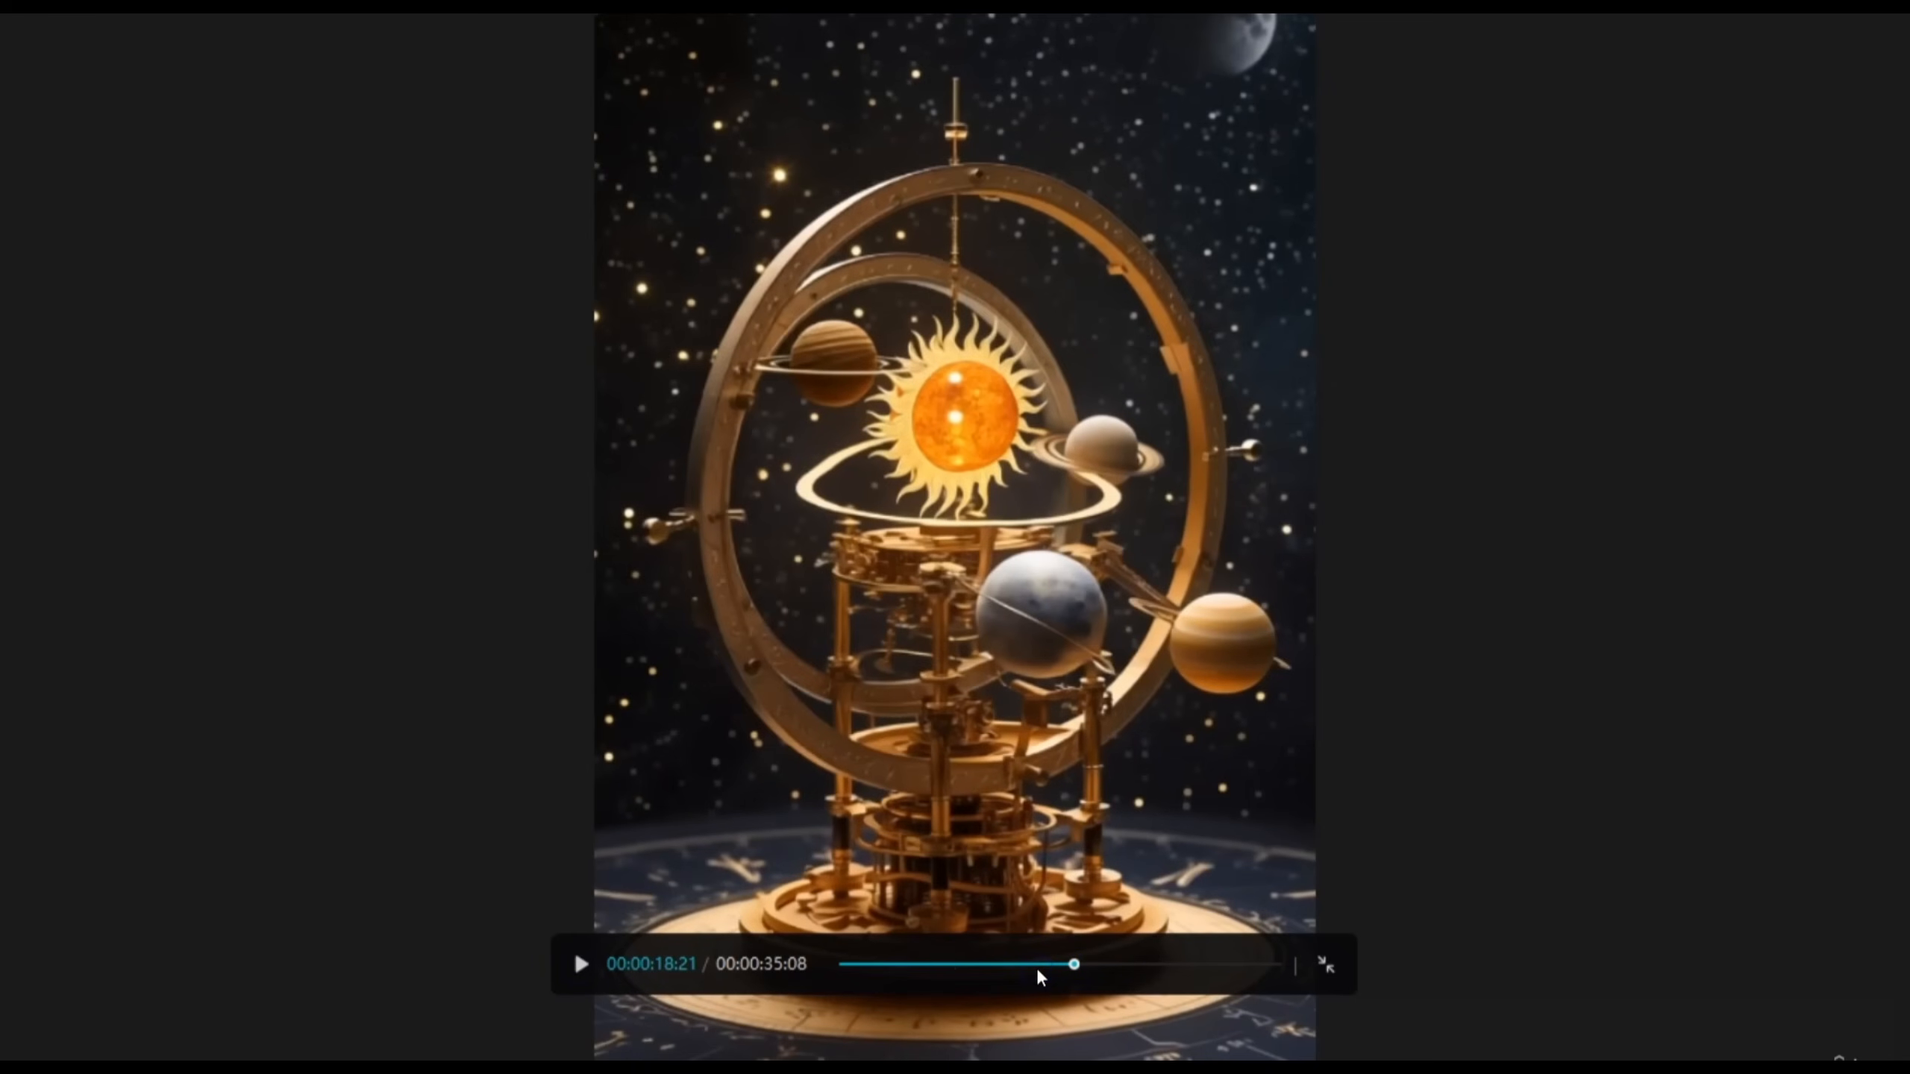
pyautogui.click(1040, 967)
pyautogui.click(1016, 966)
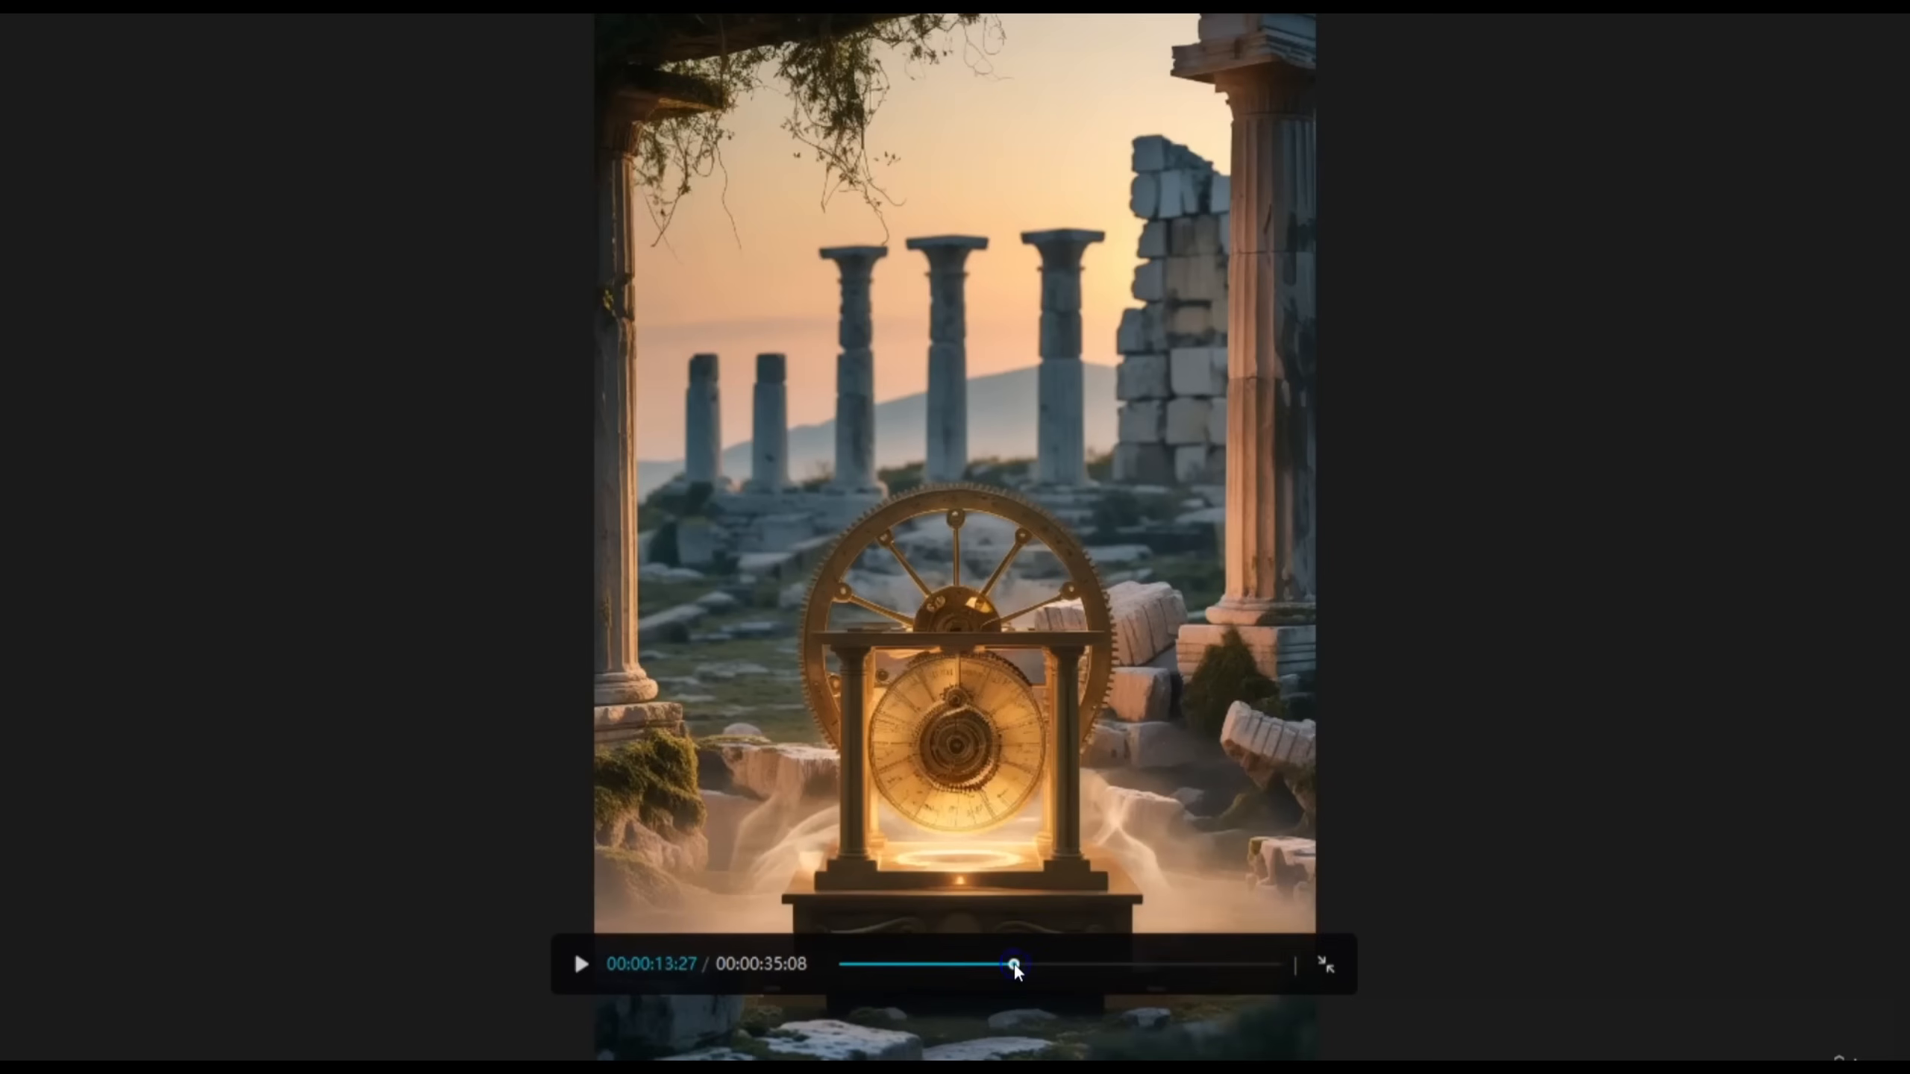
pyautogui.press('space')
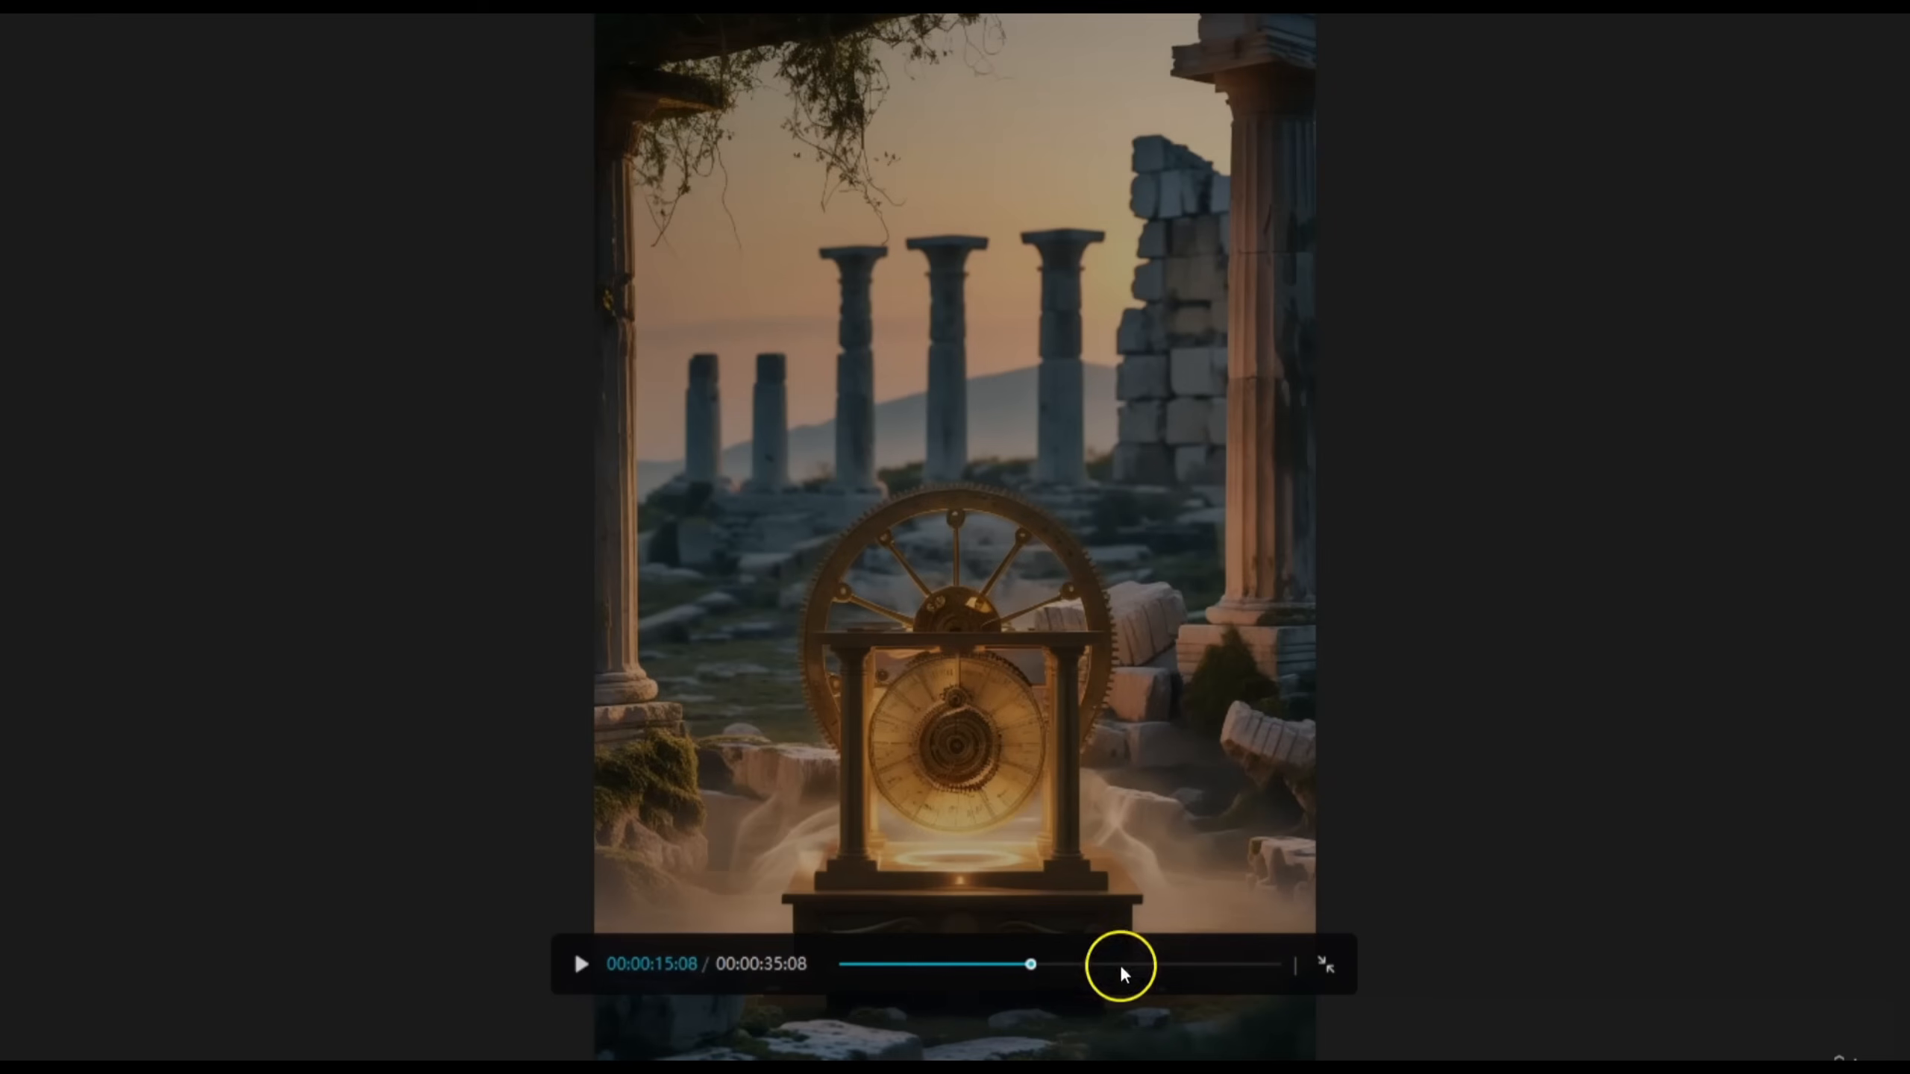
pyautogui.click(1333, 967)
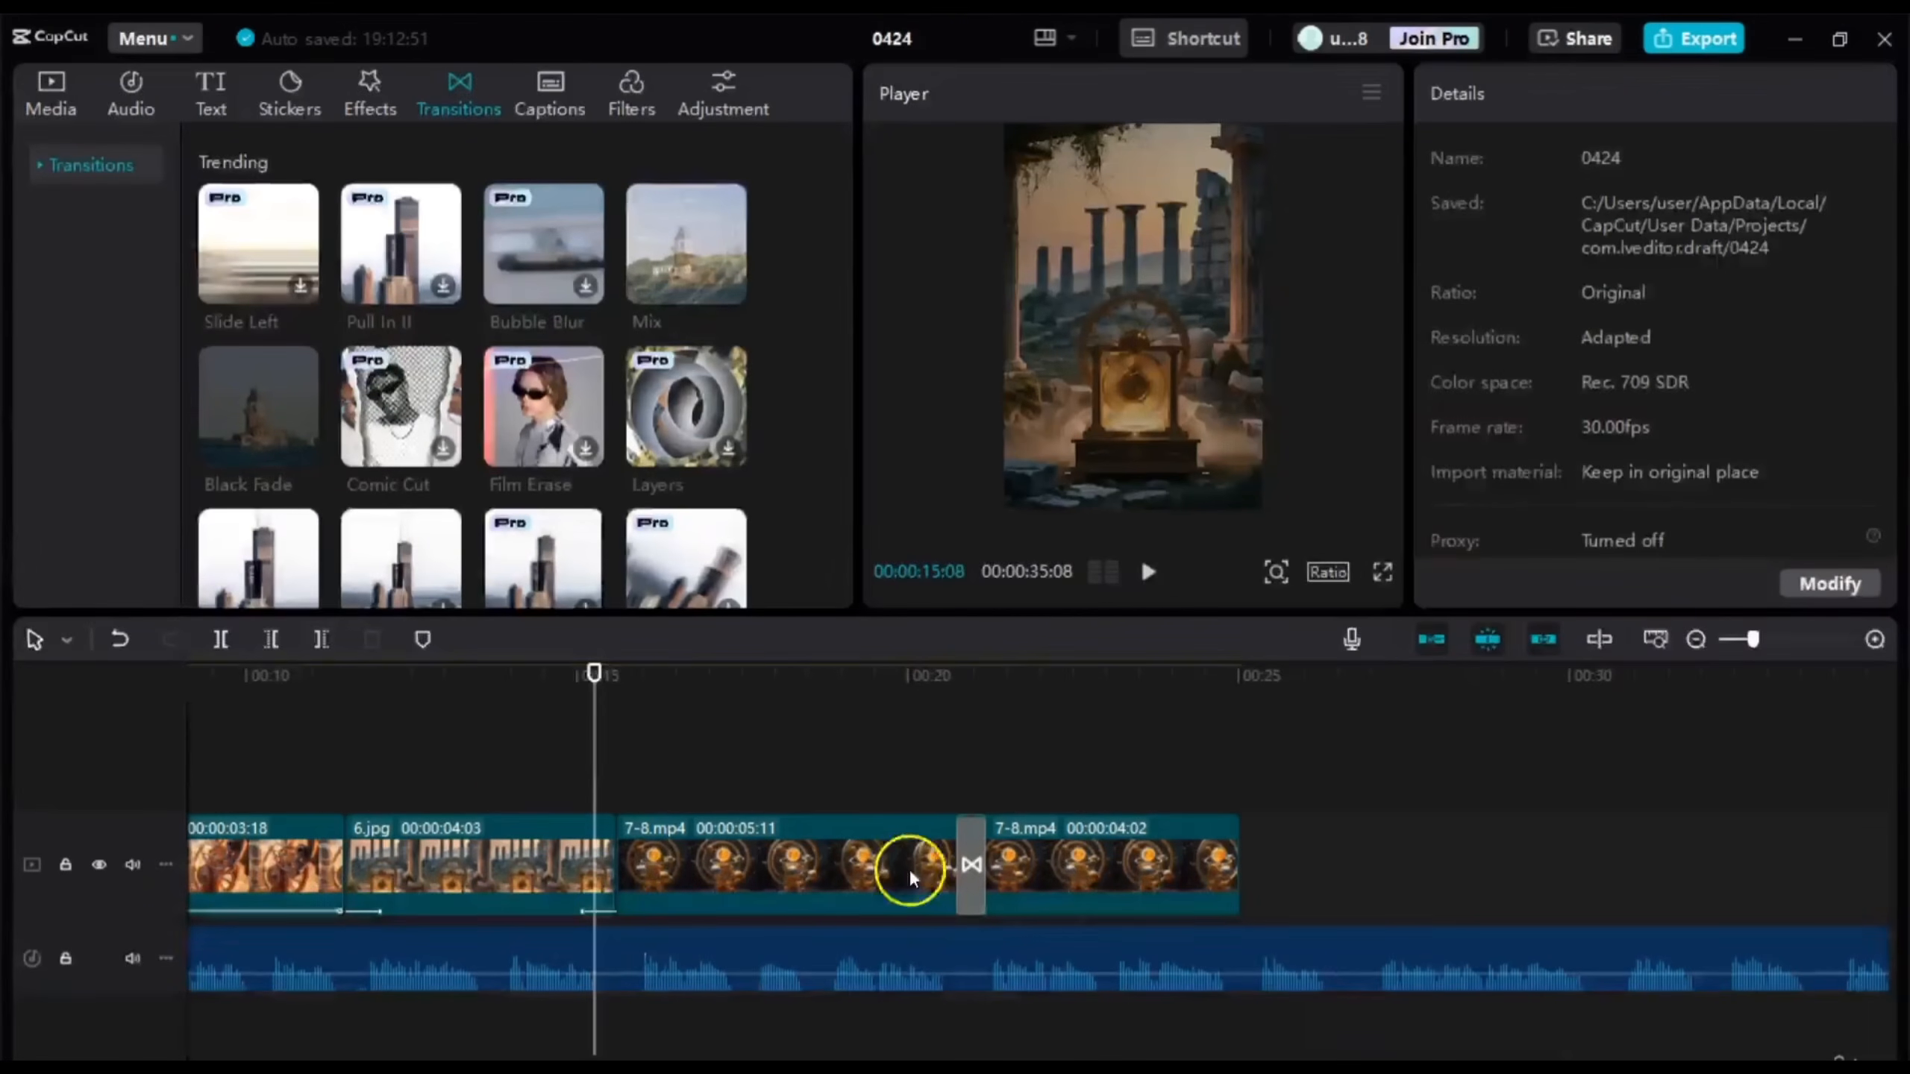
# Step: Try the Pan Left combo animation on 6.jpg and play it back into the first 7-8.mp4 clip
pyautogui.click(456, 854)
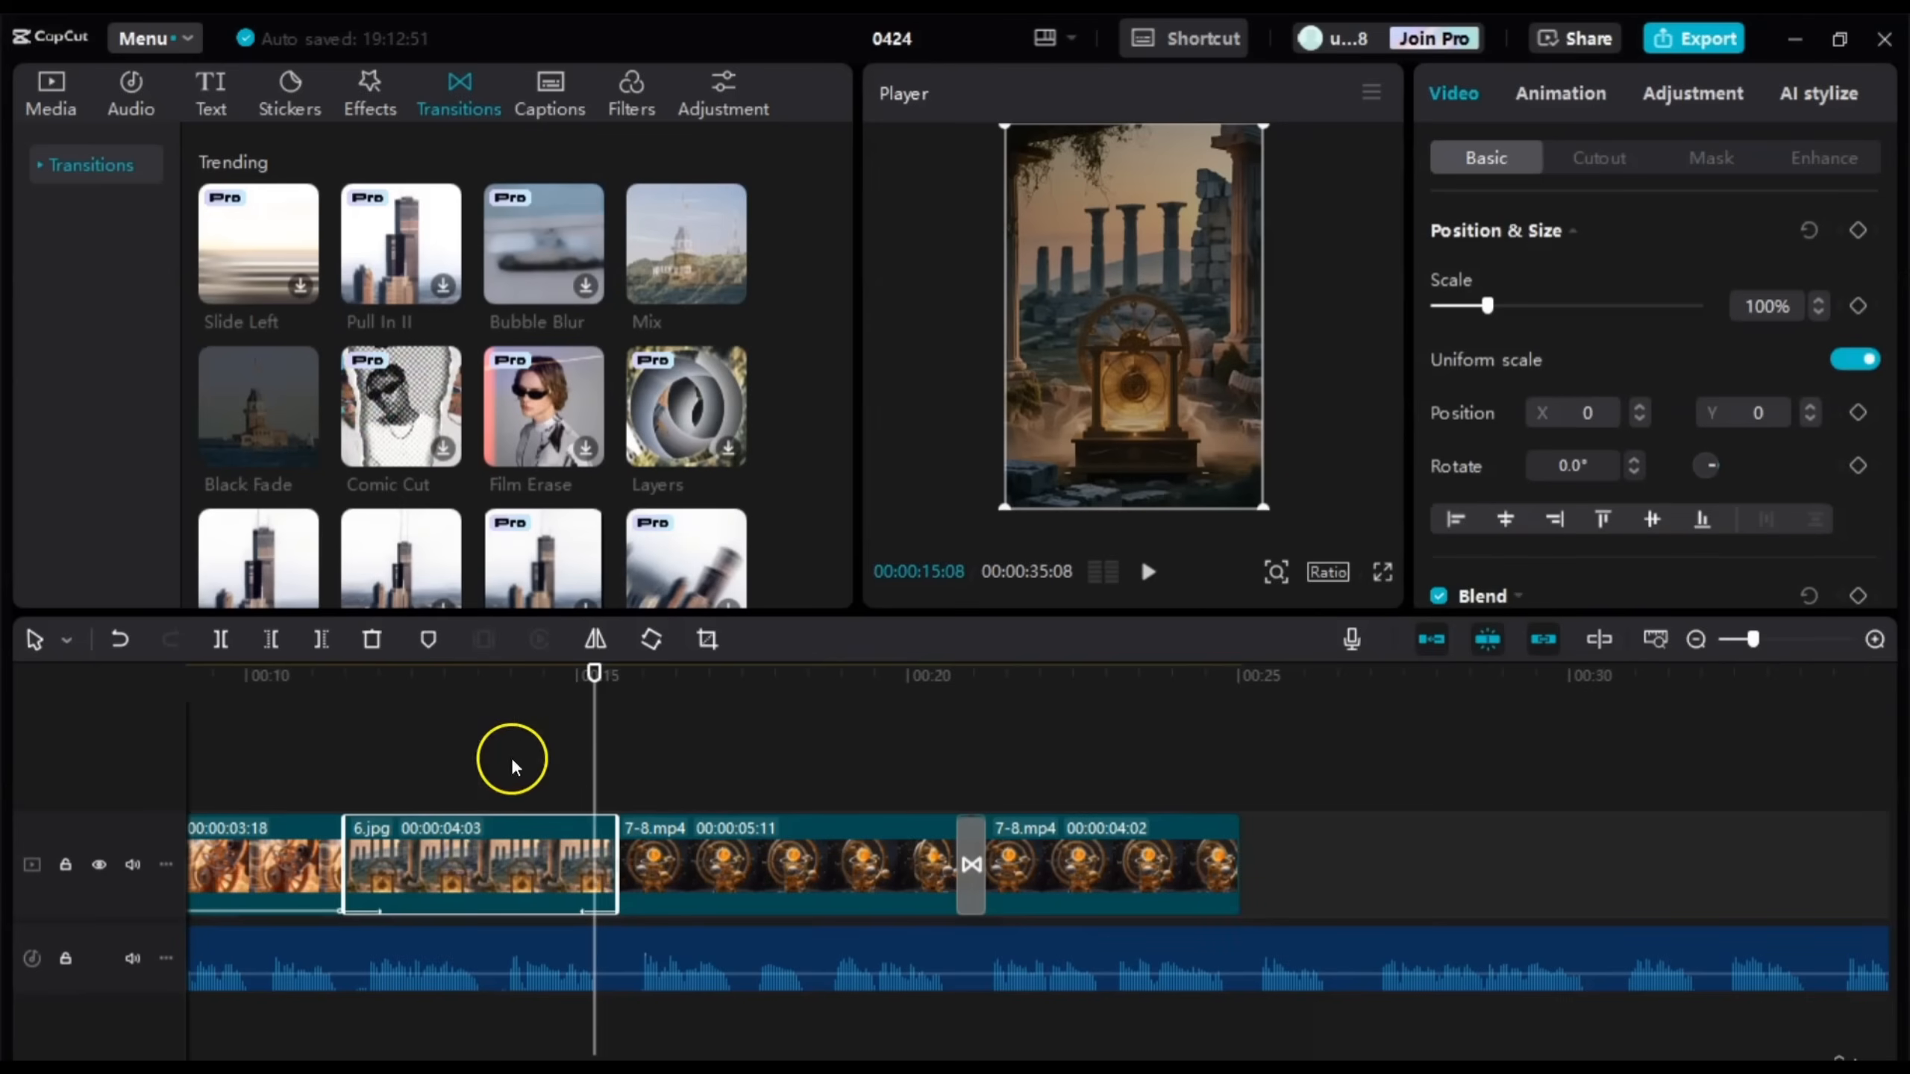
pyautogui.moveTo(589, 741); pyautogui.dragTo(509, 737)
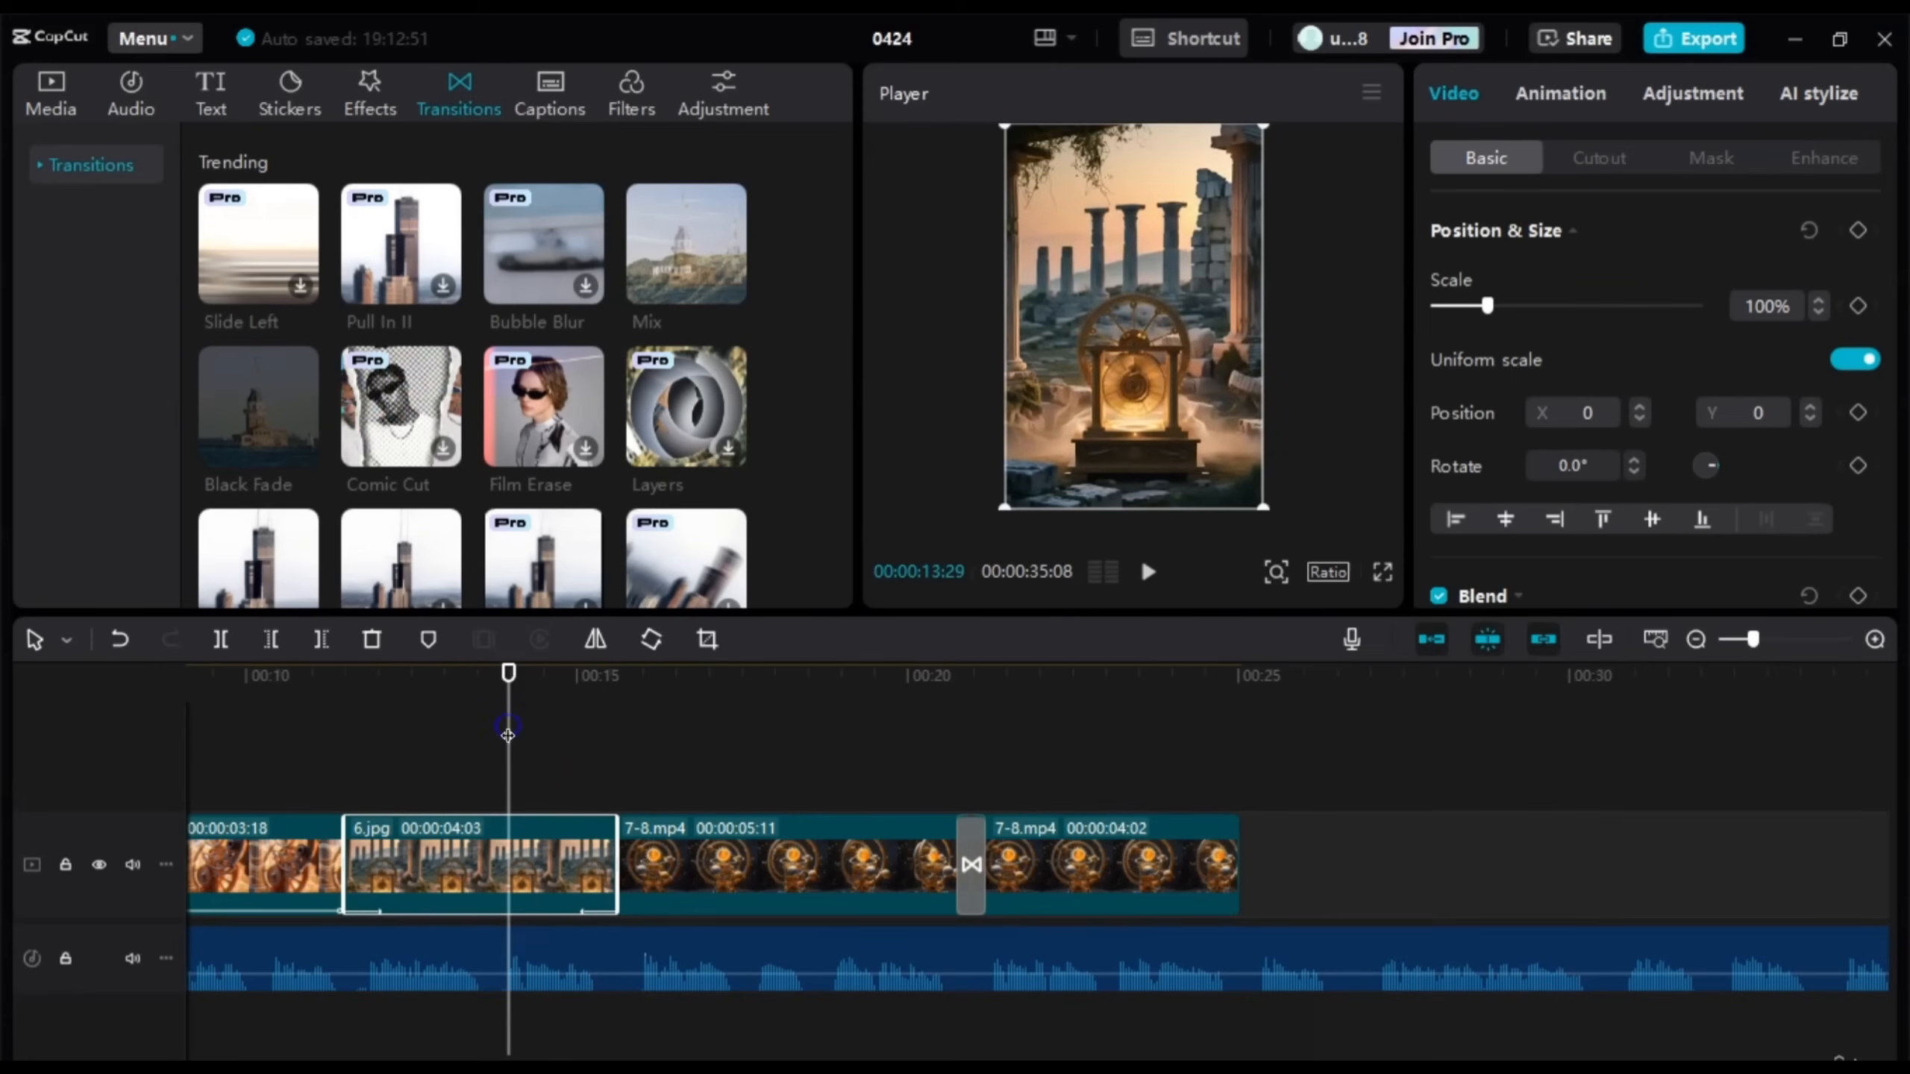
pyautogui.click(1557, 94)
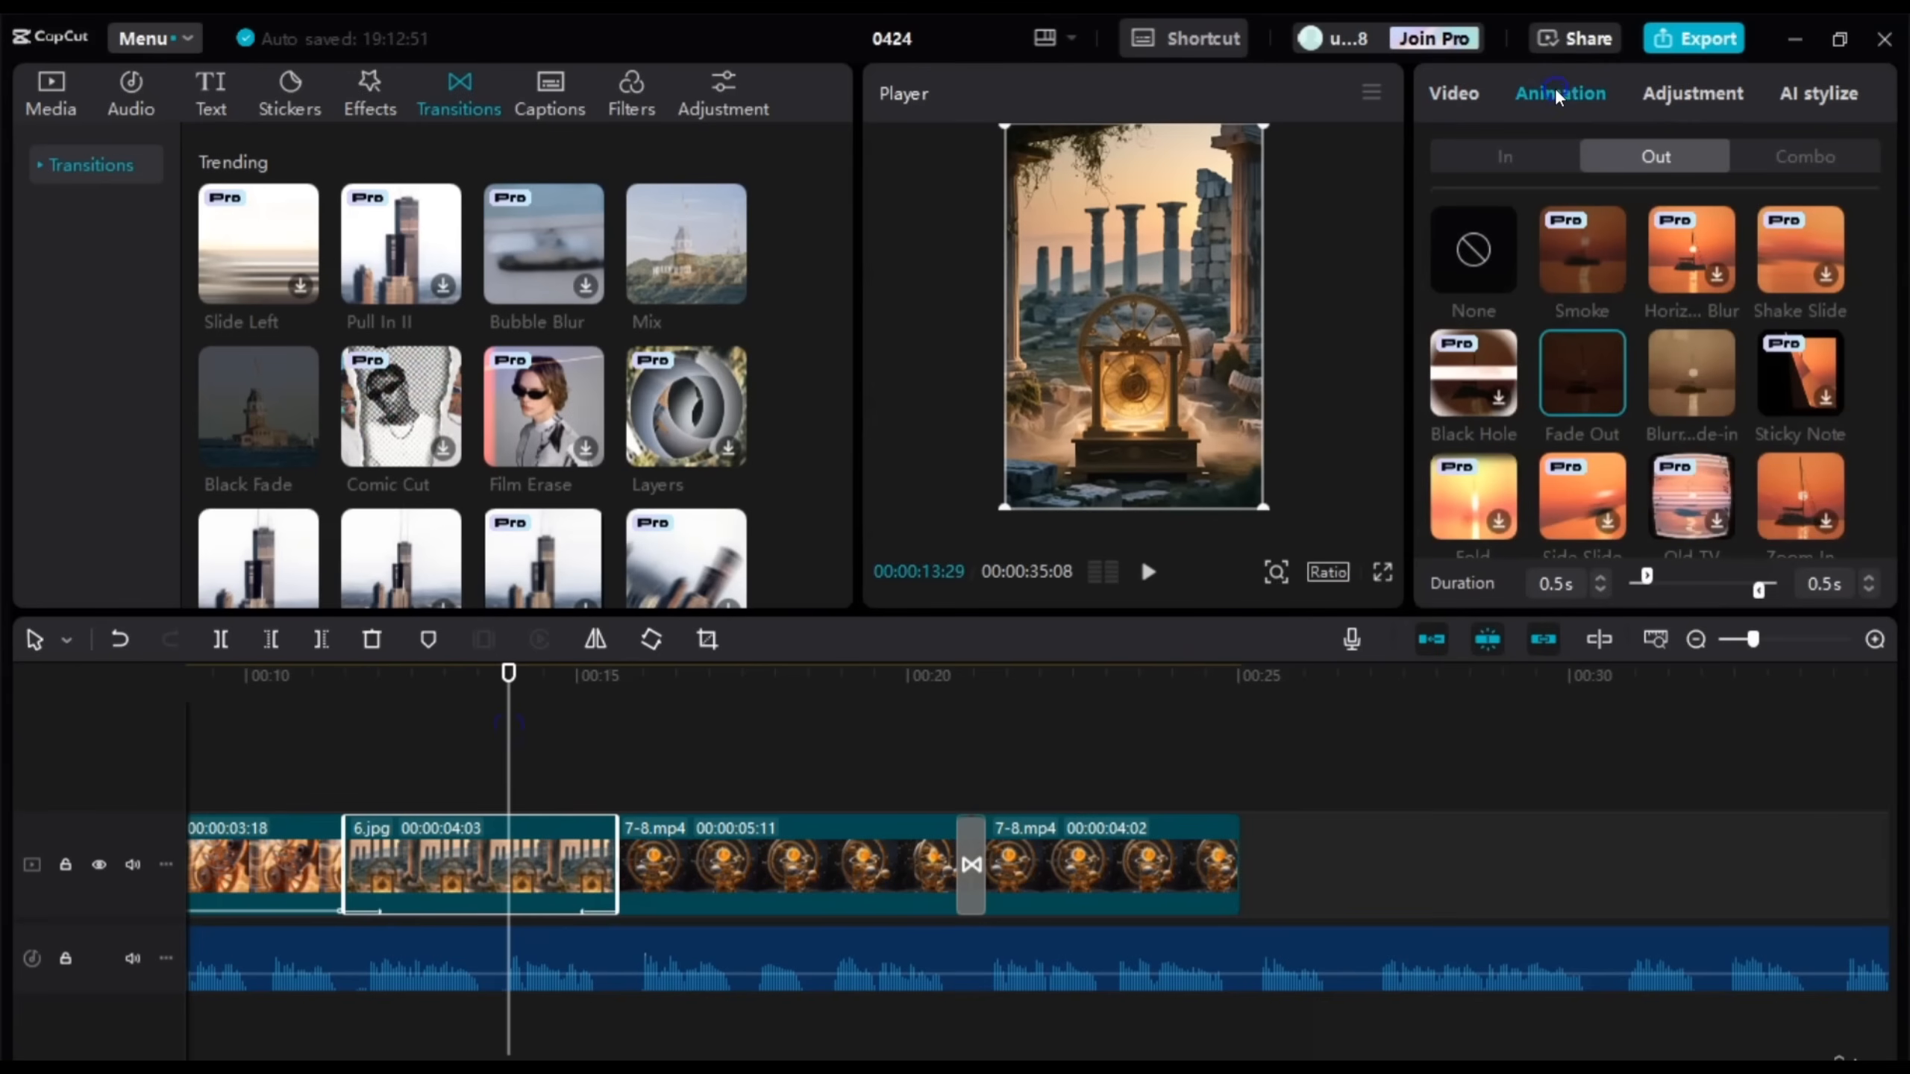
pyautogui.click(1818, 160)
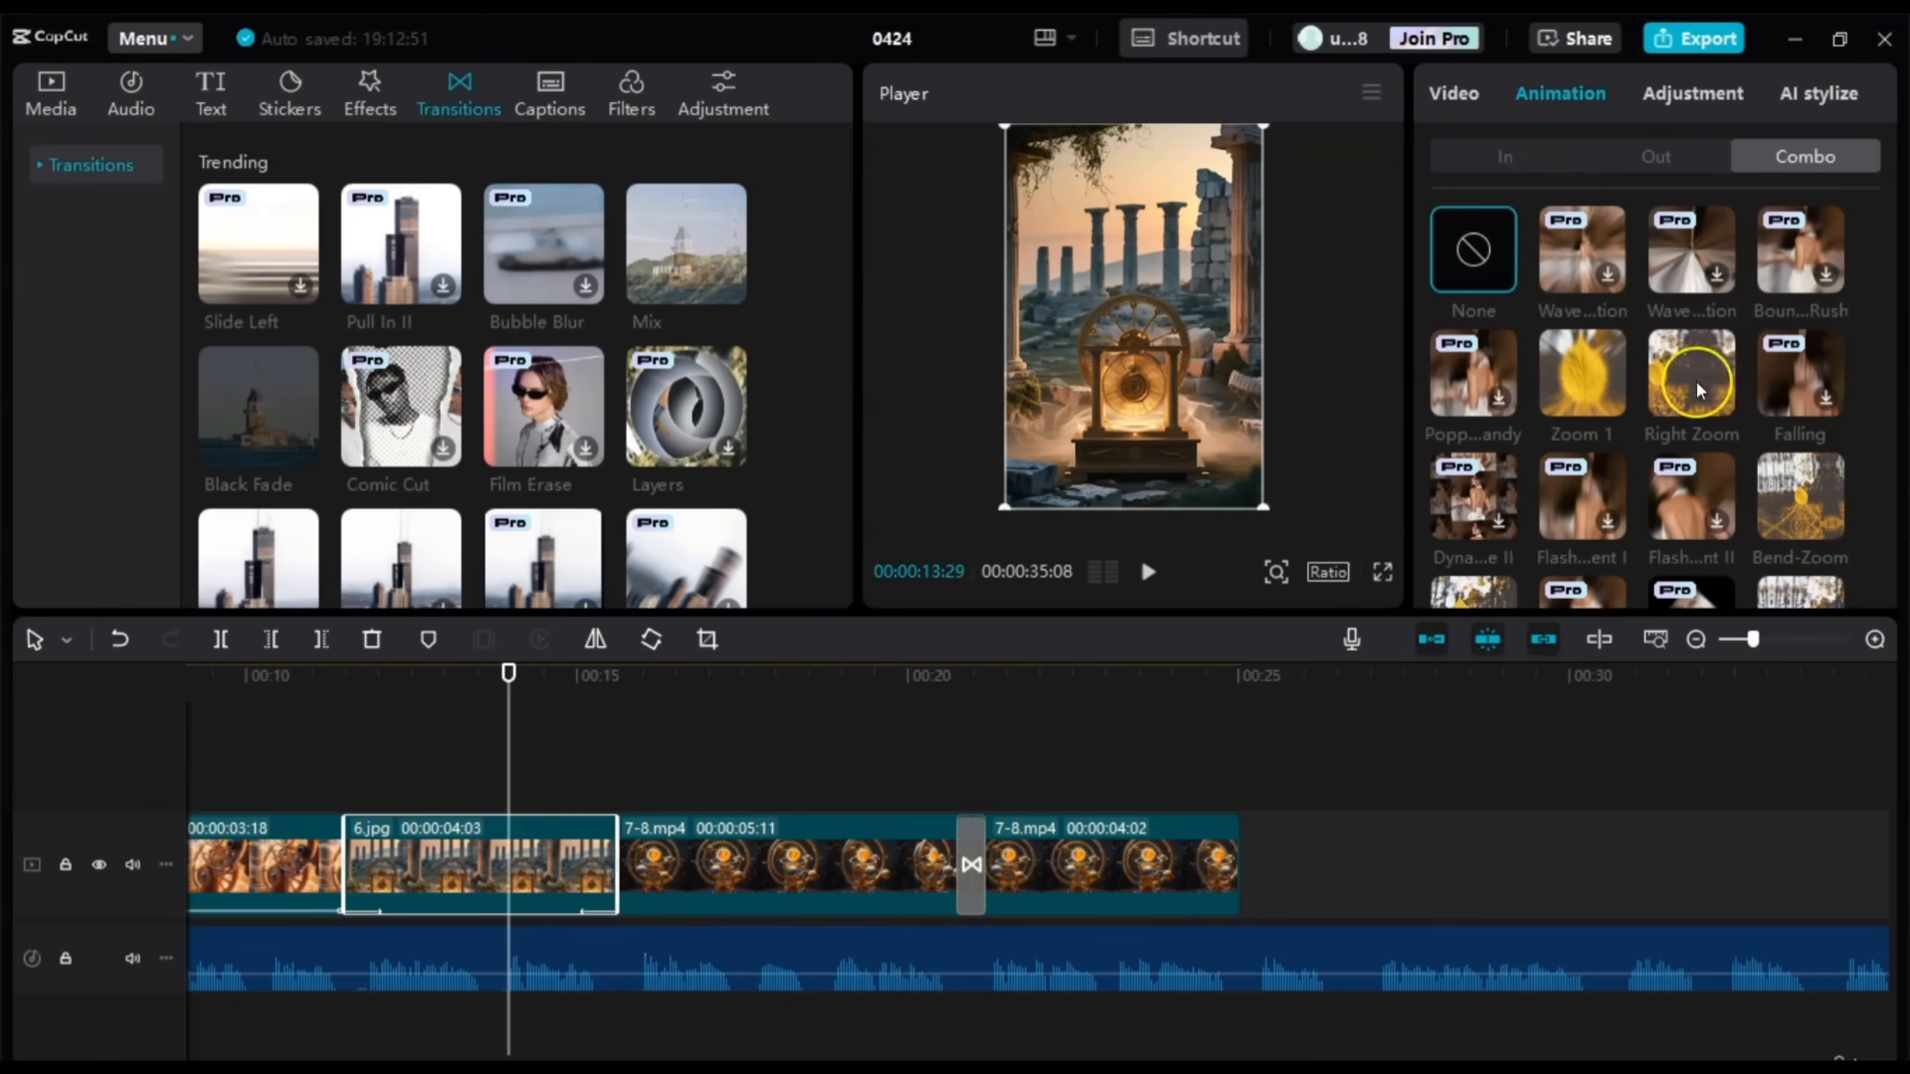
pyautogui.scroll(-3, 1555, 393)
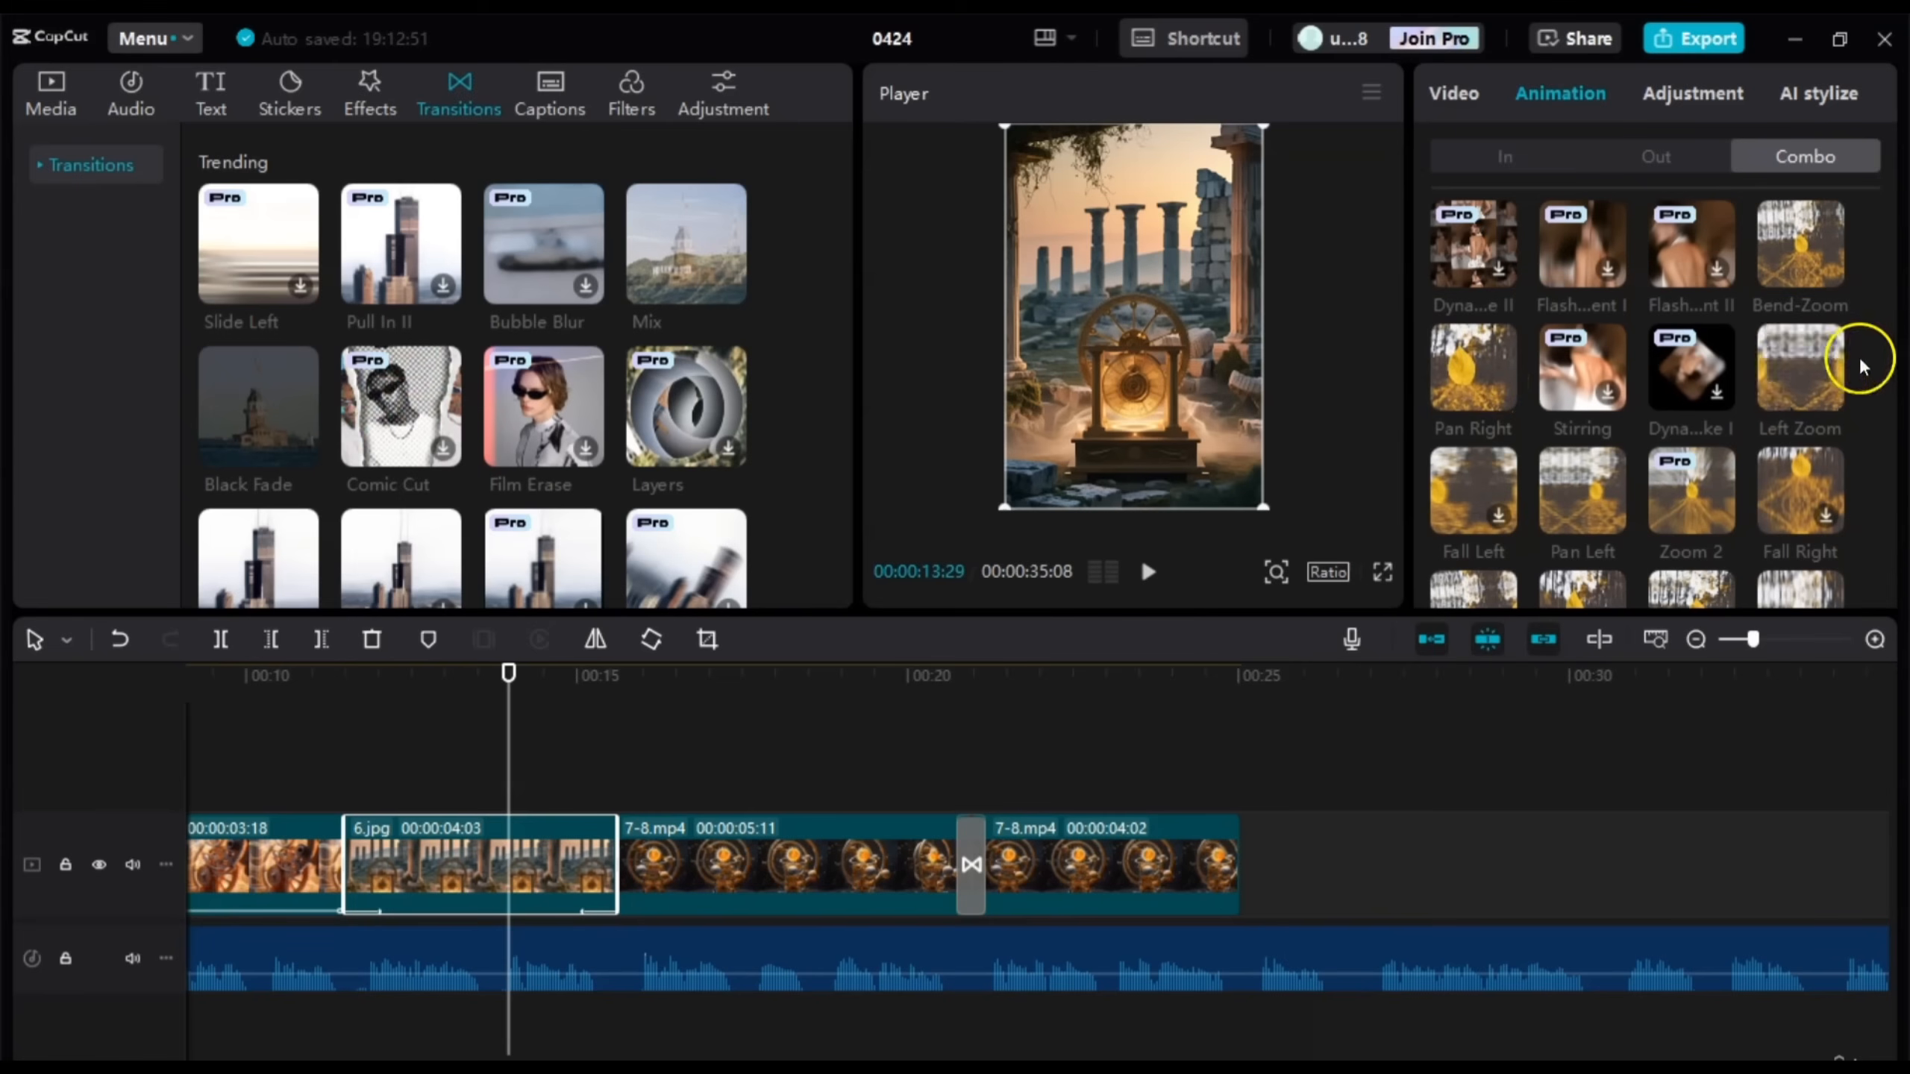
pyautogui.click(1718, 502)
pyautogui.click(1608, 505)
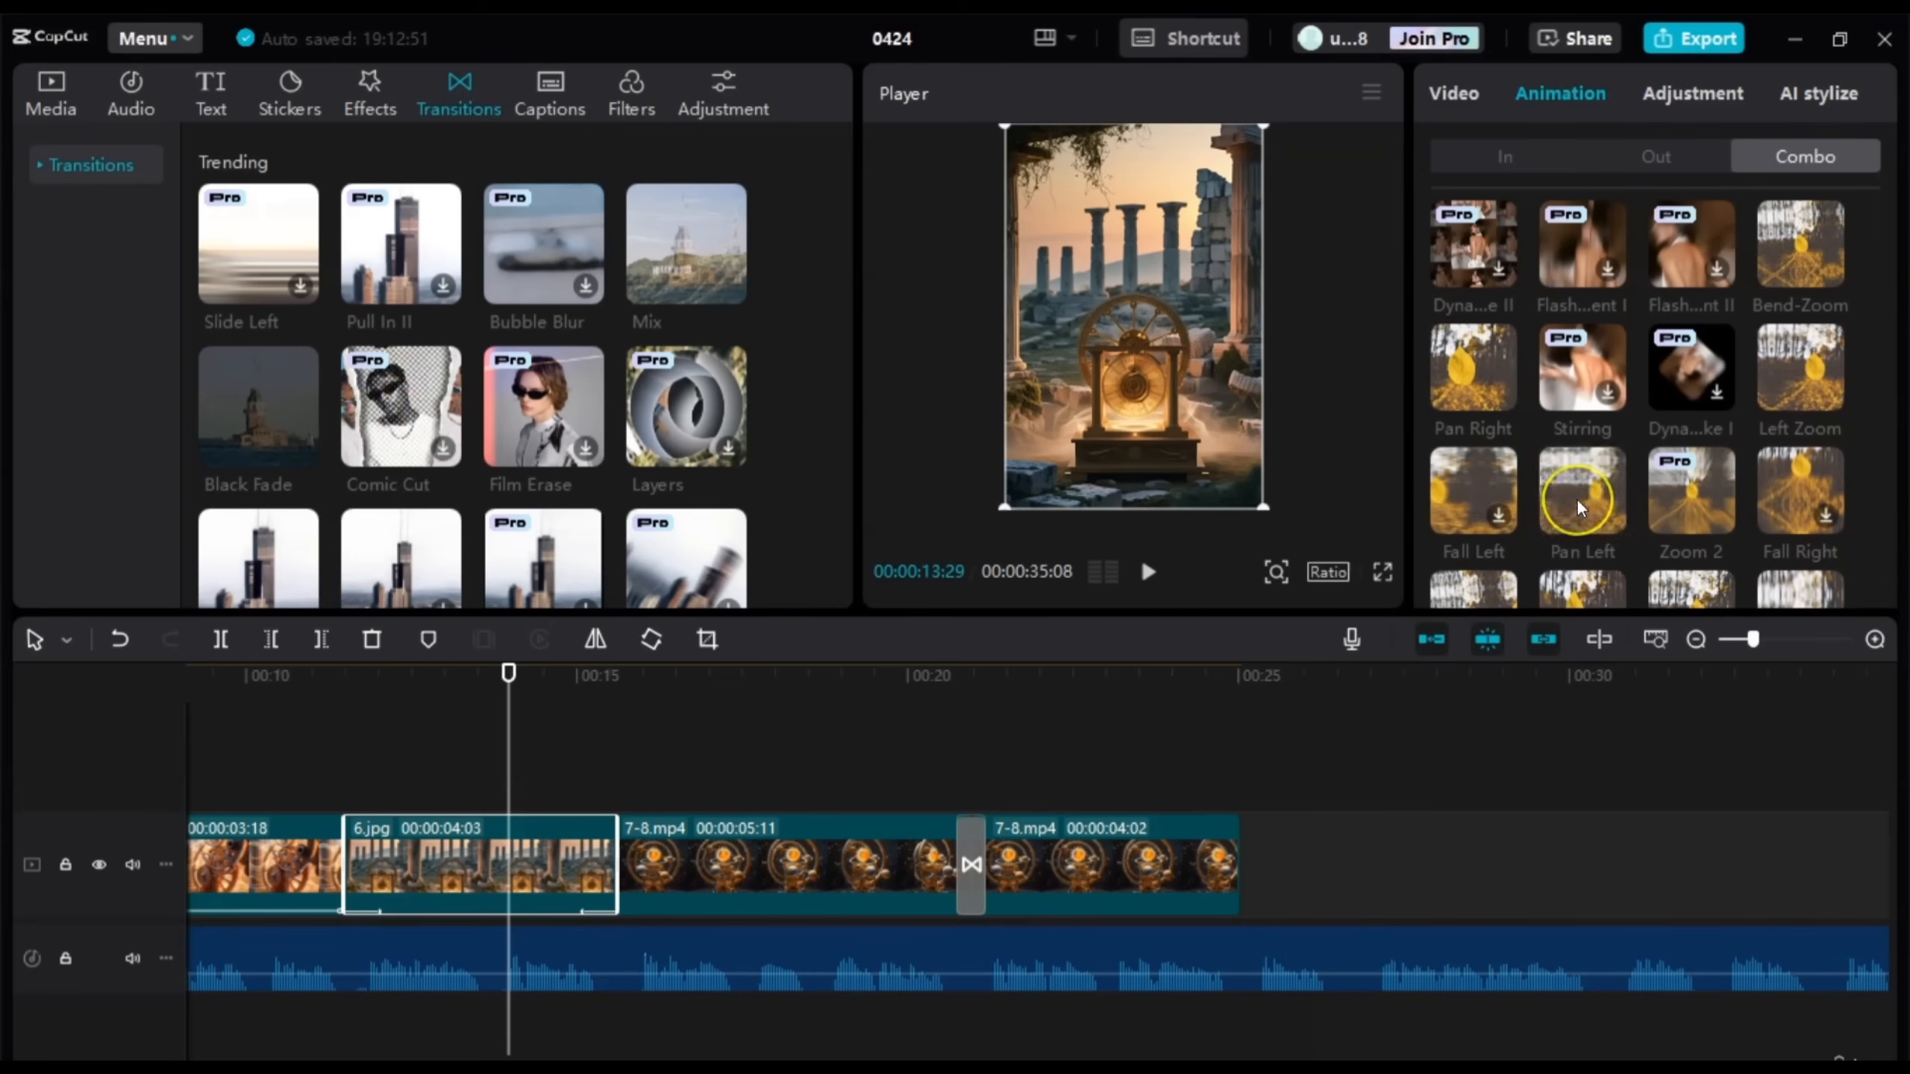
pyautogui.click(1577, 499)
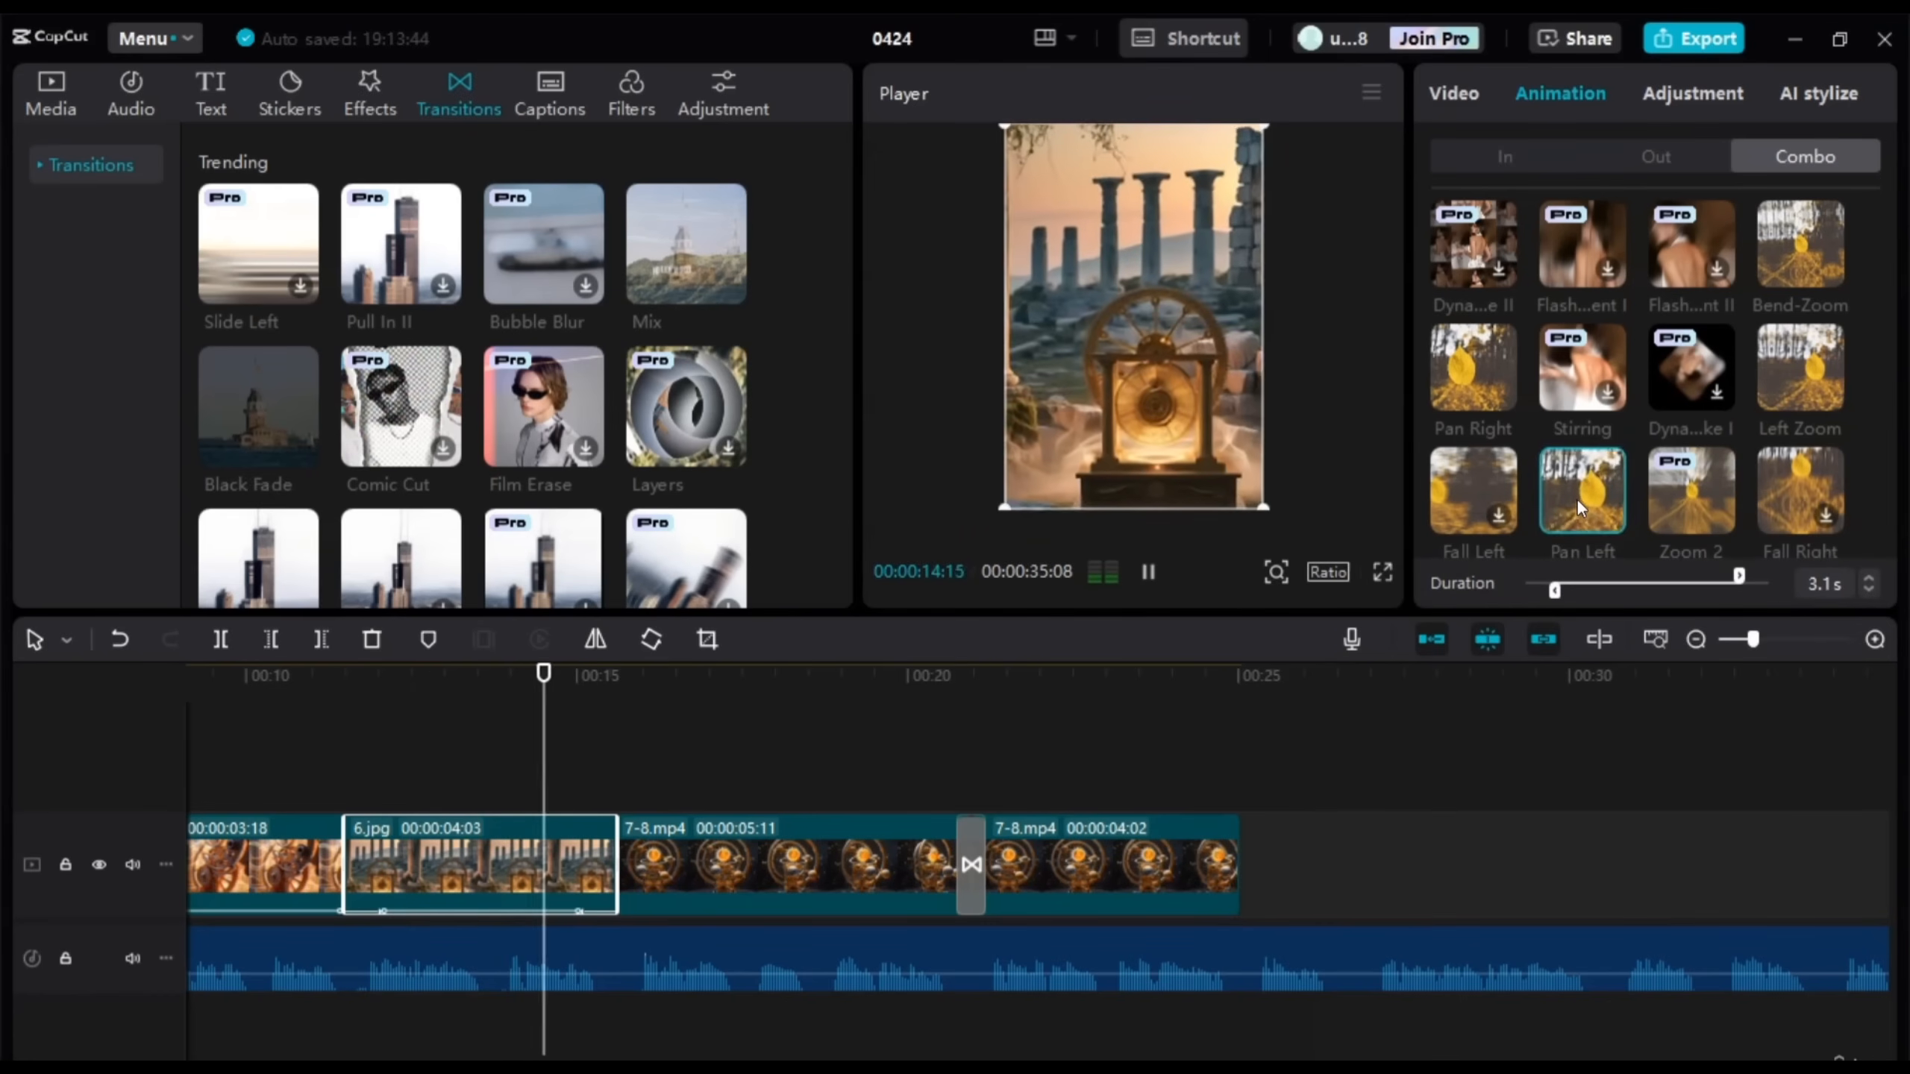
pyautogui.scroll(-2, 1576, 499)
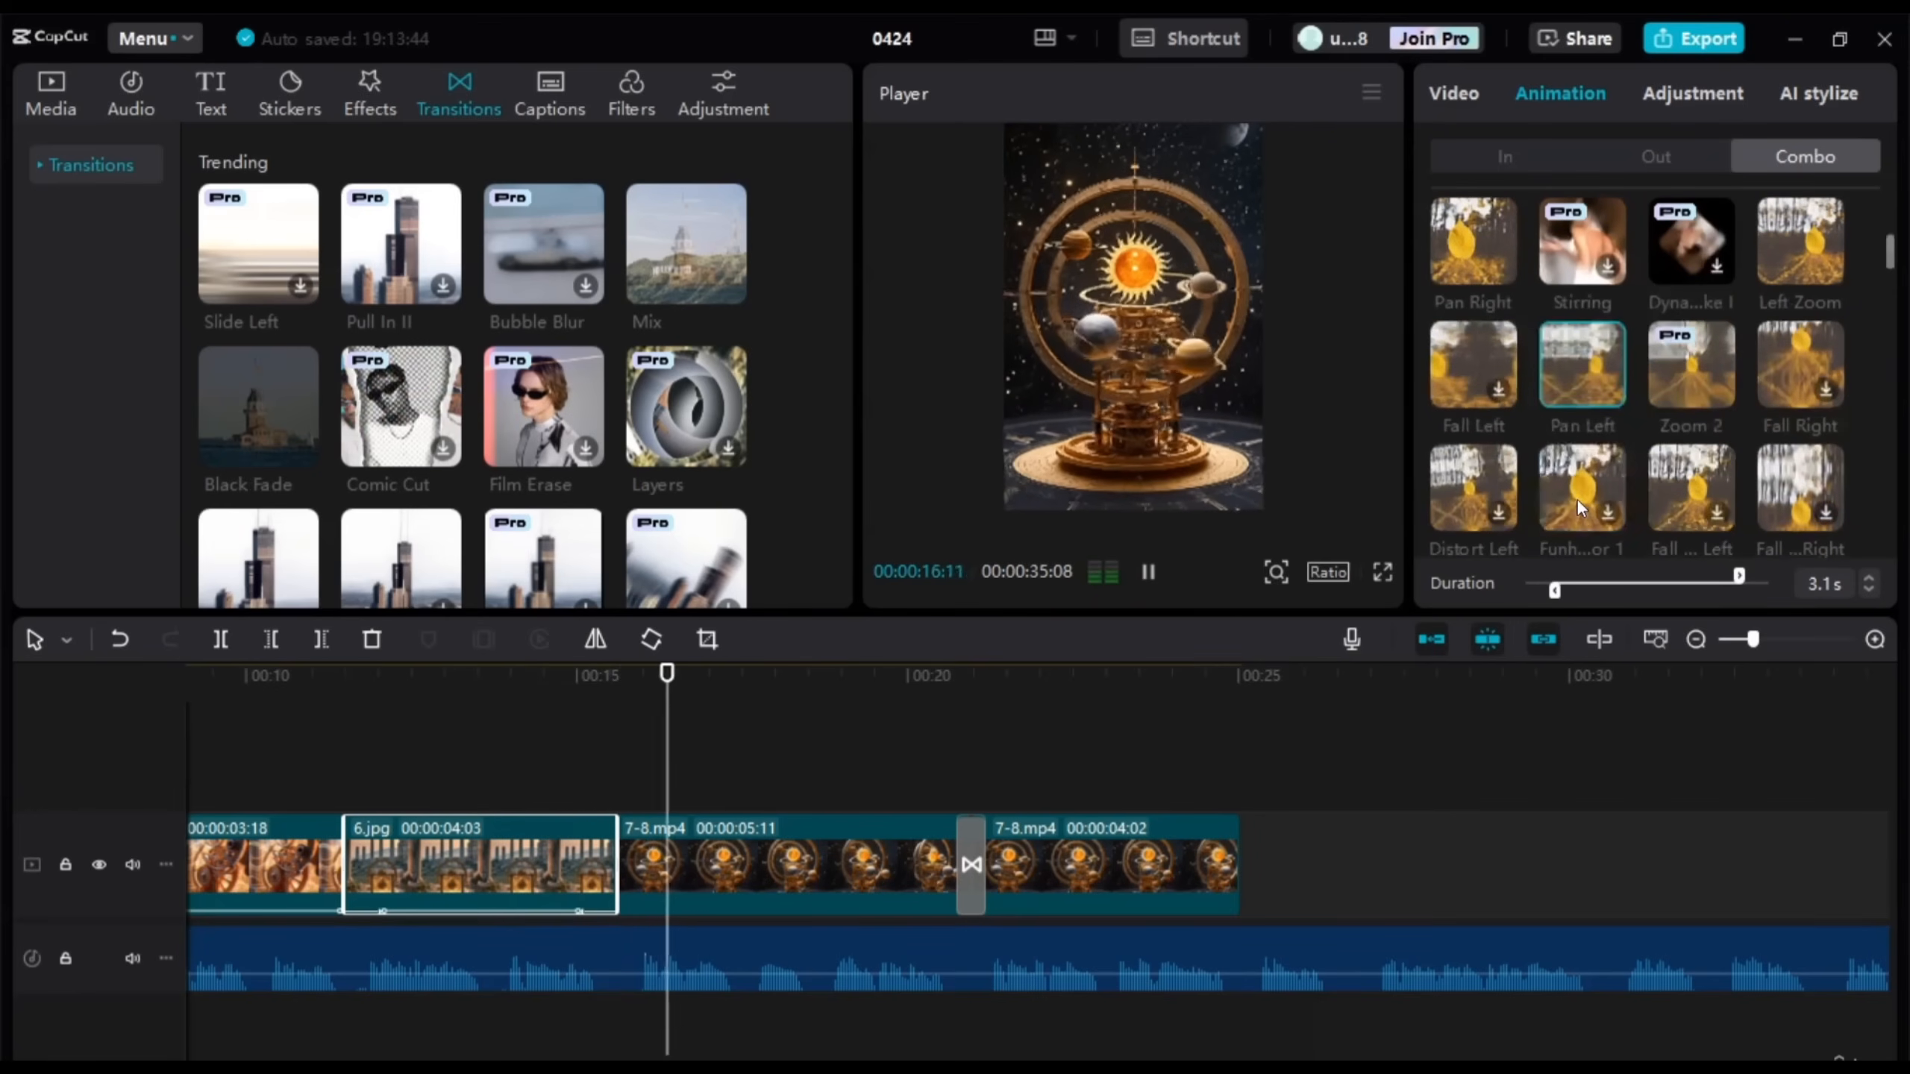
pyautogui.press('space')
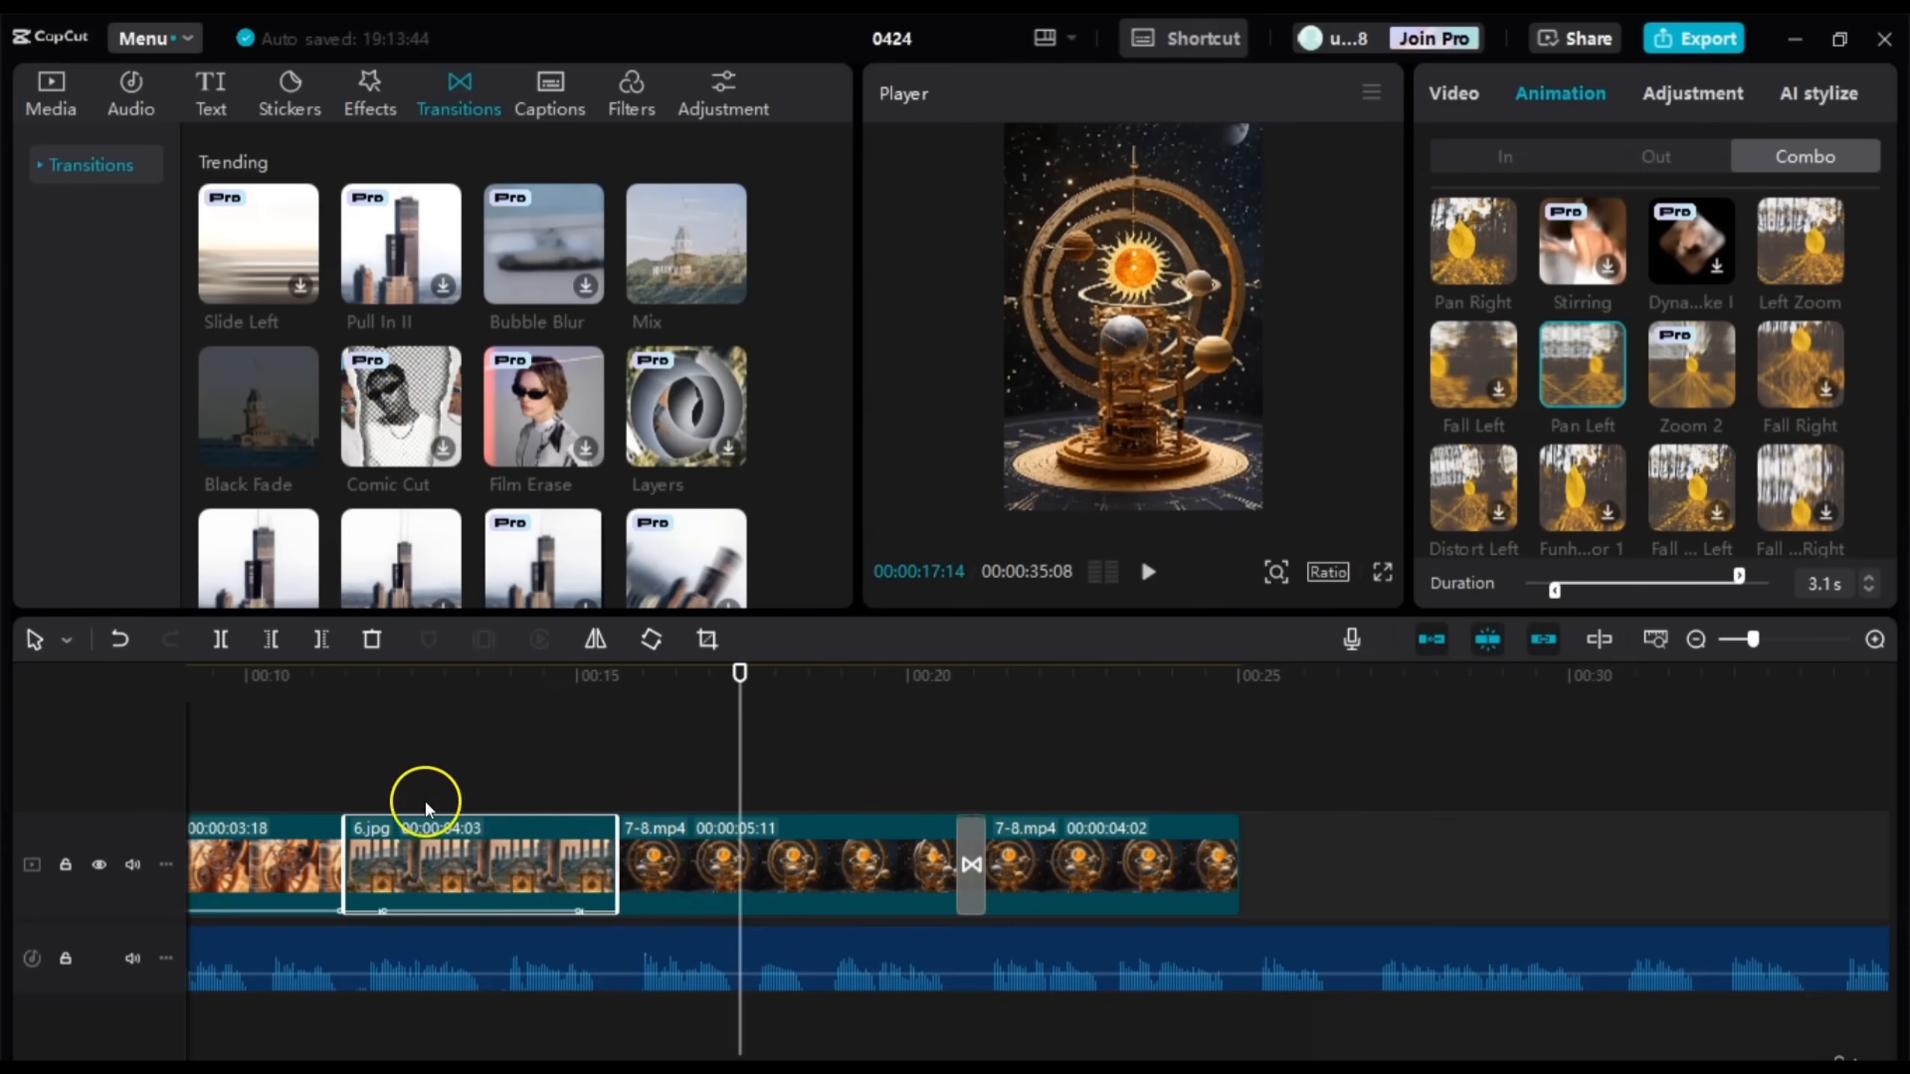
# Step: Switch 6.jpg to the Zoom 1 combo animation and play across the cut from 4-5.mp4
pyautogui.click(358, 774)
pyautogui.click(337, 774)
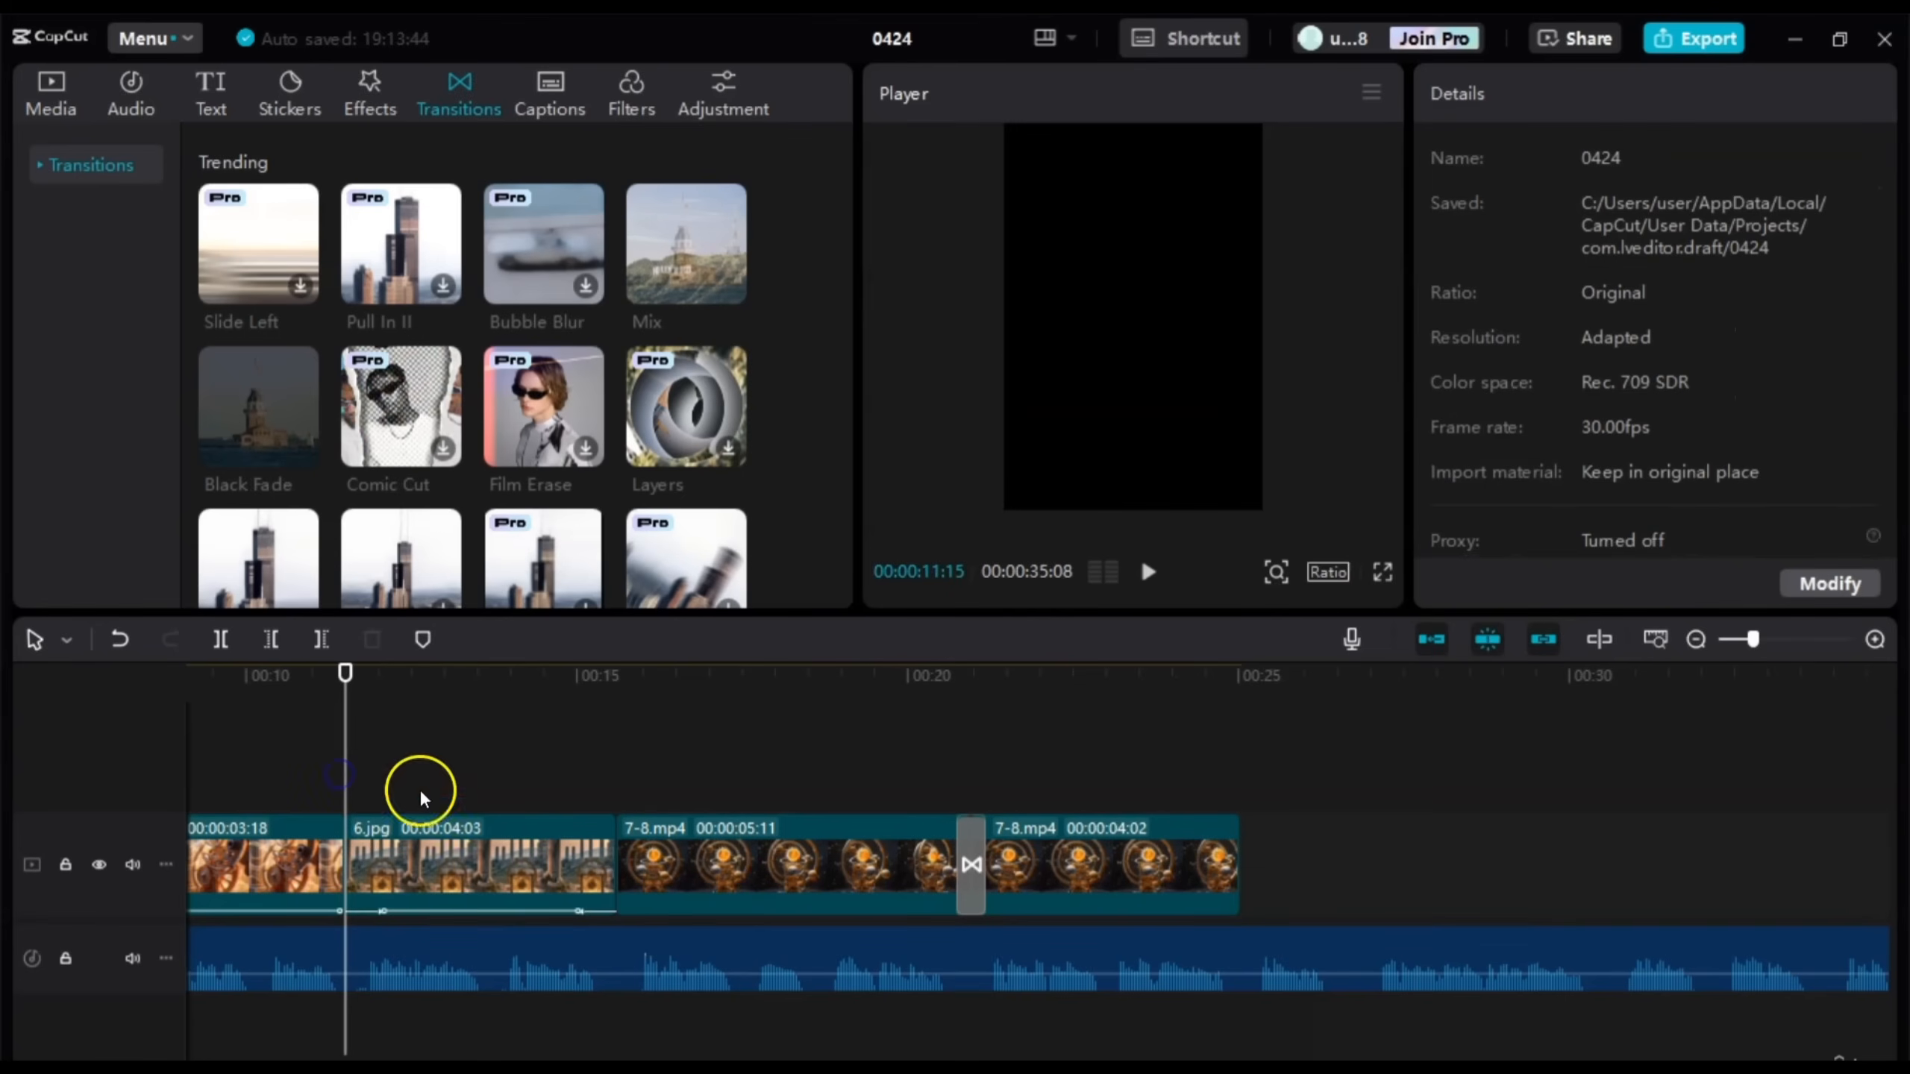
pyautogui.click(473, 839)
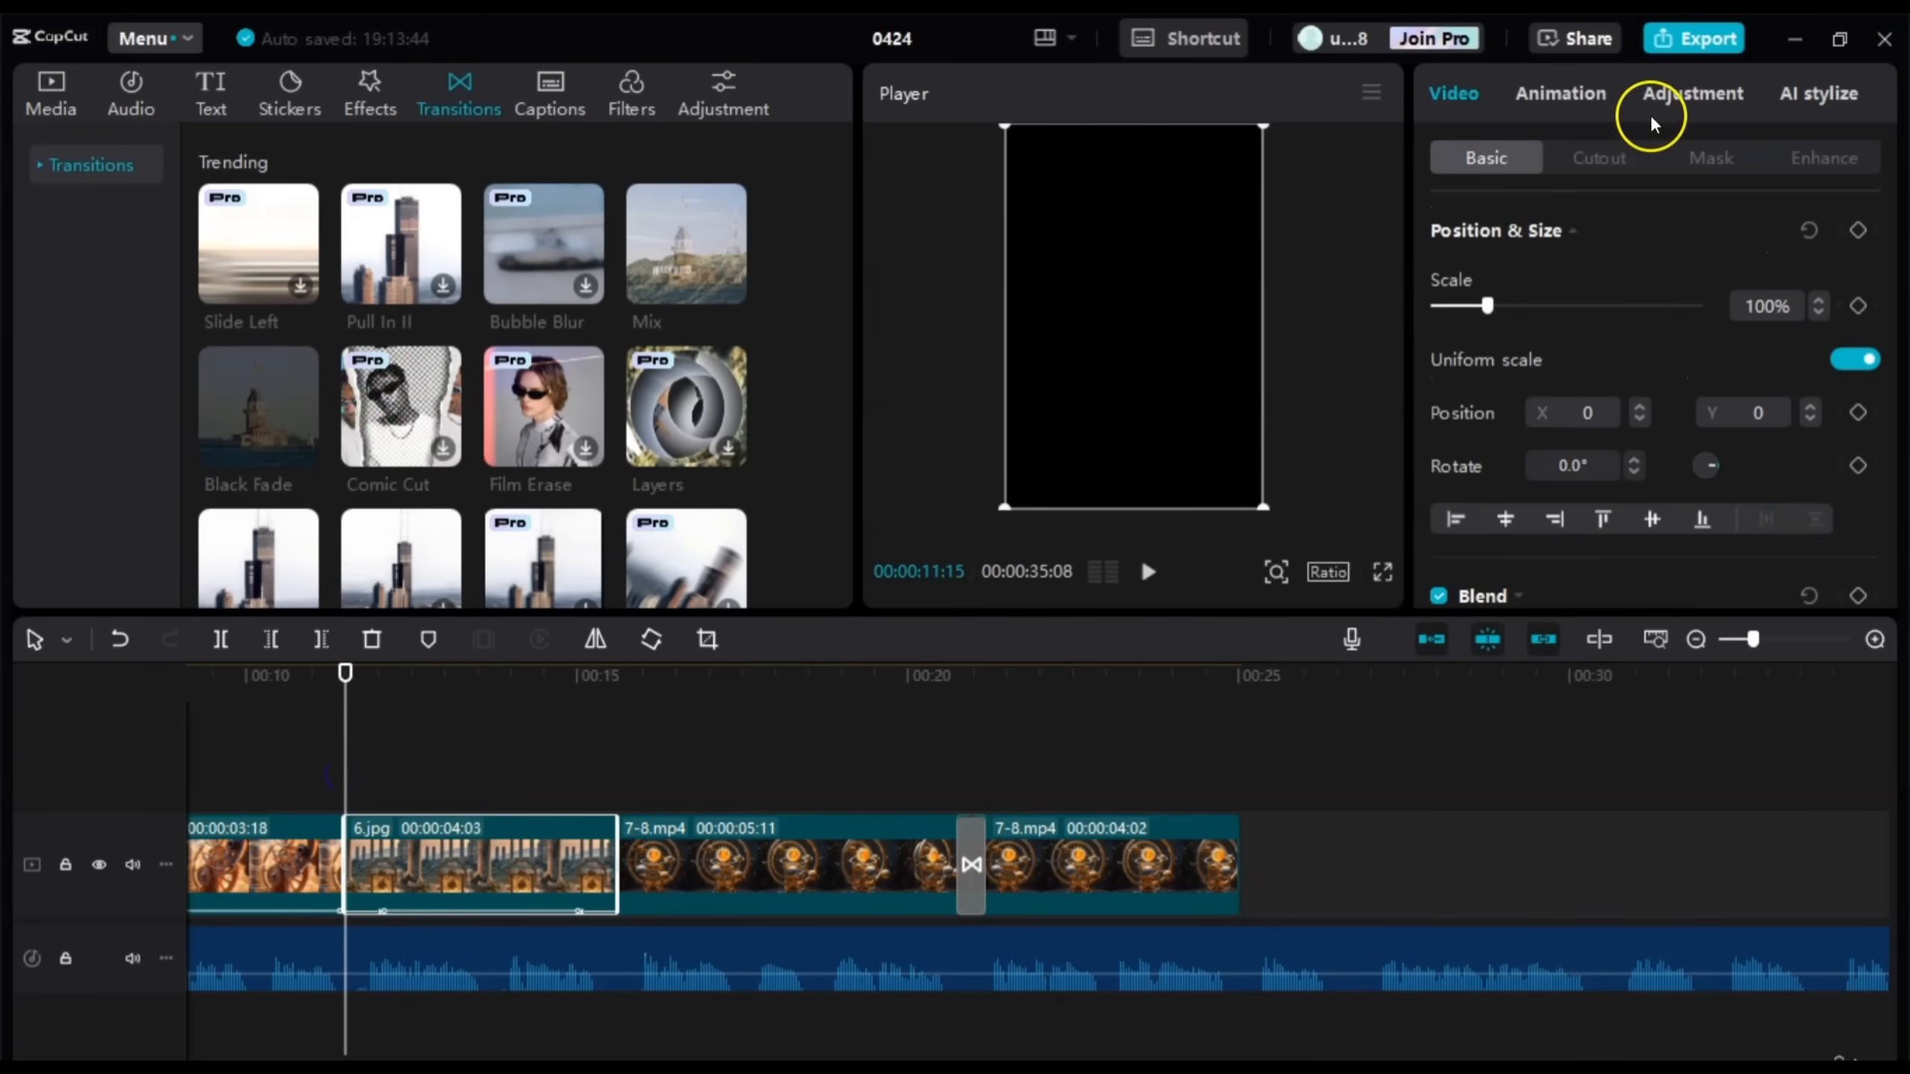
pyautogui.click(1583, 92)
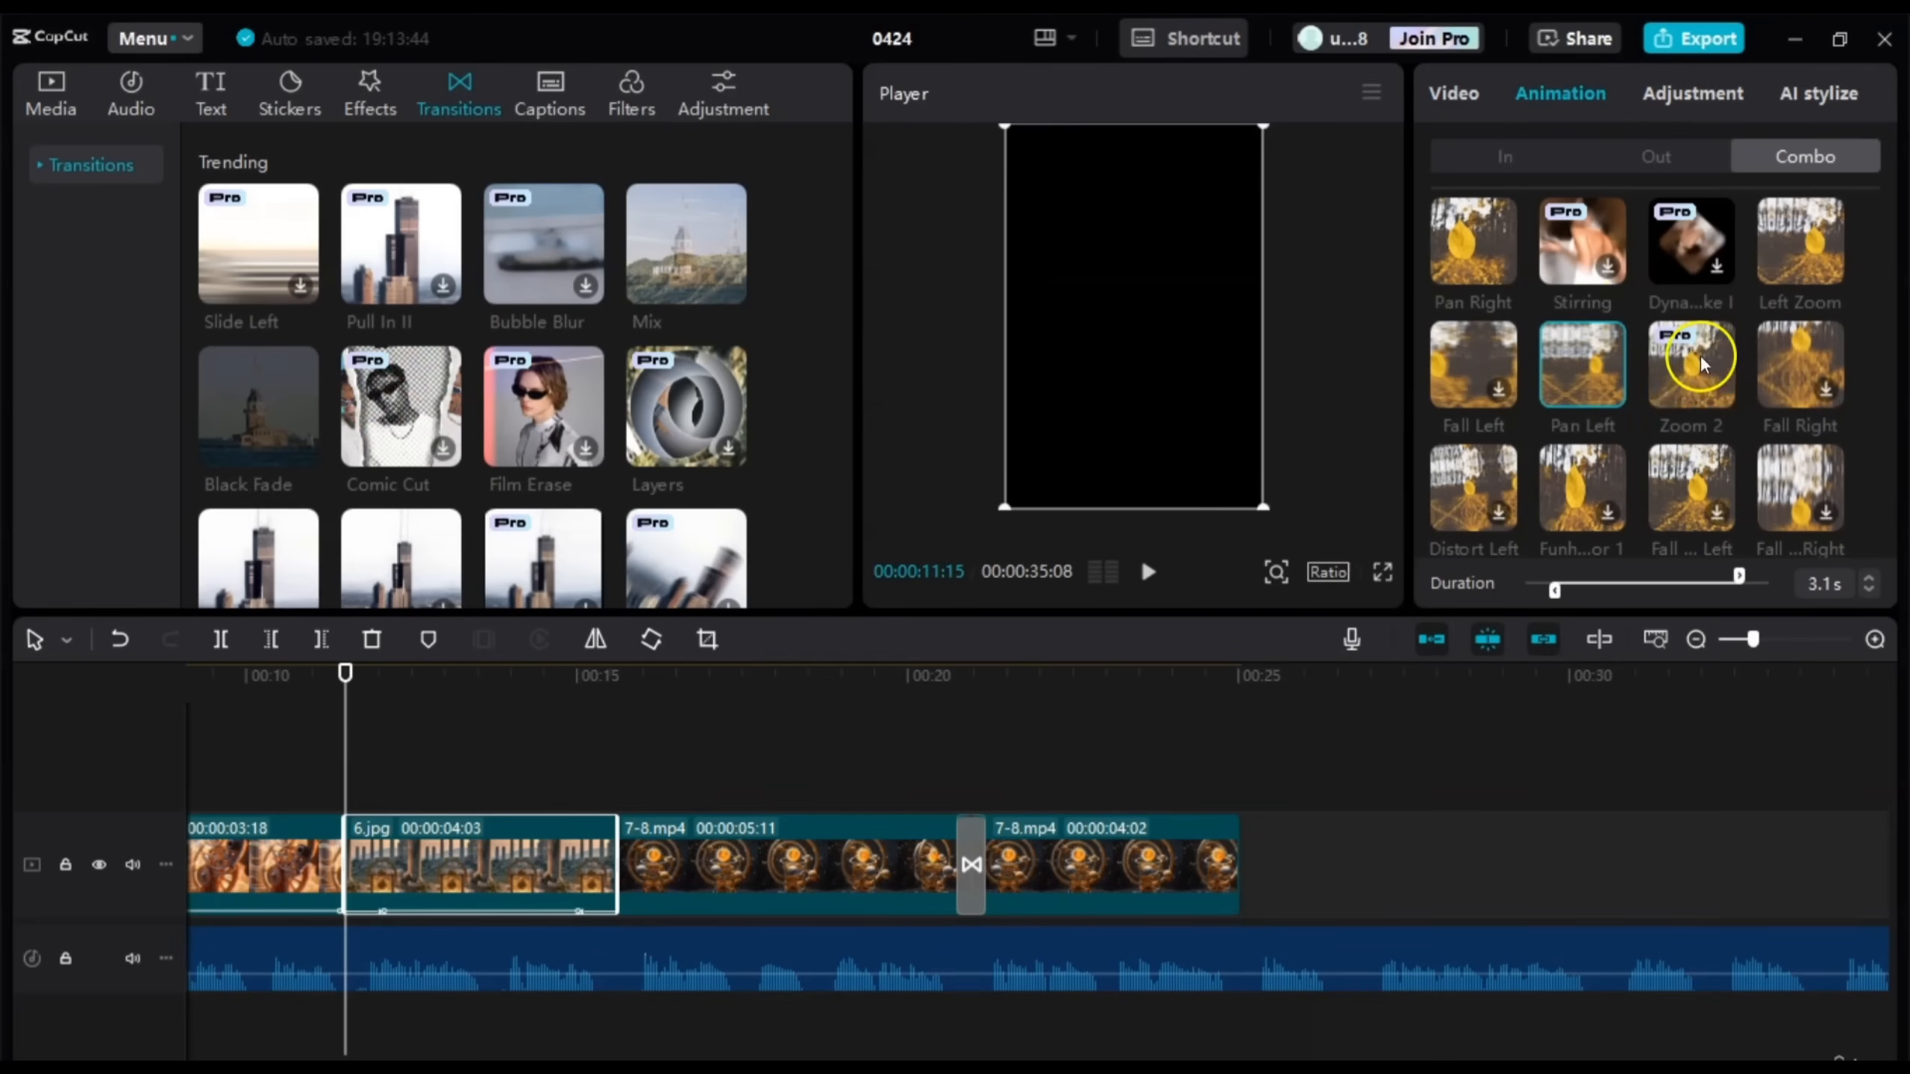
pyautogui.scroll(5, 1689, 368)
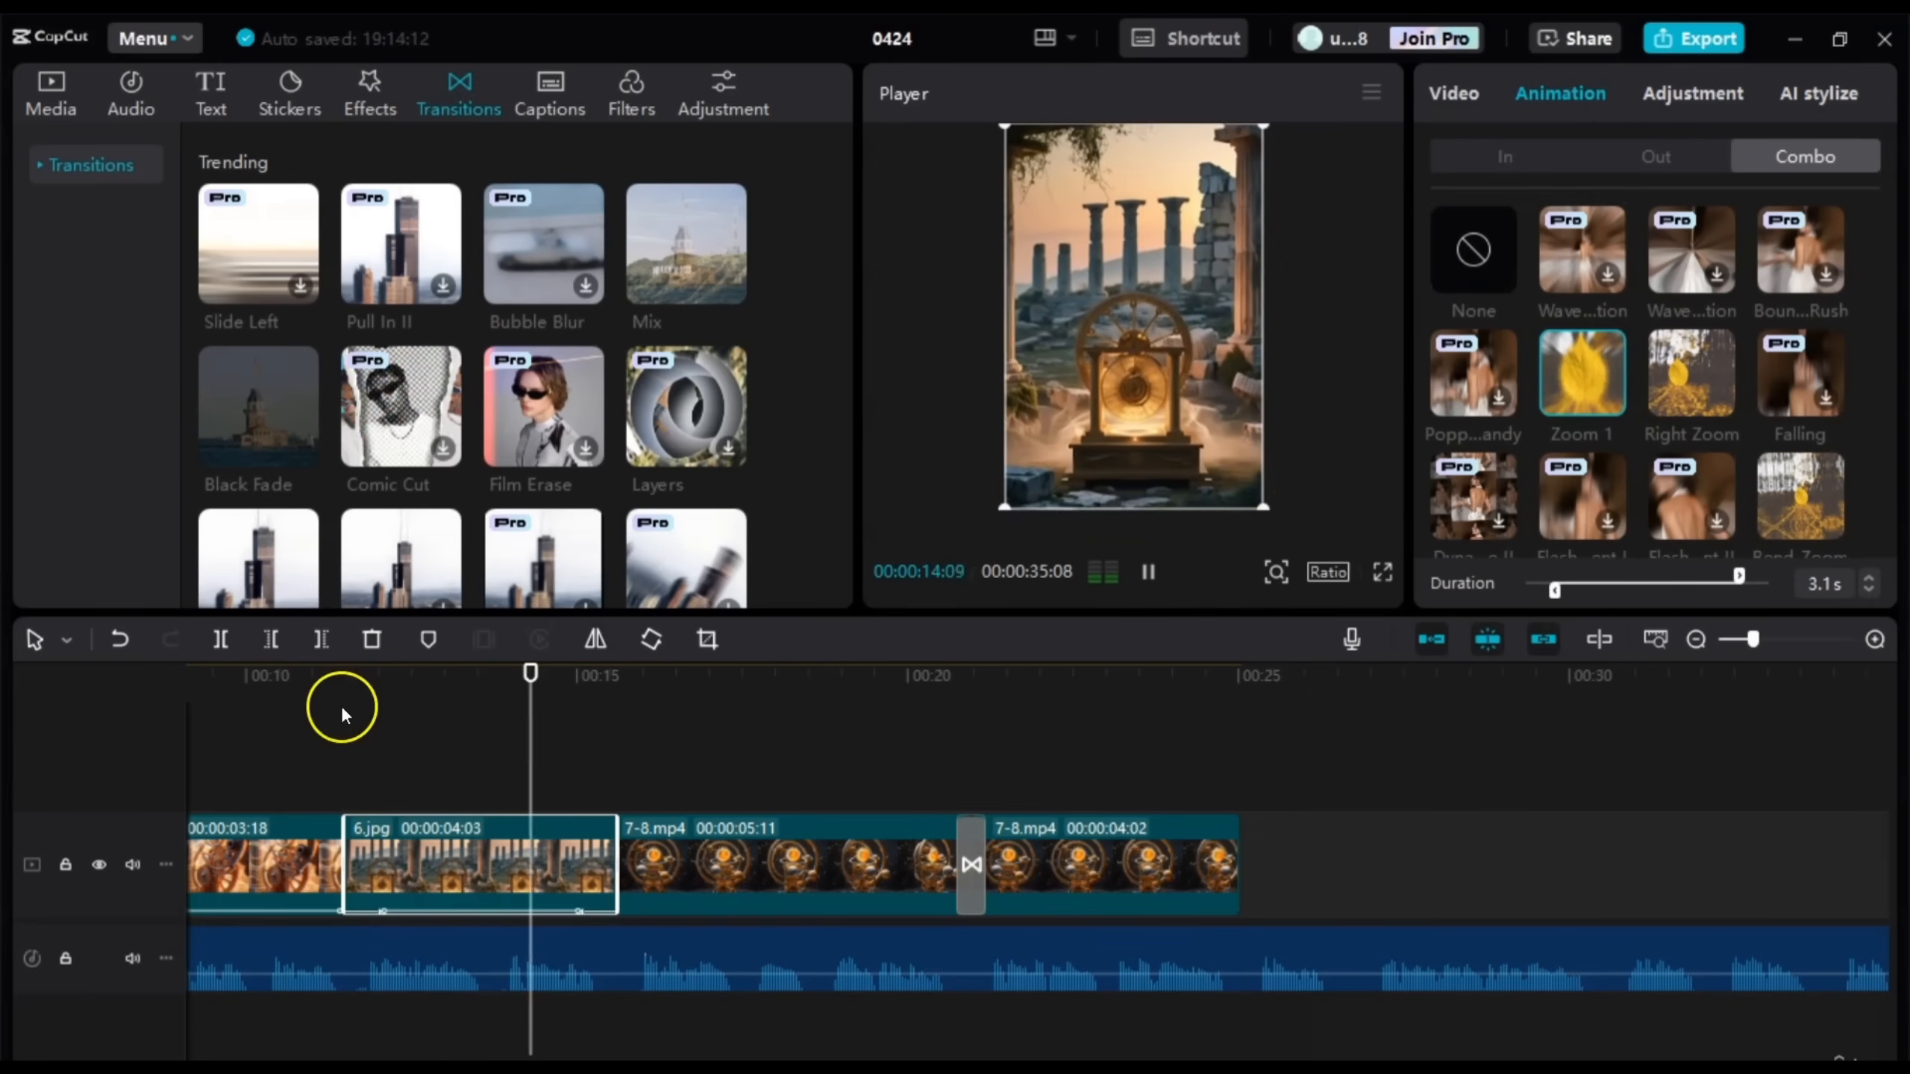
pyautogui.click(304, 754)
pyautogui.press('space')
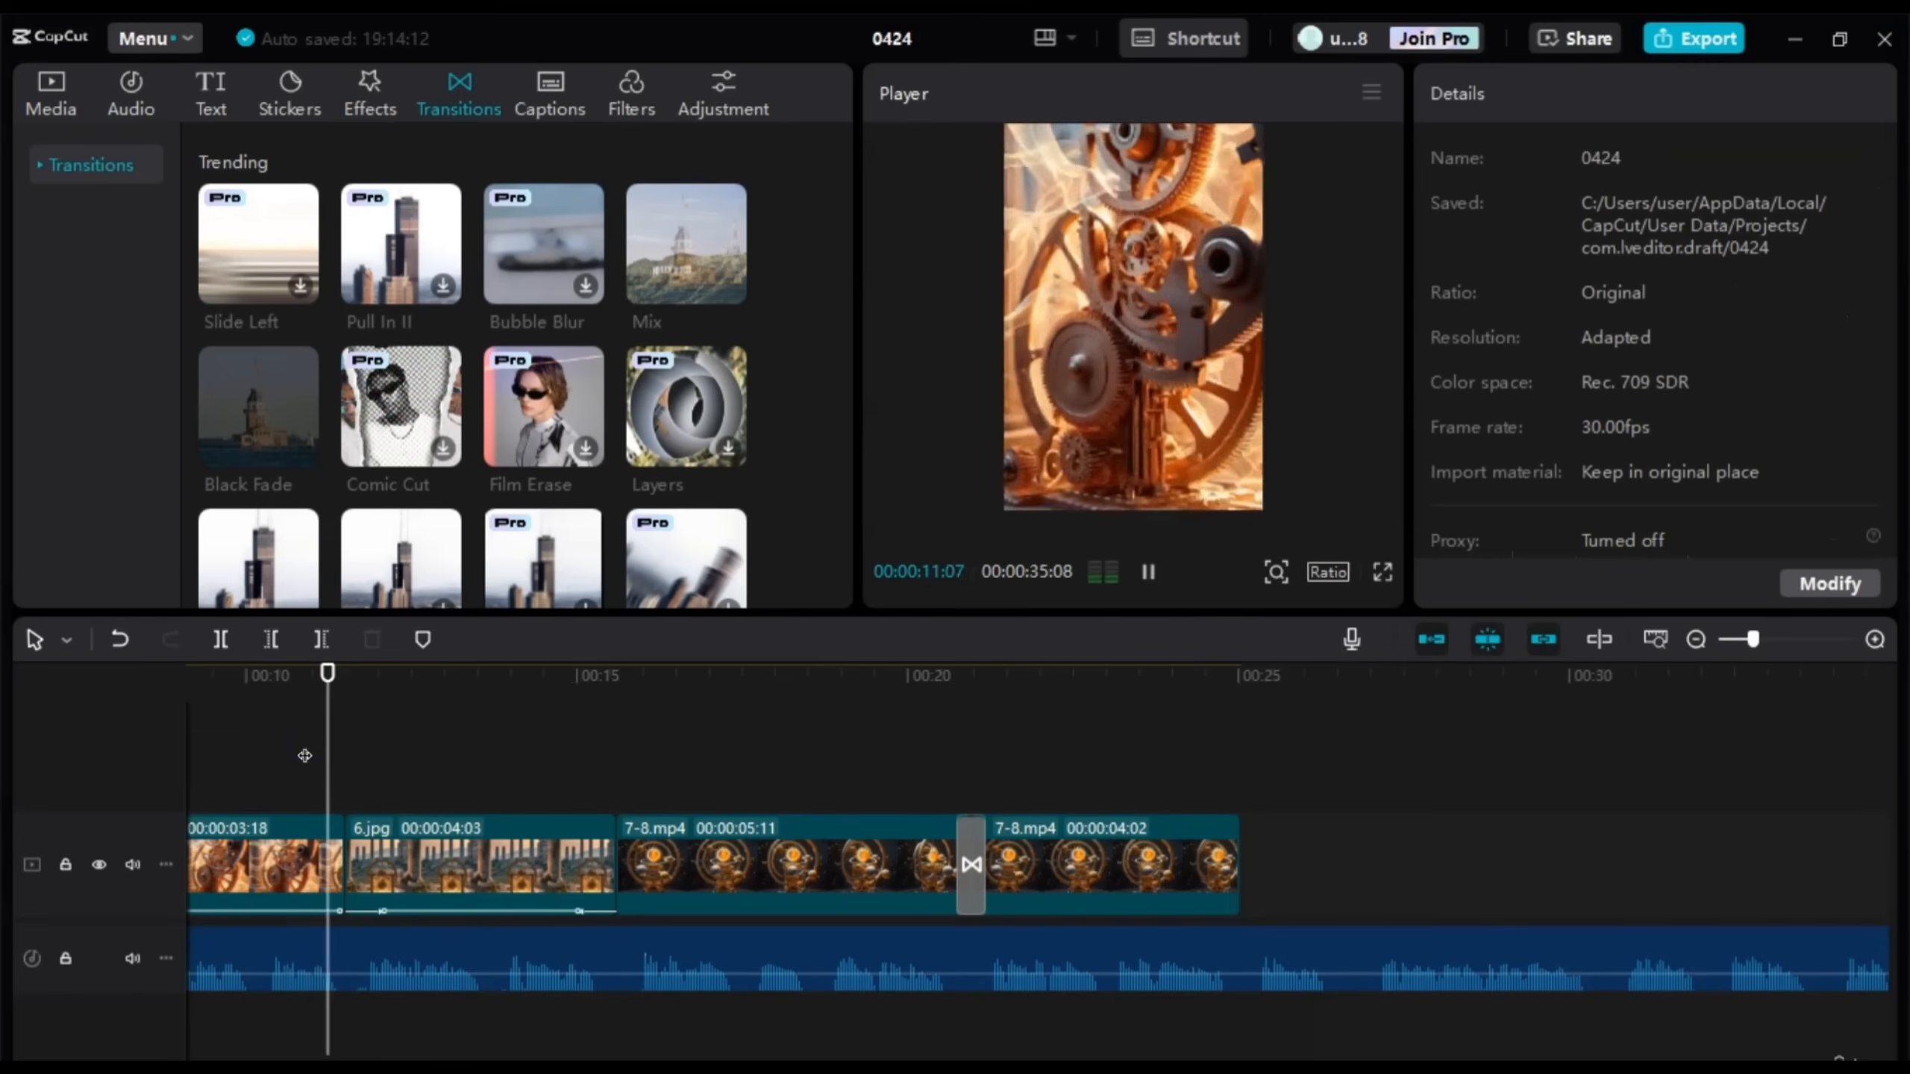
pyautogui.press('space')
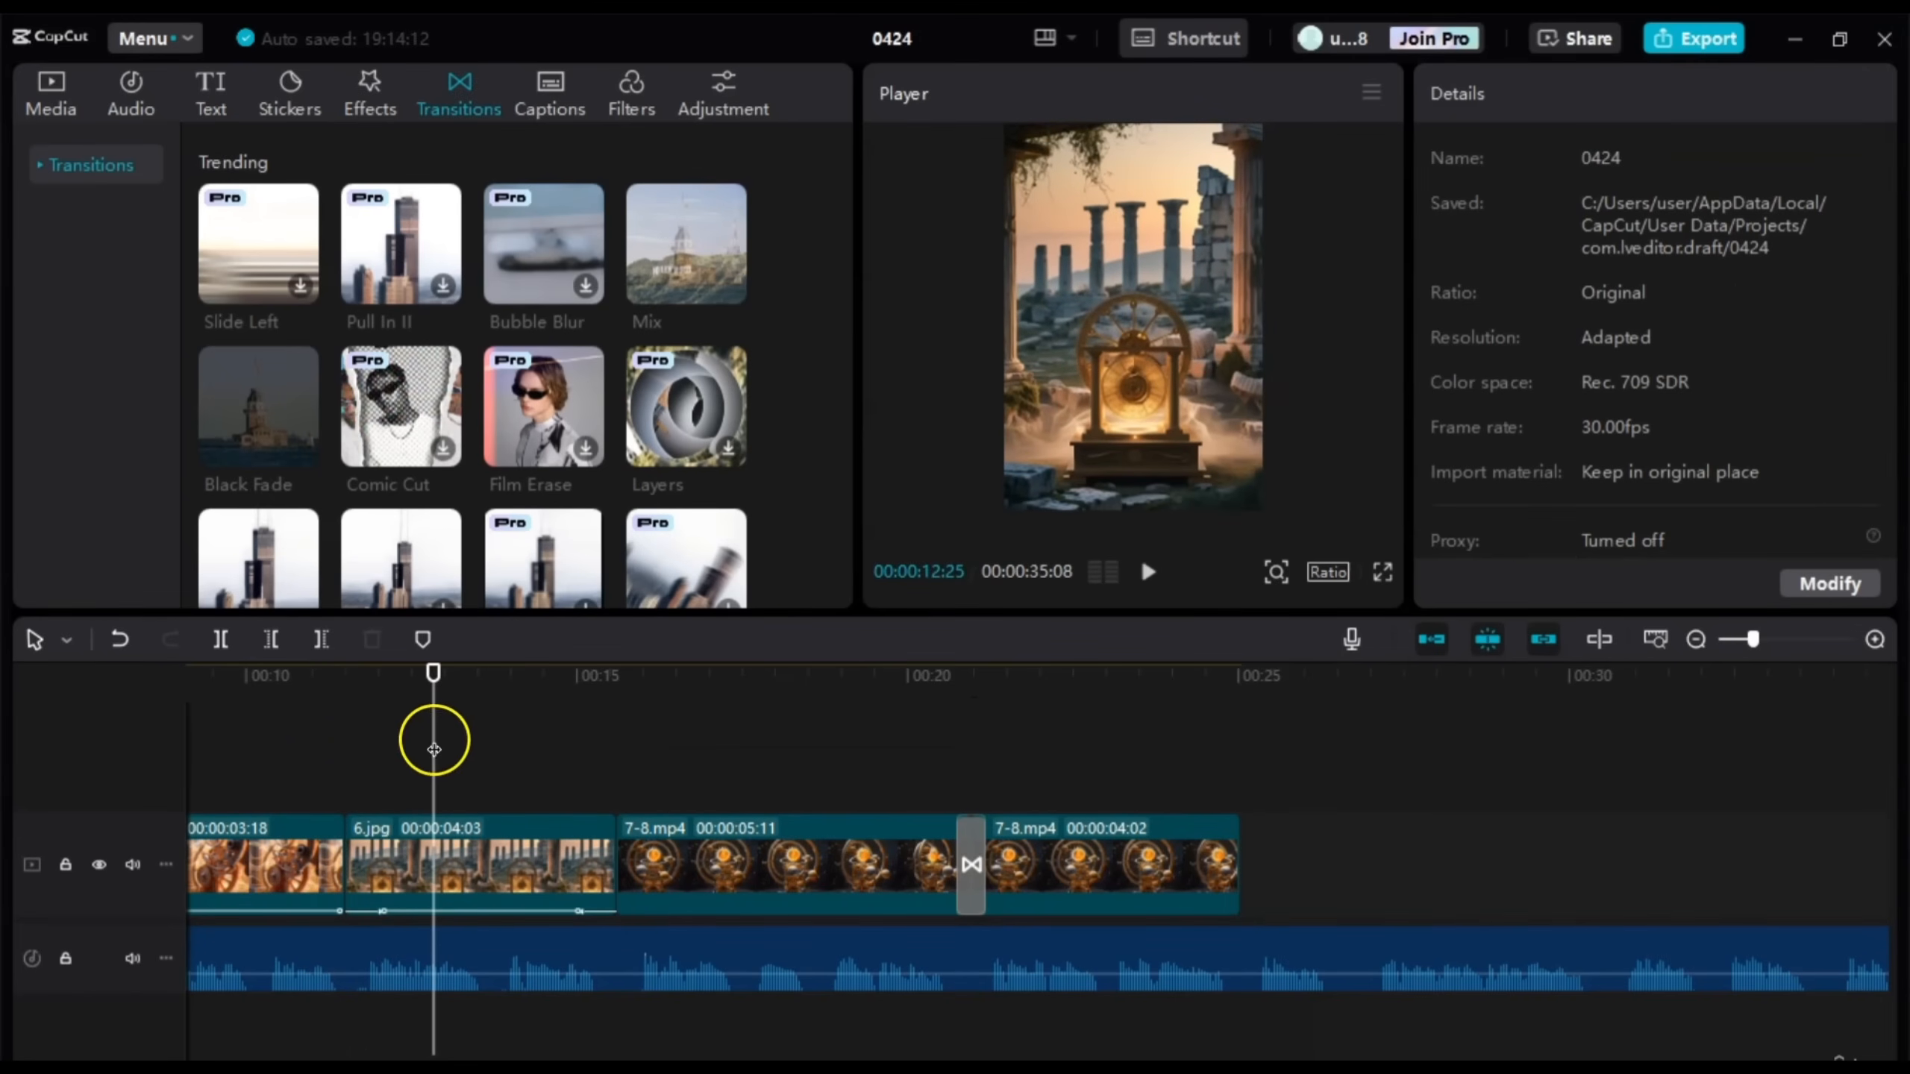
pyautogui.moveTo(433, 736); pyautogui.dragTo(295, 744)
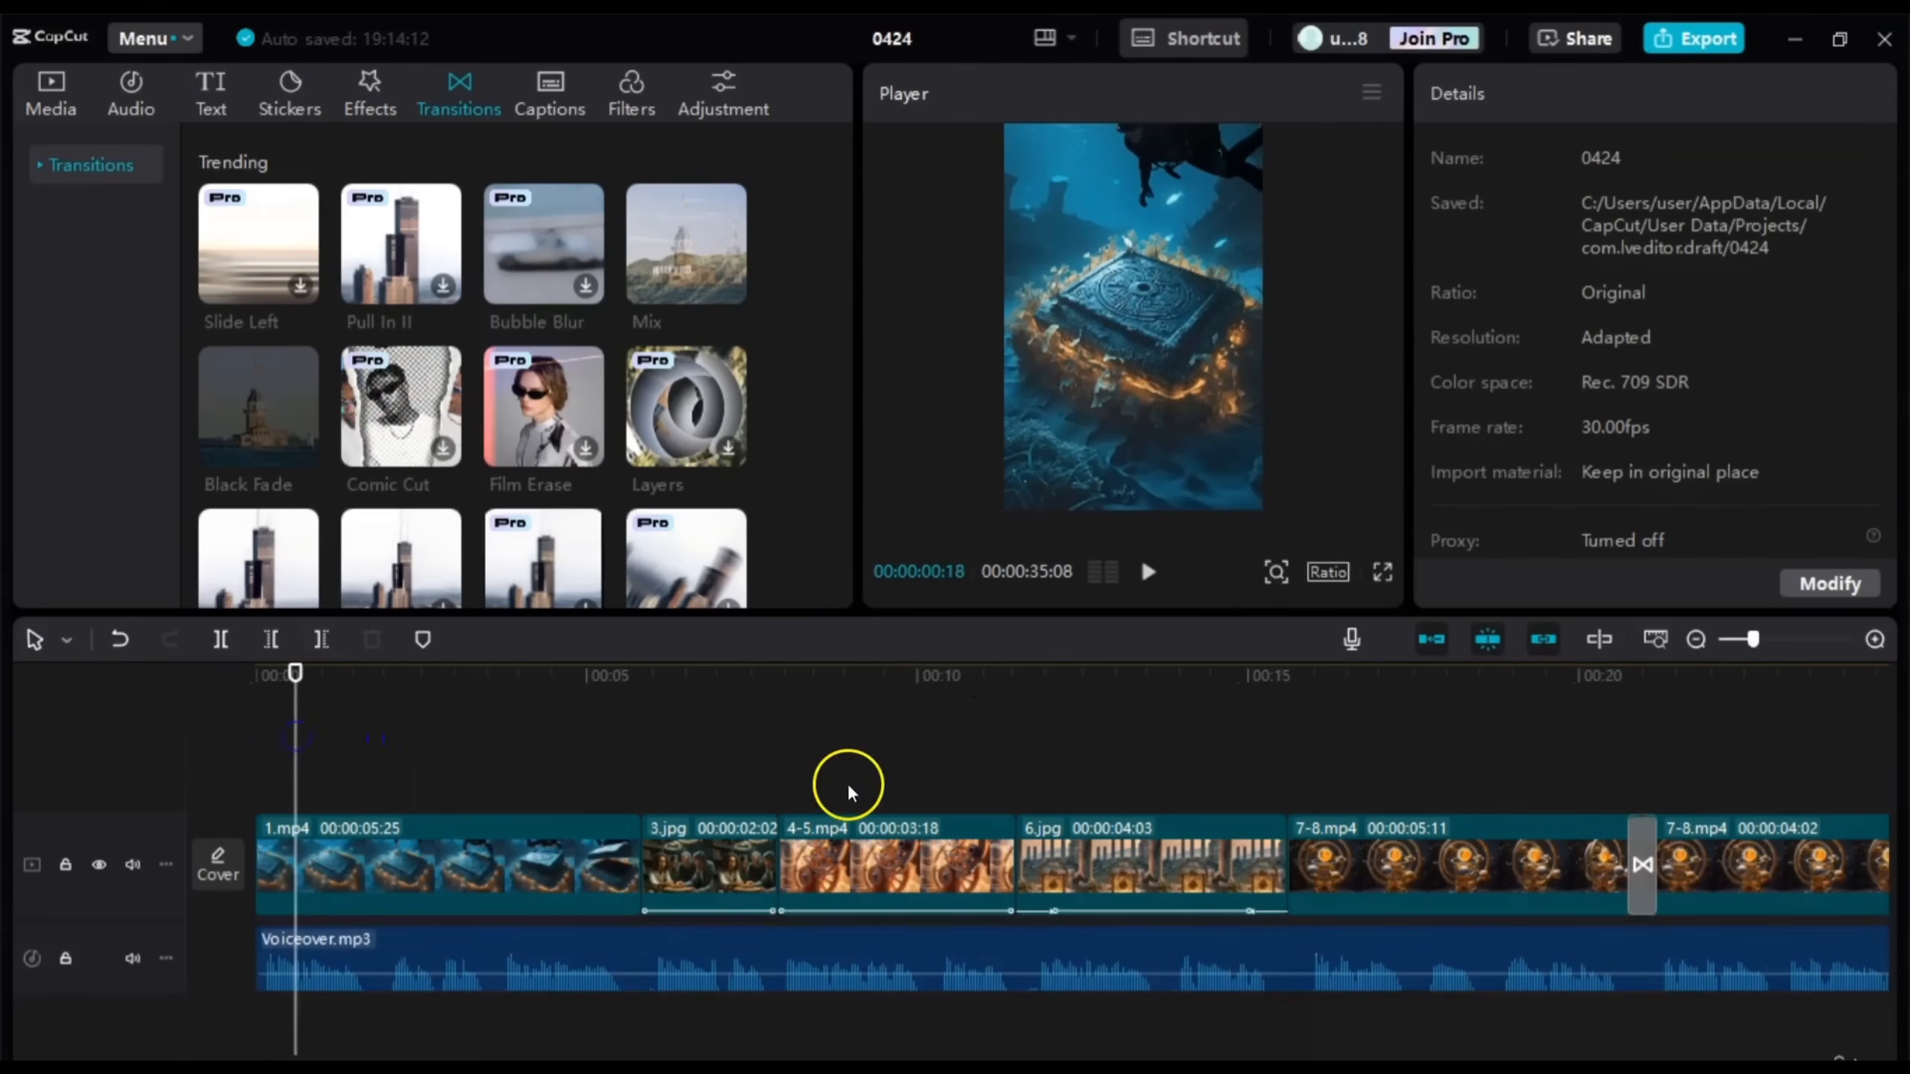
# Step: Remove the In and Out animations from 6.jpg by setting both to None
pyautogui.click(985, 788)
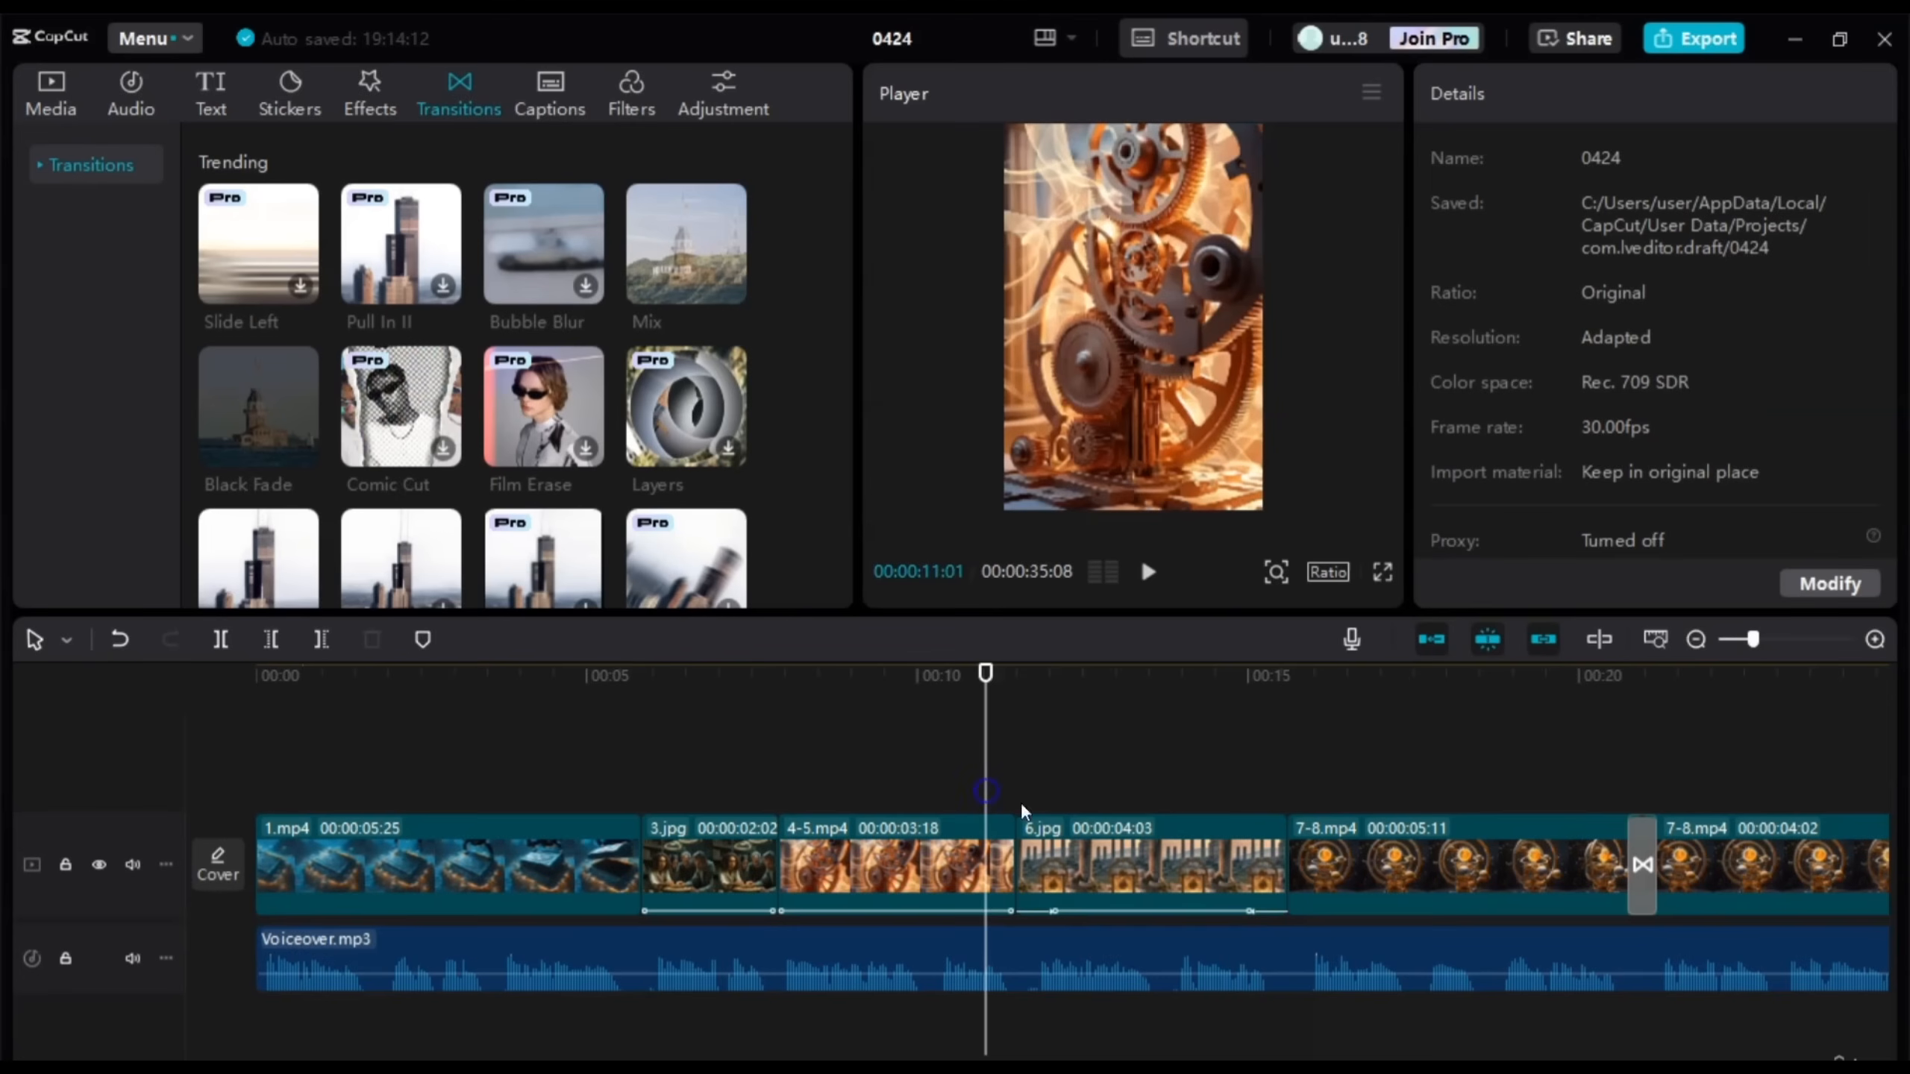
pyautogui.click(1083, 842)
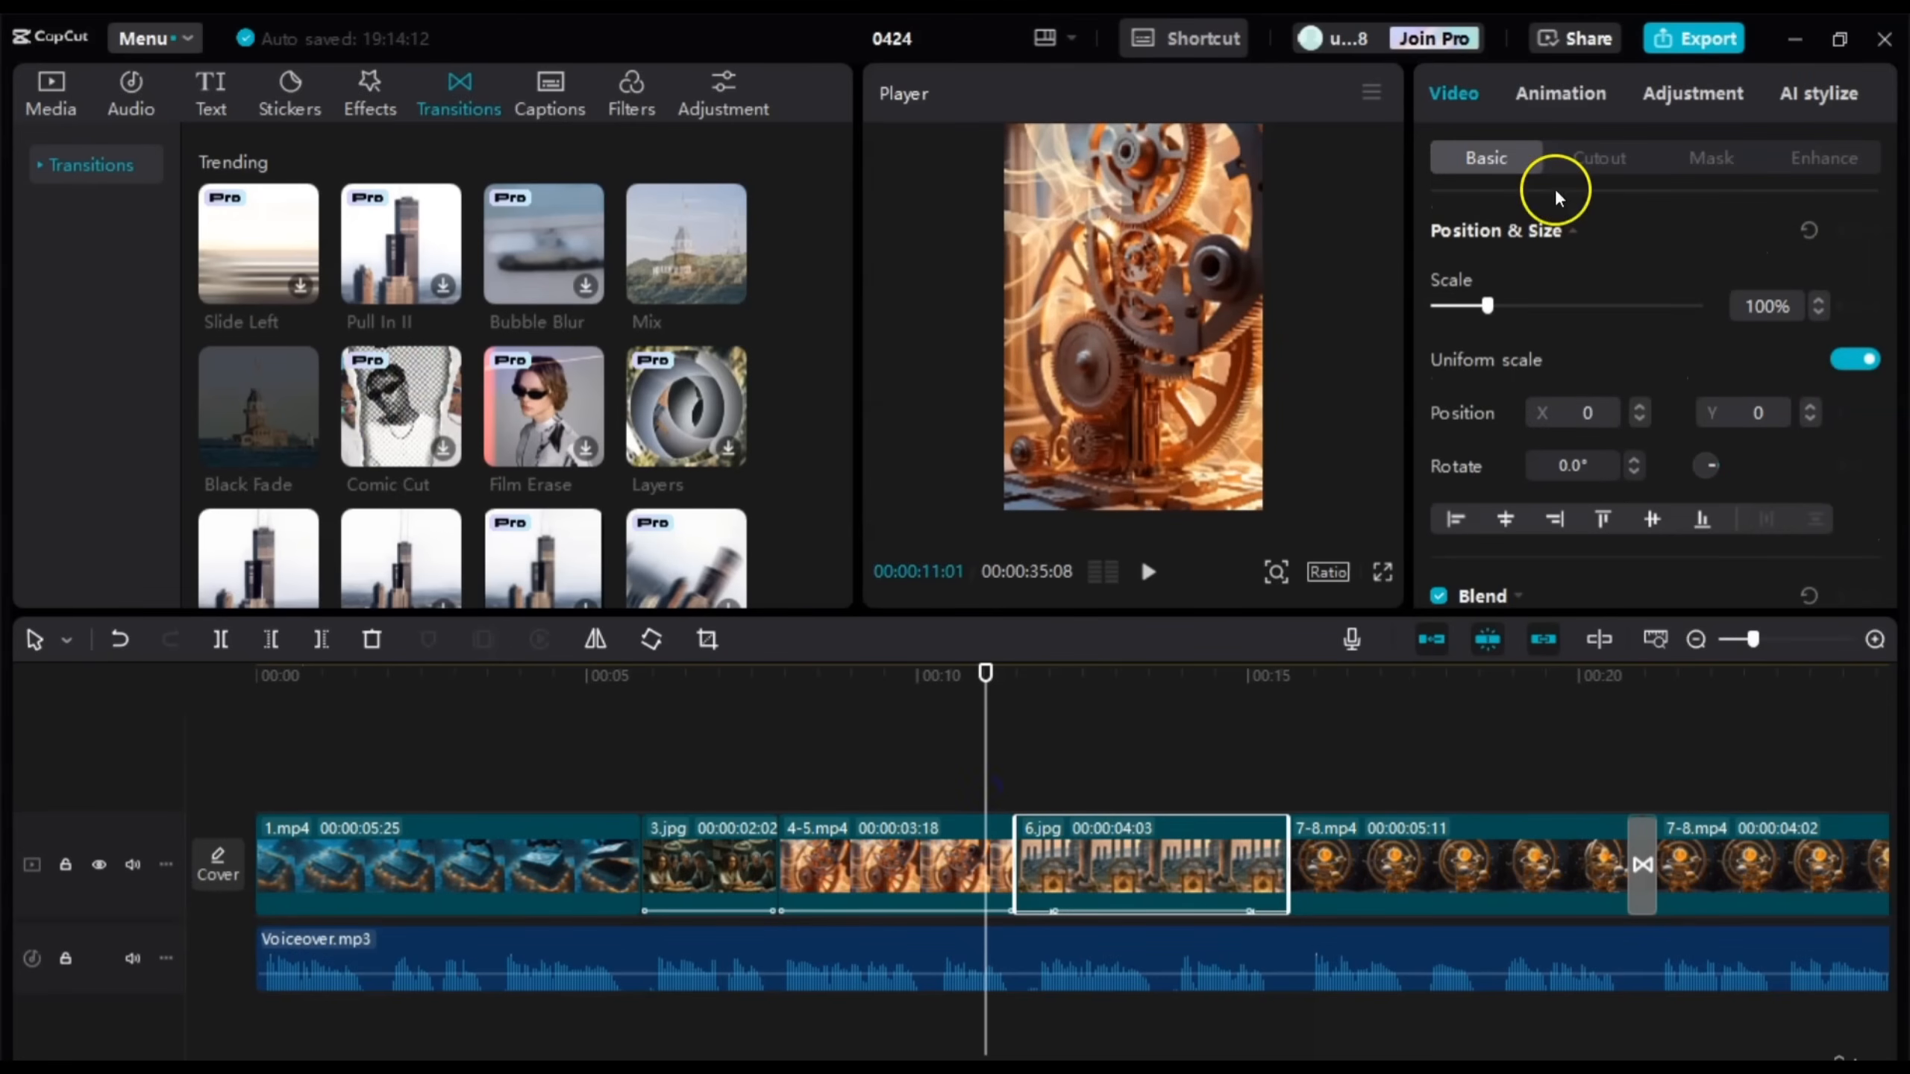
pyautogui.click(1554, 90)
pyautogui.click(1525, 163)
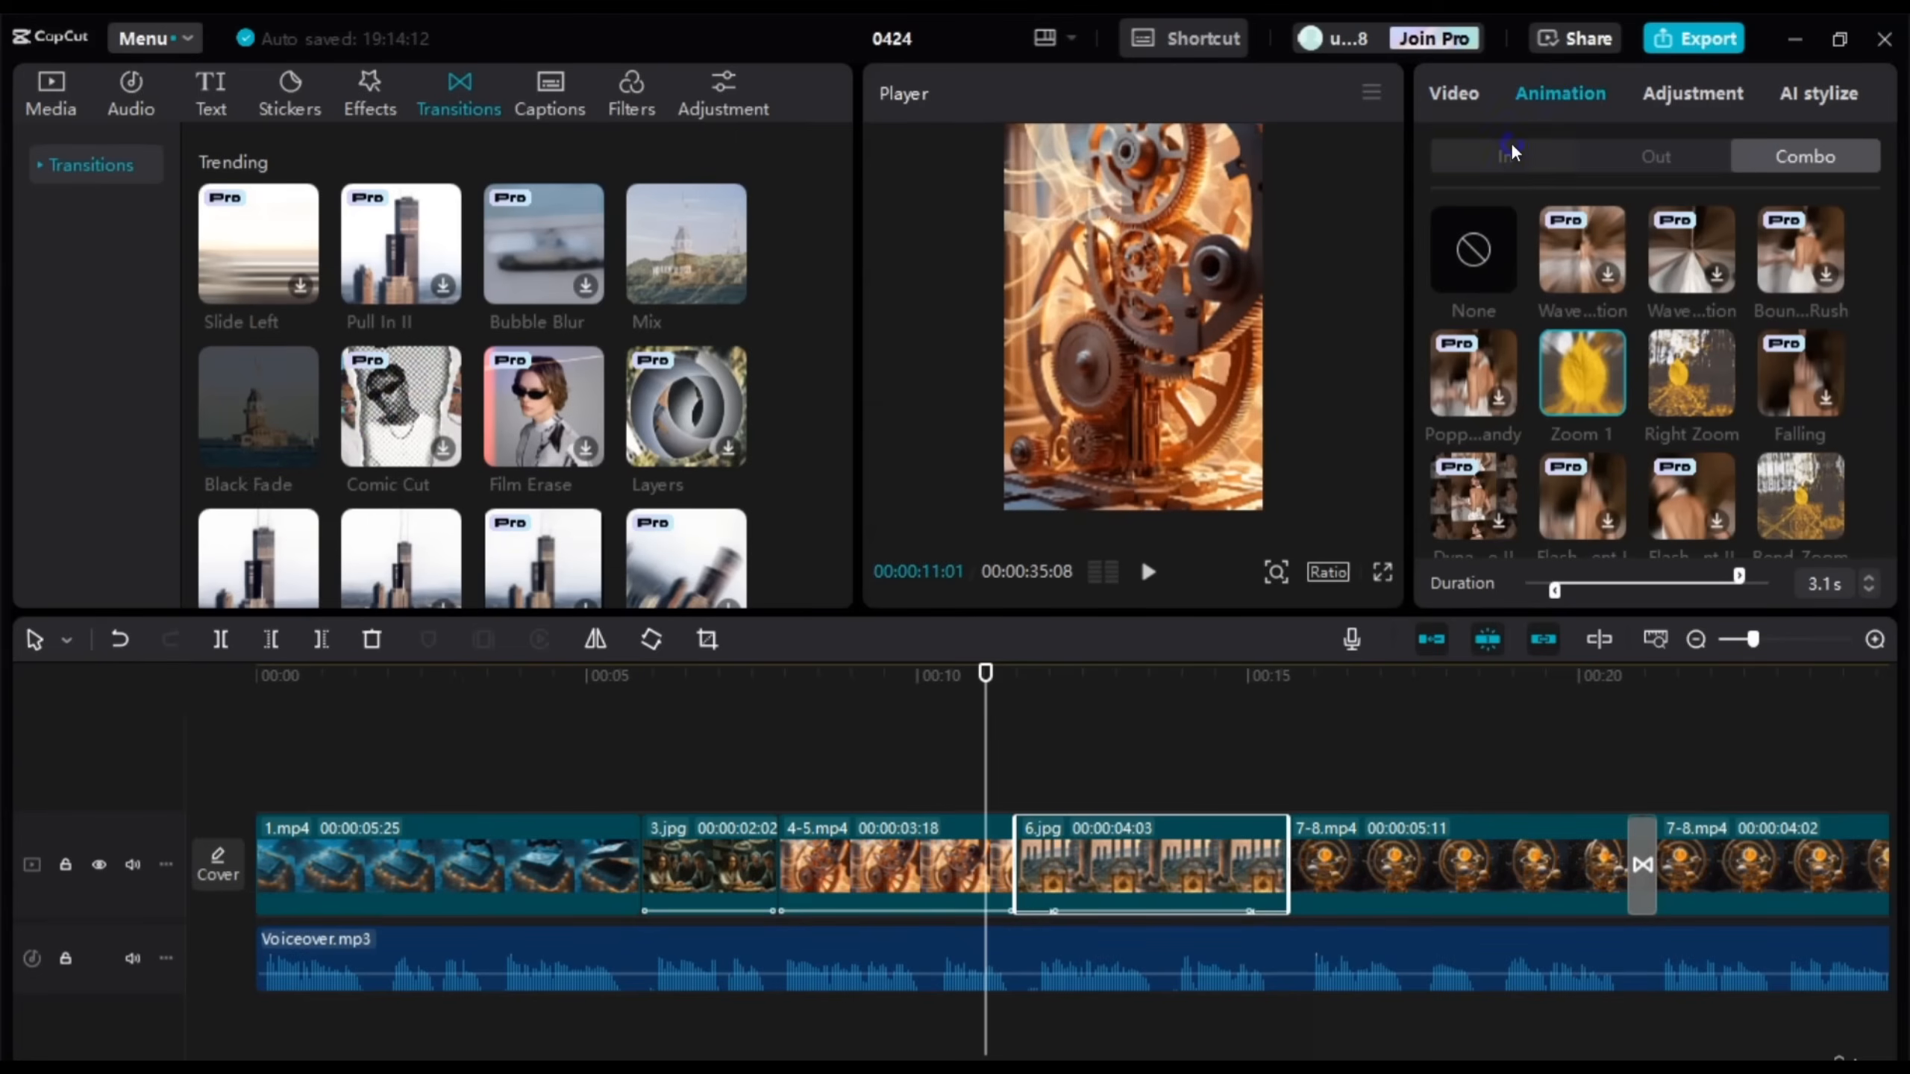
pyautogui.click(1475, 244)
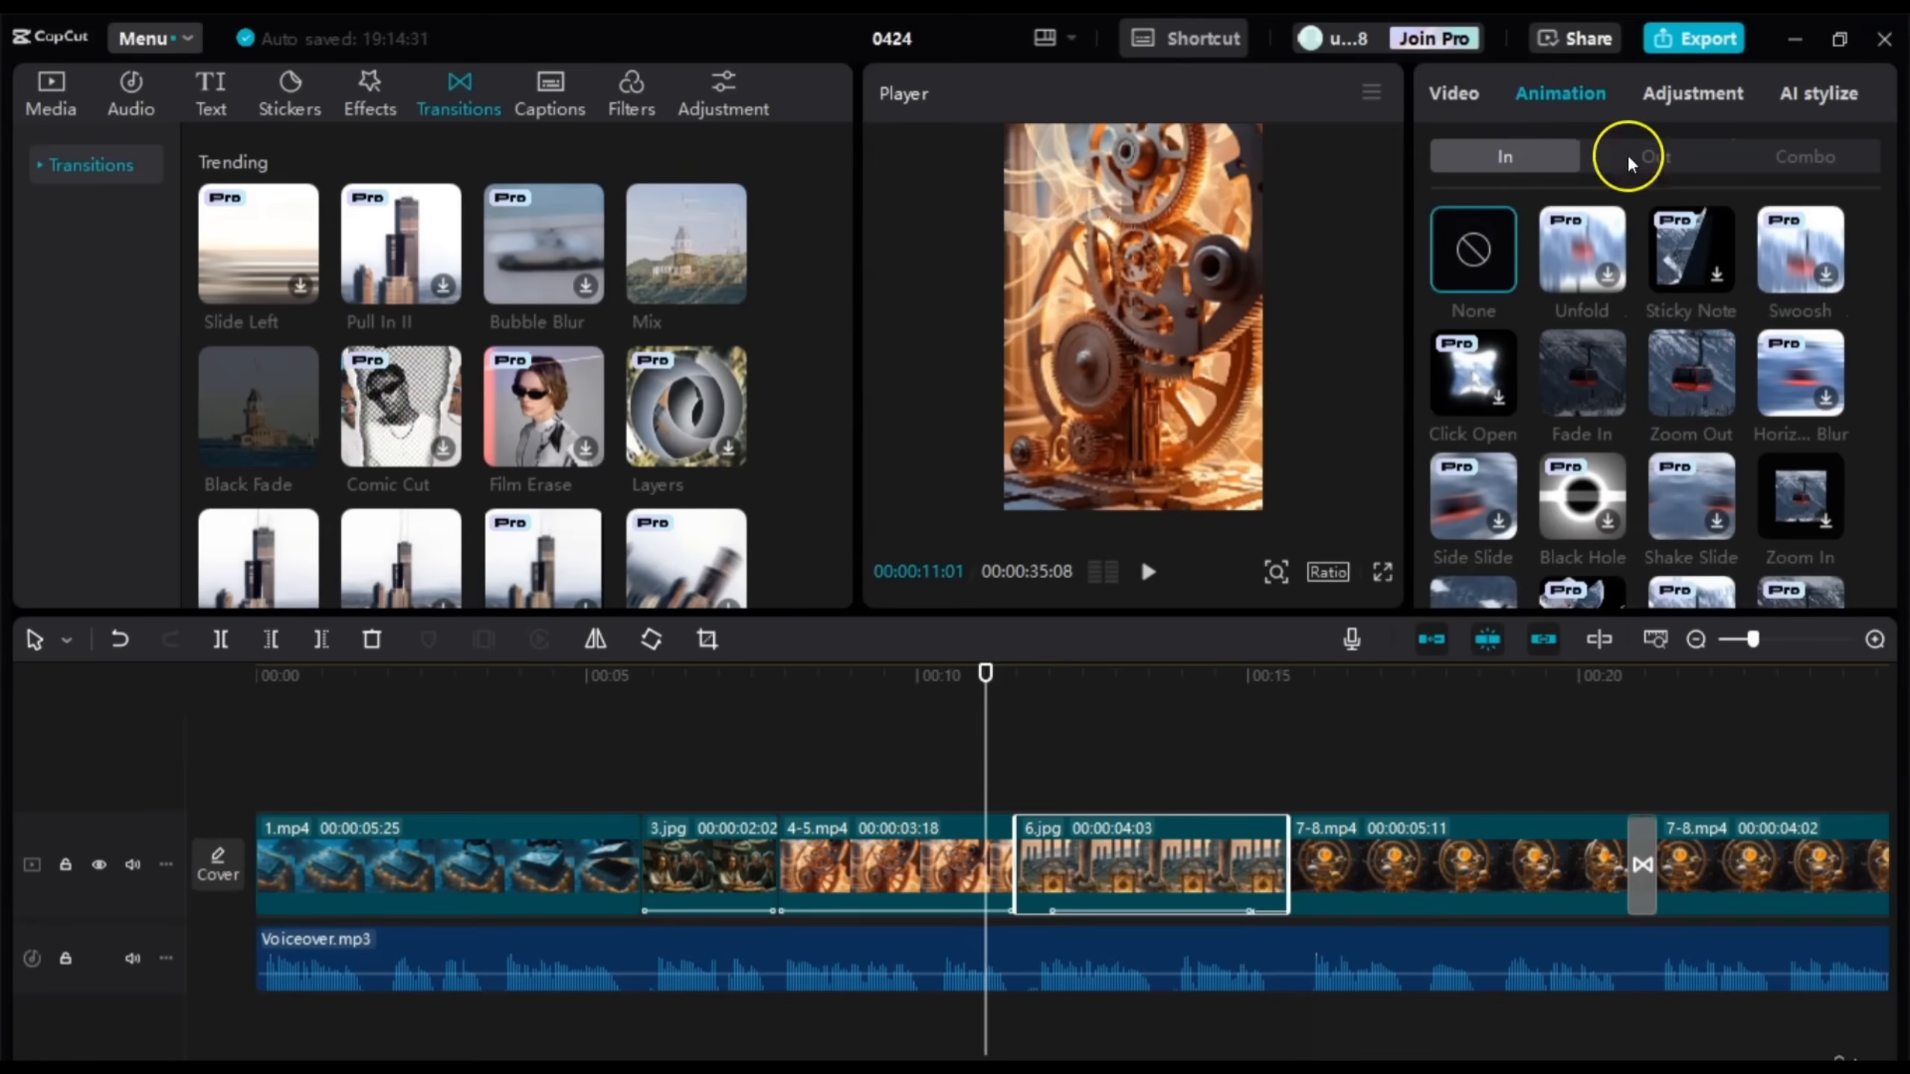
pyautogui.click(1655, 158)
pyautogui.click(1485, 259)
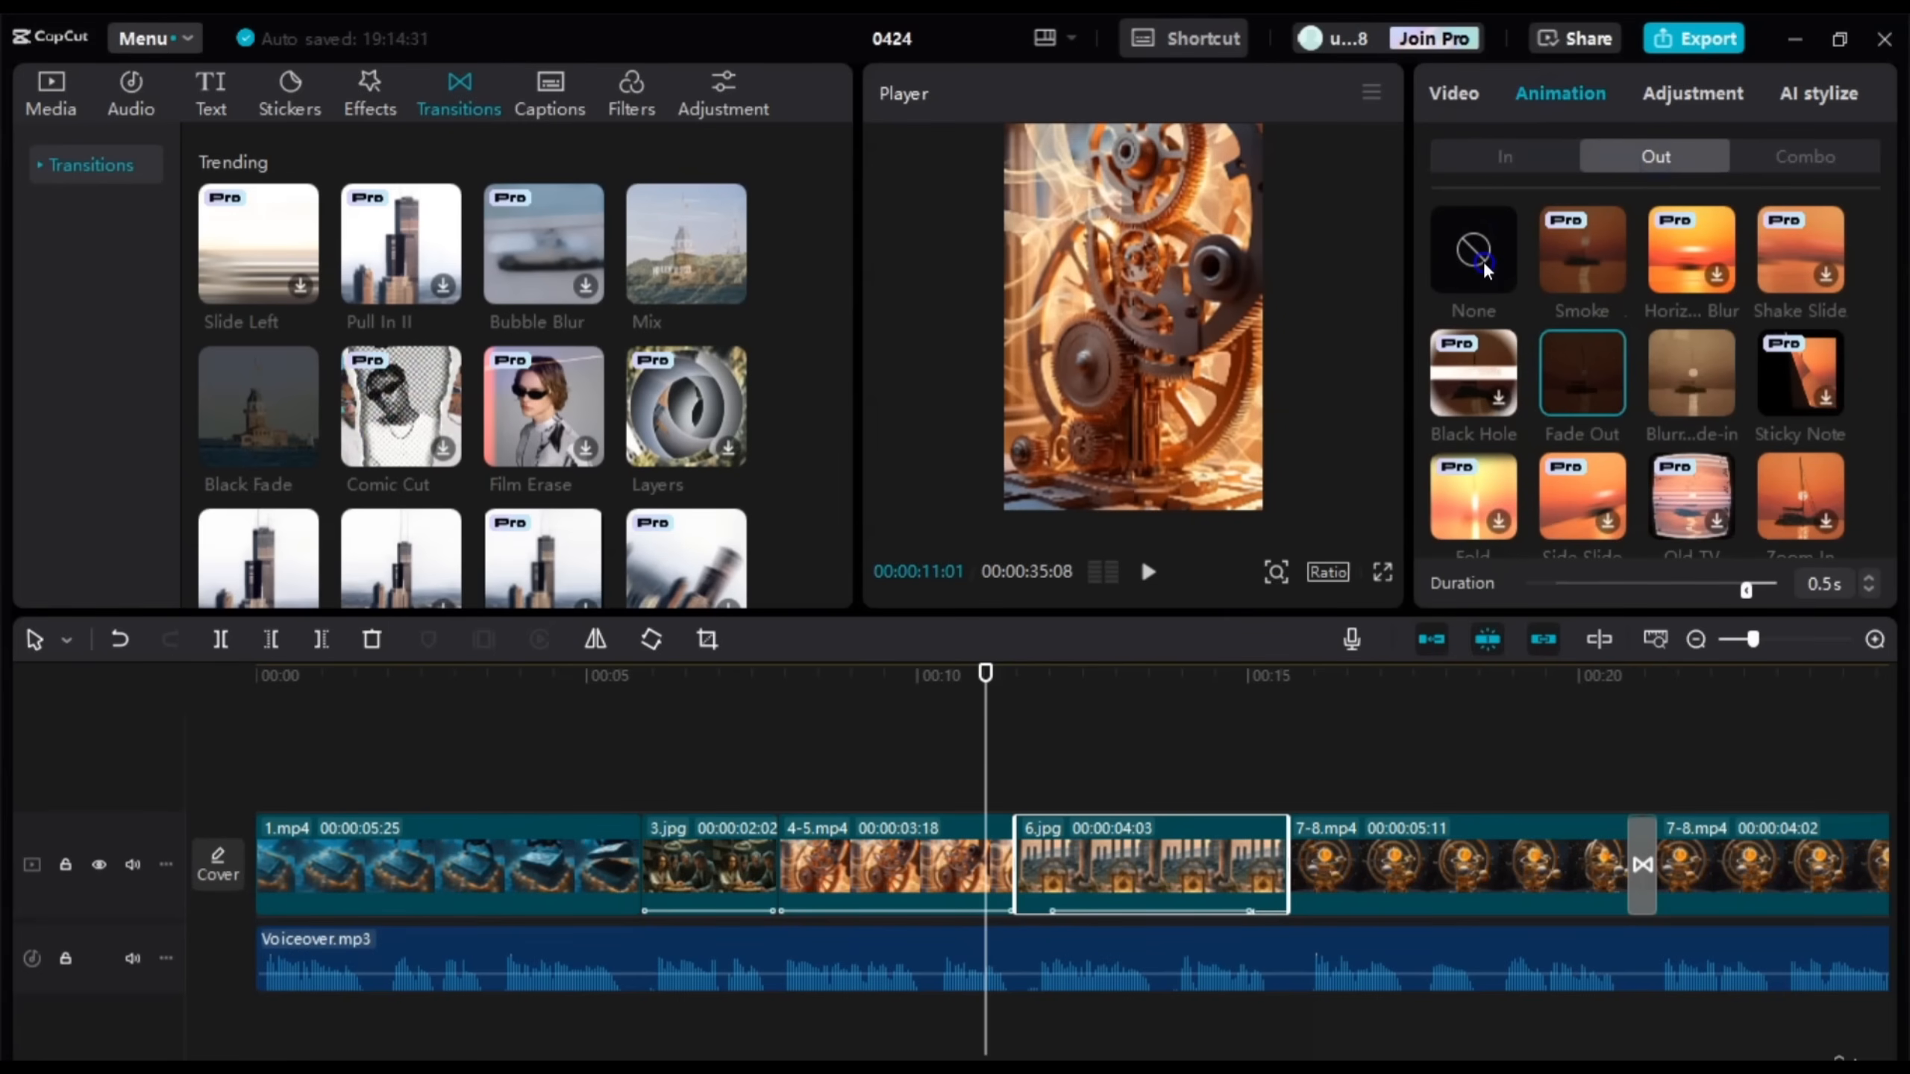
# Step: Reset the combo animation of 6.jpg, reapply Zoom 1 and play the sequence into the second 7-8.mp4 clip
pyautogui.click(1794, 164)
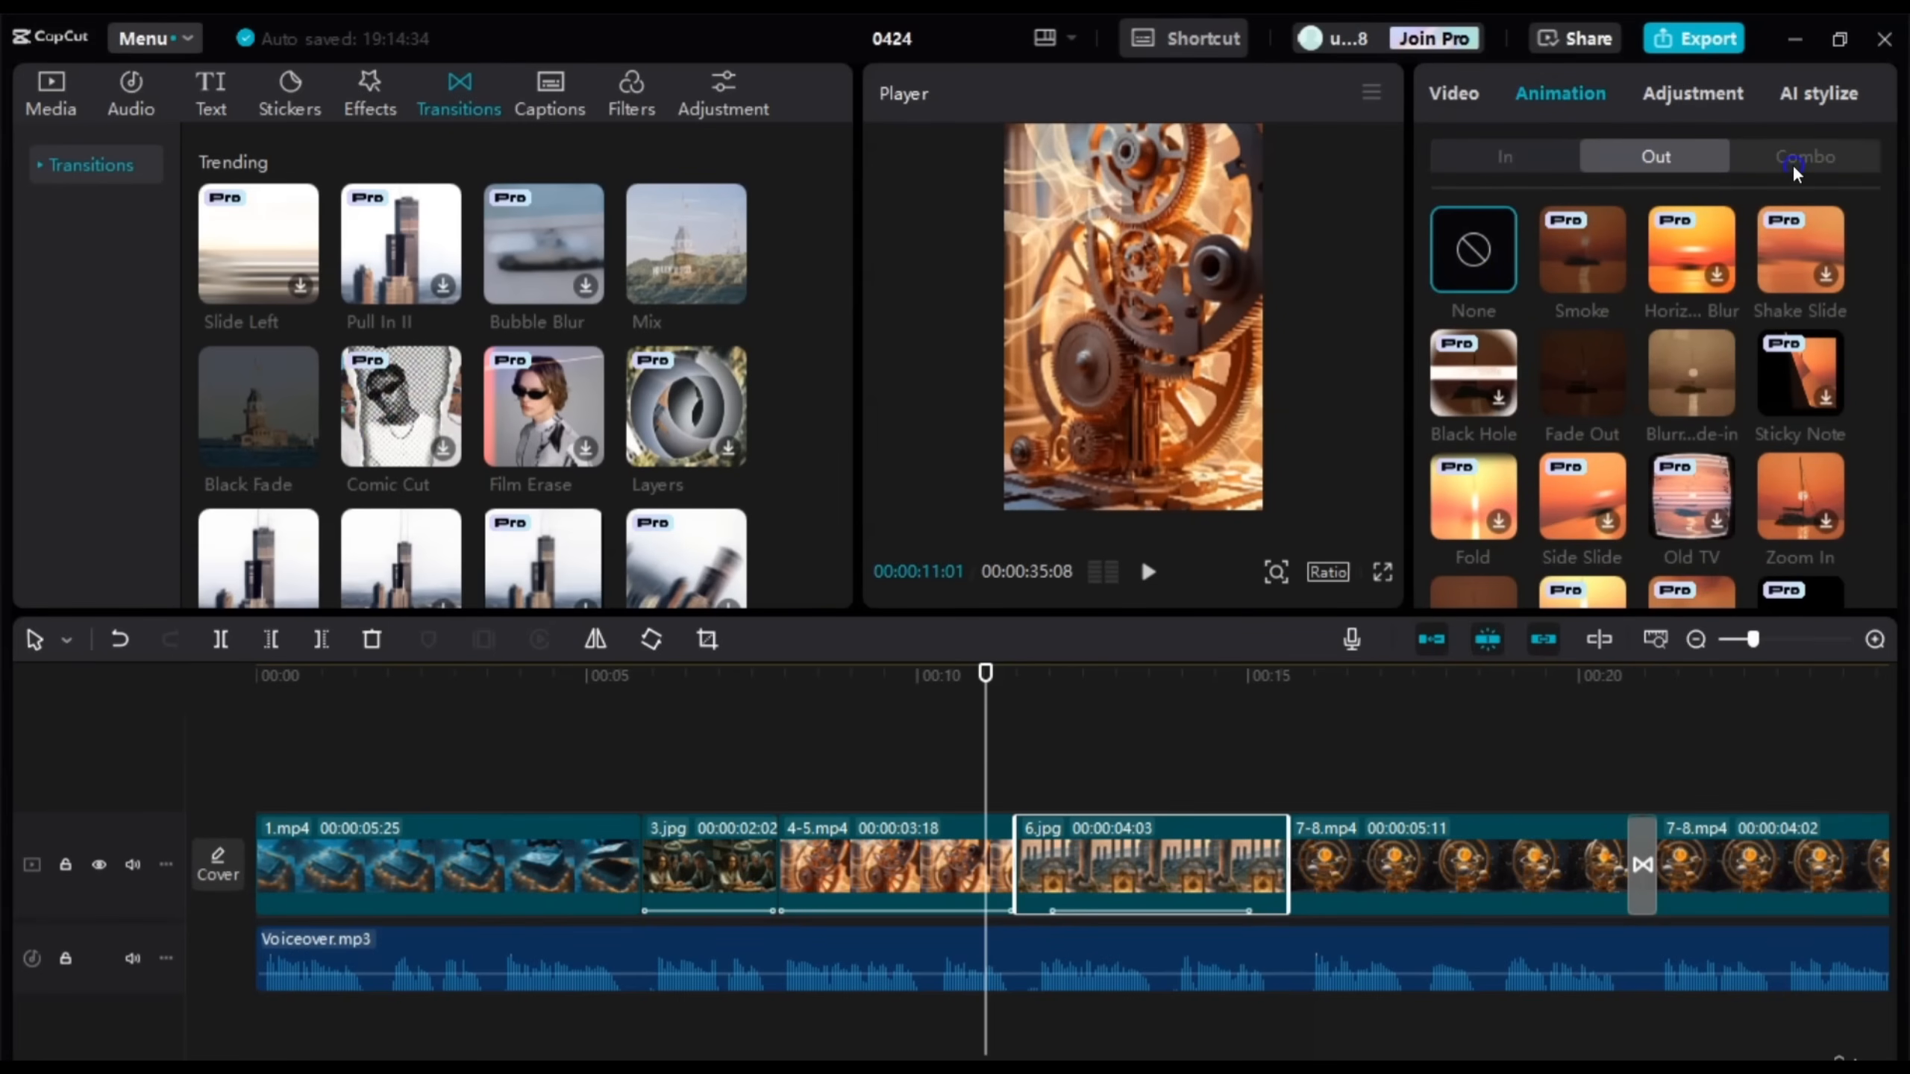
pyautogui.click(1489, 255)
pyautogui.click(1582, 353)
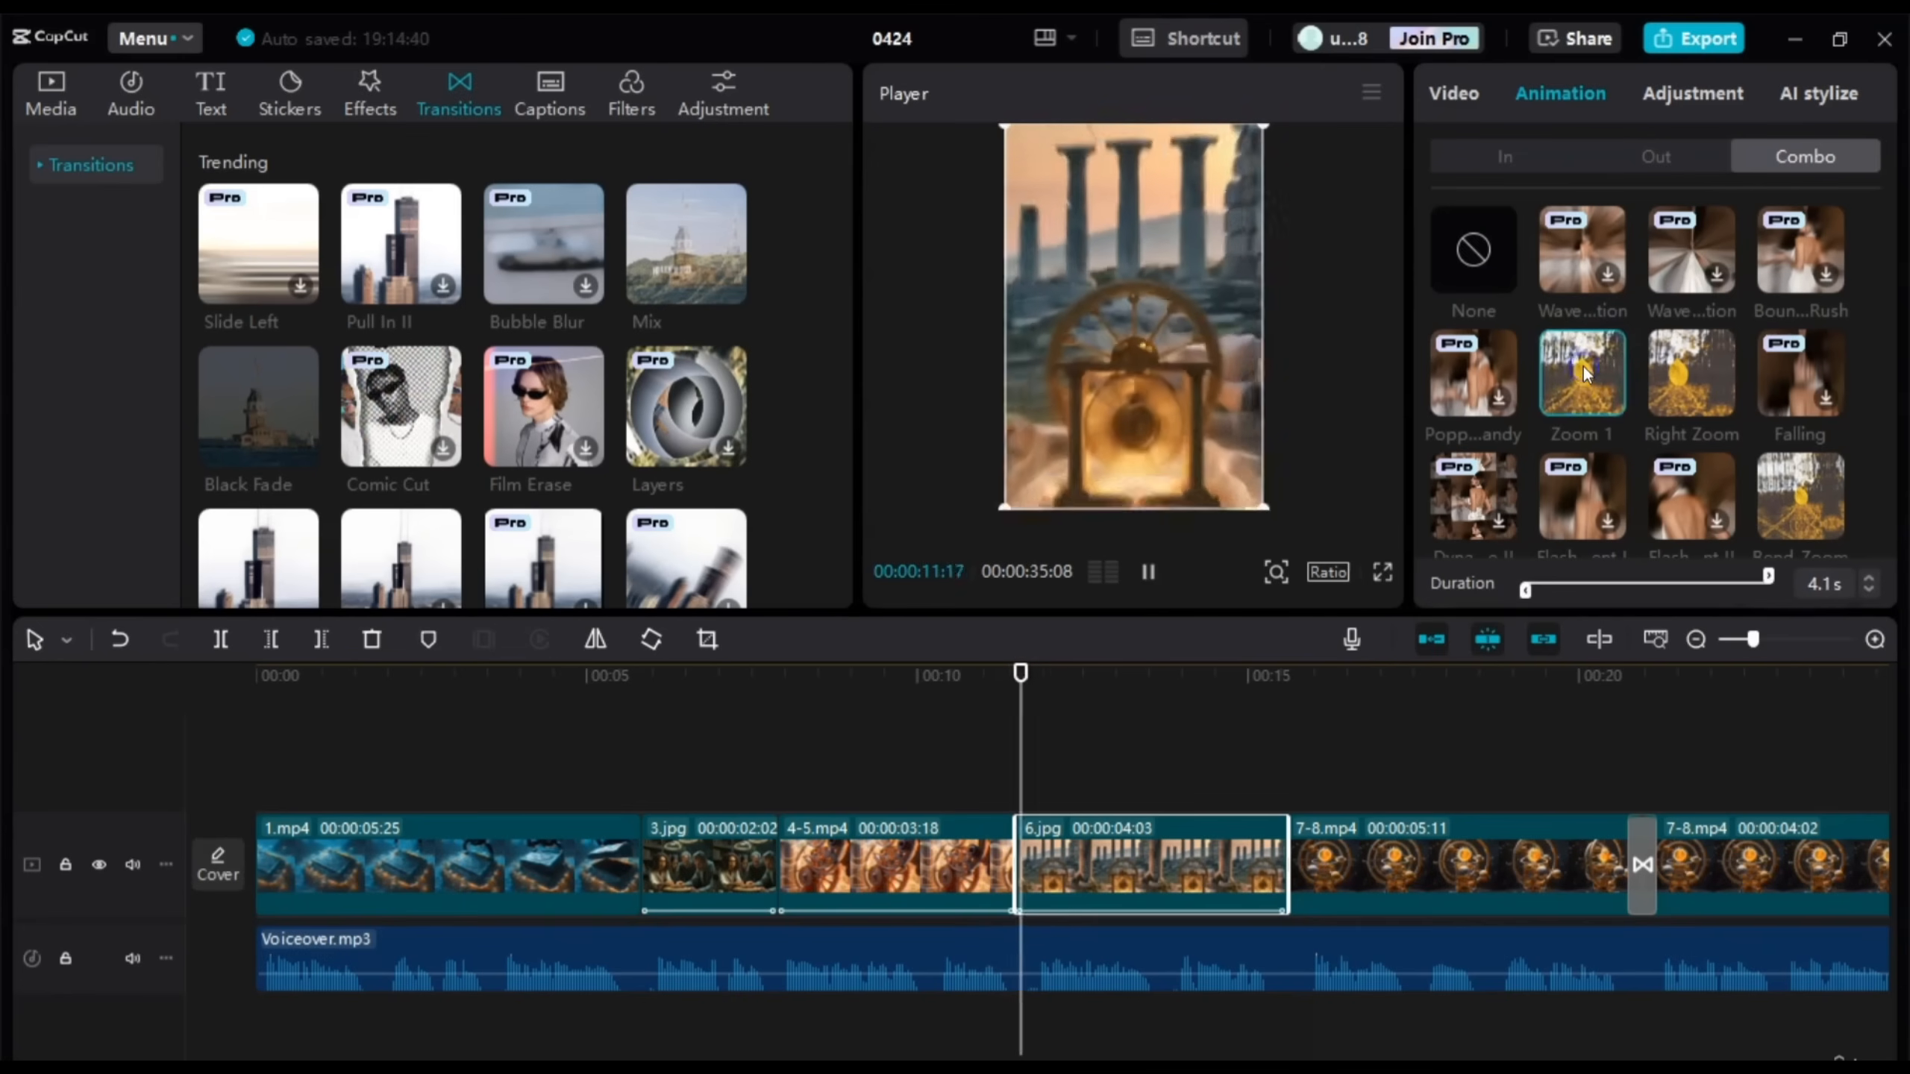
pyautogui.click(1176, 557)
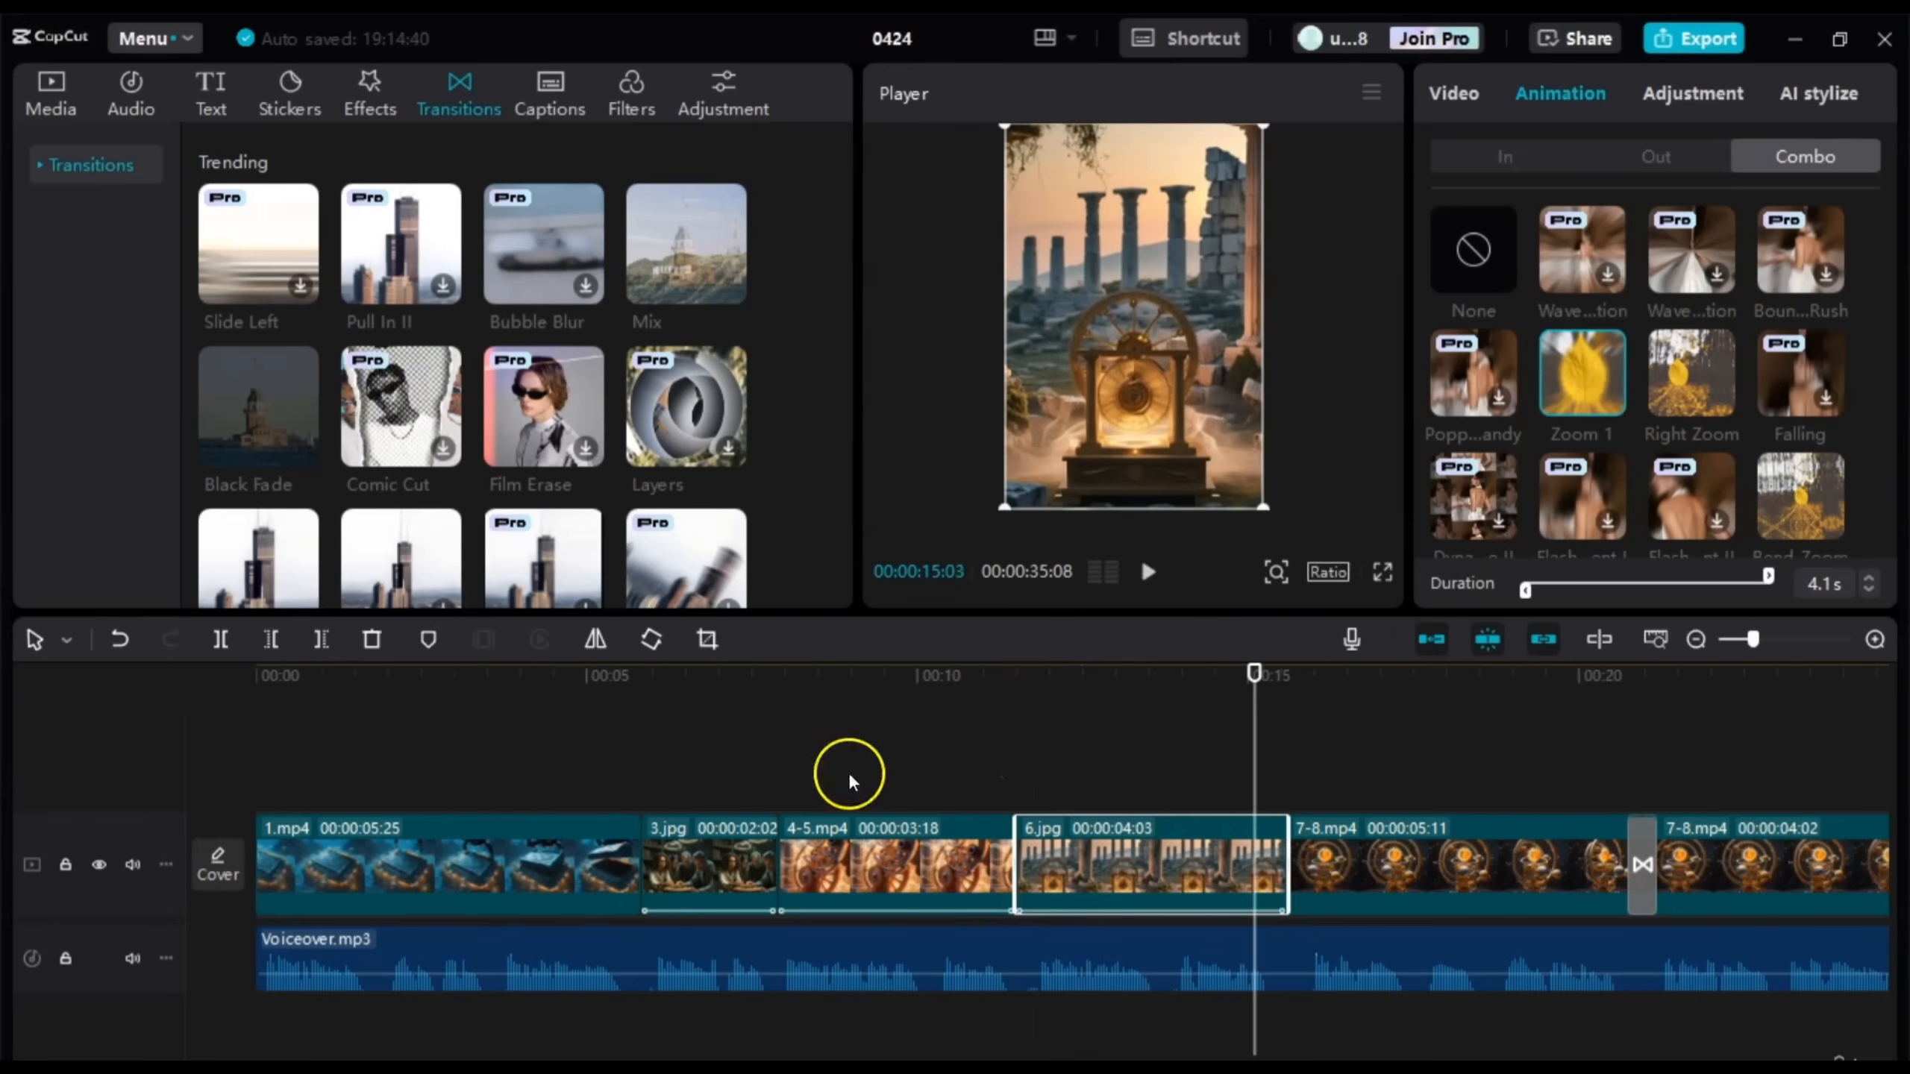
pyautogui.click(737, 775)
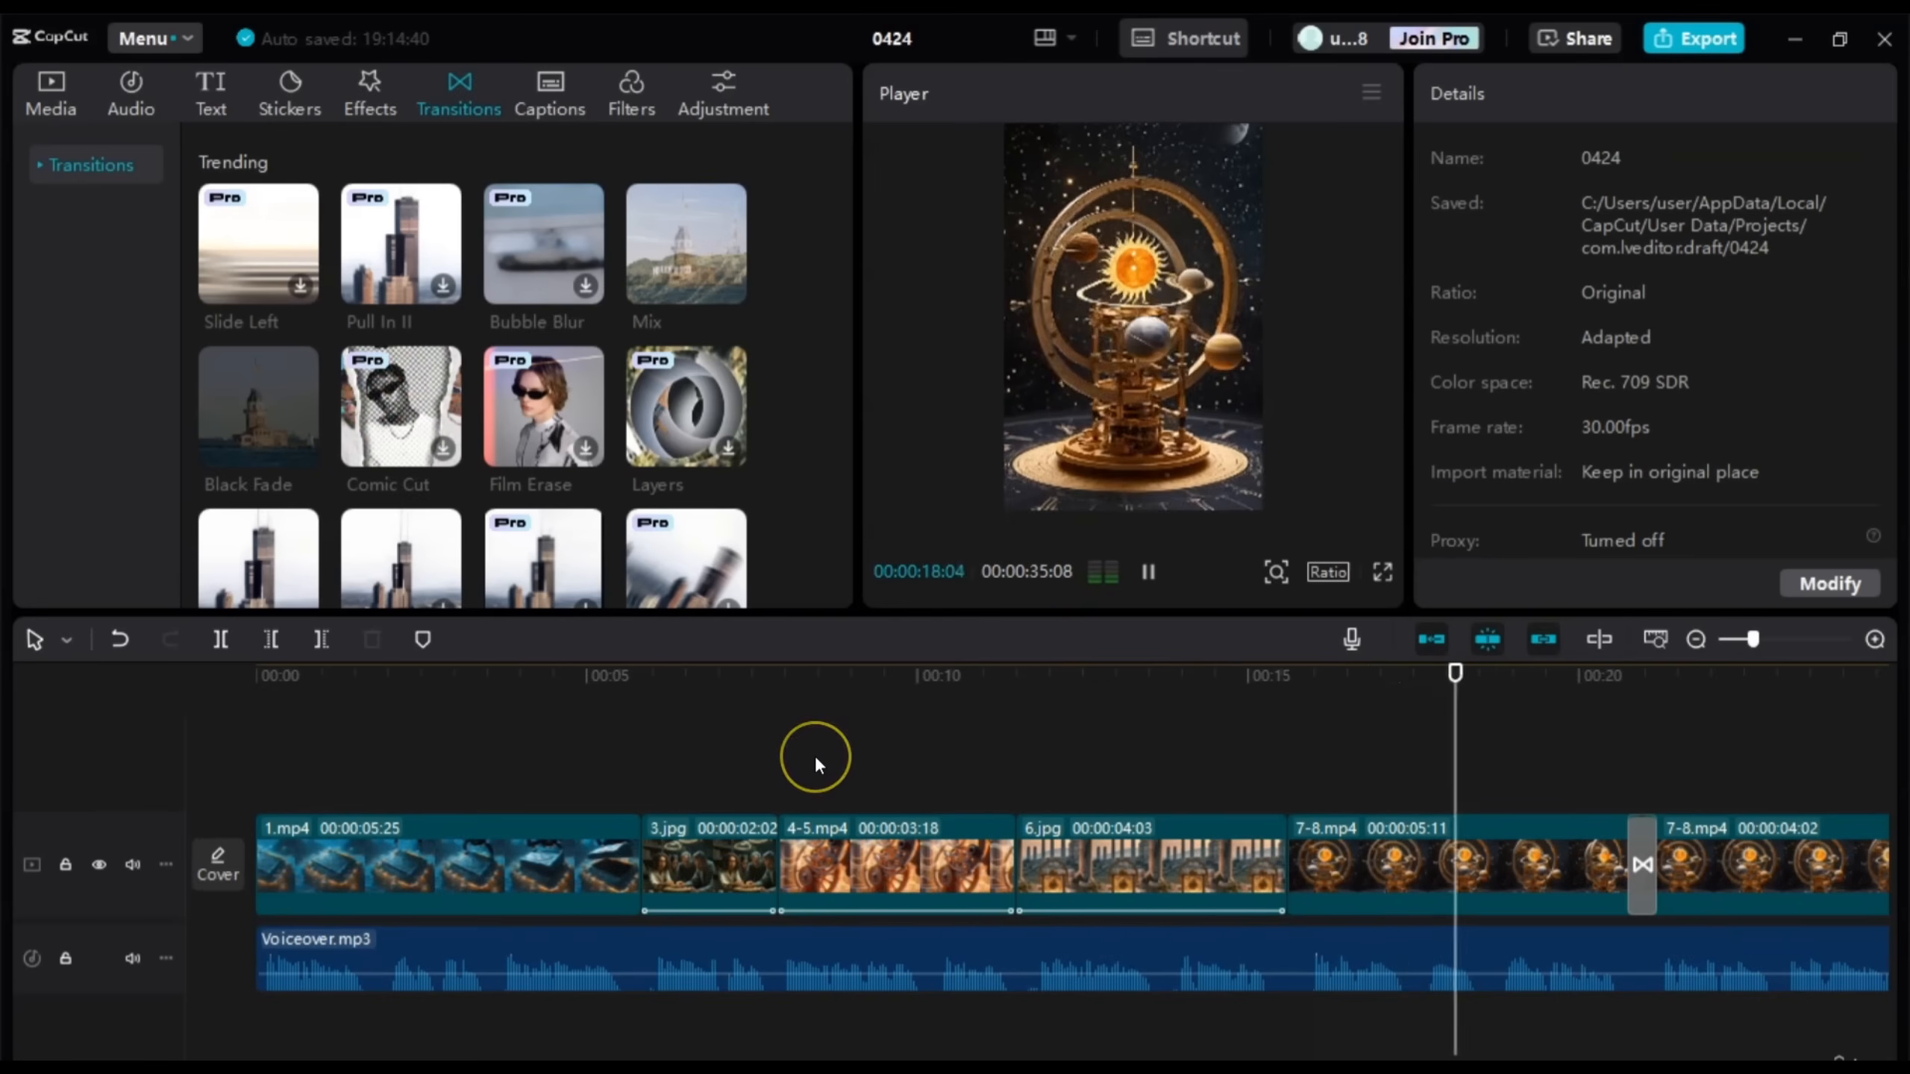
pyautogui.hscroll(3, 815, 755)
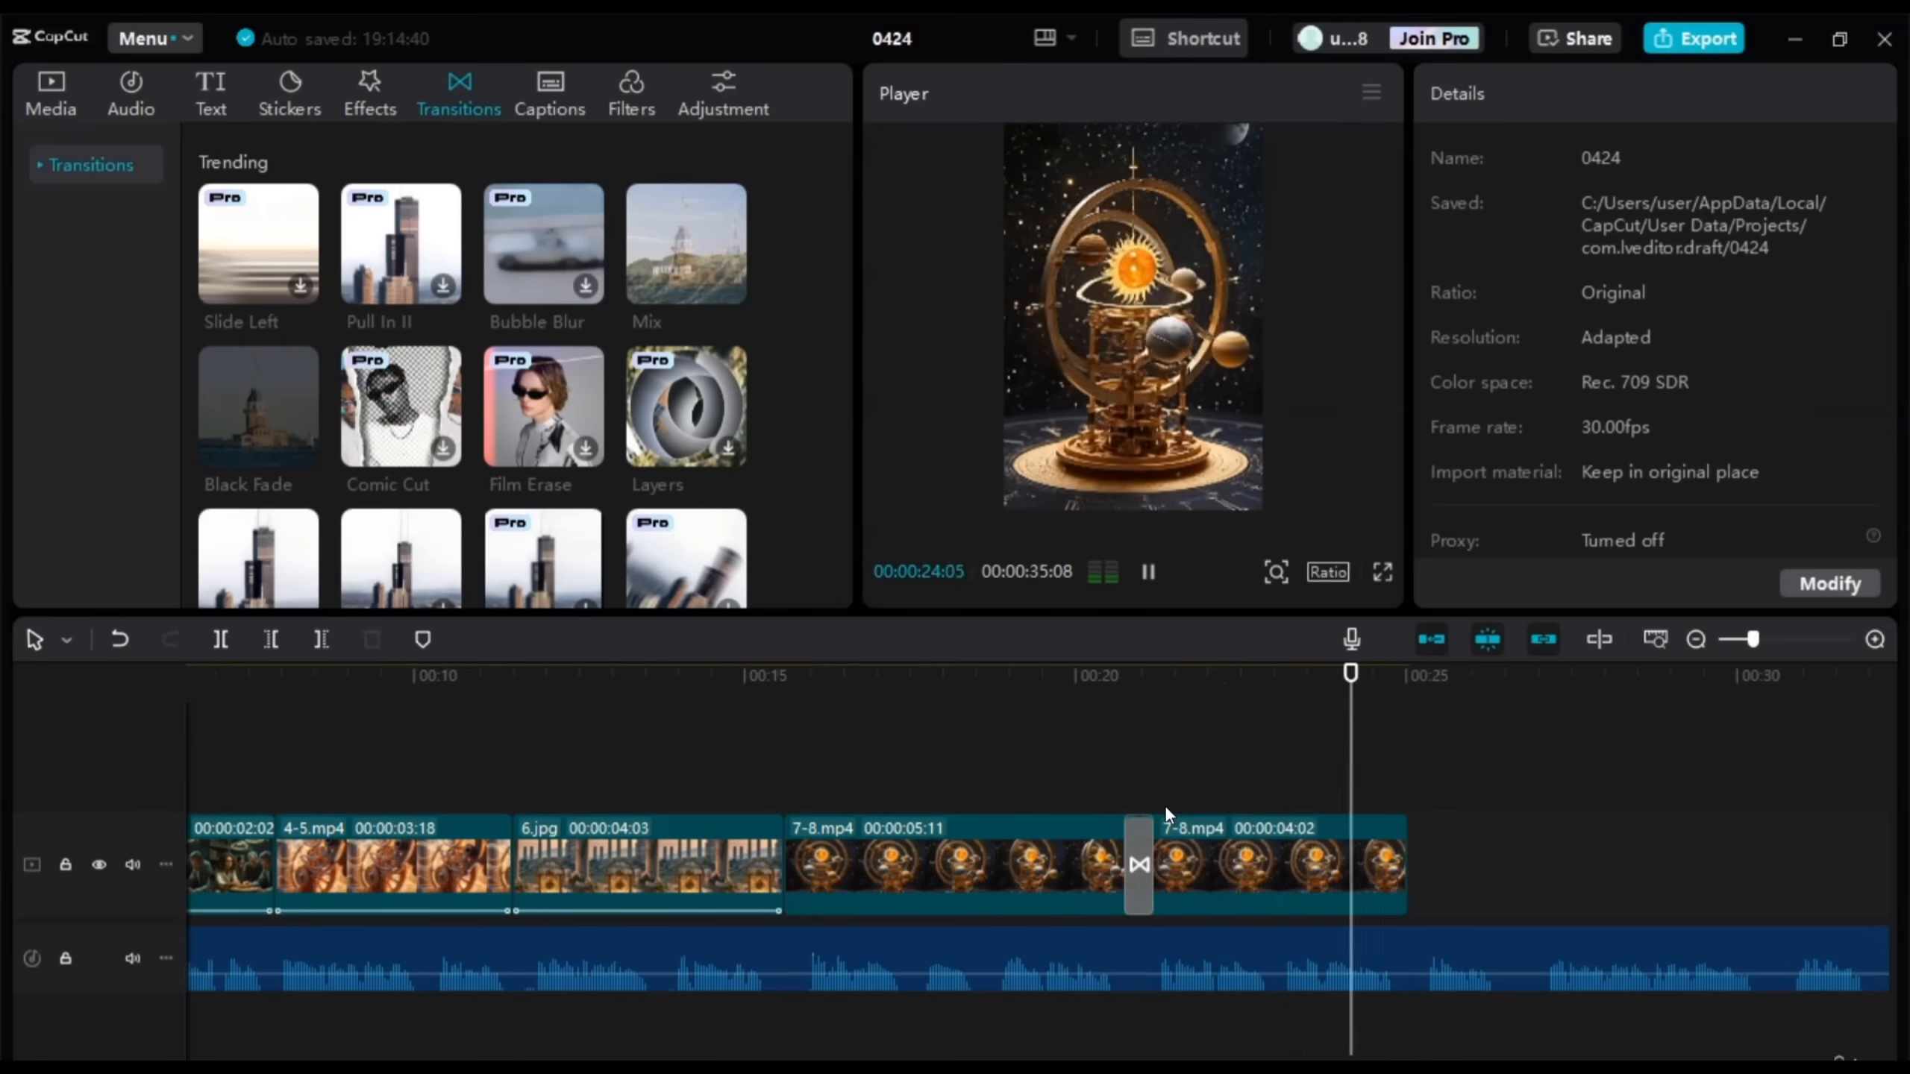
pyautogui.press('space')
# Step: Place 9.mp4 on the main track directly after the second 7-8.mp4 clip, at 00:00:25:01
pyautogui.click(1273, 779)
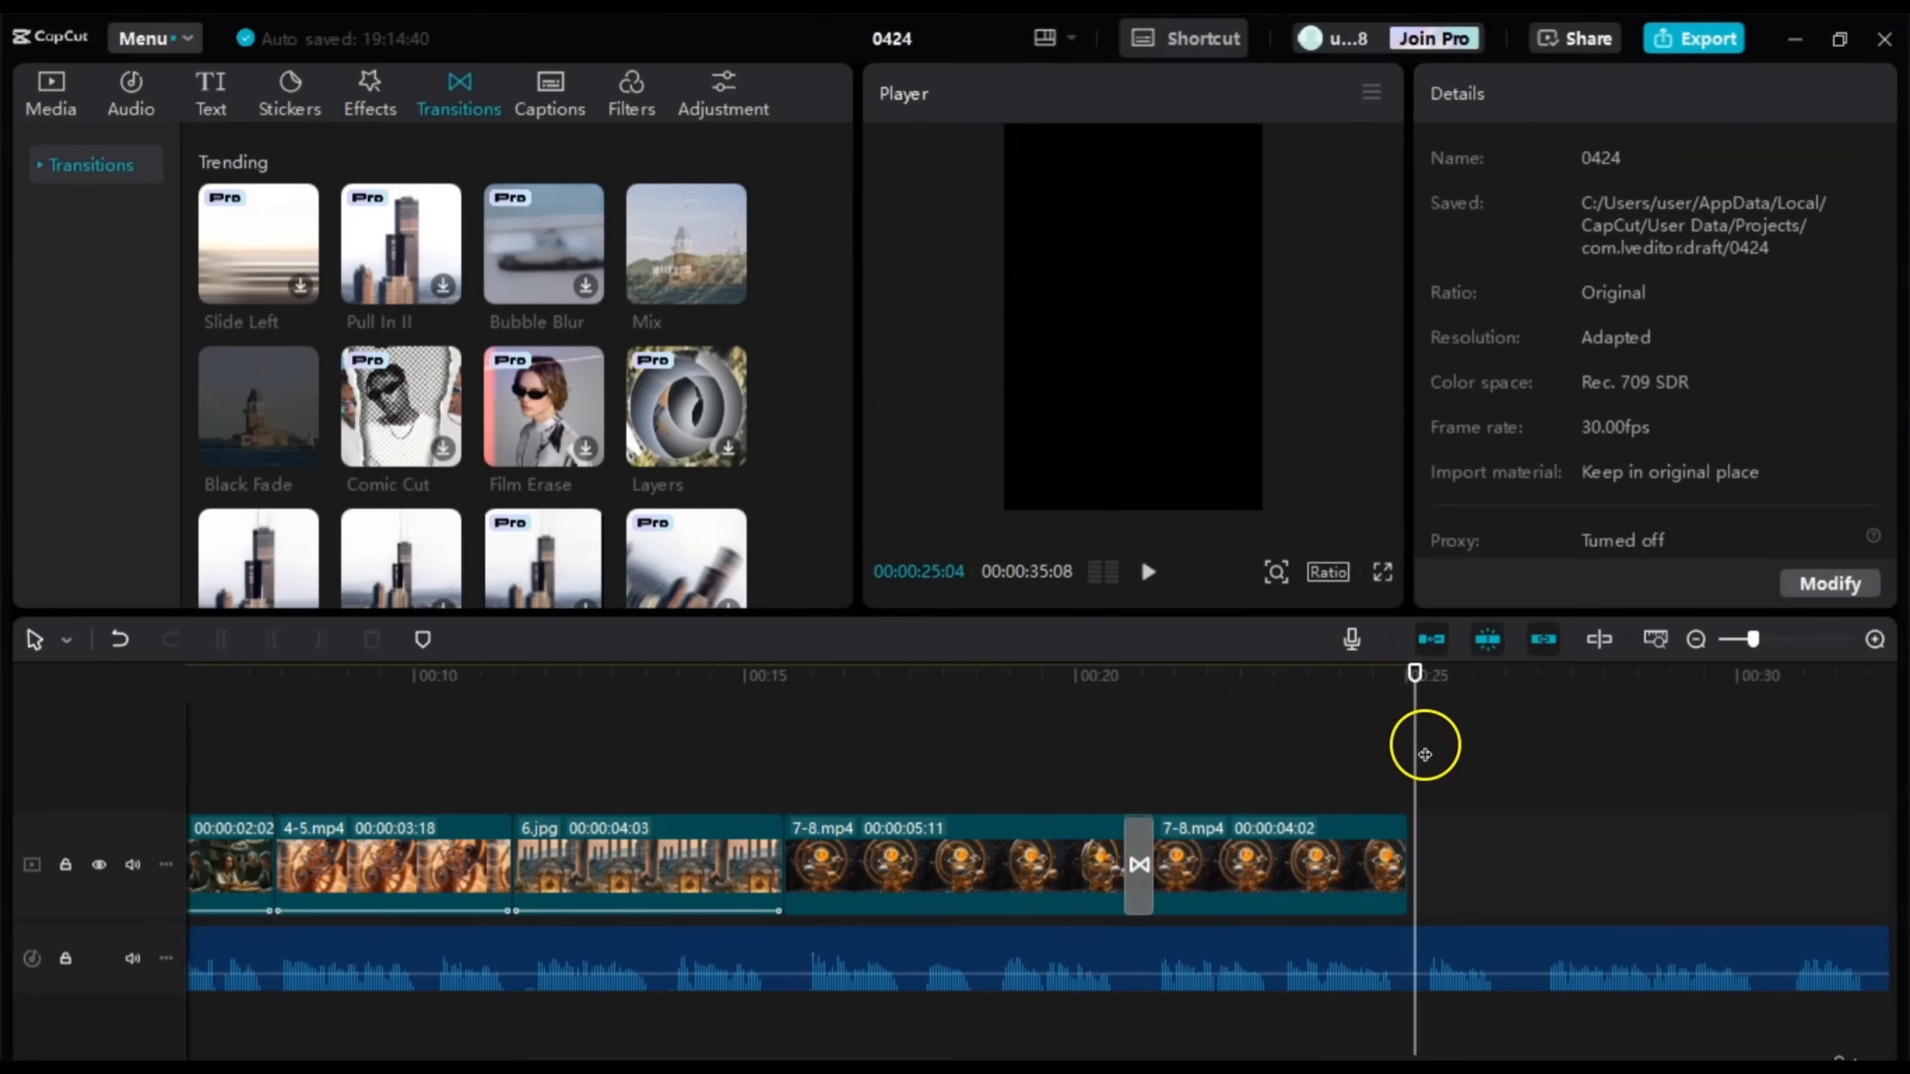
pyautogui.moveTo(1425, 752); pyautogui.dragTo(1414, 752)
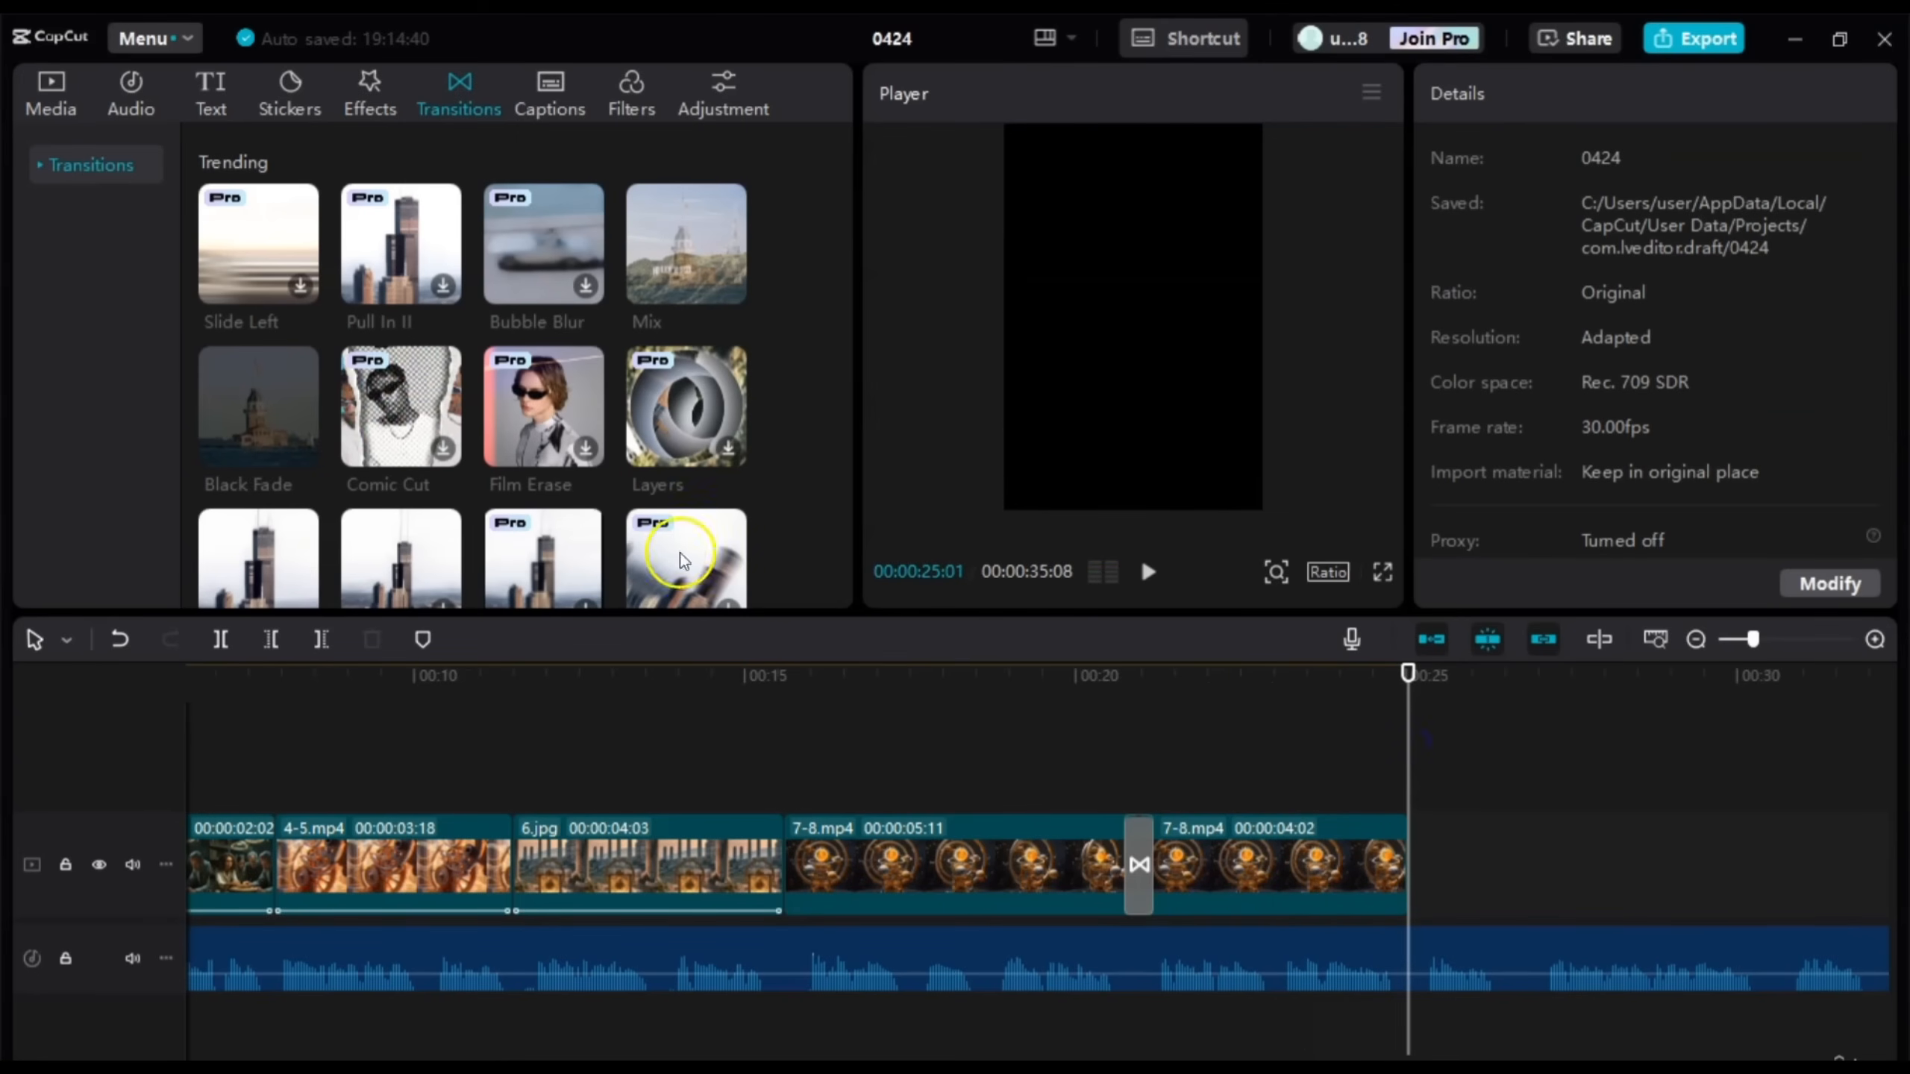
pyautogui.click(53, 96)
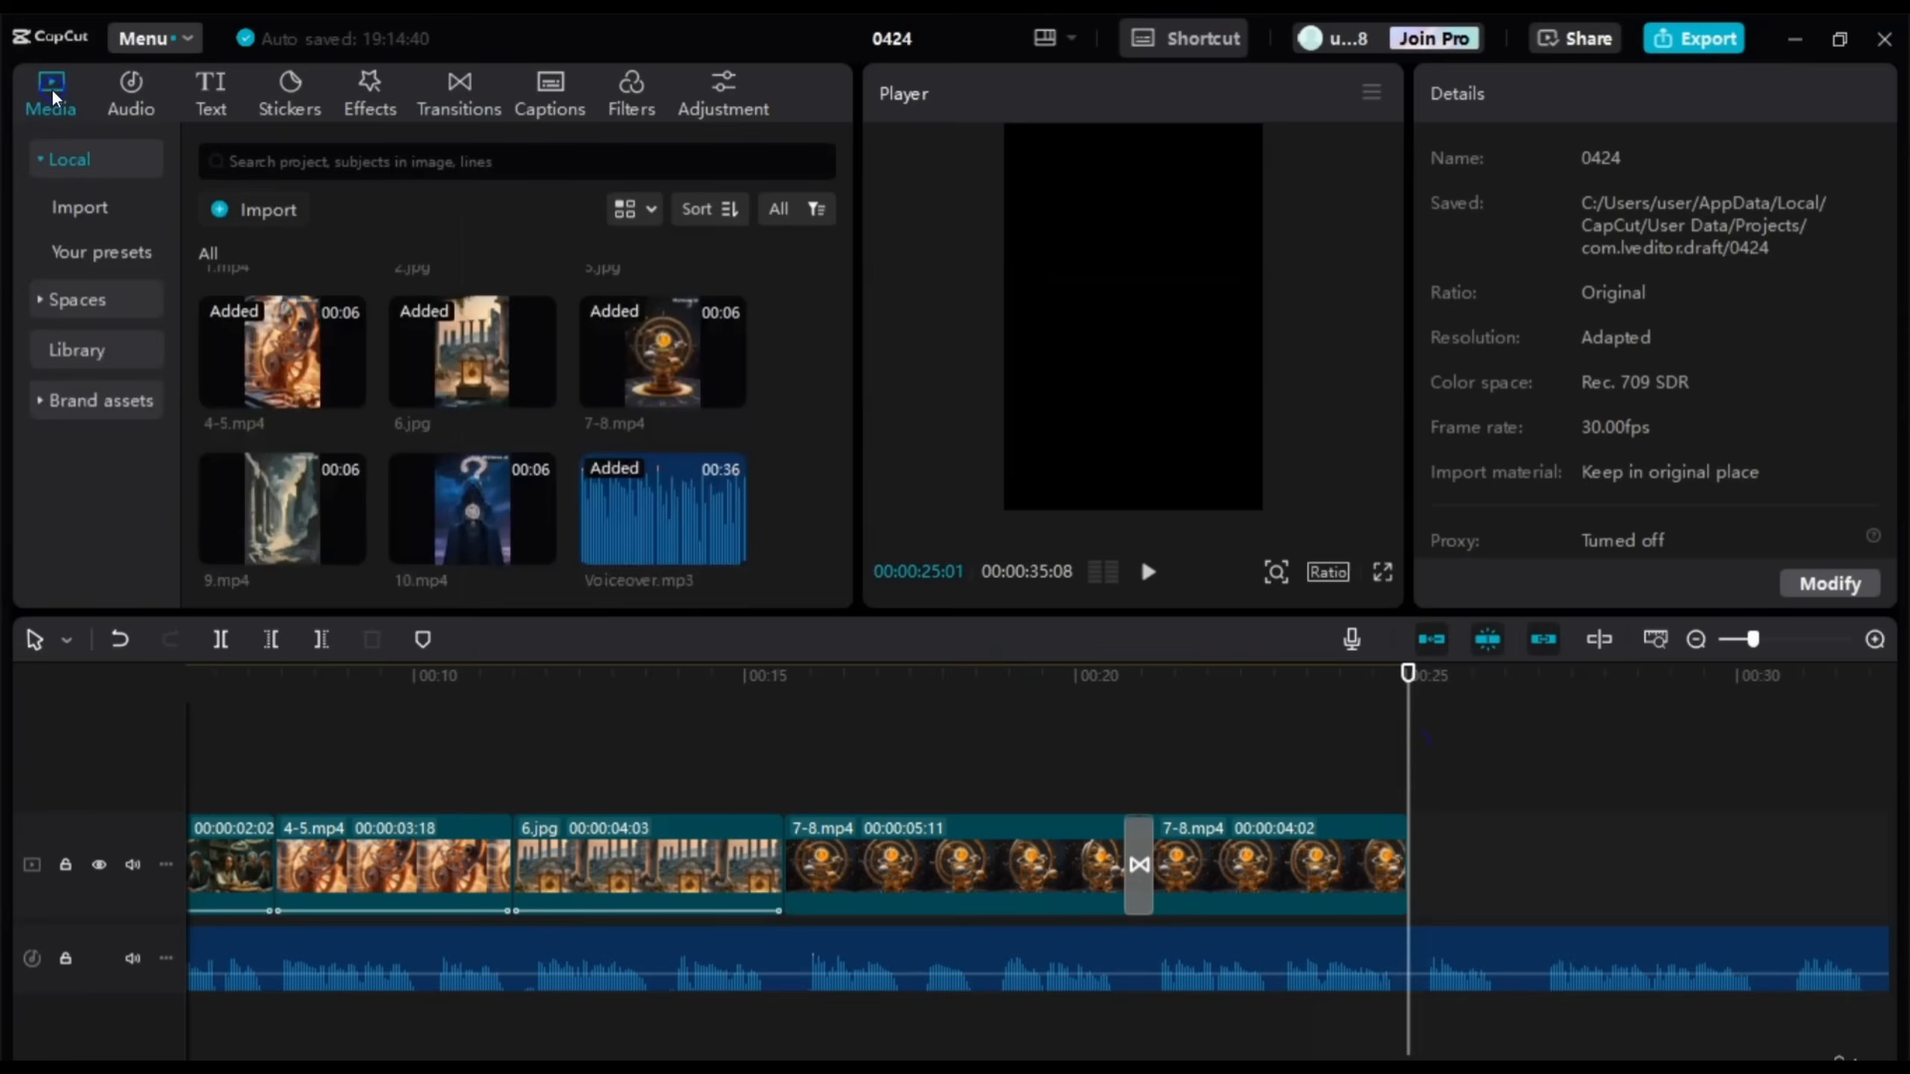
pyautogui.moveTo(349, 470)
pyautogui.moveTo(288, 501); pyautogui.dragTo(1057, 677)
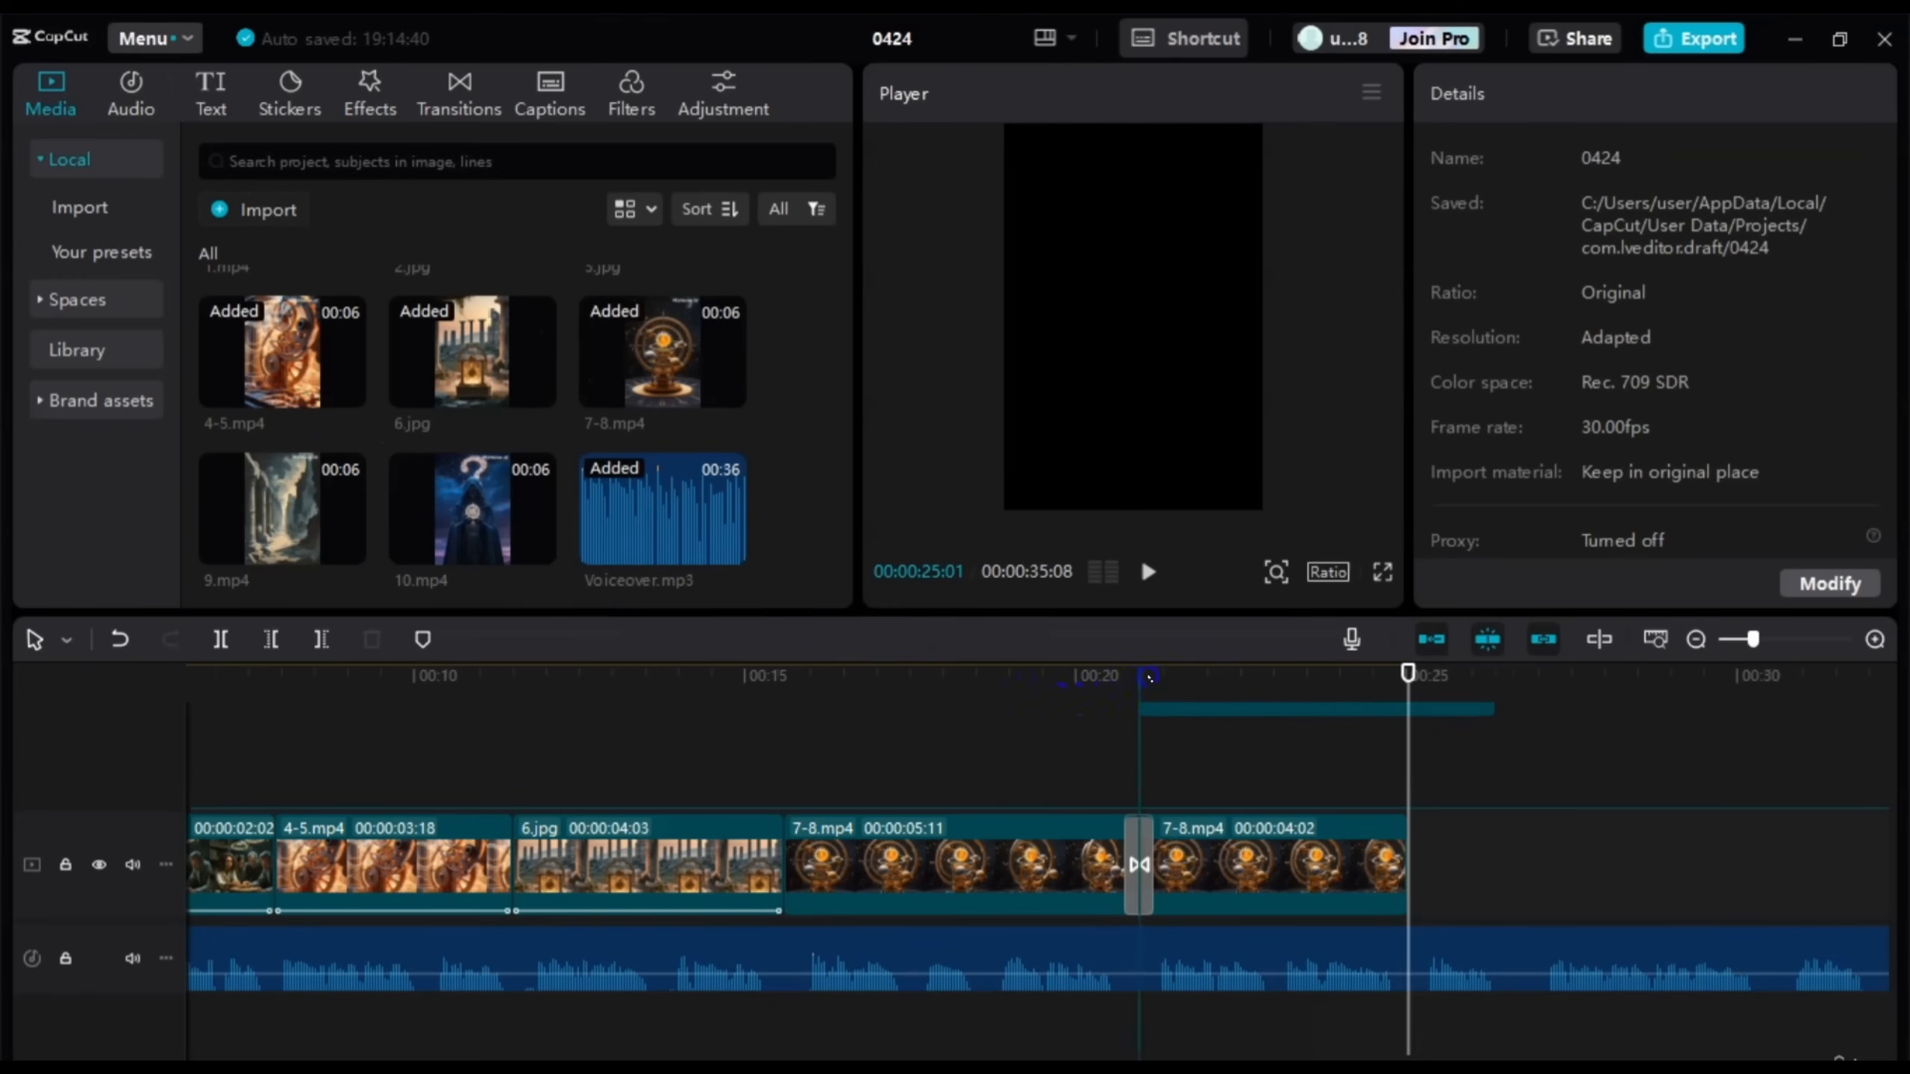
pyautogui.moveTo(1336, 677); pyautogui.dragTo(1413, 868)
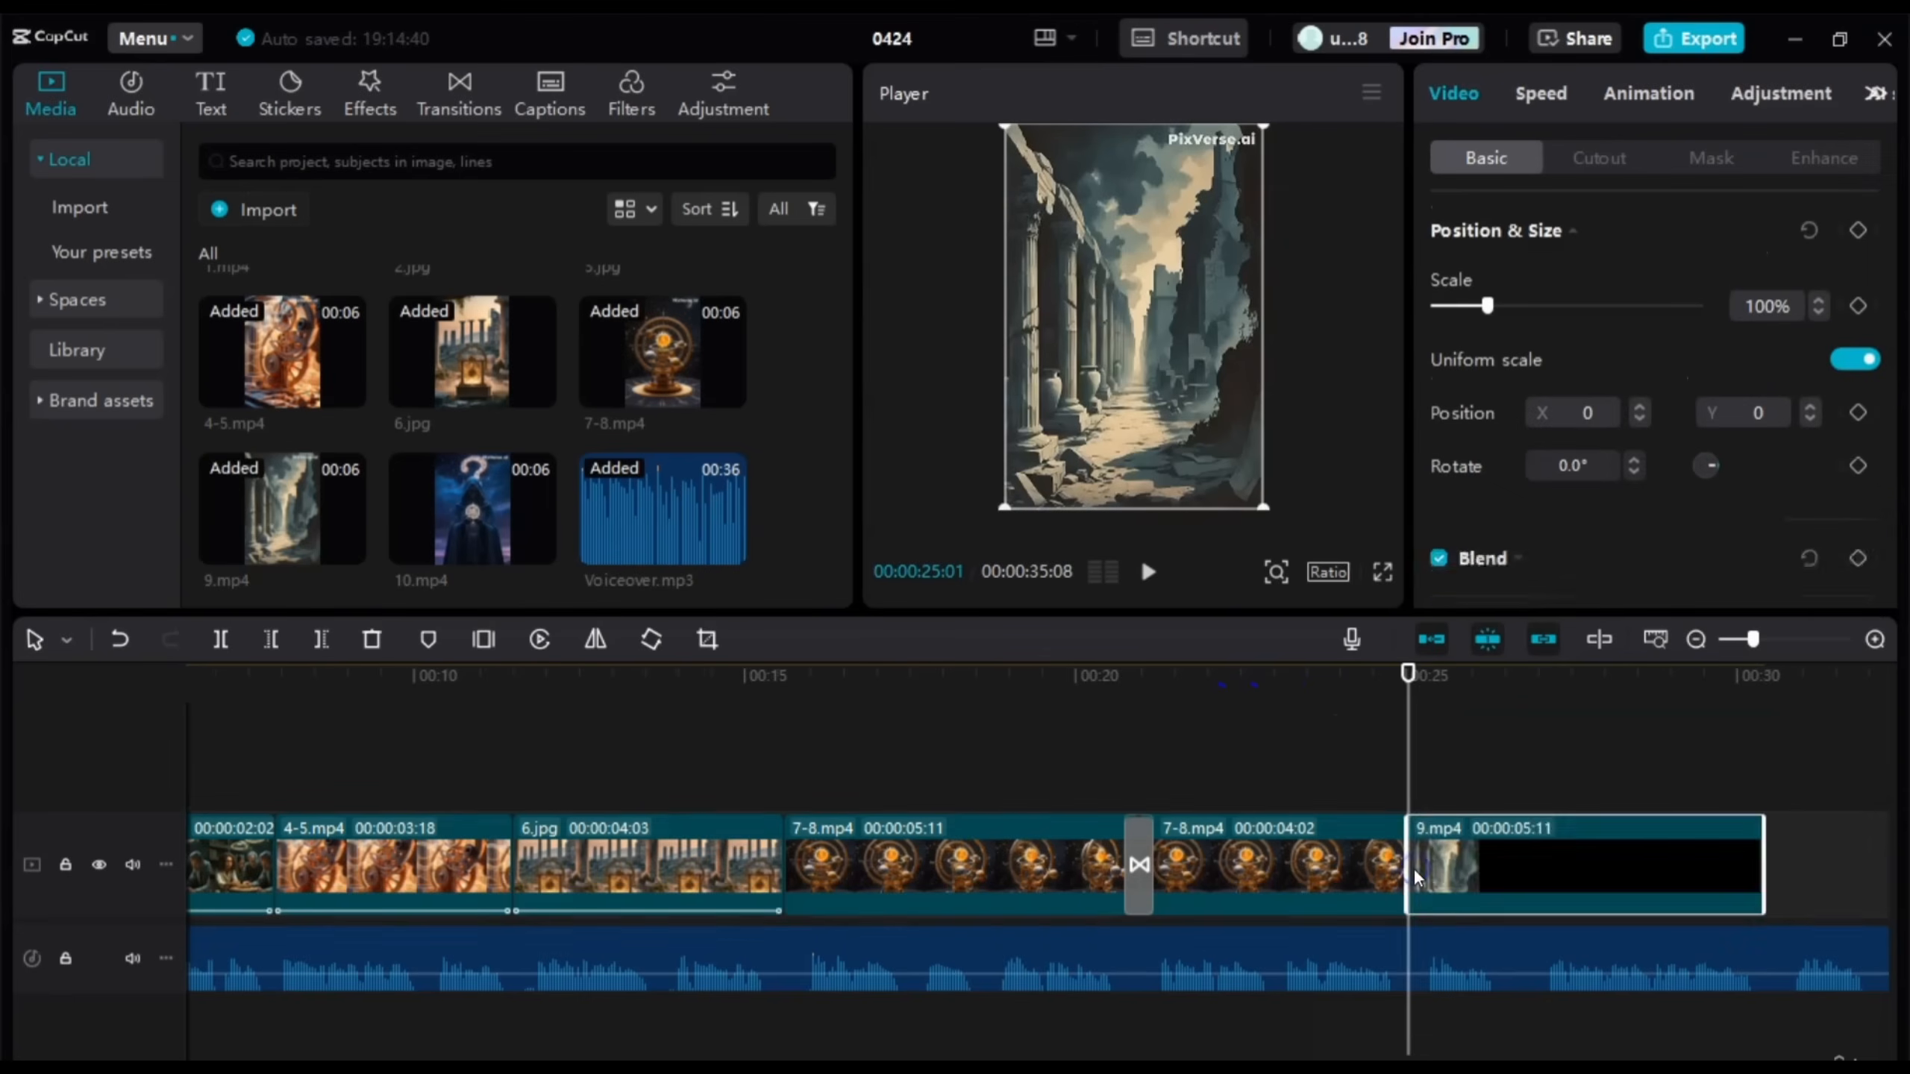
# Step: Play the timeline from the second 7-8.mp4 clip through 9.mp4 to check it against the voiceover
pyautogui.scroll(-5, 1414, 868)
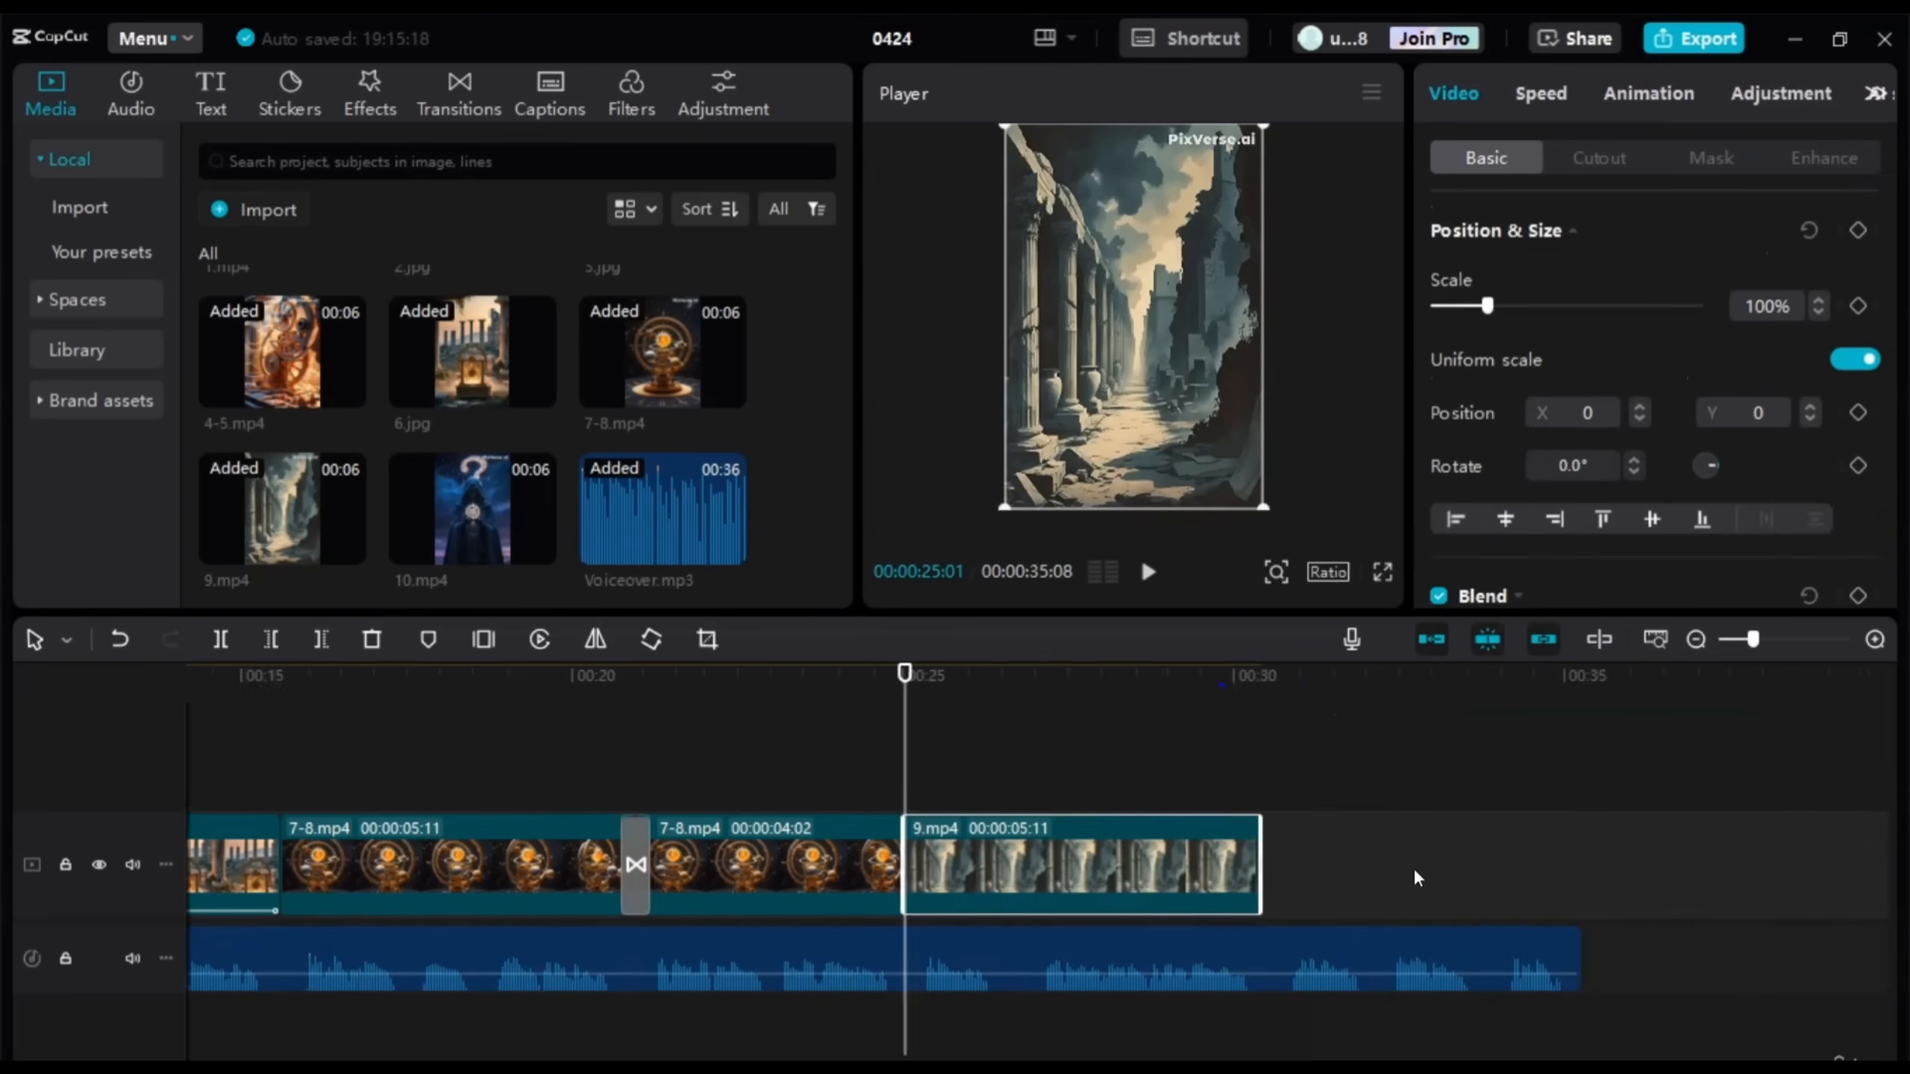
pyautogui.click(671, 766)
pyautogui.press('space')
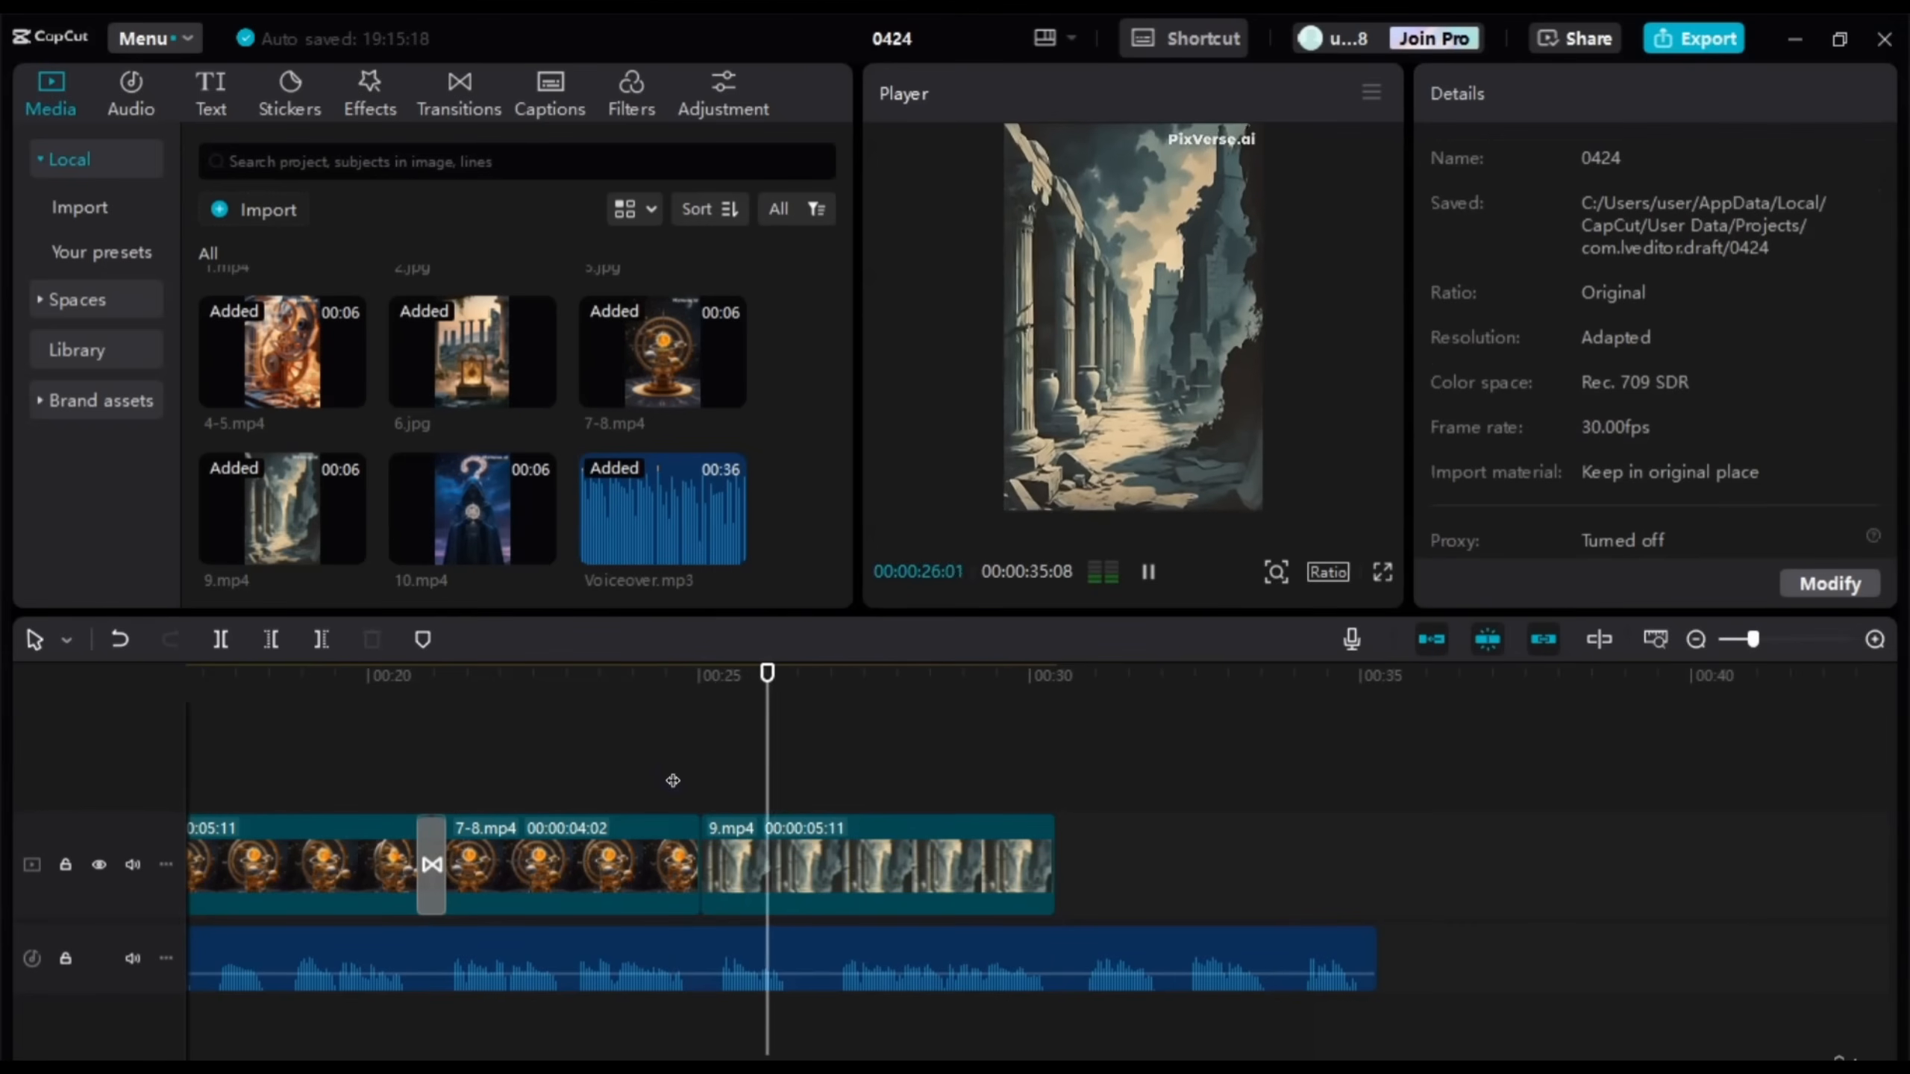
pyautogui.press('space')
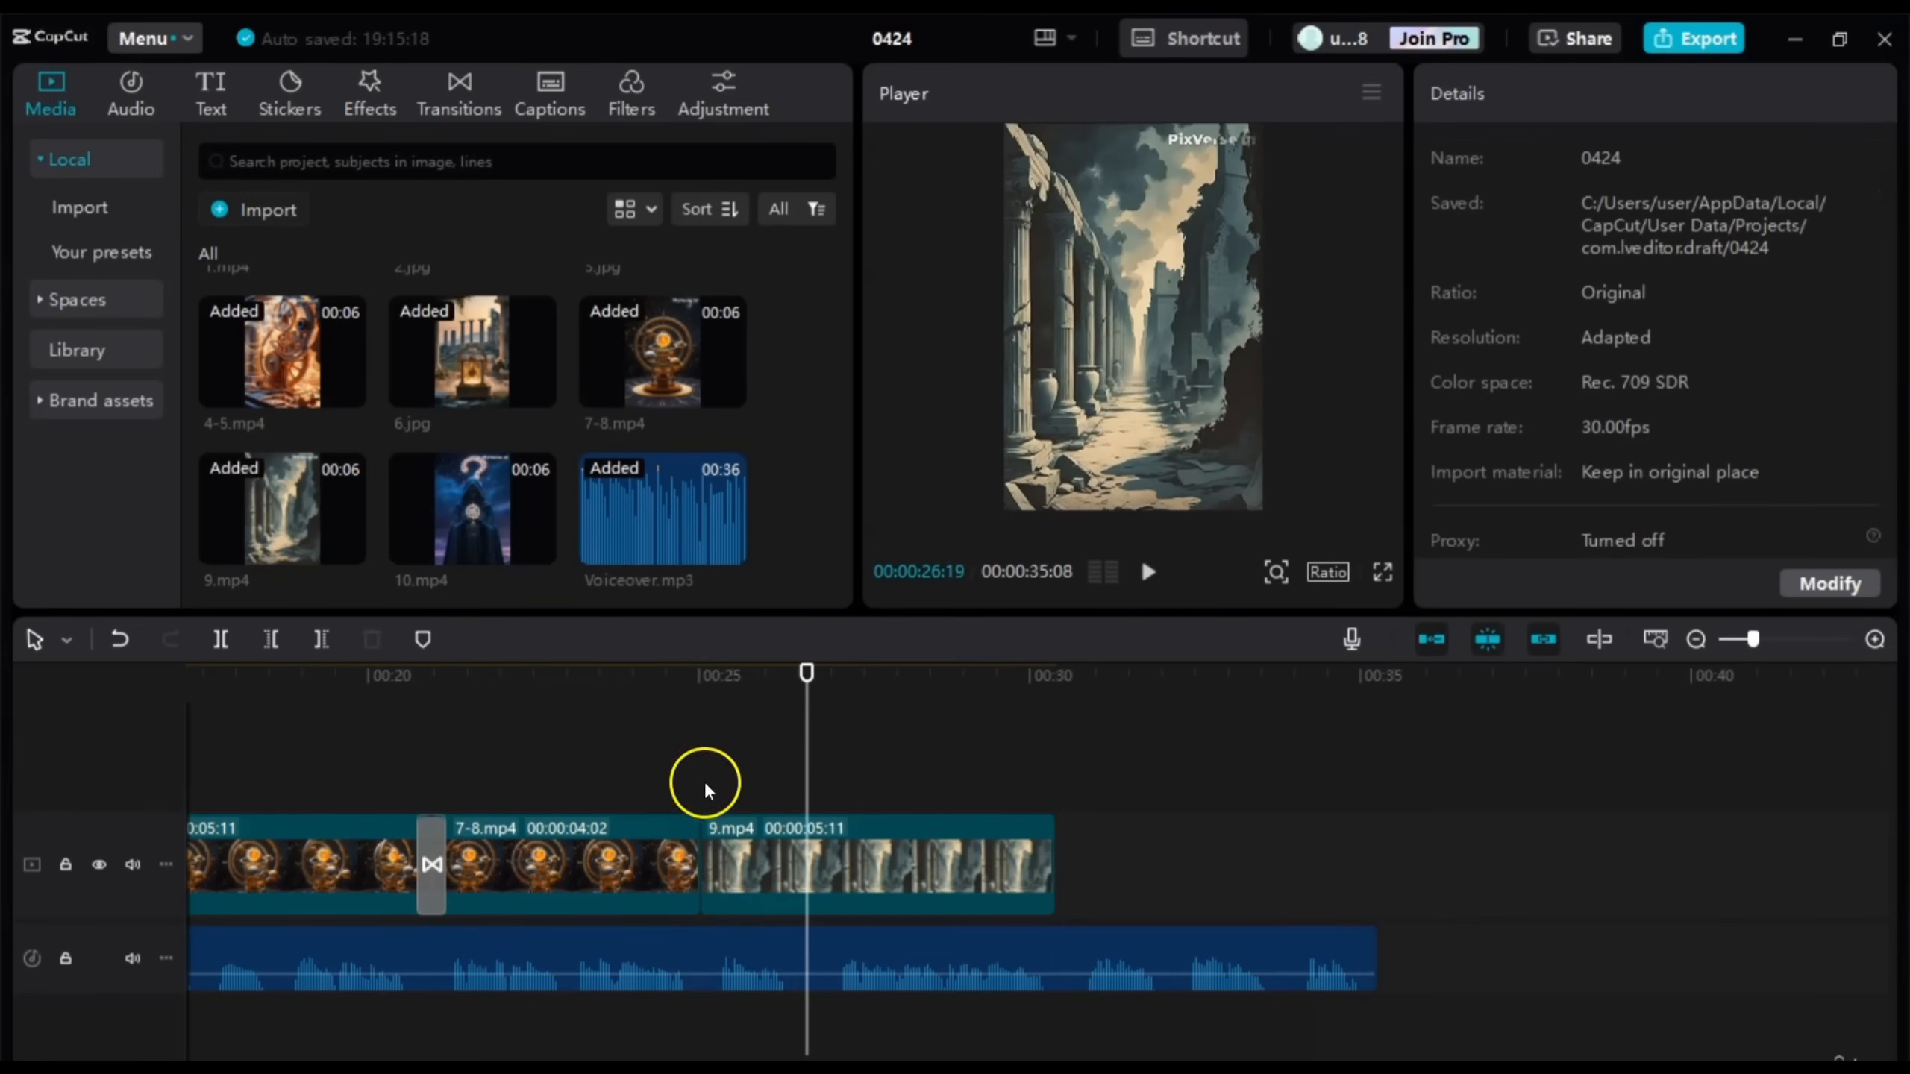
pyautogui.click(669, 797)
pyautogui.press('space')
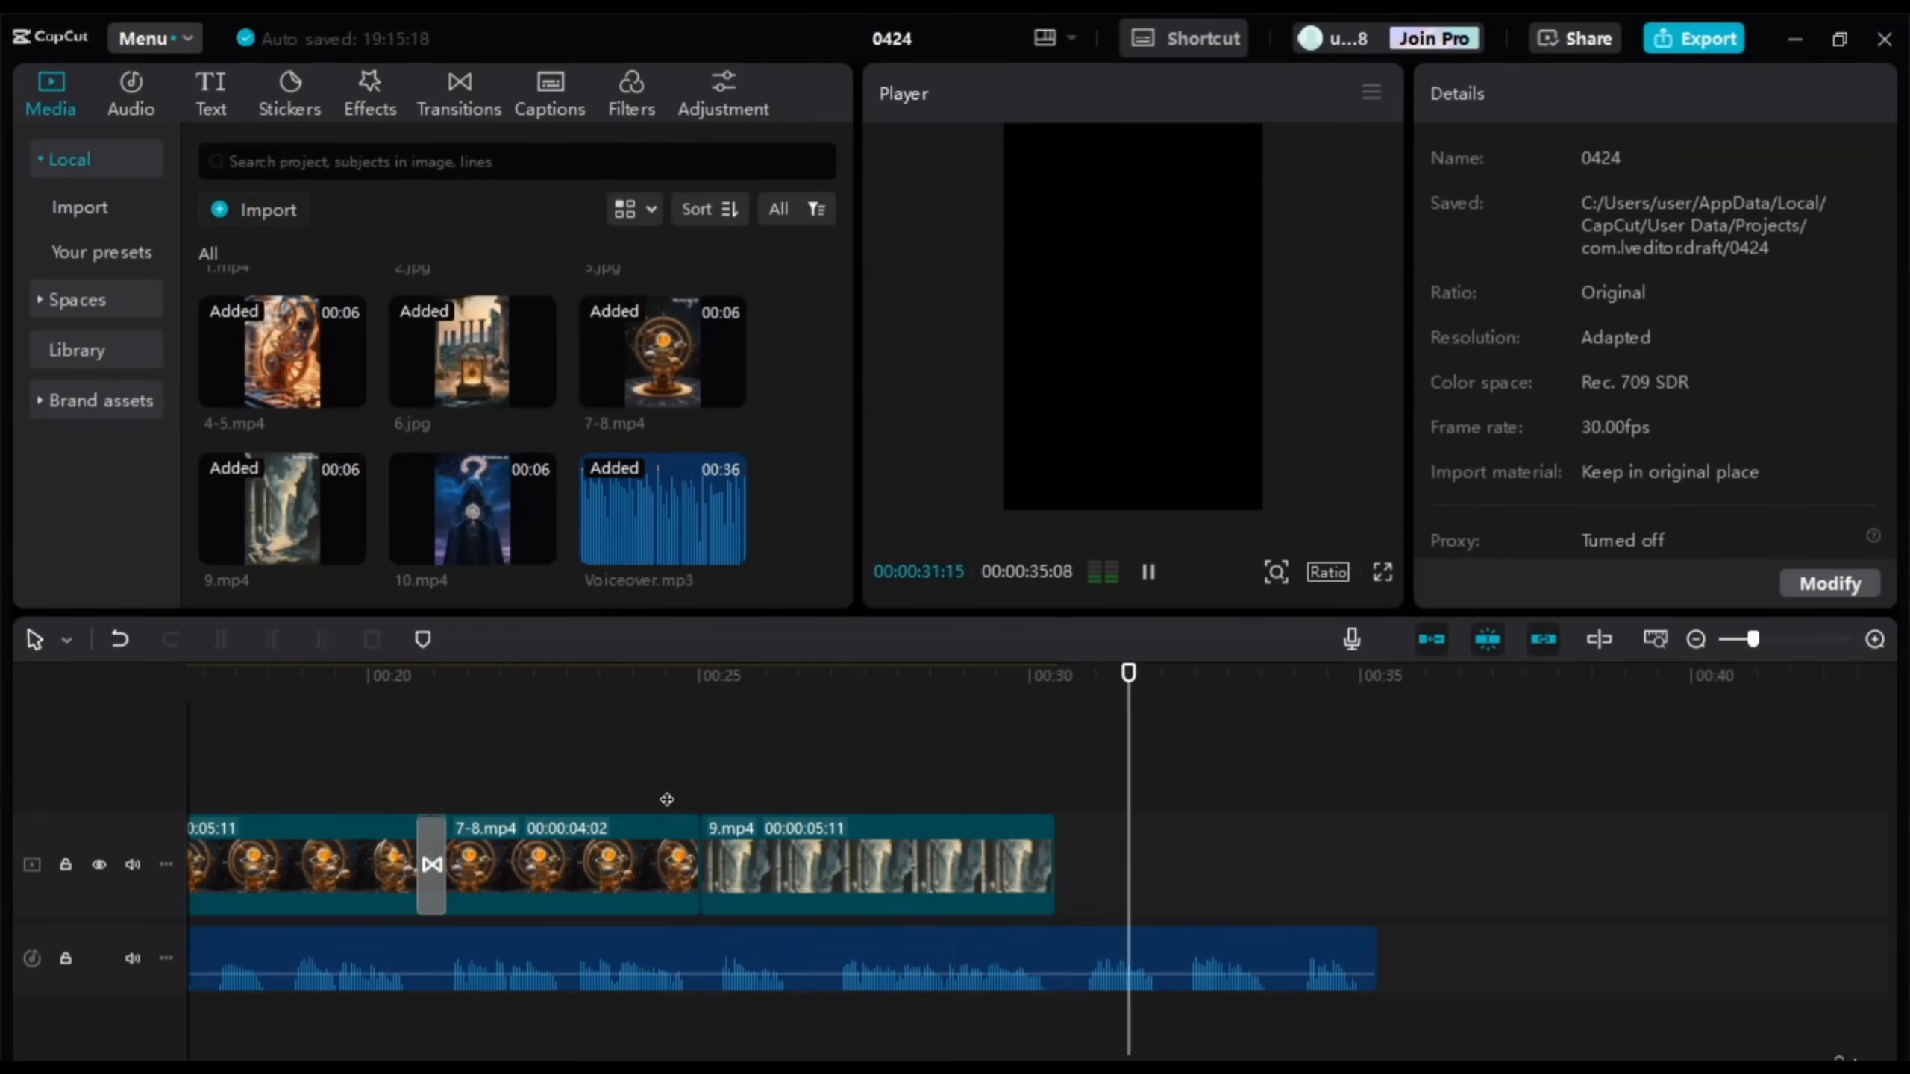
# Step: Scale the 9.mp4 clip up to 114% so its watermark falls outside the frame
pyautogui.click(955, 879)
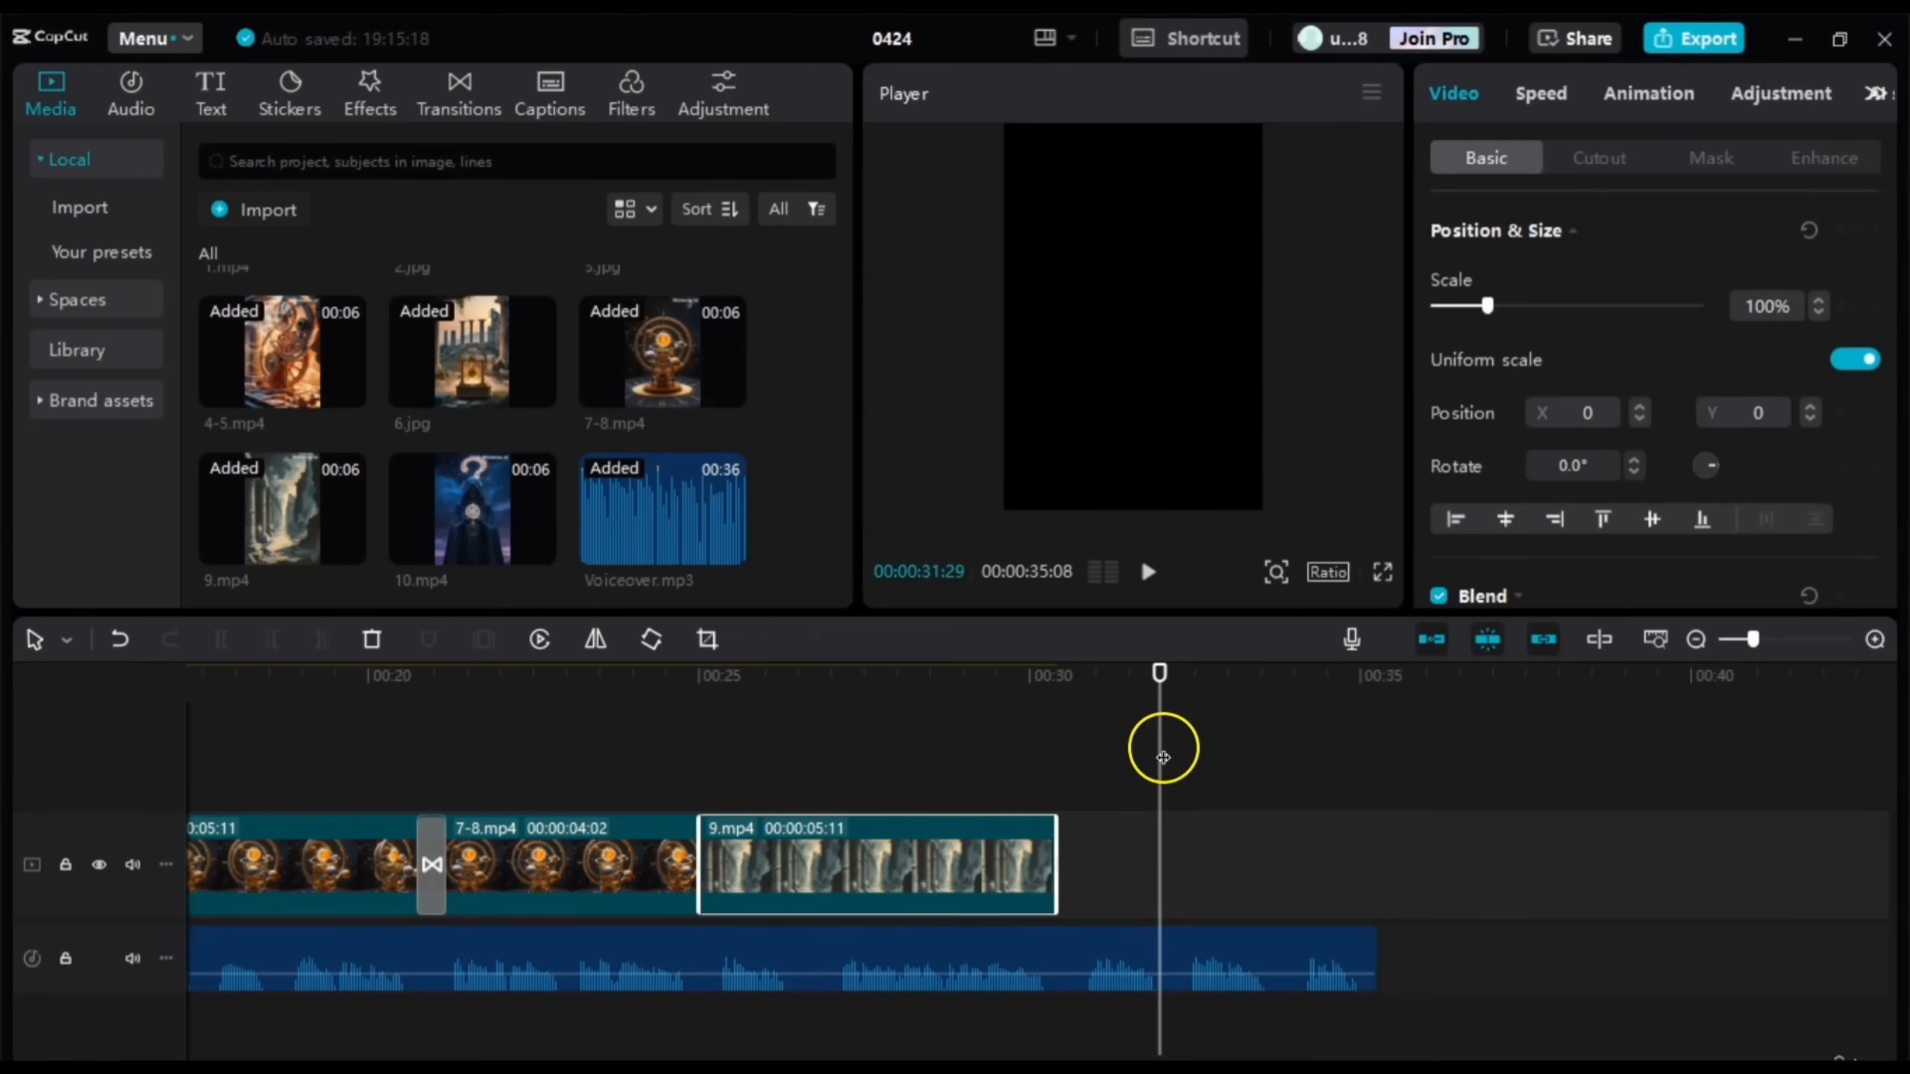
pyautogui.click(989, 752)
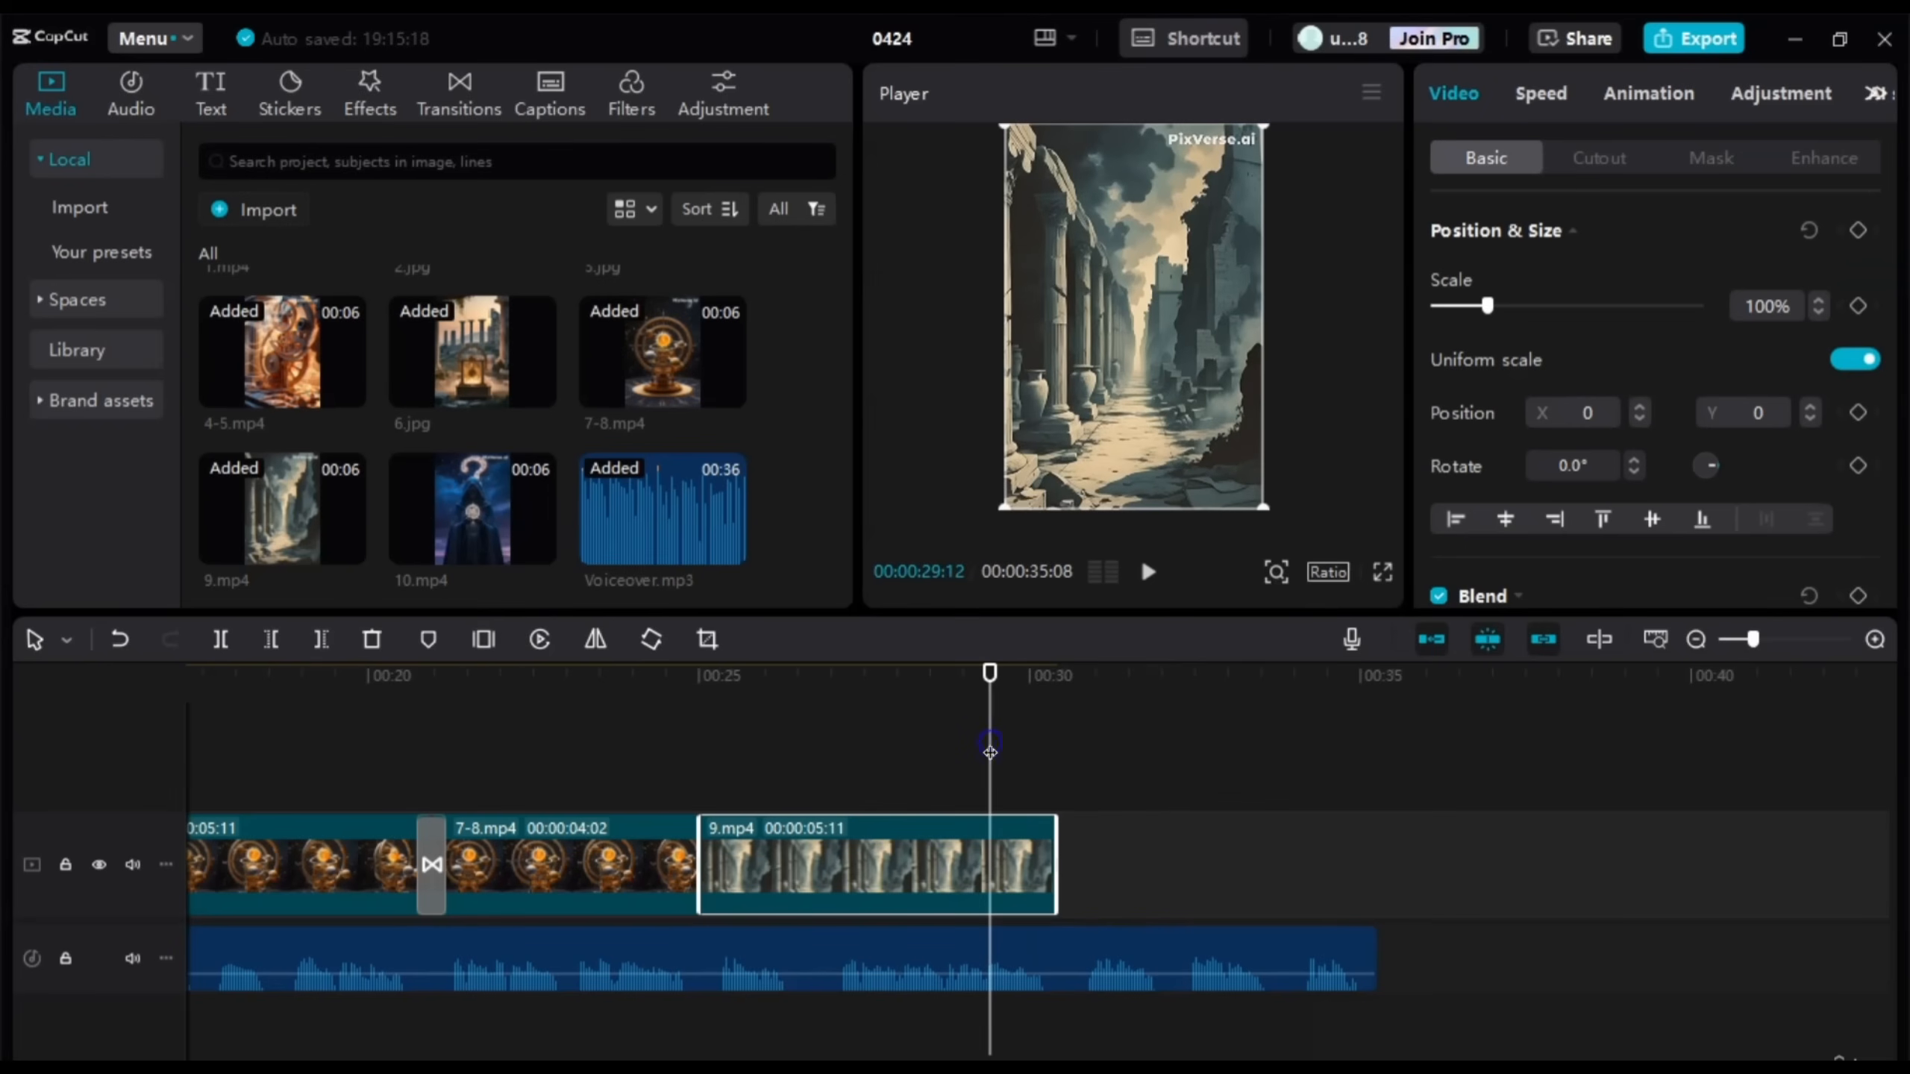
pyautogui.click(1819, 299)
pyautogui.click(1819, 299)
pyautogui.click(1819, 300)
pyautogui.click(1819, 299)
pyautogui.click(1819, 299)
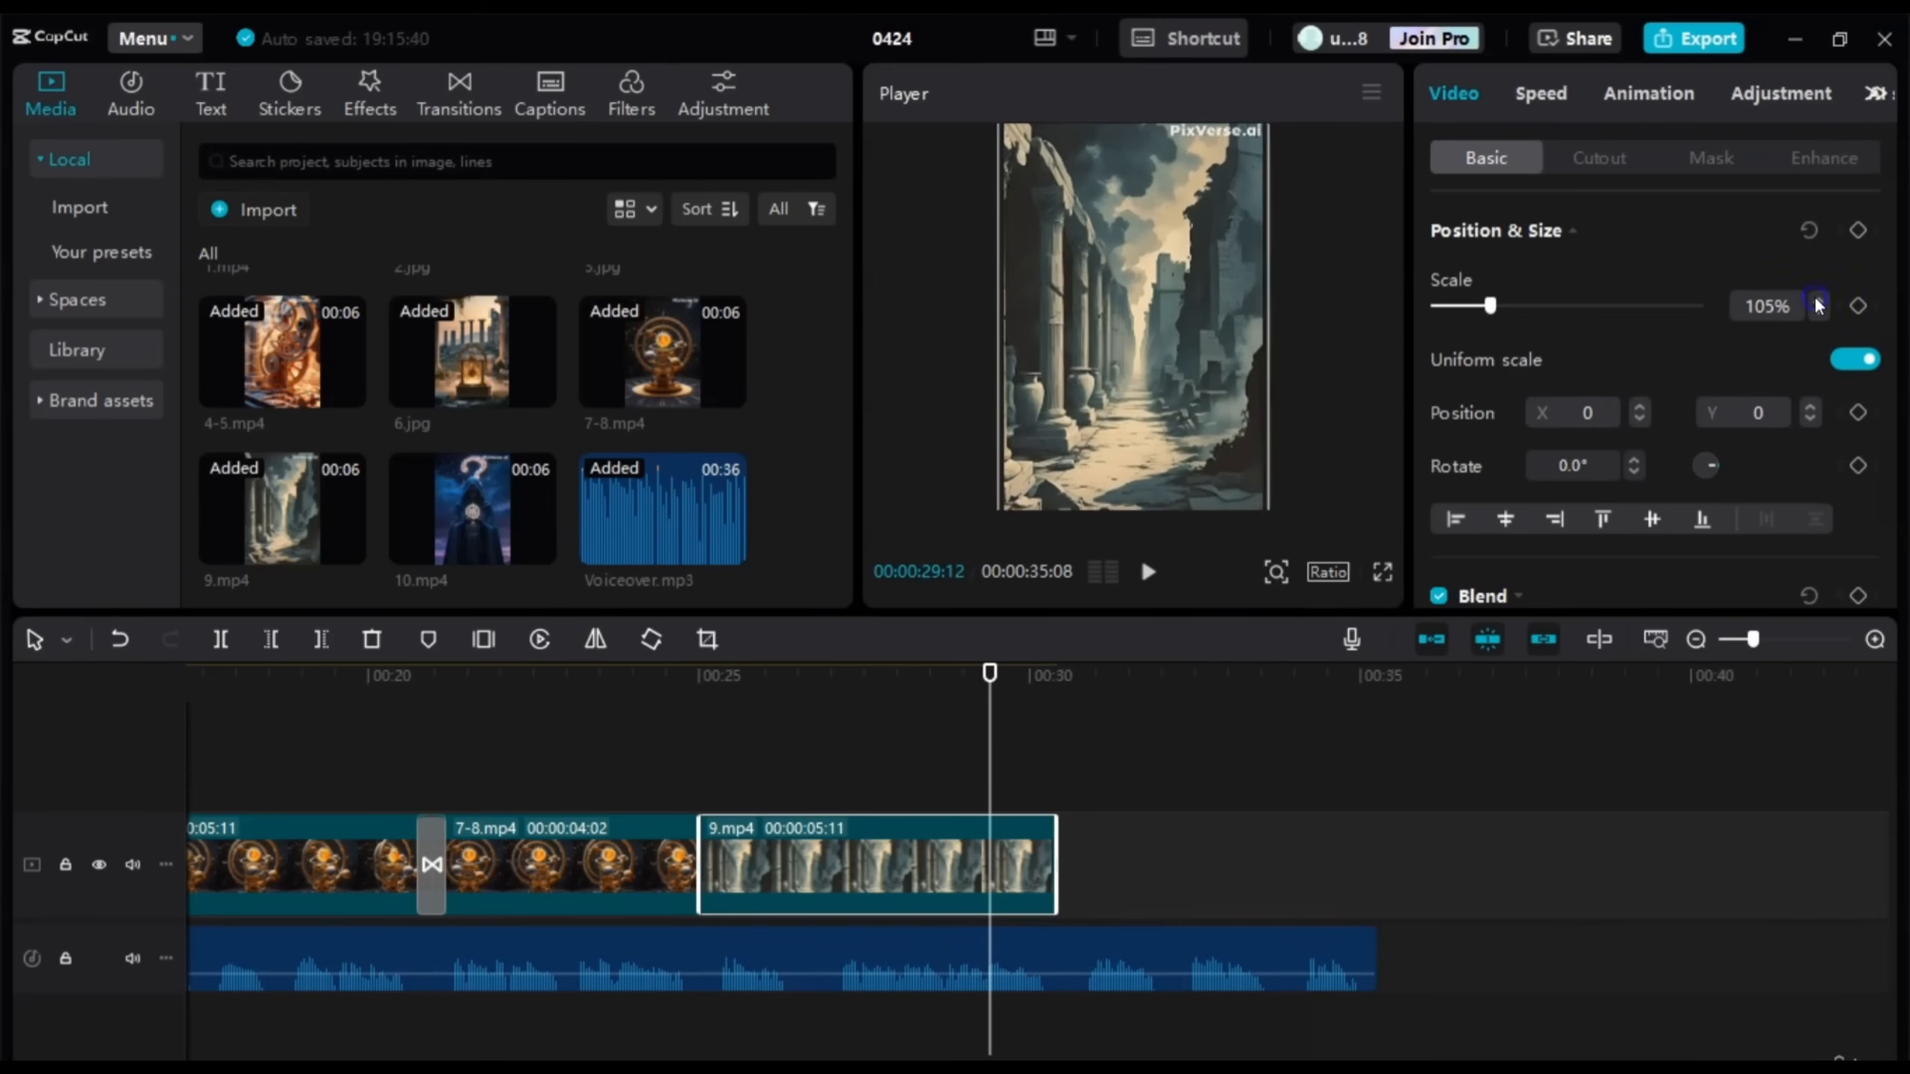
pyautogui.click(1819, 299)
pyautogui.click(1819, 299)
pyautogui.click(1819, 299)
pyautogui.click(1819, 299)
pyautogui.click(1819, 299)
pyautogui.click(1819, 299)
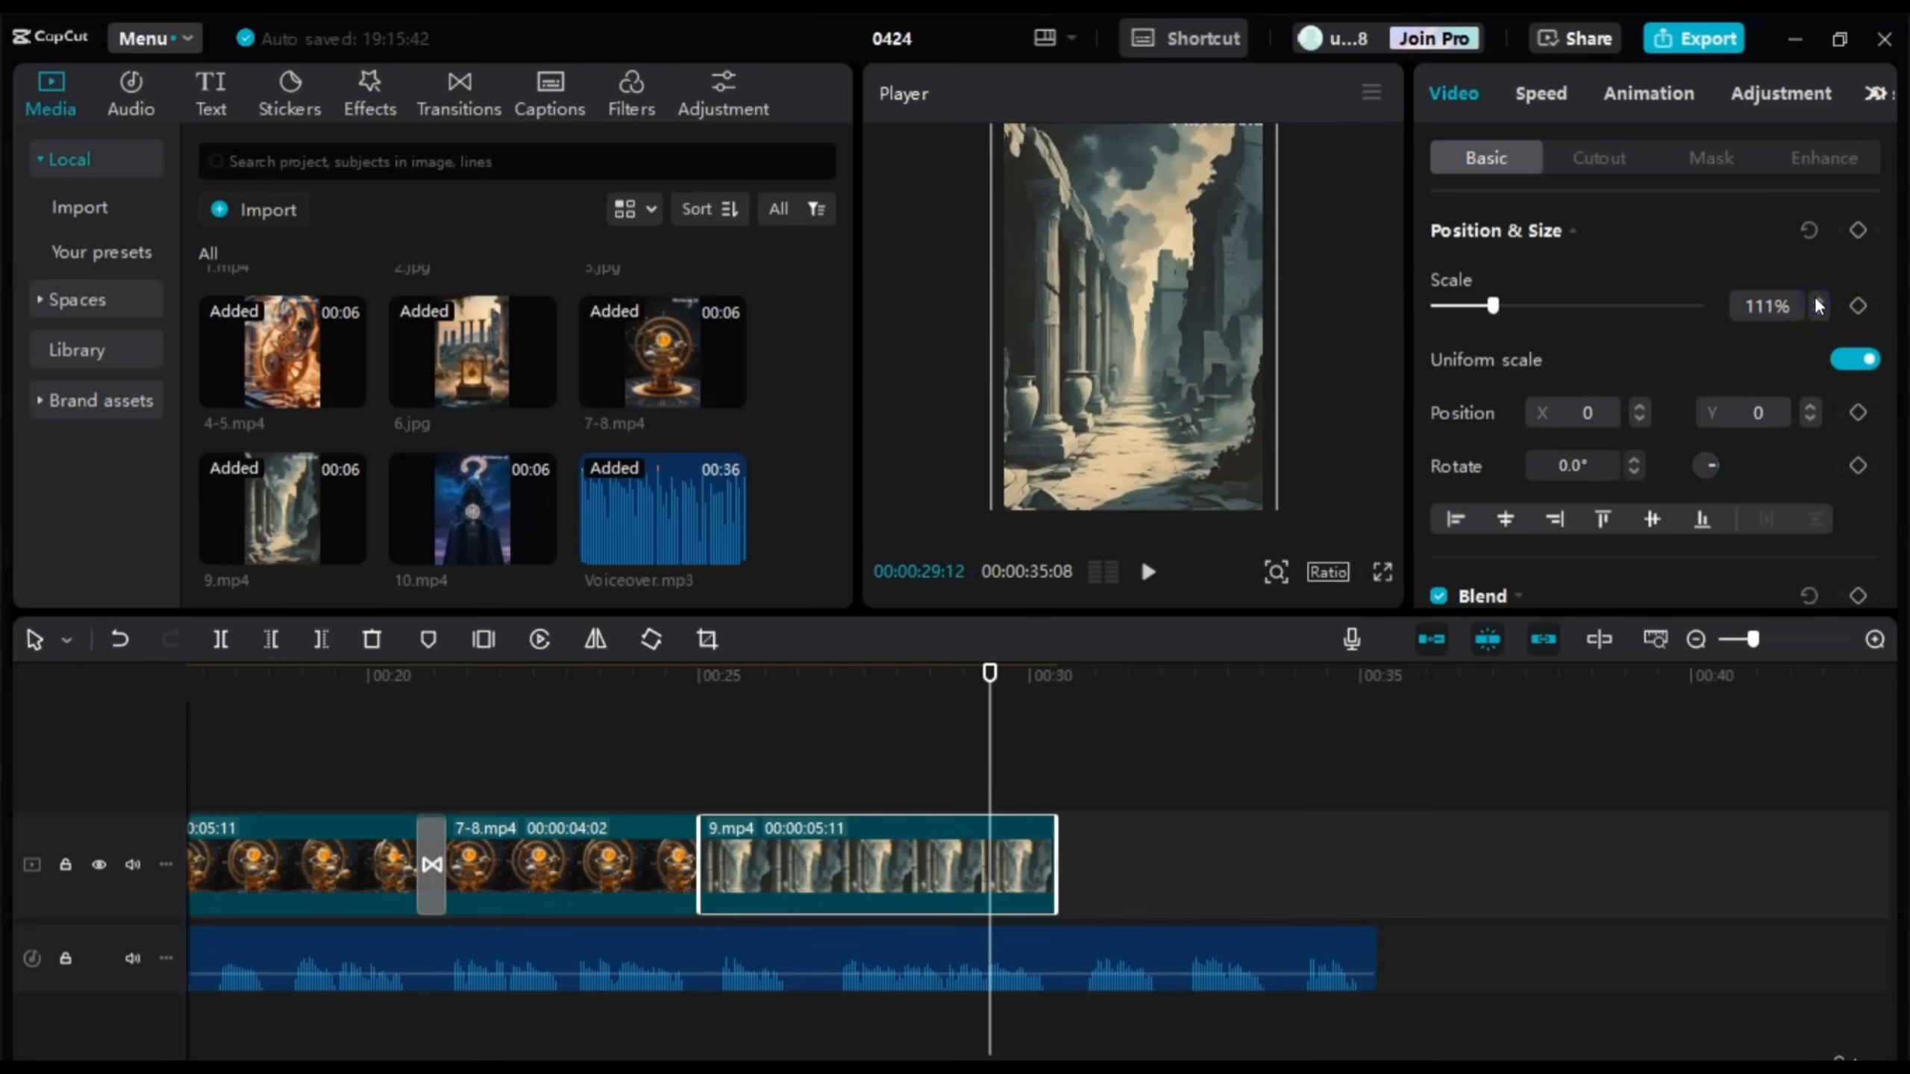
pyautogui.click(1819, 300)
pyautogui.click(1818, 300)
pyautogui.click(1819, 299)
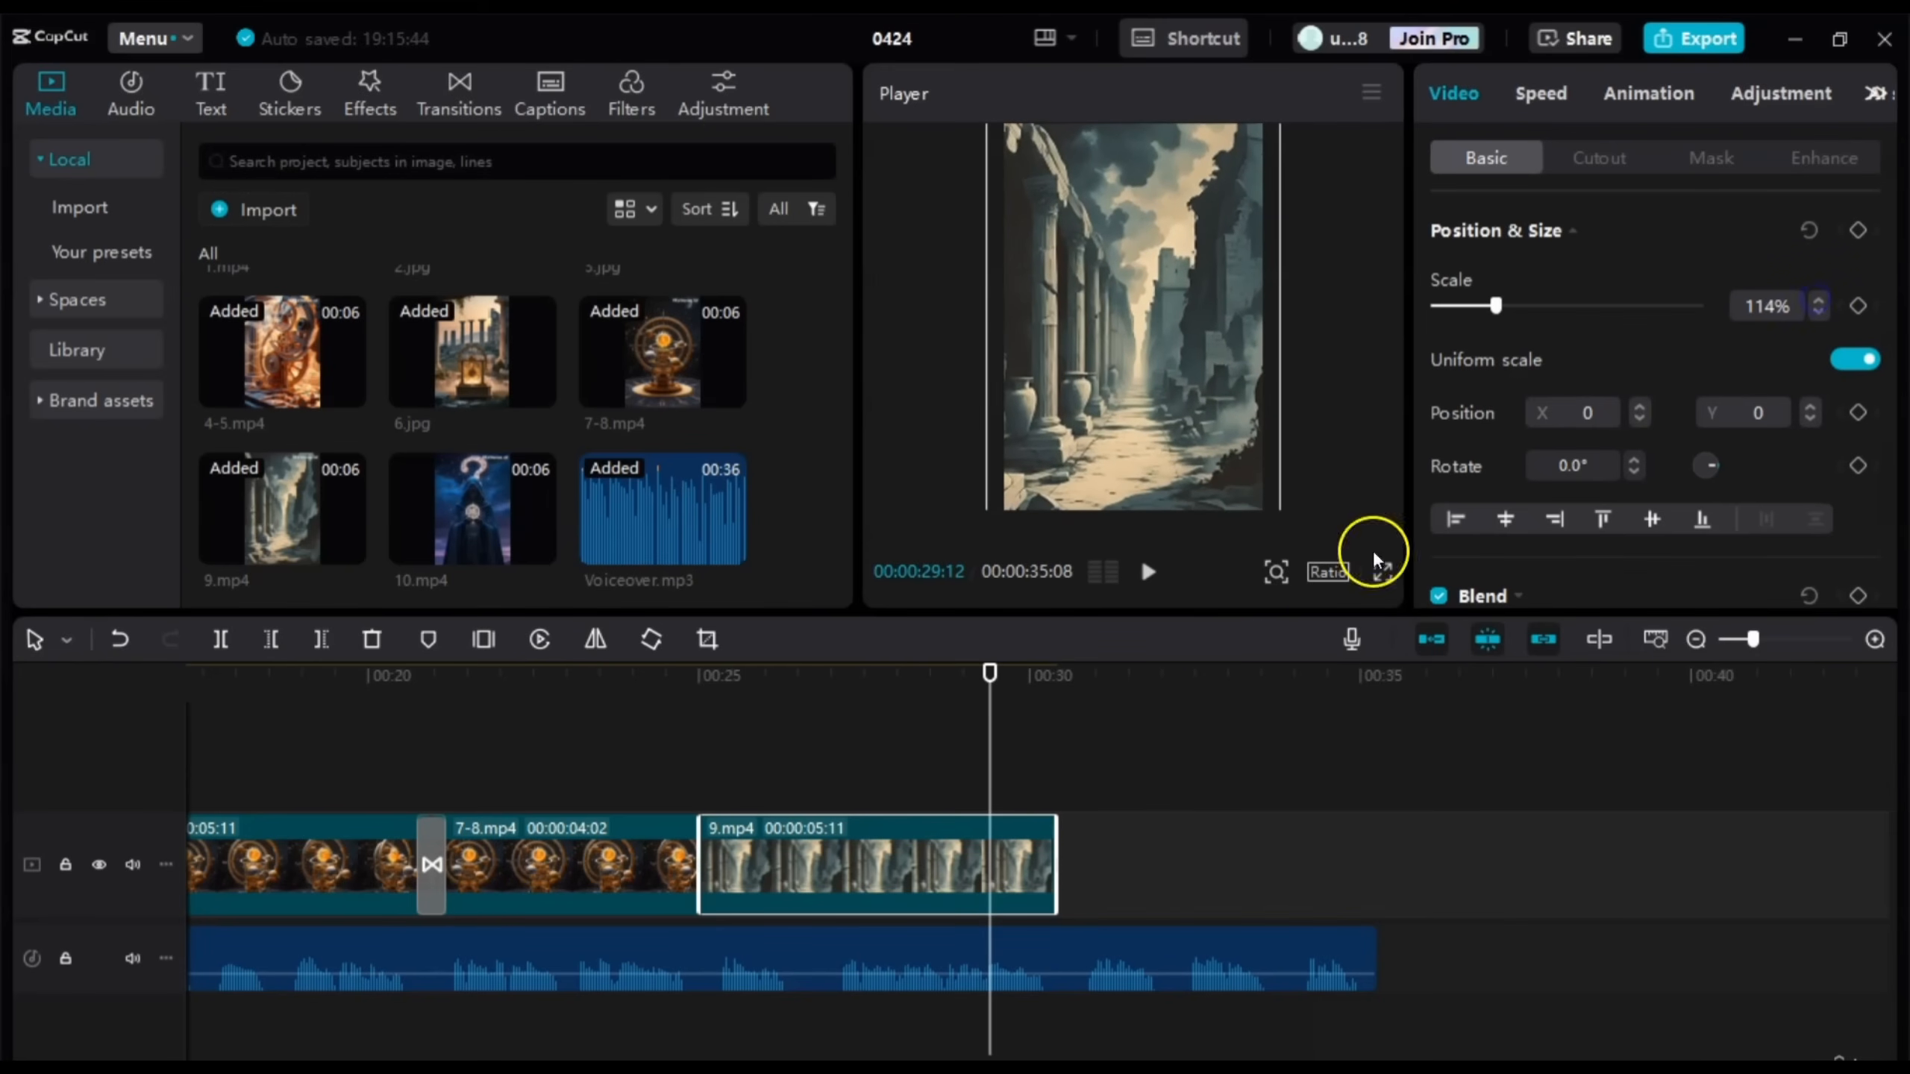
# Step: Place 10.mp4 on the main track directly after 9.mp4, at 00:00:30:12, and play it
pyautogui.moveTo(989, 769); pyautogui.dragTo(1052, 764)
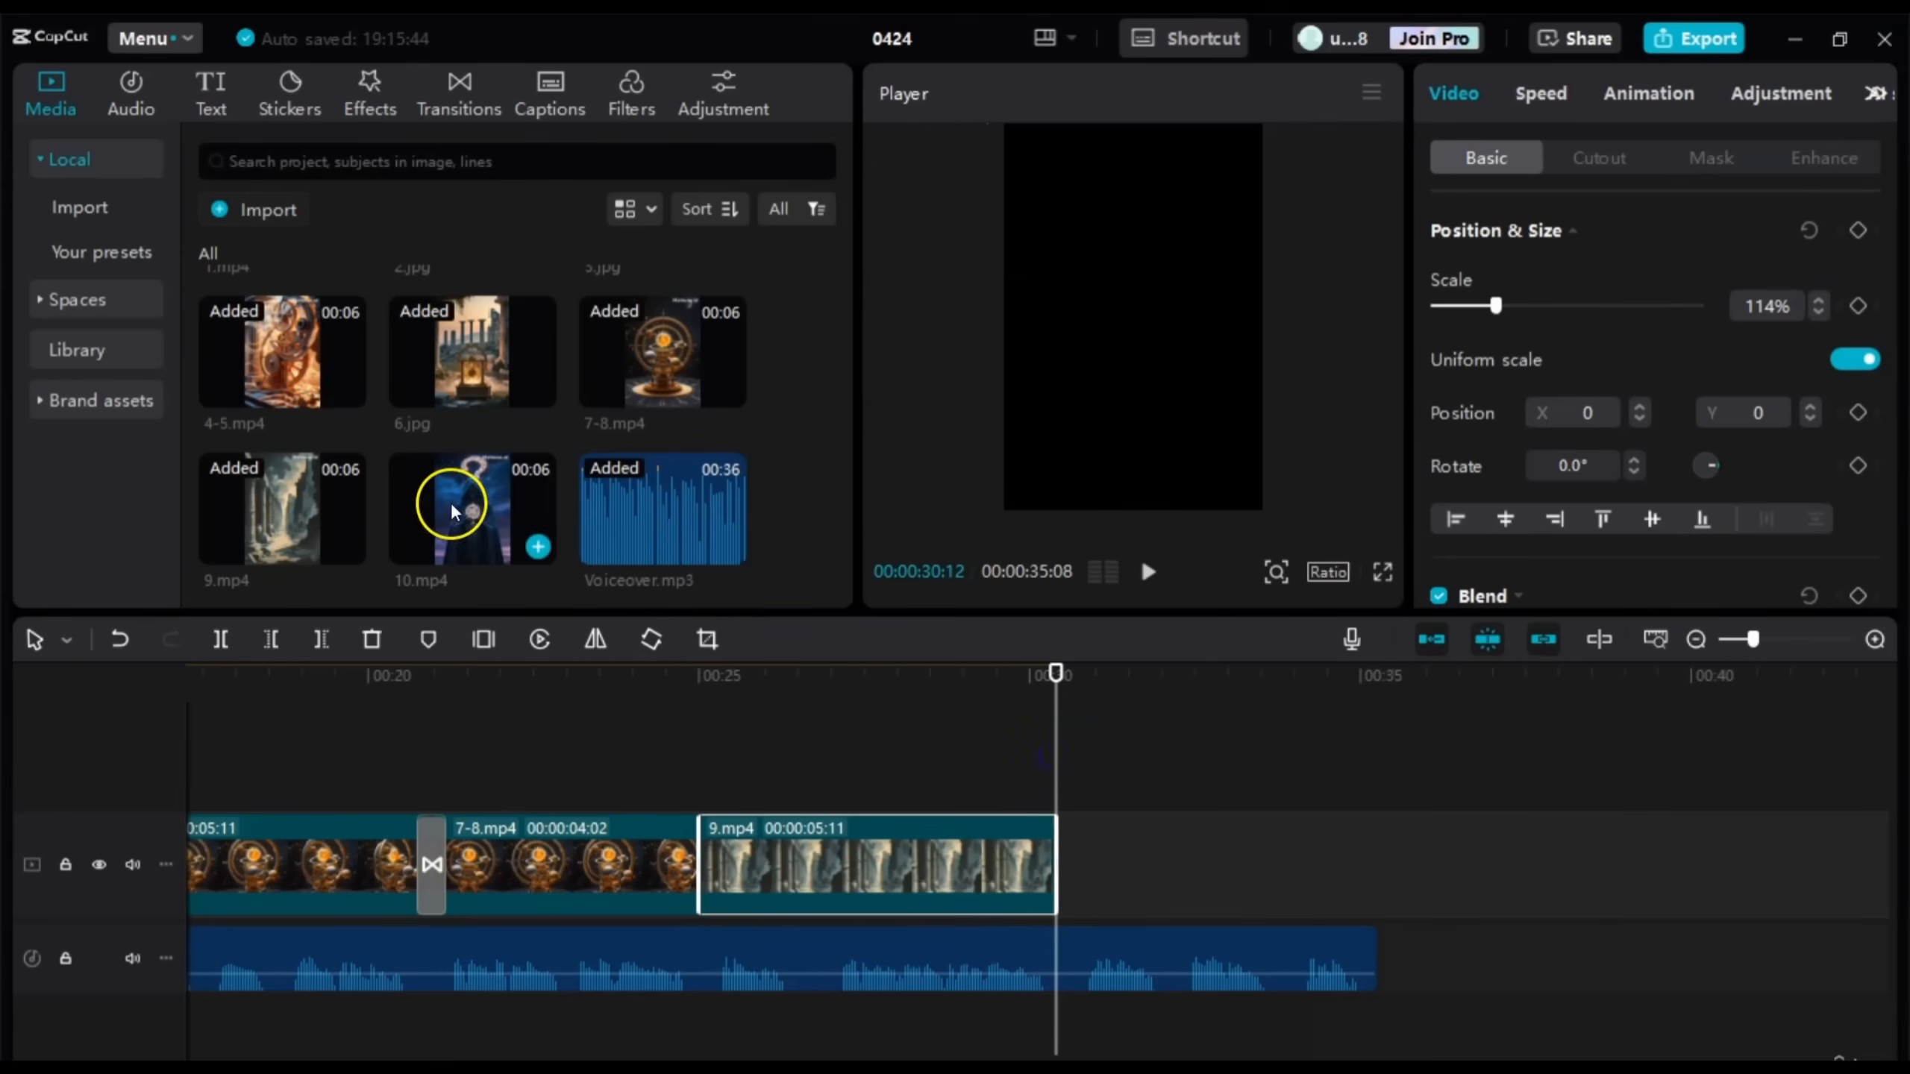
pyautogui.moveTo(451, 502); pyautogui.dragTo(1058, 829)
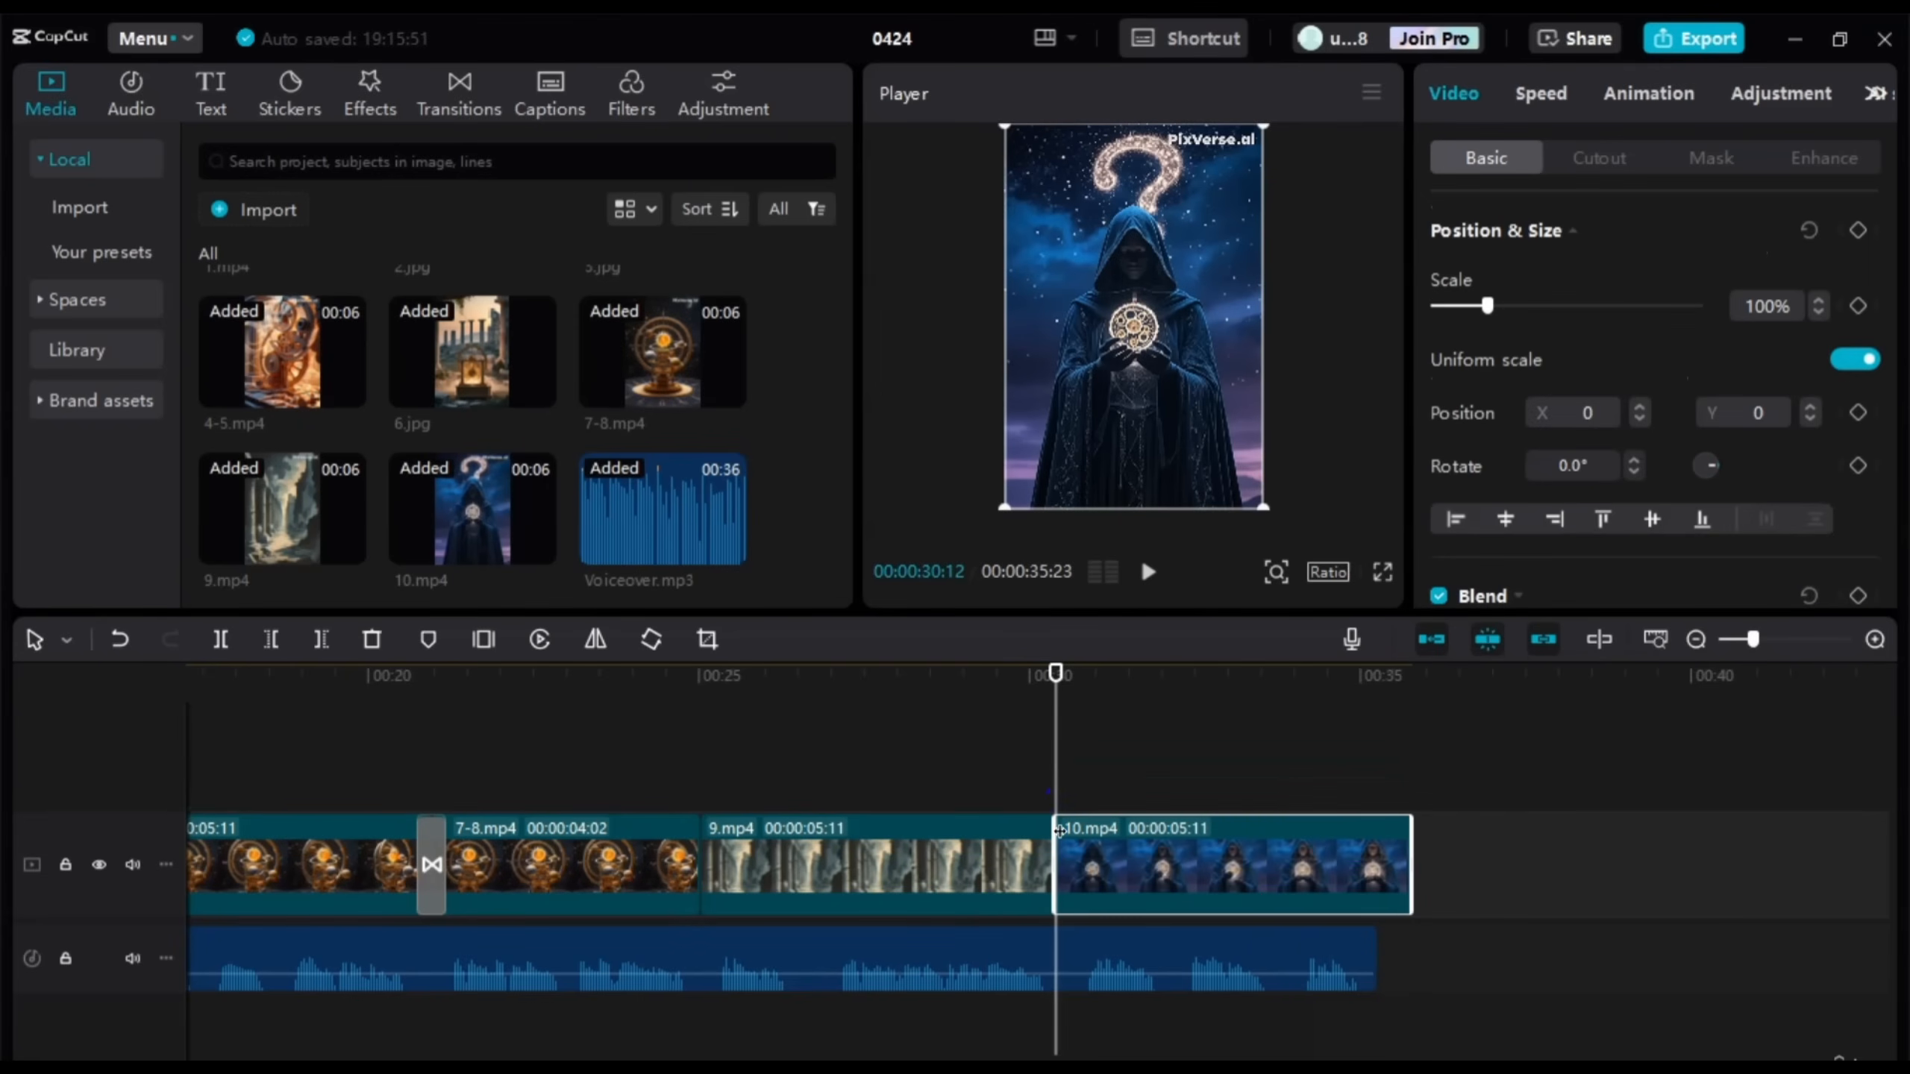
pyautogui.press('space')
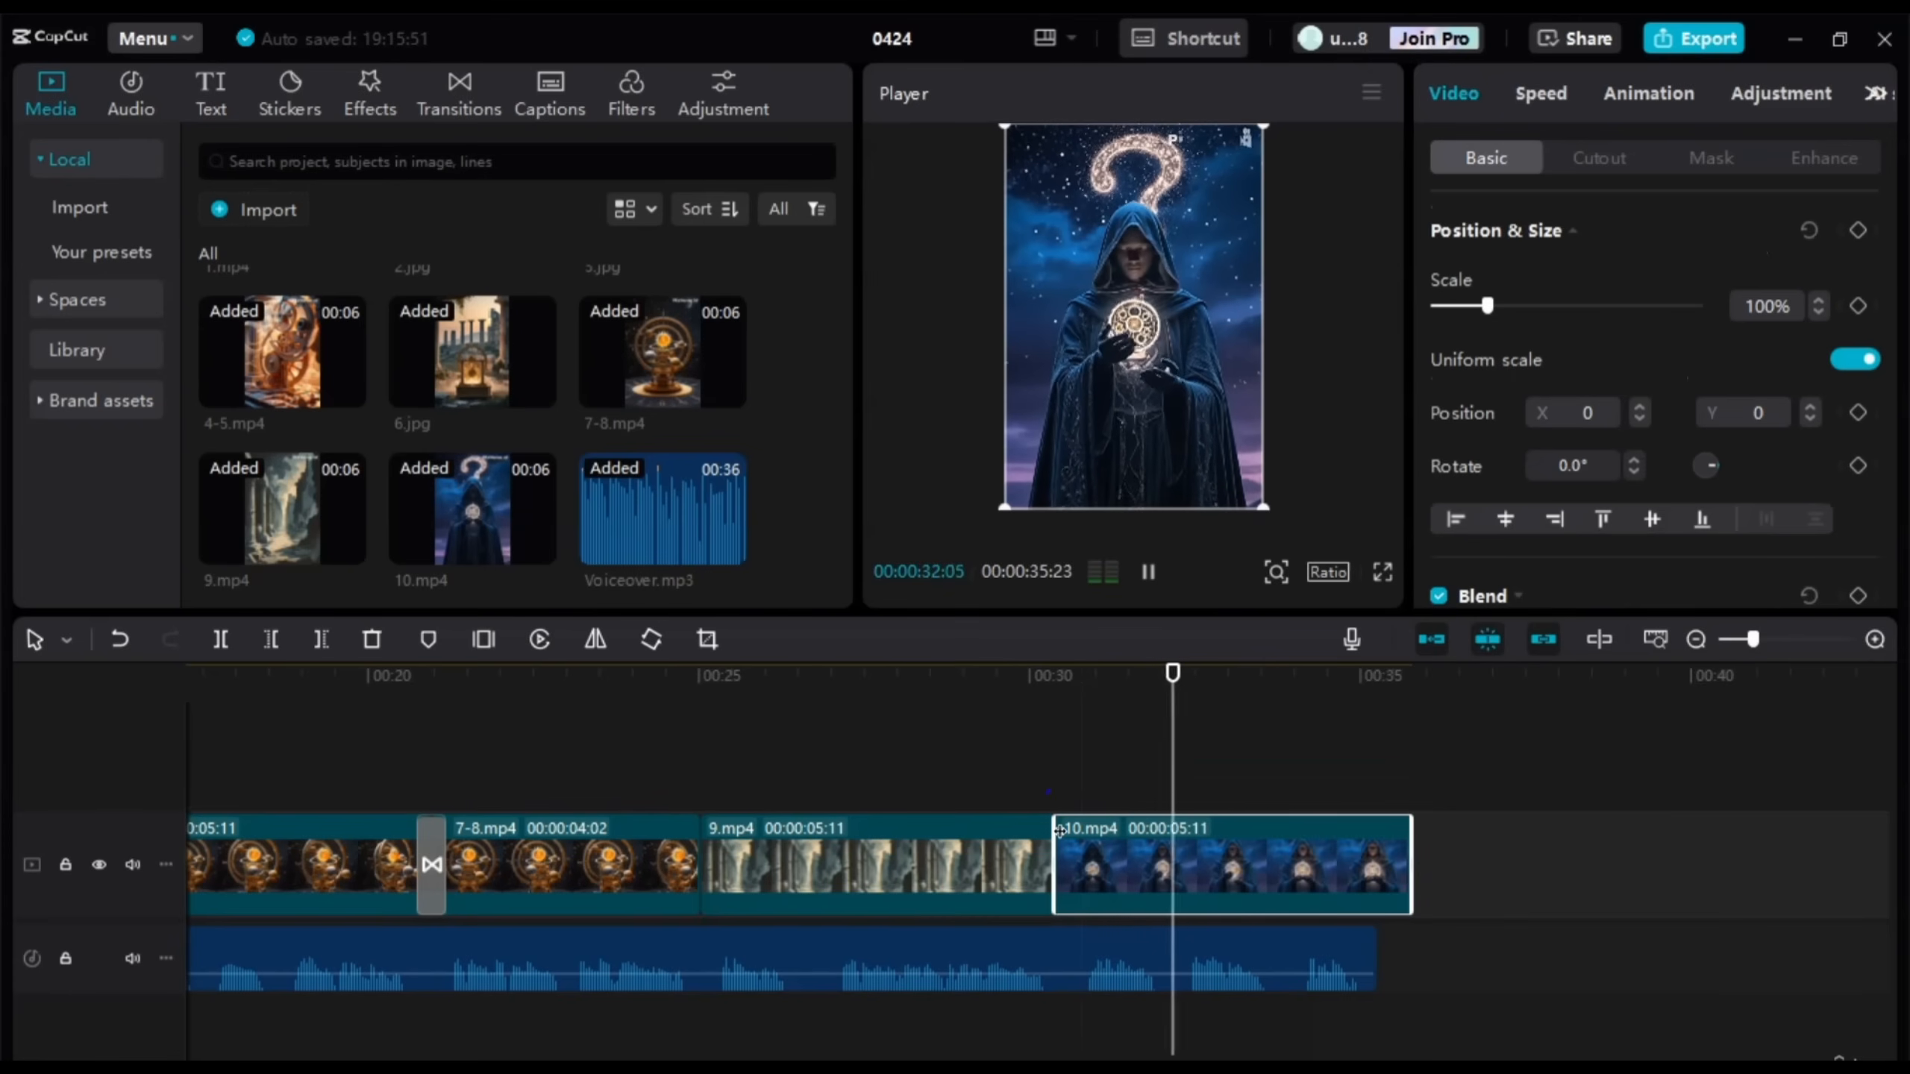
pyautogui.press('space')
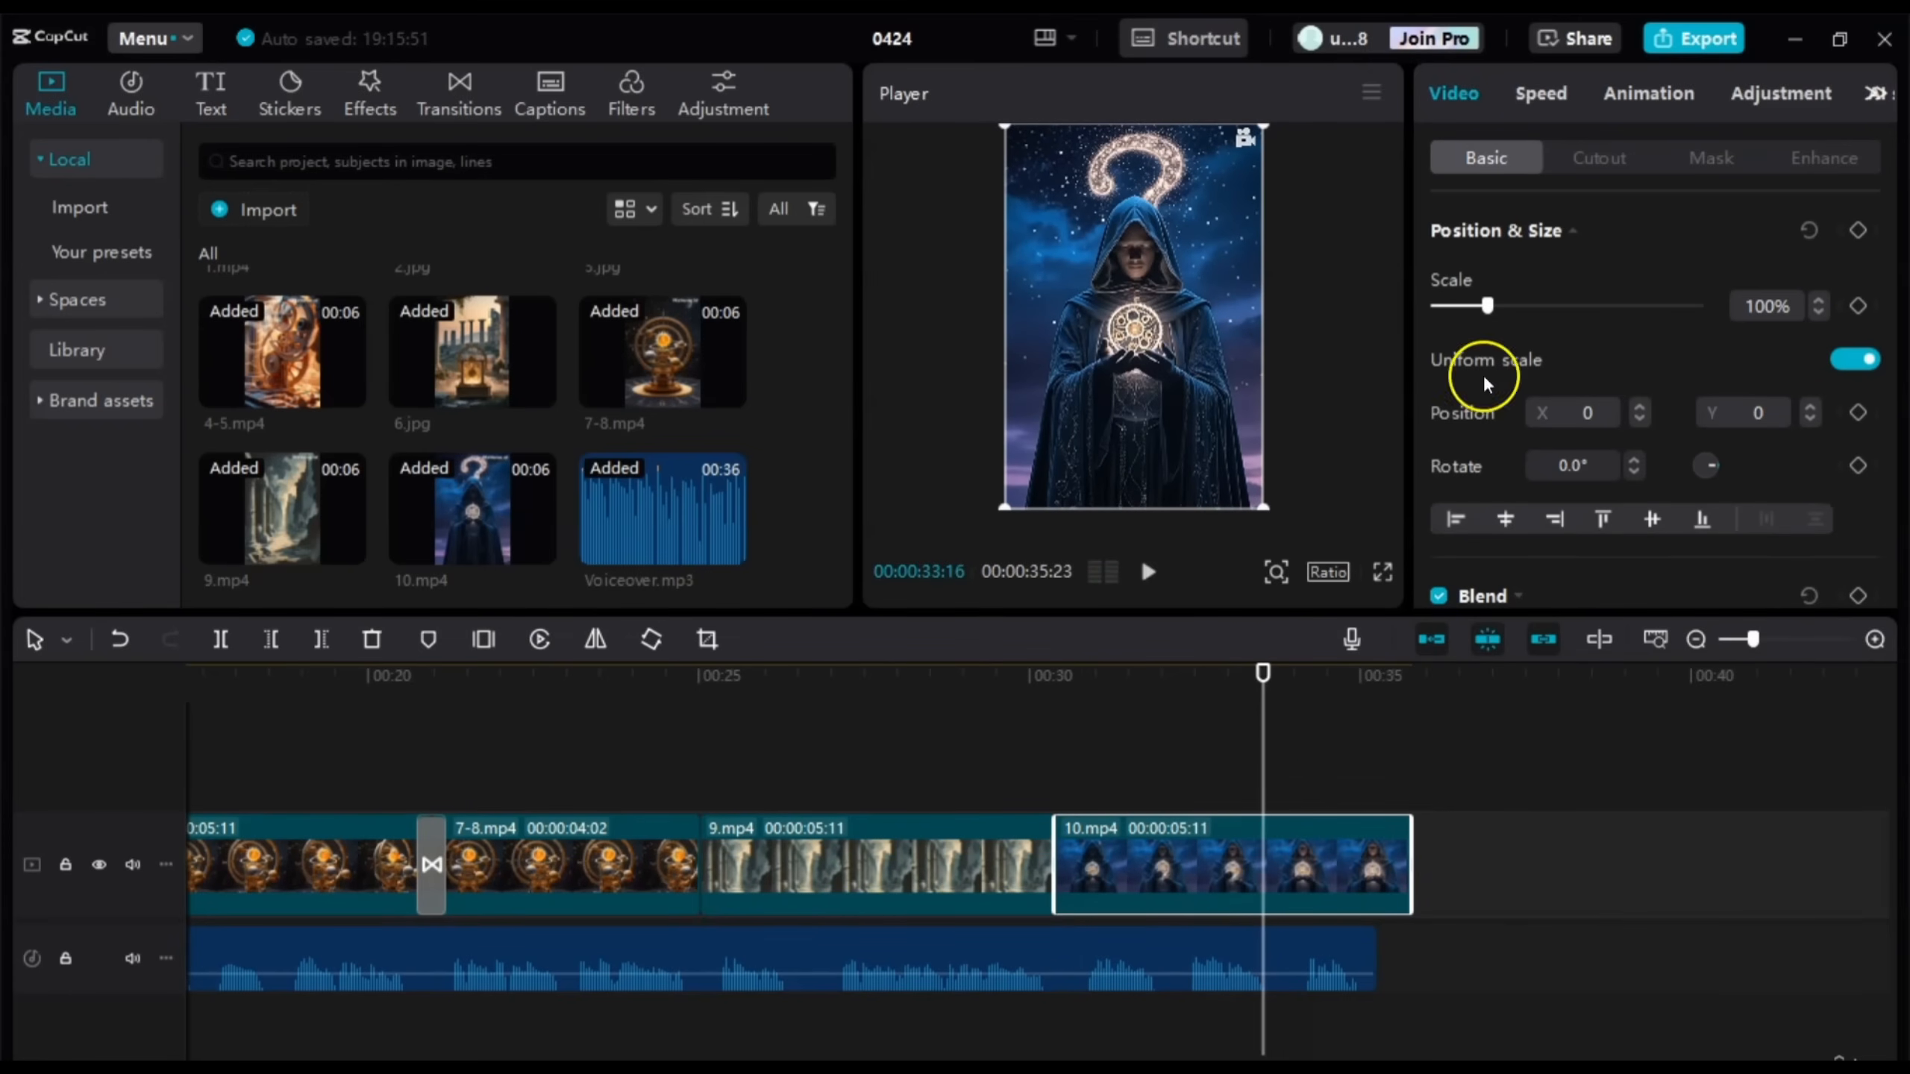
# Step: Scale the 10.mp4 clip up to 114%, checking the watermark's position in playback along the way
pyautogui.click(1819, 304)
pyautogui.click(1819, 304)
pyautogui.click(1819, 304)
pyautogui.click(1819, 304)
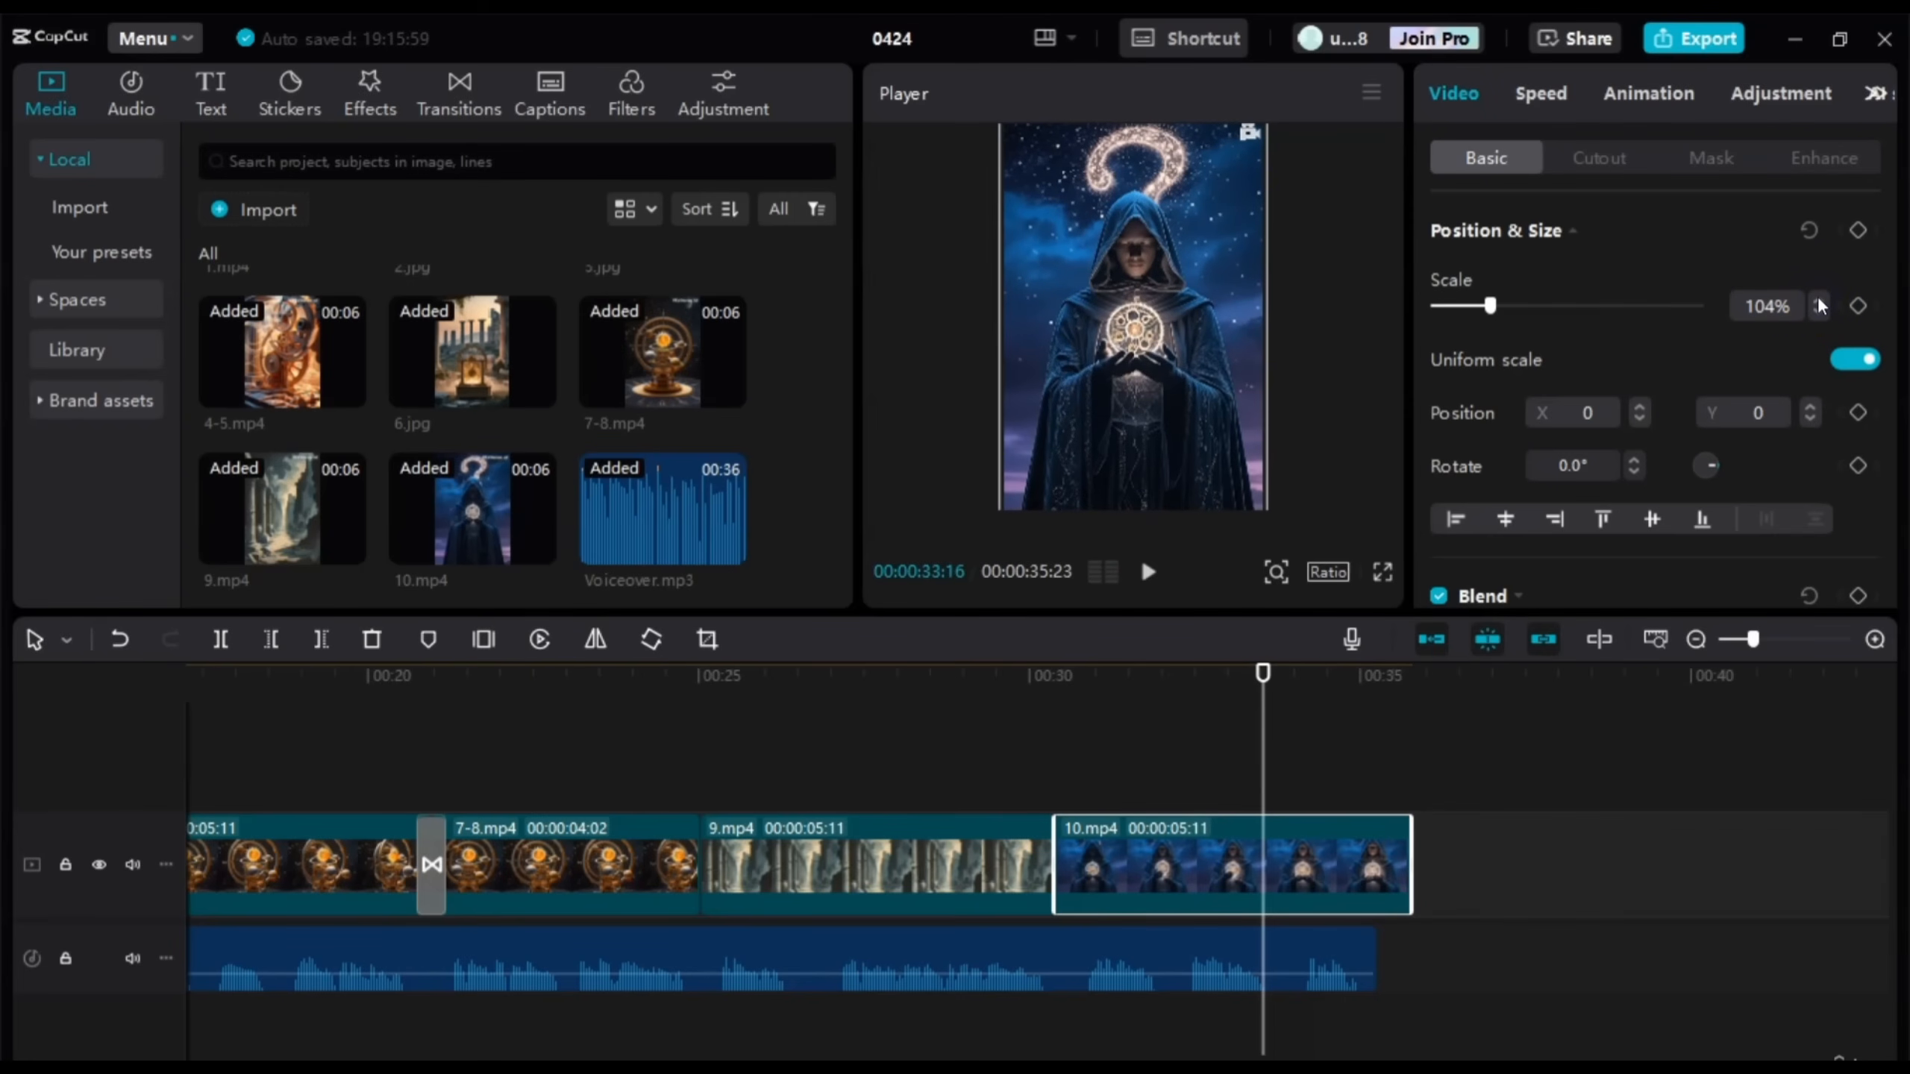
pyautogui.press('space')
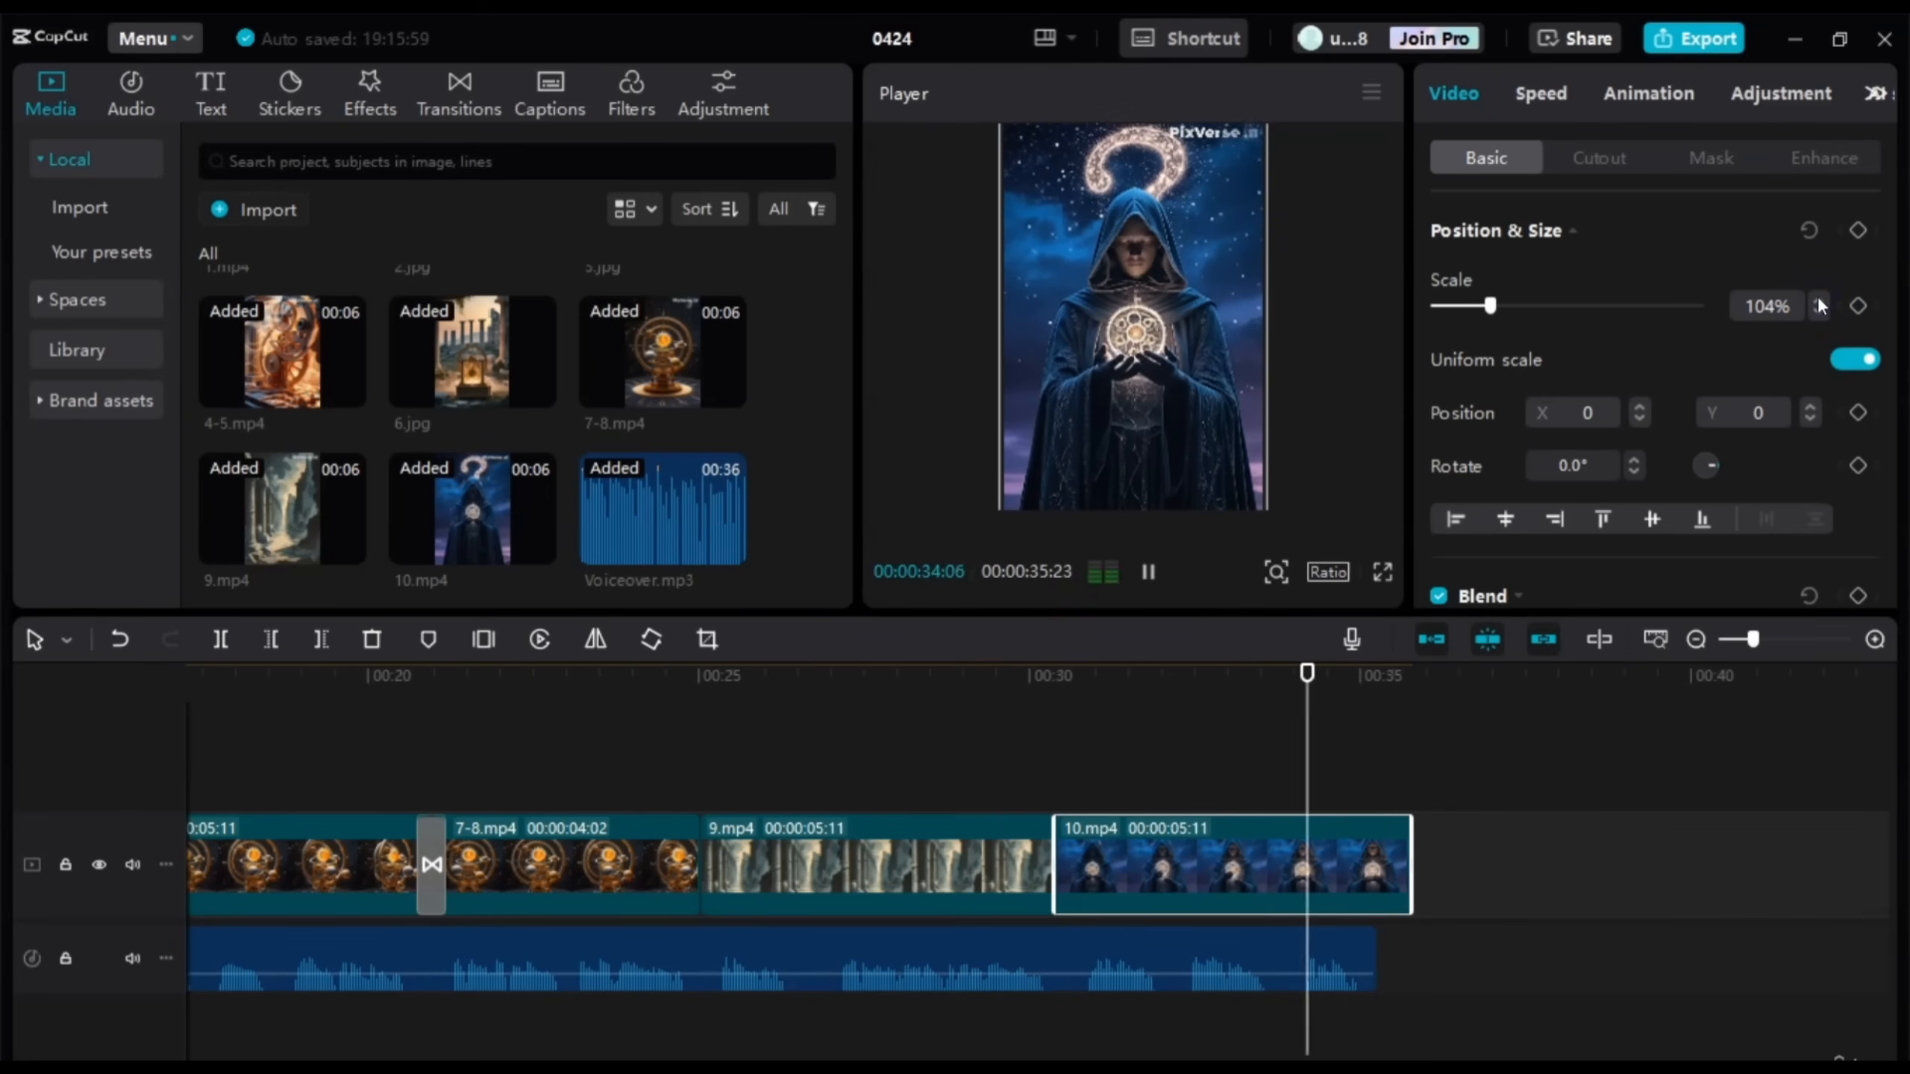
pyautogui.press('space')
pyautogui.click(1819, 303)
pyautogui.click(1819, 304)
pyautogui.click(1819, 303)
pyautogui.click(1819, 303)
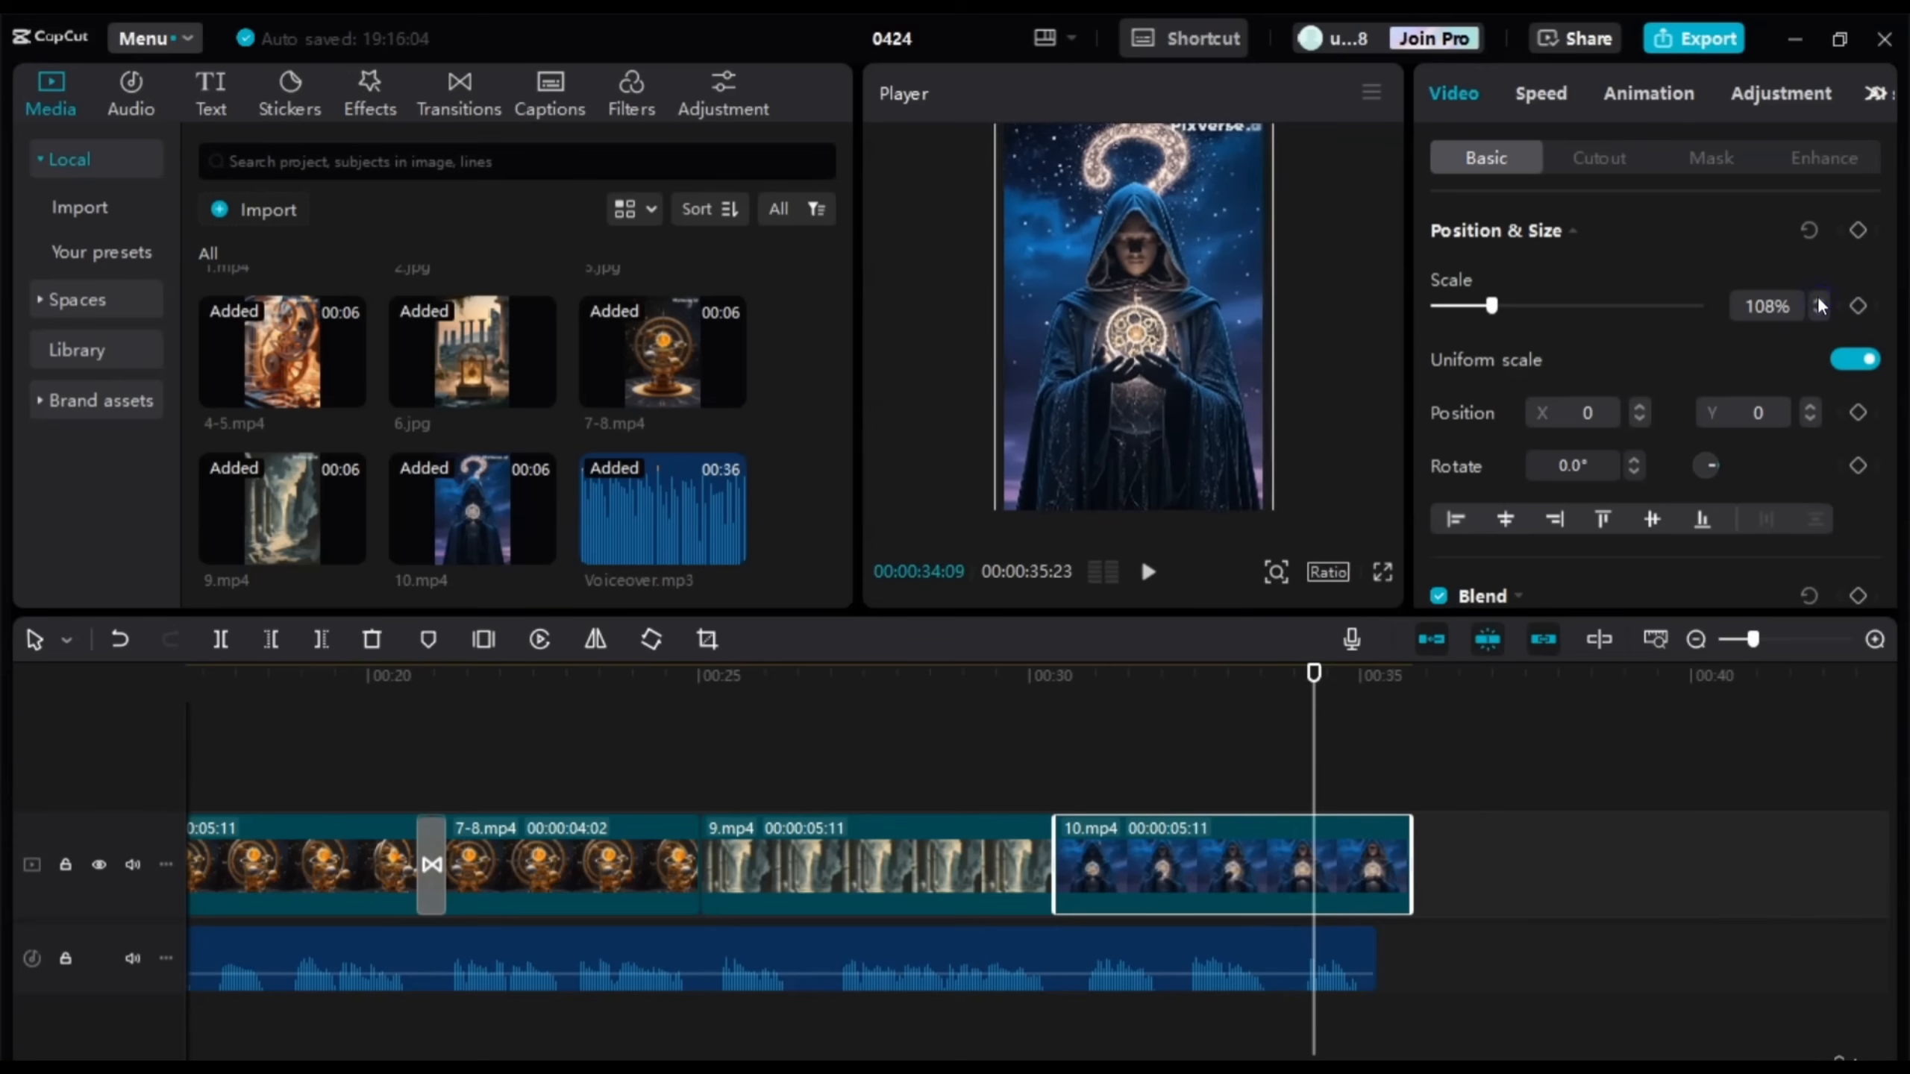
pyautogui.click(1819, 304)
pyautogui.click(1819, 304)
pyautogui.click(1819, 304)
pyautogui.click(1819, 303)
pyautogui.click(1819, 304)
pyautogui.click(1819, 304)
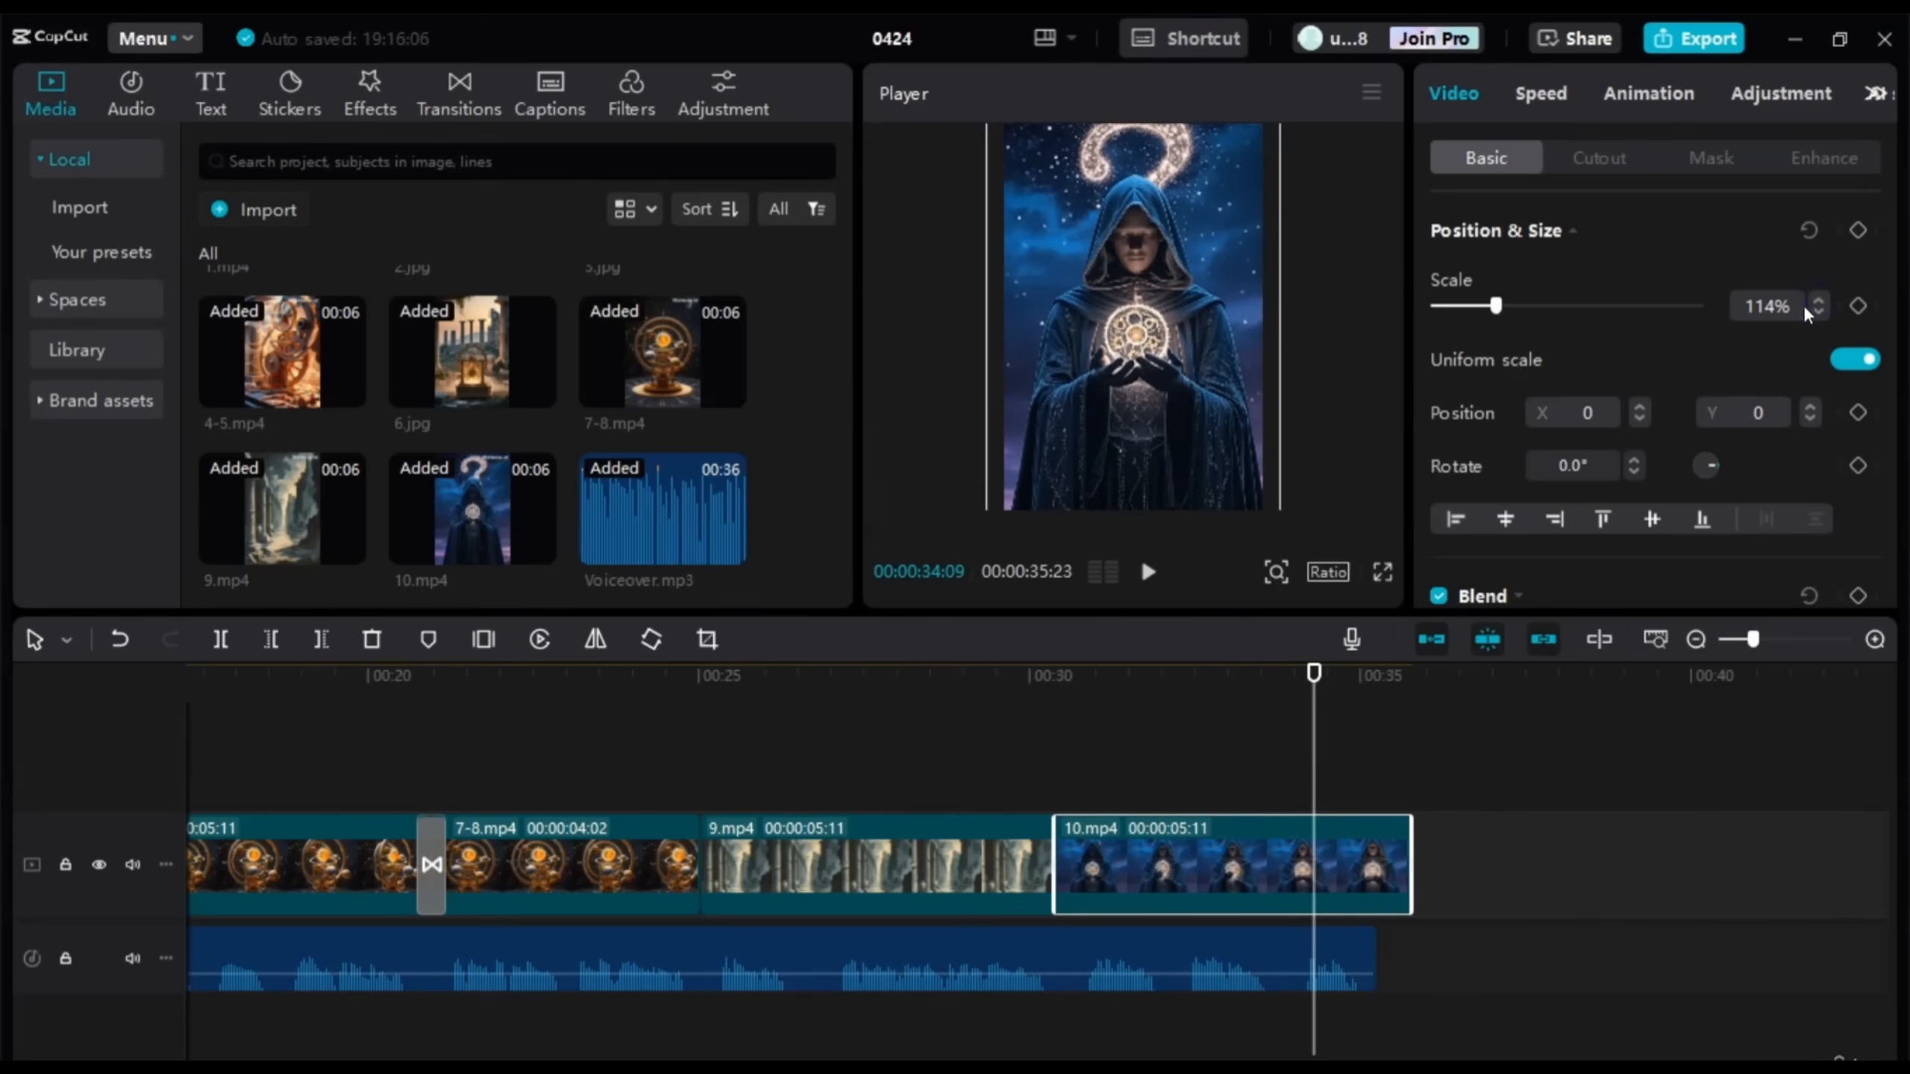
# Step: Play the video full screen from 00:00:24:05 in the second 7-8.mp4 clip to the end, then leave full screen
pyautogui.click(645, 788)
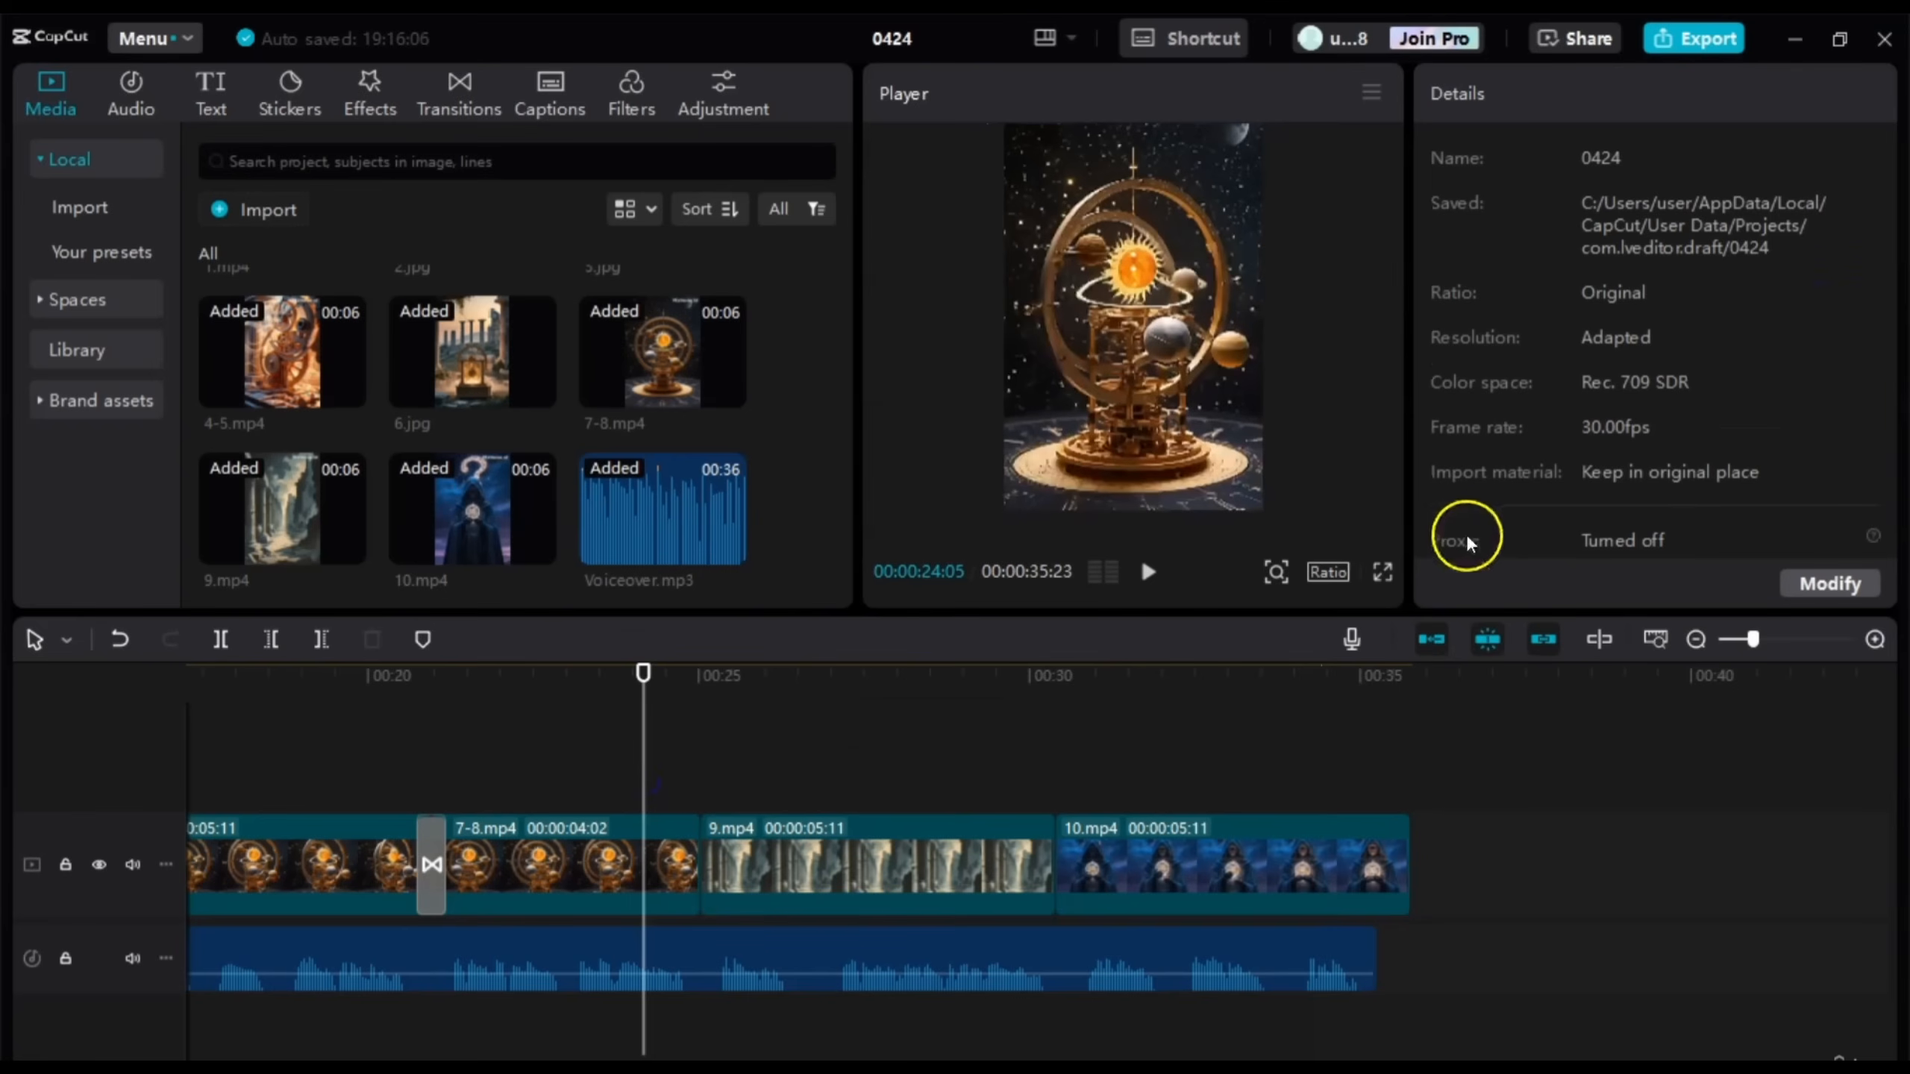
pyautogui.click(1382, 573)
pyautogui.press('space')
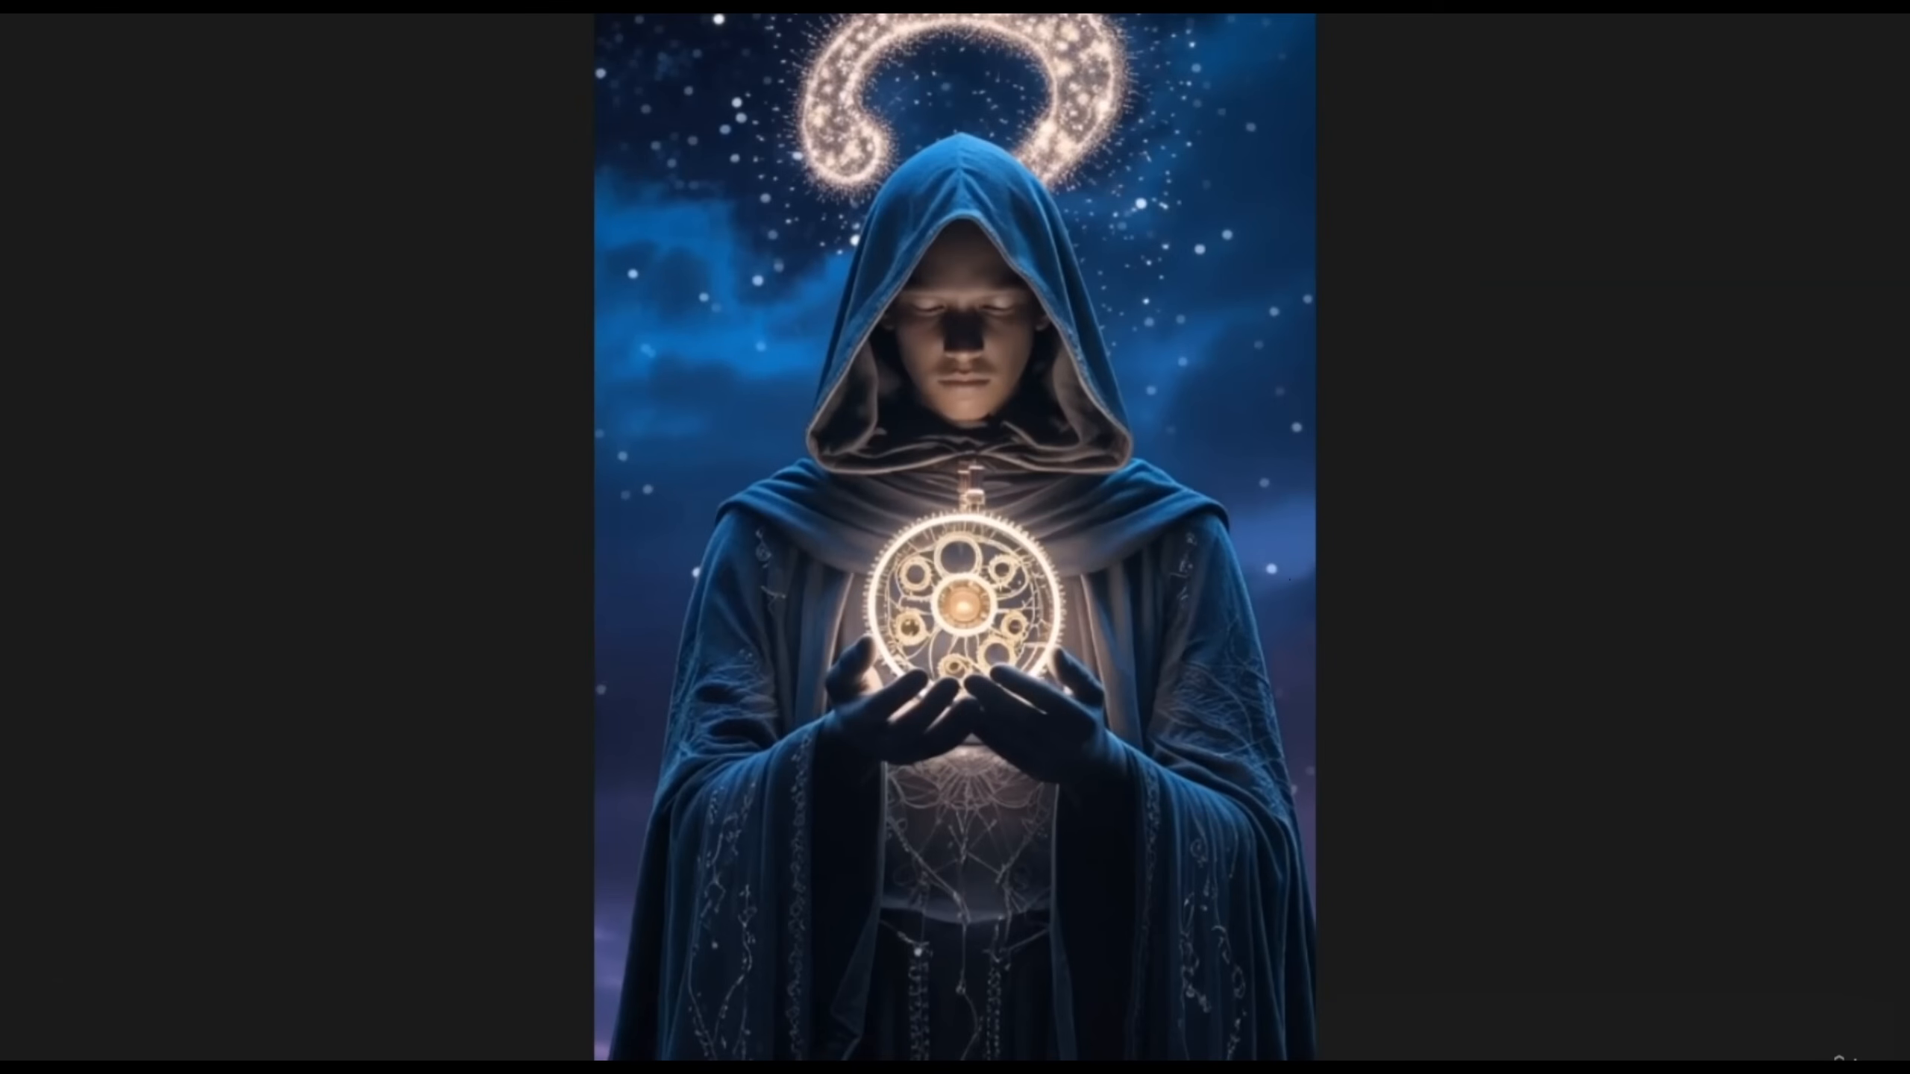
pyautogui.click(1345, 833)
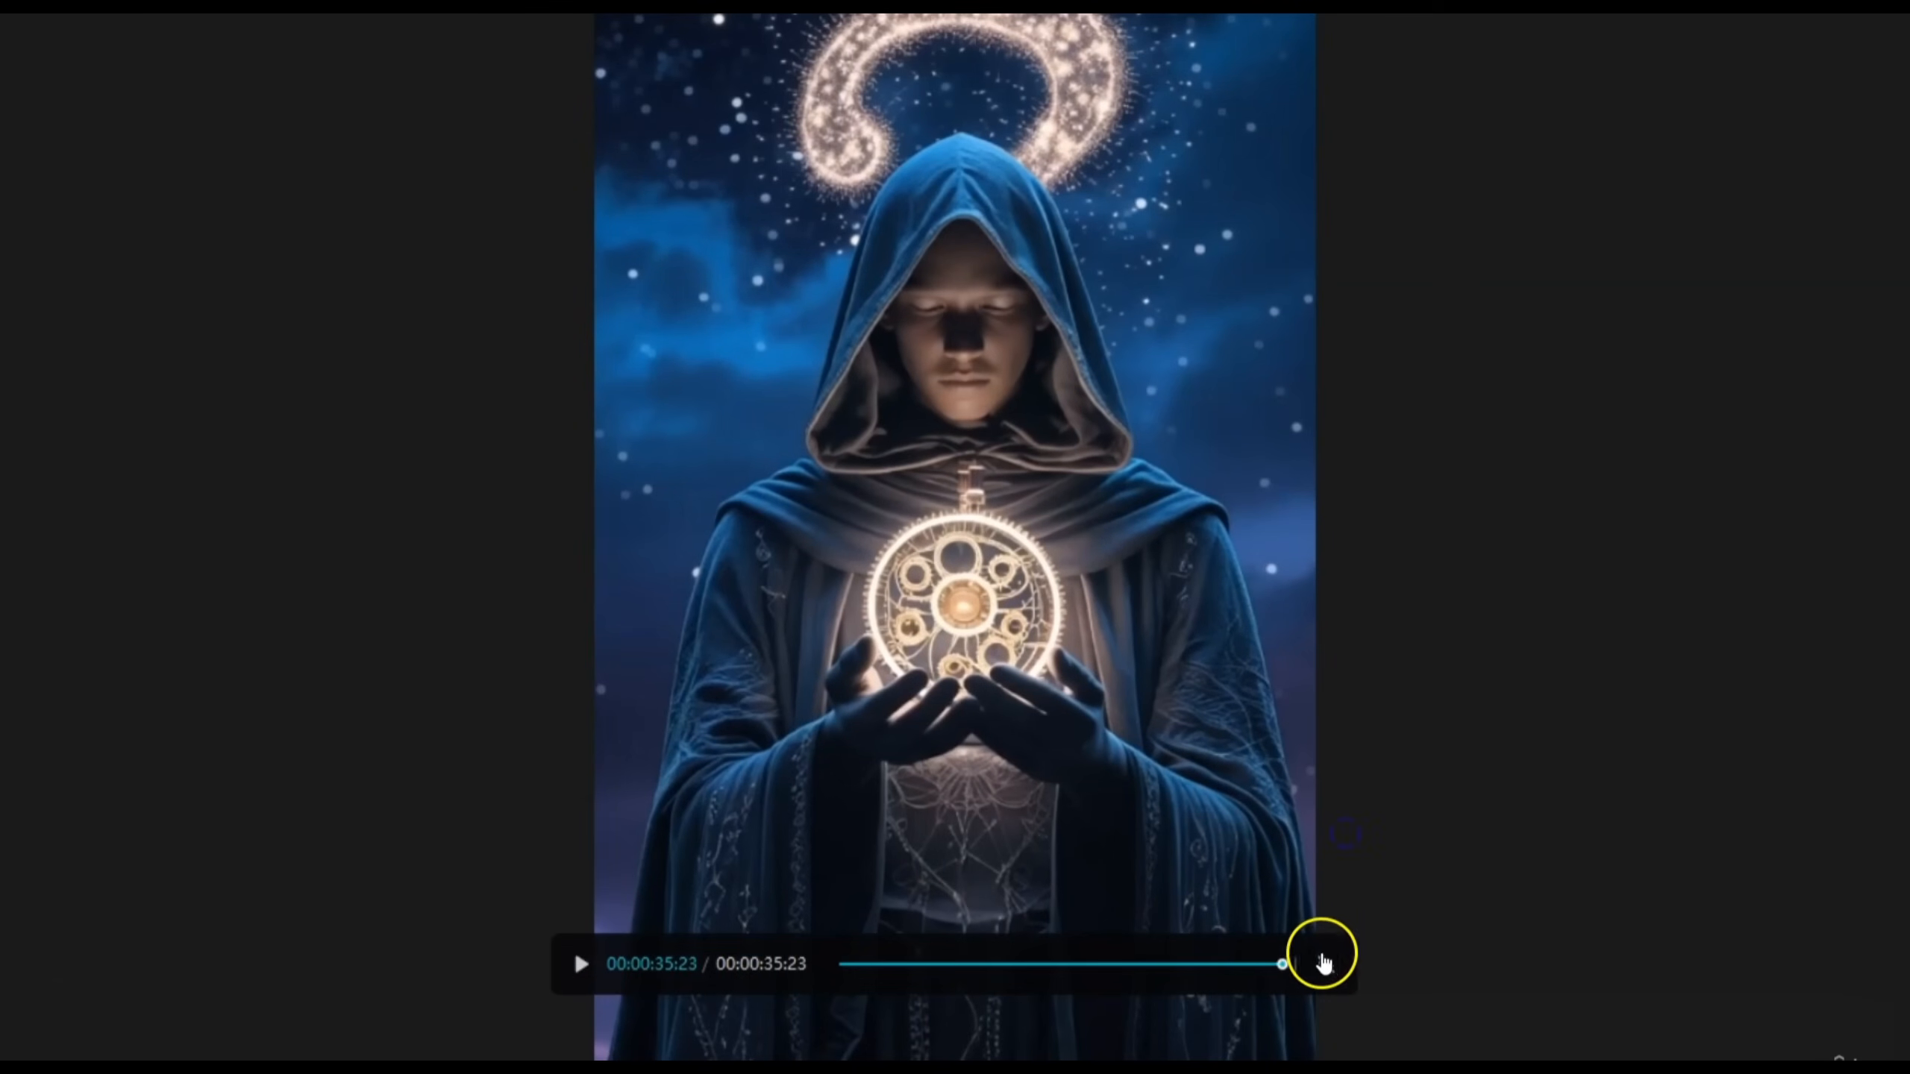
pyautogui.click(1329, 961)
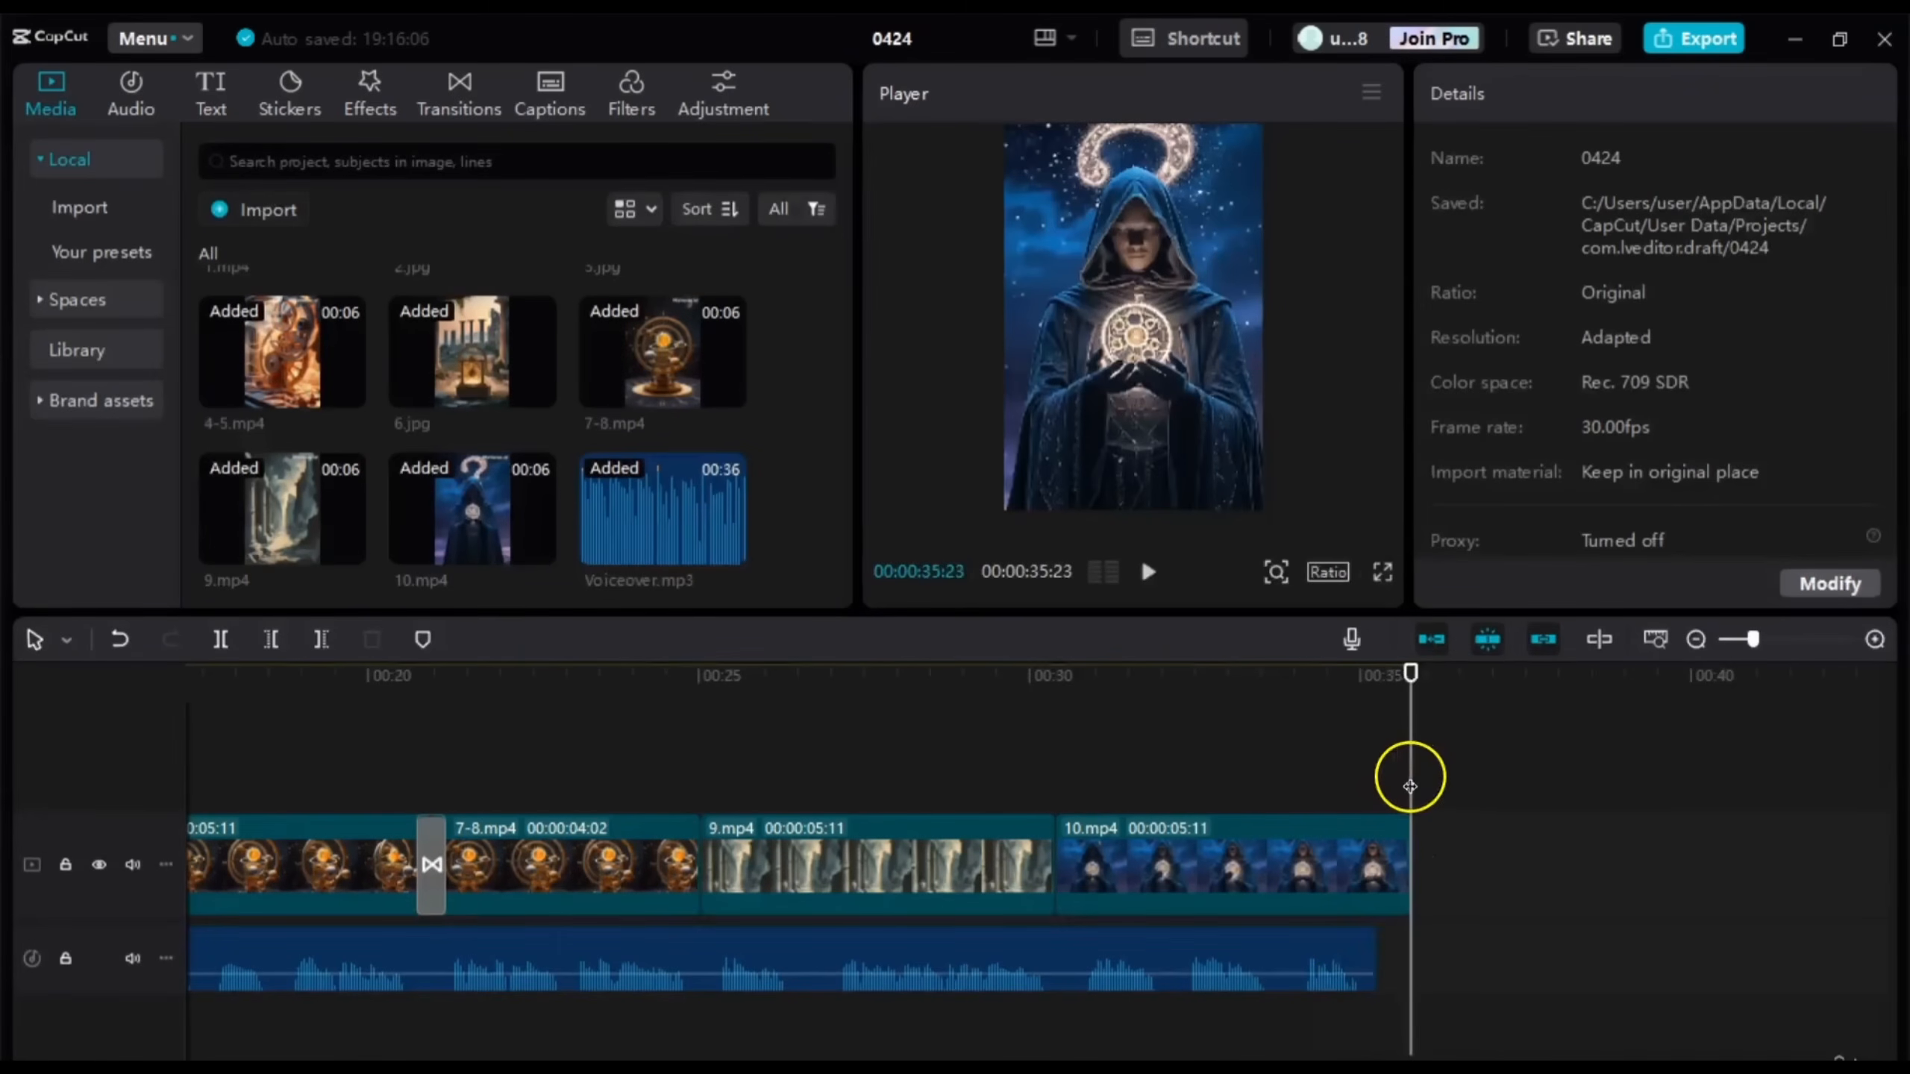
# Step: Return to the start of the timeline and play the video full screen up to 00:00:20:19 in the first 7-8.mp4 clip
pyautogui.moveTo(1410, 786); pyautogui.dragTo(1036, 768)
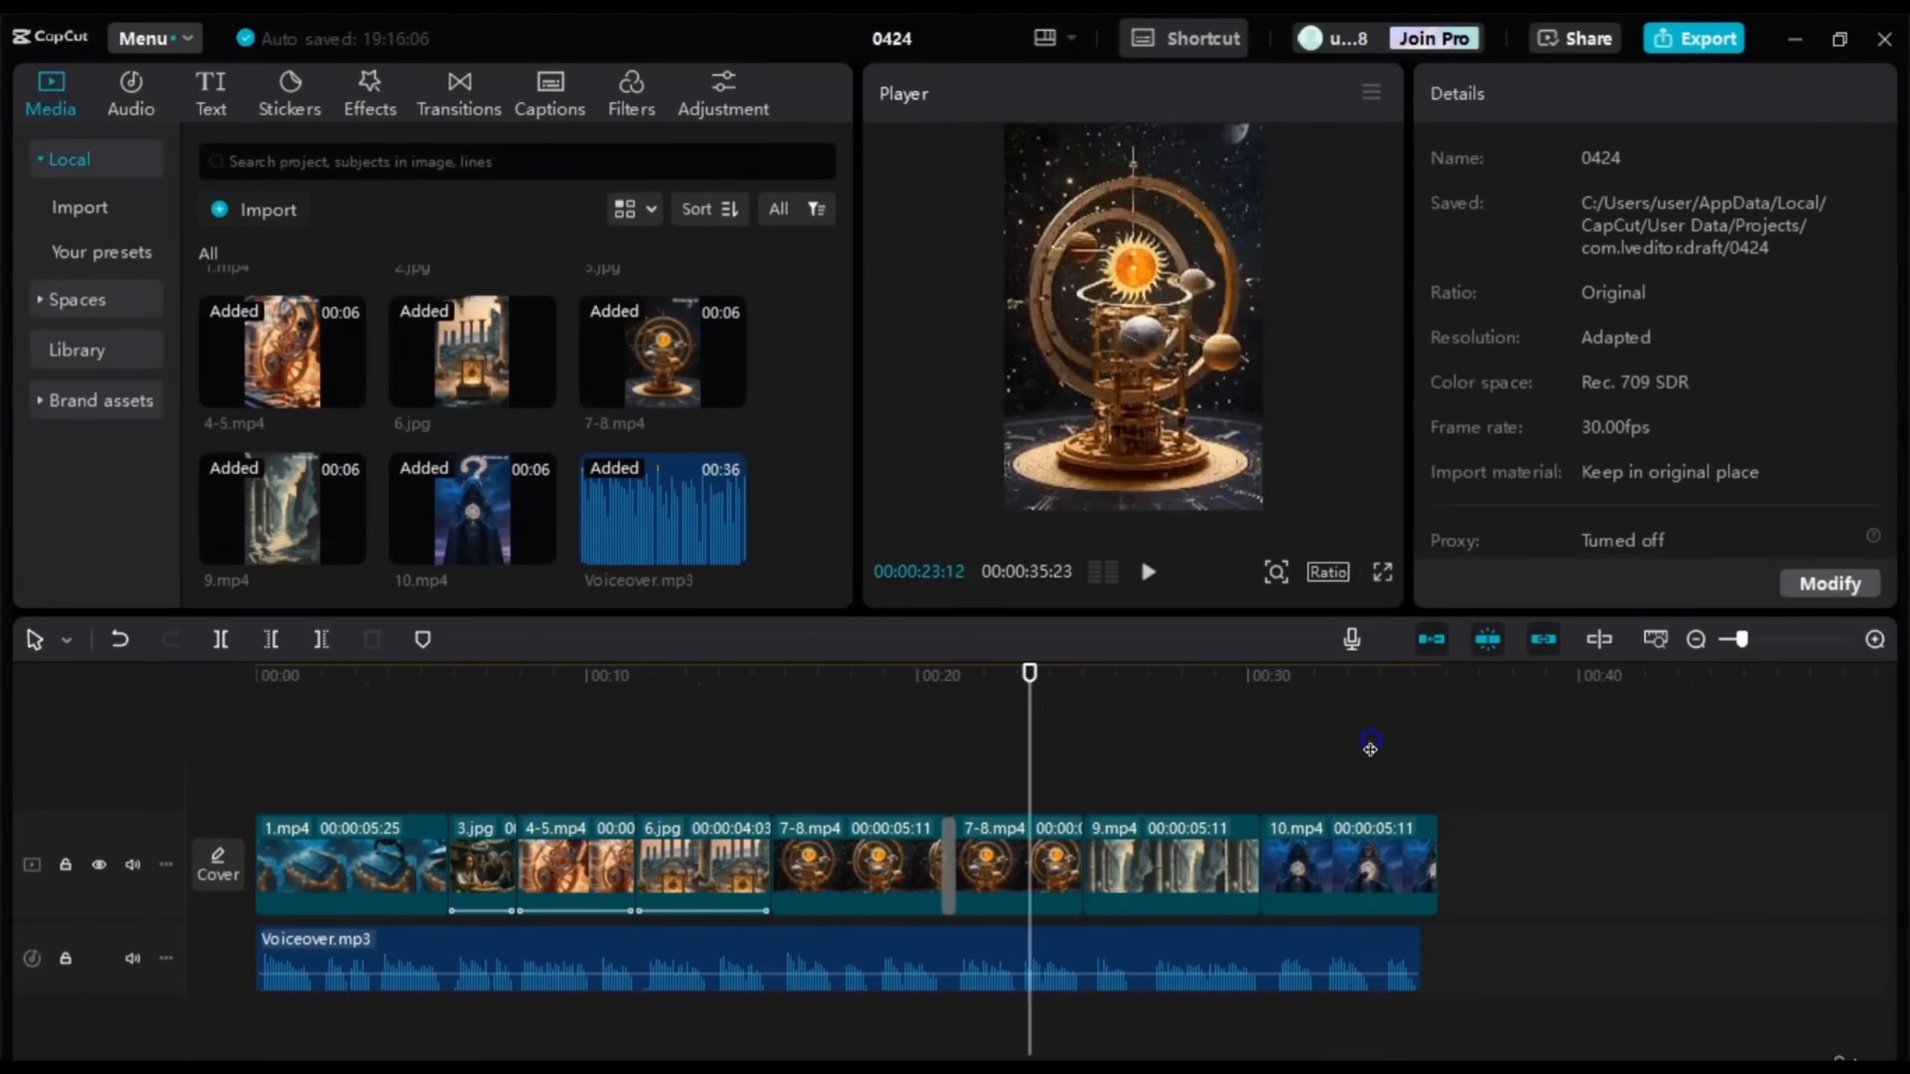
pyautogui.click(1370, 749)
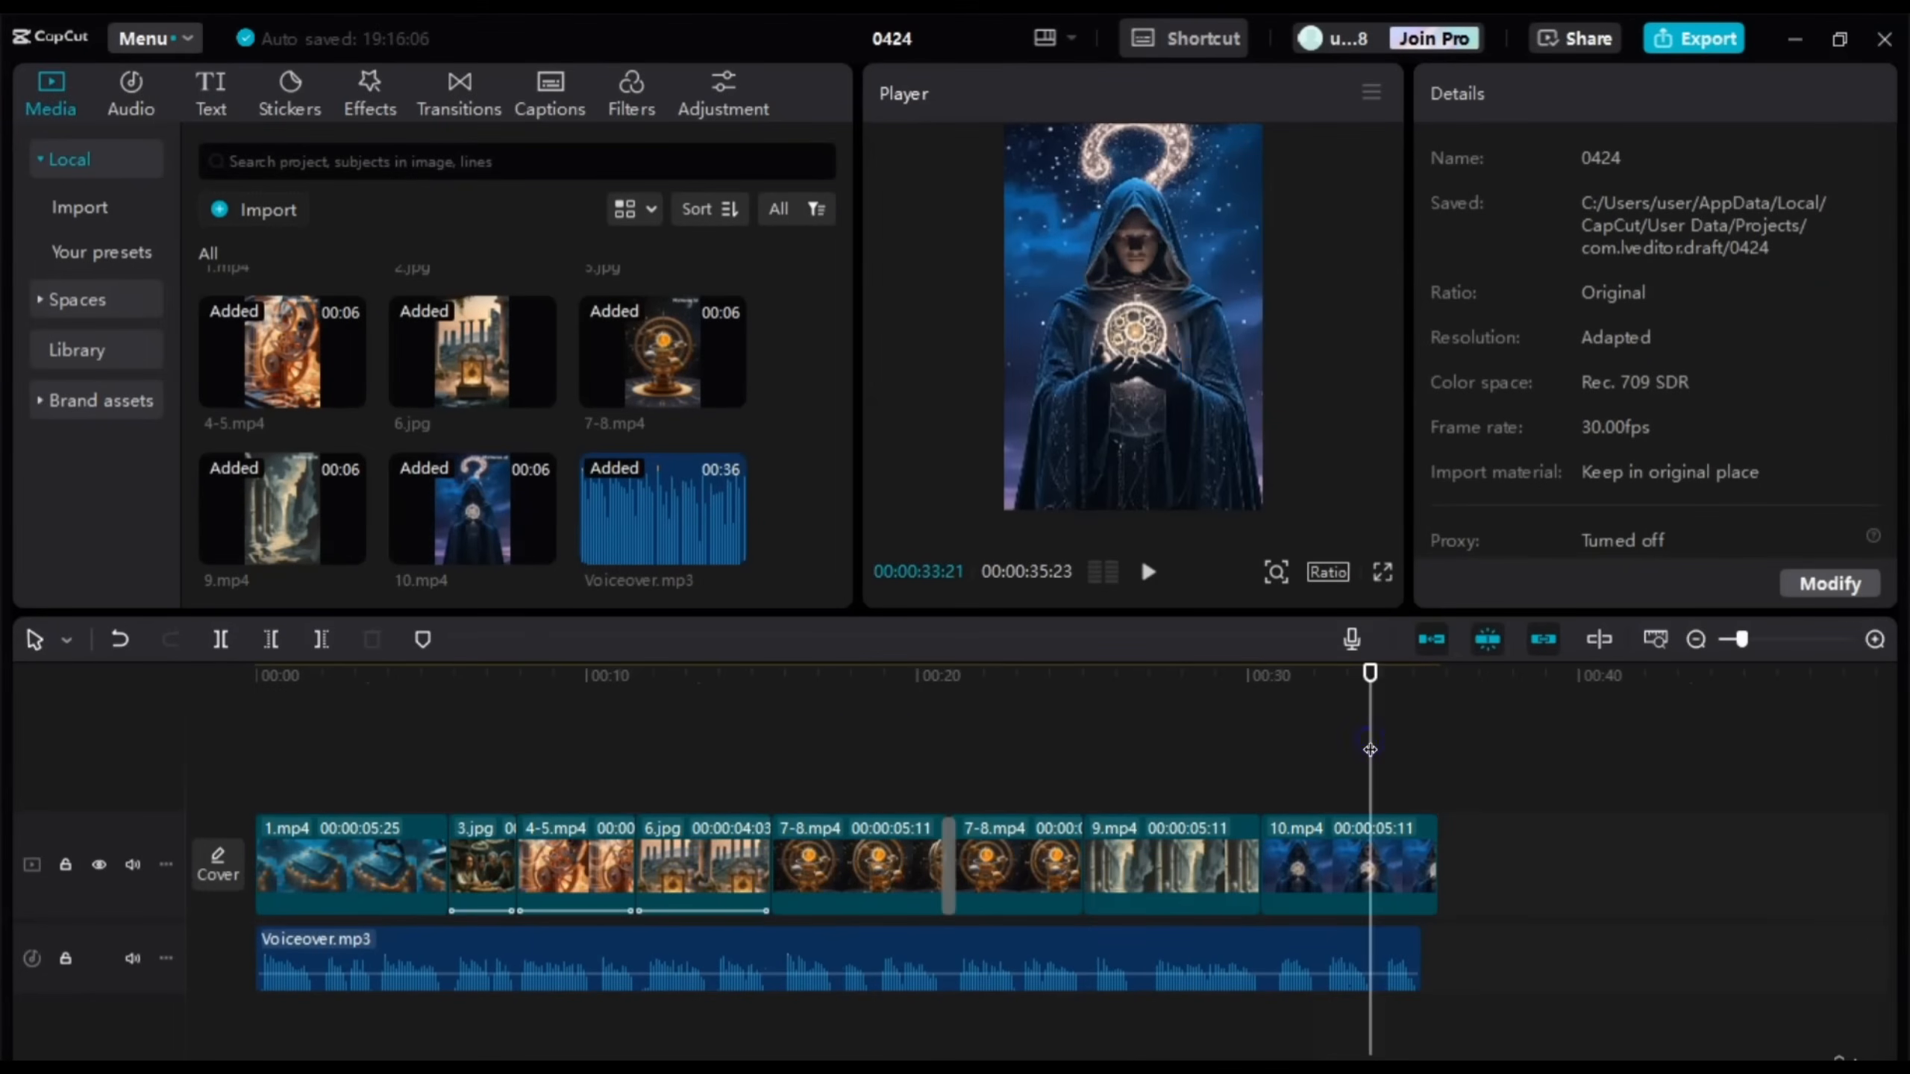
pyautogui.moveTo(1370, 749); pyautogui.dragTo(229, 797)
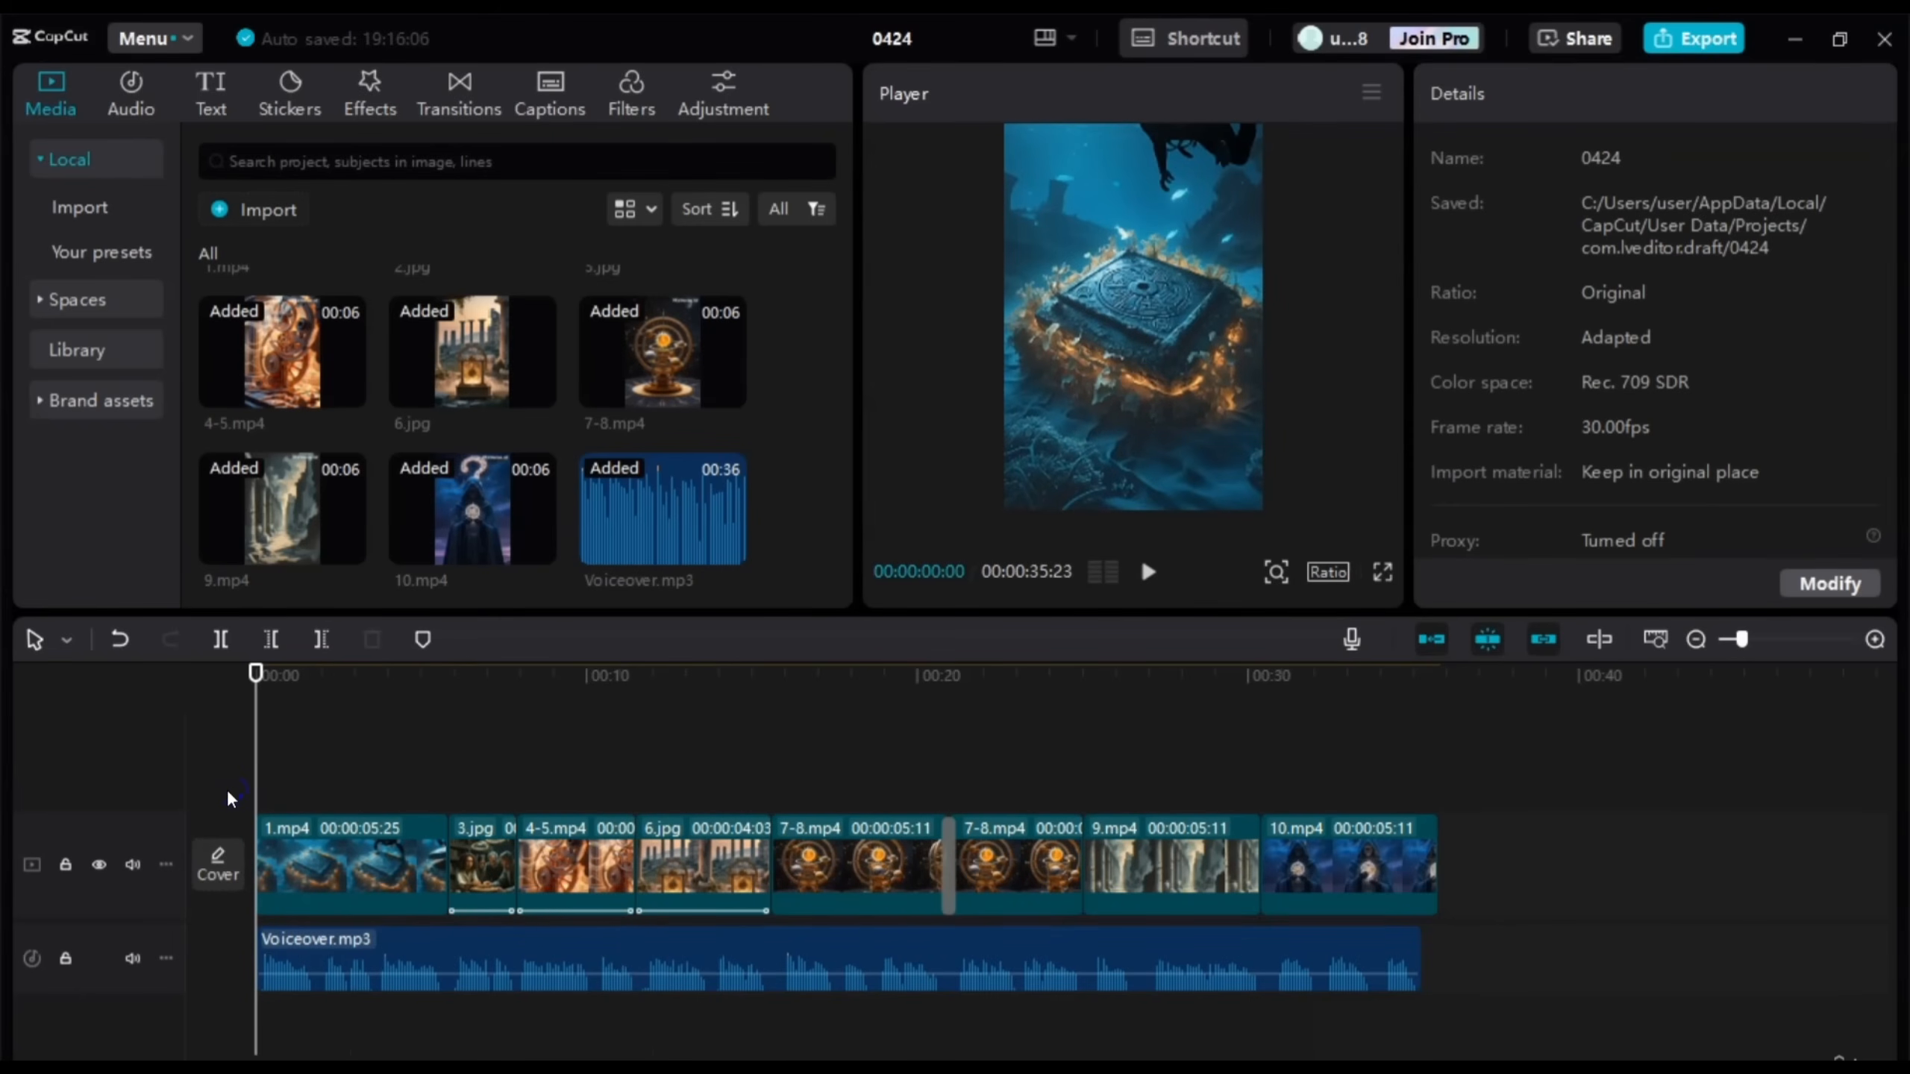
pyautogui.click(271, 786)
pyautogui.moveTo(262, 783)
pyautogui.mouseDown()
pyautogui.moveTo(367, 787)
pyautogui.moveTo(247, 788)
pyautogui.mouseUp()
pyautogui.click(1383, 572)
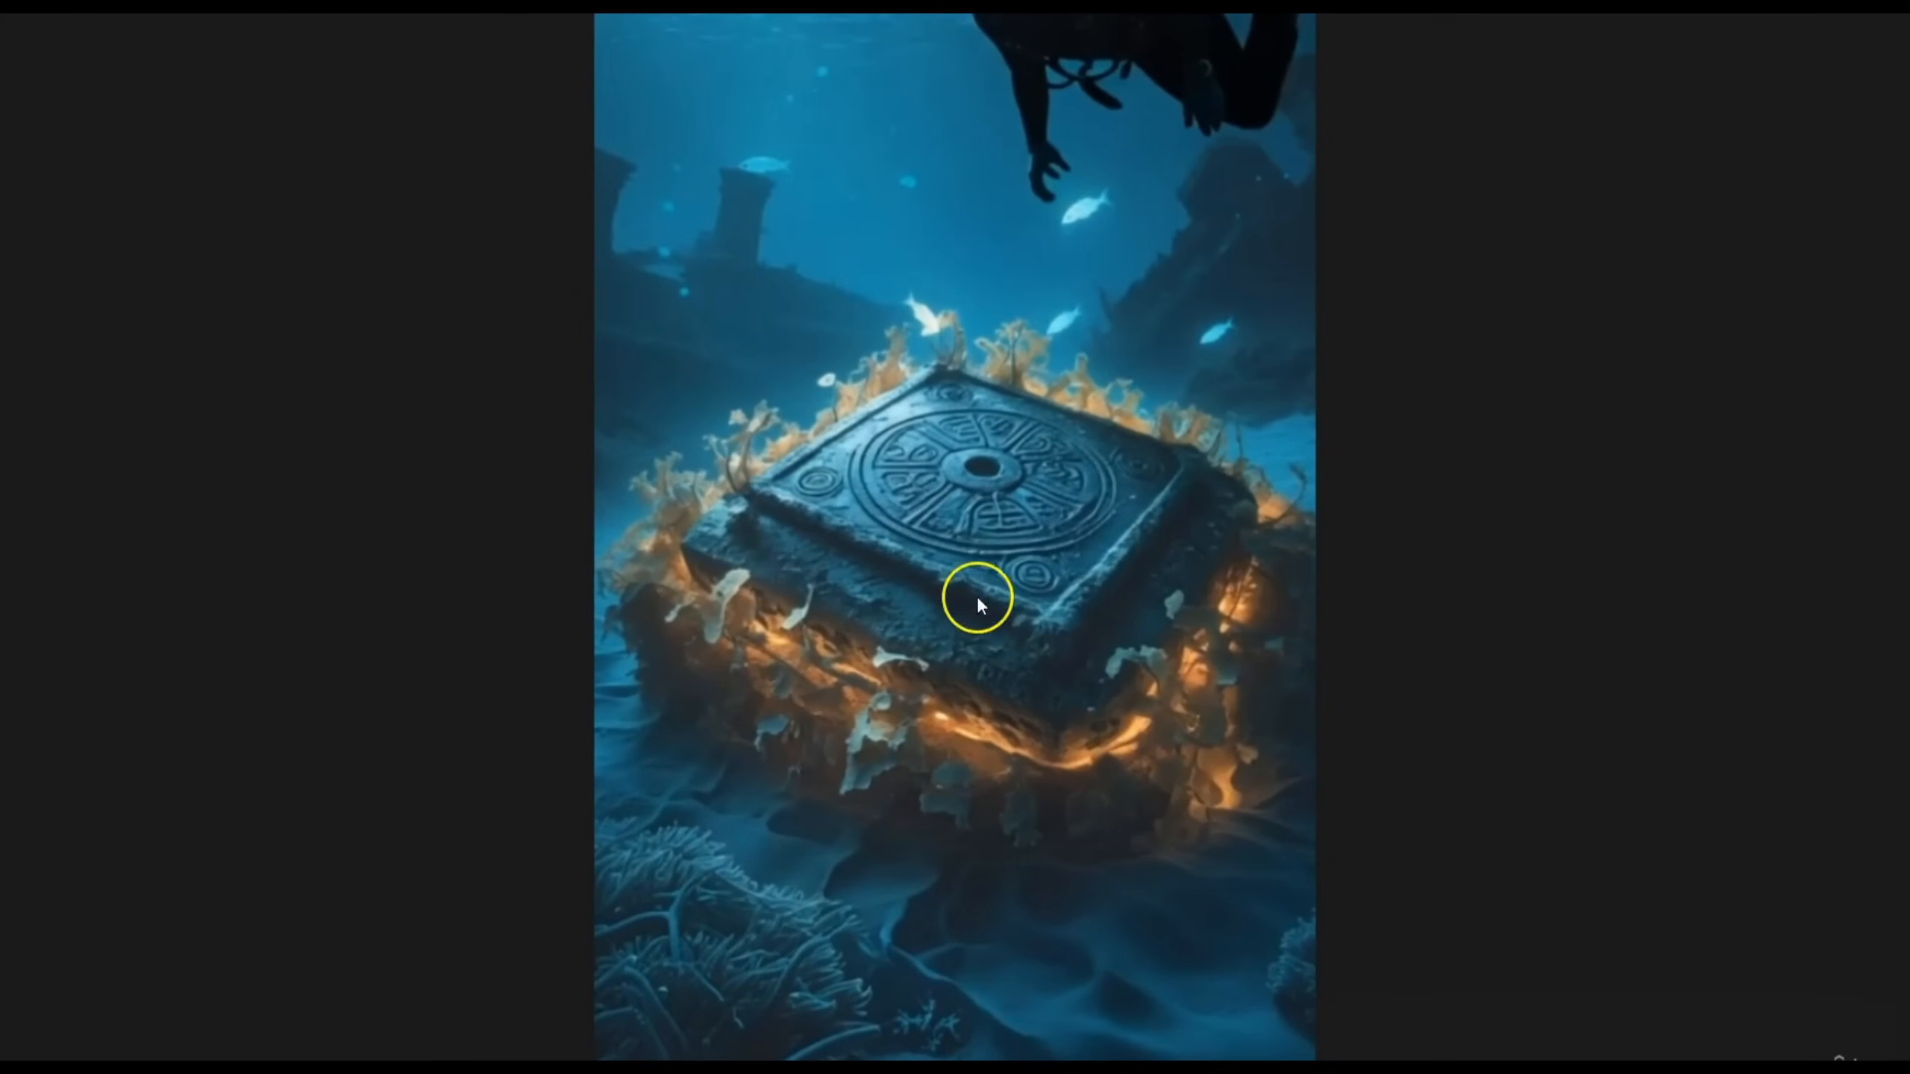
pyautogui.click(1096, 520)
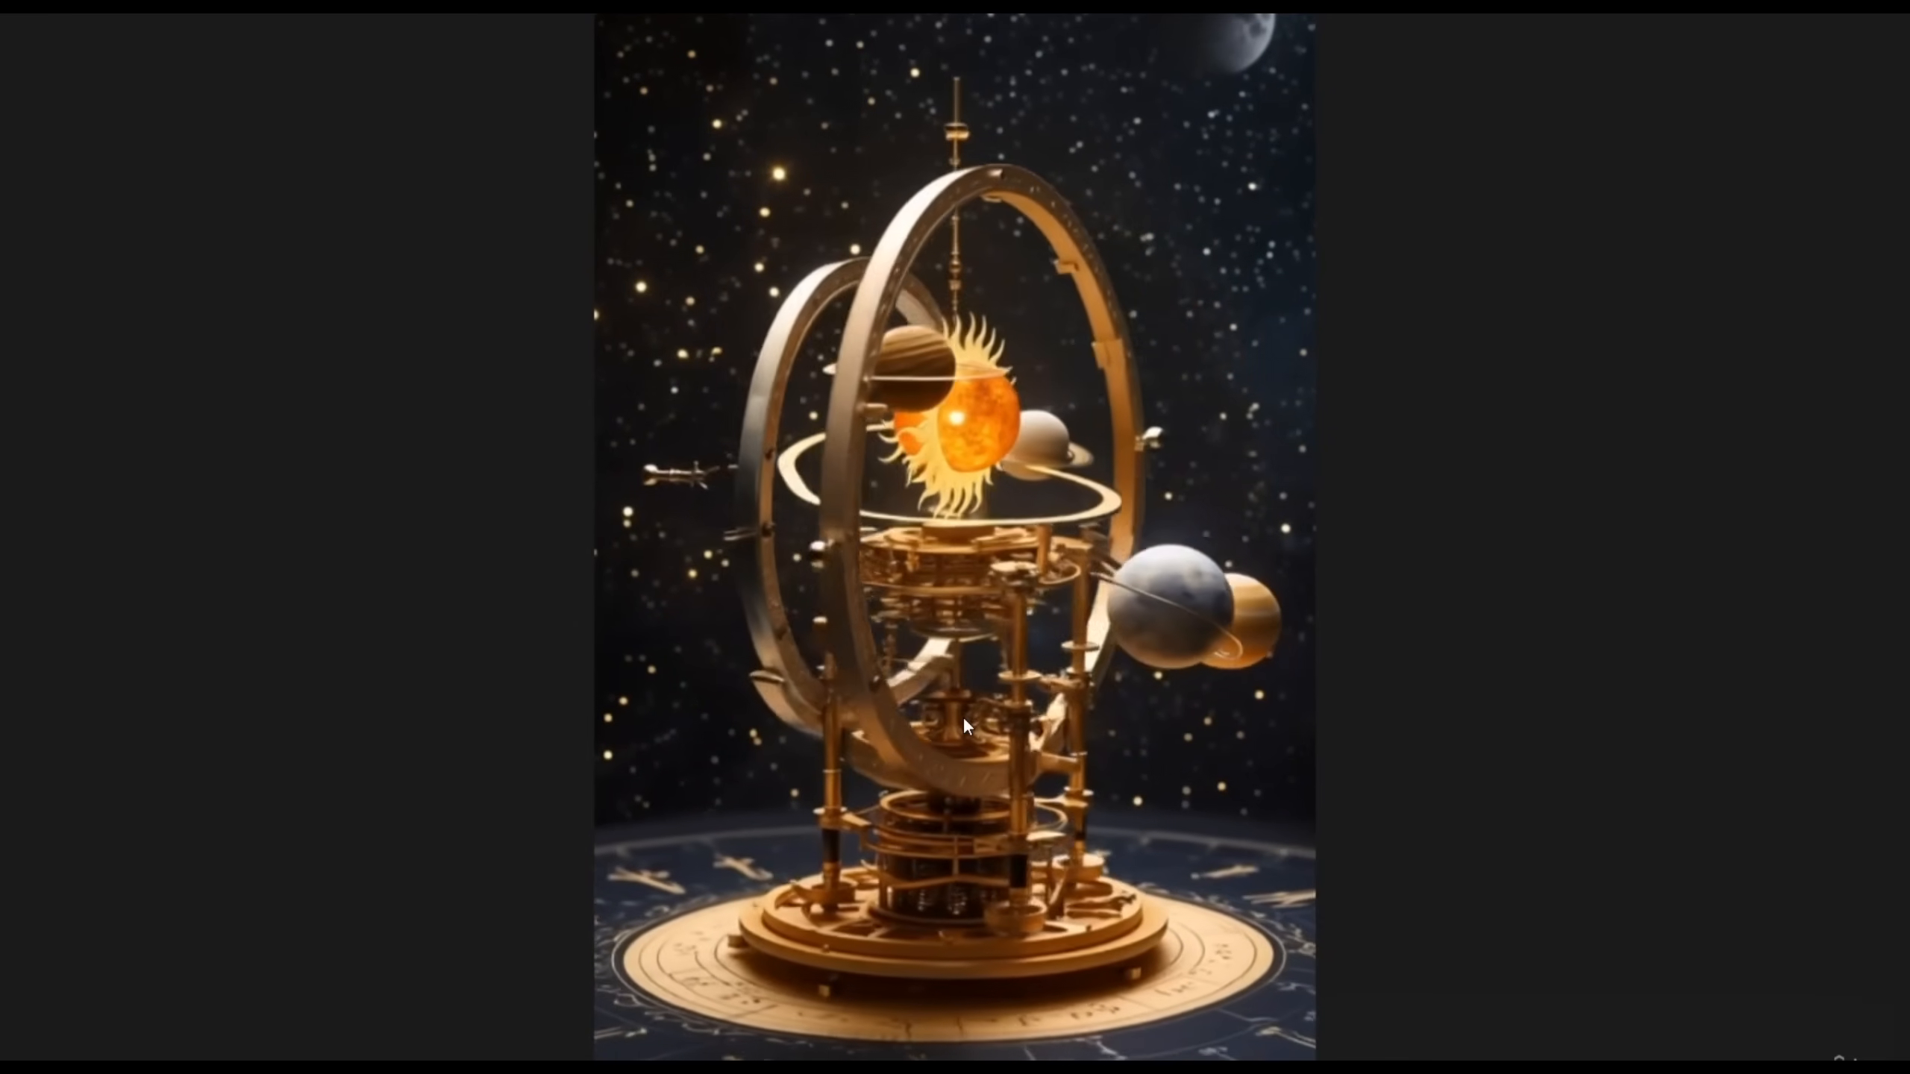
pyautogui.click(1144, 715)
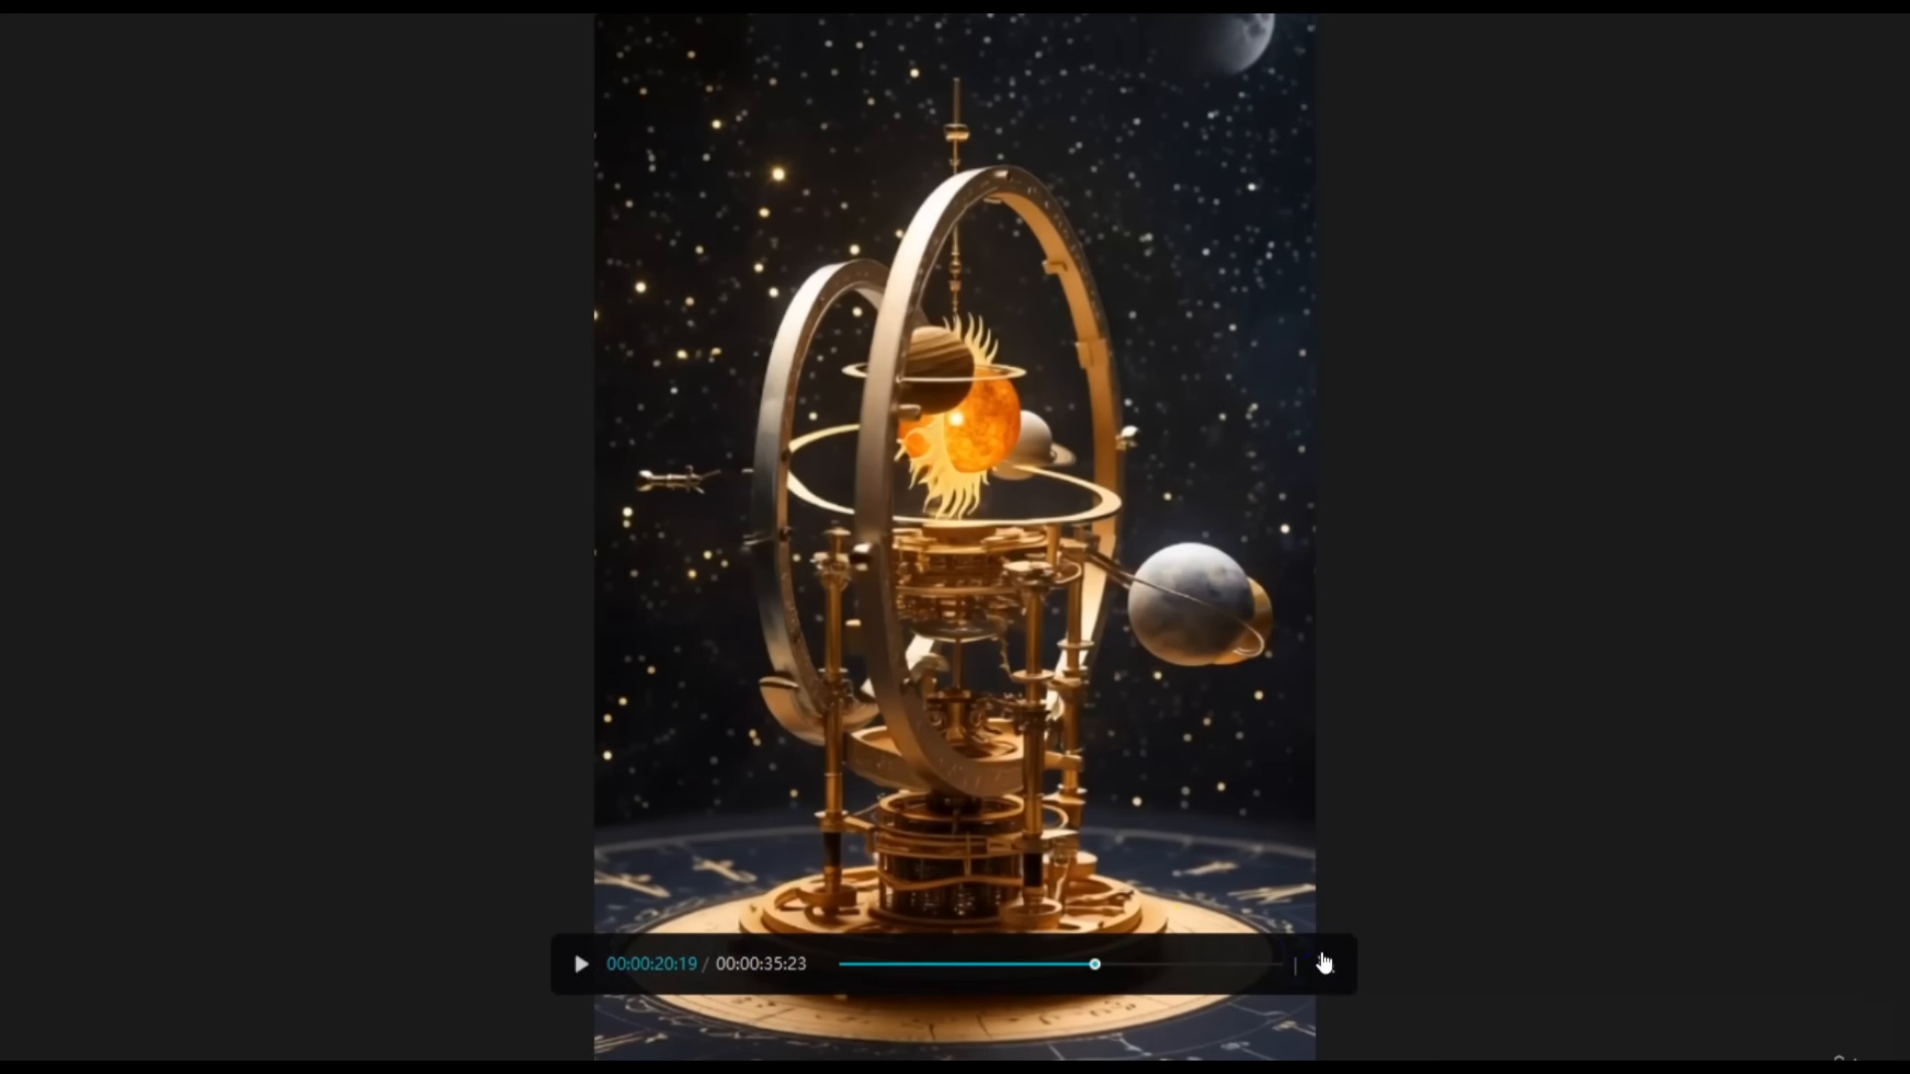
pyautogui.click(1324, 963)
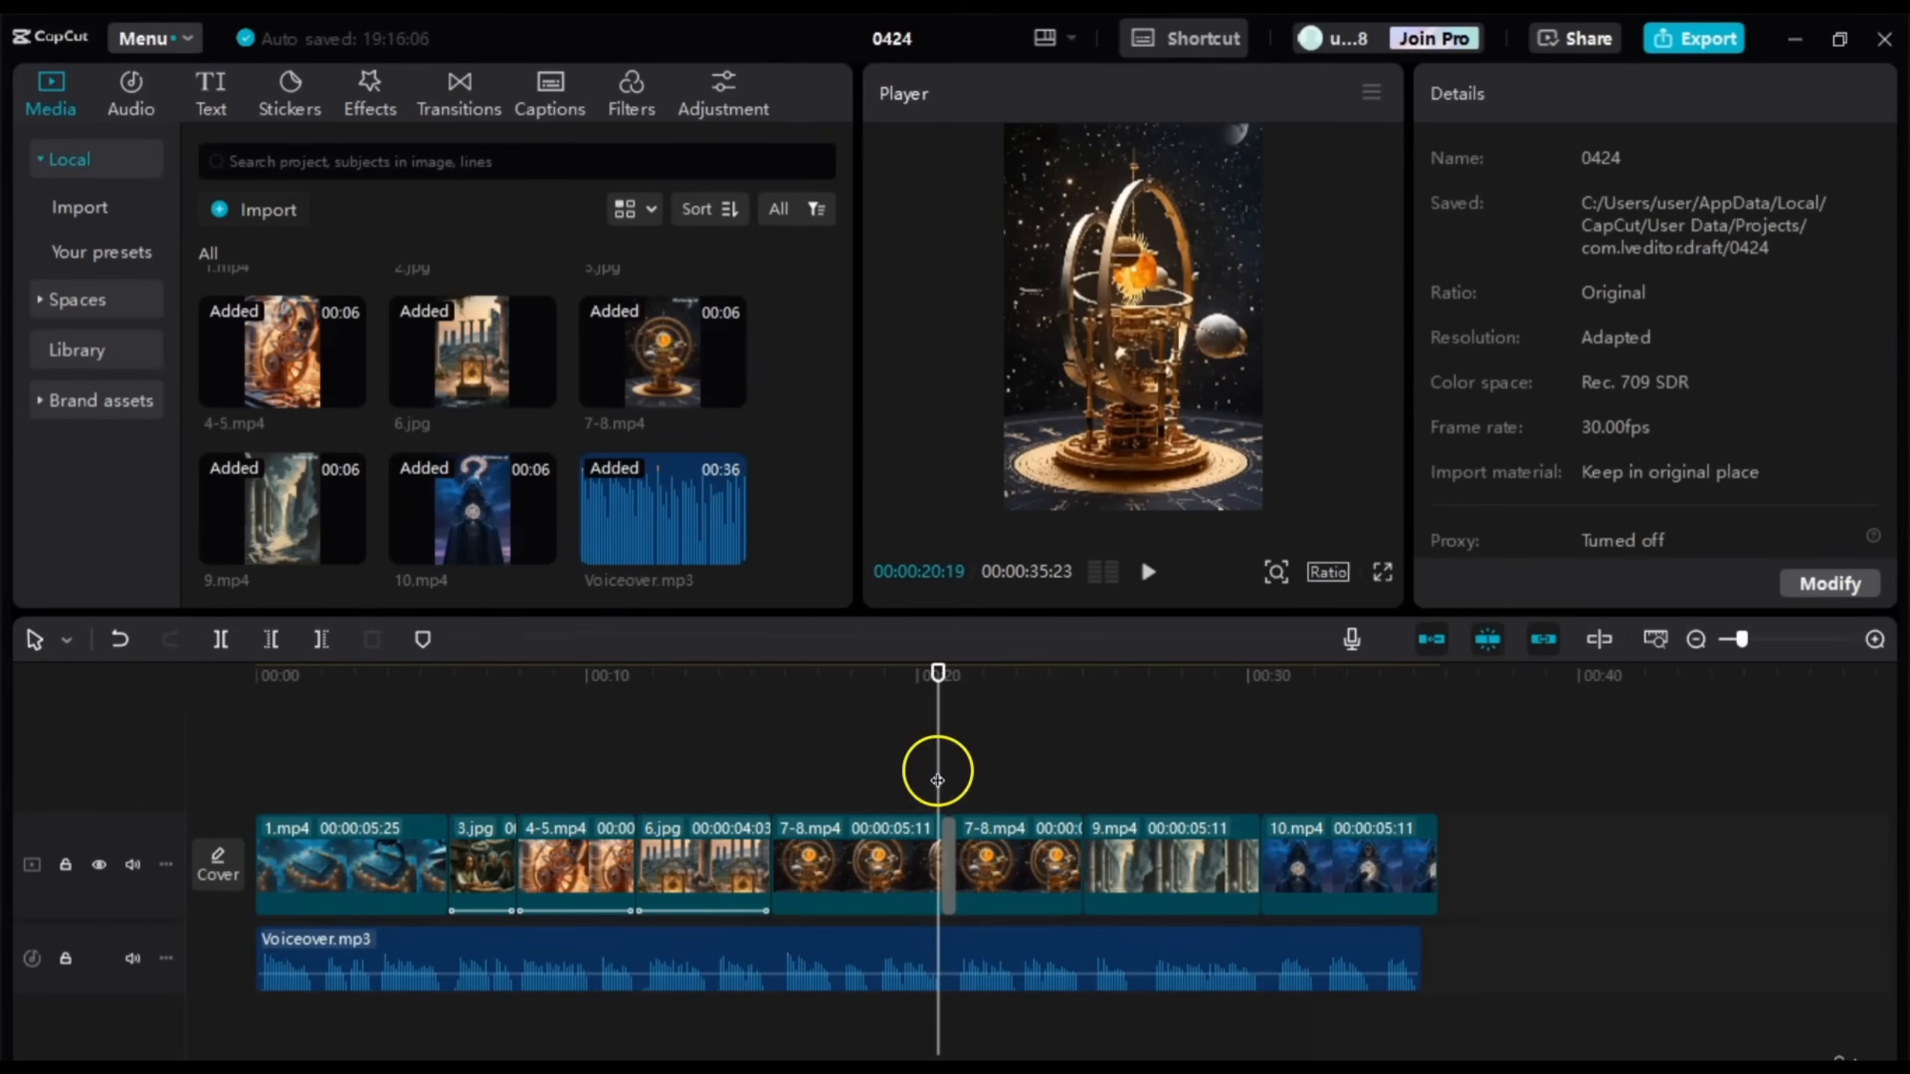
# Step: Generate automatic English captions for the video from the voiceover and play the opening with them
pyautogui.moveTo(937, 781); pyautogui.dragTo(194, 756)
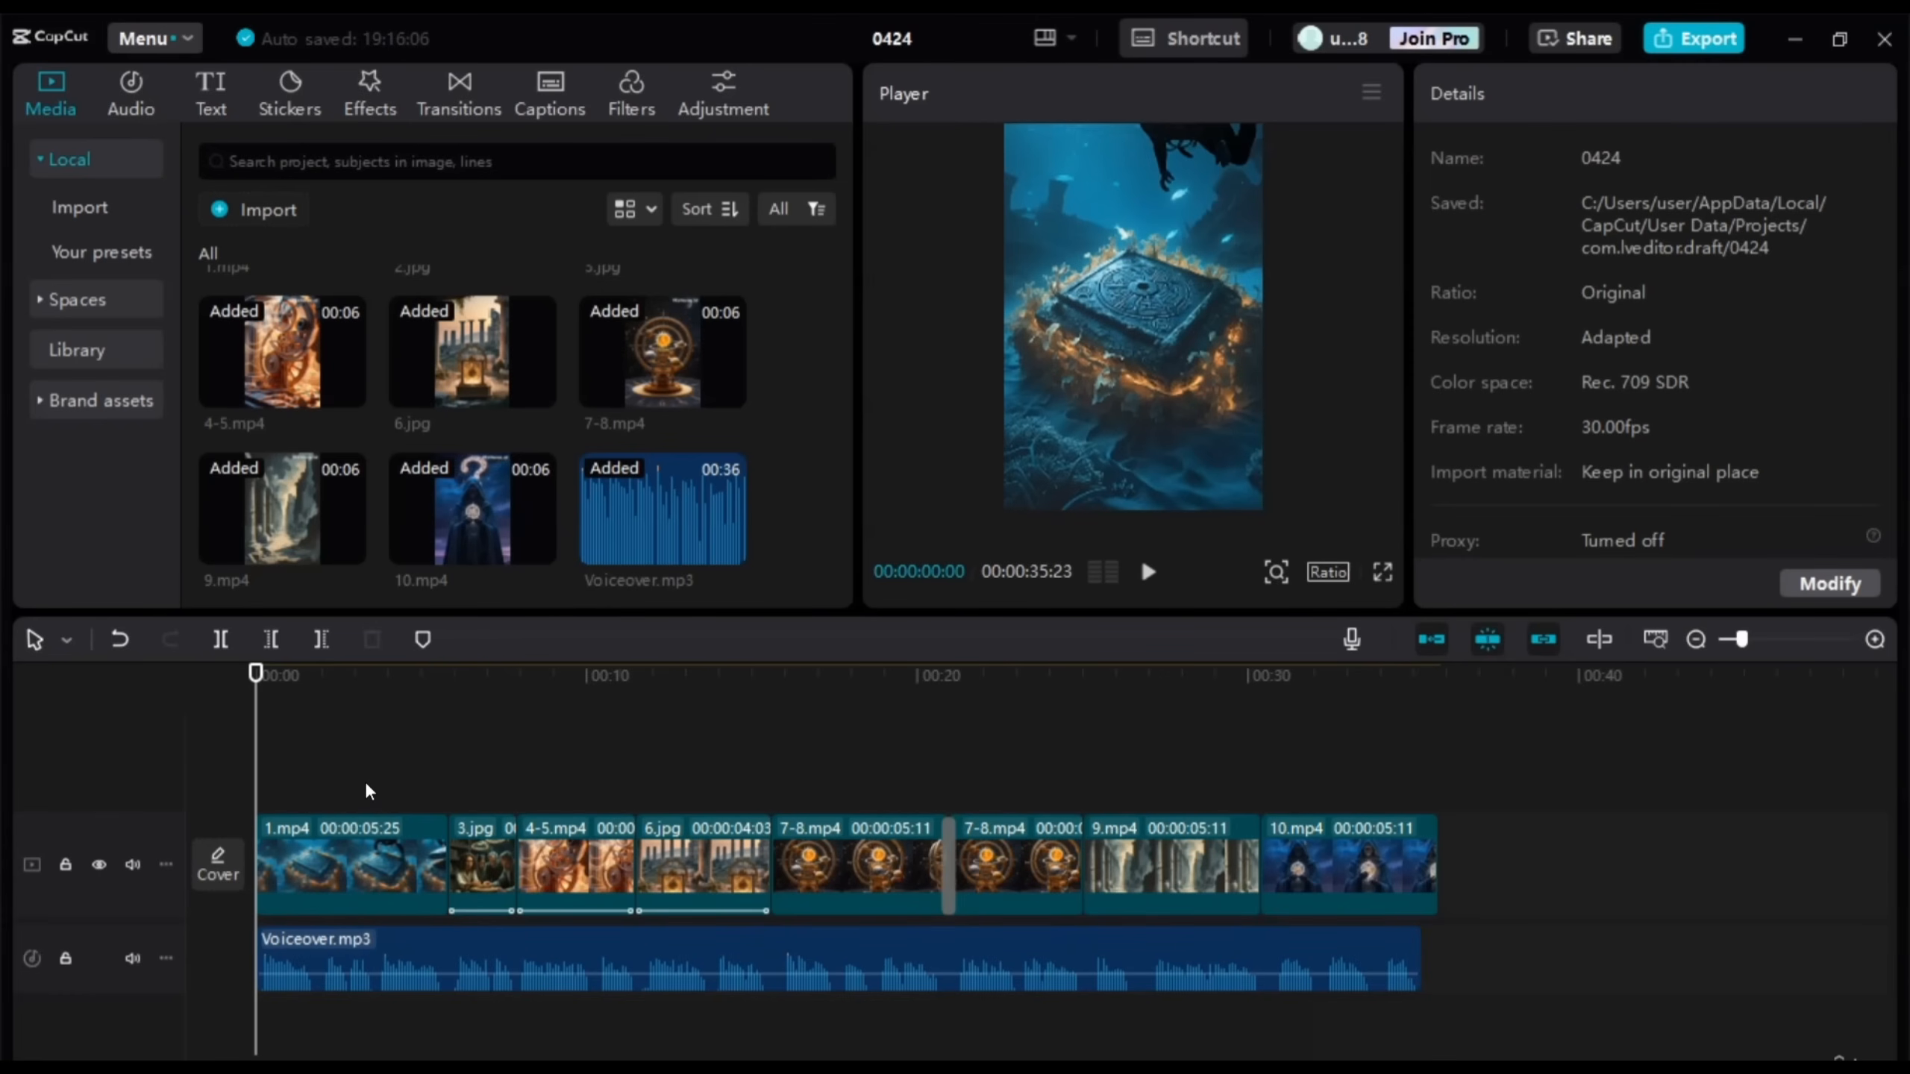
pyautogui.click(549, 84)
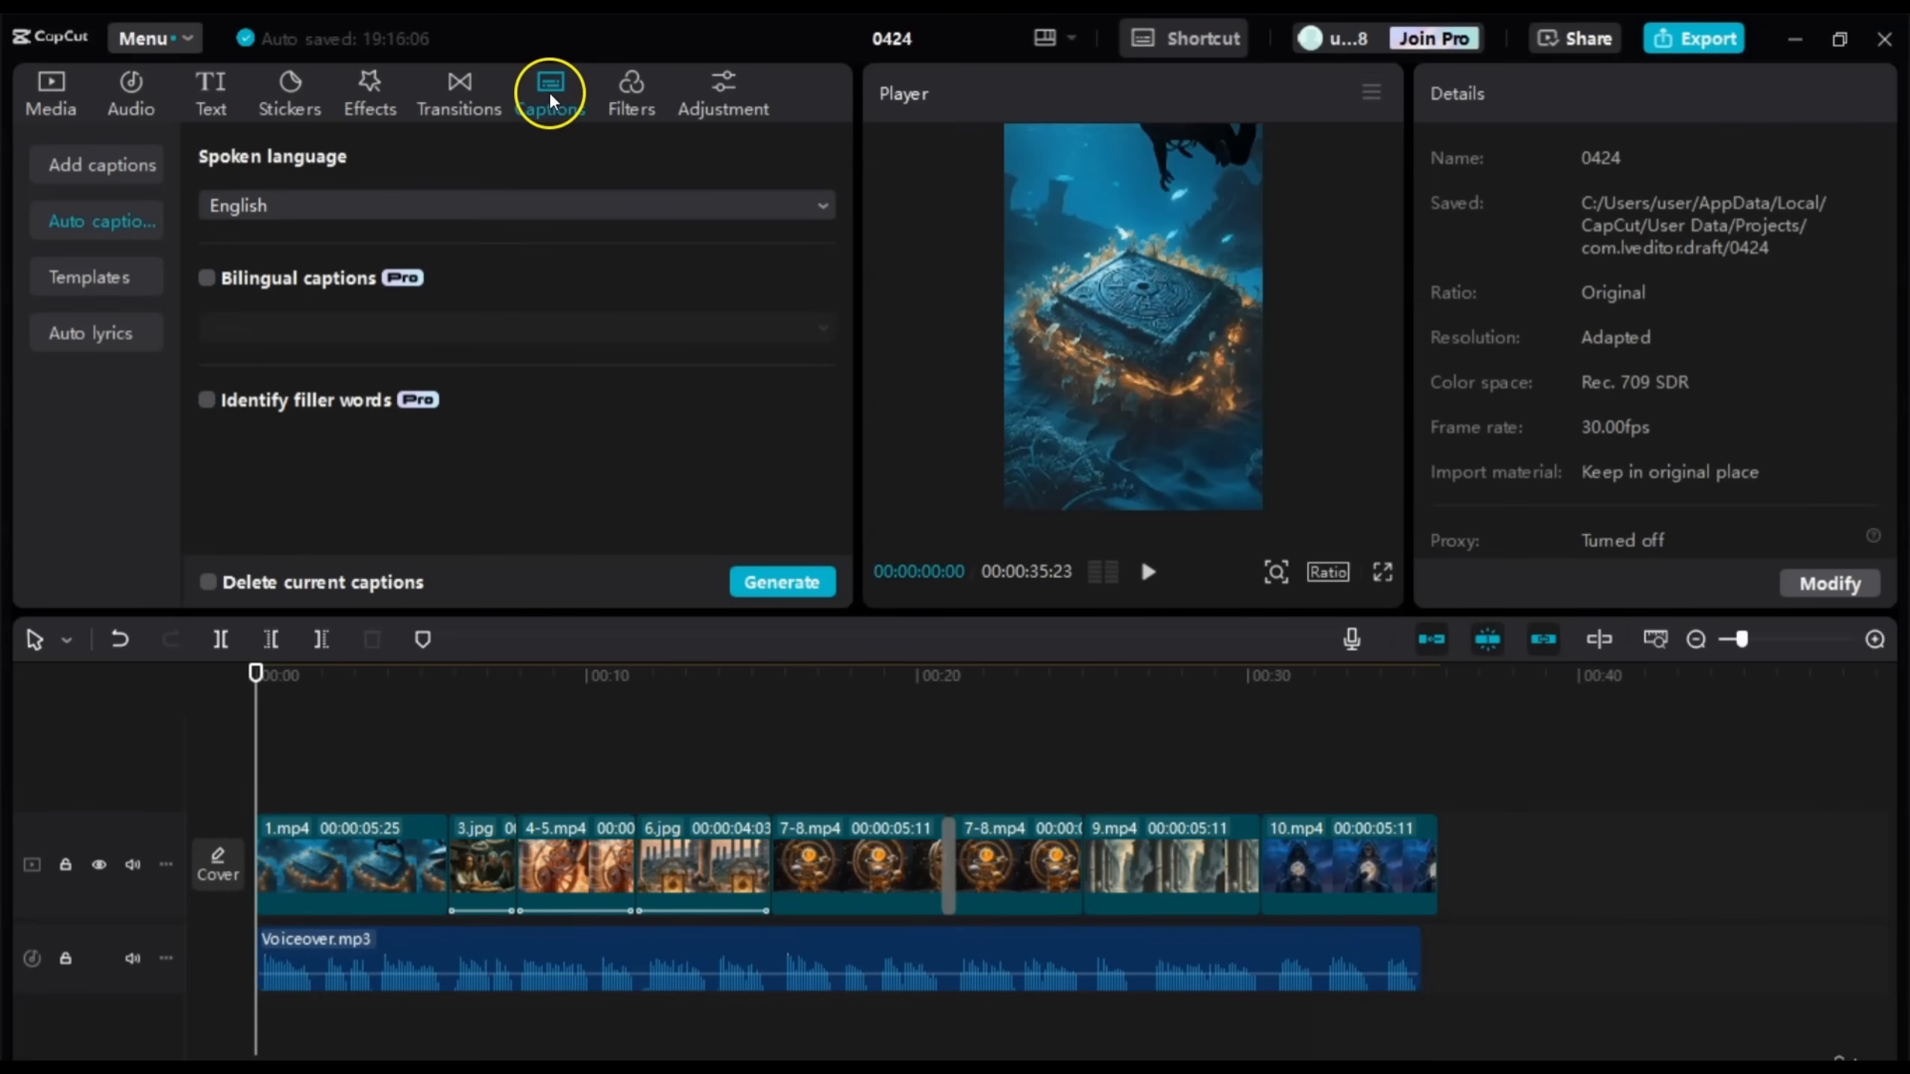
pyautogui.click(785, 573)
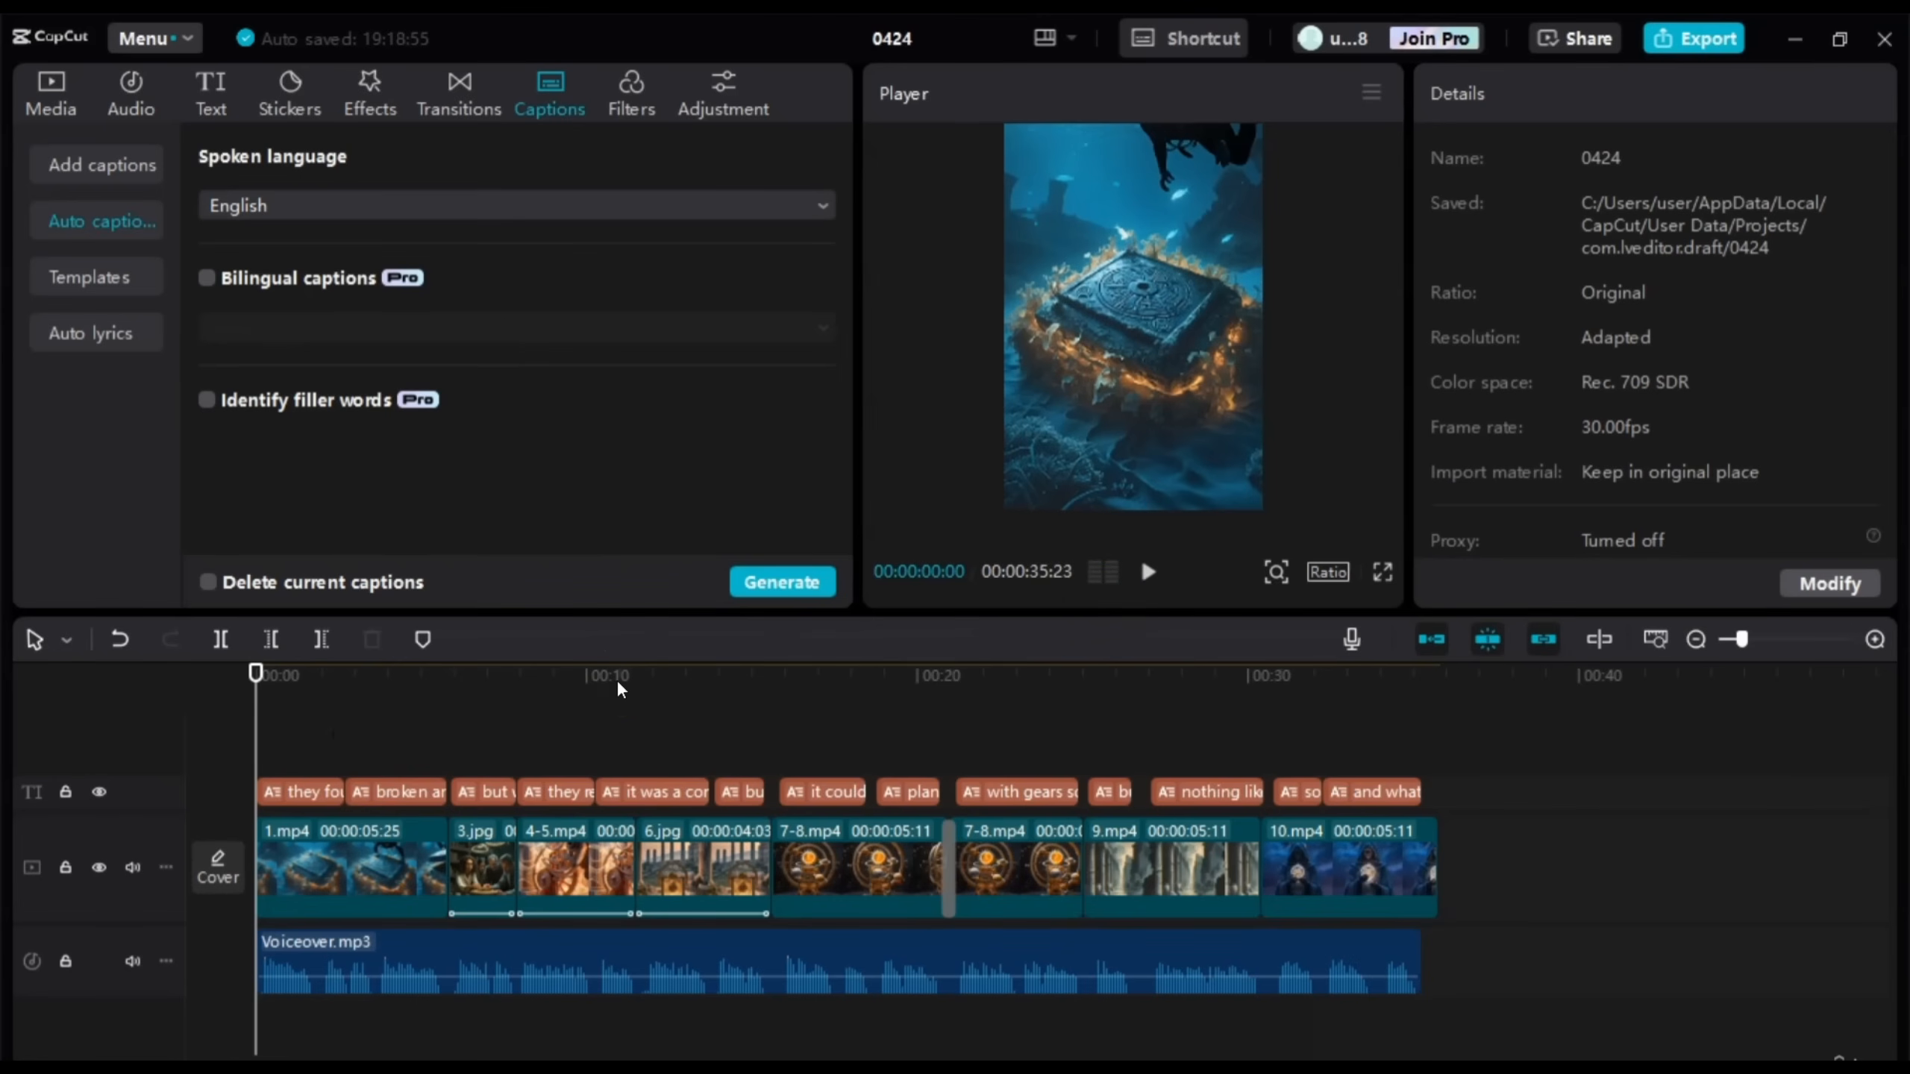
pyautogui.click(1146, 573)
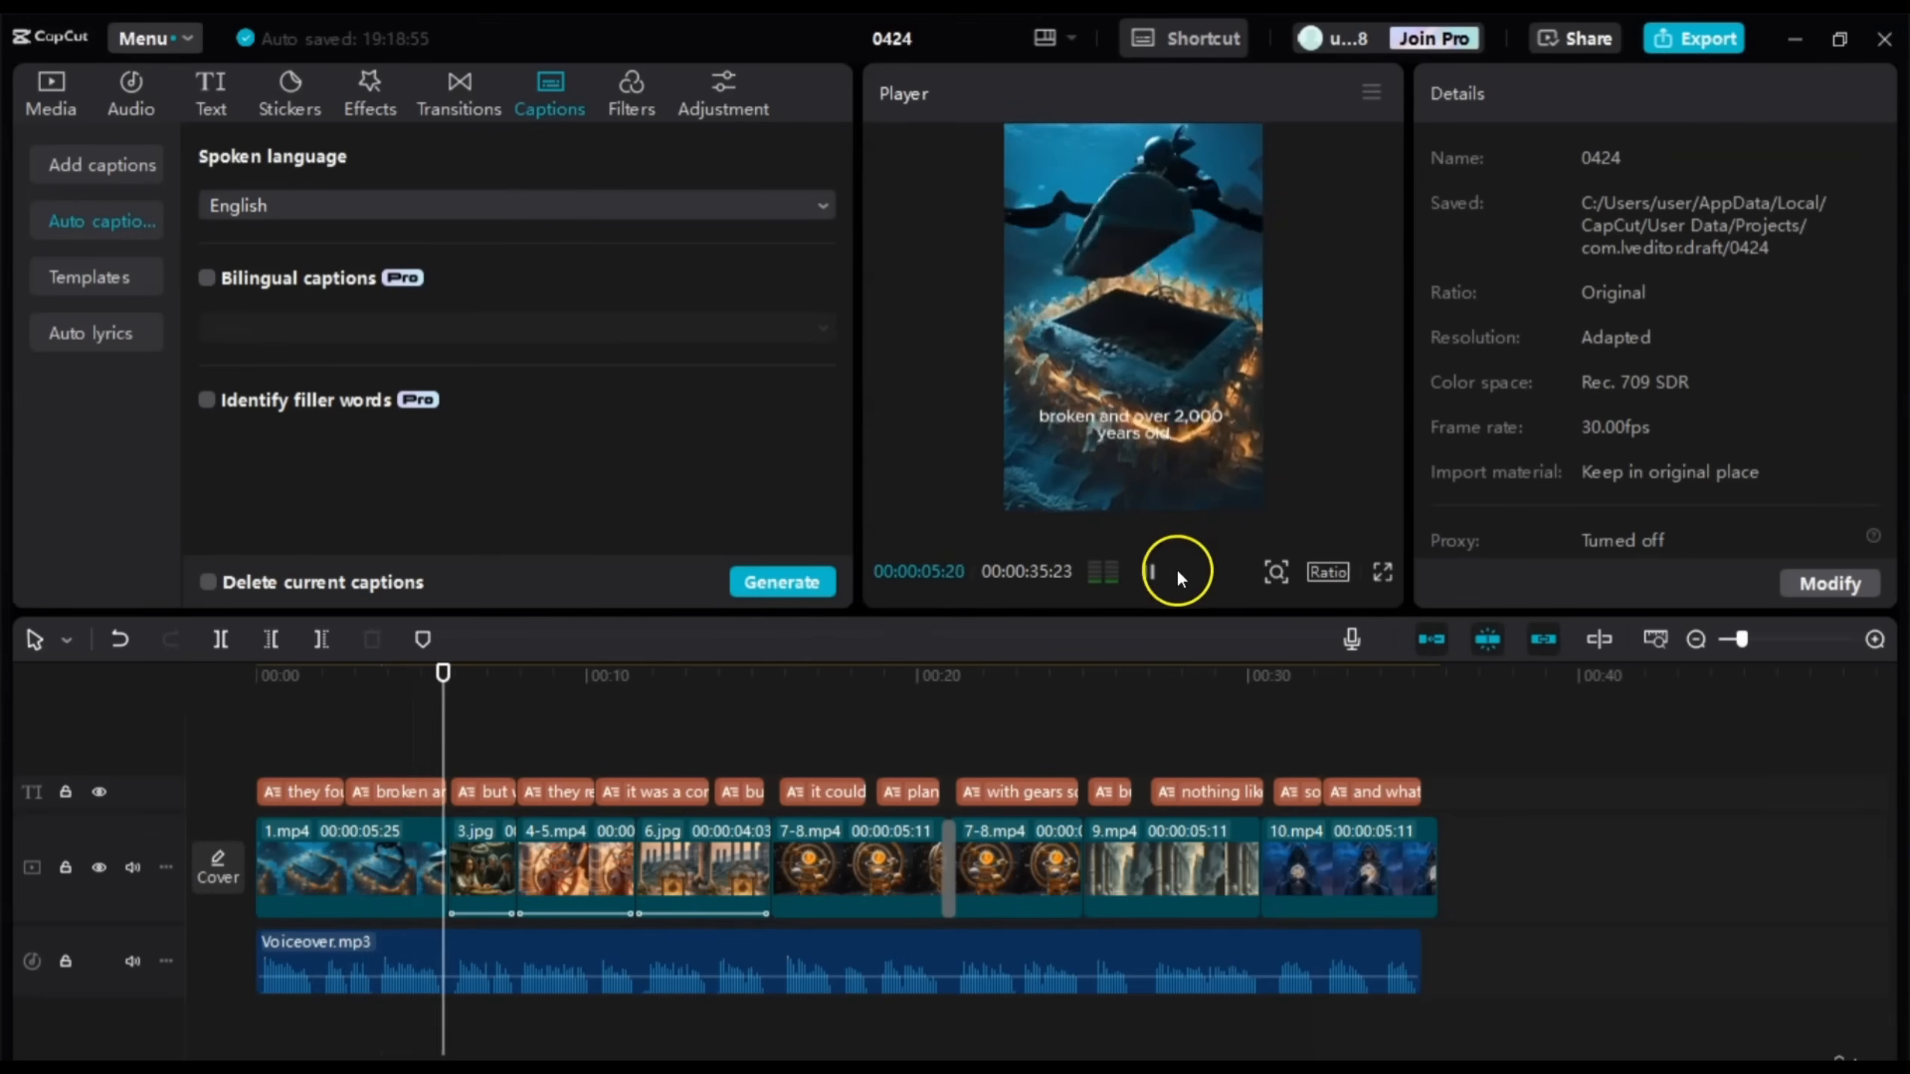
# Step: Raise the font size of all captions to 13, reduce it to 12, and check the caption over 6.jpg
pyautogui.moveTo(494, 696); pyautogui.dragTo(391, 705)
pyautogui.click(1095, 436)
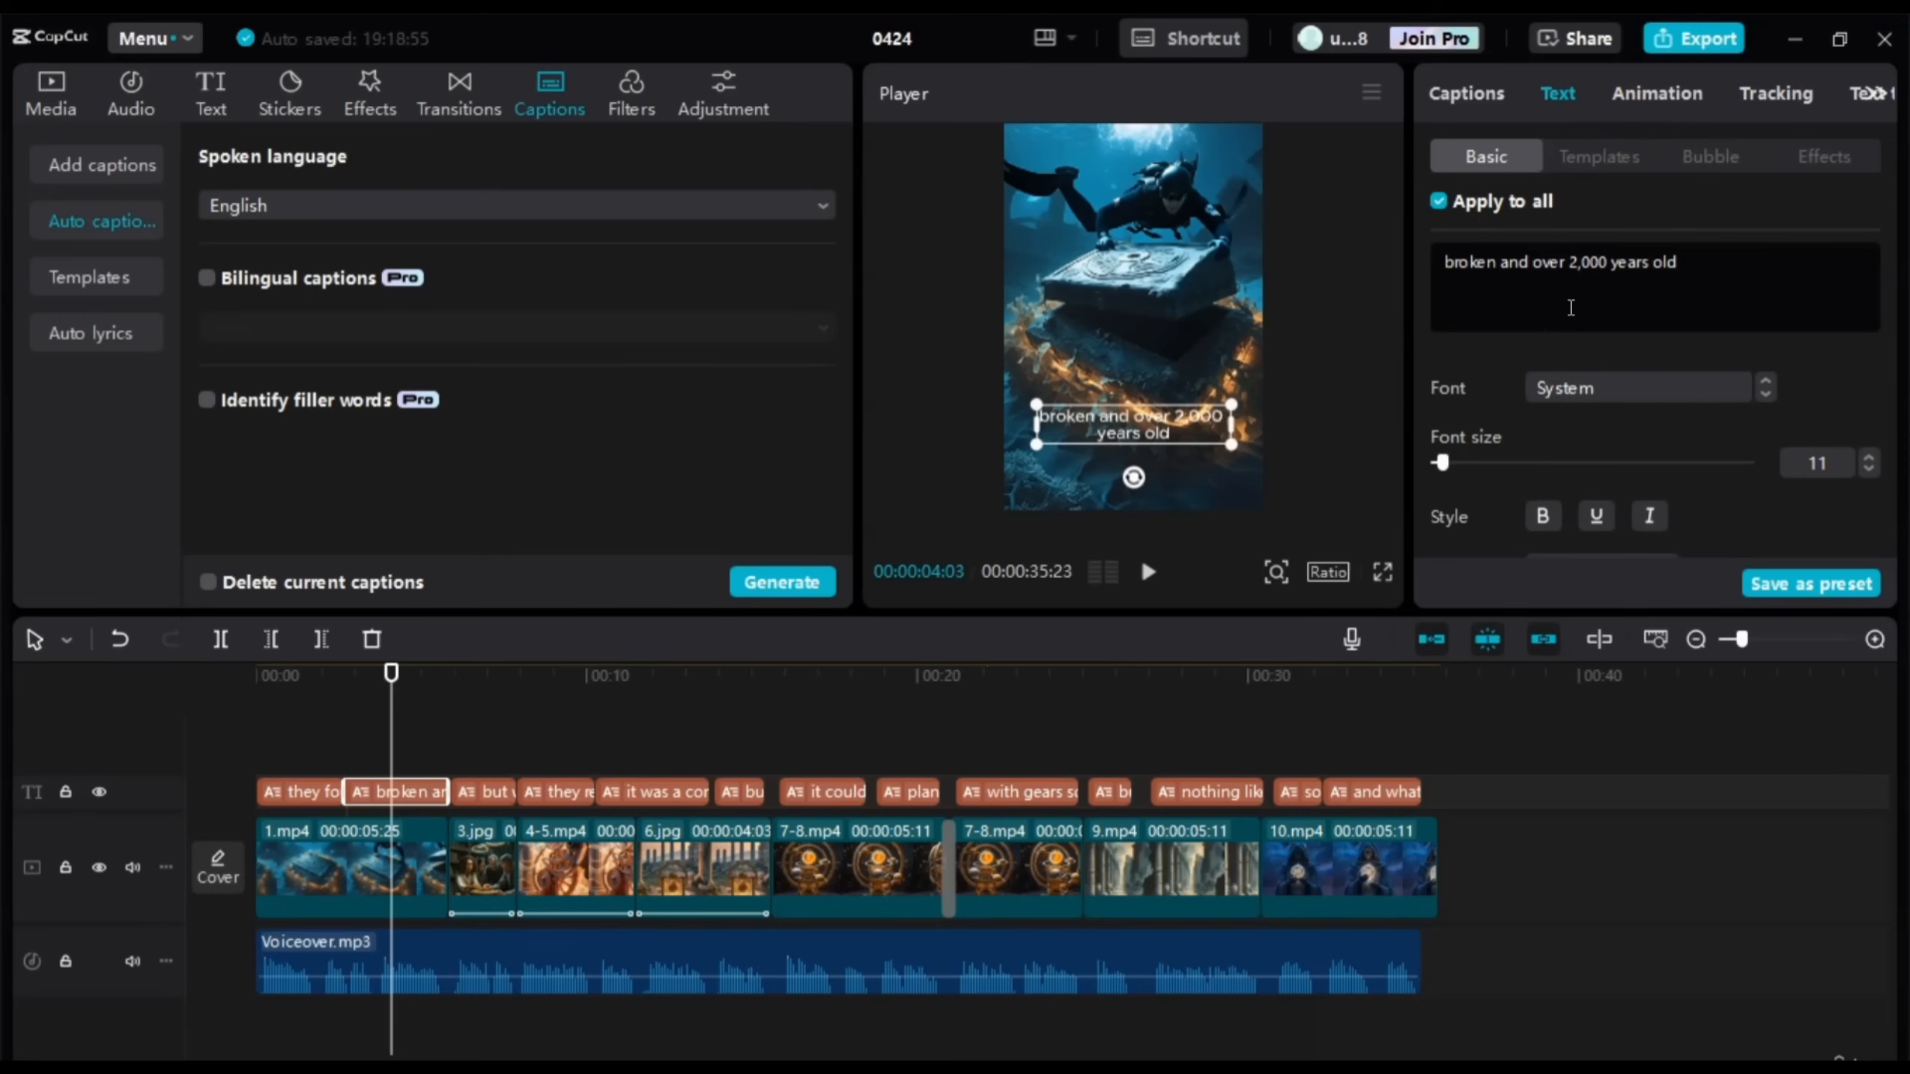
pyautogui.click(1871, 456)
pyautogui.click(1871, 456)
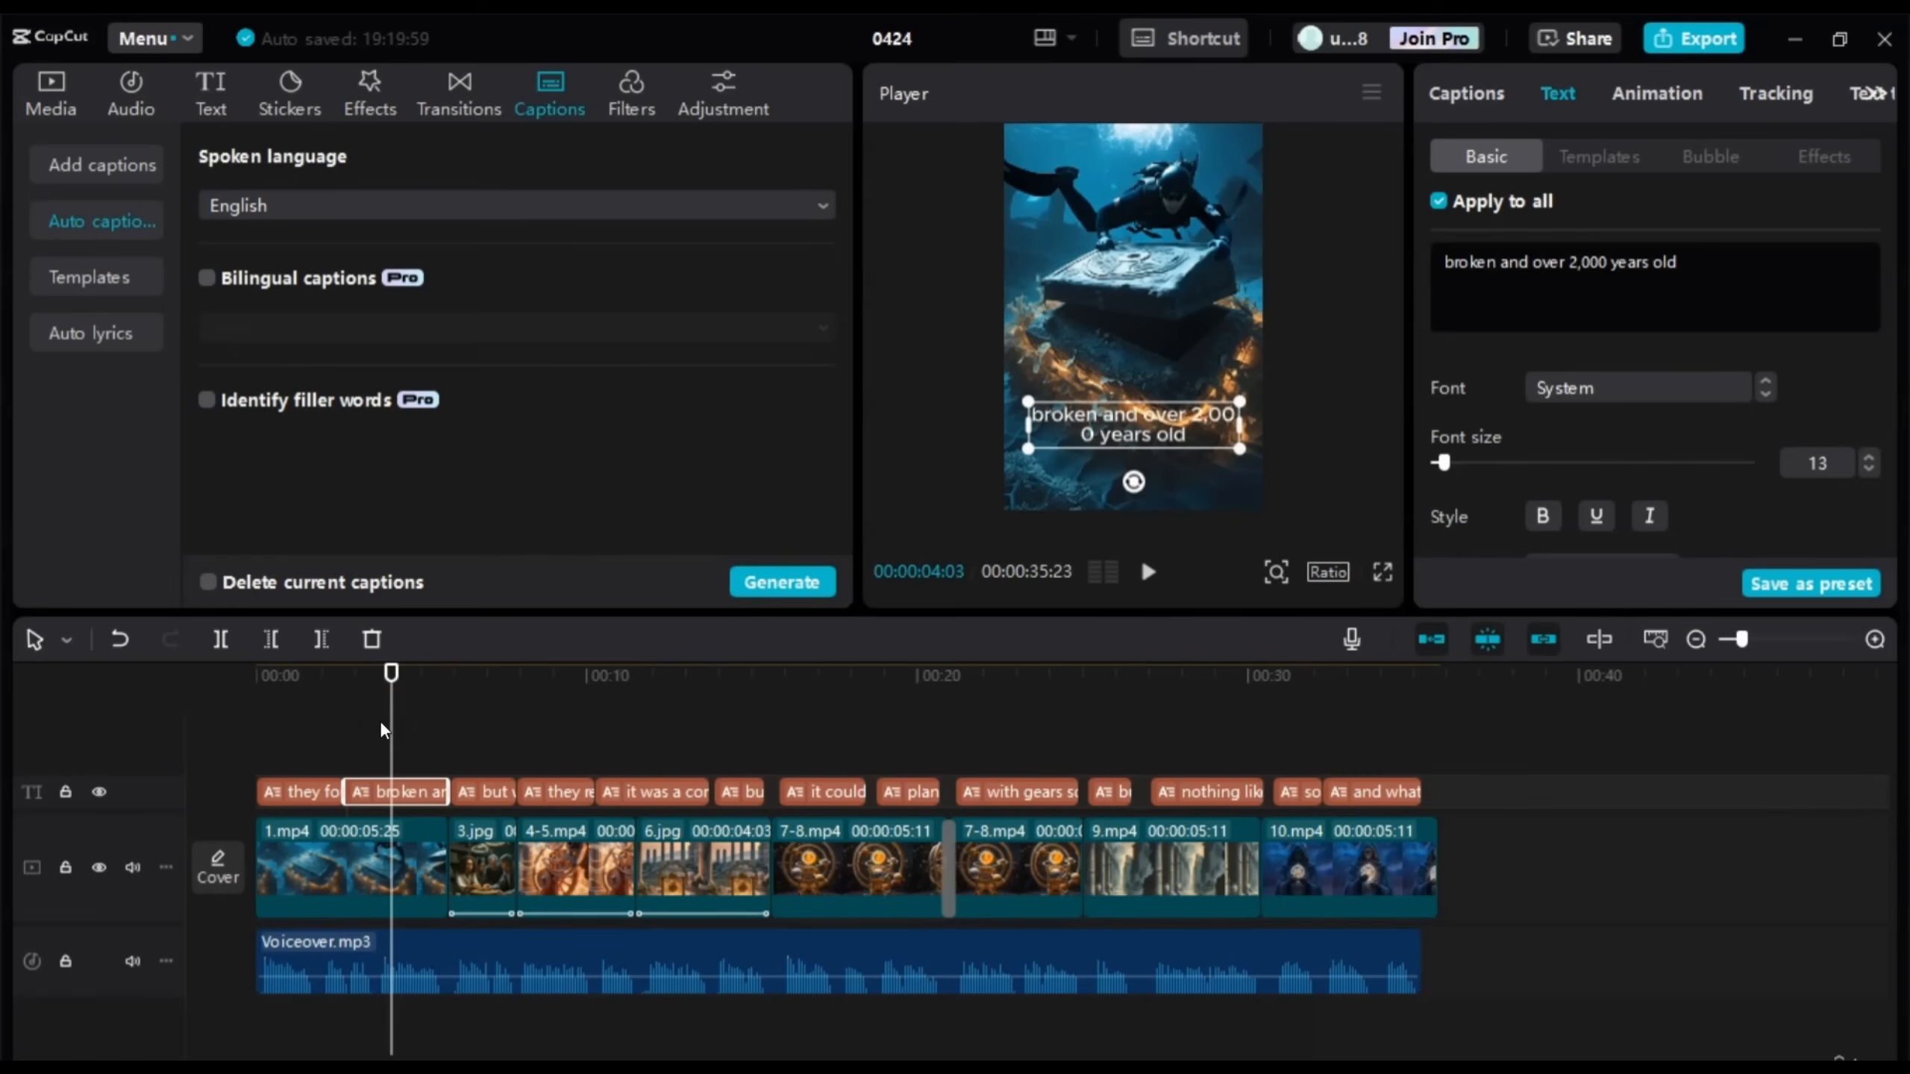
pyautogui.moveTo(381, 727); pyautogui.dragTo(678, 773)
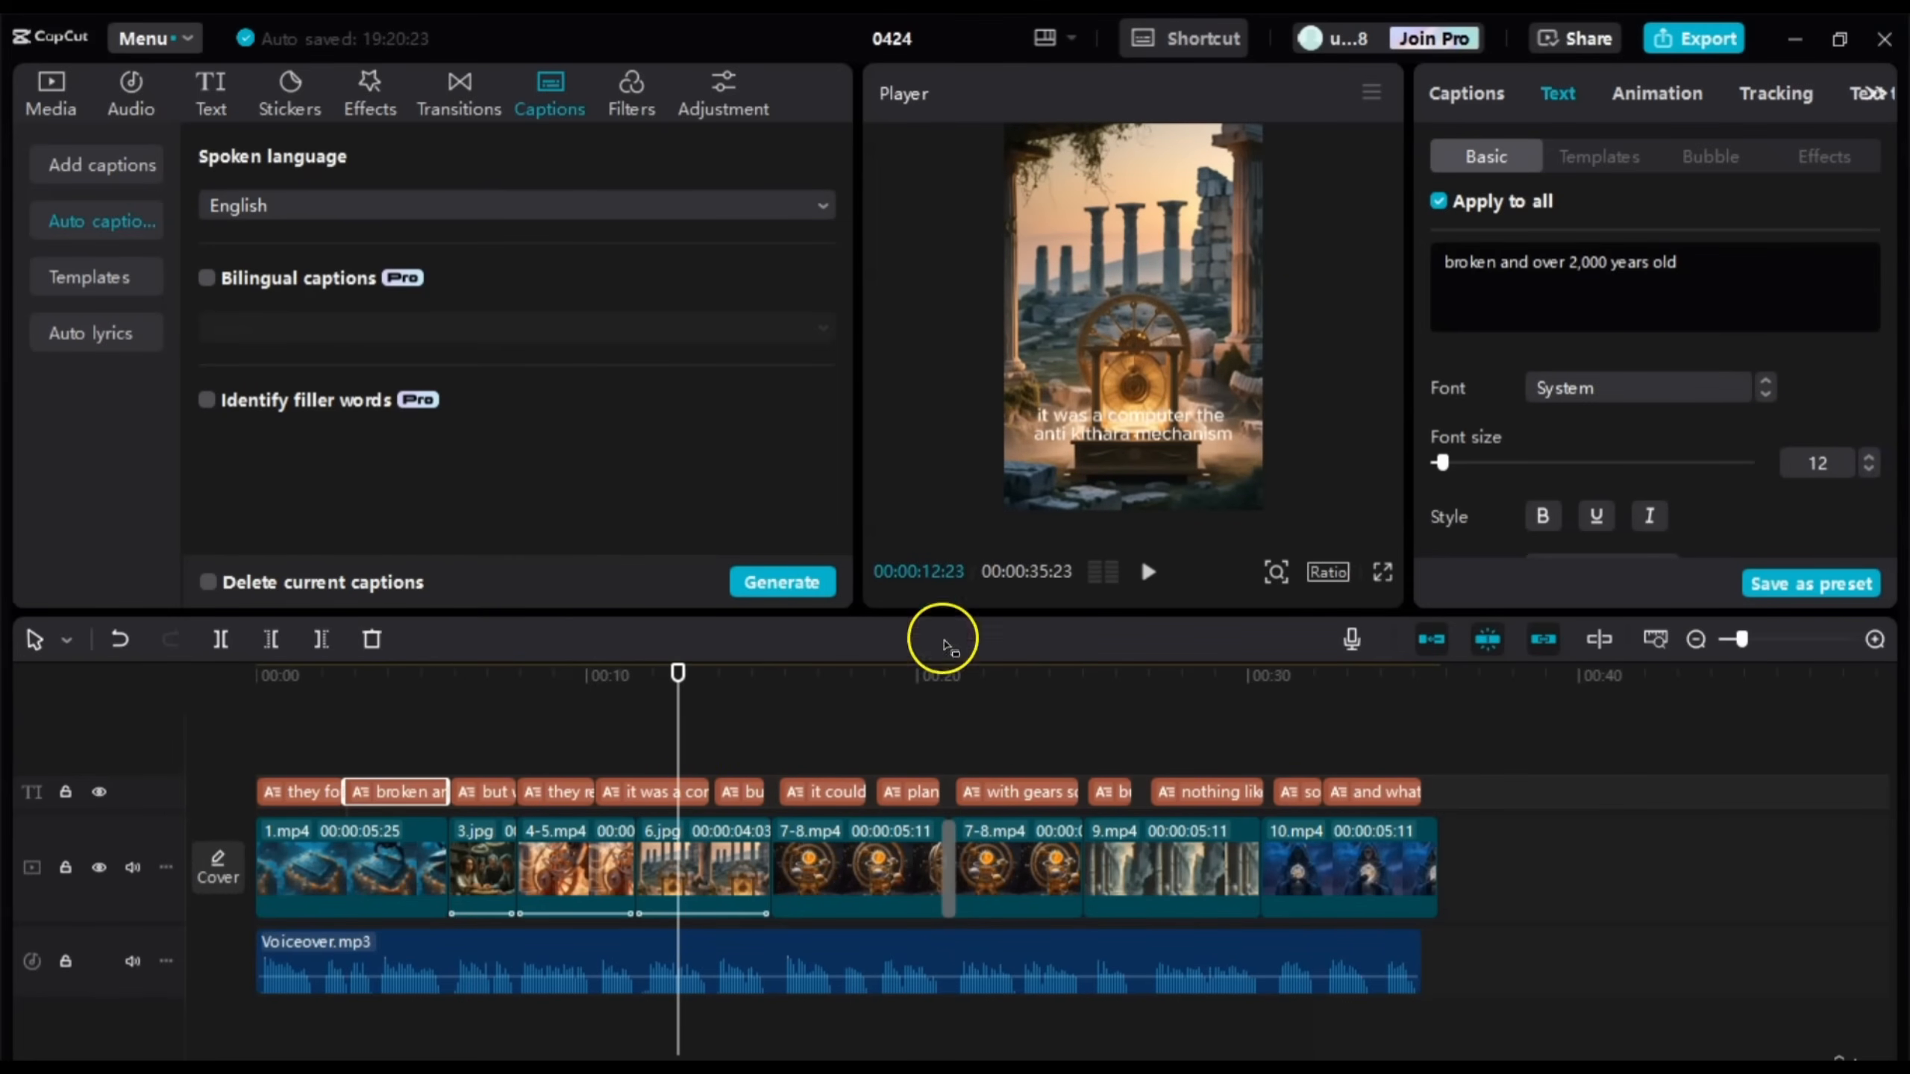
# Step: Make all captions bold and check them over the second 7-8.mp4 clip and near the end of 1.mp4
pyautogui.moveTo(679, 709); pyautogui.dragTo(980, 727)
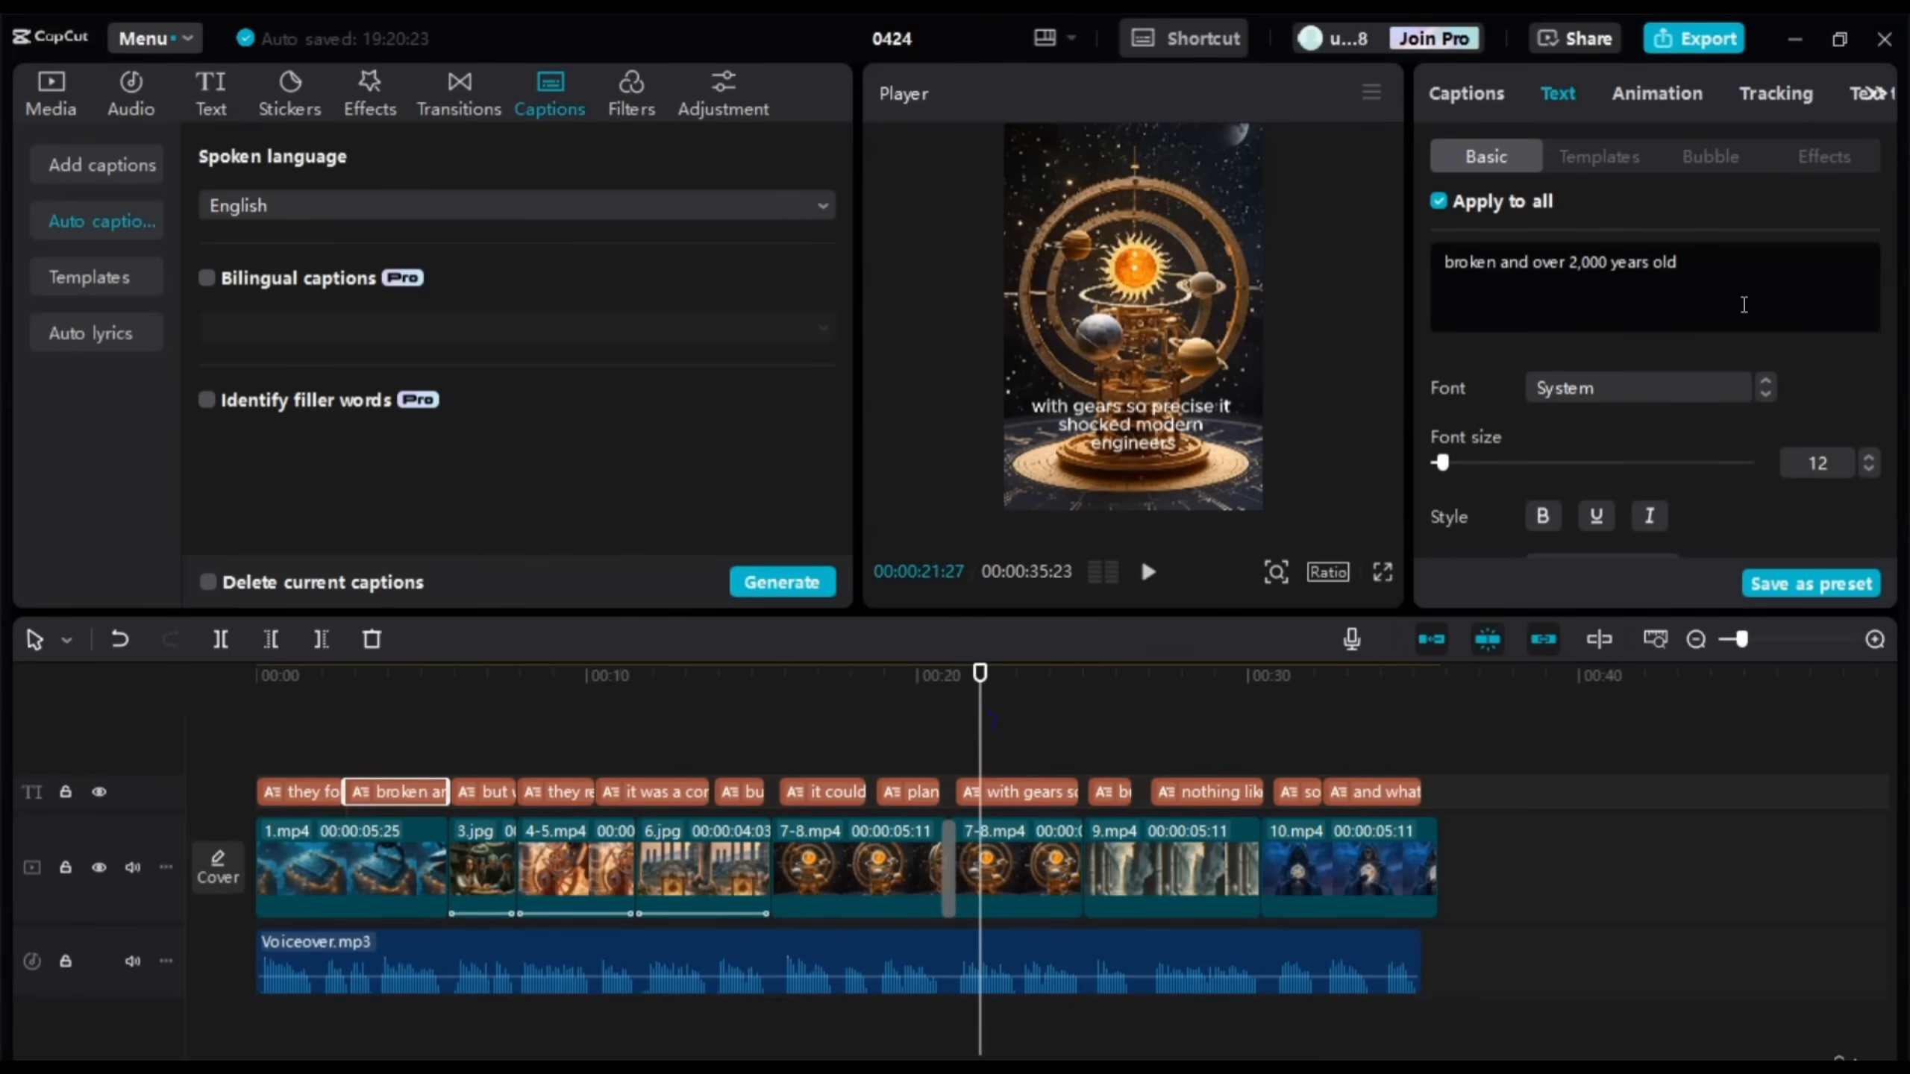
pyautogui.click(1542, 517)
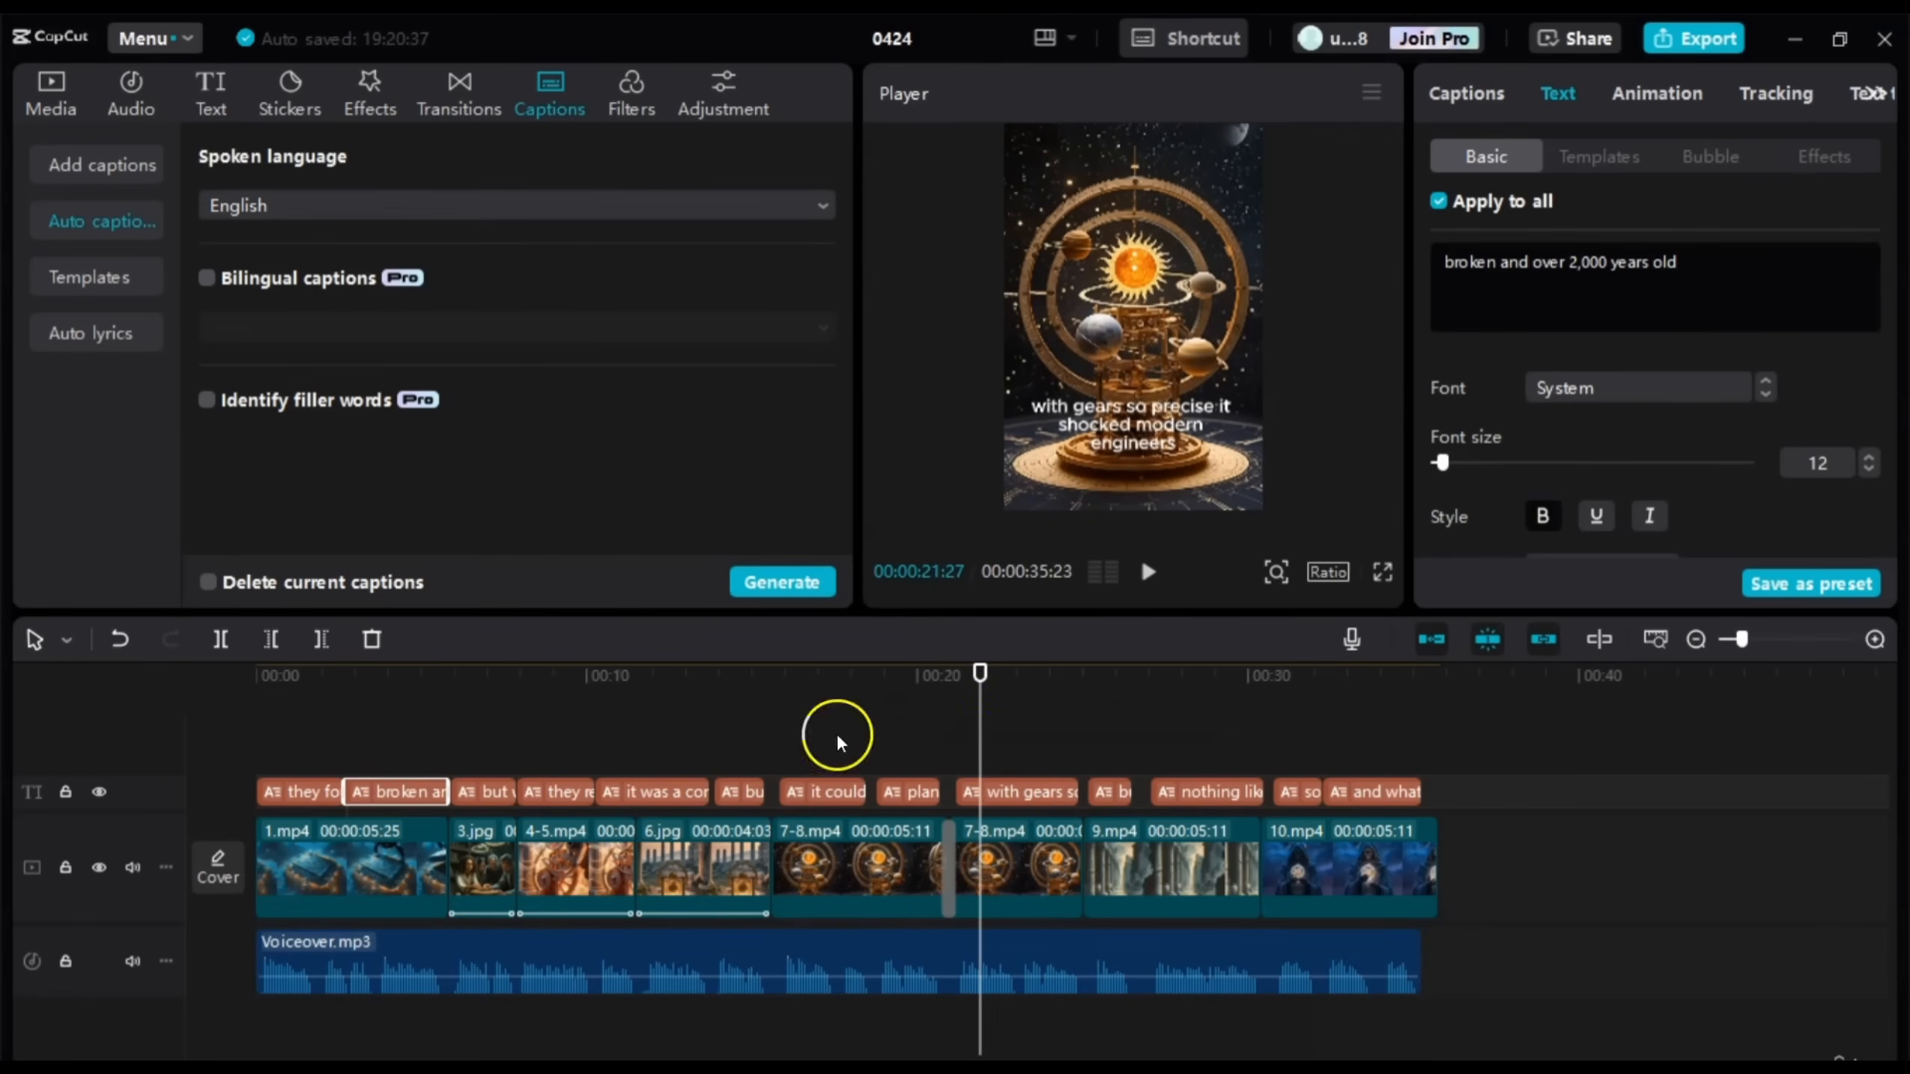
pyautogui.click(379, 749)
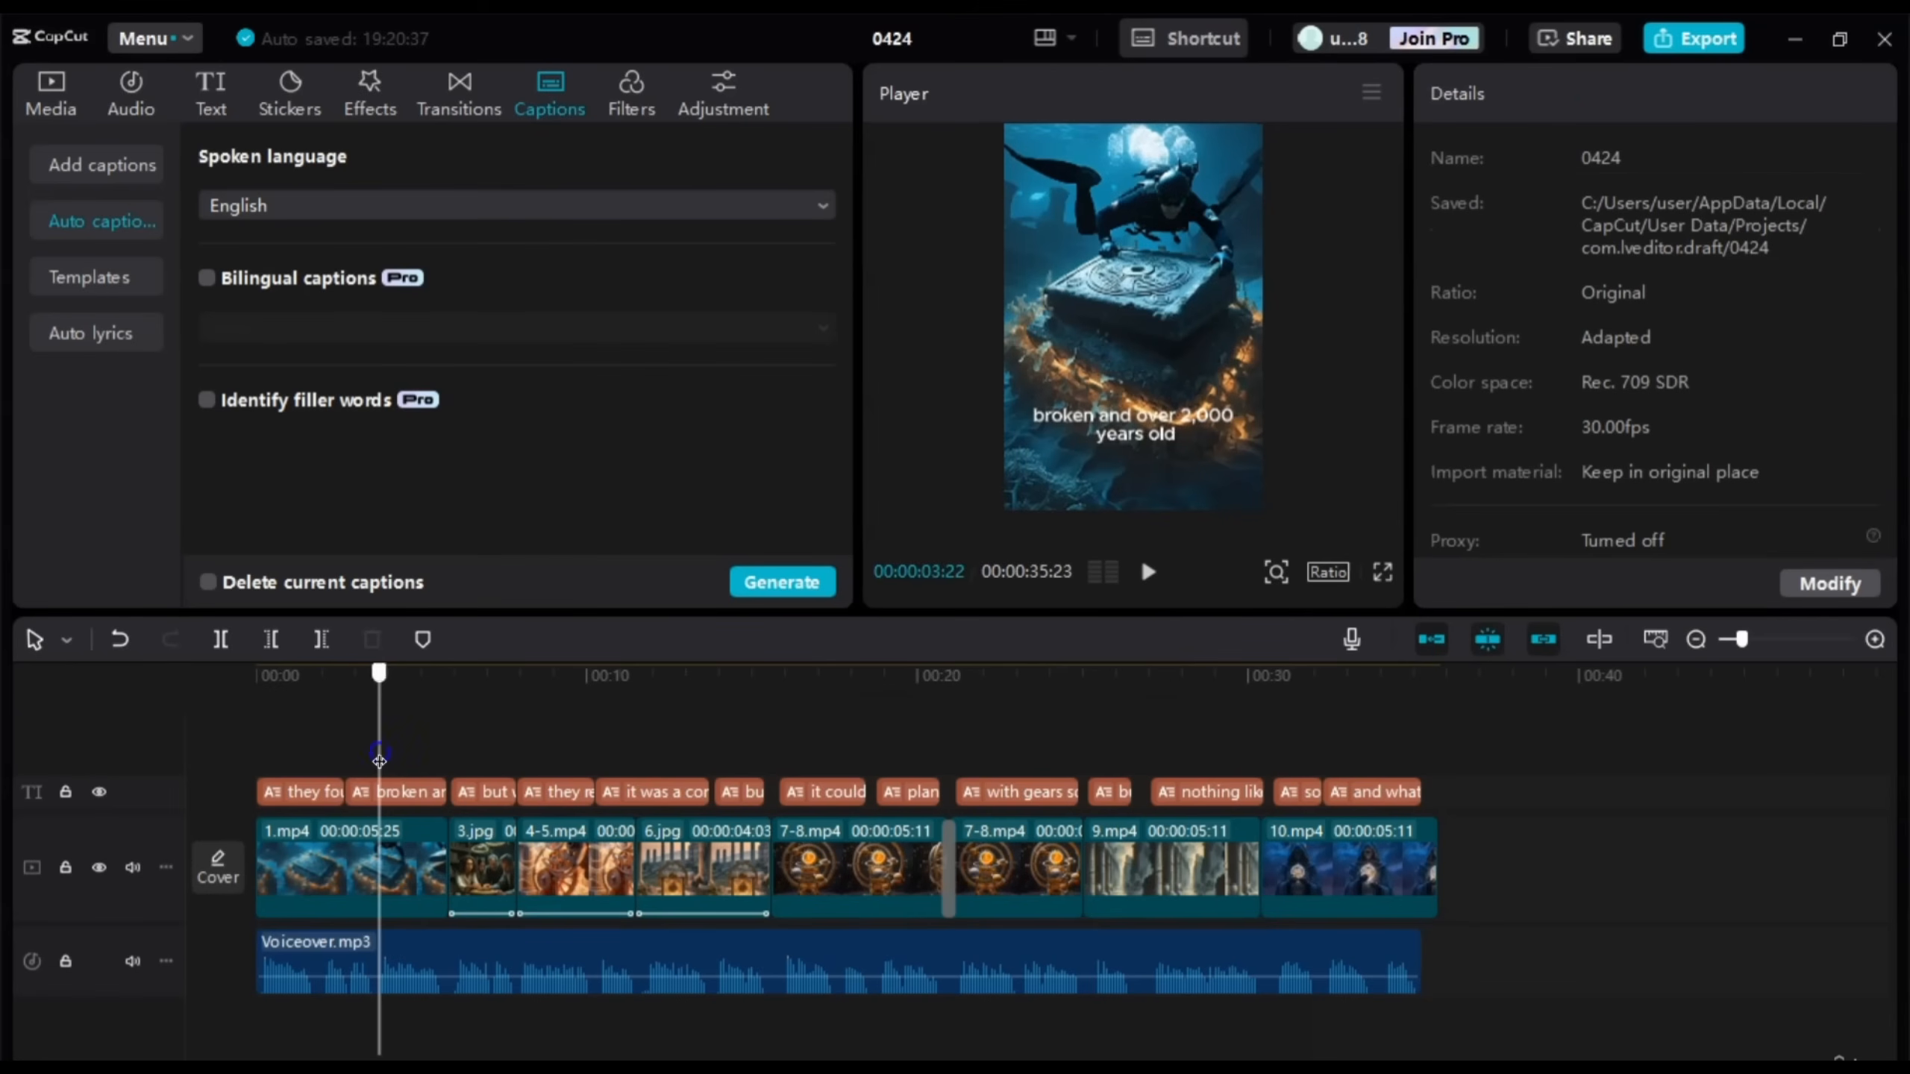
pyautogui.moveTo(379, 760)
pyautogui.mouseDown()
pyautogui.moveTo(421, 759)
pyautogui.moveTo(404, 756)
pyautogui.mouseUp()
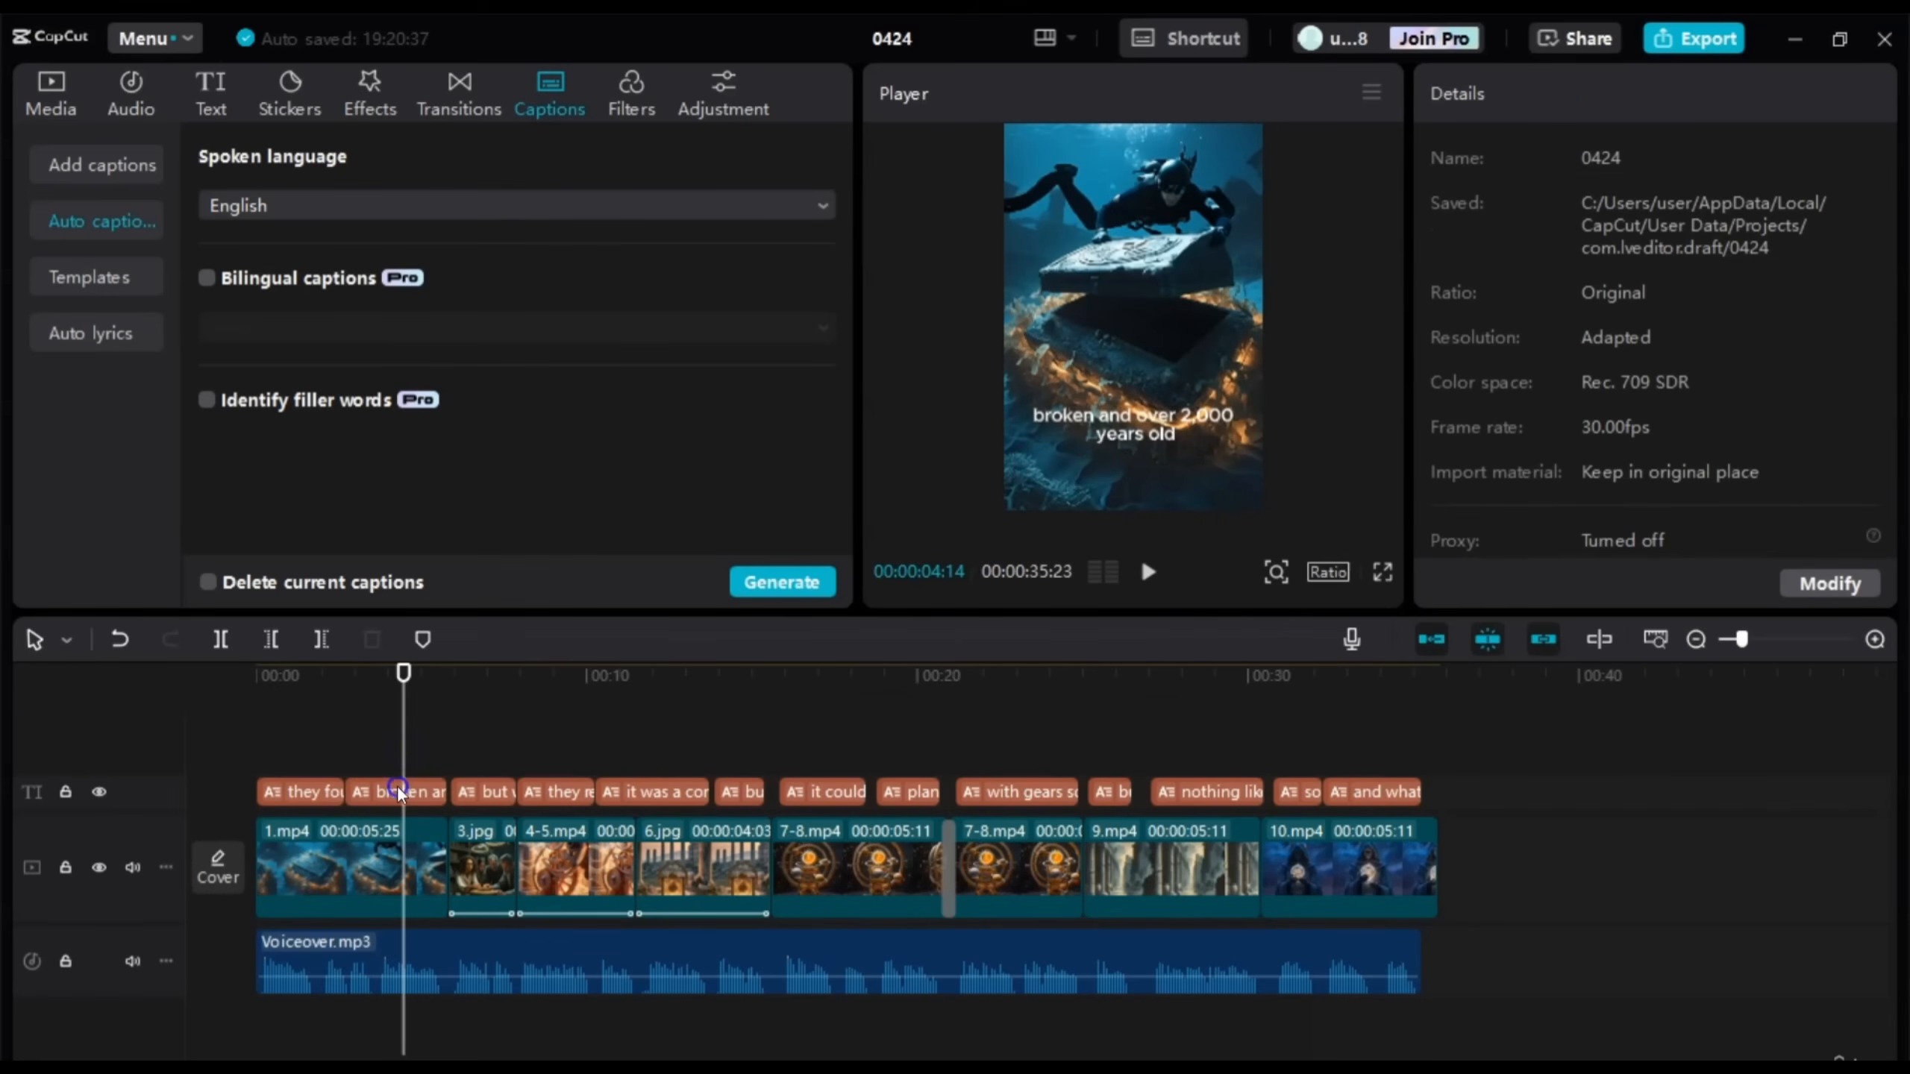
pyautogui.click(396, 786)
pyautogui.click(1547, 519)
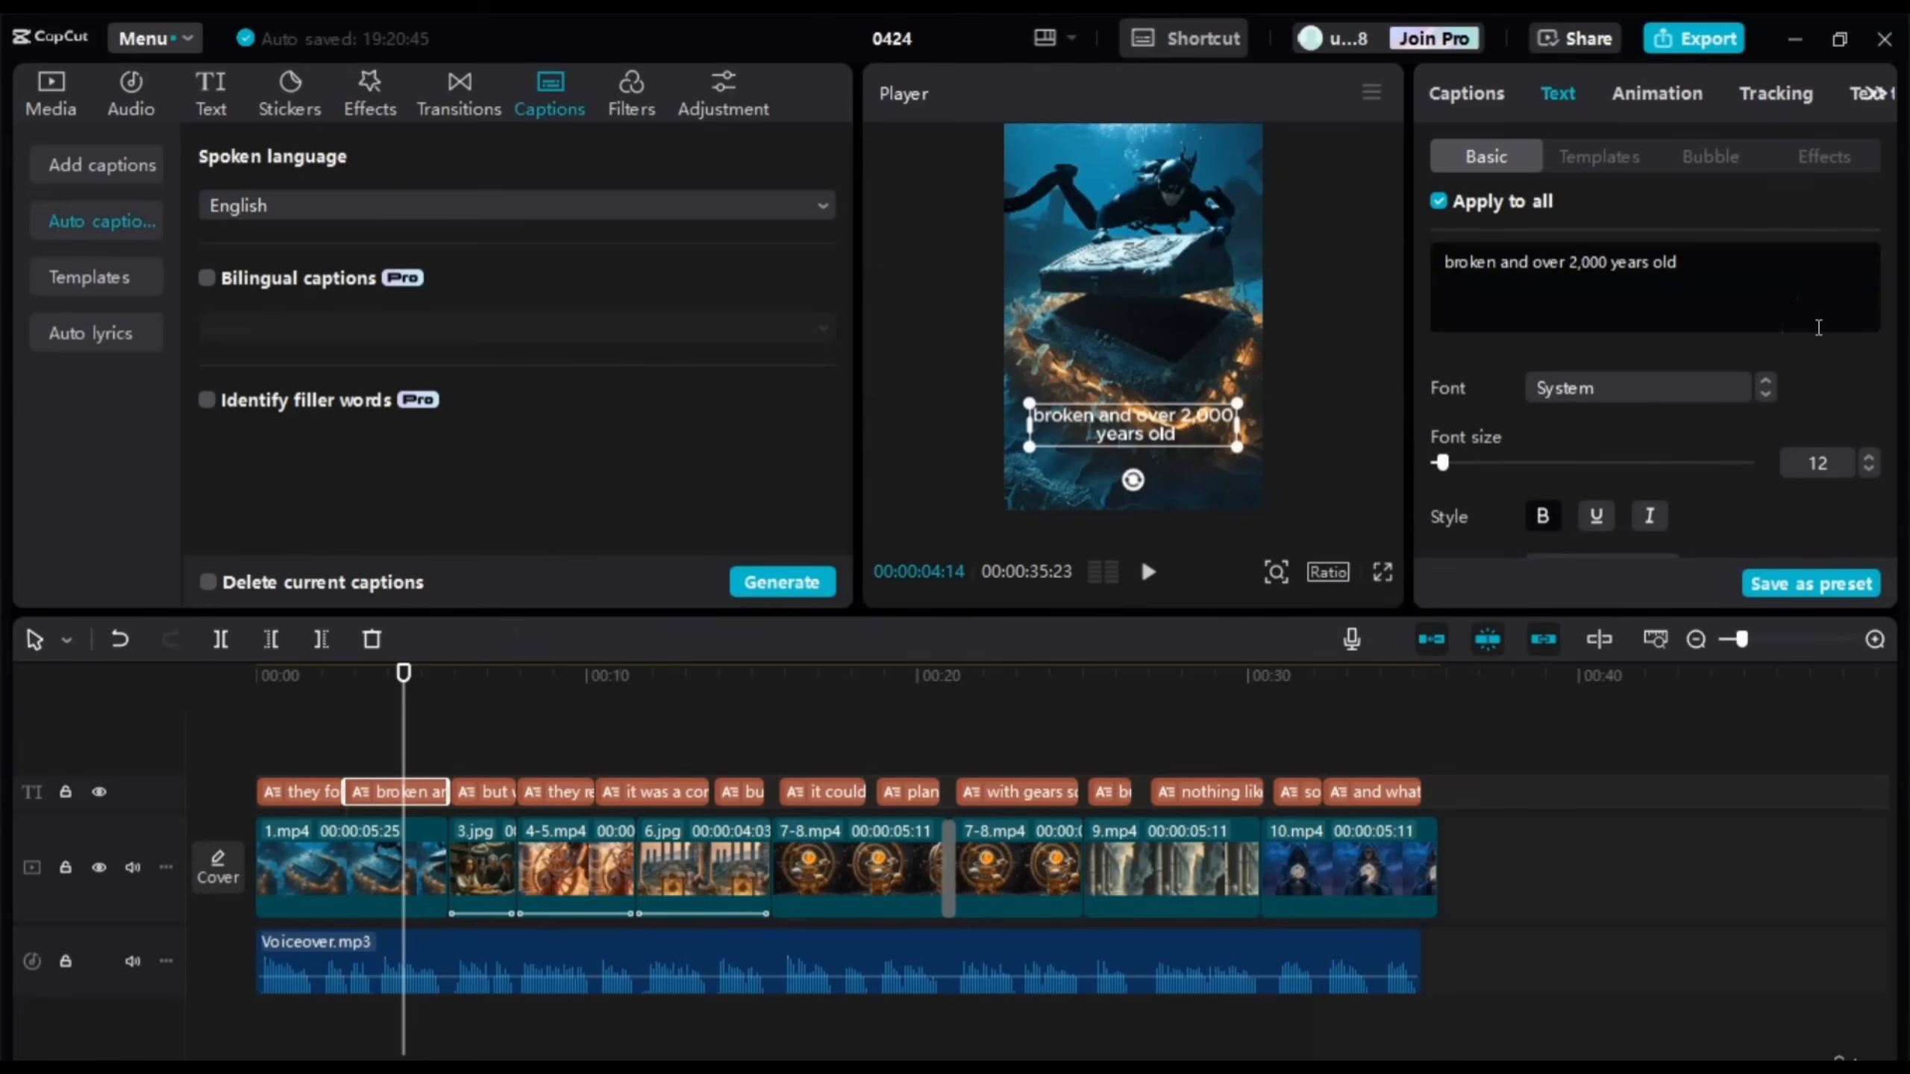
# Step: Try the Agency FB font on all captions and restore the System font
pyautogui.click(1775, 391)
pyautogui.click(1753, 388)
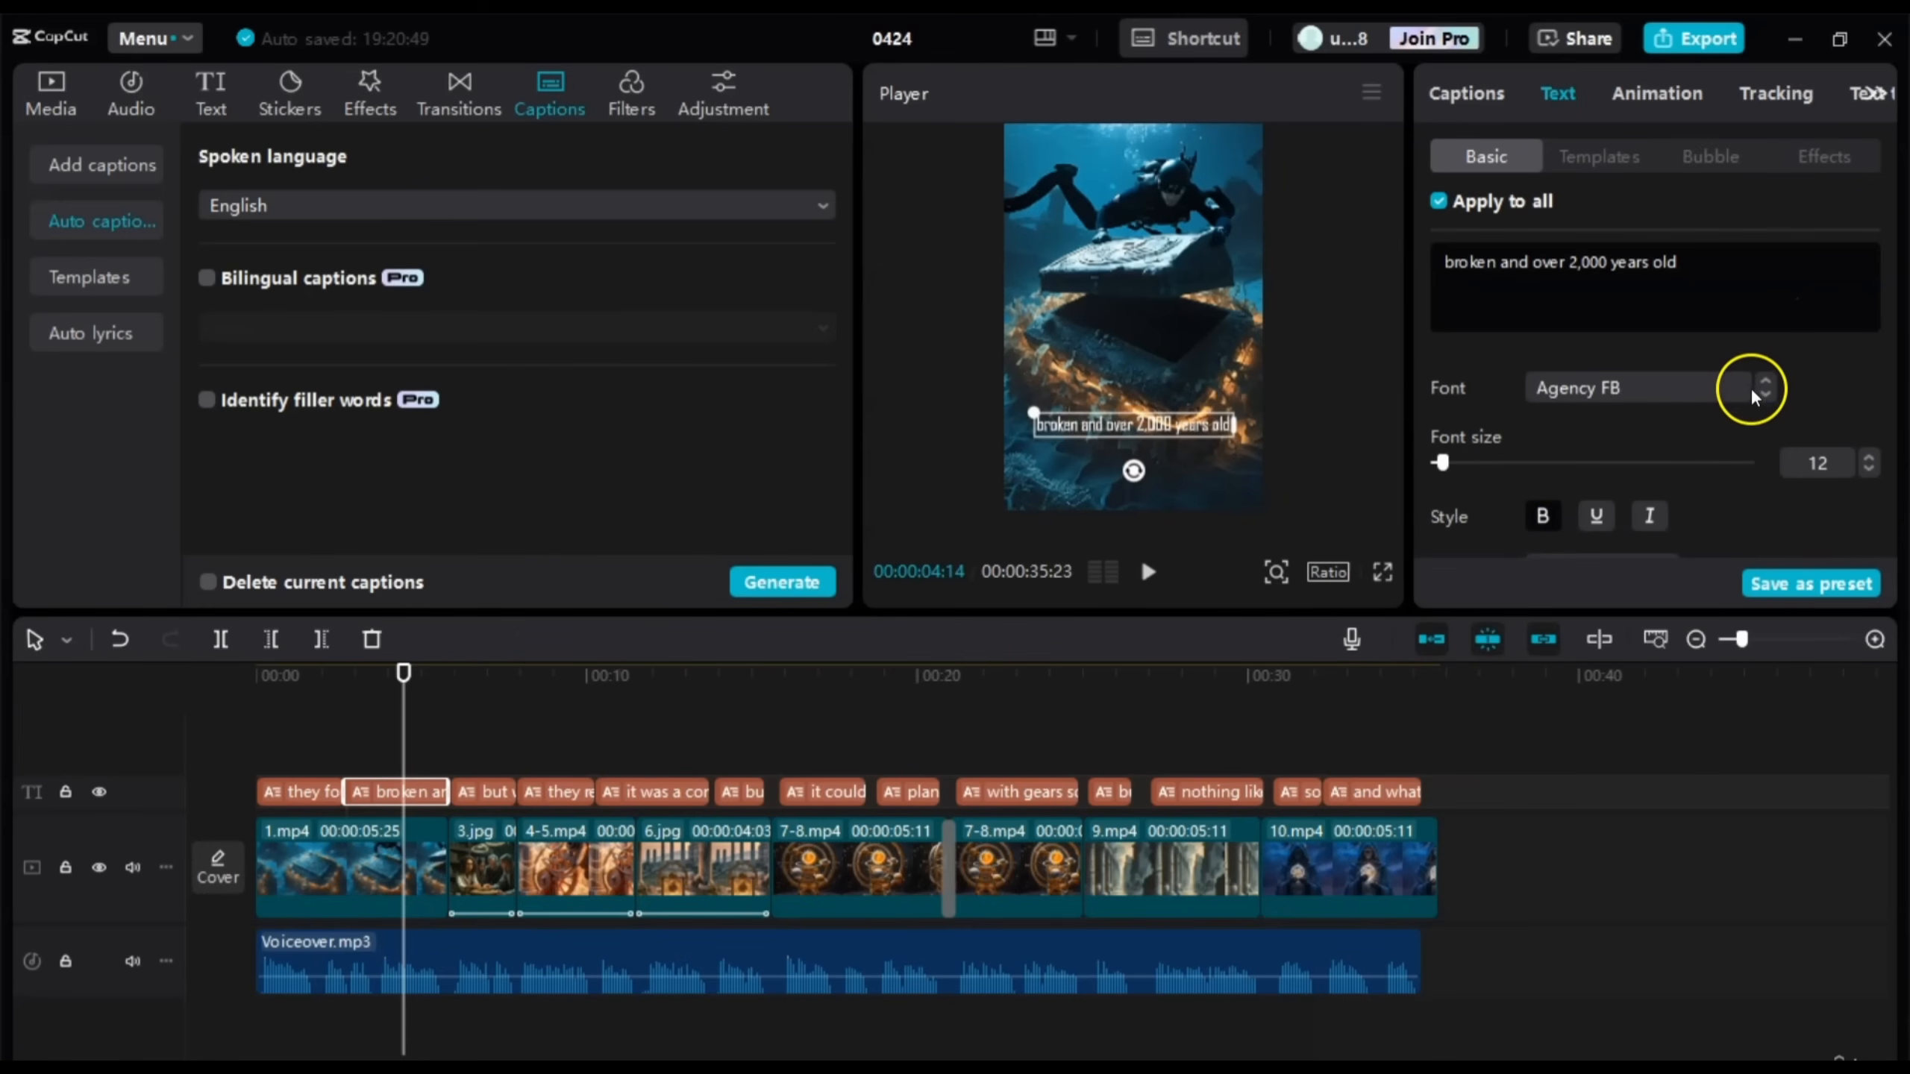
pyautogui.click(1773, 372)
pyautogui.click(1766, 381)
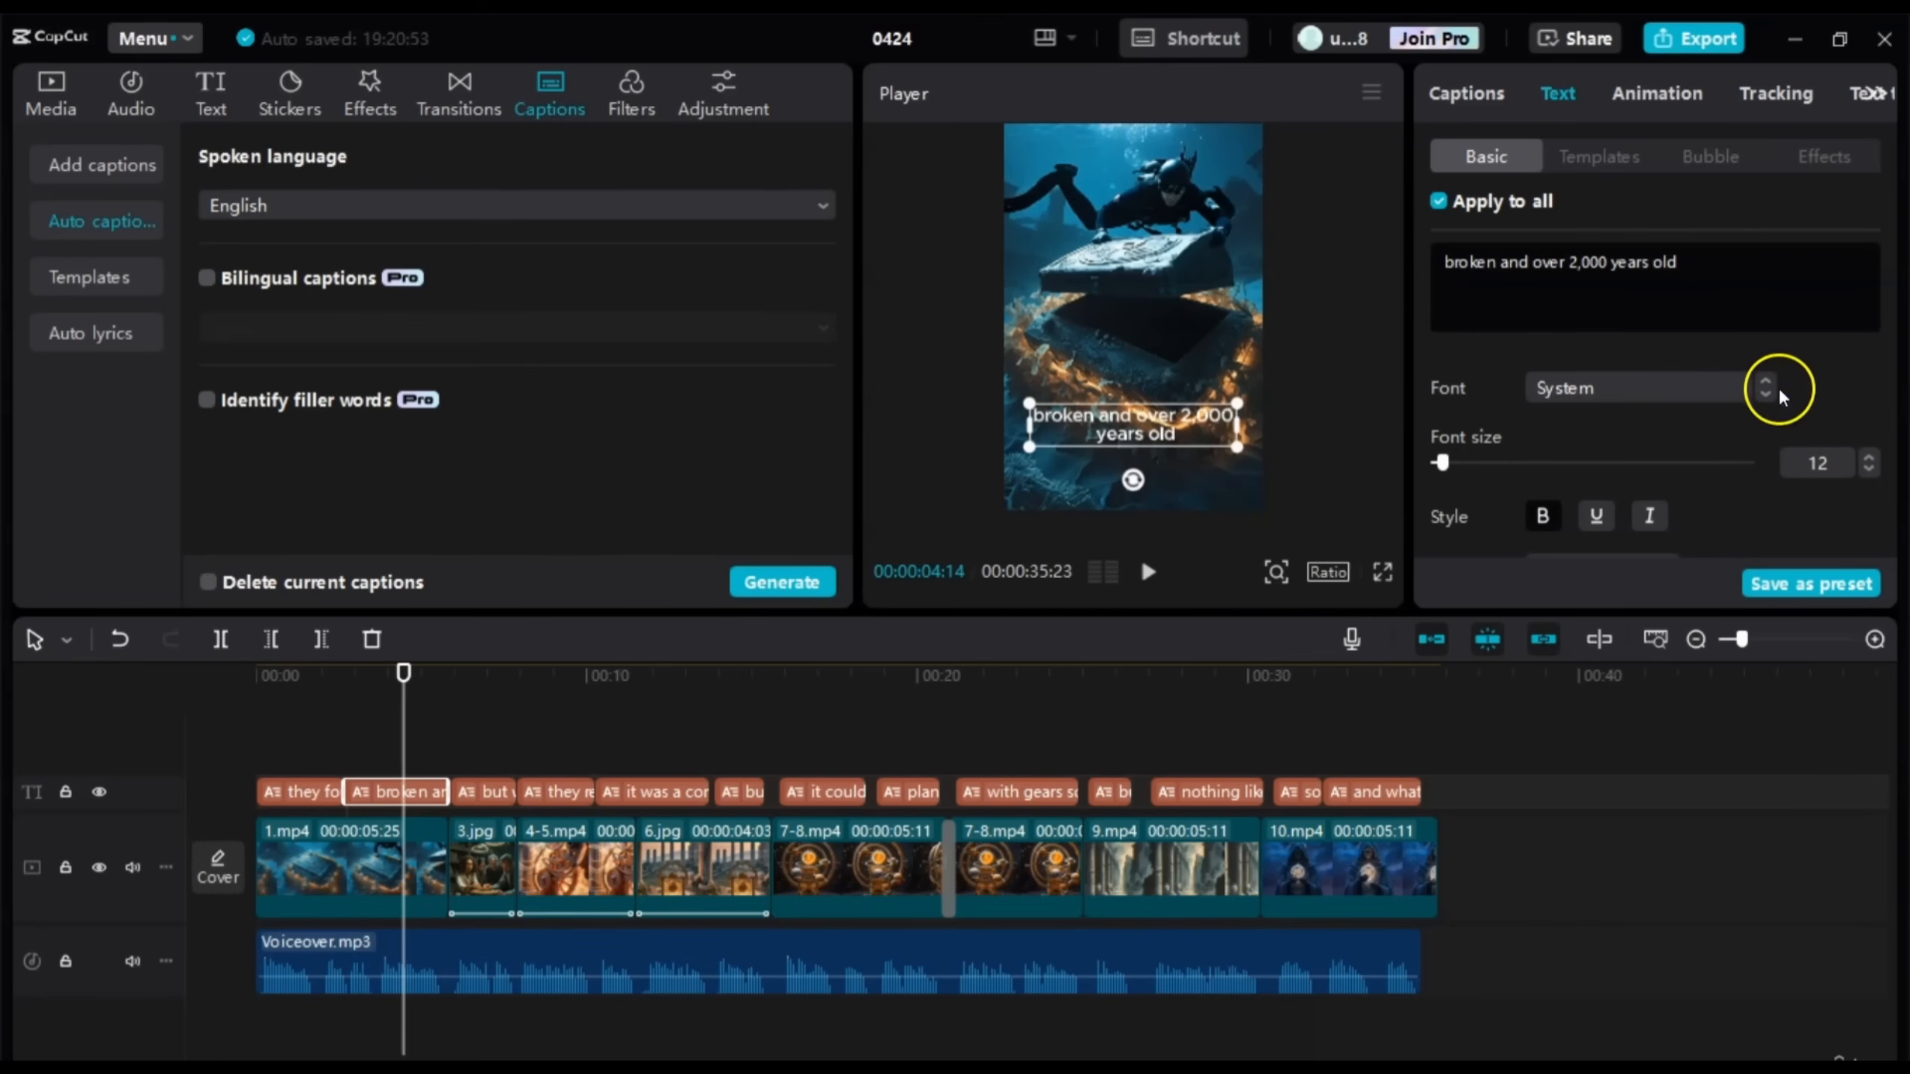
# Step: Try a red text color on all captions, and change it to golden yellow
pyautogui.scroll(-10, 1844, 385)
pyautogui.scroll(8, 1844, 385)
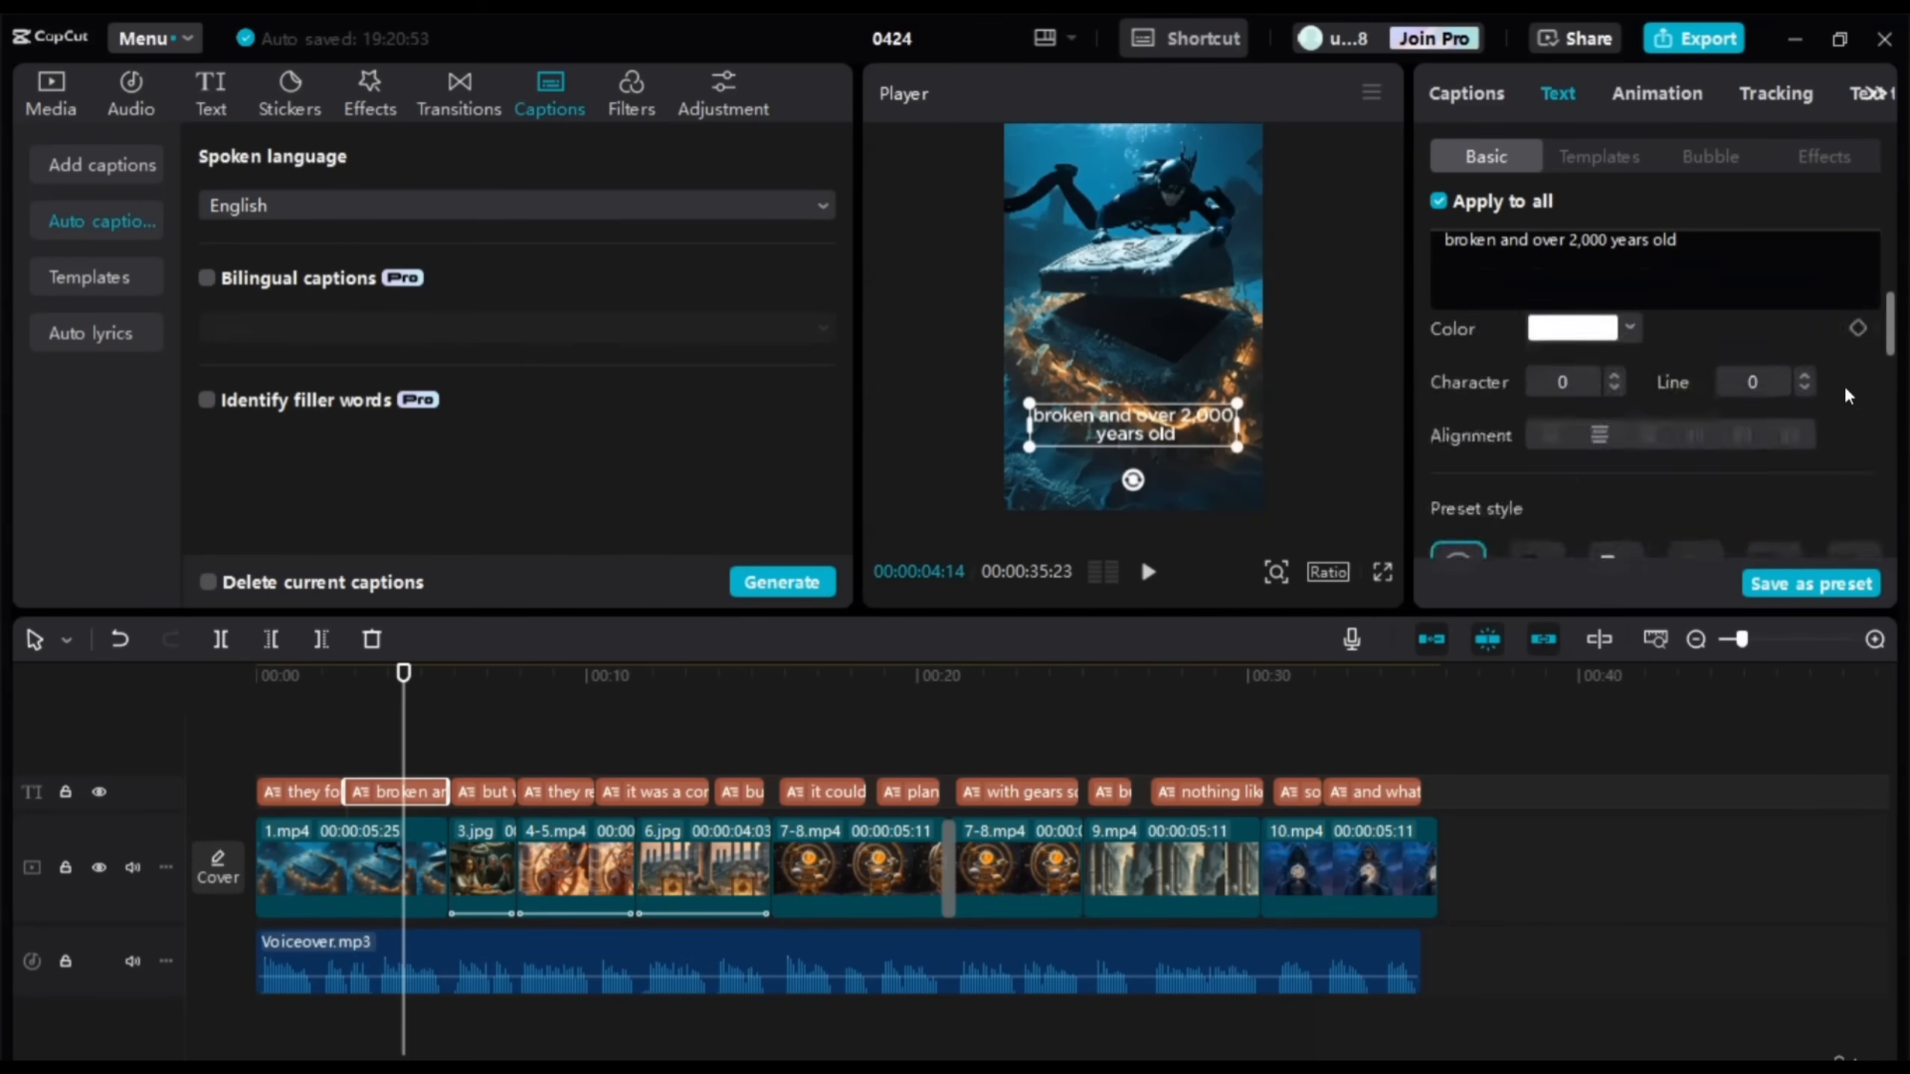
pyautogui.scroll(-2, 1845, 385)
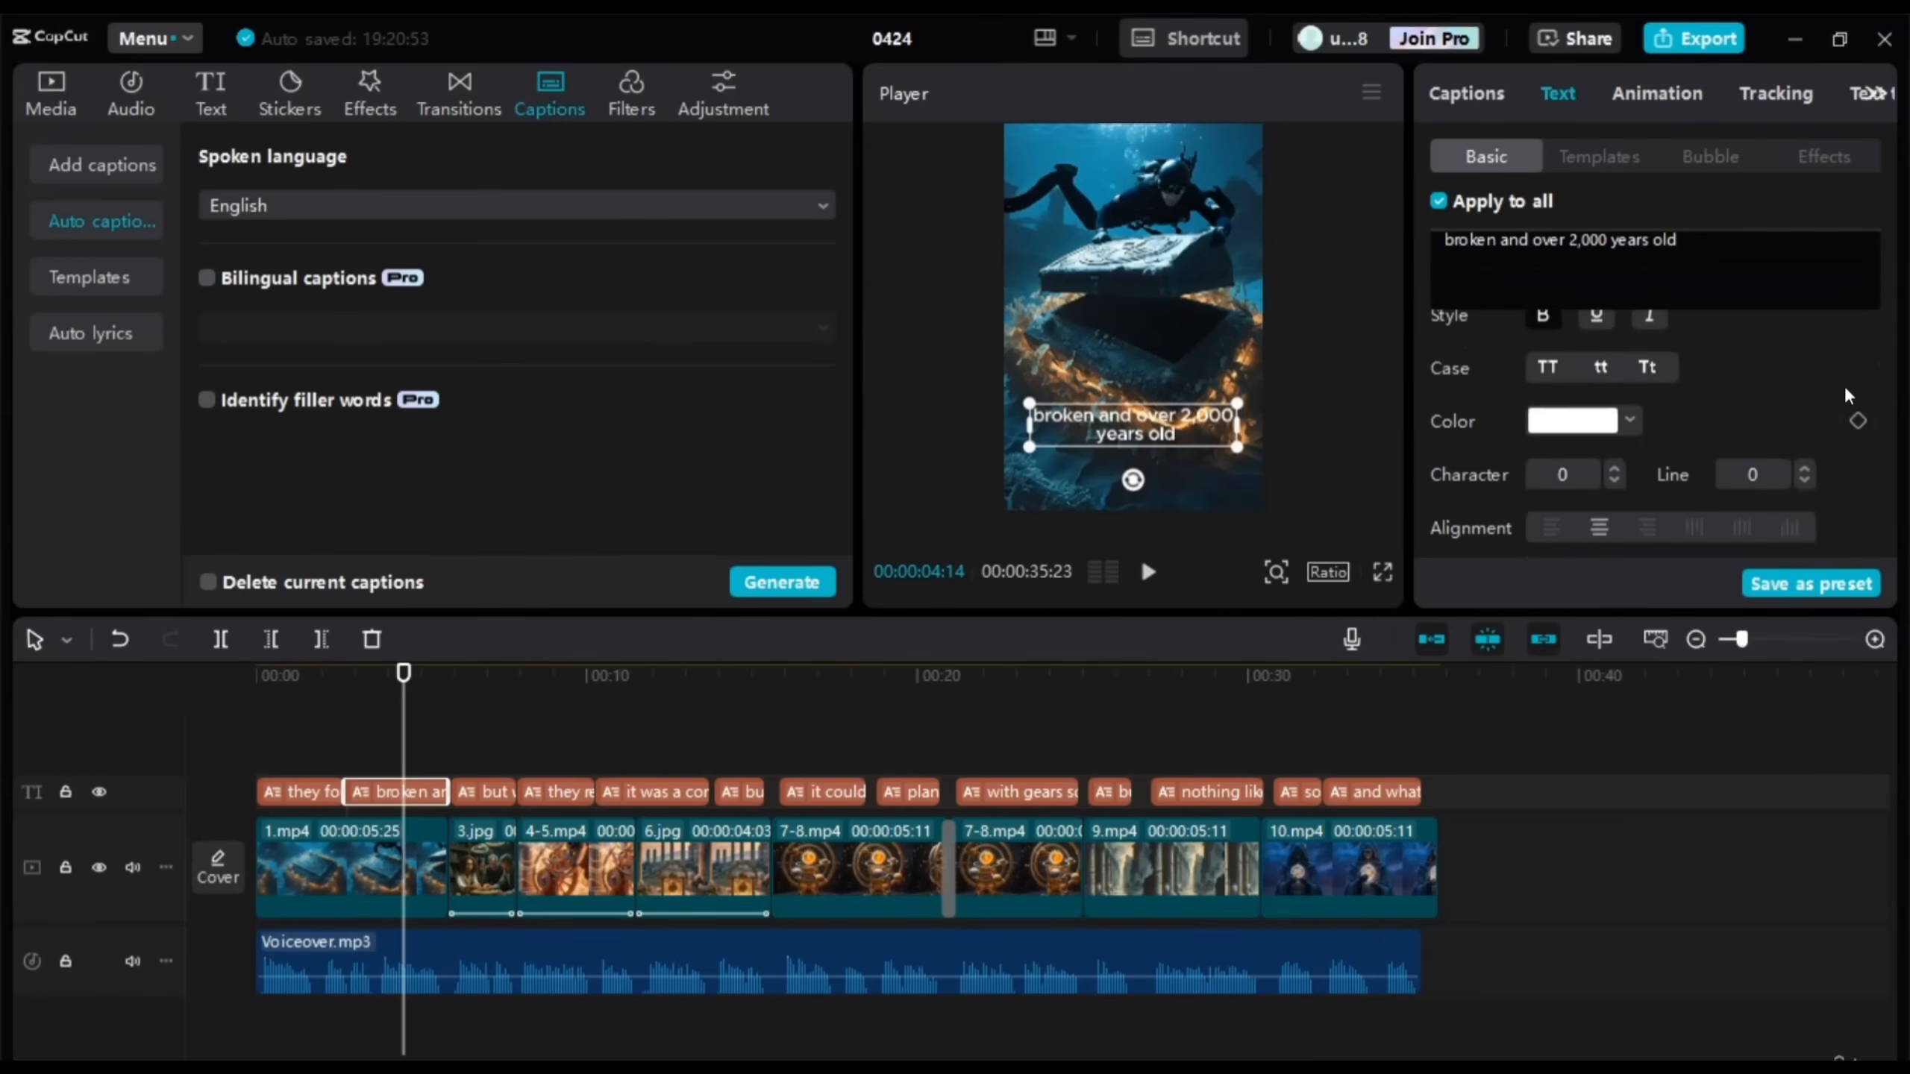
pyautogui.click(1630, 421)
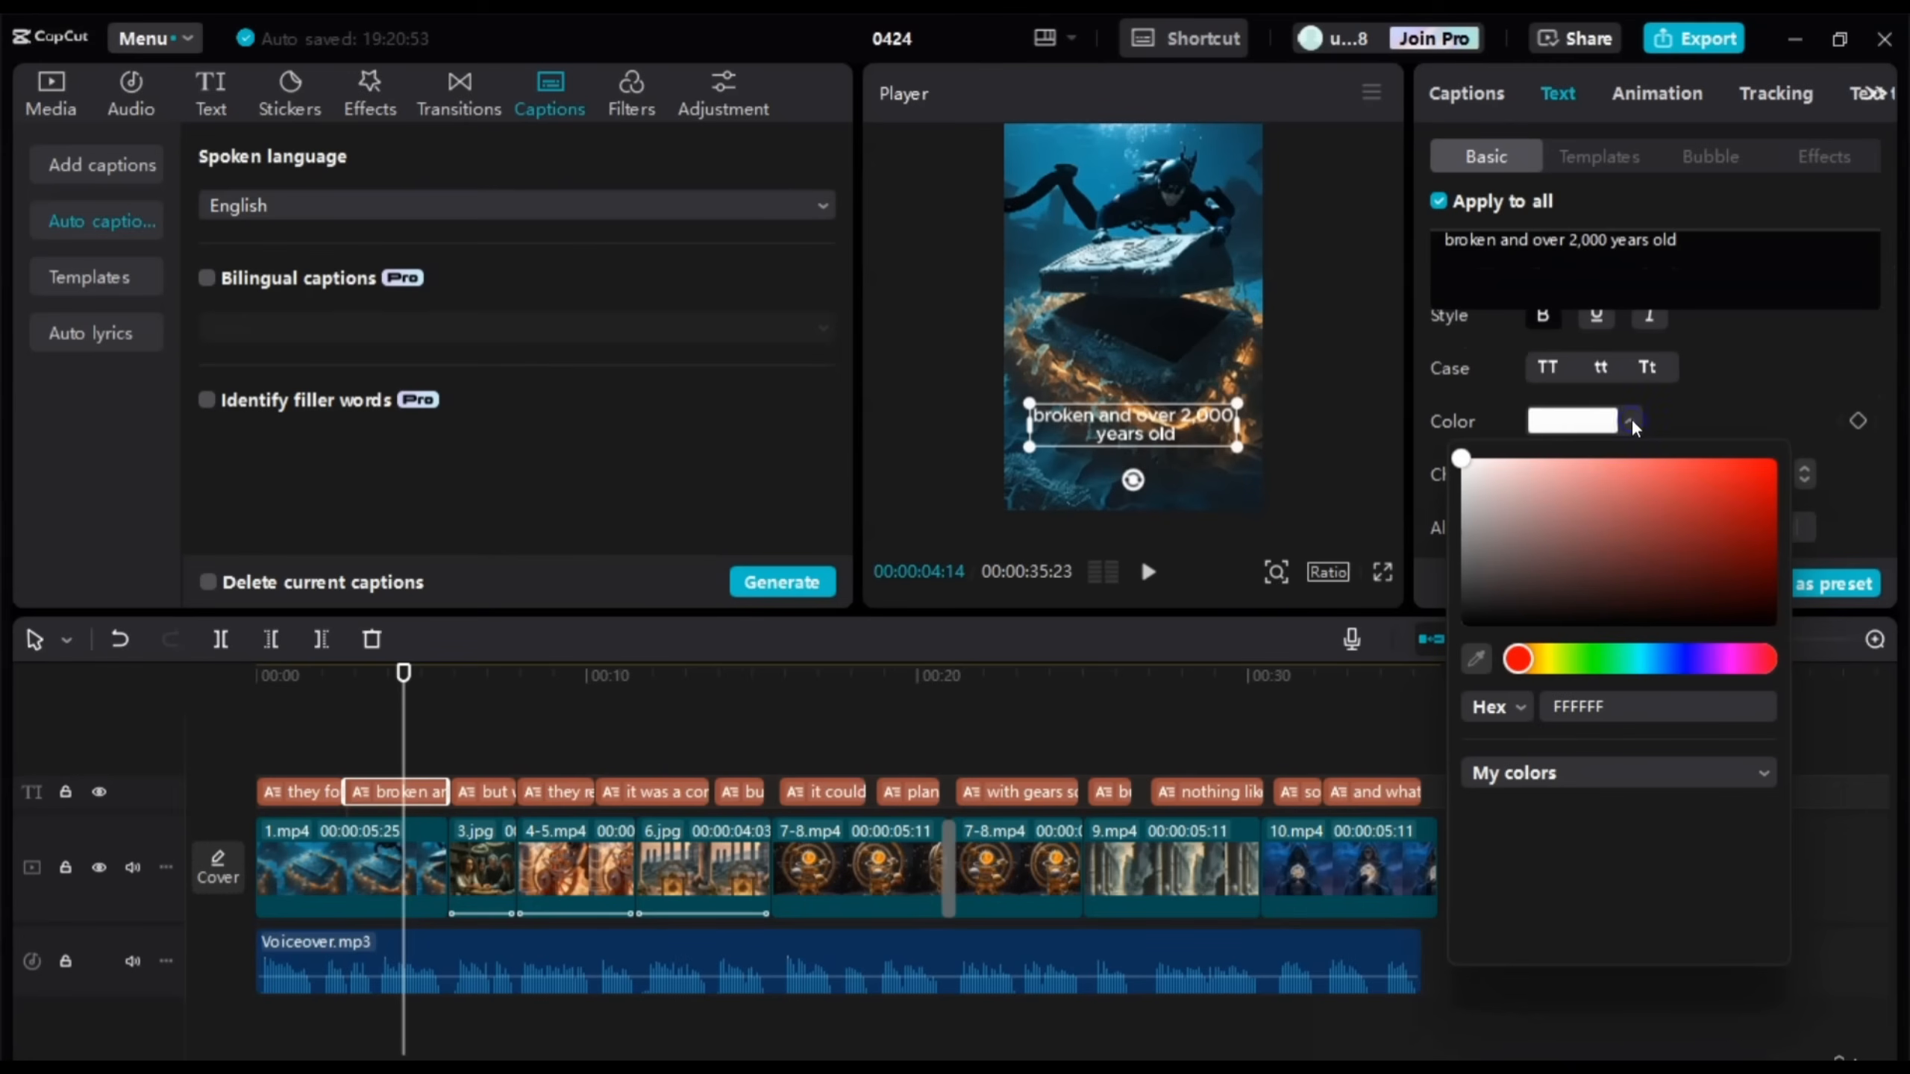
pyautogui.click(1579, 504)
pyautogui.moveTo(1578, 504); pyautogui.dragTo(1776, 479)
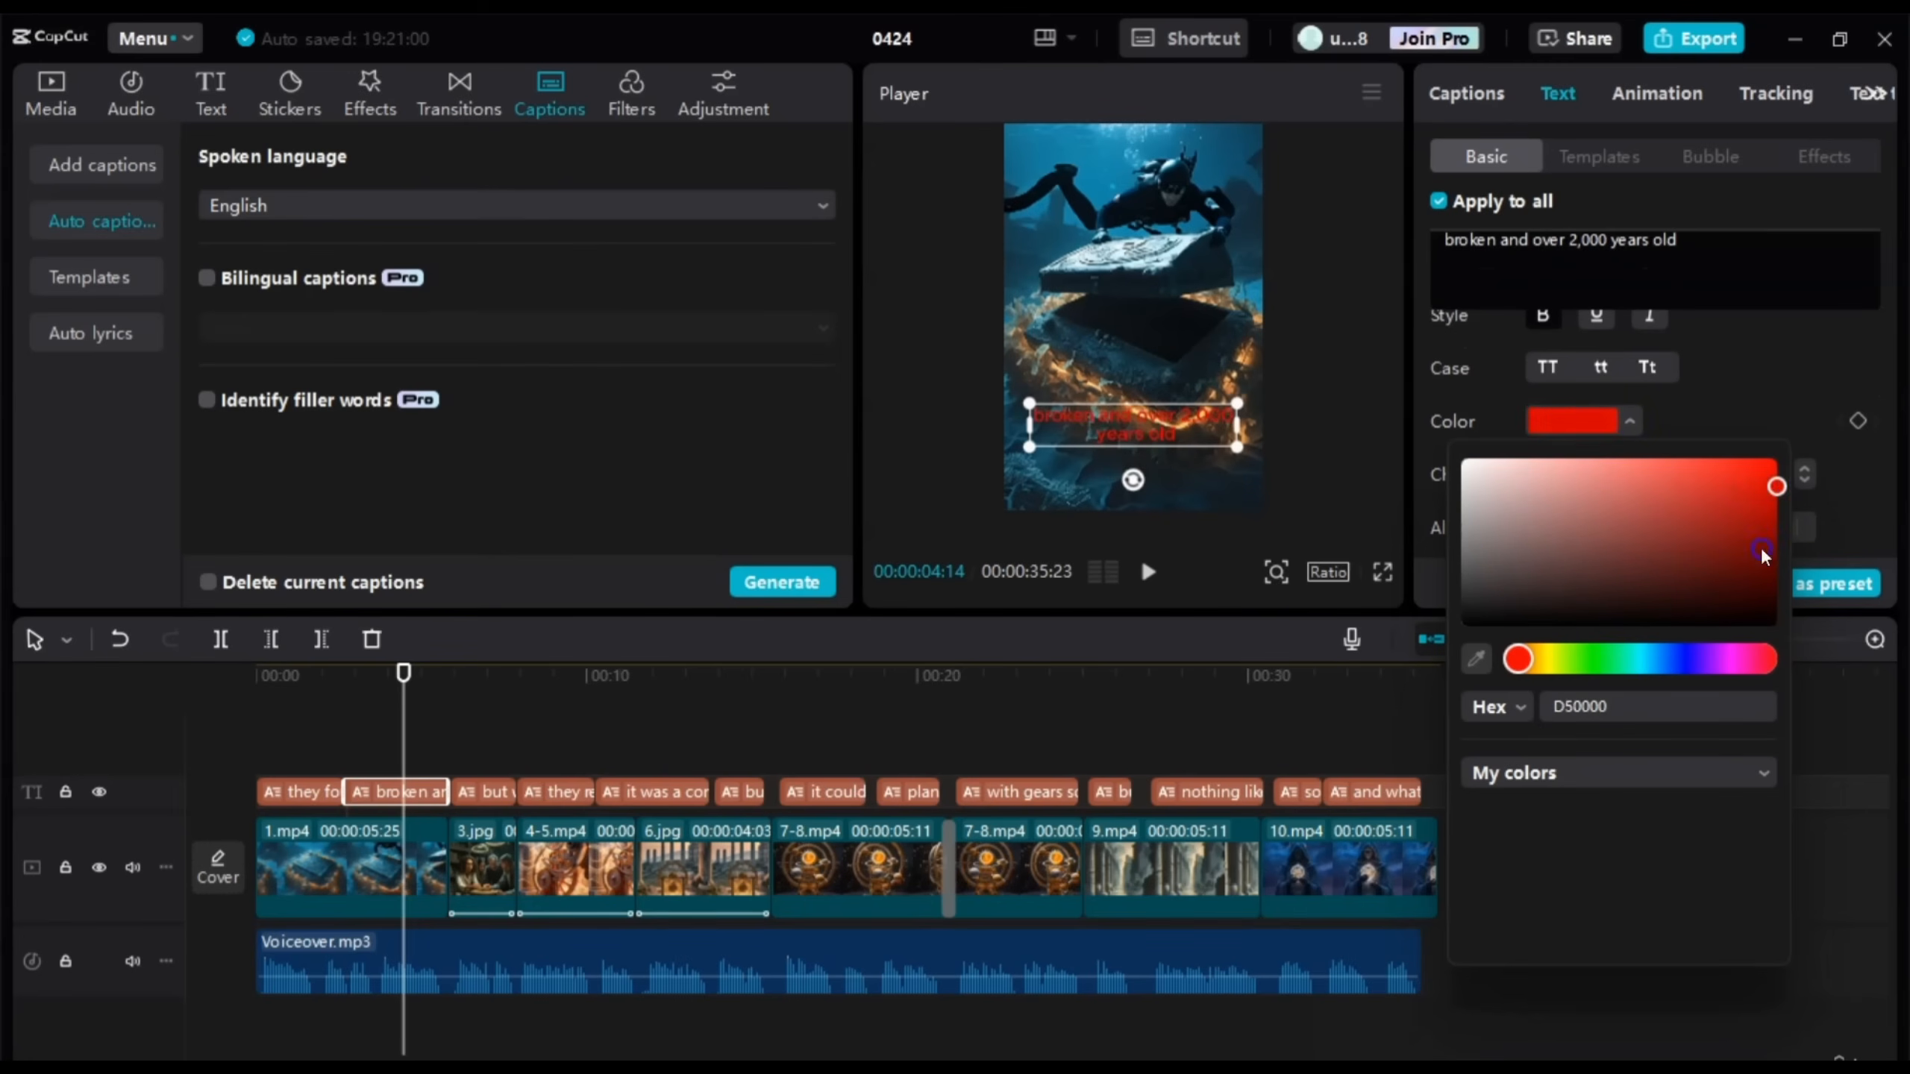
pyautogui.moveTo(1761, 553); pyautogui.dragTo(1516, 587)
pyautogui.moveTo(1520, 660); pyautogui.dragTo(1563, 659)
pyautogui.moveTo(1685, 515)
pyautogui.mouseDown()
pyautogui.moveTo(1800, 488)
pyautogui.moveTo(1726, 529)
pyautogui.moveTo(1791, 443)
pyautogui.mouseUp()
pyautogui.click(1807, 370)
pyautogui.scroll(-5, 1807, 370)
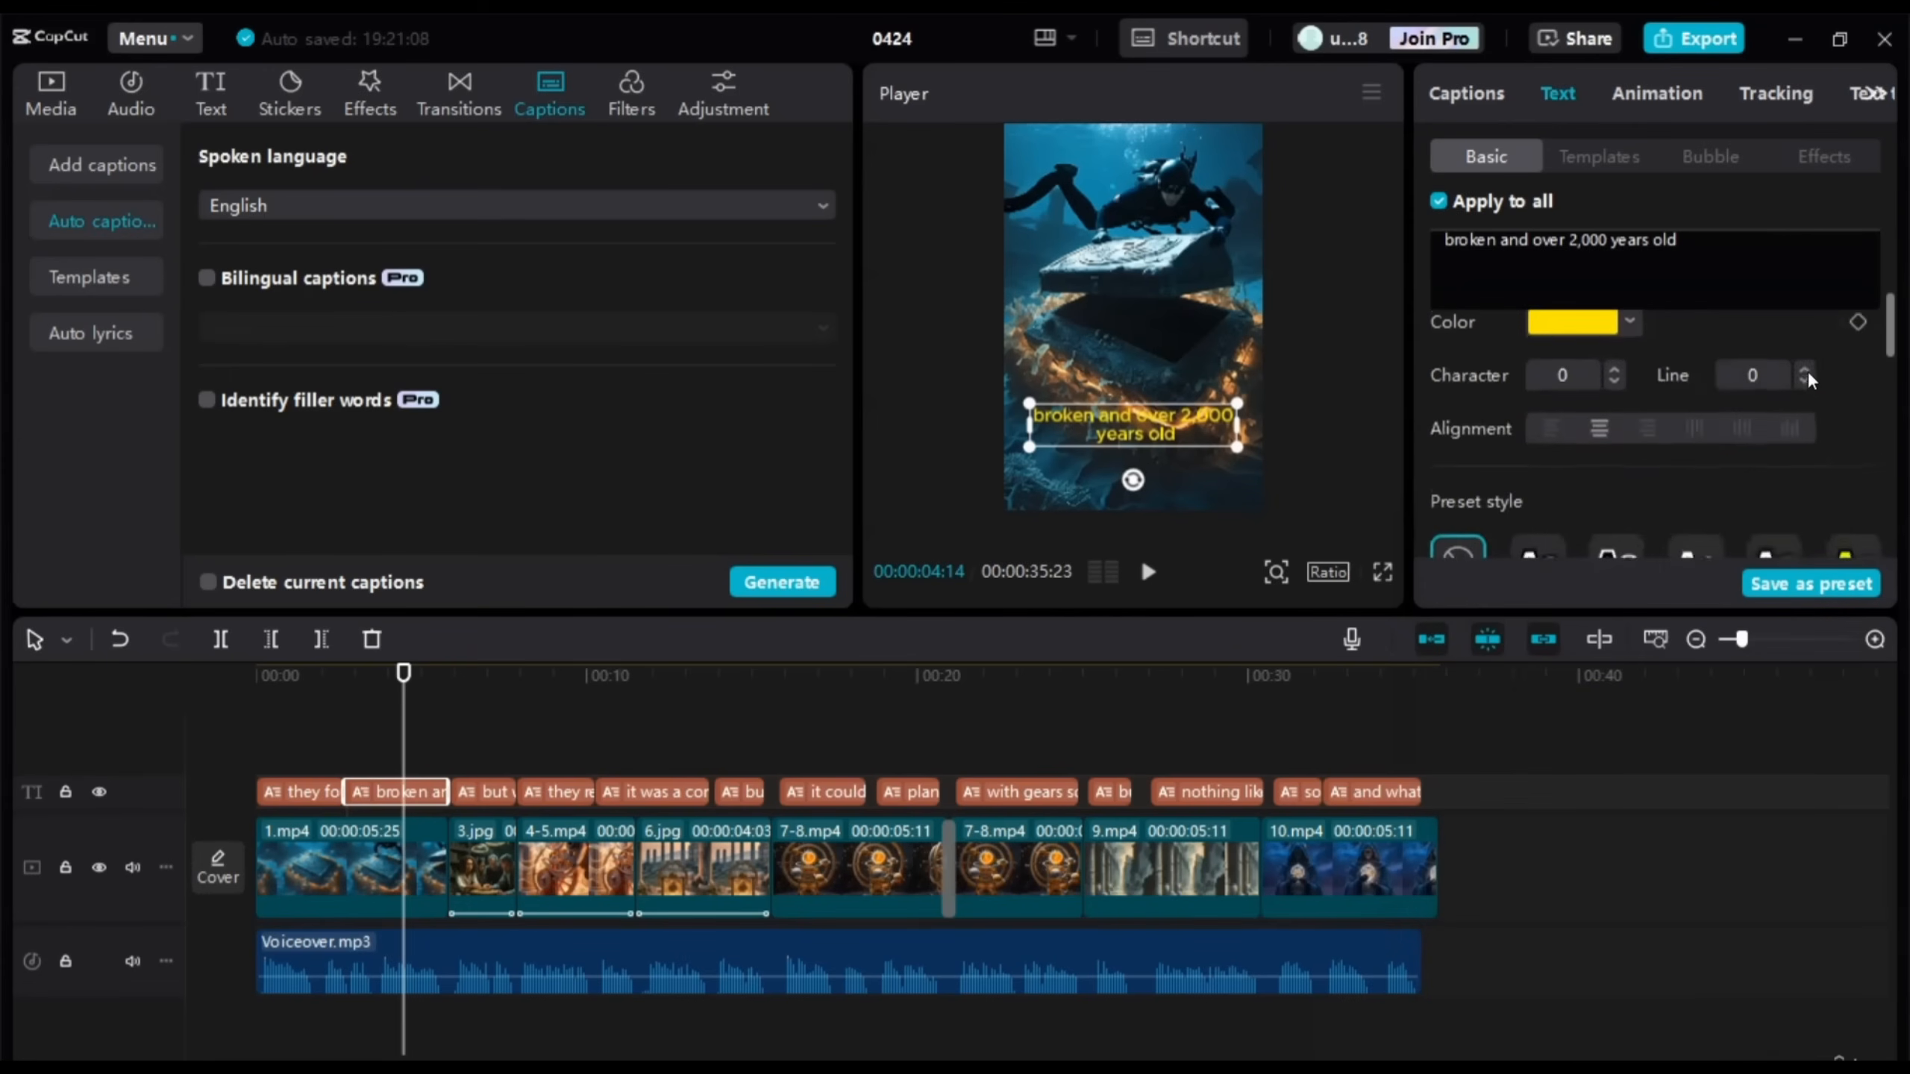
# Step: Try the white, yellow and black outlined styles from the first row of text presets on all captions
pyautogui.scroll(3, 1556, 366)
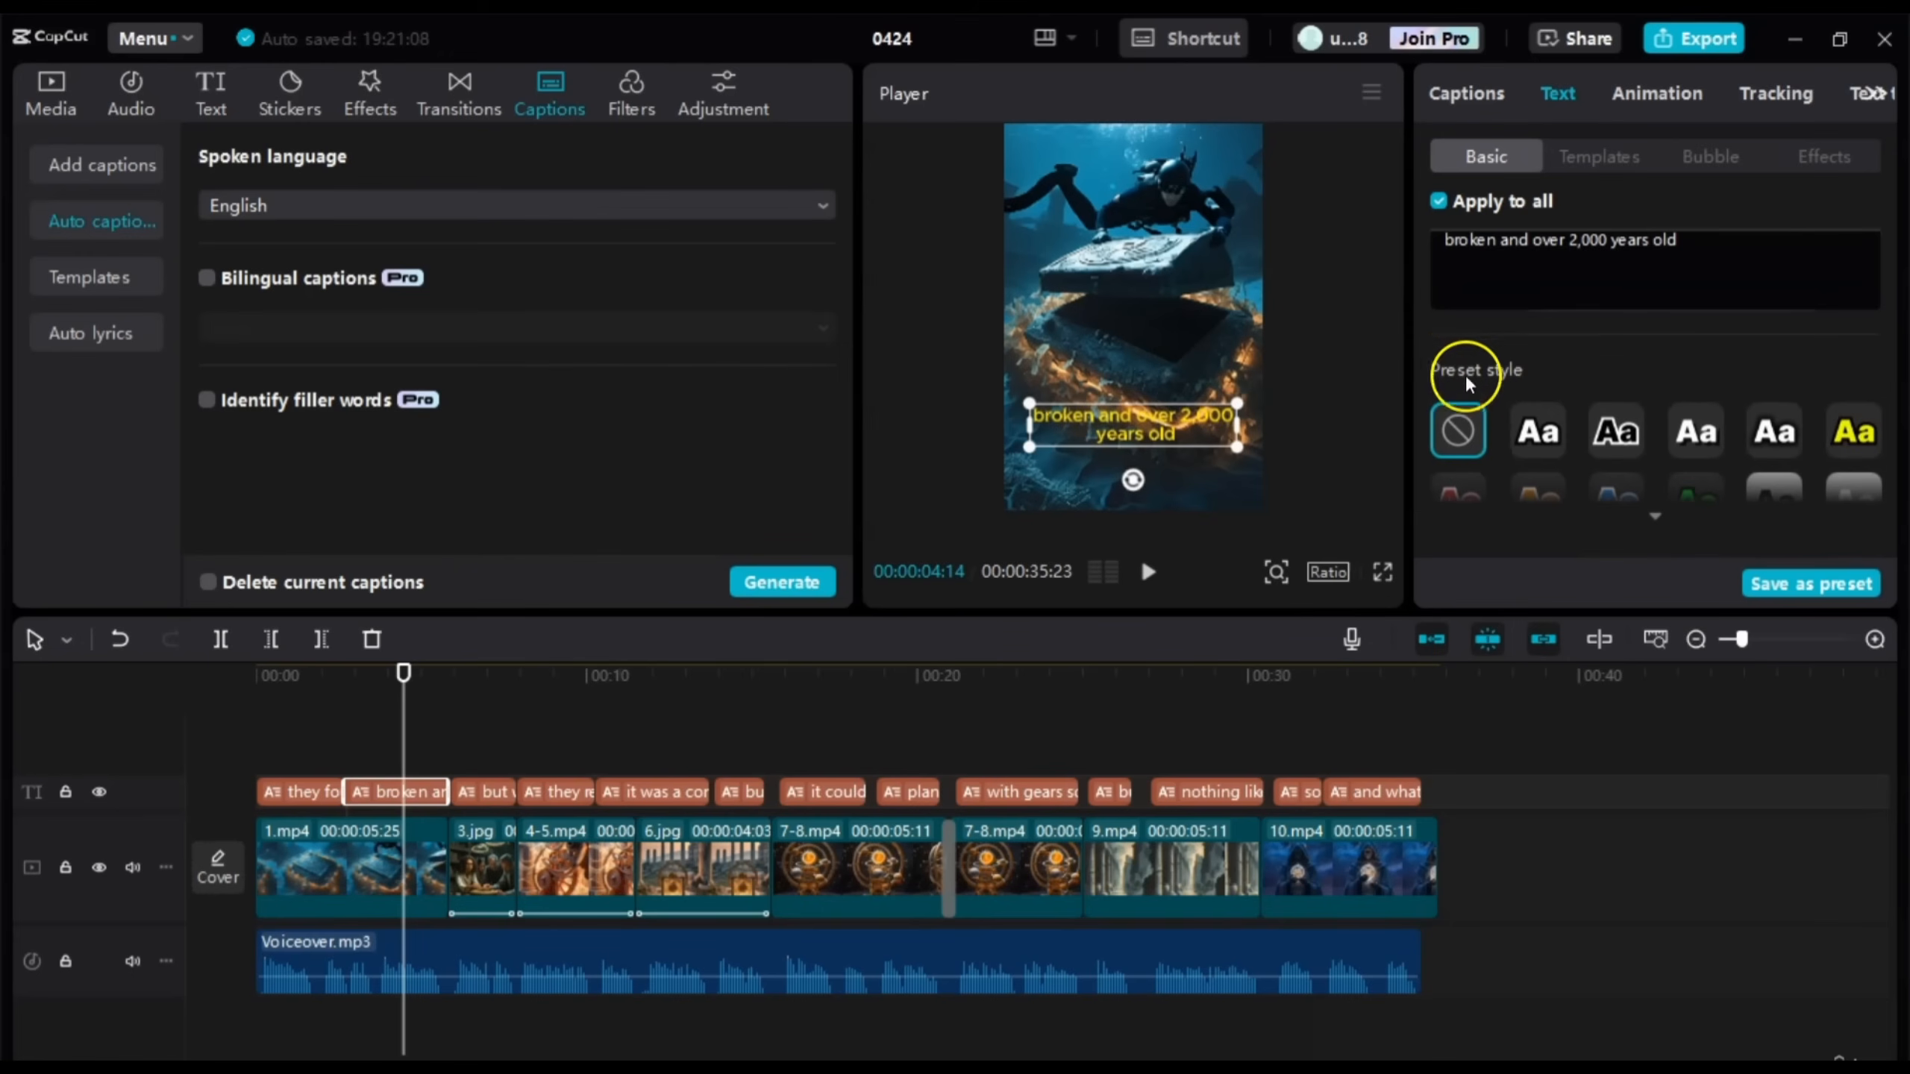
pyautogui.click(1528, 447)
pyautogui.click(1613, 430)
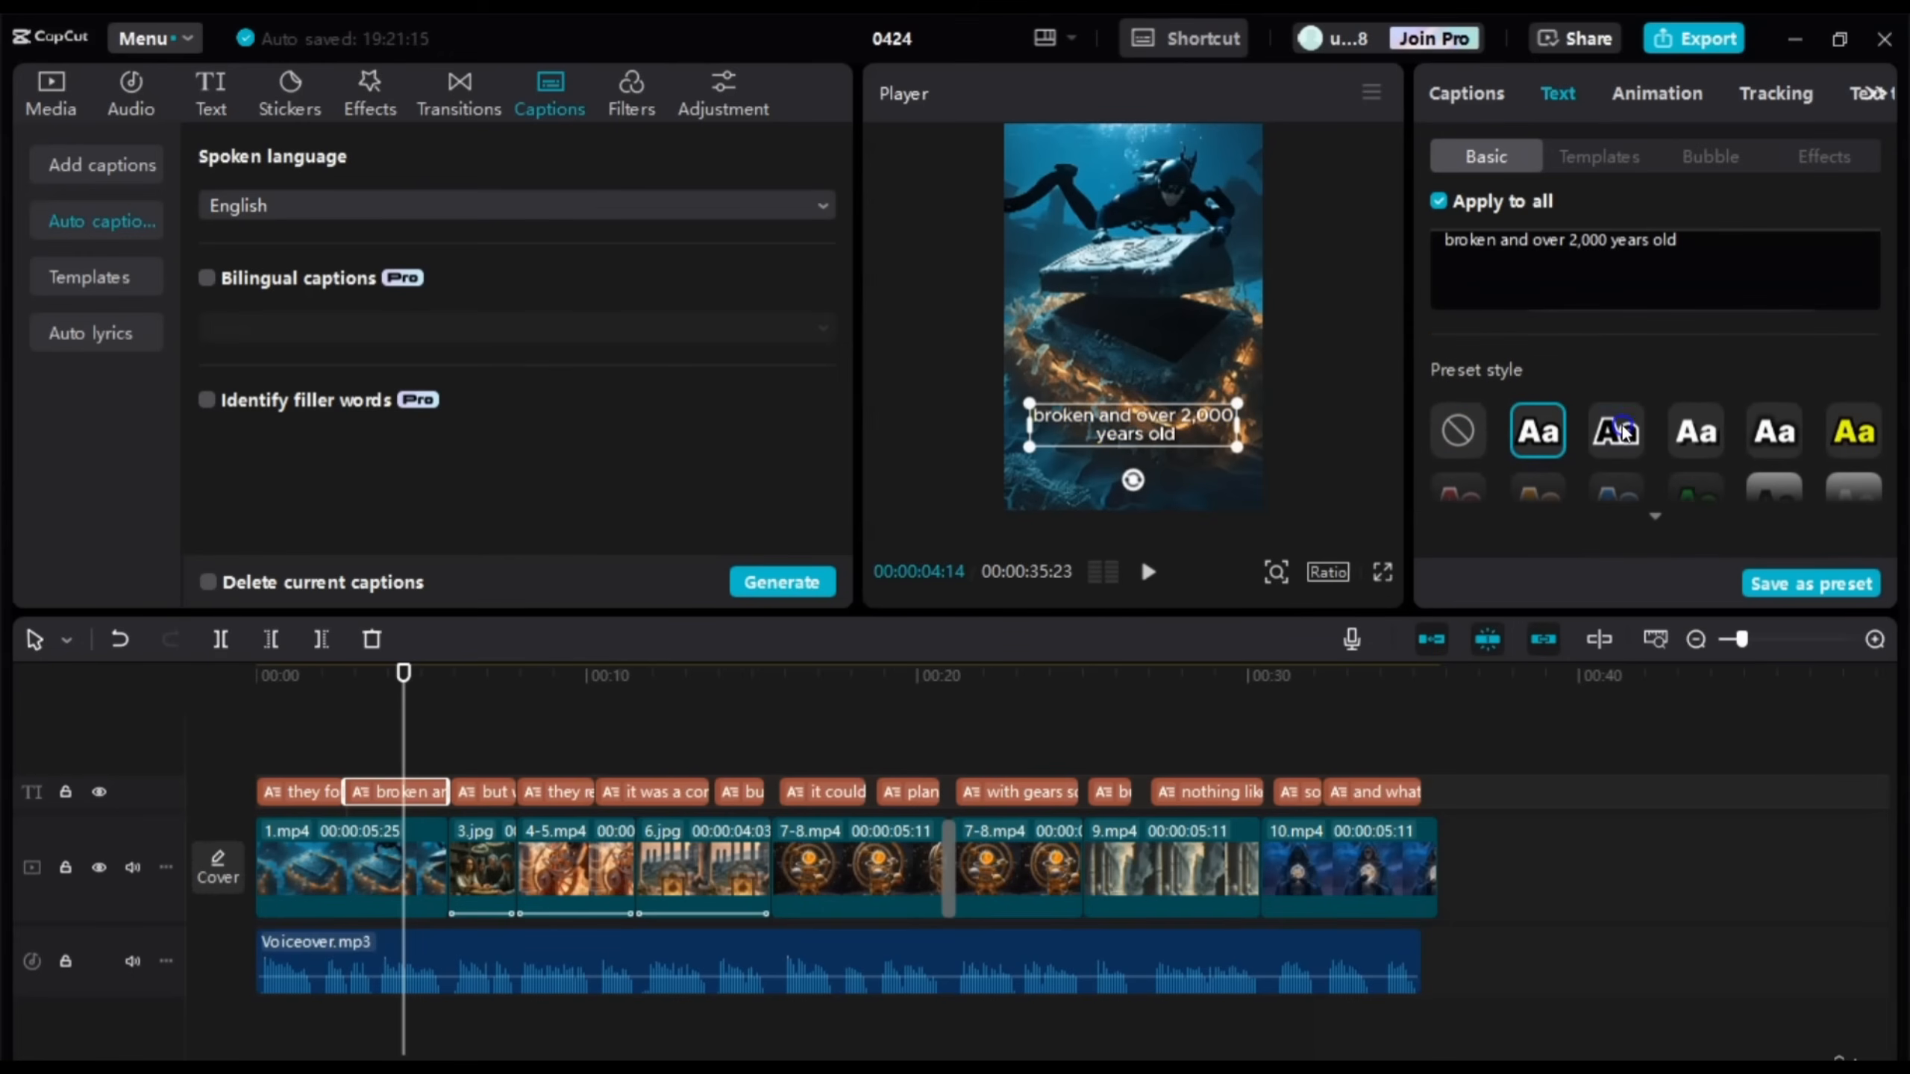
pyautogui.click(1846, 435)
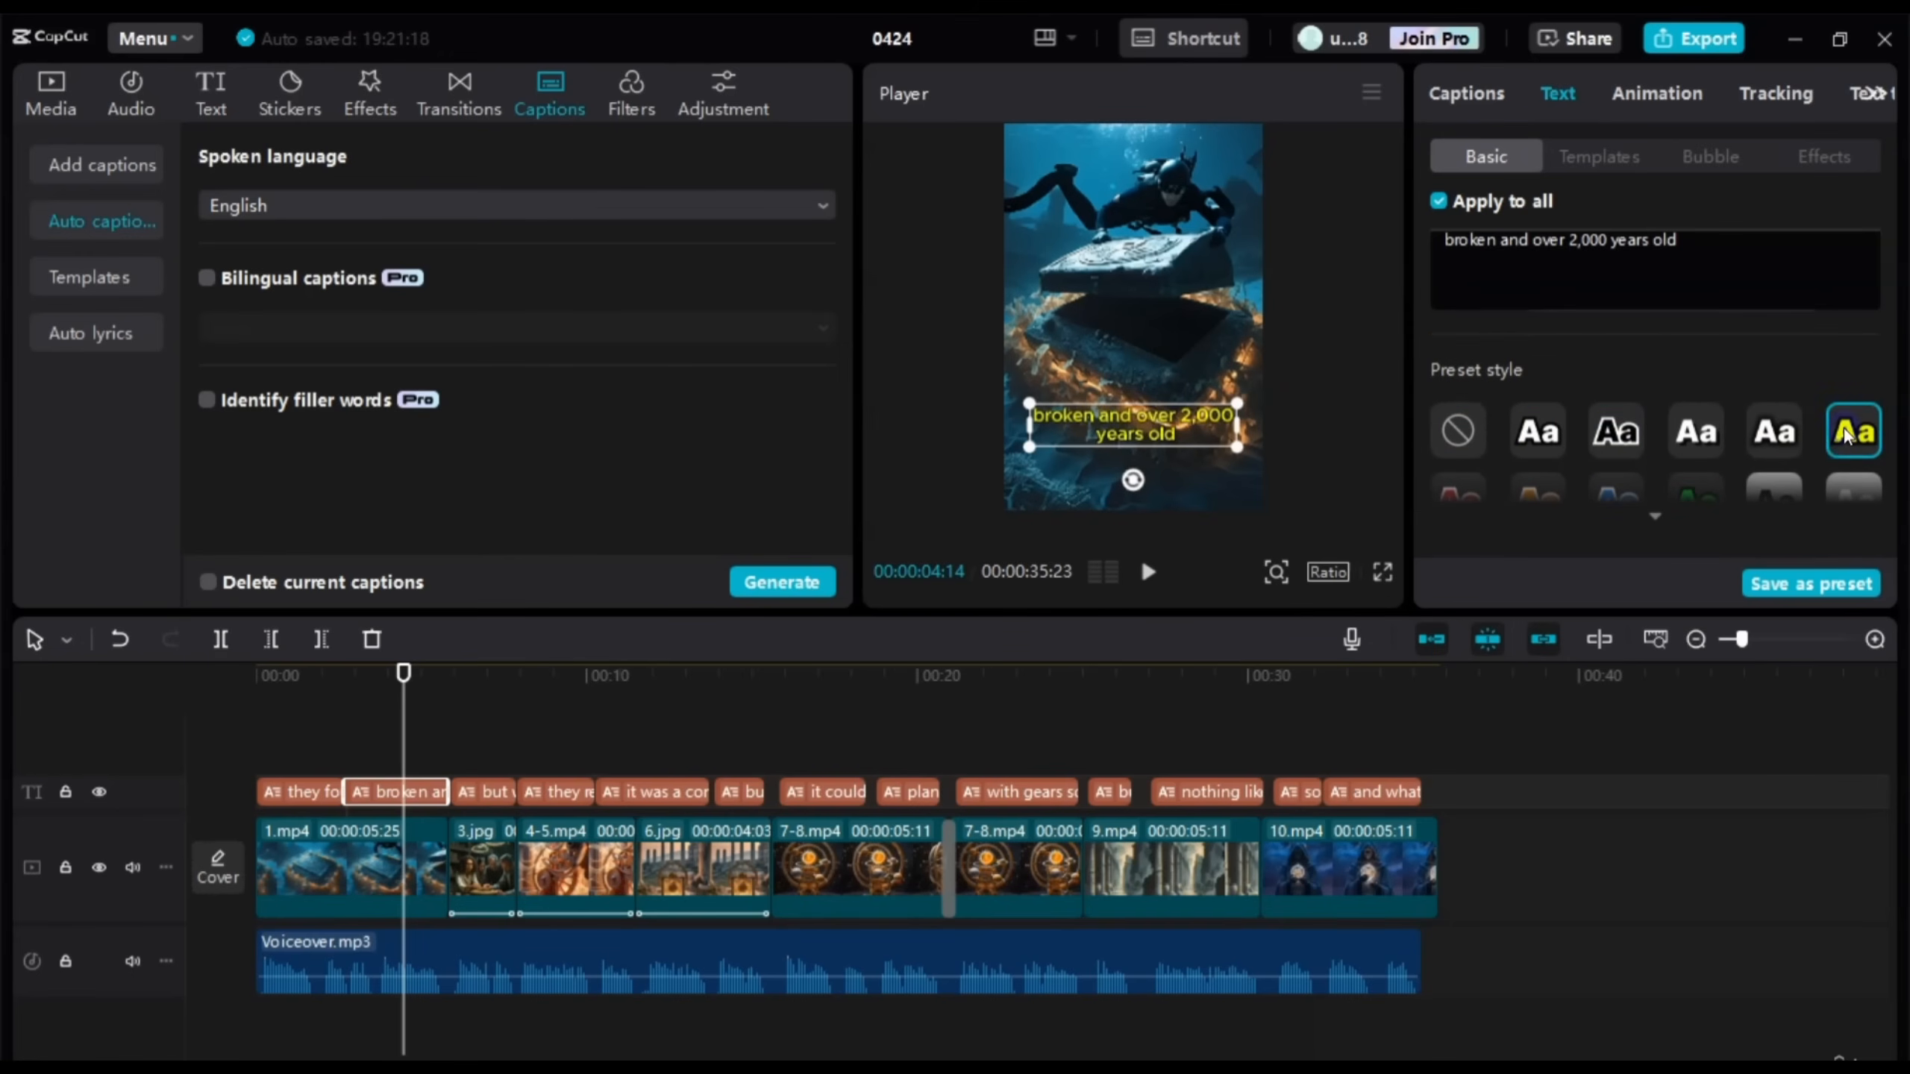
pyautogui.click(1786, 435)
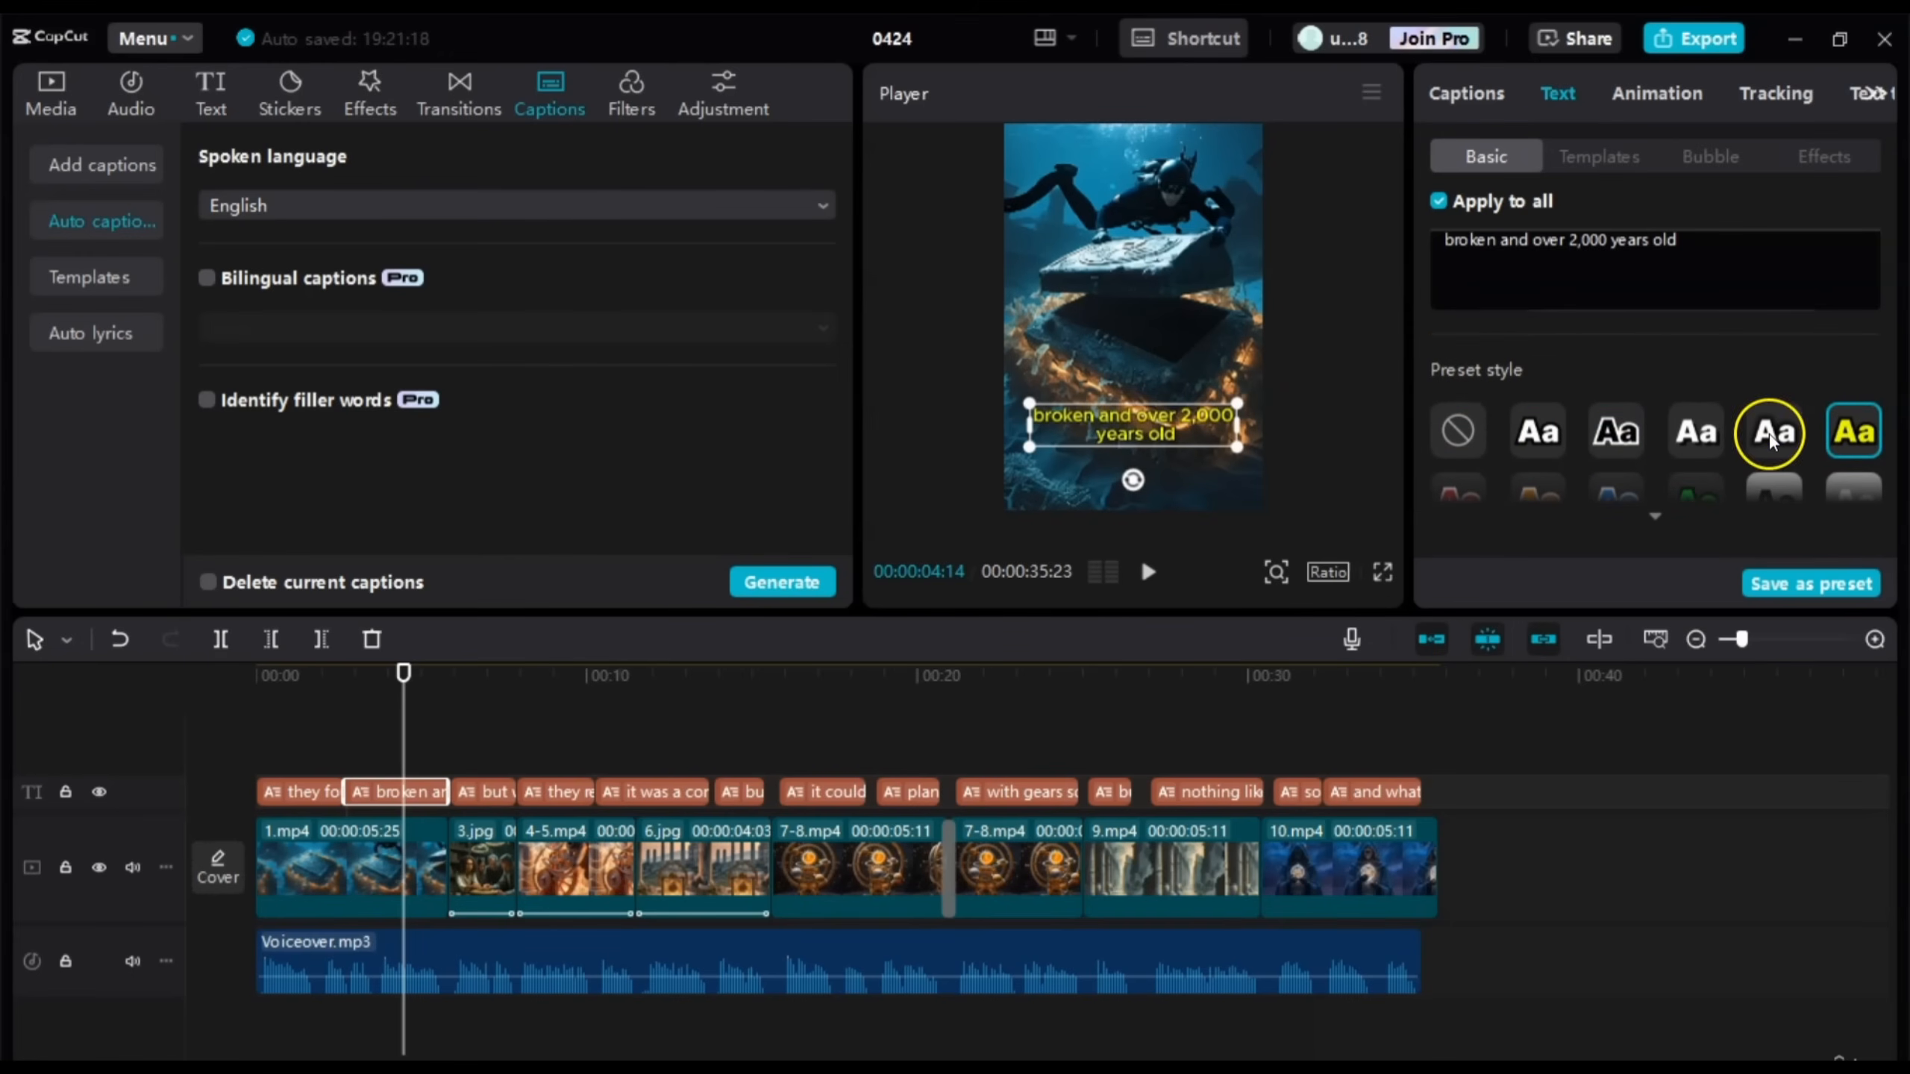
pyautogui.click(1703, 437)
pyautogui.click(1607, 437)
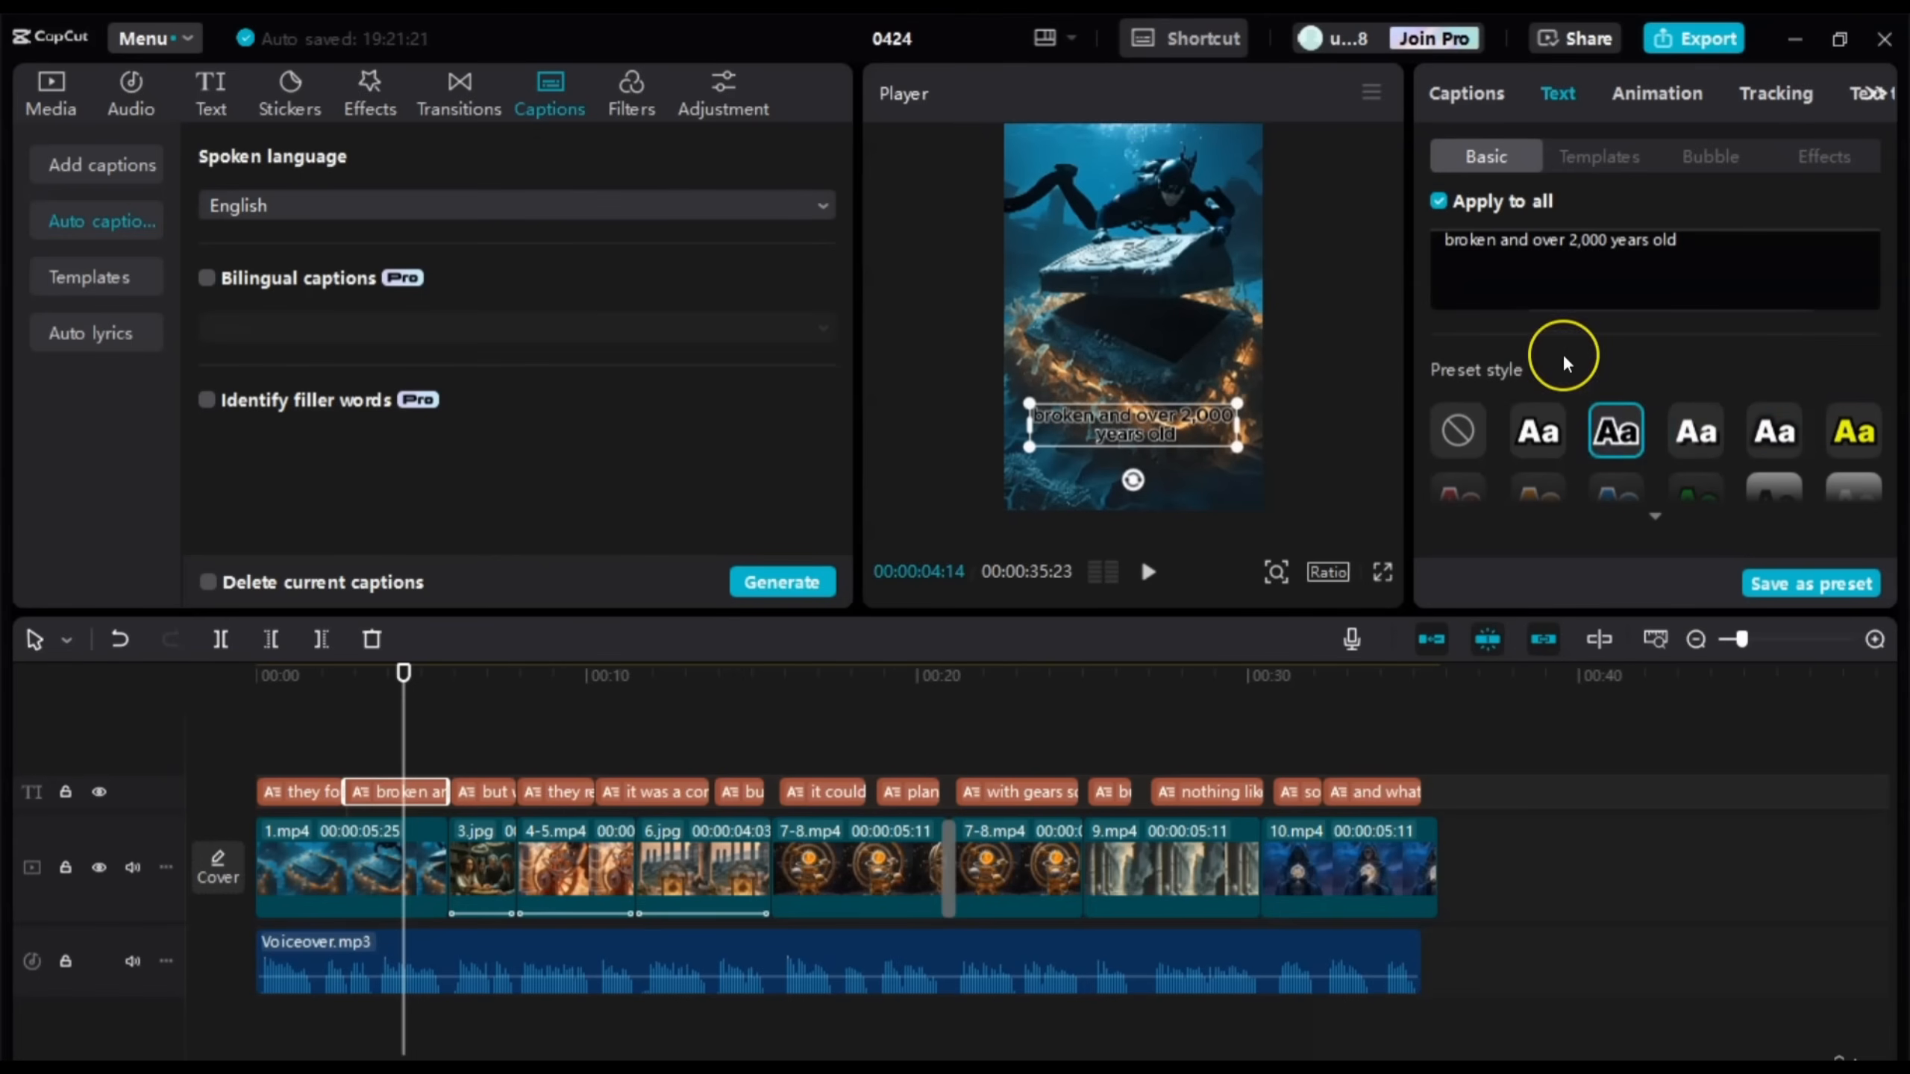
# Step: Expand the preset styles and try the yellow background, purple background and orange glow looks on all captions
pyautogui.scroll(-5, 1564, 361)
pyautogui.scroll(4, 1663, 418)
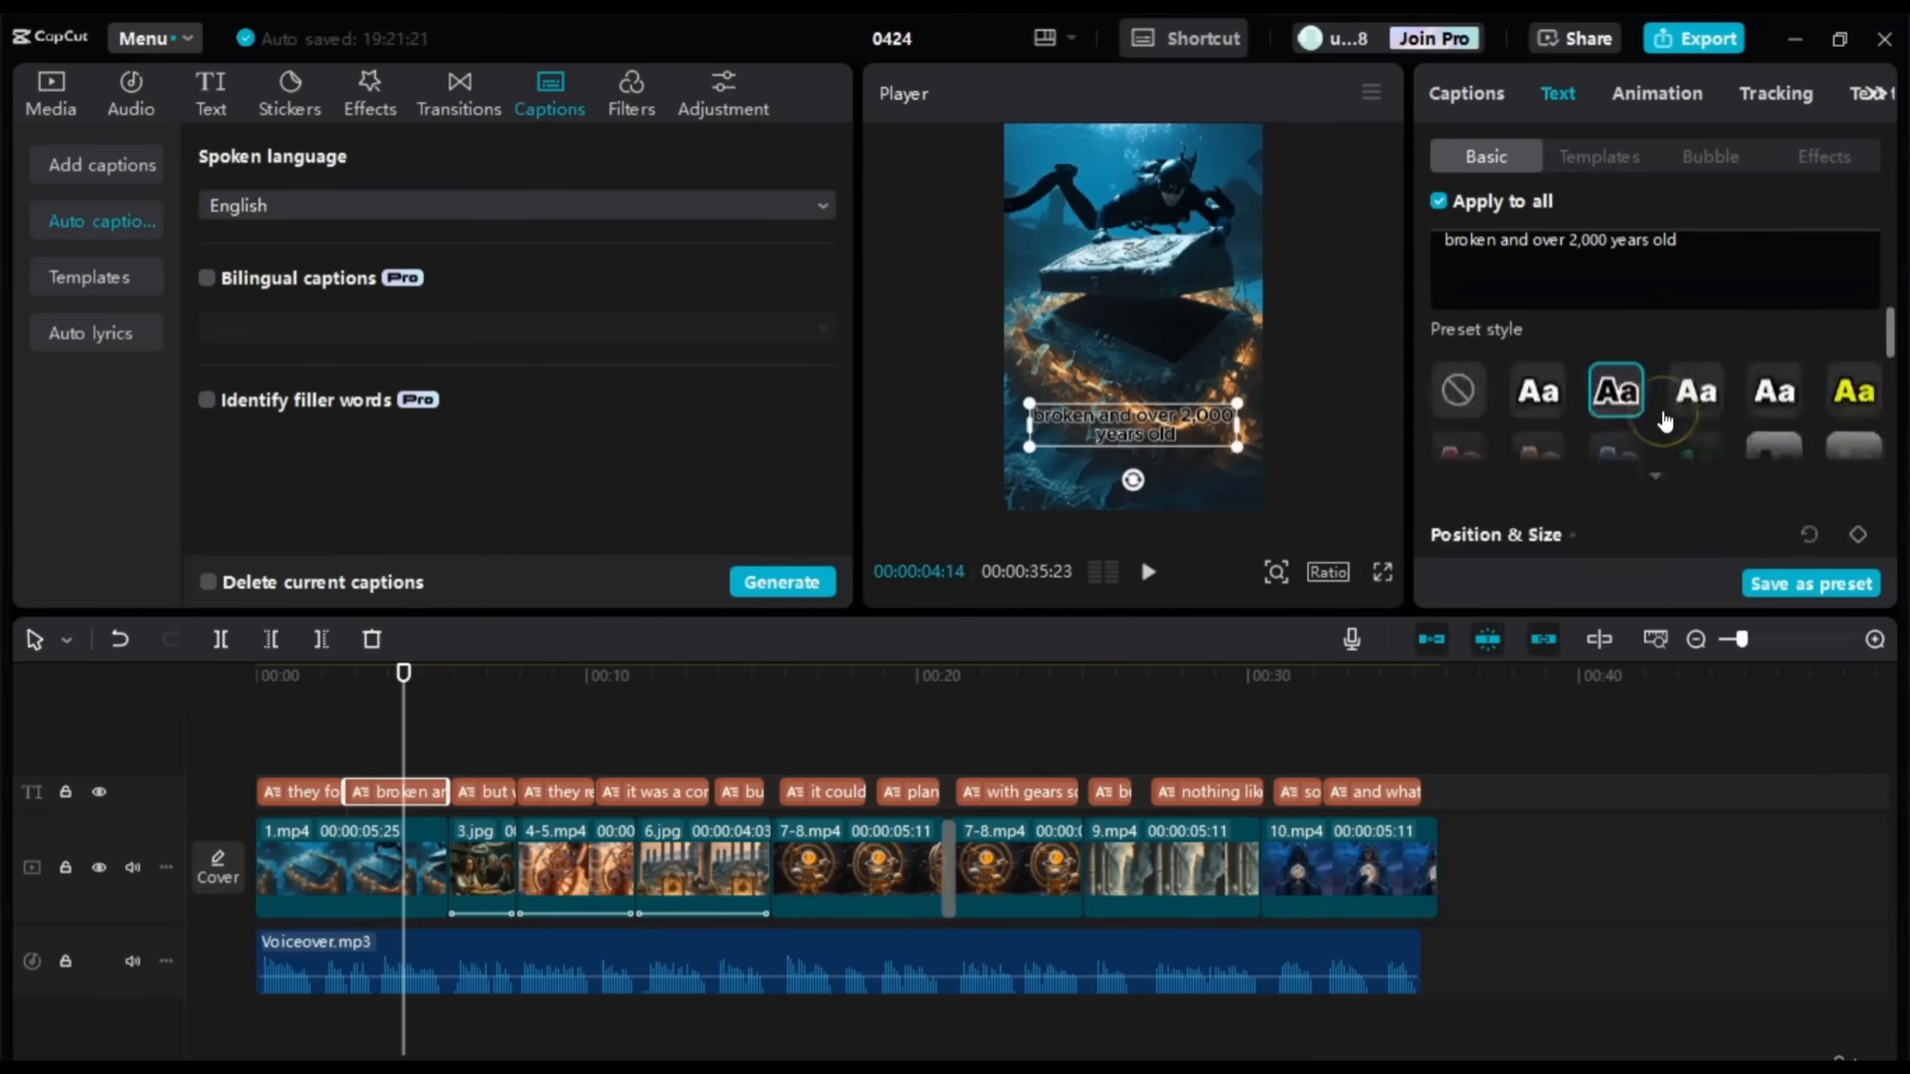
pyautogui.scroll(3, 1663, 422)
pyautogui.scroll(-4, 1661, 376)
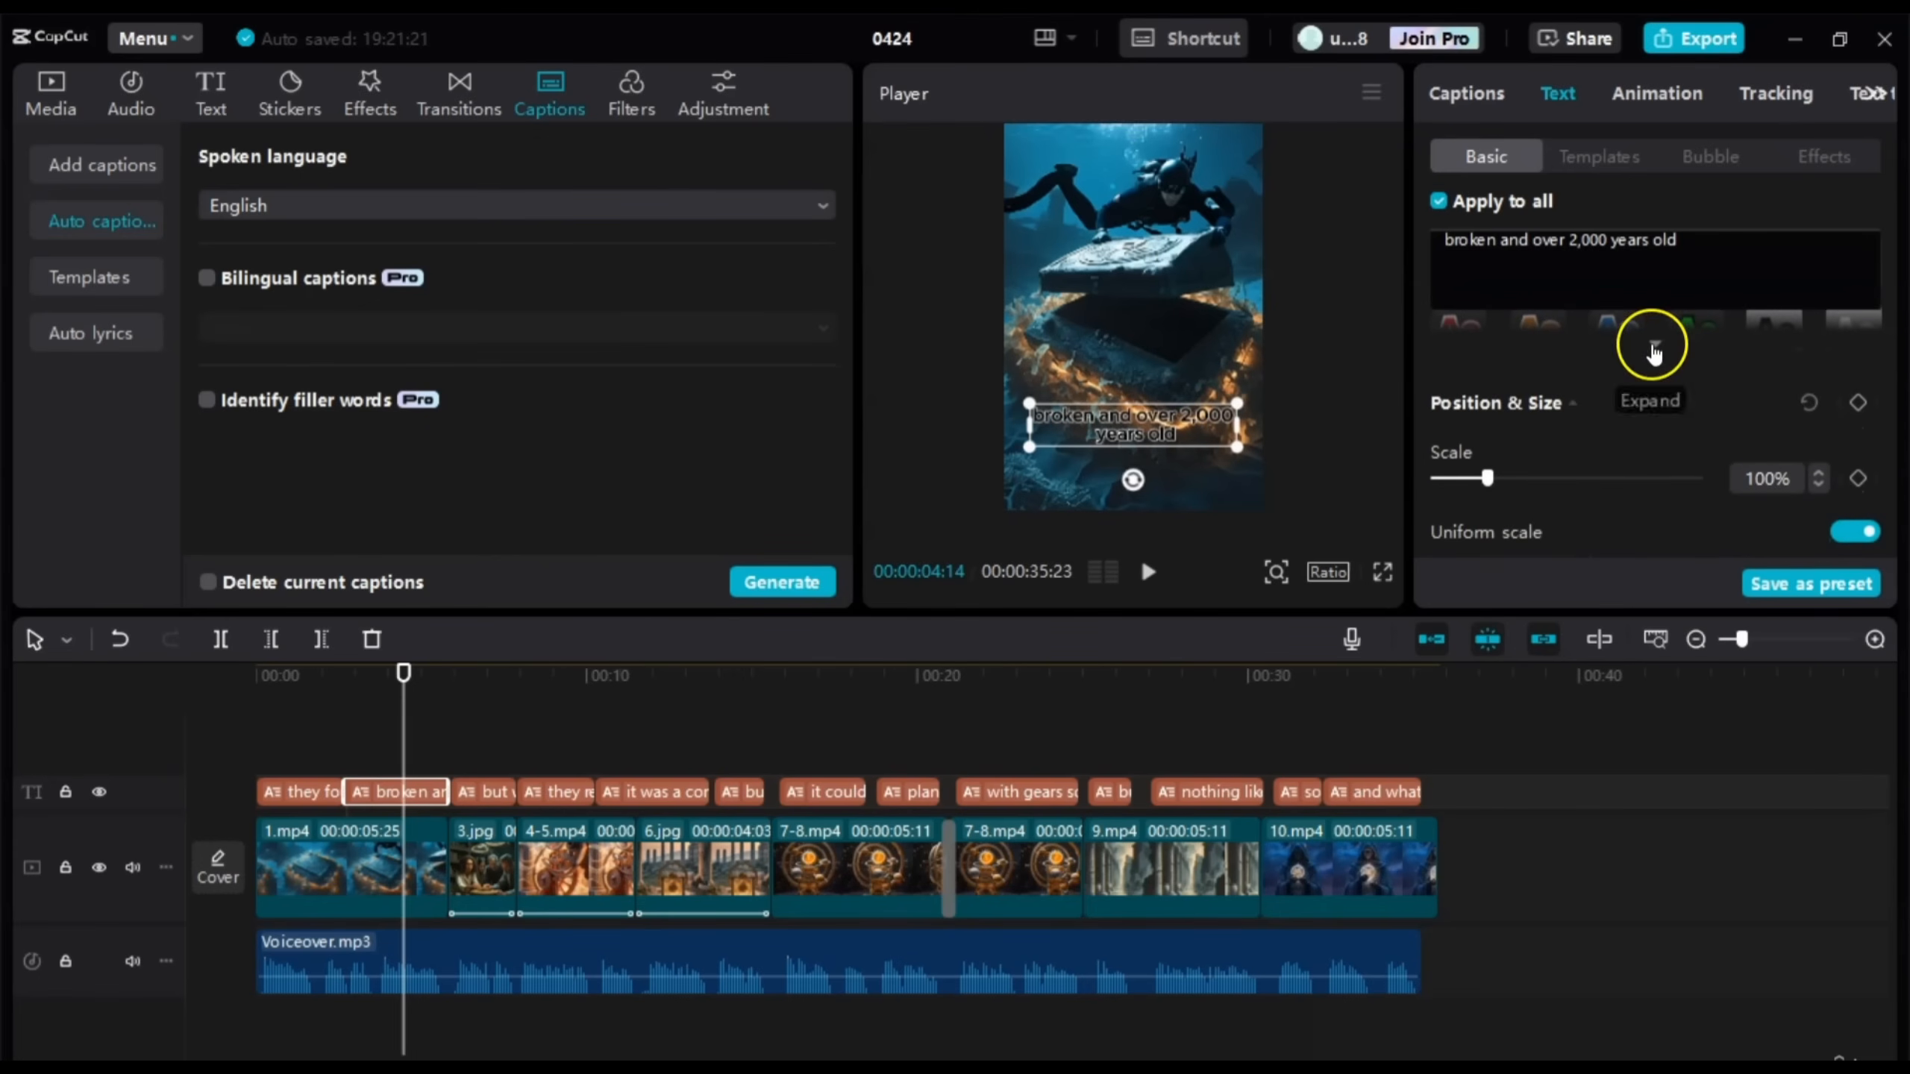
pyautogui.click(1653, 348)
pyautogui.click(1457, 399)
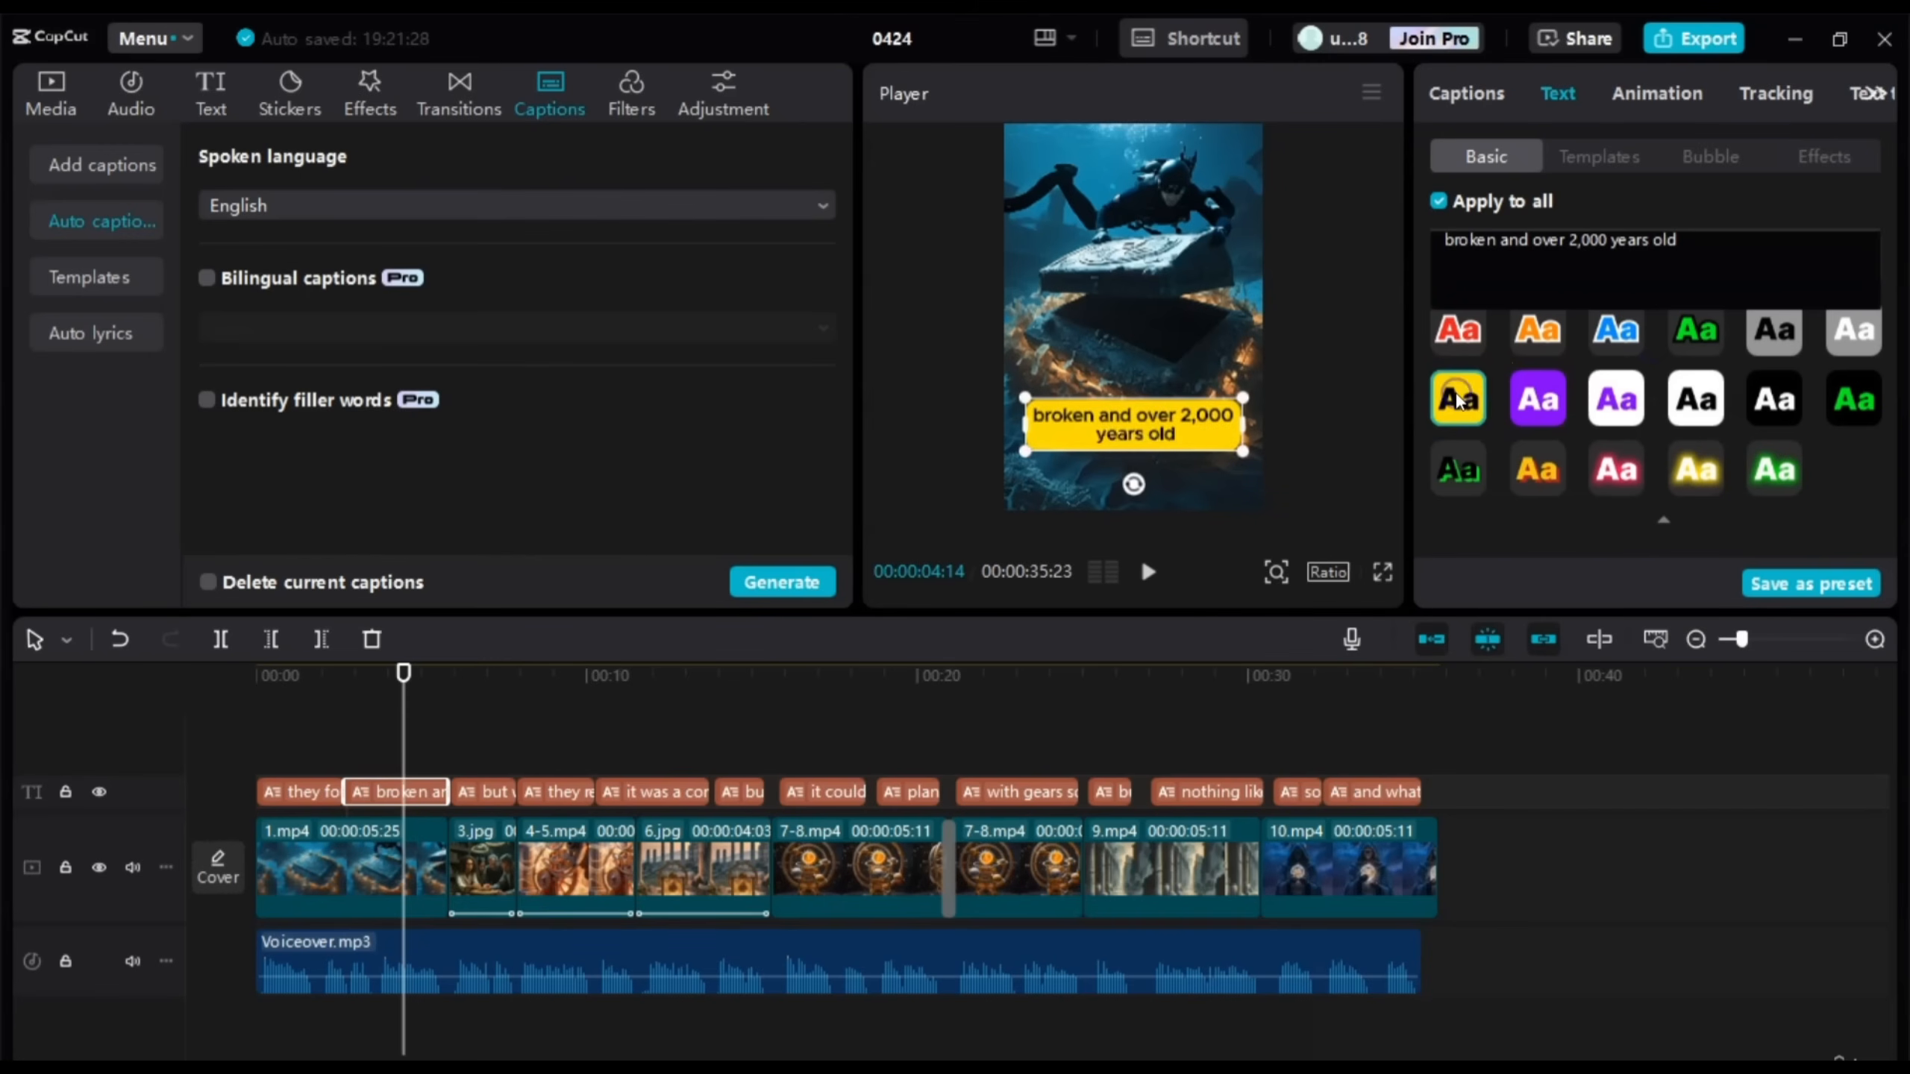
pyautogui.click(1519, 416)
pyautogui.click(1536, 467)
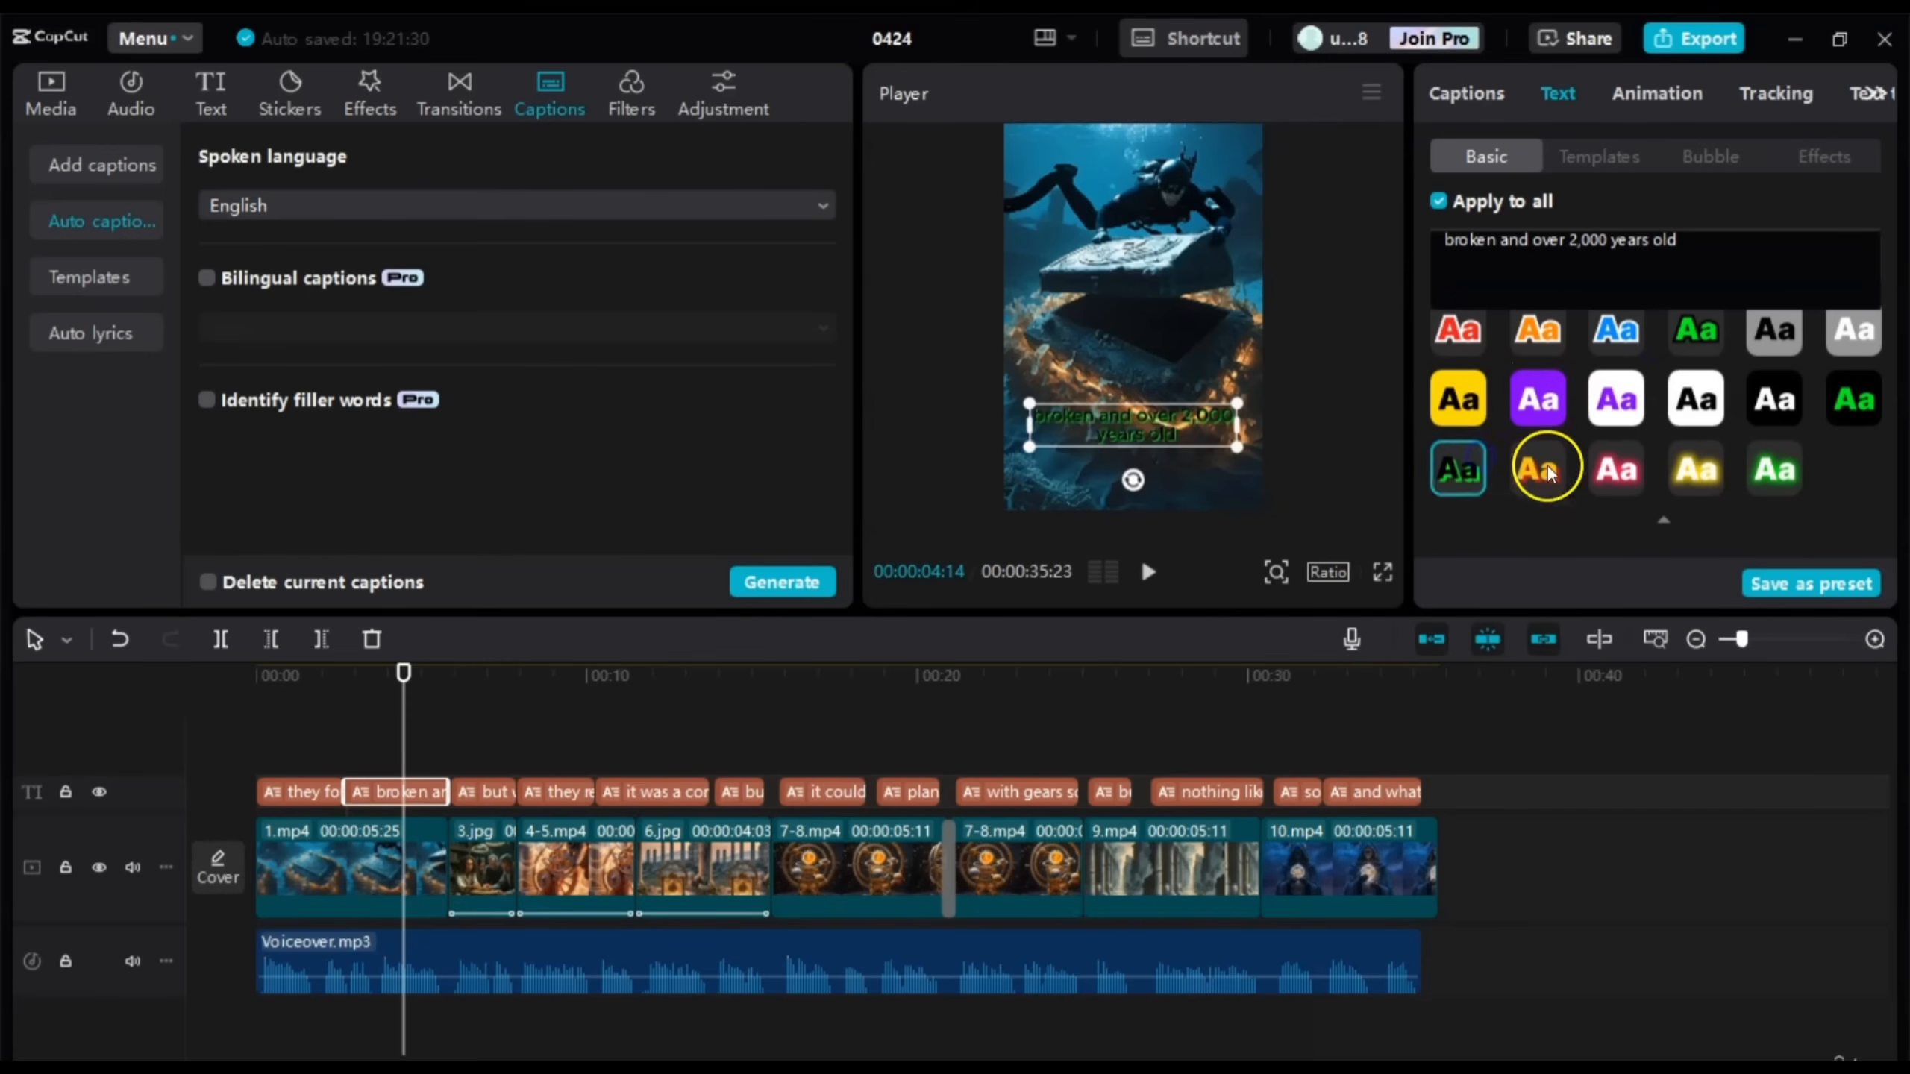
# Step: Apply the preset style with yellow text and a black outline to all captions
pyautogui.scroll(2, 1546, 464)
pyautogui.scroll(-5, 1546, 464)
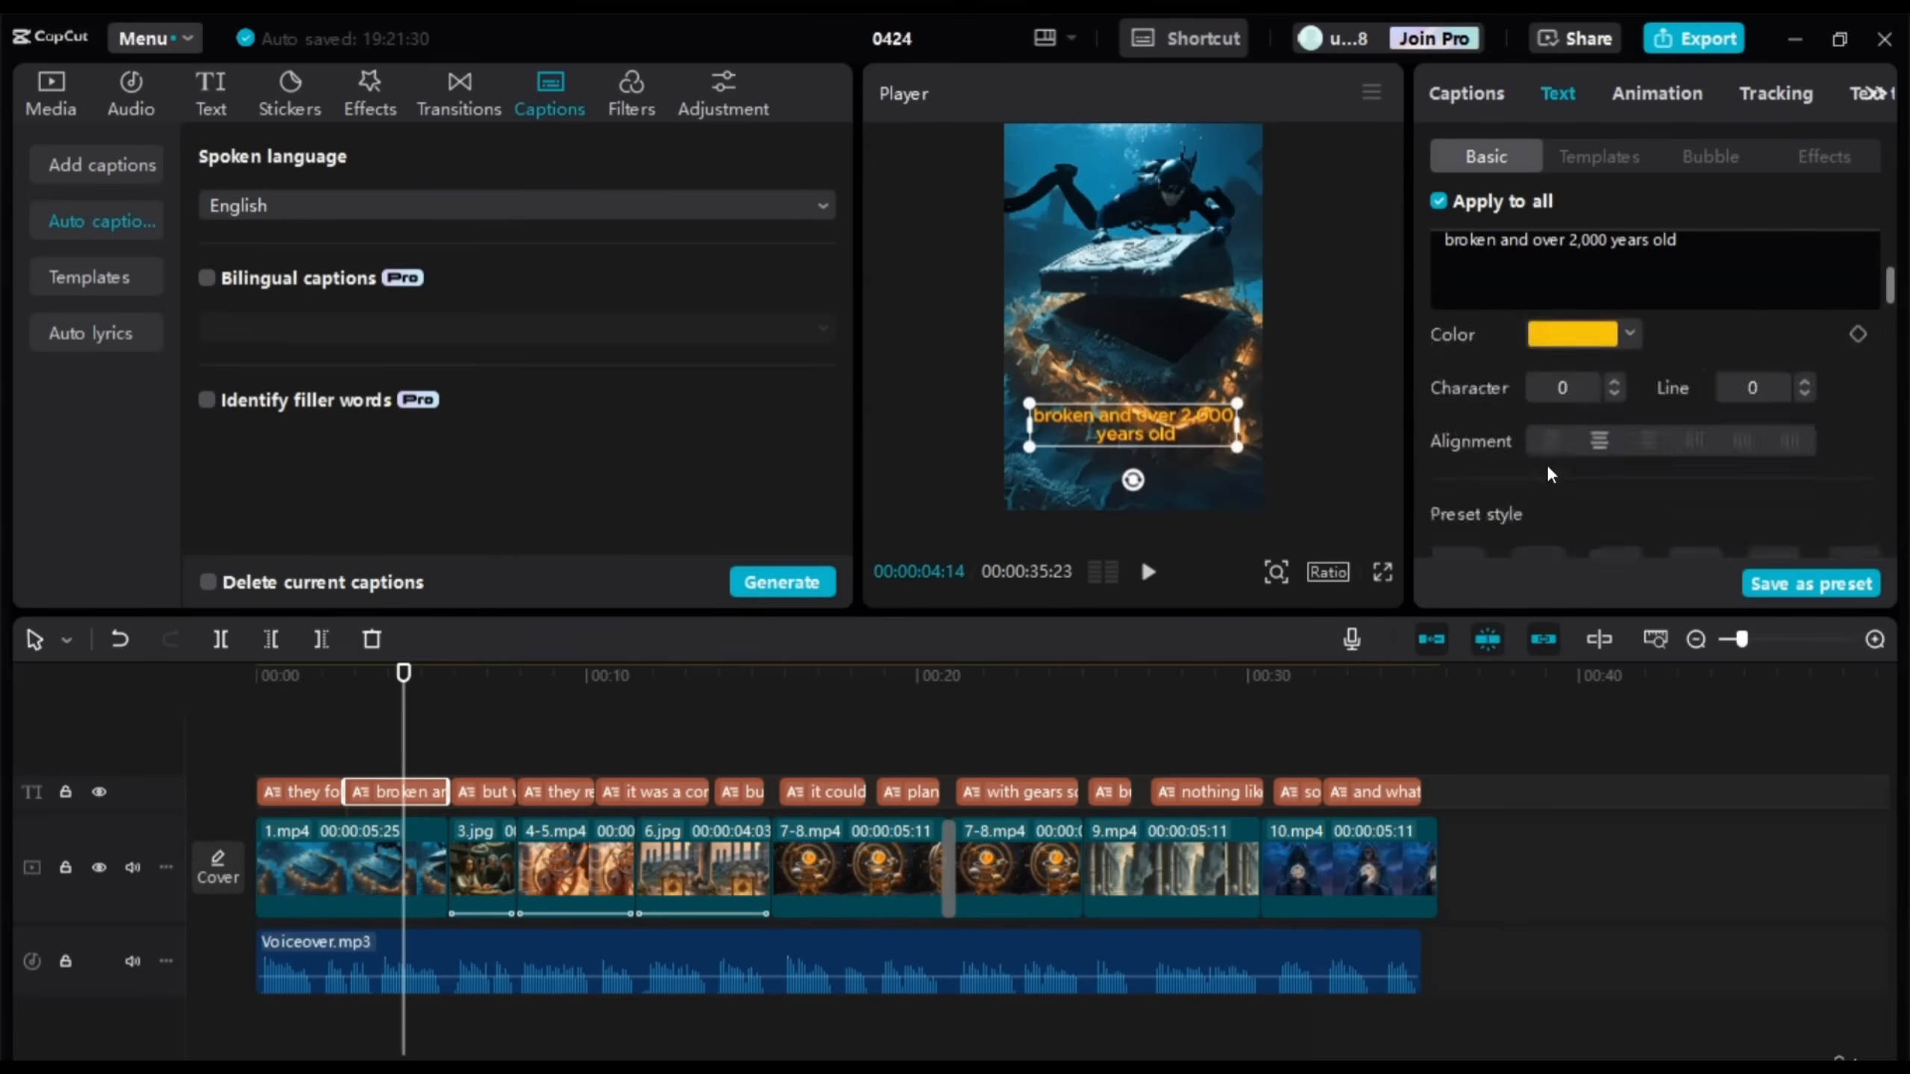
pyautogui.scroll(2, 1547, 466)
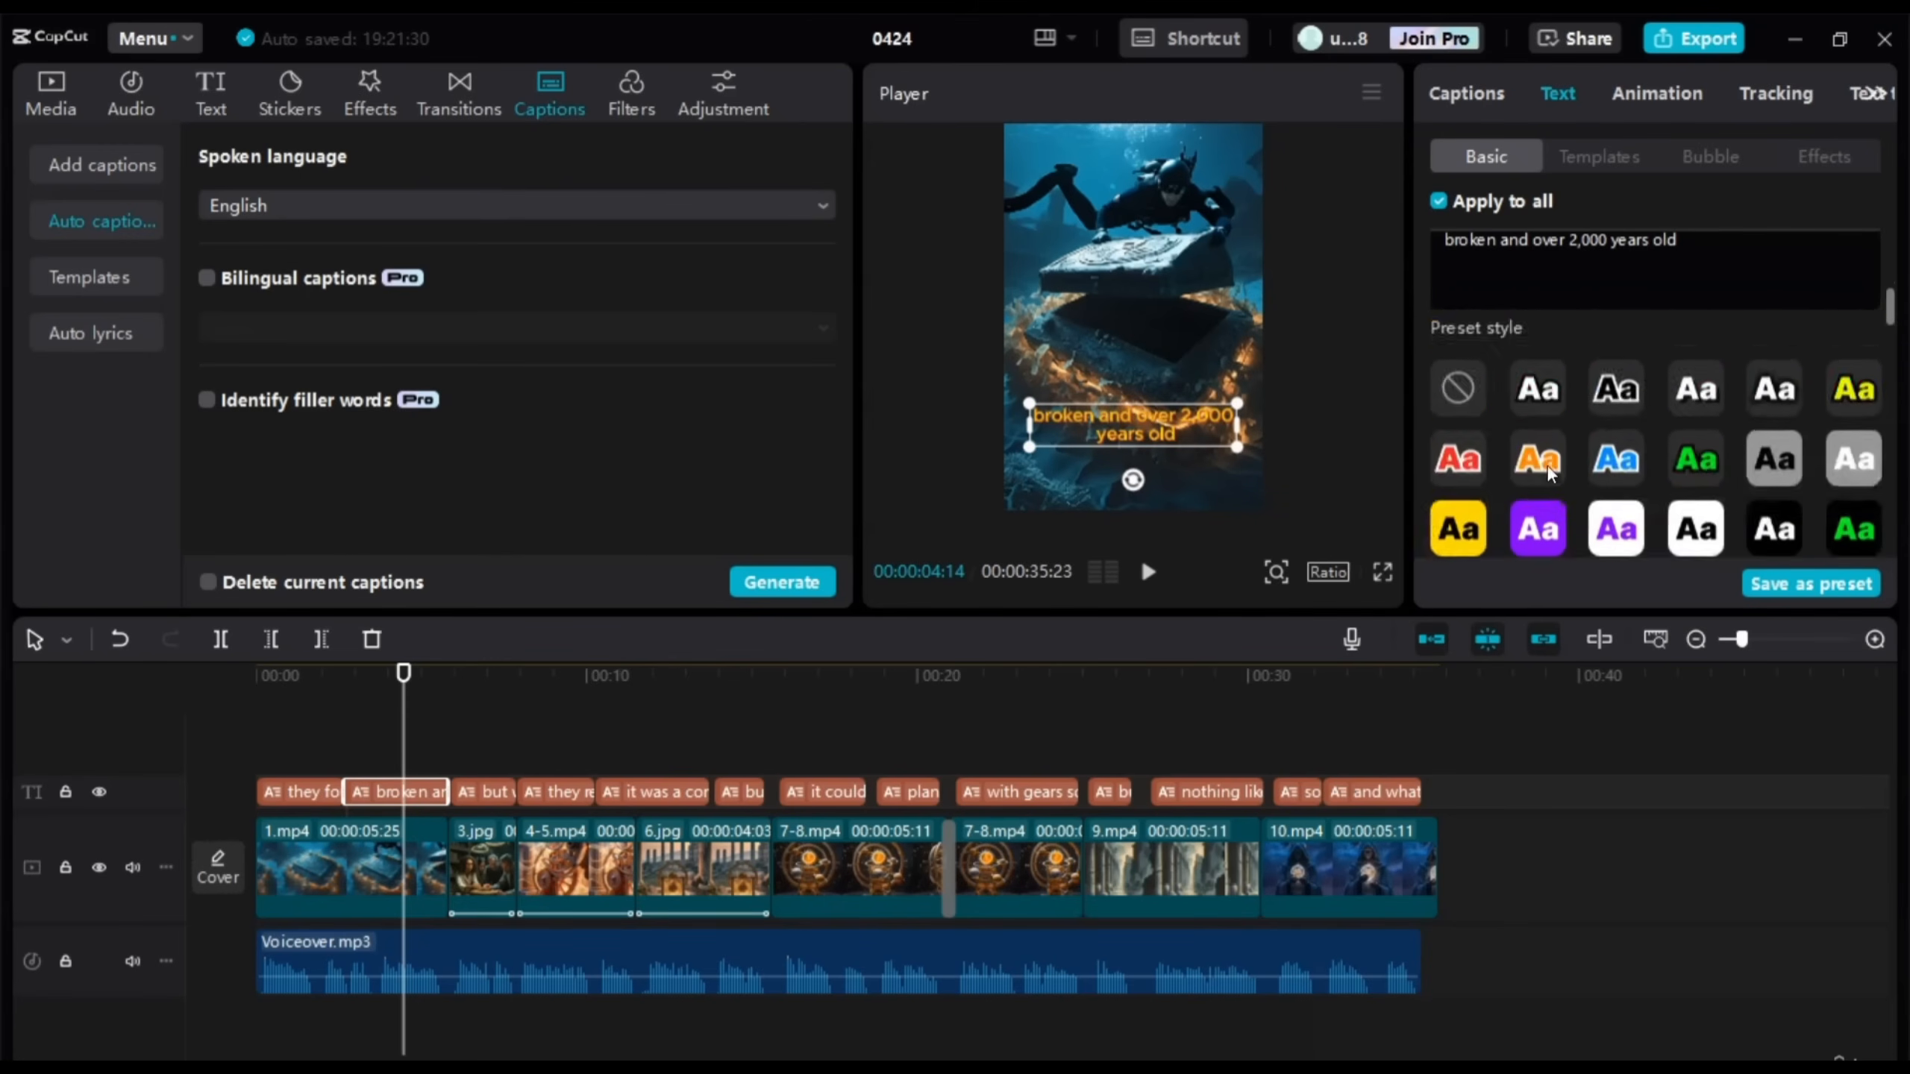
pyautogui.click(1543, 450)
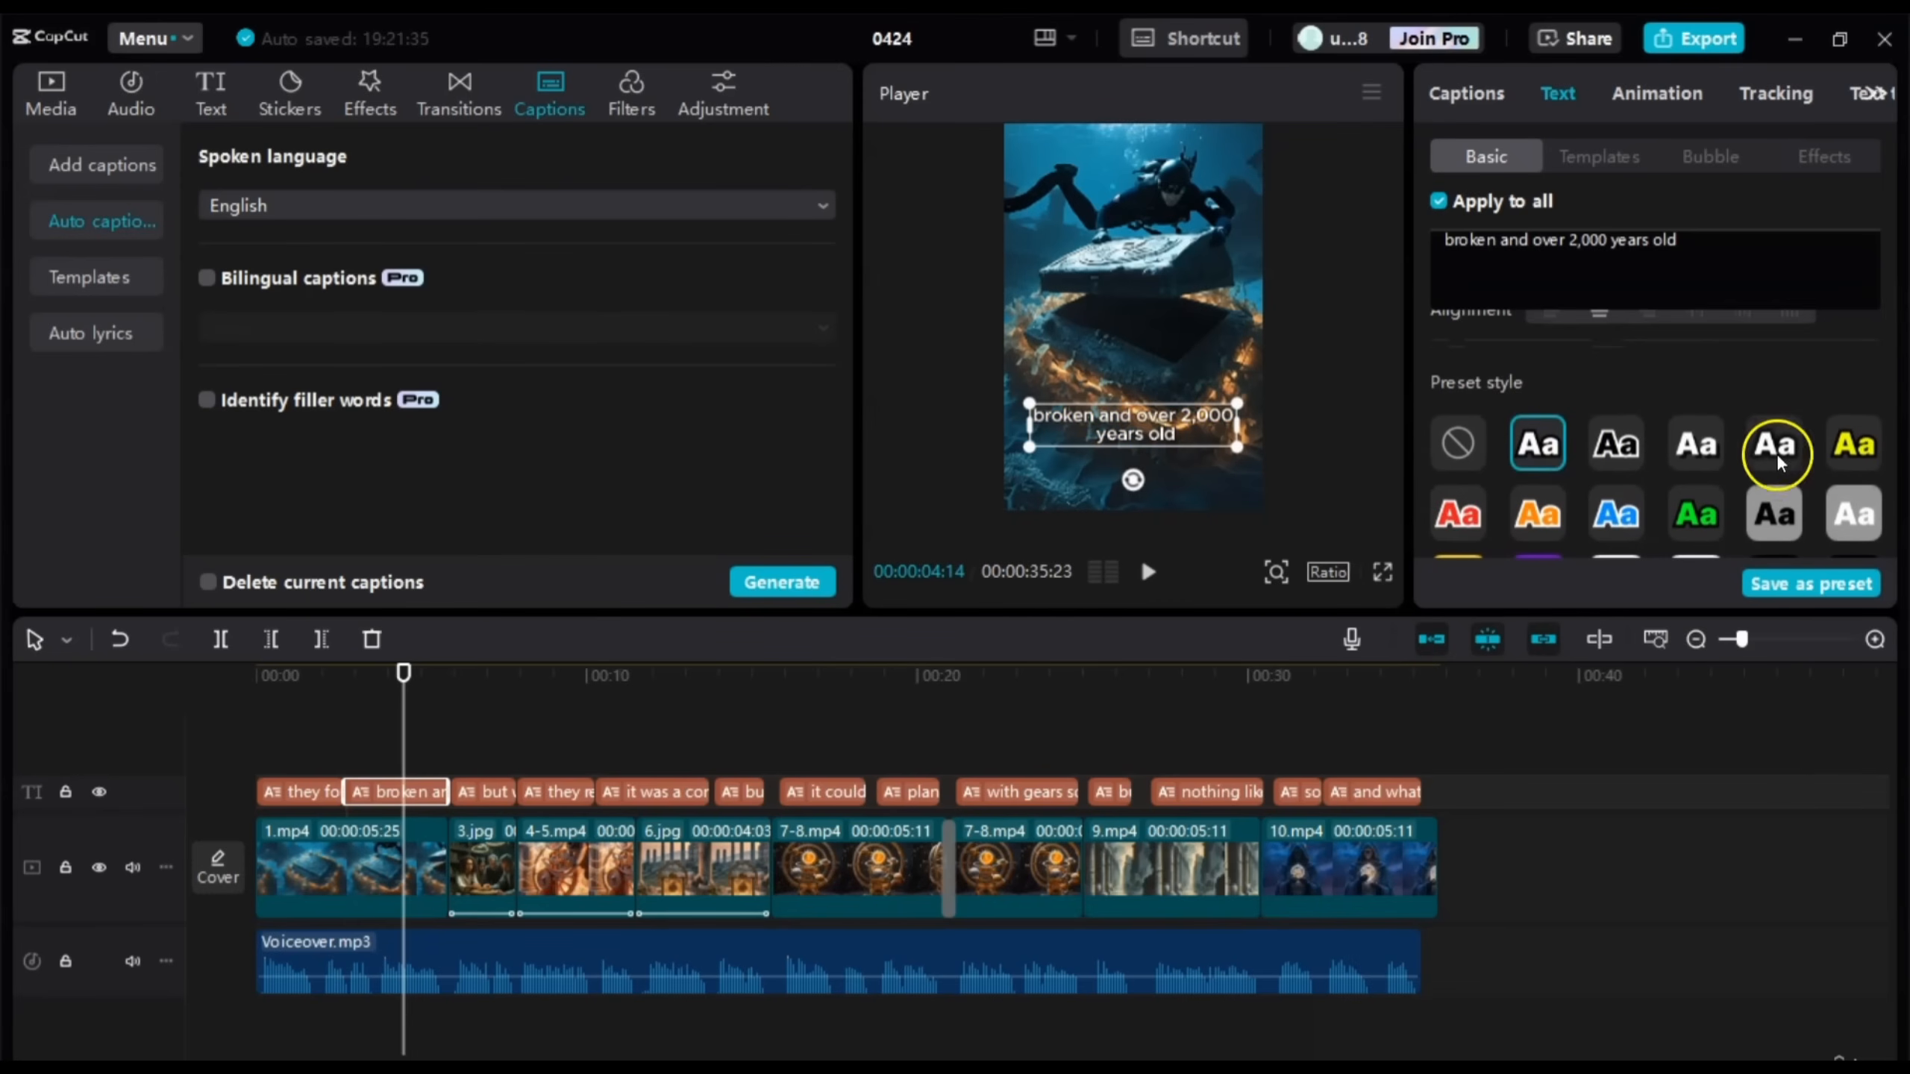
pyautogui.click(1849, 448)
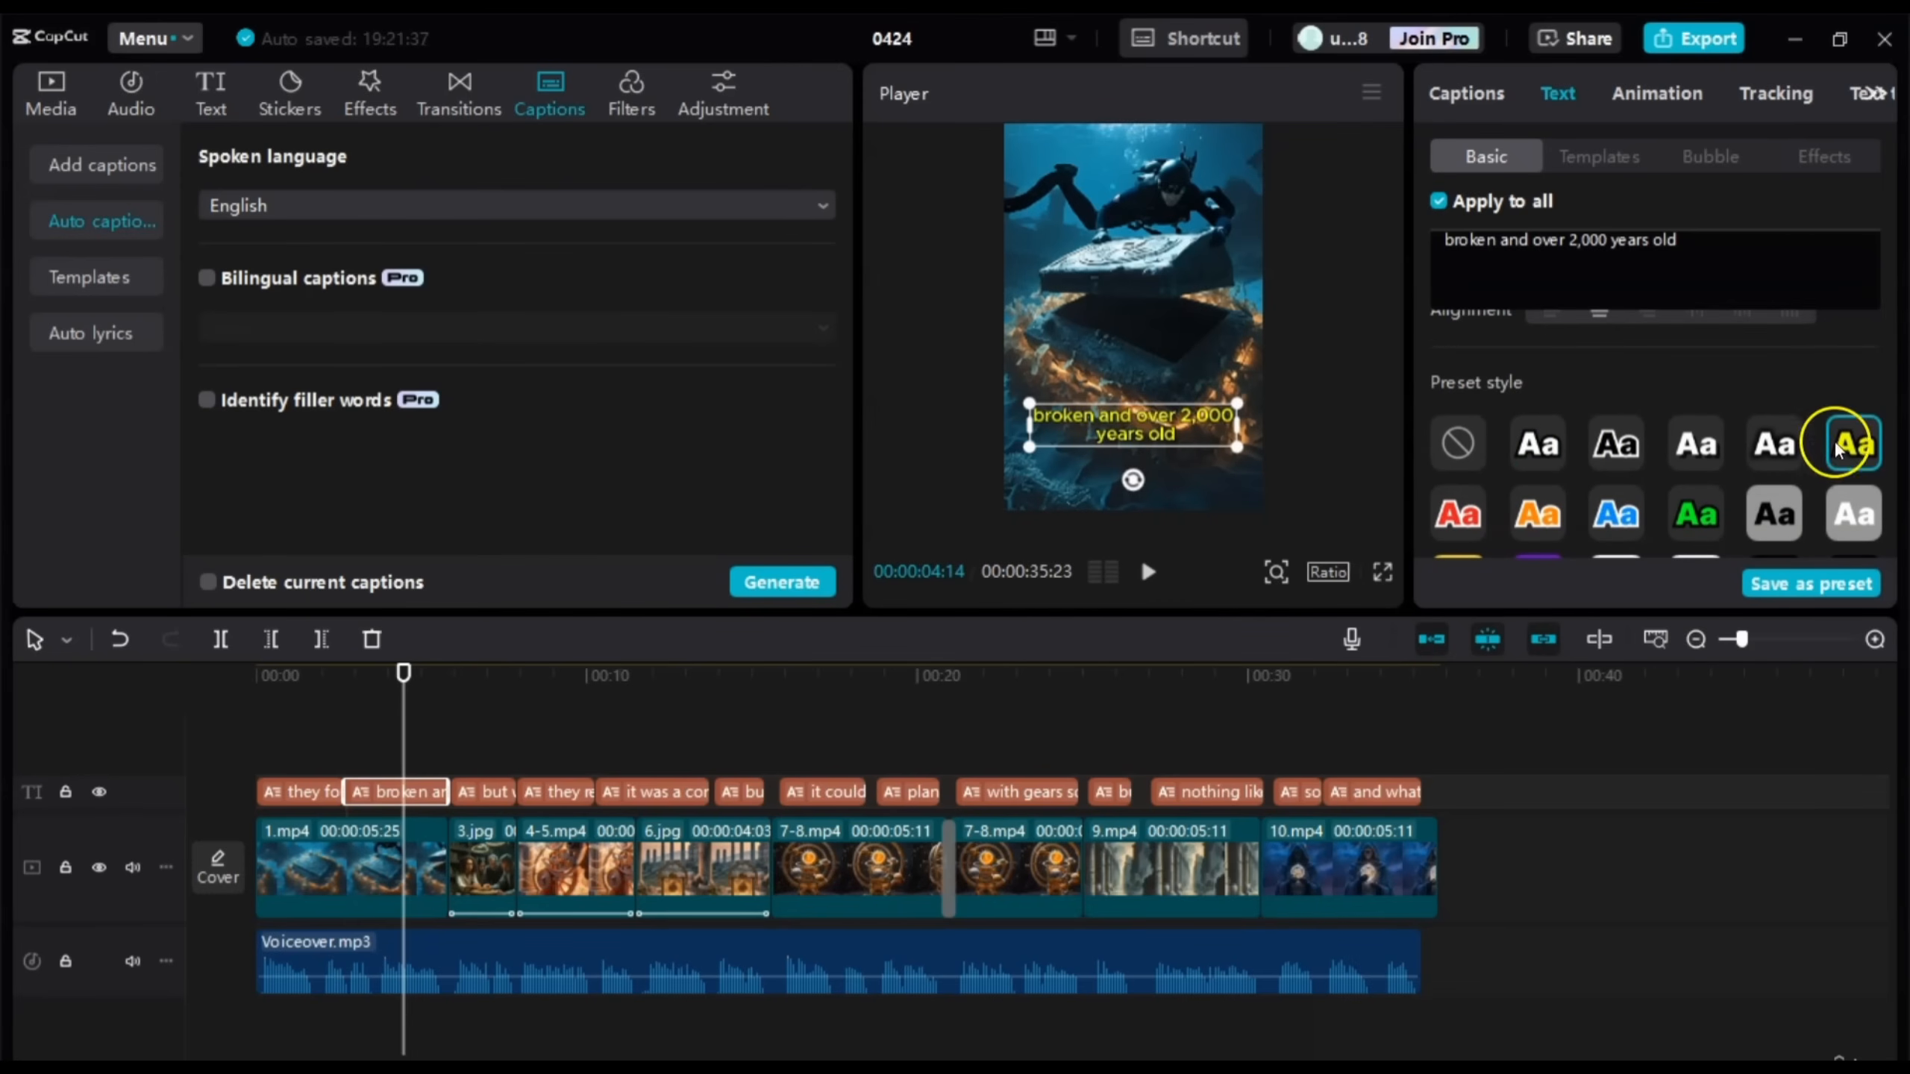
# Step: Play the opening to check the yellow captions, and slightly enlarge the caption text box in the preview
pyautogui.moveTo(402, 701); pyautogui.dragTo(292, 715)
pyautogui.press('space')
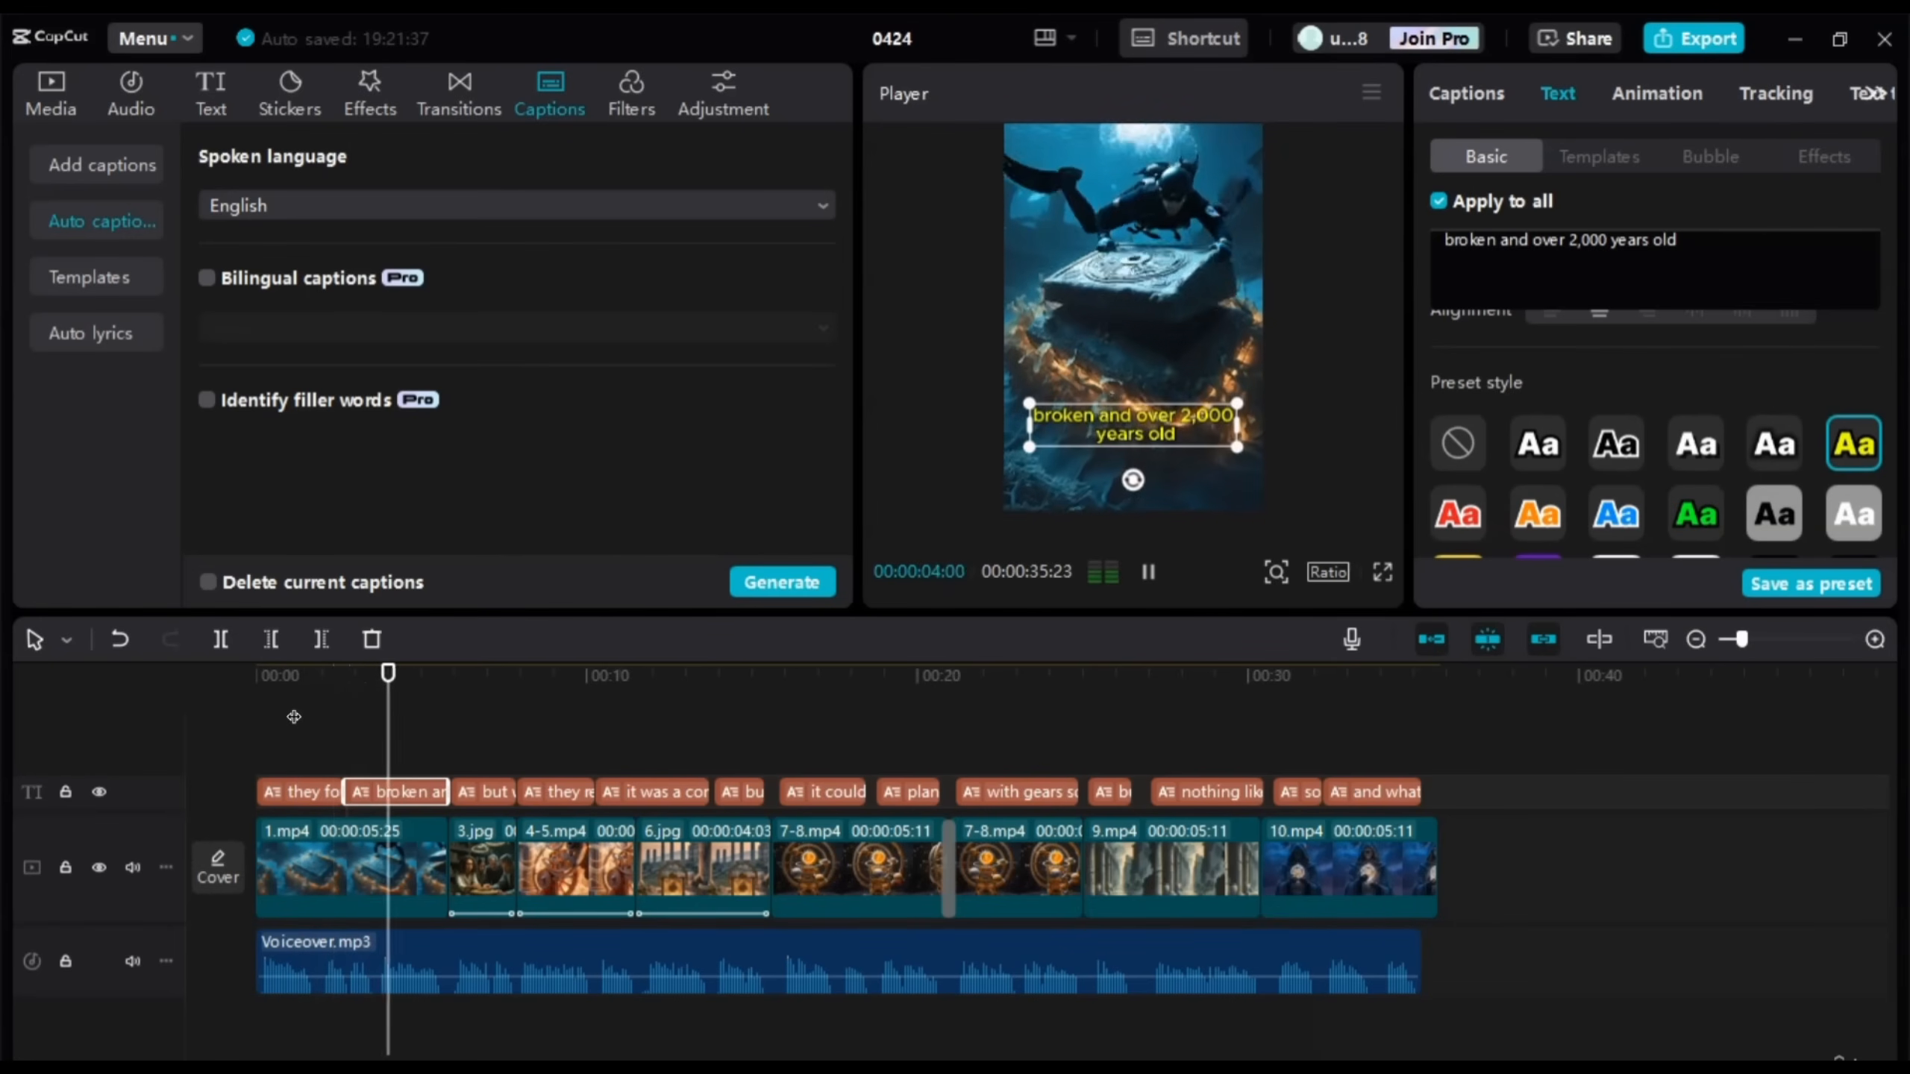
pyautogui.press('space')
pyautogui.click(1181, 634)
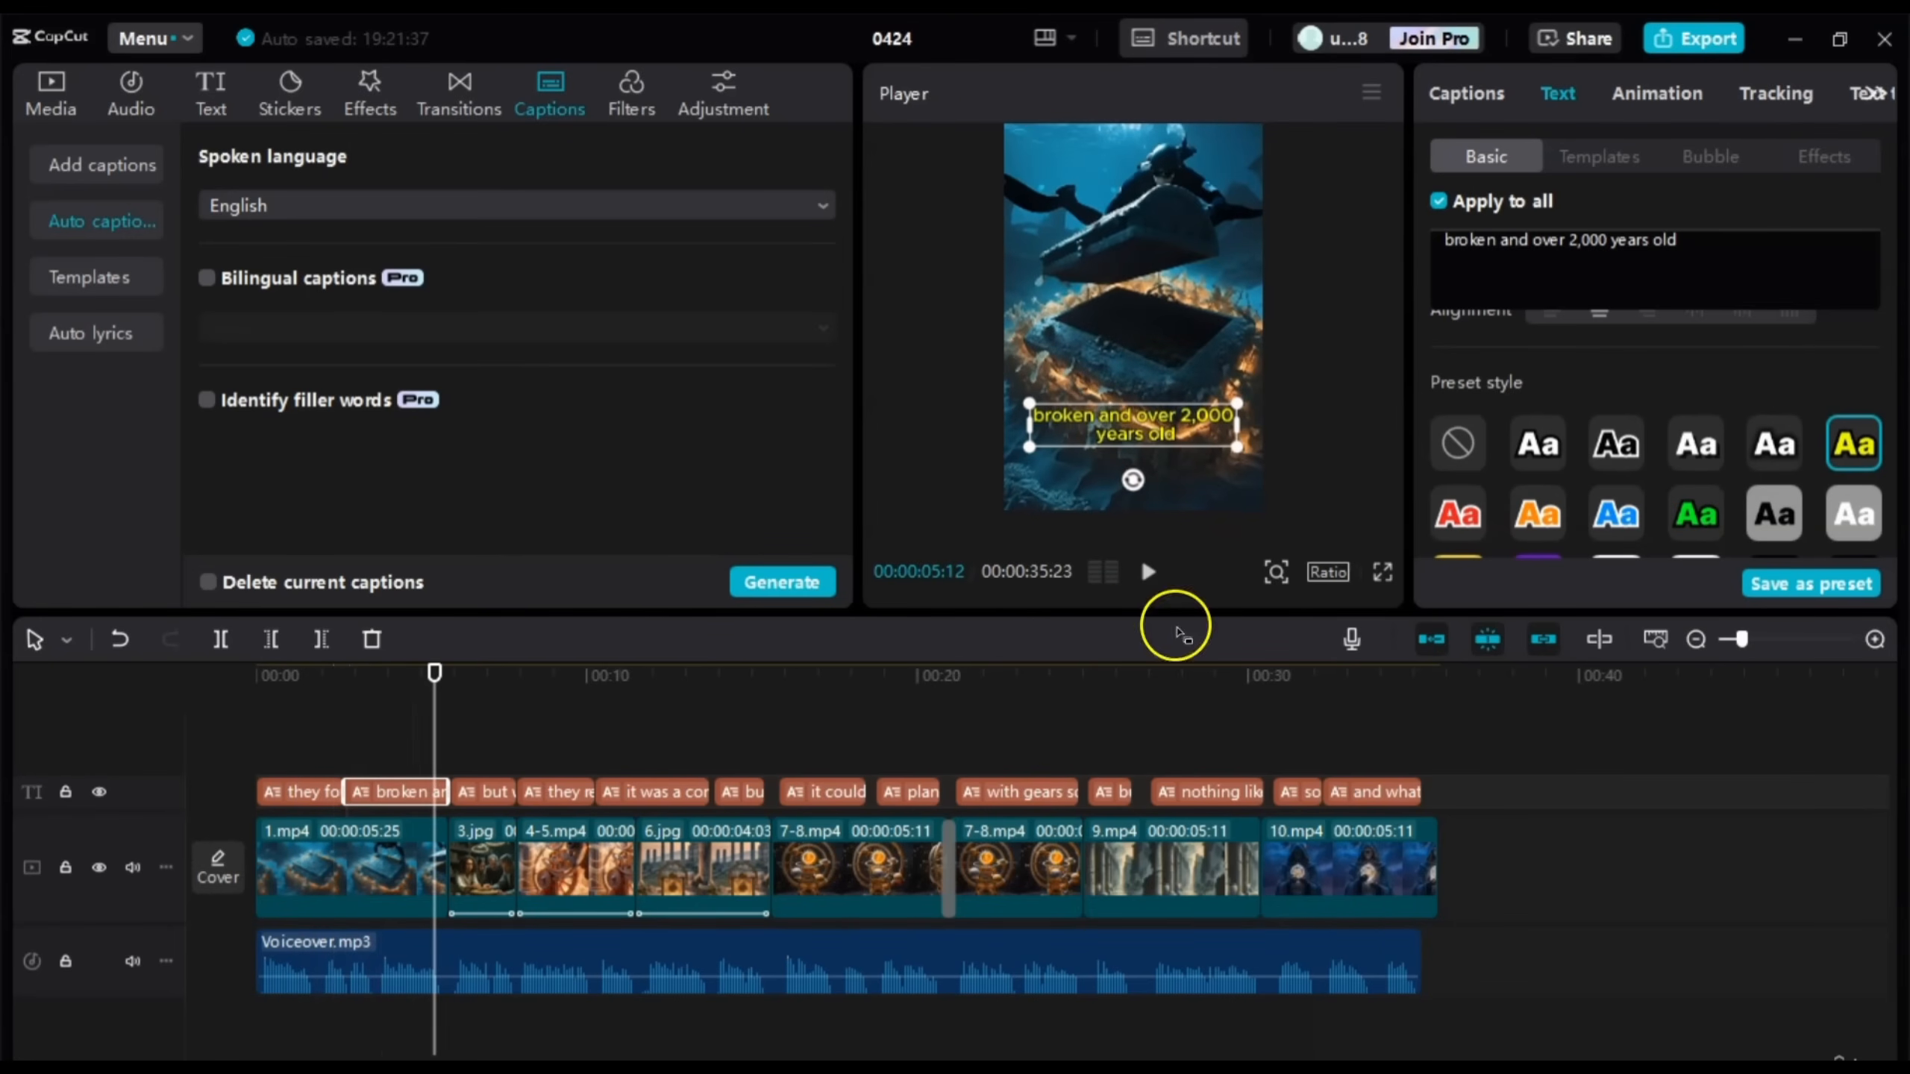
pyautogui.moveTo(1236, 447); pyautogui.dragTo(1243, 457)
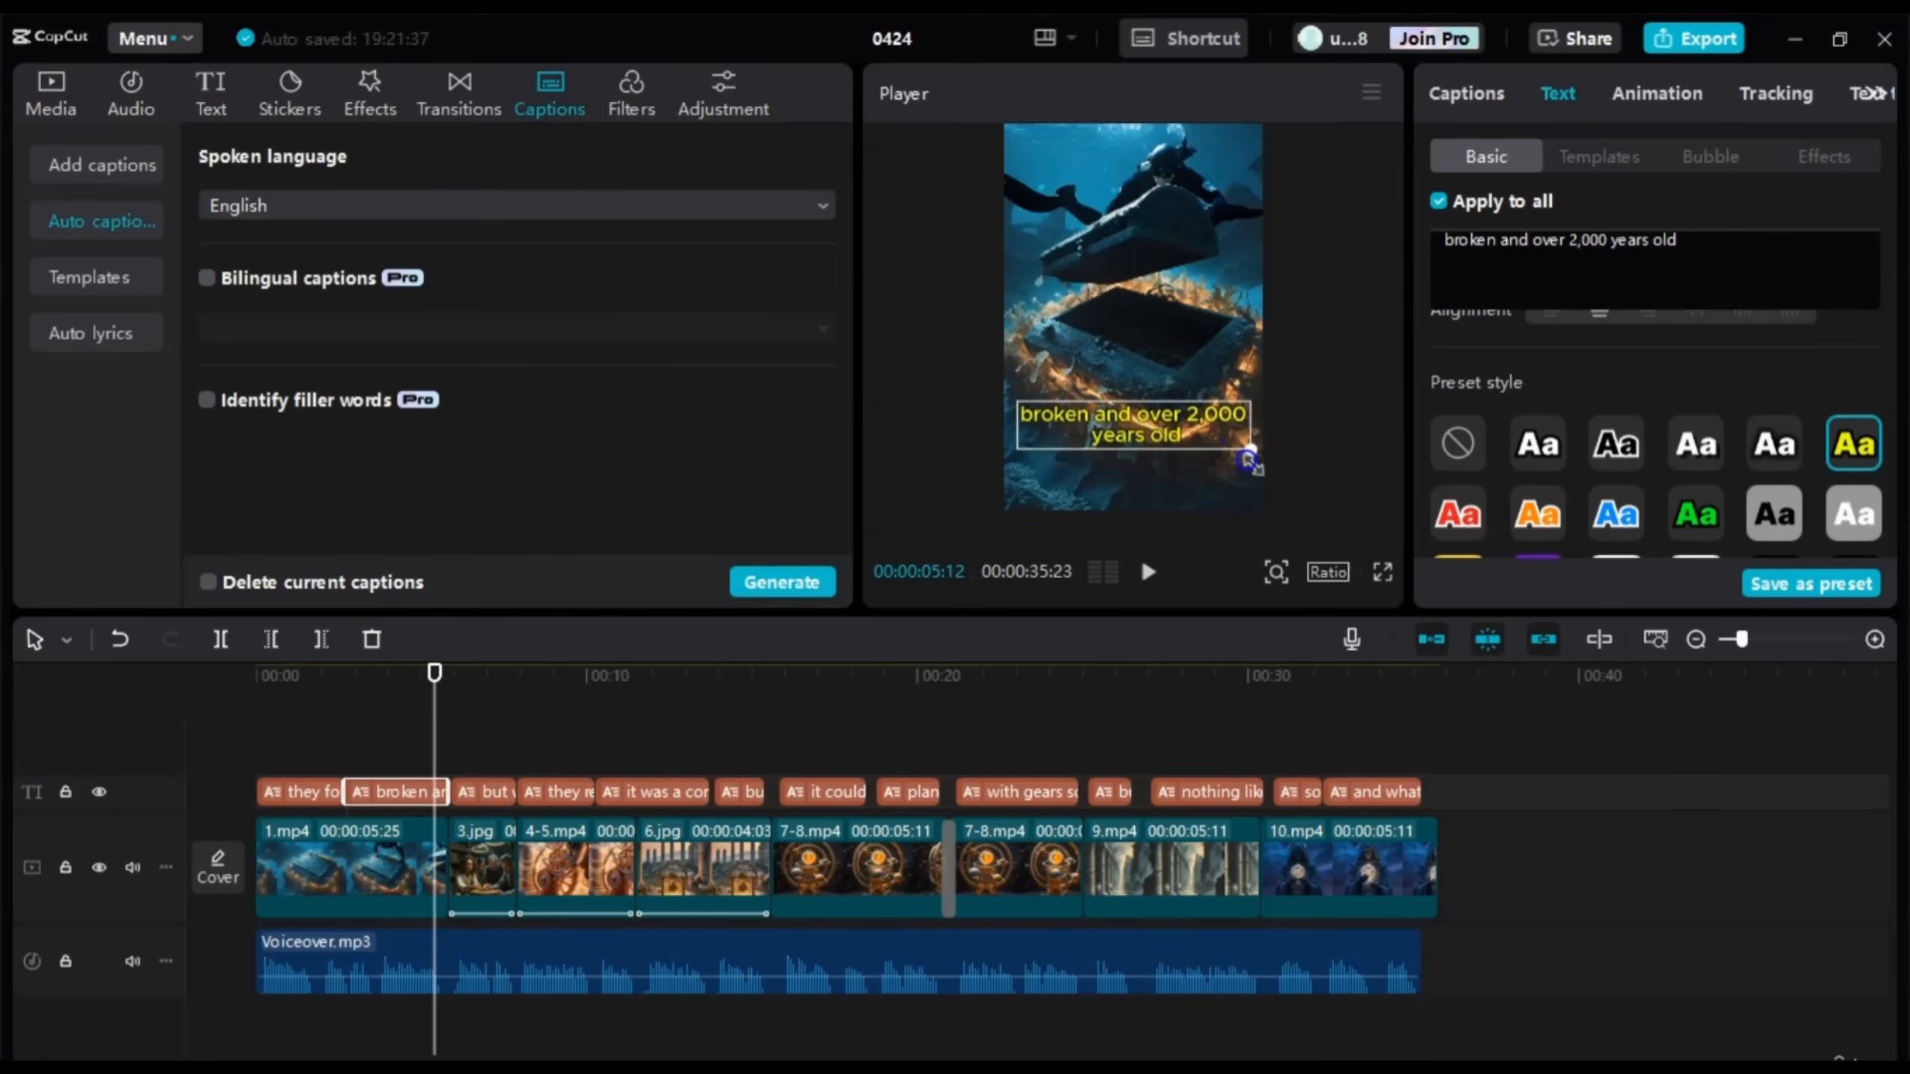
pyautogui.moveTo(1245, 457); pyautogui.dragTo(1238, 451)
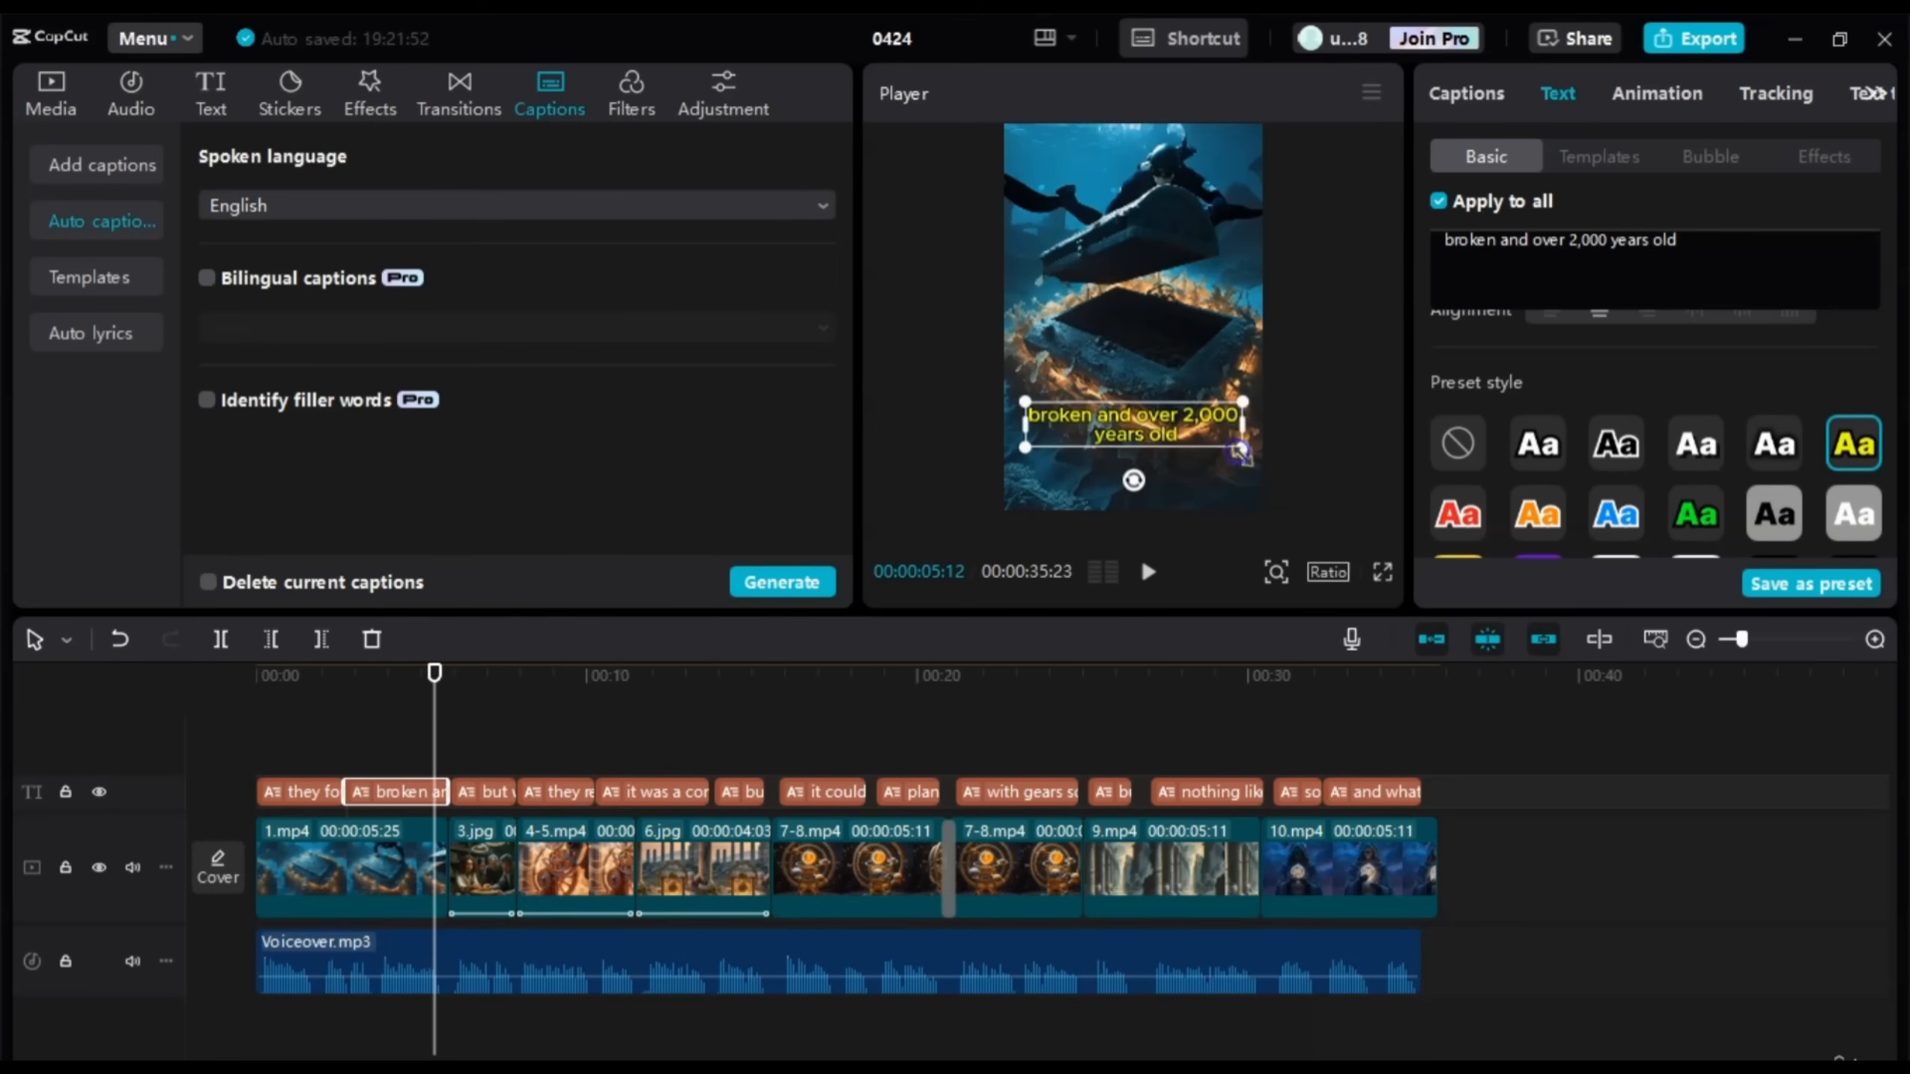
# Step: Play the captioned video from the second 7-8.mp4 clip to 00:00:33:22, and replay the last part full screen
pyautogui.moveTo(434, 770); pyautogui.dragTo(988, 781)
pyautogui.press('space')
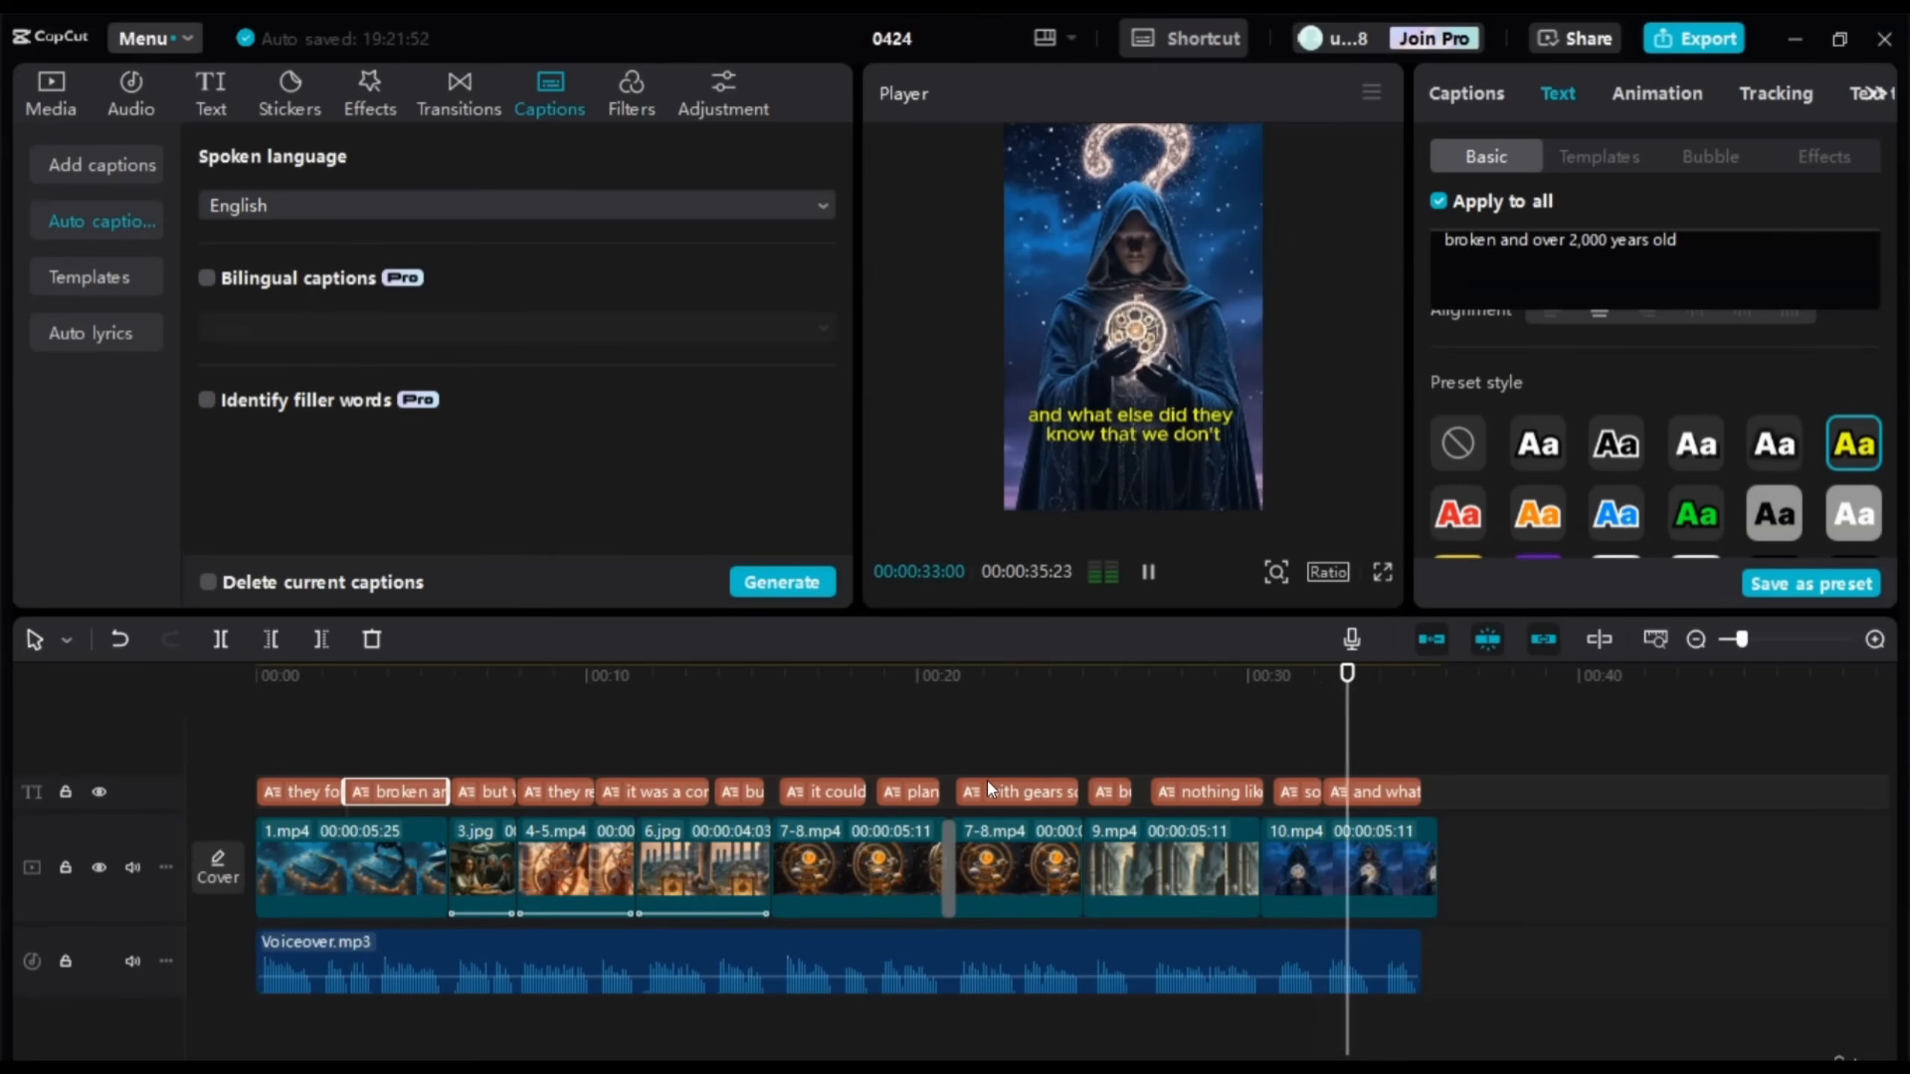
pyautogui.press('space')
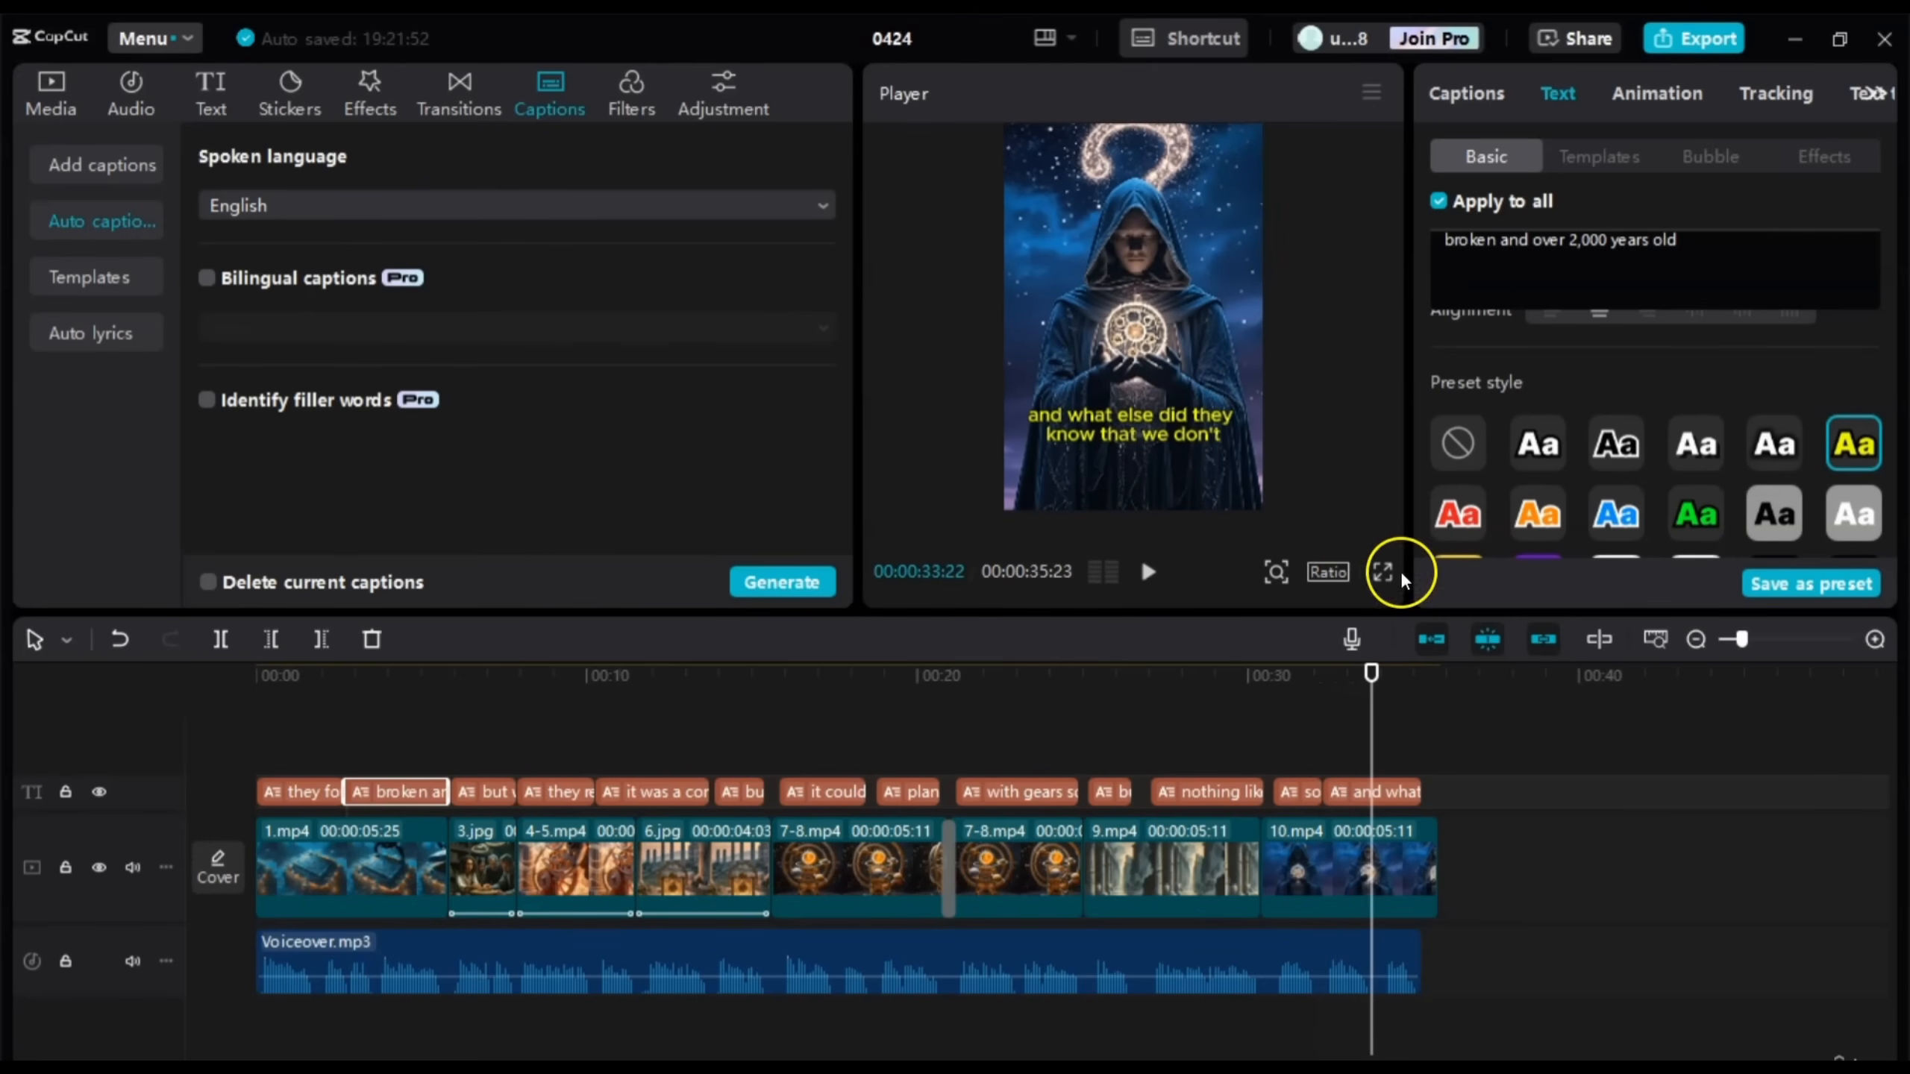
pyautogui.click(1381, 576)
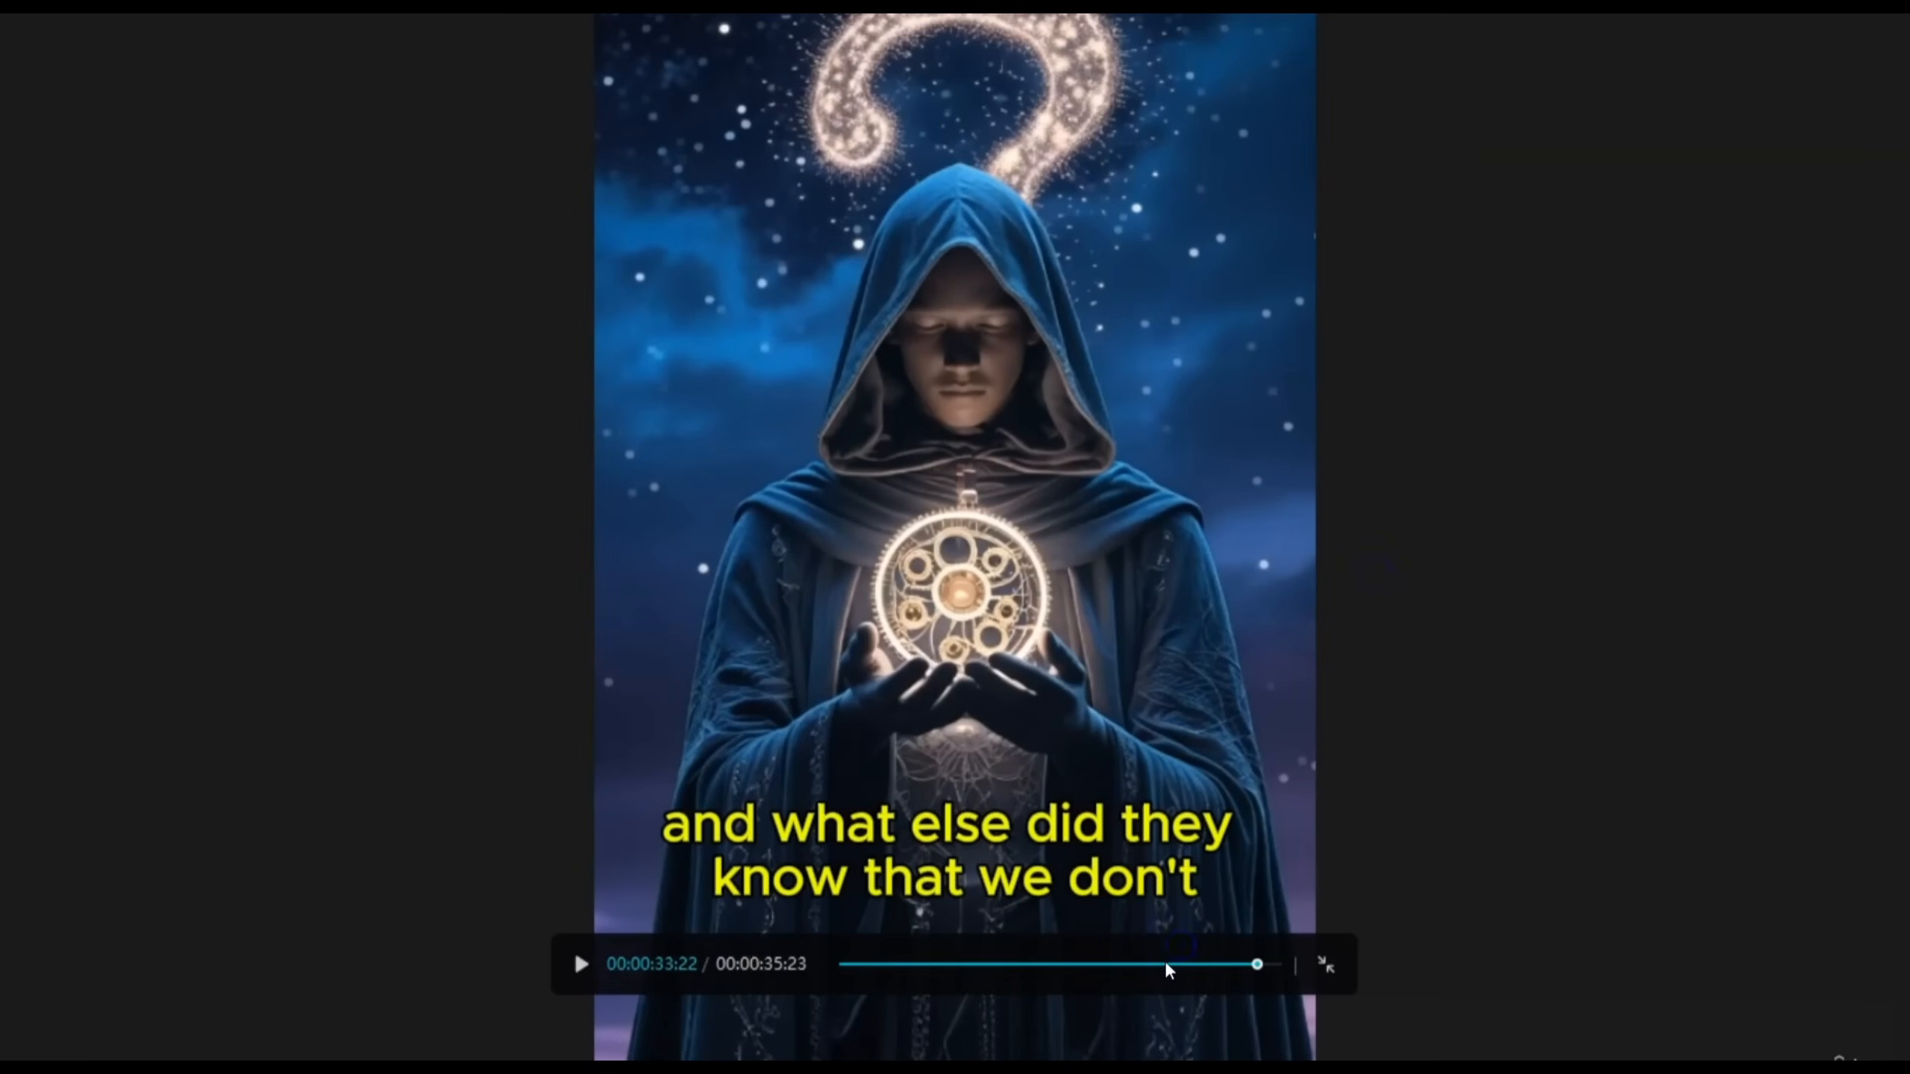
pyautogui.click(1165, 964)
pyautogui.press('space')
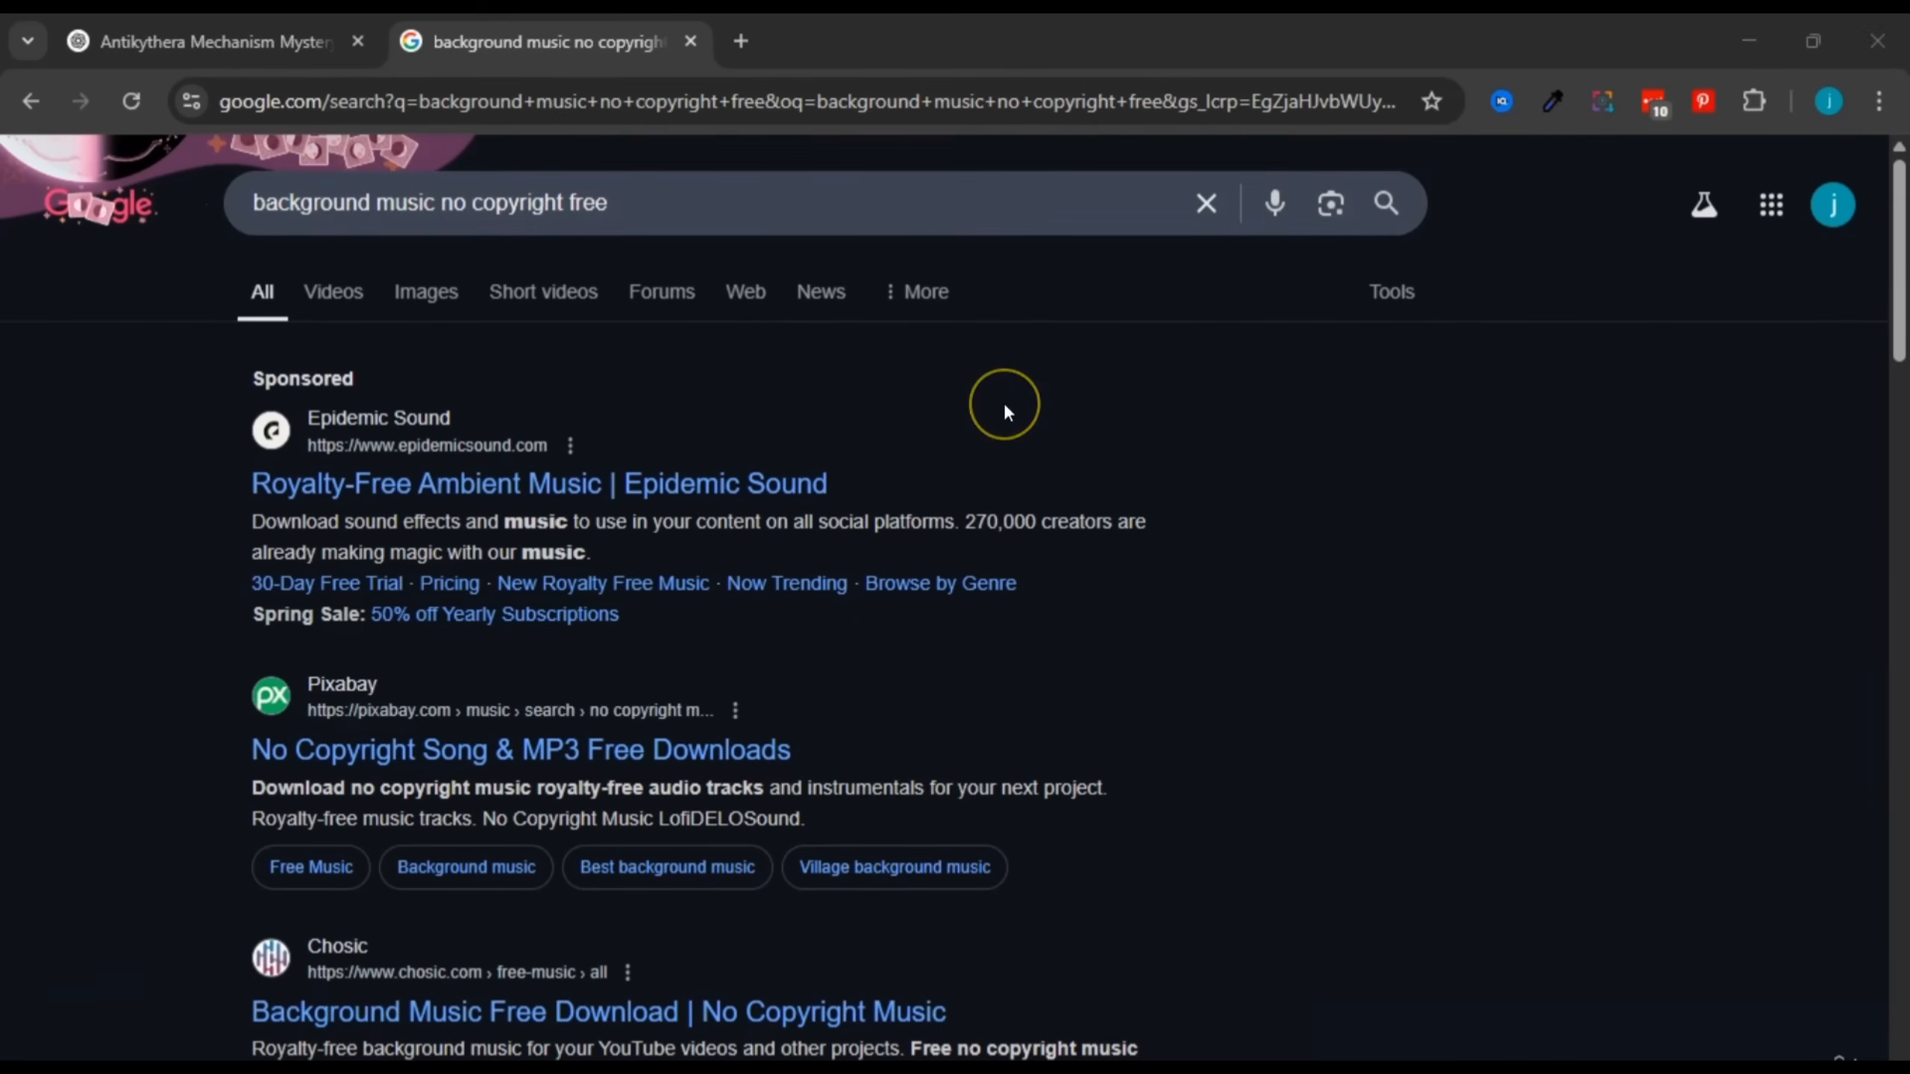
# Step: In the browser's Google results for "background music no copyright free", open Pixabay's "No Copyright Song & MP3 Free Downloads" in a new tab
pyautogui.scroll(-4, 1004, 403)
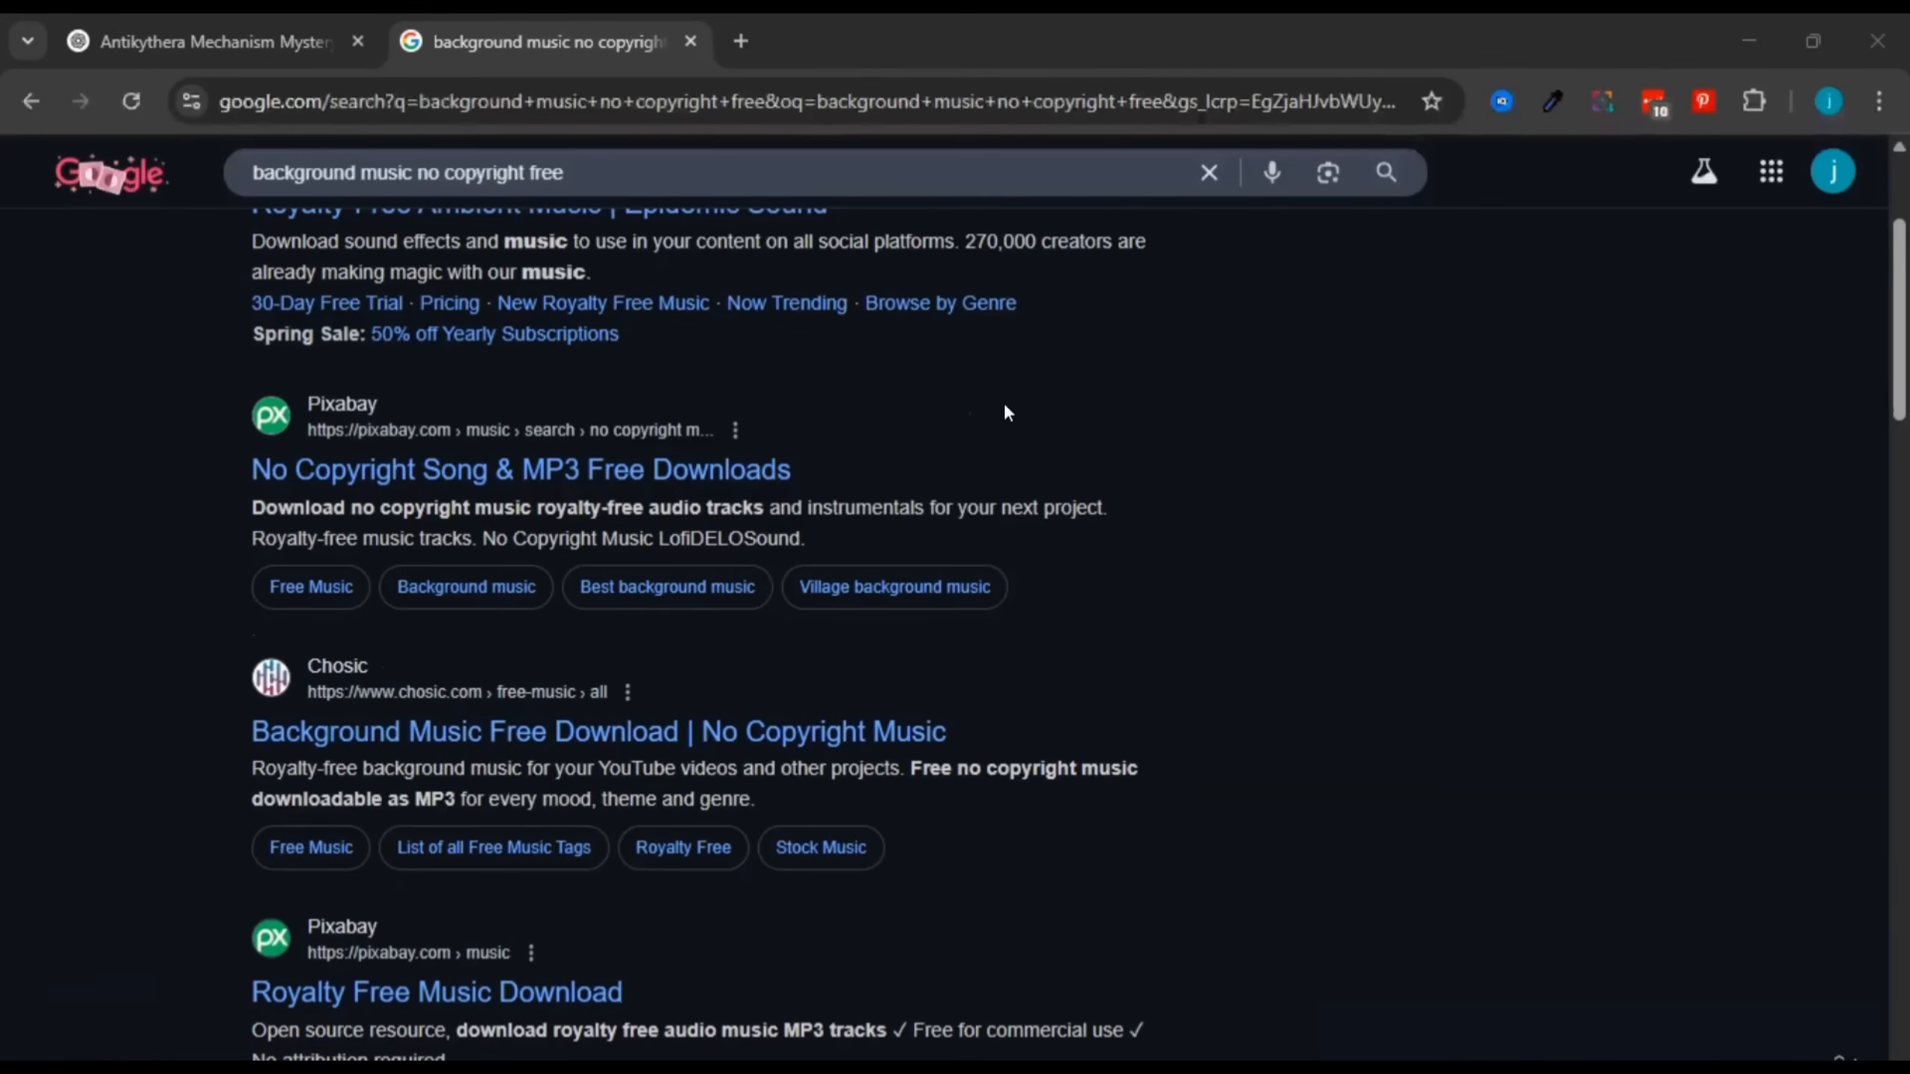
pyautogui.rightClick(404, 466)
pyautogui.click(486, 499)
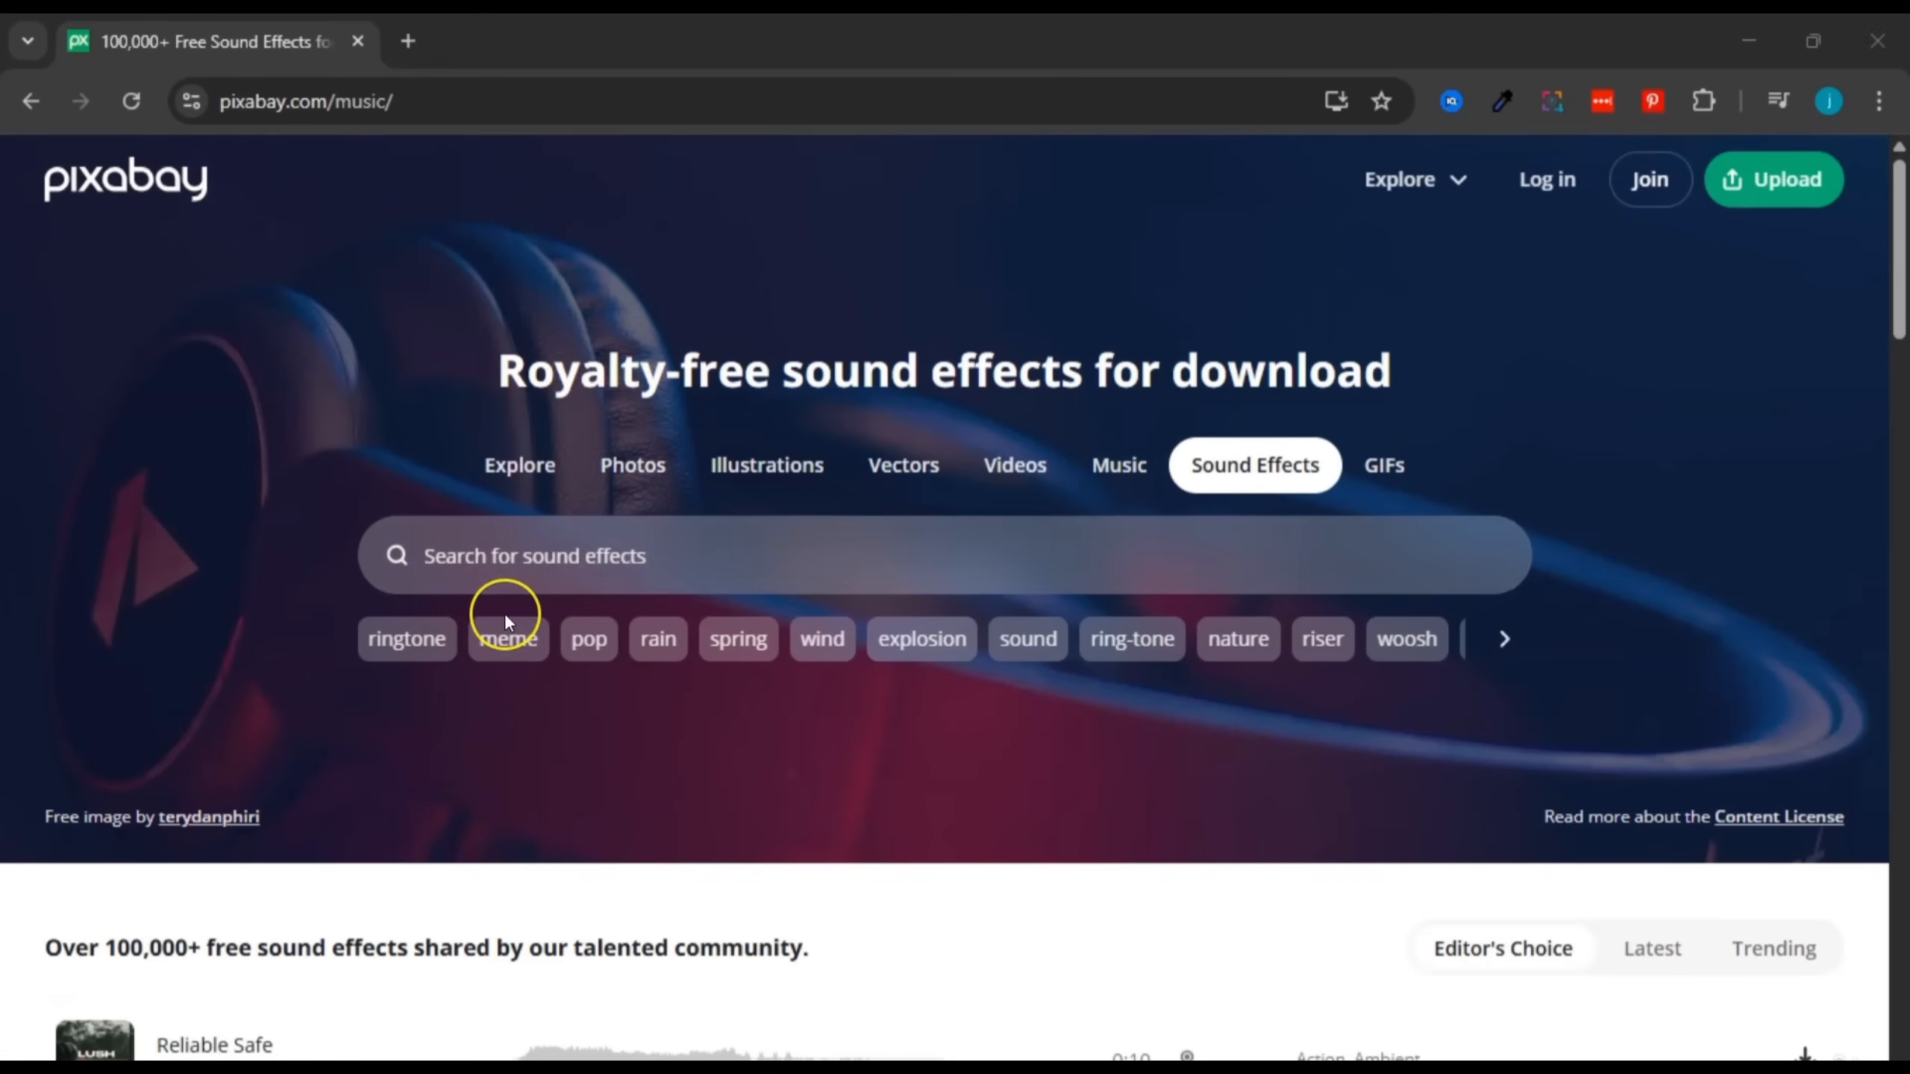
# Step: Look through Pixabay's Editor's Choice sound effects and the media categories offered above the list
pyautogui.scroll(-5, 504, 613)
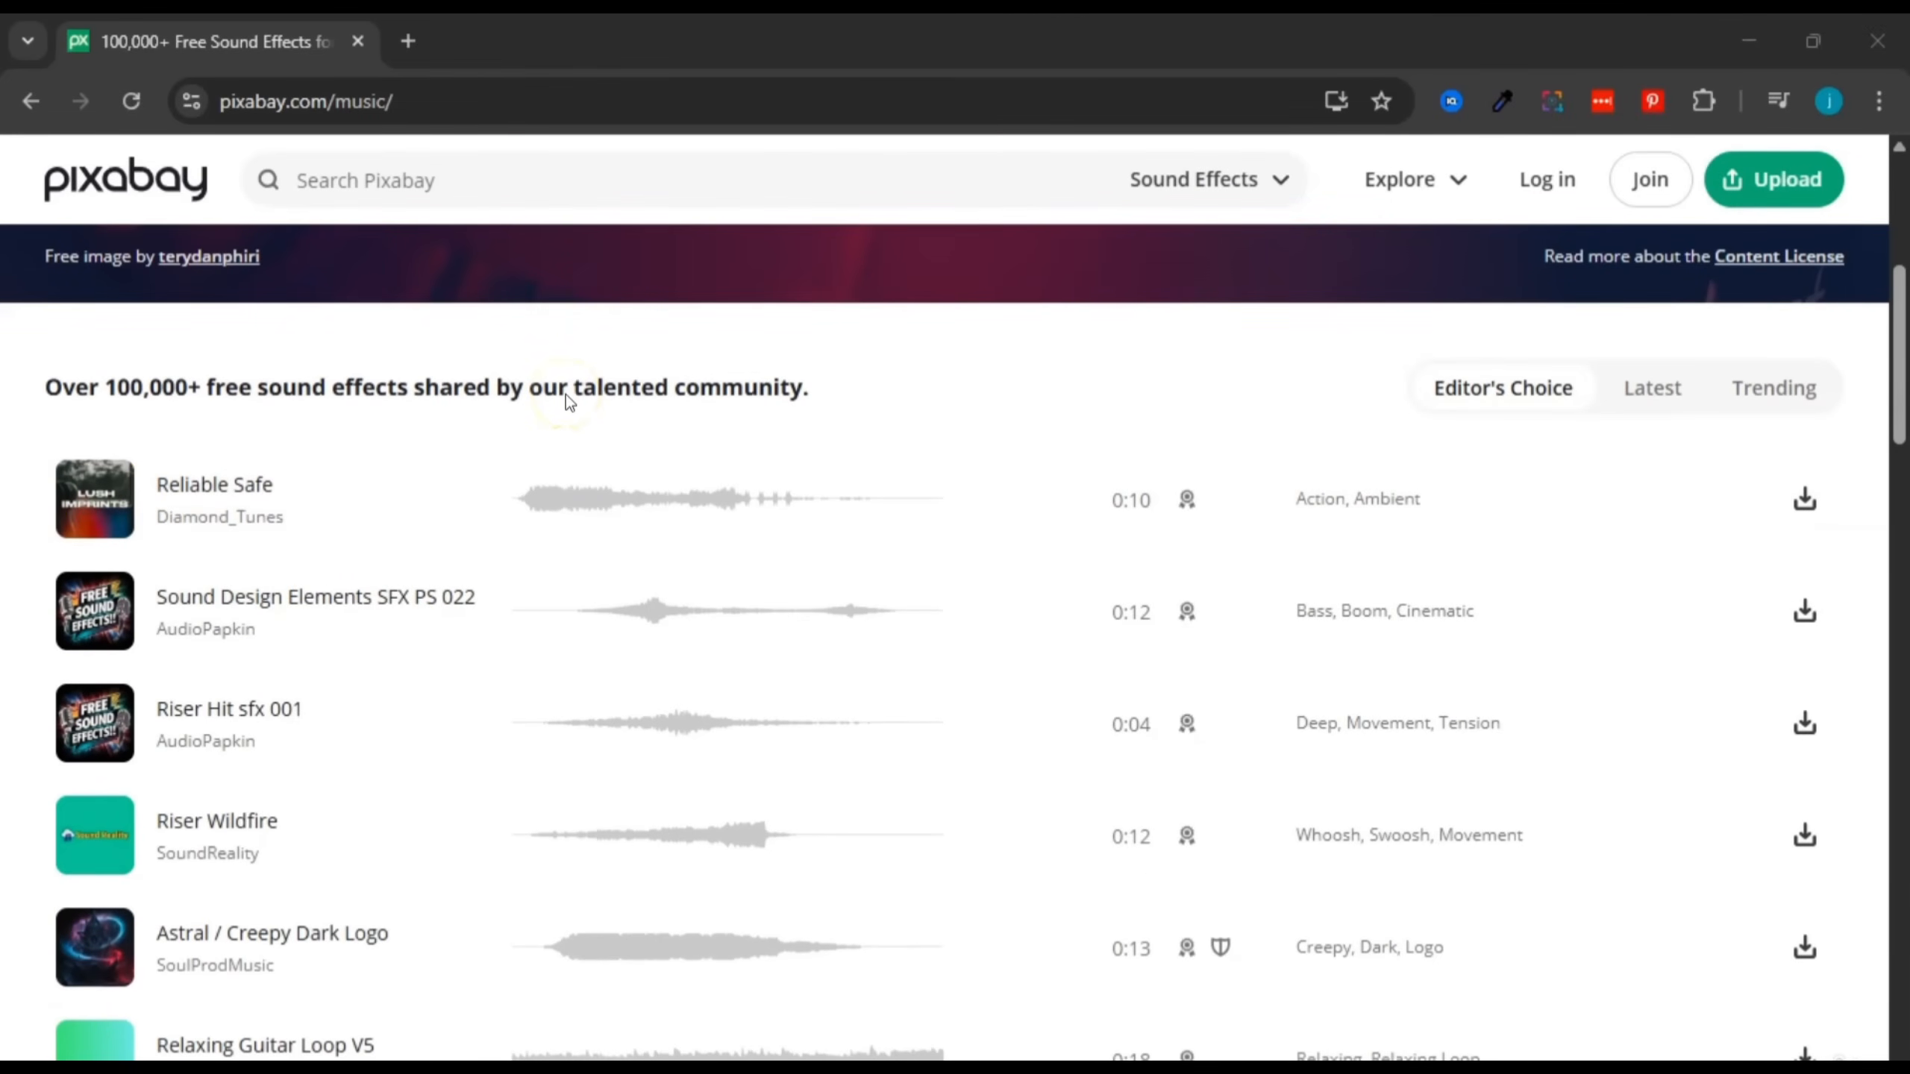
pyautogui.scroll(-3, 354, 414)
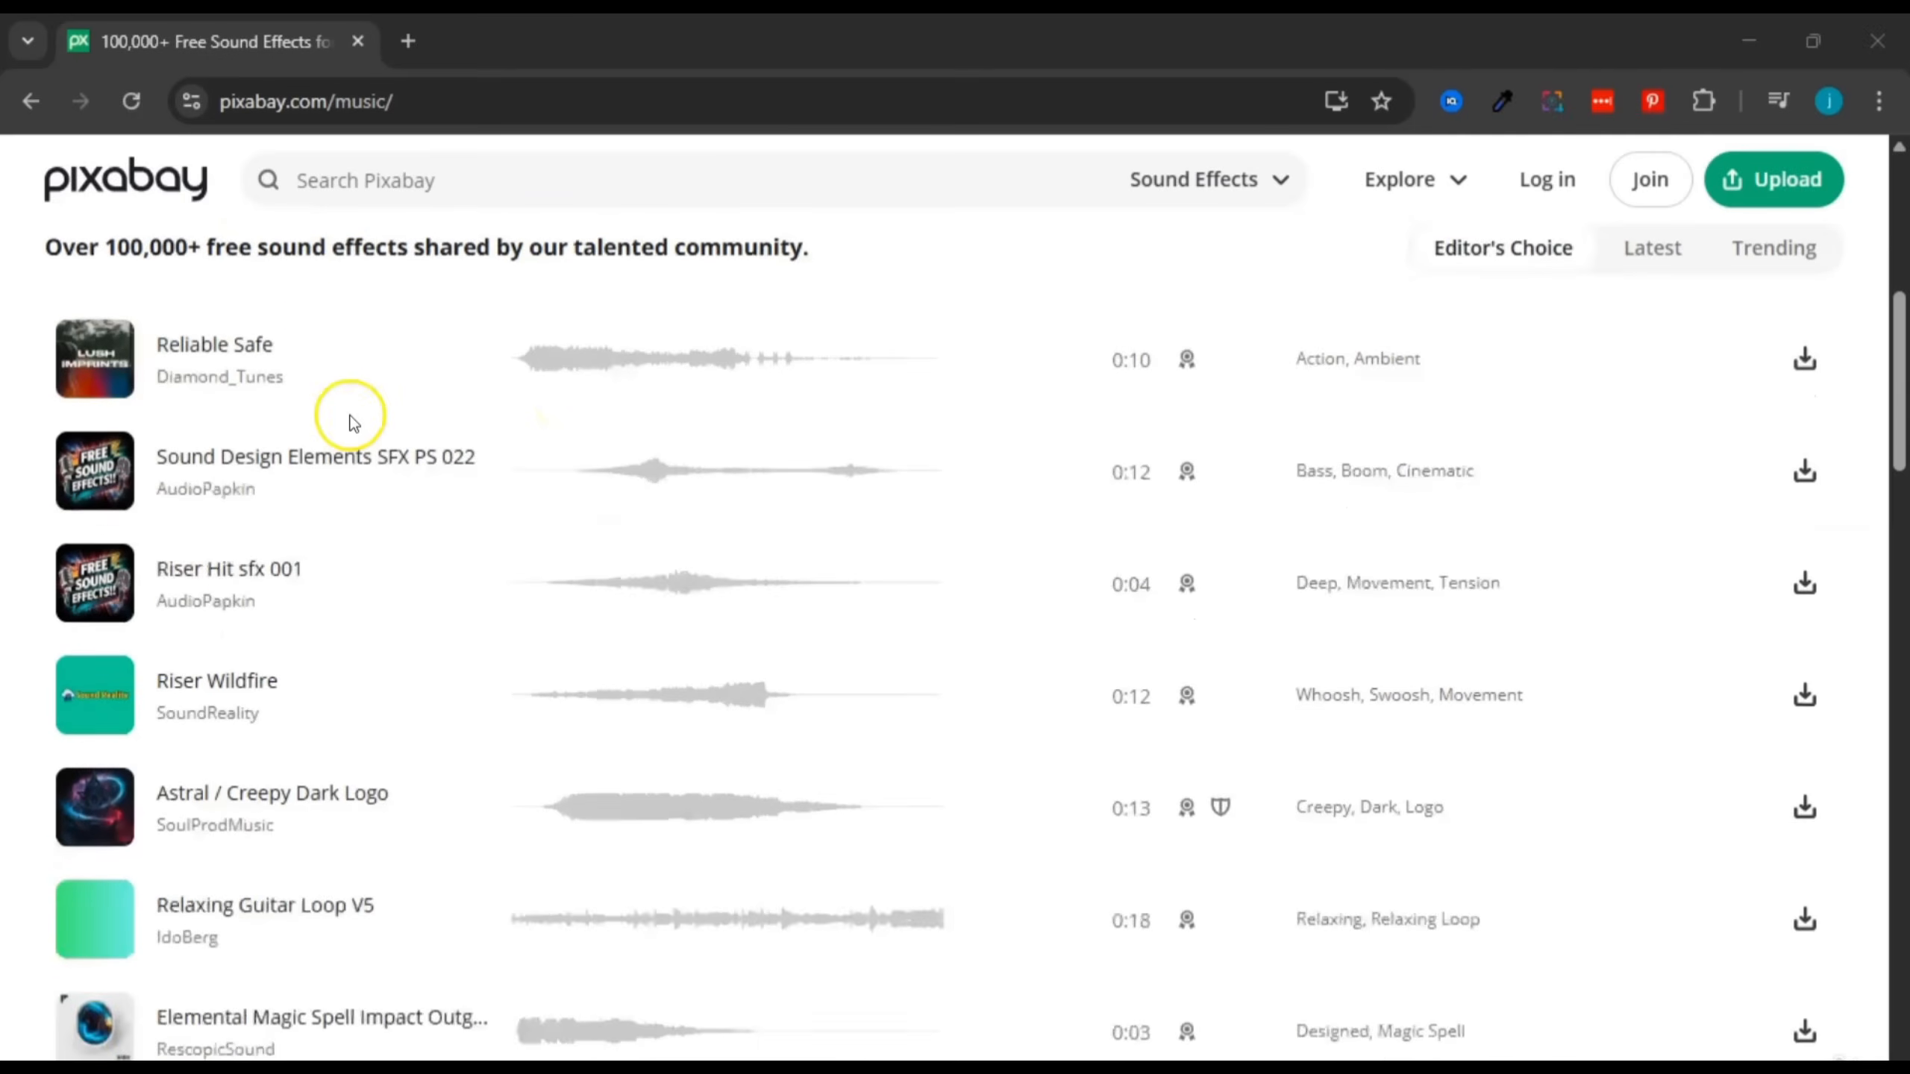
pyautogui.scroll(-4, 300, 622)
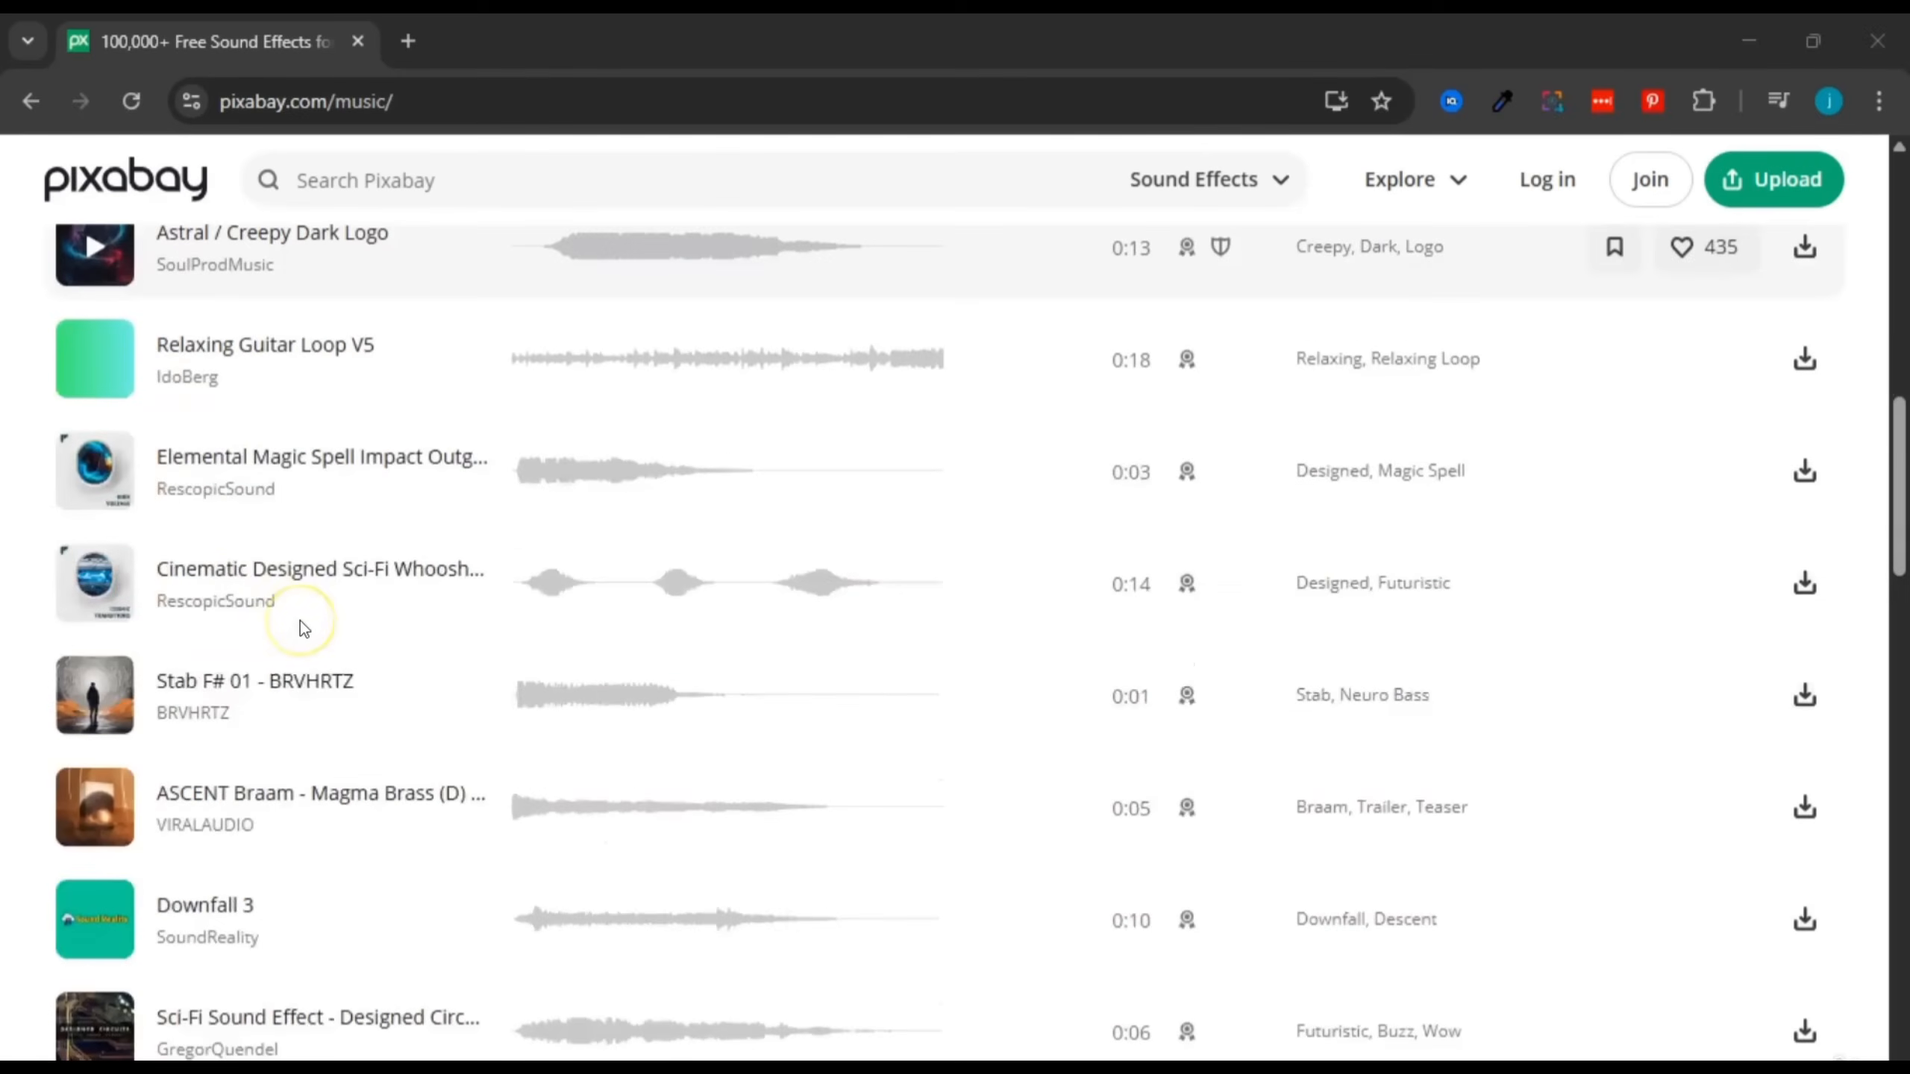
pyautogui.scroll(5, 300, 622)
pyautogui.scroll(6, 303, 629)
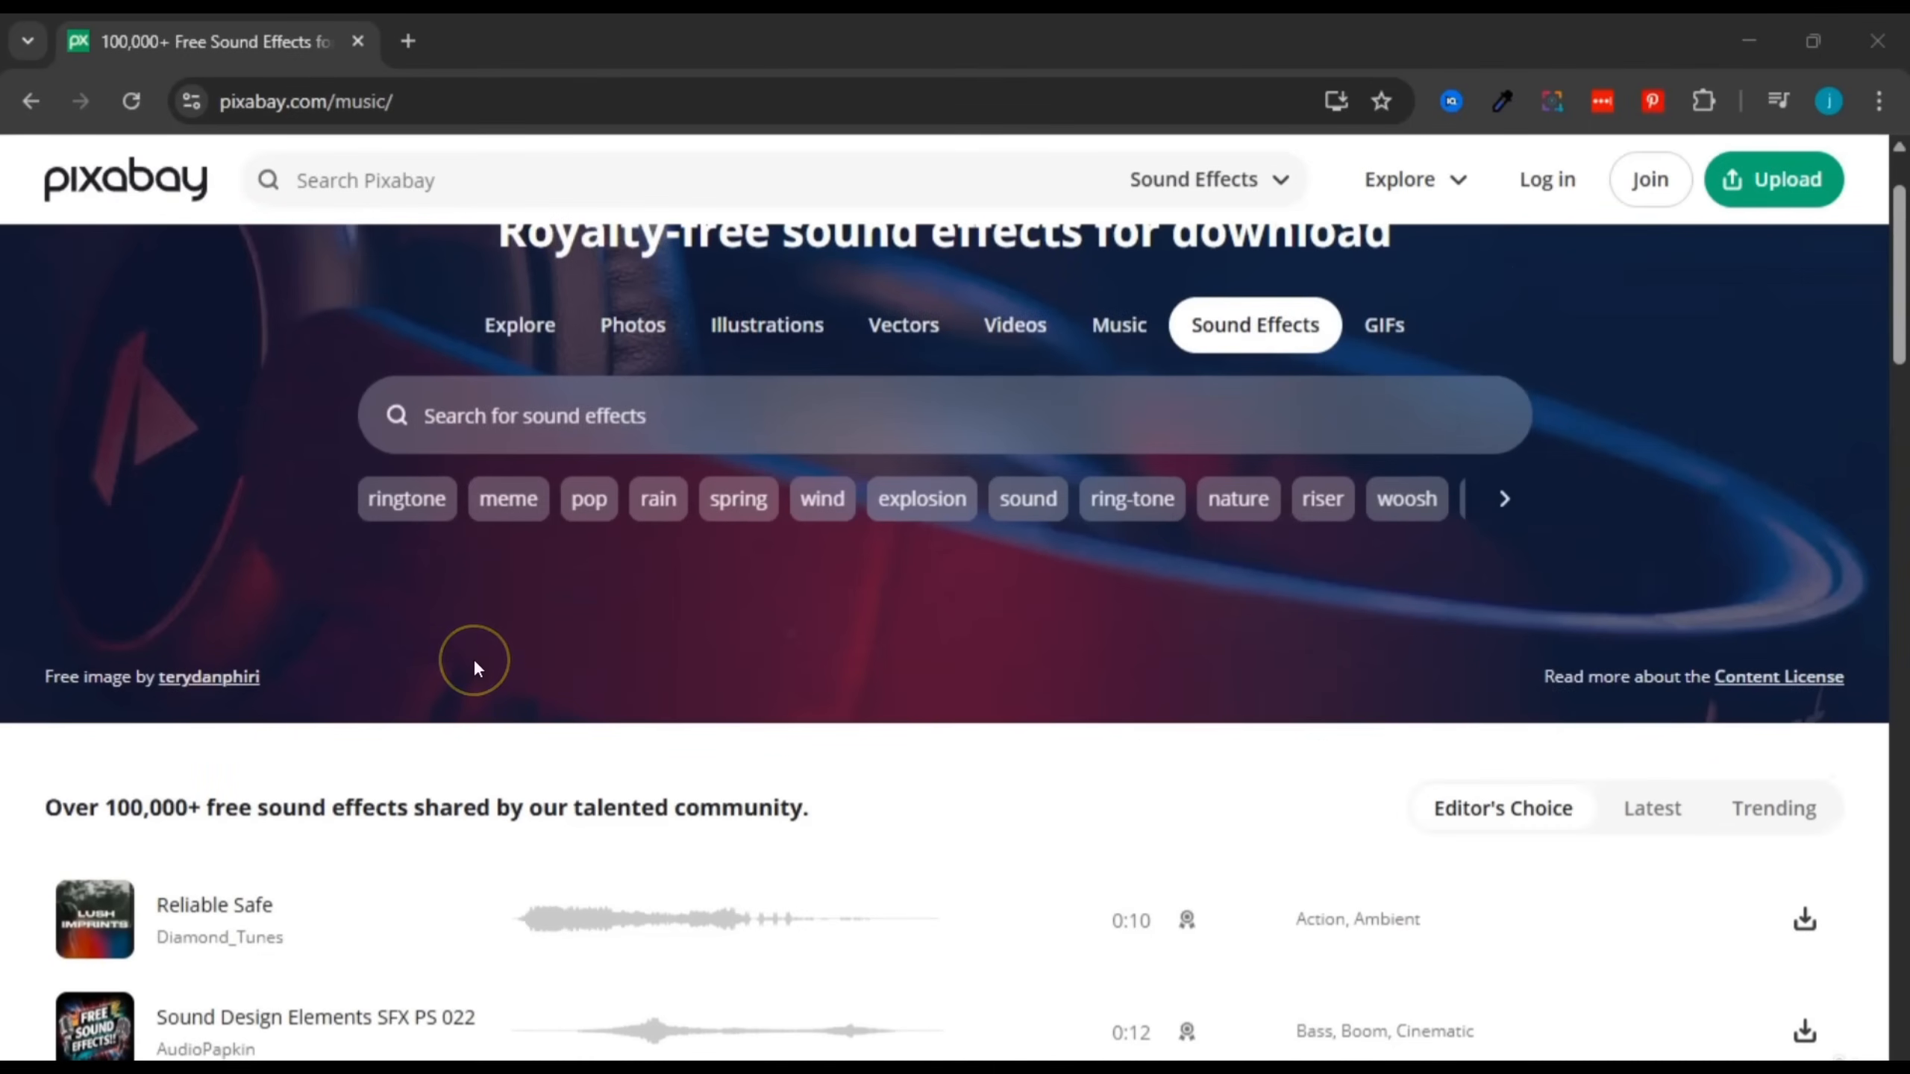
pyautogui.scroll(2, 527, 588)
pyautogui.scroll(-1, 1098, 487)
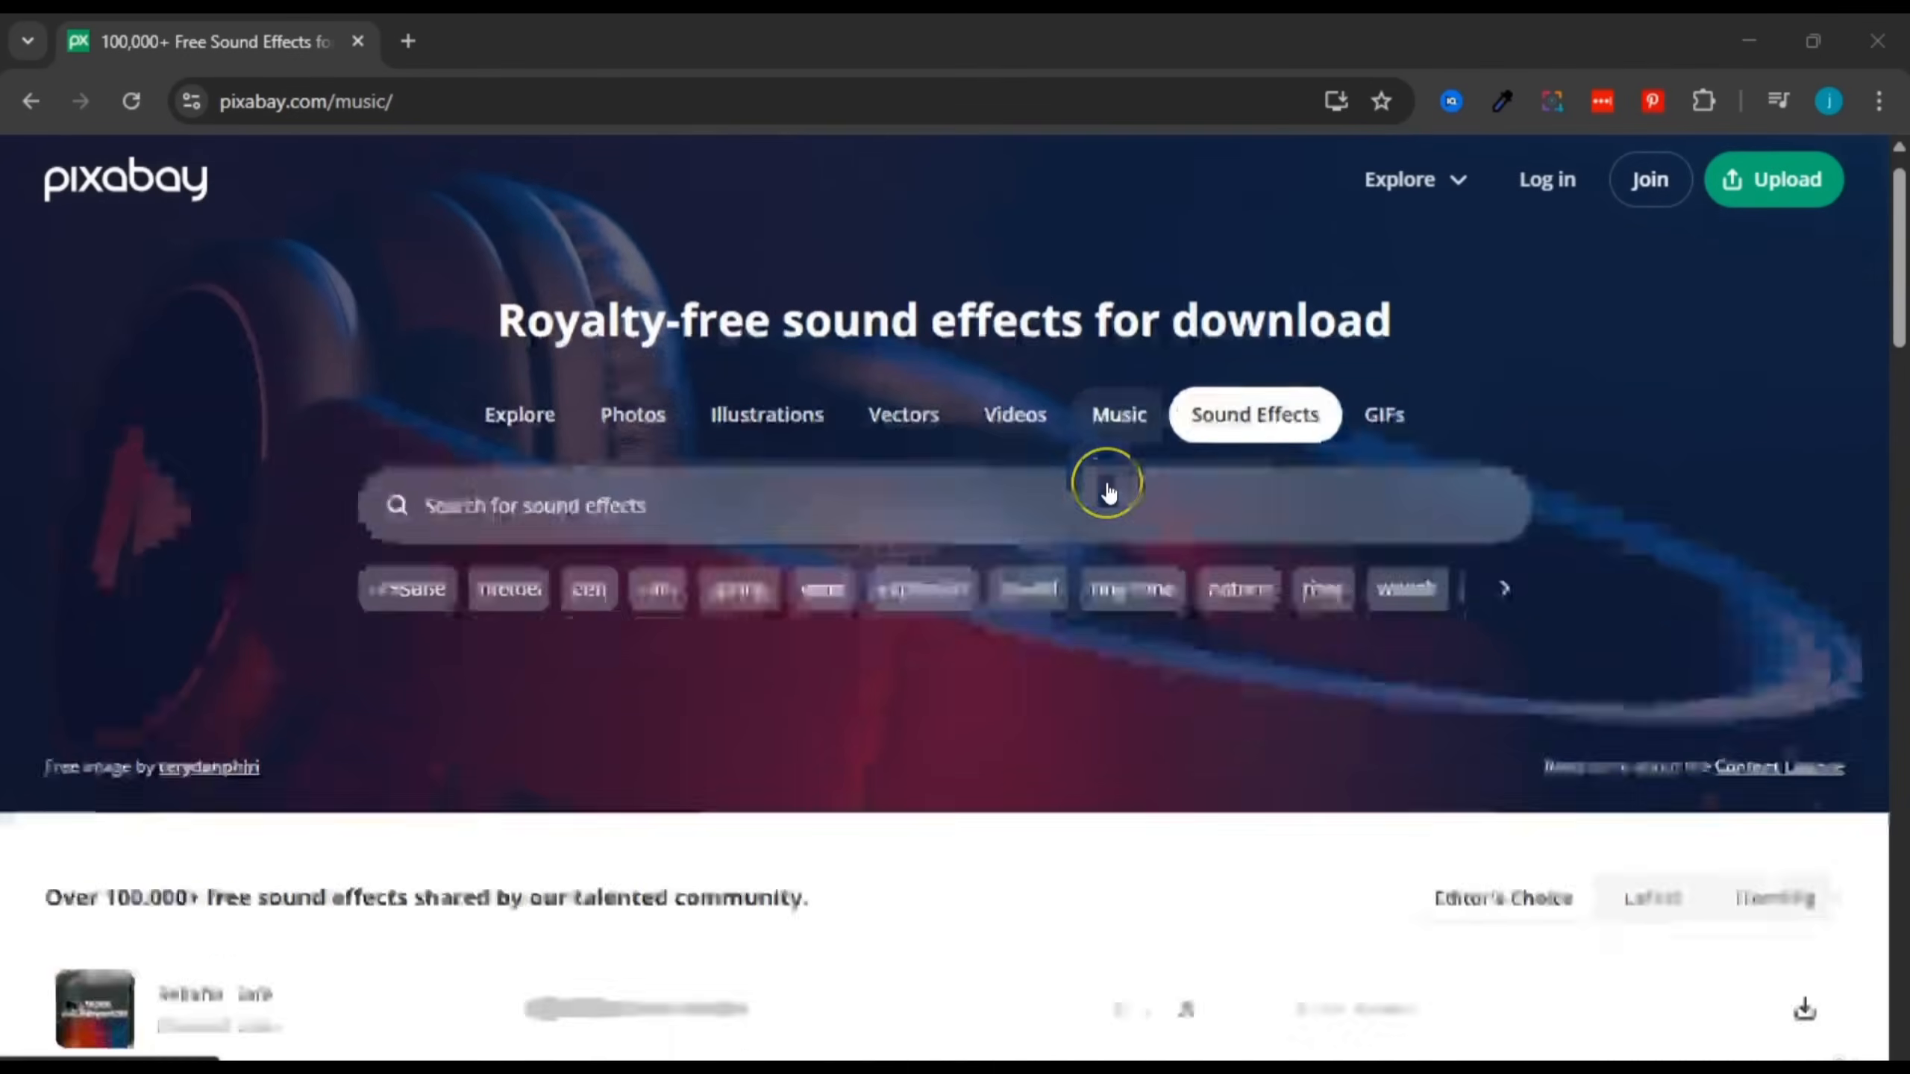
pyautogui.scroll(-7, 1108, 493)
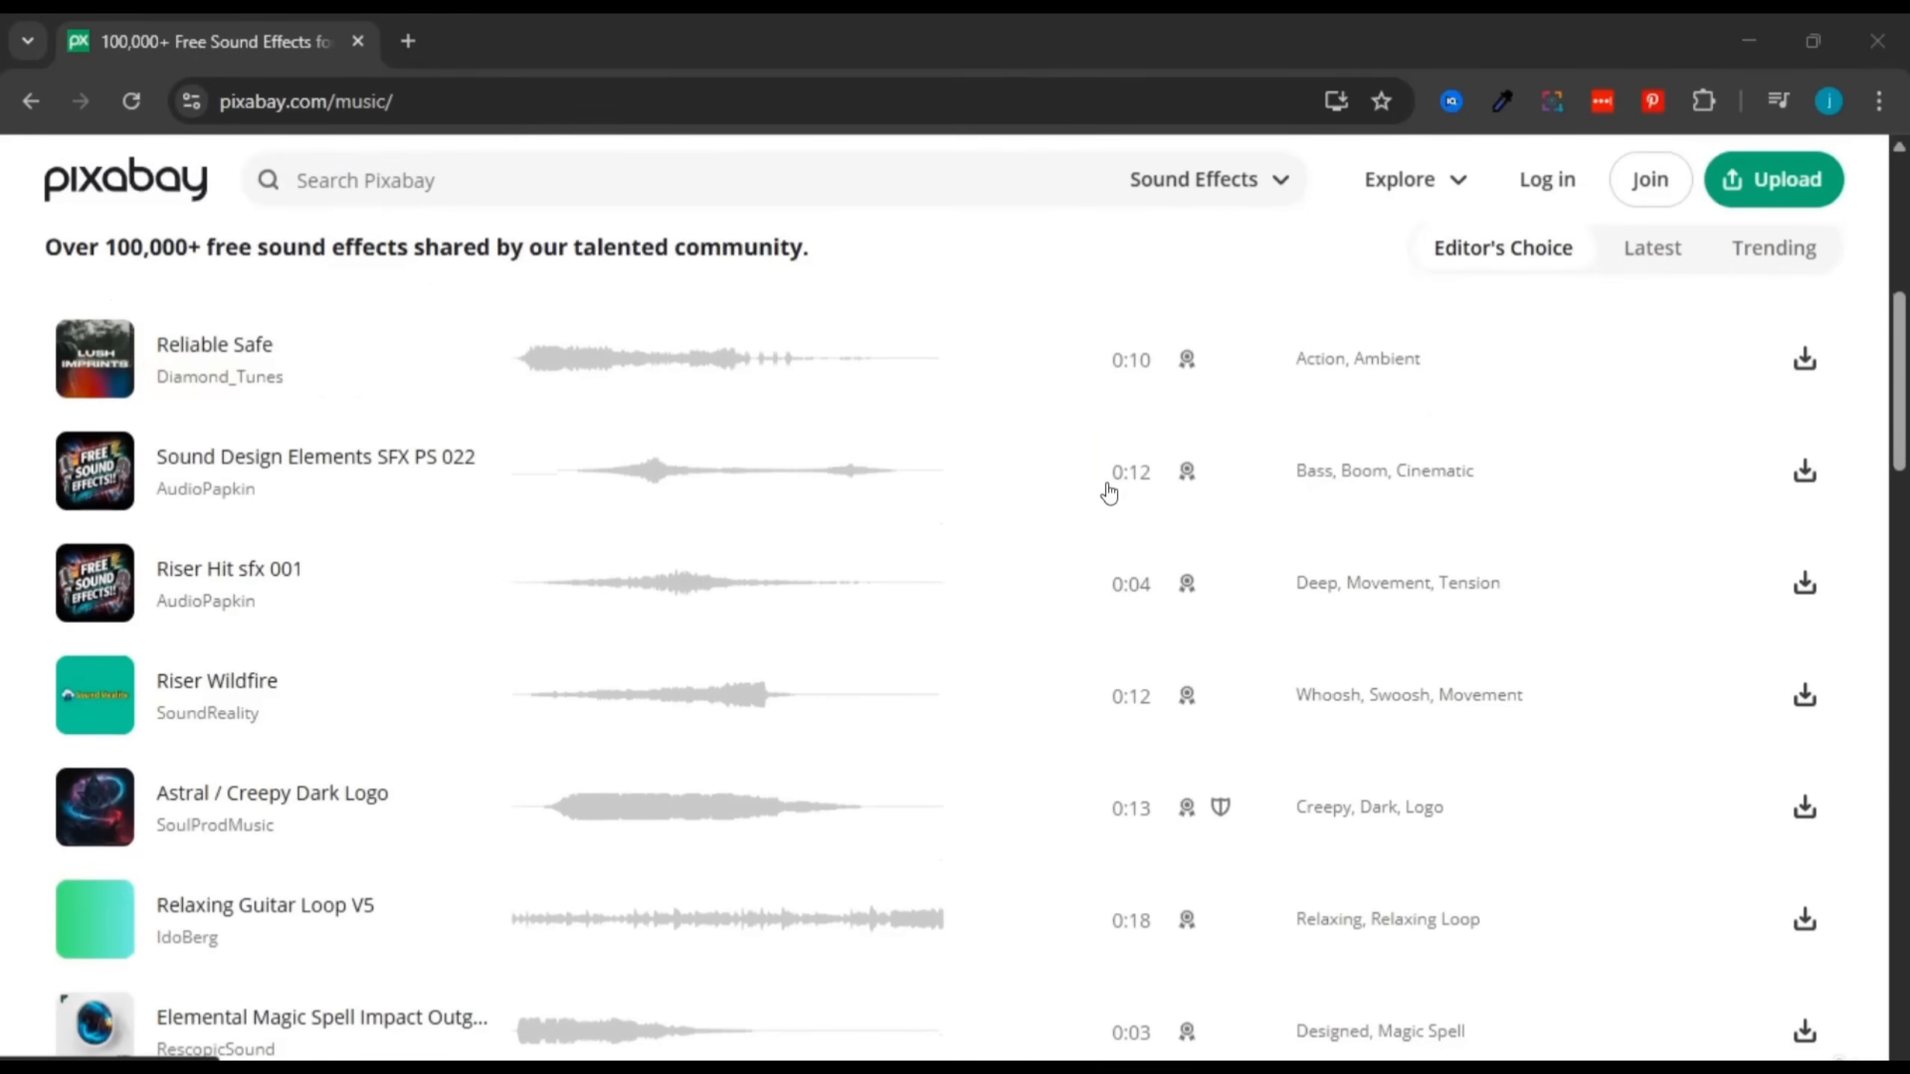
pyautogui.scroll(8, 1109, 493)
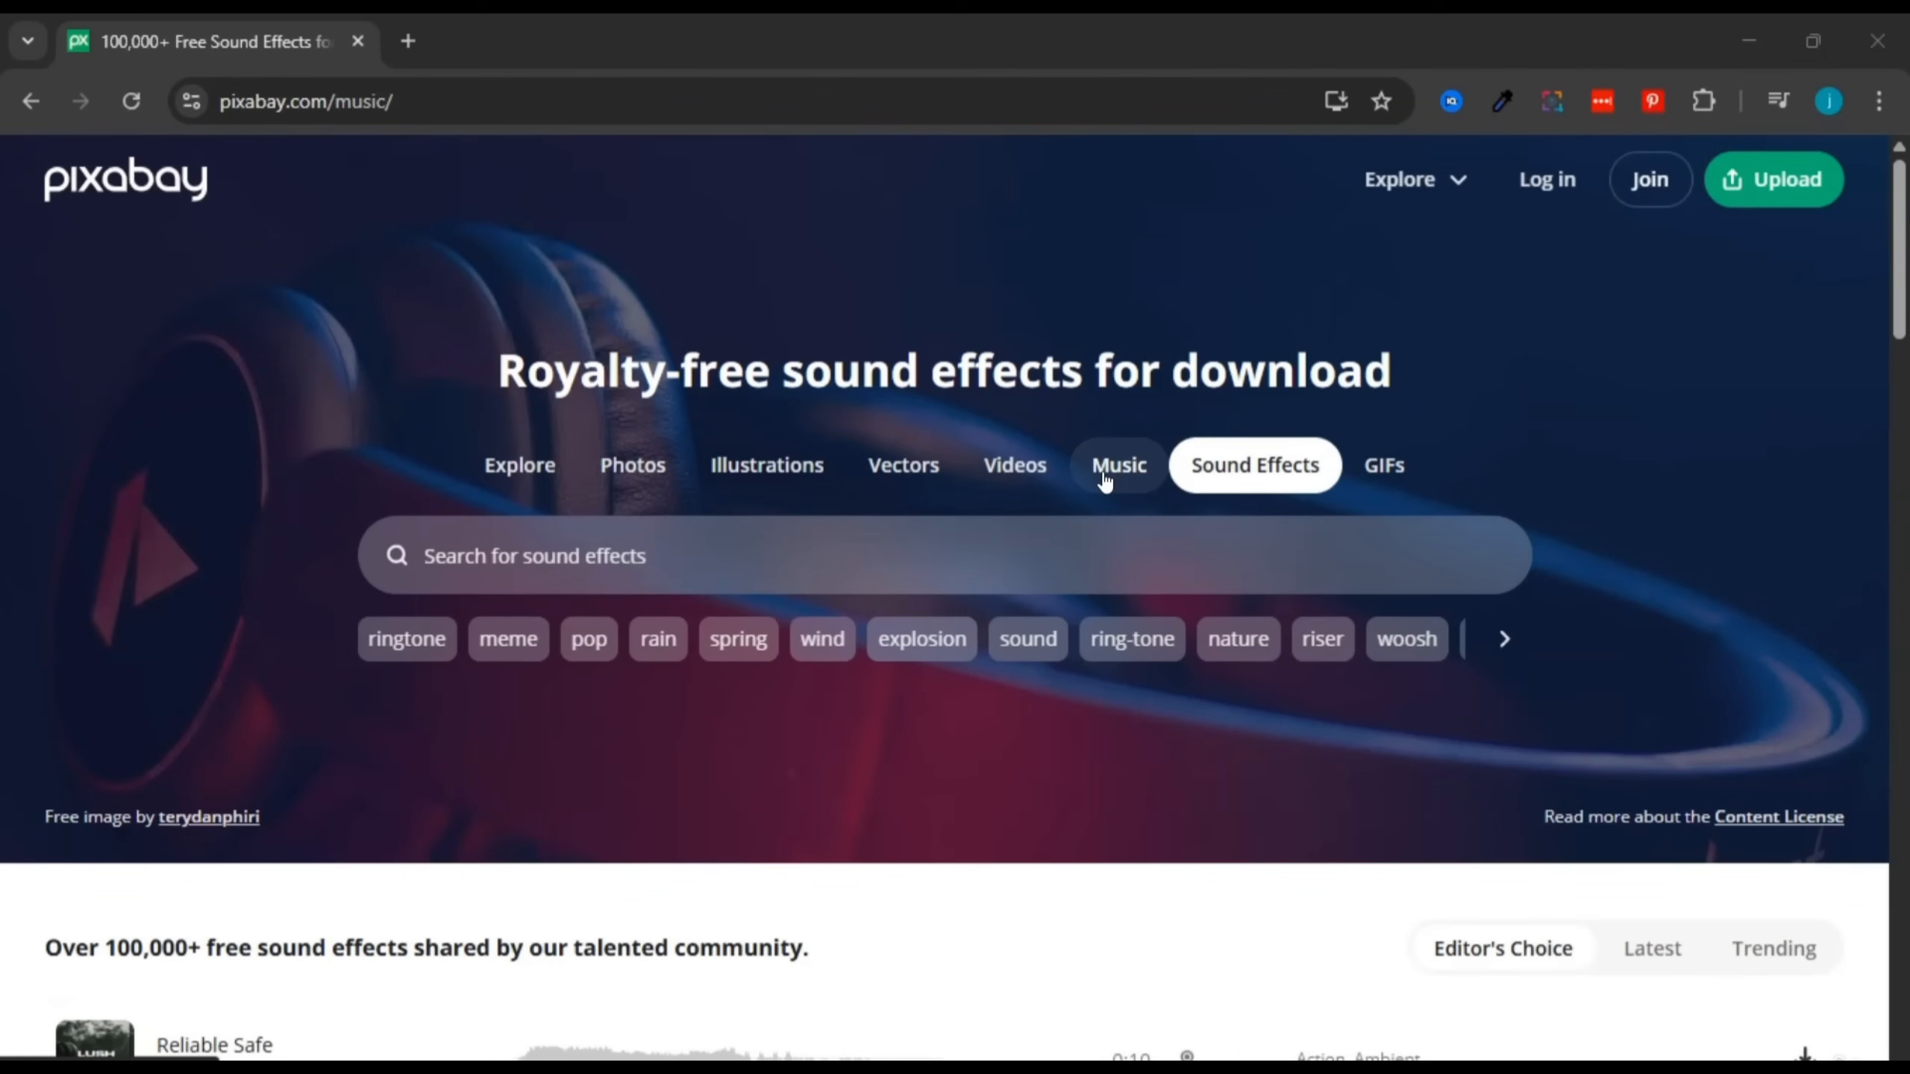
pyautogui.scroll(-10, 1085, 445)
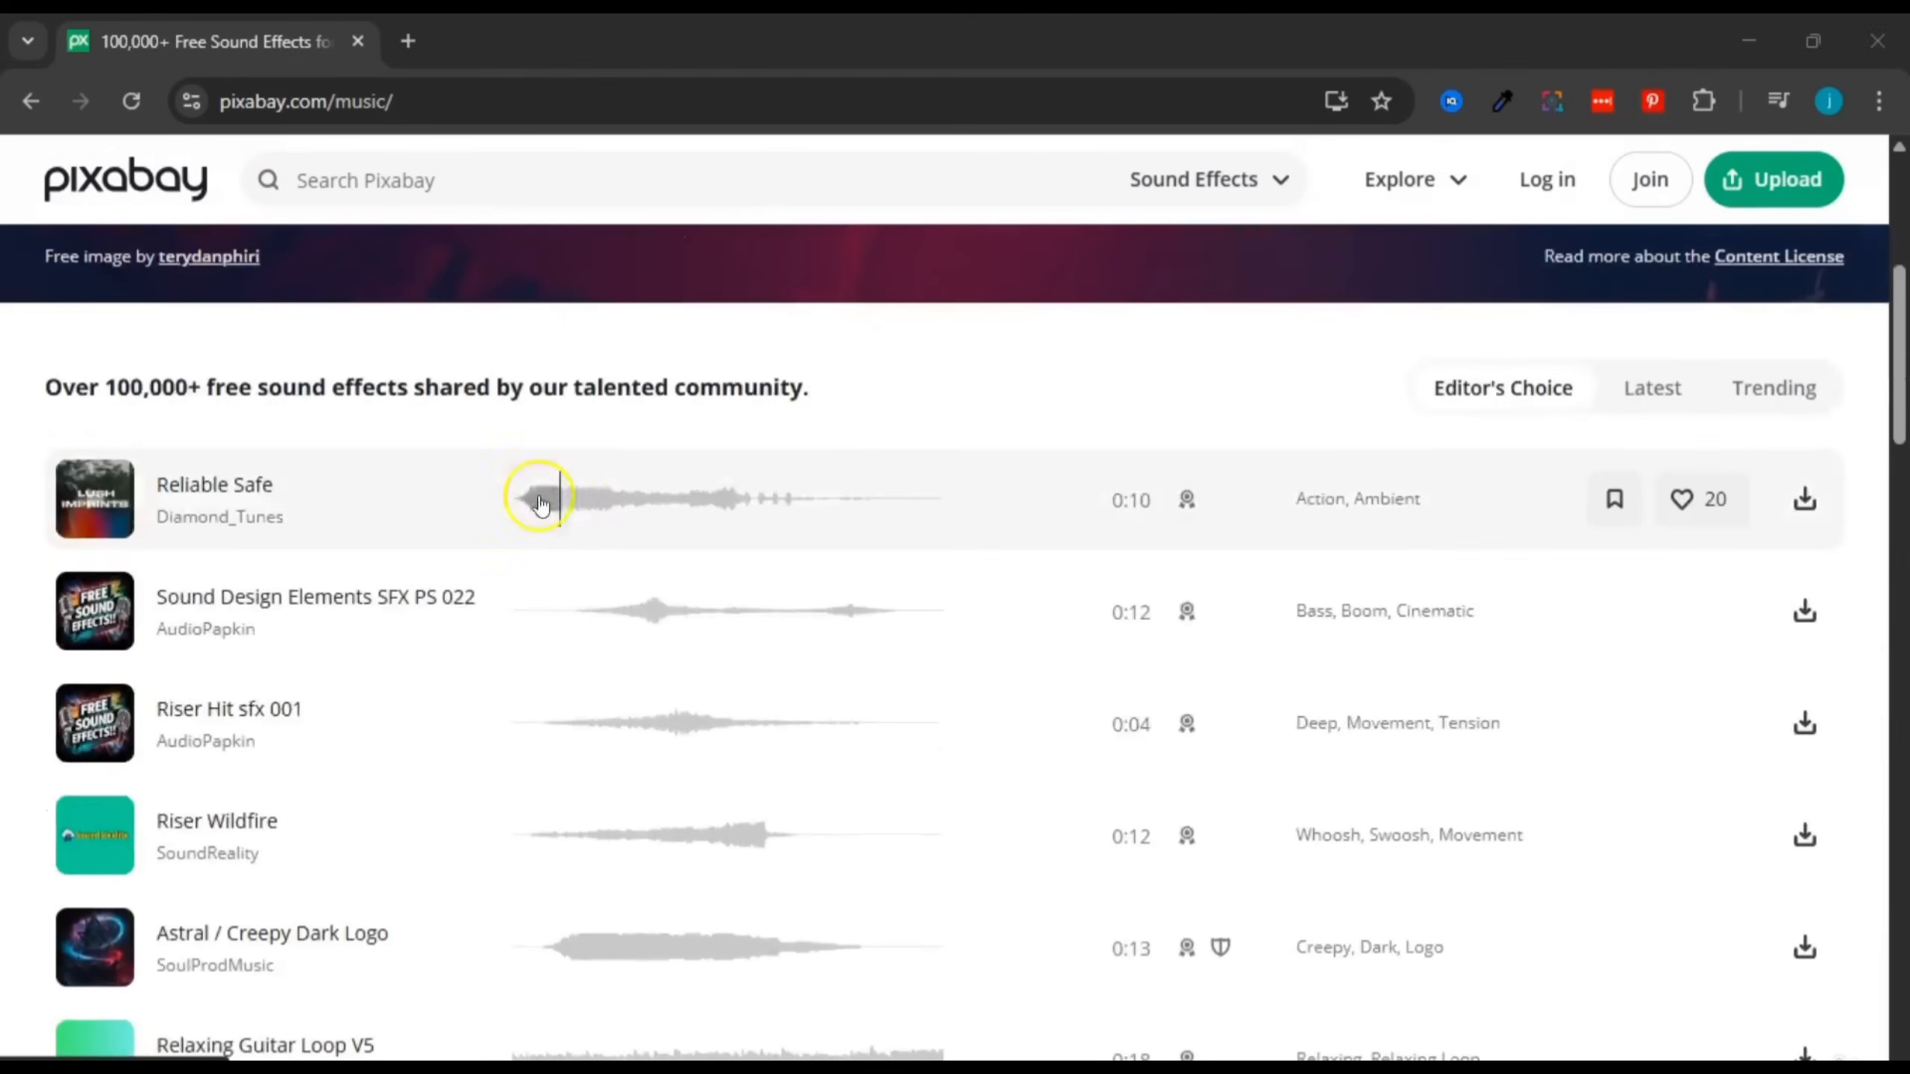
pyautogui.scroll(-4, 494, 541)
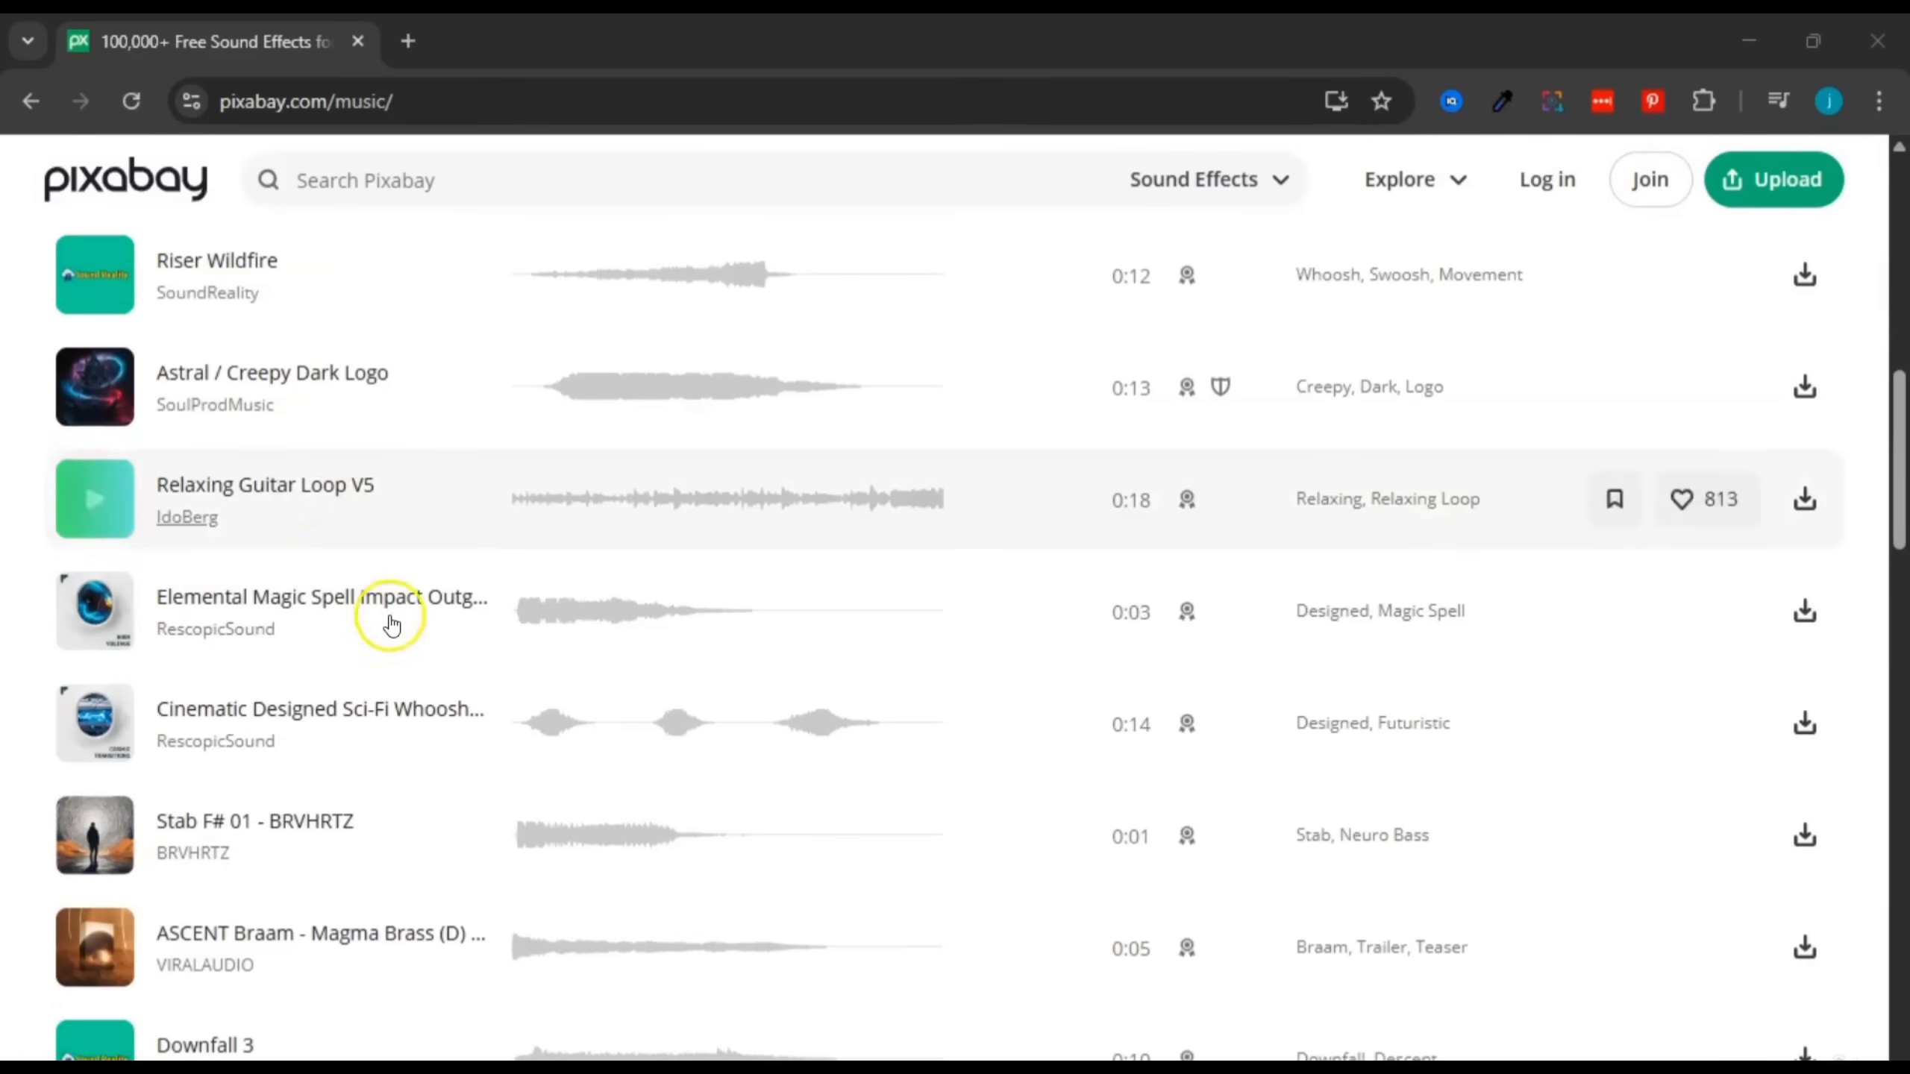
pyautogui.scroll(-7, 388, 623)
pyautogui.scroll(20, 399, 630)
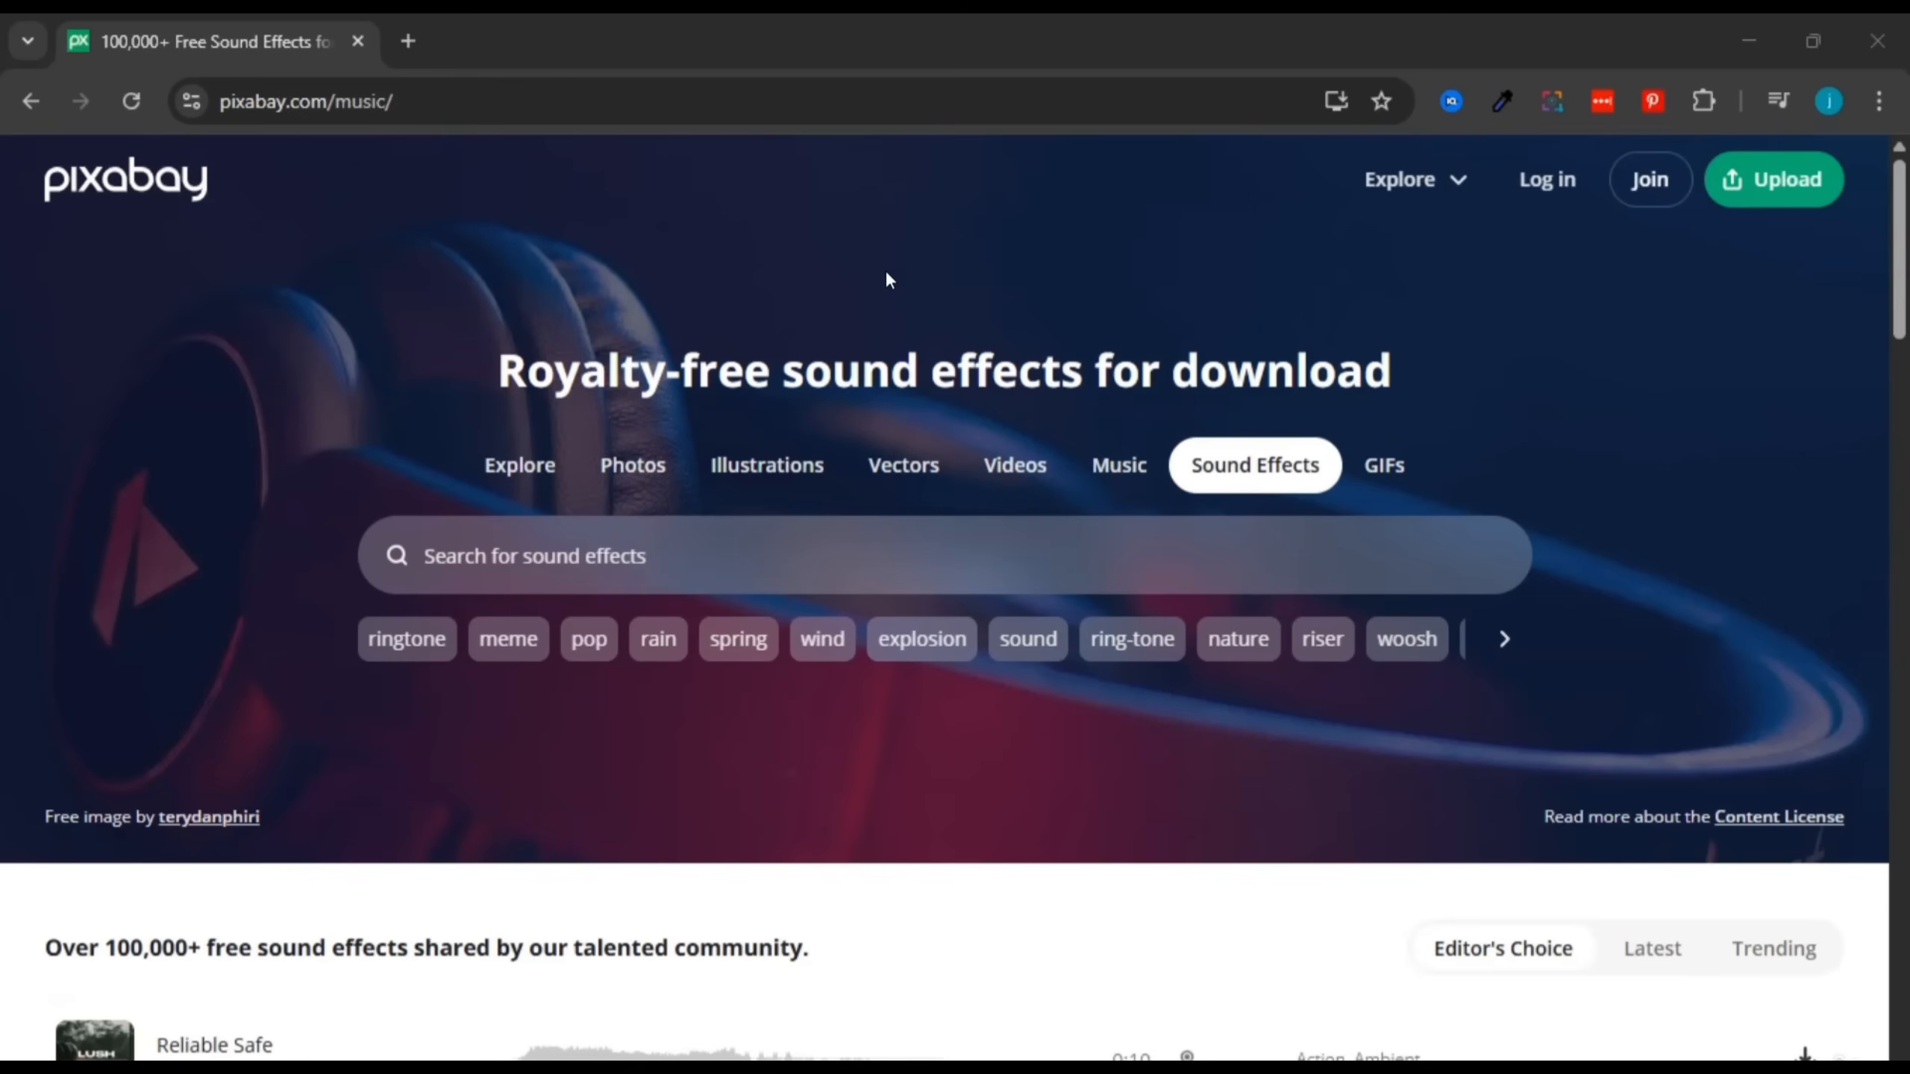
# Step: Switch to CapCut and import the music file inspiring-motivation-beat-297977 from the Desktop folder
pyautogui.moveTo(1067, 1053)
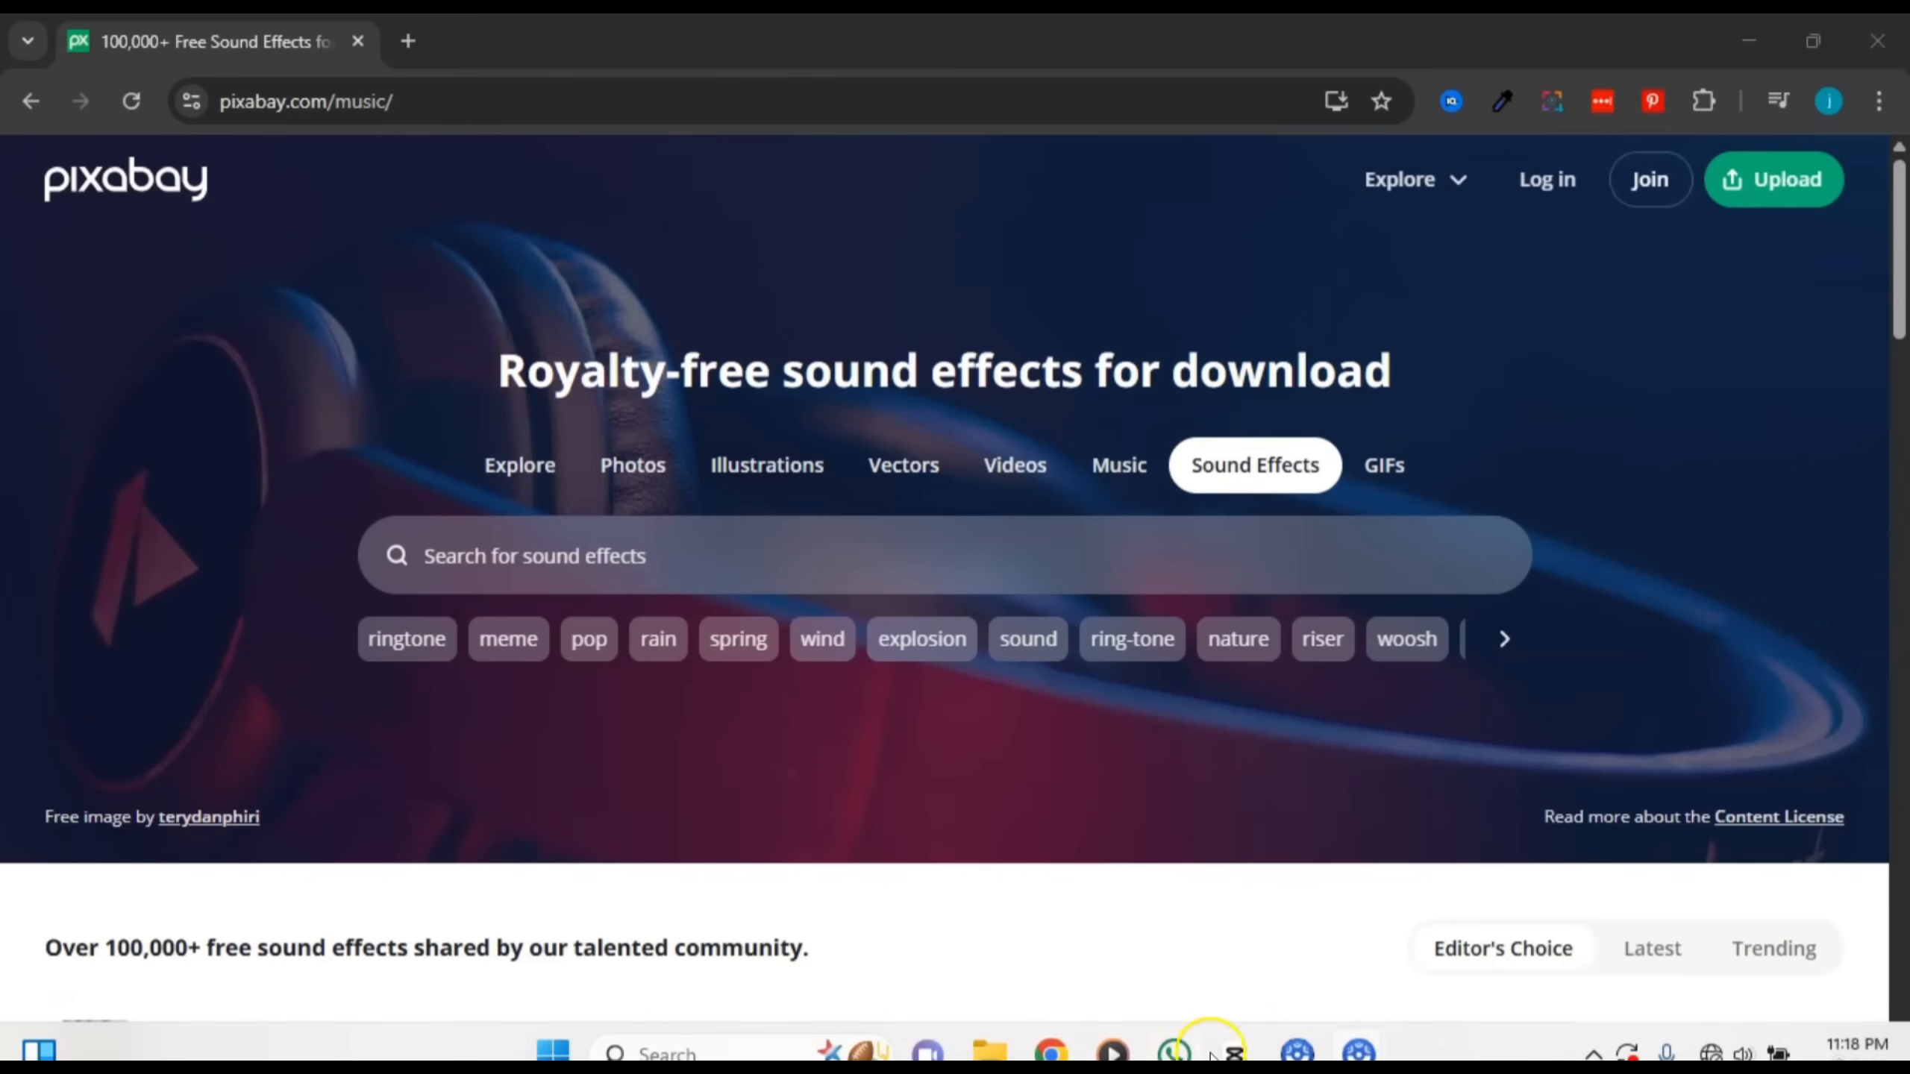
pyautogui.moveTo(1220, 1058)
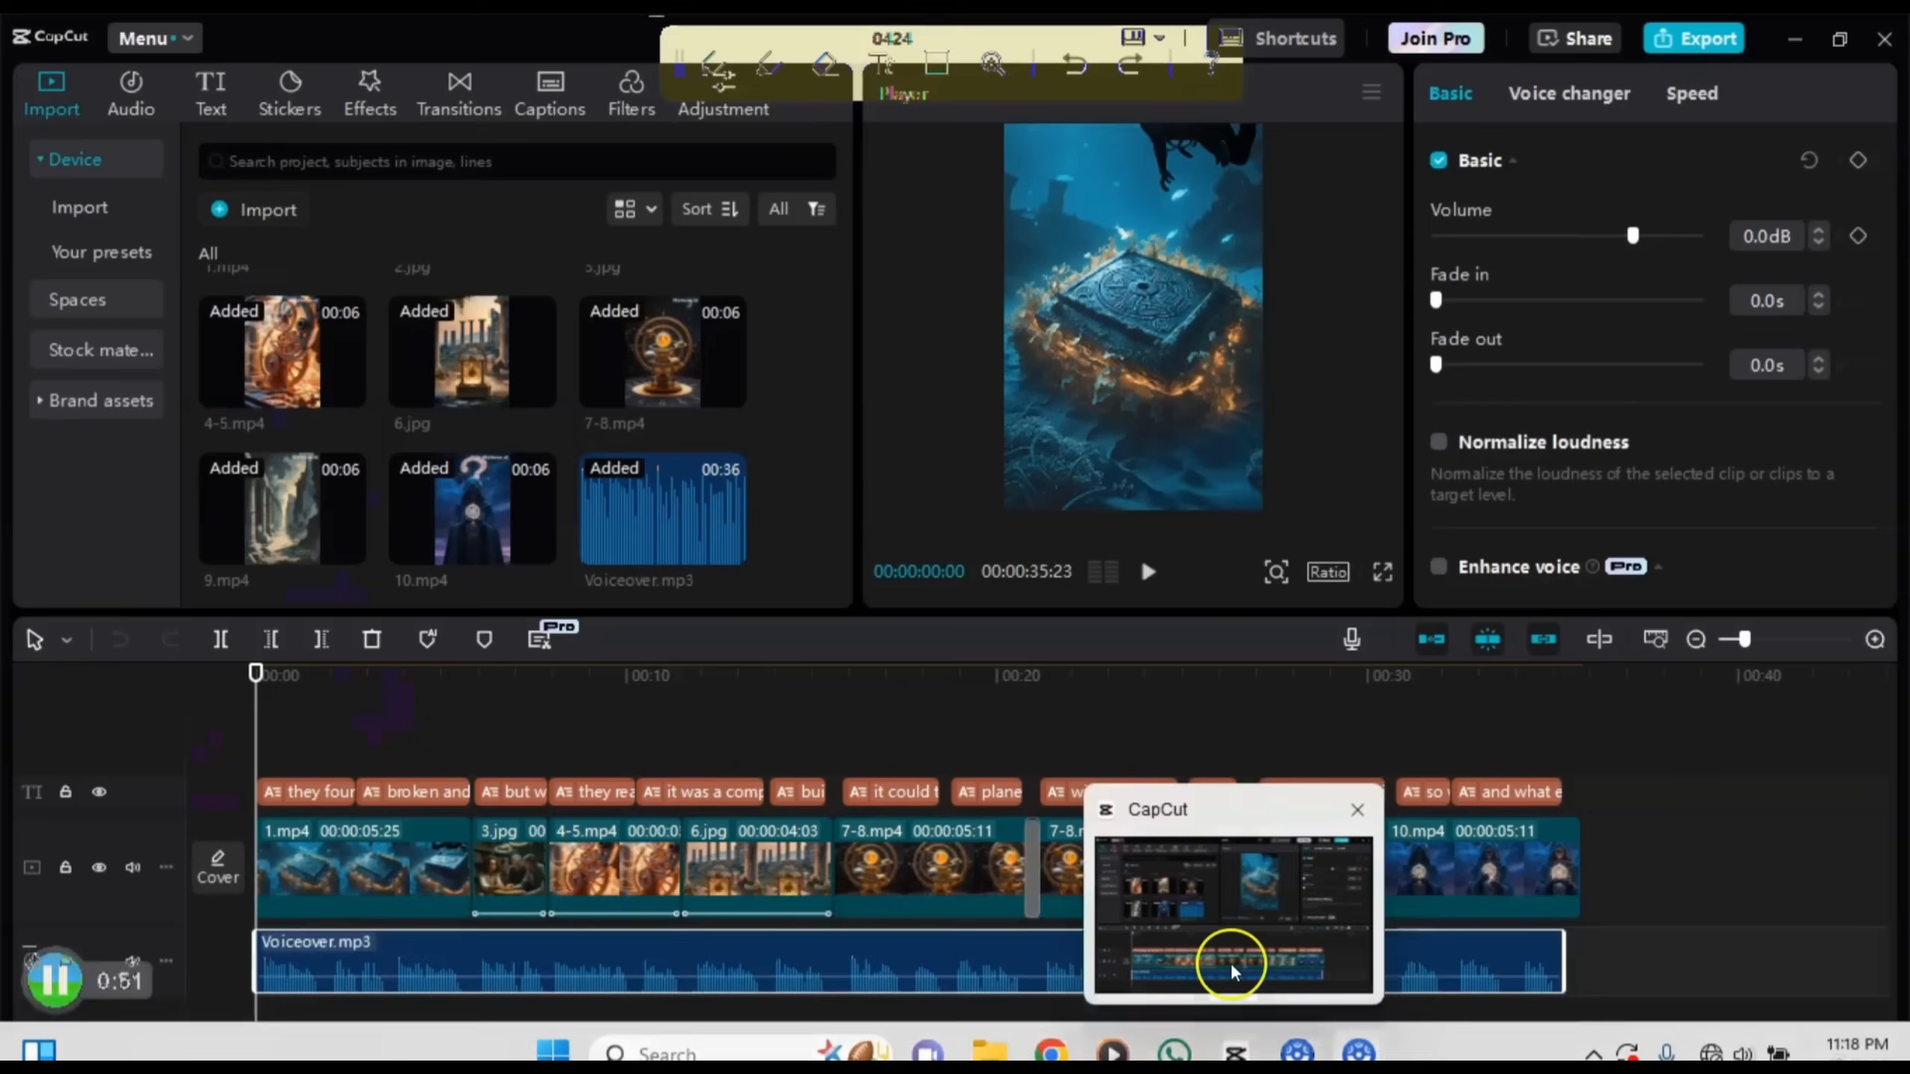
pyautogui.click(1230, 962)
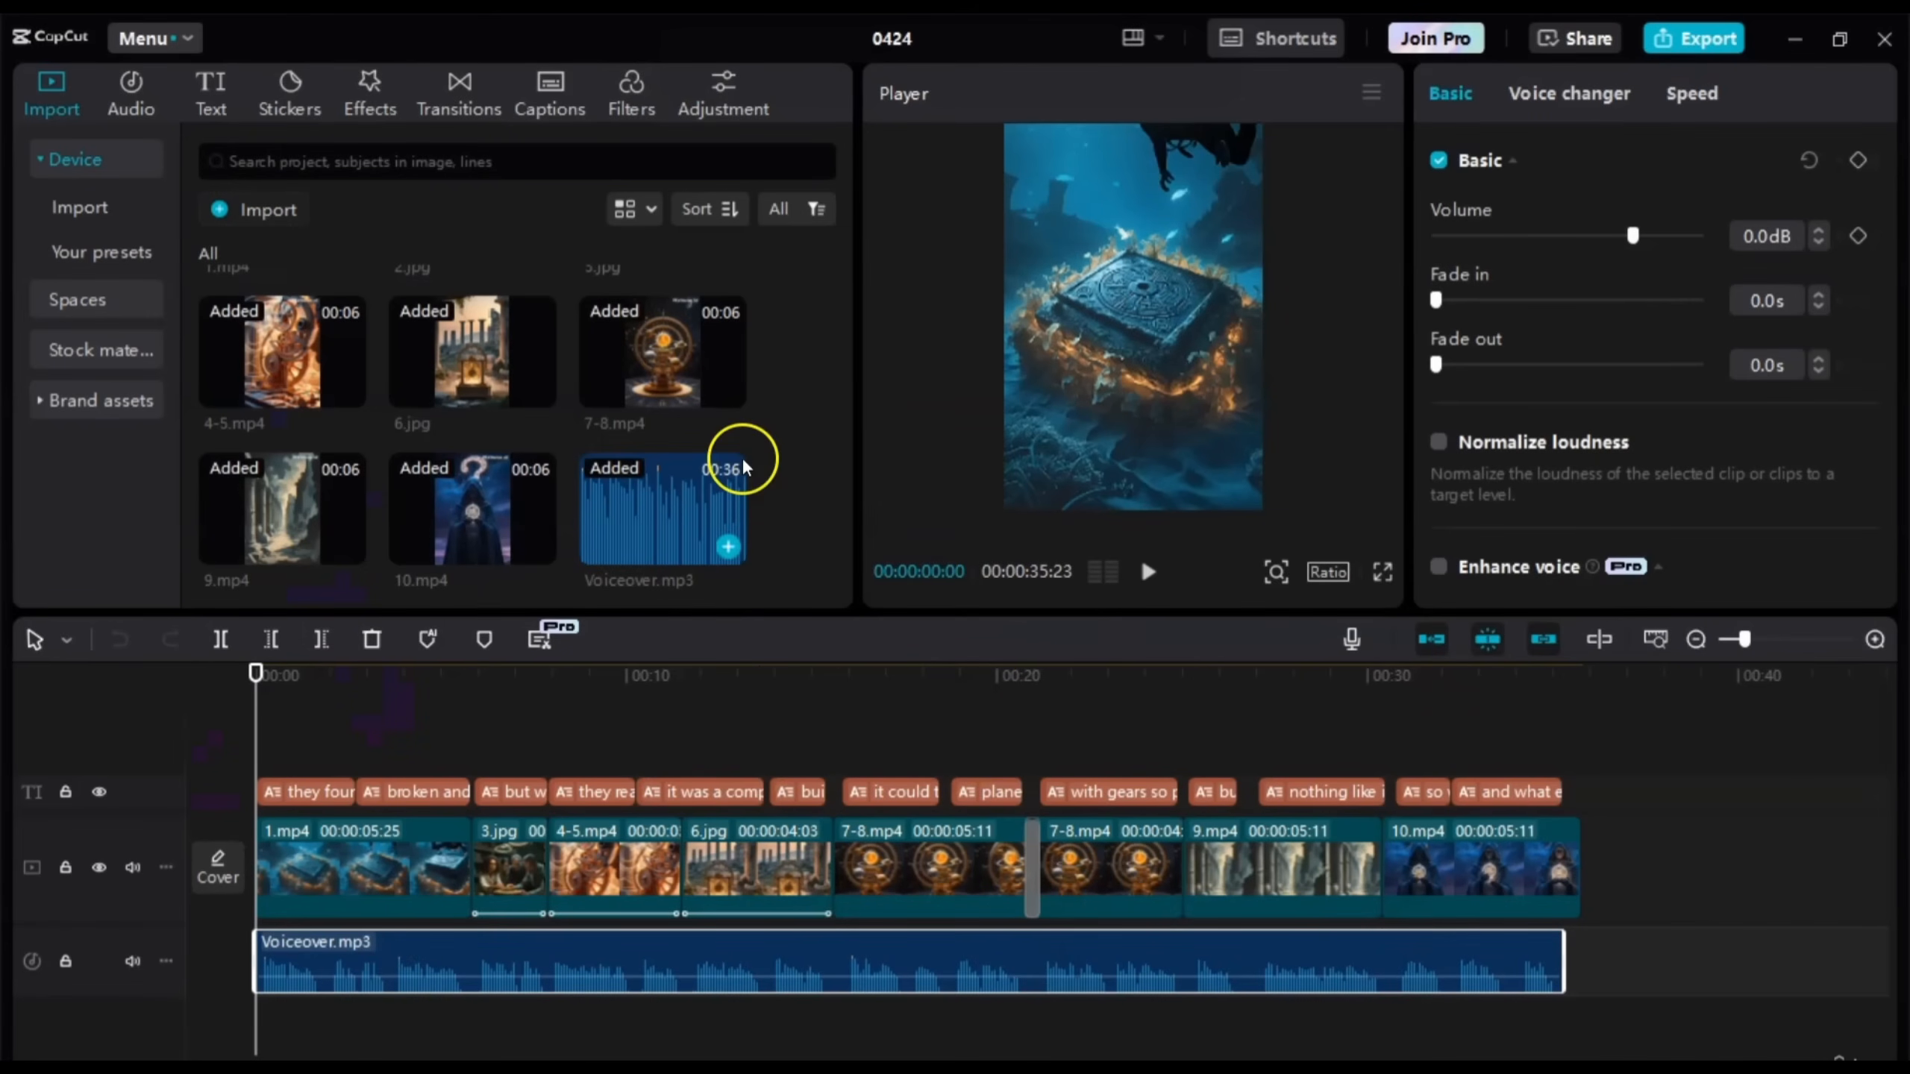
pyautogui.click(289, 214)
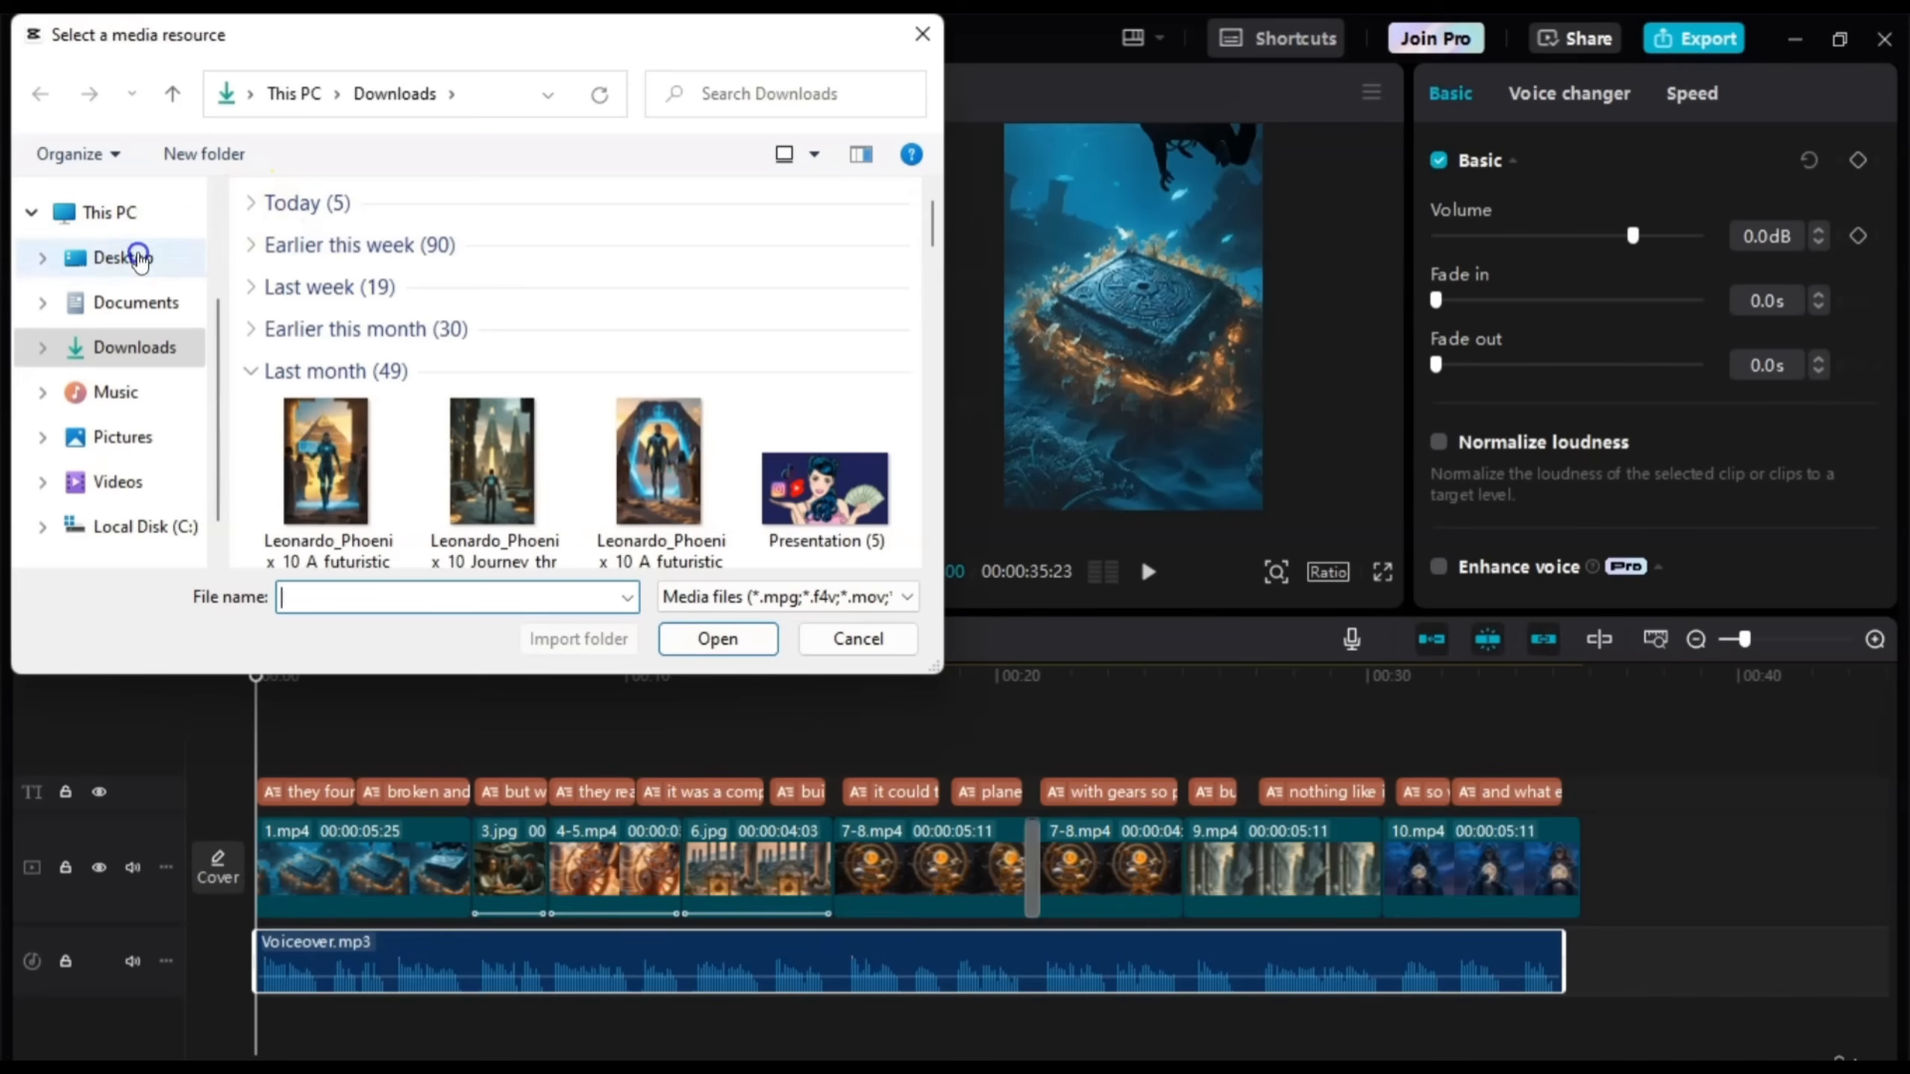
pyautogui.click(138, 259)
pyautogui.click(297, 461)
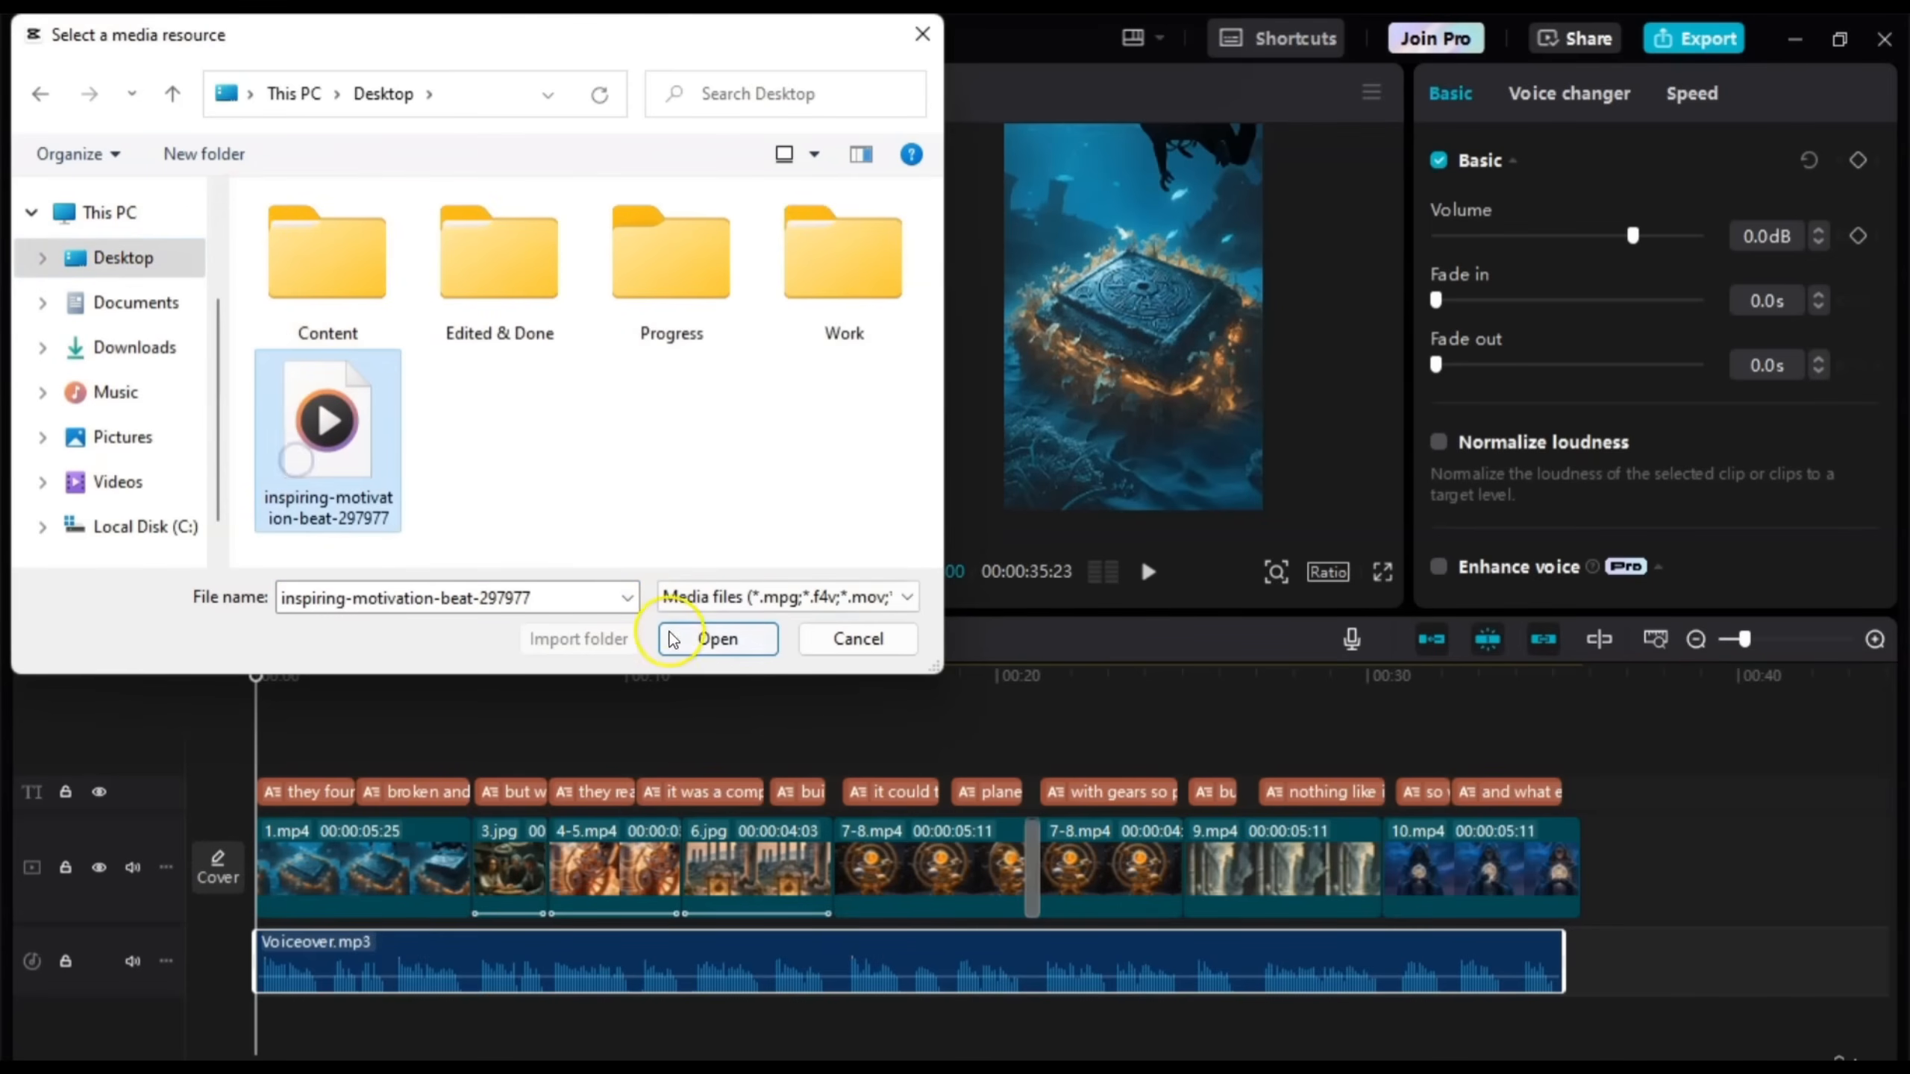
pyautogui.click(671, 640)
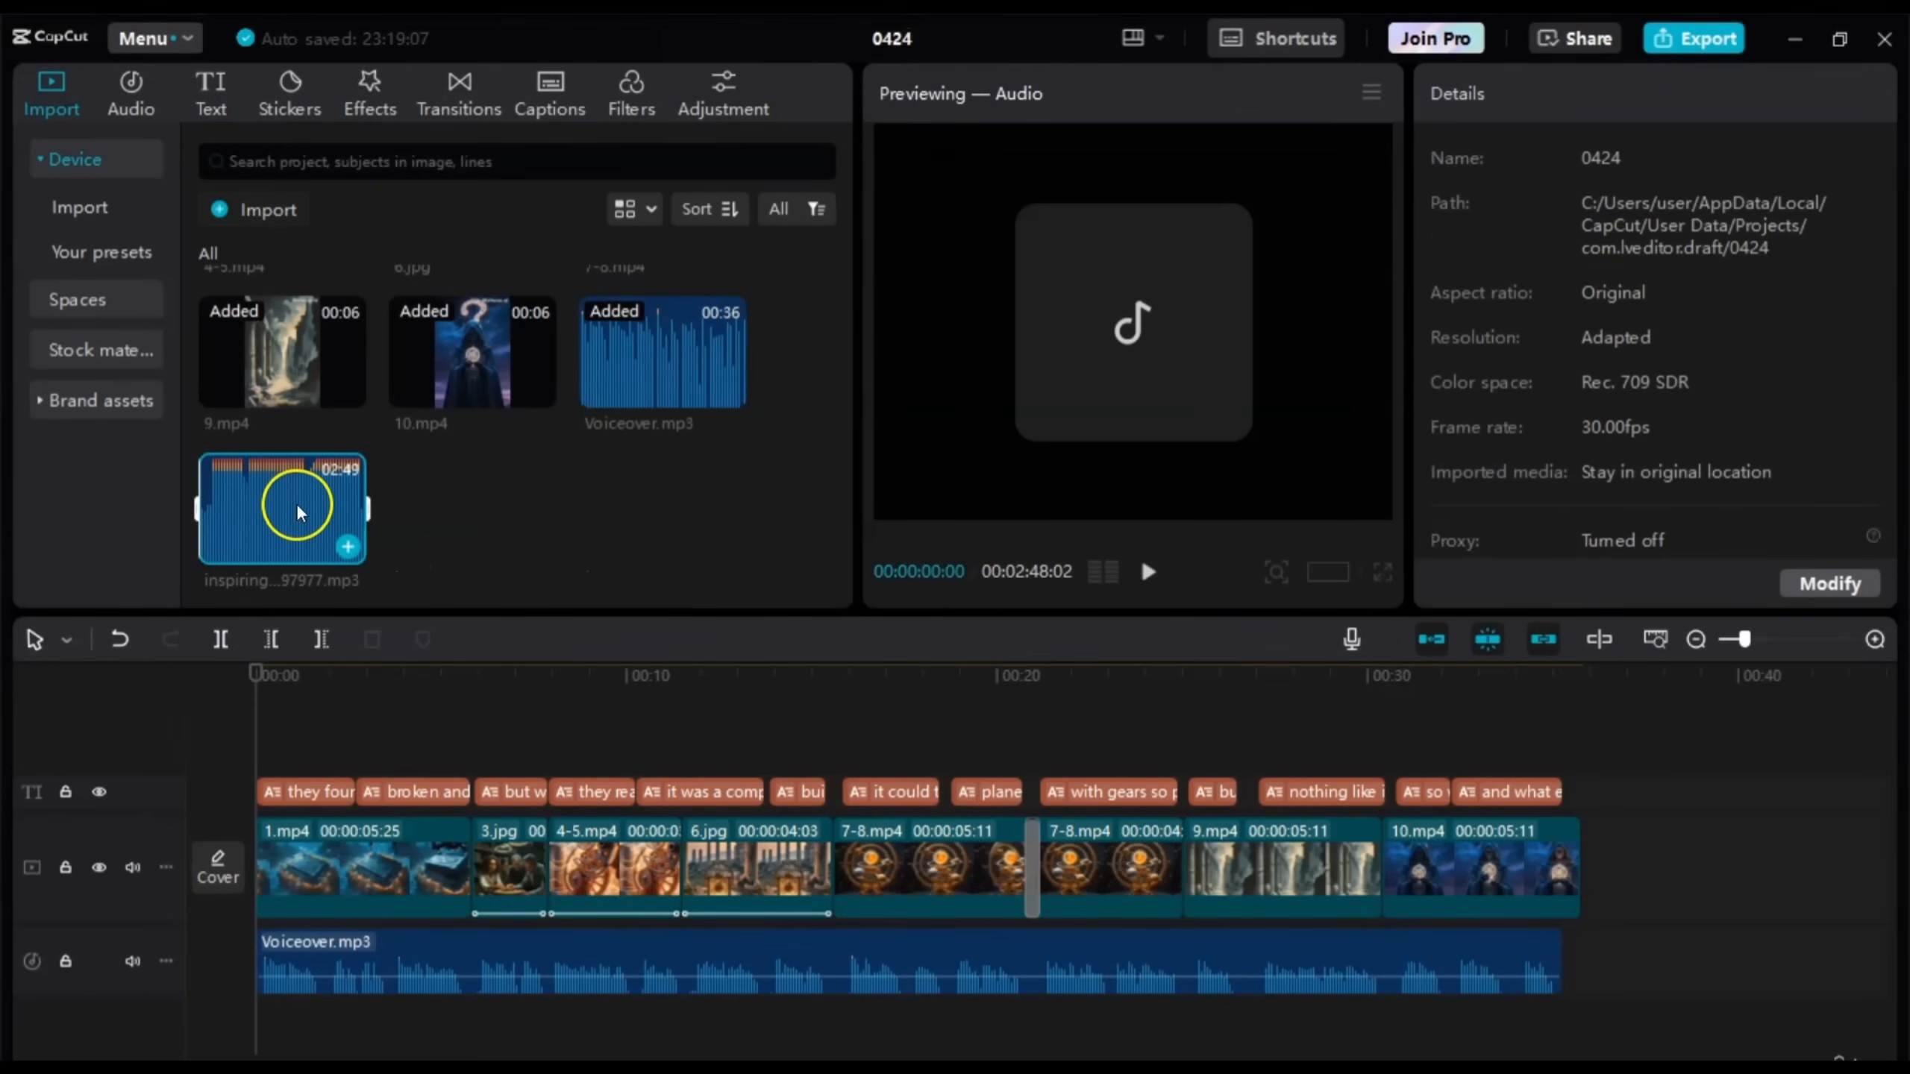
# Step: Place the inspiring-motivation-beat music on its own track beneath the voiceover, starting at 00:00, and mute the voiceover track
pyautogui.moveTo(281, 513); pyautogui.dragTo(285, 1027)
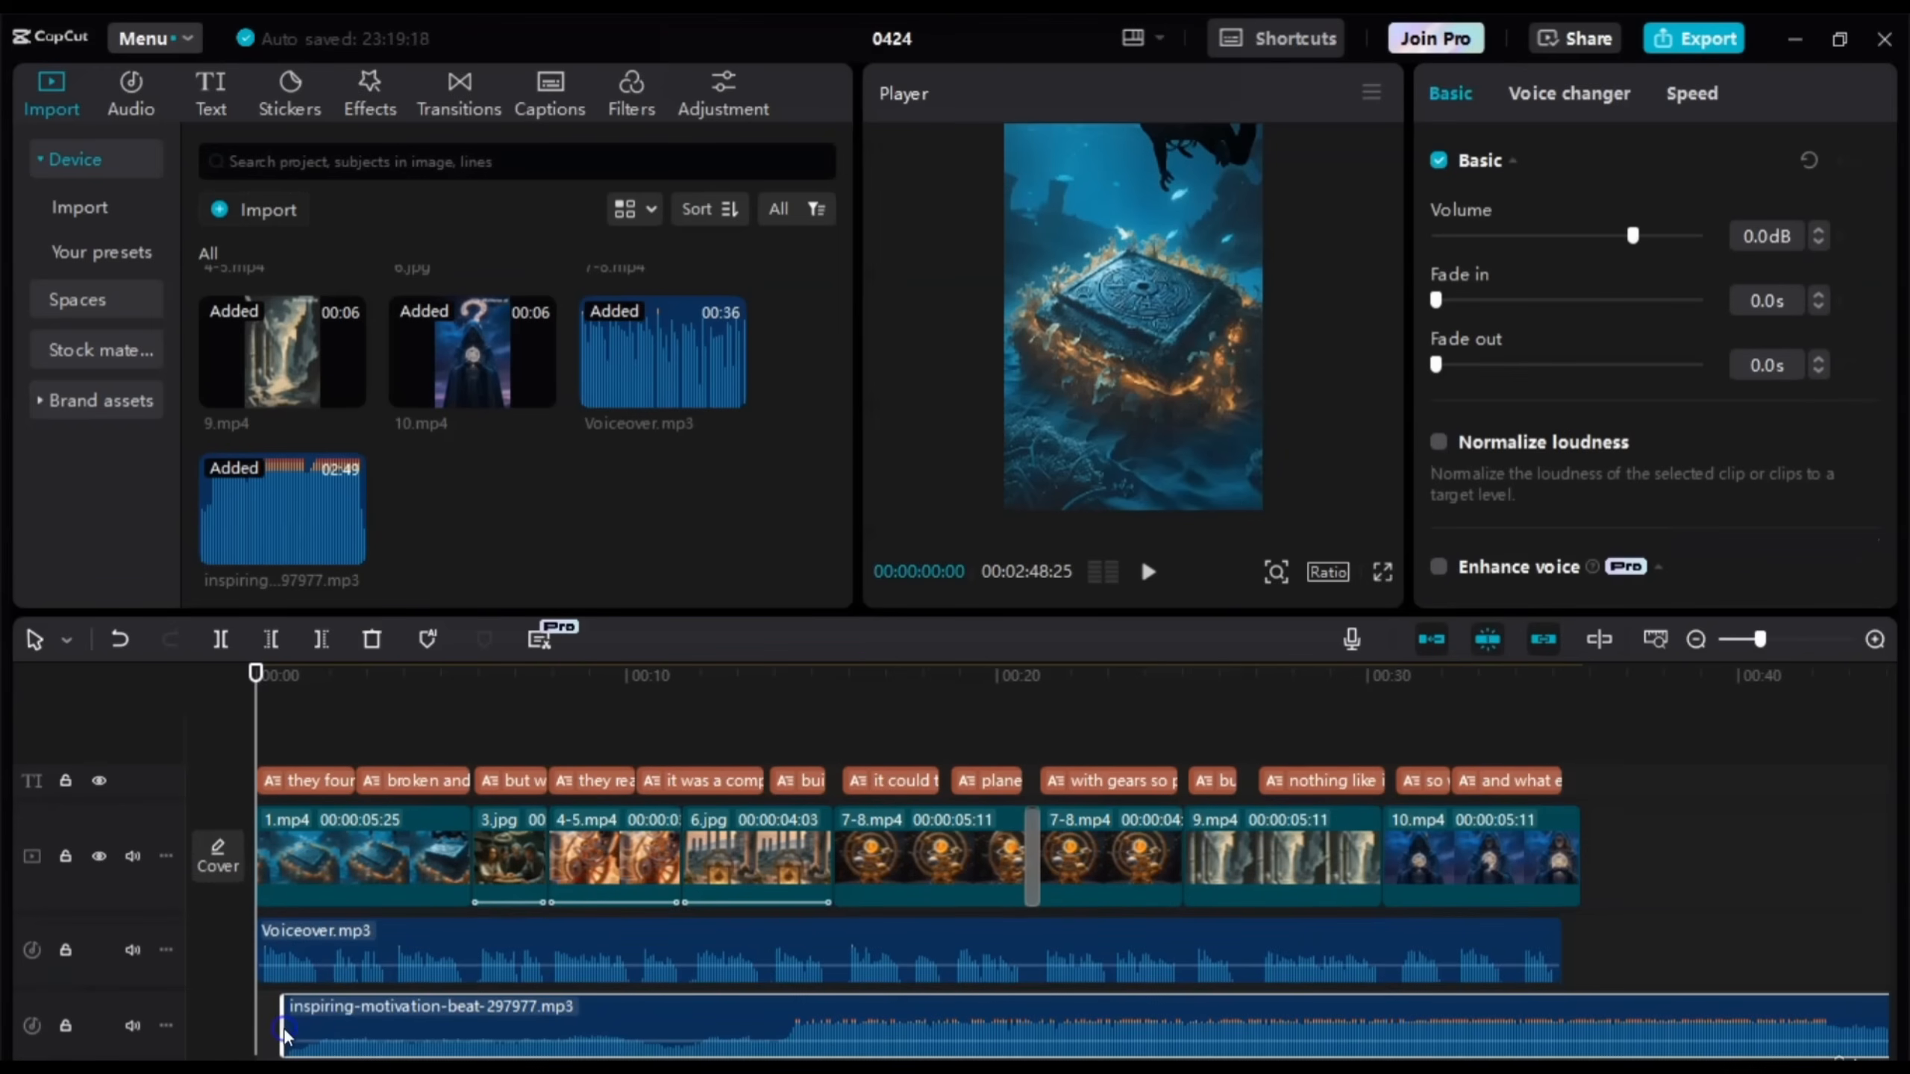
pyautogui.moveTo(605, 1029); pyautogui.dragTo(594, 1031)
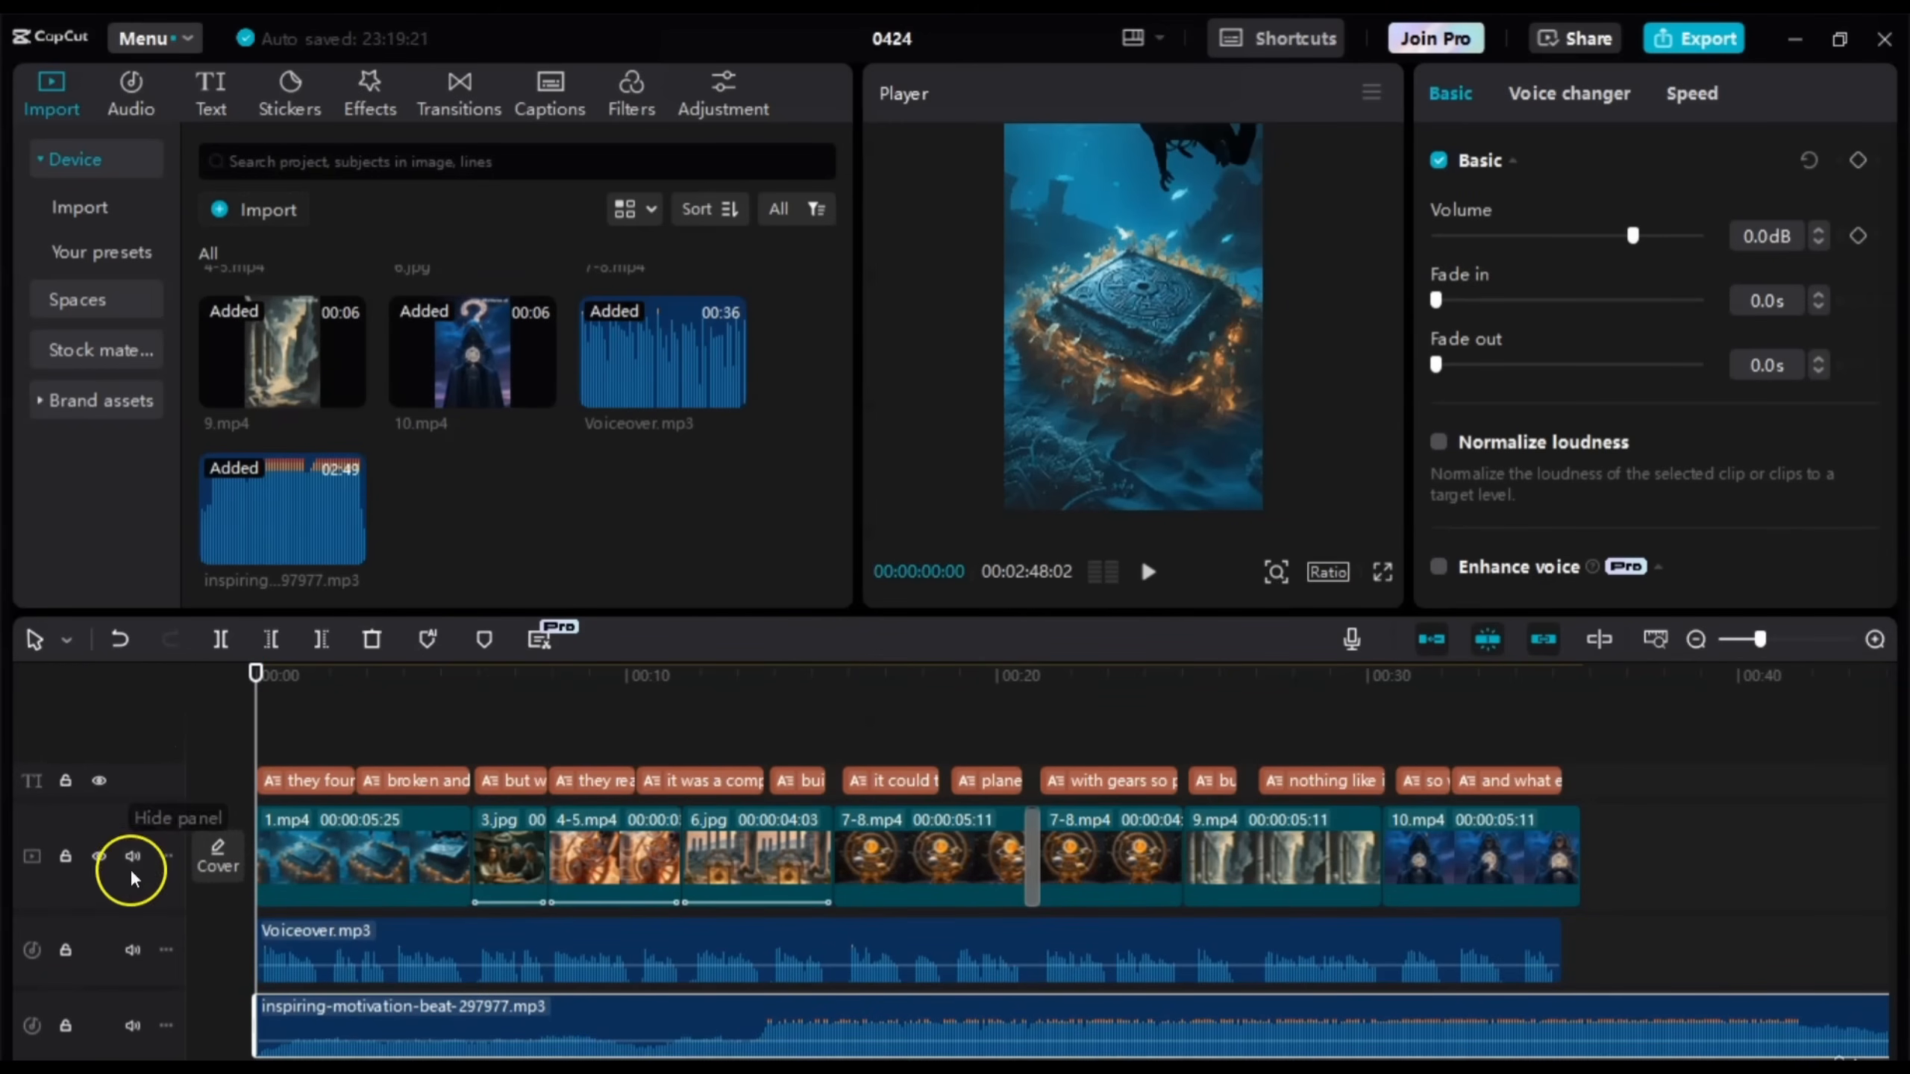
pyautogui.click(132, 950)
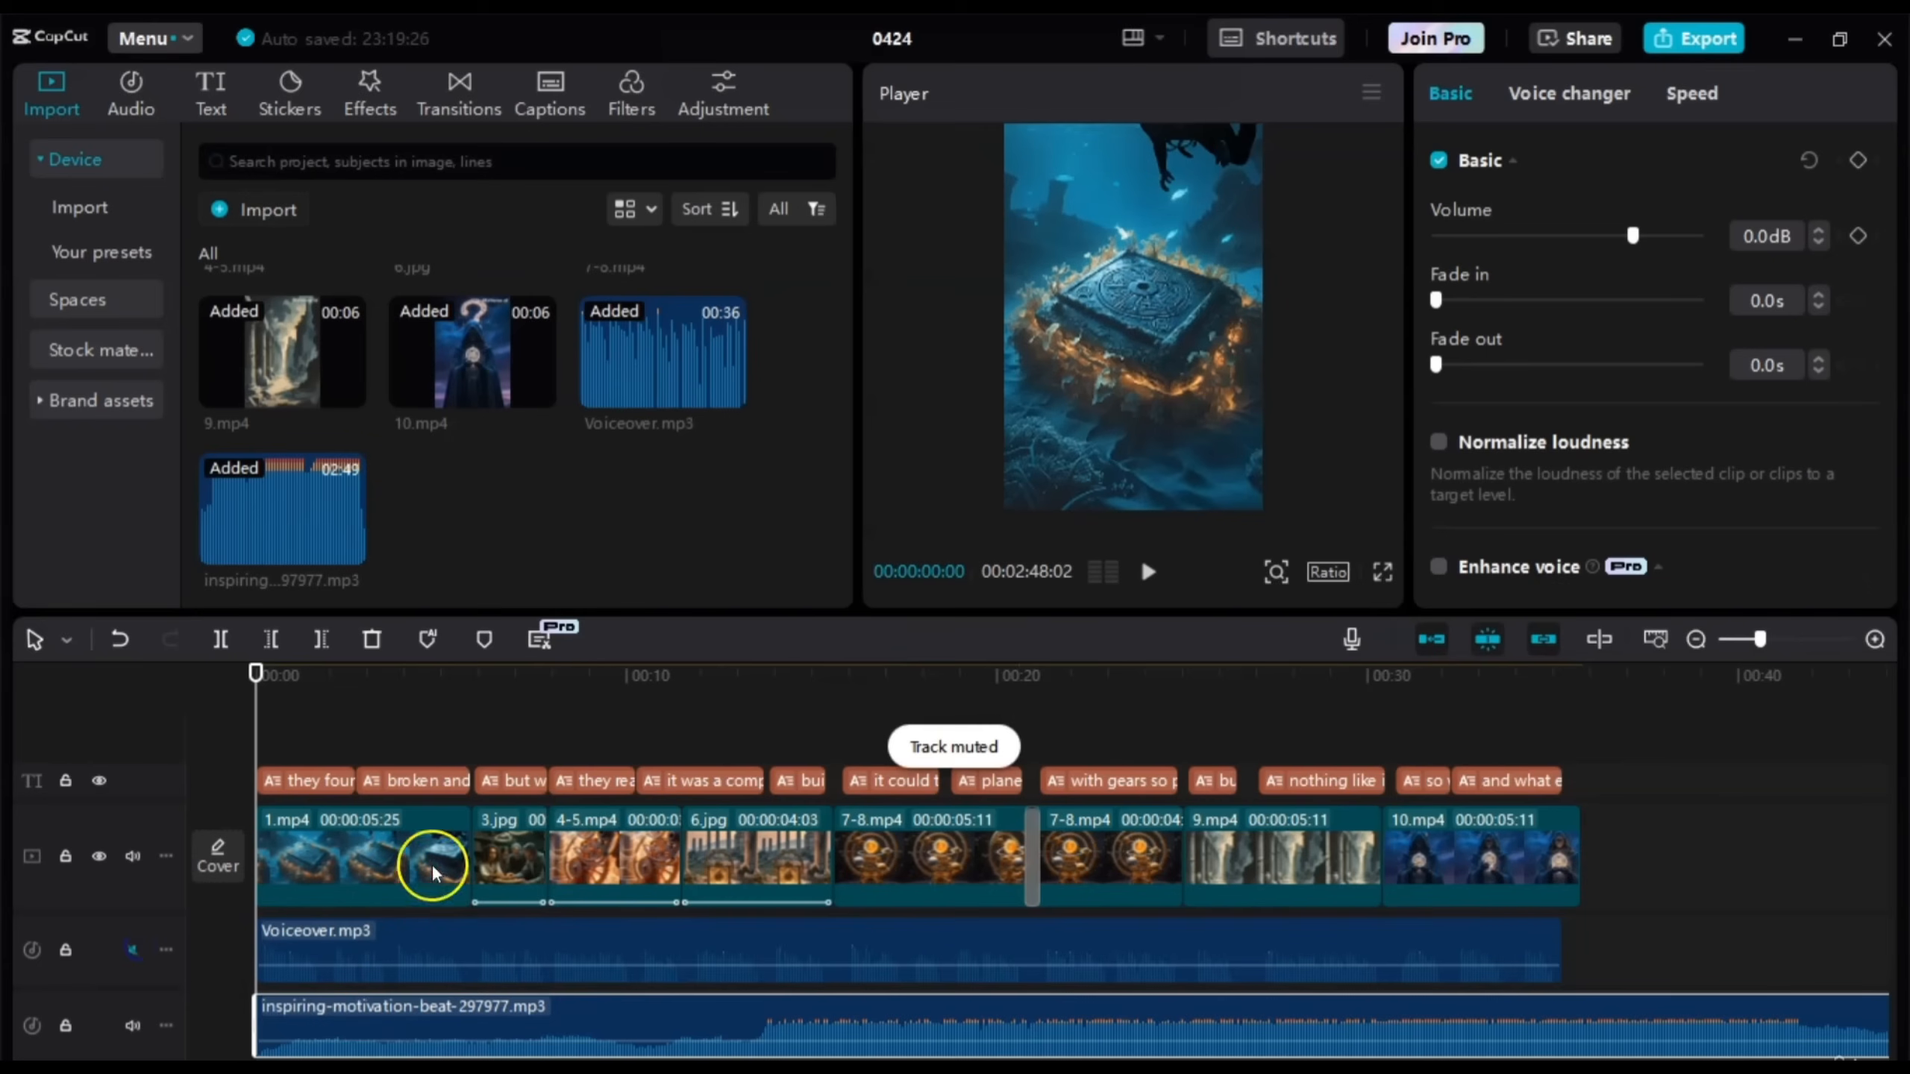
# Step: Play the video from the start to 00:00:15:23 to listen to the background music alone
pyautogui.press('space')
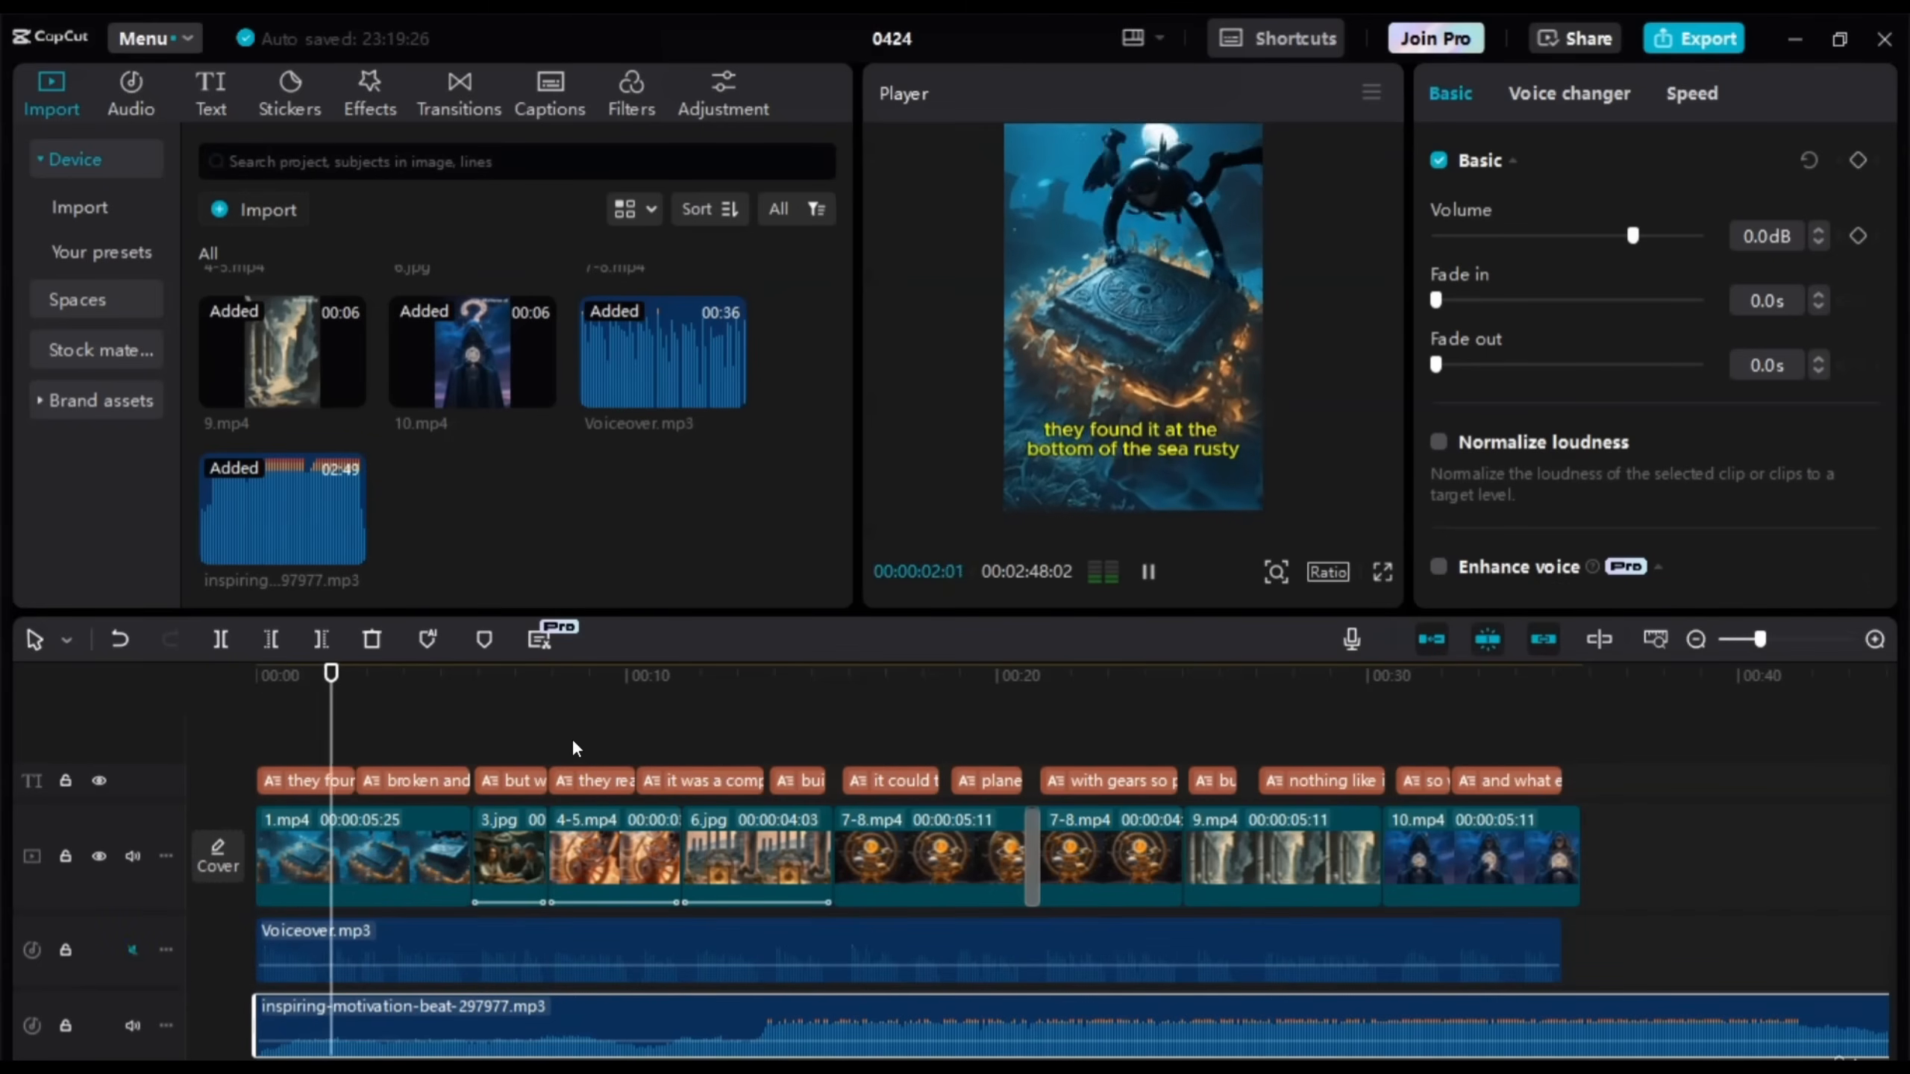
pyautogui.click(564, 737)
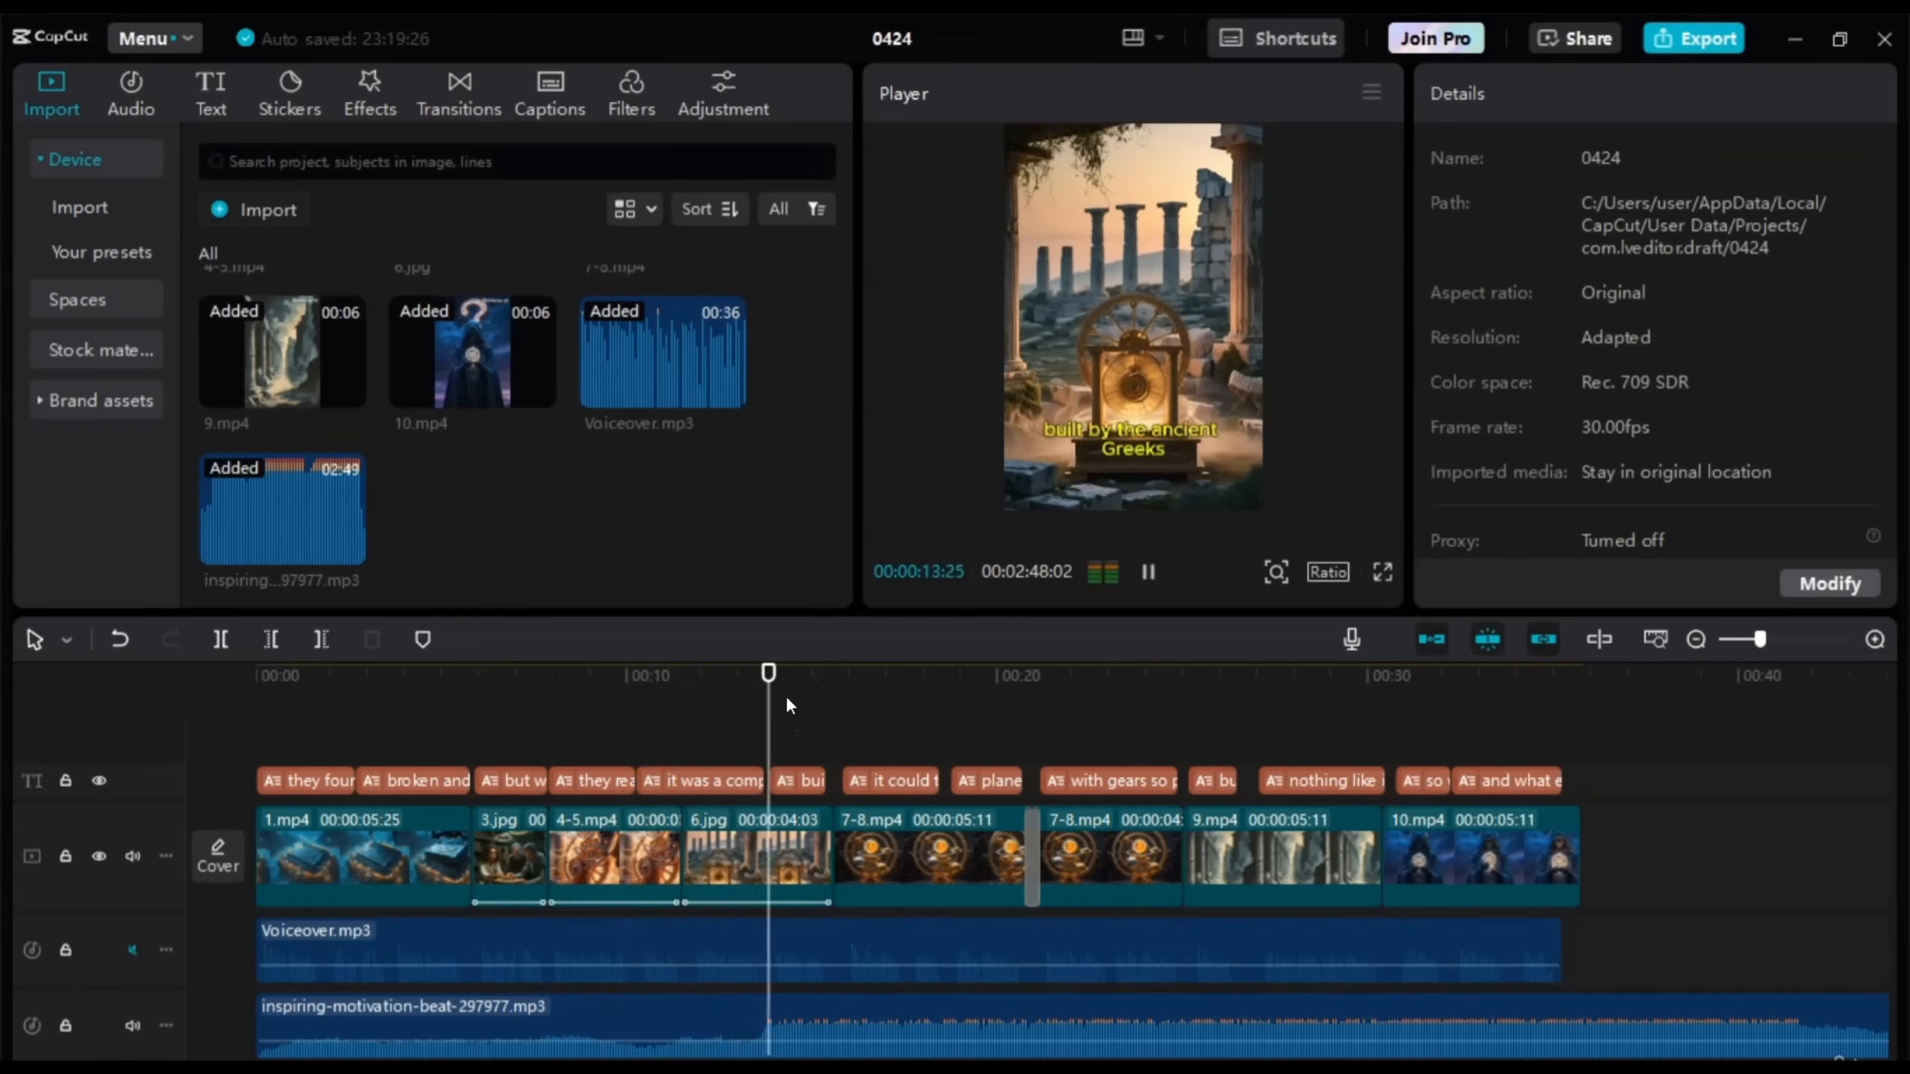
pyautogui.press('space')
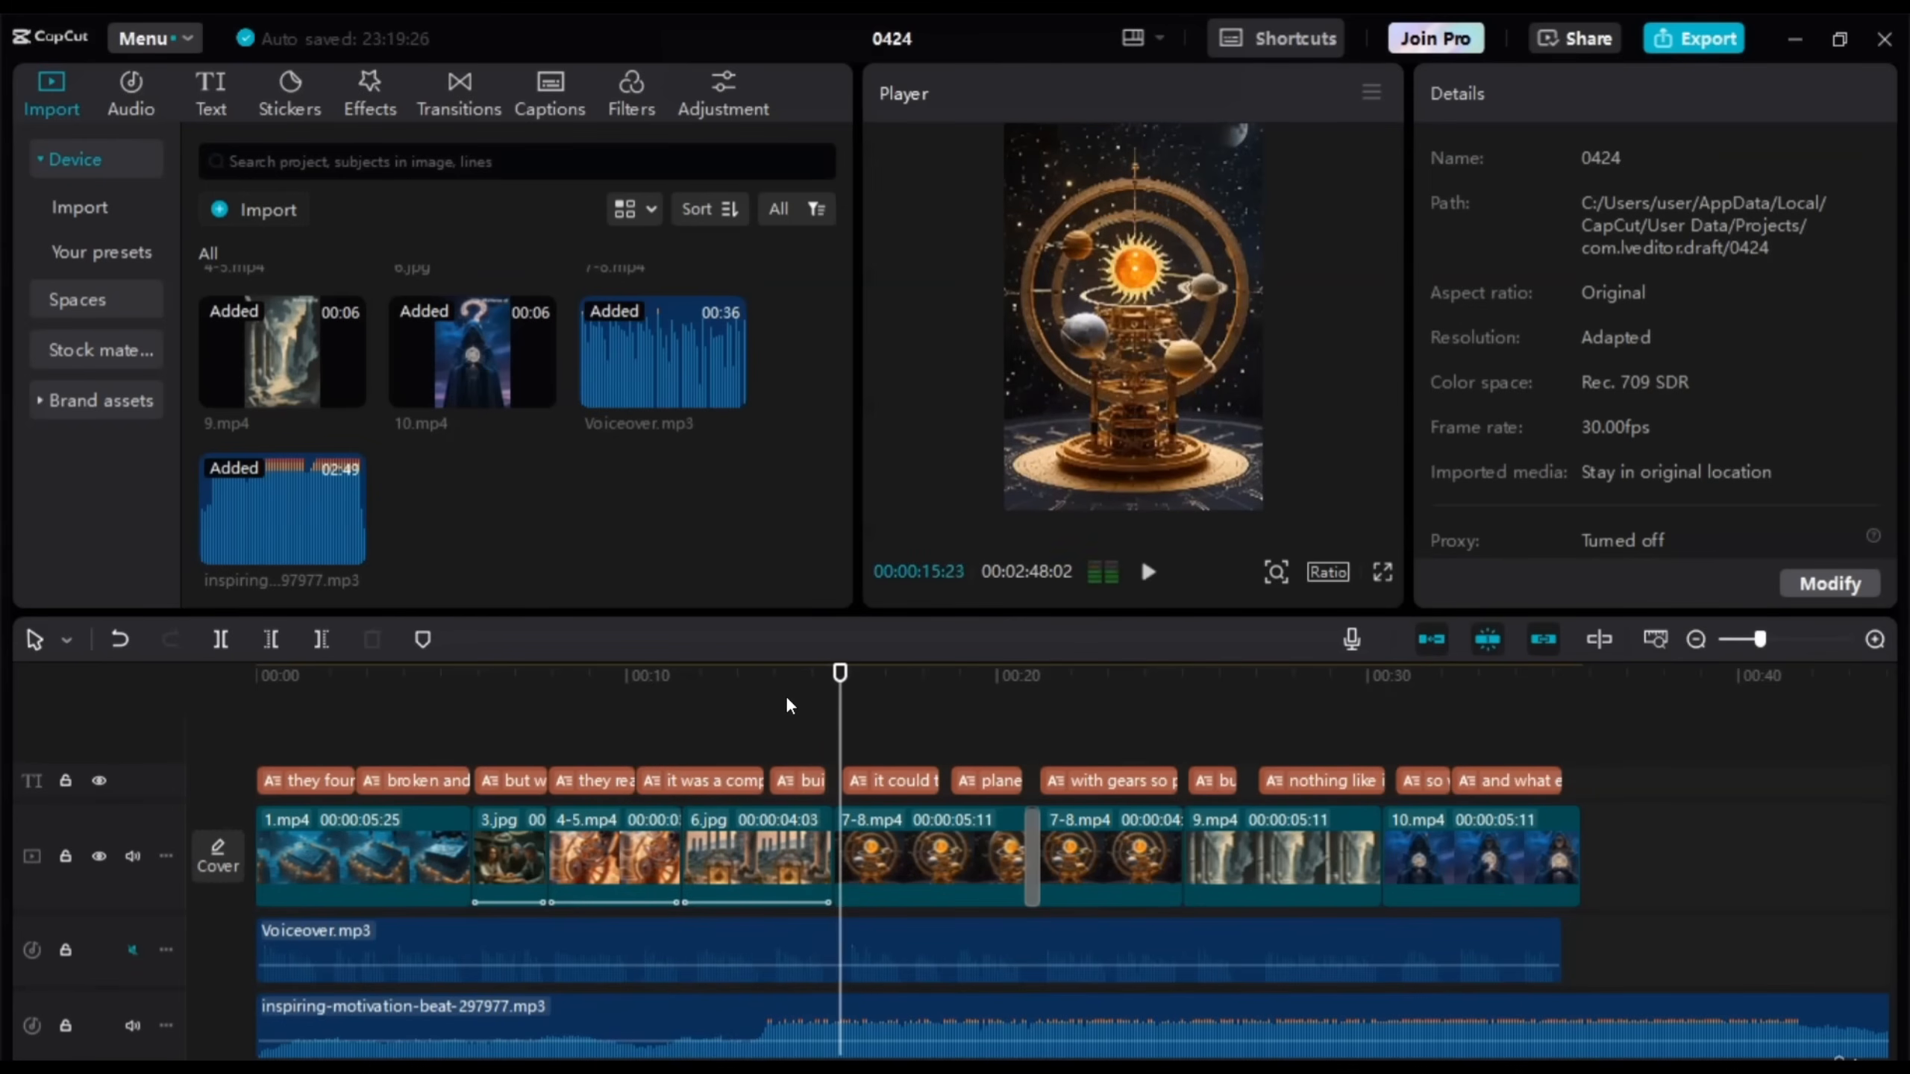
# Step: Split the background music at 00:00:13:07, just before its louder section, and delete the part after the cut
pyautogui.click(889, 923)
pyautogui.moveTo(840, 681); pyautogui.dragTo(744, 675)
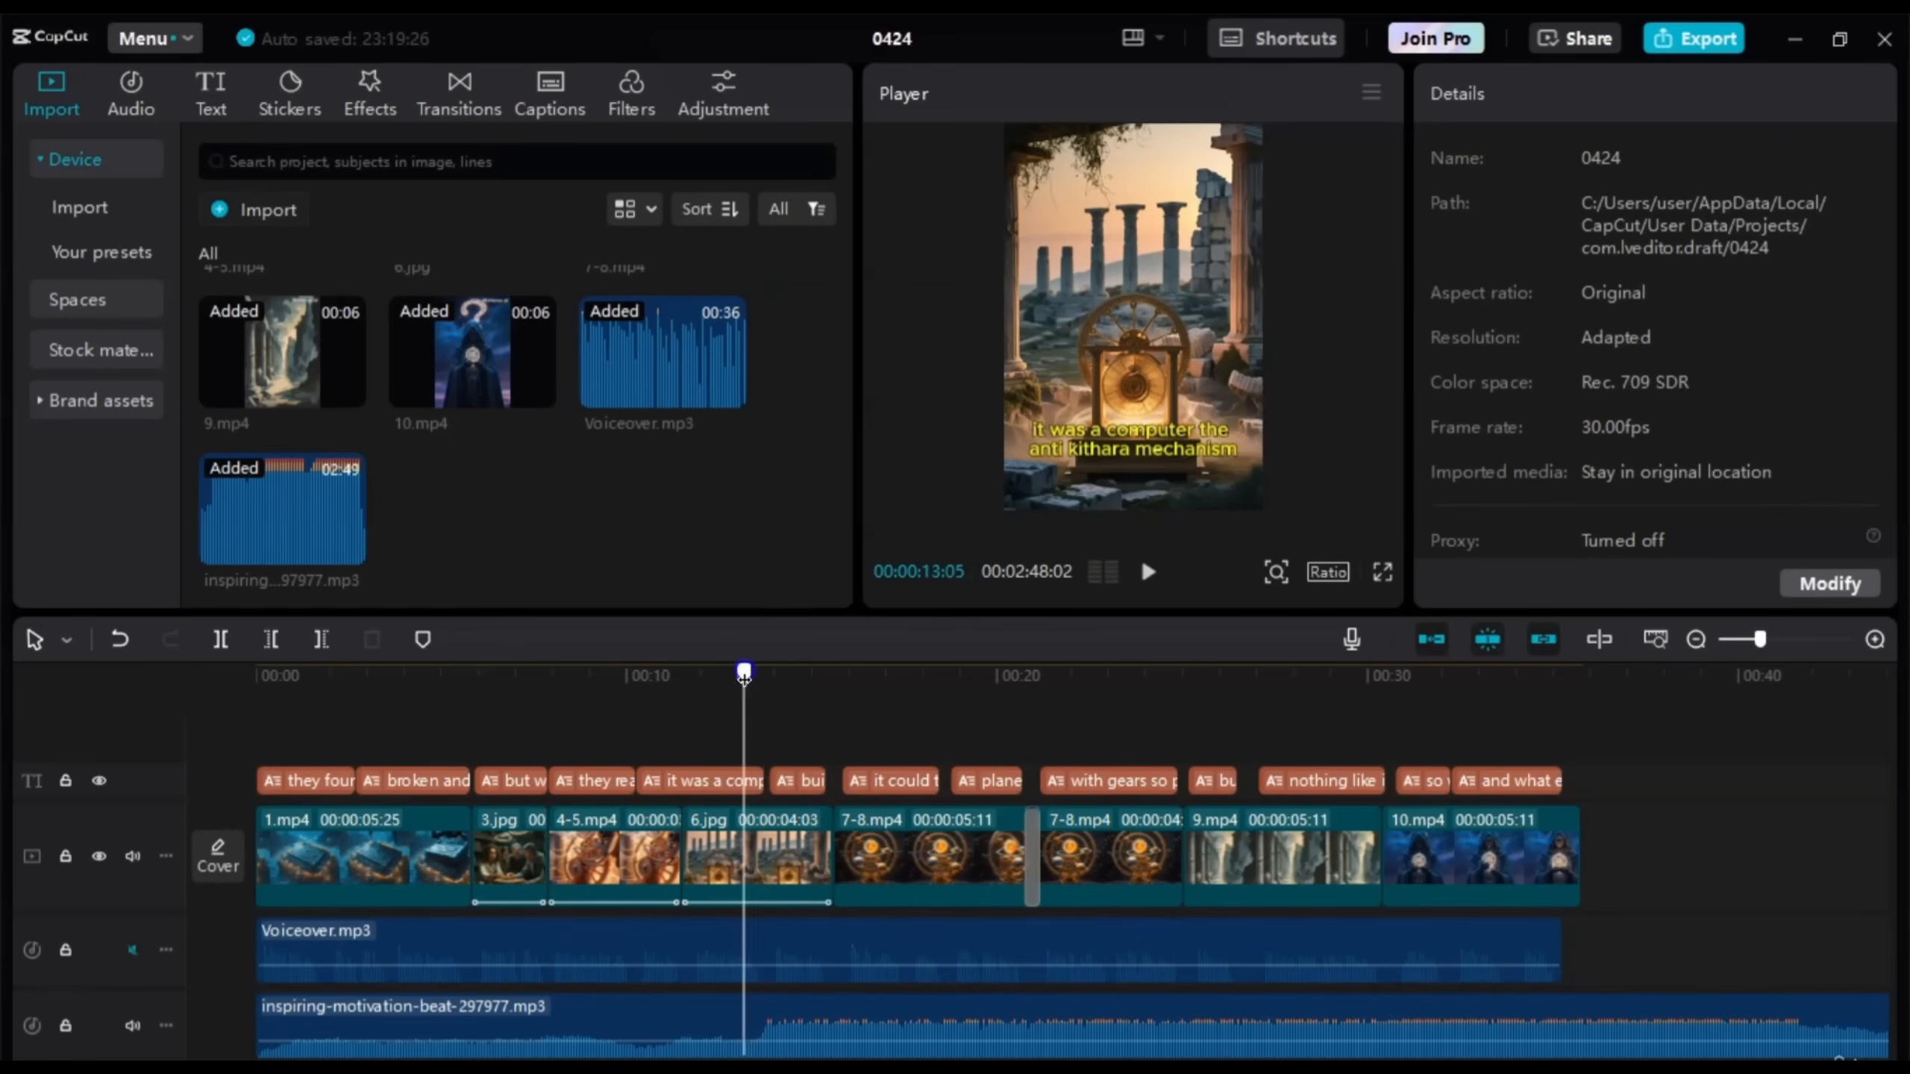
pyautogui.click(733, 1024)
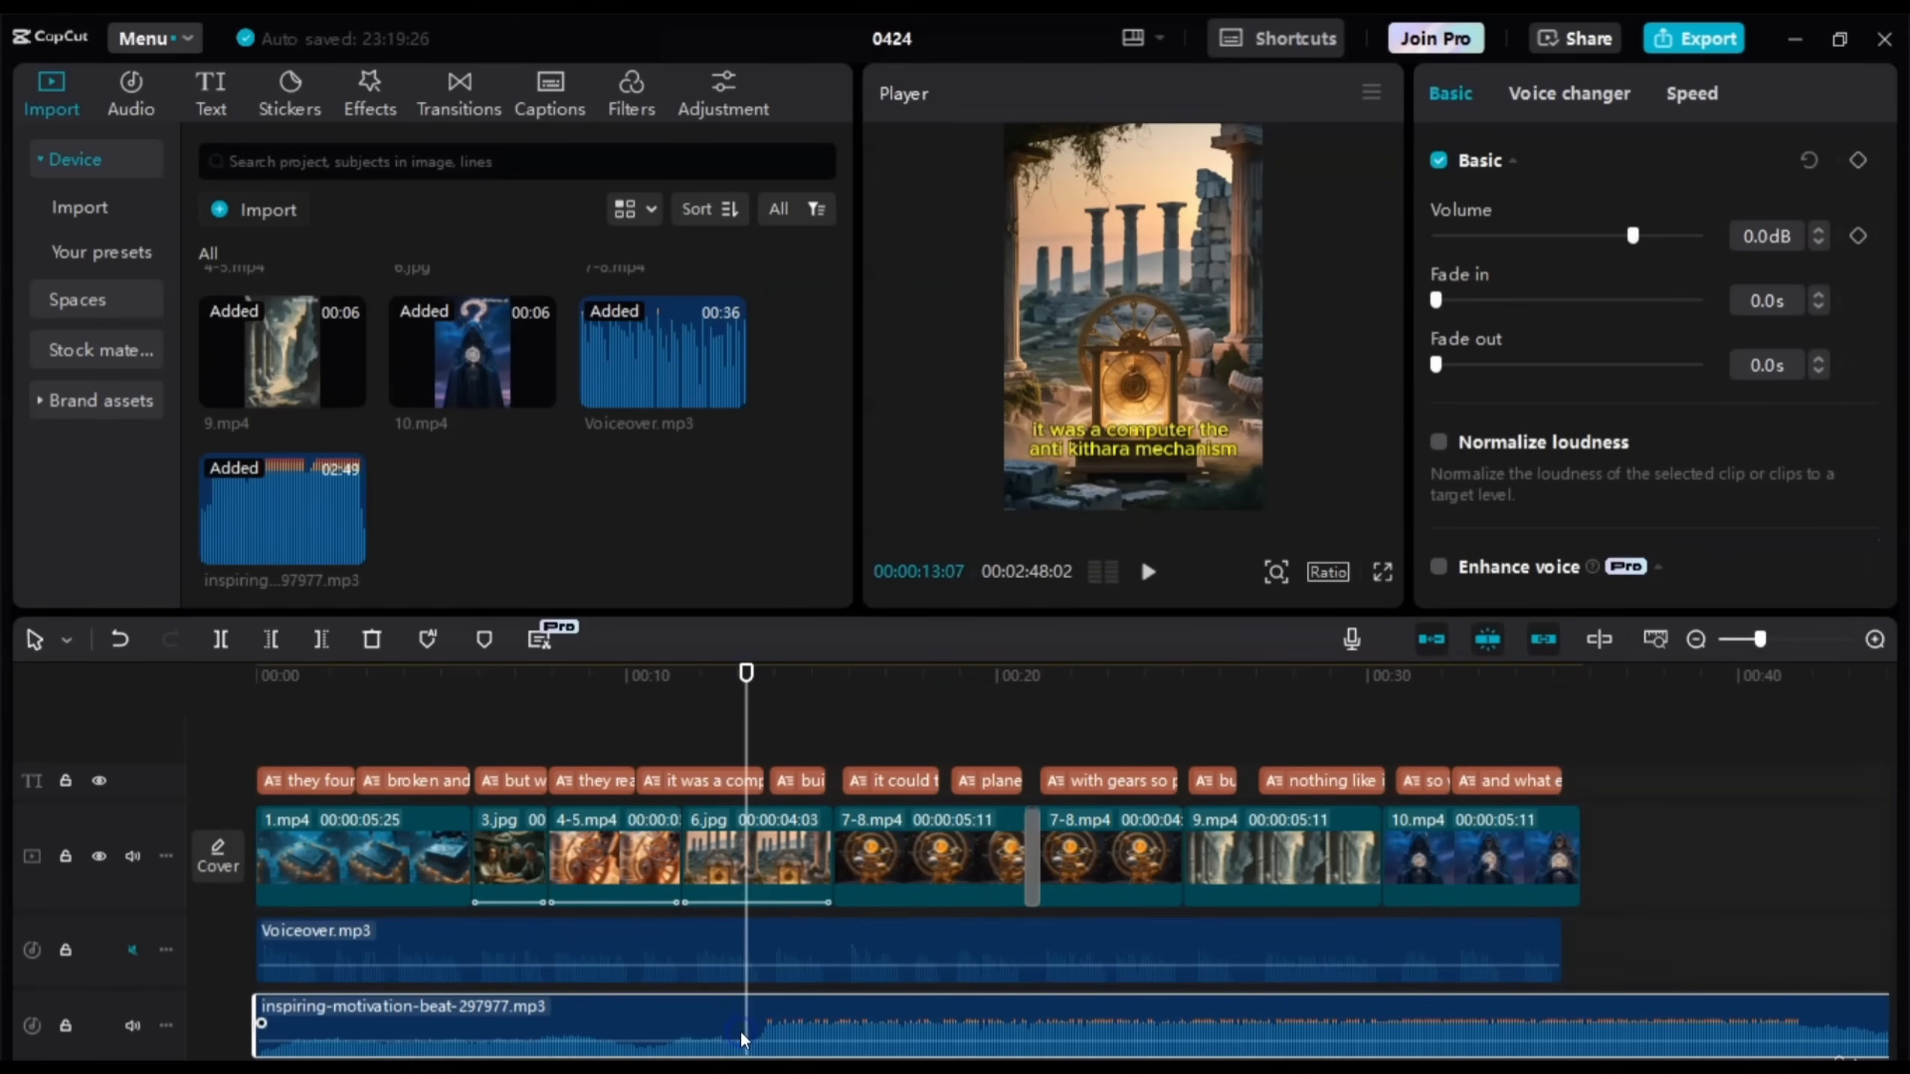
pyautogui.click(220, 640)
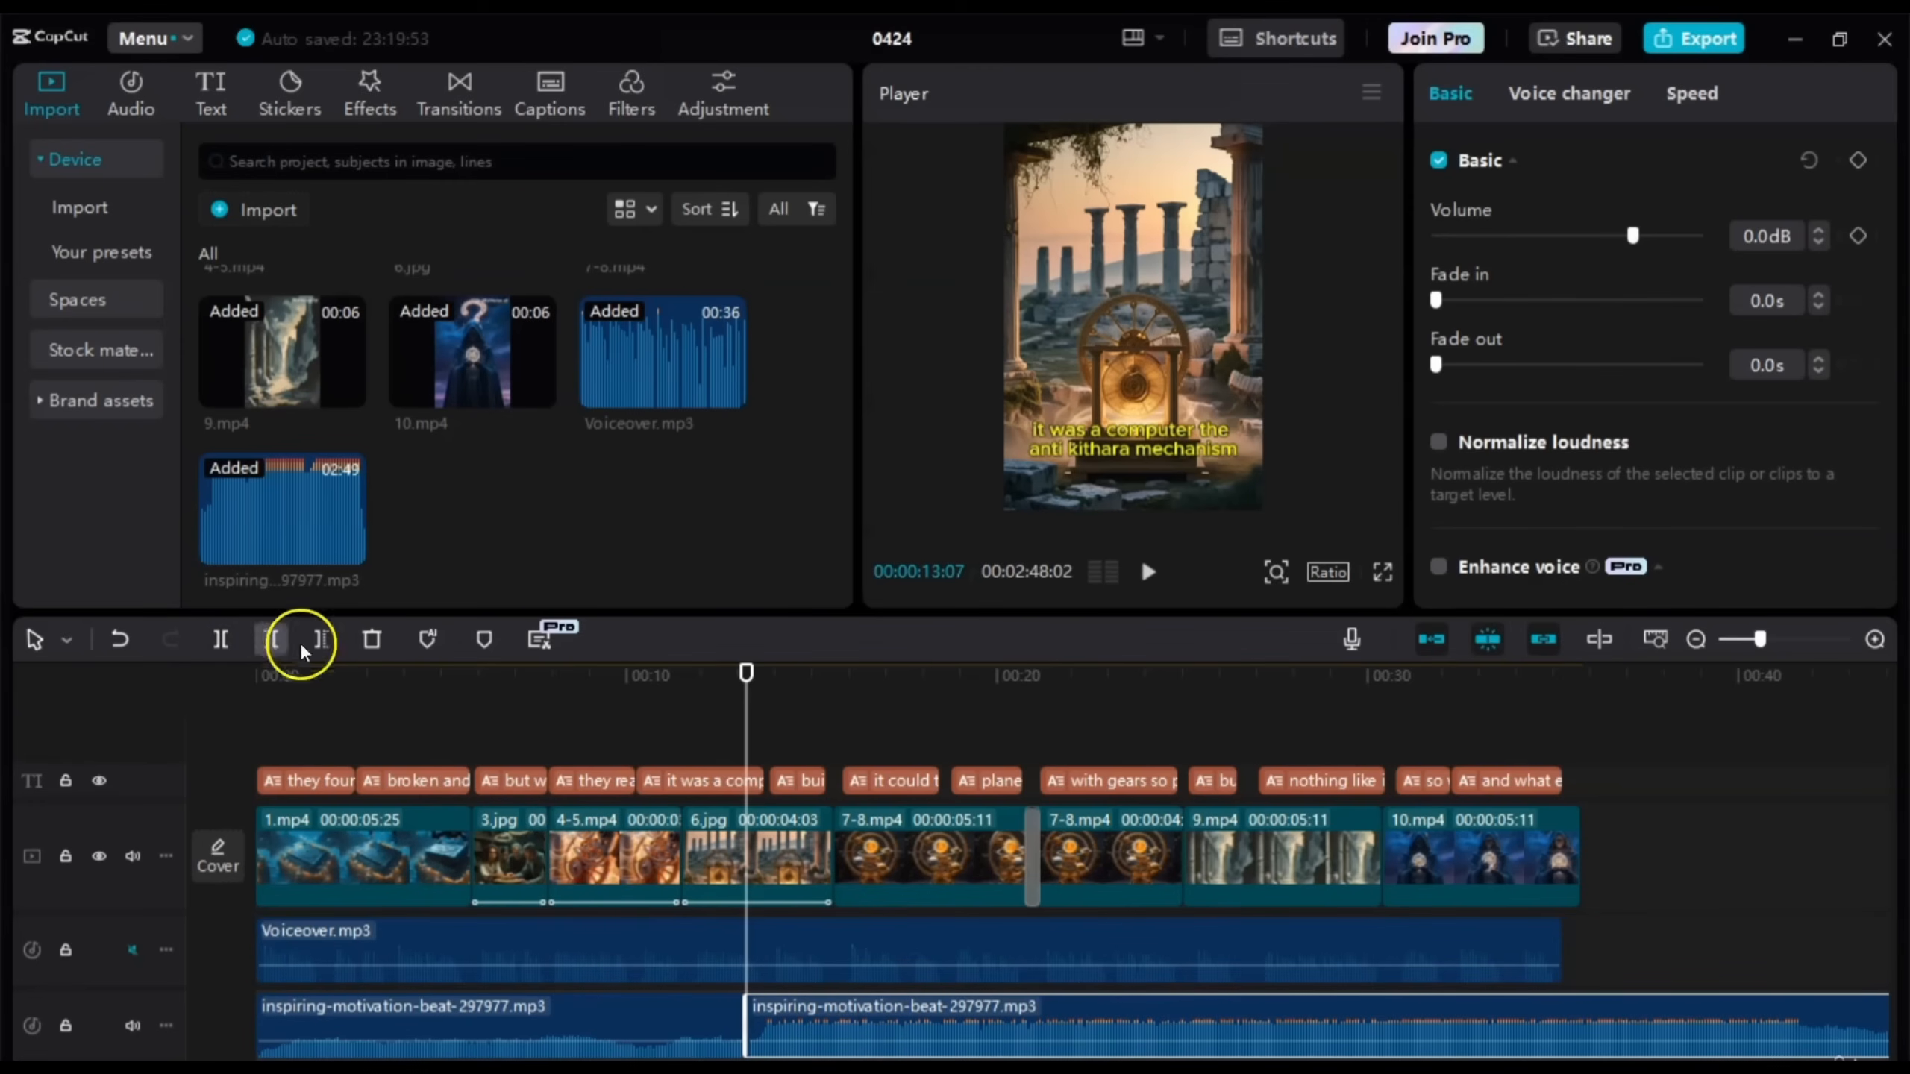
pyautogui.click(372, 640)
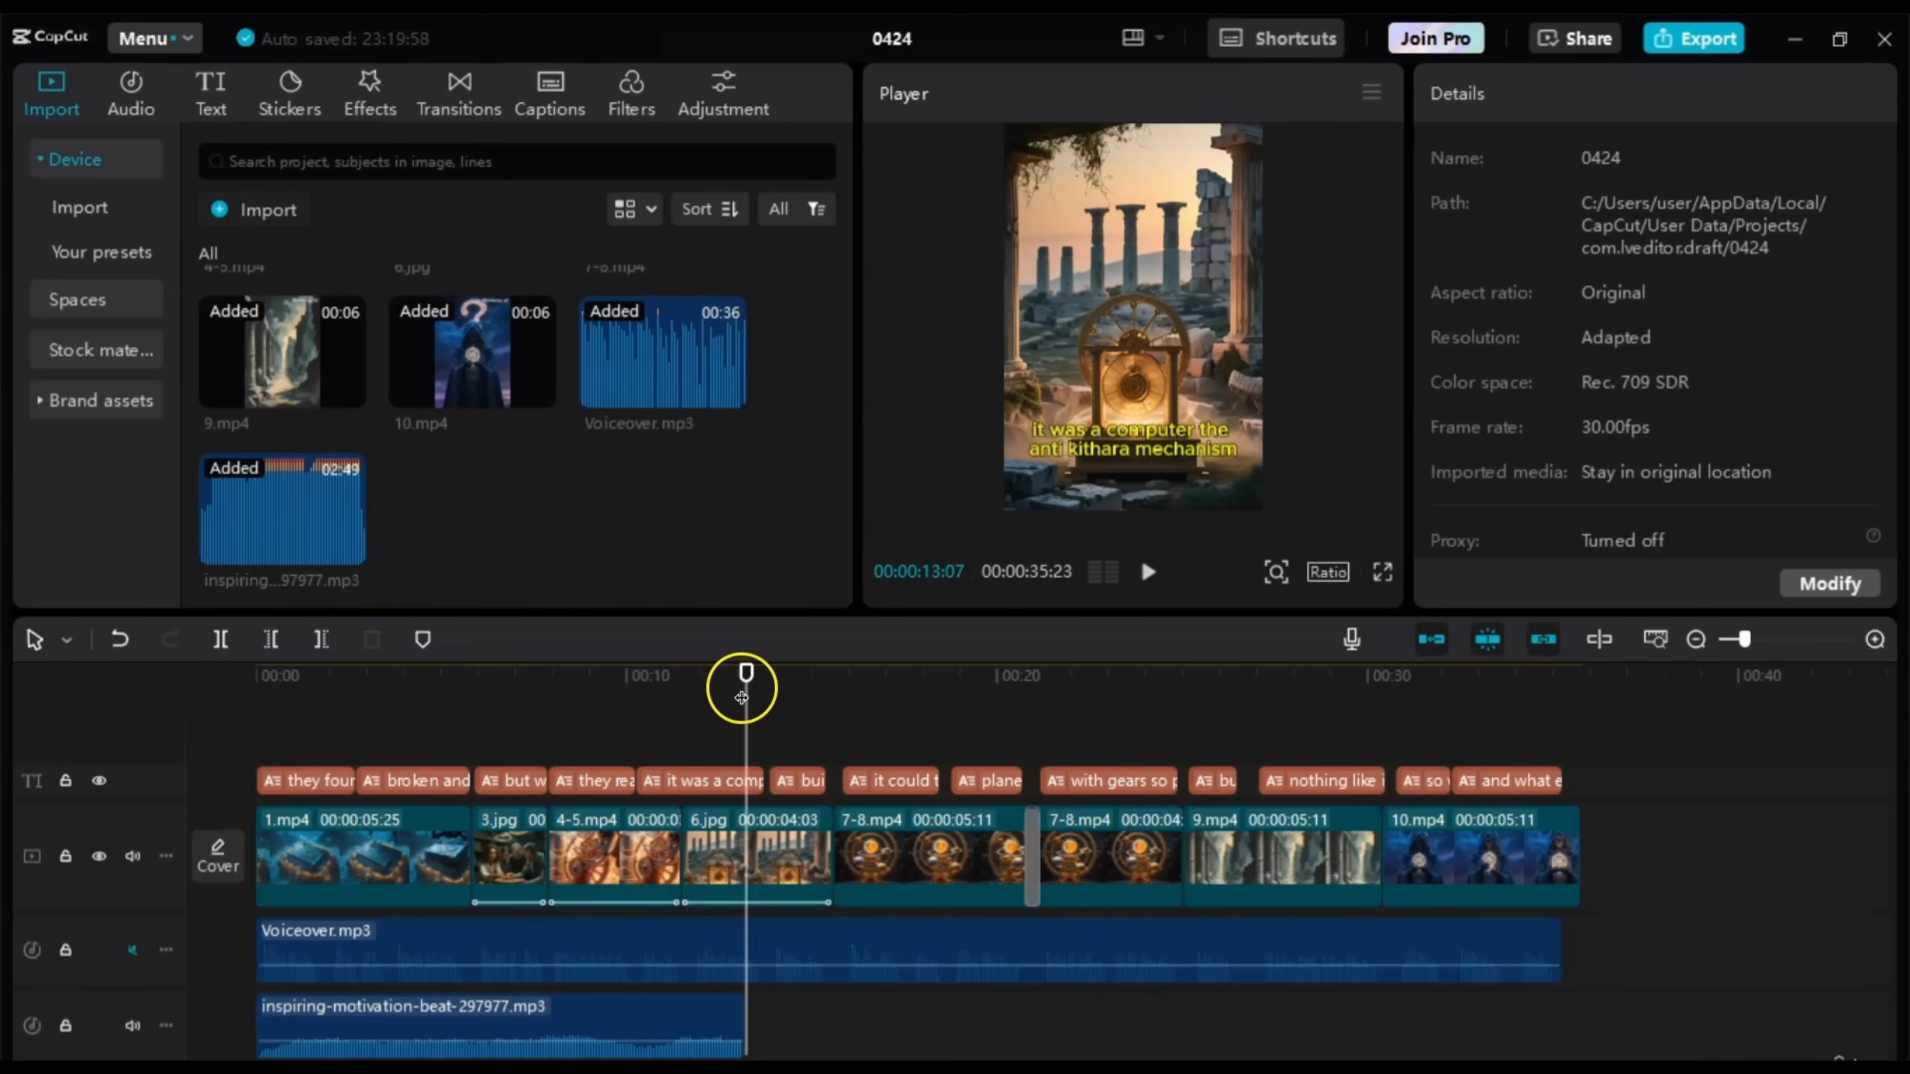
# Step: Play the trimmed background music from the start to 00:00:11:20
pyautogui.moveTo(741, 698); pyautogui.dragTo(222, 703)
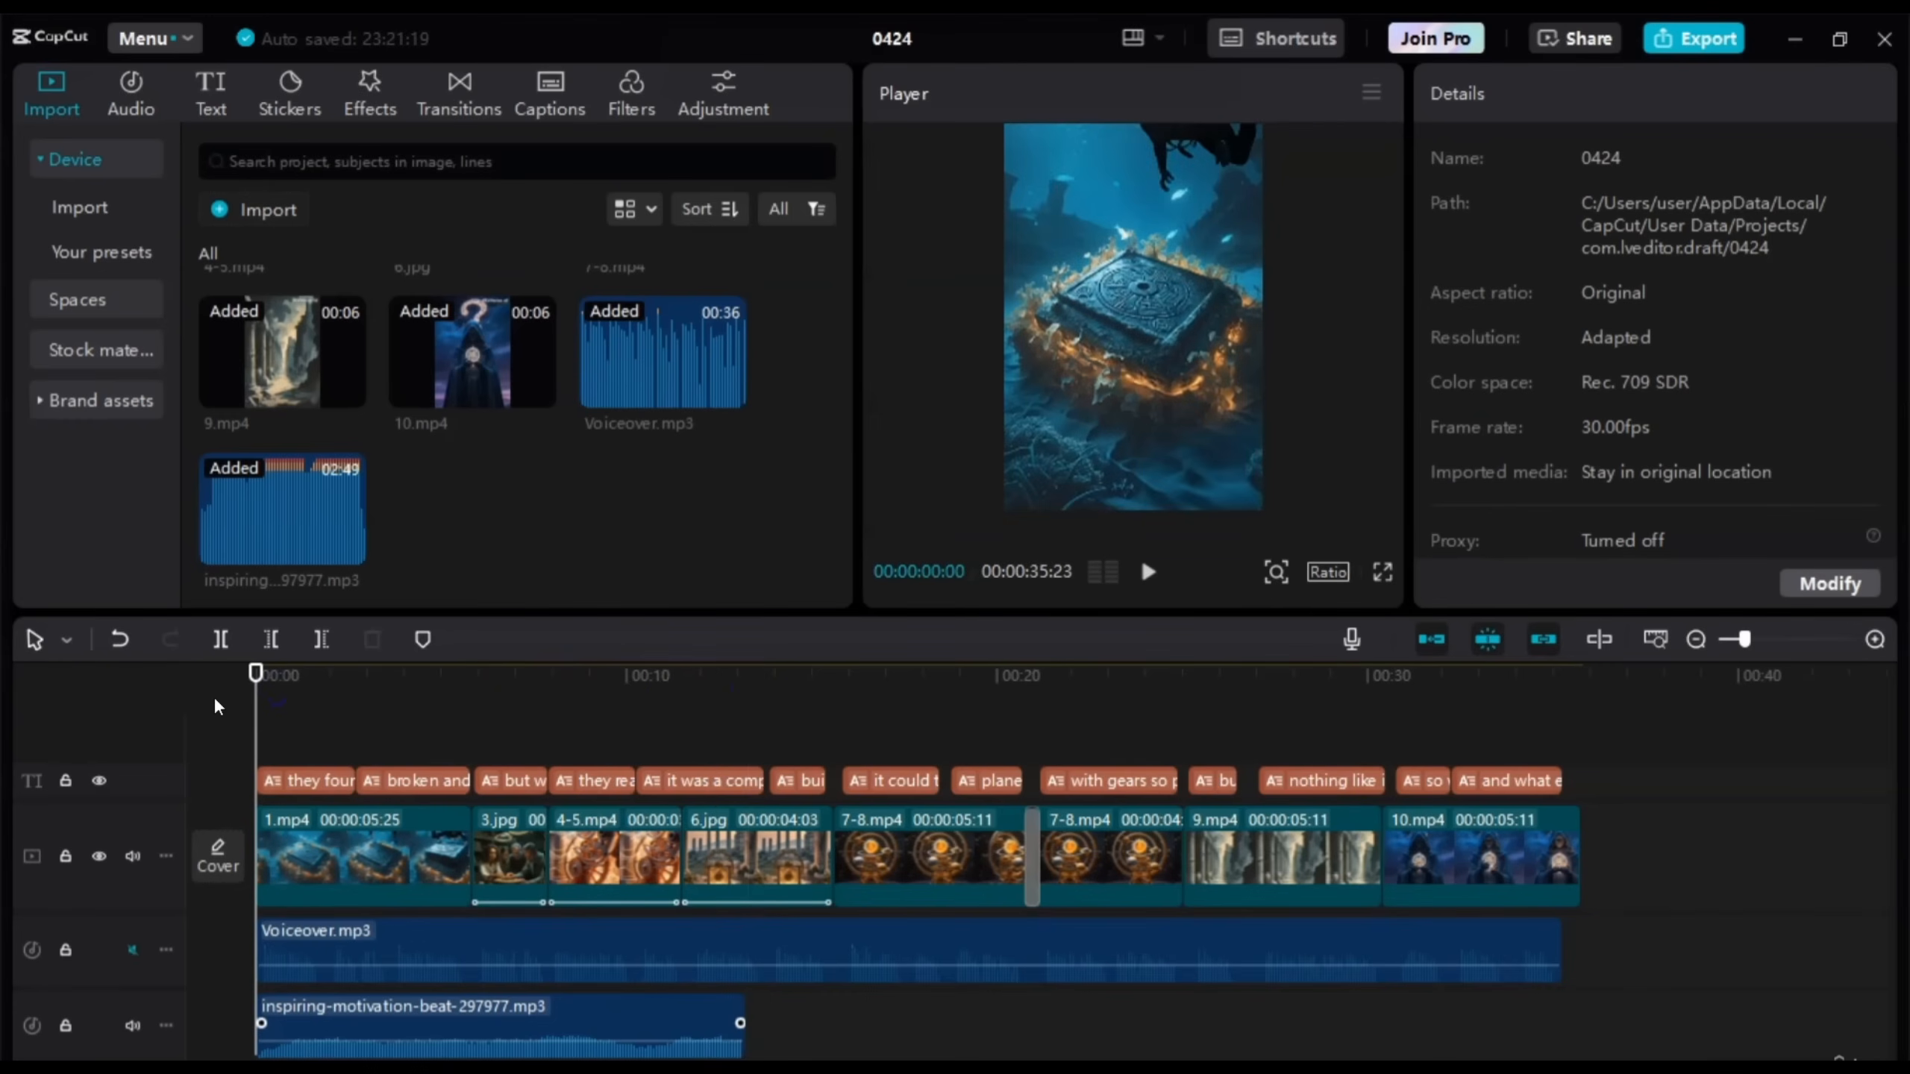
pyautogui.press('space')
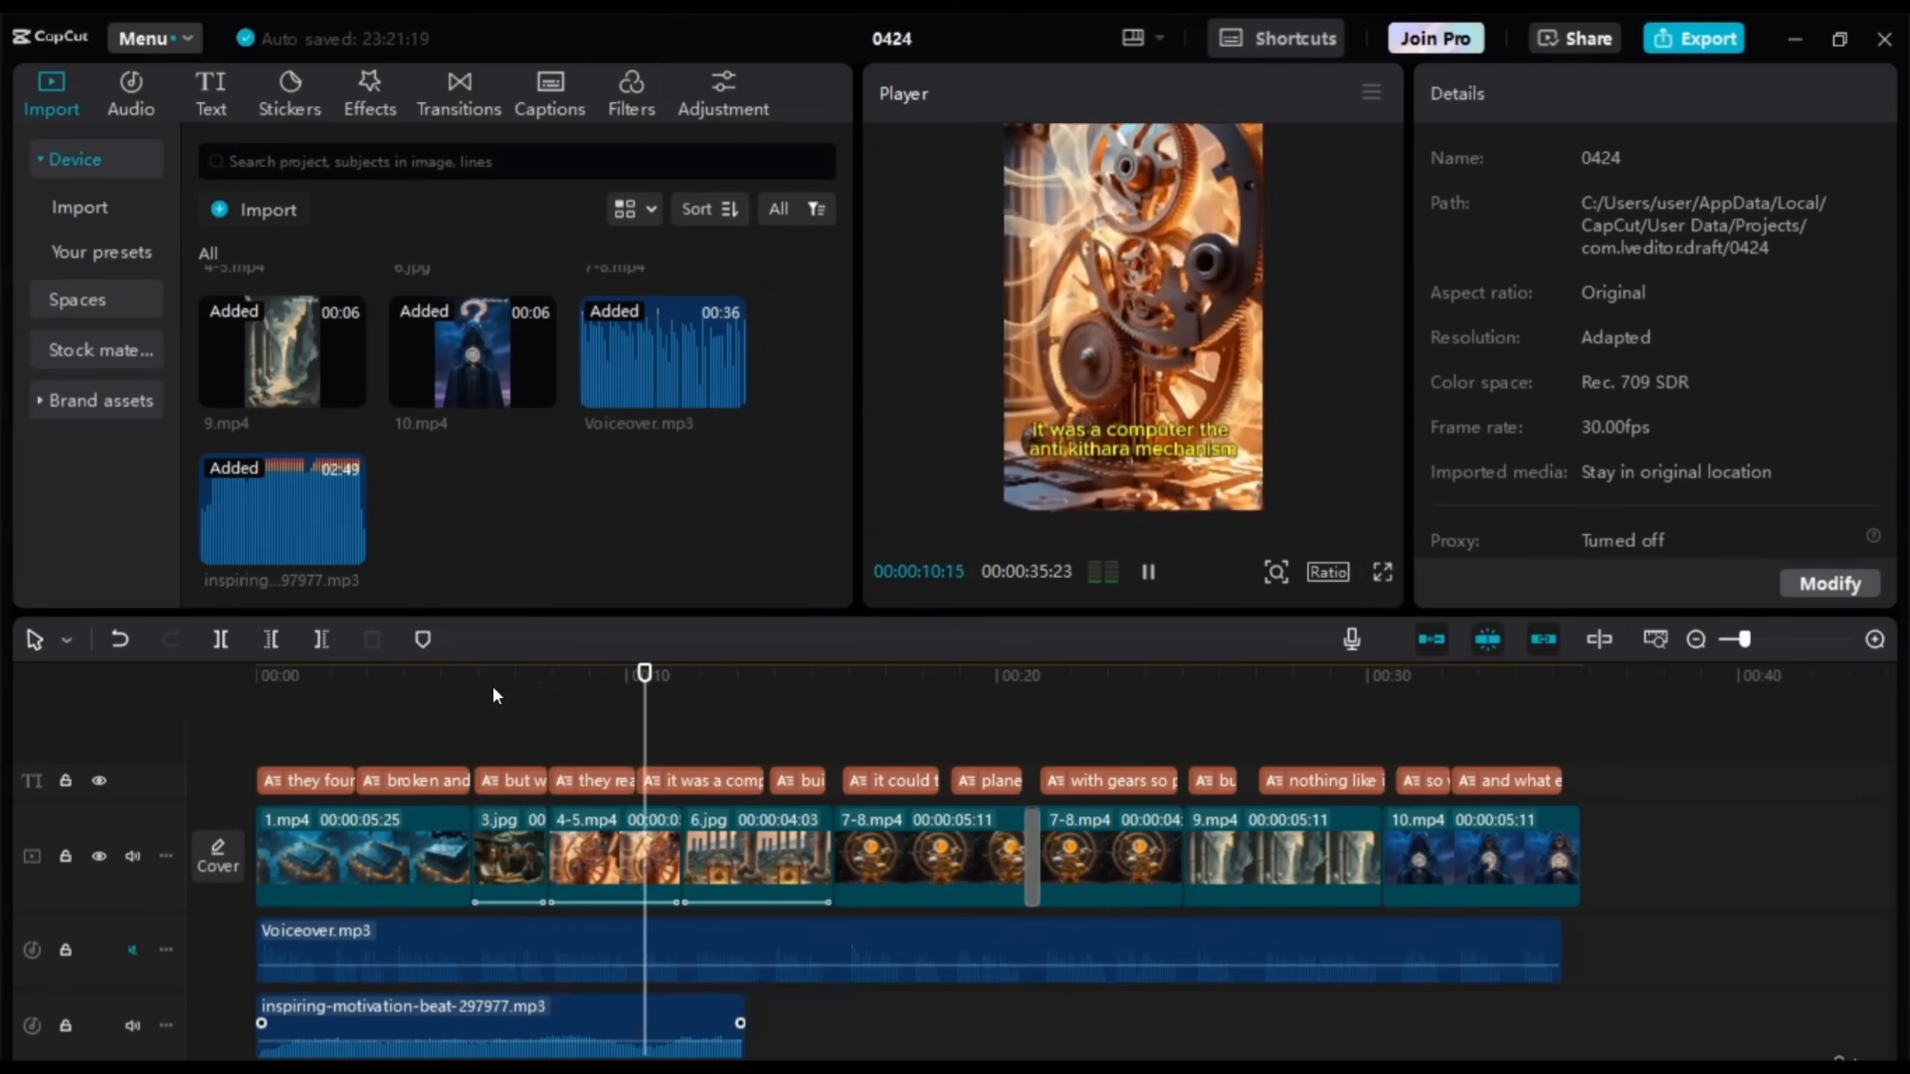
pyautogui.press('space')
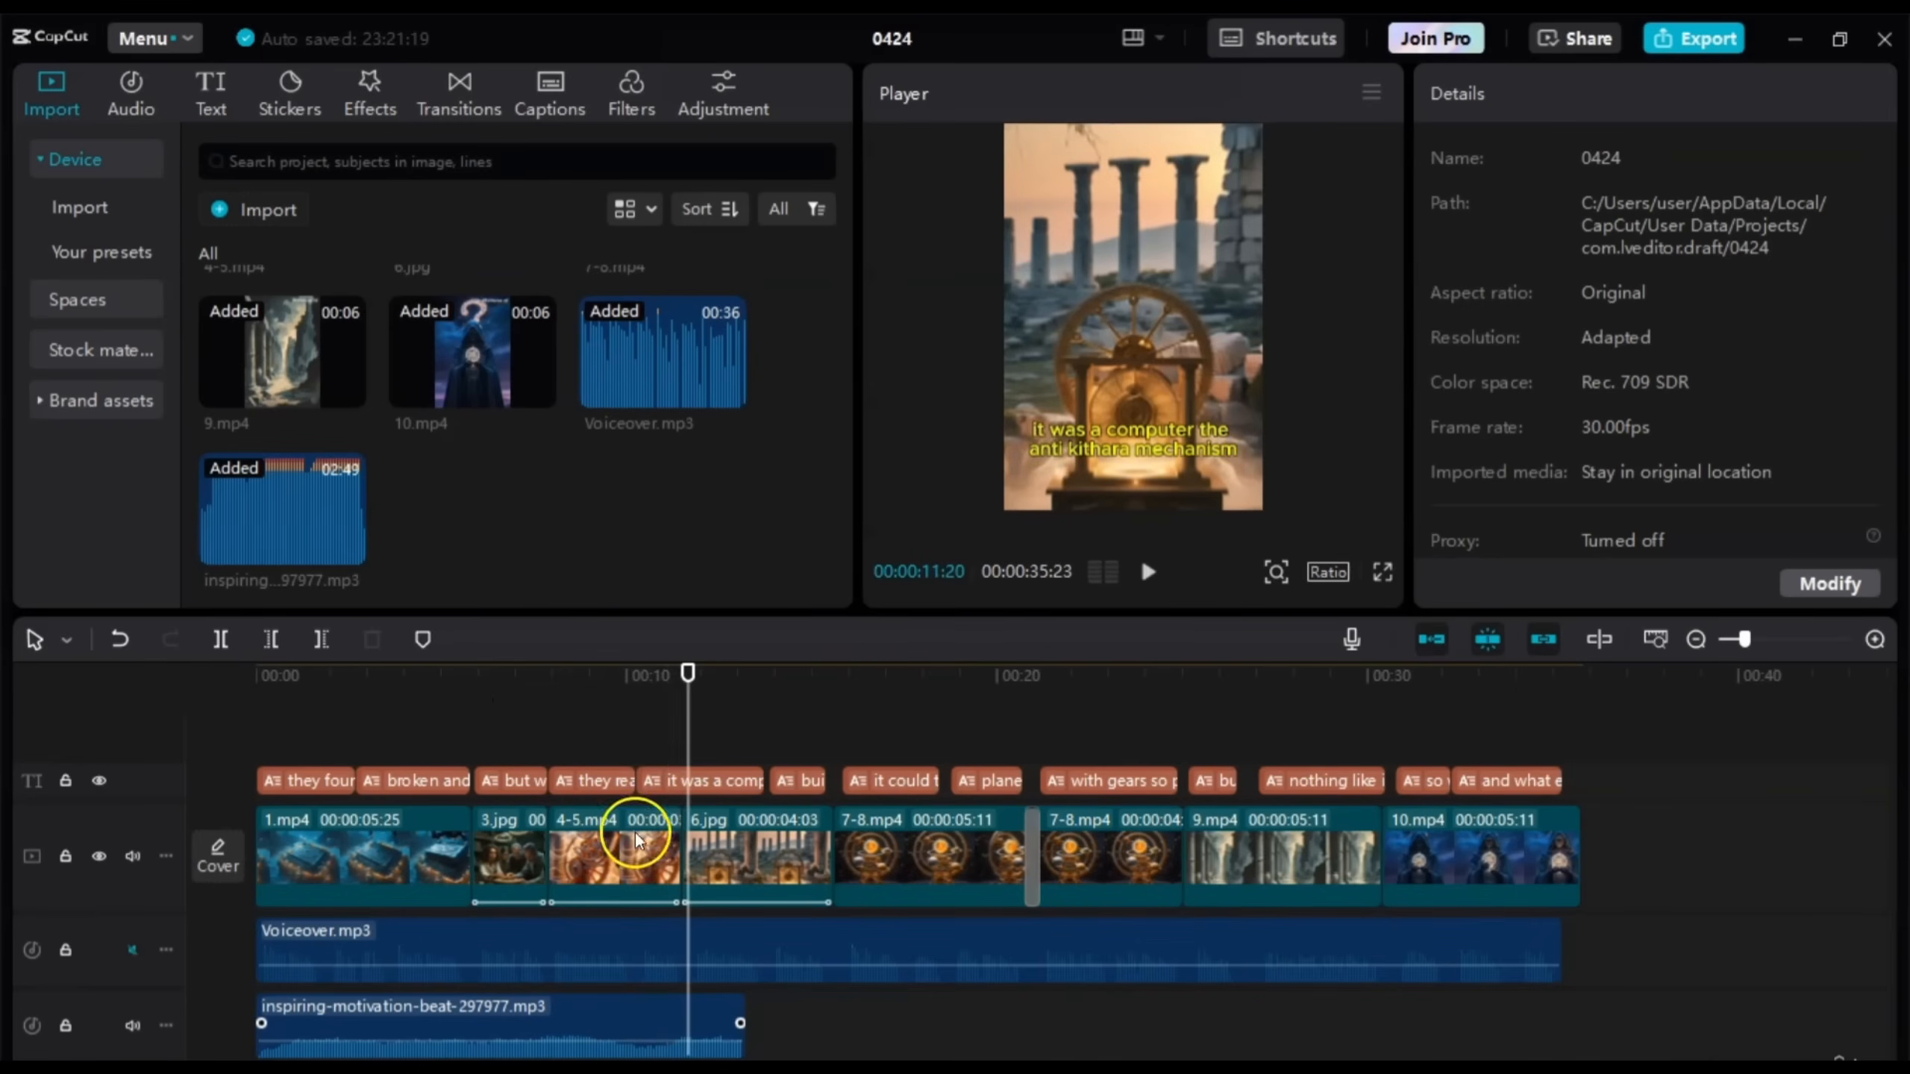
# Step: Split the background music again at 00:00:10:21 and delete the short piece after the cut
pyautogui.moveTo(688, 728); pyautogui.dragTo(595, 743)
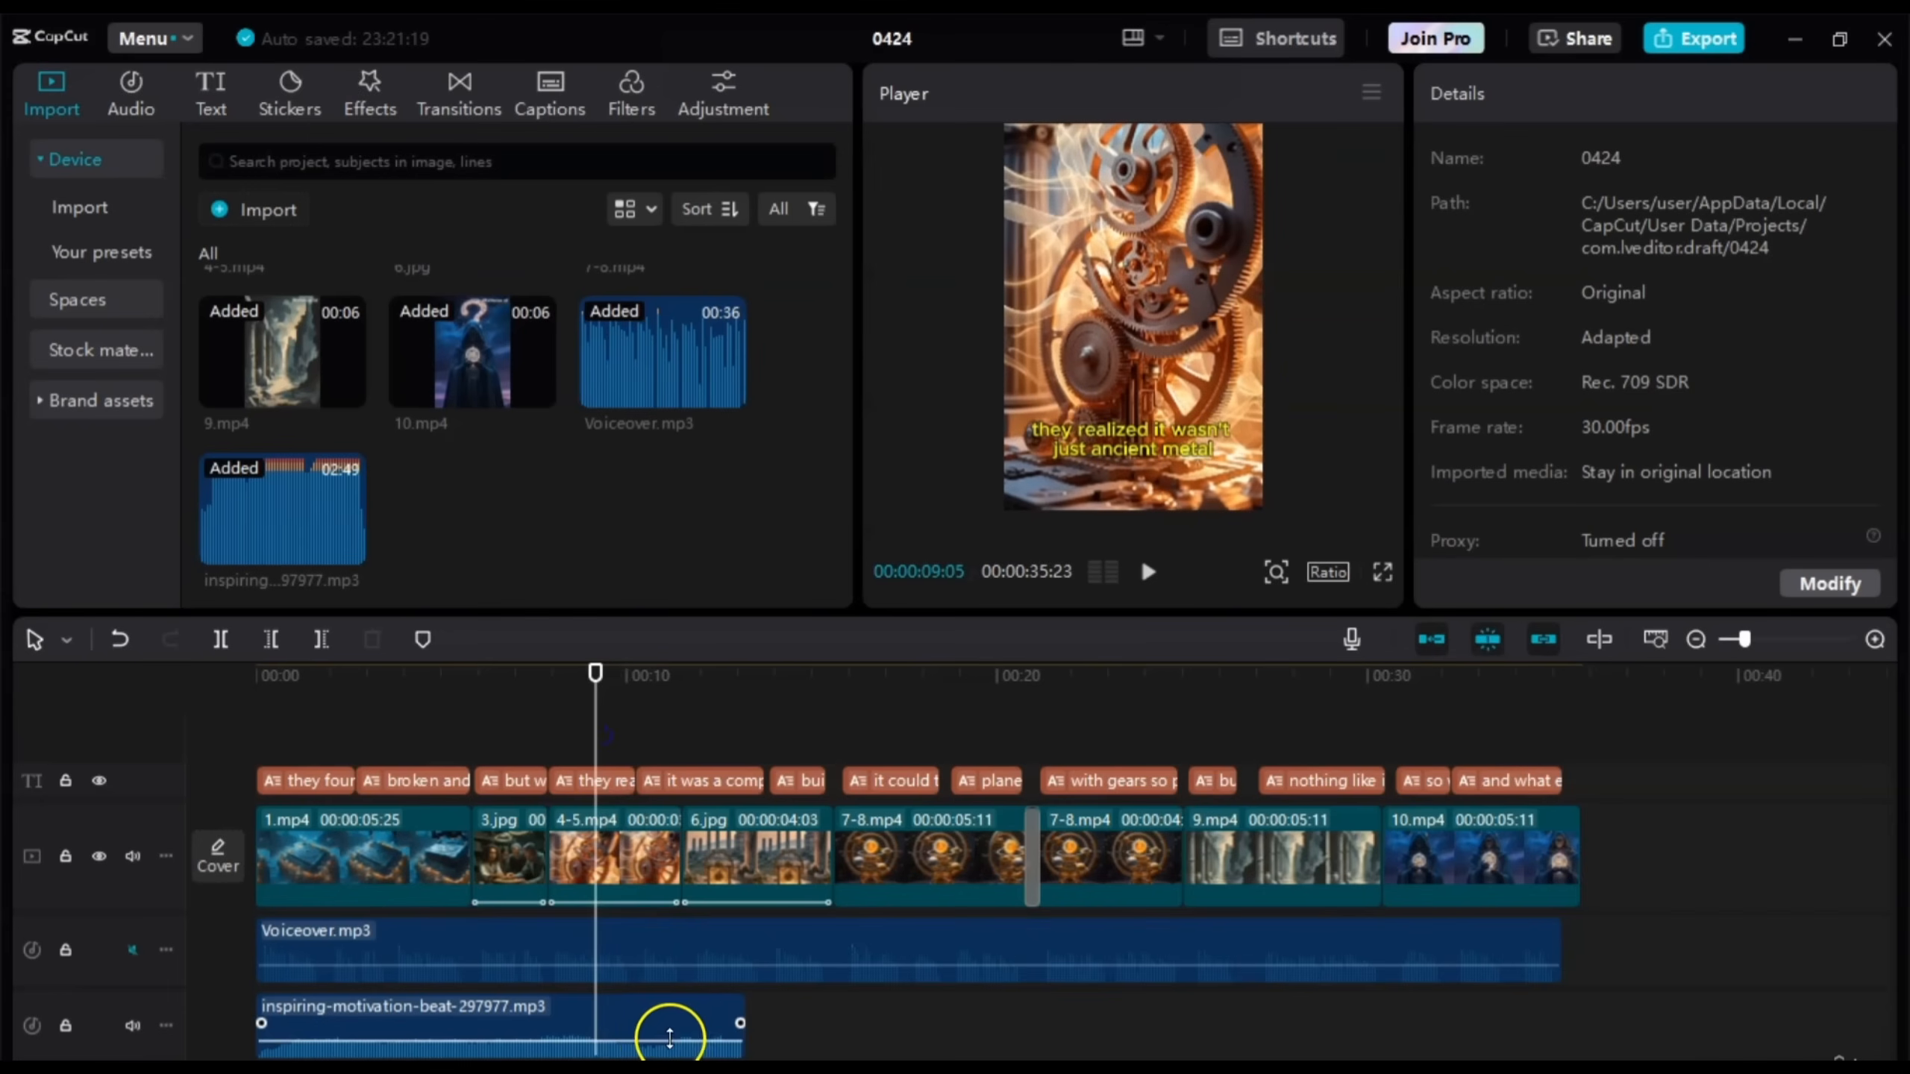
pyautogui.moveTo(595, 691); pyautogui.dragTo(653, 698)
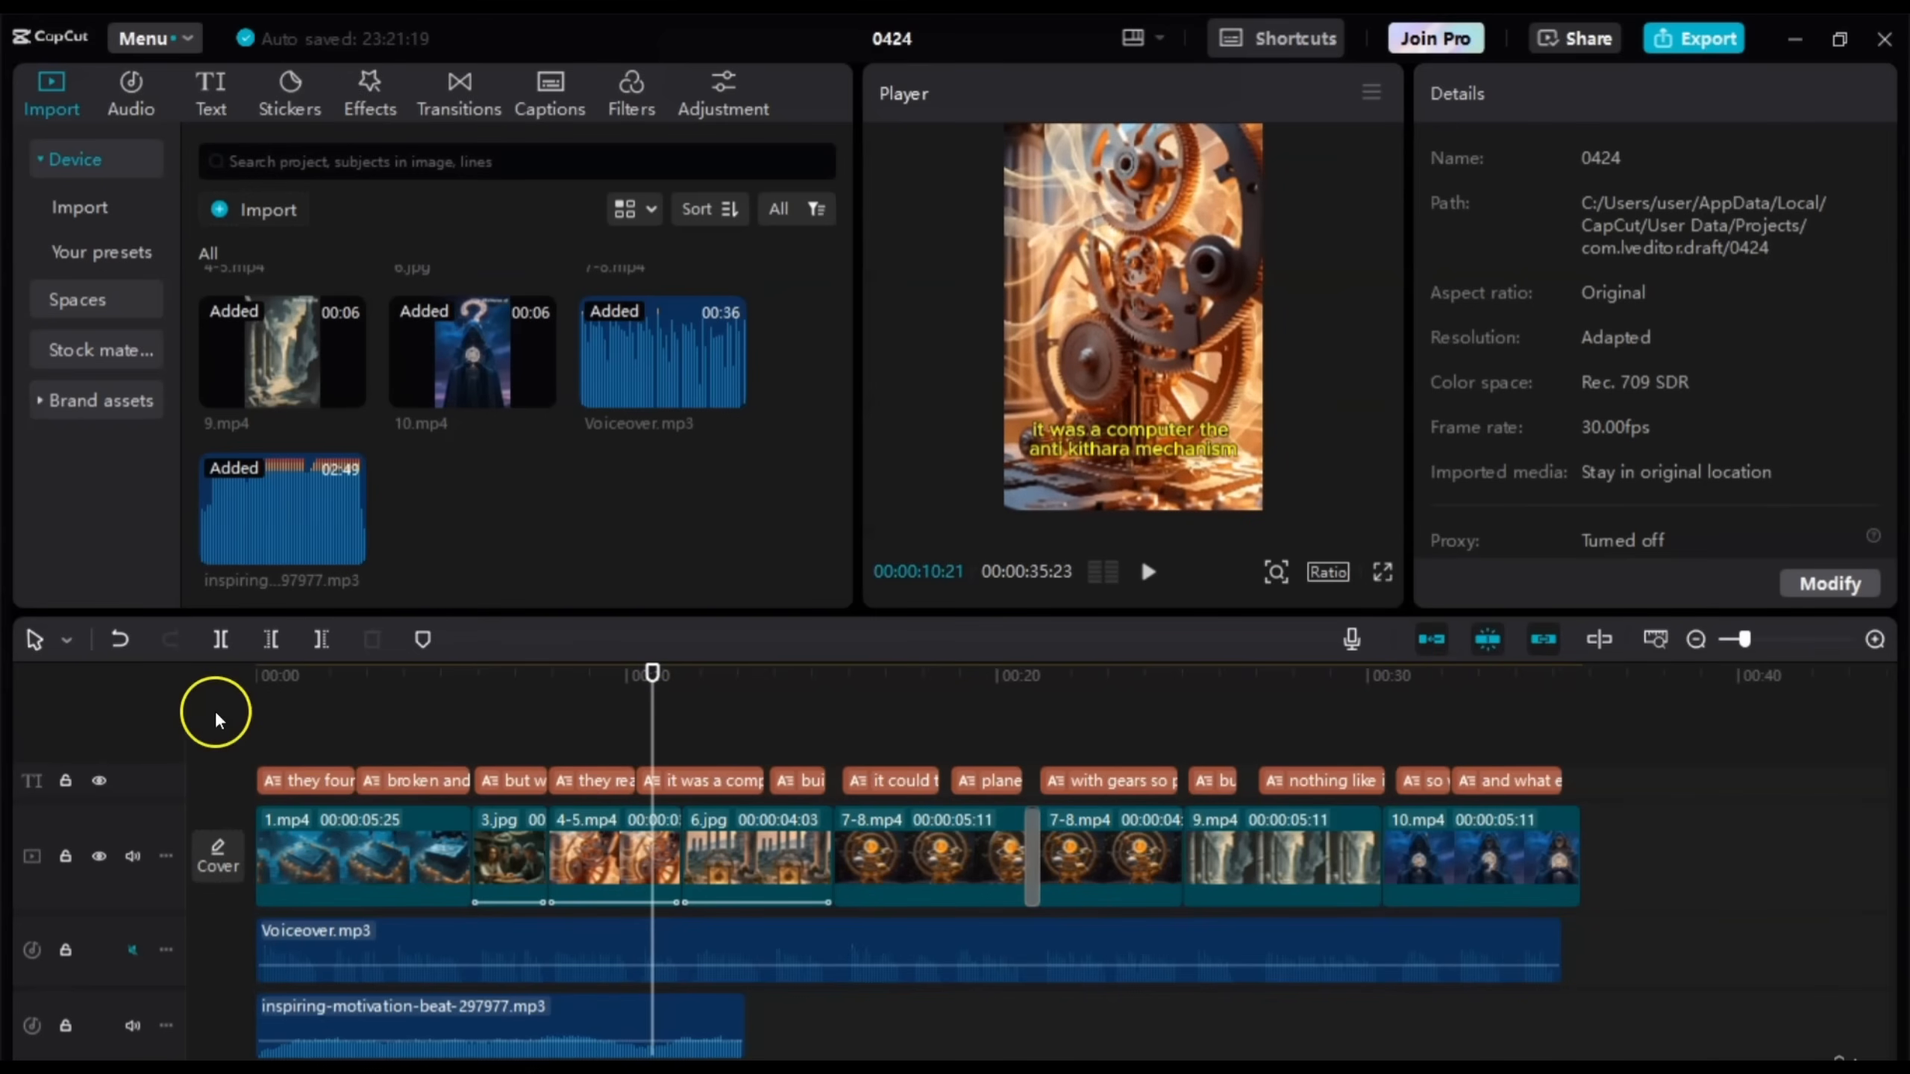
pyautogui.click(649, 1024)
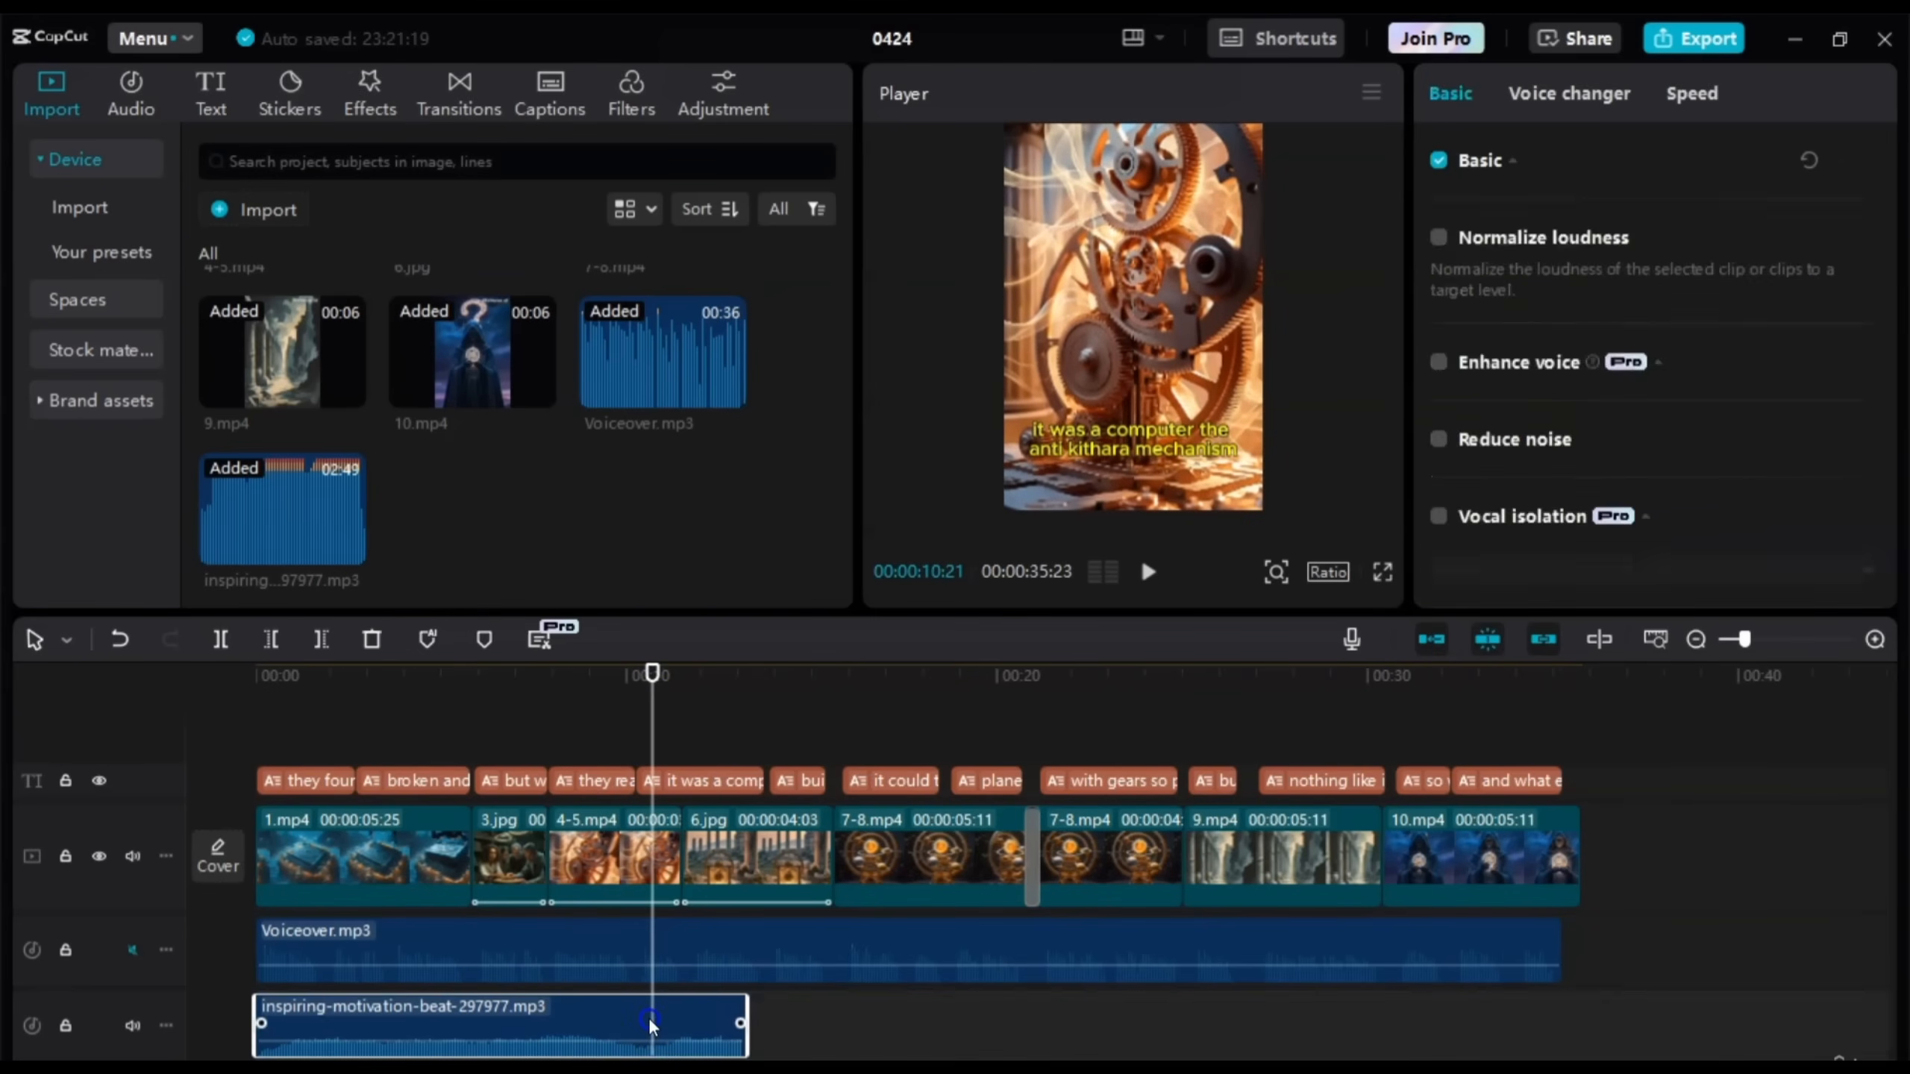
pyautogui.click(220, 639)
pyautogui.click(706, 1029)
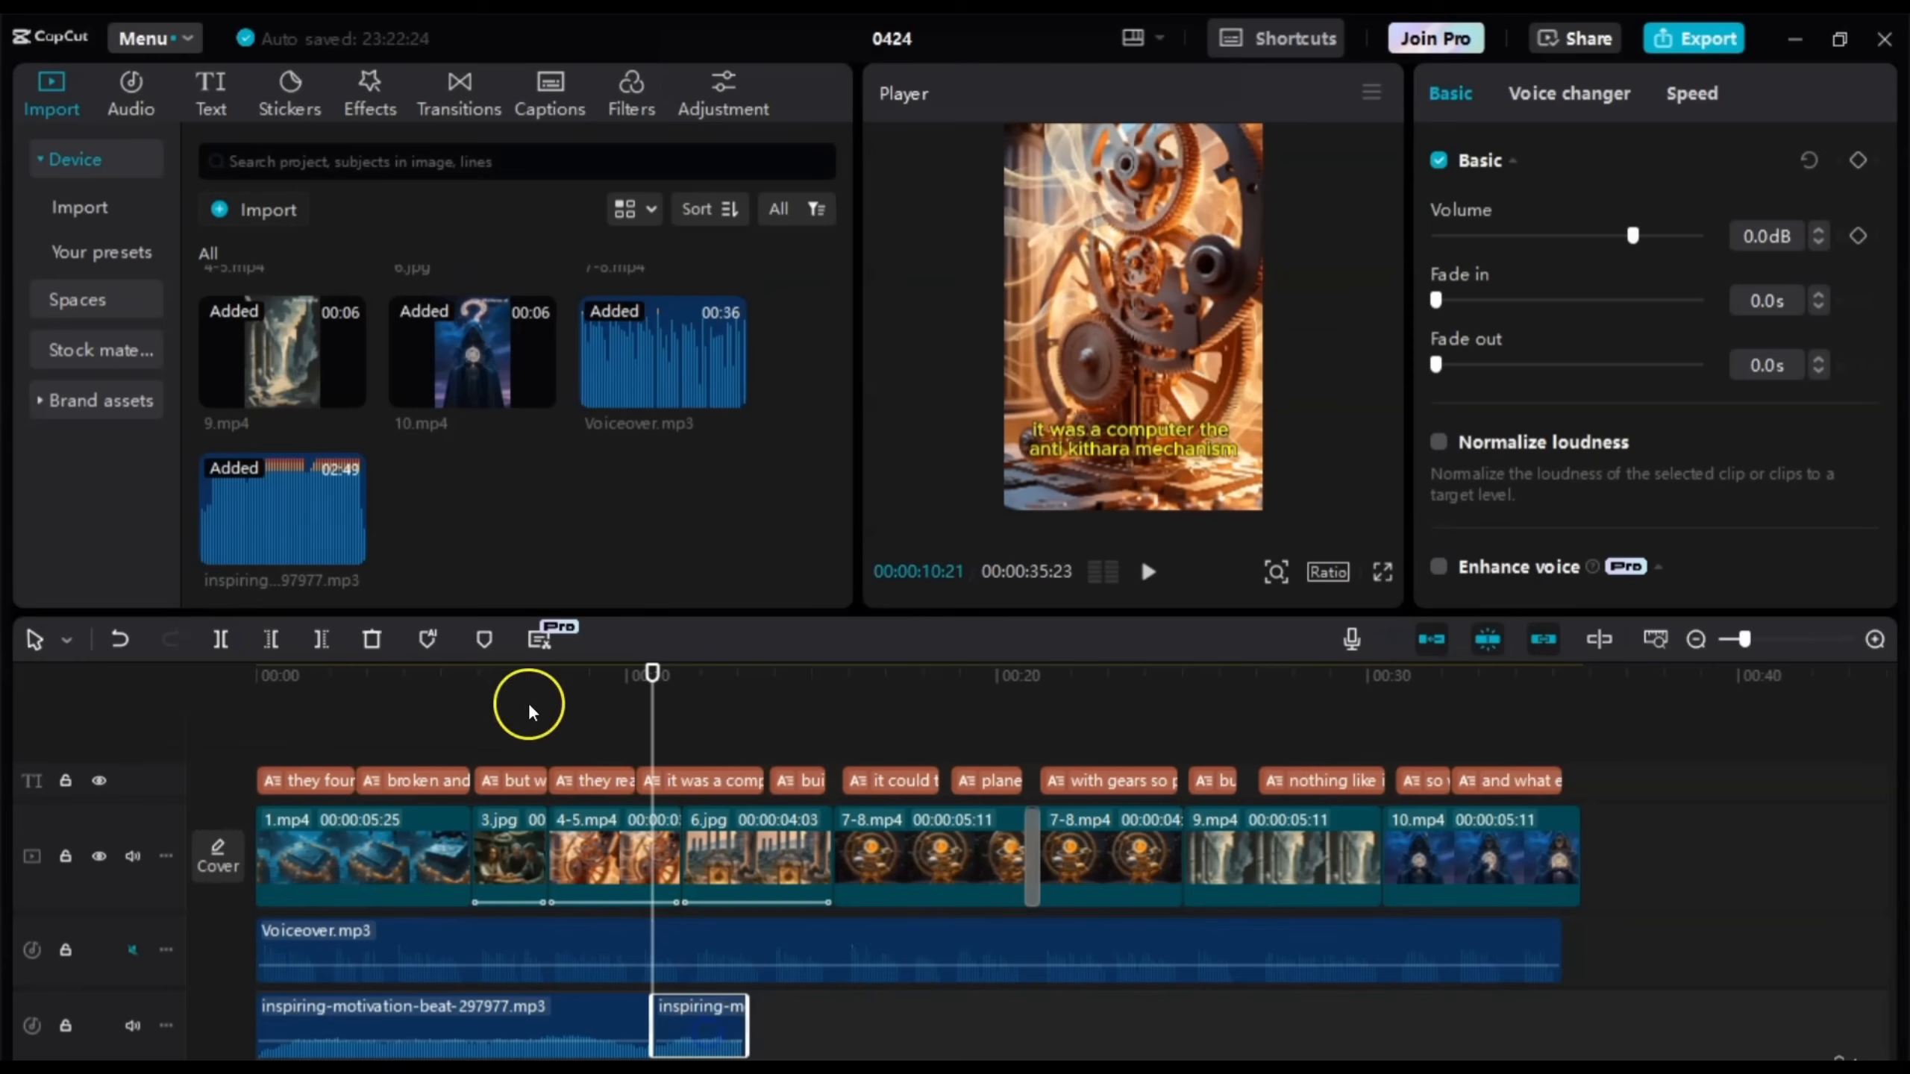
pyautogui.click(372, 639)
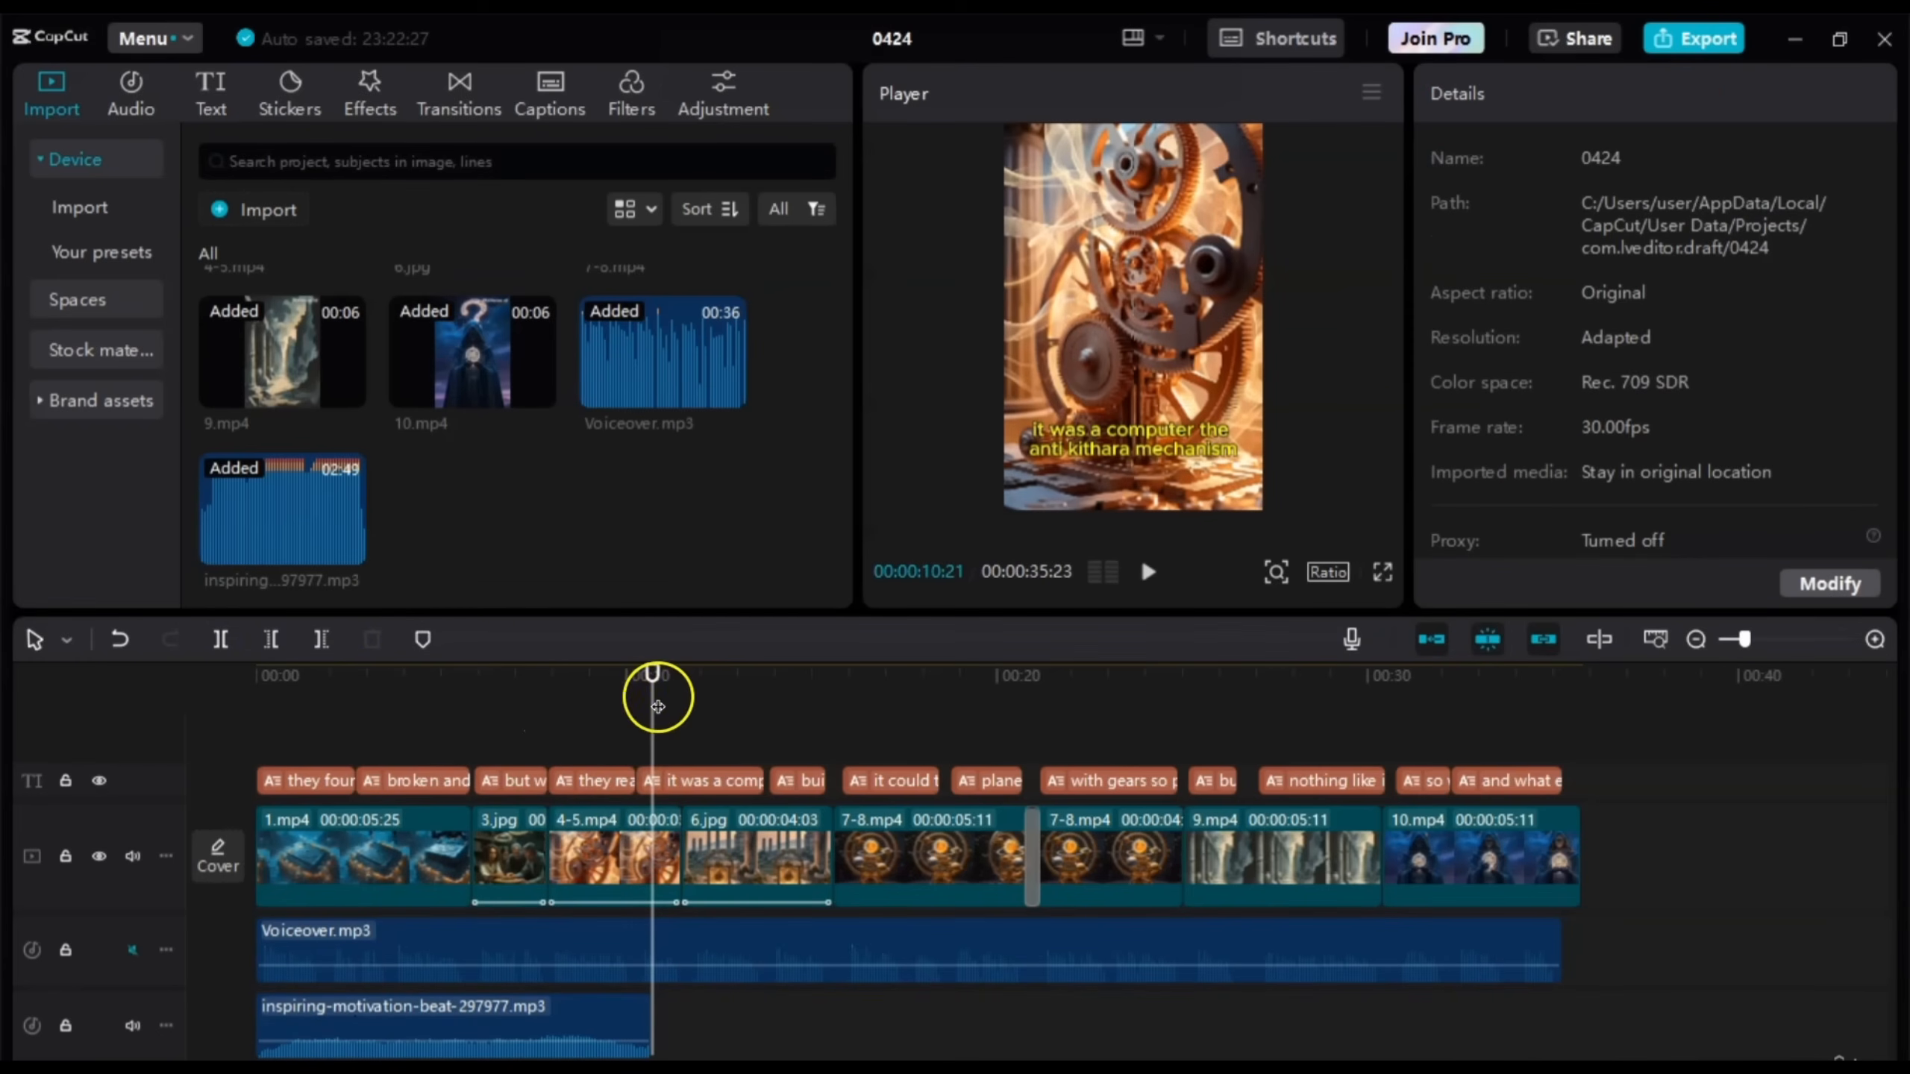
# Step: Play the trimmed background music from the start to 00:00:02:06 and return the playhead to the beginning
pyautogui.moveTo(657, 705); pyautogui.dragTo(202, 704)
pyautogui.press('space')
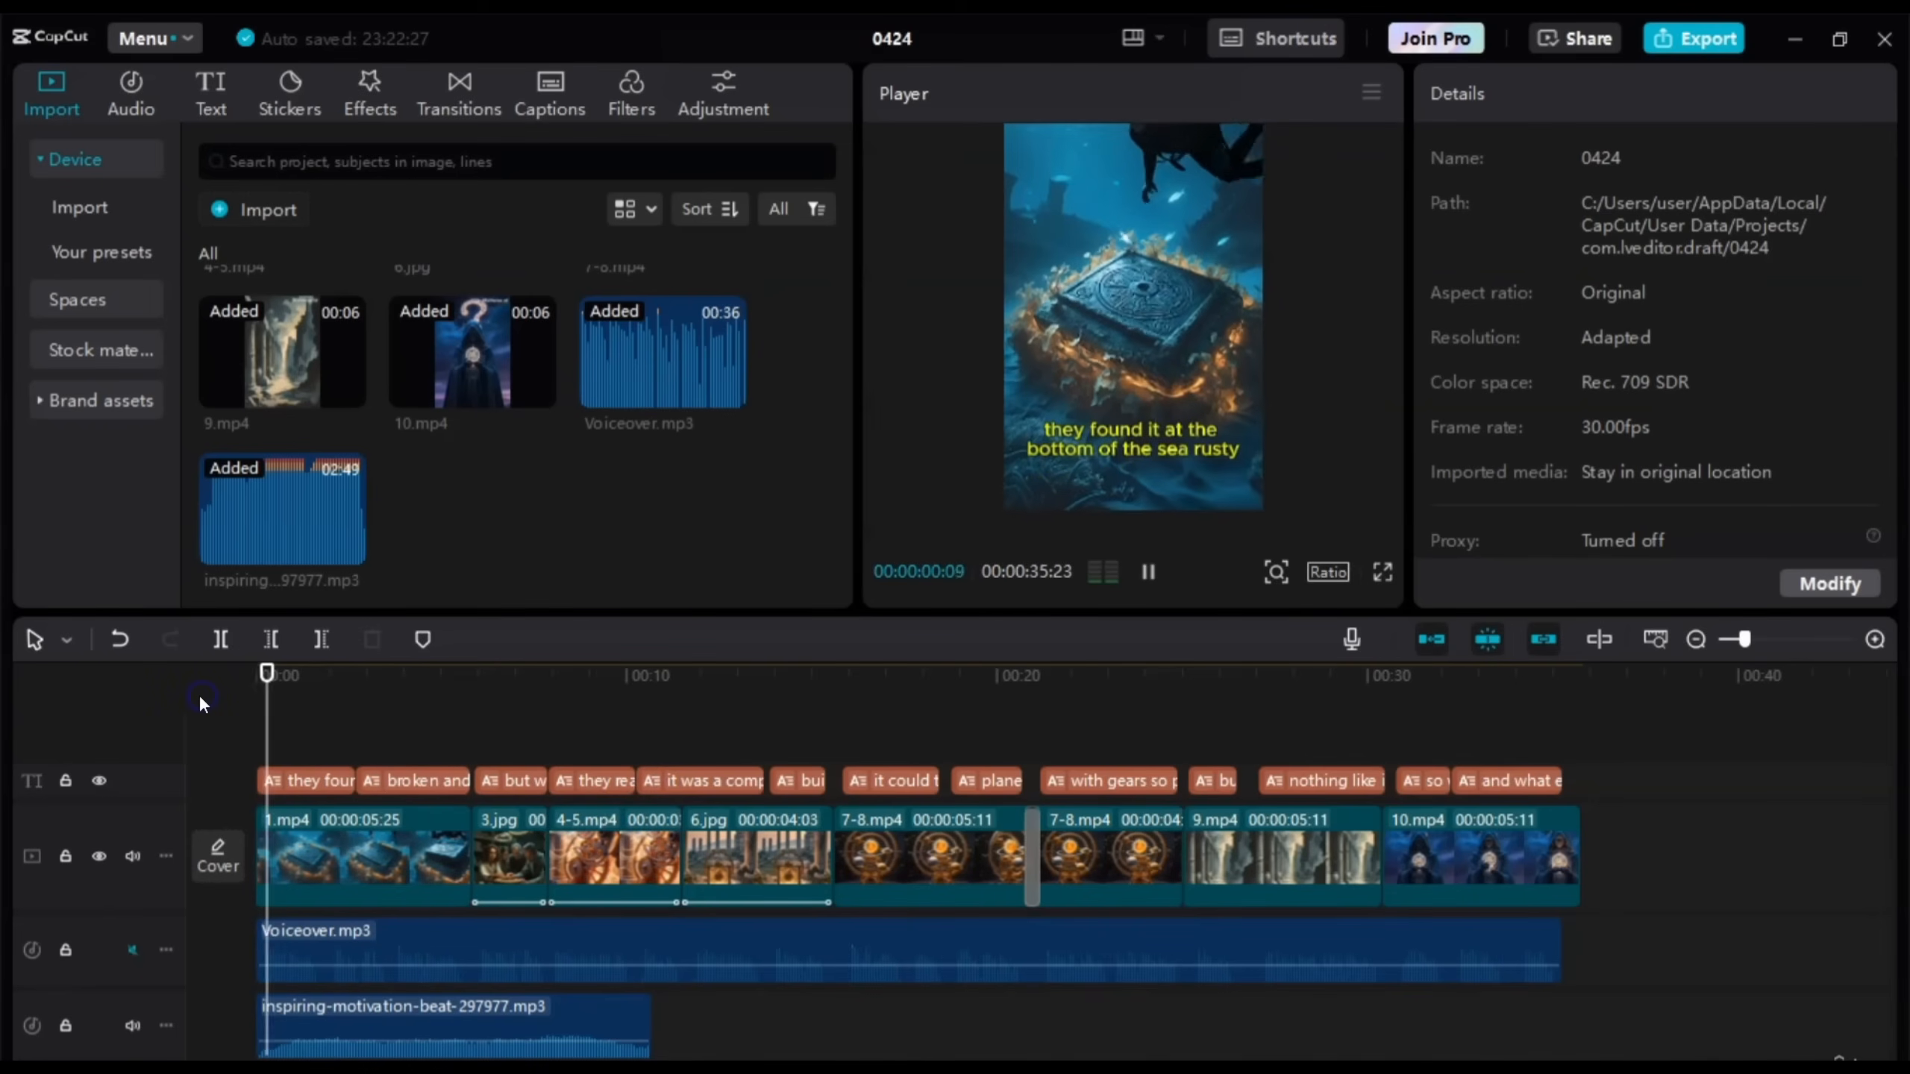
pyautogui.press('space')
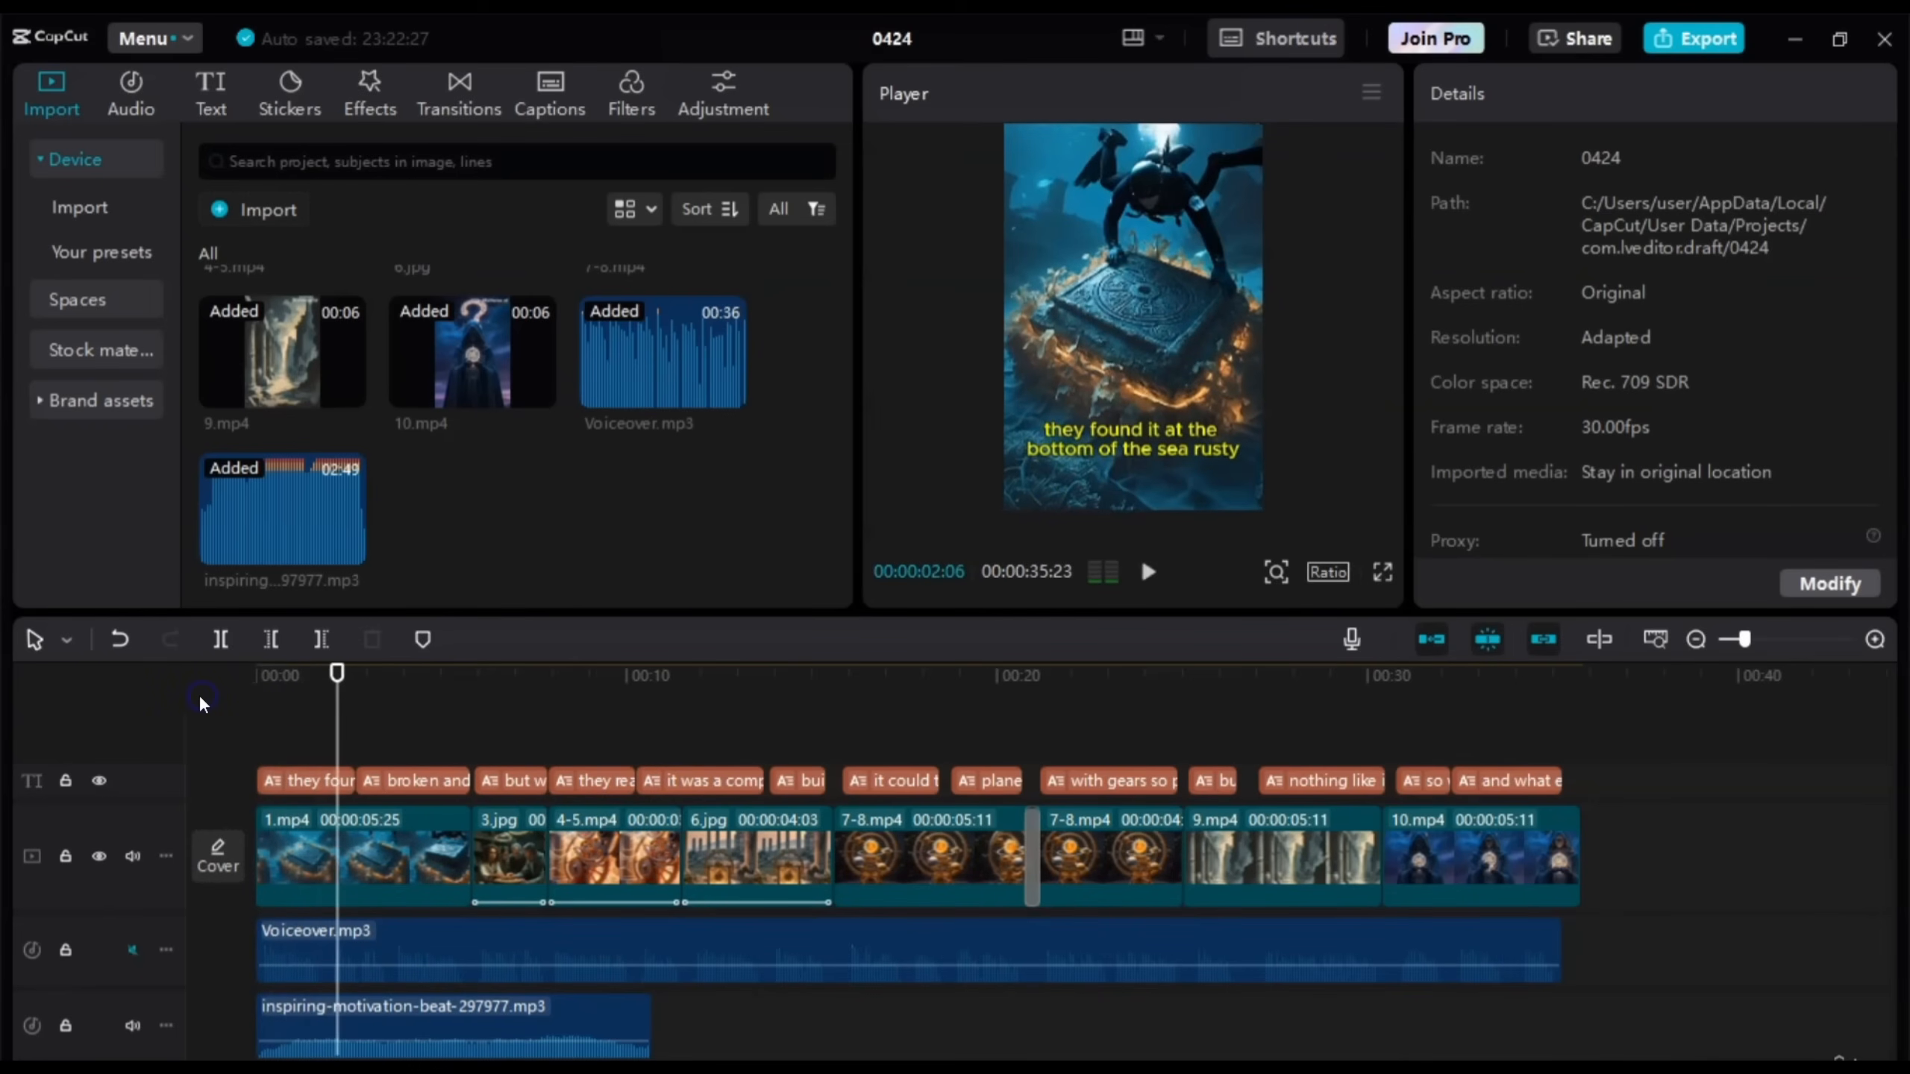
pyautogui.moveTo(345, 736); pyautogui.dragTo(258, 724)
# Step: Copy the trimmed background music clip and paste the duplicate directly after it on the same track
pyautogui.click(539, 1021)
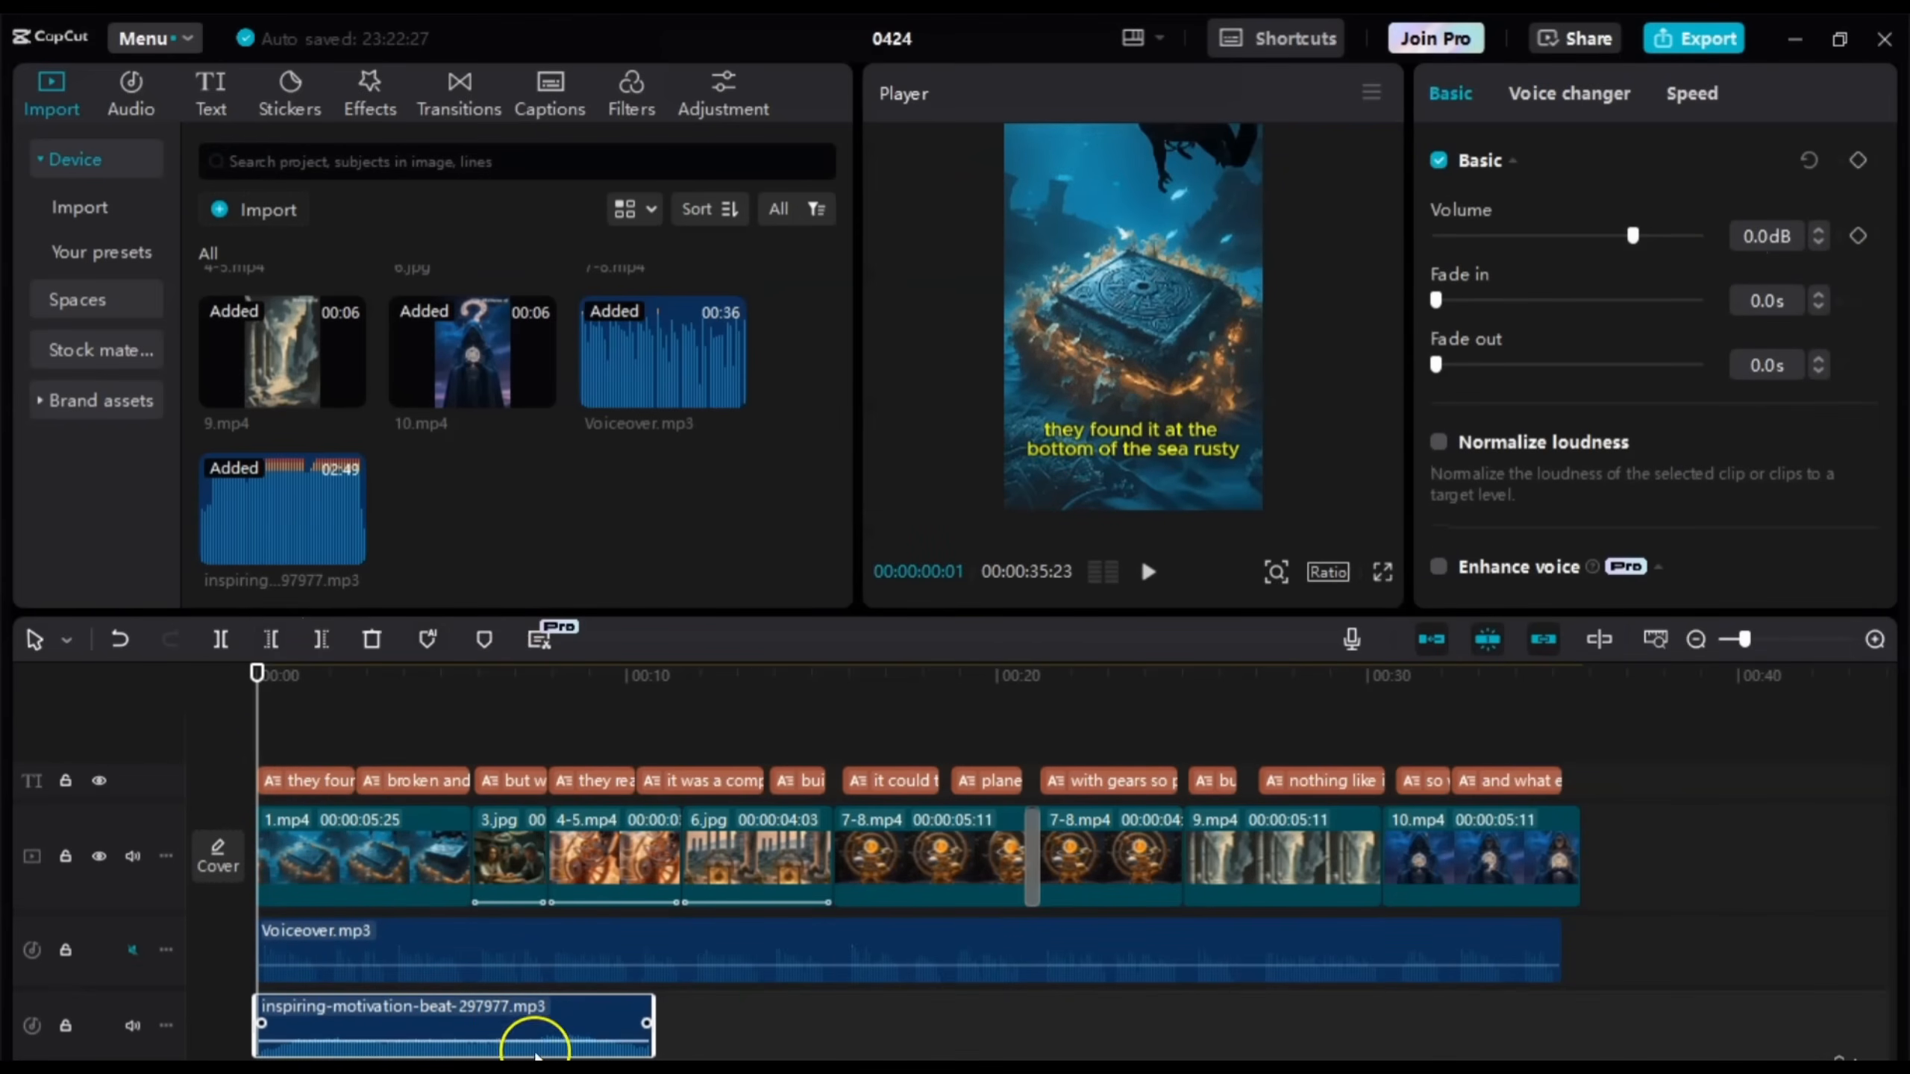
pyautogui.rightClick(572, 1020)
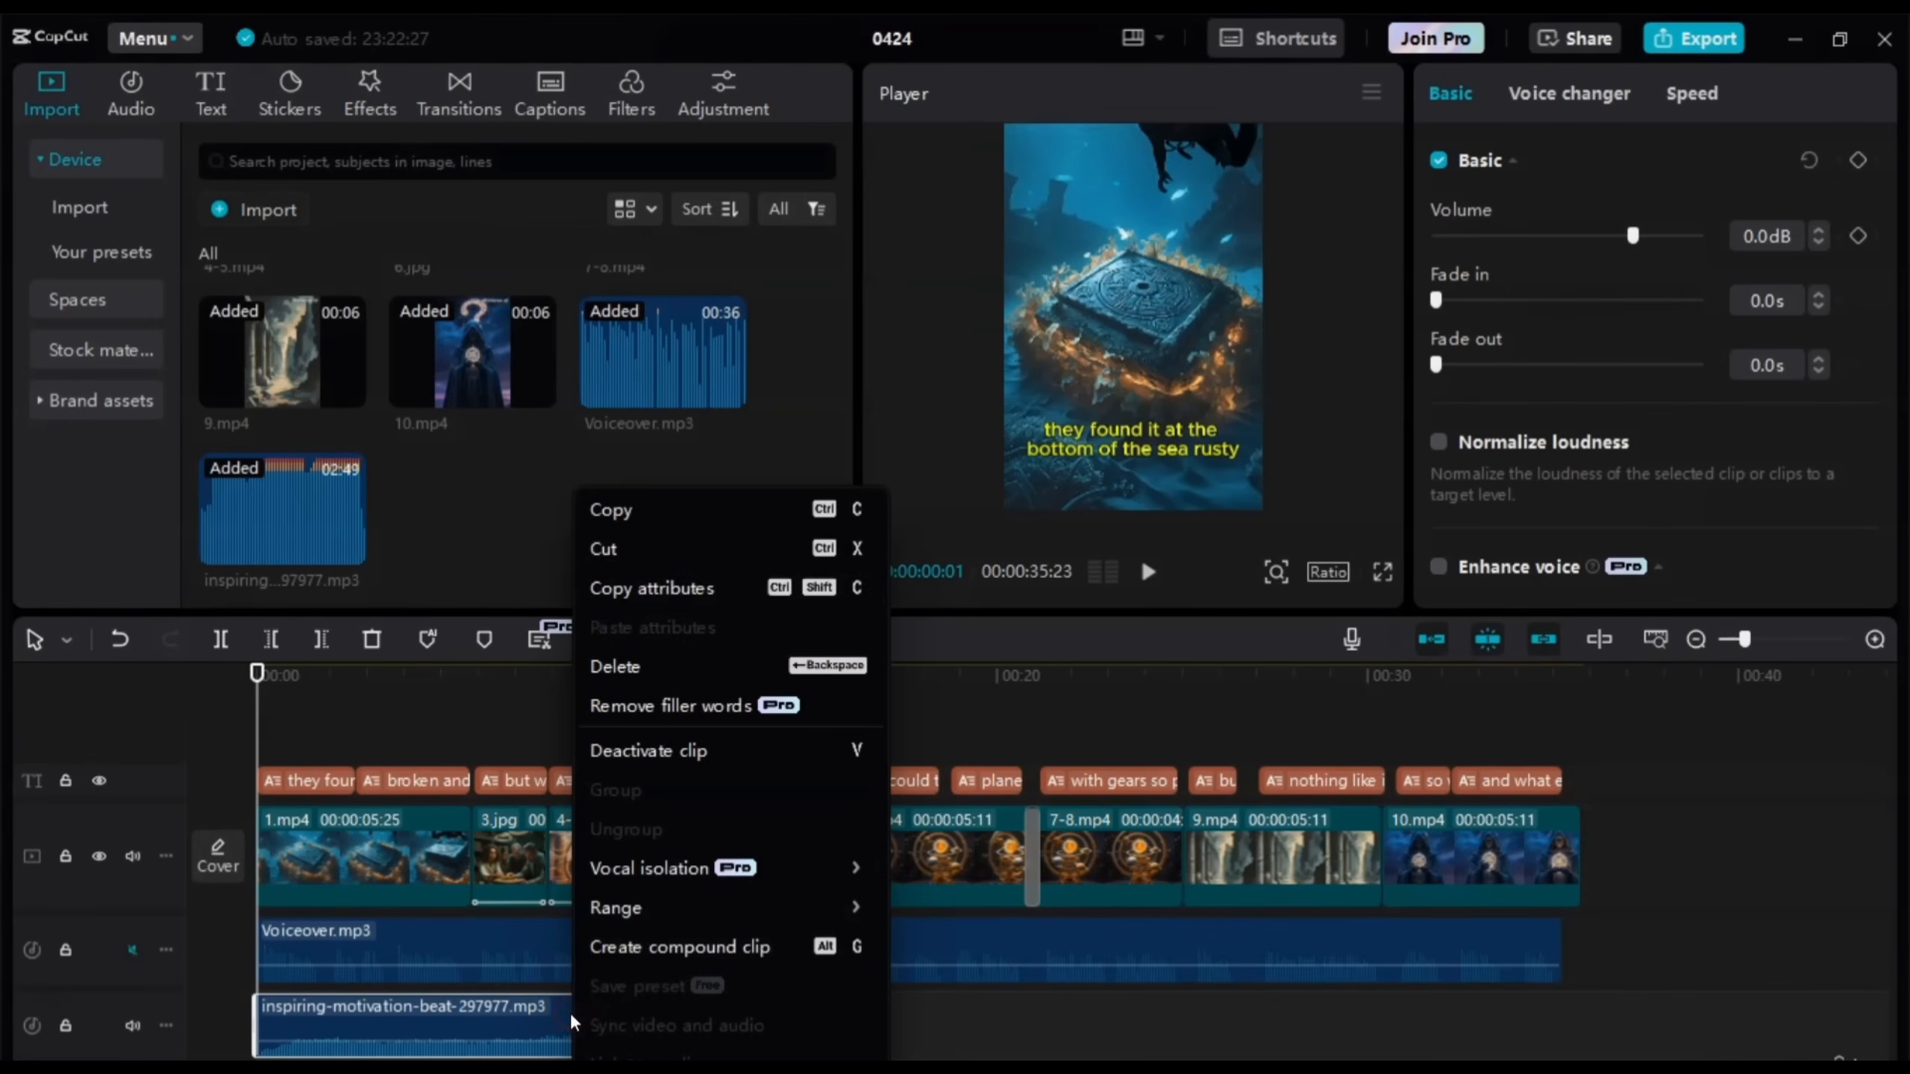
pyautogui.click(605, 516)
pyautogui.click(704, 1026)
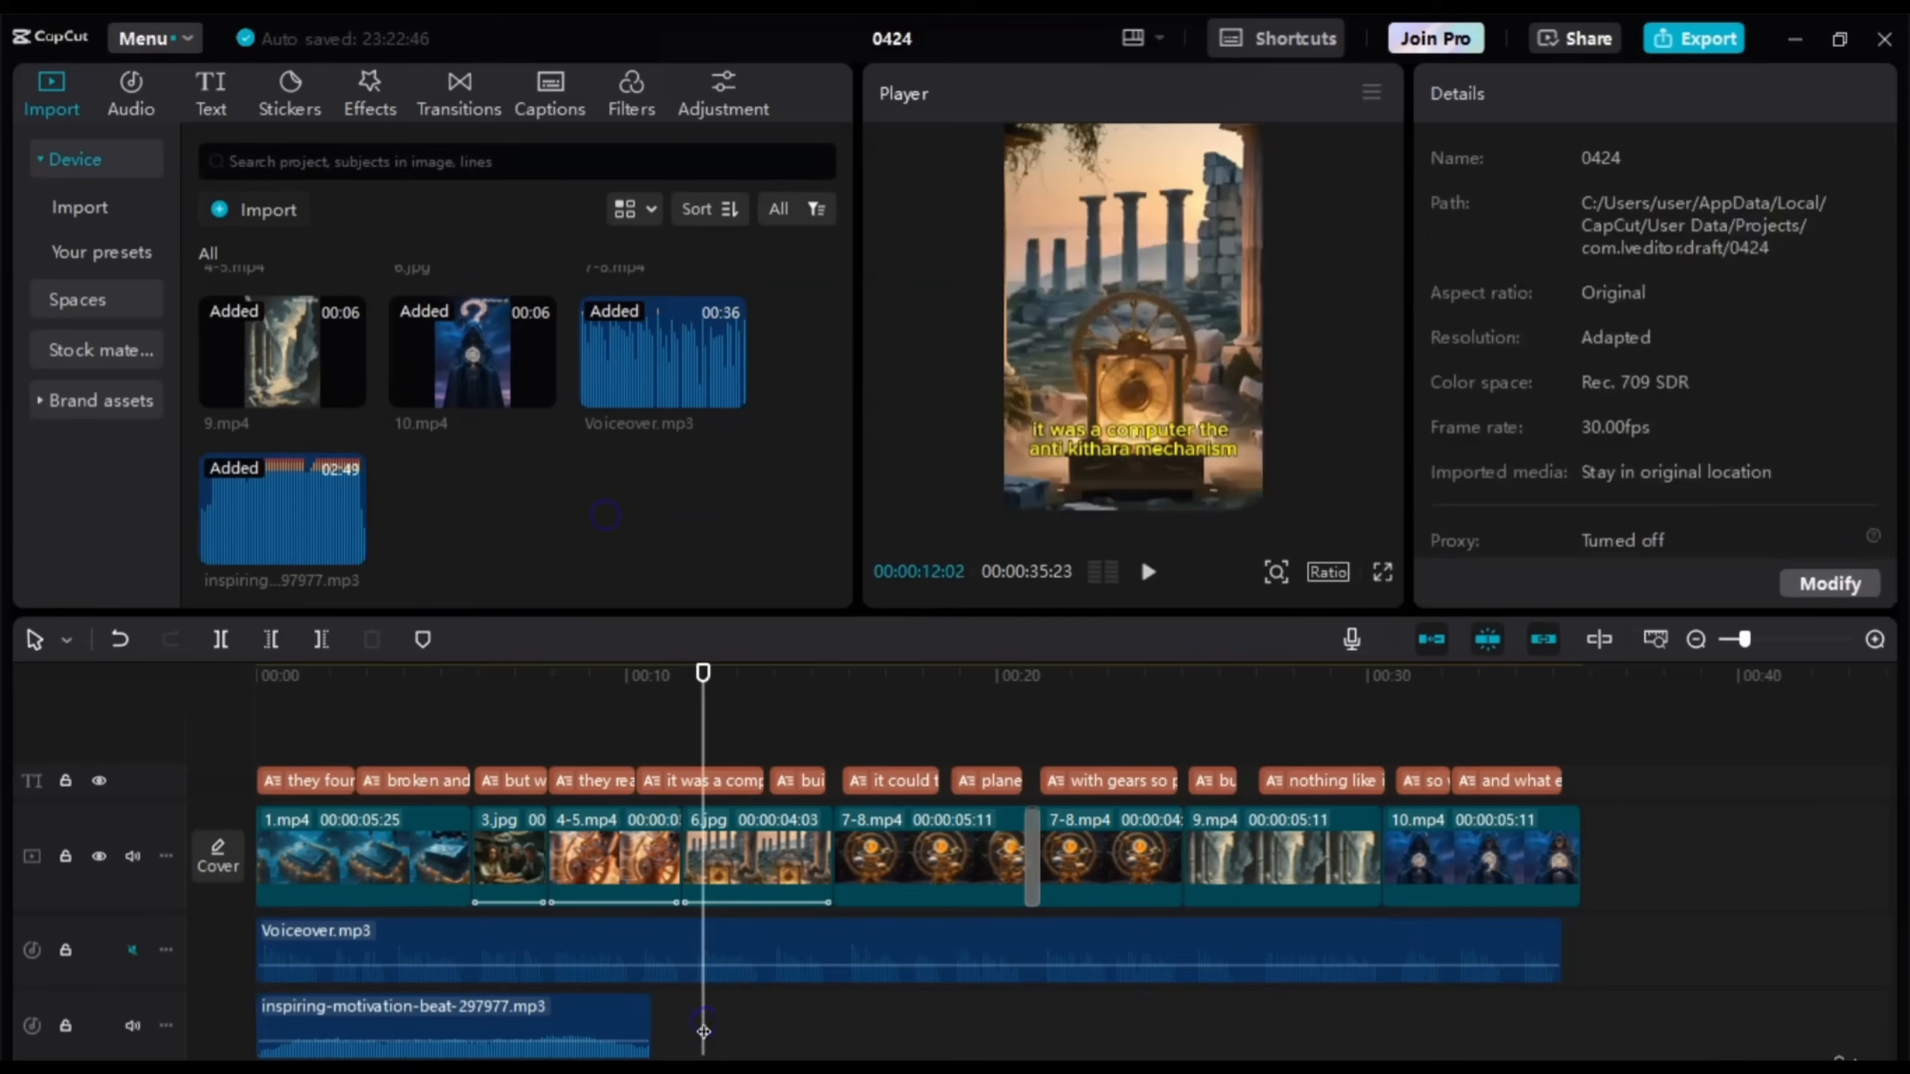
pyautogui.rightClick(704, 1032)
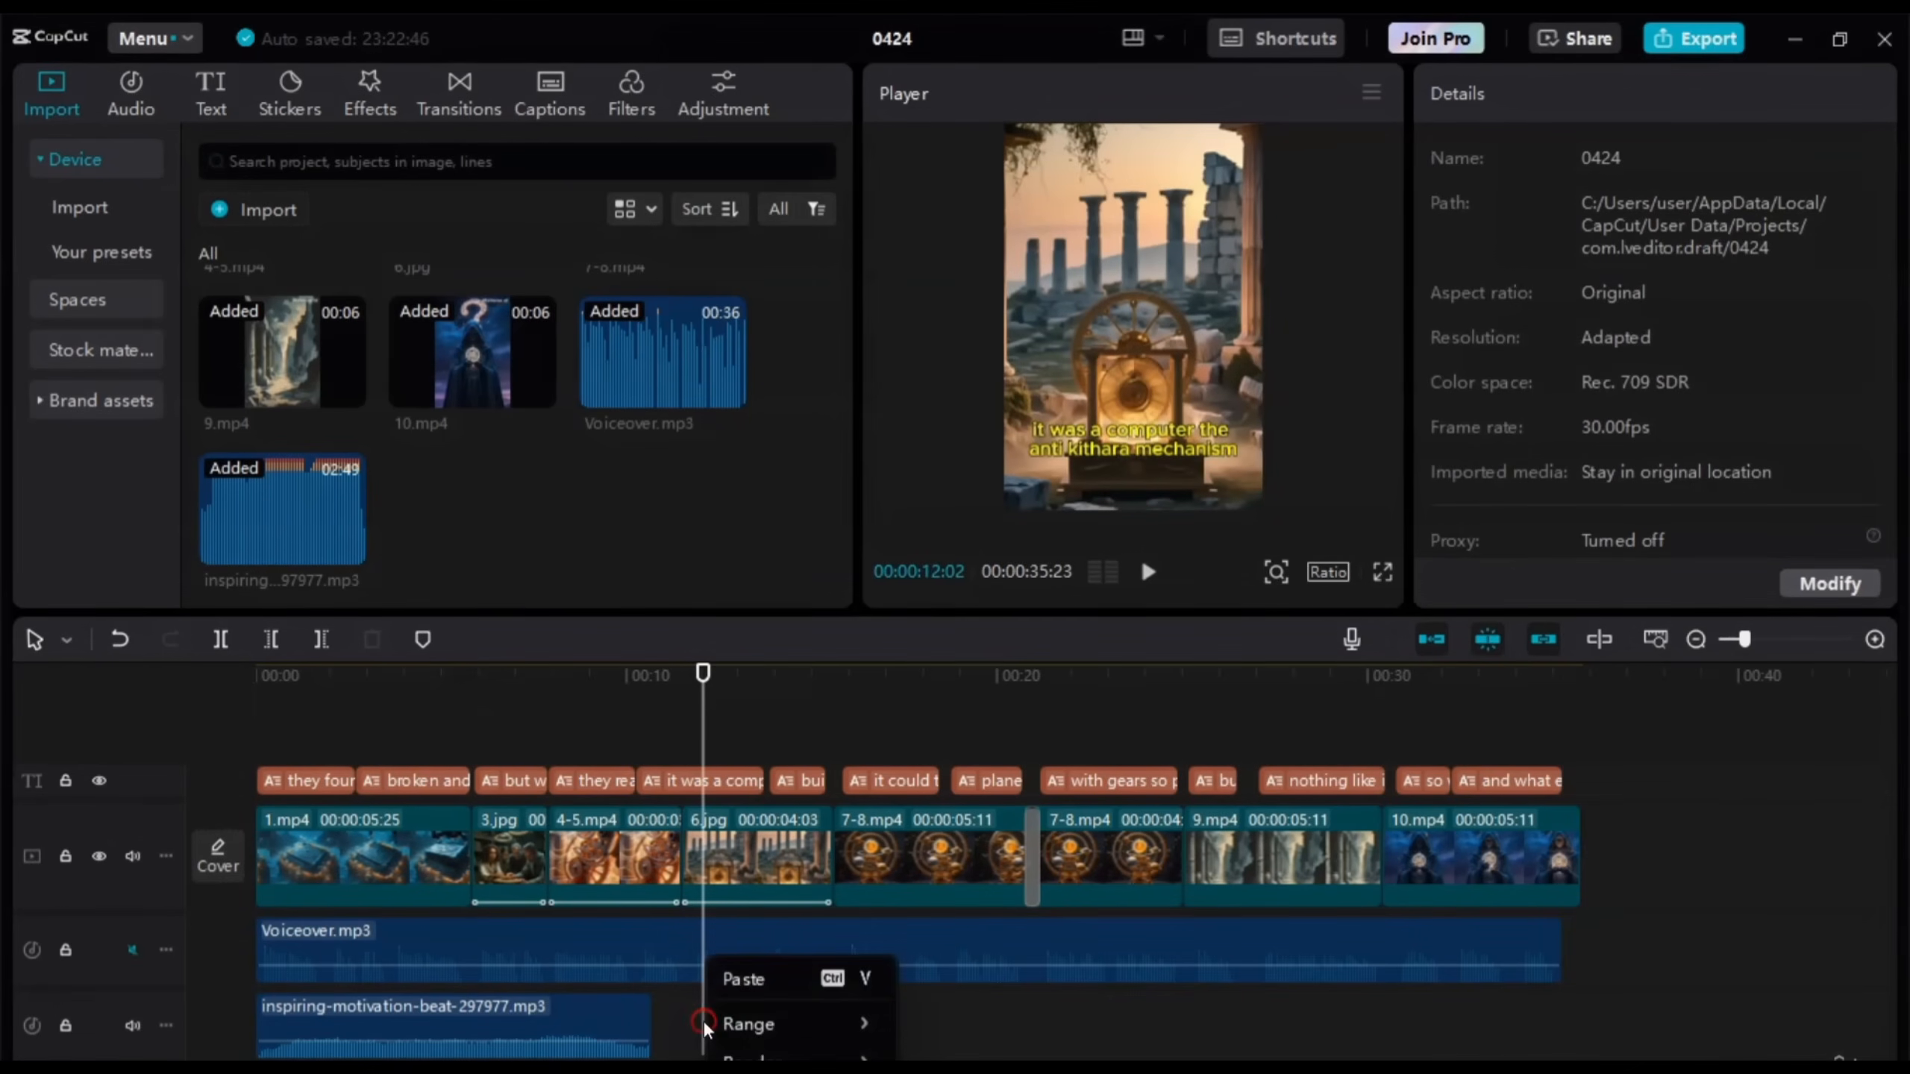
pyautogui.click(743, 980)
pyautogui.moveTo(795, 1021); pyautogui.dragTo(749, 1023)
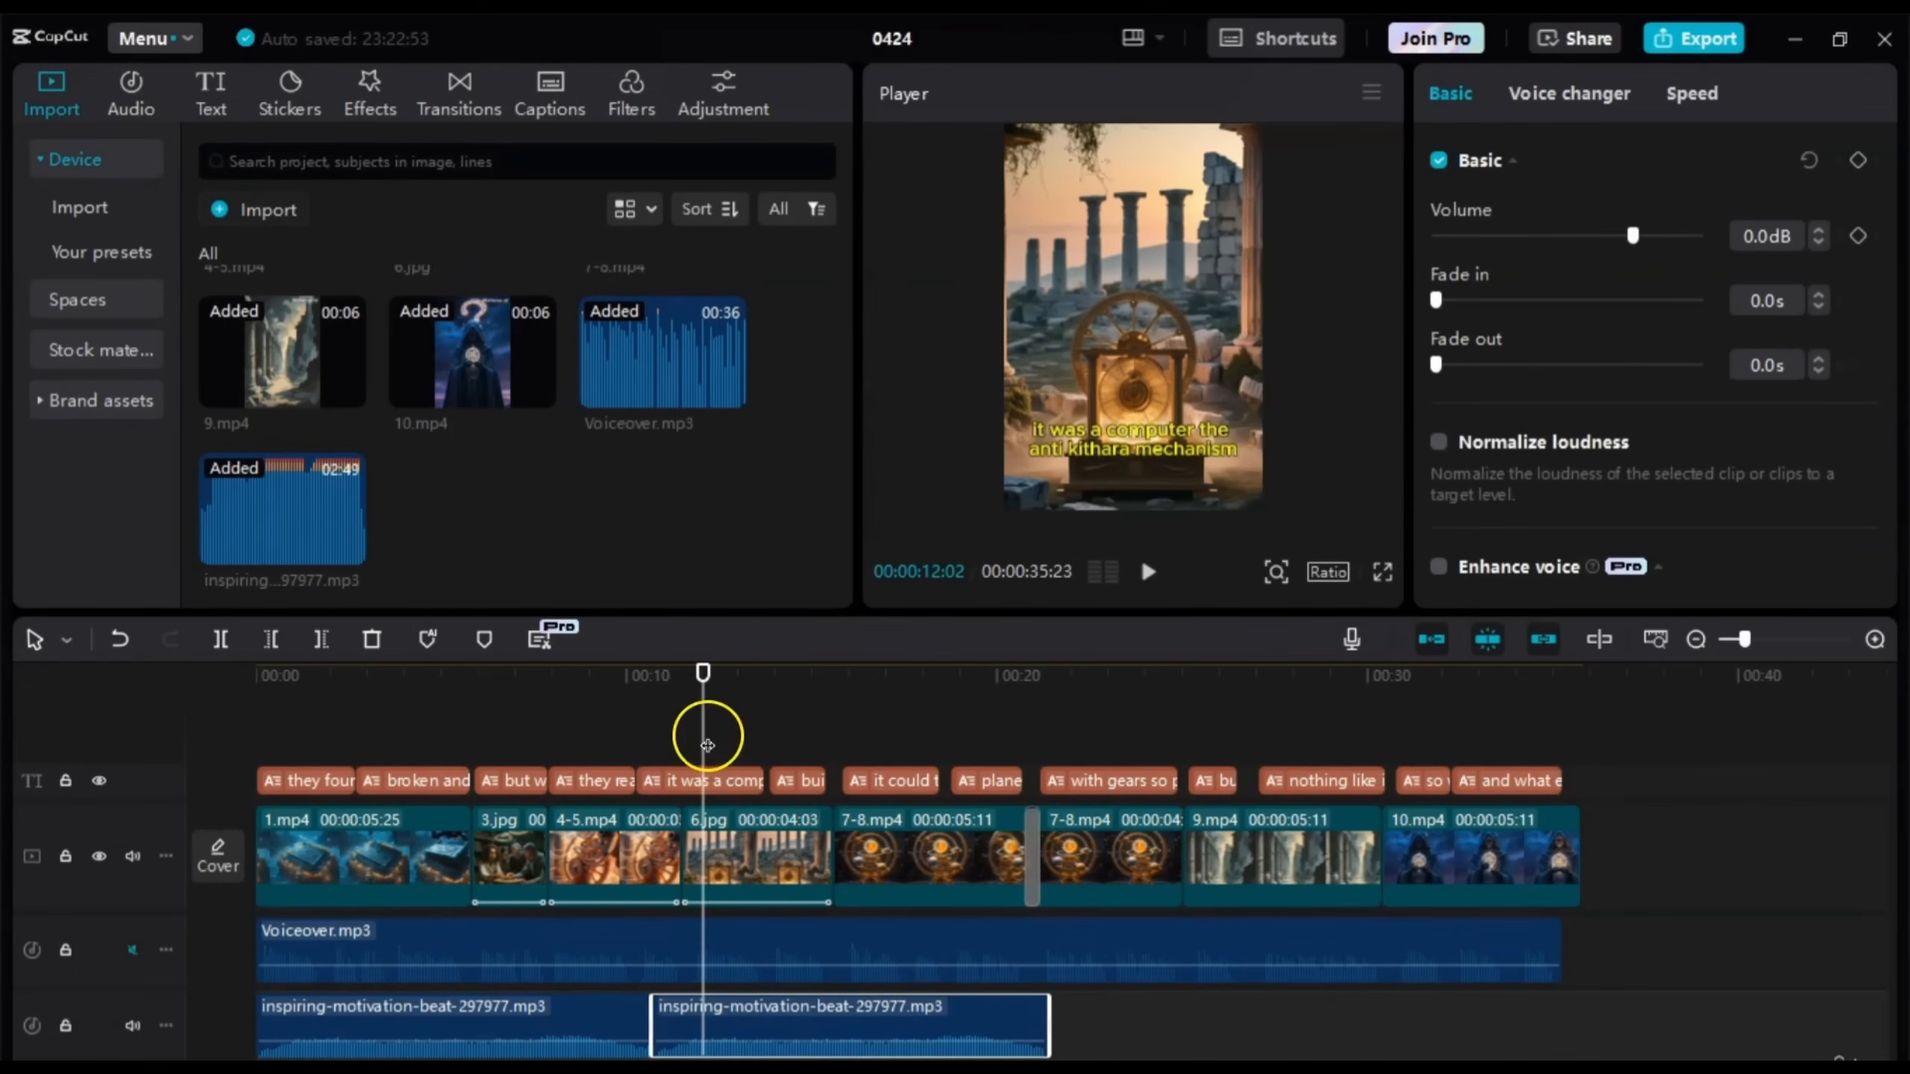
# Step: Play the join between the two background music clips several times, up to 00:00:12:16
pyautogui.moveTo(706, 744); pyautogui.dragTo(589, 748)
pyautogui.press('space')
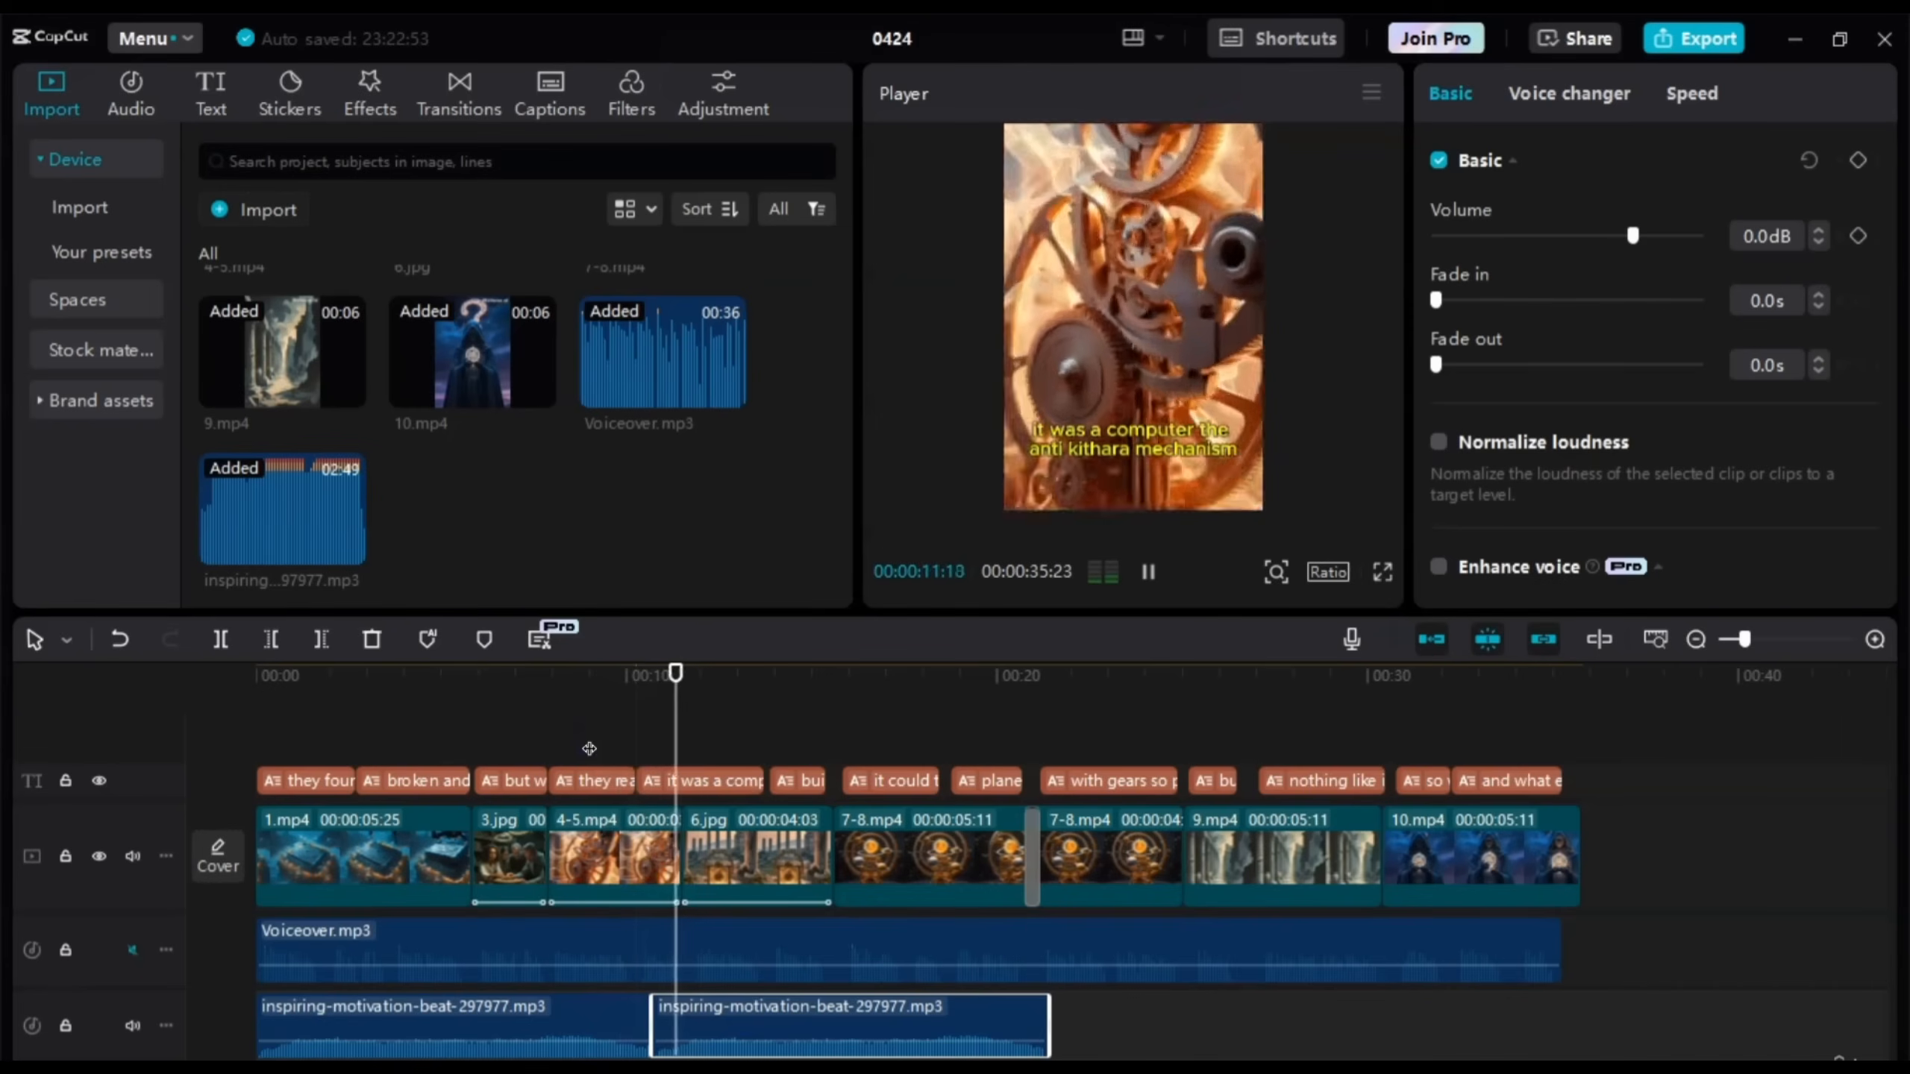
pyautogui.press('space')
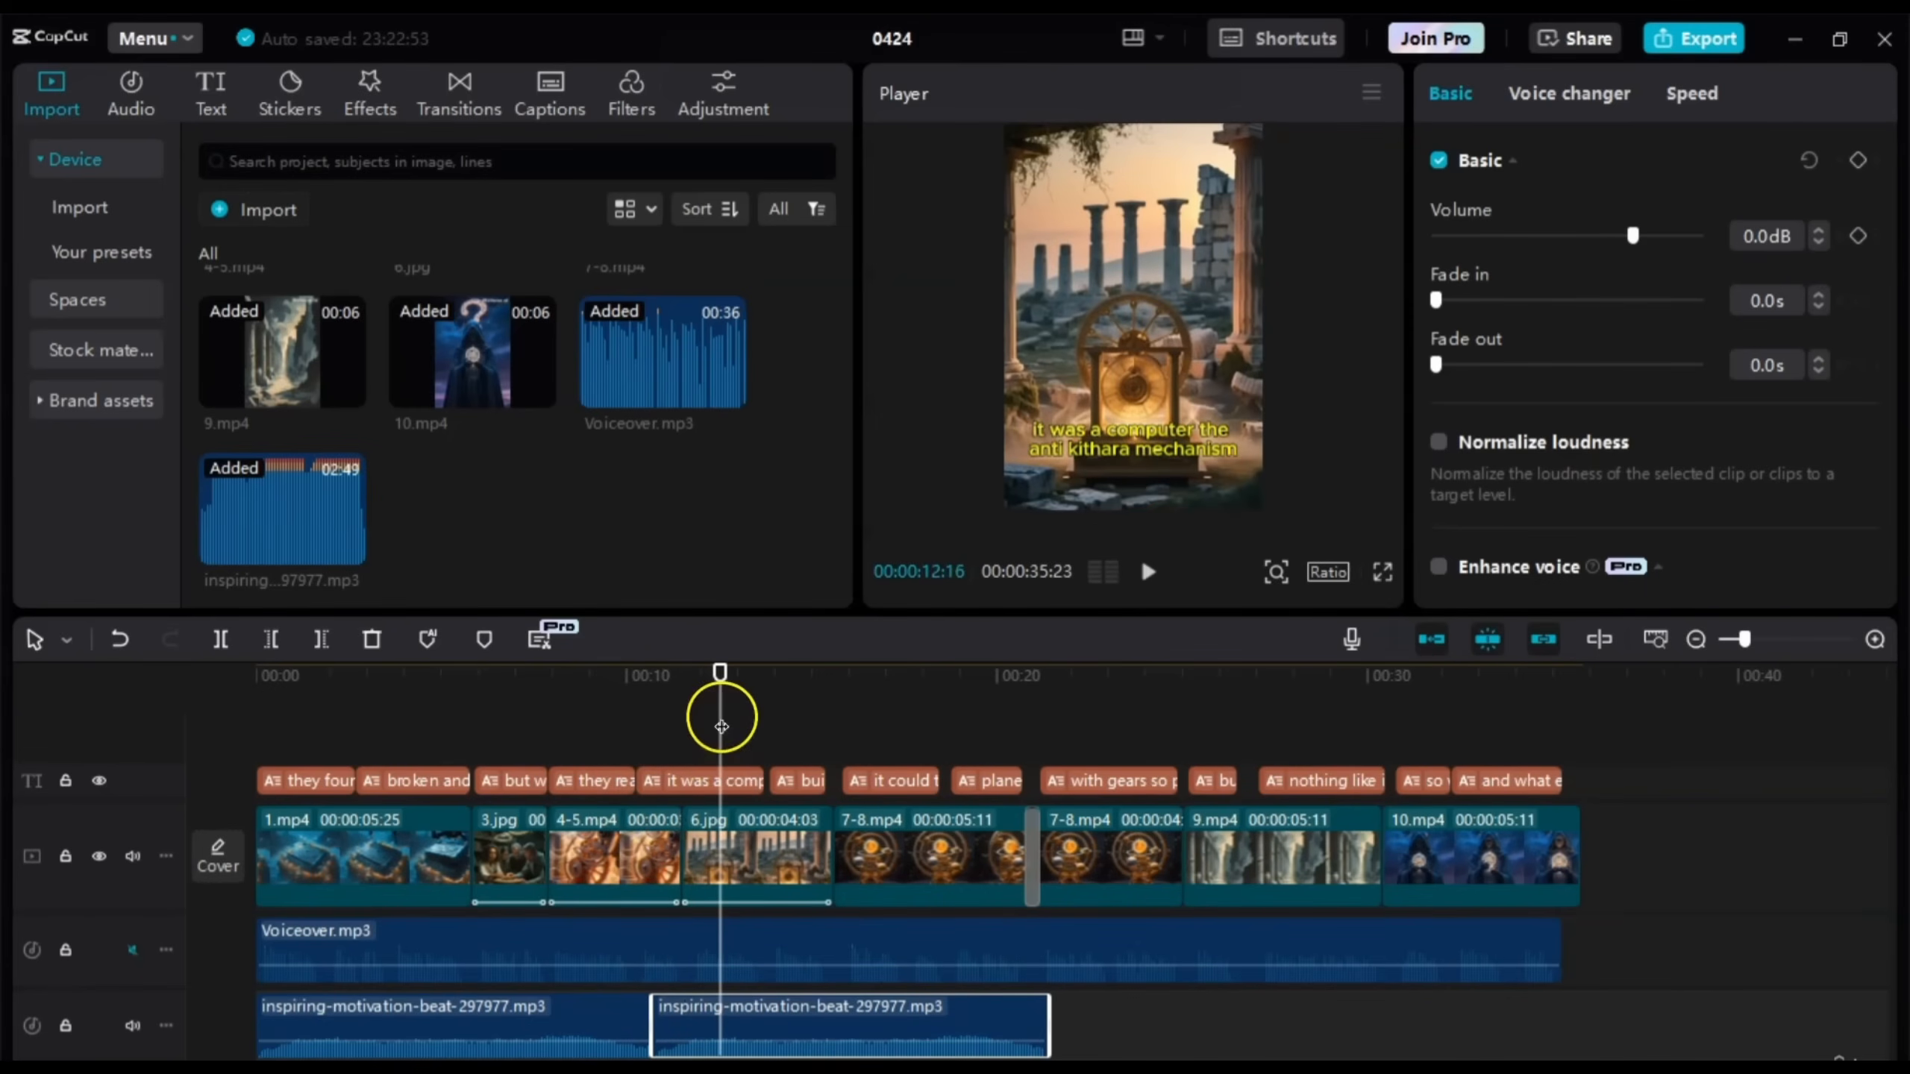
pyautogui.moveTo(722, 726); pyautogui.dragTo(651, 730)
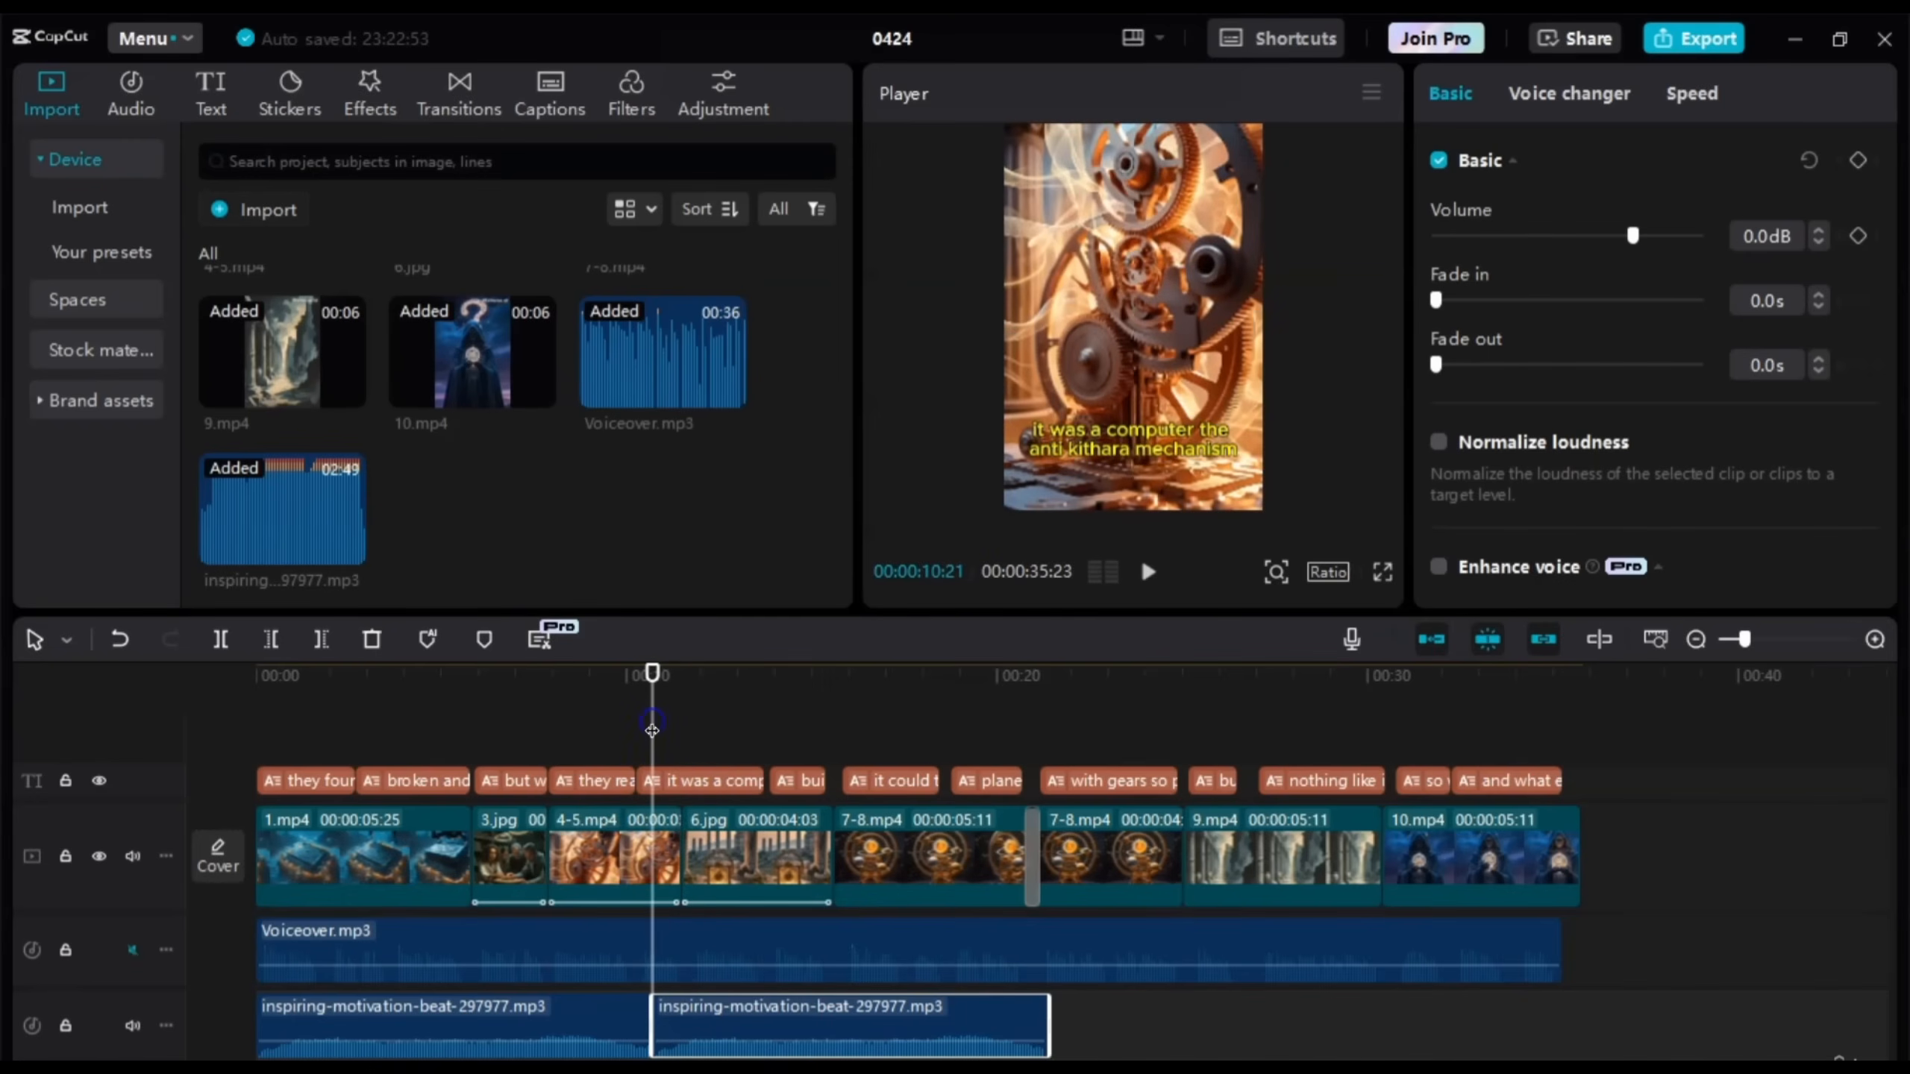
pyautogui.press('space')
pyautogui.press('space')
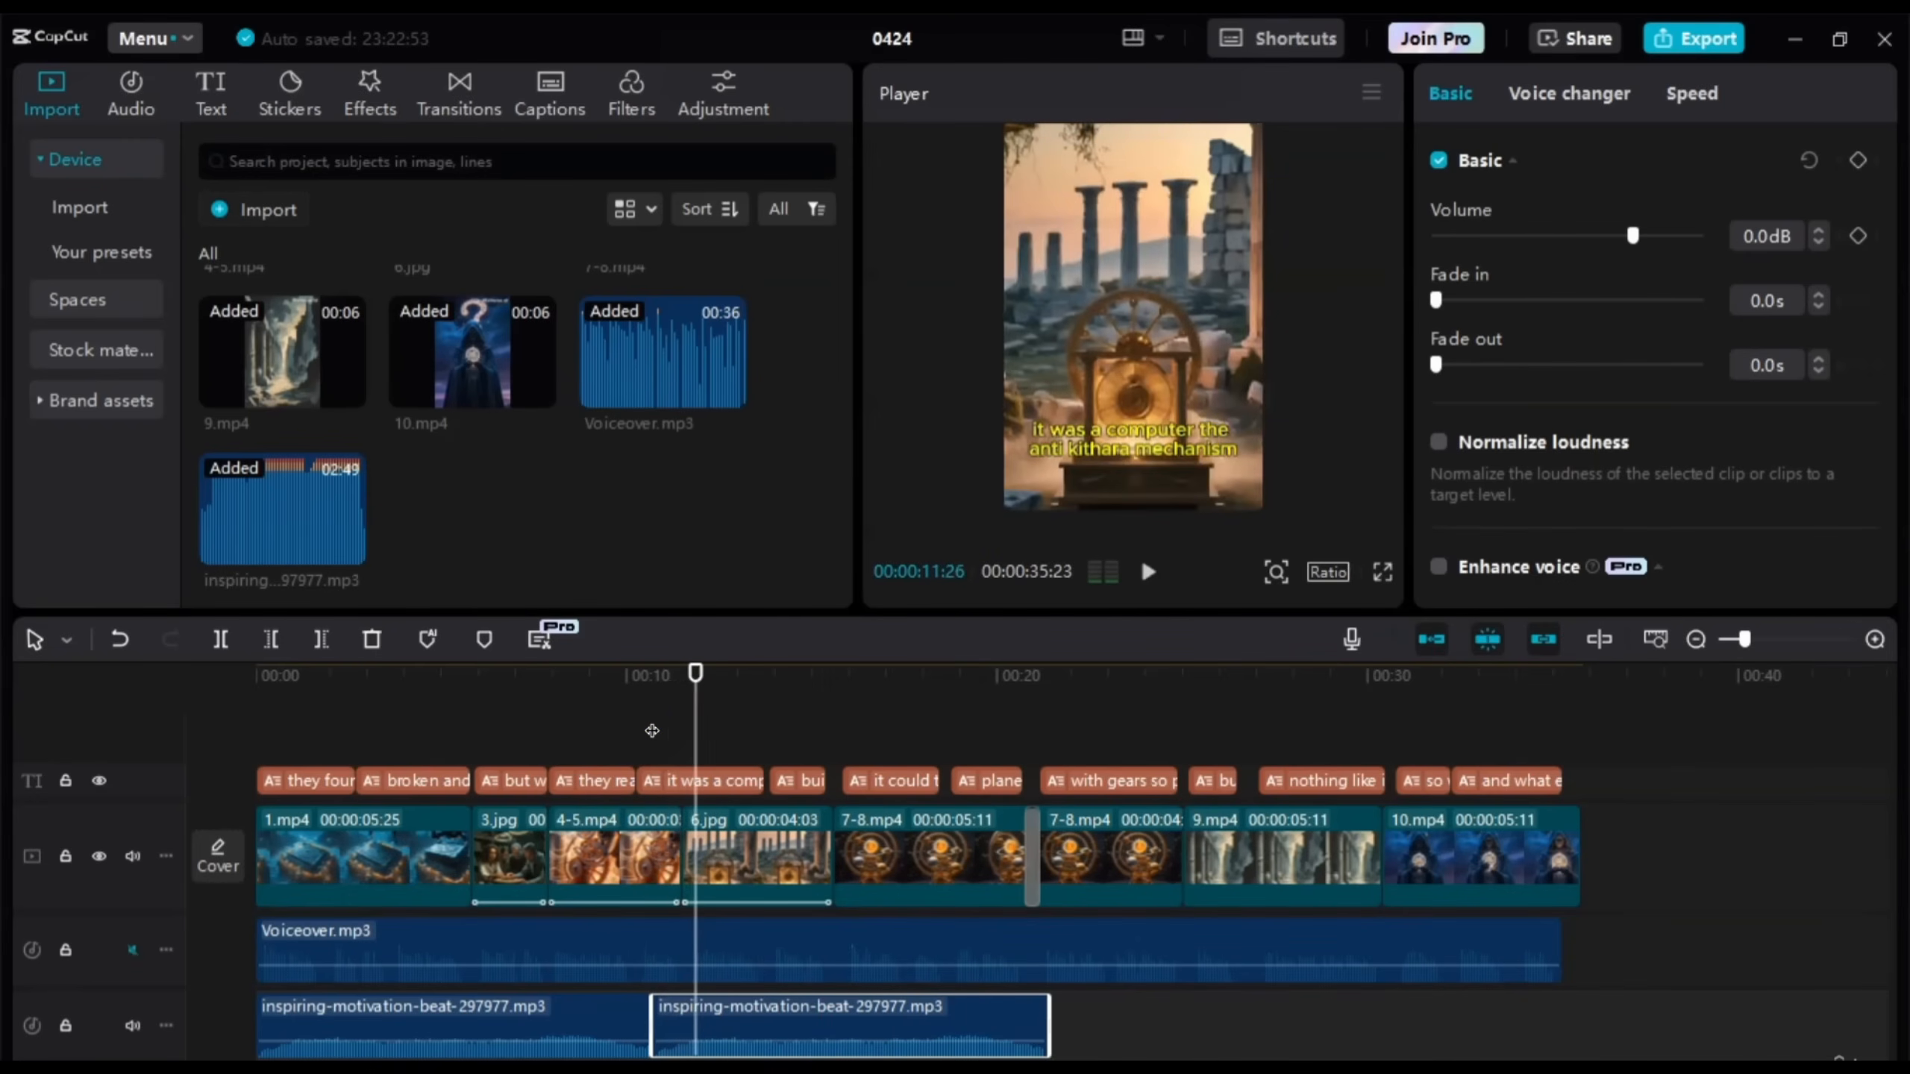
pyautogui.moveTo(696, 725); pyautogui.dragTo(657, 724)
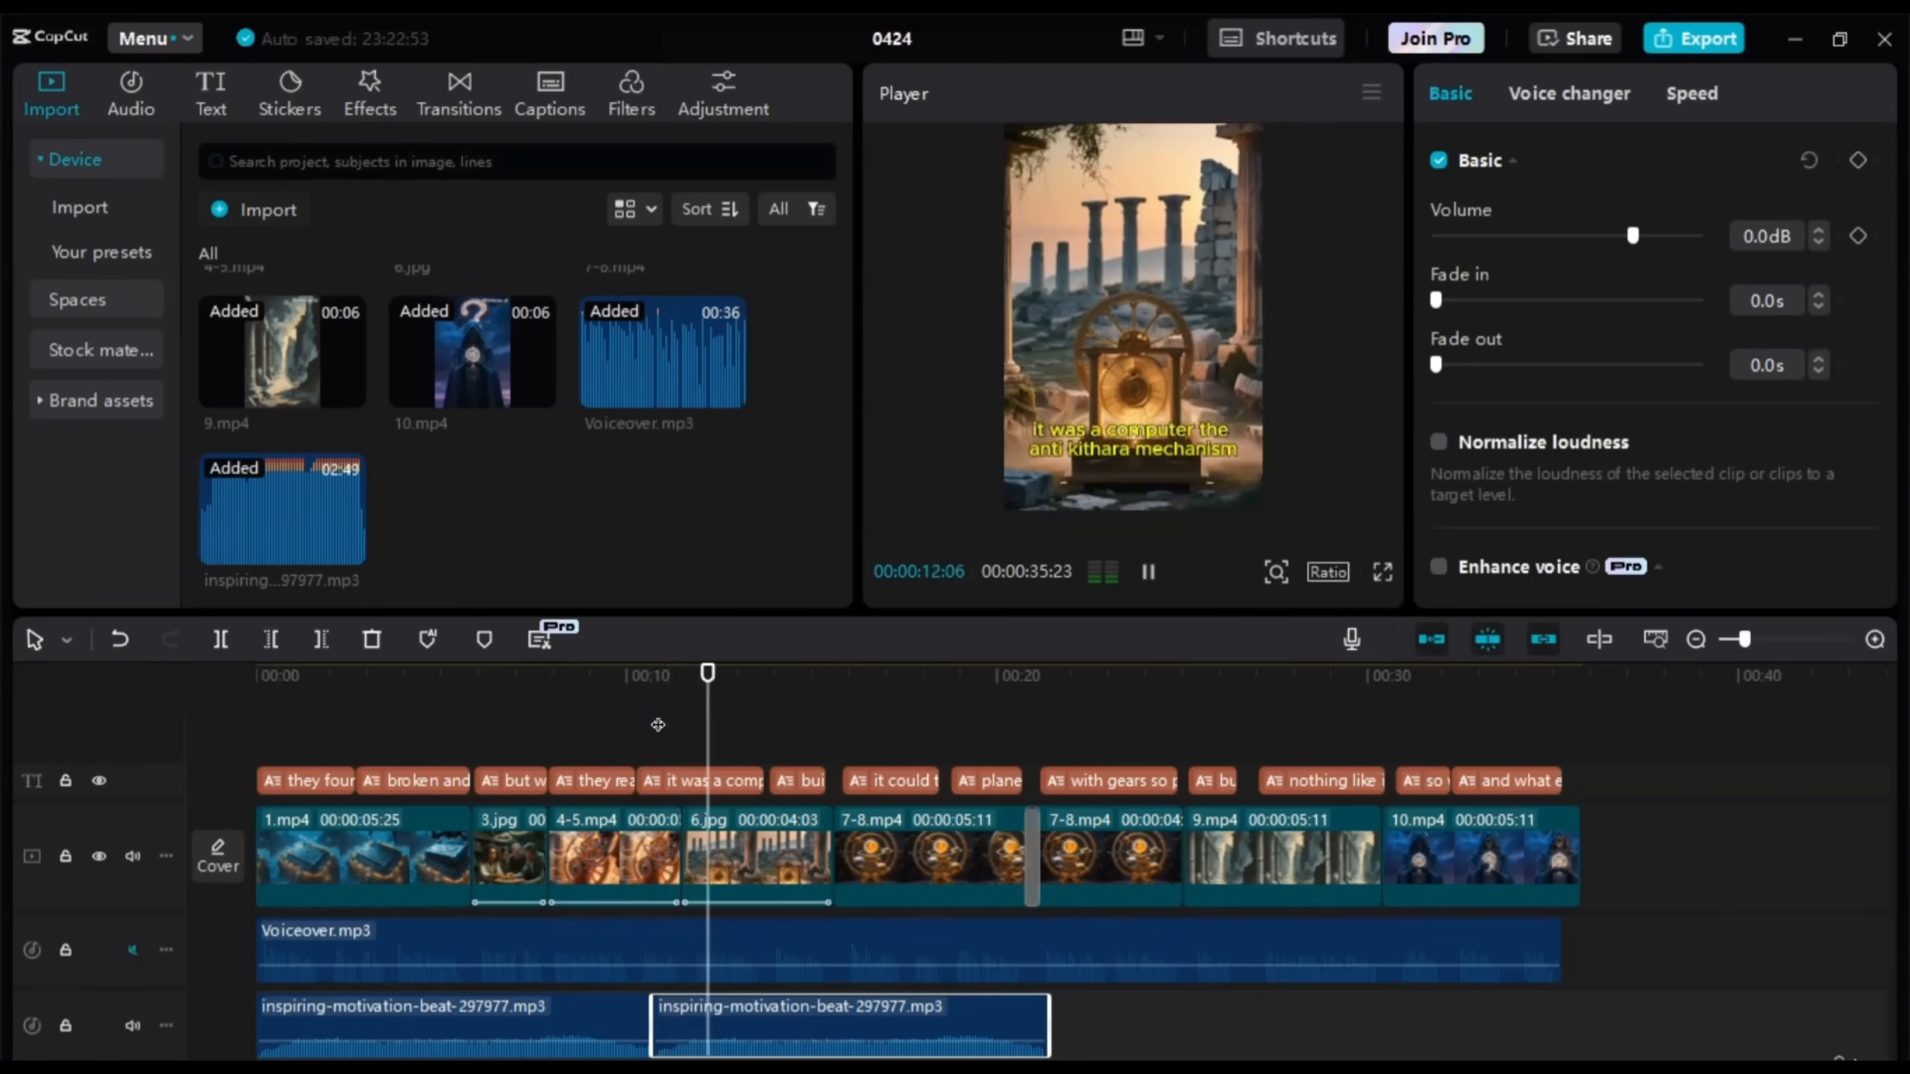
pyautogui.press('space')
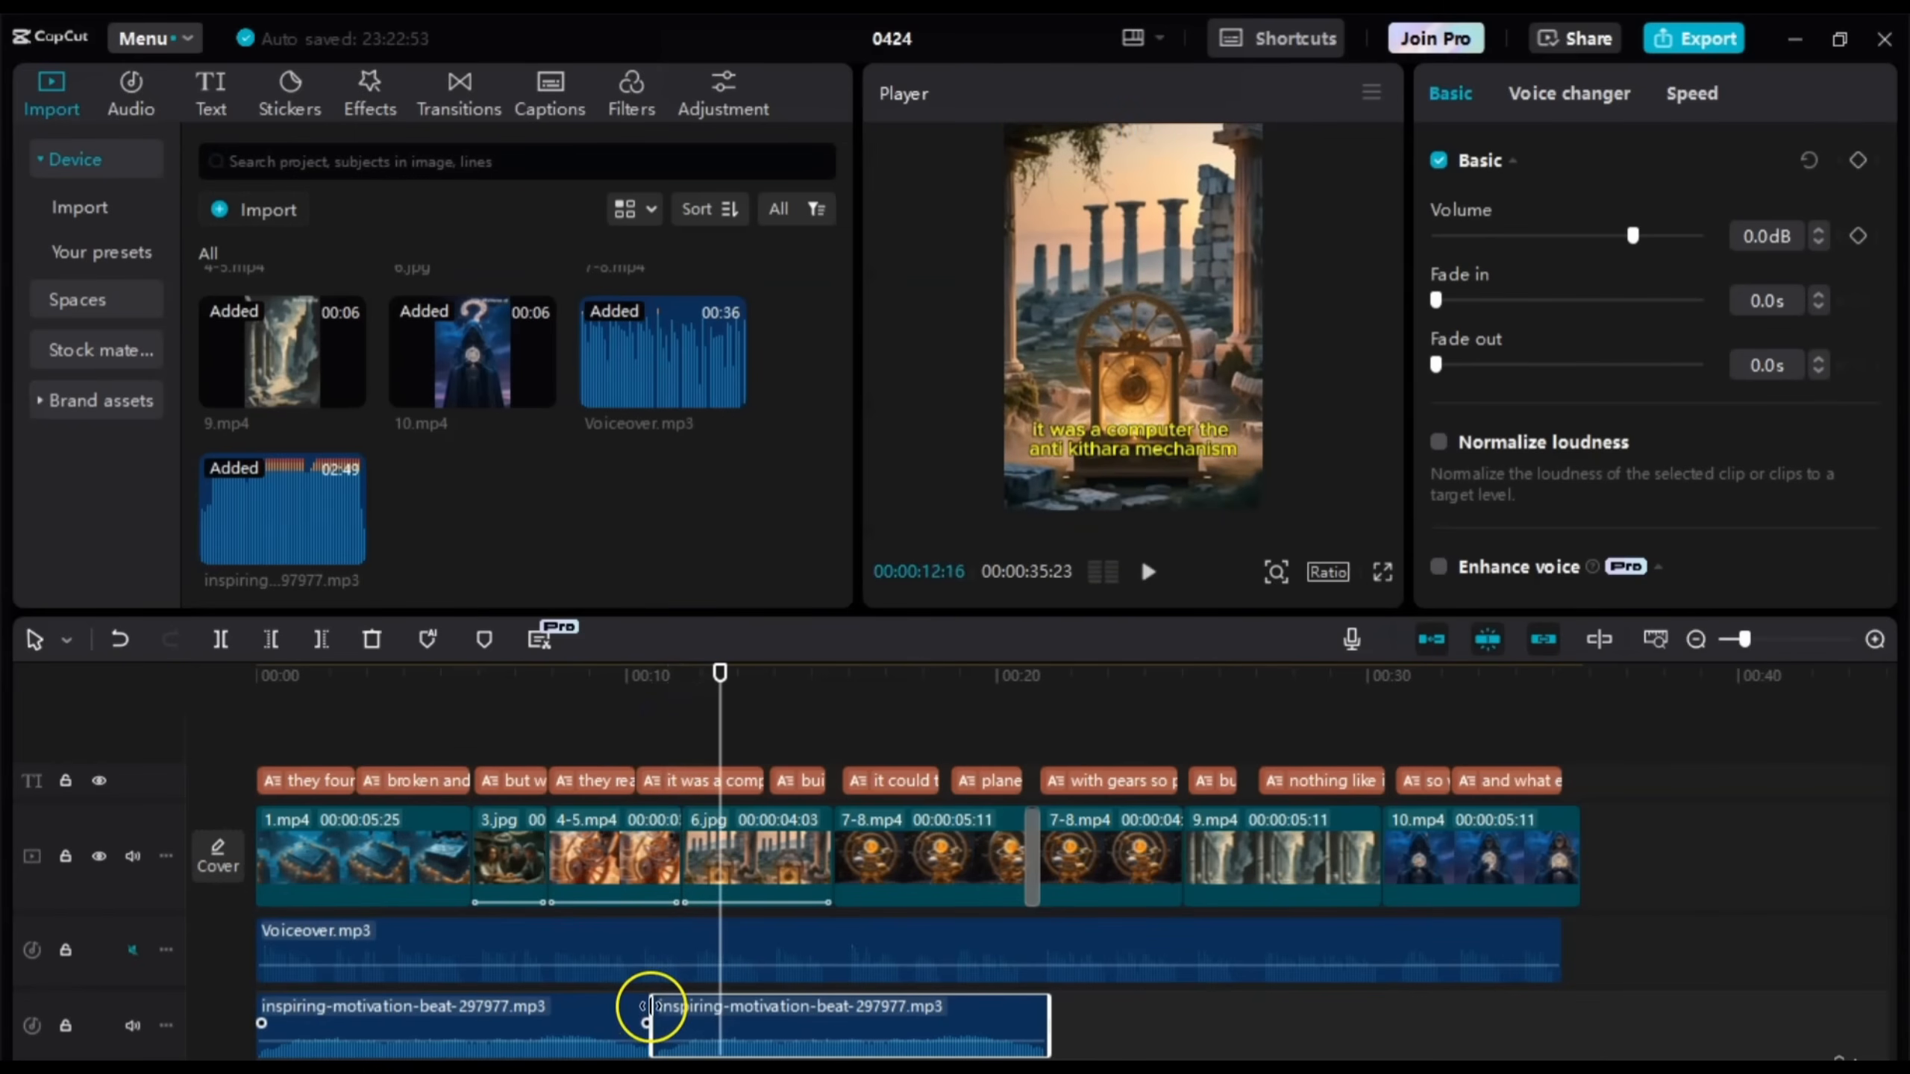
# Step: Trim roughly the first second off the second background music clip, keep it against the first clip, and play the join
pyautogui.moveTo(652, 1006); pyautogui.dragTo(719, 1029)
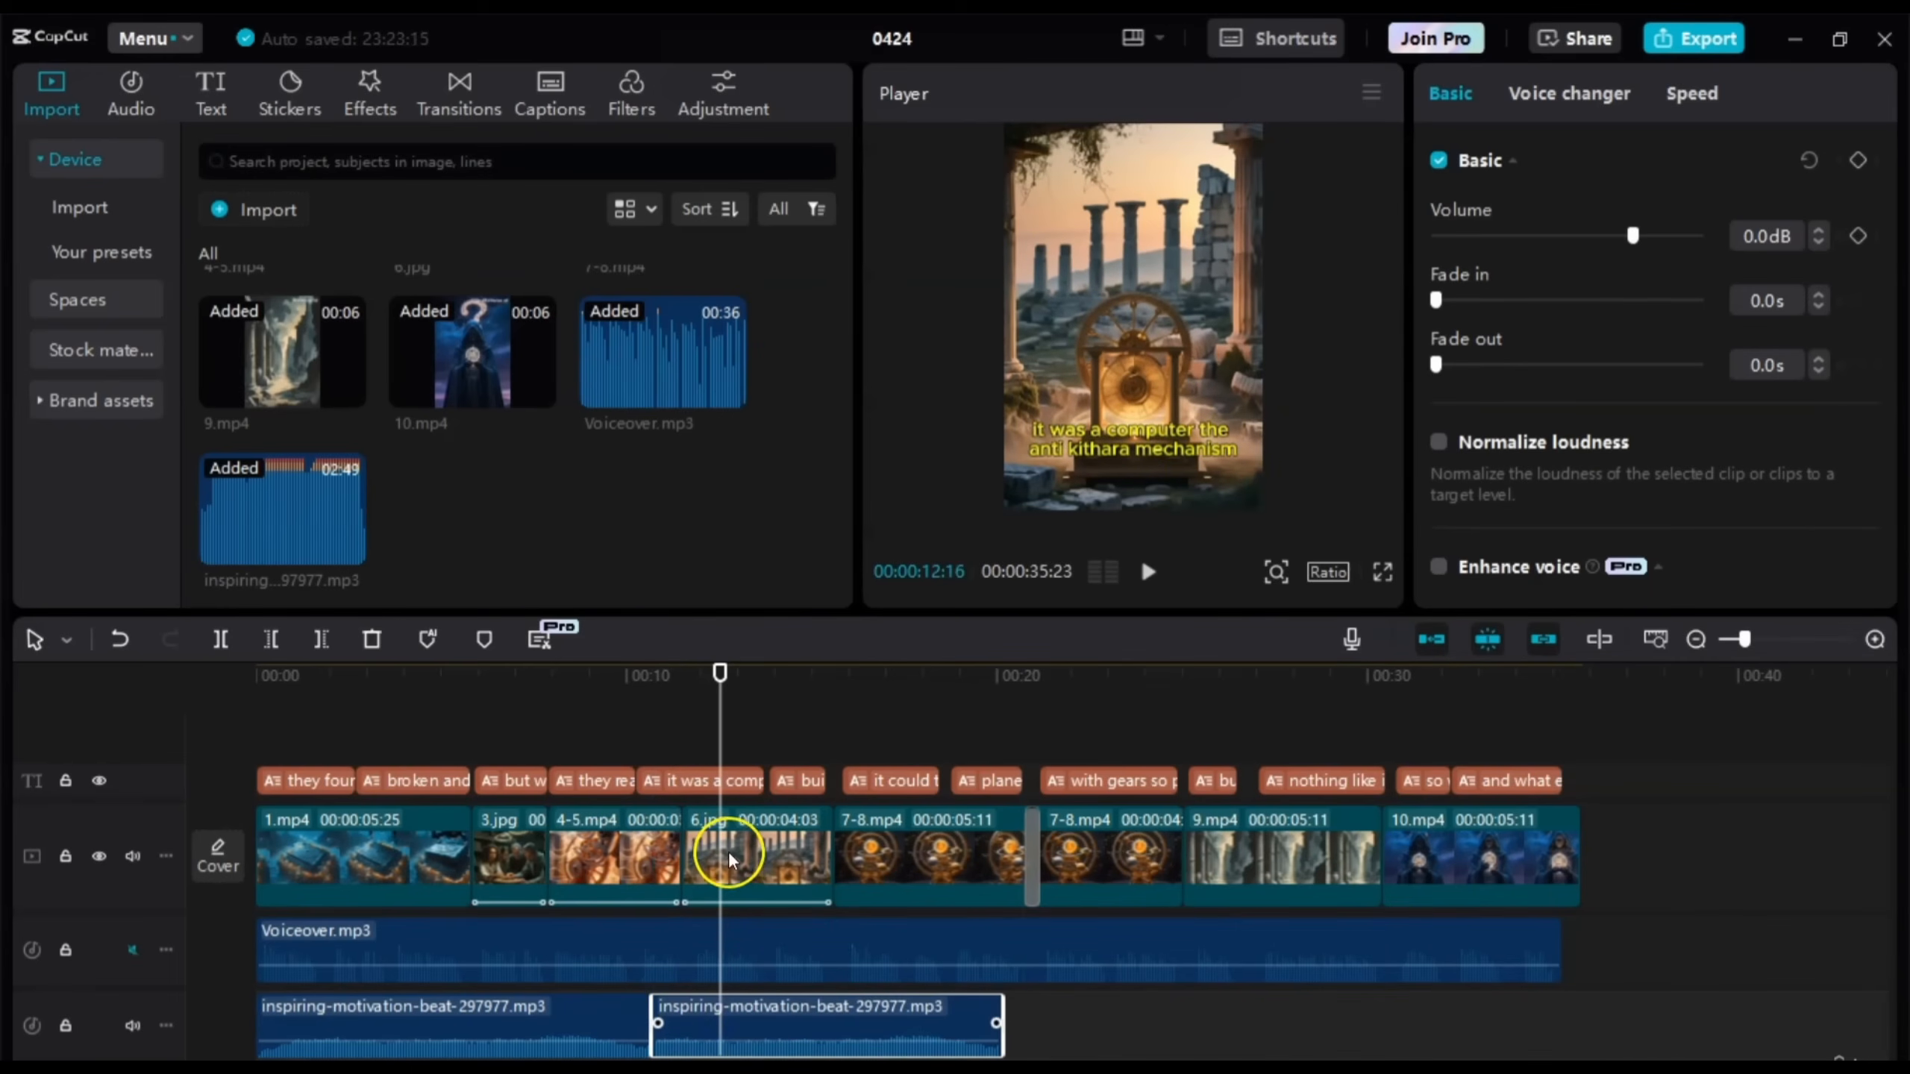
pyautogui.click(648, 720)
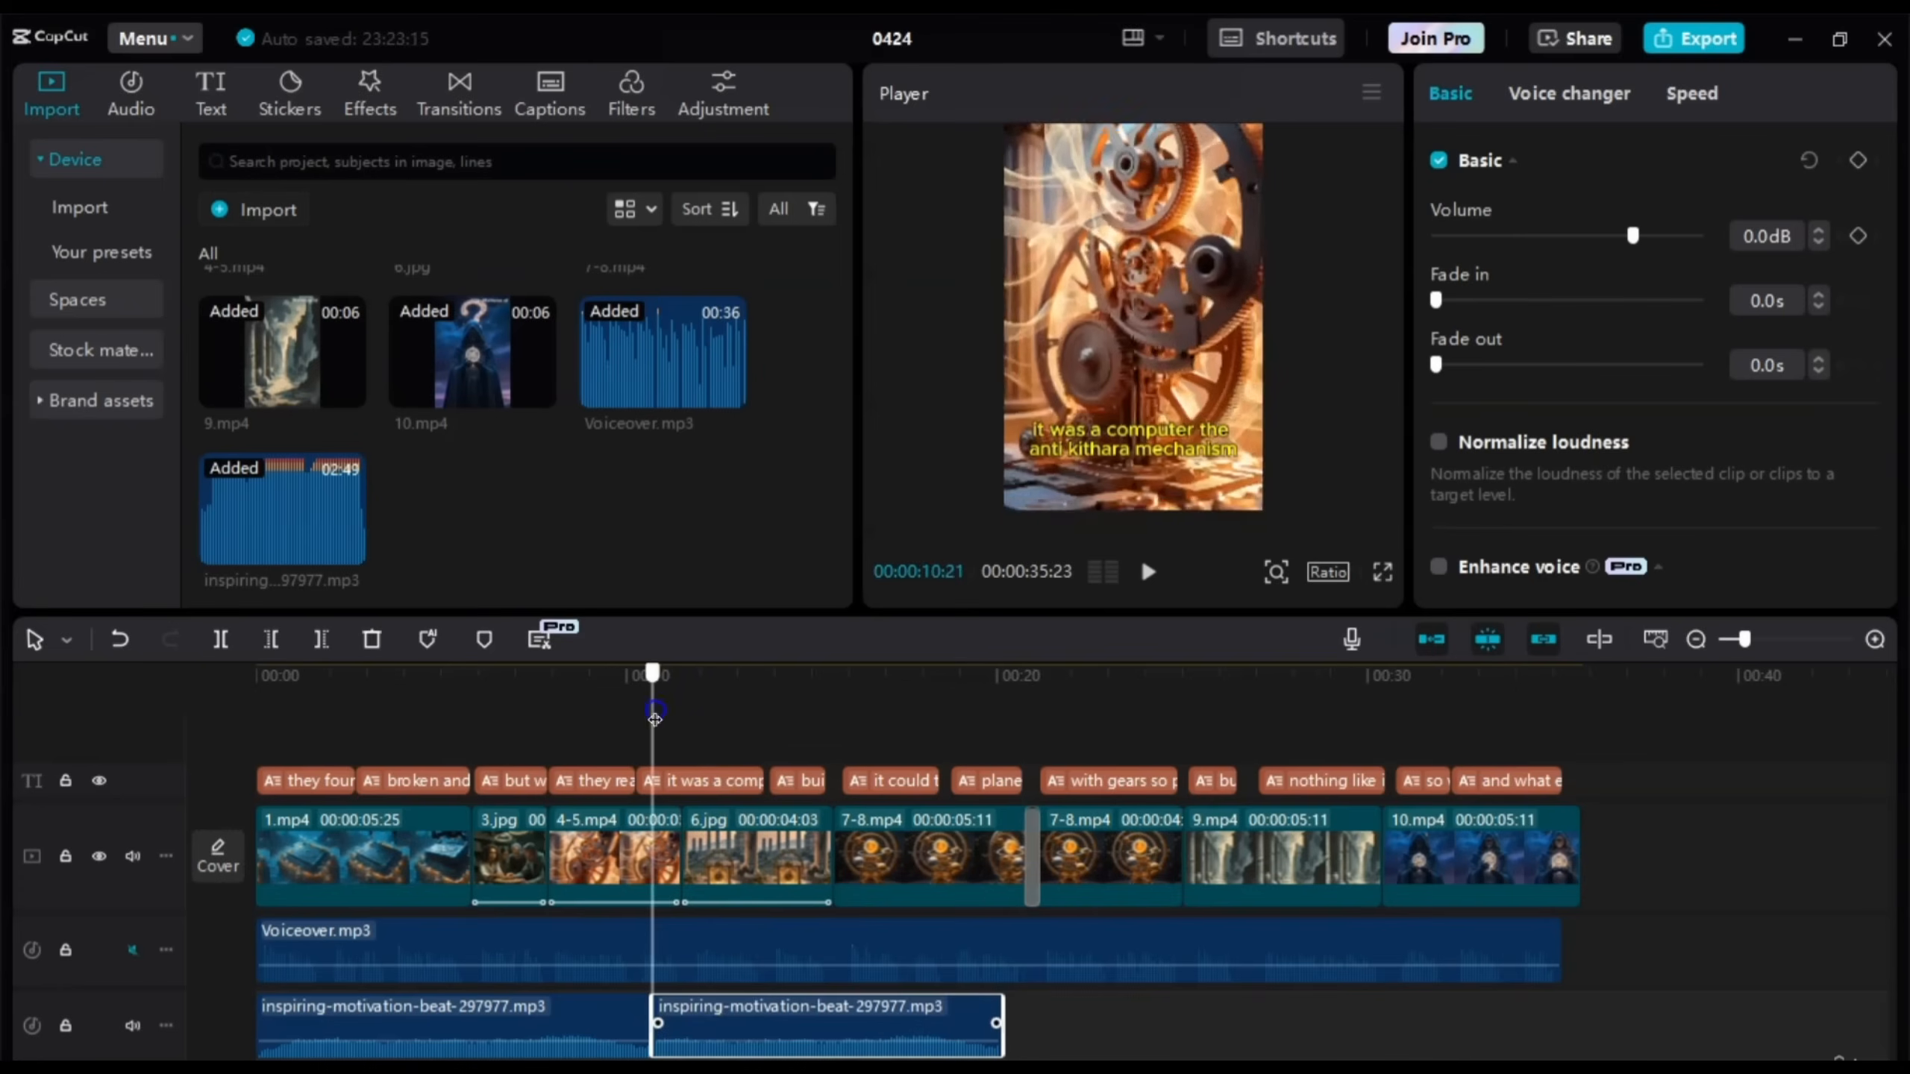
pyautogui.press('space')
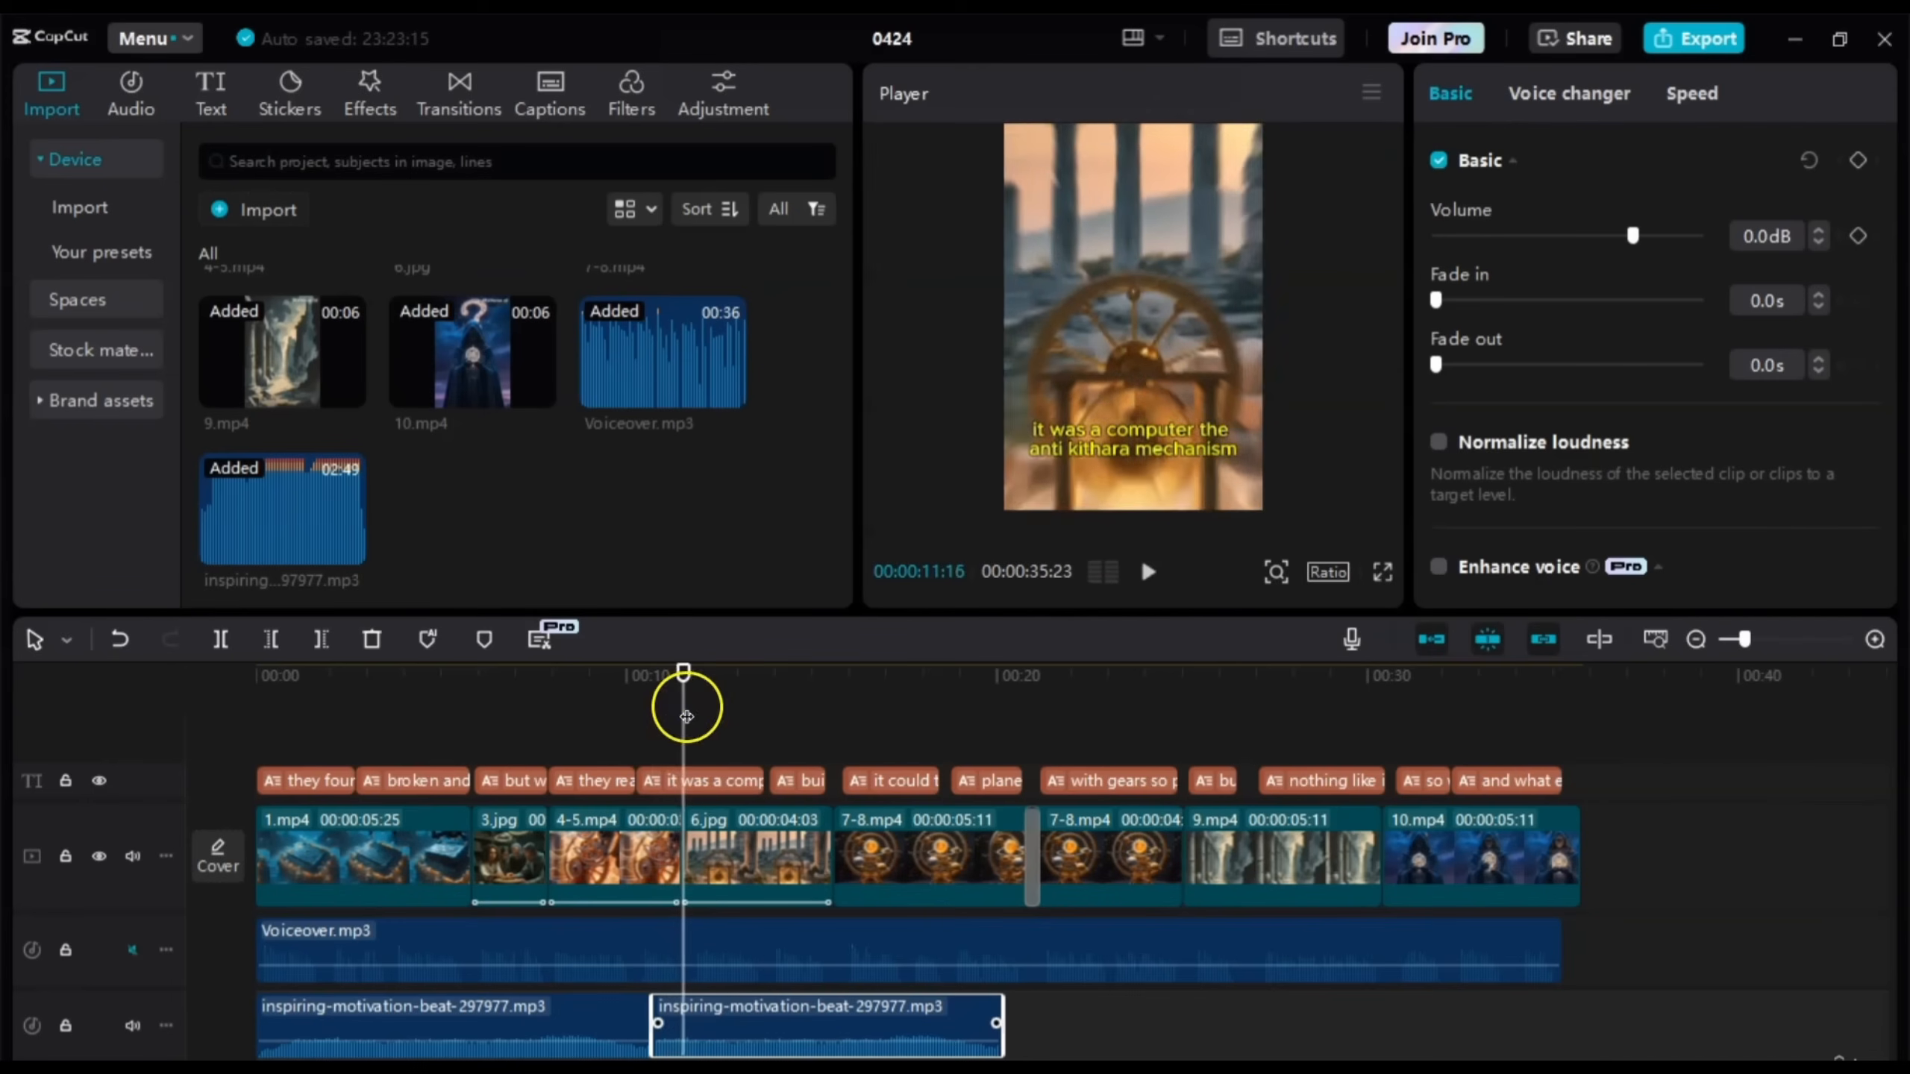
pyautogui.moveTo(687, 716); pyautogui.dragTo(636, 721)
pyautogui.press('space')
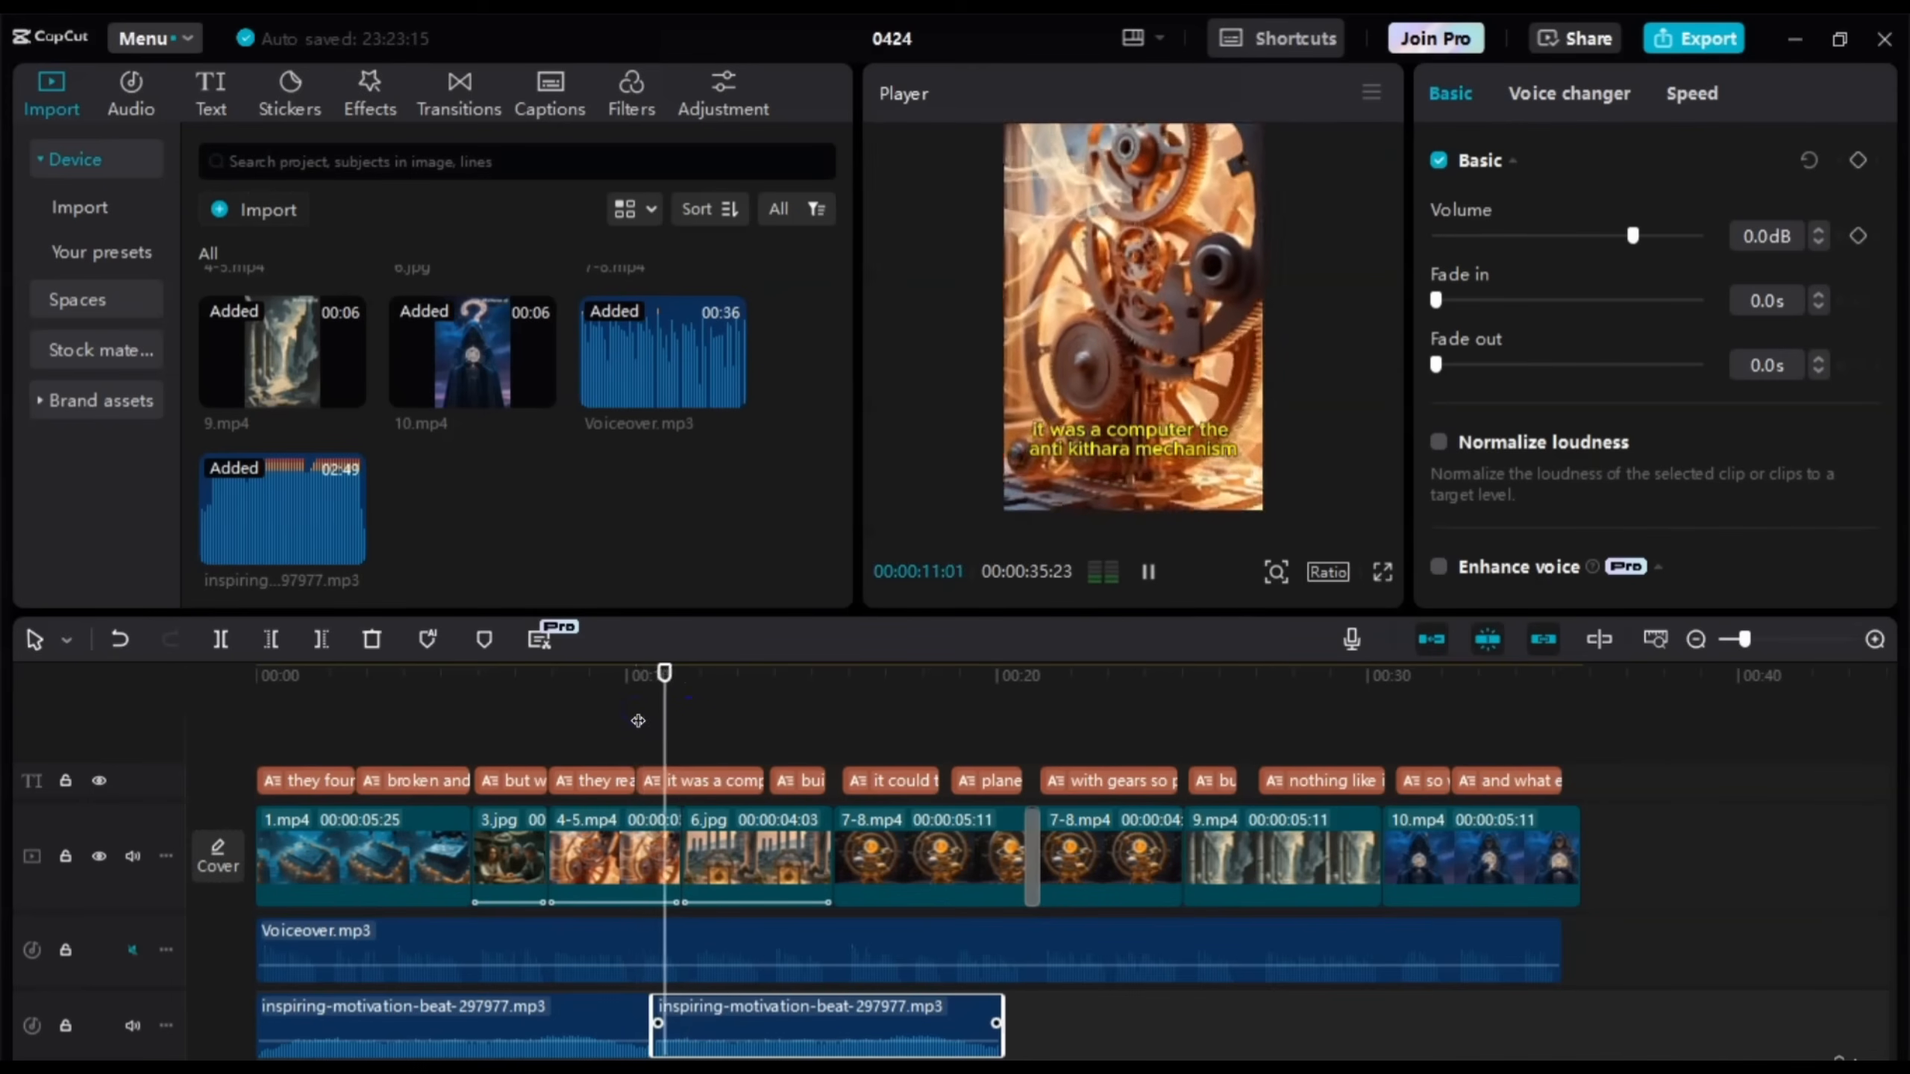
pyautogui.click(734, 858)
# Step: Try overlapping the second music clip with the first one's end on a separate track, and return it to directly follow the first clip
pyautogui.scroll(-1, 810, 1040)
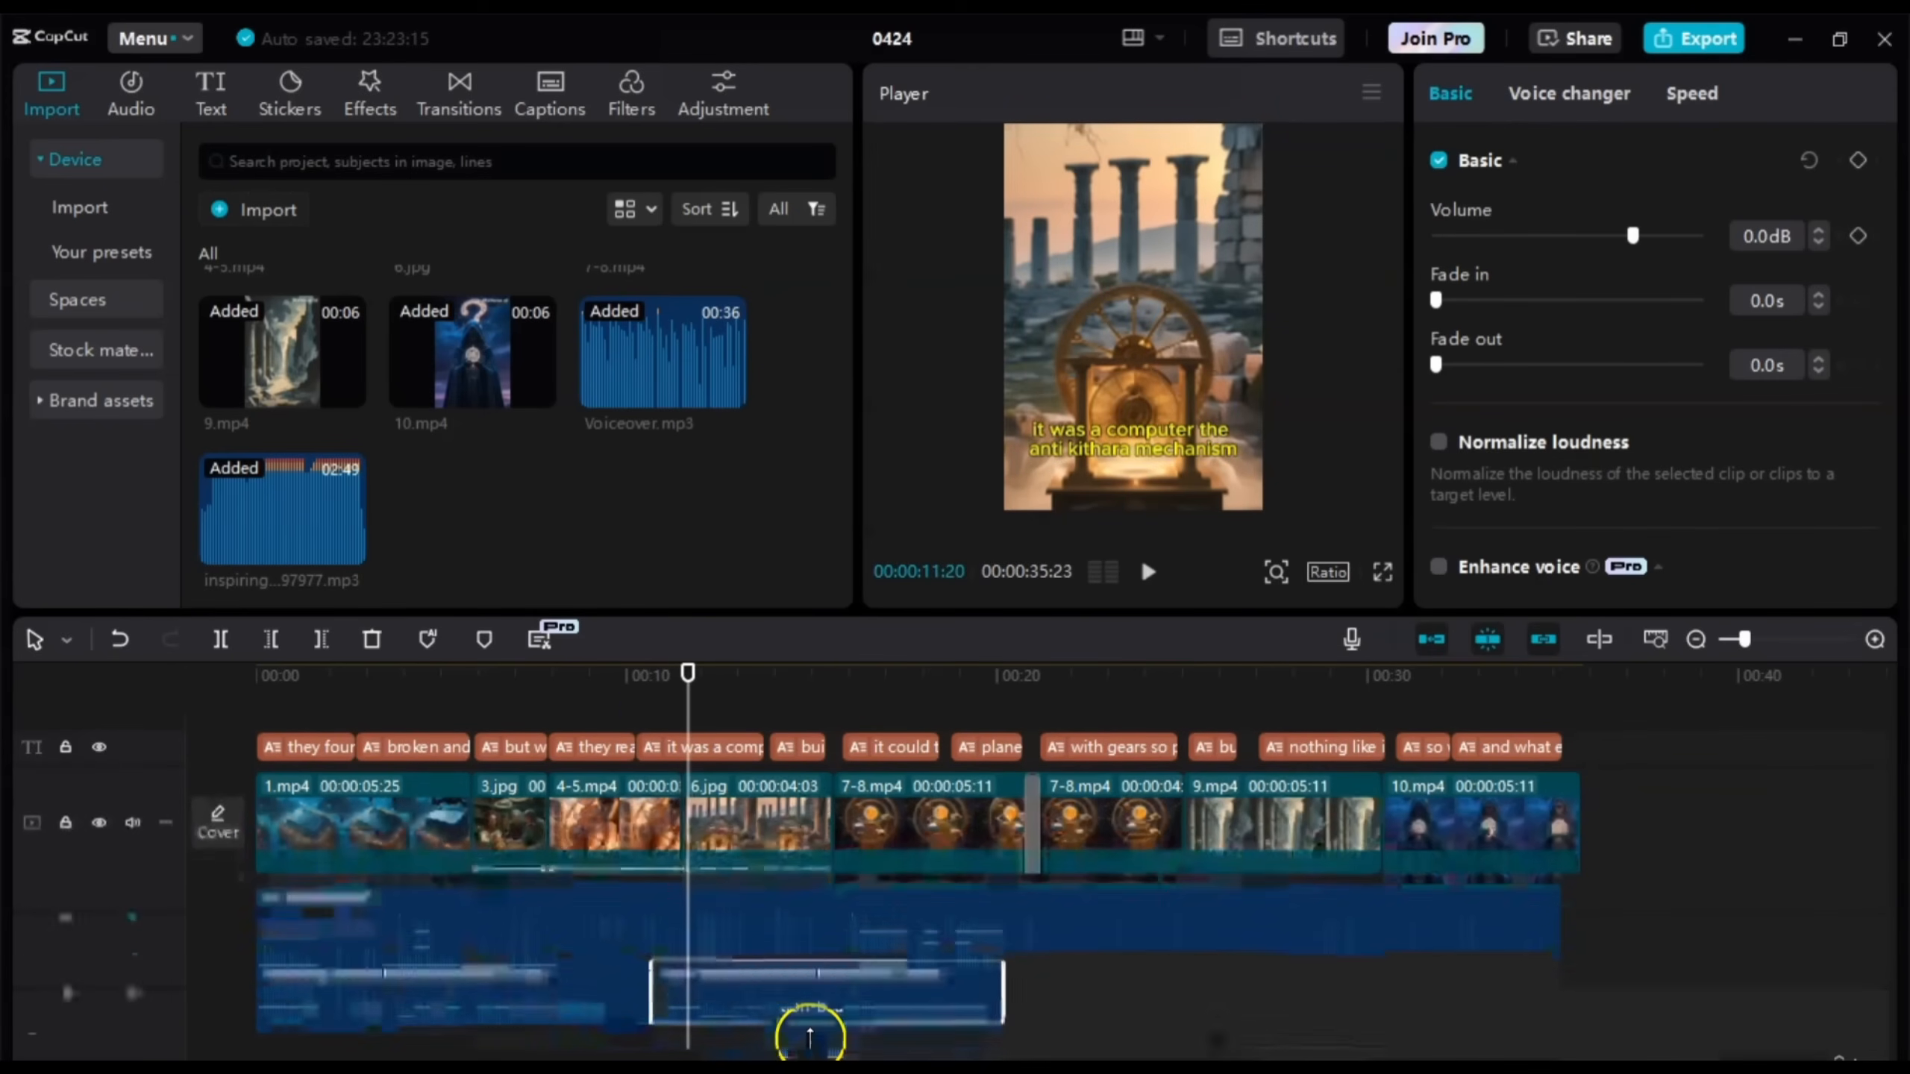
pyautogui.moveTo(809, 994); pyautogui.dragTo(761, 1020)
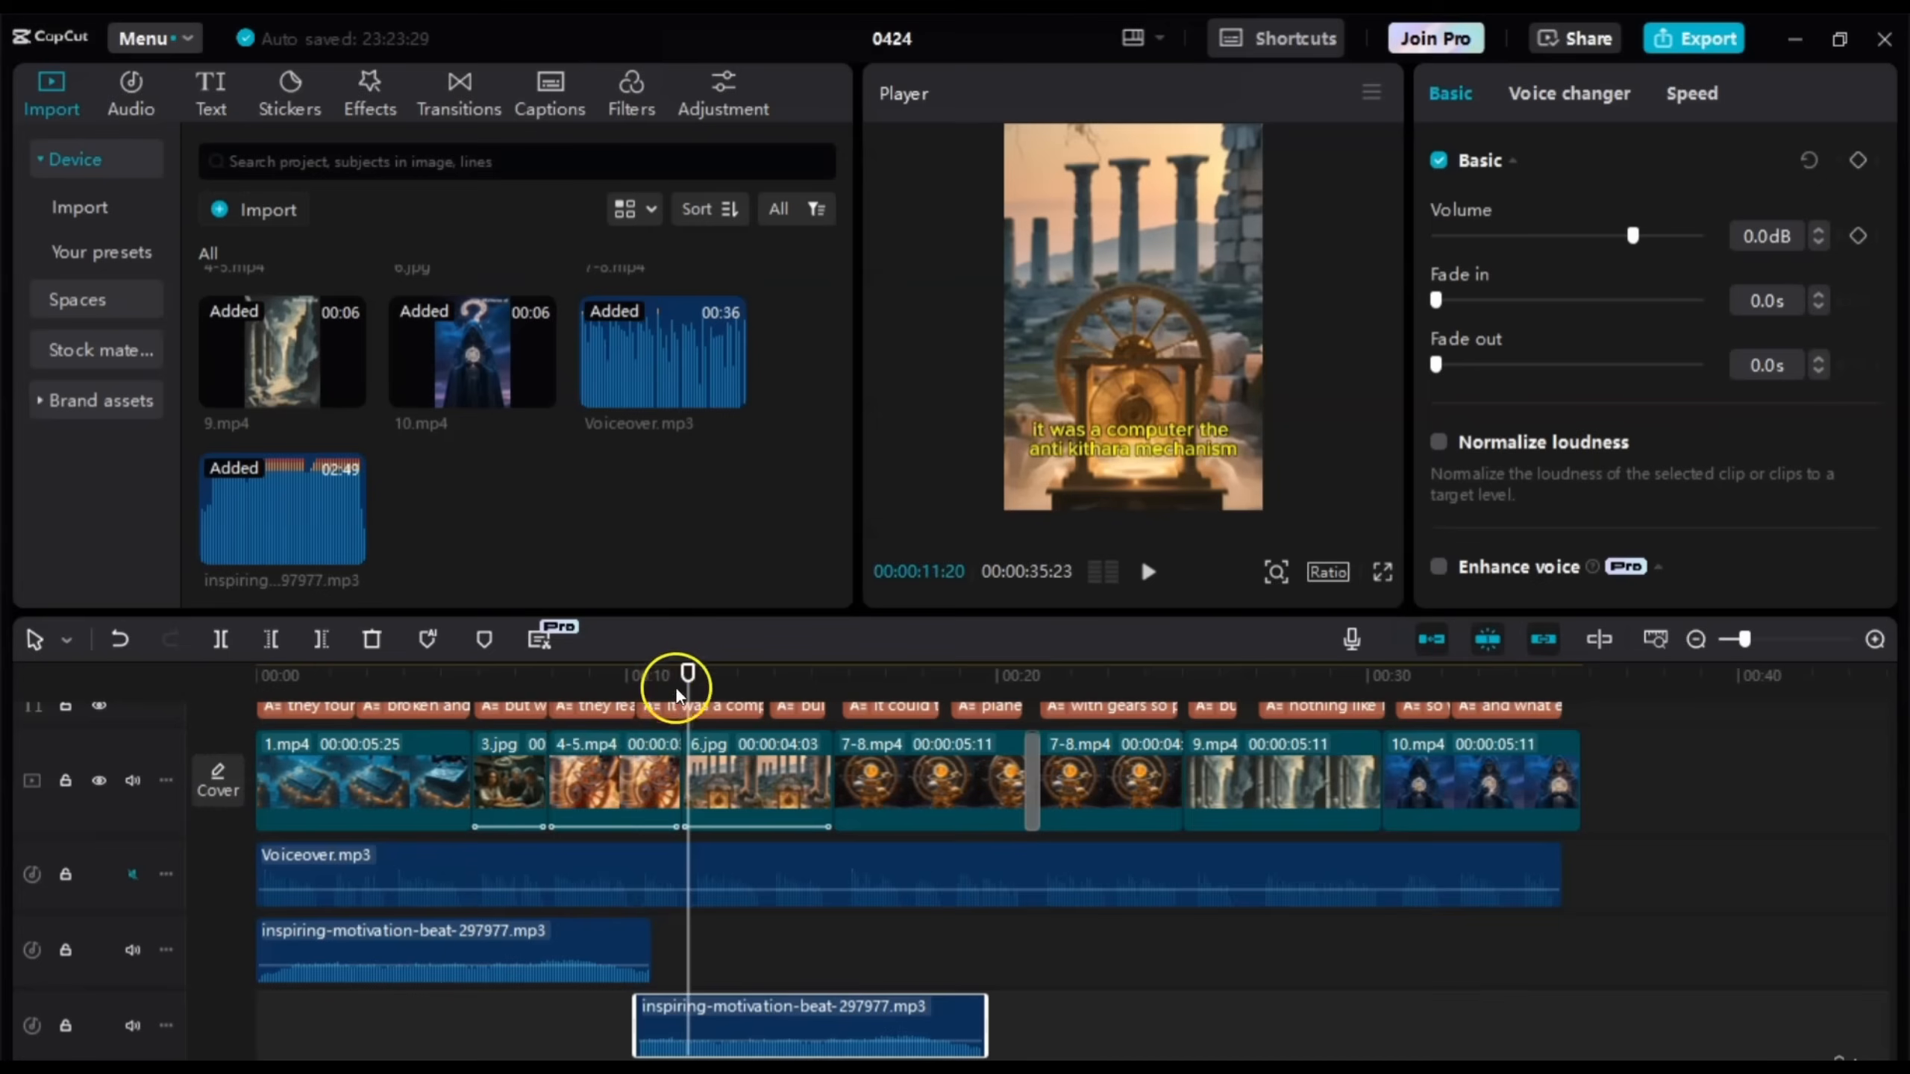
pyautogui.moveTo(676, 693); pyautogui.dragTo(610, 682)
pyautogui.press('space')
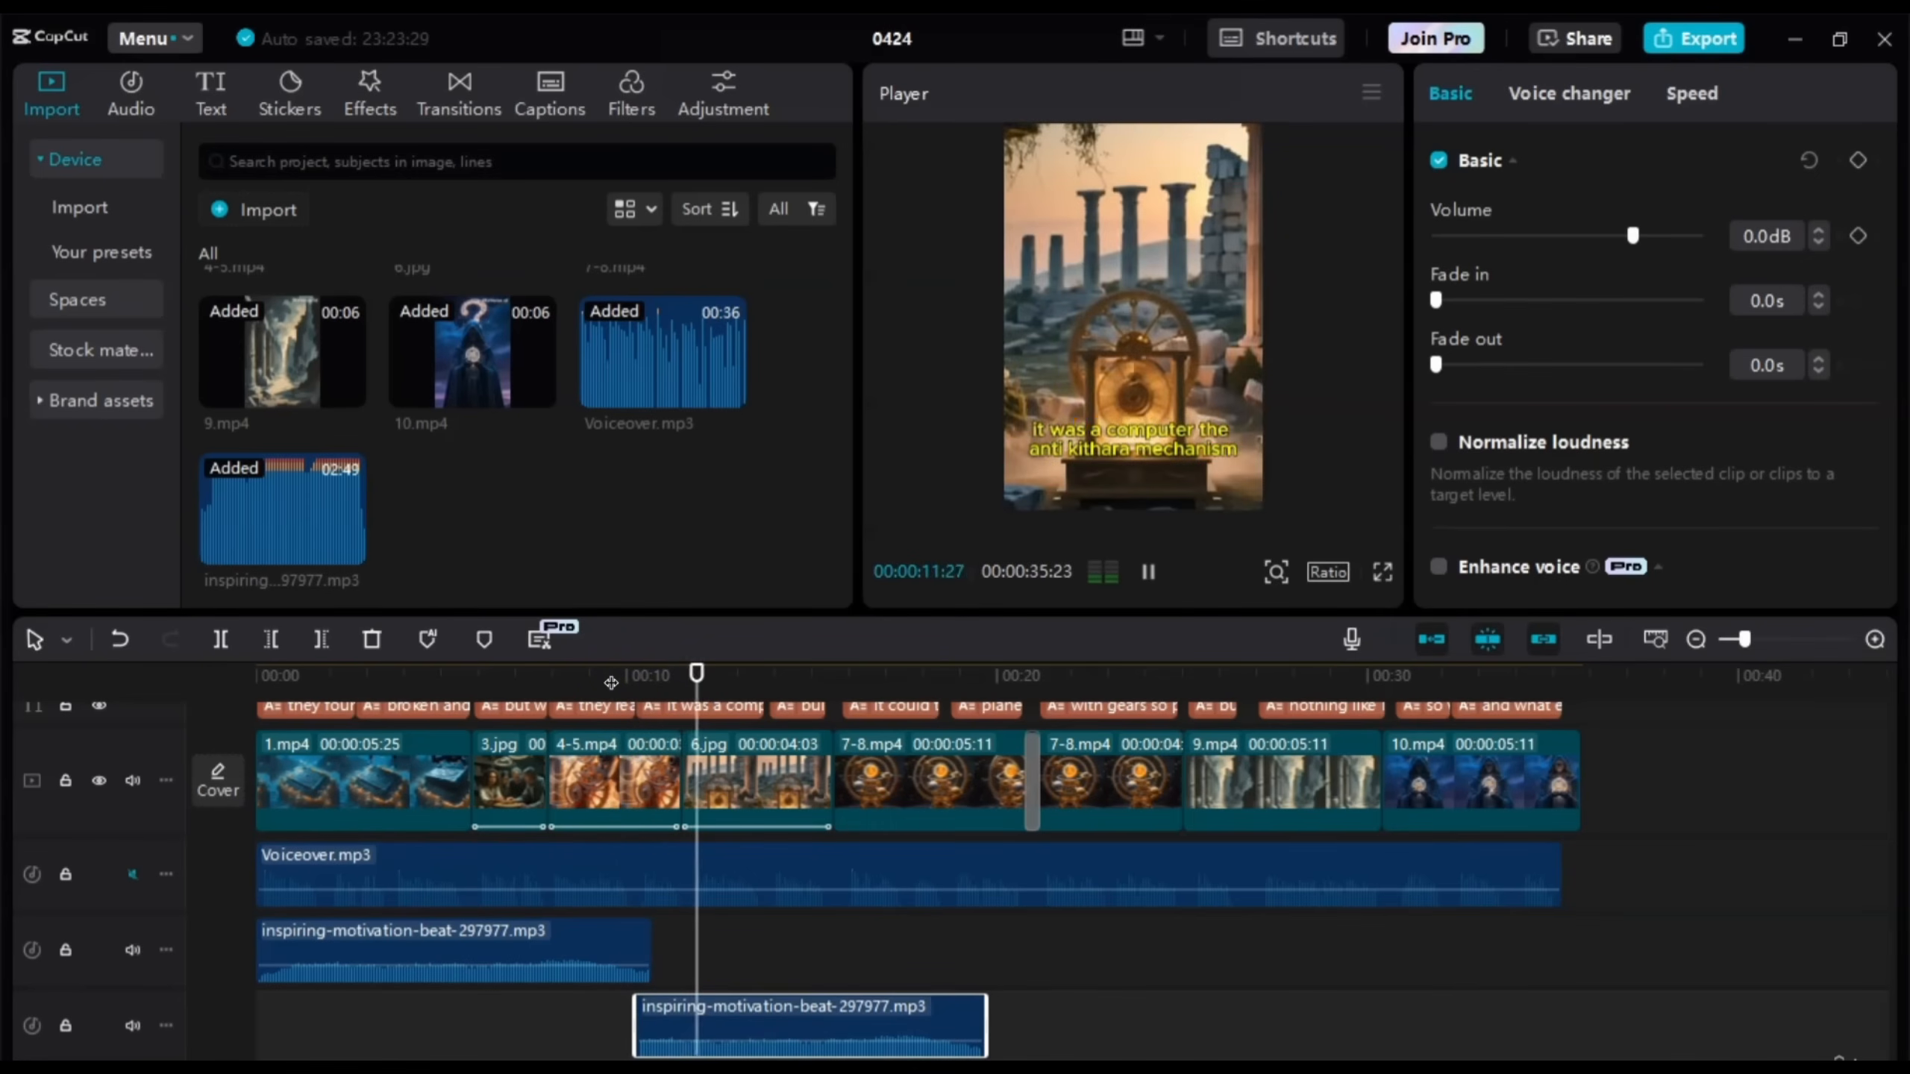
pyautogui.click(872, 1003)
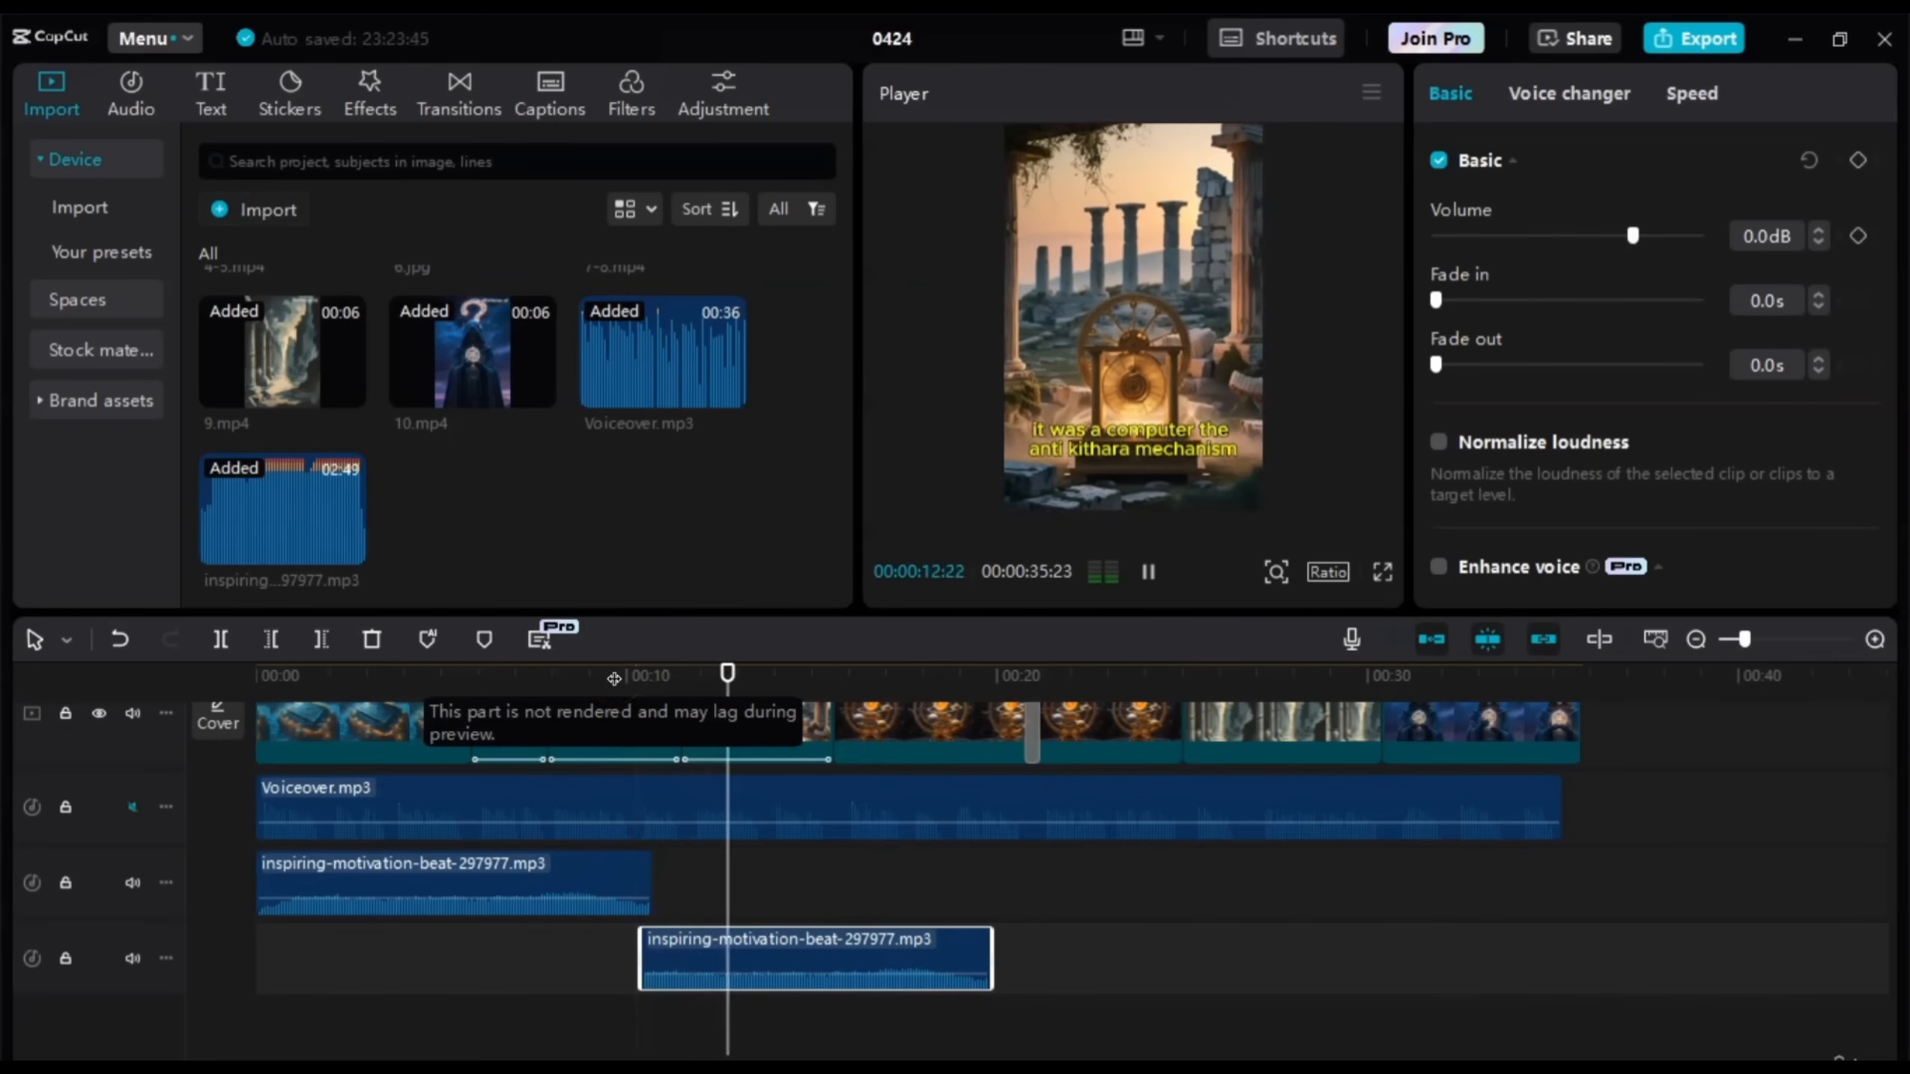
pyautogui.click(655, 993)
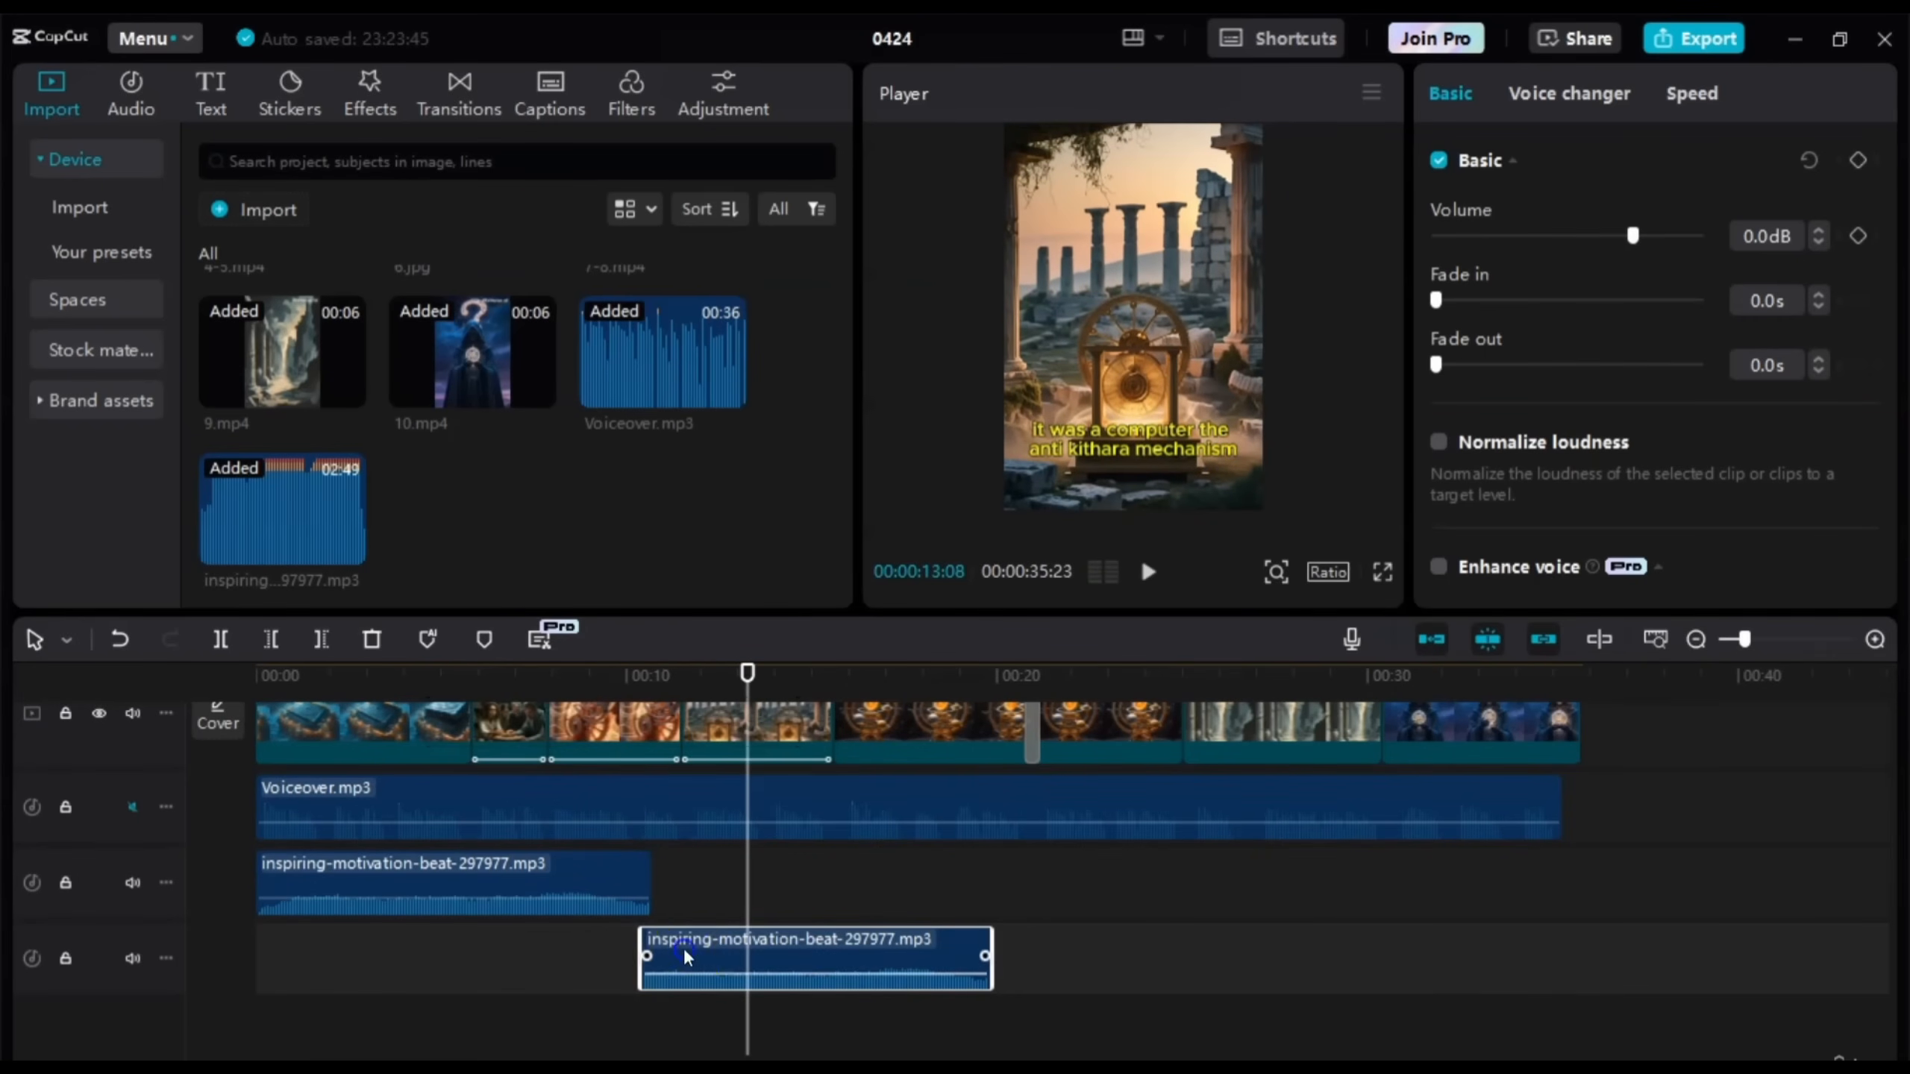
pyautogui.moveTo(686, 956); pyautogui.dragTo(697, 892)
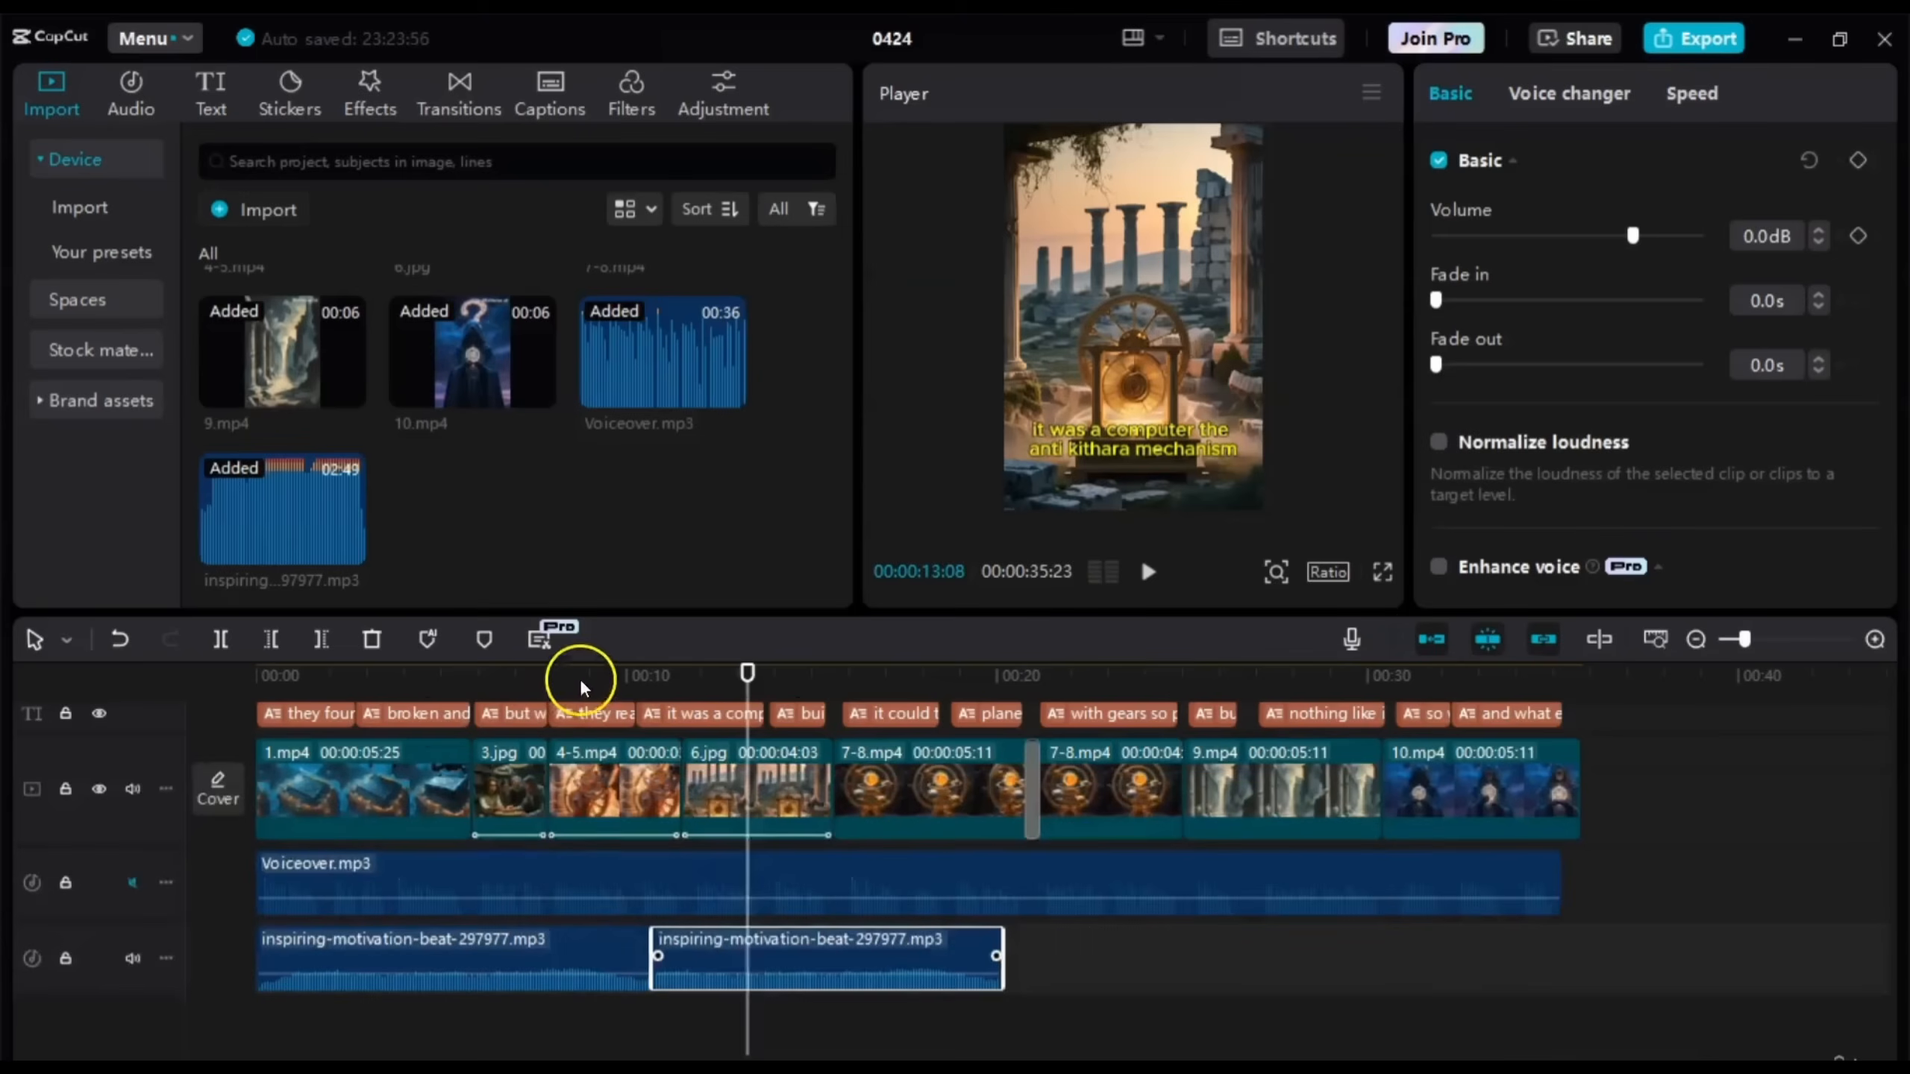
# Step: Play the transition between the two background music clips up to 00:00:13:03
pyautogui.click(581, 682)
pyautogui.press('space')
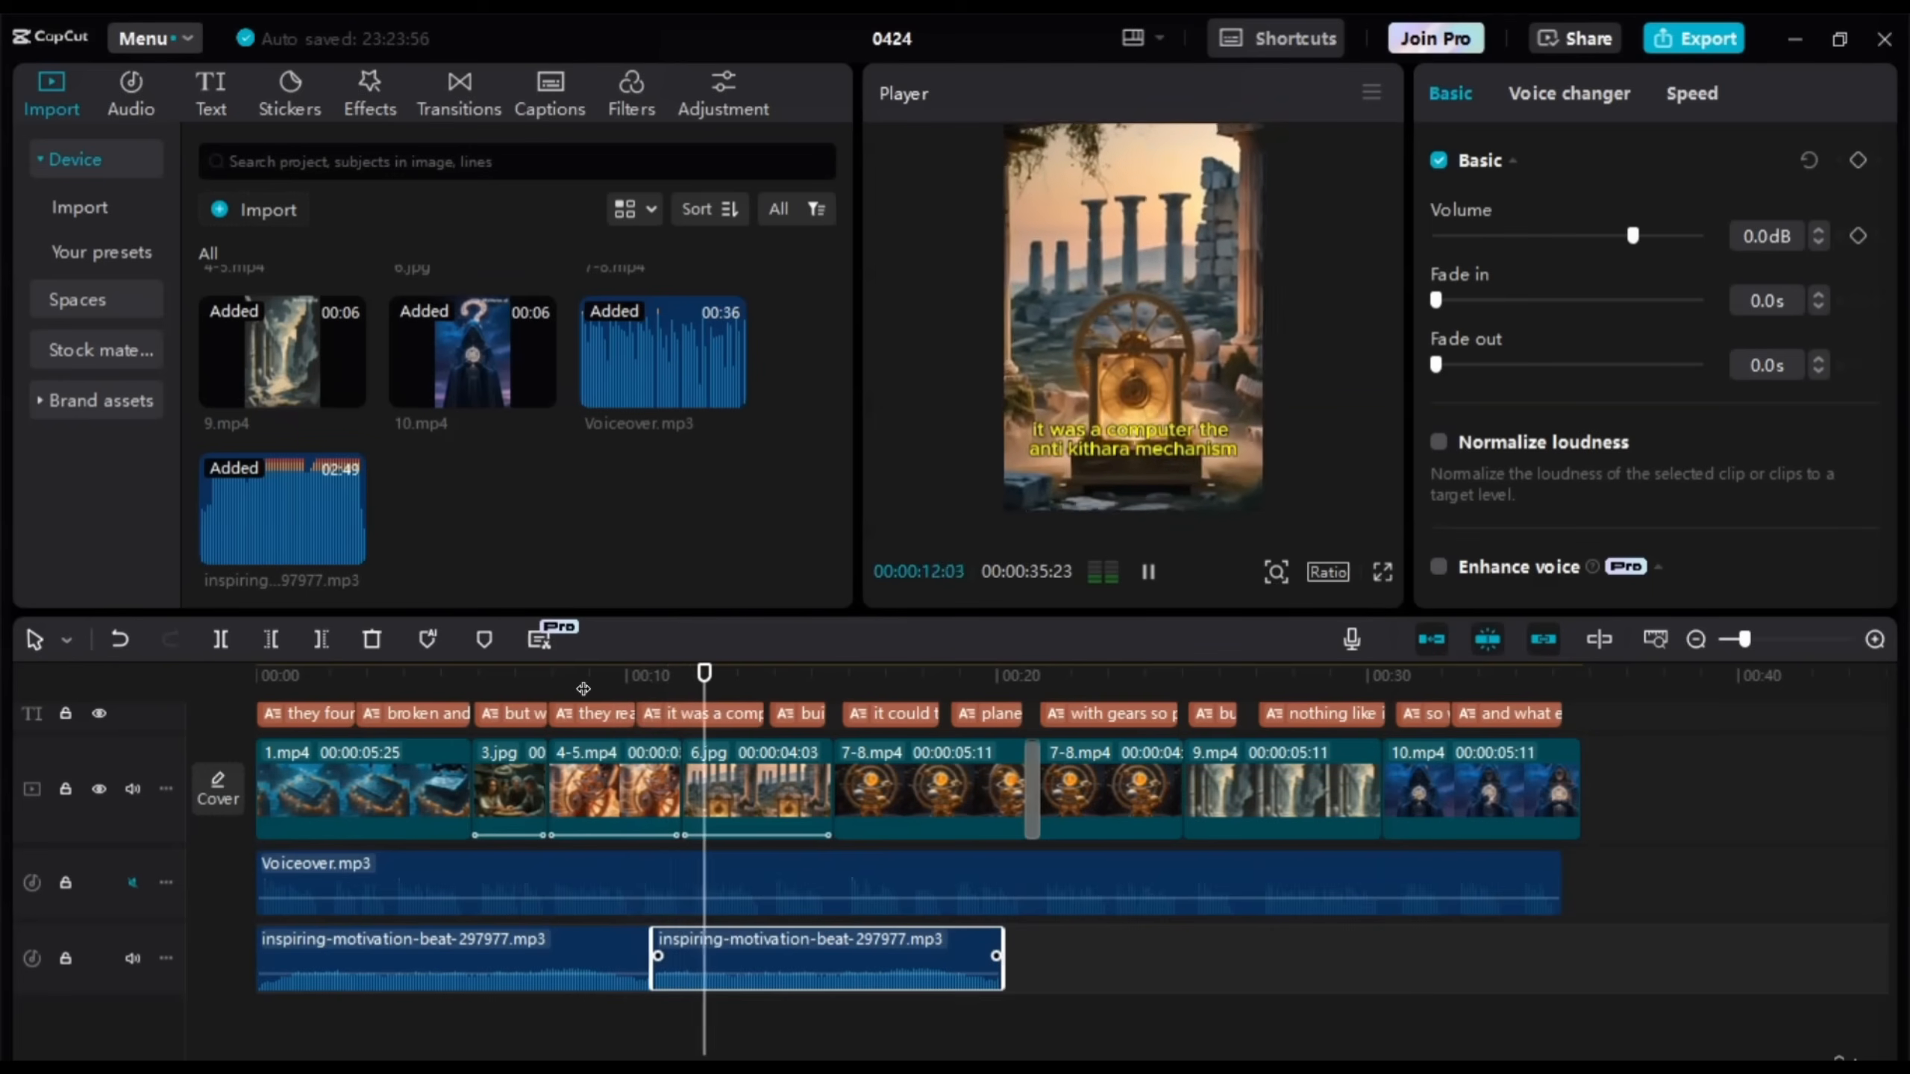
pyautogui.press('space')
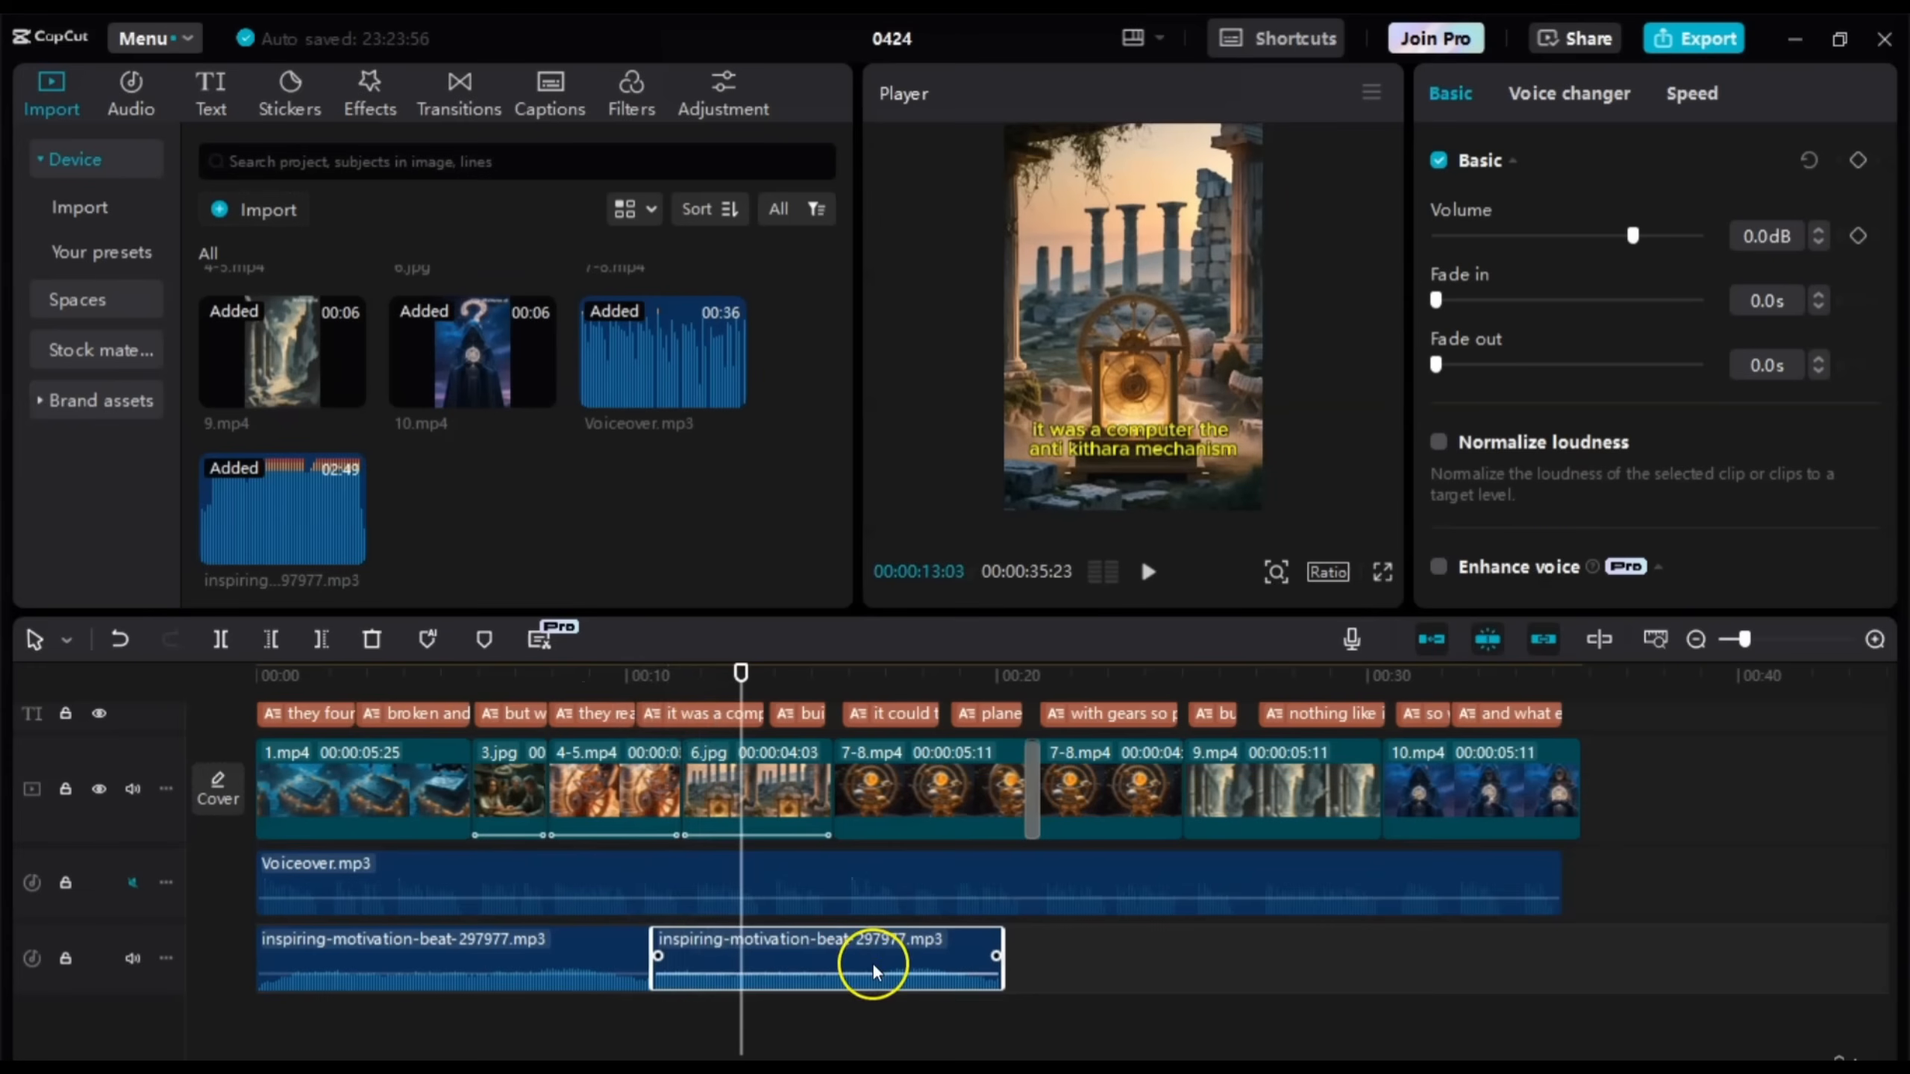
# Step: Copy the second background music clip and place the duplicate directly after it as the third clip
pyautogui.click(932, 964)
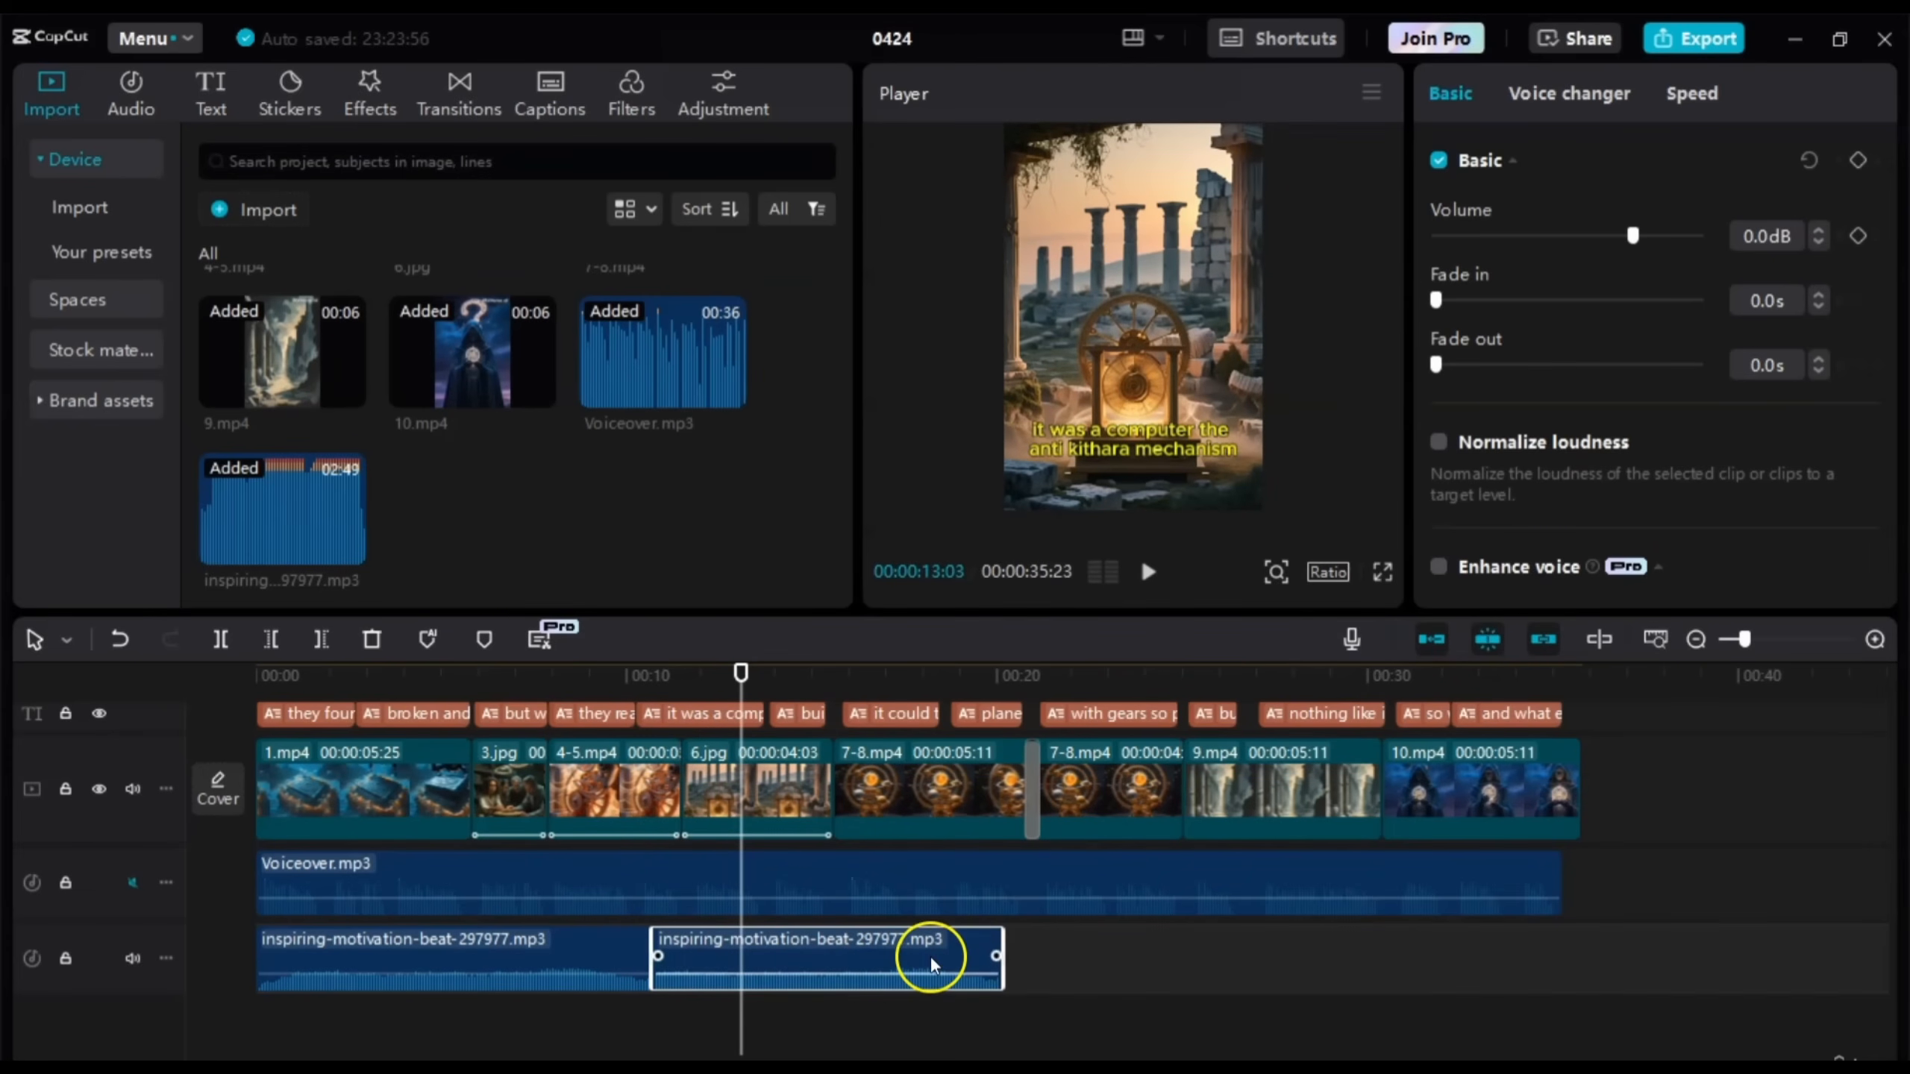
pyautogui.rightClick(931, 965)
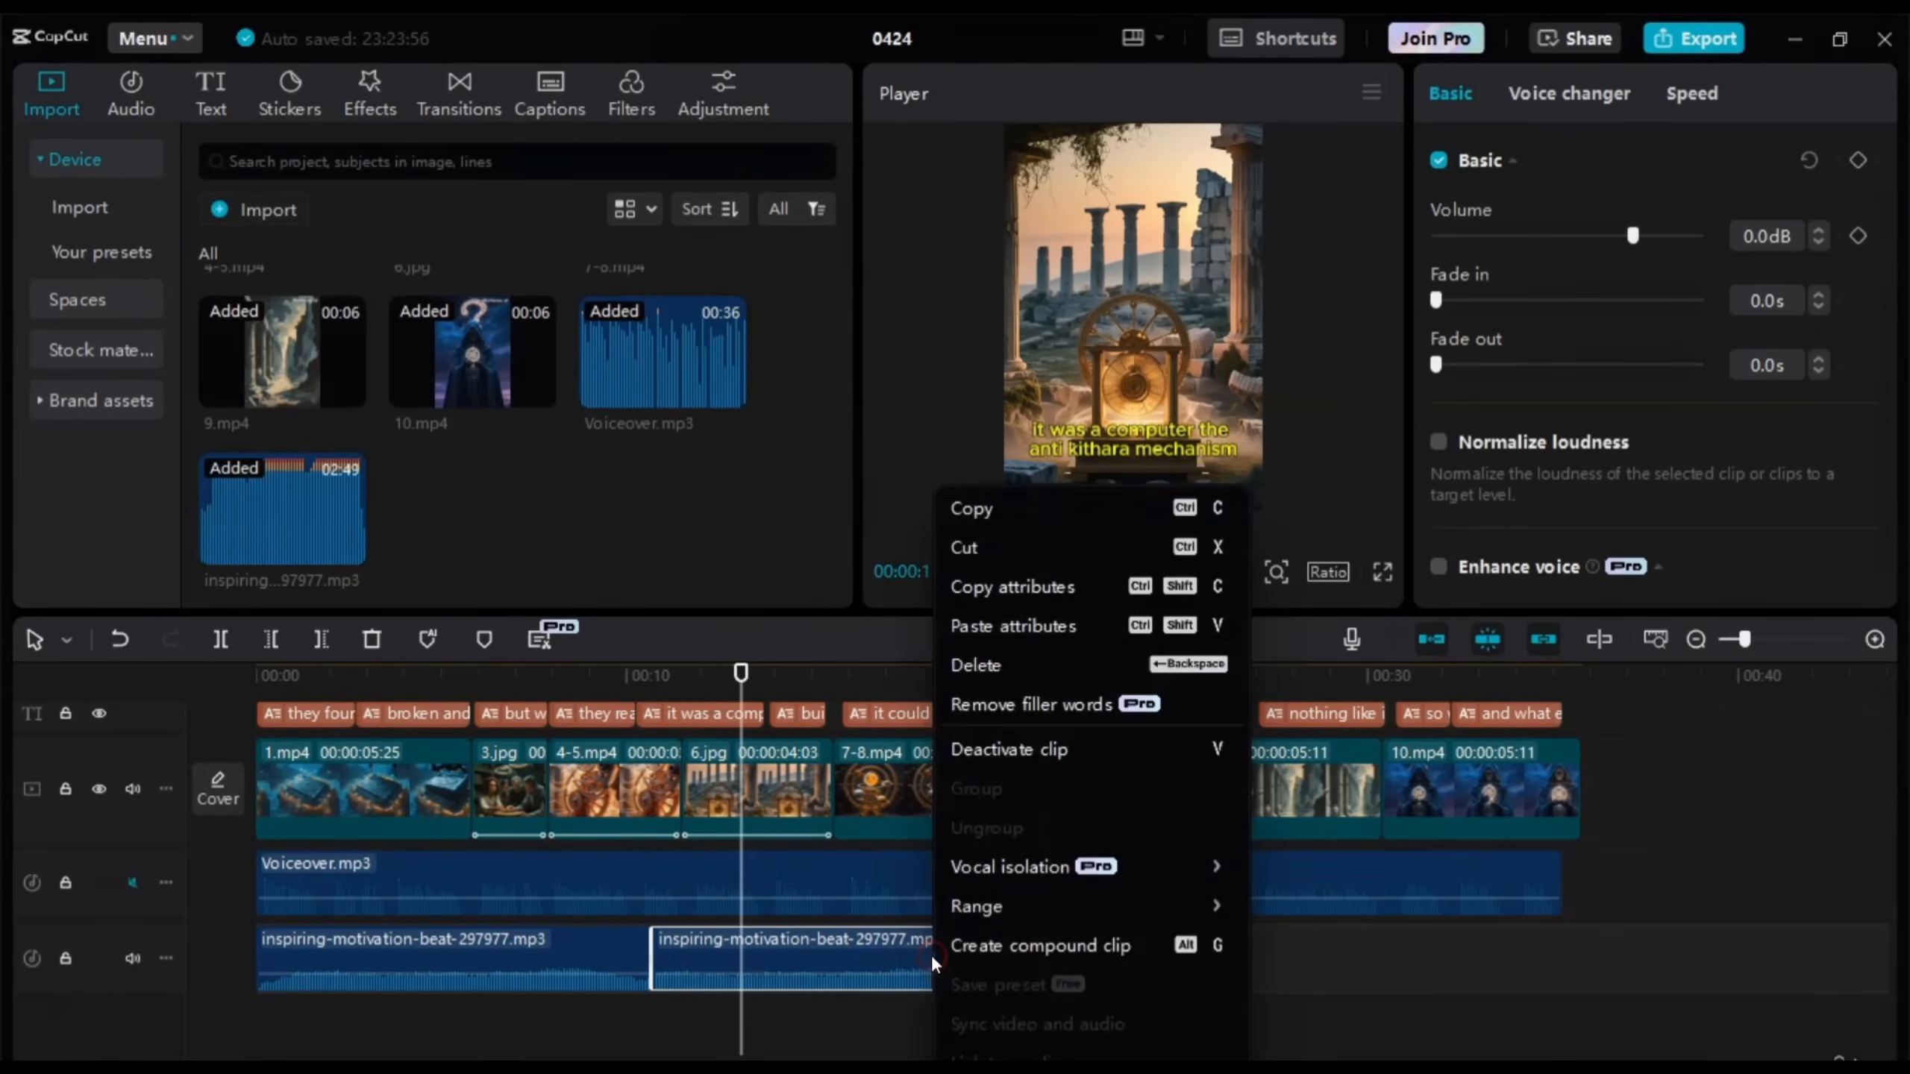
pyautogui.click(972, 509)
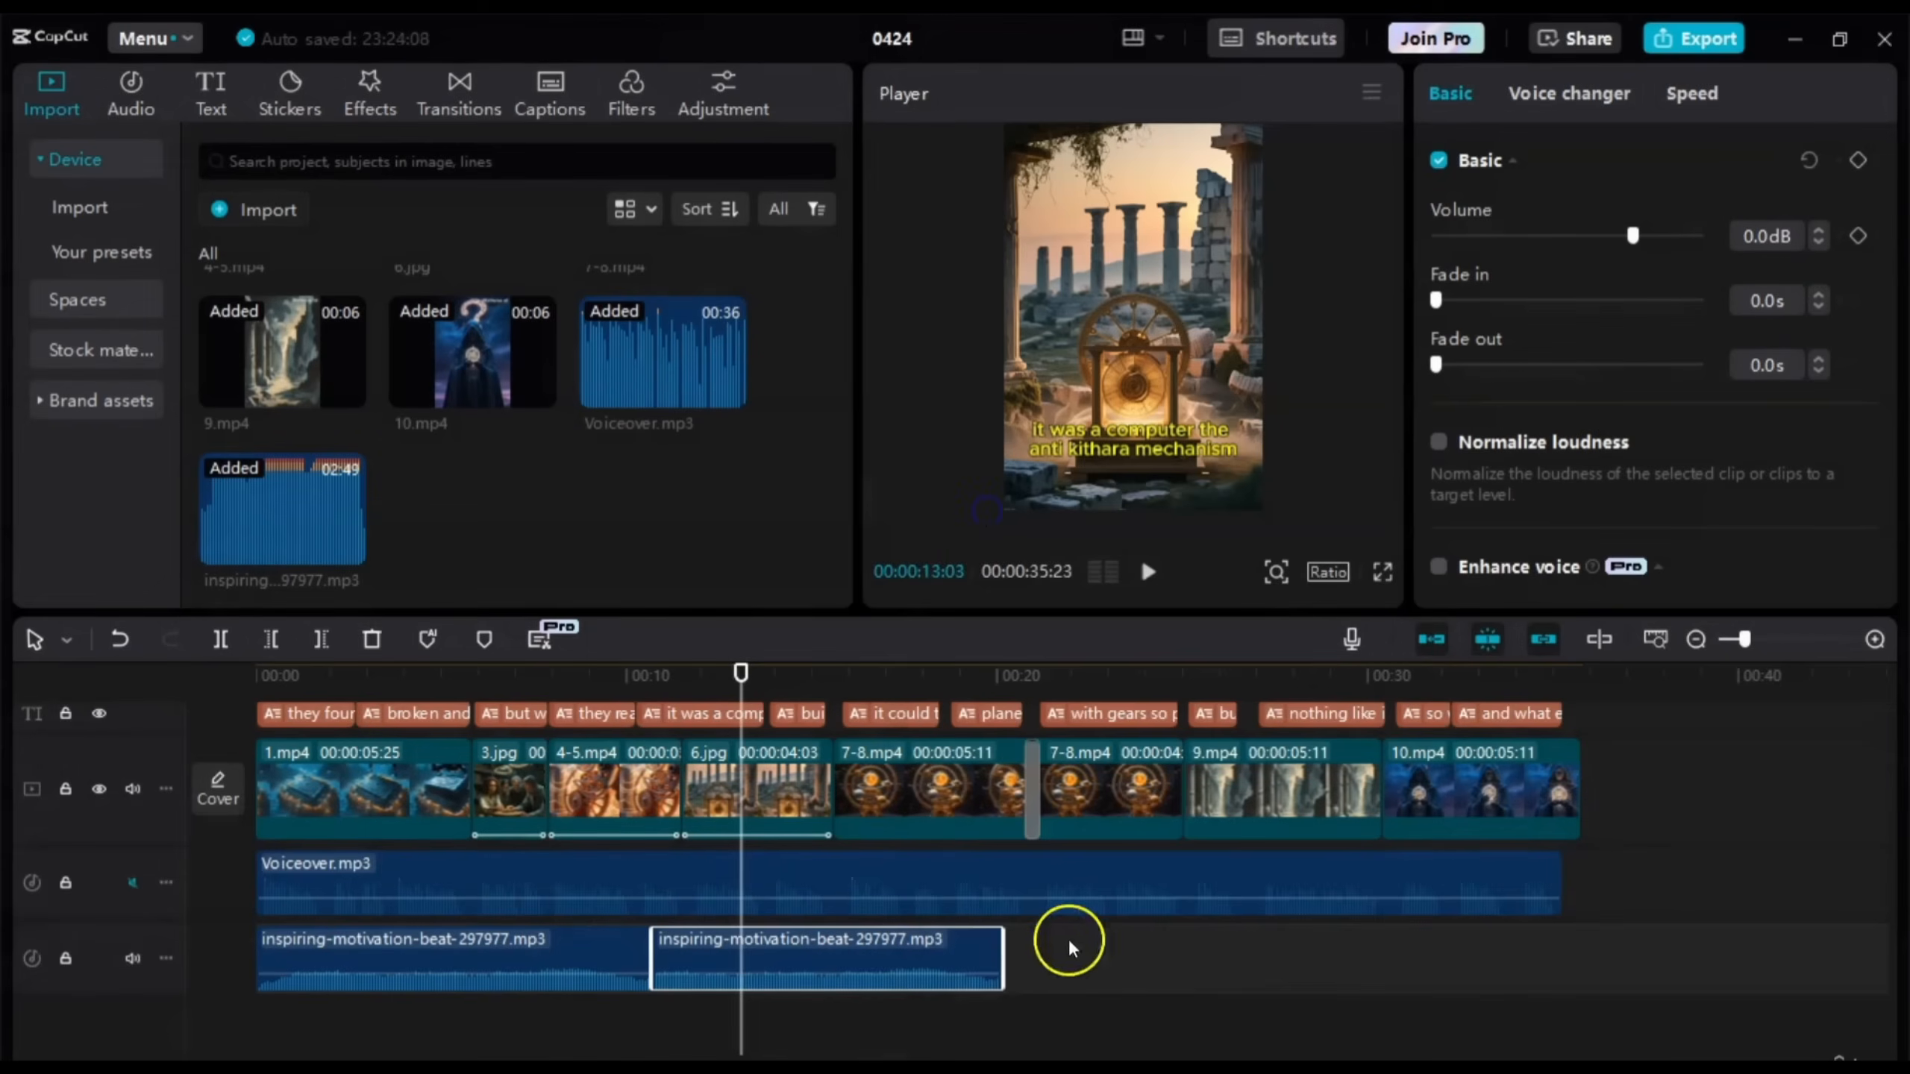
pyautogui.click(1042, 965)
pyautogui.rightClick(1043, 965)
pyautogui.click(1083, 978)
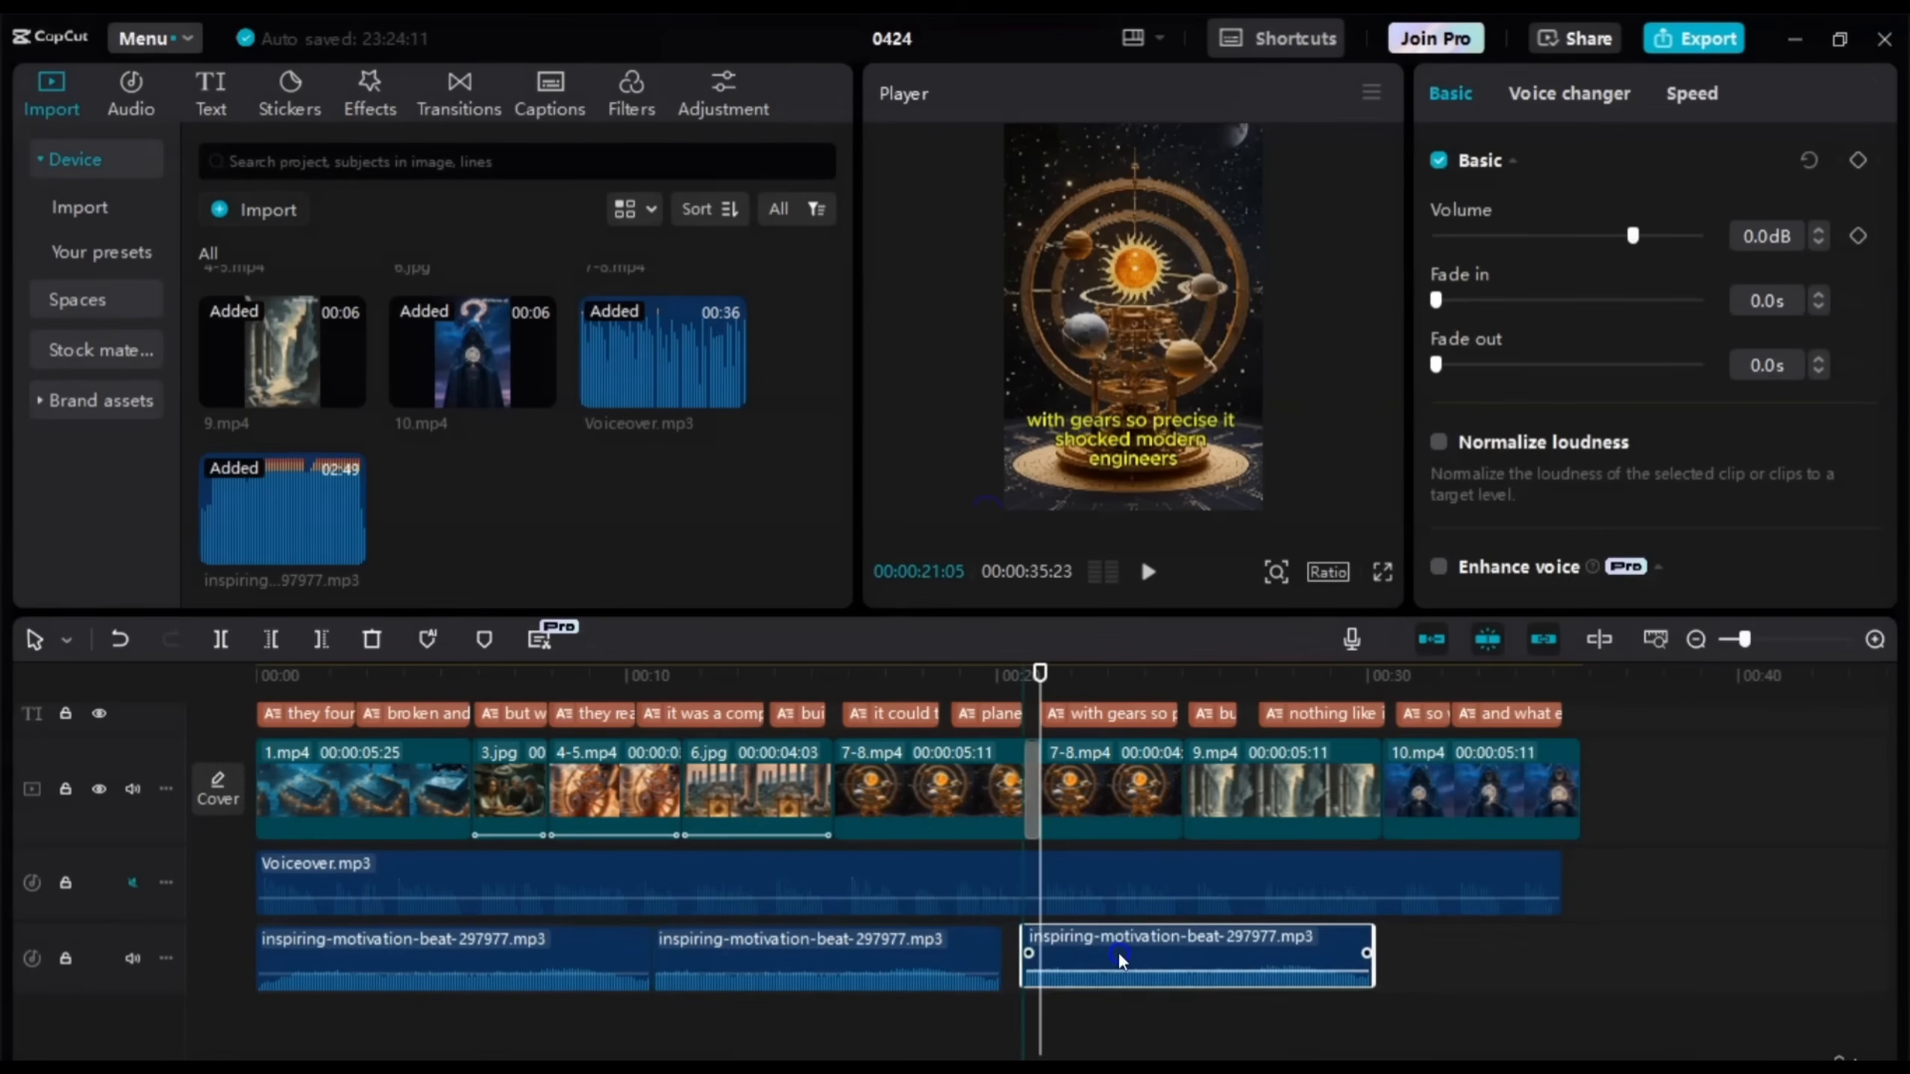
pyautogui.moveTo(1118, 951); pyautogui.dragTo(1110, 955)
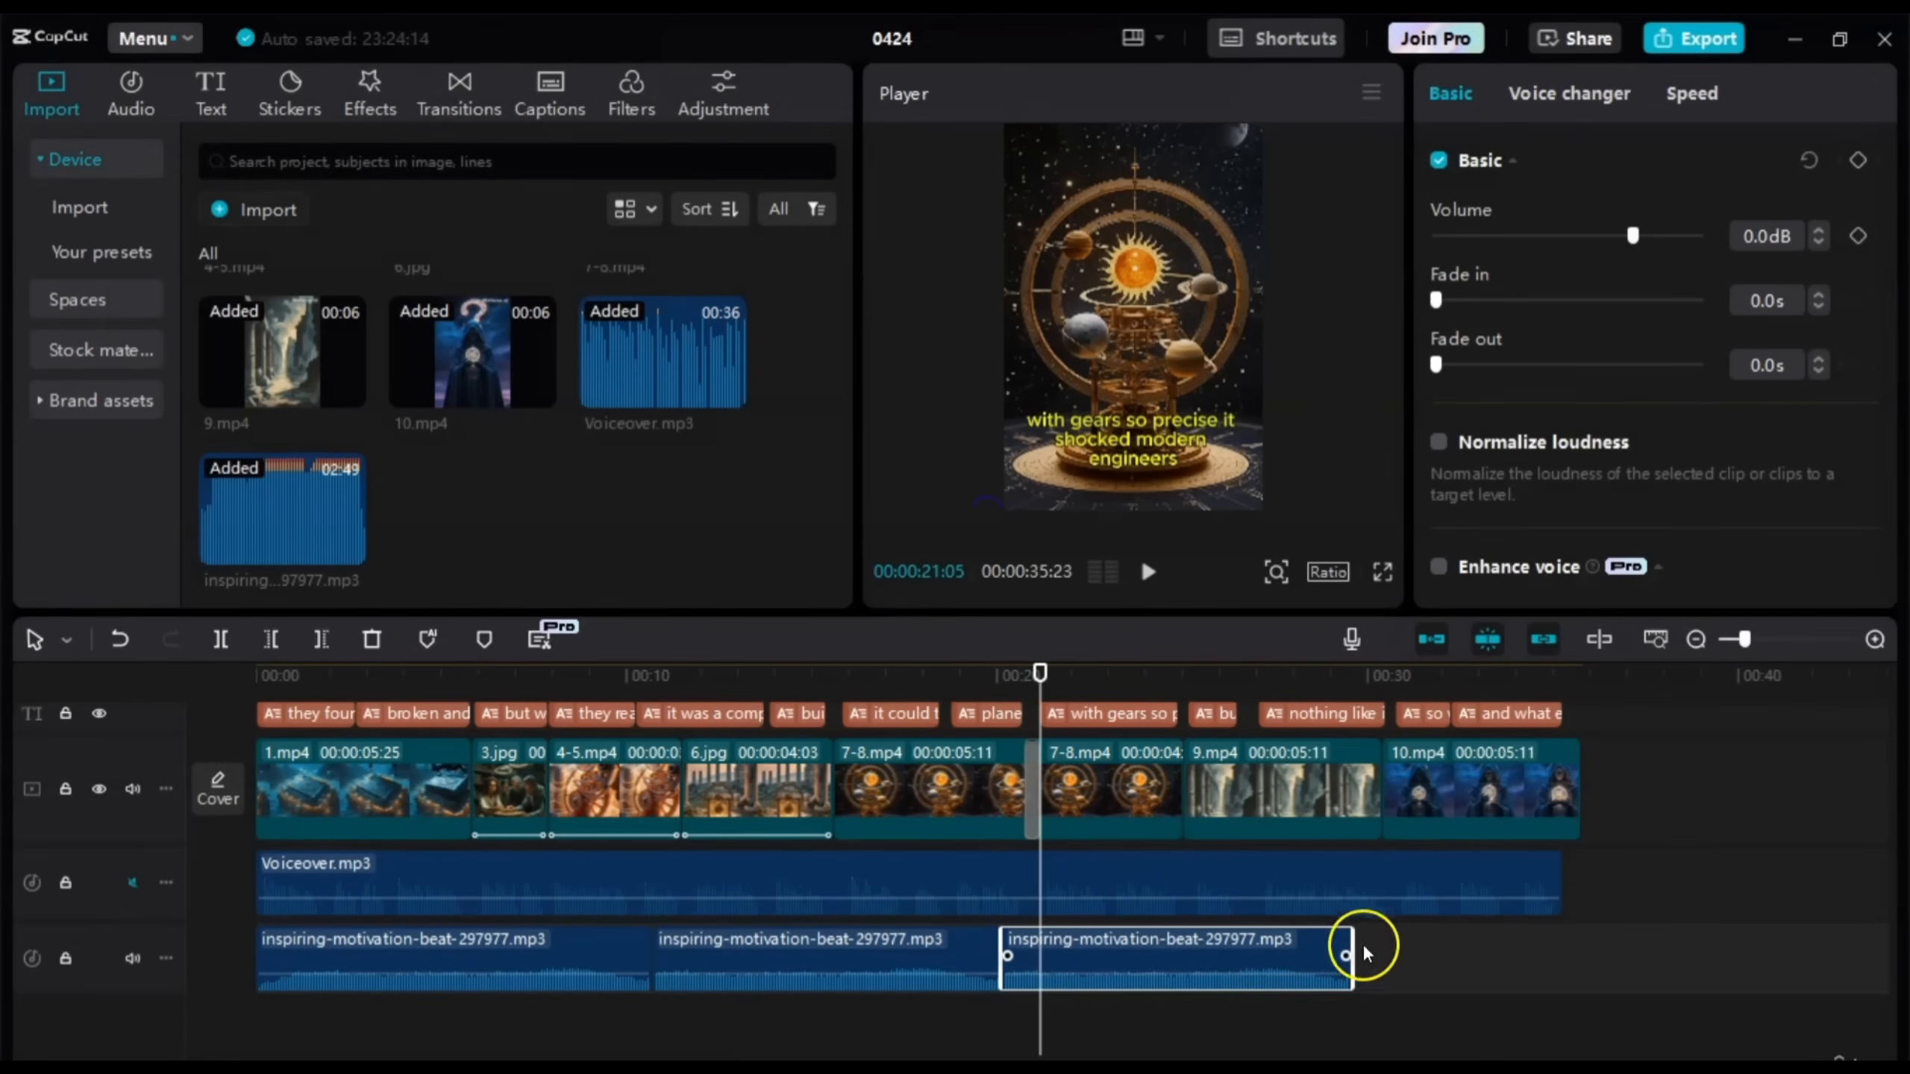
# Step: Paste a fourth background music clip directly after the third and shorten its end to match the video's end at 00:00:35:23
pyautogui.click(1382, 949)
pyautogui.rightClick(1382, 949)
pyautogui.click(1418, 974)
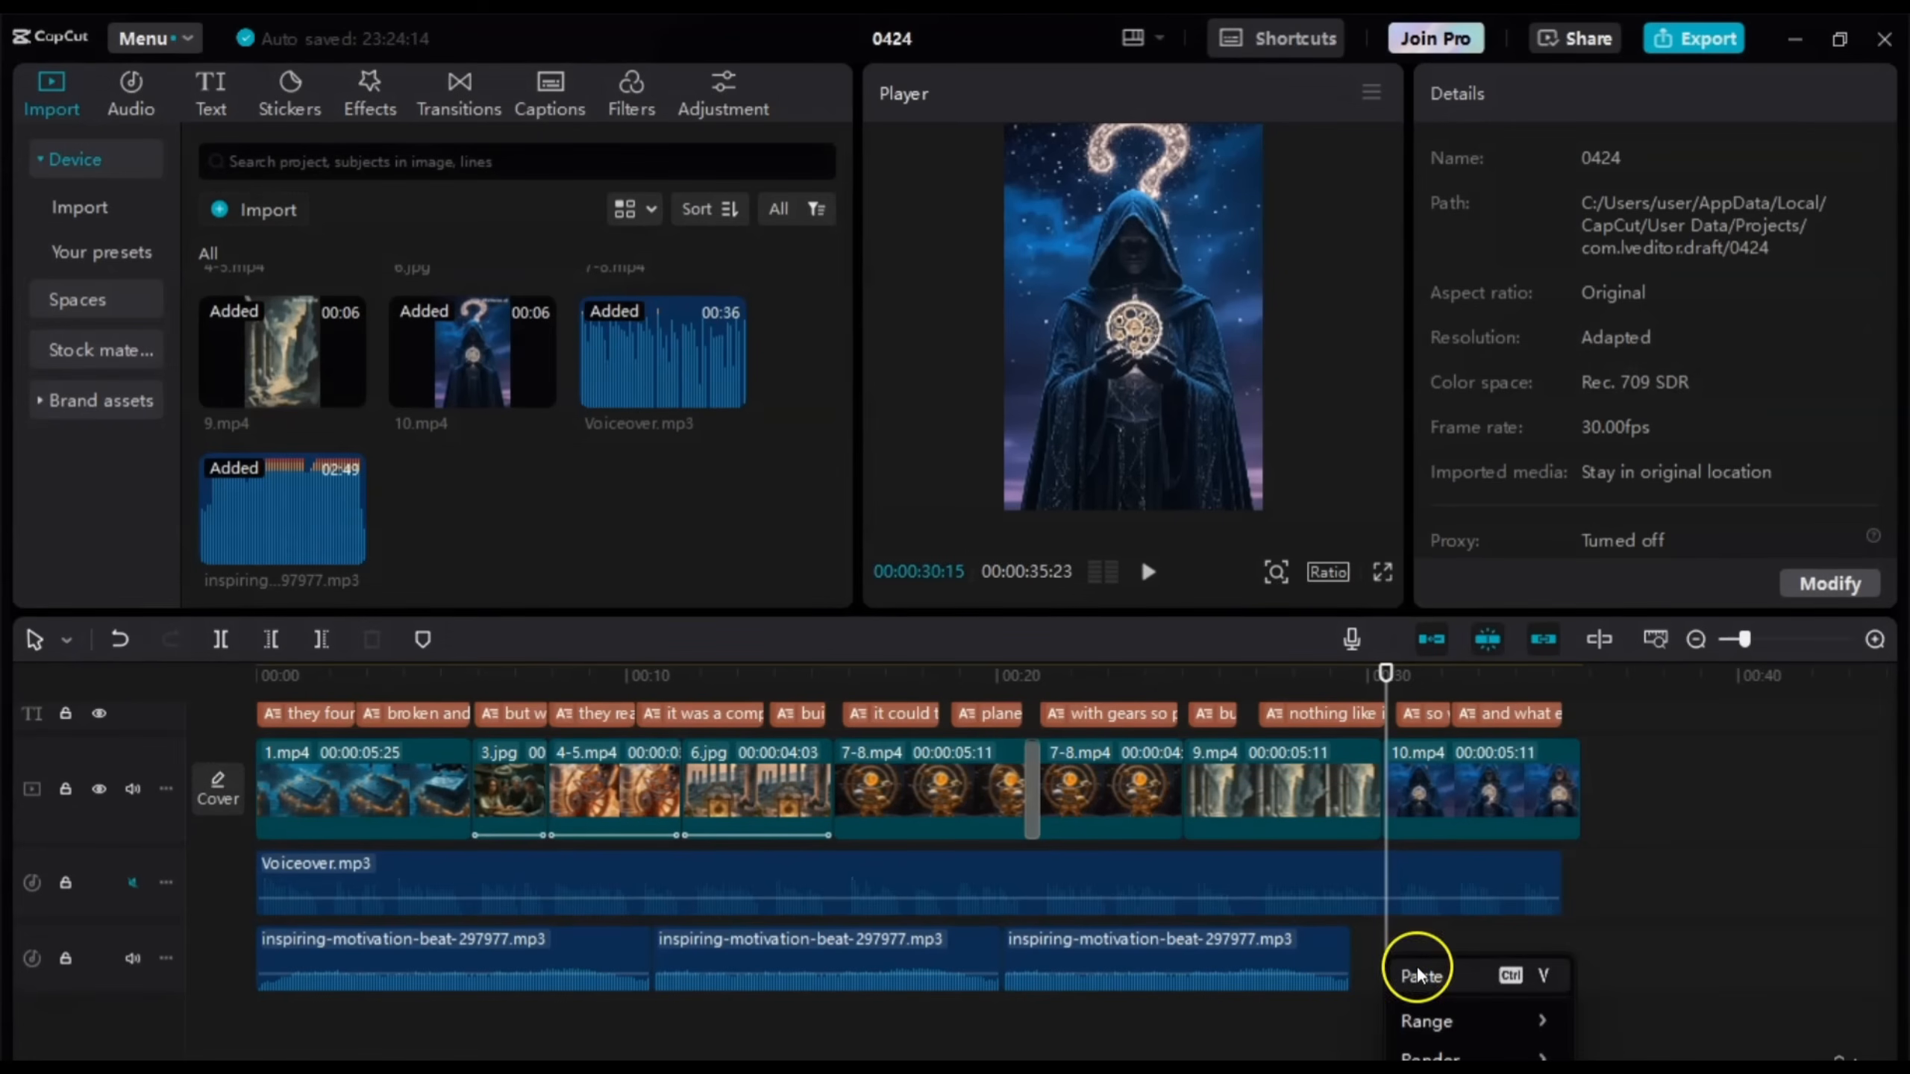
pyautogui.click(1499, 945)
pyautogui.moveTo(1499, 945); pyautogui.dragTo(1473, 950)
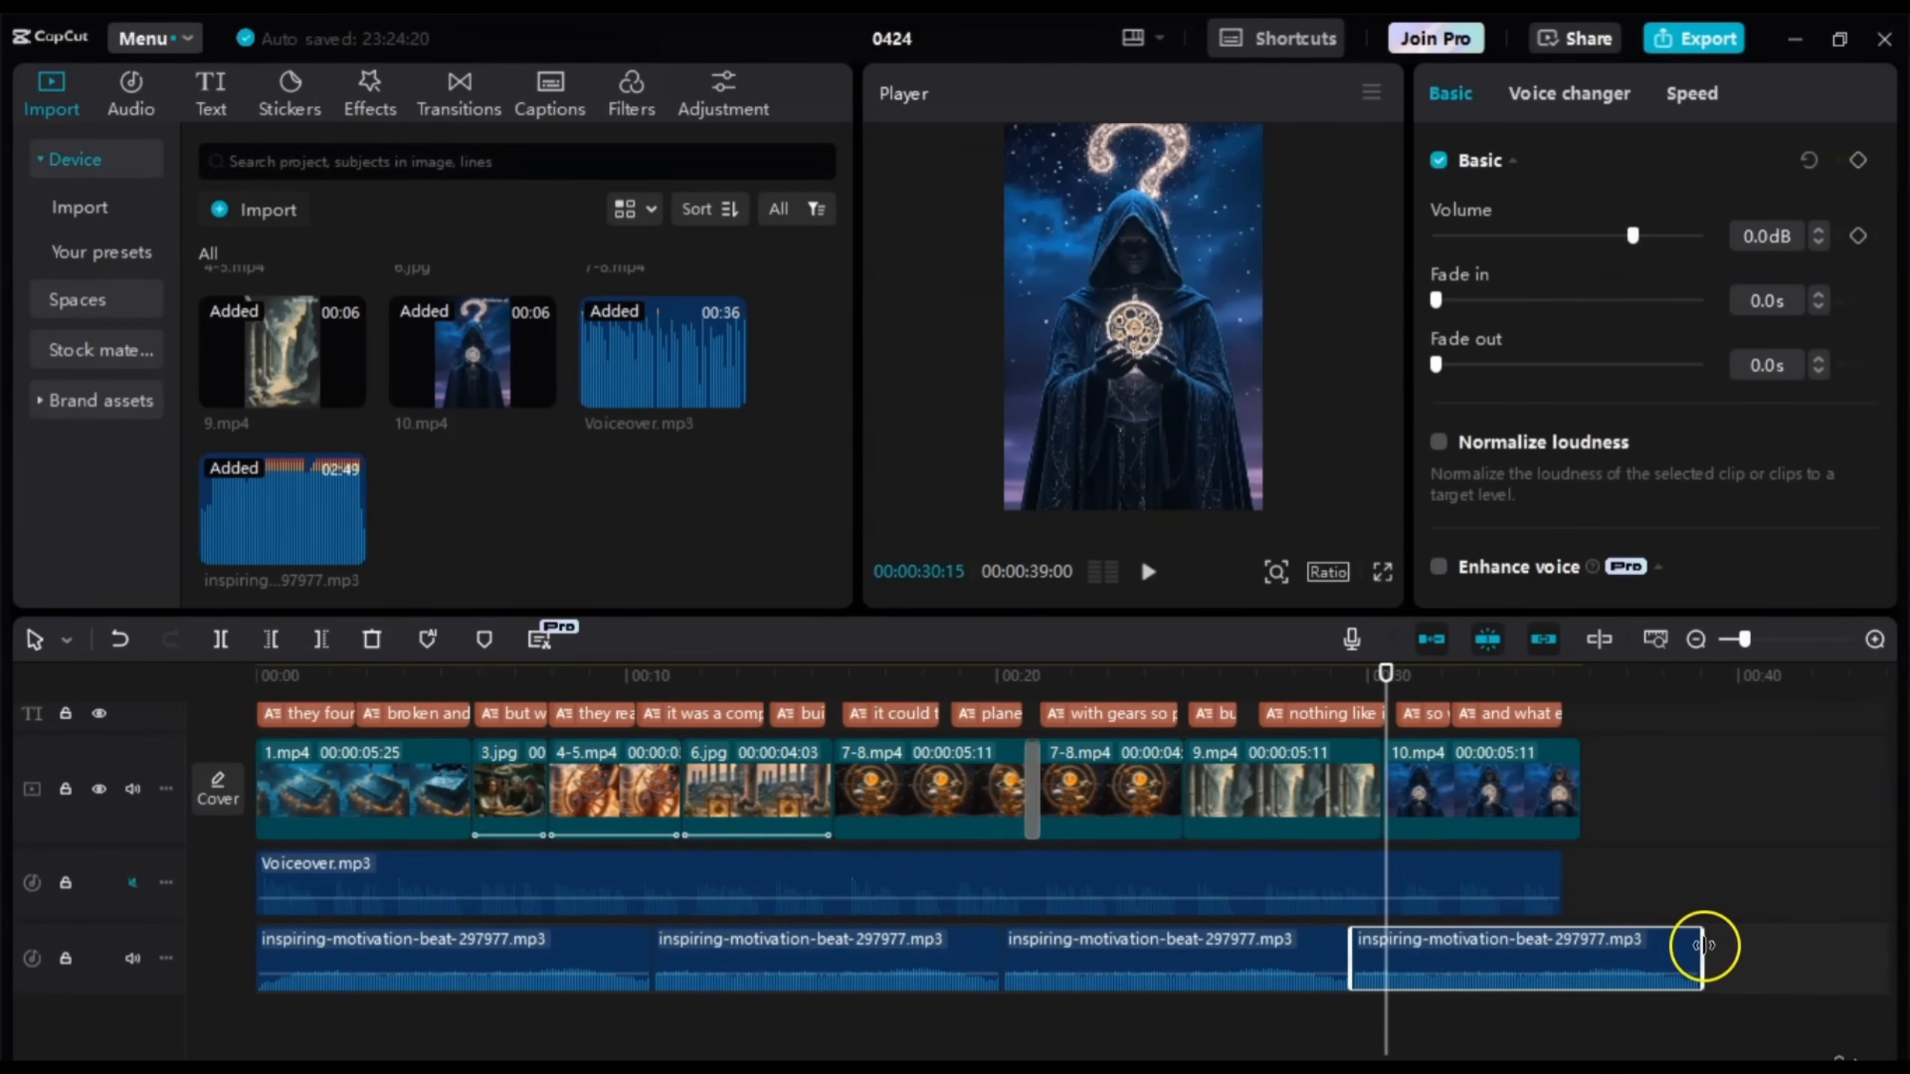
pyautogui.moveTo(1704, 946); pyautogui.dragTo(1704, 946)
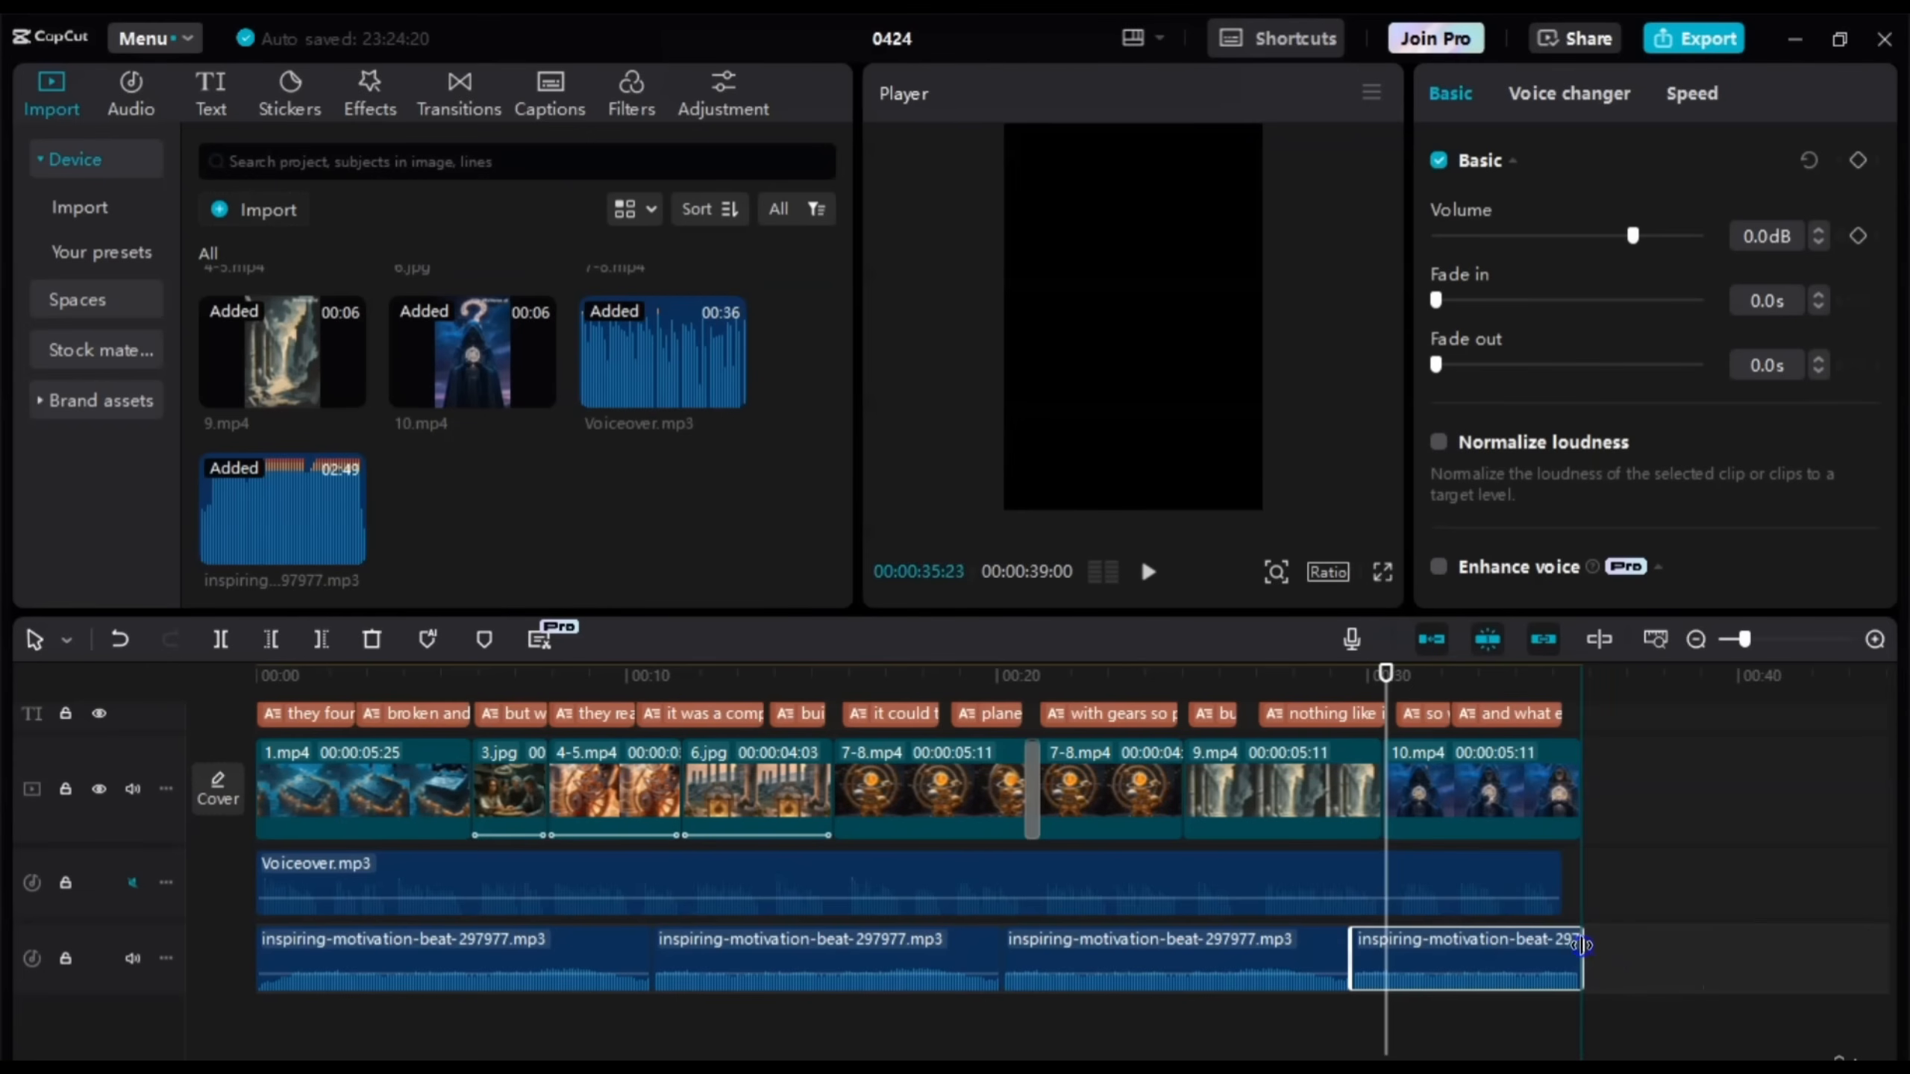
pyautogui.moveTo(1582, 945); pyautogui.dragTo(1581, 945)
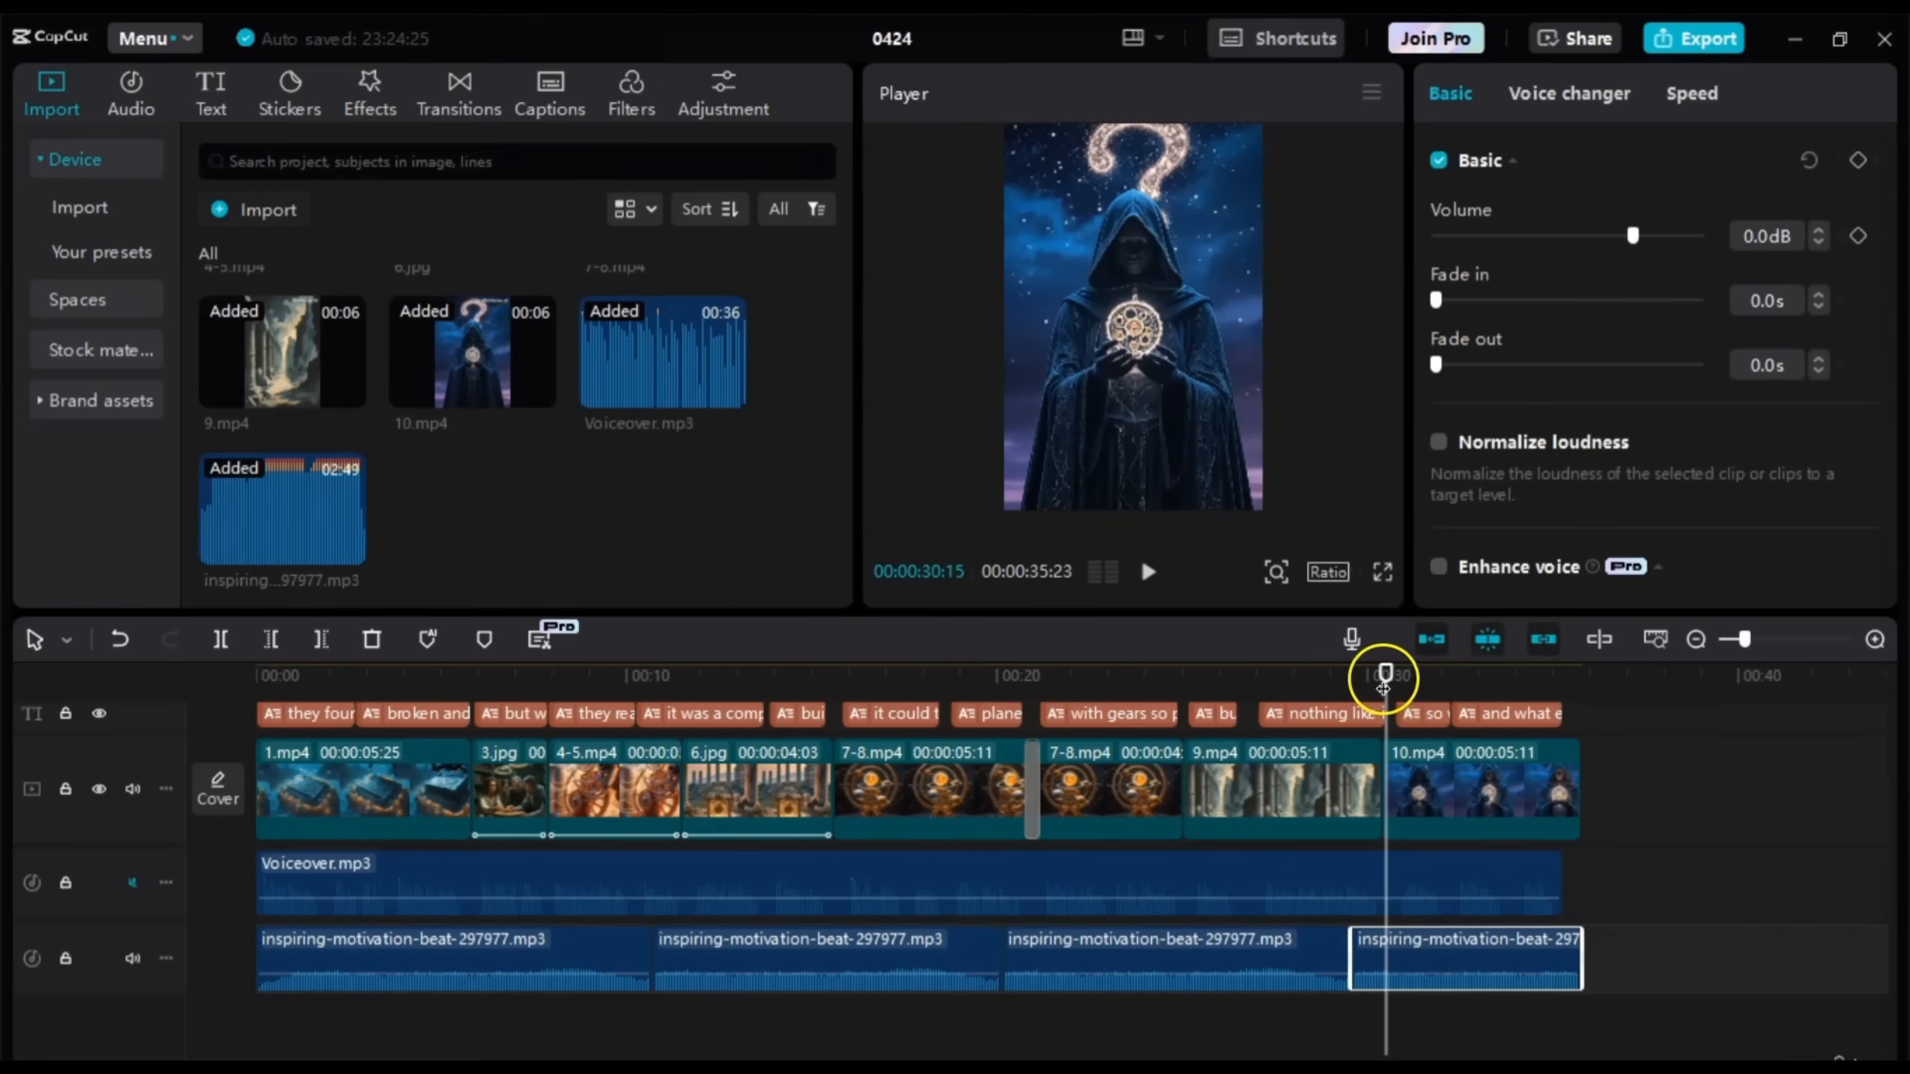
# Step: Play the background music from the start of the video with the first music clip selected
pyautogui.moveTo(1383, 681); pyautogui.dragTo(1258, 677)
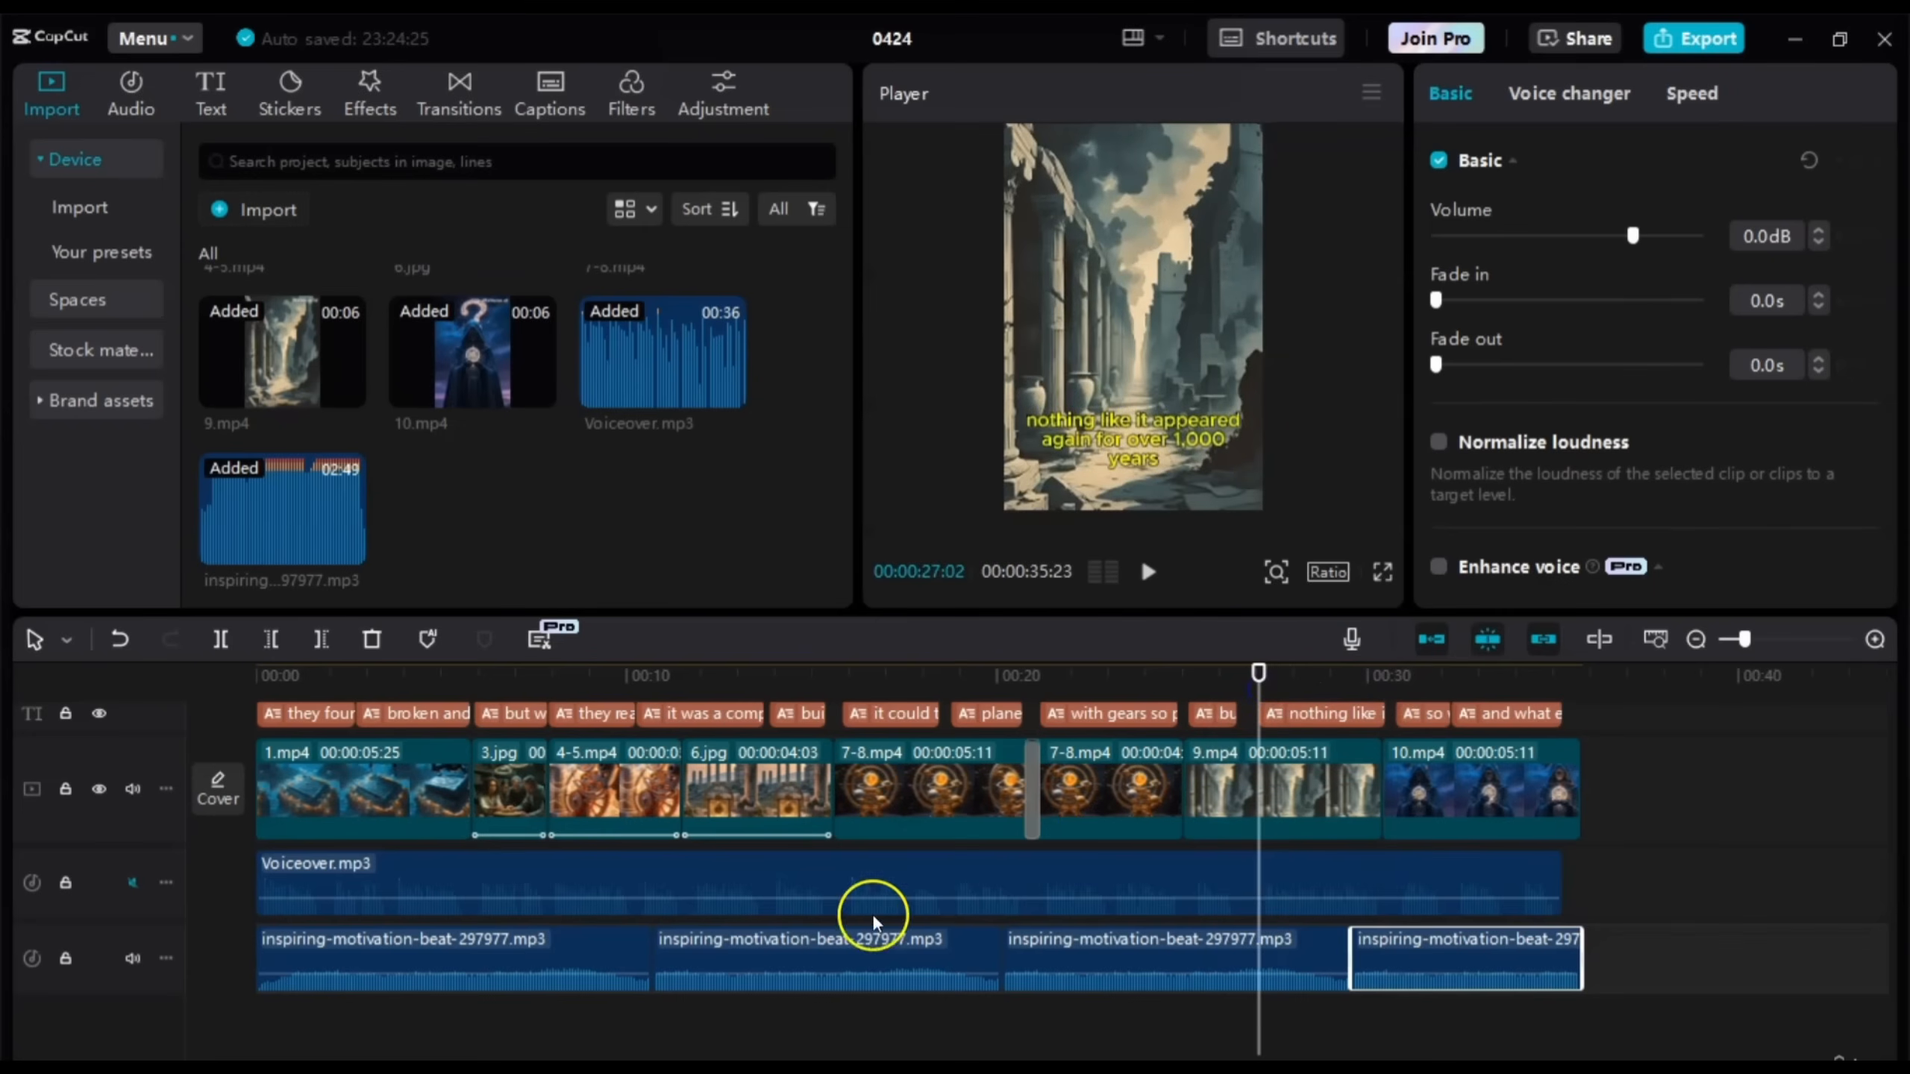
pyautogui.moveTo(519, 675); pyautogui.dragTo(249, 689)
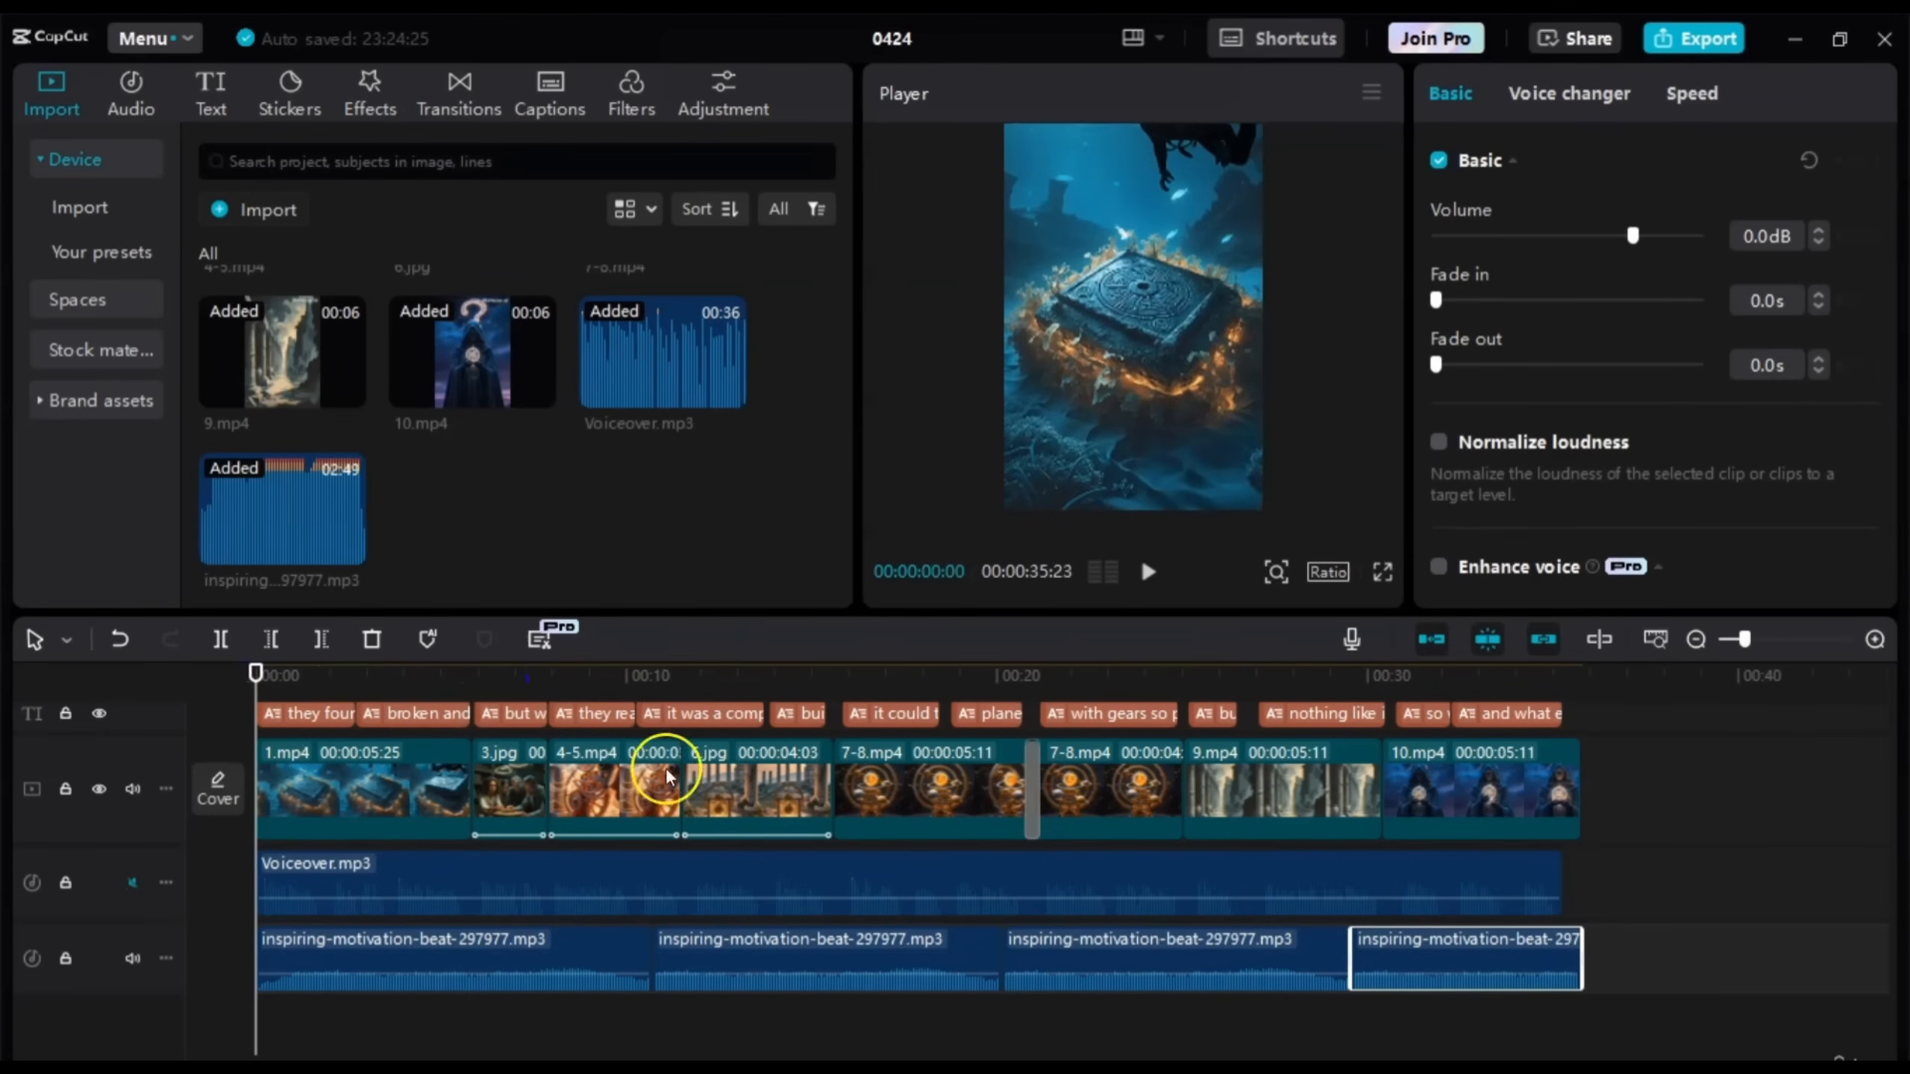
pyautogui.click(628, 966)
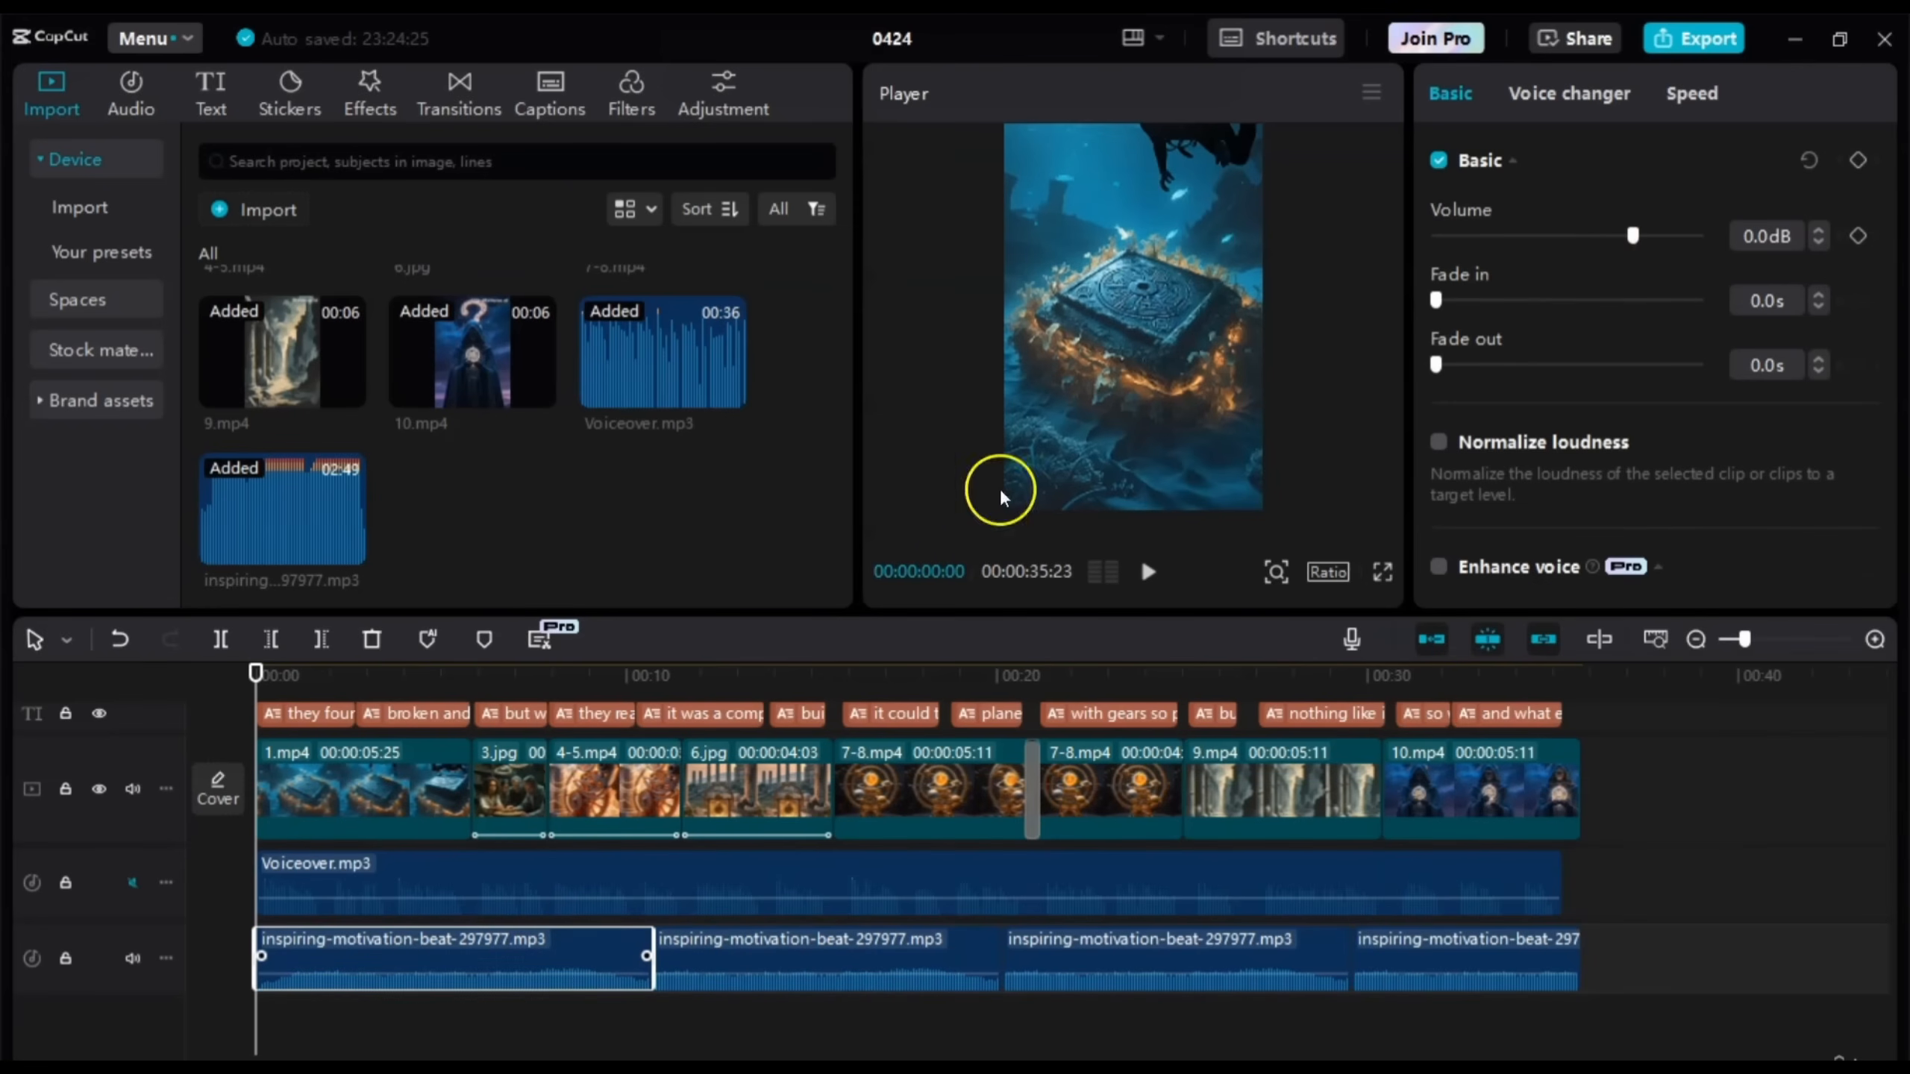
pyautogui.press('space')
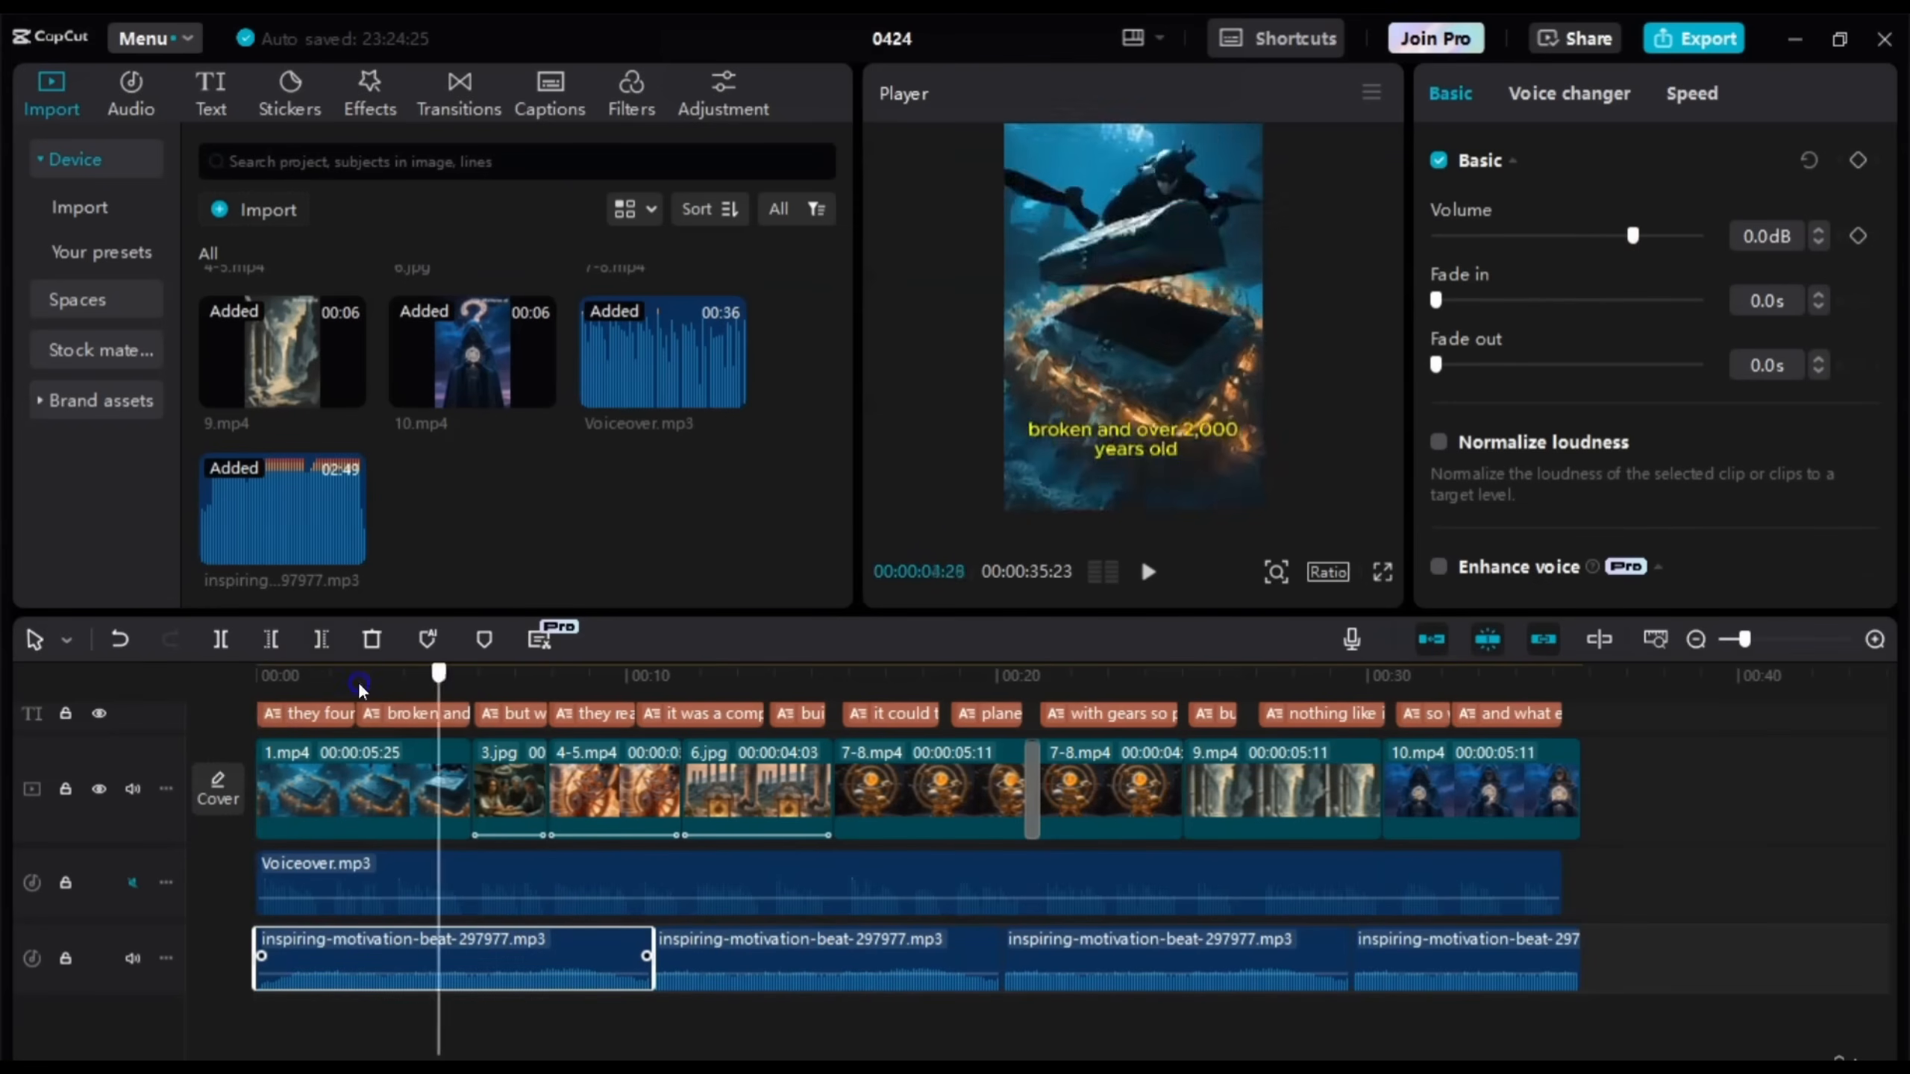
pyautogui.click(764, 973)
pyautogui.click(1083, 938)
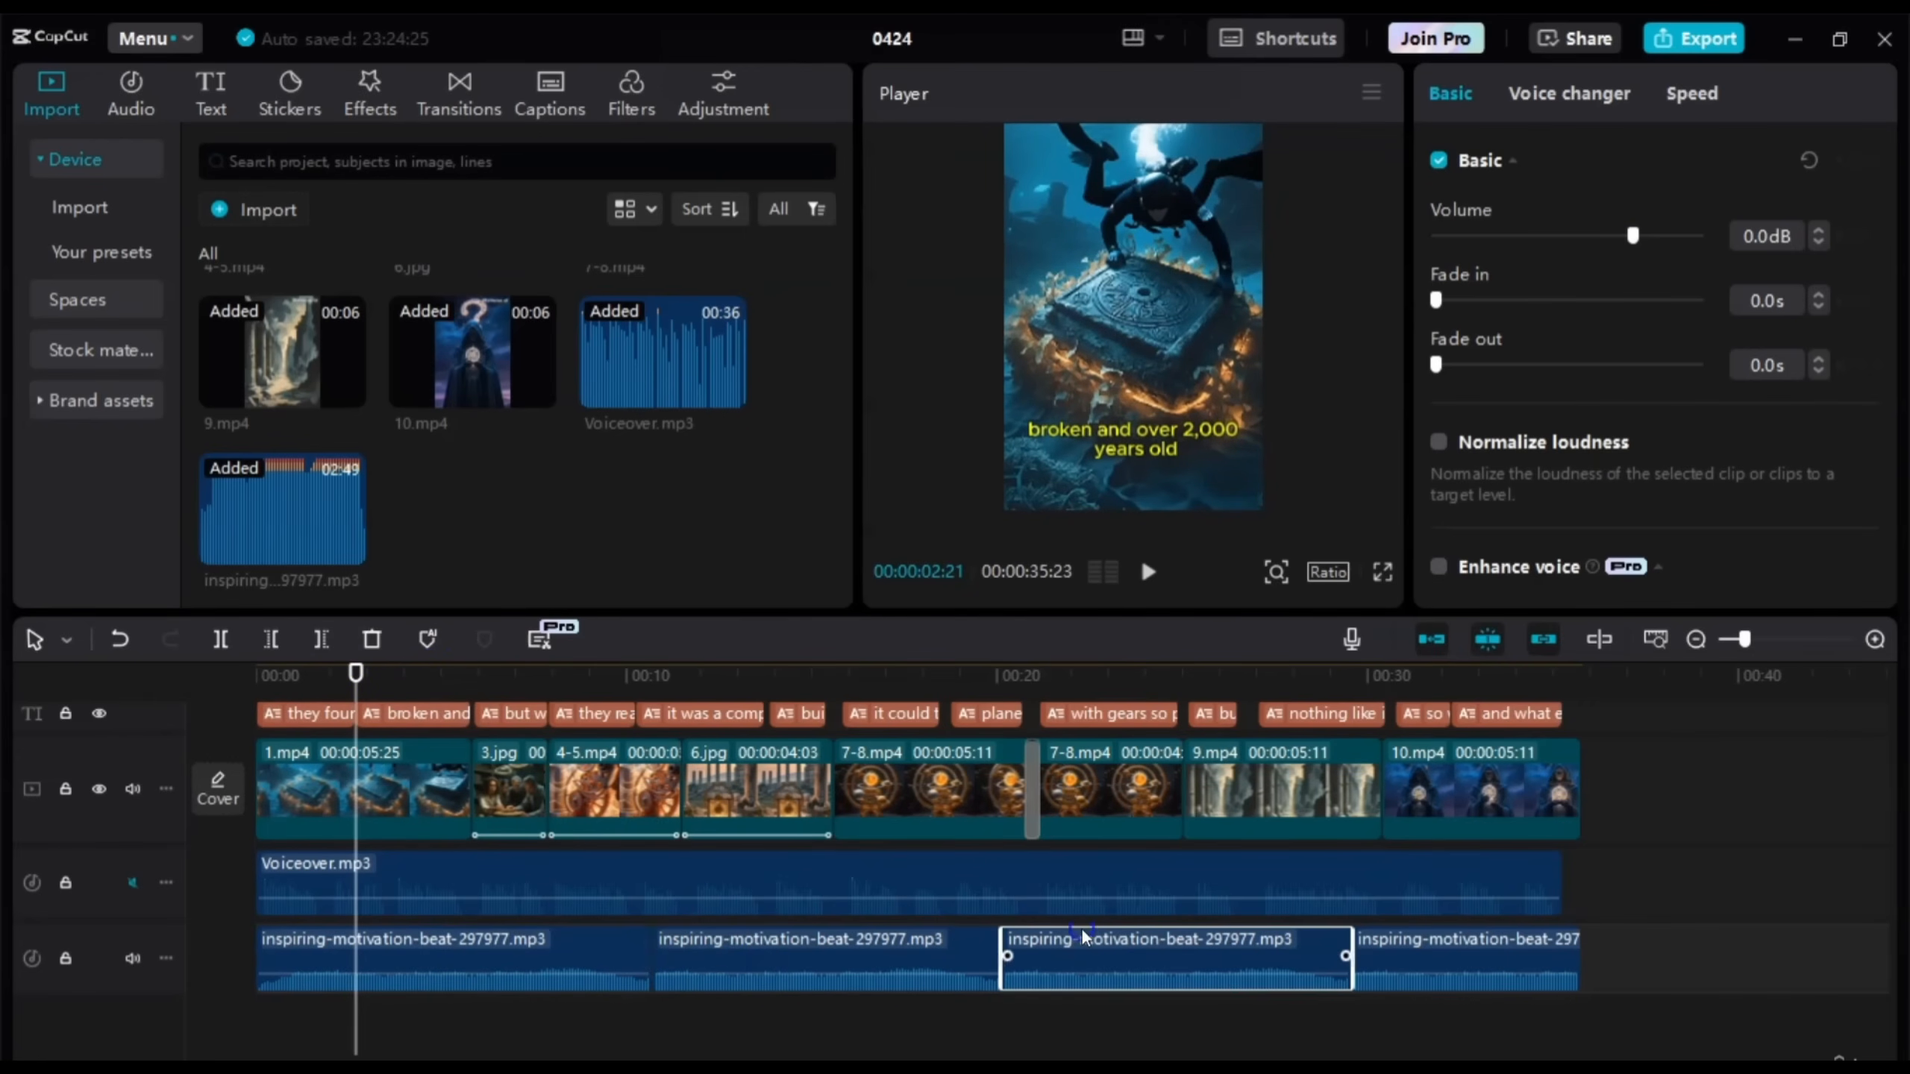
pyautogui.click(609, 957)
pyautogui.click(789, 972)
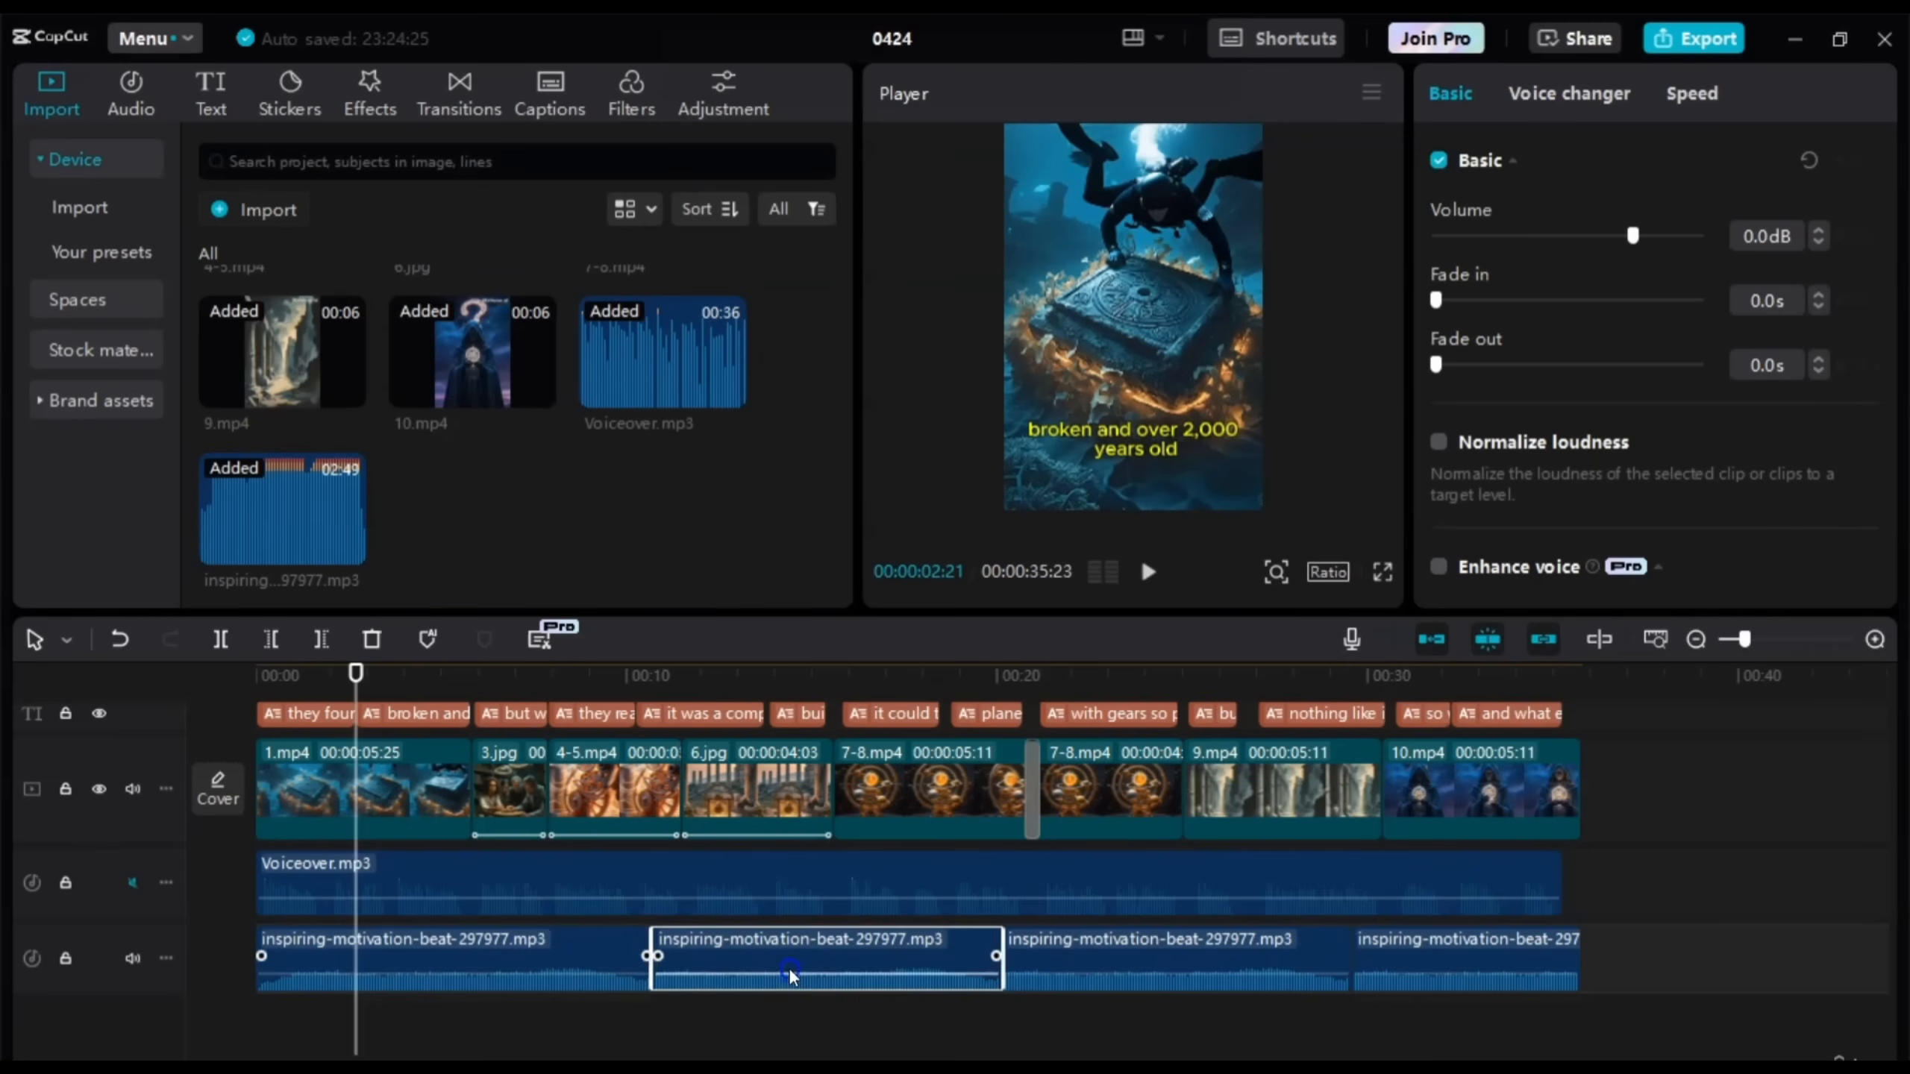
pyautogui.click(1075, 962)
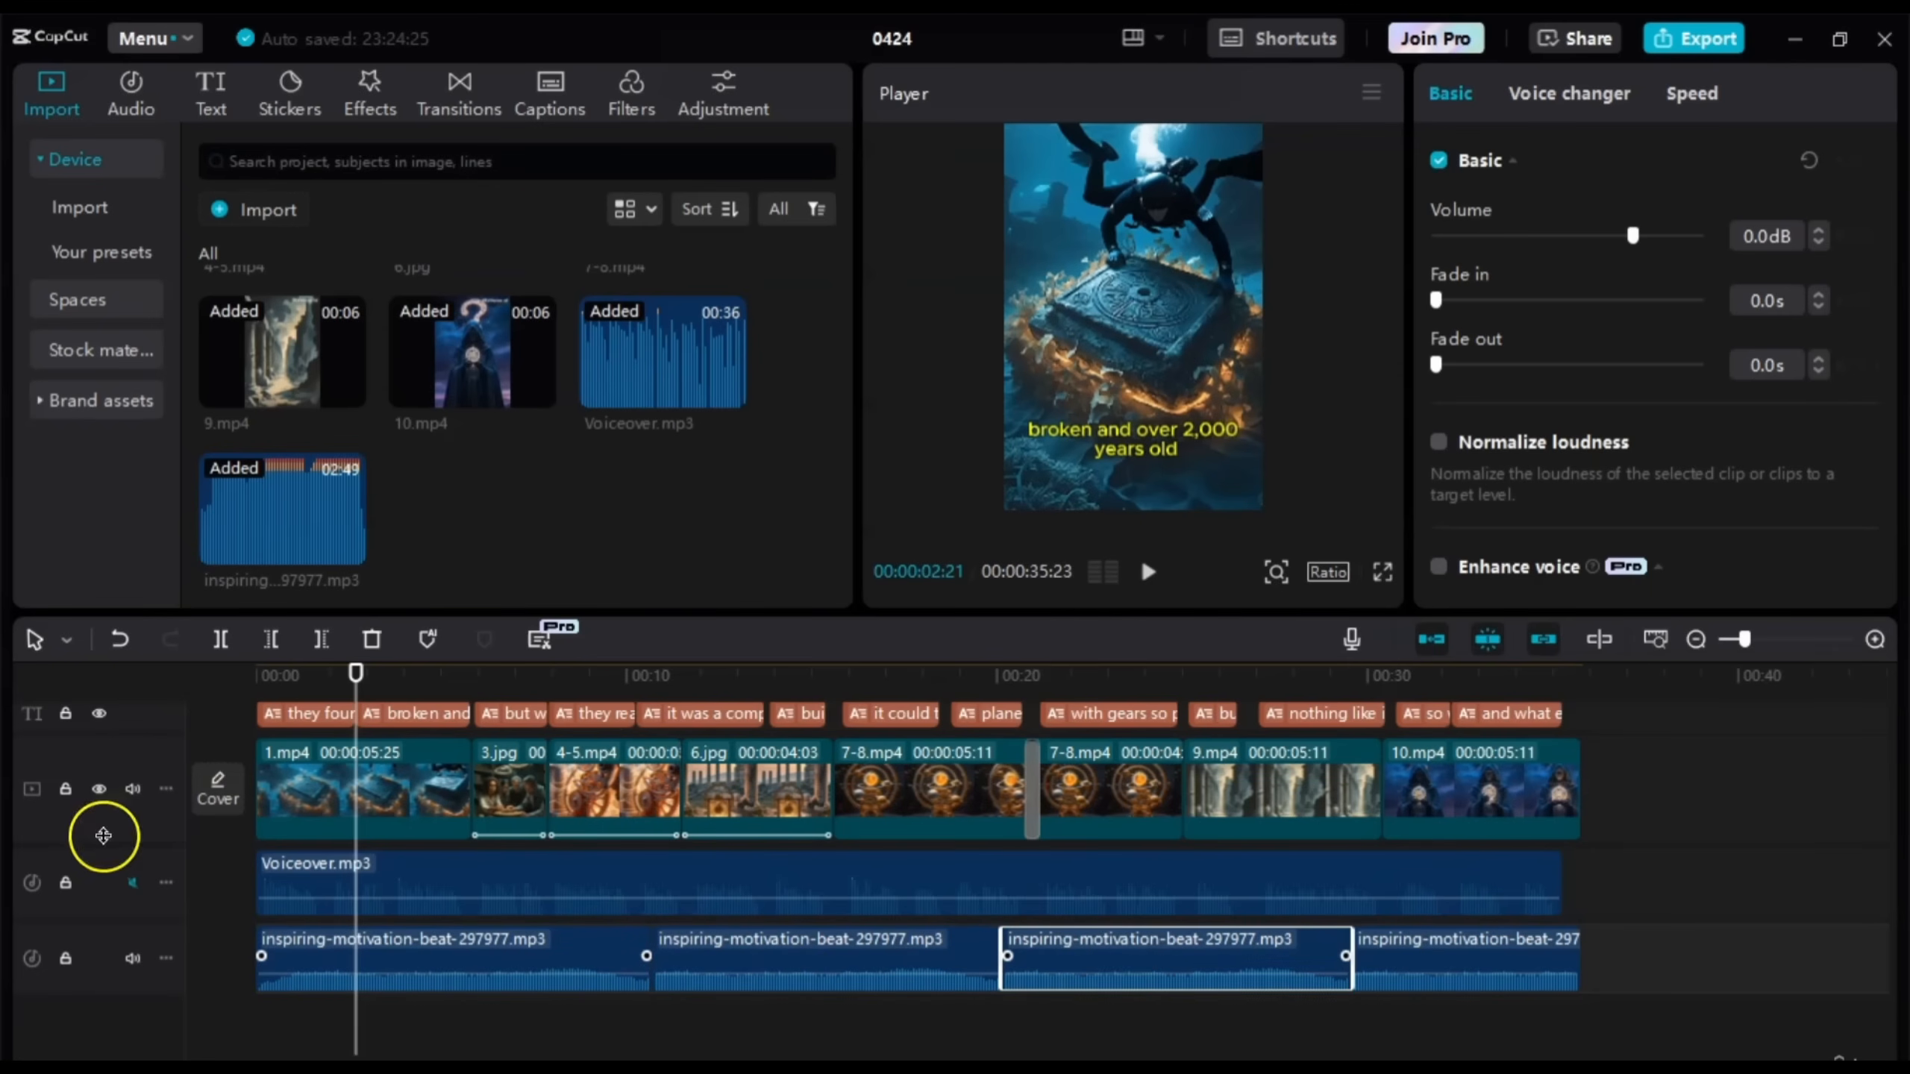
# Step: Unmute the voiceover track and play the voiceover together with the background music up to 00:00:09:17
pyautogui.click(130, 882)
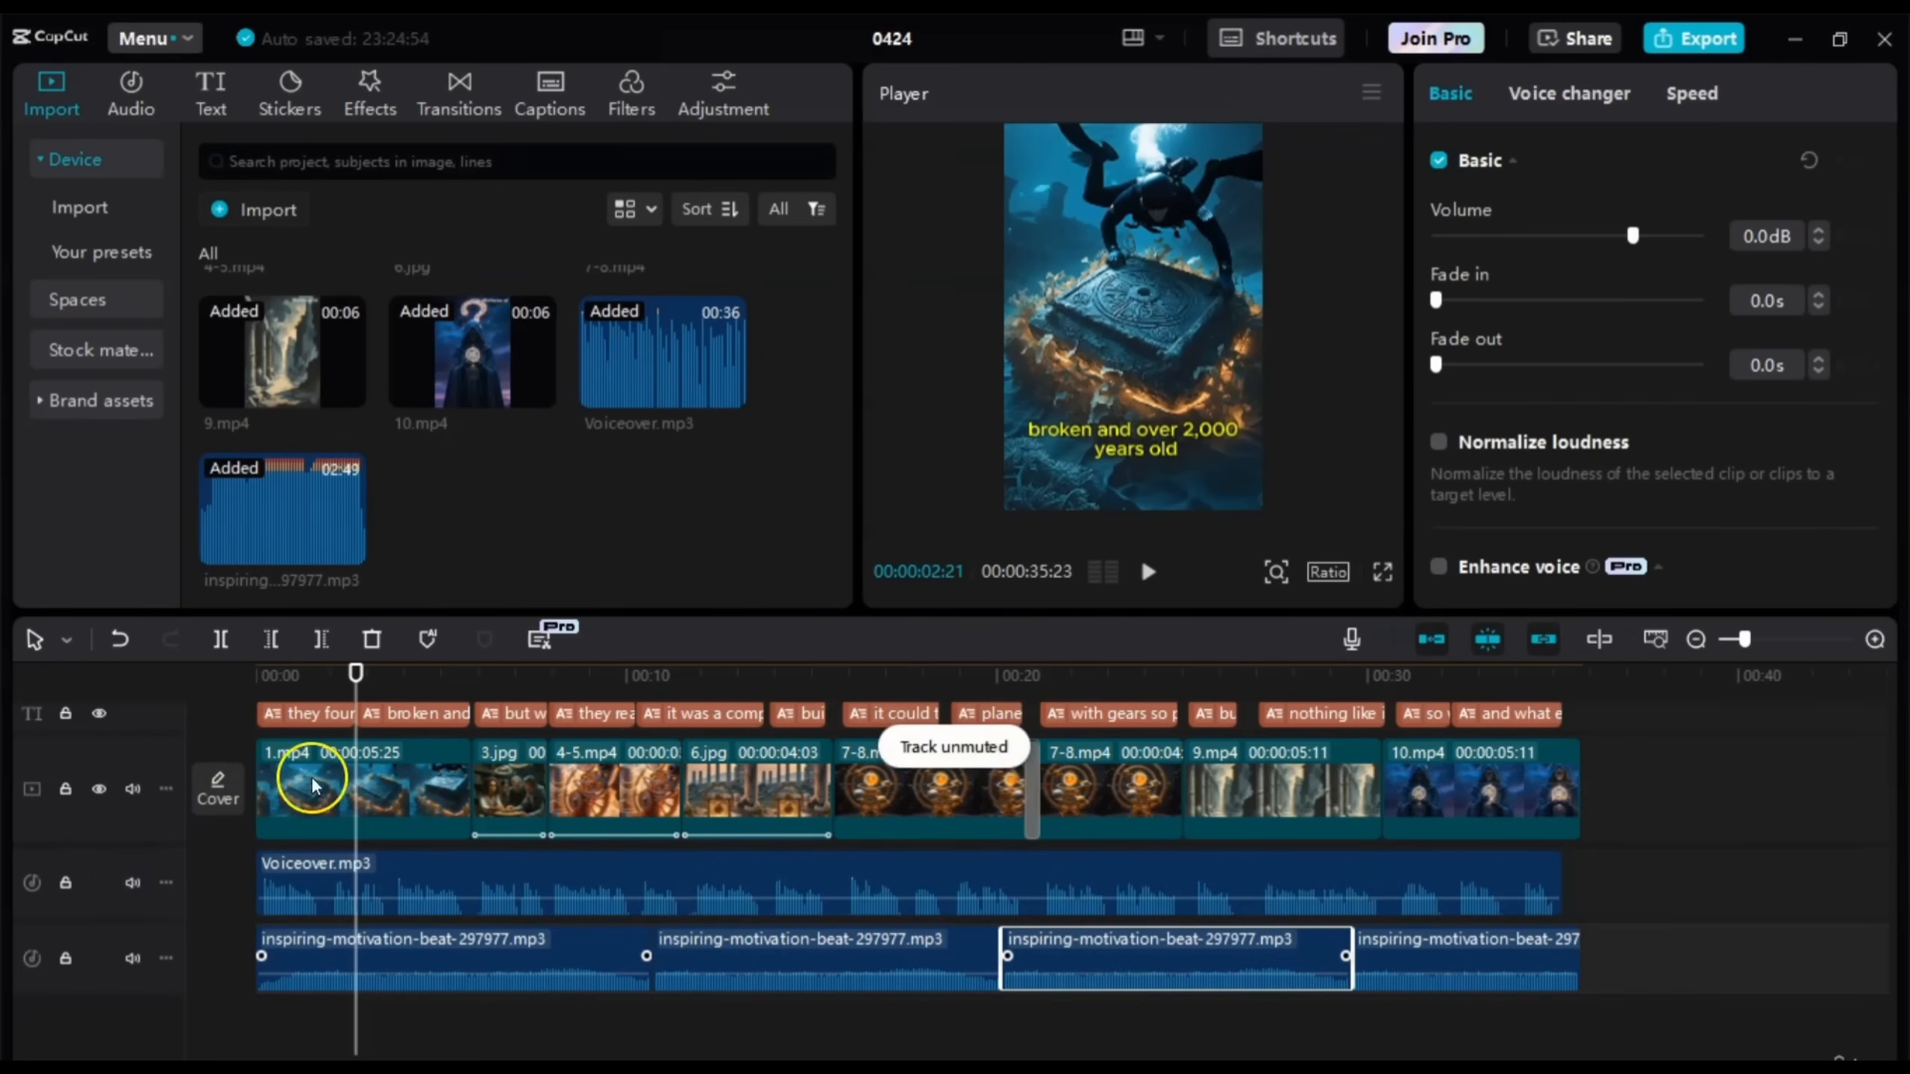
pyautogui.press('space')
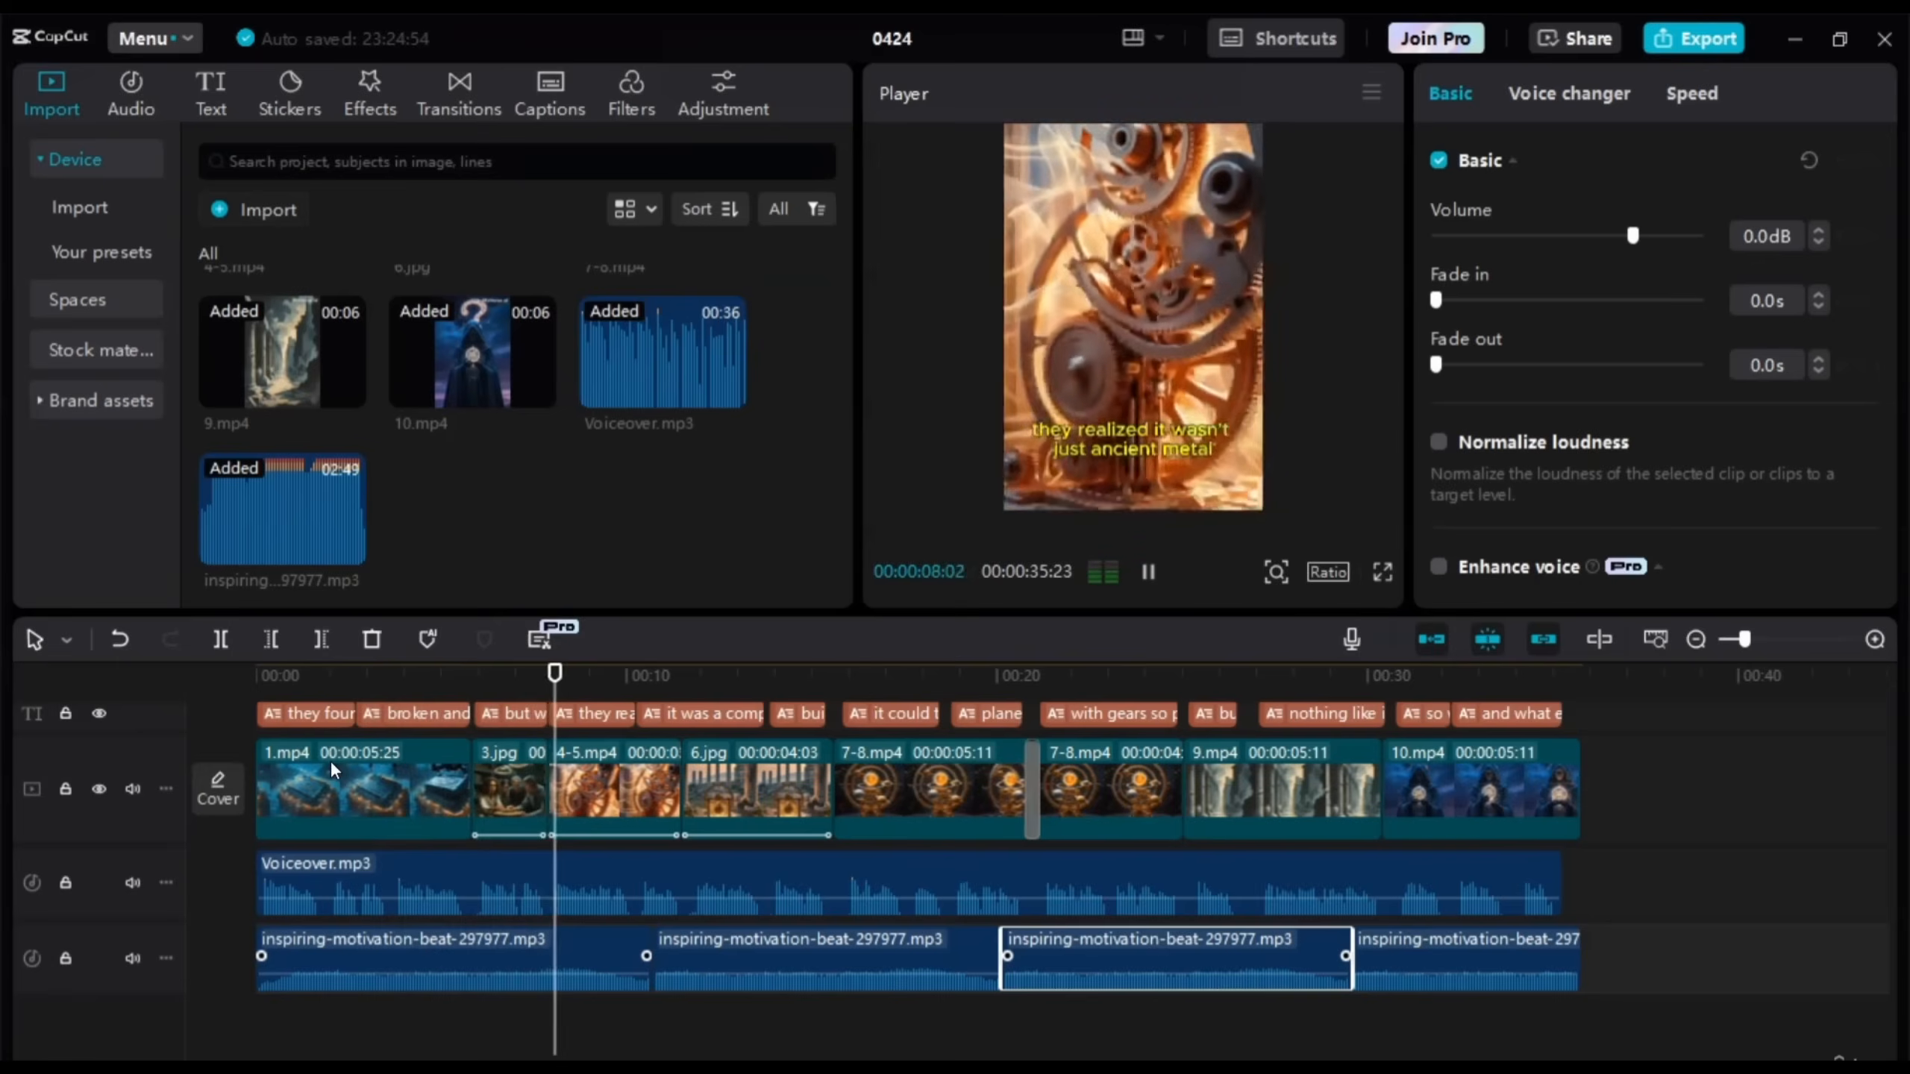
pyautogui.press('space')
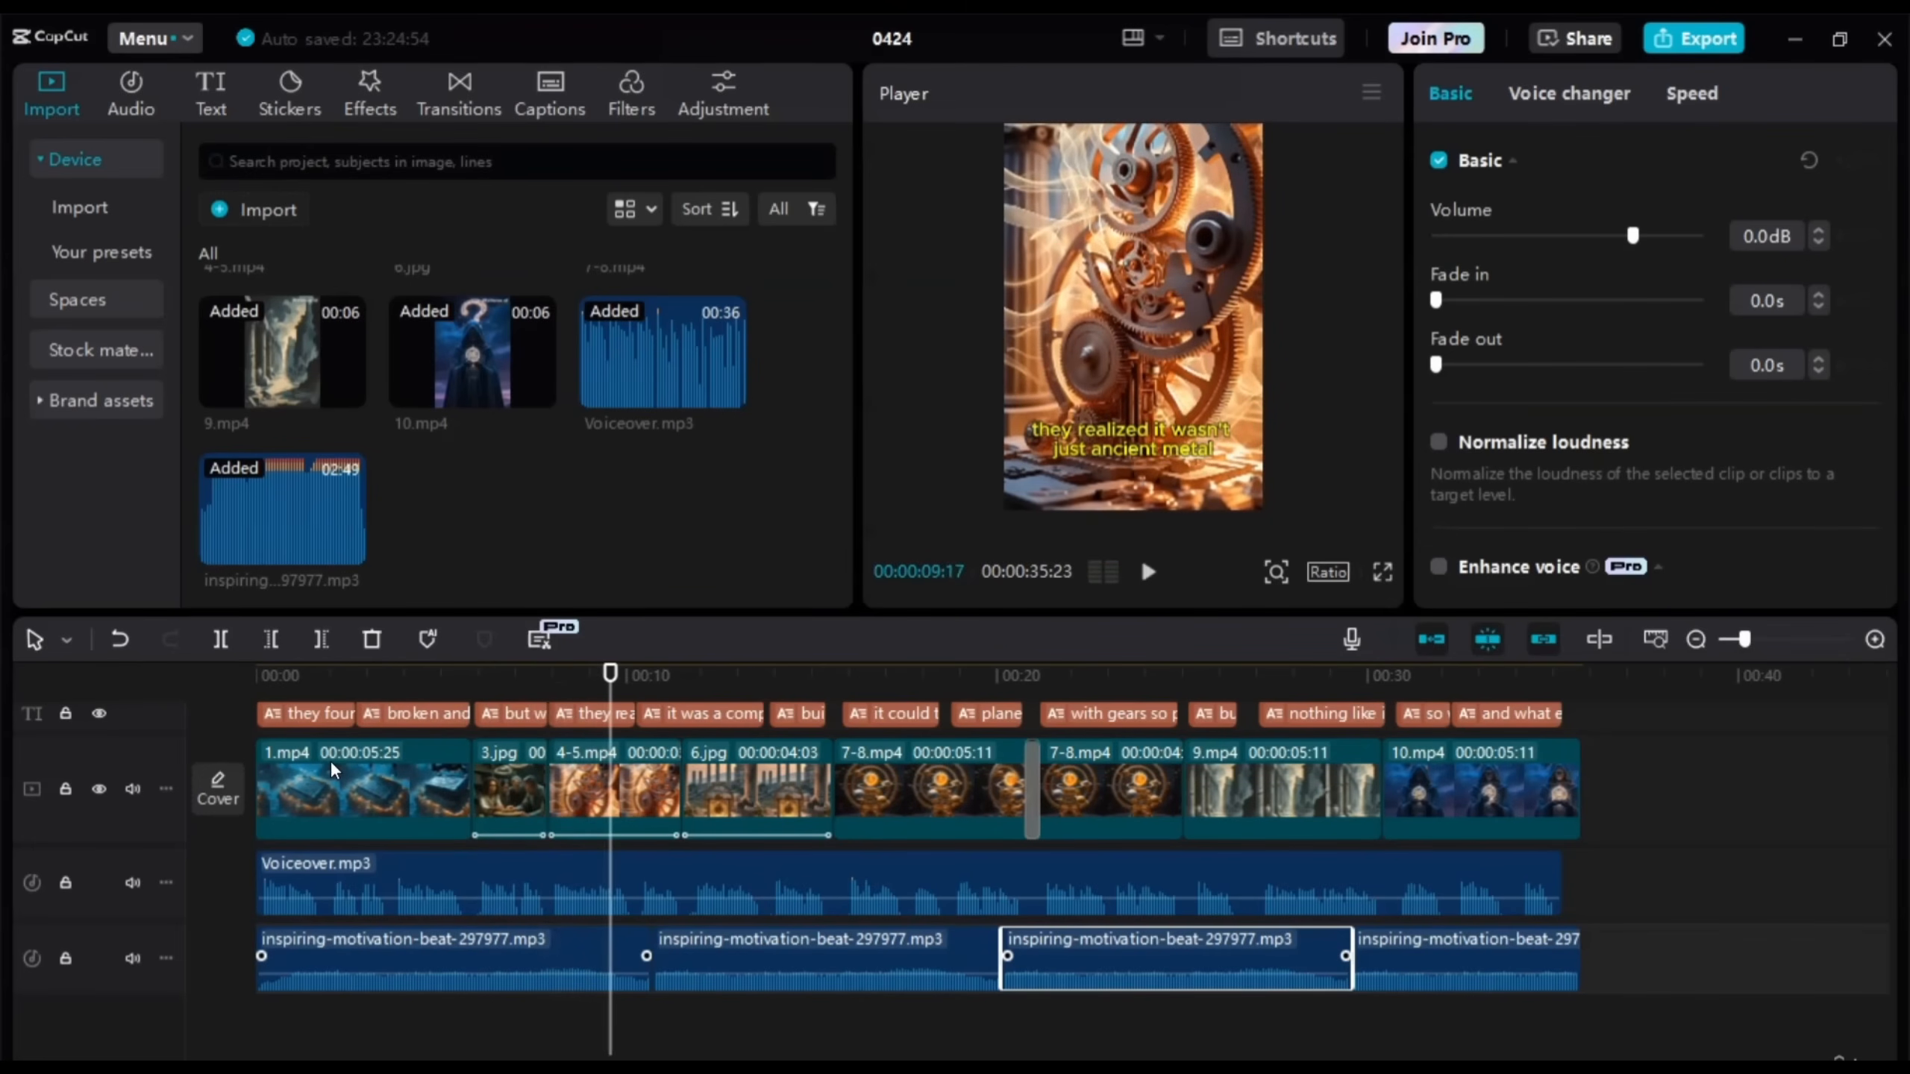
# Step: Lower the first background music clip's volume to -10.2 dB while playing it against the voiceover from 00:00:03:04
pyautogui.click(371, 984)
pyautogui.click(402, 973)
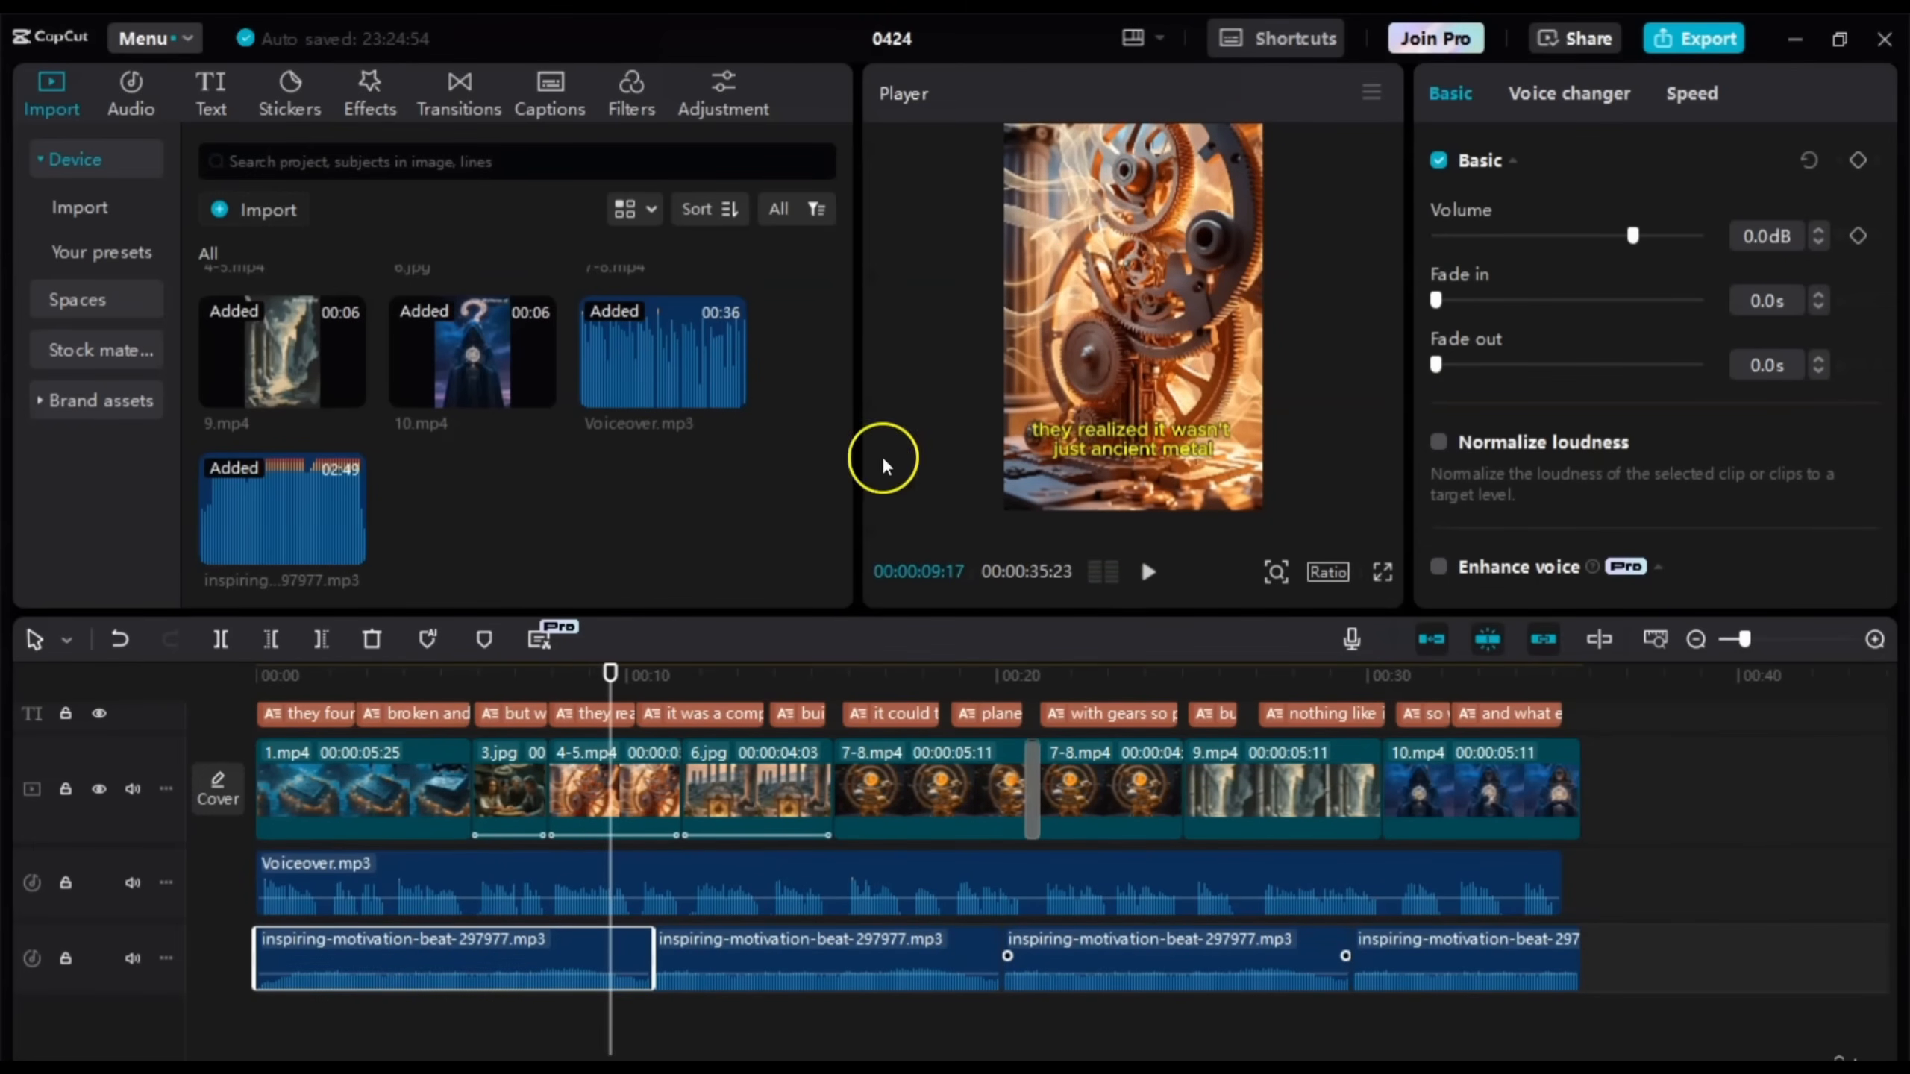
pyautogui.moveTo(609, 673); pyautogui.dragTo(374, 672)
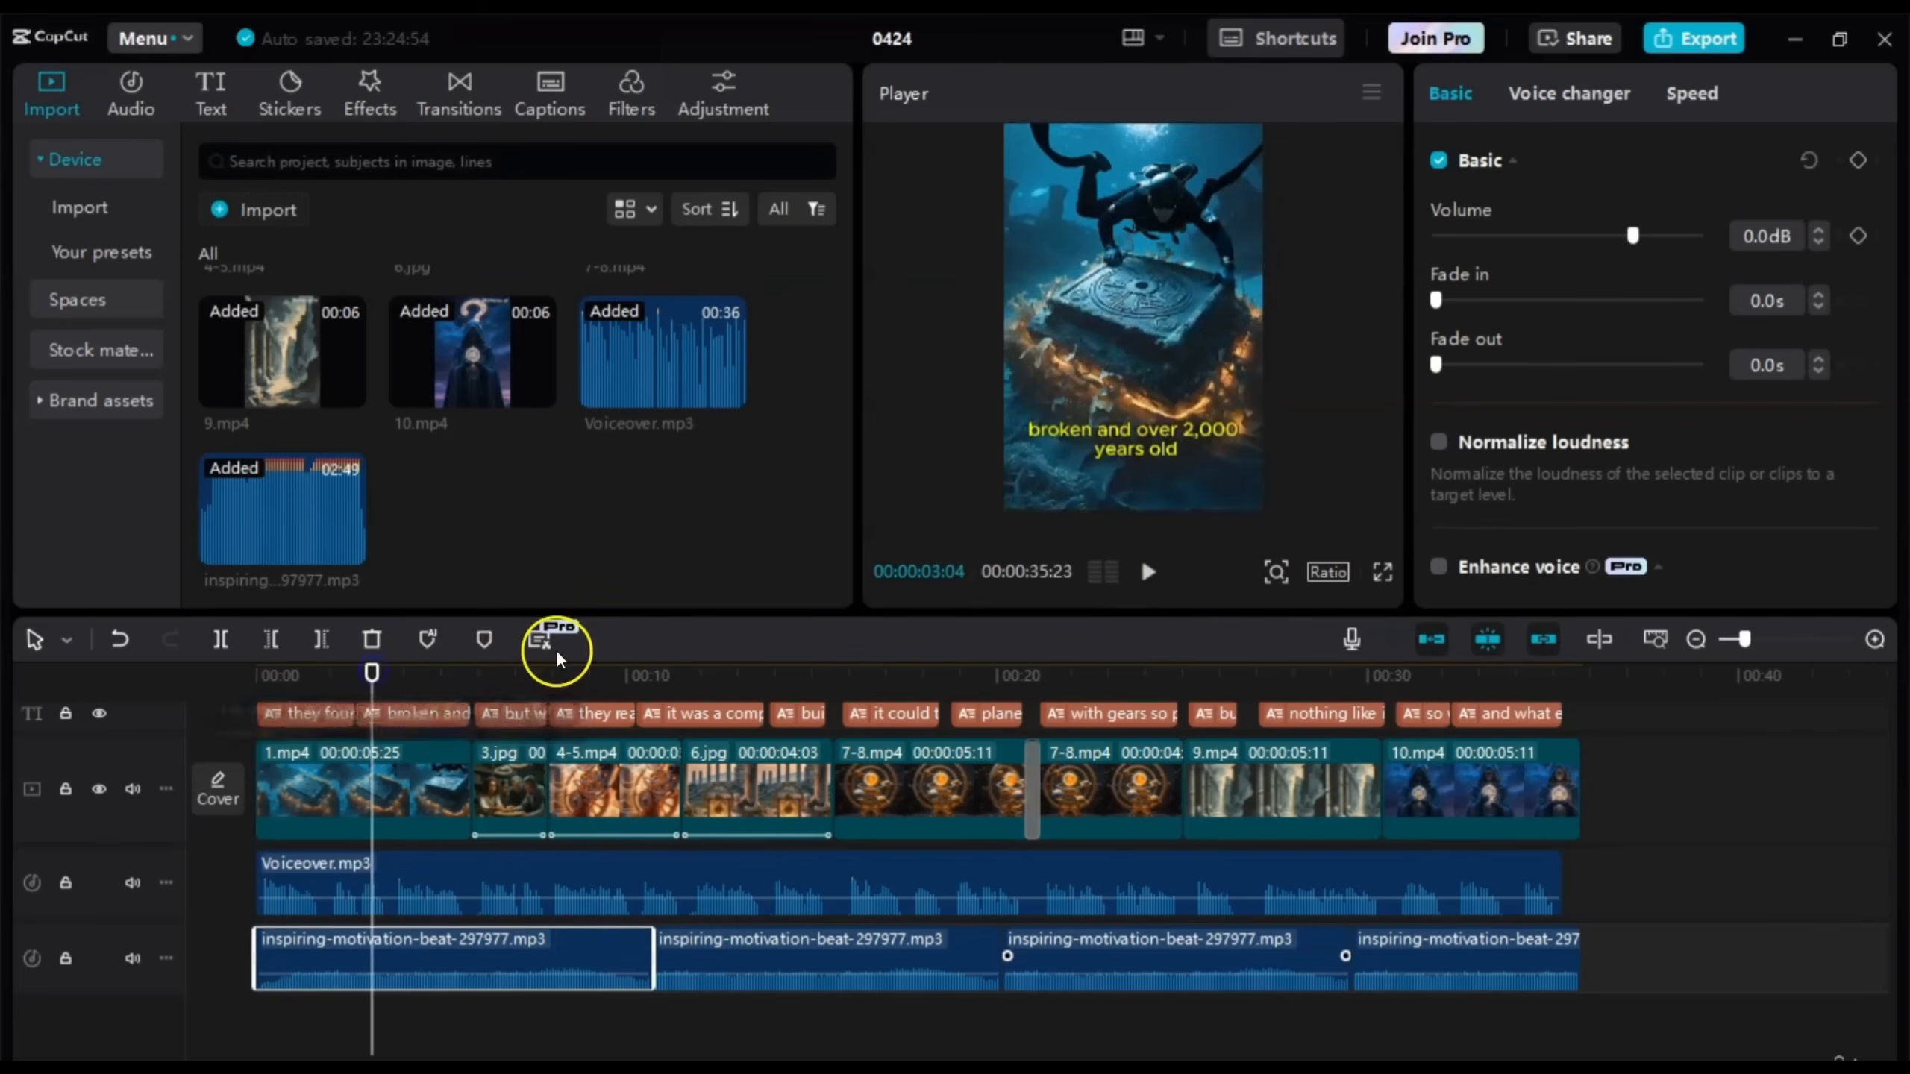
pyautogui.press('space')
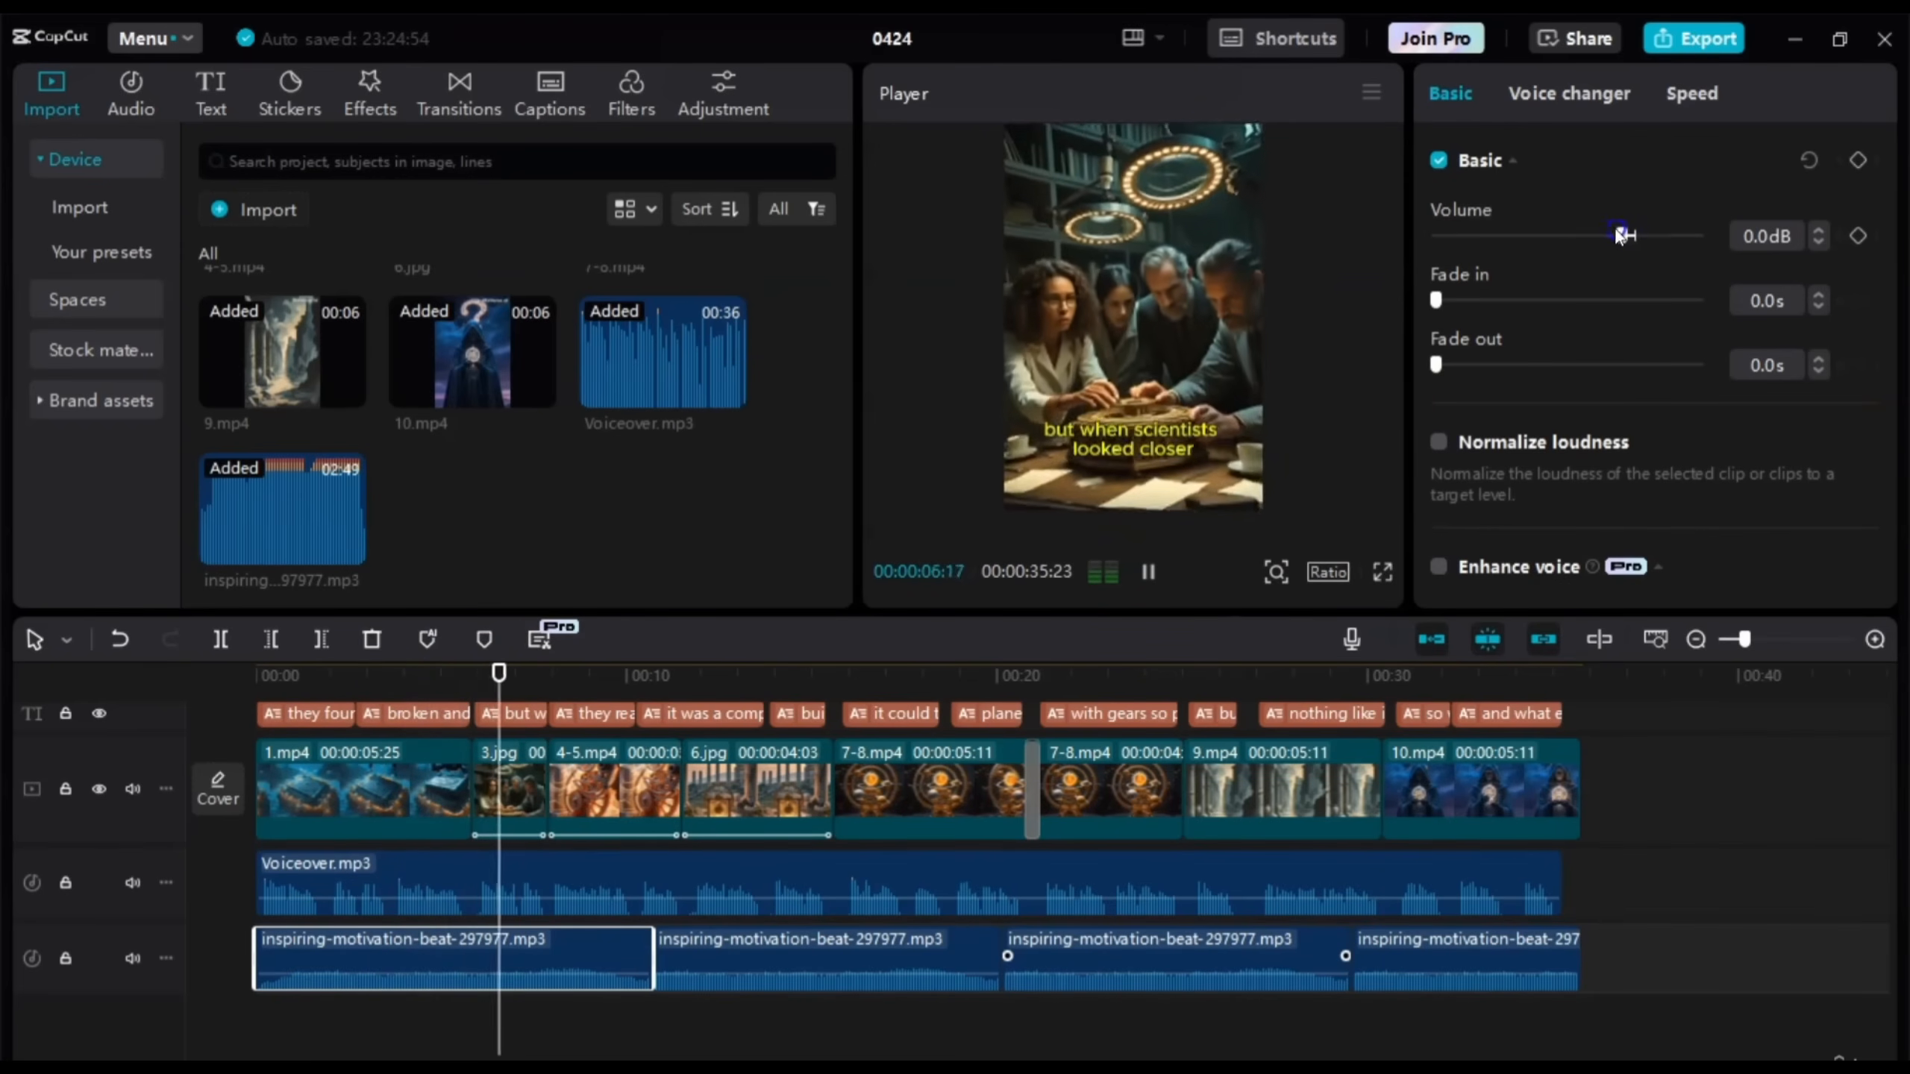
pyautogui.moveTo(1633, 234); pyautogui.dragTo(1597, 235)
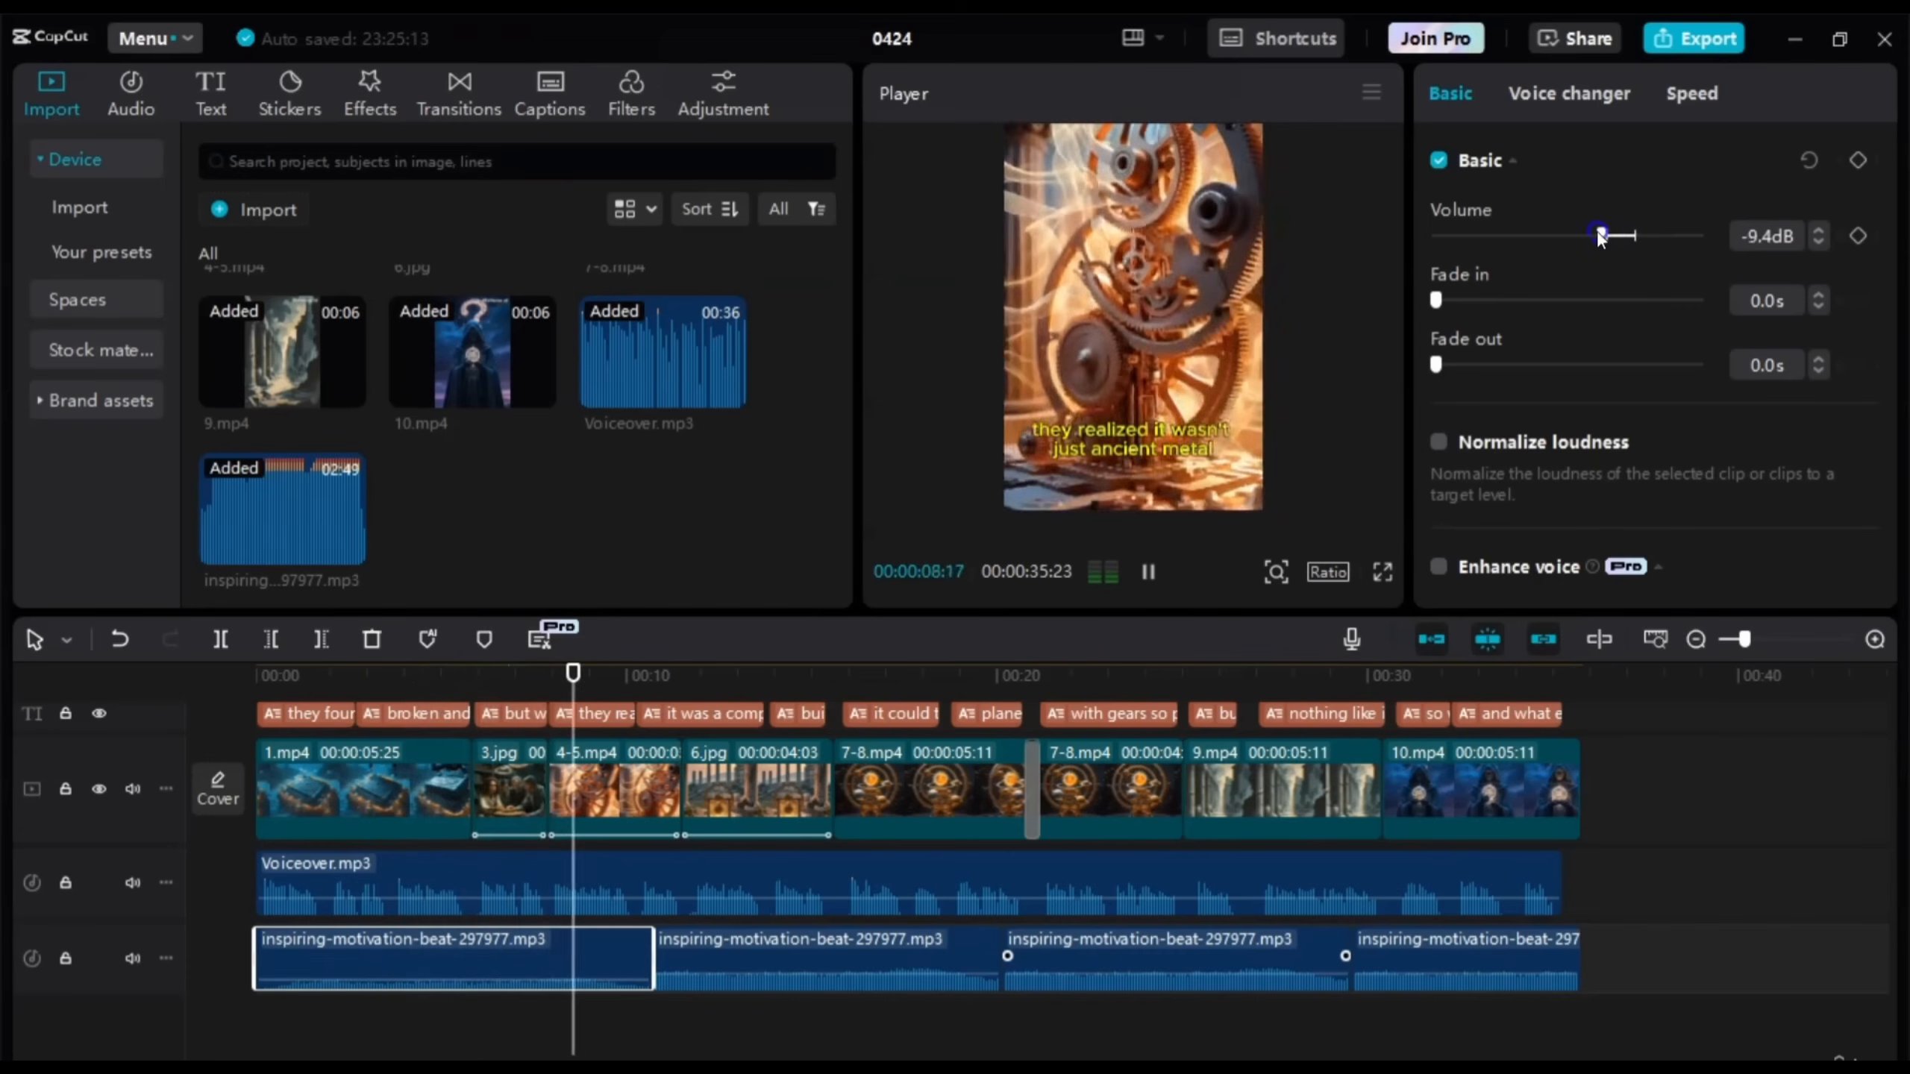
pyautogui.click(1262, 351)
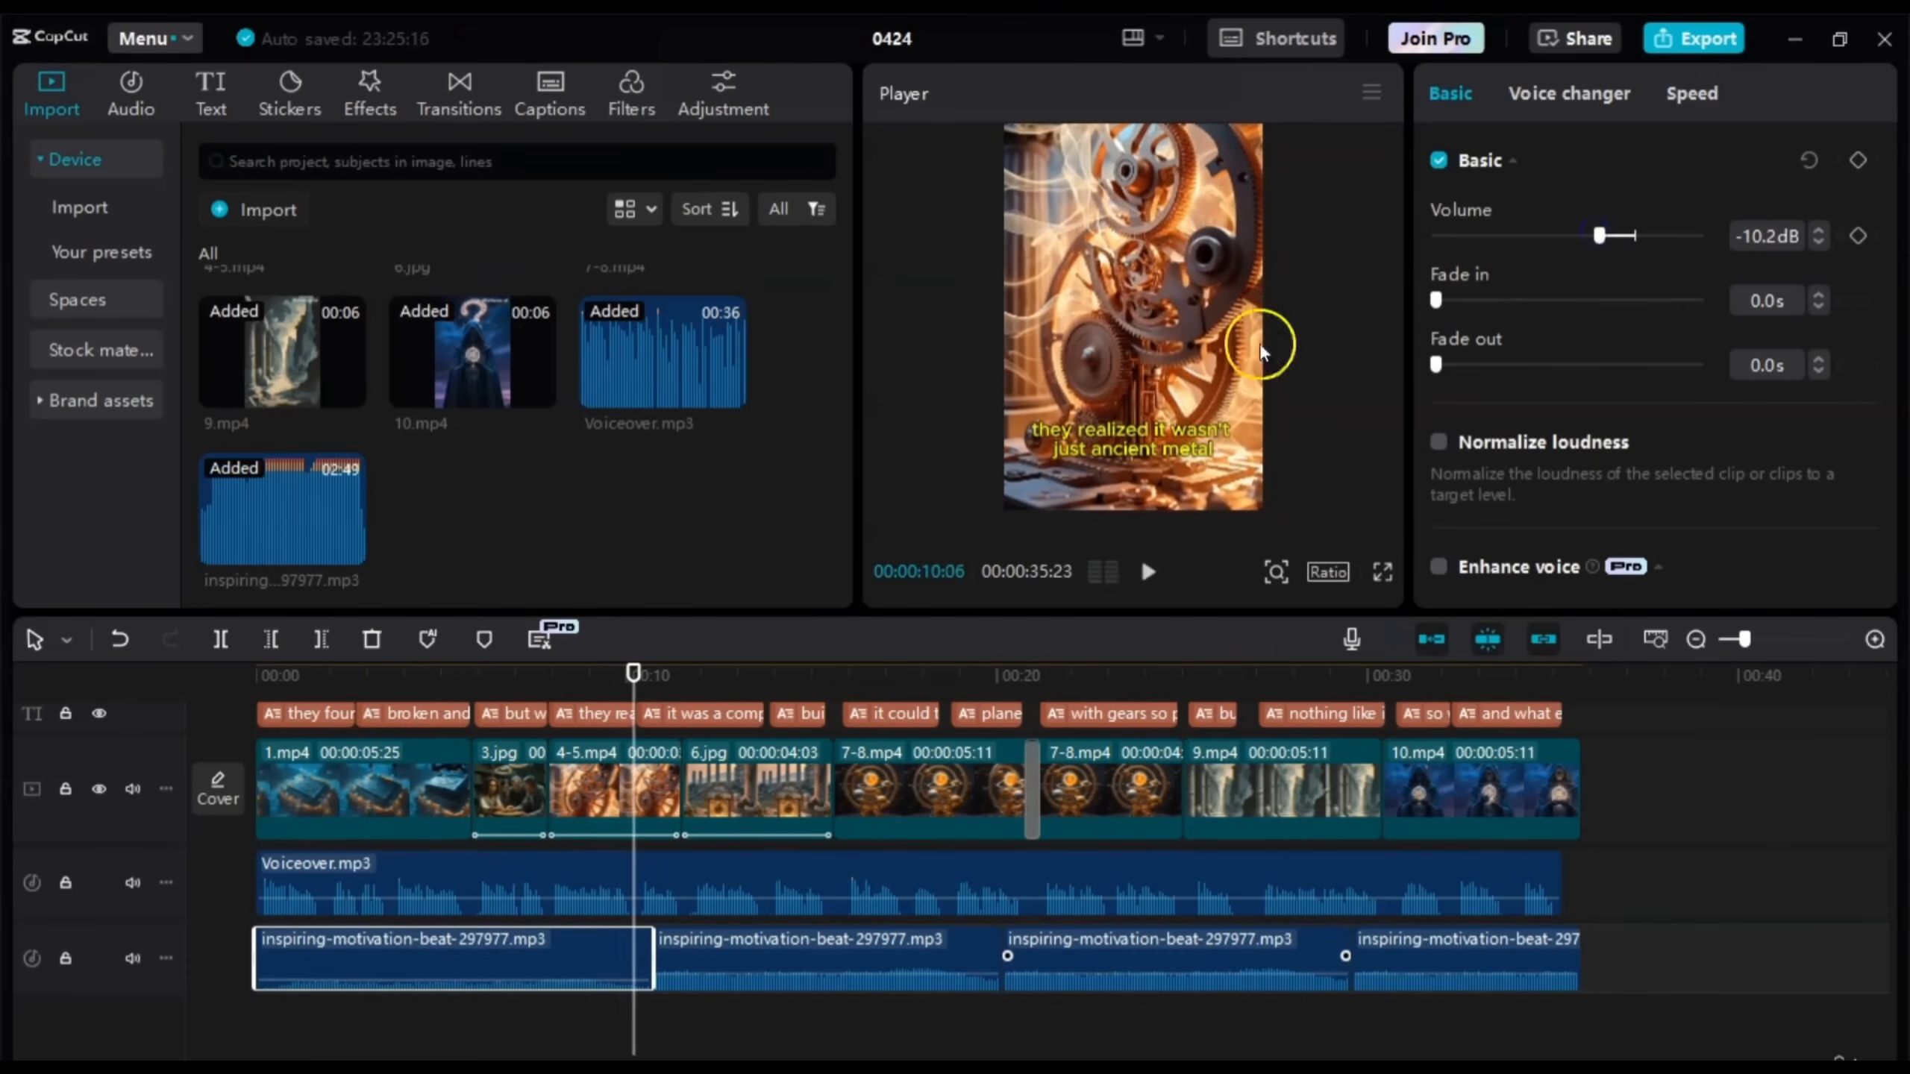
# Step: Try the first background music clip at -5.5 dB from 00:00:04:25, and reduce its volume to -11.9 dB during playback
pyautogui.click(435, 676)
pyautogui.click(498, 962)
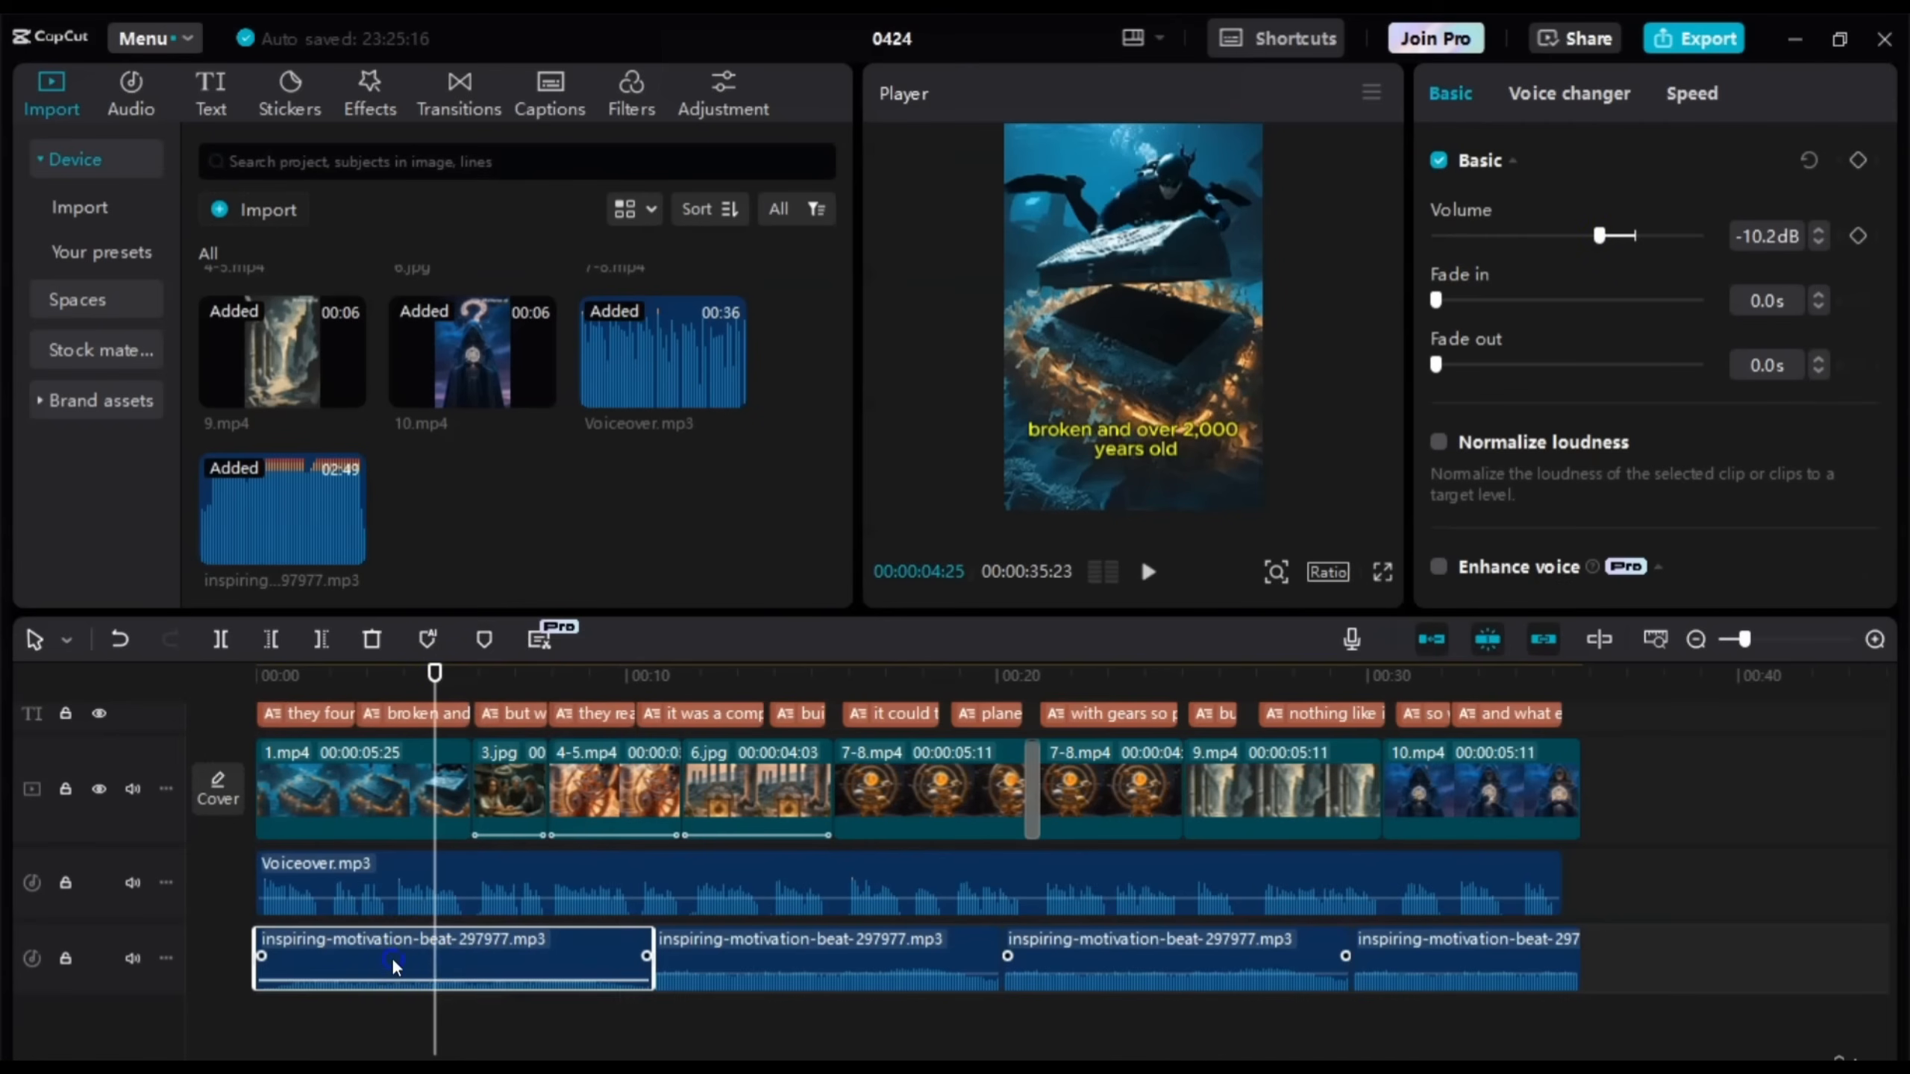
pyautogui.click(315, 1006)
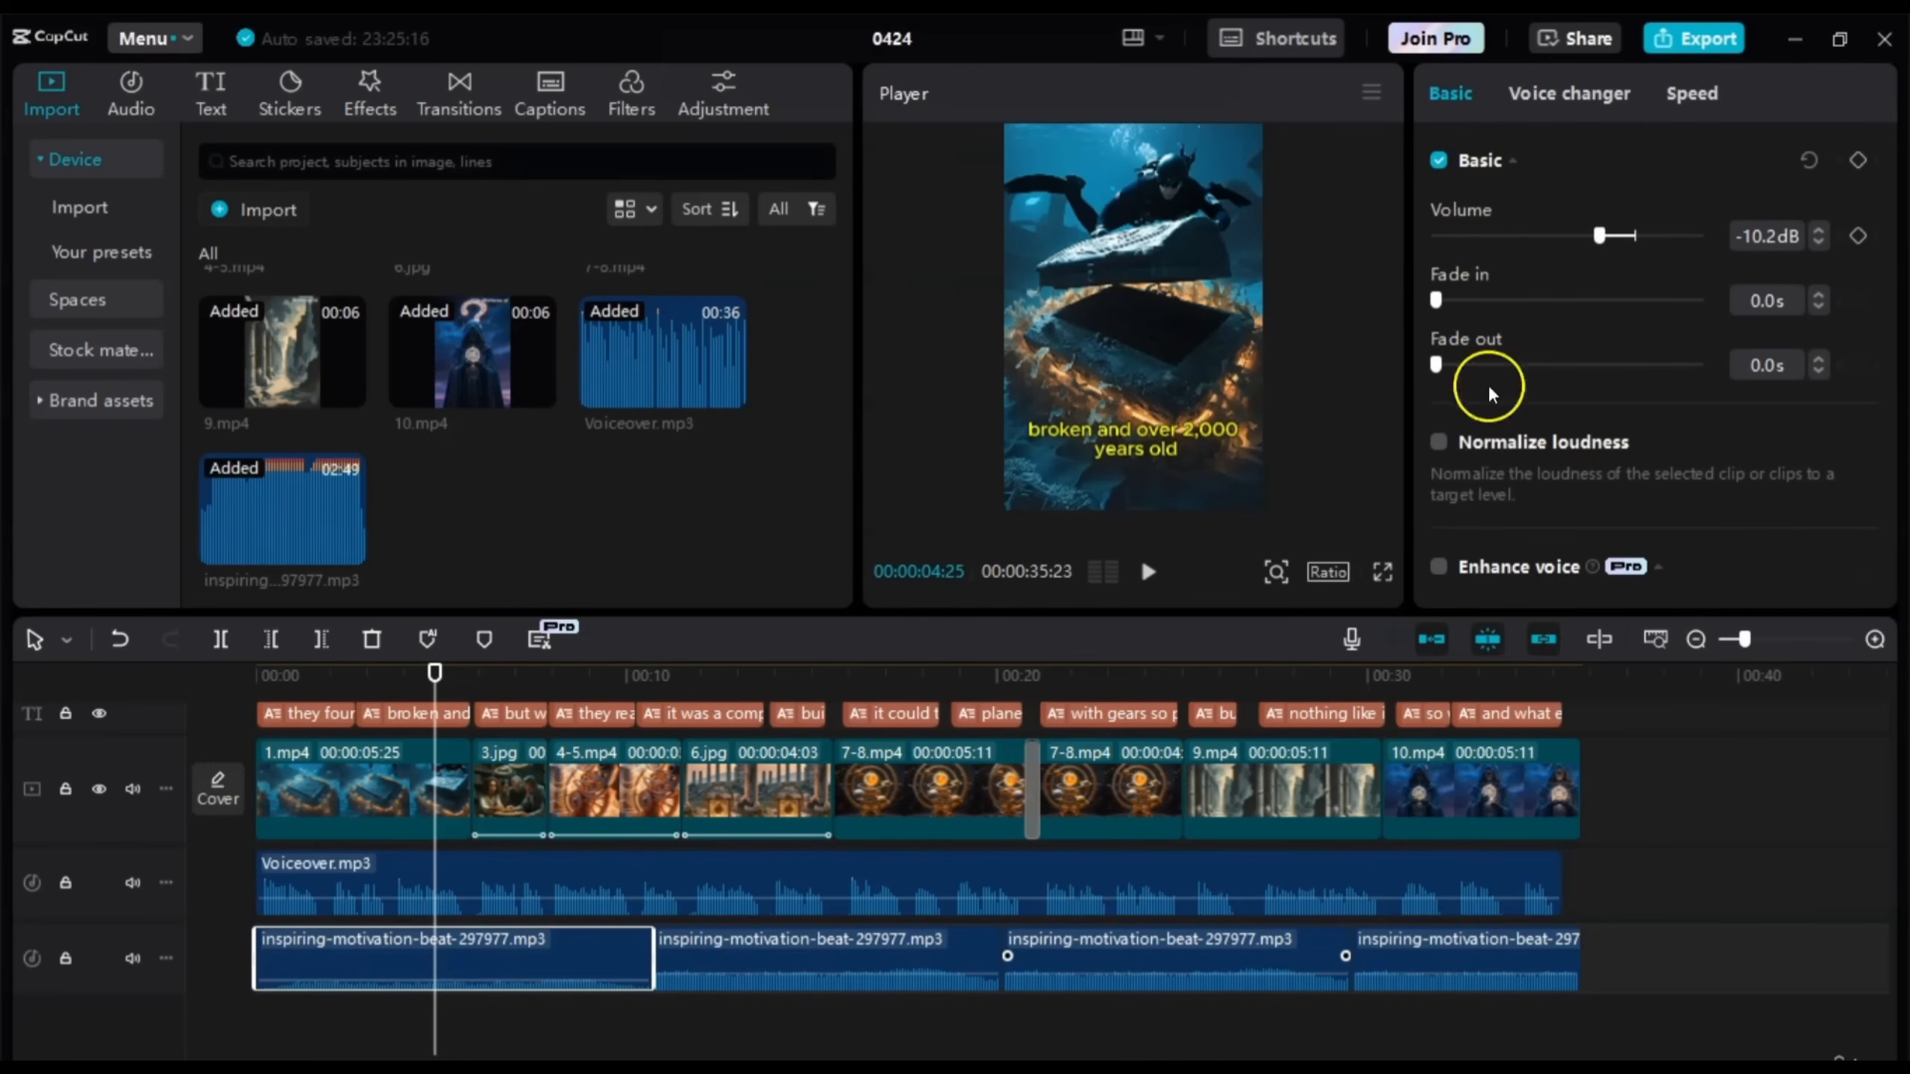
pyautogui.moveTo(1604, 235)
pyautogui.mouseDown()
pyautogui.moveTo(1548, 235)
pyautogui.moveTo(1610, 233)
pyautogui.mouseUp()
pyautogui.press('space')
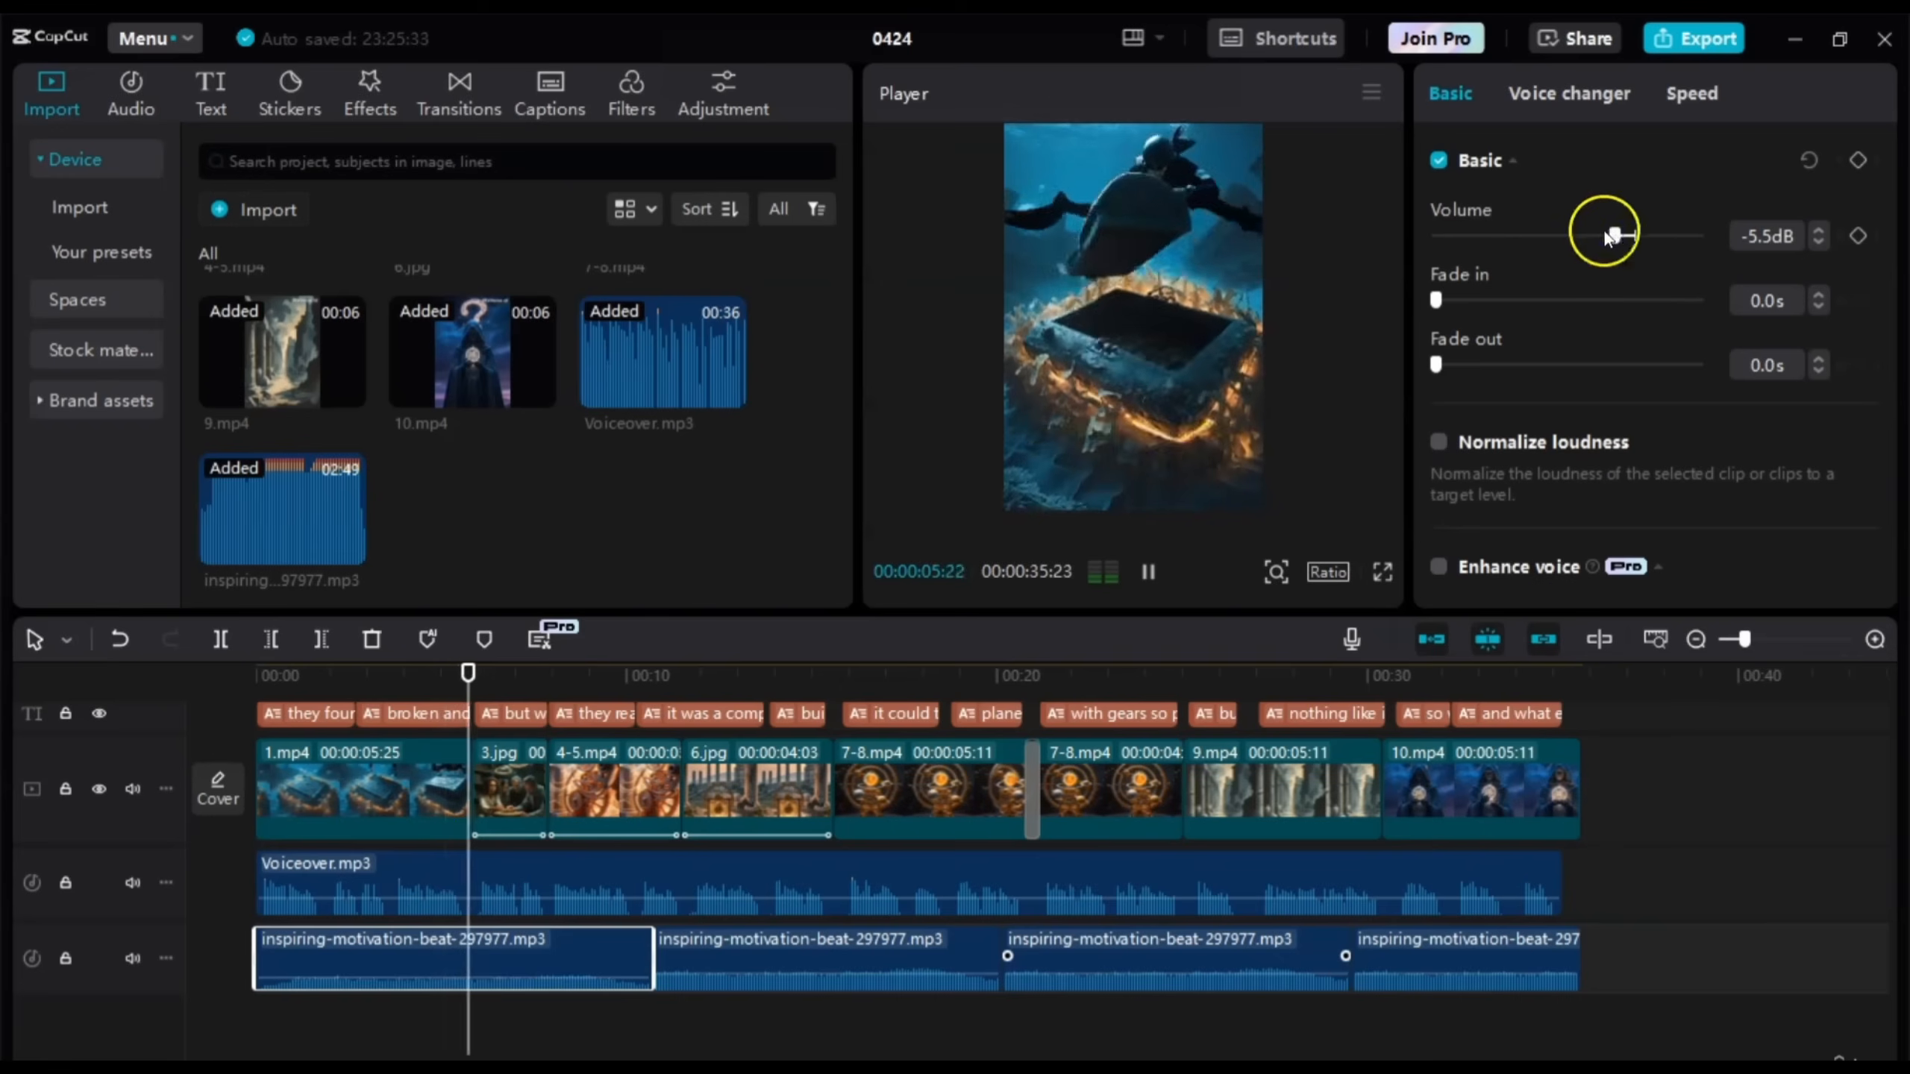
pyautogui.moveTo(1613, 234); pyautogui.dragTo(1591, 235)
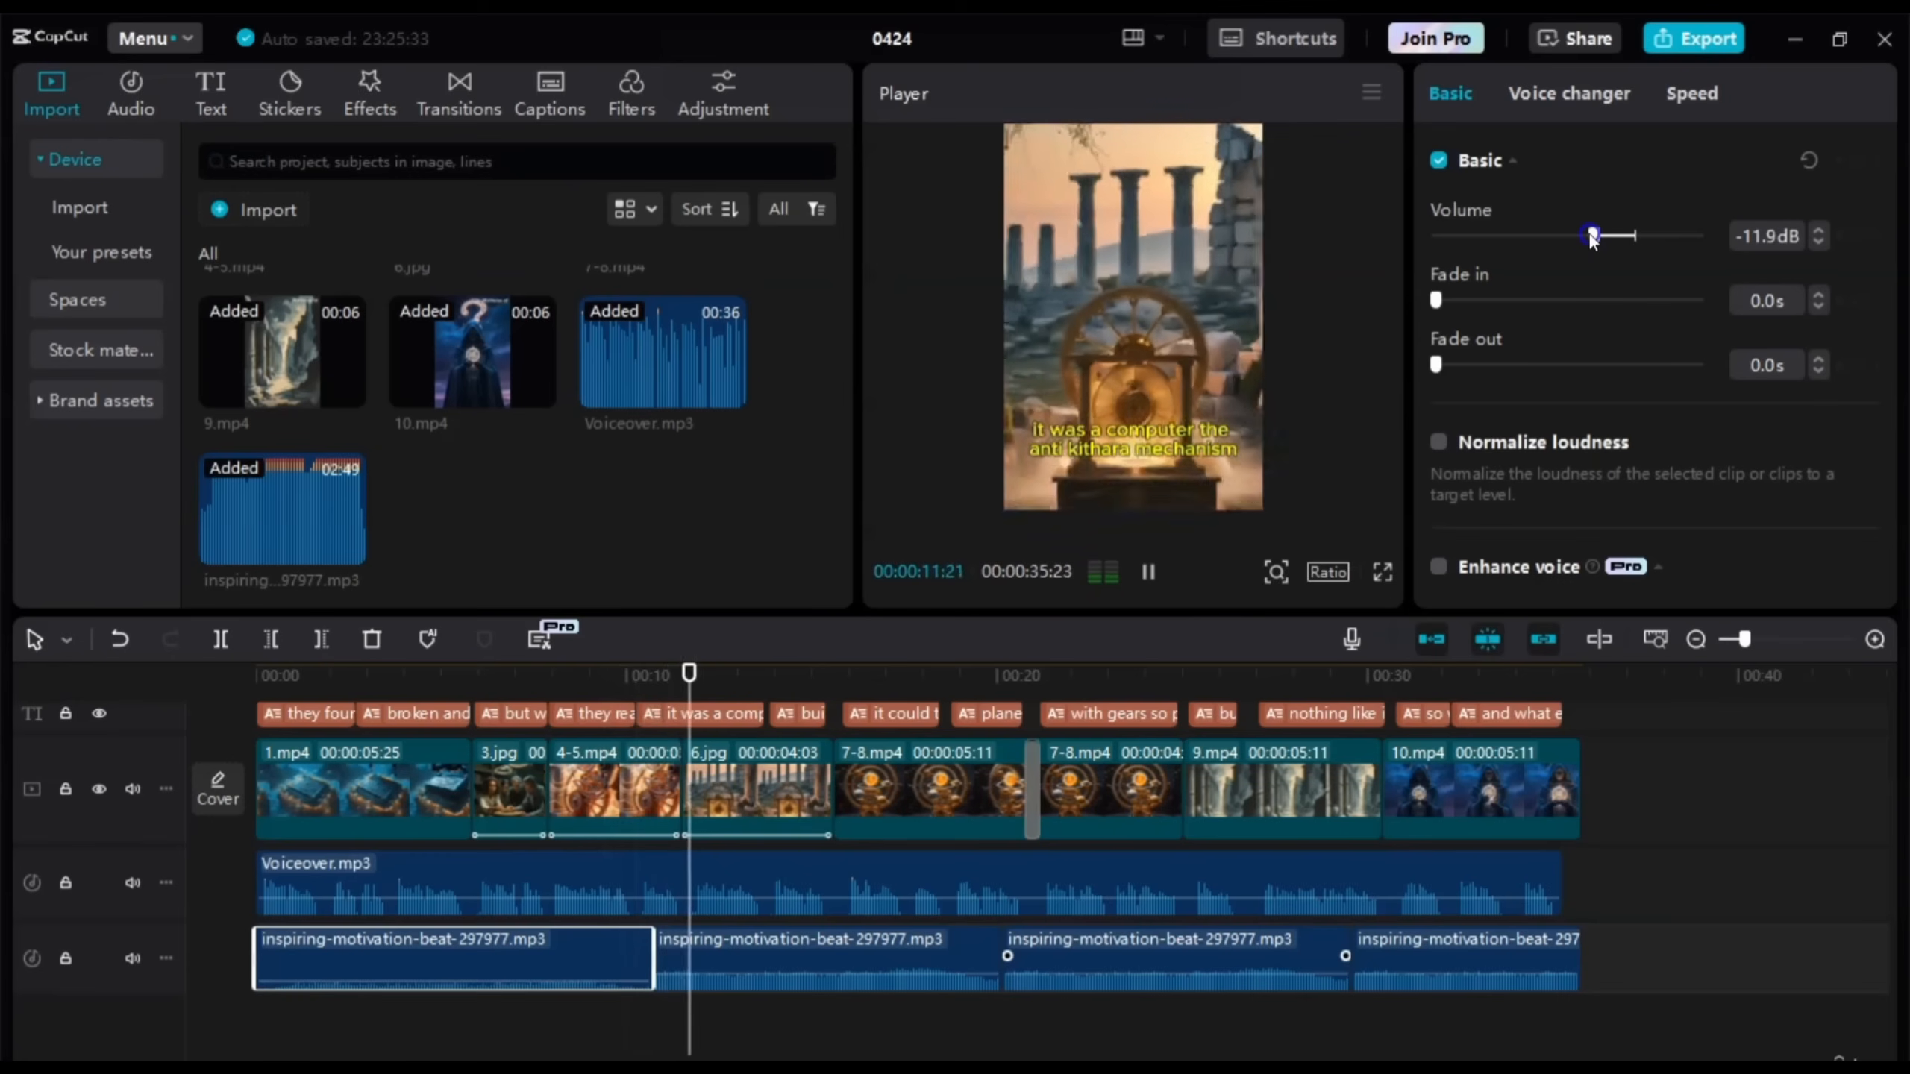
# Step: Replay the video from the start and fine-tune the first background music clip's volume to -11.0 dB
pyautogui.press('space')
pyautogui.moveTo(374, 694); pyautogui.dragTo(281, 696)
pyautogui.press('space')
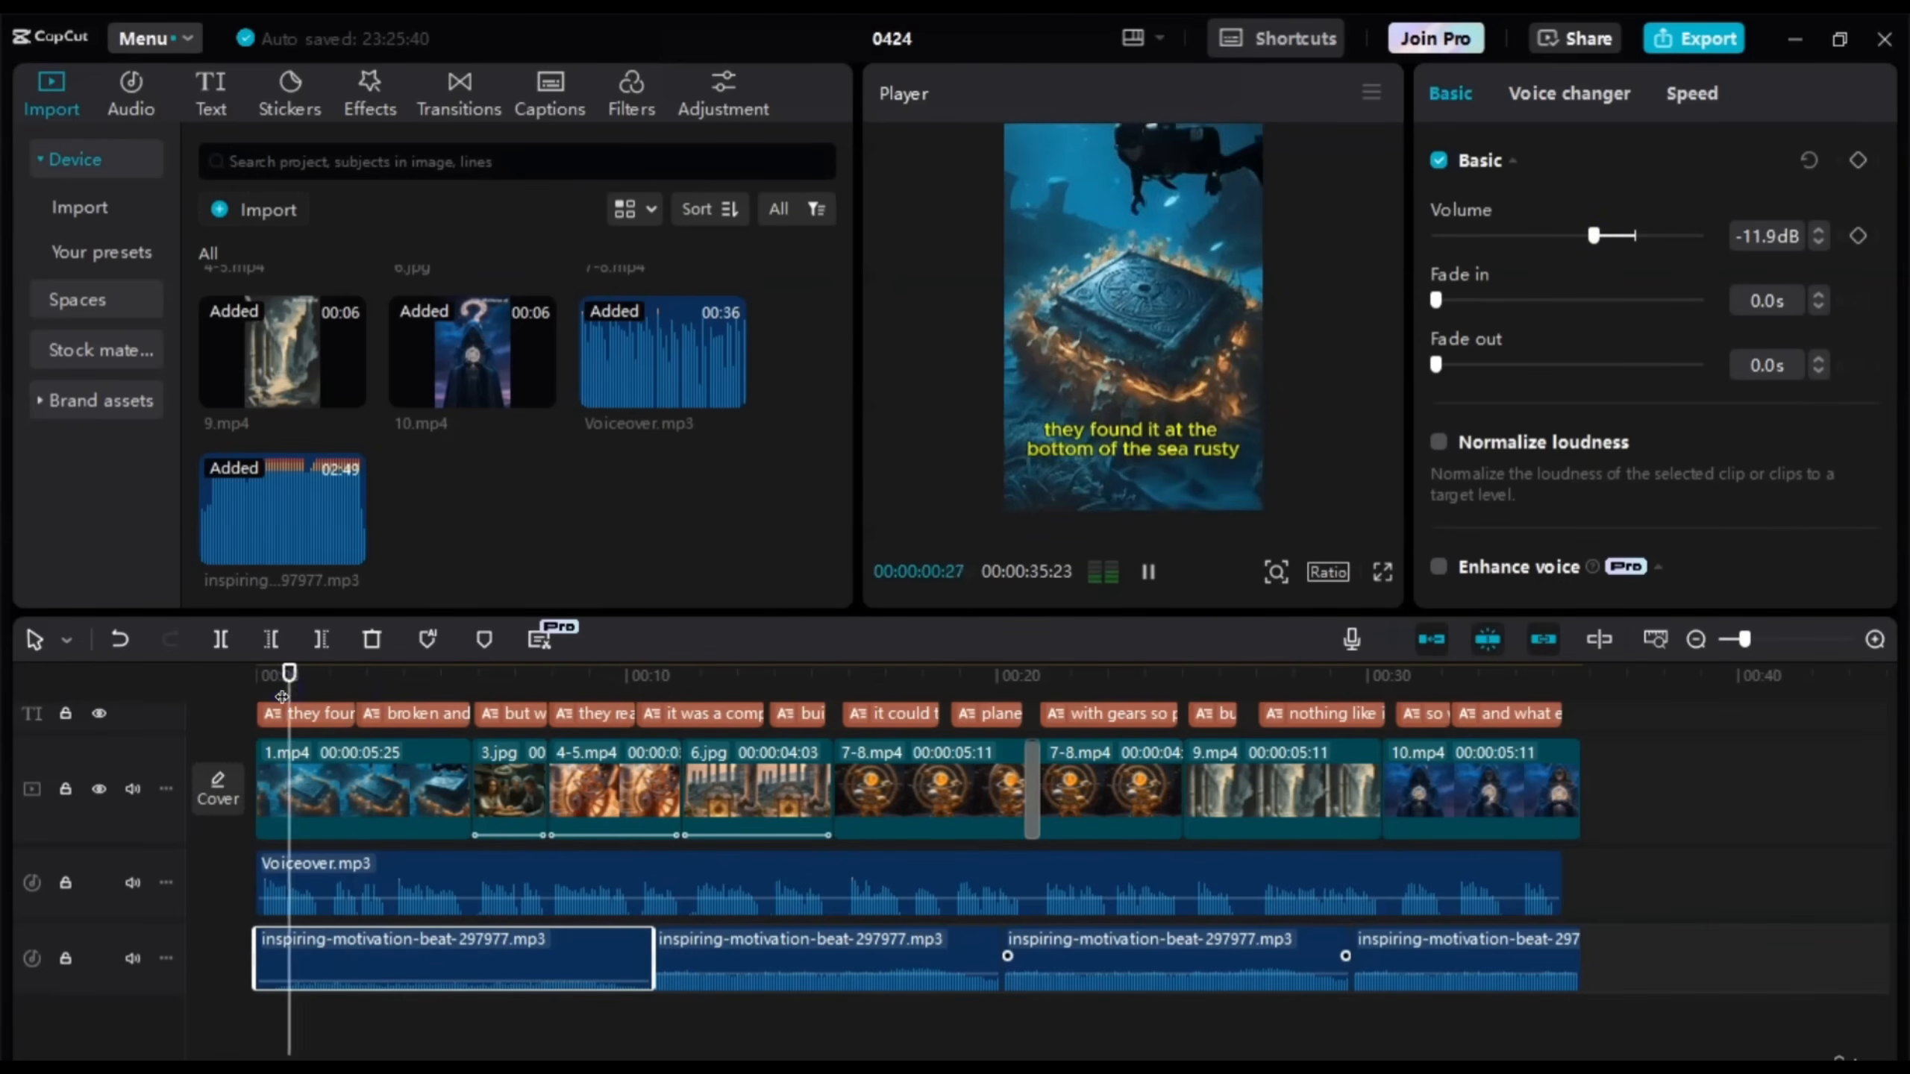
pyautogui.click(1819, 229)
pyautogui.click(1818, 228)
pyautogui.click(1818, 227)
pyautogui.click(1819, 228)
pyautogui.click(1819, 229)
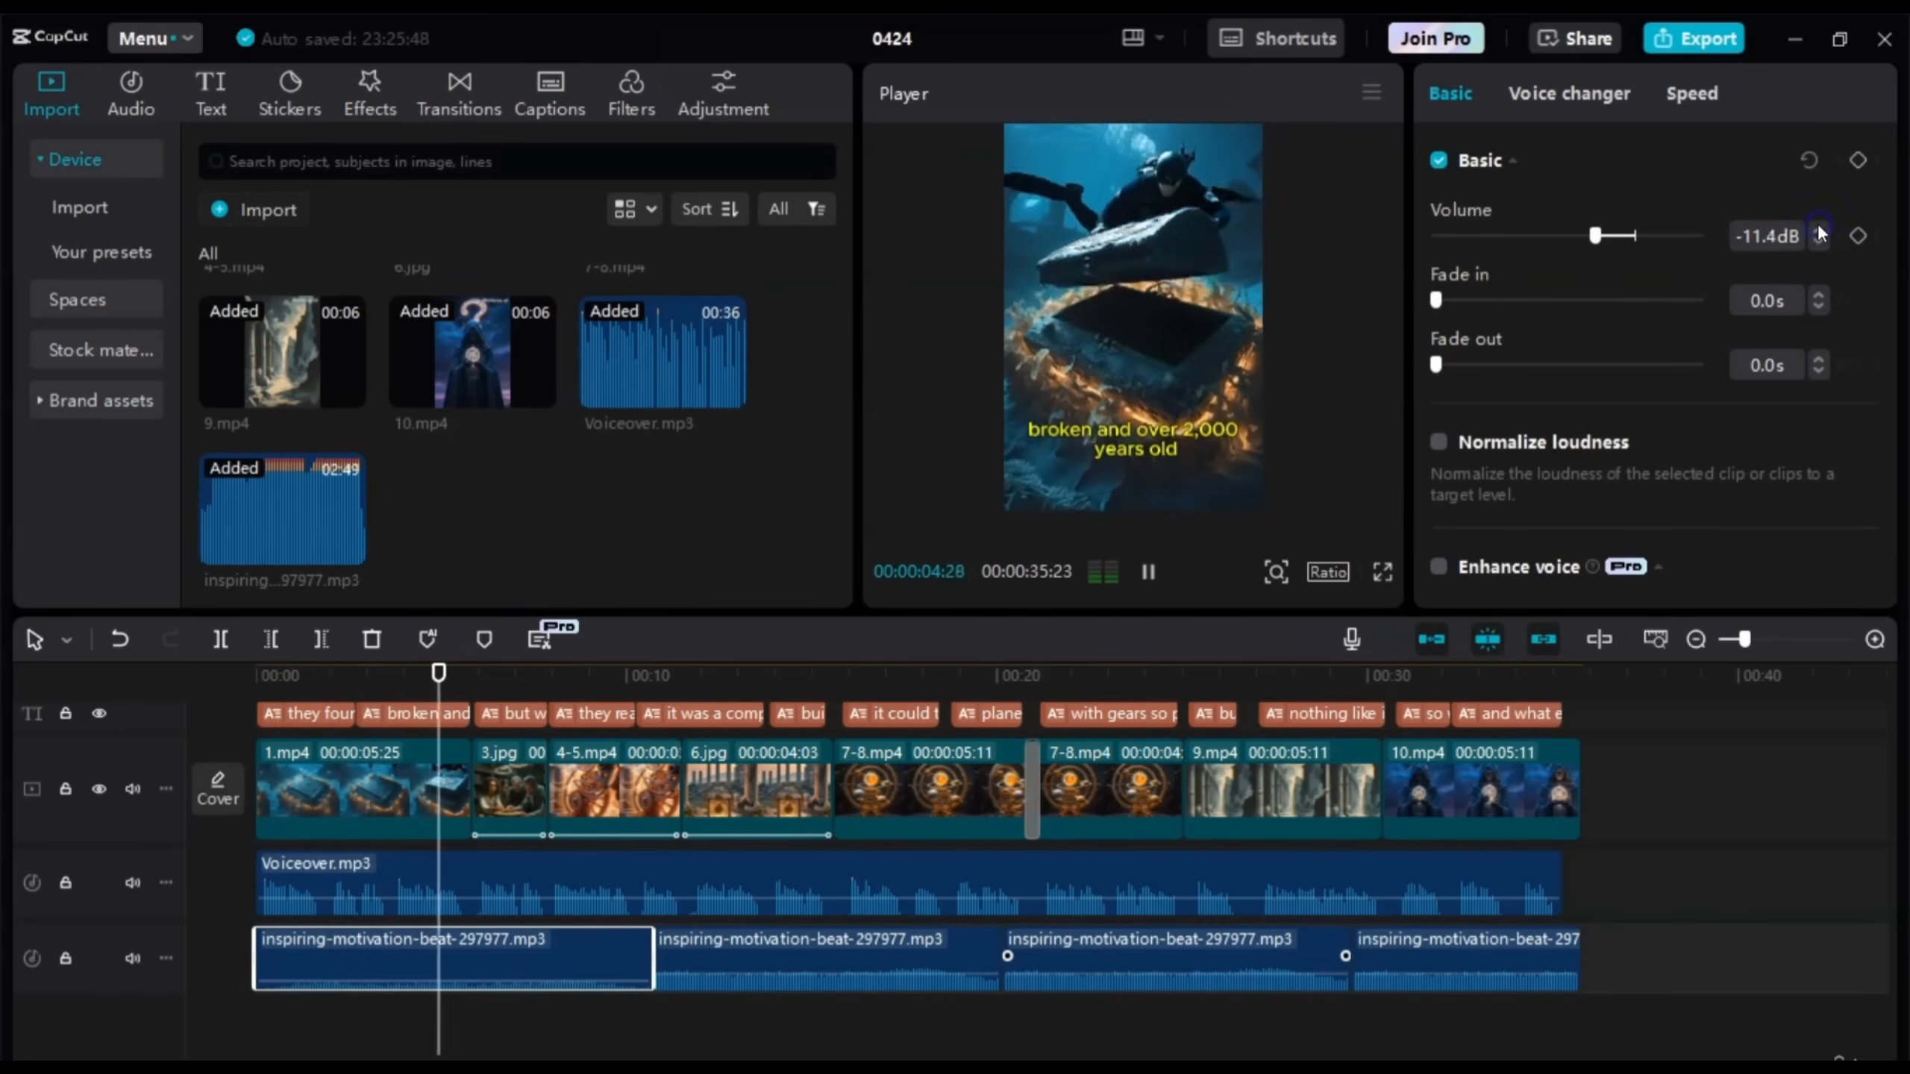
pyautogui.click(1819, 228)
pyautogui.click(1819, 229)
pyautogui.click(1819, 228)
pyautogui.click(1819, 228)
pyautogui.click(1819, 228)
pyautogui.click(1819, 229)
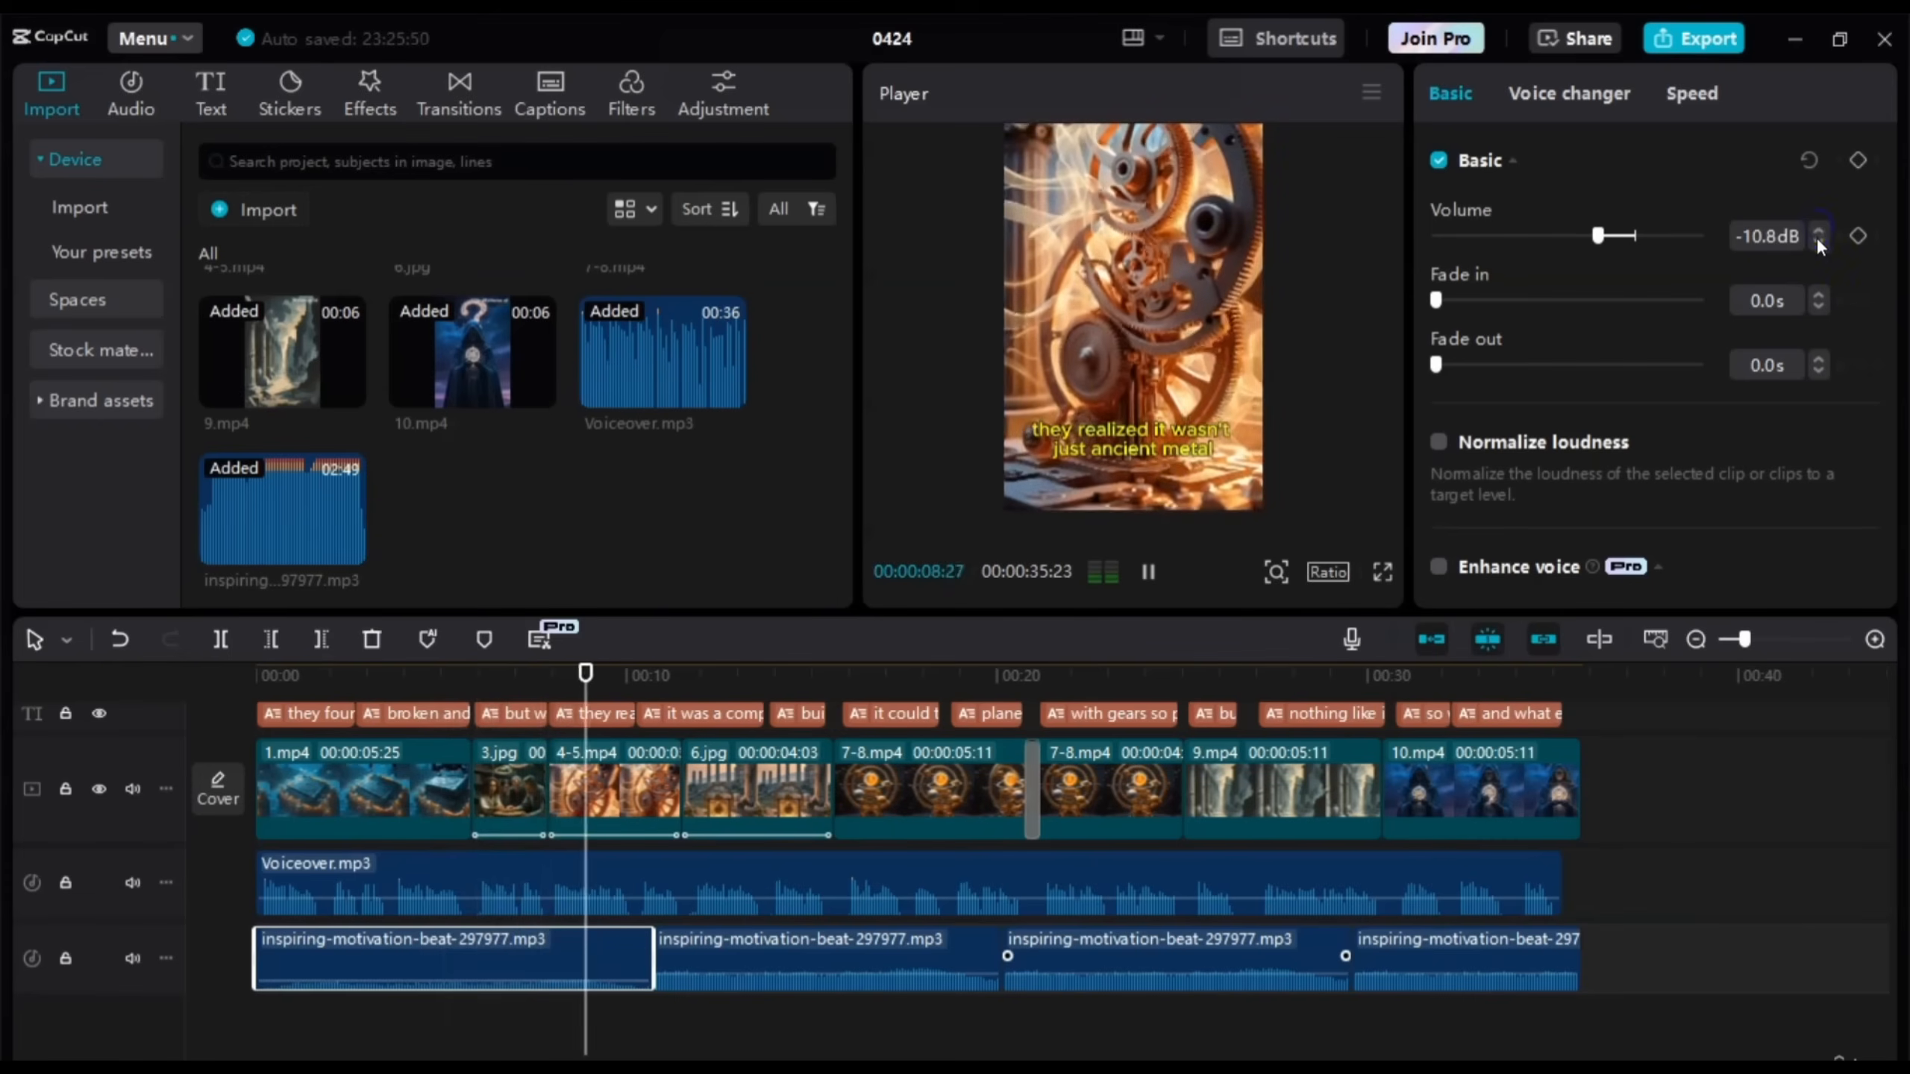
pyautogui.click(1819, 241)
pyautogui.click(1819, 242)
pyautogui.press('space')
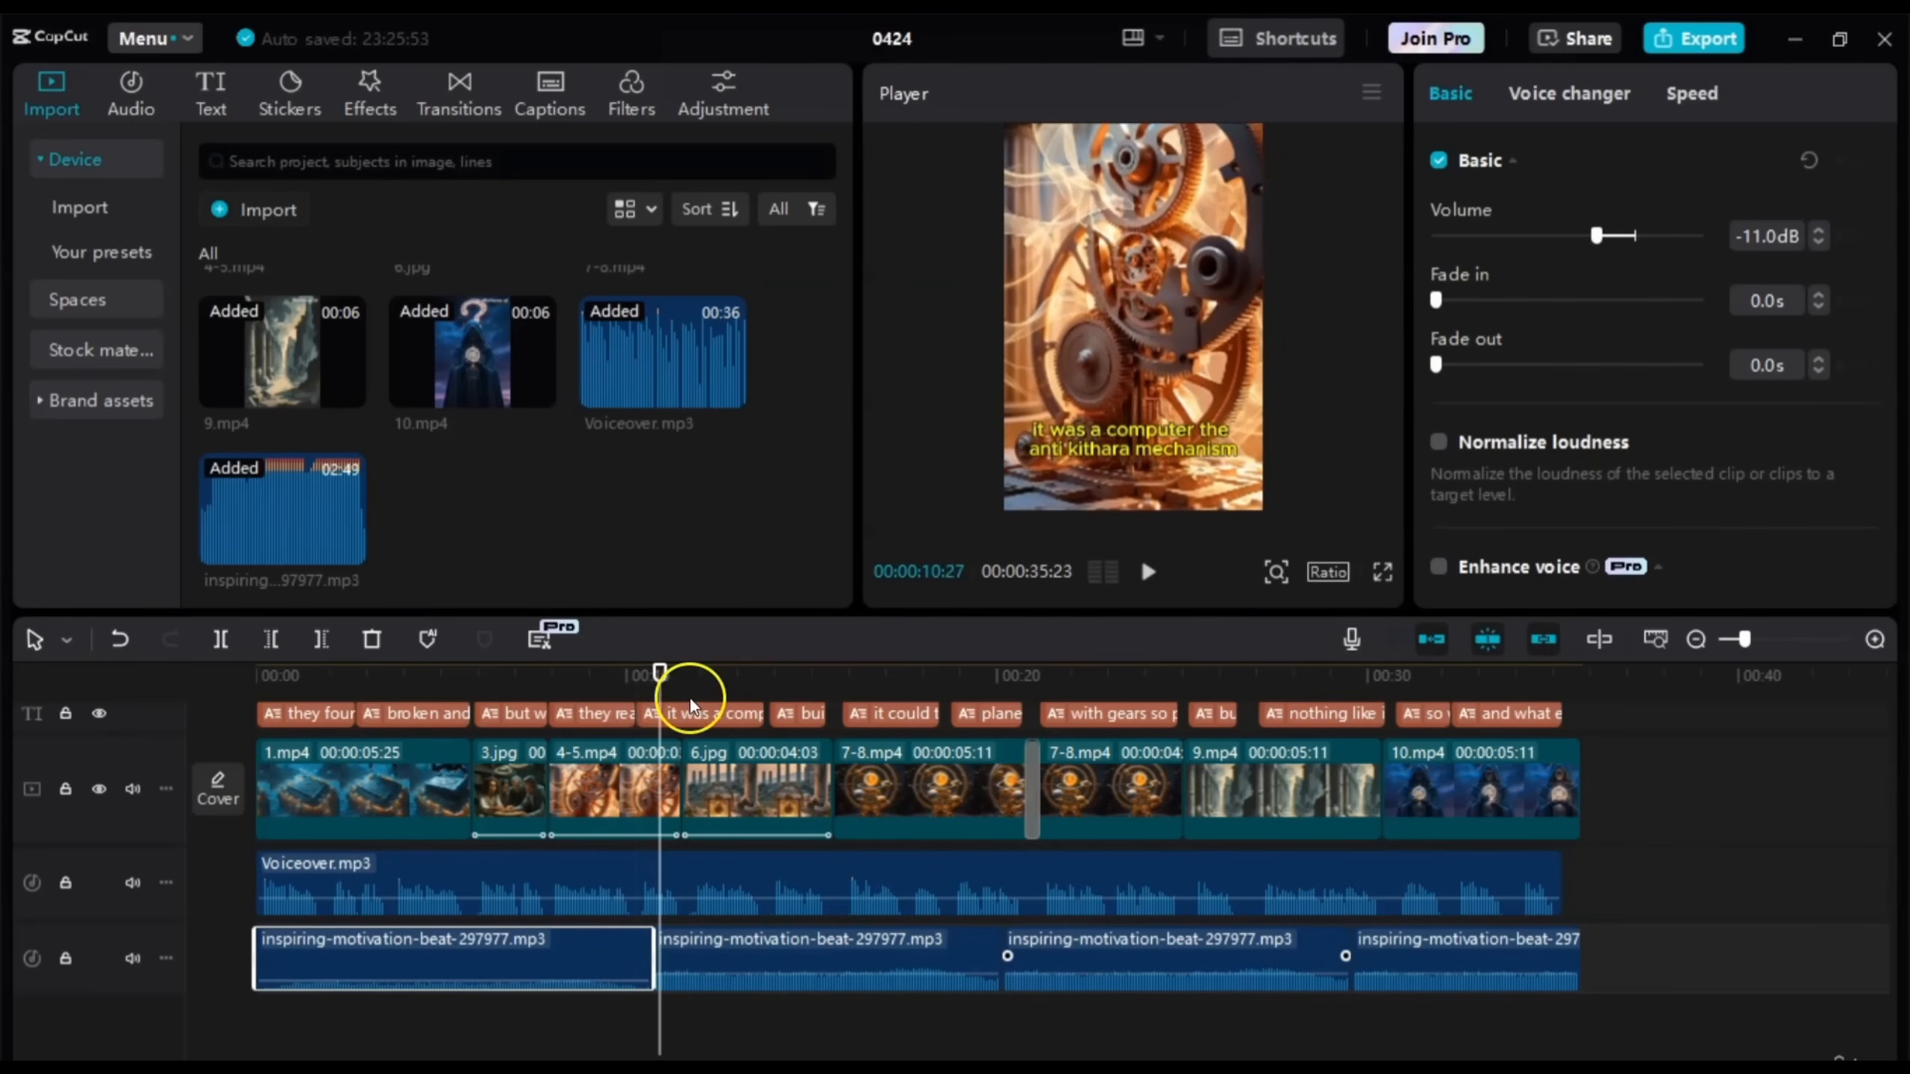
pyautogui.moveTo(655, 681); pyautogui.dragTo(605, 681)
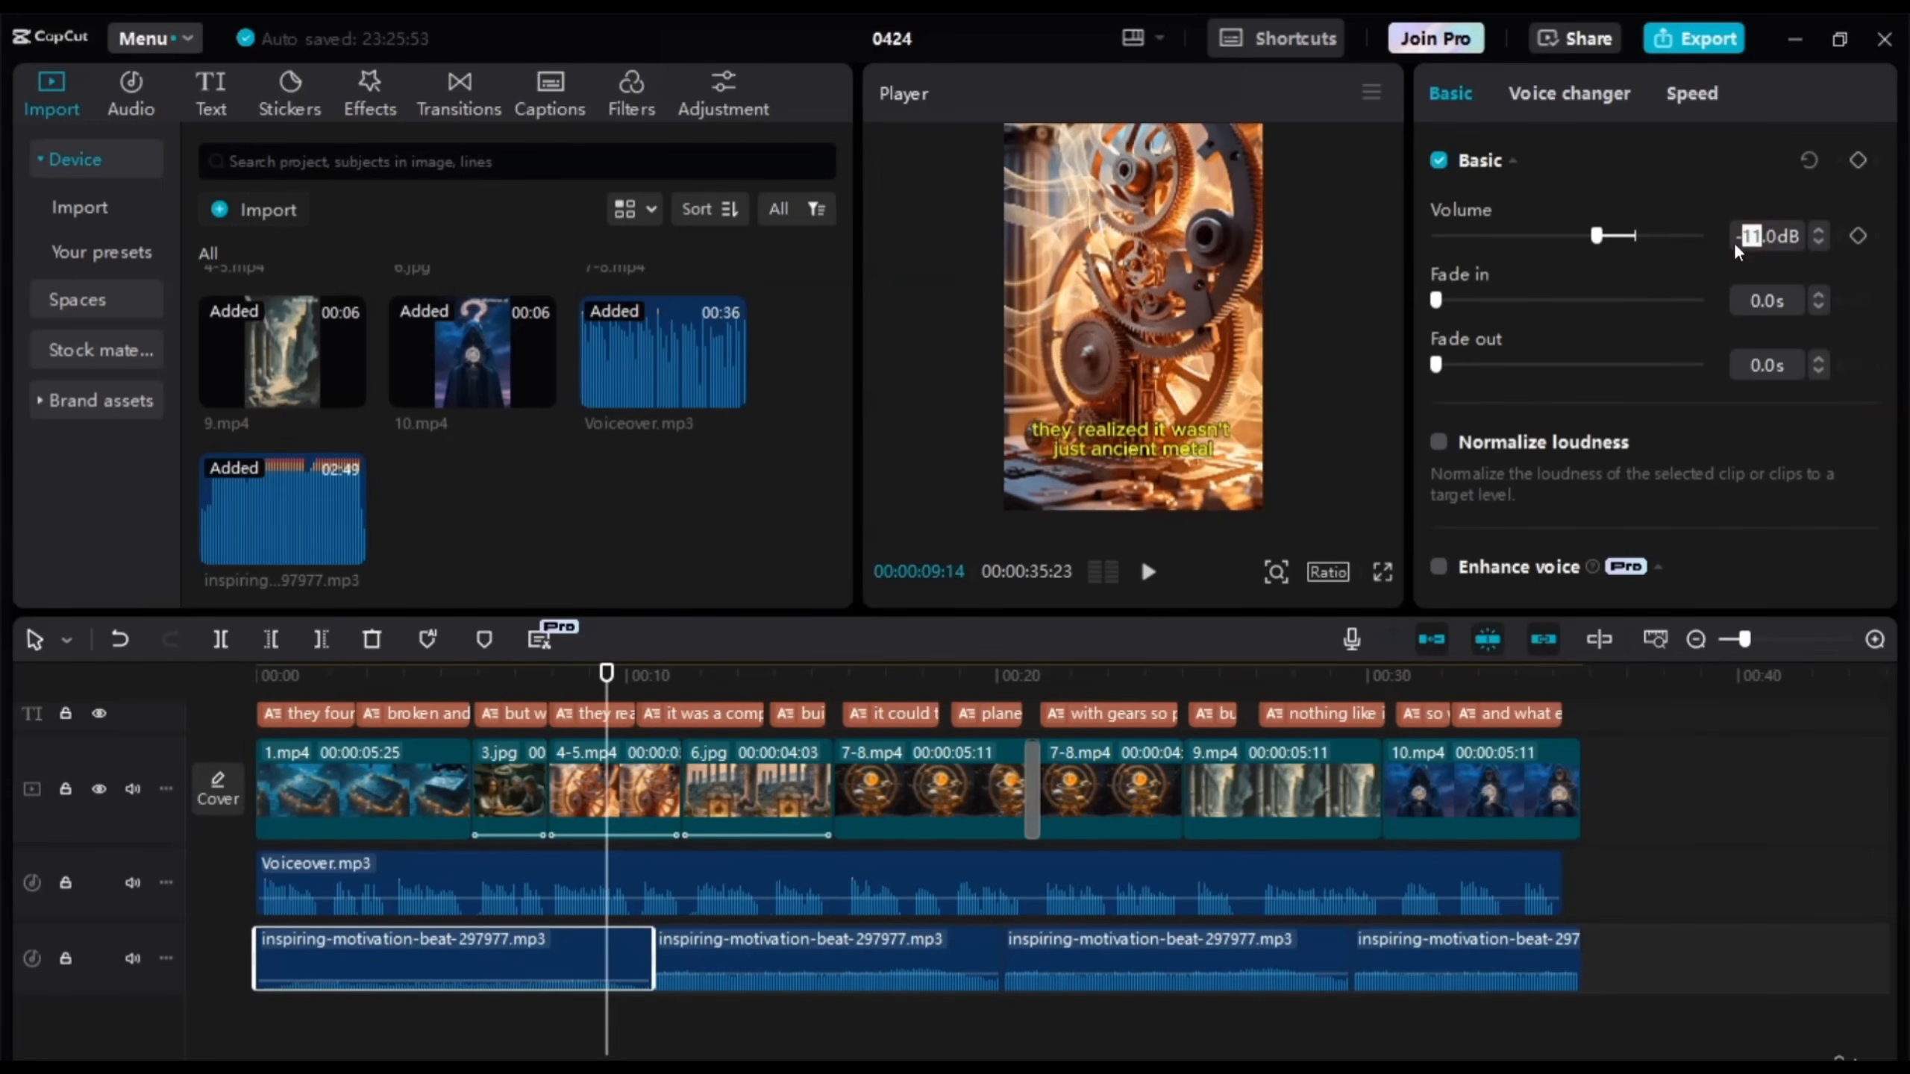
pyautogui.click(1734, 180)
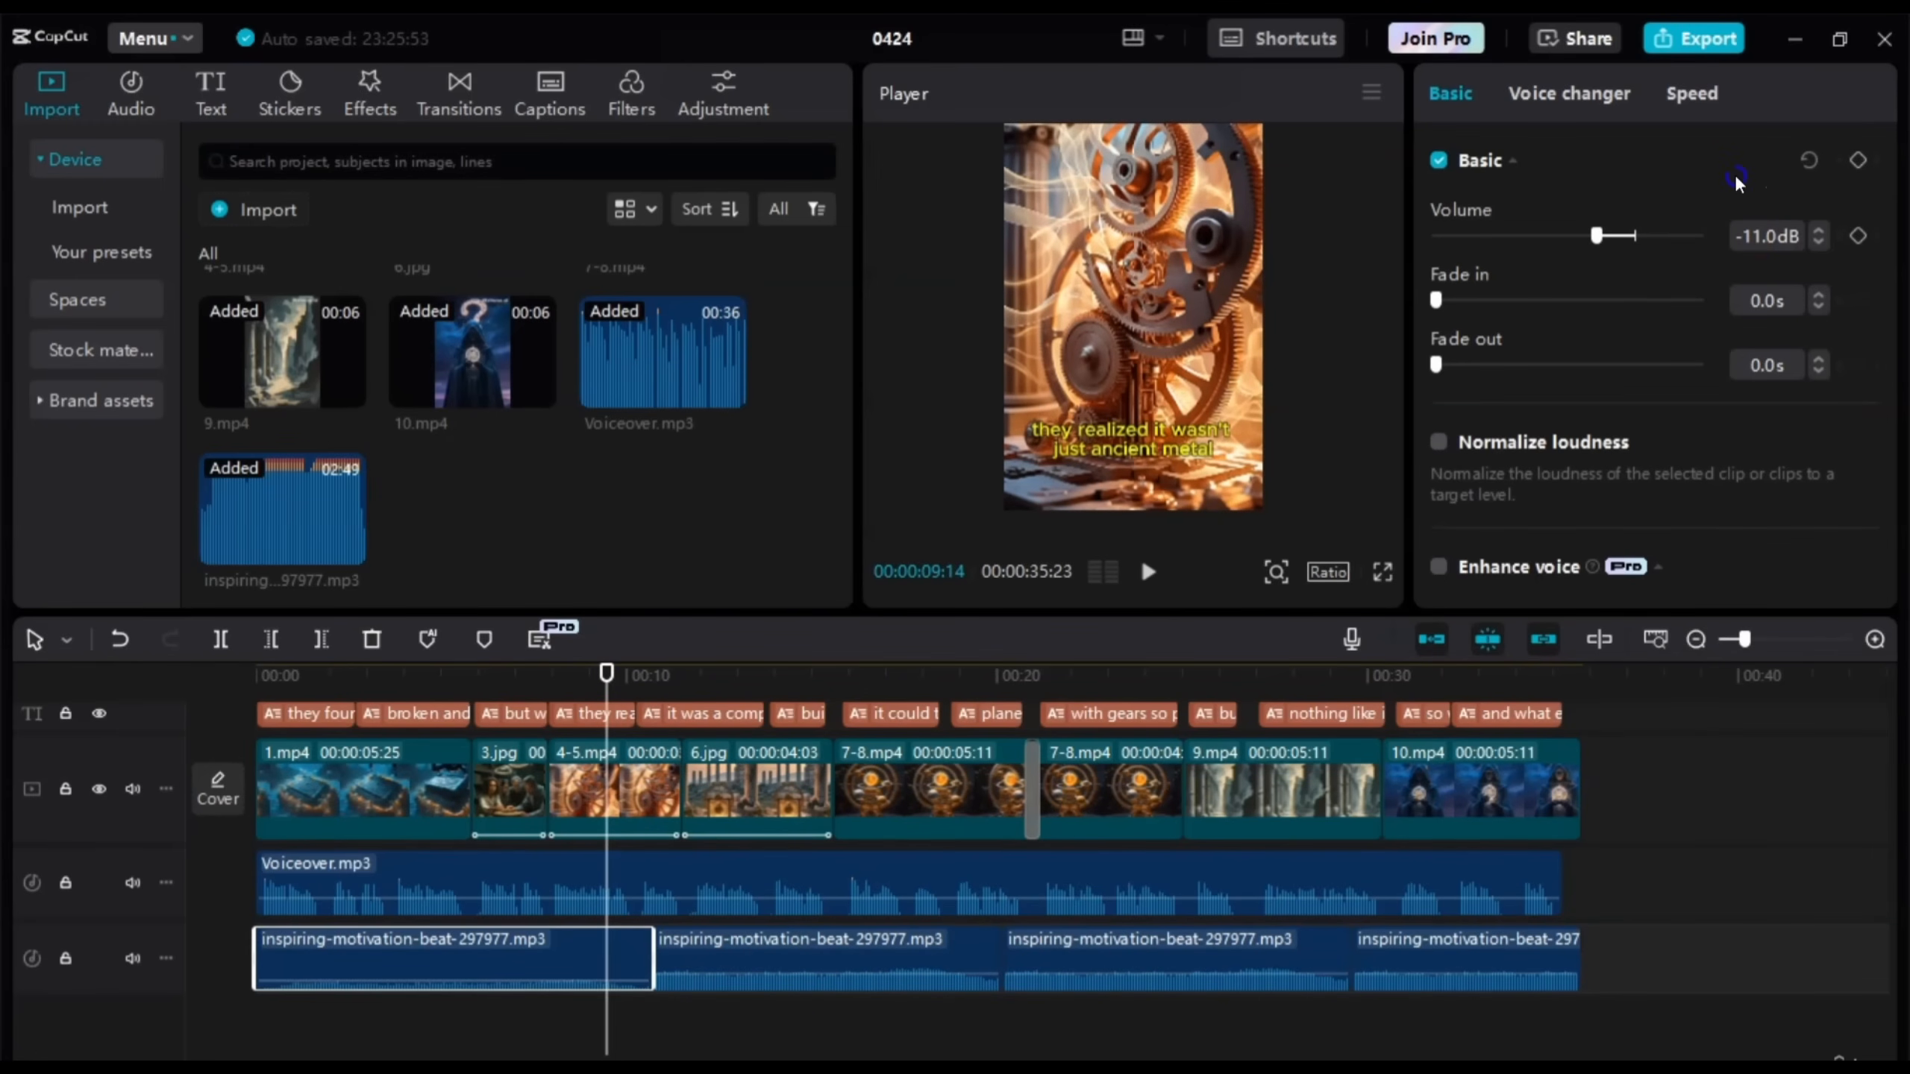
# Step: Set the second background music clip's volume to -11.0 dB
pyautogui.click(810, 941)
pyautogui.moveTo(693, 690); pyautogui.dragTo(752, 672)
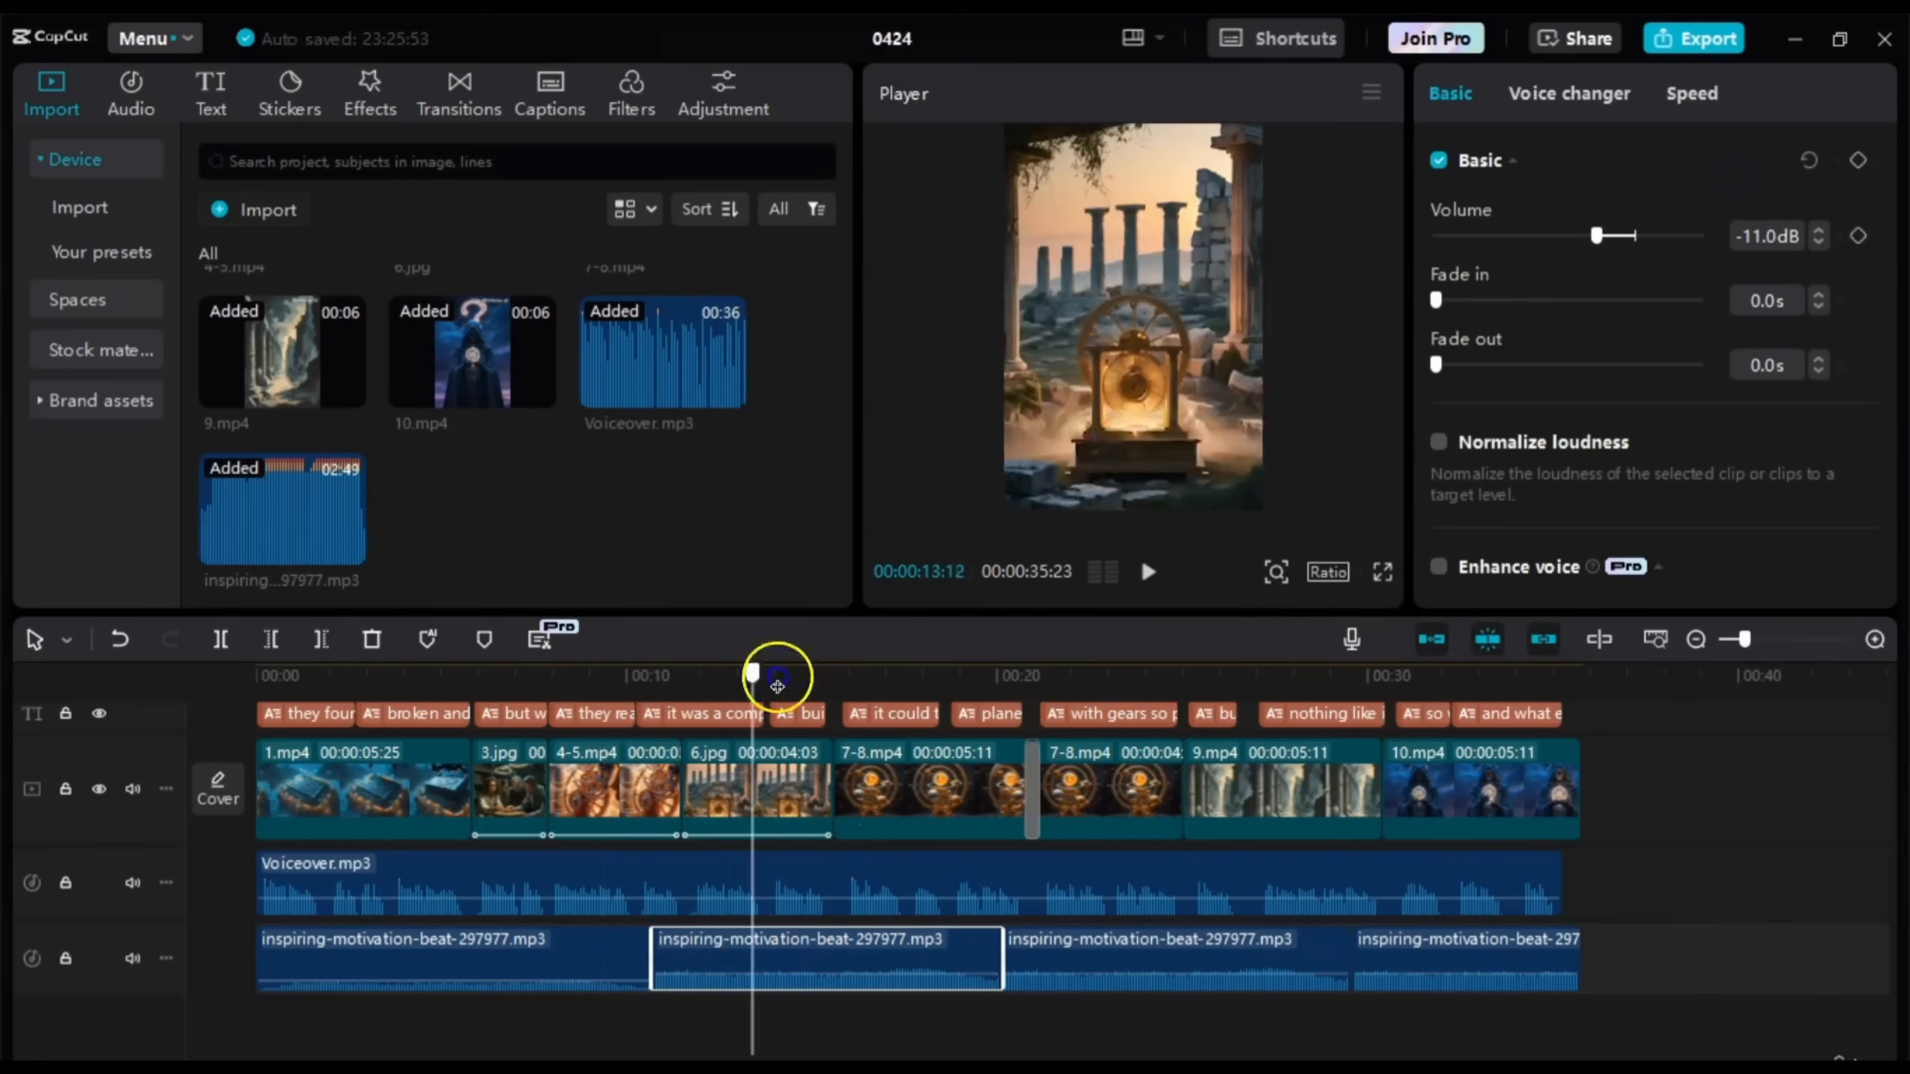
pyautogui.click(929, 960)
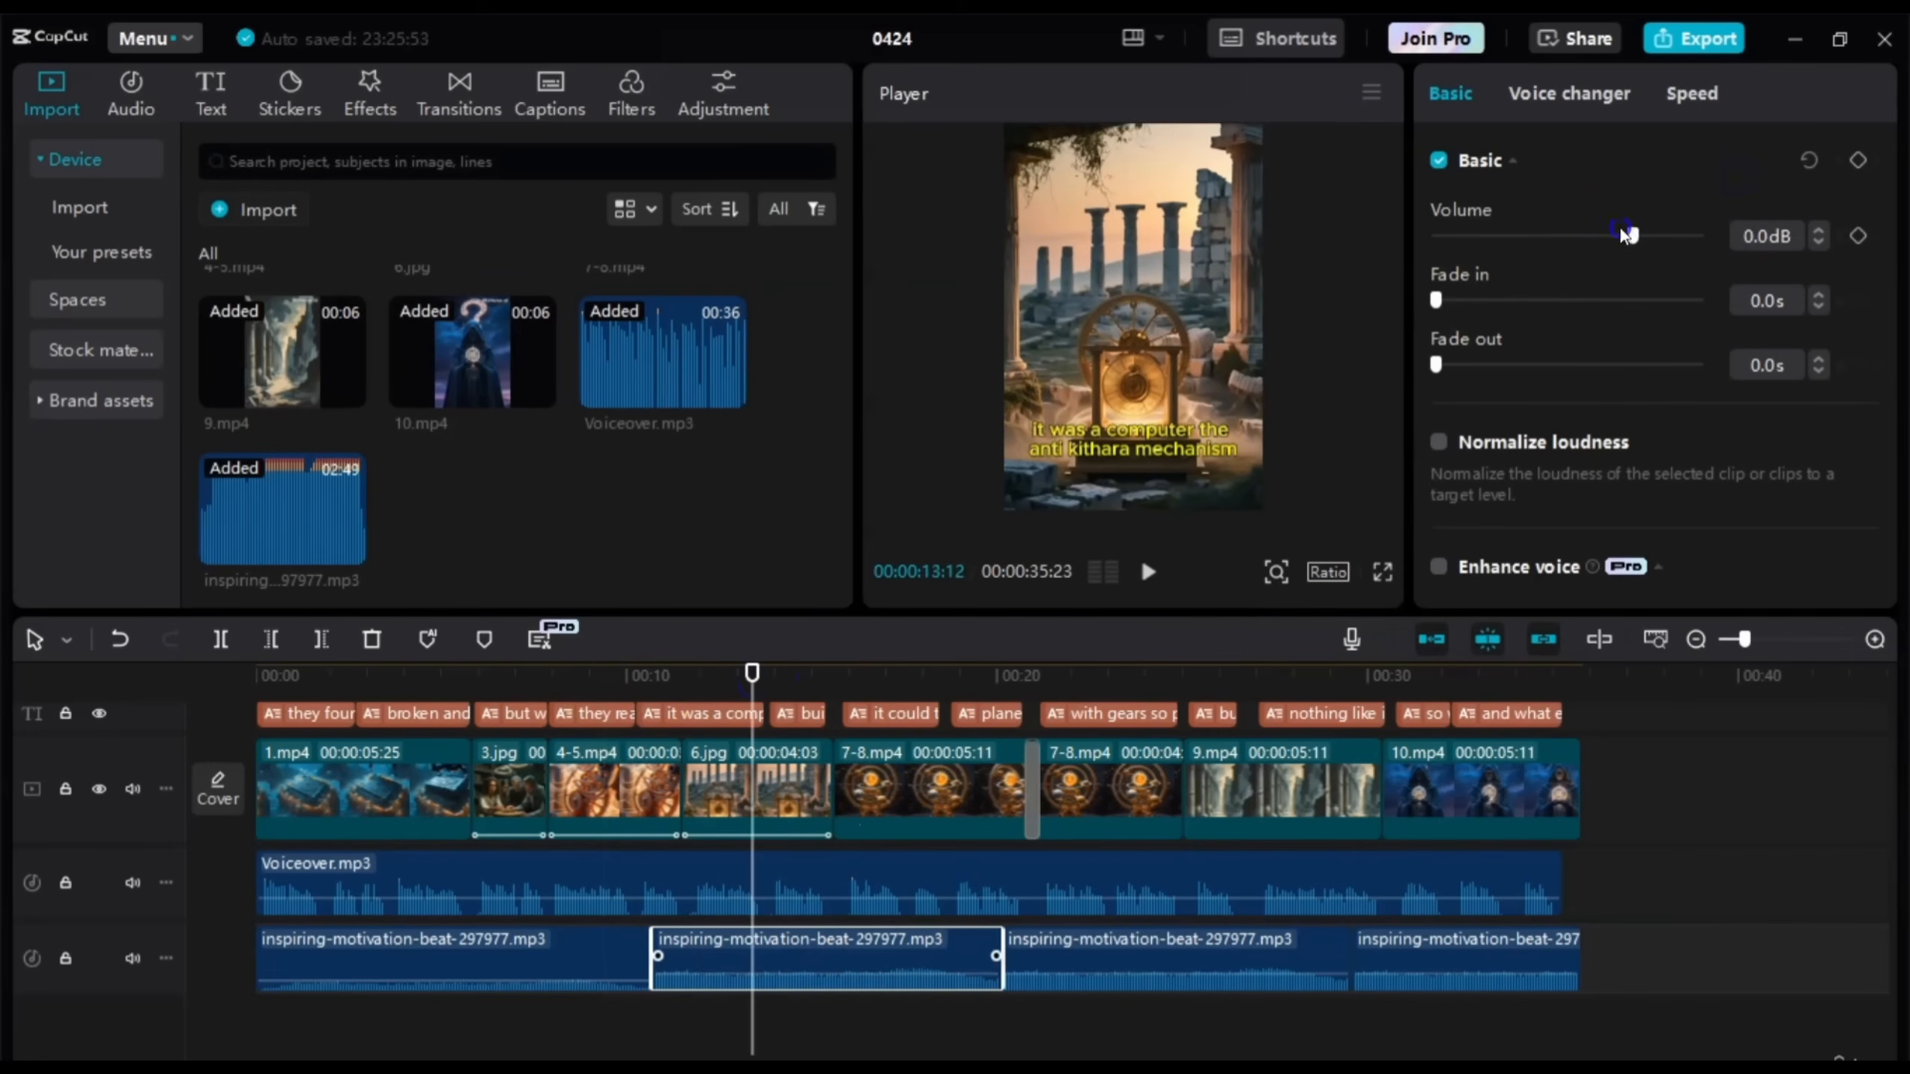
pyautogui.moveTo(1599, 238); pyautogui.dragTo(1593, 233)
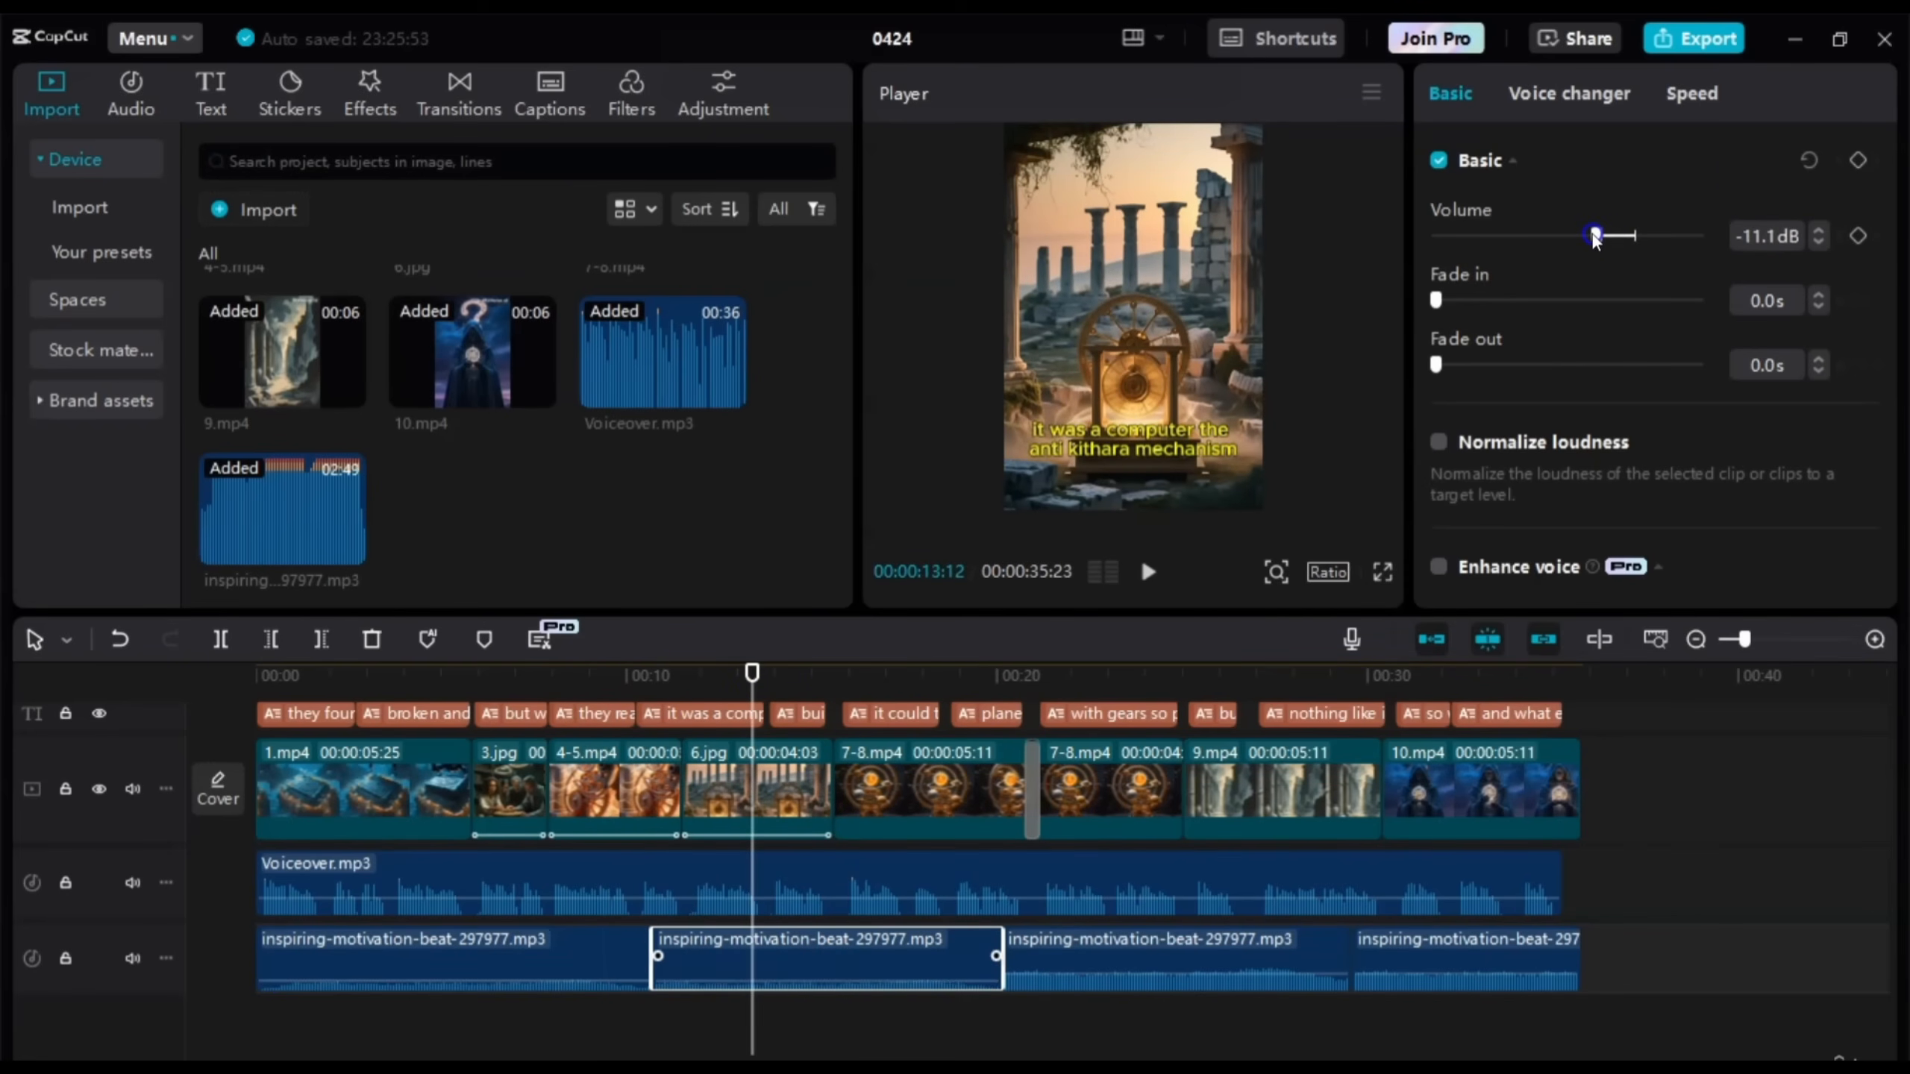
pyautogui.click(1821, 234)
pyautogui.click(1818, 243)
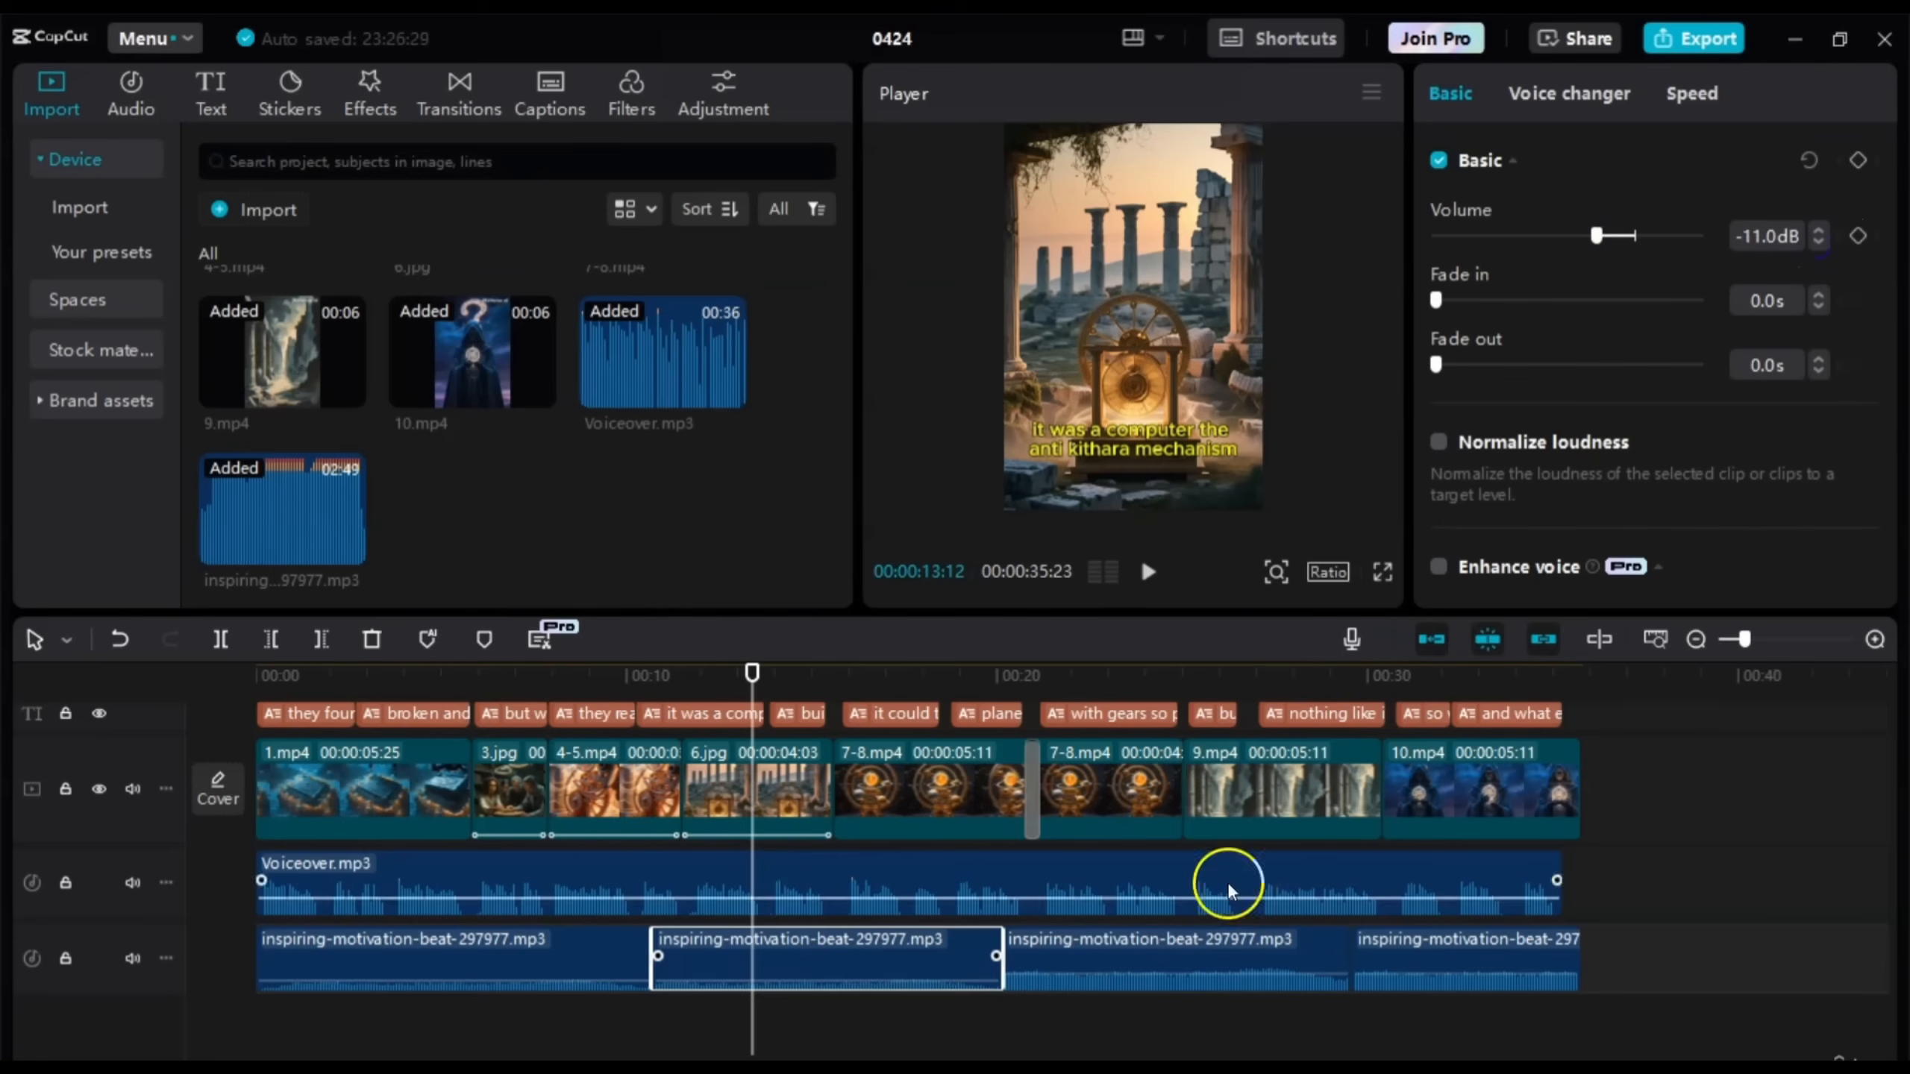
# Step: Lower the third background music clip's volume to match the first two music clips
pyautogui.click(1136, 959)
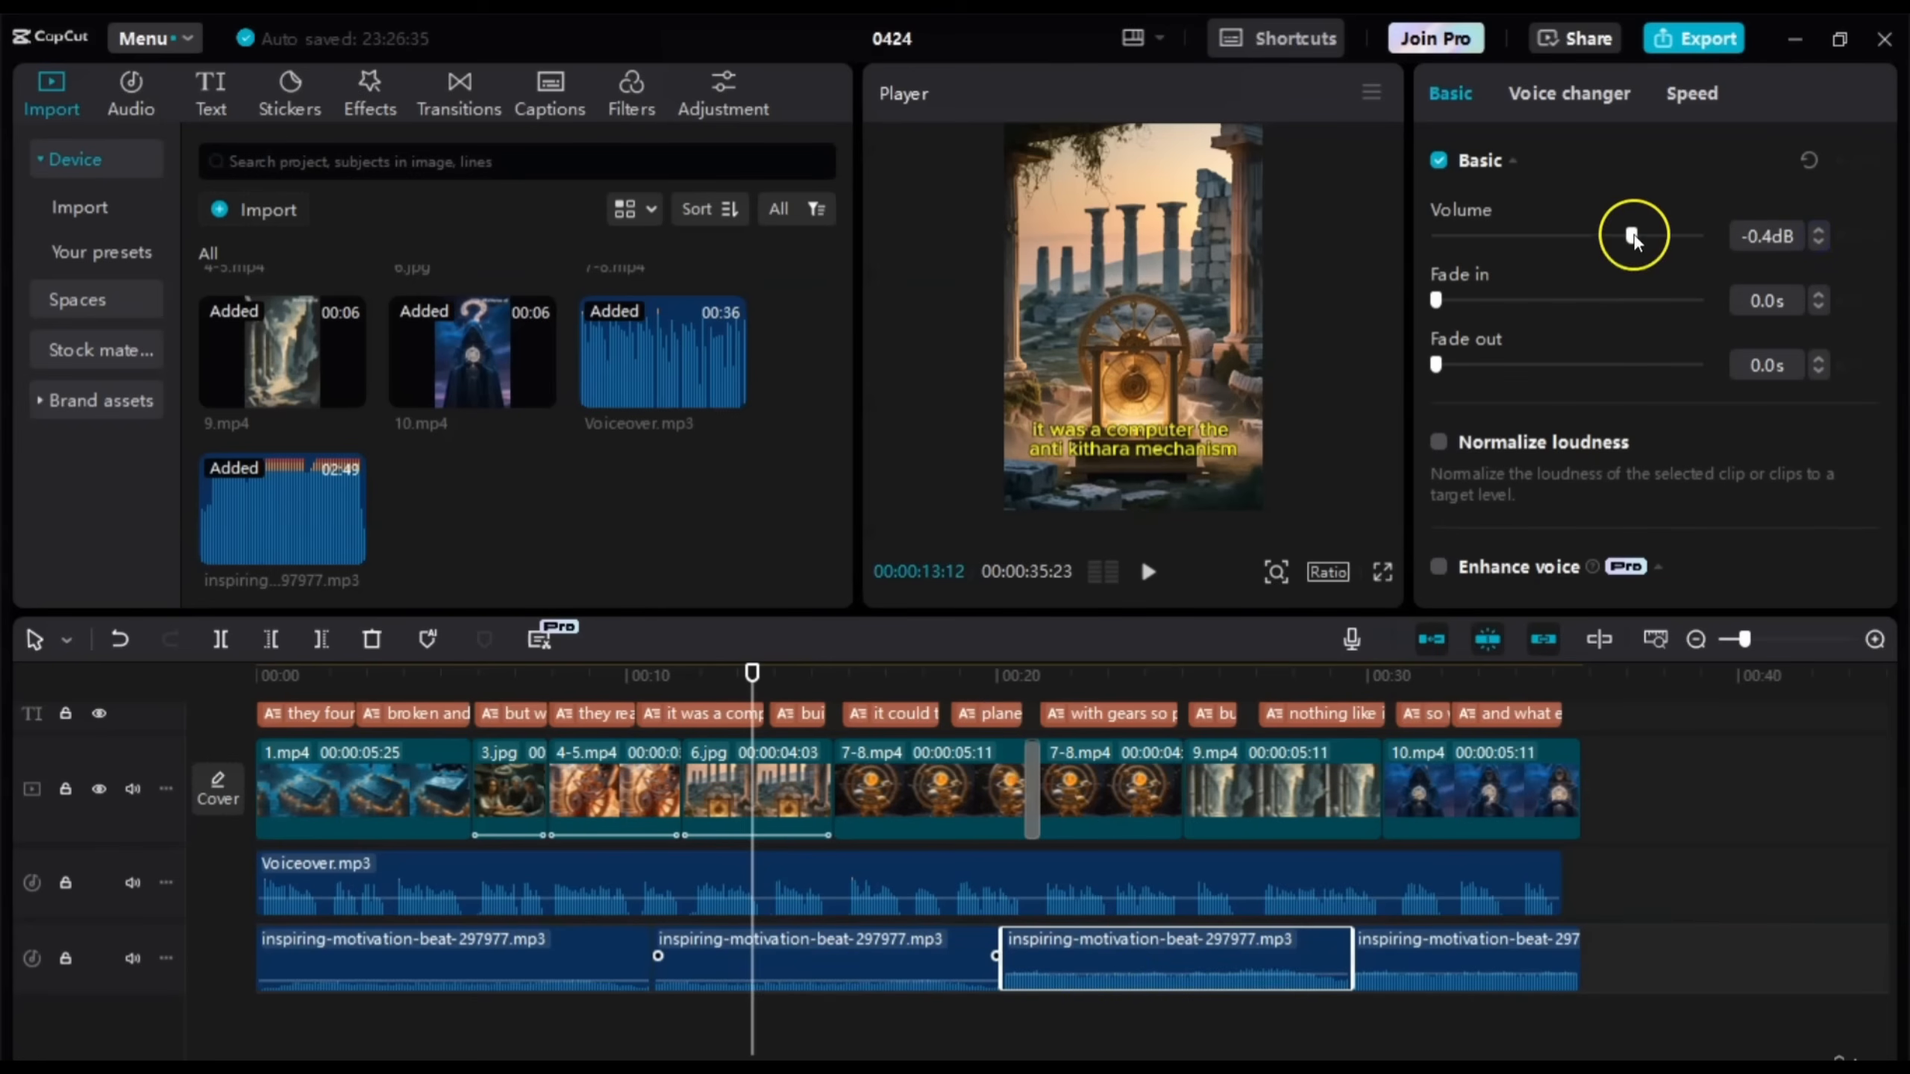
pyautogui.moveTo(1631, 235); pyautogui.dragTo(1593, 235)
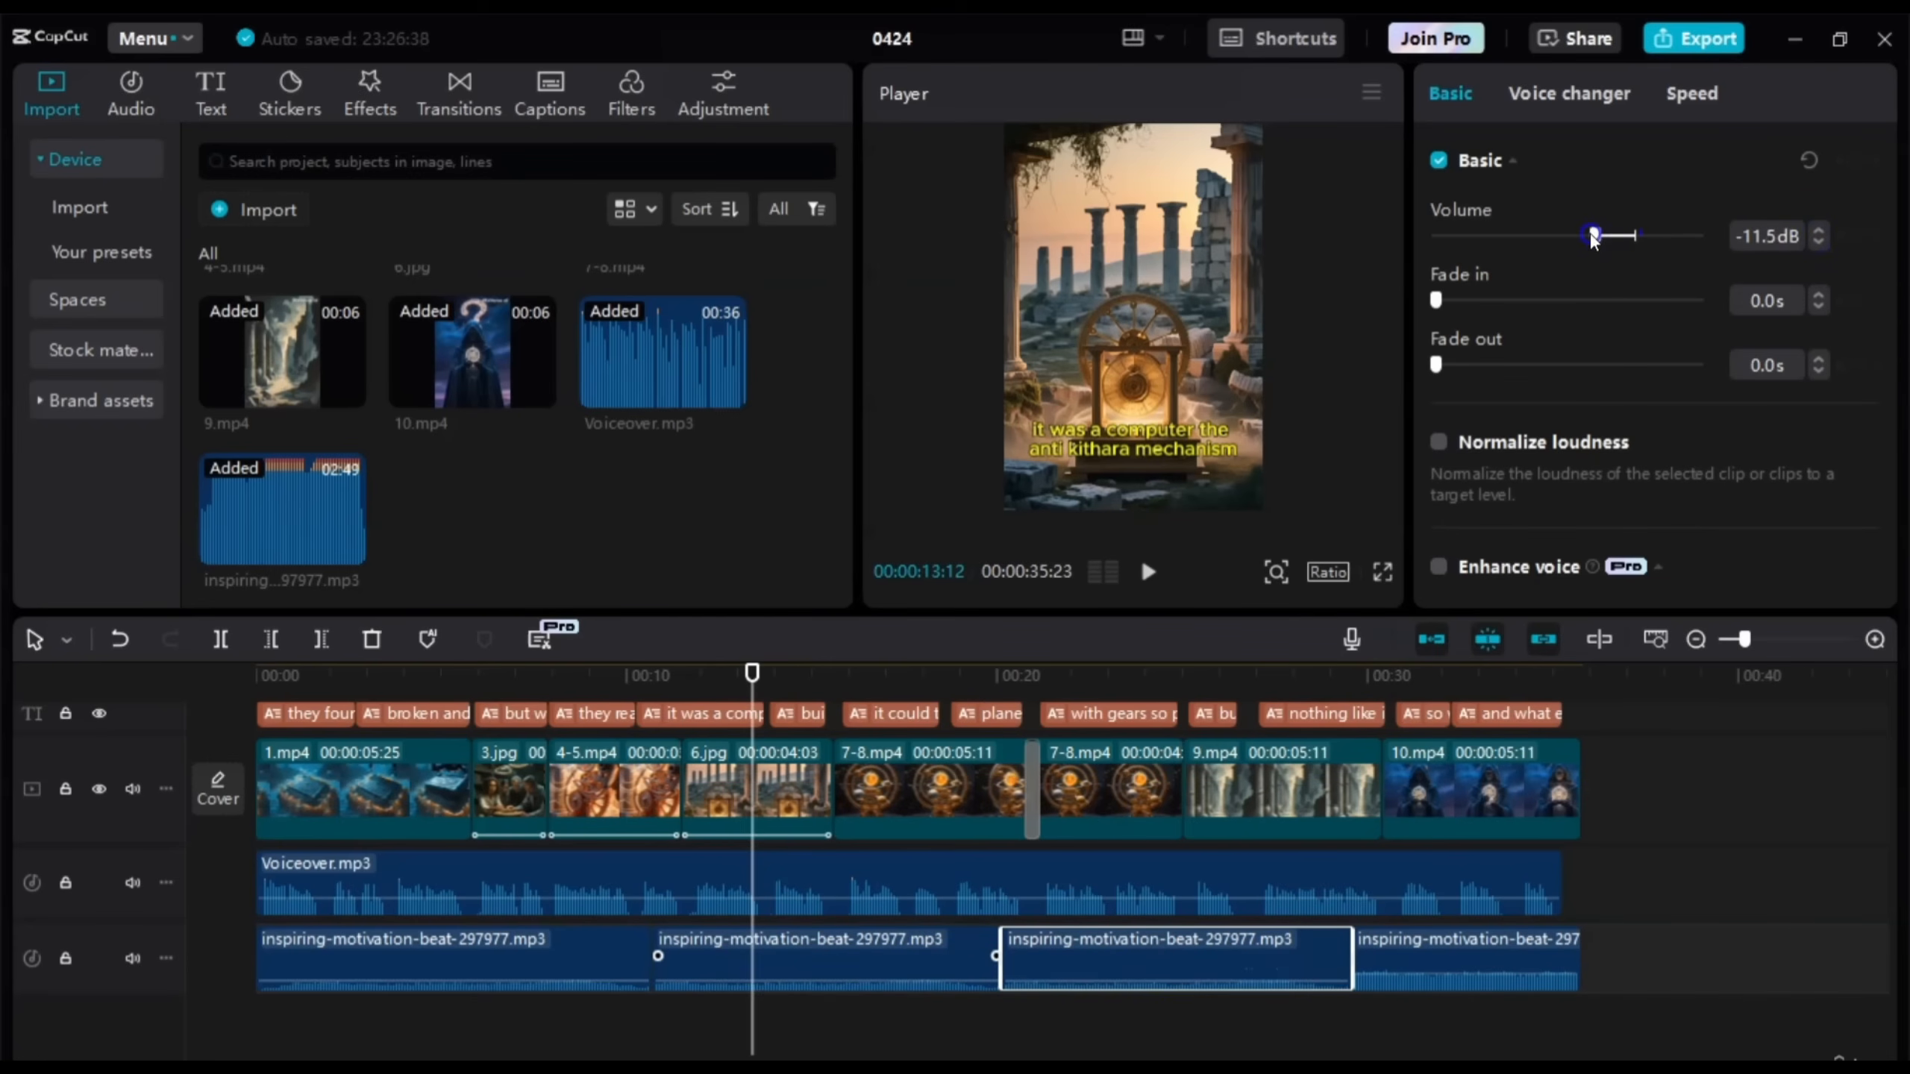
pyautogui.click(1821, 235)
# Step: Set the fourth background music clip's volume to -11.0 dB
pyautogui.click(1435, 943)
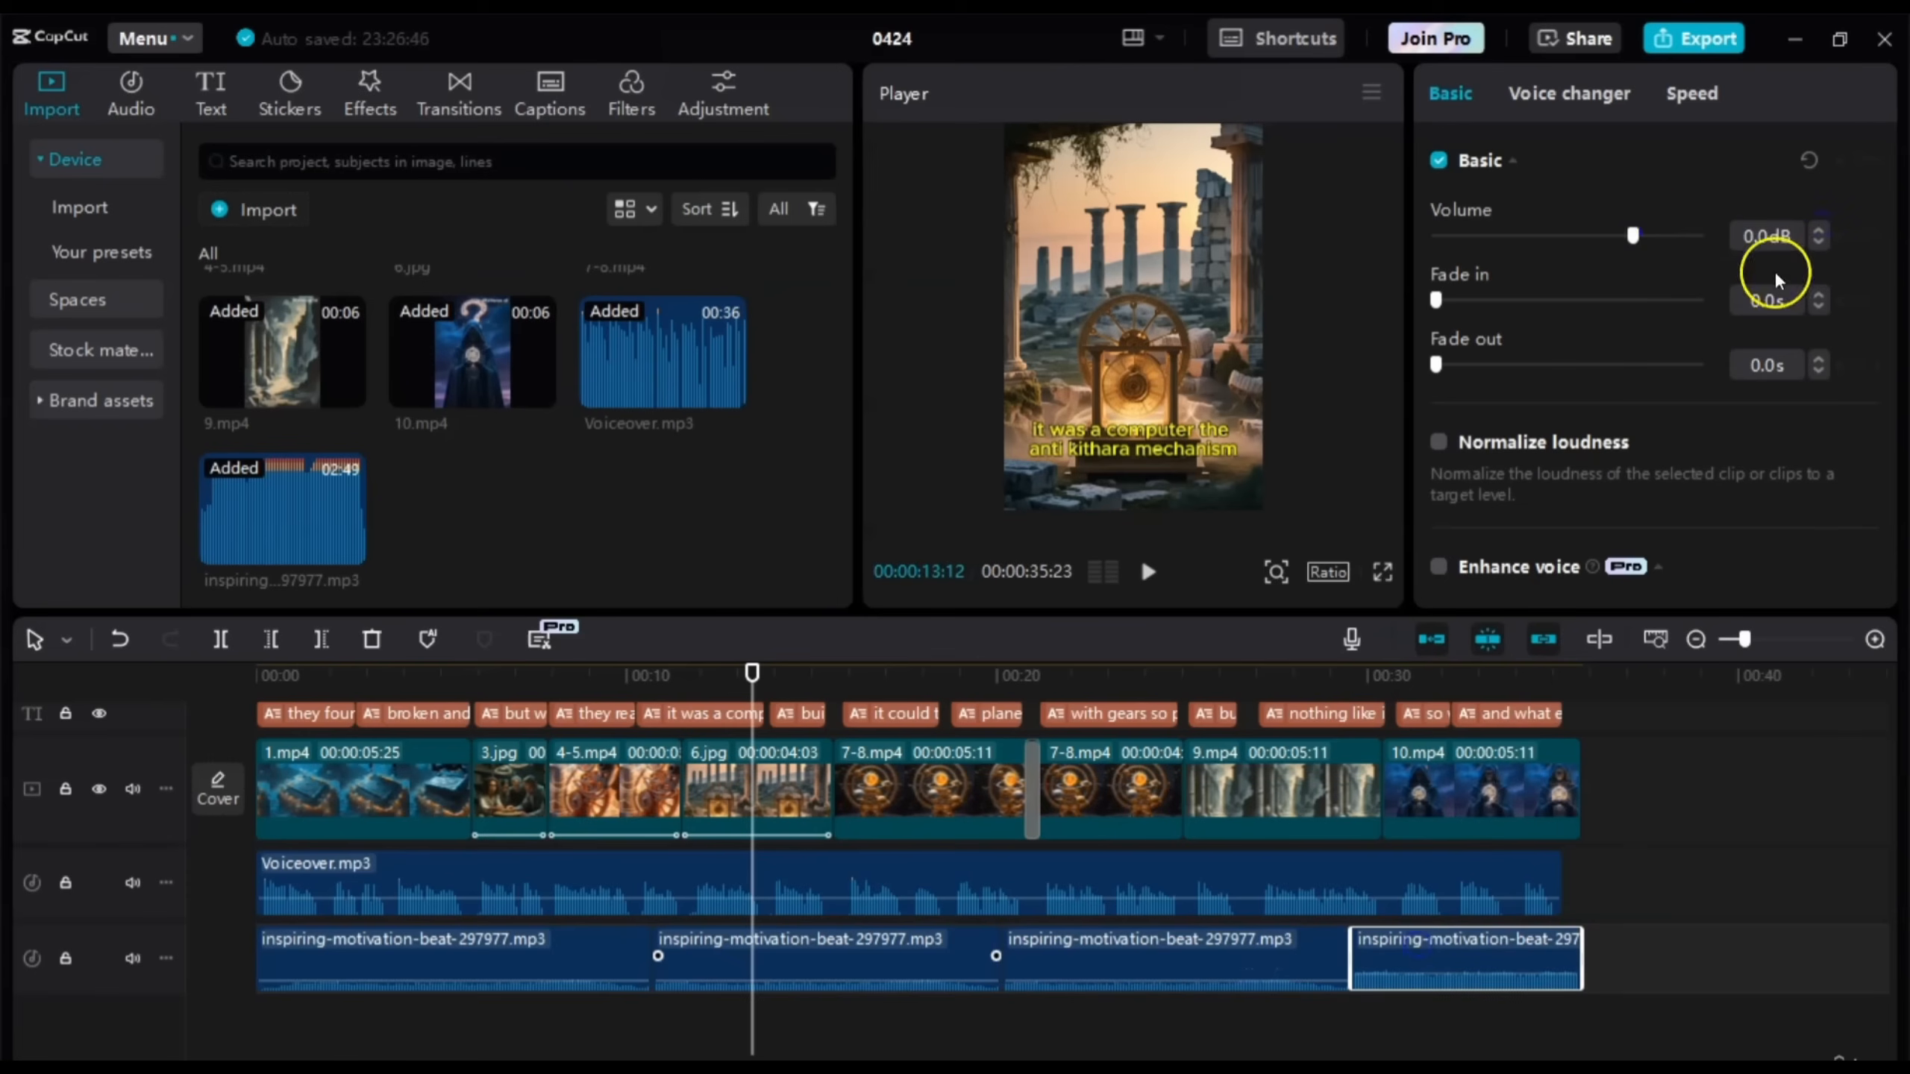
pyautogui.moveTo(1631, 232); pyautogui.dragTo(1594, 231)
pyautogui.click(1818, 240)
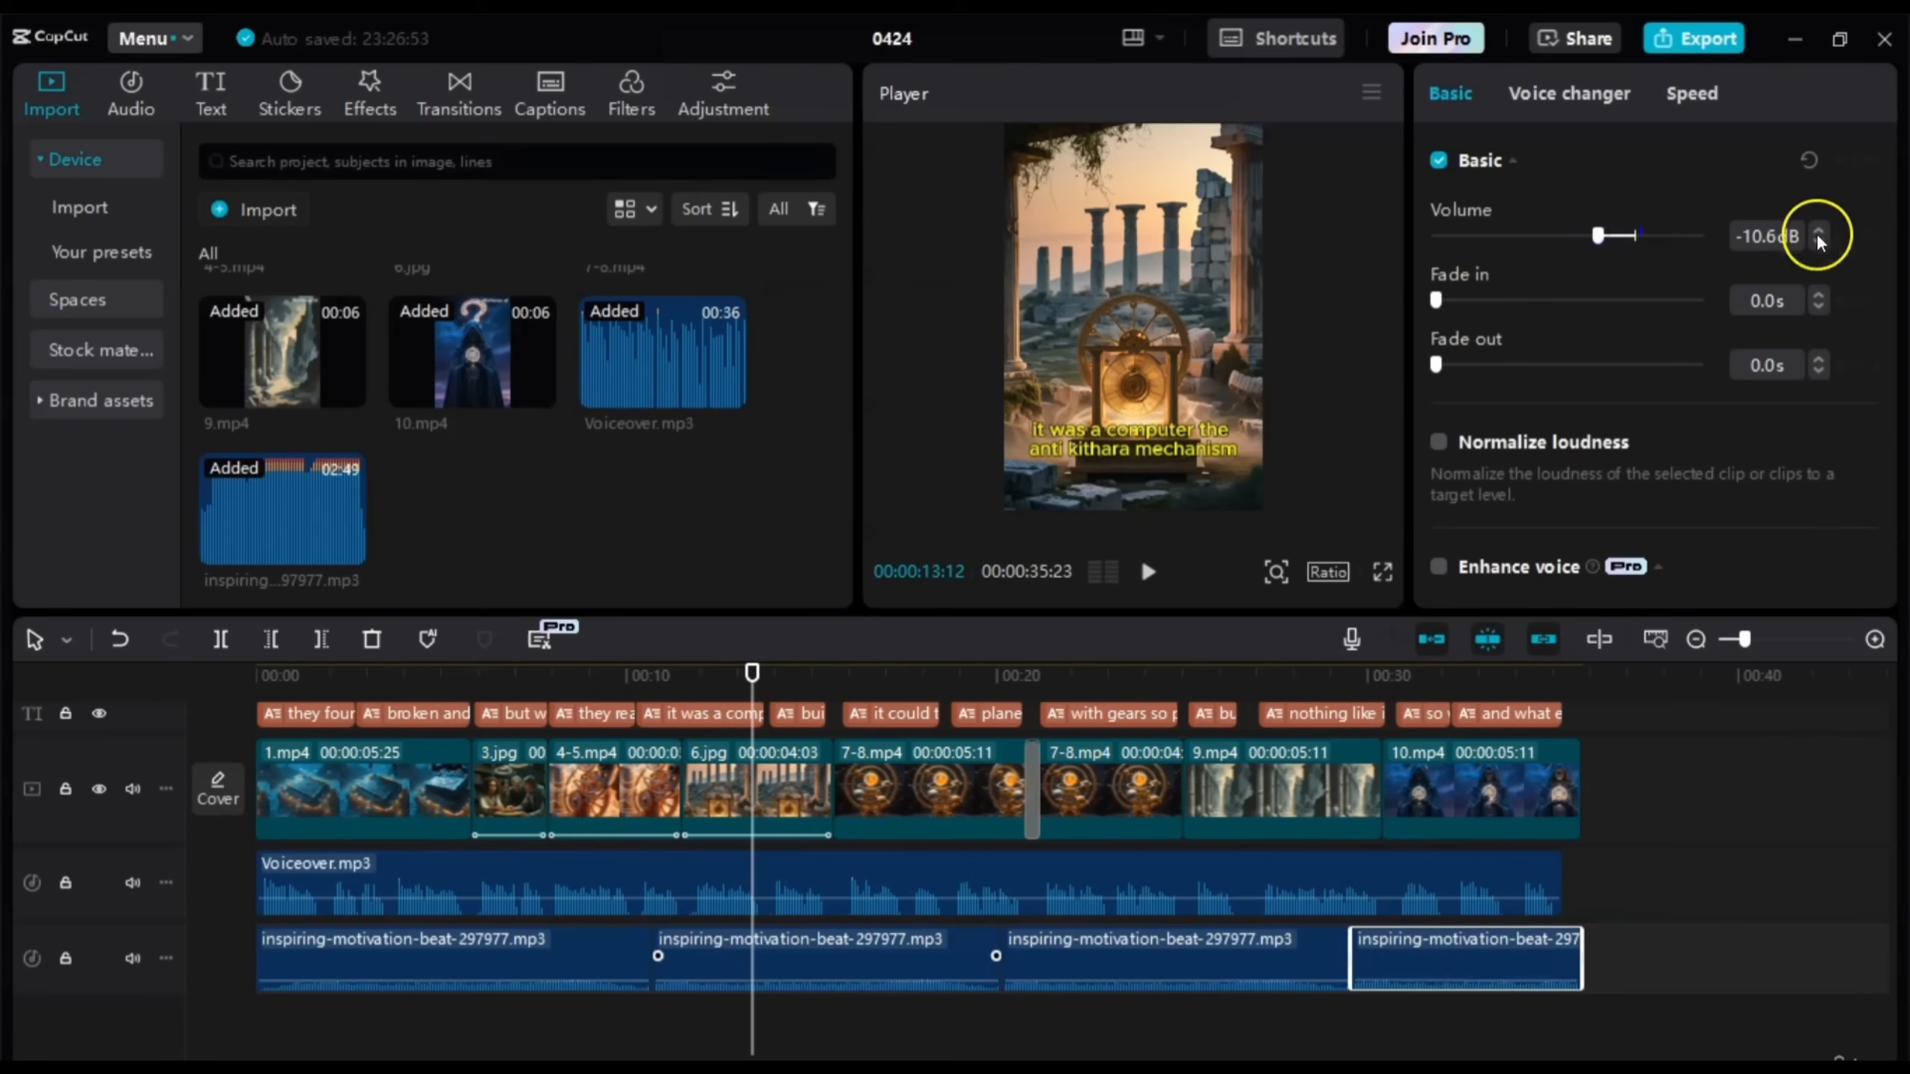
pyautogui.click(1818, 243)
# Step: Play the video from the very beginning to check the balance between the voiceover and the background music
pyautogui.click(333, 677)
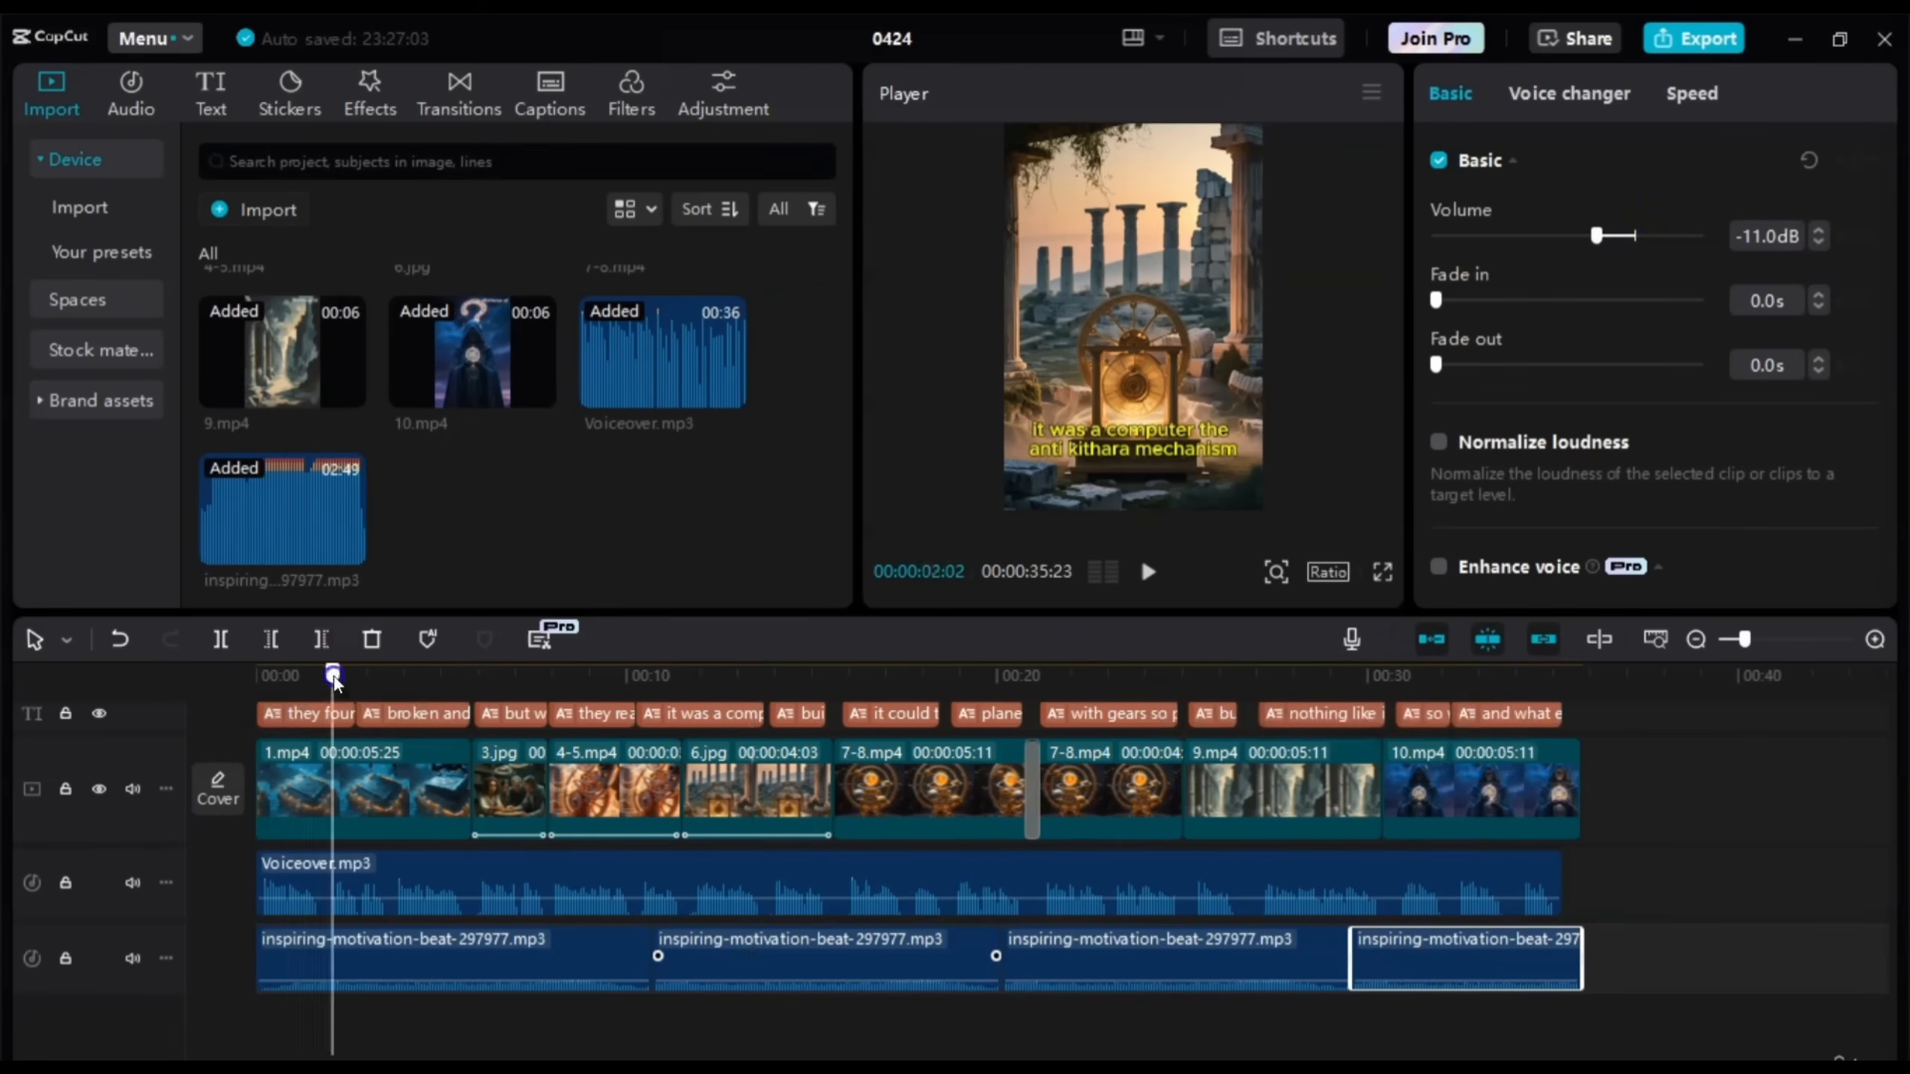
pyautogui.moveTo(334, 676); pyautogui.dragTo(167, 678)
pyautogui.press('space')
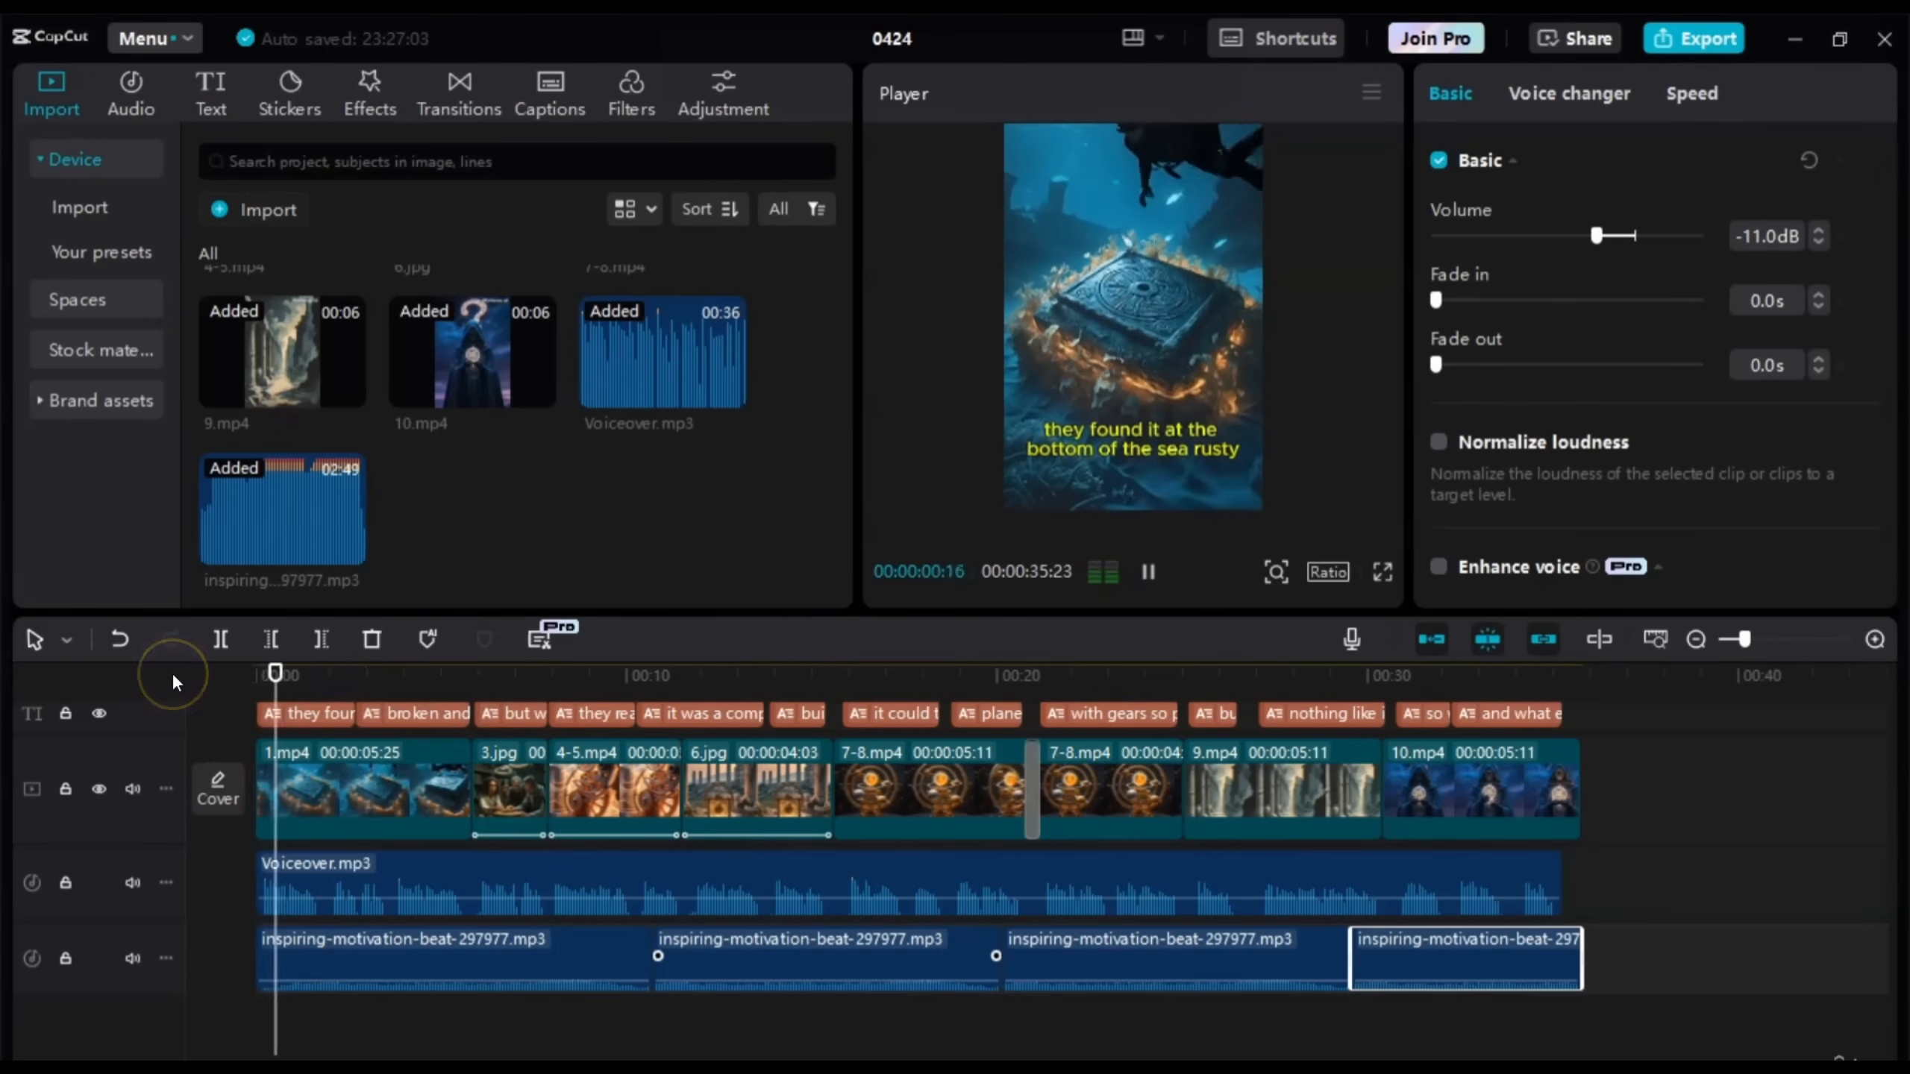
# Step: Preview the video full screen, exit the full-screen view and return the playhead to the very beginning of the timeline
pyautogui.click(1380, 571)
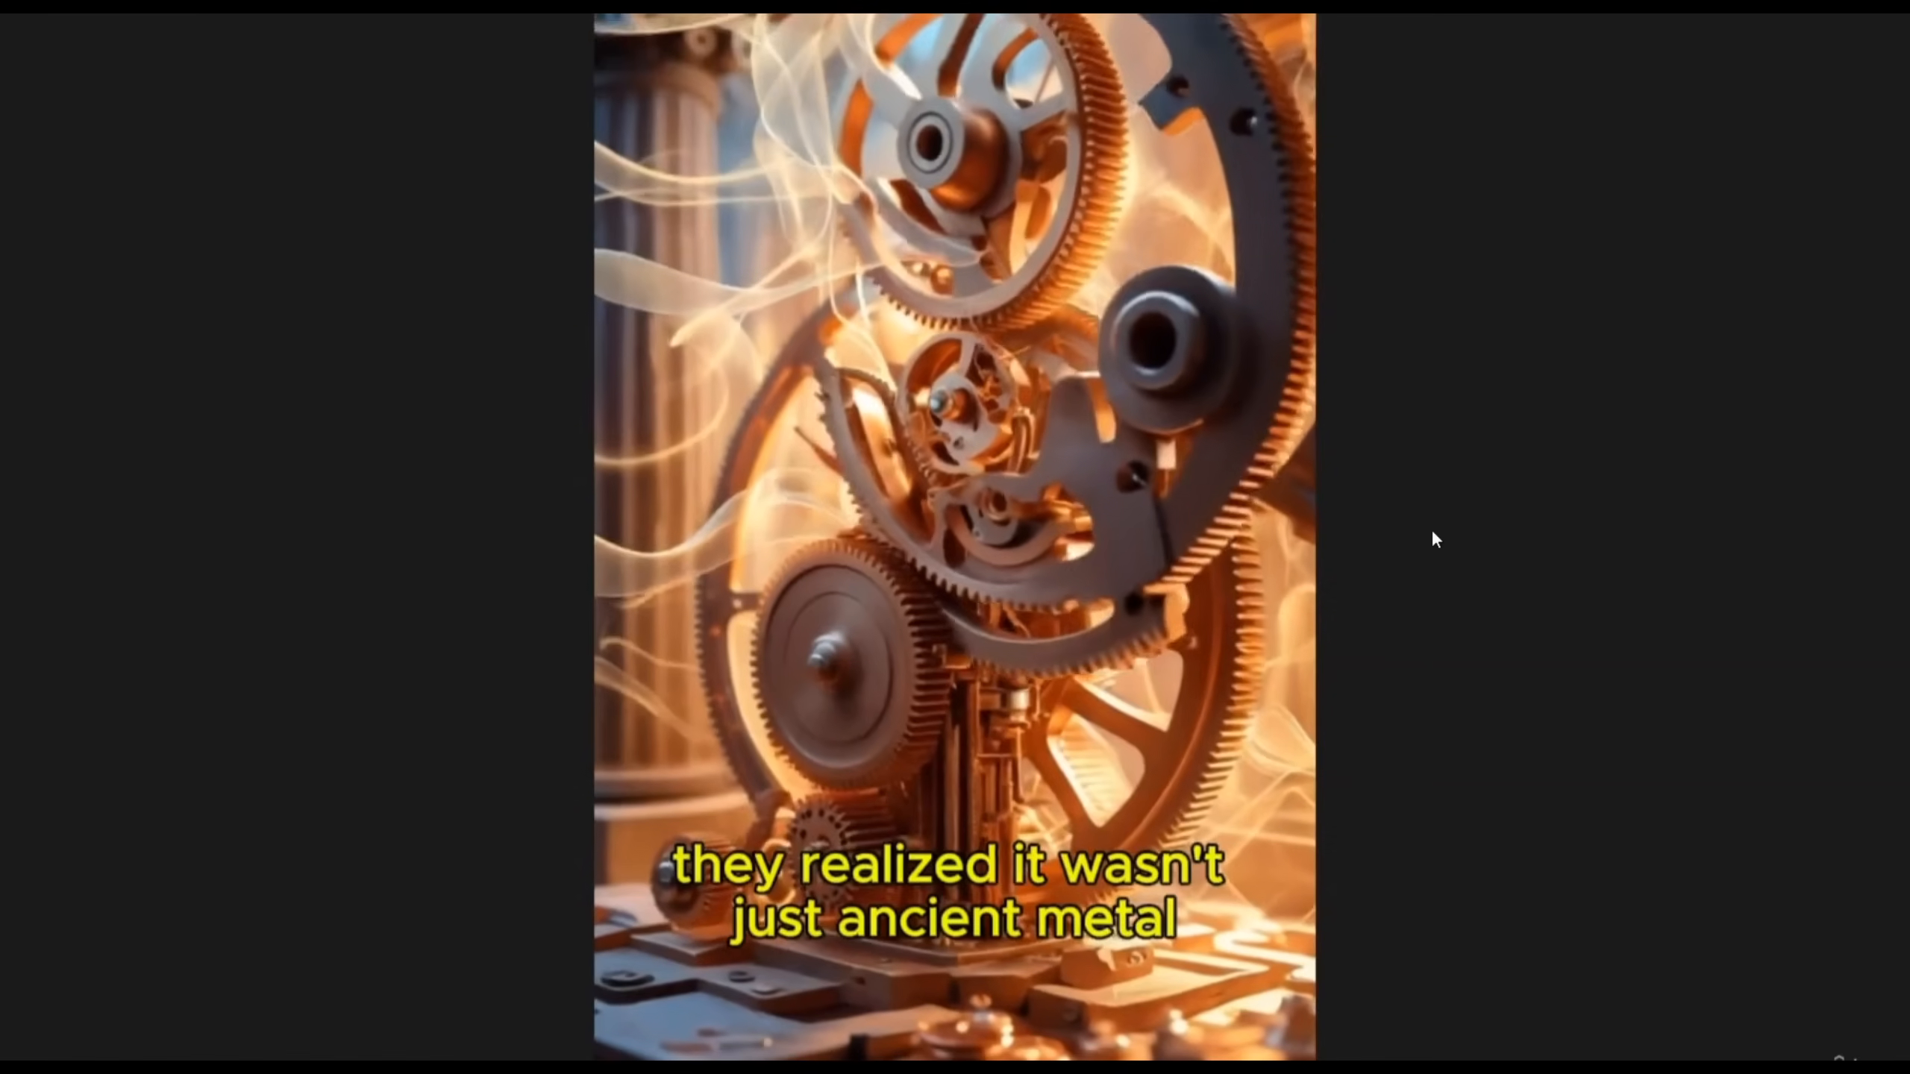
pyautogui.click(1433, 534)
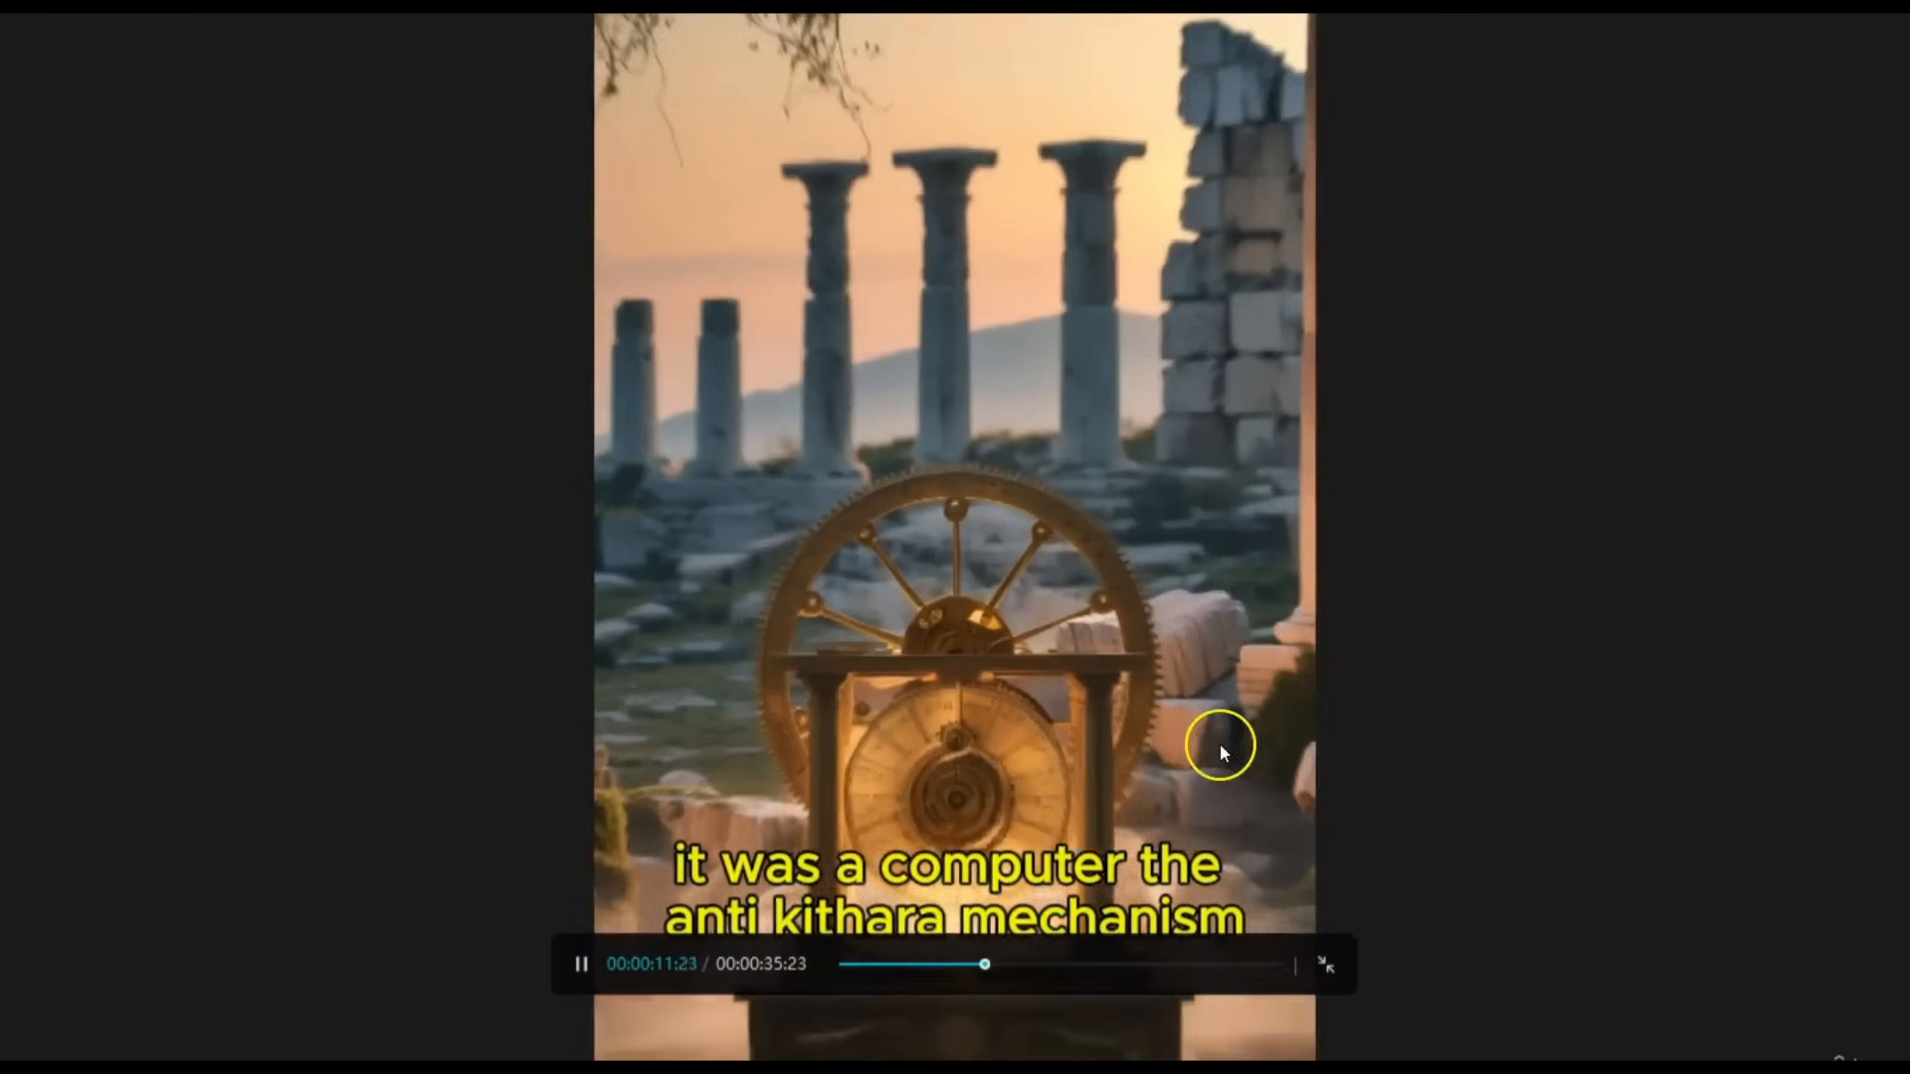
pyautogui.click(1162, 783)
pyautogui.click(1328, 977)
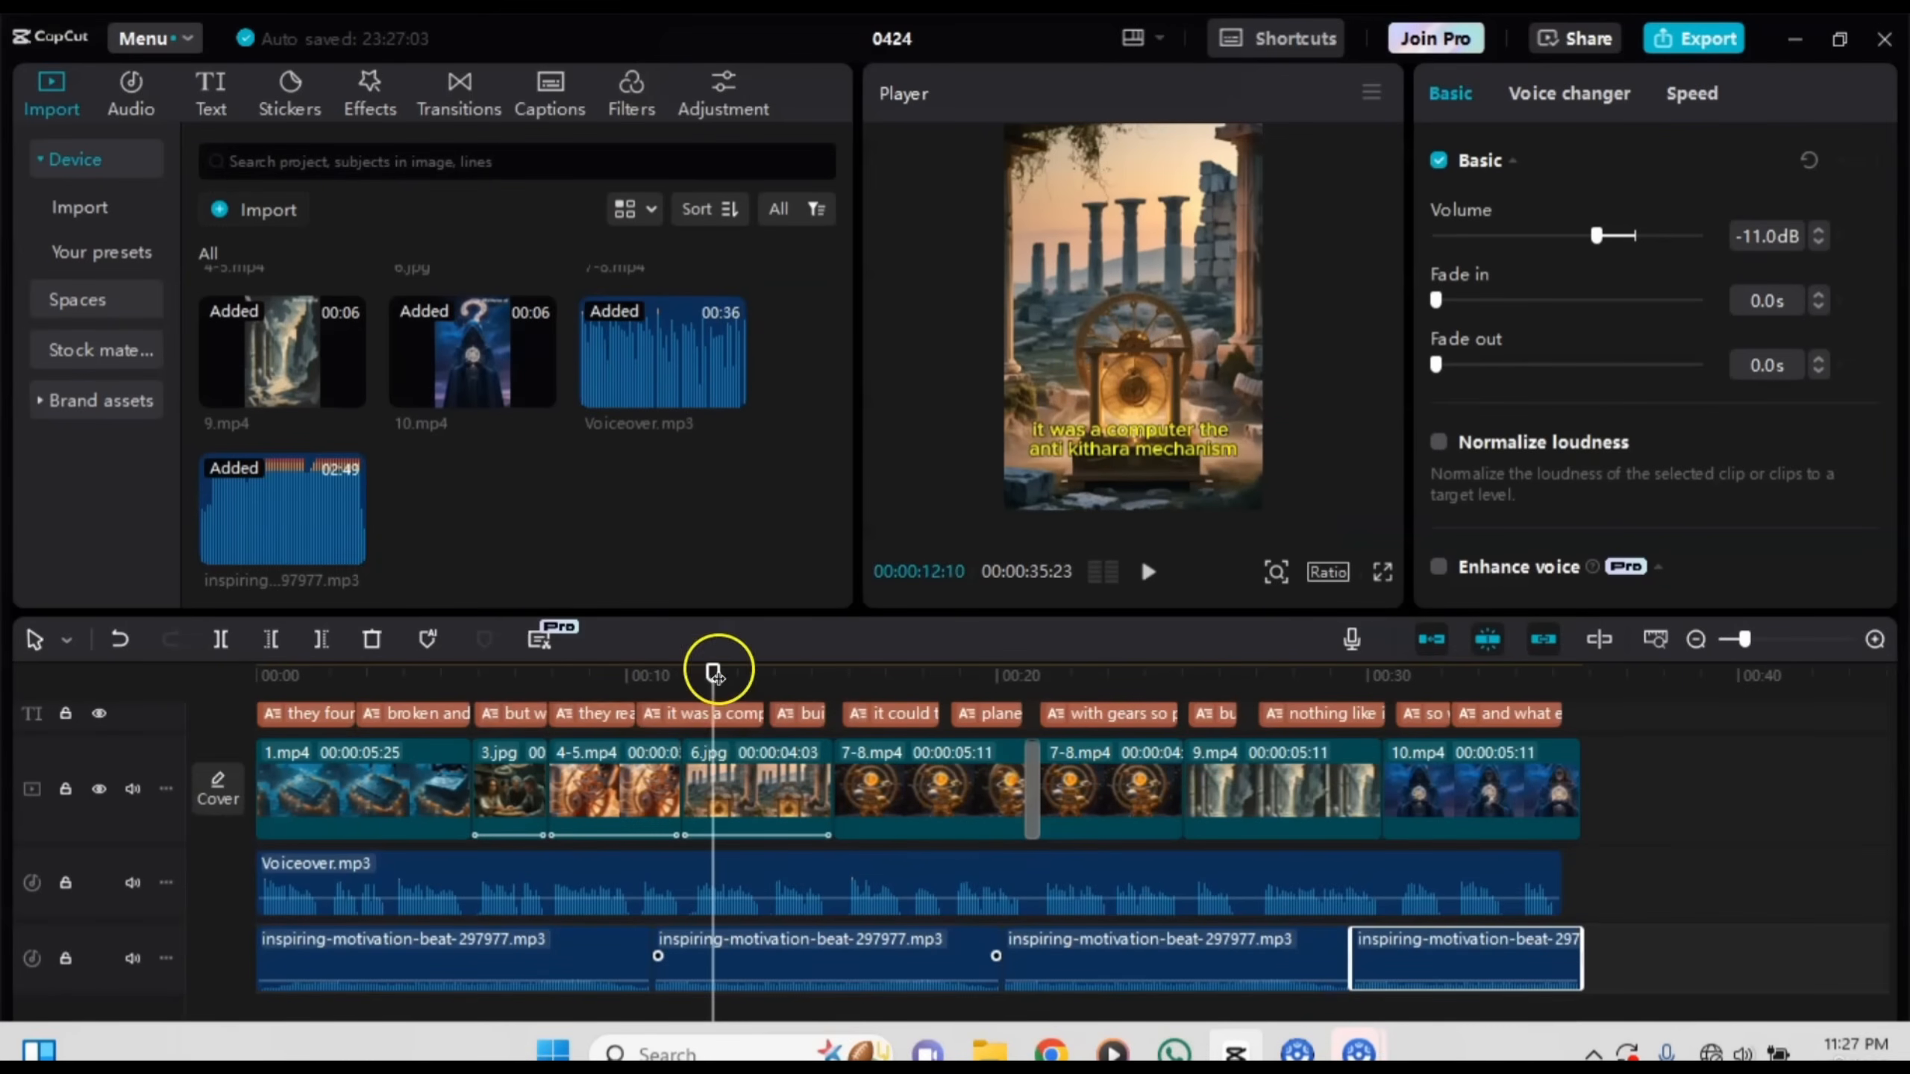
pyautogui.moveTo(714, 672); pyautogui.dragTo(240, 668)
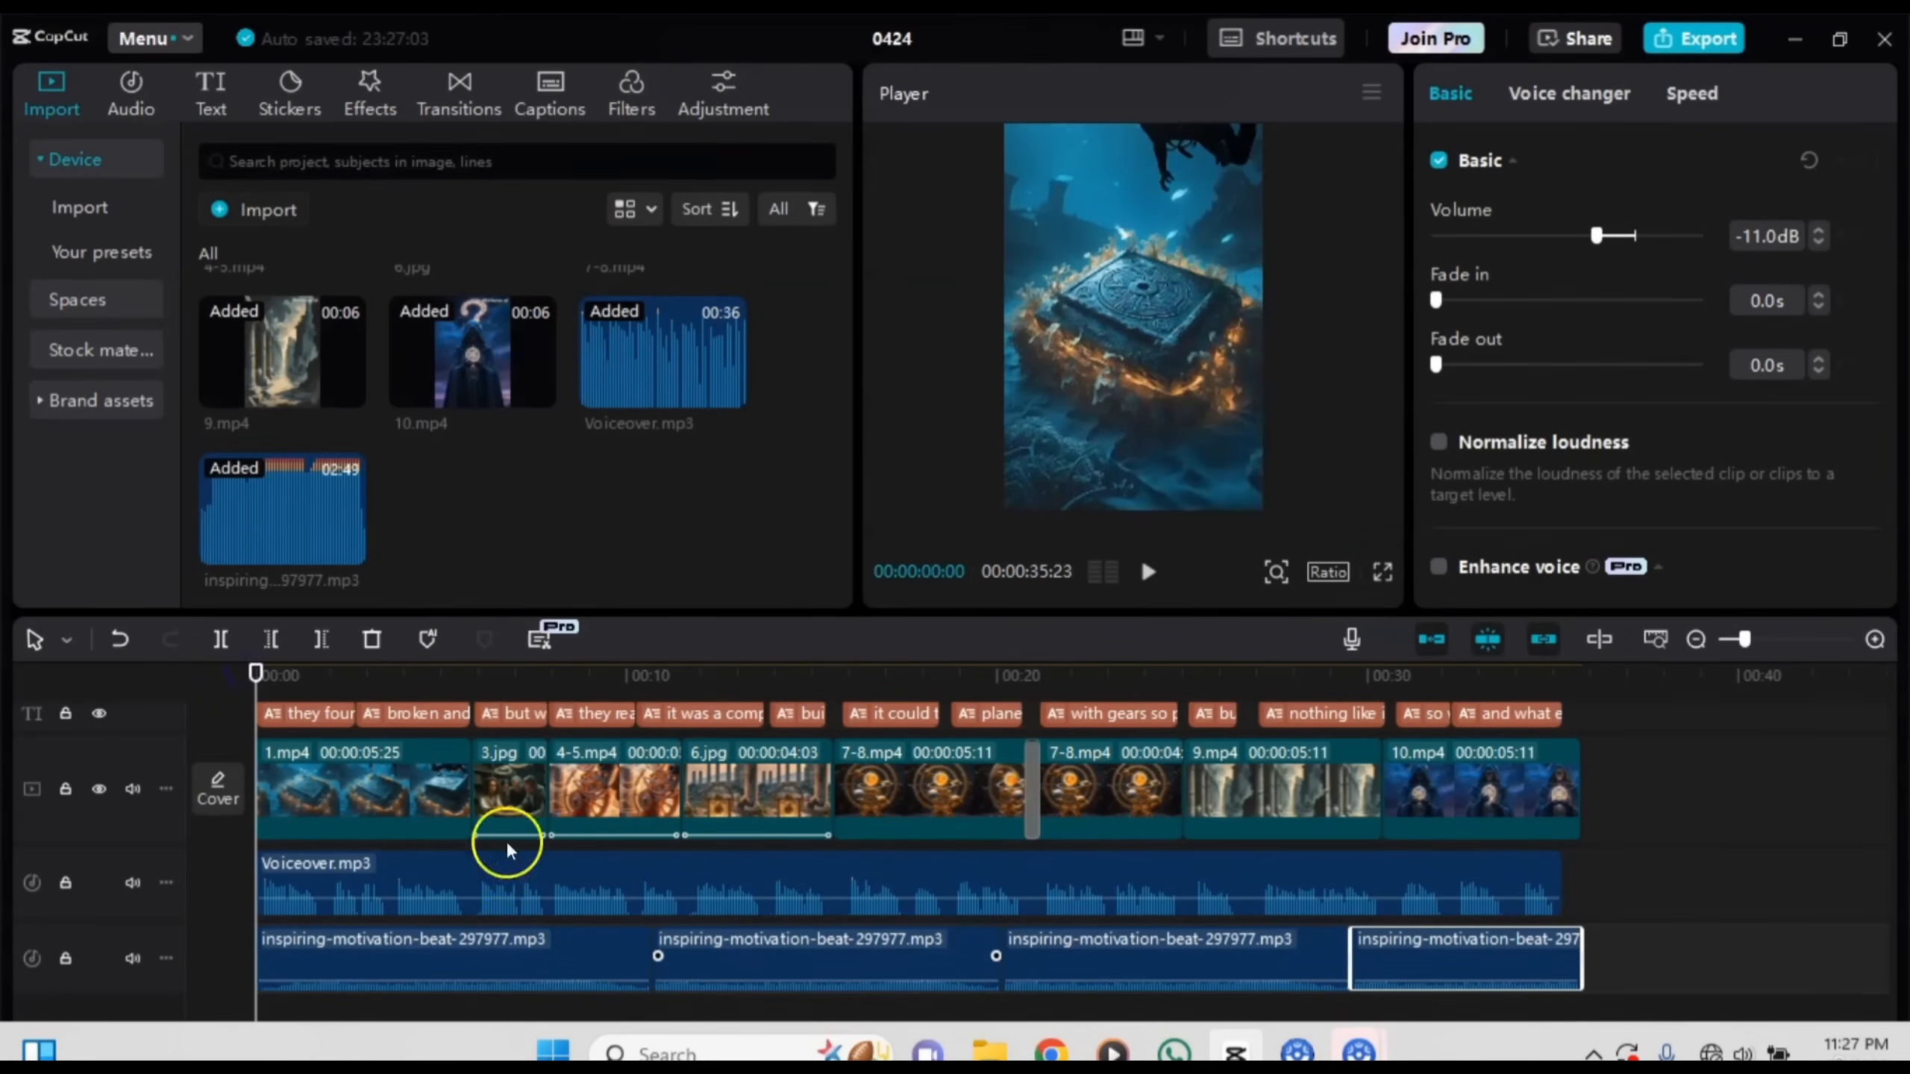
pyautogui.click(1701, 756)
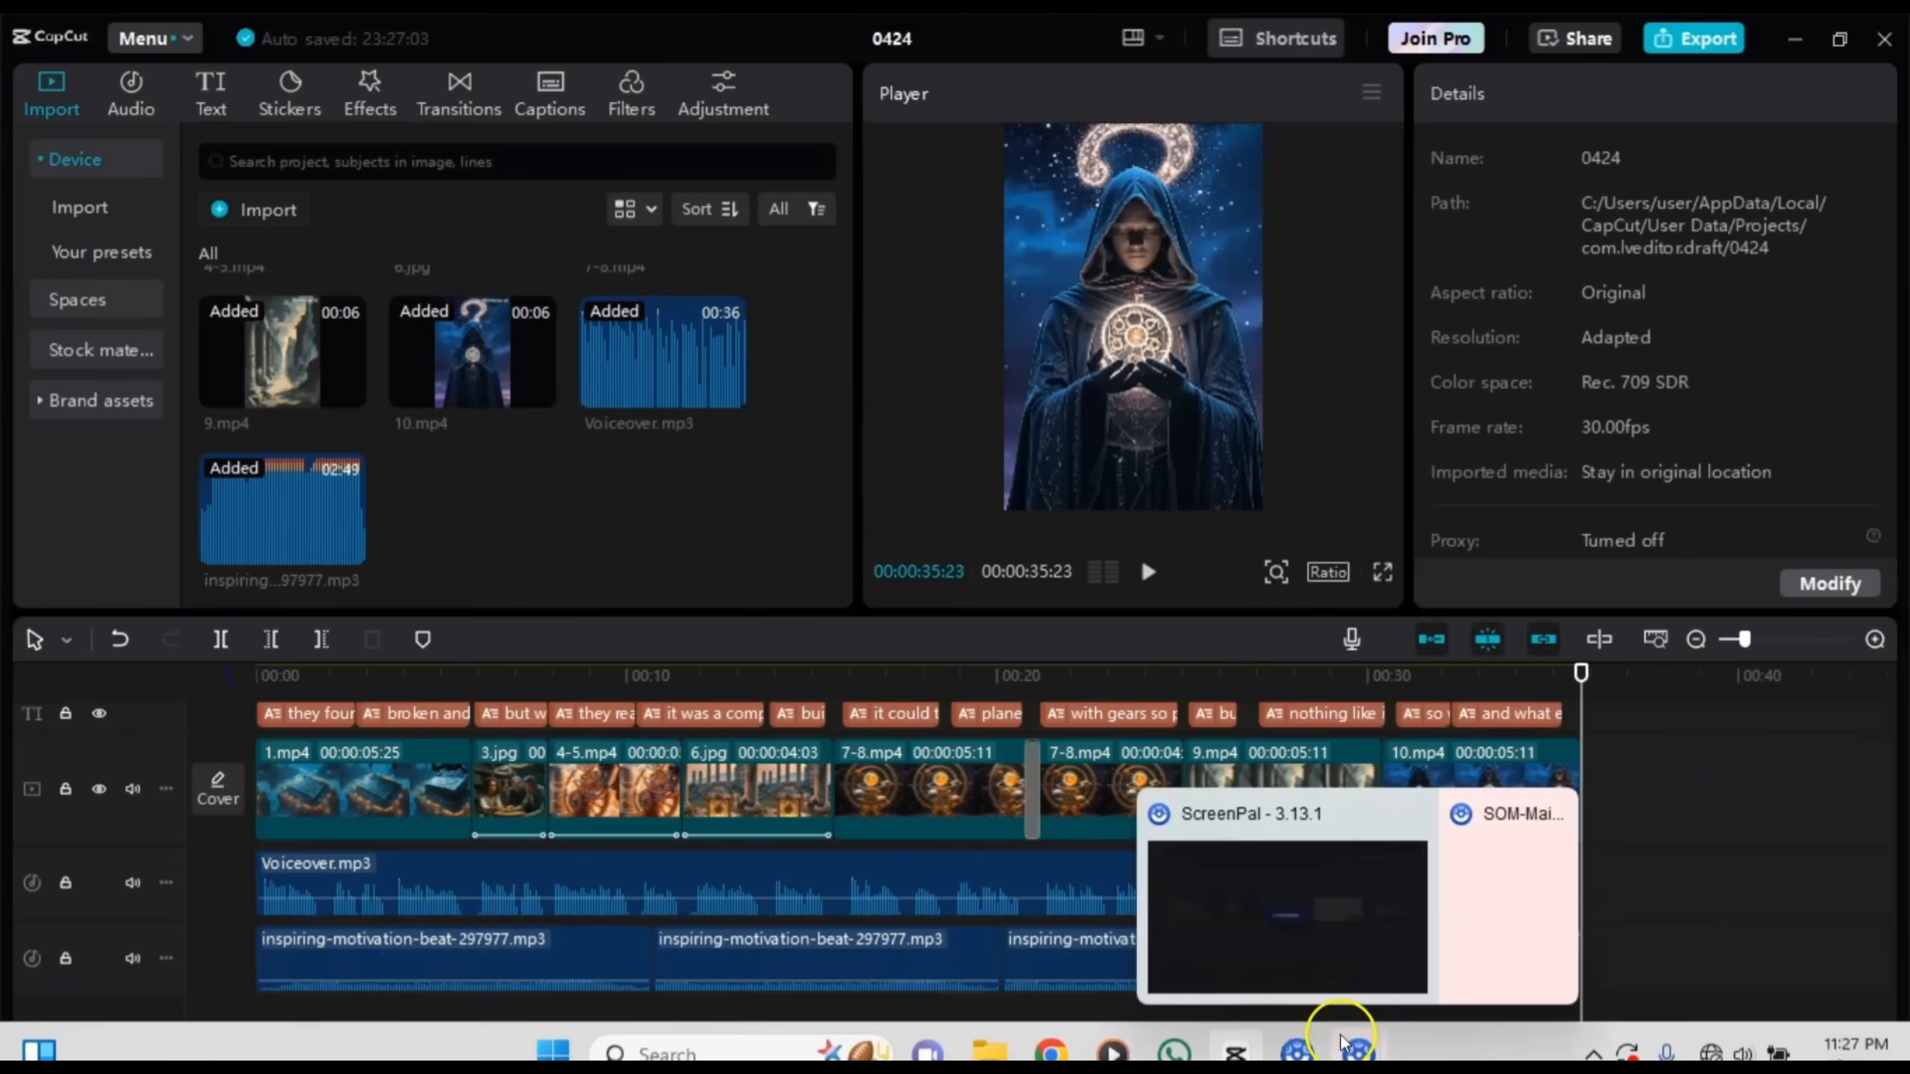
pyautogui.press('Home')
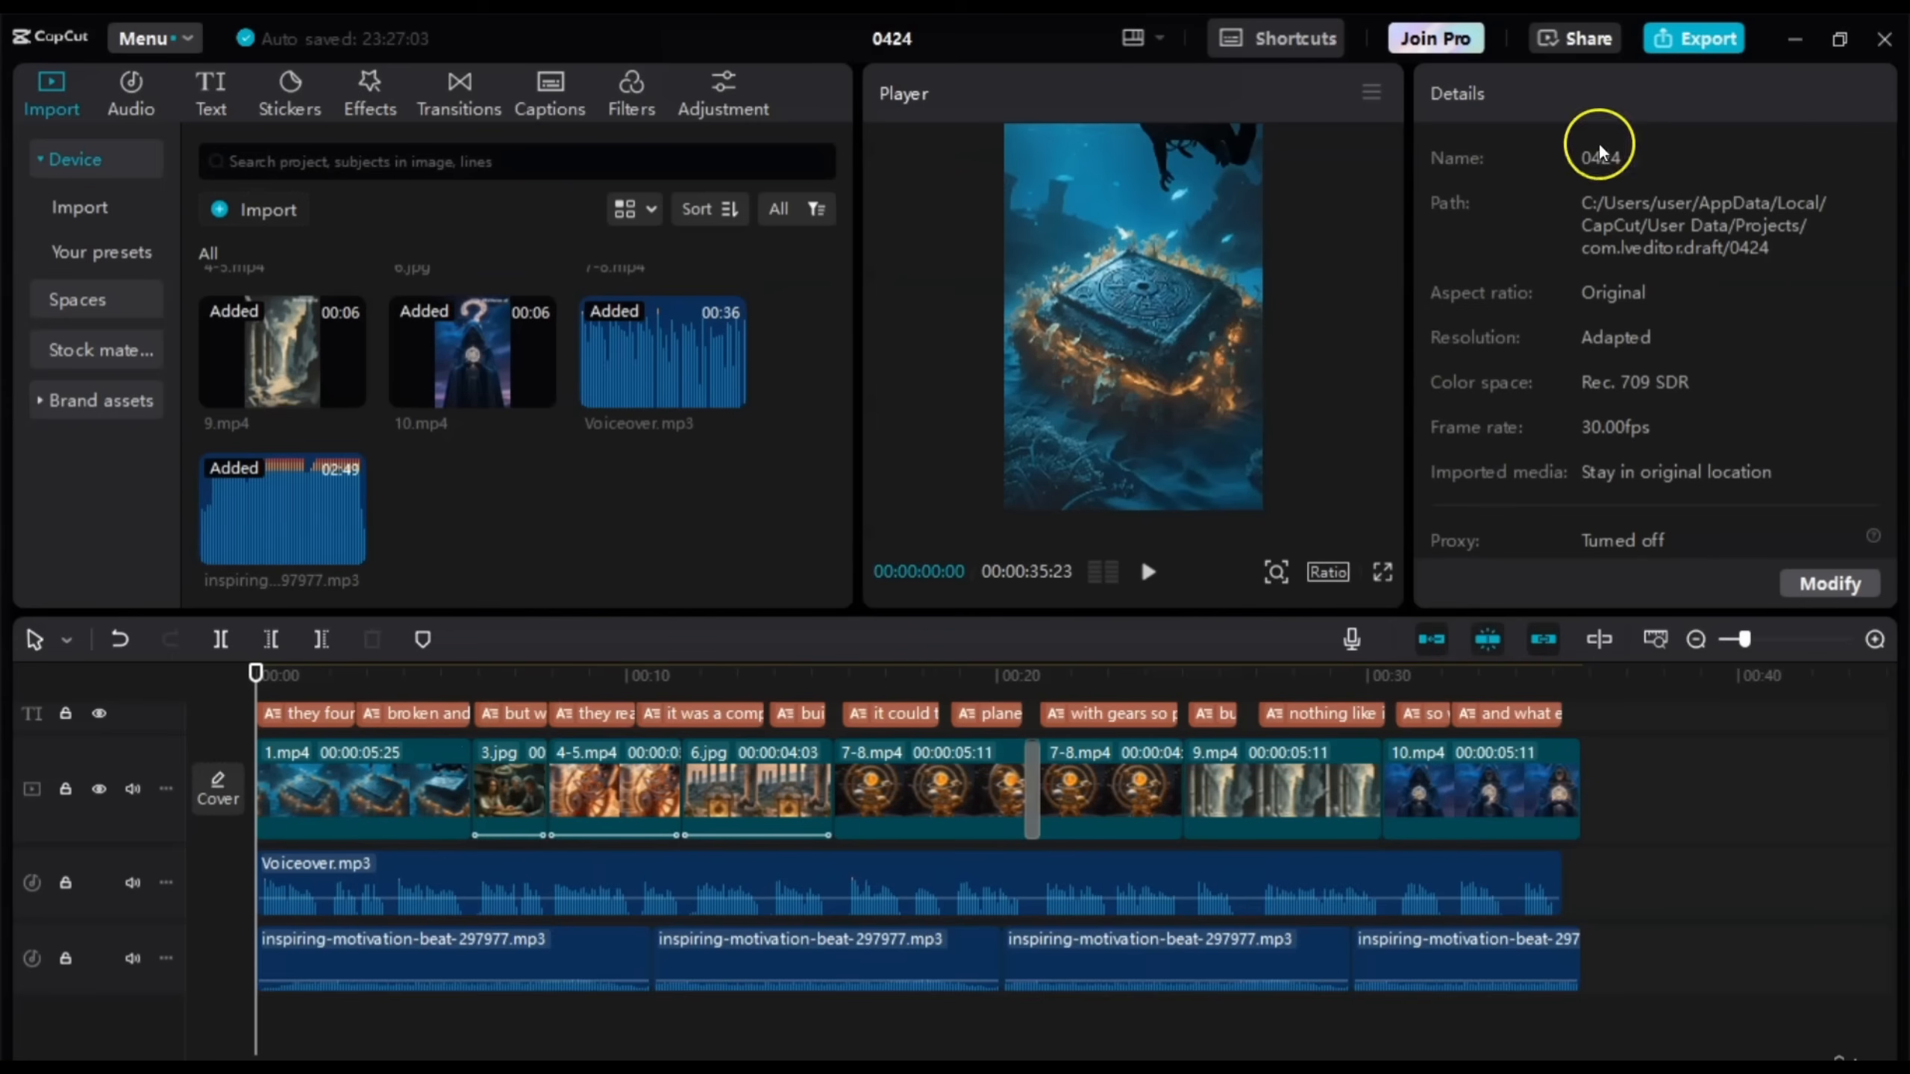
# Step: Open the export settings for the finished video and set the export frame rate to 60fps
pyautogui.click(1702, 41)
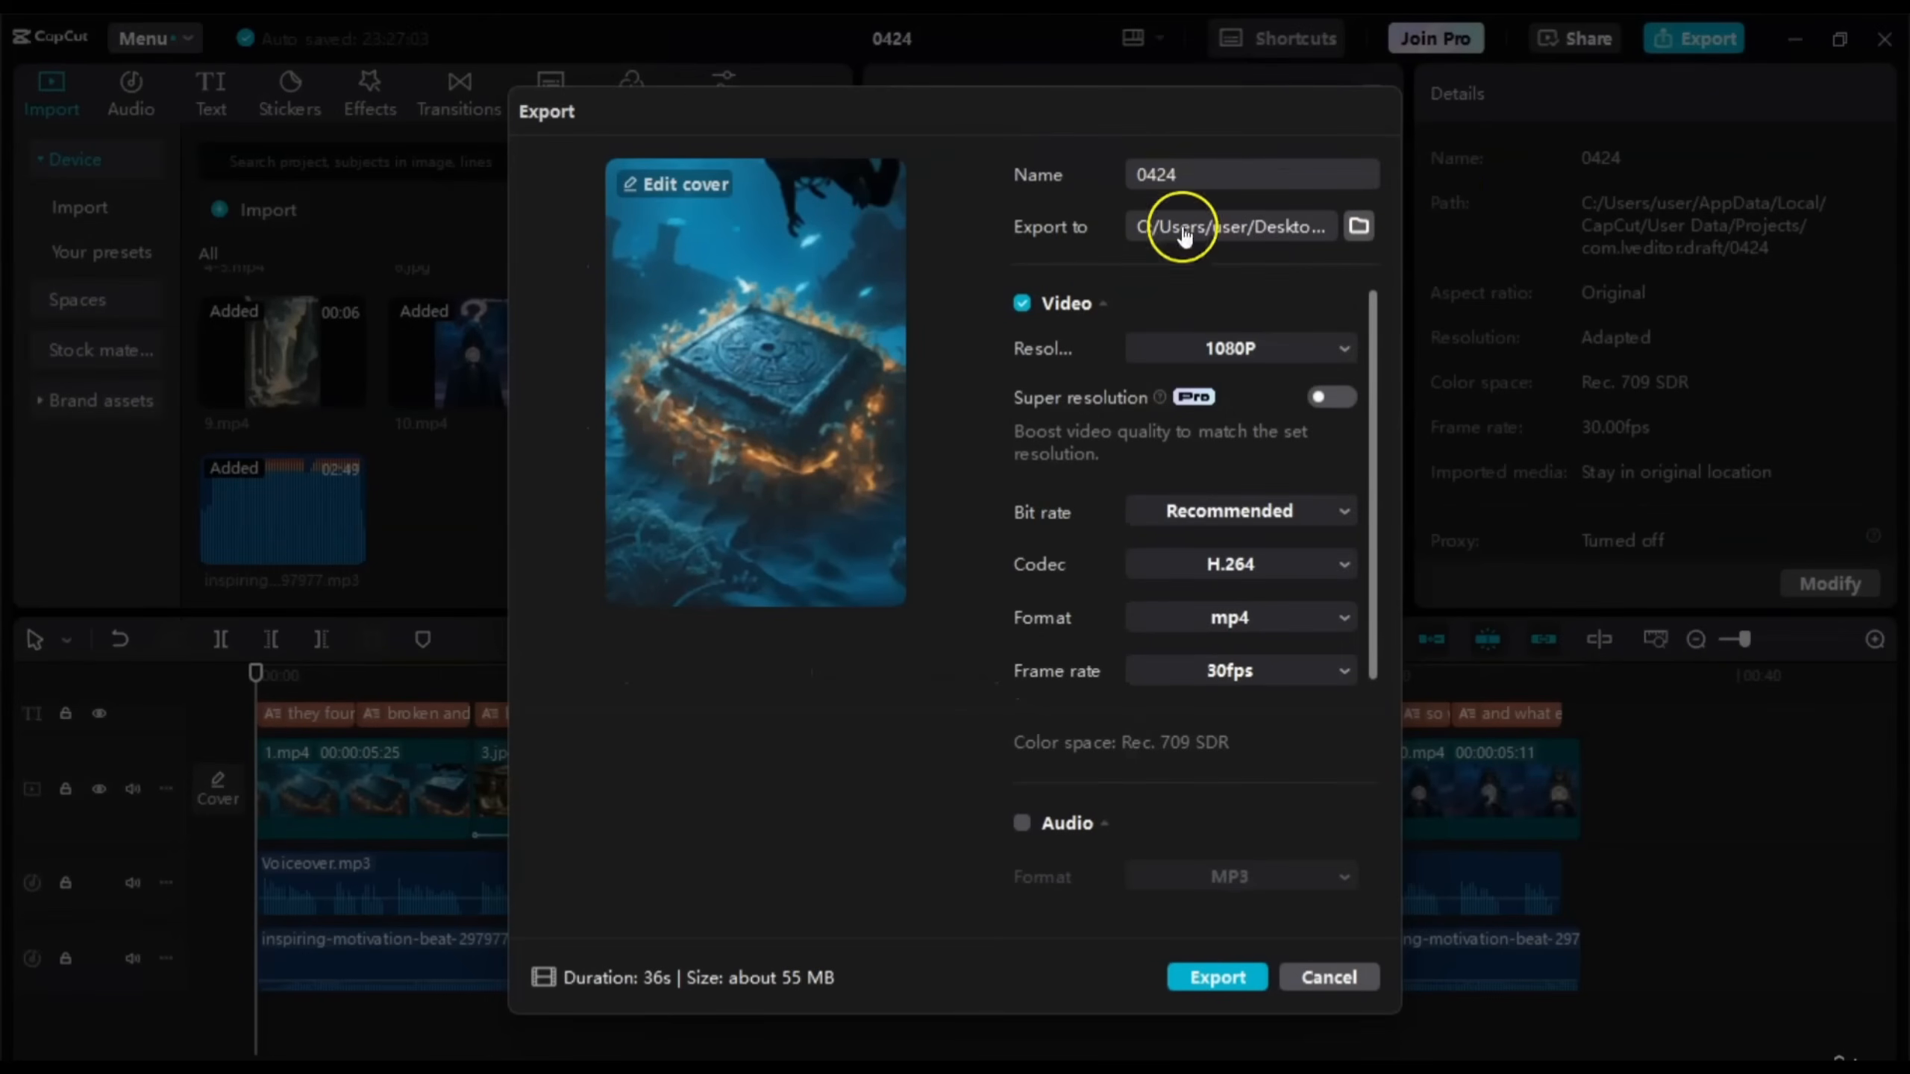
pyautogui.scroll(-5, 1141, 462)
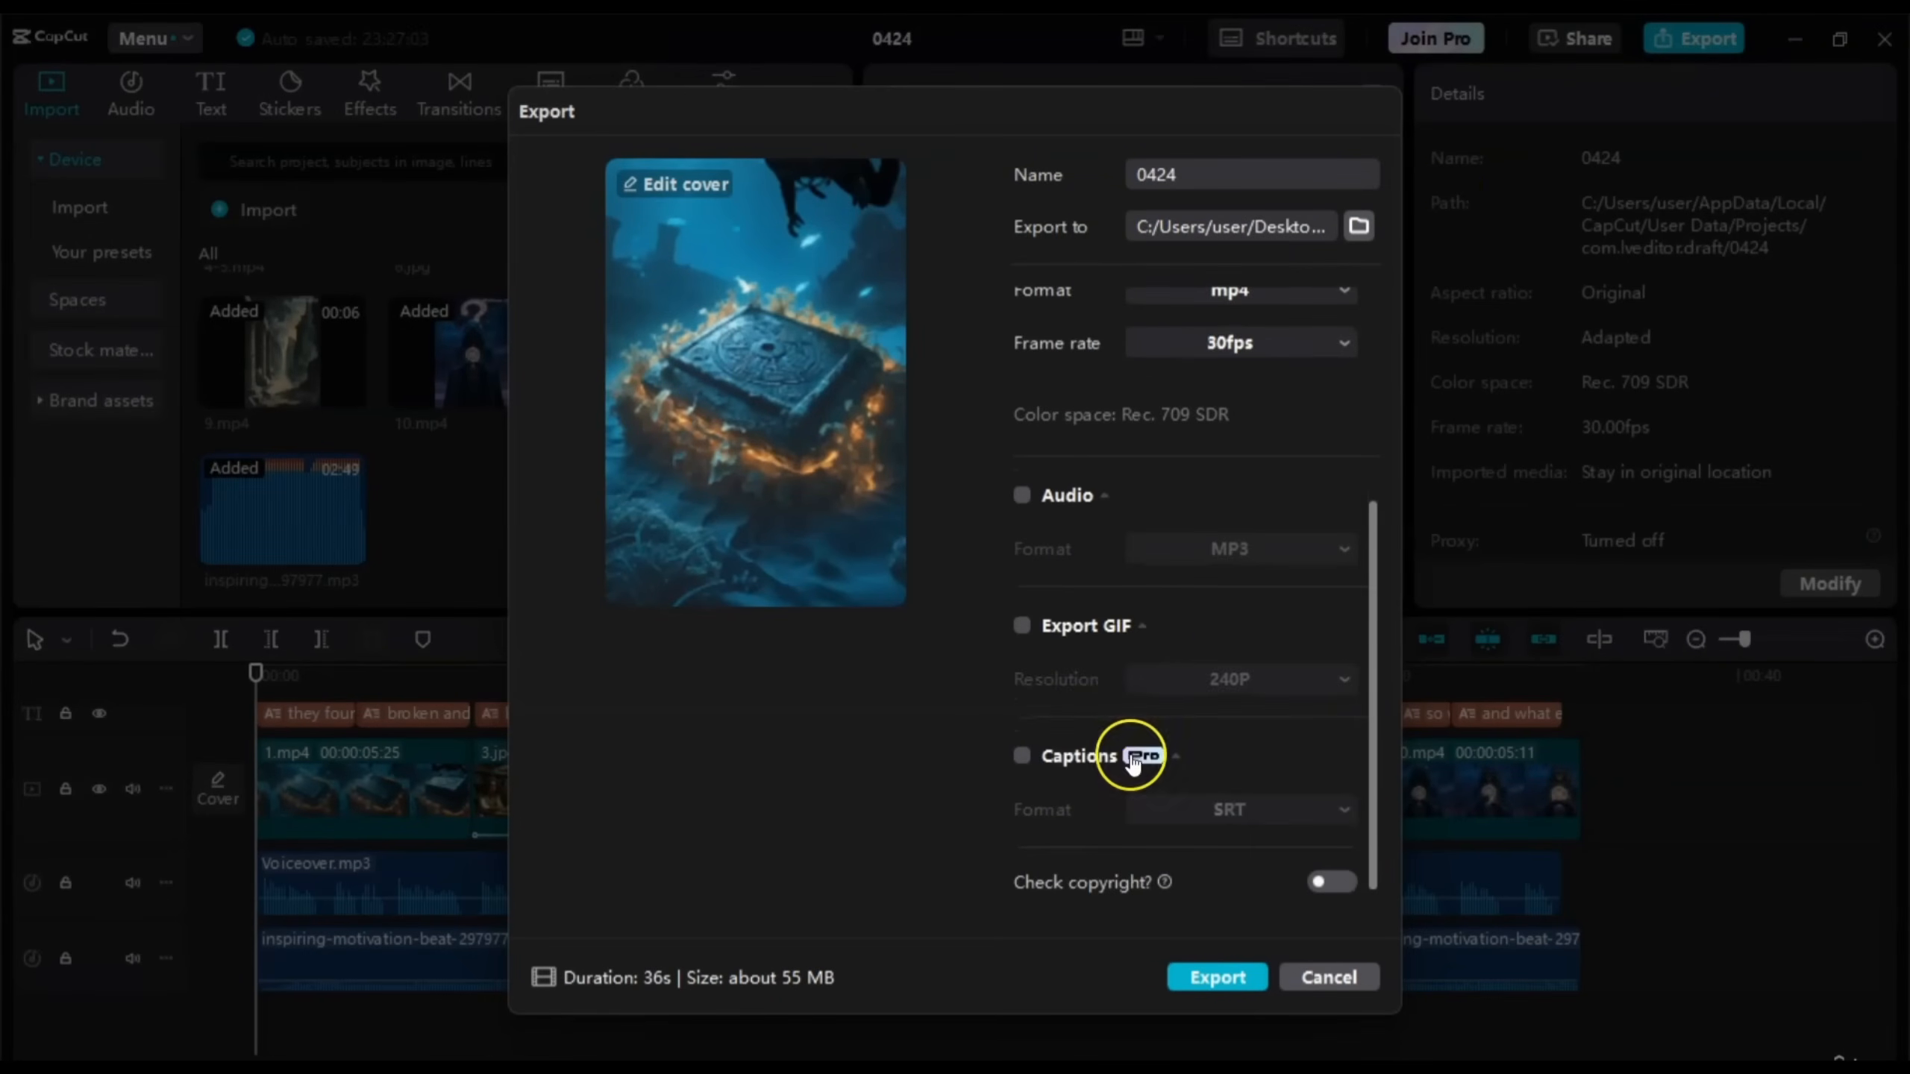
pyautogui.scroll(5, 1132, 764)
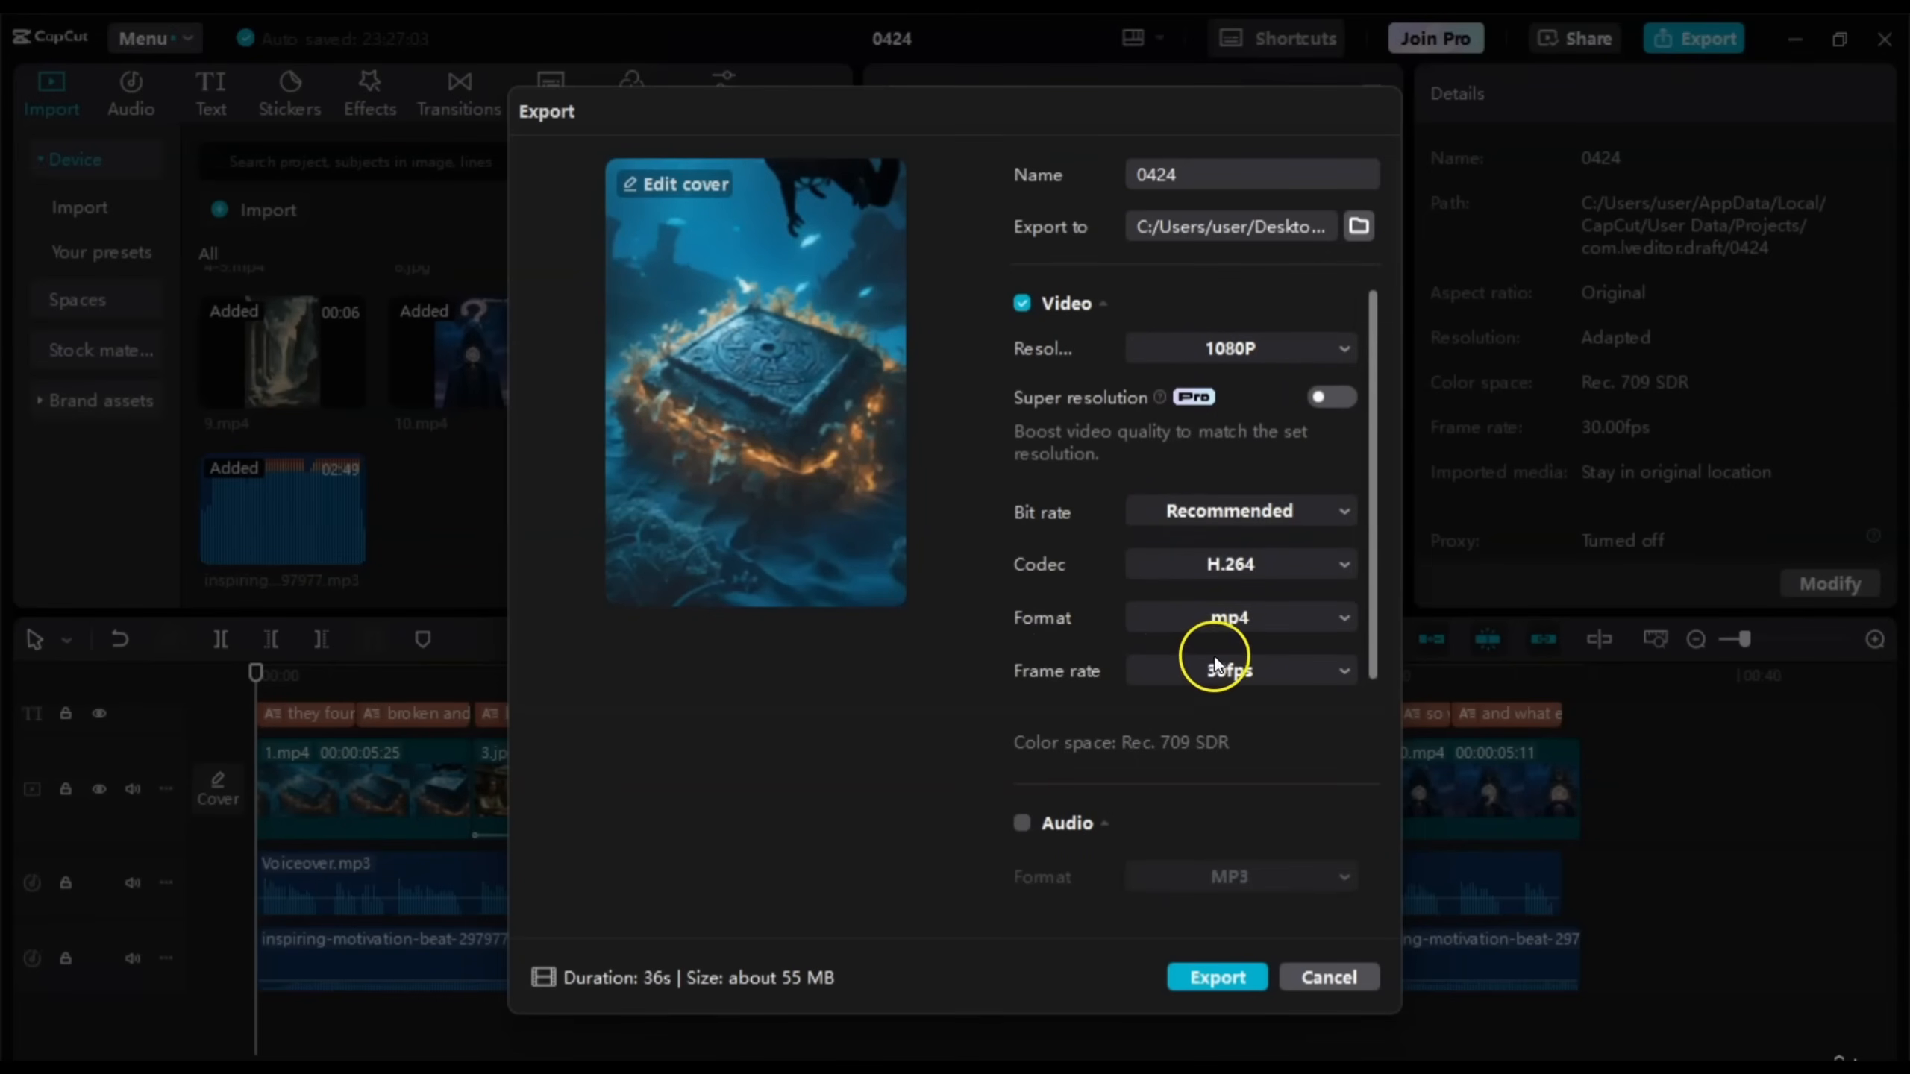
pyautogui.click(1231, 670)
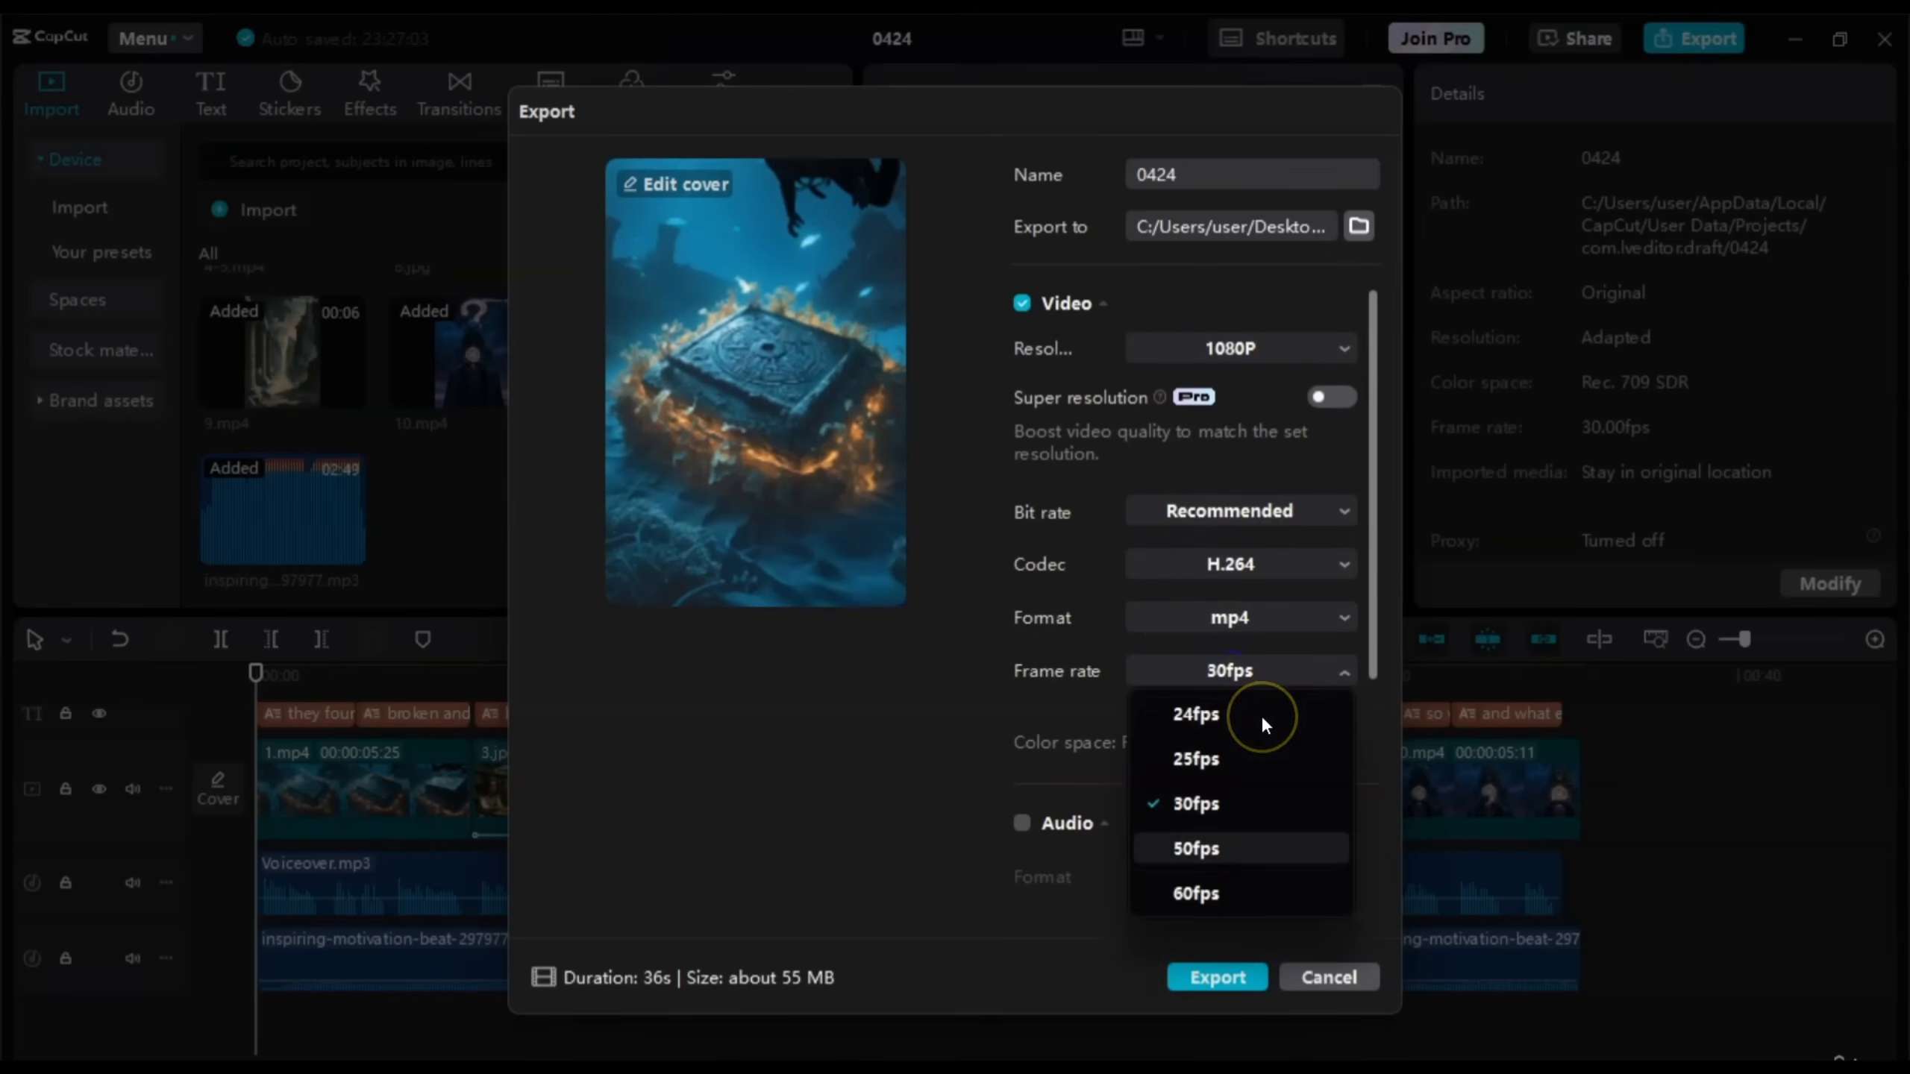
pyautogui.click(1203, 892)
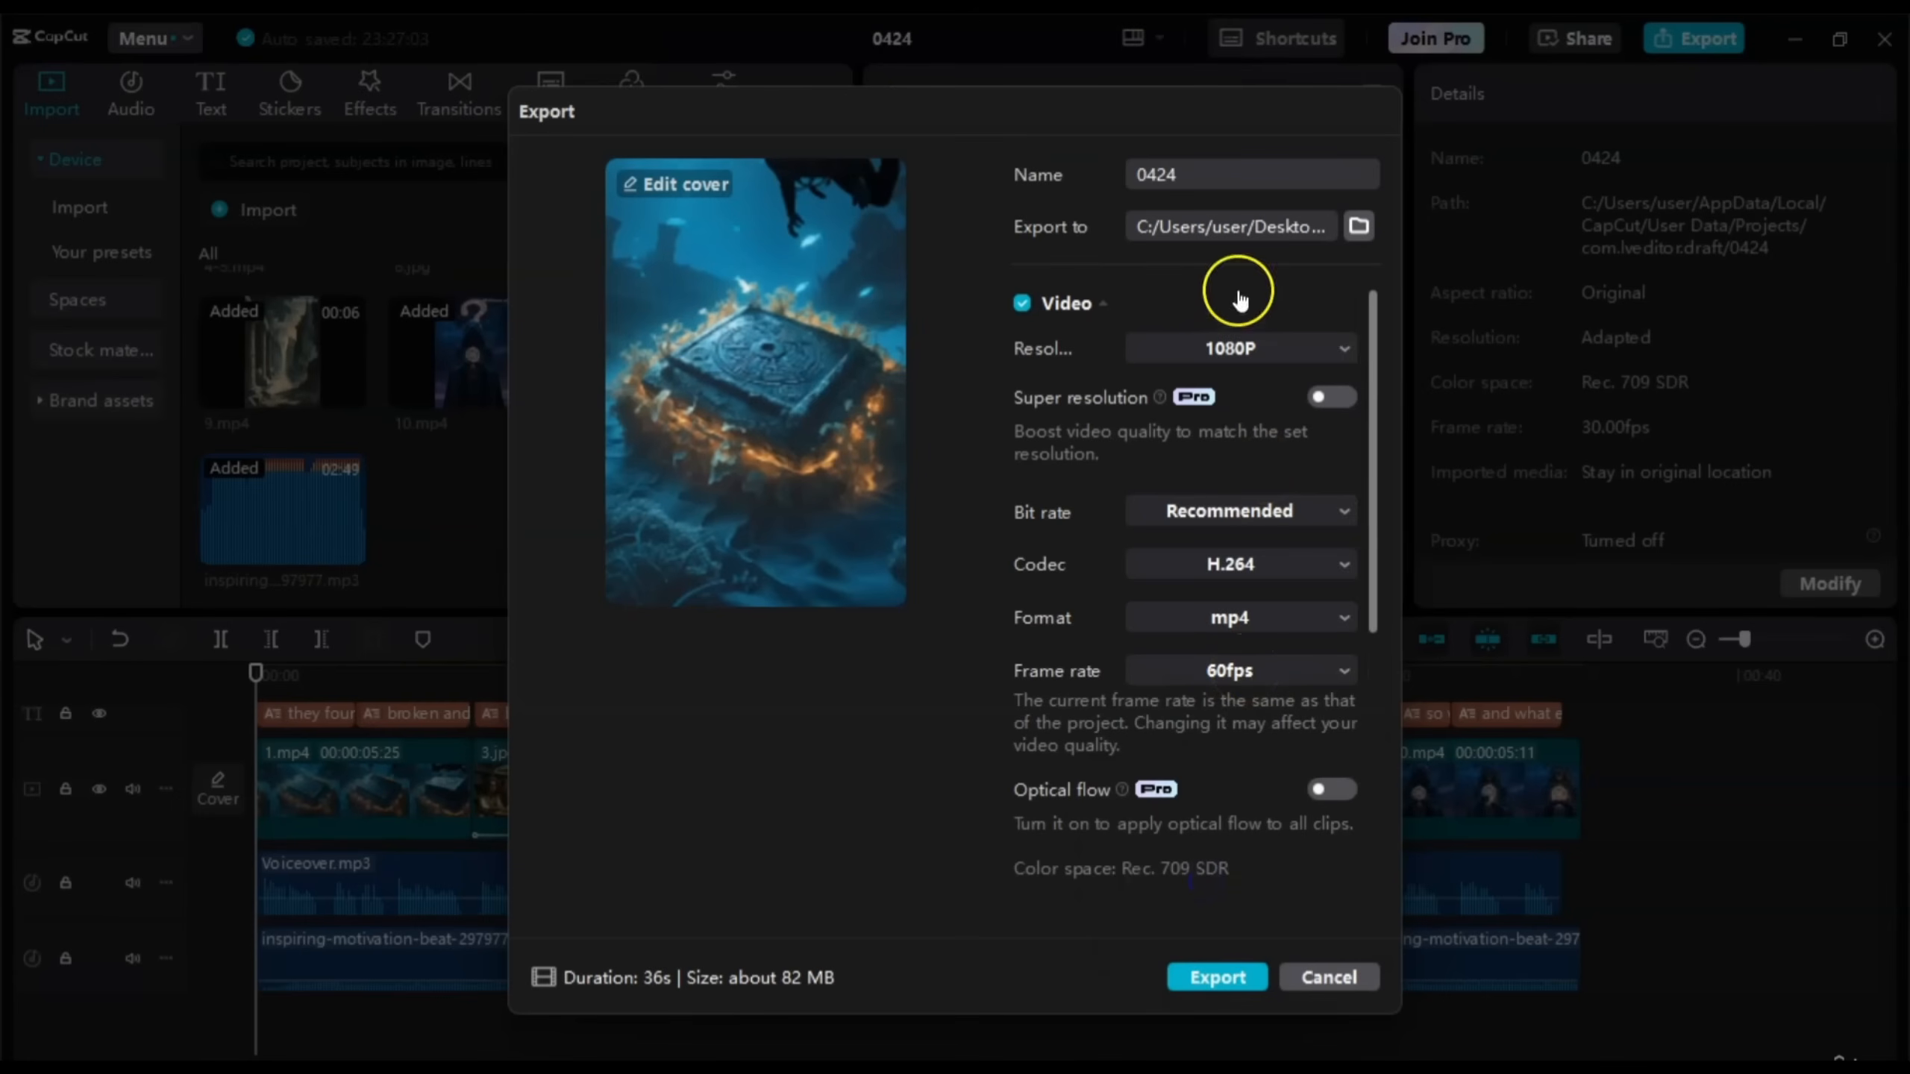
# Step: Review the remaining export options, export the video to the desktop, and dismiss the sharing options without sharing it
pyautogui.scroll(-5, 1242, 572)
pyautogui.scroll(5, 1242, 527)
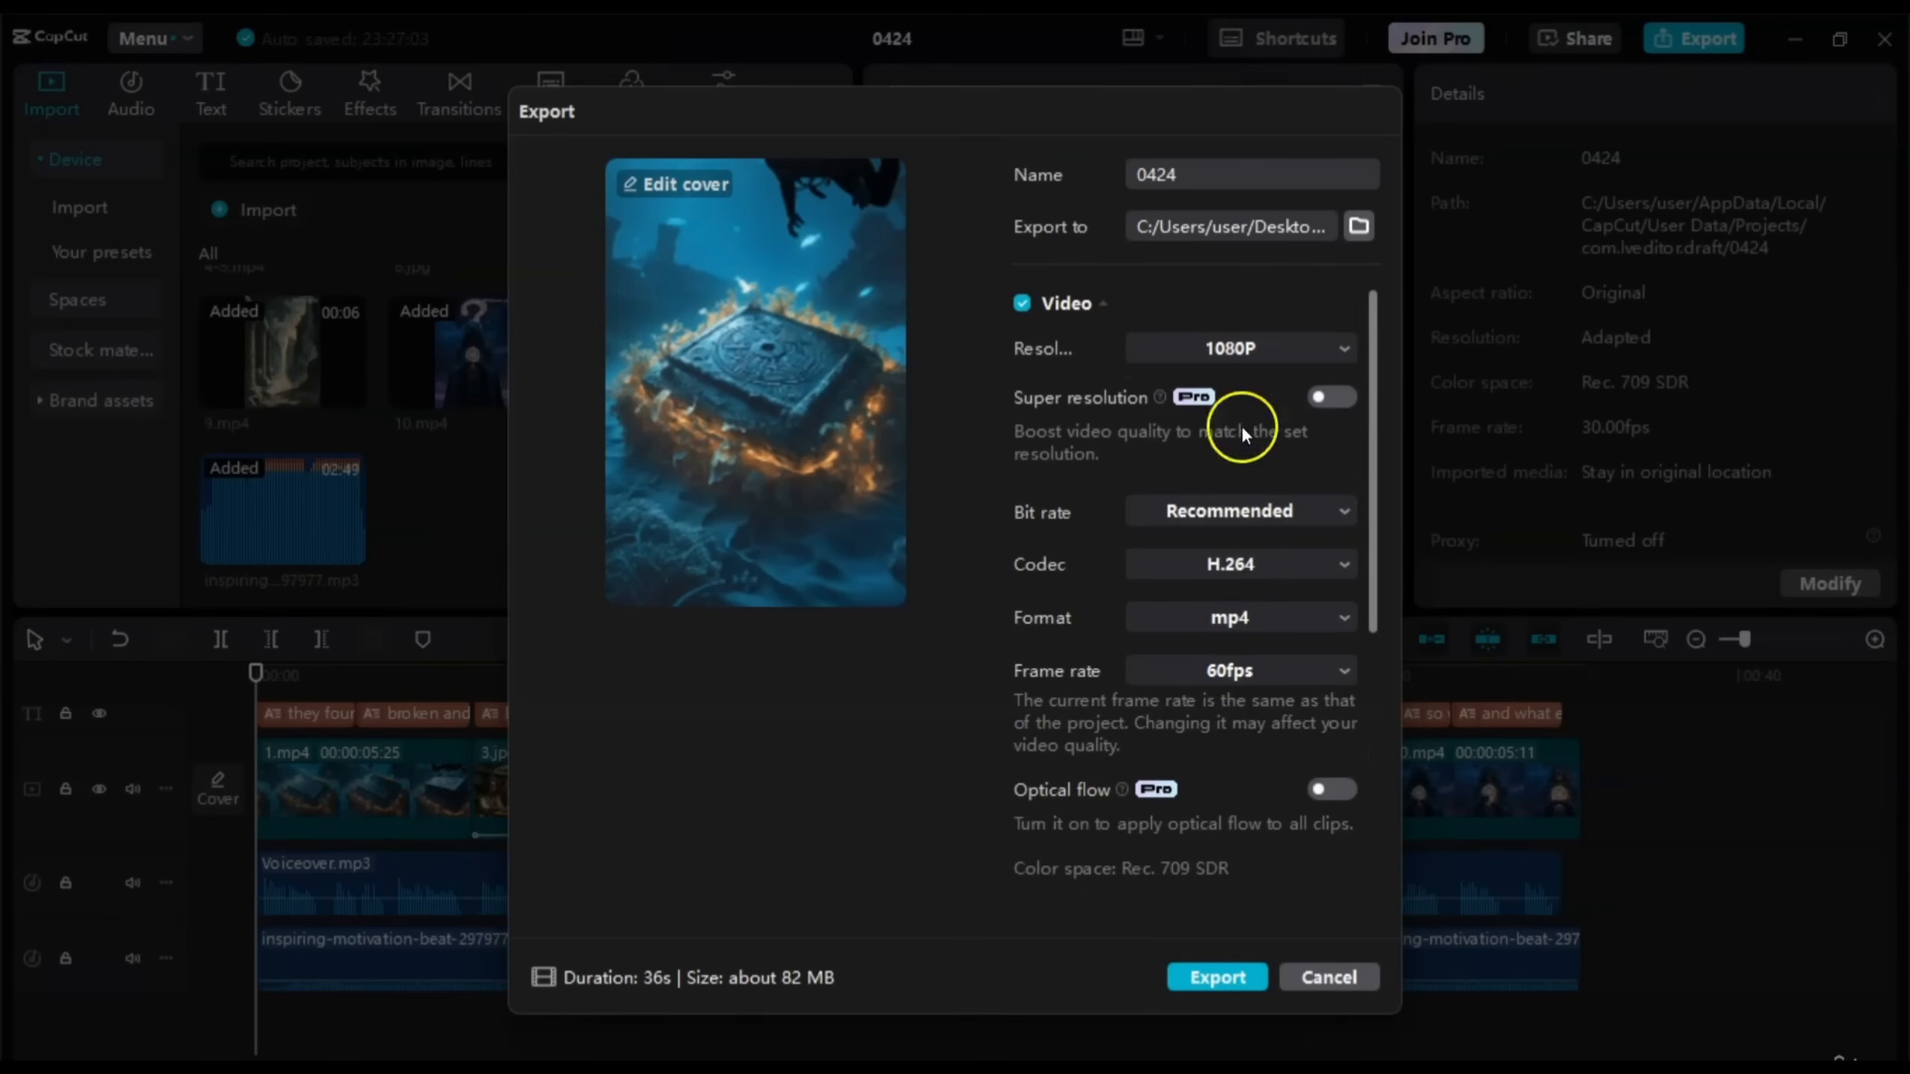
pyautogui.scroll(-5, 1213, 567)
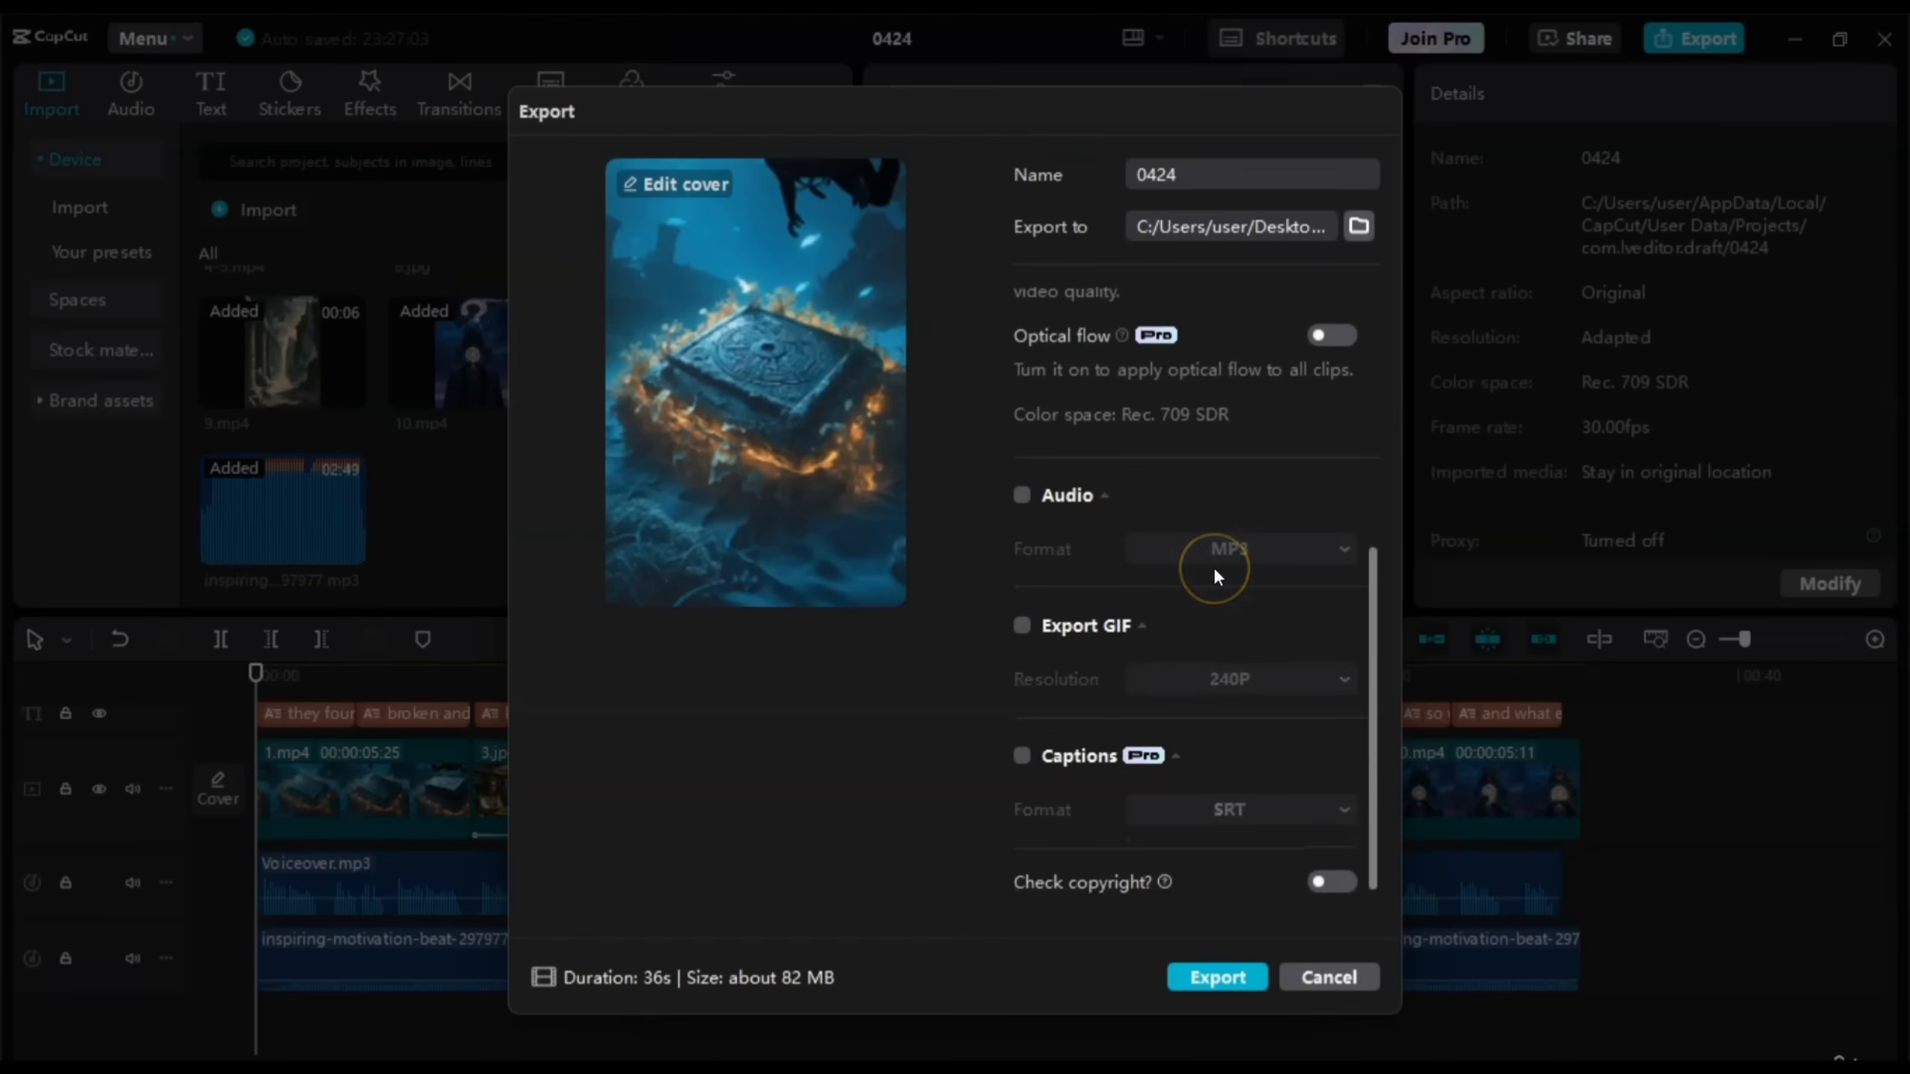
pyautogui.scroll(5, 1217, 575)
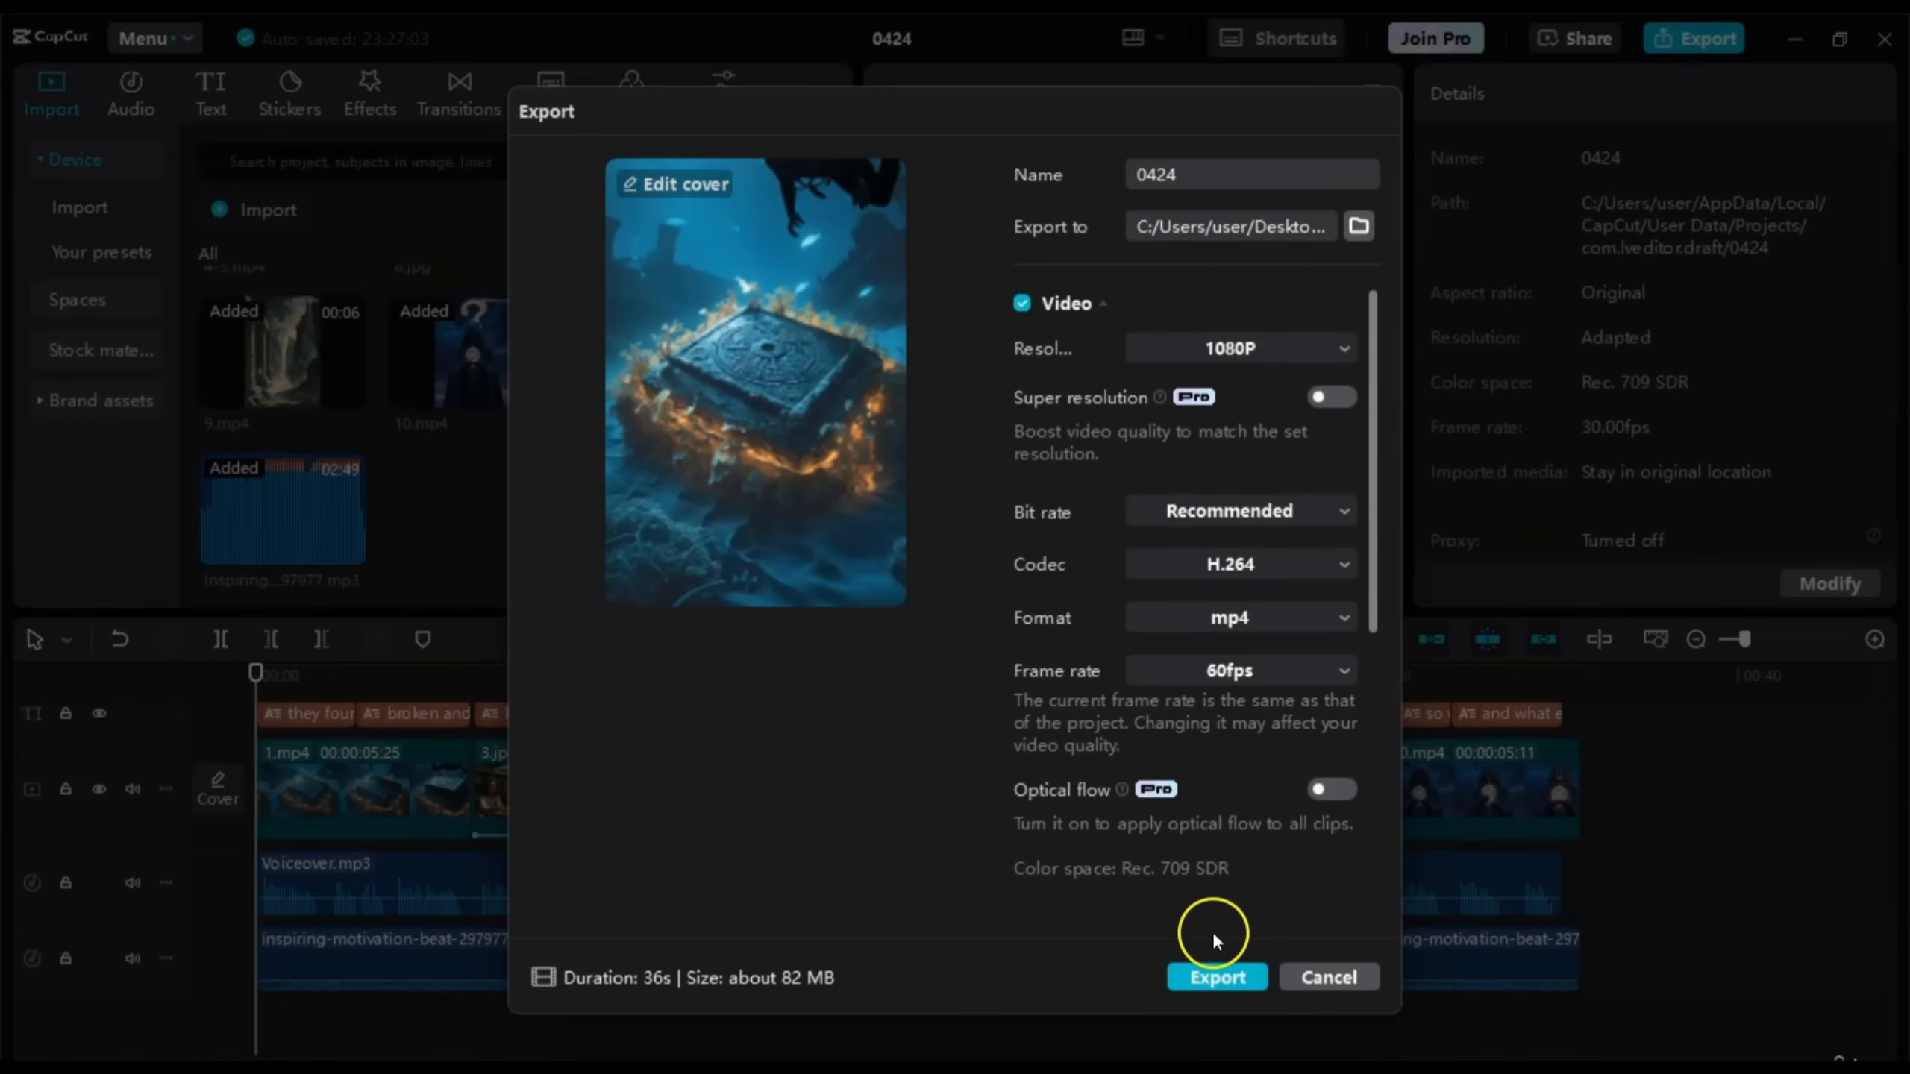
pyautogui.click(1207, 972)
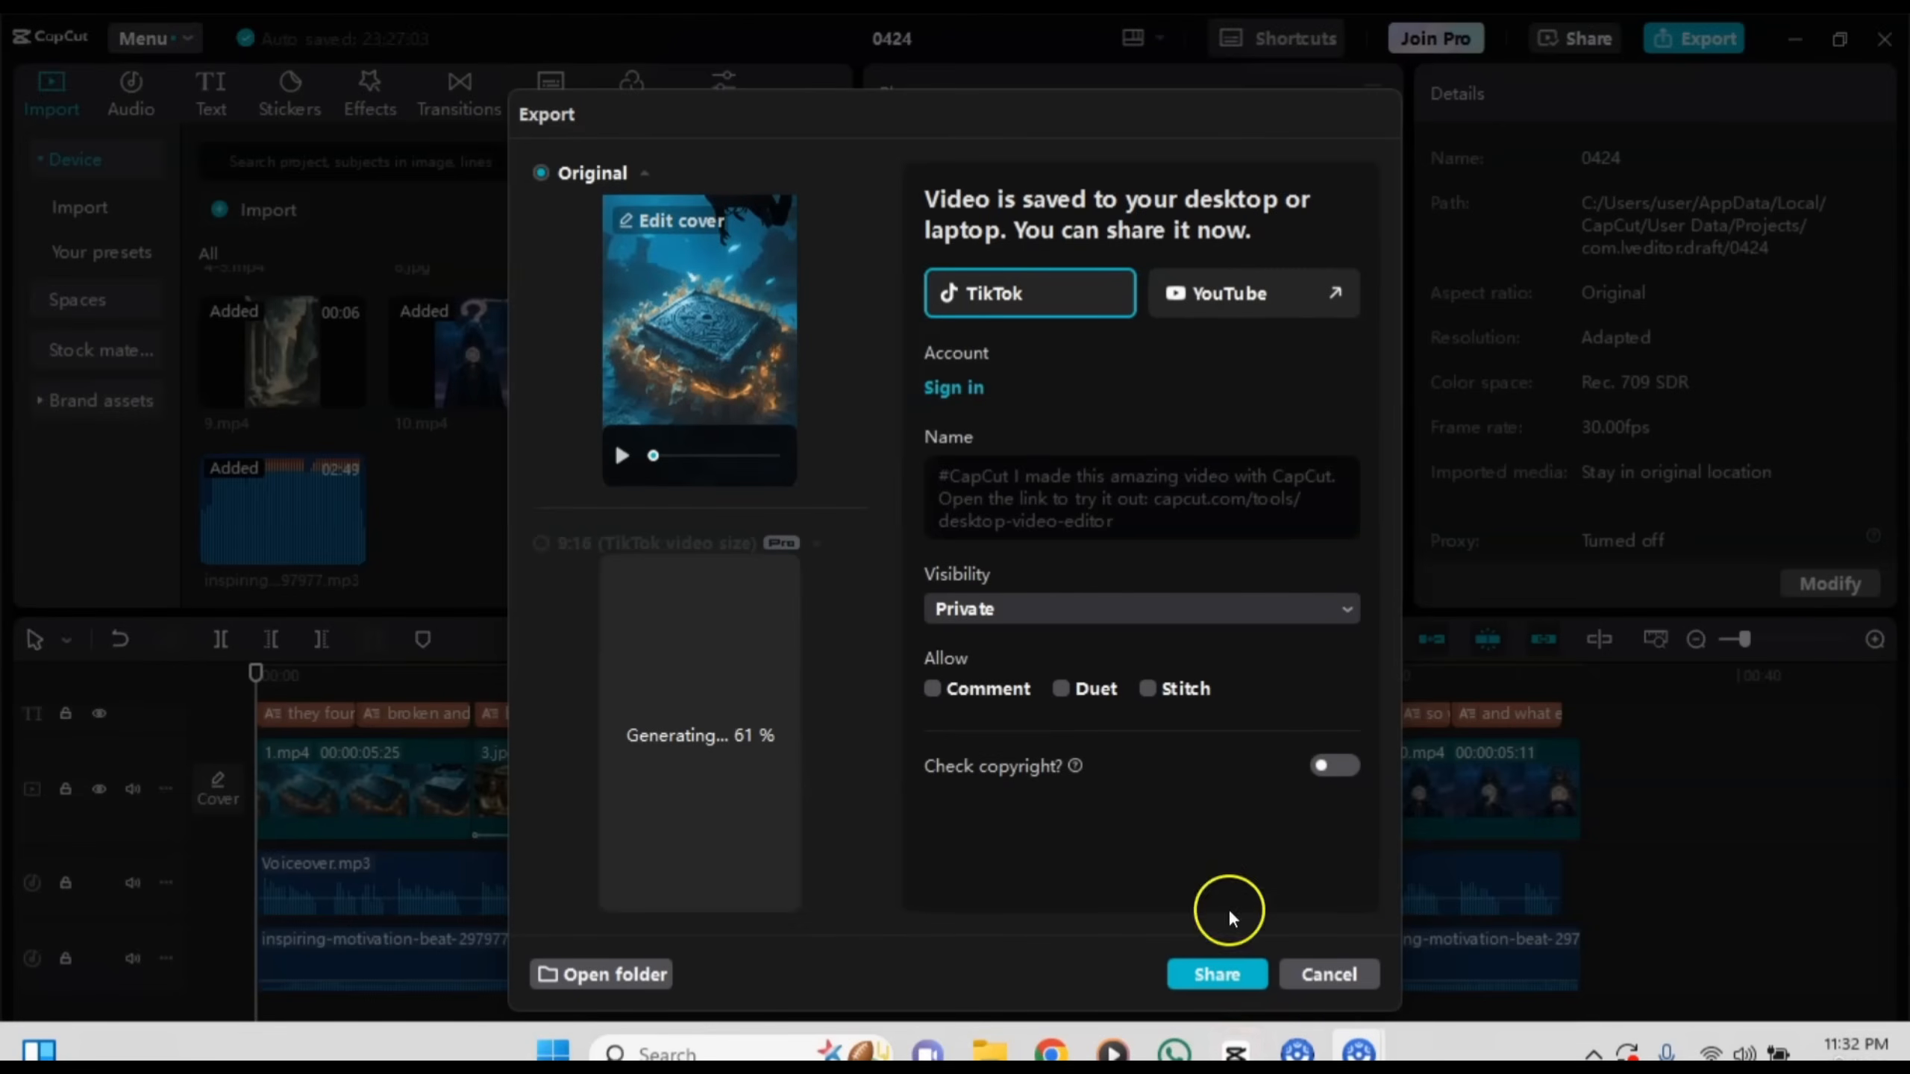
pyautogui.click(1324, 975)
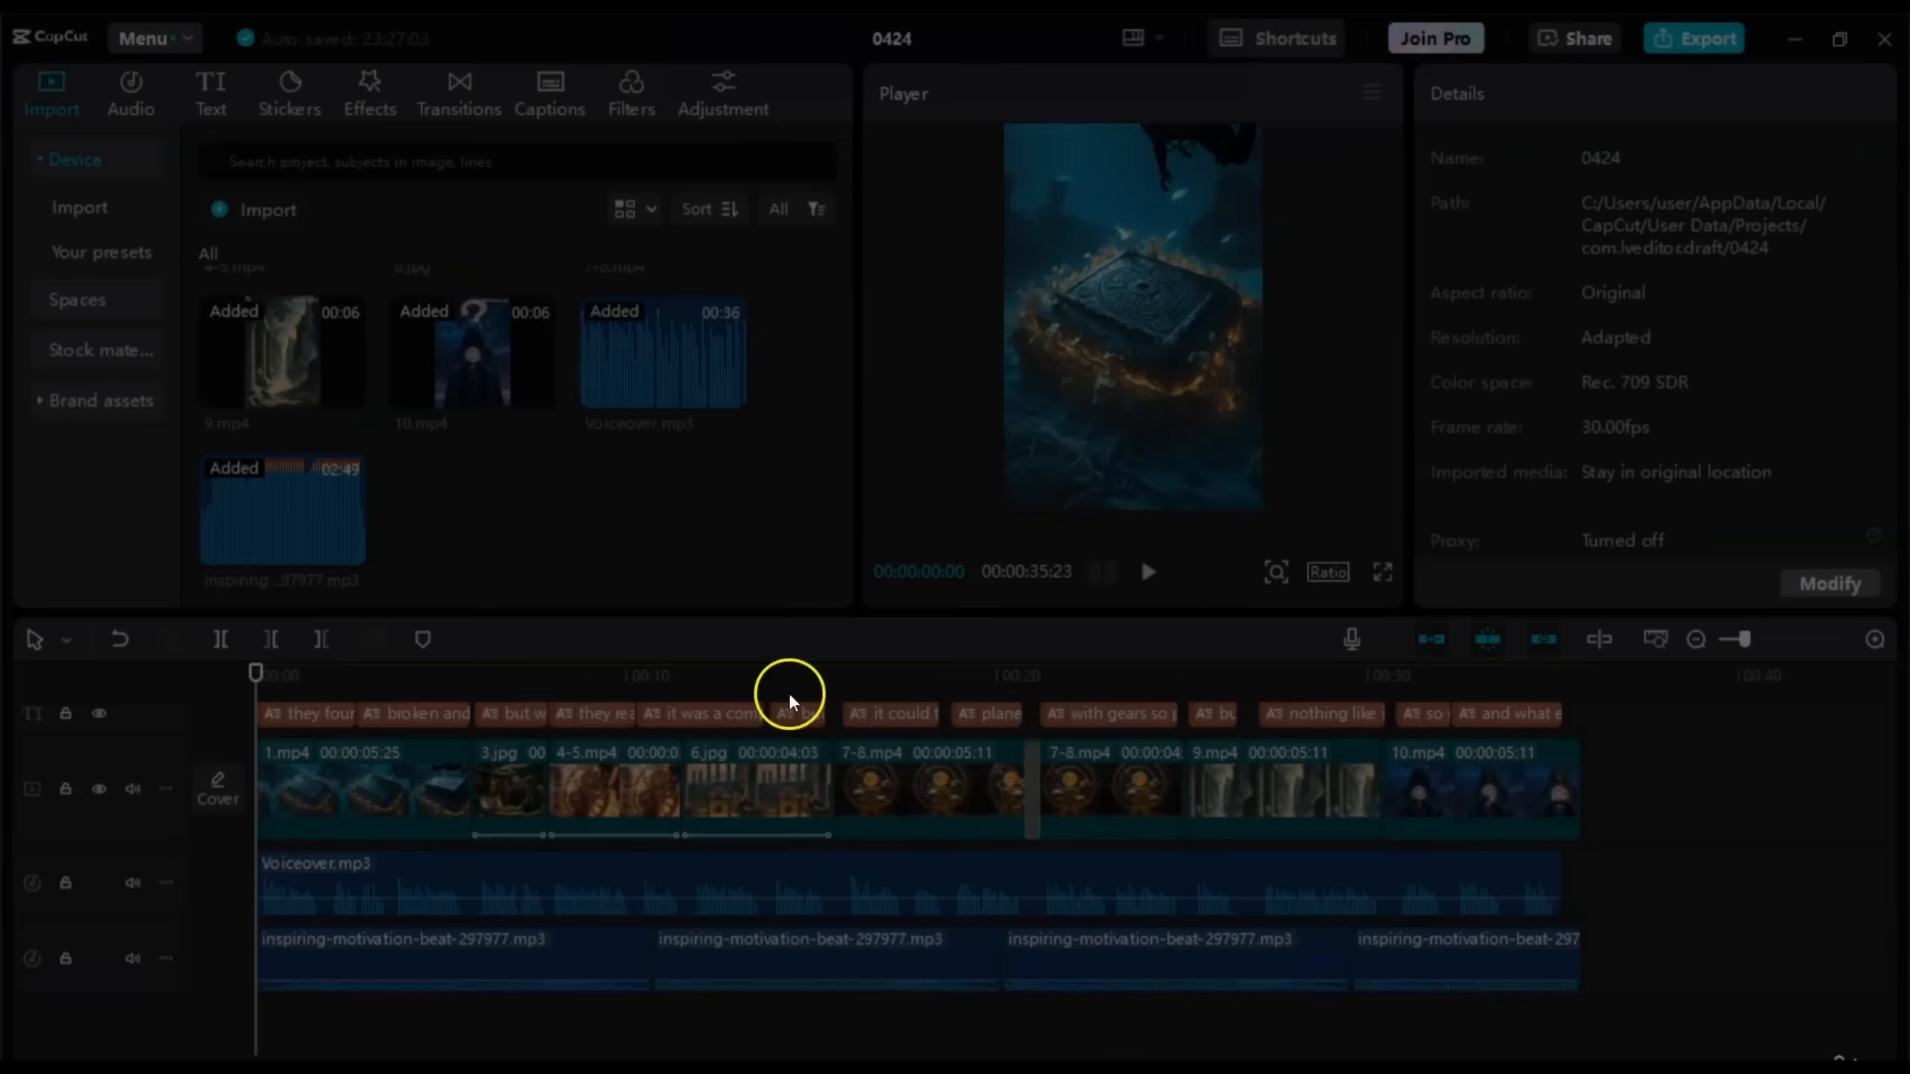
# Step: Switch to File Explorer, open the exported 0424 video from the Desktop folder and watch it full screen
pyautogui.moveTo(978, 1069)
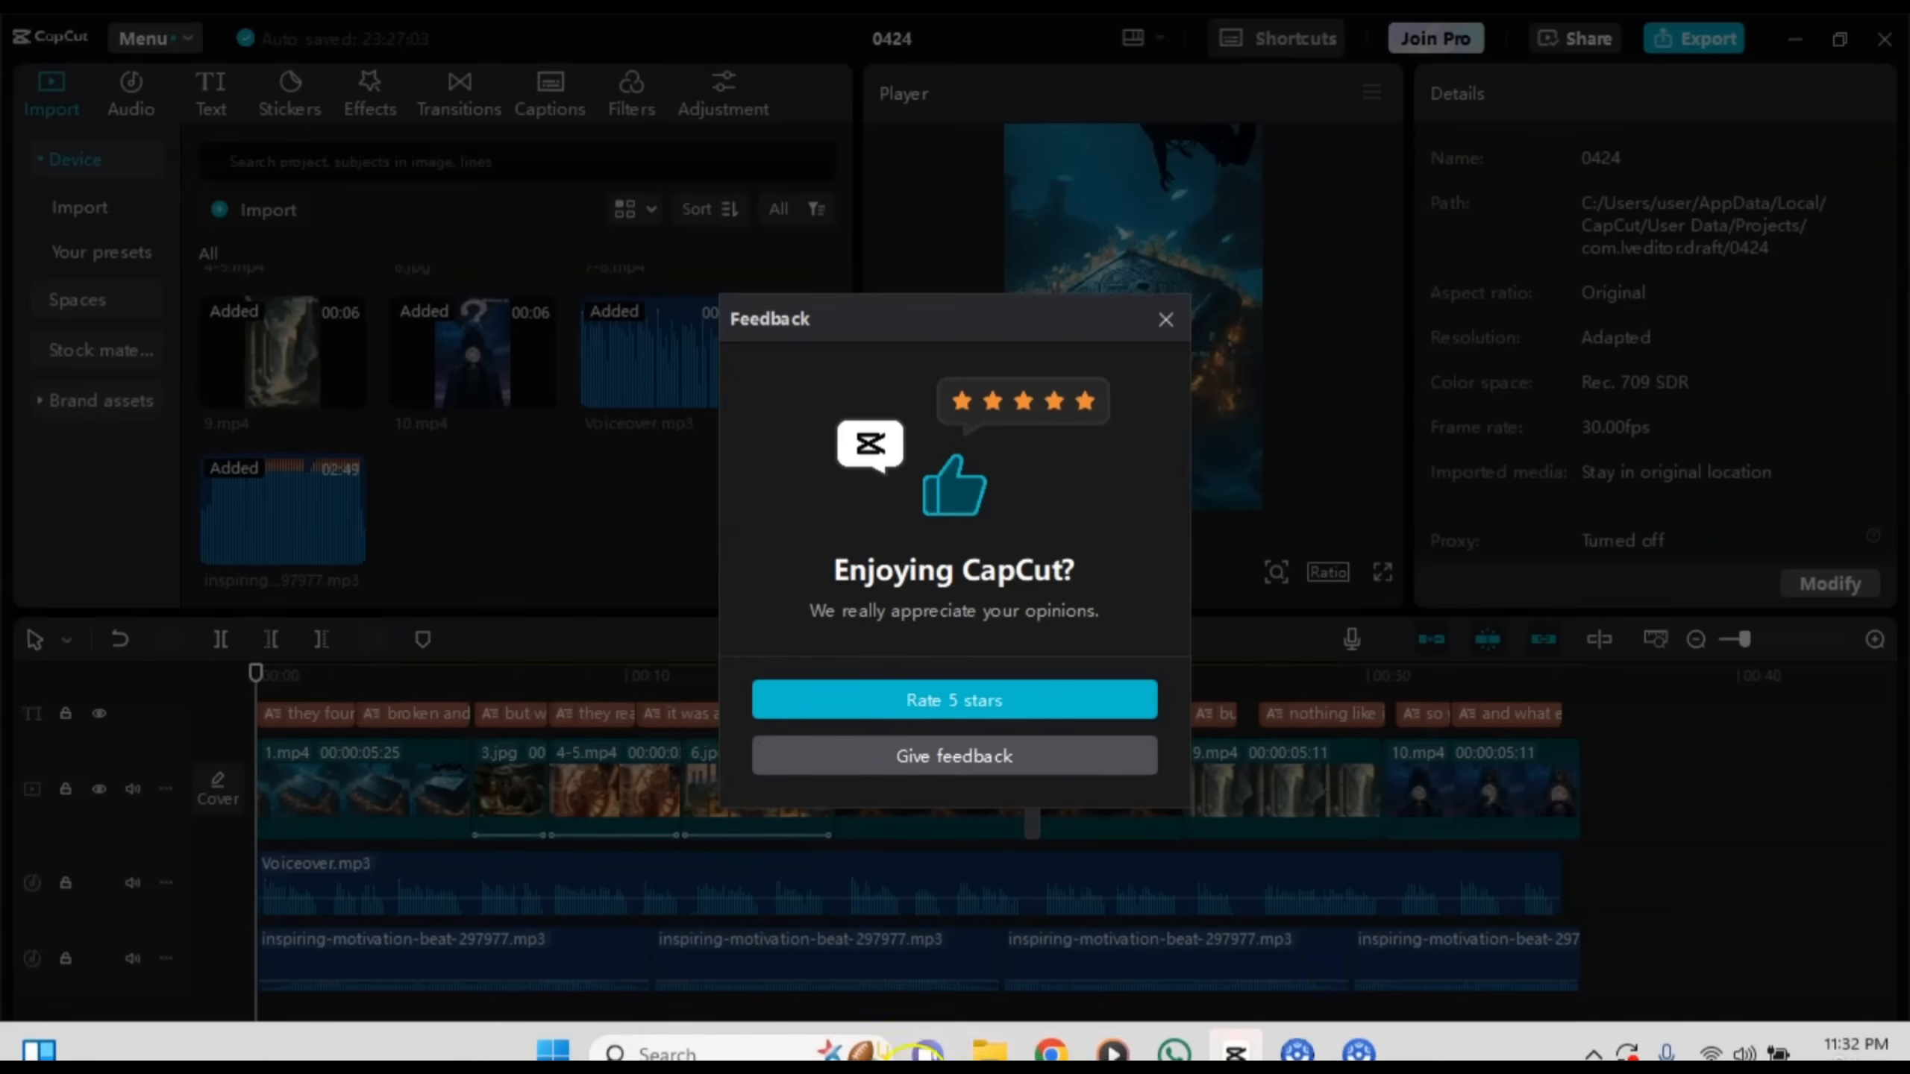
pyautogui.click(978, 1053)
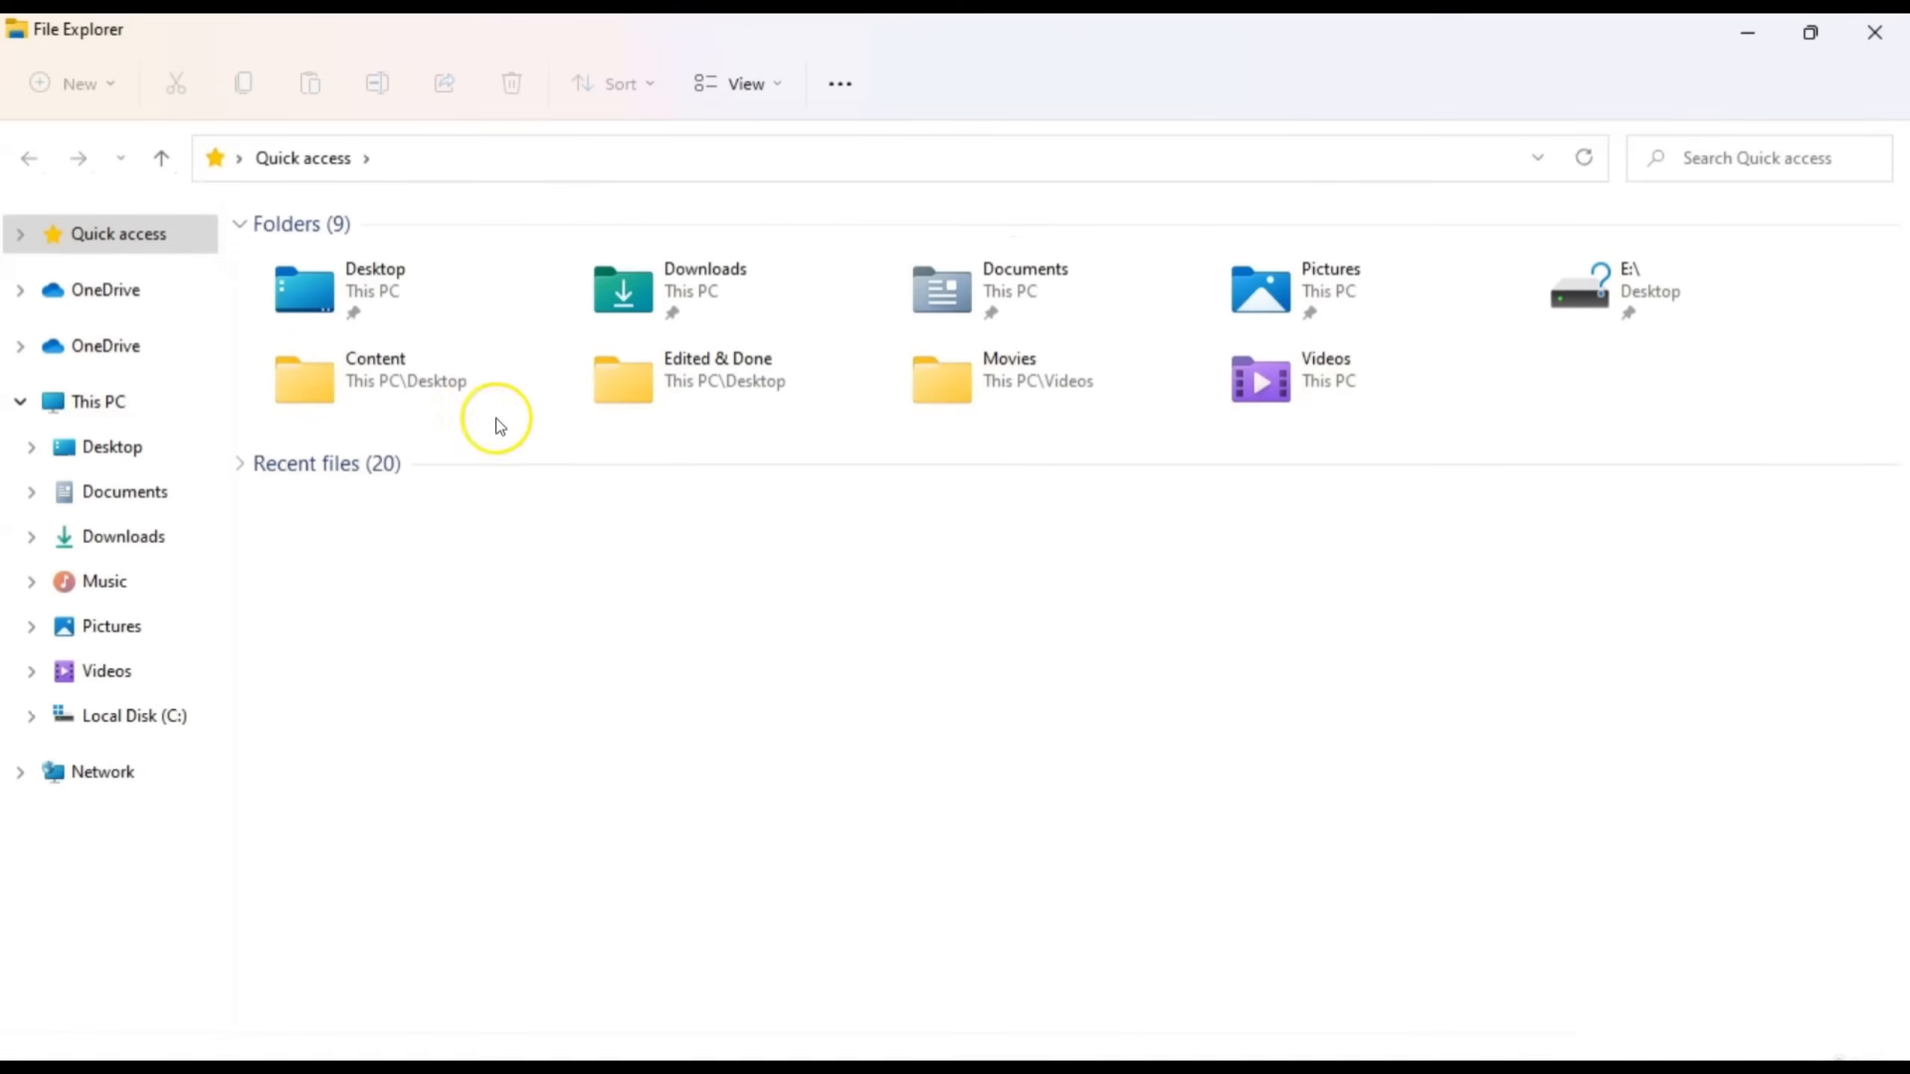
pyautogui.click(149, 447)
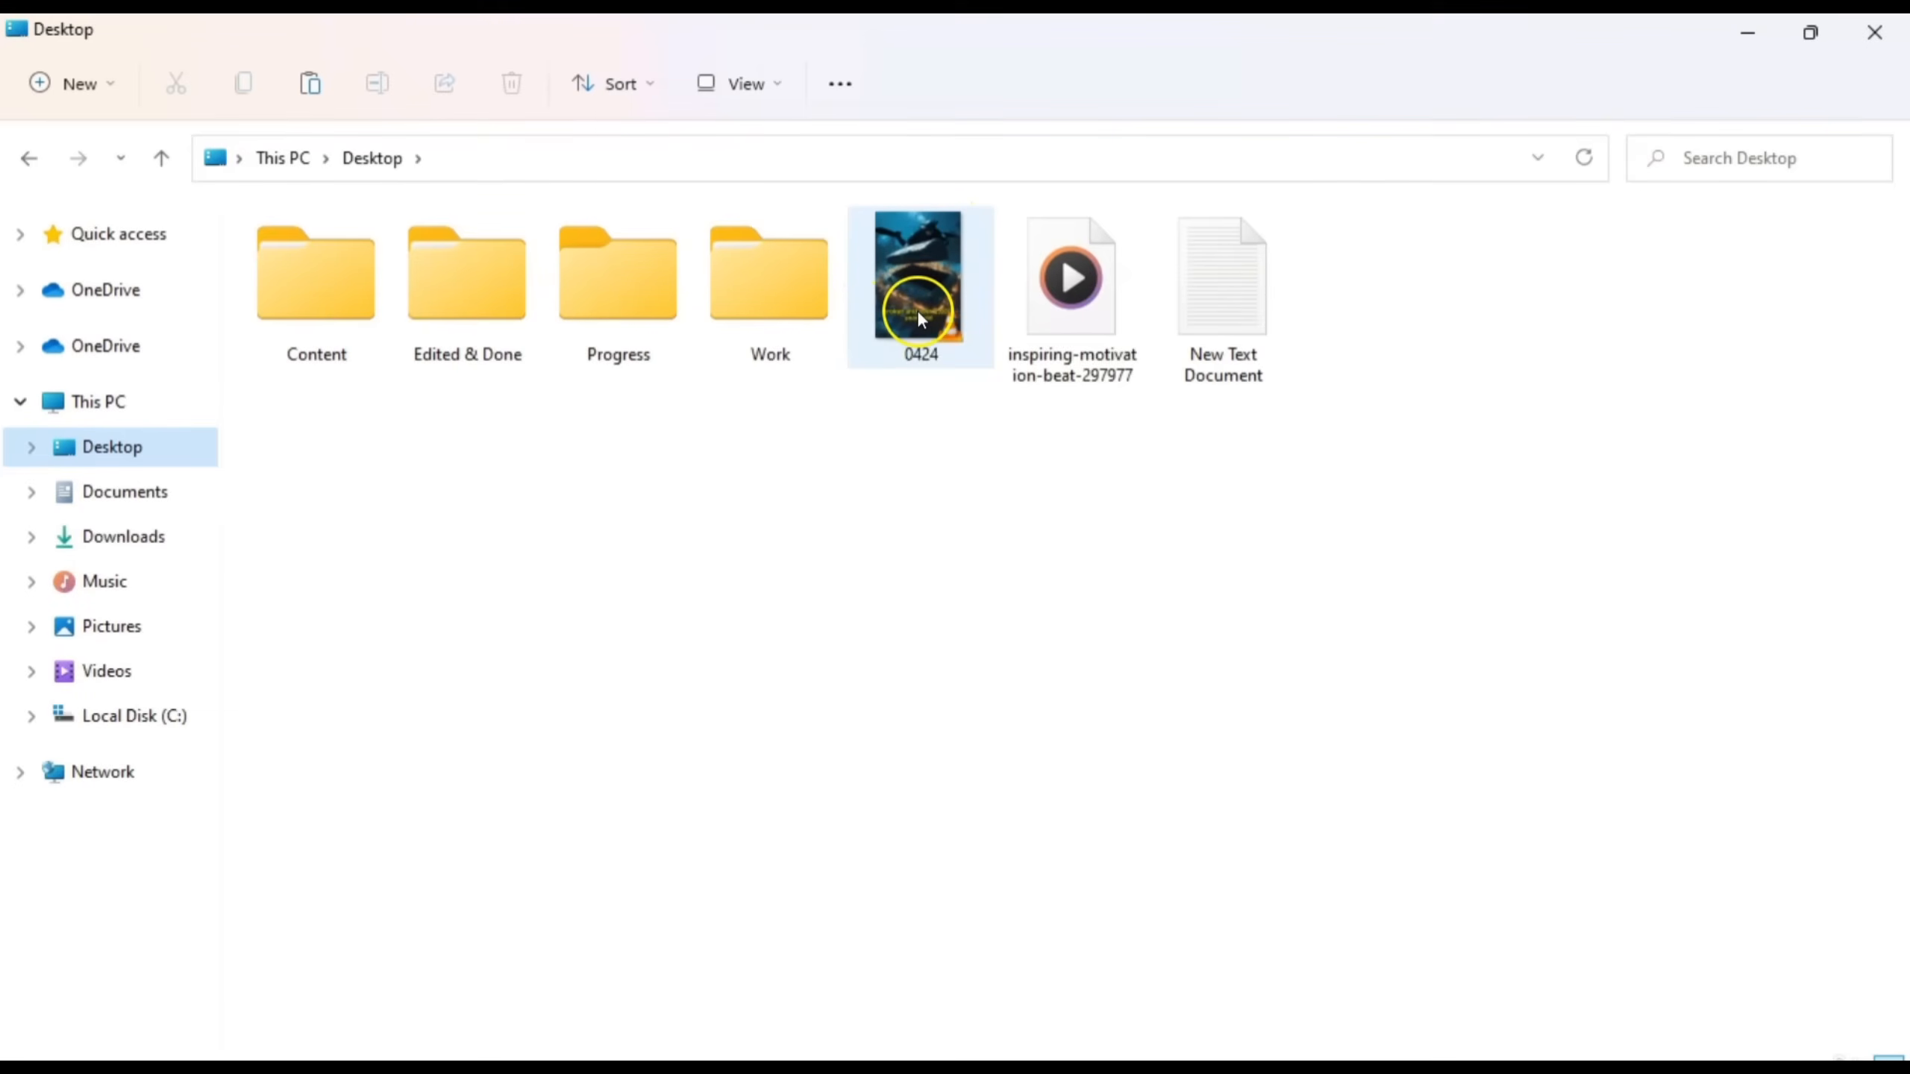
pyautogui.click(919, 317)
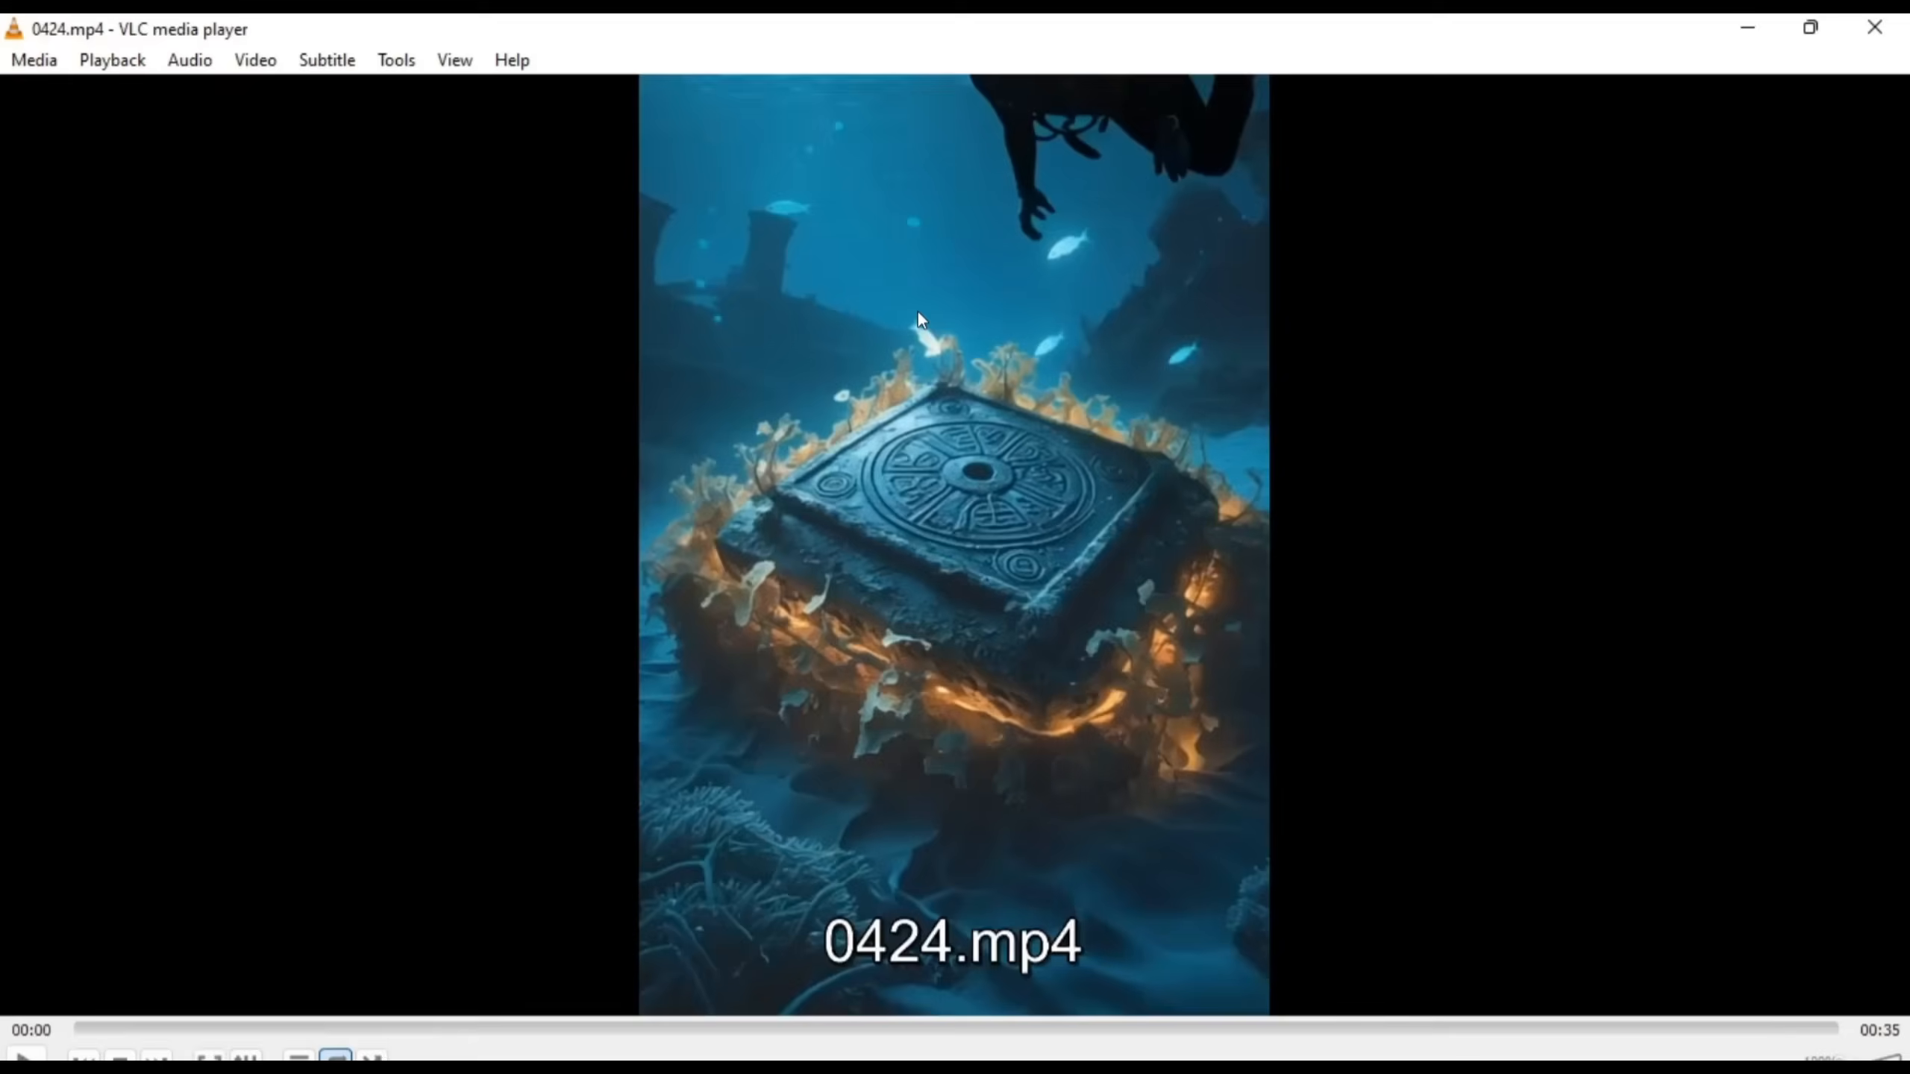
pyautogui.doubleClick(919, 312)
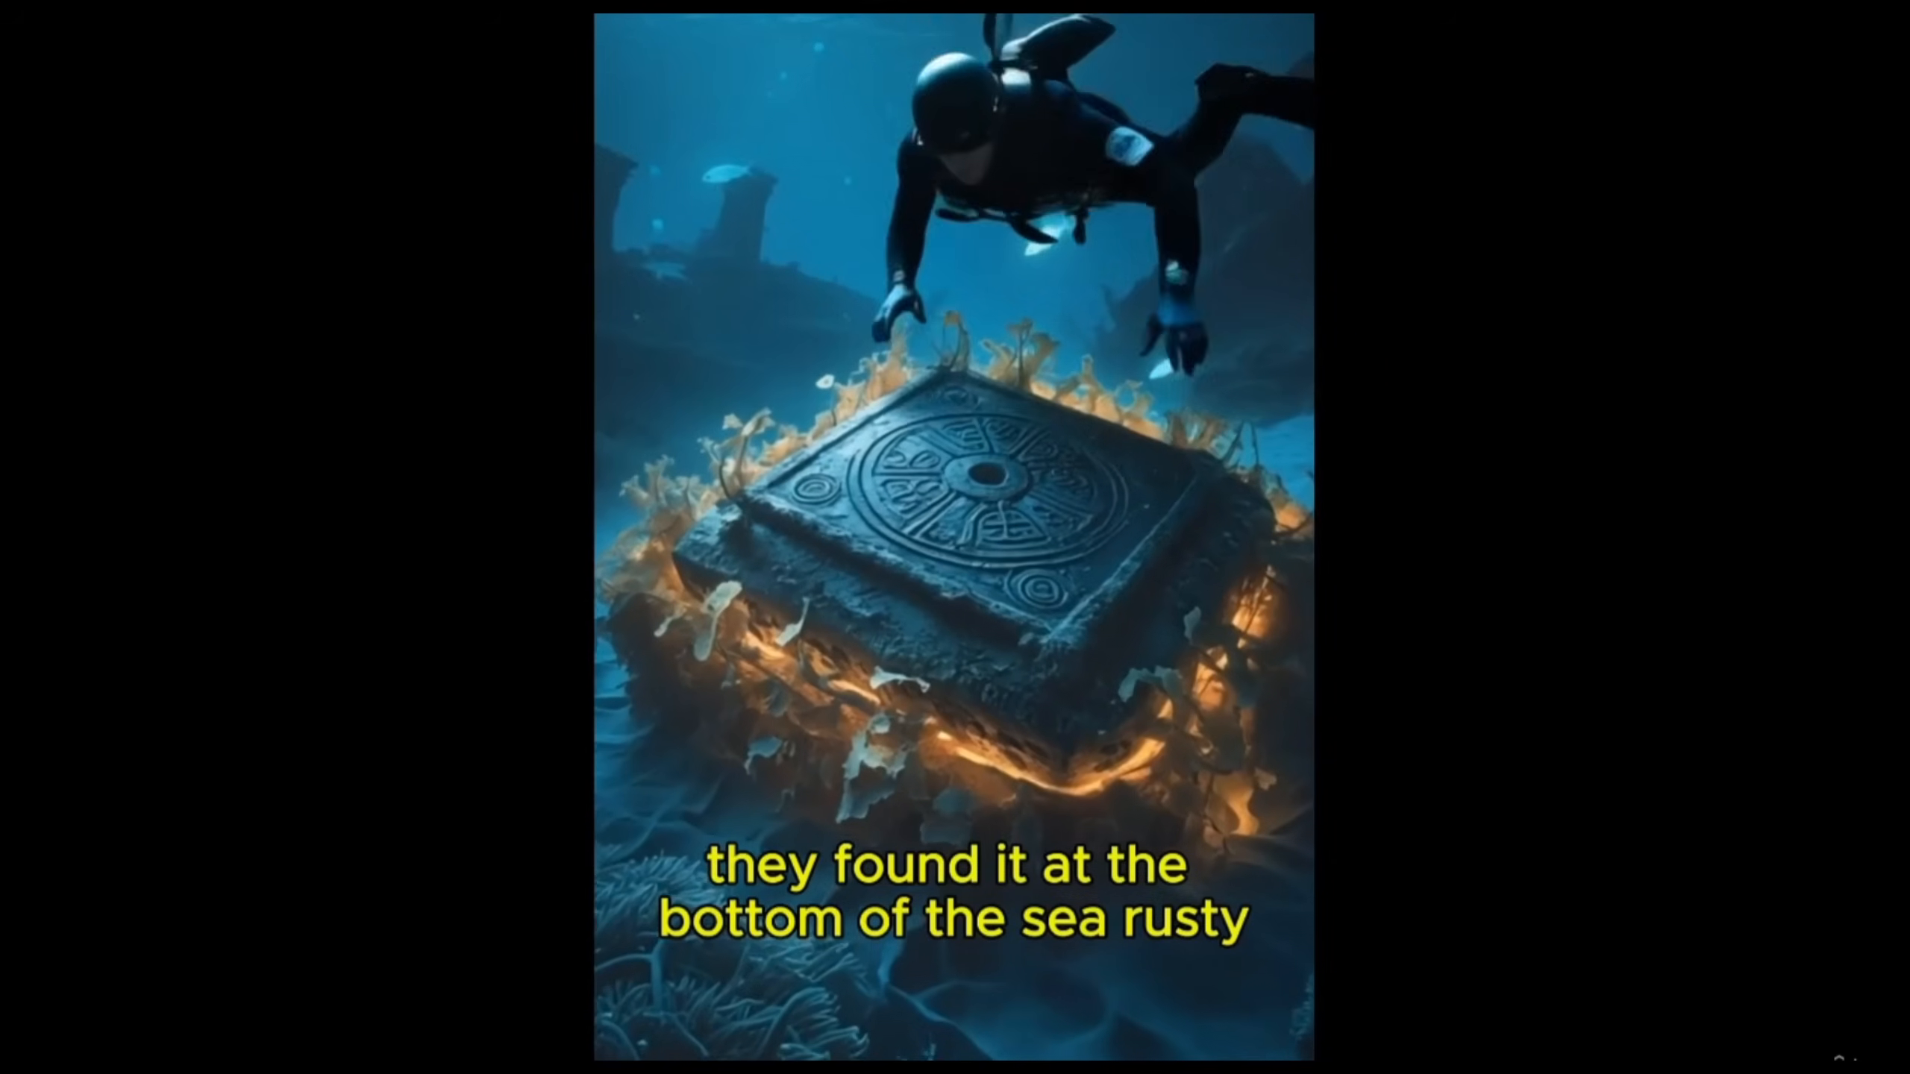